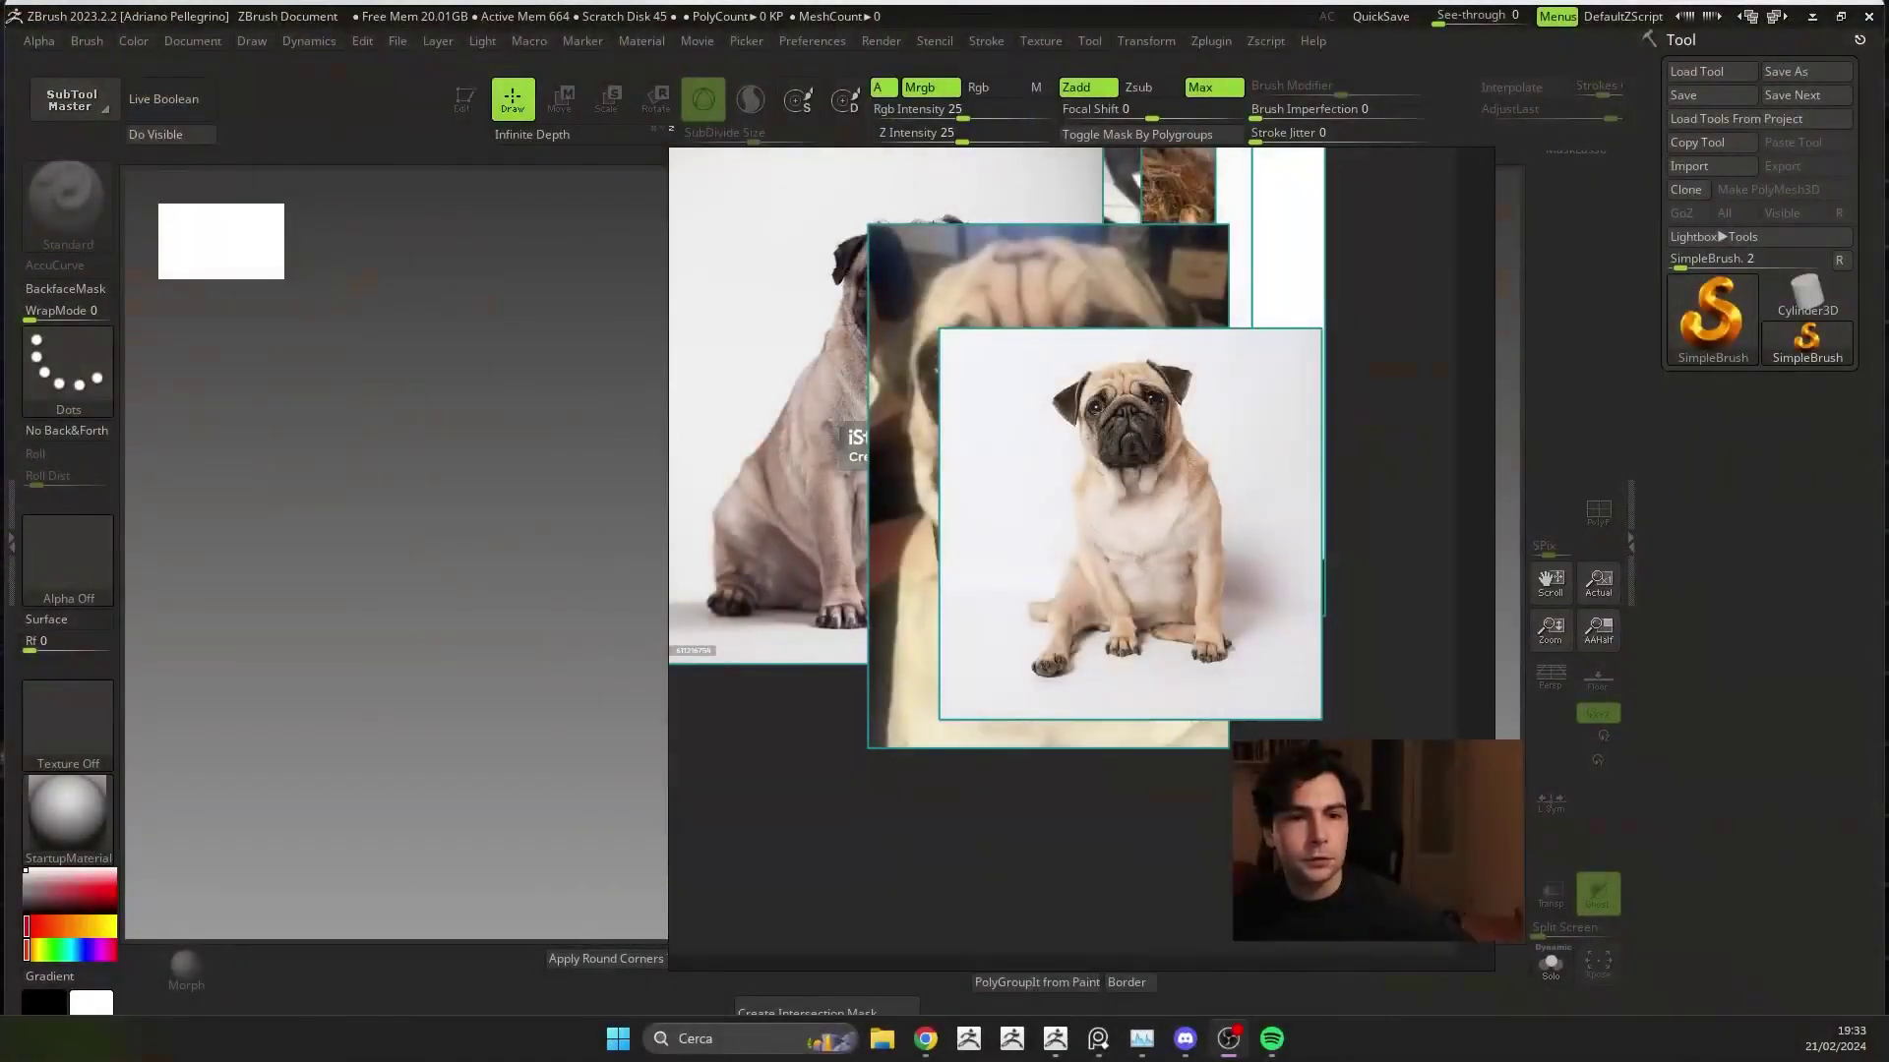
- Enlarge the PureRef window, zoom out, and select all the overlapping pug photos for arranging
scroll(1092, 598, down, 3)
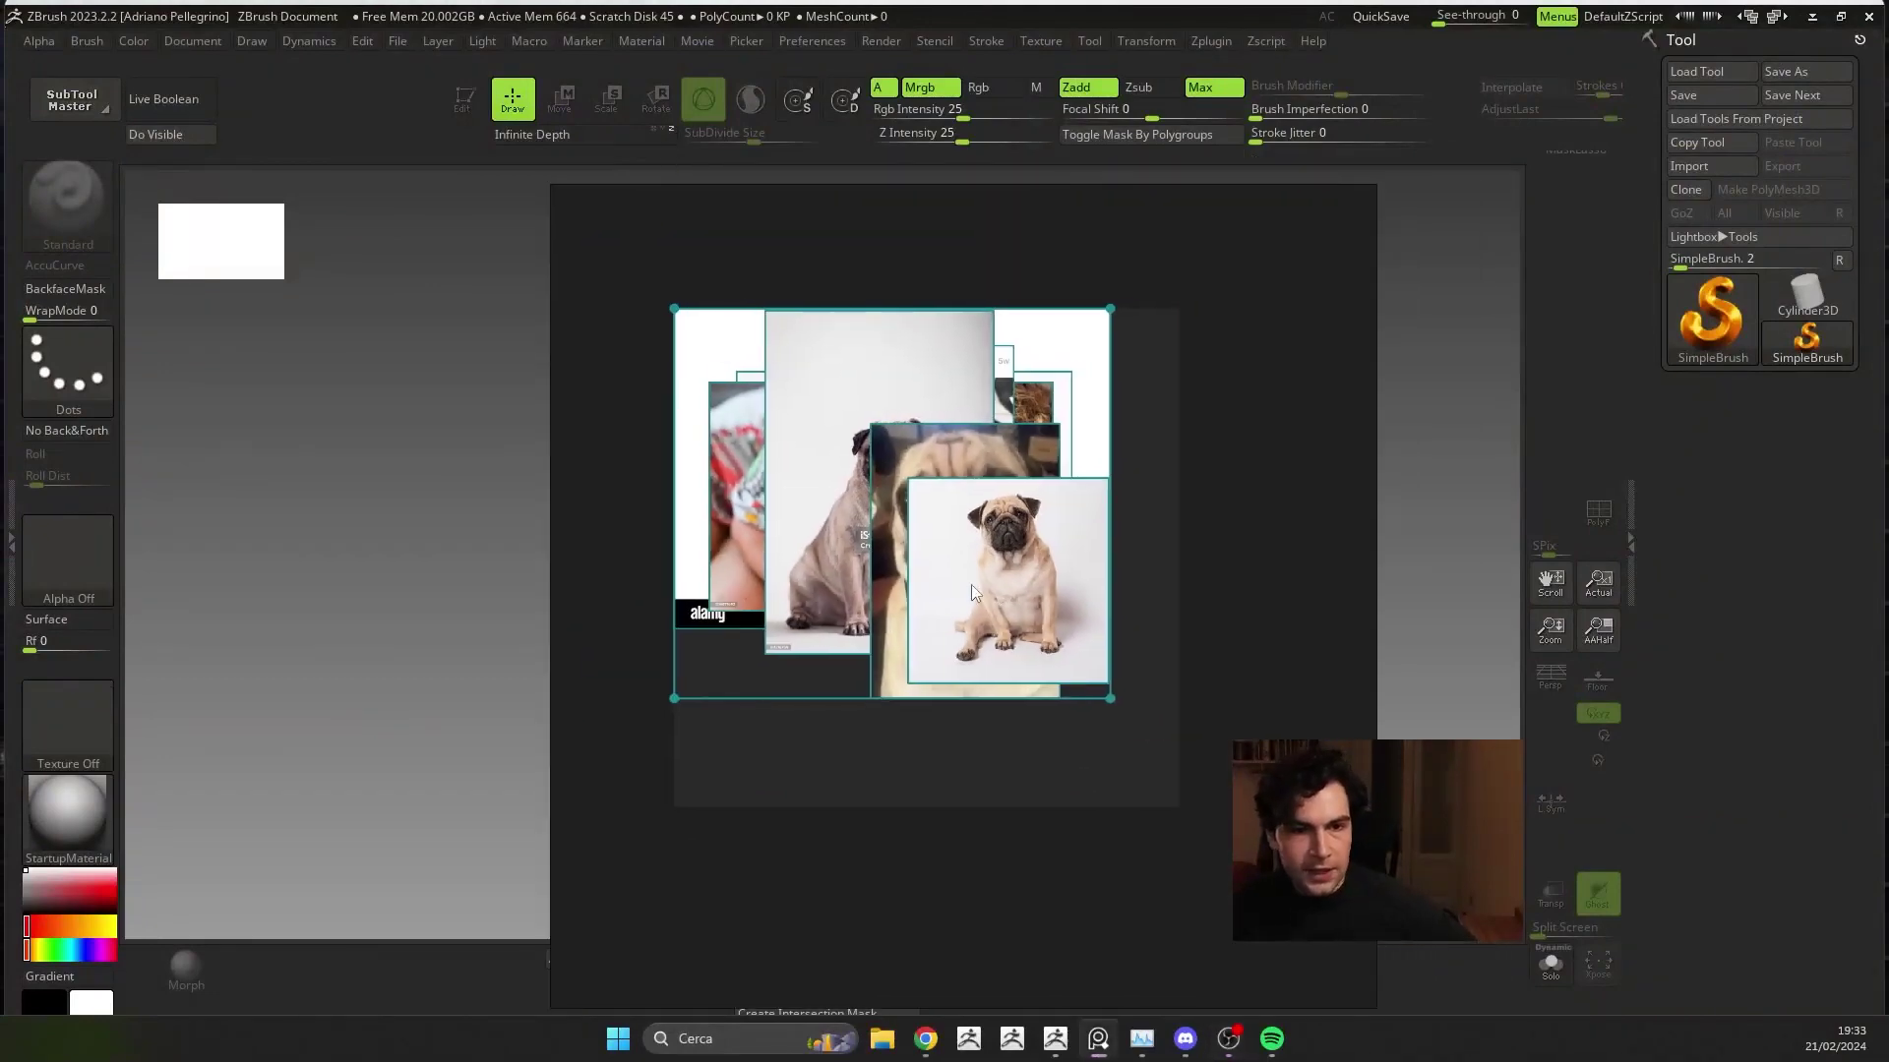
drag(1428, 581, 946, 564)
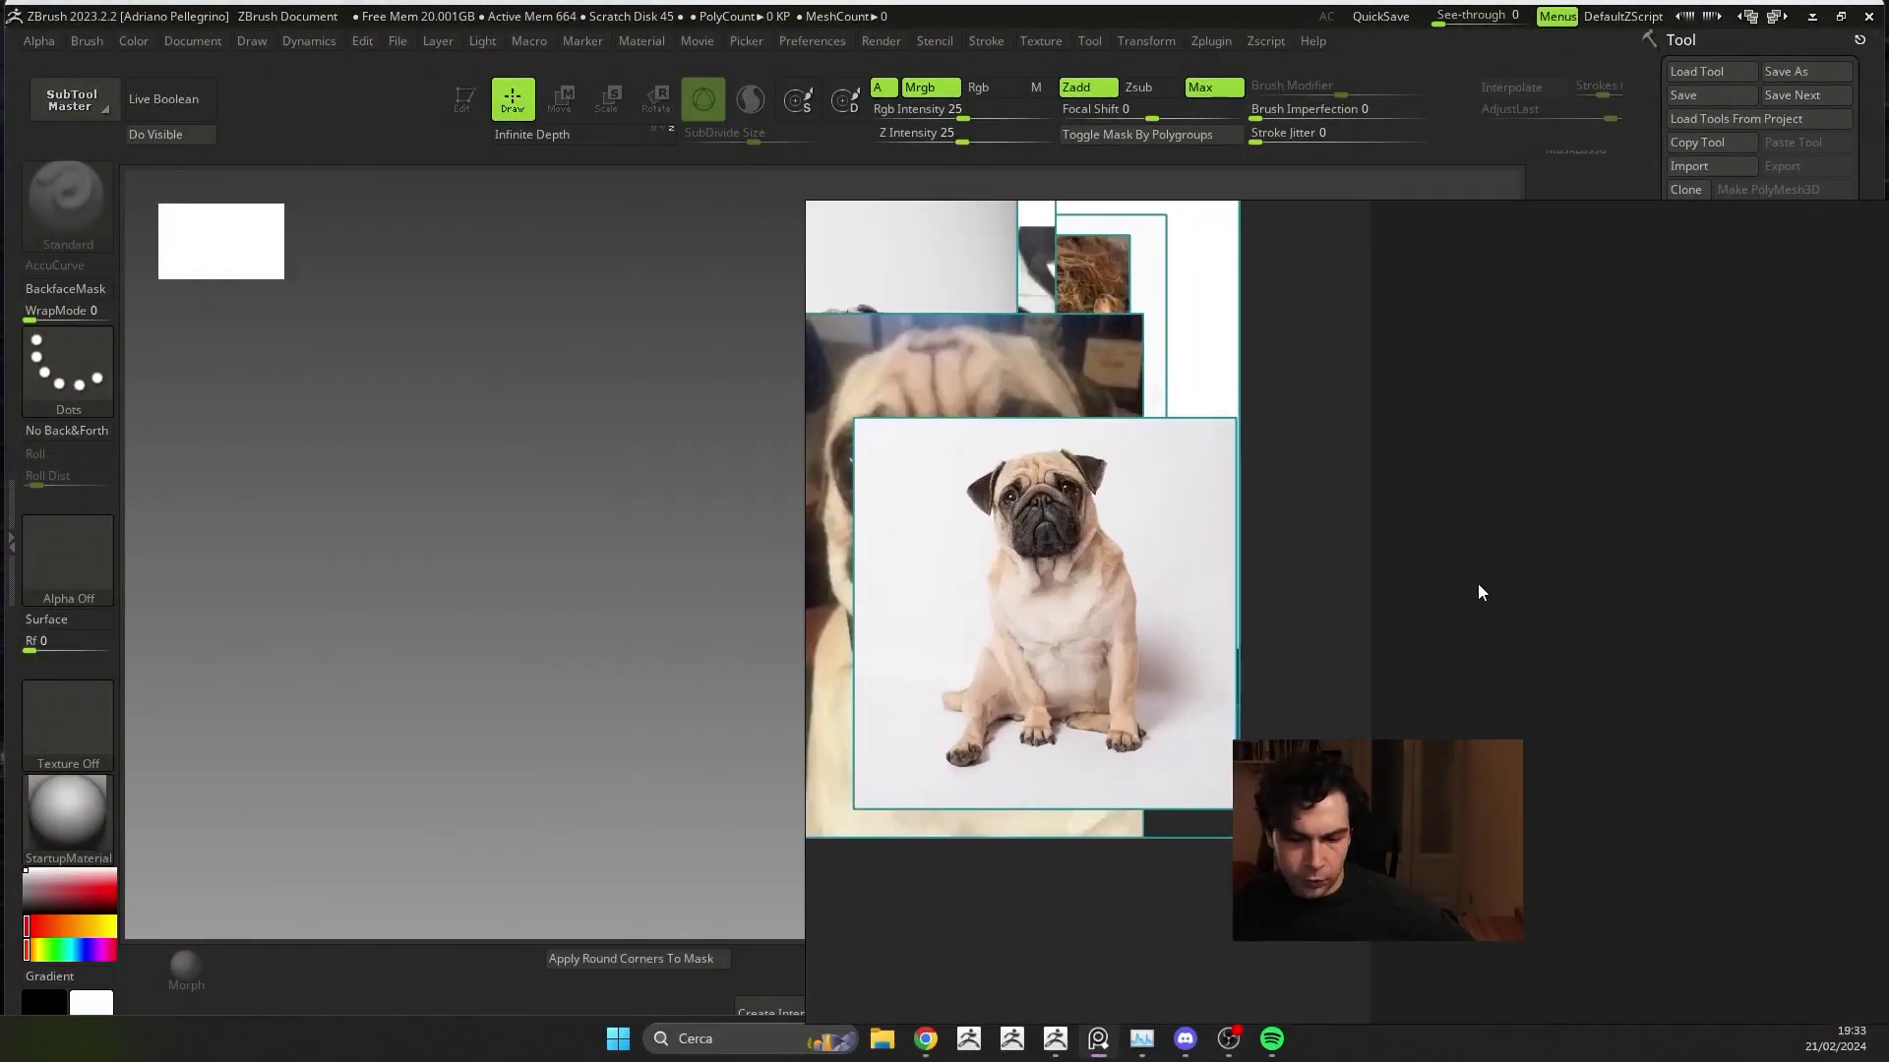
scroll(946, 572, down, 2)
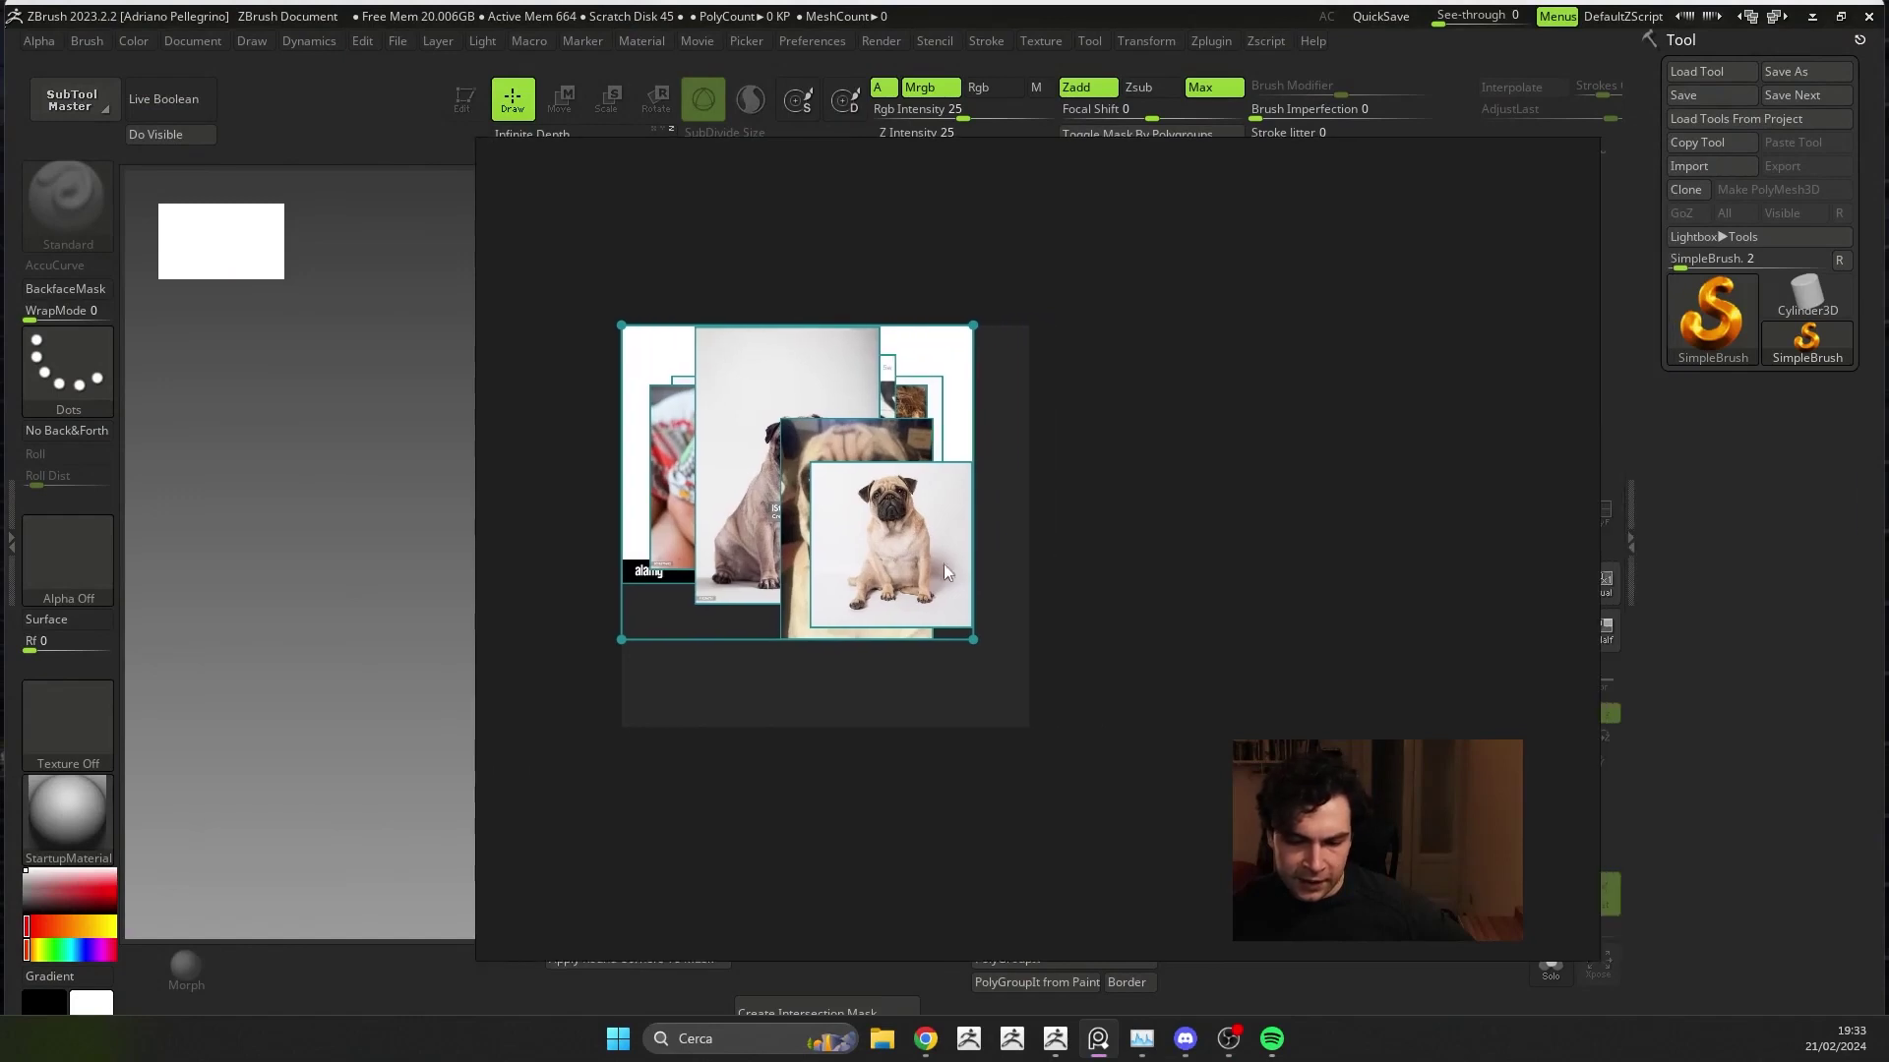
drag(575, 292, 1188, 781)
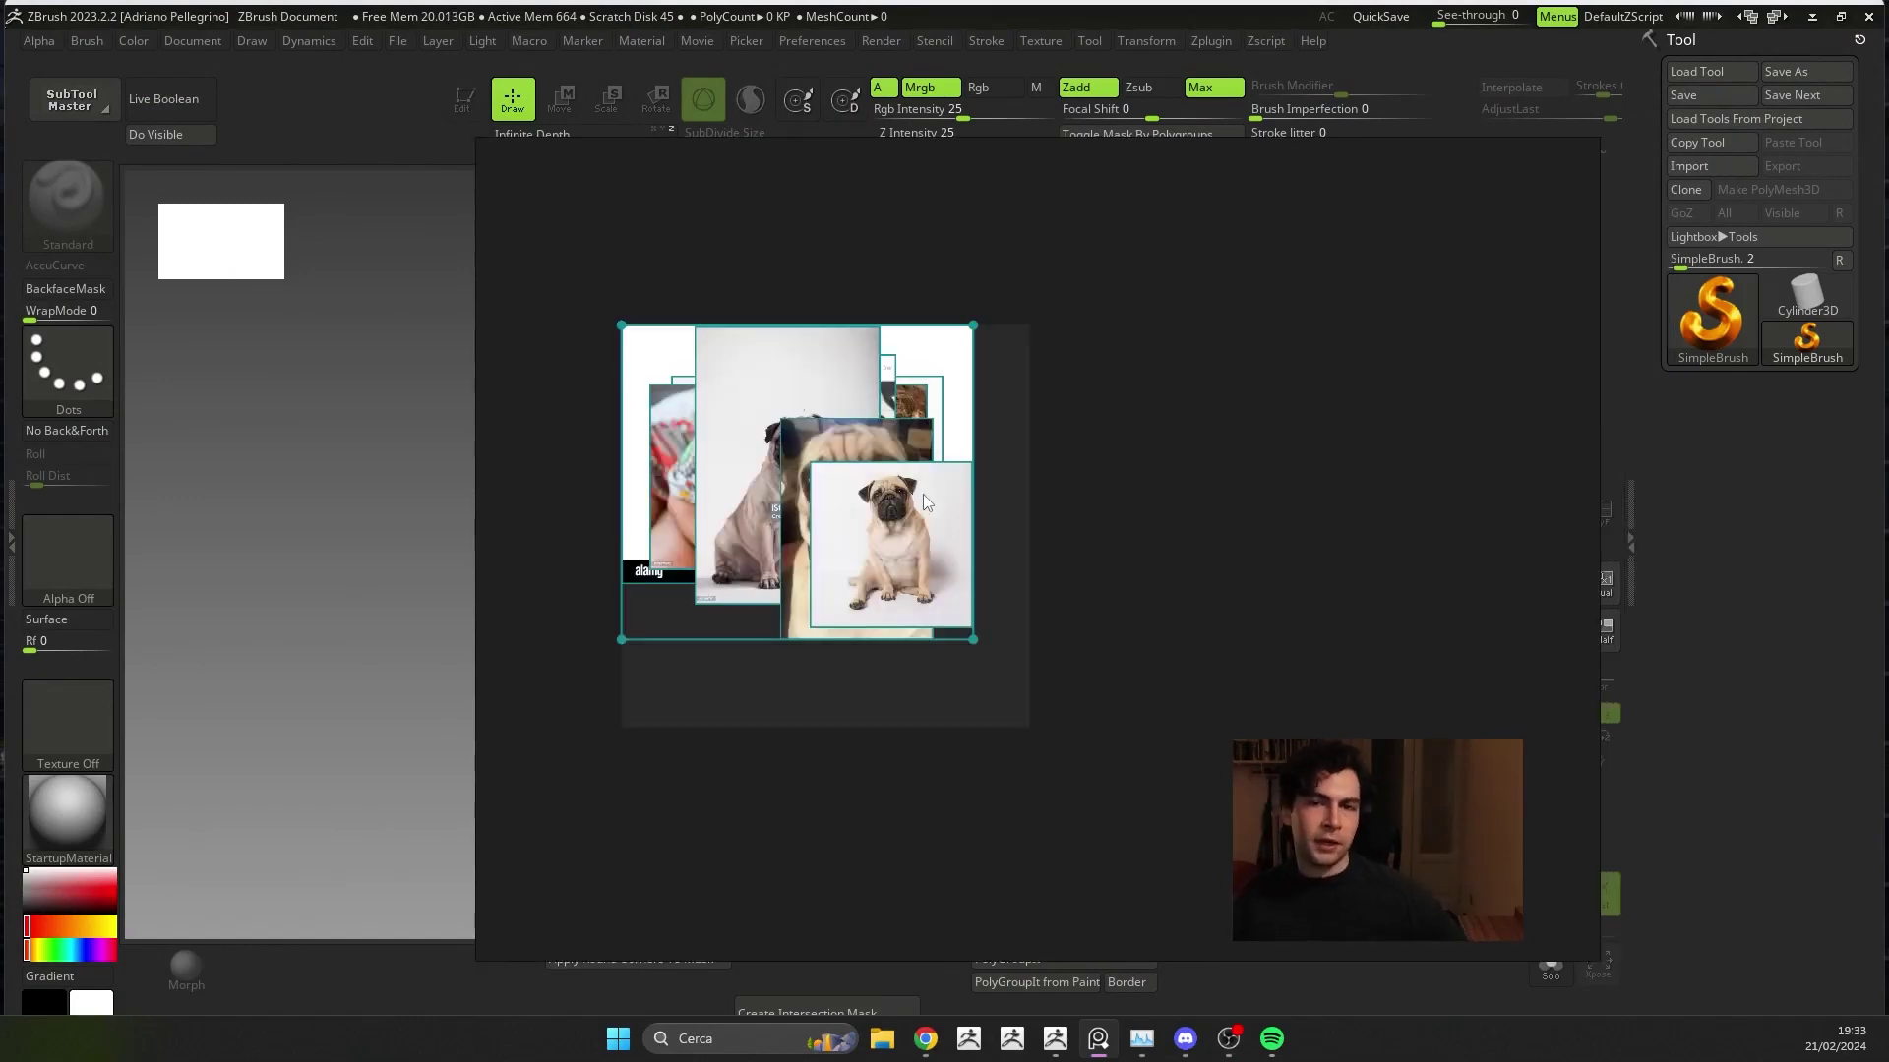
right_click(866, 468)
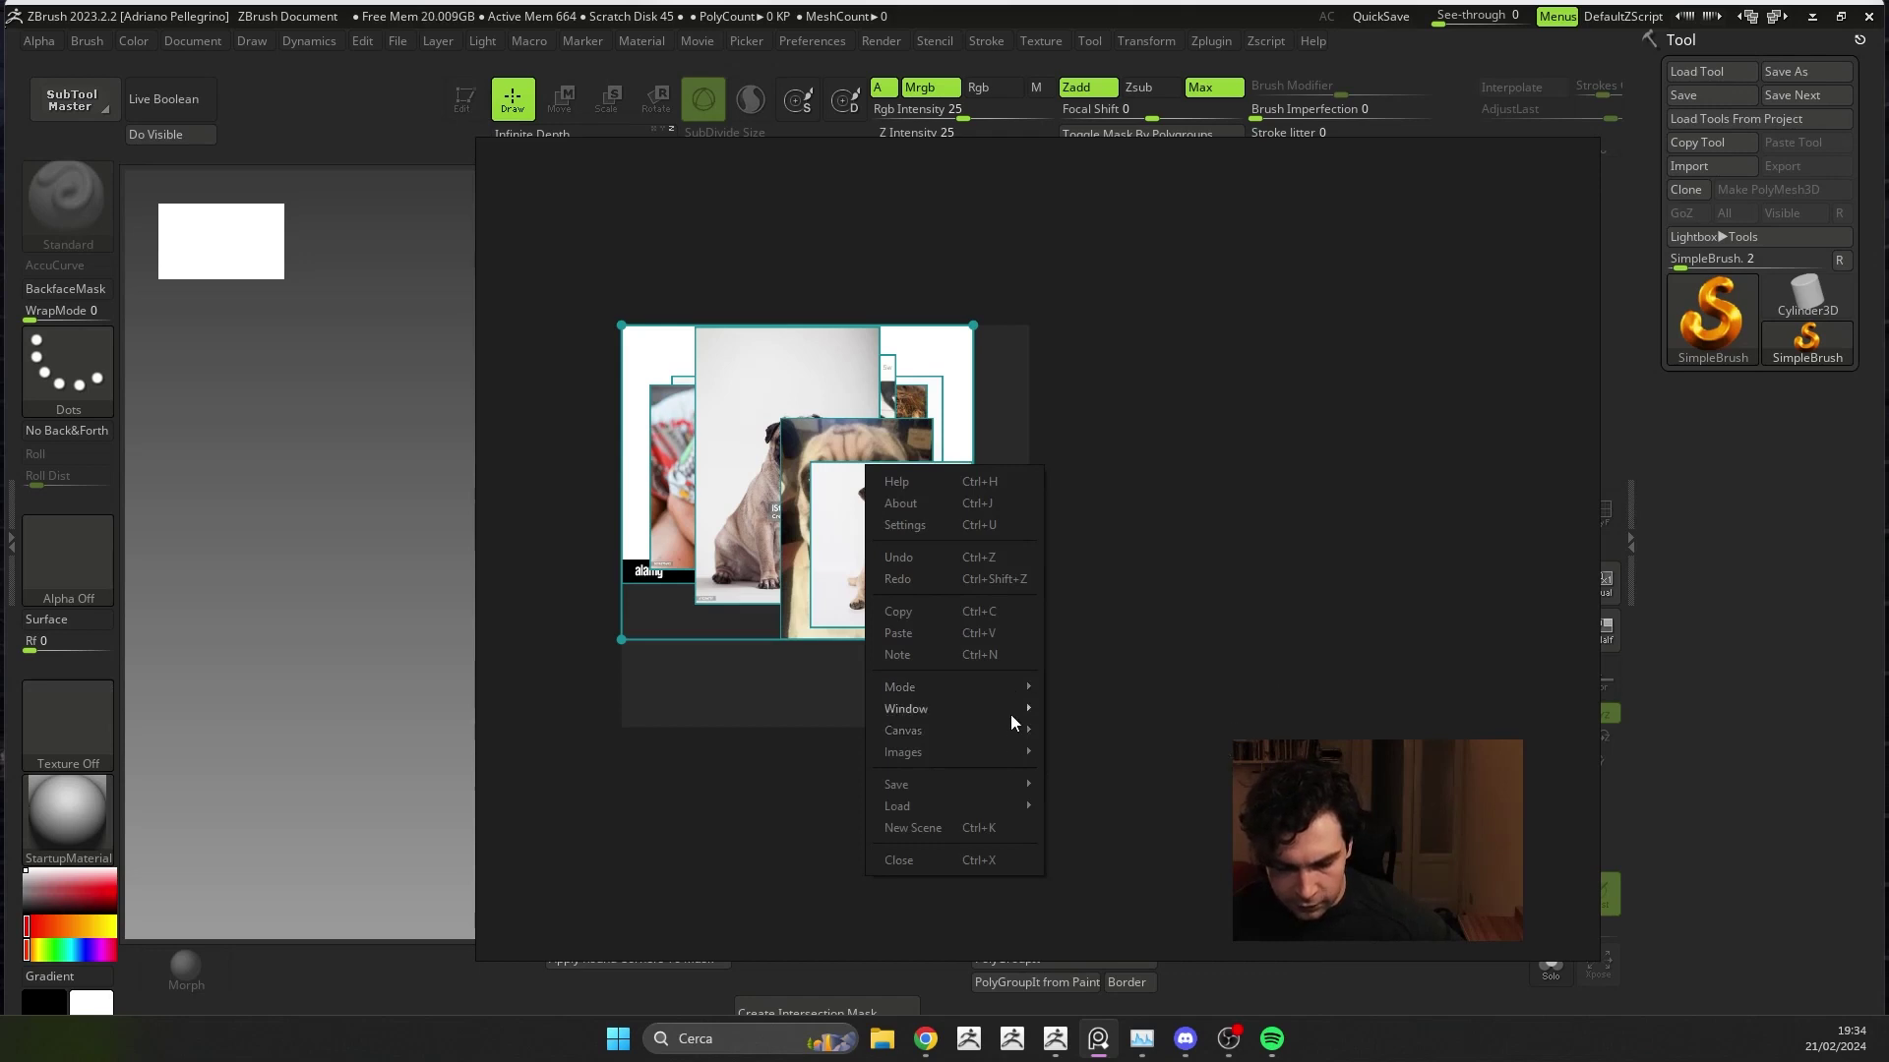
mouse_move(903, 753)
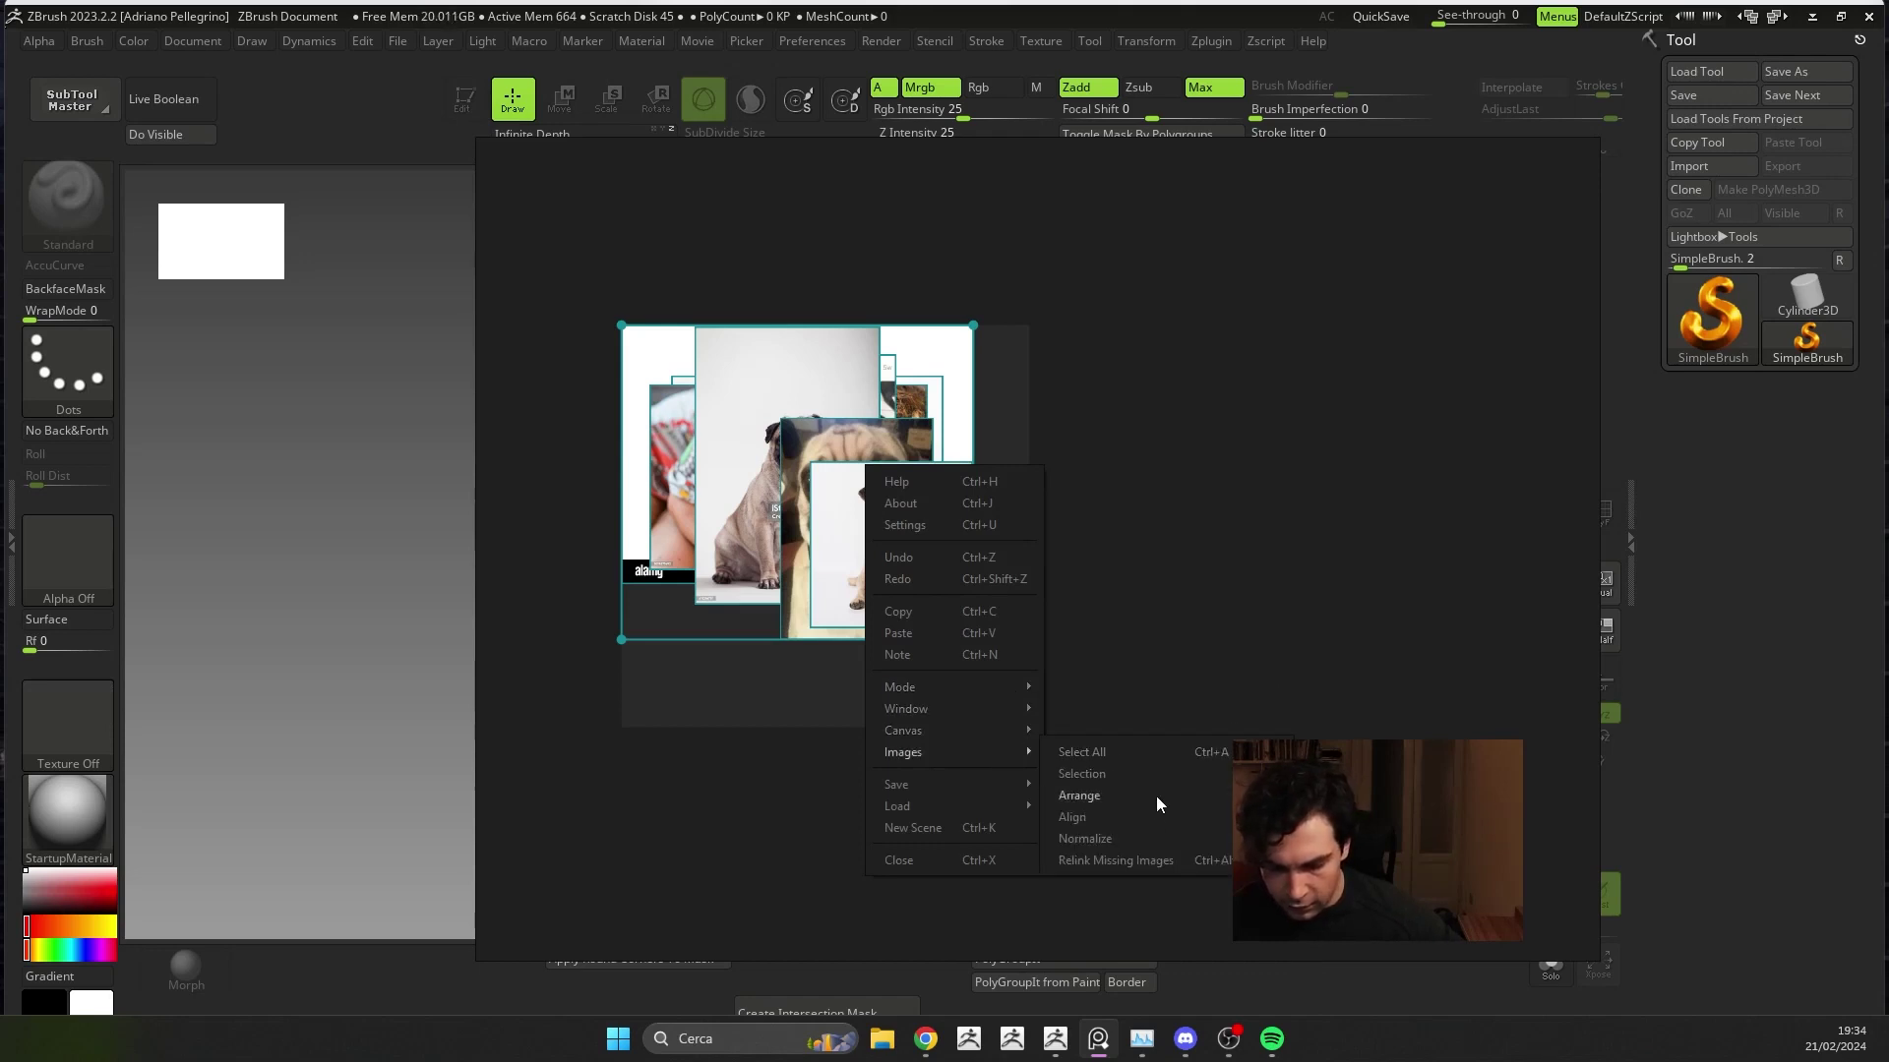
- Lay out the pug photos without overlaps and normalize them to a uniform height
click(1157, 796)
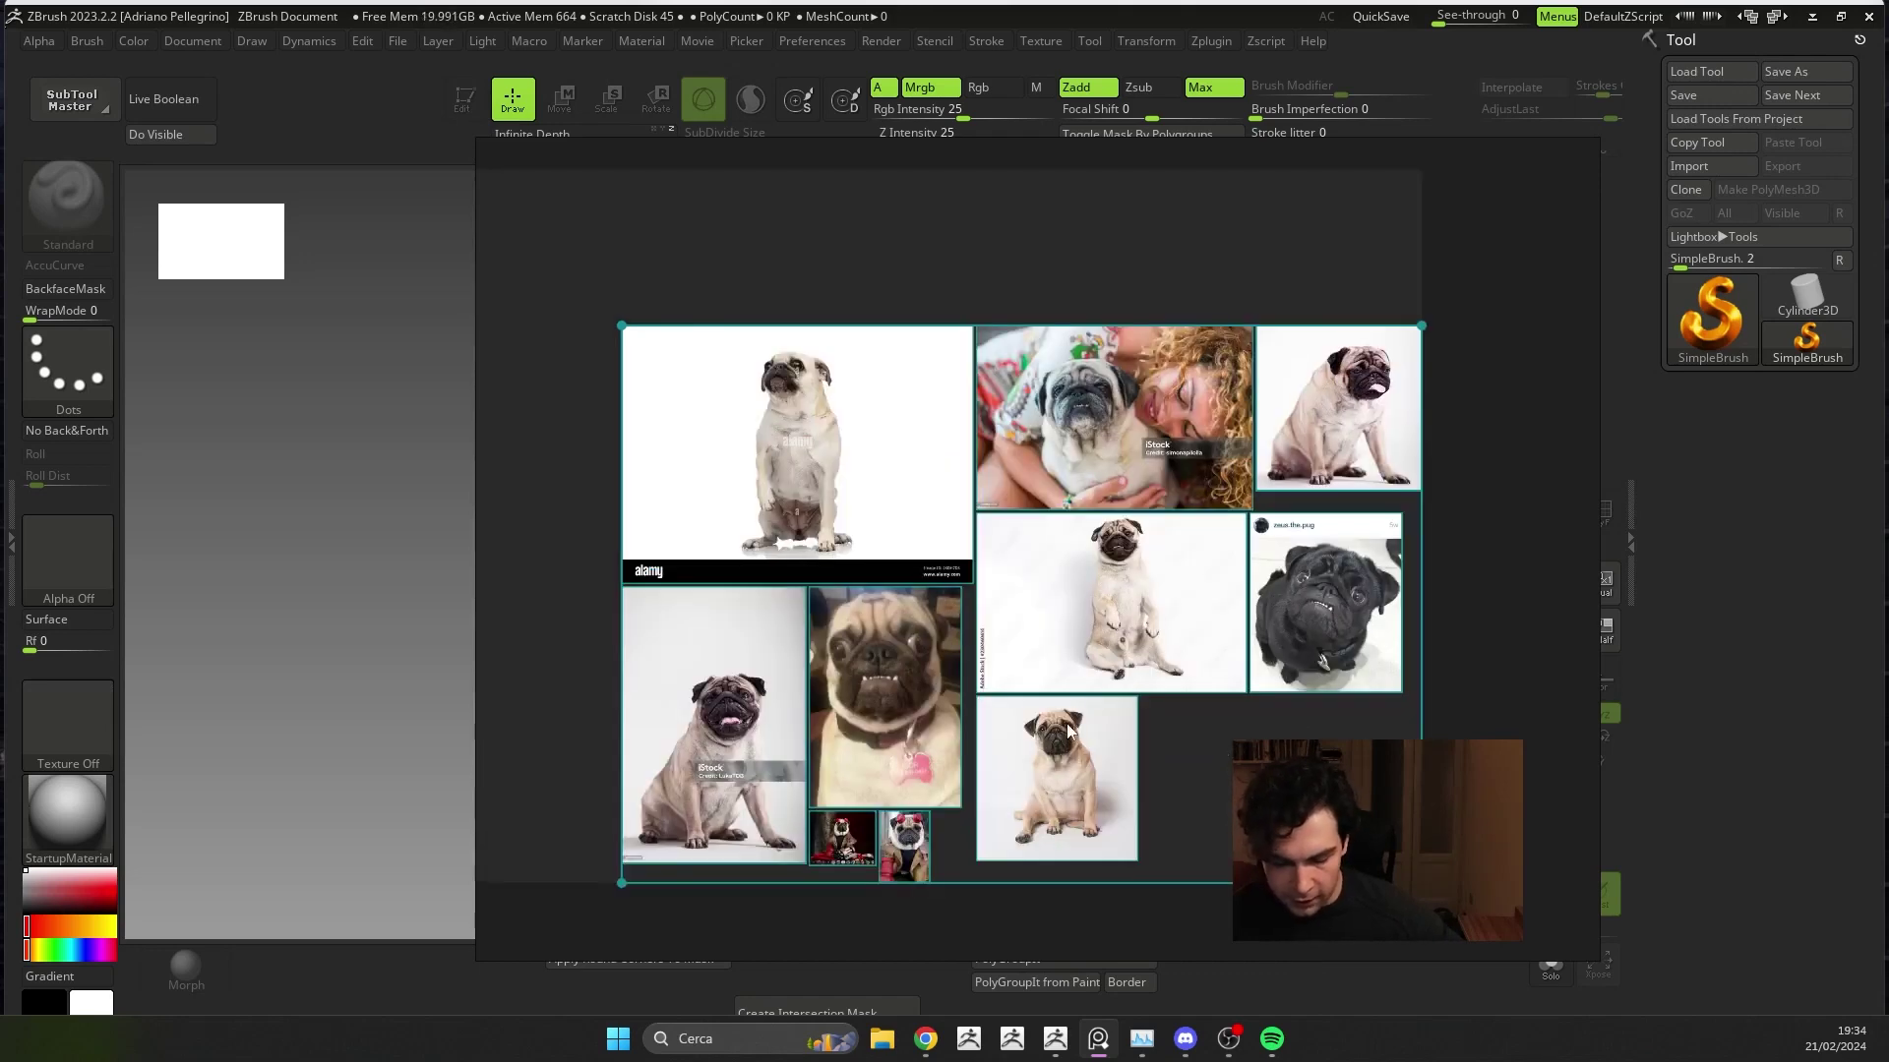
right_click(1187, 368)
mouse_move(1221, 649)
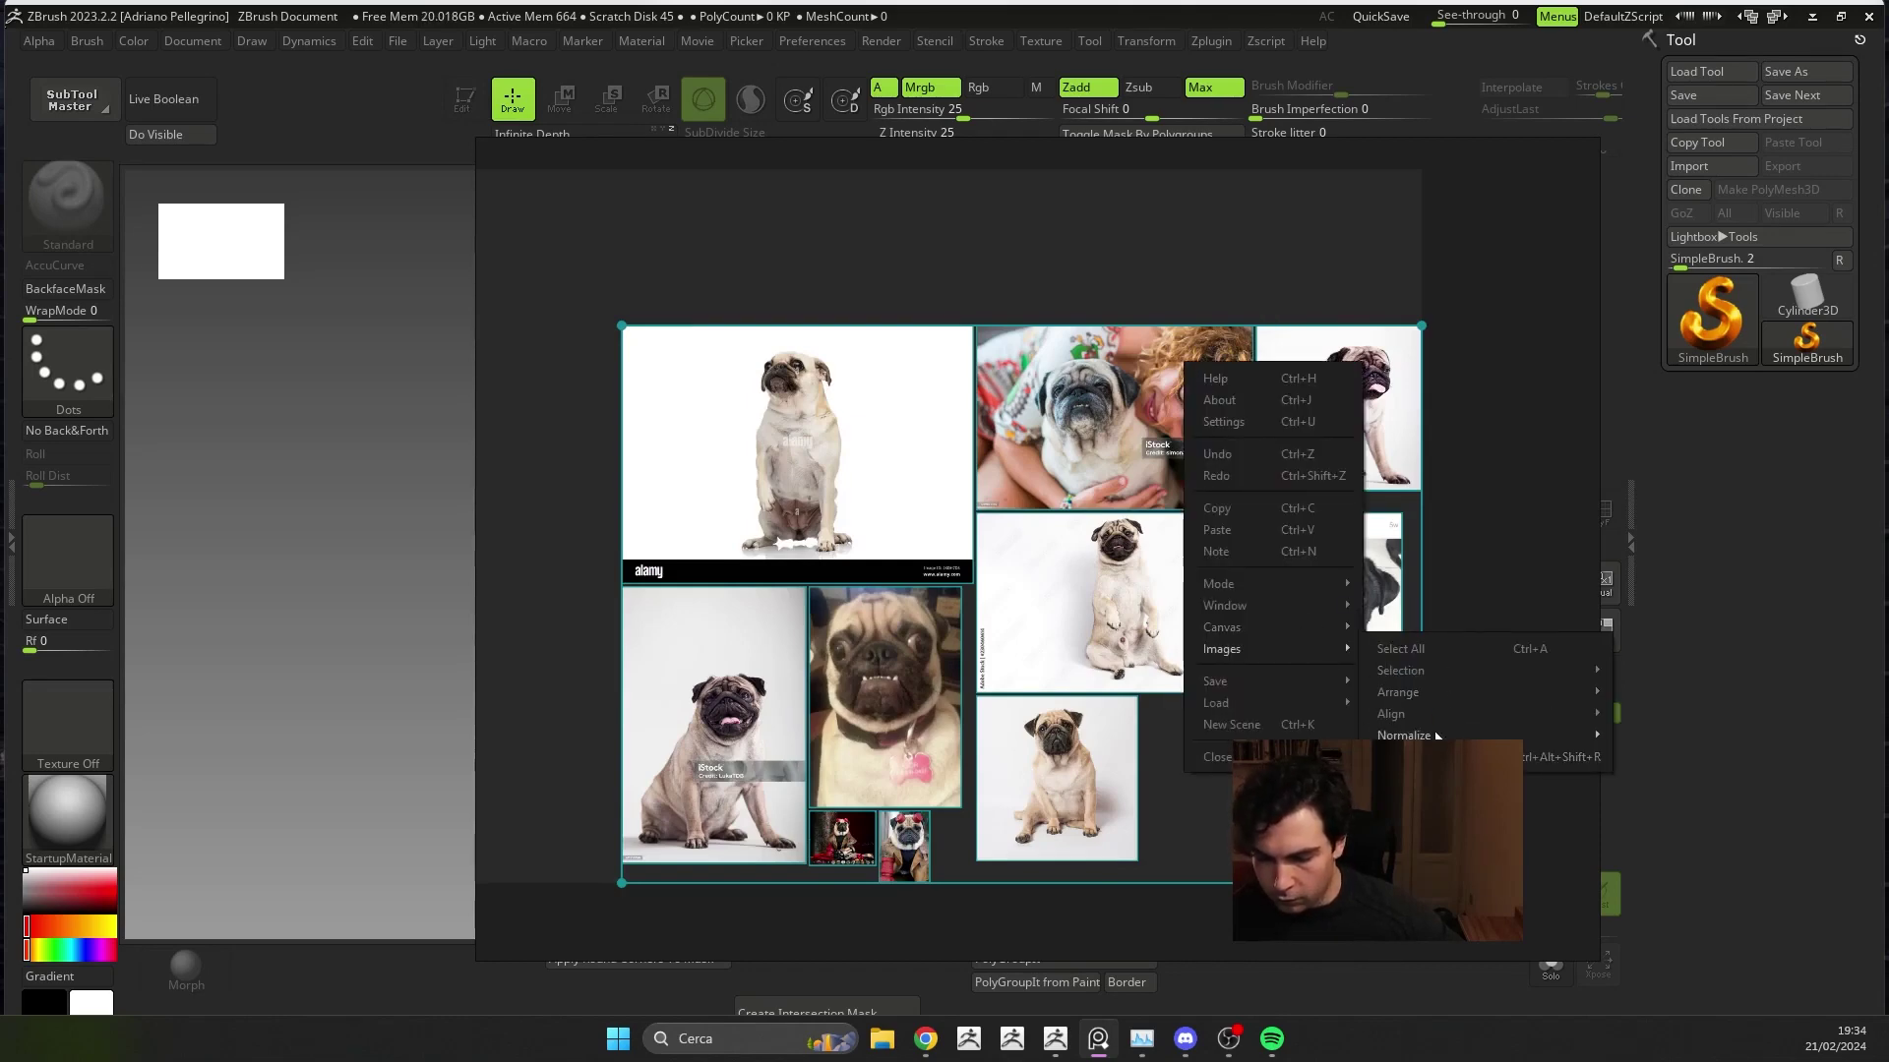
mouse_move(1405, 734)
click(1660, 737)
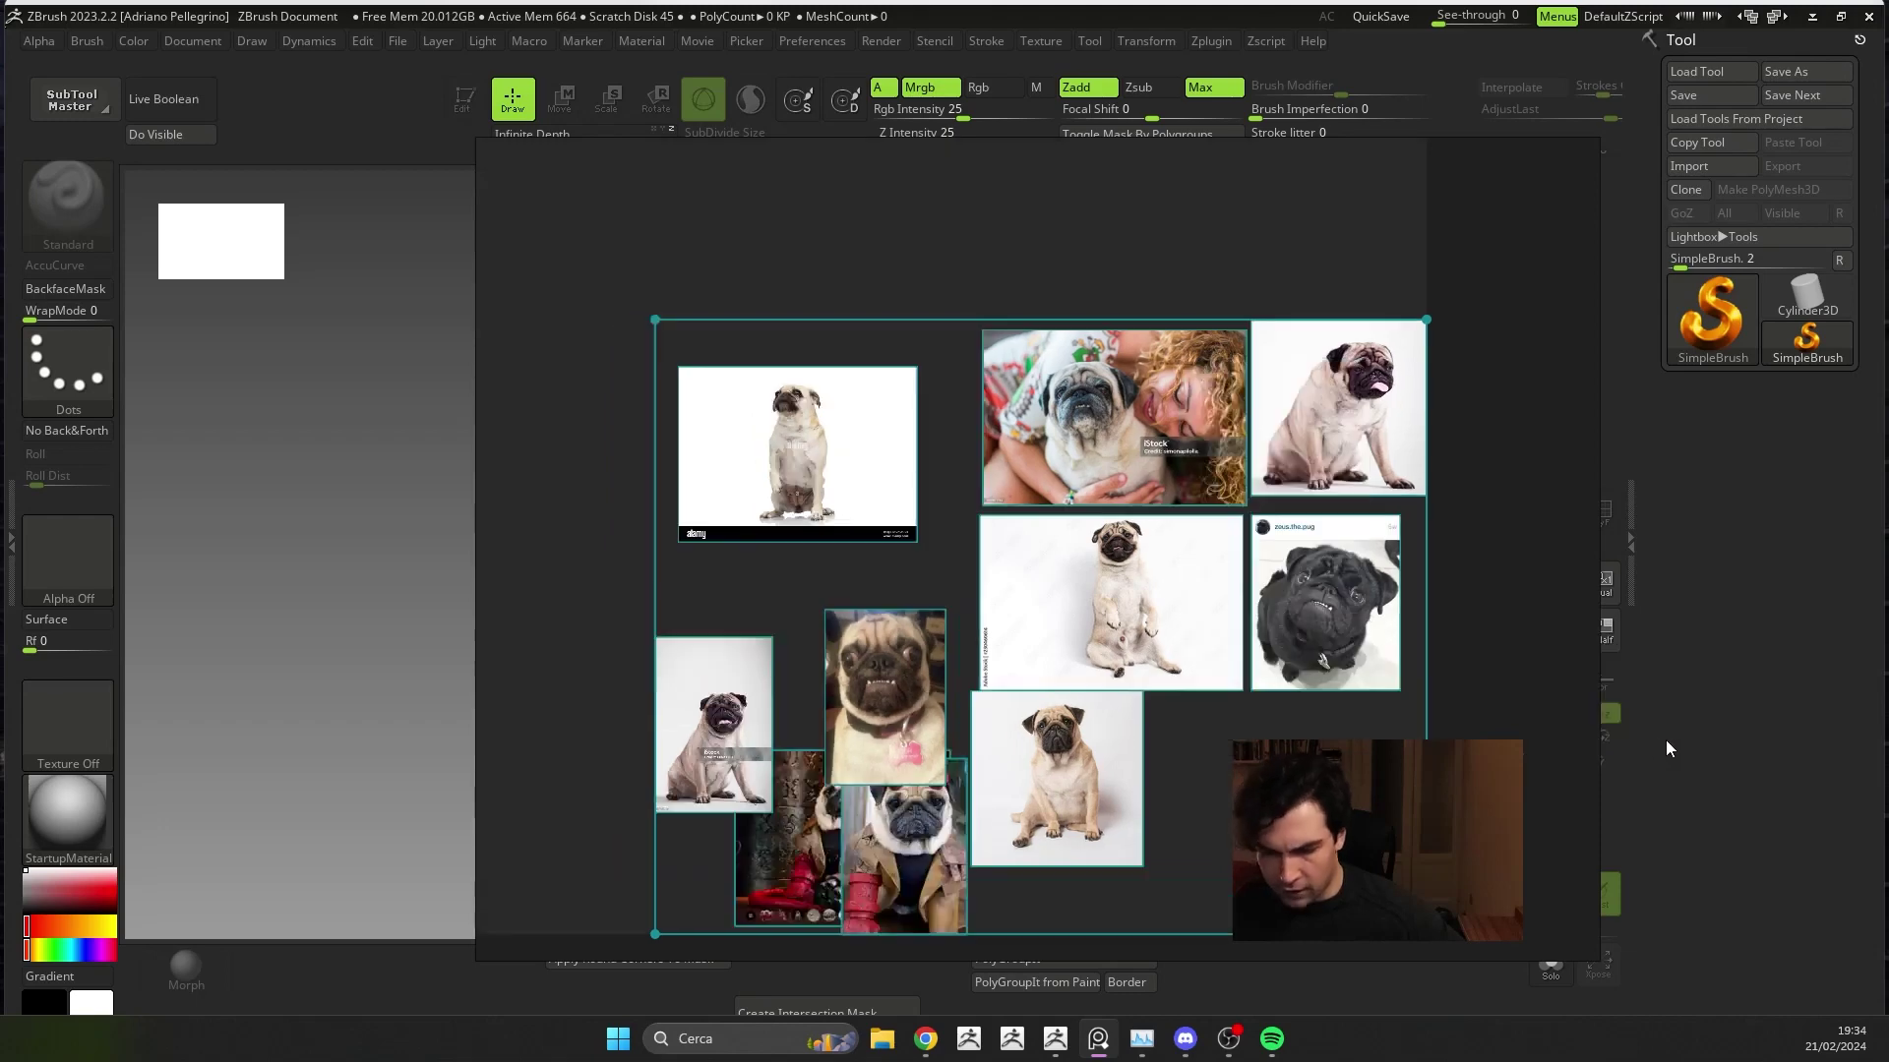
scroll(801, 495, down, 3)
- Pack the pug photos edge to edge into a tight grid with Ctrl+P
right_click(990, 430)
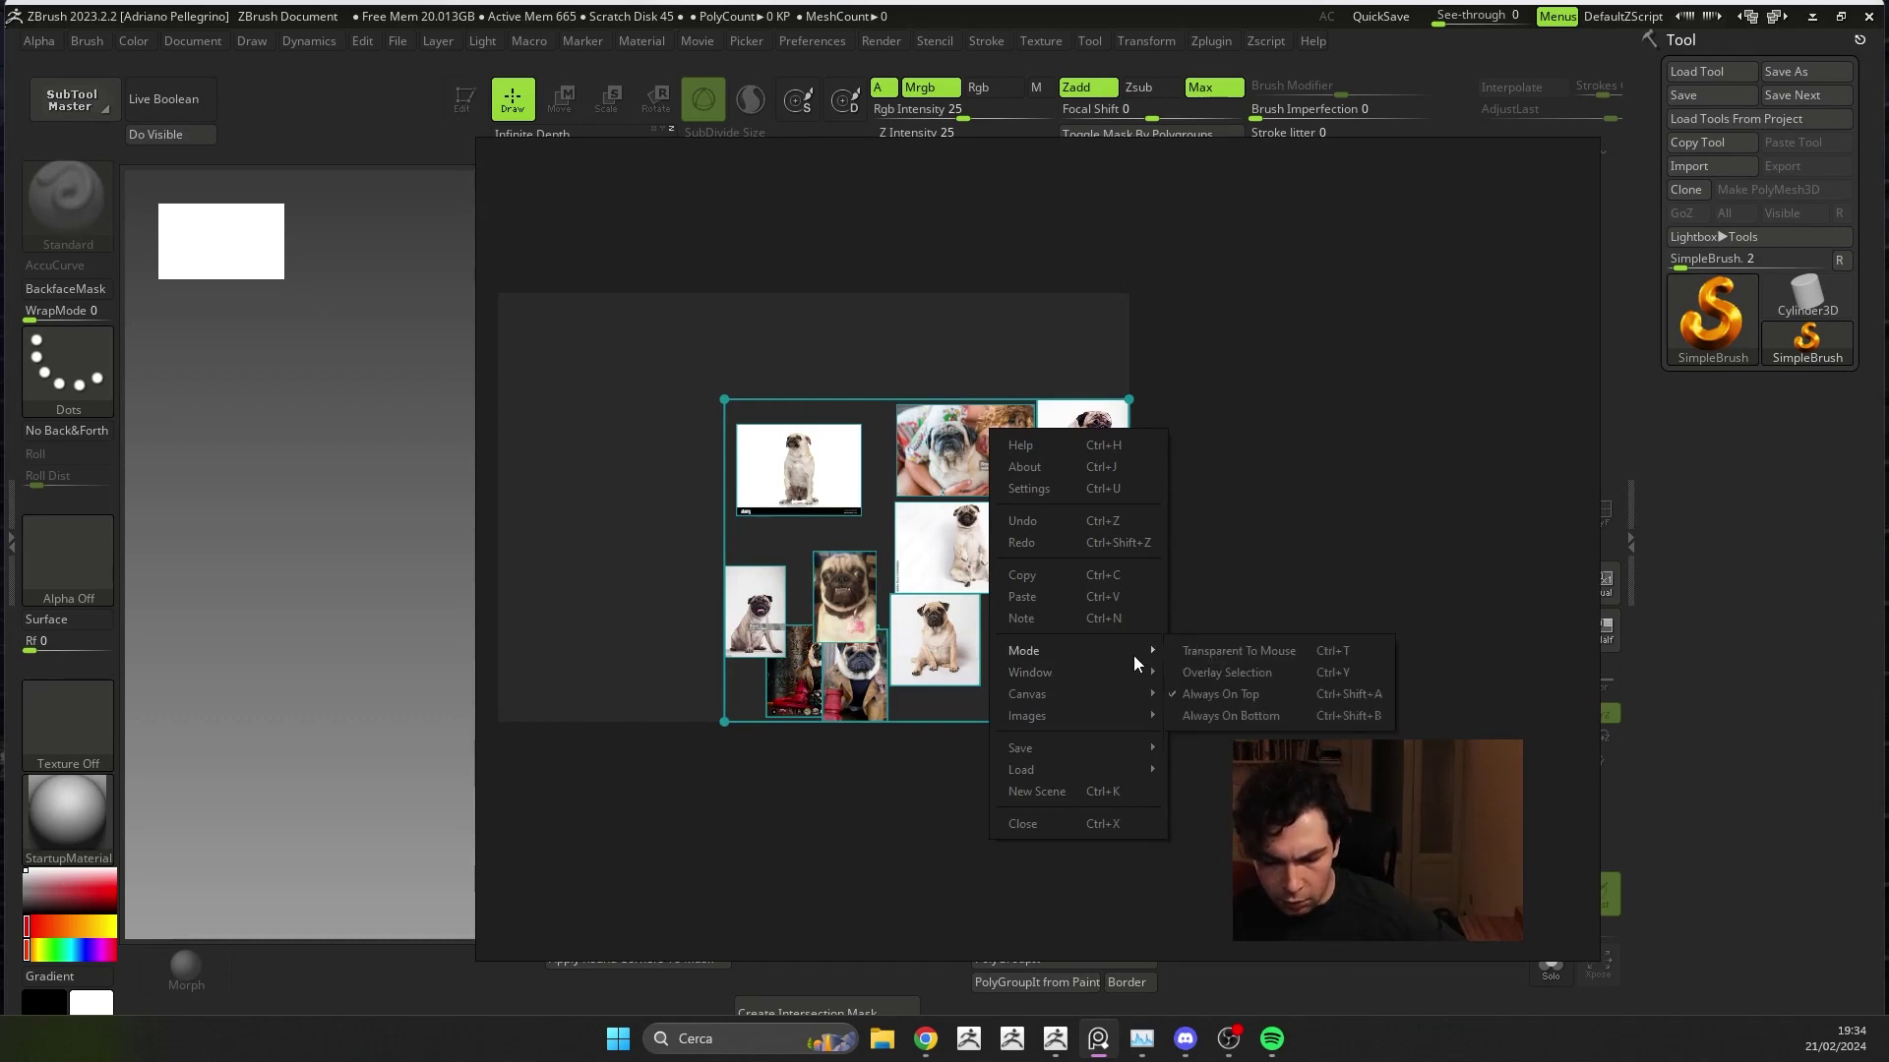
mouse_move(1027, 717)
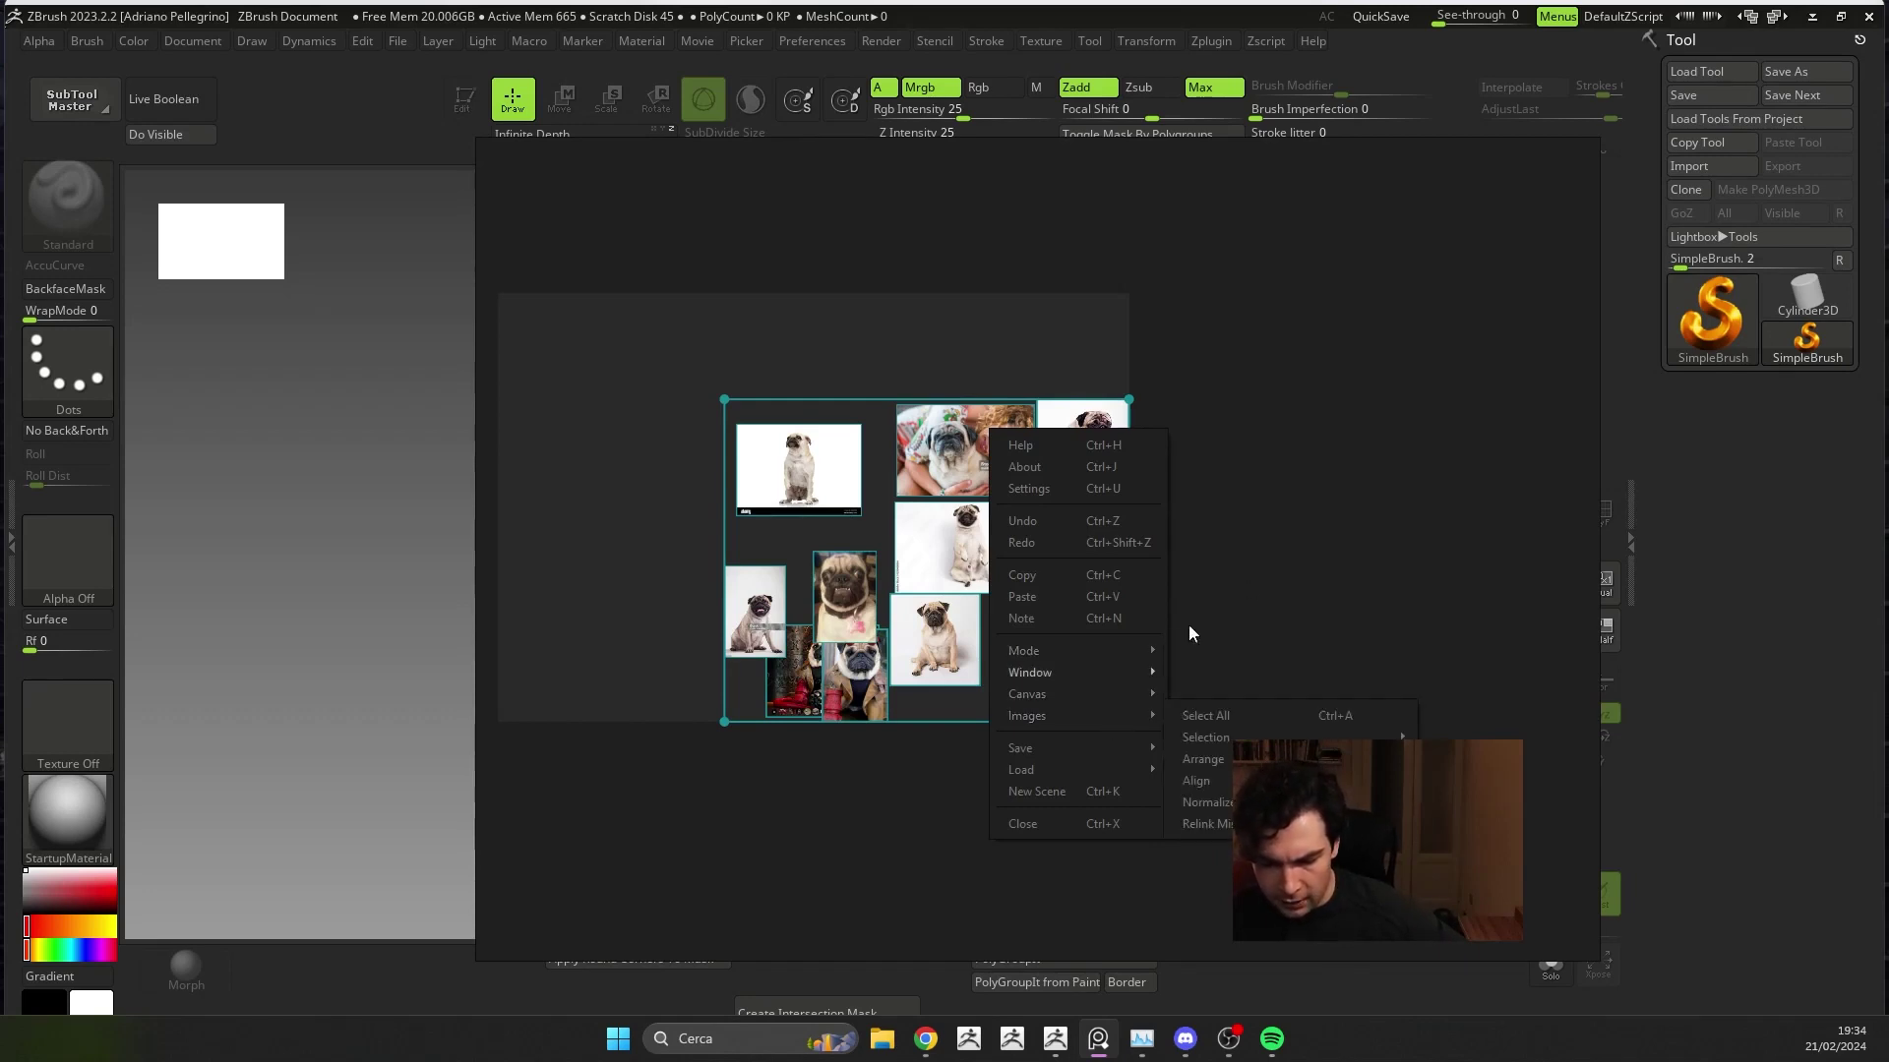
click(1188, 624)
key(ctrl+p)
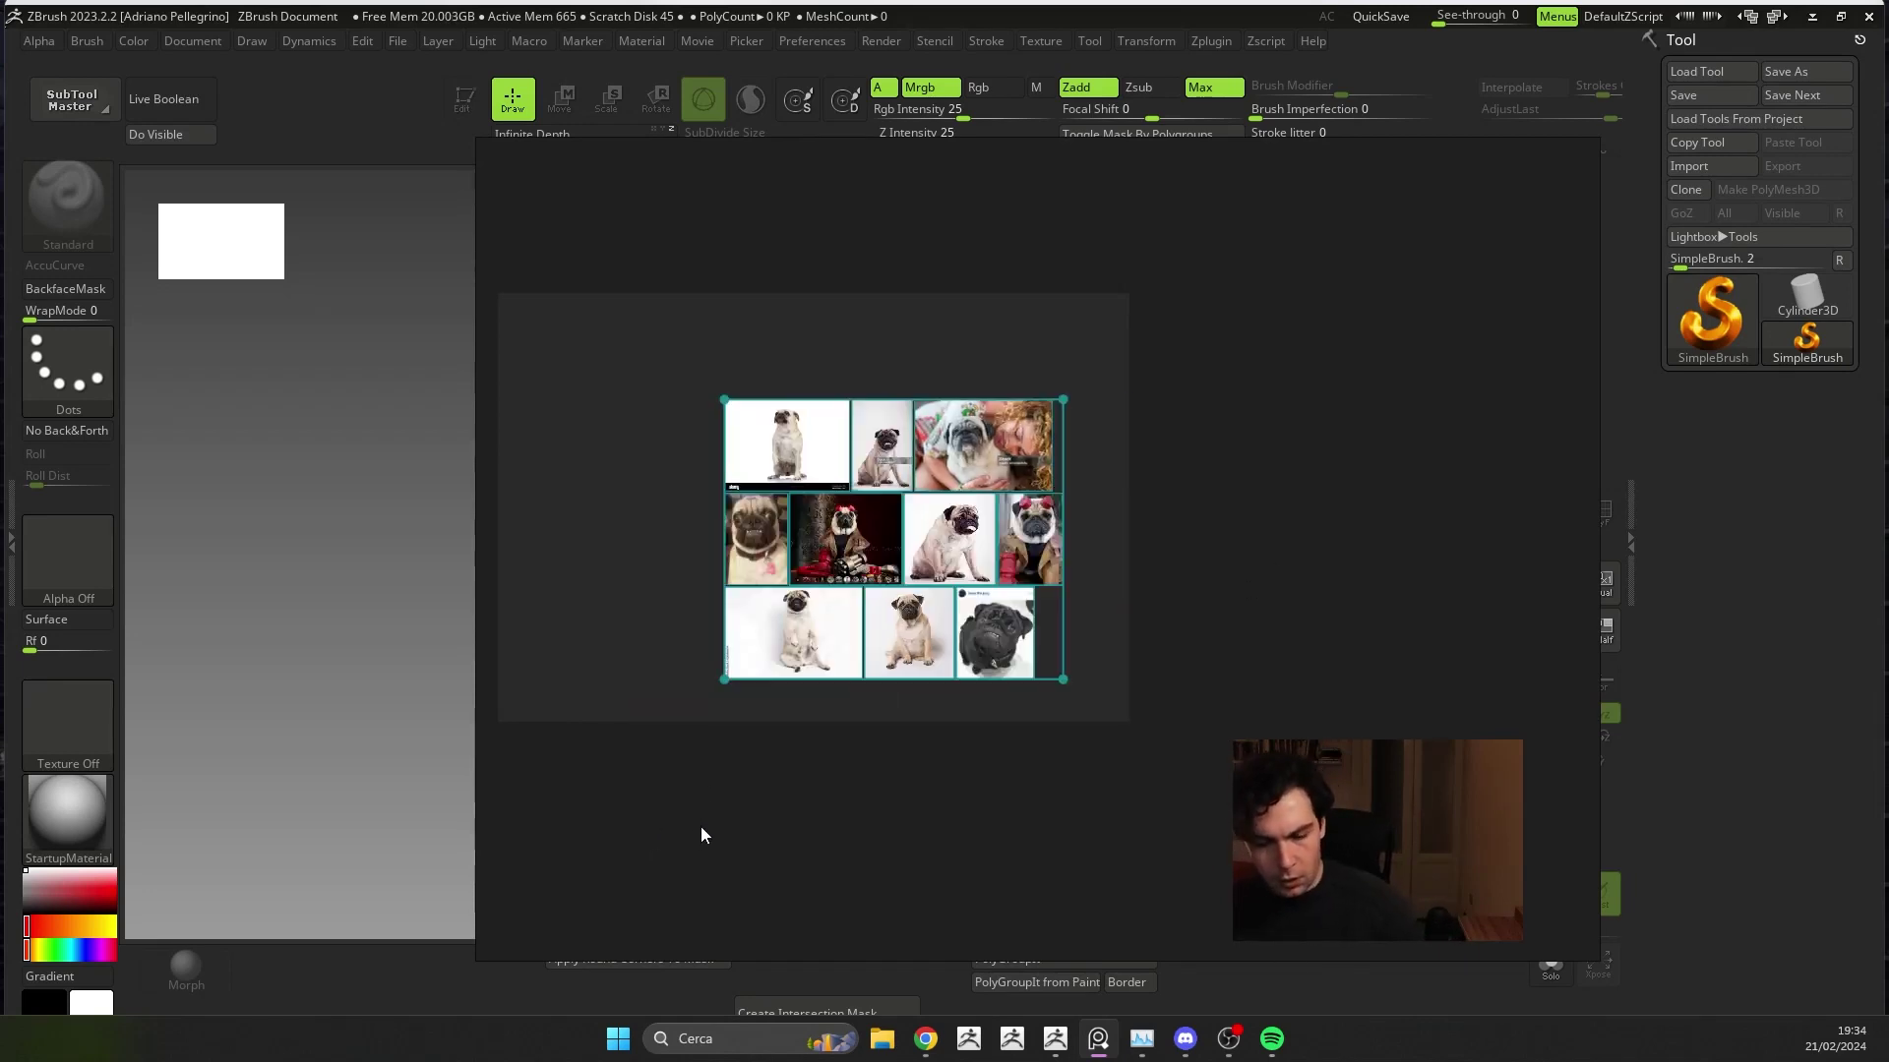
scroll(952, 585, up, 3)
- Pull the black pug photo out of the grid to the left
scroll(953, 584, up, 3)
scroll(952, 585, down, 3)
scroll(974, 541, up, 1)
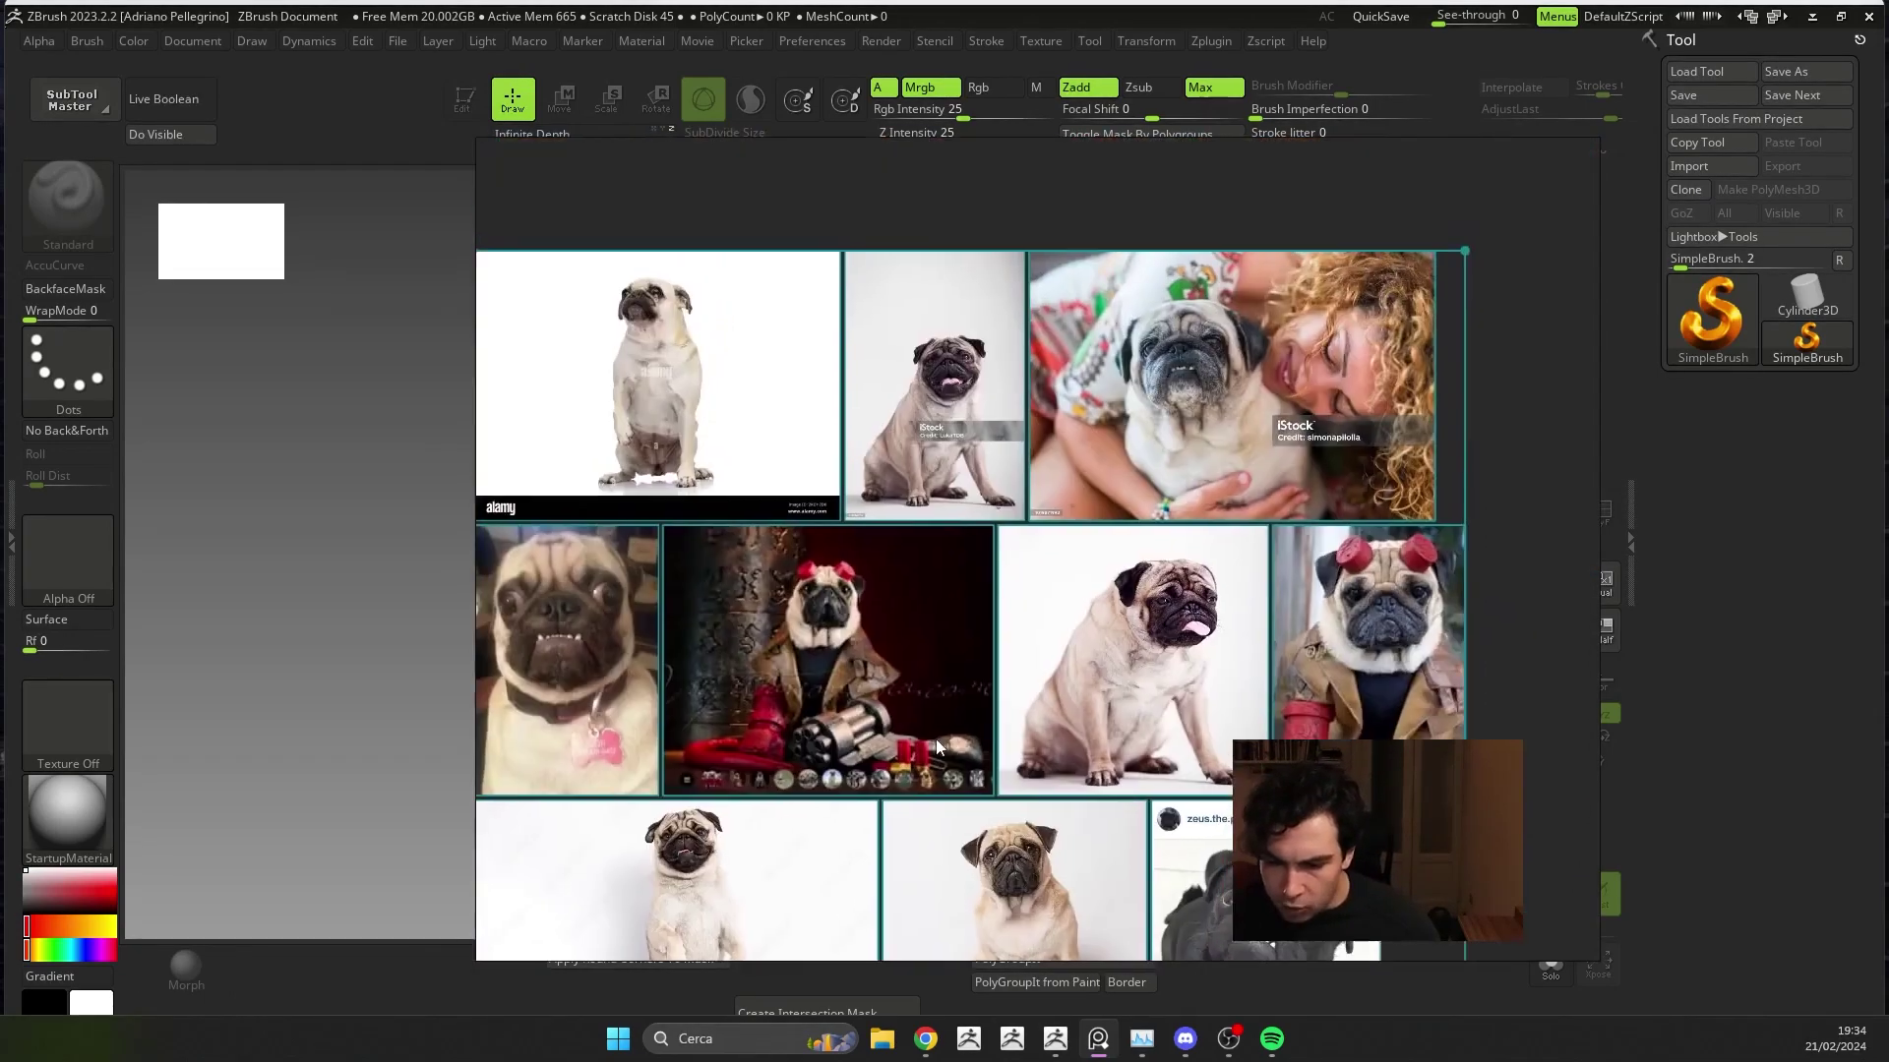
scroll(995, 502, up, 4)
mouse_move(966, 498)
middle_down()
mouse_move(901, 376)
mouse_move(985, 472)
mouse_move(1062, 448)
middle_up()
scroll(1244, 378, down, 3)
middle_drag(1244, 378, 1330, 344)
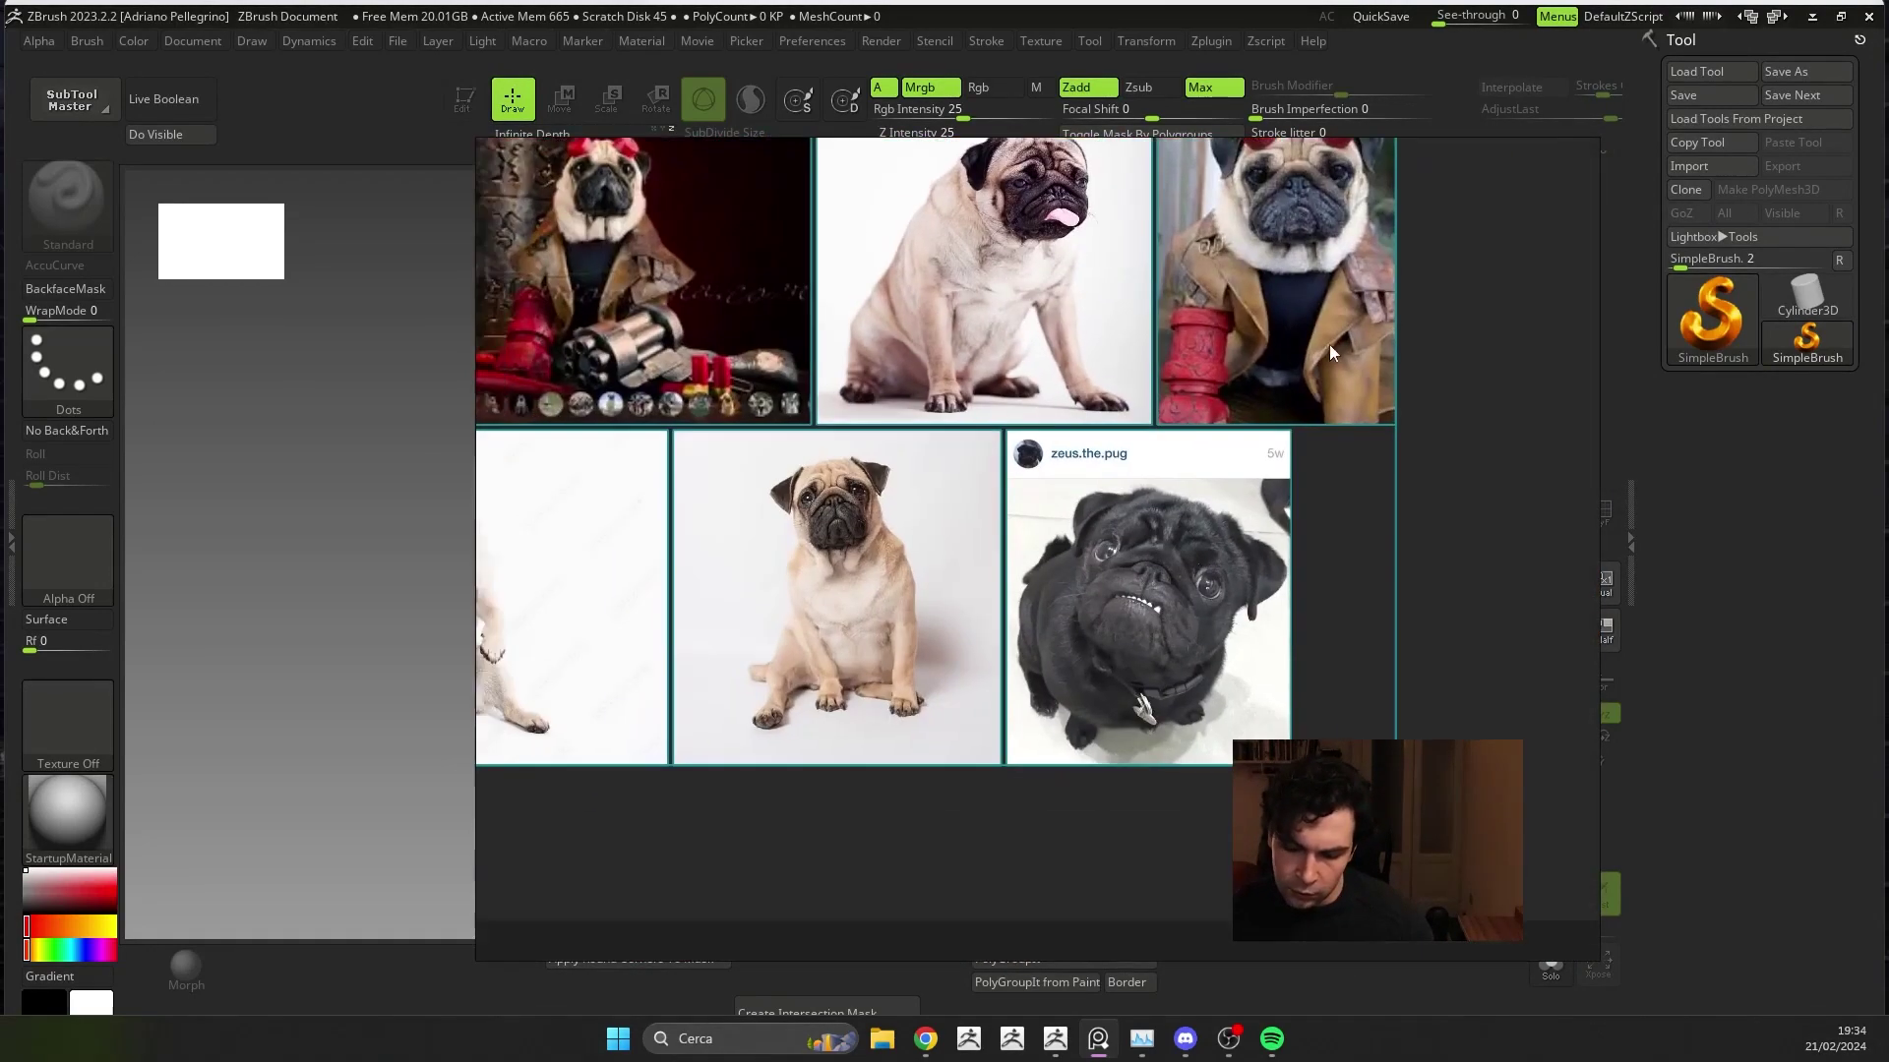
scroll(1377, 342, up, 3)
scroll(1283, 459, down, 3)
middle_drag(1283, 459, 1324, 450)
click(1095, 622)
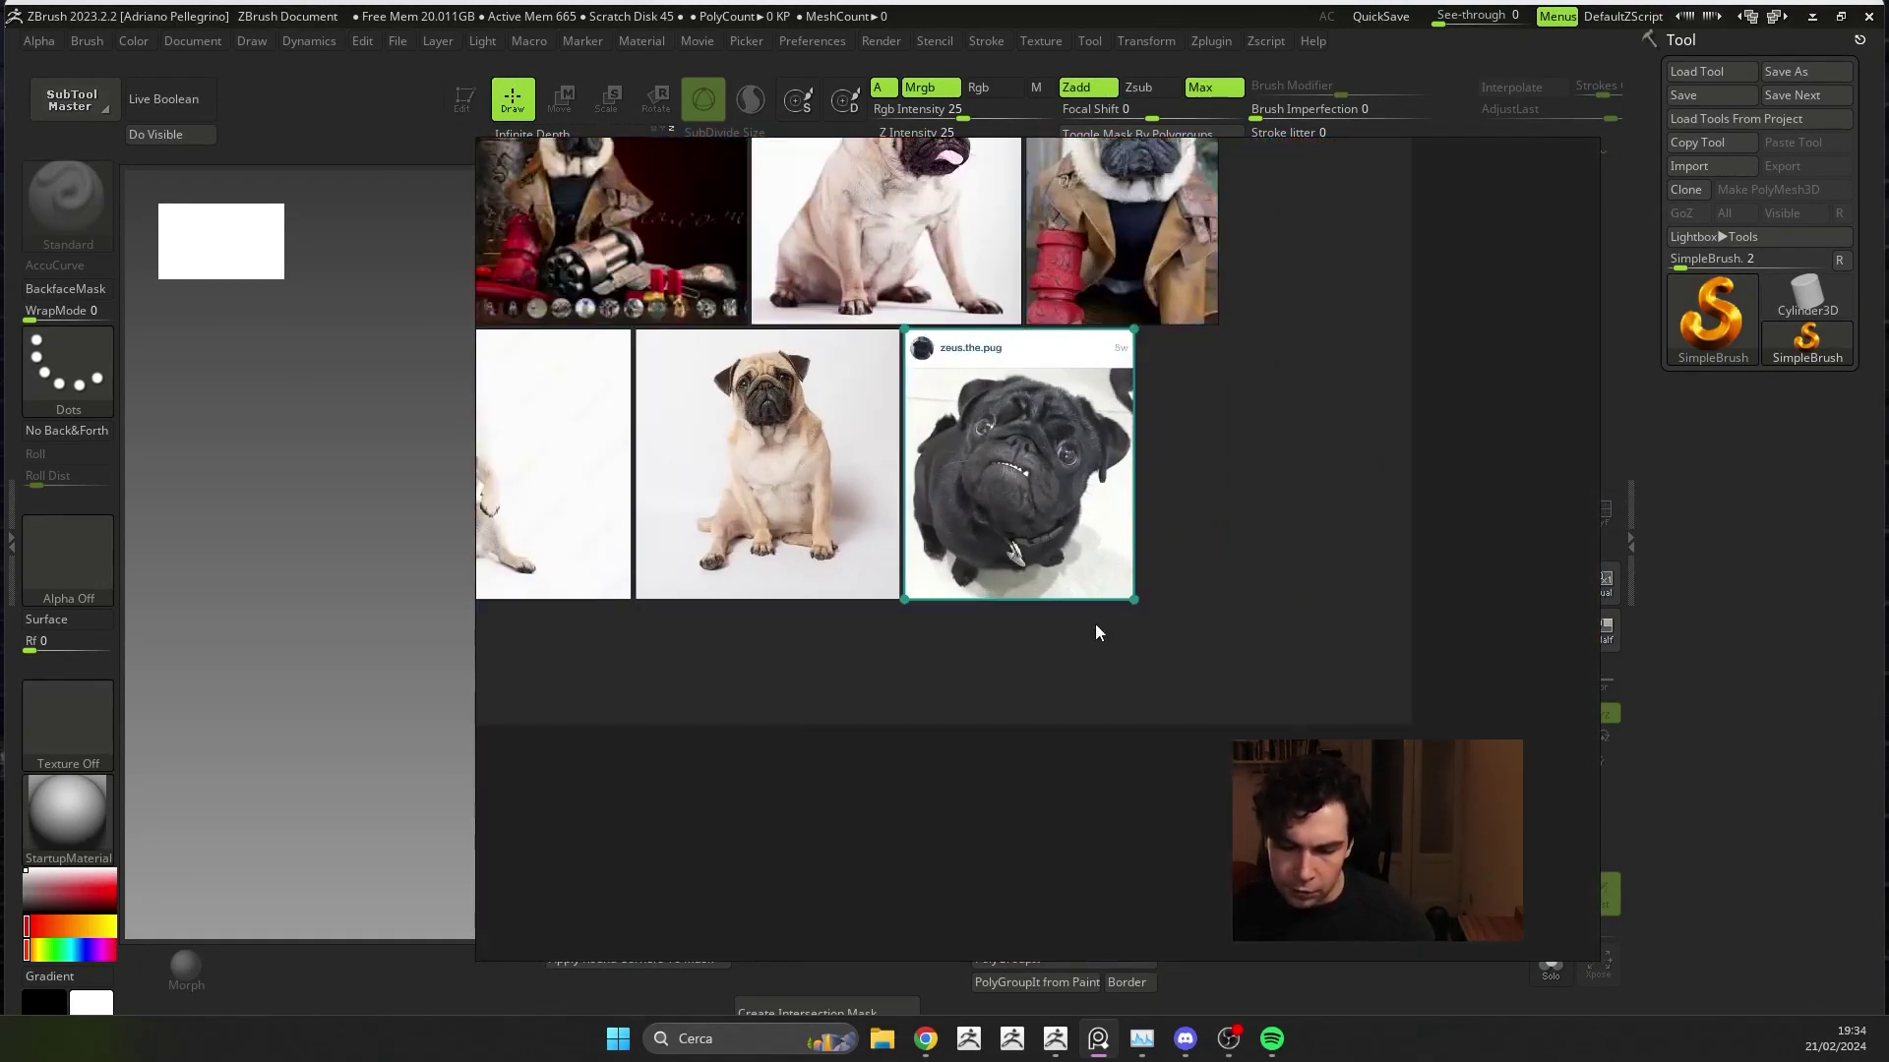
scroll(1115, 653, down, 3)
scroll(1078, 598, up, 3)
scroll(1078, 602, down, 3)
drag(1171, 604, 558, 604)
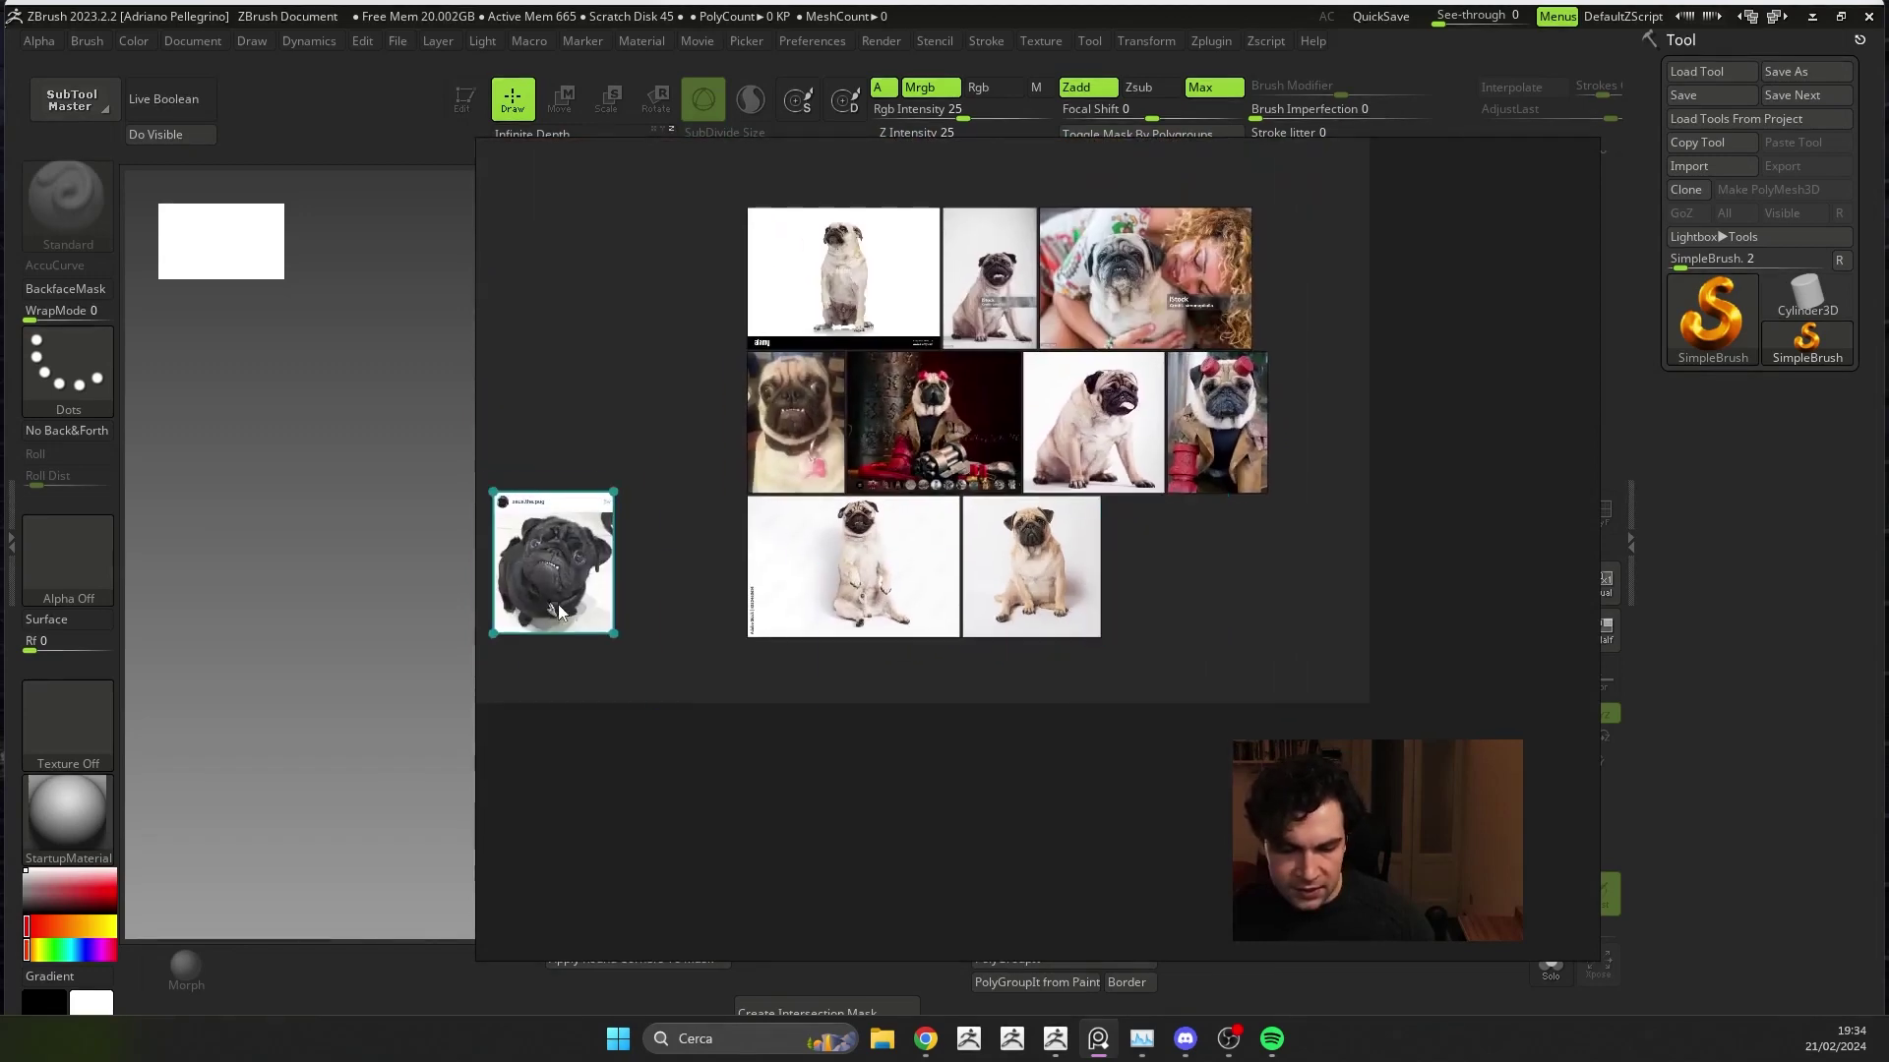
mouse_move(557, 604)
middle_down()
mouse_move(1131, 615)
mouse_move(895, 678)
mouse_move(915, 851)
middle_up()
- Move the grinning pug photo out of the grid and place it above the black pug
scroll(1040, 626, up, 4)
scroll(1037, 618, down, 3)
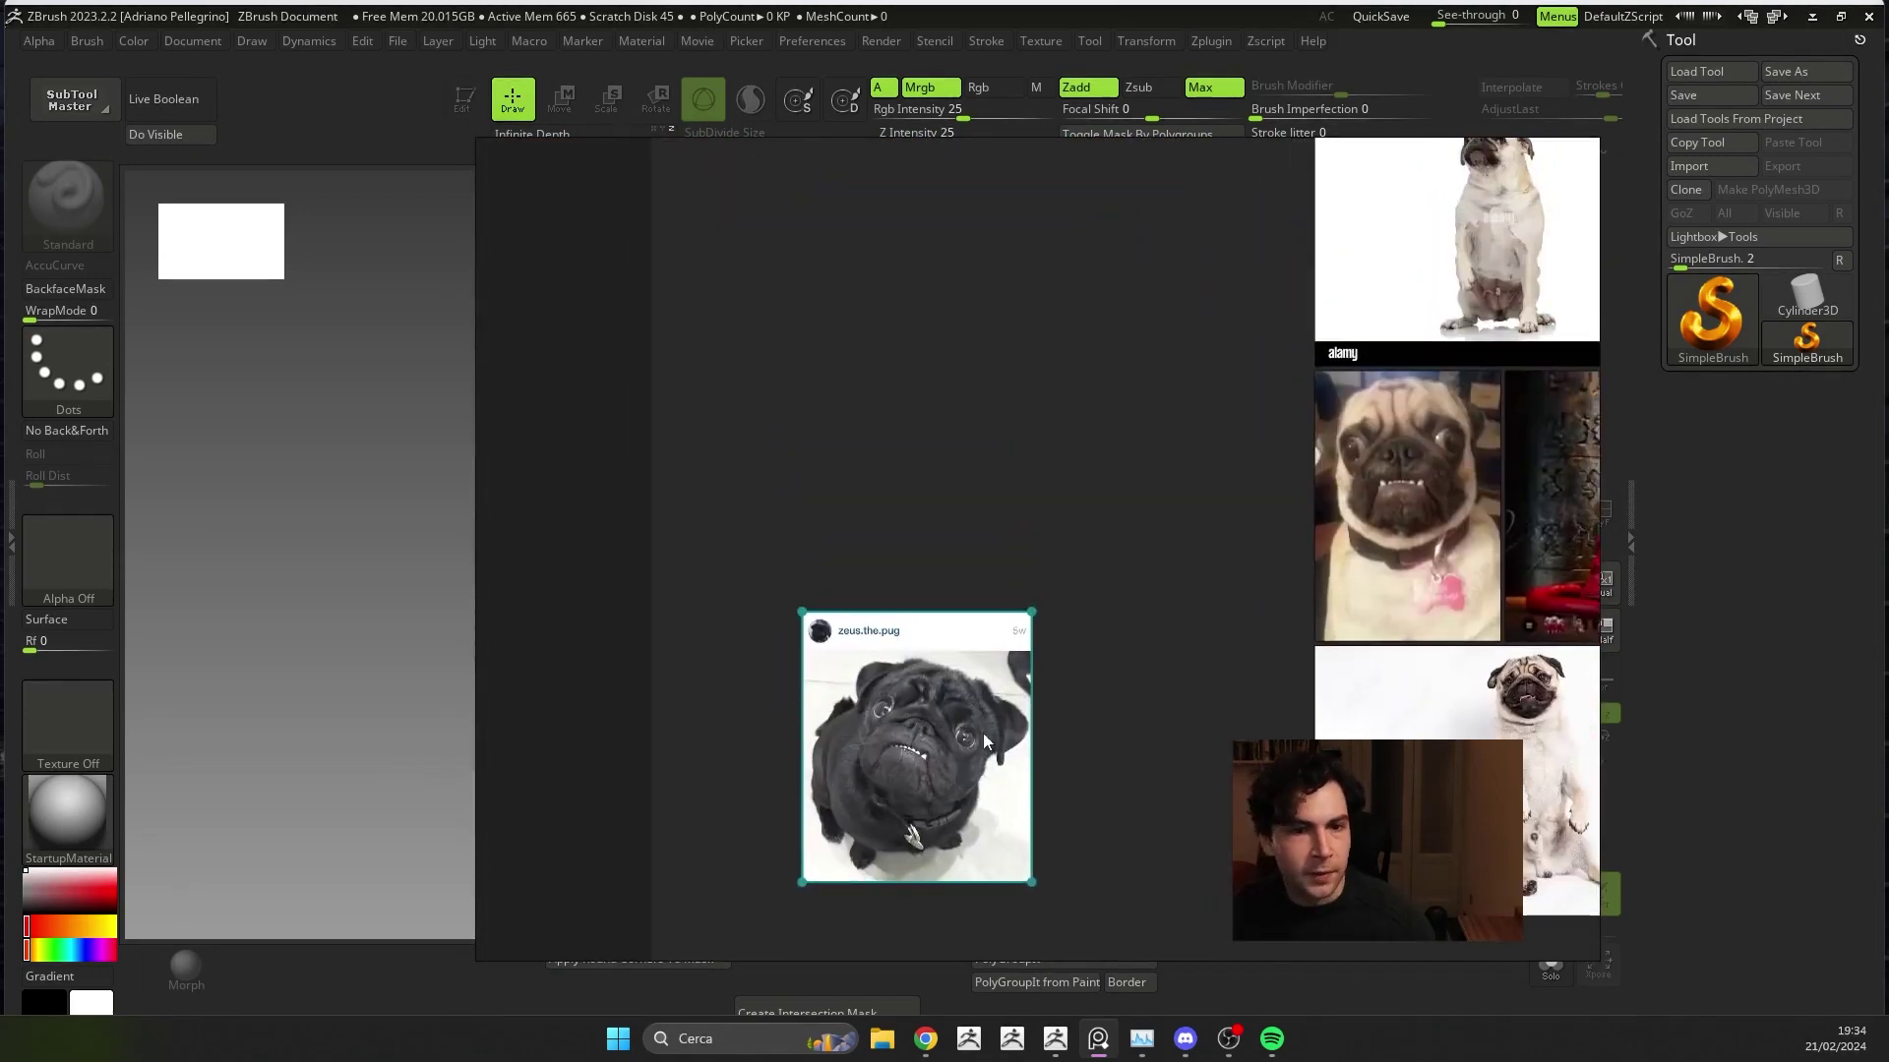
mouse_move(1156, 493)
middle_down()
mouse_move(966, 421)
mouse_move(925, 380)
middle_up()
scroll(925, 380, up, 1)
scroll(1011, 536, down, 3)
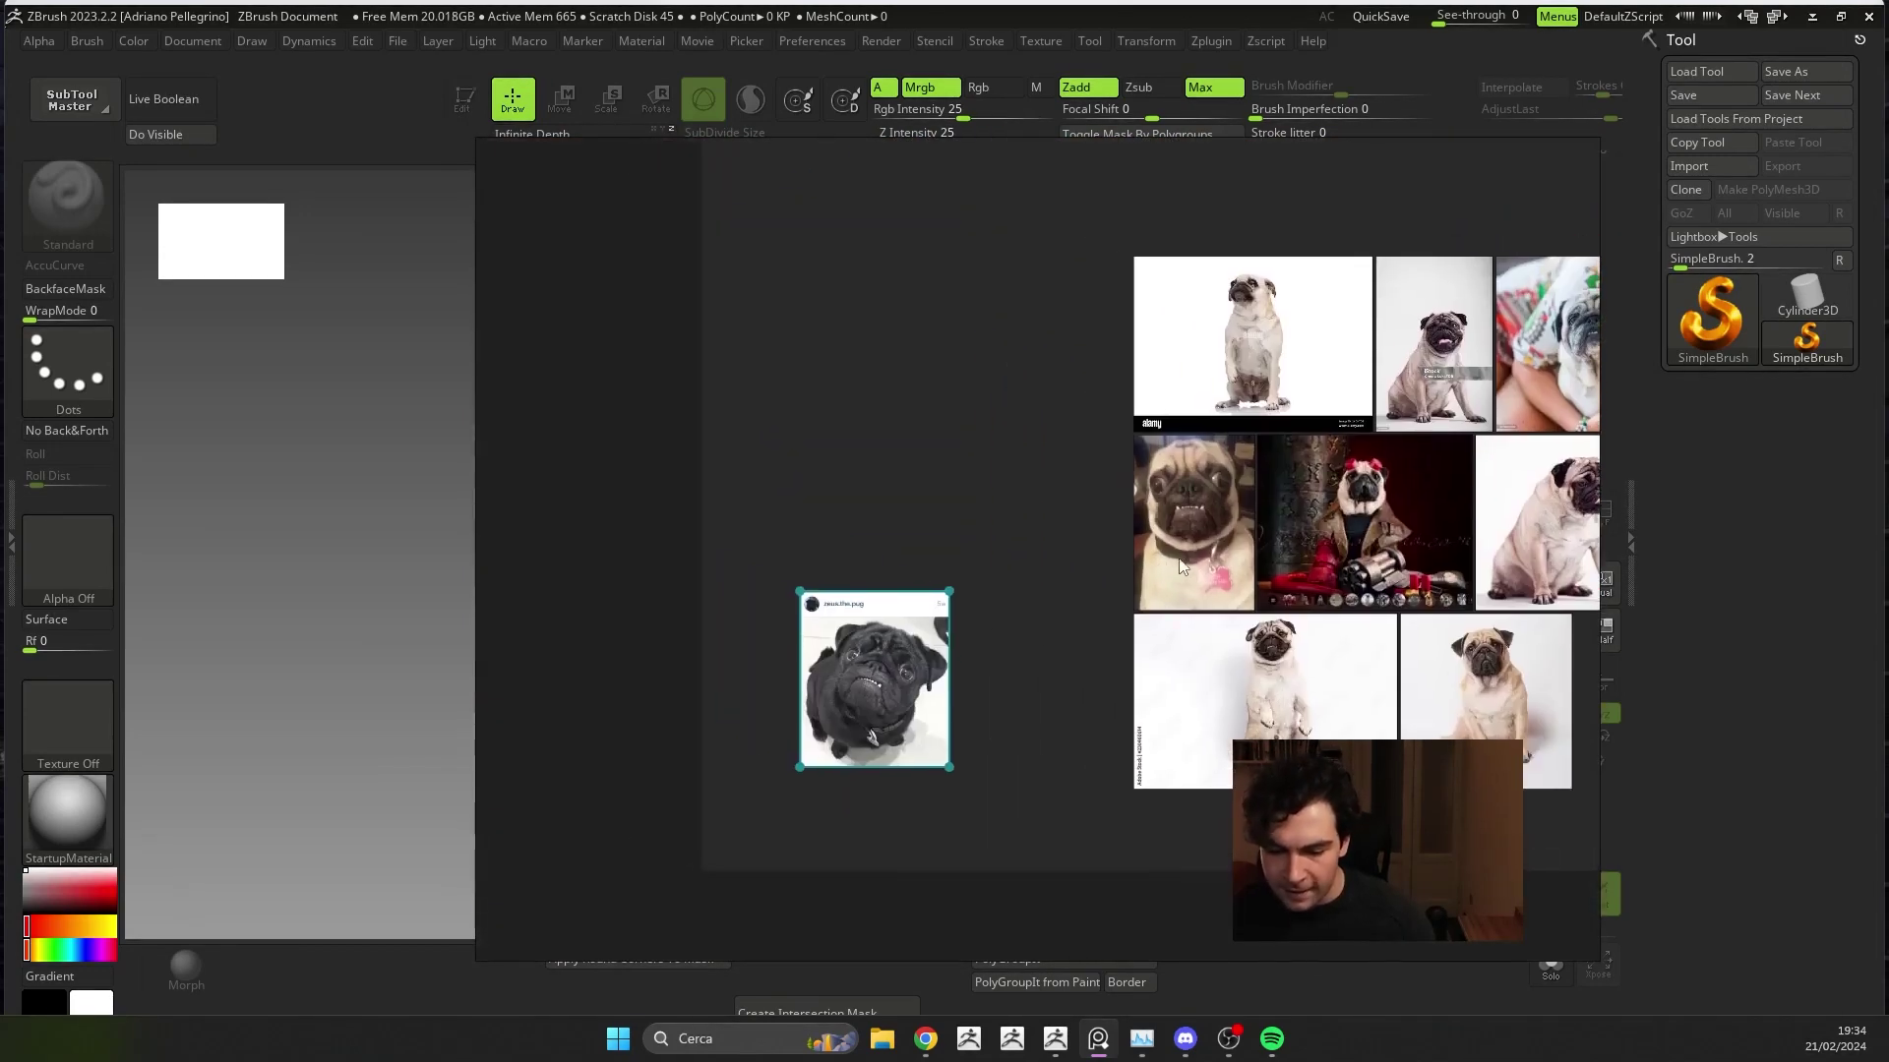
middle_drag(922, 503, 753, 629)
scroll(957, 651, up, 3)
scroll(957, 651, down, 2)
drag(1072, 649, 645, 622)
scroll(645, 622, down, 3)
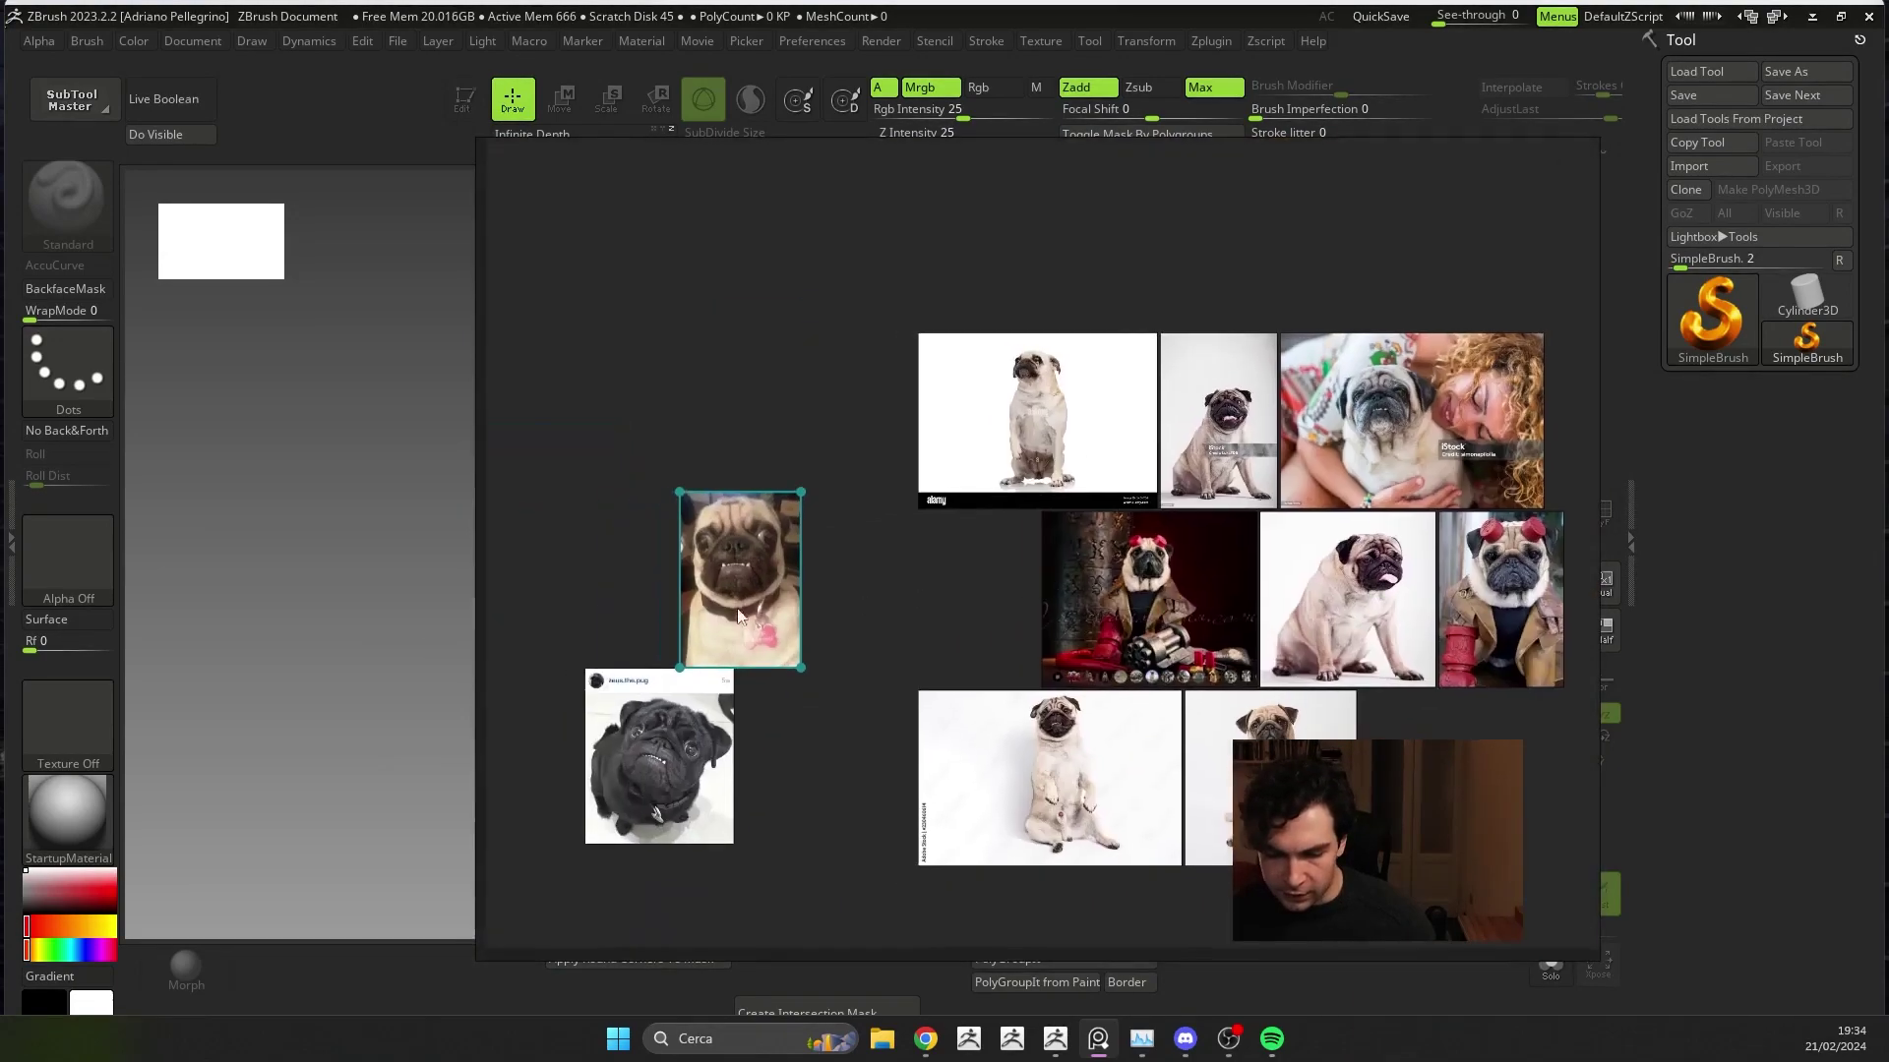
drag(743, 579, 653, 571)
scroll(824, 624, up, 3)
middle_drag(824, 624, 439, 565)
- Inspect the hugged and tongue-out pug photos up close, then return to the whole-board view
scroll(1221, 521, down, 2)
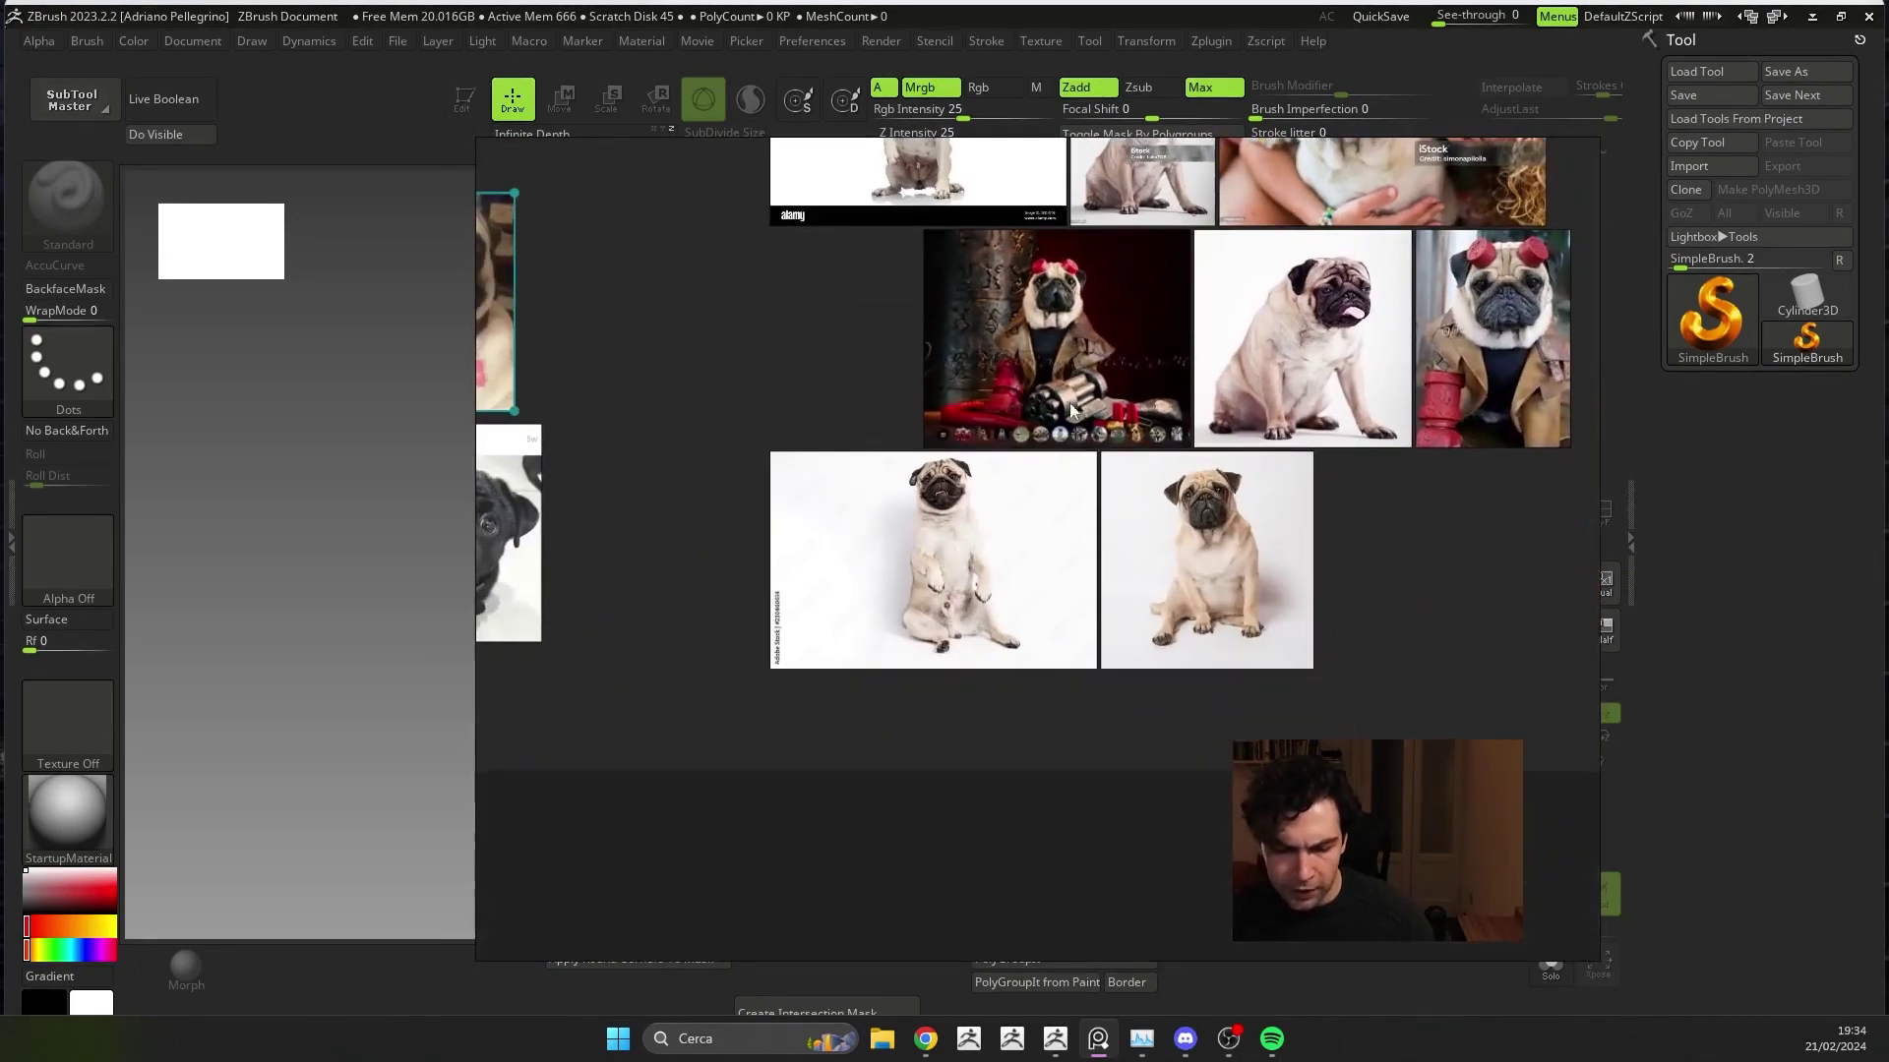
scroll(1043, 396, up, 3)
scroll(1008, 477, up, 3)
scroll(1122, 507, down, 3)
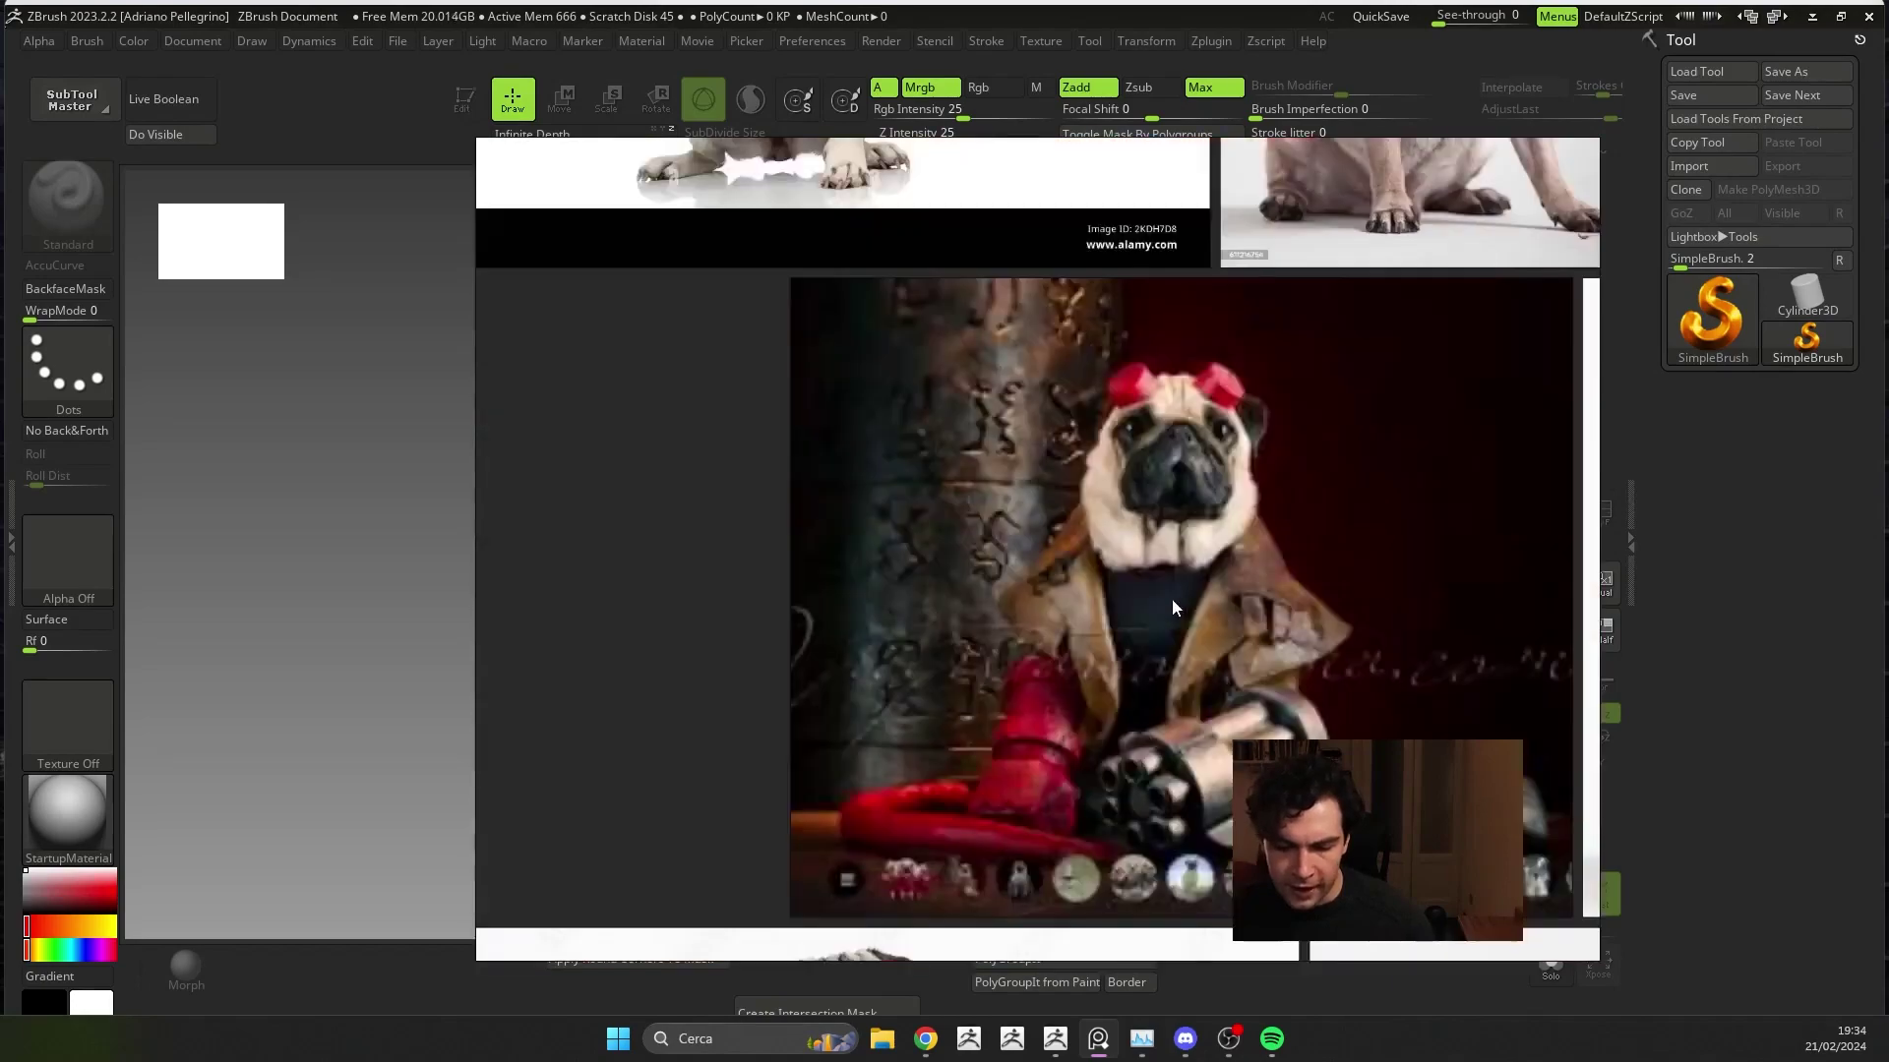
scroll(1171, 599, down, 2)
scroll(1071, 446, down, 1)
scroll(1097, 563, up, 3)
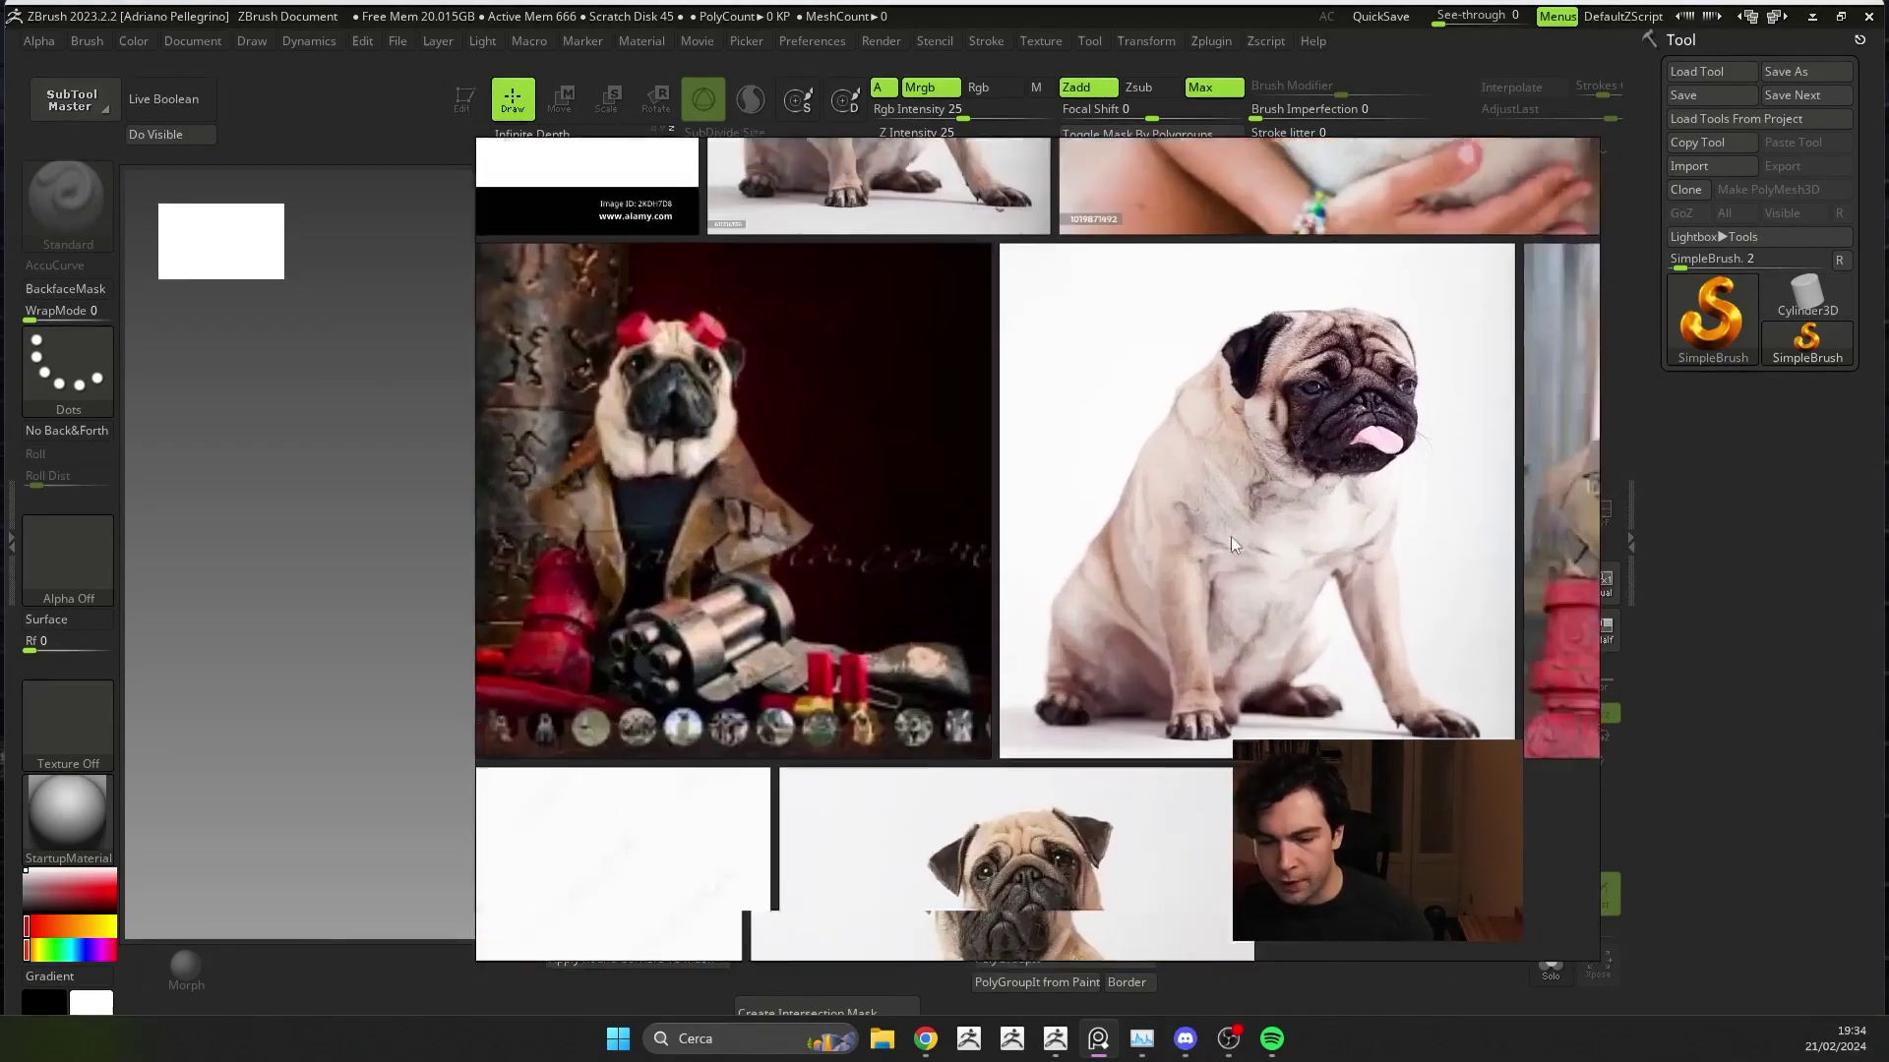
middle_drag(1231, 535, 1106, 573)
scroll(1263, 730, down, 3)
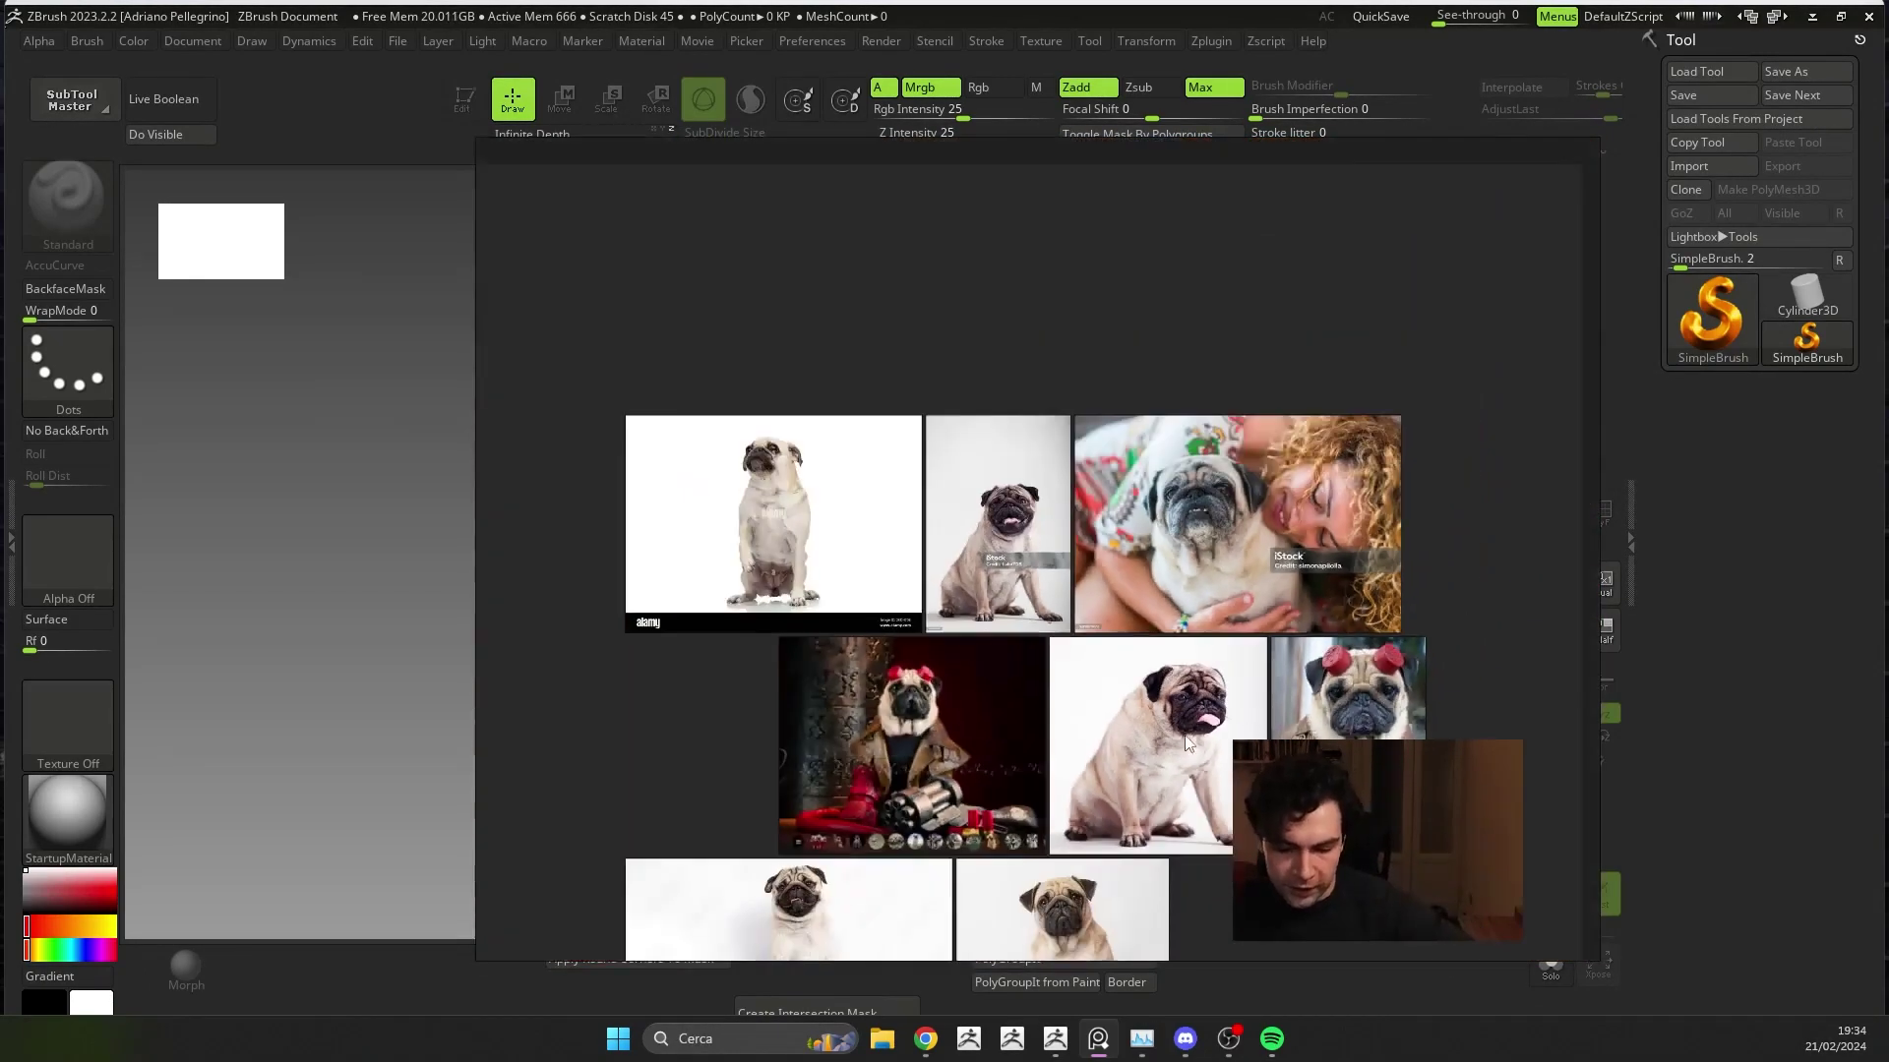
scroll(1142, 674, down, 1)
scroll(1142, 675, up, 3)
middle_drag(1150, 683, 1219, 880)
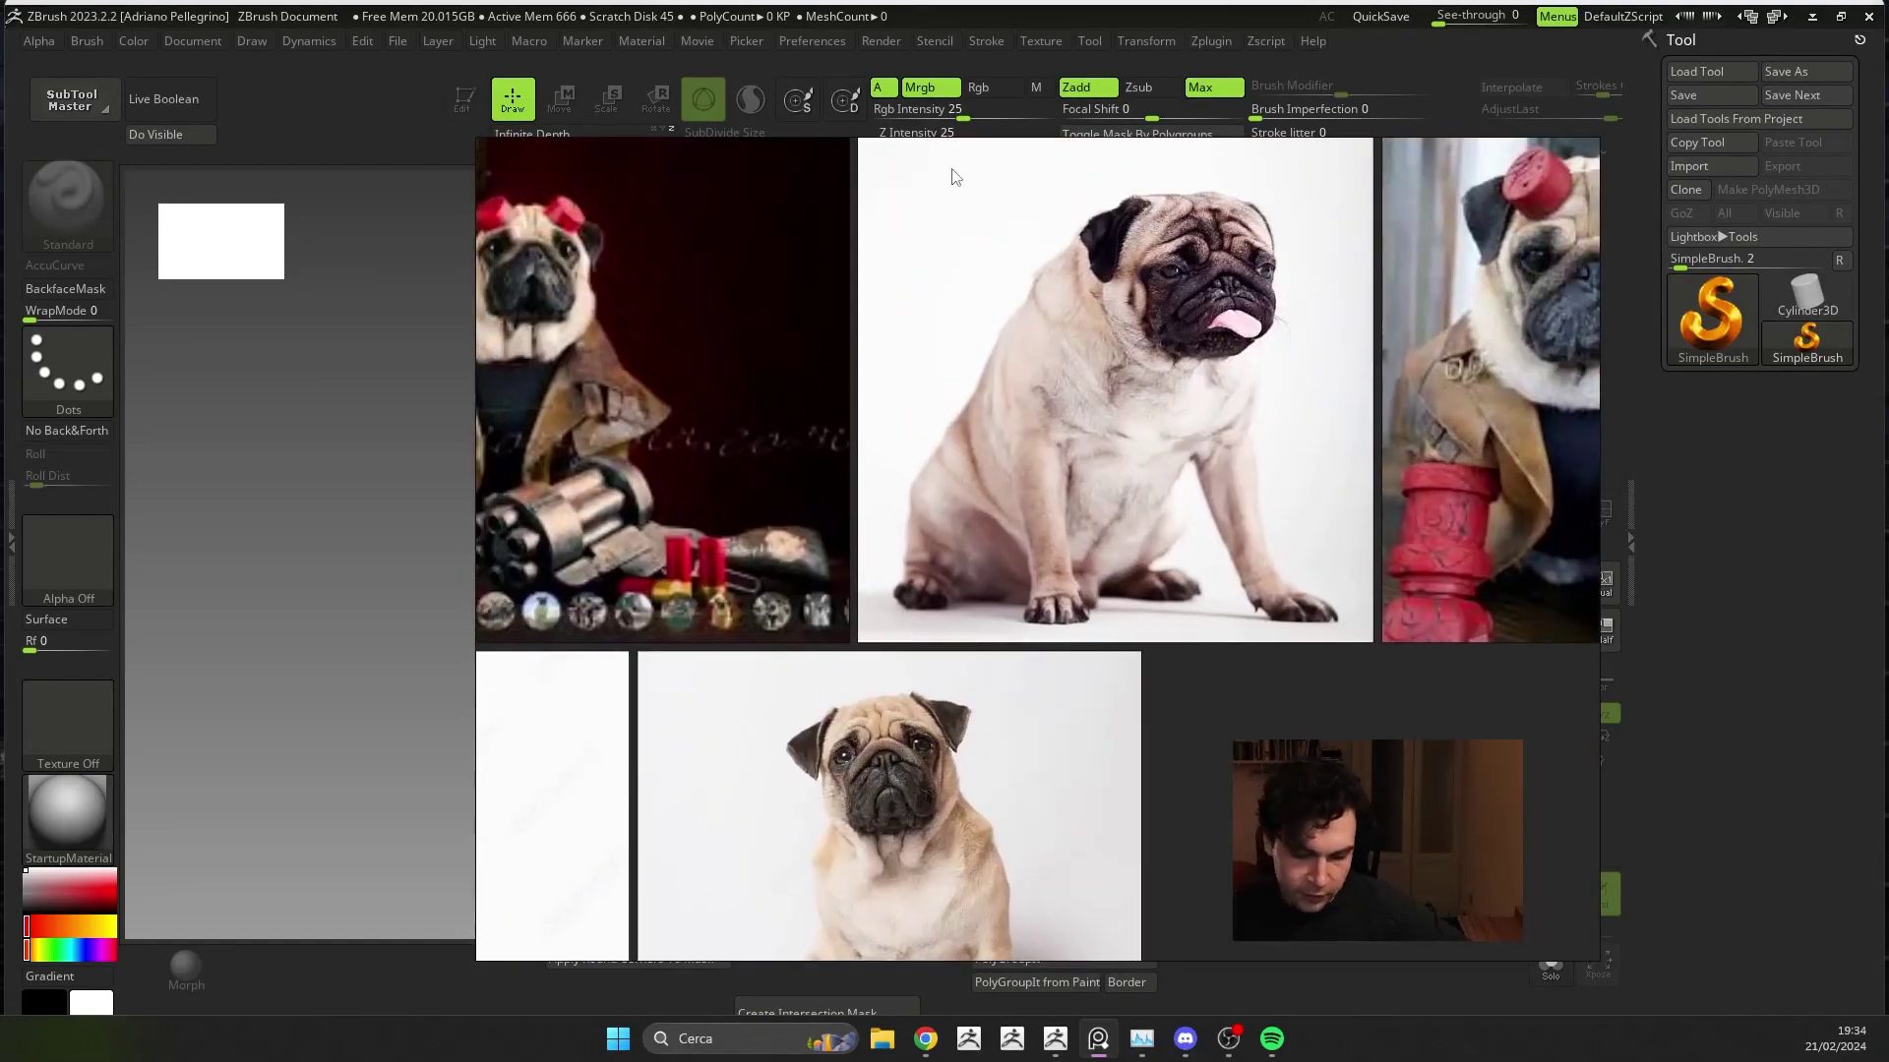
scroll(1062, 306, down, 3)
middle_drag(1149, 264, 1131, 429)
scroll(1131, 428, up, 3)
scroll(1091, 385, up, 2)
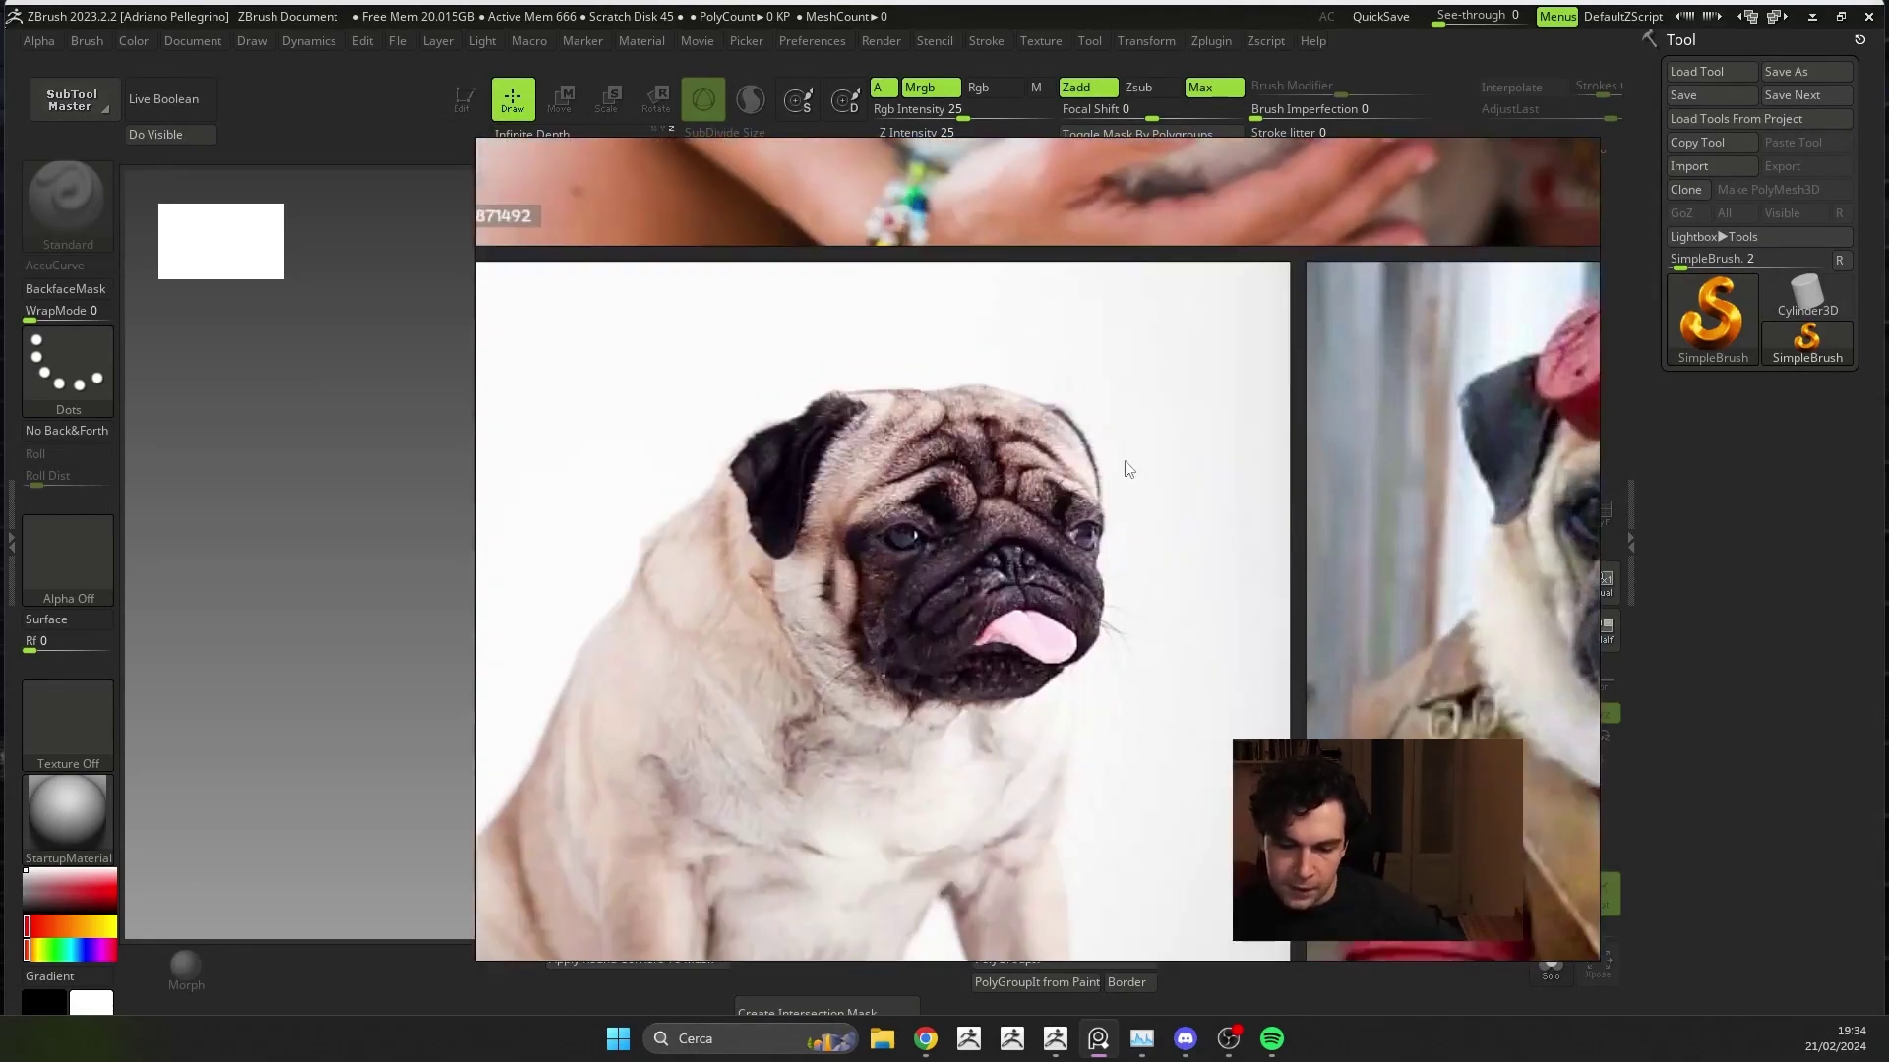
scroll(956, 488, up, 2)
scroll(1101, 469, up, 2)
scroll(1161, 465, down, 2)
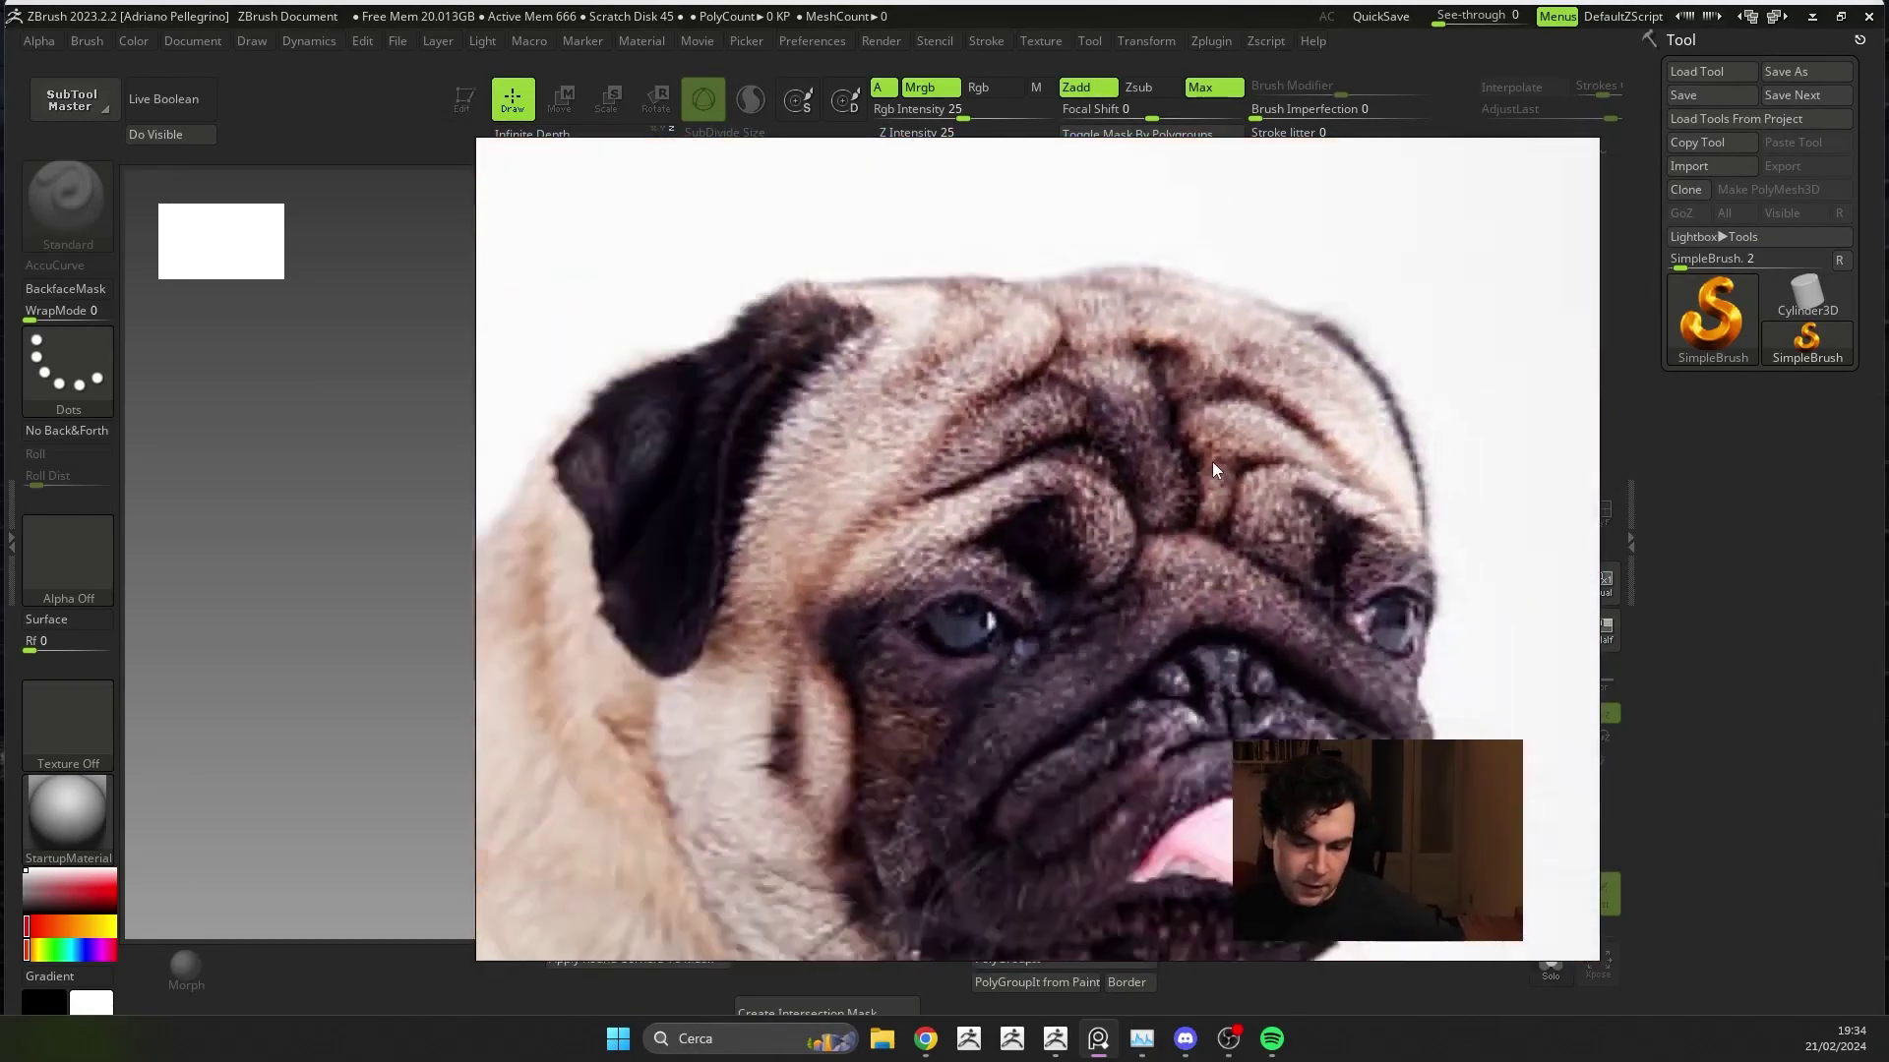
scroll(1205, 460, up, 1)
scroll(1198, 457, down, 2)
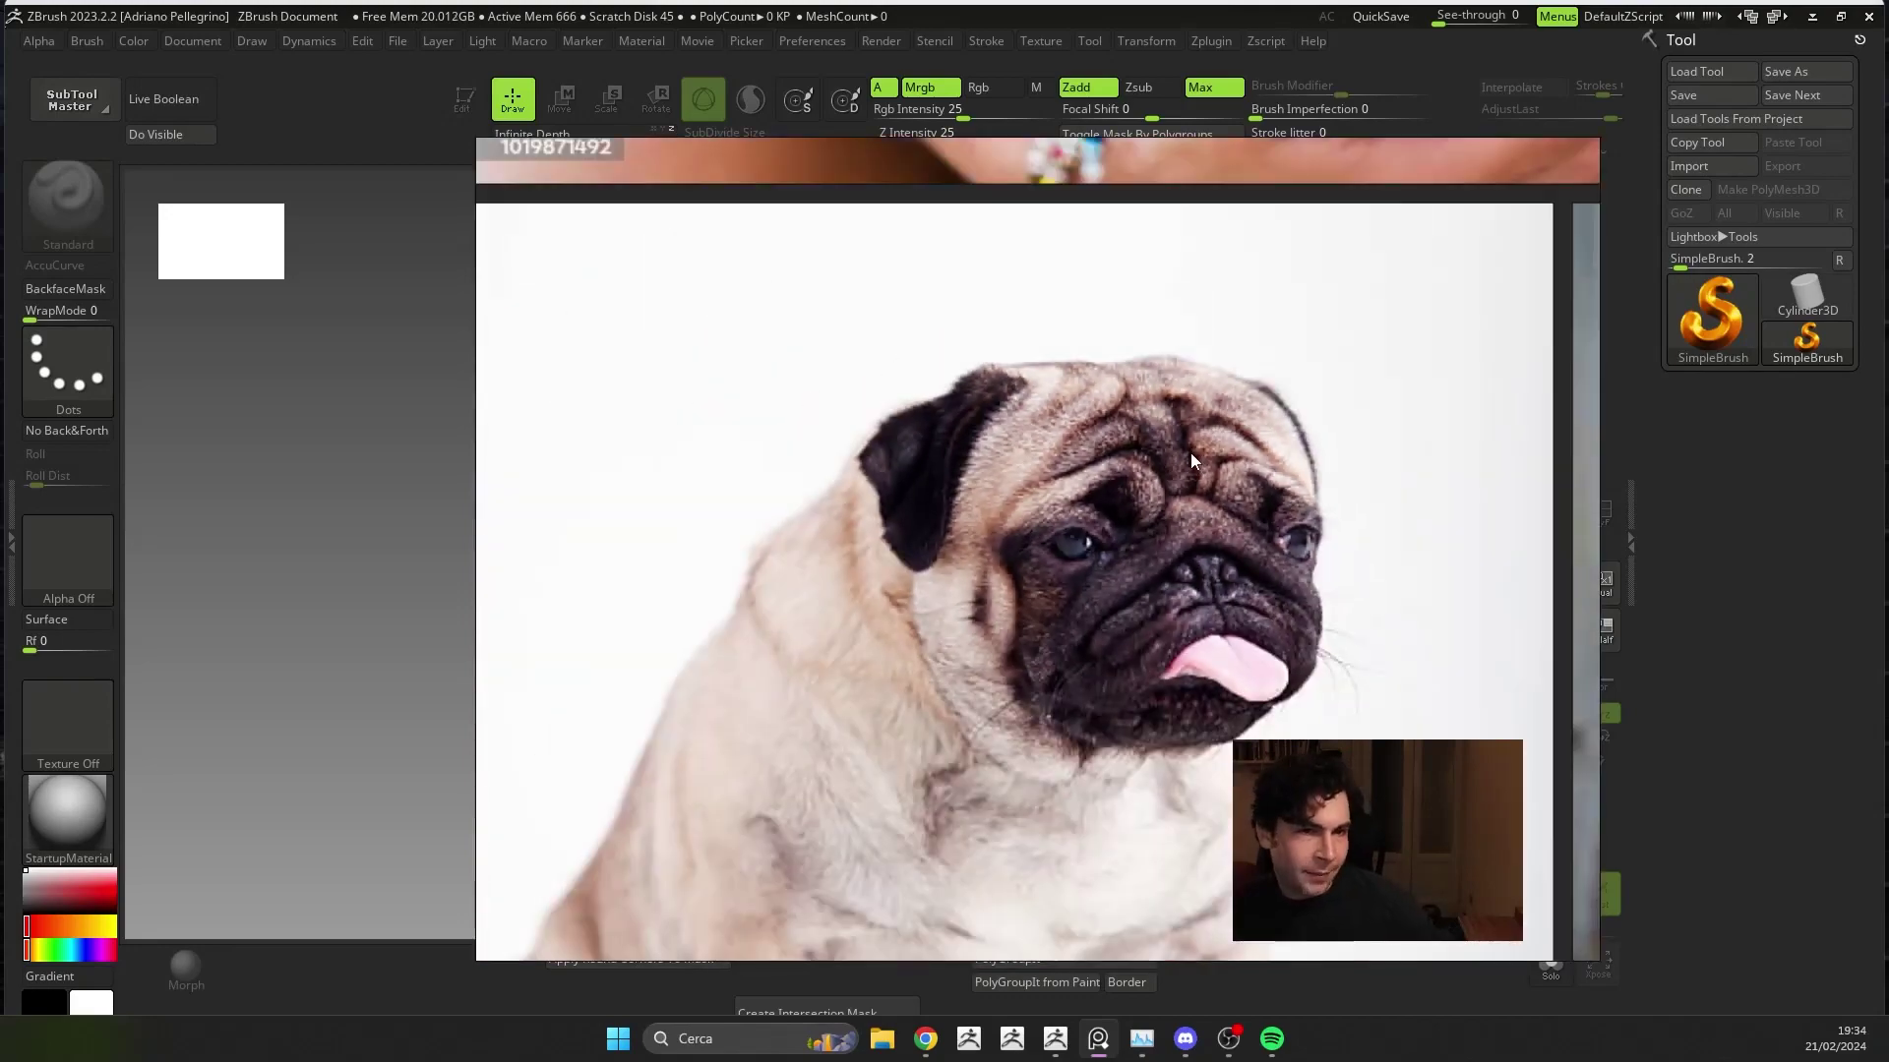
scroll(1177, 480, down, 1)
scroll(1106, 541, down, 2)
scroll(1102, 539, down, 2)
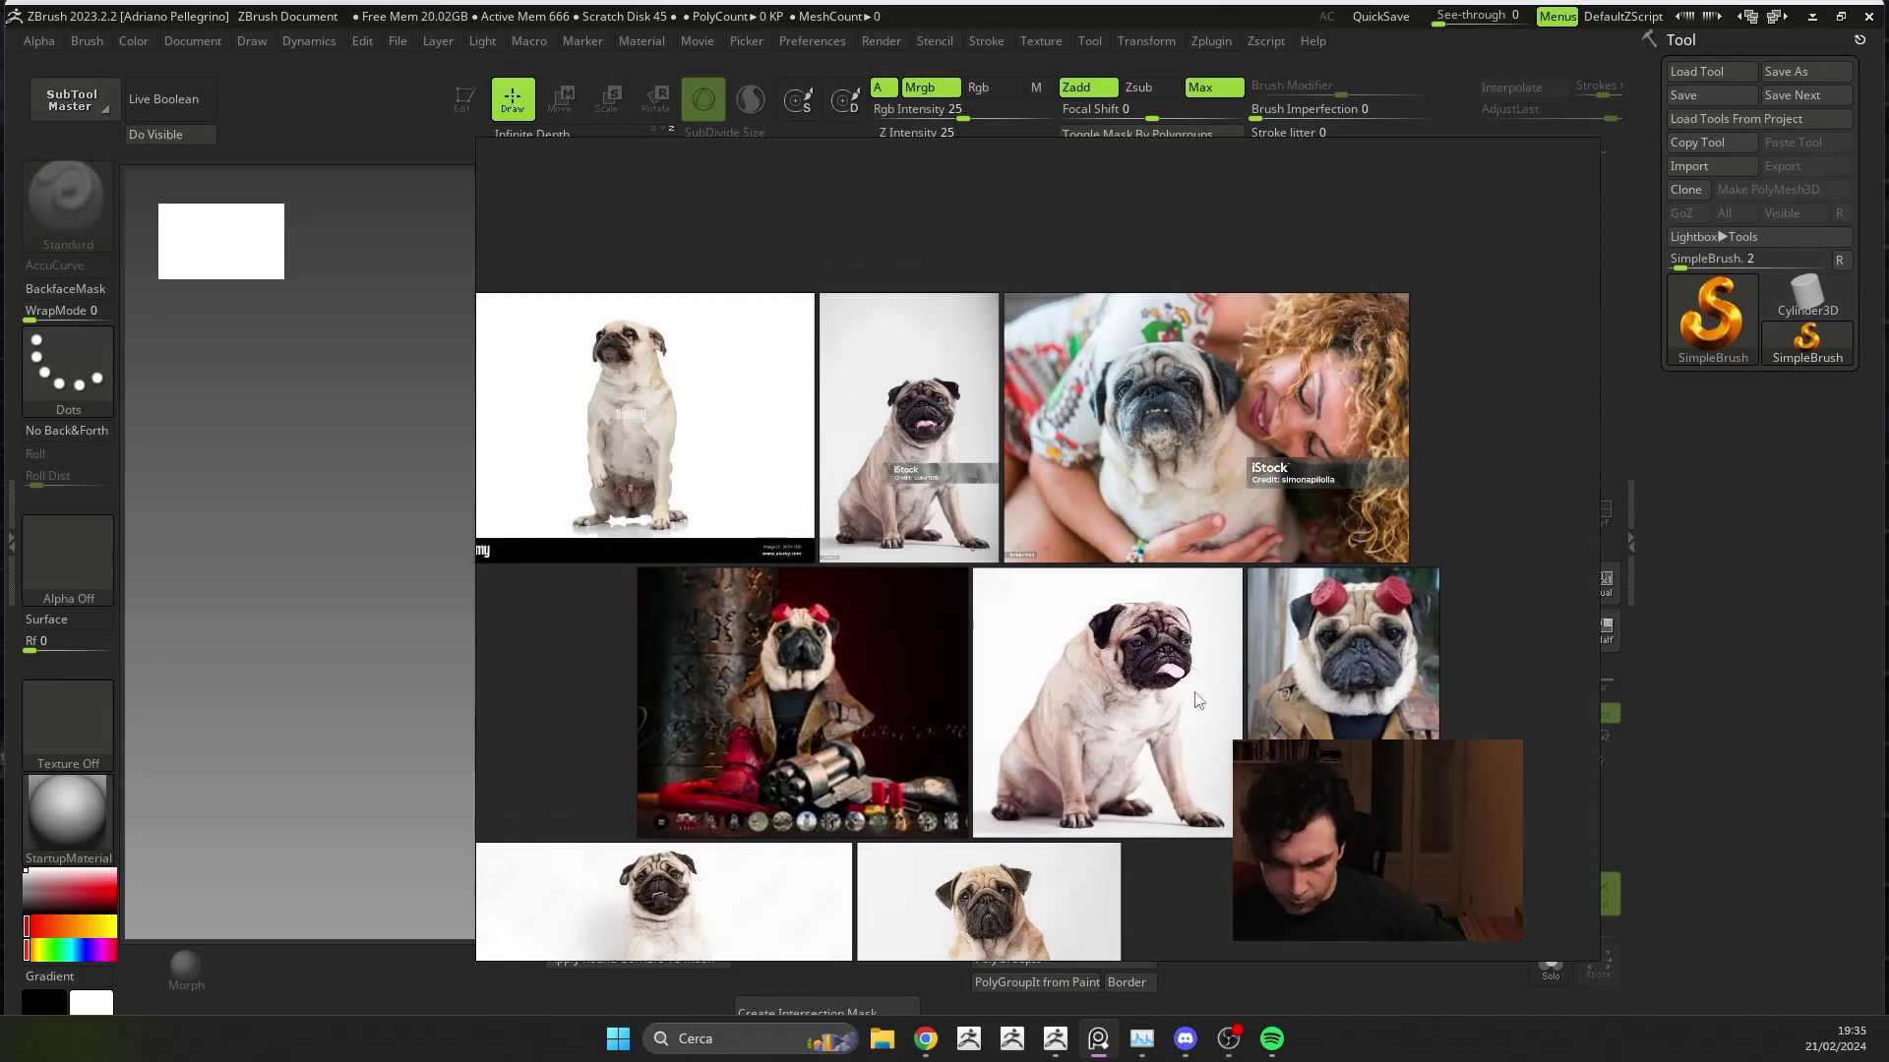
scroll(955, 645, up, 1)
scroll(798, 597, up, 2)
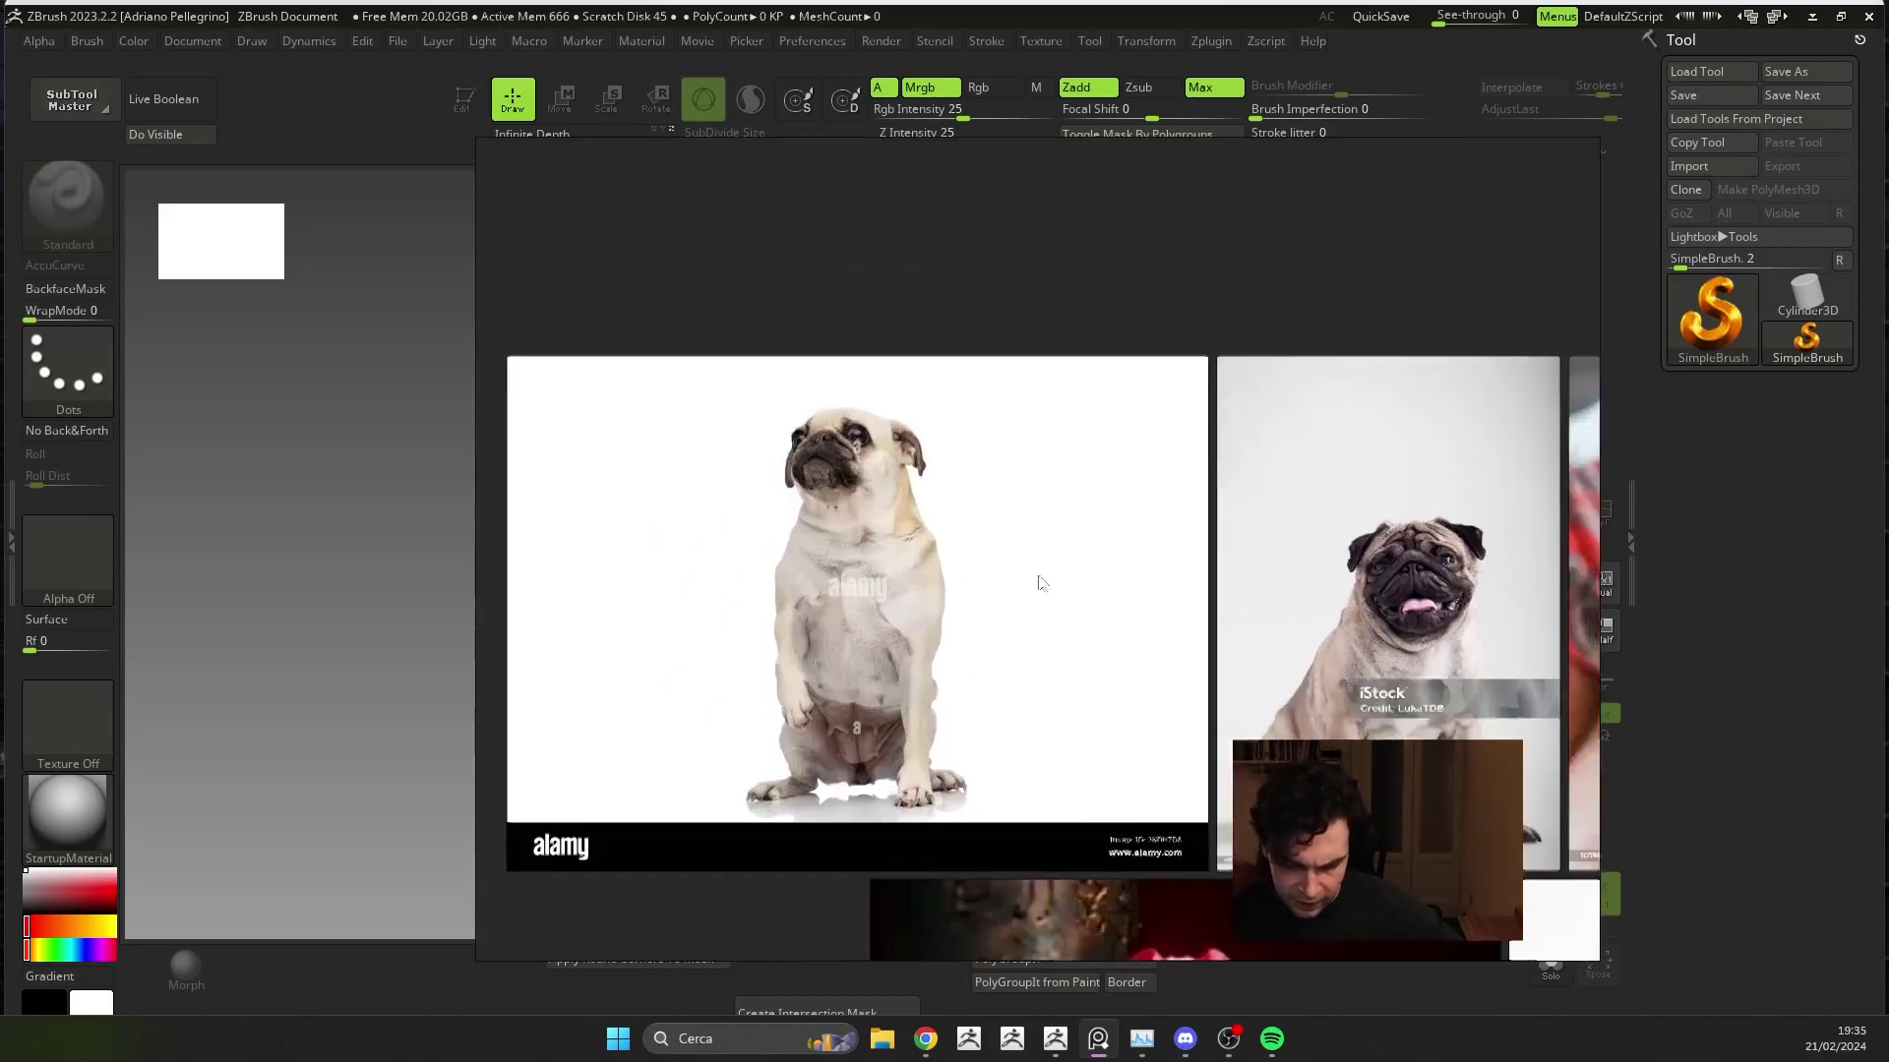
scroll(1037, 578, down, 1)
scroll(1040, 590, down, 2)
scroll(1033, 550, down, 2)
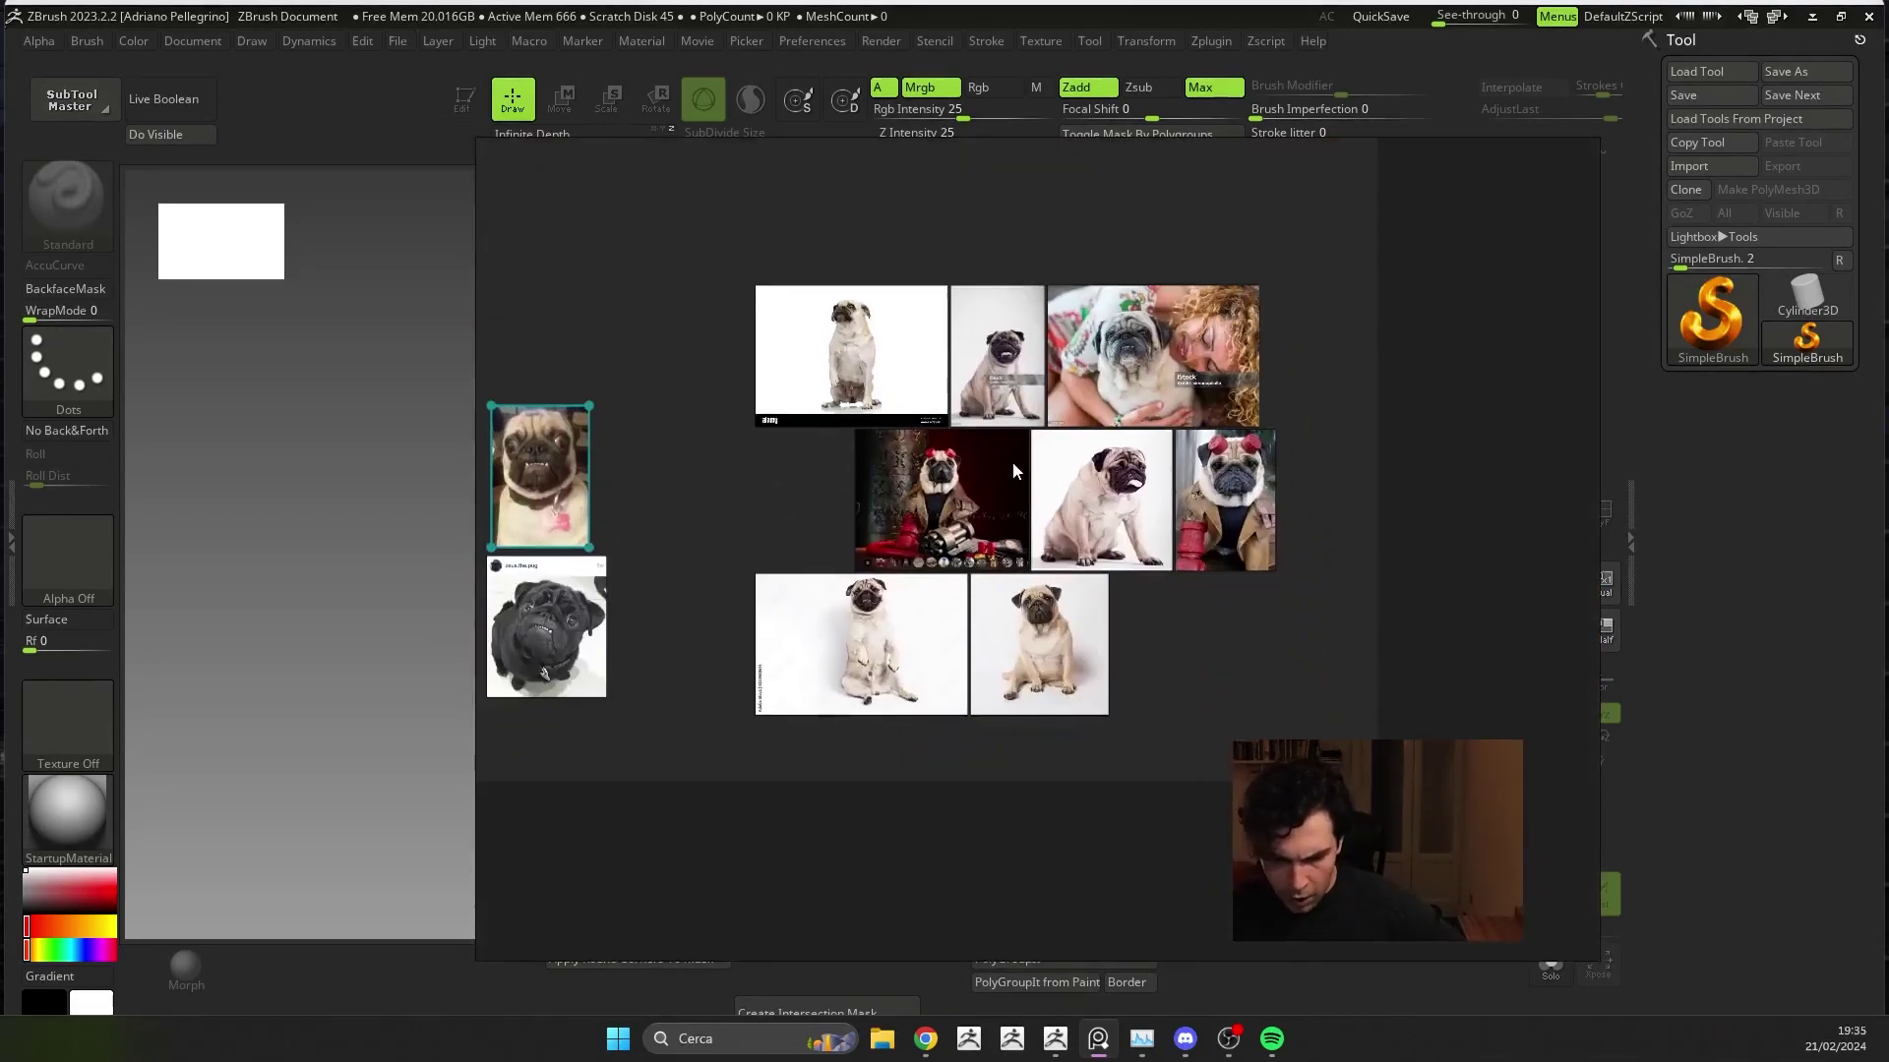
scroll(1082, 492, up, 3)
scroll(1259, 423, up, 2)
middle_drag(1271, 387, 1201, 671)
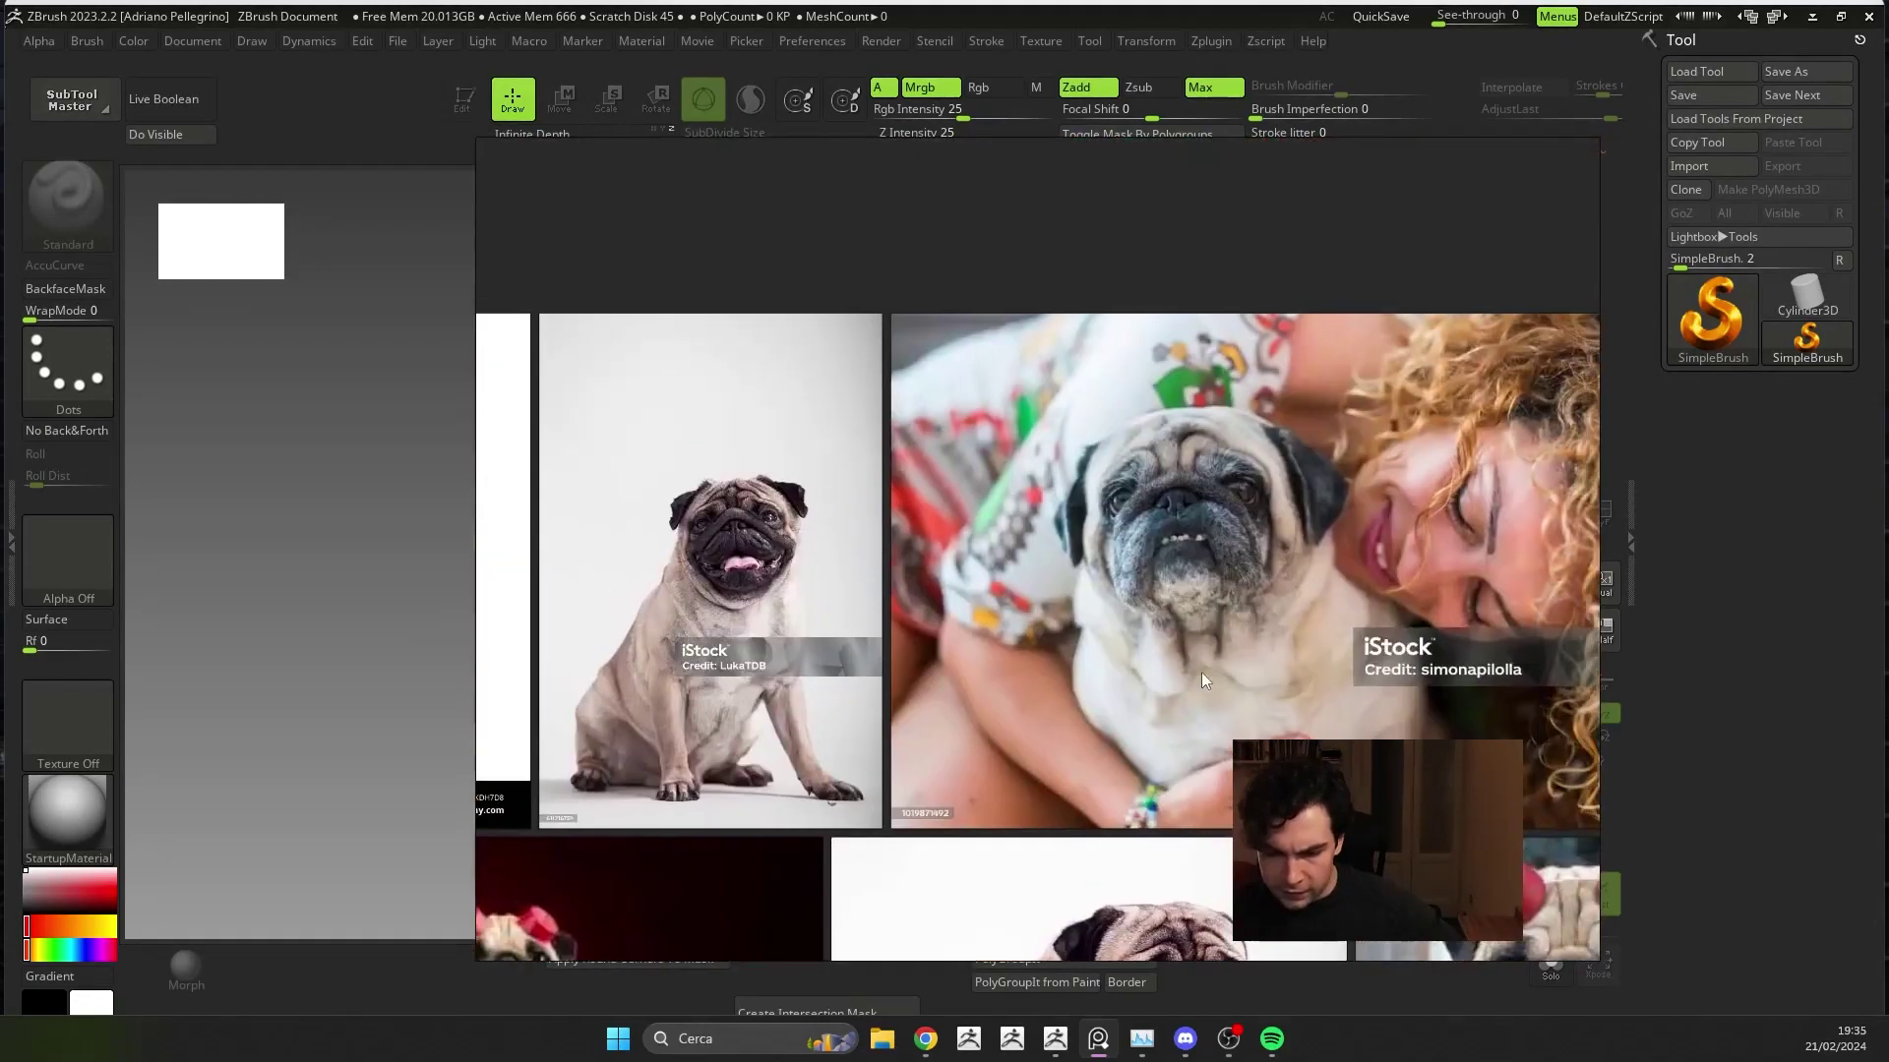
scroll(1235, 641, up, 2)
scroll(1202, 521, up, 1)
middle_drag(1202, 521, 1158, 649)
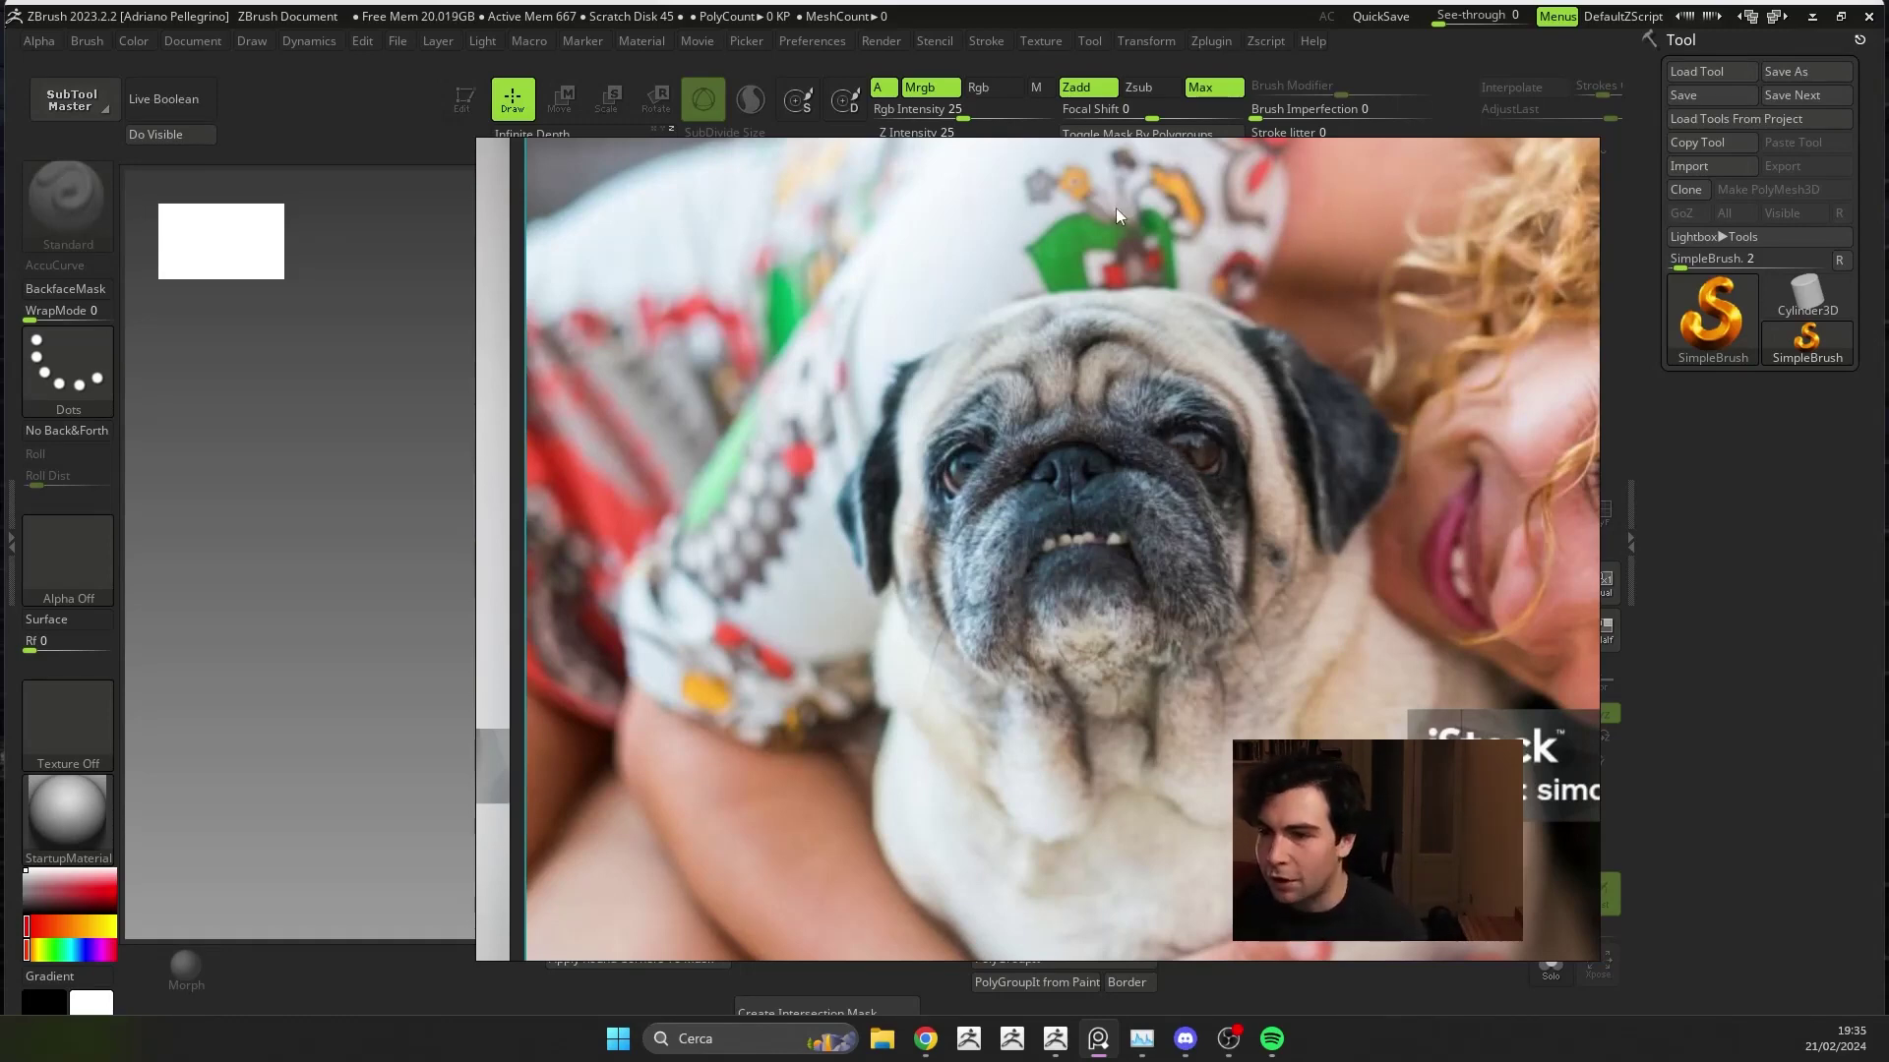
key(Home)
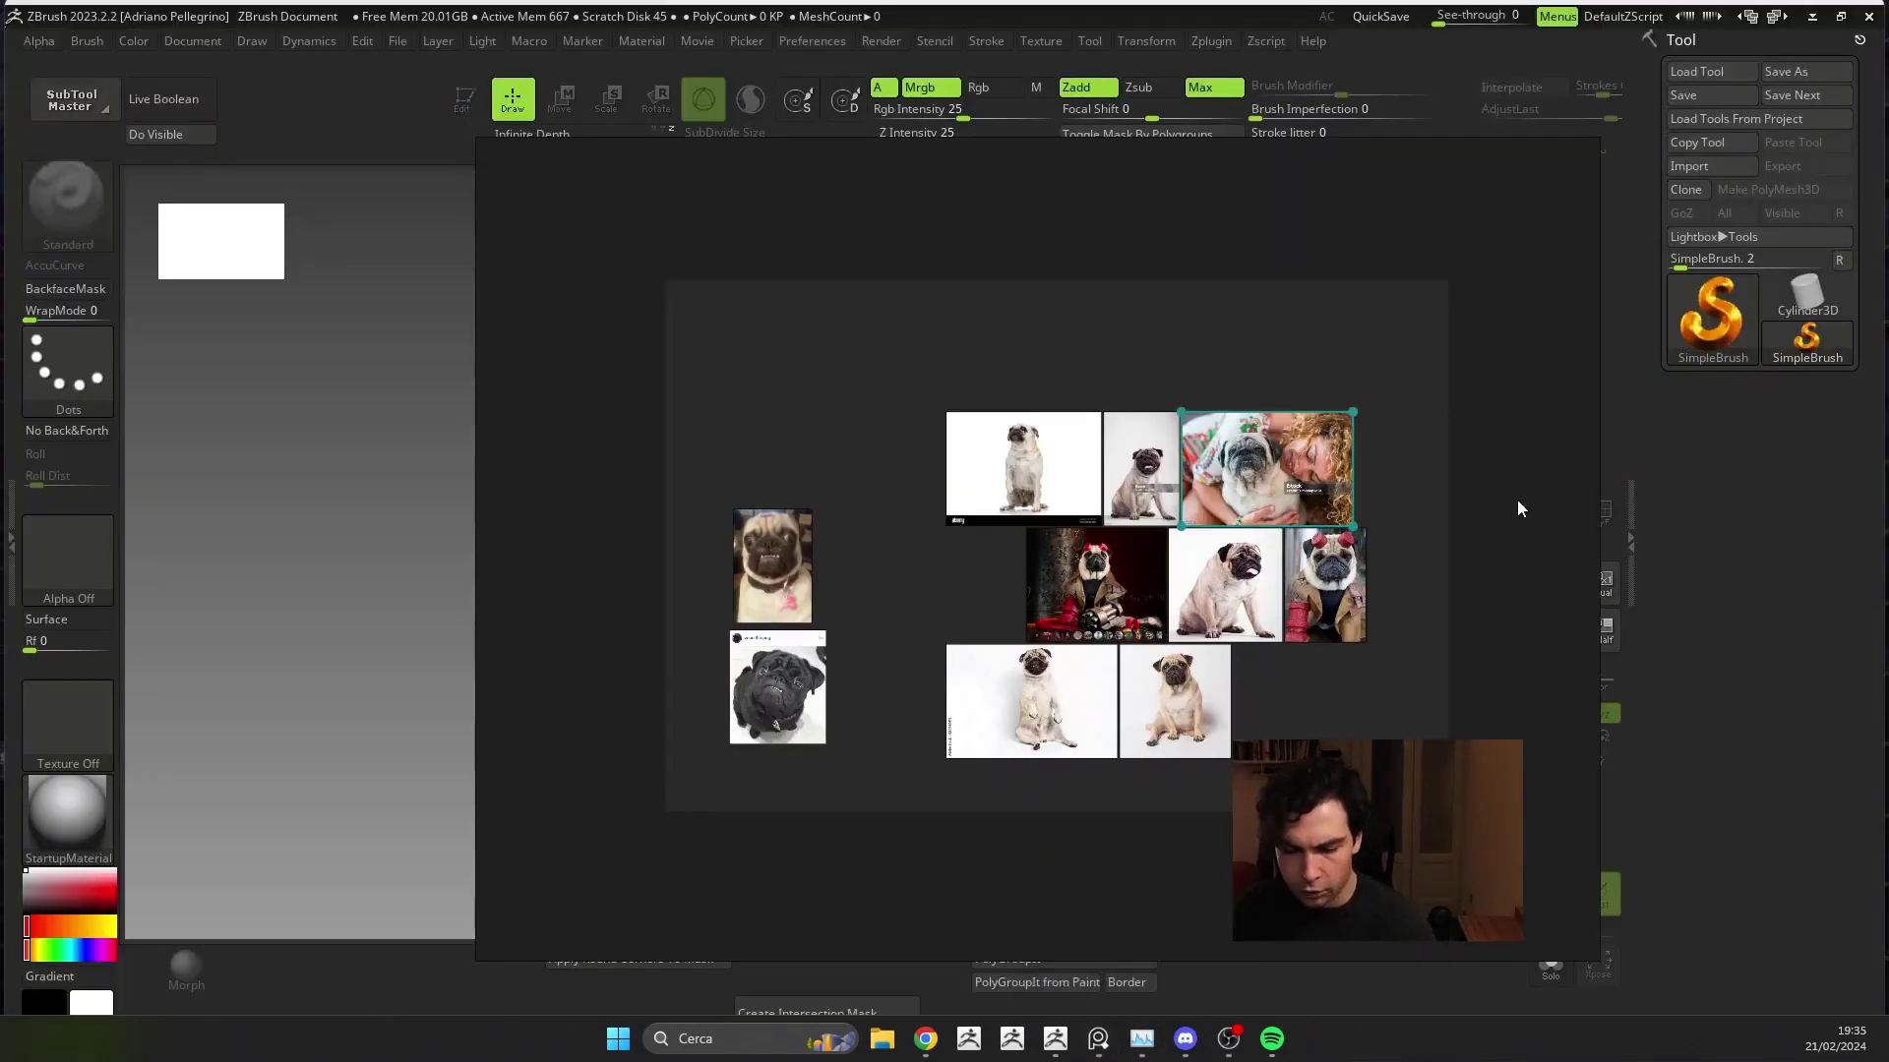
- Paste the wolf-and-pug skull collage onto the board and move it up into place
click(1511, 730)
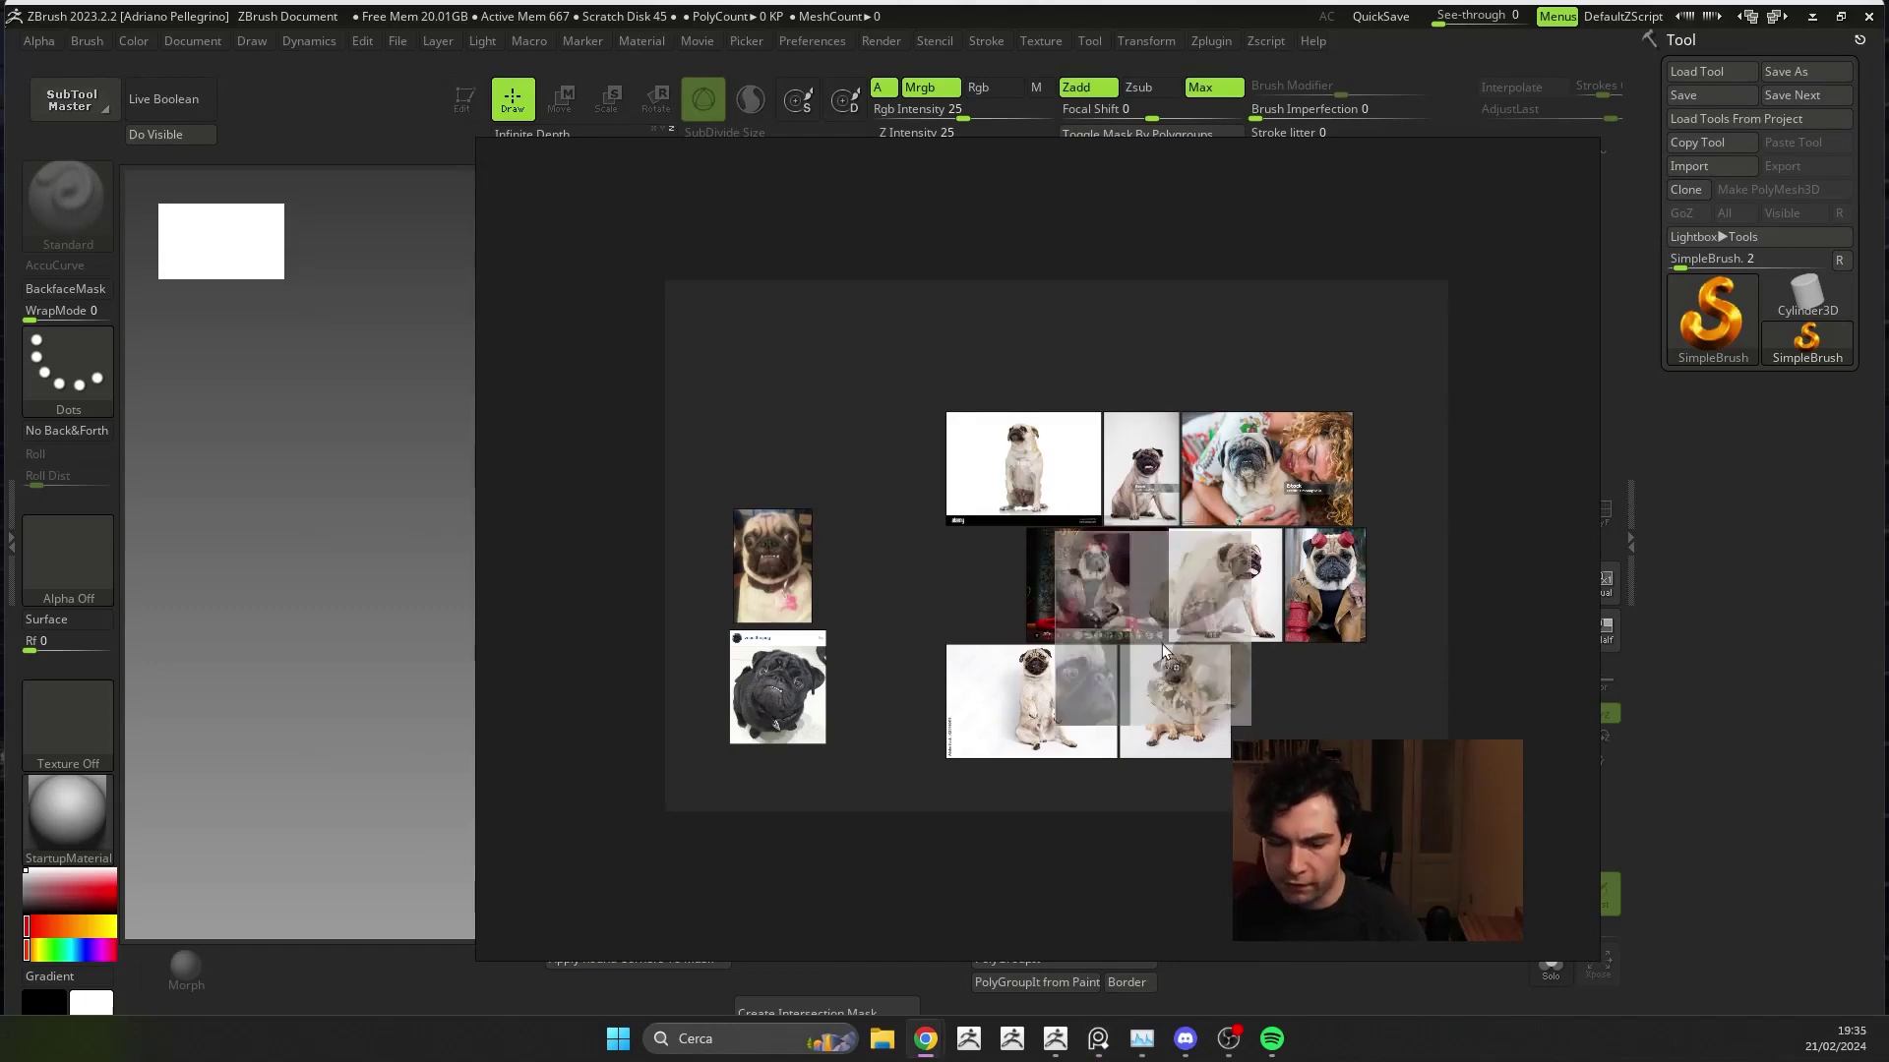
scroll(883, 551, up, 3)
key(ctrl+v)
scroll(925, 541, up, 3)
scroll(988, 603, down, 2)
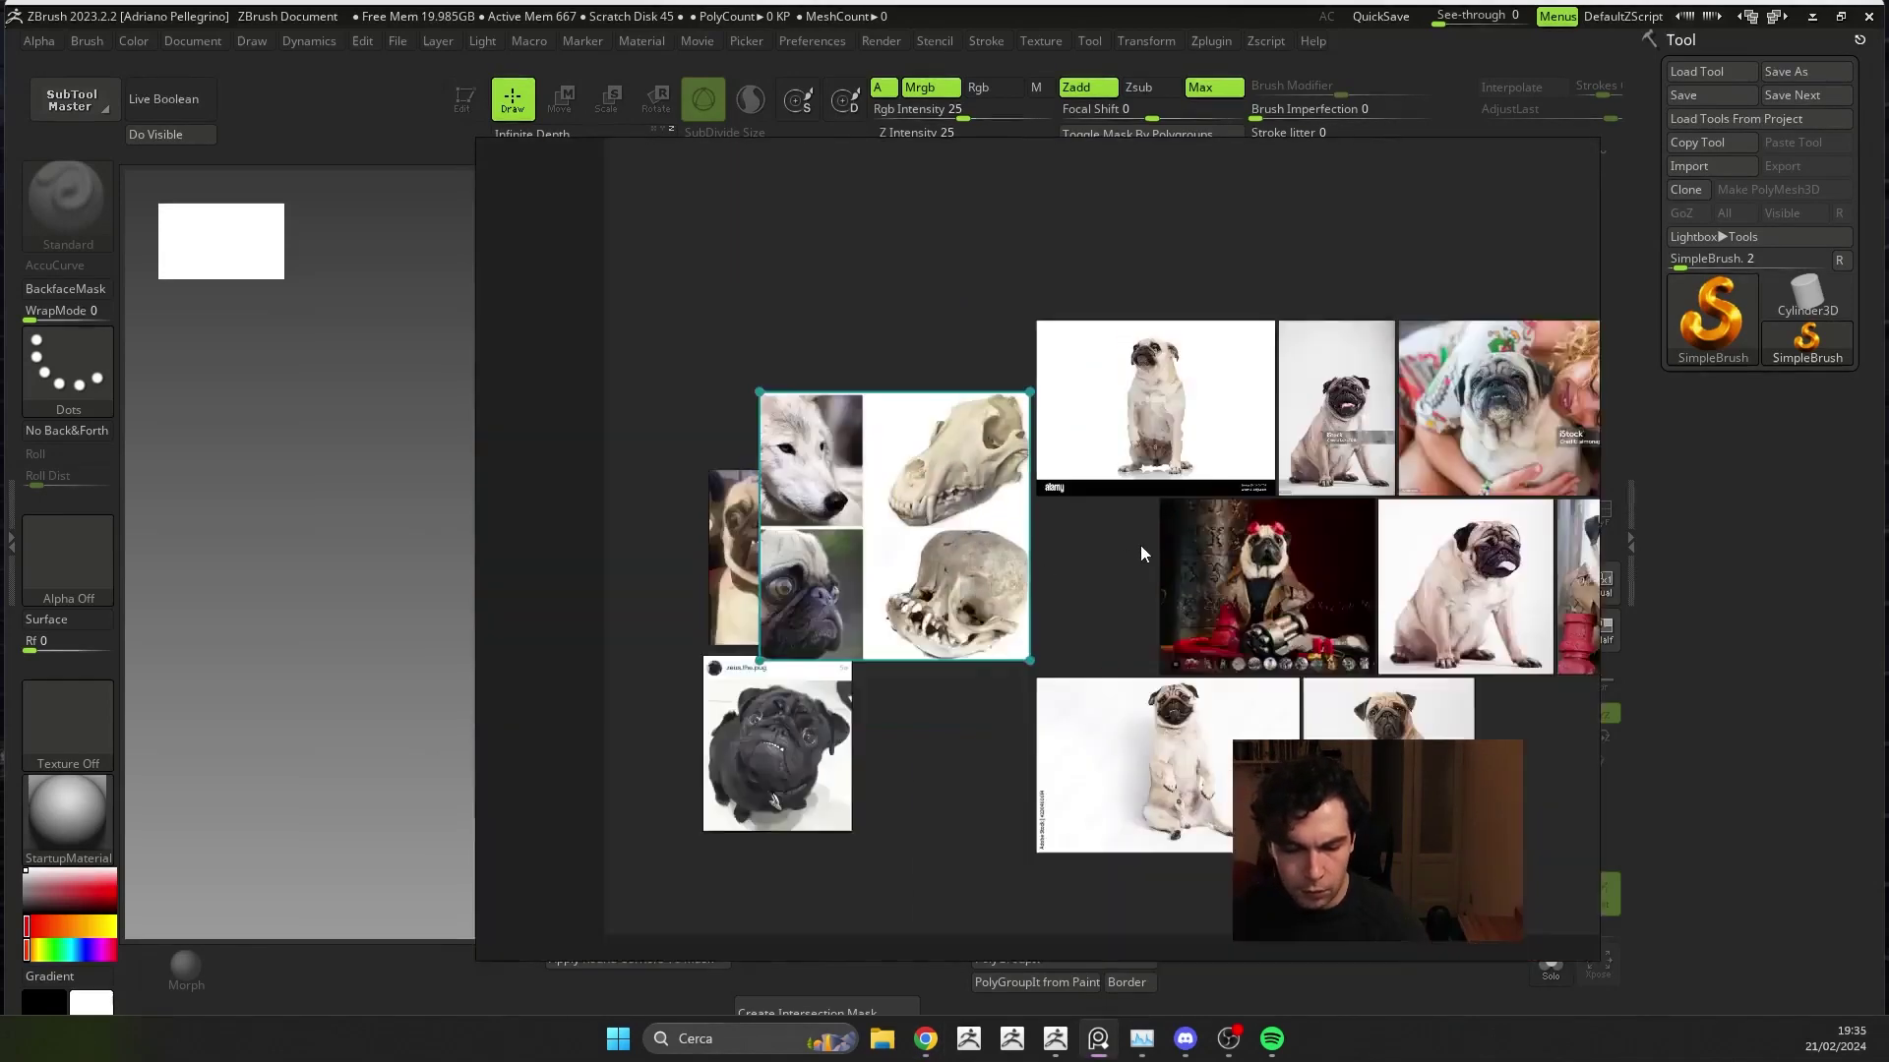
middle_drag(1141, 545, 1355, 684)
drag(1260, 663, 1167, 348)
scroll(1328, 569, up, 2)
scroll(1024, 398, up, 4)
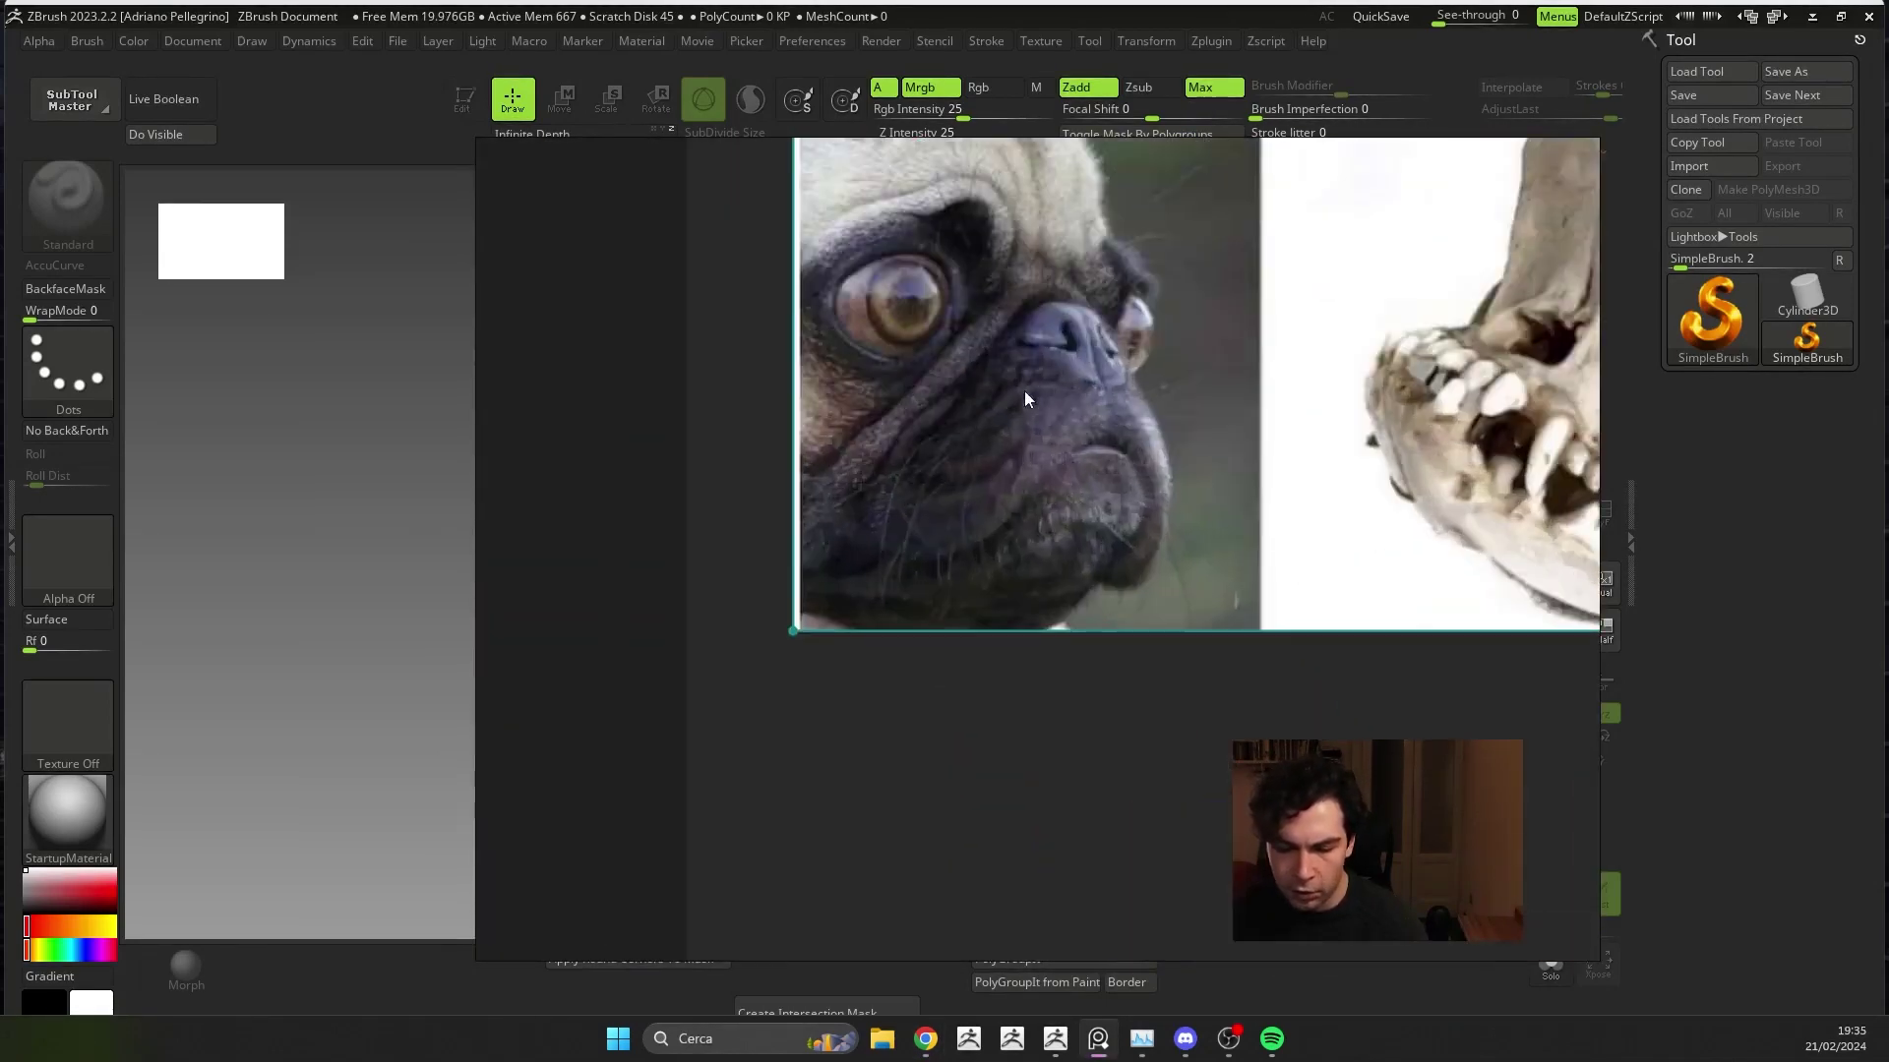
scroll(884, 482, down, 4)
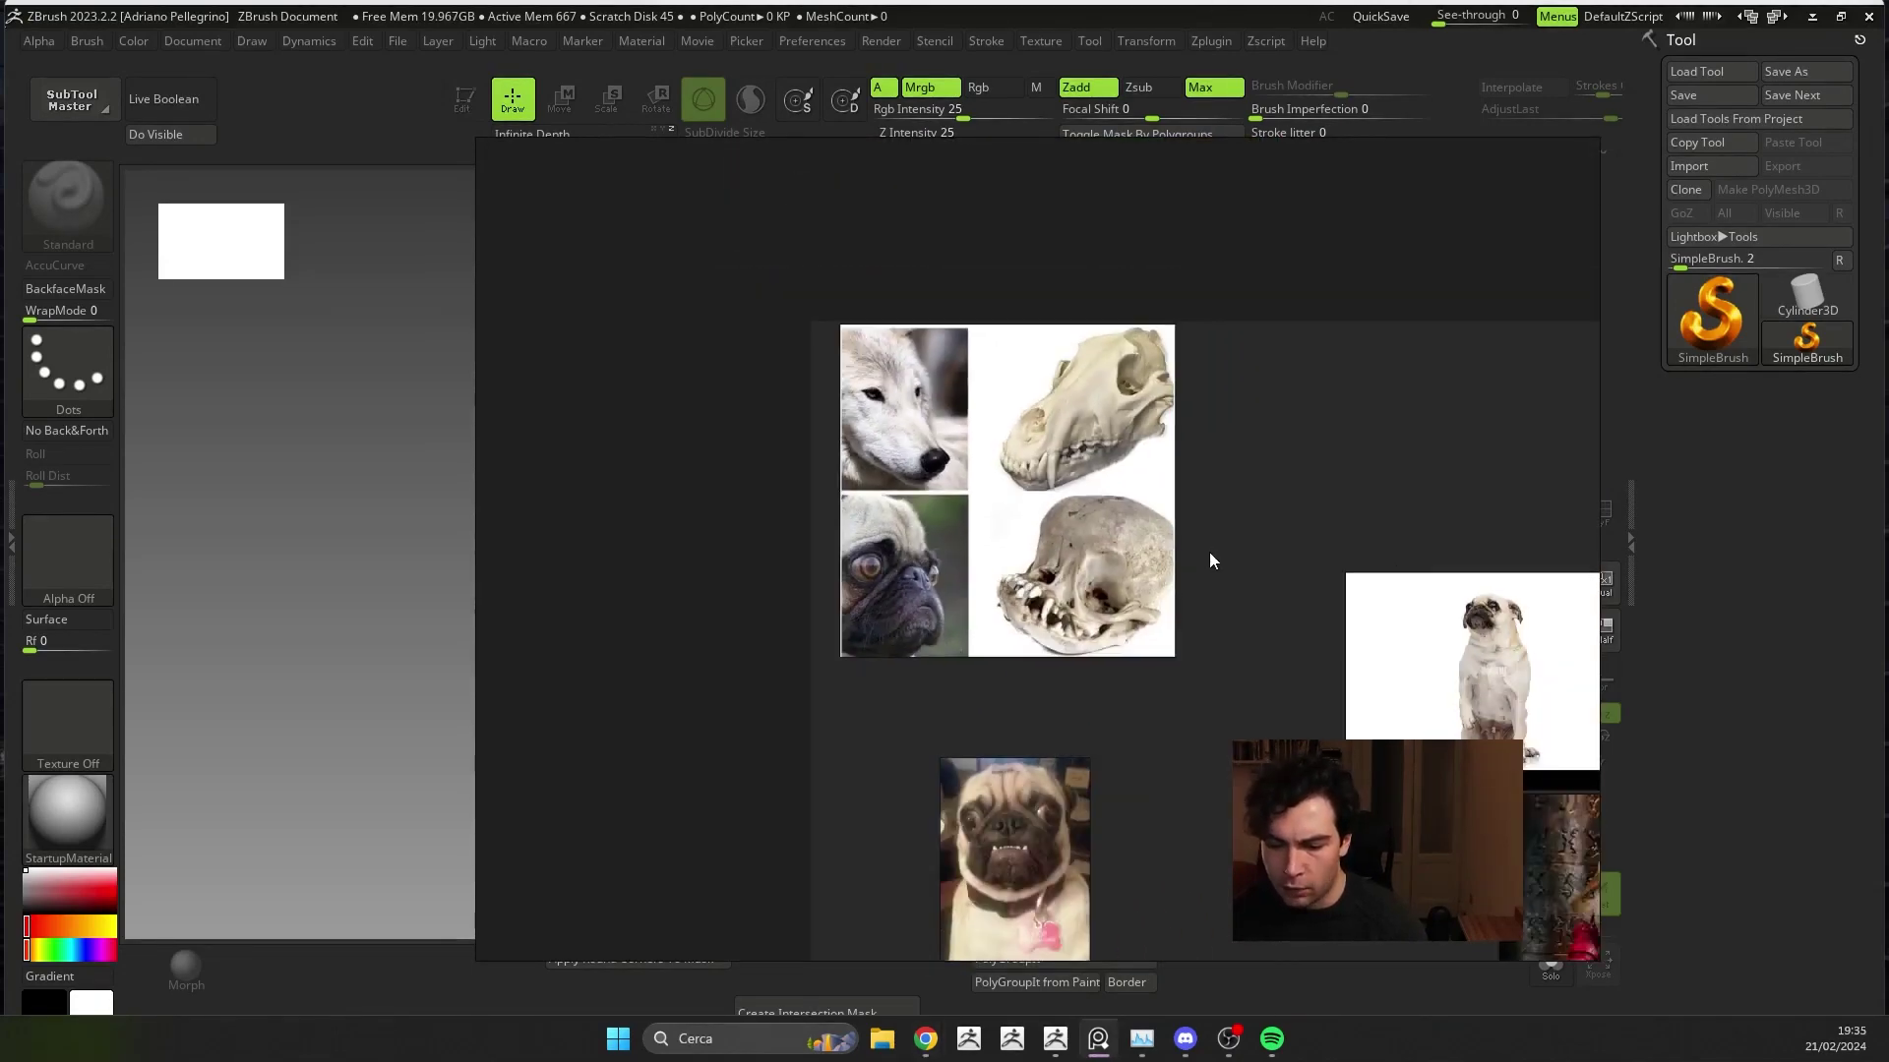
- Add the pug skeleton diagram, shrink it, and place it beside the skull collage
drag(1200, 522, 1208, 552)
drag(1067, 417, 1257, 367)
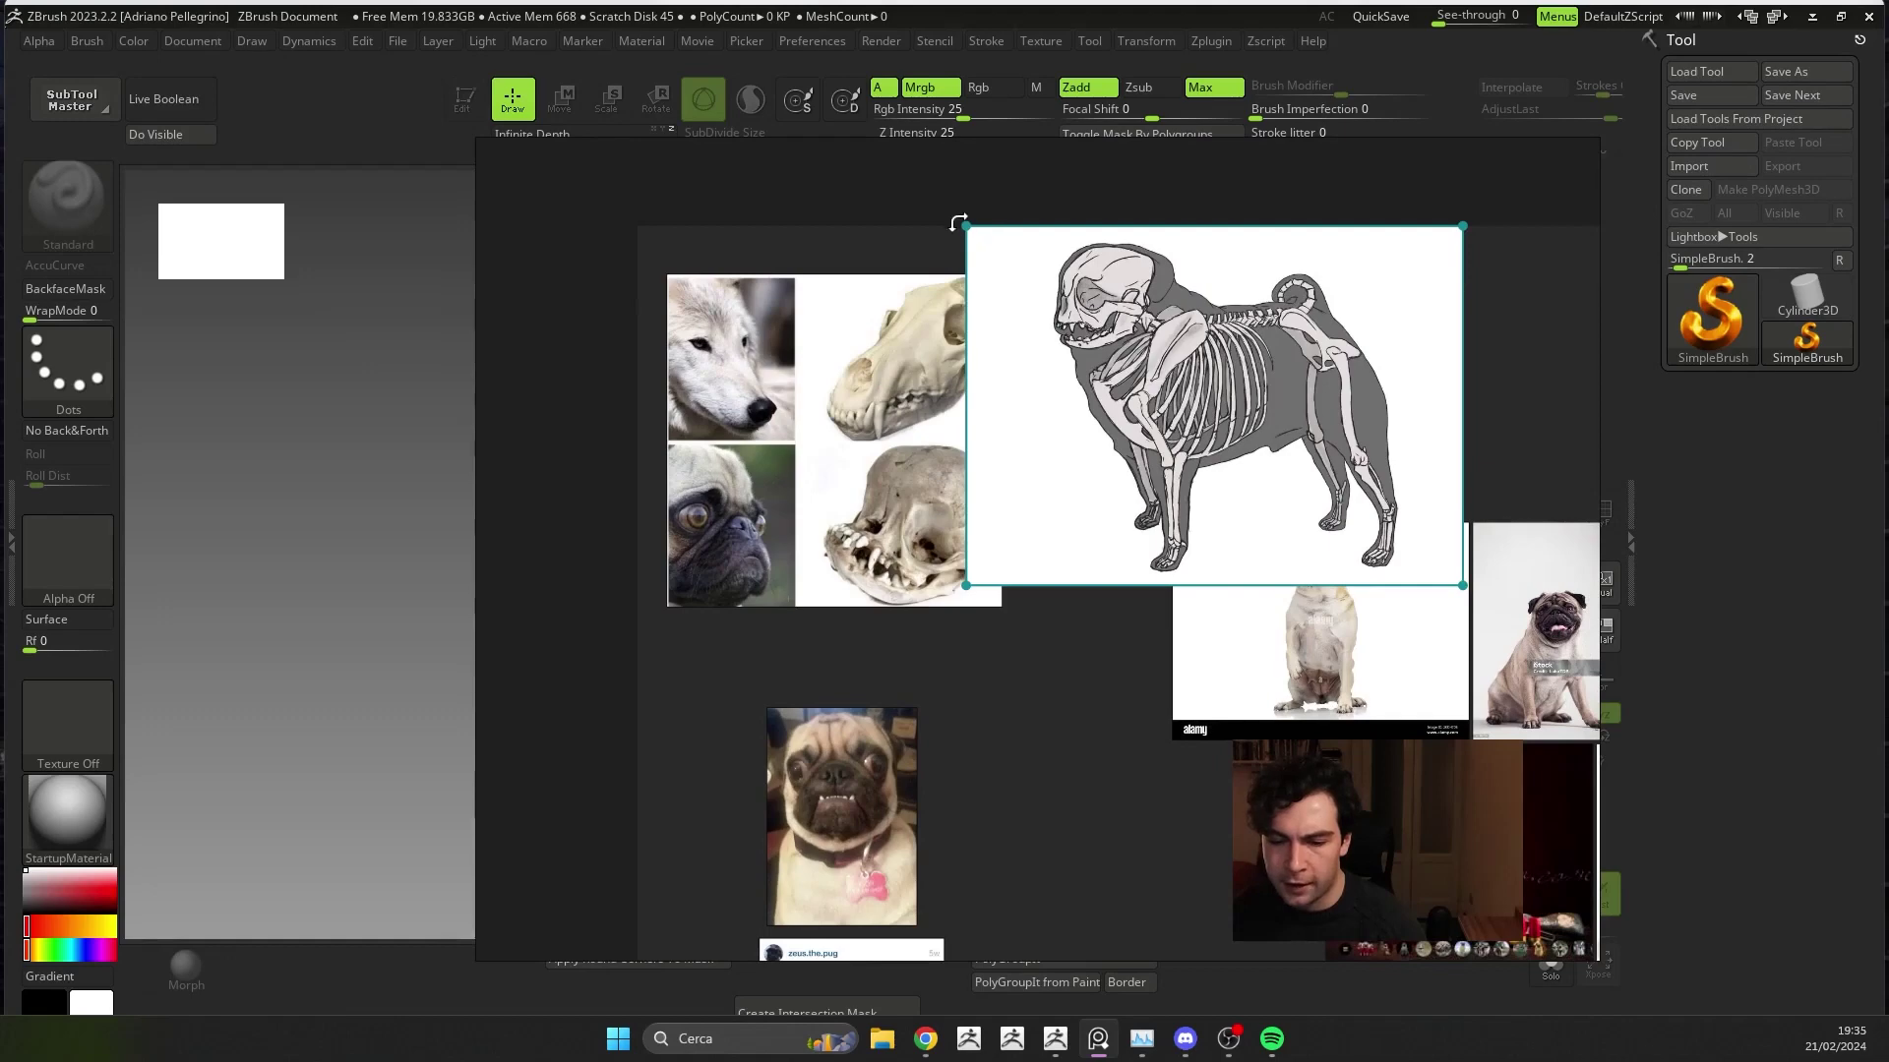
drag(959, 223, 1083, 312)
drag(1230, 443, 1170, 376)
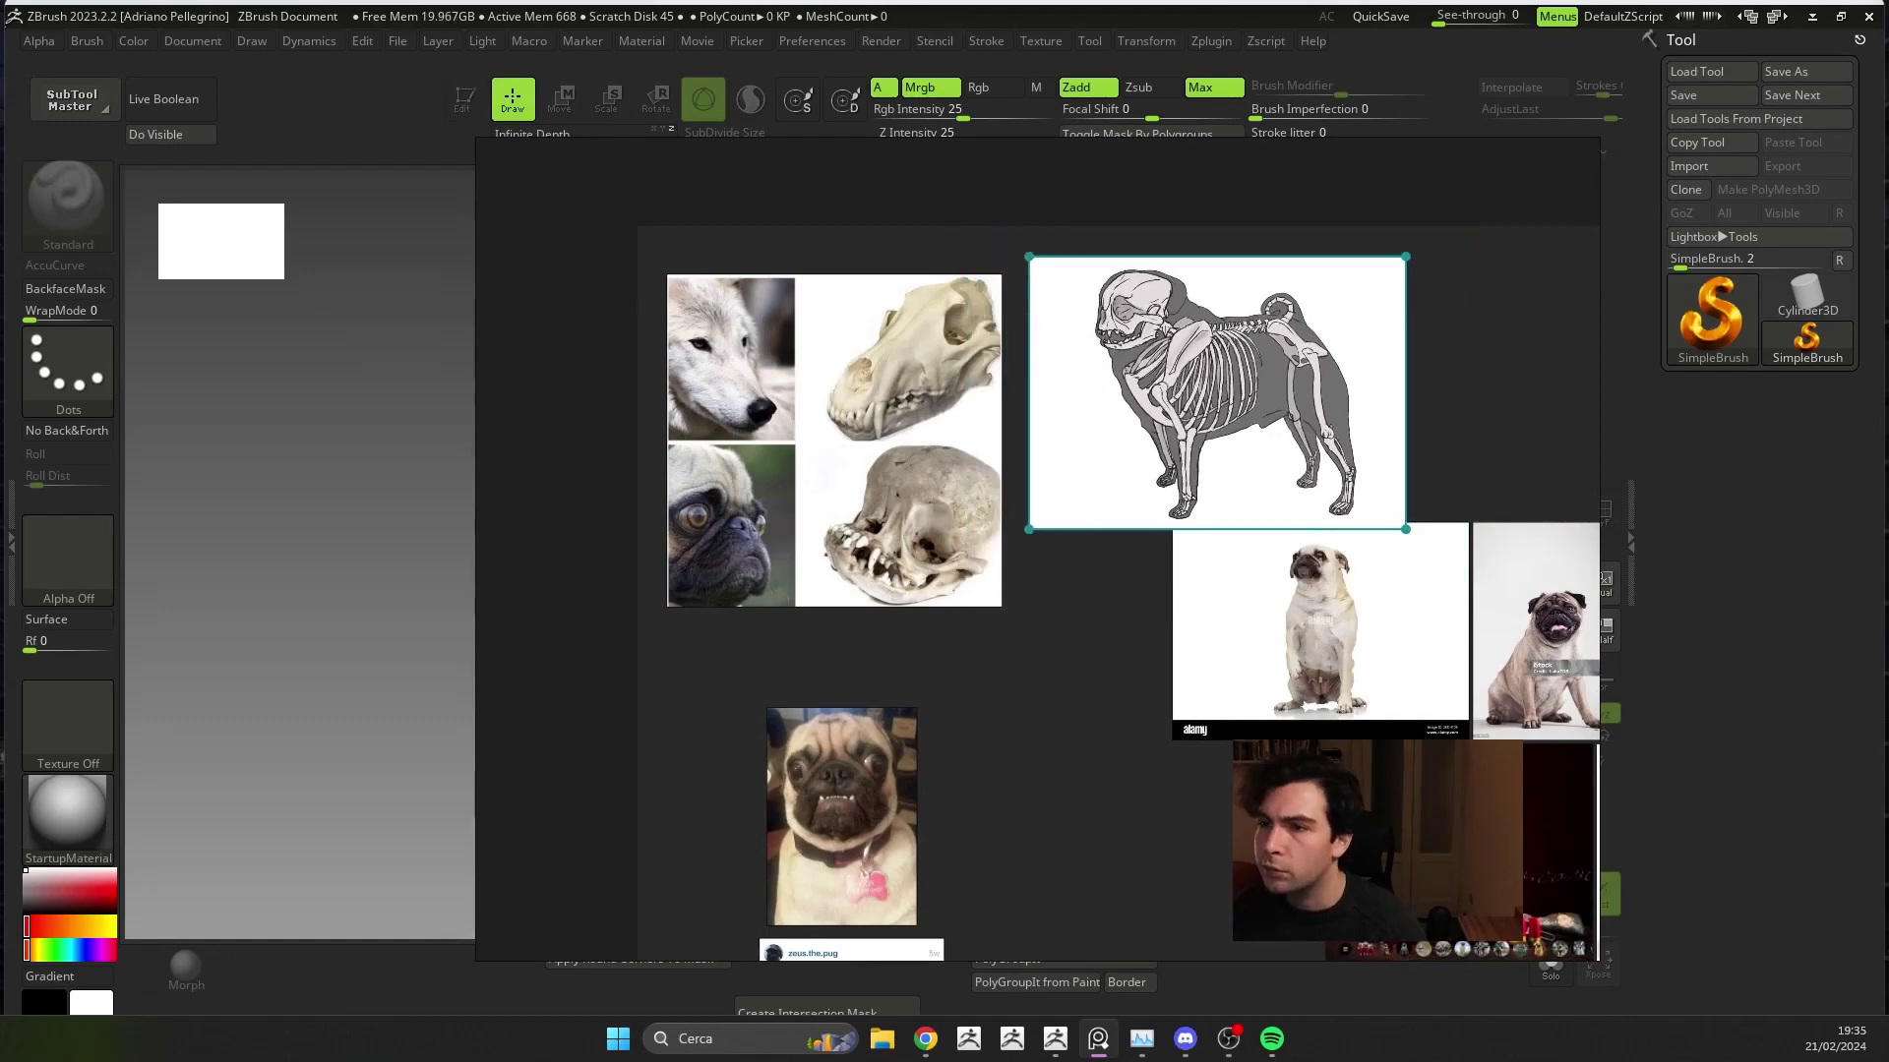
- Paste the labelled pug skeleton chart, enlarge it, and line it up beside the skeleton diagram
key(ctrl+v)
middle_drag(1279, 362, 898, 475)
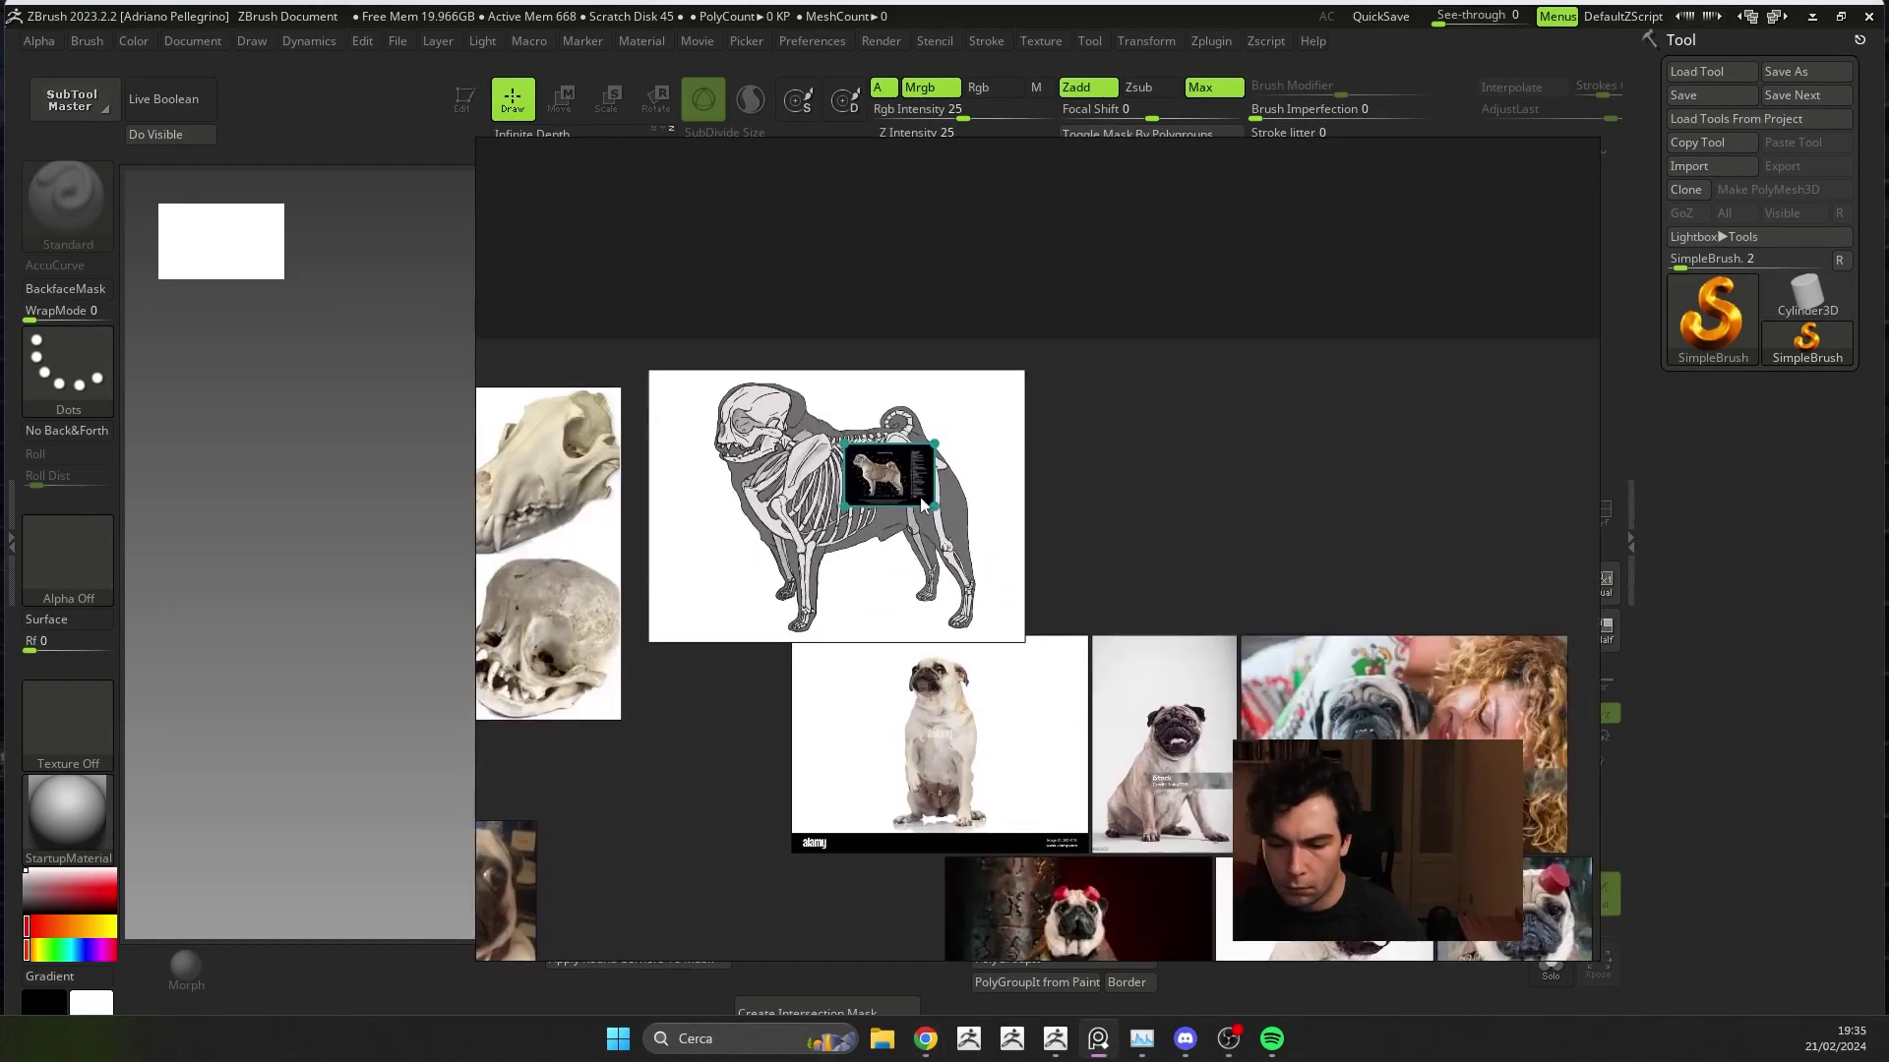
drag(898, 475, 1257, 392)
drag(1119, 454, 1409, 696)
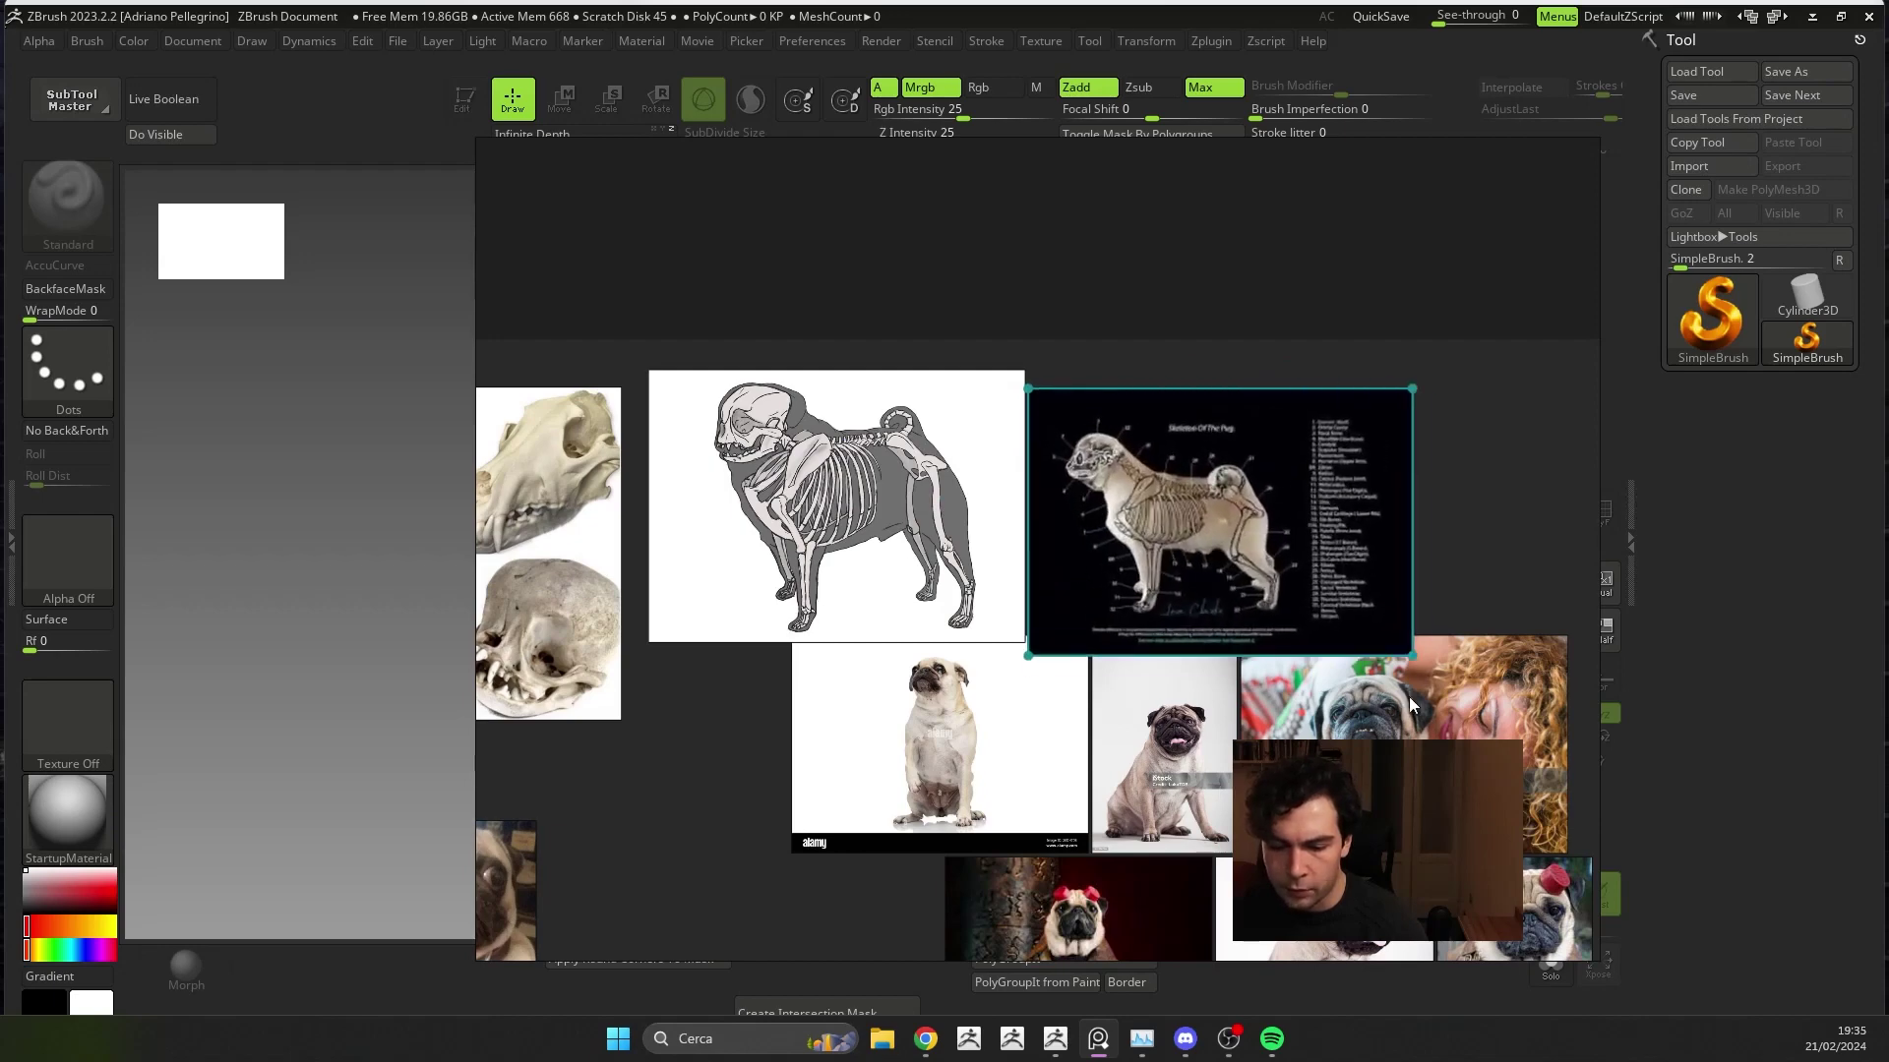
drag(1383, 628, 1377, 537)
drag(960, 566, 957, 541)
scroll(1033, 536, down, 2)
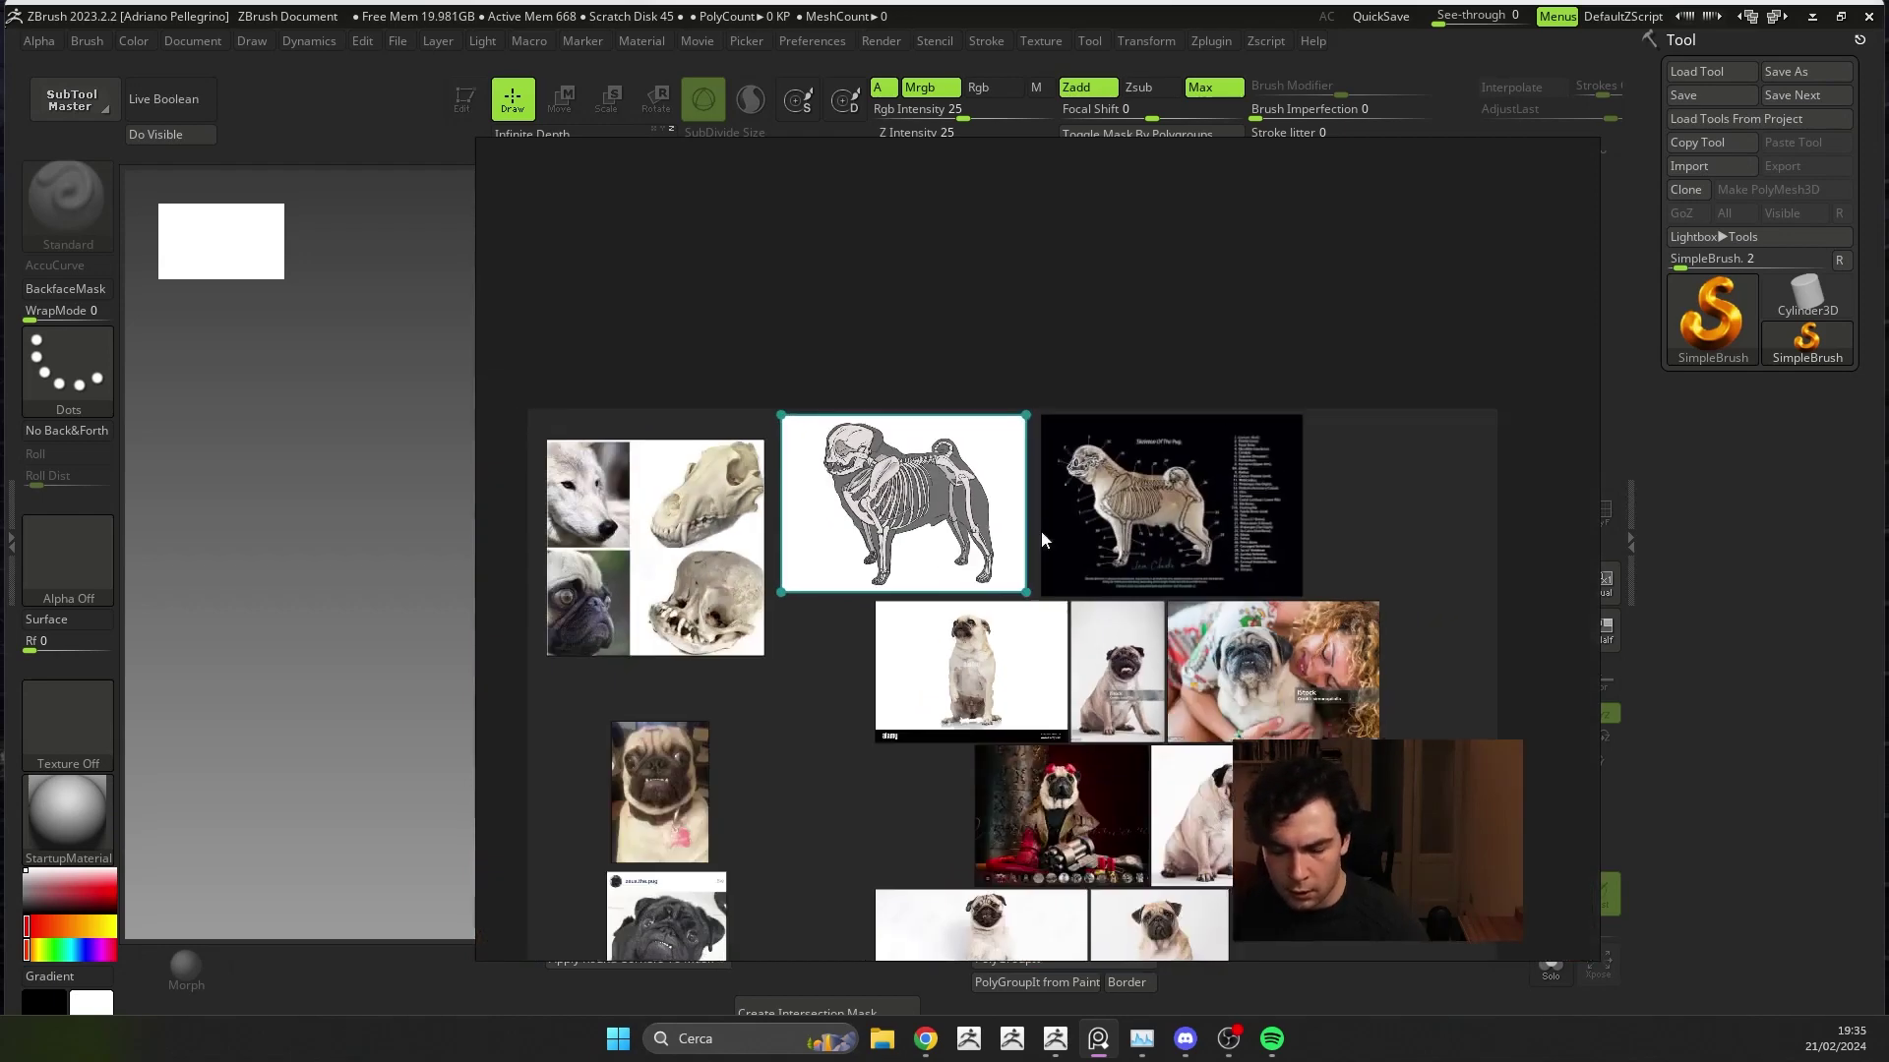
middle_drag(1041, 529, 1167, 453)
click(753, 525)
scroll(753, 525, up, 3)
scroll(870, 546, down, 2)
scroll(870, 537, down, 1)
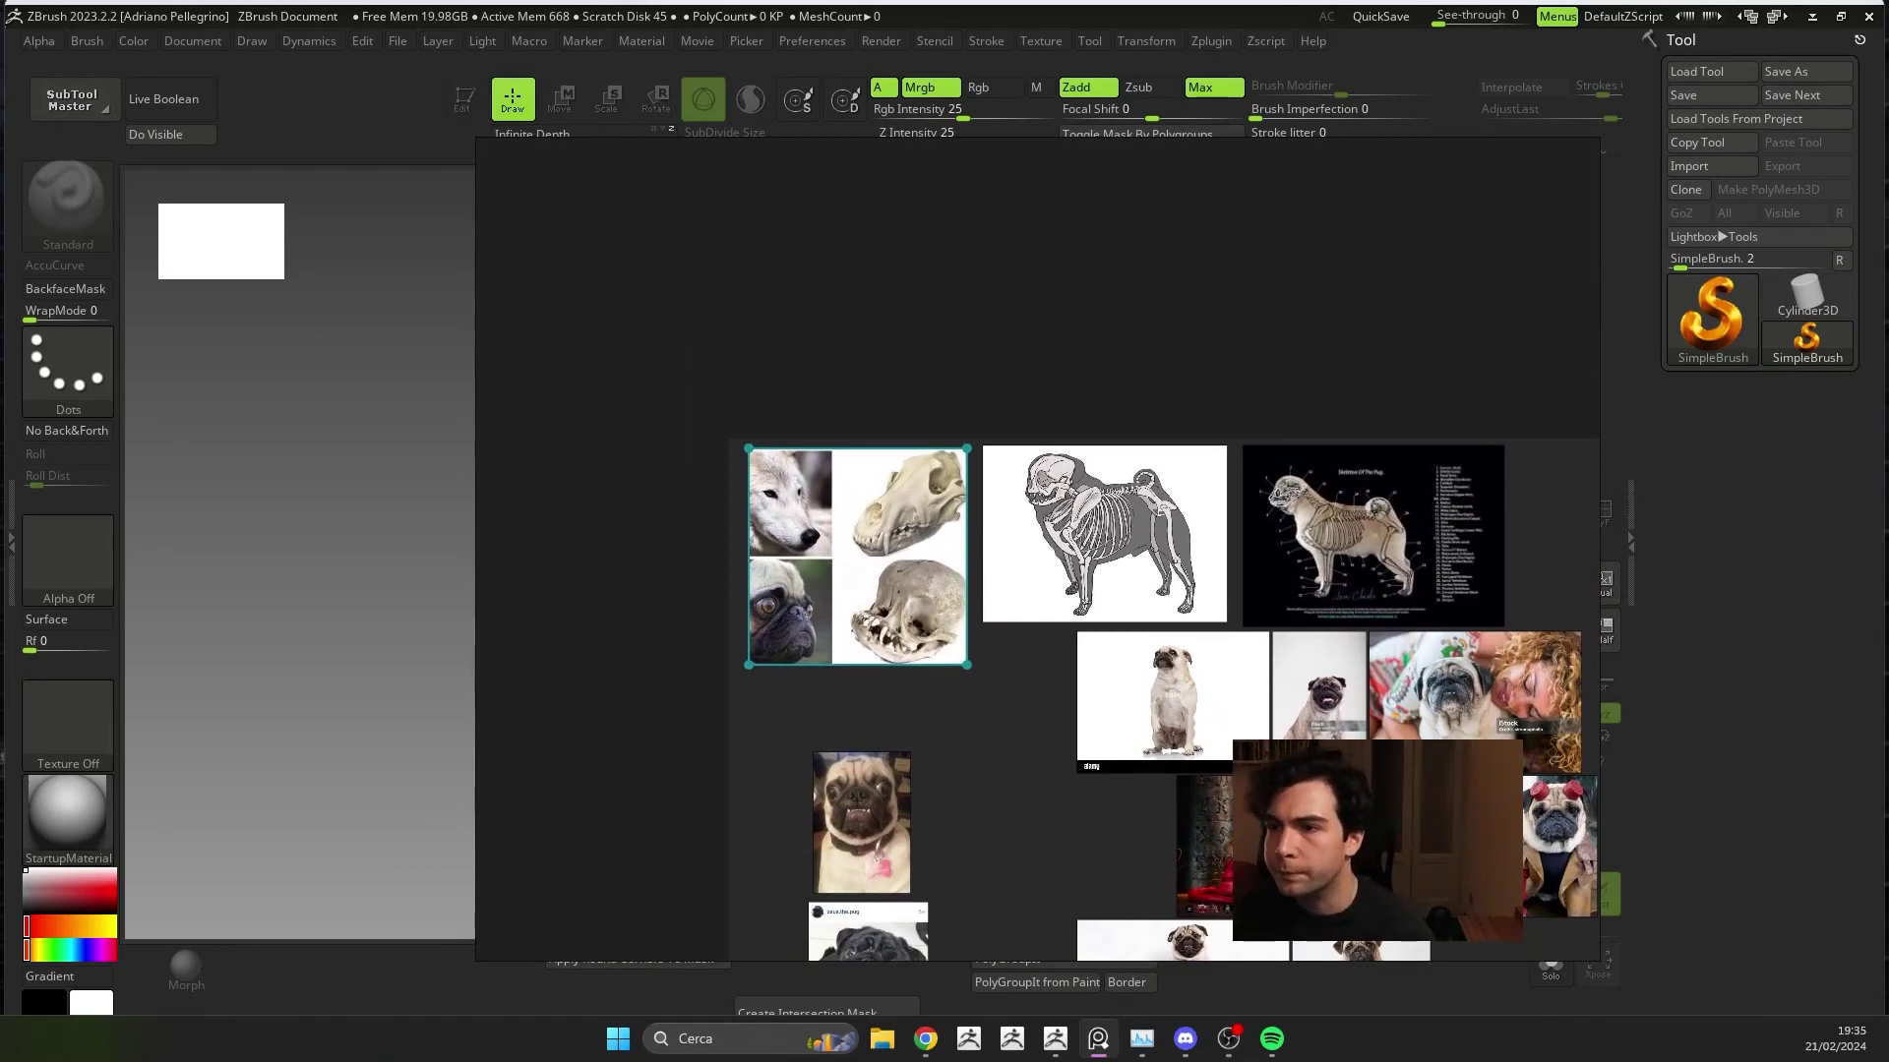
click(925, 1039)
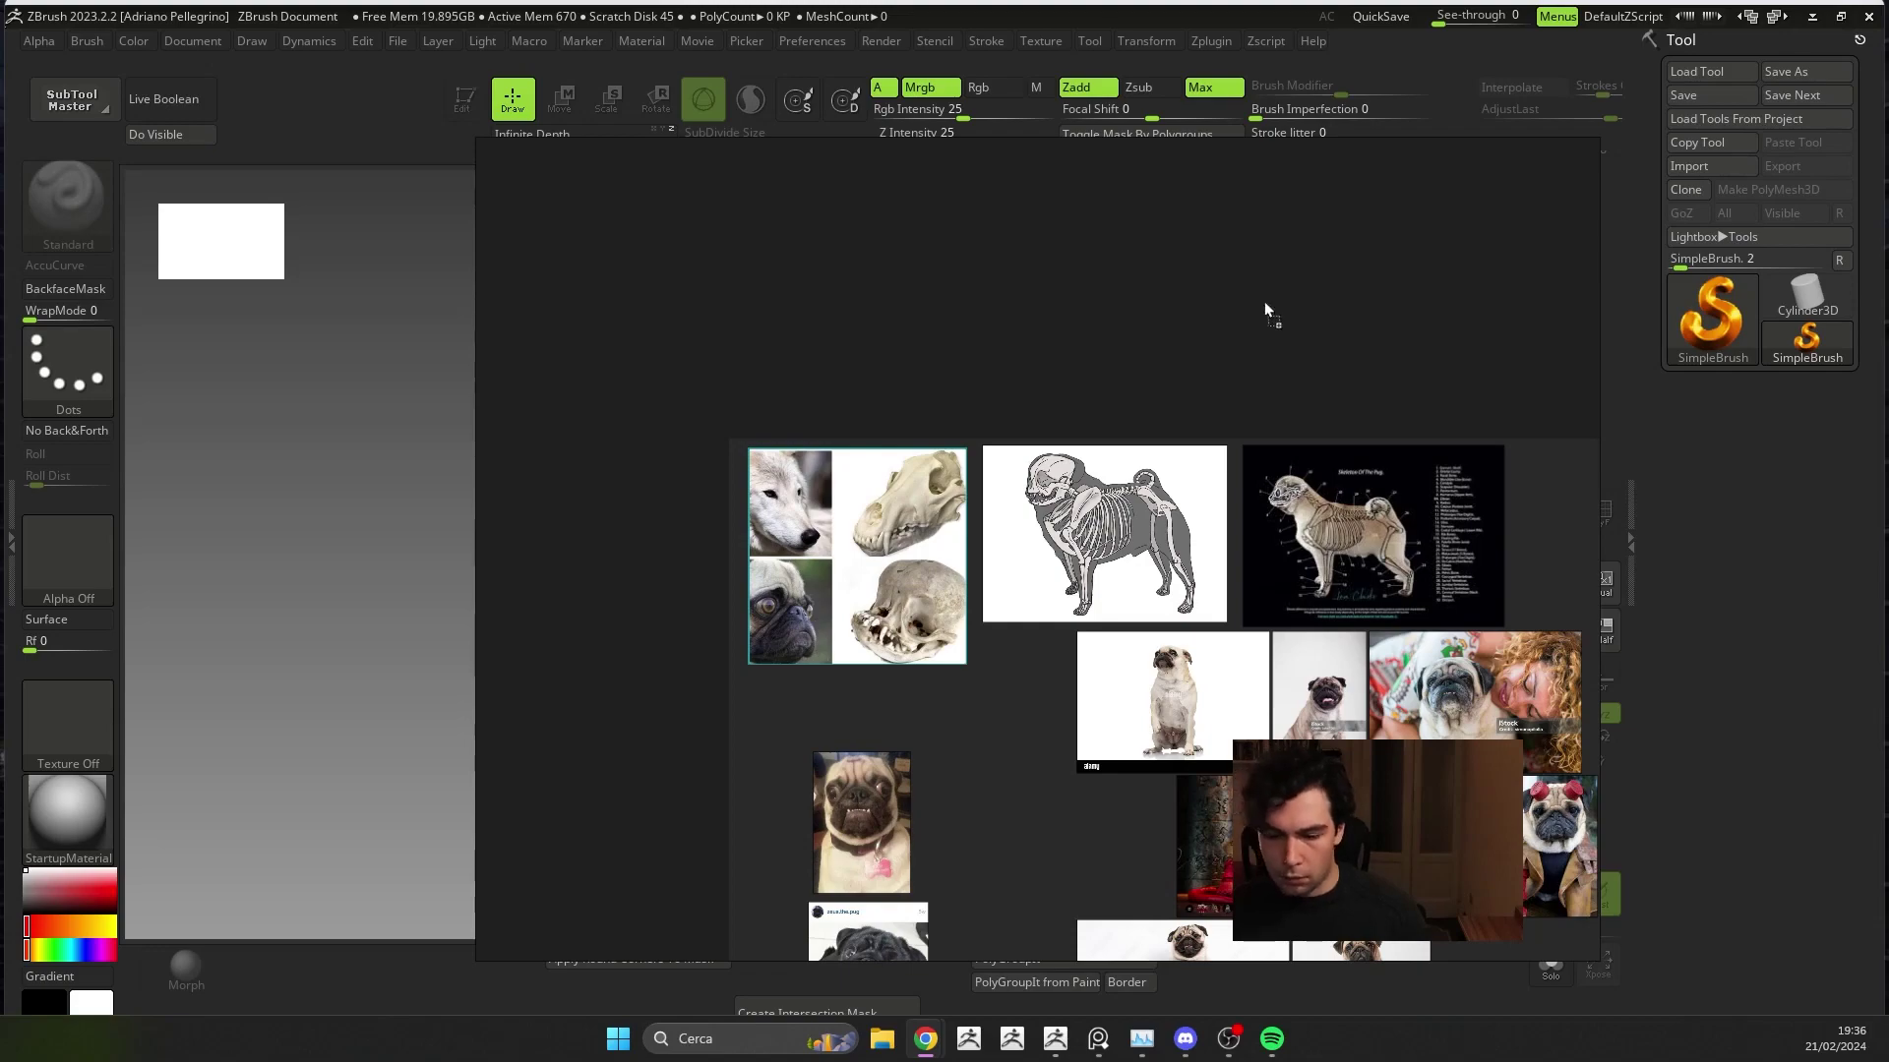
- Bring the hind-legs bulldog photo onto the board, overlapping the skull collage
scroll(1265, 308, up, 3)
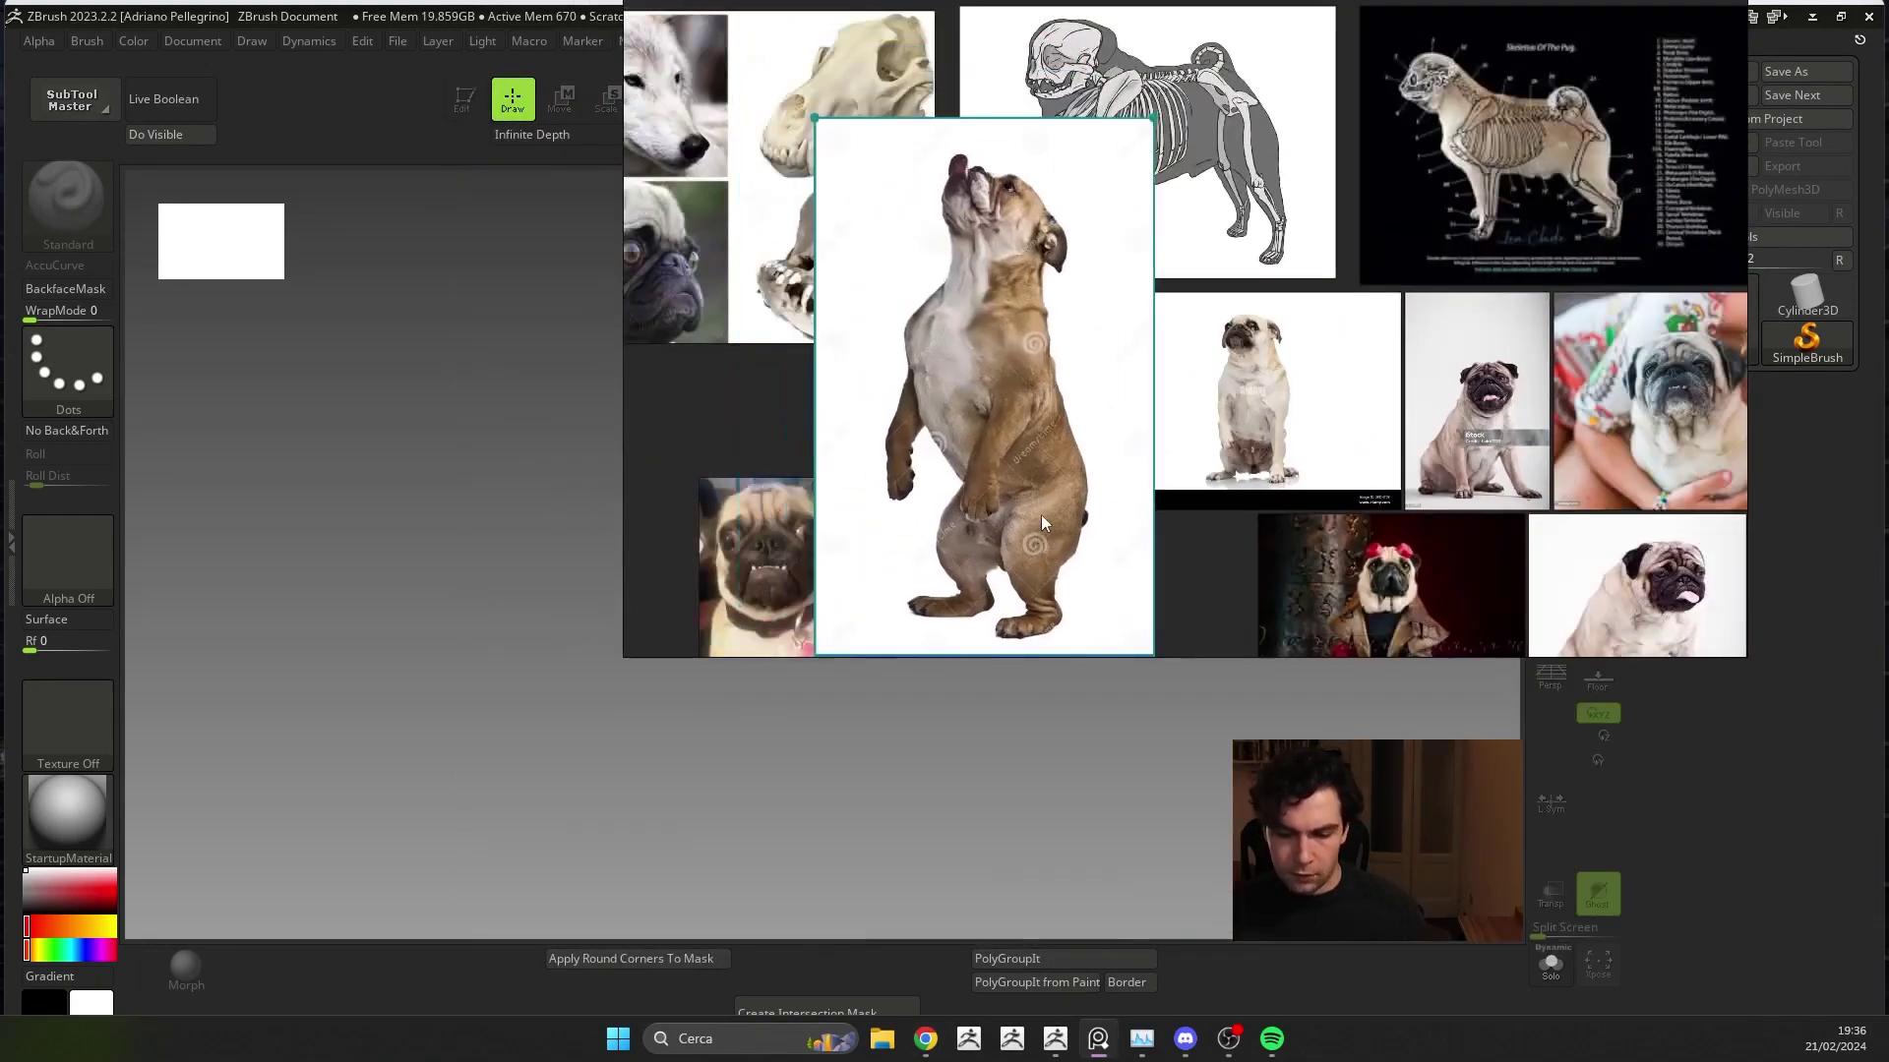
- Drag the standing bulldog photo beneath the seated pugs and frame its whole body in view
scroll(941, 637, down, 5)
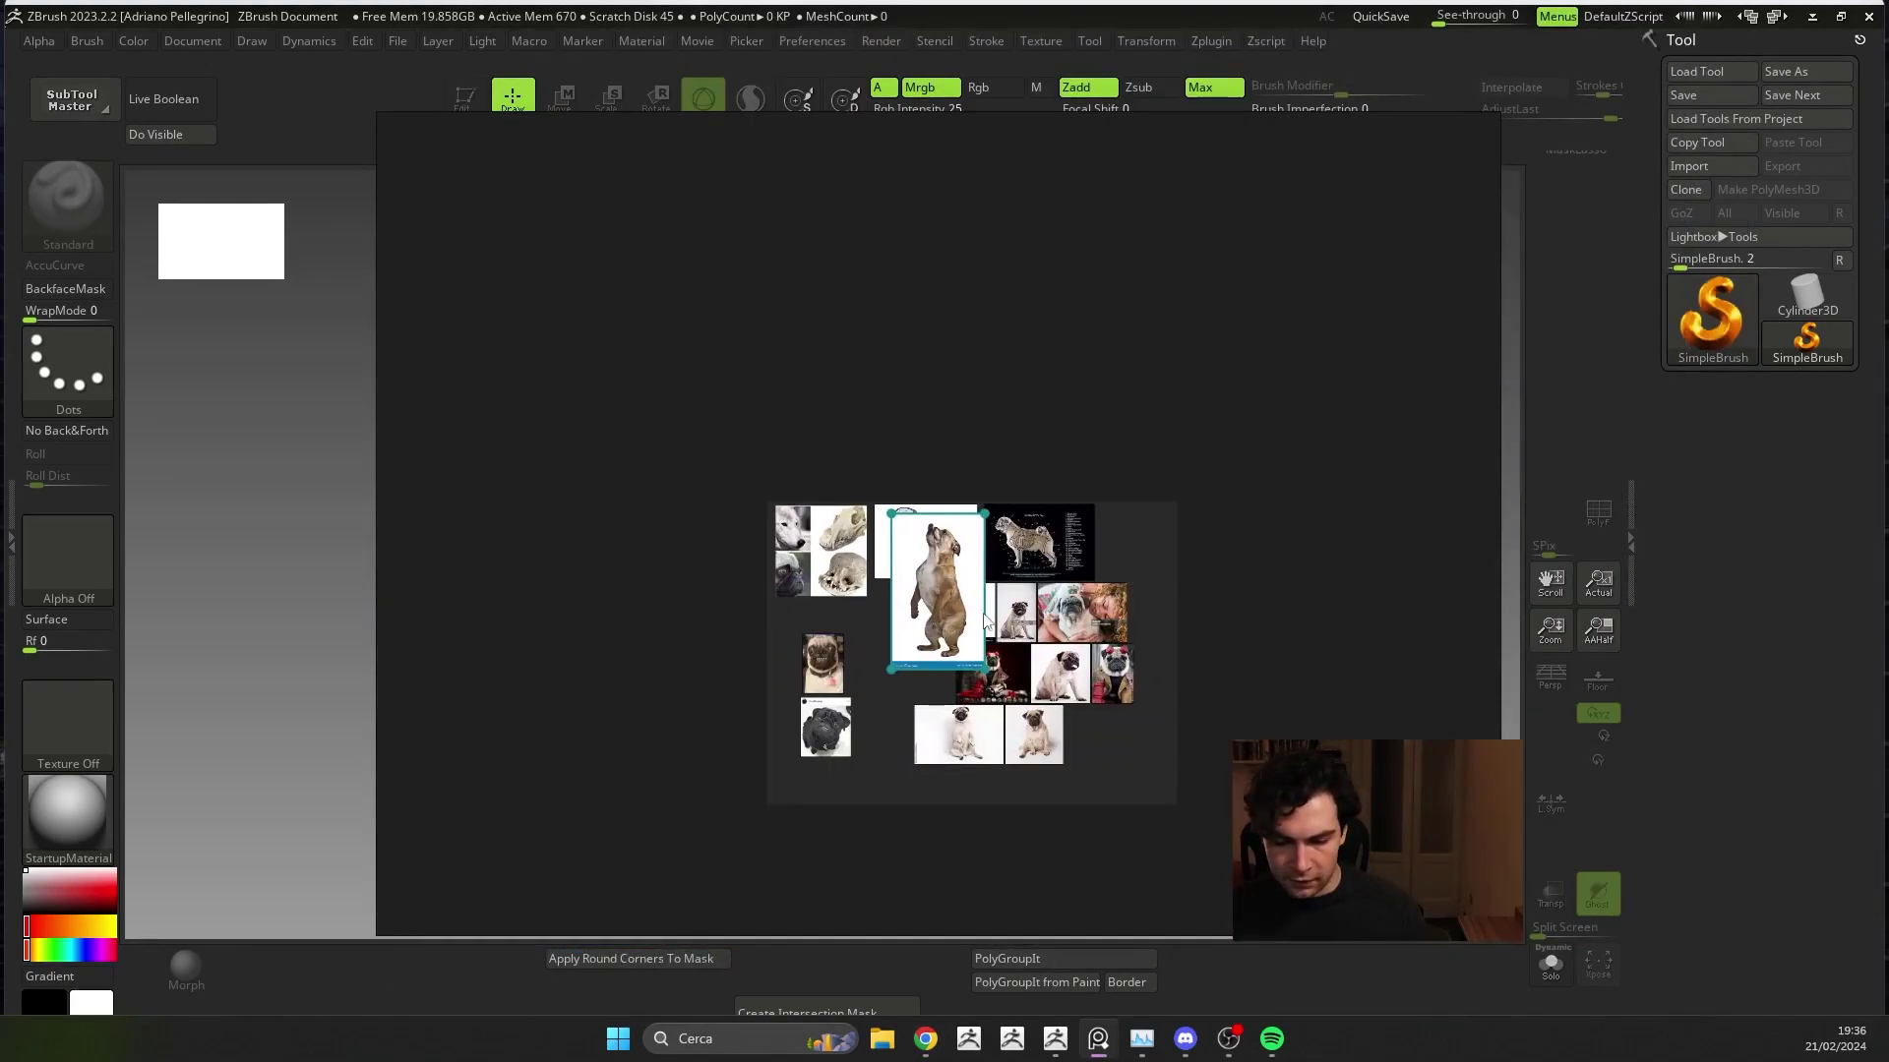
scroll(941, 636, up, 5)
drag(943, 725, 952, 841)
drag(1131, 669, 1127, 643)
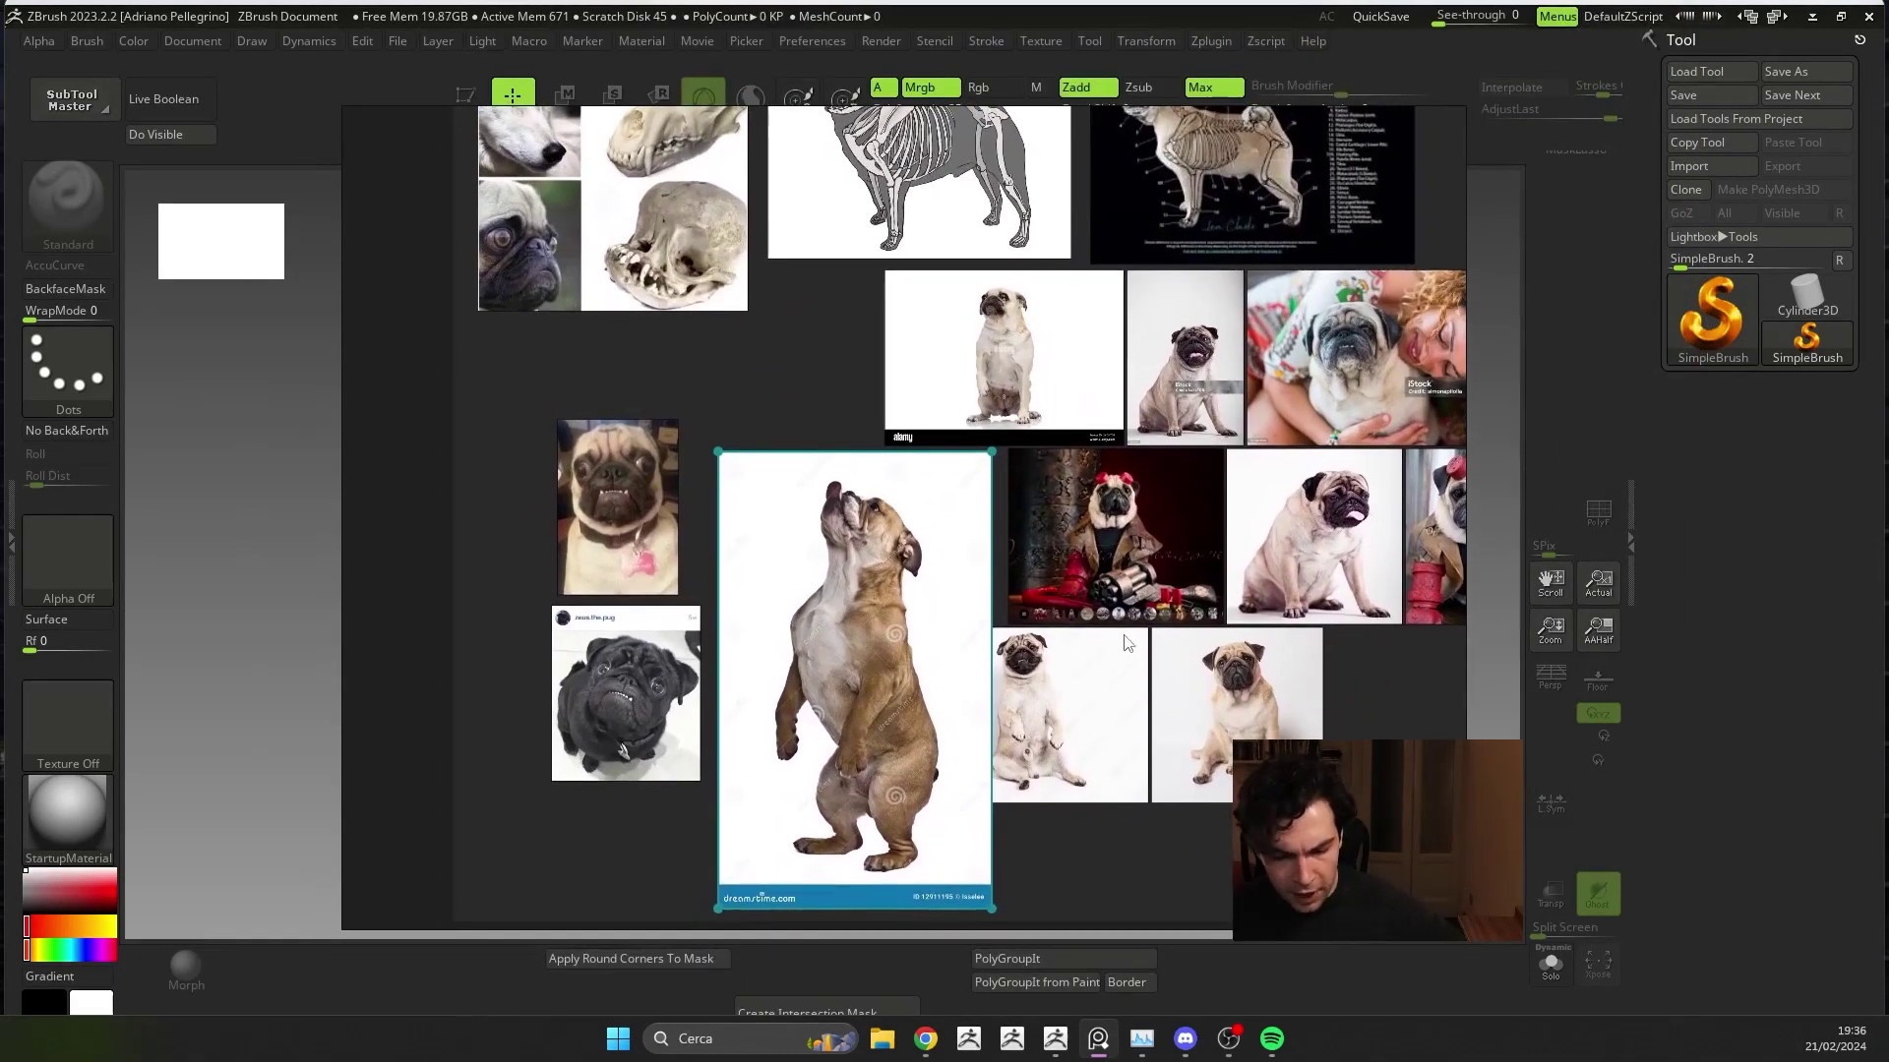
middle_drag(1127, 644, 1168, 422)
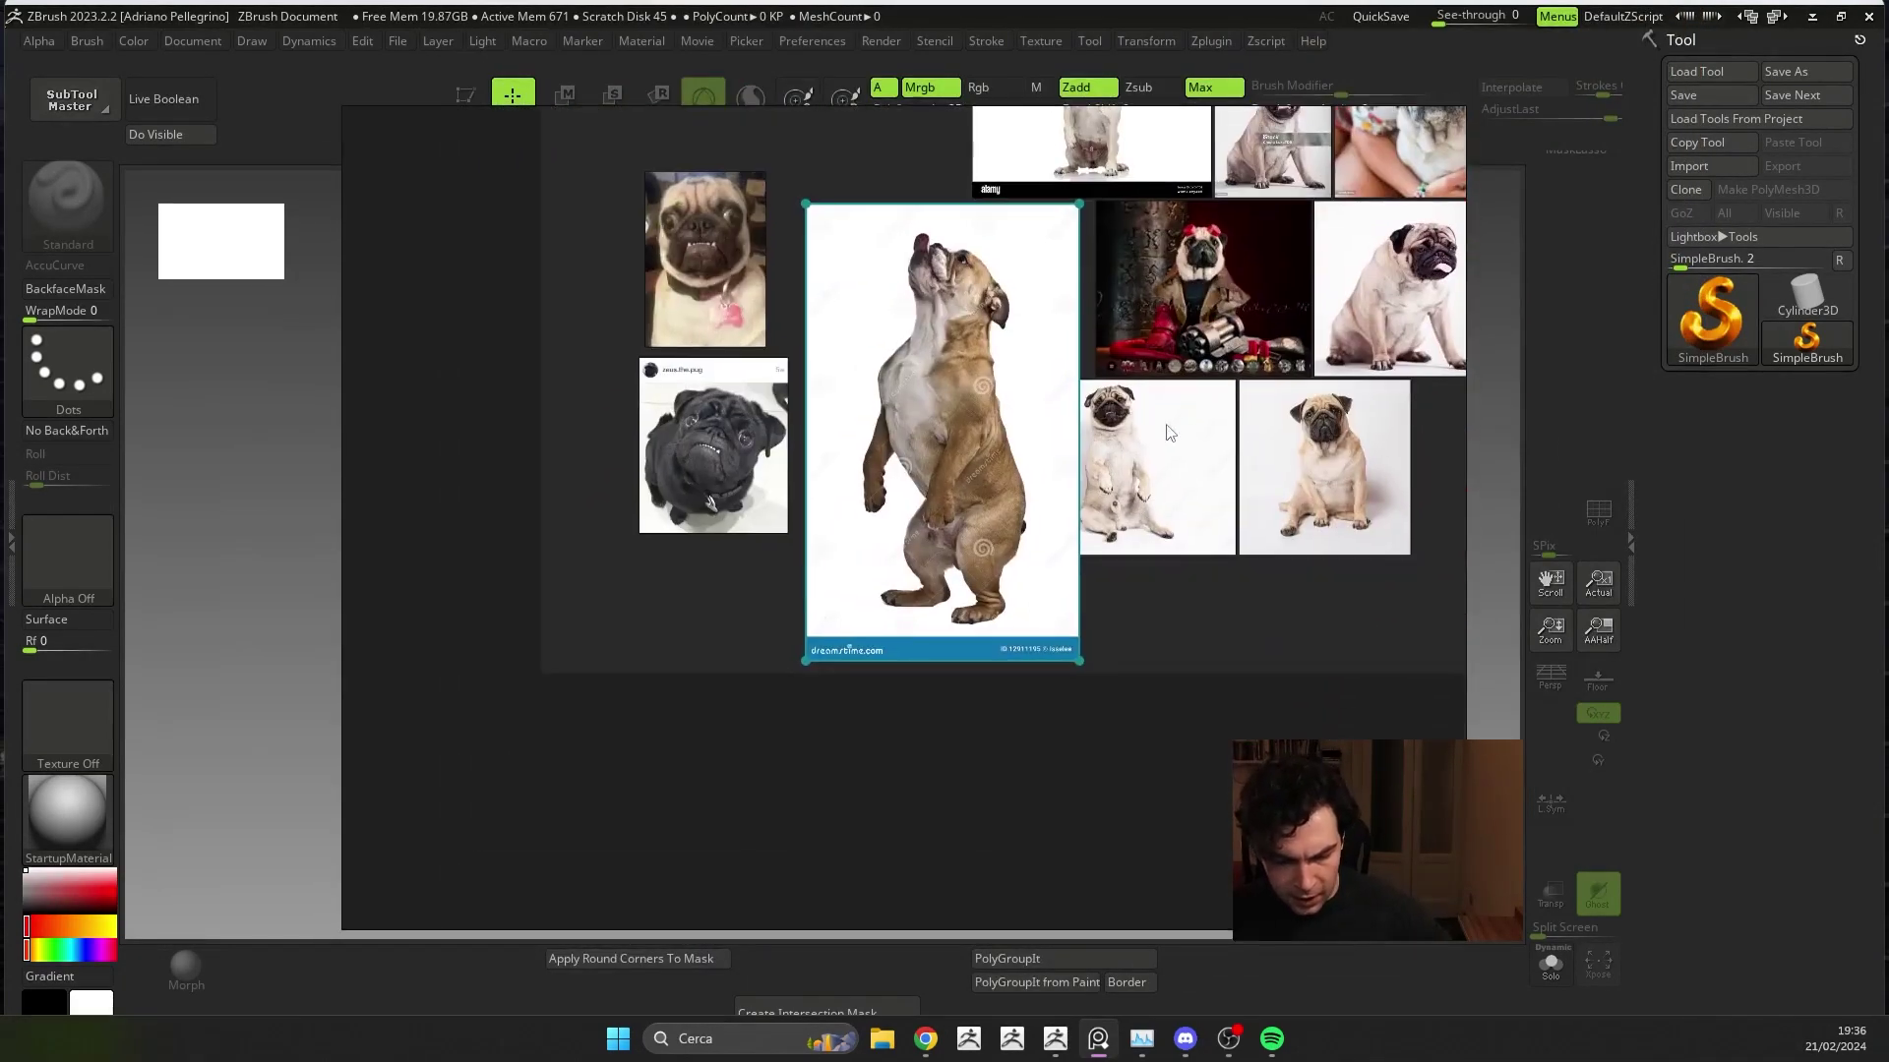
drag(941, 531, 1123, 771)
mouse_move(1231, 641)
middle_down()
mouse_move(1123, 495)
mouse_move(862, 495)
middle_up()
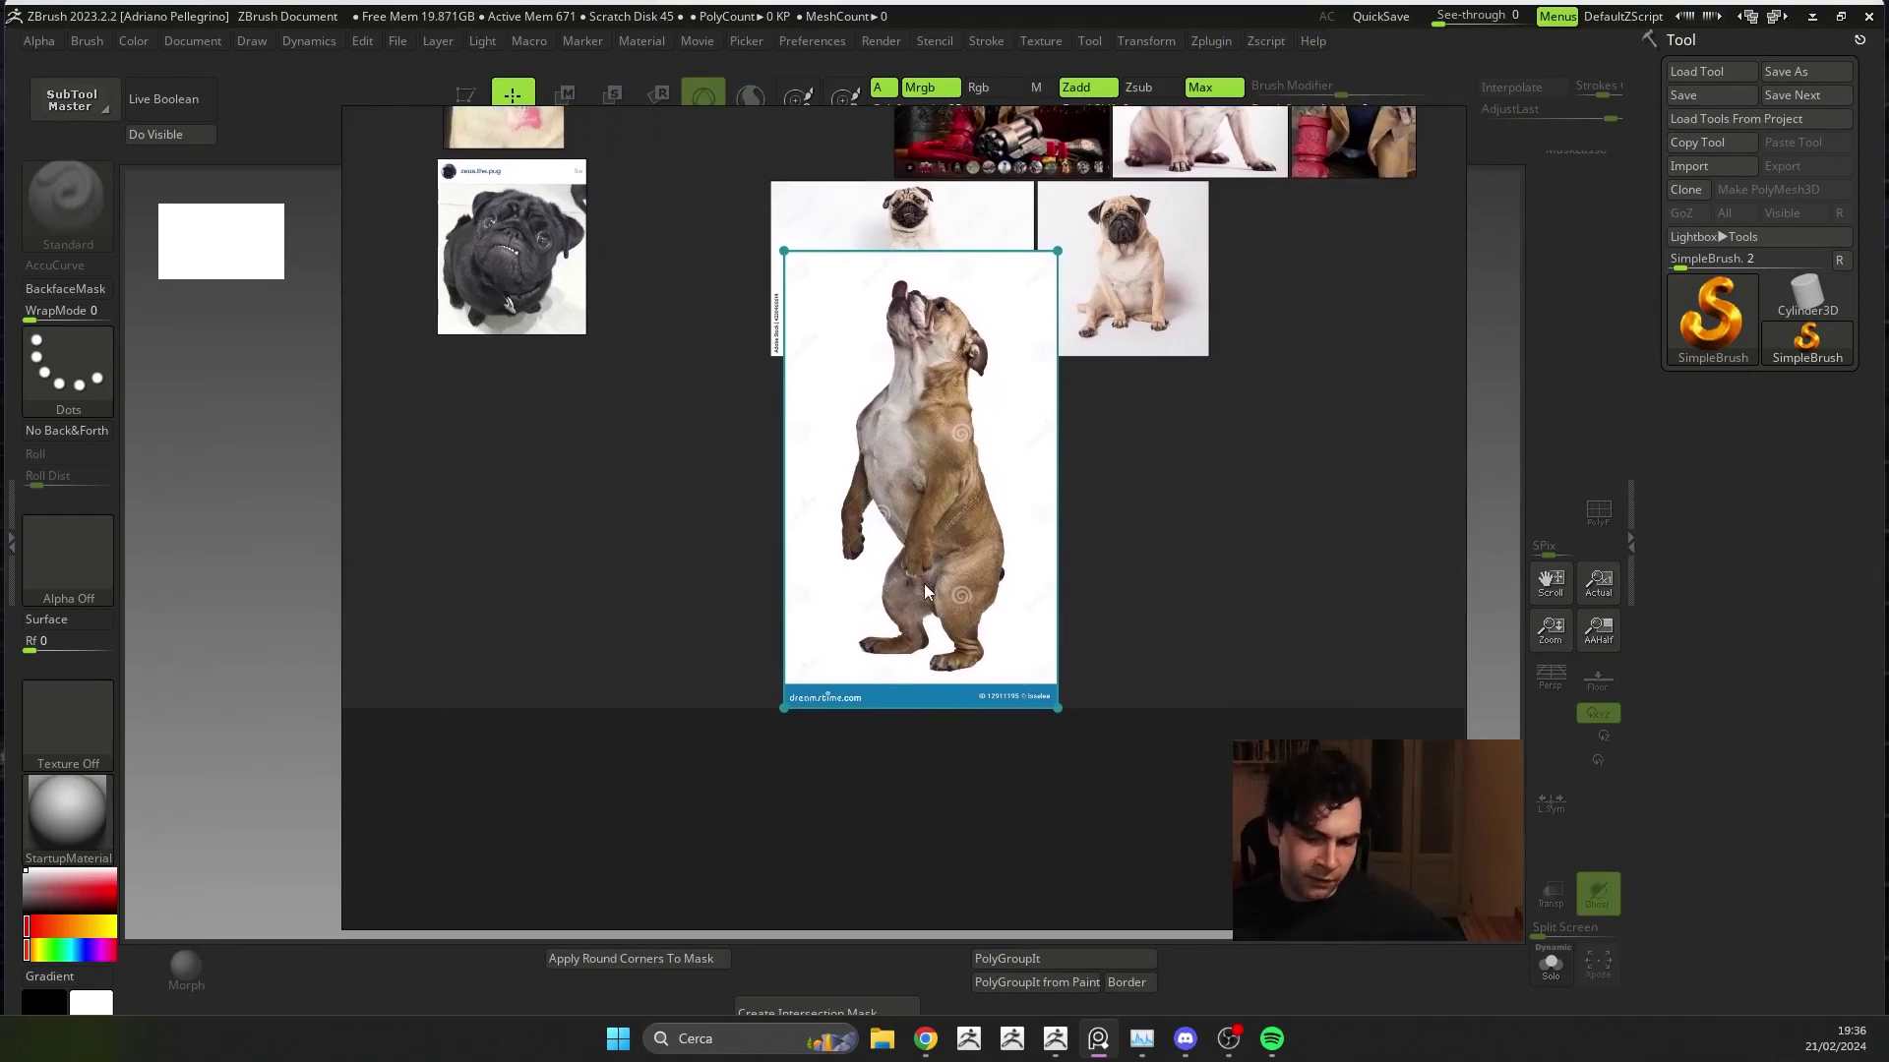
drag(924, 582, 1023, 671)
scroll(1023, 671, up, 5)
mouse_move(1029, 464)
middle_down()
mouse_move(1108, 700)
mouse_move(1048, 504)
middle_up()
middle_drag(1097, 825, 1064, 695)
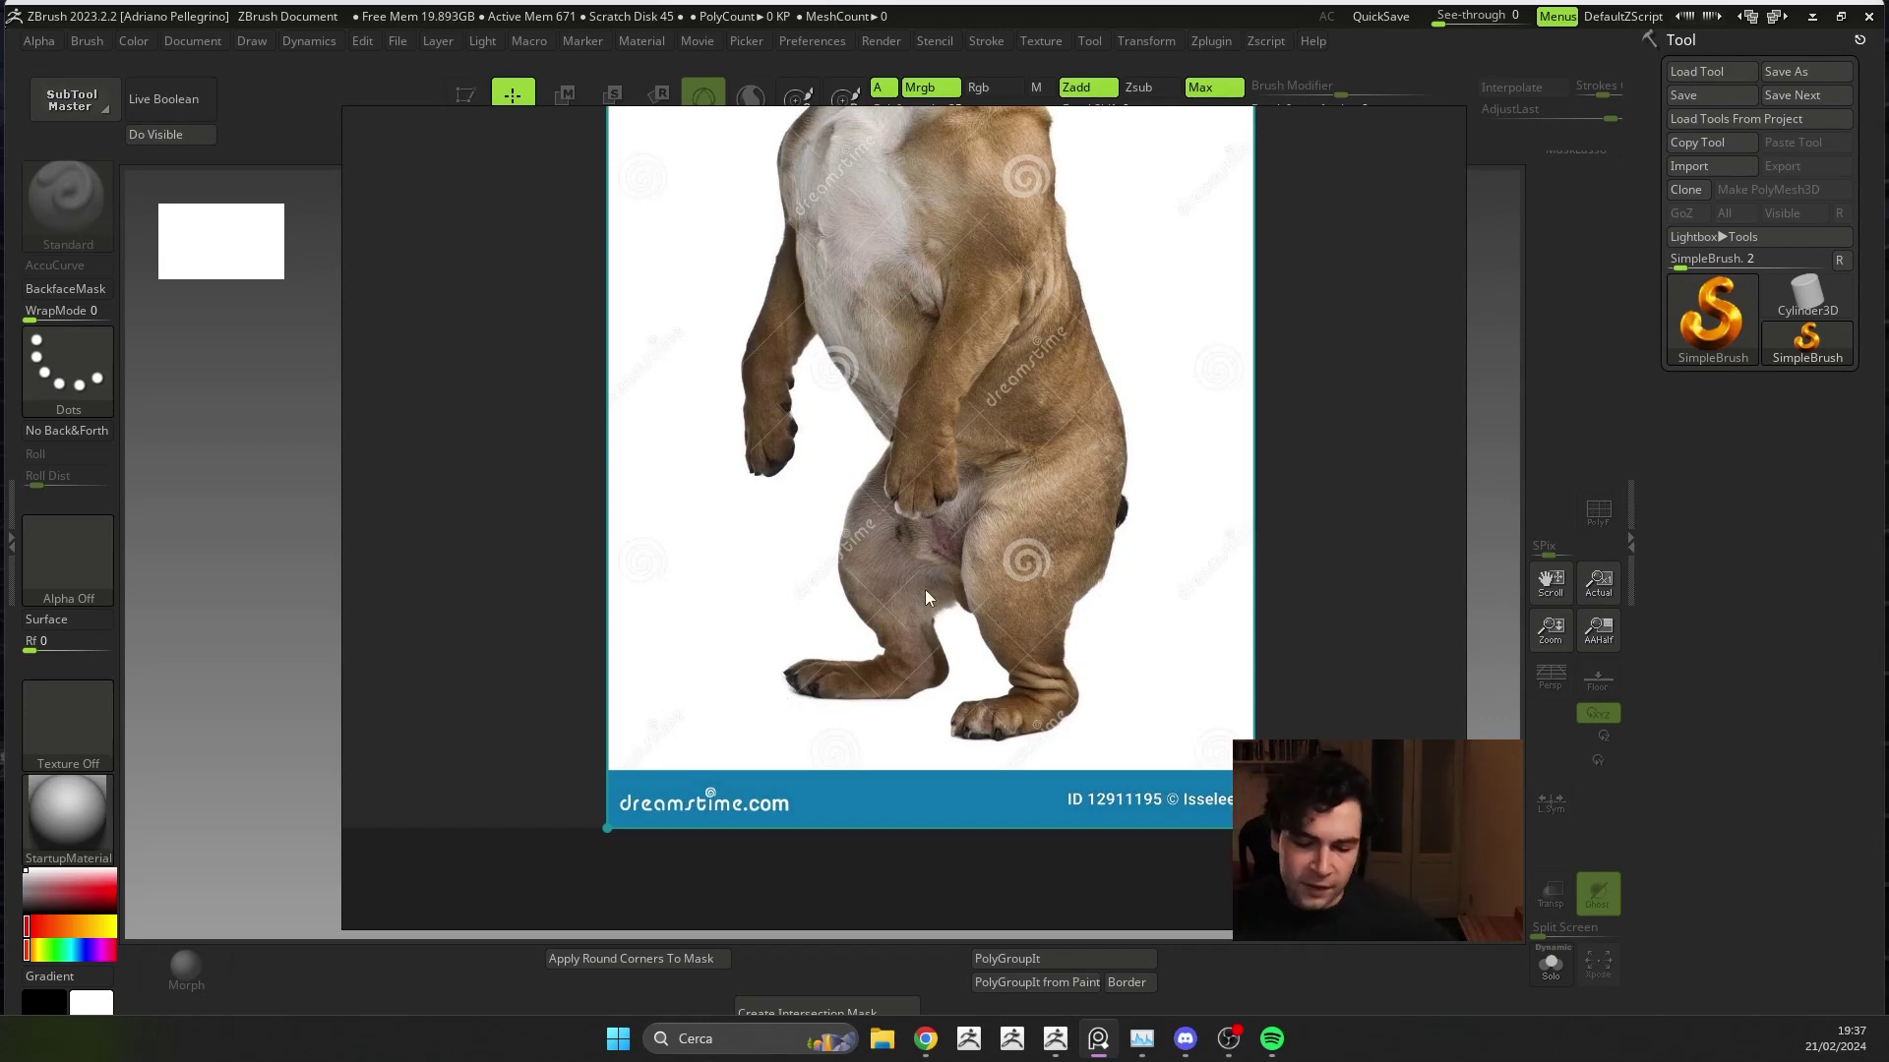
scroll(920, 605, up, 3)
scroll(915, 673, down, 4)
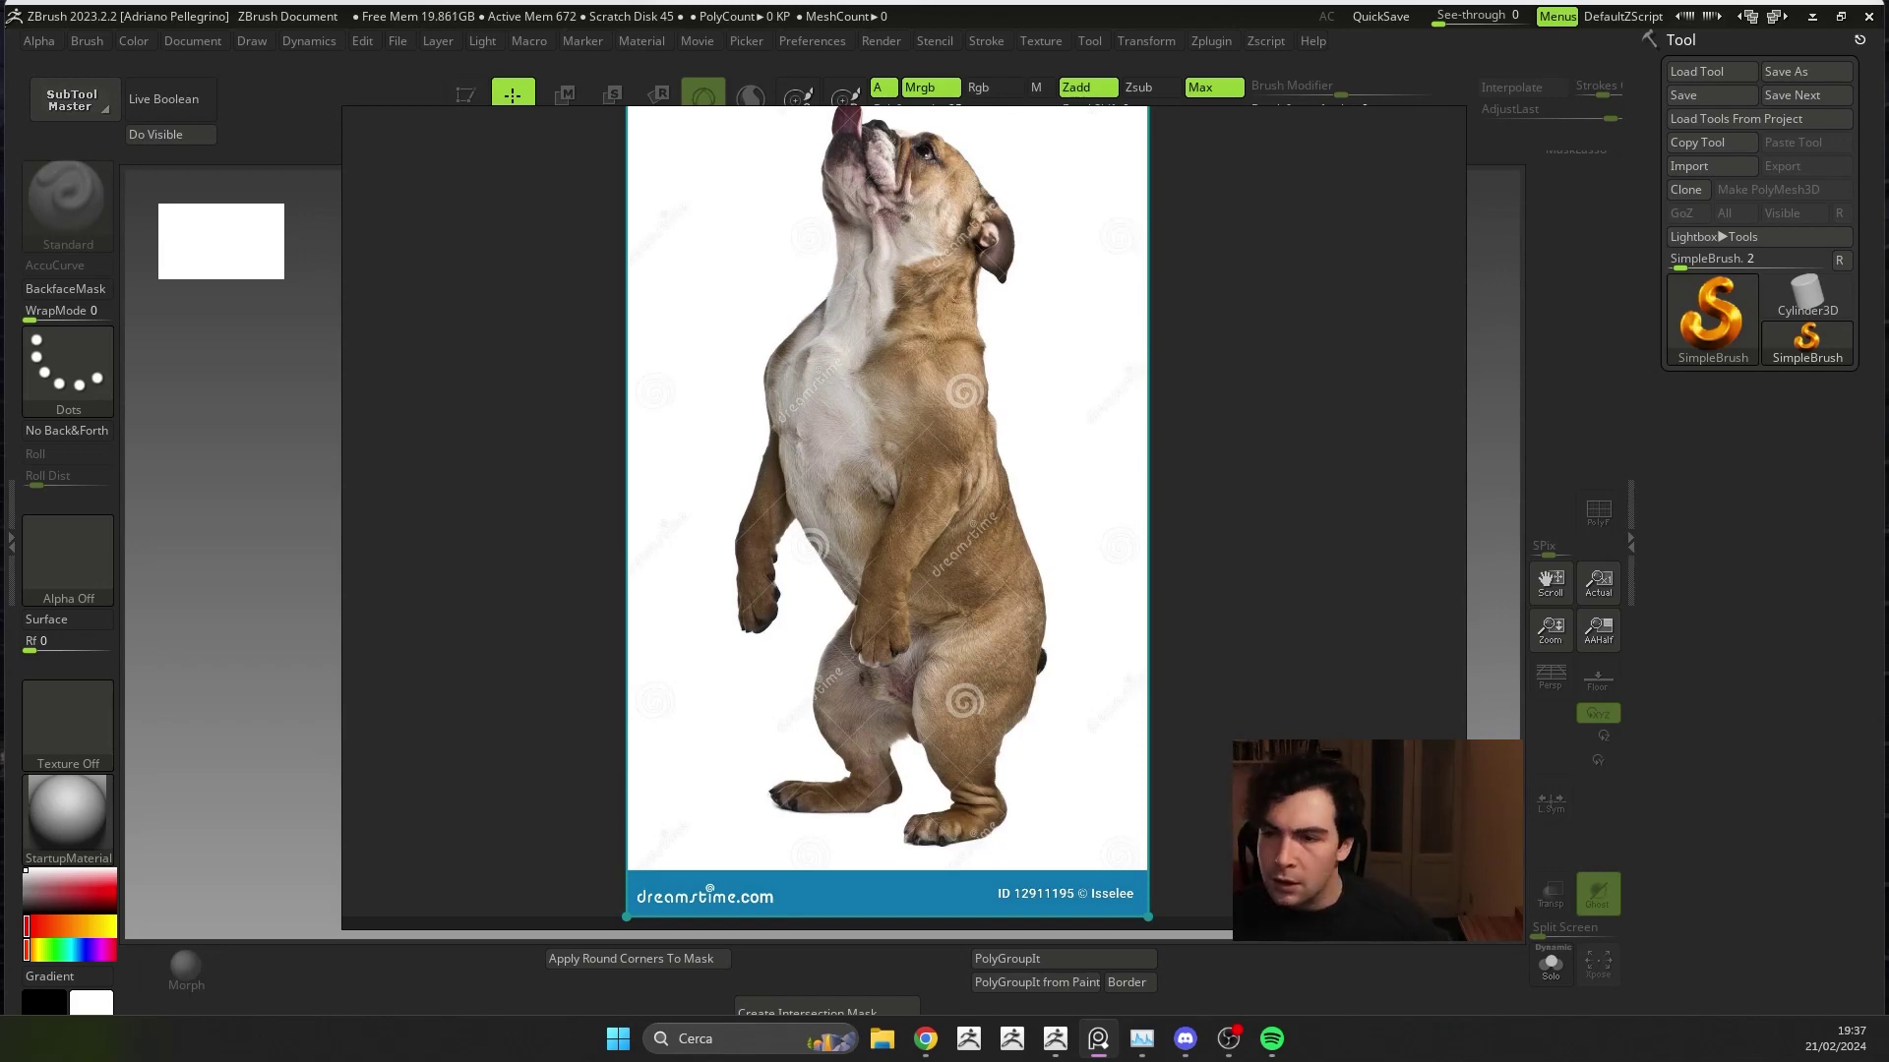
- Shrink the standing bulldog photo on the board
scroll(887, 398, down, 3)
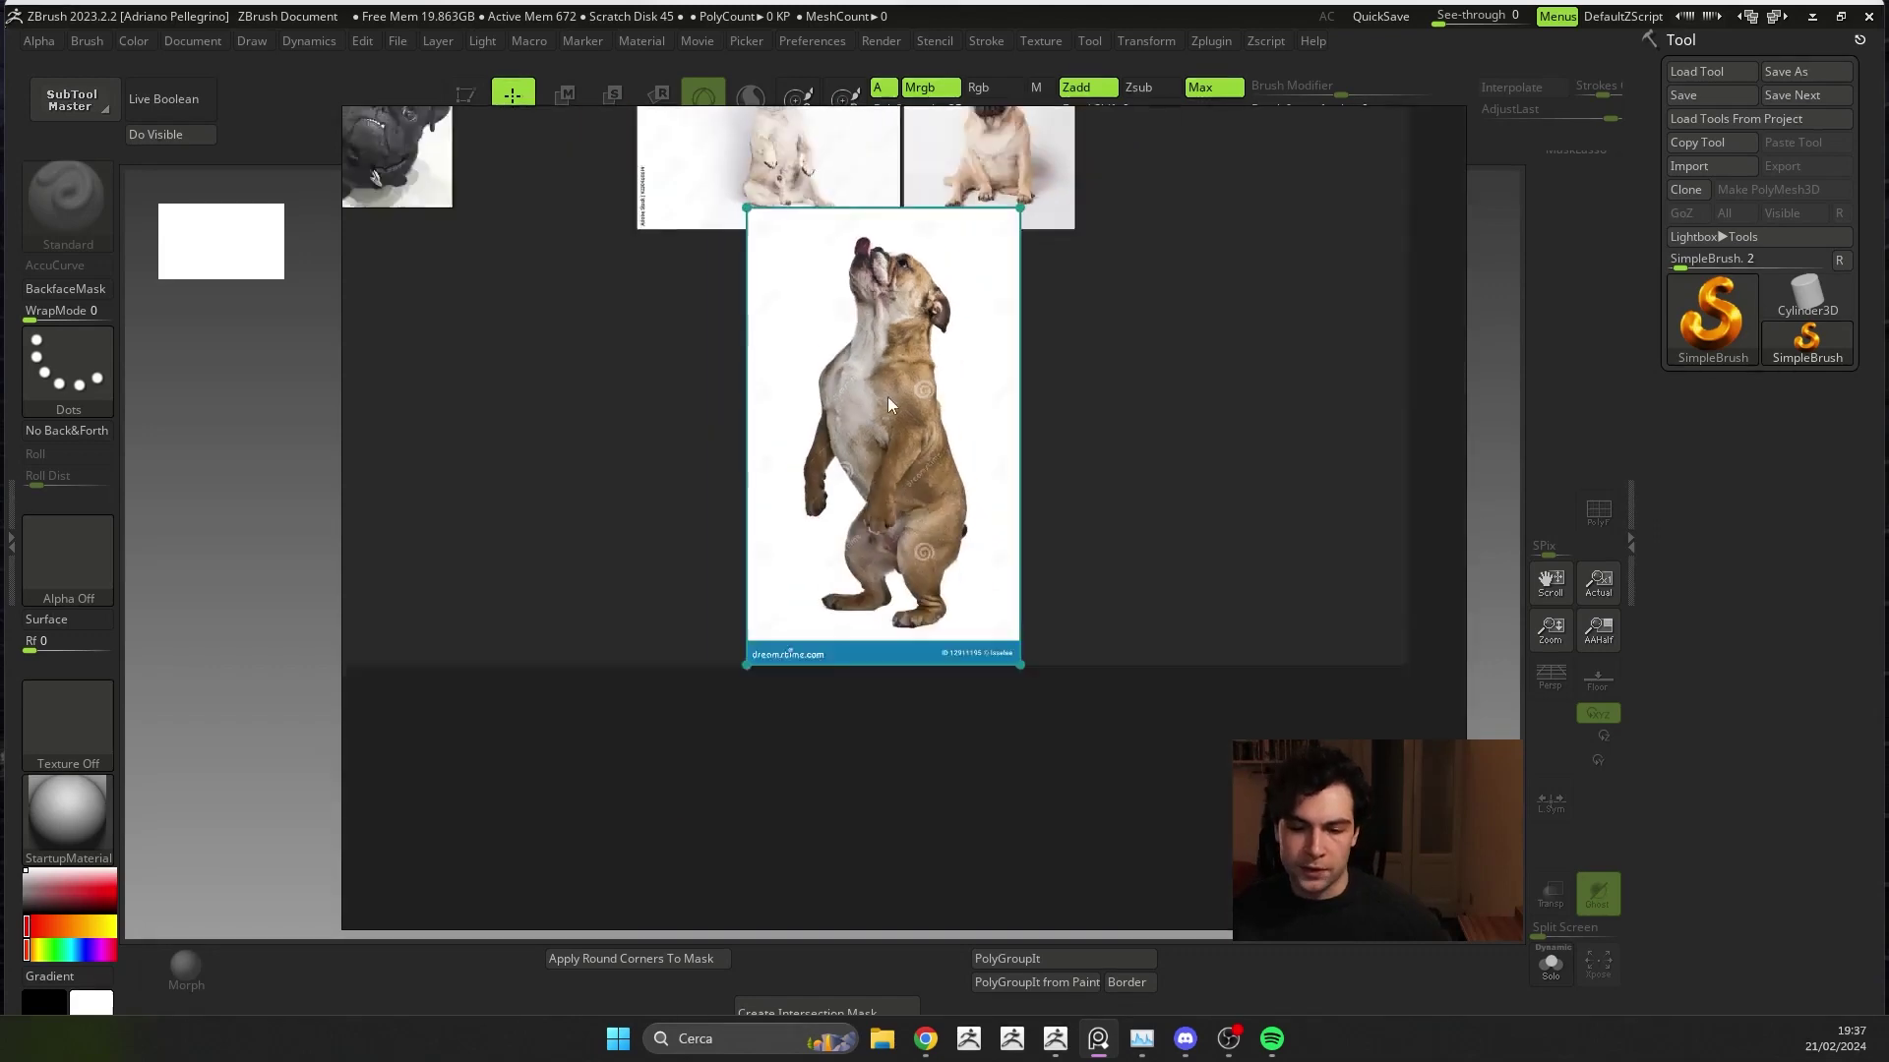
scroll(887, 397, down, 1)
drag(994, 316, 1004, 478)
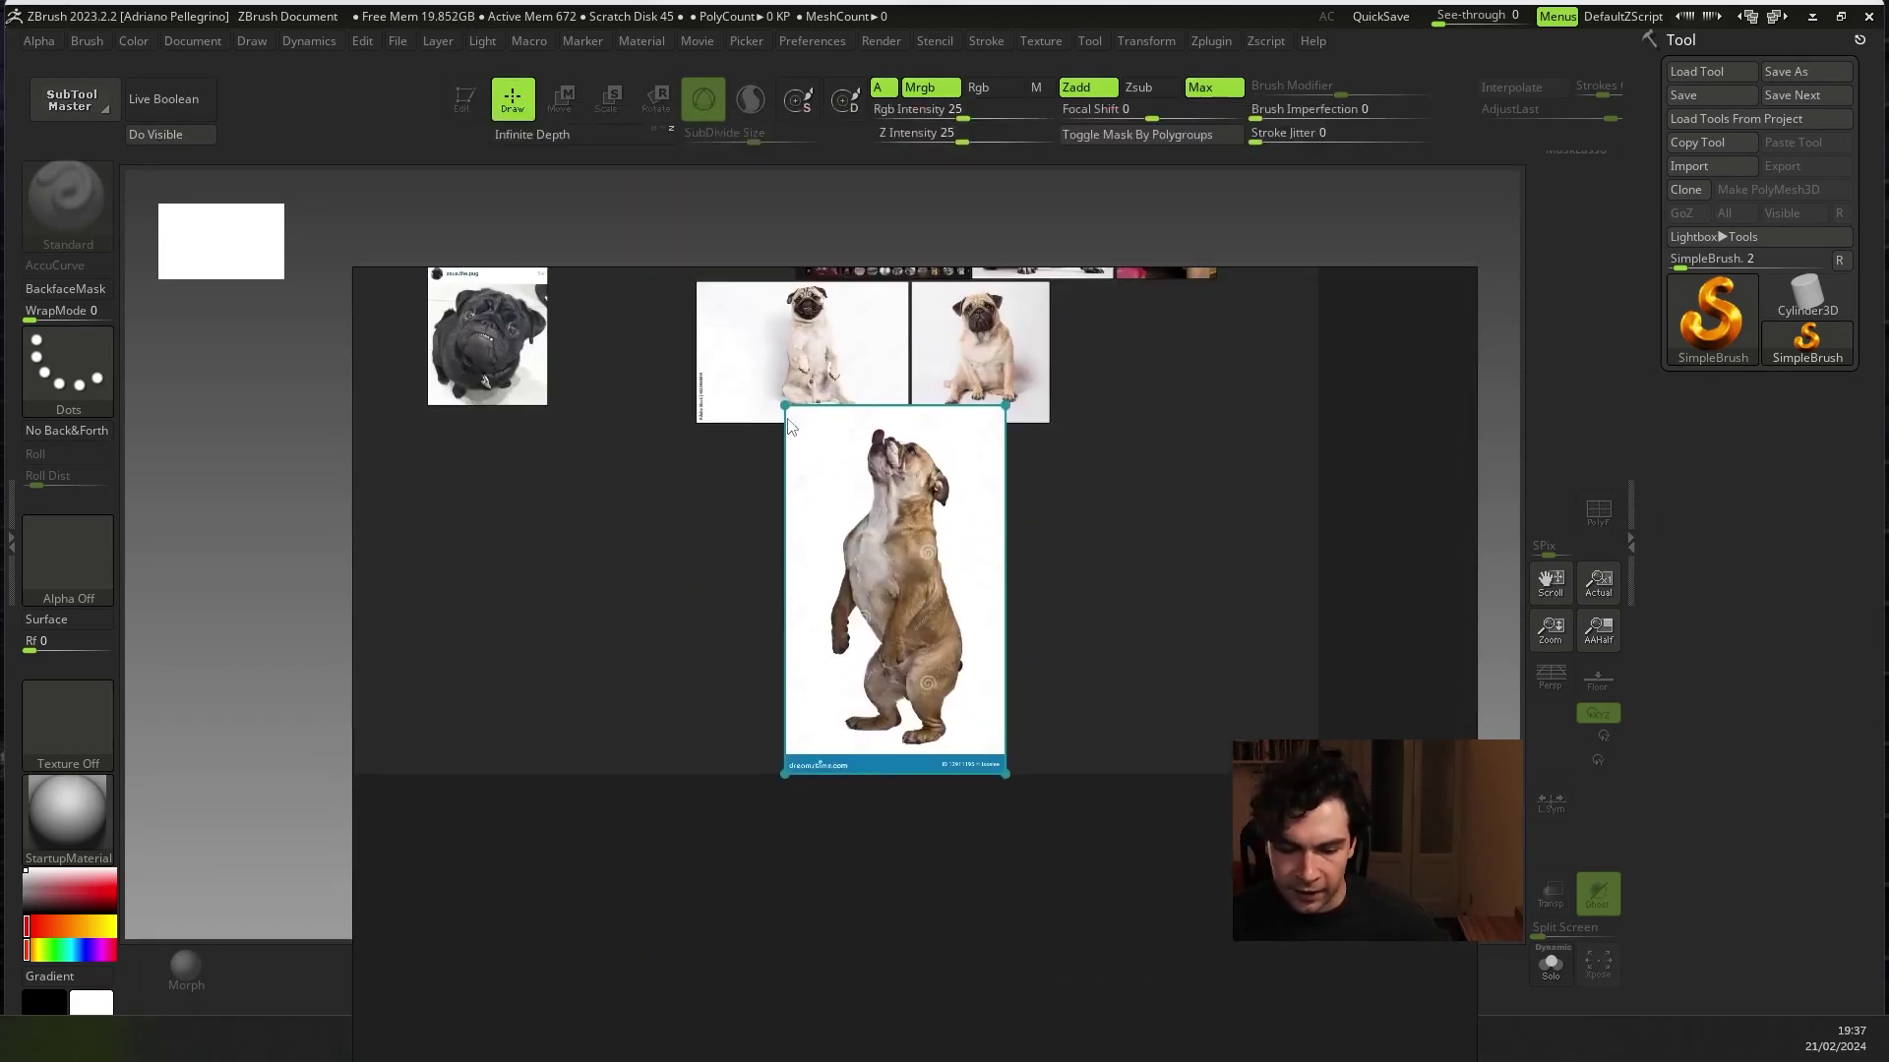
mouse_move(783, 403)
mouse_down()
mouse_move(876, 561)
mouse_move(866, 547)
mouse_up()
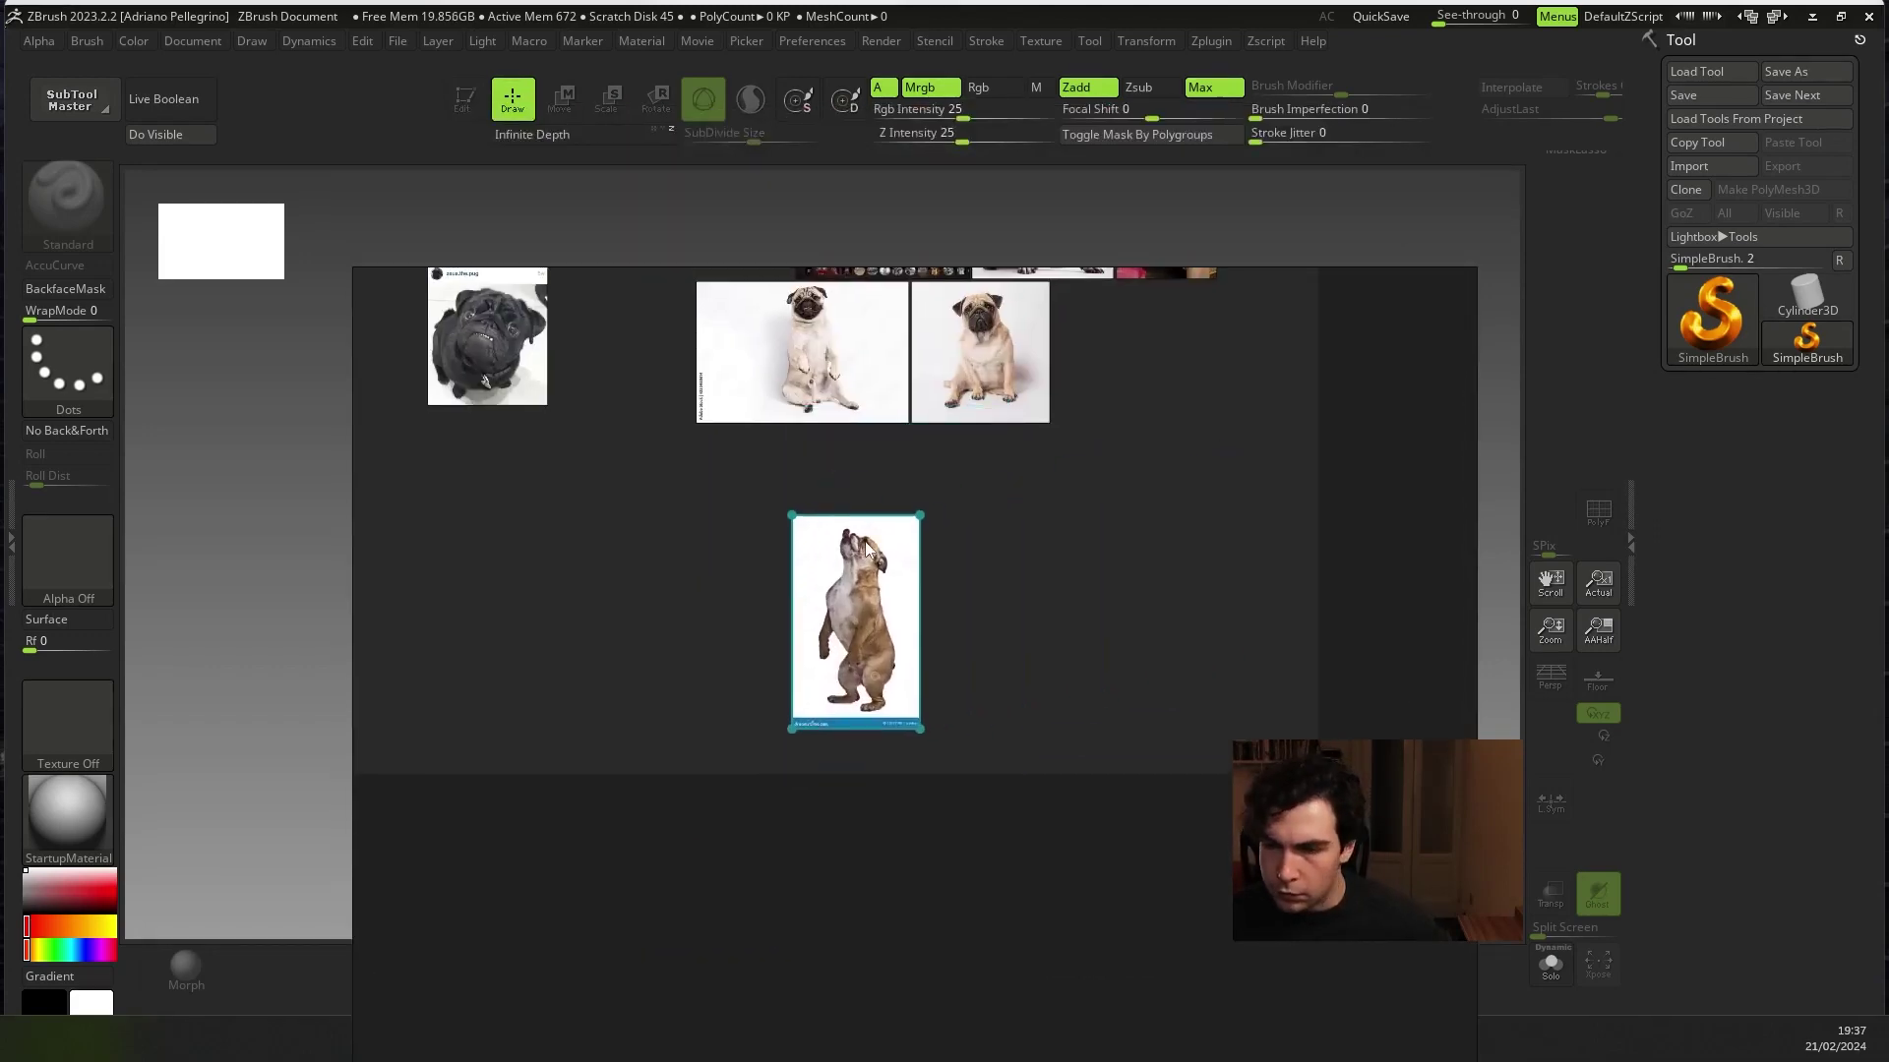
drag(983, 621, 968, 478)
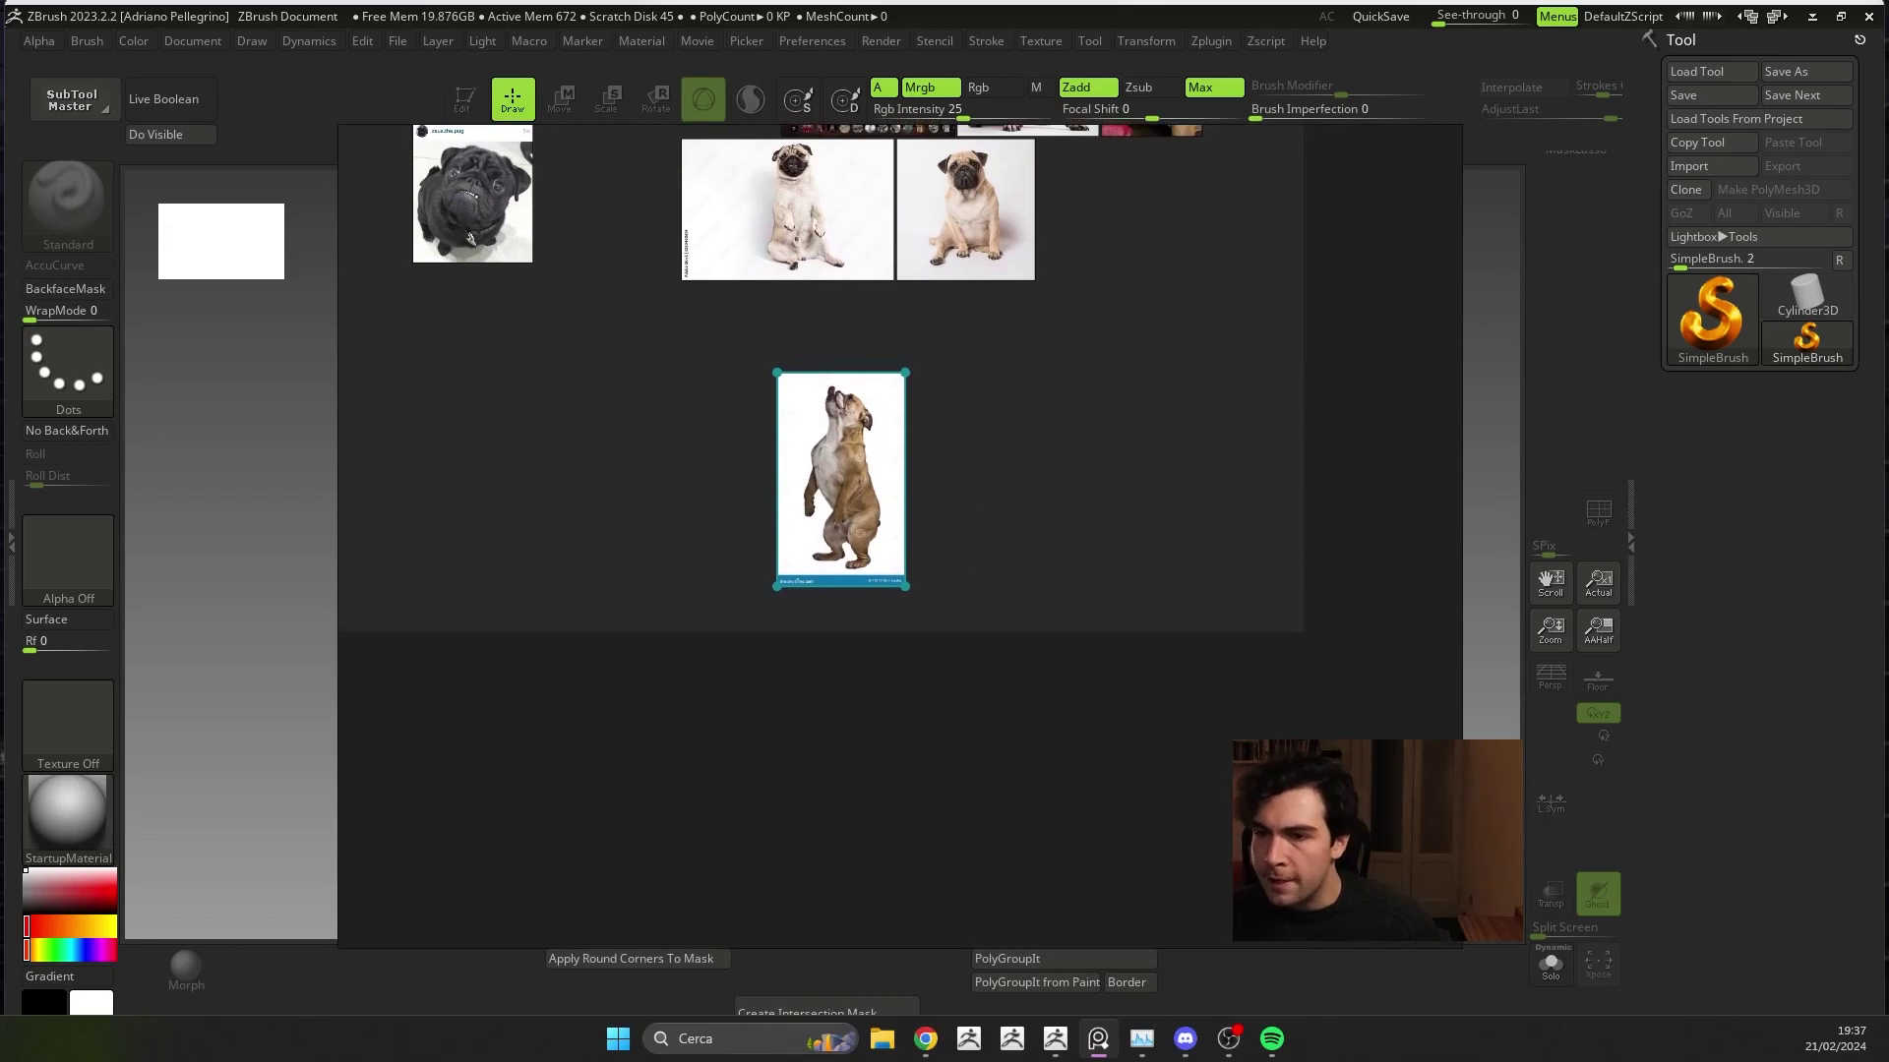
- Paste the white French bulldog rearing on its hind legs onto the board
key(alt+Tab)
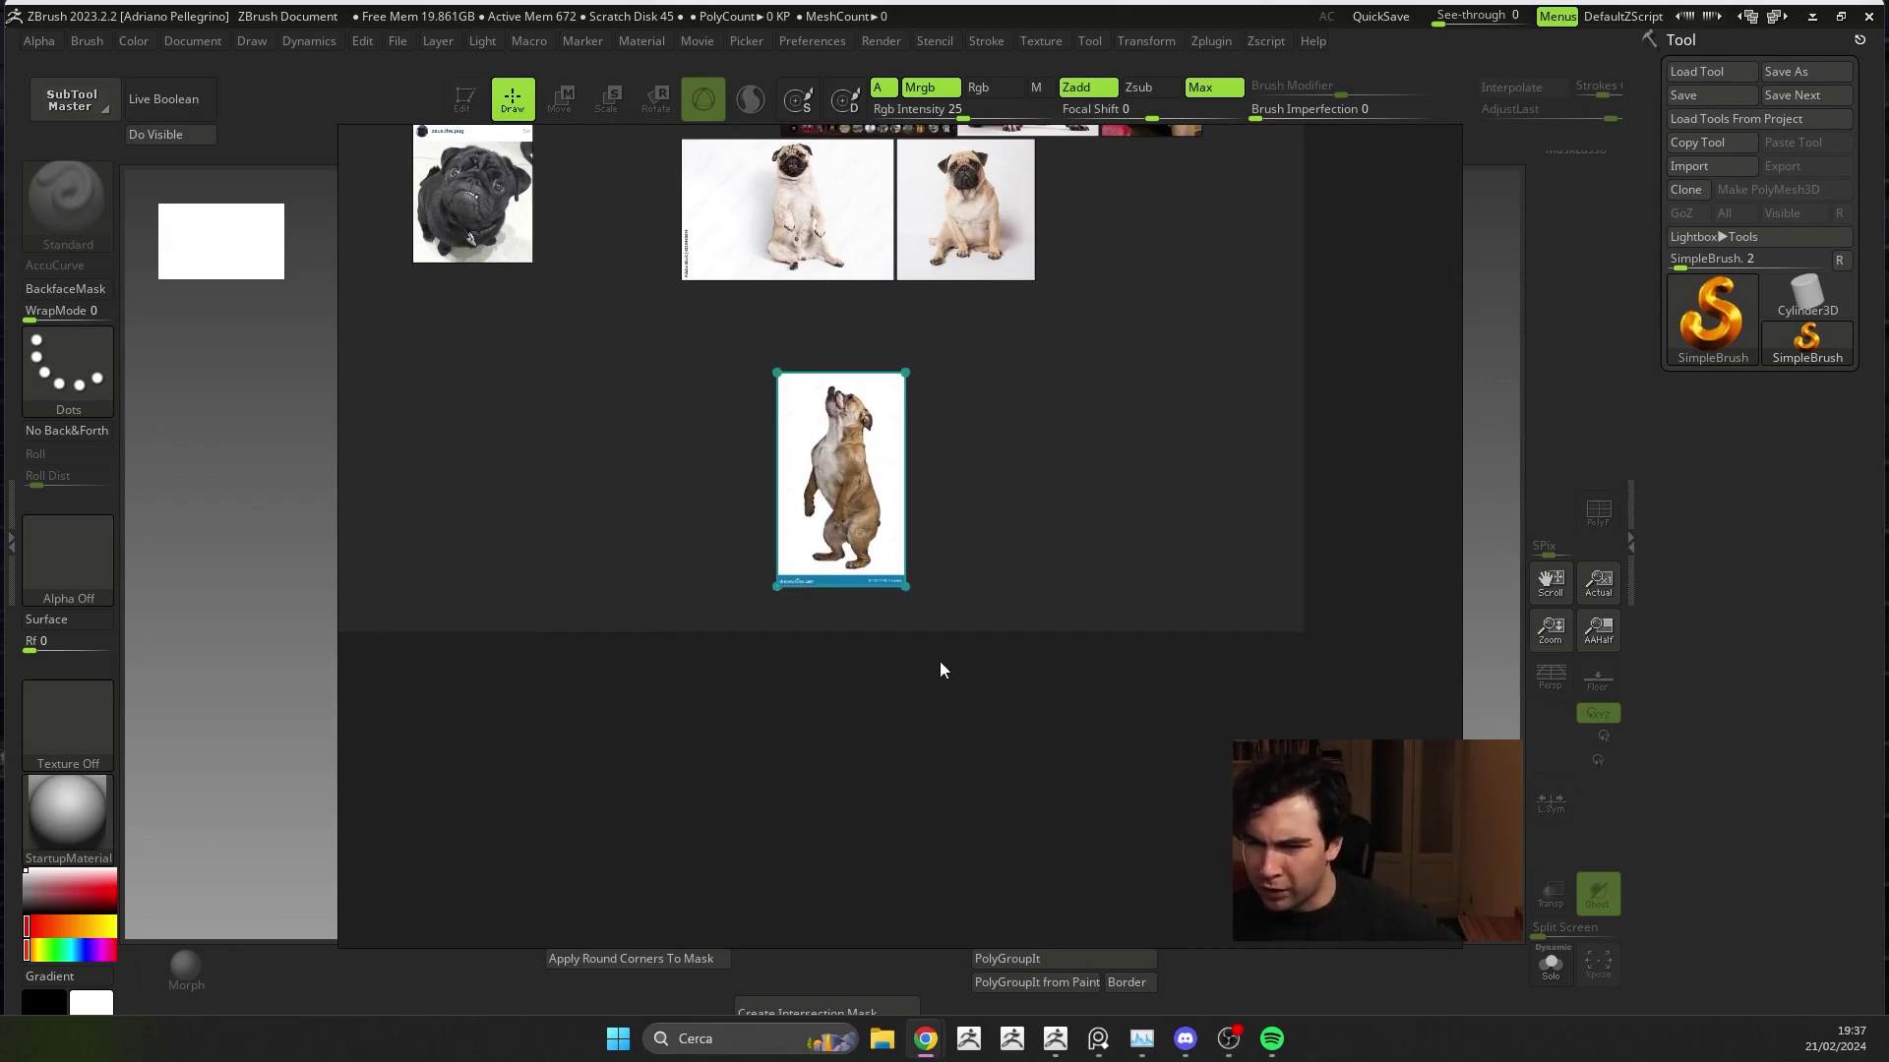
scroll(789, 578, up, 3)
scroll(956, 419, up, 1)
mouse_move(957, 419)
mouse_down()
mouse_move(922, 509)
mouse_move(932, 385)
mouse_up()
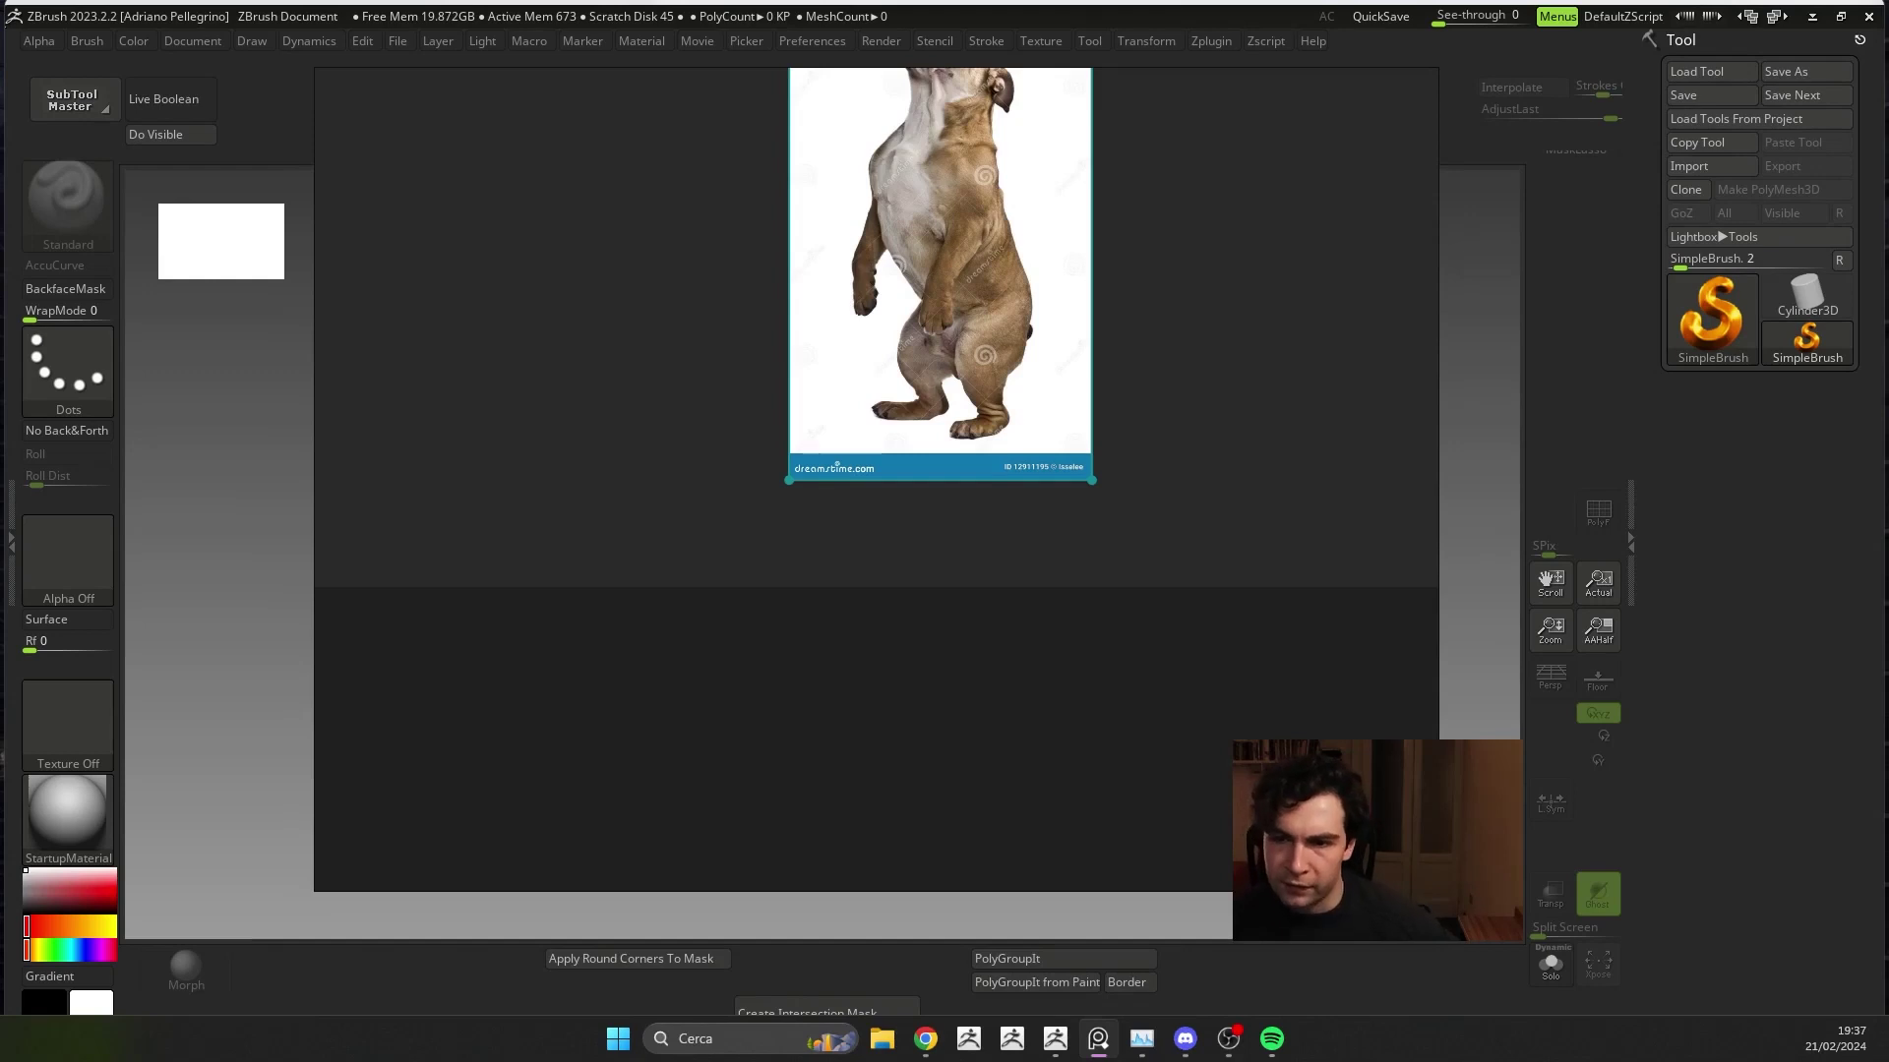
key(alt+Tab)
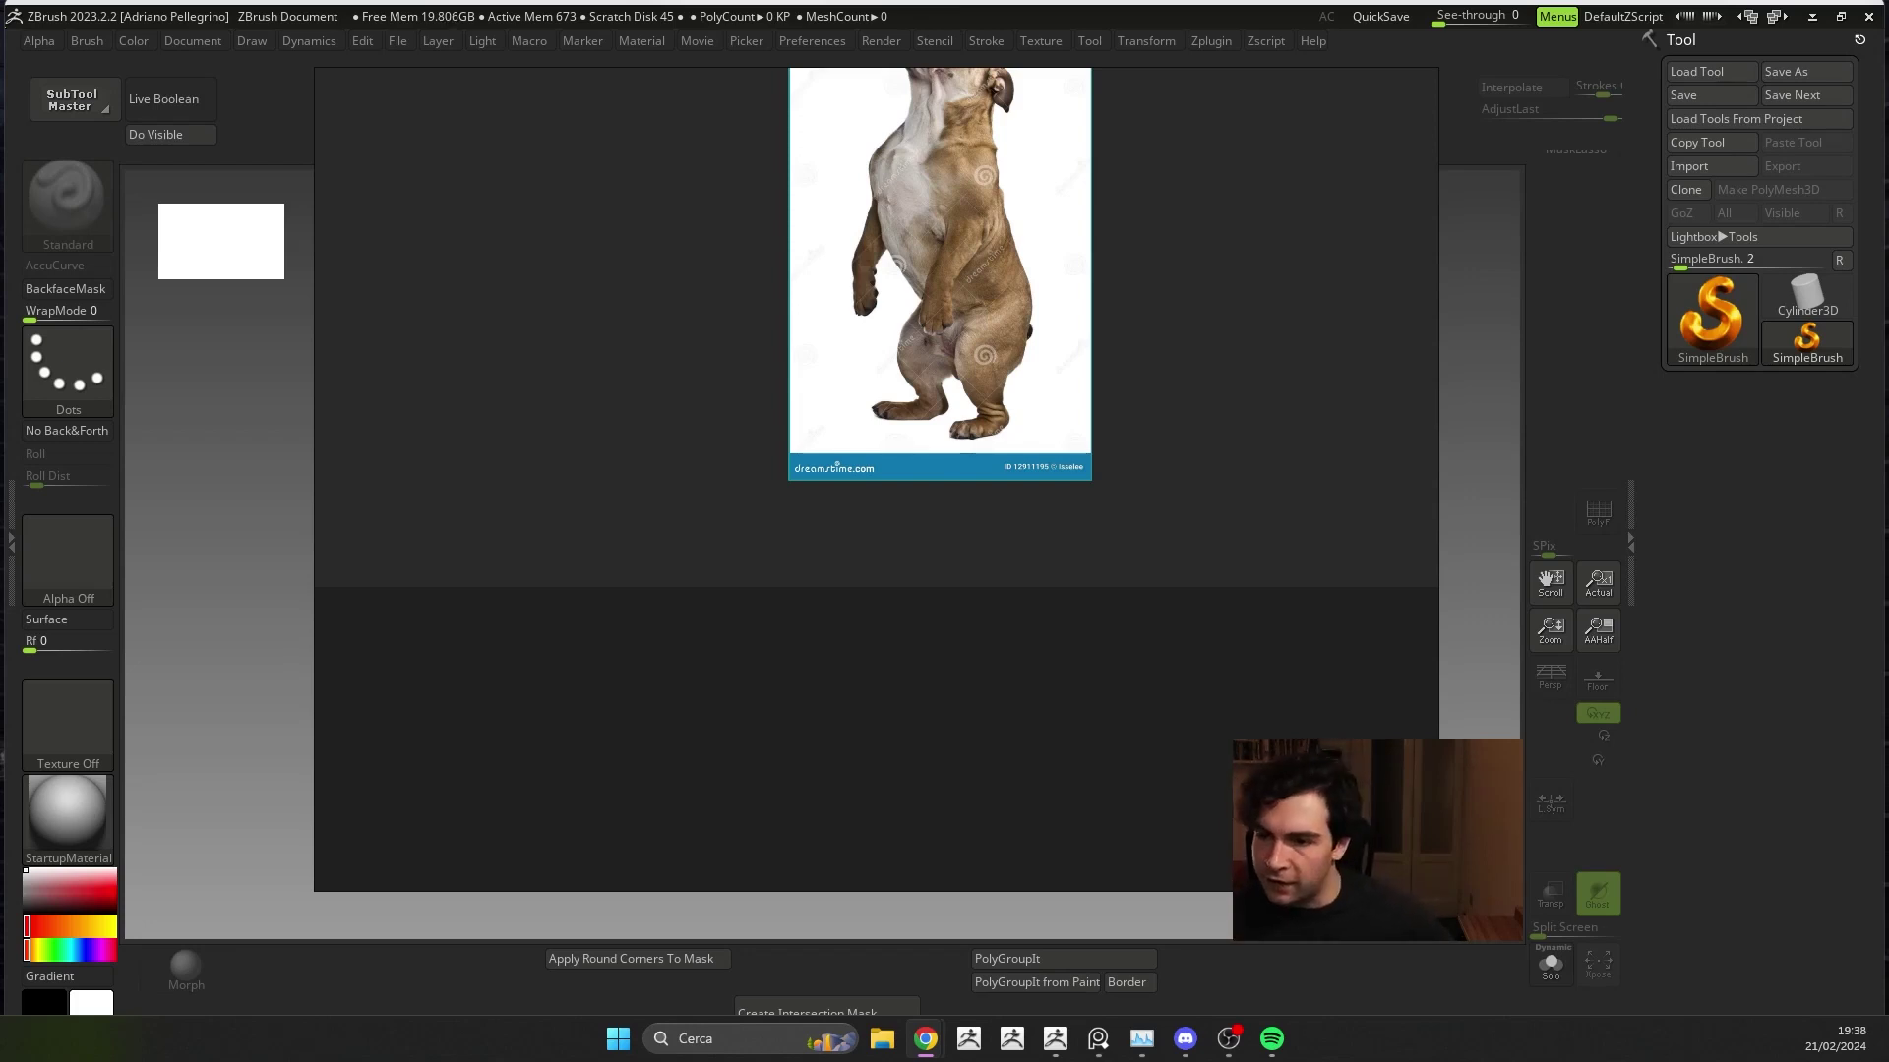
key(ctrl+v)
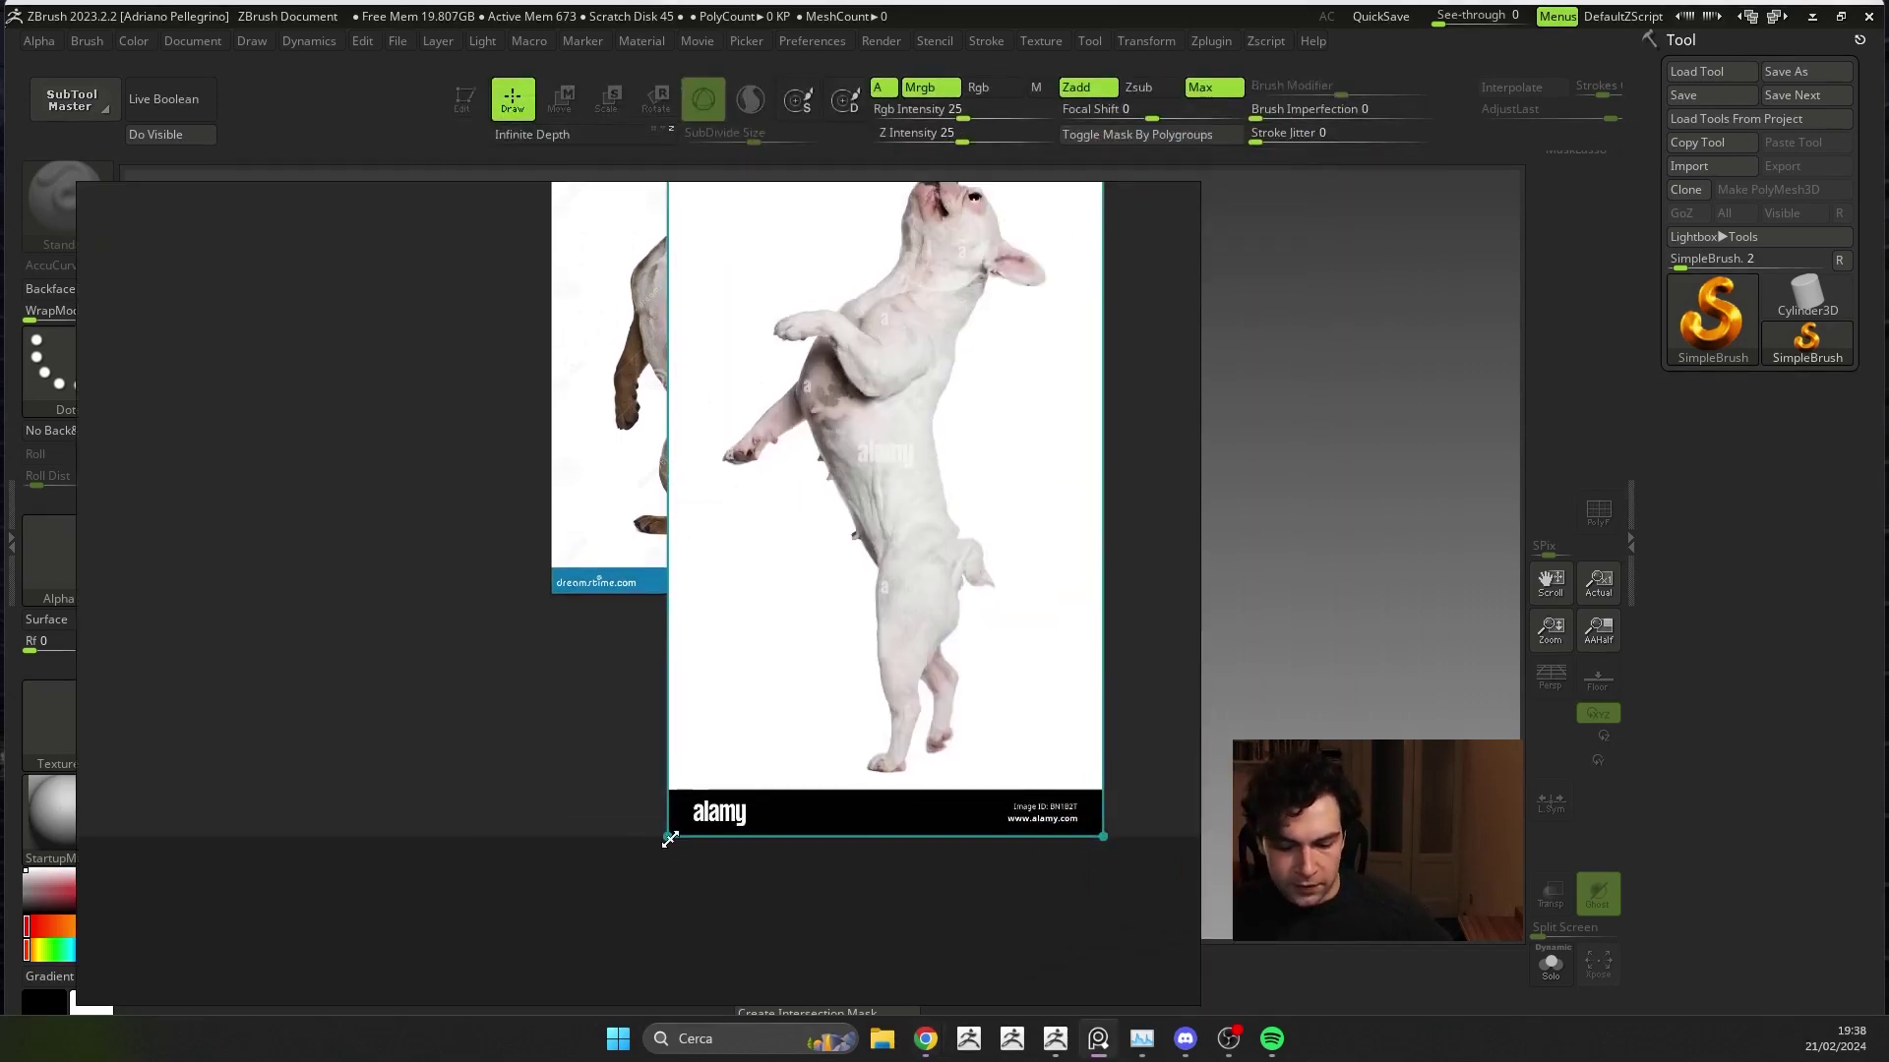
- Shrink the white dog photo and place it left of the bulldog
mouse_move(670, 839)
mouse_down()
mouse_move(828, 625)
mouse_move(785, 743)
mouse_move(659, 806)
mouse_move(1042, 682)
mouse_up()
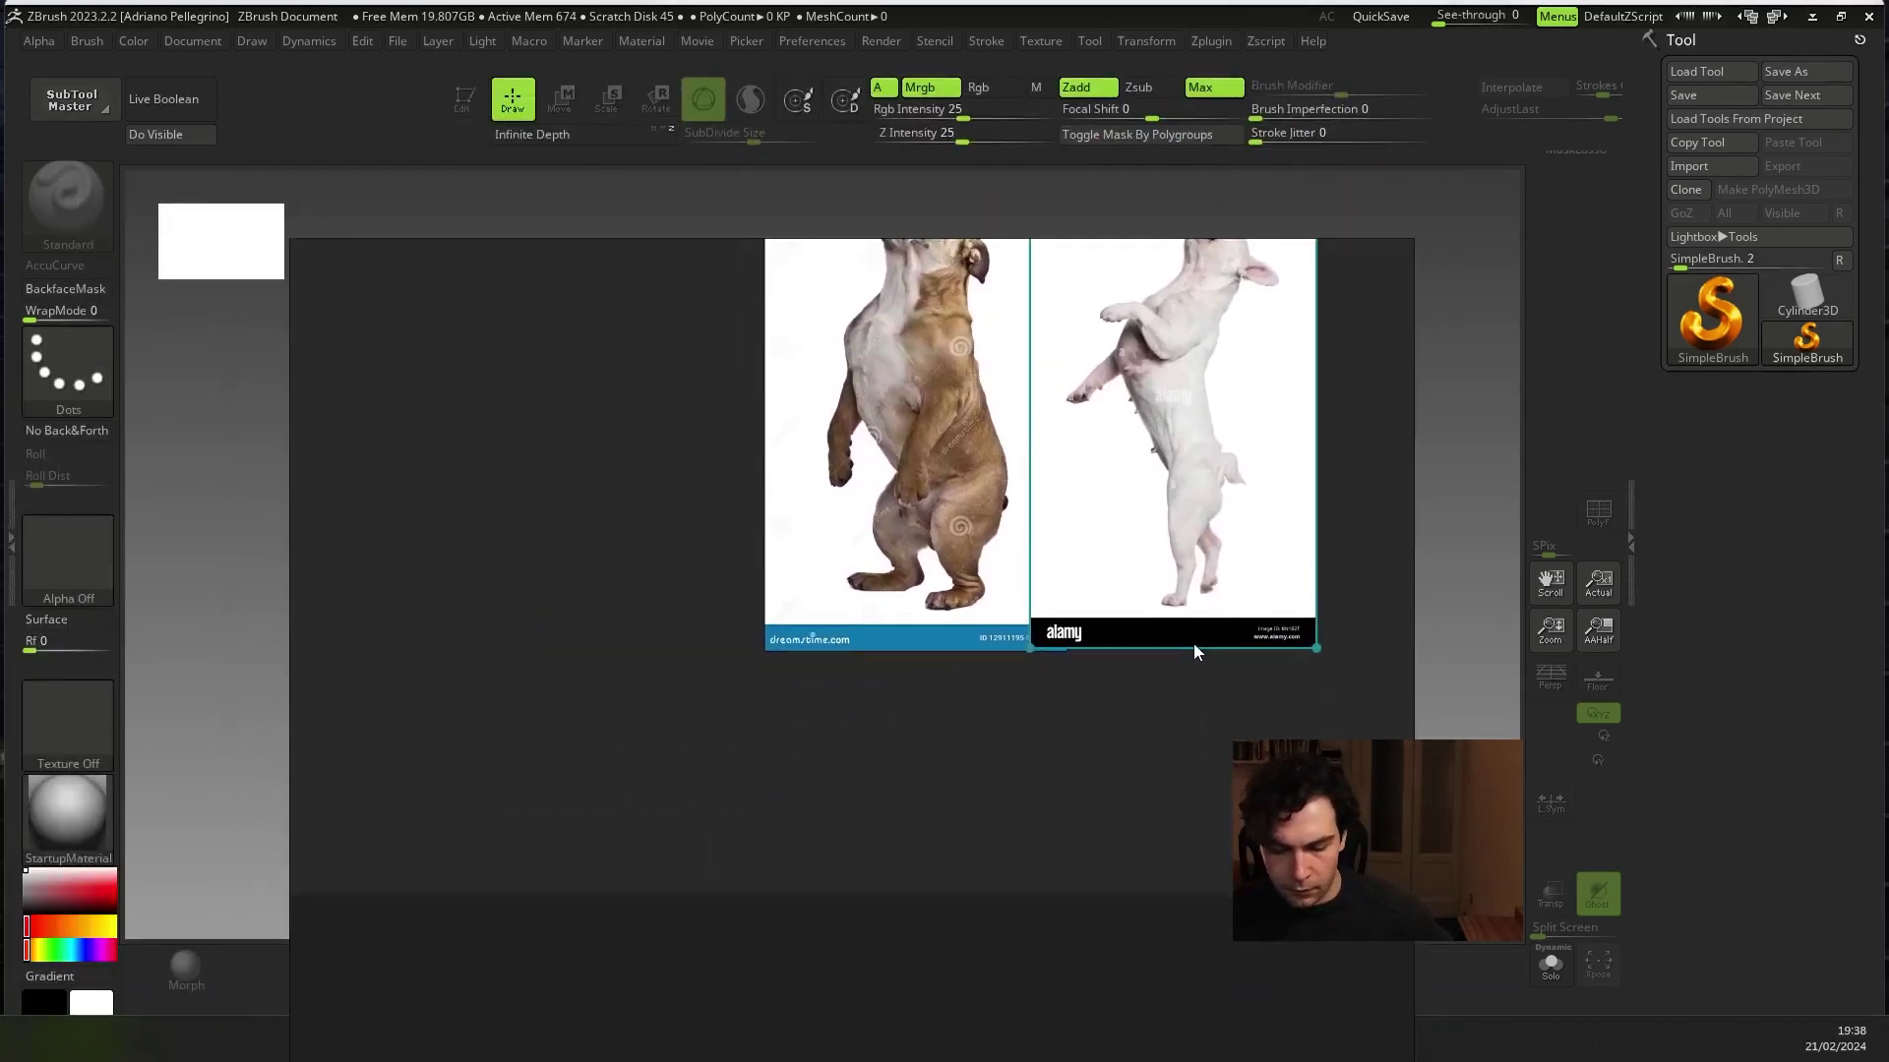
drag(1194, 651, 590, 737)
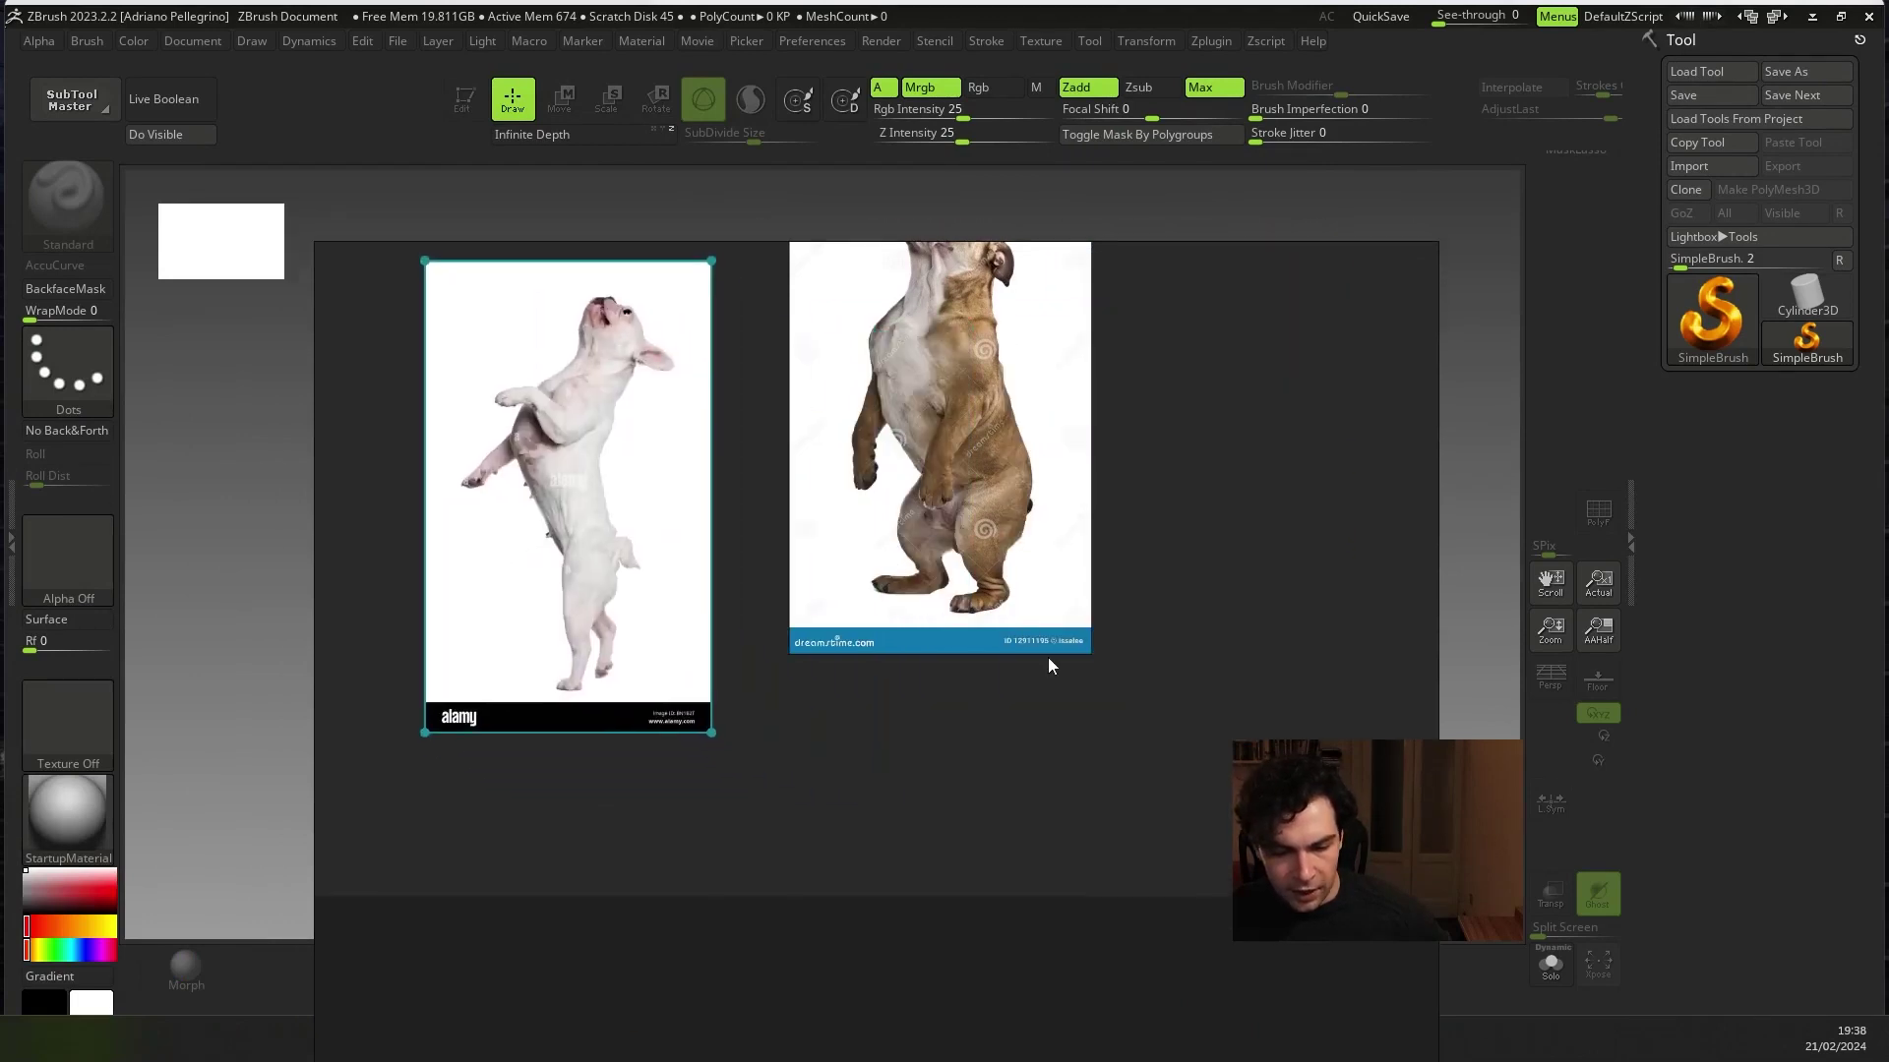
scroll(1048, 659, up, 2)
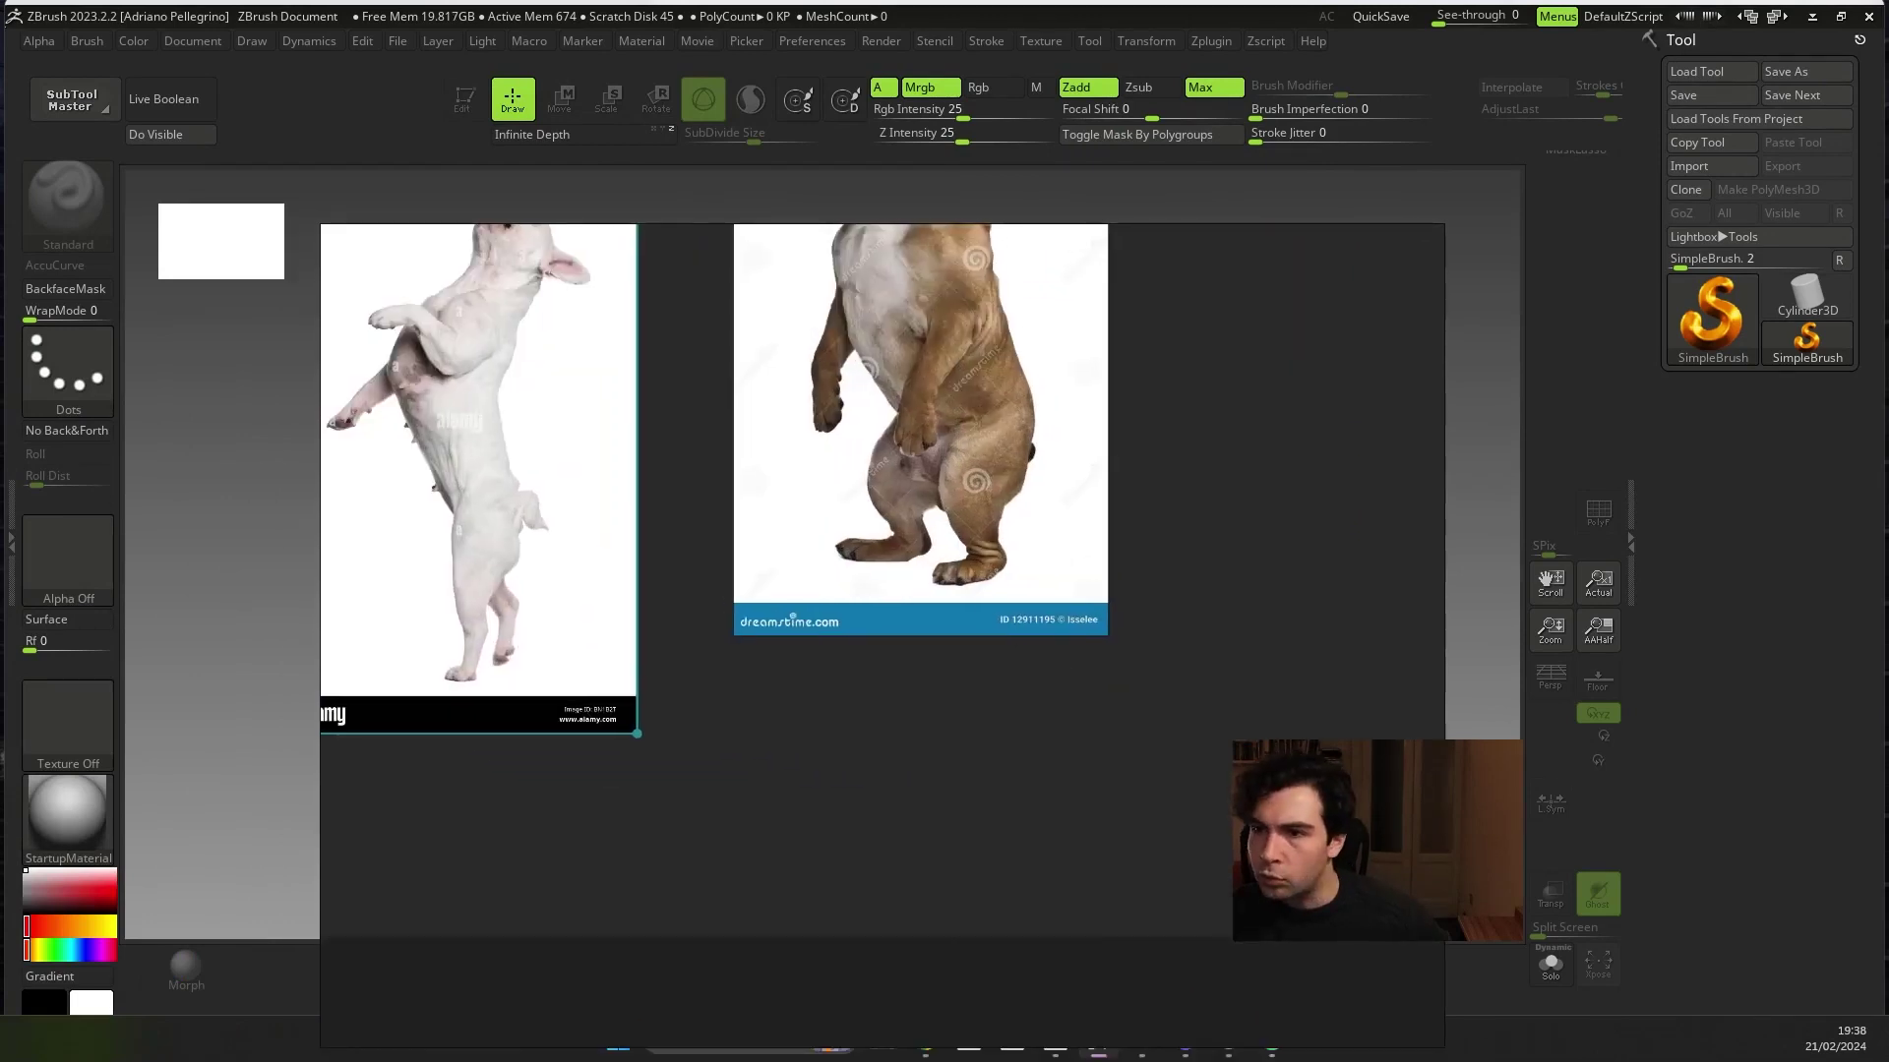
- Paste the grass-dog photo, enlarge it, and position it beside the brown dog
key(ctrl+v)
drag(950, 615, 1121, 463)
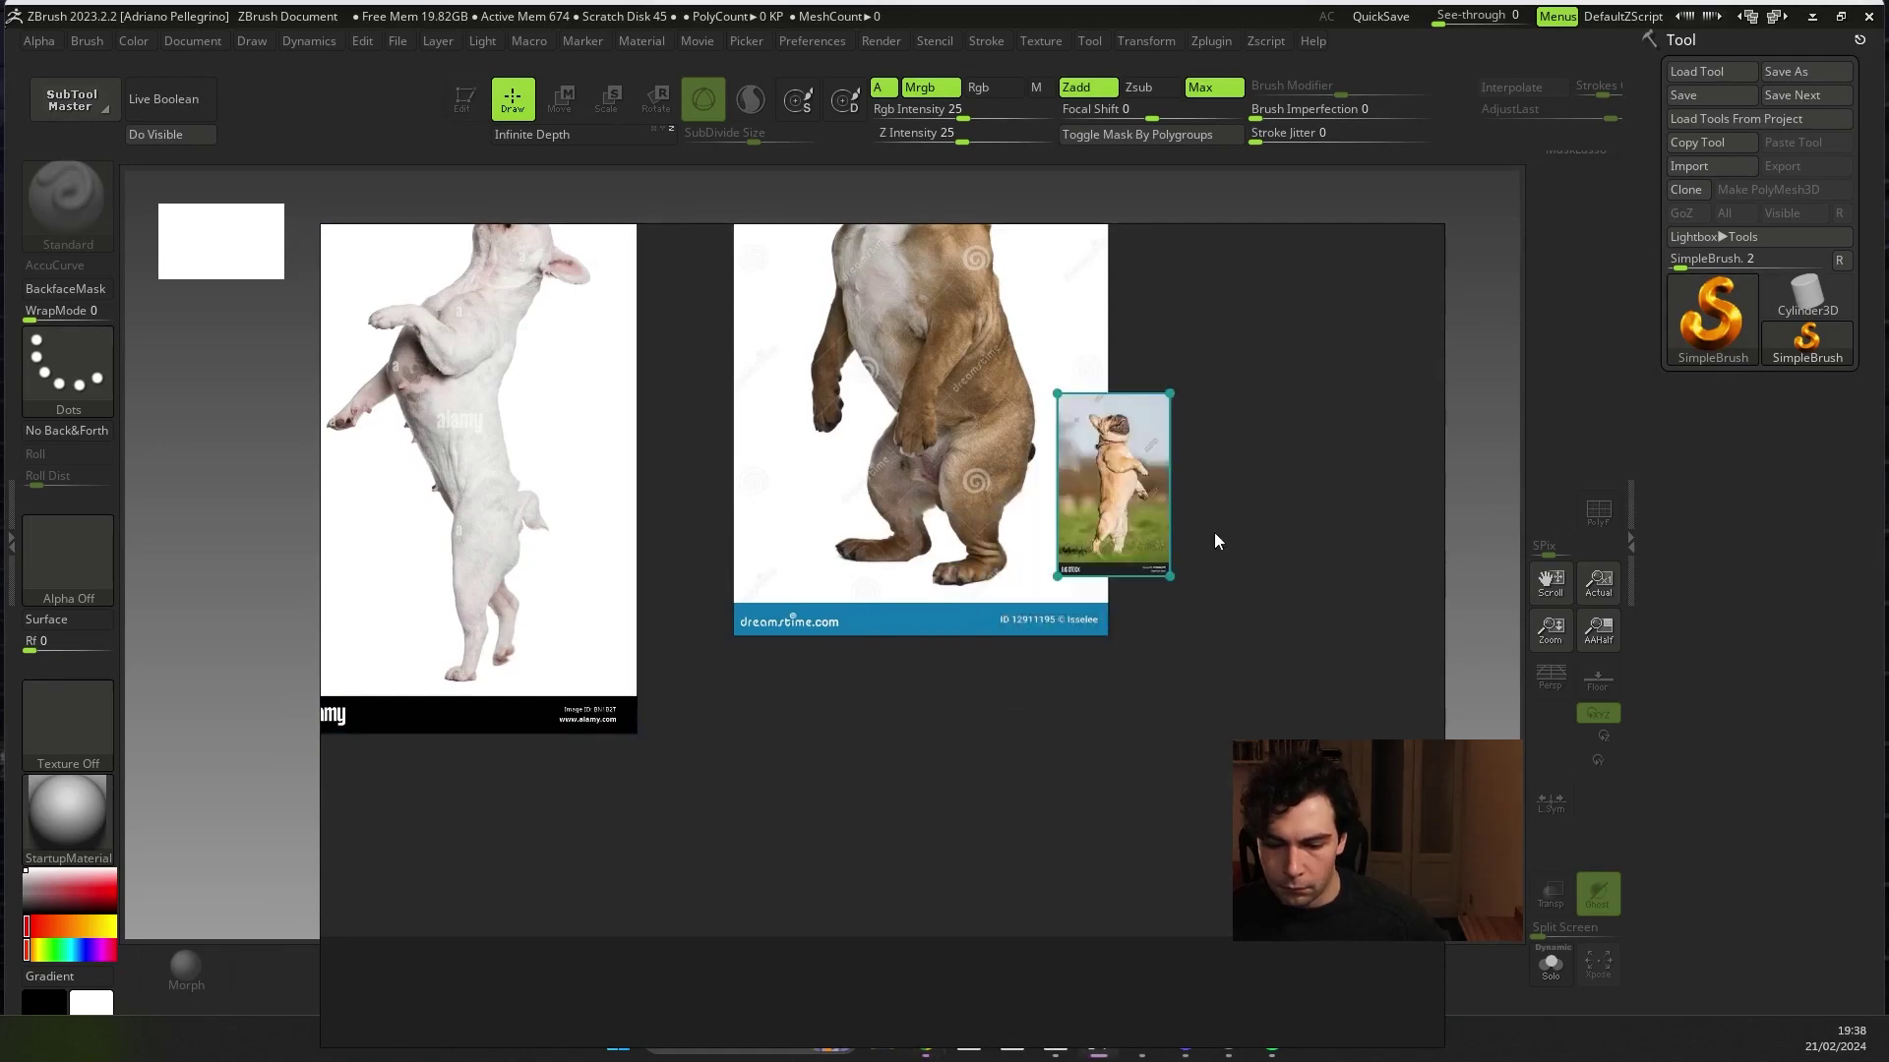
drag(1171, 581, 1347, 869)
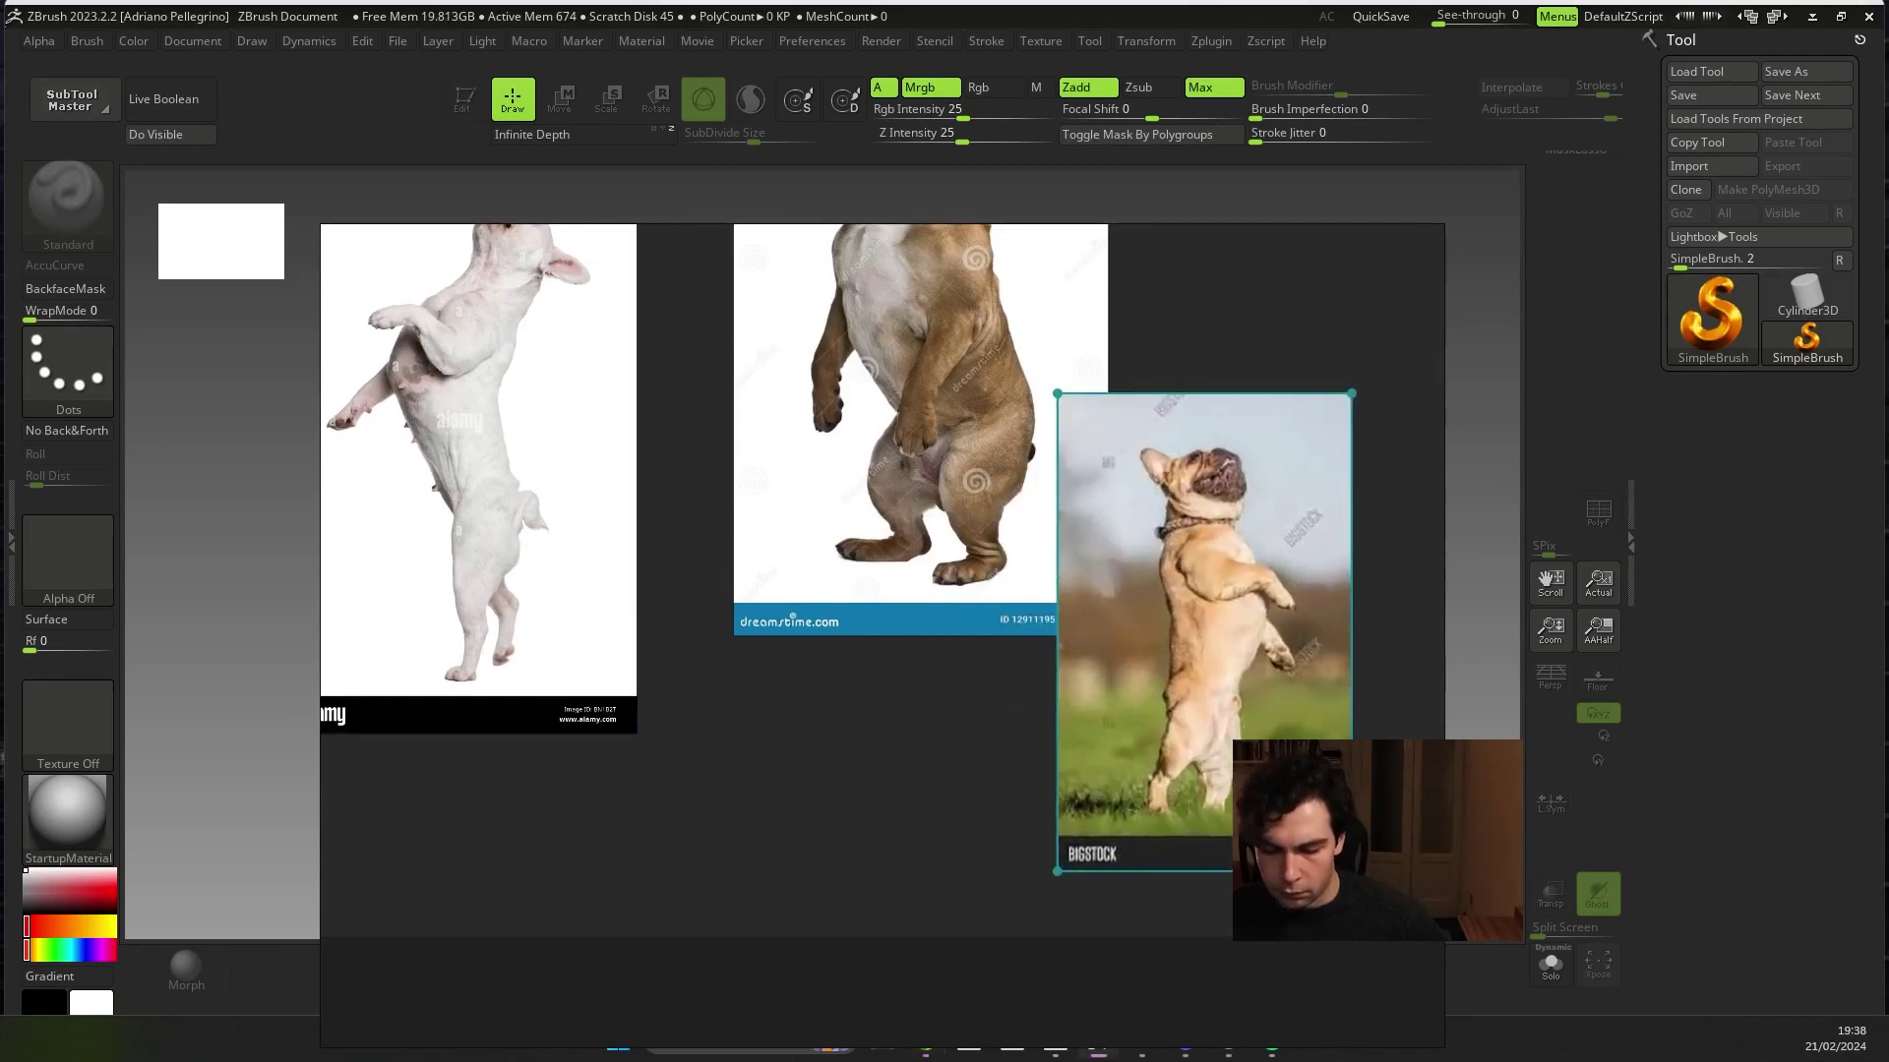
drag(1285, 731, 1325, 581)
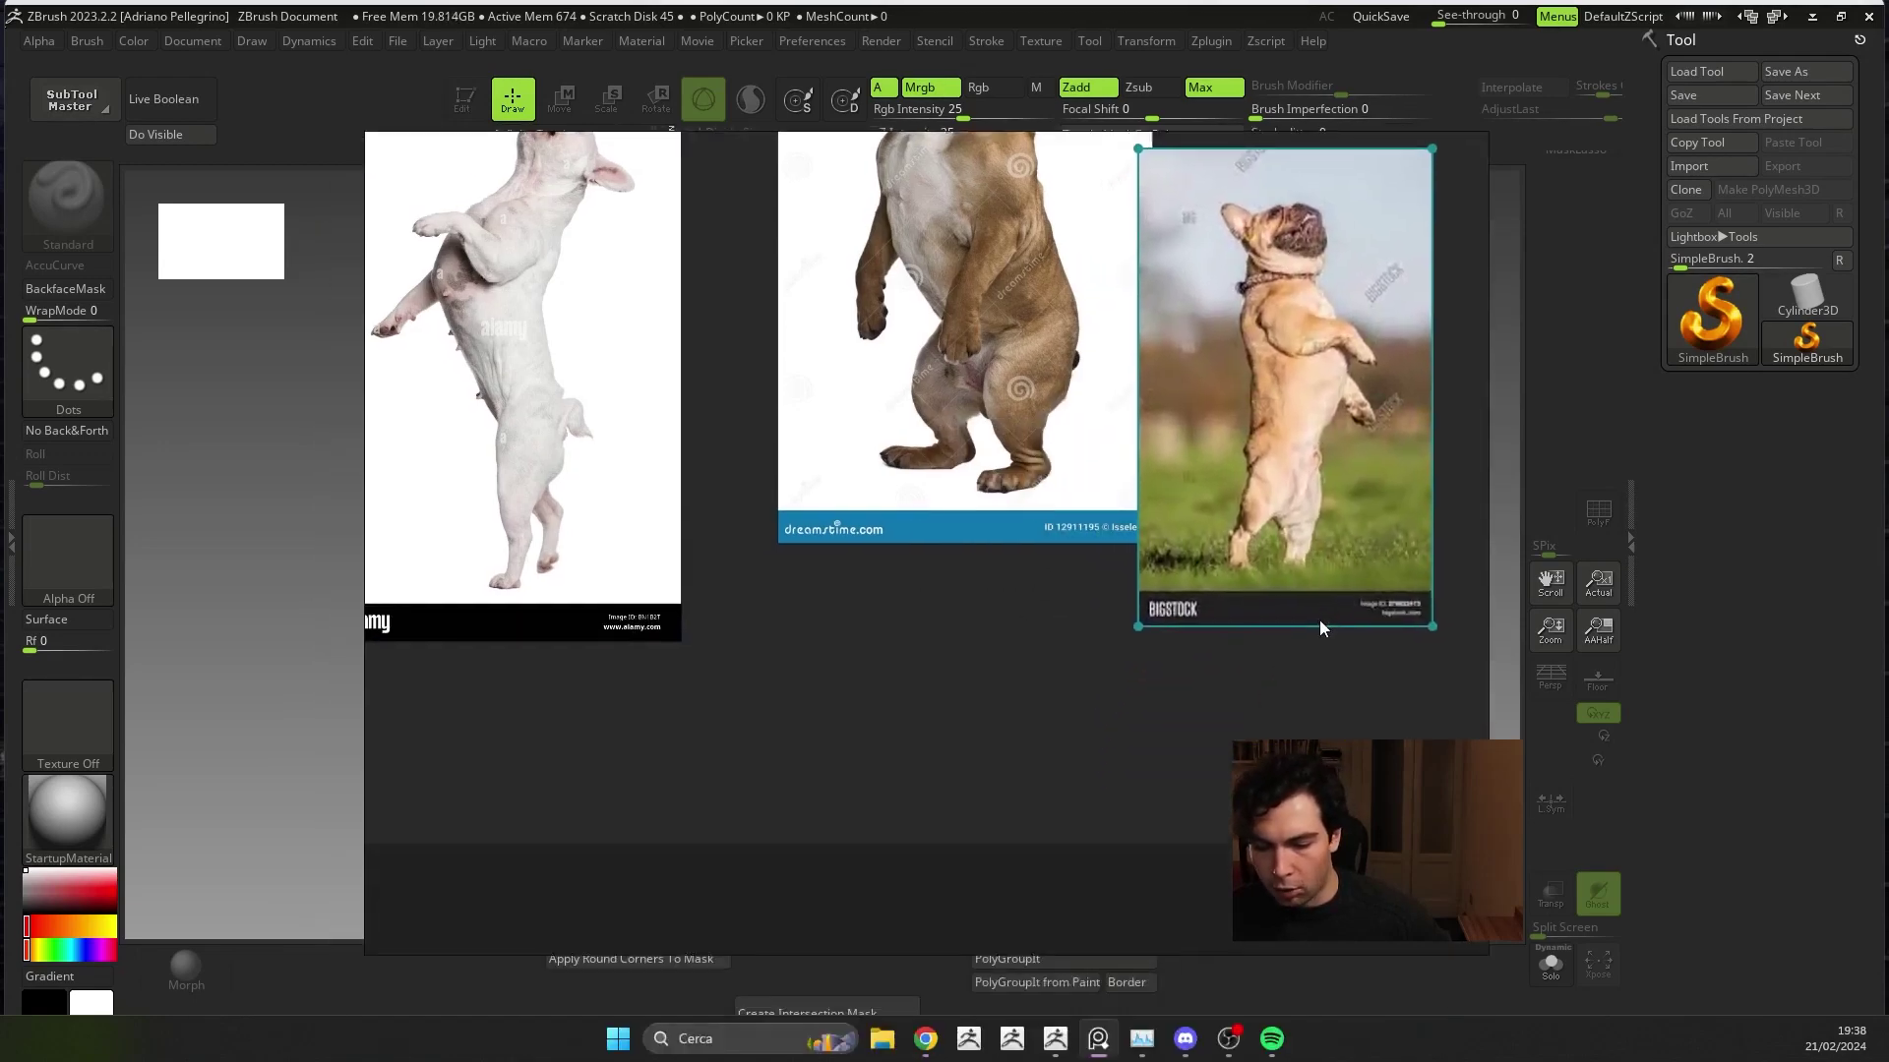
- Drag a bulldog puppy photo from the browser onto the reference board
drag(1247, 398, 1296, 309)
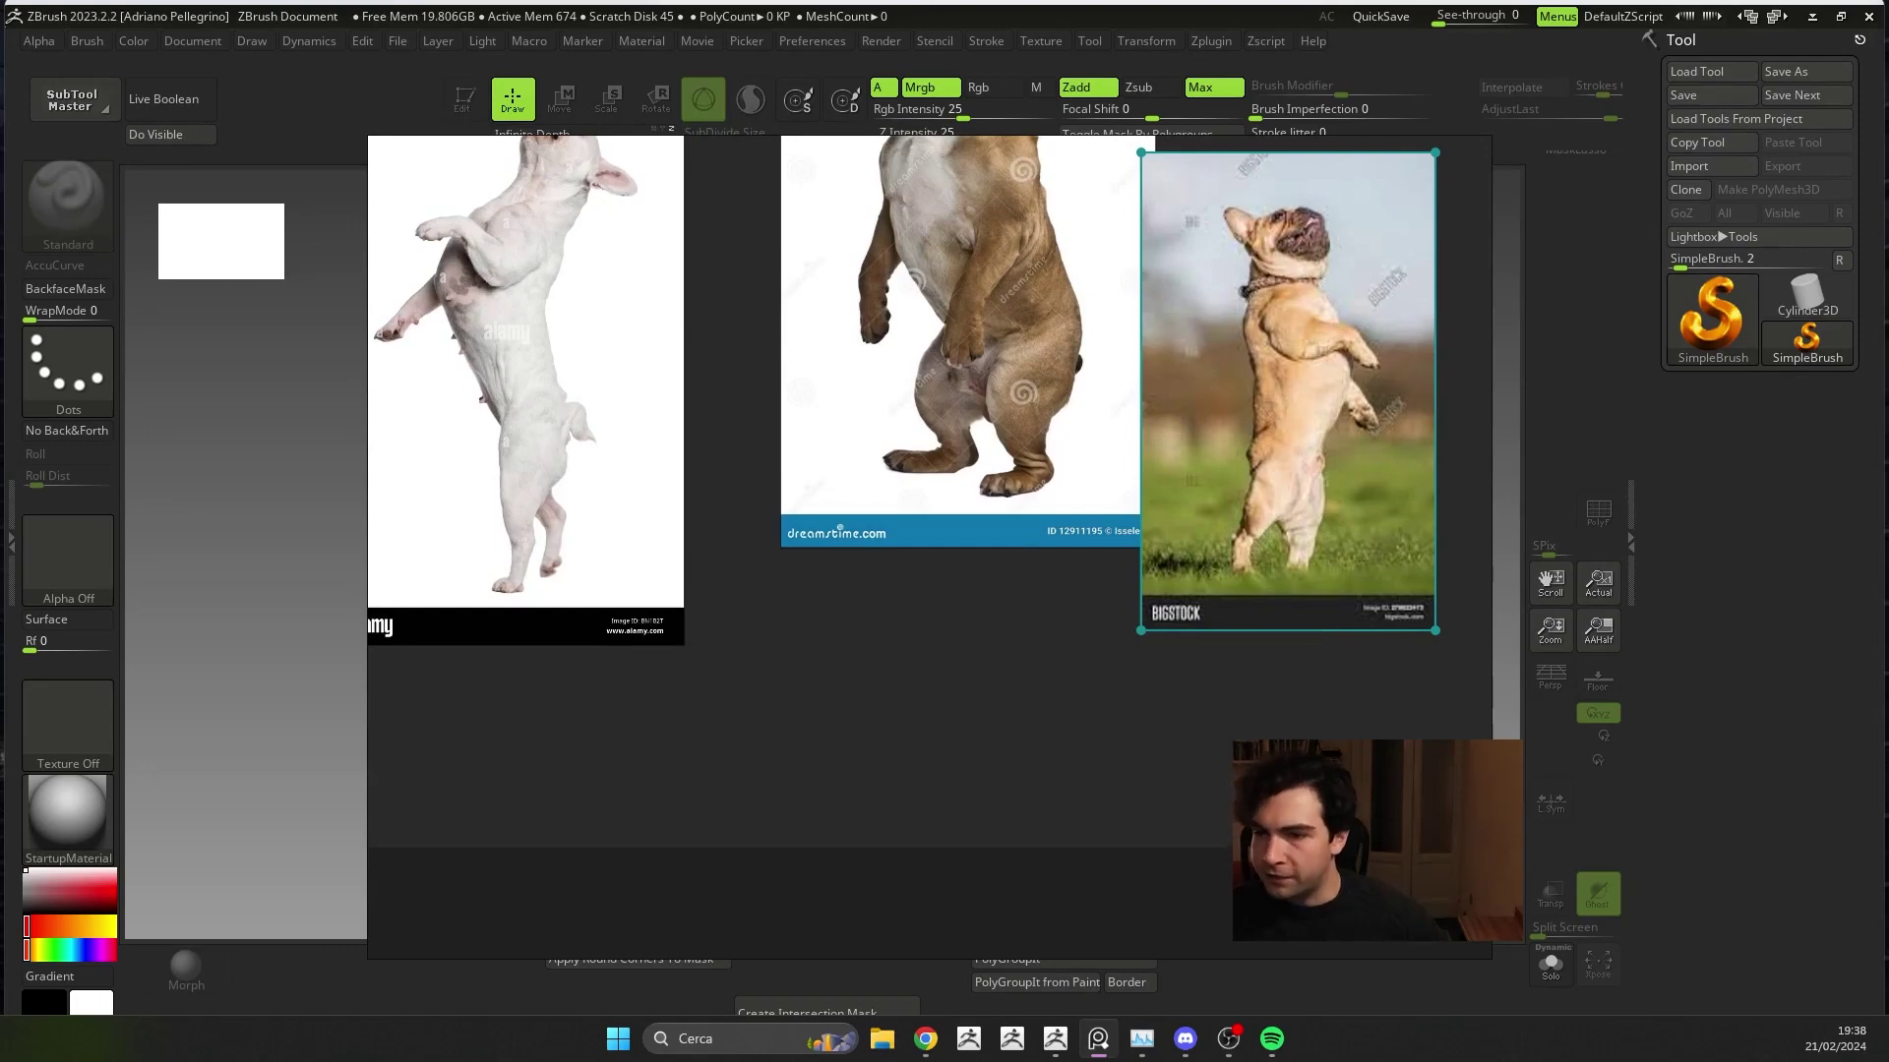
click(925, 1038)
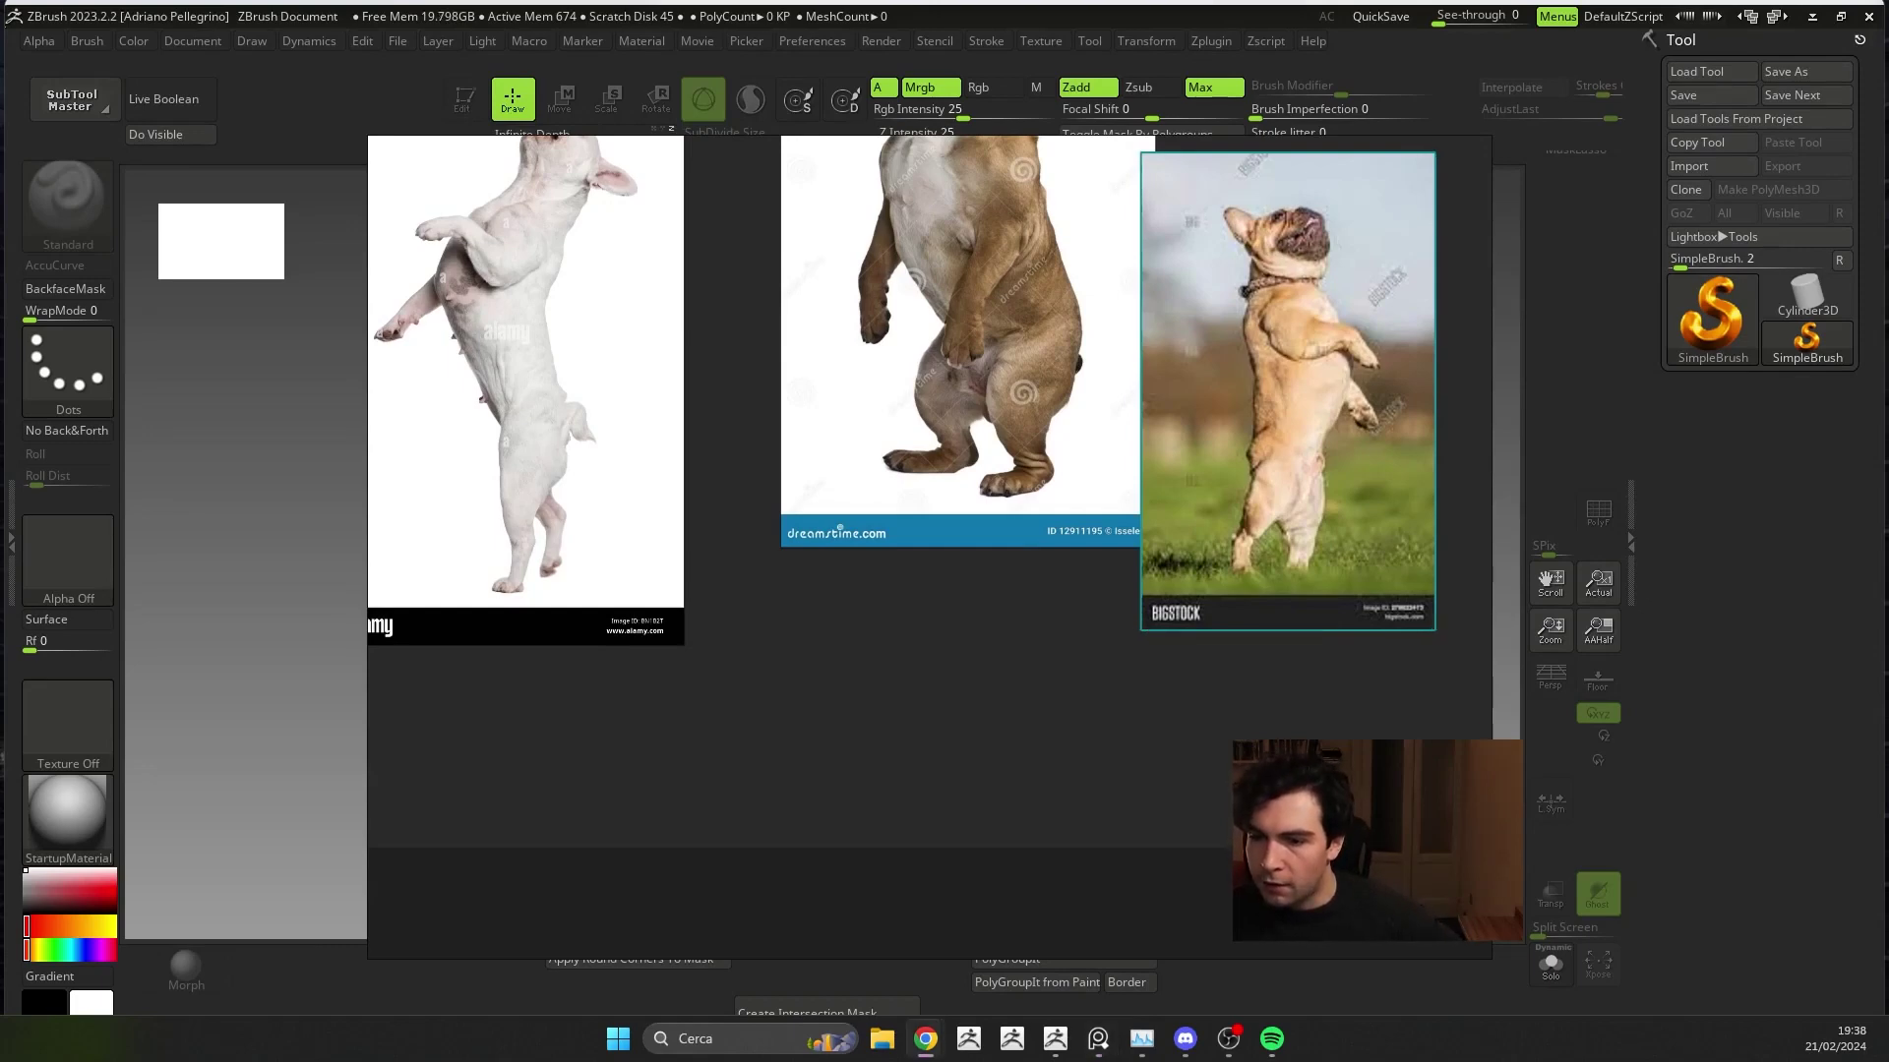
drag(829, 642, 833, 636)
- Crop the puppy reference to just the photo and place it below the brown dog image
scroll(895, 522, up, 2)
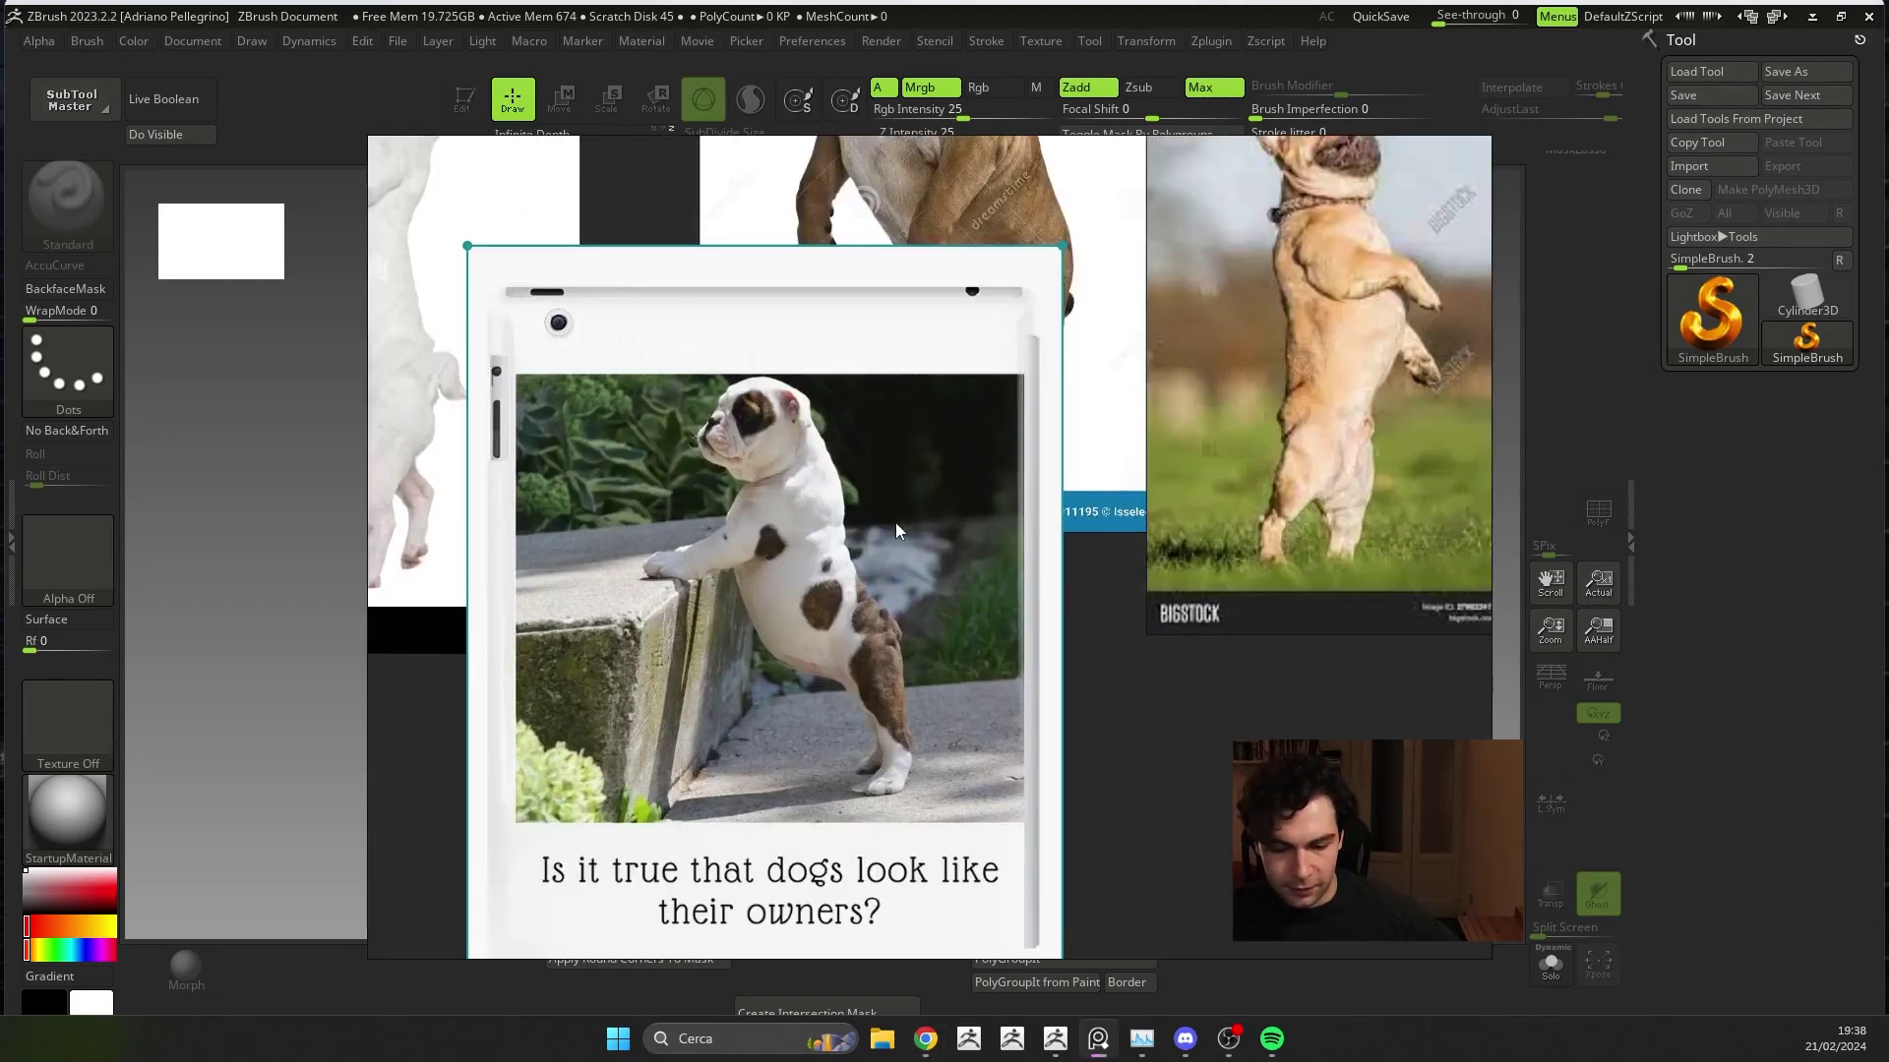
scroll(980, 498, up, 2)
drag(733, 488, 1123, 834)
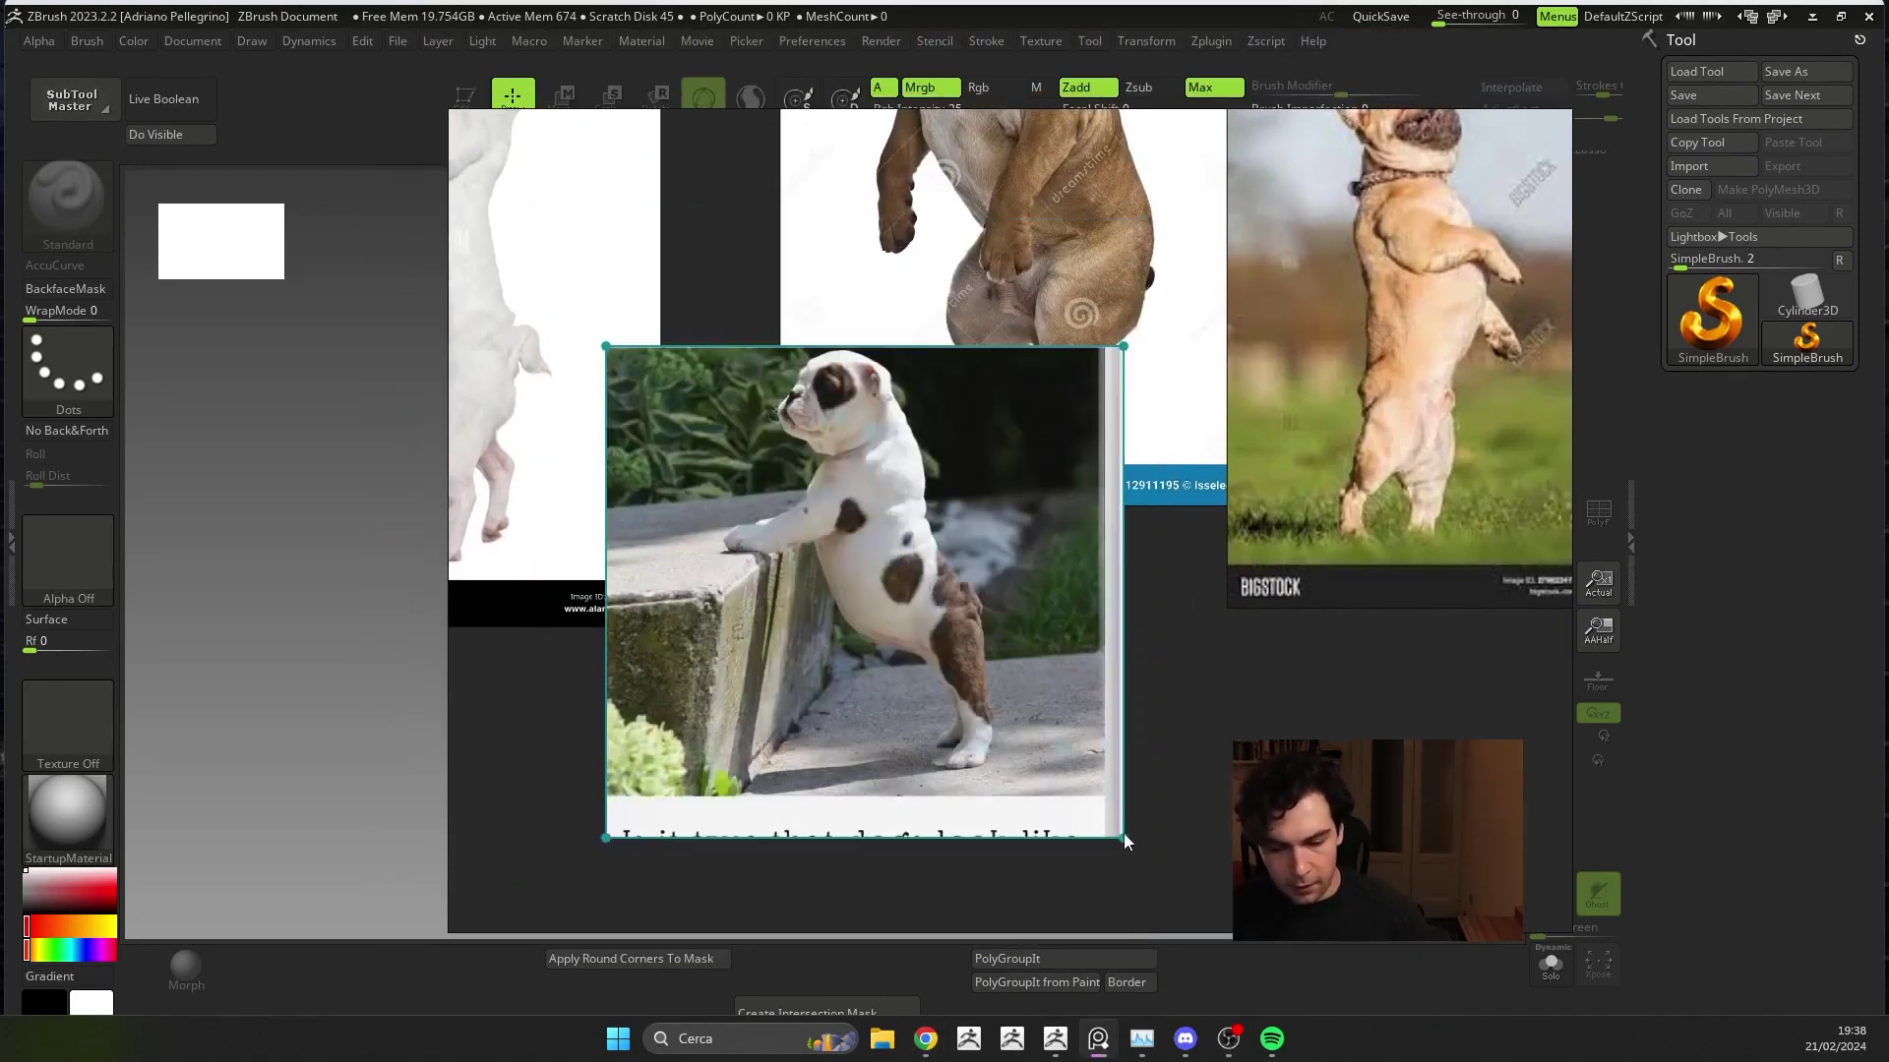
right_drag(942, 684, 911, 652)
drag(910, 652, 1077, 728)
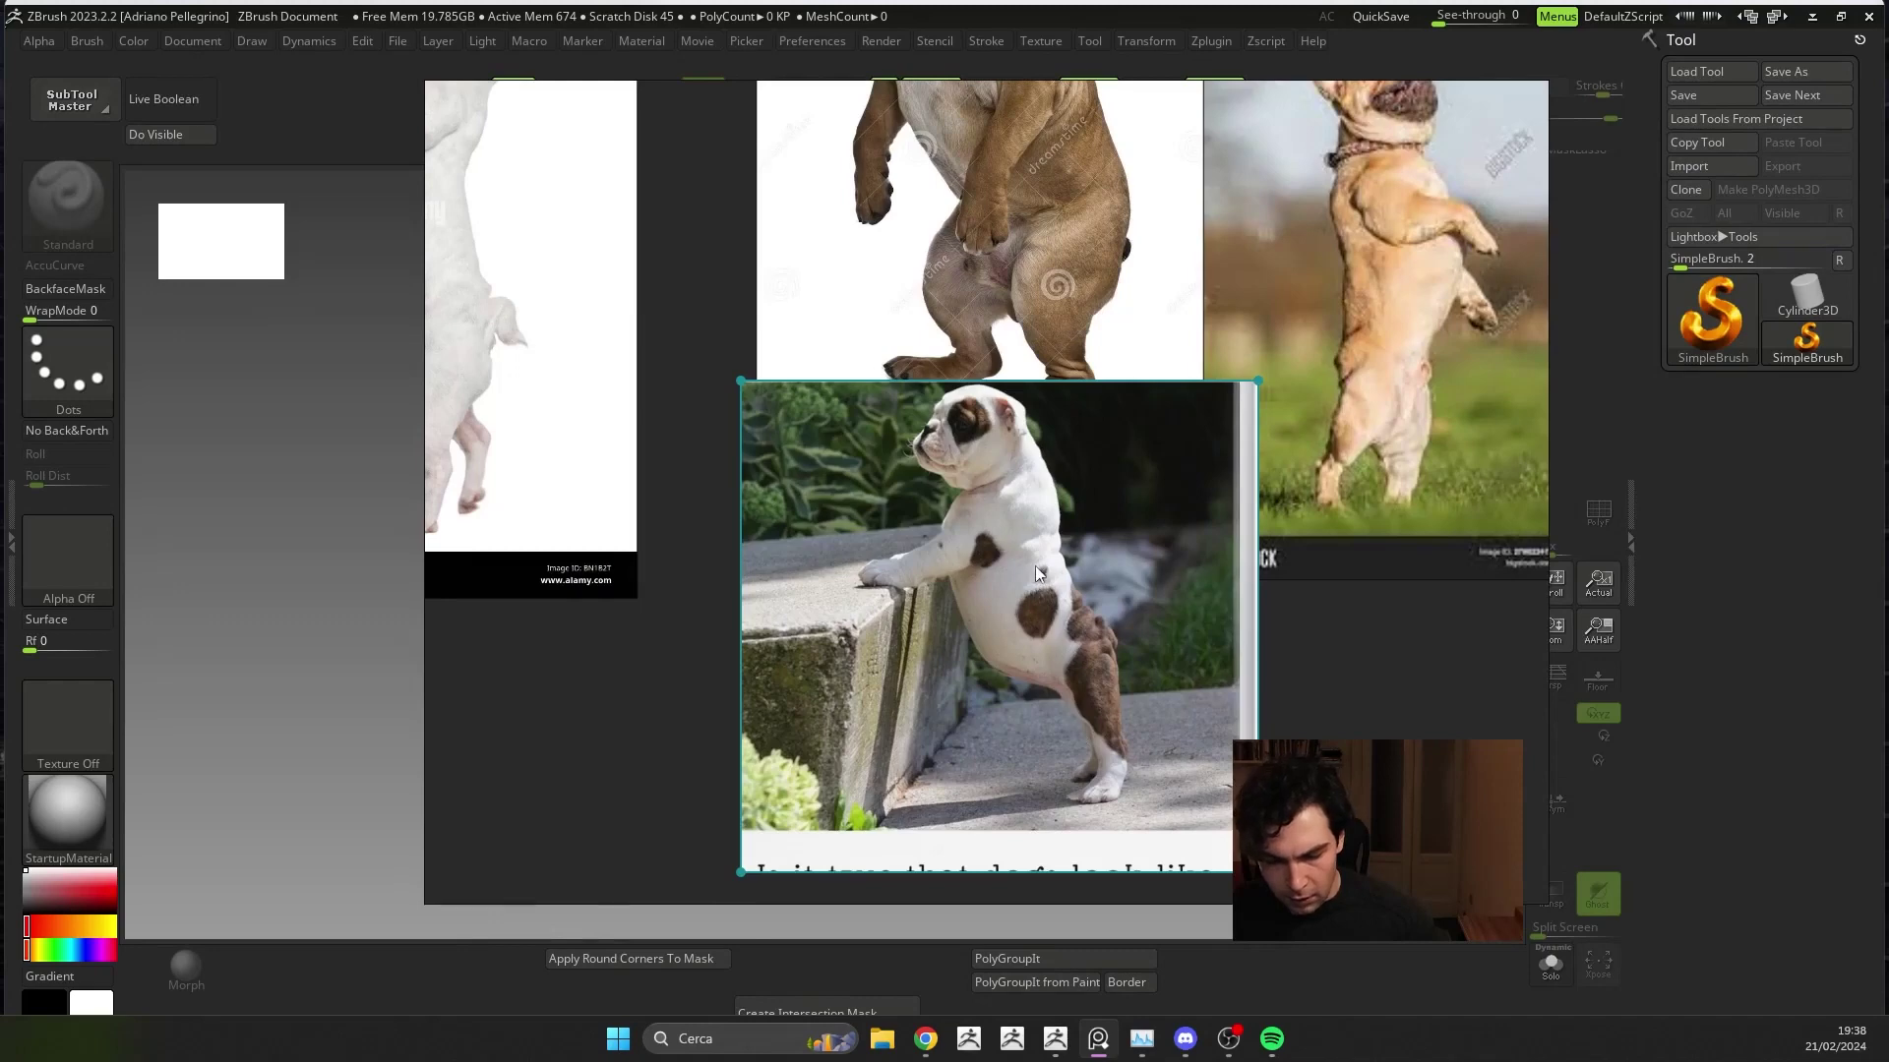
- Zoom and pan across the enlarged puppy photo to study its body
scroll(1035, 564, up, 4)
scroll(1012, 525, up, 1)
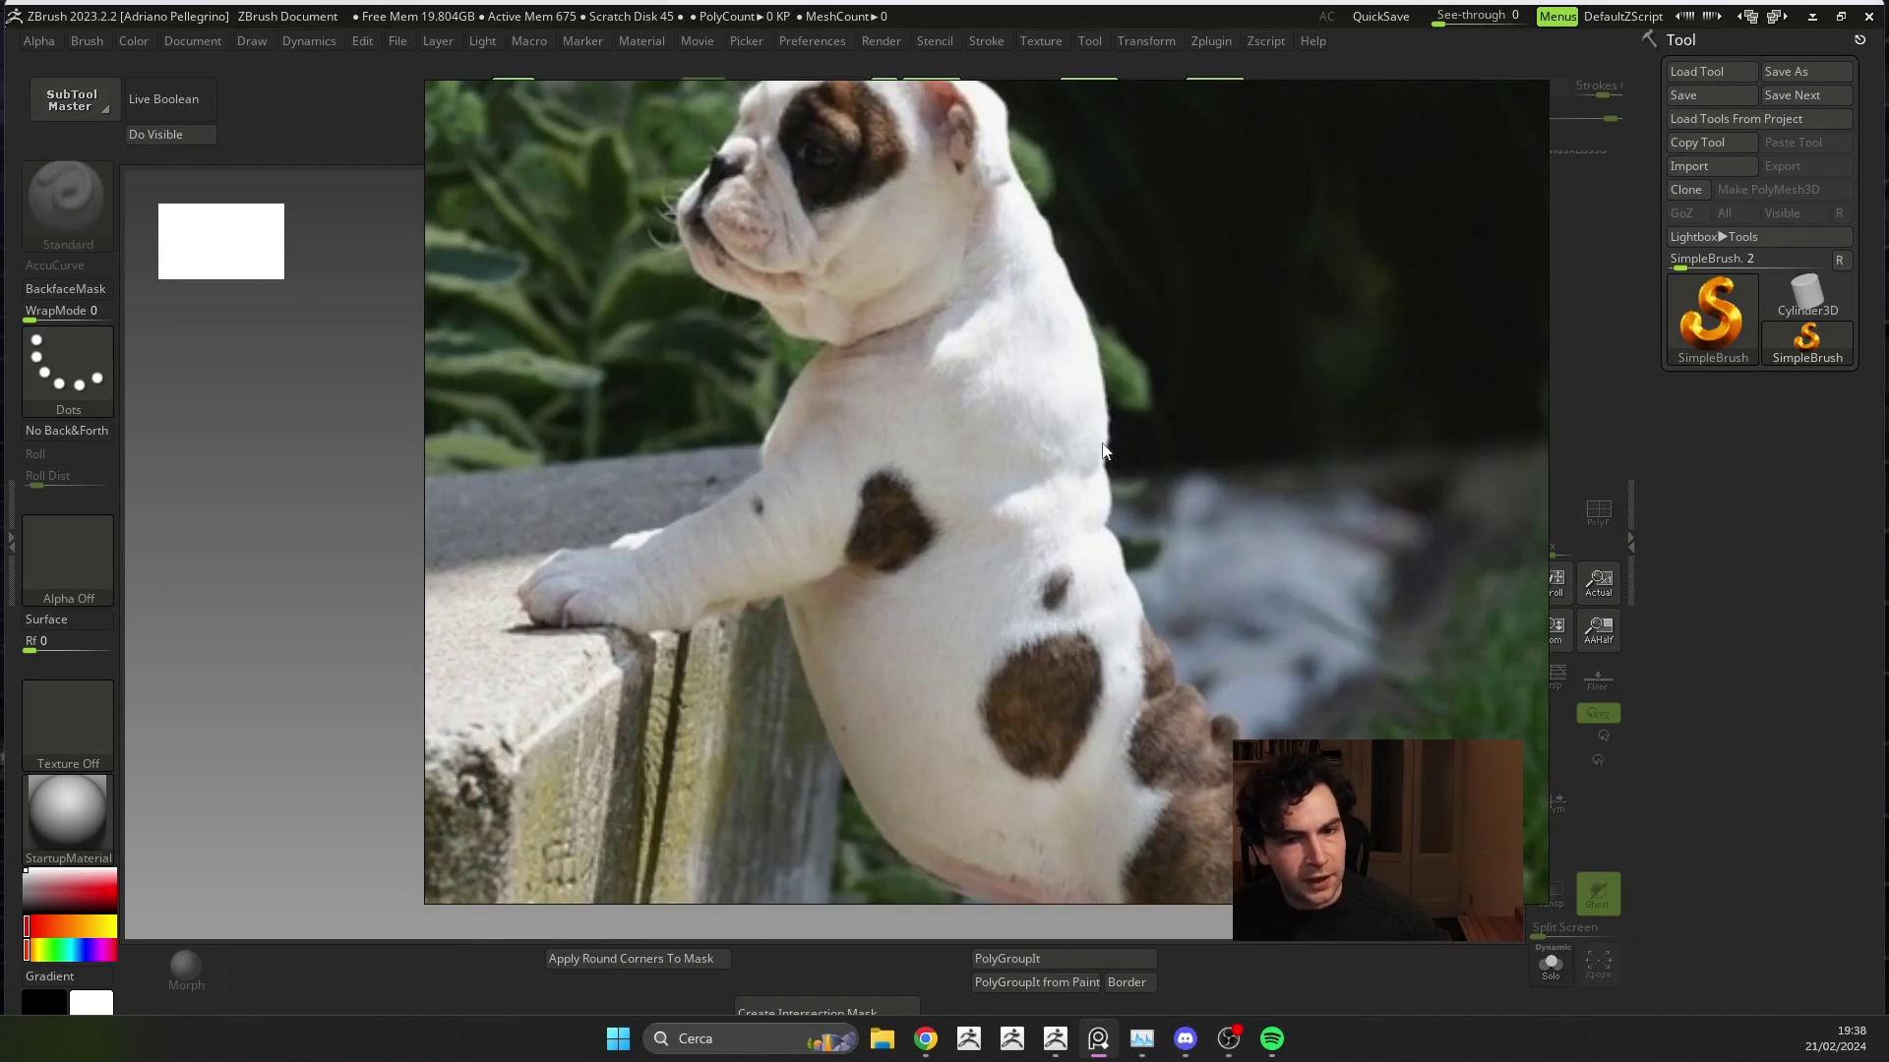
middle_drag(1151, 697, 1079, 616)
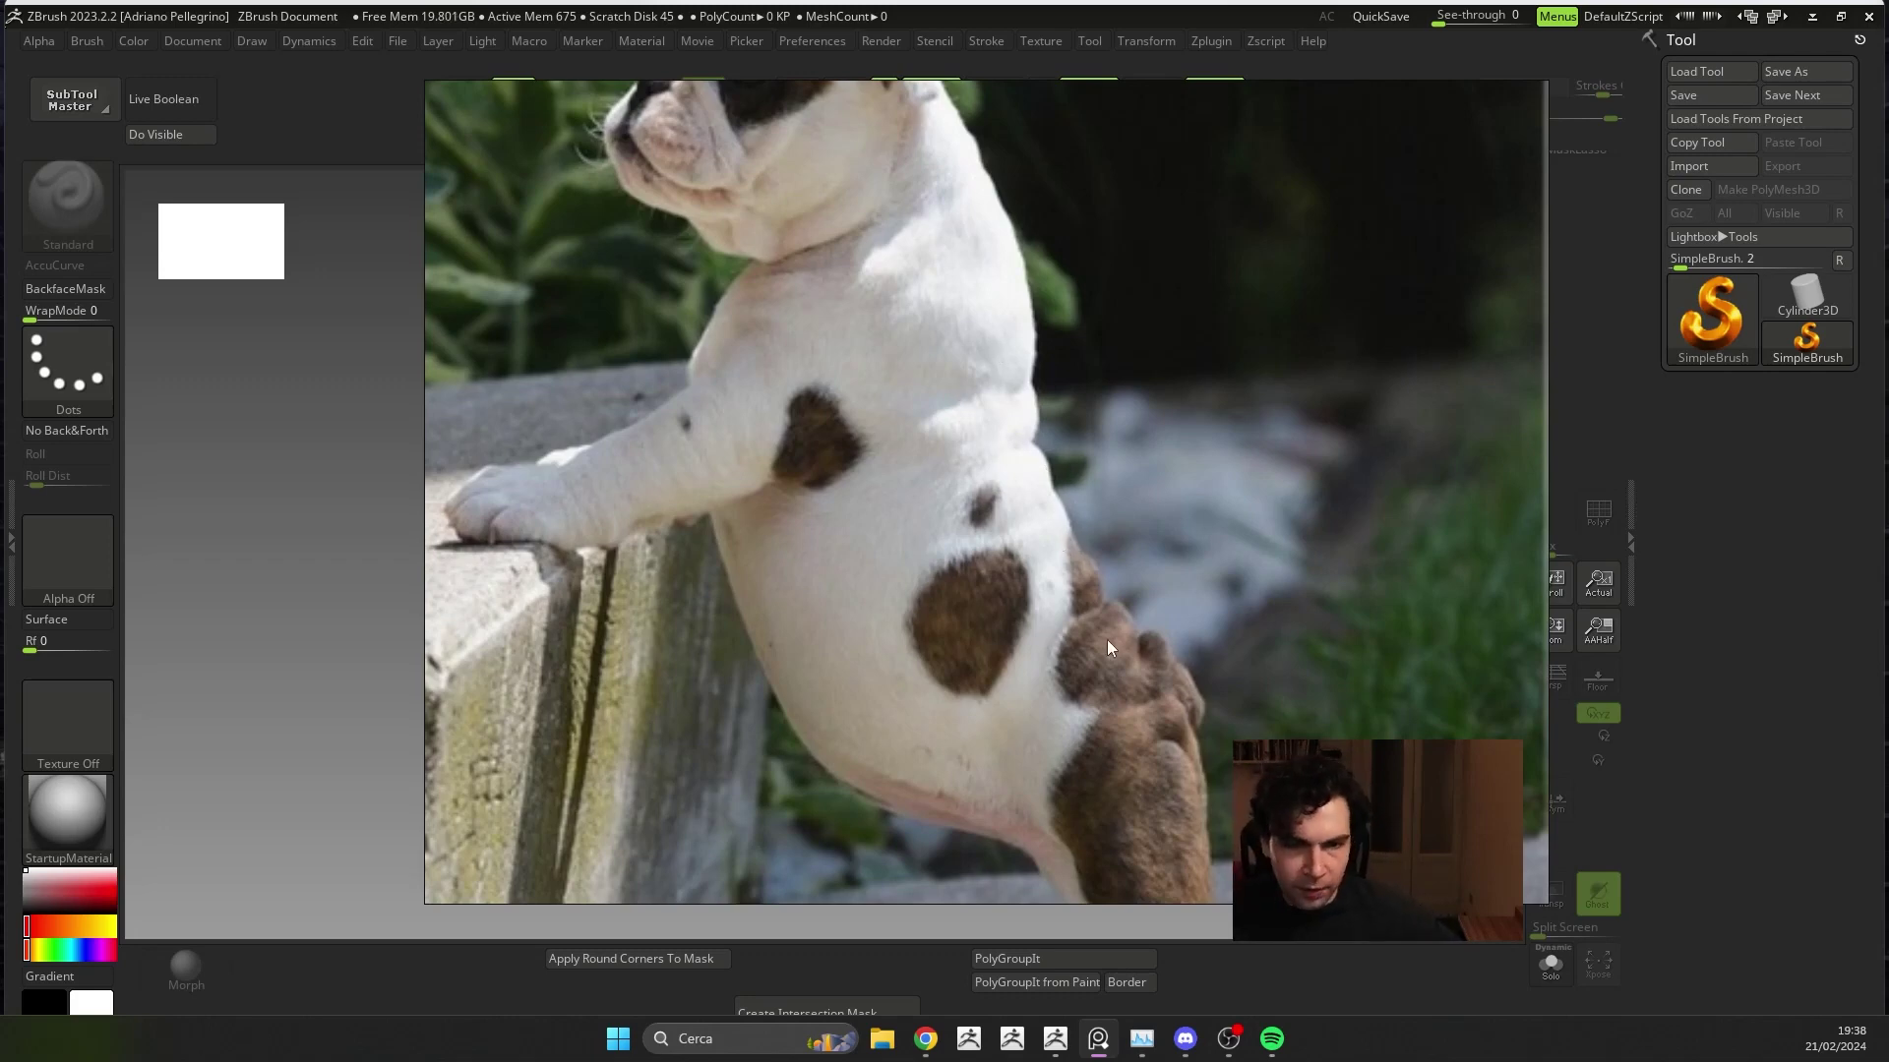
scroll(1080, 531, down, 3)
scroll(1078, 531, up, 3)
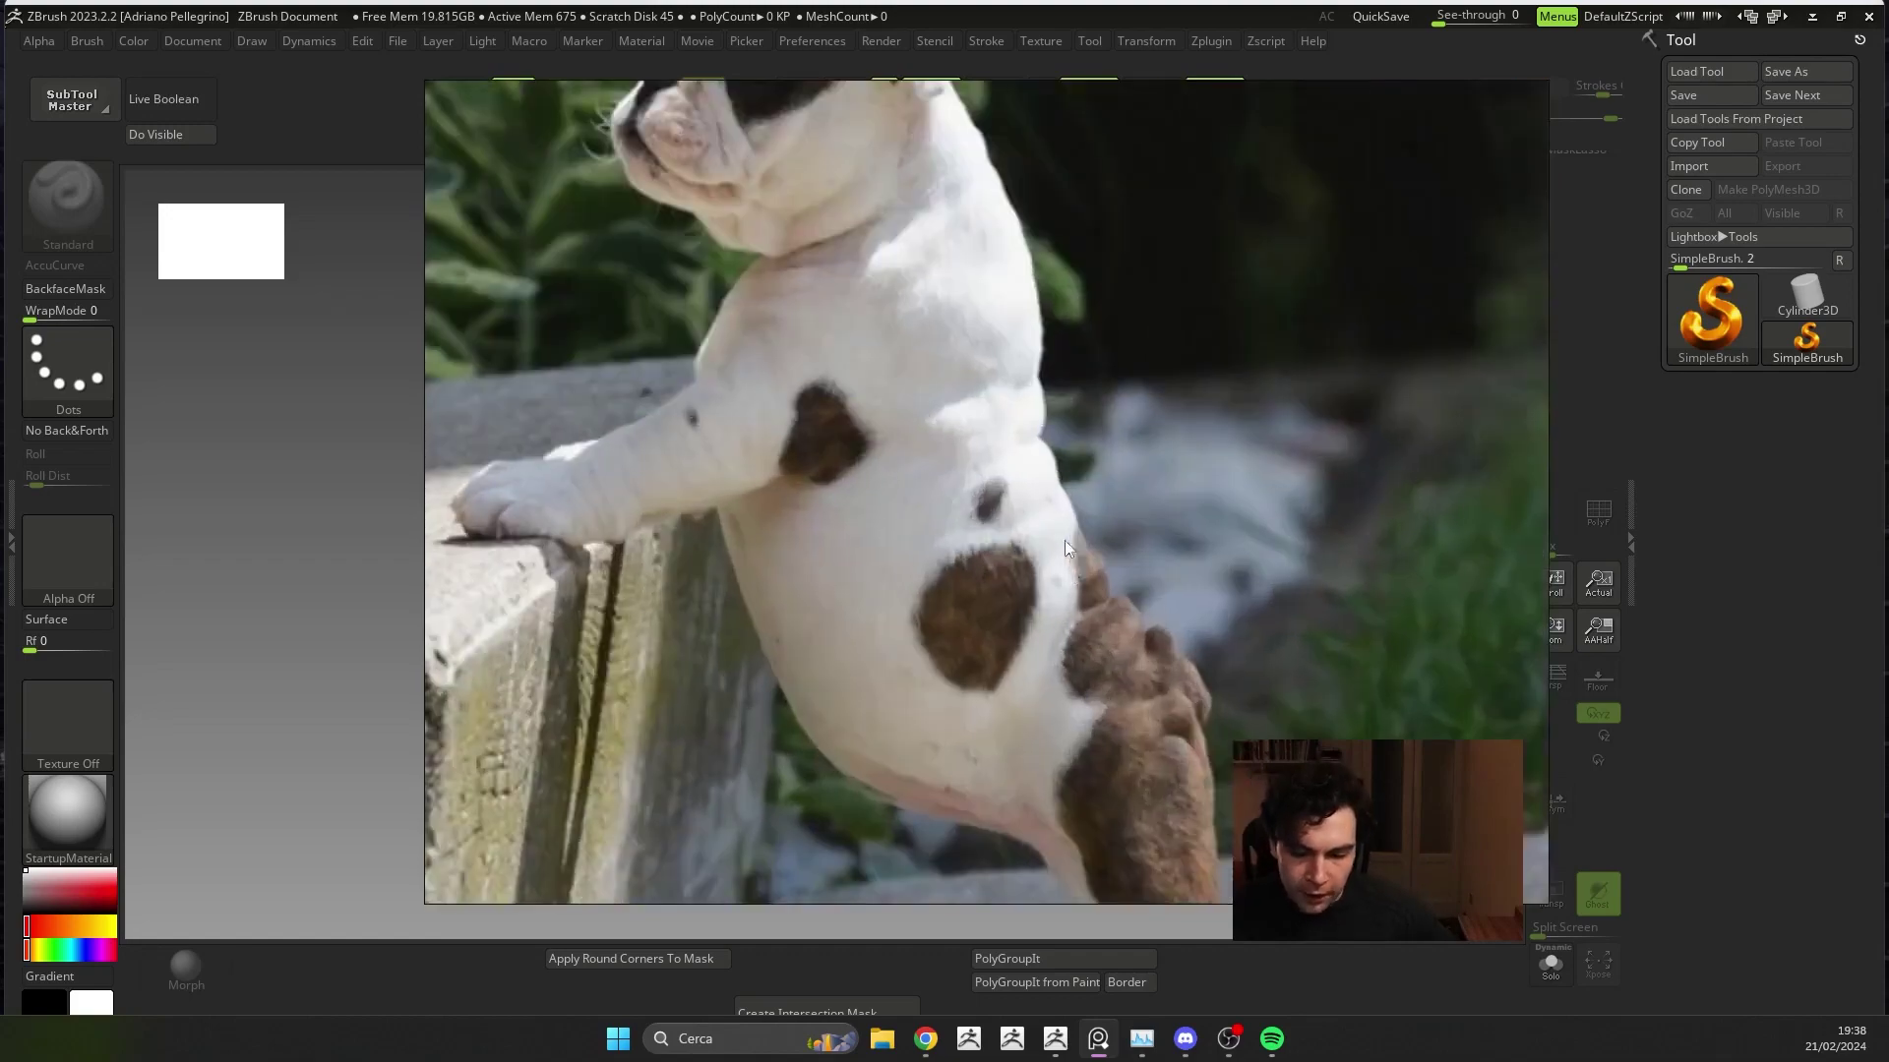
mouse_move(1037, 512)
mouse_down()
mouse_move(1046, 362)
mouse_move(1019, 677)
mouse_up()
scroll(1019, 677, down, 3)
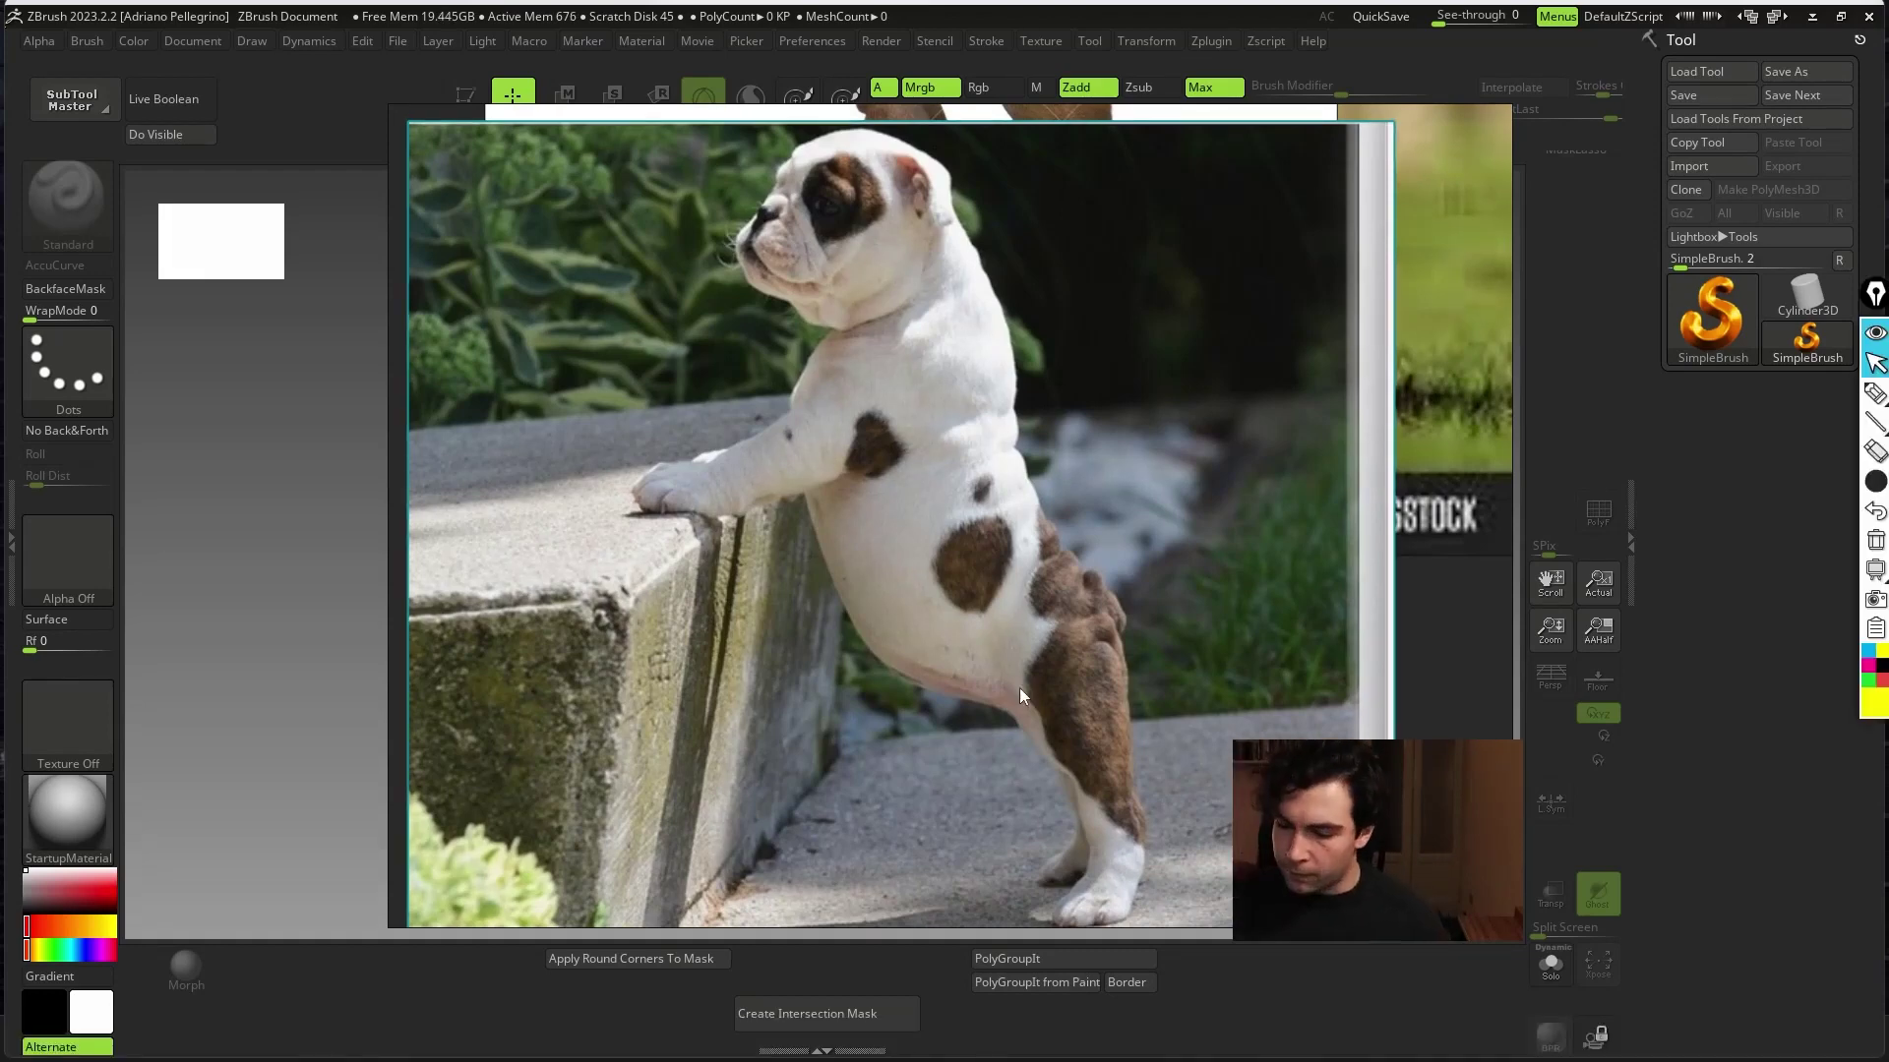
- Set up the ppInk highlighter in magenta at the thinnest stroke size
drag(1876, 293, 1719, 329)
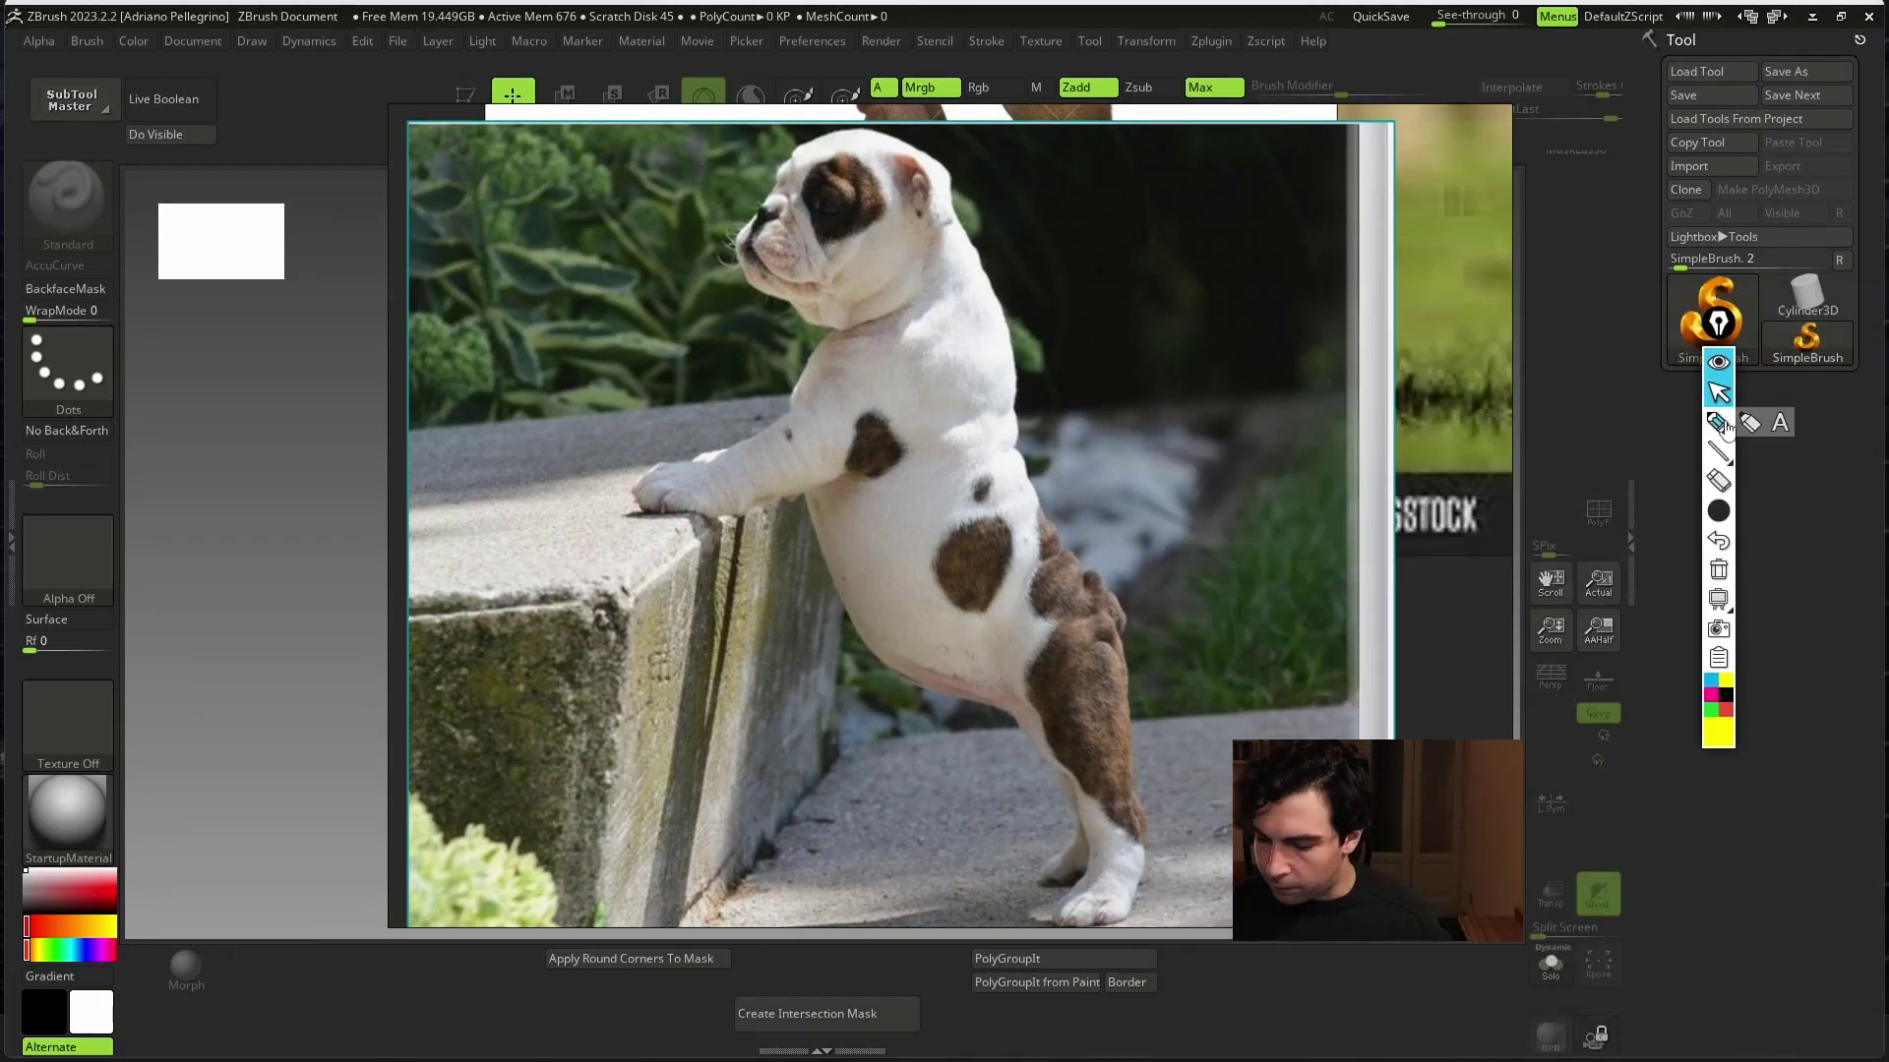
click(1718, 421)
click(1711, 694)
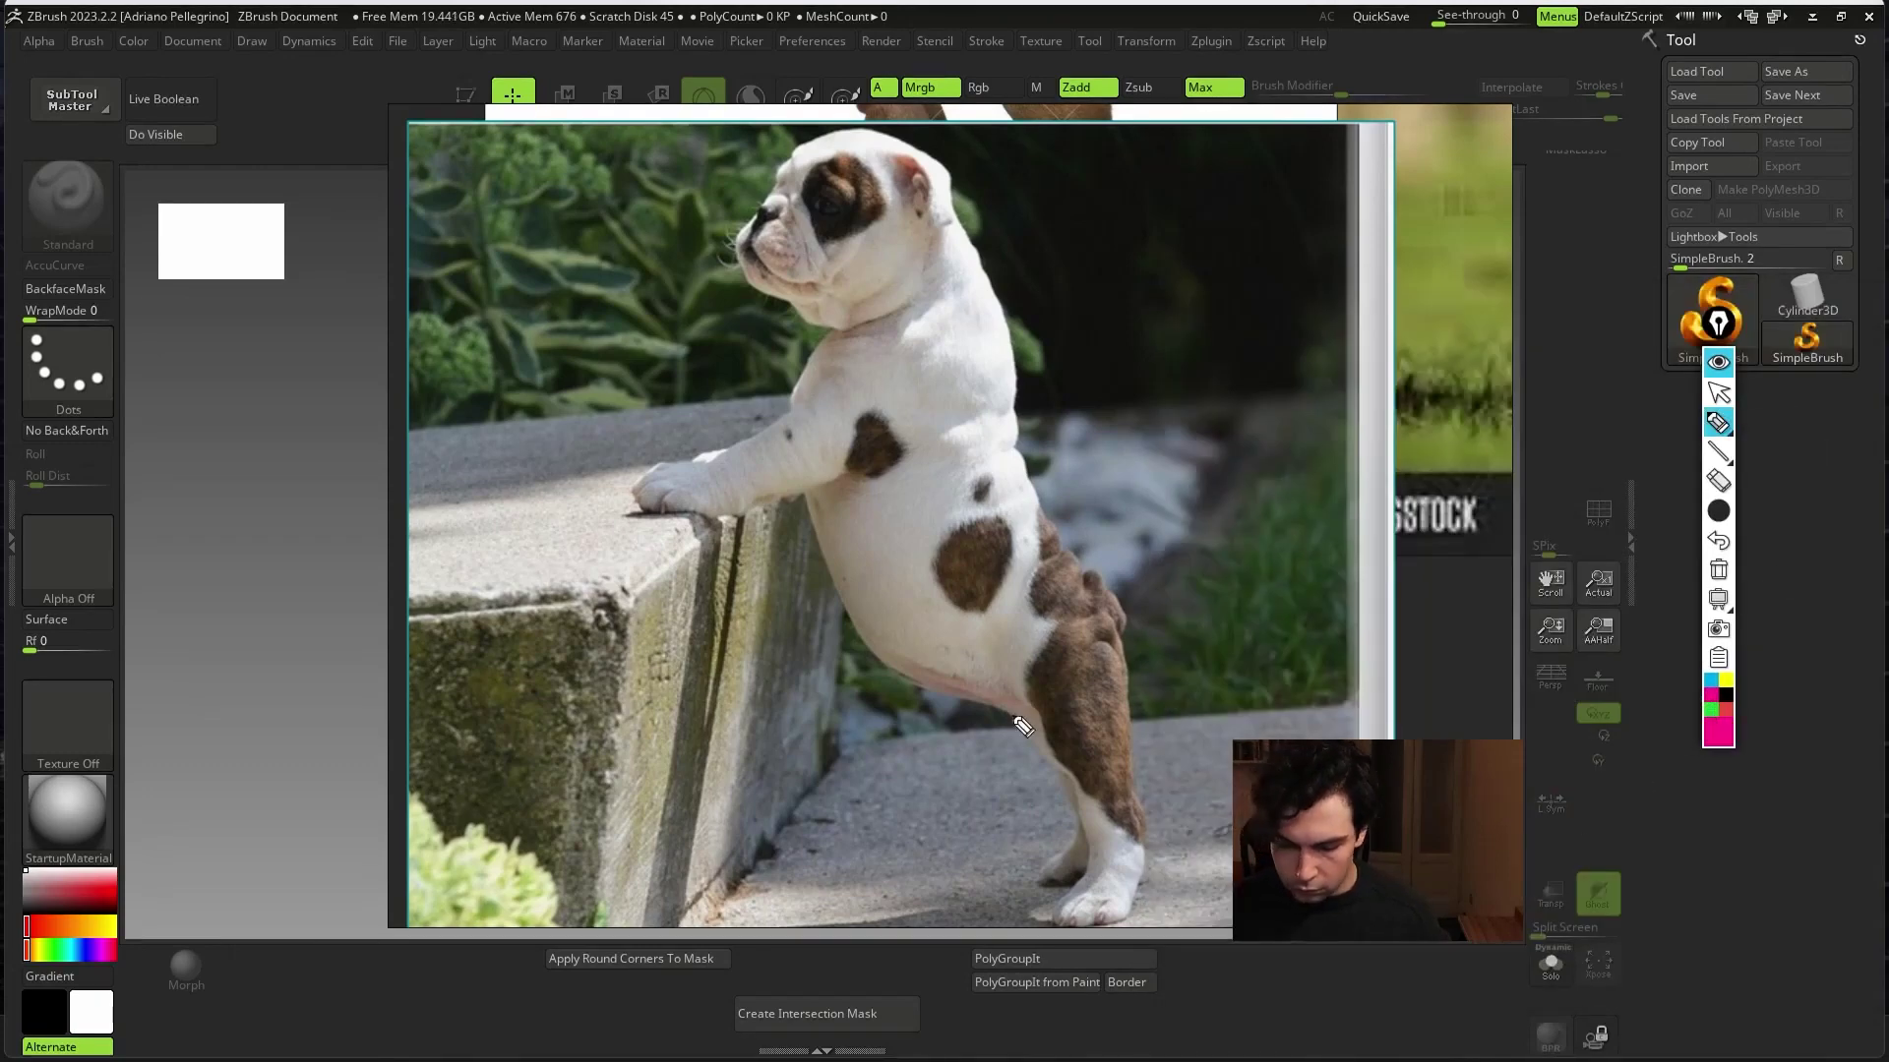
drag(978, 674, 992, 734)
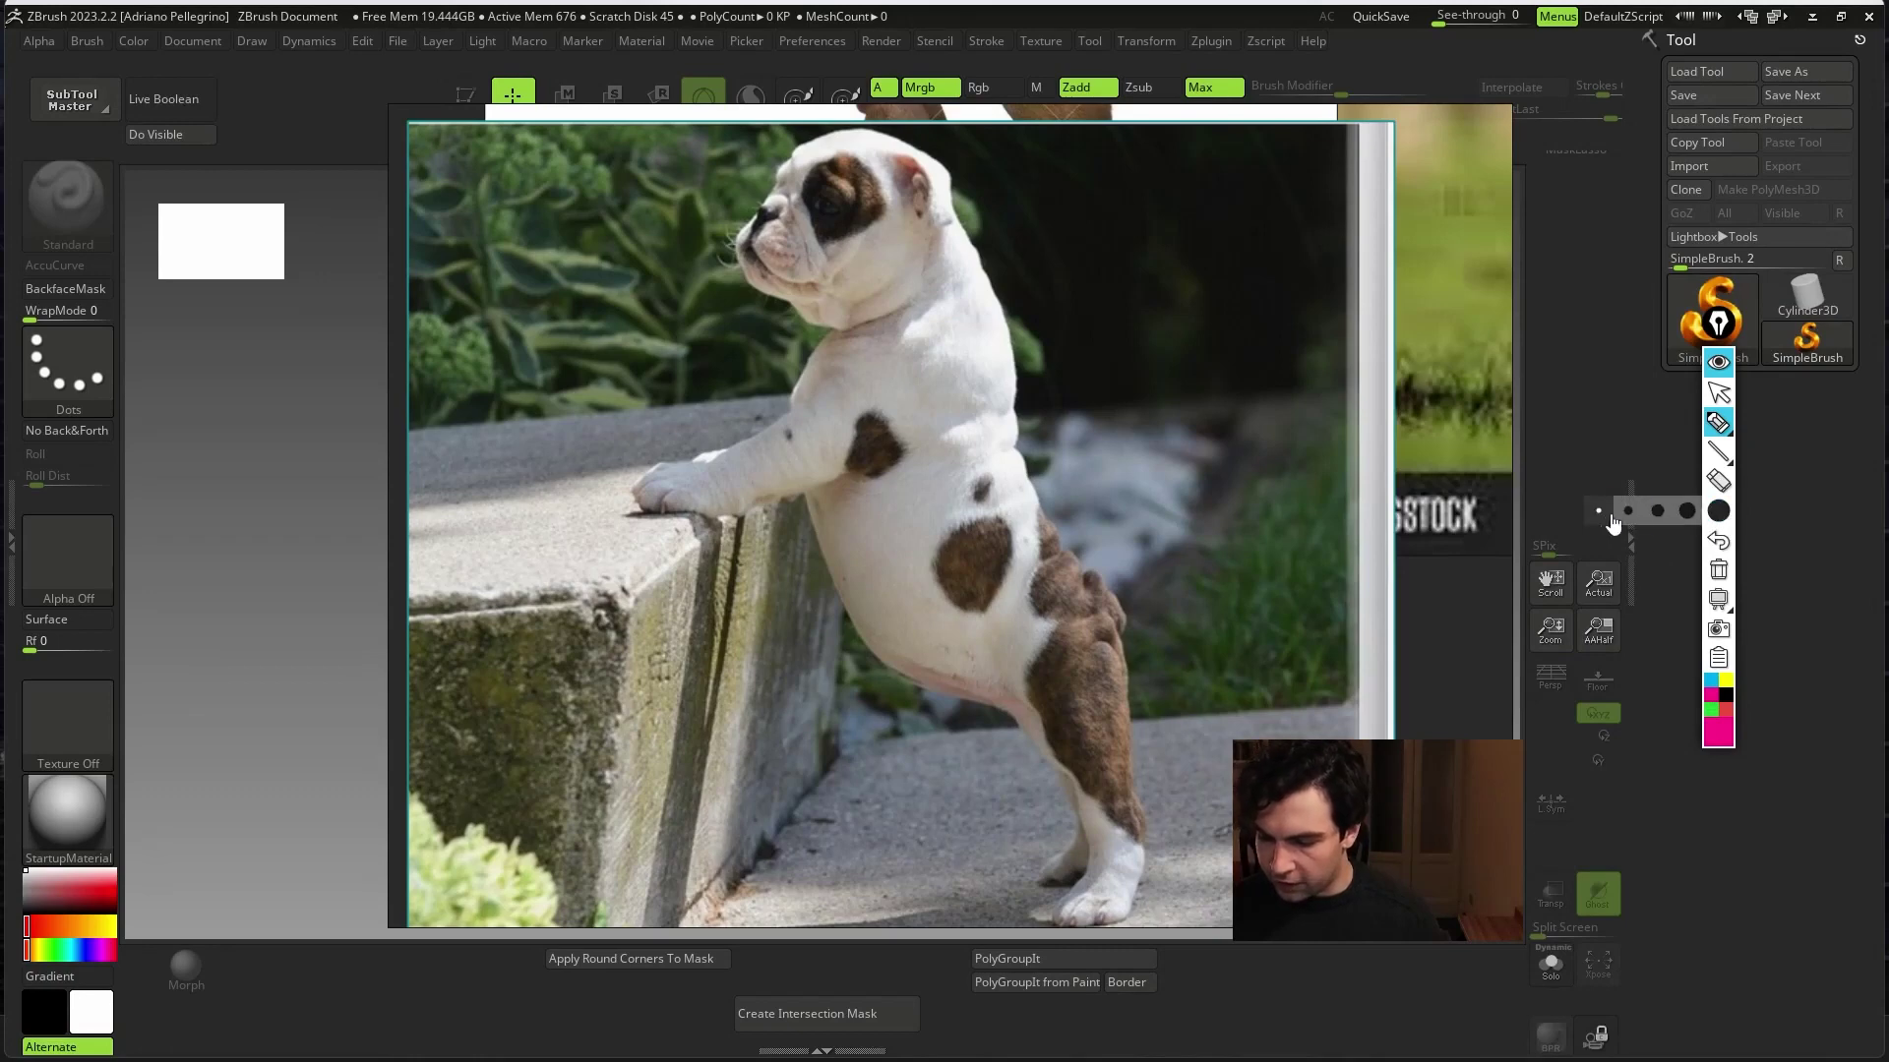
click(1600, 511)
- Trace the puppy's hind leg and paw with thin magenta lines, then select the pointer
mouse_move(1002, 645)
mouse_down()
mouse_move(1007, 716)
mouse_move(969, 826)
mouse_move(1028, 876)
mouse_up()
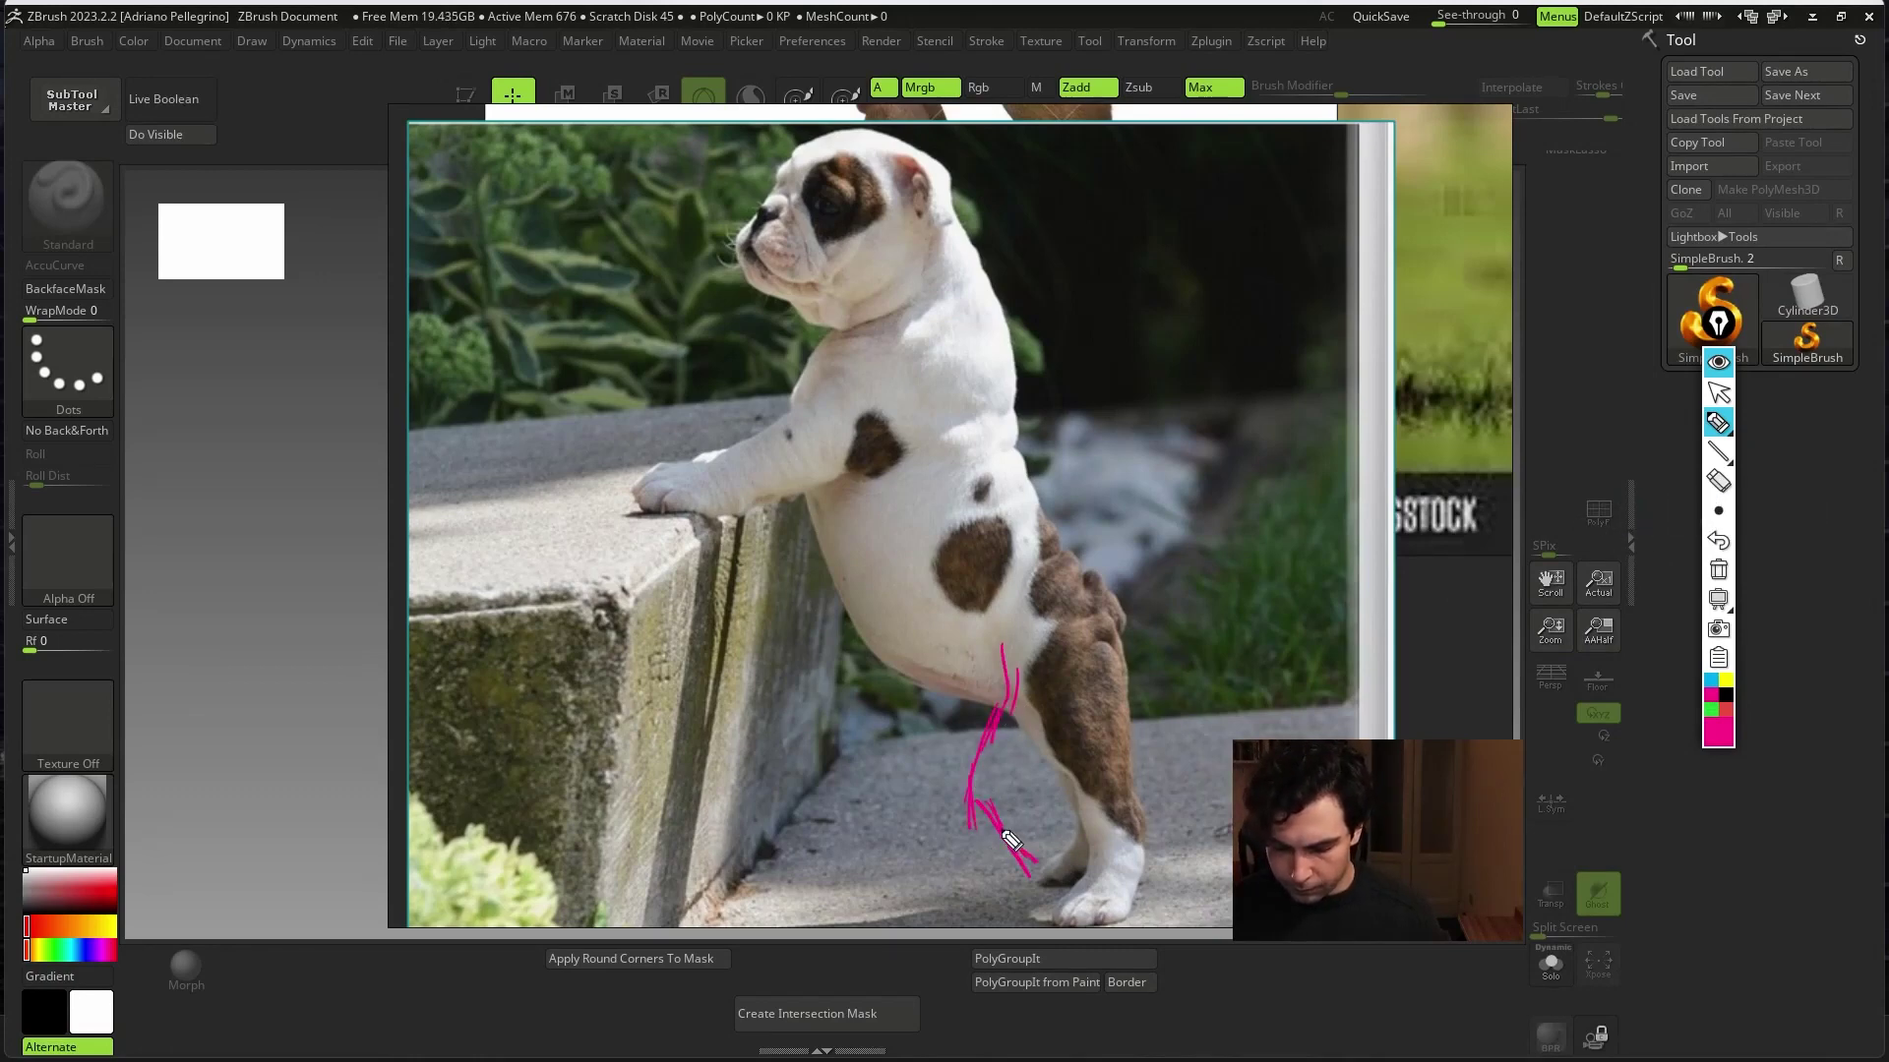
mouse_move(979, 798)
mouse_down()
mouse_move(1060, 869)
mouse_move(1035, 917)
mouse_up()
mouse_move(1102, 862)
mouse_down()
mouse_move(1082, 920)
mouse_move(1107, 816)
mouse_move(1067, 787)
mouse_move(1121, 639)
mouse_move(1111, 595)
mouse_move(1082, 757)
mouse_move(1092, 846)
mouse_move(993, 816)
mouse_move(1096, 915)
mouse_move(1016, 907)
mouse_move(1053, 860)
mouse_move(984, 895)
mouse_move(989, 920)
mouse_move(1121, 860)
mouse_move(1004, 905)
mouse_up()
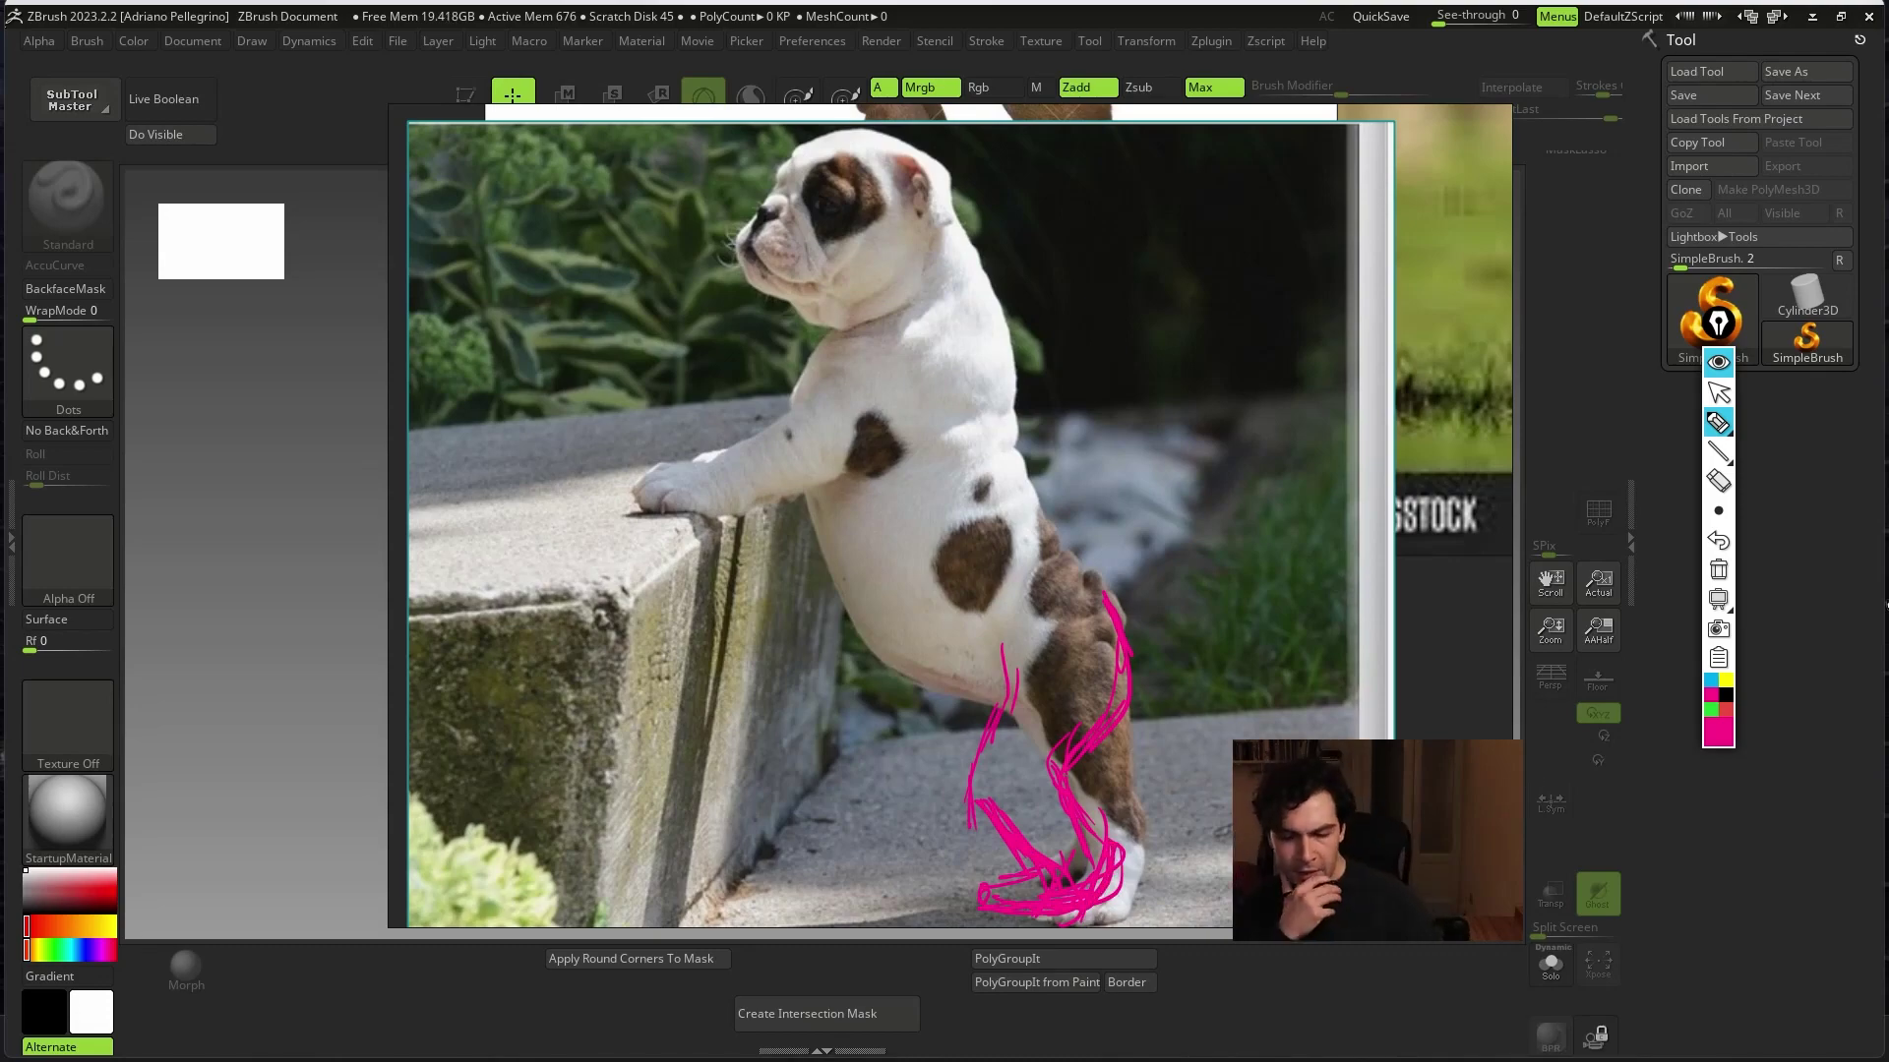
scroll(898, 681, up, 3)
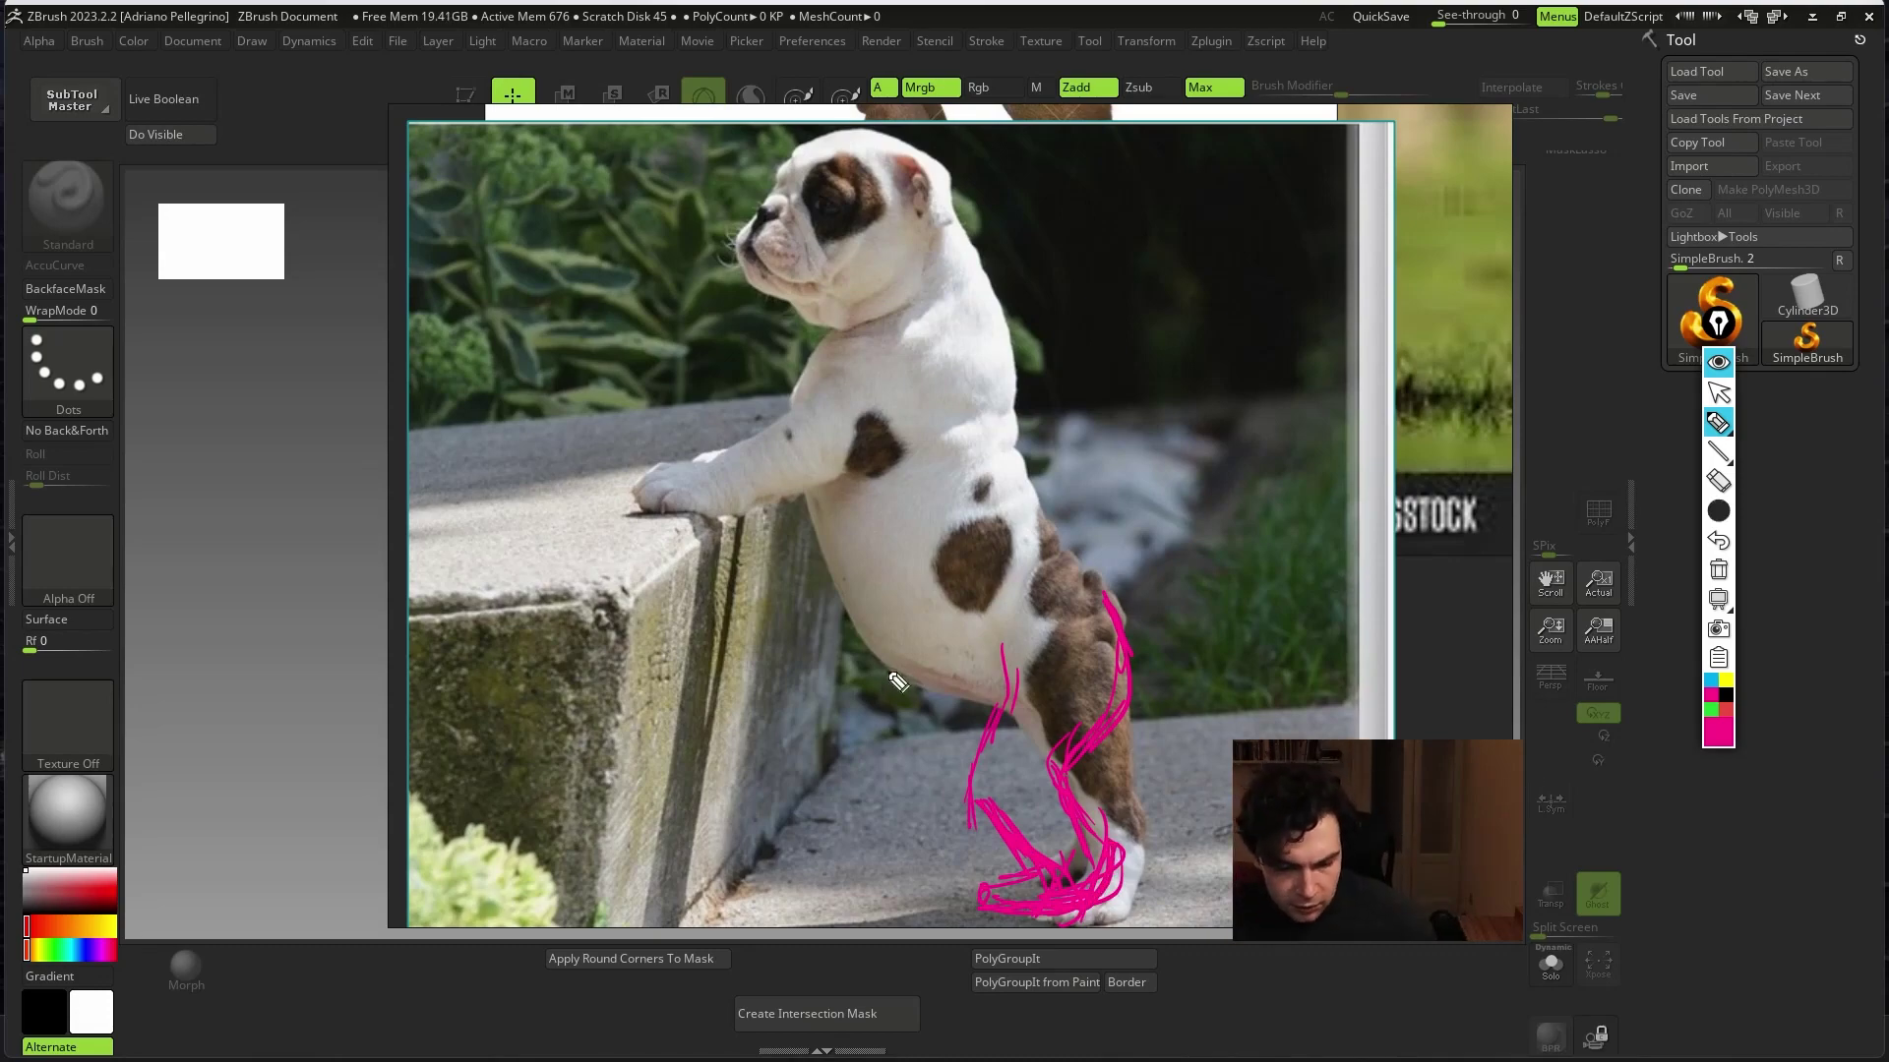
click(1718, 392)
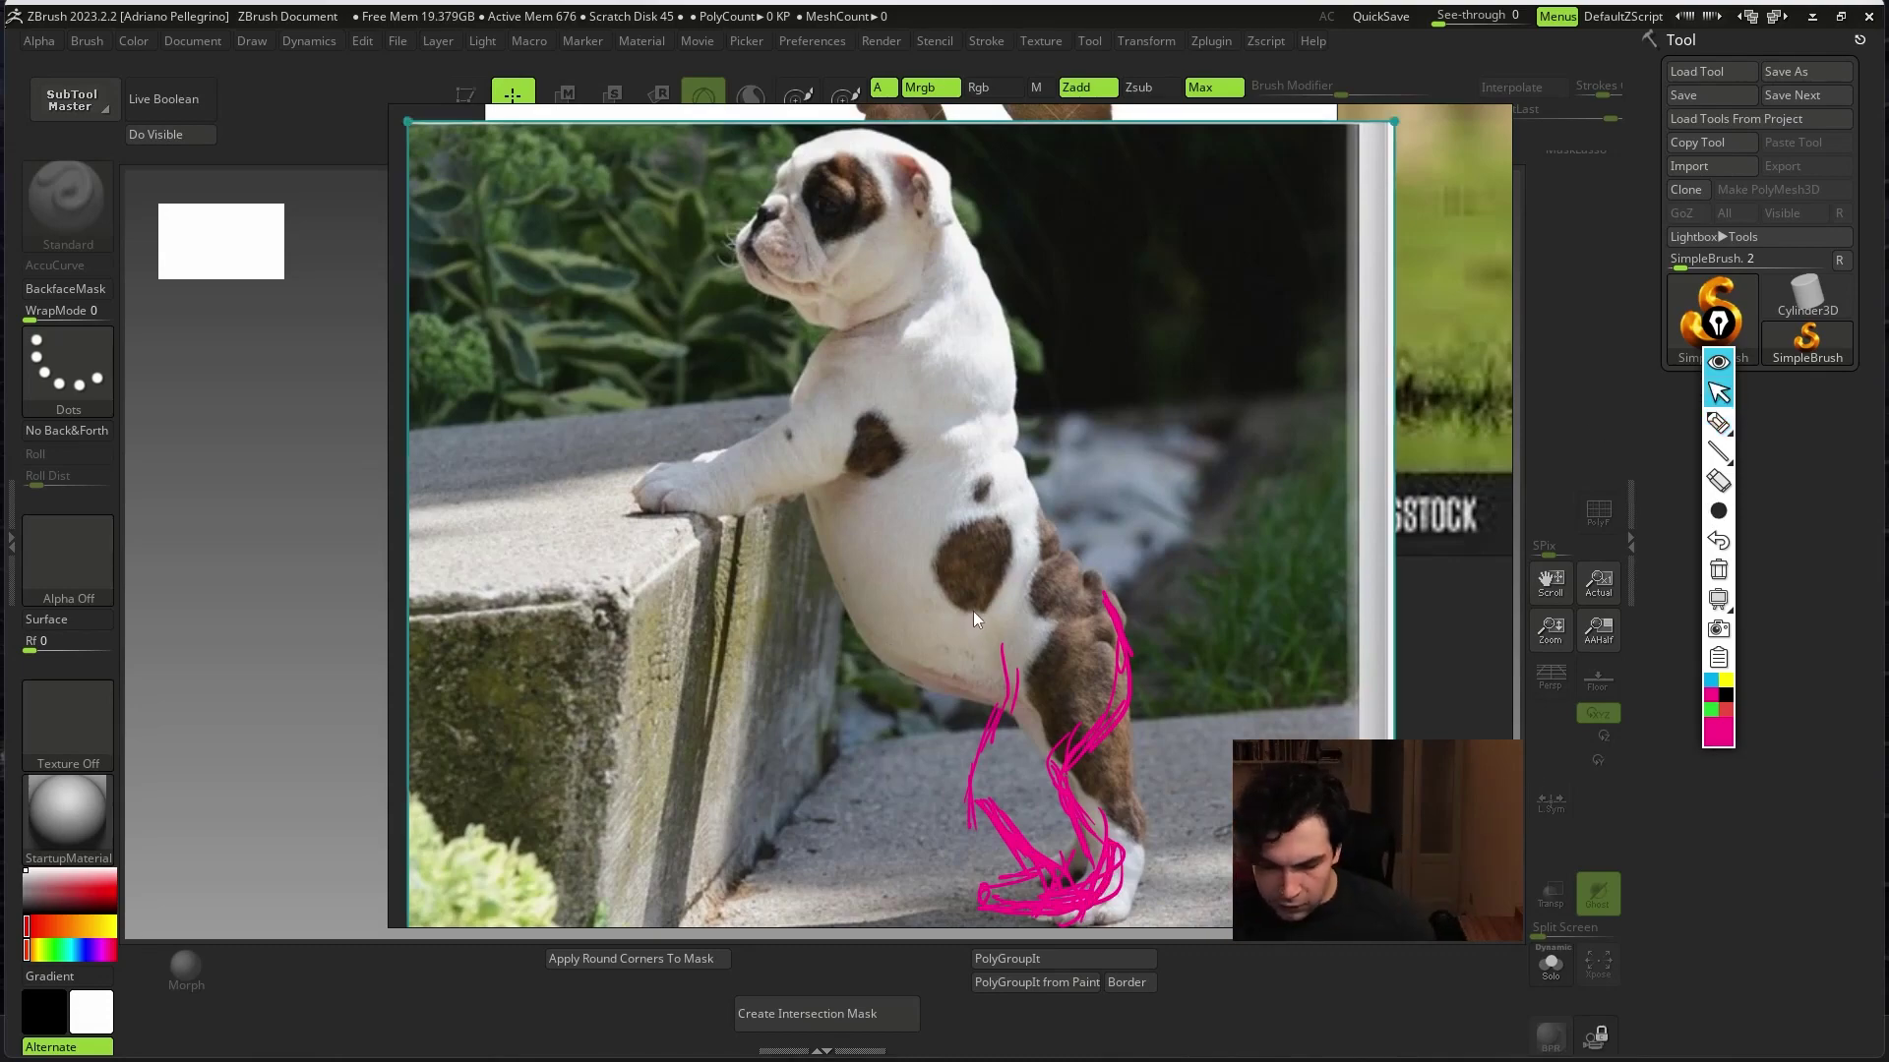
- Zoom out and pan the PureRef board to bring the pug photos into view
scroll(971, 611, down, 5)
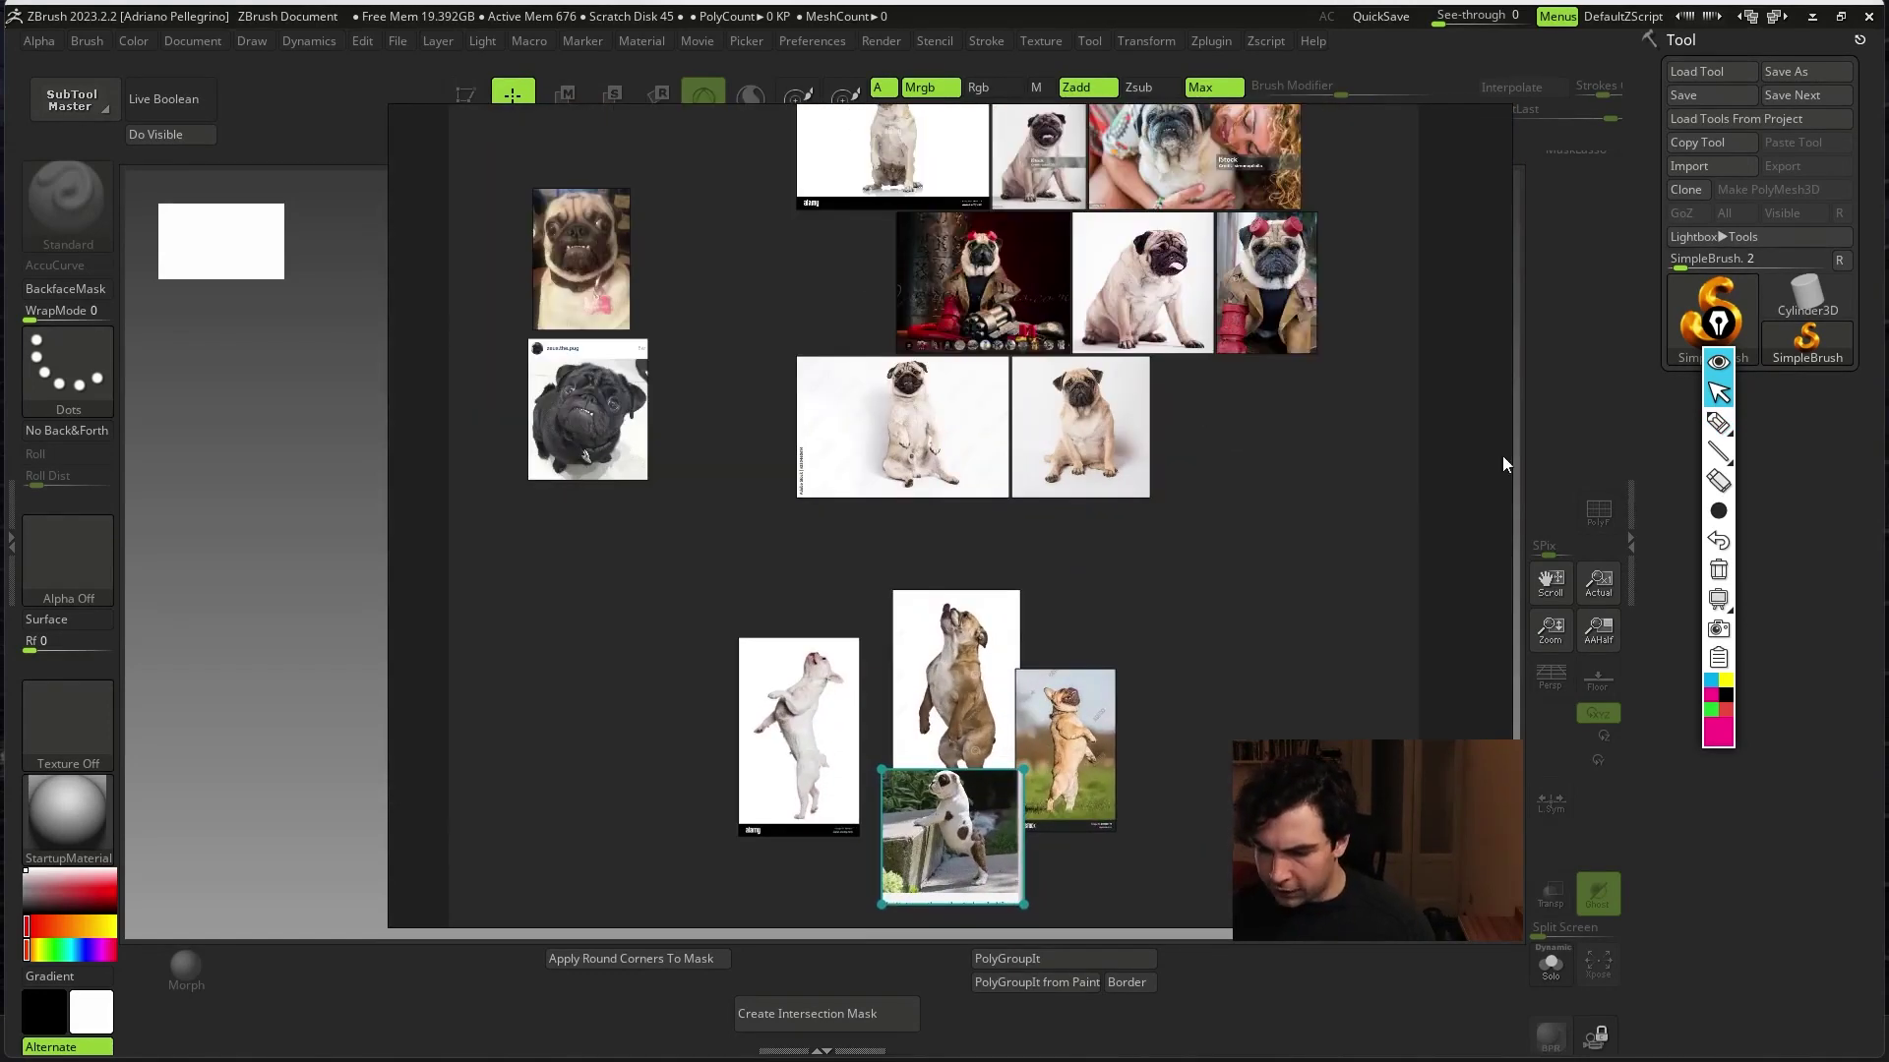
scroll(1169, 425, down, 5)
scroll(1036, 679, up, 4)
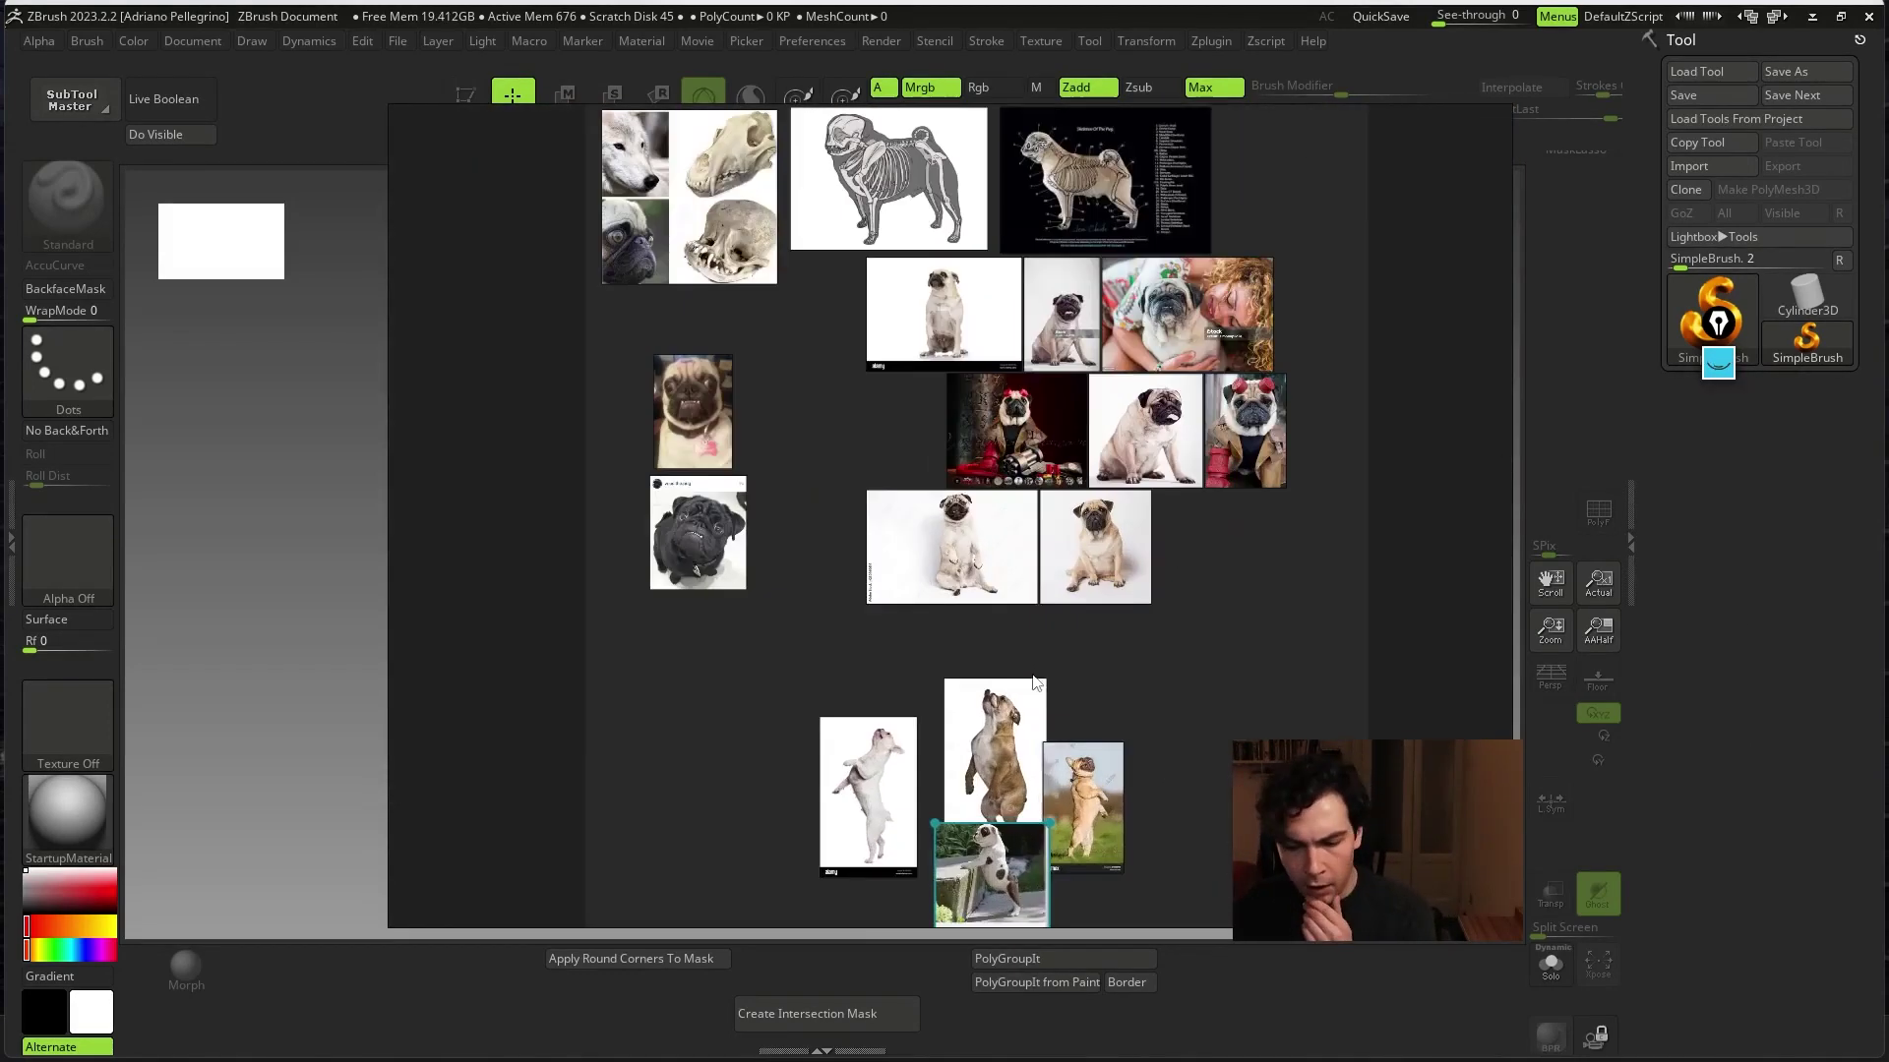
scroll(1035, 681, up, 2)
right_drag(1078, 517, 1117, 679)
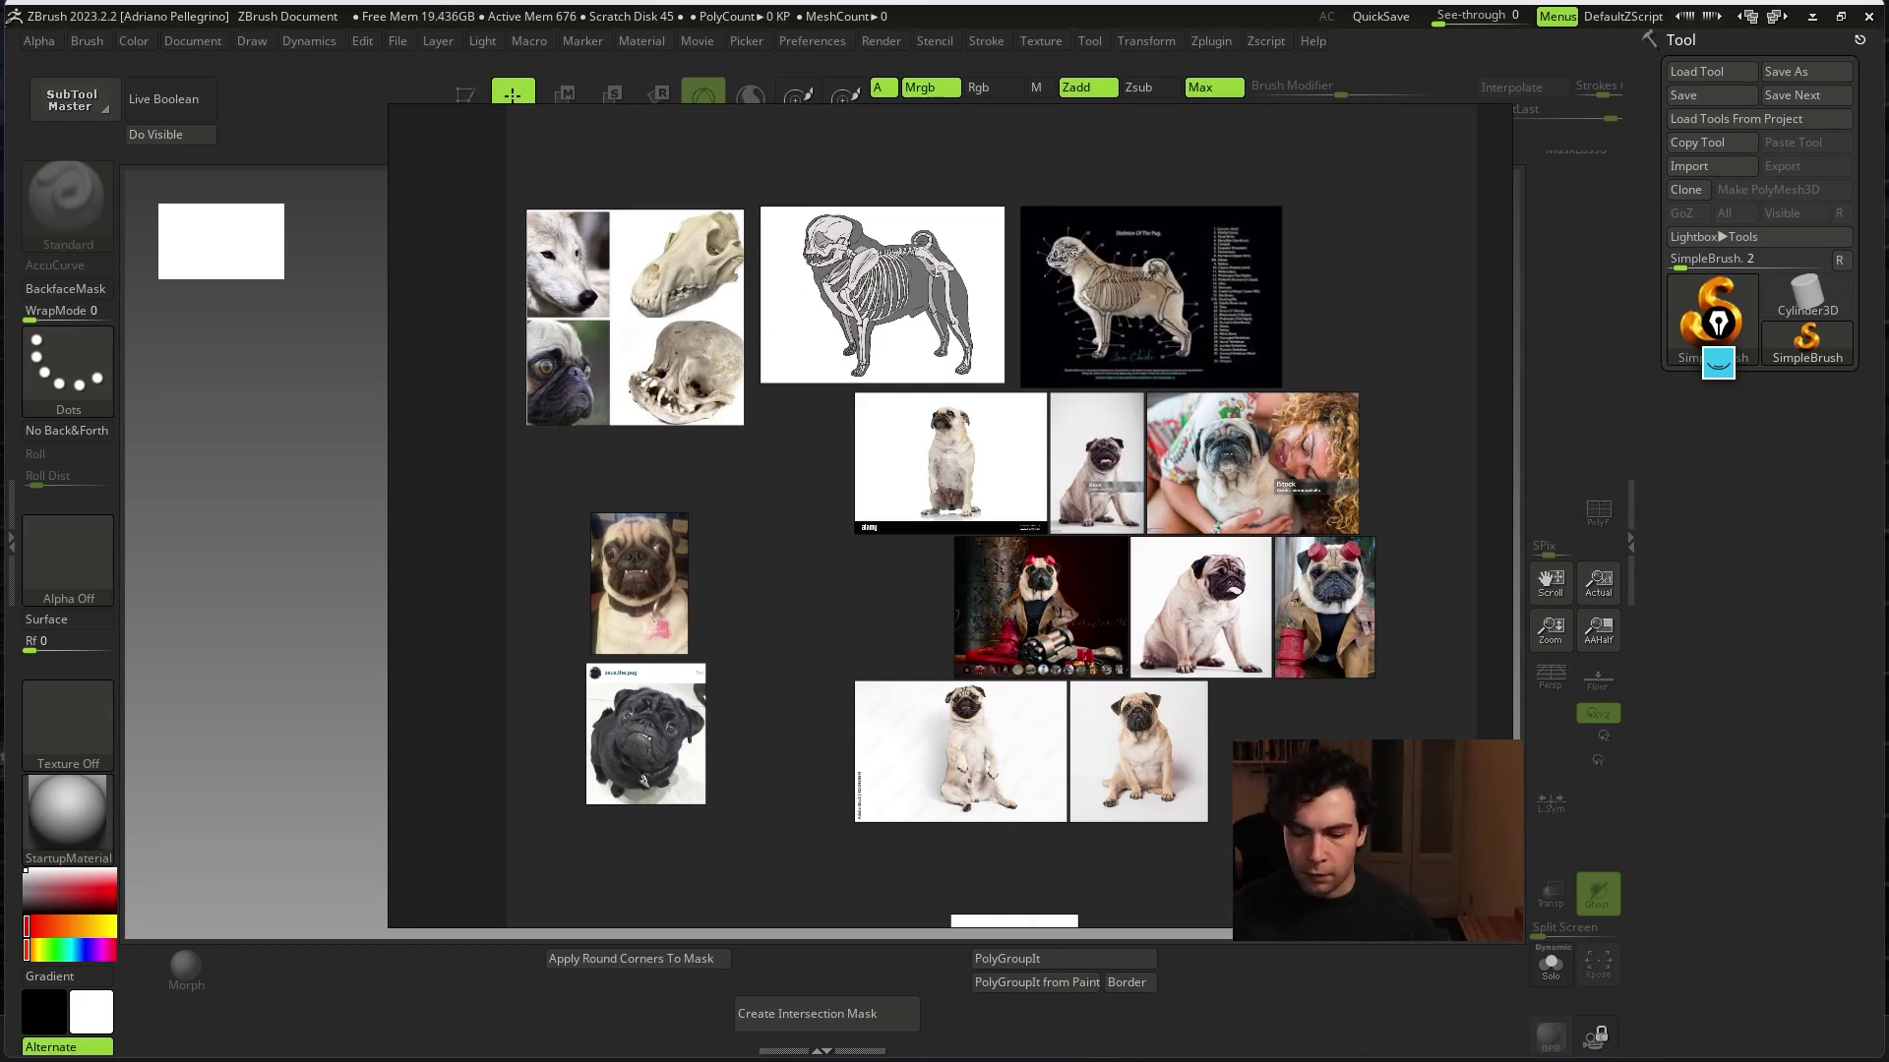
- Hide and reshow the board over the canvas, then move its window up and right
key(alt+Tab)
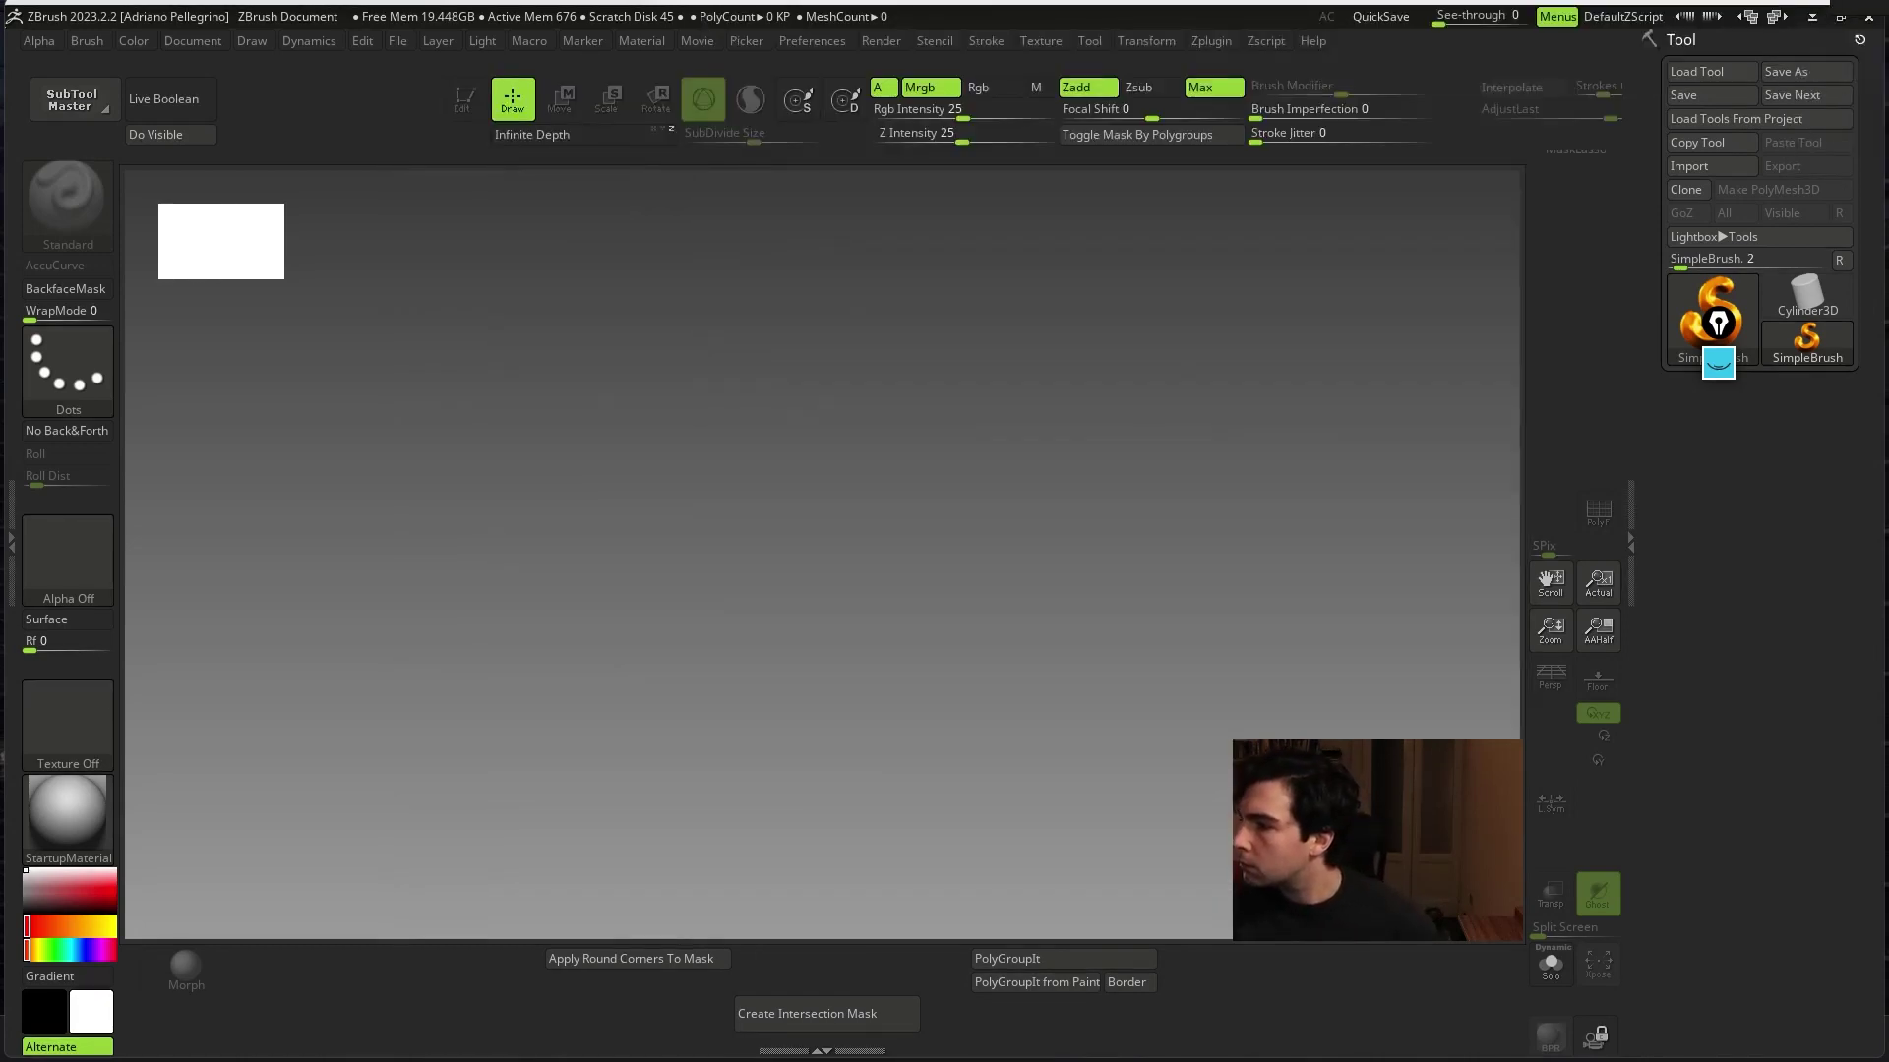
key(alt+Tab)
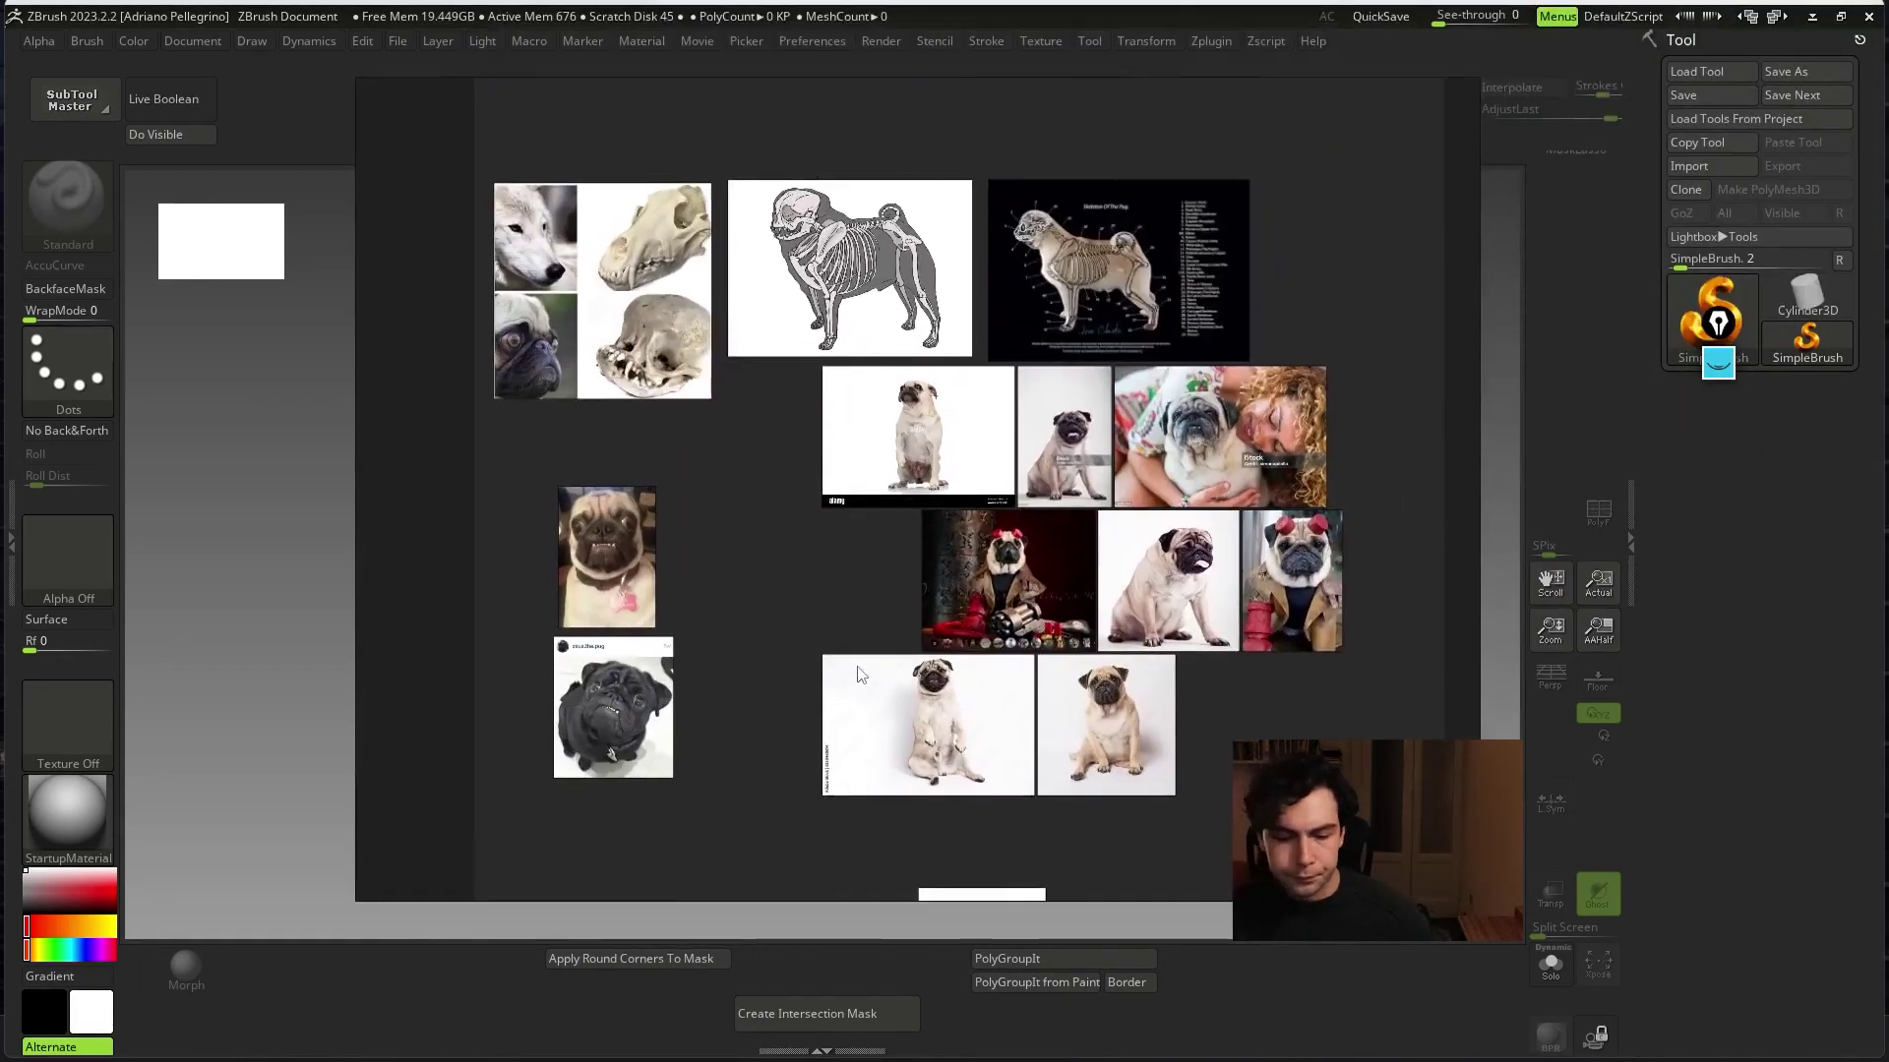
scroll(905, 616, up, 2)
scroll(912, 618, down, 2)
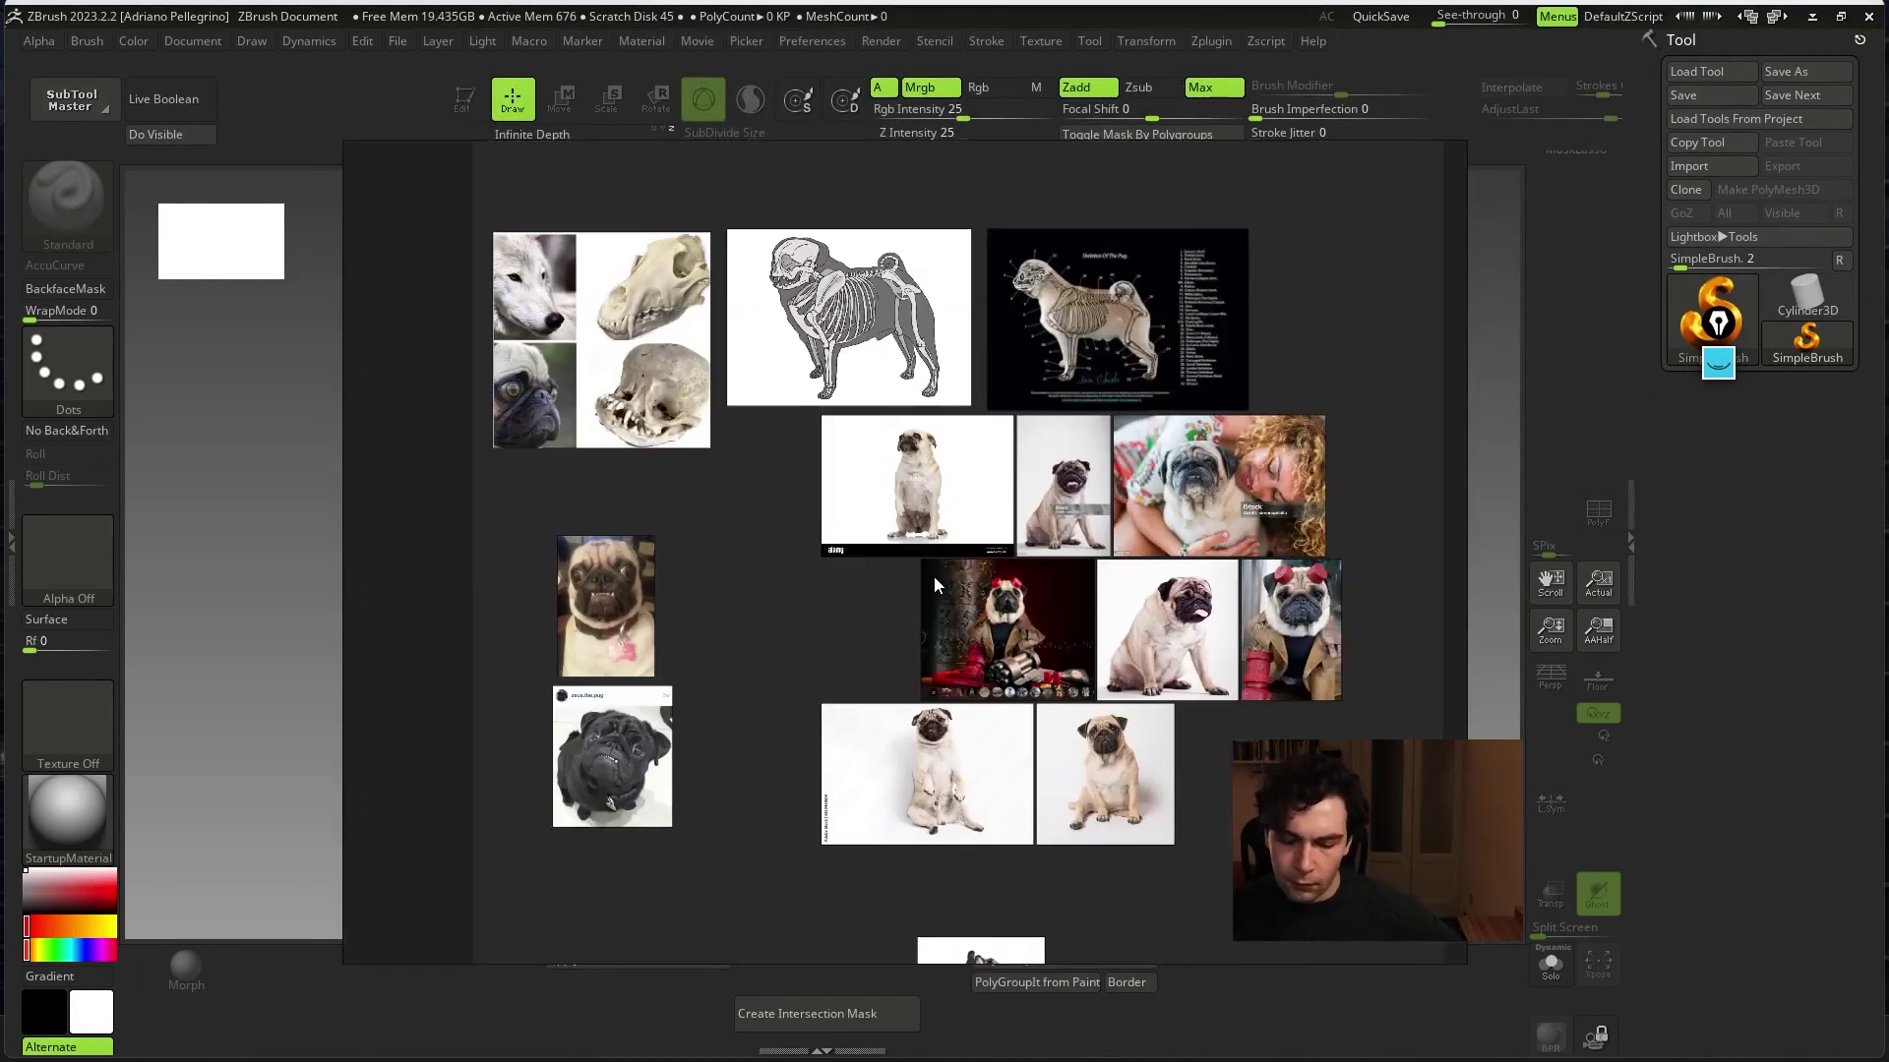
drag(934, 575, 994, 357)
- Select the two pug portraits and move the anatomy images up together
scroll(1013, 753, down, 3)
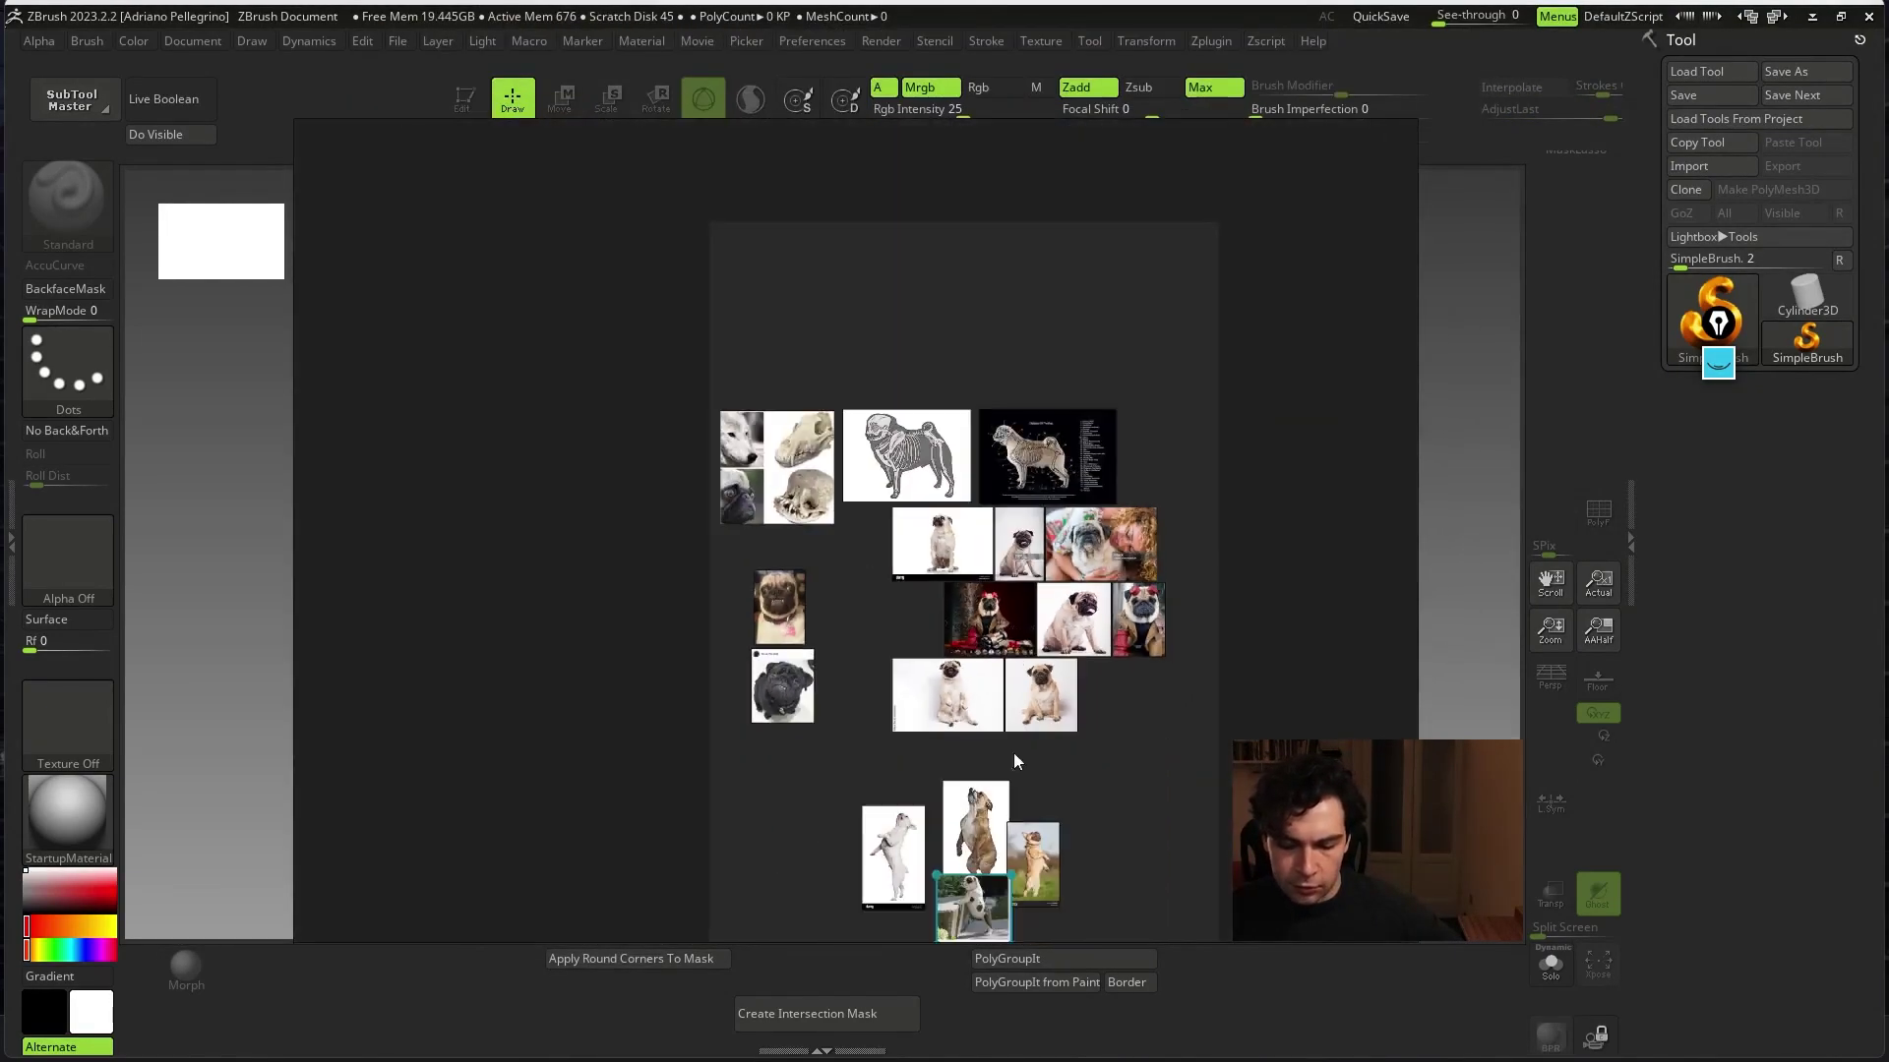
scroll(1028, 752, up, 2)
scroll(1041, 752, down, 1)
drag(635, 425, 766, 630)
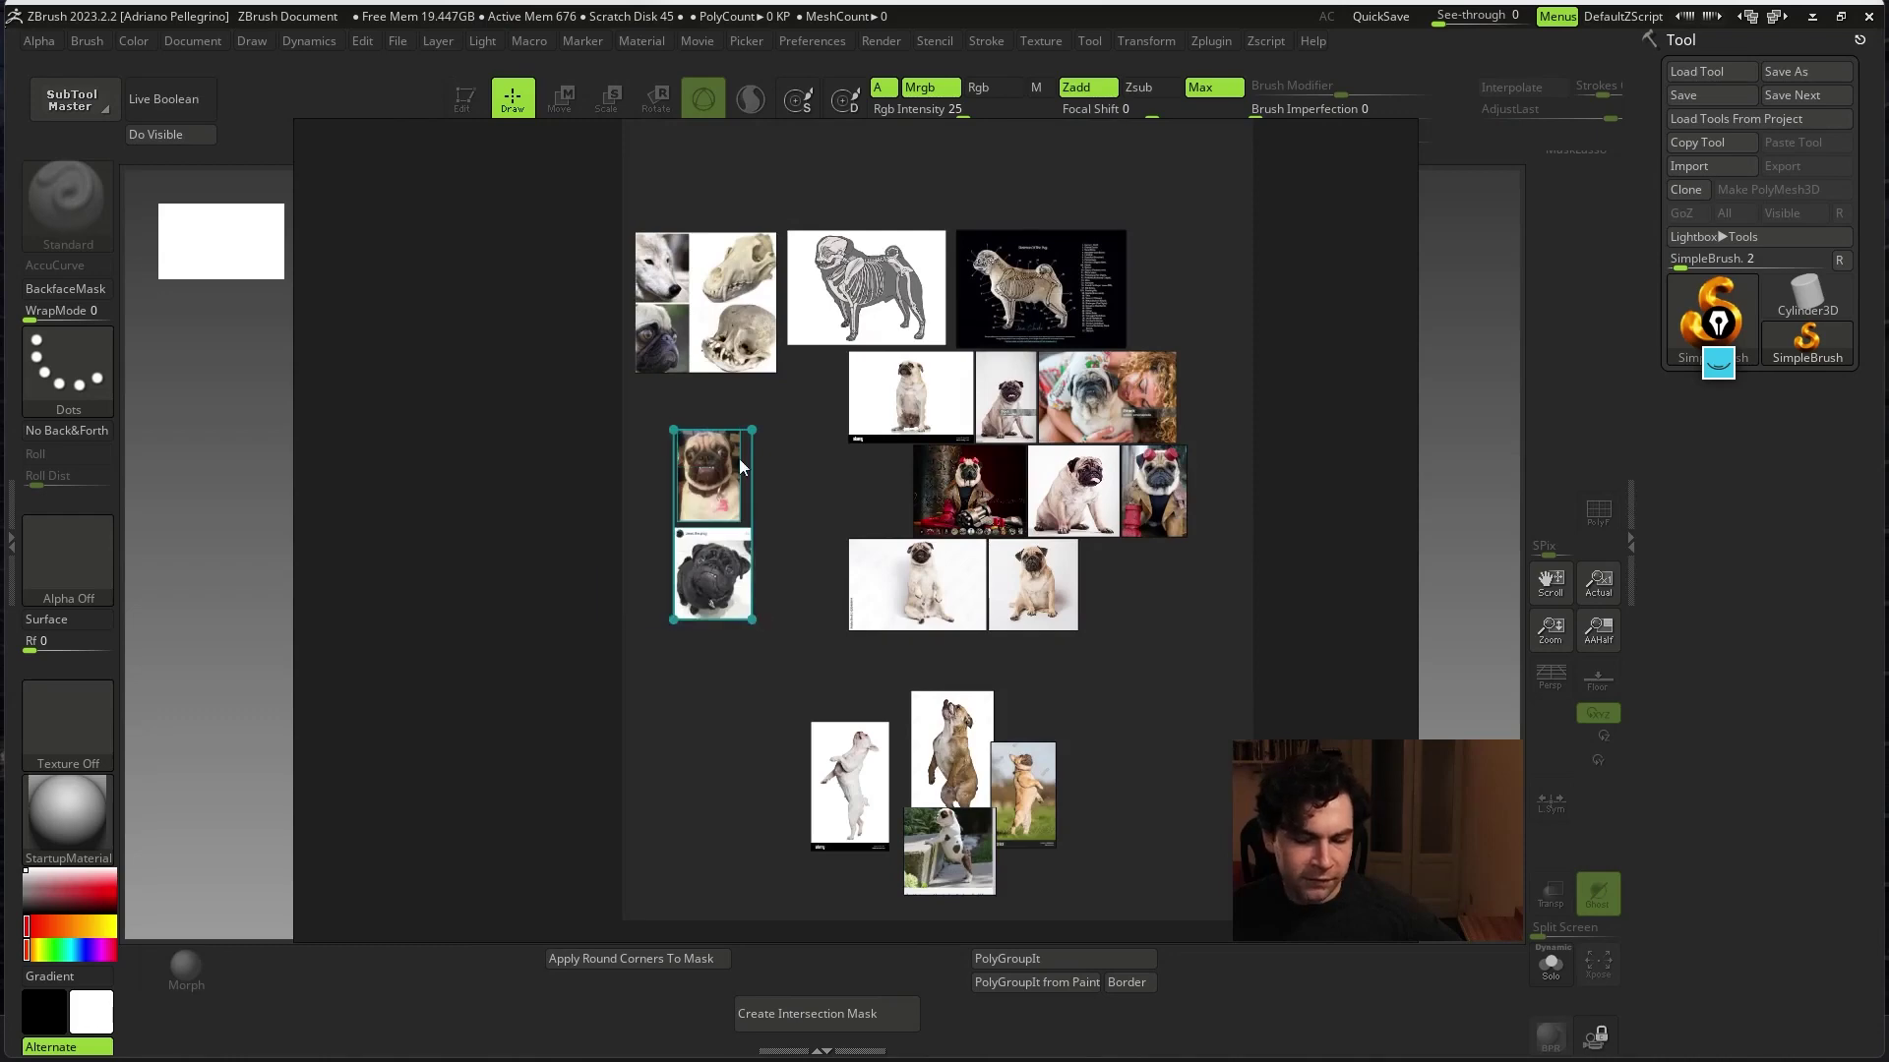
scroll(748, 468, up, 2)
scroll(824, 480, down, 1)
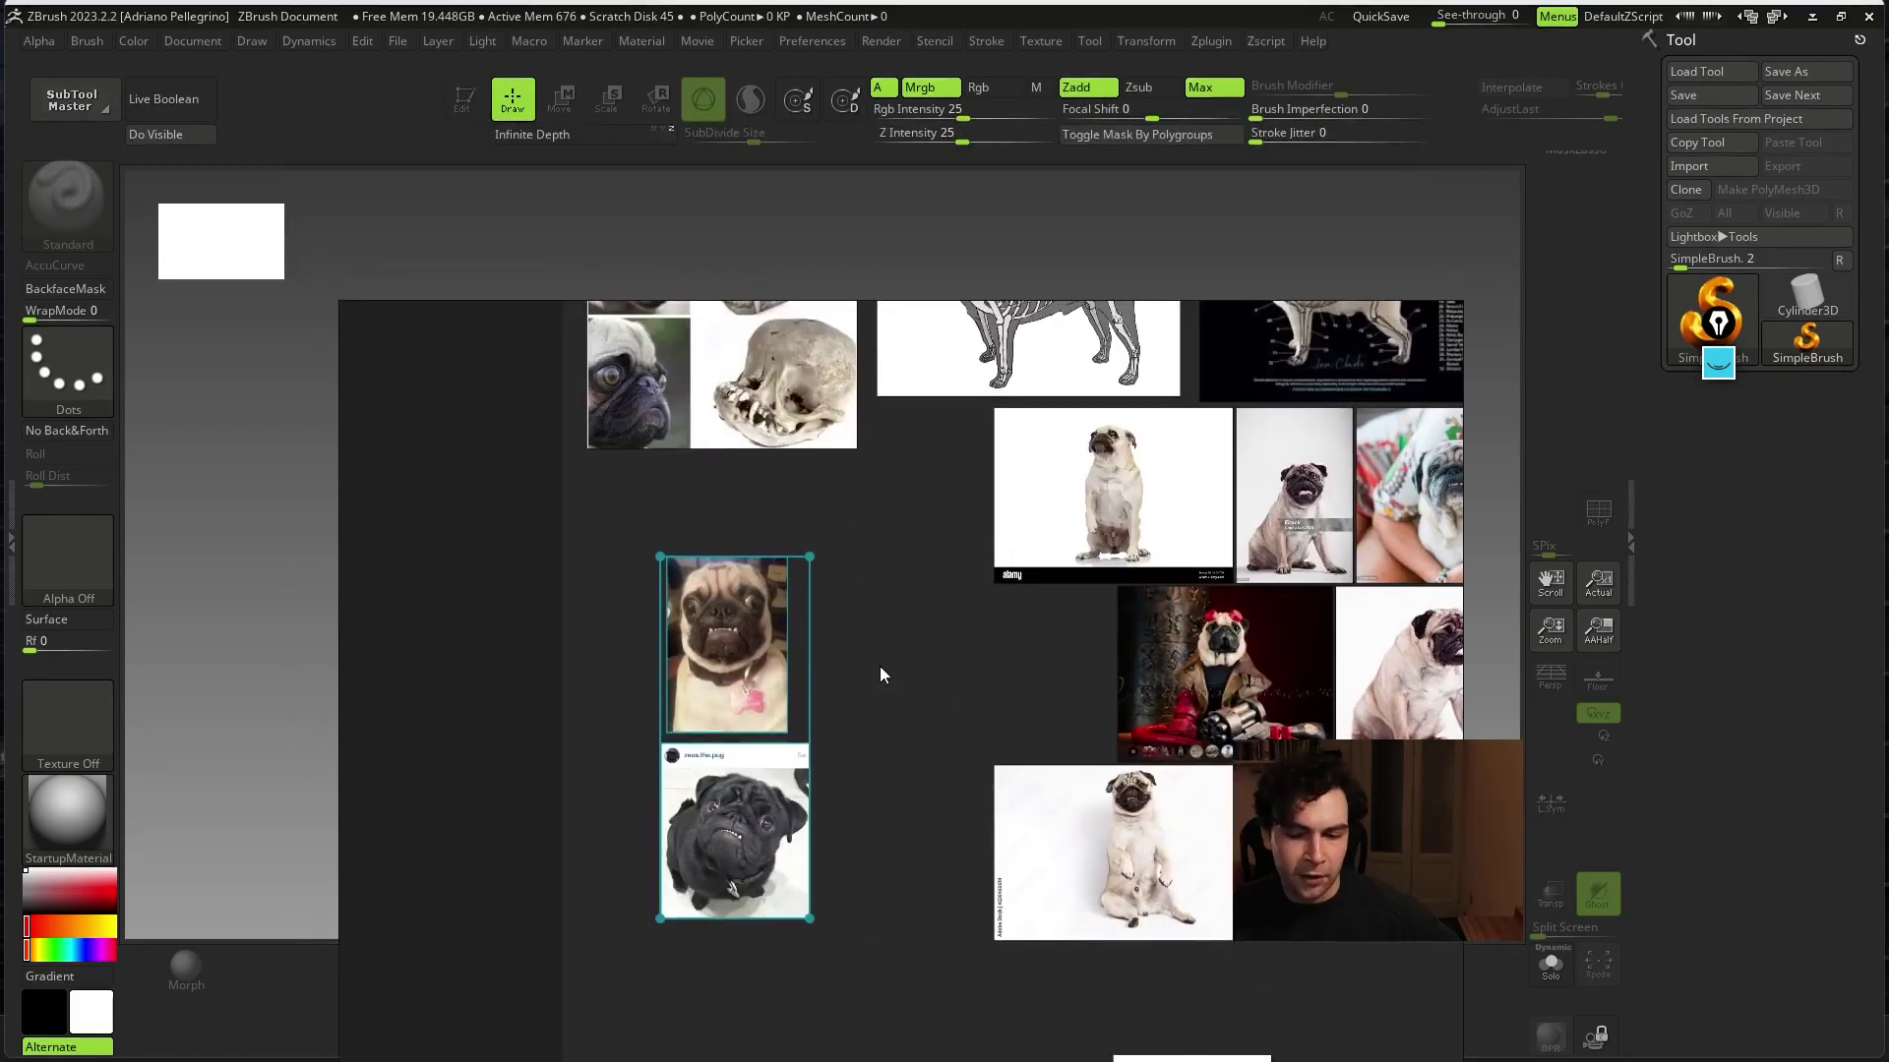
scroll(879, 665, down, 1)
scroll(780, 501, down, 2)
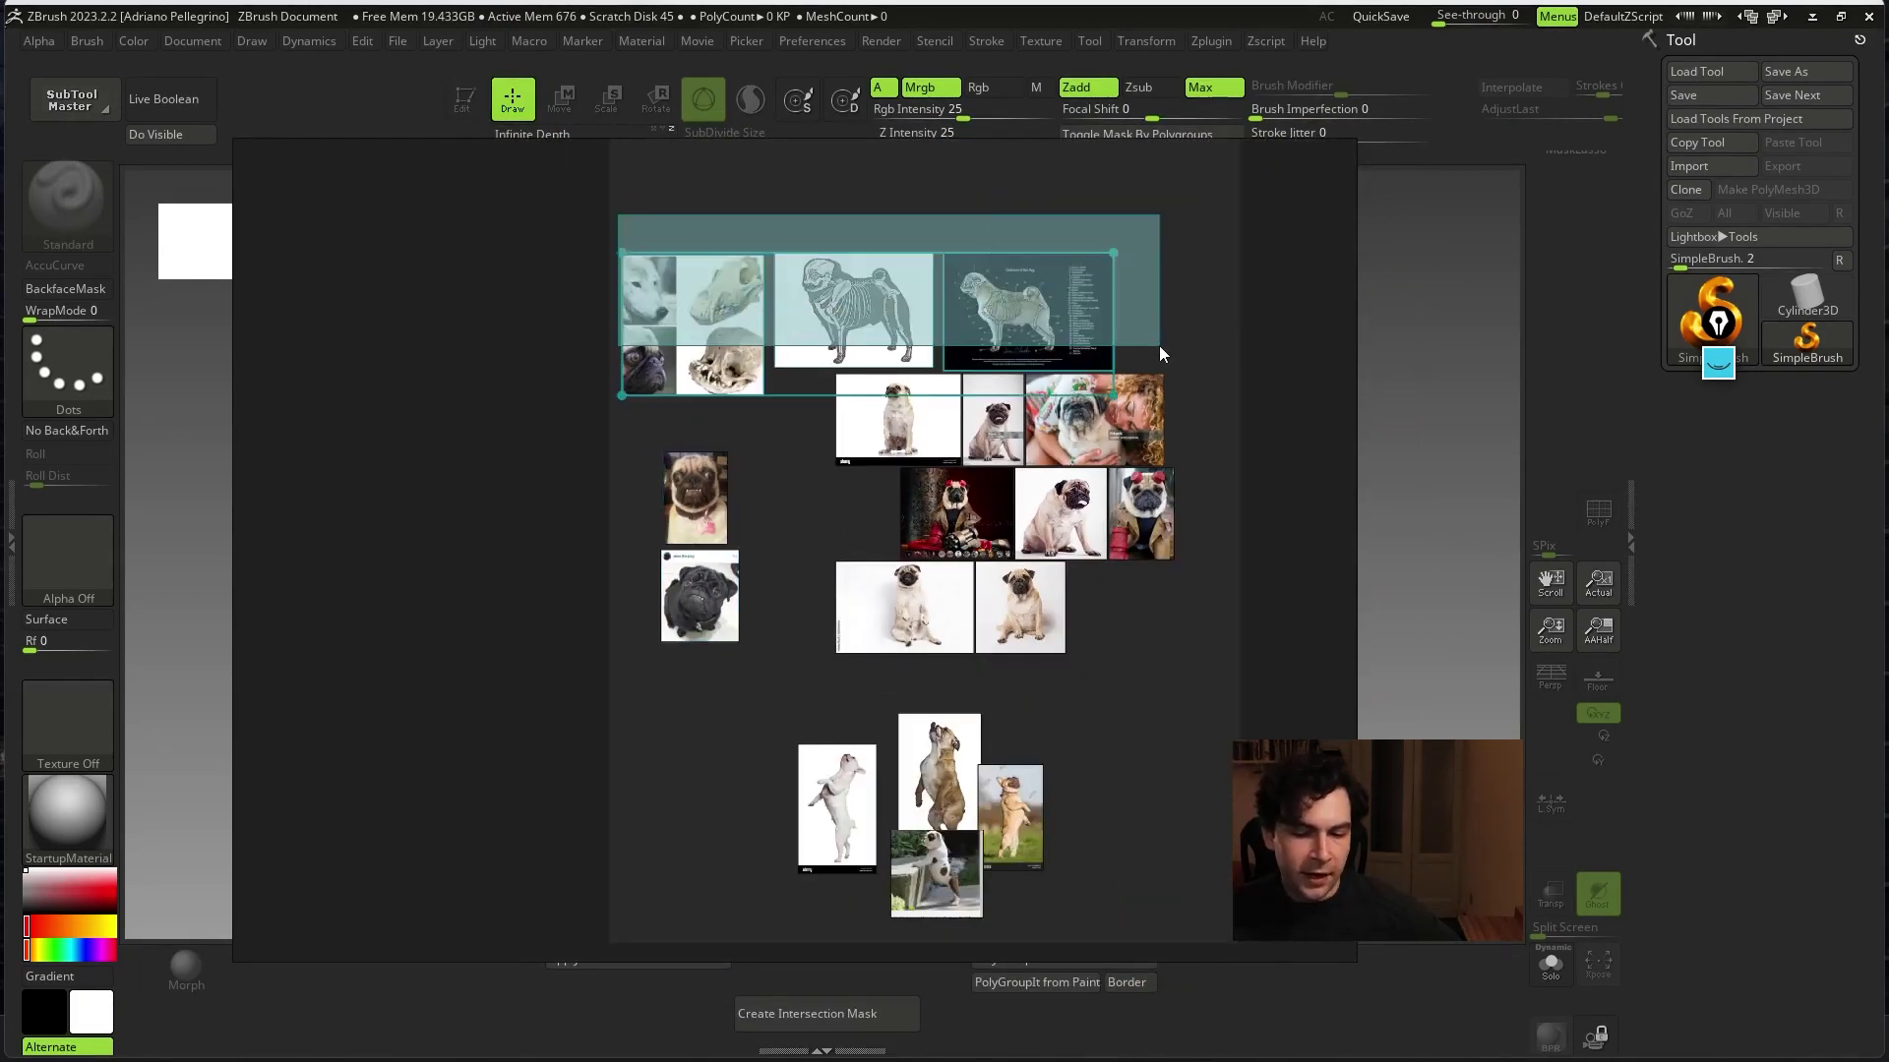
drag(617, 212, 1158, 345)
drag(1023, 401, 1017, 348)
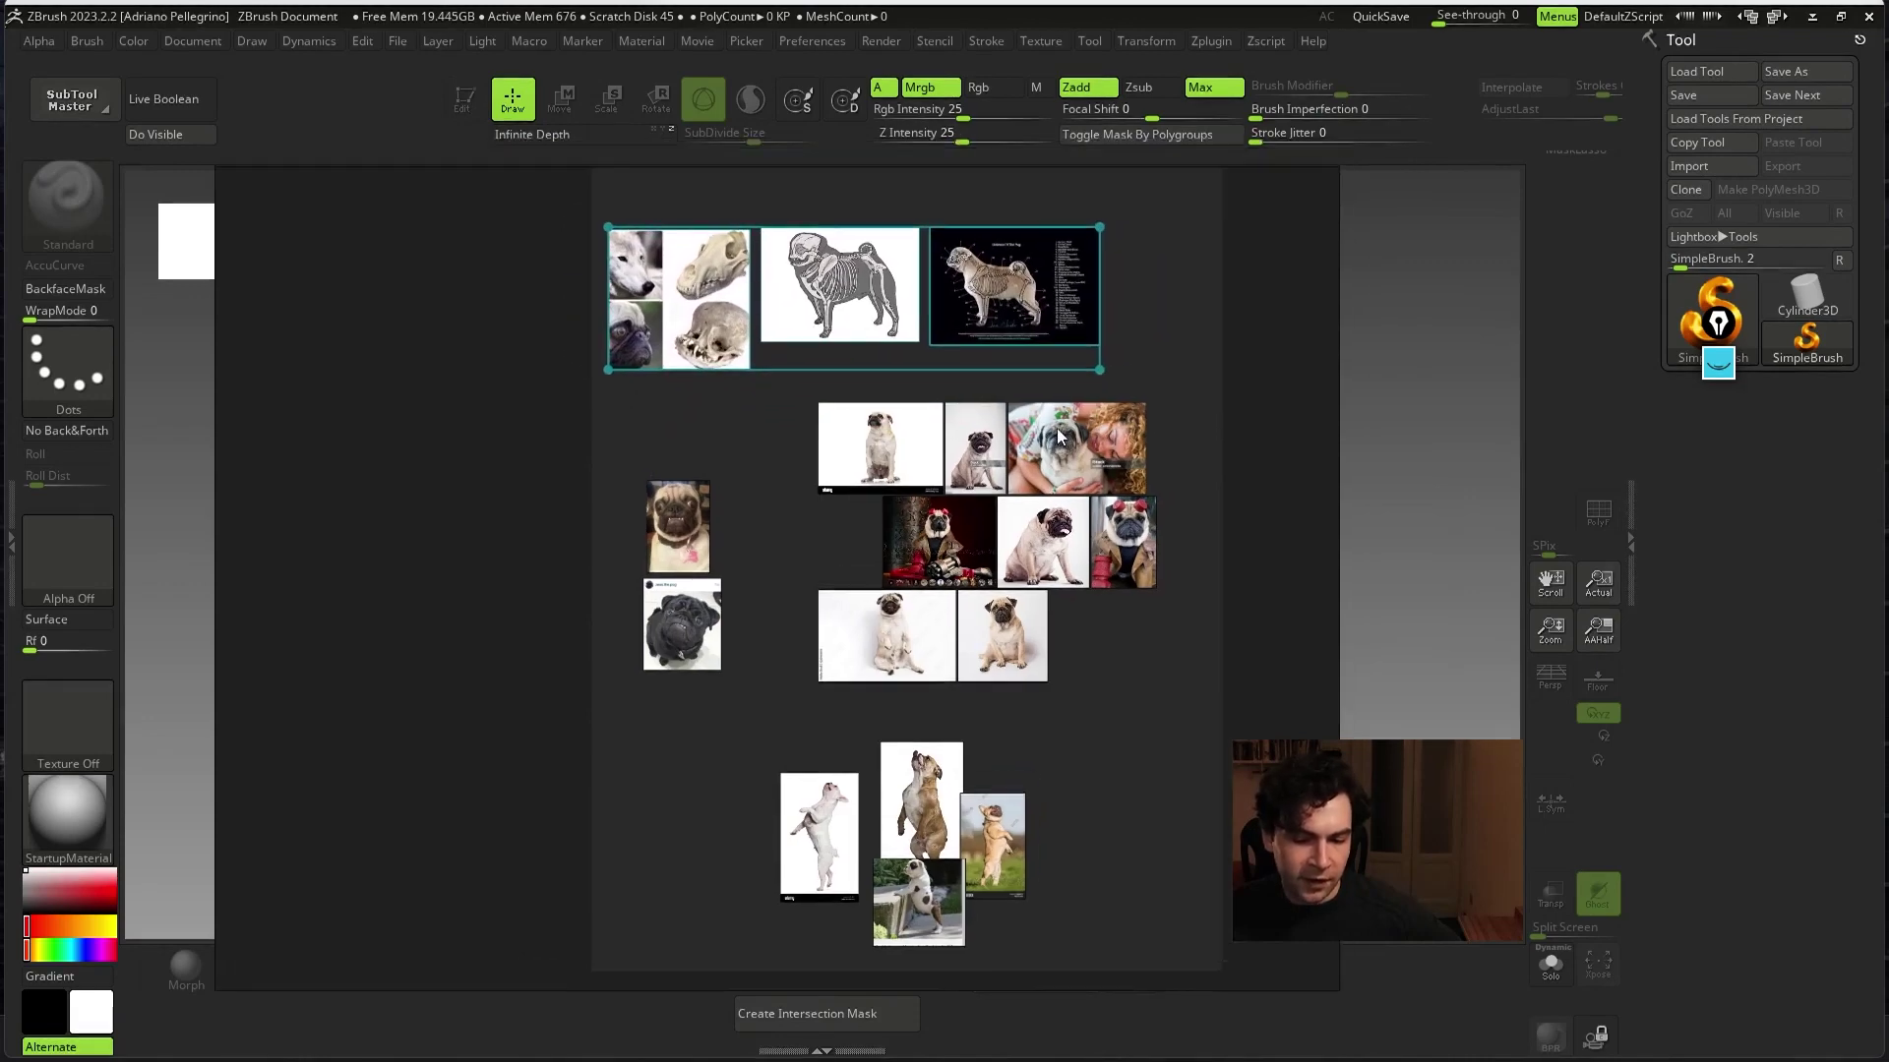
- Nudge the first pug photo, select the pug cluster, and hide the board to reveal ZBrush
scroll(990, 362, up, 2)
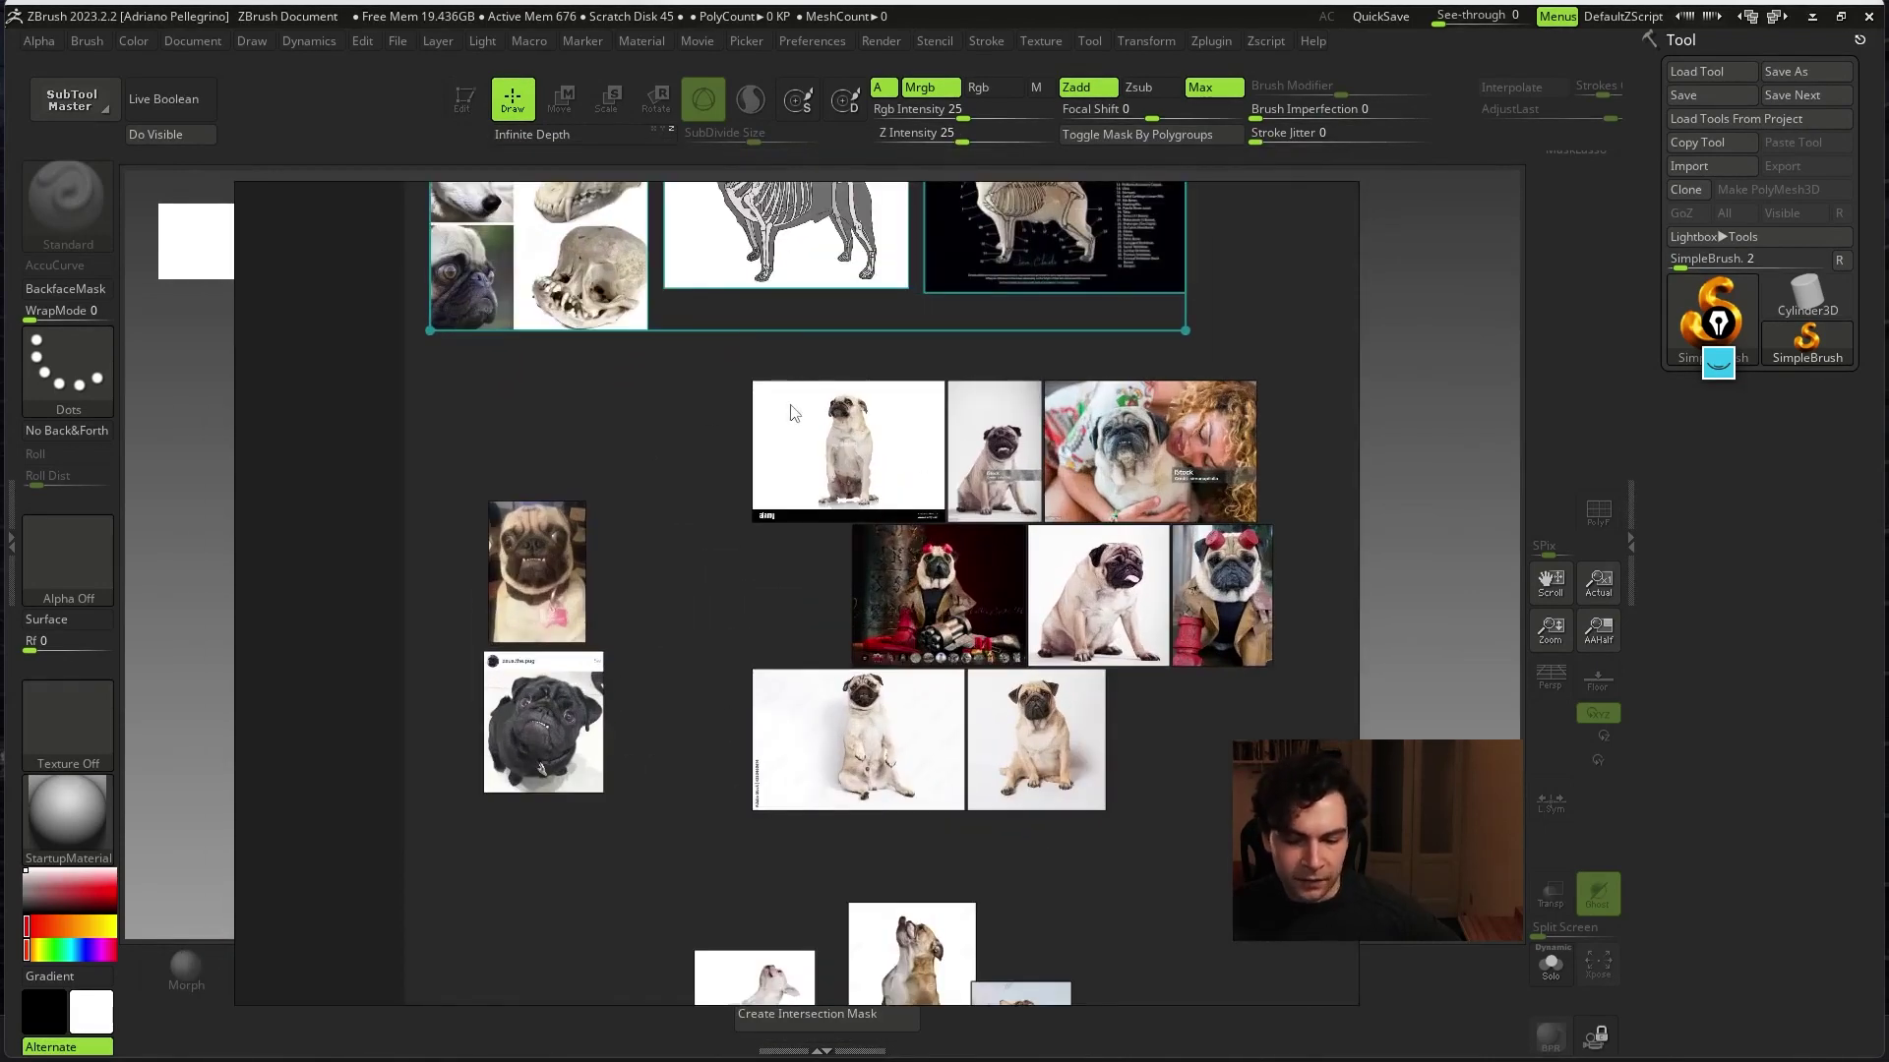
drag(795, 413, 775, 391)
drag(639, 361, 1275, 801)
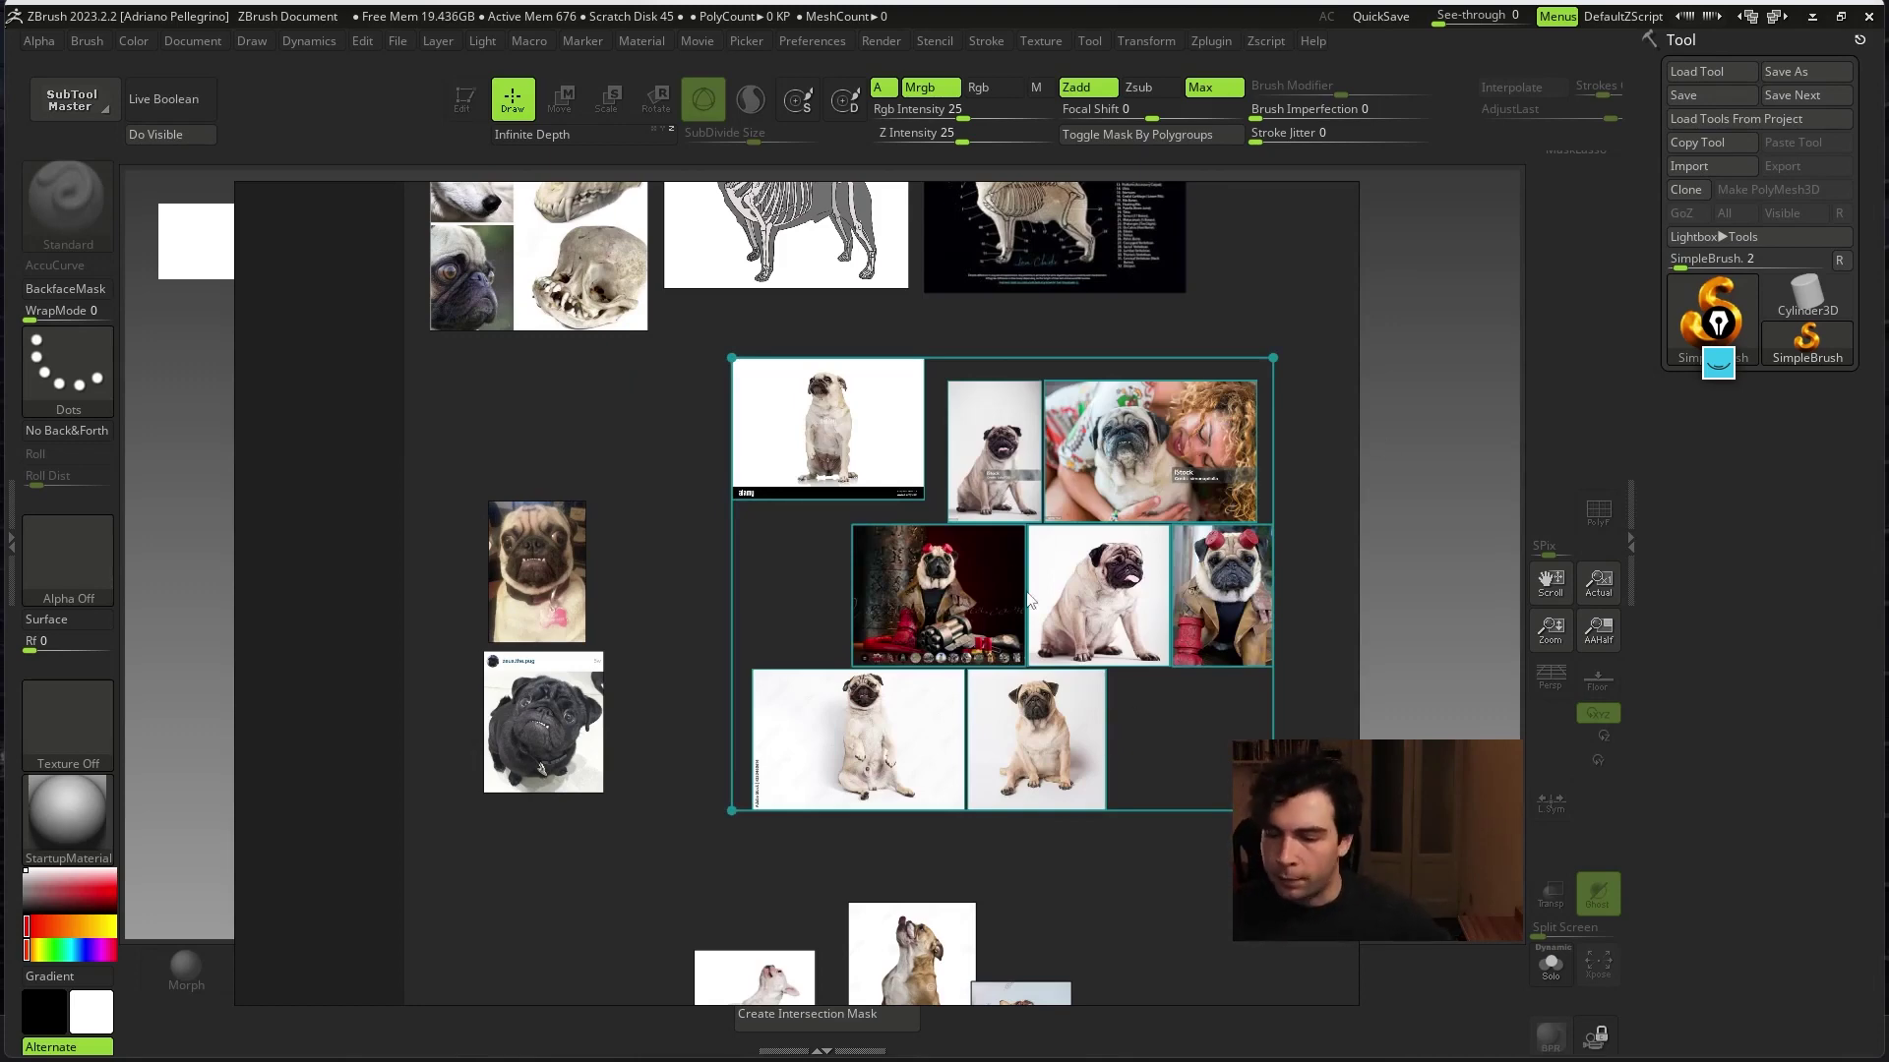
key(alt+Tab)
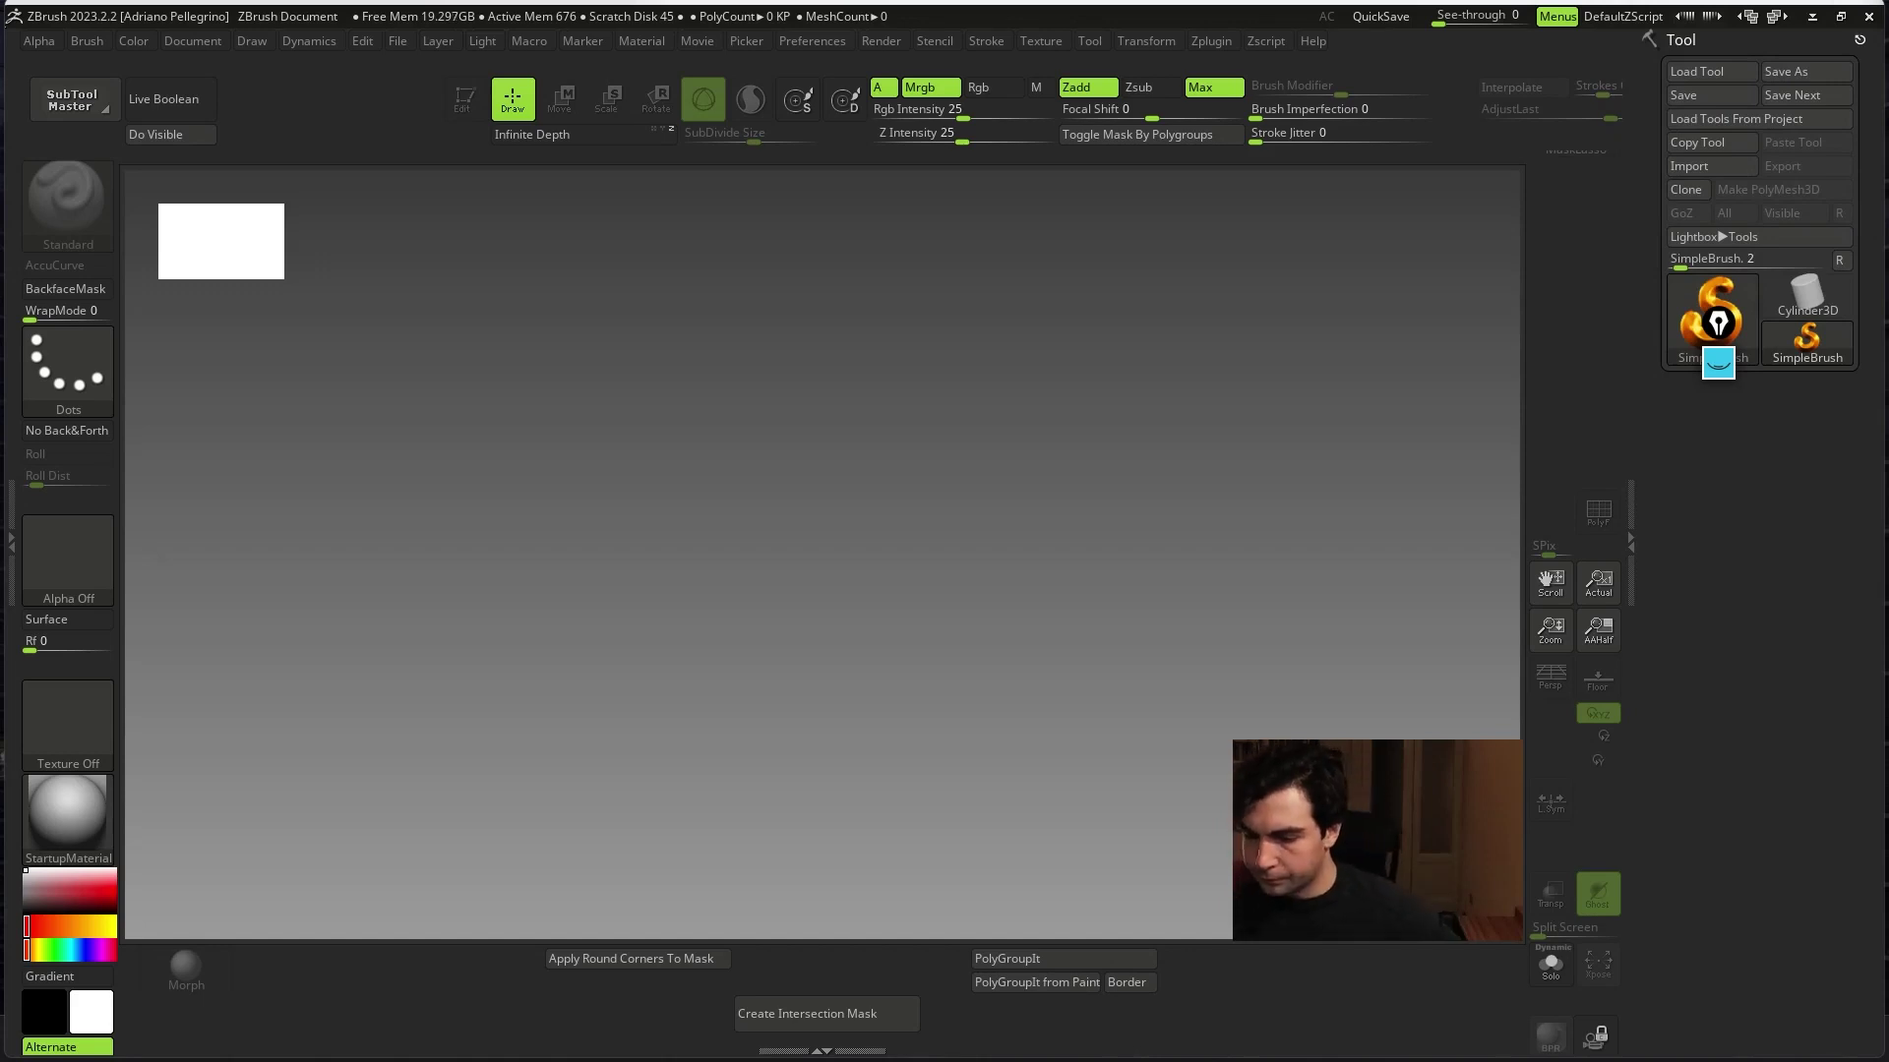
- Draw a Sphere3D on the canvas, enter Edit mode, frame it, and convert it to a PolyMesh3D
click(1714, 325)
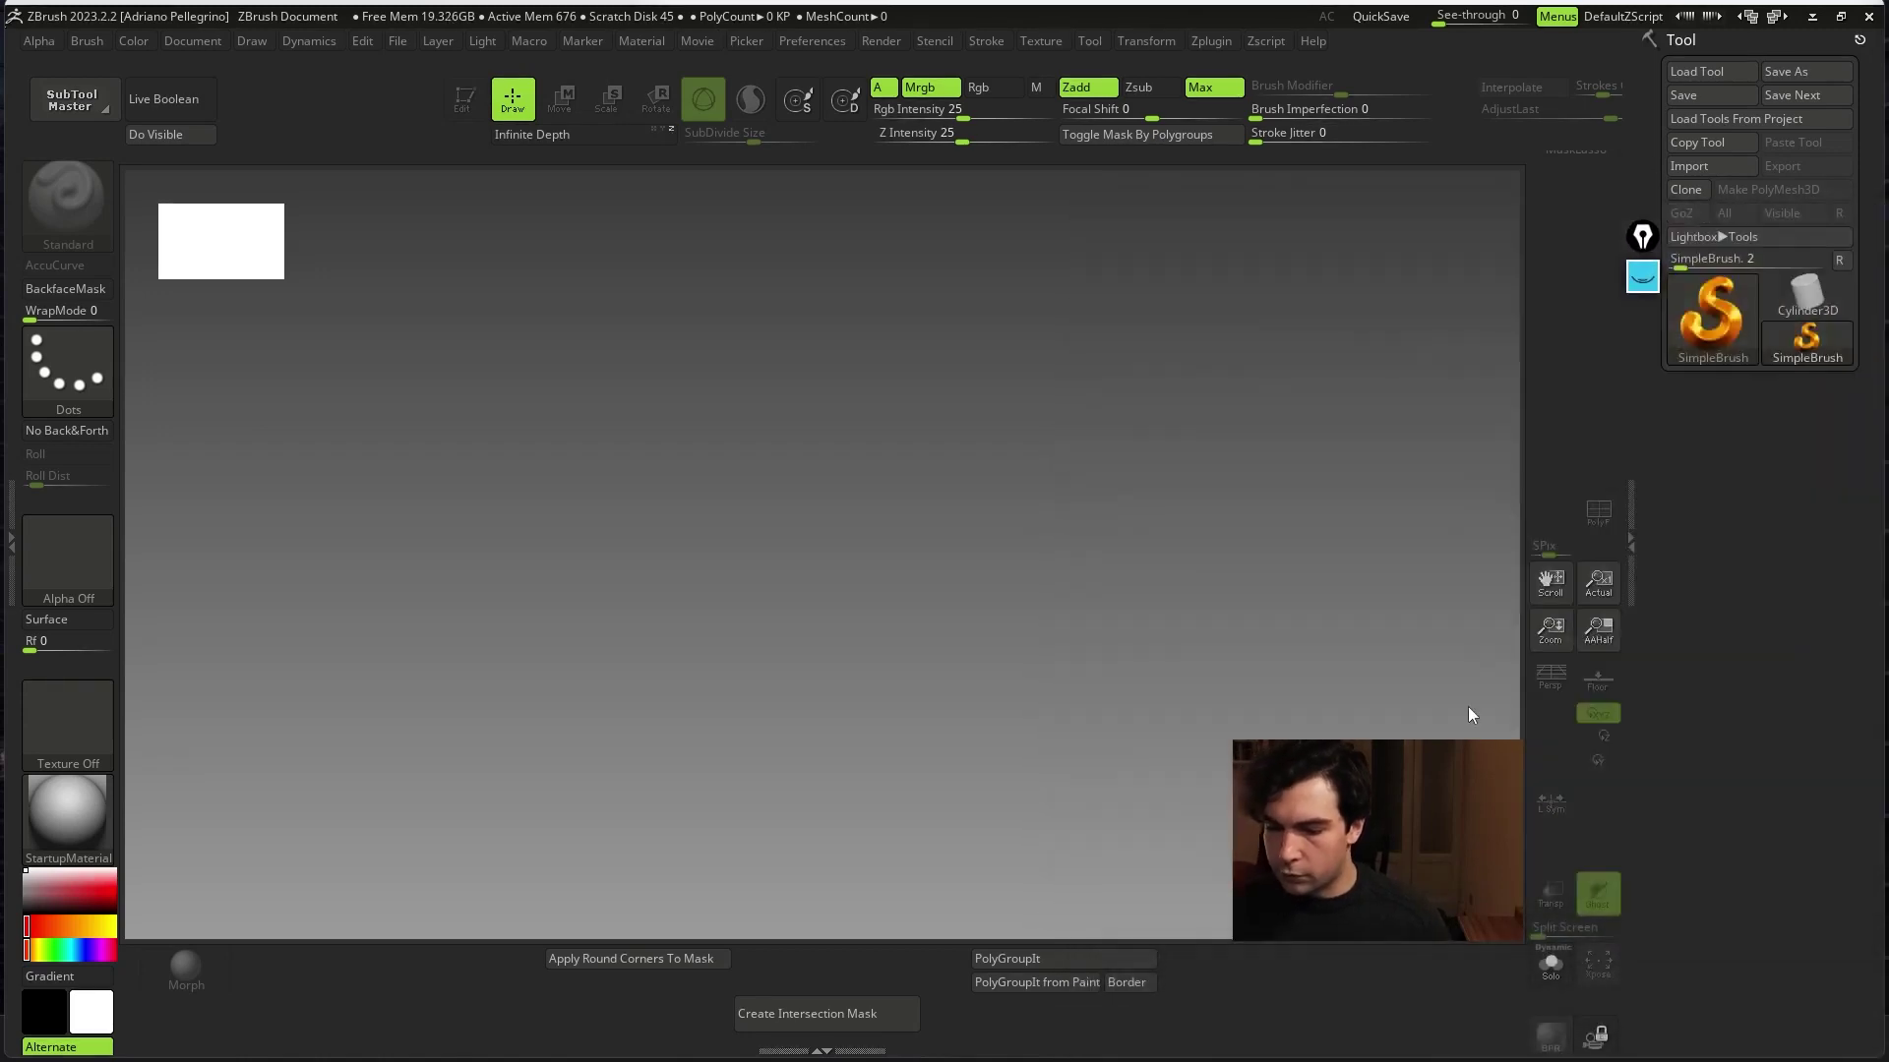
click(1711, 325)
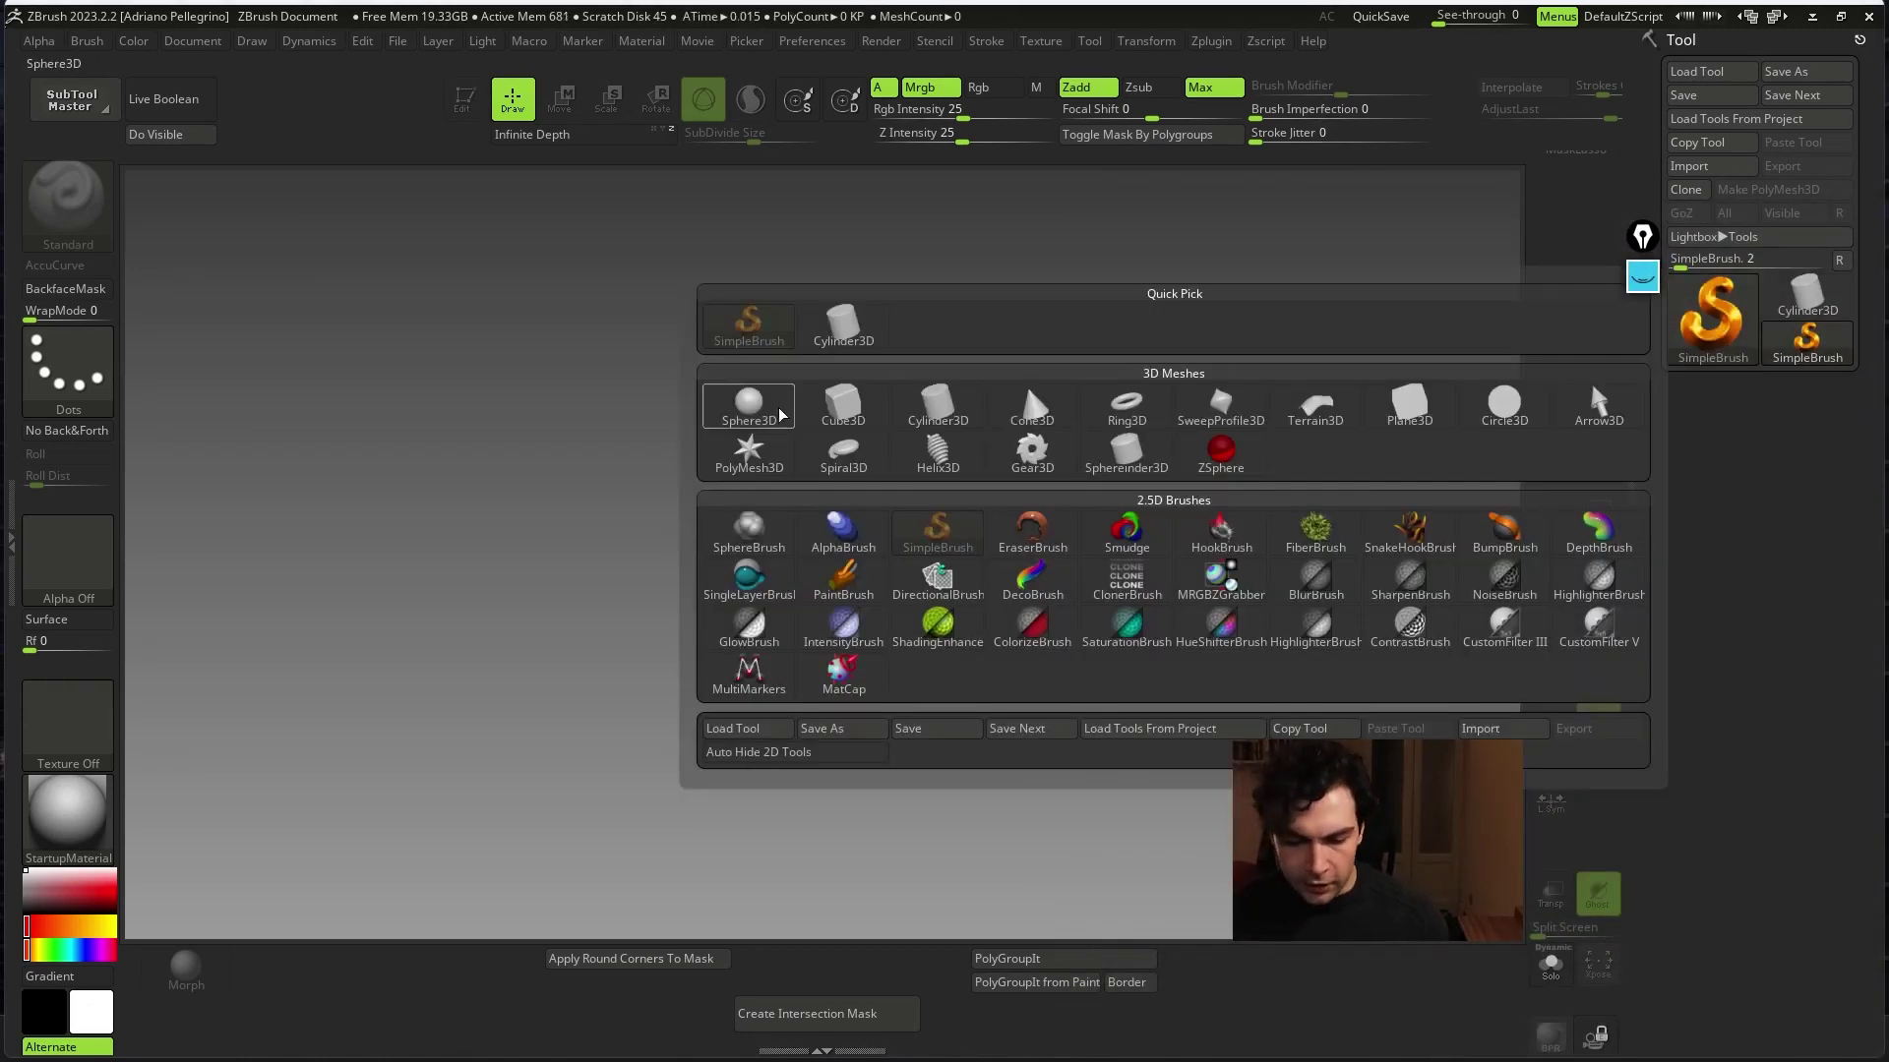
click(748, 403)
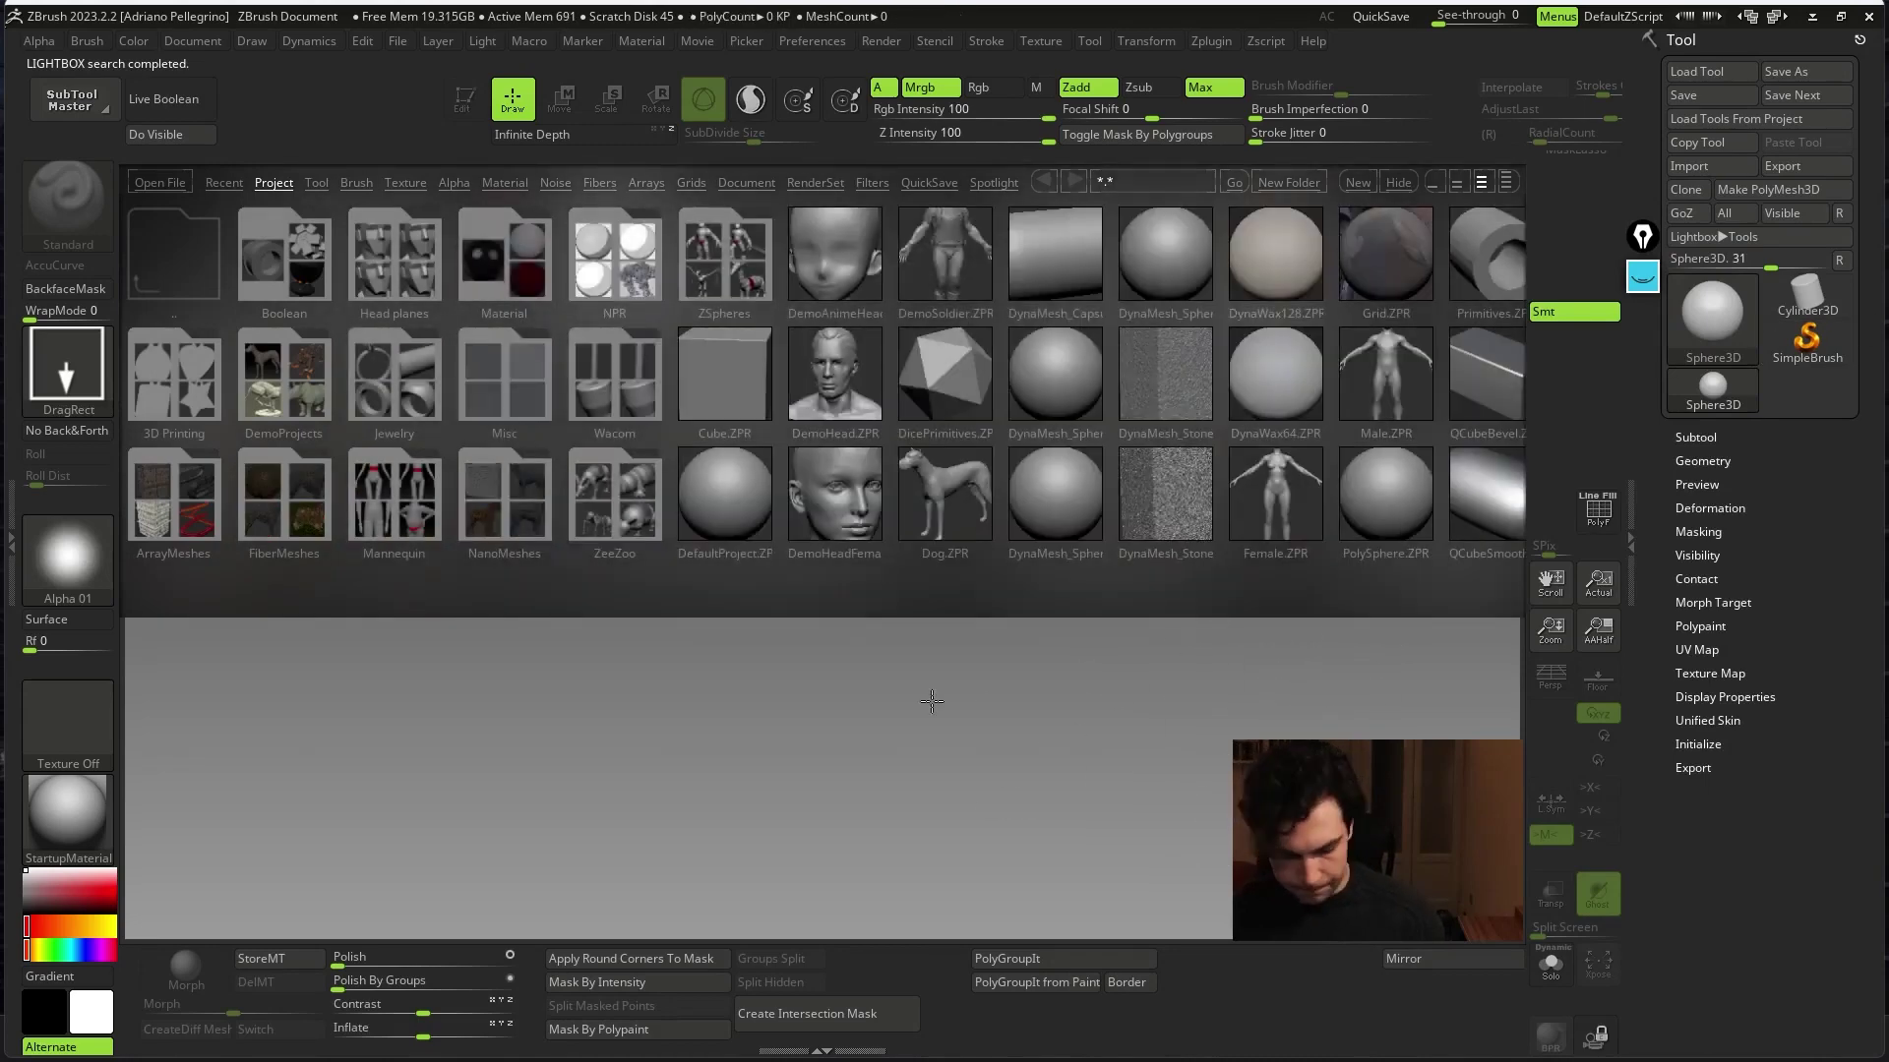
drag(926, 694, 935, 792)
key(t)
key(comma)
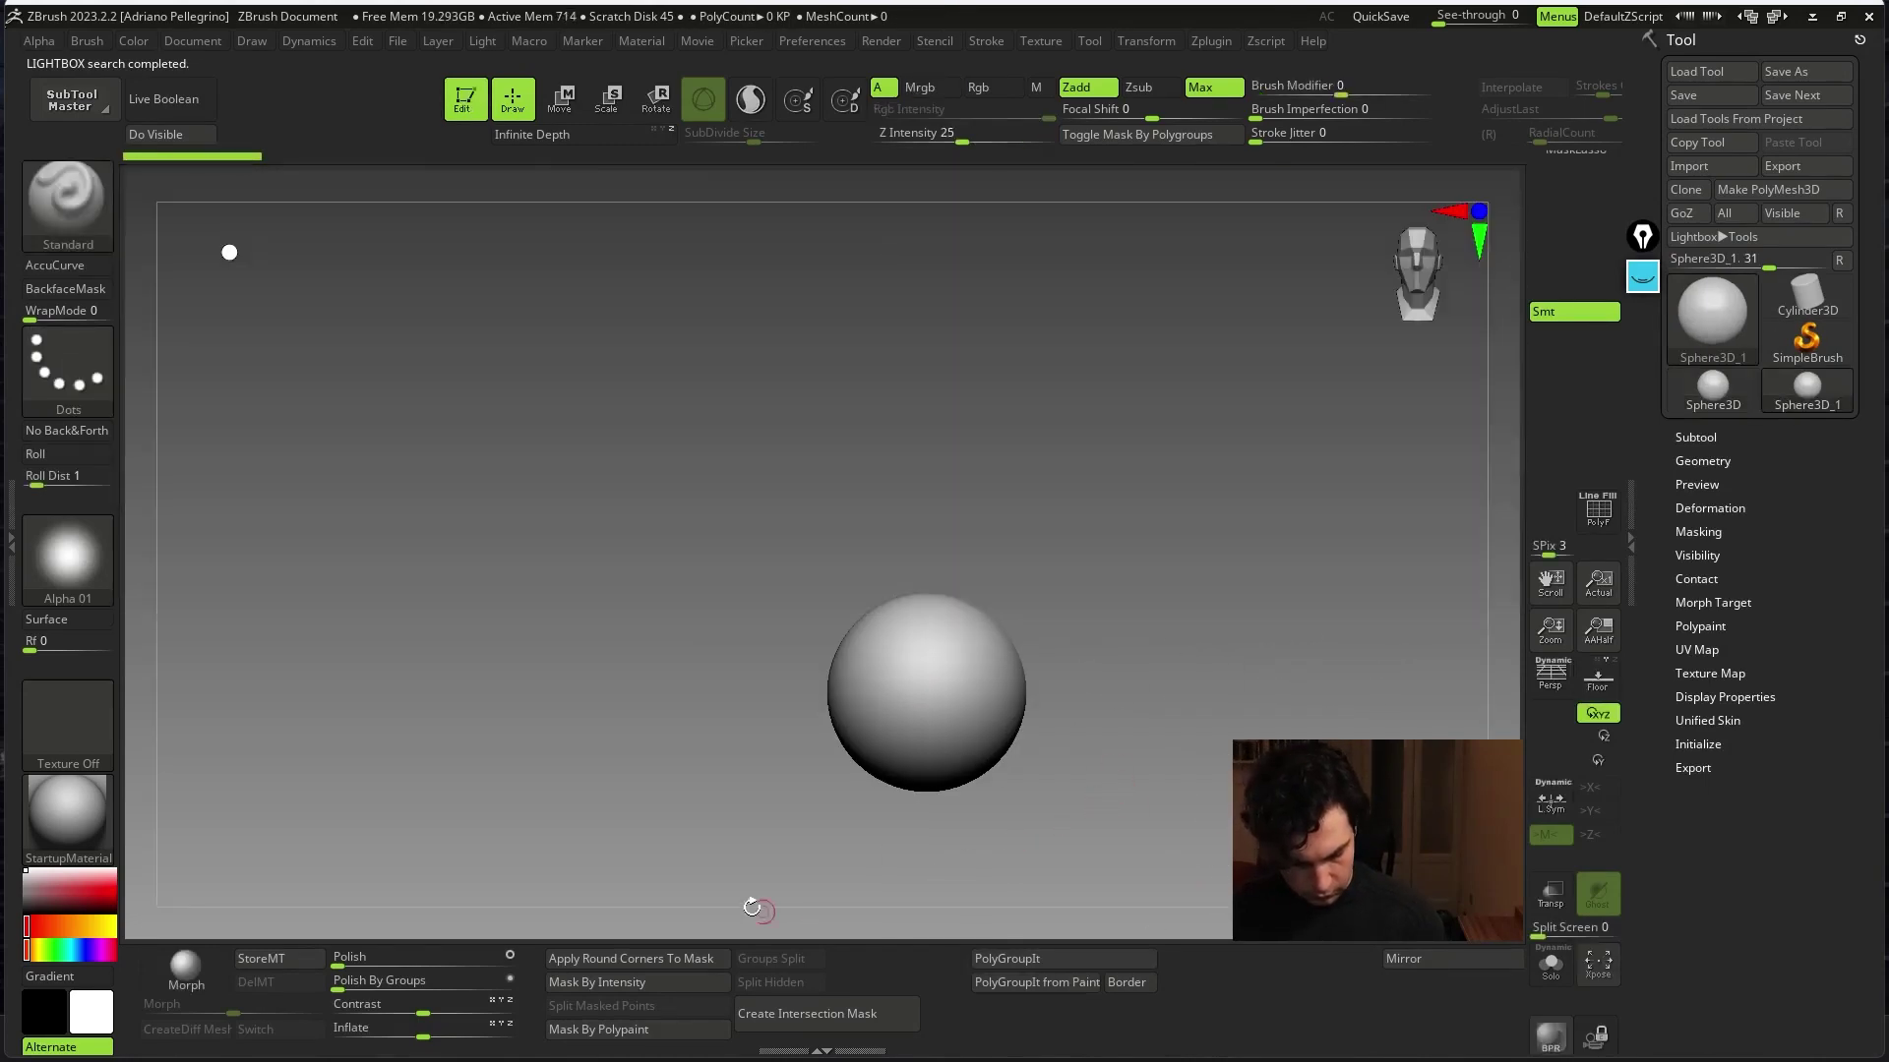
key(f)
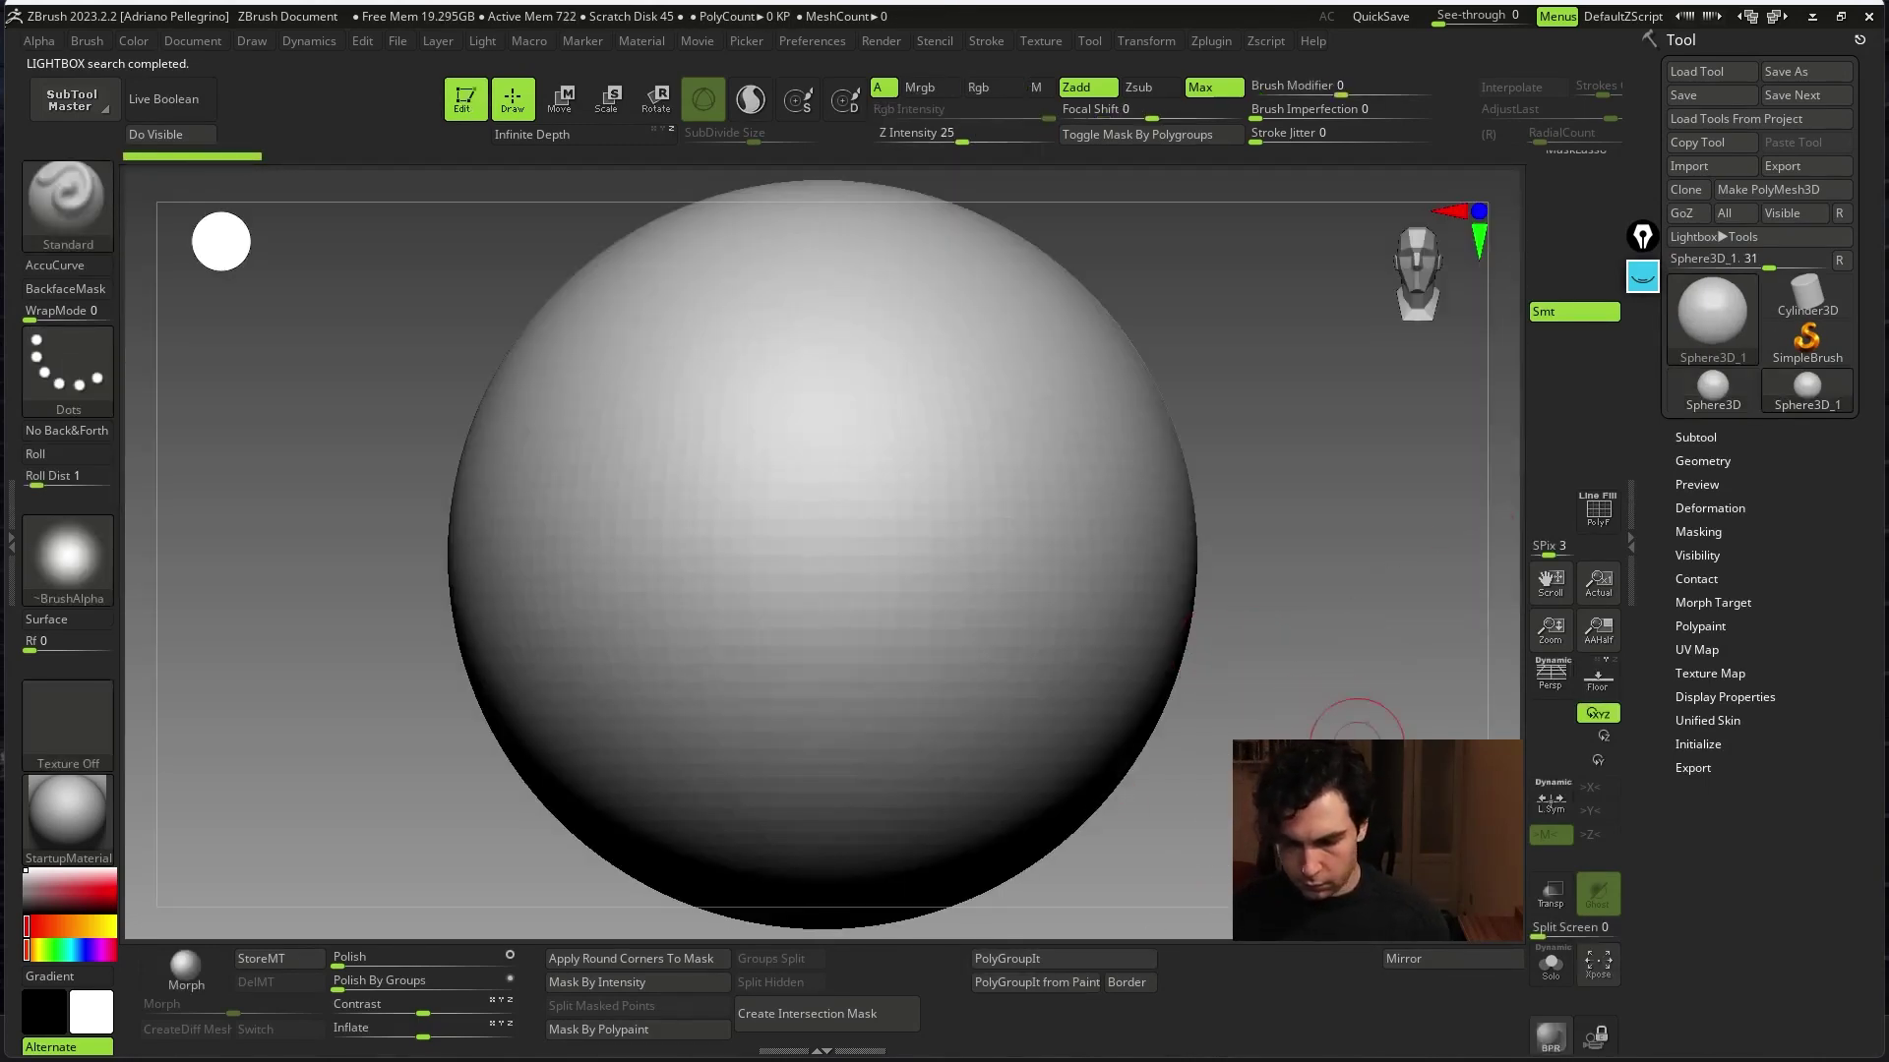
key(ctrl+shift+p)
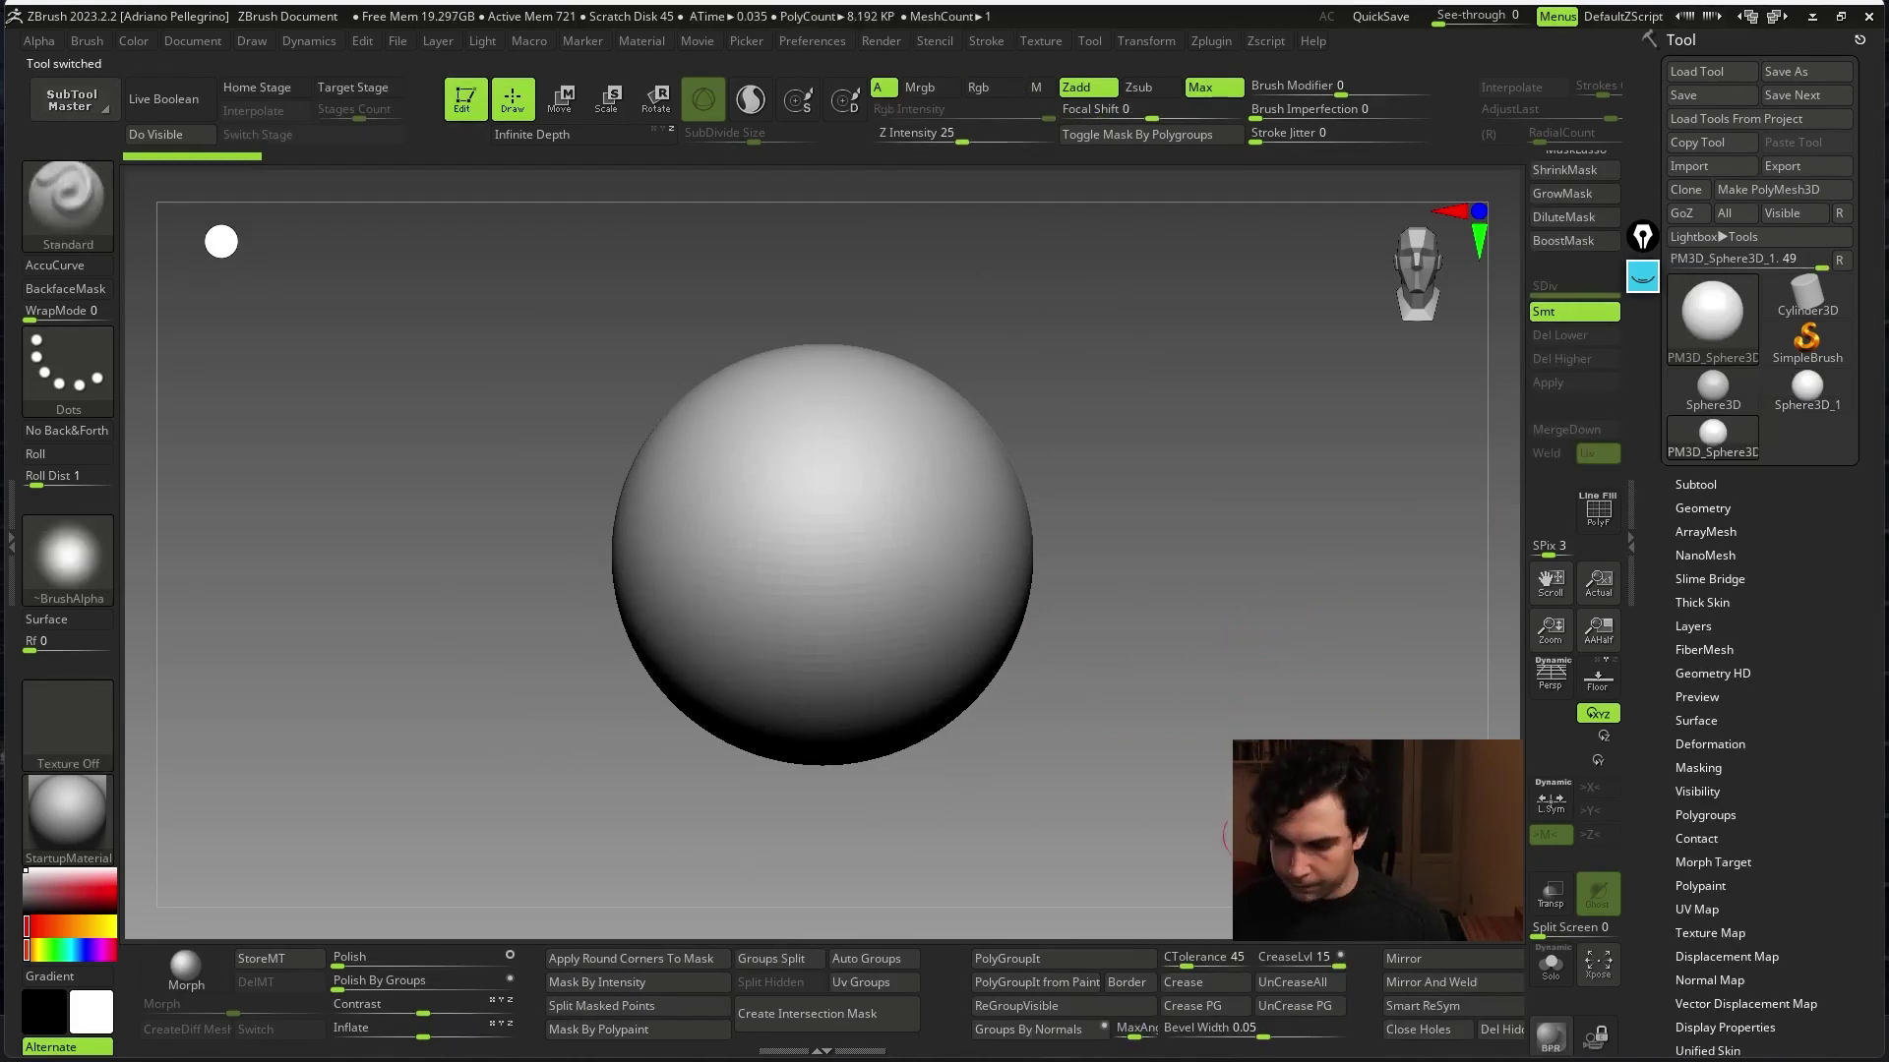
key(shift+f)
key(shift+f)
- Turn on X symmetry and stretch the sphere vertically into an upright egg with the gizmo
alt+drag(1377, 617, 1129, 793)
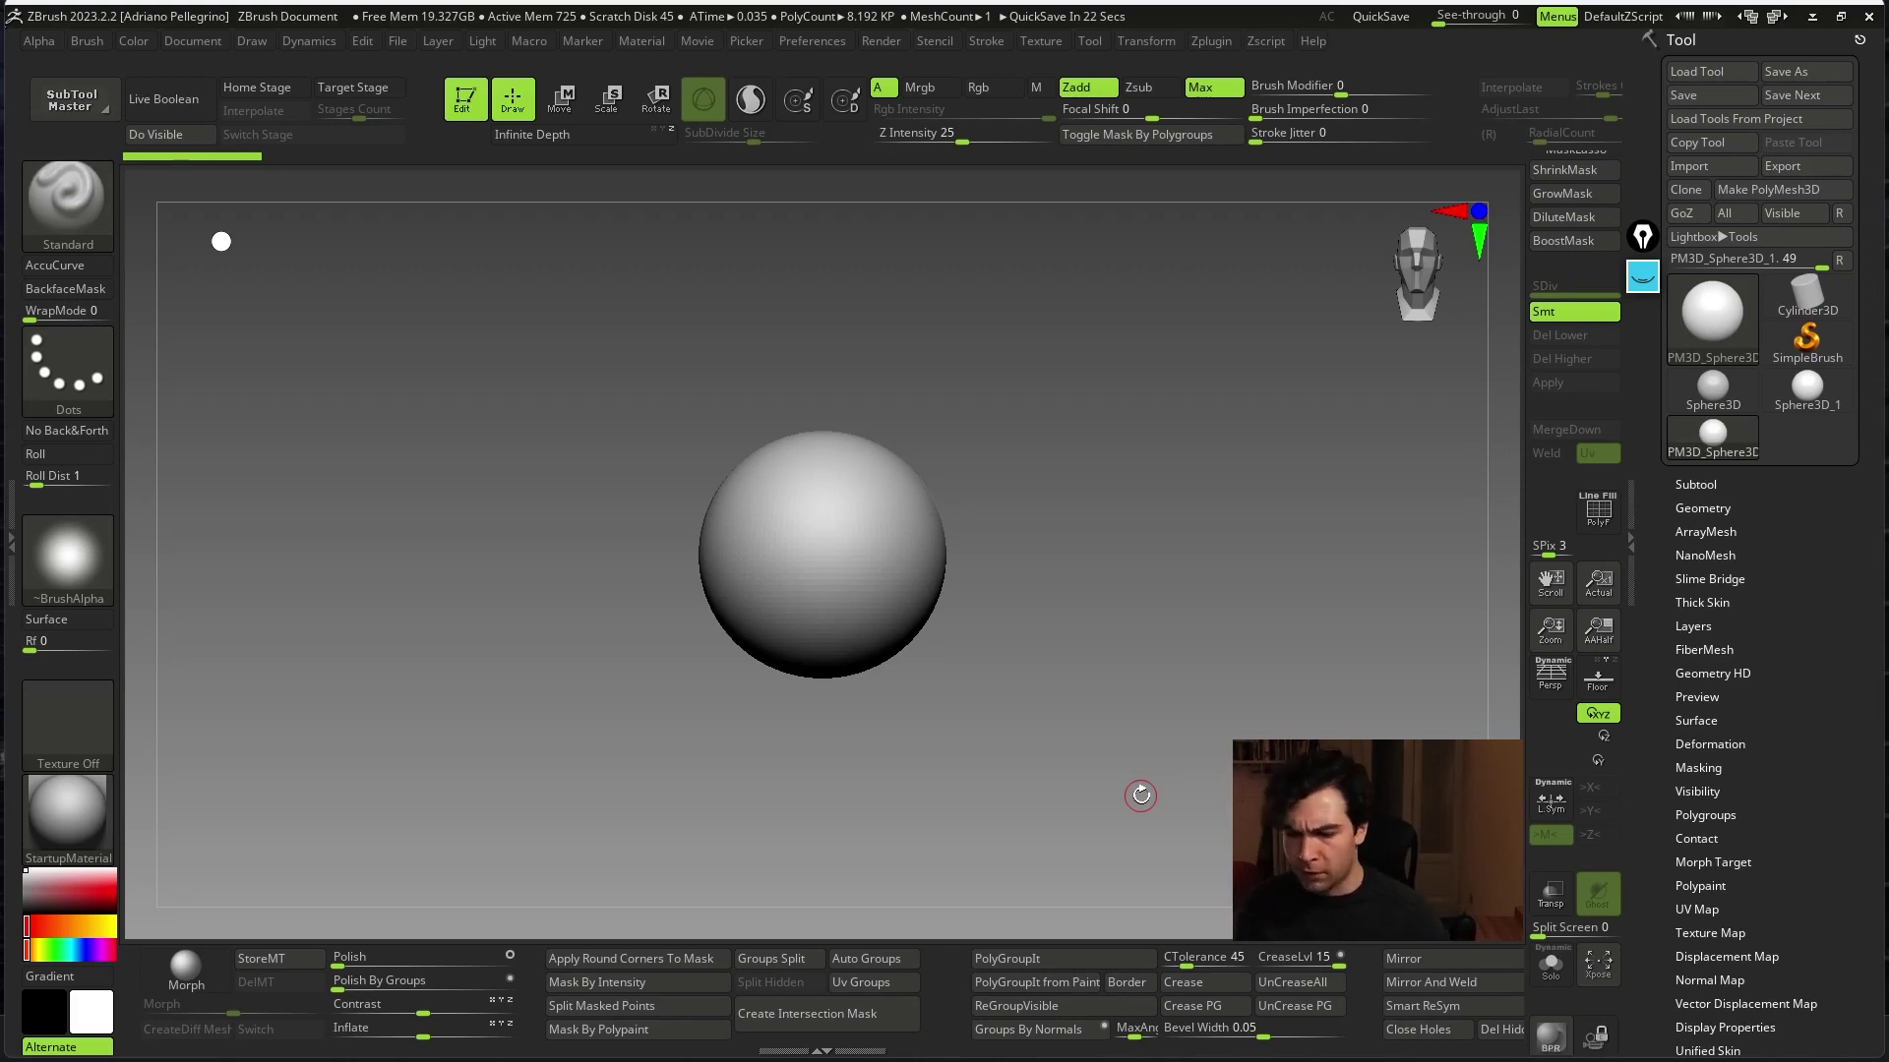
key(w)
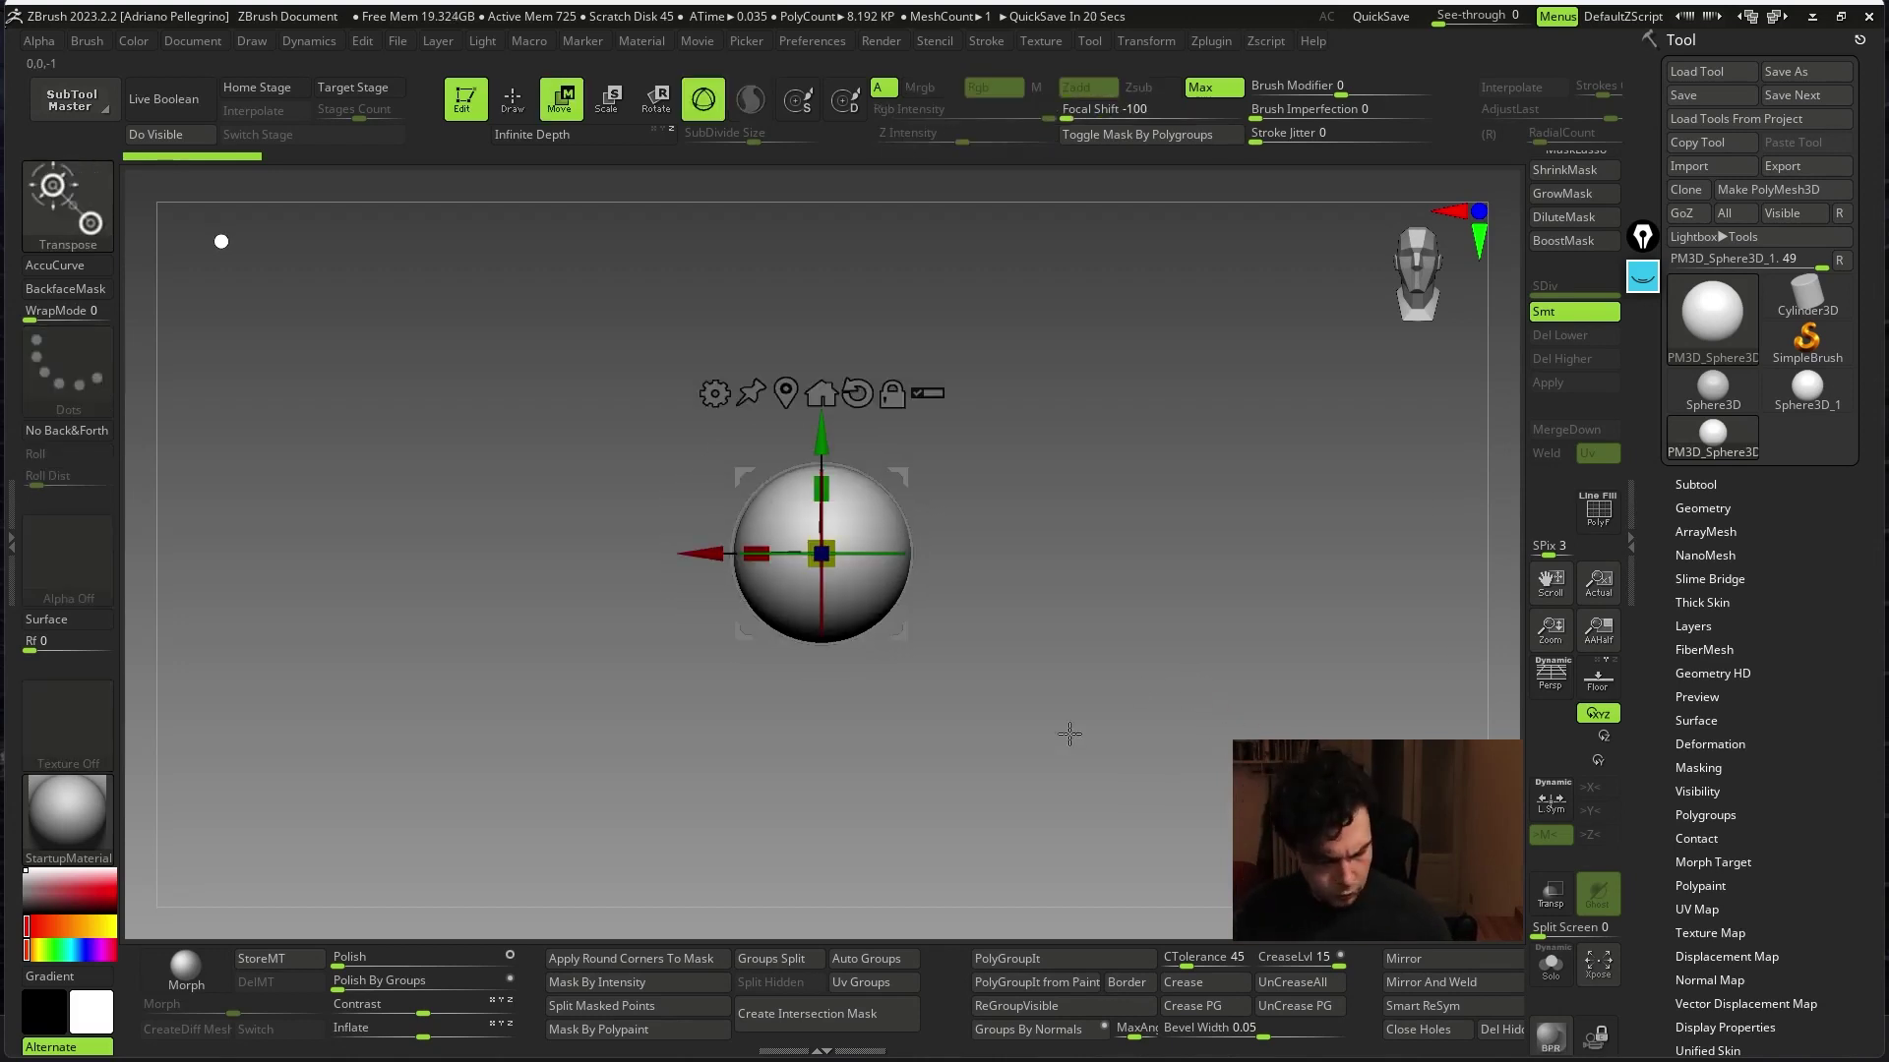
key(x)
drag(1060, 577, 1127, 641)
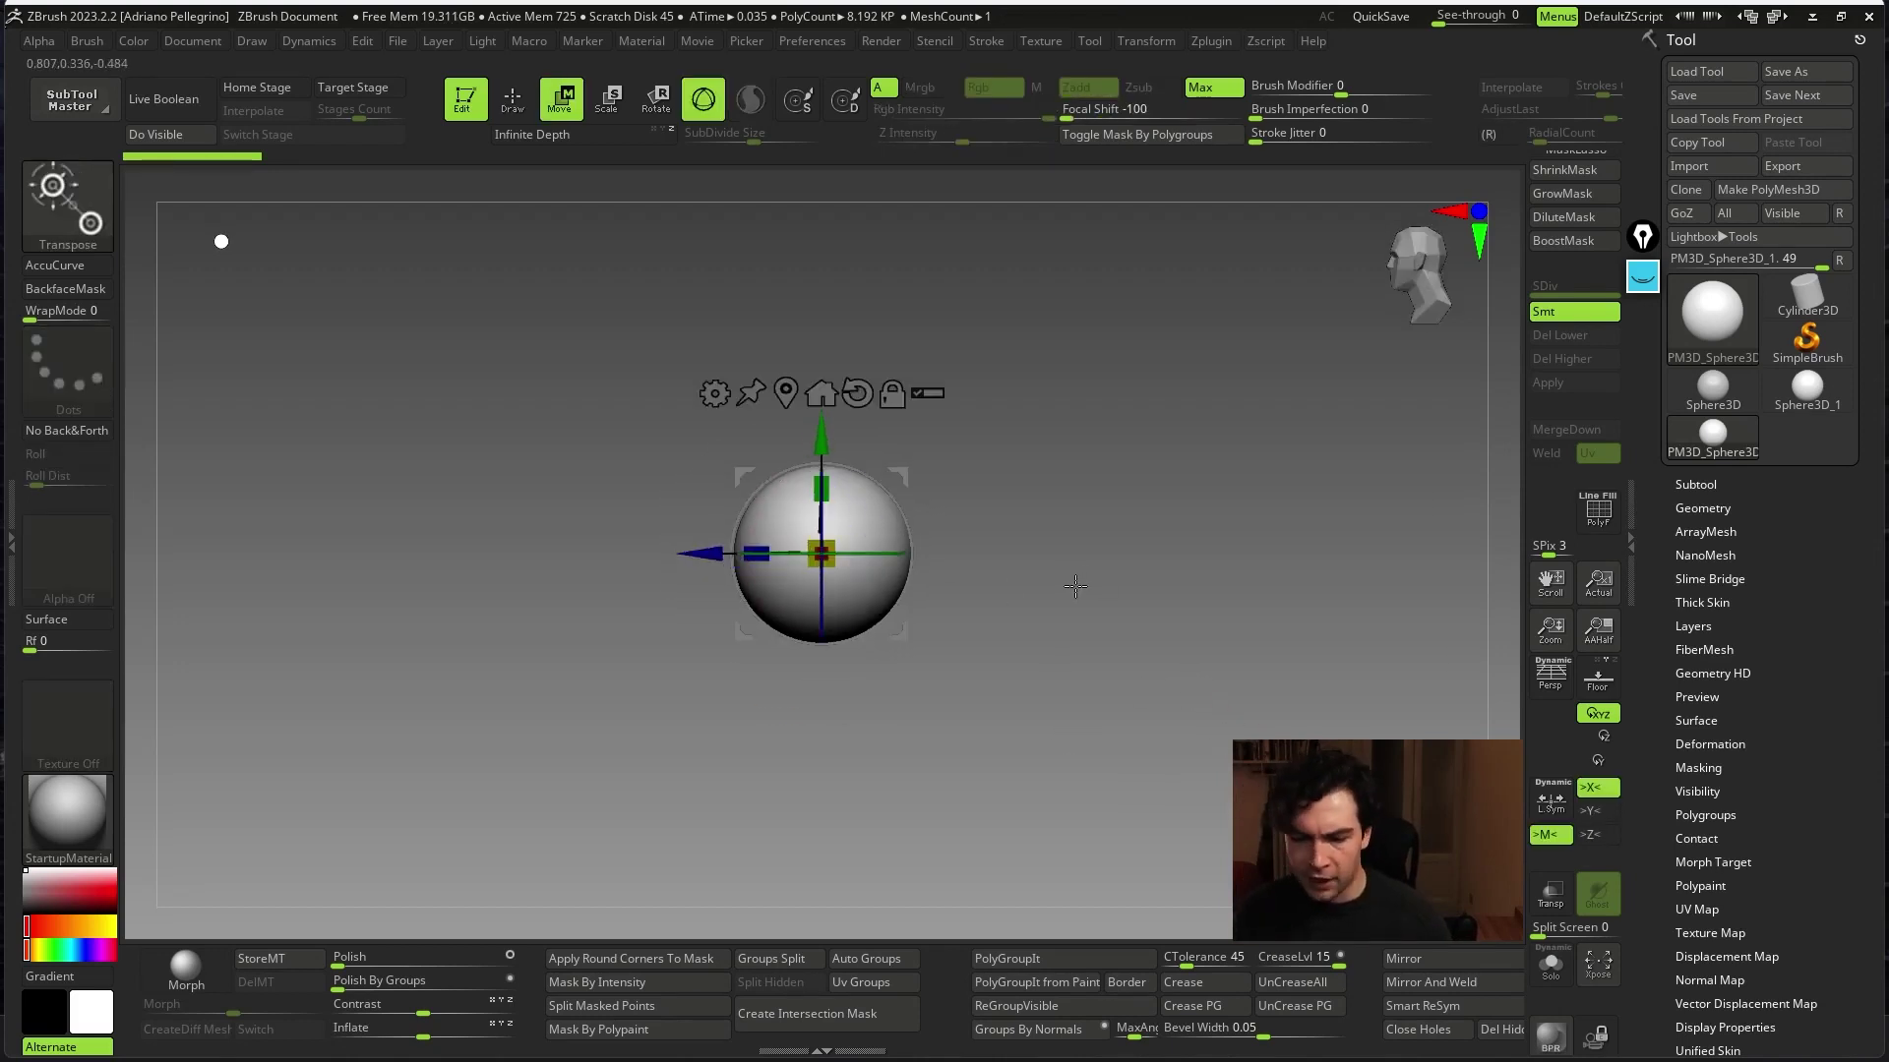
drag(939, 430, 957, 370)
- Try rotating the egg on screen, undo the rotation, and return to Draw mode
key(q)
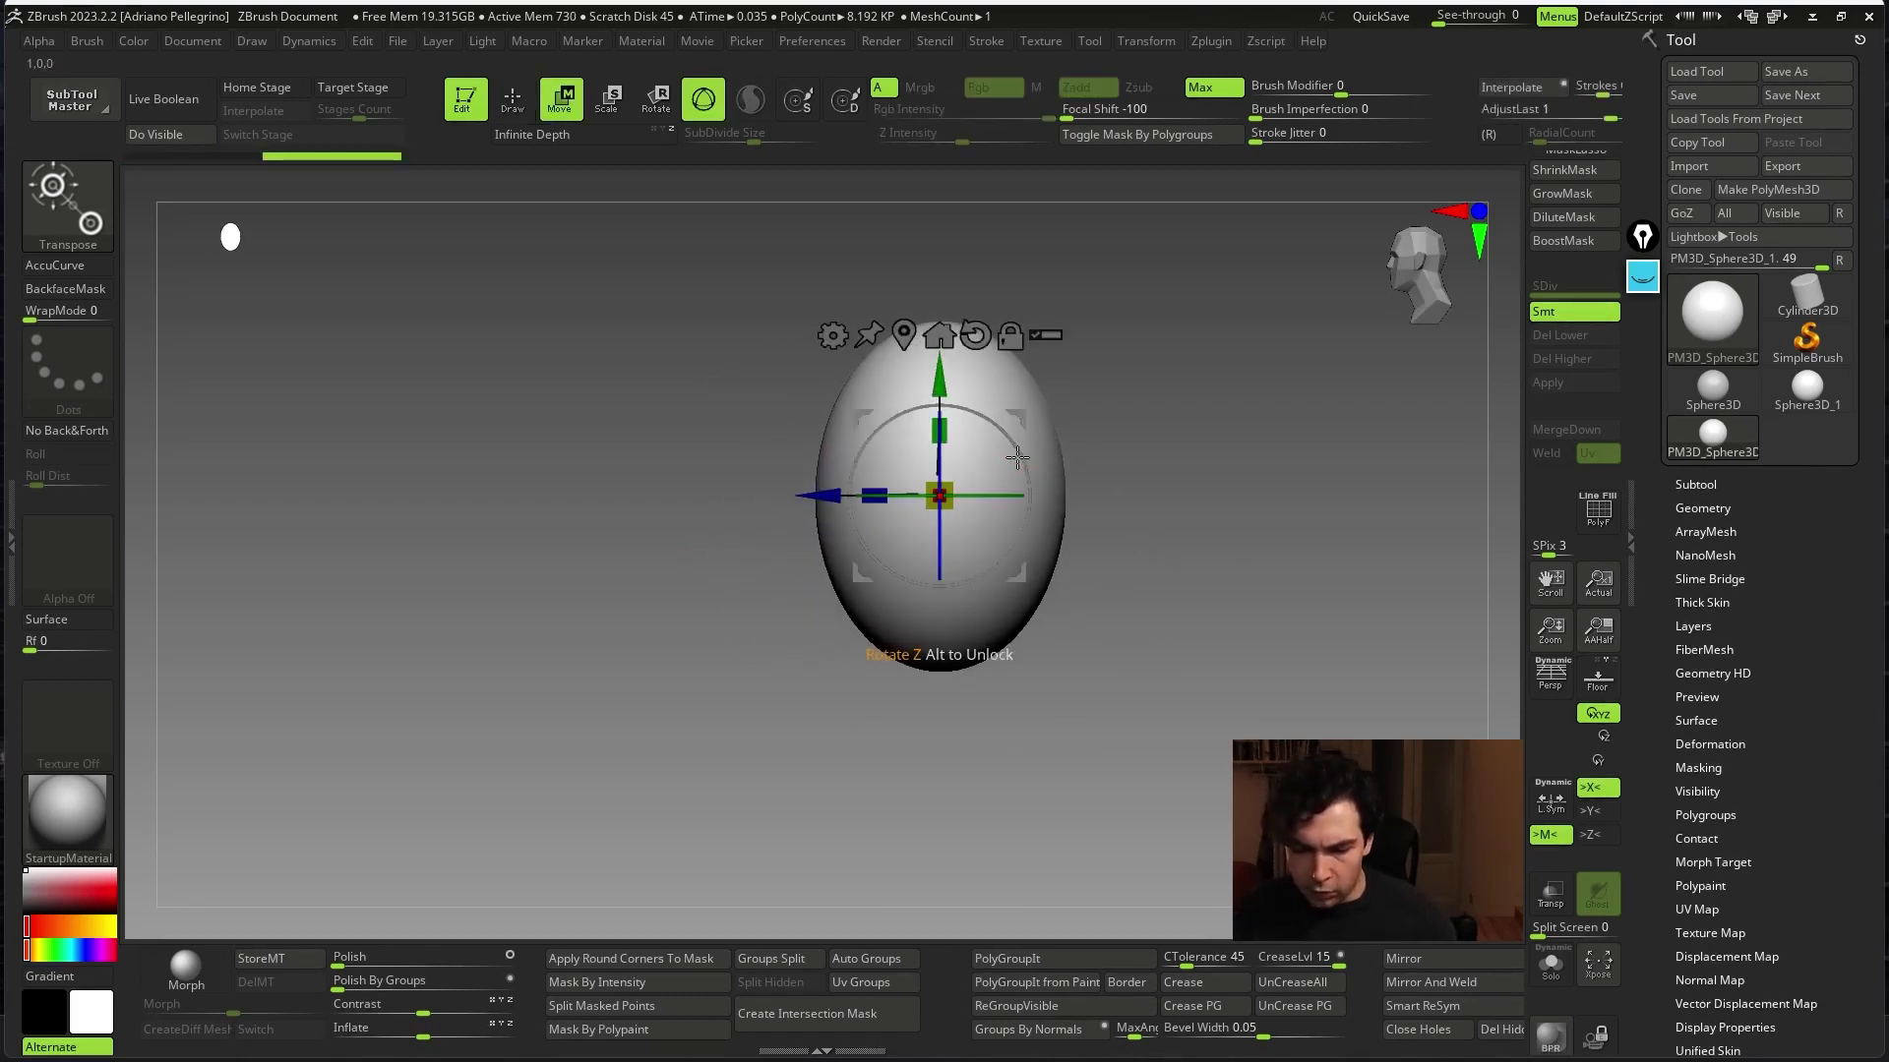
key(w)
mouse_move(1028, 506)
mouse_down()
mouse_move(1007, 463)
mouse_move(1169, 710)
mouse_up()
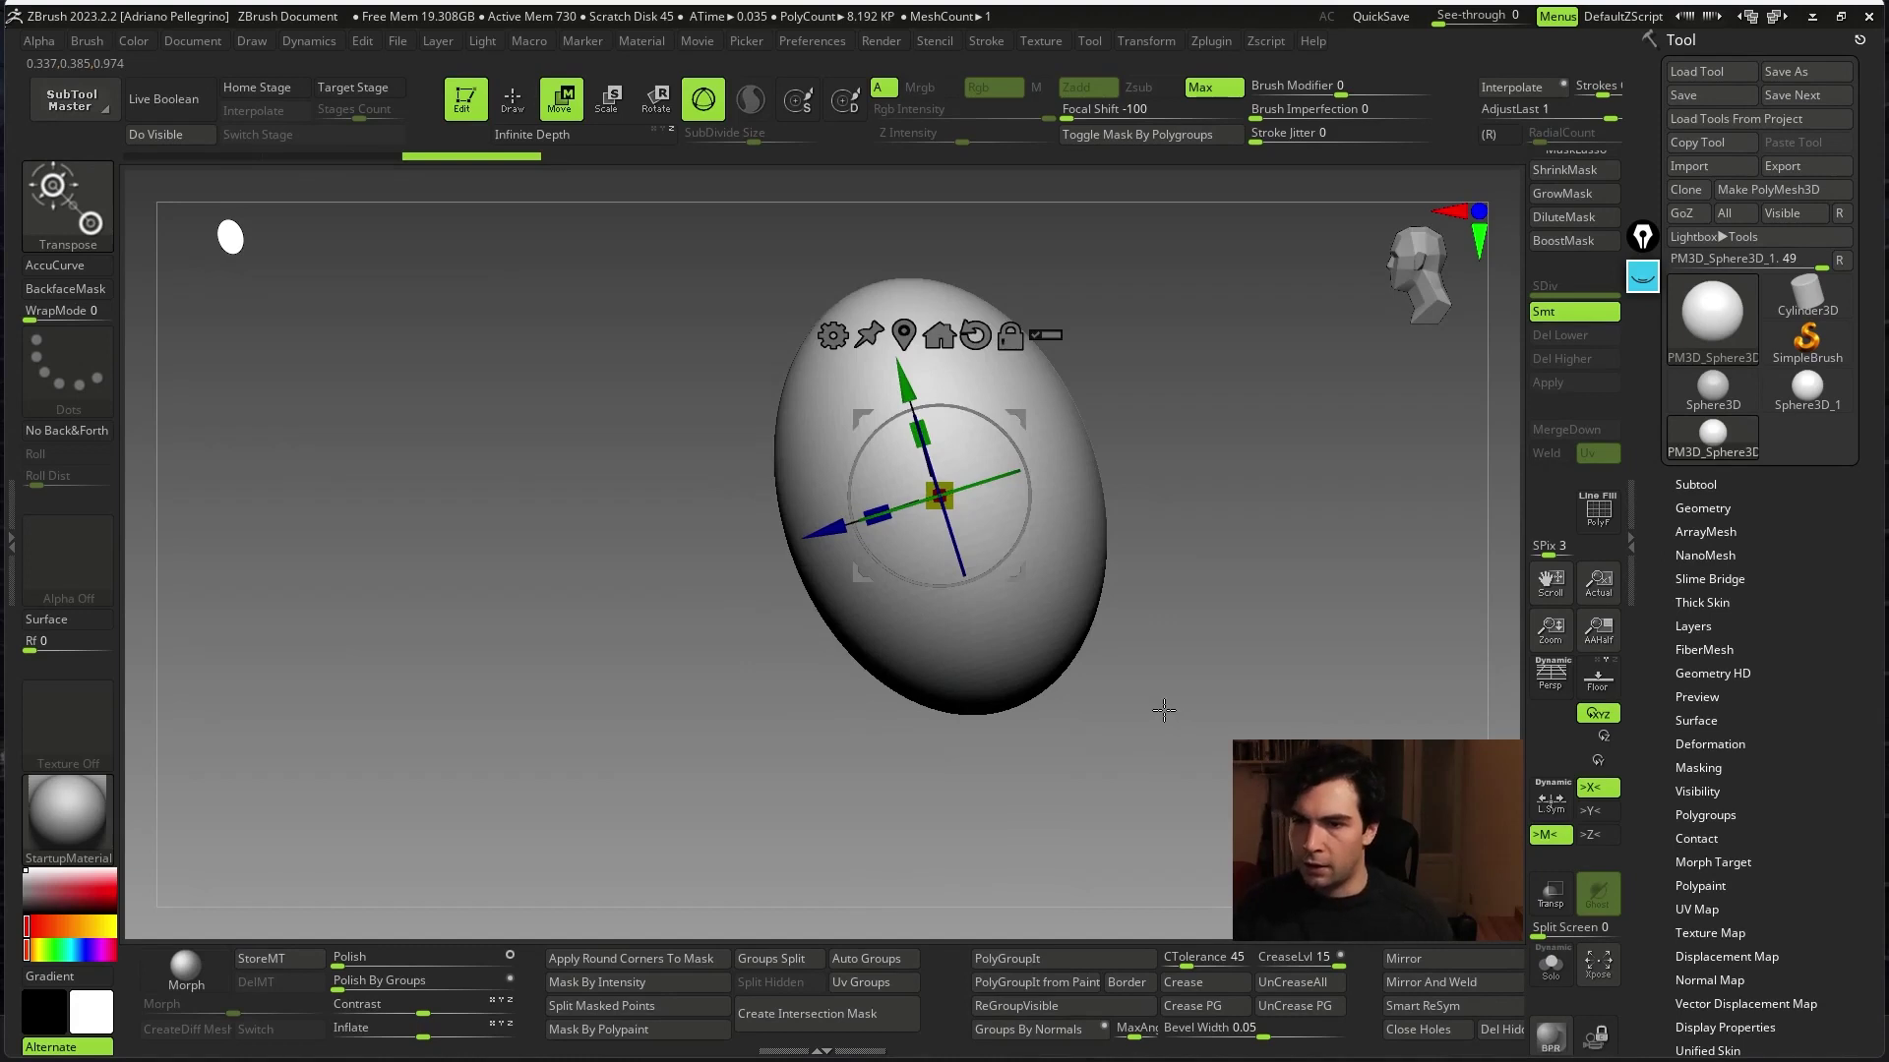
key(ctrl+z)
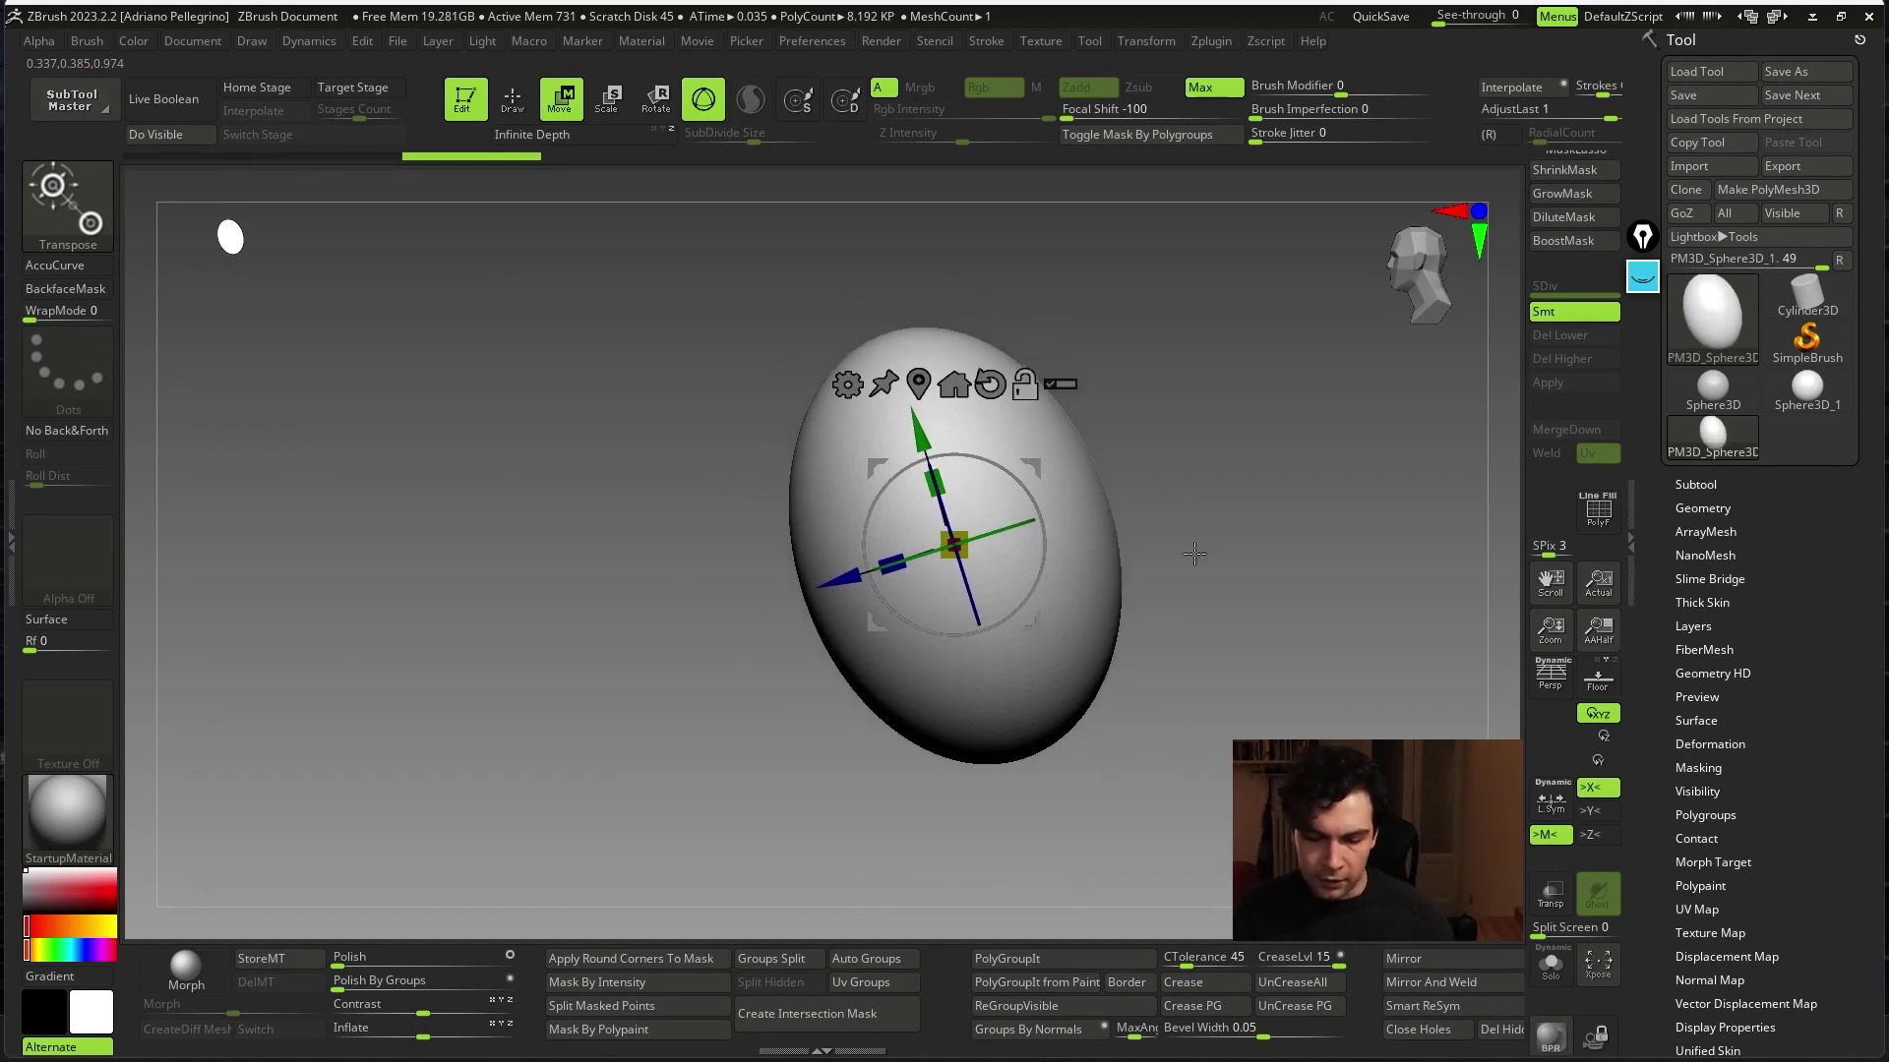
key(space)
key(ctrl+z)
key(q)
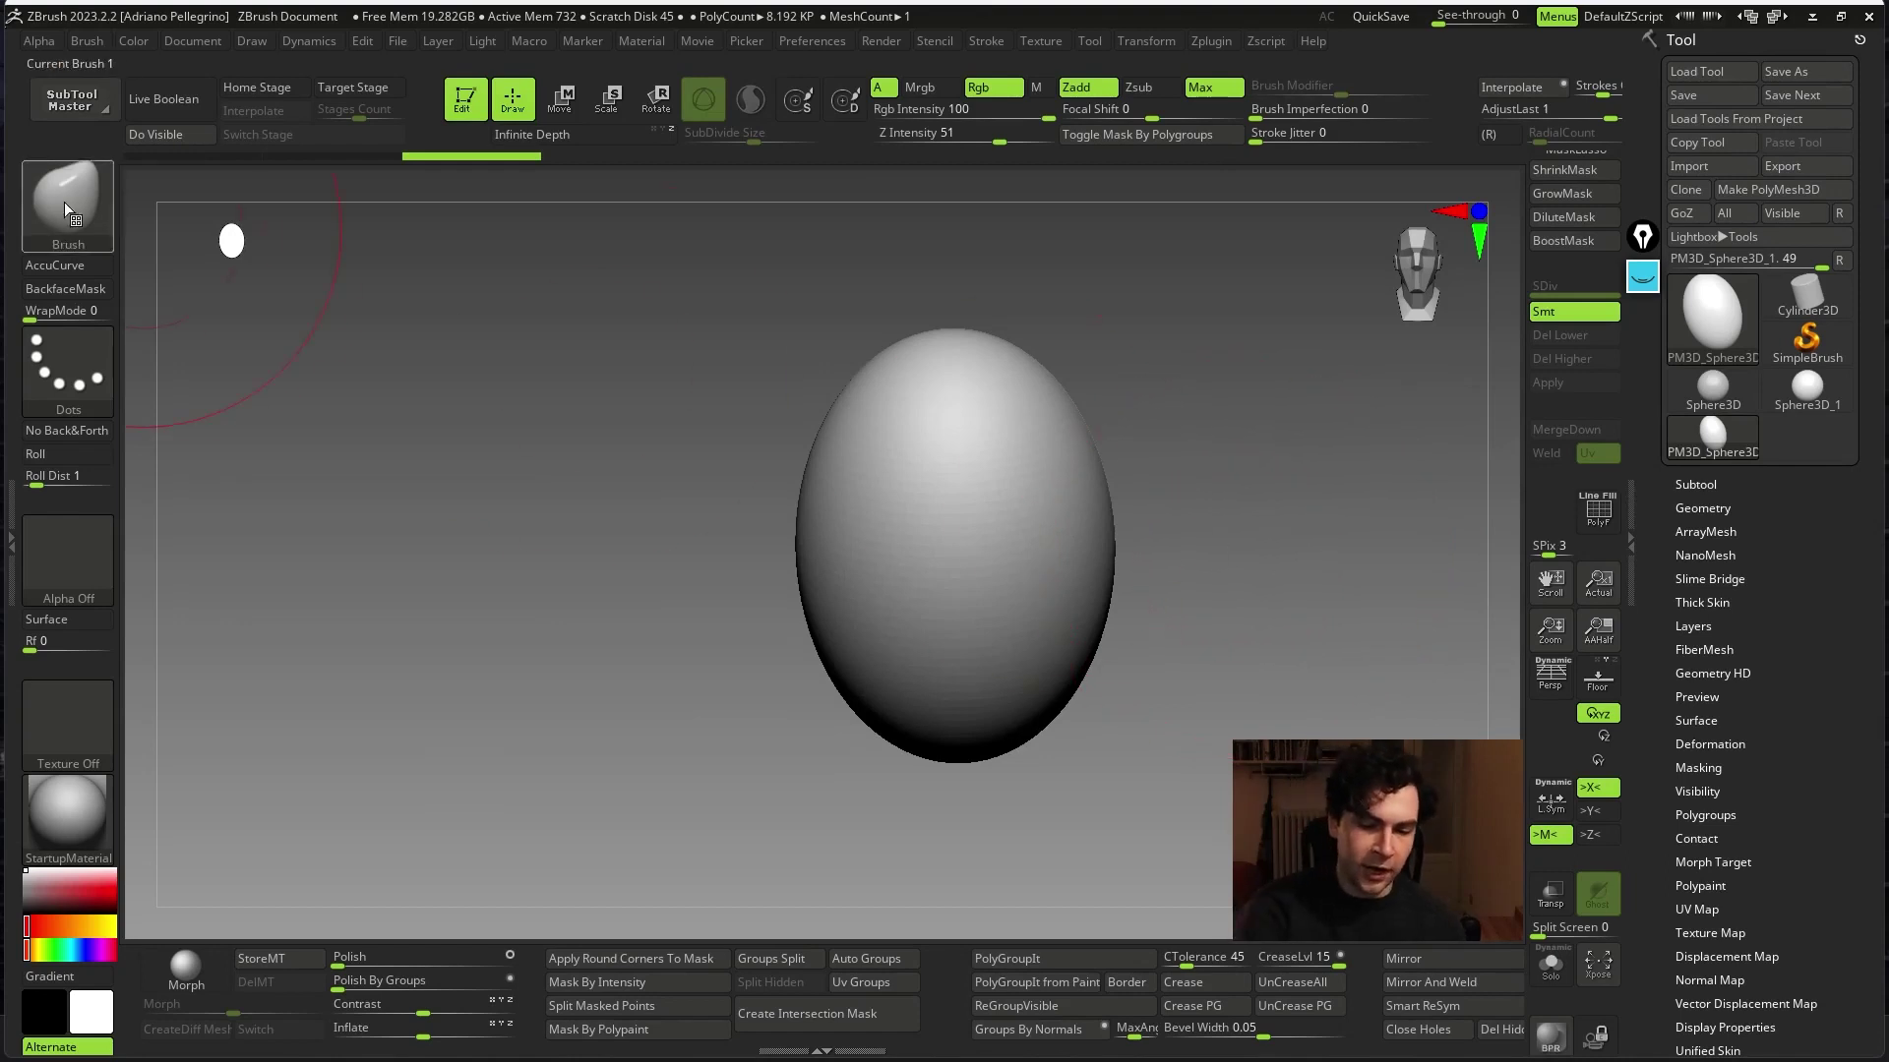
- Pull the egg's lower part outward with the Move brush, then undo the bulge
drag(962, 677, 1026, 593)
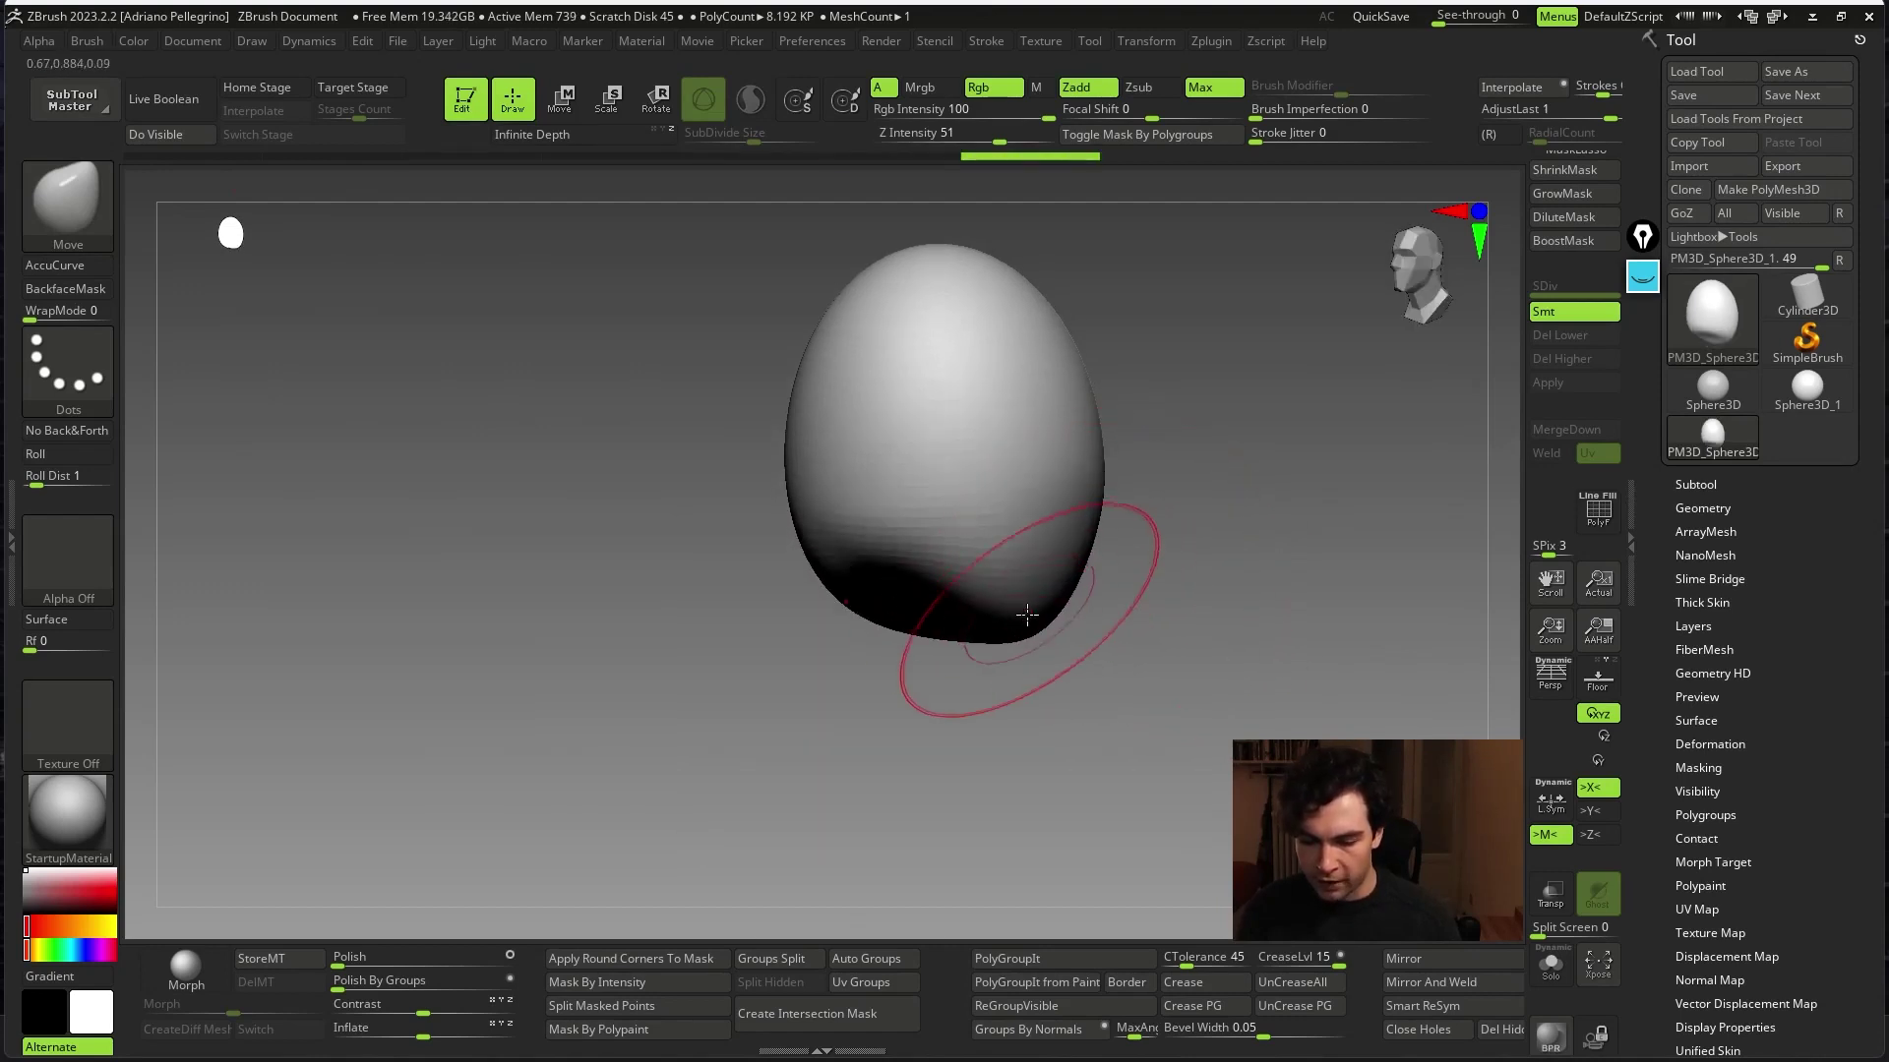
key(ctrl+z)
drag(1213, 560, 891, 538)
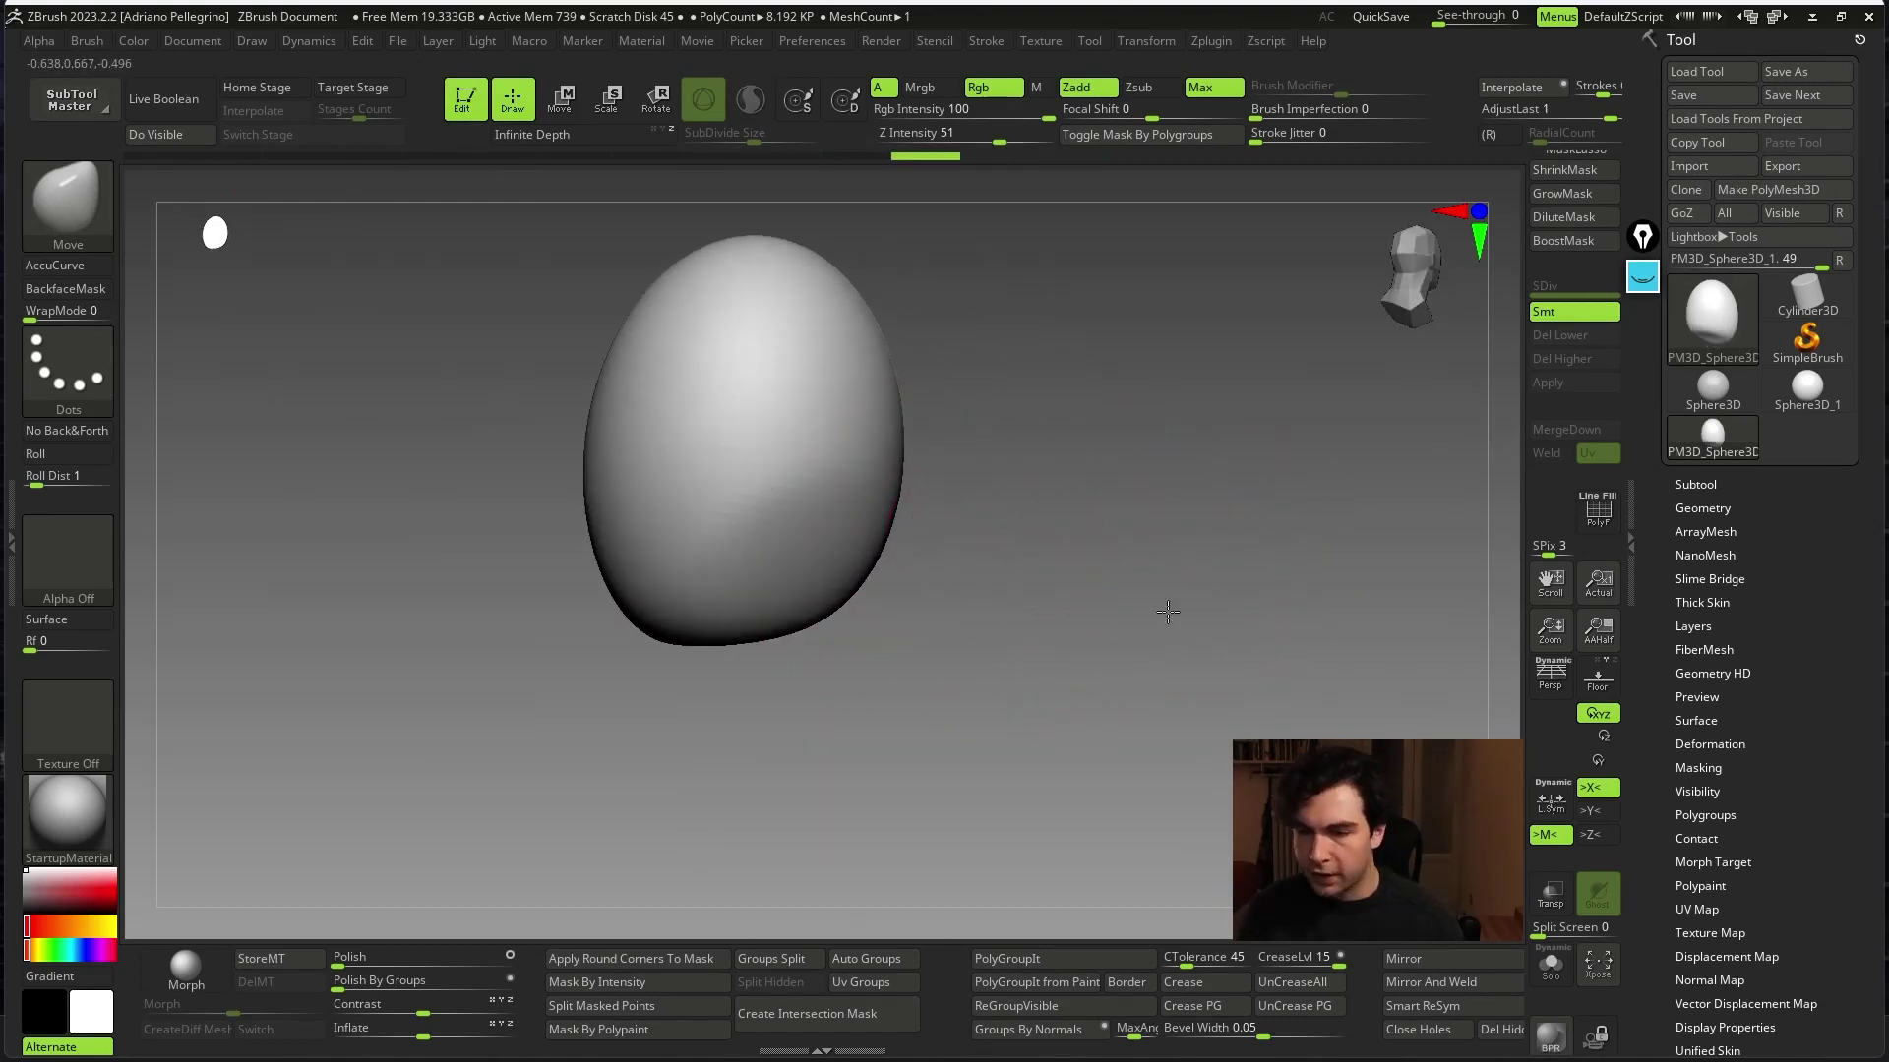
mouse_move(1164, 603)
mouse_down()
mouse_move(1372, 567)
mouse_move(1285, 457)
mouse_up()
key(ctrl+shift+z)
key(ctrl+z)
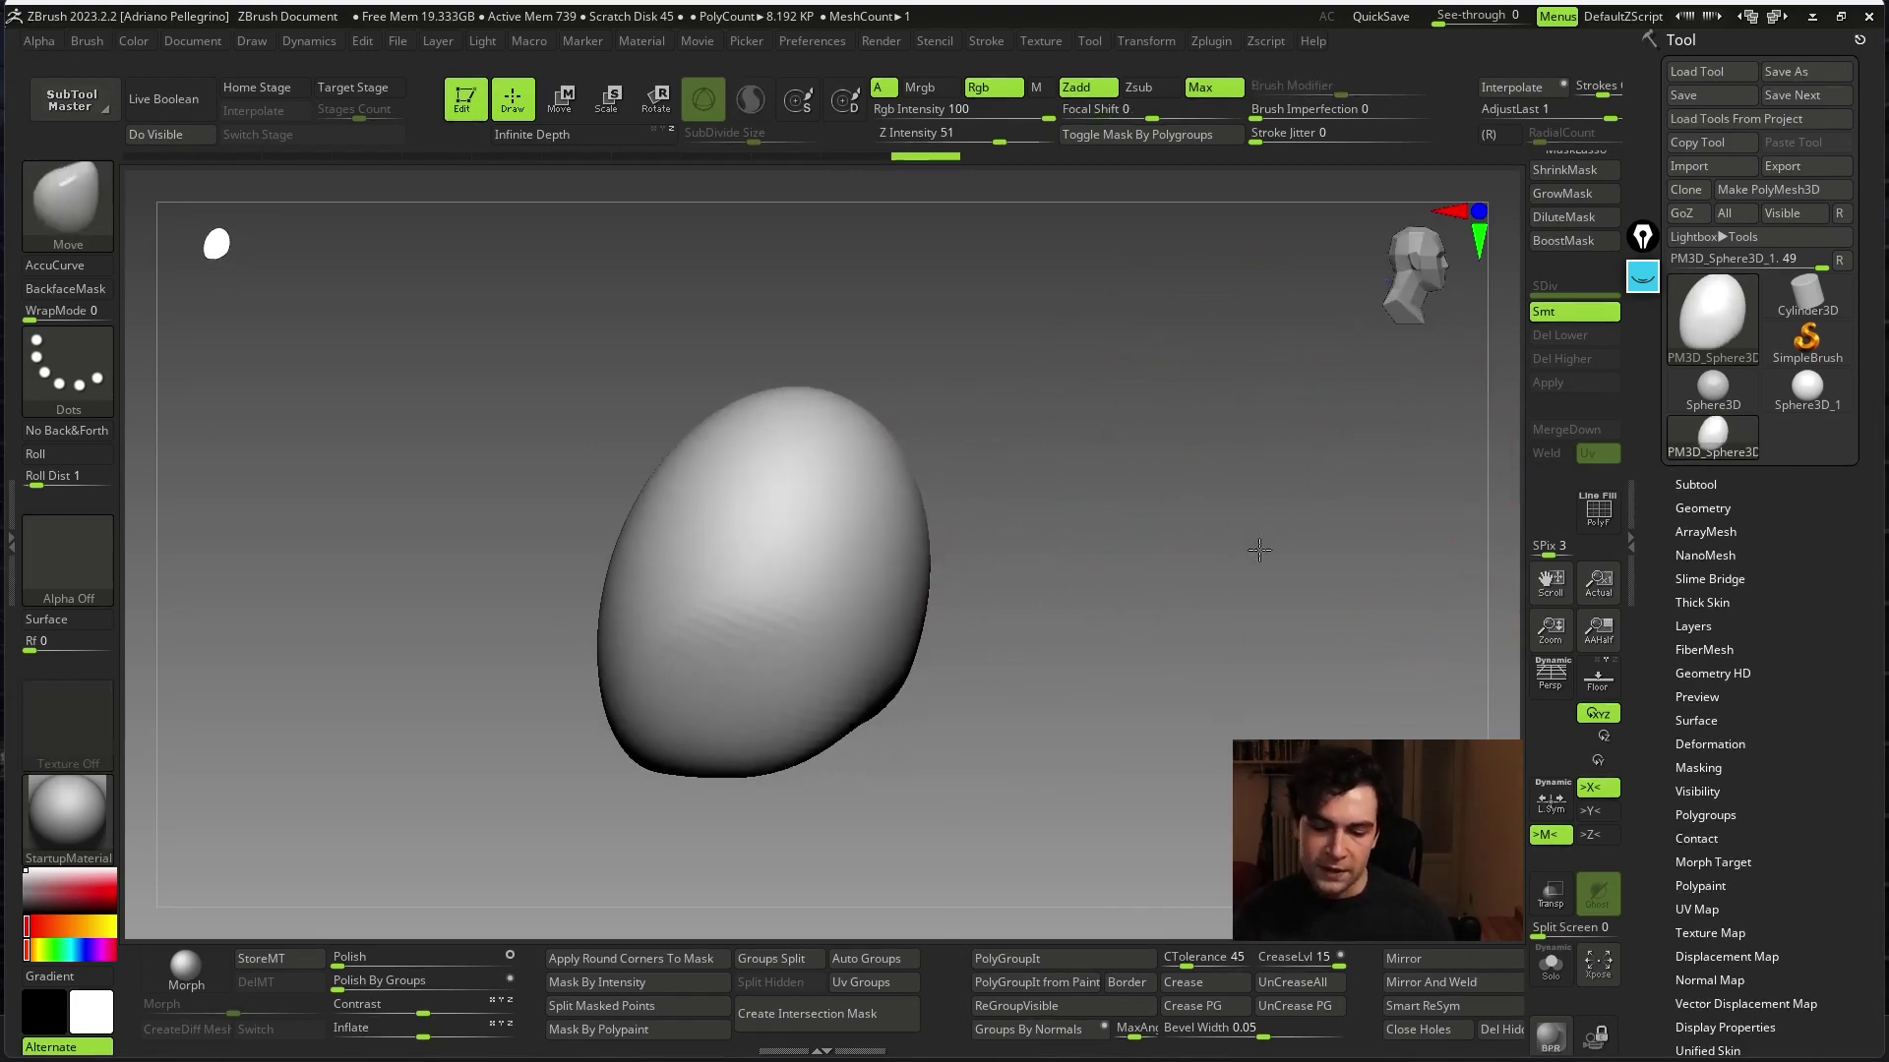
- Orbit around the egg from front, side and oblique angles to check the head shape
drag(1082, 462, 1170, 453)
right_click(1169, 453)
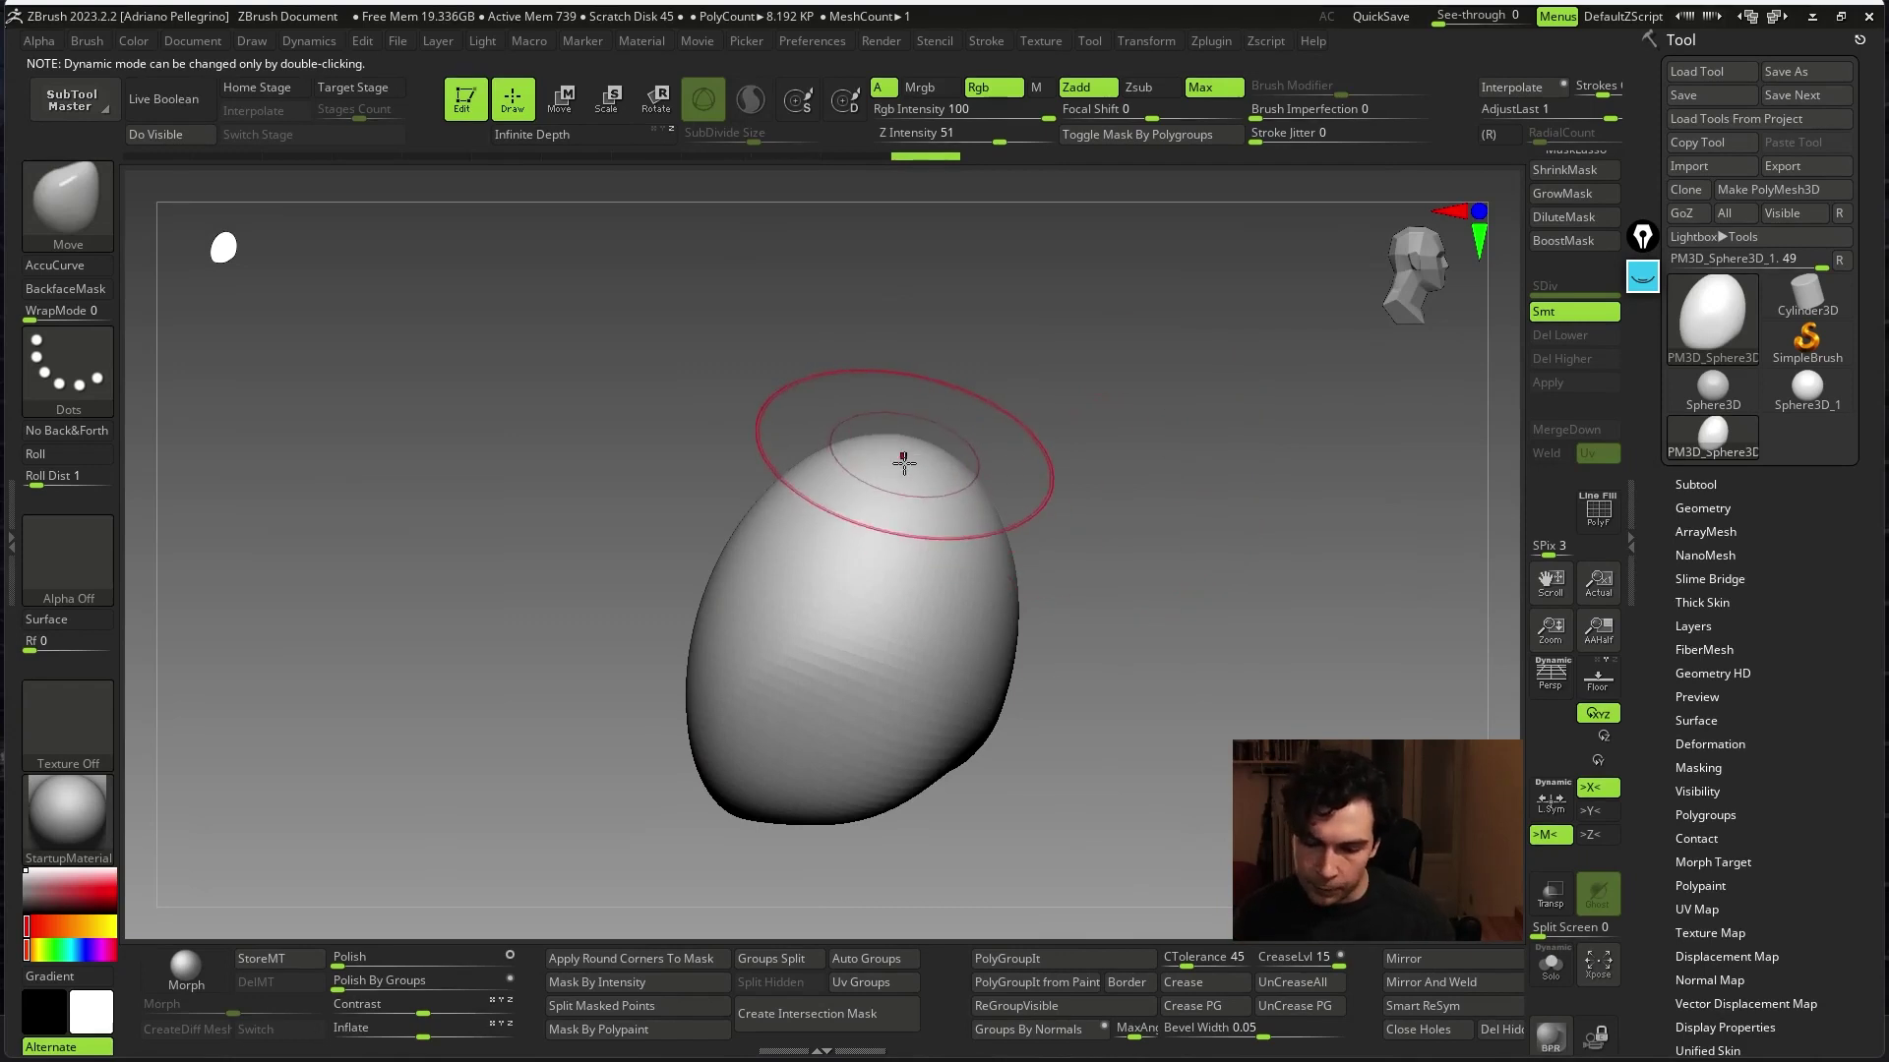
right_click(899, 476)
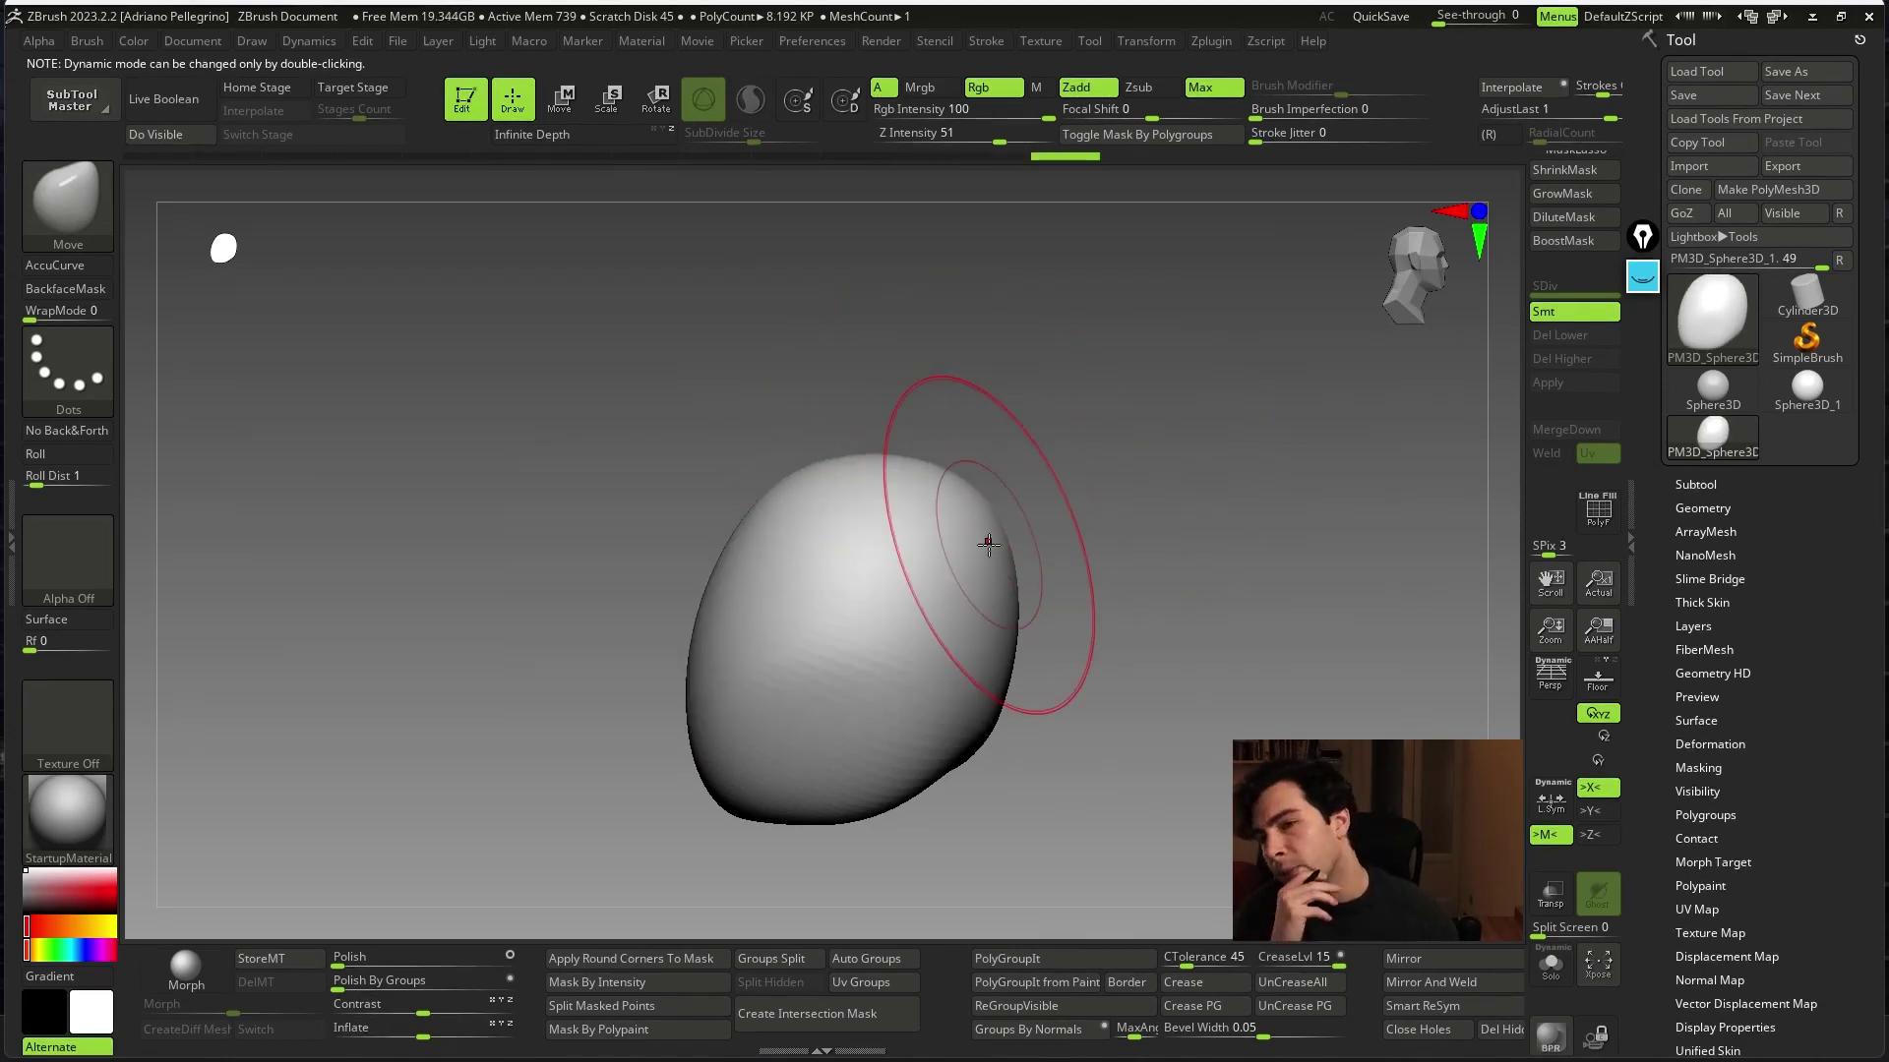
mouse_move(1043, 610)
mouse_down()
mouse_move(1080, 684)
mouse_move(1318, 434)
mouse_up()
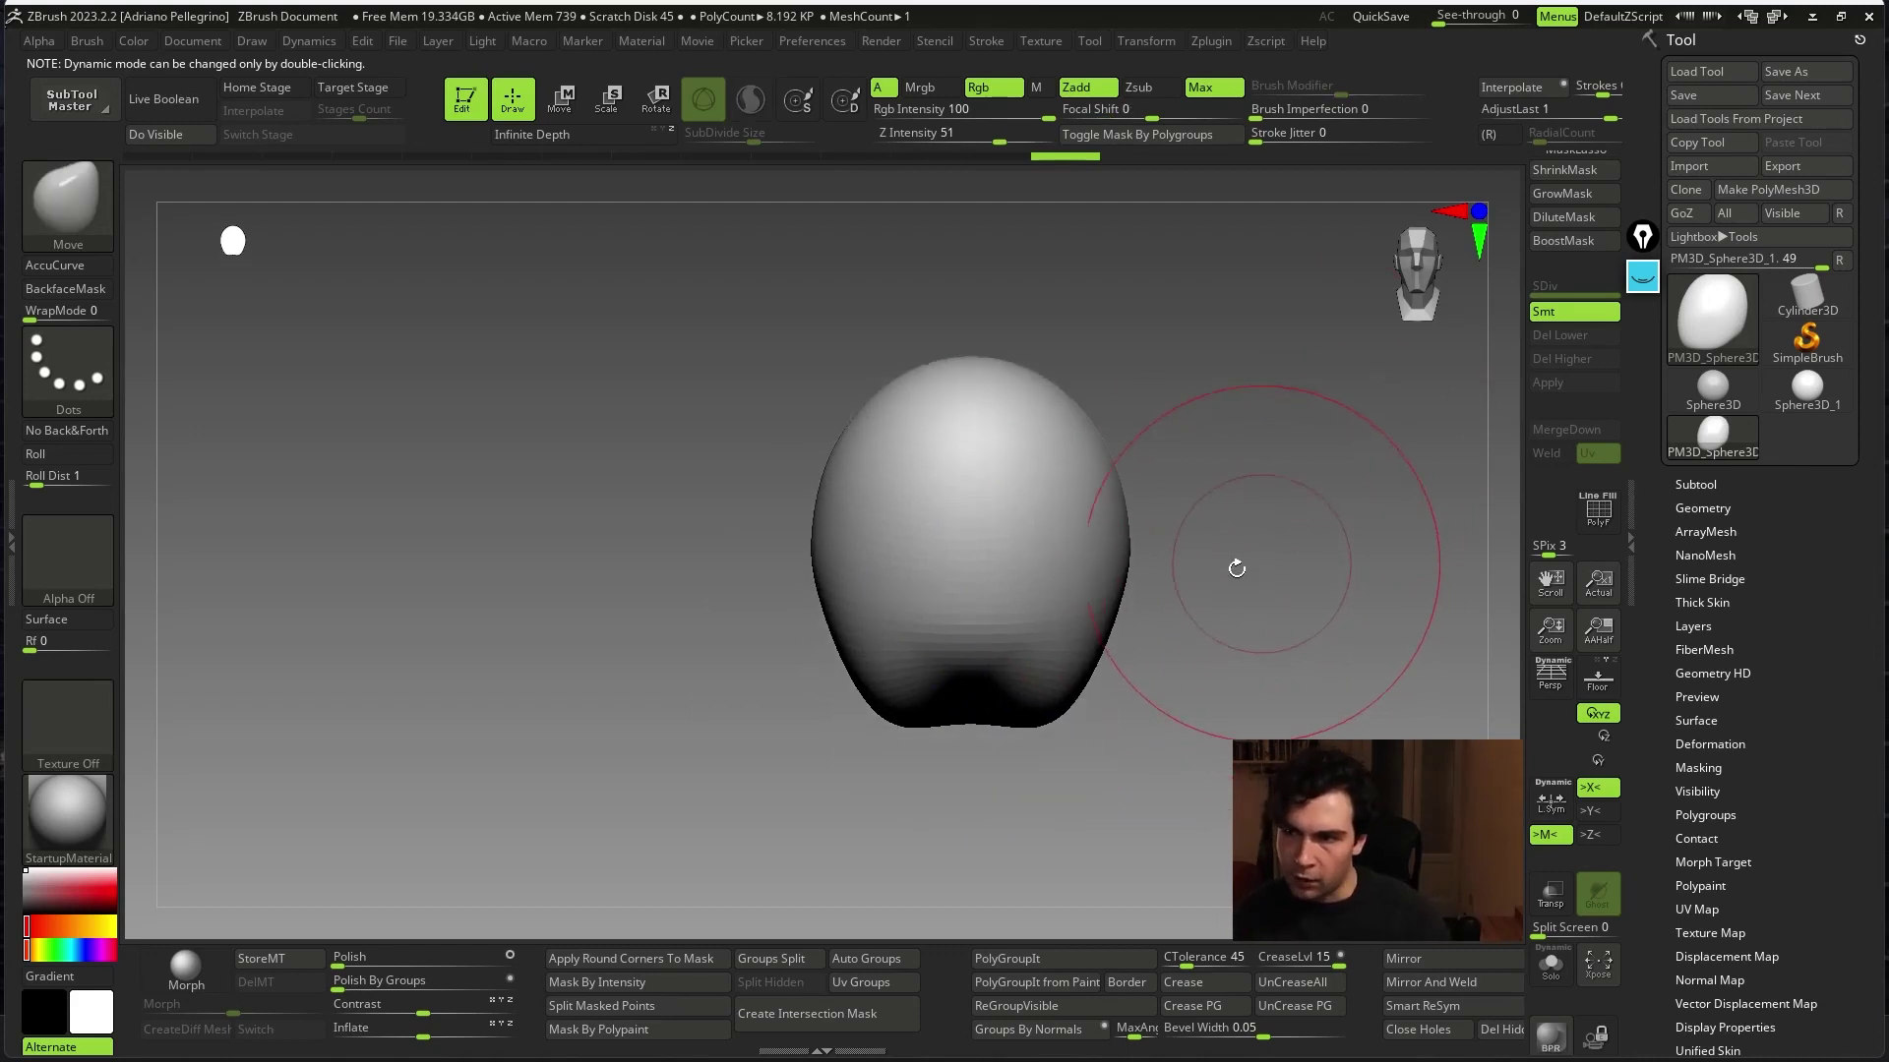
mouse_move(1235, 560)
mouse_down()
mouse_move(1138, 623)
mouse_move(1272, 614)
mouse_move(1315, 586)
mouse_move(1298, 506)
mouse_move(1258, 561)
mouse_move(1104, 632)
mouse_move(929, 630)
mouse_up()
key(space)
drag(984, 748, 1265, 662)
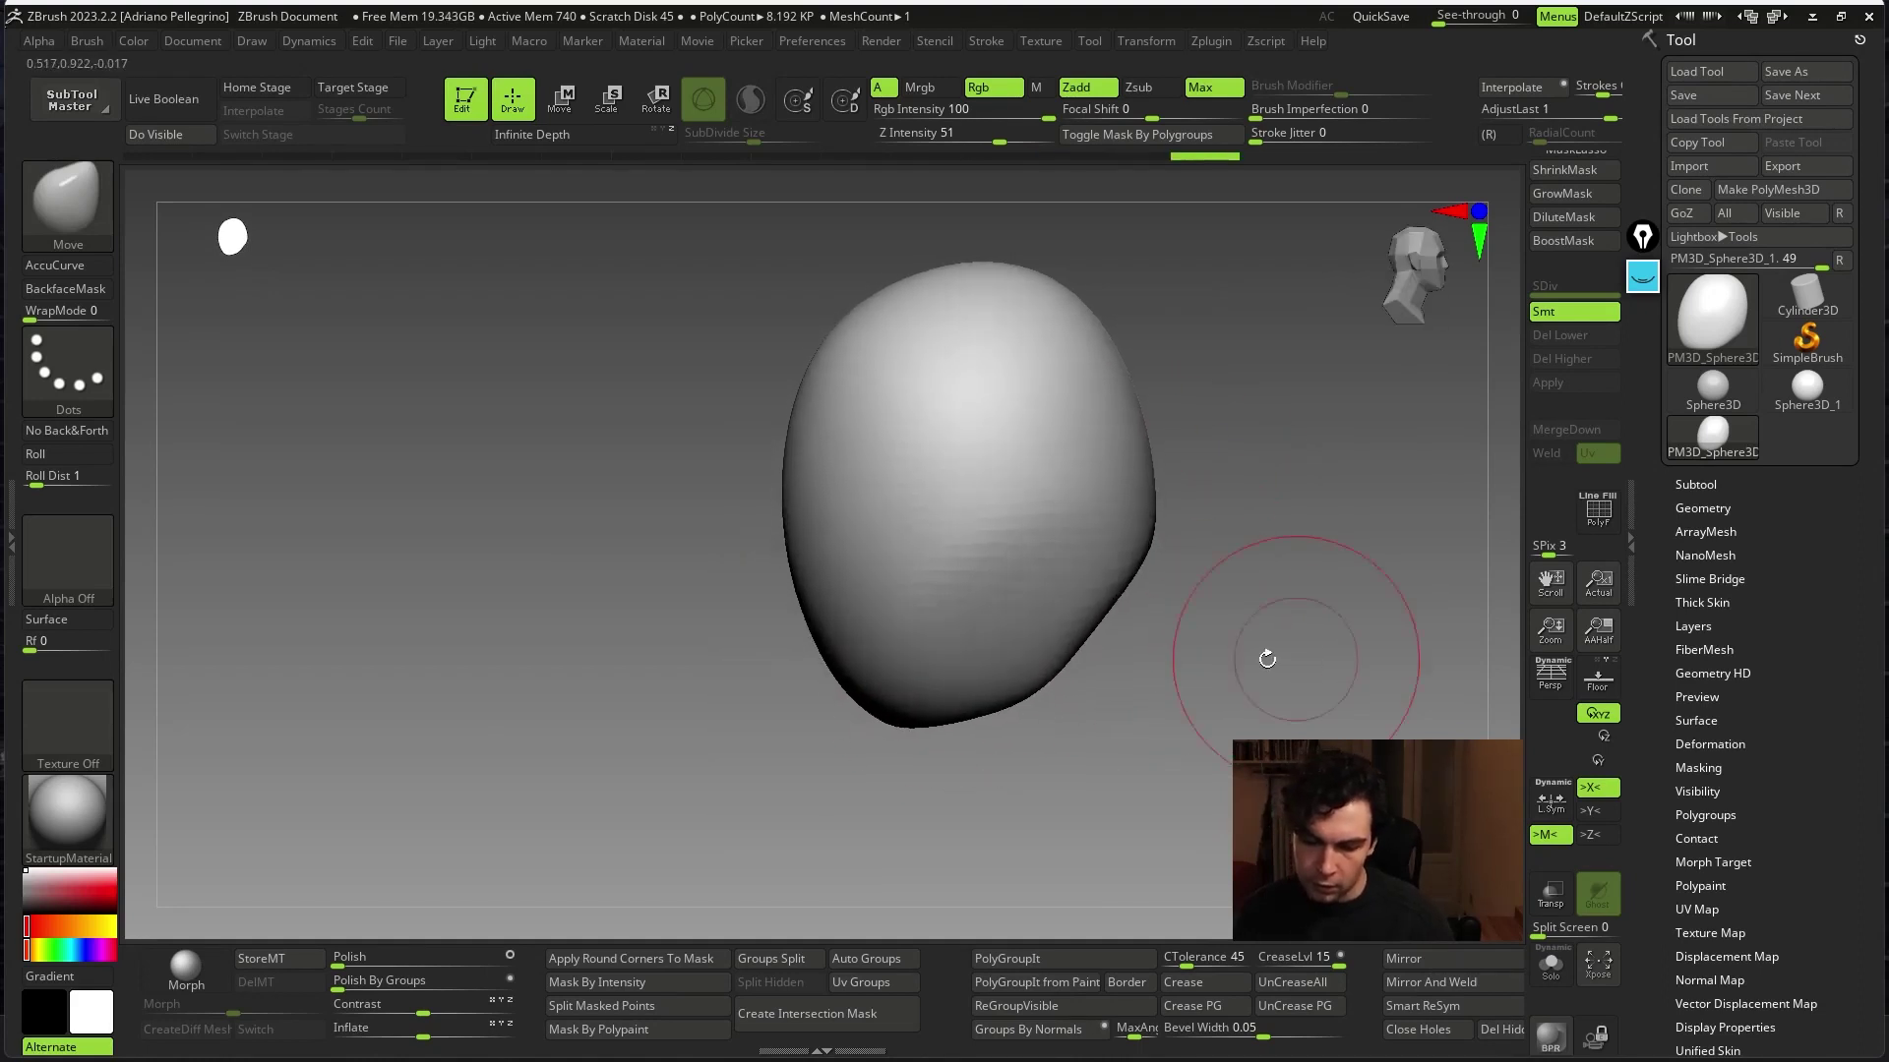
mouse_move(985, 690)
mouse_down()
mouse_move(919, 666)
mouse_move(1142, 581)
mouse_up()
mouse_move(1046, 439)
mouse_down()
mouse_move(1218, 451)
mouse_move(1083, 468)
mouse_up()
mouse_move(909, 471)
mouse_down()
mouse_move(962, 443)
mouse_move(1252, 409)
mouse_move(1279, 620)
mouse_move(1063, 568)
mouse_move(1043, 491)
mouse_move(974, 462)
mouse_move(1121, 423)
mouse_move(1079, 546)
mouse_up()
key(space)
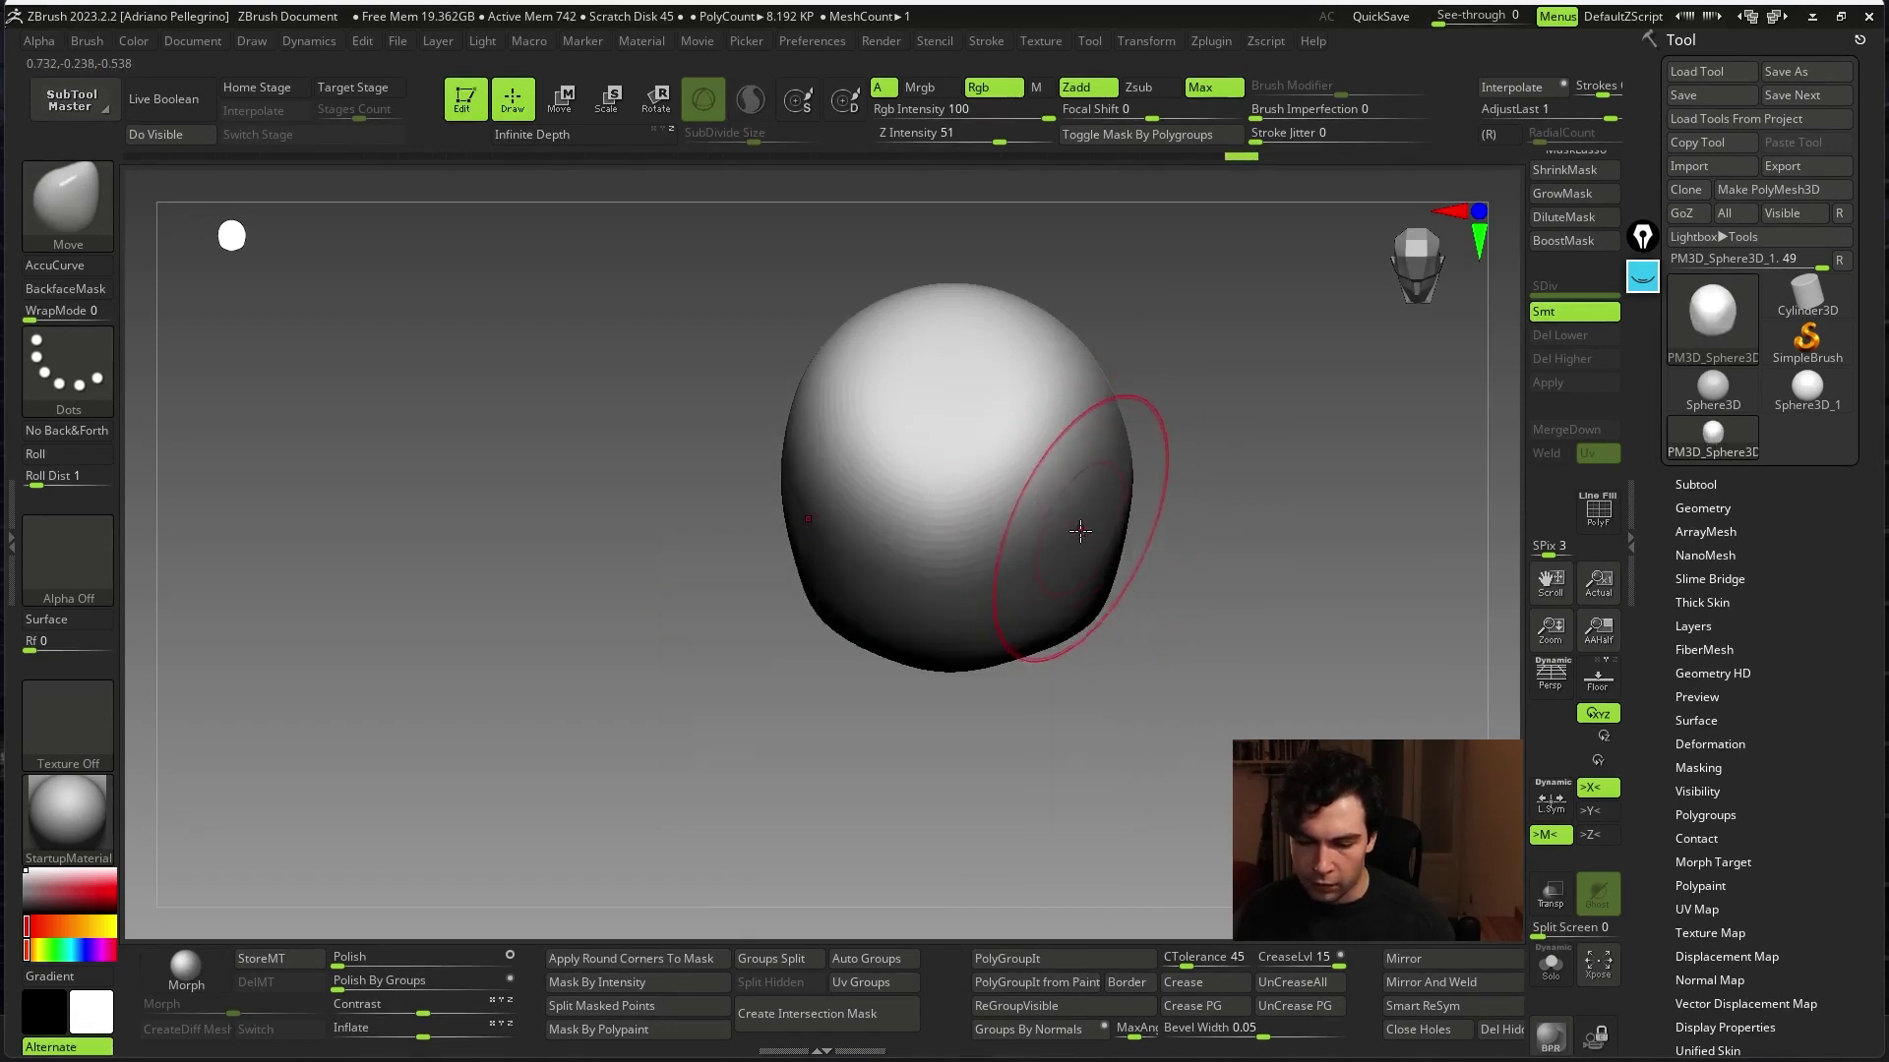
mouse_move(1044, 637)
mouse_down()
mouse_move(1117, 472)
mouse_move(1286, 620)
mouse_move(1163, 666)
mouse_move(1188, 758)
mouse_move(1100, 733)
mouse_move(1151, 527)
mouse_up()
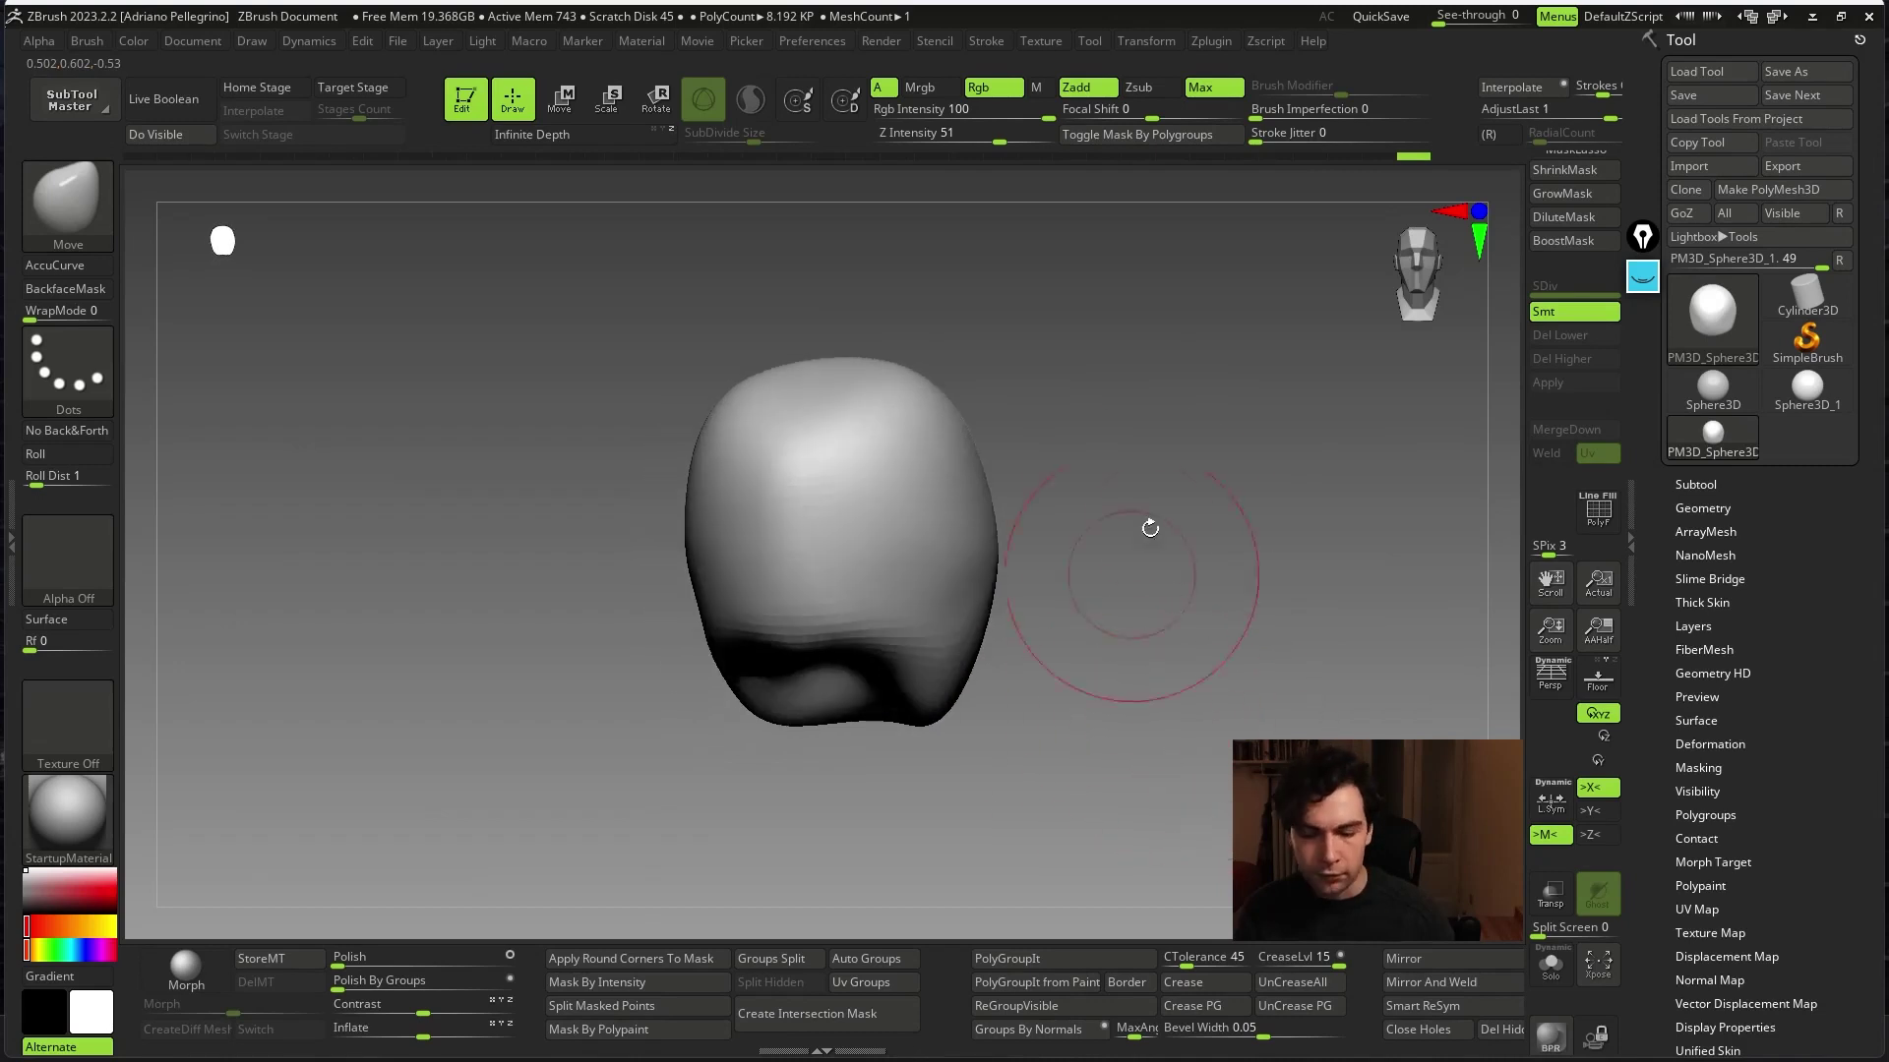
key(space)
mouse_move(1138, 463)
mouse_down()
mouse_move(800, 634)
mouse_move(966, 599)
mouse_move(1163, 637)
mouse_move(1111, 568)
mouse_up()
key(space)
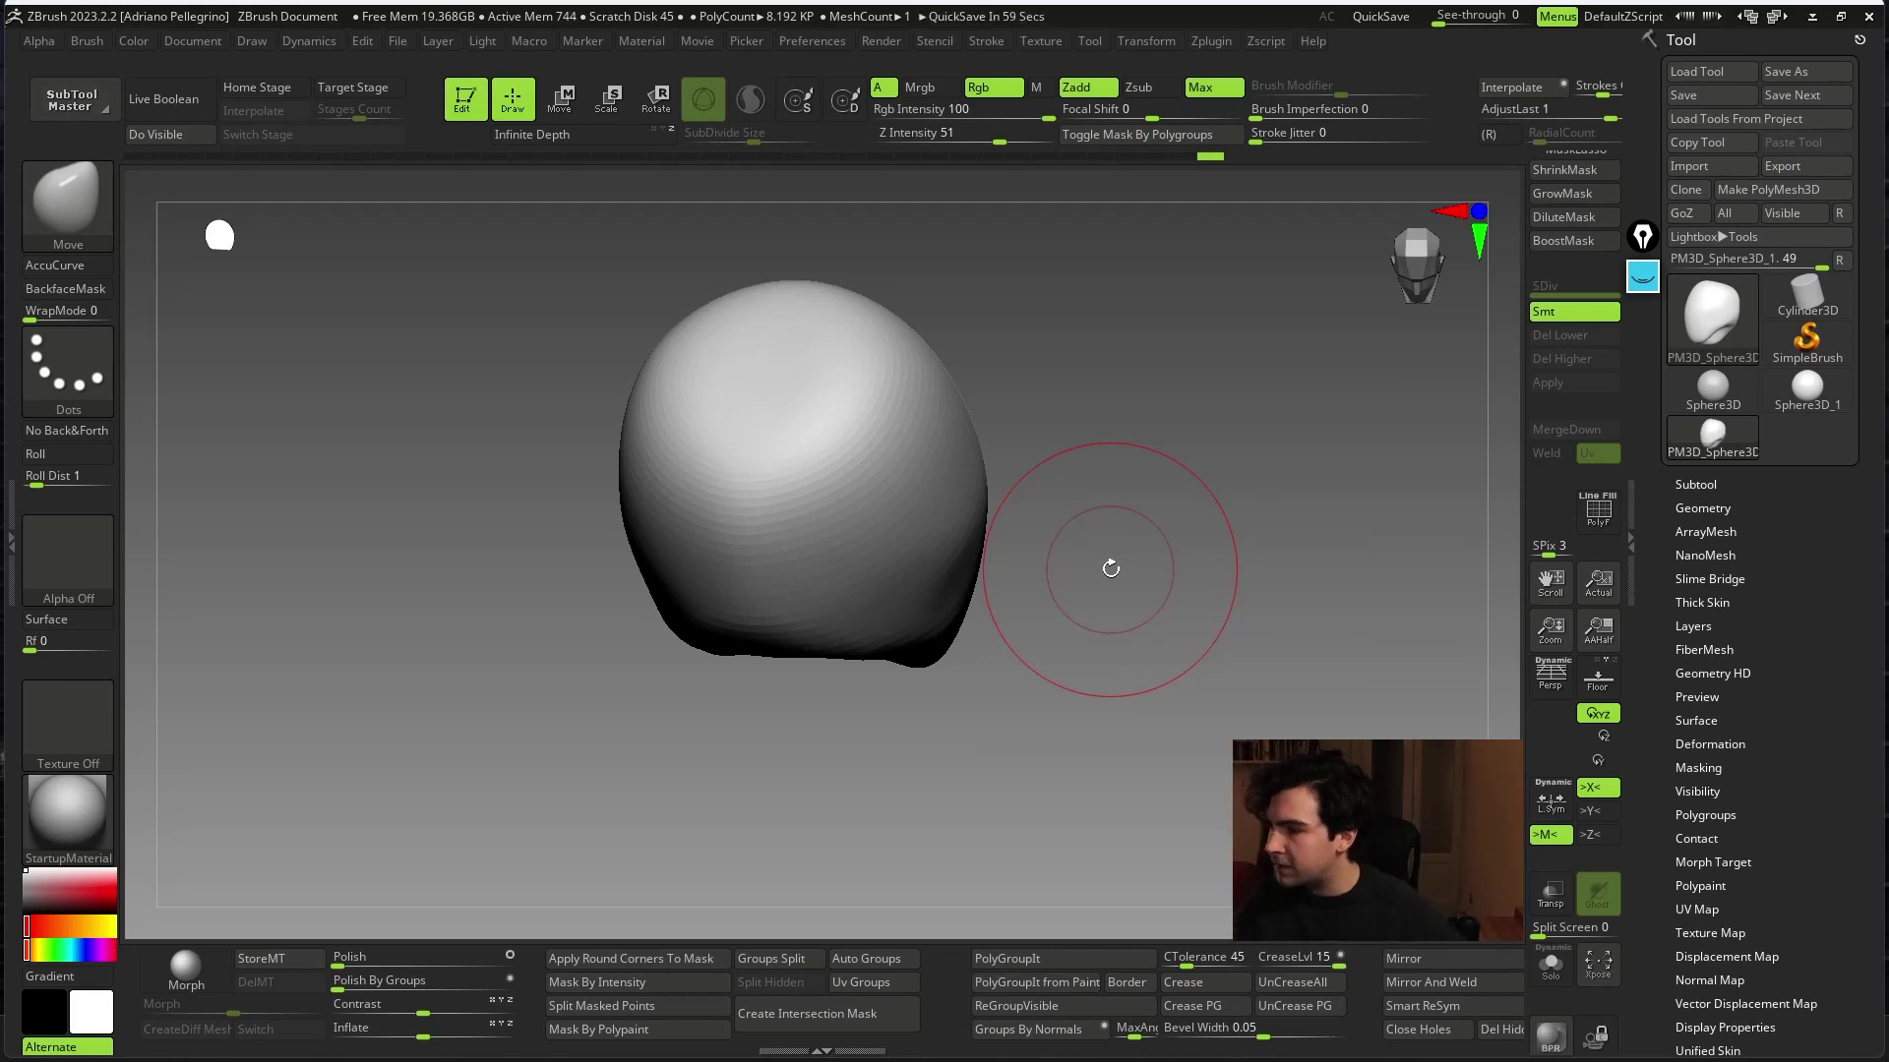
drag(1121, 360, 1082, 413)
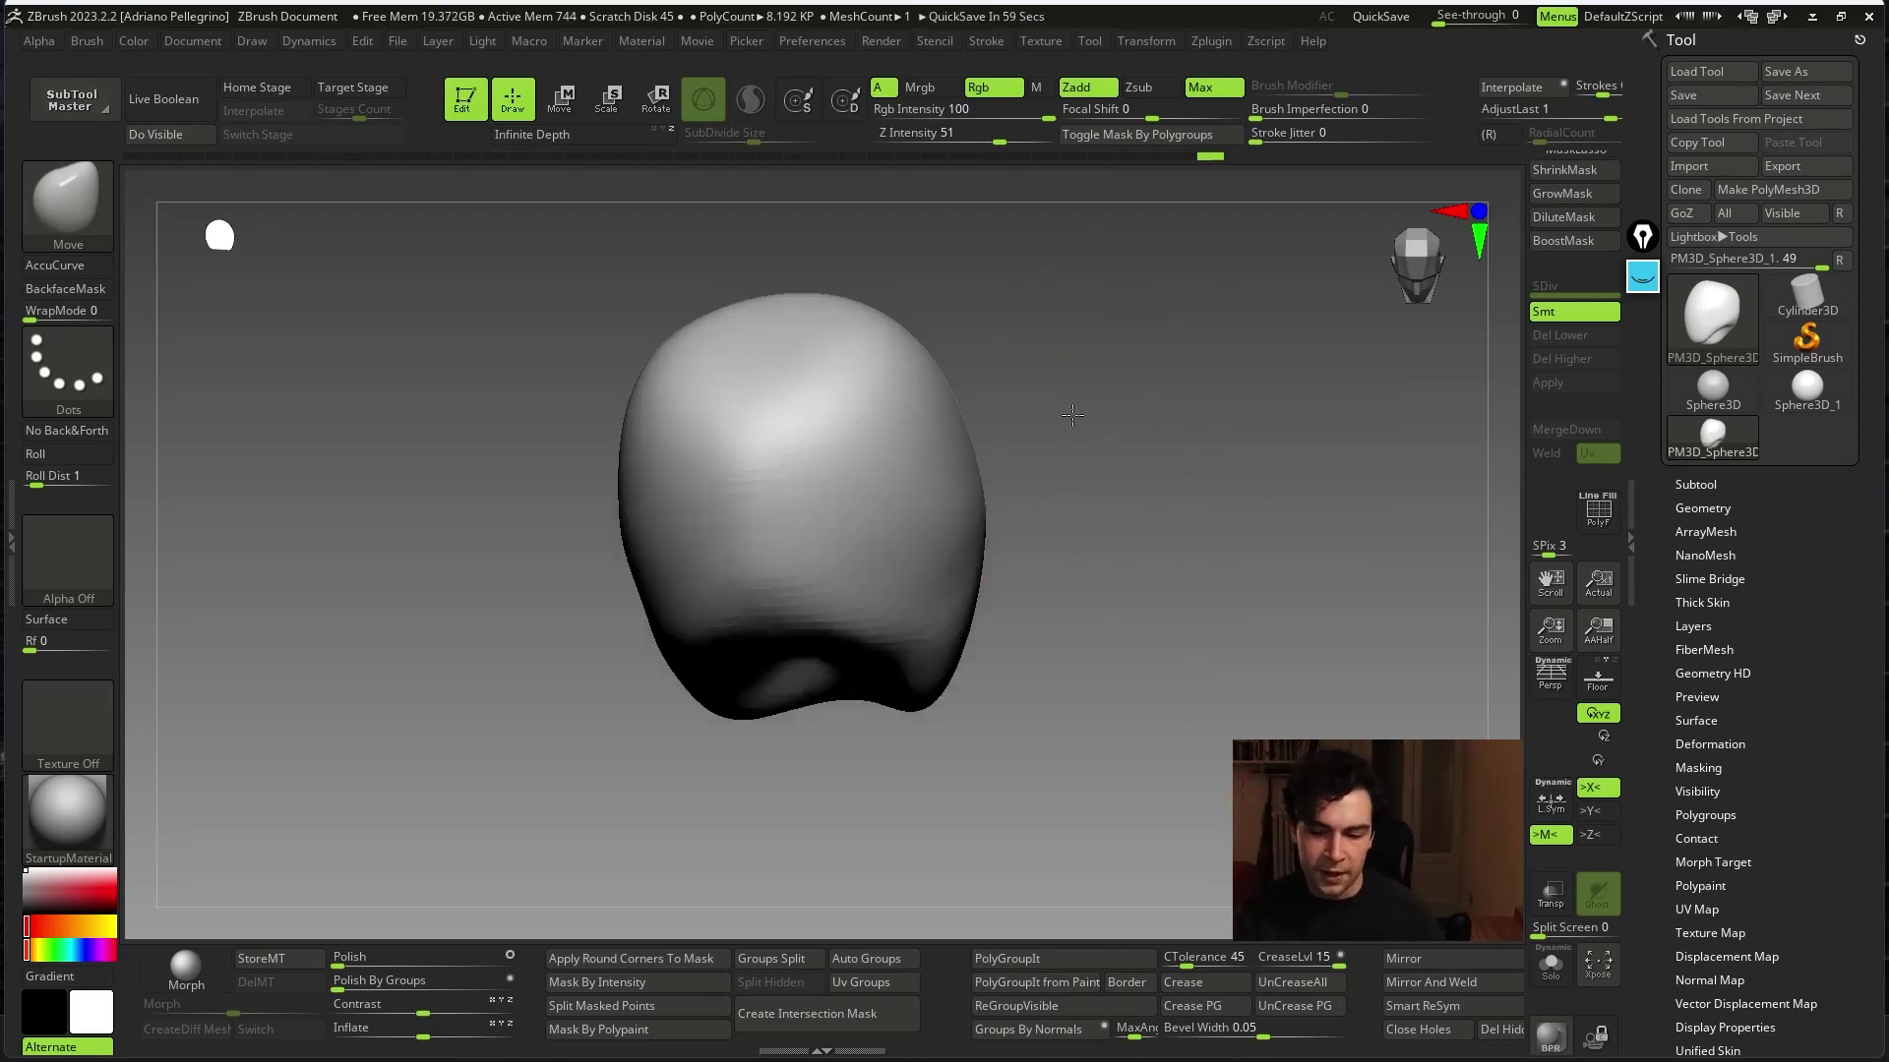
- Ctrl-paint mask patches on the side and upper right of the head
key(space)
drag(914, 492, 945, 439)
key(ctrl)
ctrl+click(873, 494)
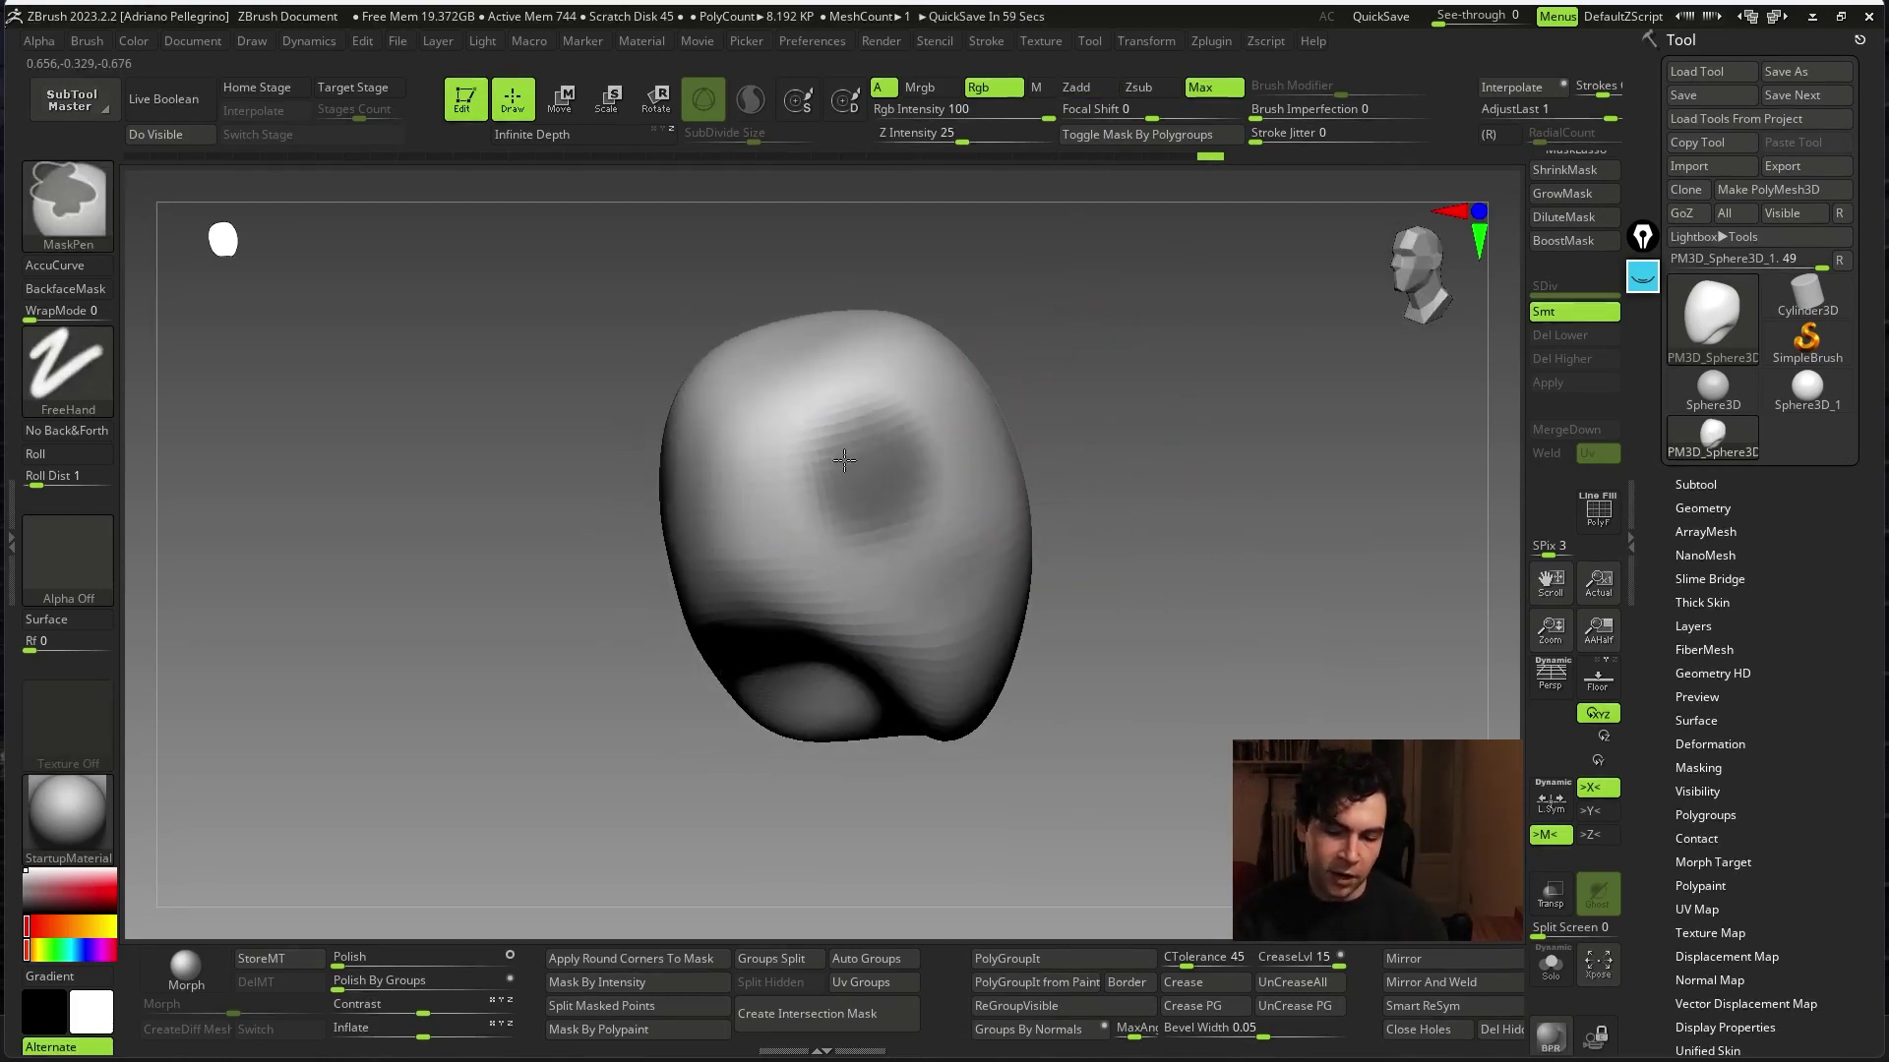
drag(1096, 426, 1020, 392)
drag(1186, 348, 1159, 400)
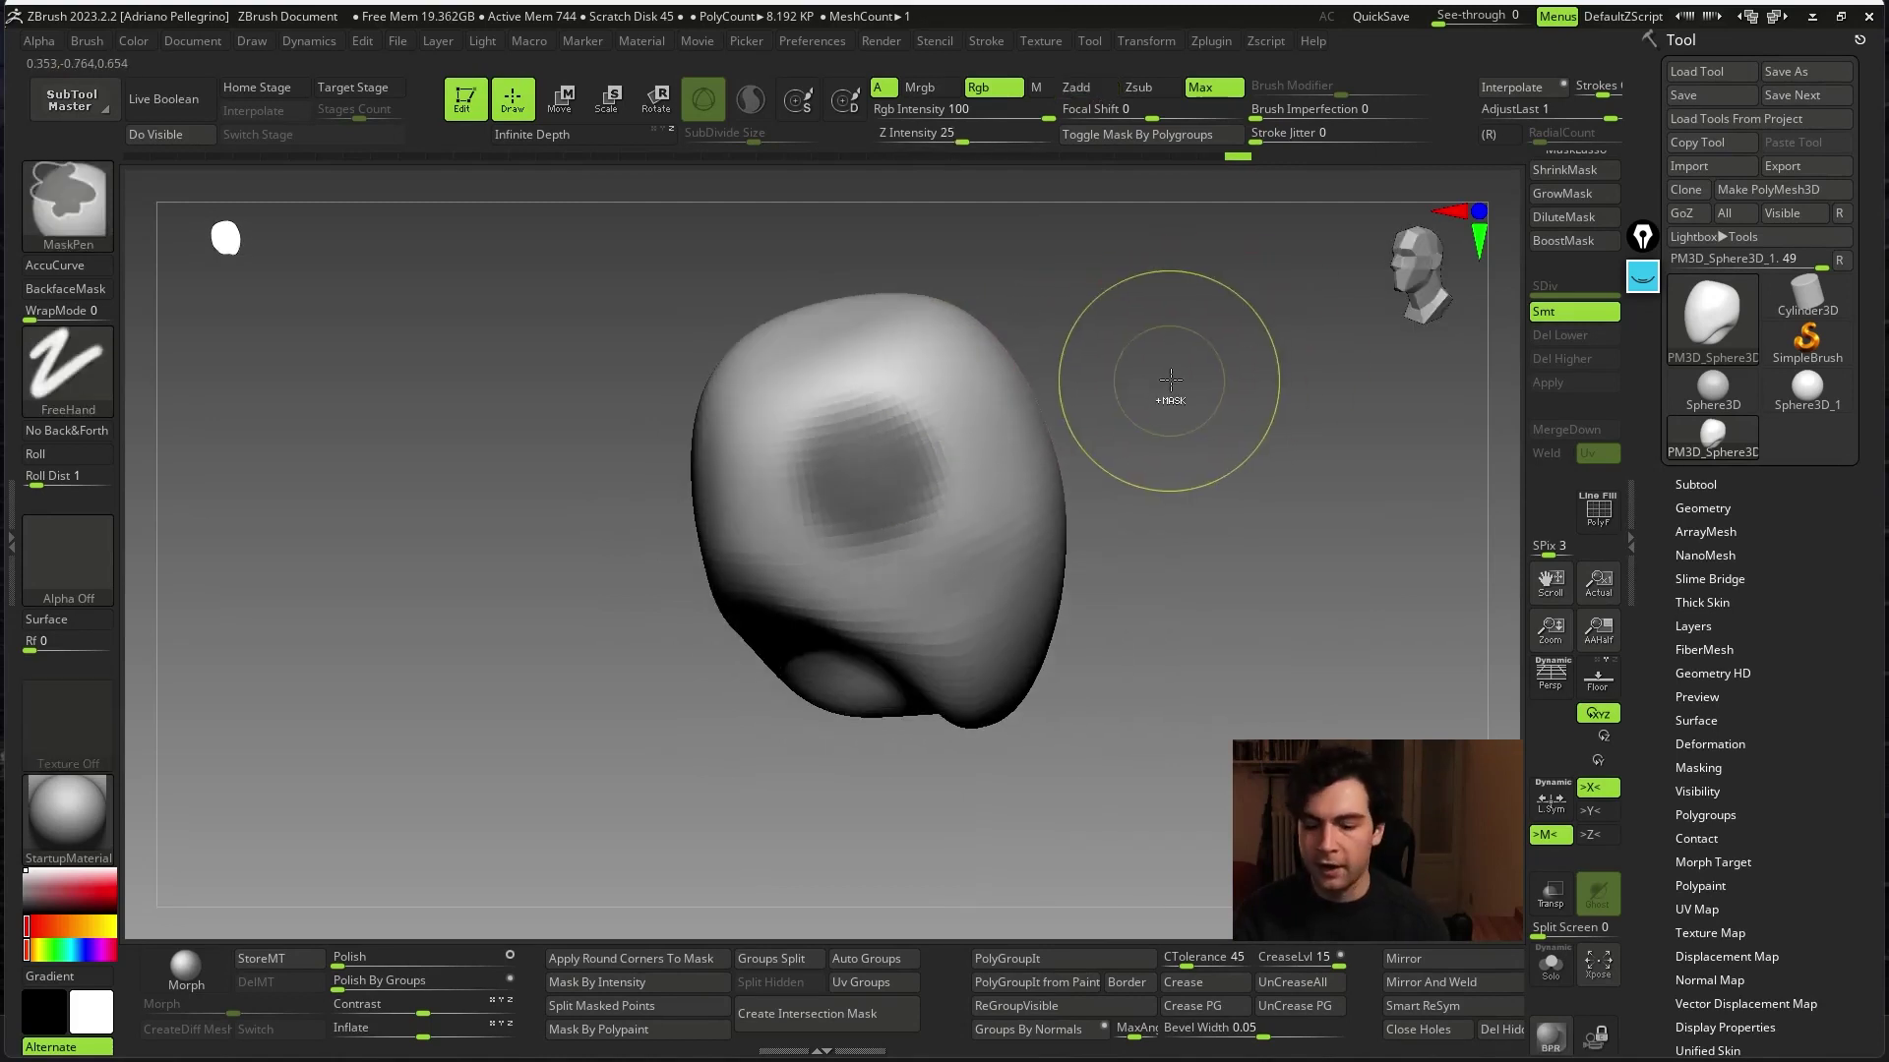
mouse_move(948, 400)
ctrl+mouse_down()
mouse_move(1141, 394)
mouse_move(1140, 371)
ctrl+mouse_up()
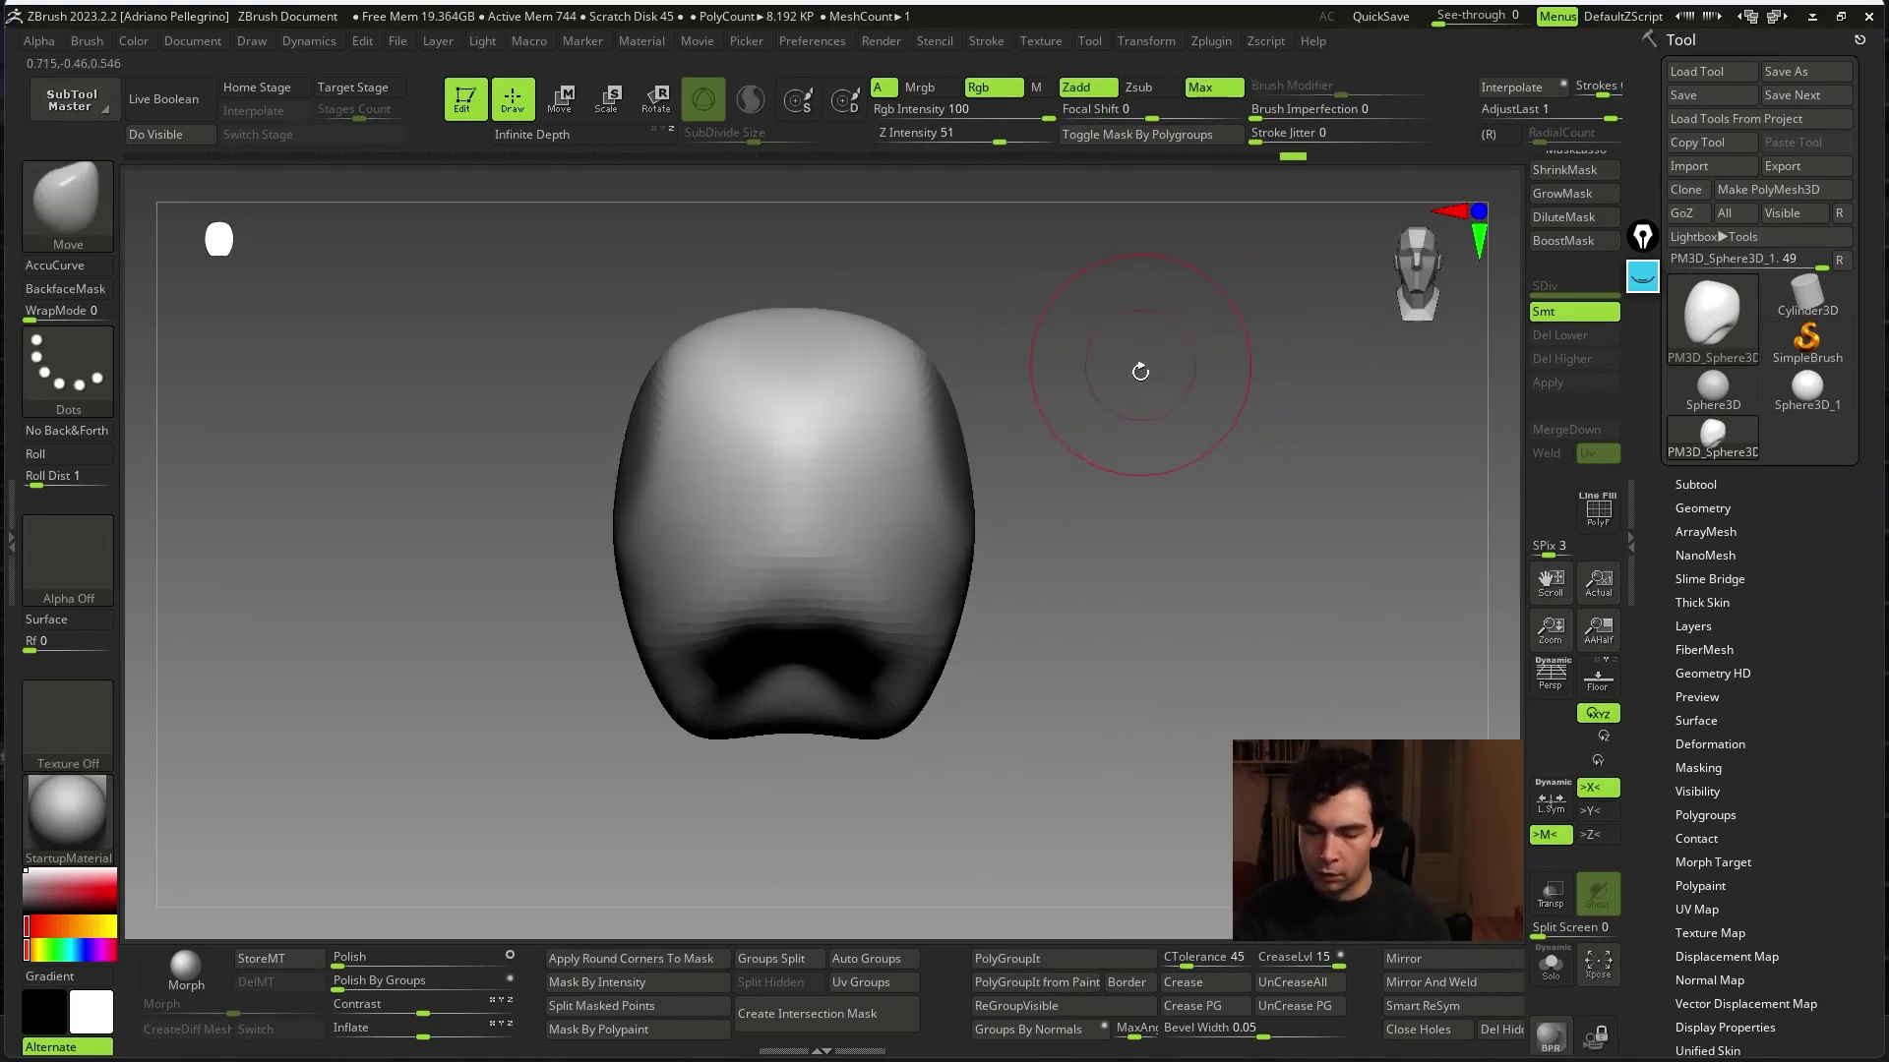
drag(1105, 611, 1288, 747)
- Insert a Sphere3D subtool and move it below the head with the gizmo
click(1694, 484)
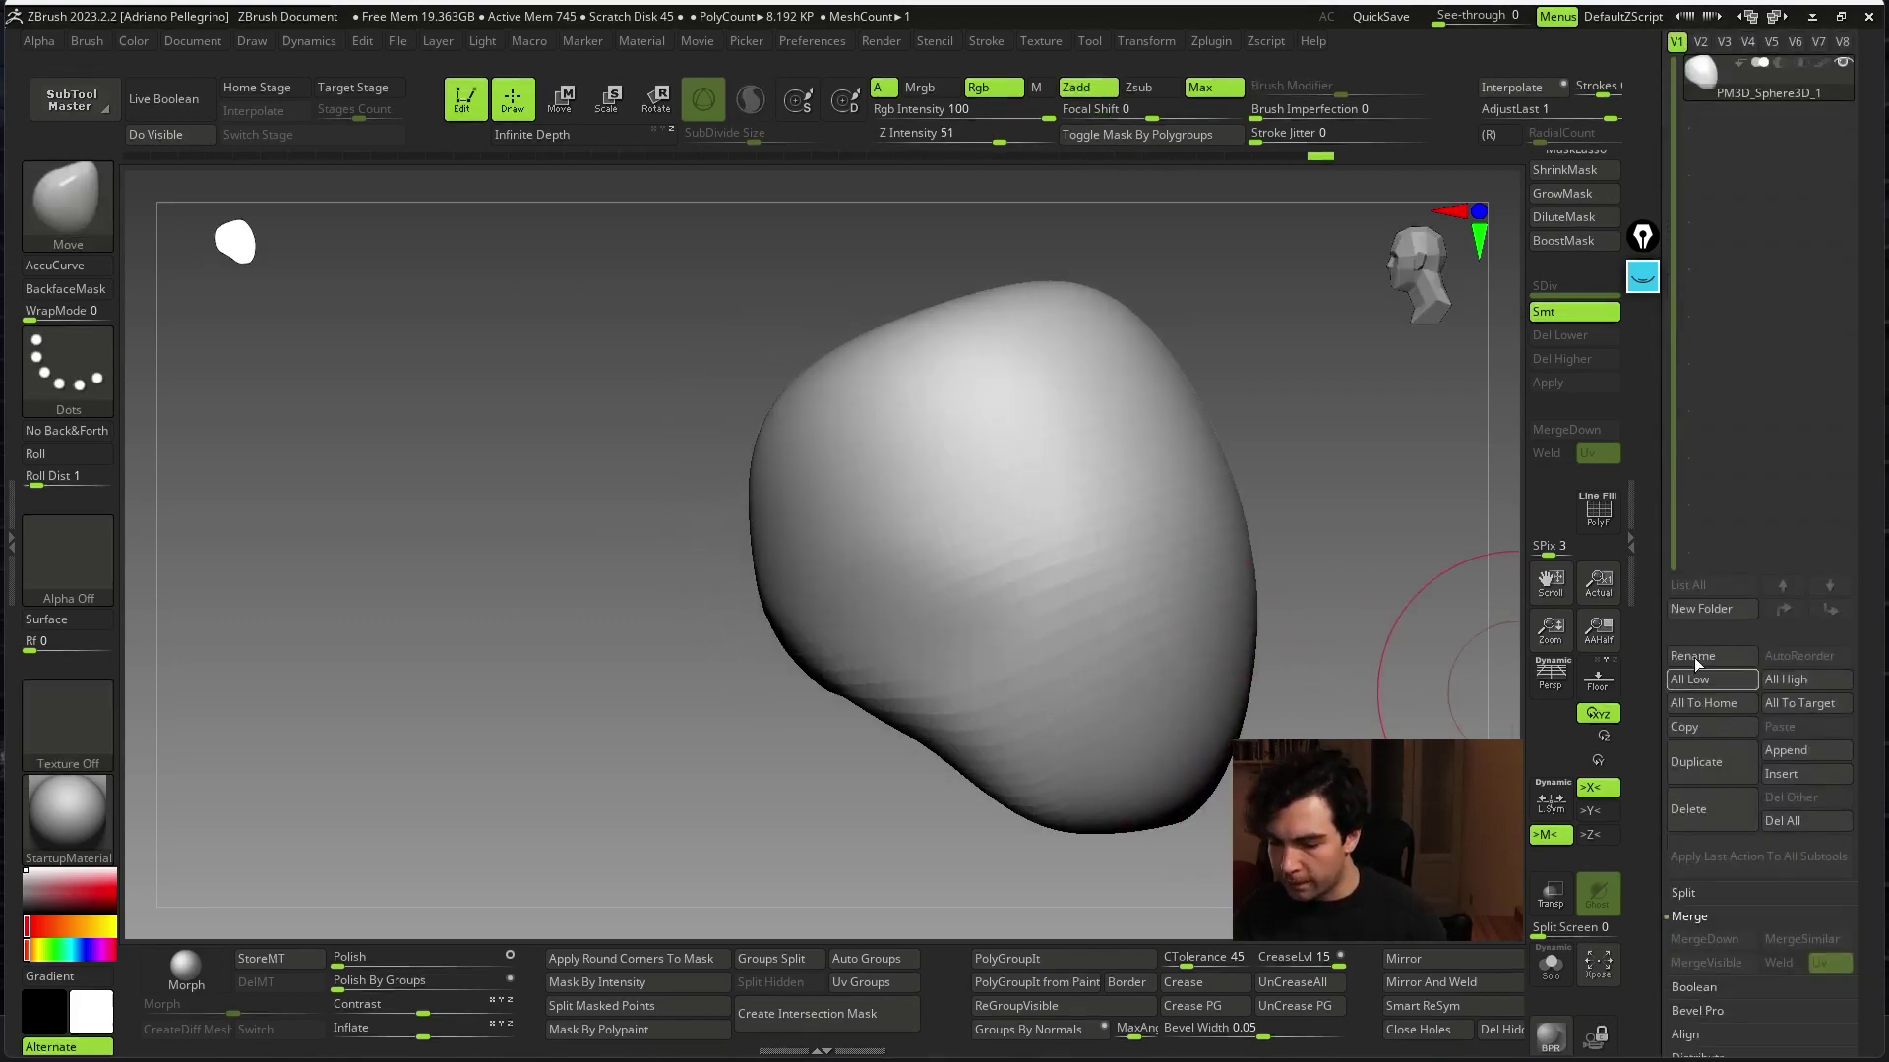
click(1805, 772)
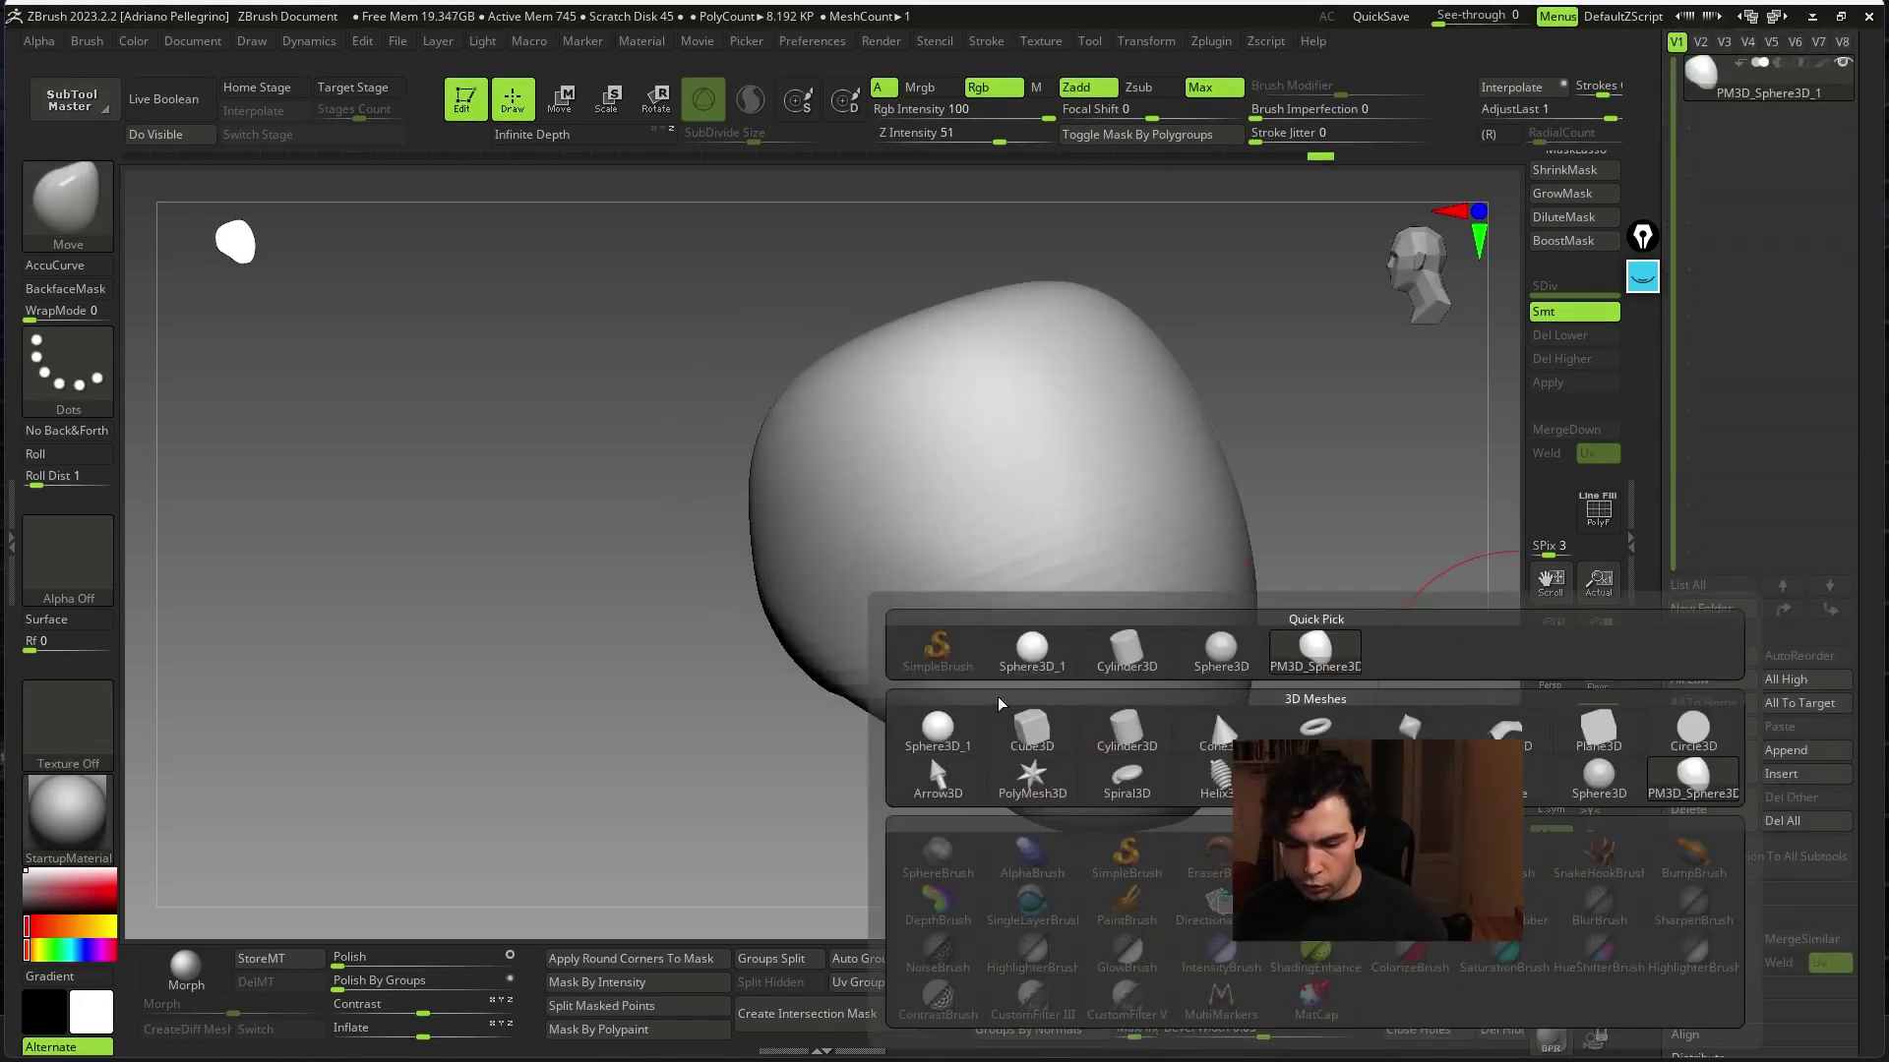
click(1032, 646)
mouse_move(1147, 675)
mouse_down()
mouse_move(1138, 548)
mouse_move(1184, 540)
mouse_move(1274, 605)
mouse_up()
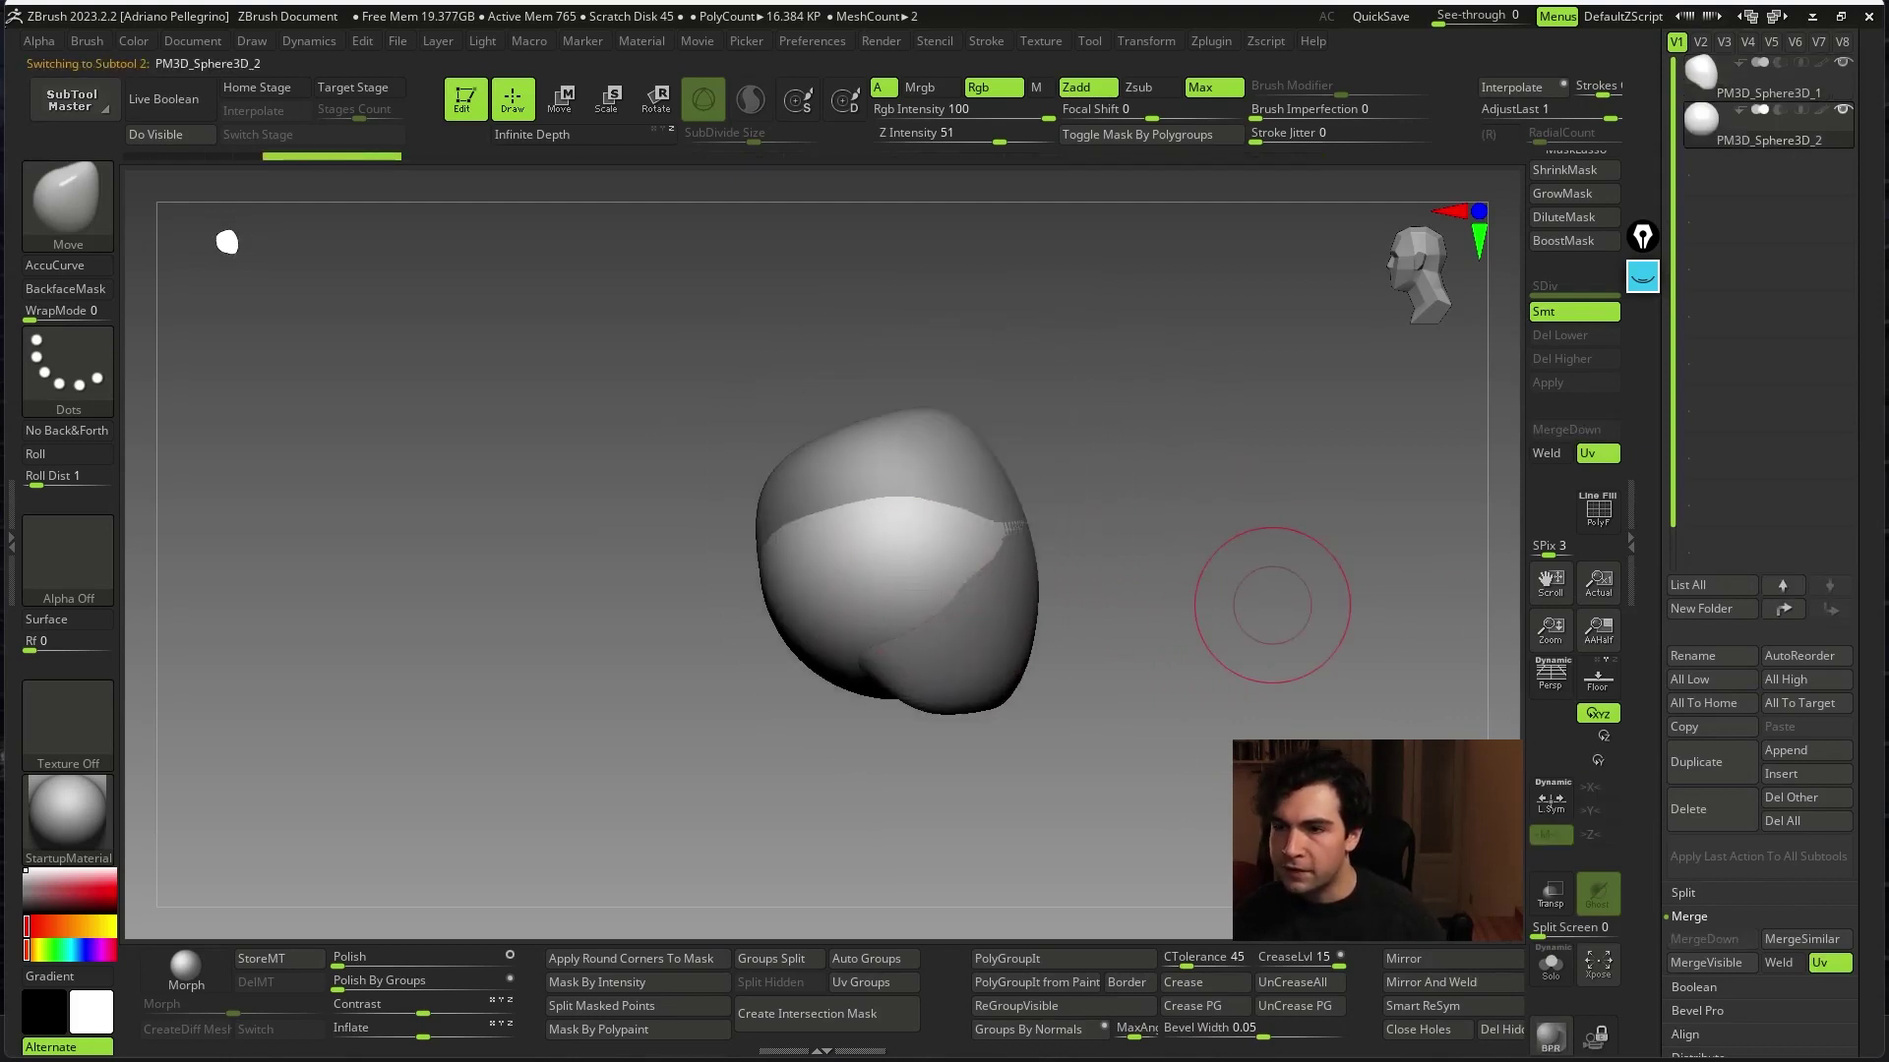
key(w)
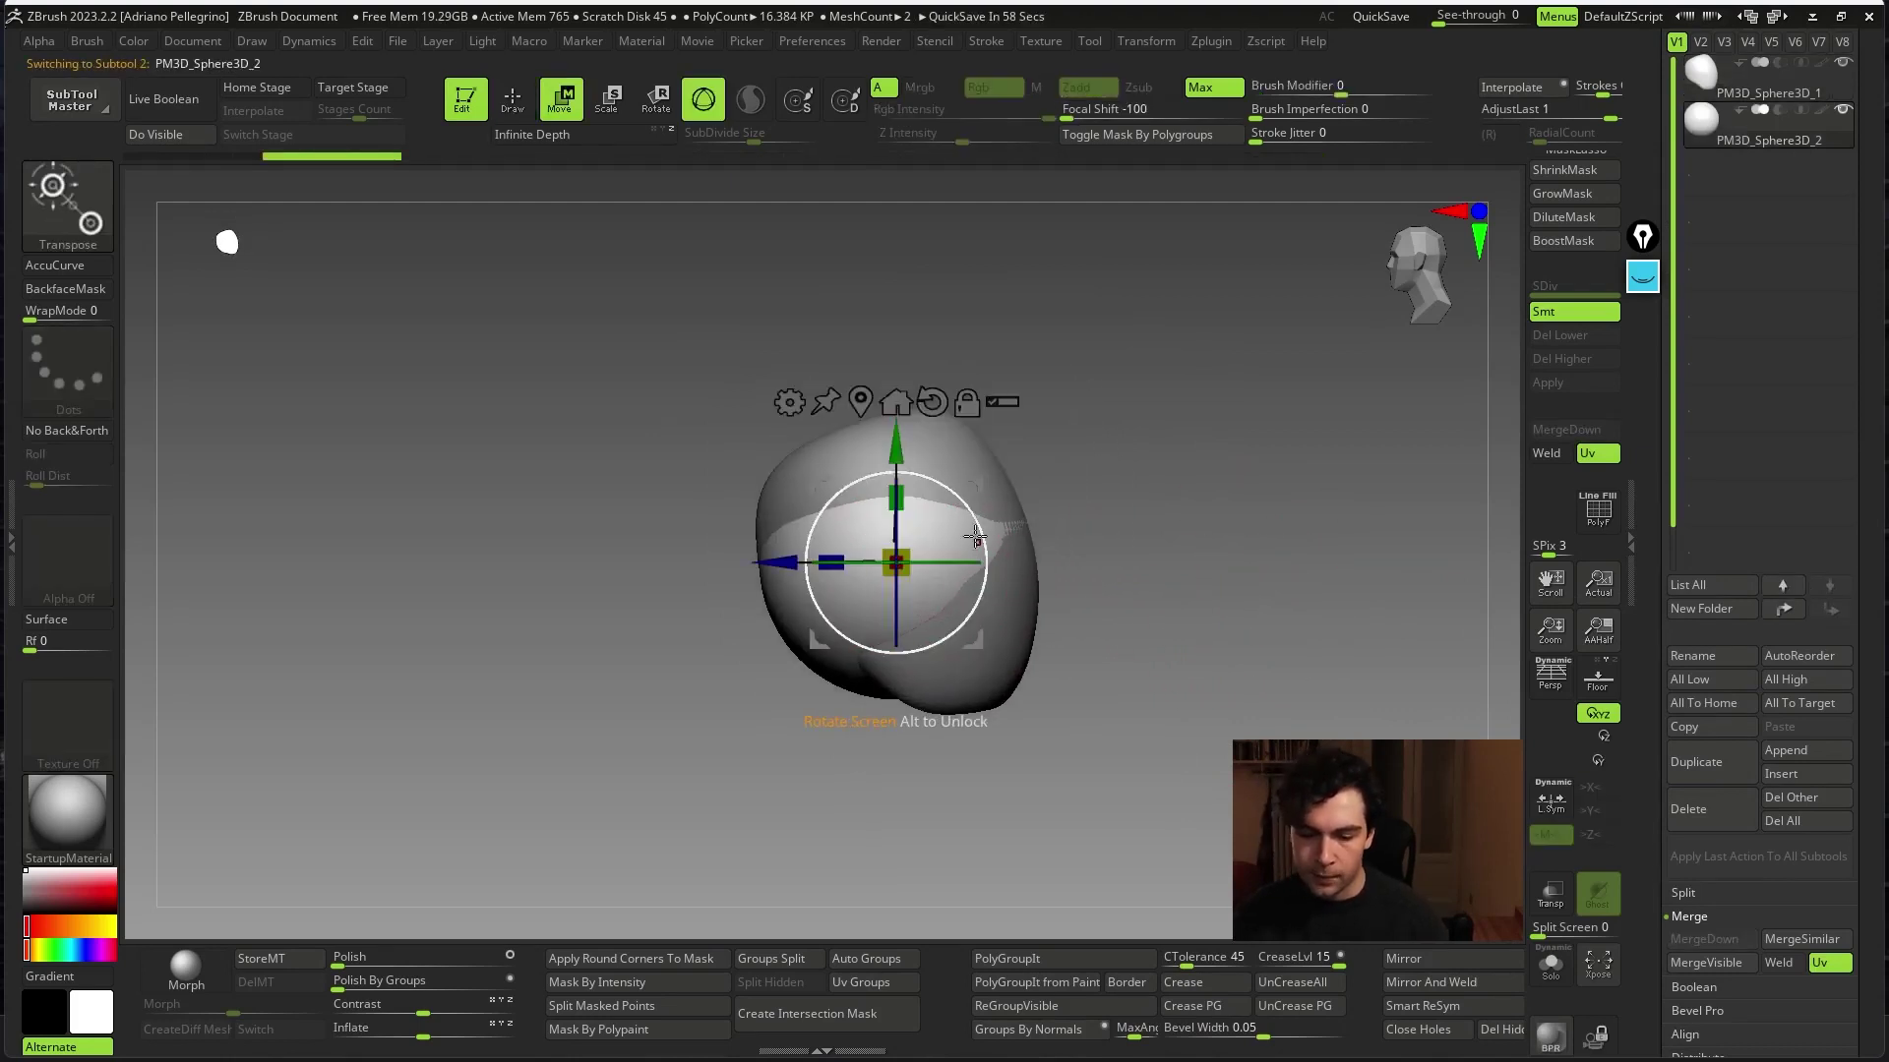
drag(896, 580, 937, 833)
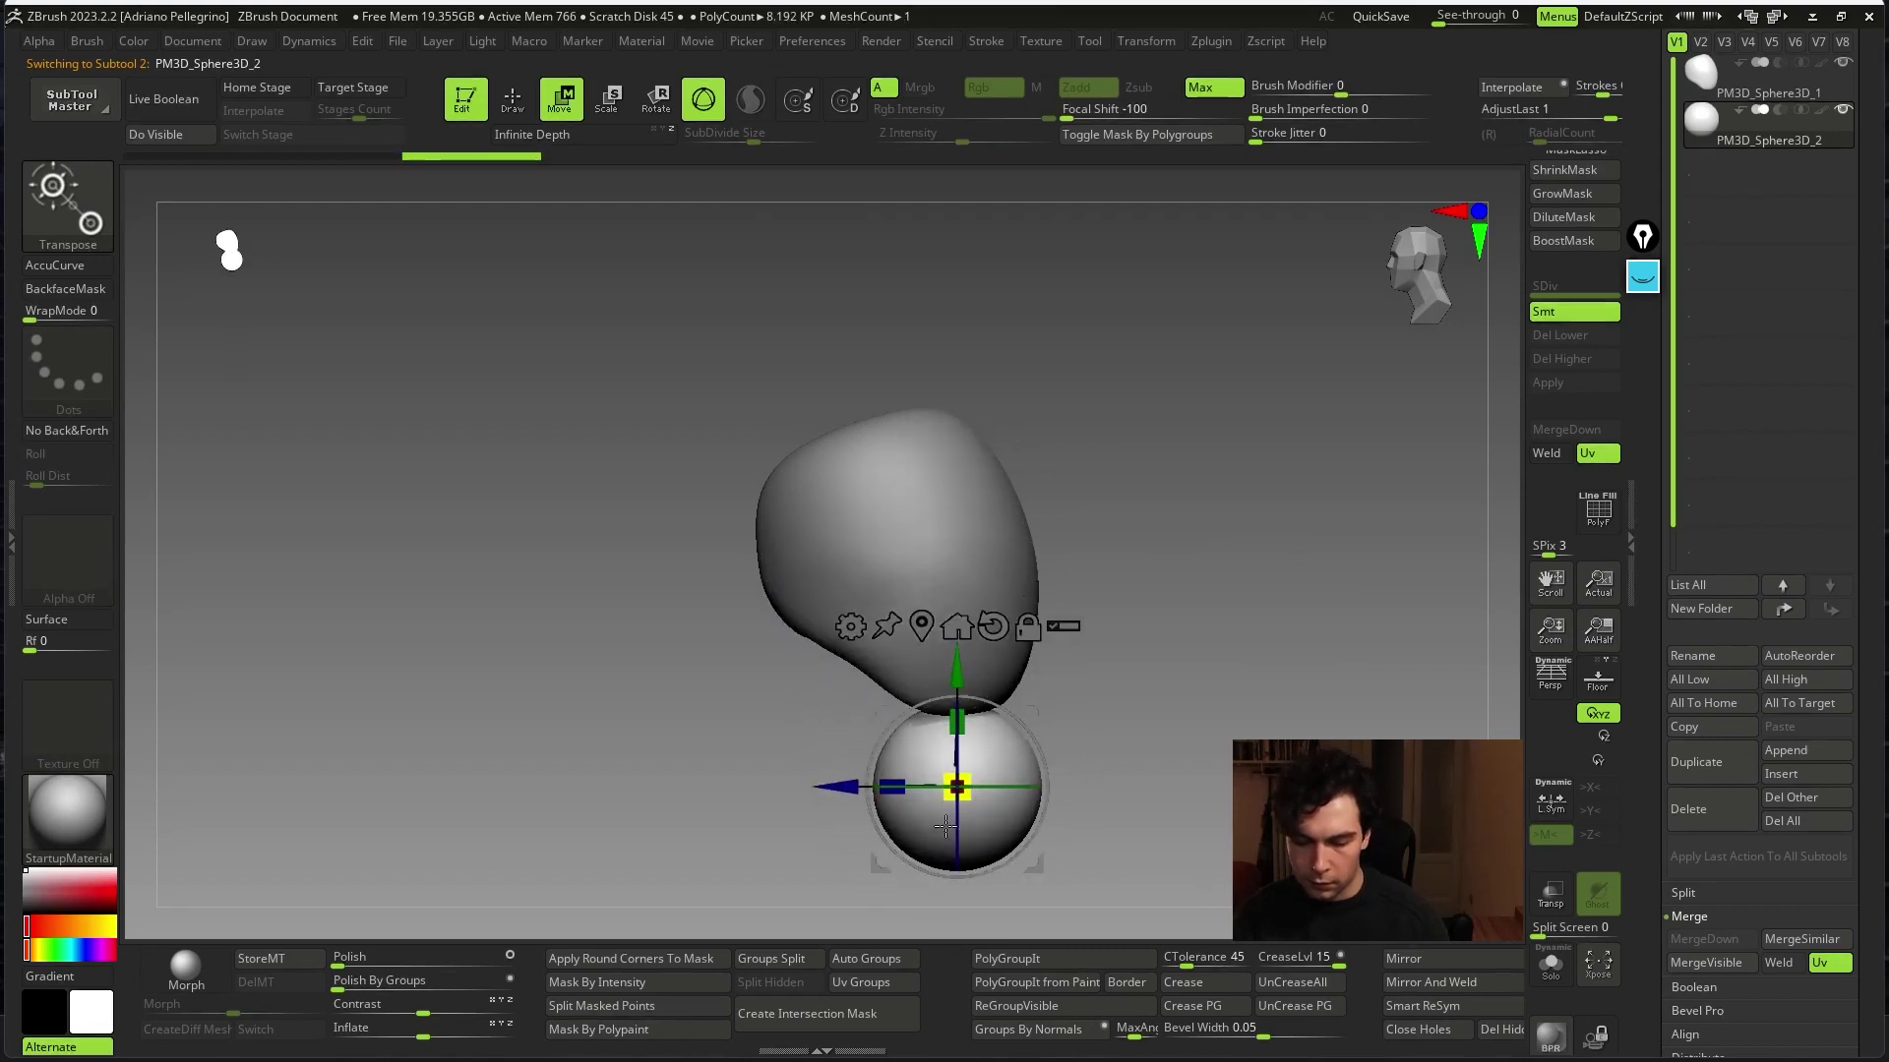
drag(1147, 682, 1240, 531)
- With X symmetry on, squash the lower sphere into a flat curved chunk using the Move brush
key(q)
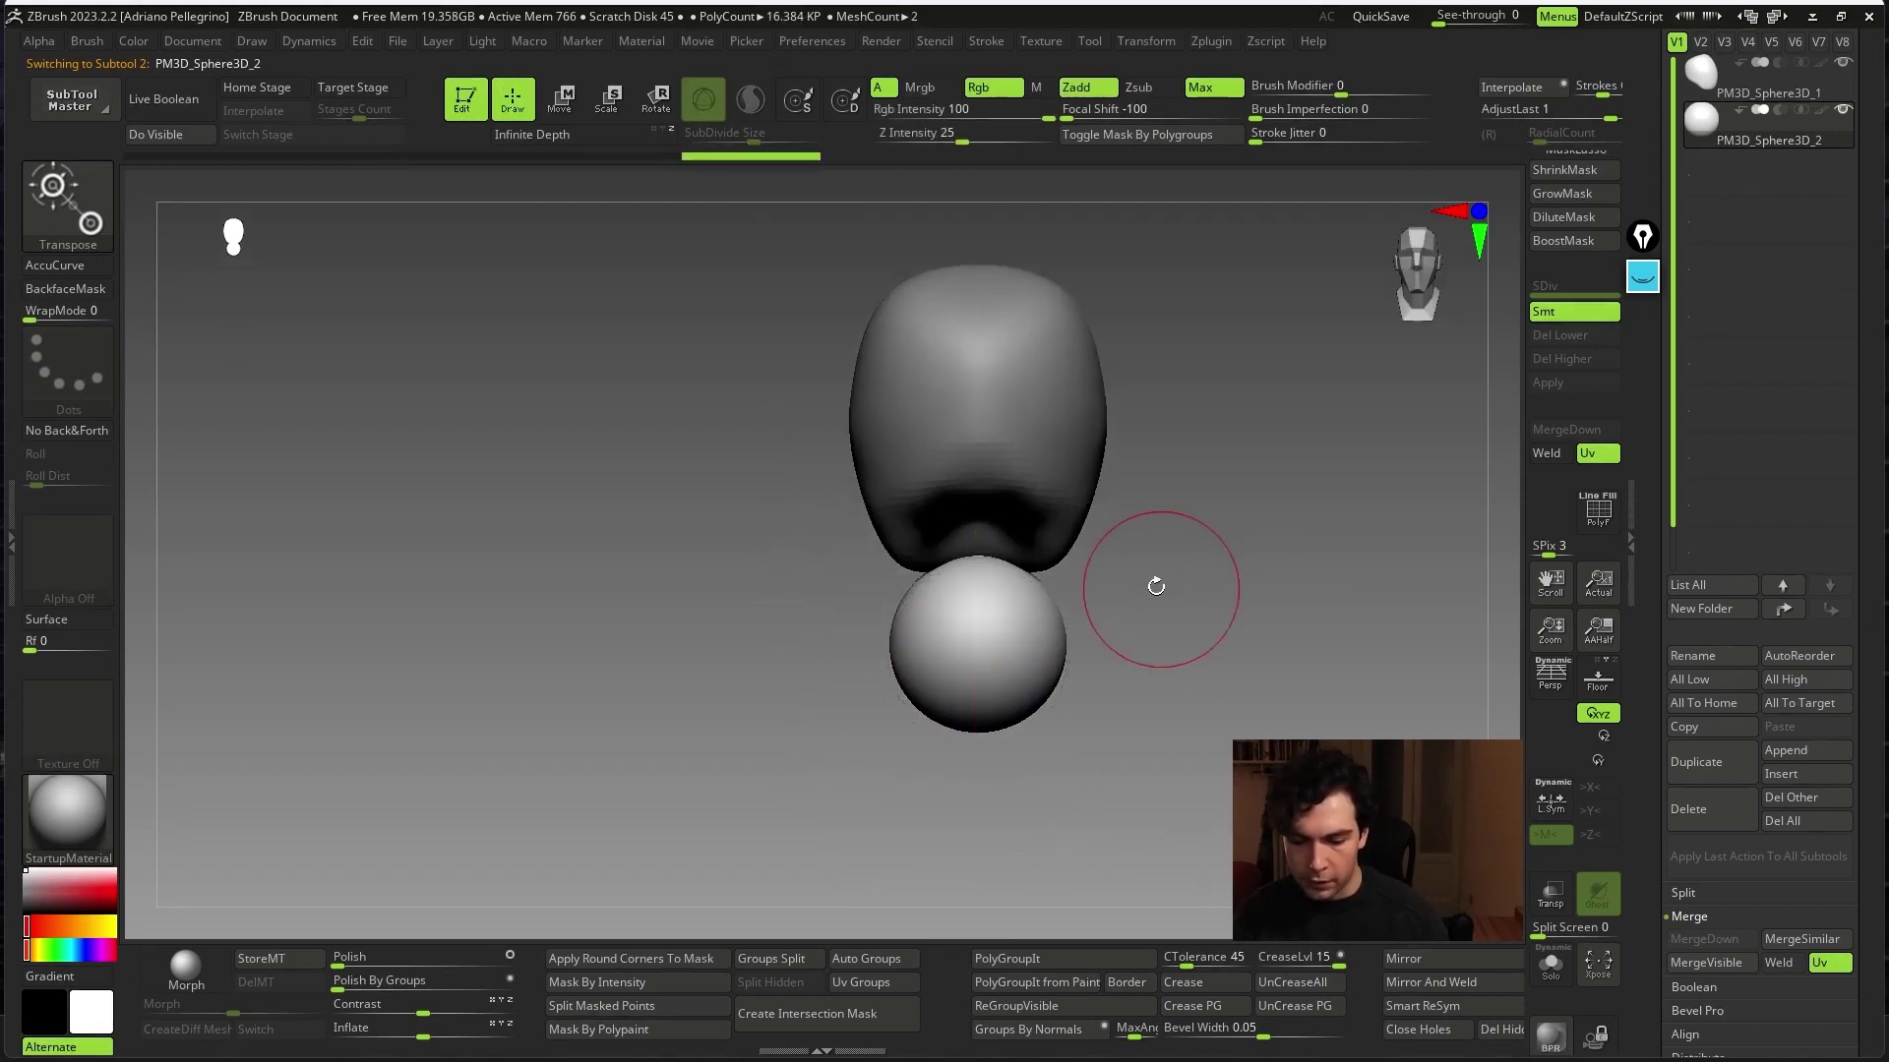
key(space)
key(x)
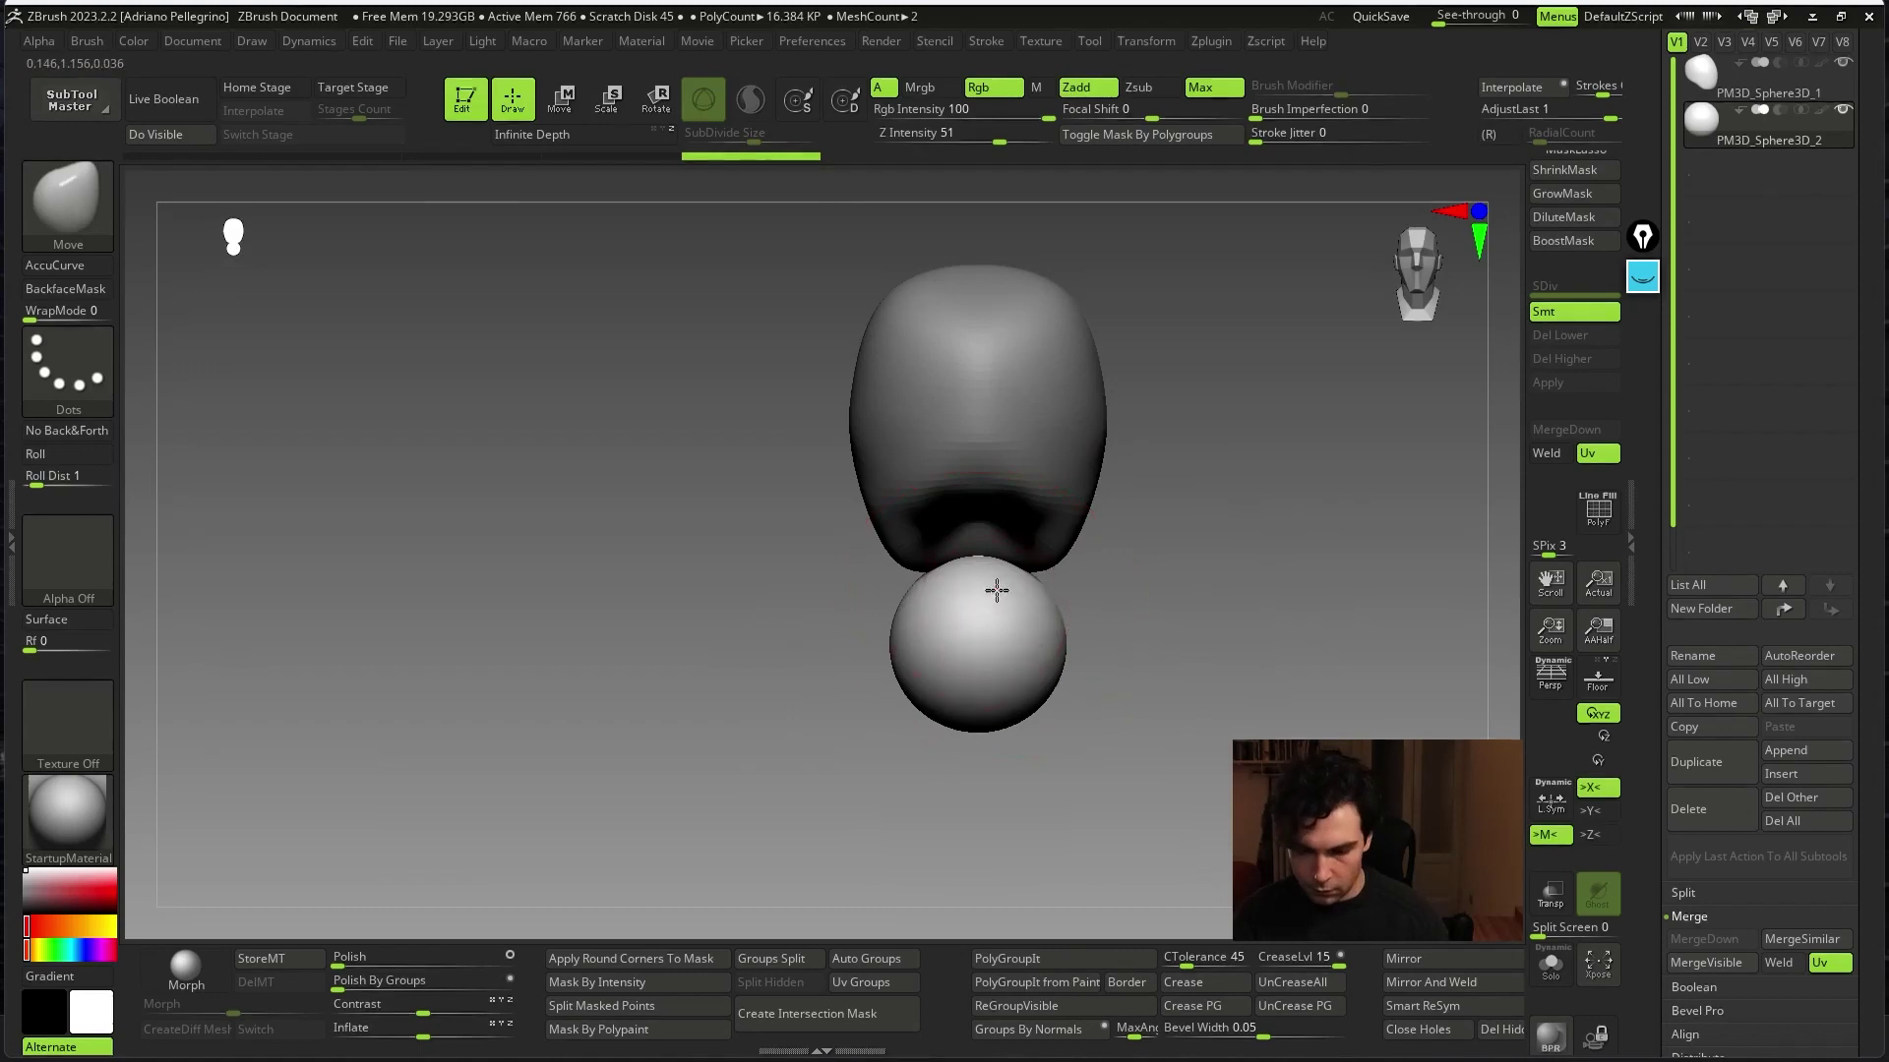
mouse_move(994, 591)
mouse_down()
mouse_move(993, 639)
mouse_move(1129, 667)
mouse_move(969, 654)
mouse_move(1143, 650)
mouse_move(1235, 527)
mouse_up()
key(space)
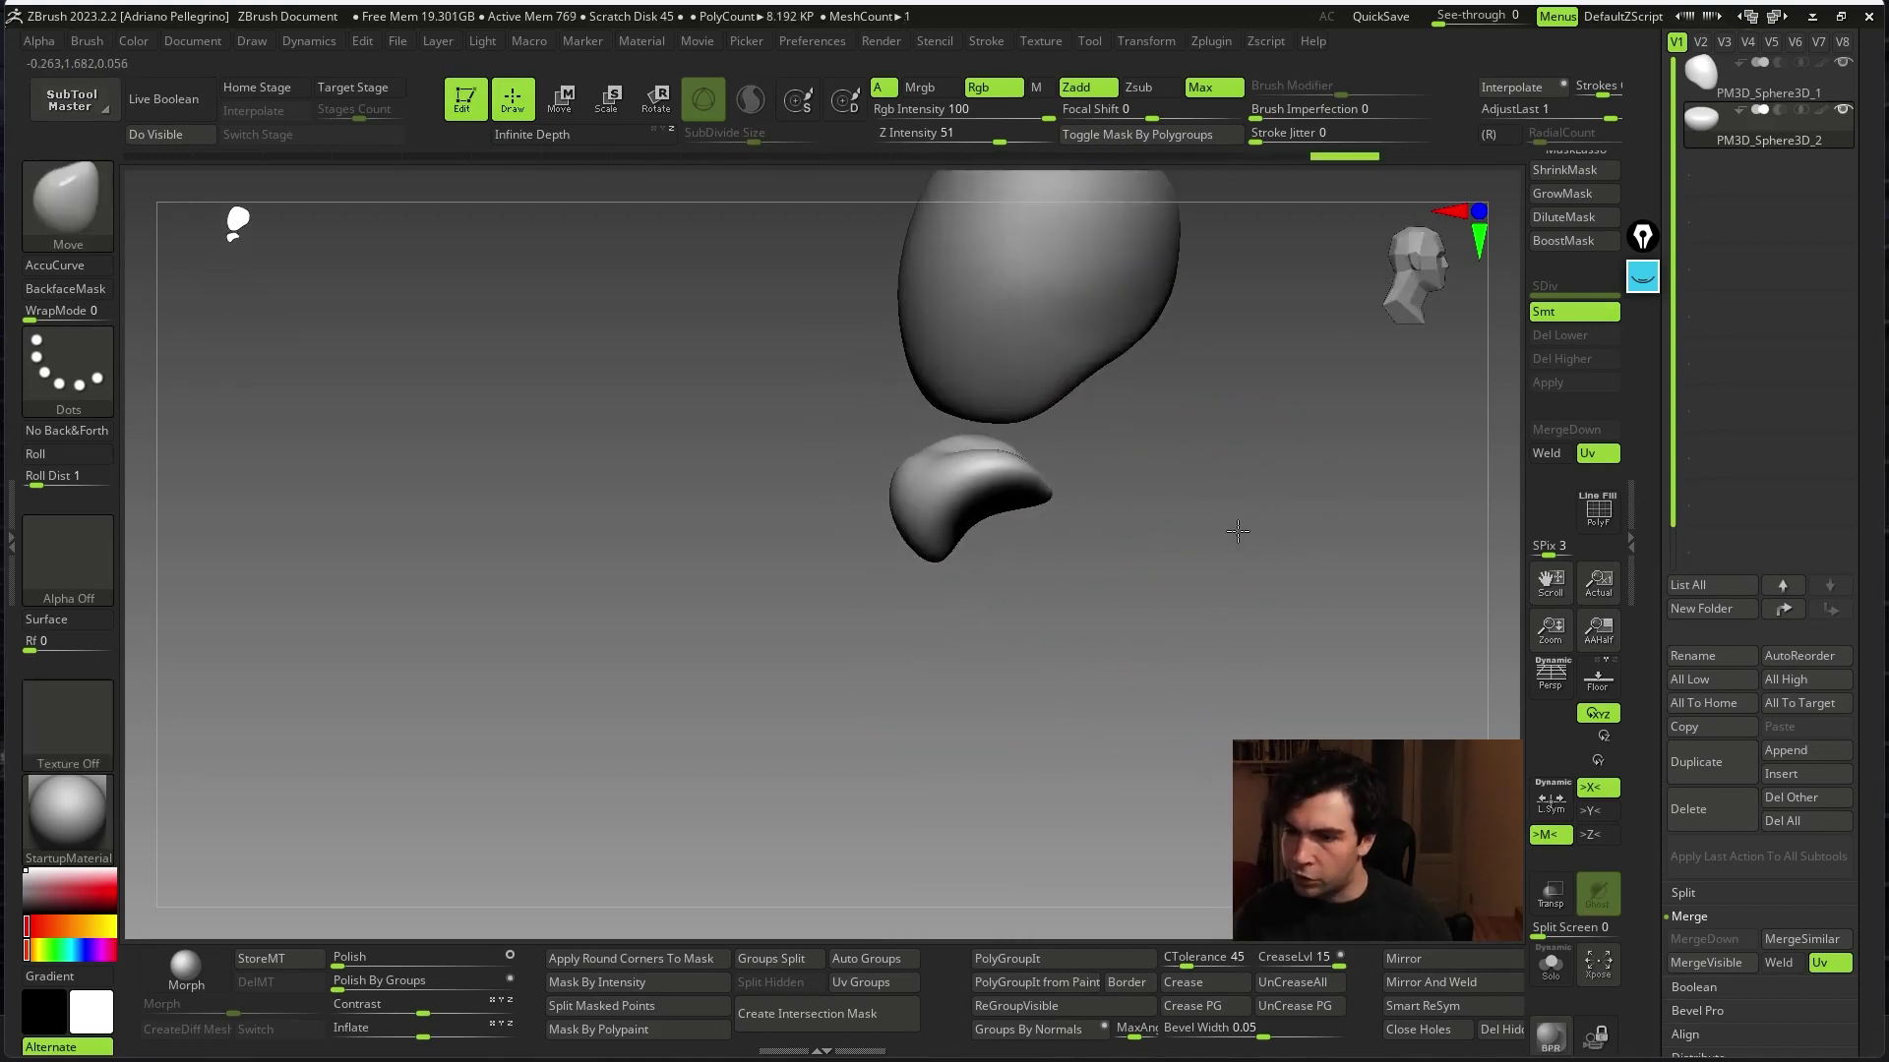
mouse_move(984, 649)
mouse_down()
mouse_move(1129, 640)
mouse_move(1092, 616)
mouse_up()
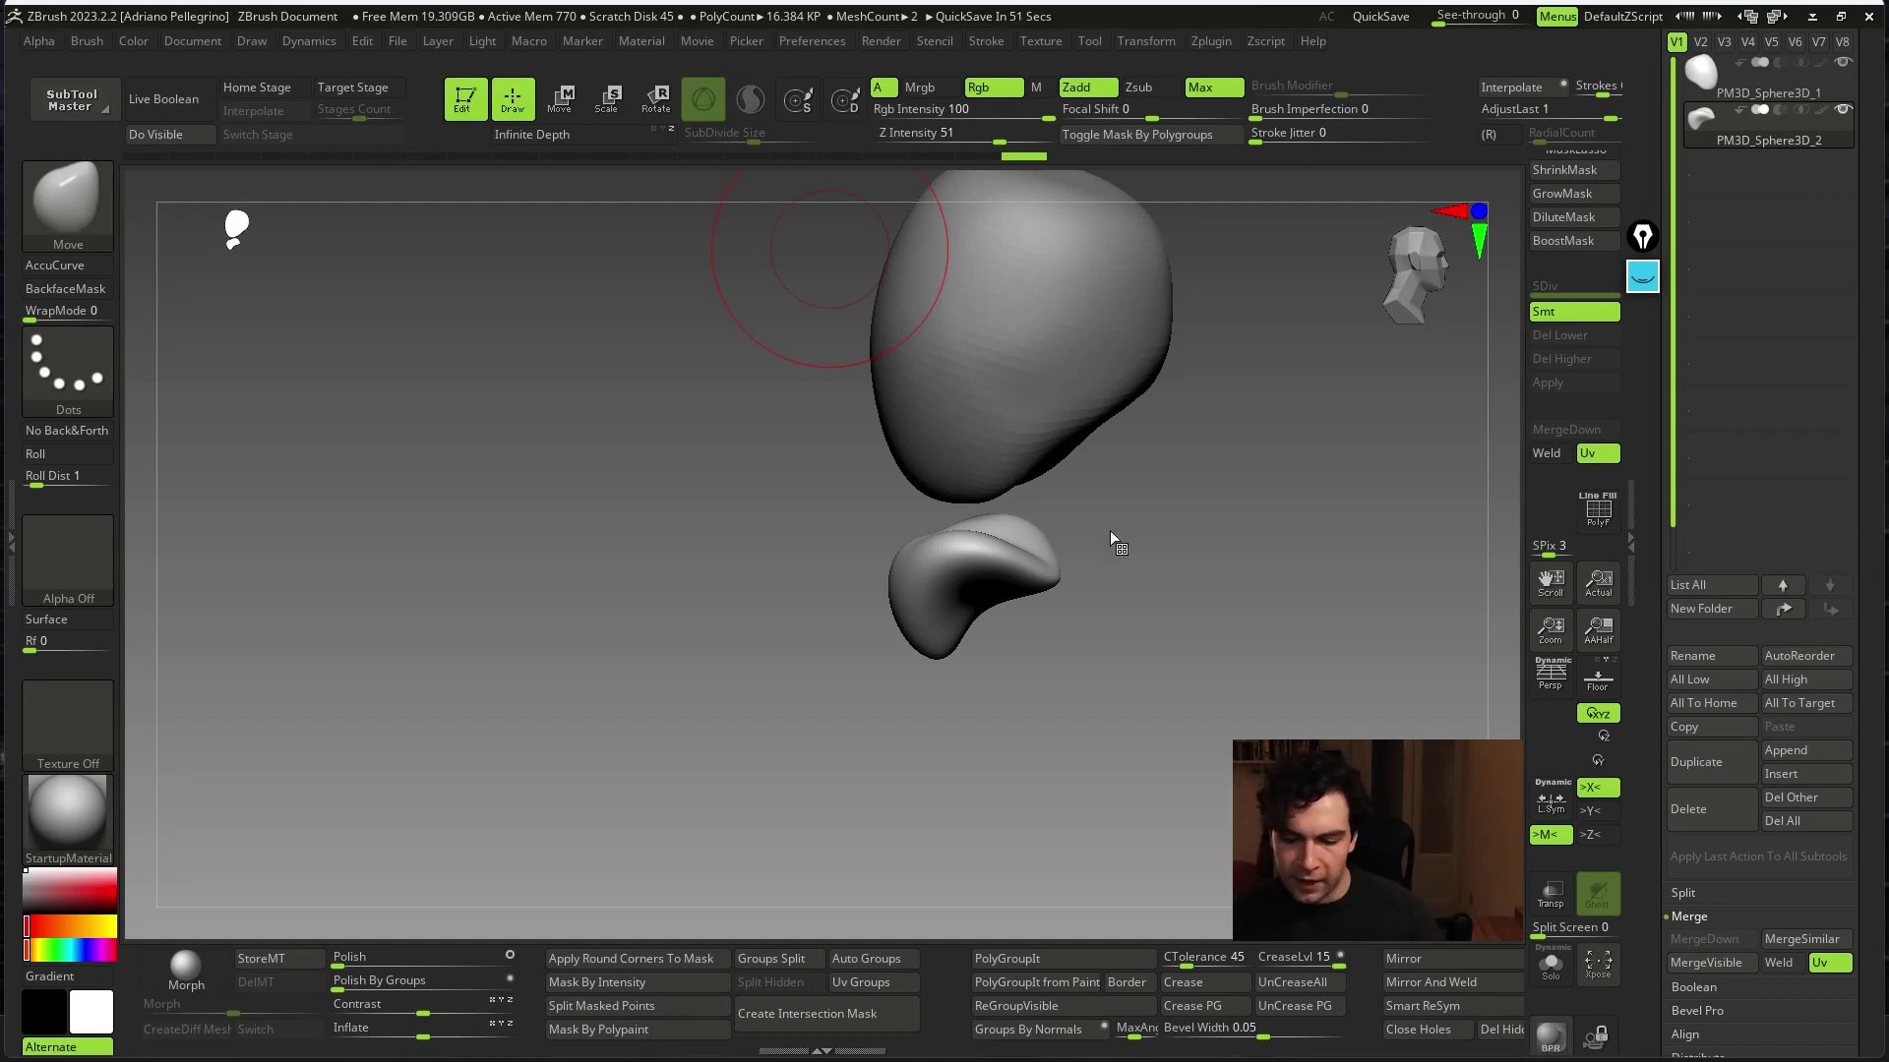
drag(1112, 539, 1033, 551)
mouse_move(1254, 562)
alt+mouse_down()
mouse_move(1182, 562)
mouse_move(928, 633)
alt+mouse_up()
key(space)
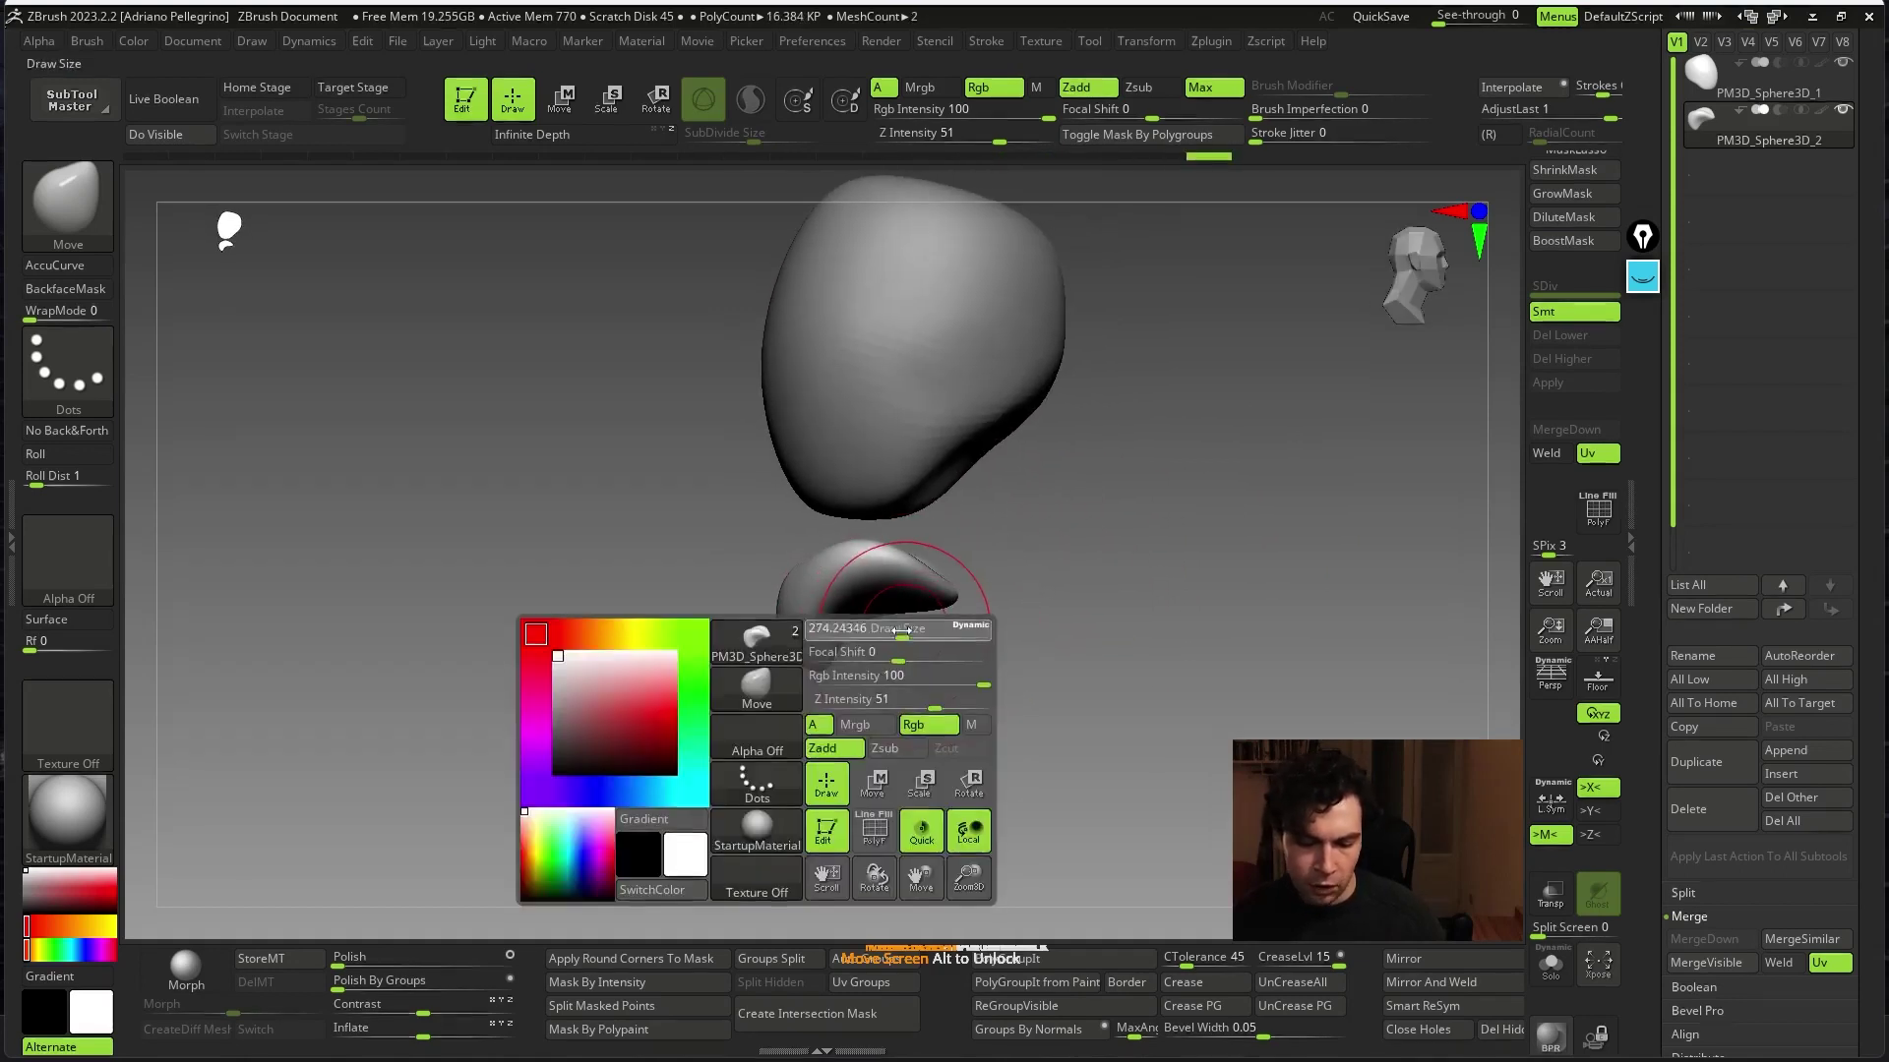
drag(954, 619, 1111, 681)
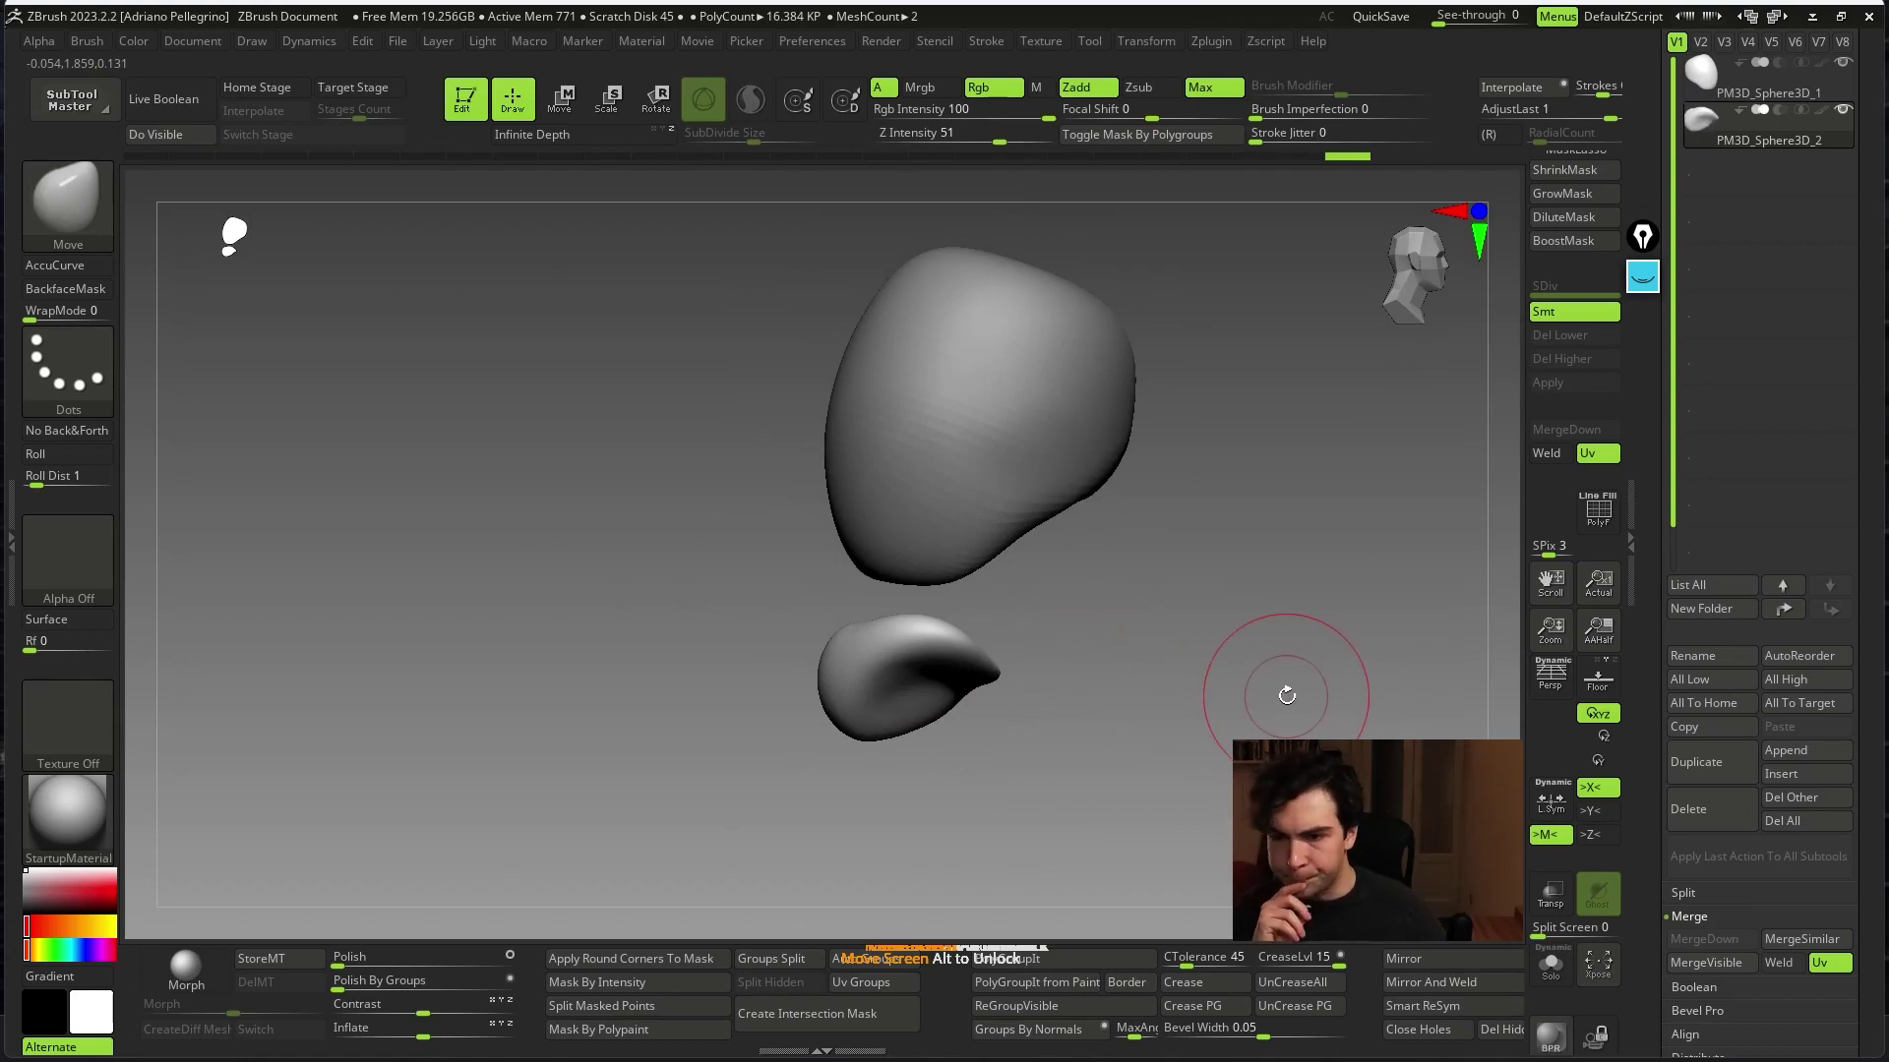
drag(1286, 695, 1223, 681)
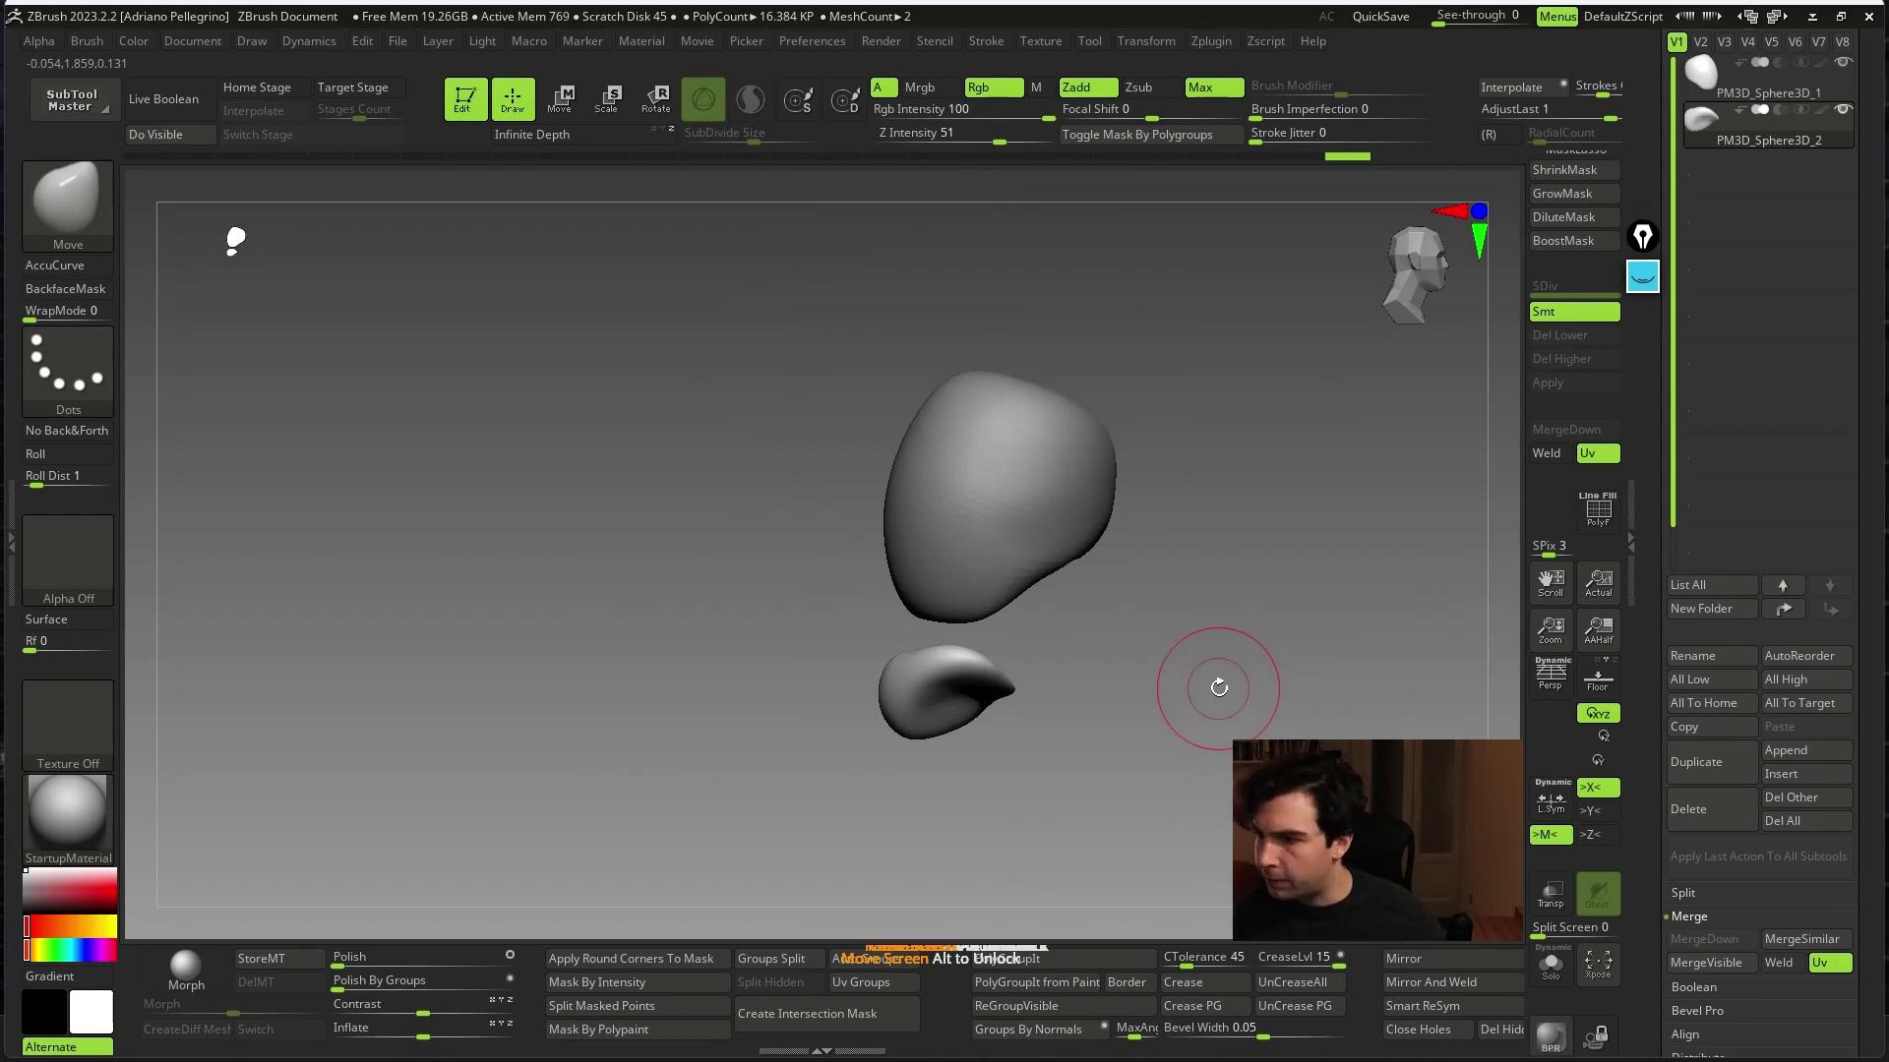
key(w)
drag(1051, 613, 1223, 655)
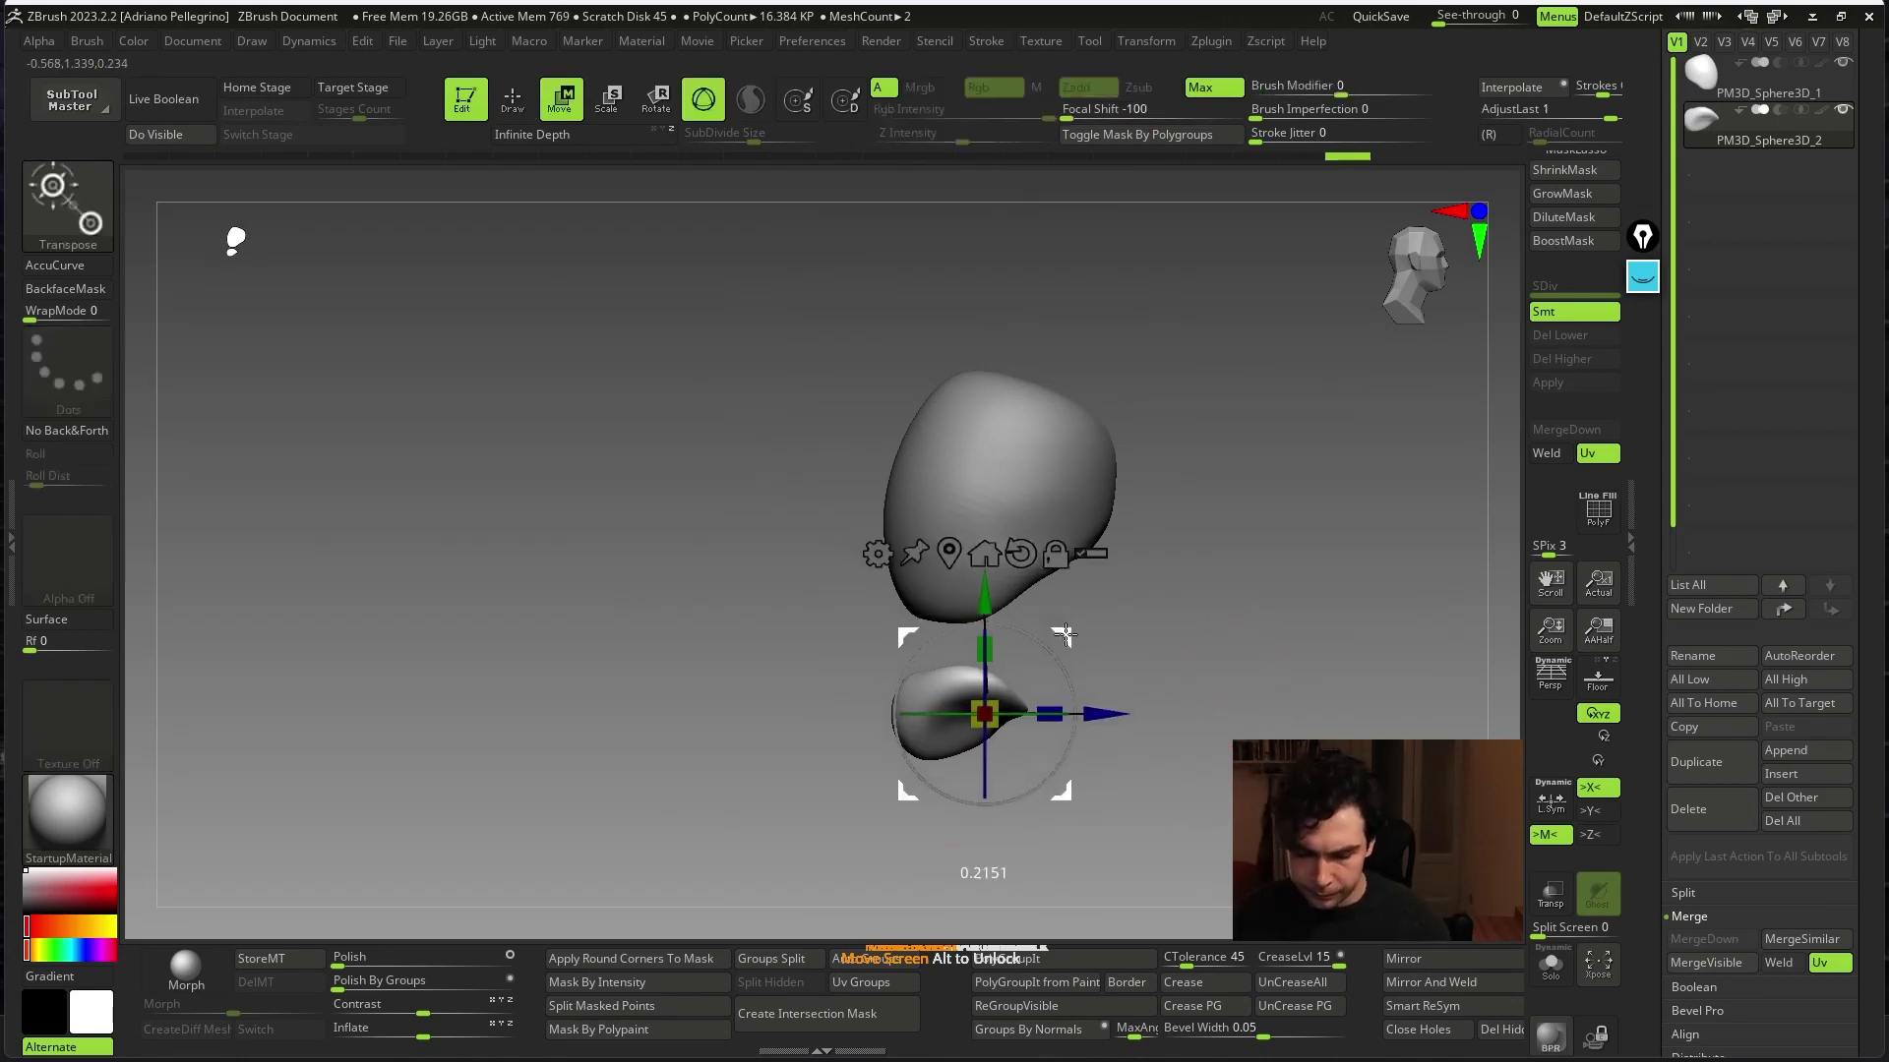
key(q)
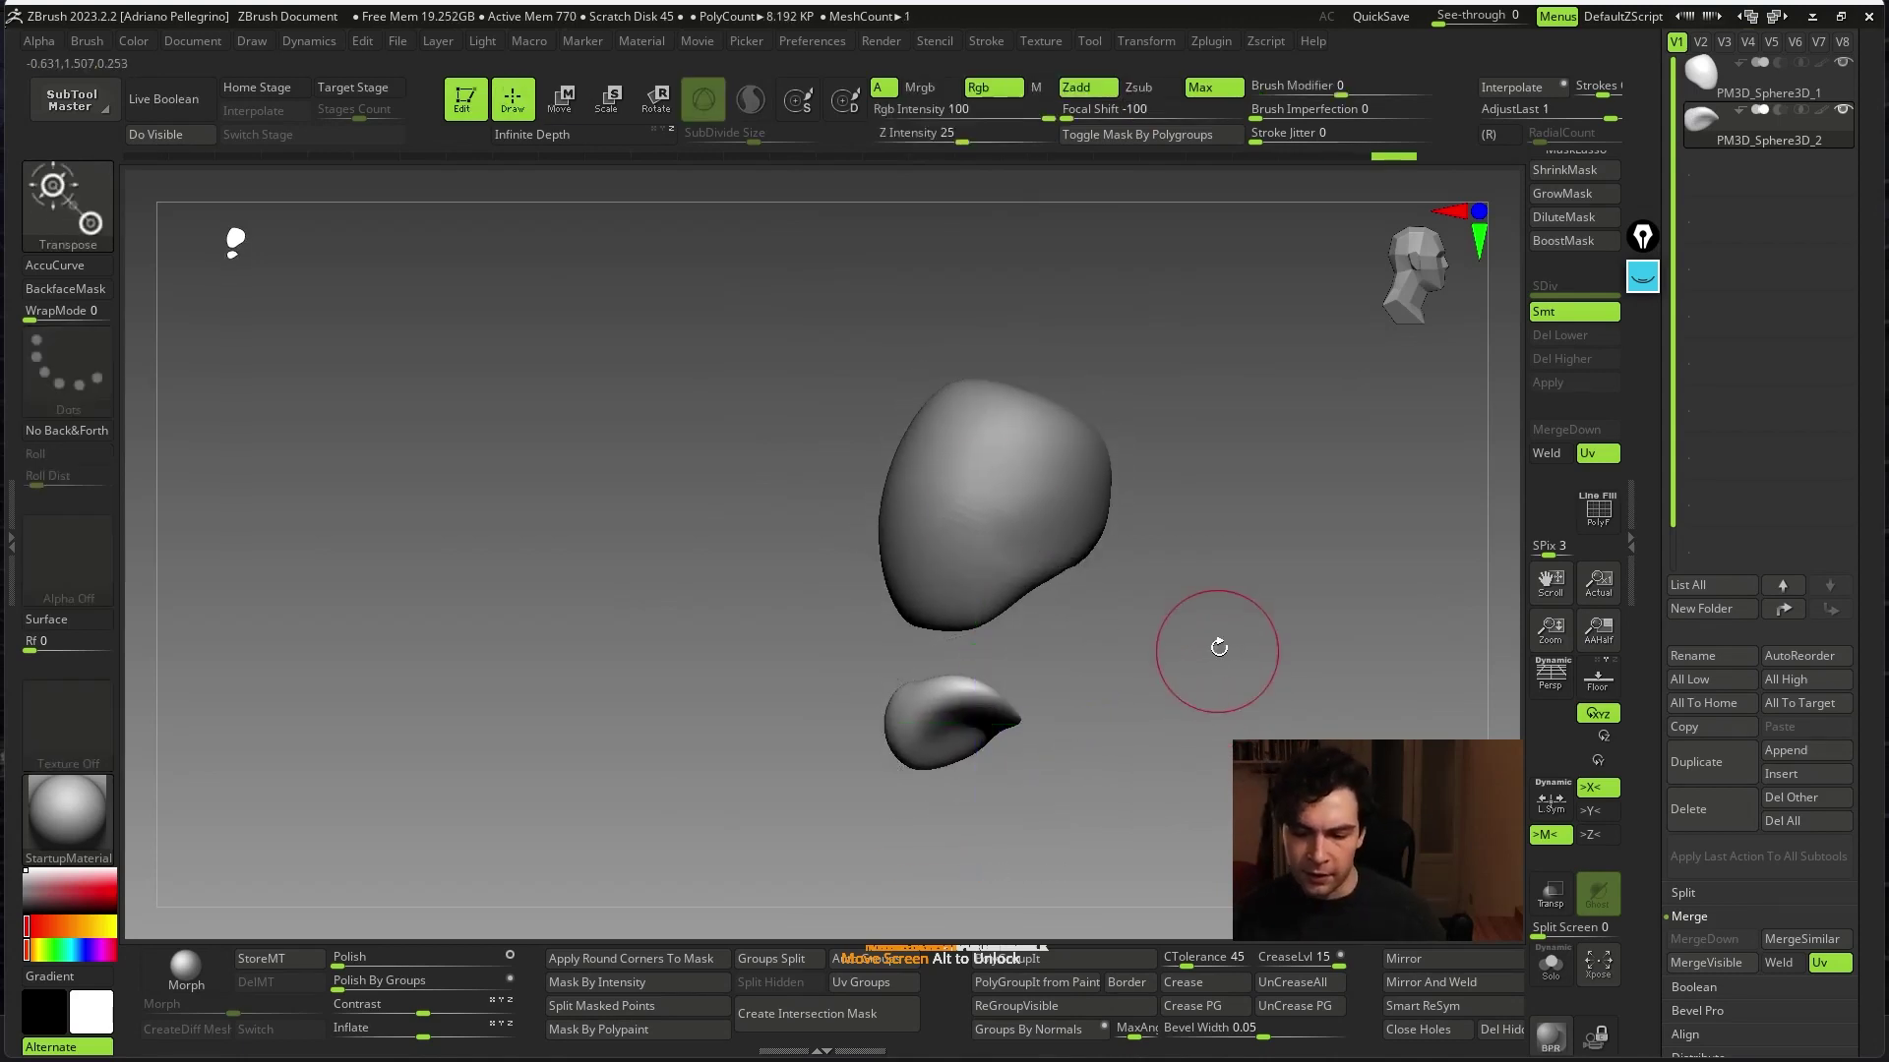
key(space)
alt+click(894, 540)
key(space)
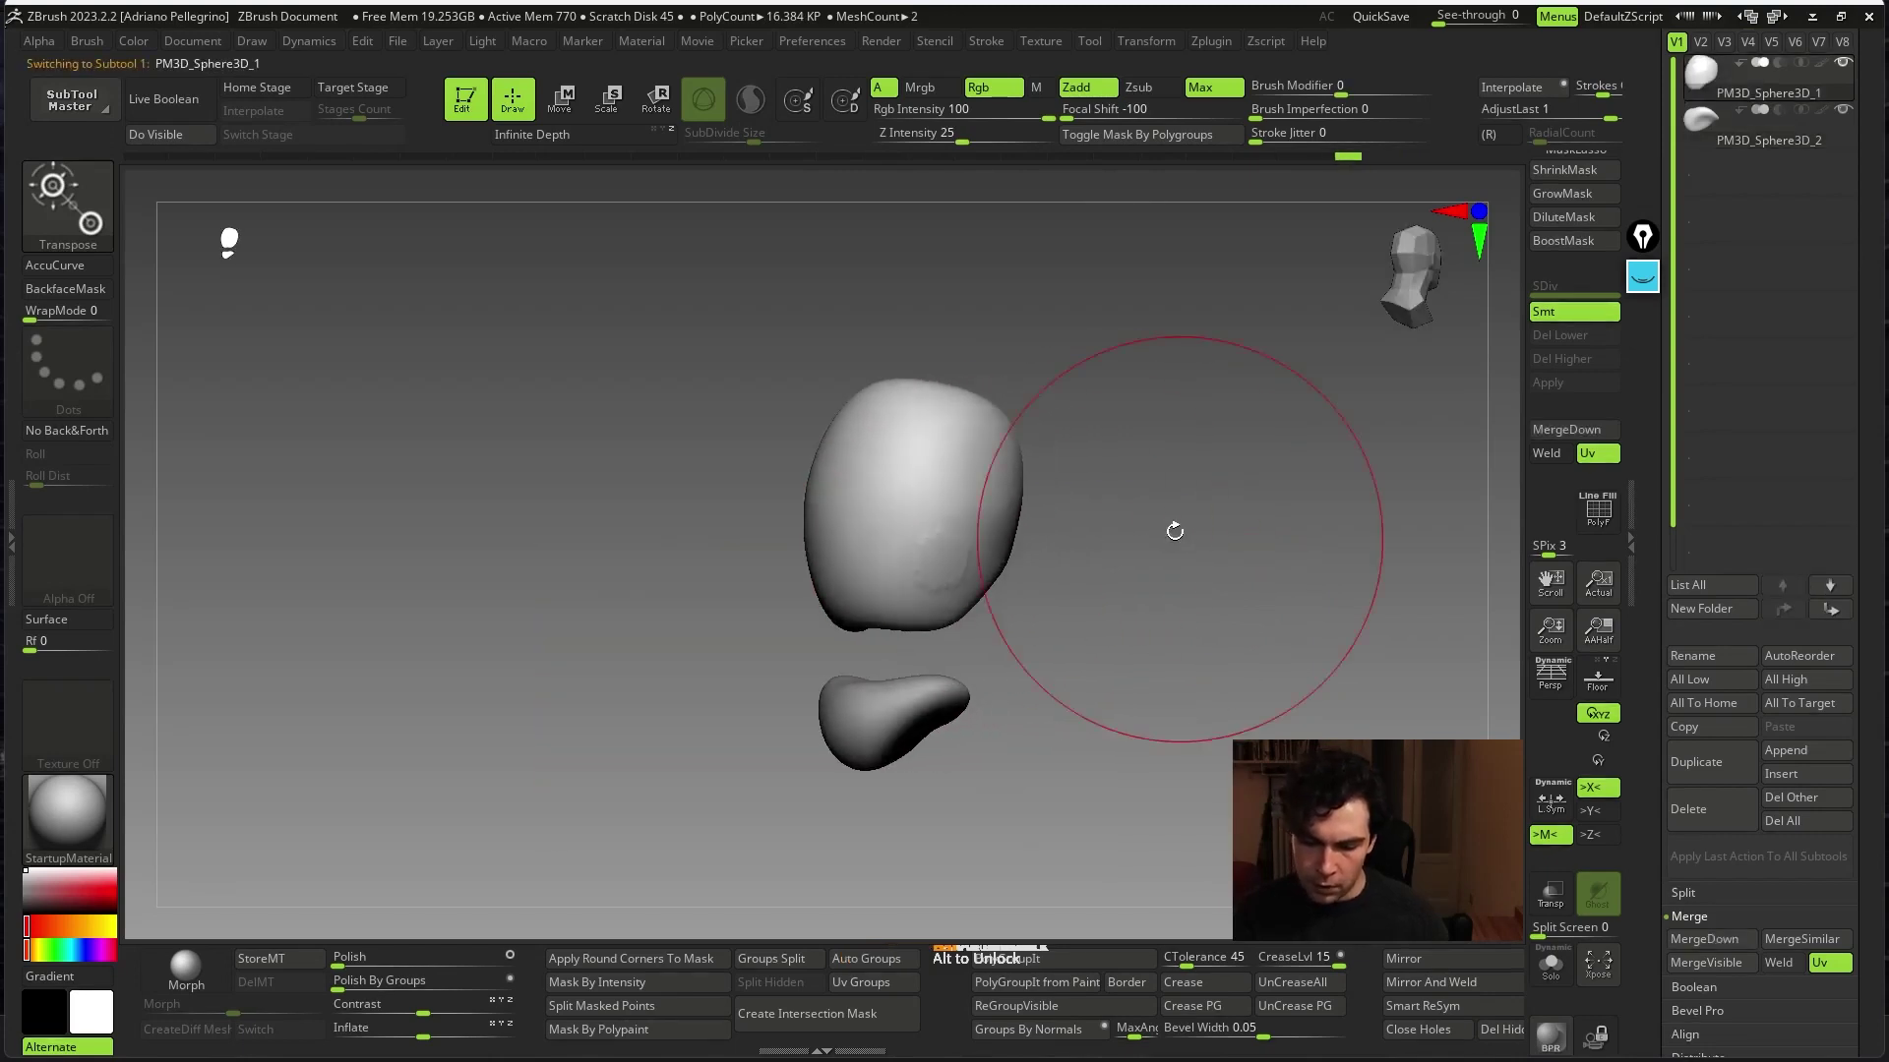
key(w)
key(q)
key(space)
click(942, 563)
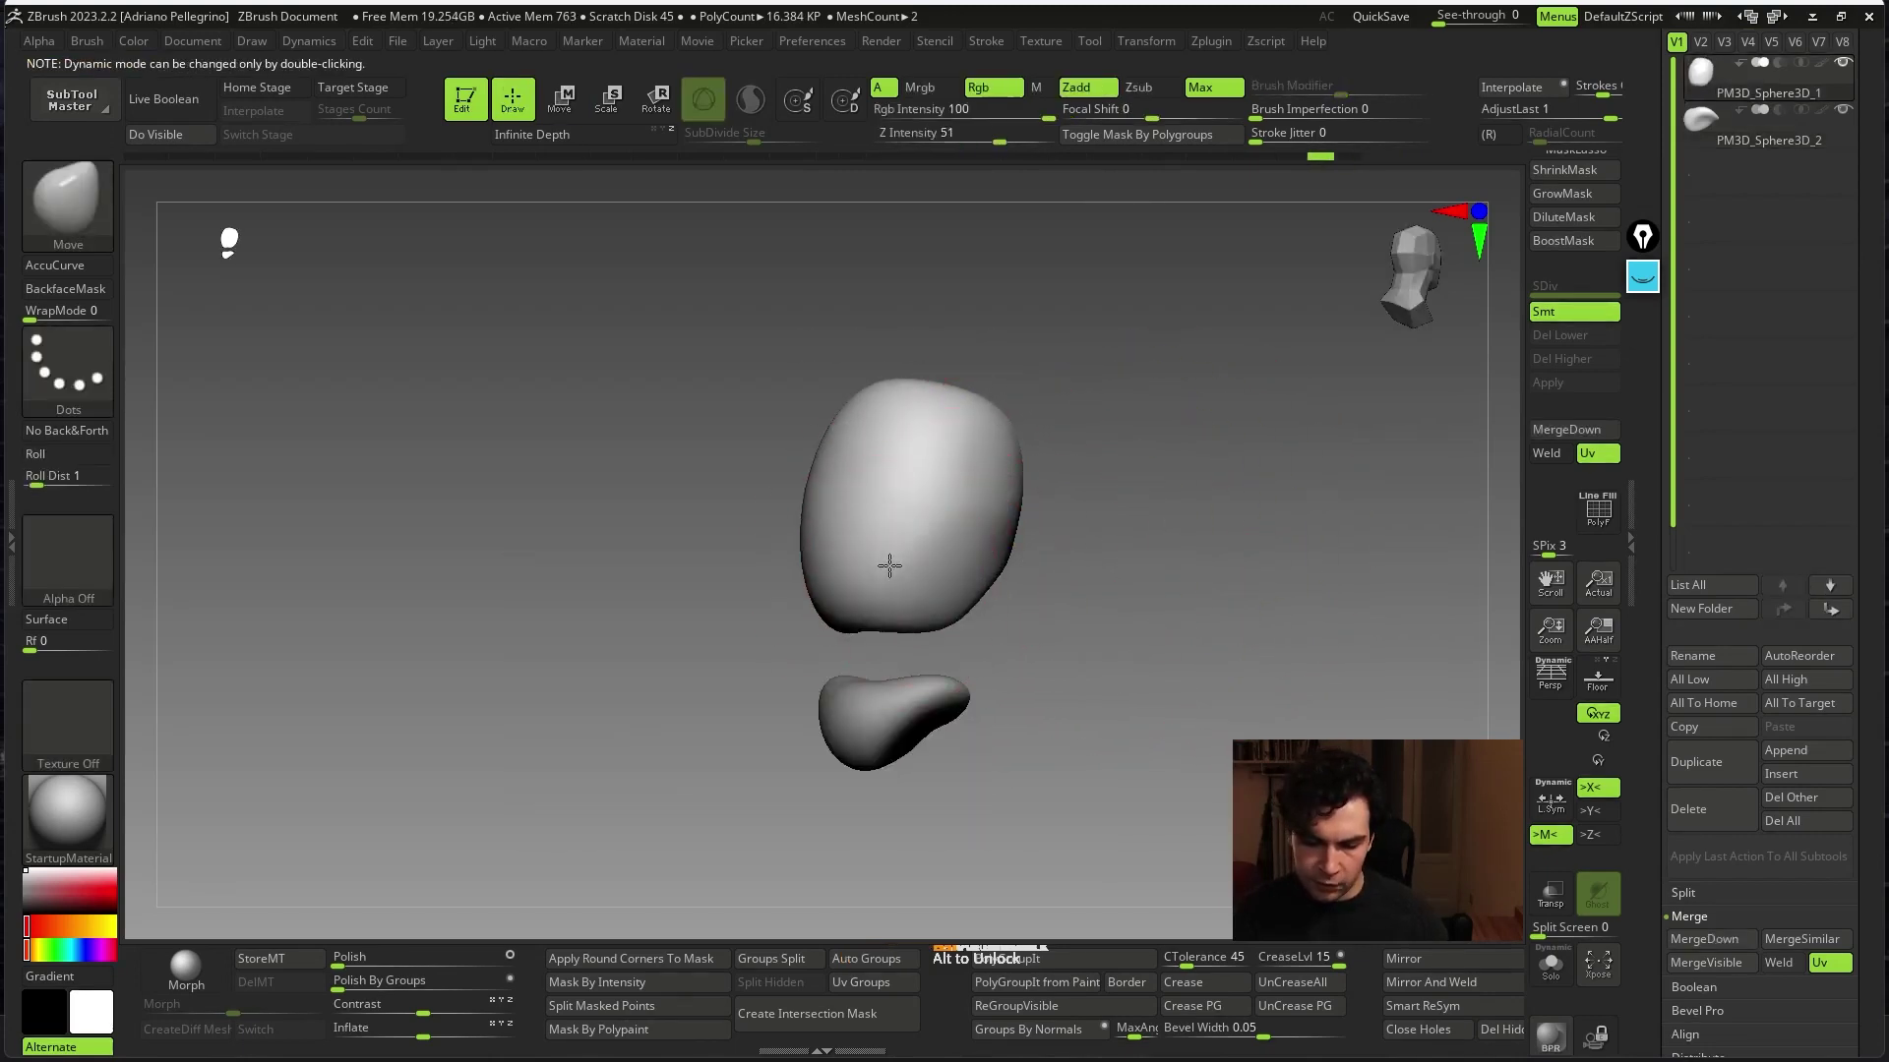
key(f)
mouse_move(1177, 547)
mouse_down()
mouse_move(1193, 498)
mouse_move(1336, 475)
mouse_up()
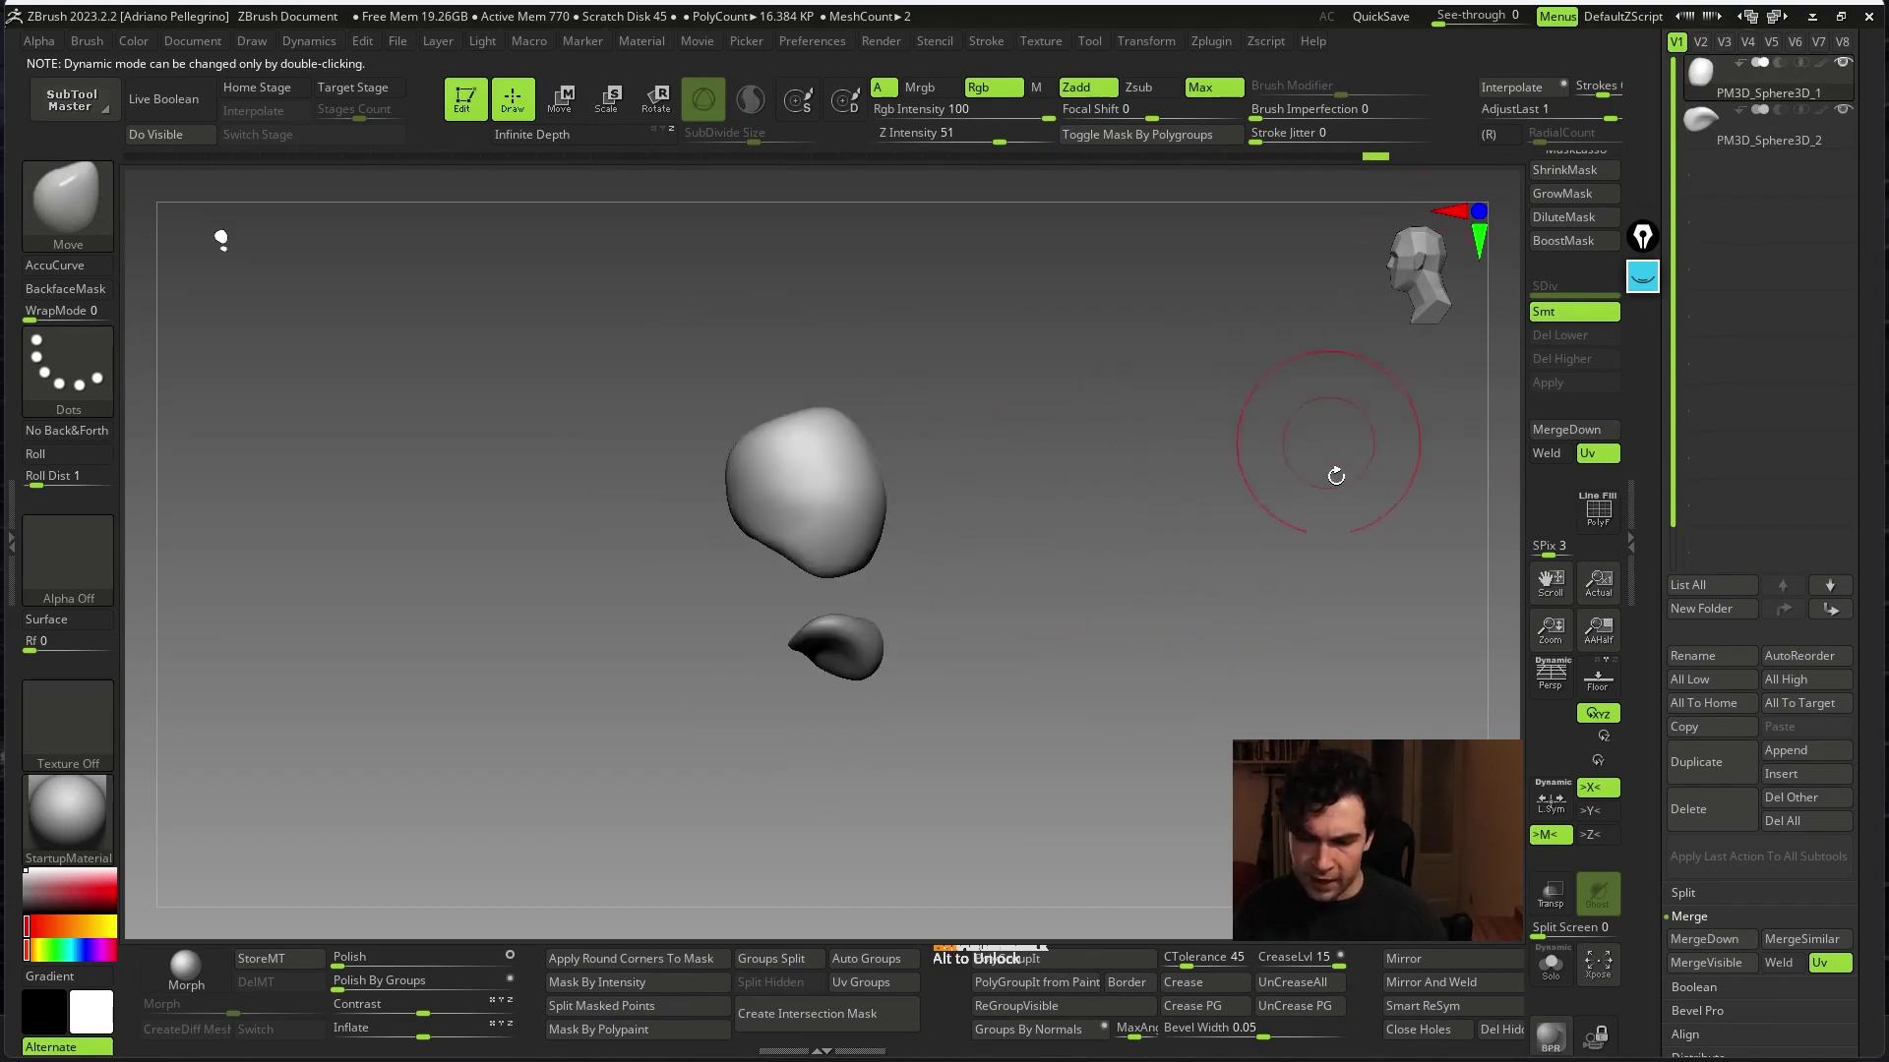
click(1642, 275)
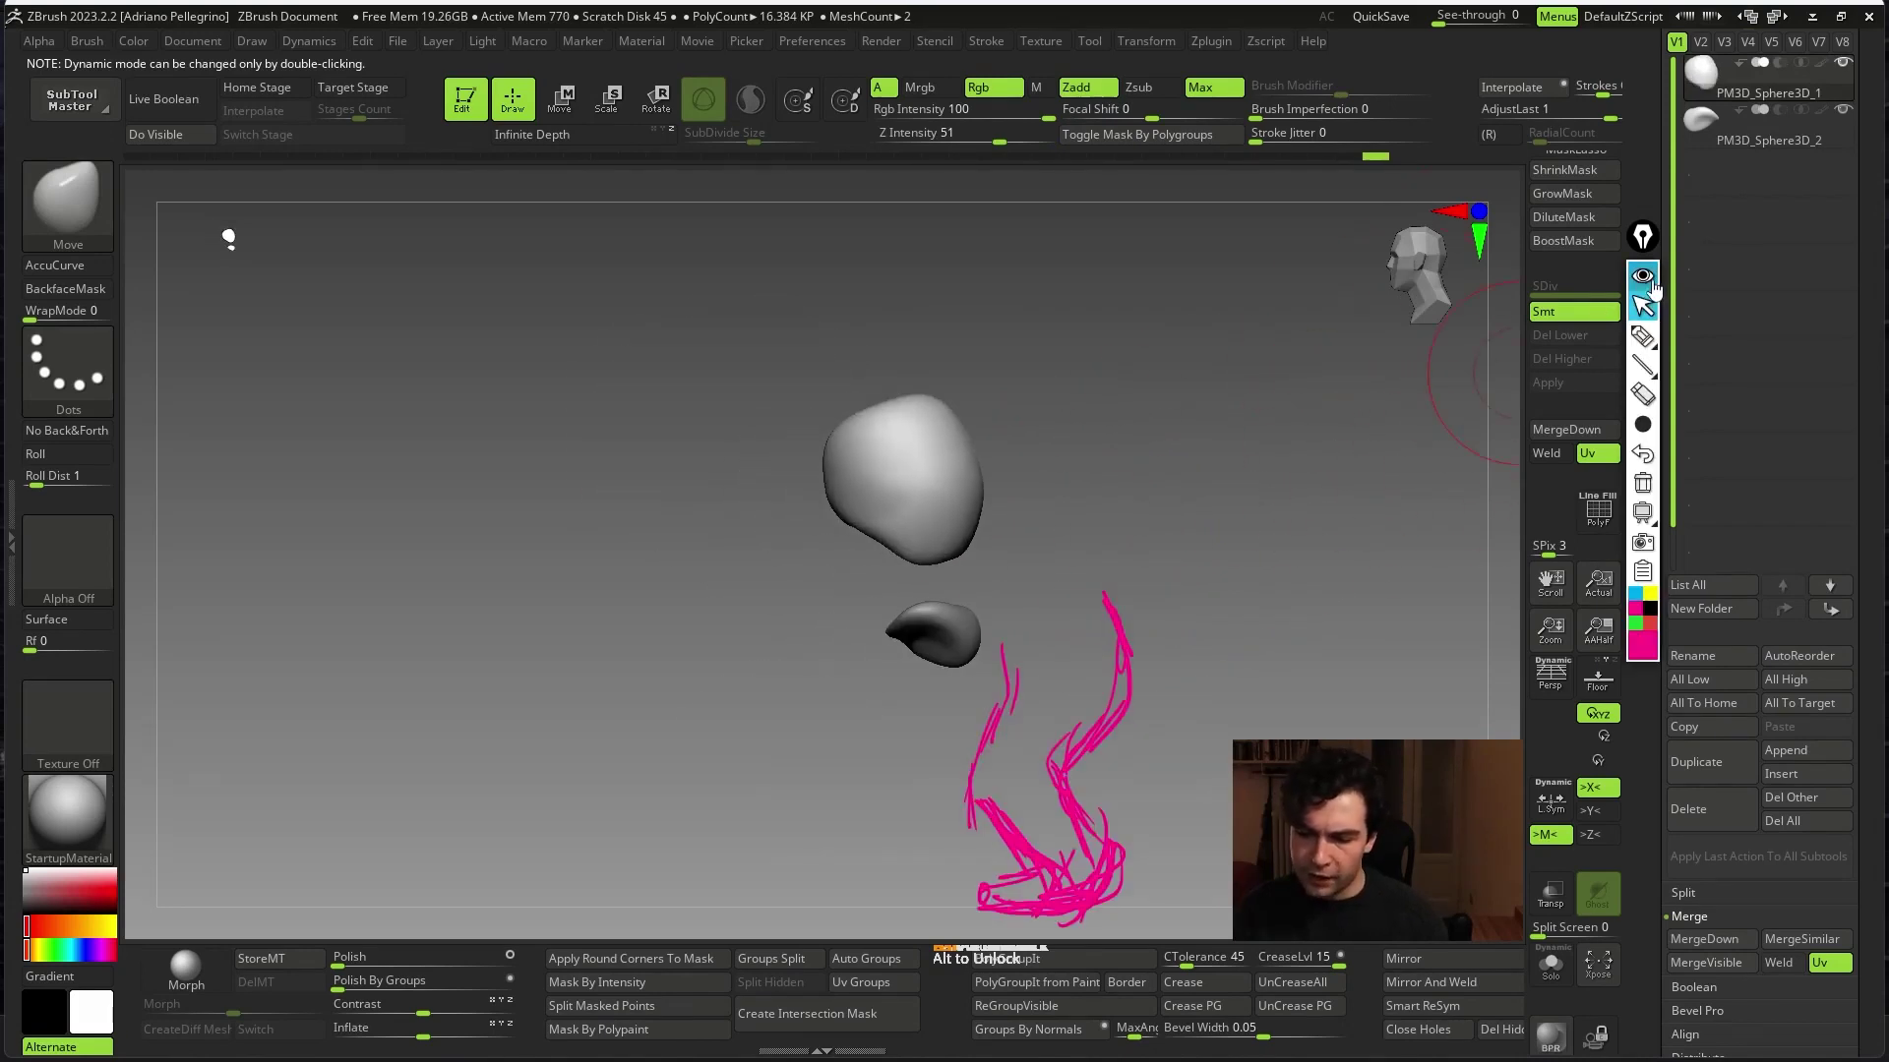
click(1643, 482)
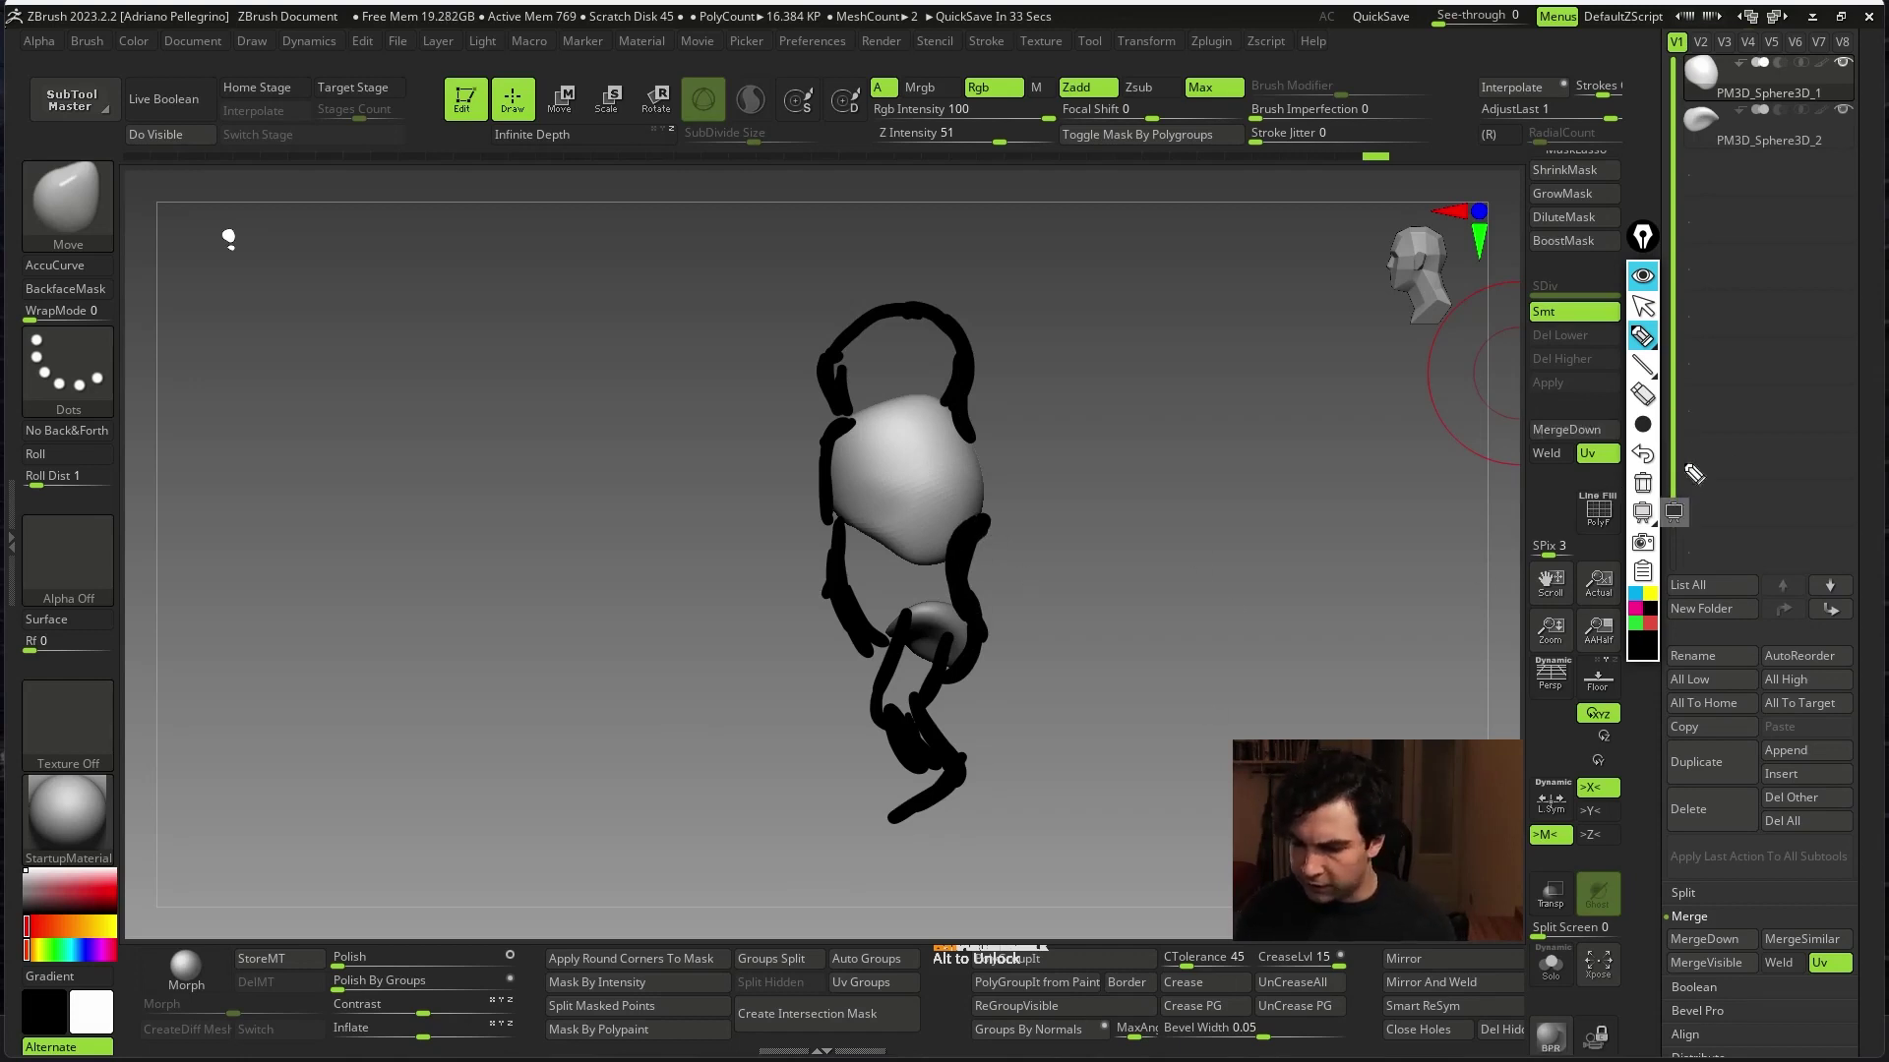
click(1642, 279)
drag(1189, 653, 1147, 763)
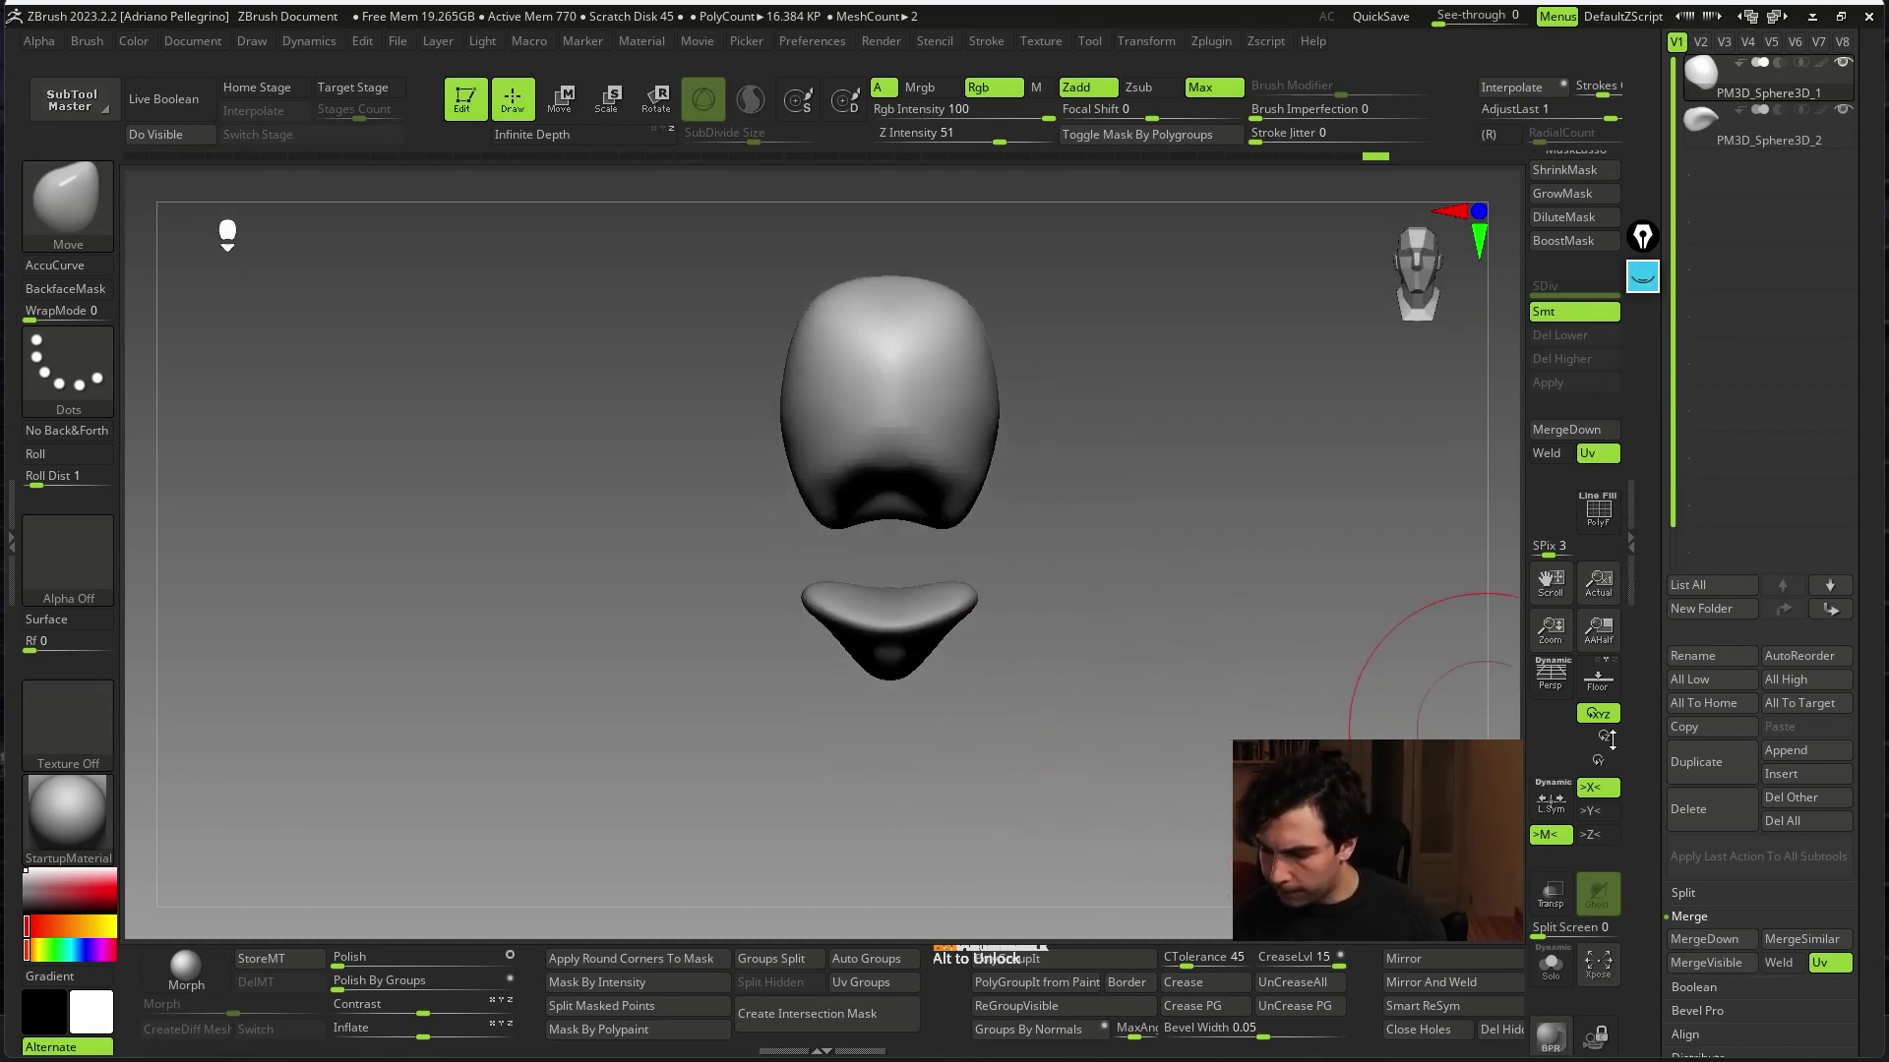
- Append a Sphere3D subtool and move it down beneath the lower piece
click(1785, 750)
click(943, 736)
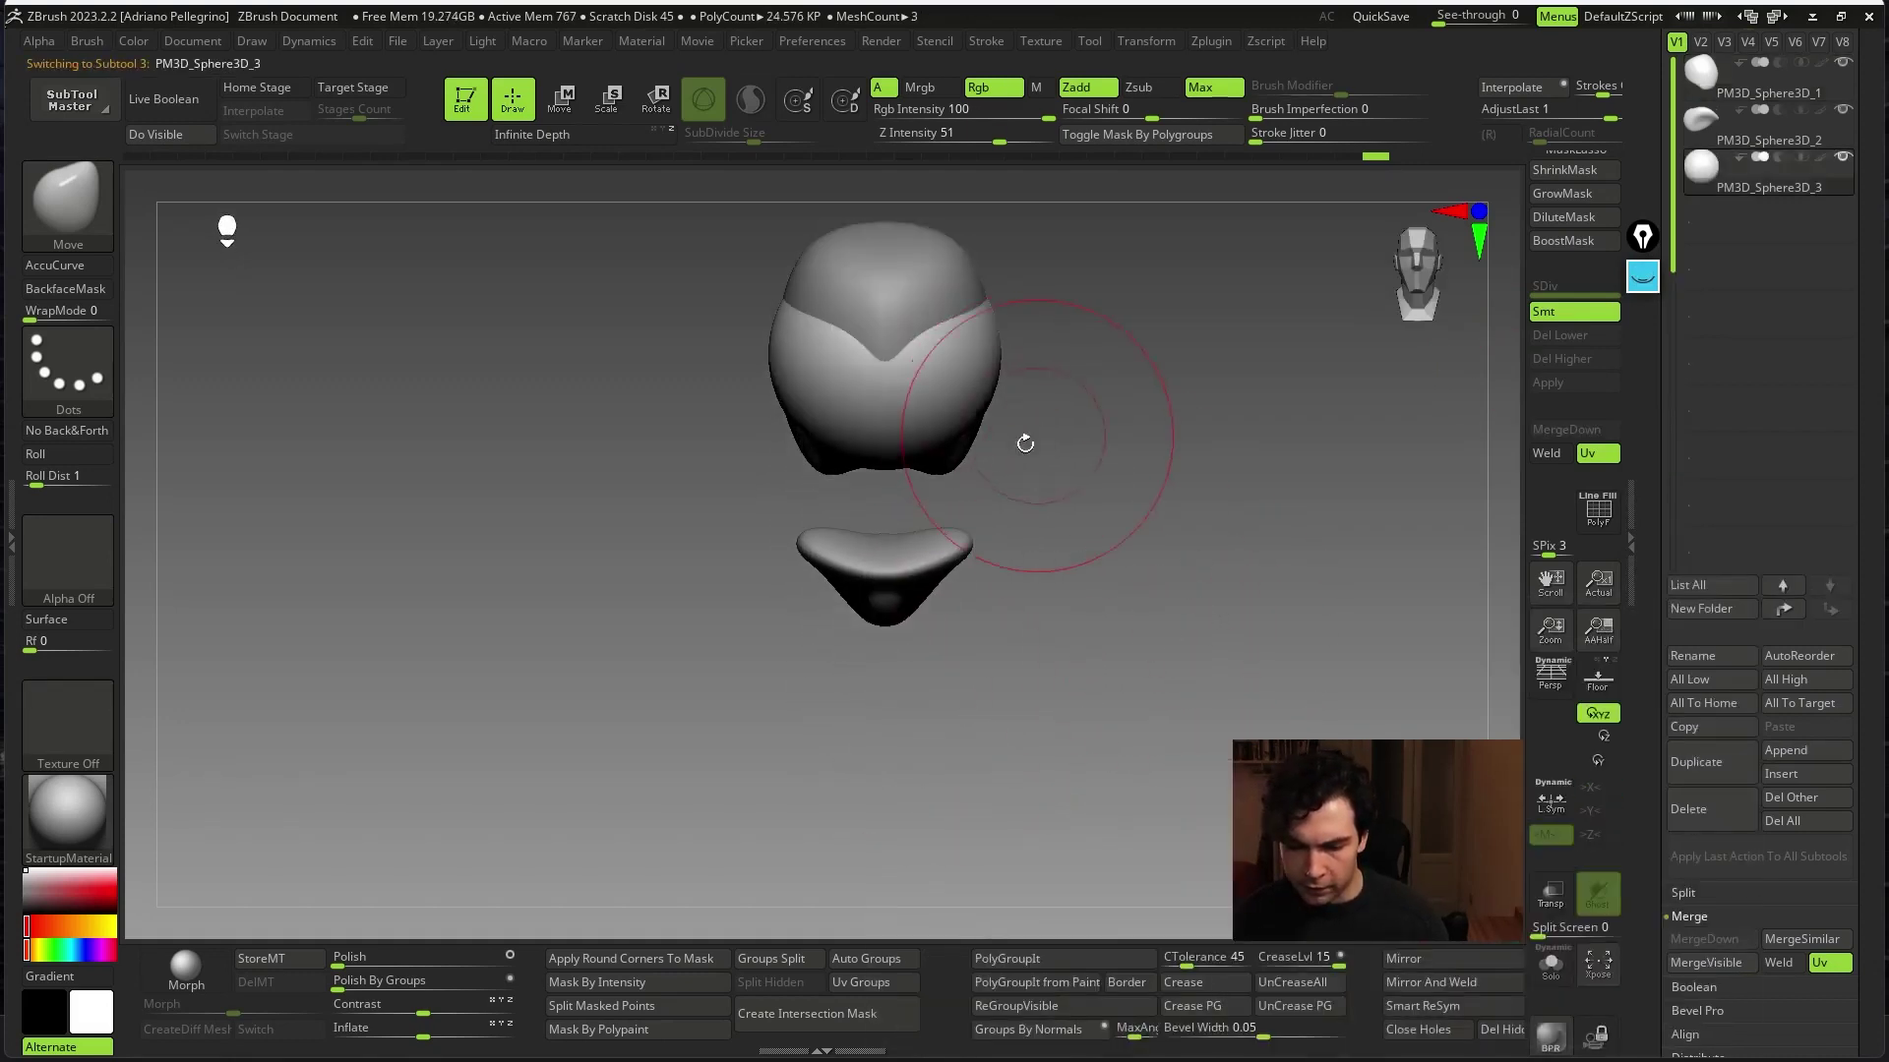
key(w)
mouse_move(1024, 439)
mouse_down()
mouse_move(1253, 306)
mouse_move(1131, 443)
mouse_up()
mouse_move(1026, 354)
mouse_down()
mouse_move(1102, 649)
mouse_move(1447, 644)
mouse_move(1145, 561)
mouse_up()
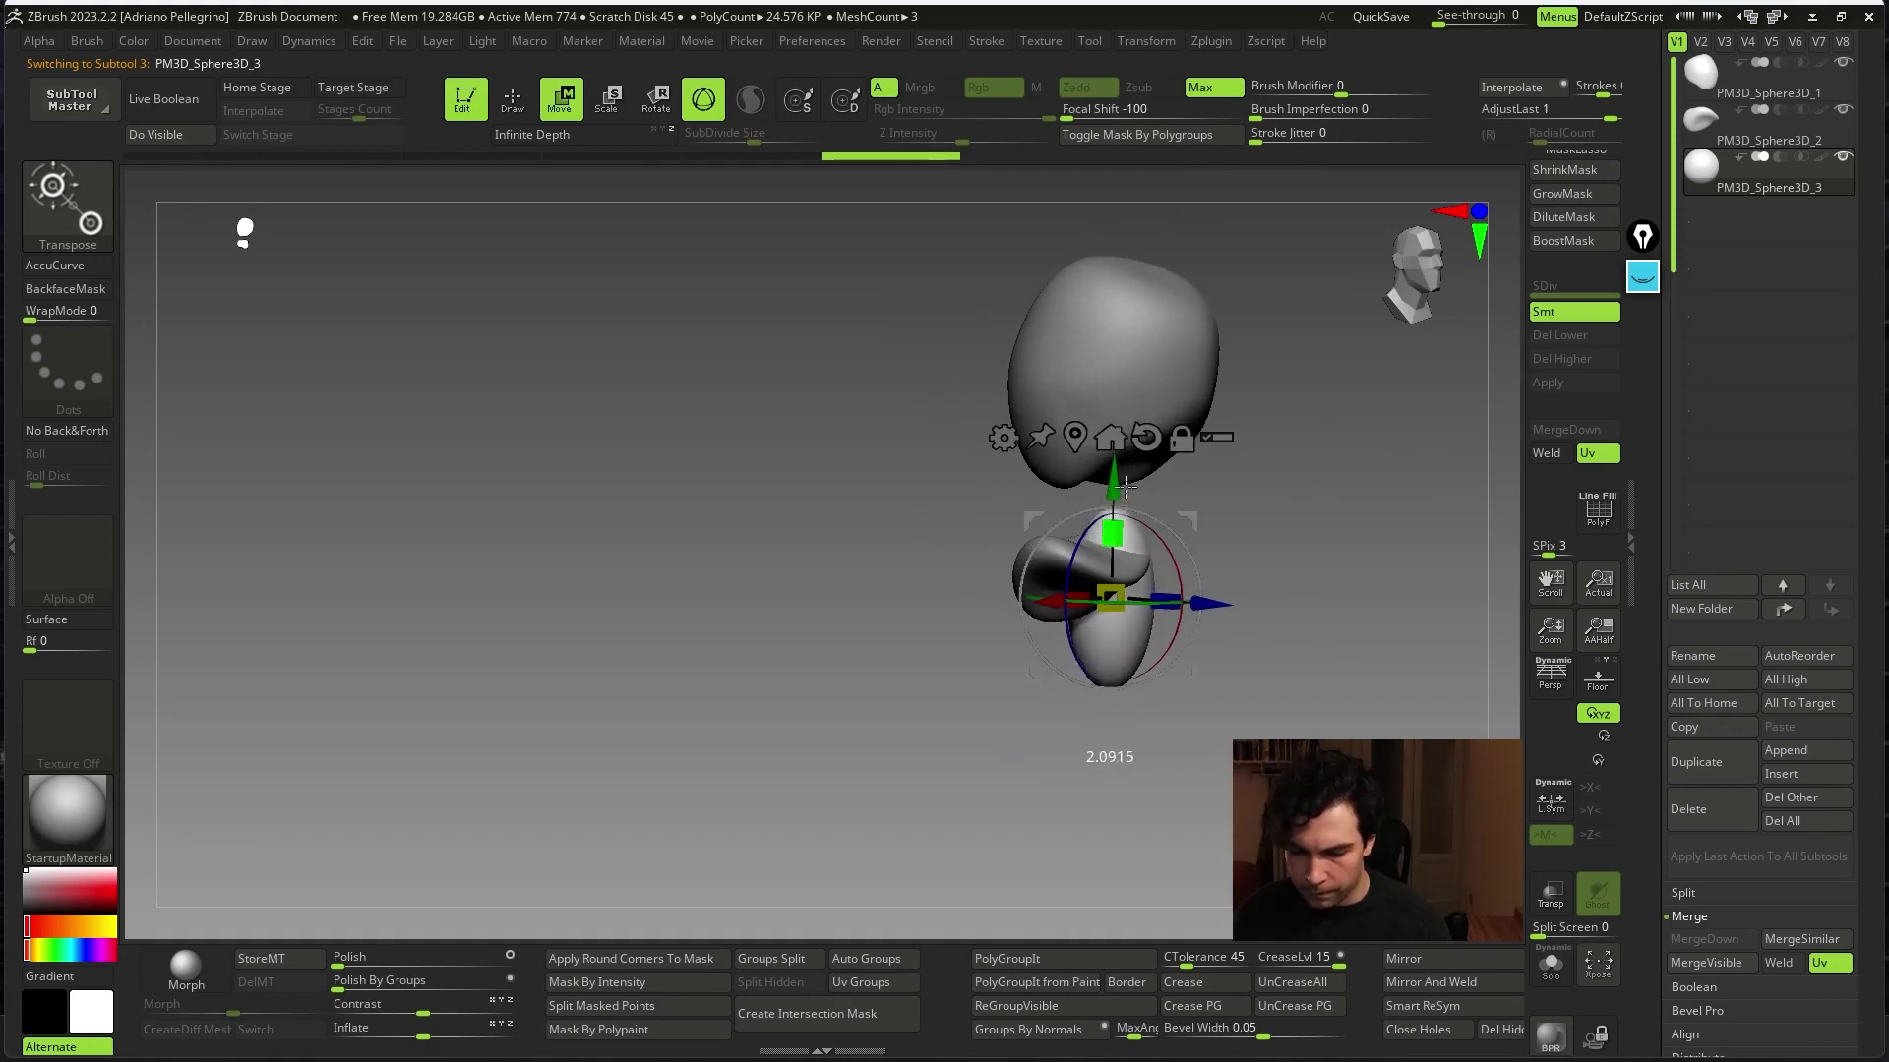
mouse_move(1265, 484)
mouse_down()
mouse_move(1153, 556)
mouse_move(1281, 472)
mouse_up()
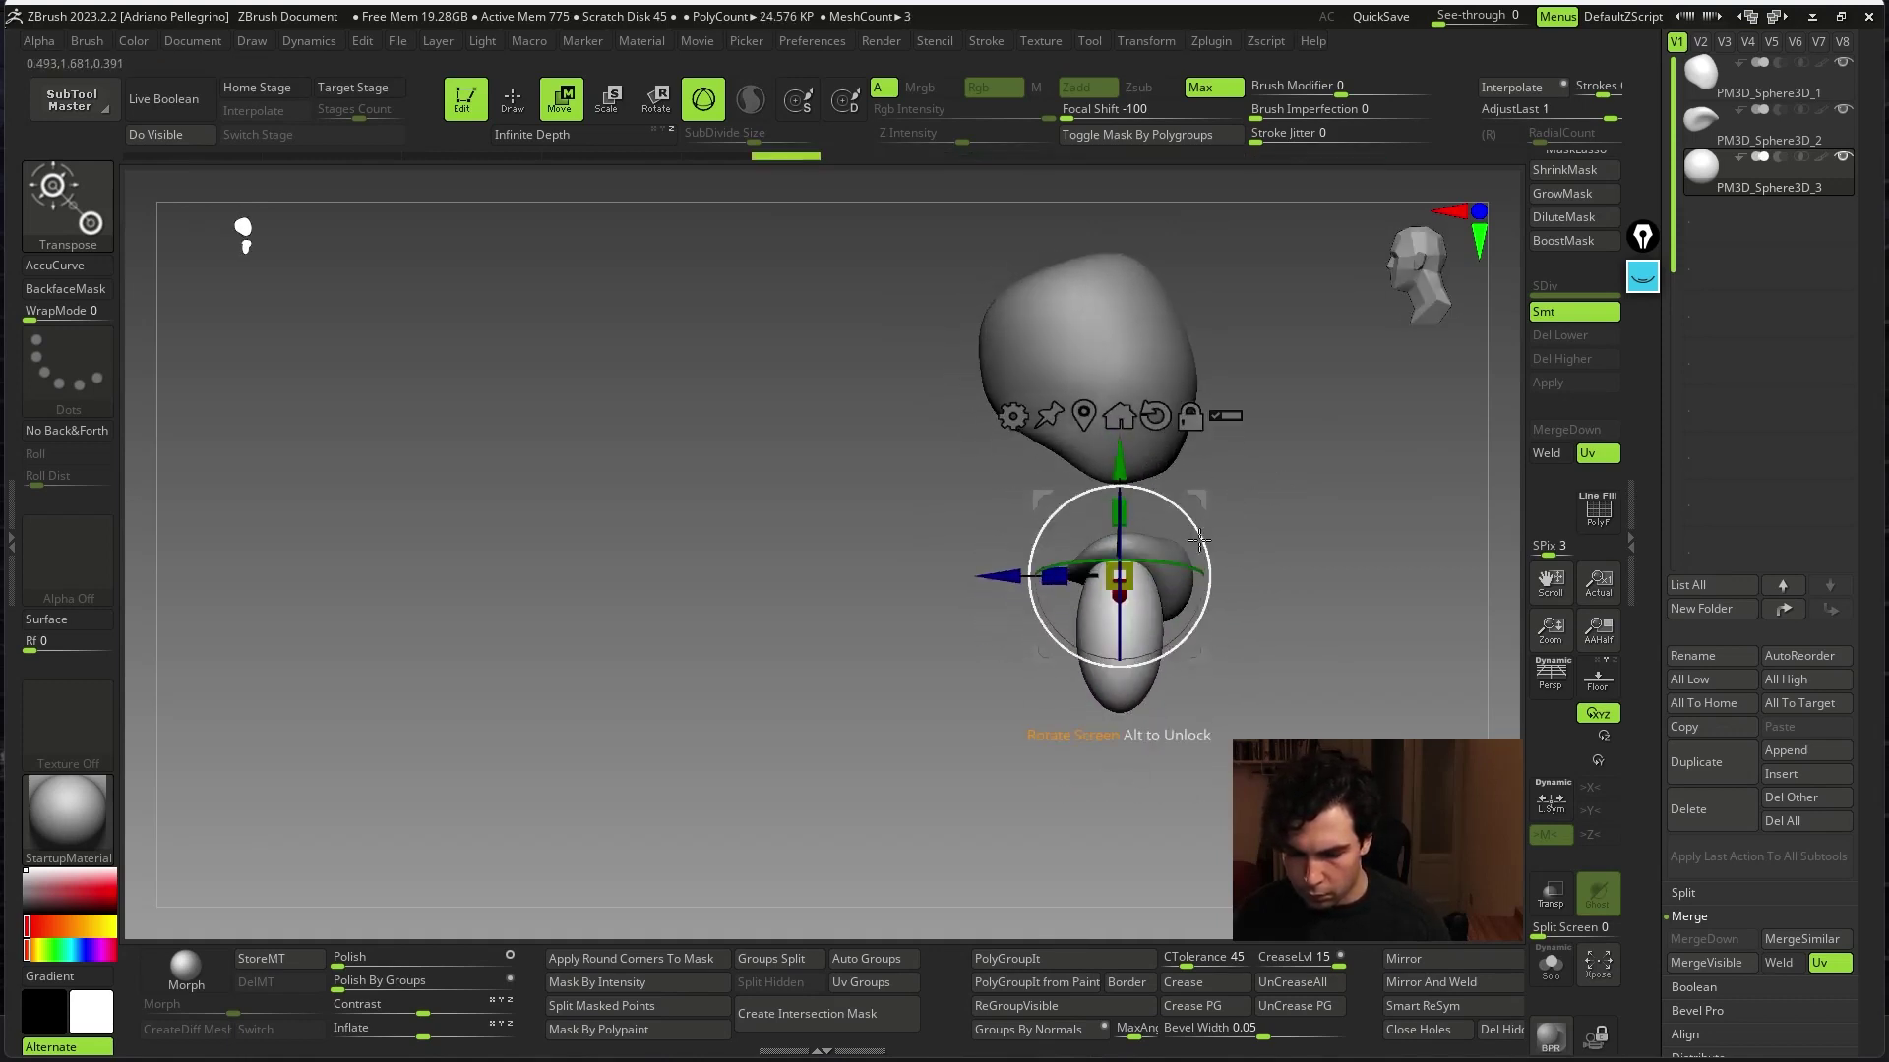
drag(1202, 571, 1185, 551)
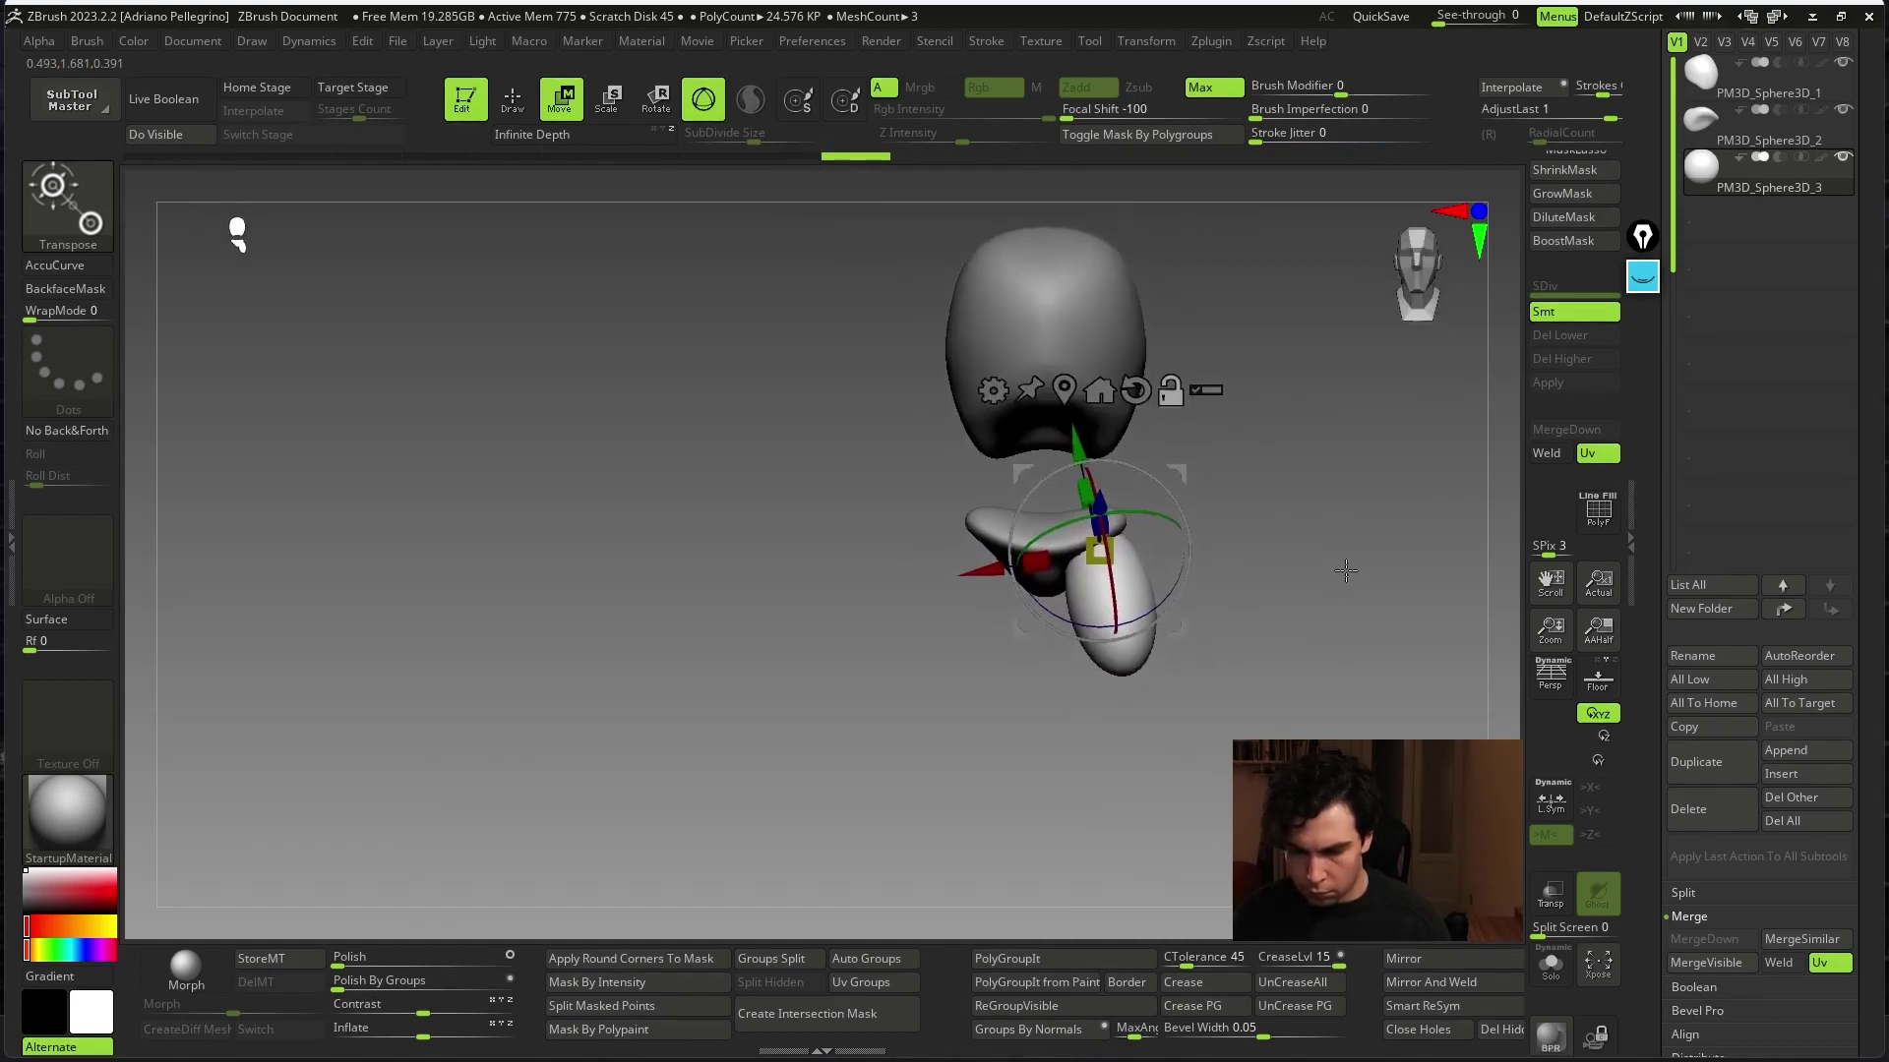
- Mirror it into two lobes, narrow them, then duplicate and rotate the copy about 95 degrees
click(1275, 982)
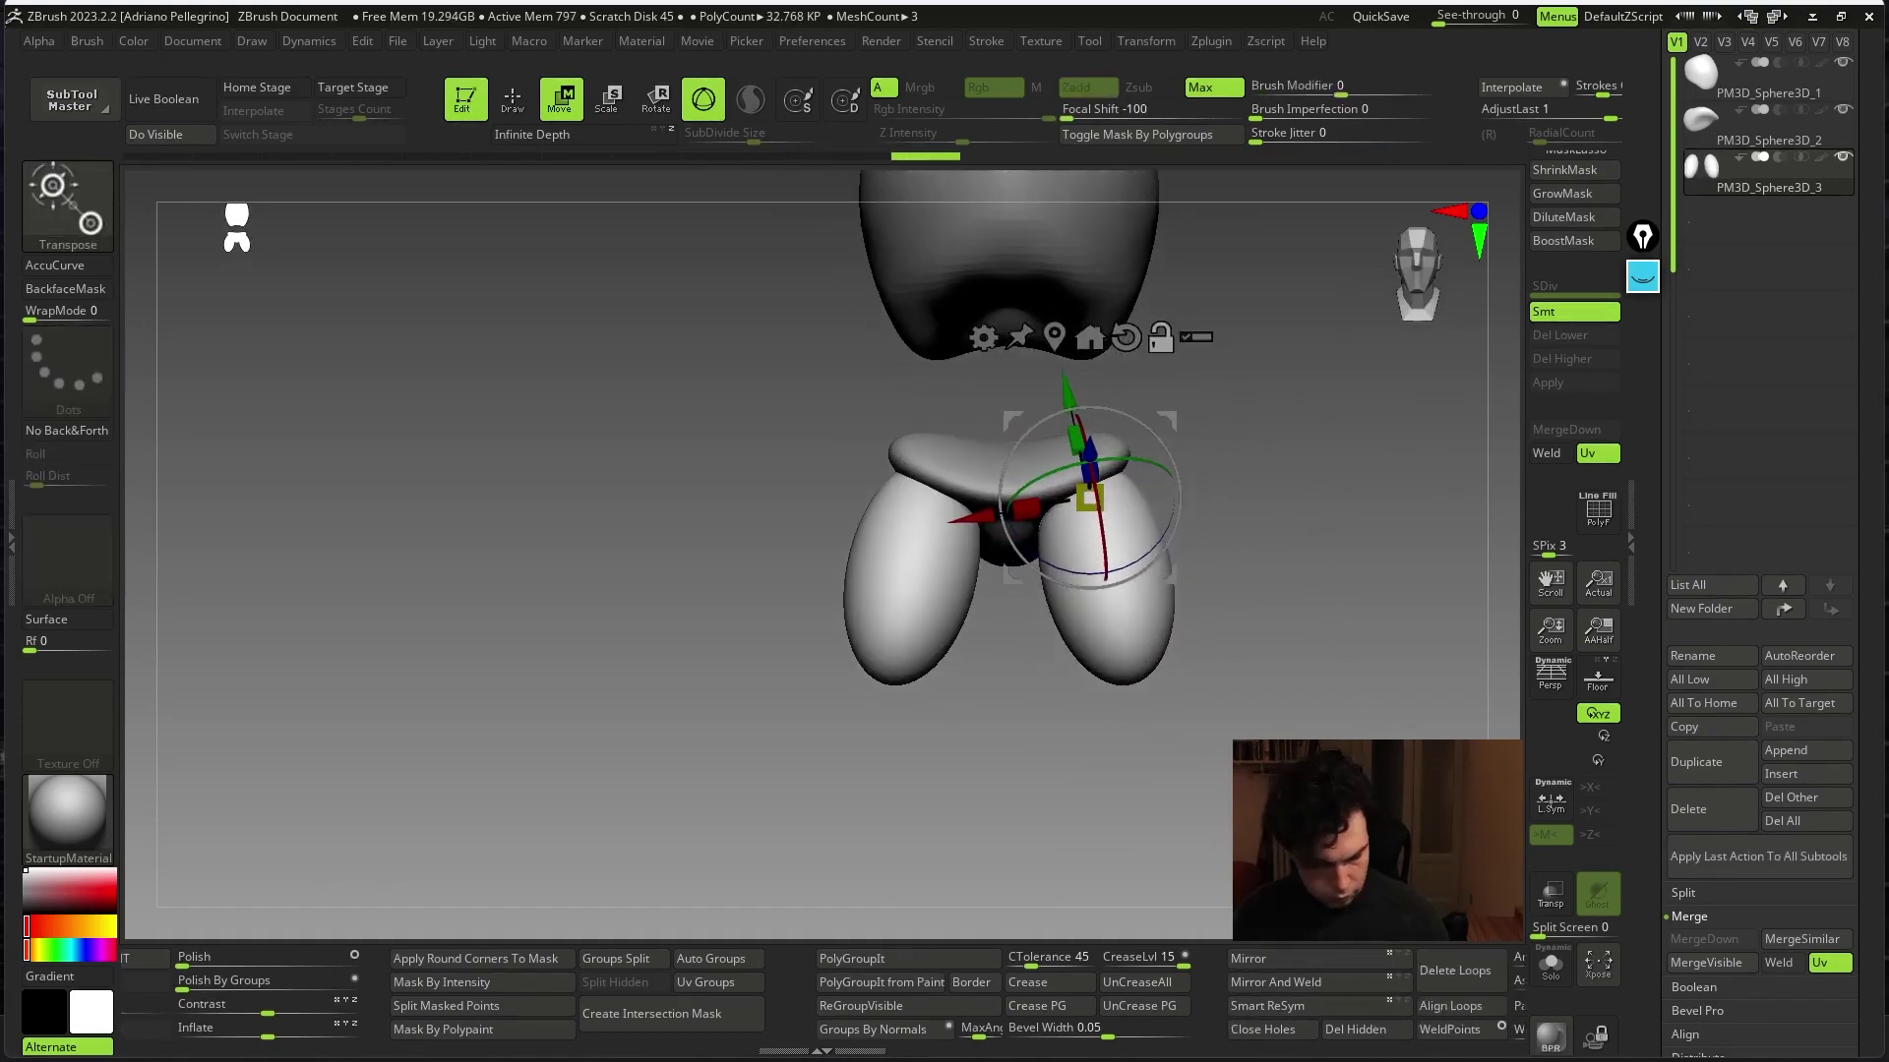
drag(1037, 504, 1045, 501)
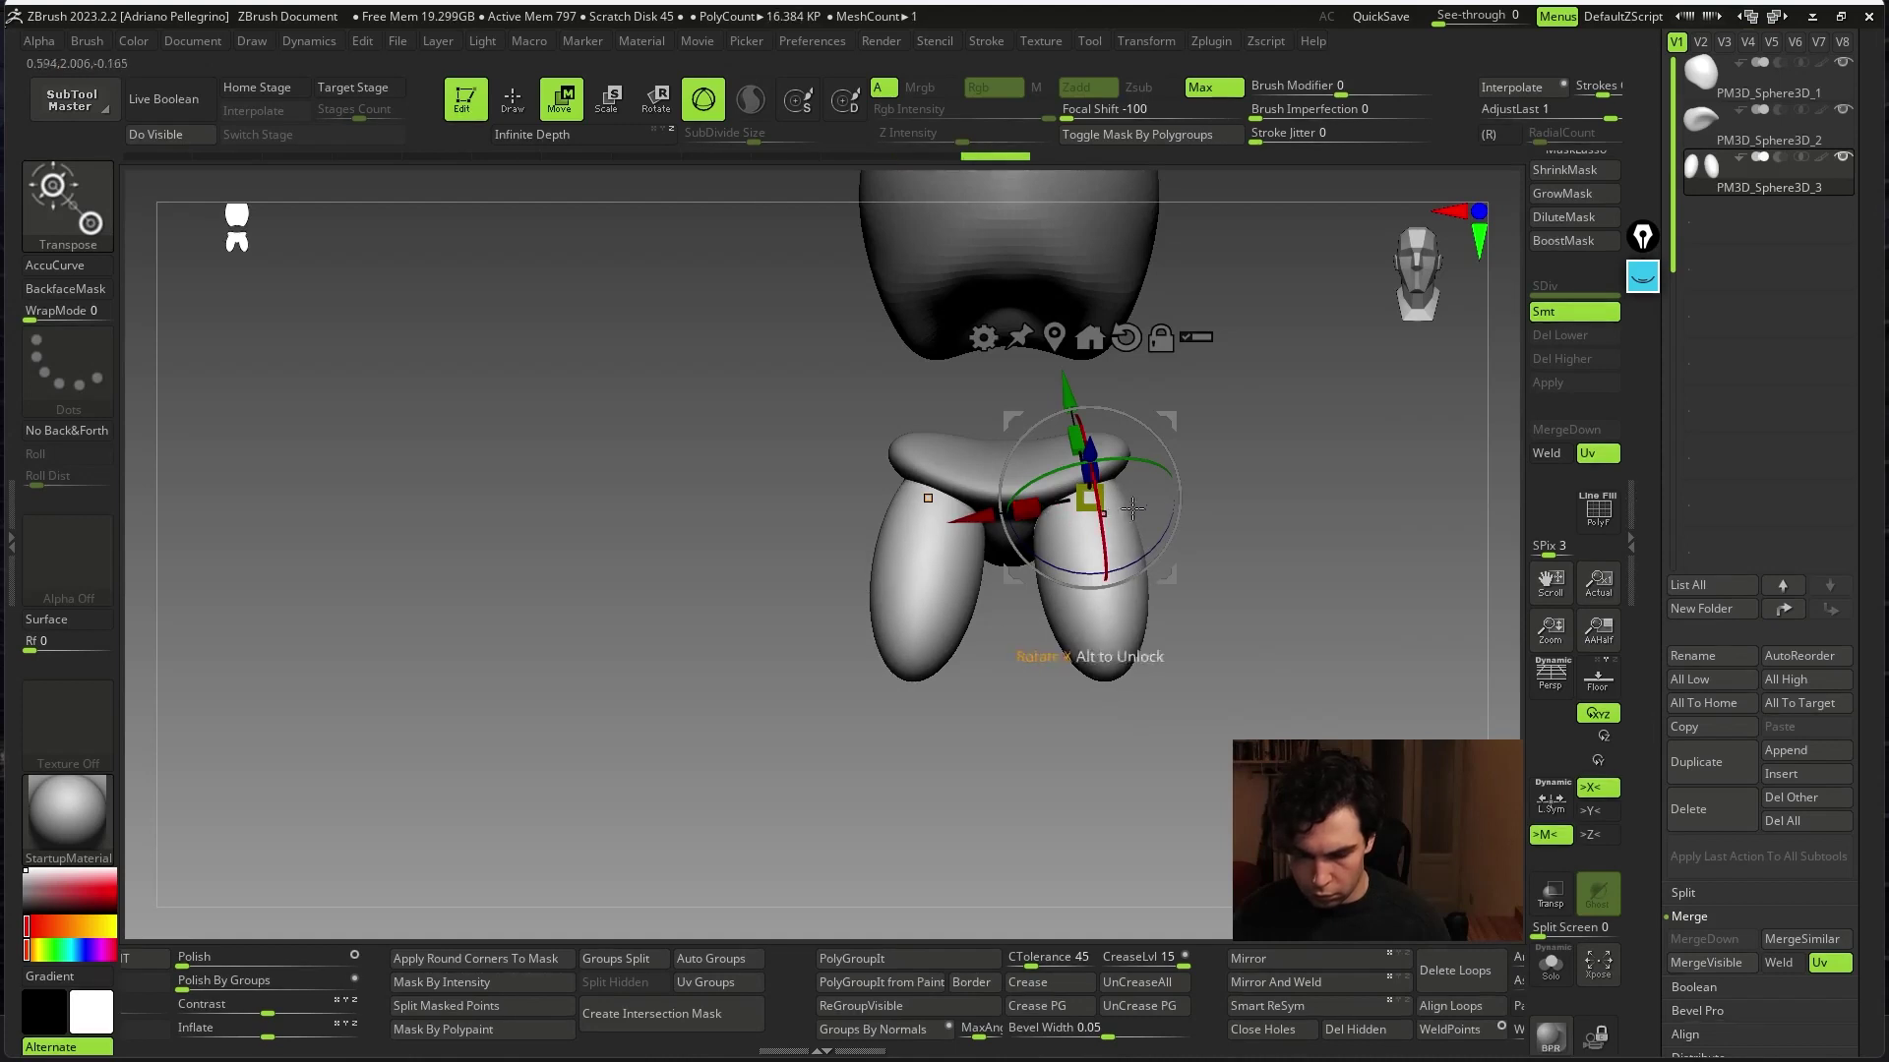
drag(1279, 452, 1353, 565)
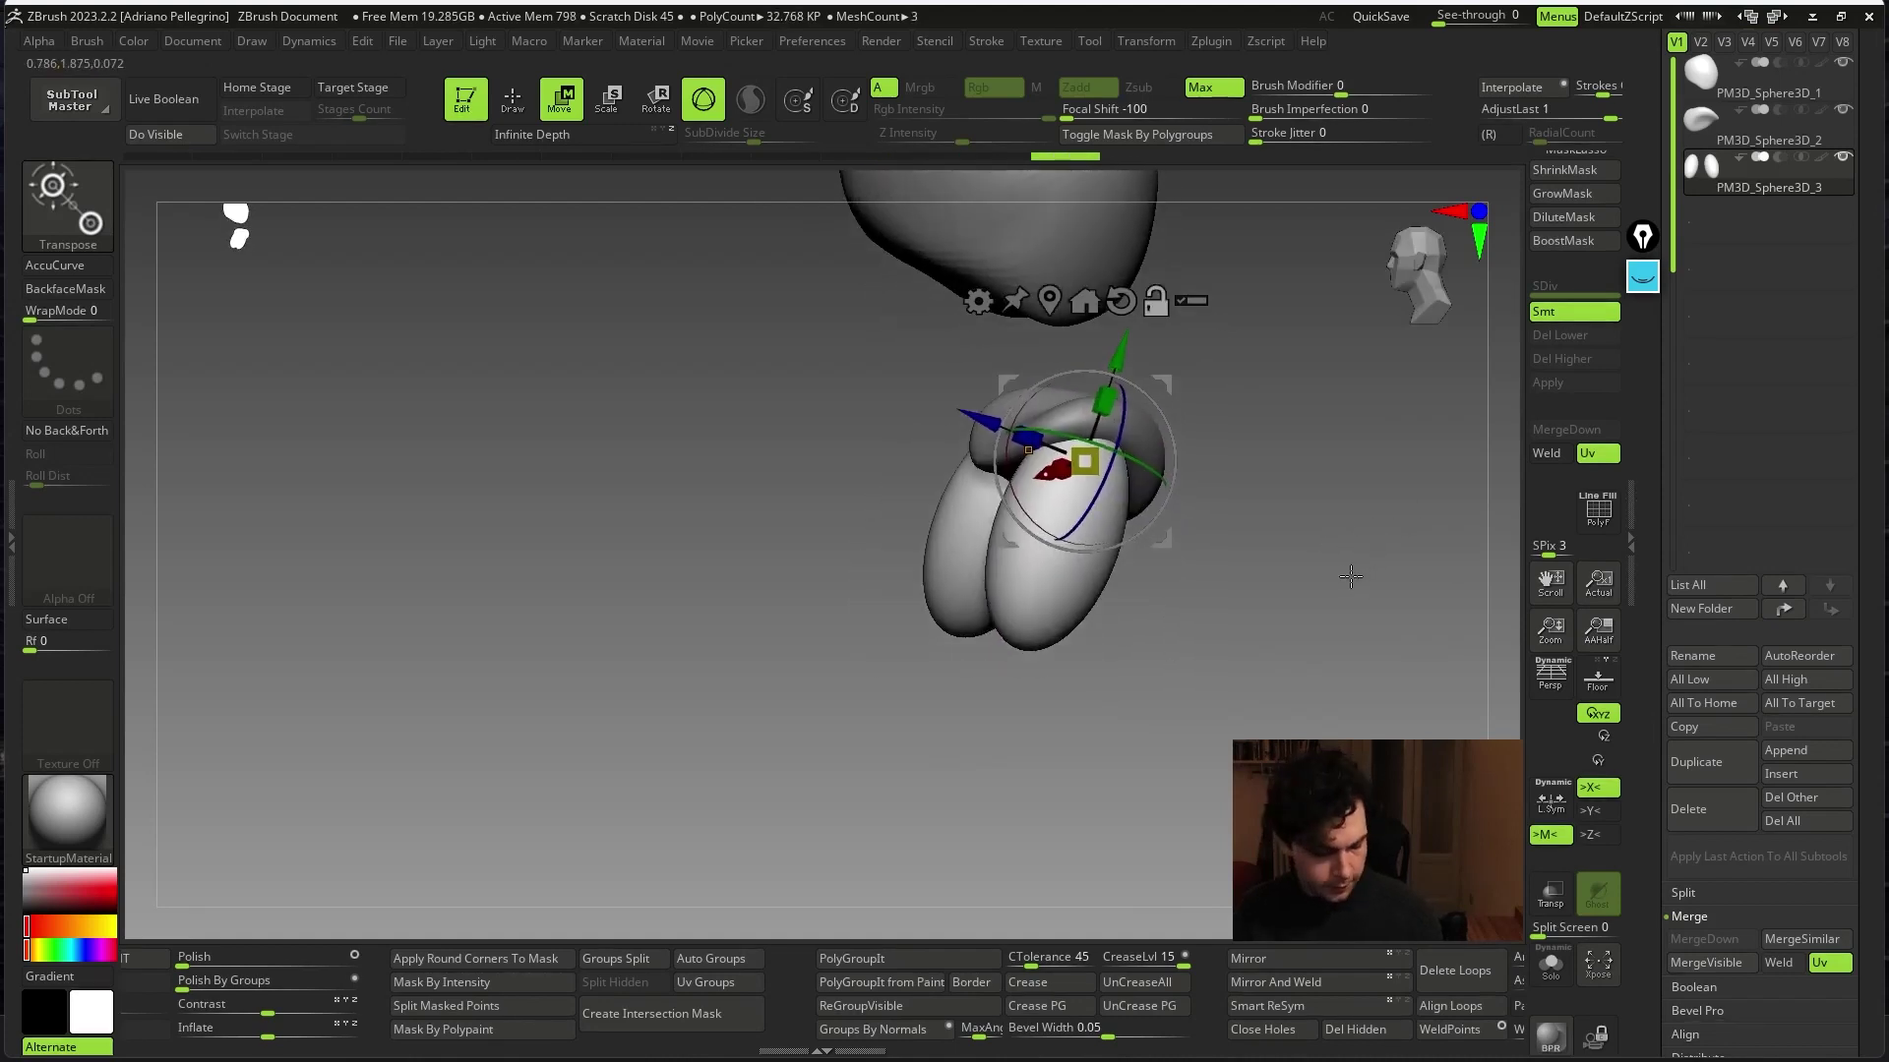
mouse_move(1166, 462)
mouse_down()
mouse_move(1010, 466)
mouse_move(1226, 513)
mouse_up()
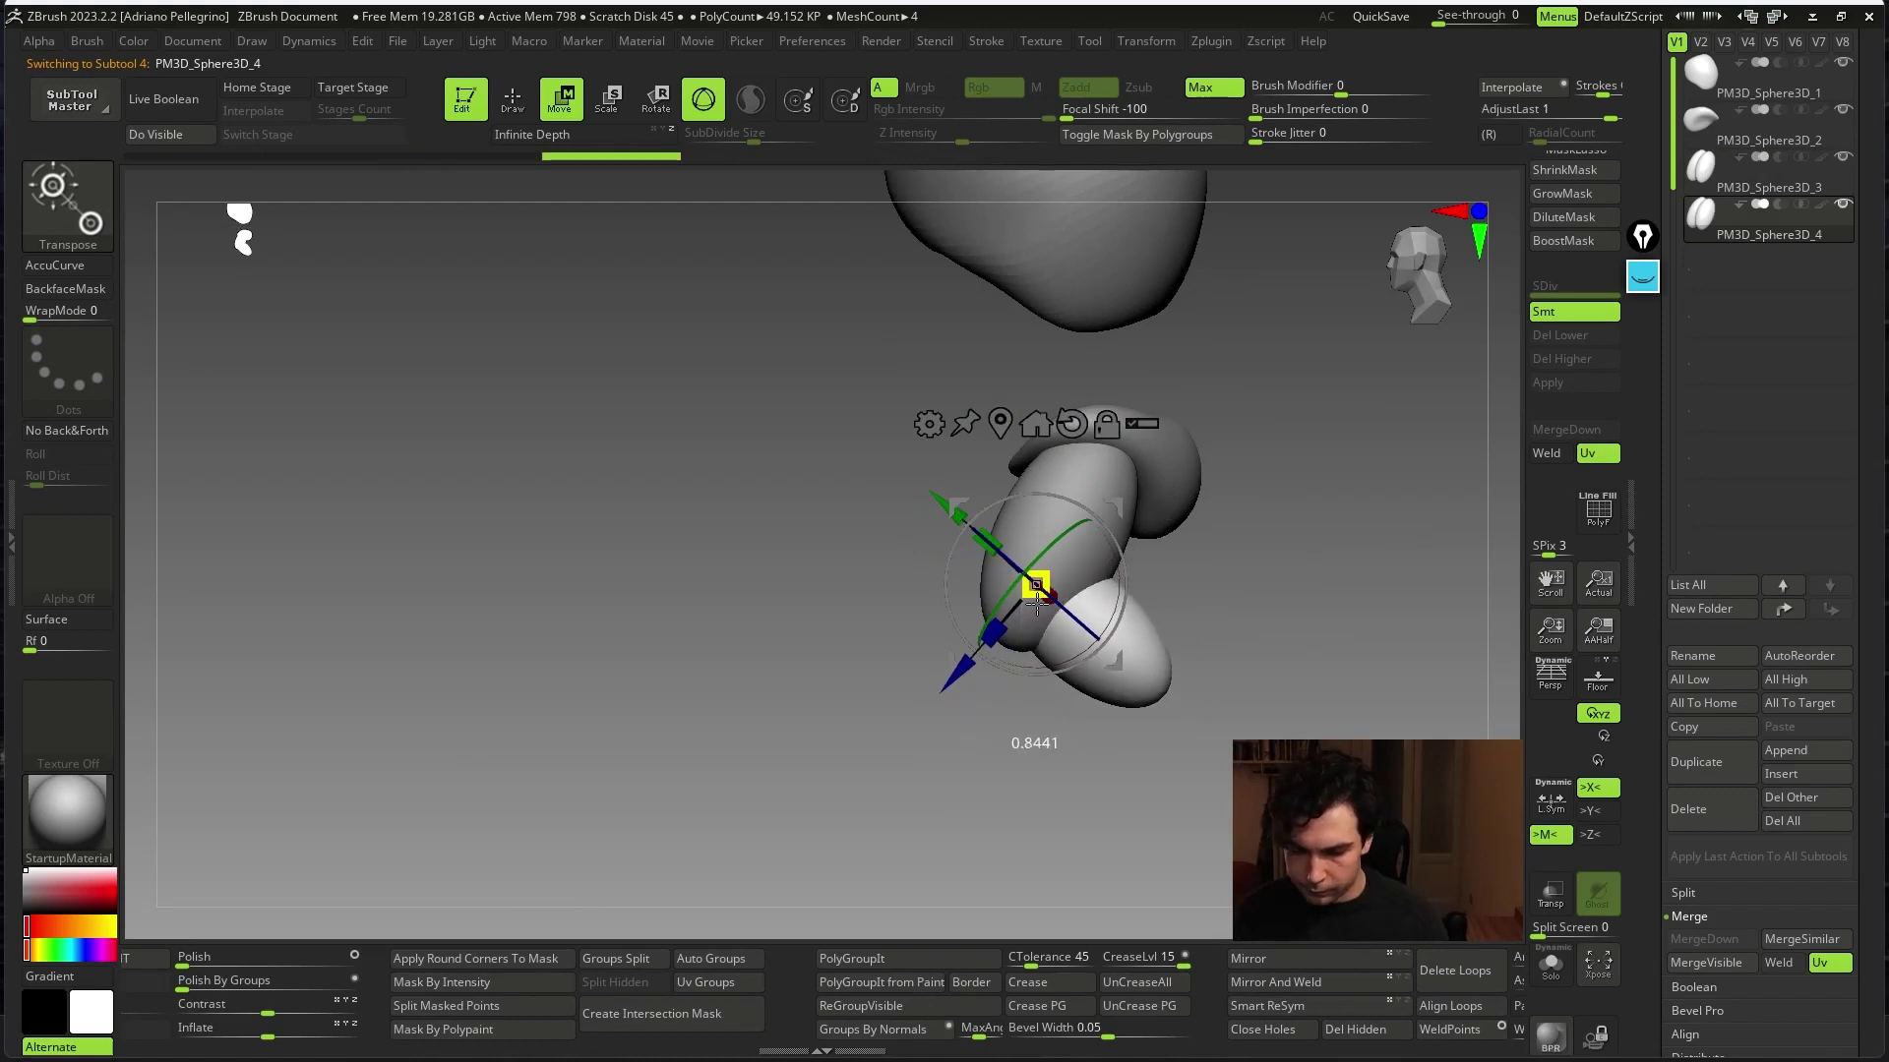
- Scale both leg lobes down together with the gizmo
key(q)
shift+drag(1193, 590, 1311, 577)
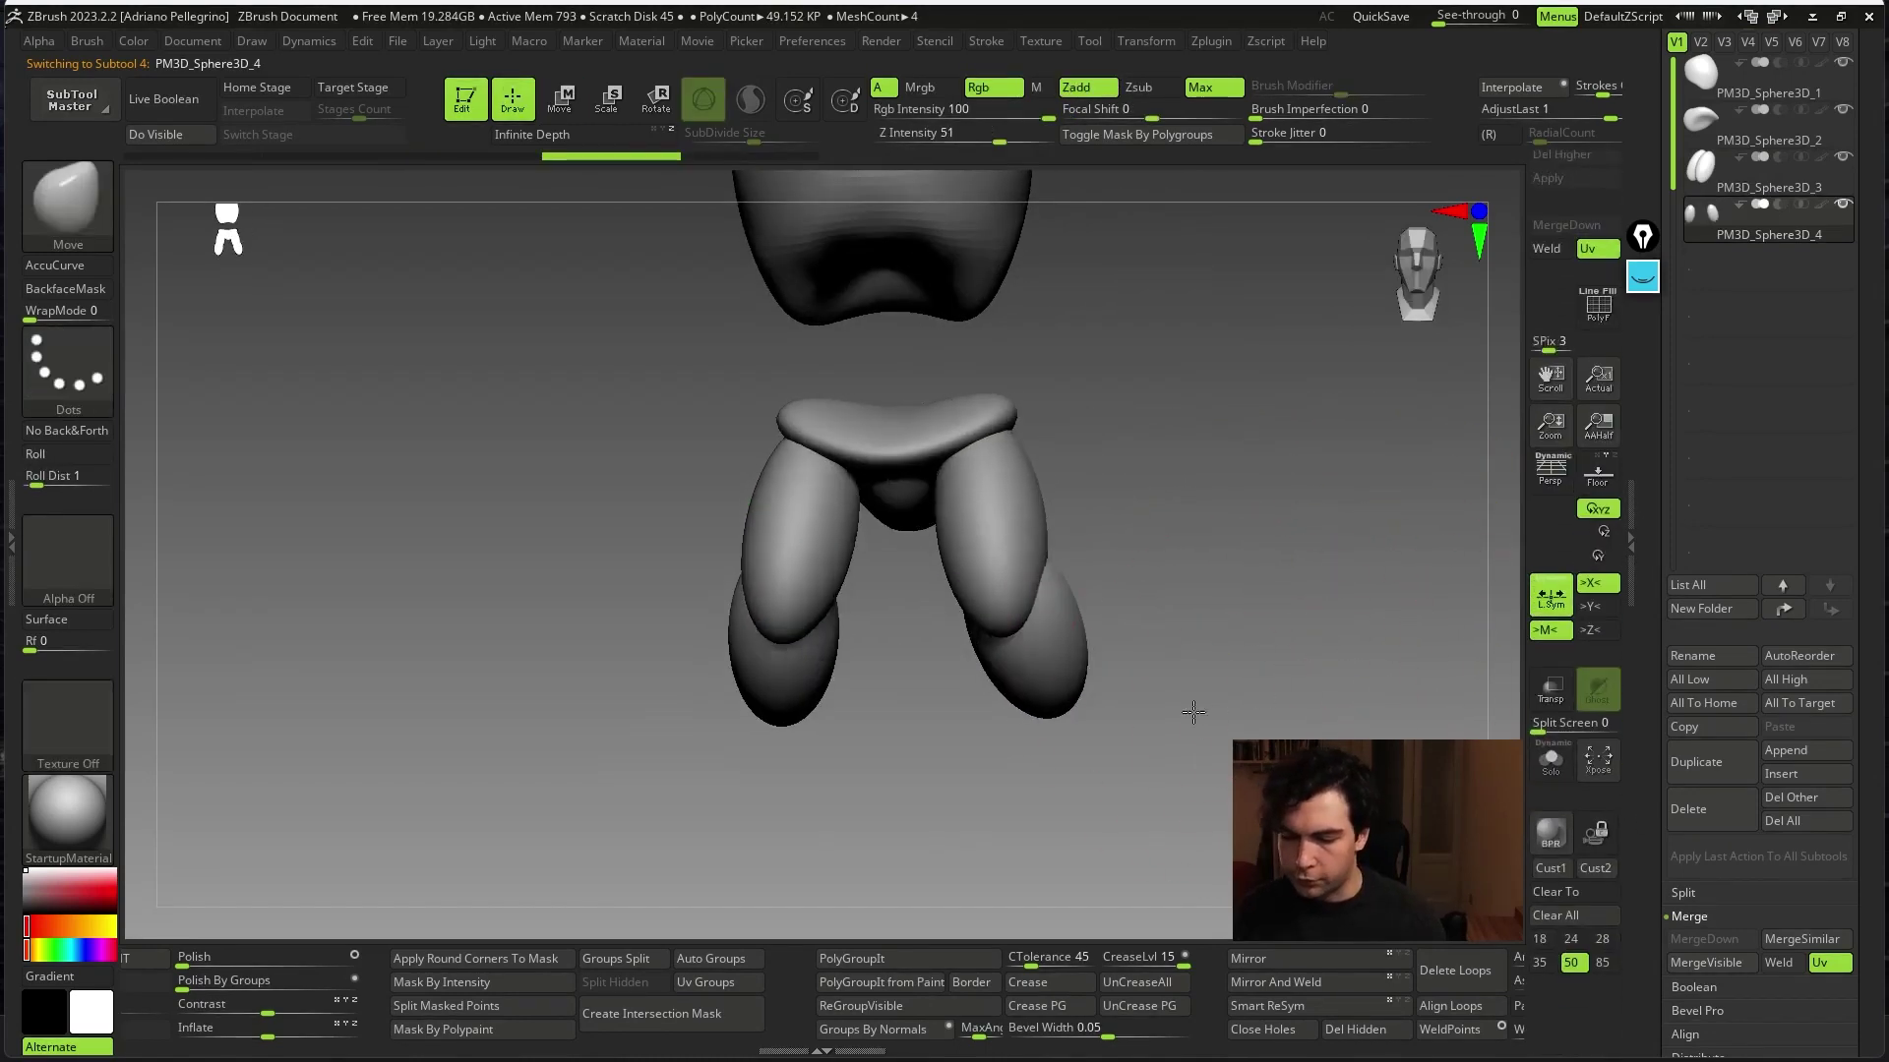
drag(1193, 708, 1163, 658)
key(w)
drag(1274, 538, 1181, 536)
mouse_move(1013, 570)
mouse_down()
mouse_move(1072, 550)
mouse_move(1094, 478)
mouse_move(1003, 767)
mouse_move(1107, 670)
mouse_move(1219, 679)
mouse_up()
key(q)
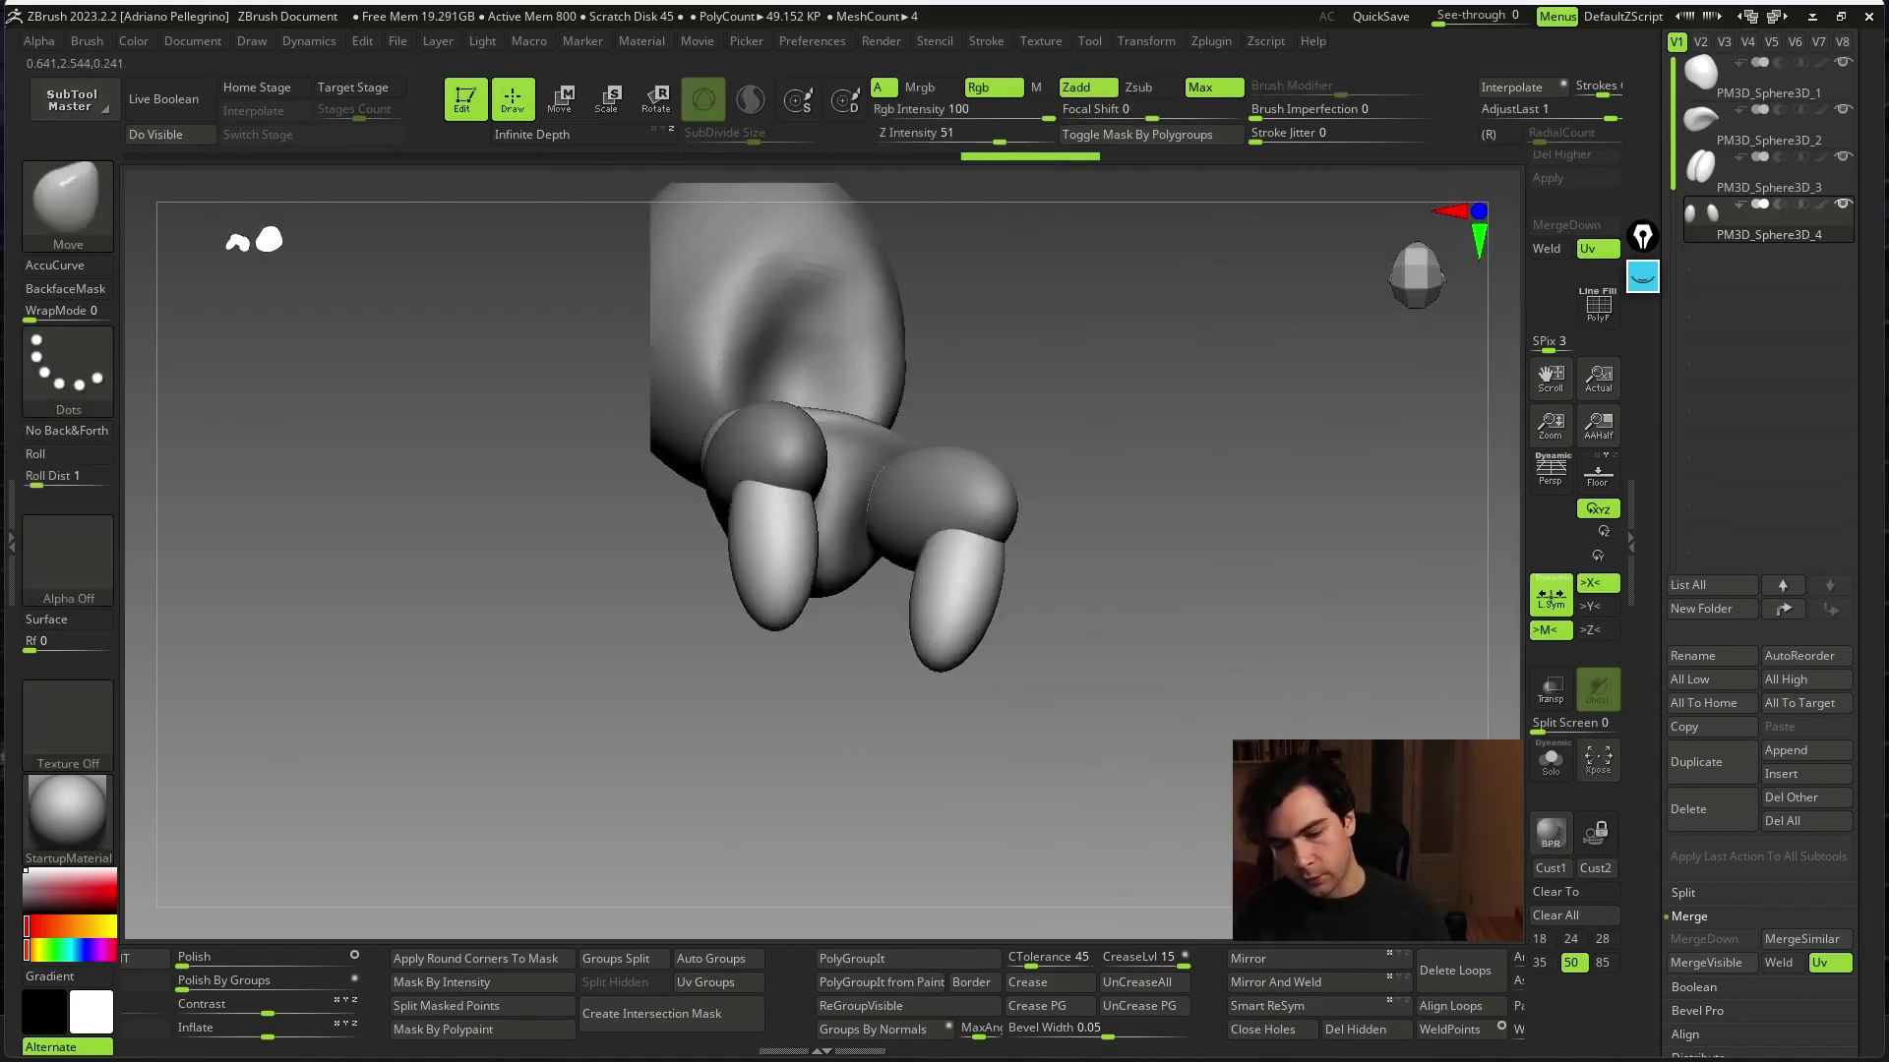
- Stretch the foot sphere forward, undo it, and orbit to check the legs from below
key(space)
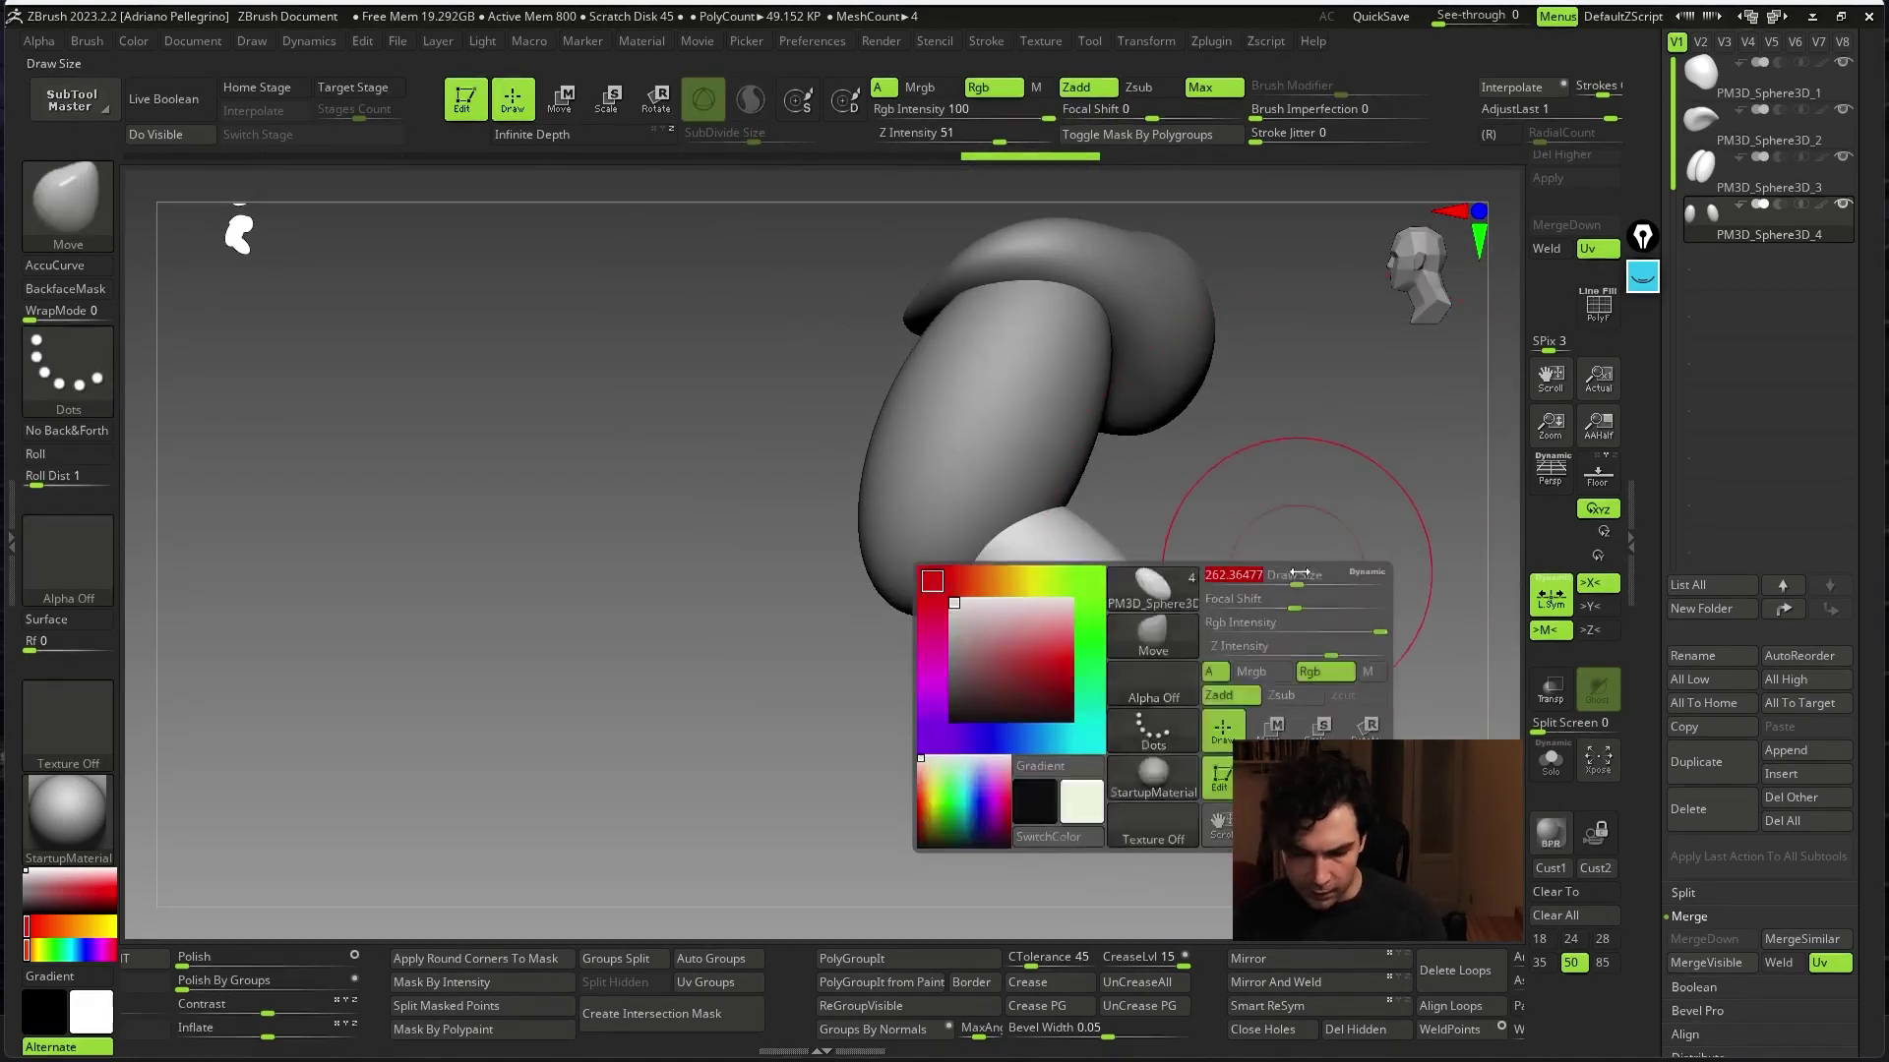
key(space)
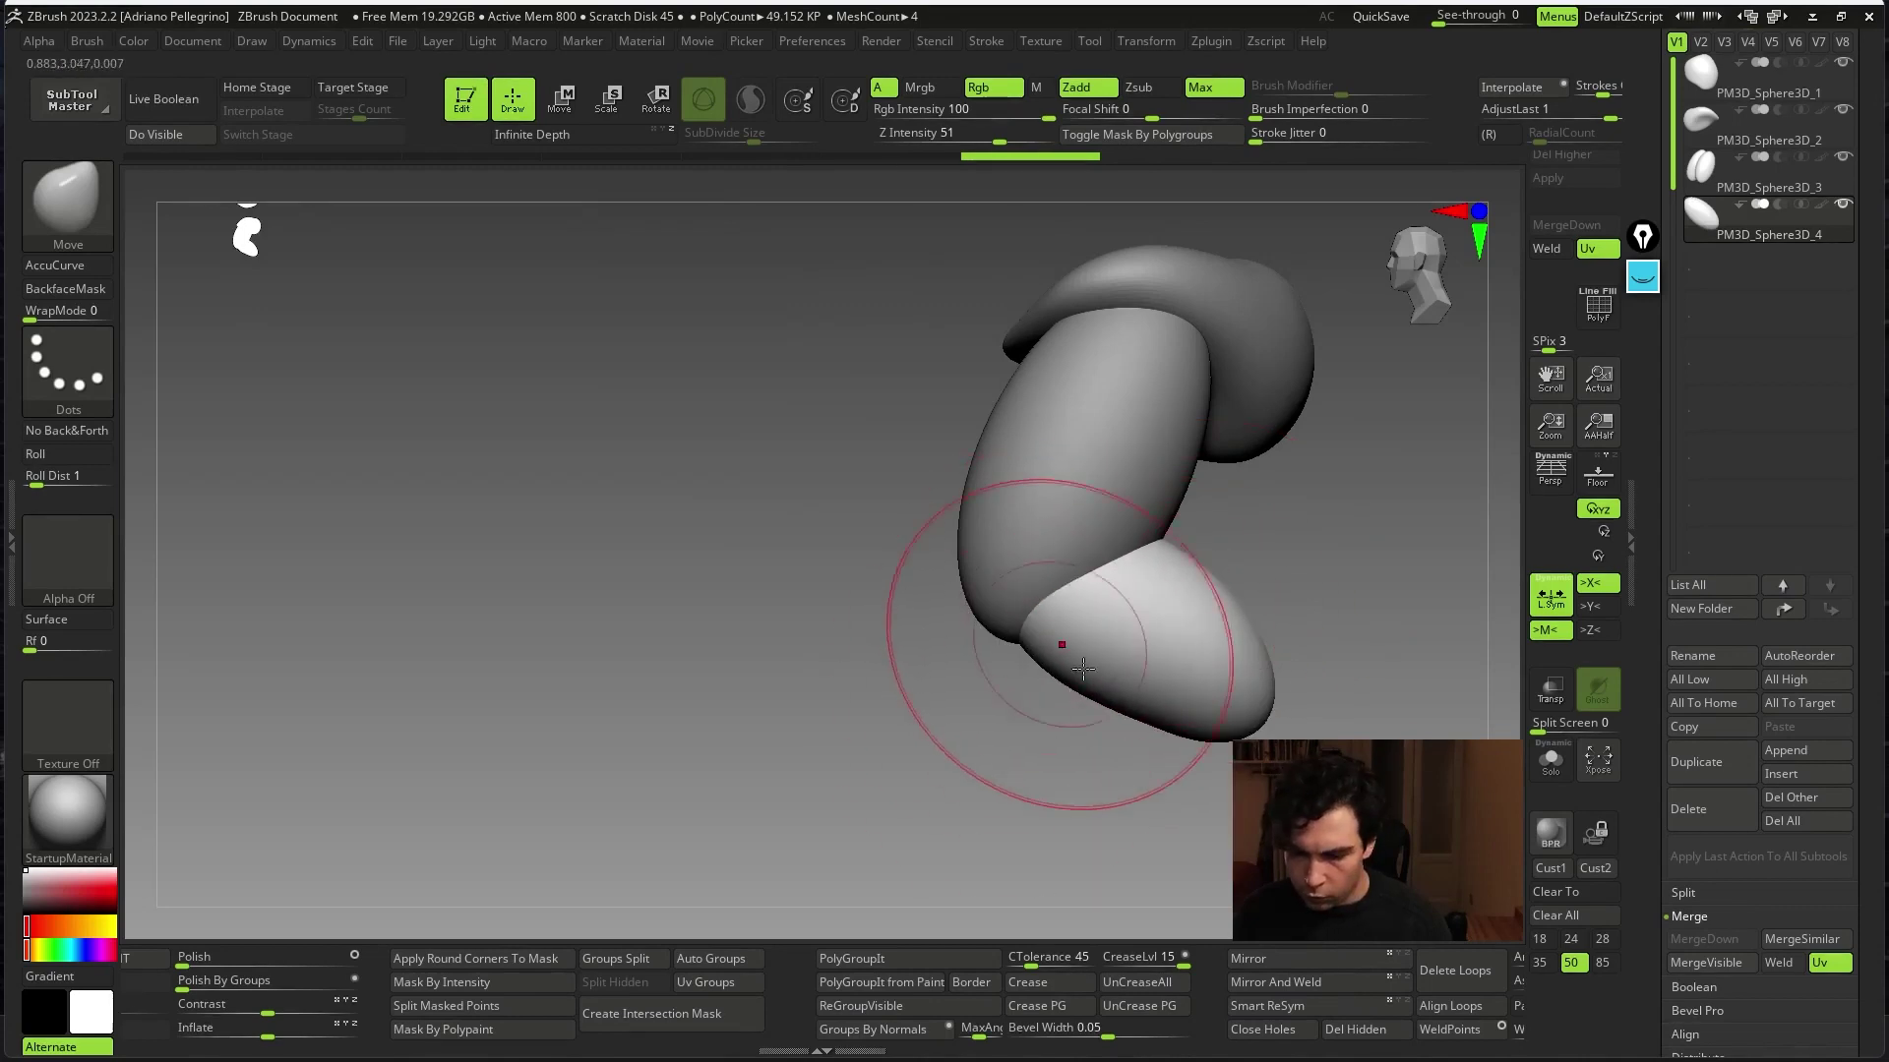
mouse_move(1075, 636)
mouse_down()
mouse_move(1138, 560)
mouse_move(1260, 681)
mouse_up()
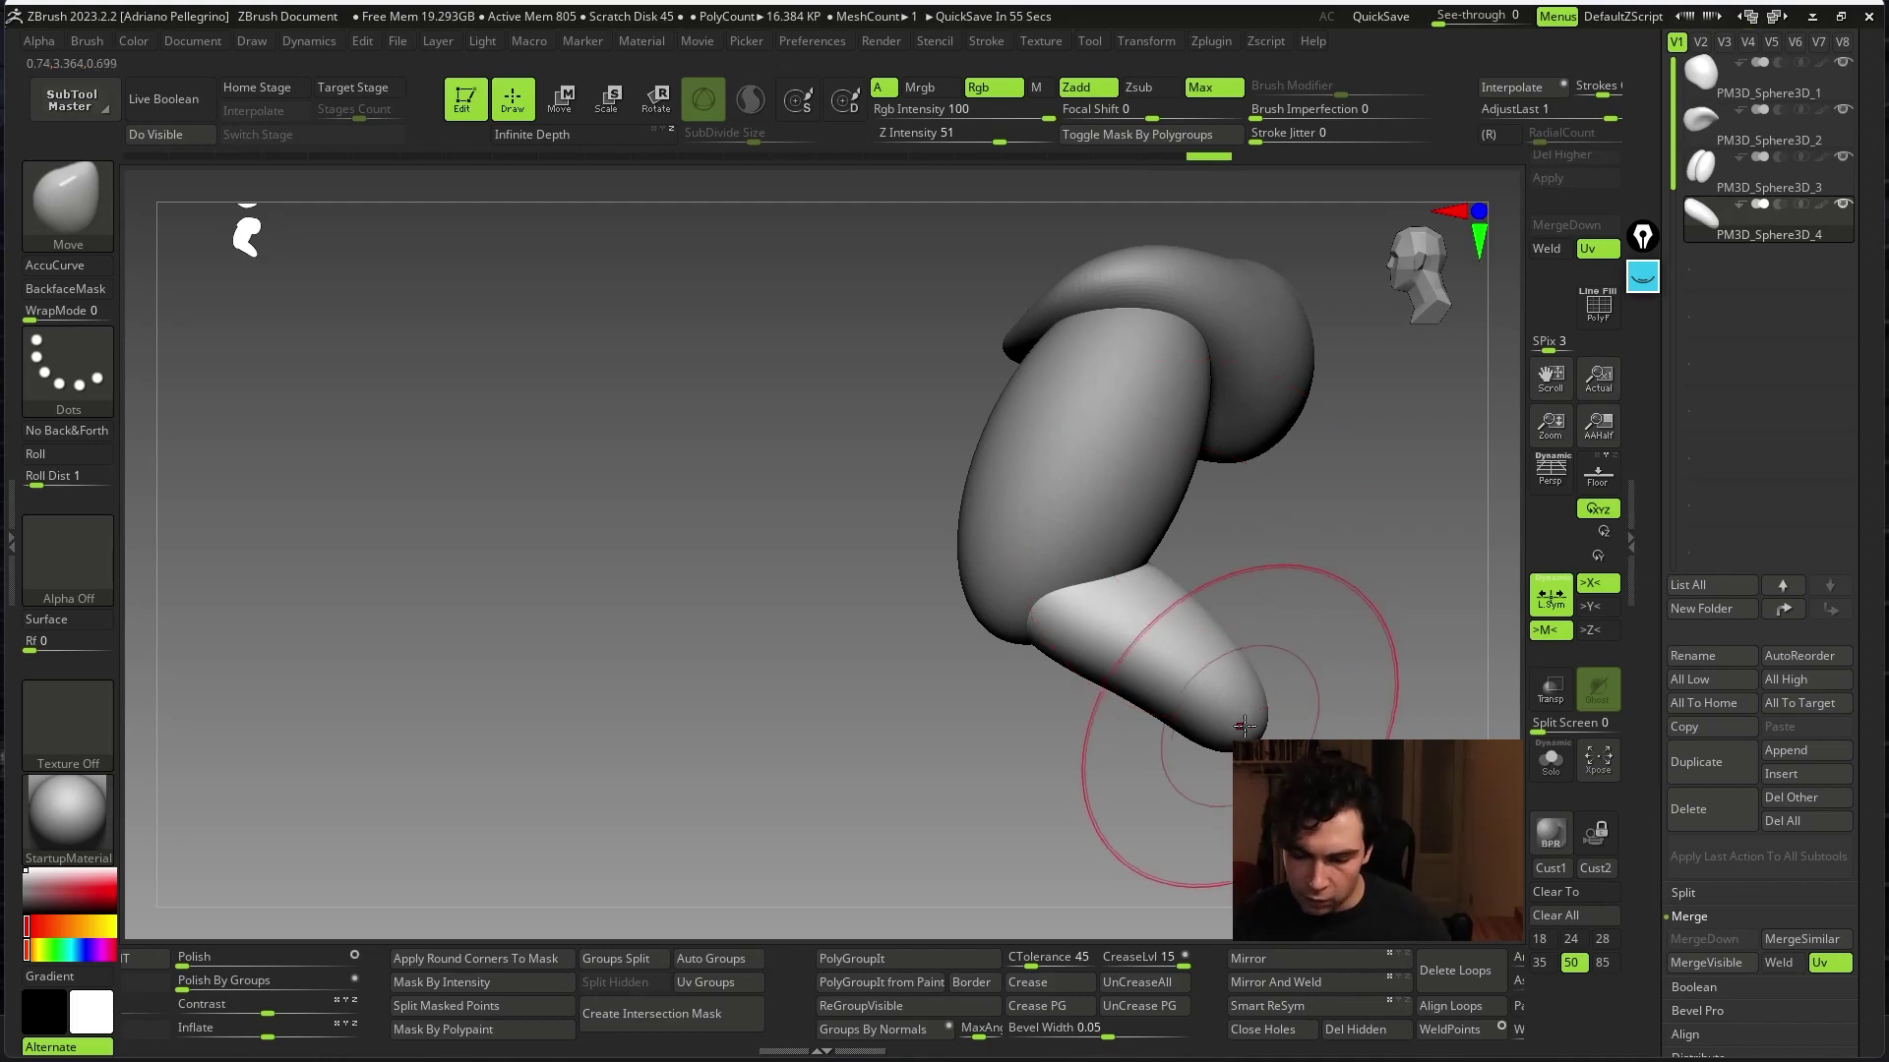
key(ctrl+z)
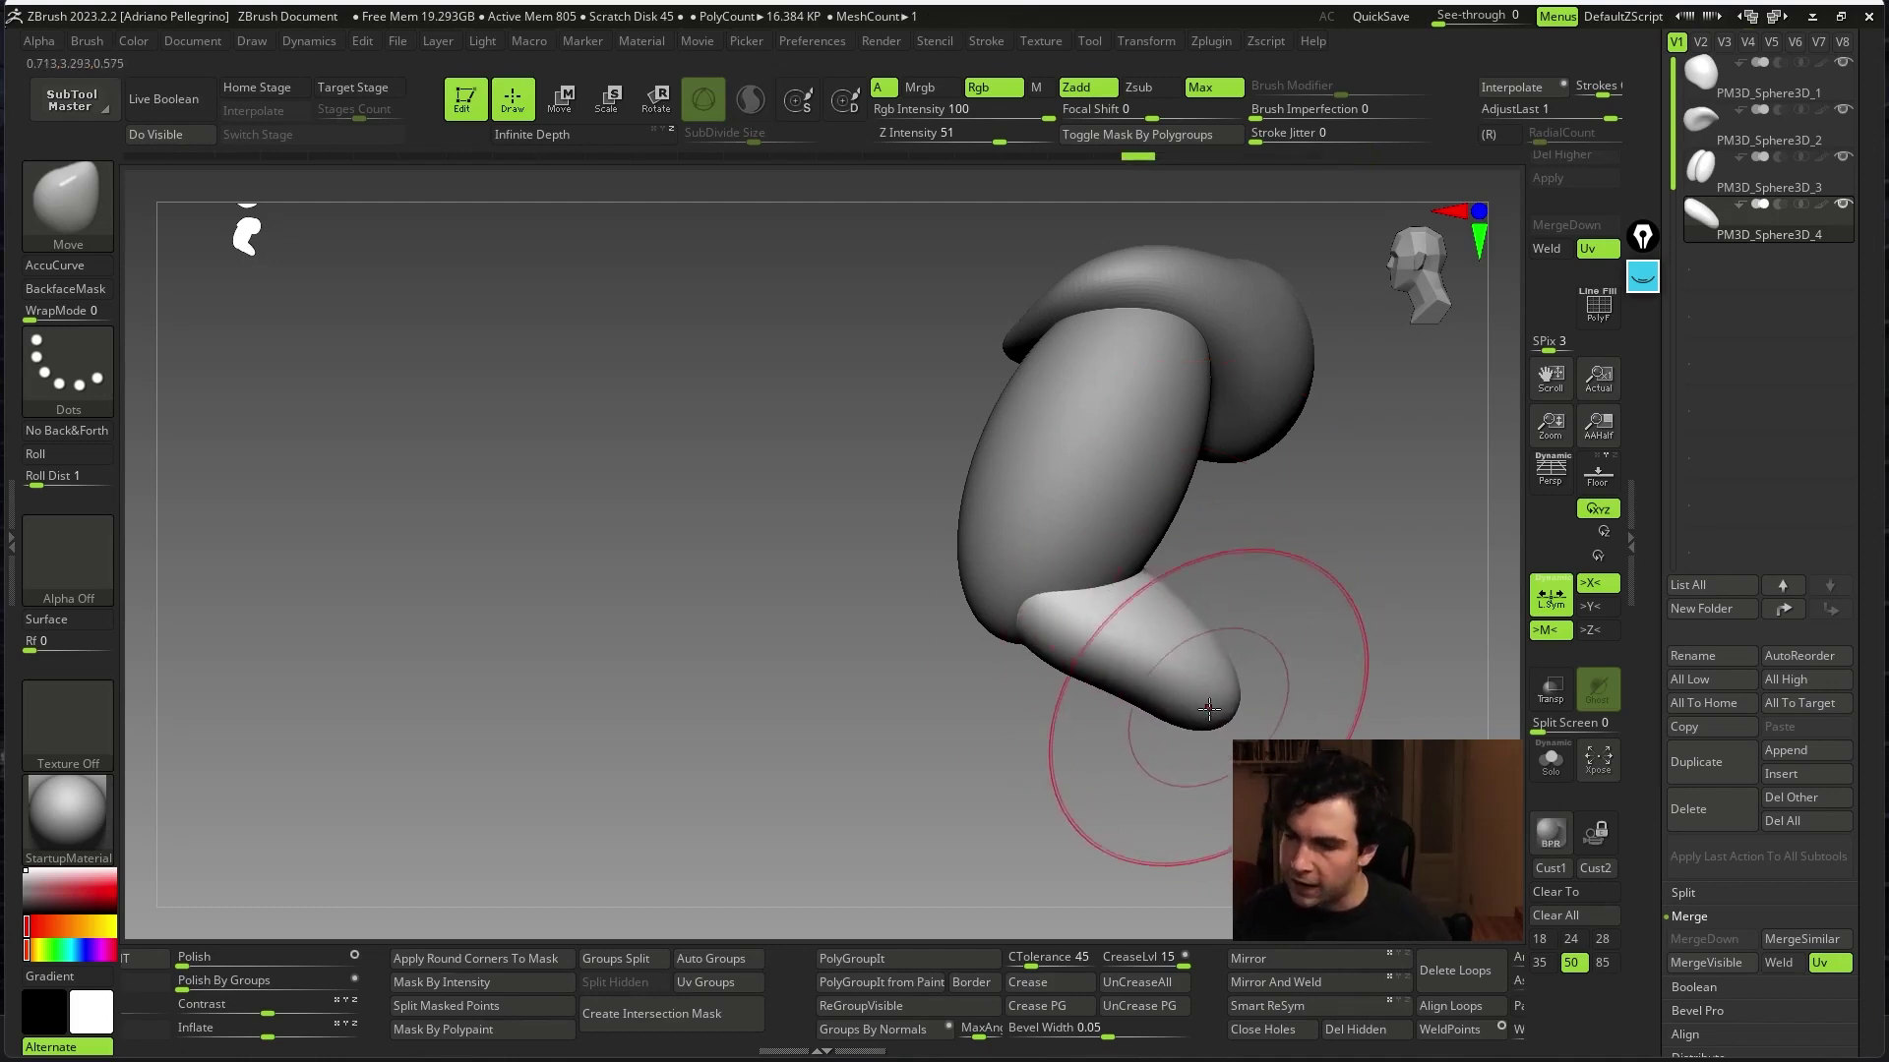
drag(1202, 710, 1213, 641)
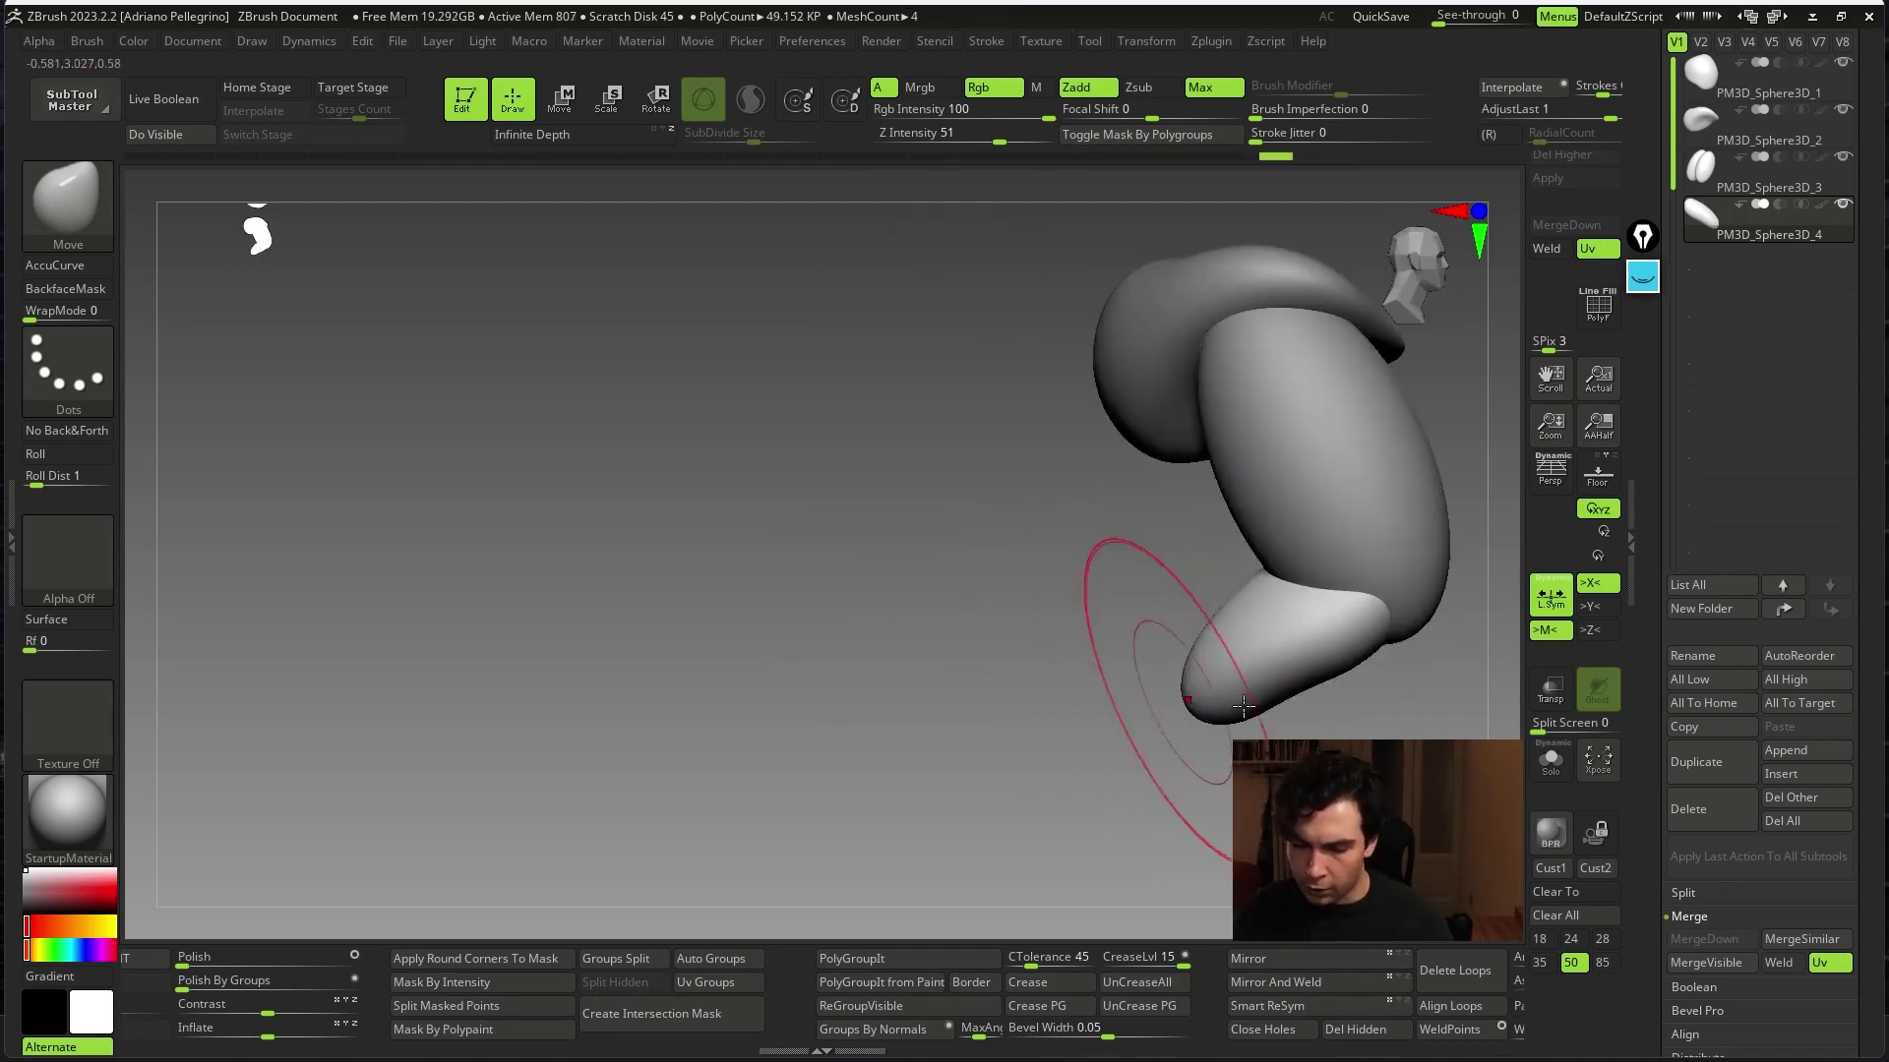
mouse_move(1222, 633)
right_down()
mouse_move(1417, 655)
mouse_move(1286, 697)
right_up()
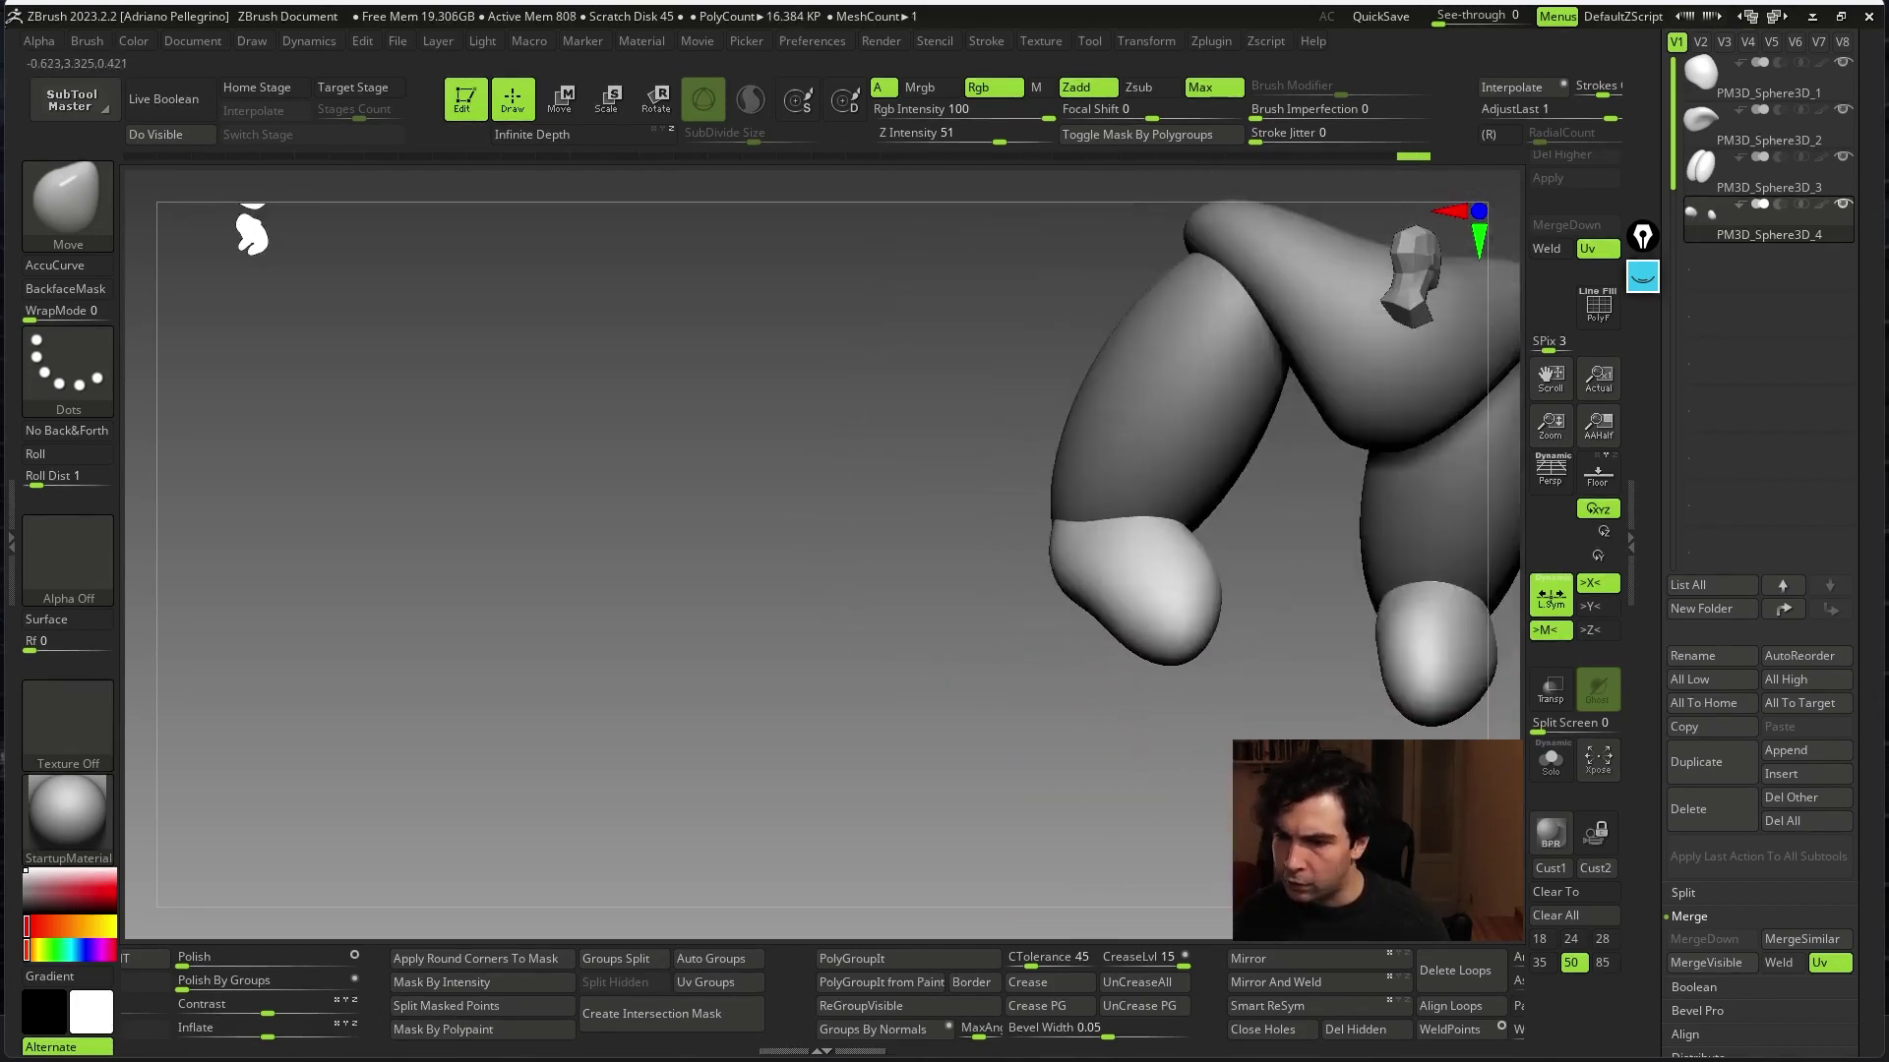
mouse_move(1233, 592)
right_down()
mouse_move(1154, 810)
mouse_move(1088, 548)
mouse_move(1223, 823)
mouse_move(1161, 787)
right_up()
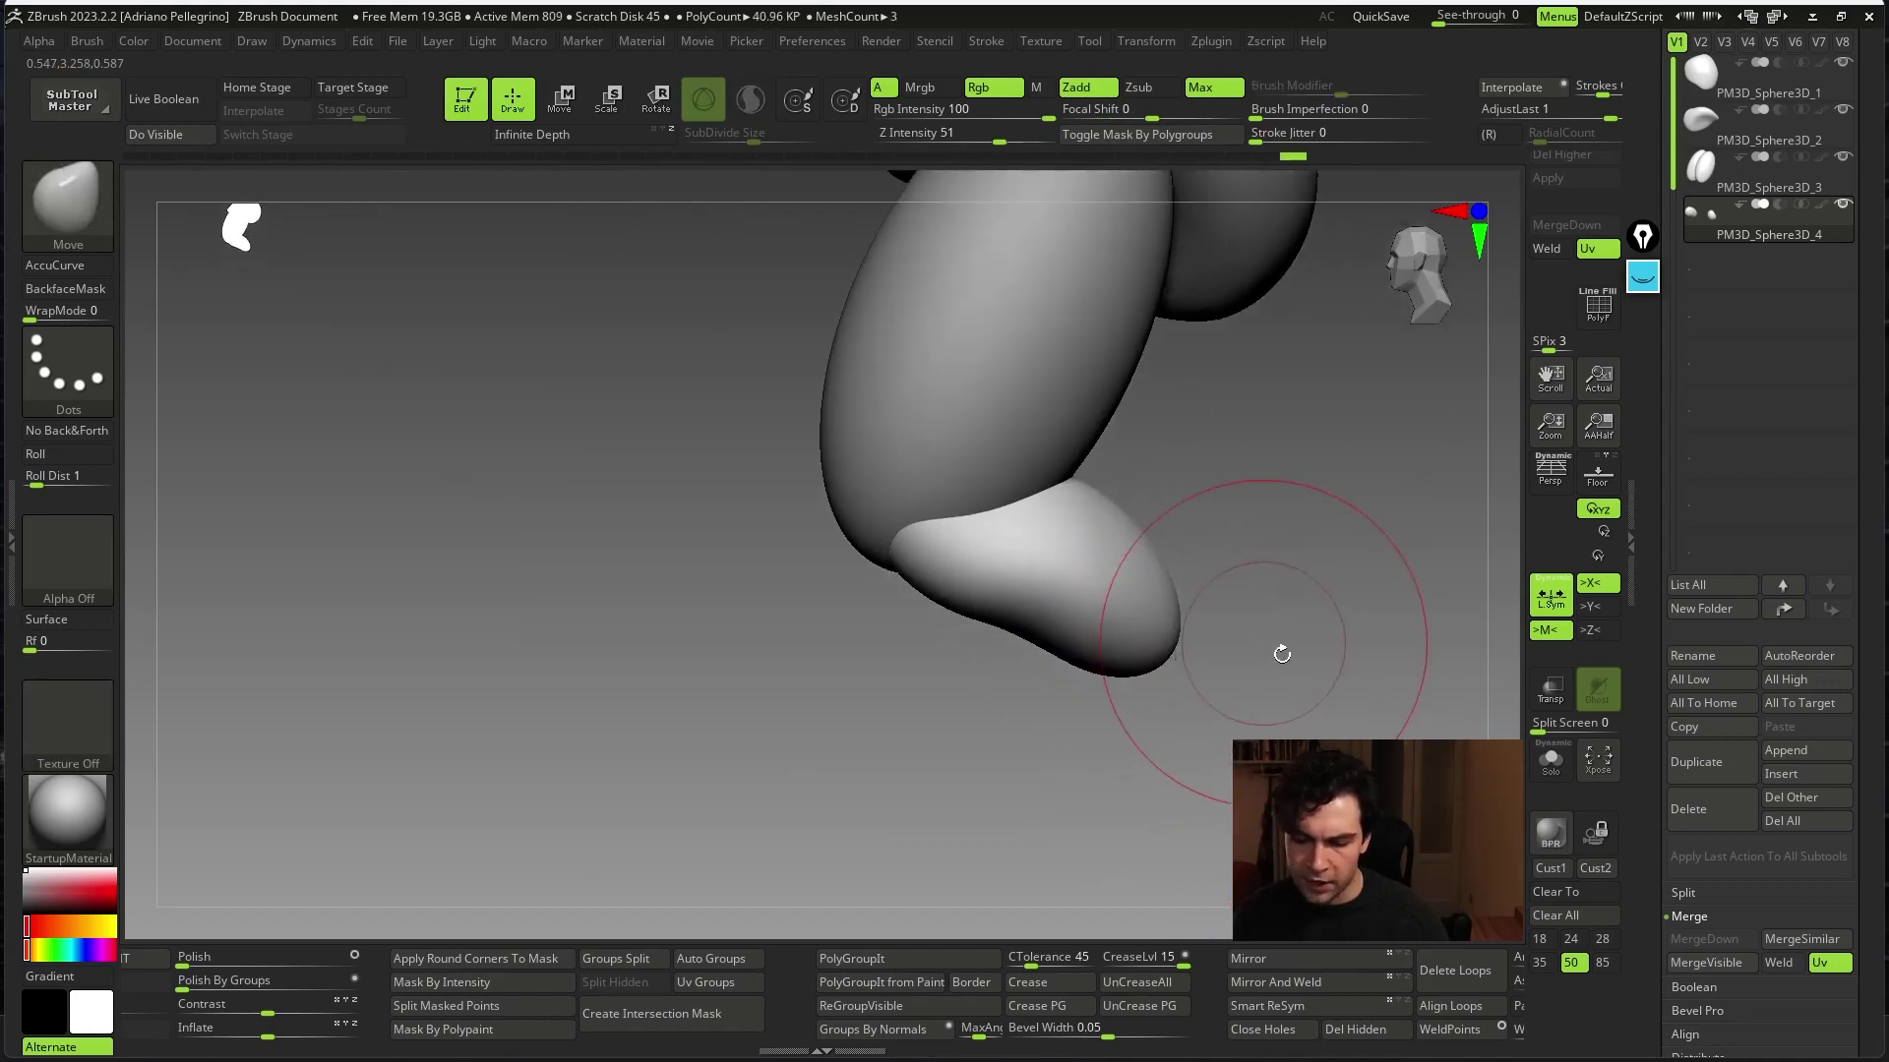
mouse_move(1276, 653)
right_down()
mouse_move(1256, 666)
mouse_move(1328, 678)
right_up()
- Rotate, reposition and symmetrically shorten both lower legs with the Transpose gizmo
key(w)
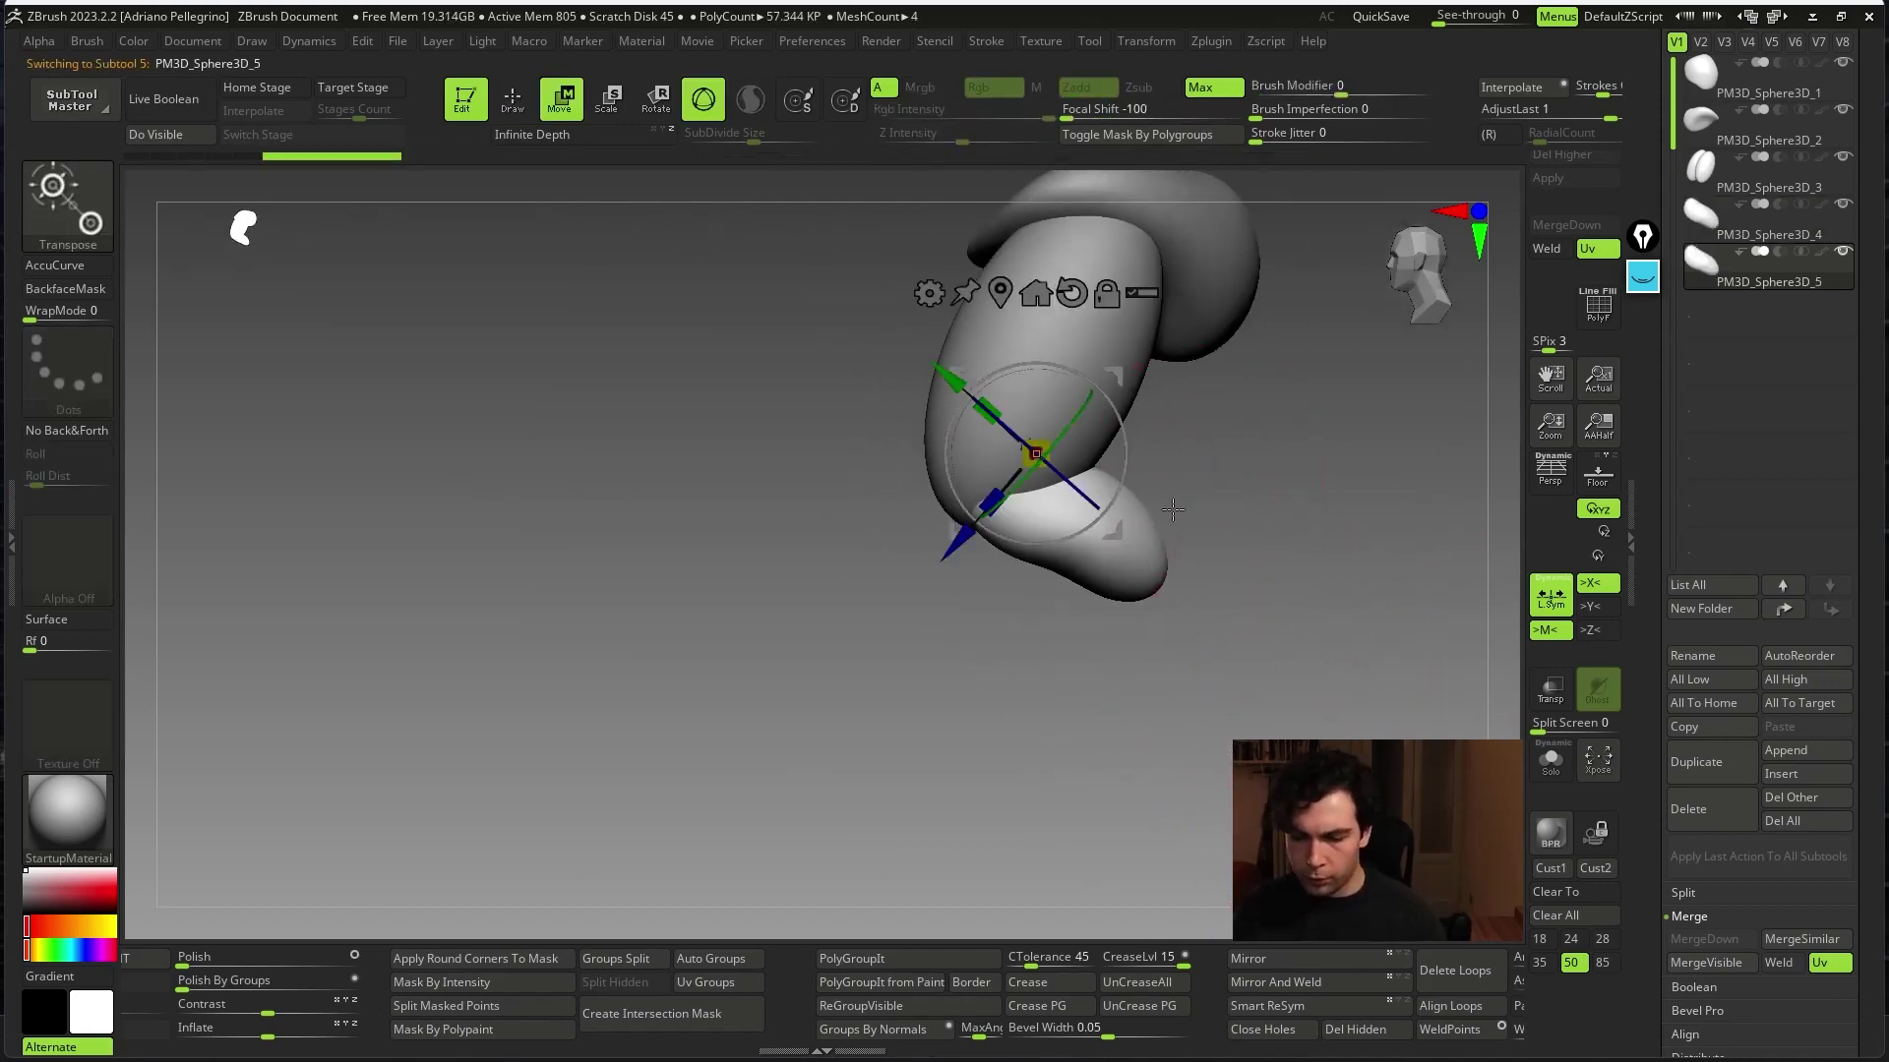
mouse_move(1115, 373)
mouse_down()
mouse_move(1193, 512)
mouse_move(1201, 640)
mouse_up()
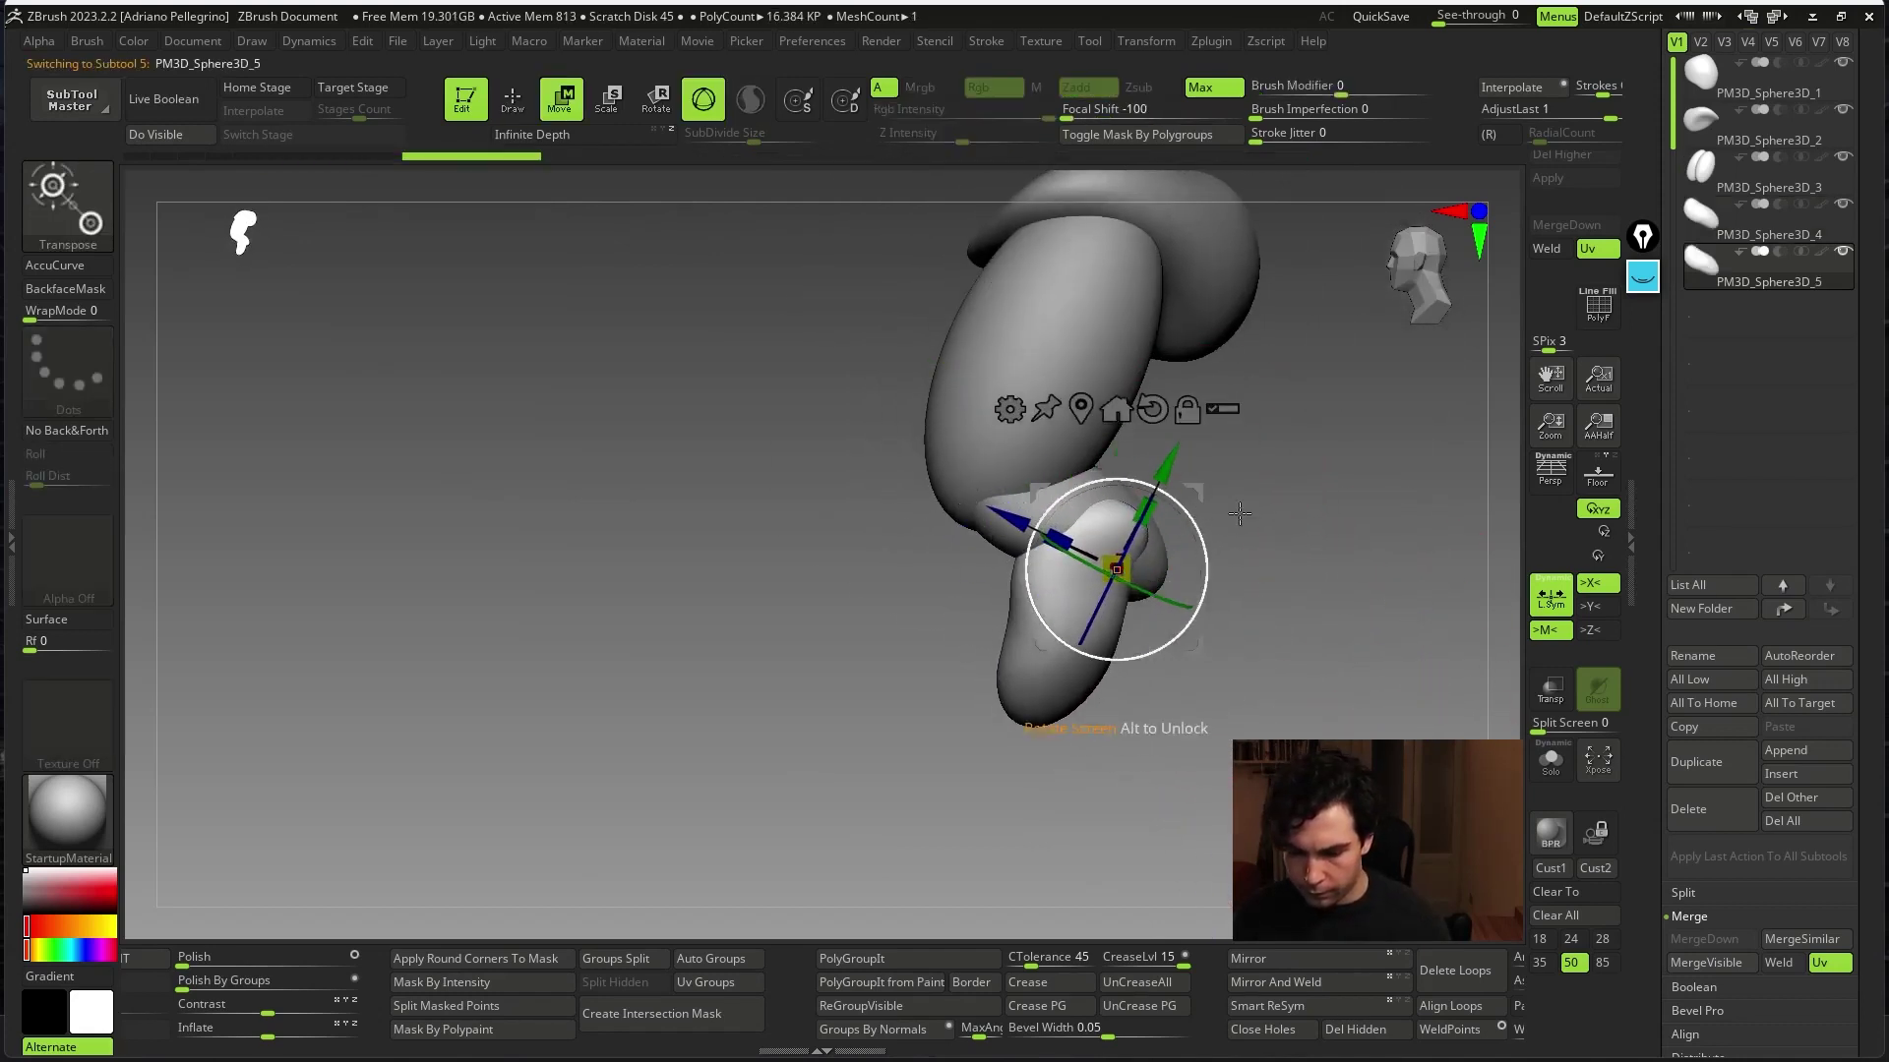
shift+right_drag(1240, 512, 1165, 607)
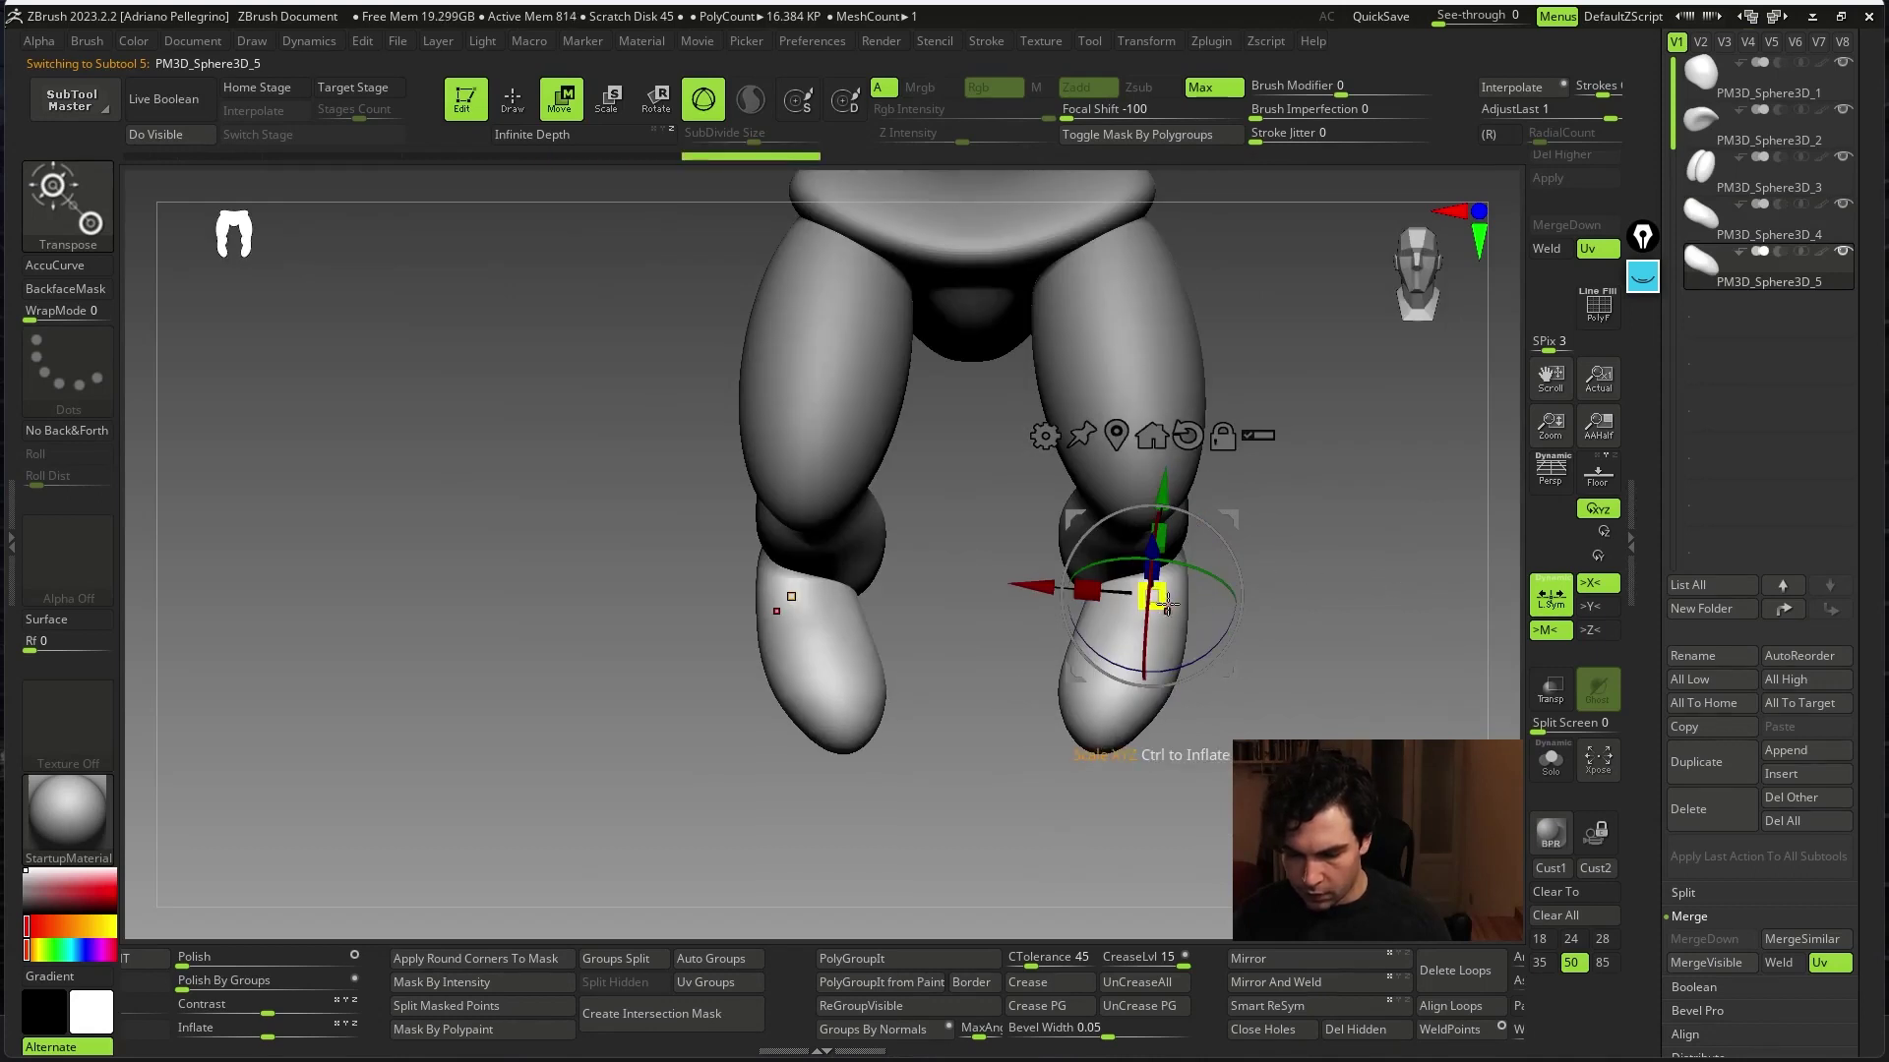
drag(1221, 505, 1249, 562)
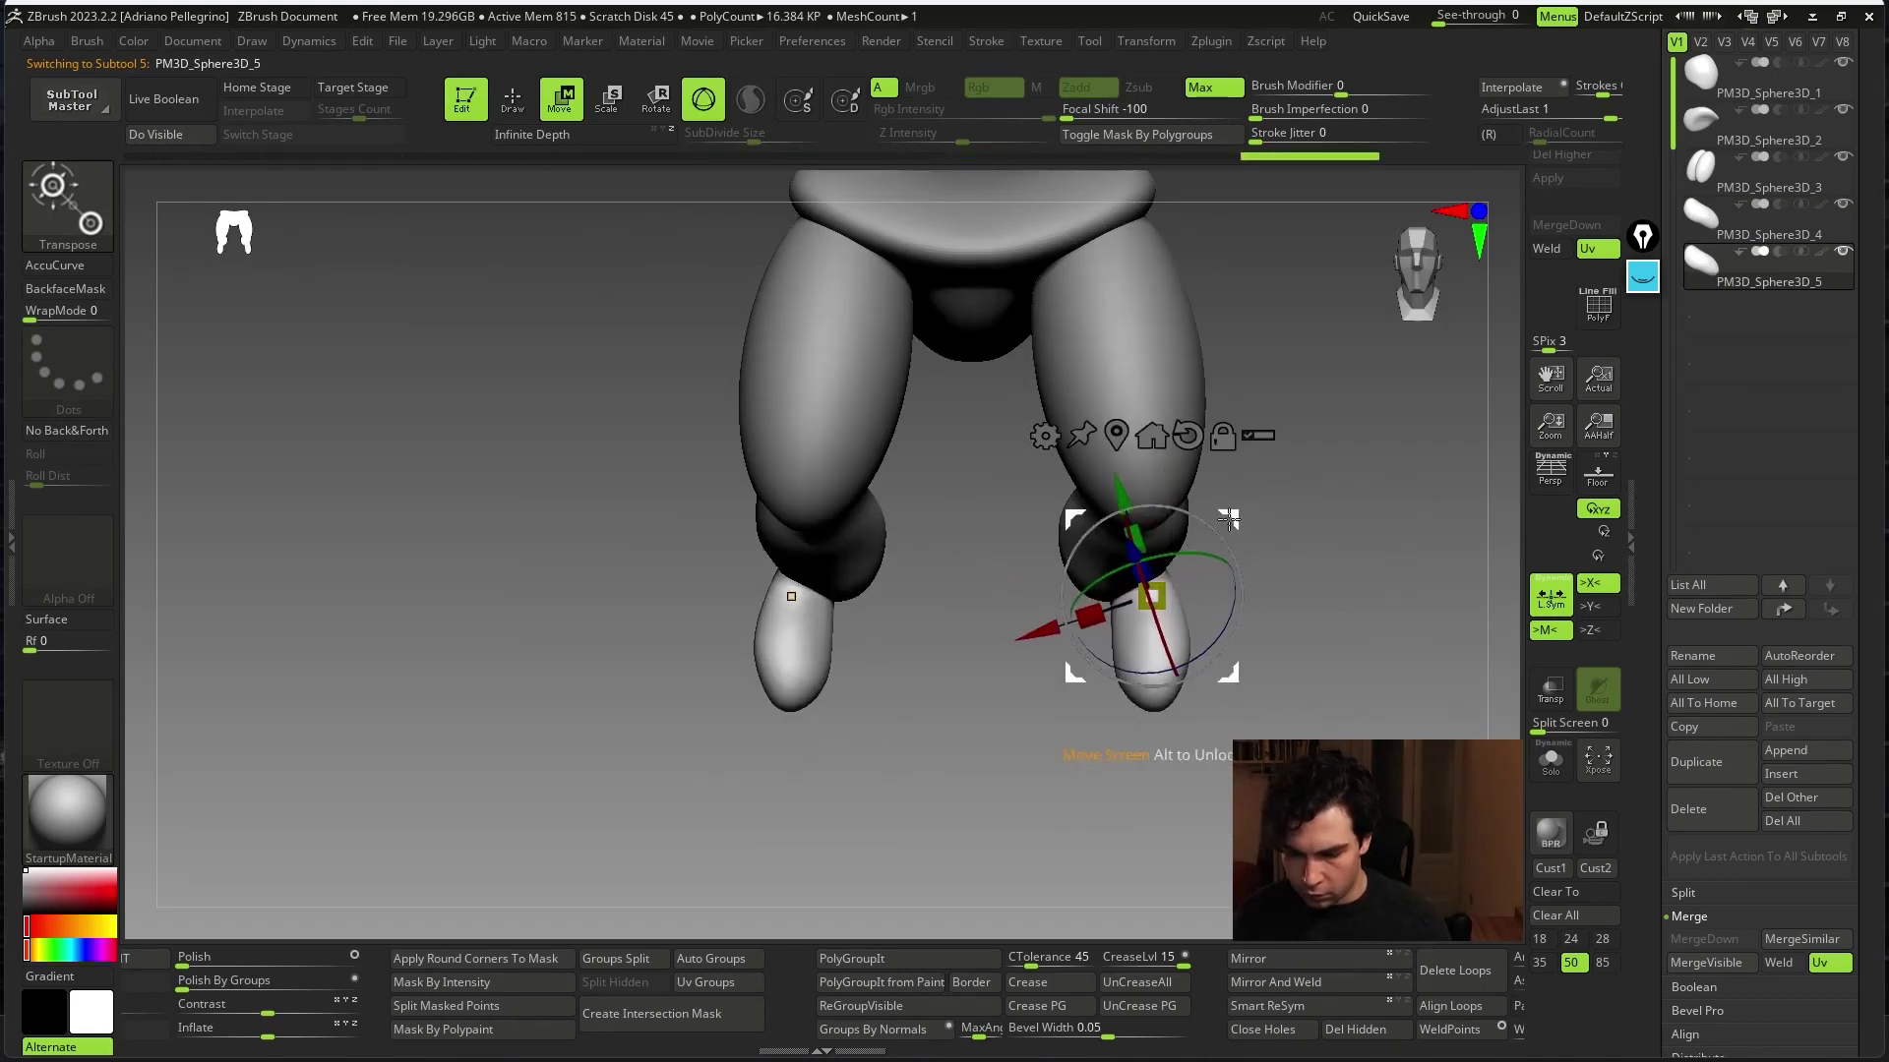
right_drag(1249, 562, 1102, 590)
key(q)
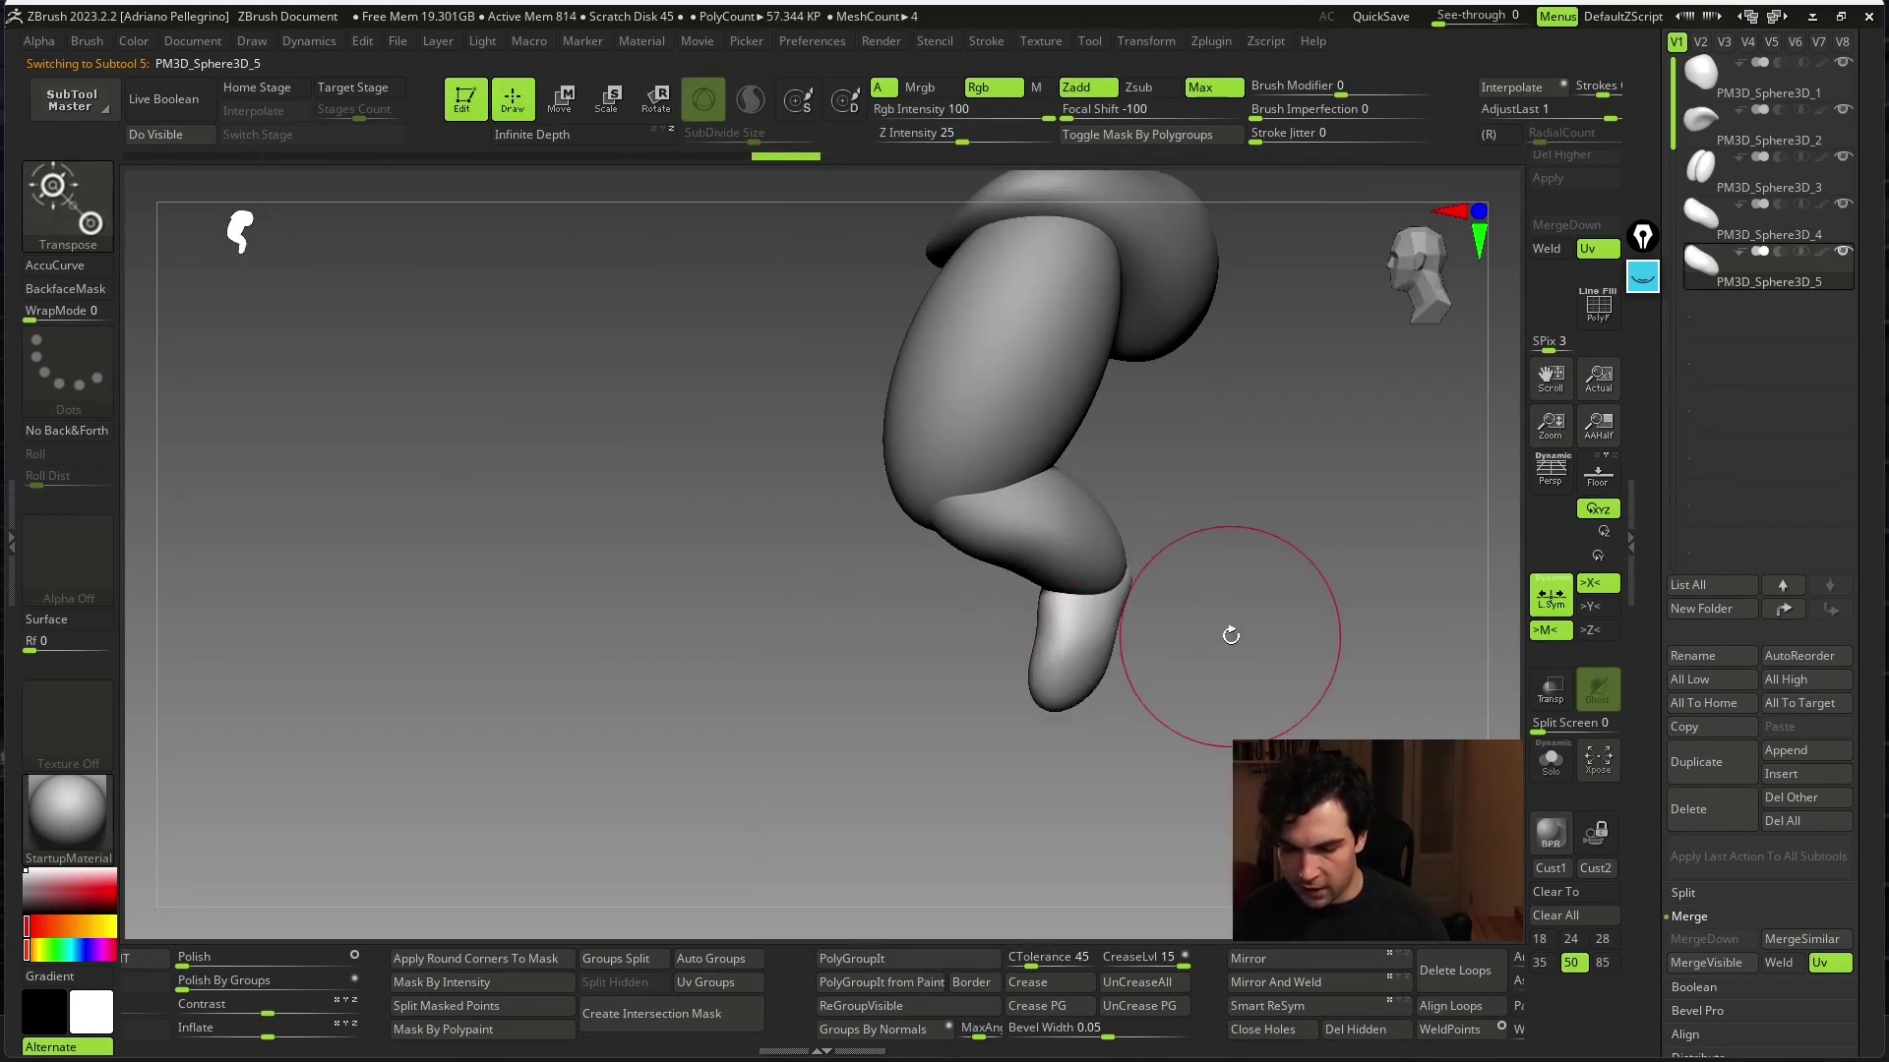
right_drag(1226, 632, 1151, 627)
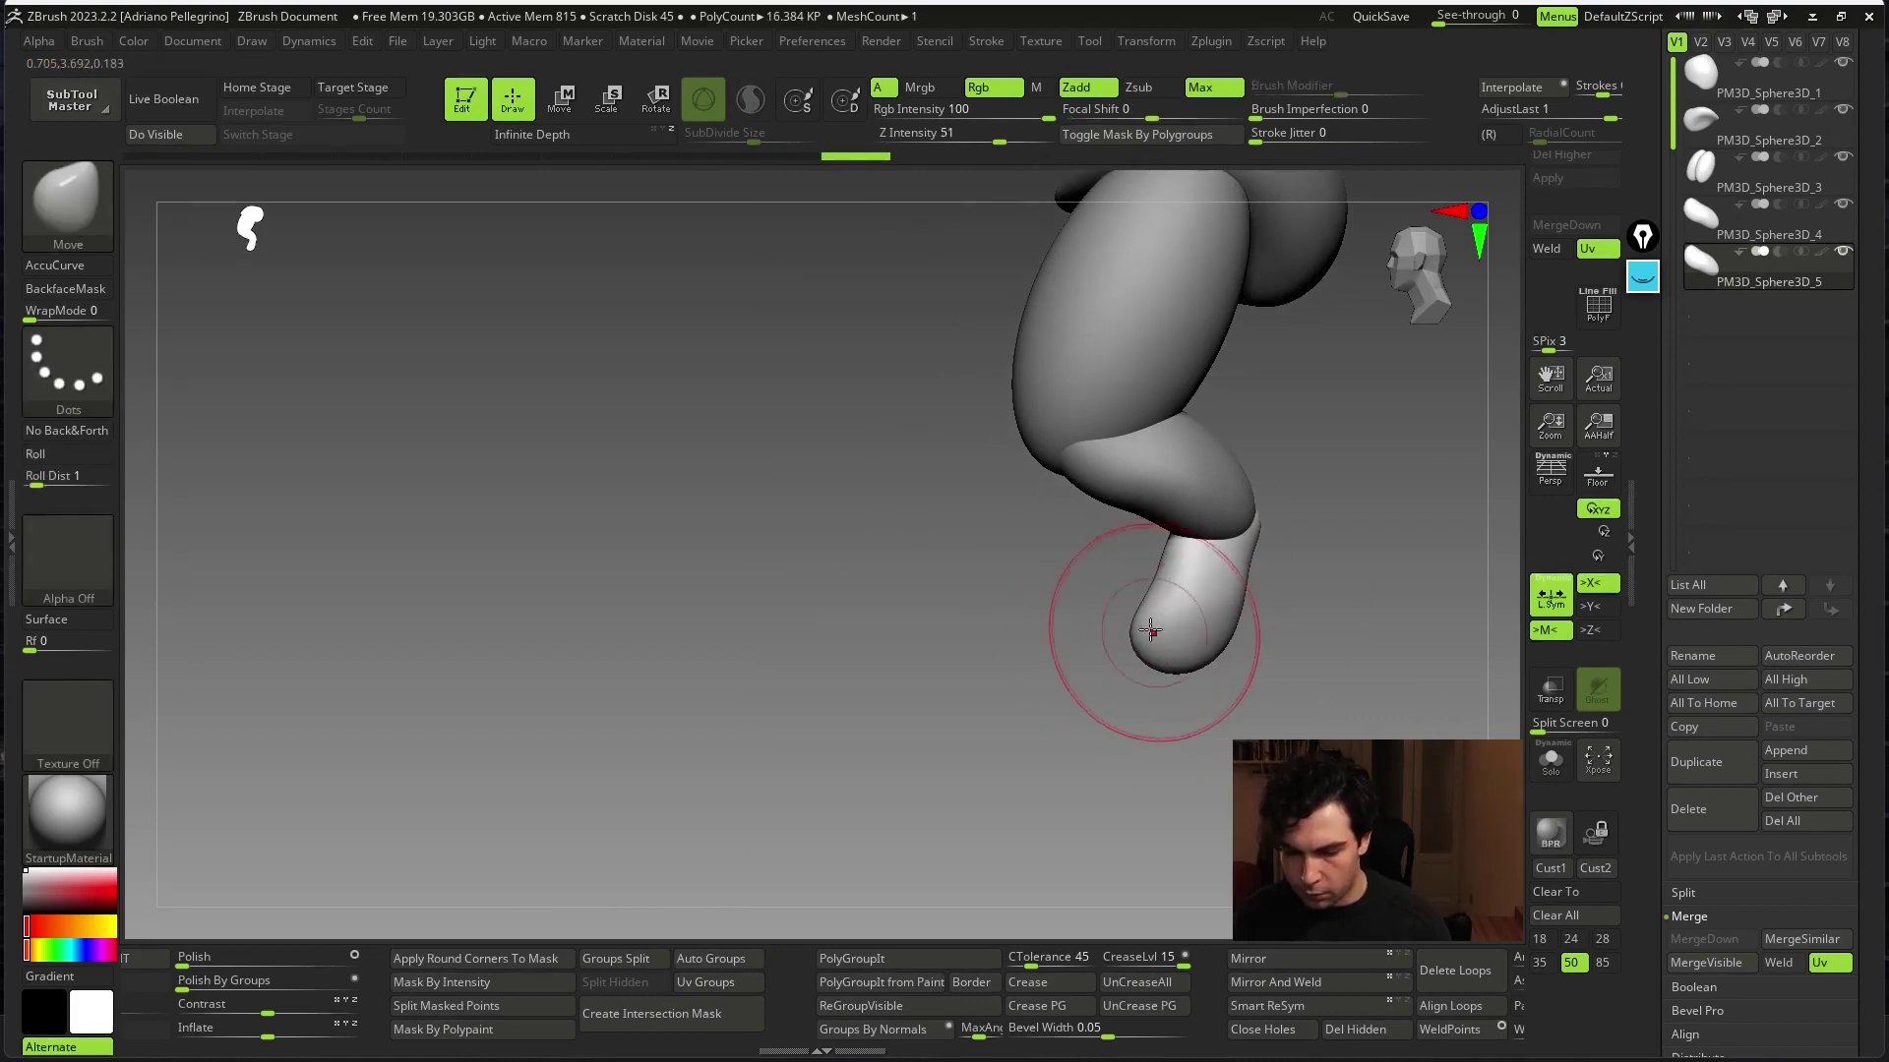
mouse_move(1177, 669)
shift+right_down()
mouse_move(1210, 610)
mouse_move(1222, 662)
mouse_move(1097, 774)
shift+right_up()
mouse_move(1069, 639)
right_down()
mouse_move(1175, 661)
mouse_move(1269, 777)
mouse_move(1286, 675)
right_up()
- Try the curve clipping brush from the brush quick pick
key(ctrl+shift)
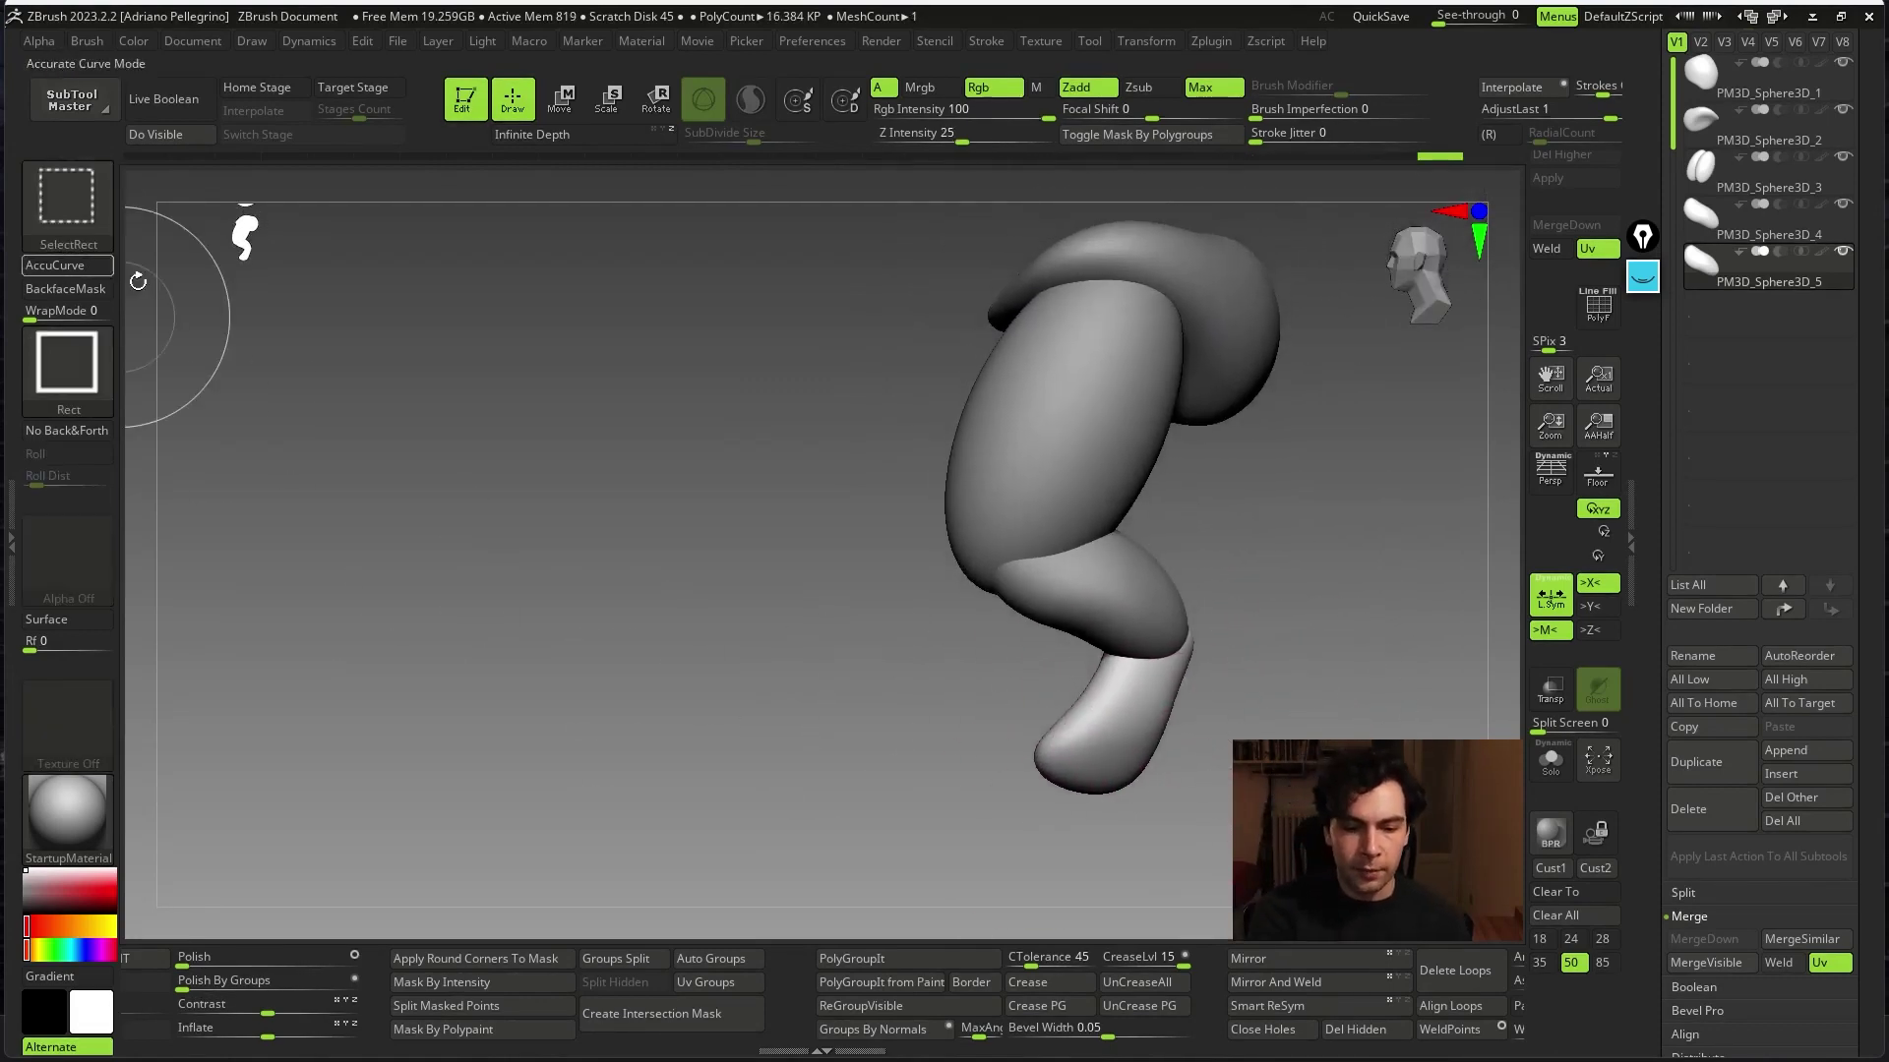
key(b)
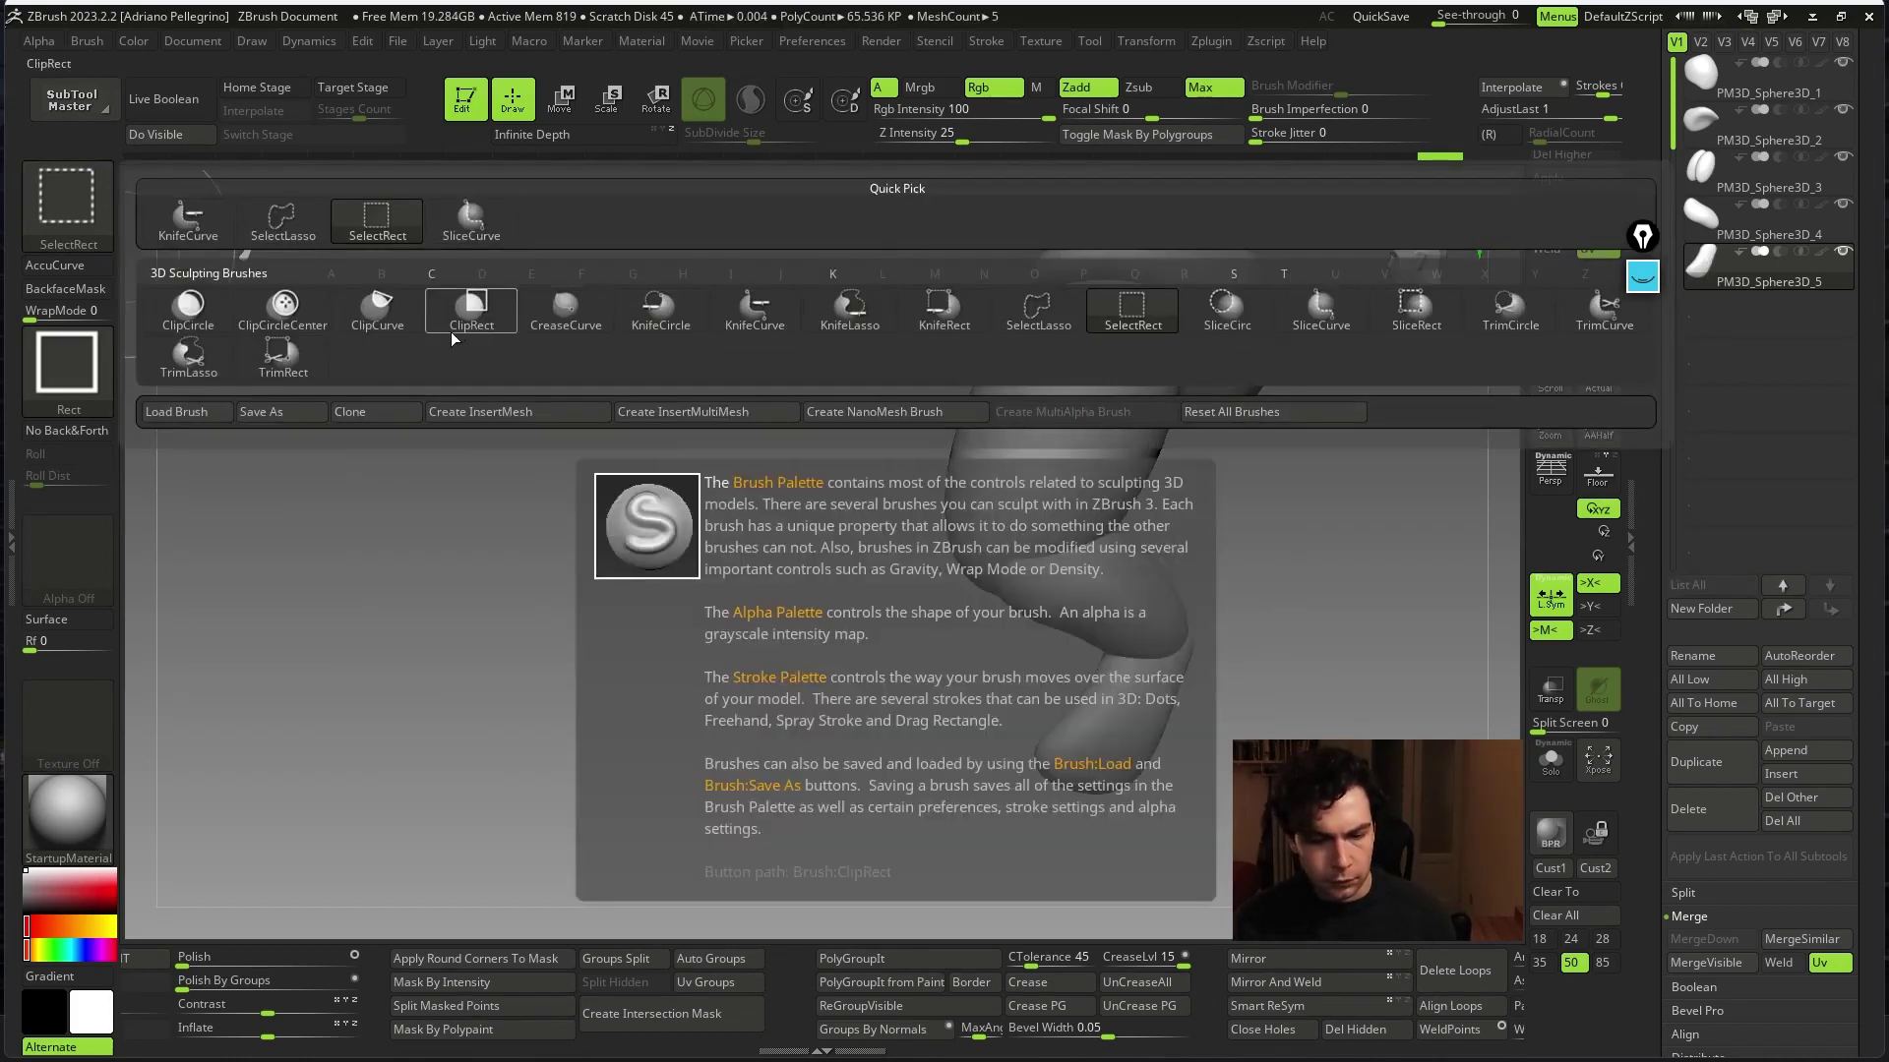
click(377, 310)
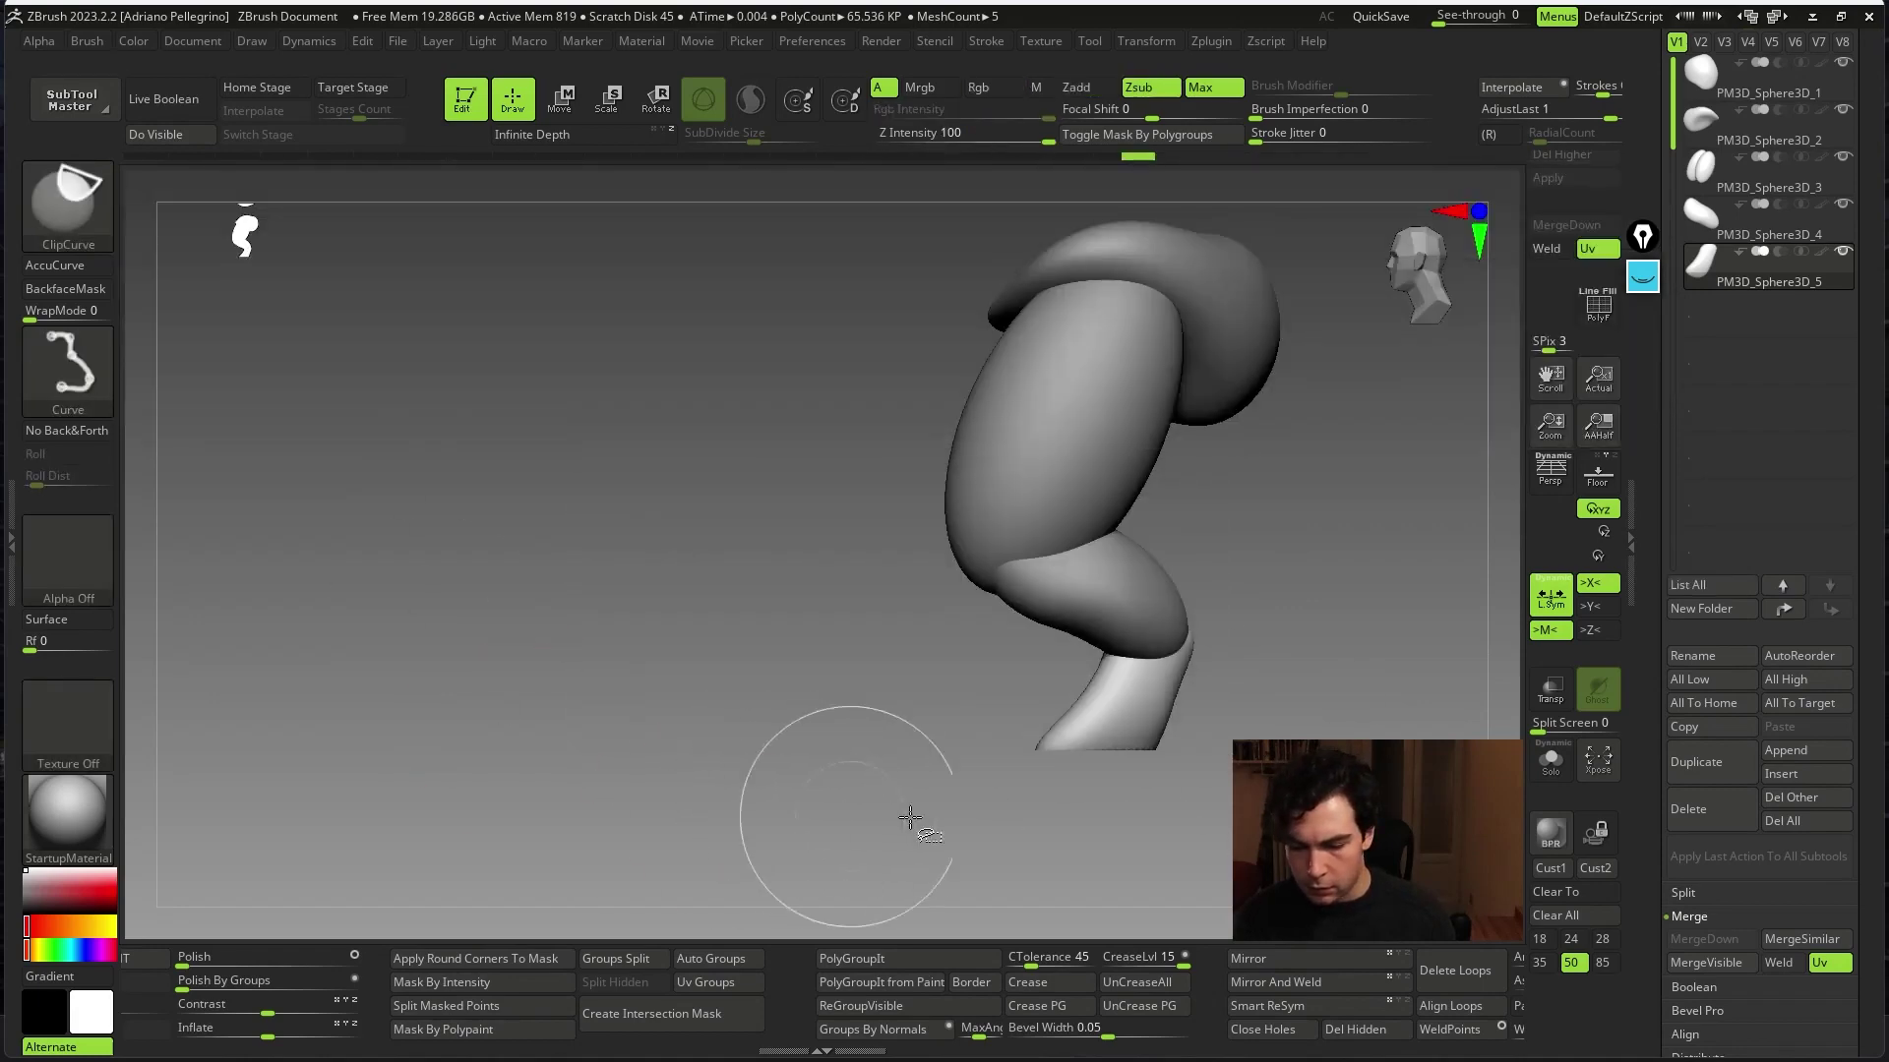
right_drag(906, 813, 1265, 738)
key(space)
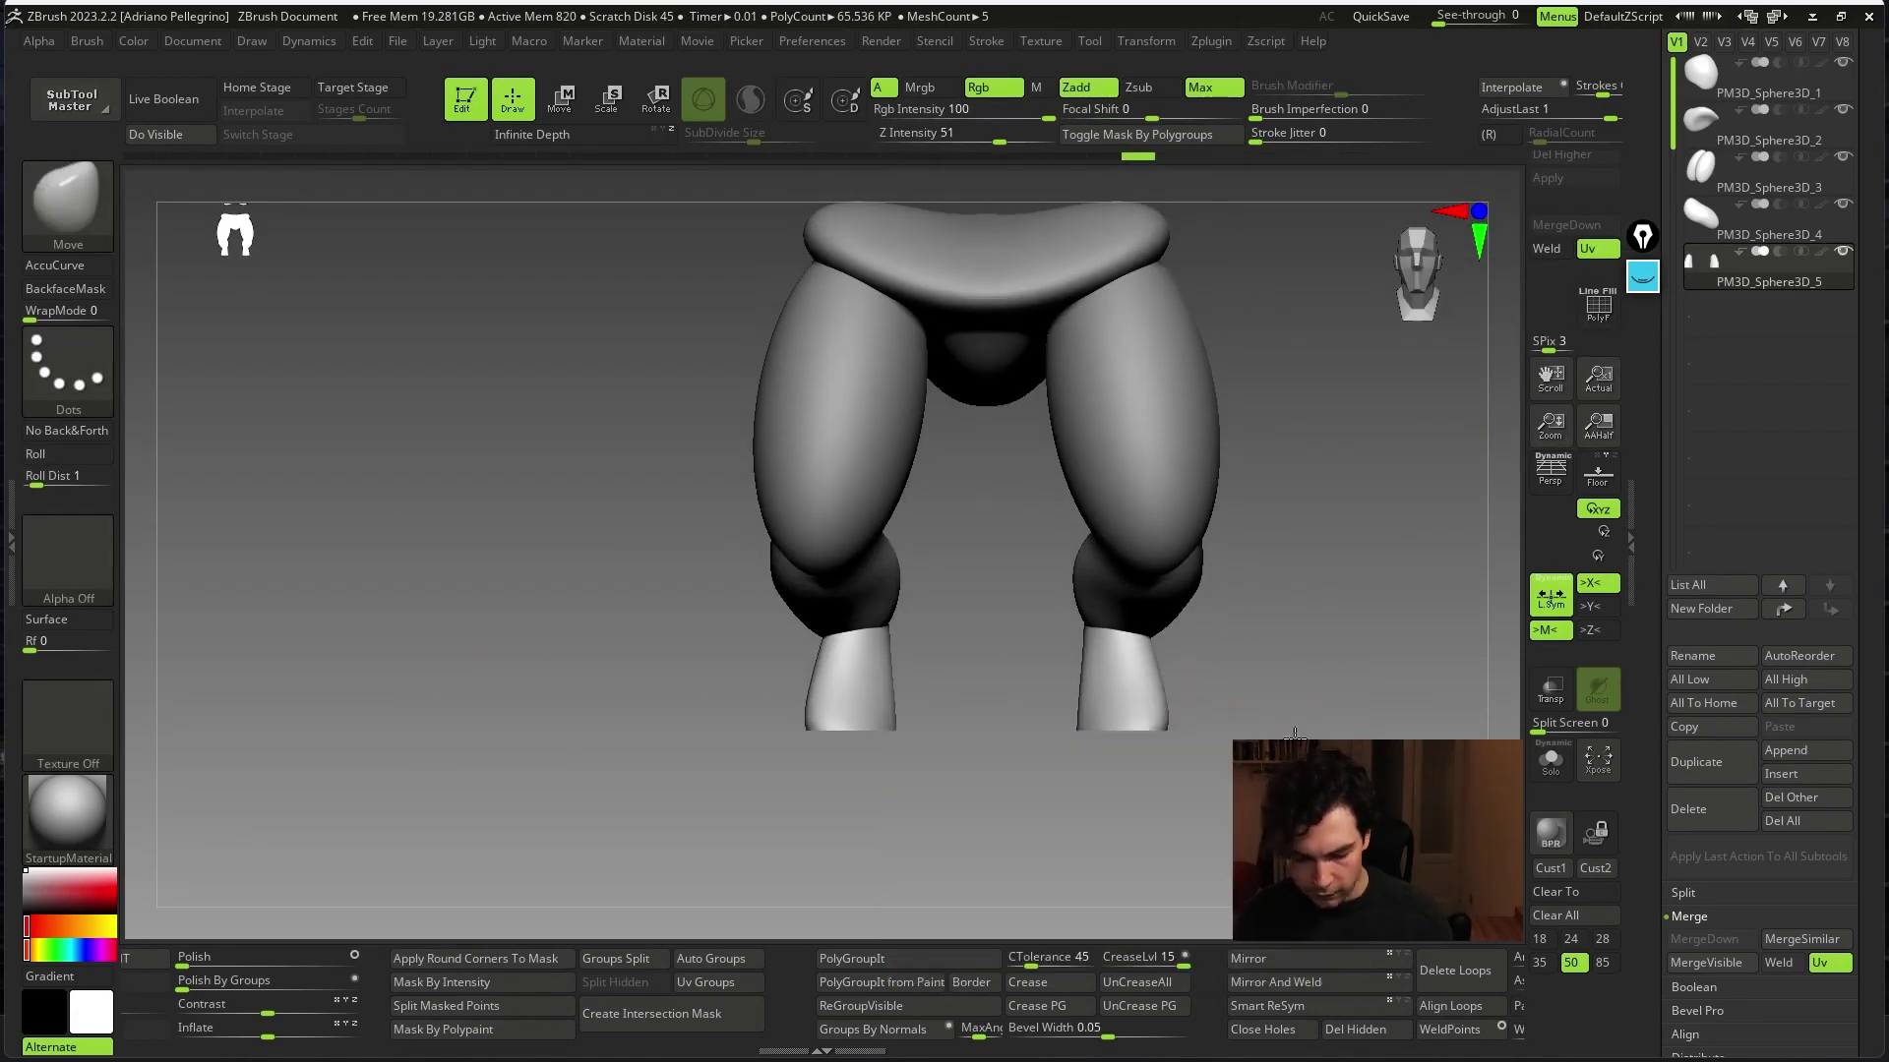
drag(1265, 718, 1316, 717)
- Switch to the ClayBuildup brush using the B-C brush shortcut
key(b)
key(c)
click(1235, 799)
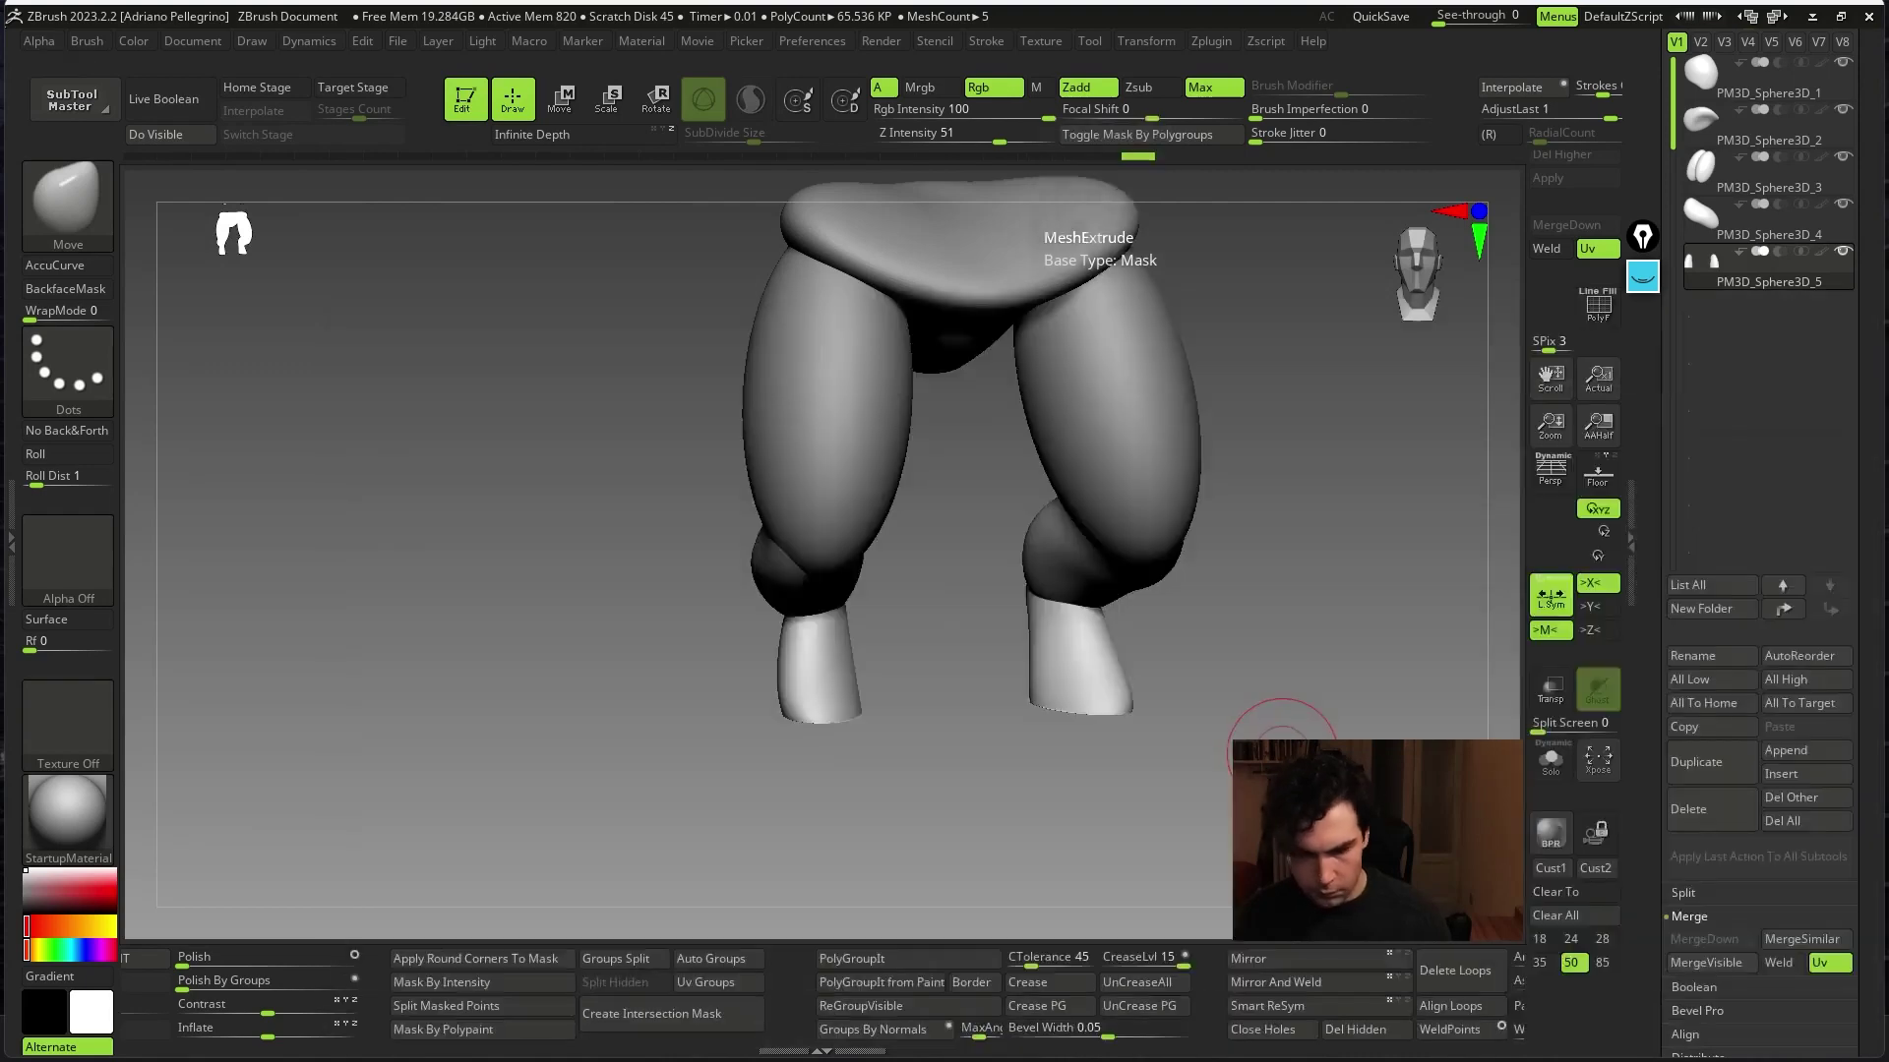
key(b)
key(c)
key(b)
ctrl+right_drag(1230, 683, 1263, 665)
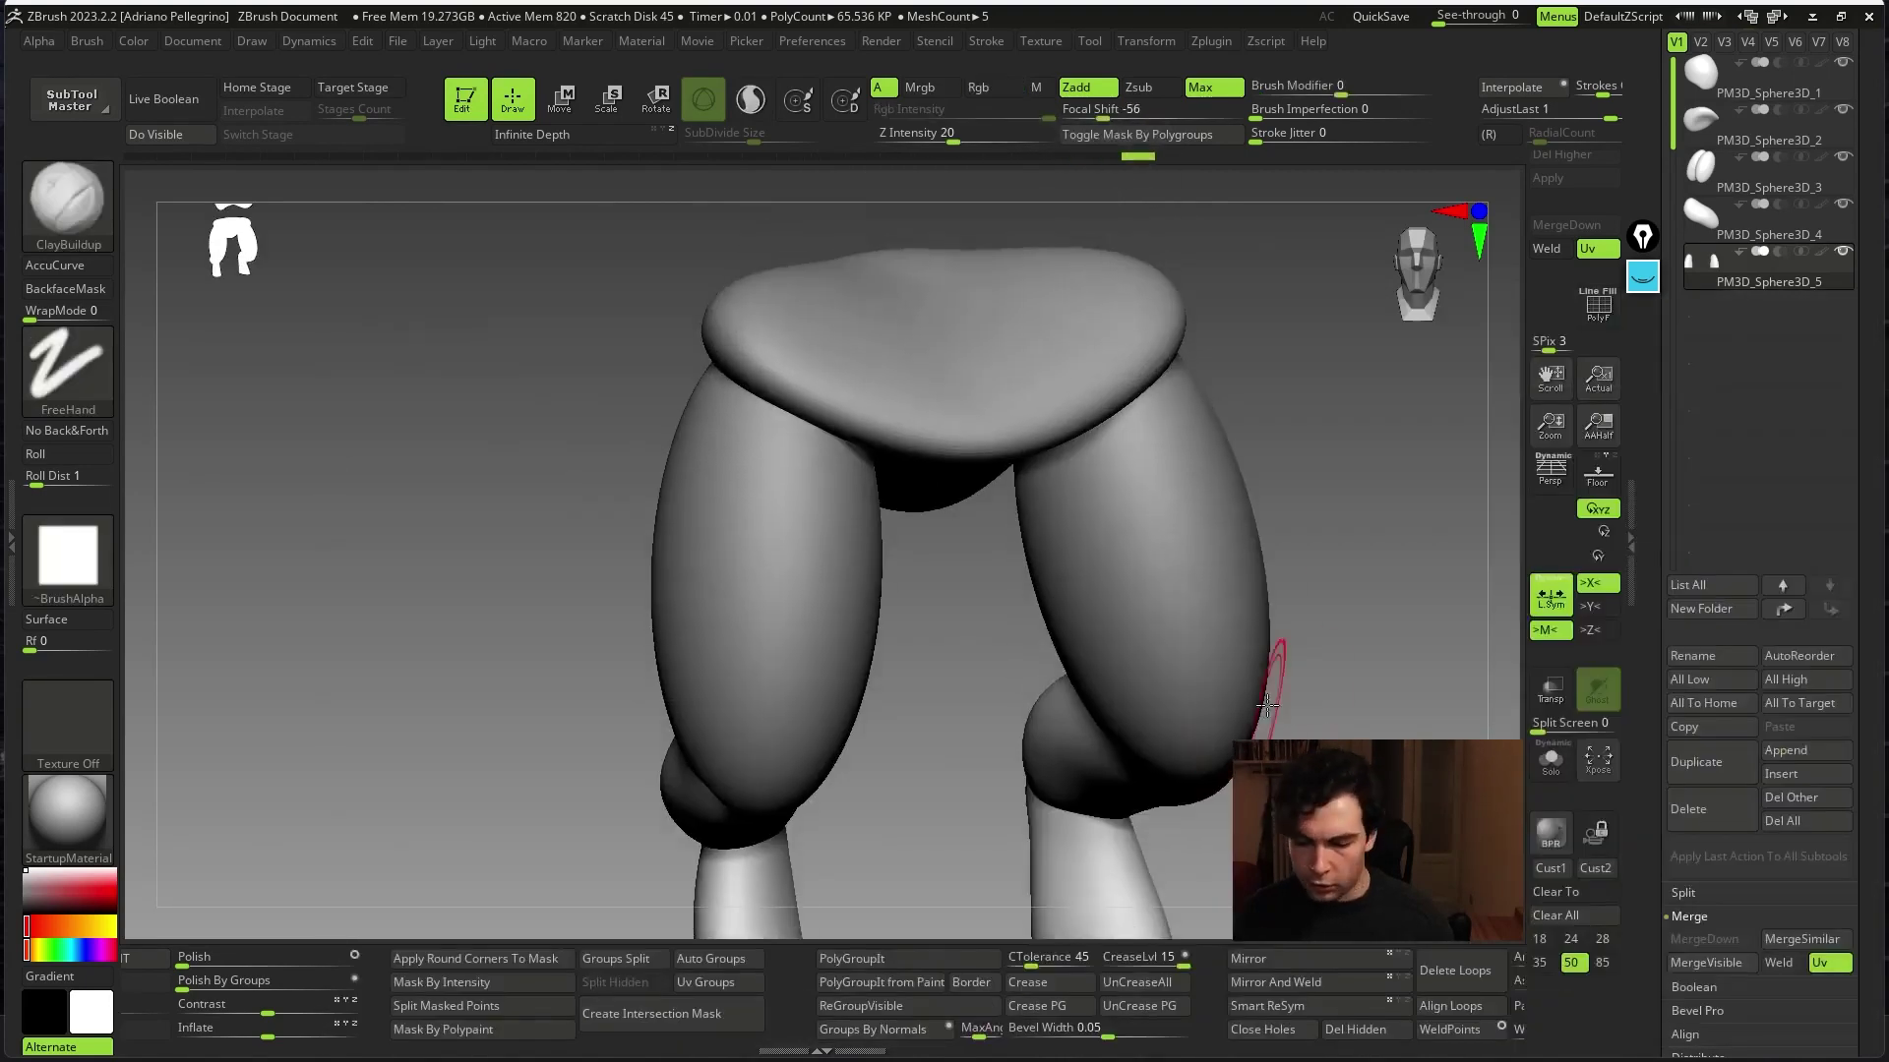
key(space)
- Build up rough ClayBuildup strokes on both feet with symmetry on
alt+drag(1245, 701, 1161, 551)
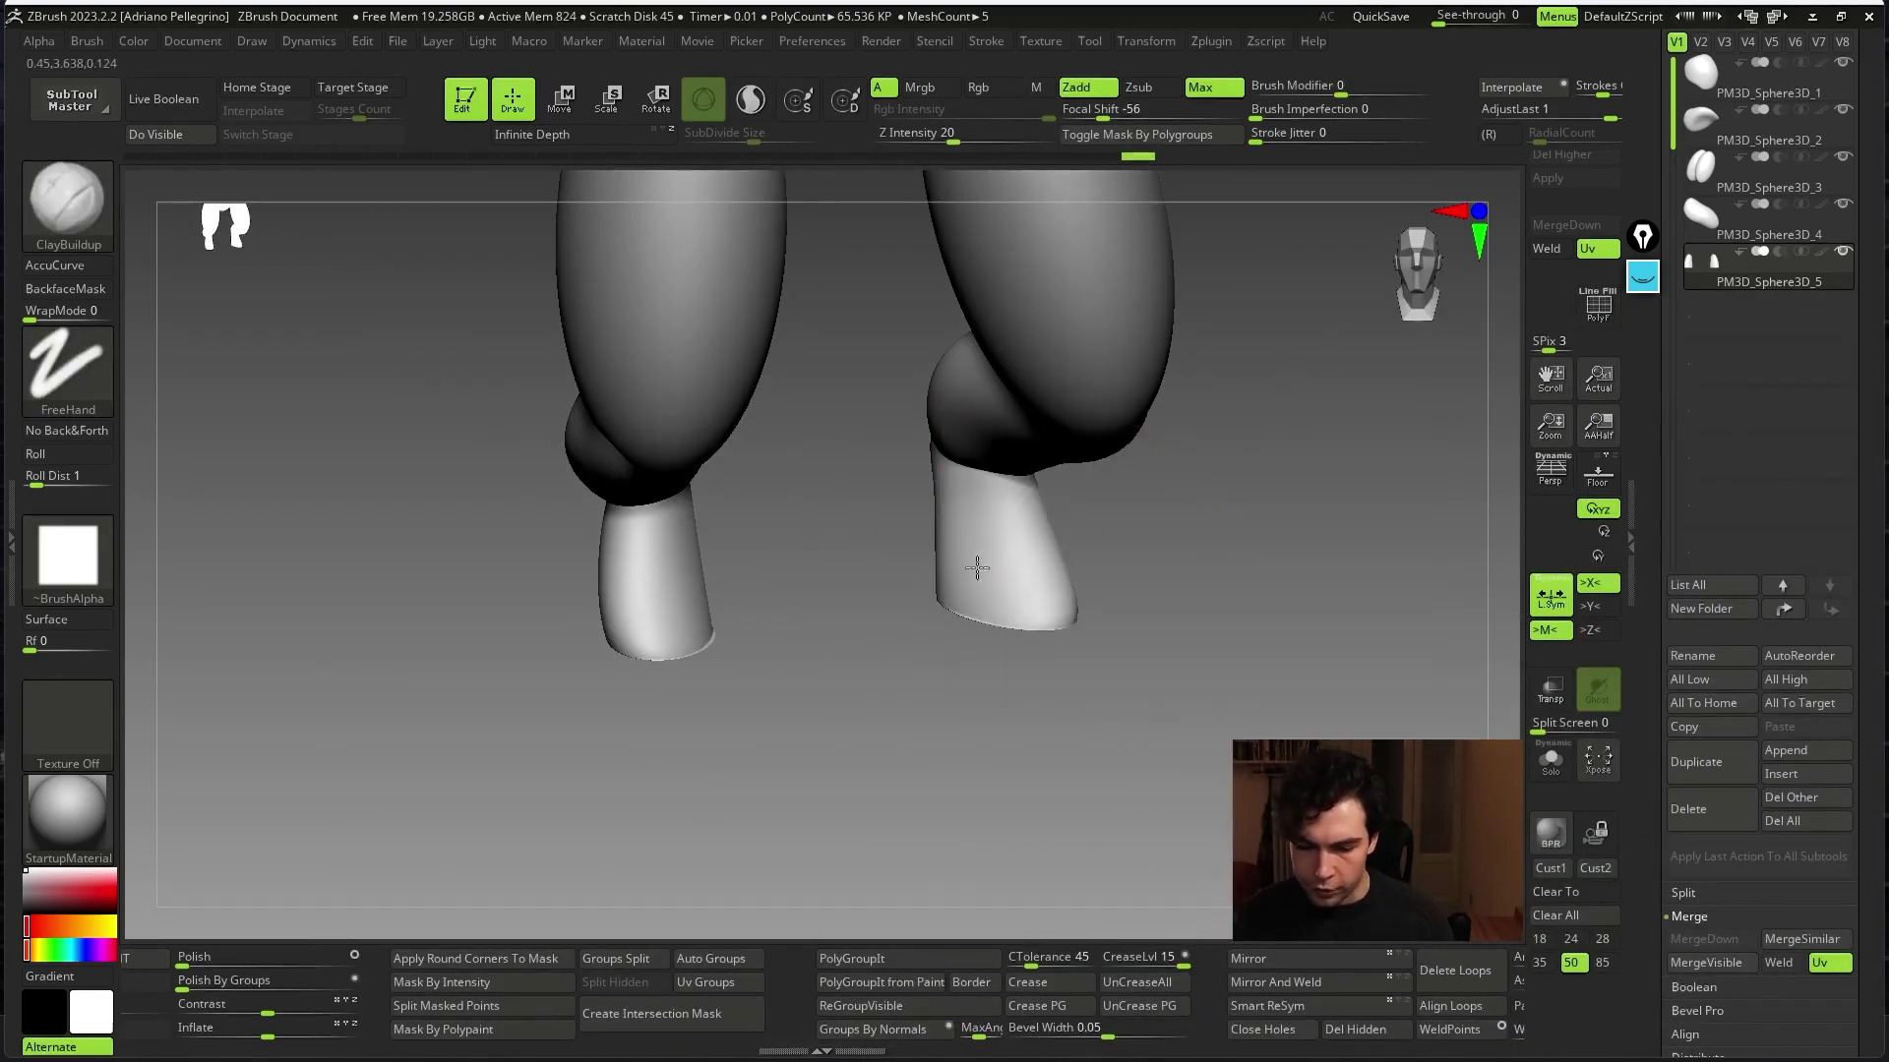
drag(994, 551, 981, 627)
right_drag(1028, 568, 1052, 590)
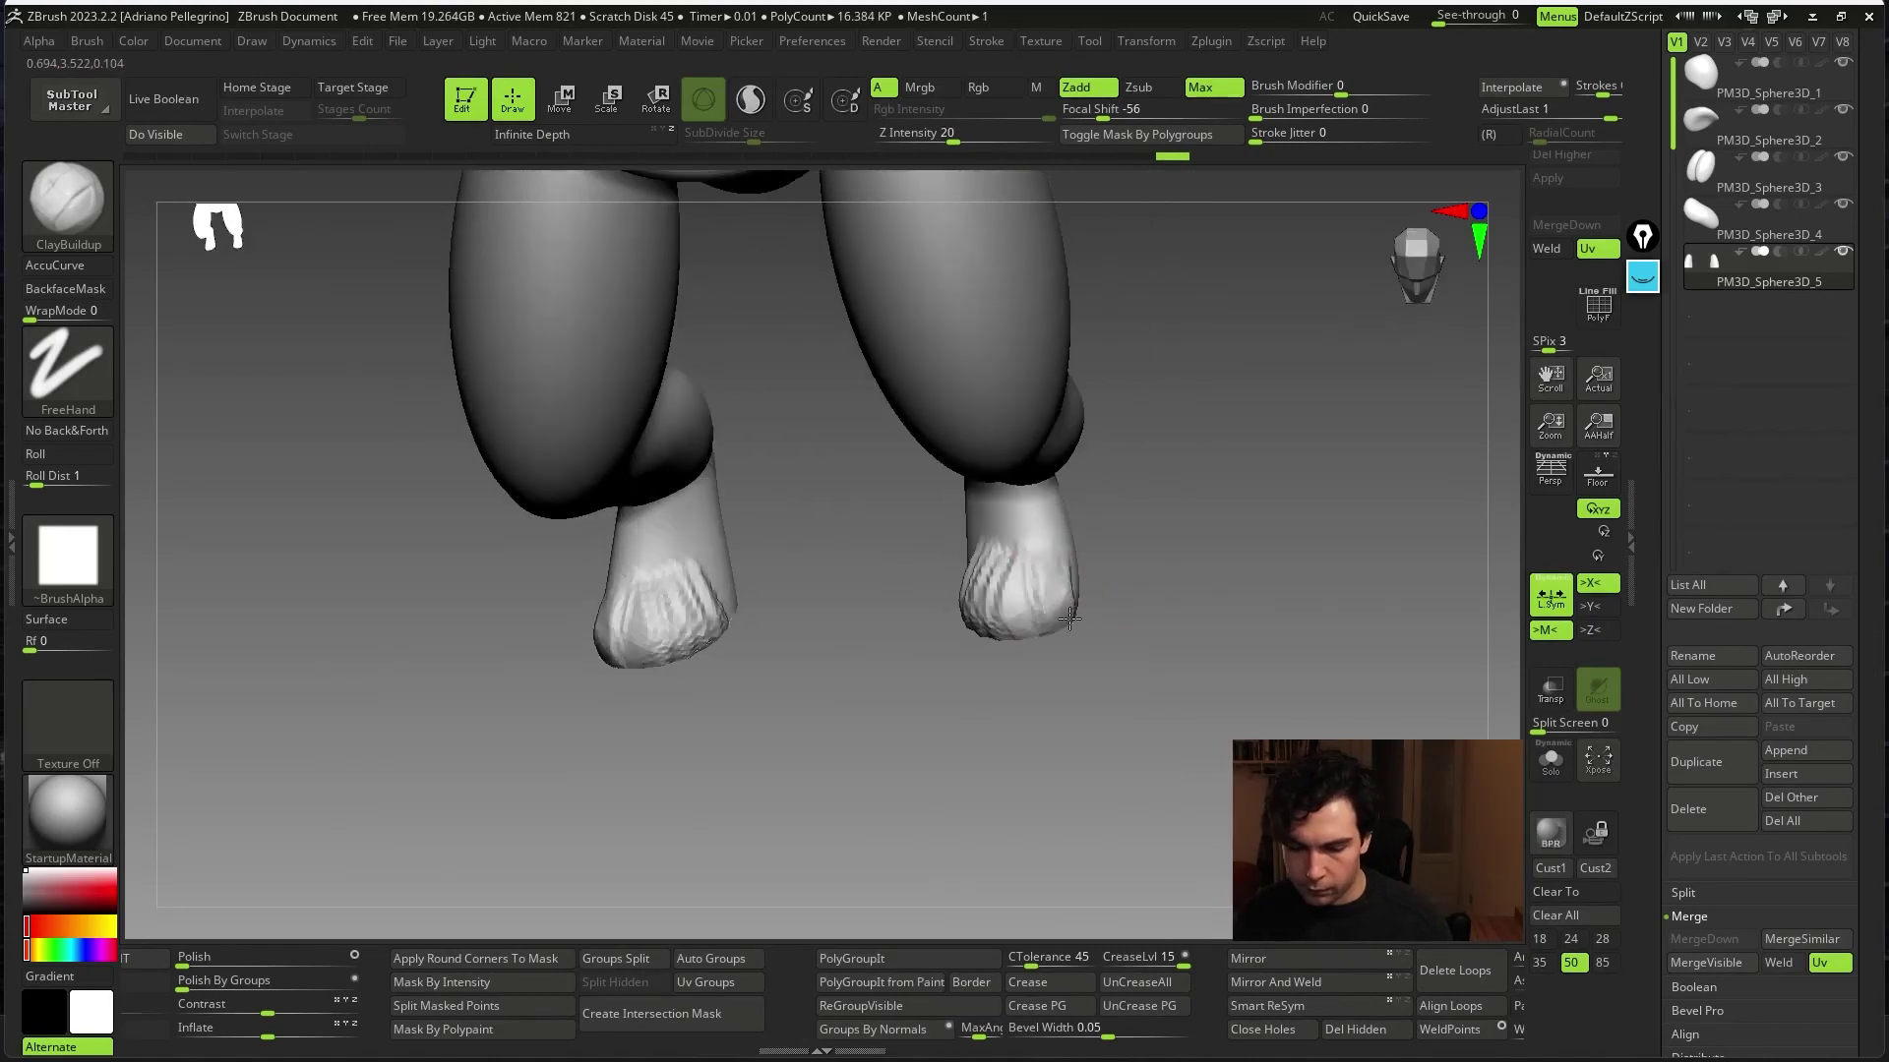
drag(1052, 590, 1092, 600)
mouse_move(1092, 600)
right_down()
mouse_move(1066, 611)
mouse_move(1160, 518)
right_up()
key(space)
key(ctrl+d)
mouse_move(1225, 600)
right_down()
mouse_move(1193, 889)
mouse_move(1273, 633)
mouse_move(1211, 669)
mouse_move(1241, 602)
mouse_move(1259, 629)
mouse_move(1042, 679)
right_up()
- Select the thigh subtool and reshape the legs with the Move brush
alt+click(993, 669)
key(space)
key(b)
key(m)
key(v)
drag(878, 708, 944, 728)
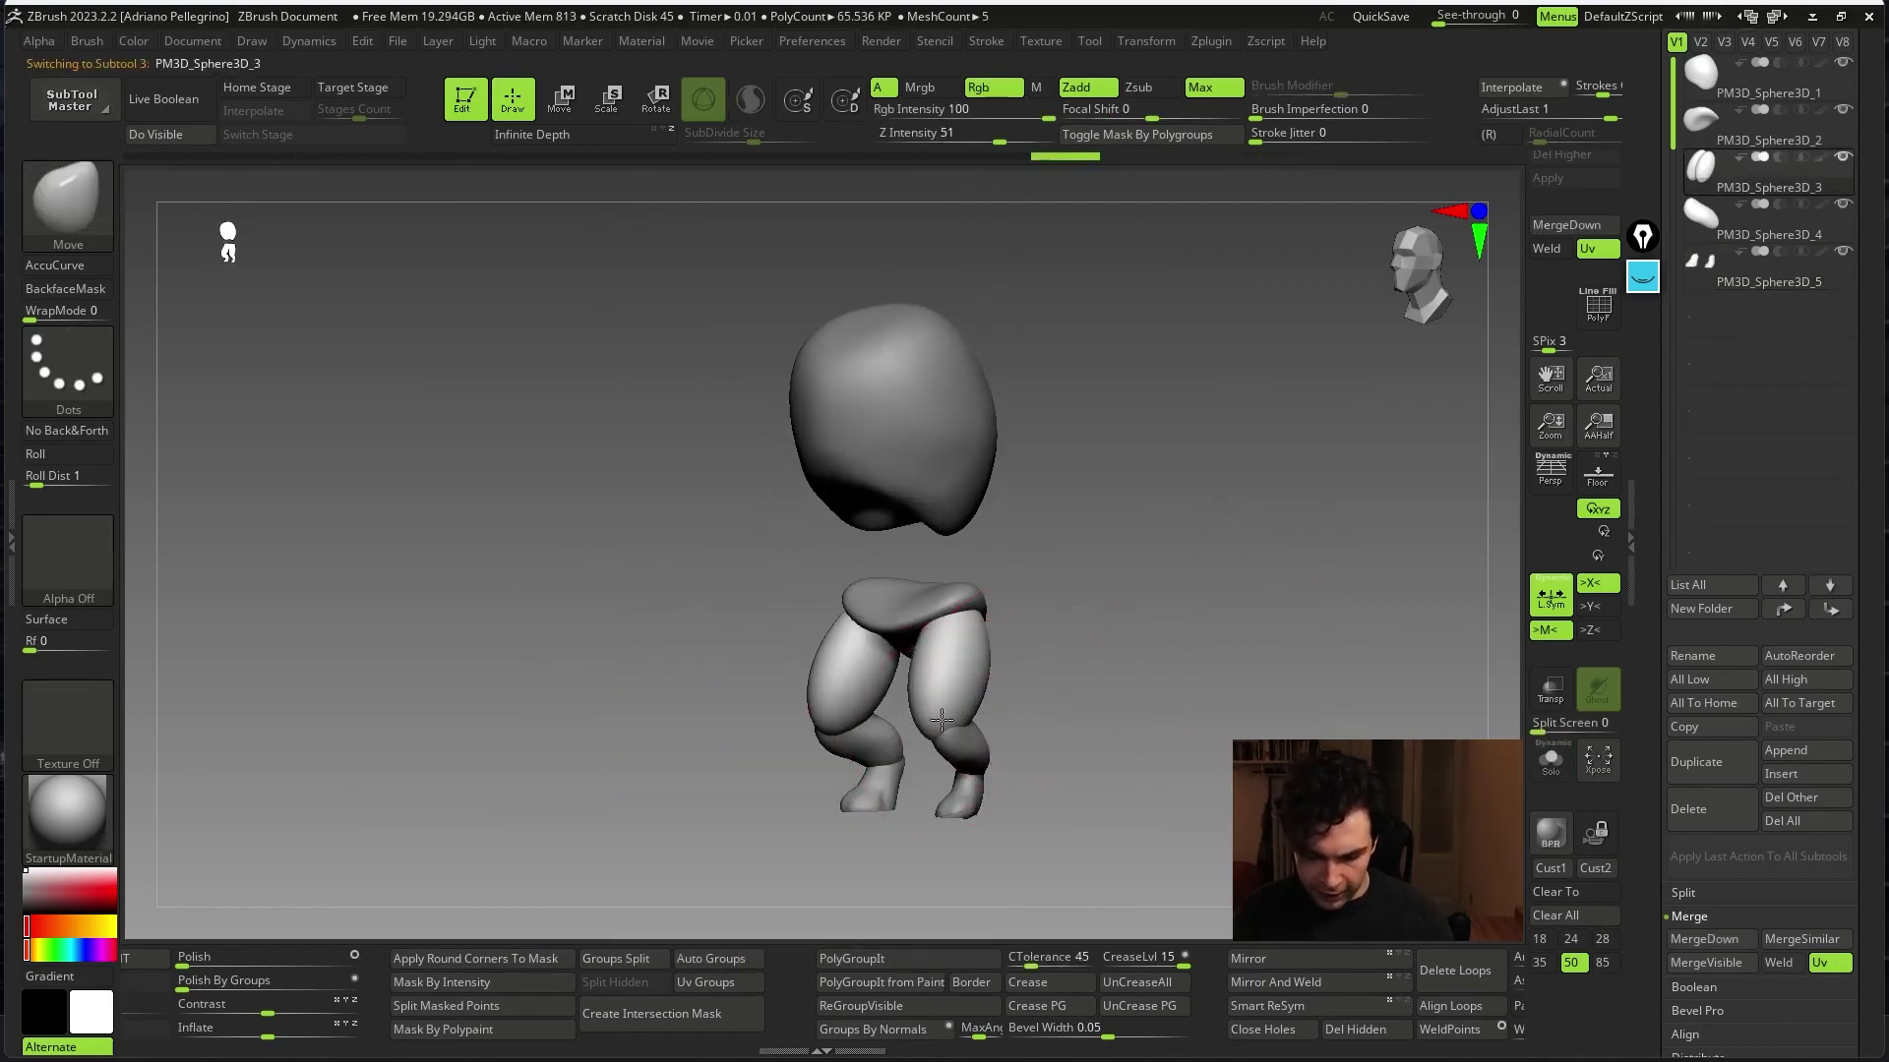
key(space)
mouse_move(1016, 691)
right_down()
mouse_move(993, 687)
mouse_move(1164, 628)
right_up()
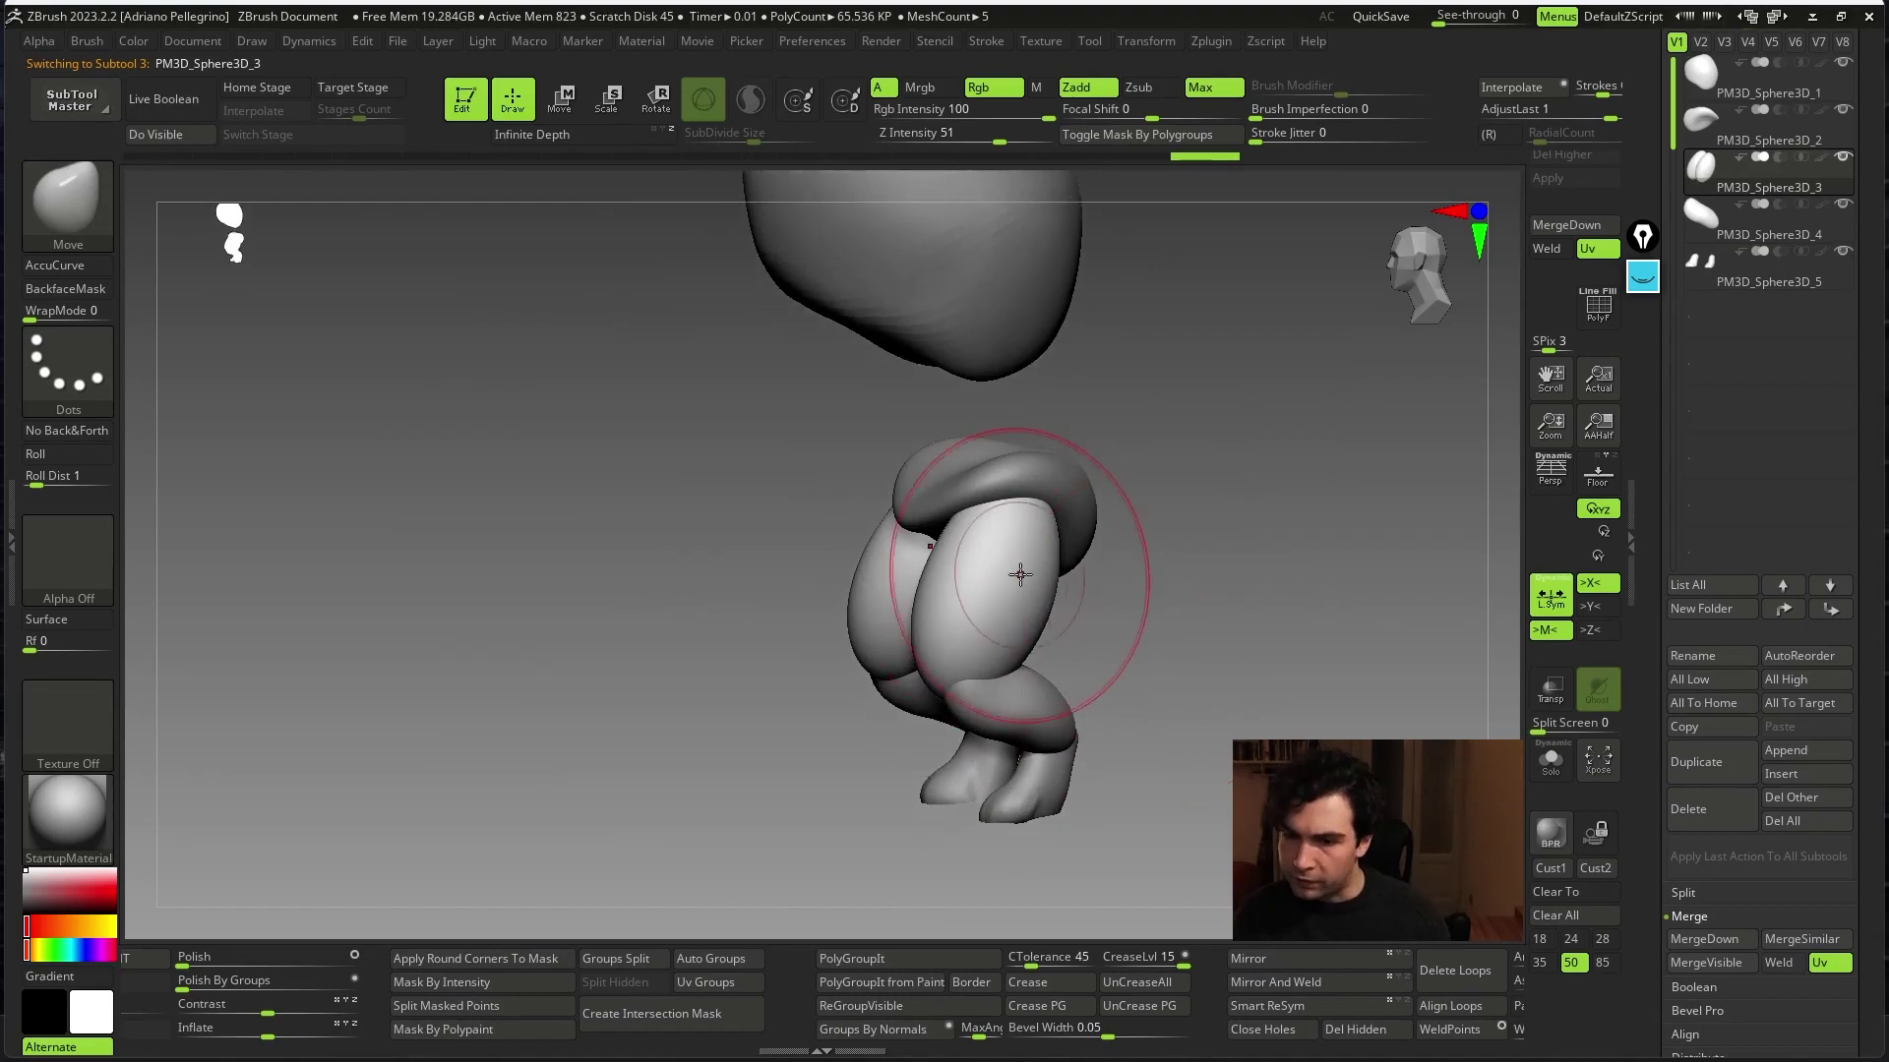
key(space)
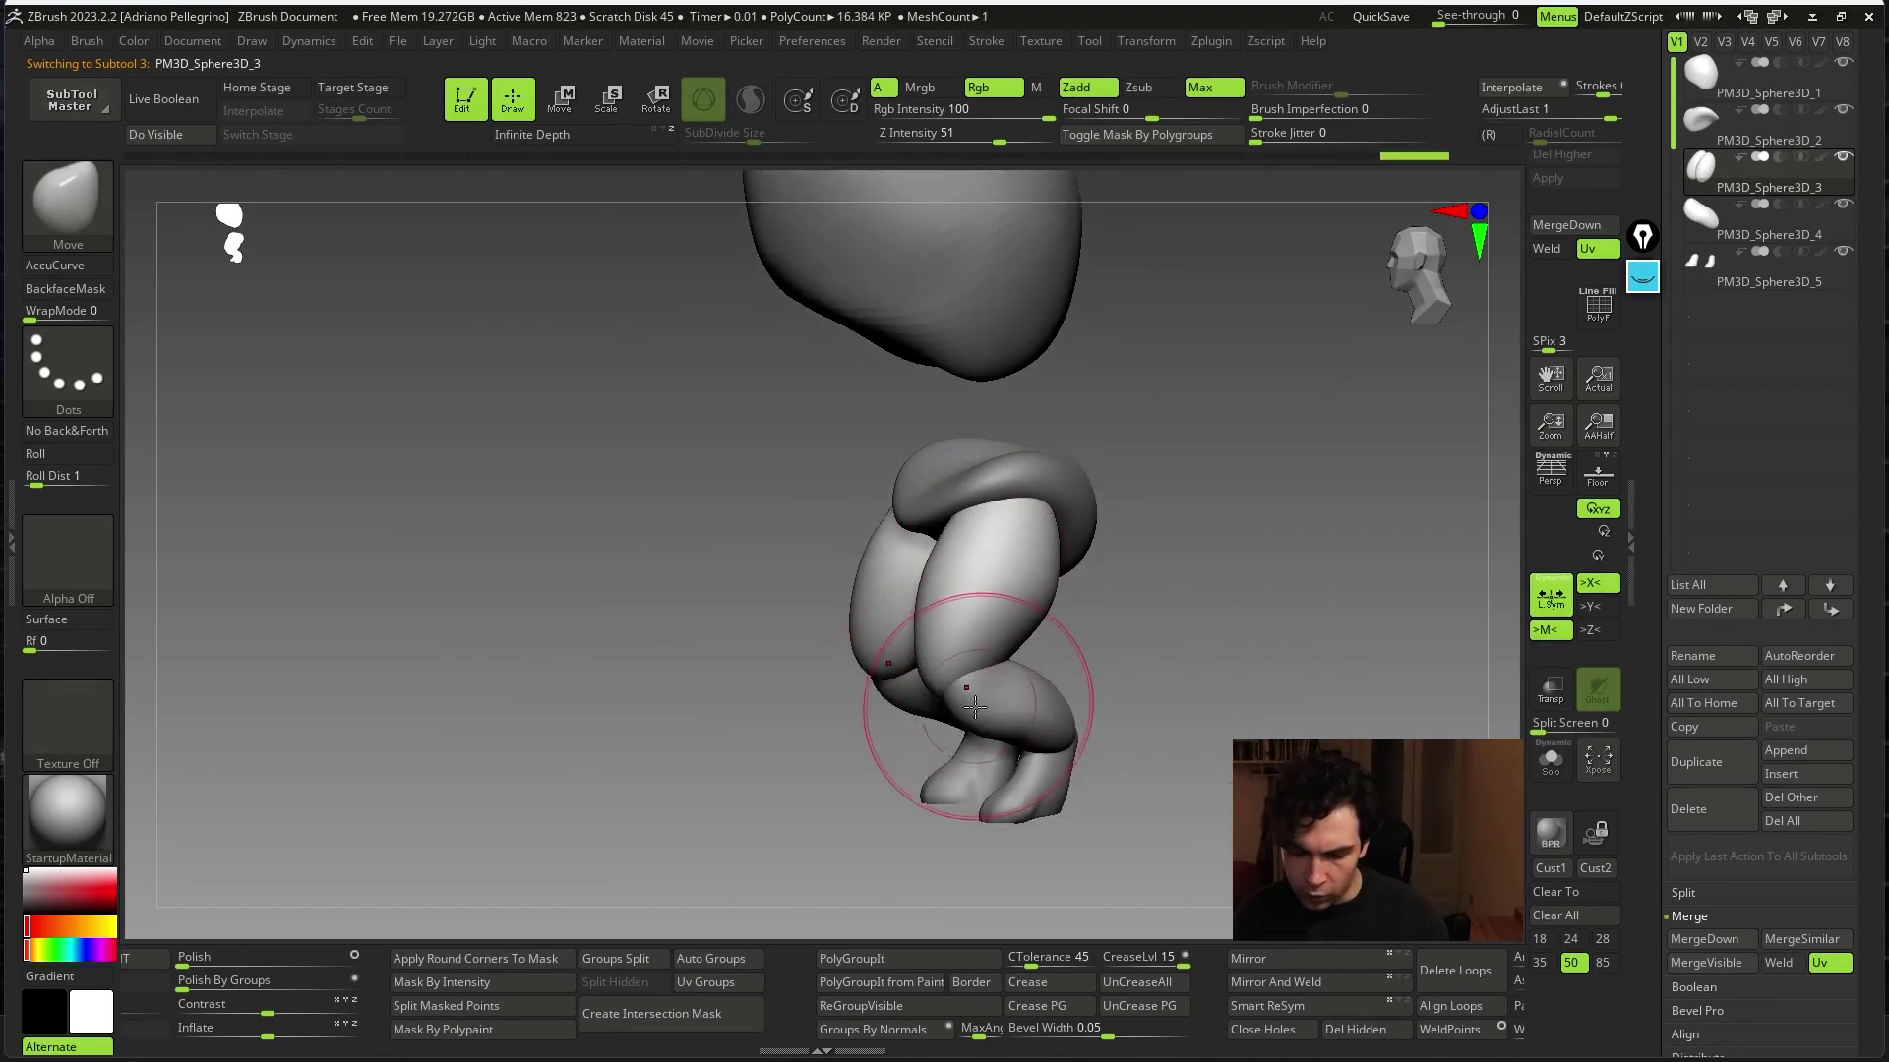
- Select PM3D_Sphere3D_4 and the thigh, reviewing legs and head from front and three-quarter views
alt+click(974, 705)
mouse_move(999, 675)
right_down()
mouse_move(1210, 591)
mouse_move(1081, 628)
mouse_move(1108, 640)
mouse_move(1109, 683)
mouse_move(1171, 603)
mouse_move(1141, 586)
mouse_move(1278, 581)
right_up()
alt+click(1115, 662)
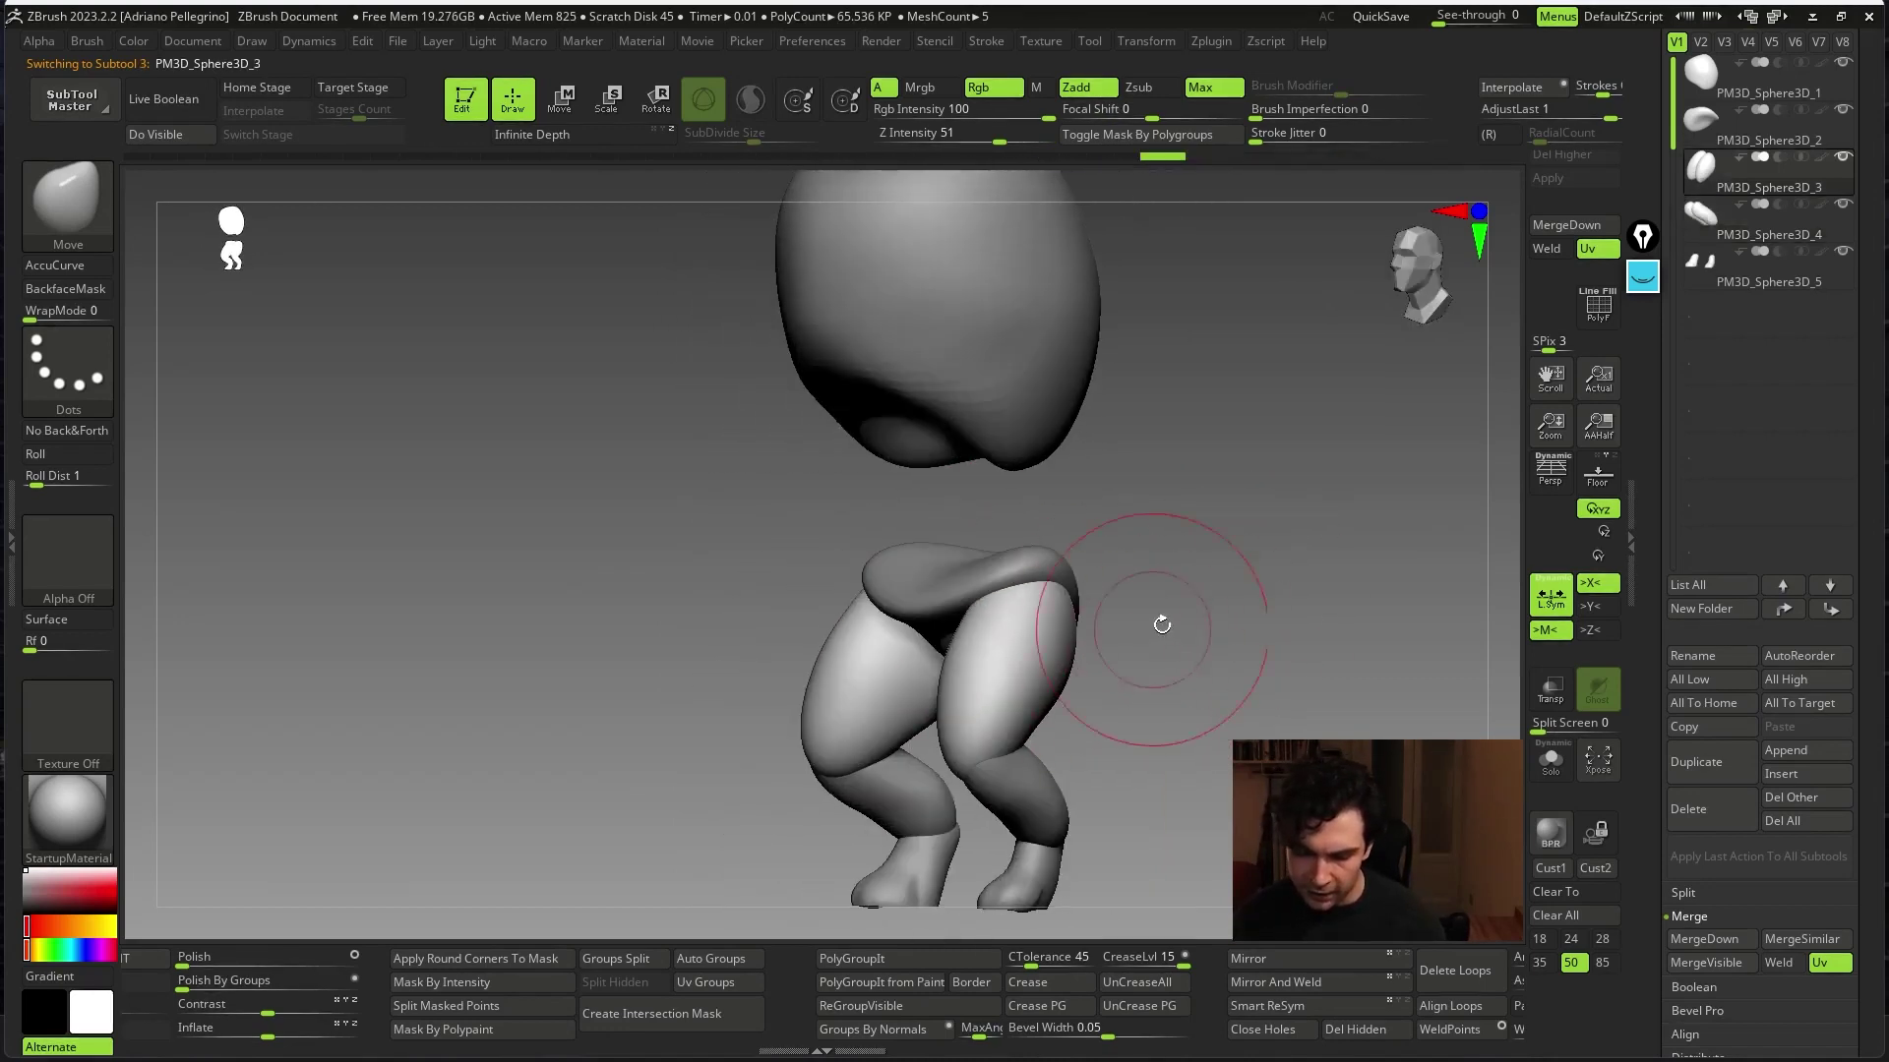
right_drag(1161, 624, 1085, 646)
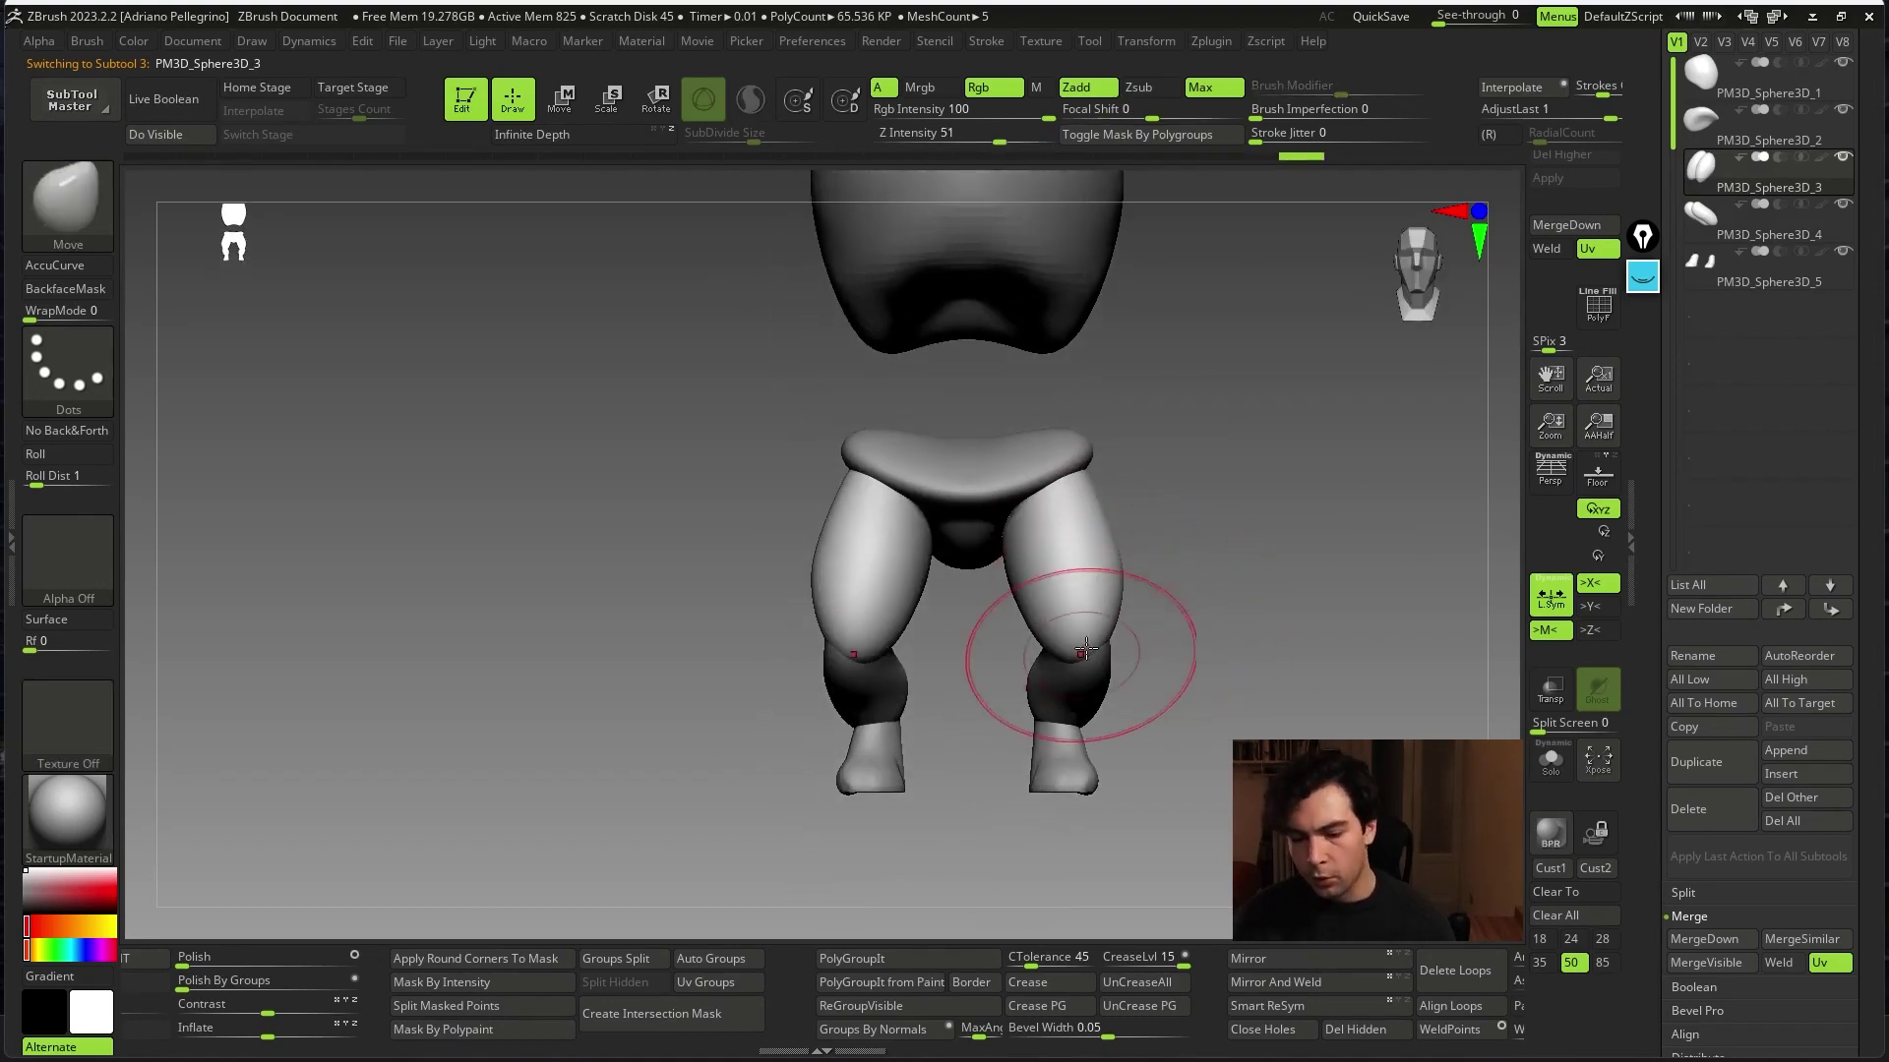
key(space)
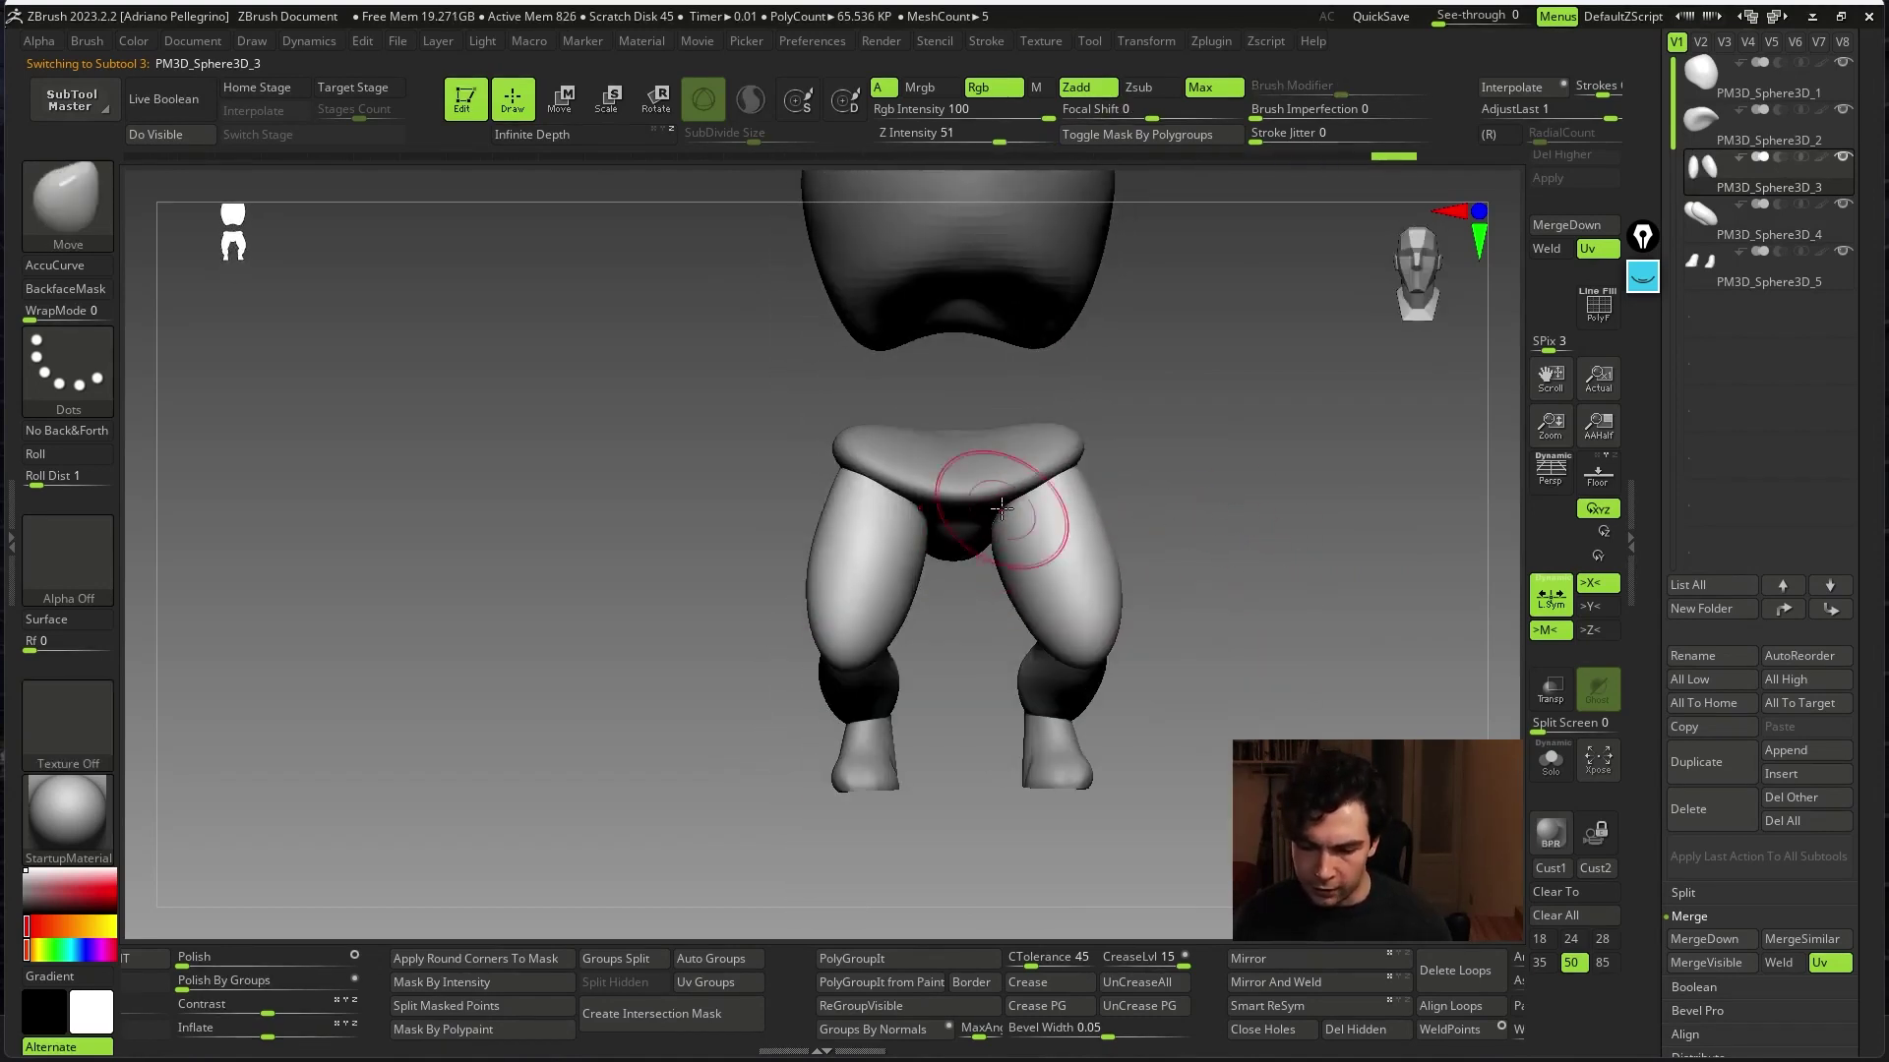
alt+right_drag(1219, 614, 1220, 782)
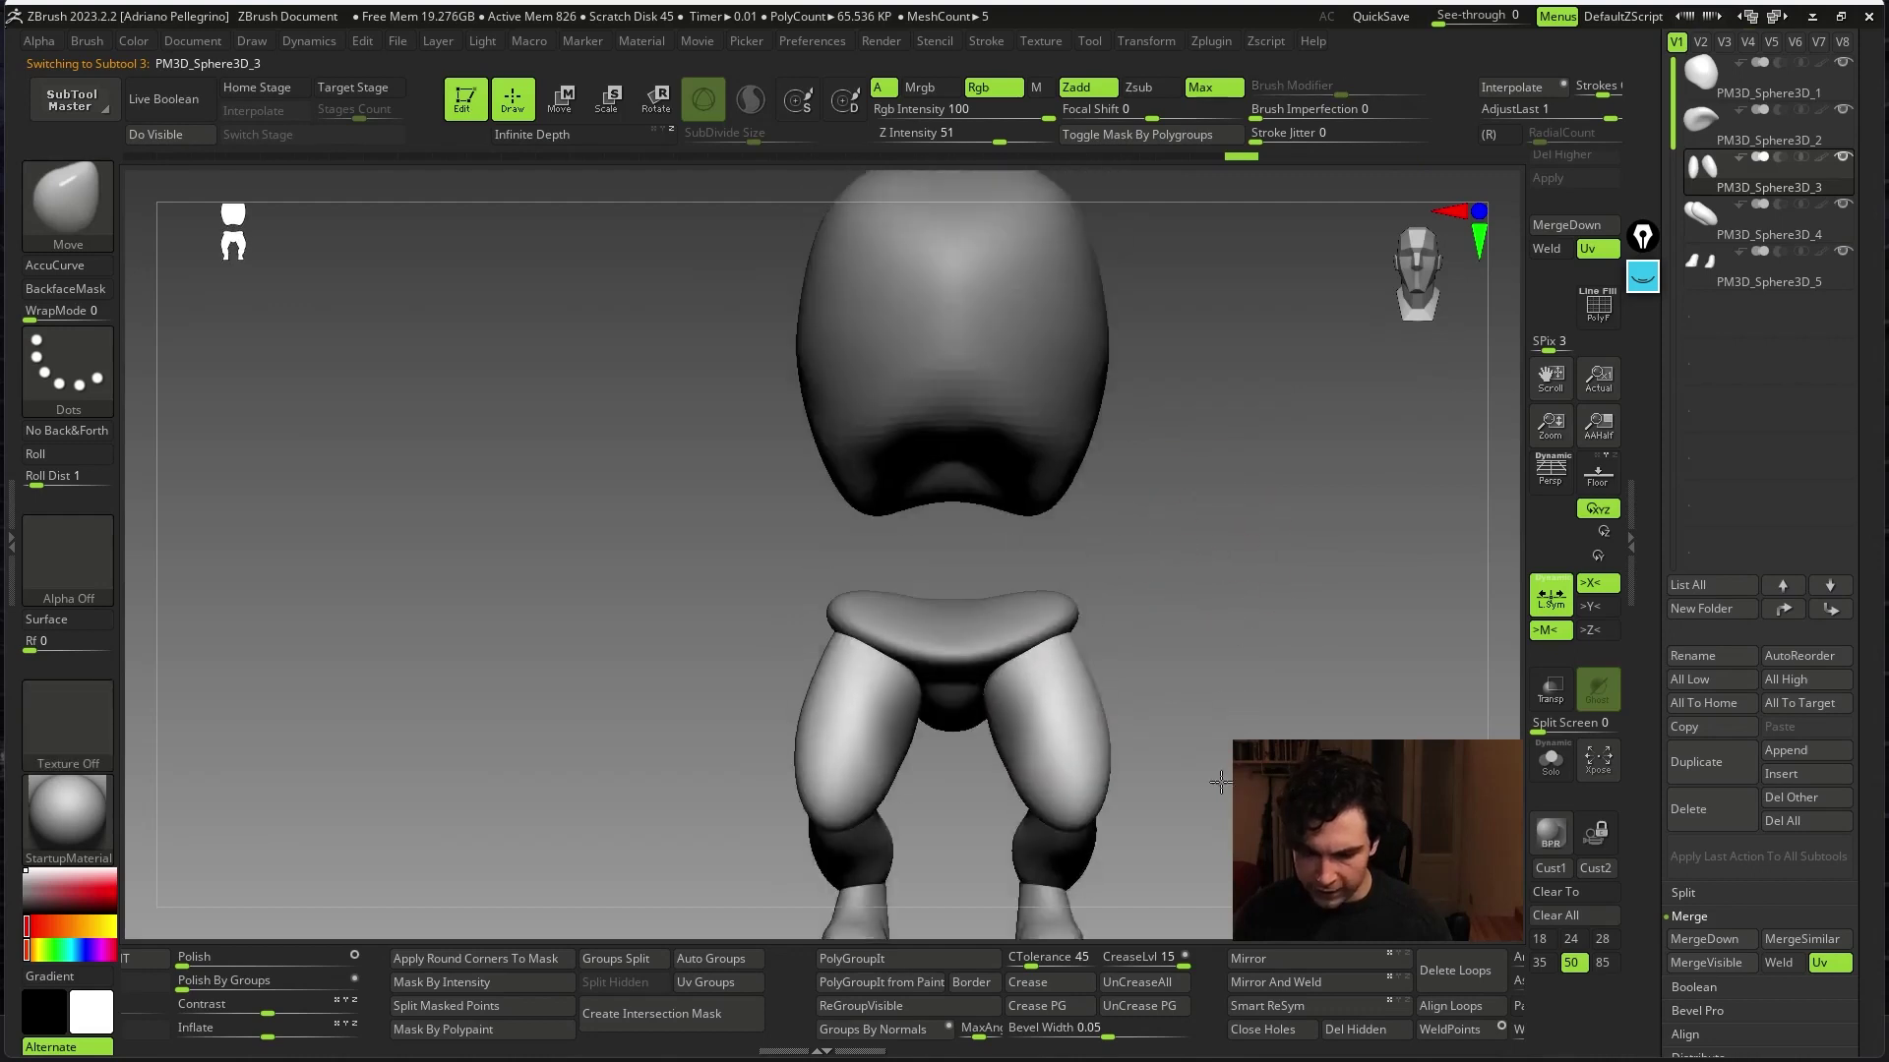
mouse_move(1023, 717)
right_down()
mouse_move(1108, 727)
mouse_move(1260, 645)
mouse_move(1167, 666)
mouse_move(1382, 686)
mouse_move(1332, 817)
mouse_move(1020, 560)
mouse_move(1193, 581)
mouse_move(1212, 610)
right_up()
- Select the head sphere and nudge it into position with the gizmo
alt+click(1020, 561)
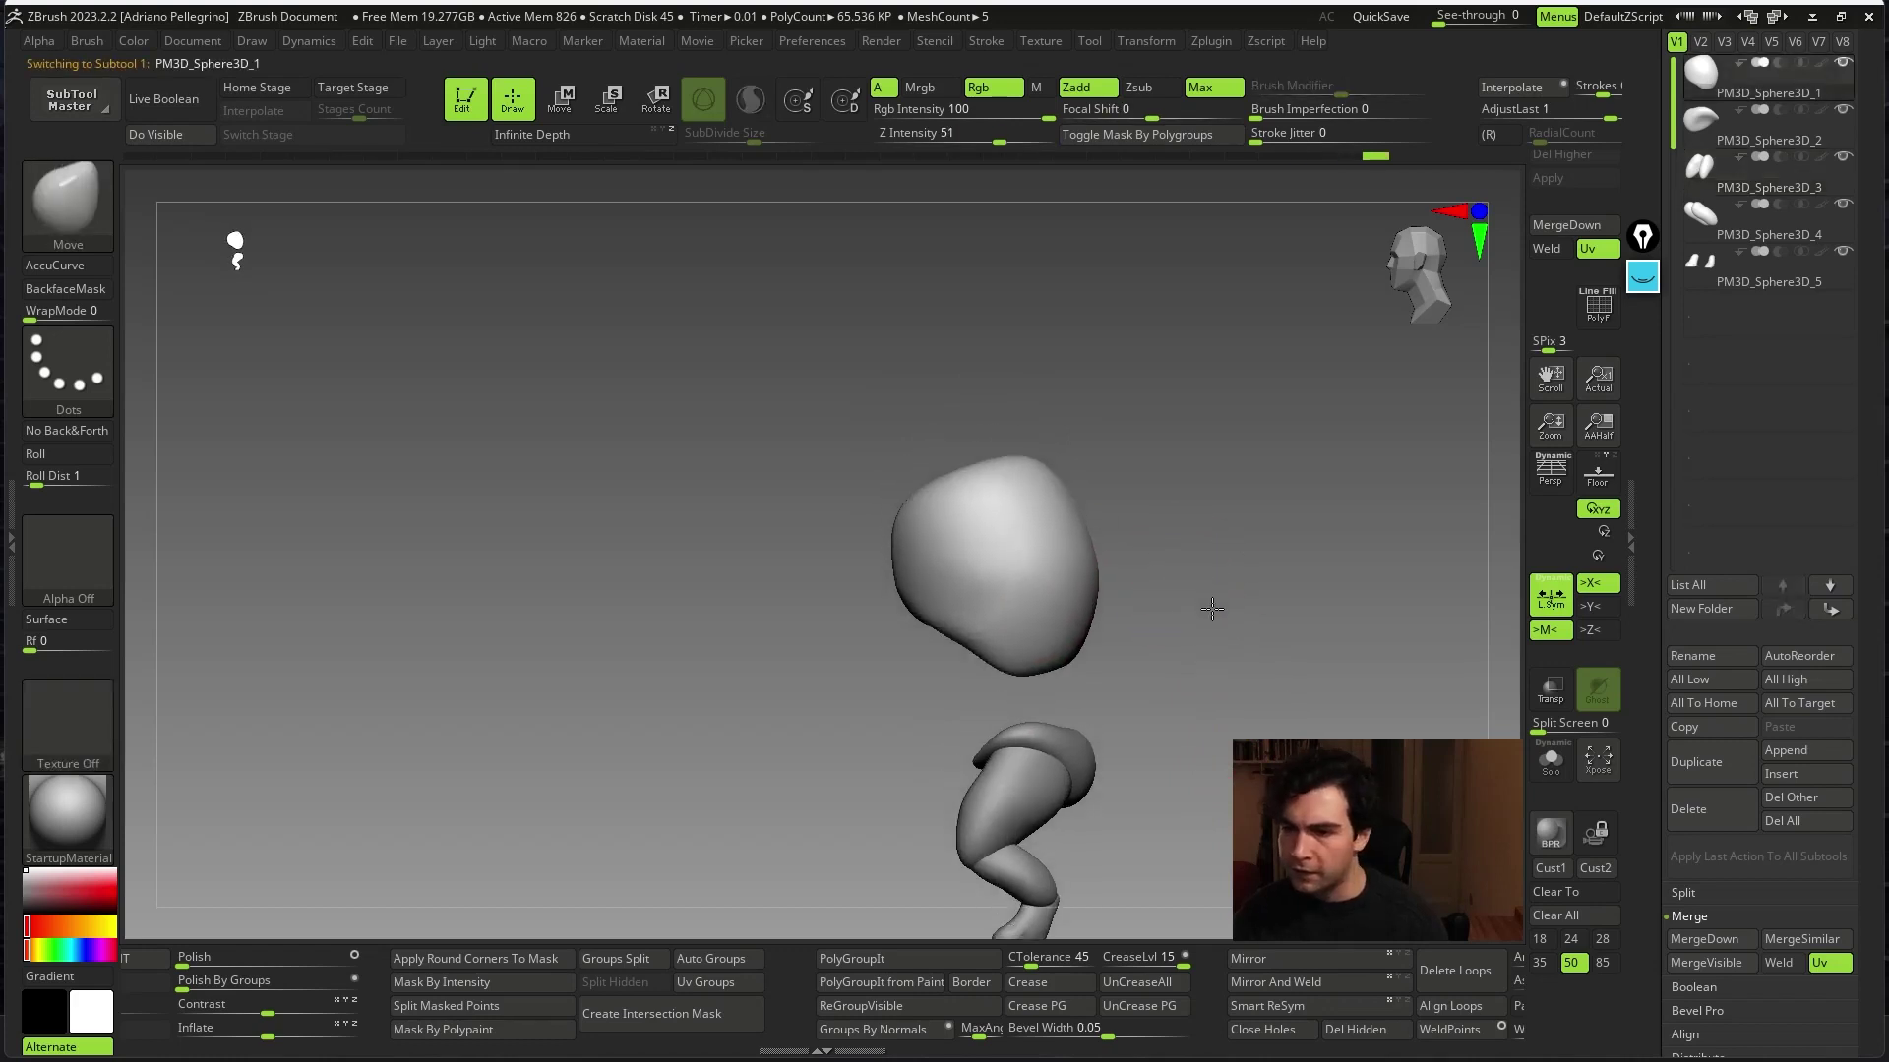
key(w)
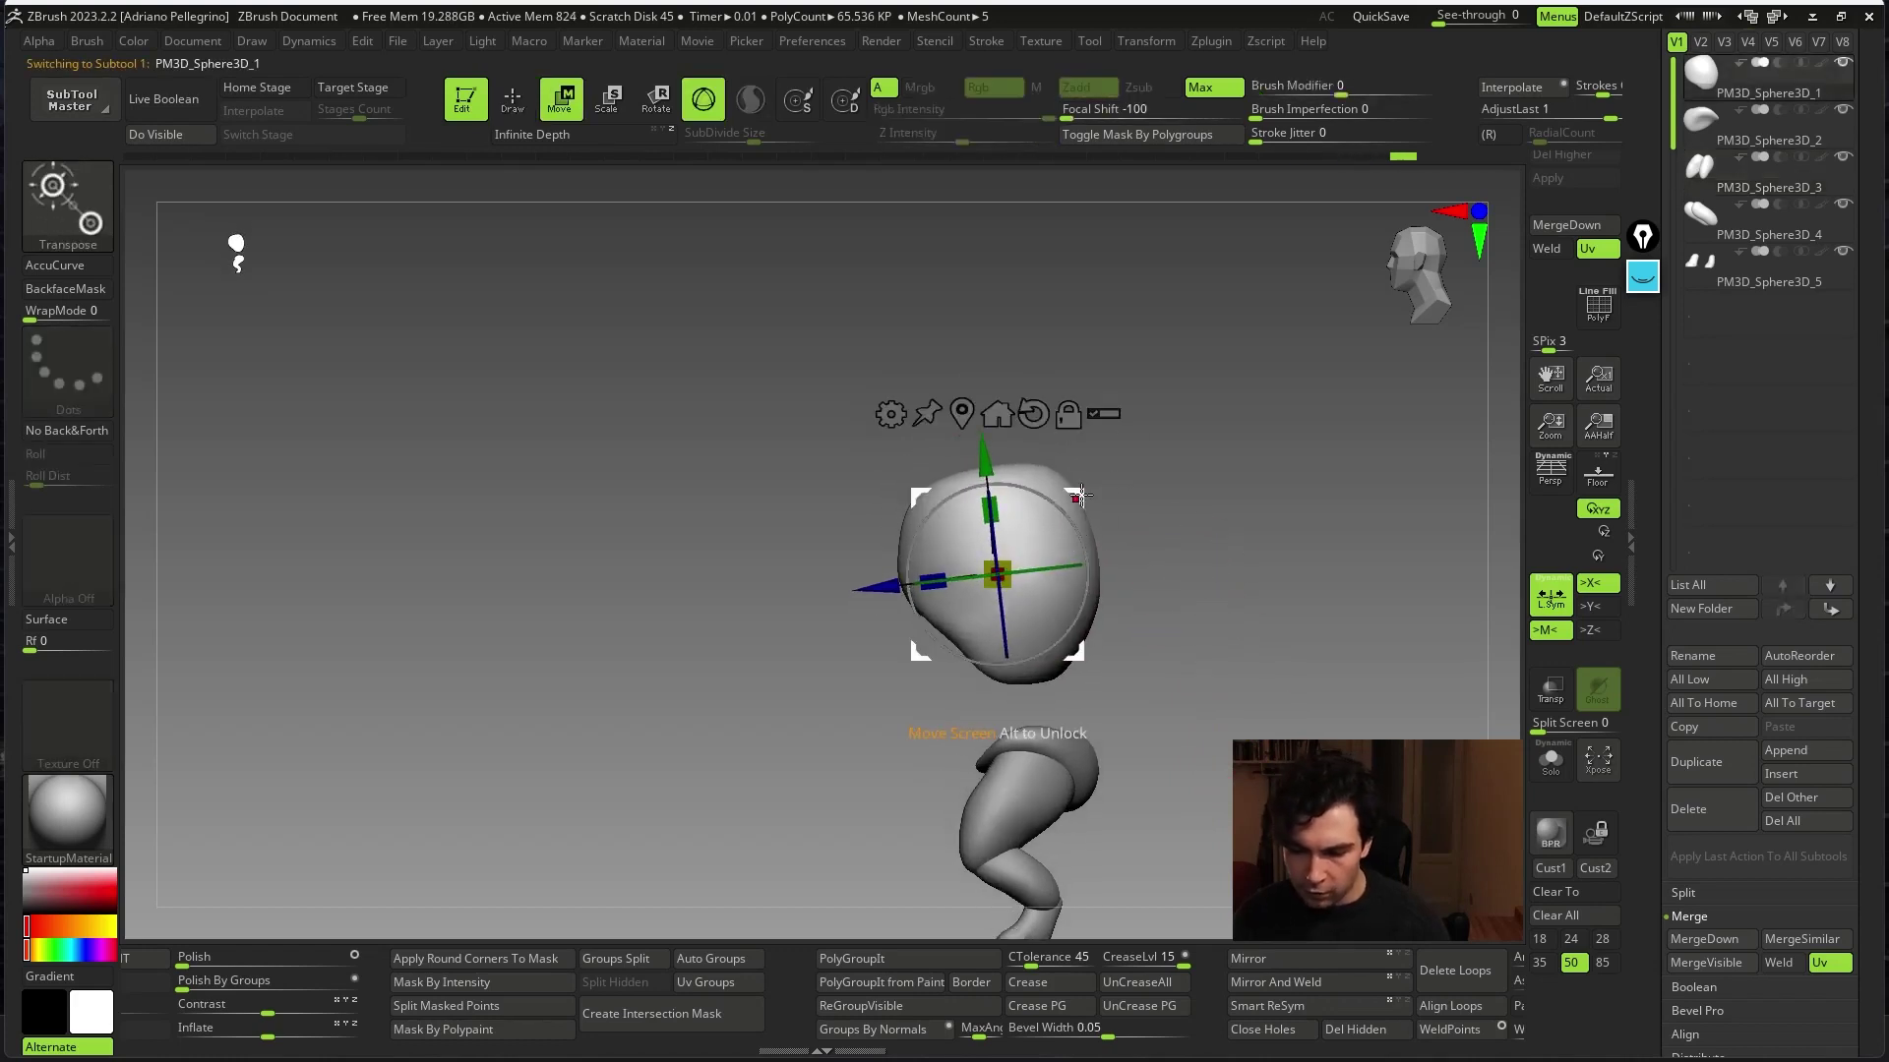
drag(1079, 494, 1092, 499)
mouse_move(1246, 623)
right_down()
mouse_move(1240, 671)
mouse_move(1220, 669)
mouse_move(1256, 653)
mouse_move(1327, 683)
mouse_move(1289, 677)
mouse_move(1483, 663)
right_up()
- Pan the head higher and open the SubTool Append mesh list
key(q)
alt+right_drag(1380, 768, 1355, 738)
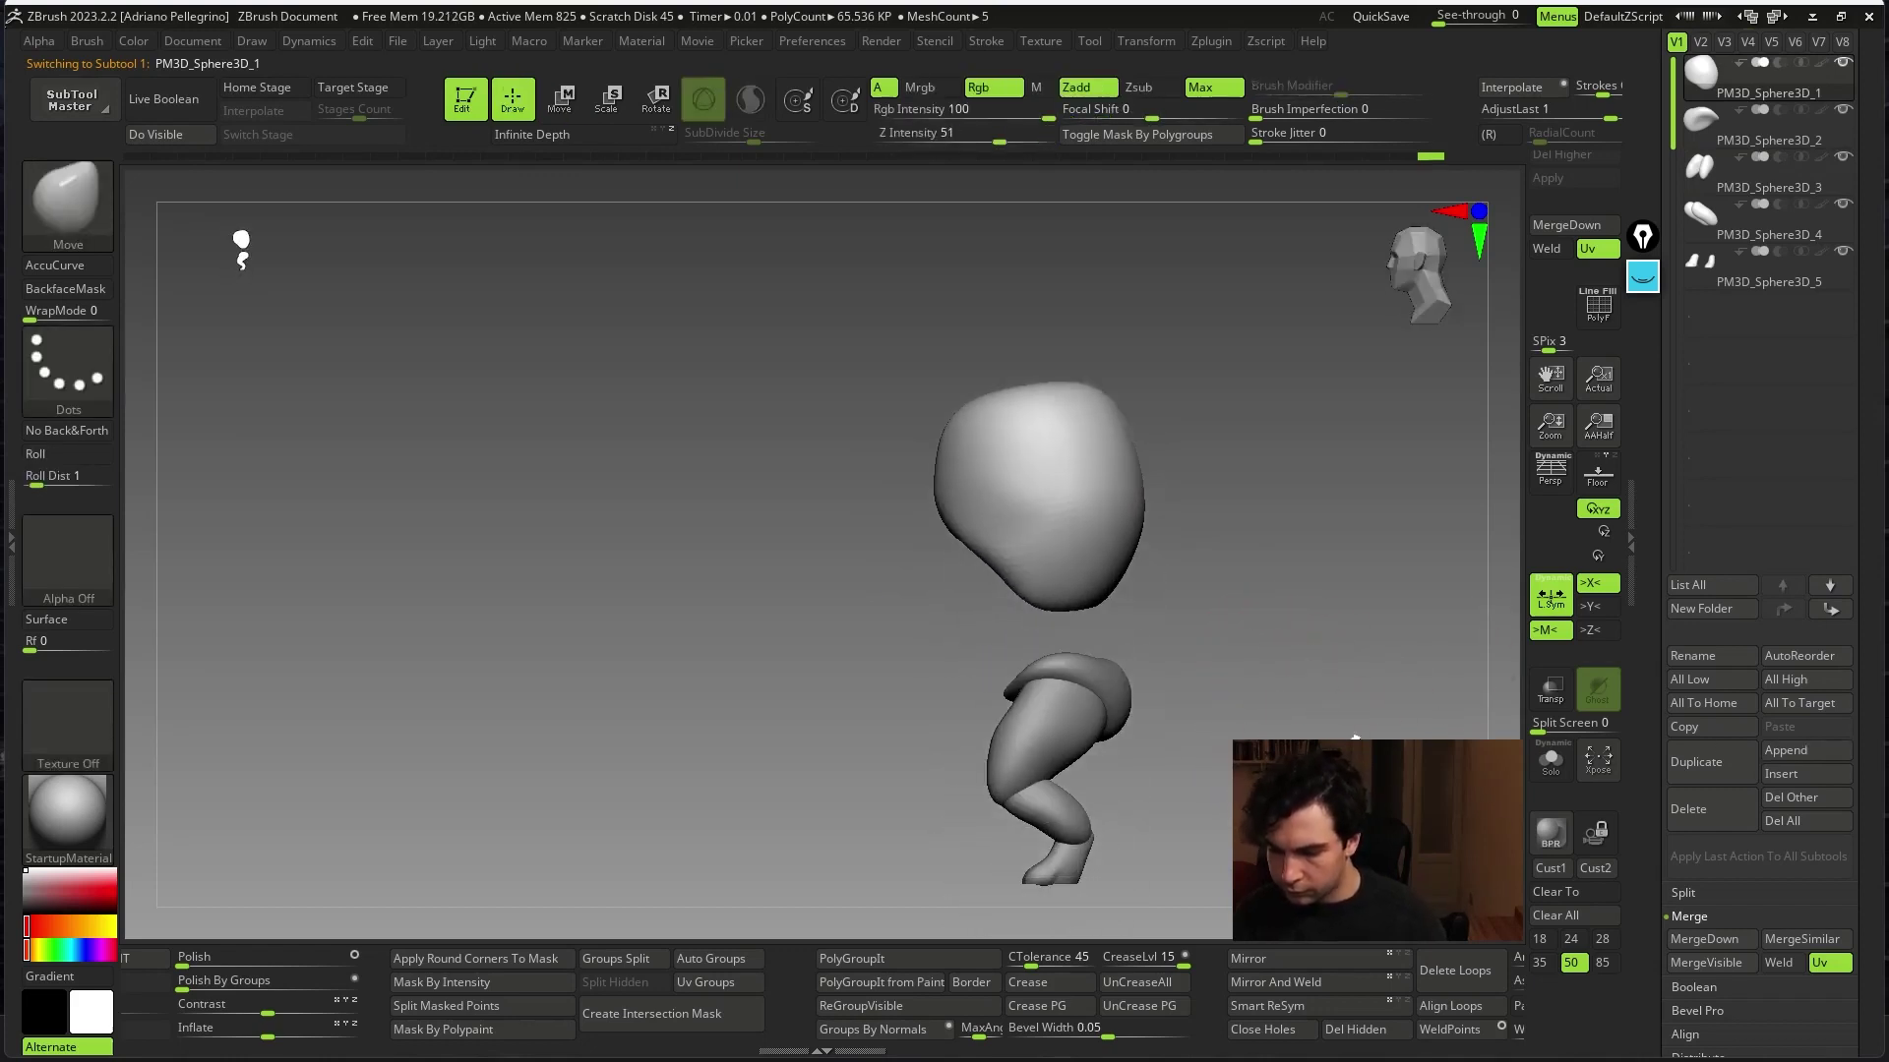
click(1794, 752)
- Append a Sphere3D subtool and move it onto the side of the head
click(1039, 657)
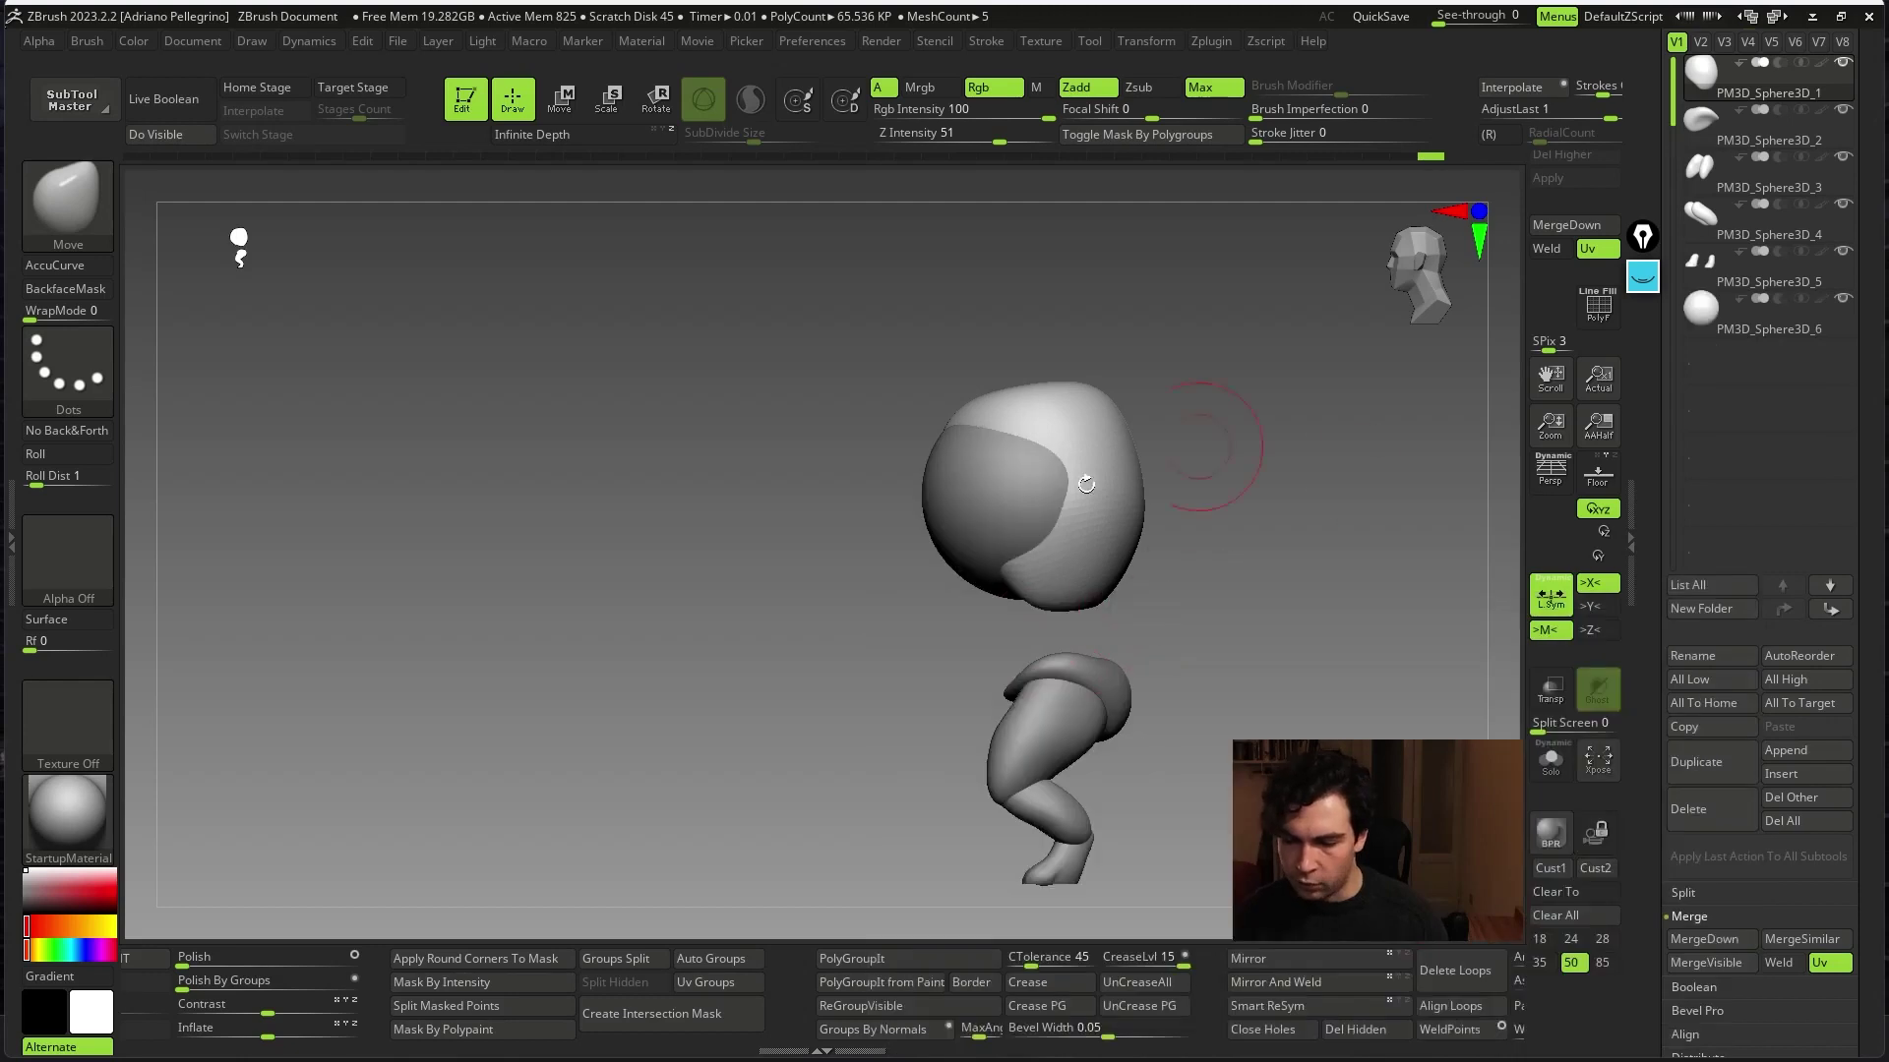
right_drag(1222, 420, 1054, 575)
key(w)
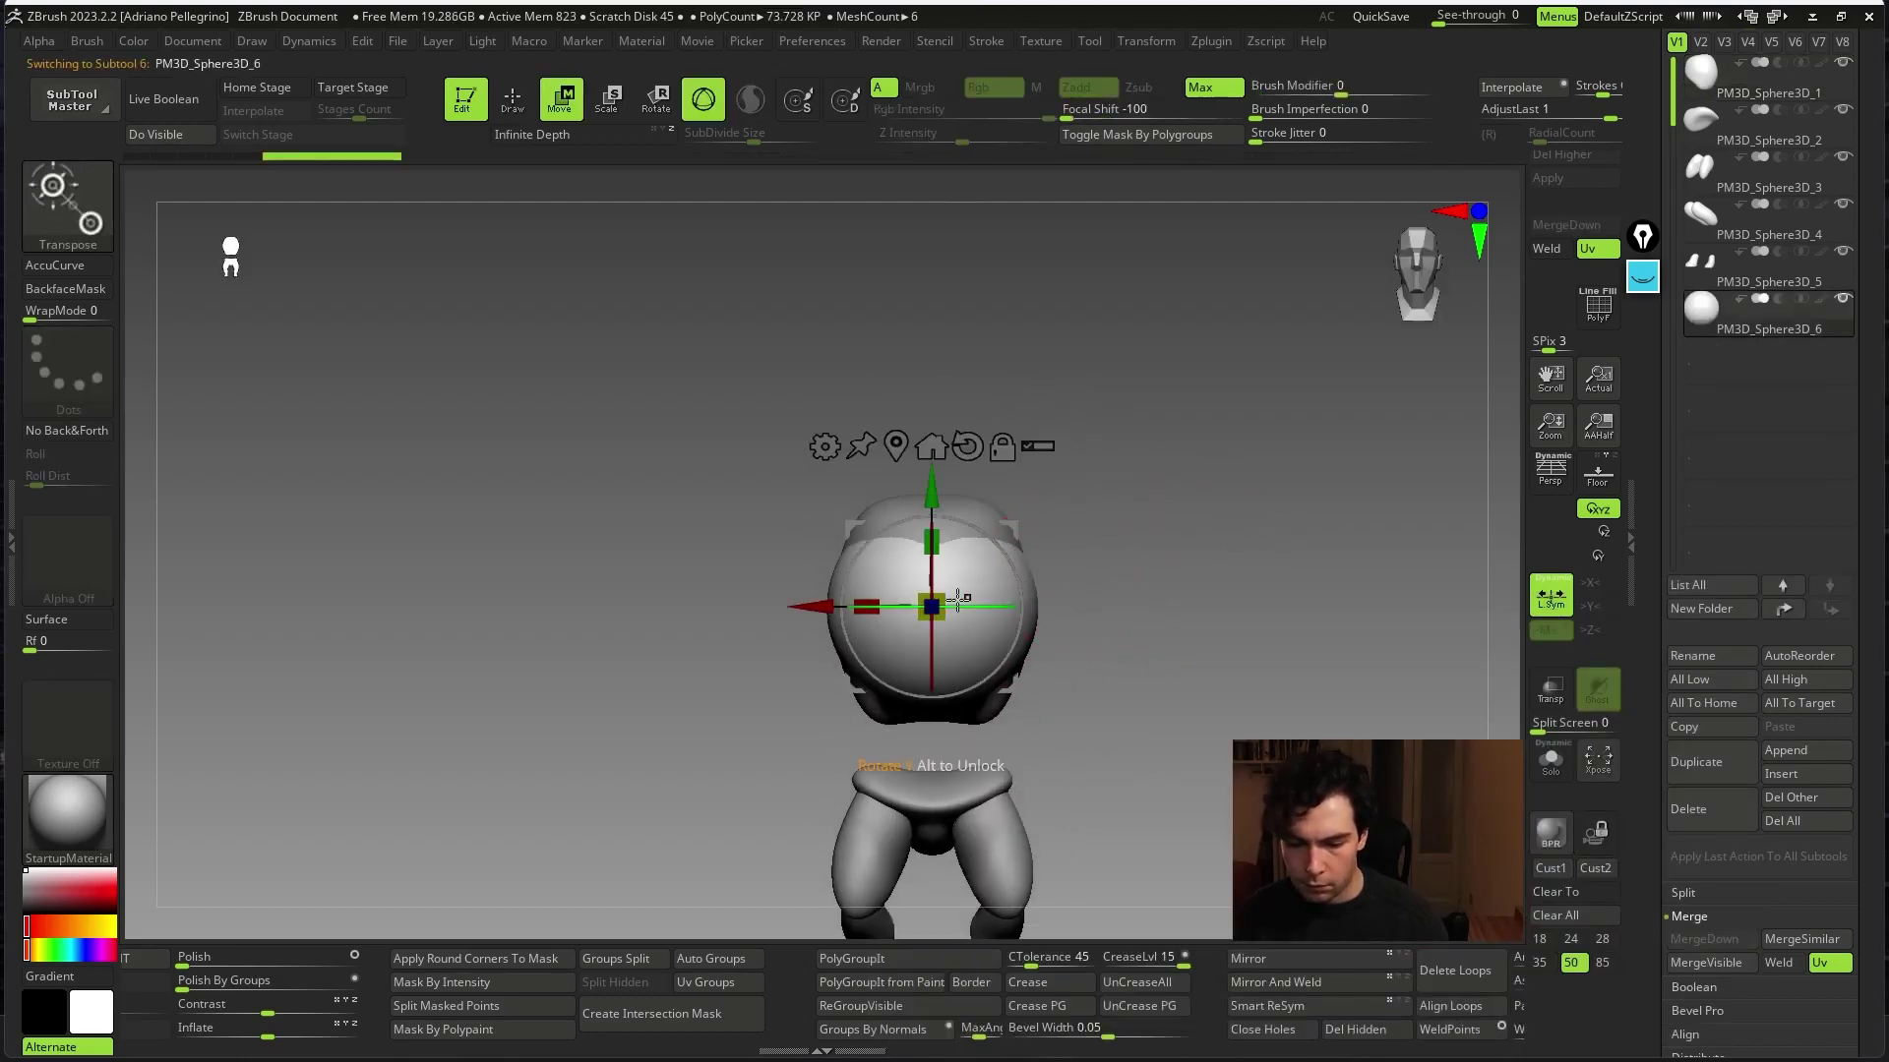
drag(897, 651, 1001, 643)
mouse_move(1001, 642)
right_down()
mouse_move(1401, 660)
mouse_move(1322, 987)
mouse_move(1577, 792)
right_up()
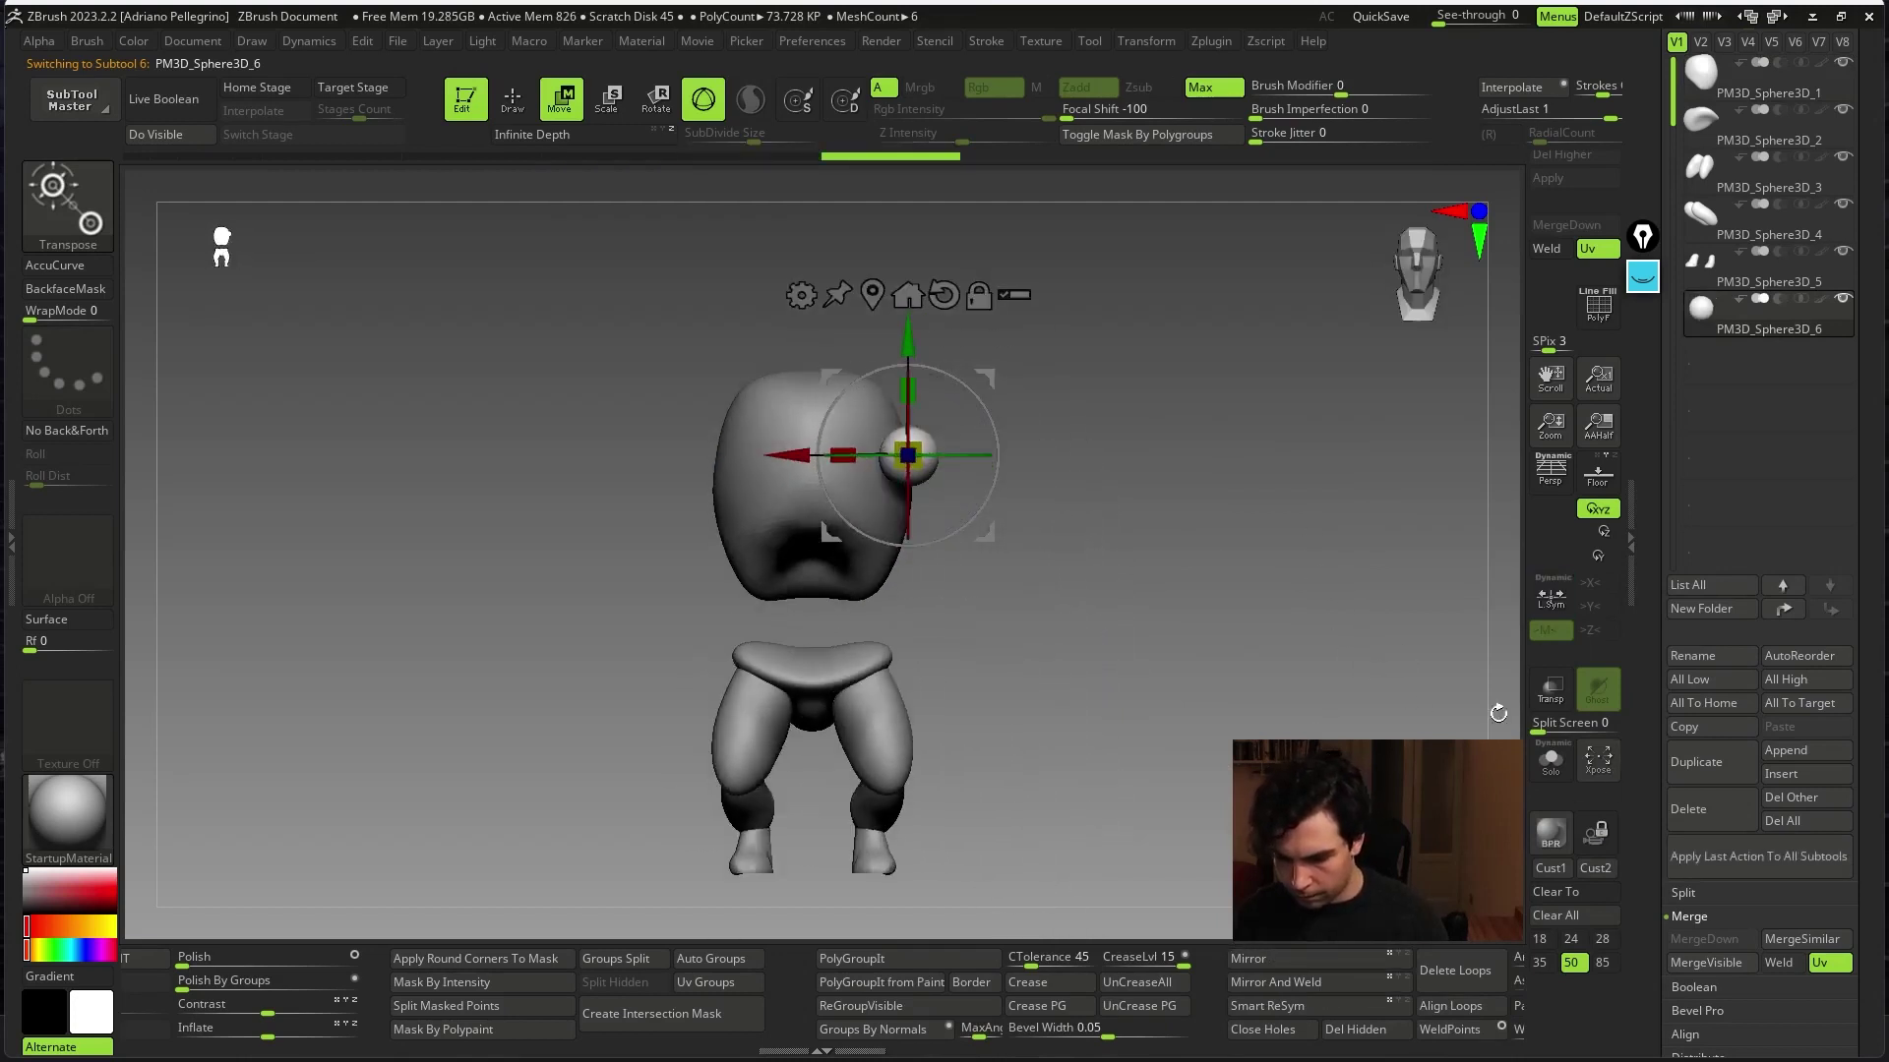
- Mirror the sphere to the other side with local symmetry and check both from several angles
click(1333, 983)
mouse_move(1278, 689)
ctrl+right_down()
mouse_move(1225, 458)
mouse_move(1013, 590)
ctrl+right_up()
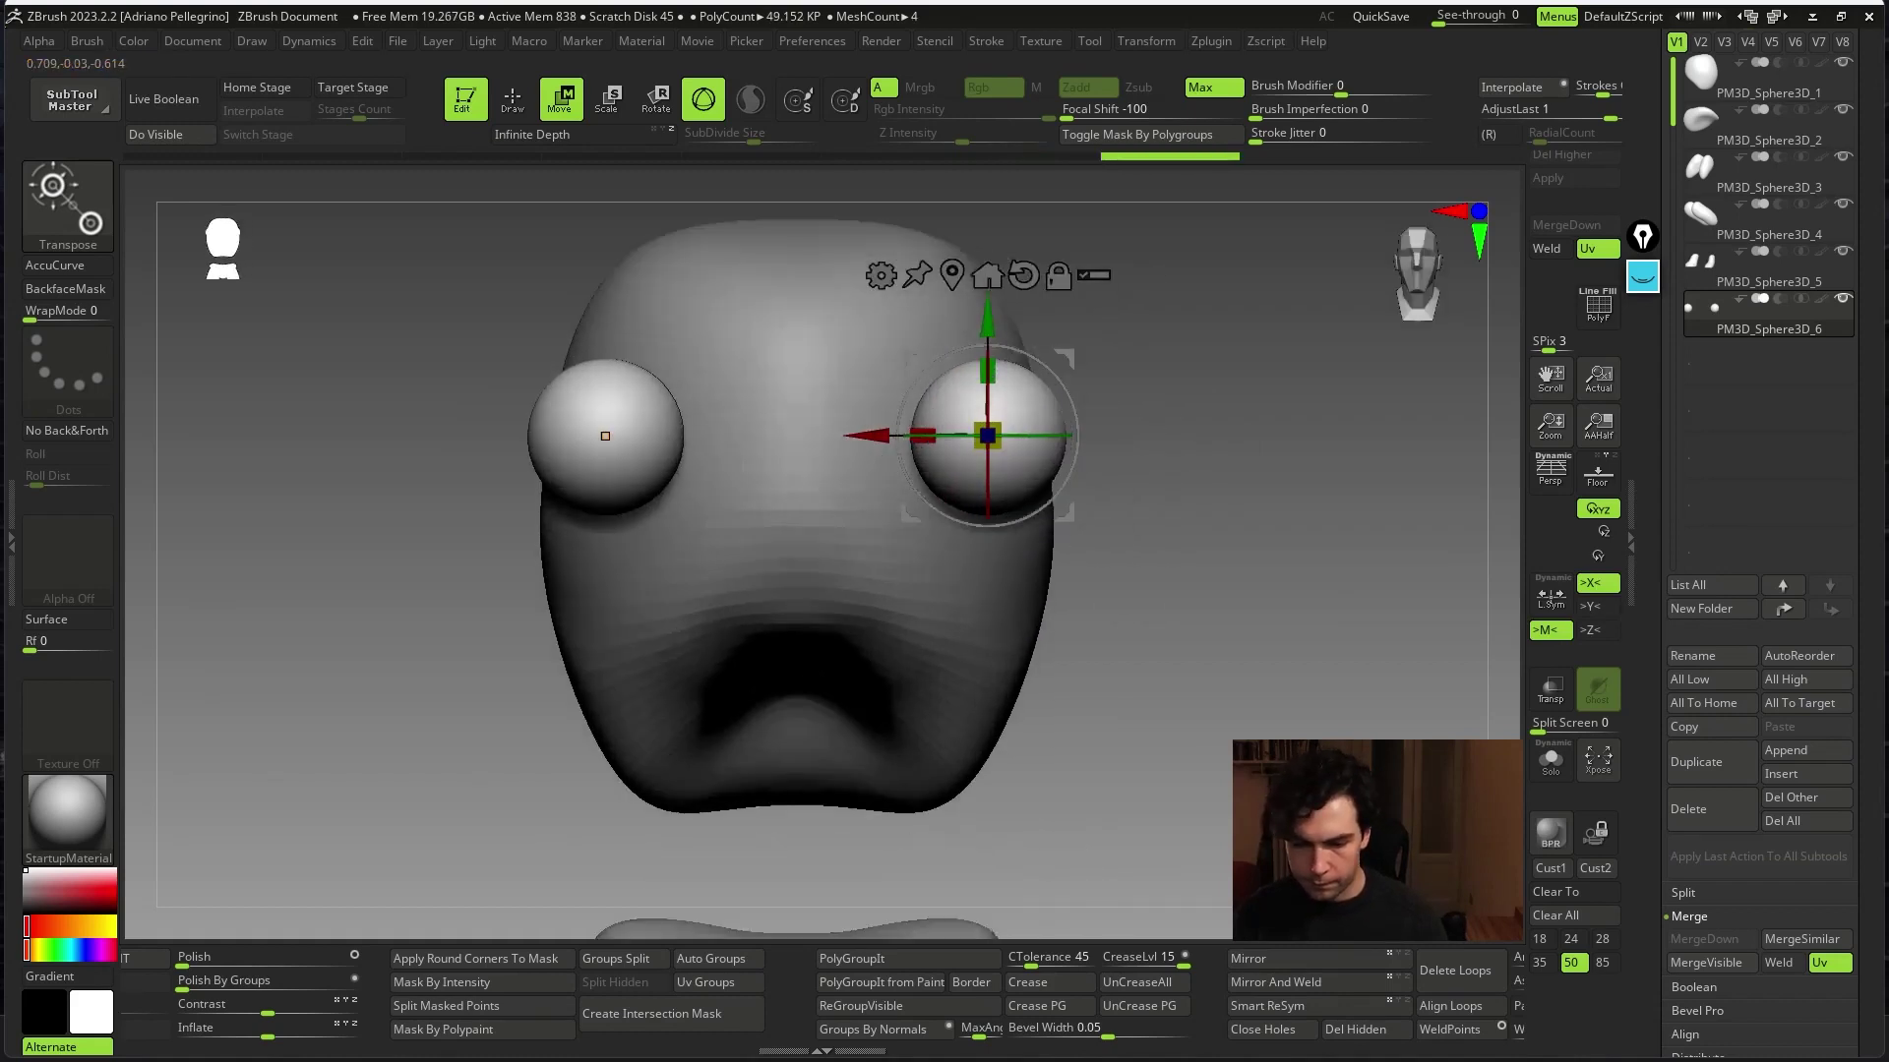
click(1550, 595)
mouse_move(1161, 689)
ctrl+right_down()
mouse_move(1154, 789)
mouse_move(1108, 726)
ctrl+right_up()
mouse_move(924, 693)
right_down()
mouse_move(1024, 800)
mouse_move(1332, 719)
right_up()
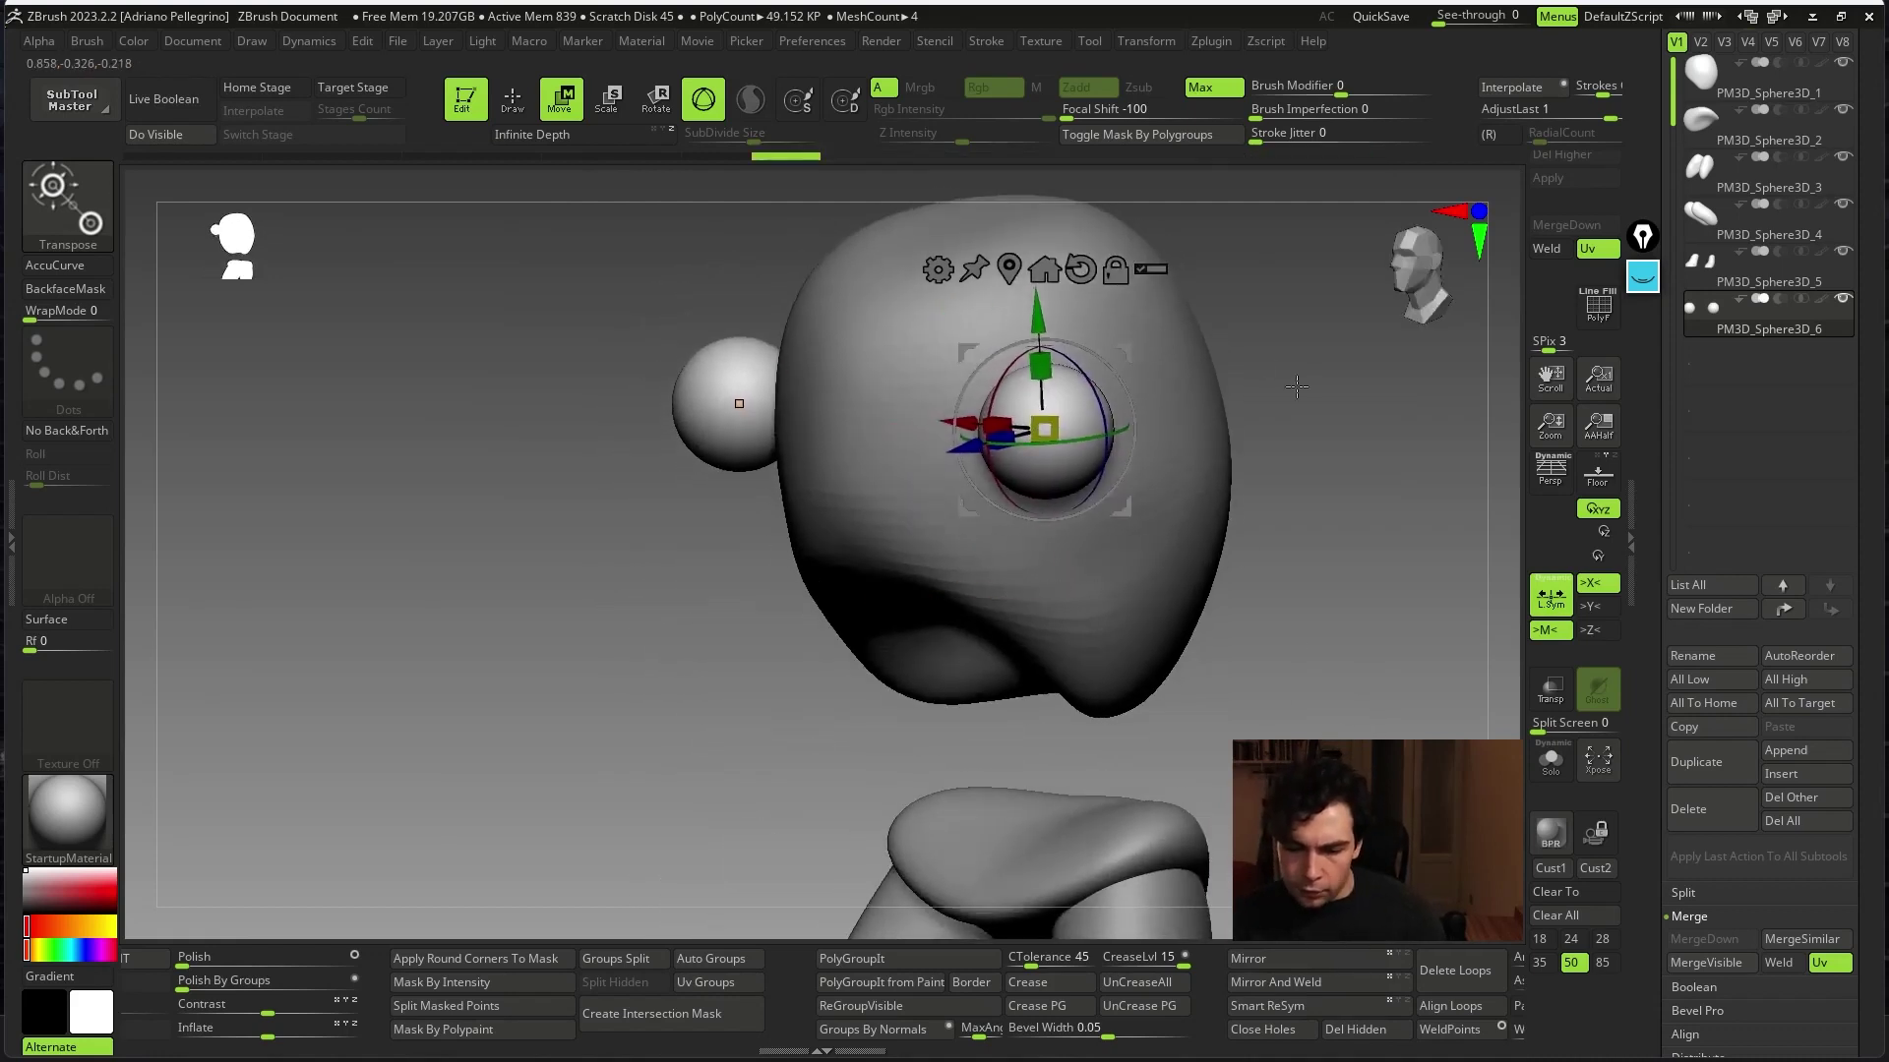
right_drag(1037, 364, 1162, 356)
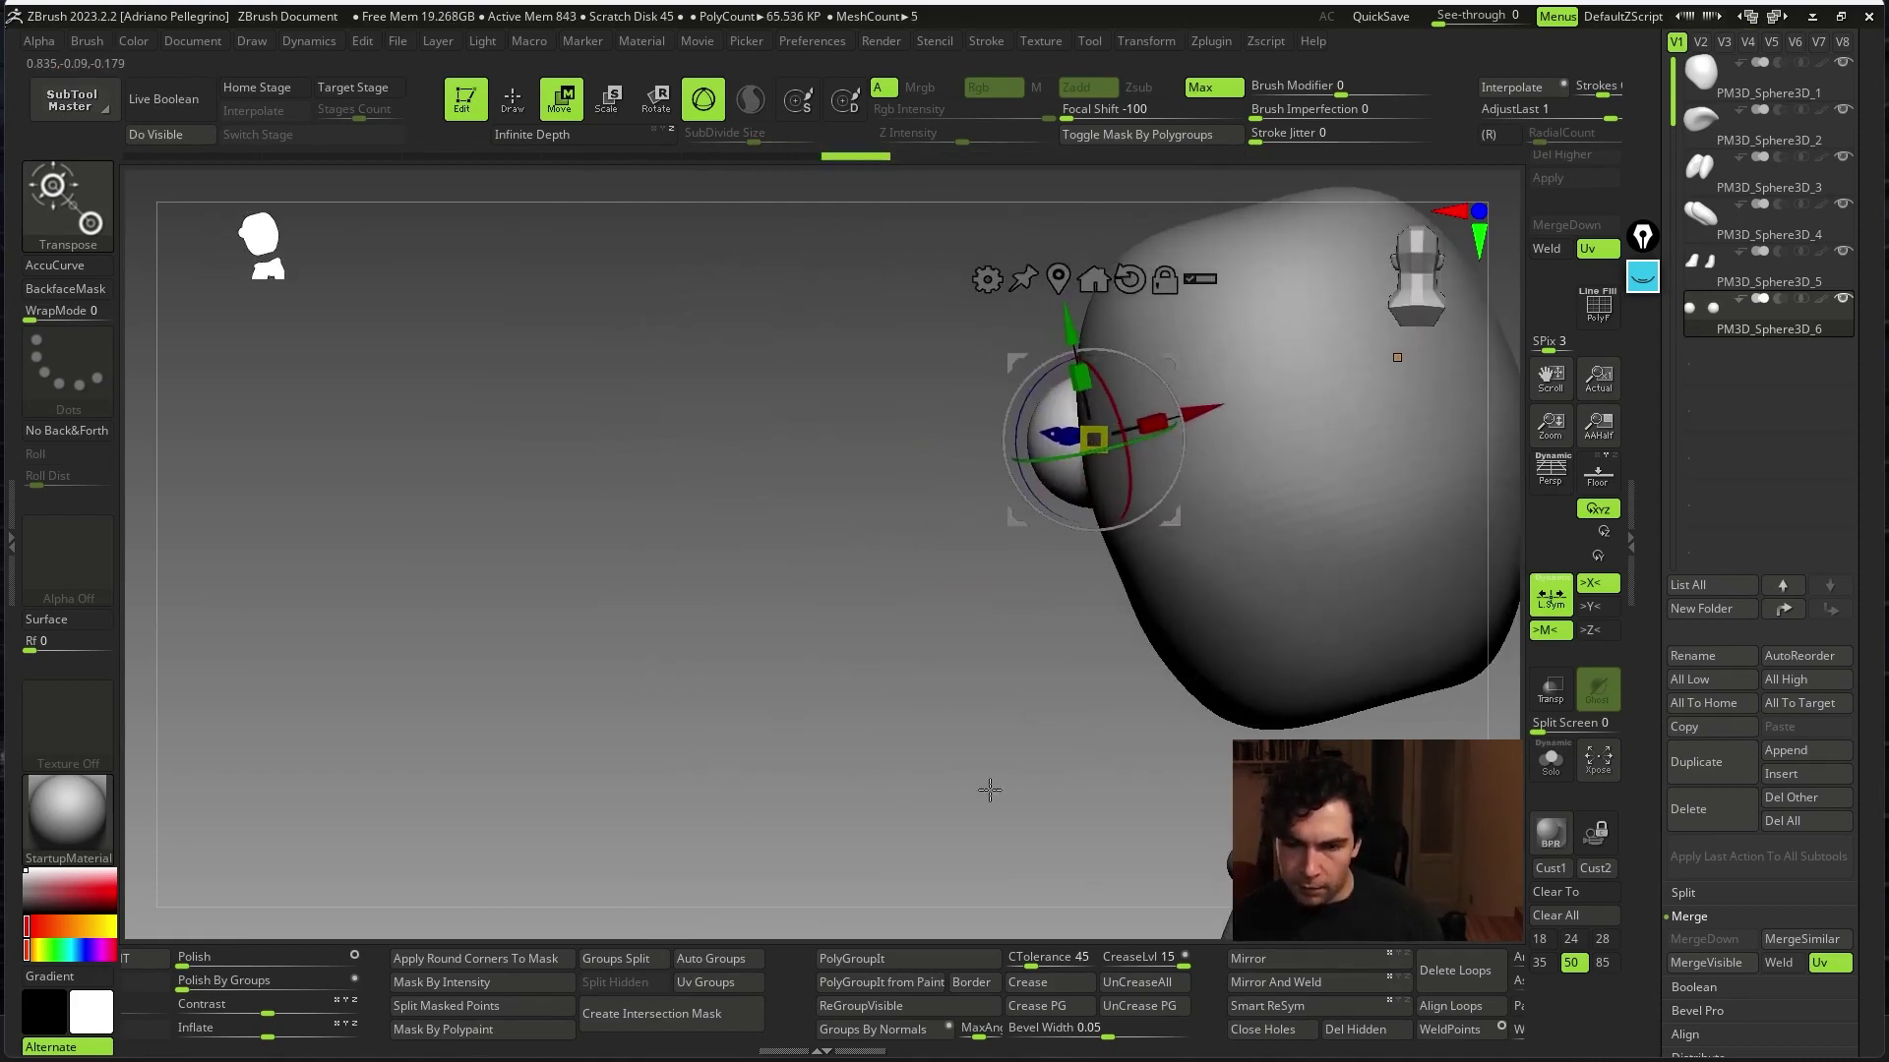
mouse_move(986, 784)
right_down()
mouse_move(885, 787)
mouse_move(1377, 658)
right_up()
mouse_move(1098, 313)
right_down()
mouse_move(1414, 725)
mouse_move(1399, 737)
mouse_move(1227, 538)
right_up()
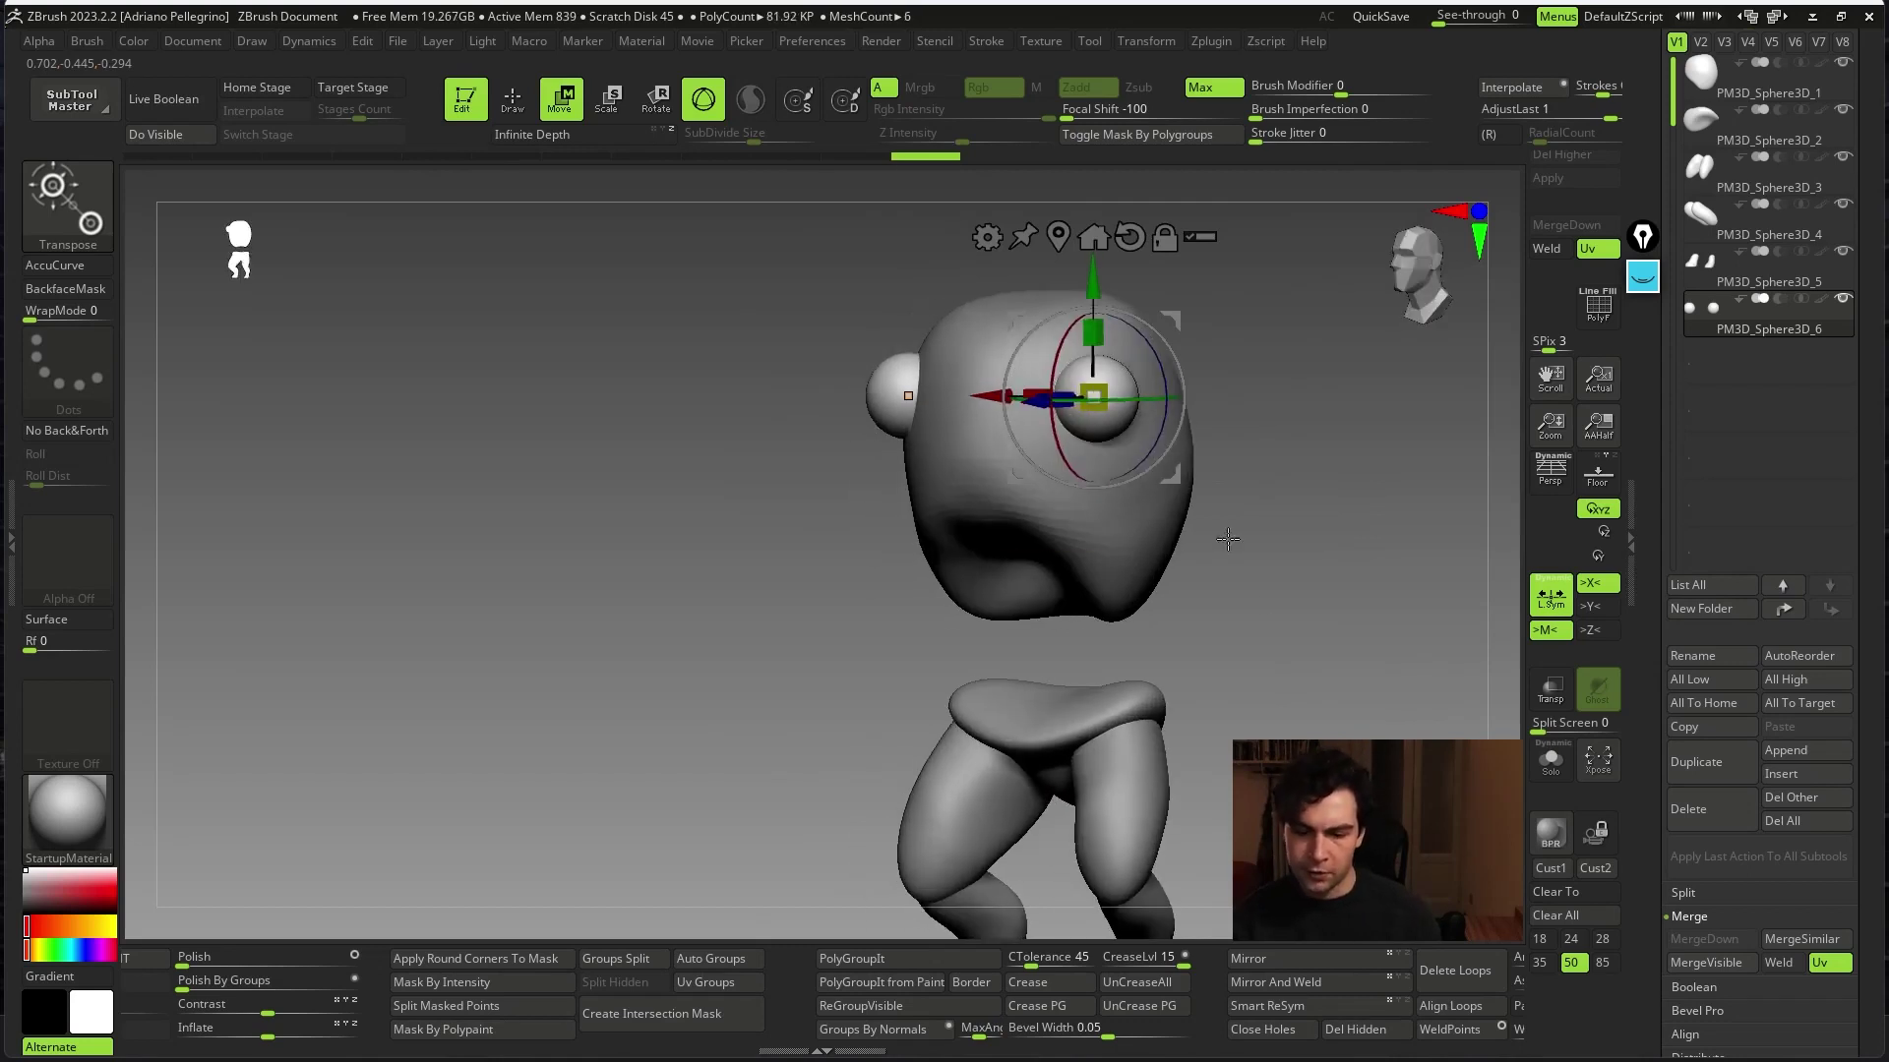
key(q)
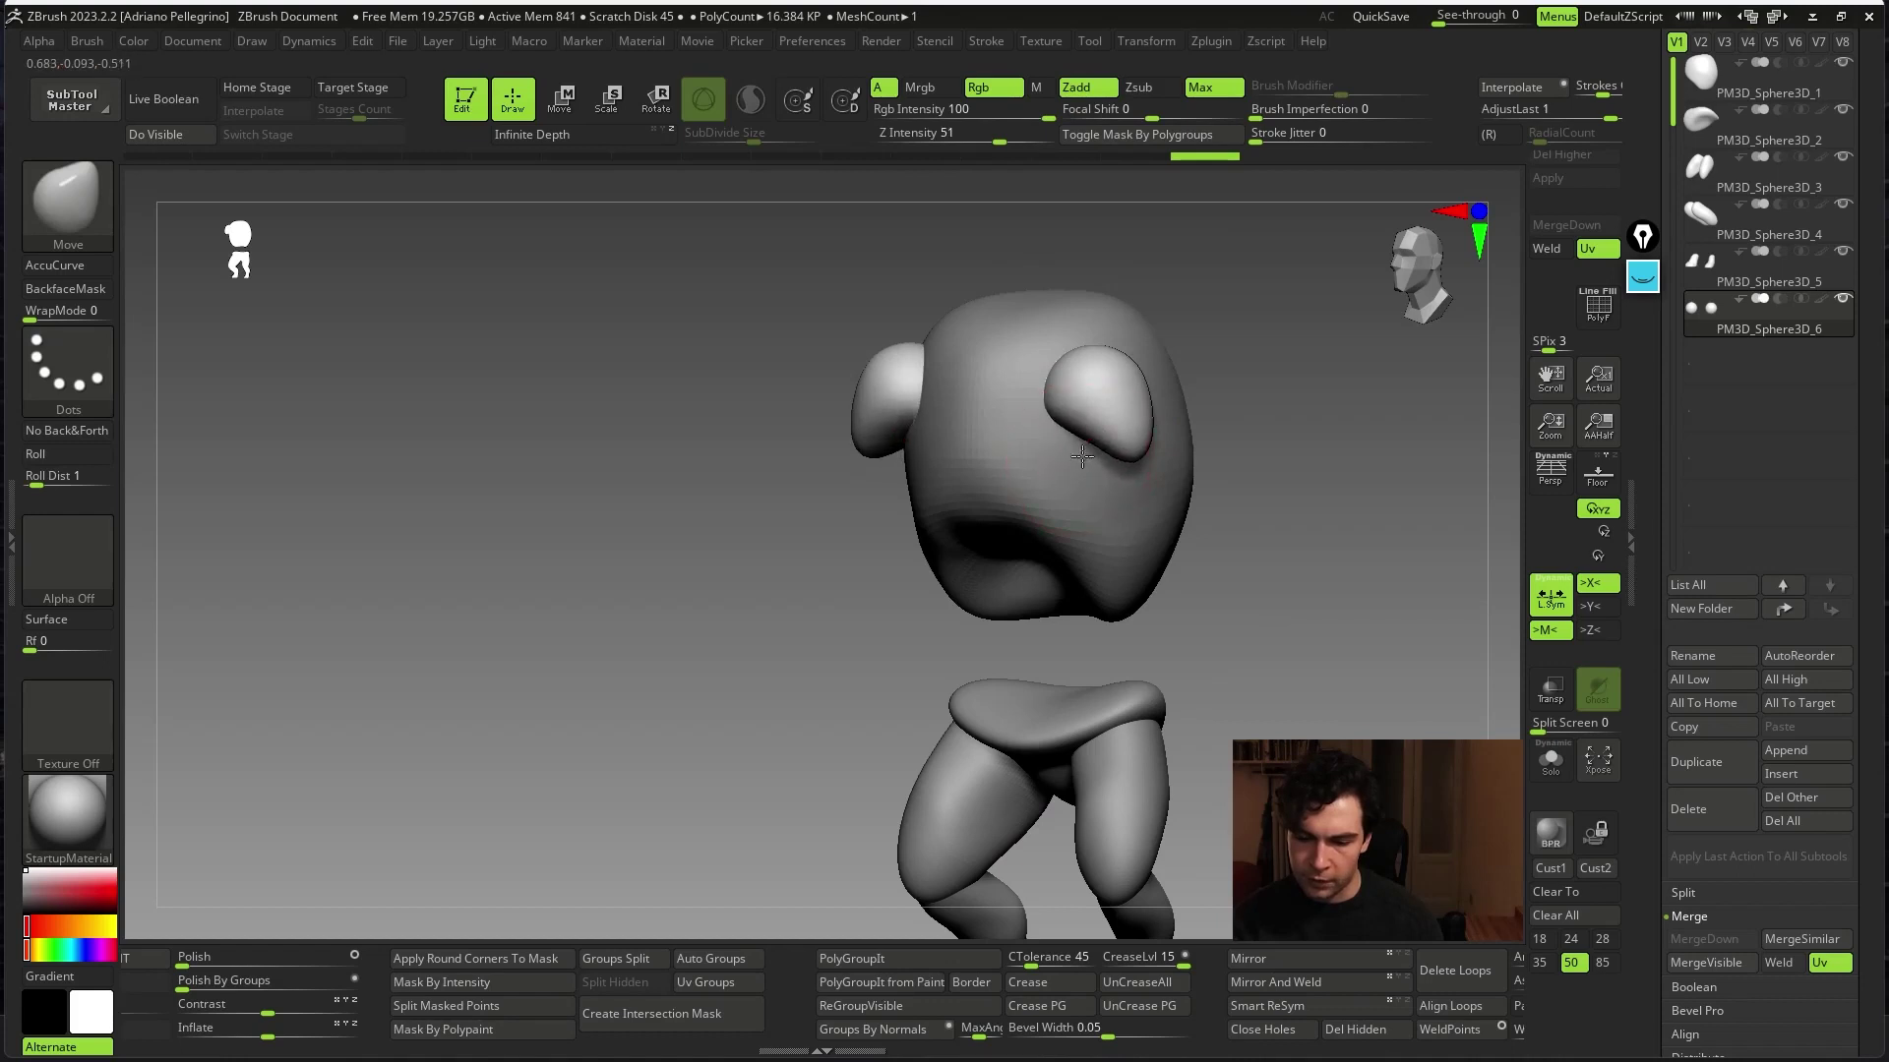
- Duplicate and move the flap down, undo it, then solo the flap subtool
right_drag(1087, 451, 1289, 512)
key(w)
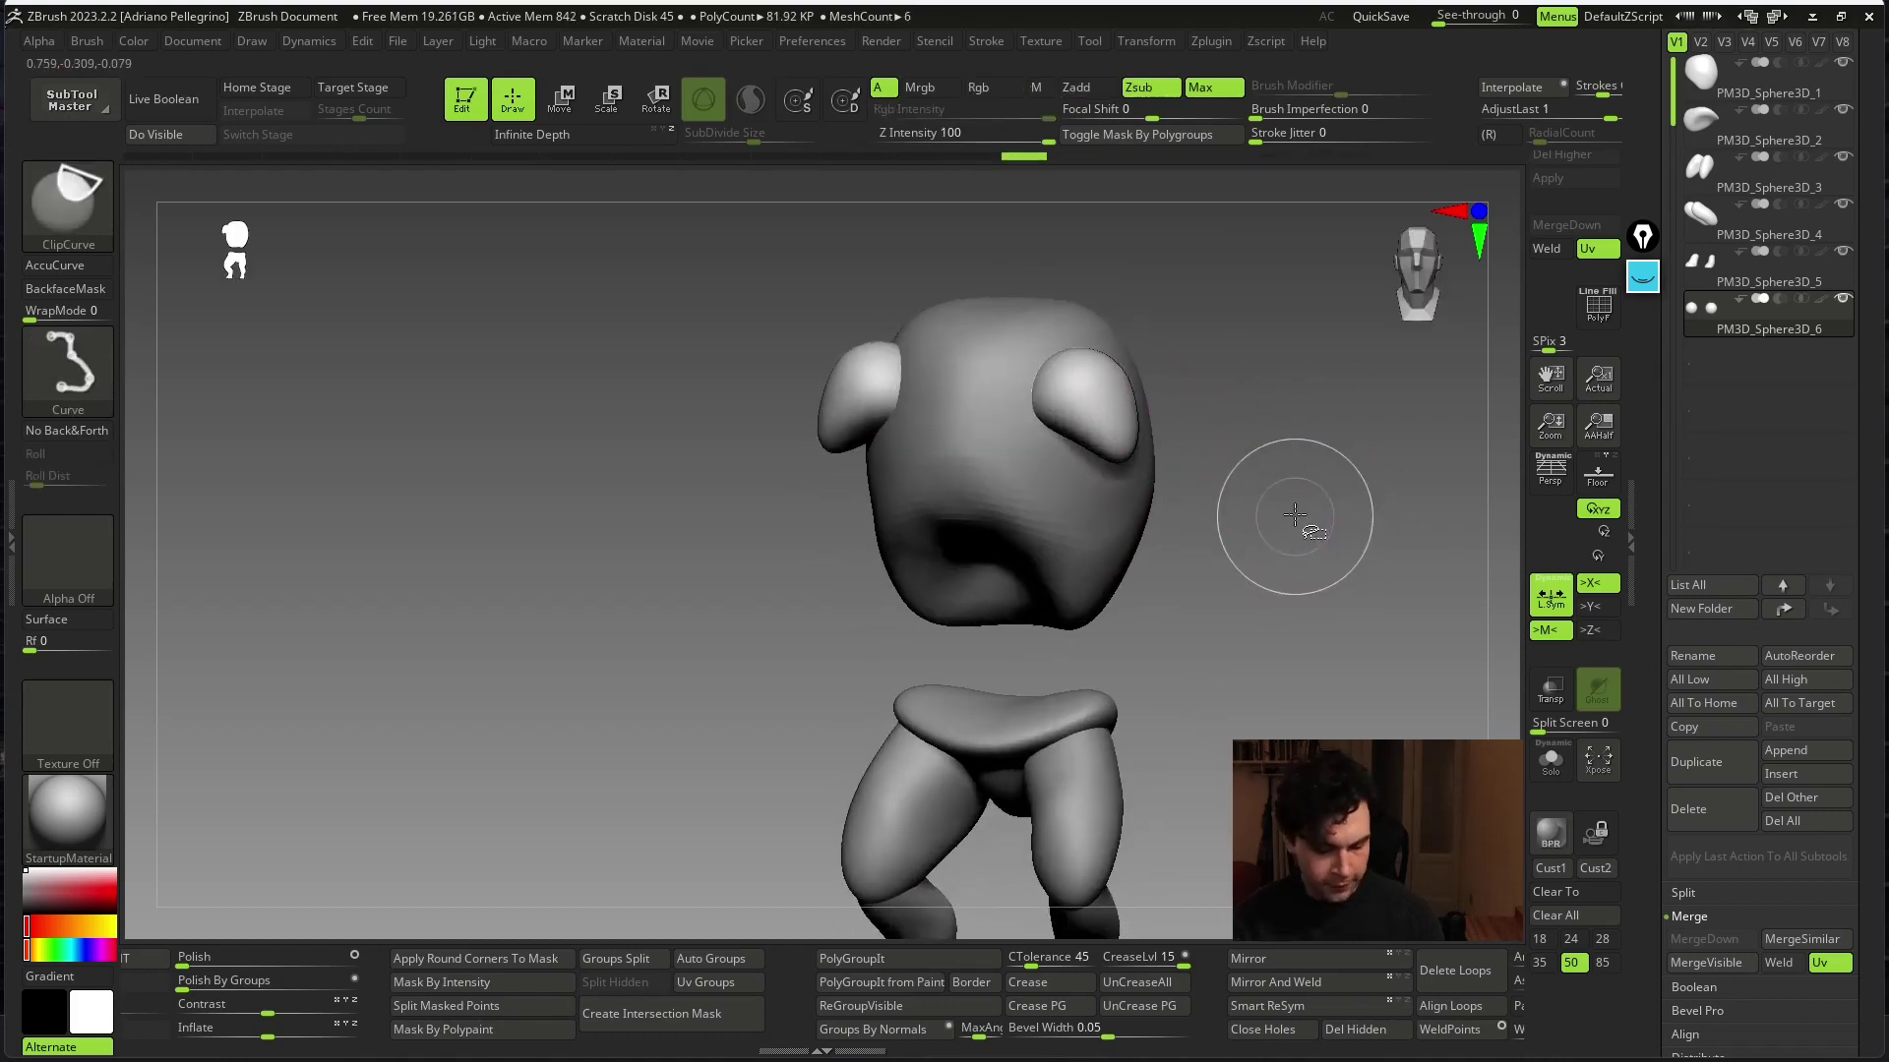
ctrl+drag(1077, 401, 1077, 492)
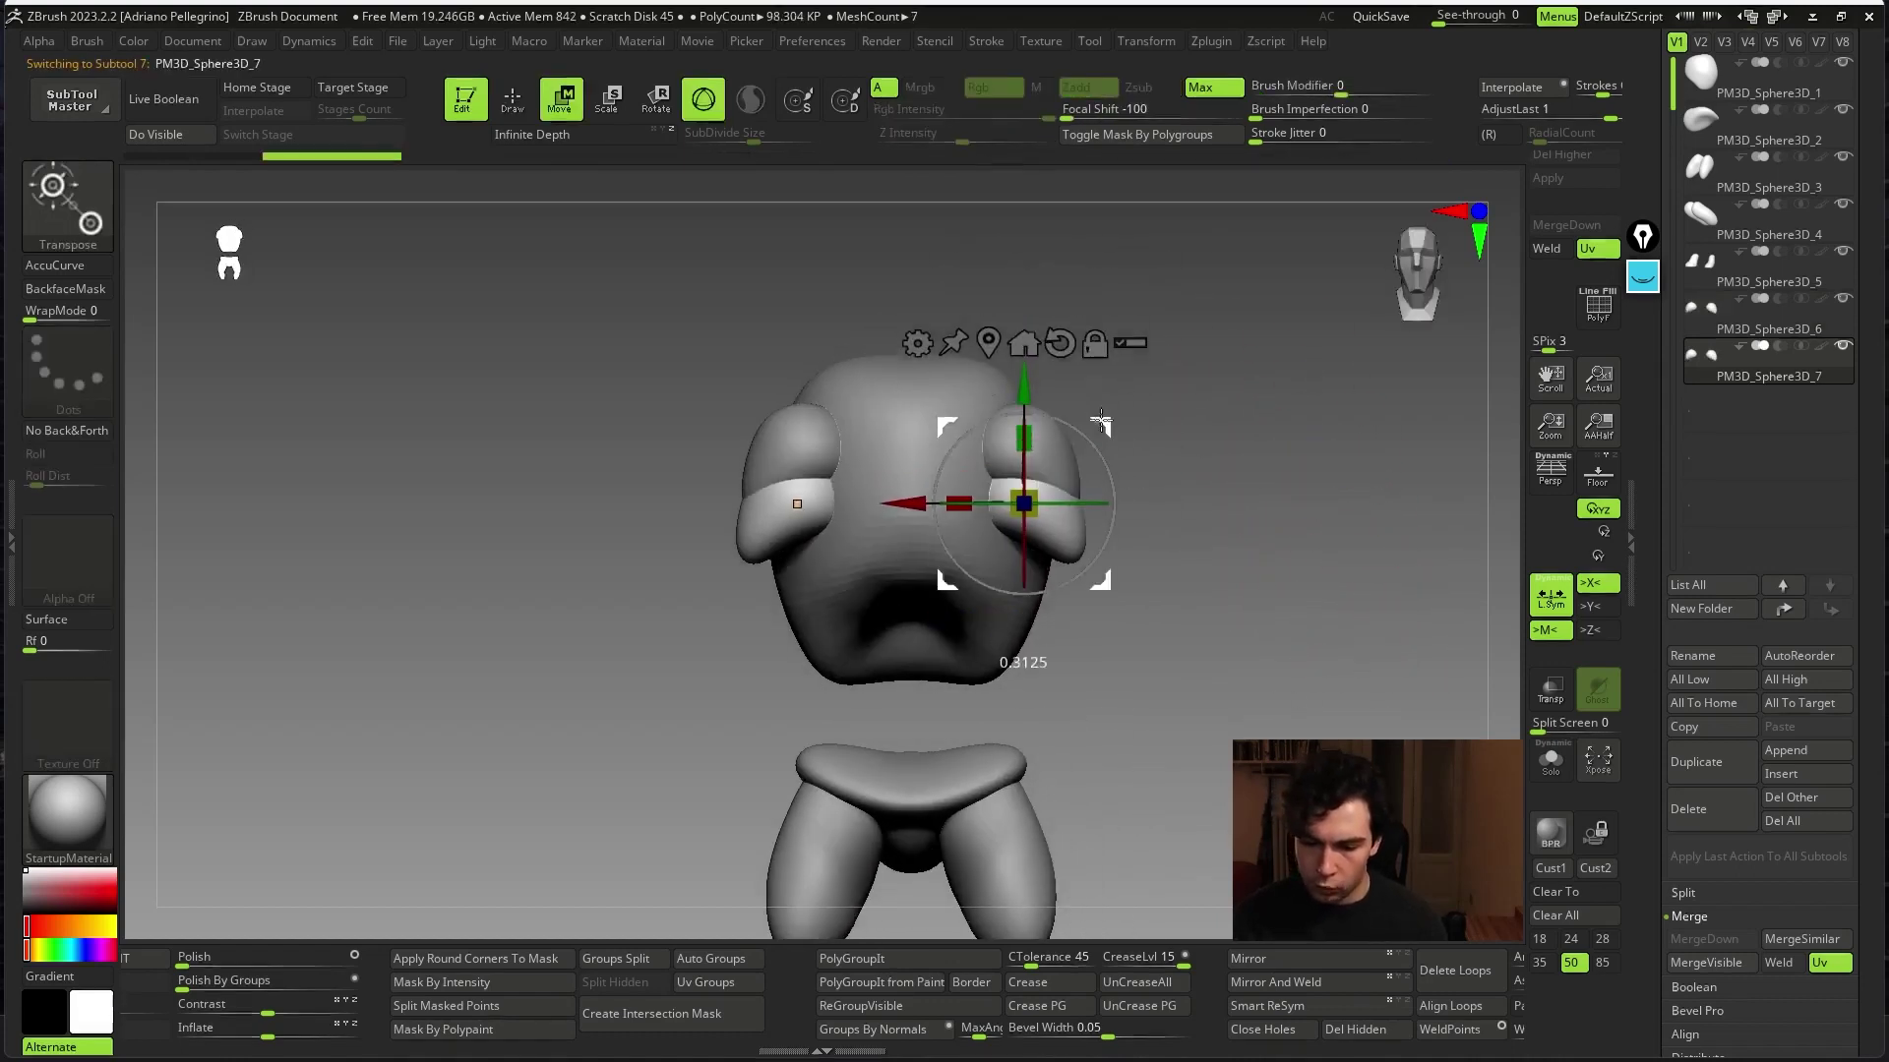
key(q)
key(w)
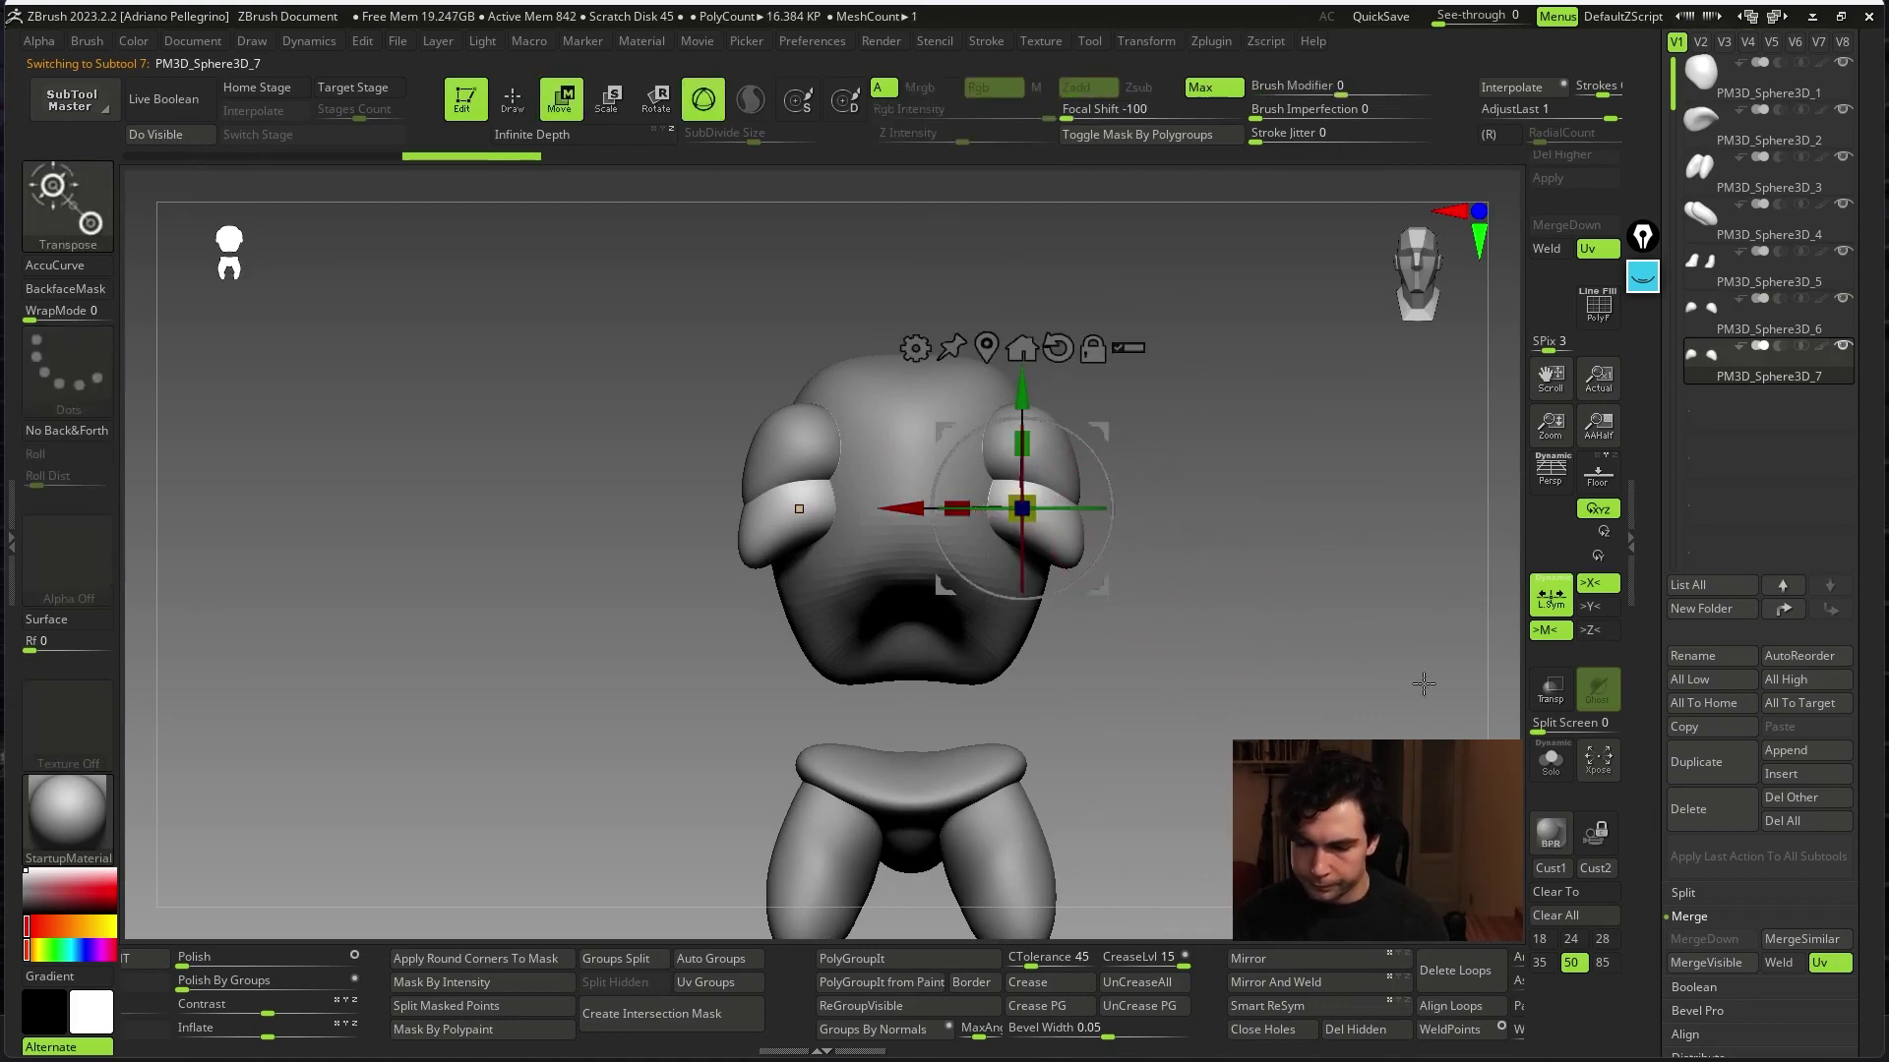
key(ctrl+z)
key(ctrl+z)
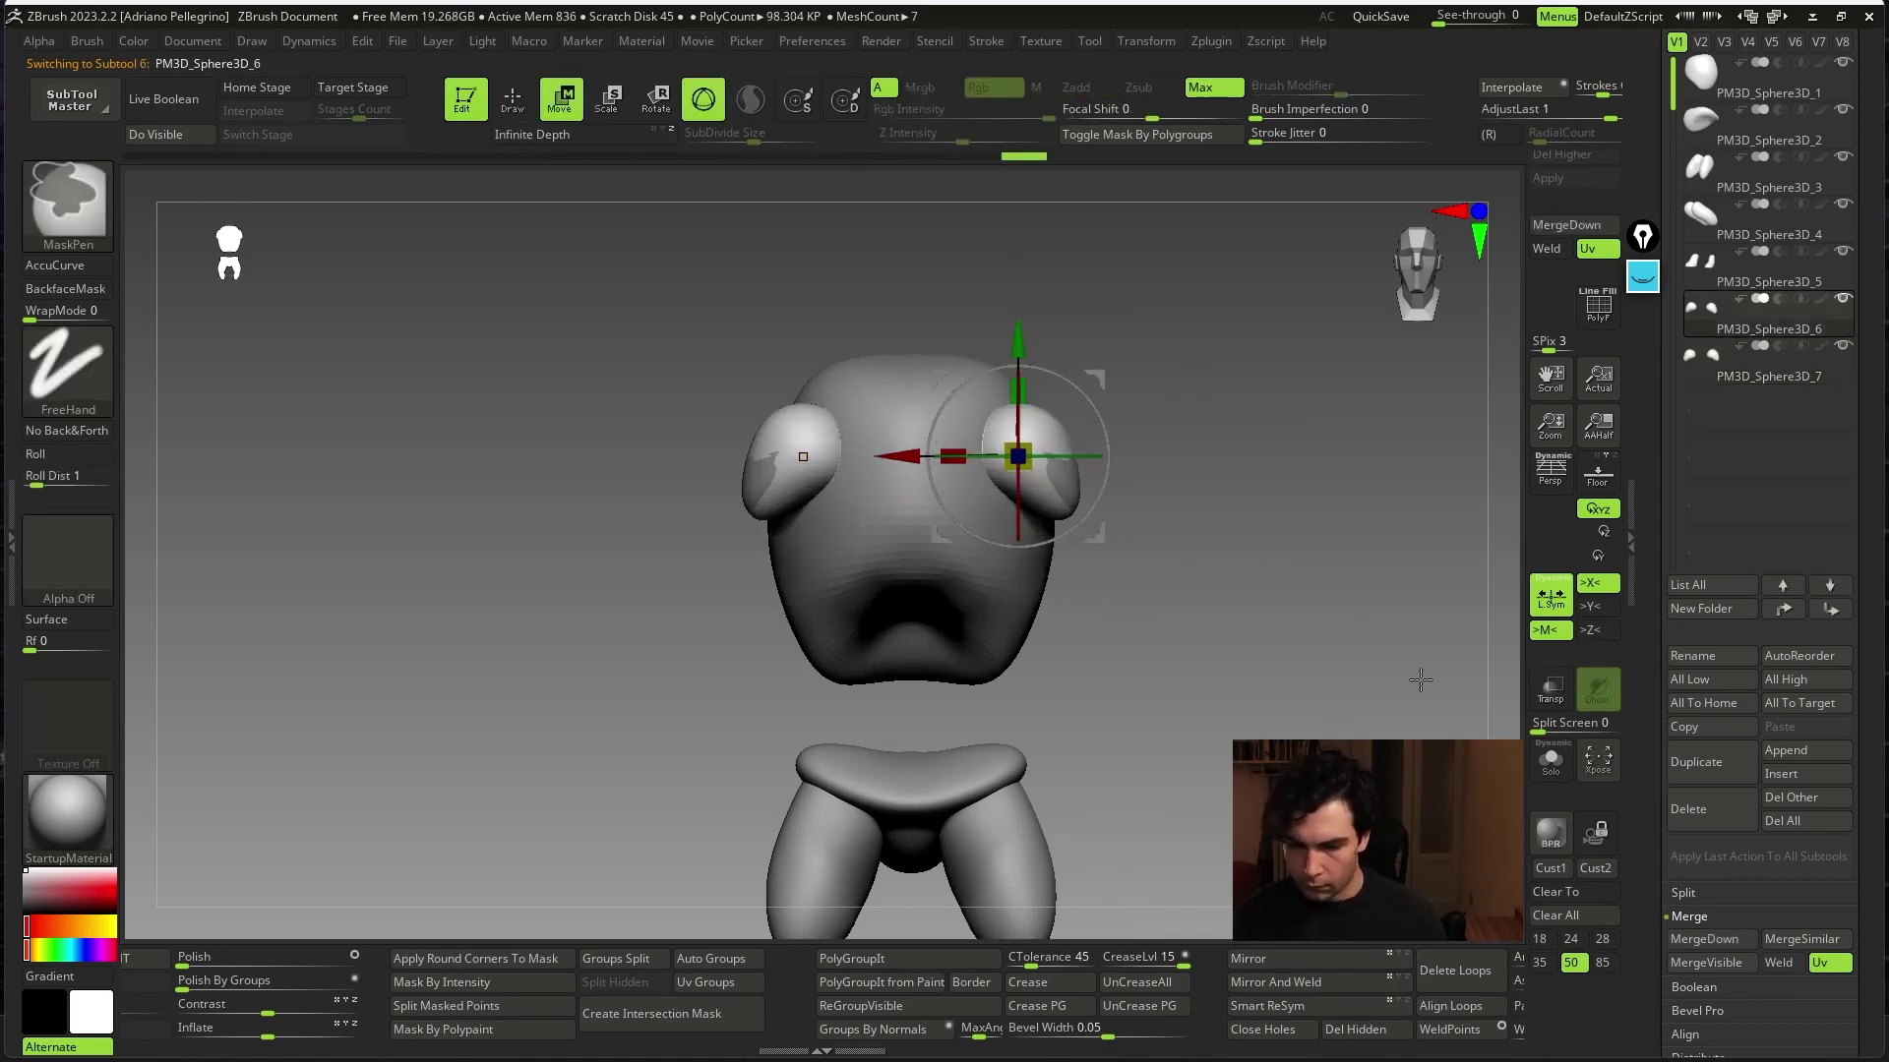
key(ctrl+shift+s)
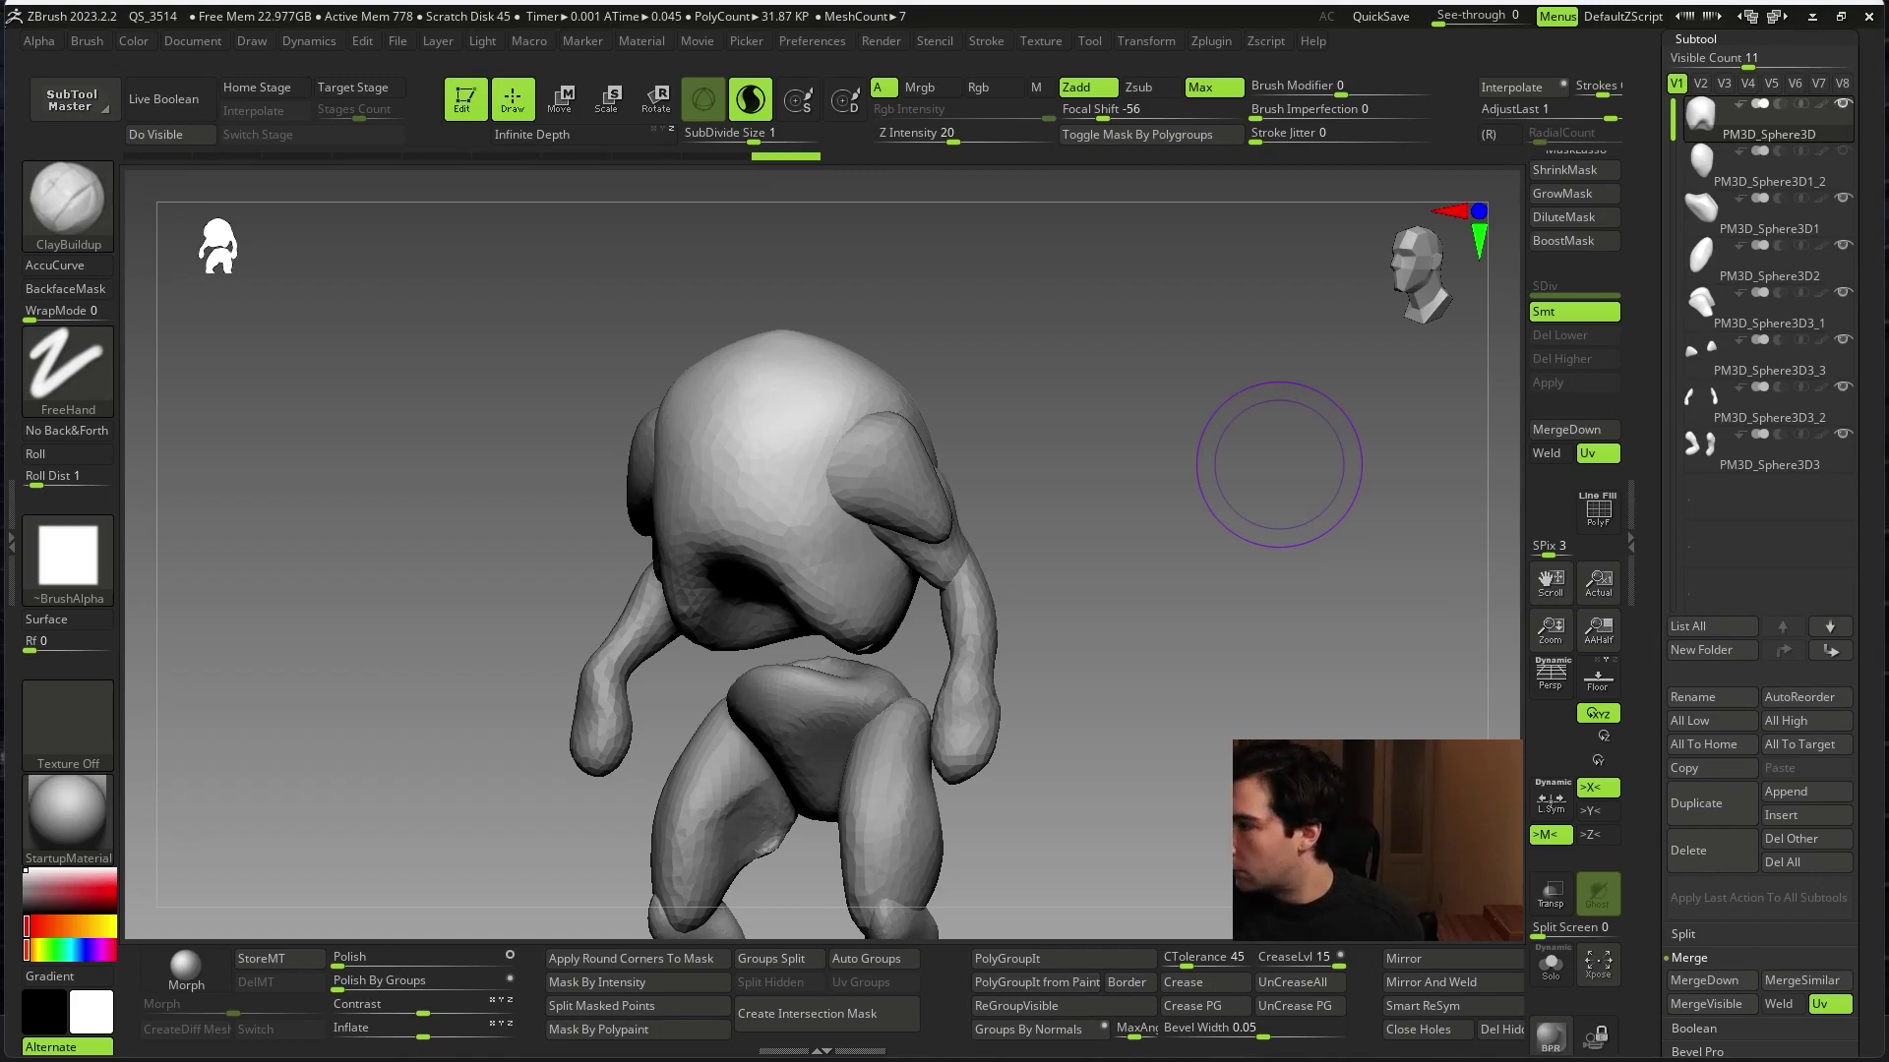
- Reshape the right face flap with a Move stroke and Shift-smoothing
mouse_move(1279, 464)
shift+mouse_down()
mouse_move(1181, 472)
mouse_move(1132, 393)
mouse_move(1087, 679)
mouse_move(1119, 518)
mouse_move(978, 403)
shift+mouse_up()
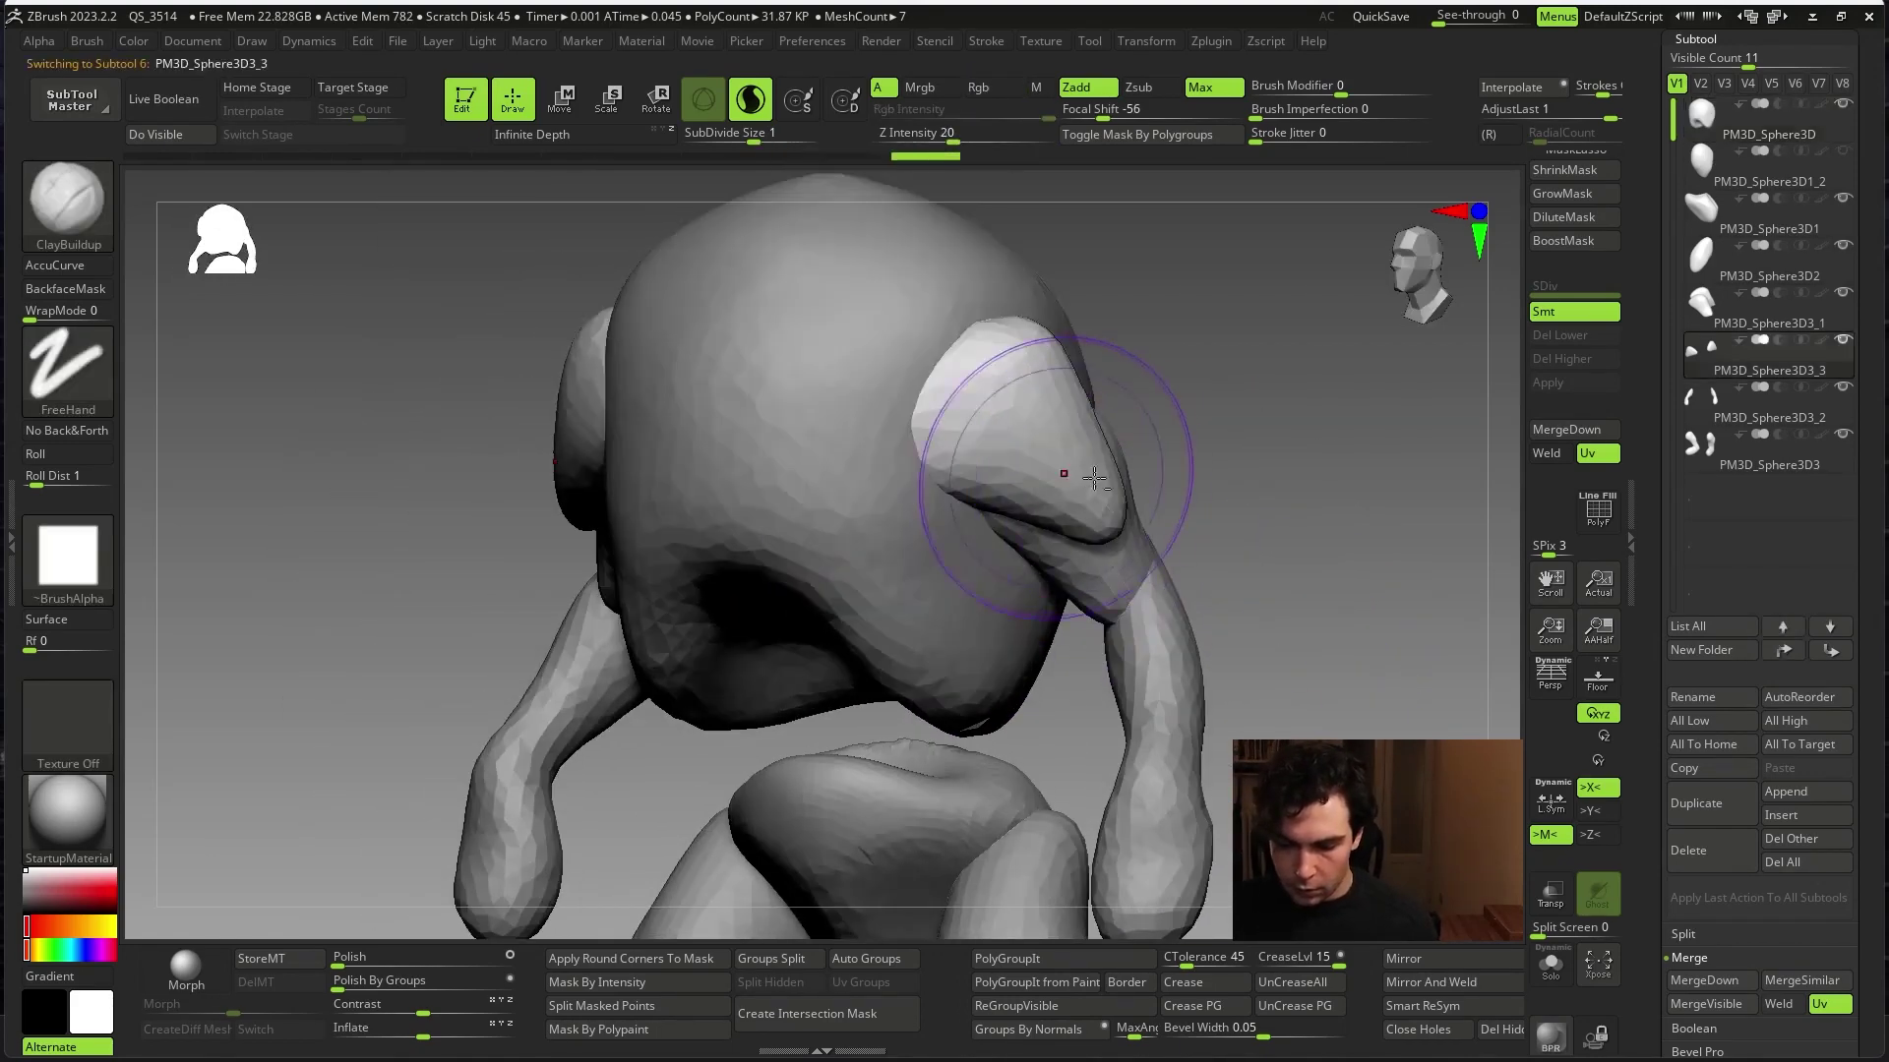
key(space)
scroll(1641, 697, down, 5)
scroll(1641, 696, up, 2)
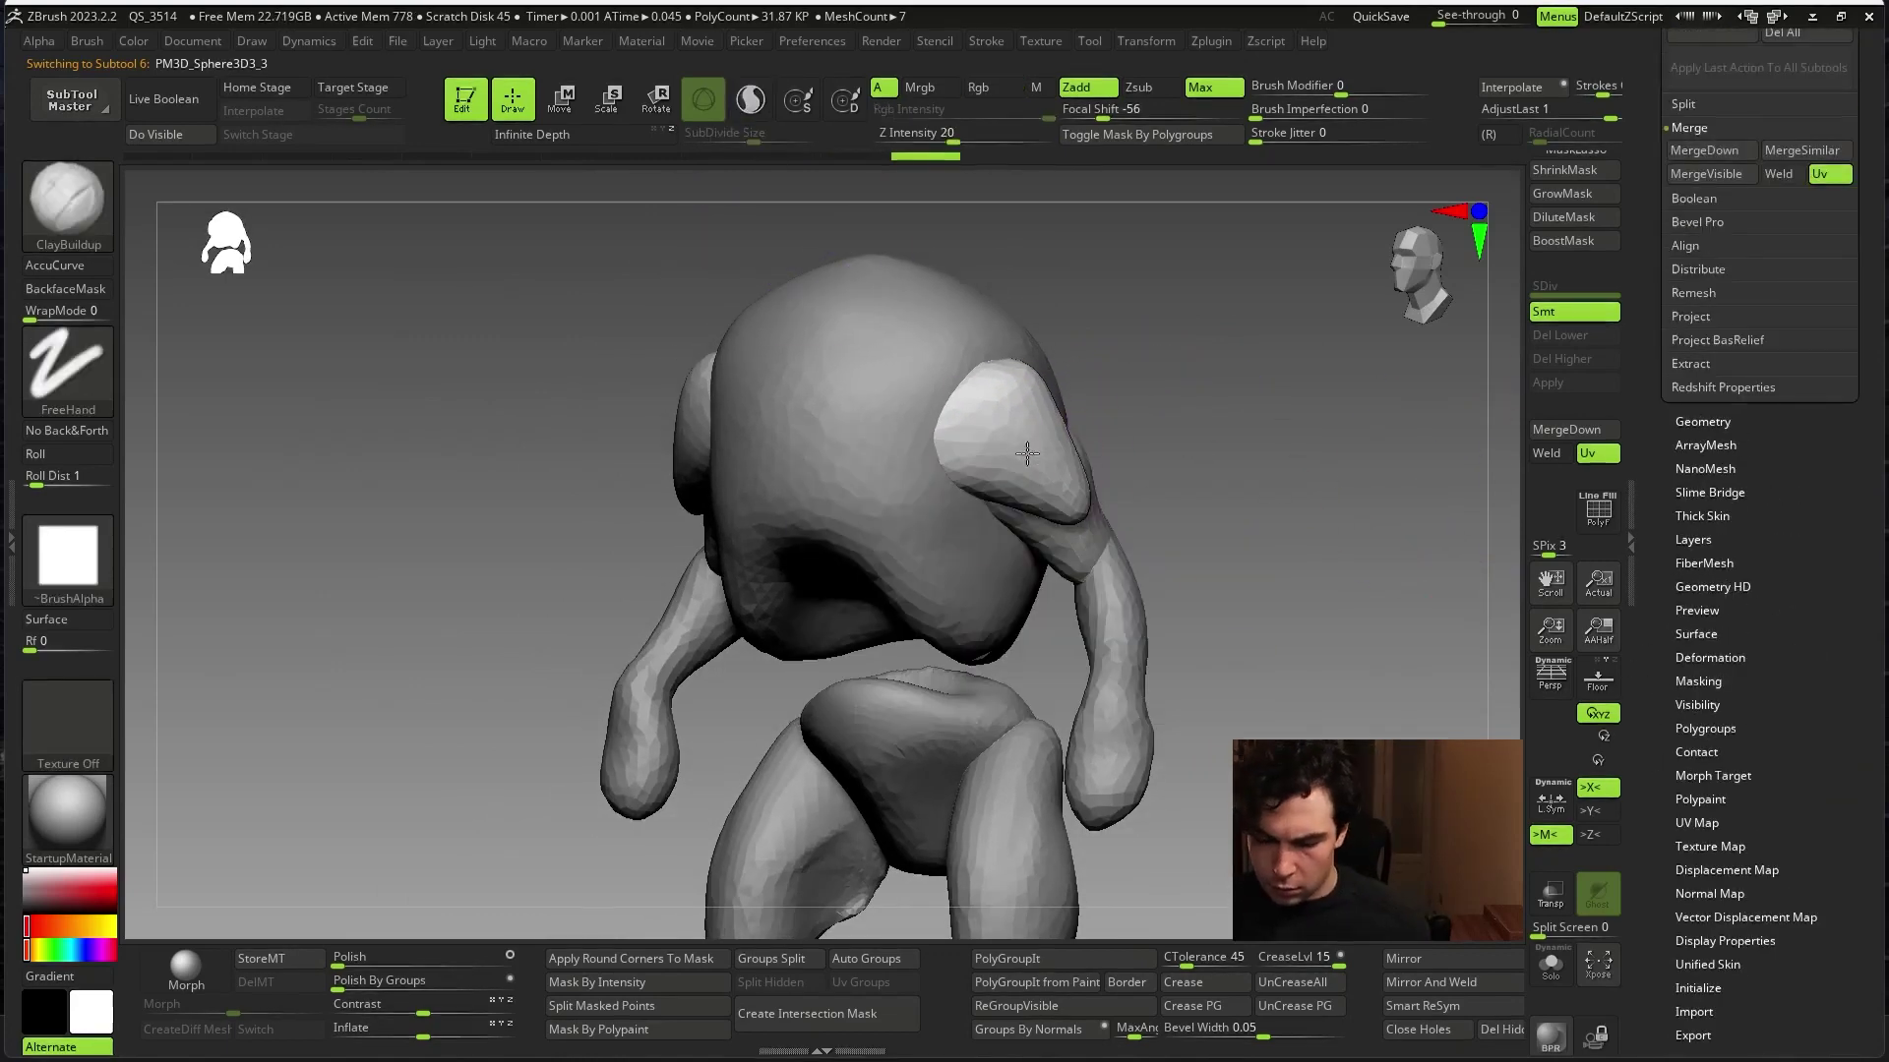
drag(994, 409, 1082, 462)
key(shift)
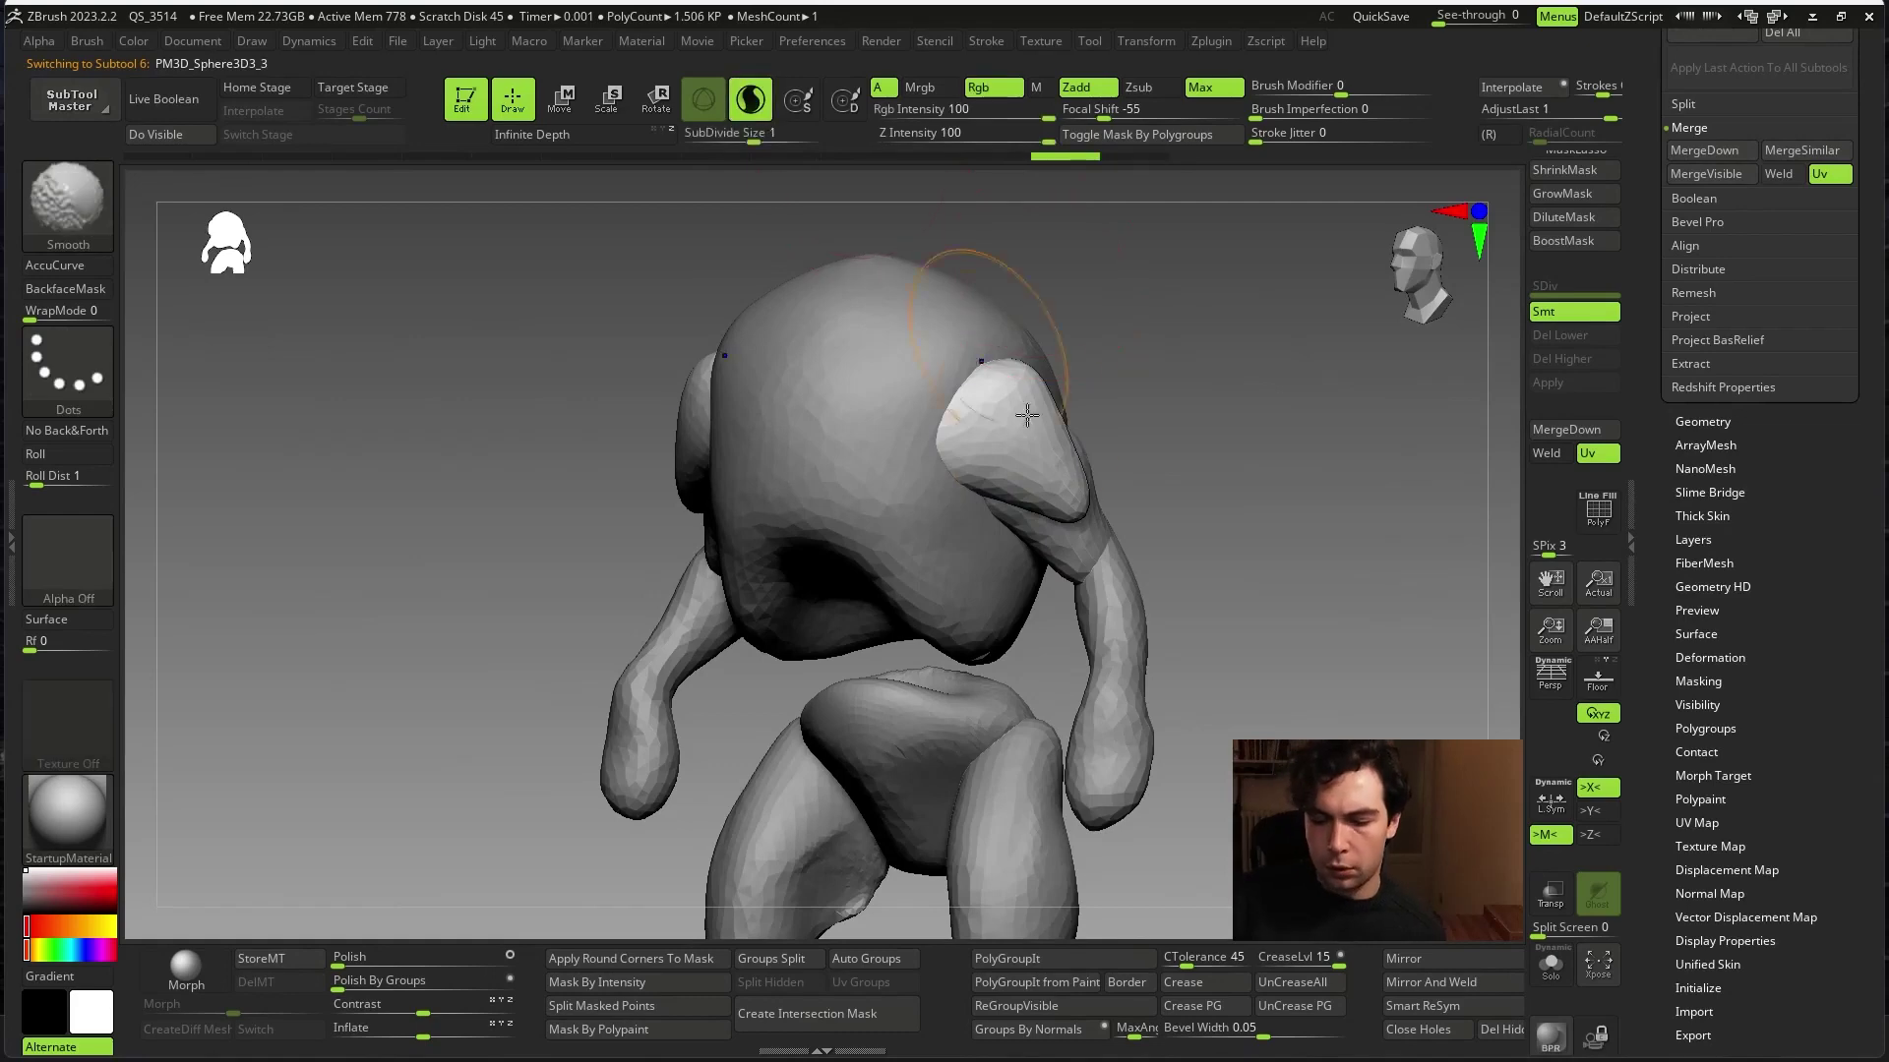
- Select the head, pelvis, leg, arm and flap subtools in turn to inspect them
alt+click(830, 334)
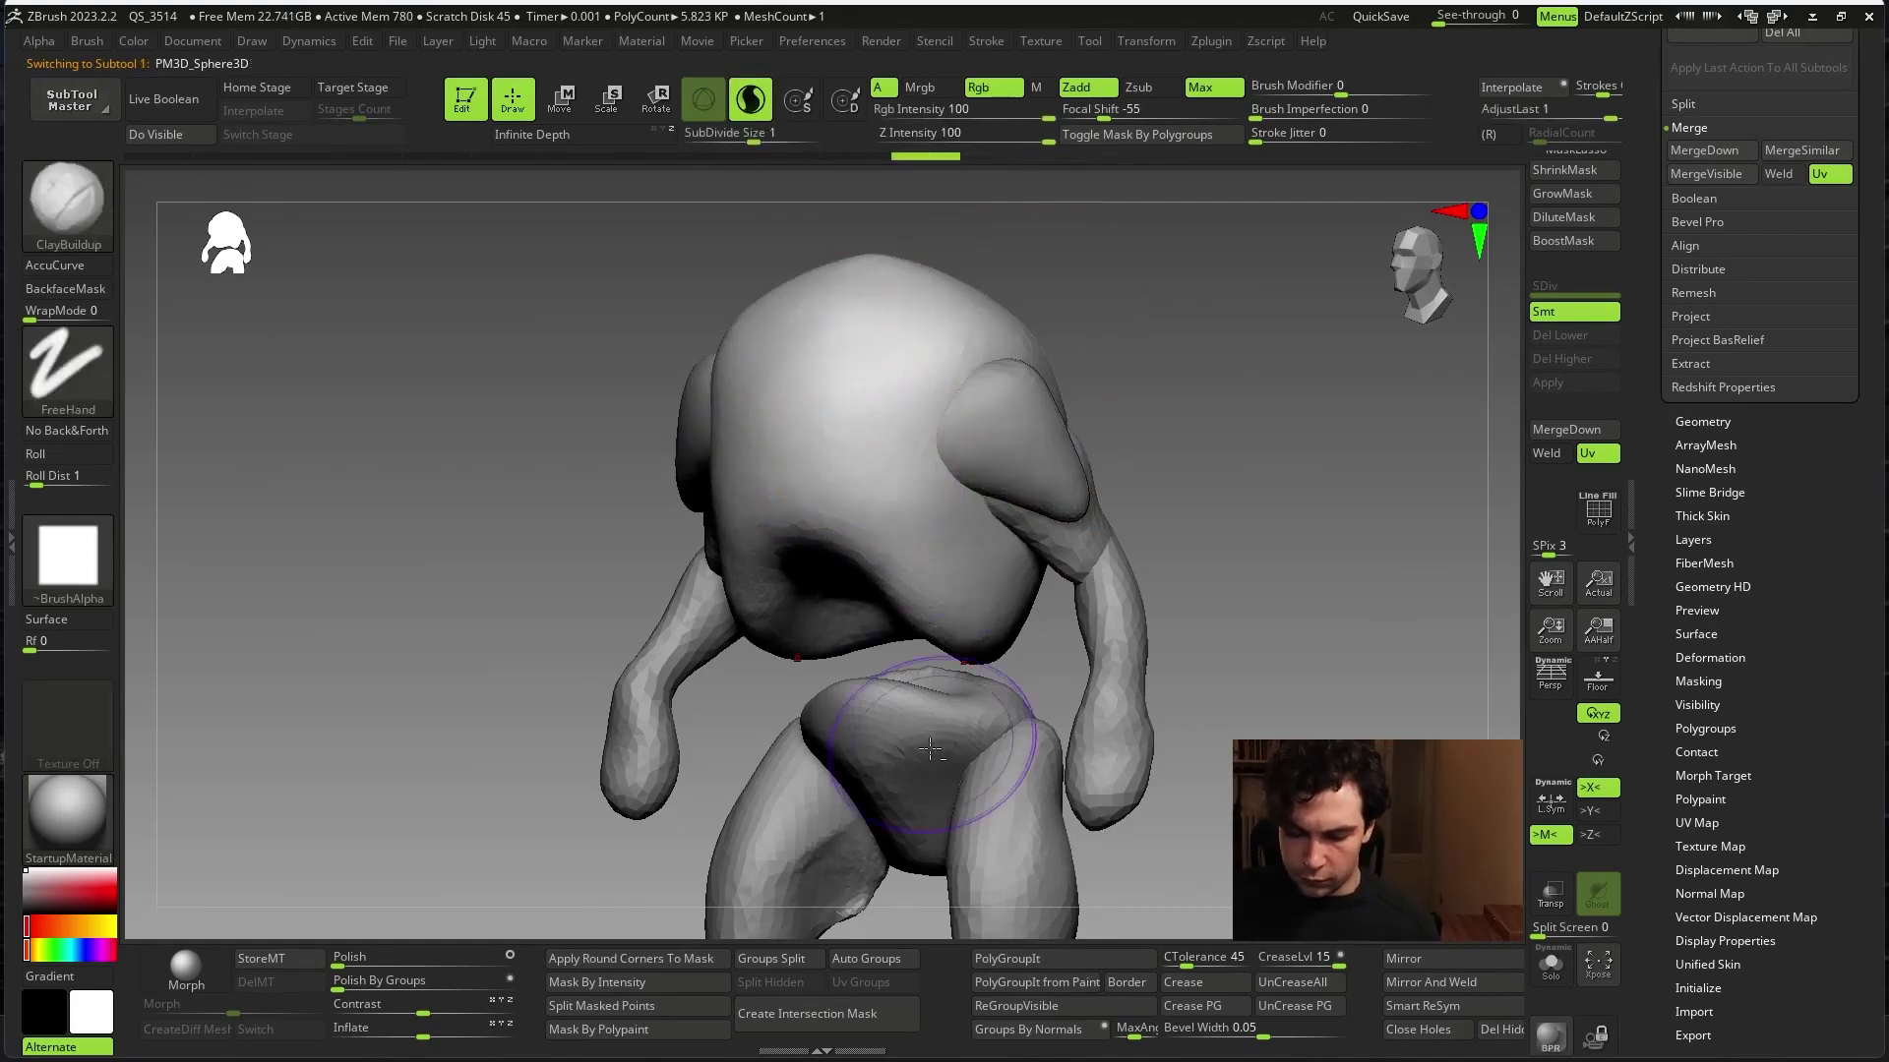
alt+click(944, 694)
drag(1239, 551, 1265, 472)
alt+click(1004, 733)
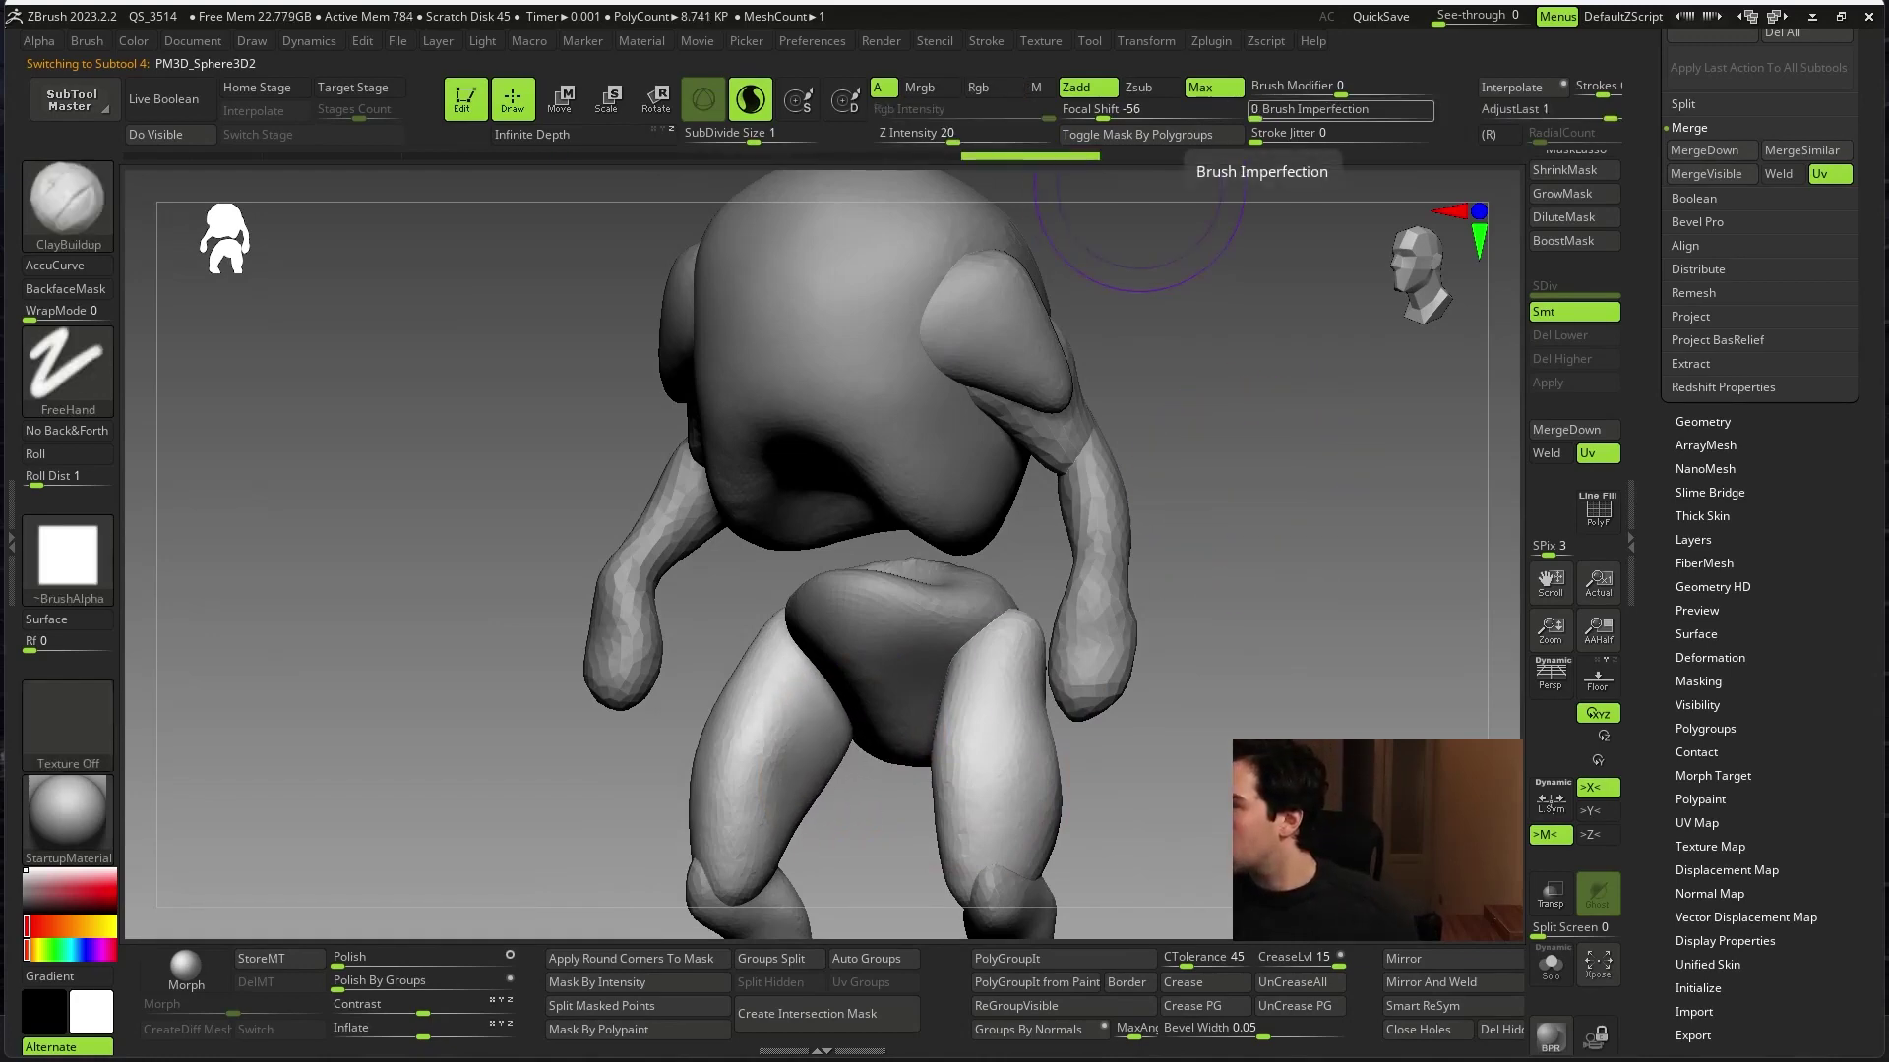
mouse_move(1139, 232)
mouse_down()
mouse_move(1083, 492)
mouse_move(1043, 507)
mouse_move(1014, 487)
mouse_move(1025, 468)
mouse_up()
alt+click(1031, 512)
alt+click(1011, 485)
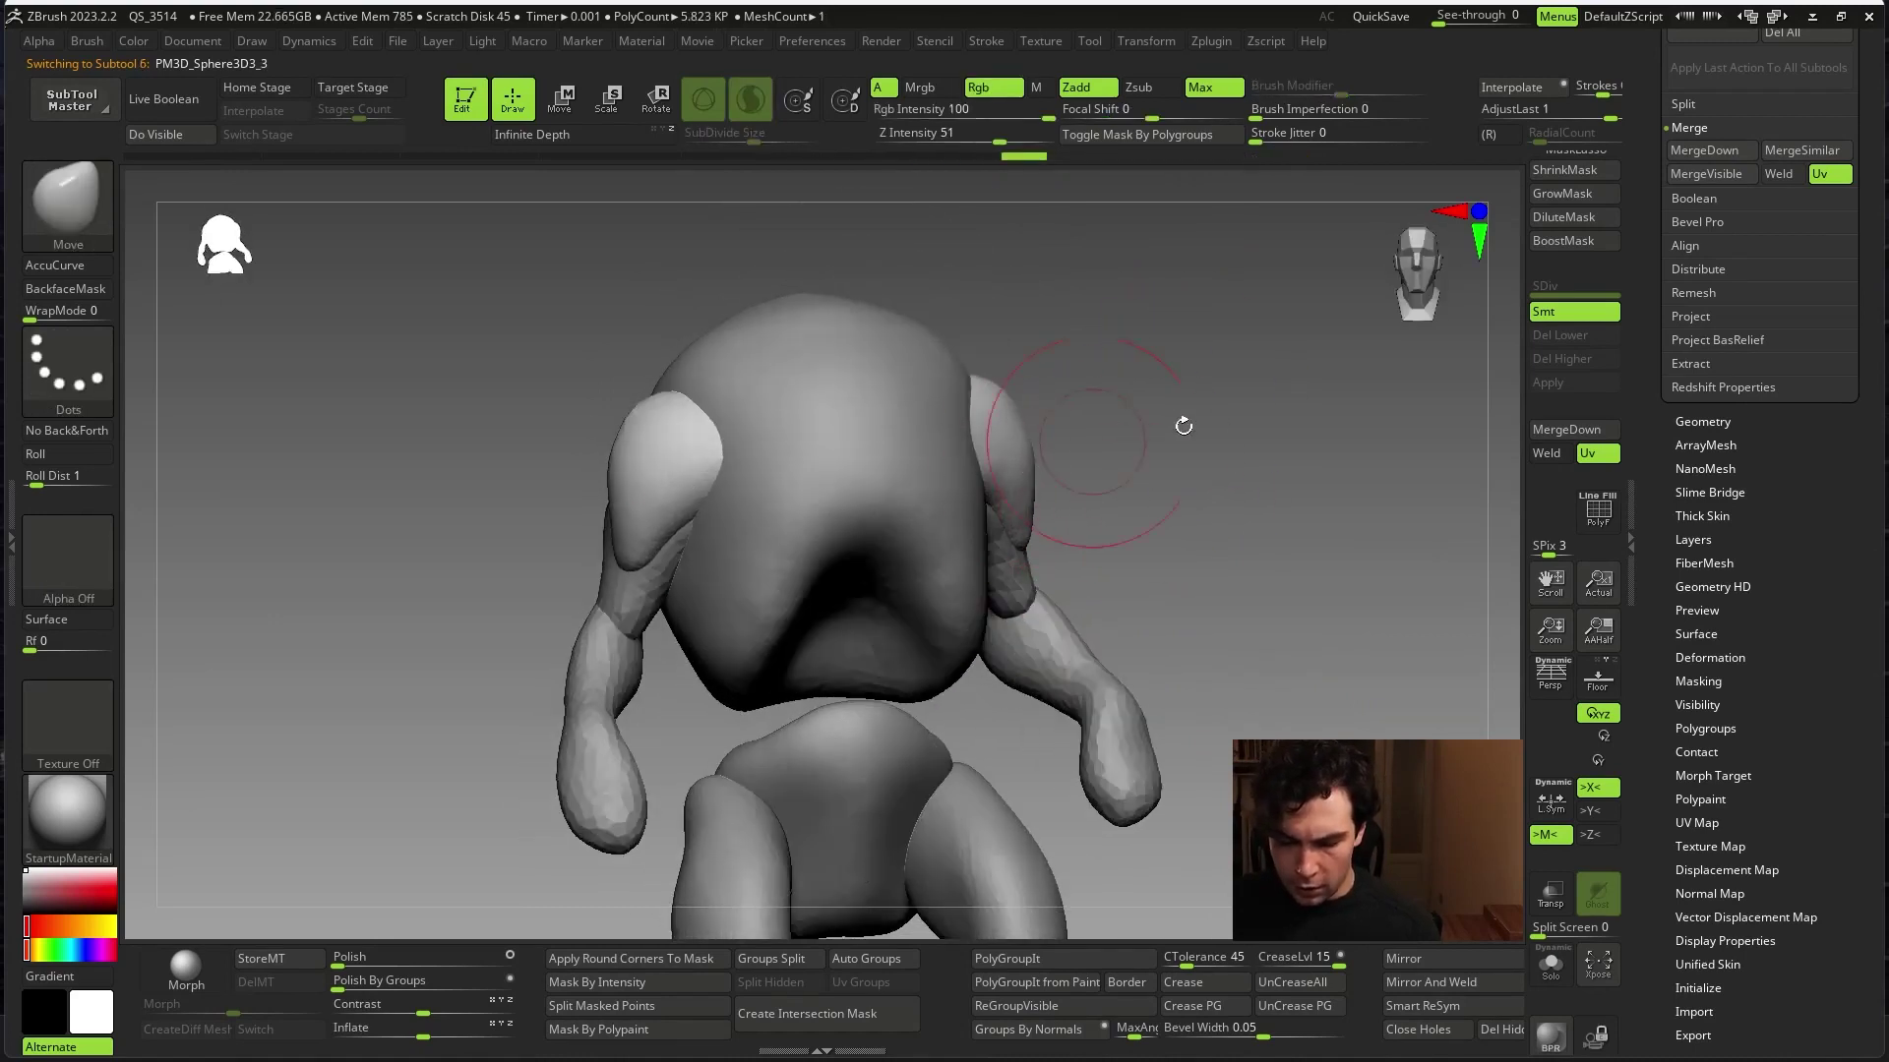
- Review the head from the right, then reselect the head and the arm subtool
mouse_move(1180, 421)
mouse_down()
mouse_move(1384, 576)
mouse_move(1356, 592)
mouse_move(1340, 565)
mouse_up()
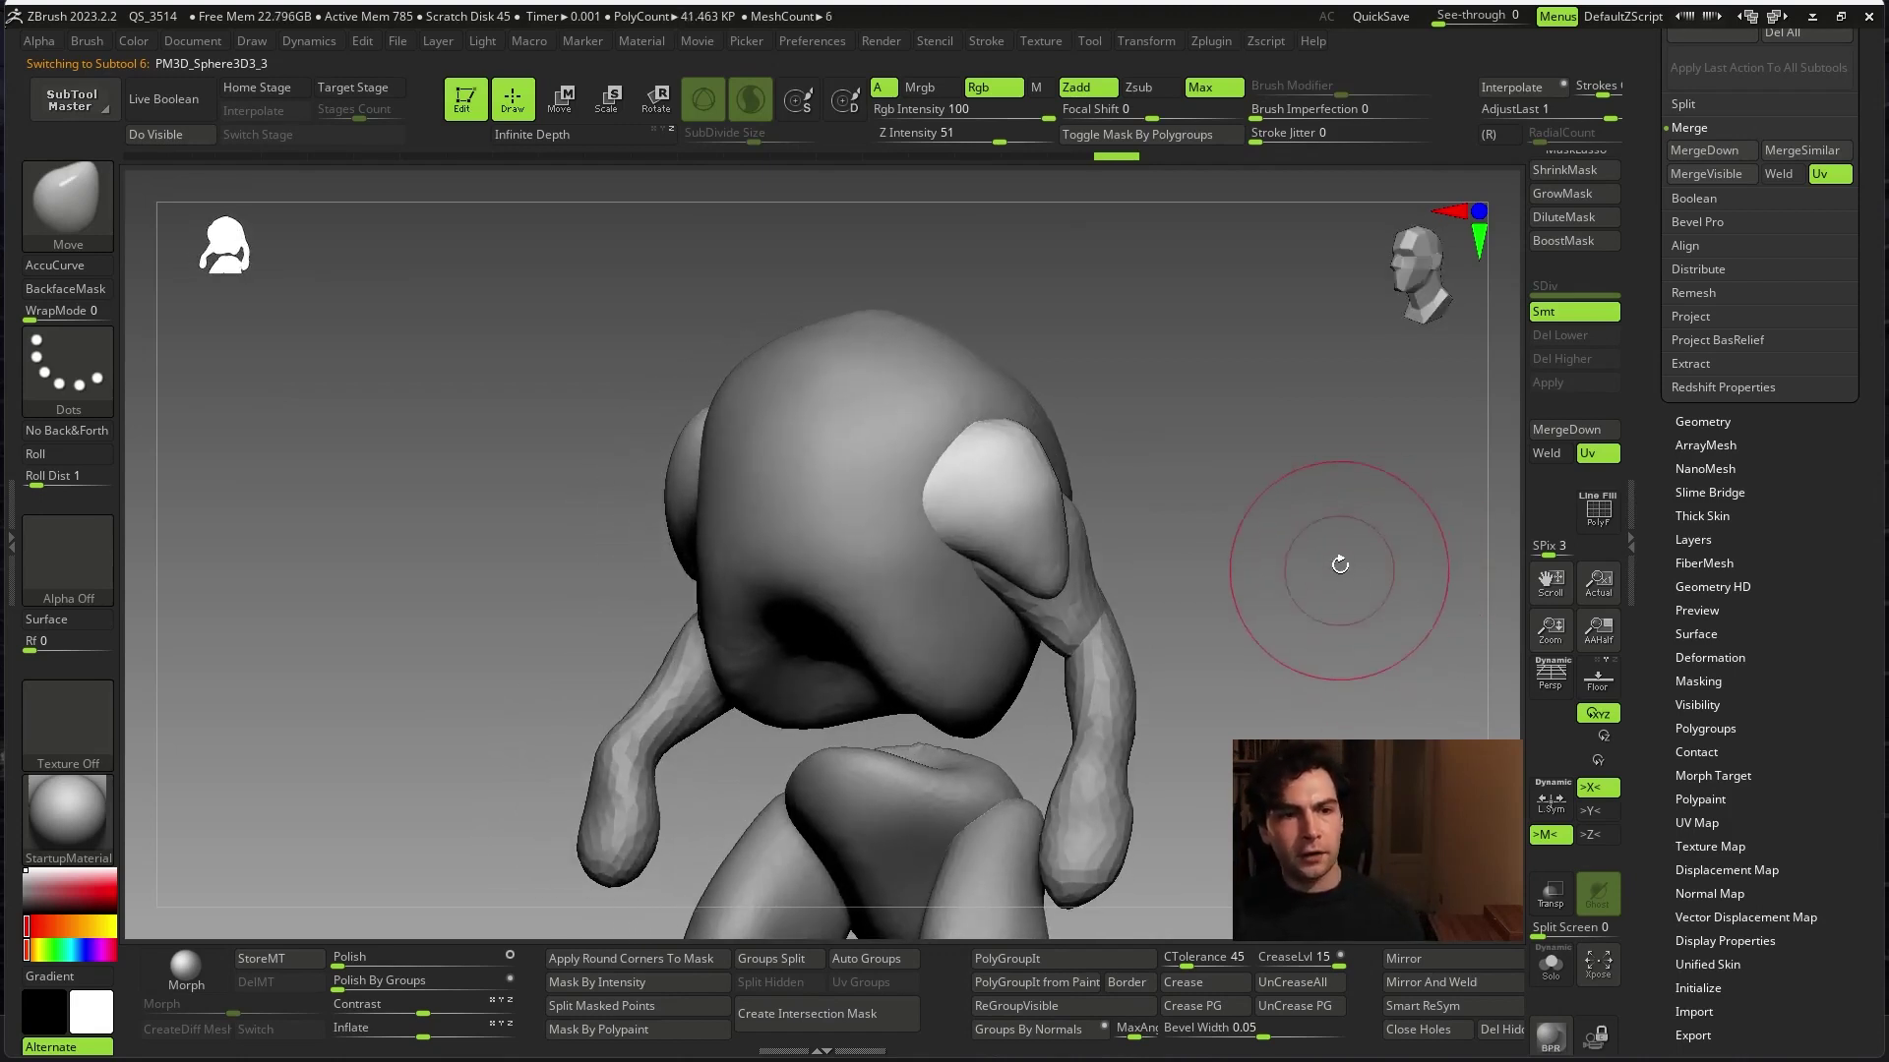
key(space)
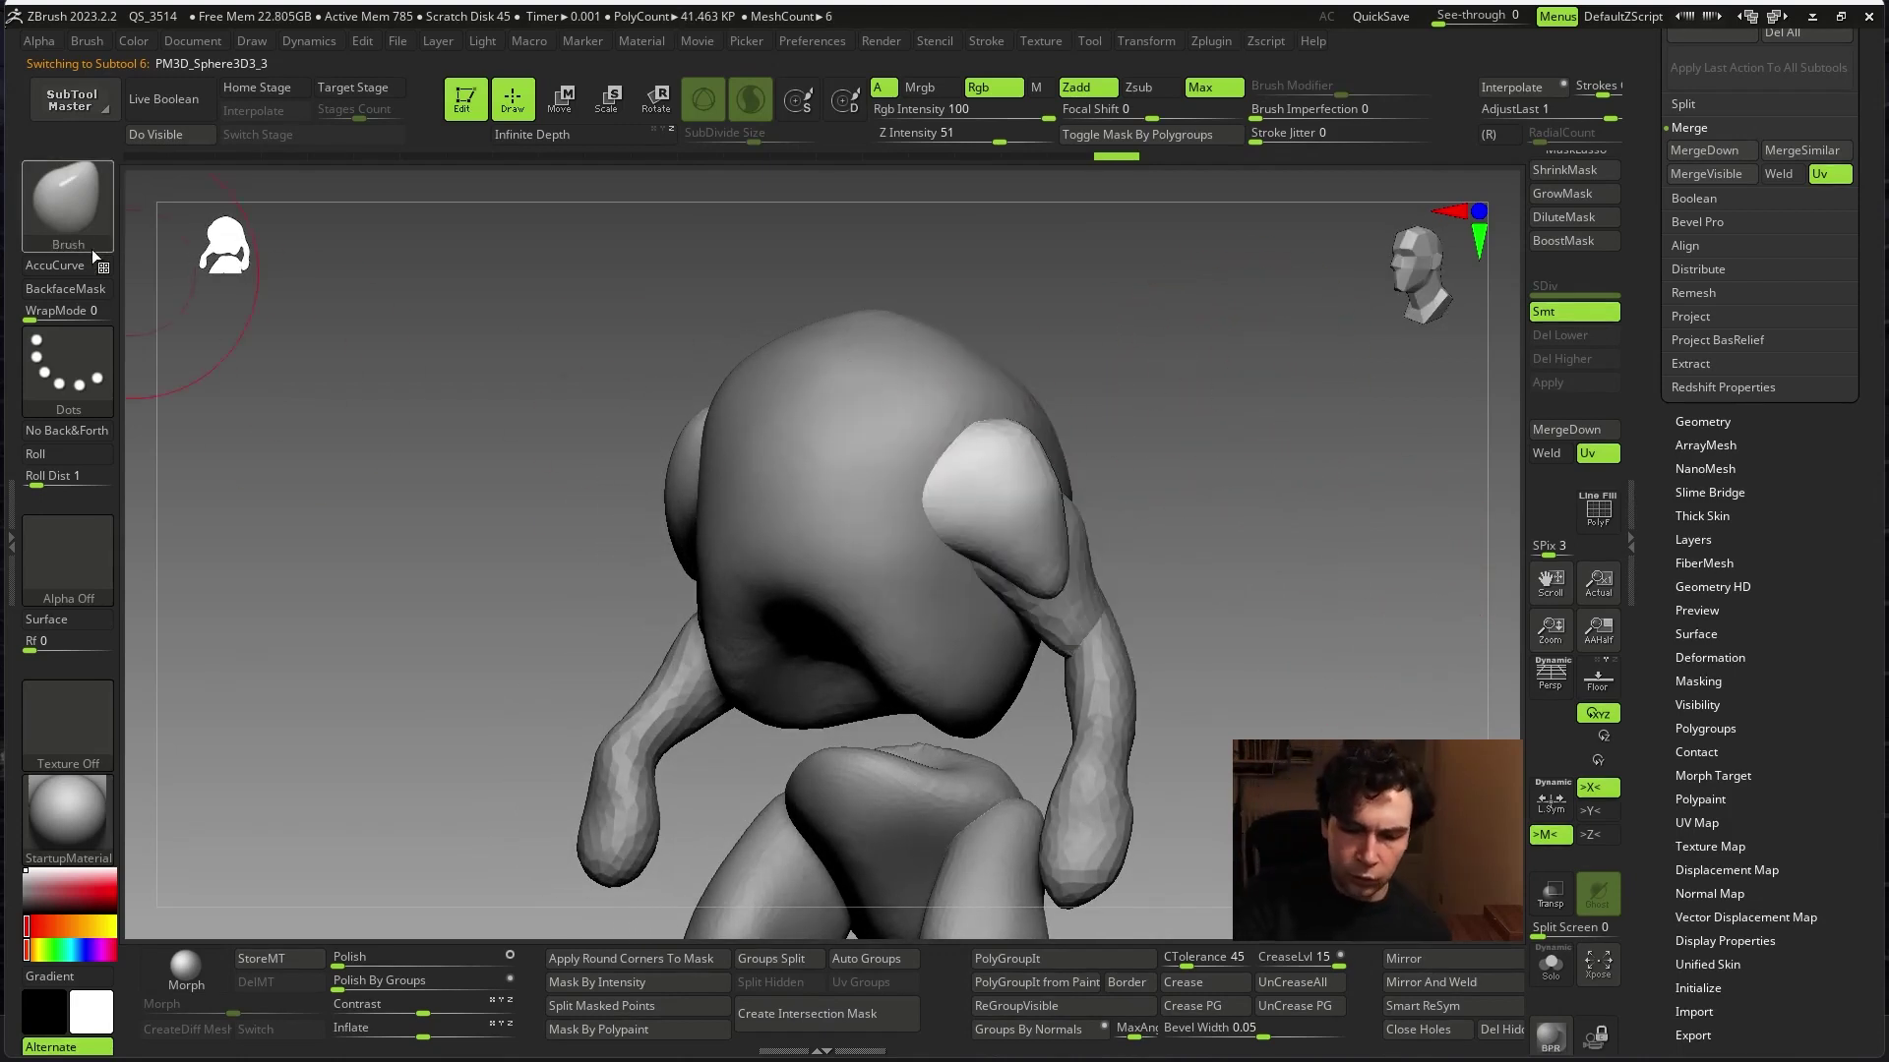
key(space)
drag(1126, 415, 1252, 392)
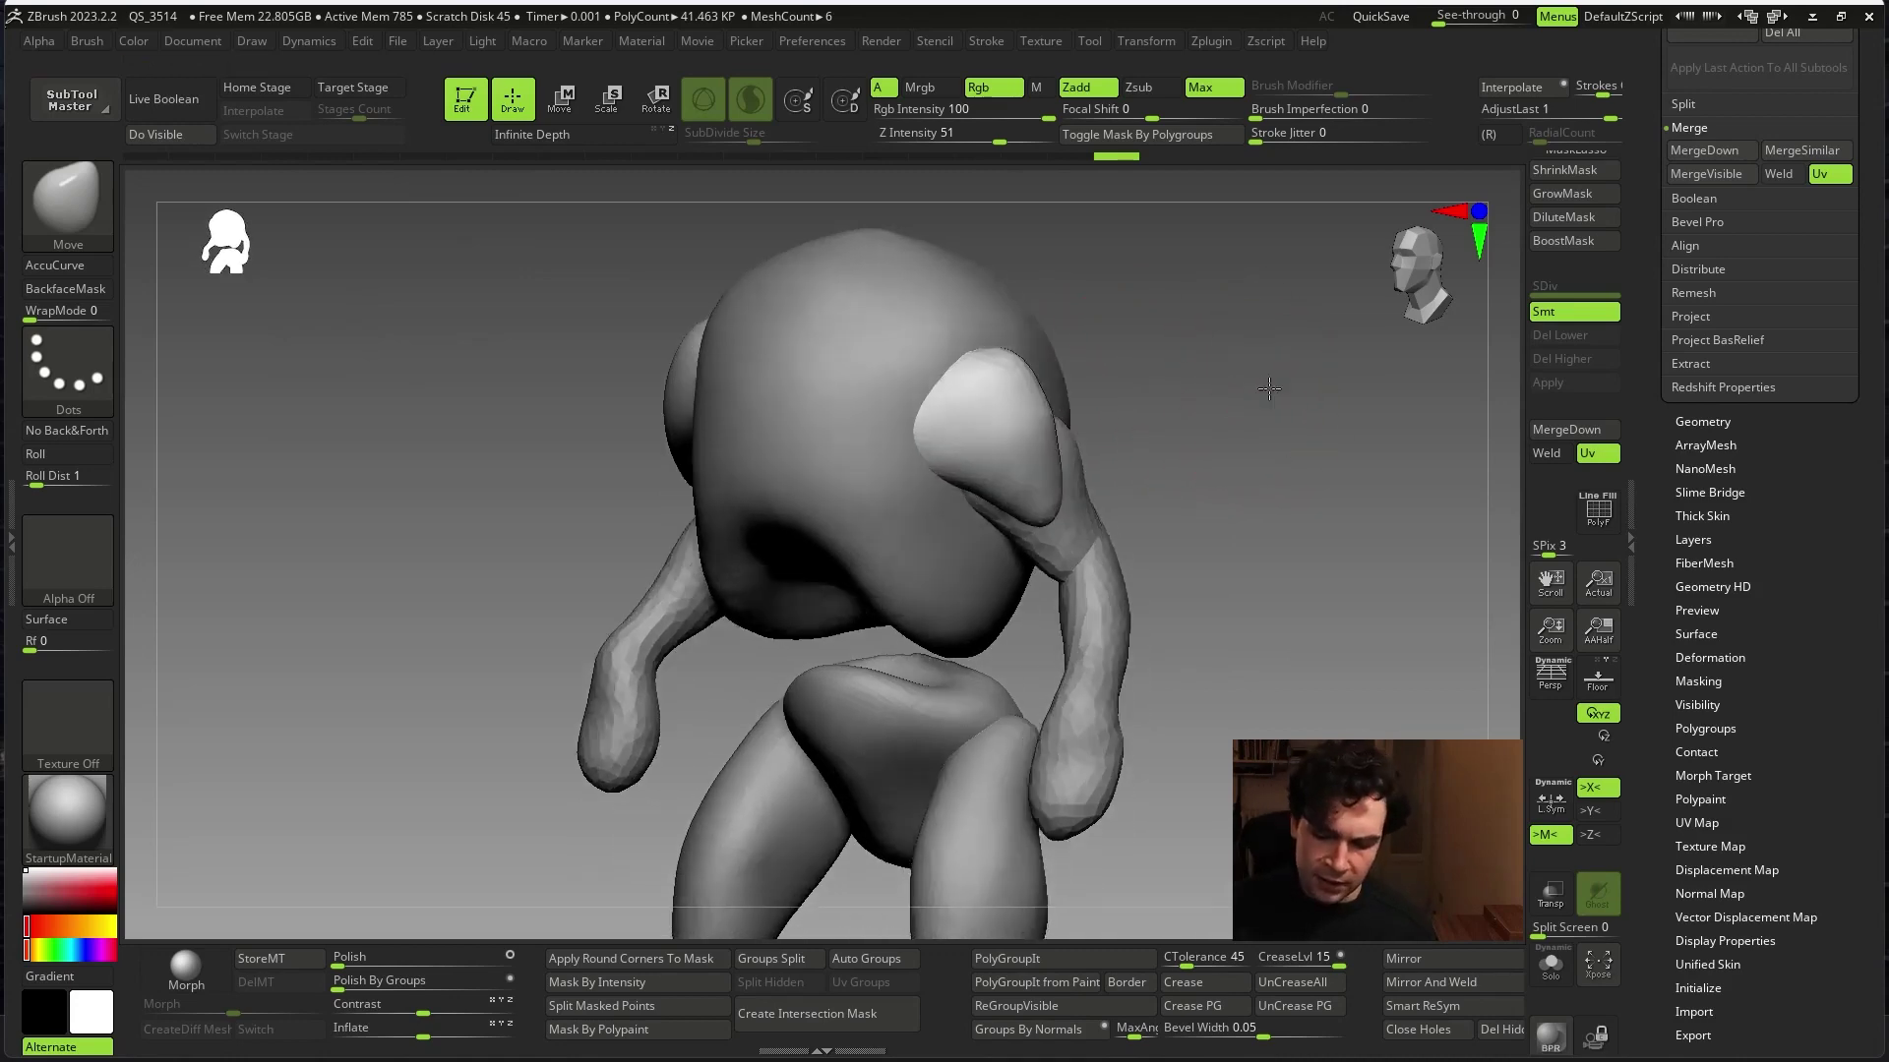
key(space)
alt+click(874, 561)
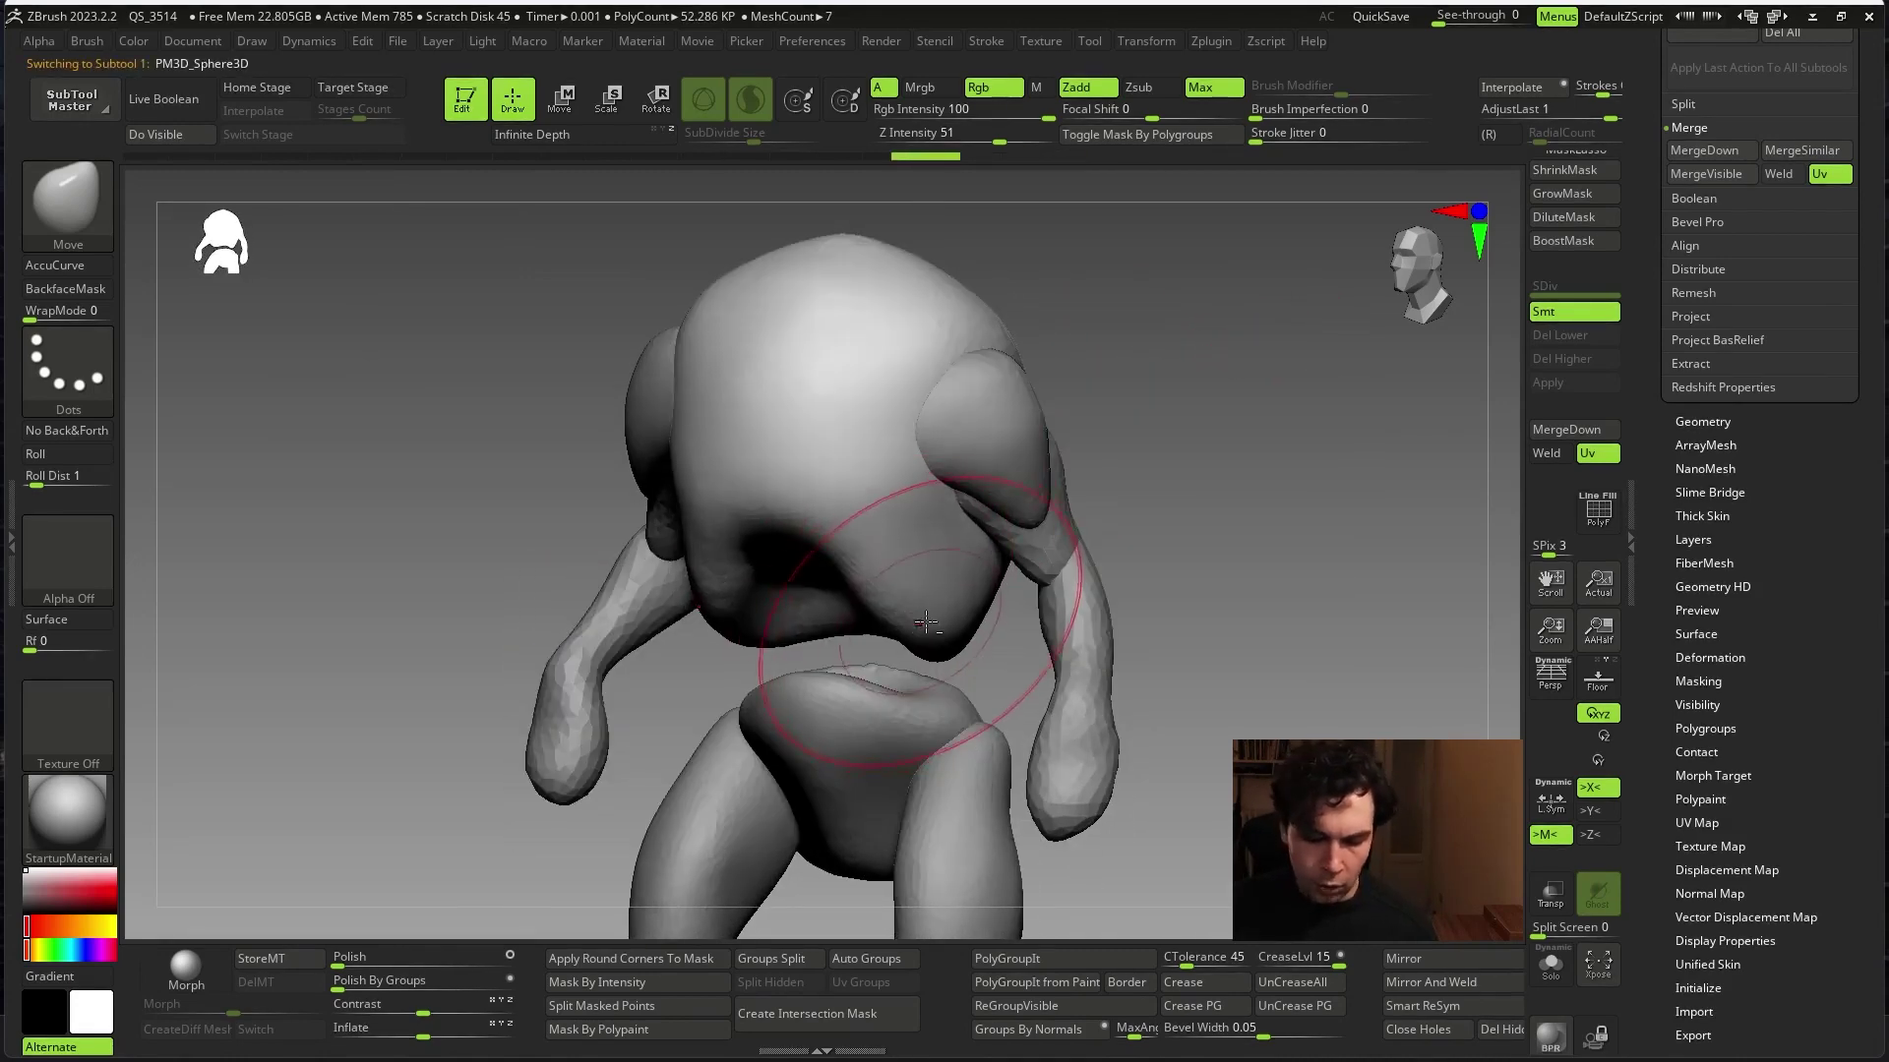
key(space)
key(space)
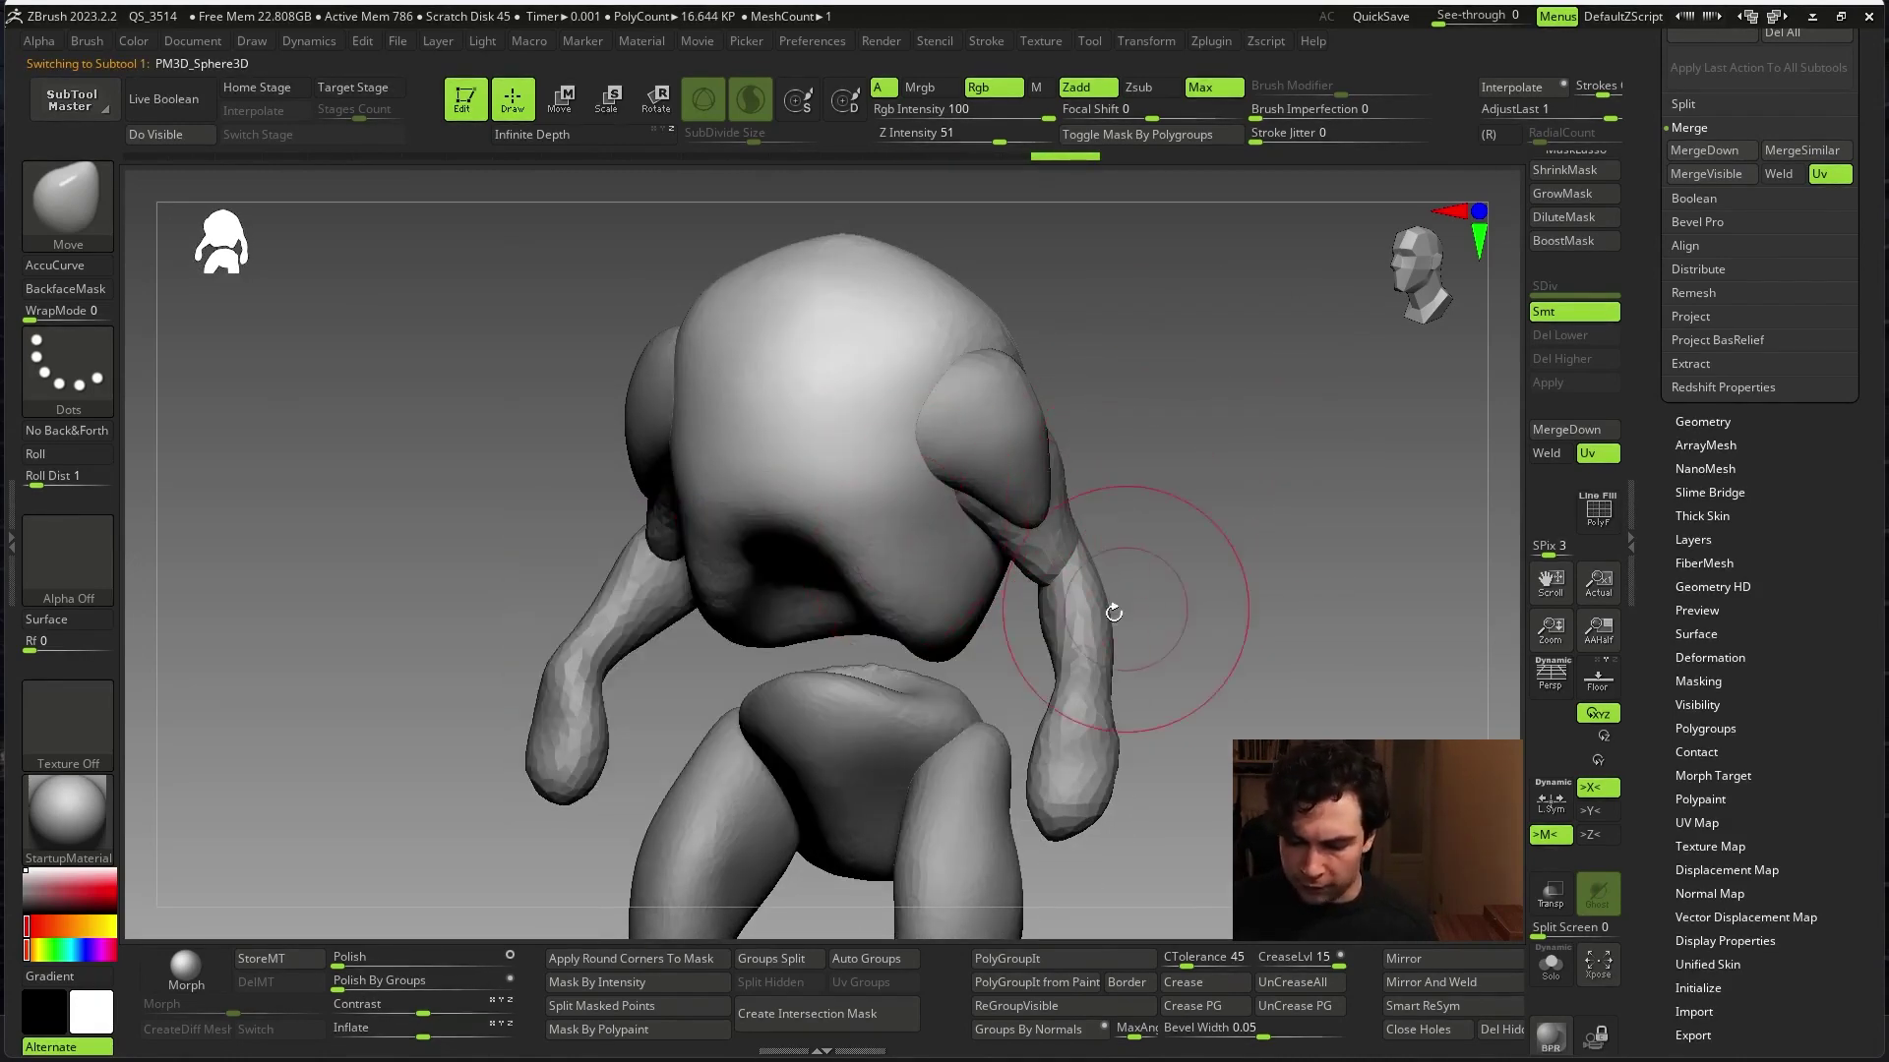
alt+click(1081, 602)
- Select the right leg's knee sphere and smooth the knee
alt+drag(1081, 716, 1072, 590)
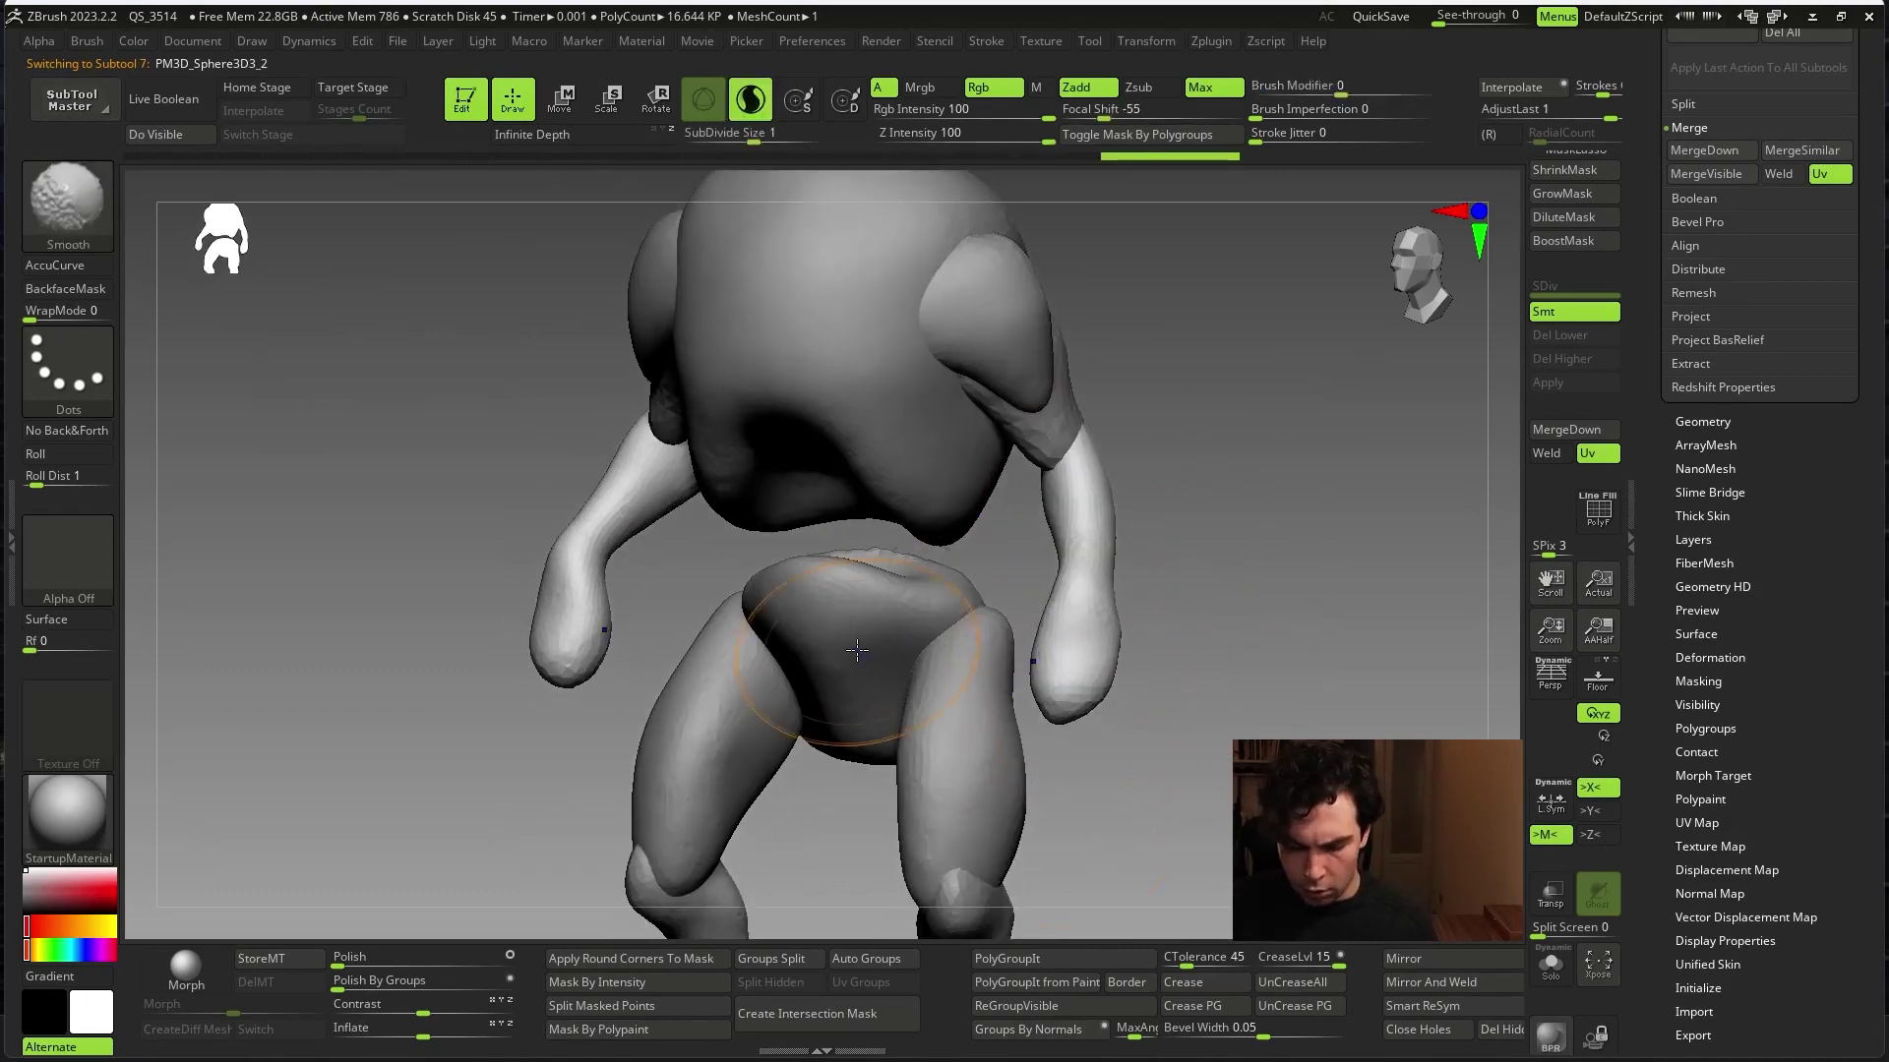
alt+click(983, 885)
alt+drag(984, 886, 996, 694)
alt+click(689, 640)
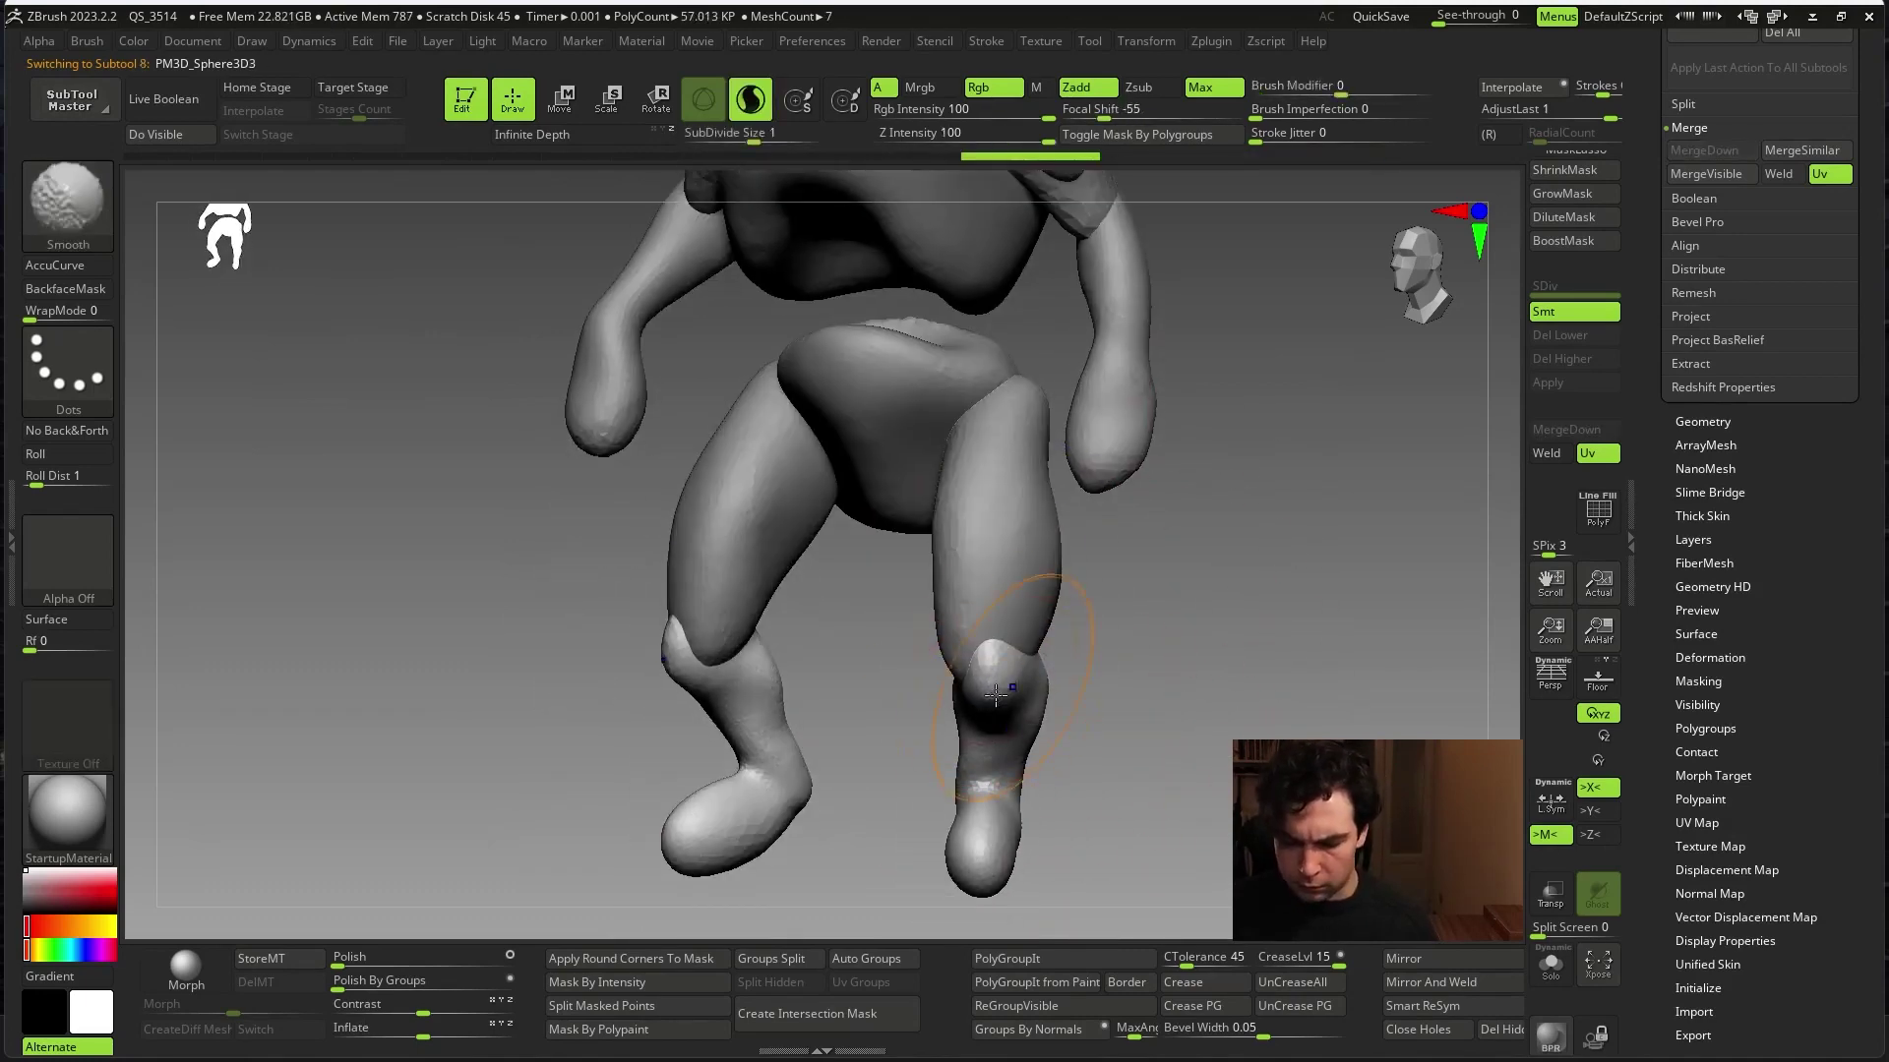
mouse_move(1213, 632)
mouse_down()
mouse_move(1281, 566)
mouse_move(1241, 567)
mouse_up()
key(space)
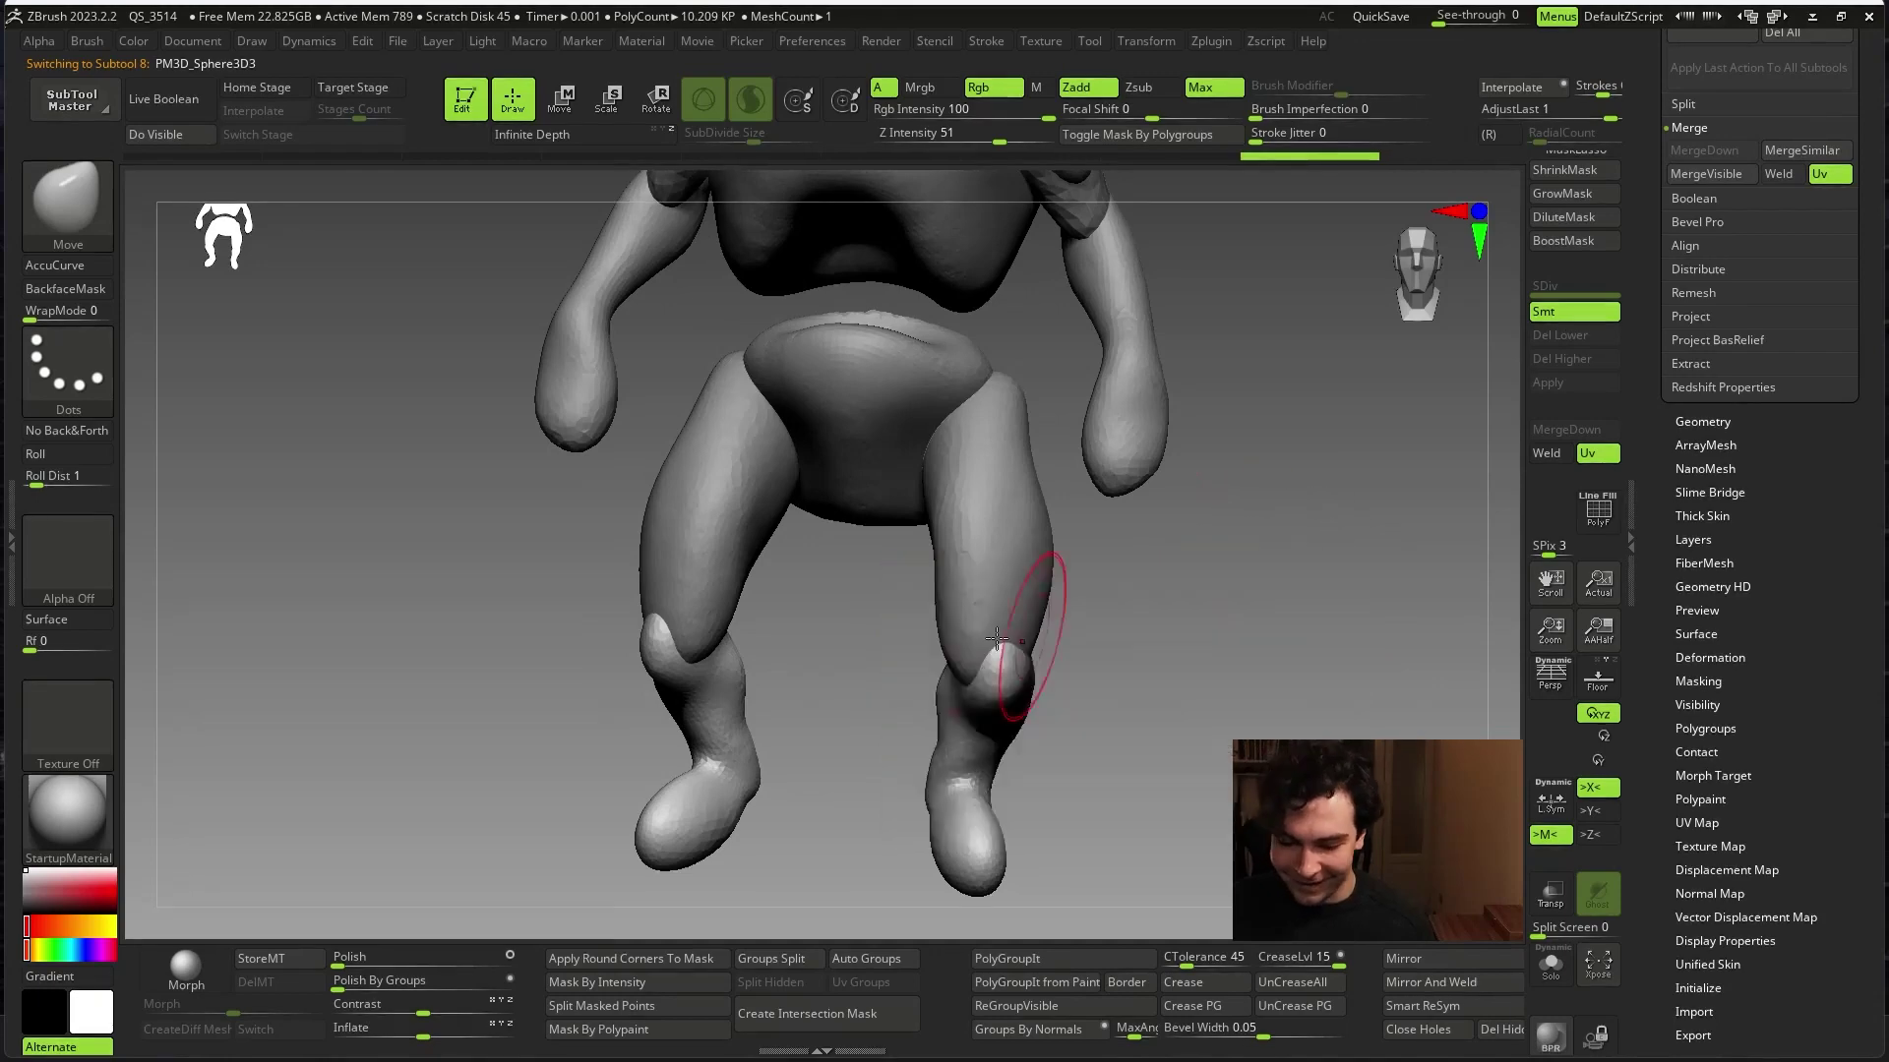
drag(1059, 641, 1035, 657)
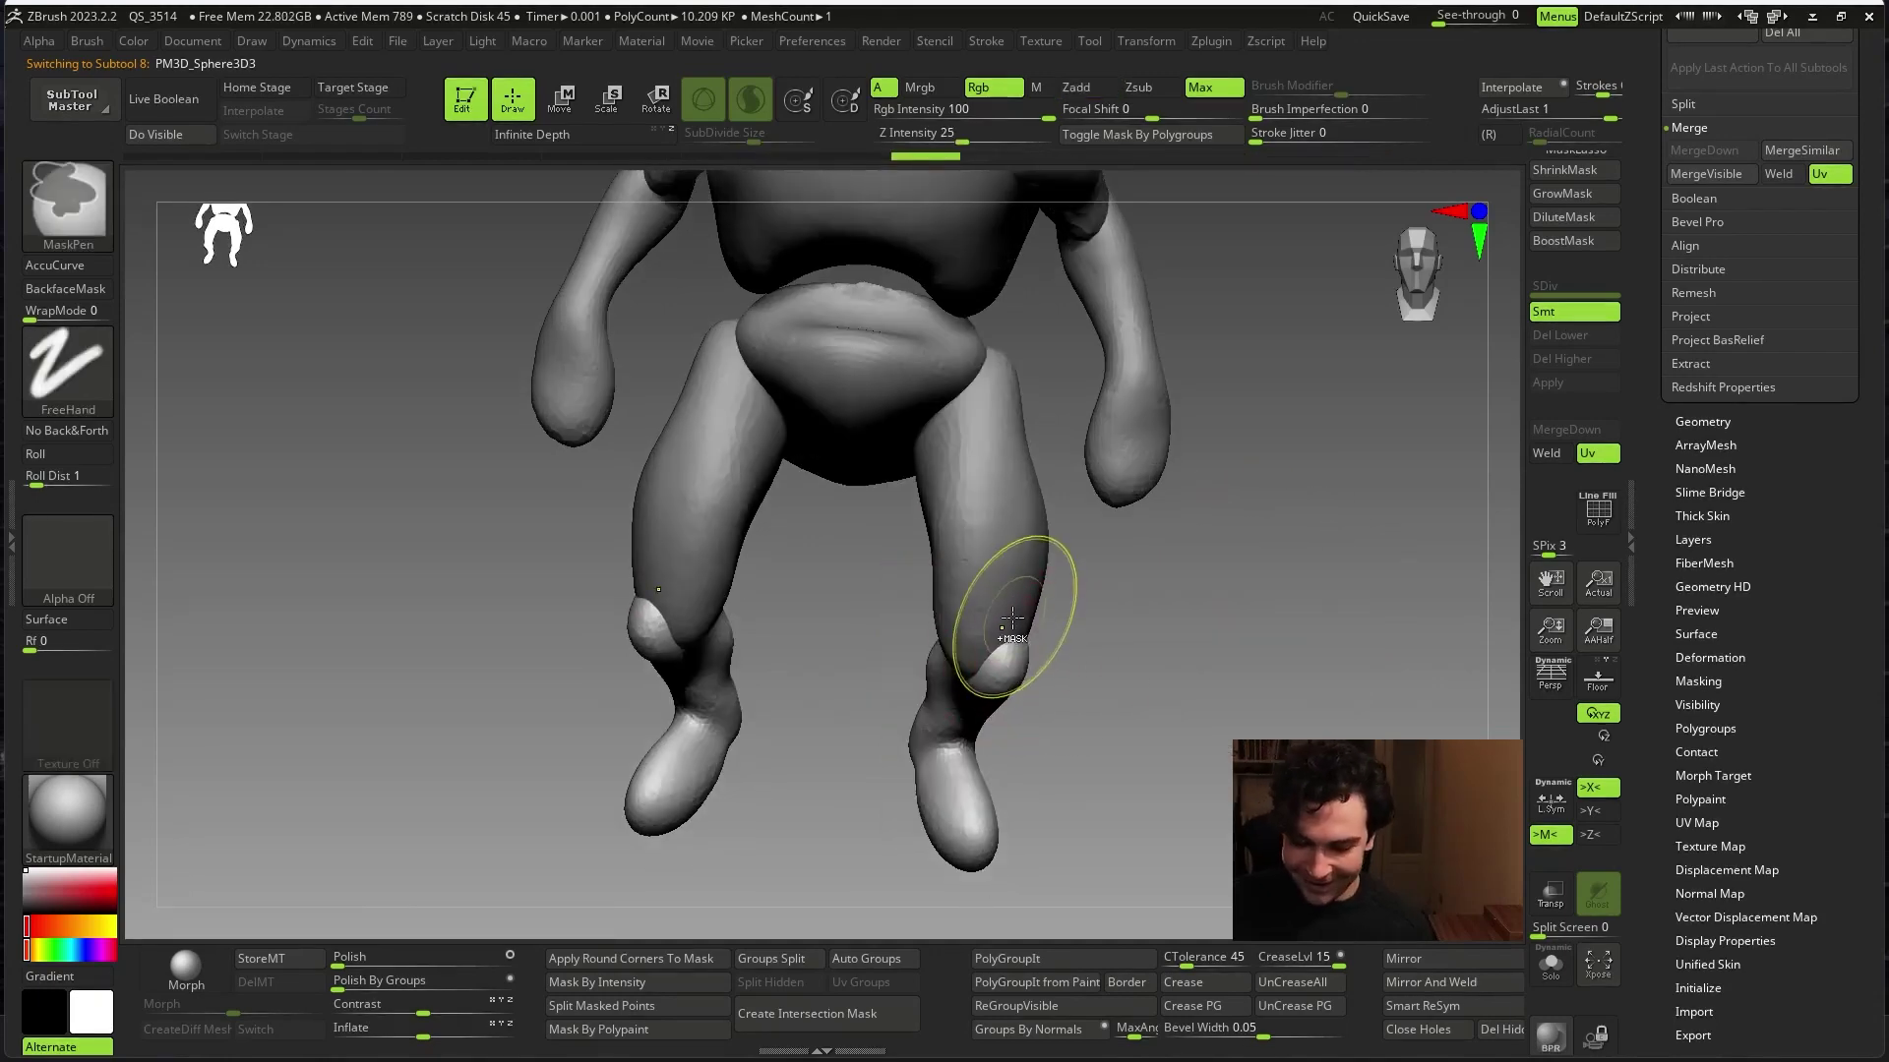
- Reselect the leg, orbit up to the head and select the jowl flap
alt+click(988, 635)
mouse_move(1083, 630)
mouse_down()
mouse_move(1252, 645)
mouse_move(1273, 603)
mouse_move(1328, 588)
mouse_move(984, 494)
mouse_up()
alt+click(984, 494)
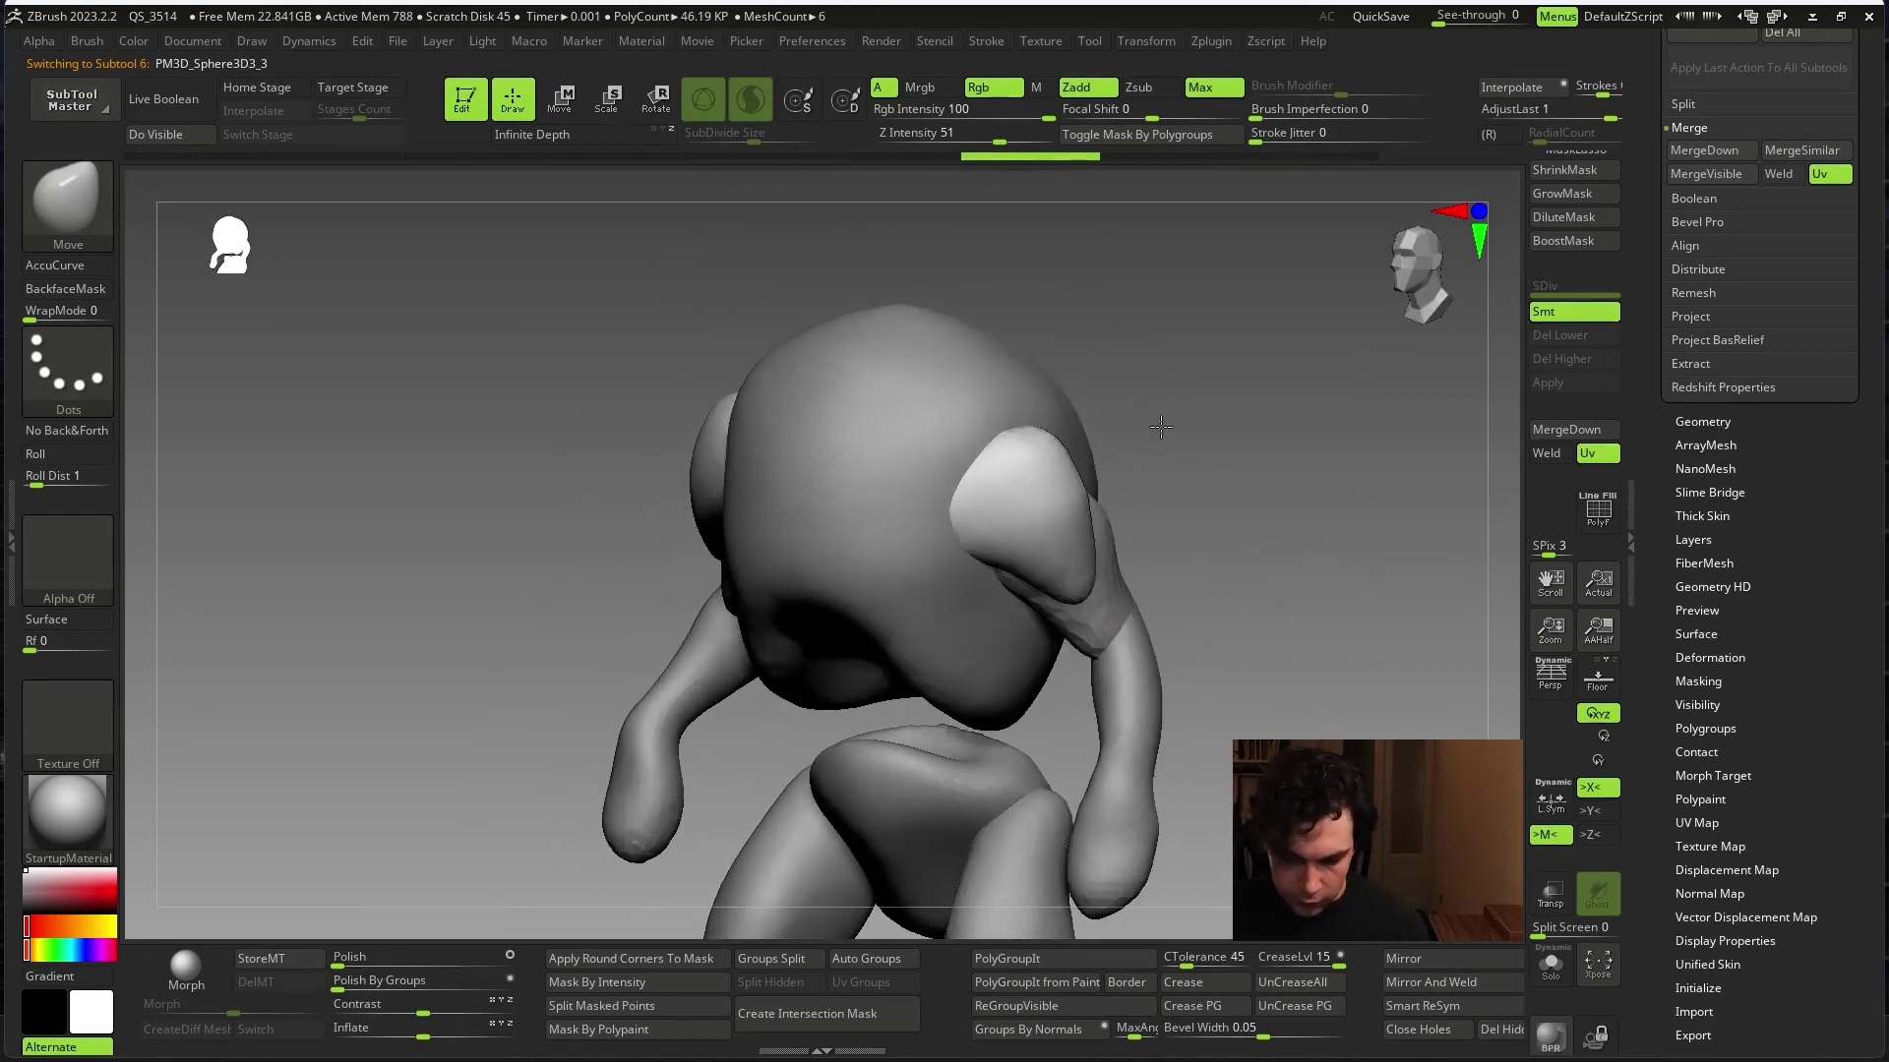
- Adjust the brush size and orbit around the head to check the flap
mouse_move(1251, 451)
mouse_down()
mouse_move(1278, 455)
mouse_move(1249, 483)
mouse_move(1273, 478)
mouse_up()
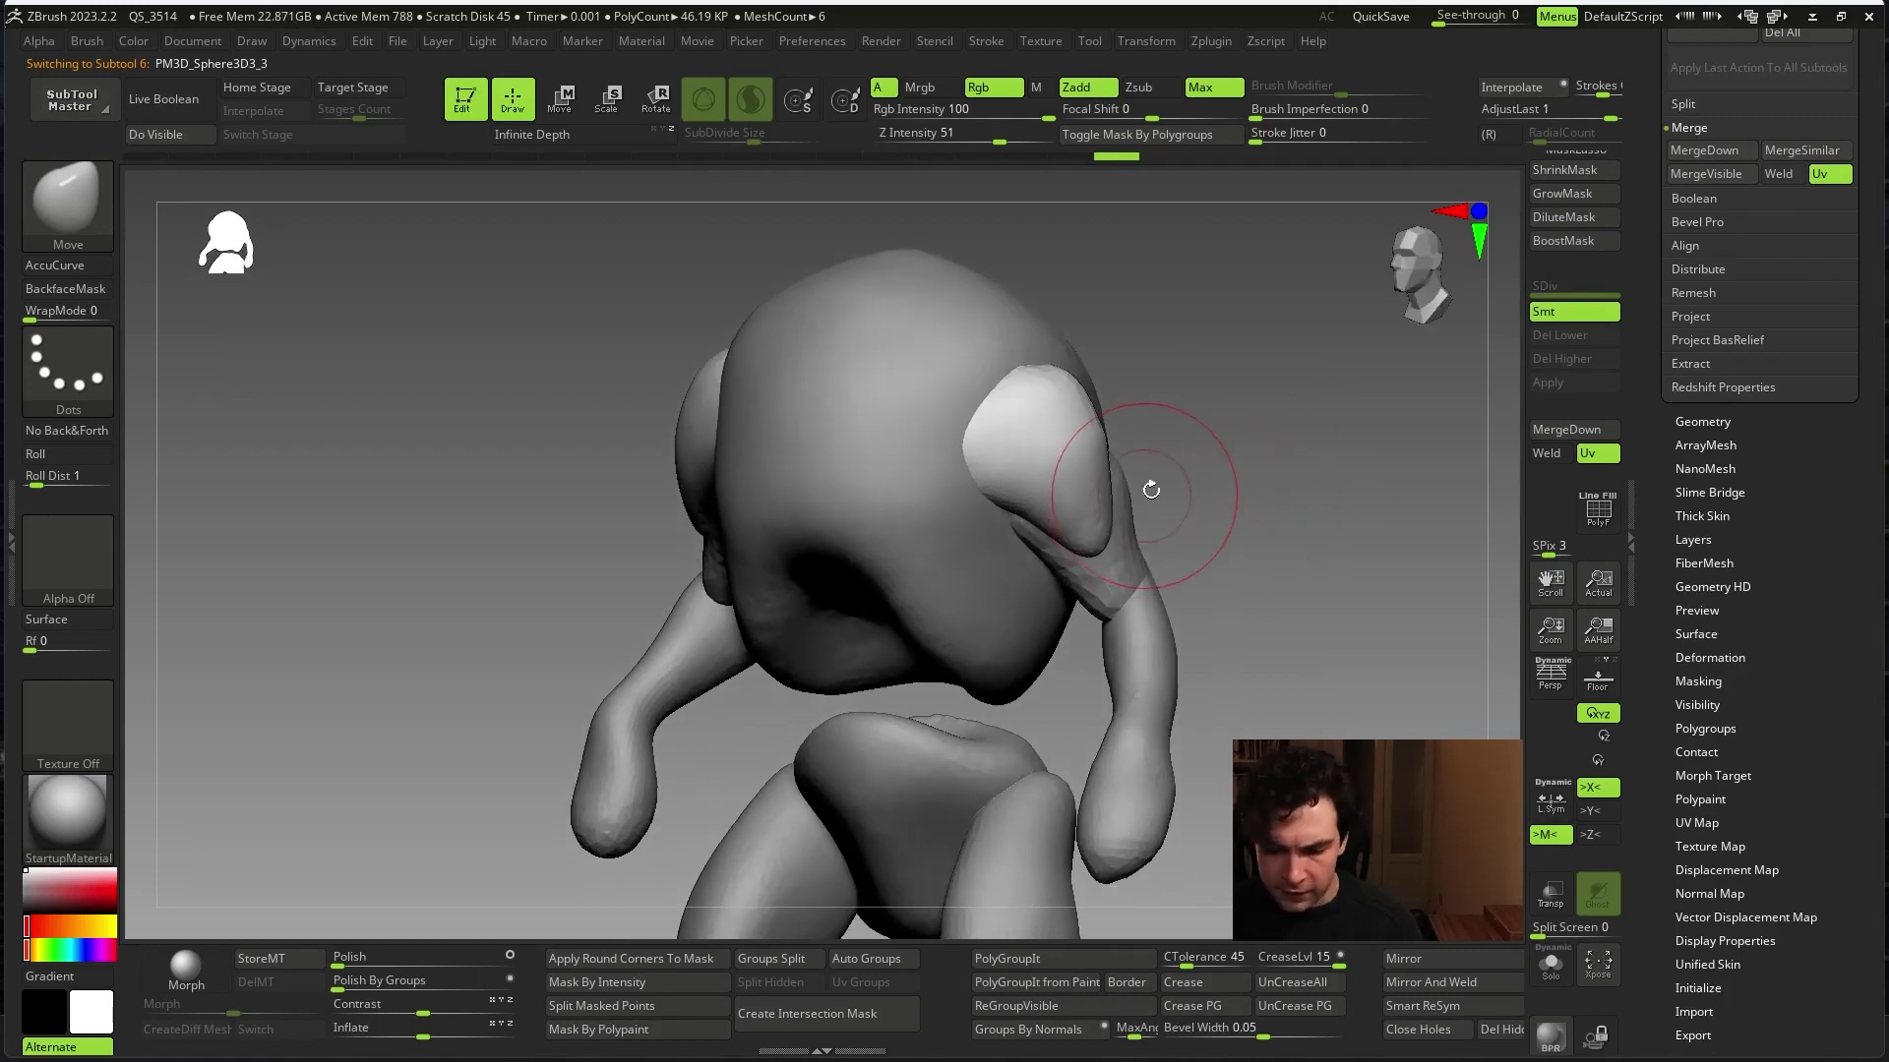
key(bracketright)
key(bracketleft)
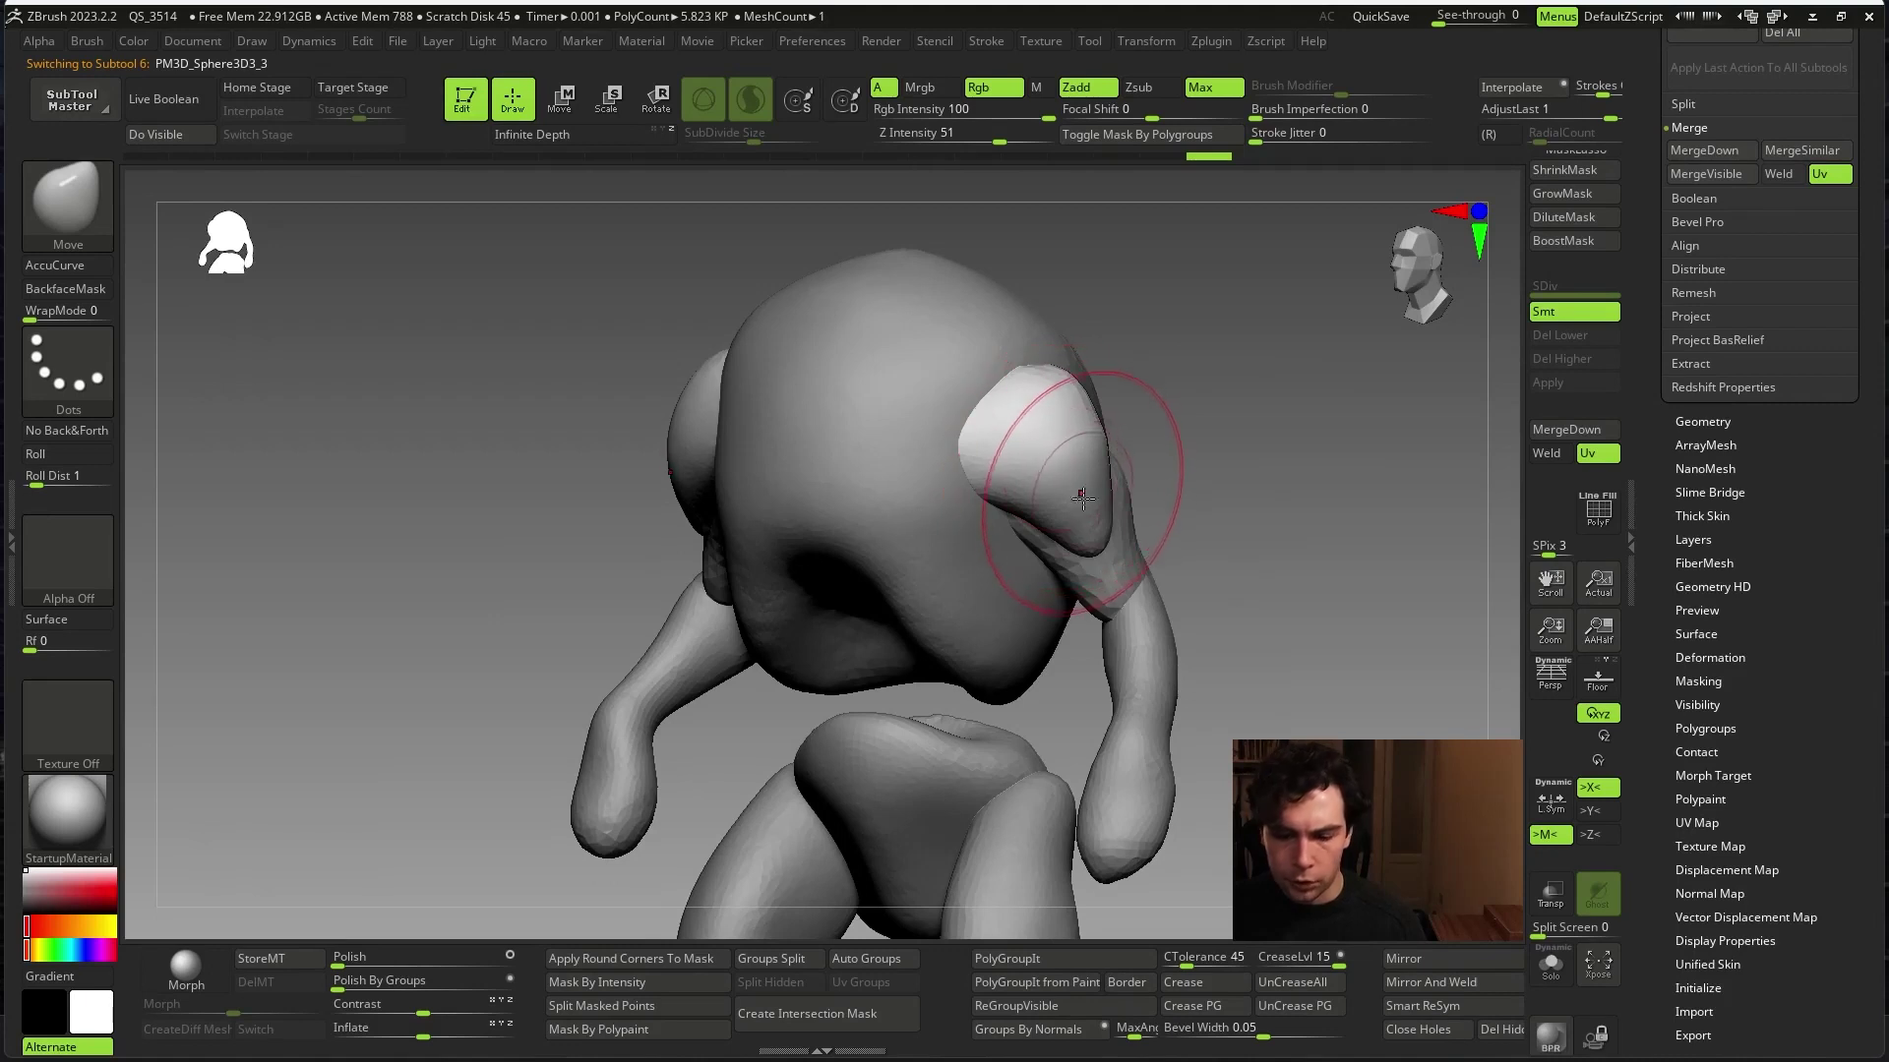
mouse_move(1082, 498)
right_down()
mouse_move(1062, 527)
mouse_move(956, 497)
right_up()
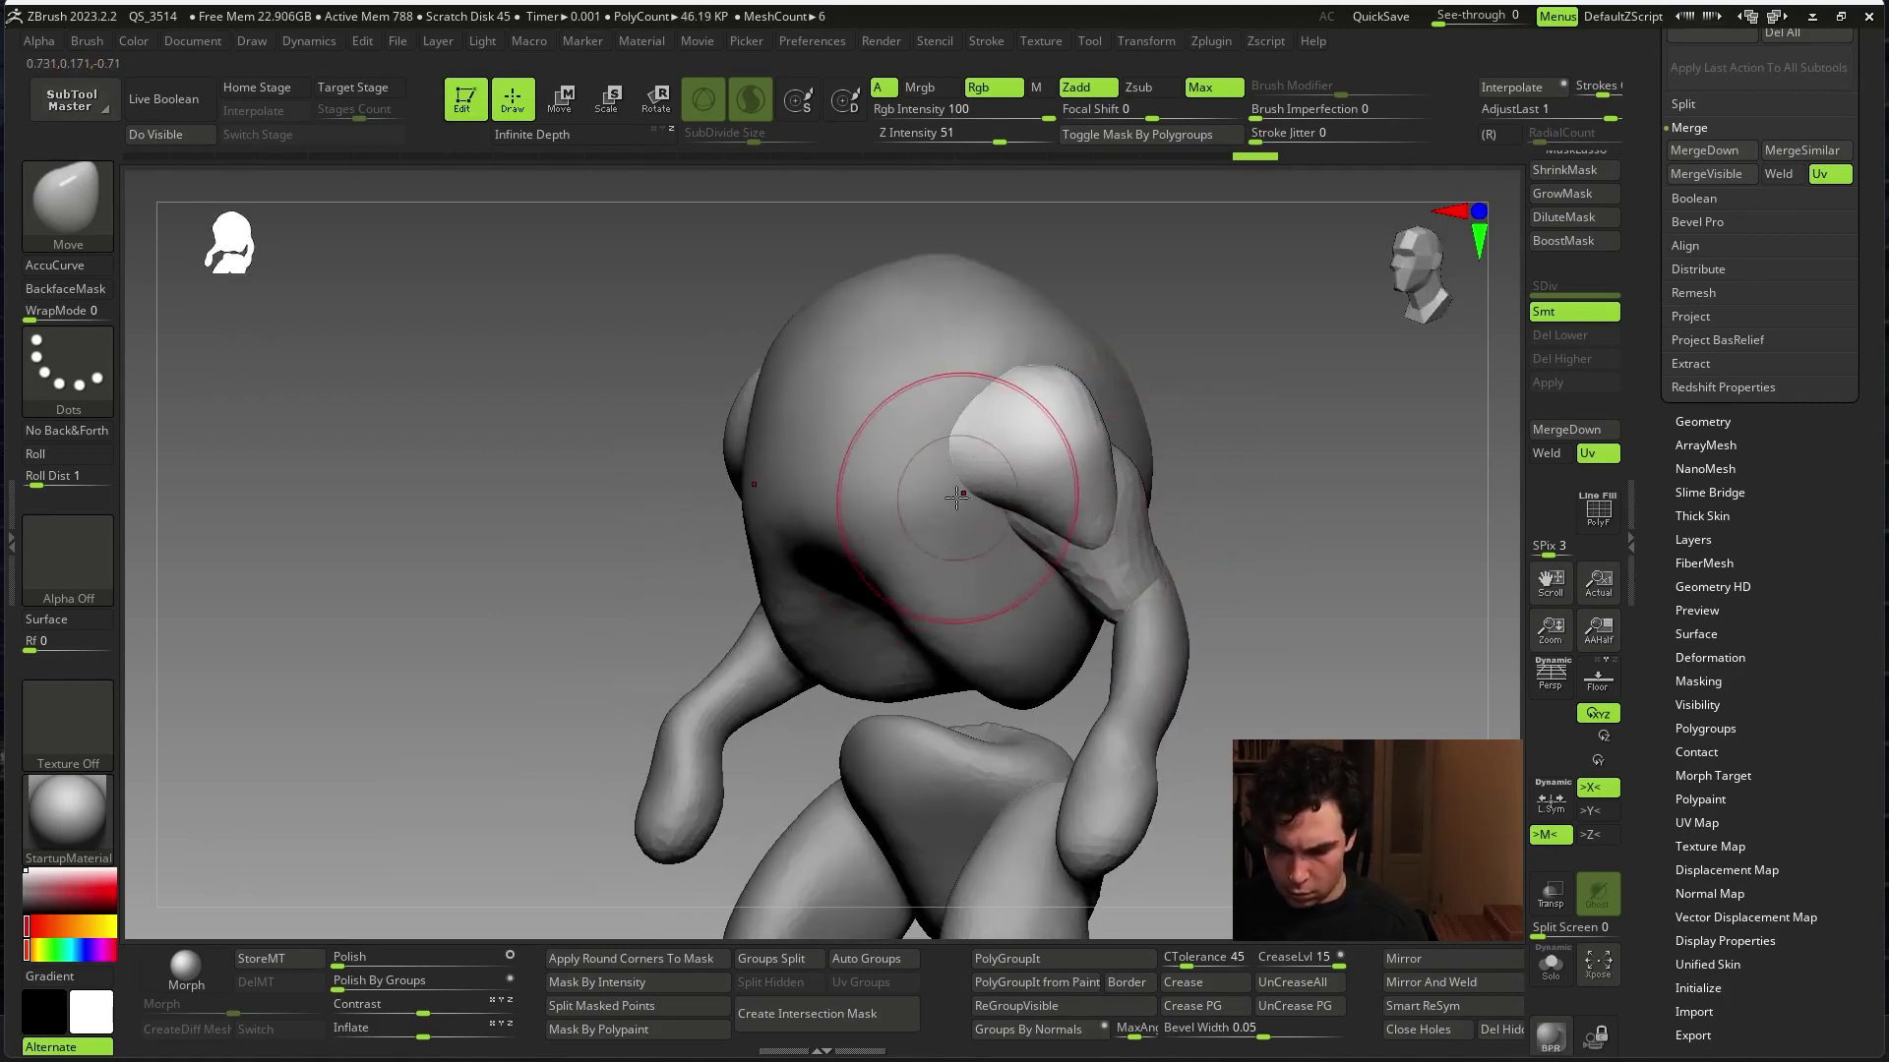
mouse_move(1224, 433)
shift+right_down()
mouse_move(928, 485)
mouse_move(1173, 379)
mouse_move(984, 463)
mouse_move(1289, 381)
mouse_move(984, 462)
mouse_move(1241, 524)
mouse_move(1141, 590)
shift+right_up()
- Move the jowl flap into a better position with the Transpose gizmo, then return to sculpting
key(w)
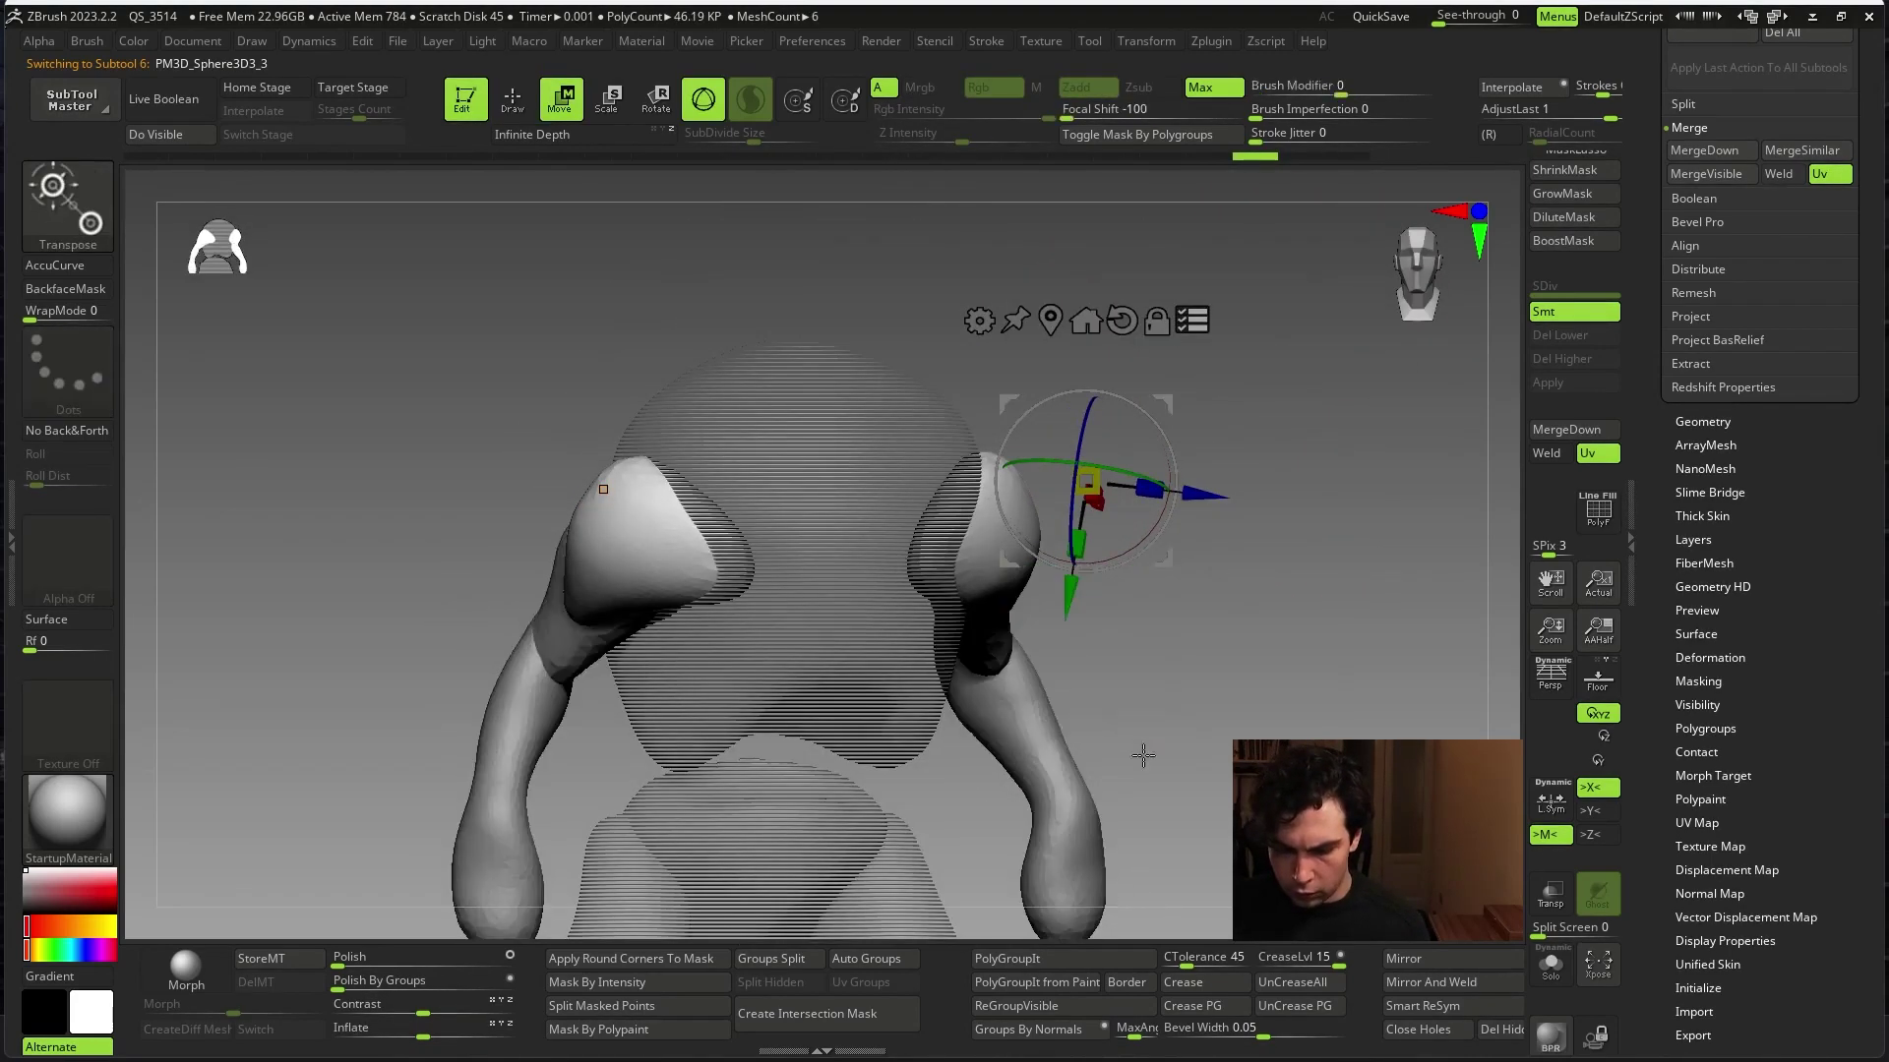
mouse_move(1138, 759)
right_down()
mouse_move(1328, 535)
mouse_move(1298, 624)
mouse_move(999, 603)
mouse_move(1289, 400)
mouse_move(1248, 369)
mouse_move(1178, 552)
right_up()
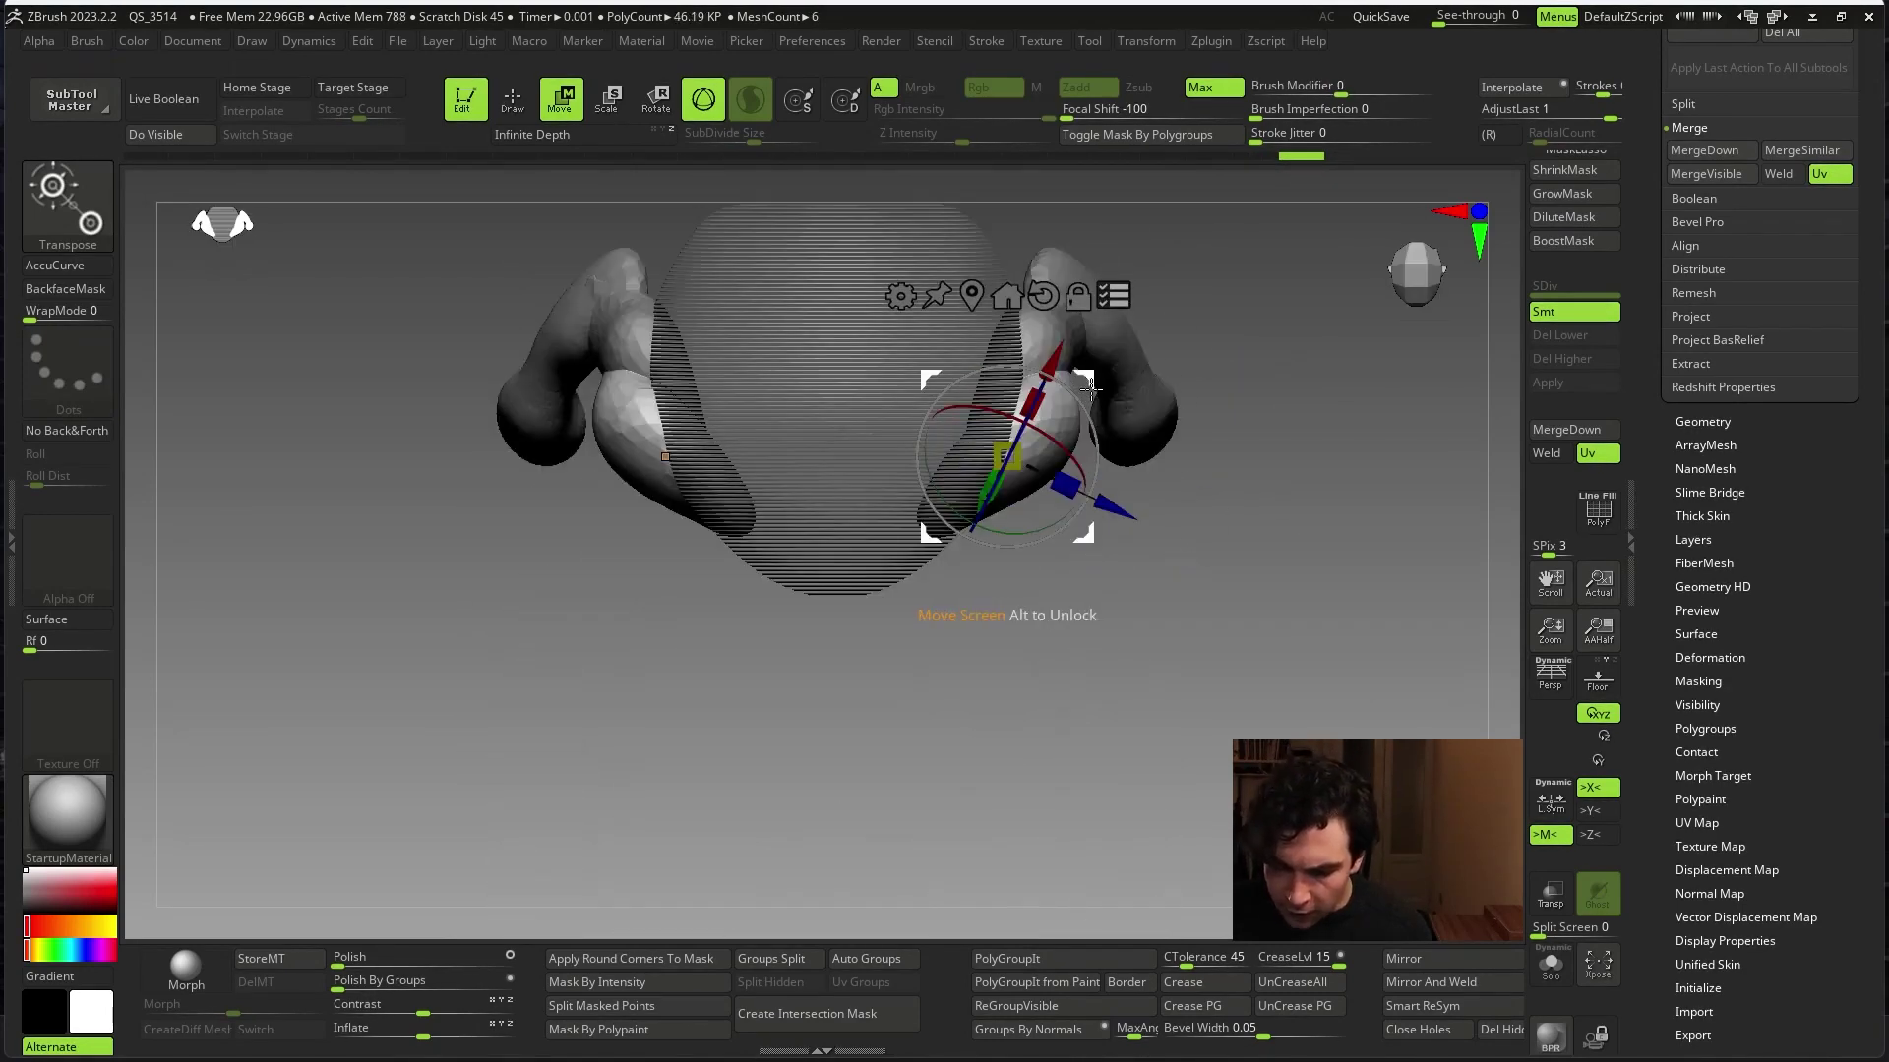
right_drag(1089, 389, 1039, 591)
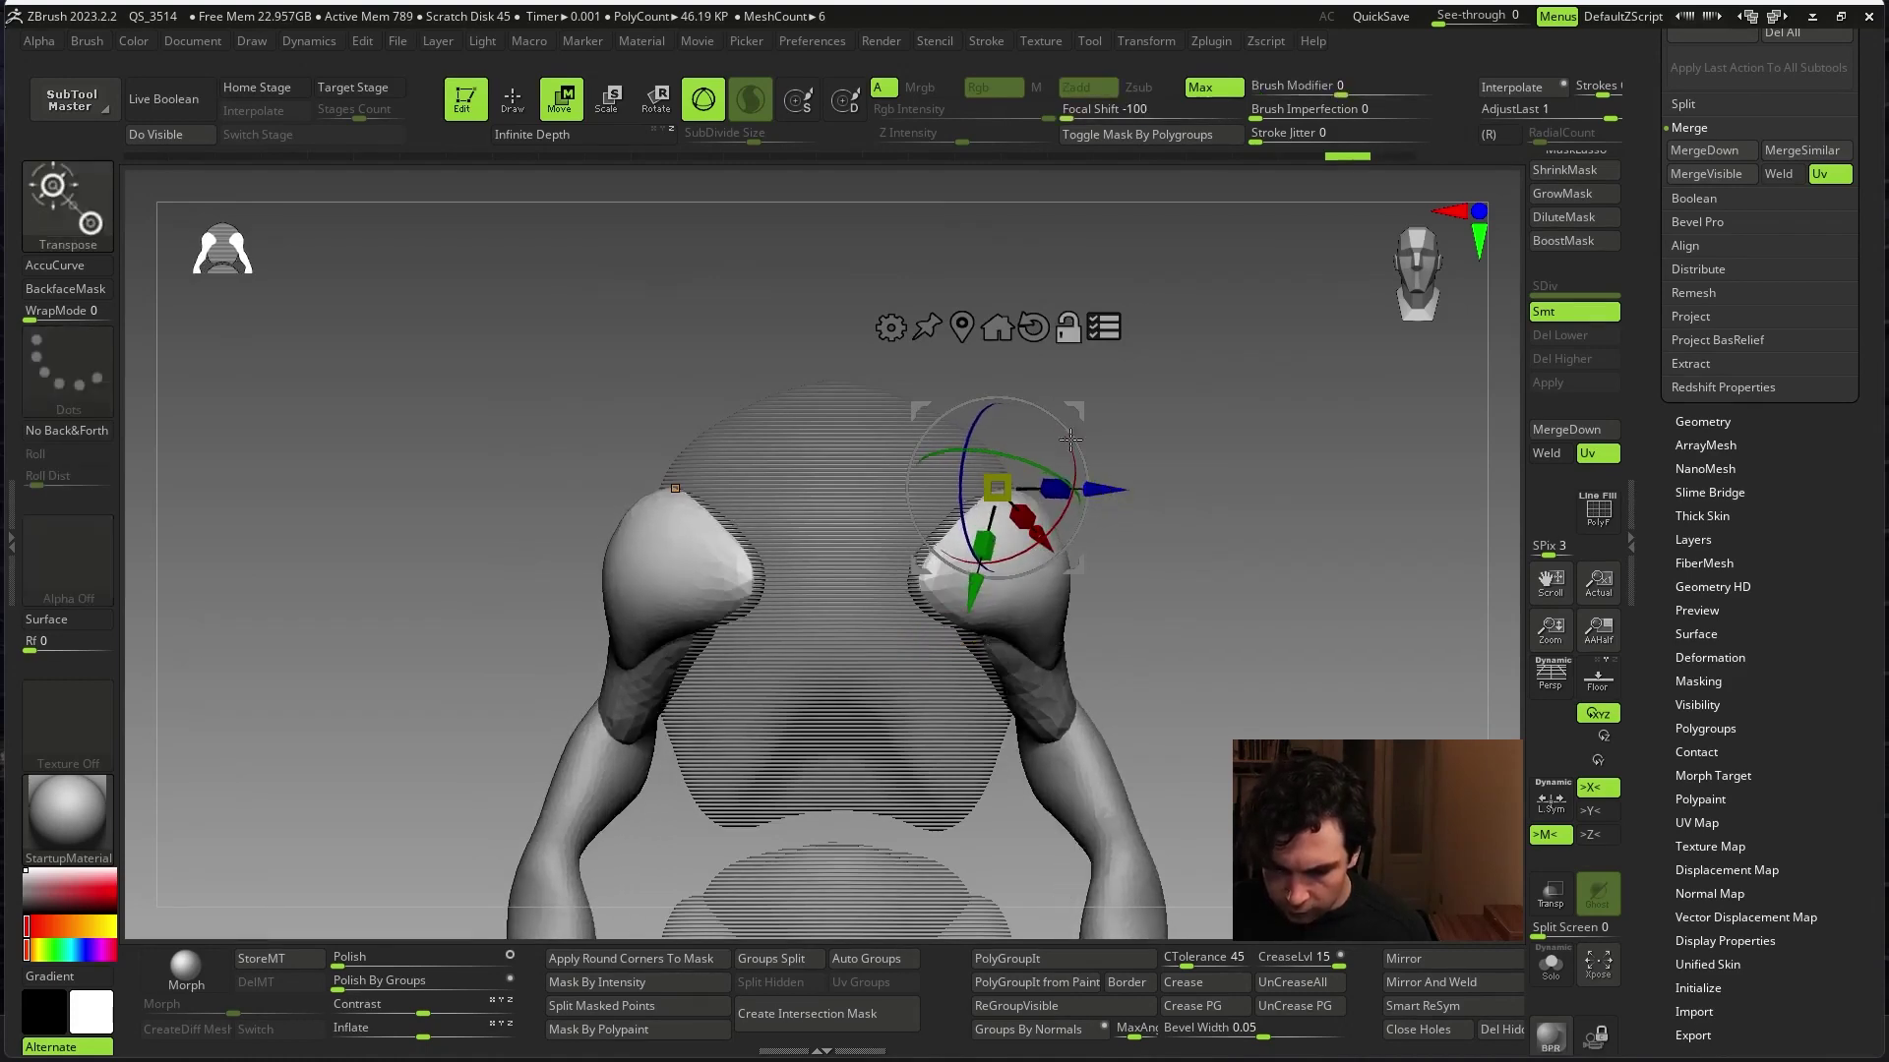
right_drag(1036, 519, 1109, 445)
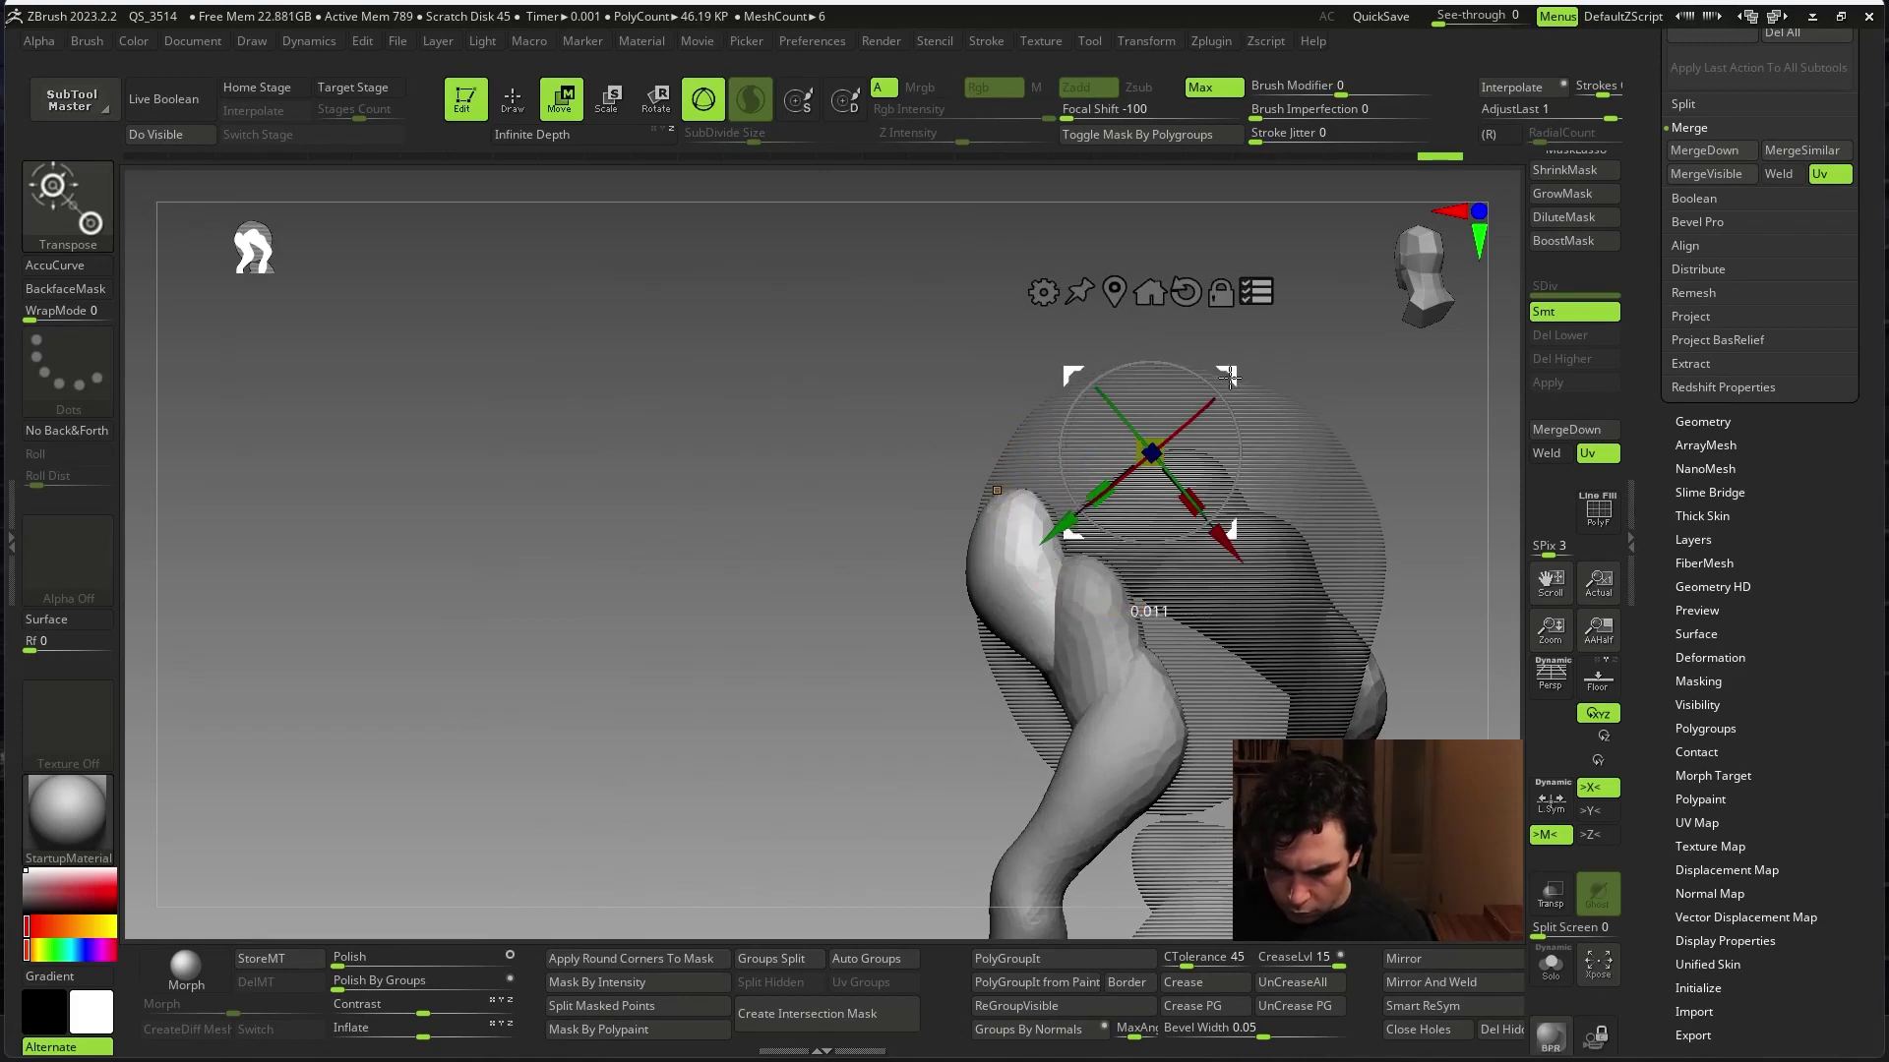
click(993, 489)
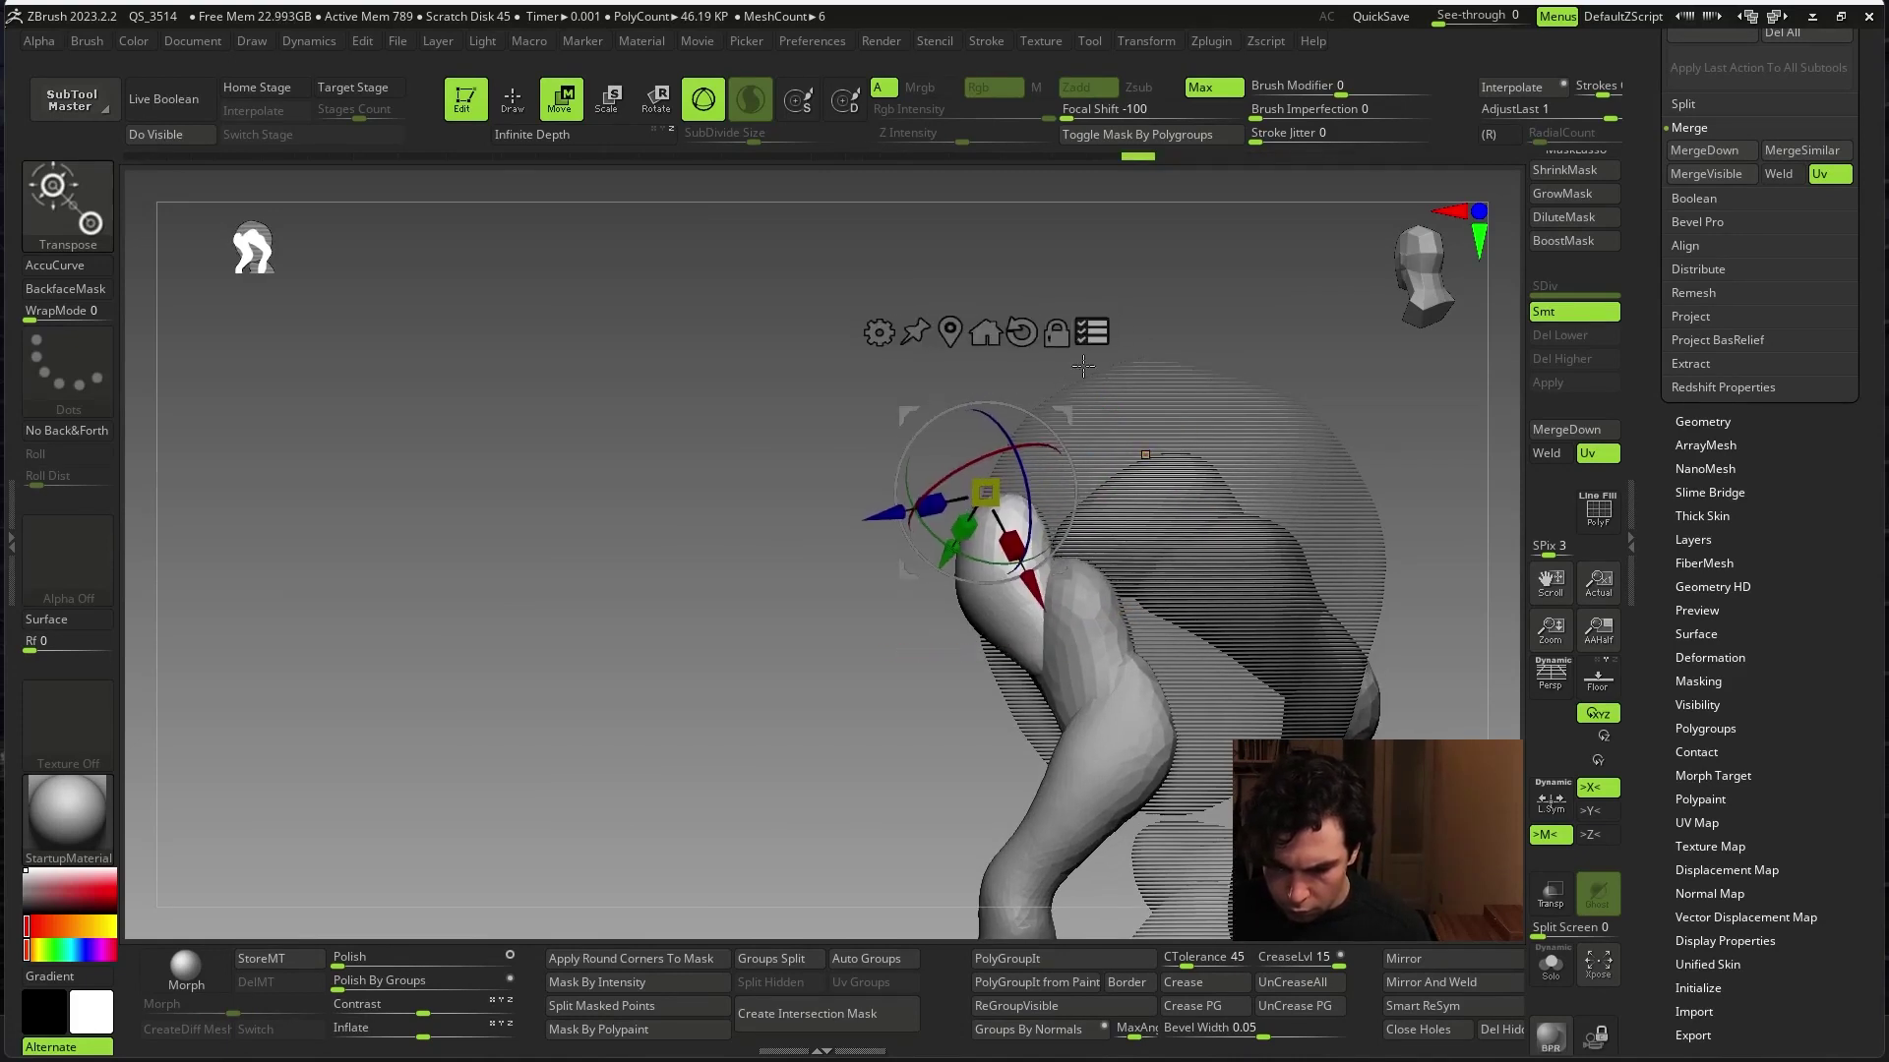
mouse_move(1072, 411)
shift+right_down()
mouse_move(1262, 442)
mouse_move(1217, 404)
mouse_move(1226, 447)
mouse_move(1210, 455)
mouse_move(1279, 423)
mouse_move(1313, 451)
mouse_move(1005, 470)
shift+right_up()
key(q)
right_click(1257, 400)
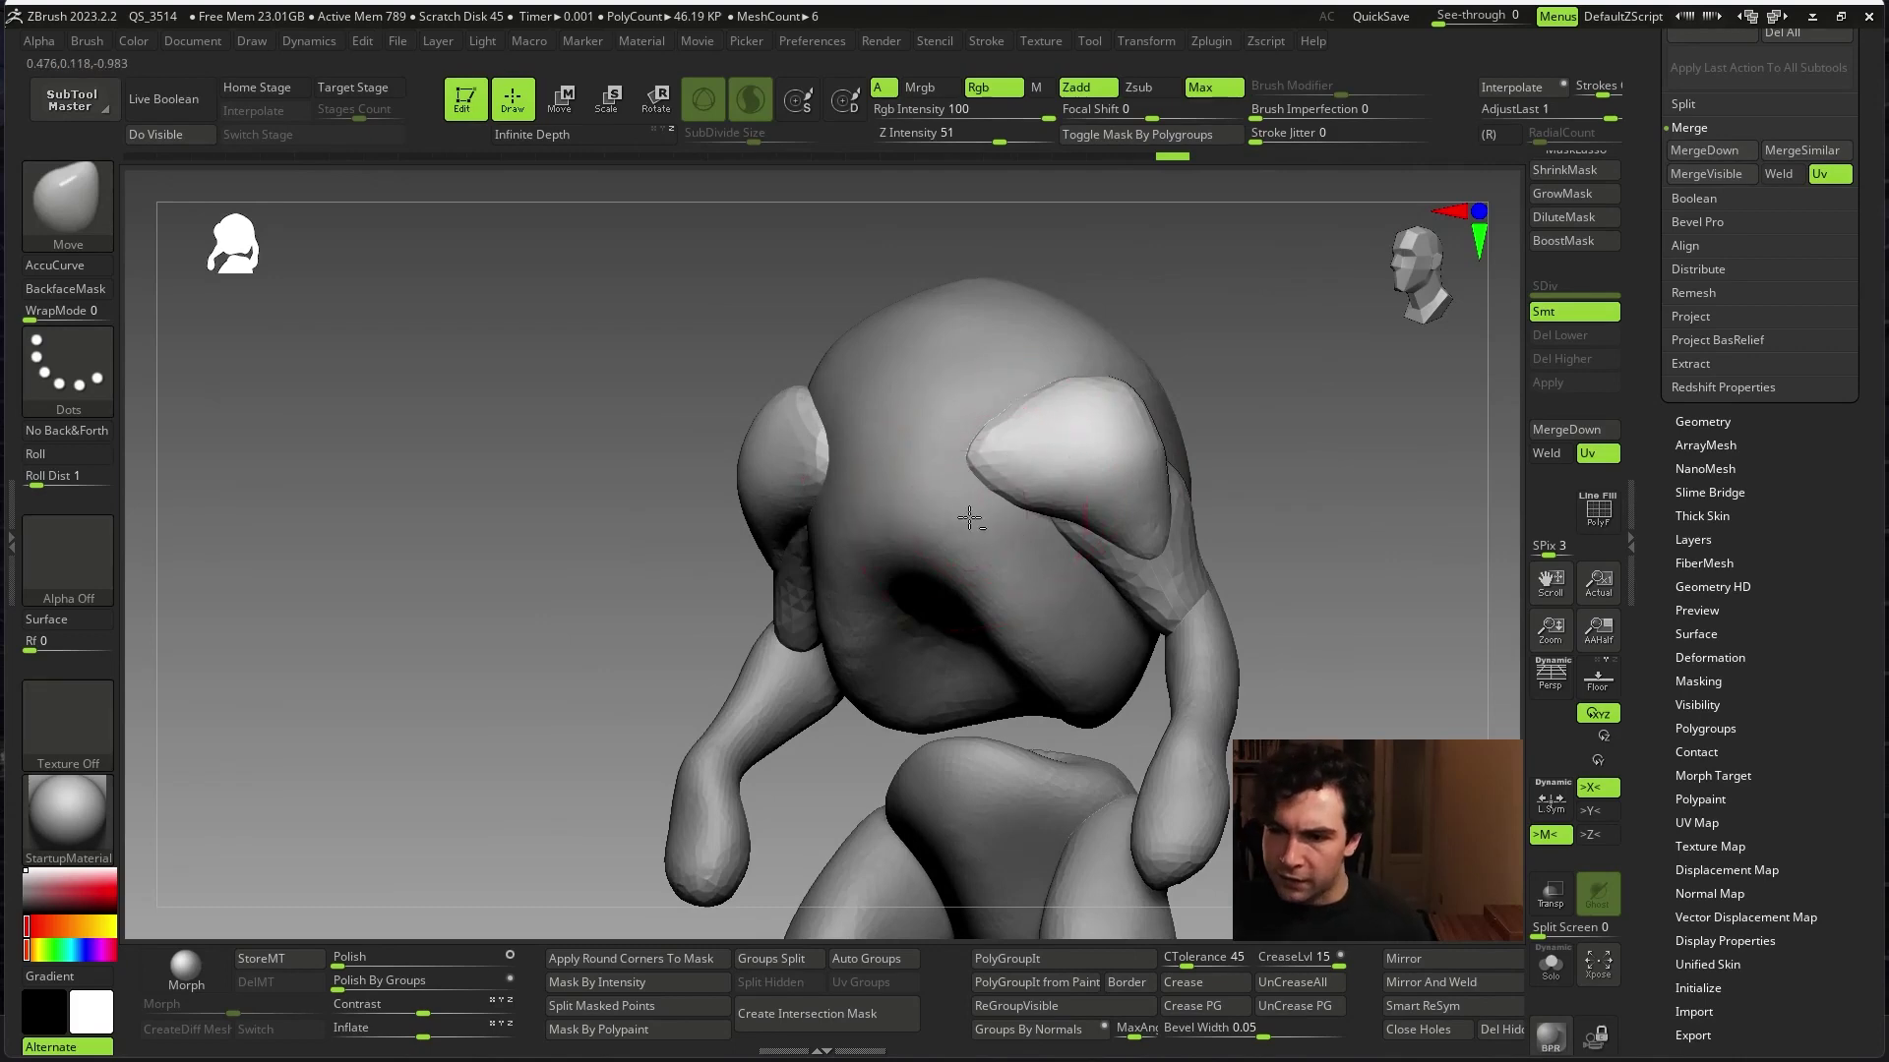
- Select the head, shrink the brush and push the head shape left, reviewing front and above
right_click(969, 518)
alt+click(985, 456)
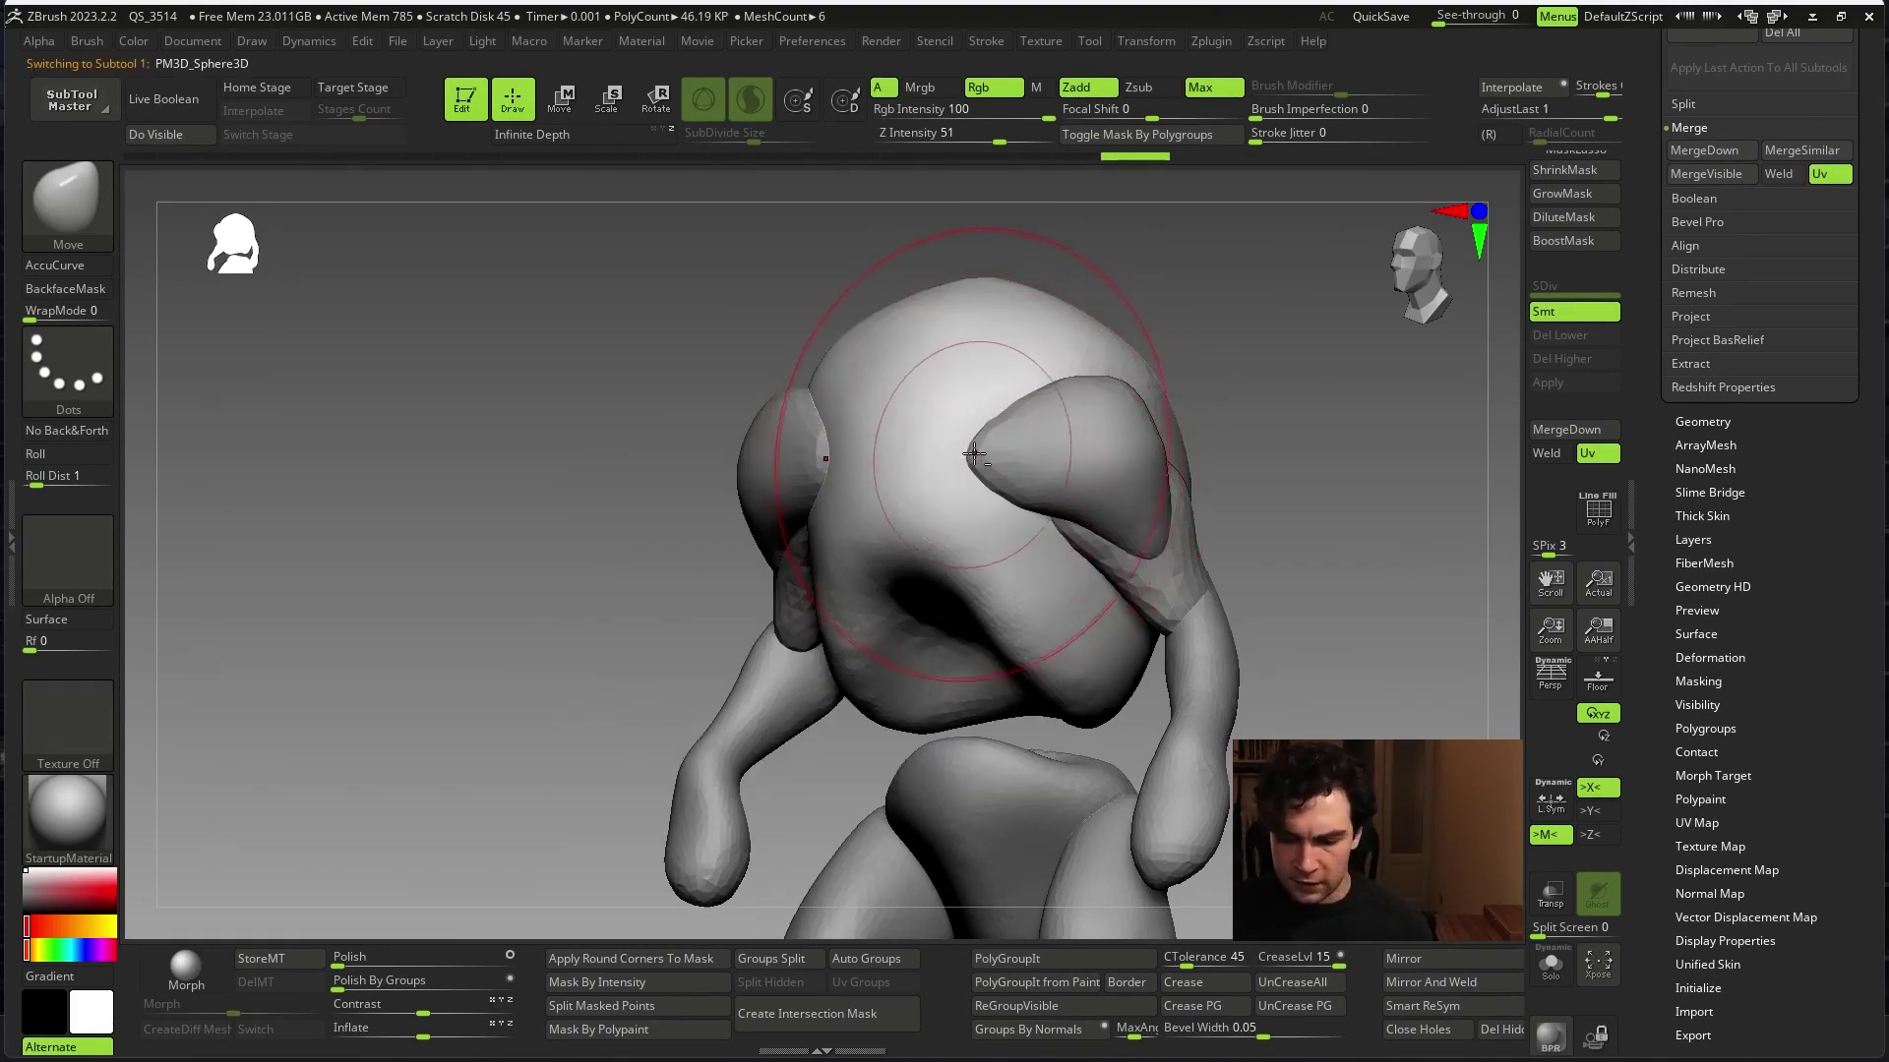
right_click(973, 455)
drag(969, 450, 939, 438)
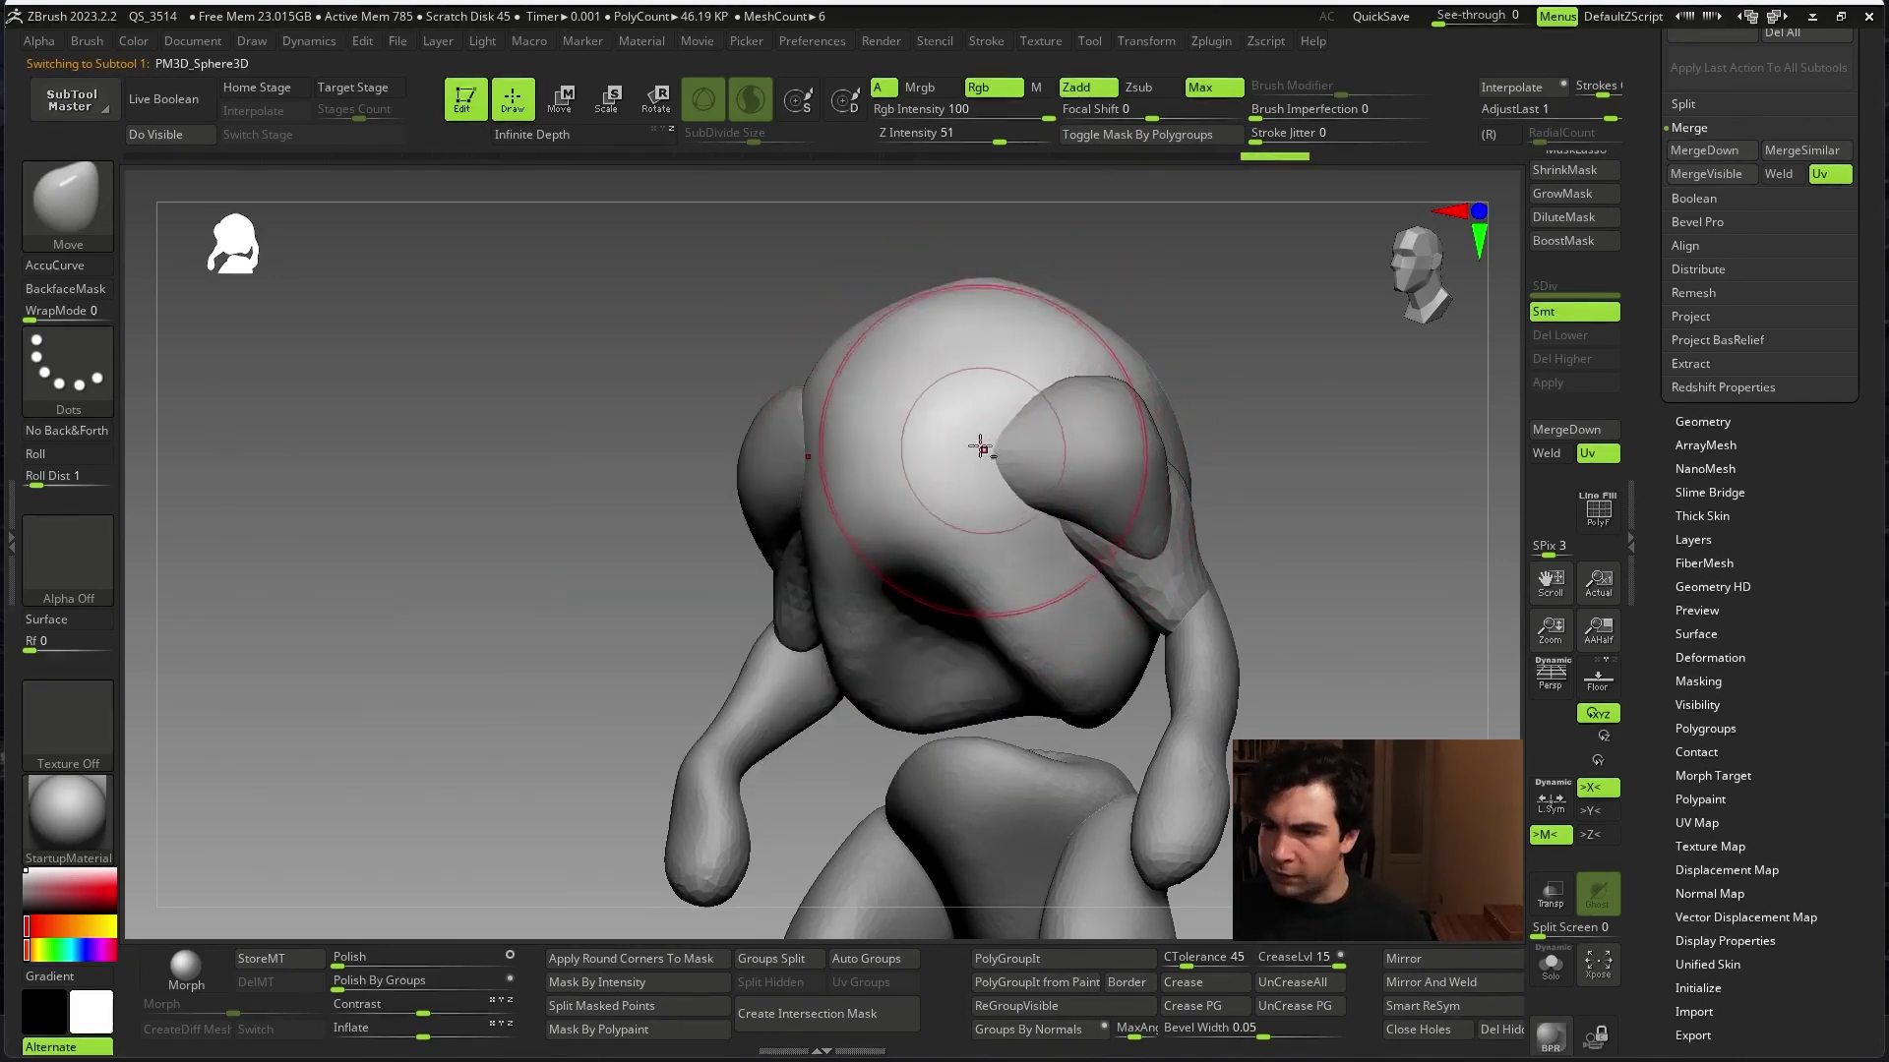
right_click(905, 414)
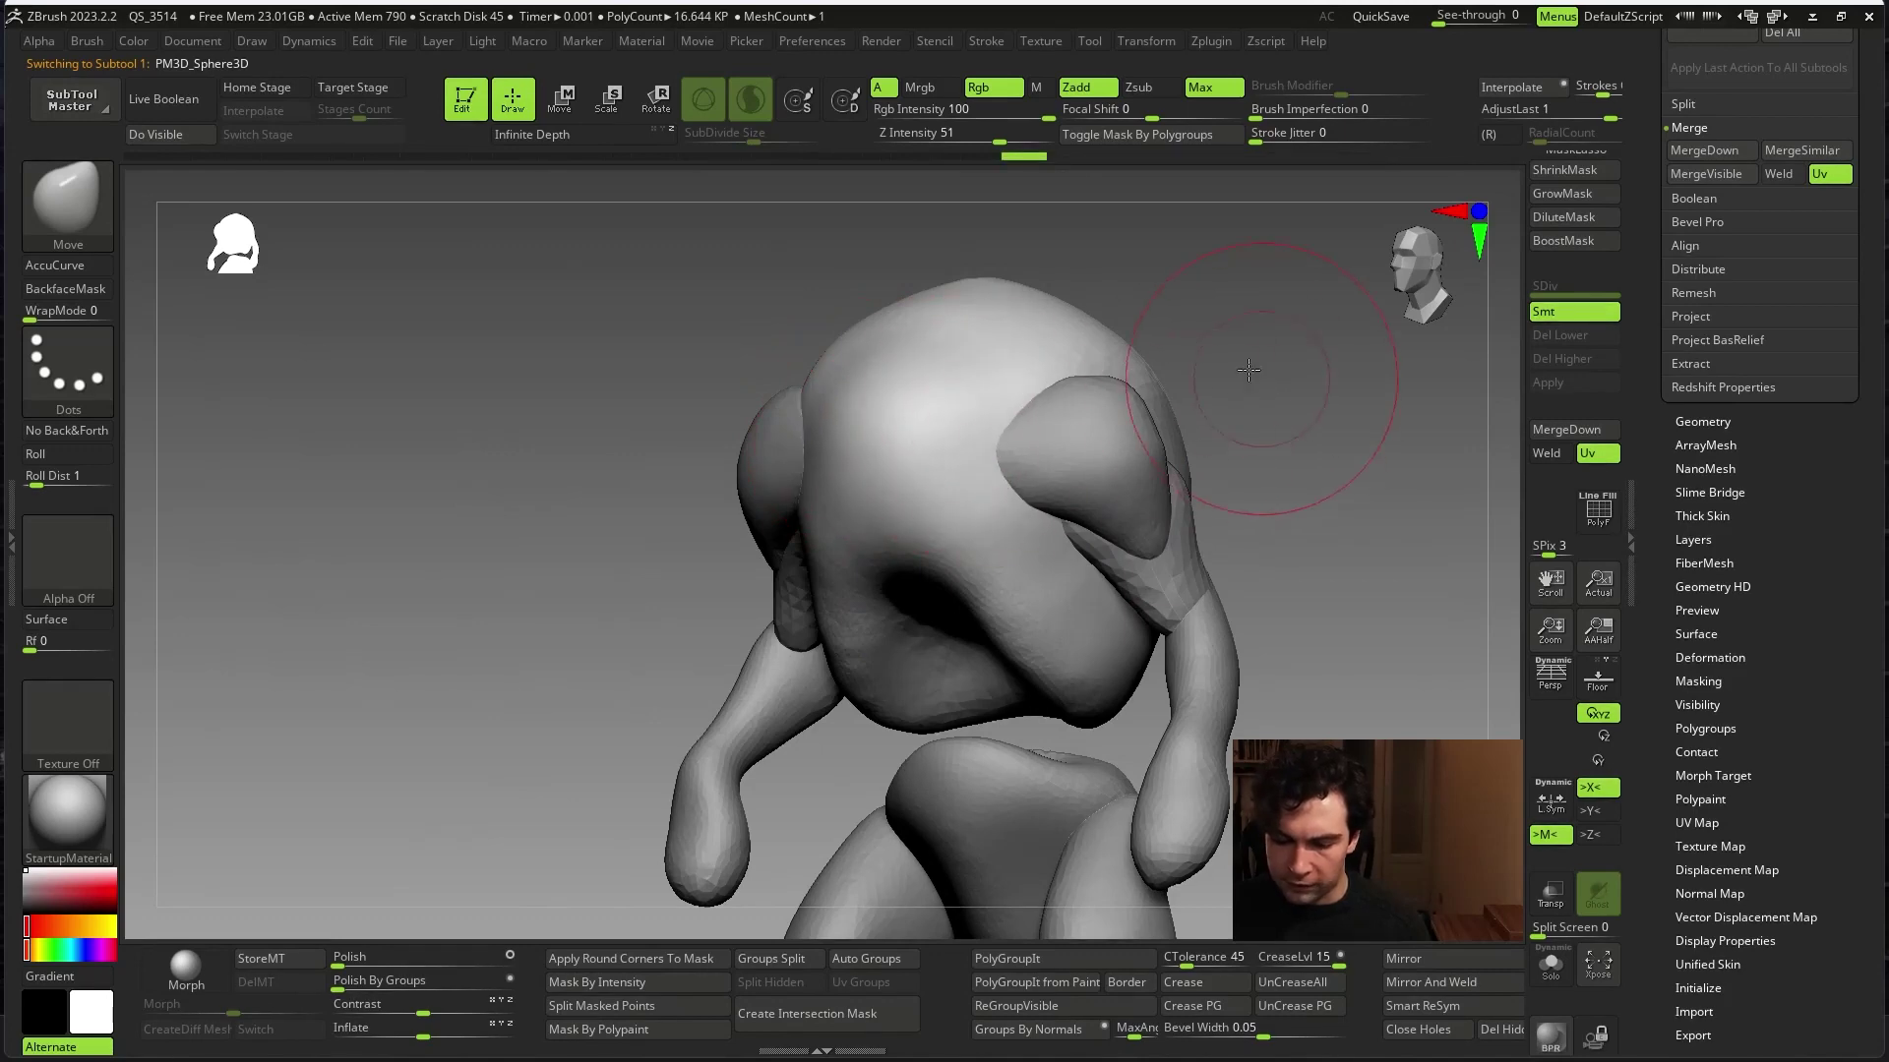
shift+drag(1225, 395, 947, 540)
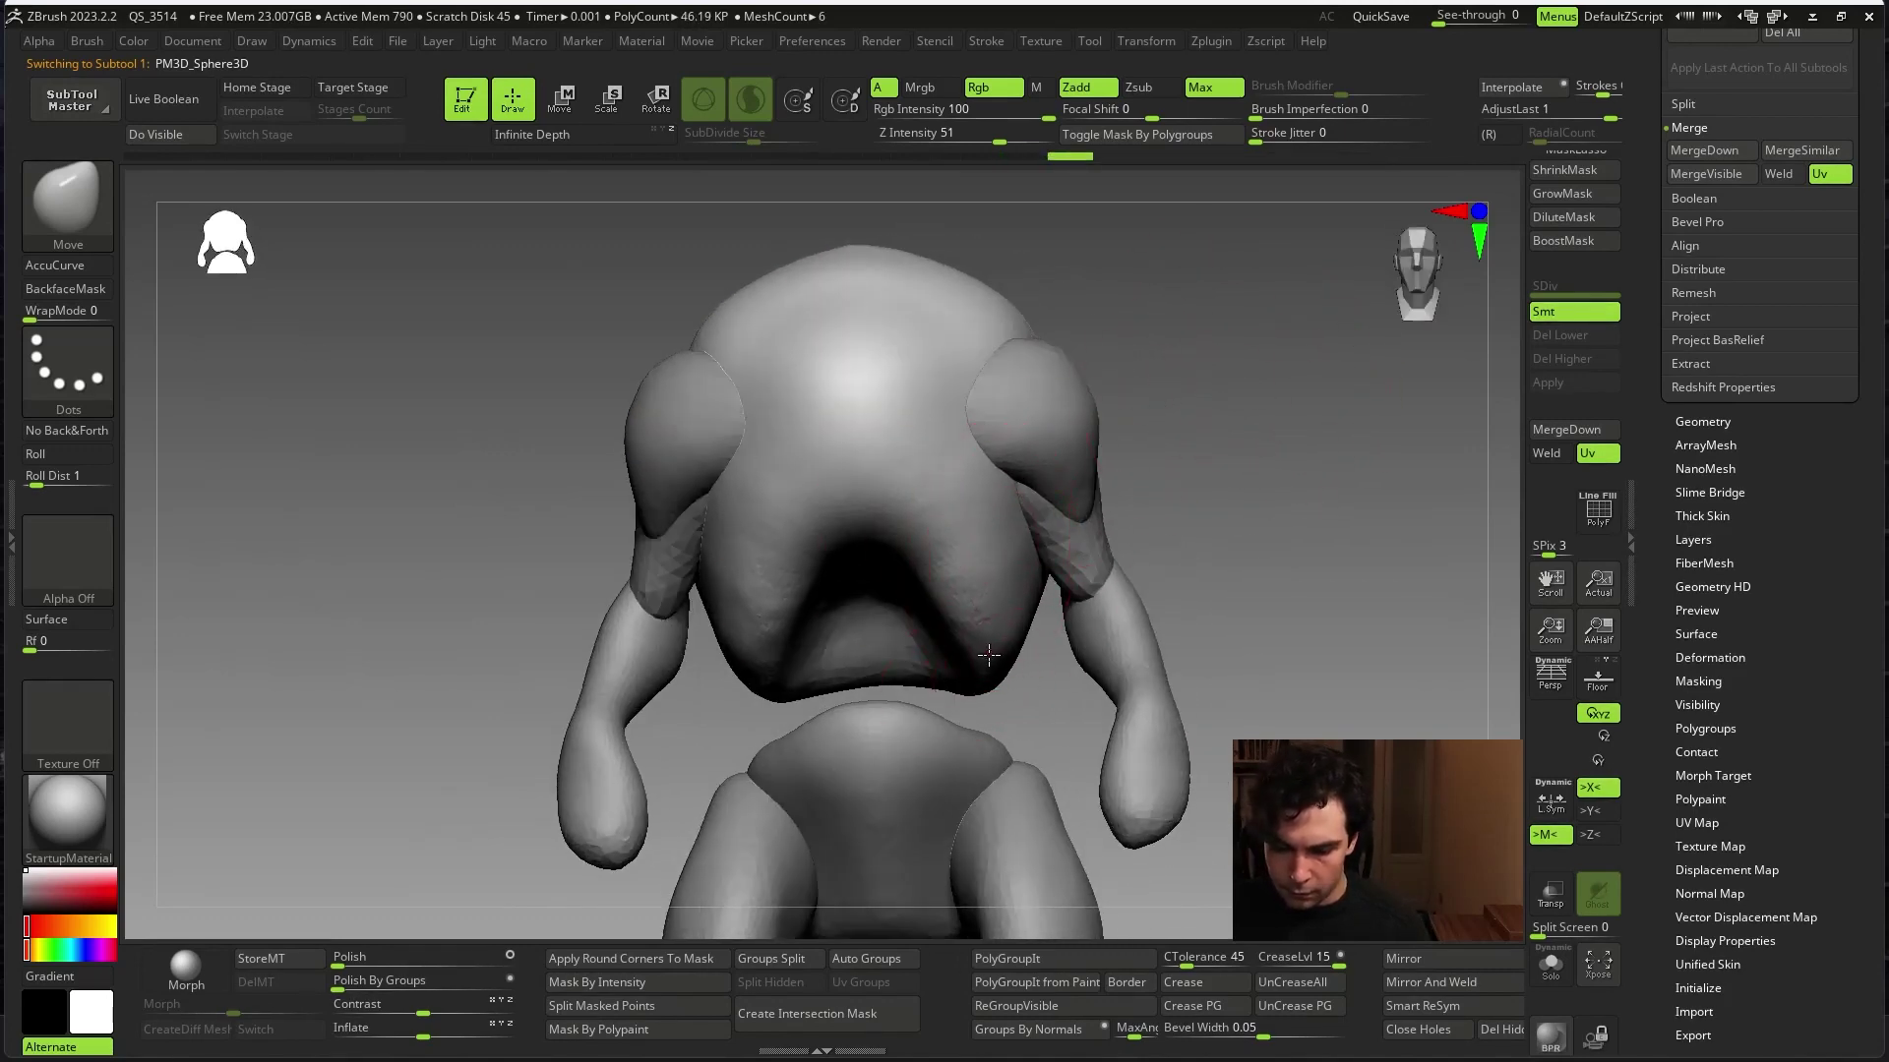
drag(1299, 683, 1634, 496)
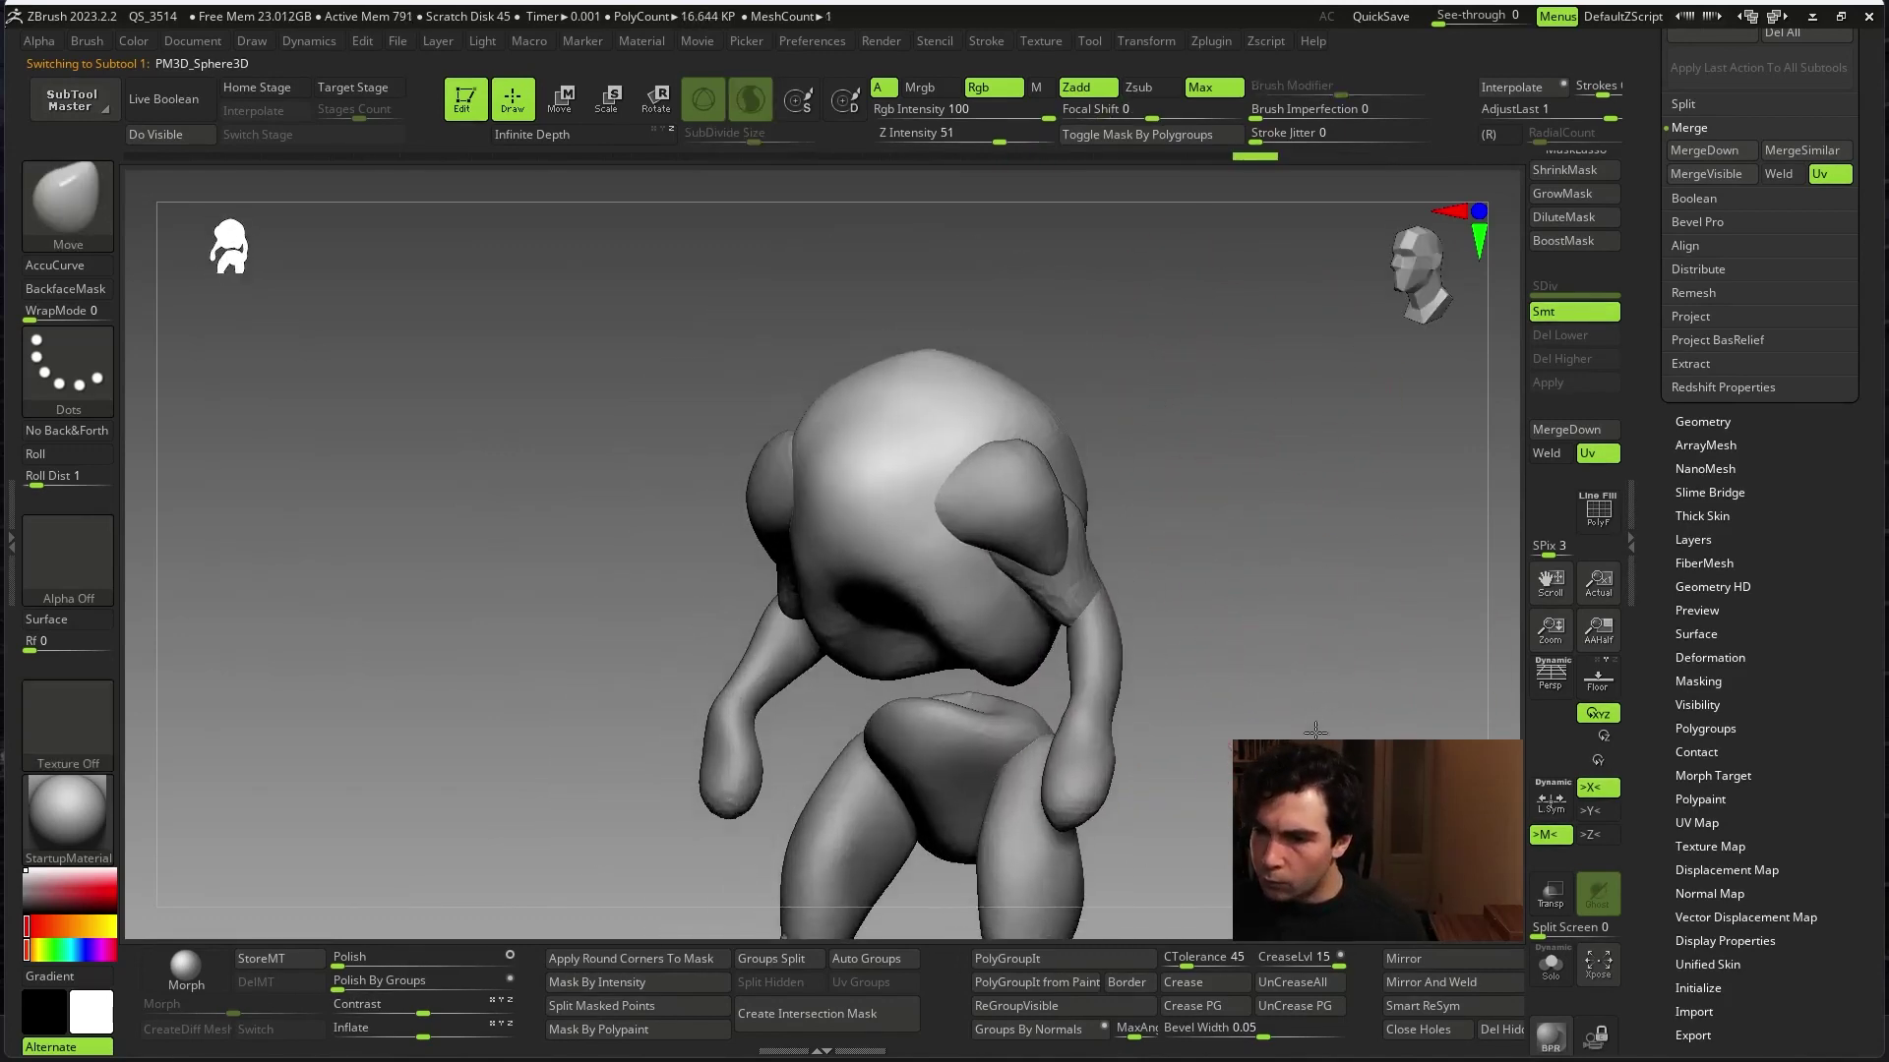
scroll(1668, 475, up, 5)
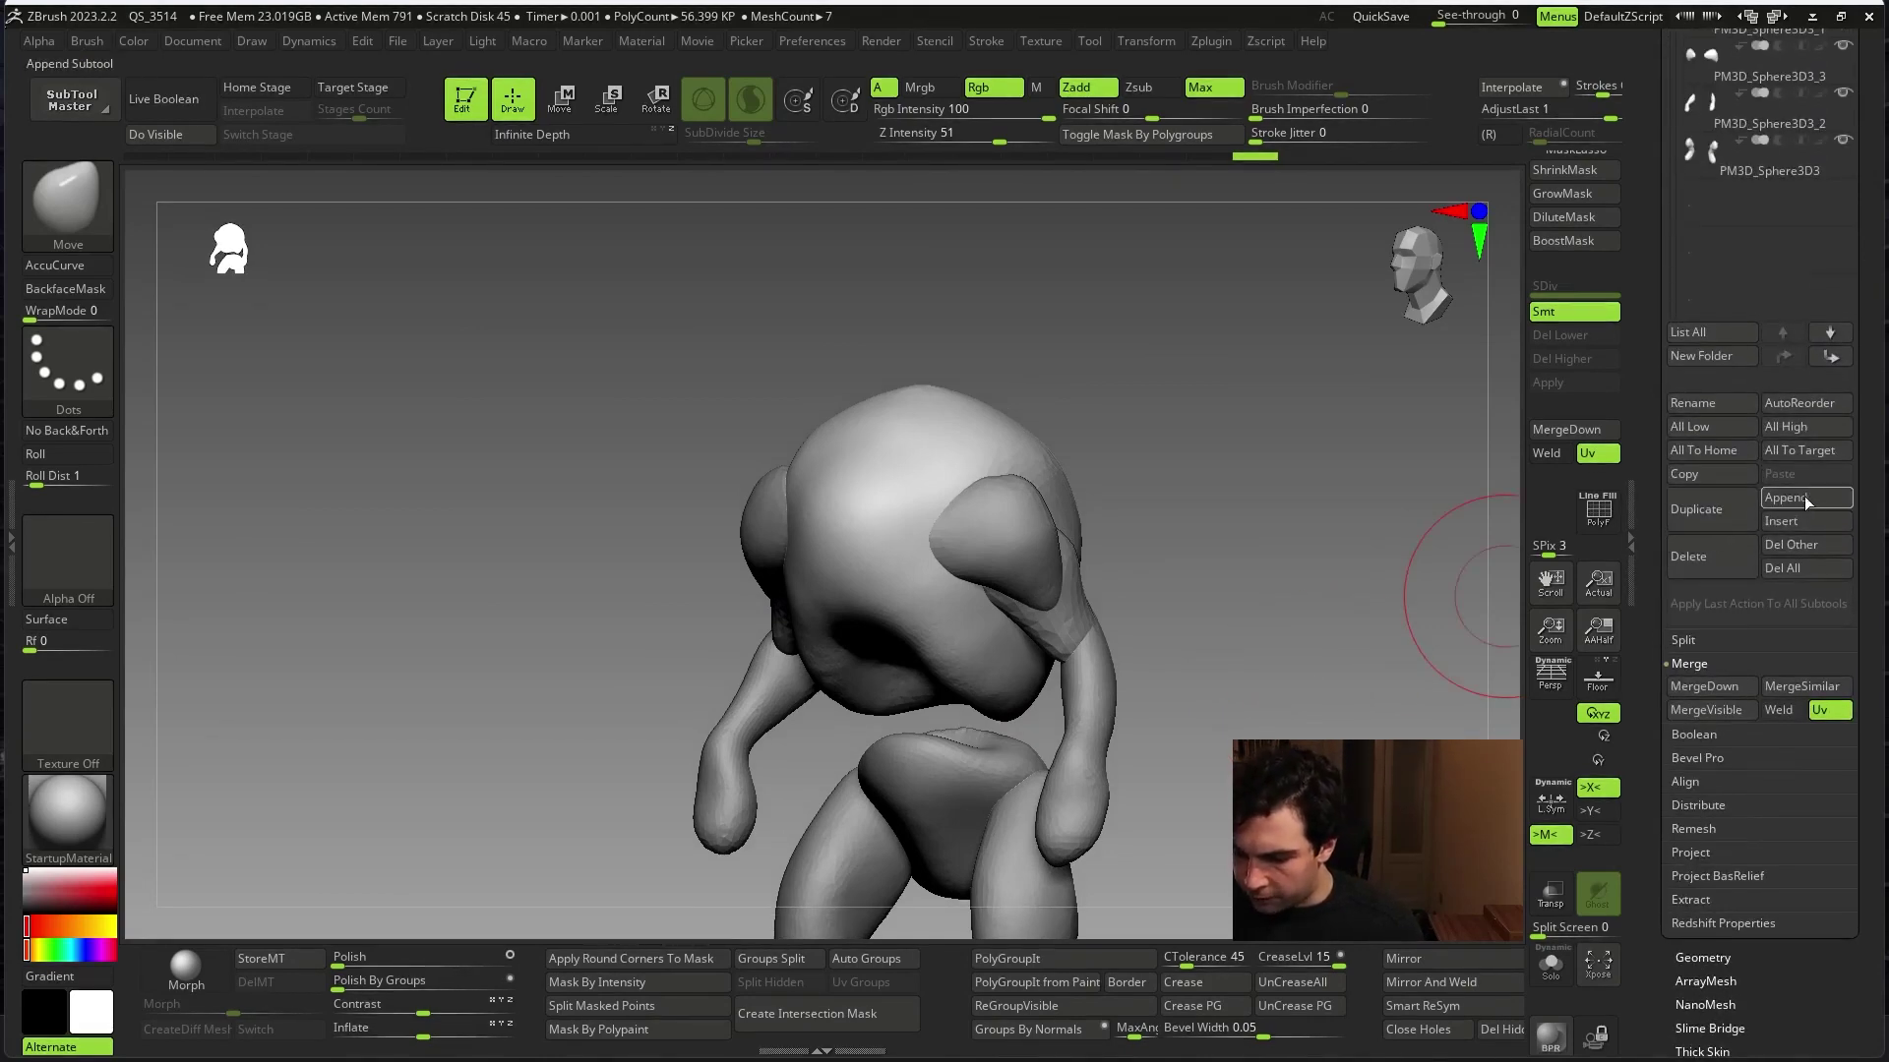
- Append a Sphere3D subtool and make it the active piece
click(1818, 506)
click(1410, 540)
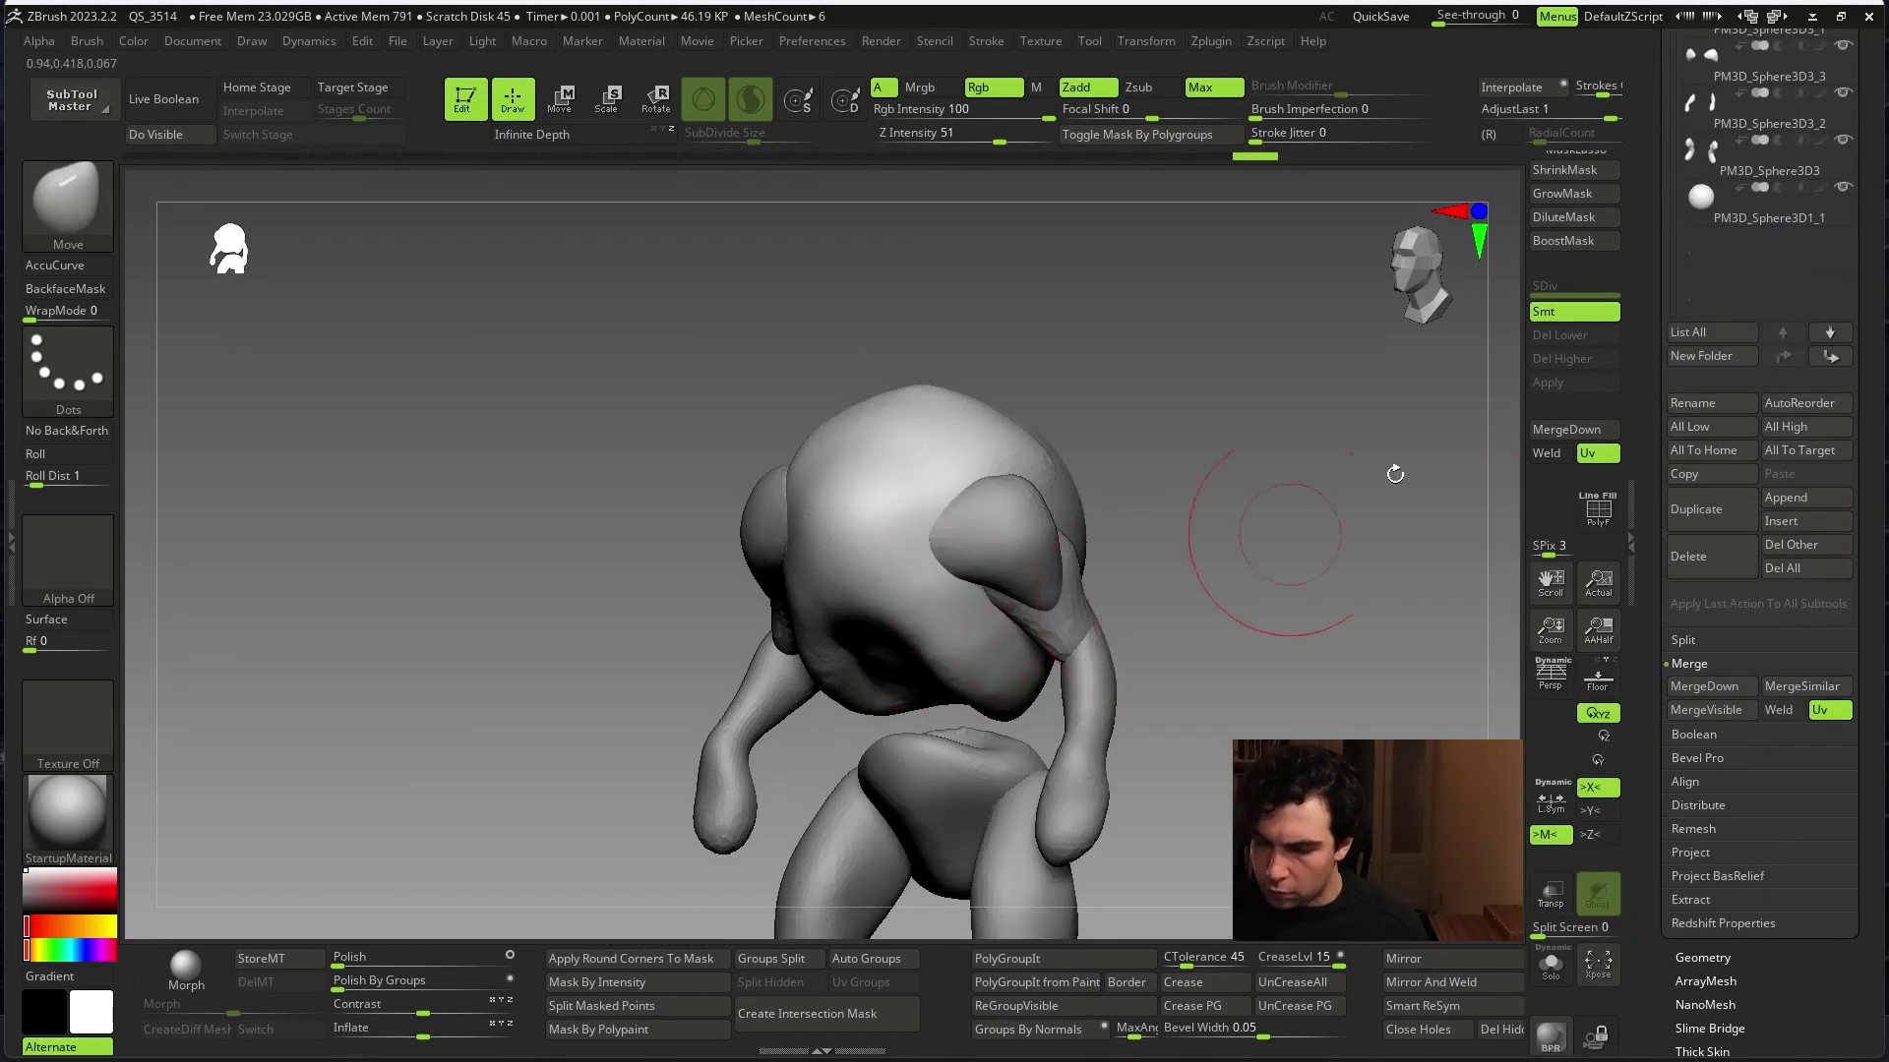
click(1689, 204)
drag(1089, 514, 1113, 537)
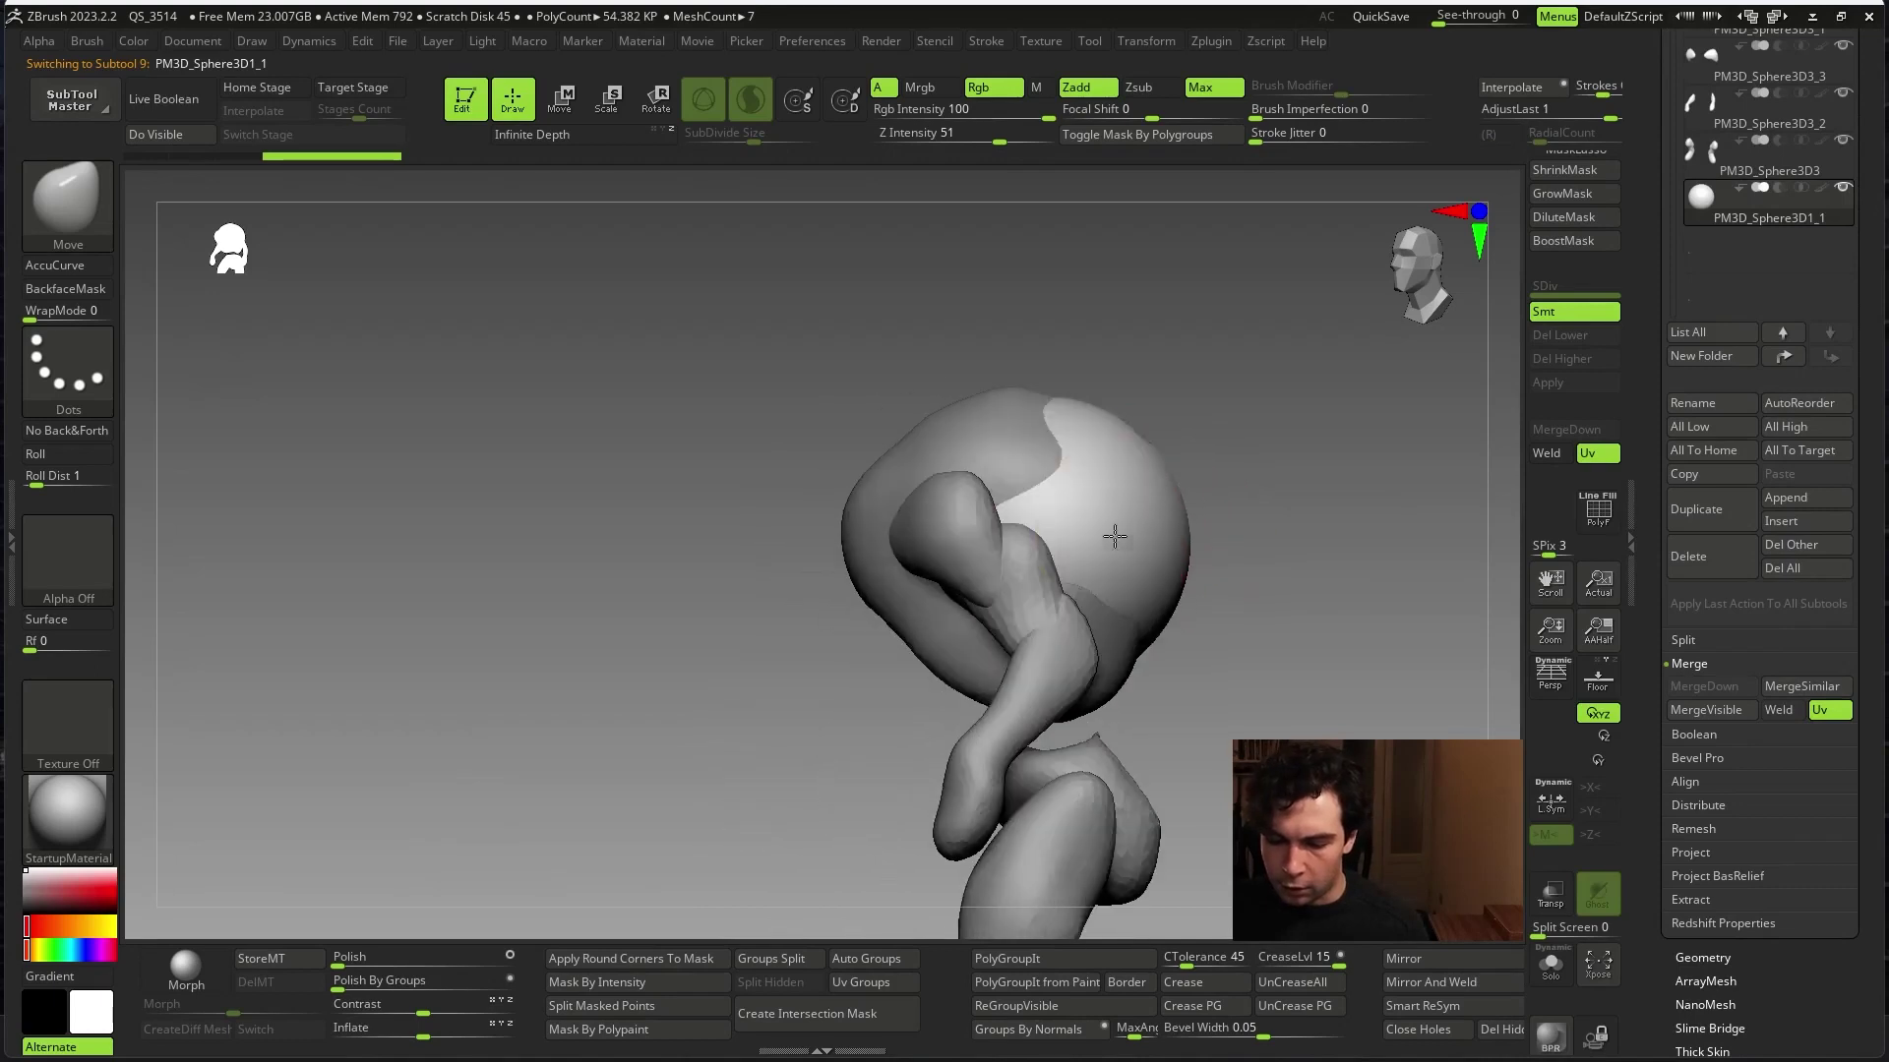
- Position the new sphere on the front of the face as a muzzle, with X symmetry on
key(w)
mouse_move(1241, 471)
mouse_down()
mouse_move(1263, 479)
mouse_move(1265, 593)
mouse_up()
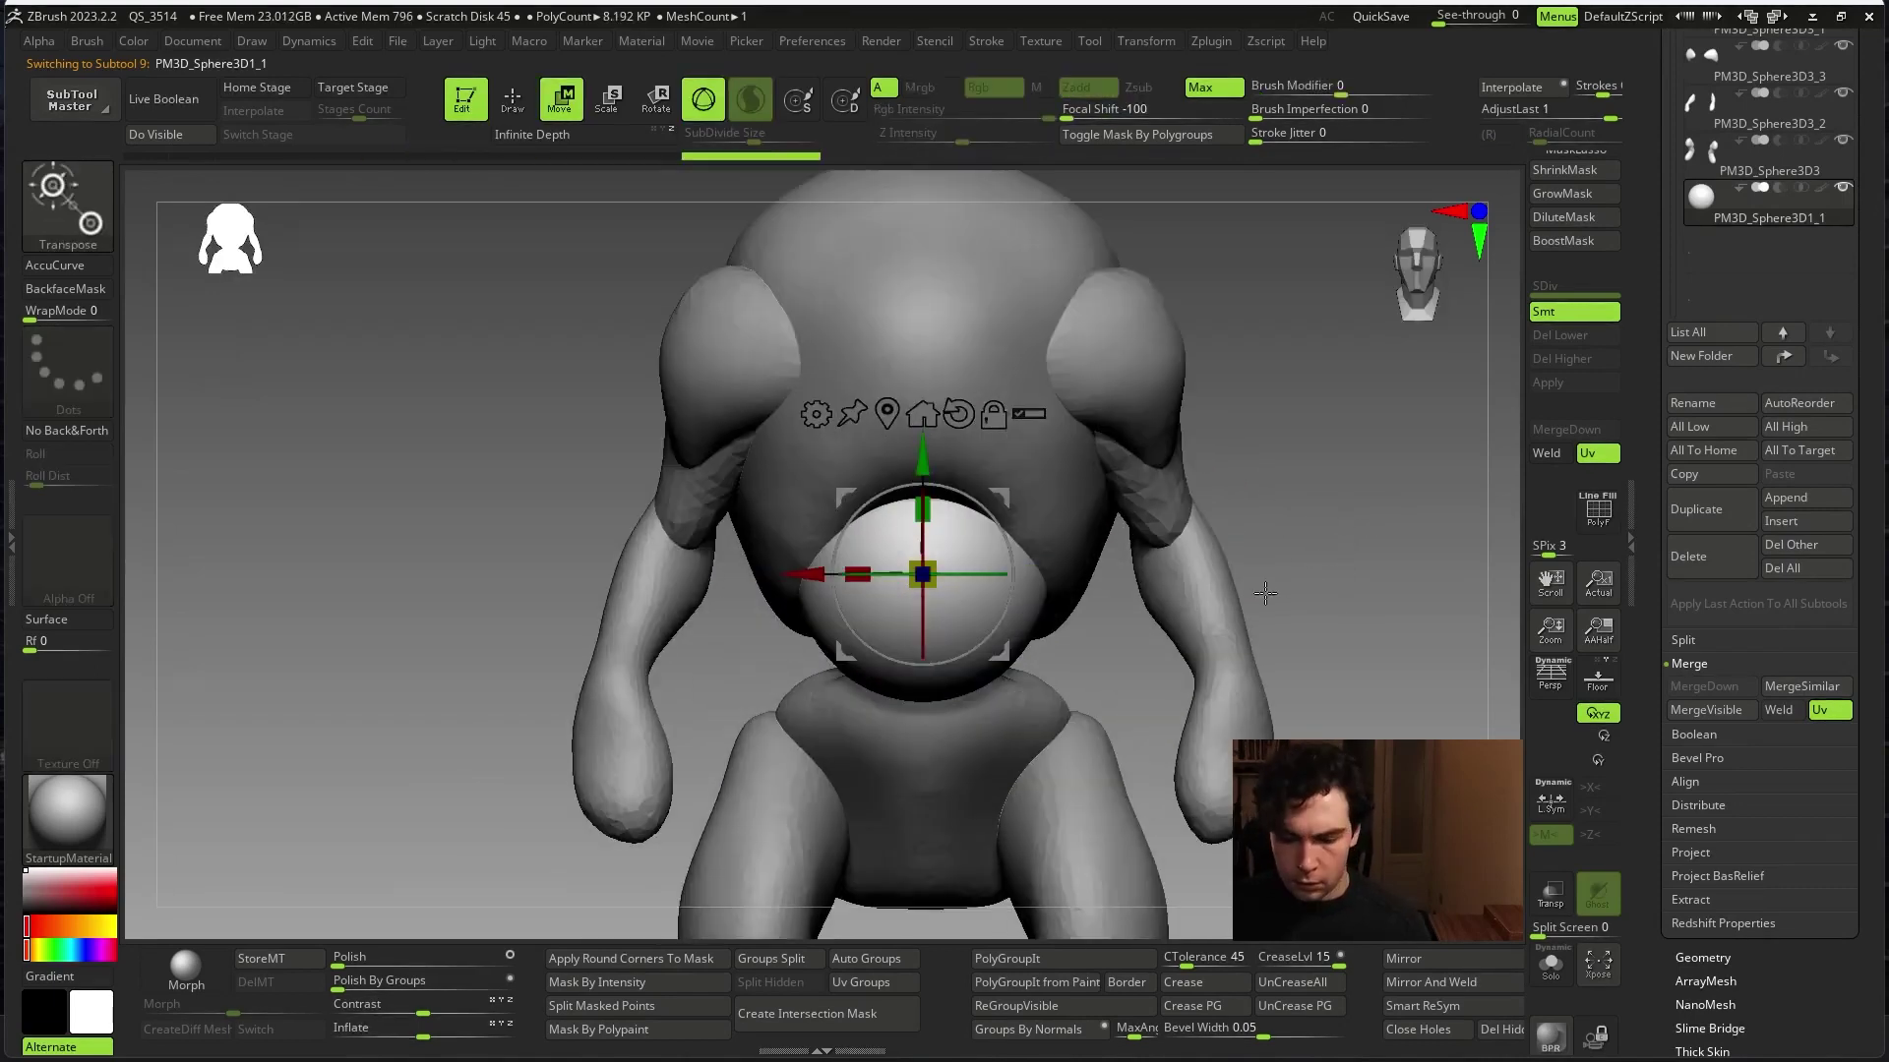
drag(931, 507, 1007, 537)
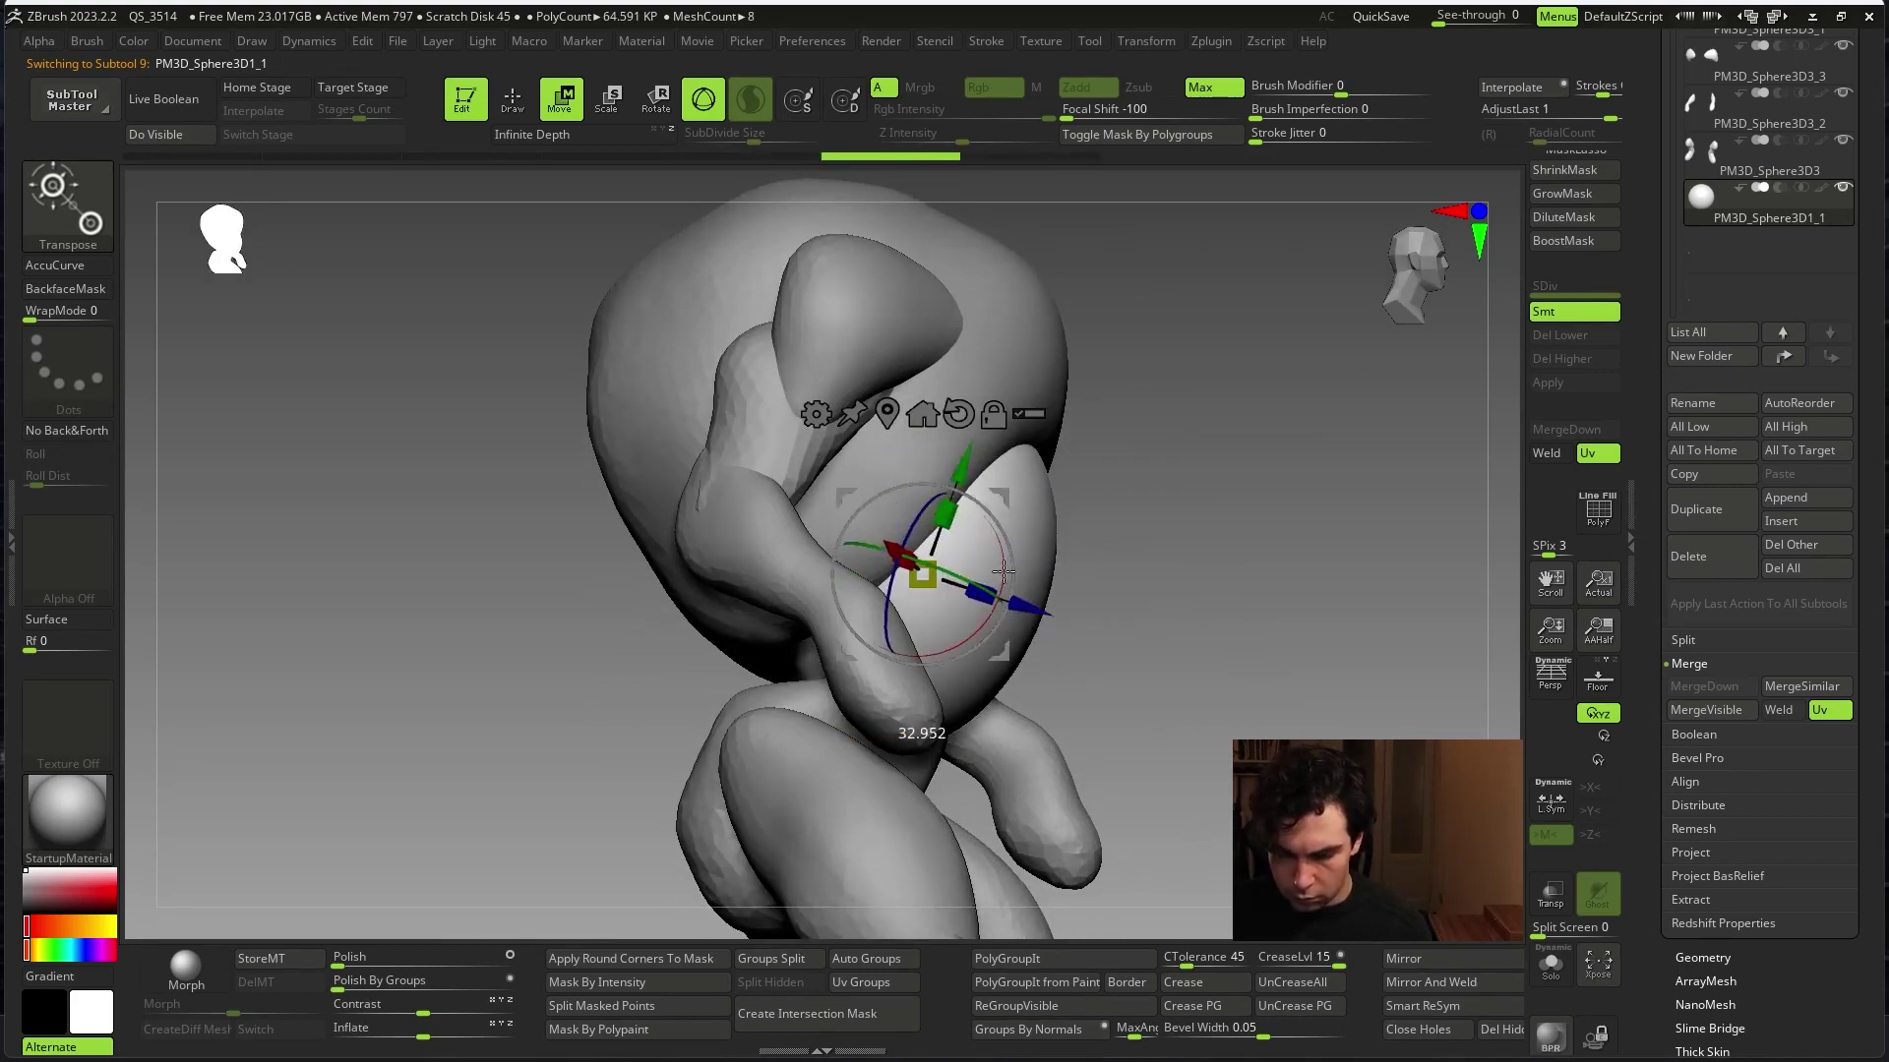
key(x)
mouse_move(1003, 571)
mouse_down()
mouse_move(1193, 527)
mouse_move(913, 601)
mouse_up()
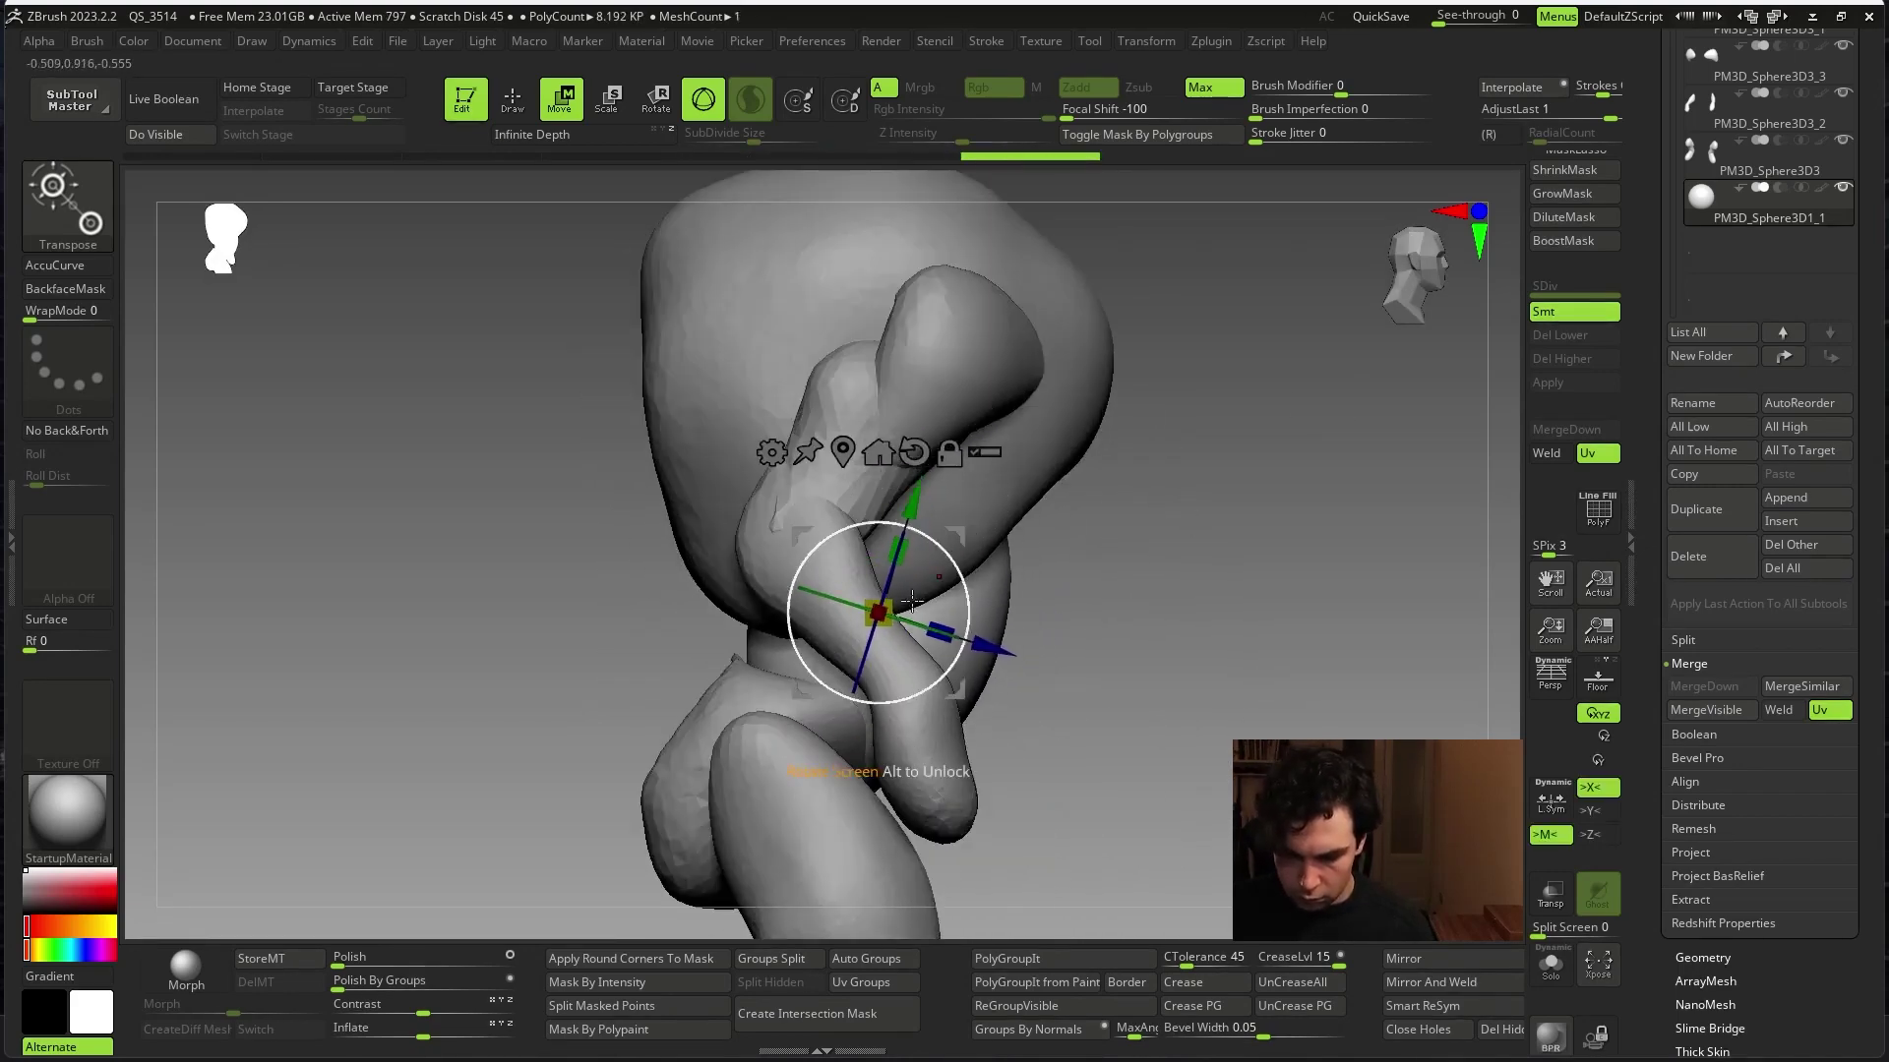
mouse_move(1229, 531)
shift+mouse_down()
mouse_move(1304, 556)
mouse_move(1332, 490)
mouse_move(1388, 591)
mouse_move(1266, 564)
shift+mouse_up()
key(q)
key(space)
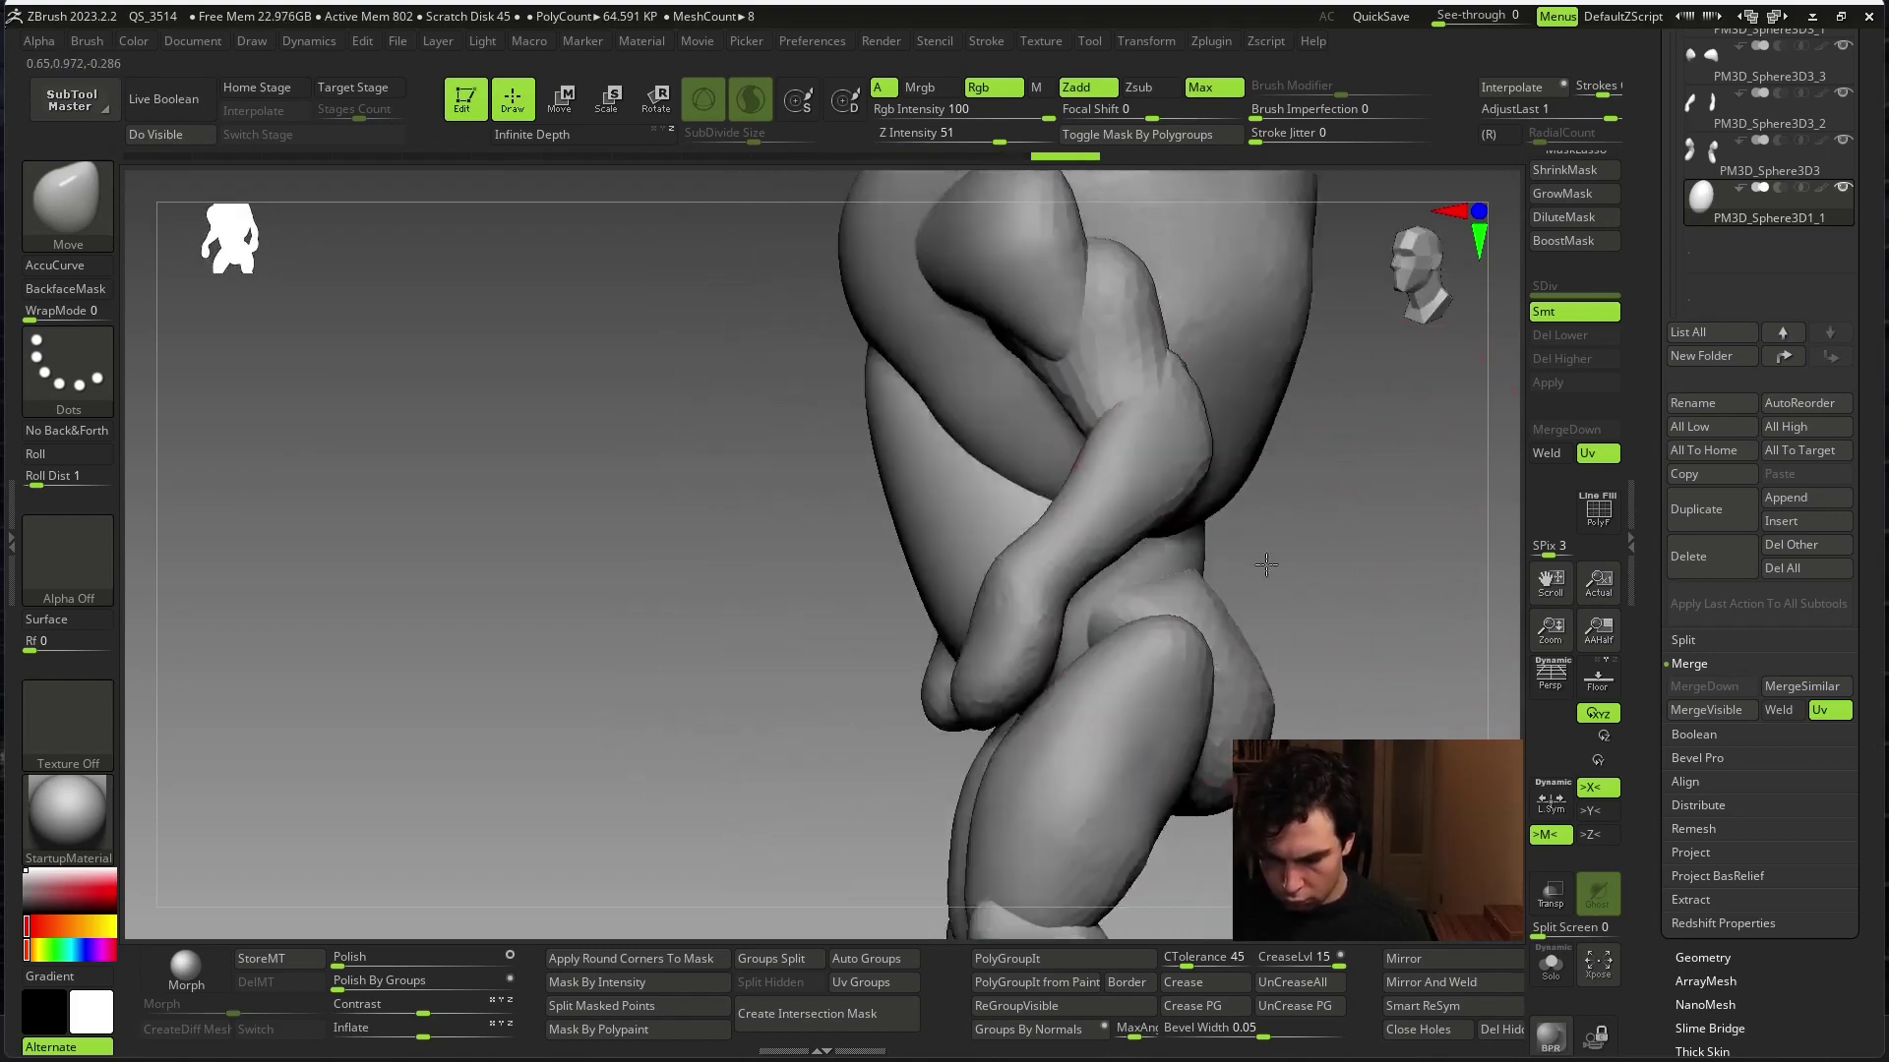
- Orbit to a back view and Shift-smooth the body's upper-right mass
key(space)
mouse_move(1266, 564)
mouse_down()
mouse_move(1226, 571)
mouse_move(1259, 747)
mouse_move(1180, 551)
mouse_up()
alt+click(1196, 725)
key(space)
alt+click(1102, 622)
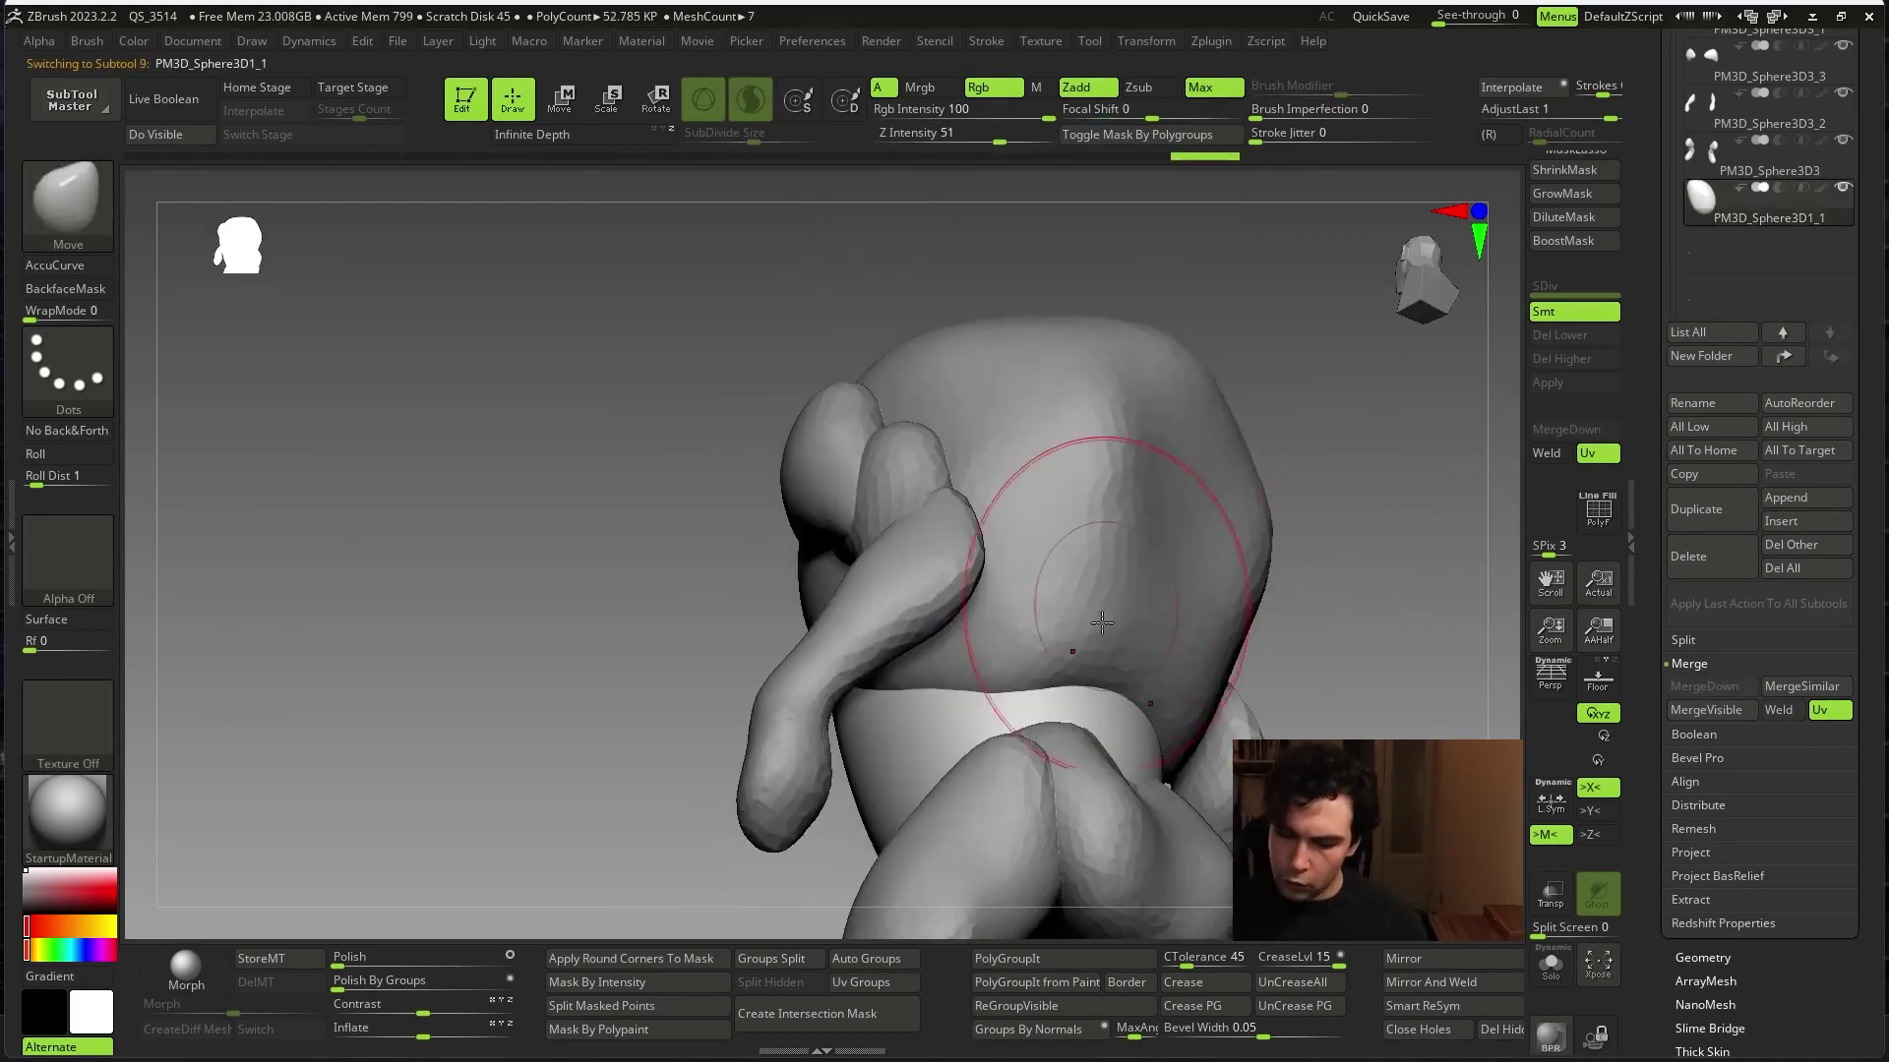
drag(1355, 560, 1426, 605)
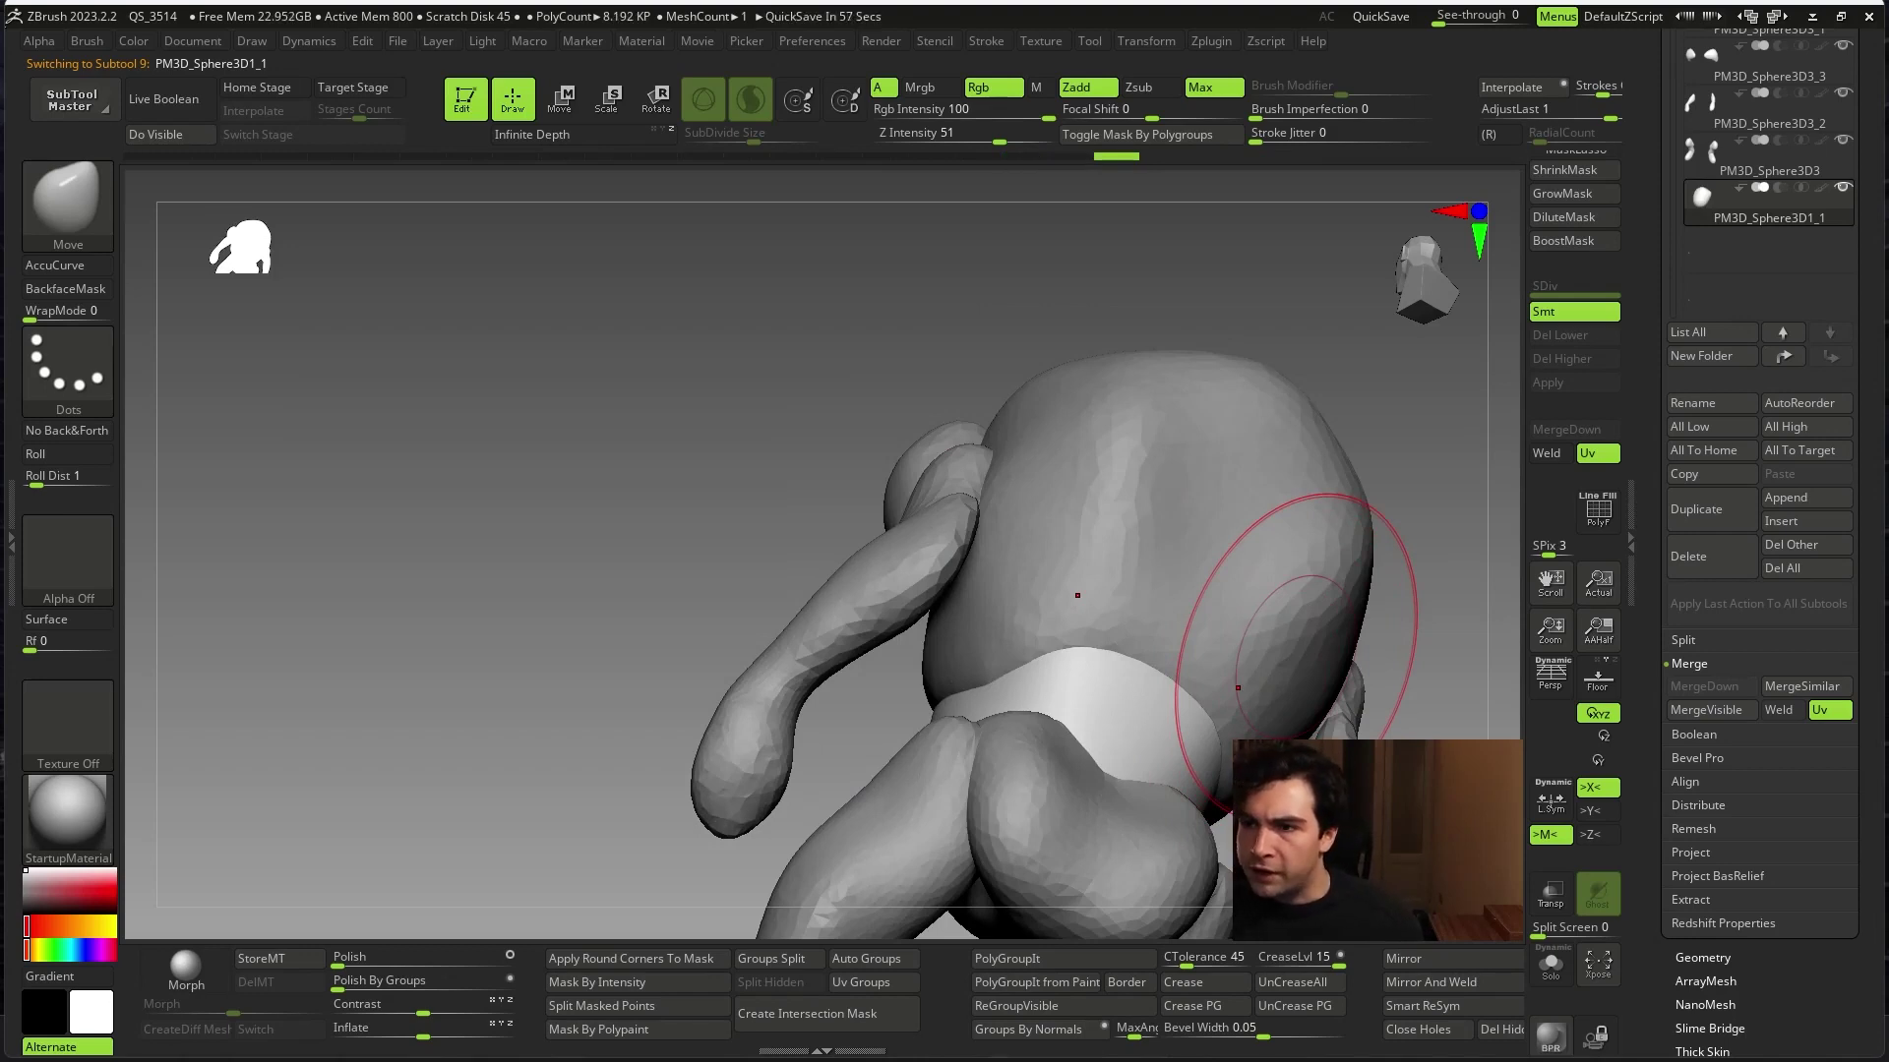
mouse_move(1237, 687)
right_down()
mouse_move(1422, 482)
mouse_move(982, 559)
right_up()
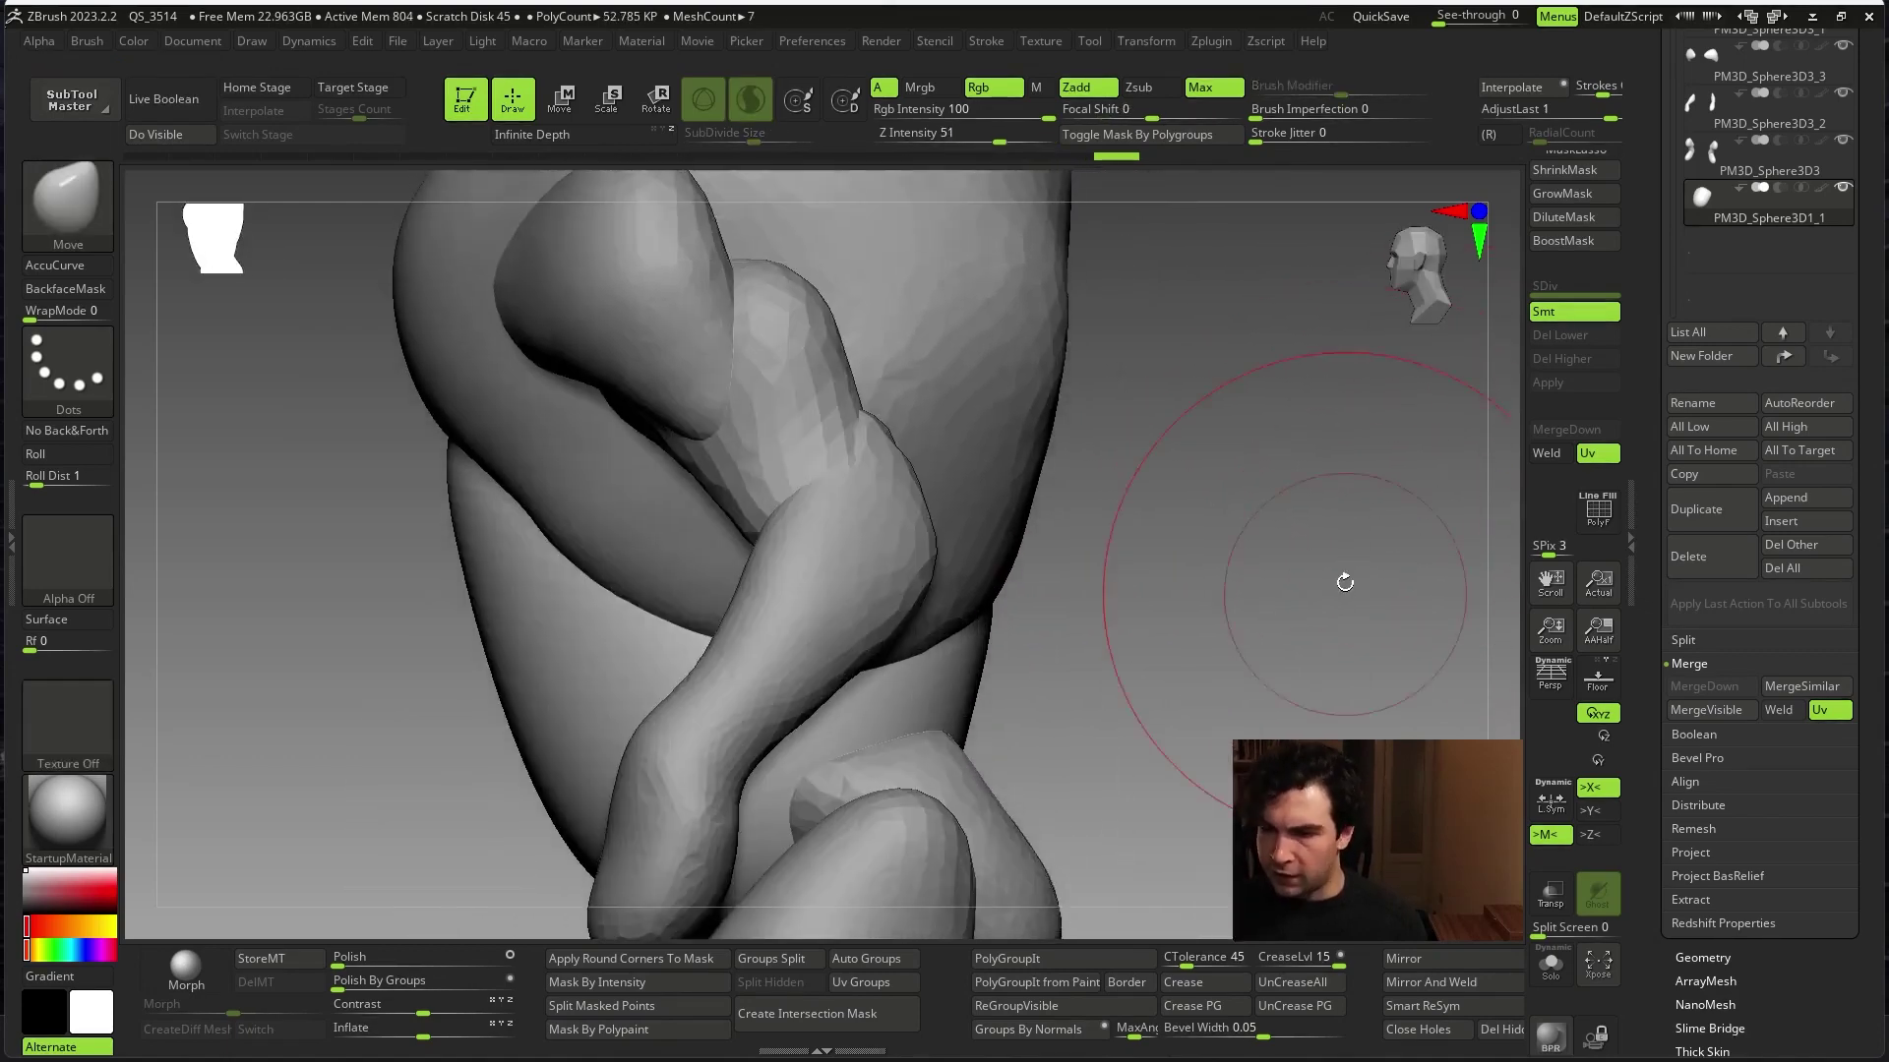
key(shift)
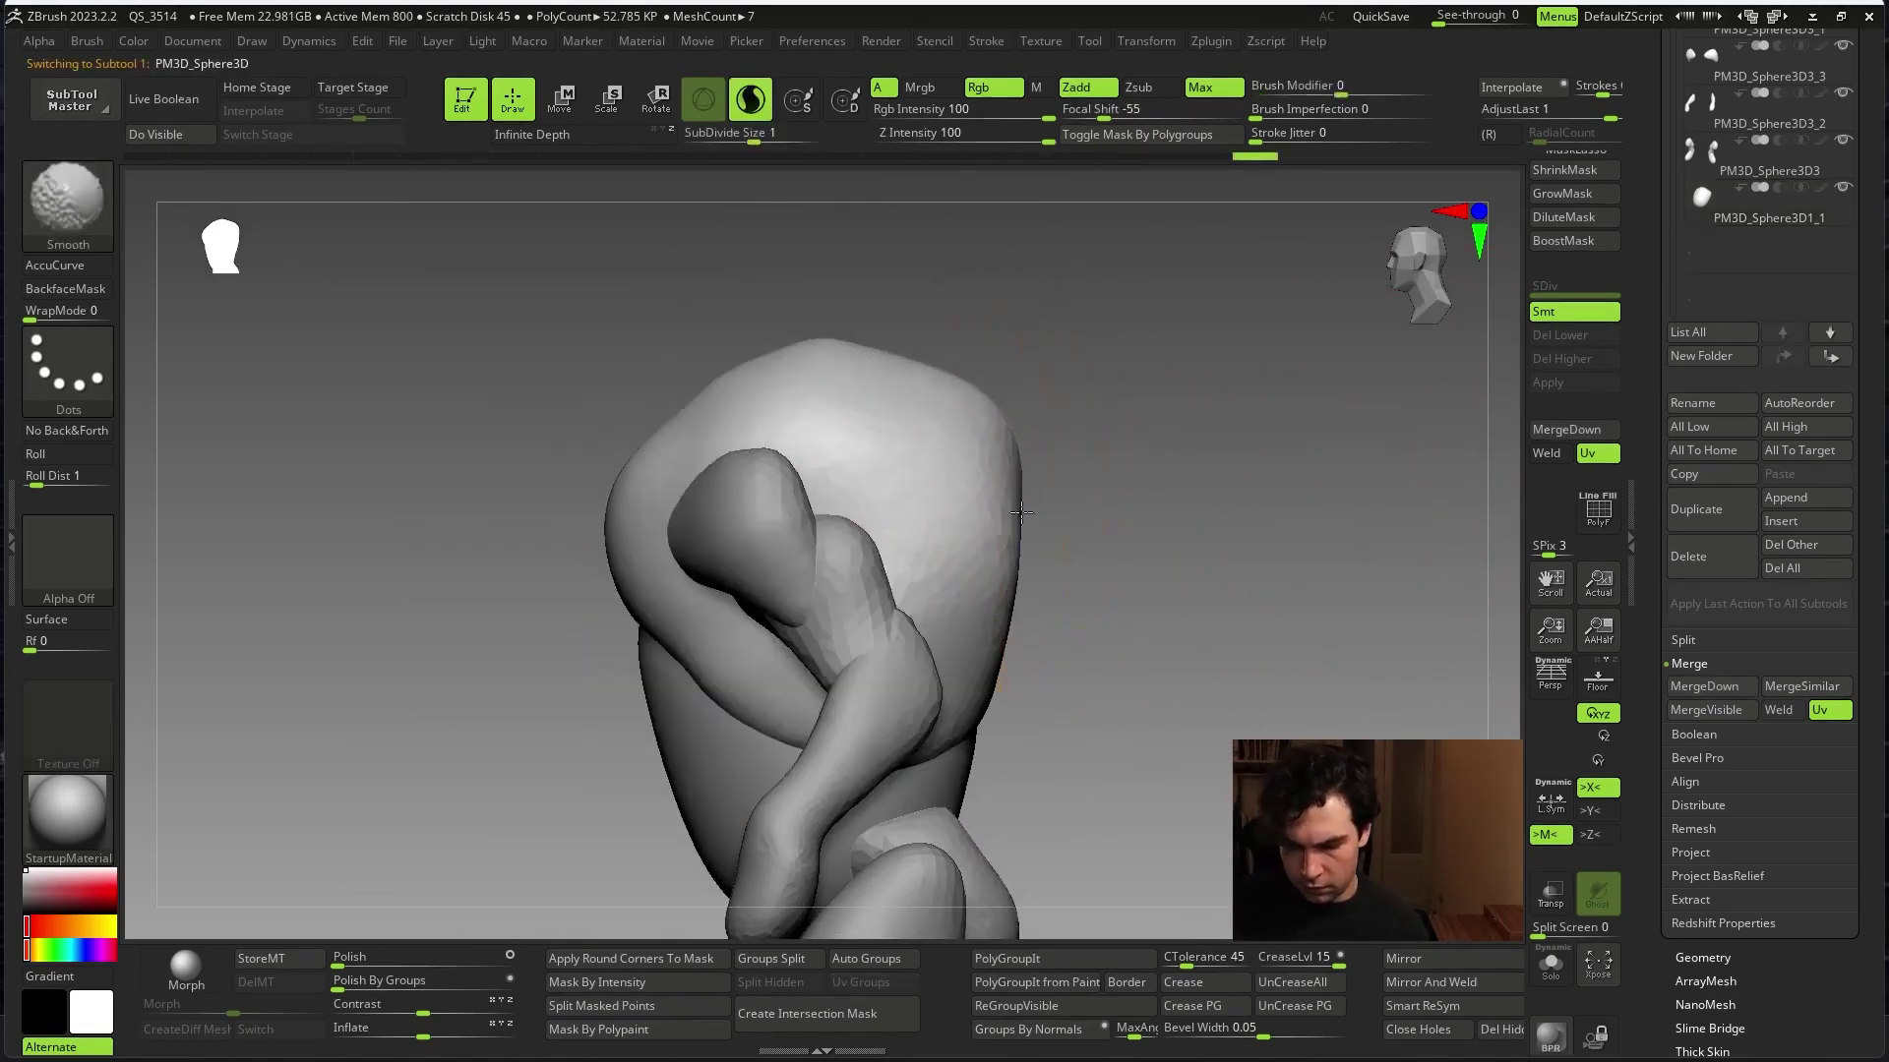
shift+drag(1021, 511, 1027, 443)
drag(1025, 526, 1049, 488)
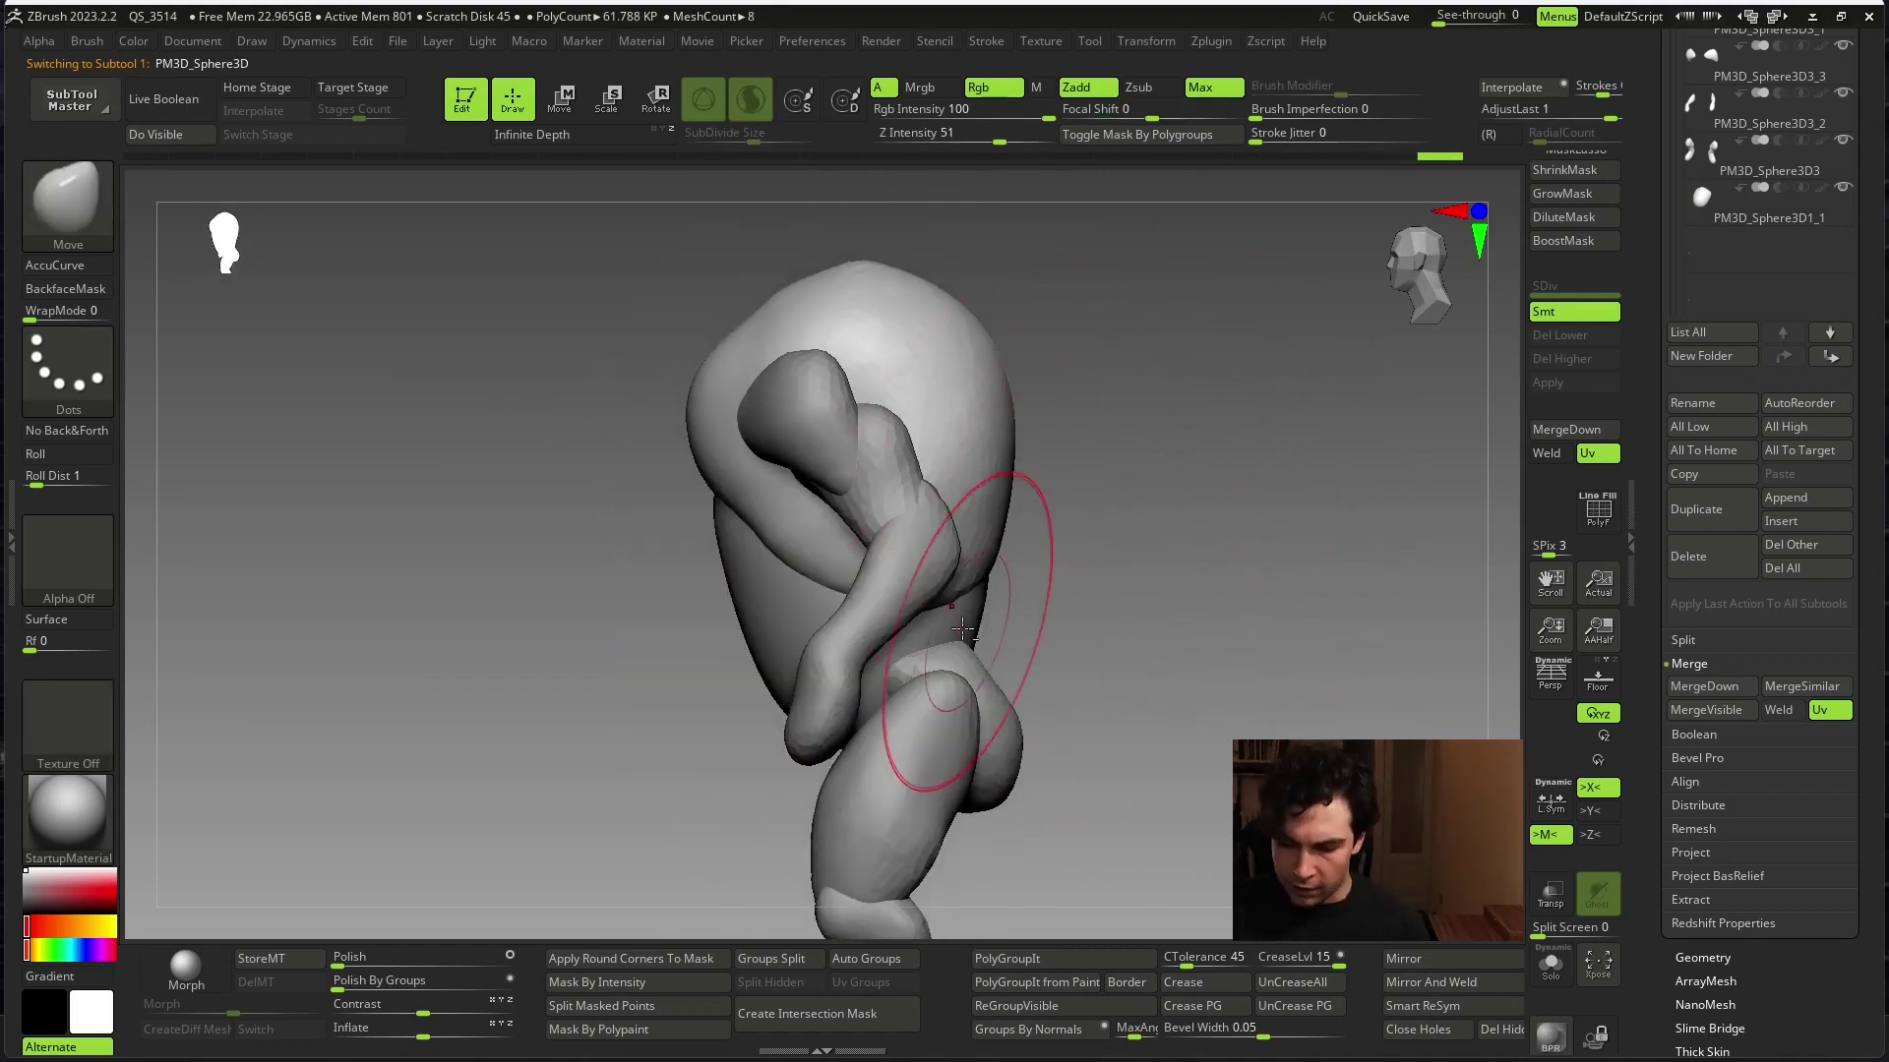
- Switch between the head and body subtools, then smooth the body's left silhouette
right_click(962, 630)
mouse_move(962, 629)
right_down()
mouse_move(1011, 712)
mouse_move(1085, 676)
mouse_move(1042, 551)
mouse_move(1075, 624)
right_up()
alt+click(1011, 712)
right_click(1042, 551)
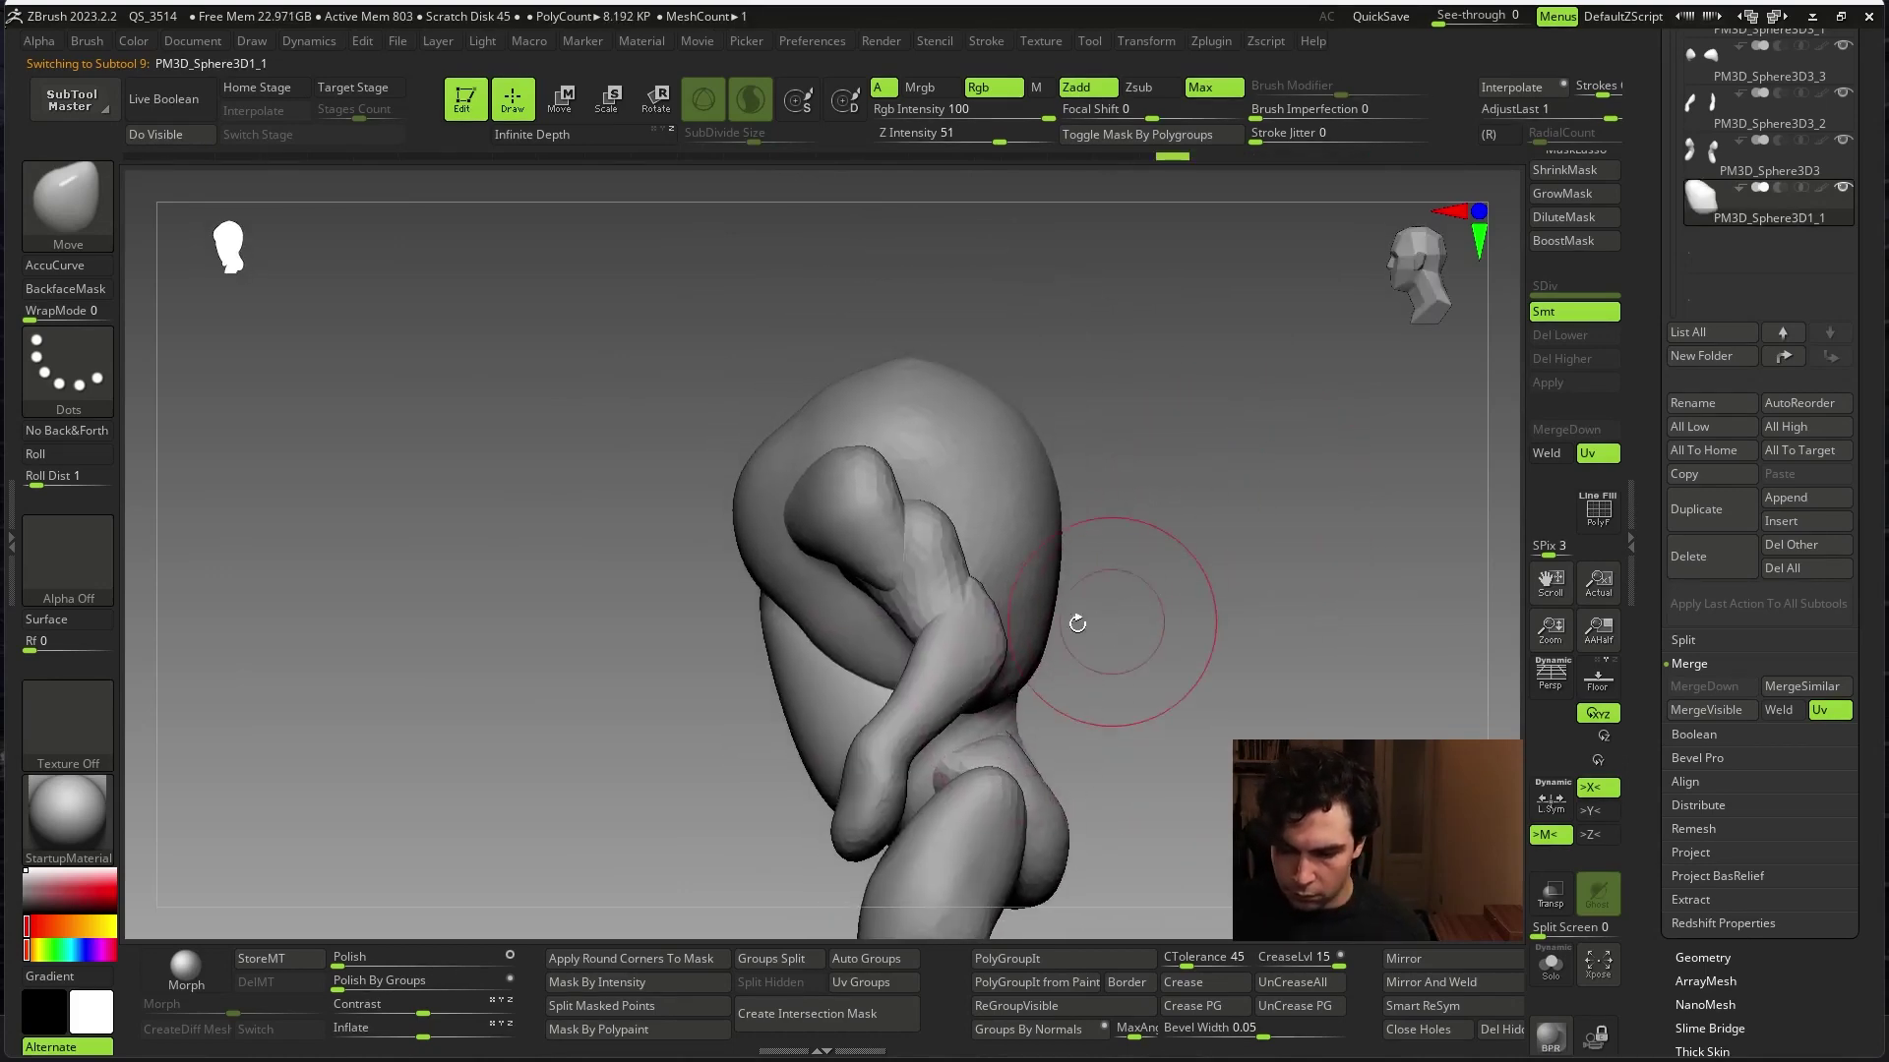
right_click(1075, 623)
alt+click(1015, 657)
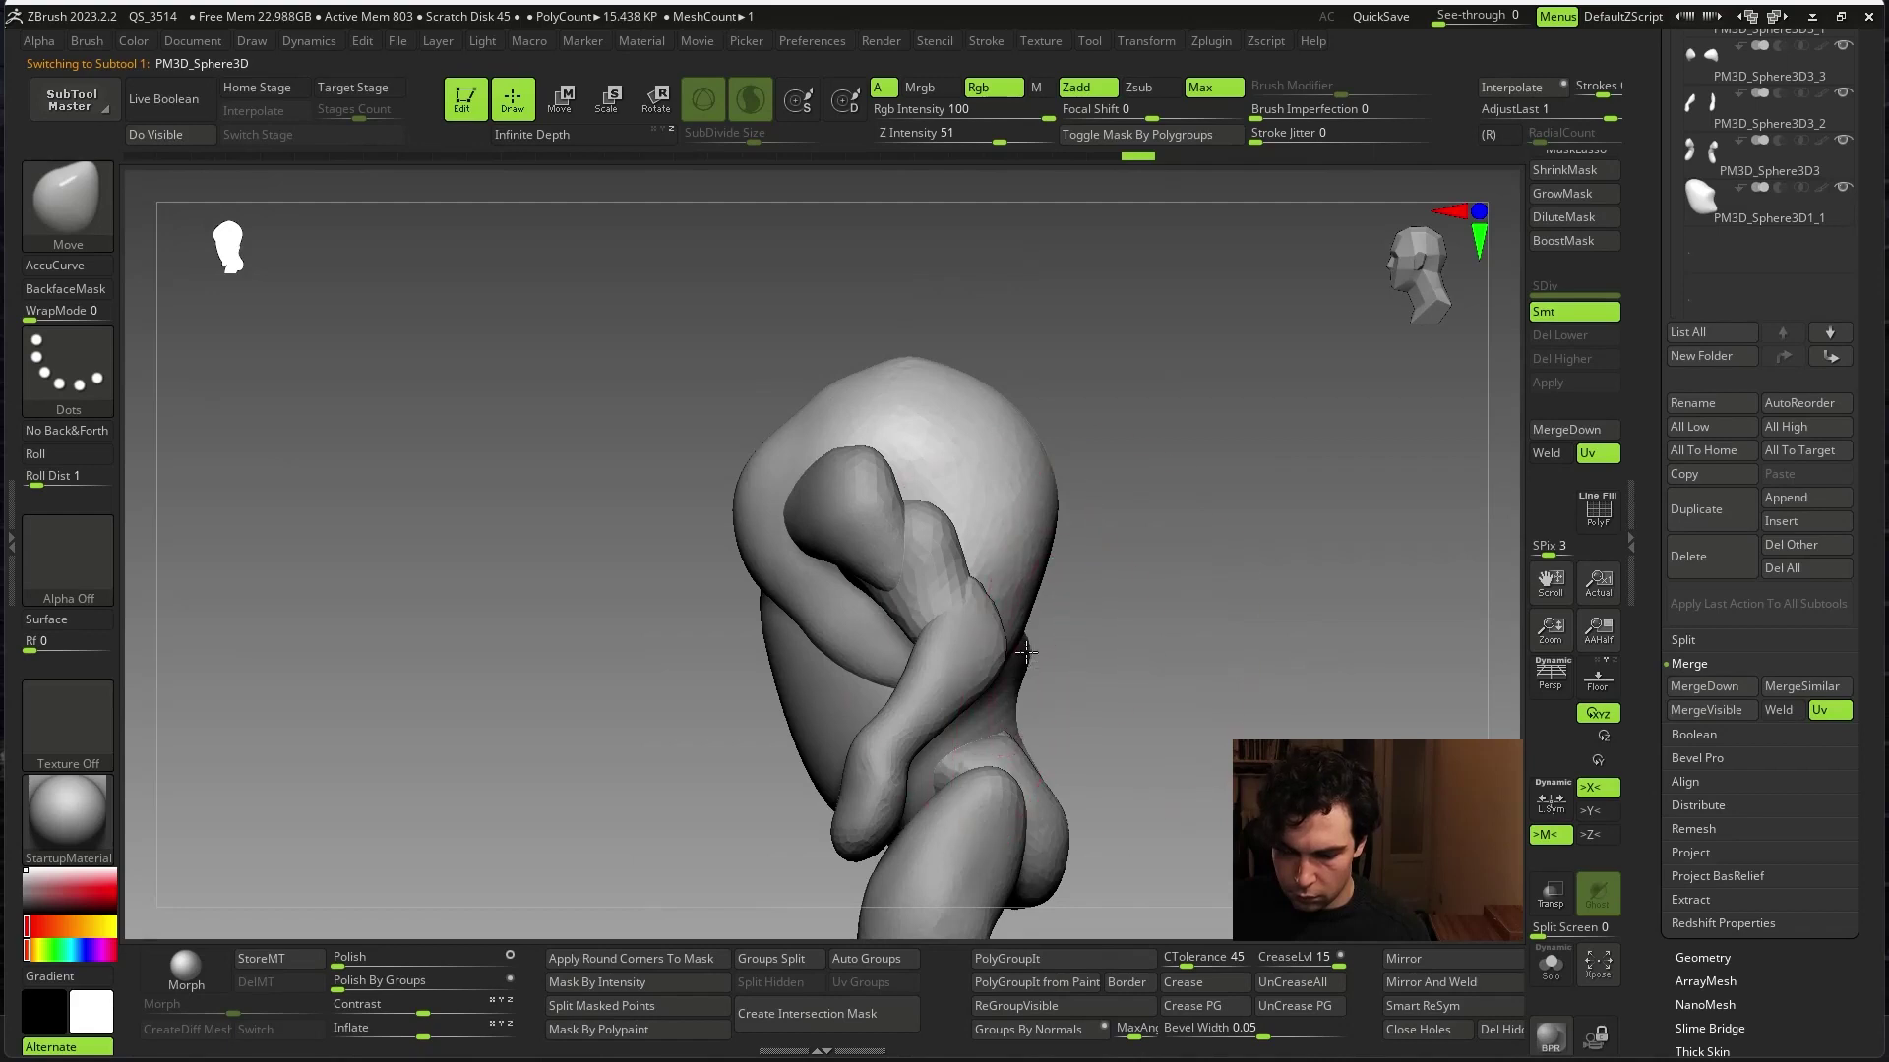
right_click(1023, 639)
alt+click(1019, 618)
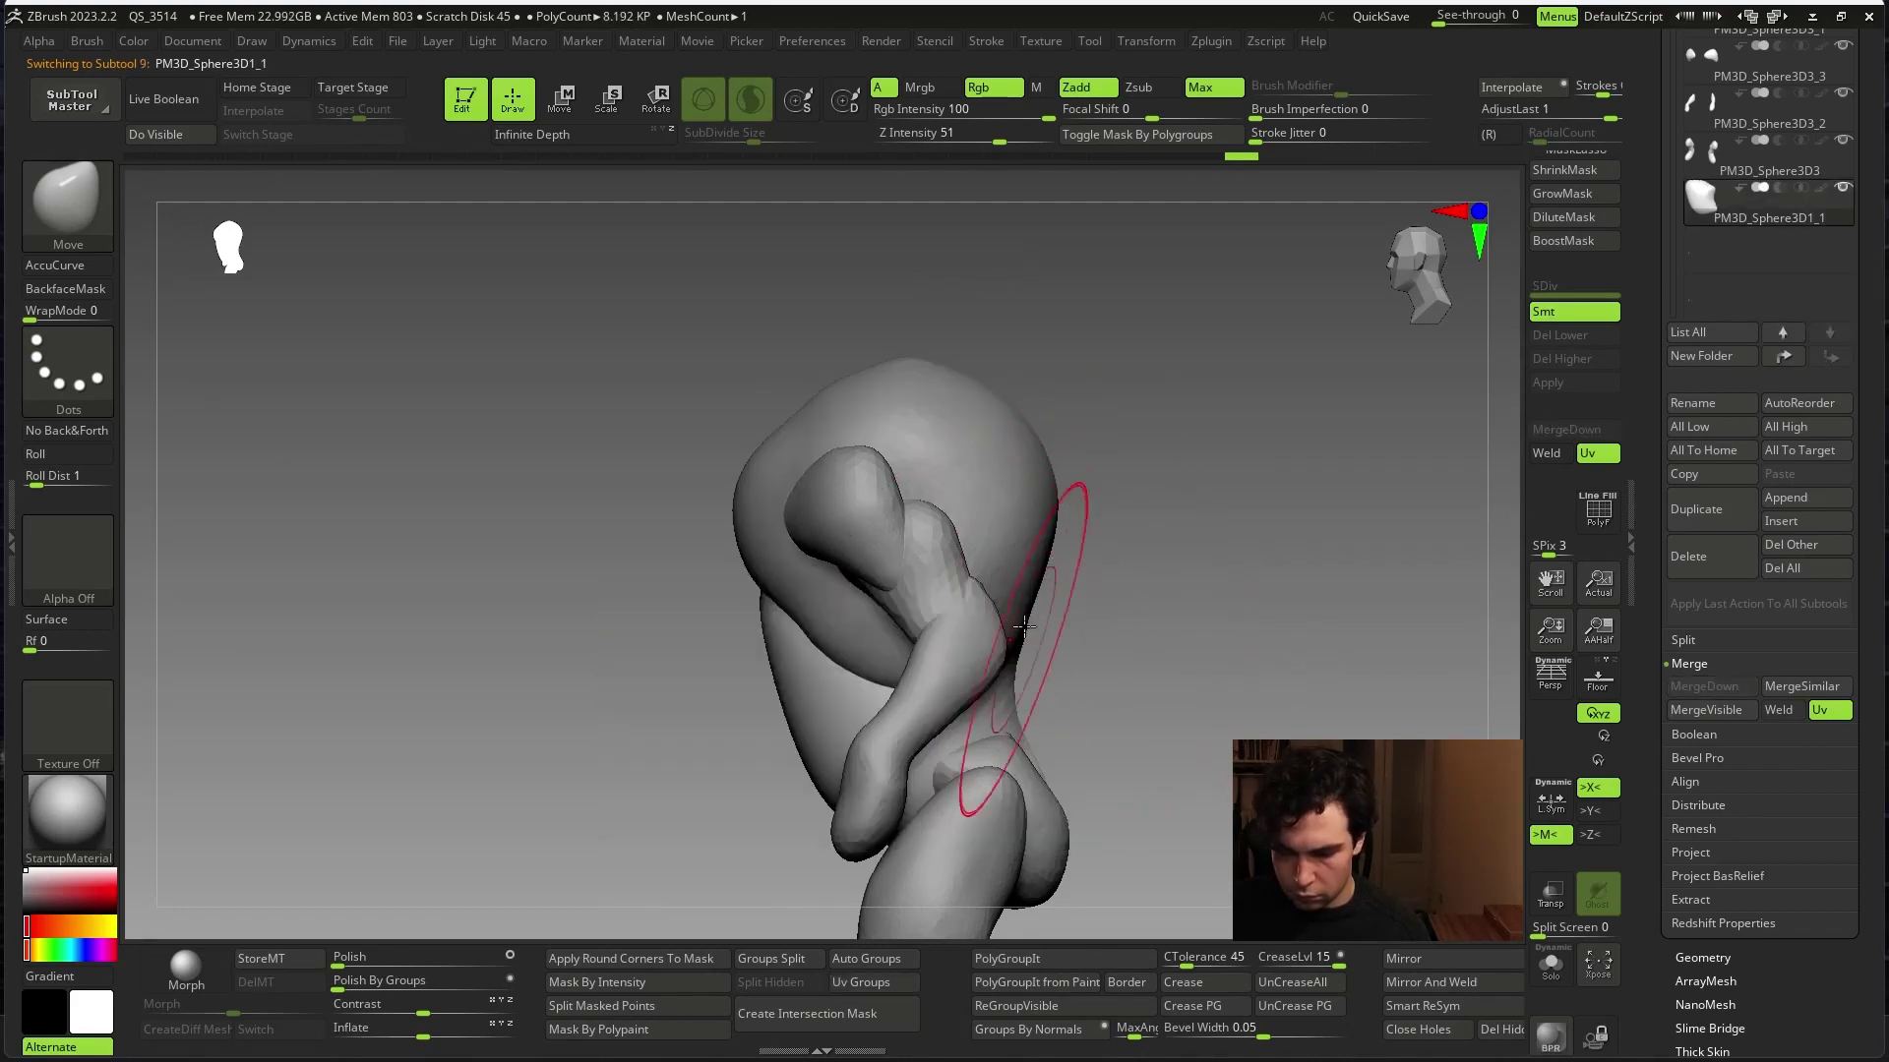
right_drag(1023, 626, 1131, 590)
alt+click(859, 504)
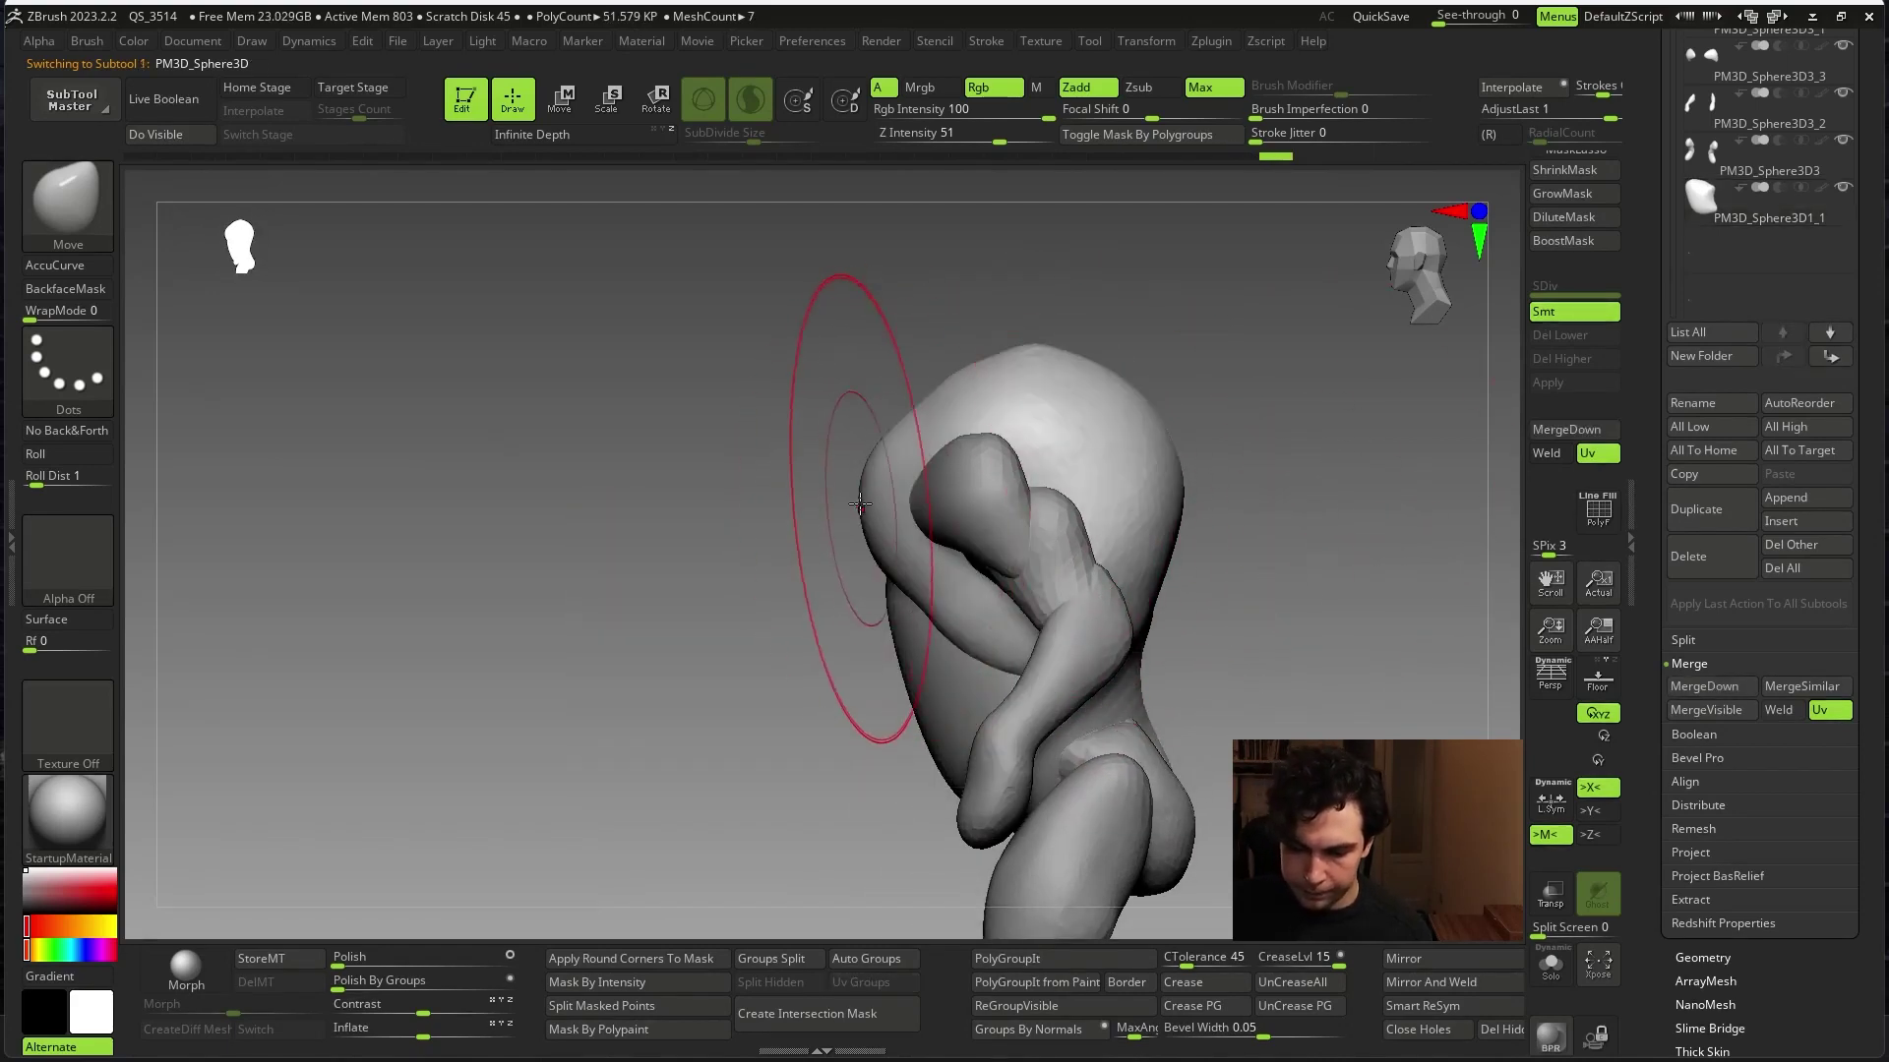
drag(860, 503, 876, 512)
alt+click(905, 667)
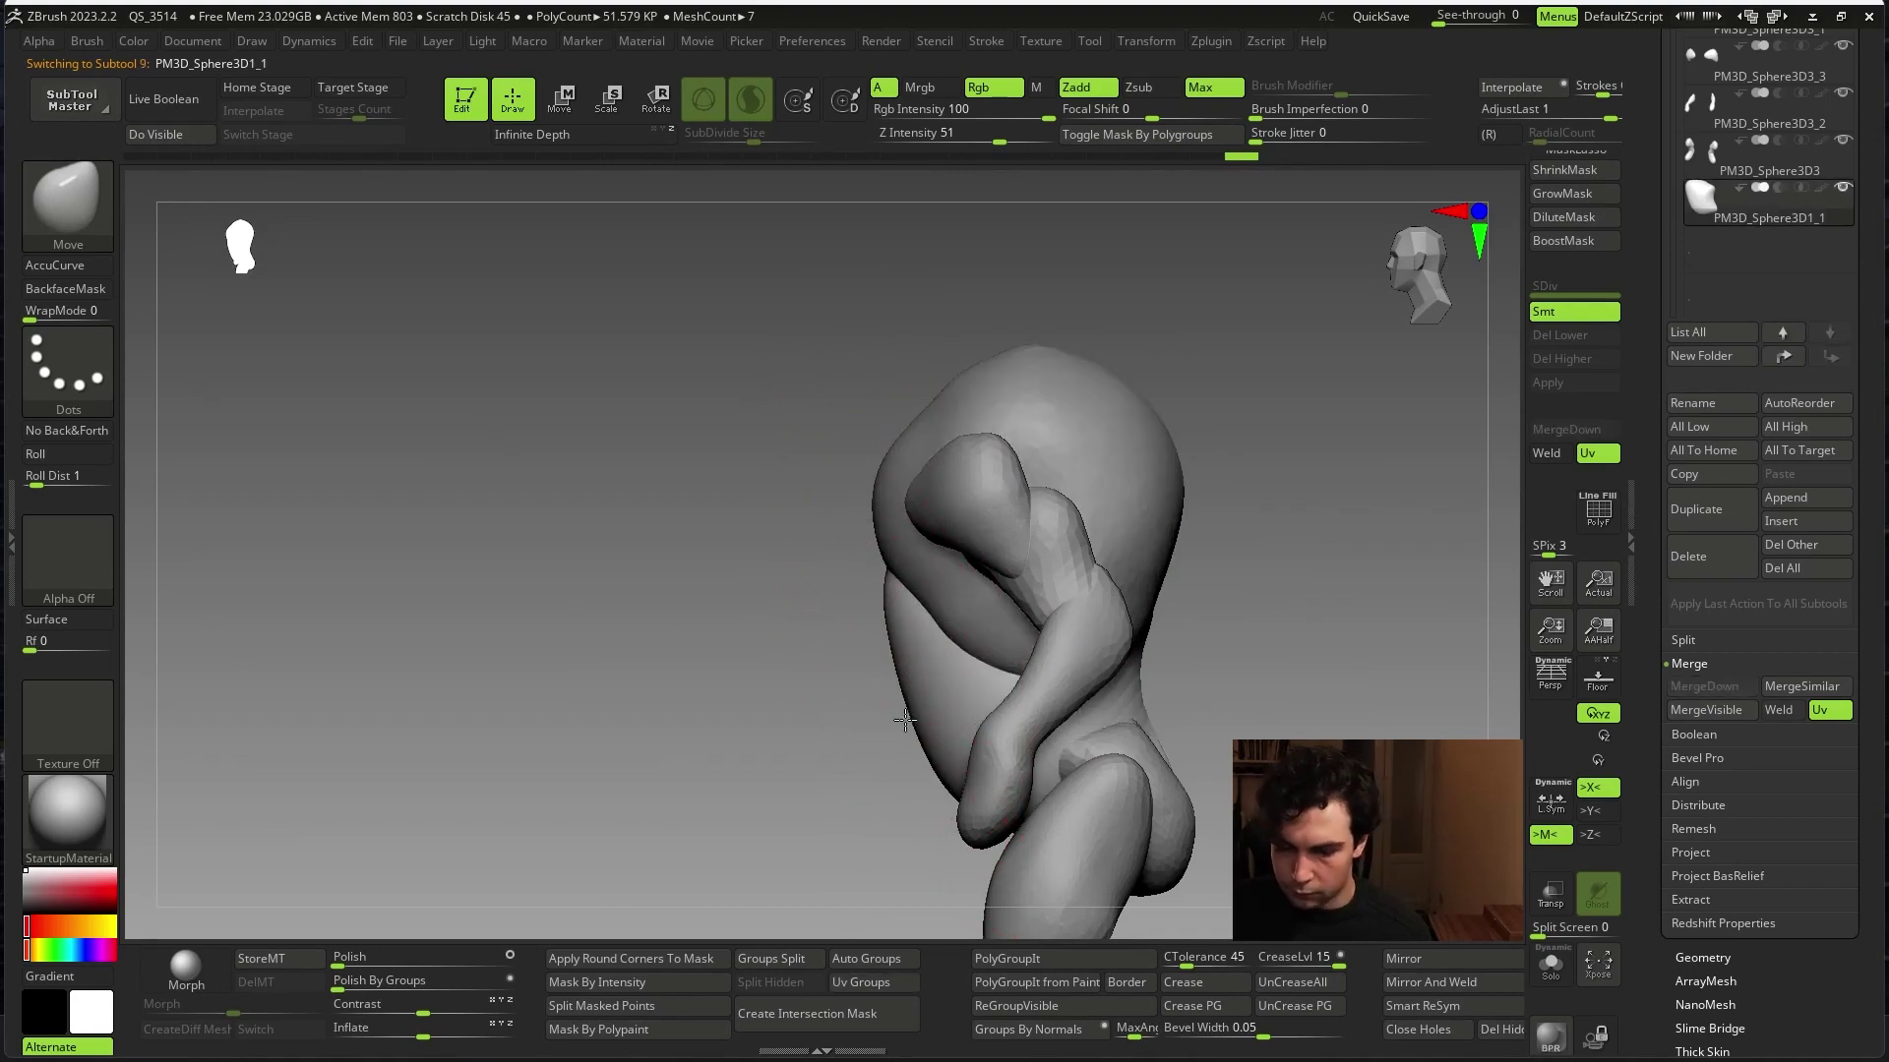
- Orbit around the model and toggle Solo to inspect the blob, then restore all subtools
drag(1292, 597, 1045, 715)
right_drag(1139, 676, 1243, 624)
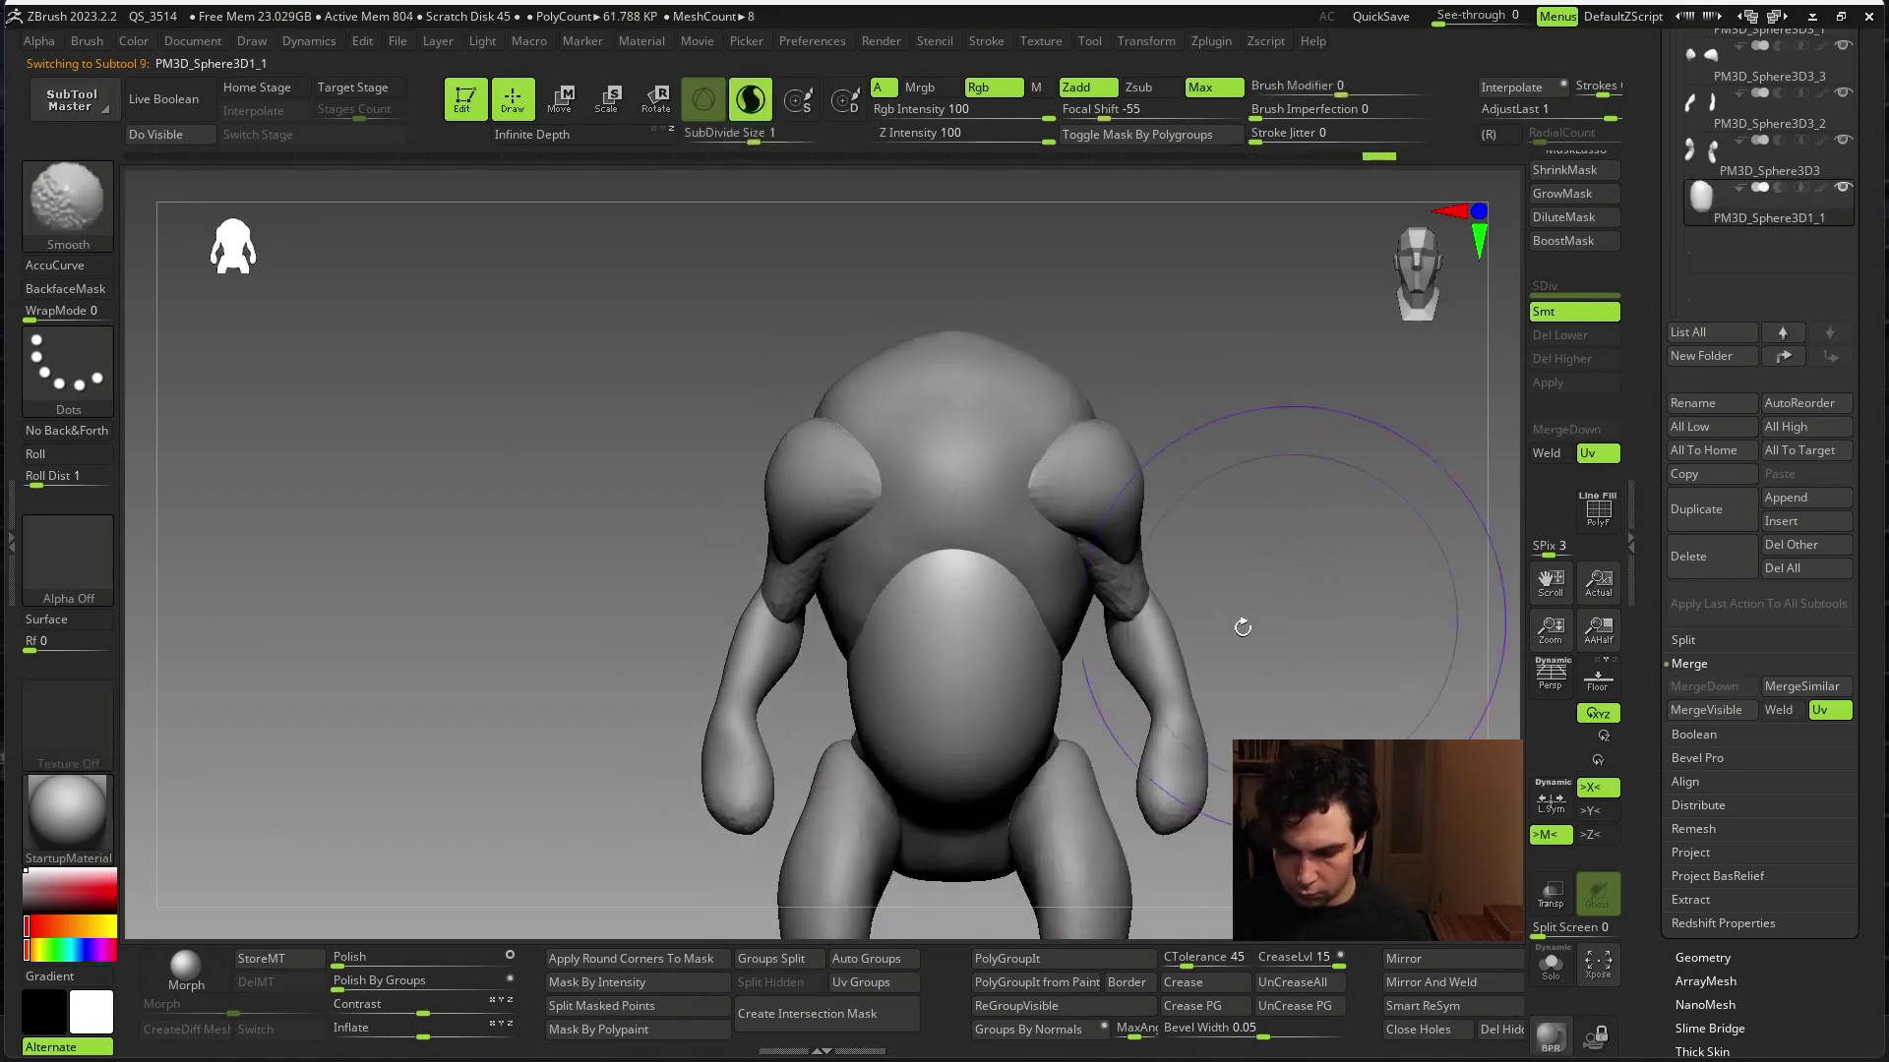
mouse_move(1134, 547)
right_down()
mouse_move(1056, 574)
mouse_move(1269, 476)
mouse_move(1231, 498)
mouse_move(1235, 599)
right_up()
key(ctrl+shift+s)
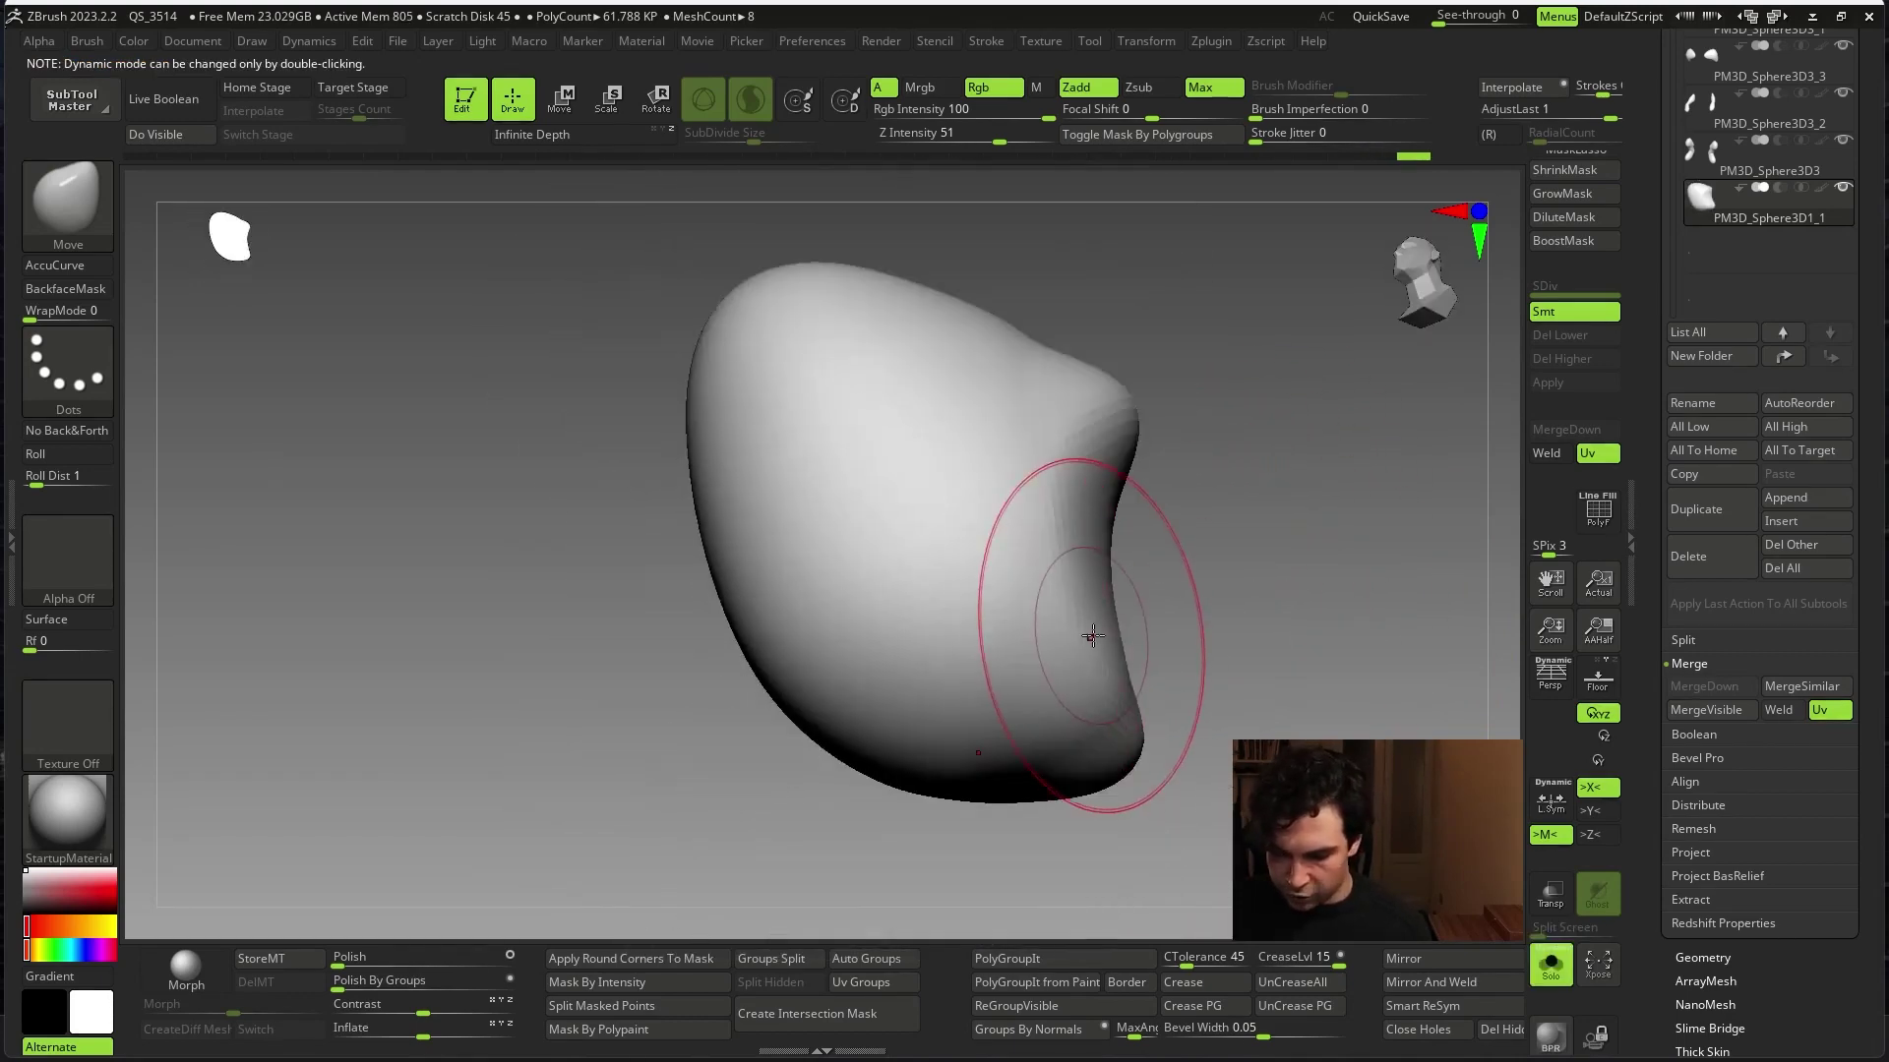
key(ctrl+shift+s)
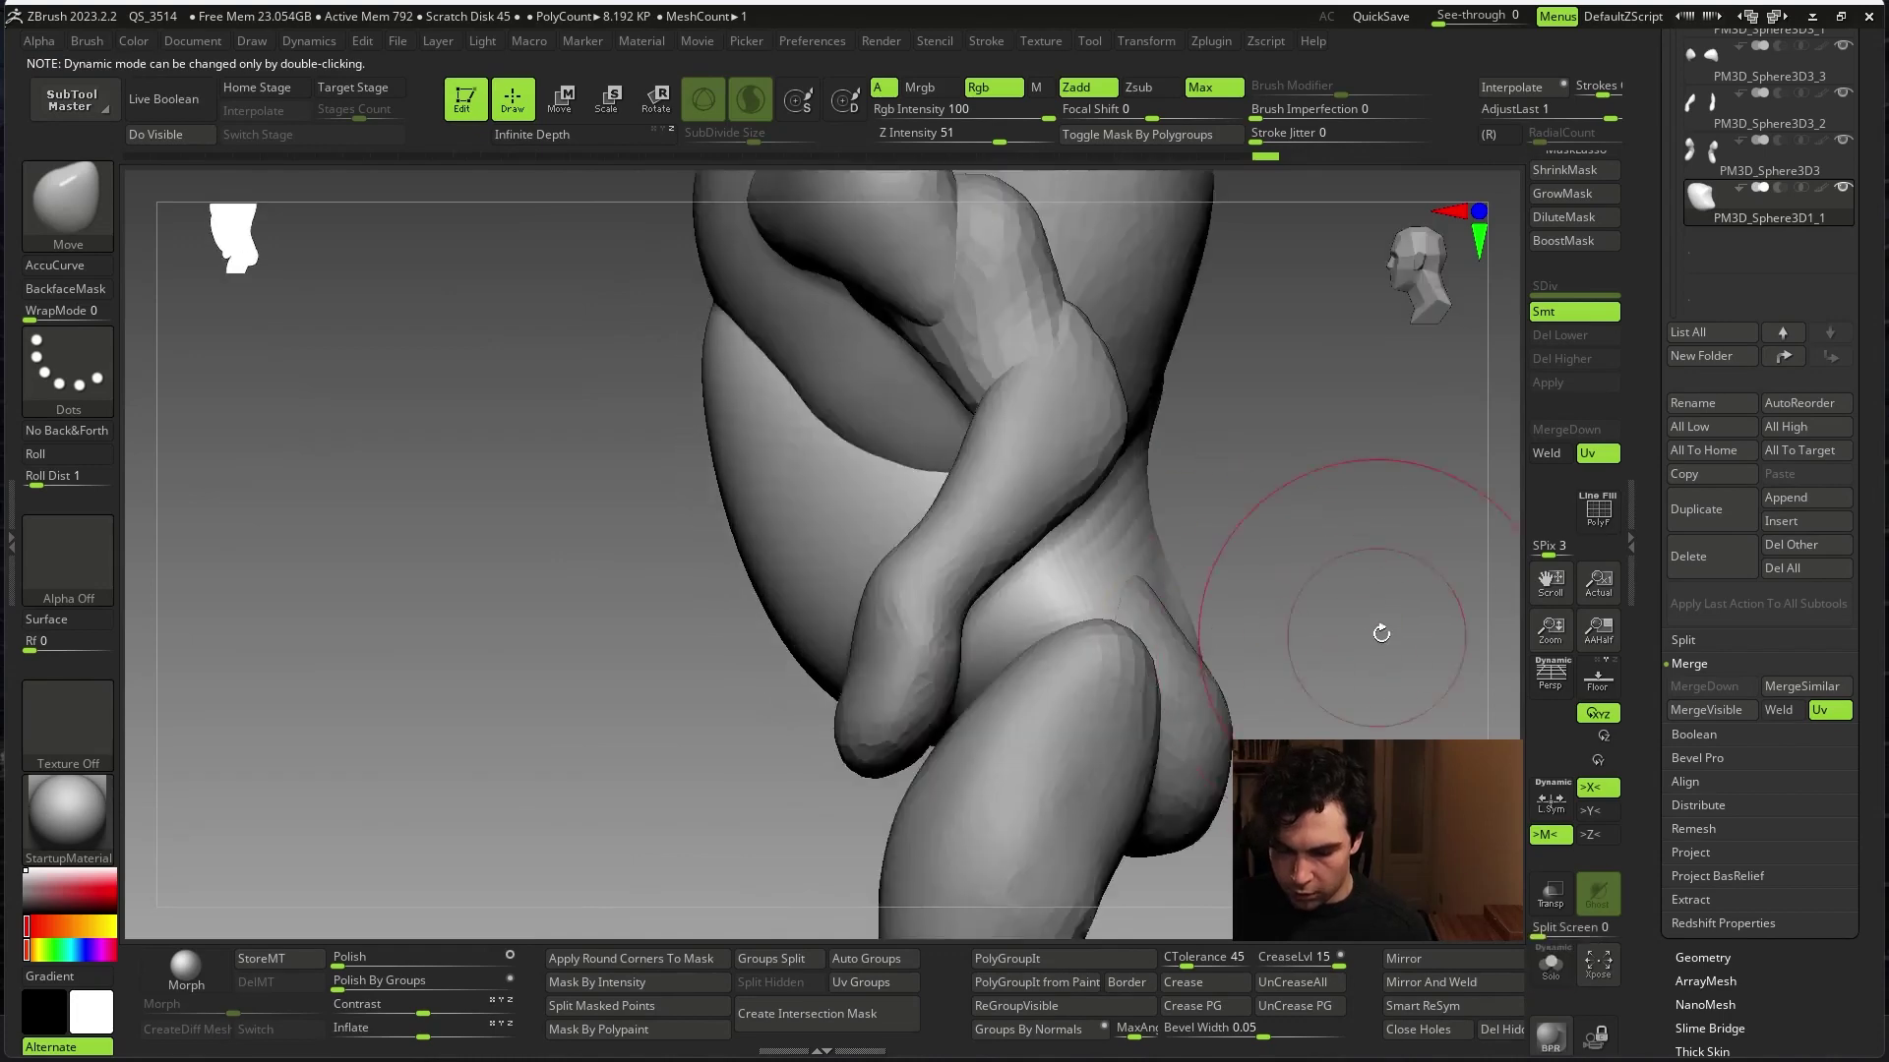
- Select the PM3D_Sphere3D3 leg subtool and adjust the brush Draw Size
right_drag(1272, 586, 1177, 637)
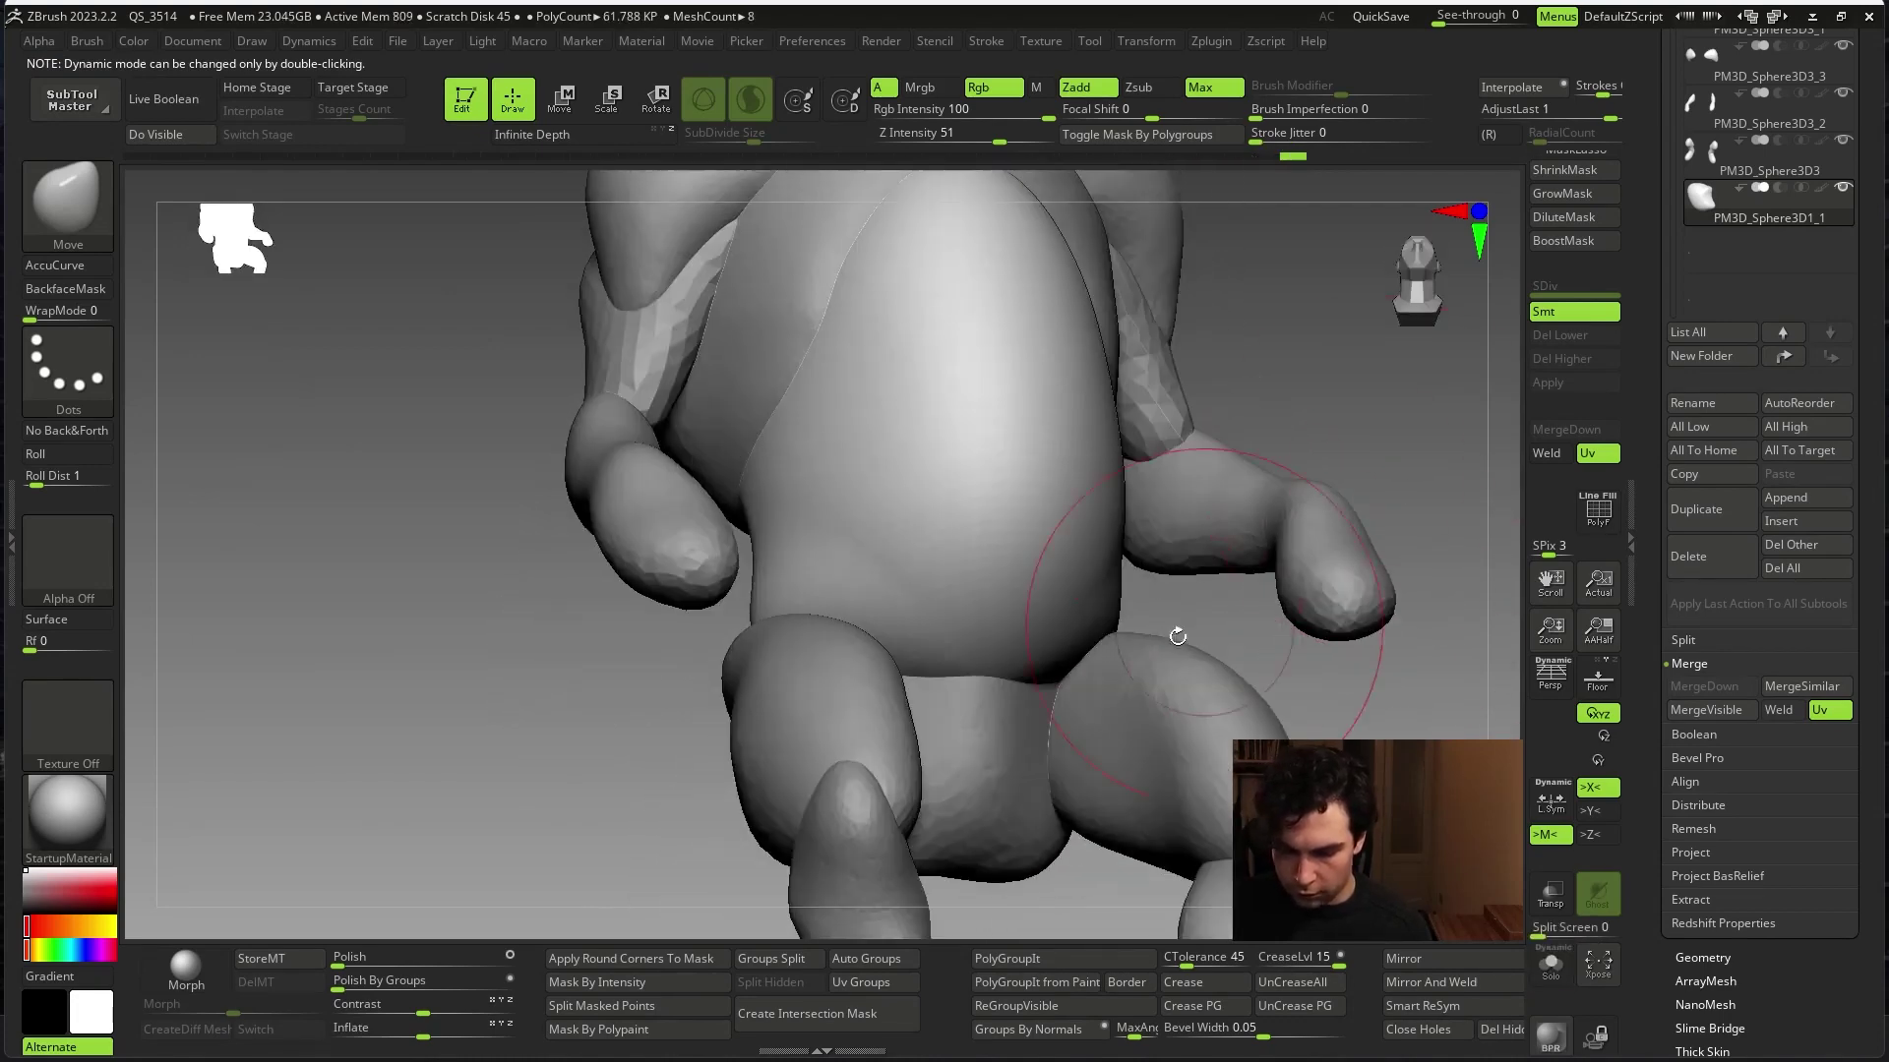
right_drag(1052, 652, 1201, 586)
alt+click(1025, 732)
key(space)
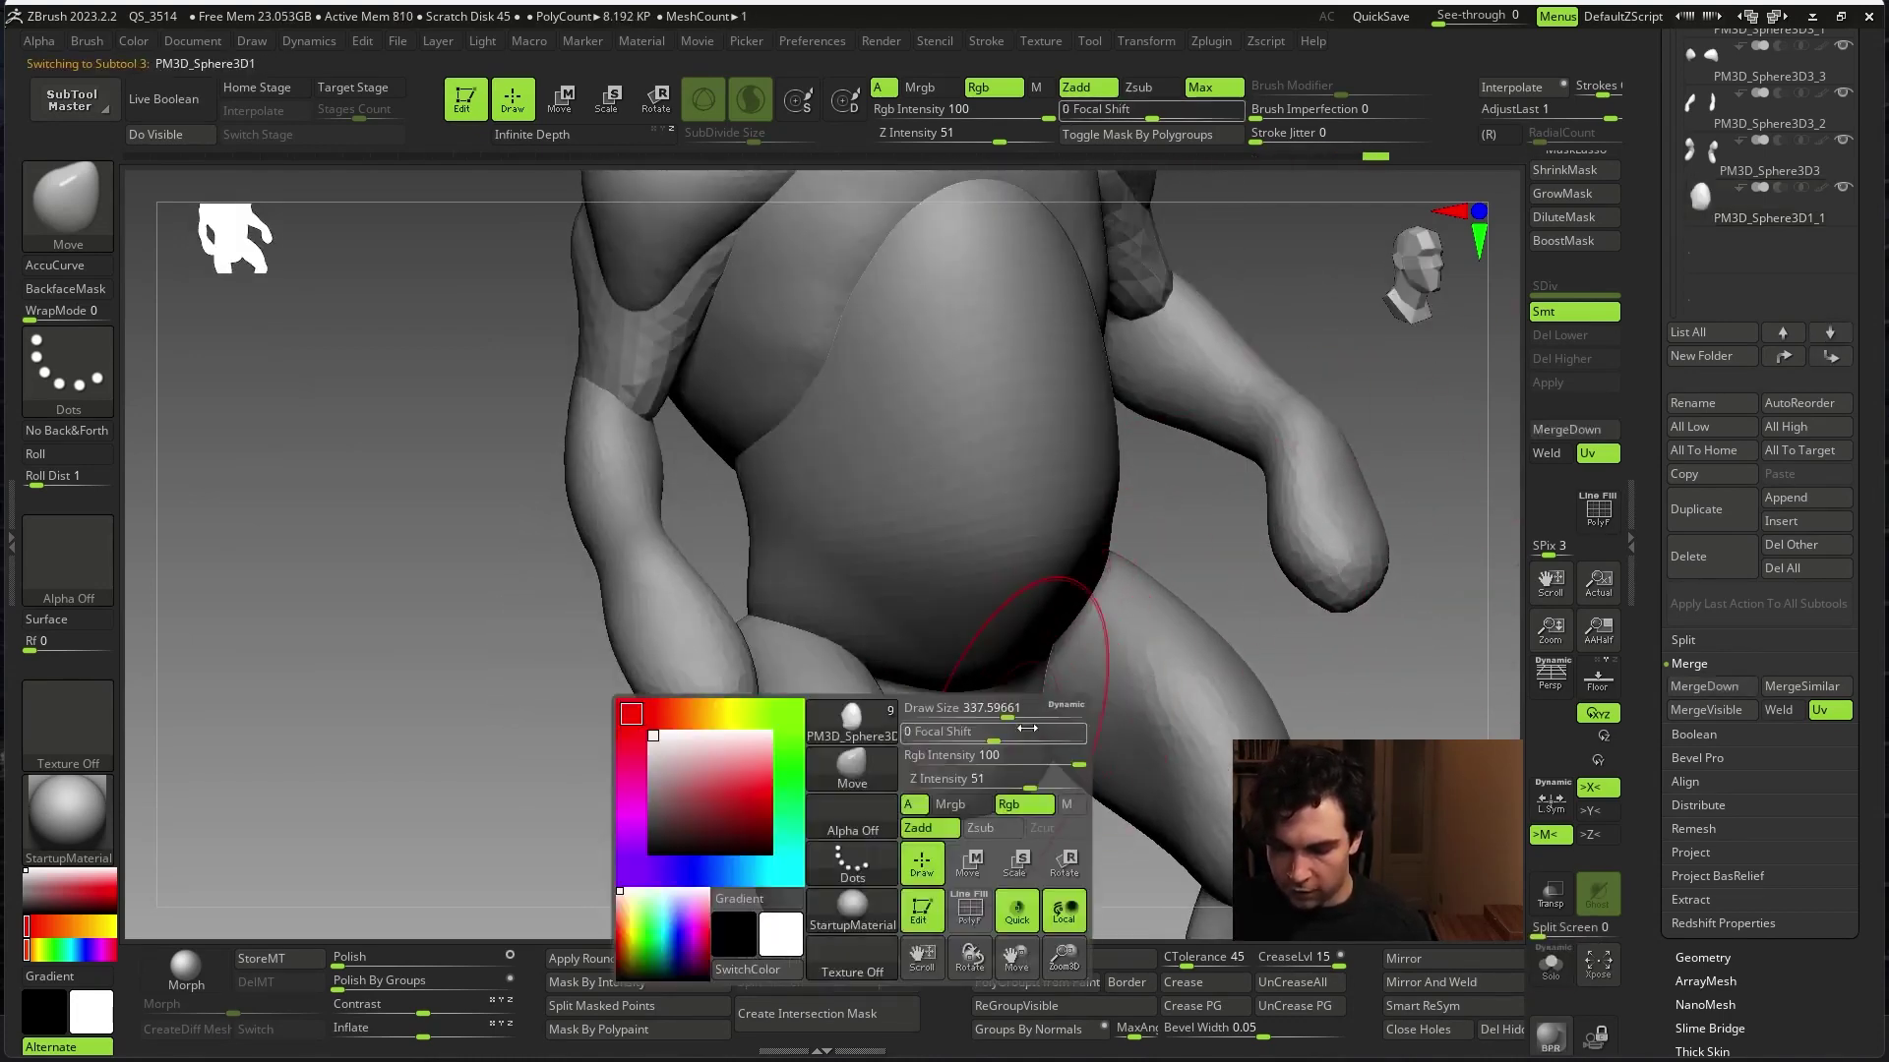
right_drag(991, 706, 1245, 718)
mouse_move(1359, 654)
right_down()
mouse_move(1370, 683)
mouse_move(1096, 696)
mouse_move(1037, 522)
mouse_move(1027, 737)
mouse_move(1220, 698)
mouse_move(1031, 713)
mouse_move(1032, 654)
mouse_move(1159, 640)
right_up()
alt+click(1096, 679)
key(space)
alt+click(1031, 710)
right_click(1141, 643)
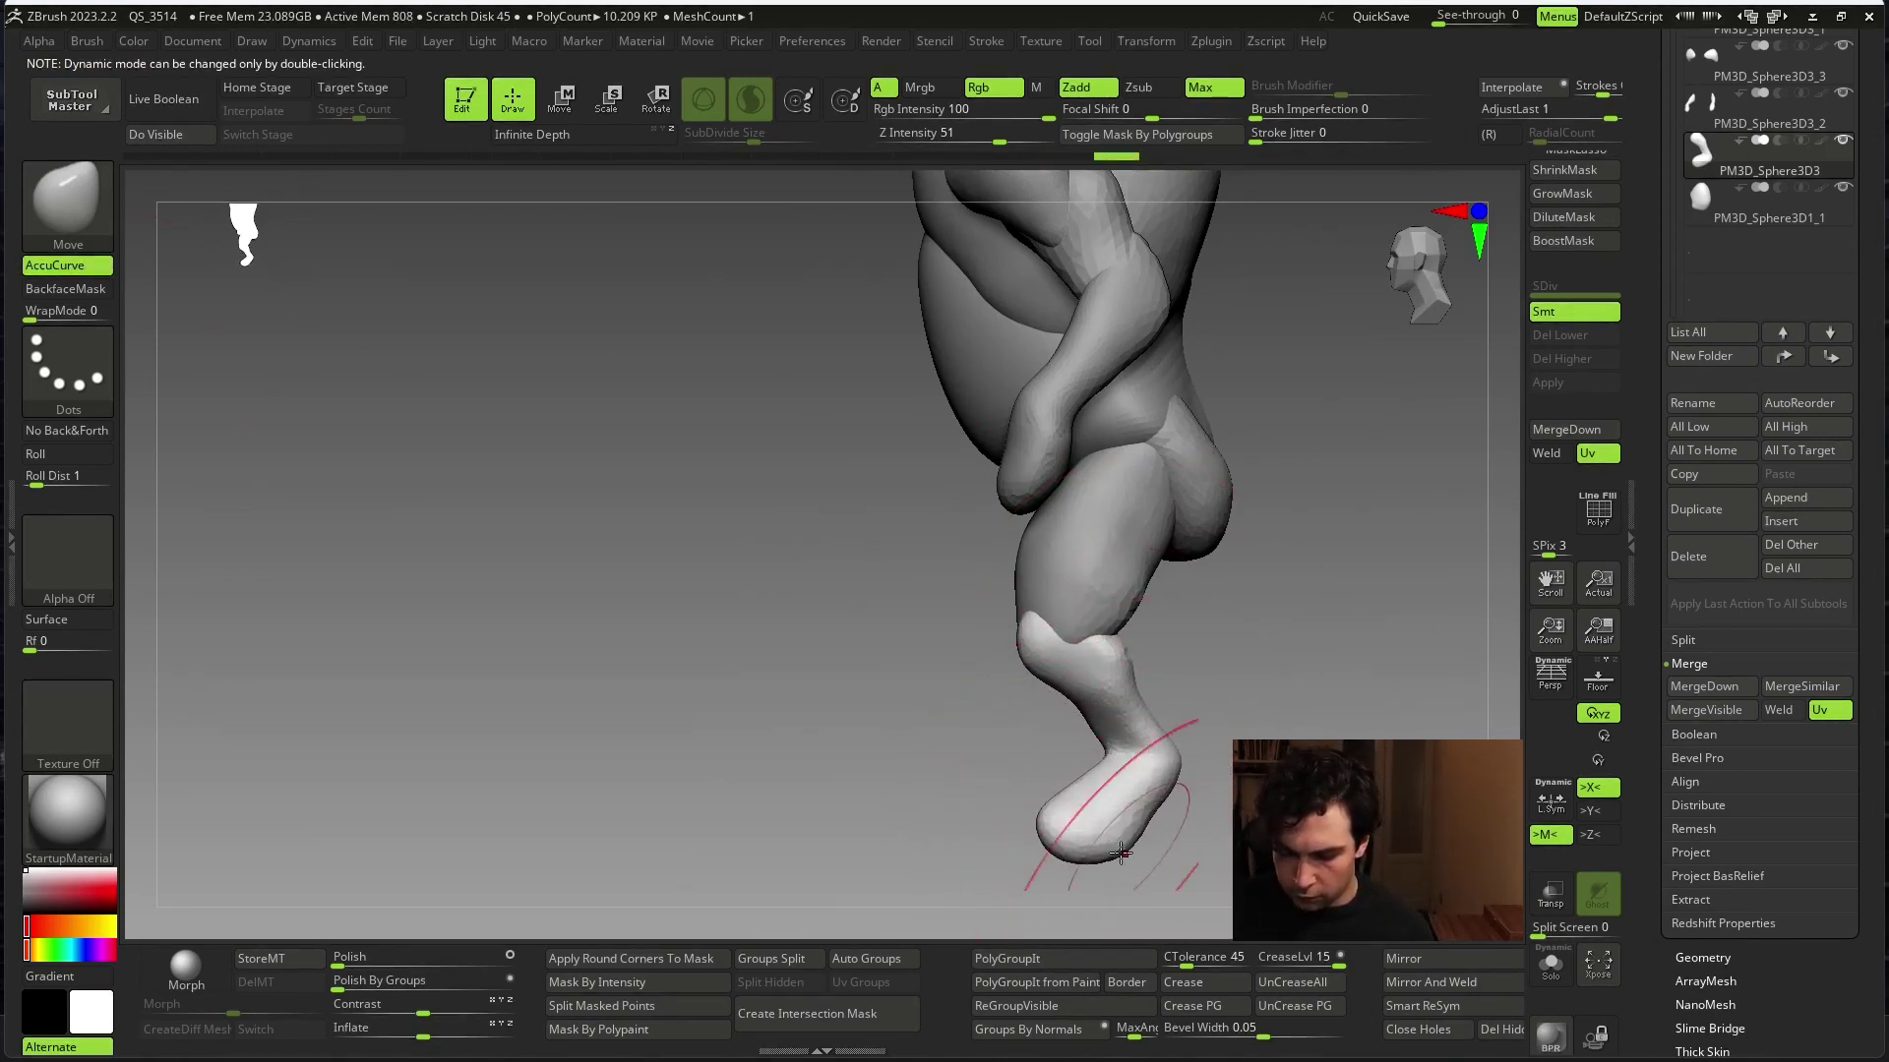
- Pull the foot and lower leg into shape with the Move brush, then zoom out
drag(1086, 834, 1072, 844)
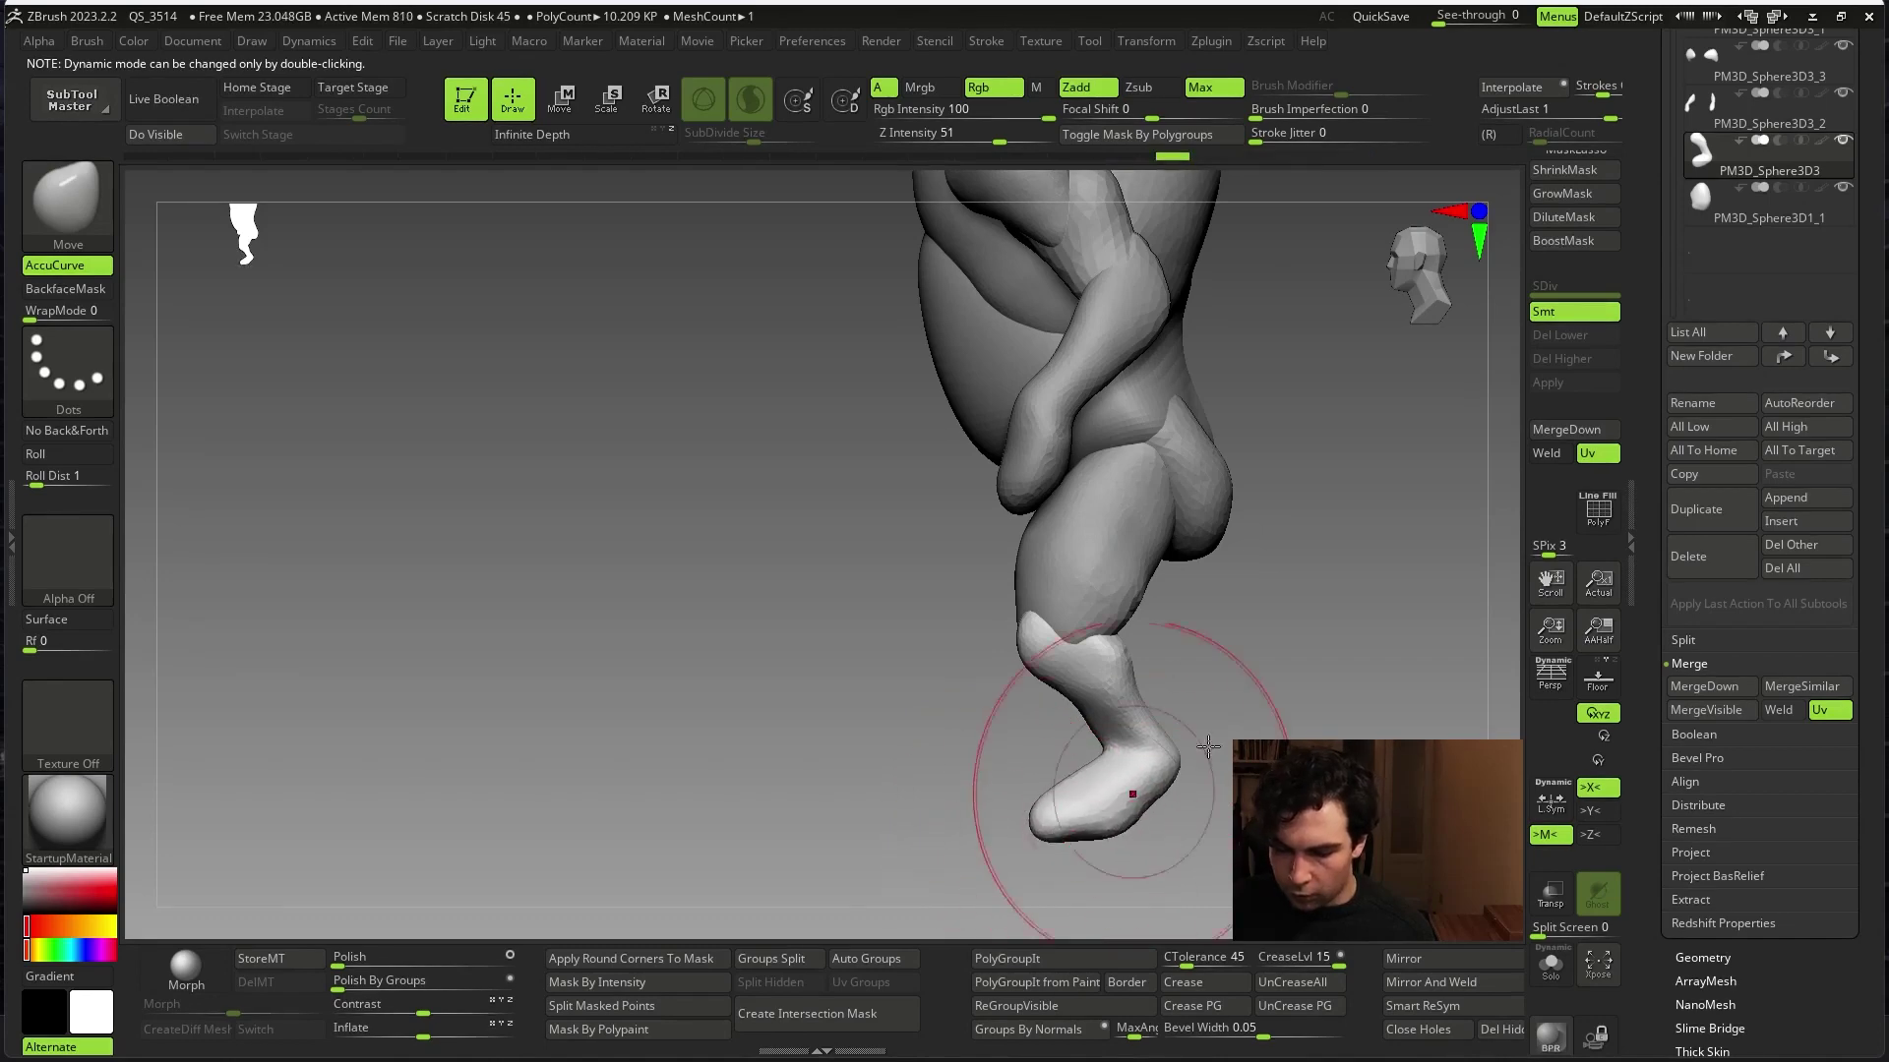
shift+drag(1208, 748, 1283, 678)
key(space)
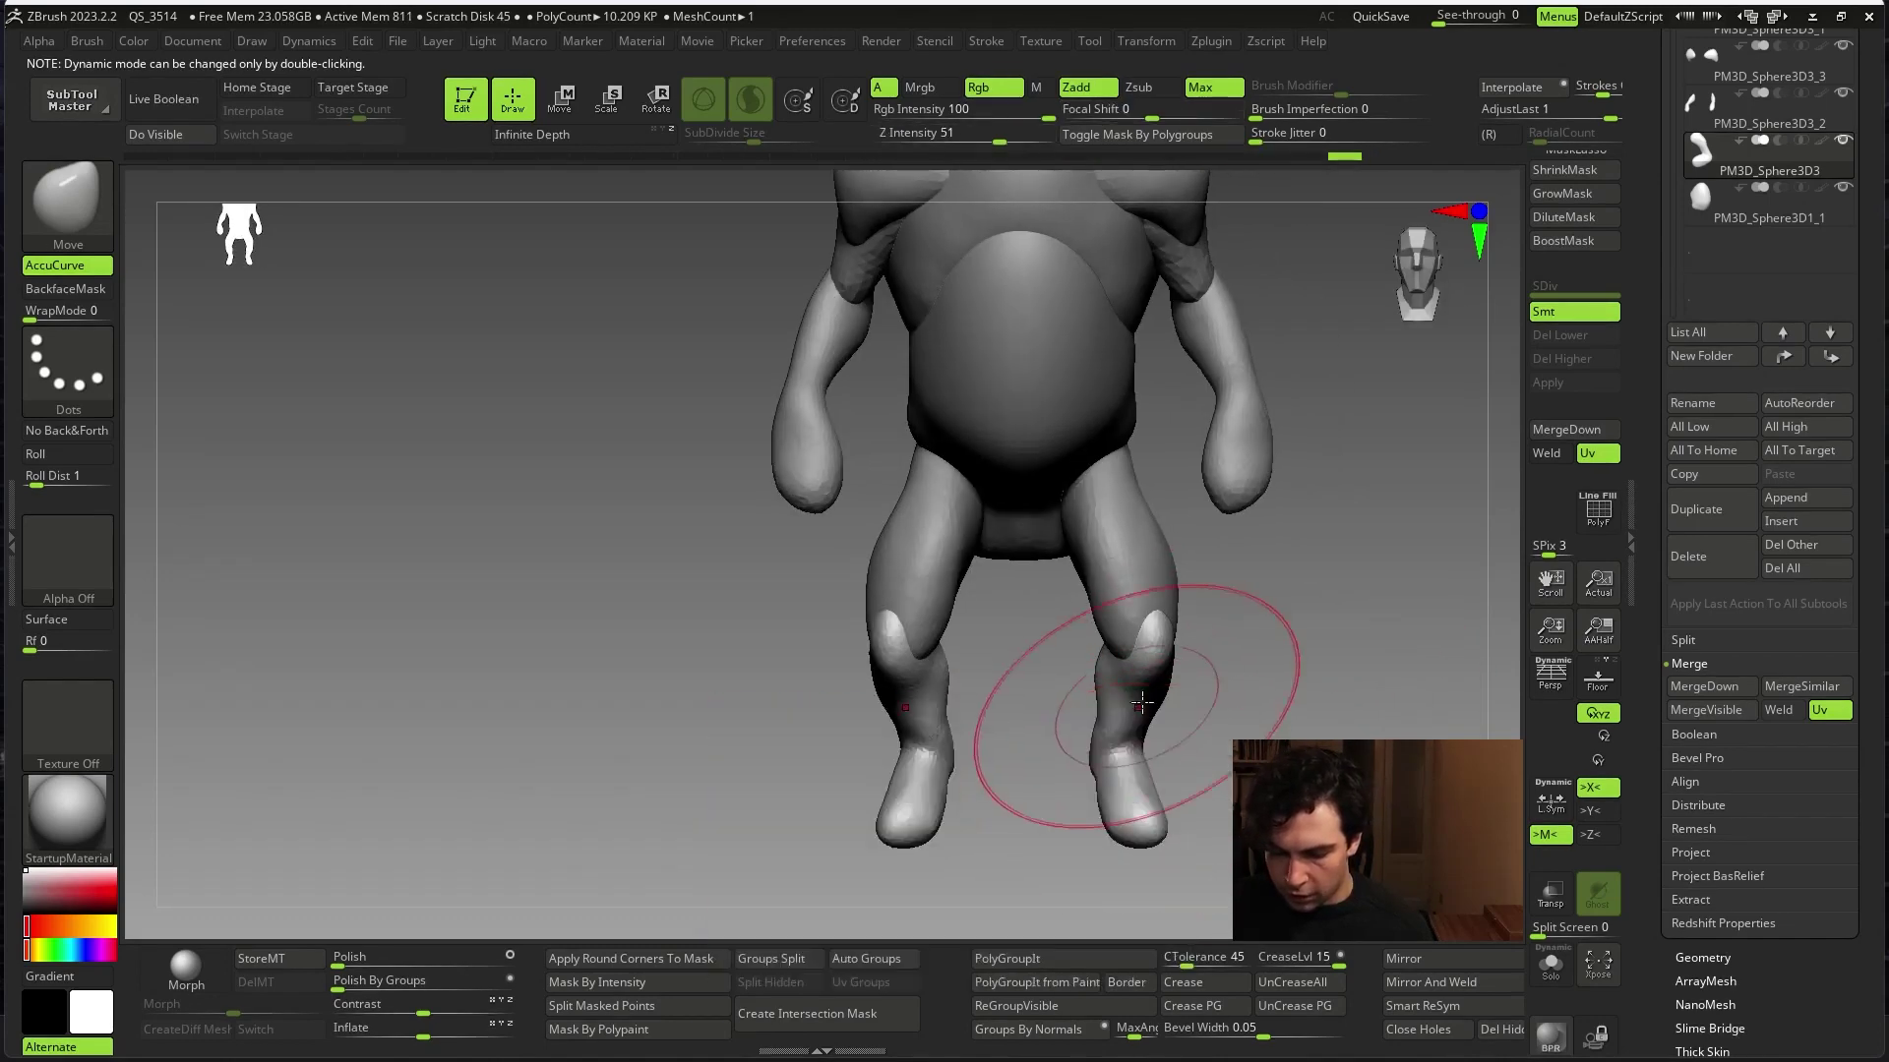
drag(1141, 701, 1141, 679)
key(space)
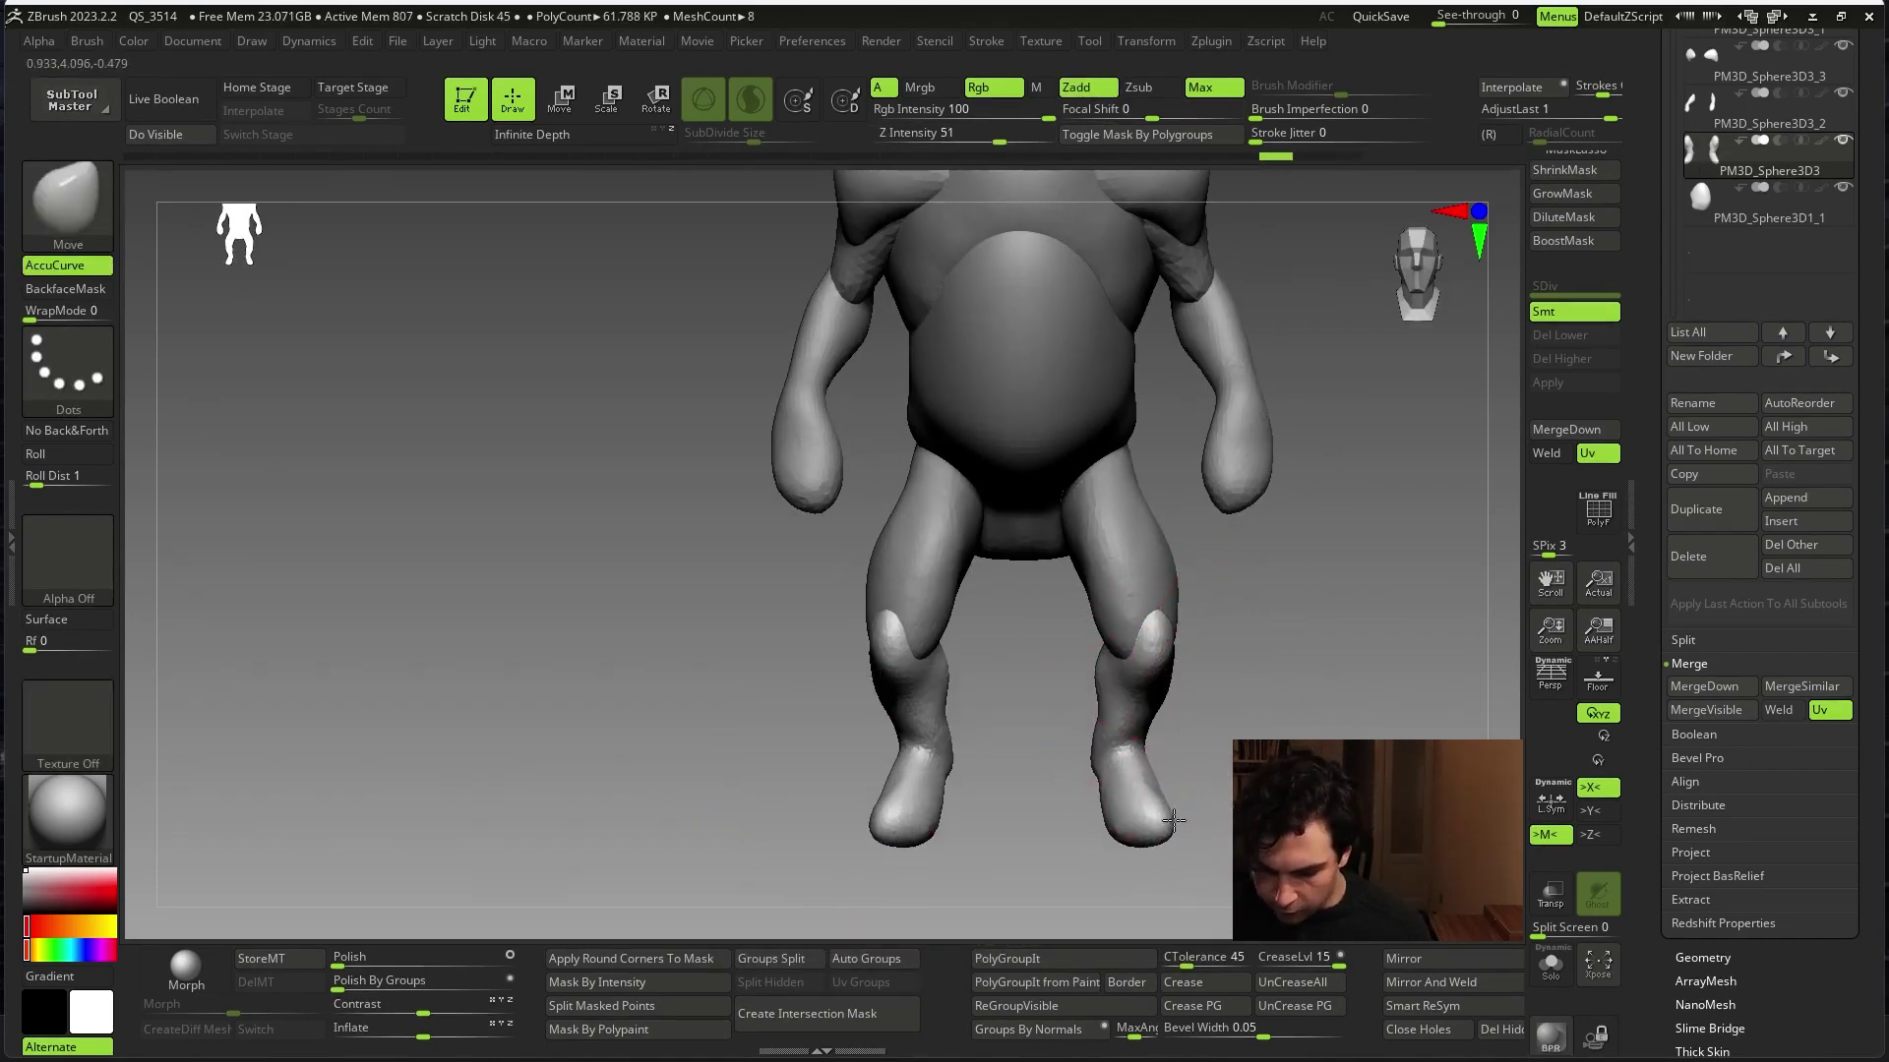
drag(1247, 816, 1295, 708)
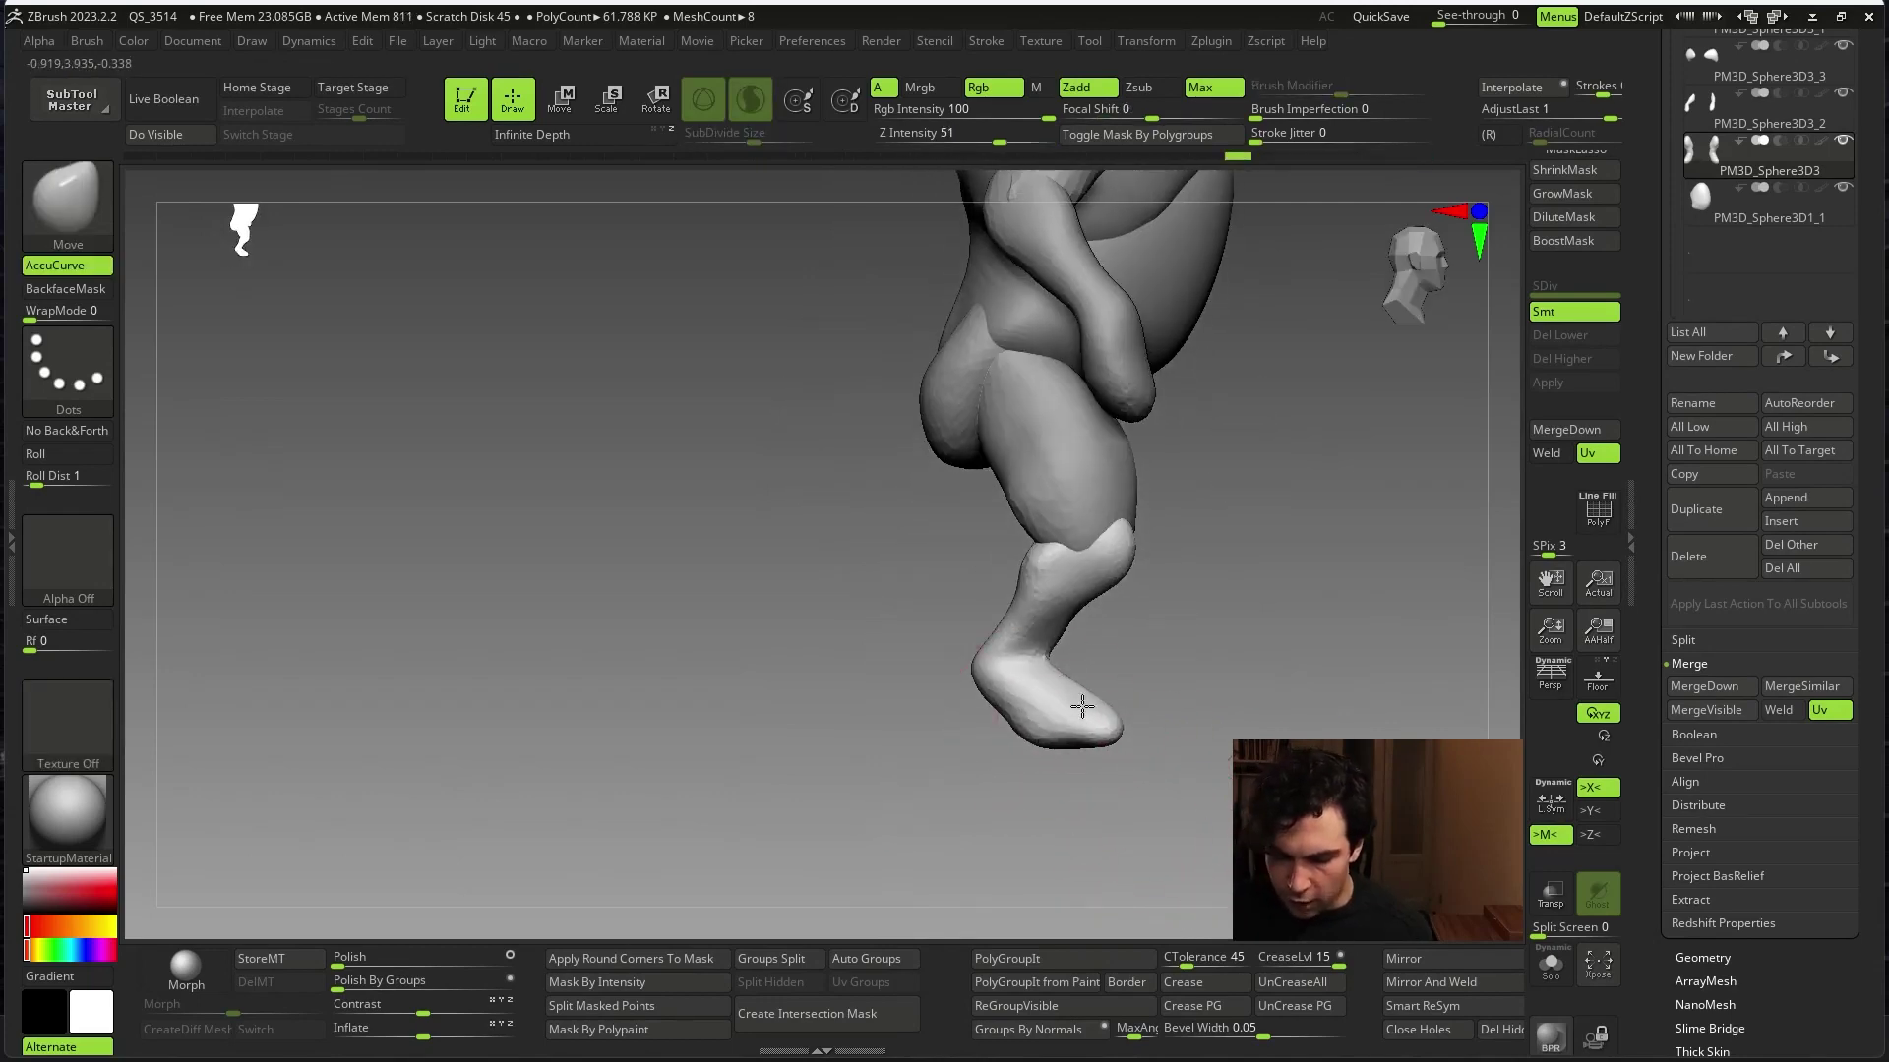
key(space)
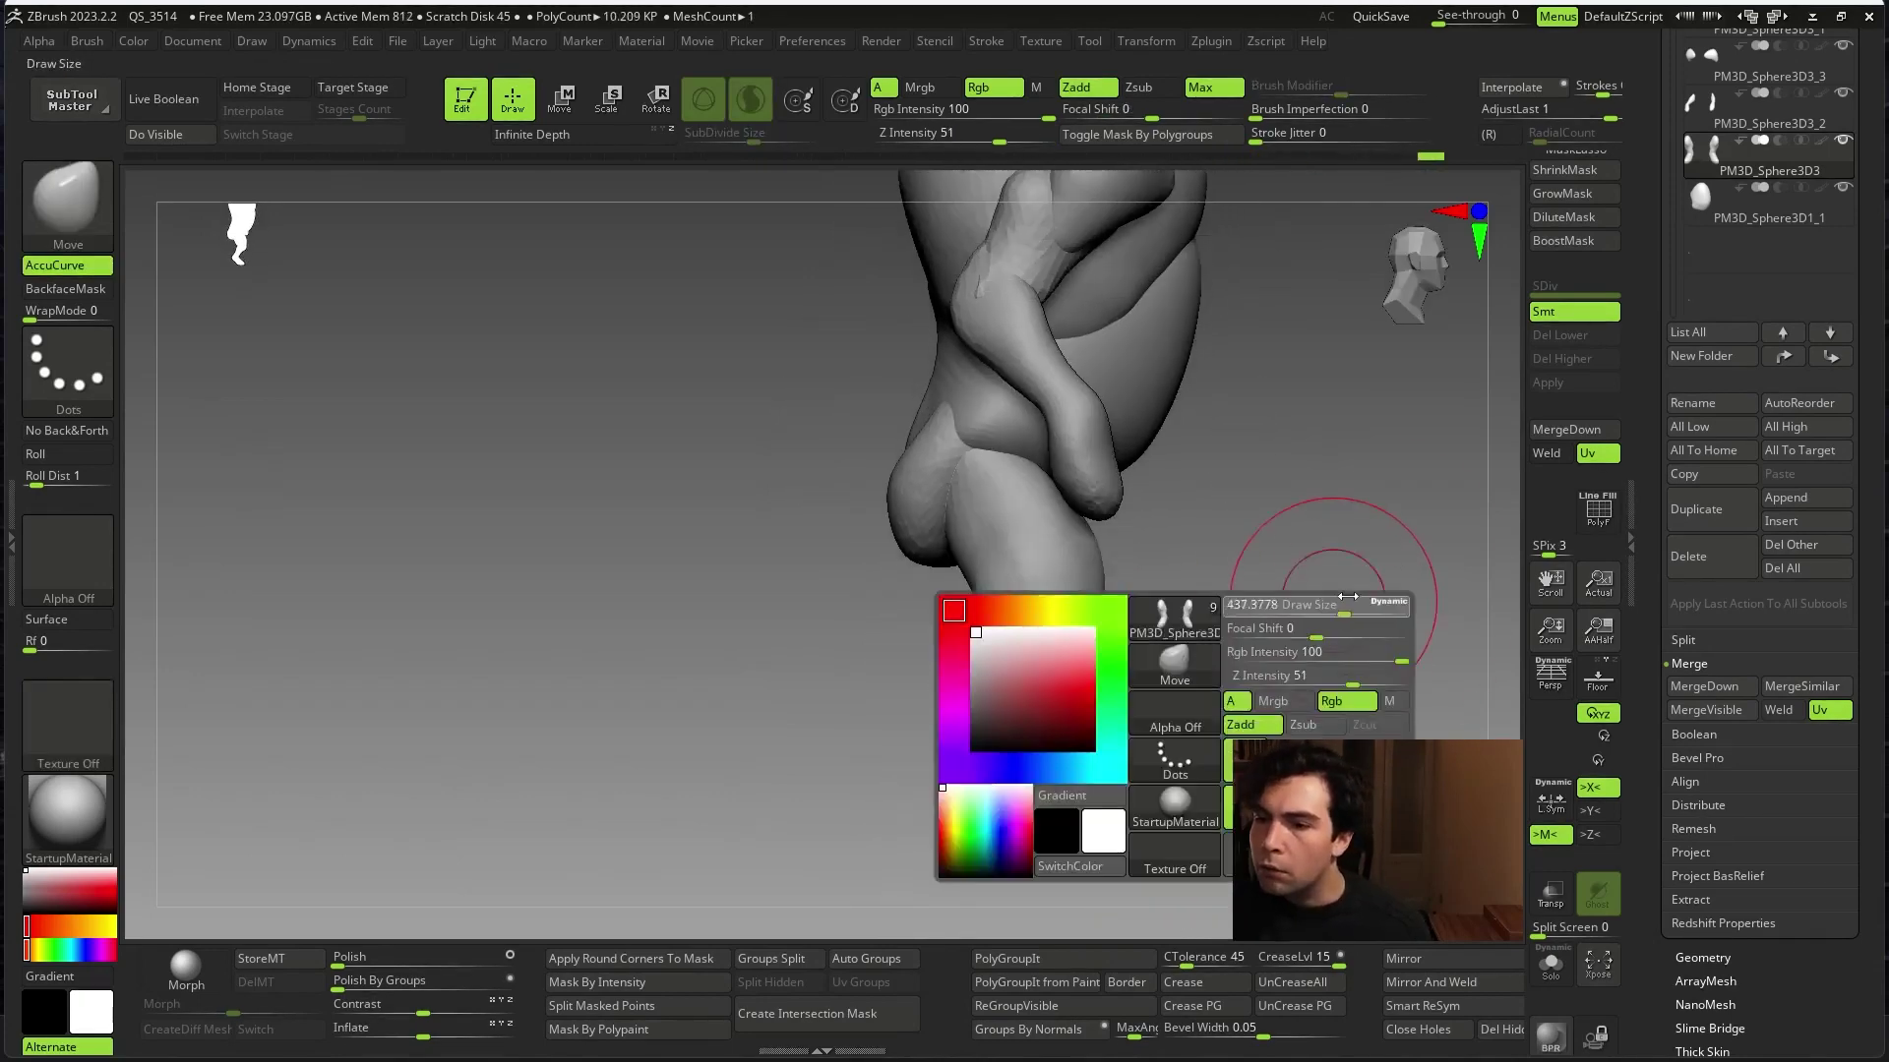
alt+drag(1262, 624, 1020, 697)
ctrl+right_drag(893, 737, 1152, 673)
drag(1151, 672, 982, 708)
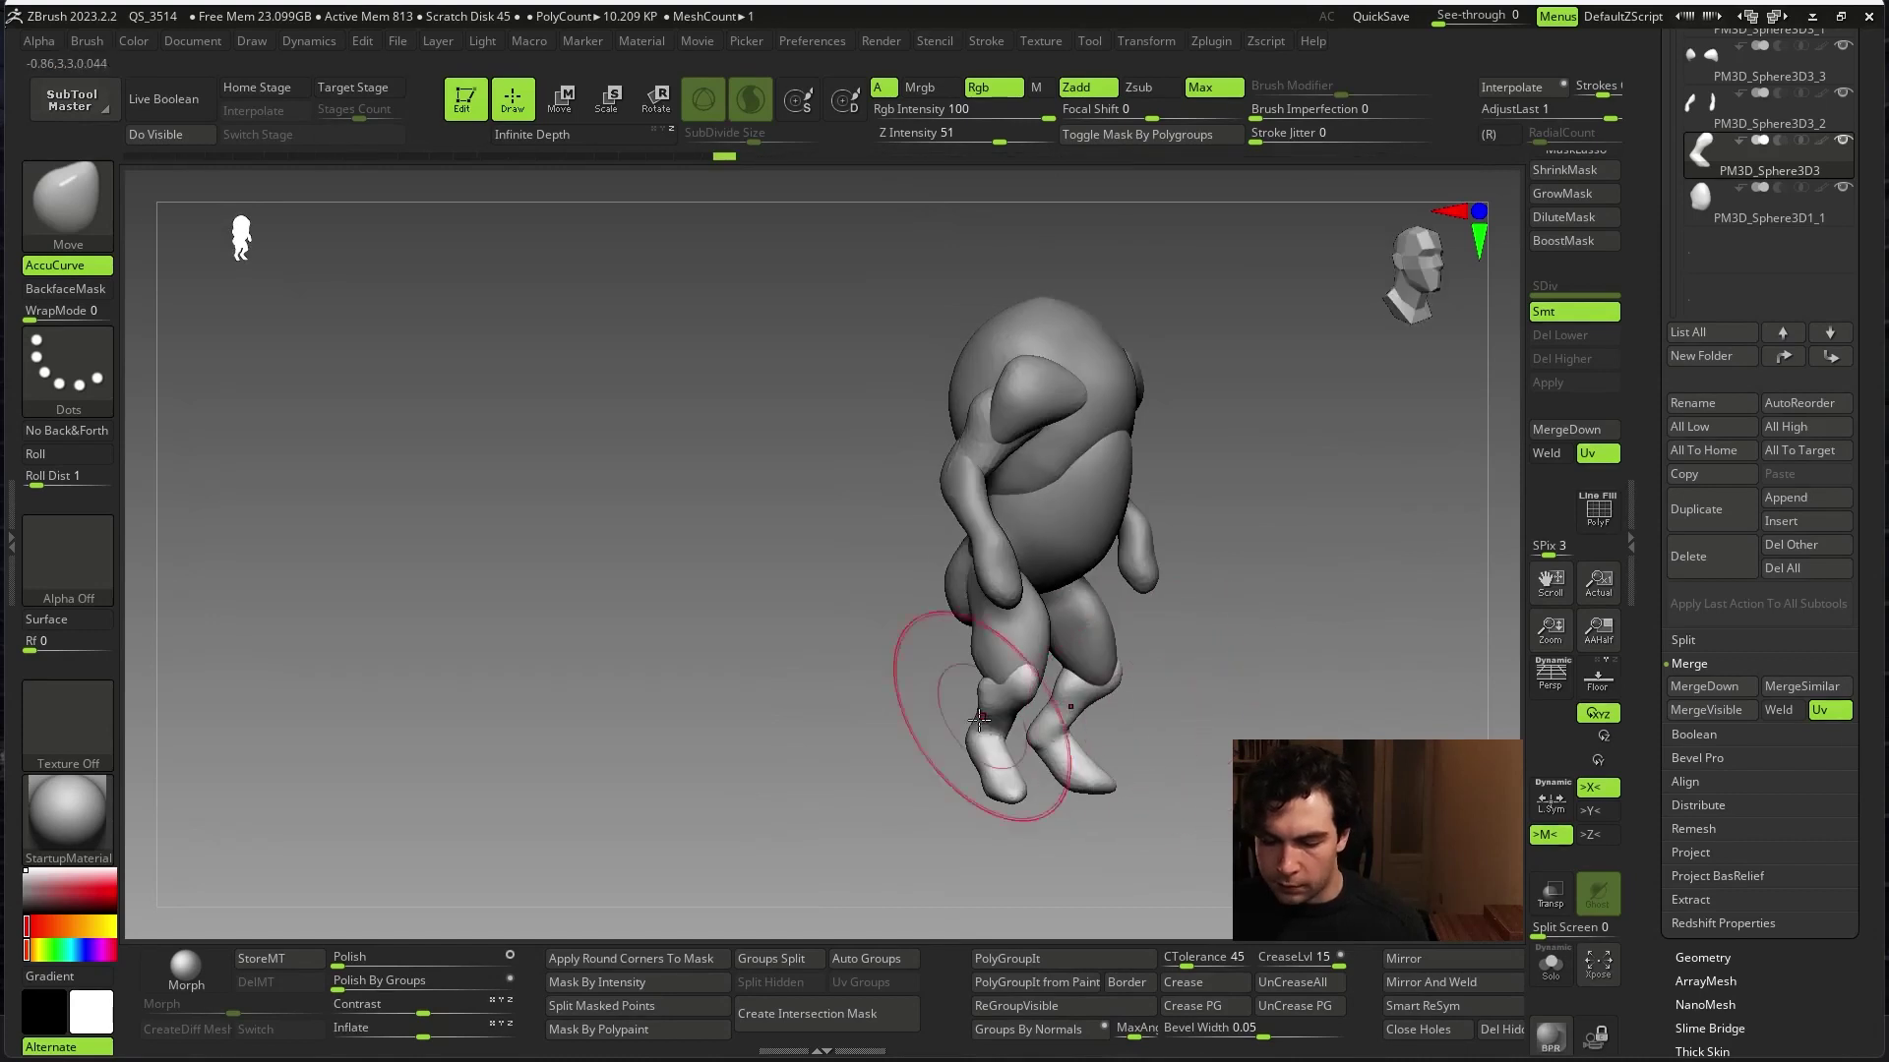
key(space)
mouse_move(865, 738)
mouse_down()
mouse_move(1357, 598)
mouse_move(1354, 635)
mouse_move(1278, 511)
mouse_up()
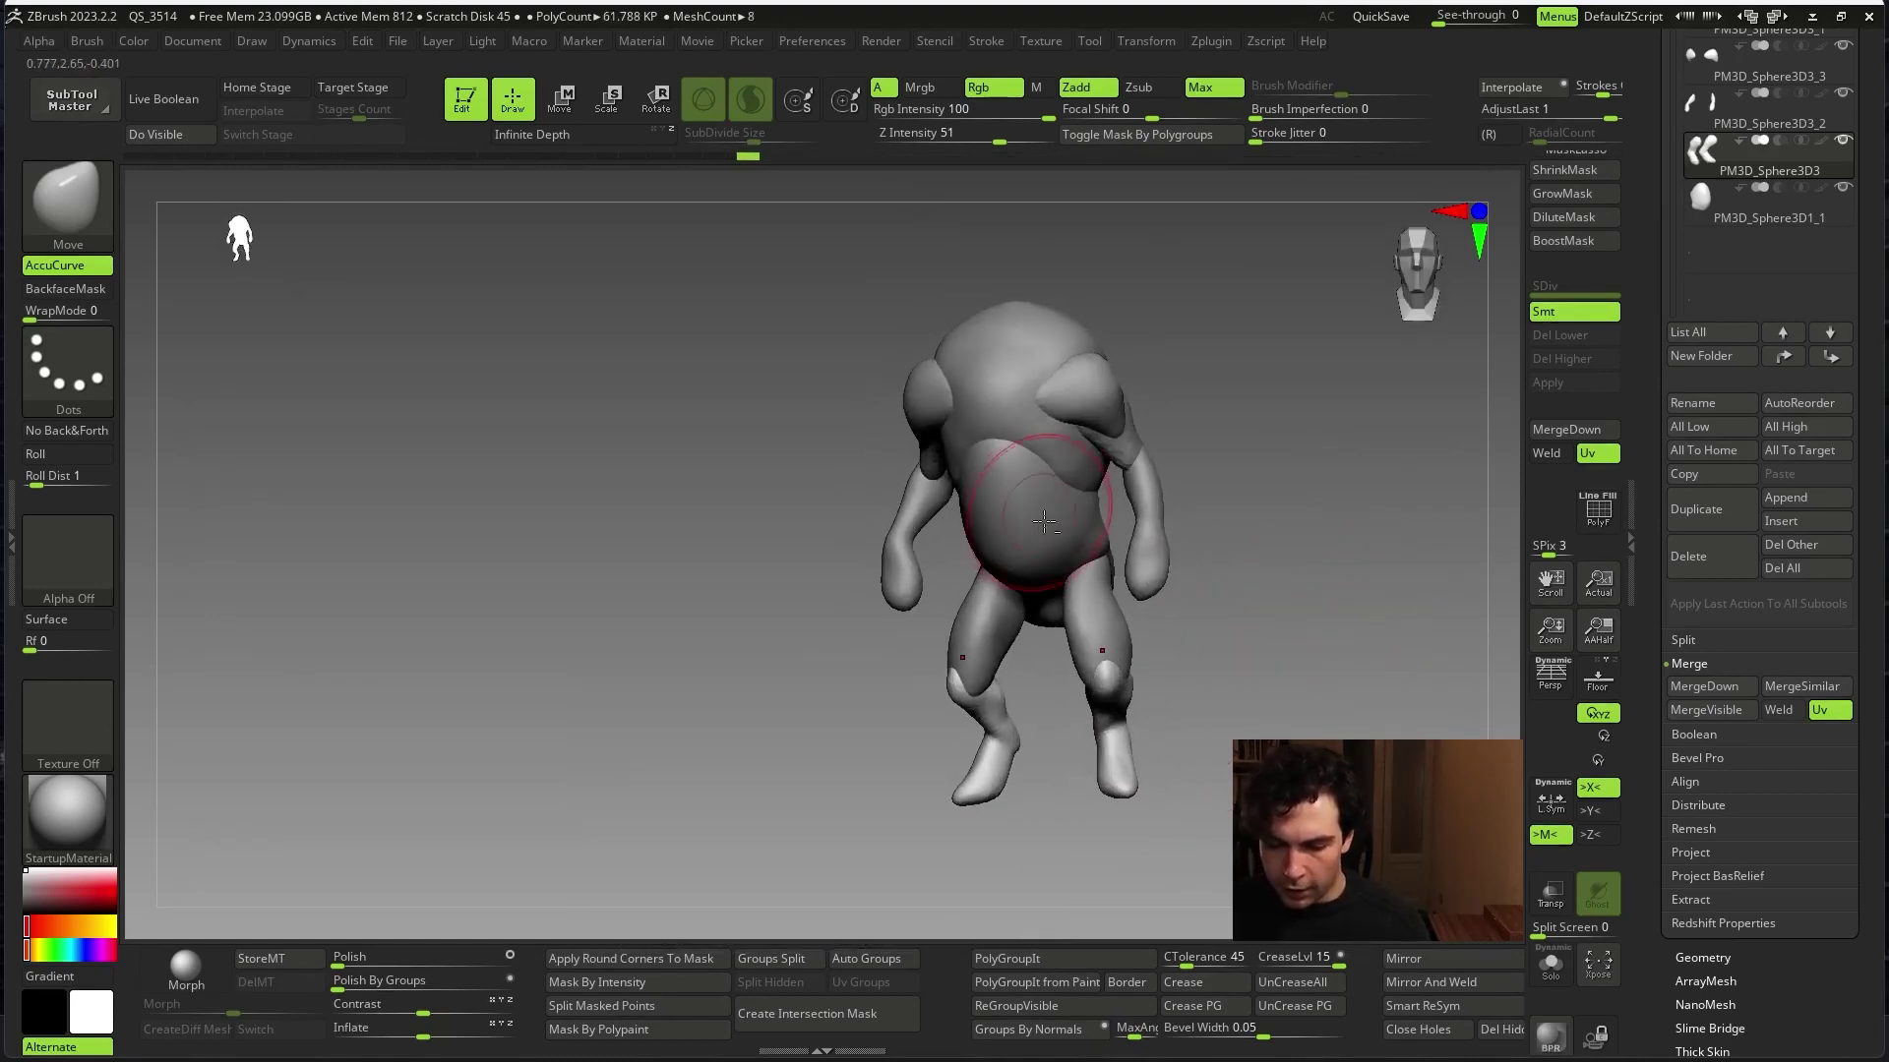
key(space)
ctrl+right_drag(1269, 423, 1357, 590)
mouse_move(1357, 590)
mouse_down()
mouse_move(1431, 608)
mouse_move(1328, 561)
mouse_up()
key(space)
key(space)
alt+click(974, 555)
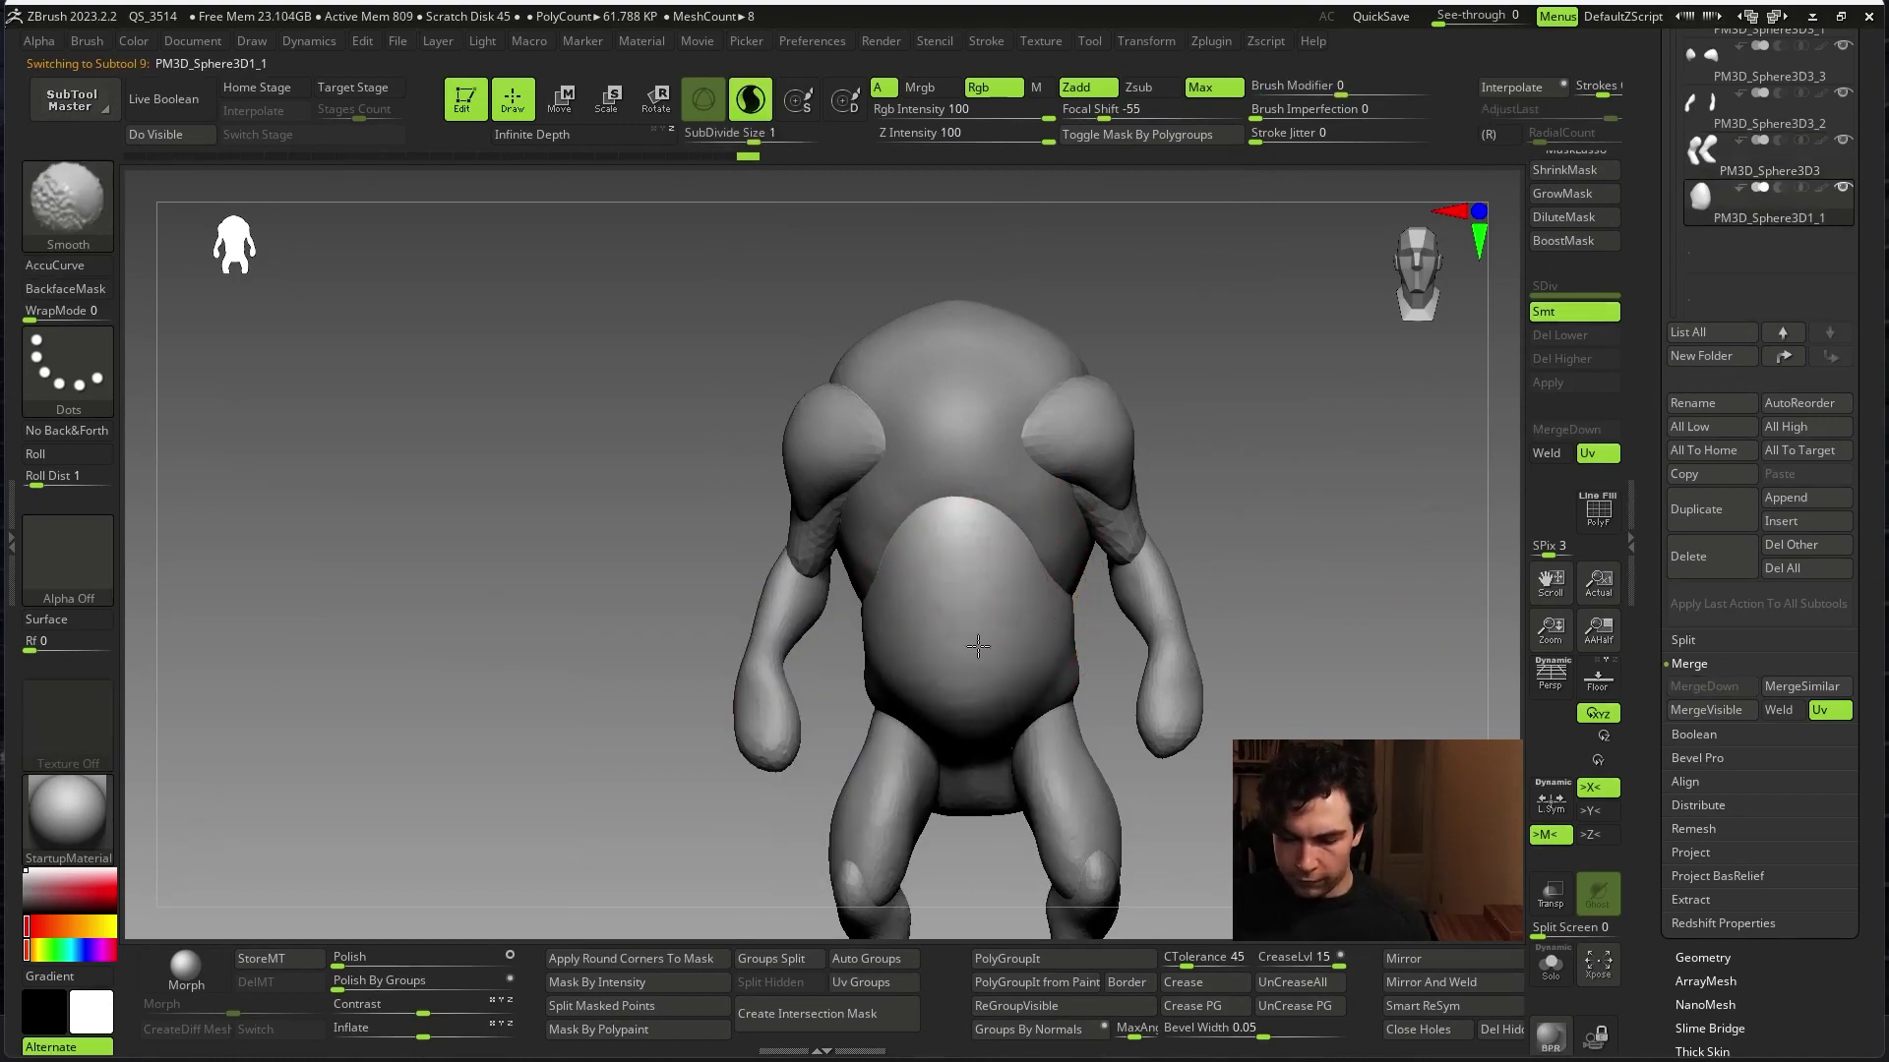
right_drag(1032, 642, 927, 423)
mouse_move(928, 423)
shift+mouse_down()
mouse_move(1254, 433)
mouse_move(1380, 619)
shift+mouse_up()
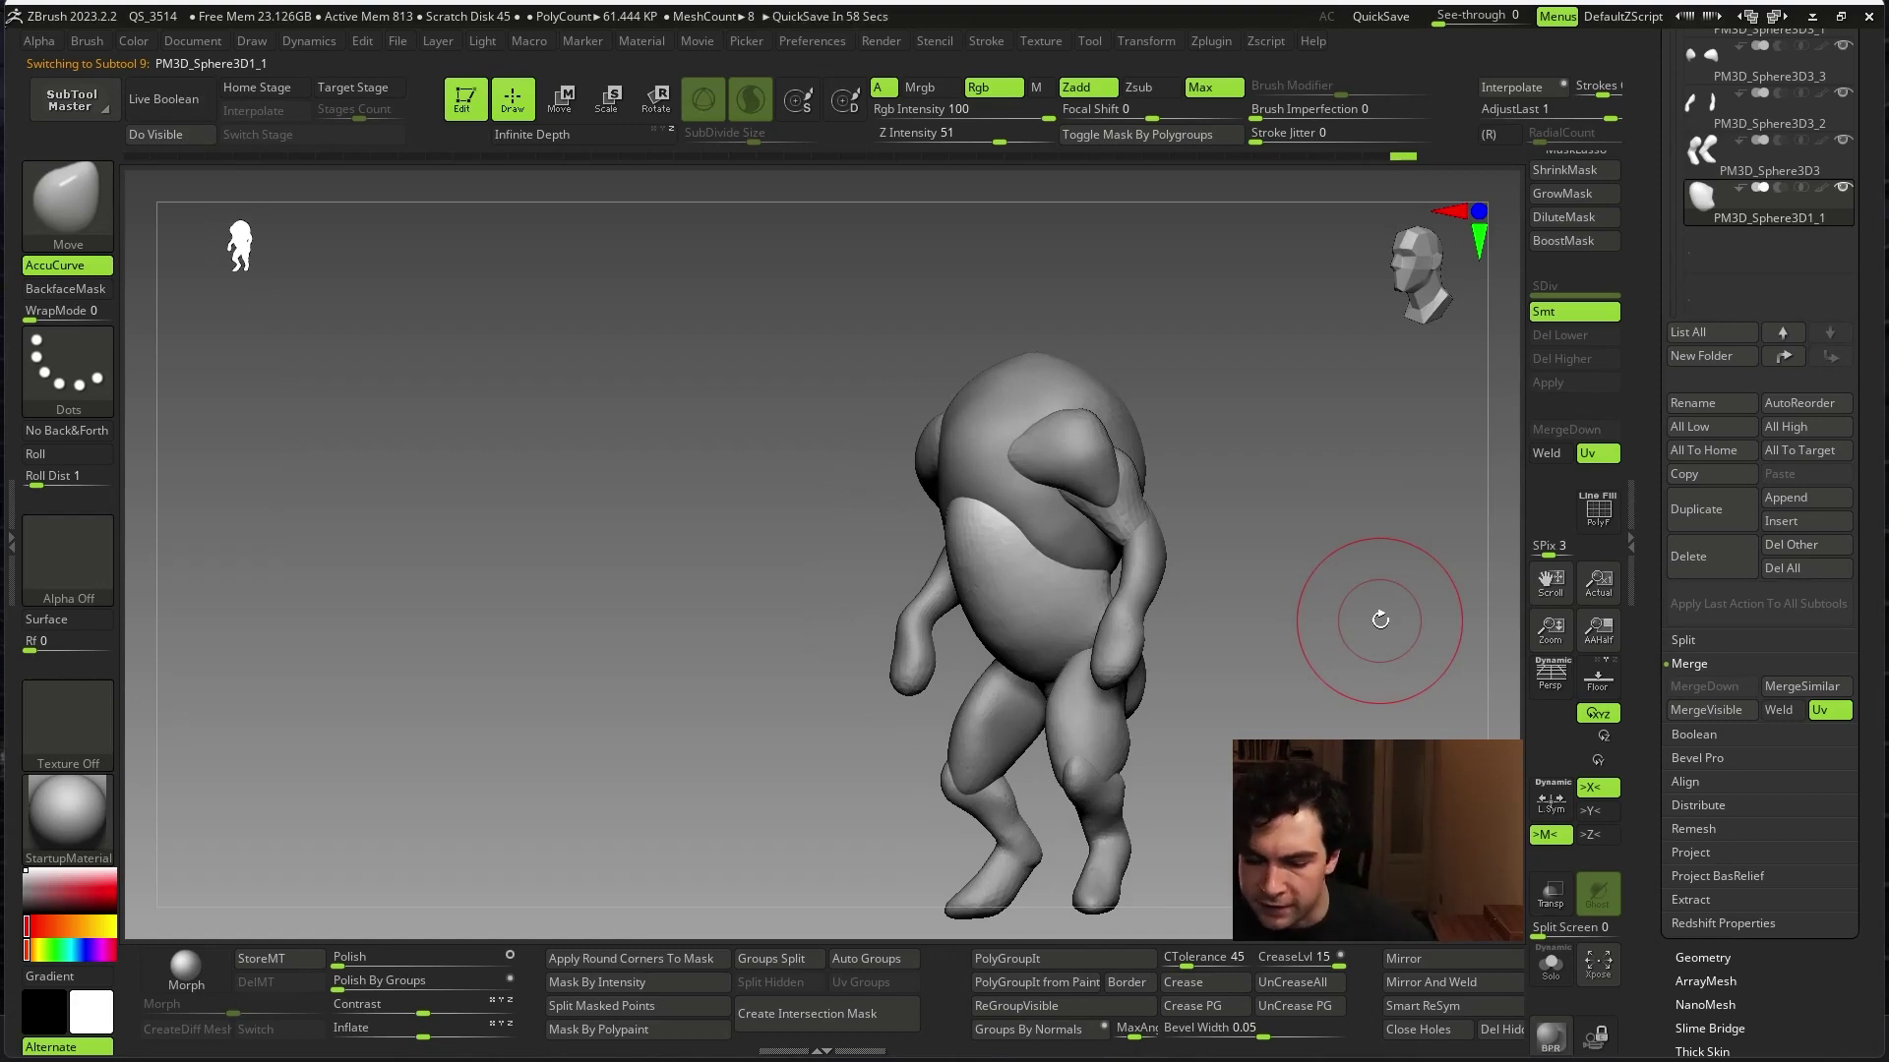
mouse_move(1380, 620)
mouse_down()
mouse_move(1332, 560)
mouse_move(1327, 675)
mouse_move(1401, 667)
mouse_up()
key(space)
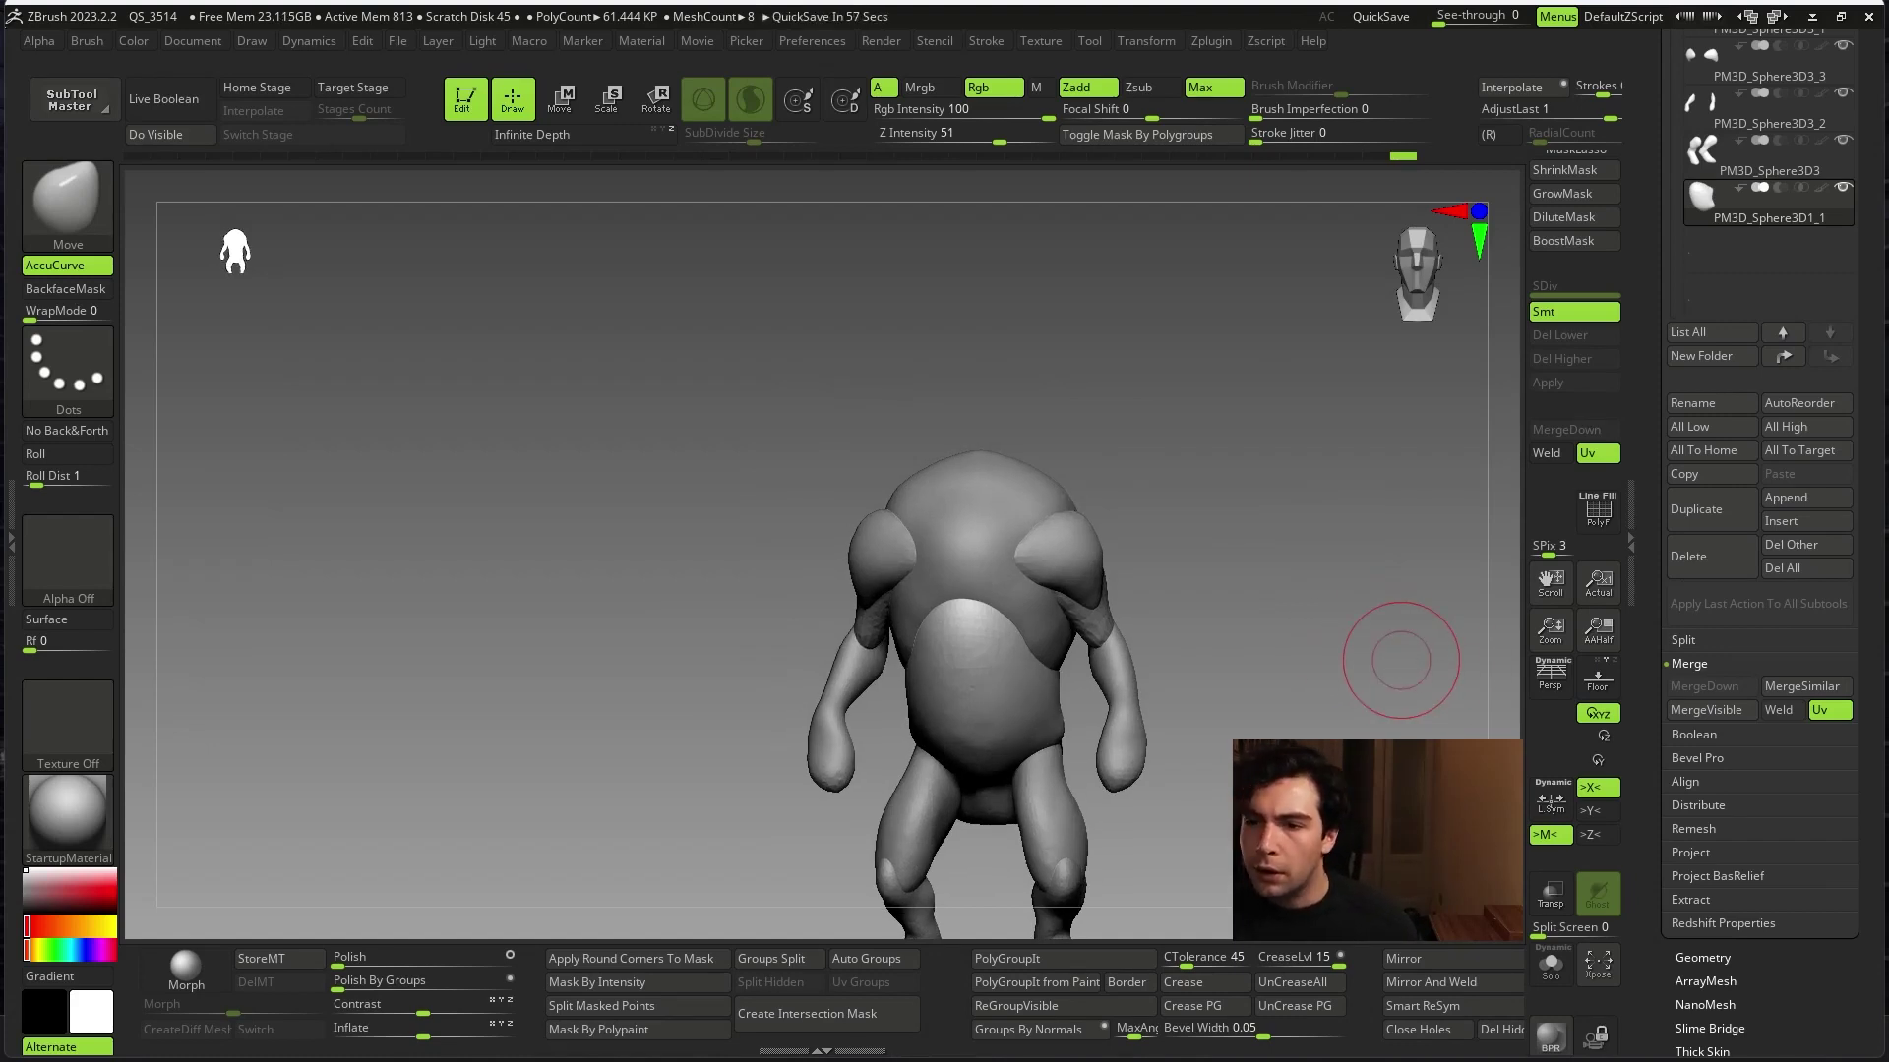
mouse_move(1400, 661)
mouse_down()
mouse_move(1215, 665)
mouse_move(1475, 601)
mouse_up()
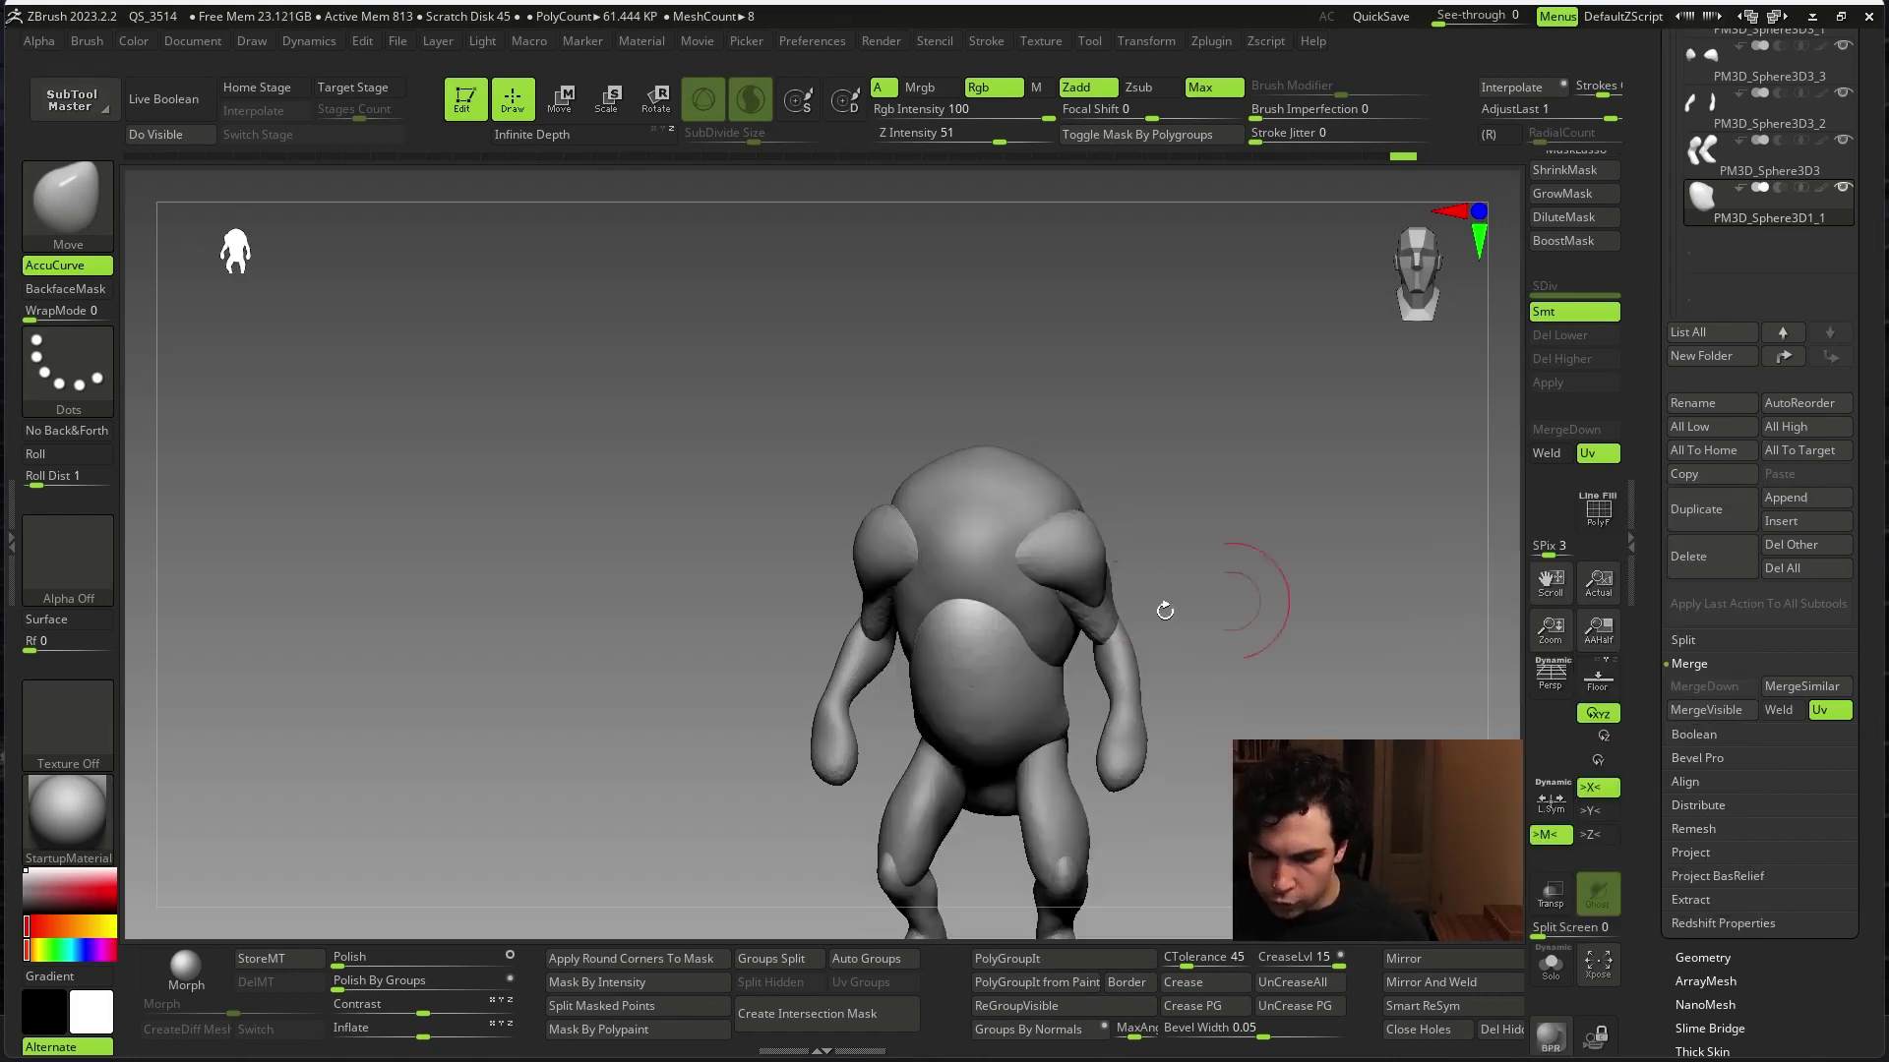
- Append a Sphere3D subtool and scale it down onto the pug's face with the gizmo
click(1824, 507)
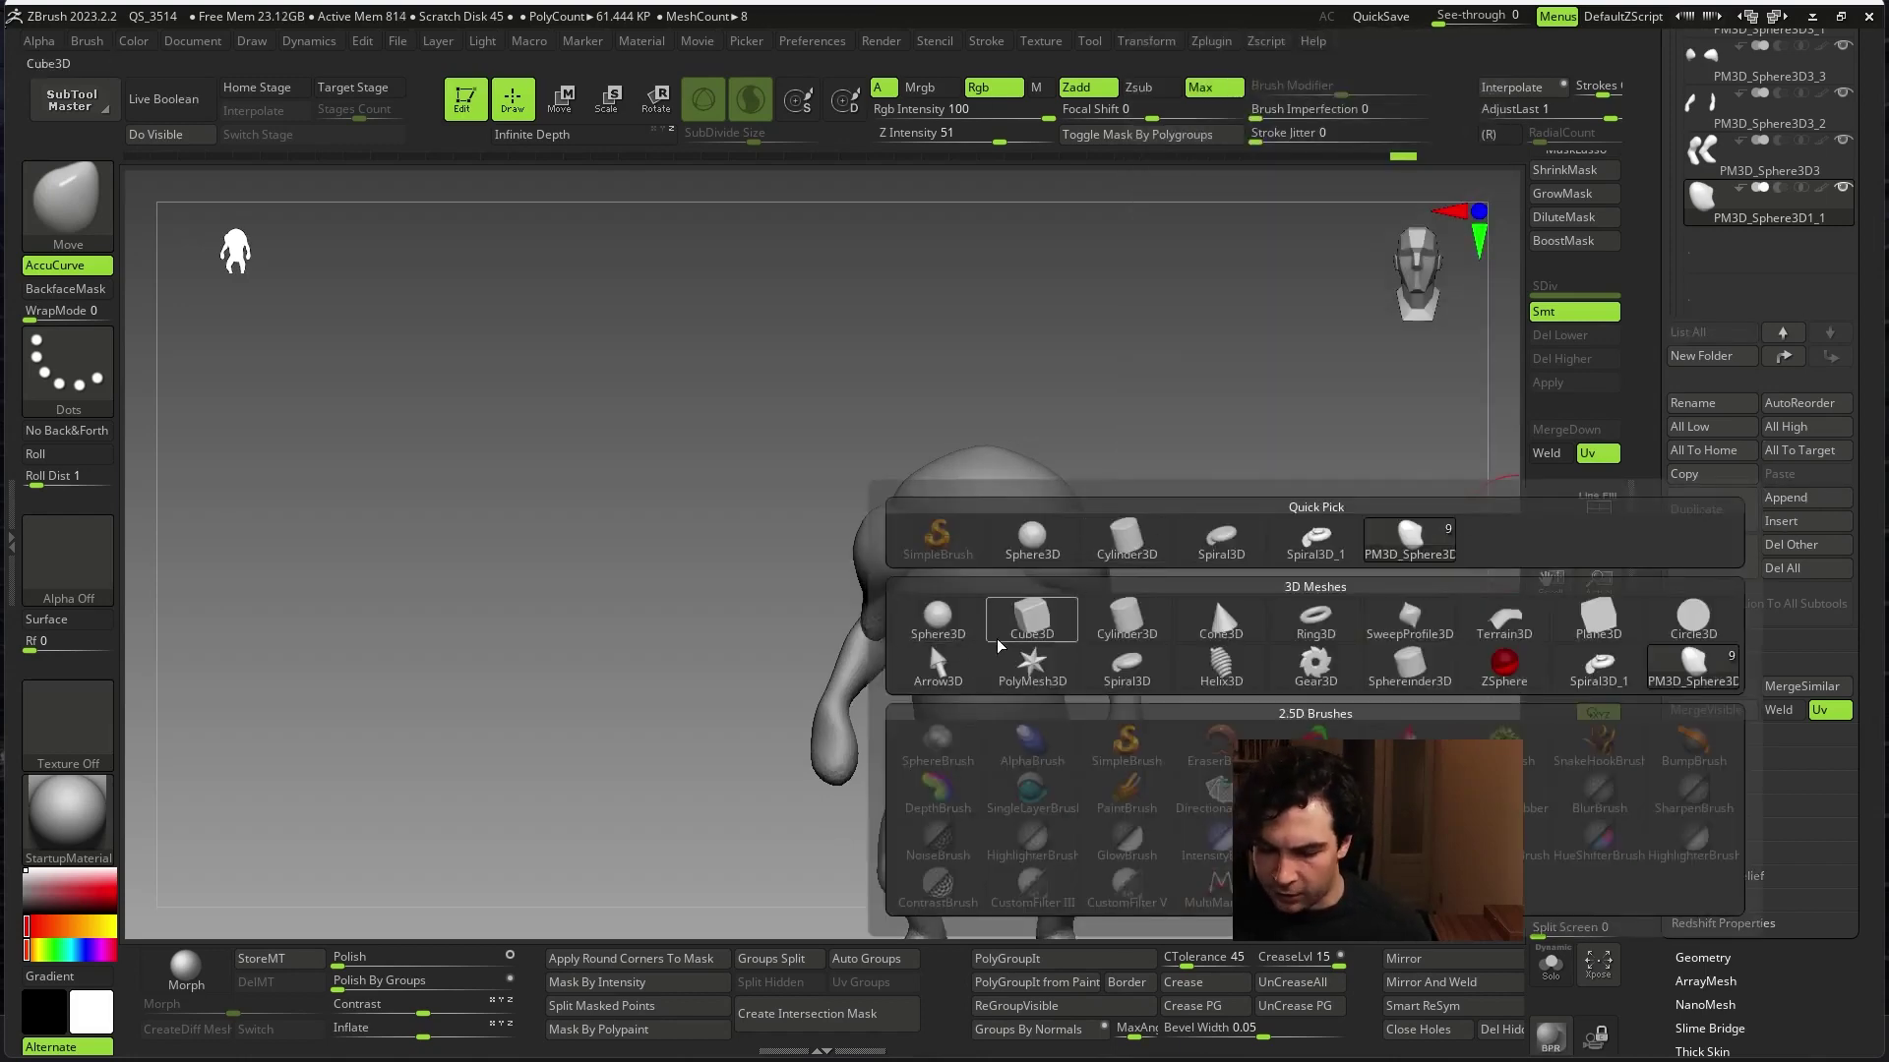
click(938, 617)
key(Down)
key(ctrl+shift+s)
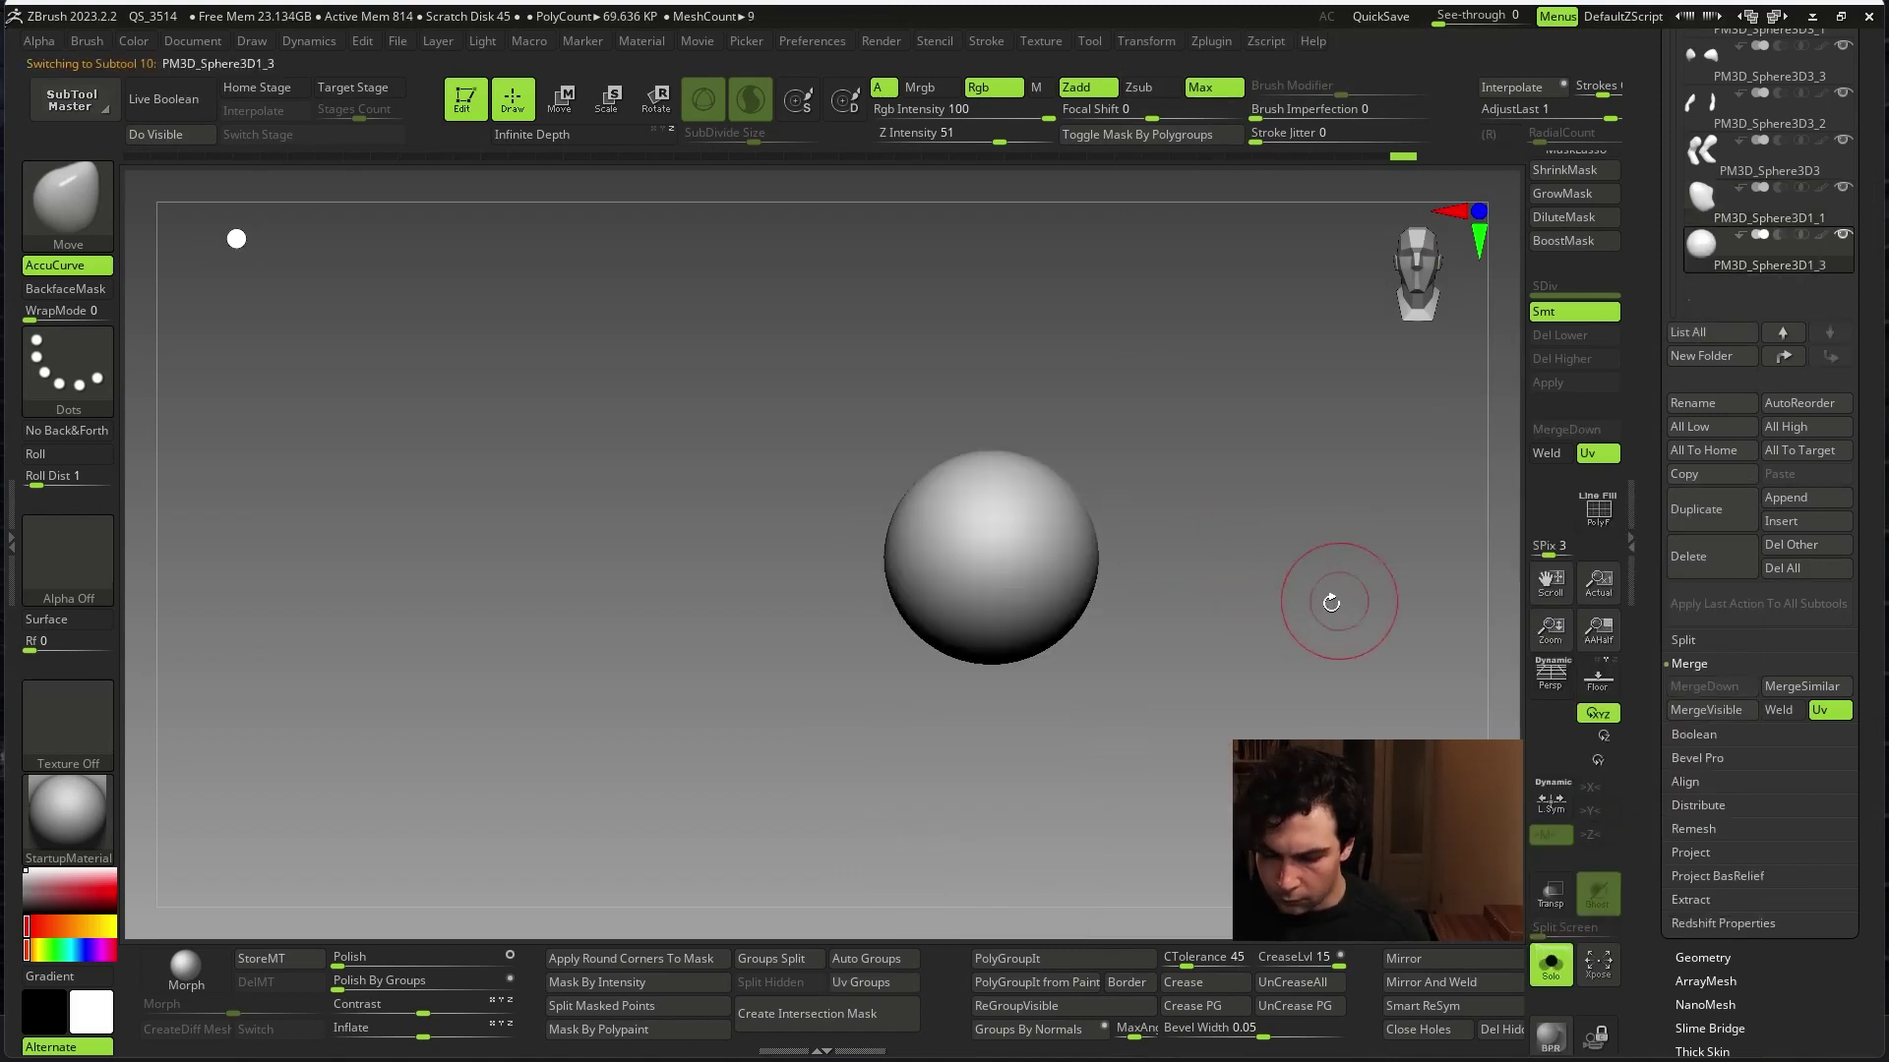
key(w)
shift+drag(1220, 556, 1082, 561)
key(ctrl+shift+s)
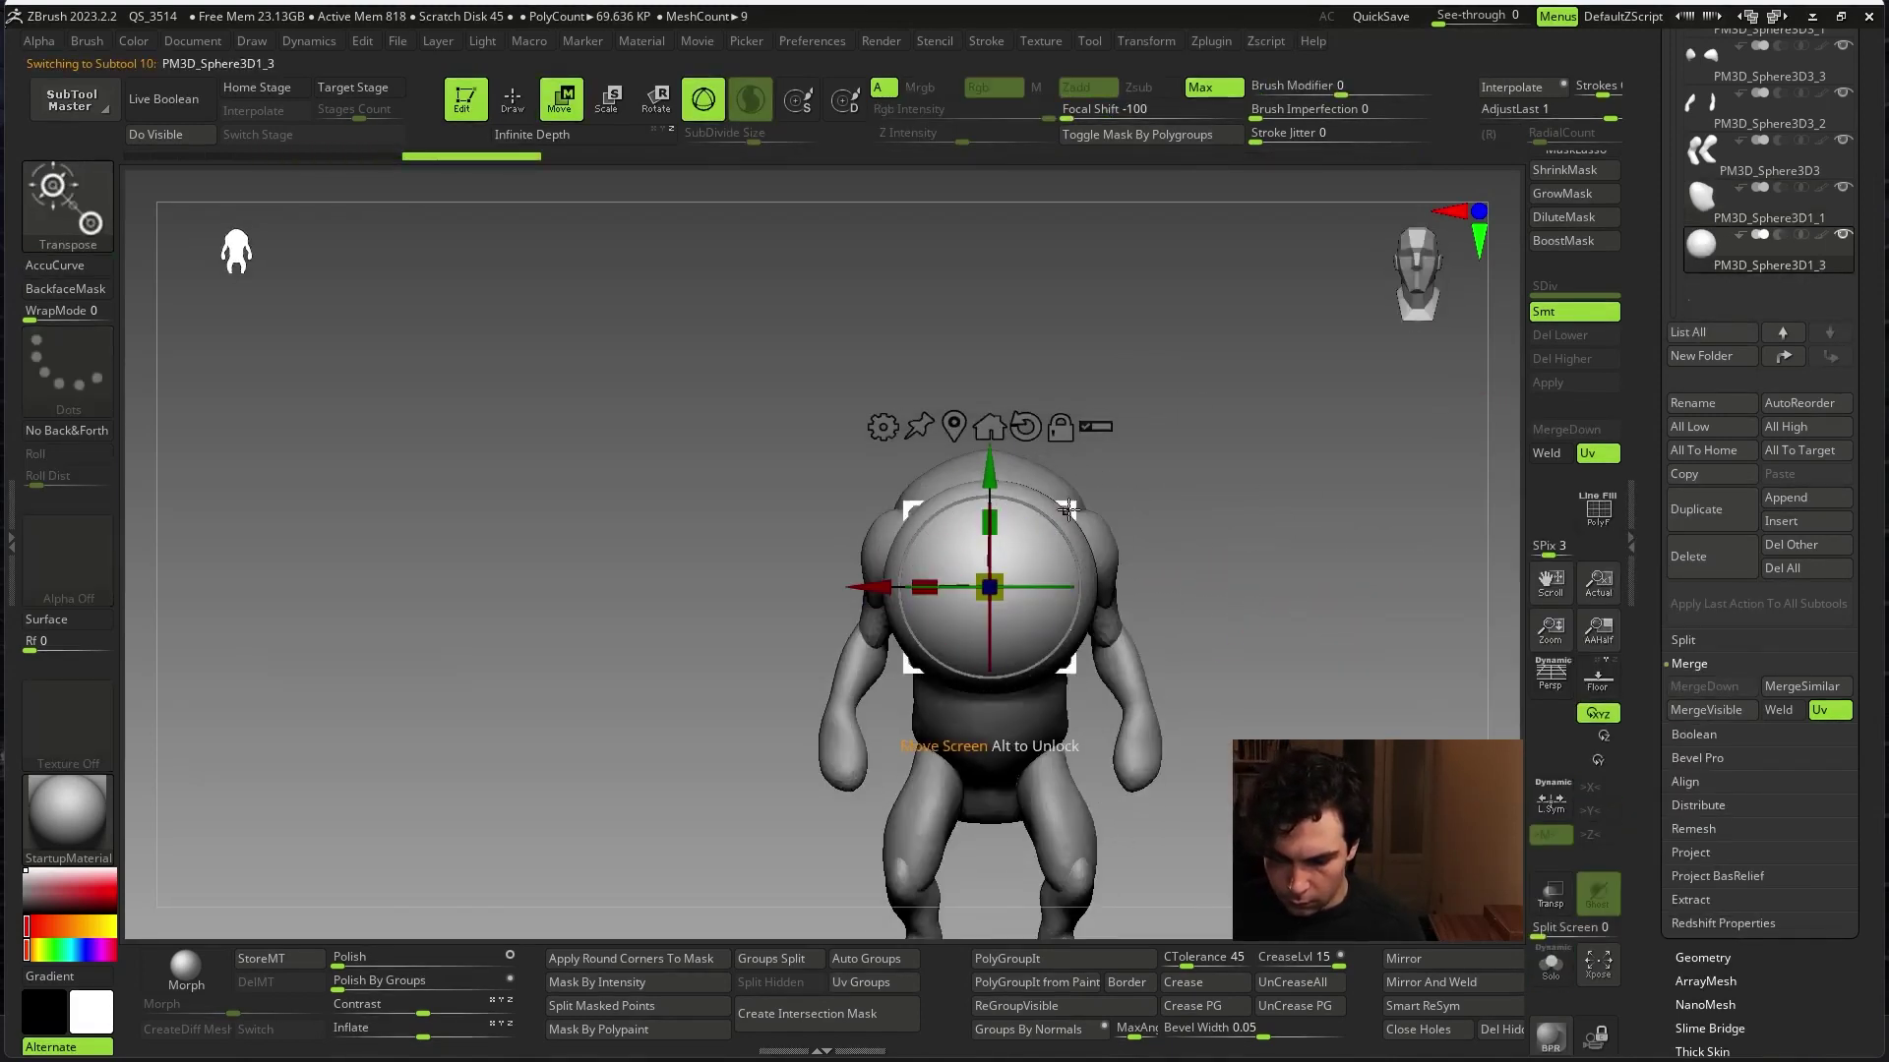
drag(931, 569, 890, 590)
ctrl+right_drag(984, 551, 1384, 381)
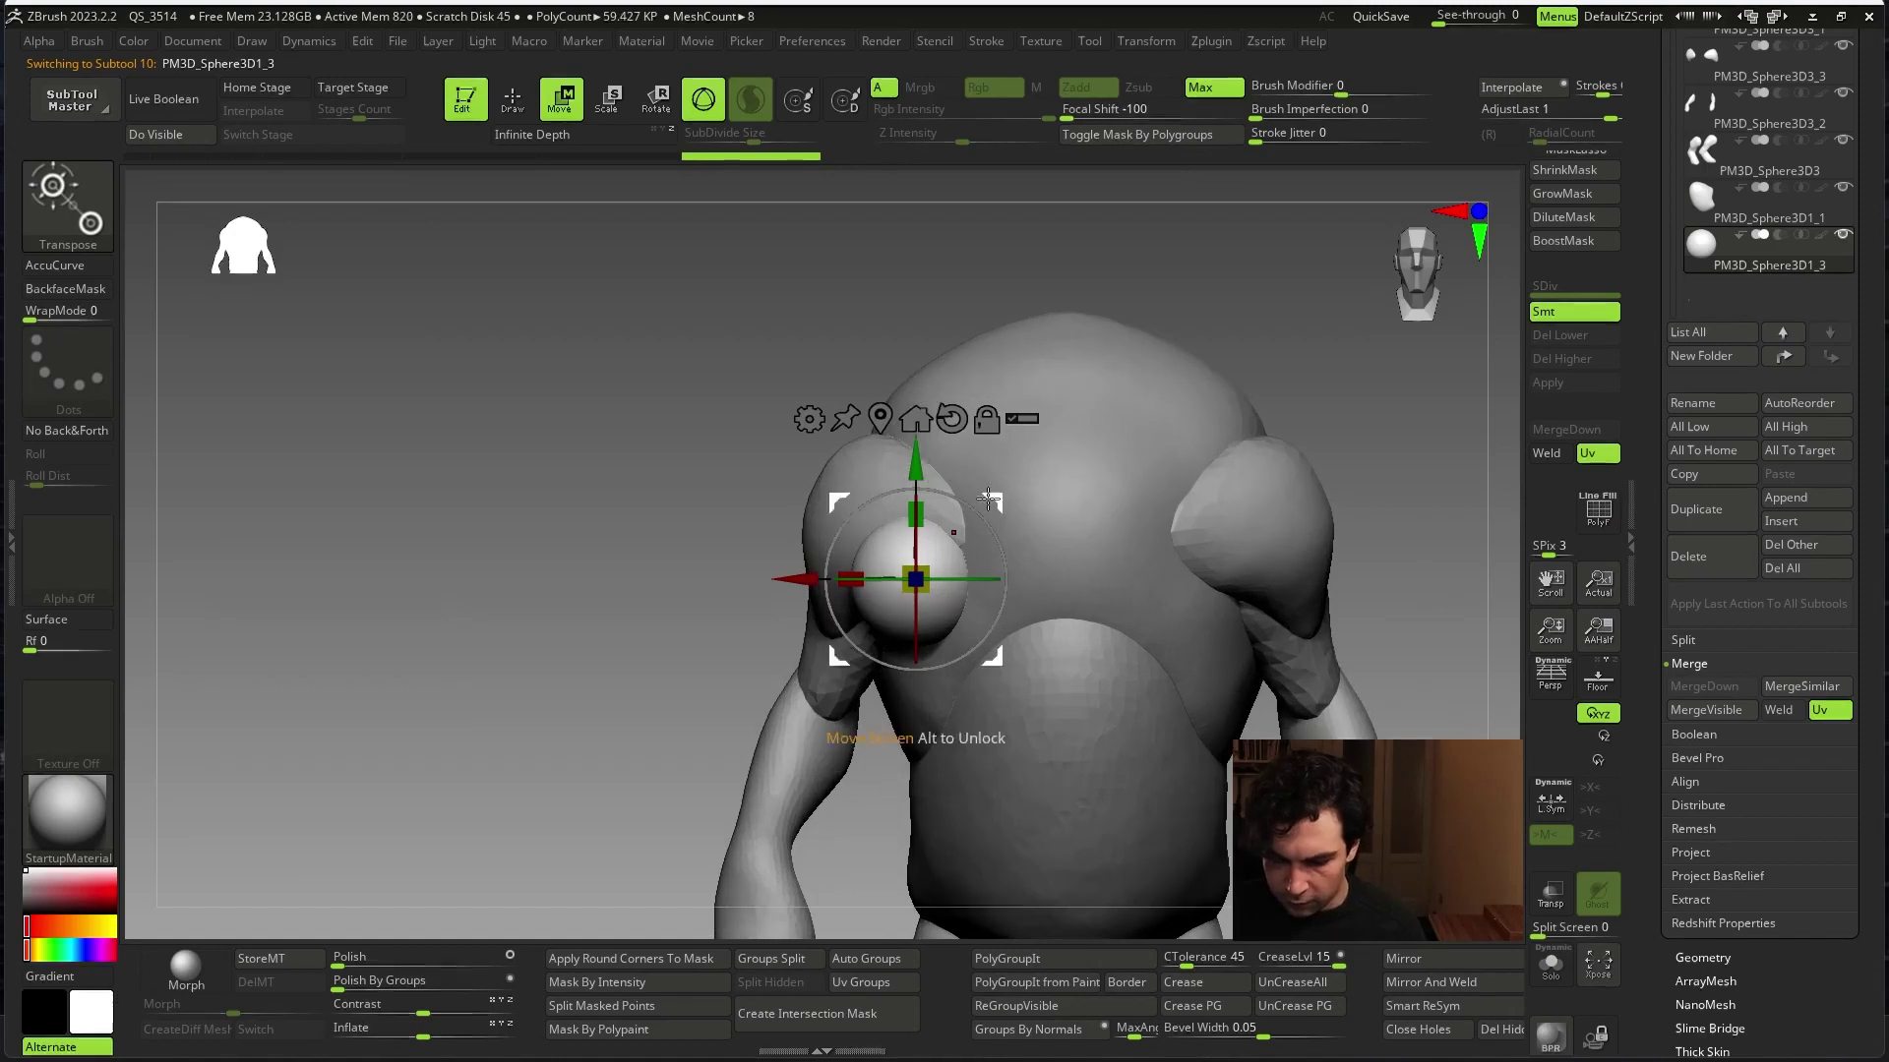
mouse_move(1384, 381)
mouse_down()
mouse_move(1038, 406)
mouse_move(1483, 524)
mouse_move(1442, 736)
mouse_up()
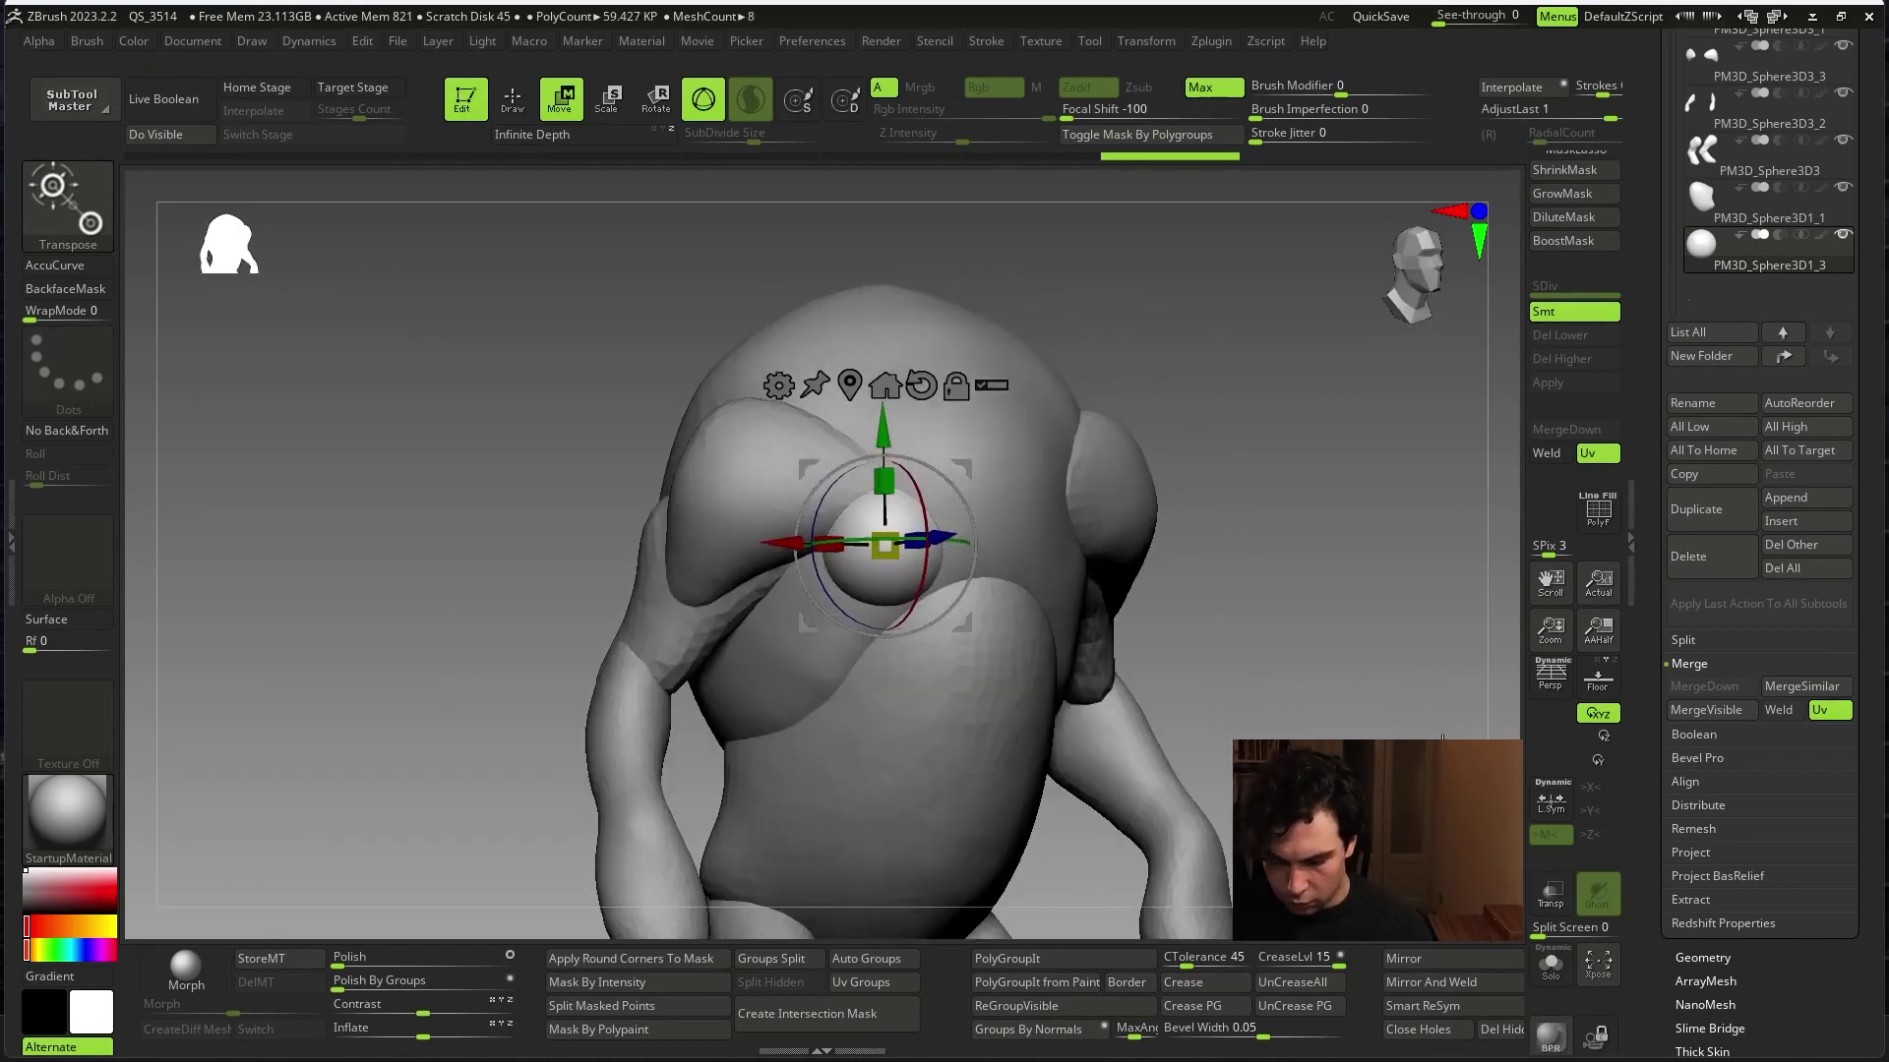
- Mirror And Weld the small sphere to both sides of the face
click(1492, 987)
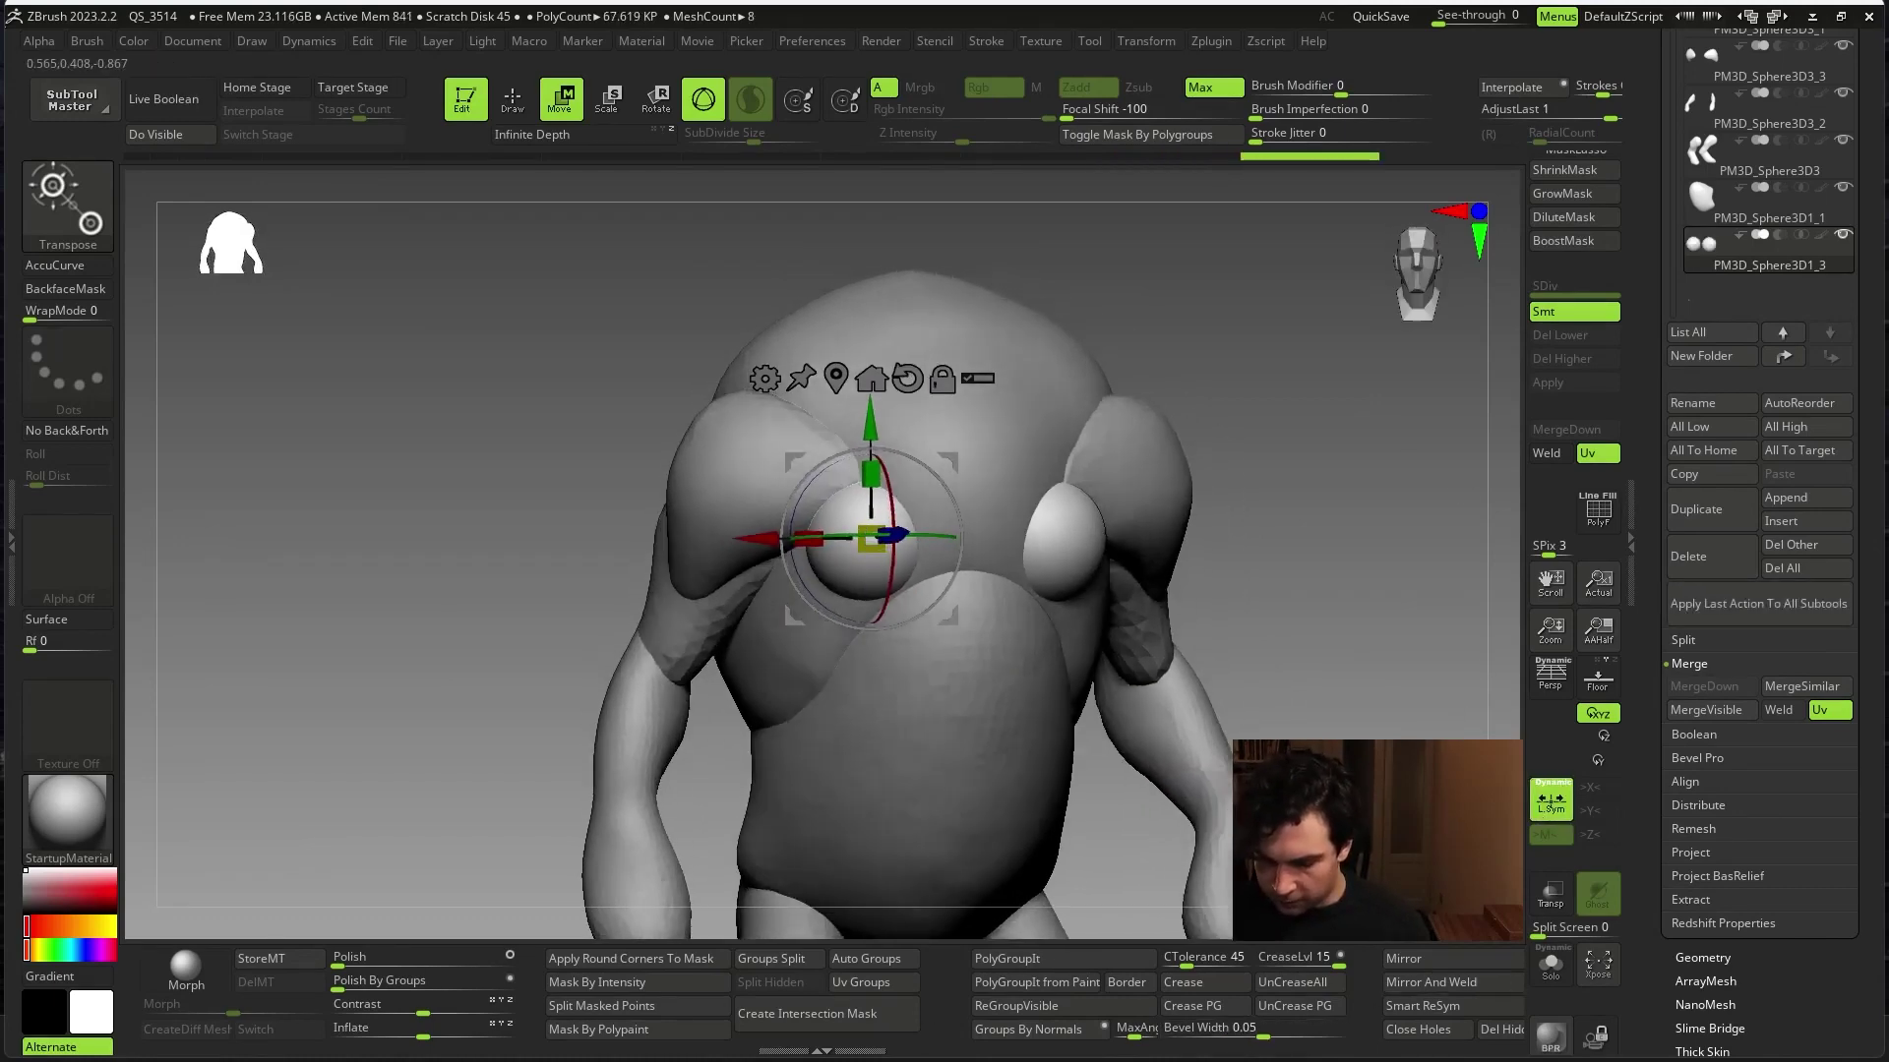
drag(1220, 531, 1190, 525)
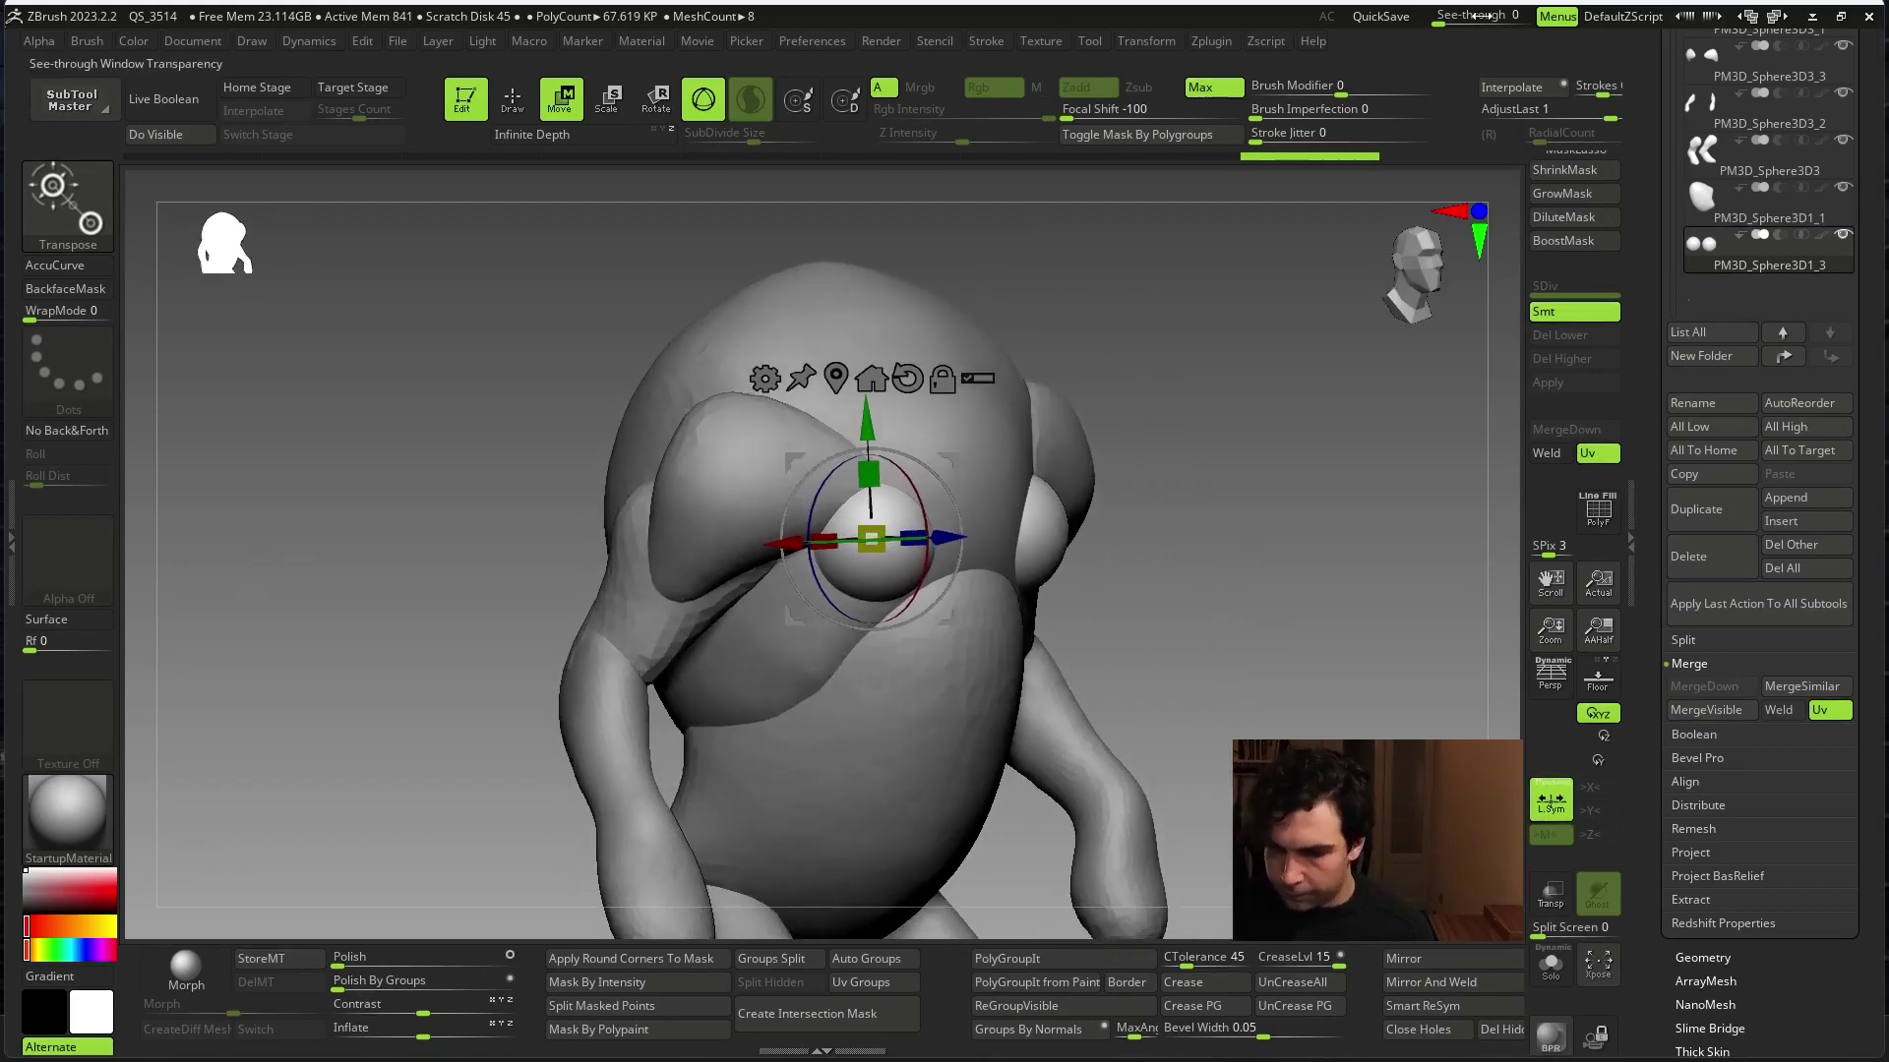
key(q)
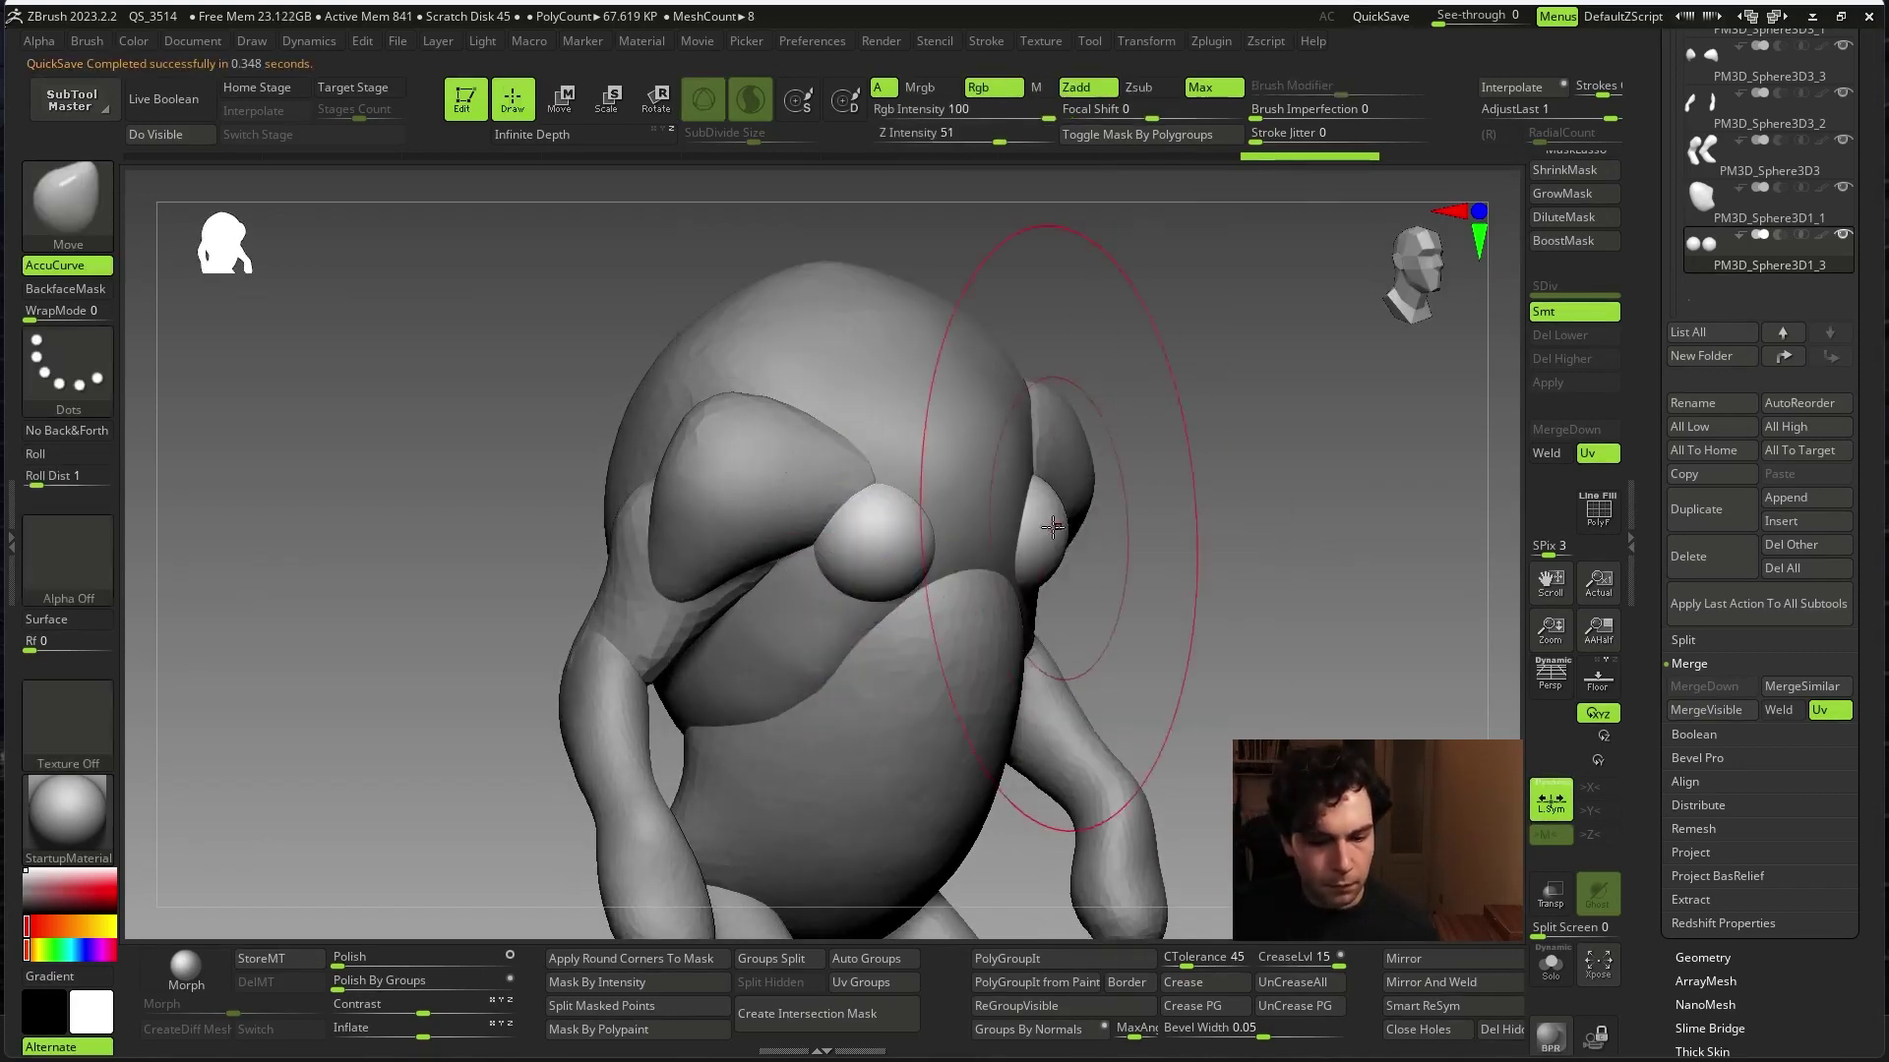
mouse_move(807, 688)
right_down()
mouse_move(755, 569)
mouse_move(1307, 332)
right_up()
key(space)
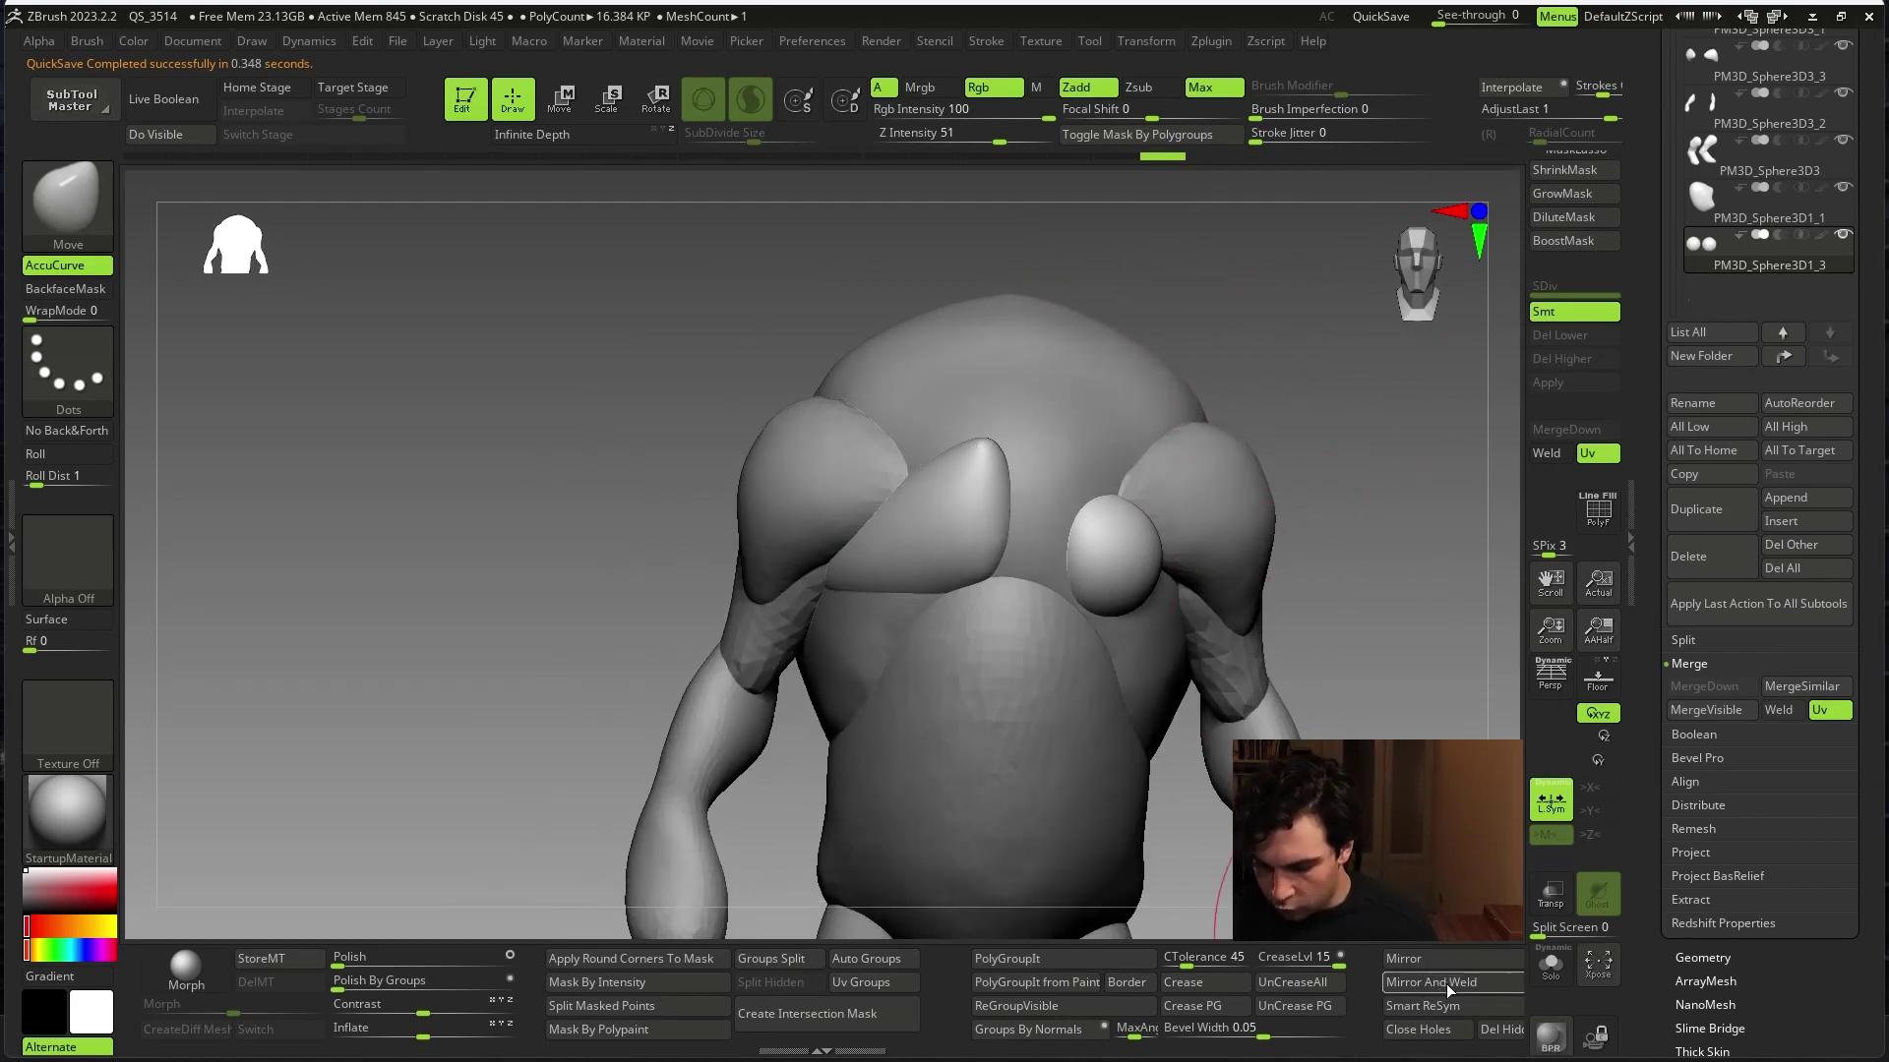
- Mirror the pointed left flap onto the right side of the face
click(1443, 982)
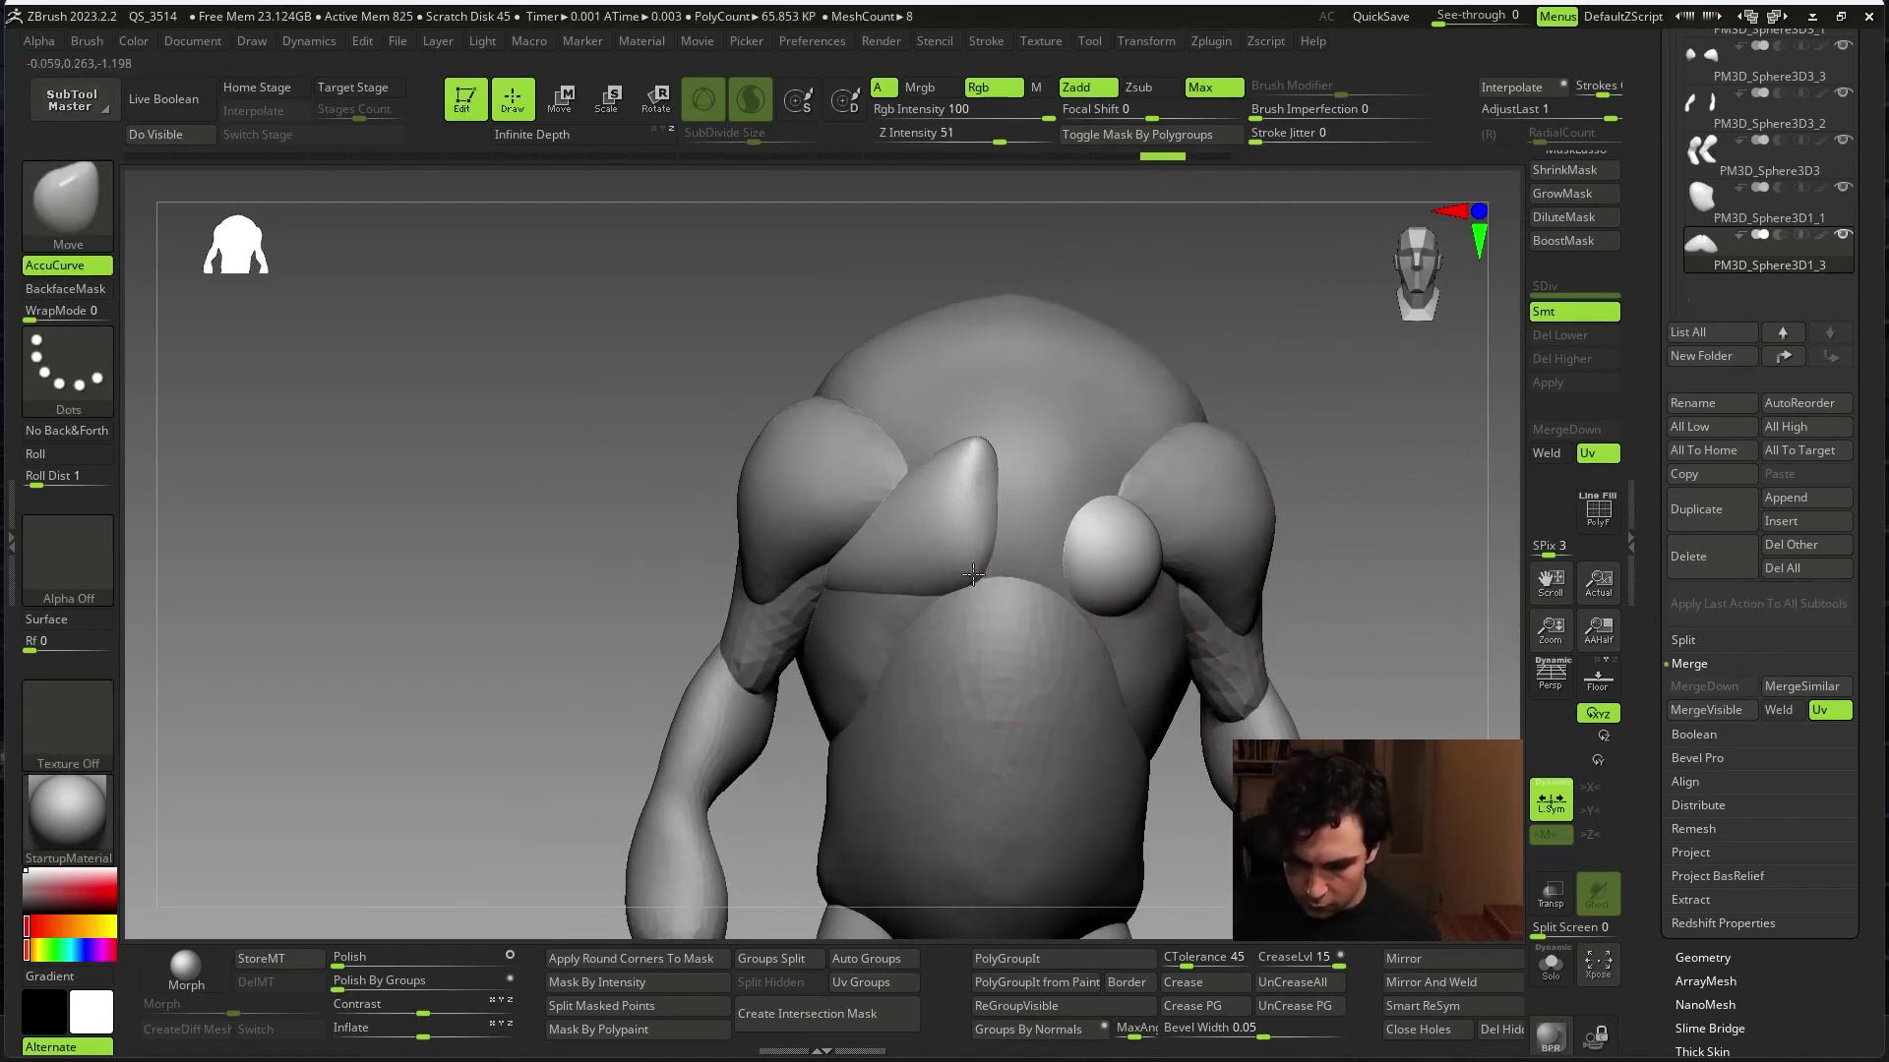
key(ctrl+z)
click(1440, 989)
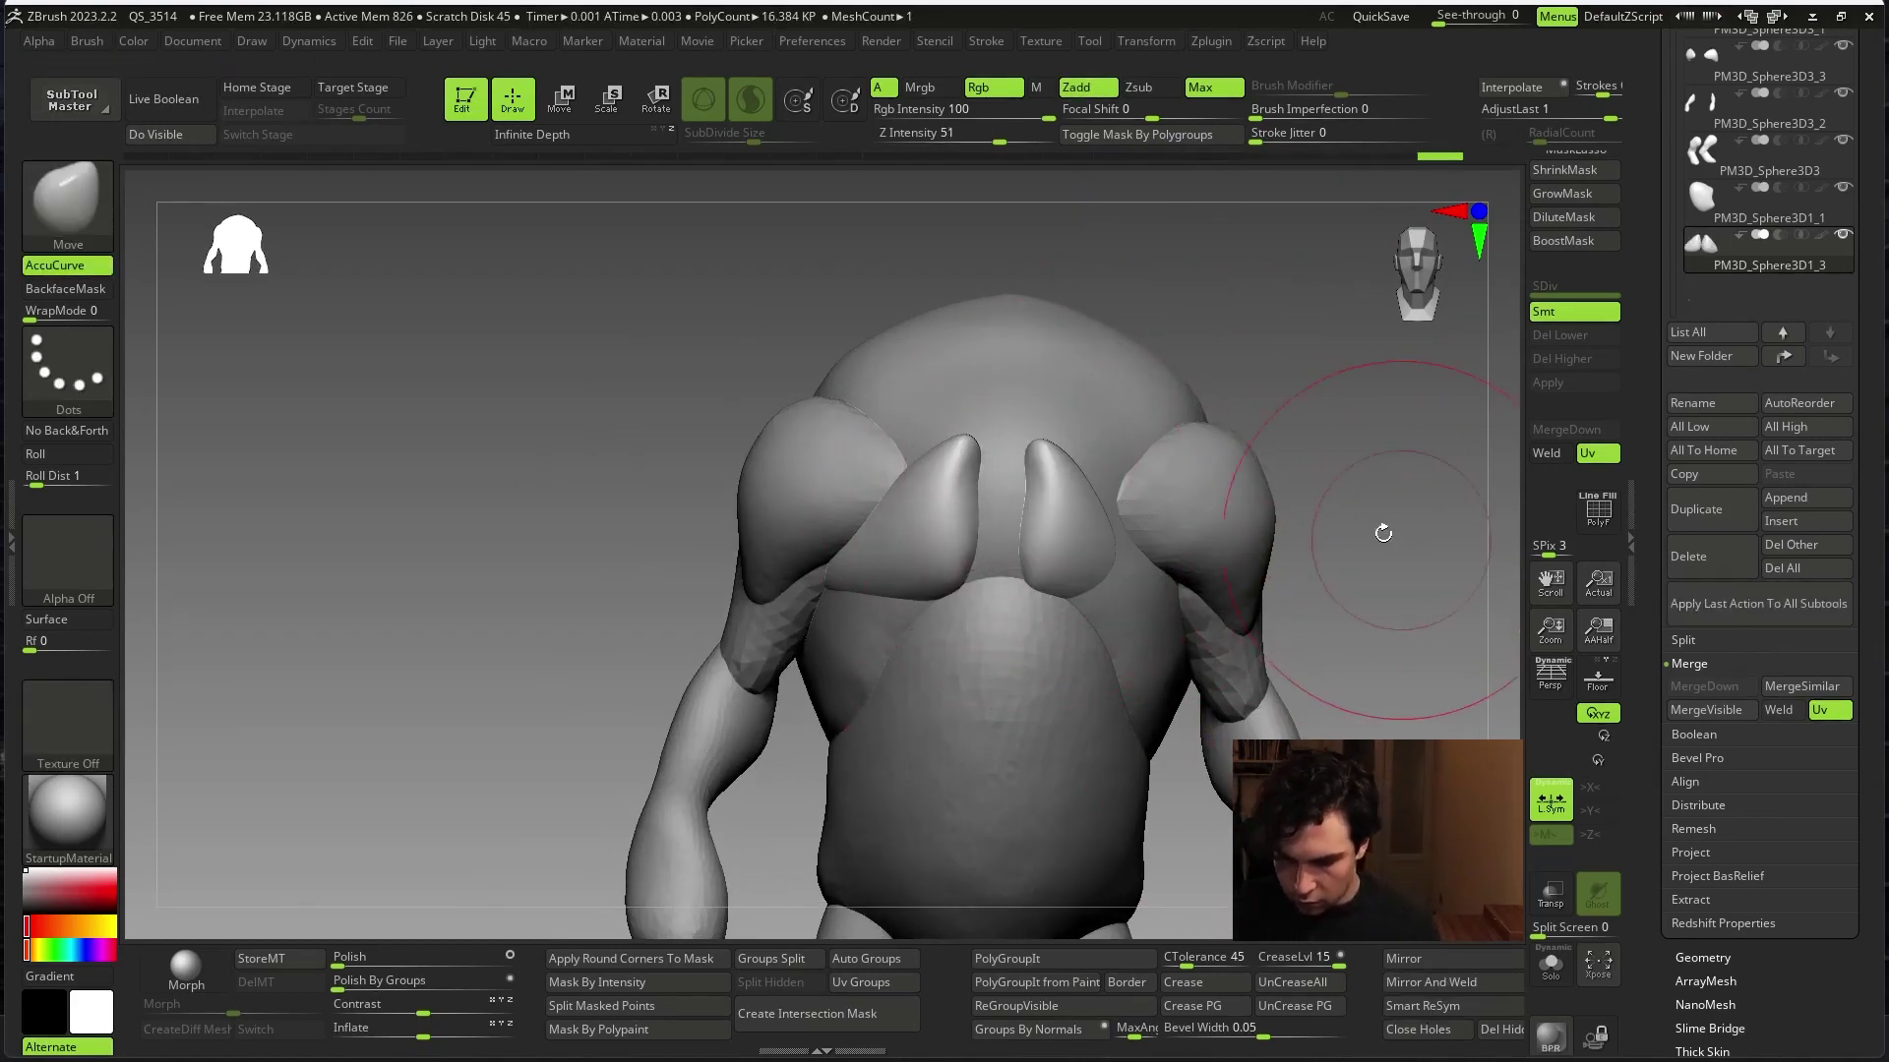
mouse_move(1393, 561)
mouse_down()
mouse_move(1392, 540)
mouse_move(1454, 669)
mouse_up()
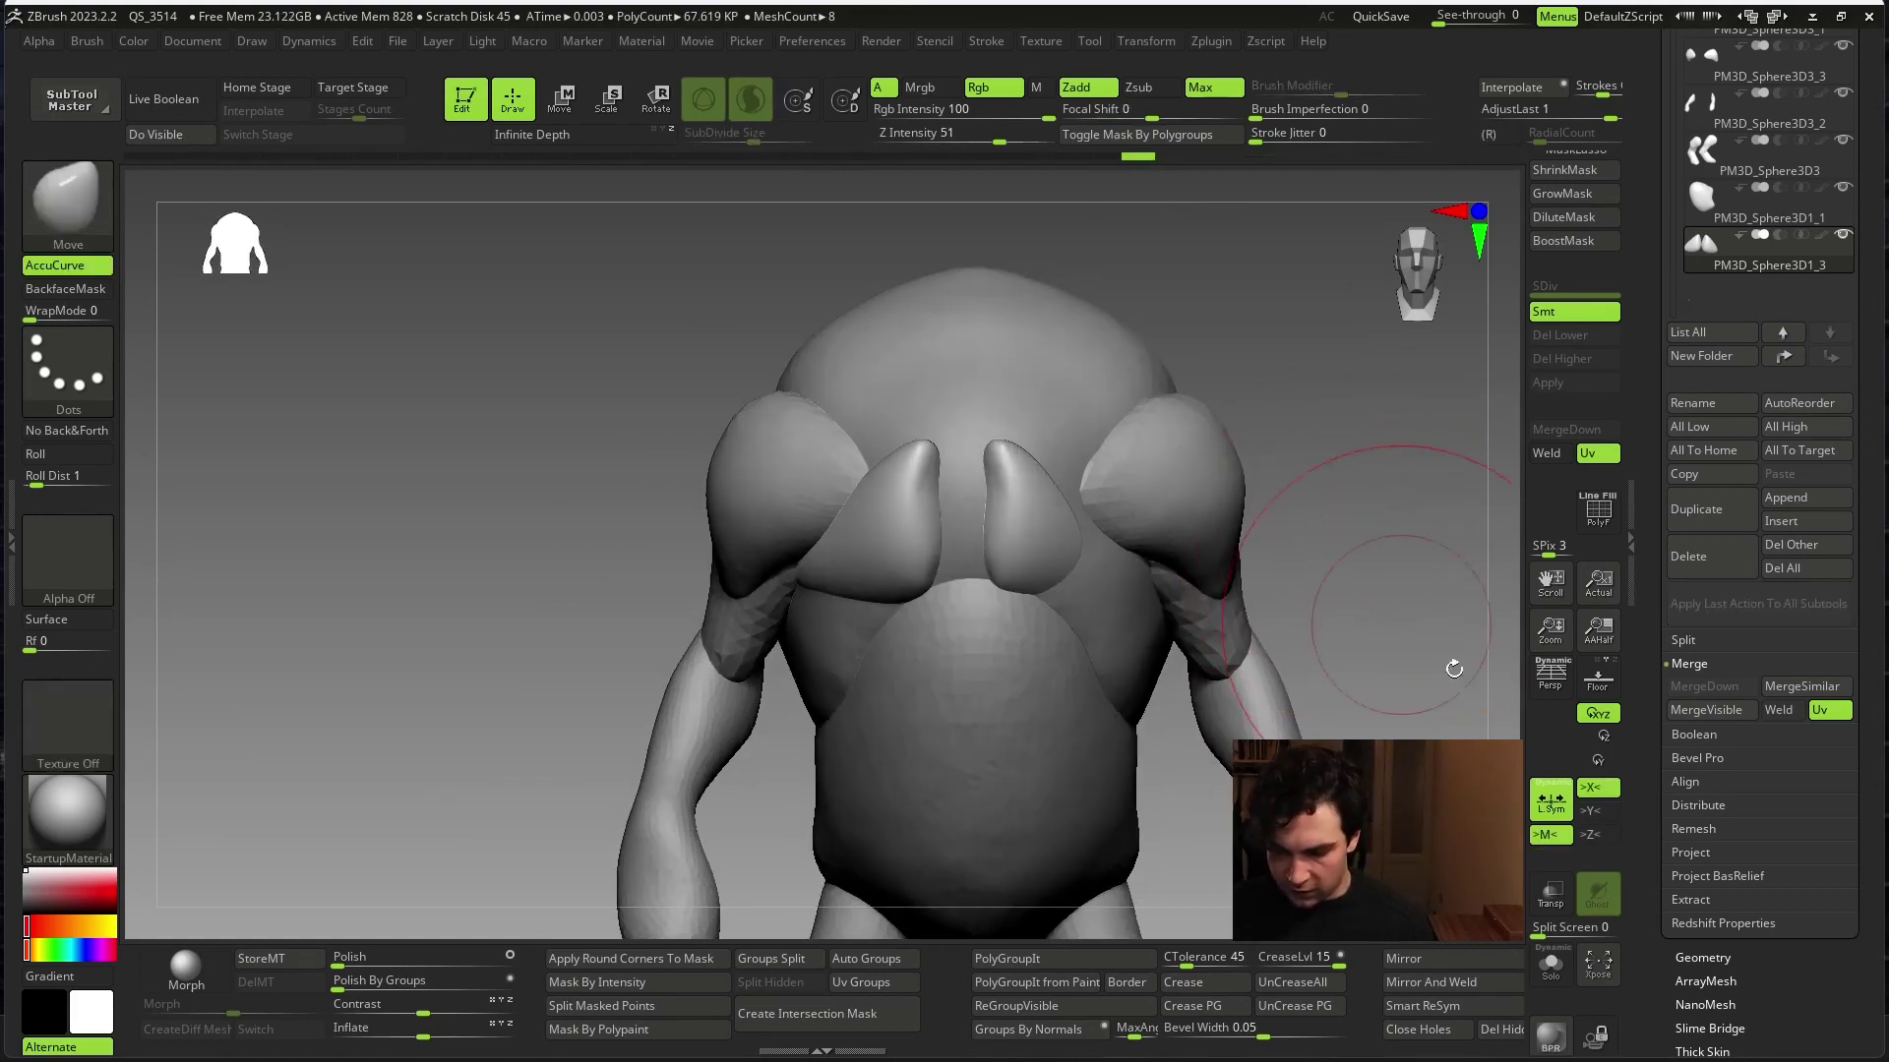
- Solo the flap subtool, hide the thin middle polygroup, and restore all subtools
click(1551, 964)
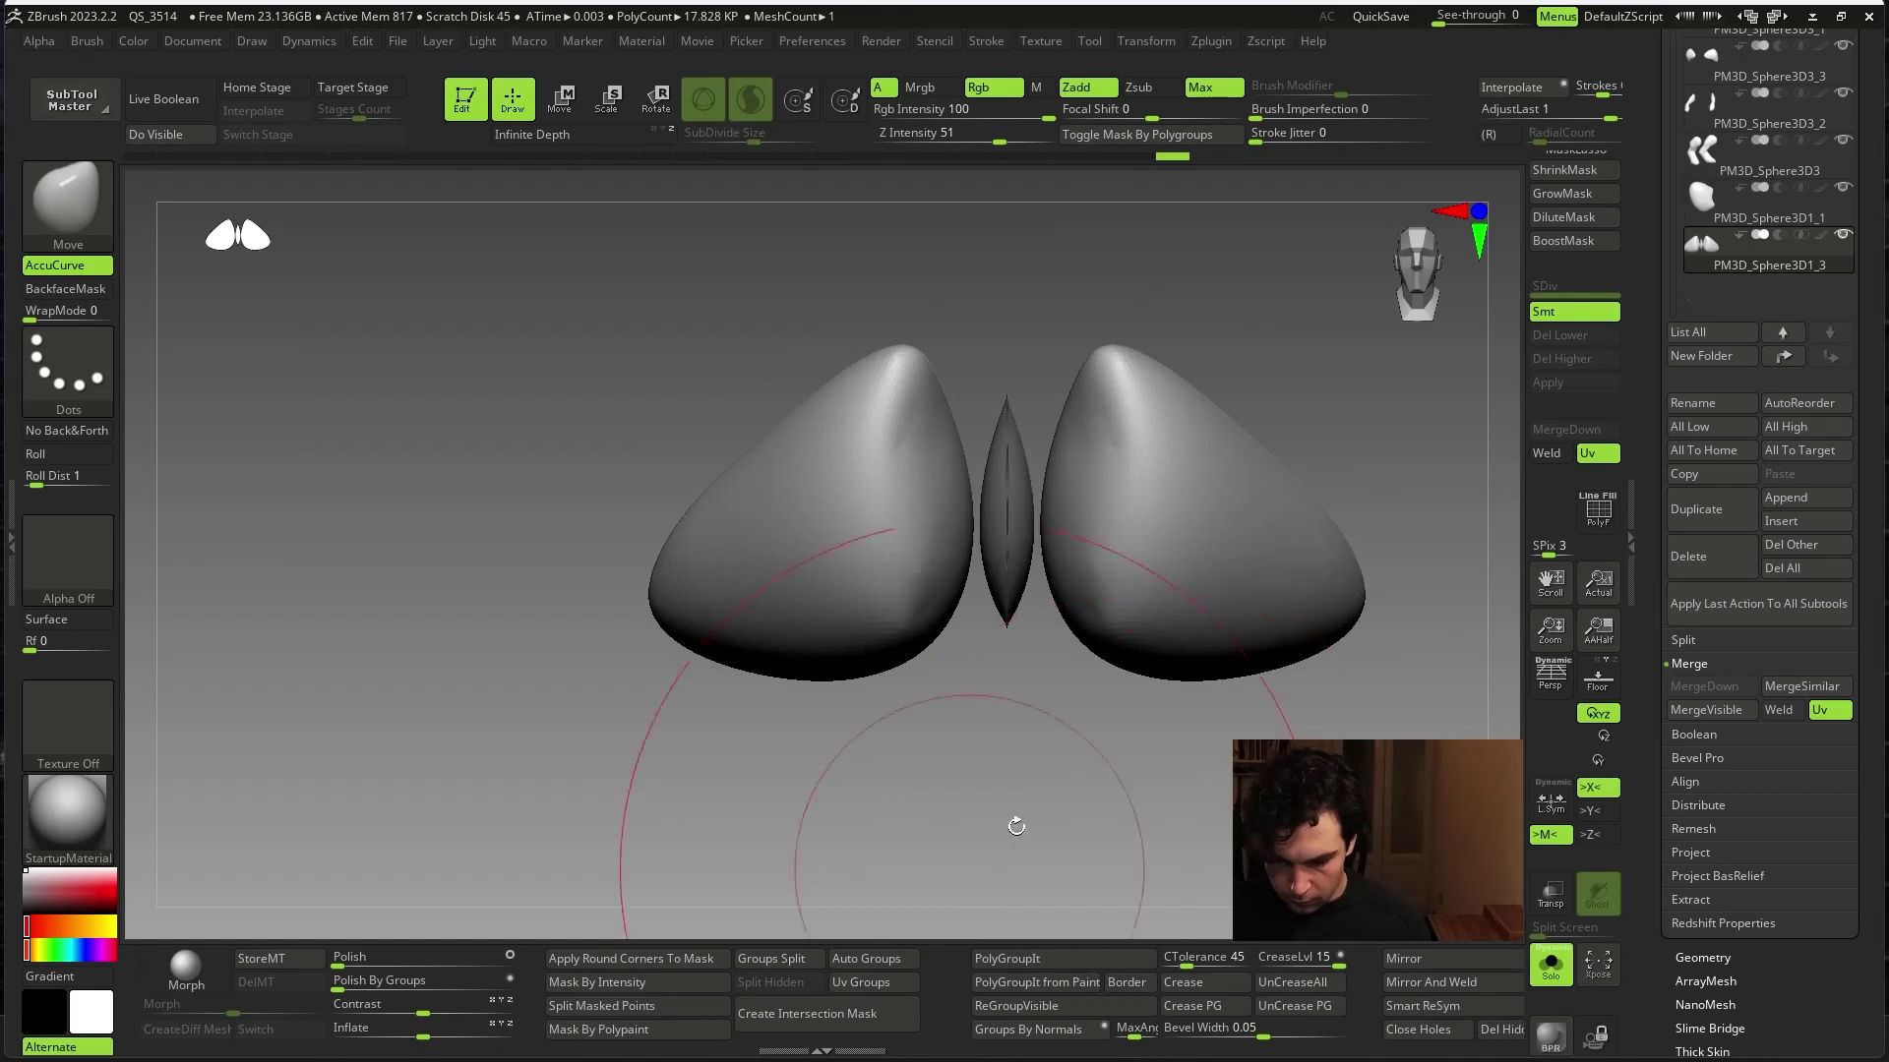
ctrl+shift+click(1193, 594)
ctrl+shift+click(1087, 759)
ctrl+shift+click(995, 591)
ctrl+shift+click(872, 620)
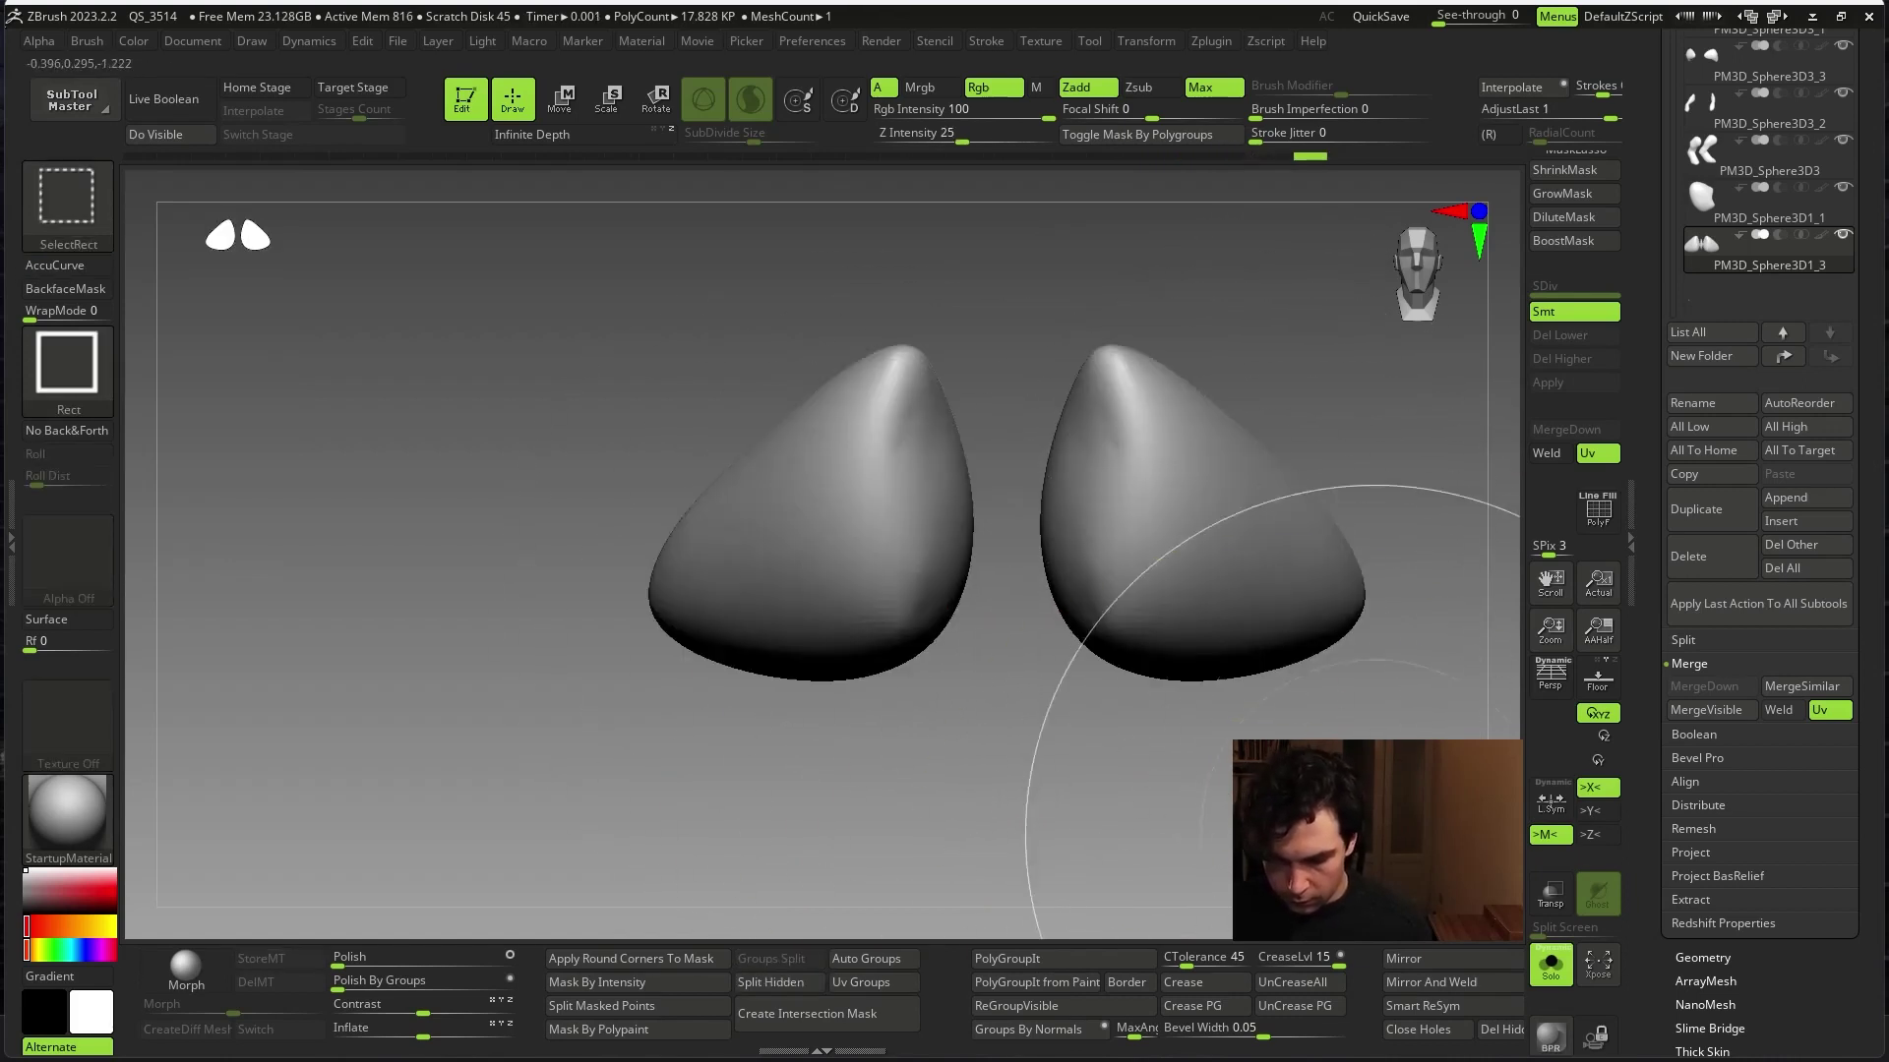
click(1550, 964)
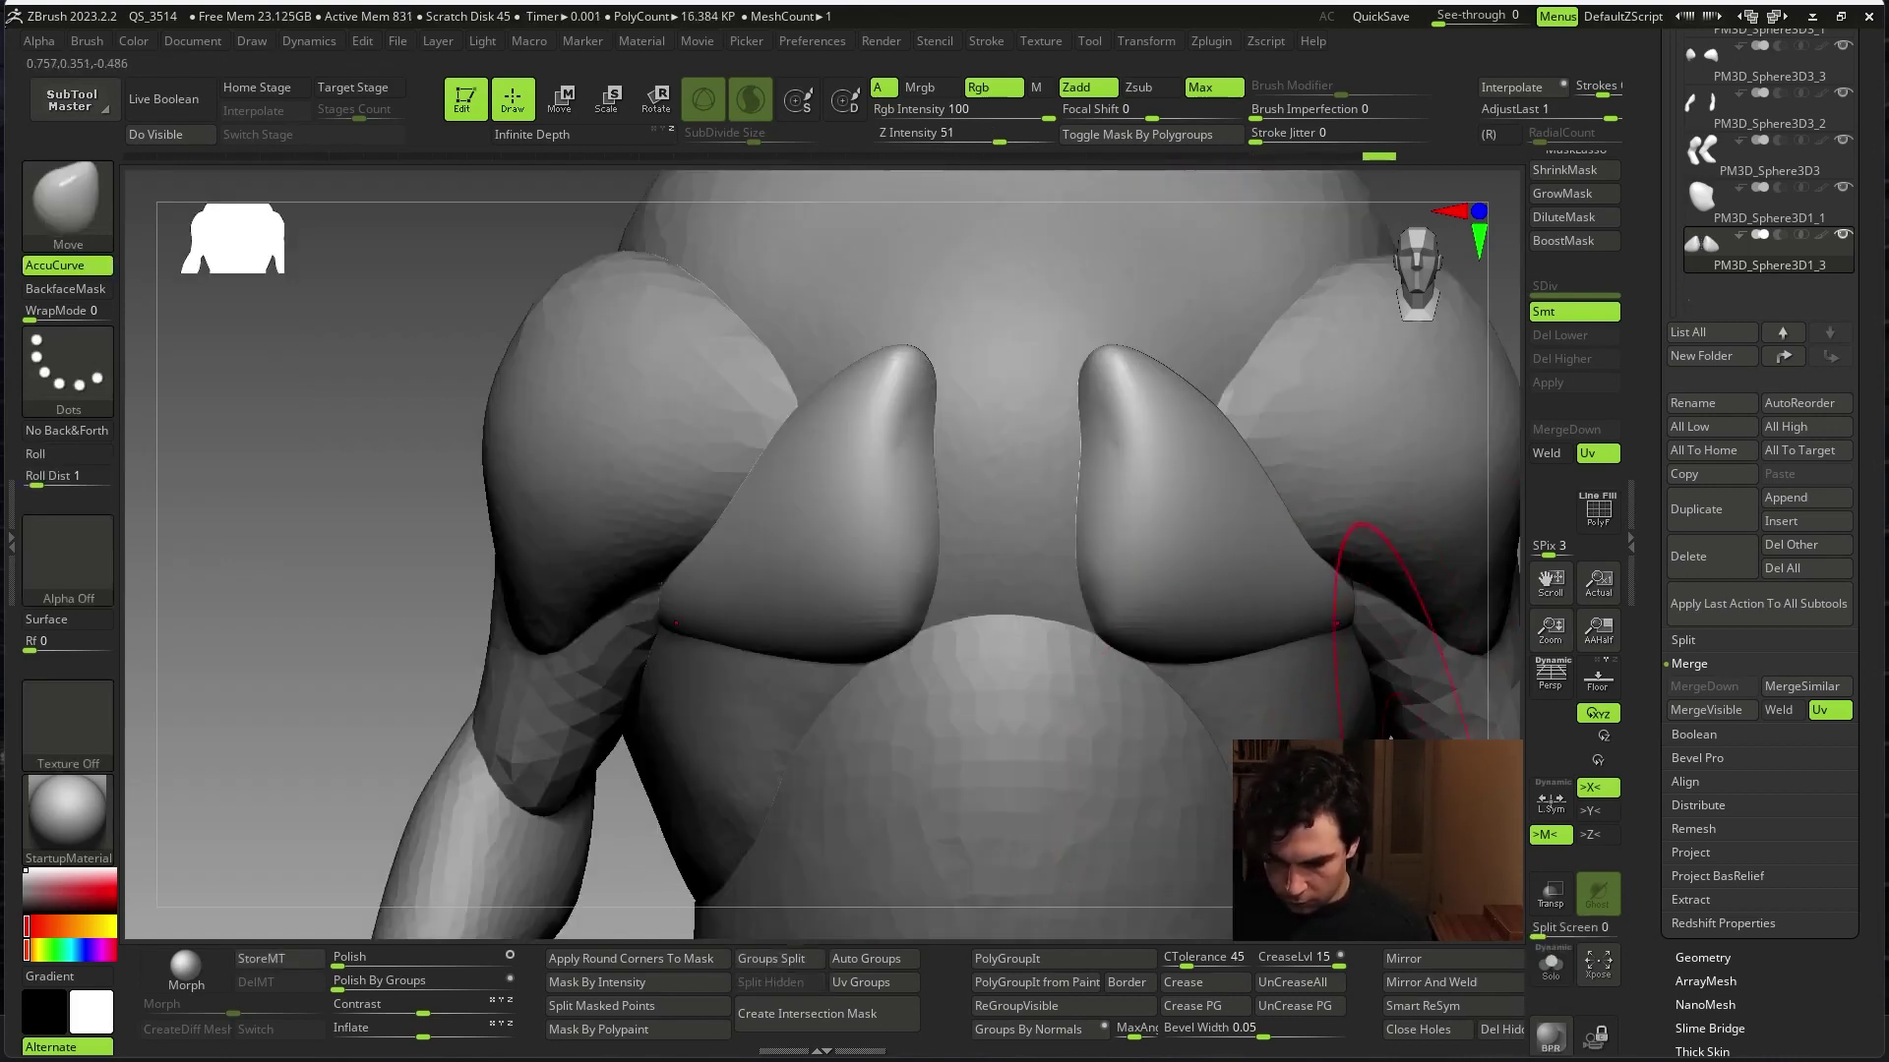
key(f)
- Isolate the two flap pieces to inspect them from the front, then show the full body
drag(1377, 688, 1261, 666)
key(space)
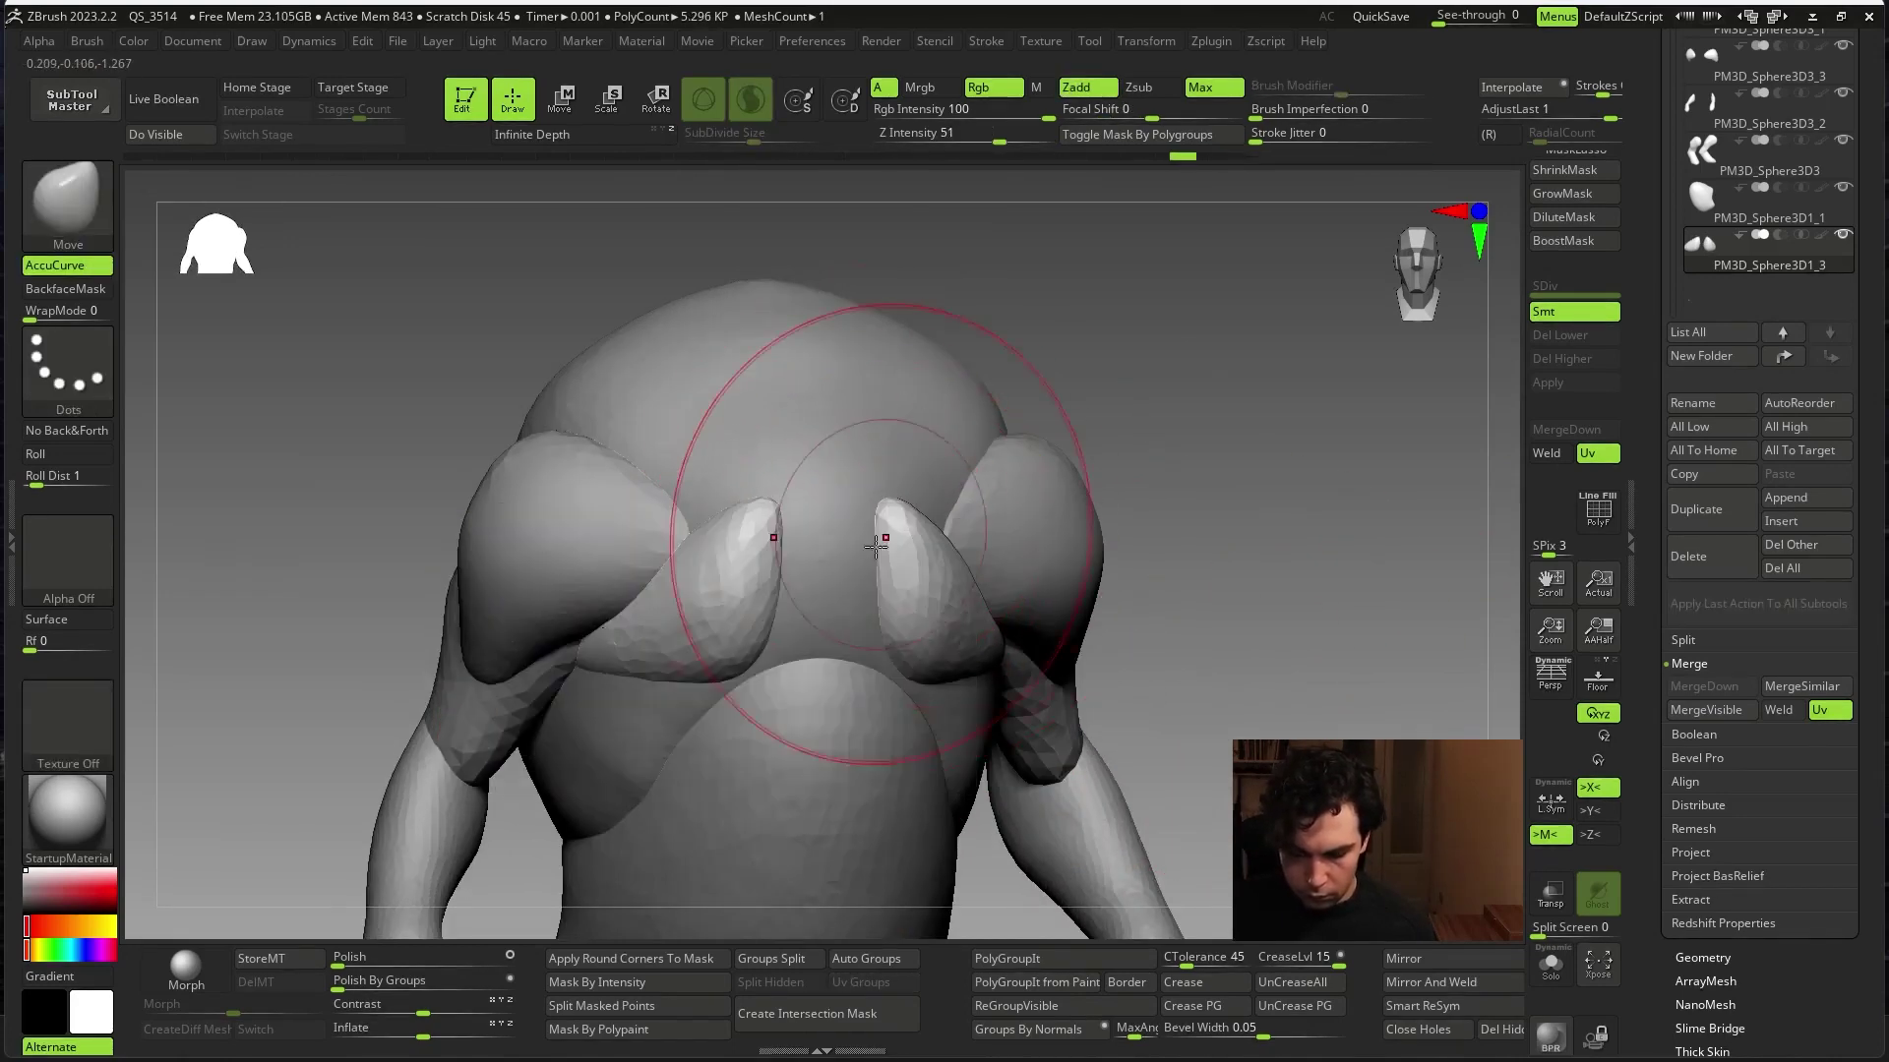
right_drag(861, 647, 974, 473)
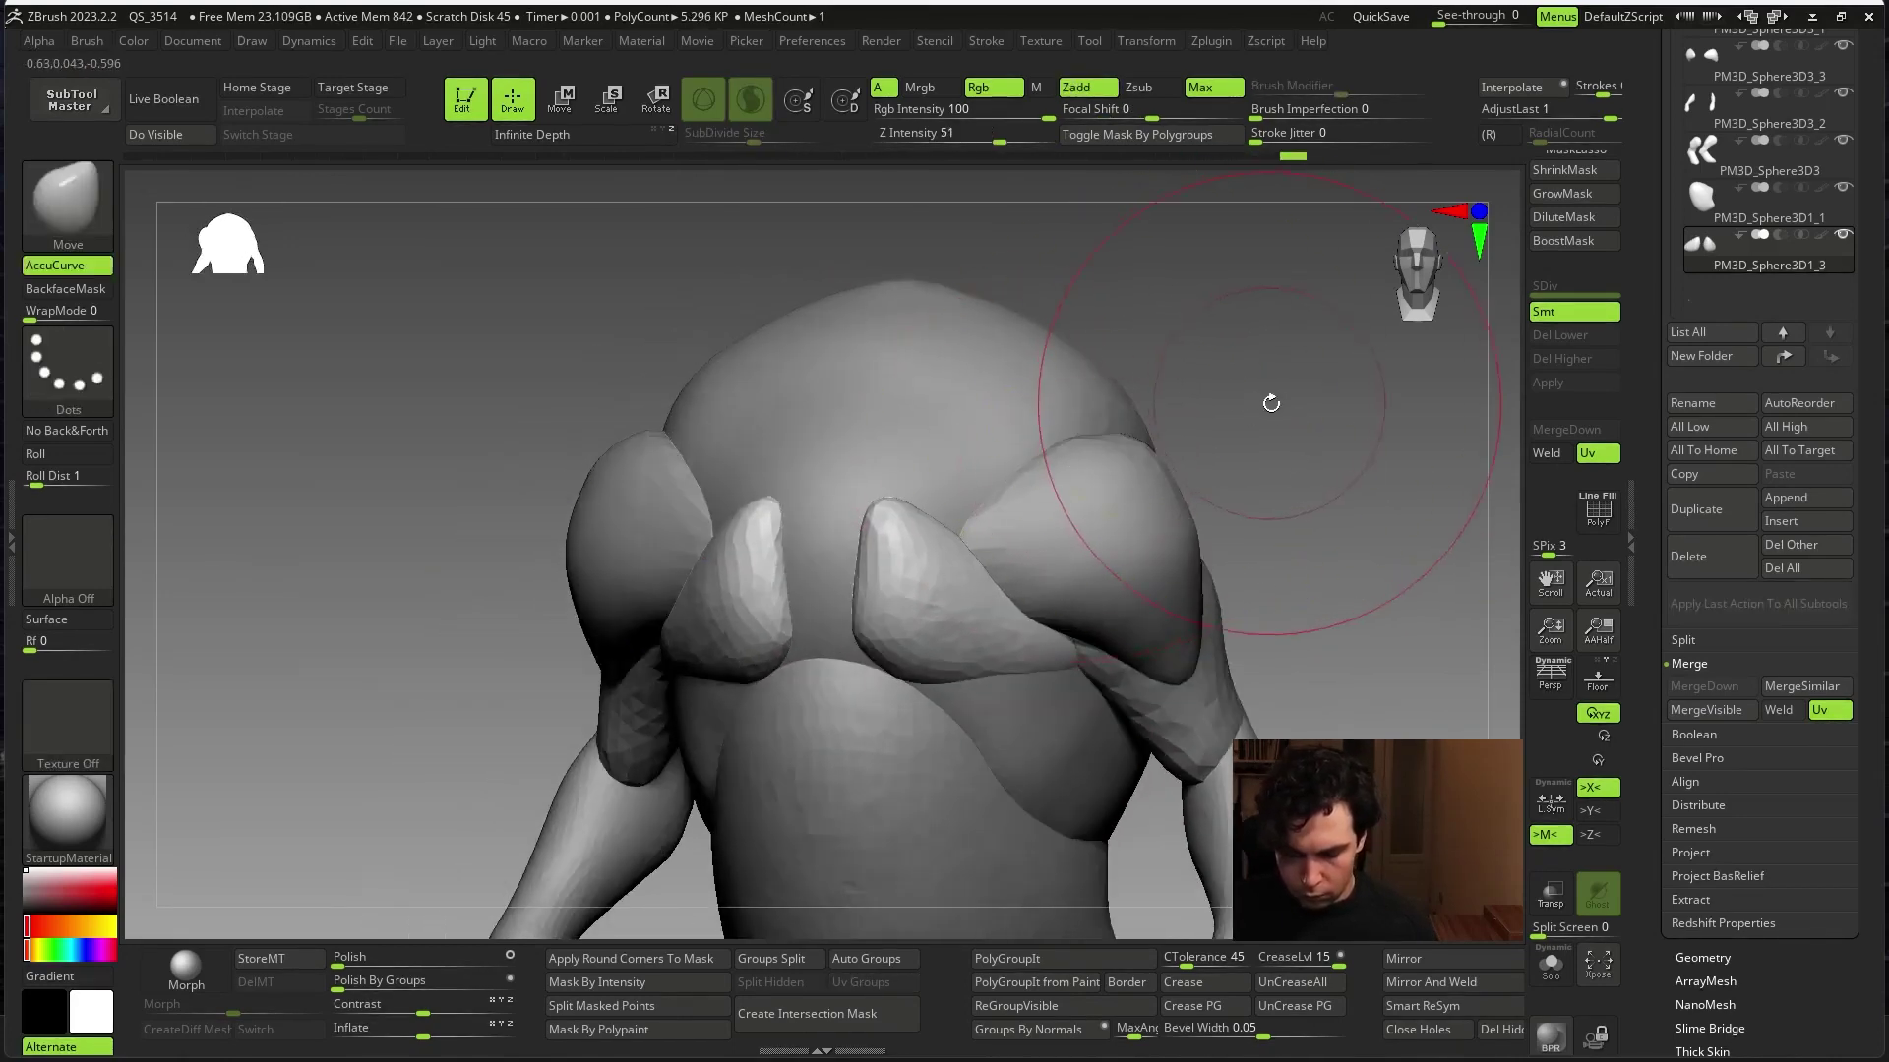
key(alt+s)
right_drag(836, 504, 731, 534)
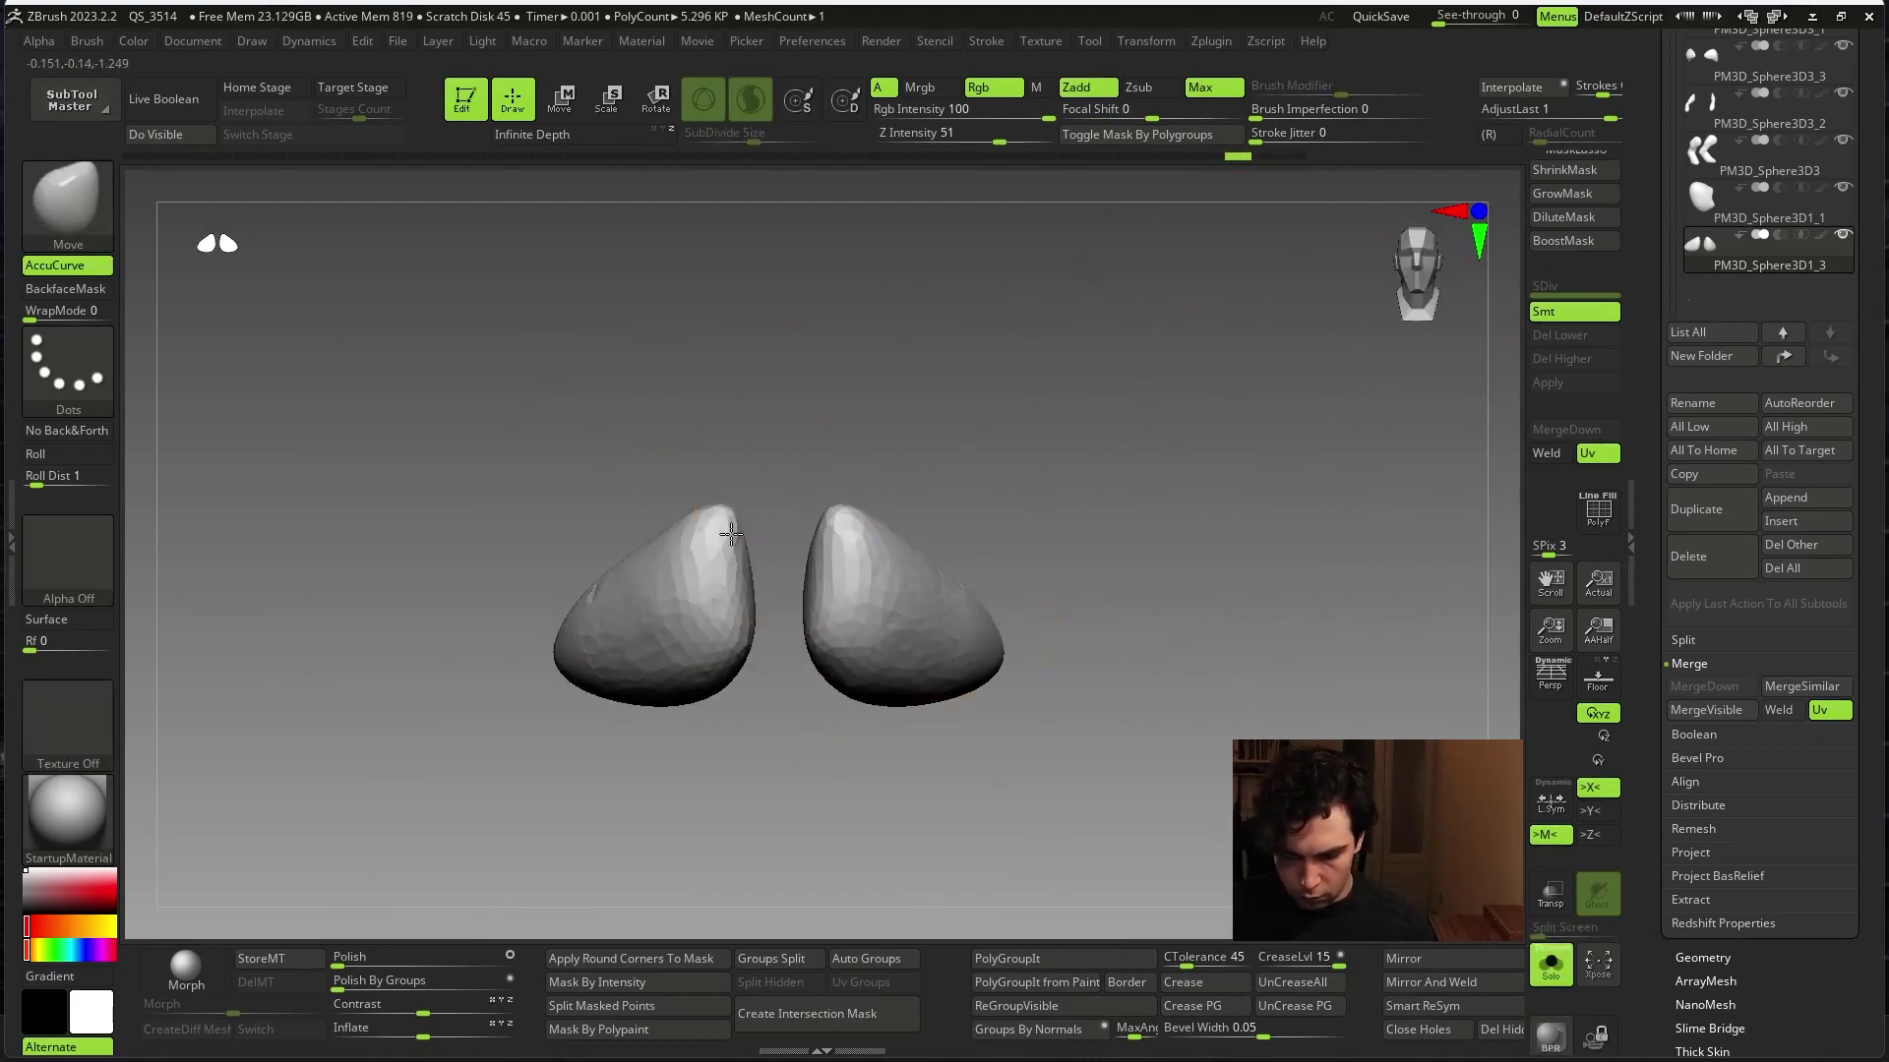
mouse_move(756, 673)
right_down()
mouse_move(782, 608)
mouse_move(928, 451)
right_up()
key(alt+s)
- Make another flap piece the active subtool and check the flaps from front and side
key(space)
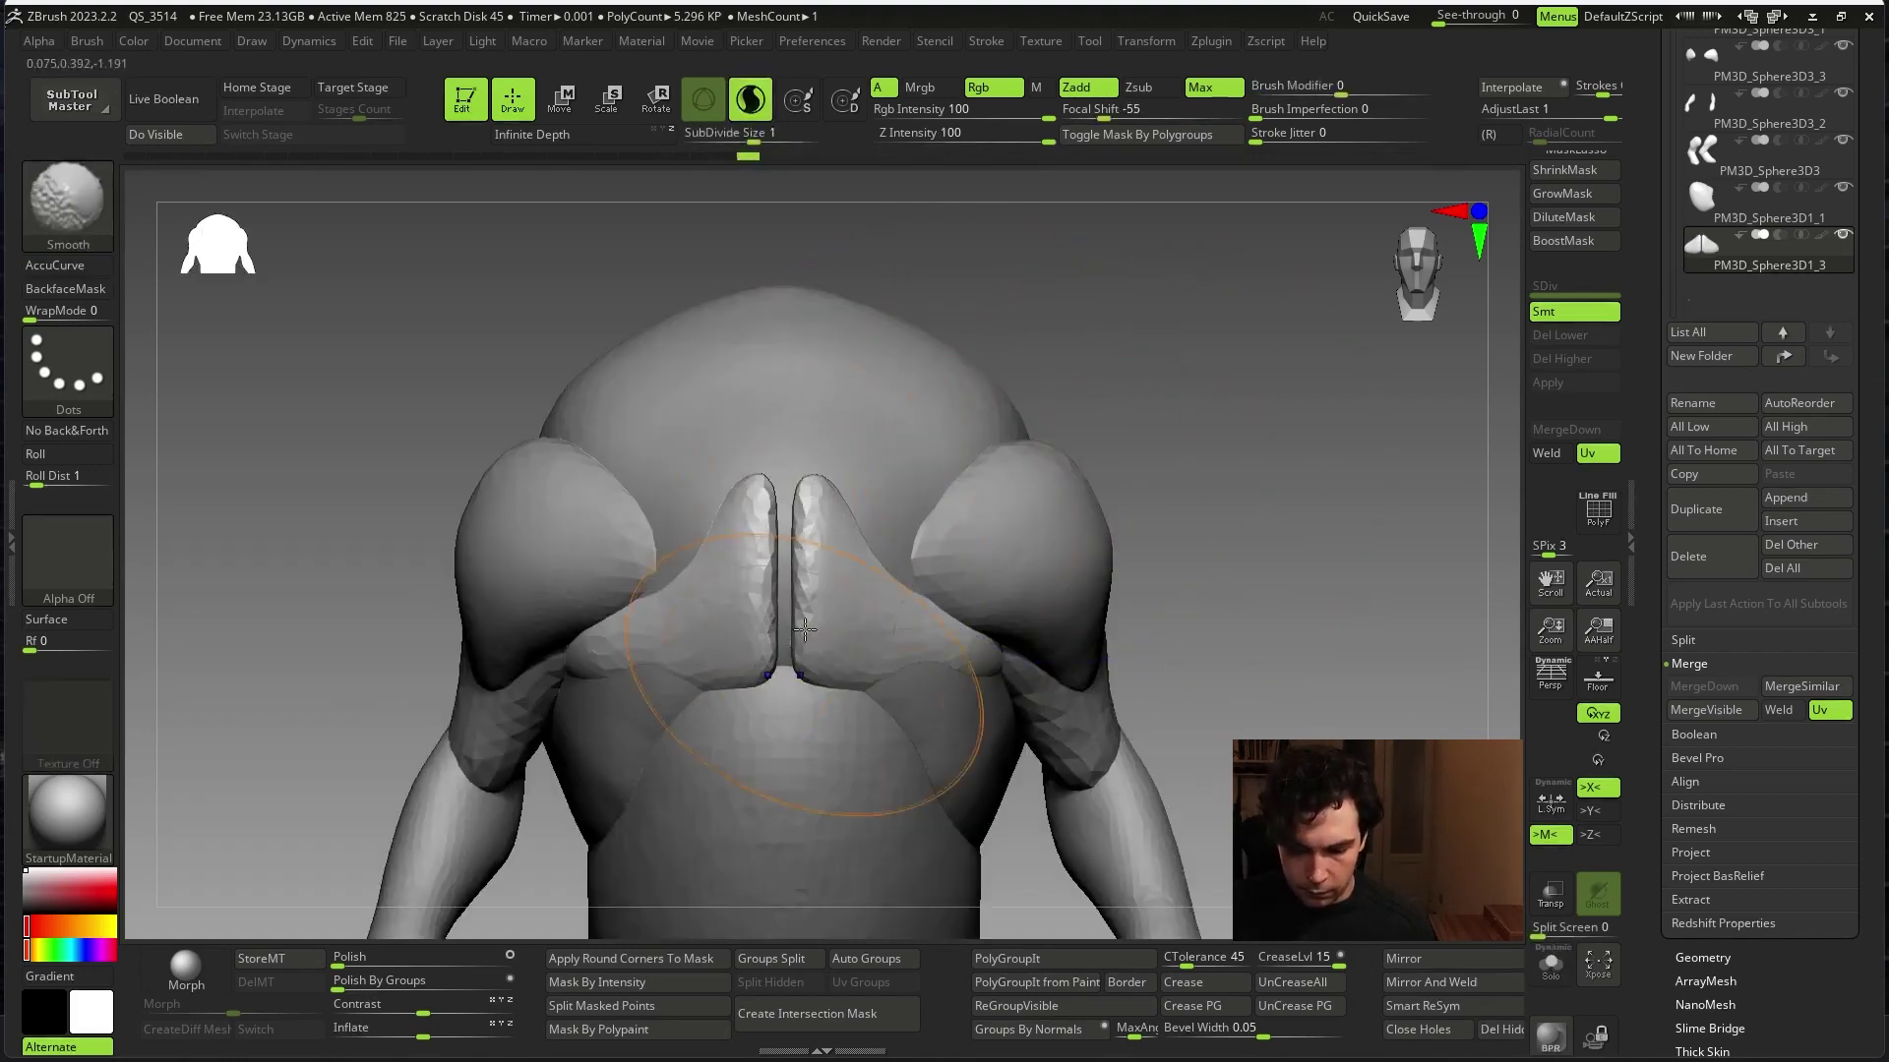
right_drag(805, 630, 1053, 379)
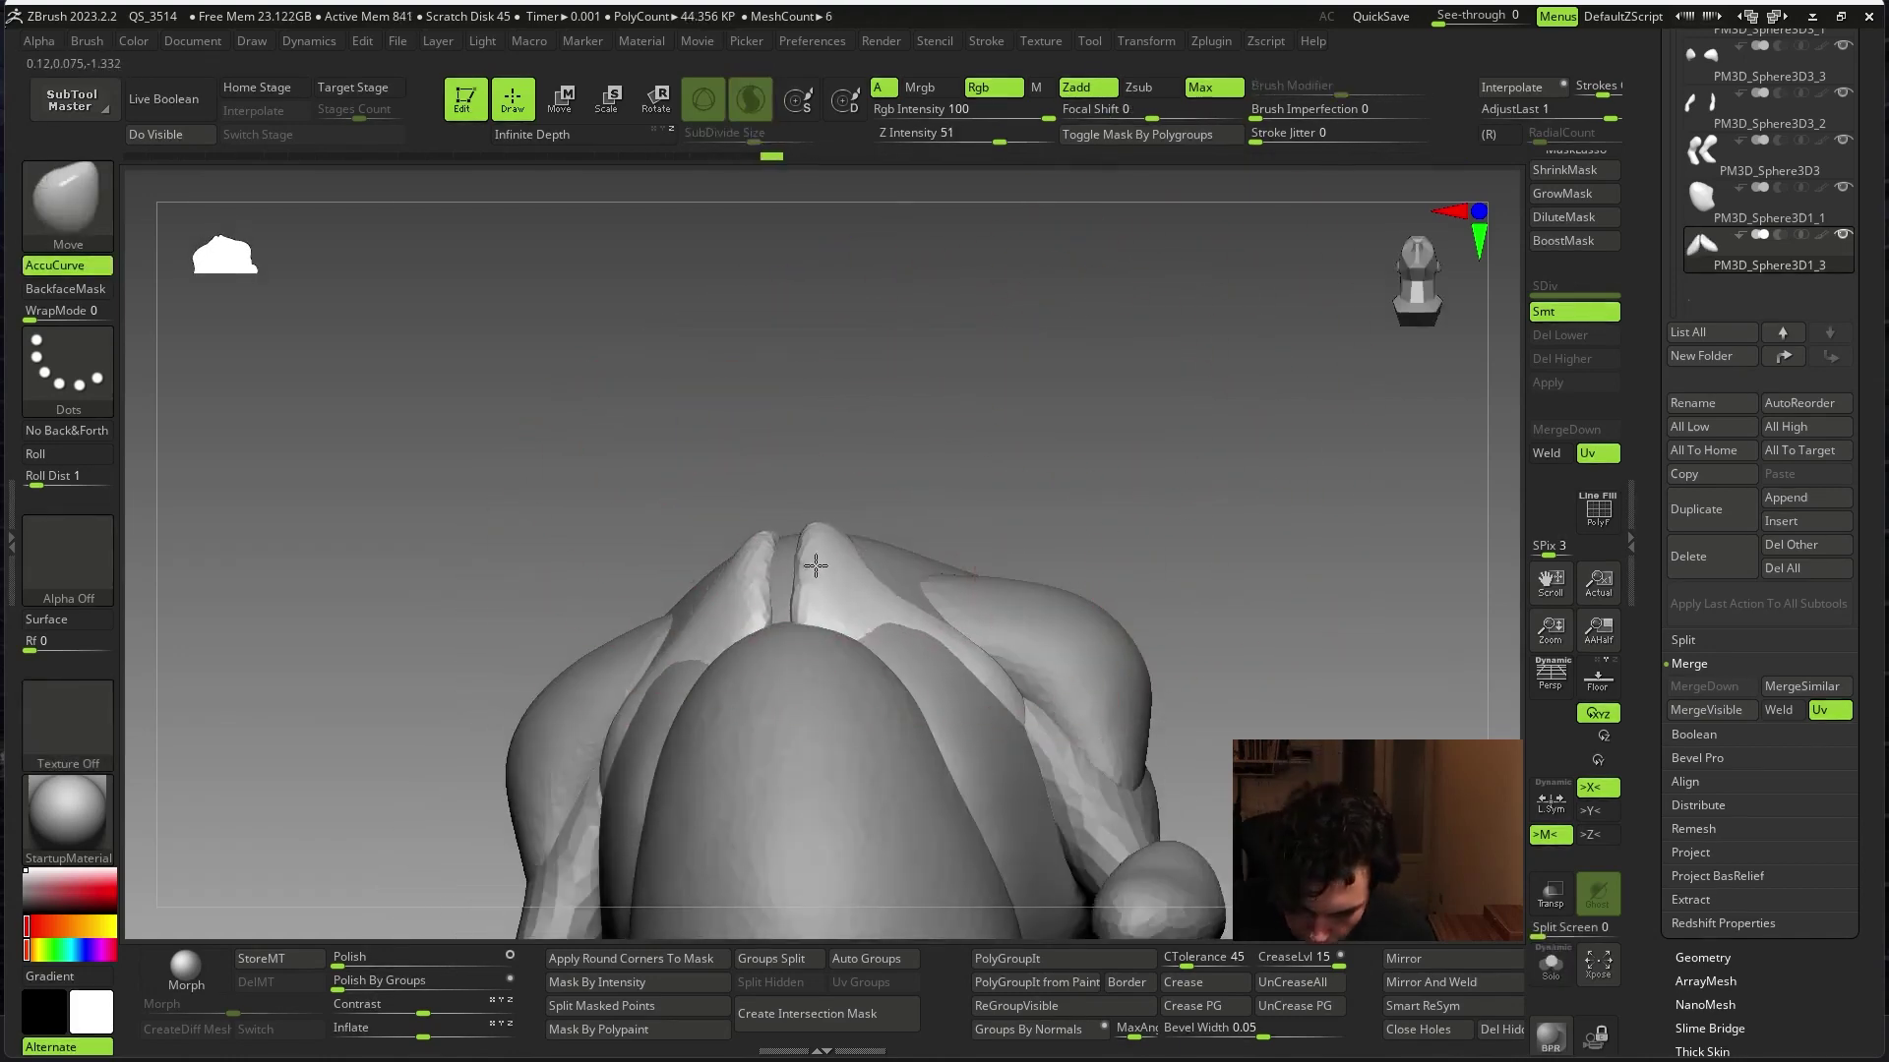
key(space)
alt+click(795, 534)
mouse_move(810, 528)
right_down()
mouse_move(986, 464)
mouse_move(922, 629)
mouse_move(974, 507)
mouse_move(1287, 335)
right_up()
key(space)
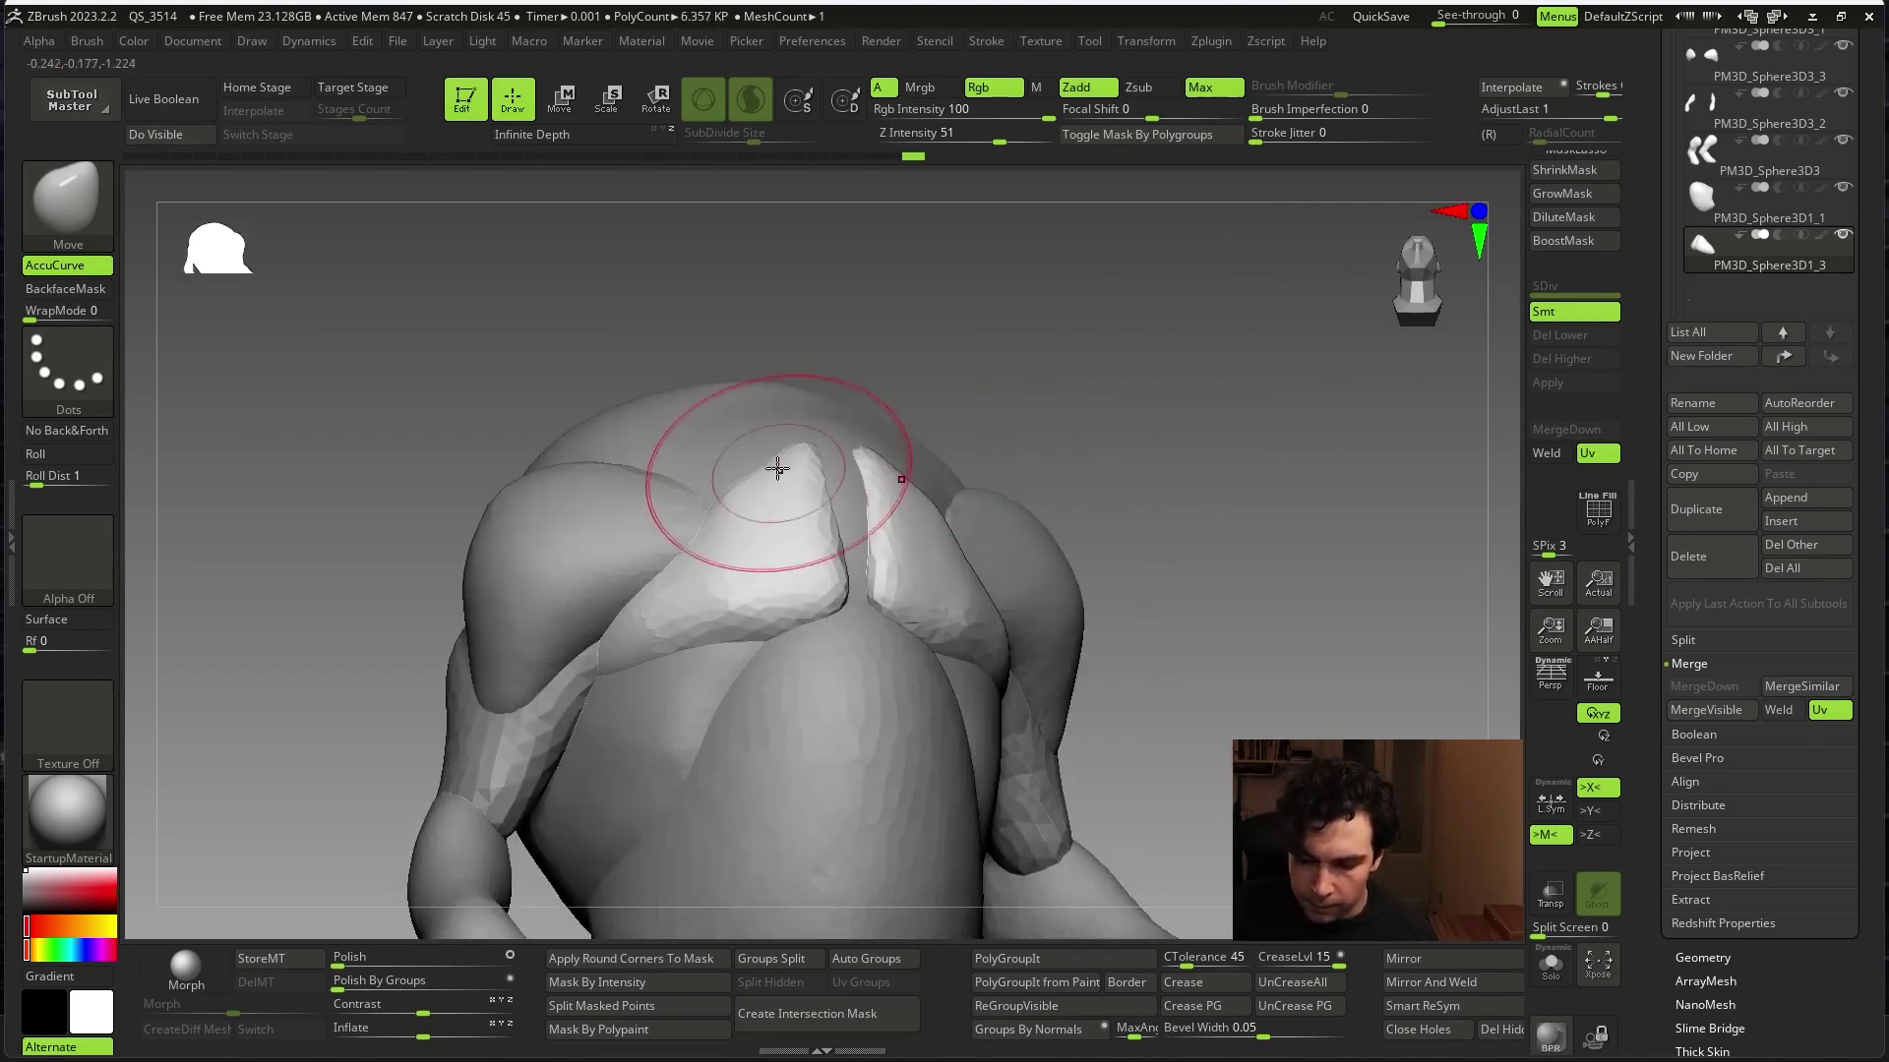
right_drag(780, 463, 970, 387)
mouse_move(731, 664)
shift+right_down()
mouse_move(907, 581)
mouse_move(1354, 439)
mouse_move(1357, 552)
shift+right_up()
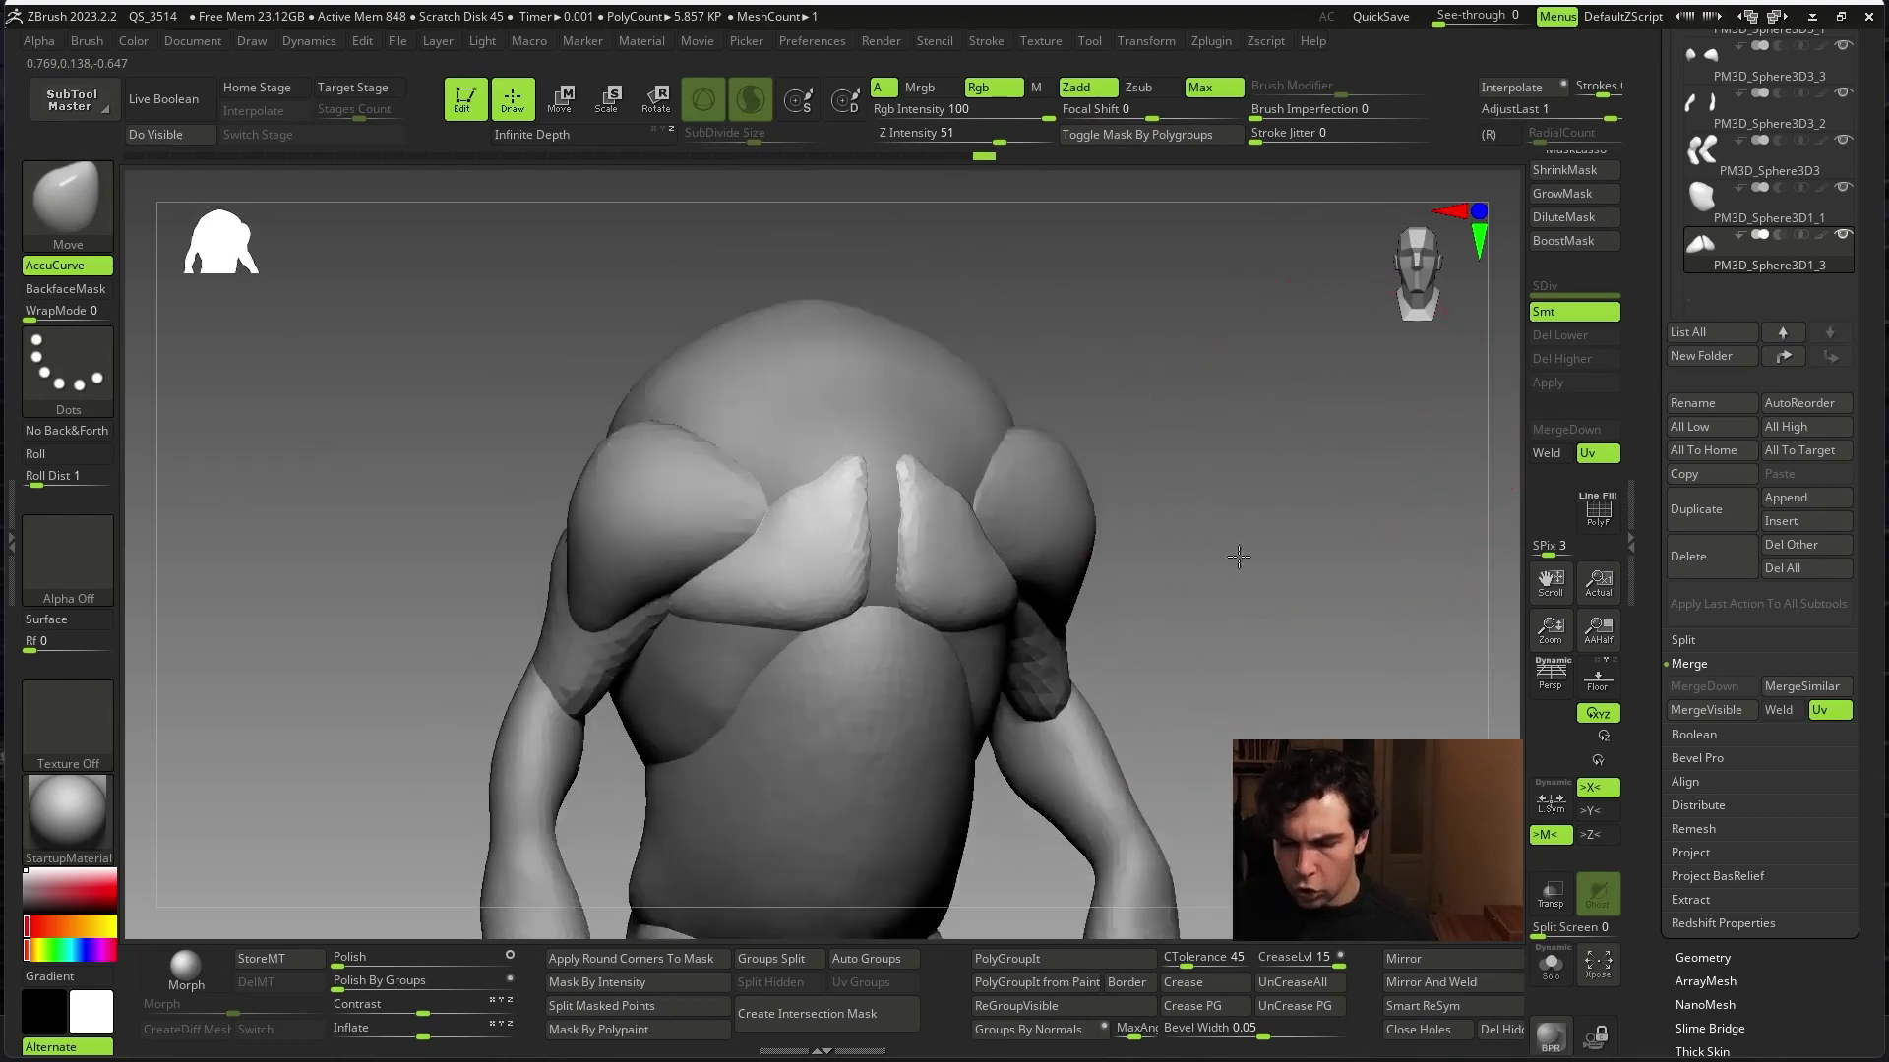
right_drag(1221, 549, 1339, 604)
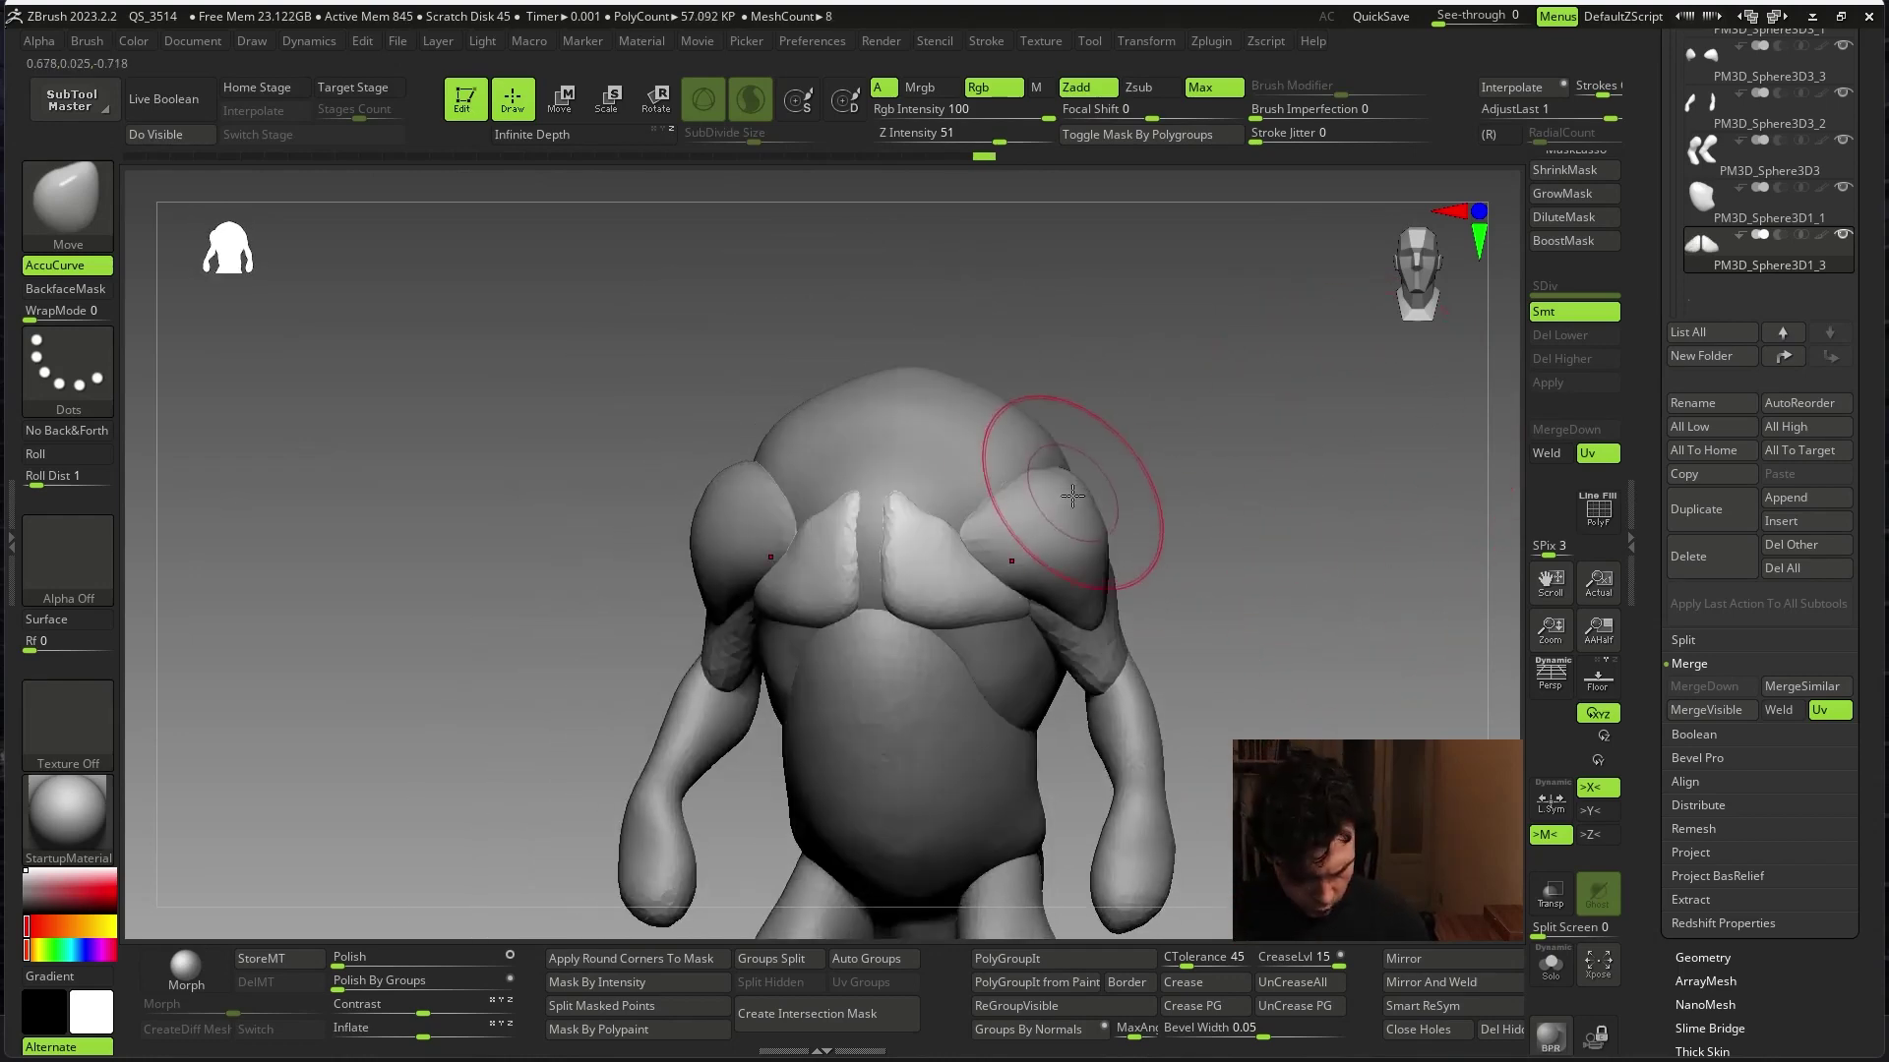
- Inflate the flaps, smooth between them, and merge the centre bulges into one lump
key(b)
key(i)
key(n)
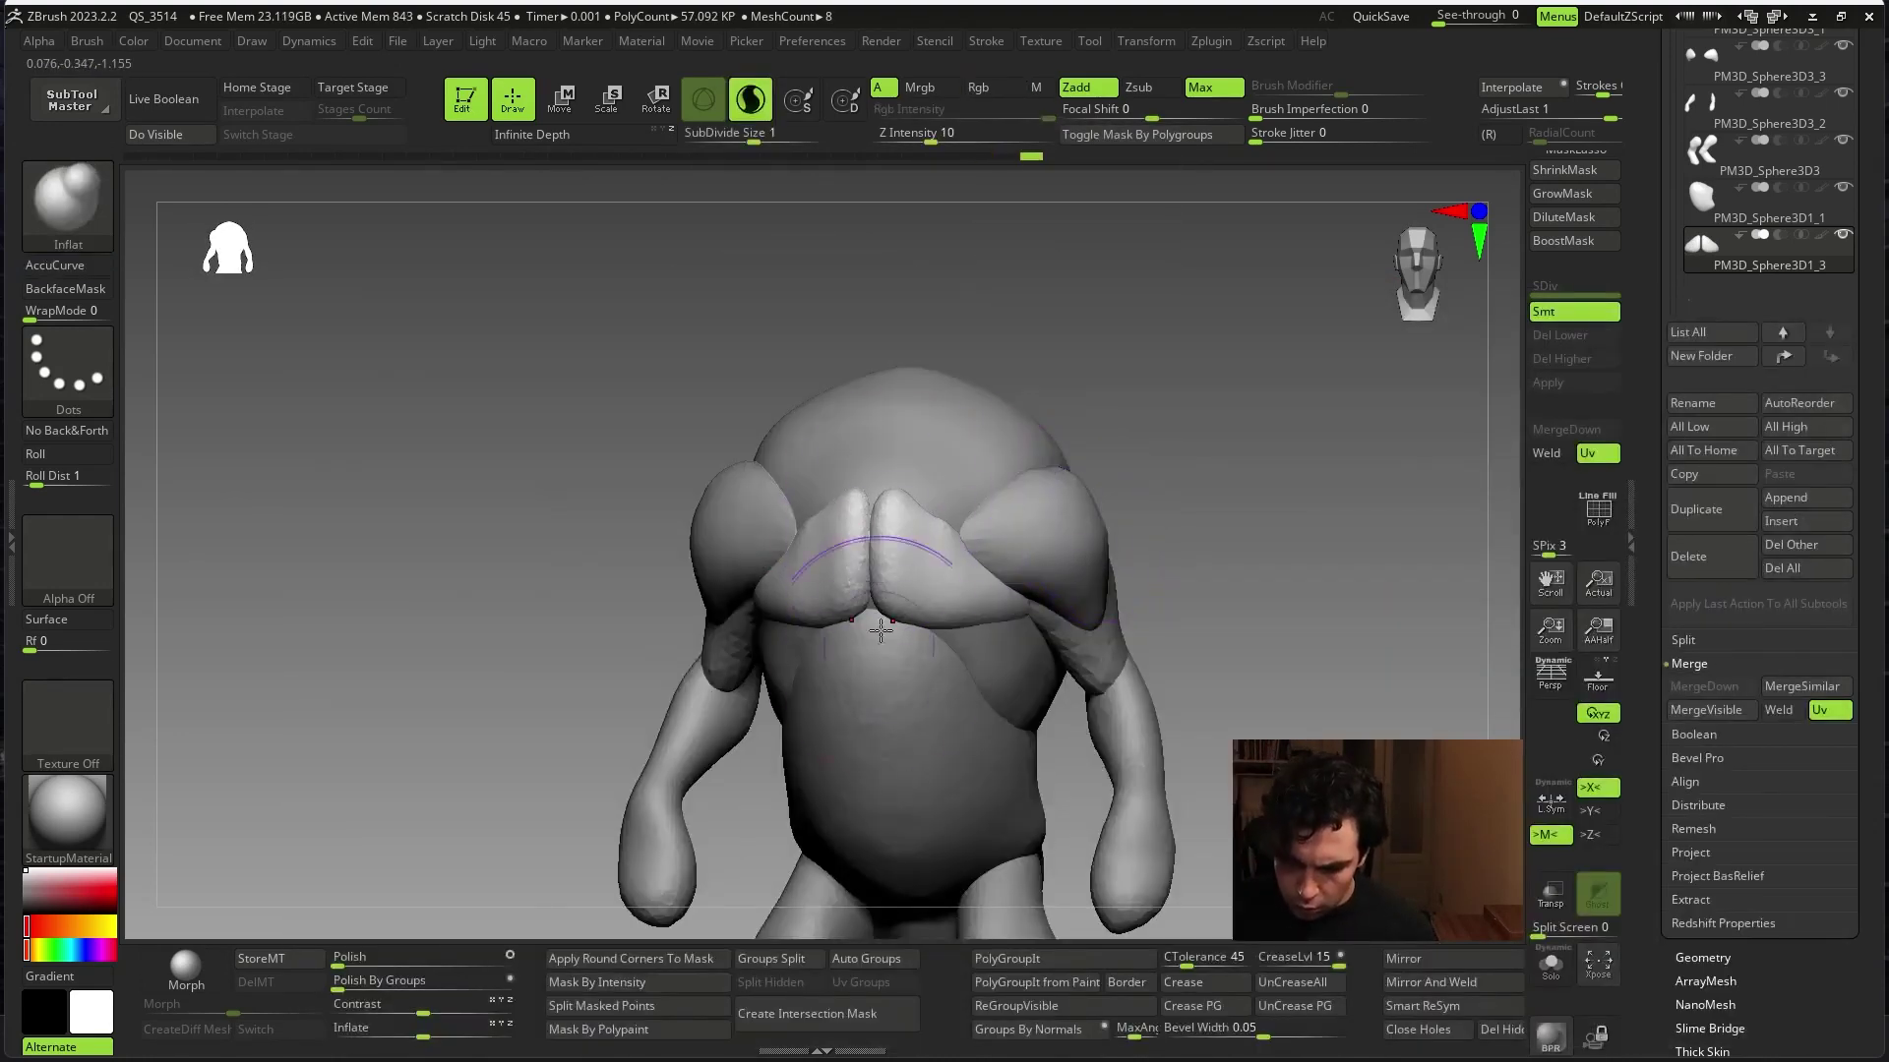
key(space)
key(shift)
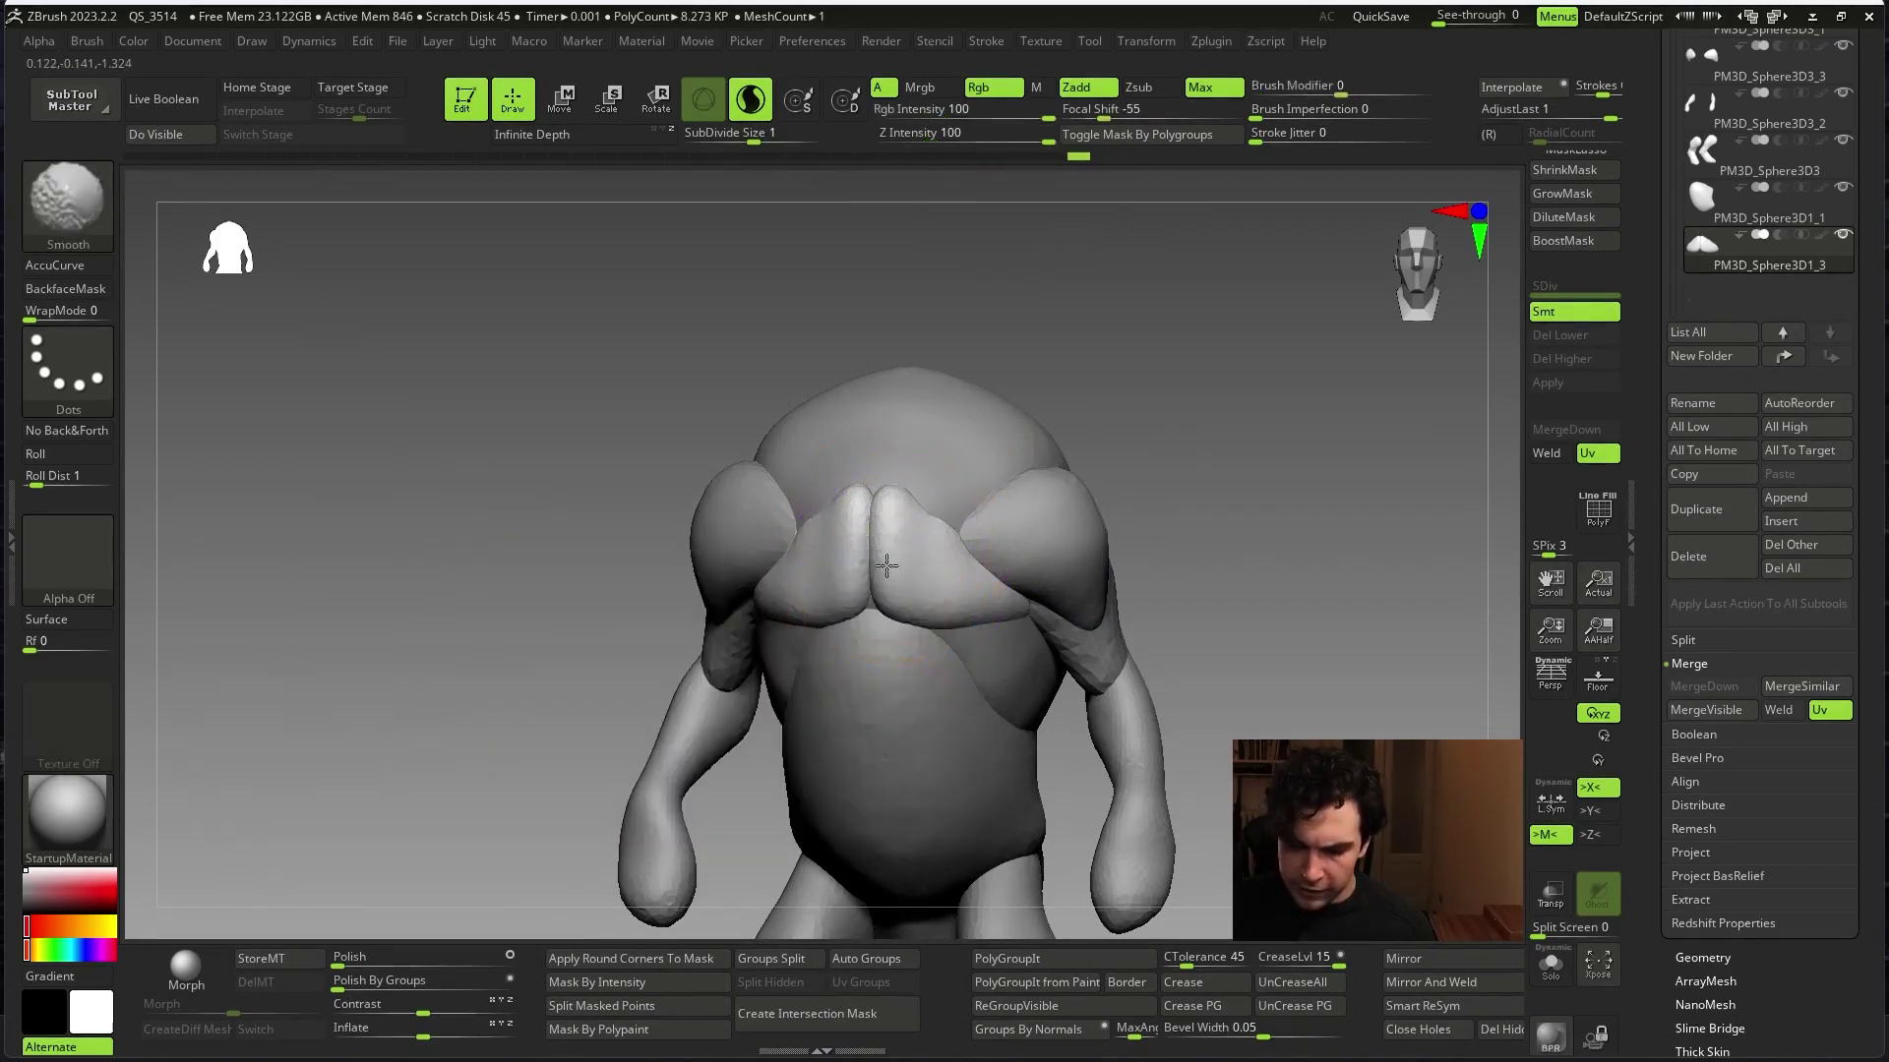
shift+click(928, 579)
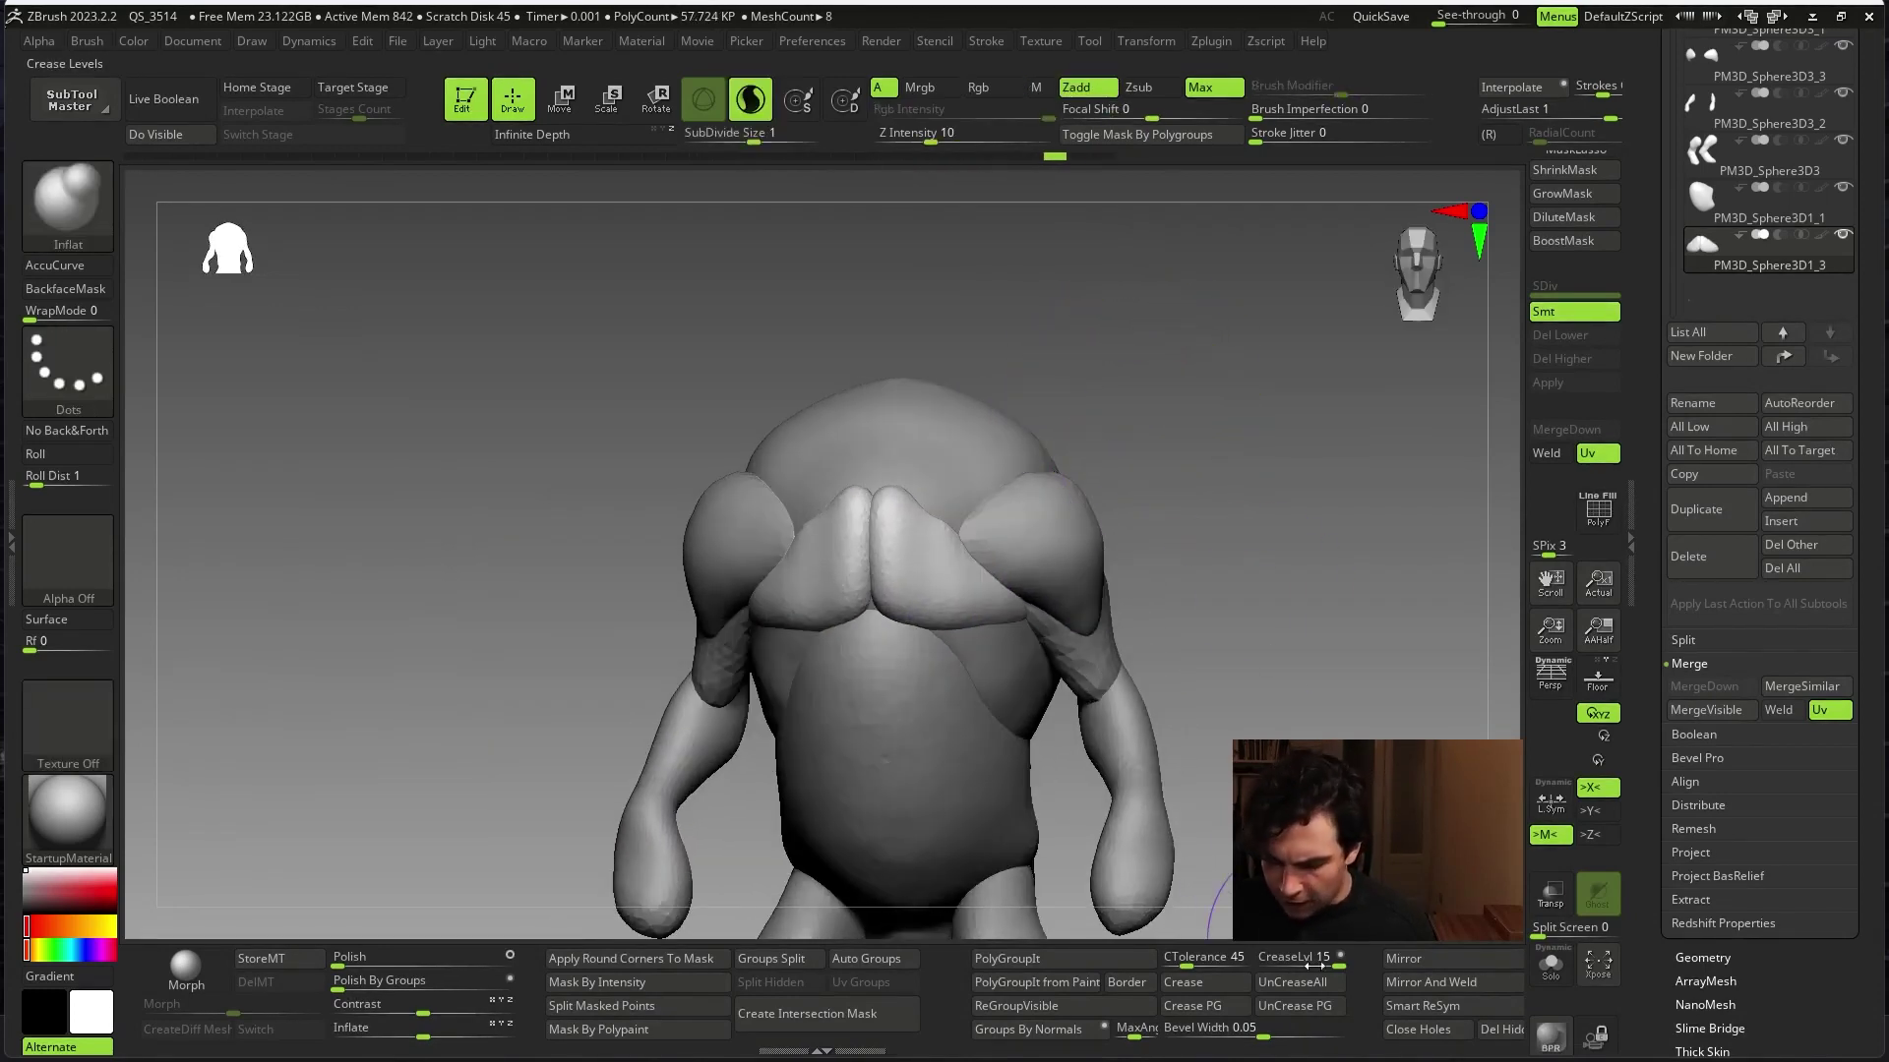
mouse_move(869, 550)
mouse_down()
mouse_move(899, 521)
mouse_move(887, 554)
mouse_move(890, 510)
mouse_move(917, 536)
mouse_up()
- Switch to ClayBuildup and smooth the fold from a partly sideways angle
key(b)
key(c)
key(b)
right_drag(918, 536, 872, 511)
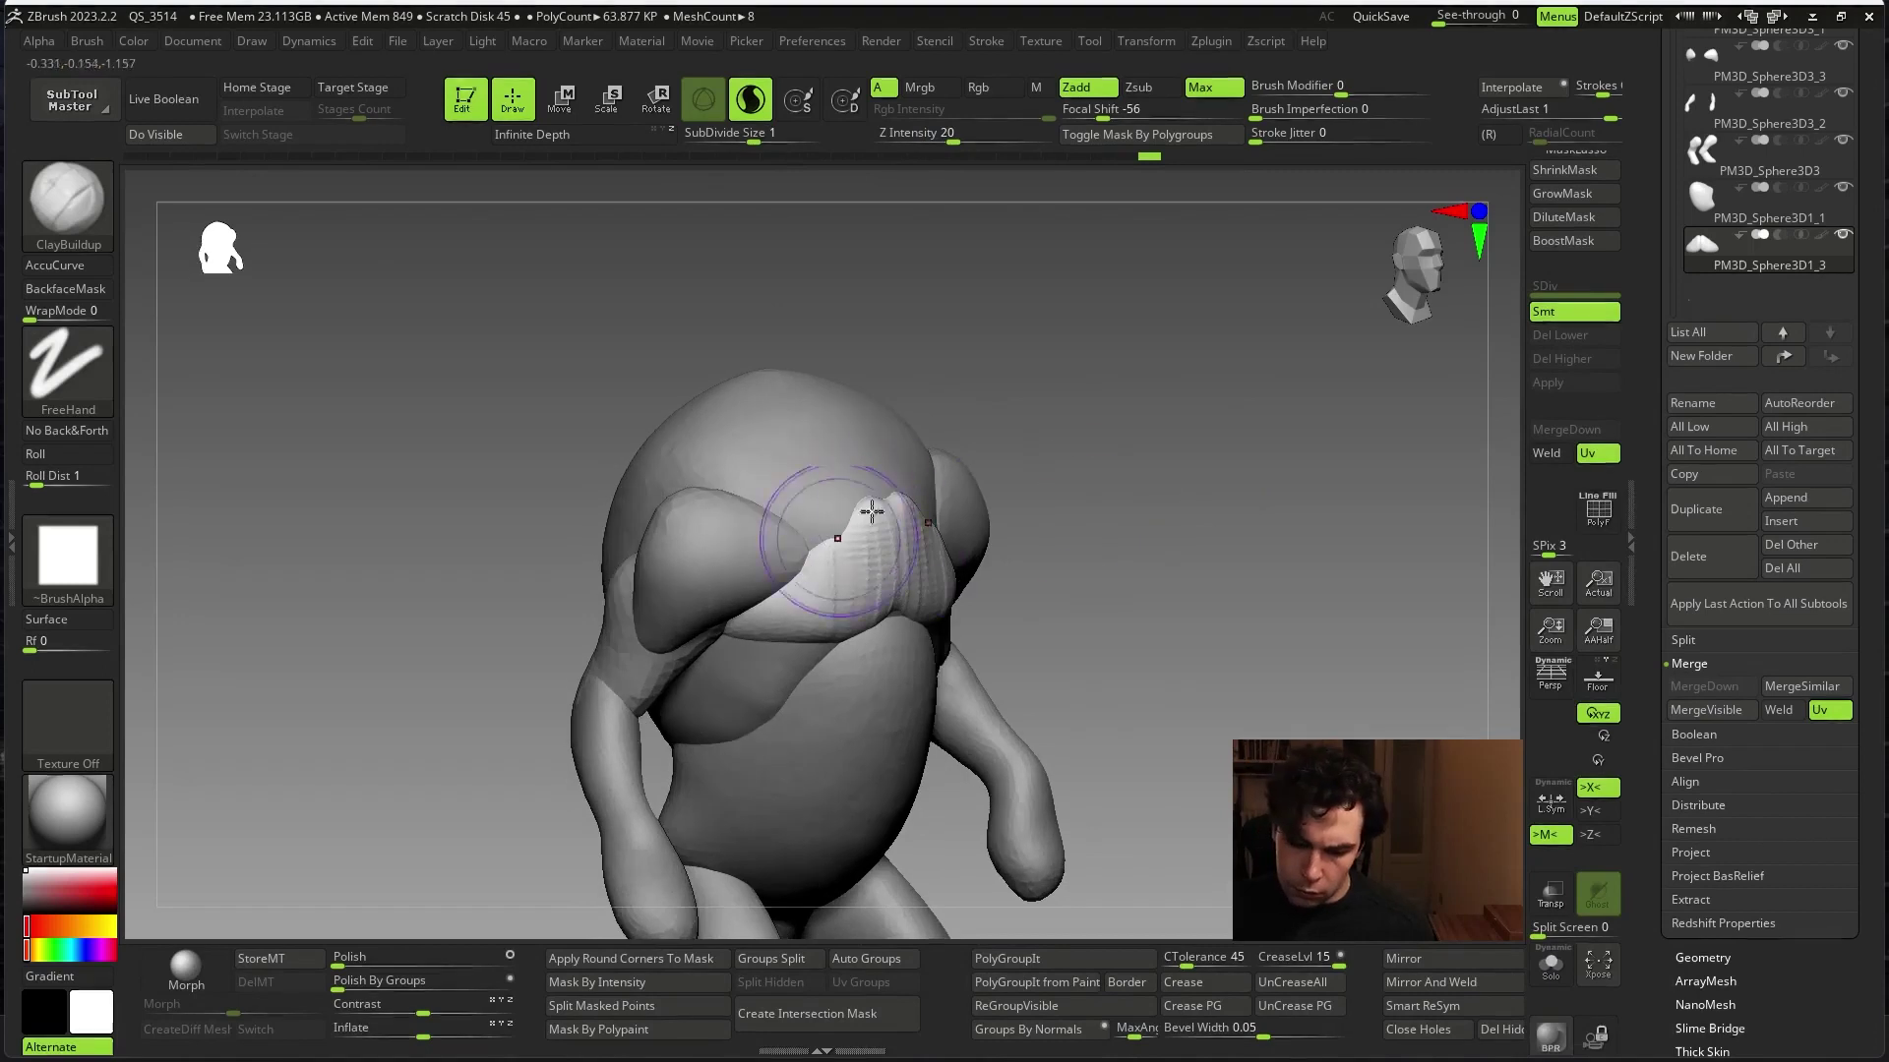
key(shift)
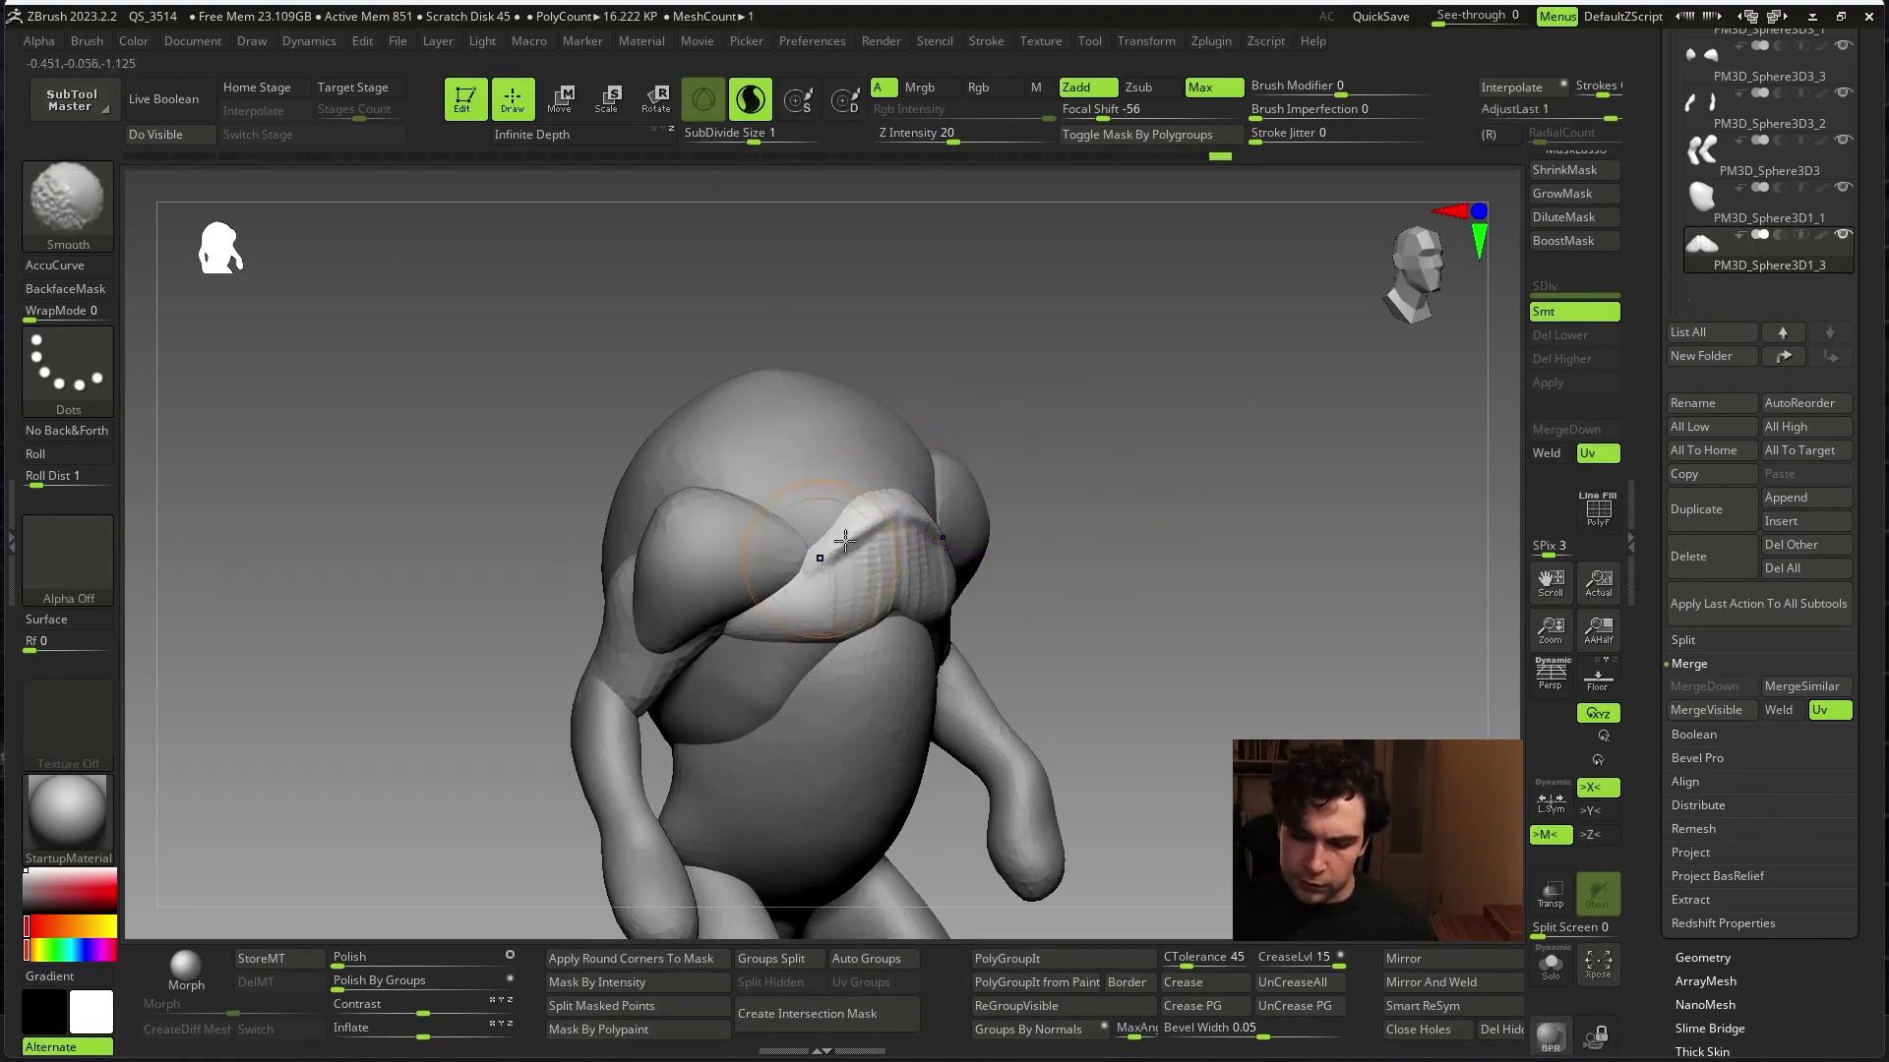
right_drag(1147, 456, 944, 546)
- Select the Move brush and switch between the PM3D_Sphere3D3_3 and PM3D_Sphere3D1_3 subtools
alt+click(804, 554)
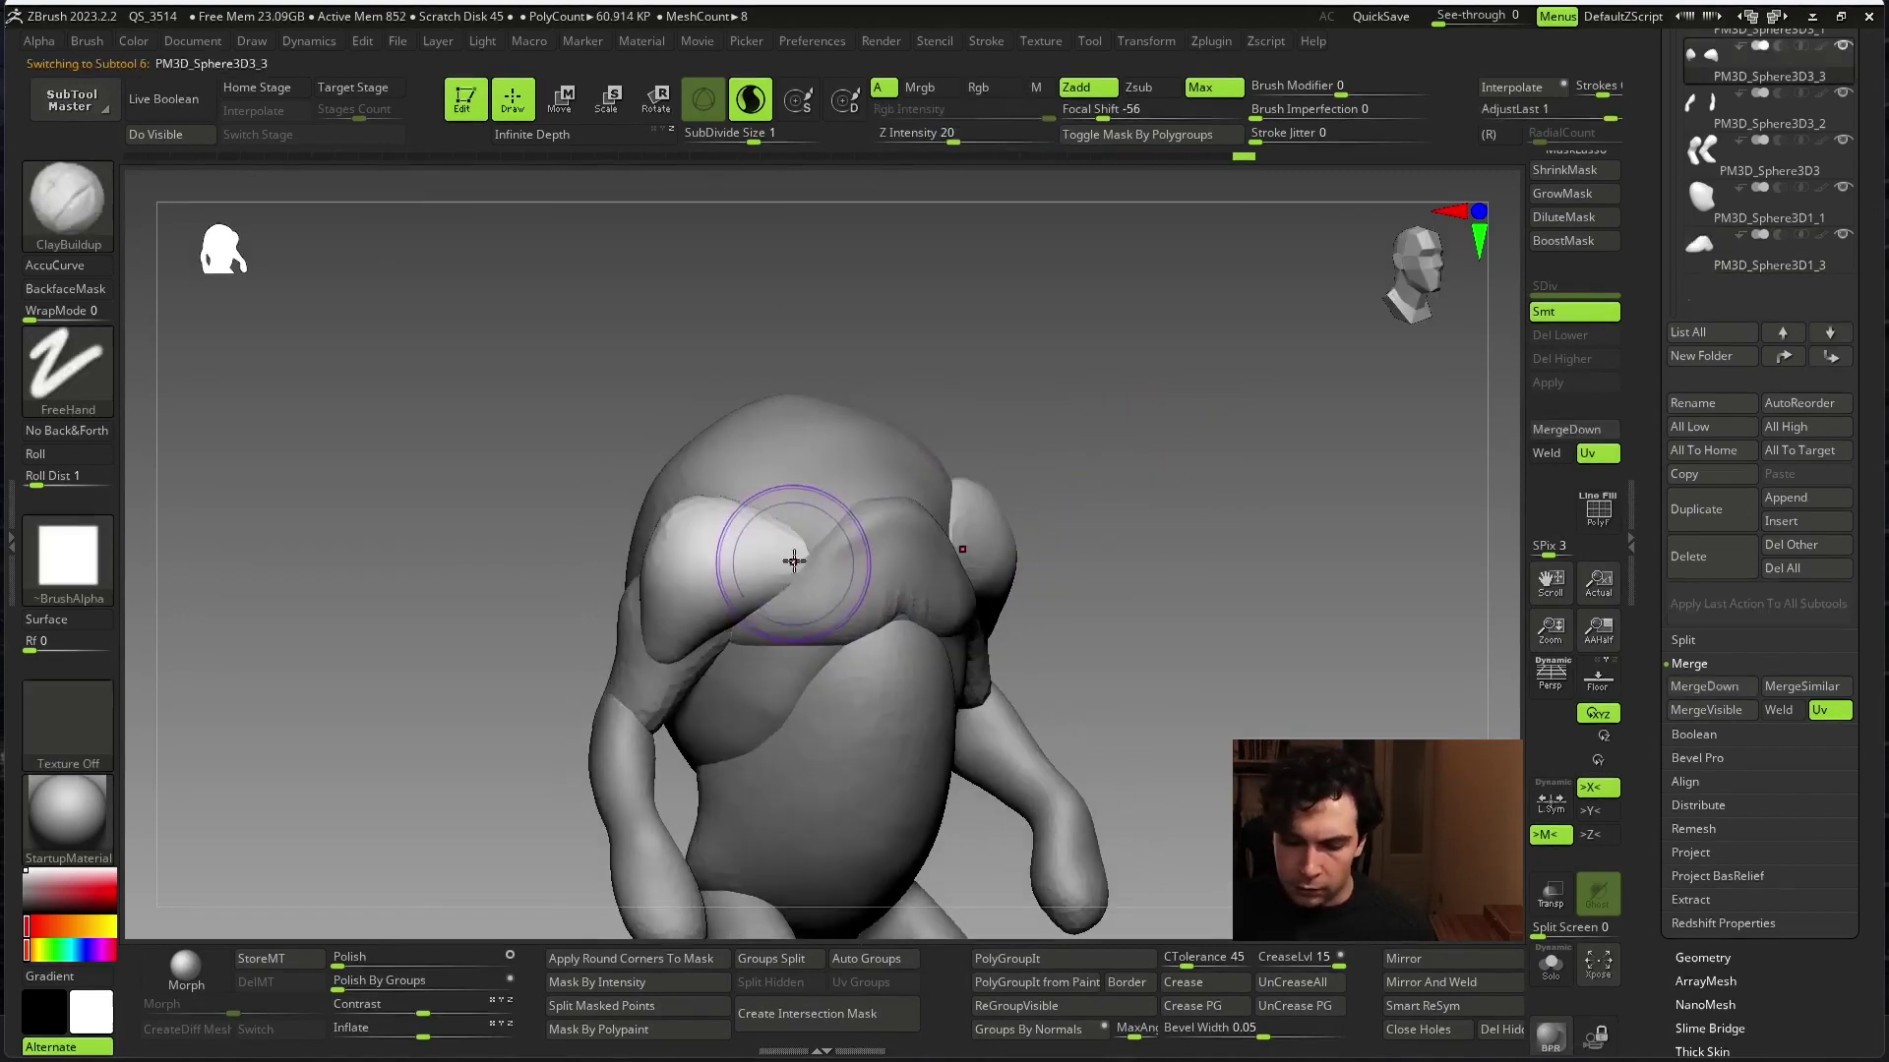
key(b)
key(m)
key(v)
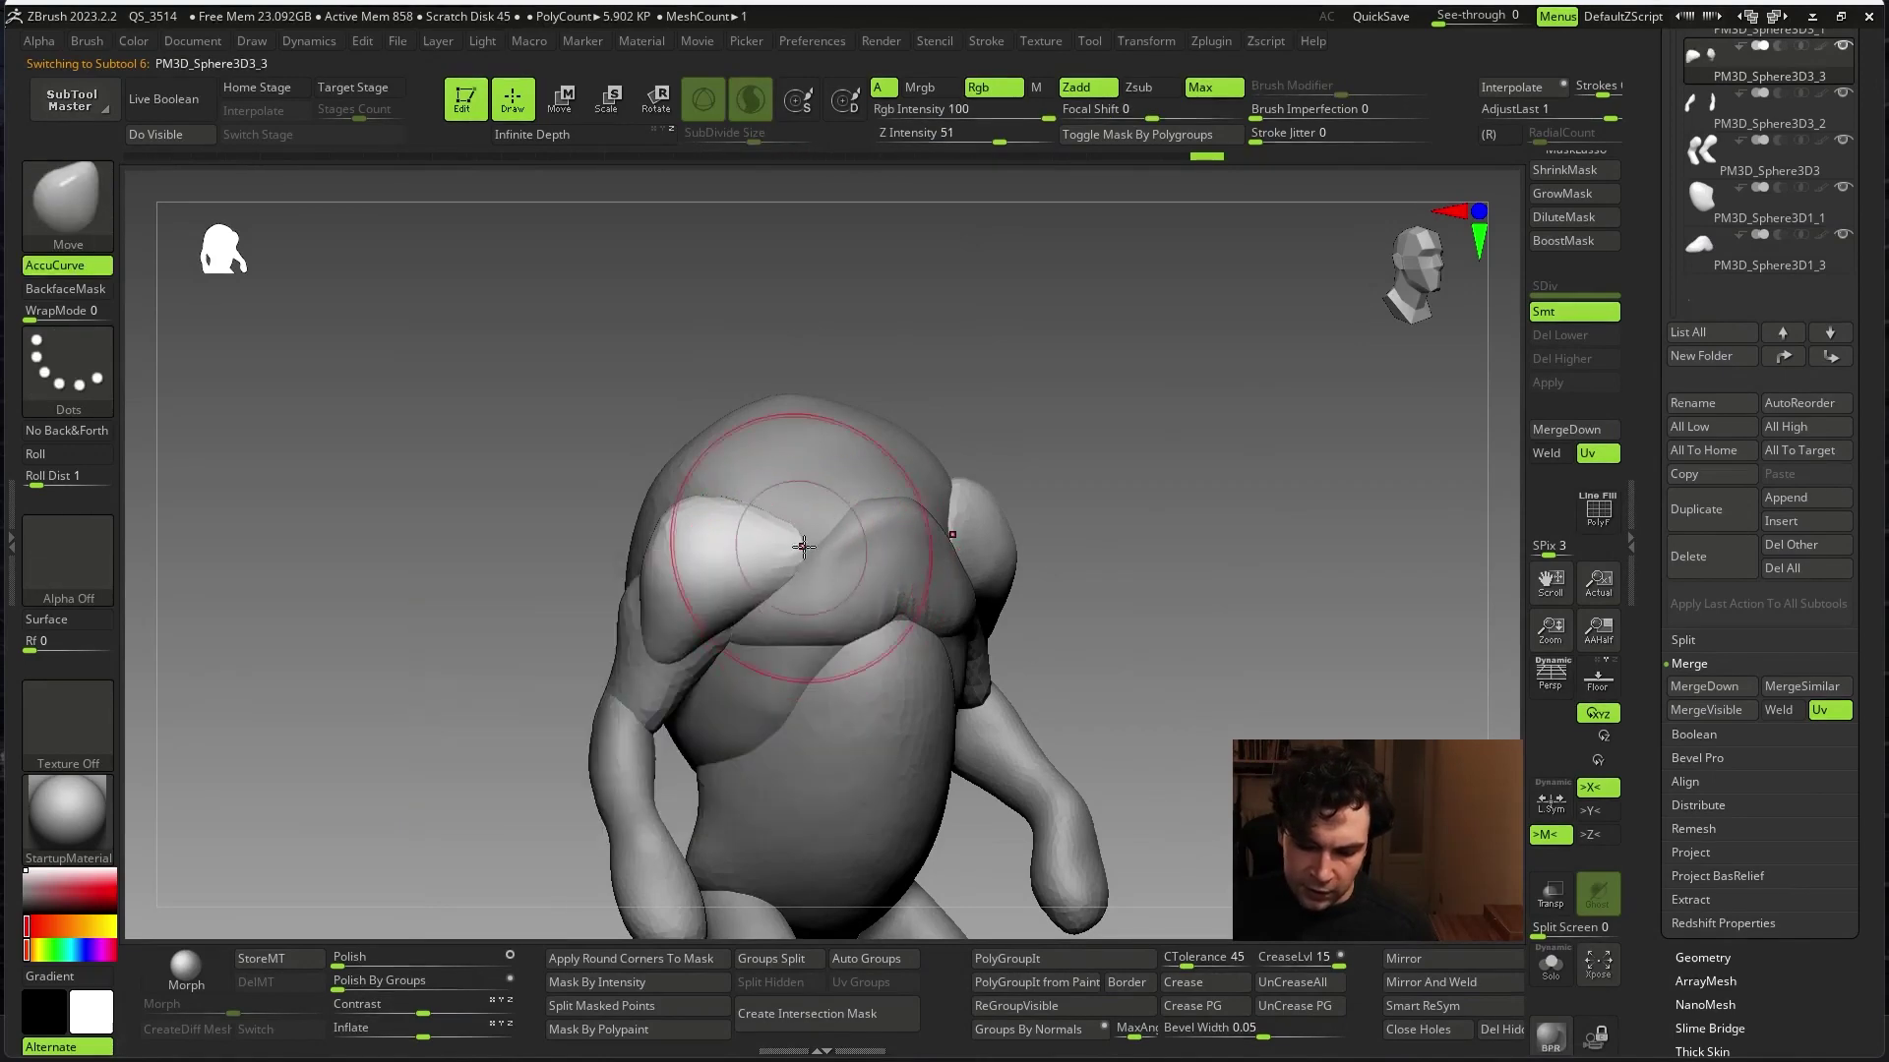
mouse_move(1087, 477)
mouse_down()
mouse_move(1168, 494)
mouse_move(1124, 407)
mouse_move(845, 543)
mouse_up()
alt+click(851, 538)
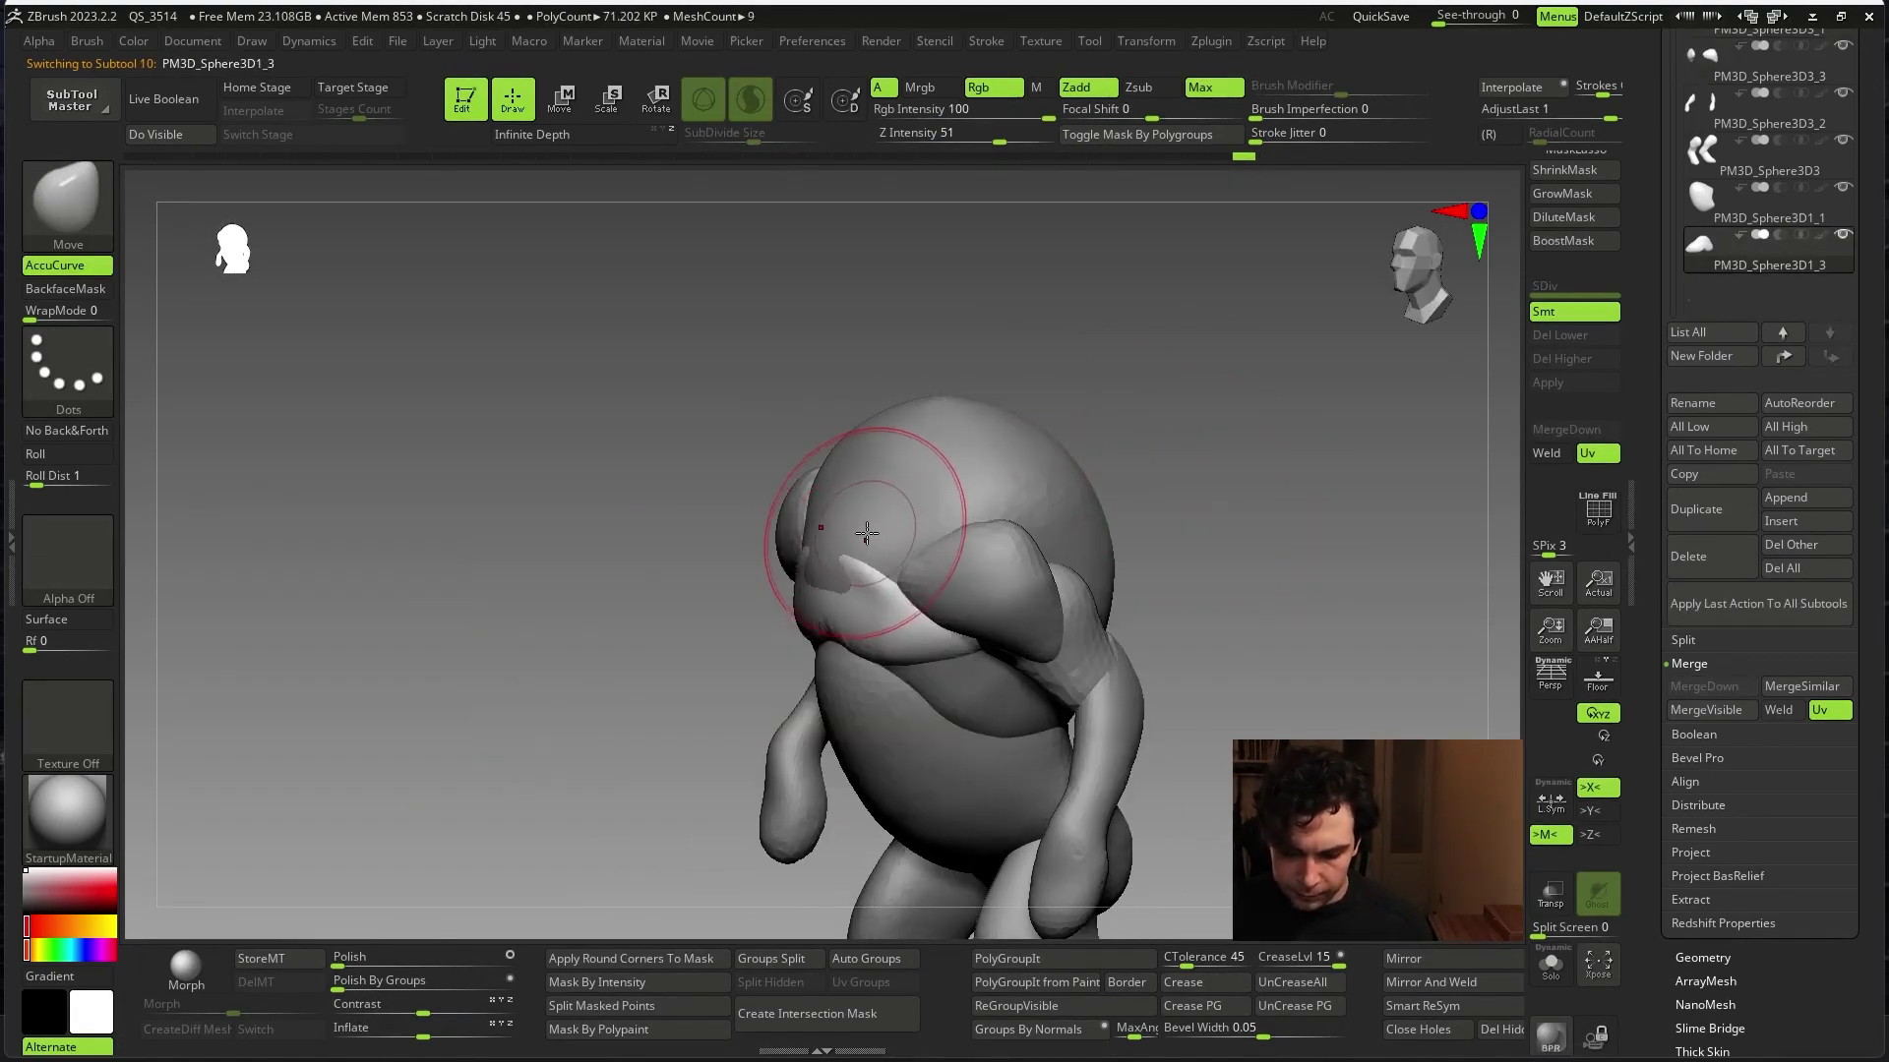
- Build up clay along the central jowl fold and smooth out its wrinkles
text(bcb)
key(space)
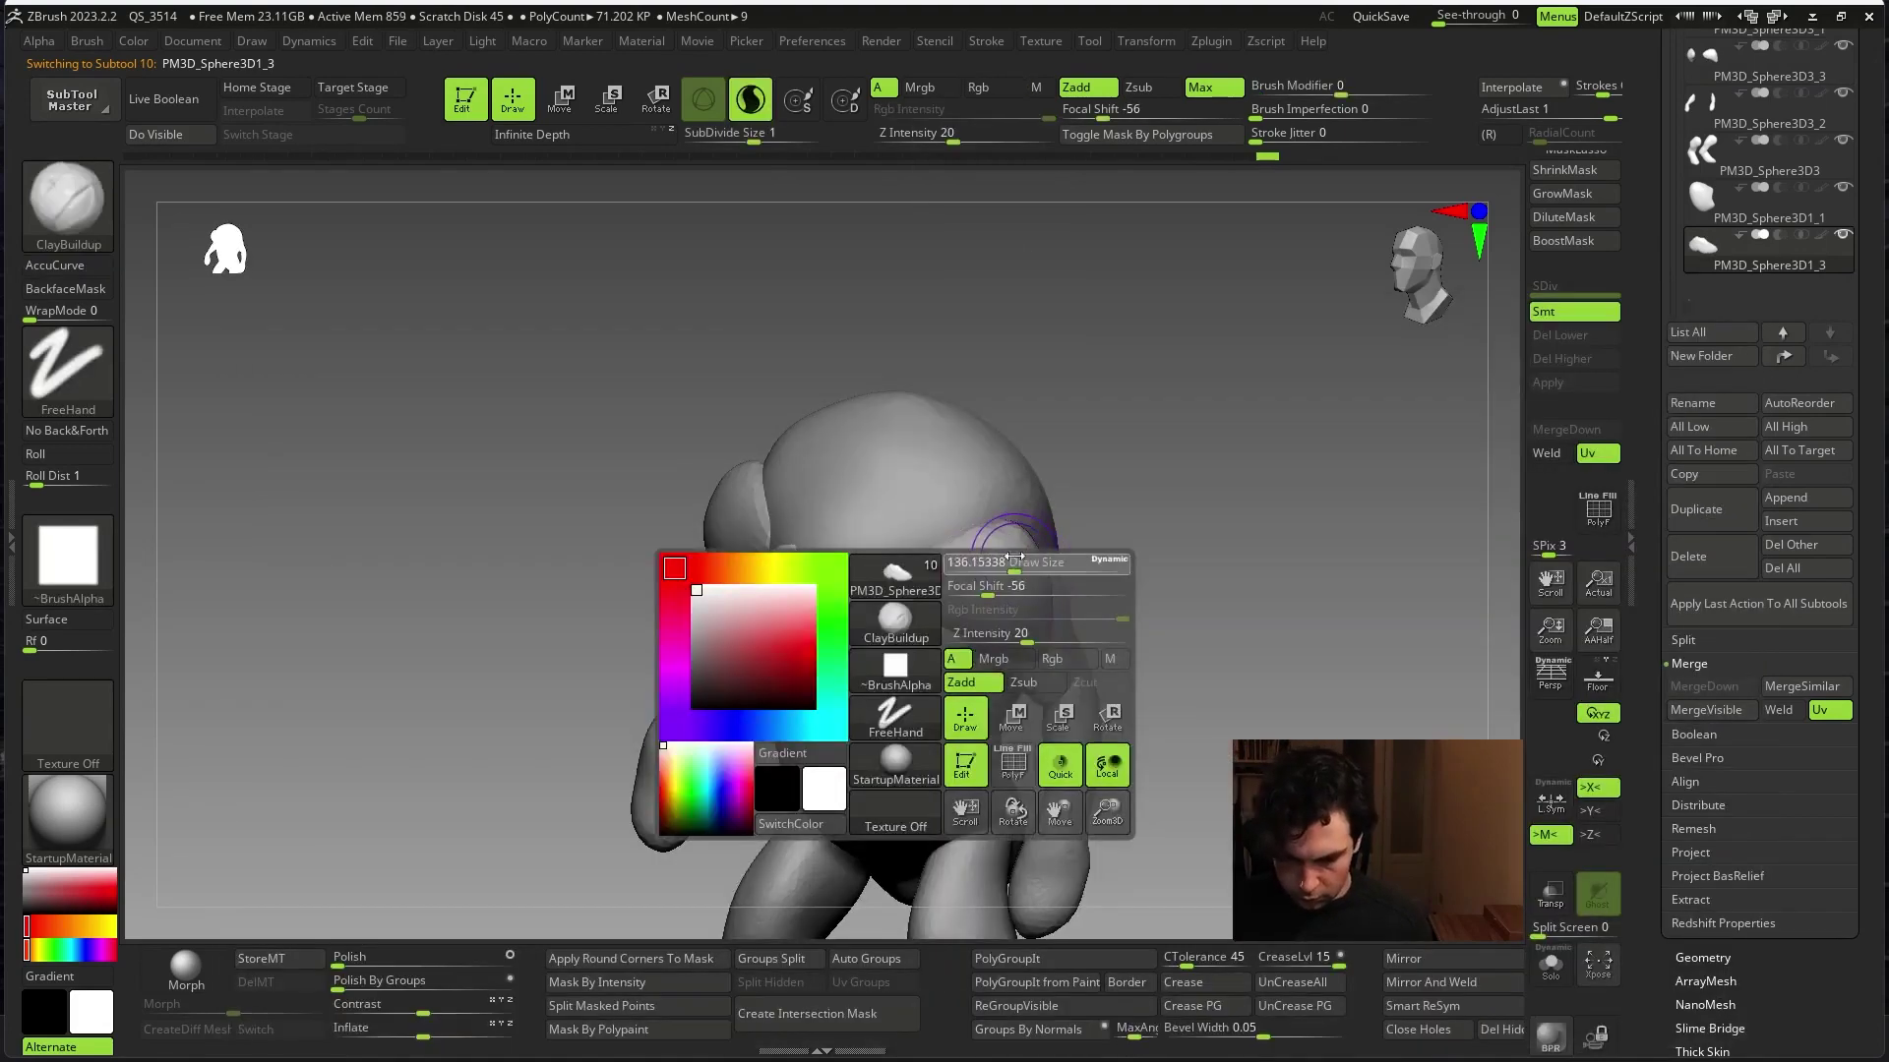
drag(1015, 559, 1044, 473)
mouse_move(846, 584)
mouse_down()
mouse_move(864, 622)
mouse_move(856, 590)
mouse_up()
key(space)
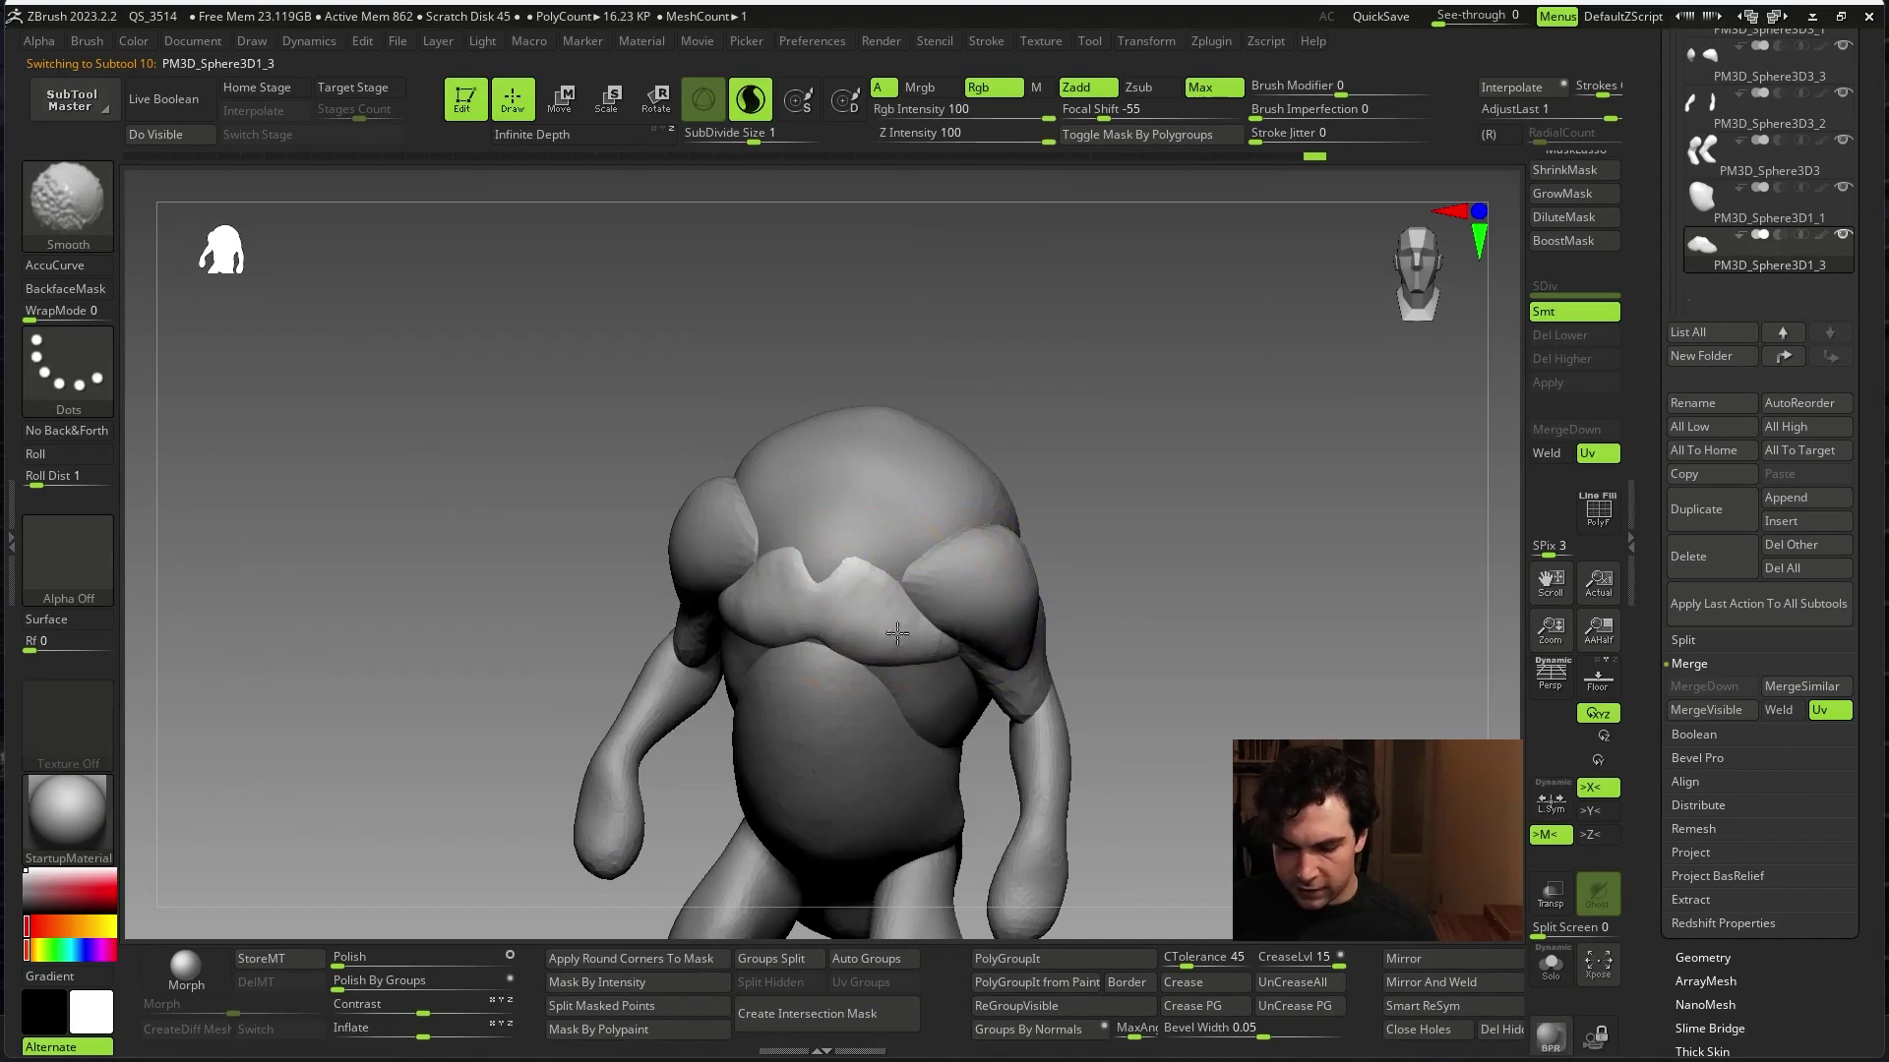
mouse_move(1112, 629)
shift+mouse_down()
mouse_move(1161, 545)
mouse_move(1118, 540)
mouse_move(1160, 455)
mouse_move(1230, 573)
mouse_move(1465, 560)
shift+mouse_up()
- Append sphere PM3D_Sphere3D1_4 and shrink it with the W gizmo into a ball atop the pug
click(1796, 503)
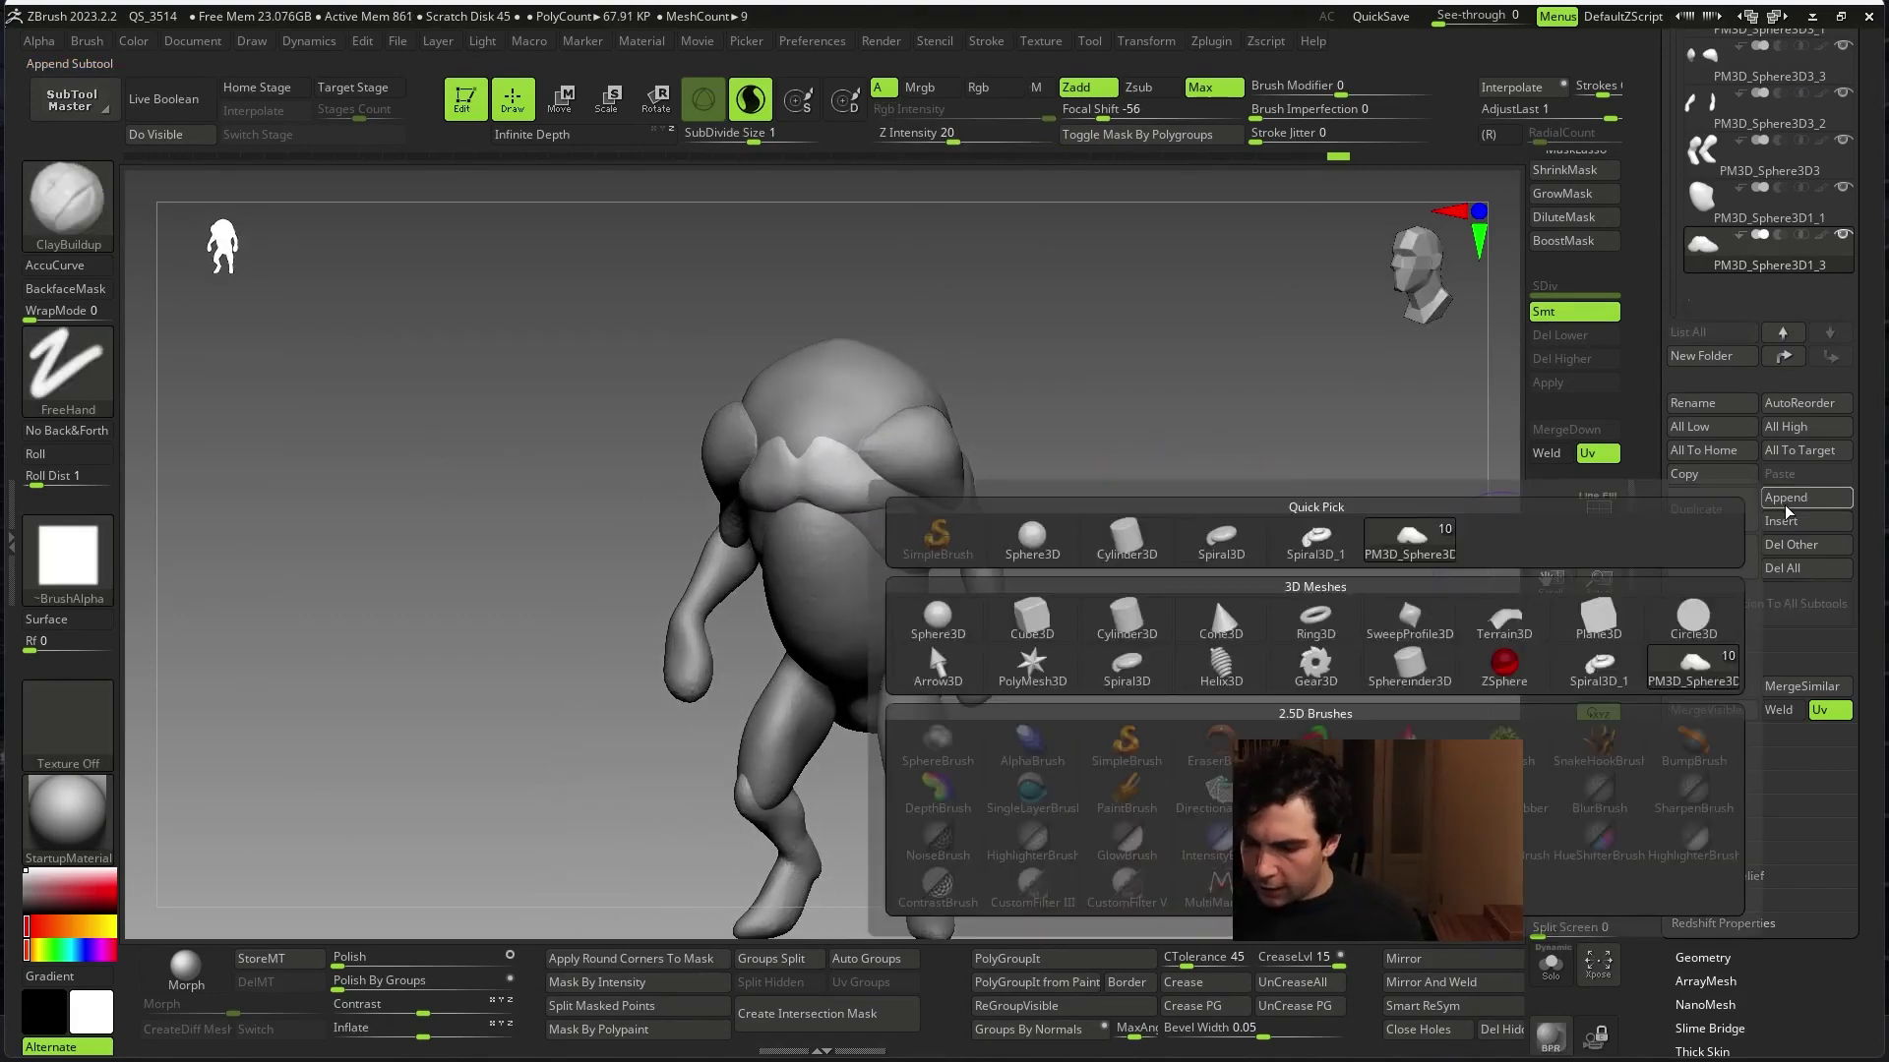
click(1213, 596)
drag(1429, 426, 1180, 442)
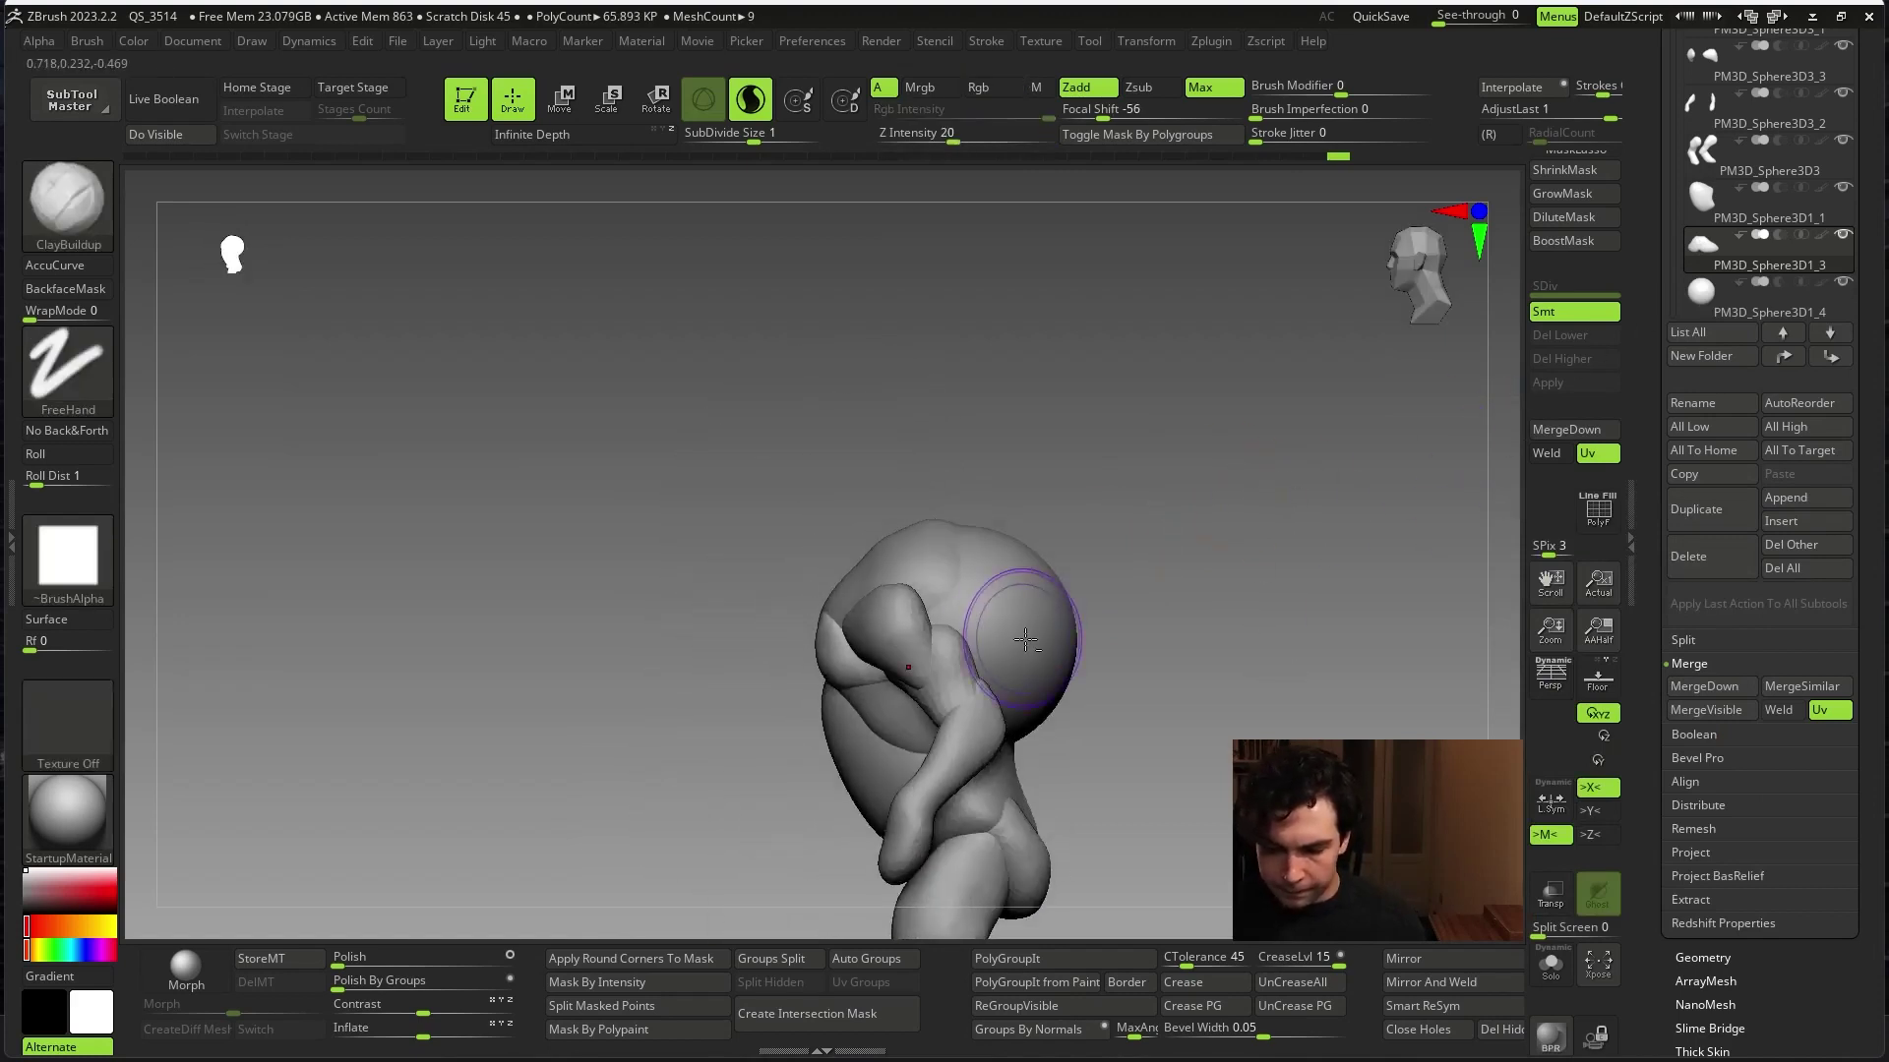
key(w)
drag(962, 413, 981, 437)
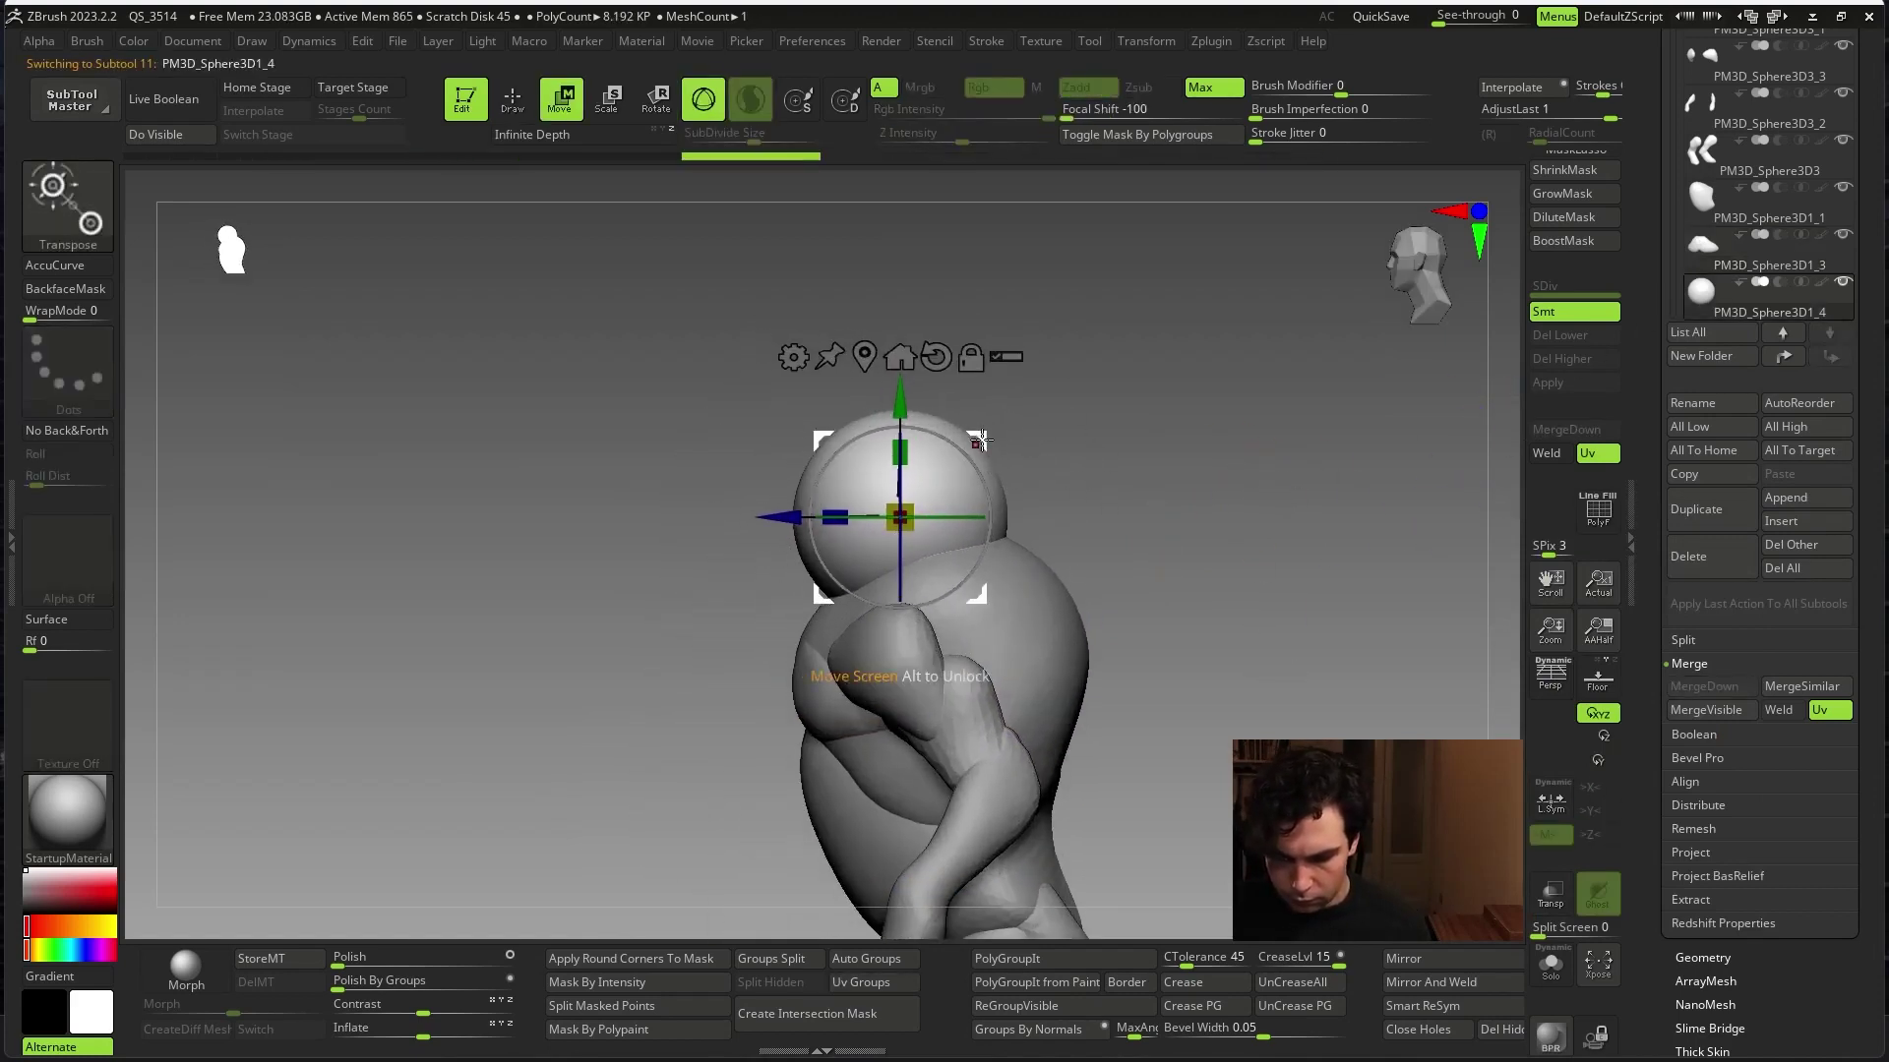
mouse_move(1092, 501)
mouse_down()
mouse_move(1220, 507)
mouse_move(1181, 531)
mouse_move(1254, 543)
mouse_up()
key(q)
key(space)
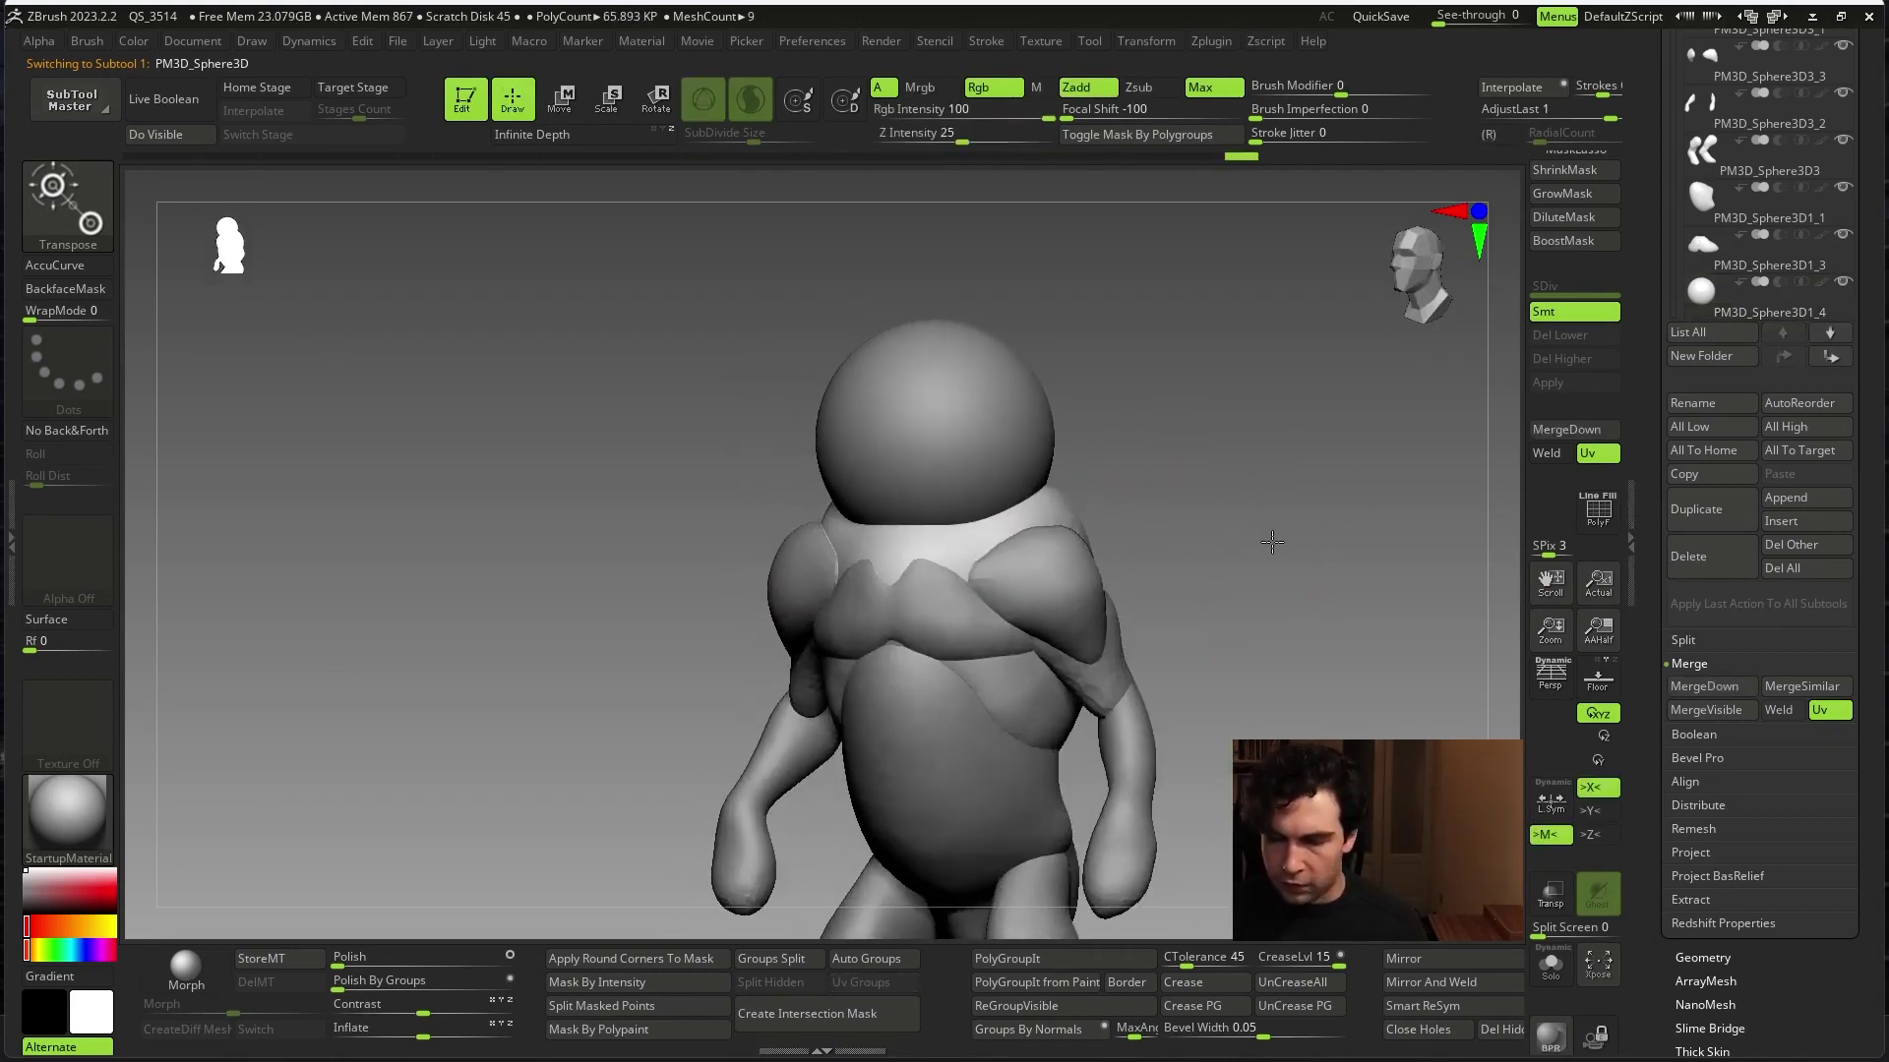
key(w)
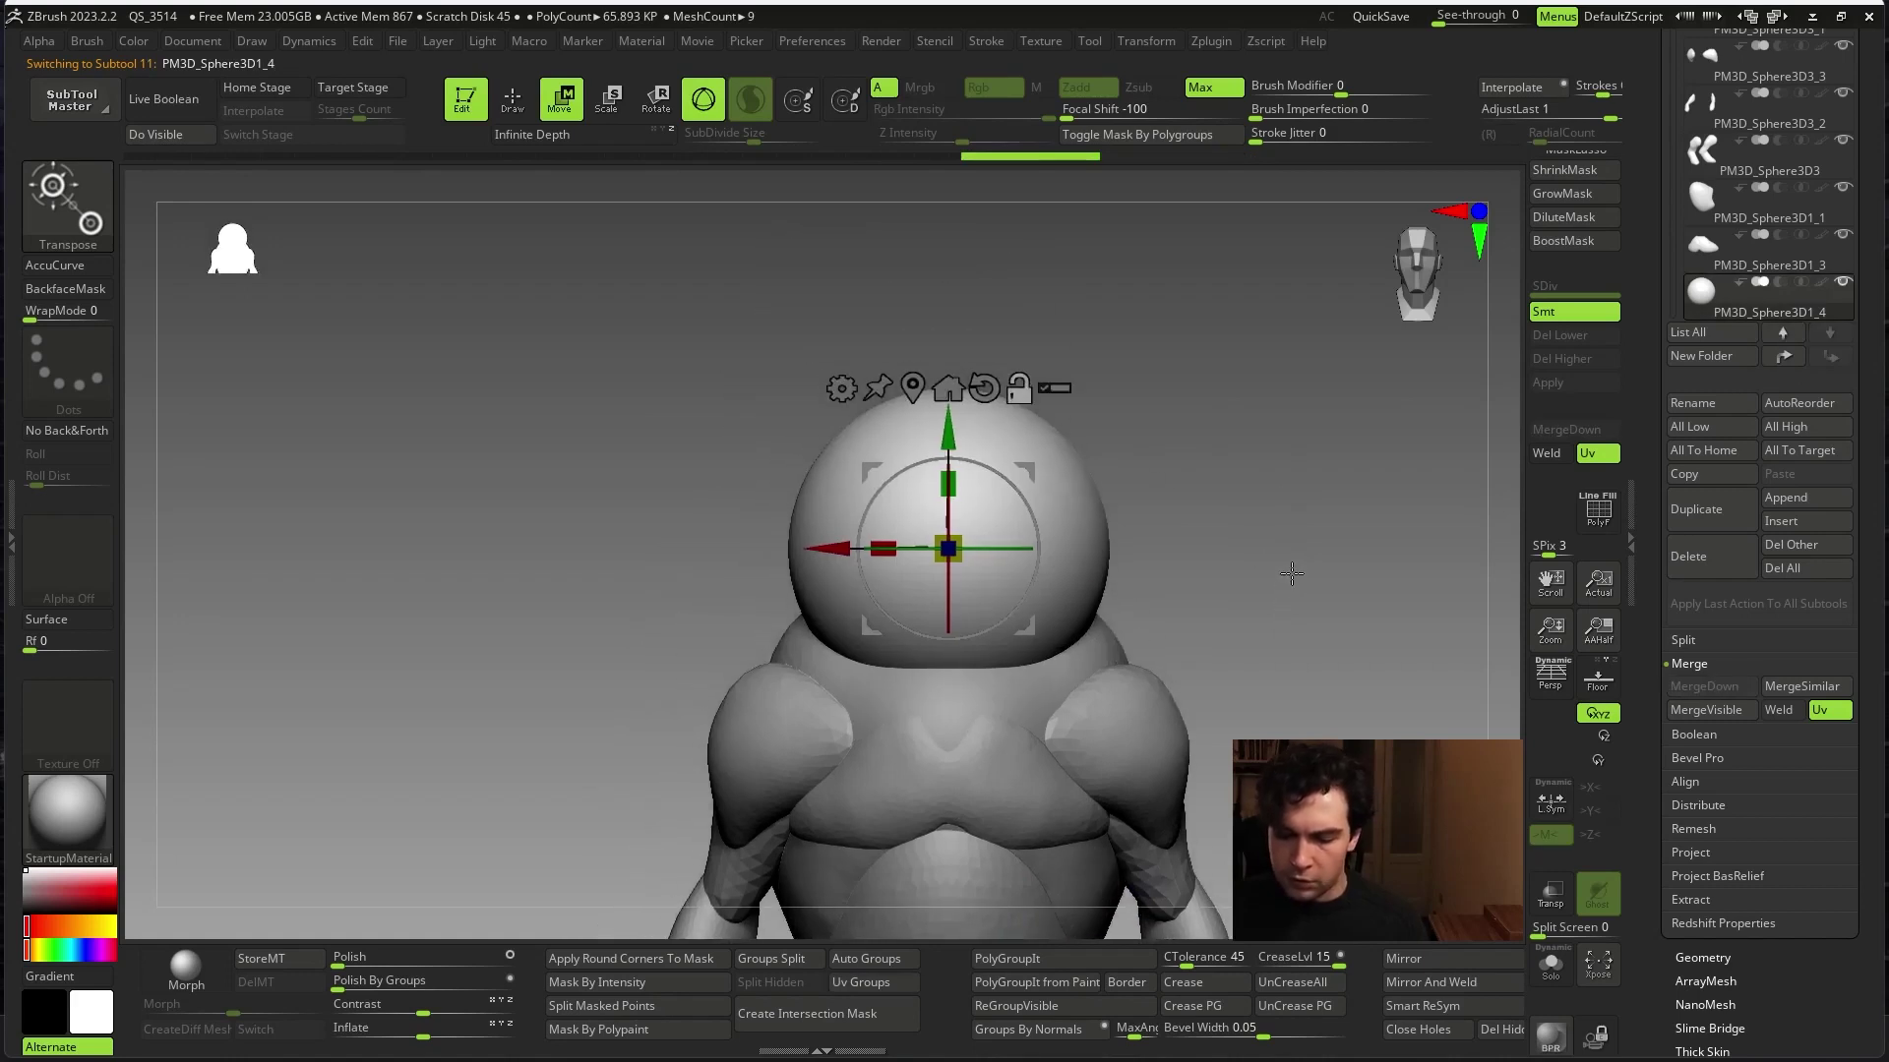
drag(1340, 615, 1285, 728)
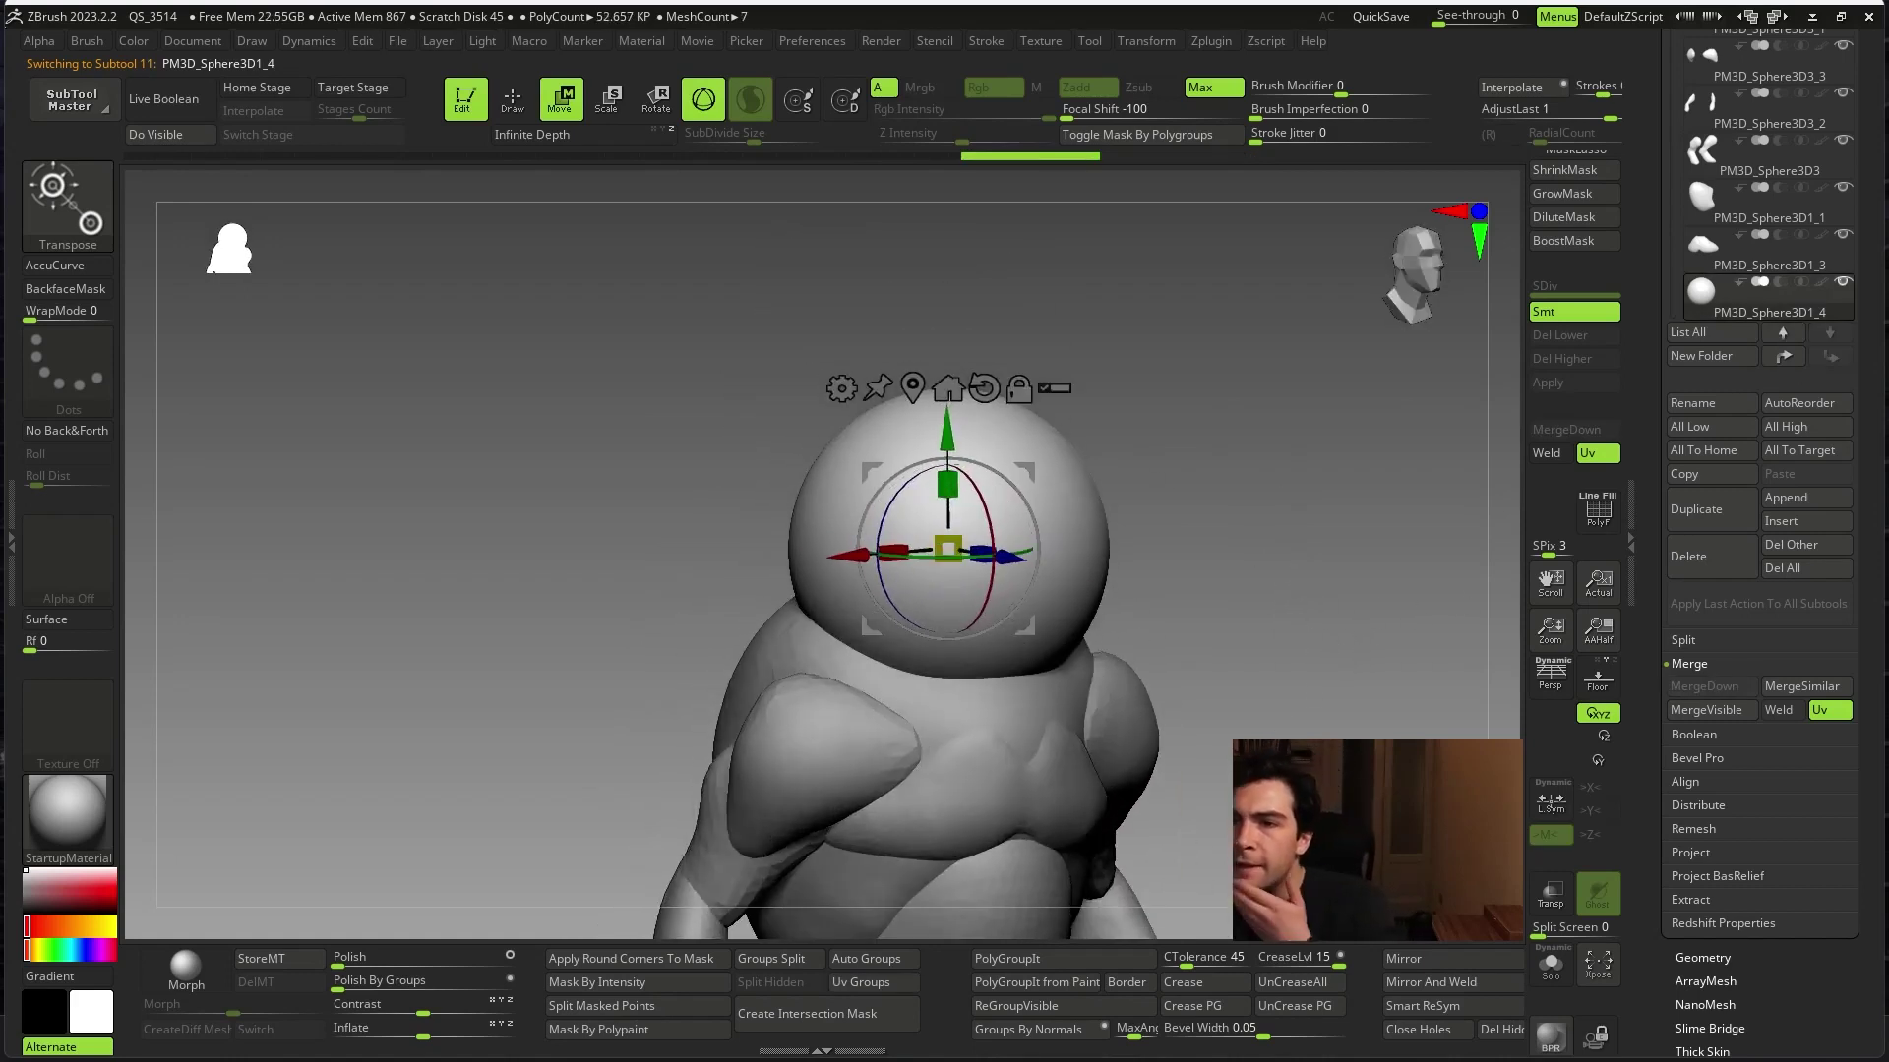
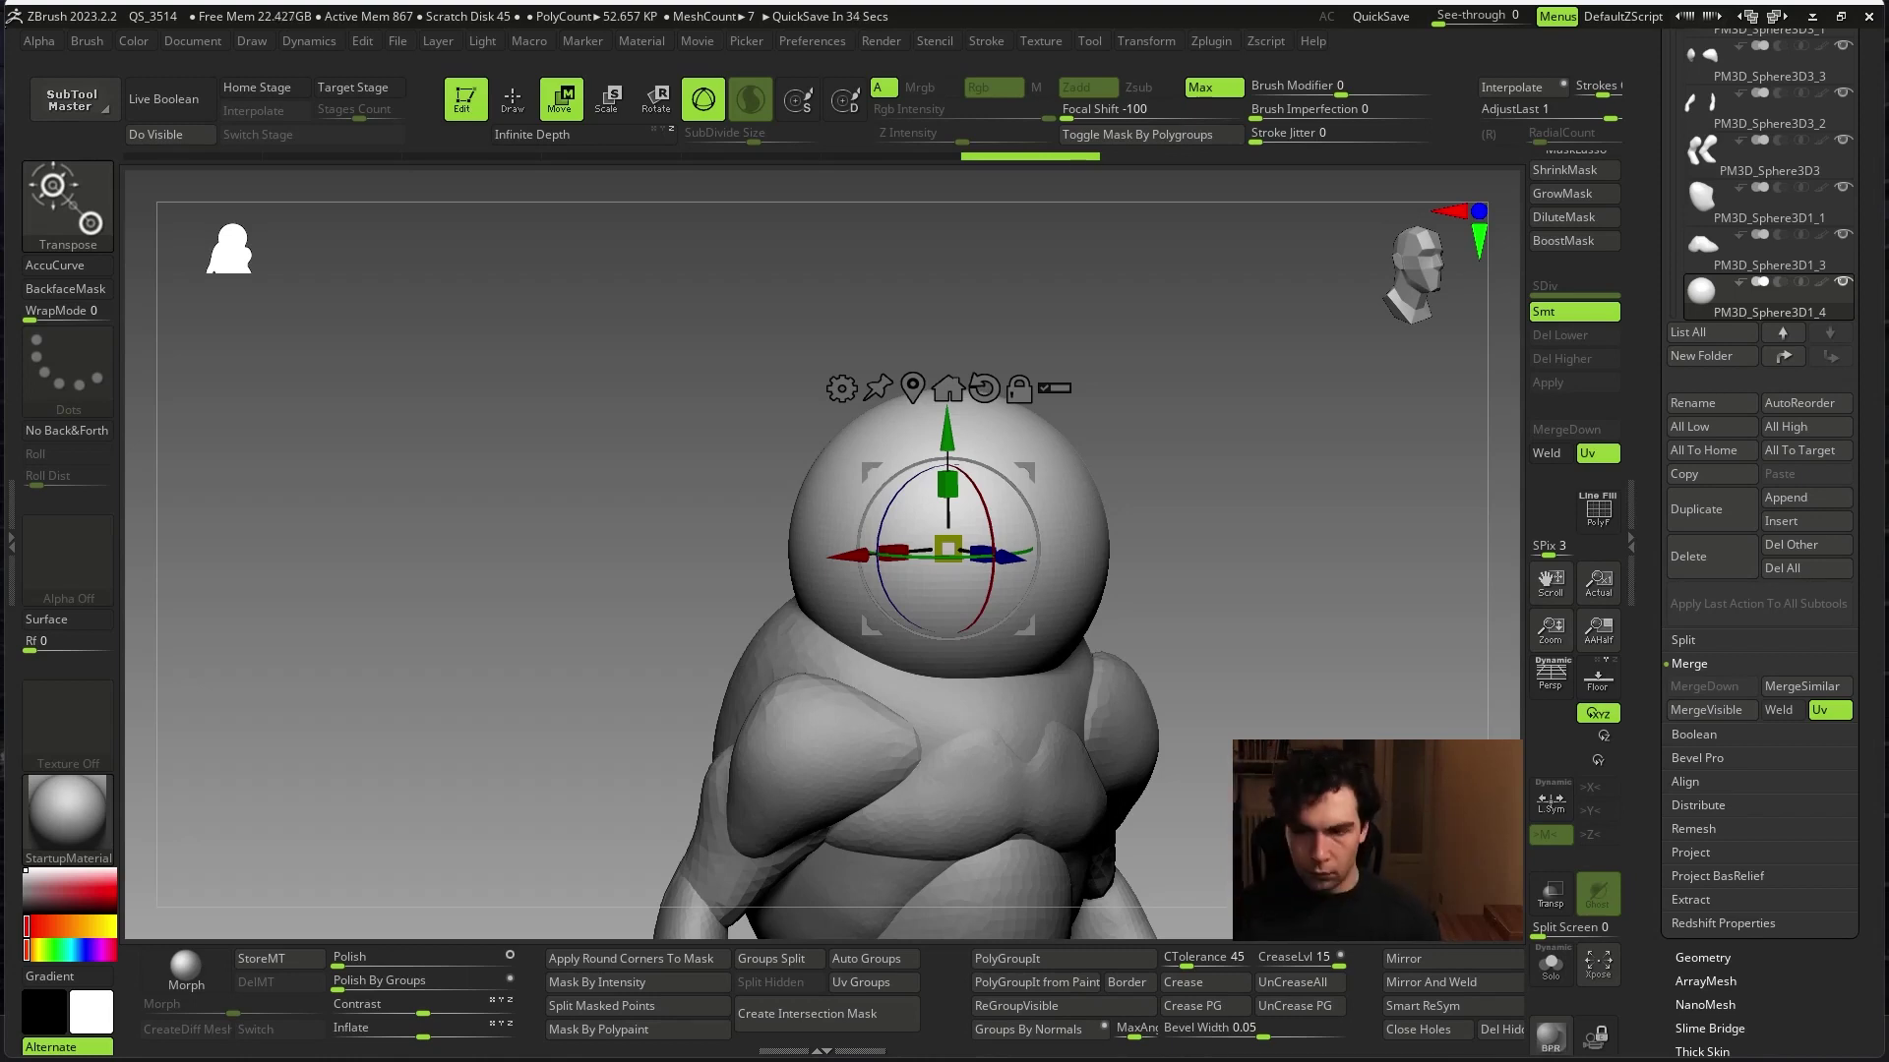
- Bring the Yahoo 'pug head' page forward and accept its cookie consent
key(alt+Tab)
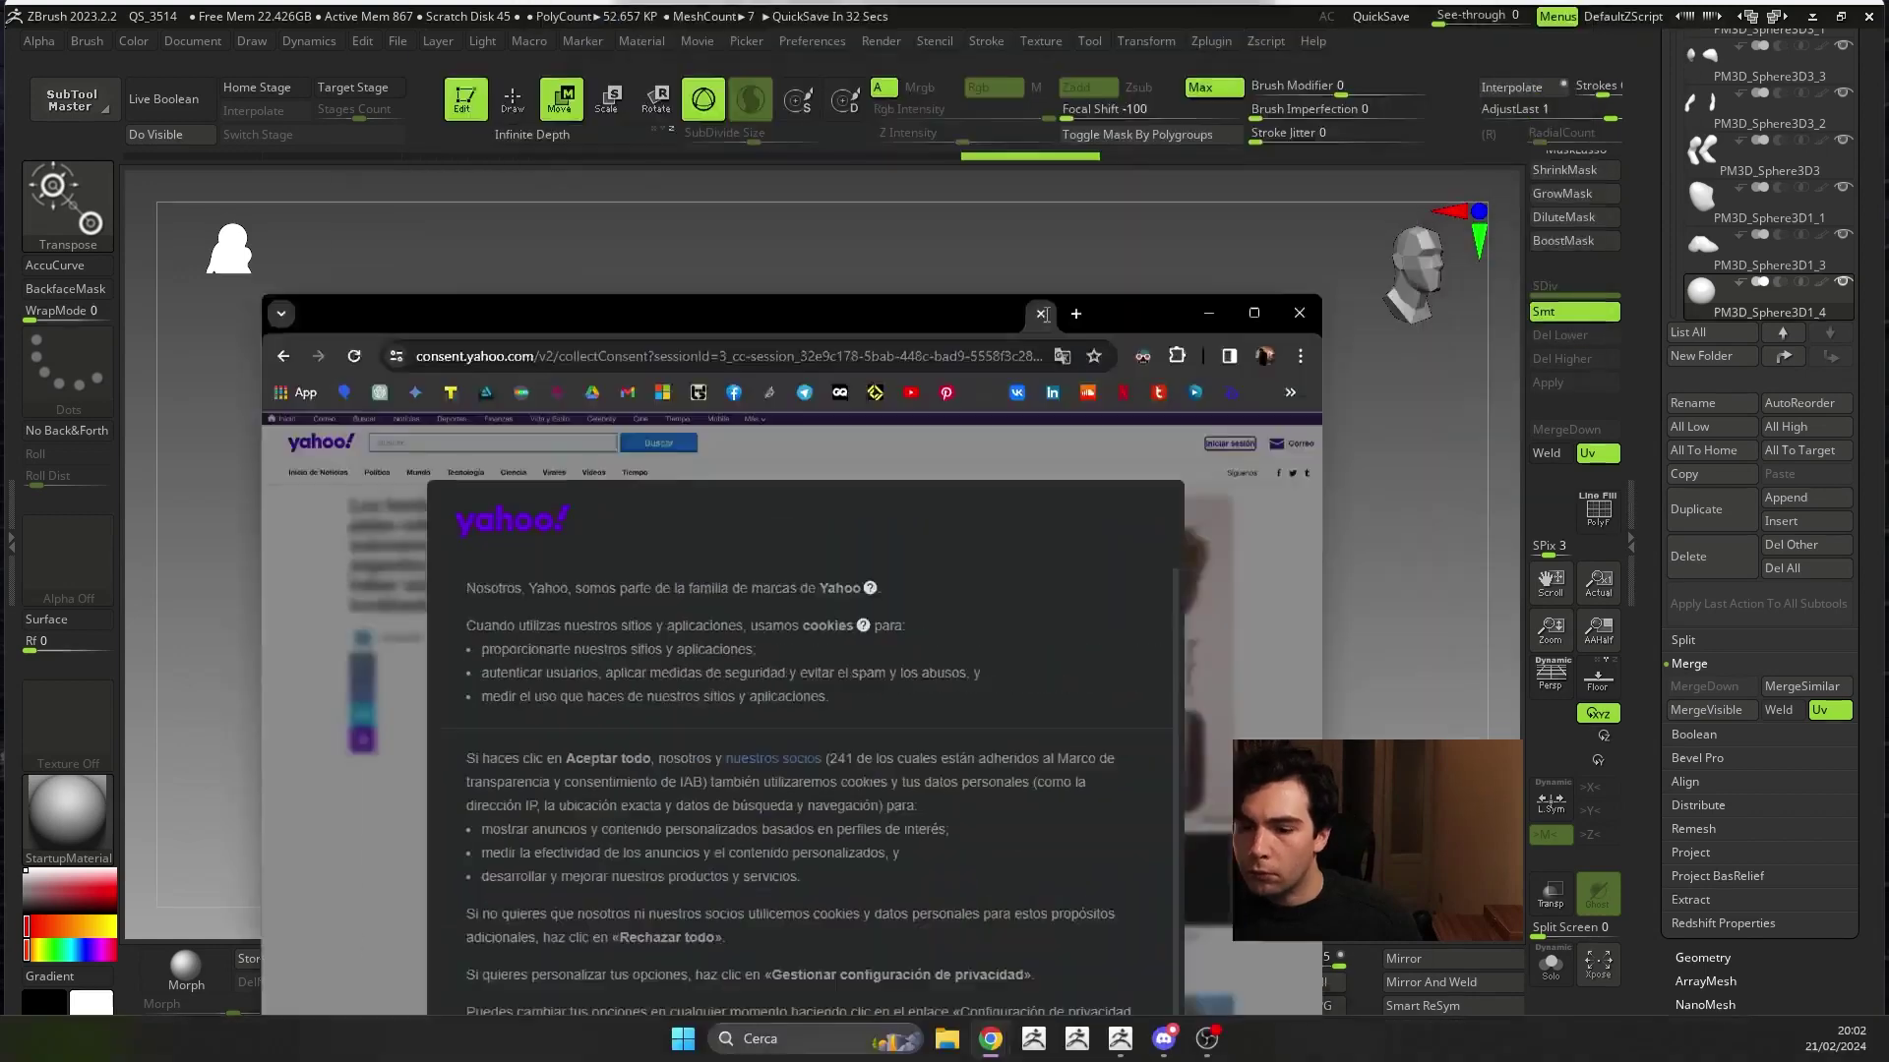
drag(1008, 348, 1074, 149)
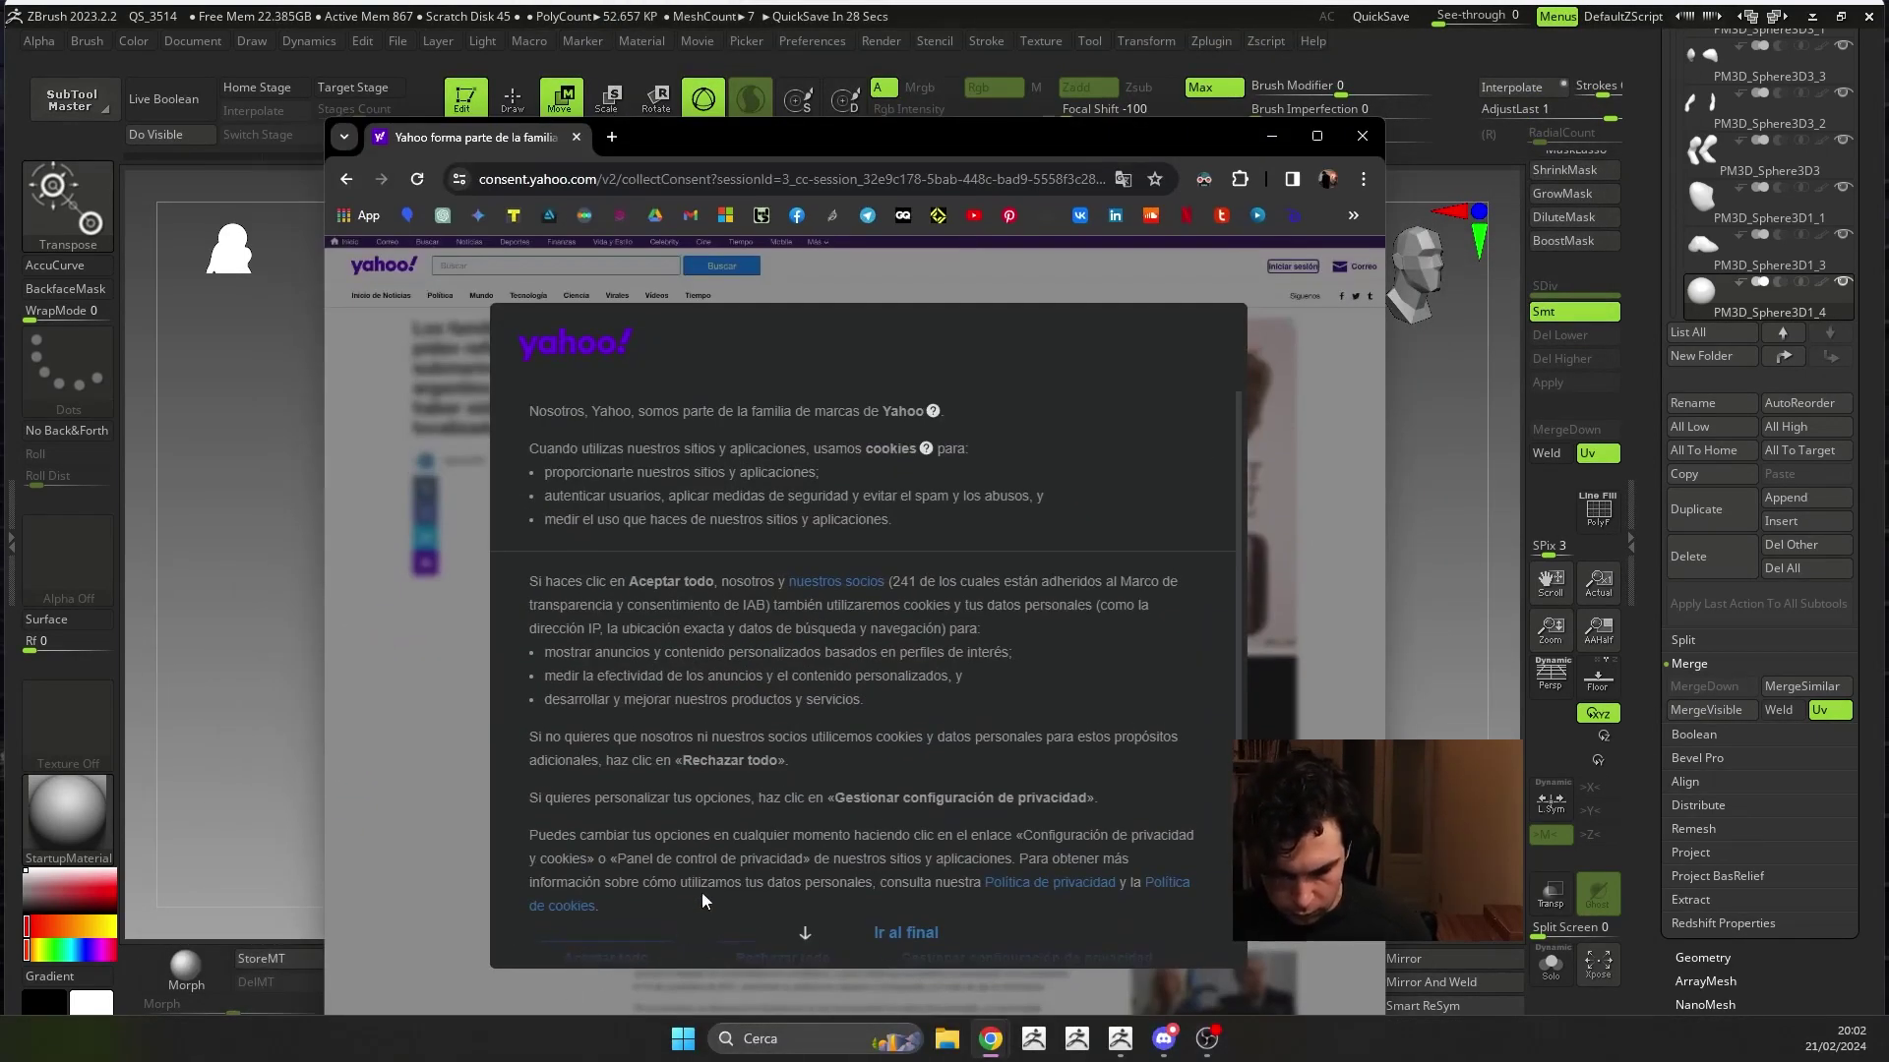
scroll(700, 891, down, 1)
click(815, 931)
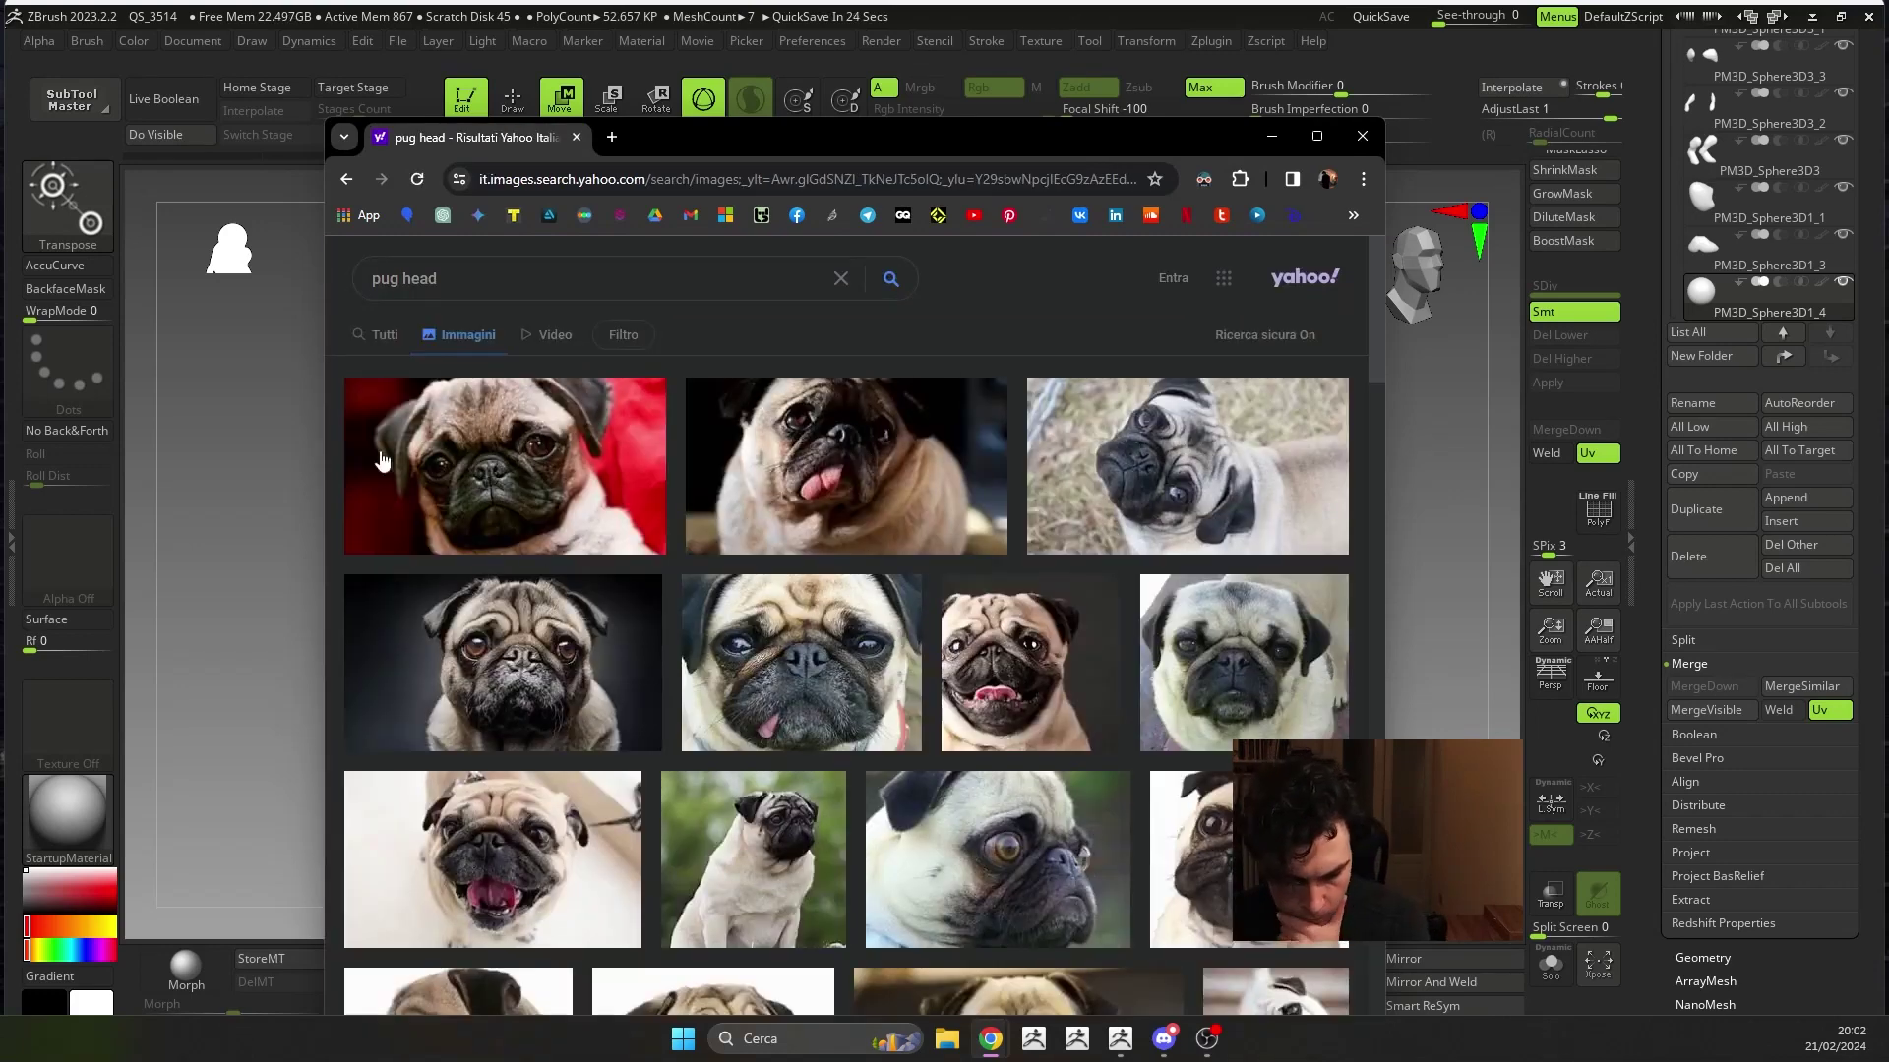
- Browse down the Yahoo 'pug head' image results, then switch to the Google 'pug 3/4' search
scroll(824, 555, down, 2)
scroll(832, 558, down, 1)
scroll(787, 610, down, 1)
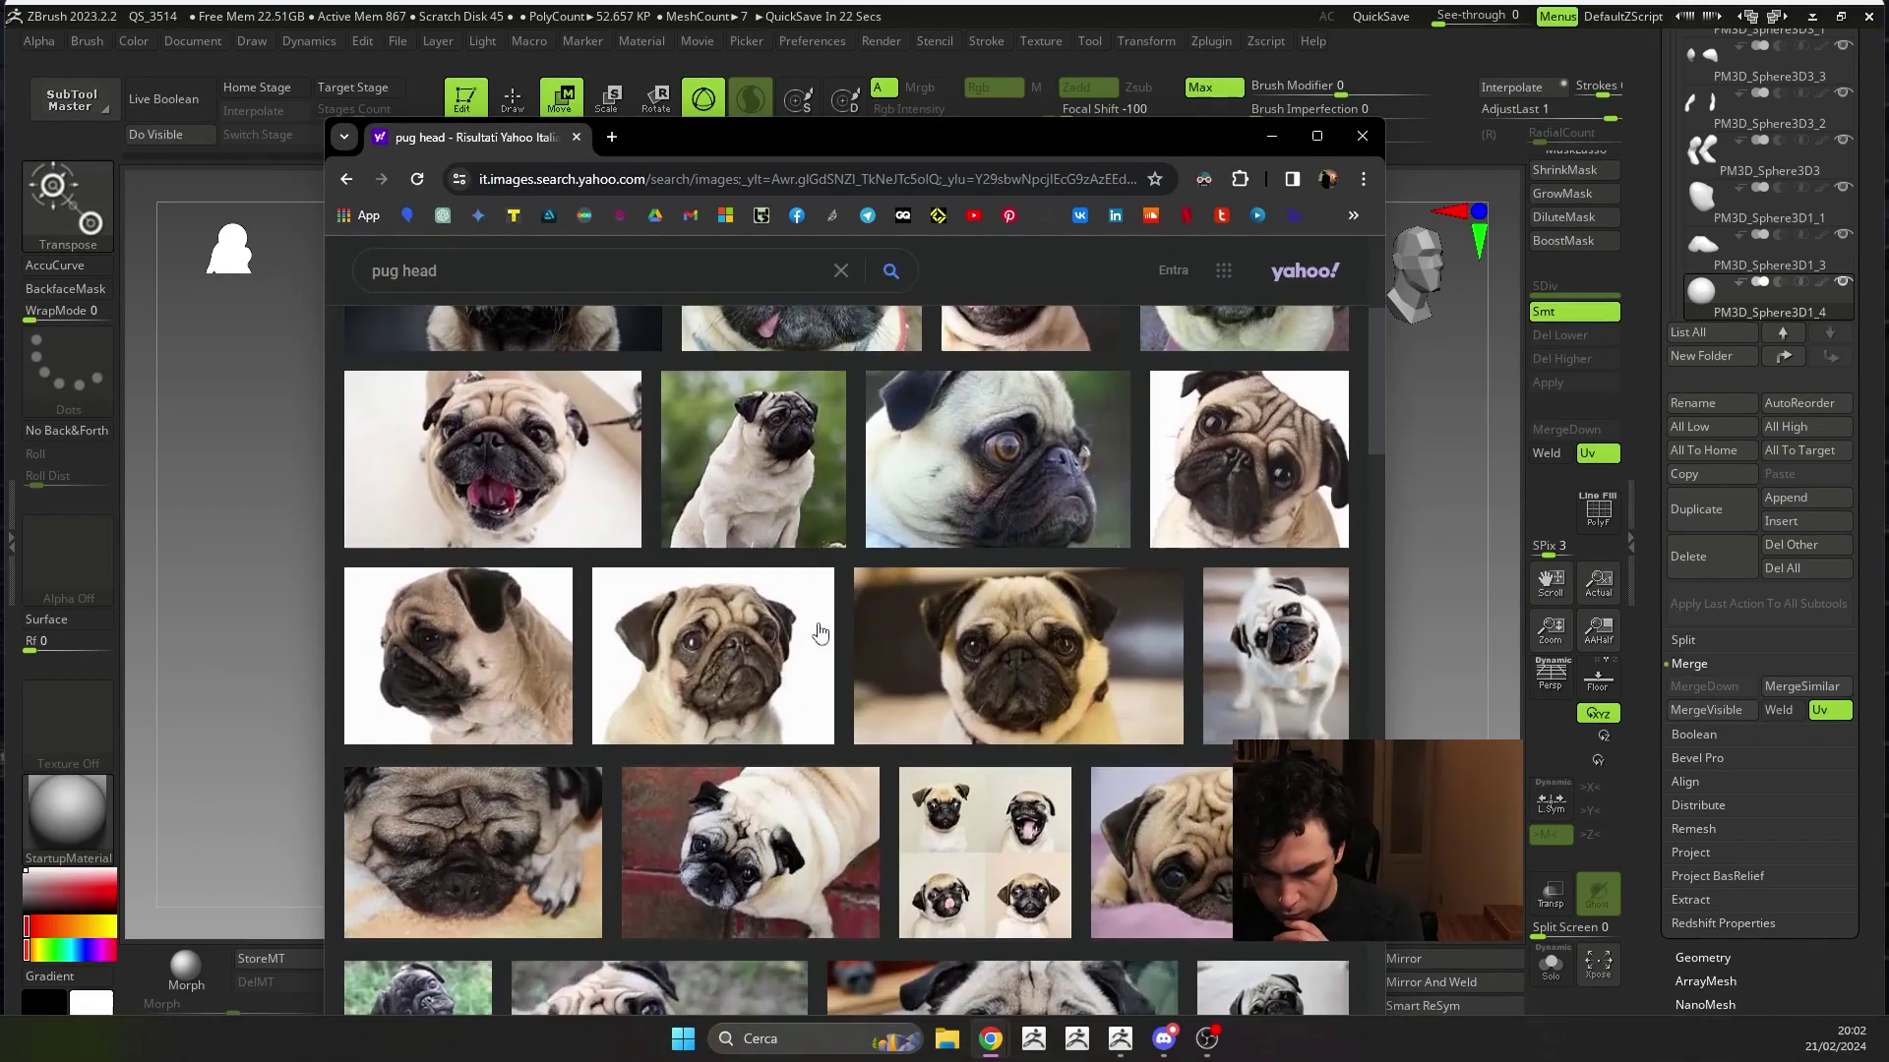
scroll(723, 678, down, 1)
scroll(688, 618, down, 1)
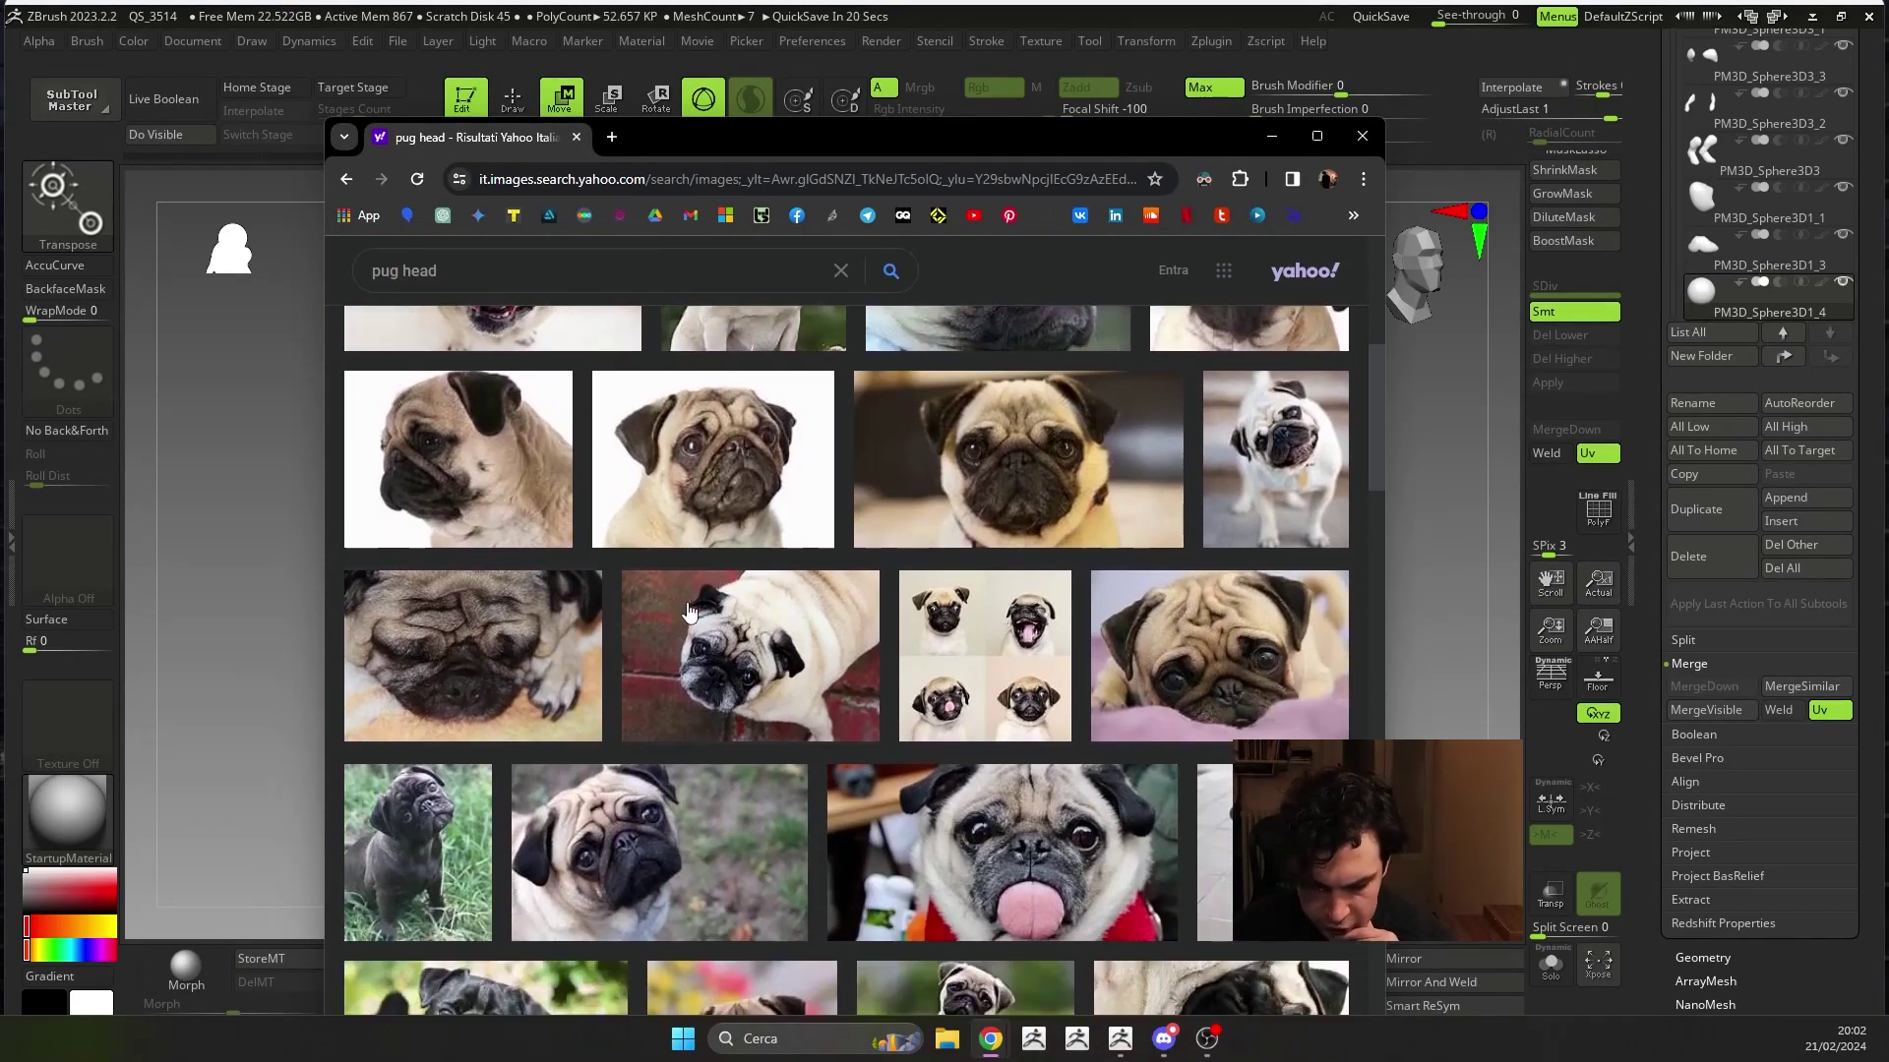
scroll(692, 612, down, 2)
scroll(692, 604, down, 2)
scroll(691, 604, down, 2)
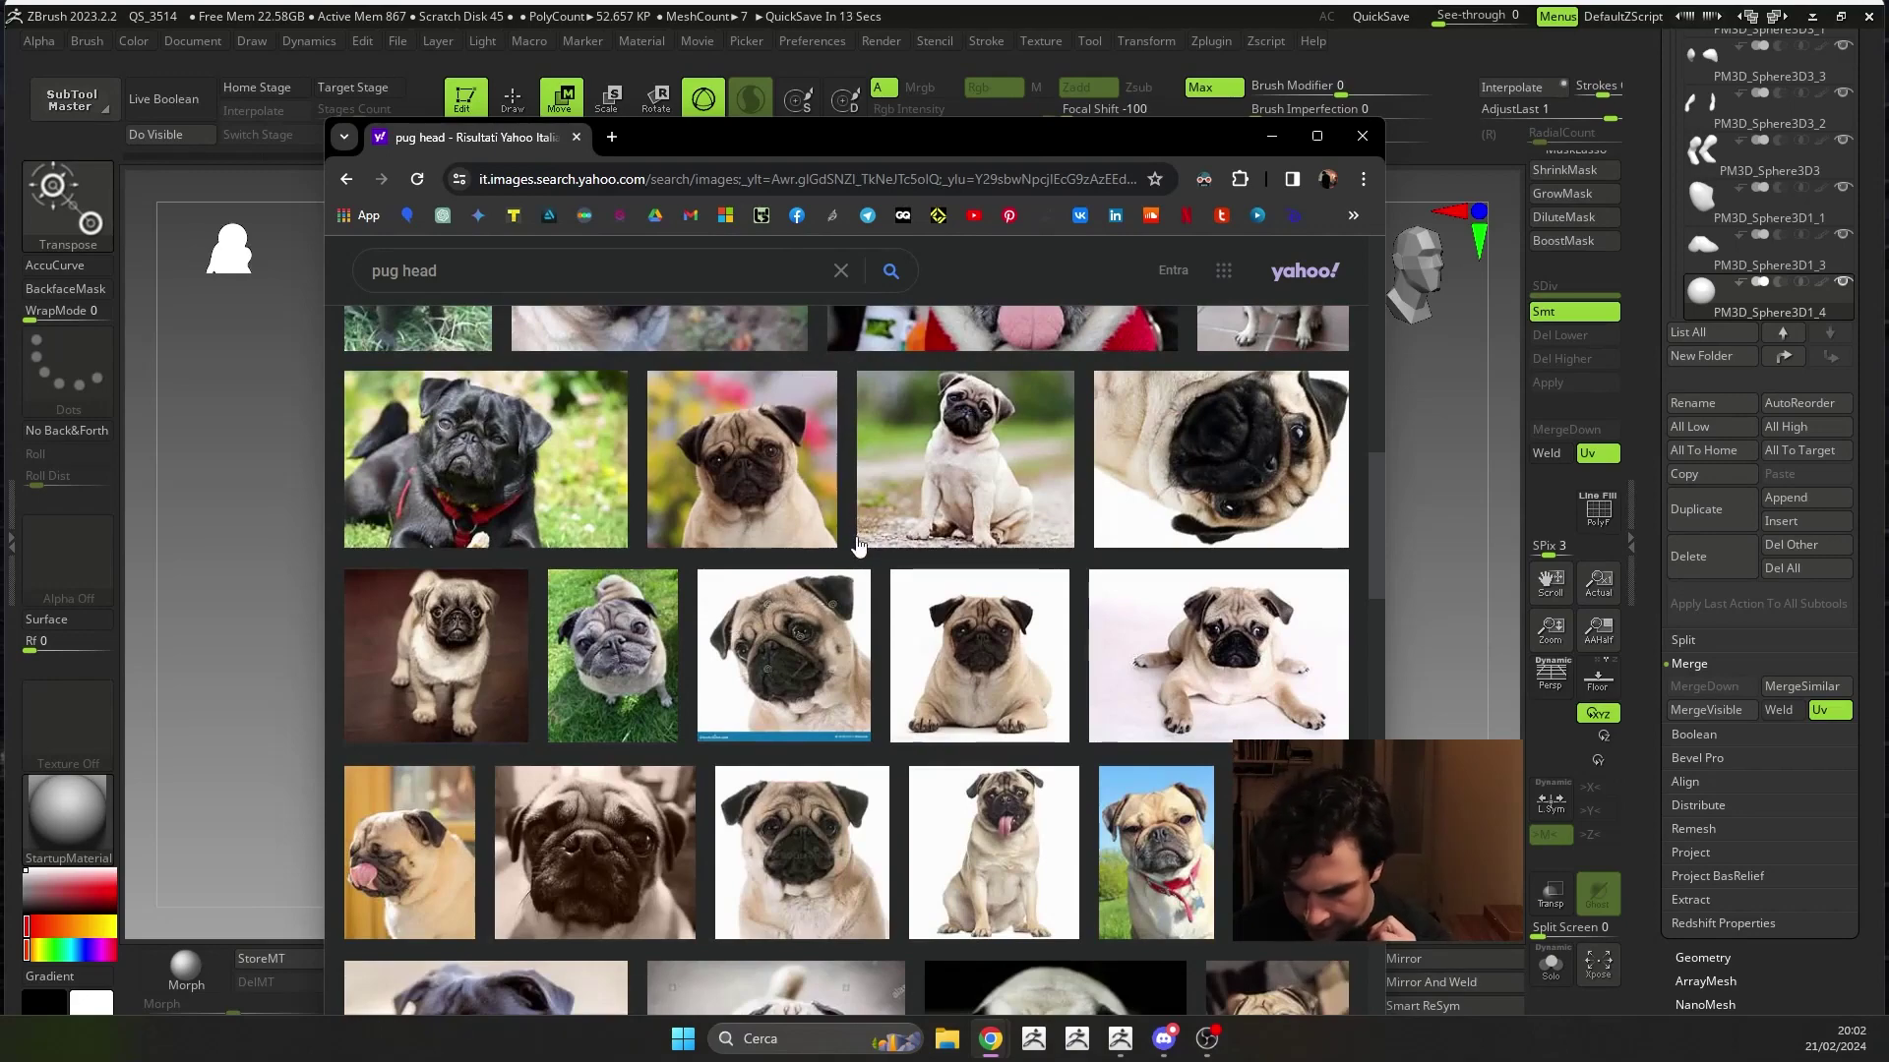
scroll(855, 546, down, 3)
scroll(816, 551, down, 1)
scroll(812, 558, down, 1)
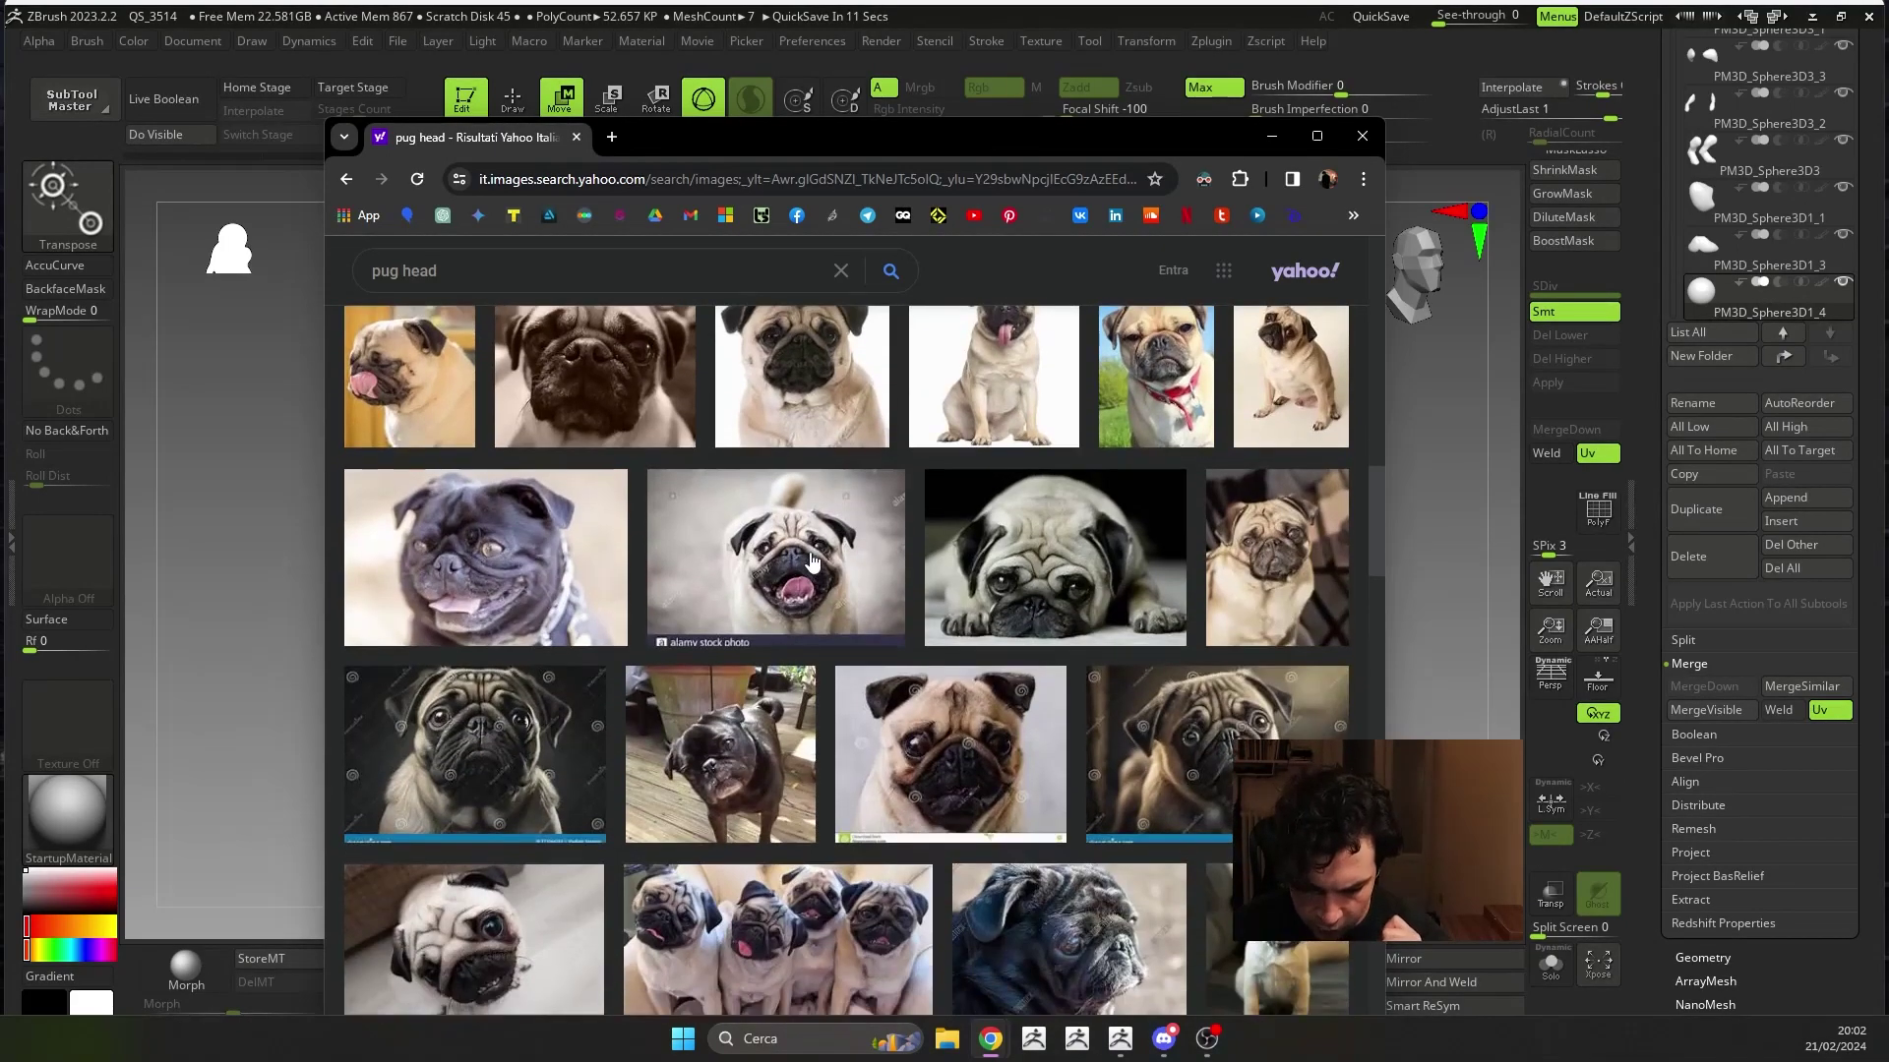
scroll(803, 568, down, 1)
scroll(801, 579, down, 1)
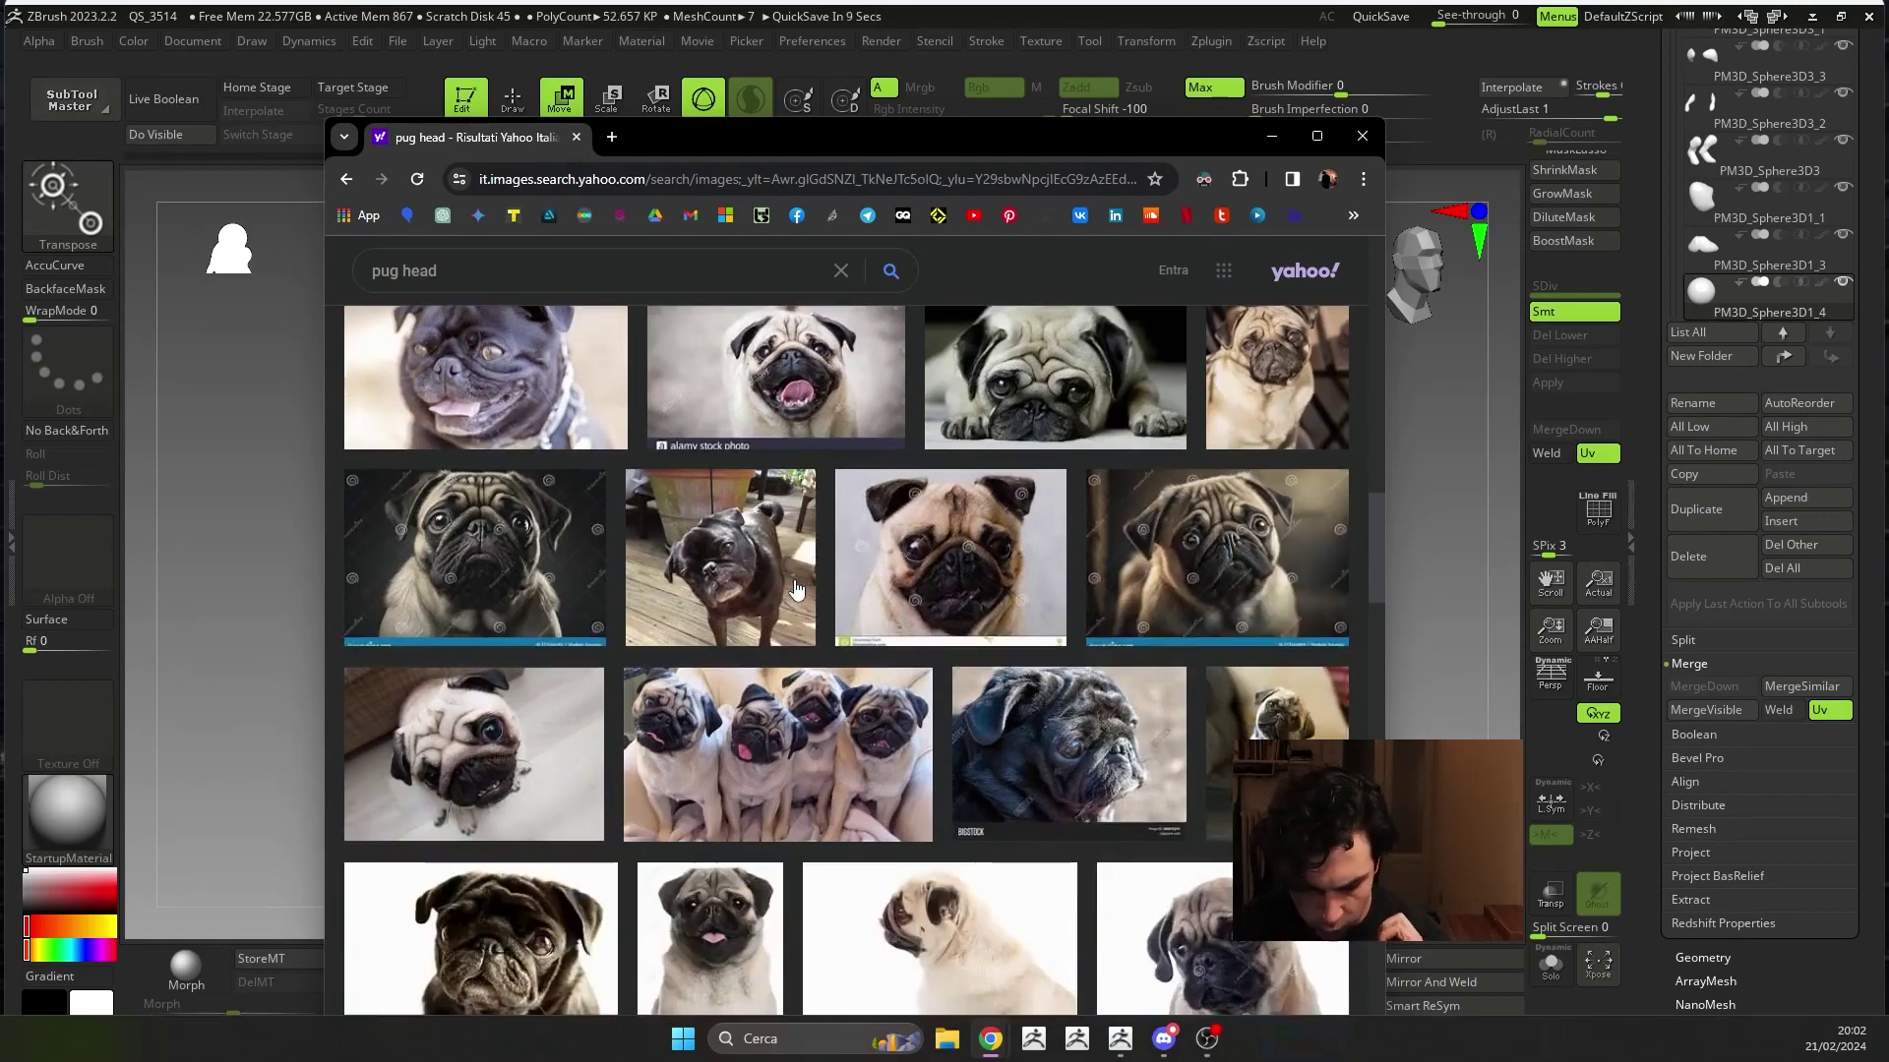
scroll(797, 588, down, 3)
scroll(805, 555, down, 4)
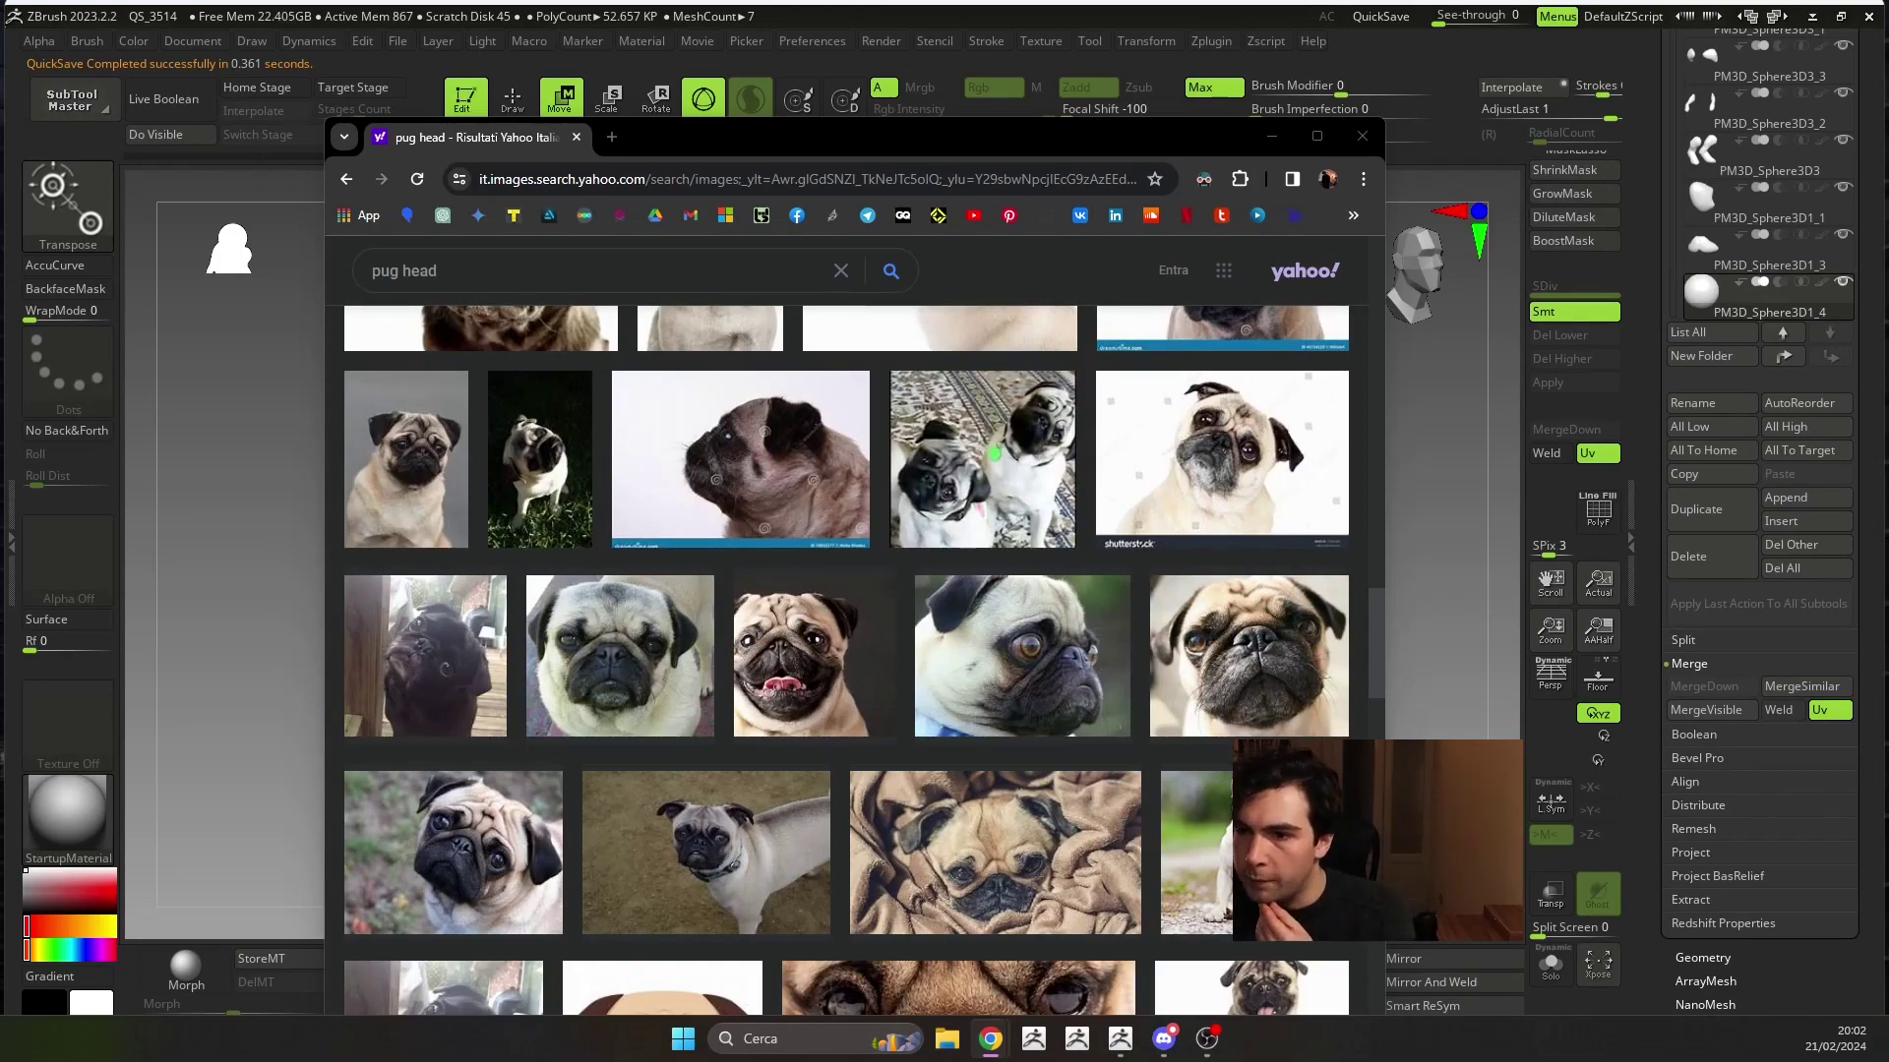
key(alt+Tab)
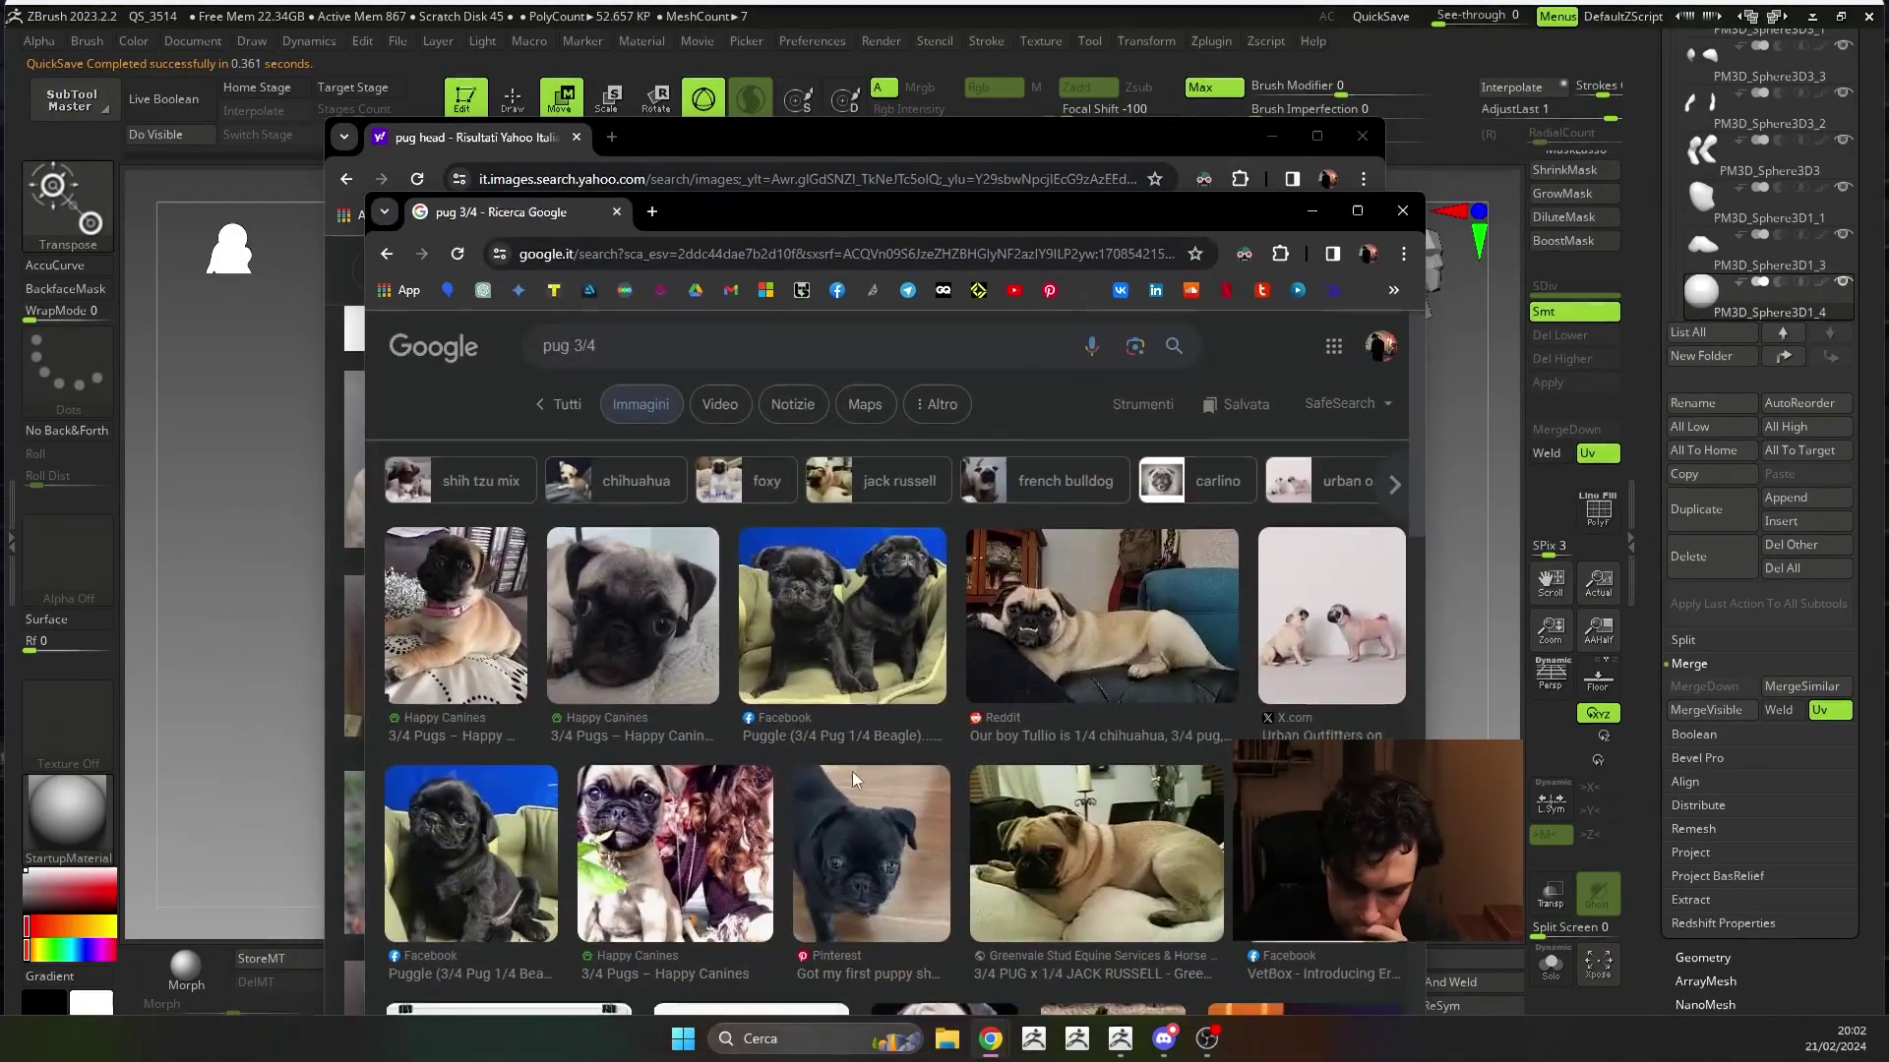
- Preview a Shutterstock pug photo and the Amazon.it pug poster from the 'pug 3/4' results
scroll(851, 771, down, 3)
click(943, 811)
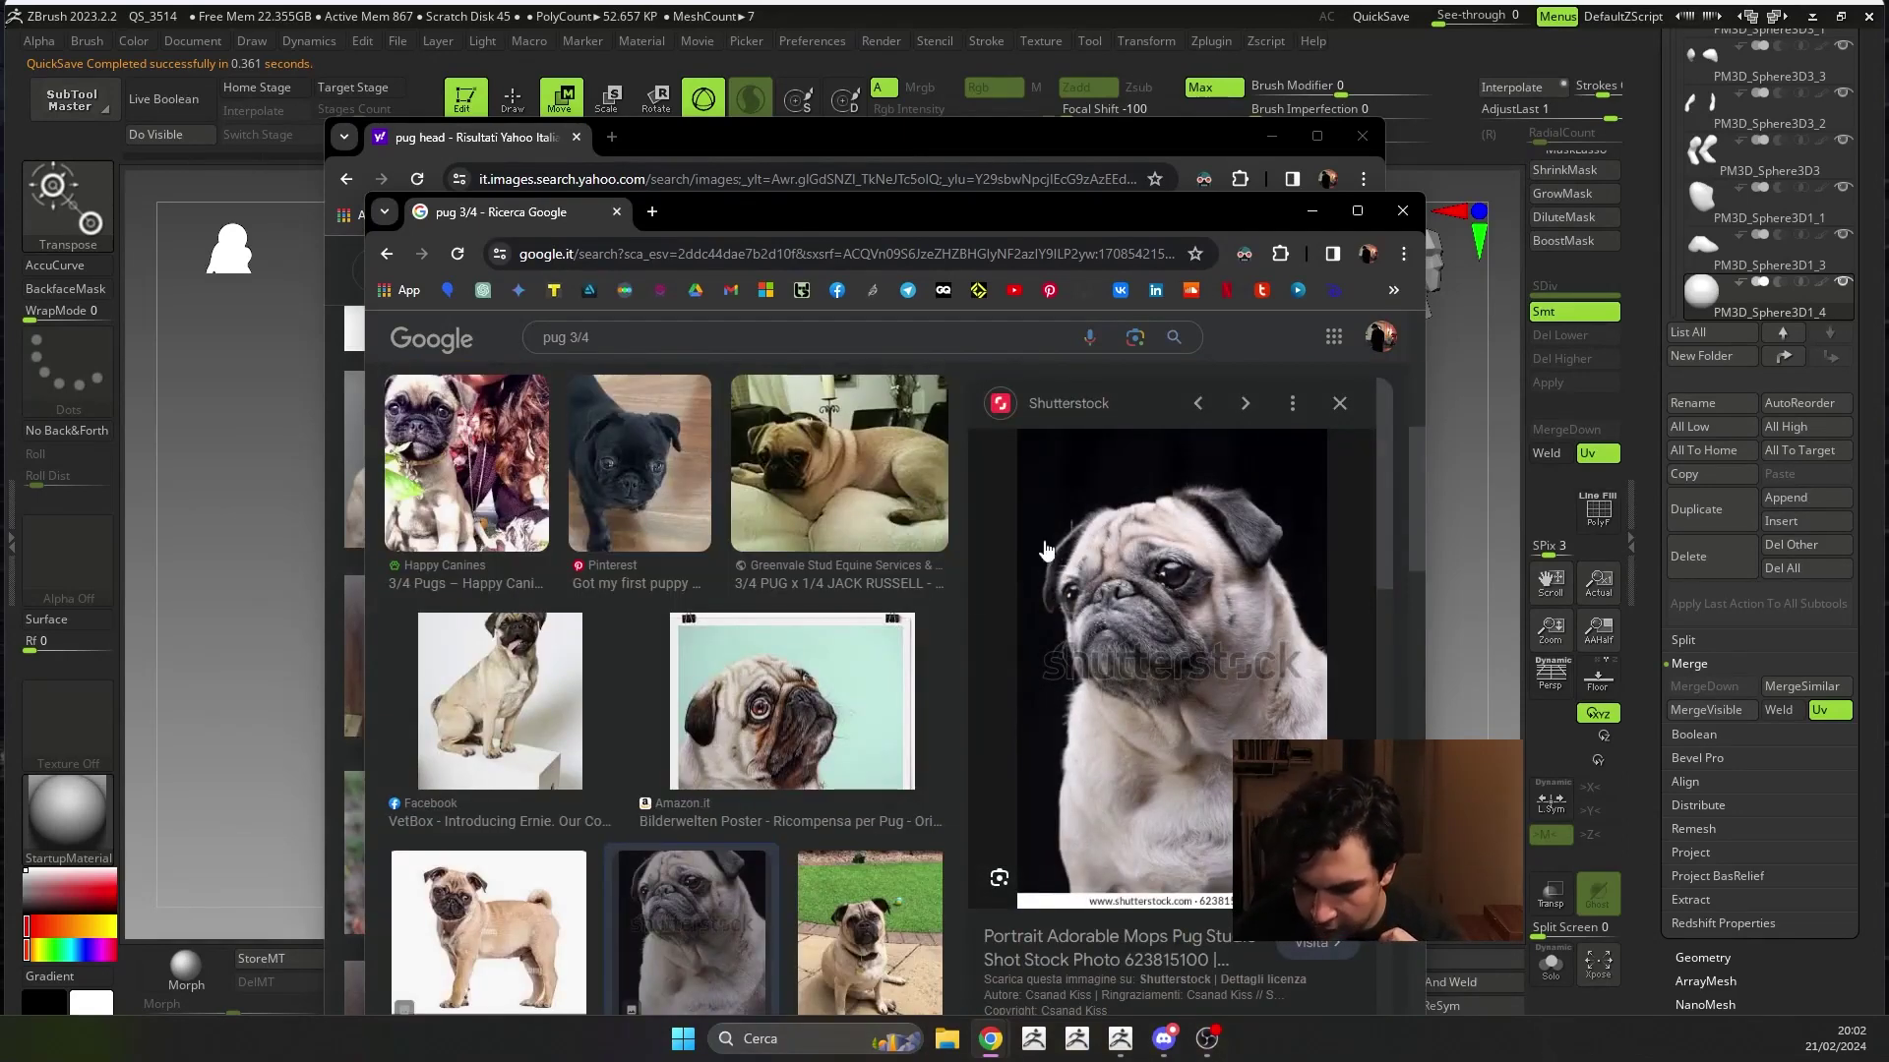
click(832, 705)
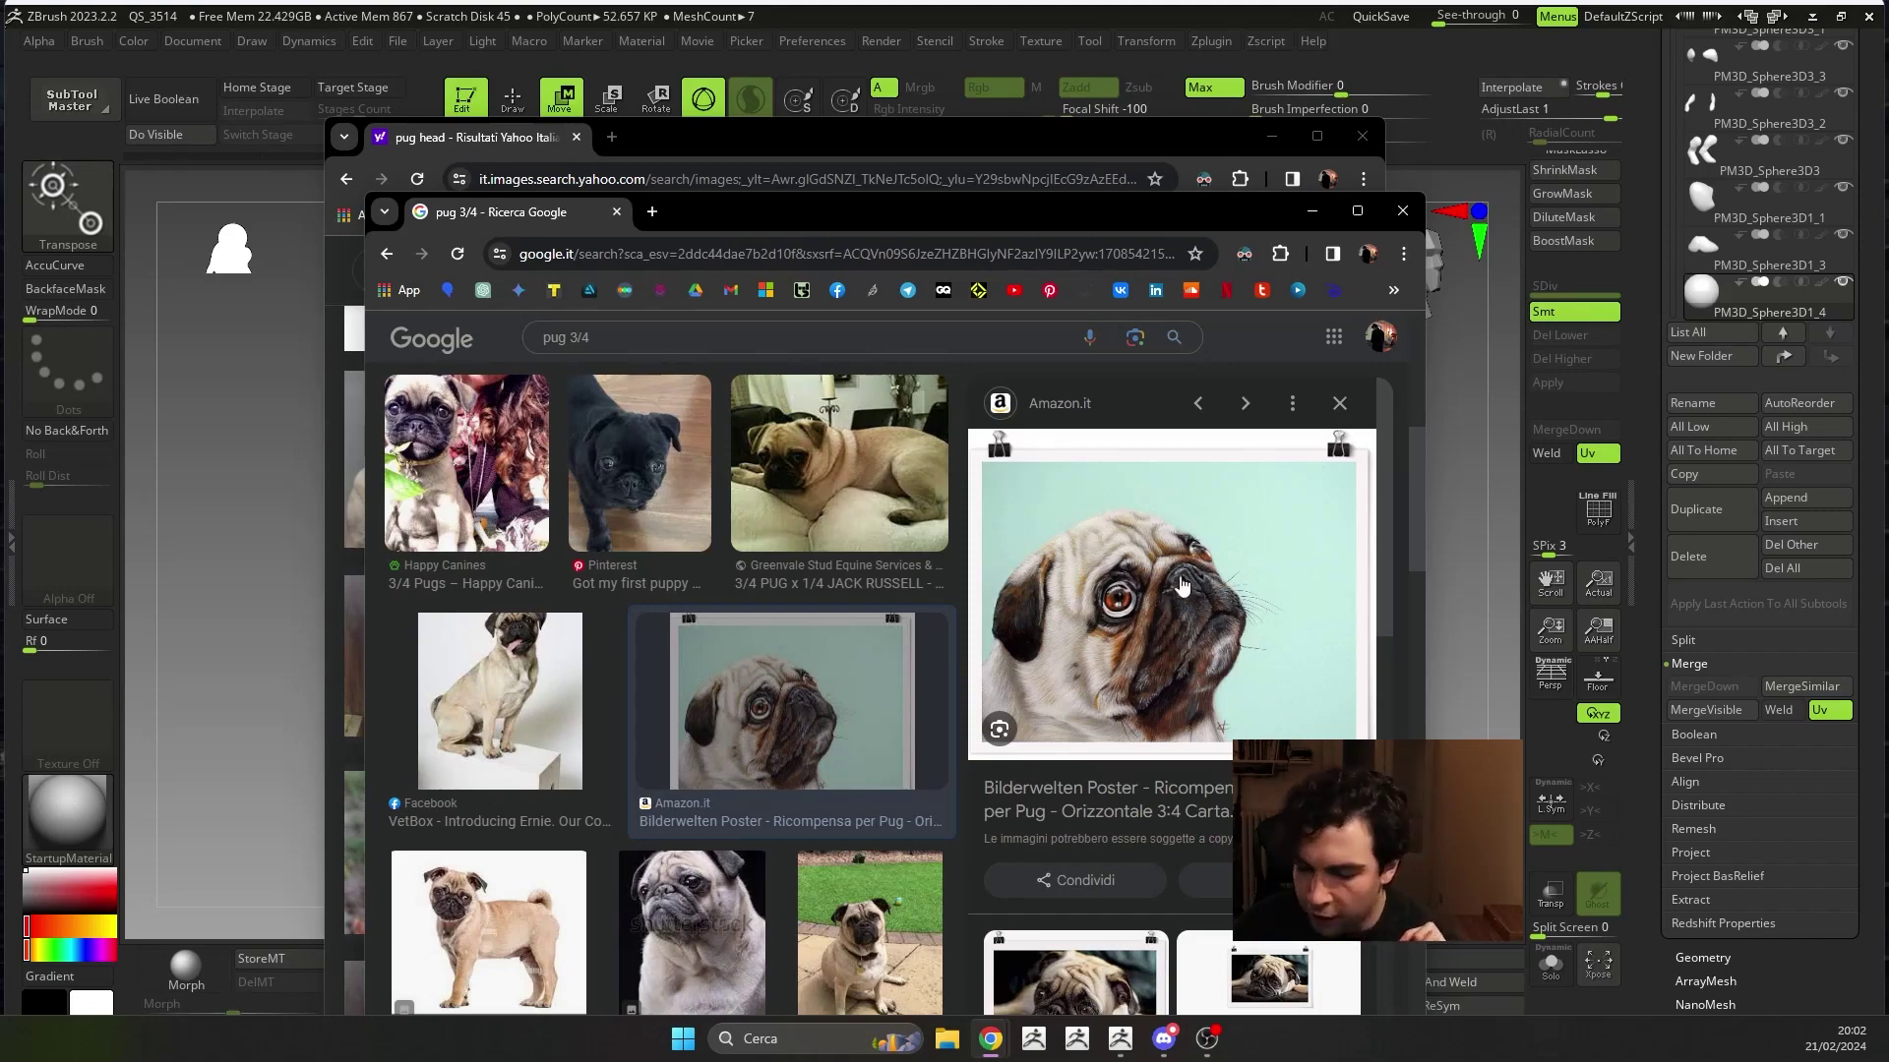
- Scroll further through the Google image grid, then close that window with Ctrl+W
scroll(657, 627, down, 3)
scroll(657, 628, down, 3)
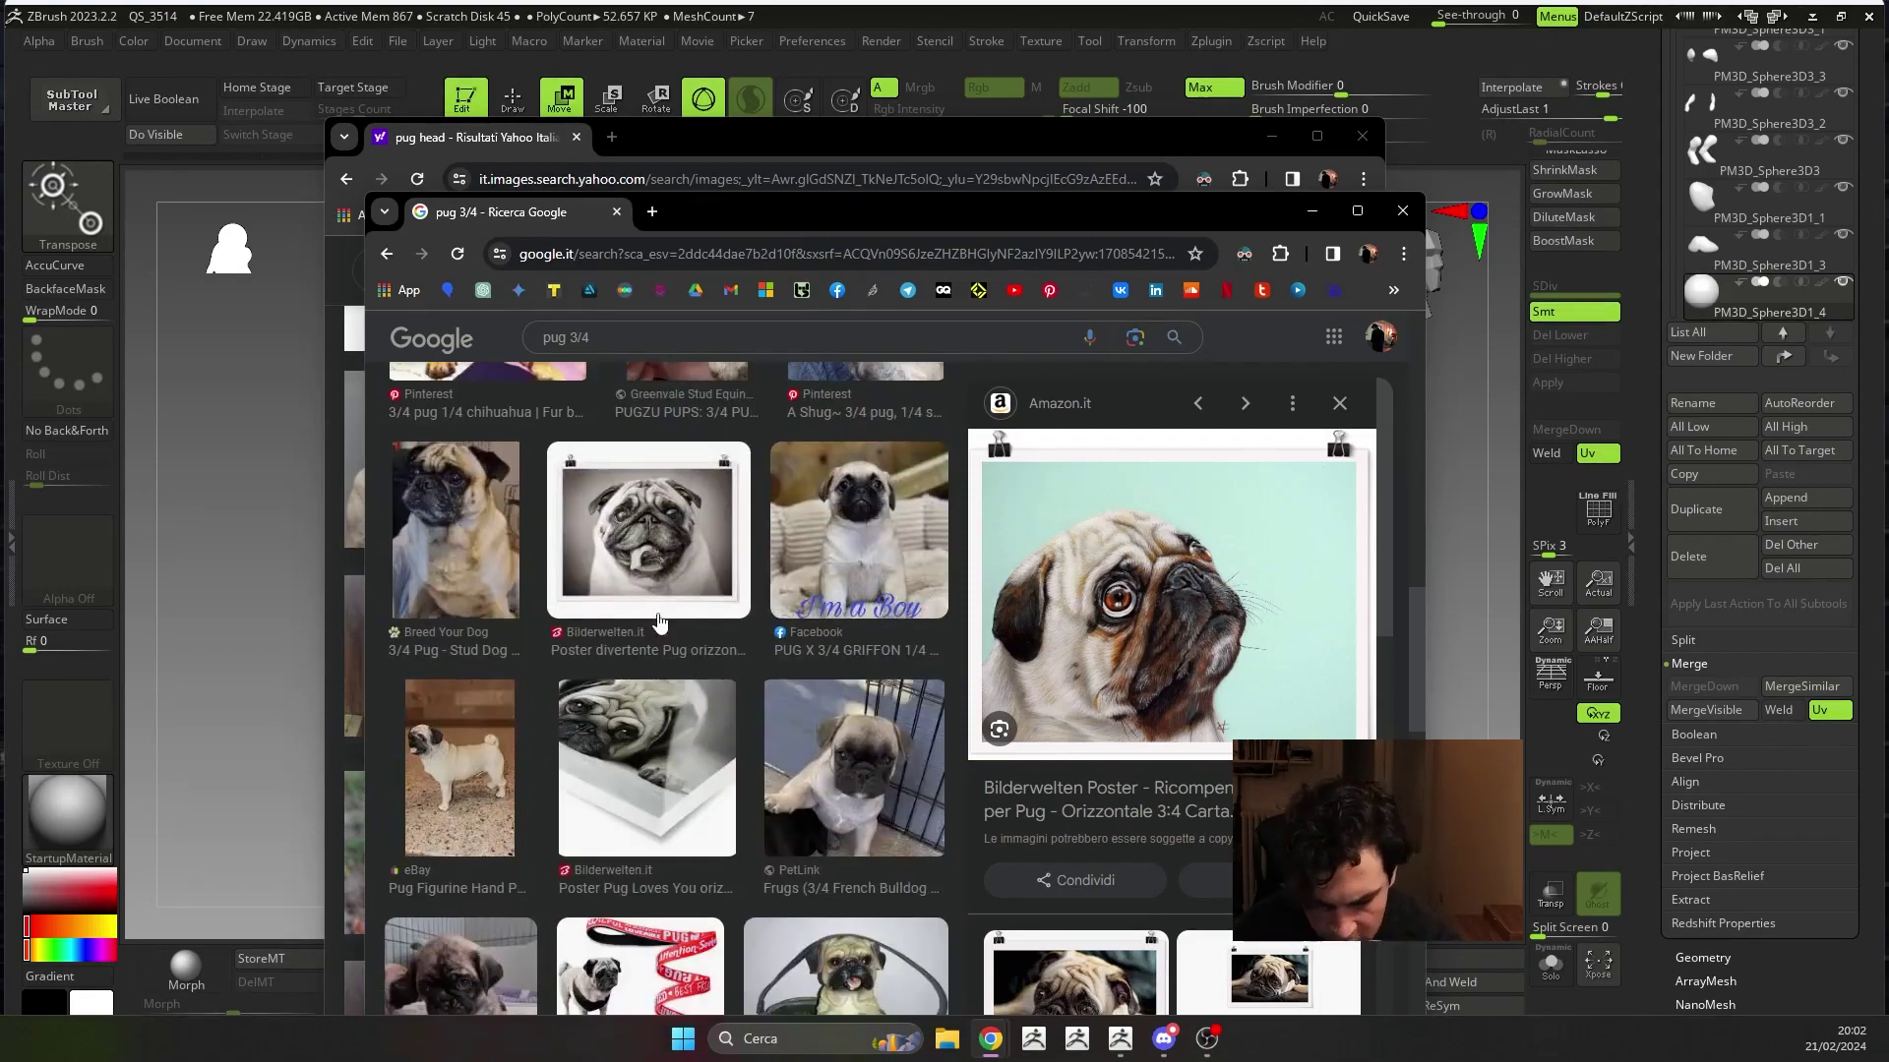
scroll(657, 627, down, 3)
scroll(658, 628, down, 3)
scroll(657, 627, down, 3)
scroll(657, 624, down, 3)
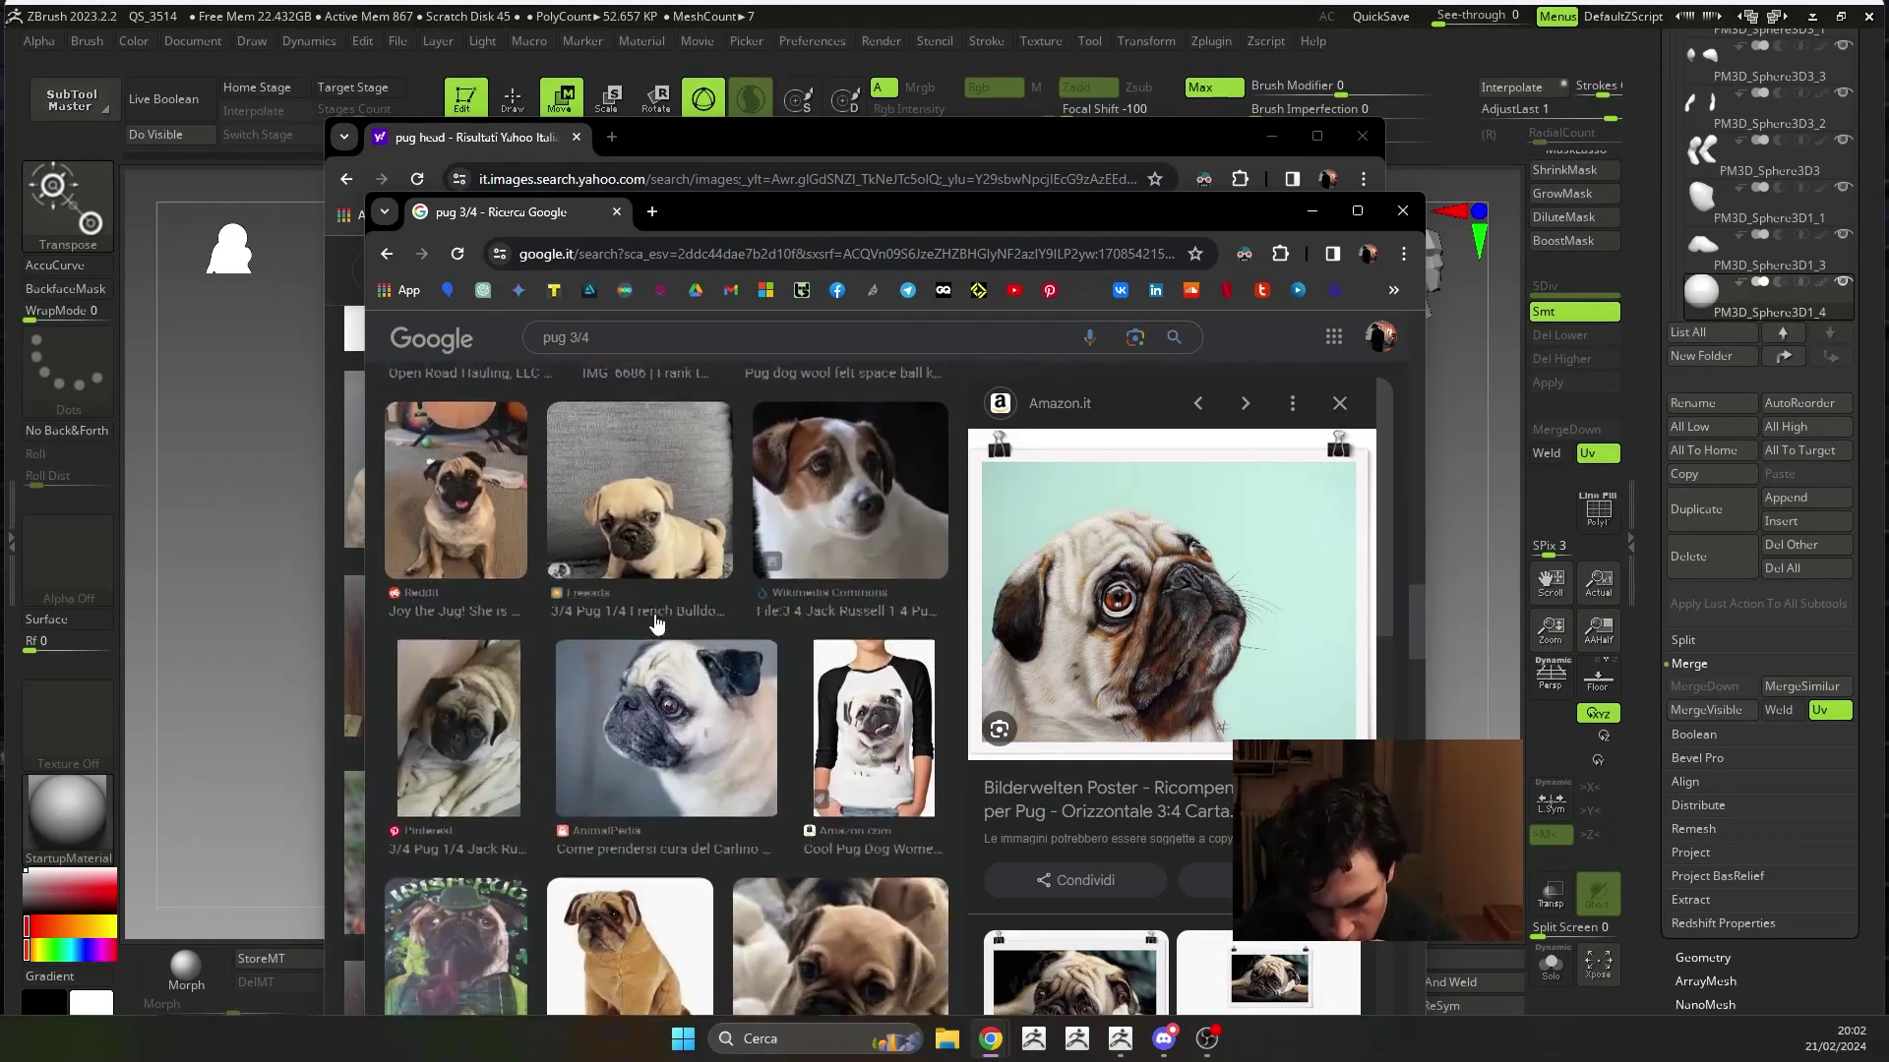
scroll(659, 612, down, 3)
key(ctrl+w)
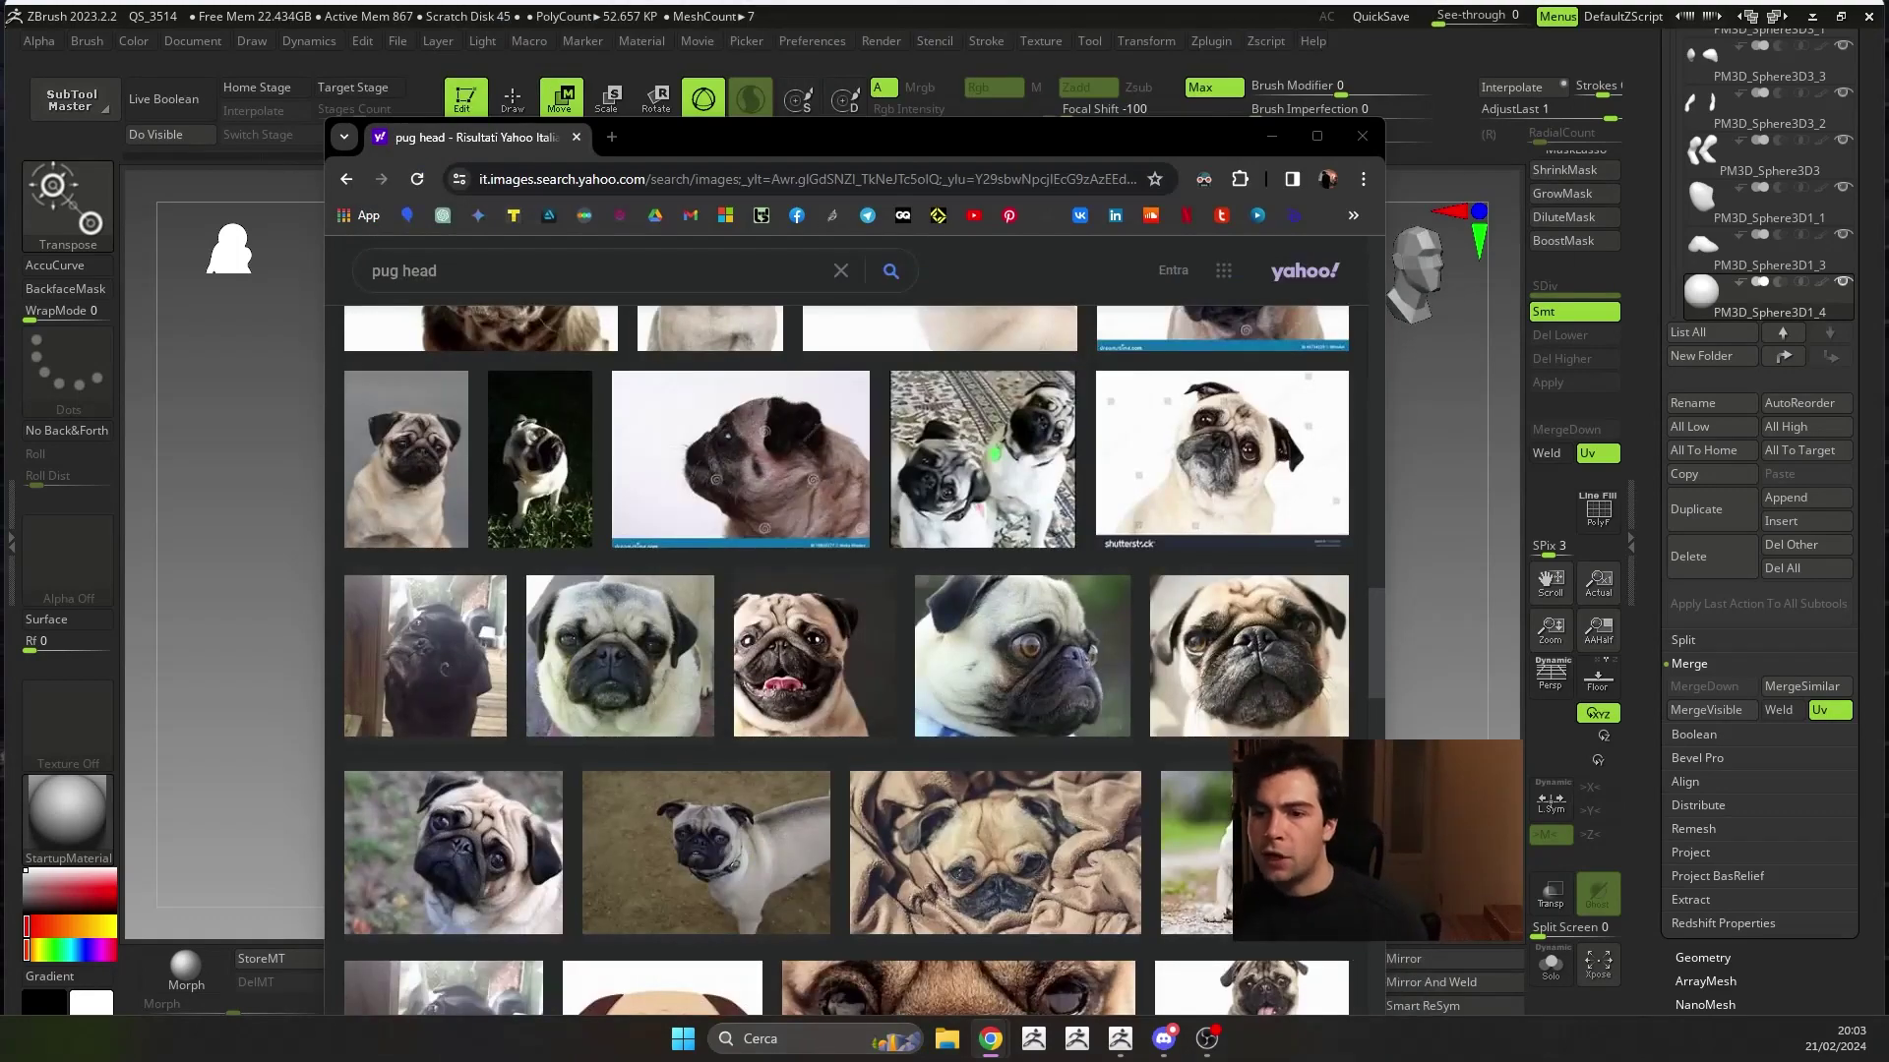
- Close the browser results and face the pug model front-on in Draw mode, adjusting brush size
key(ctrl+w)
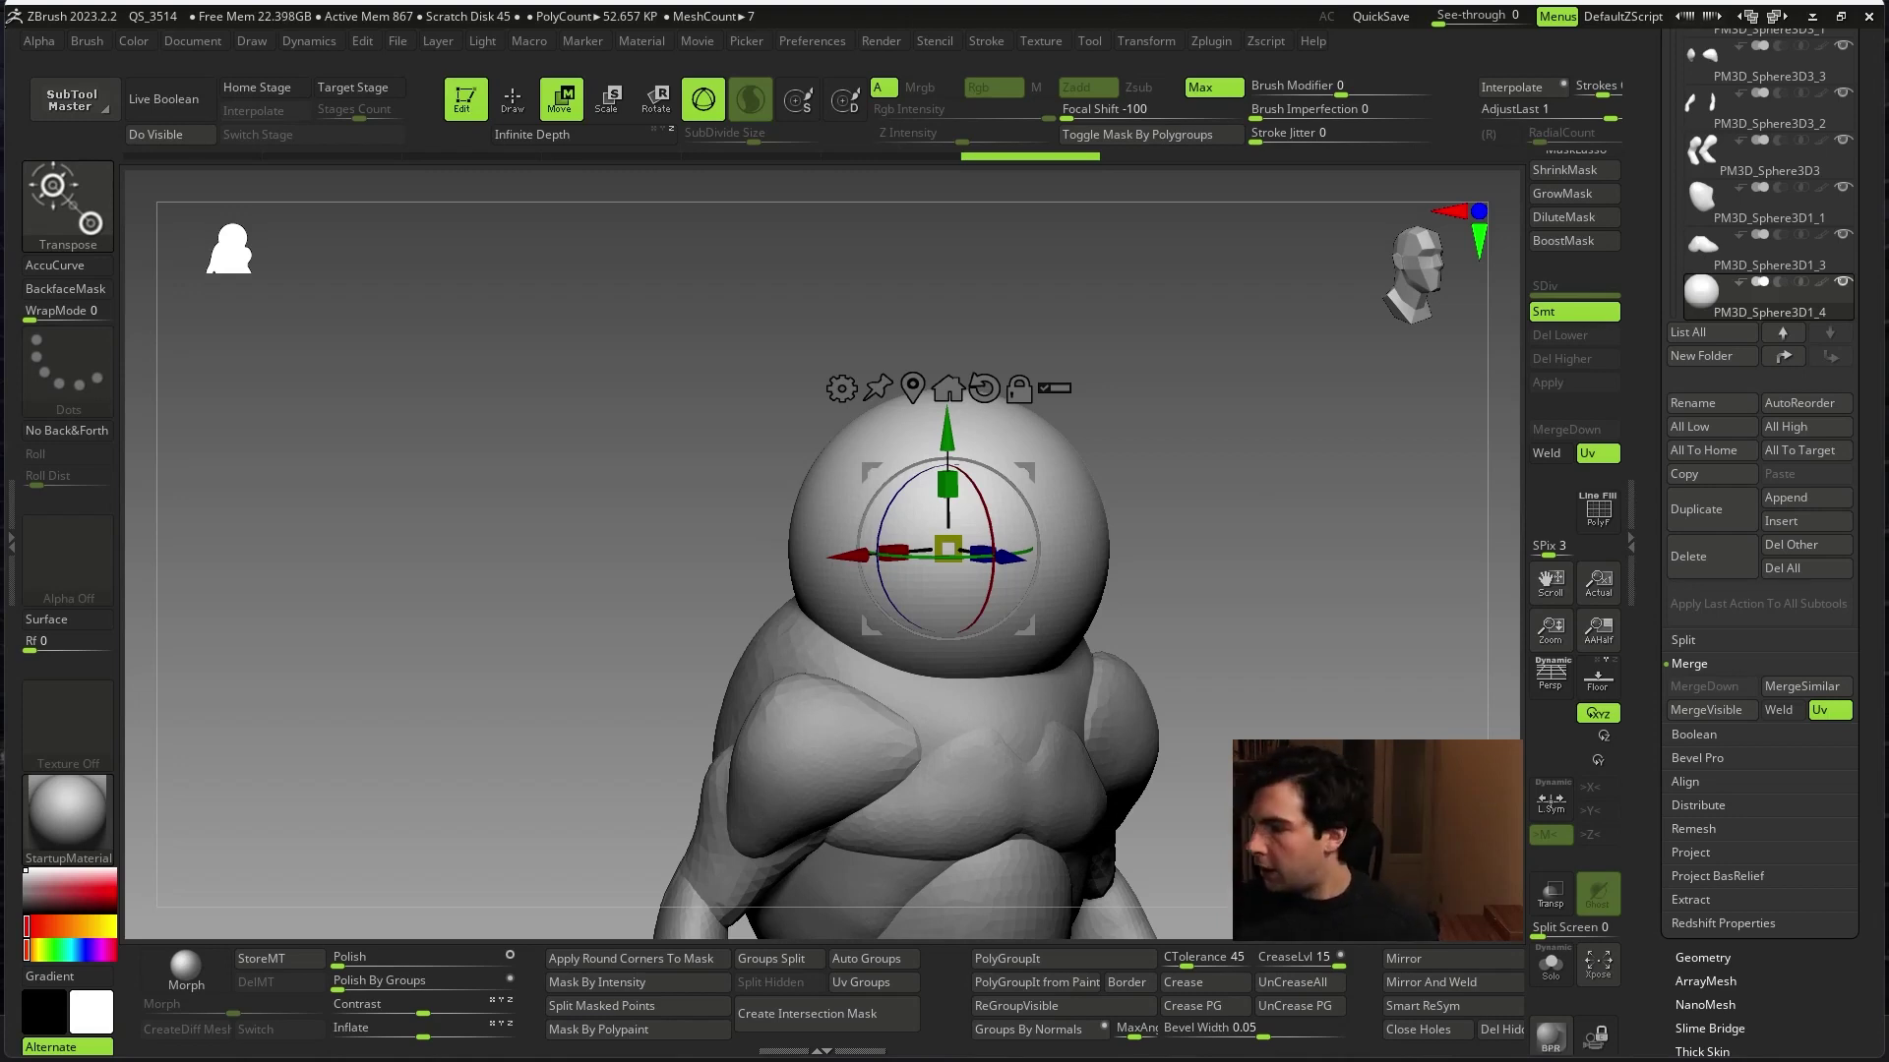
drag(1279, 492, 1369, 549)
key(q)
key(space)
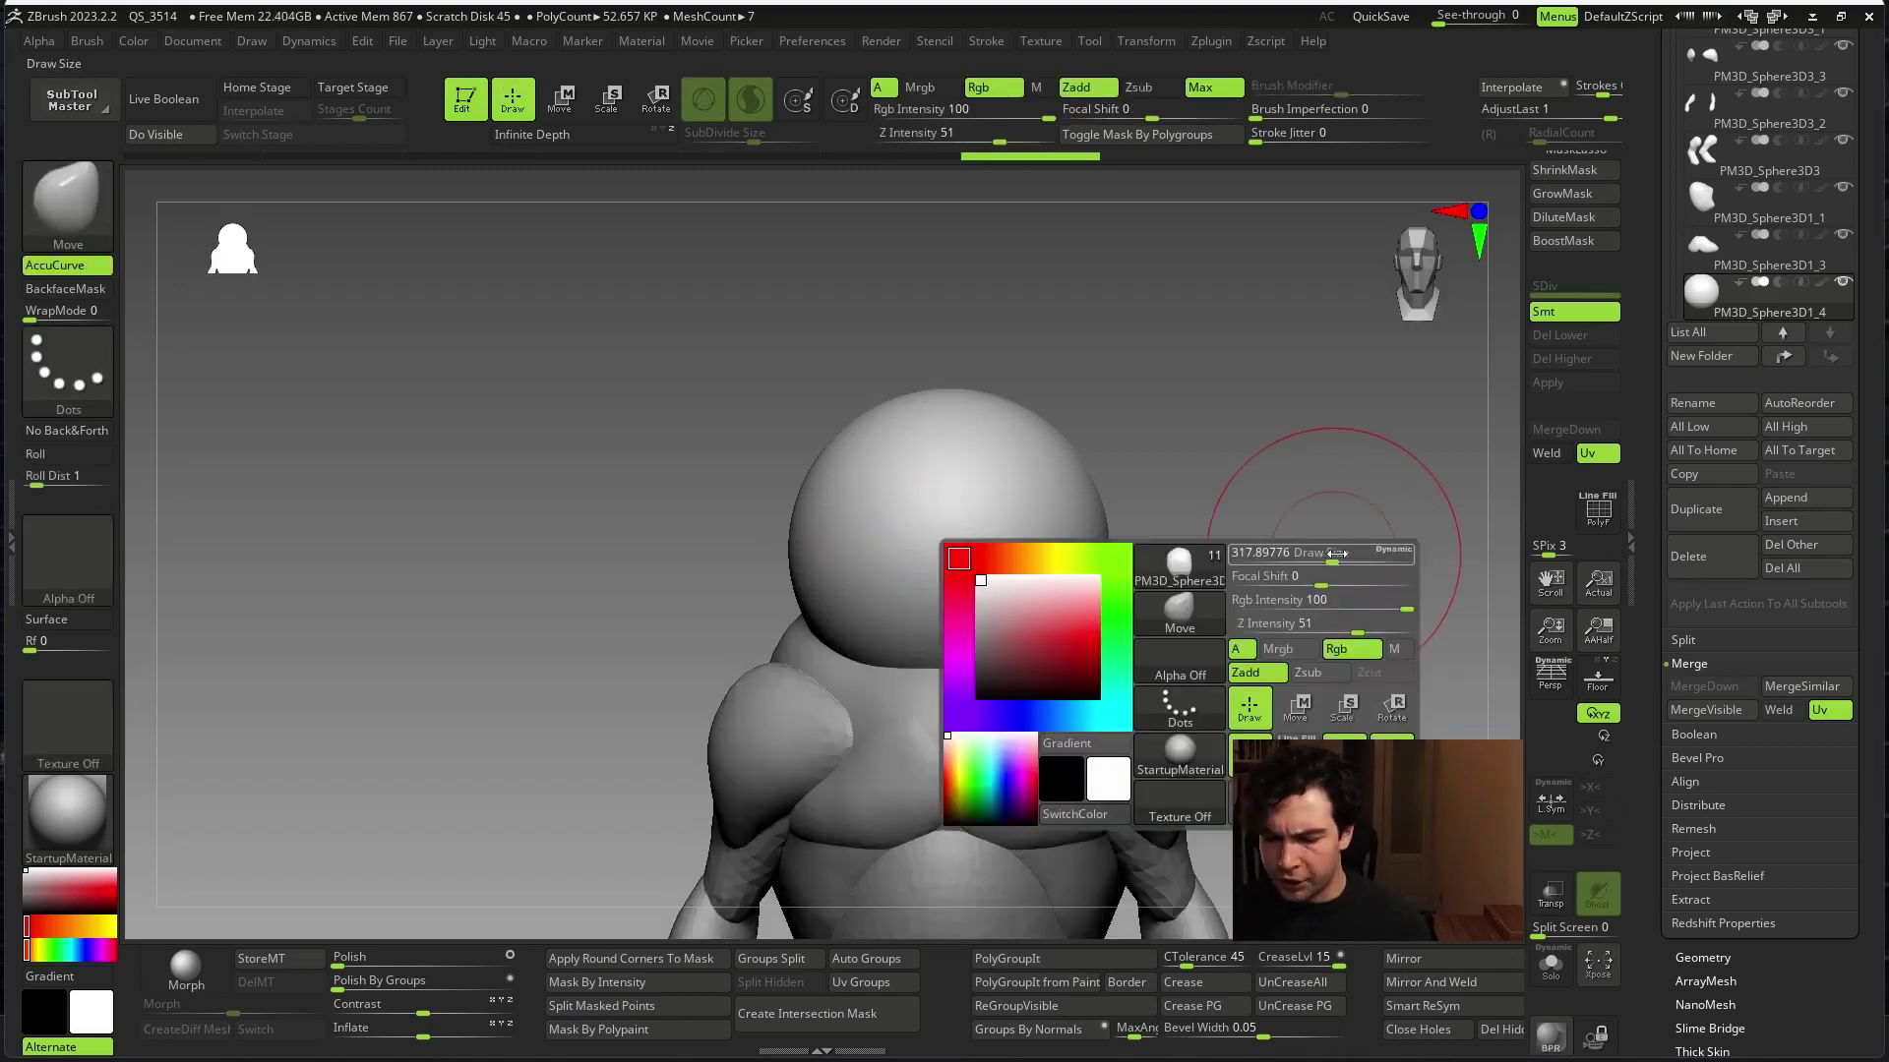
ctrl+right_drag(1369, 549, 1316, 619)
key(space)
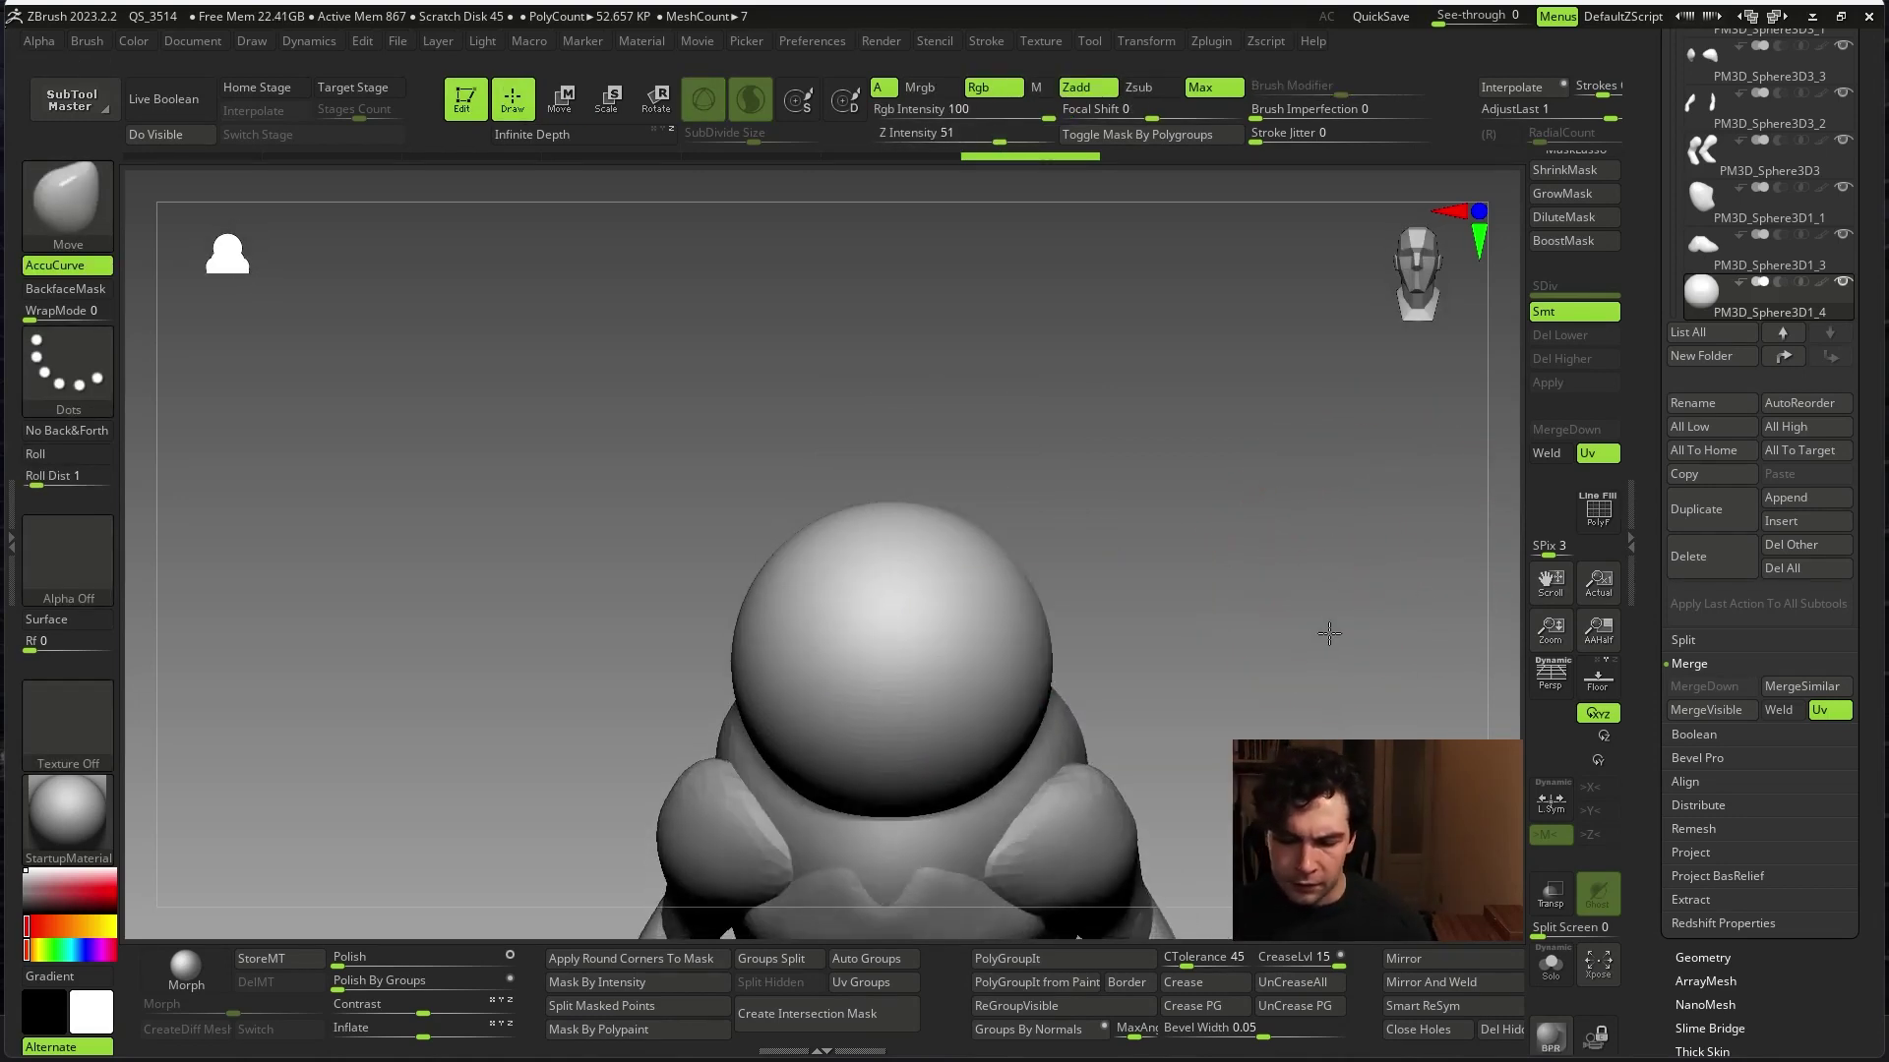
key(space)
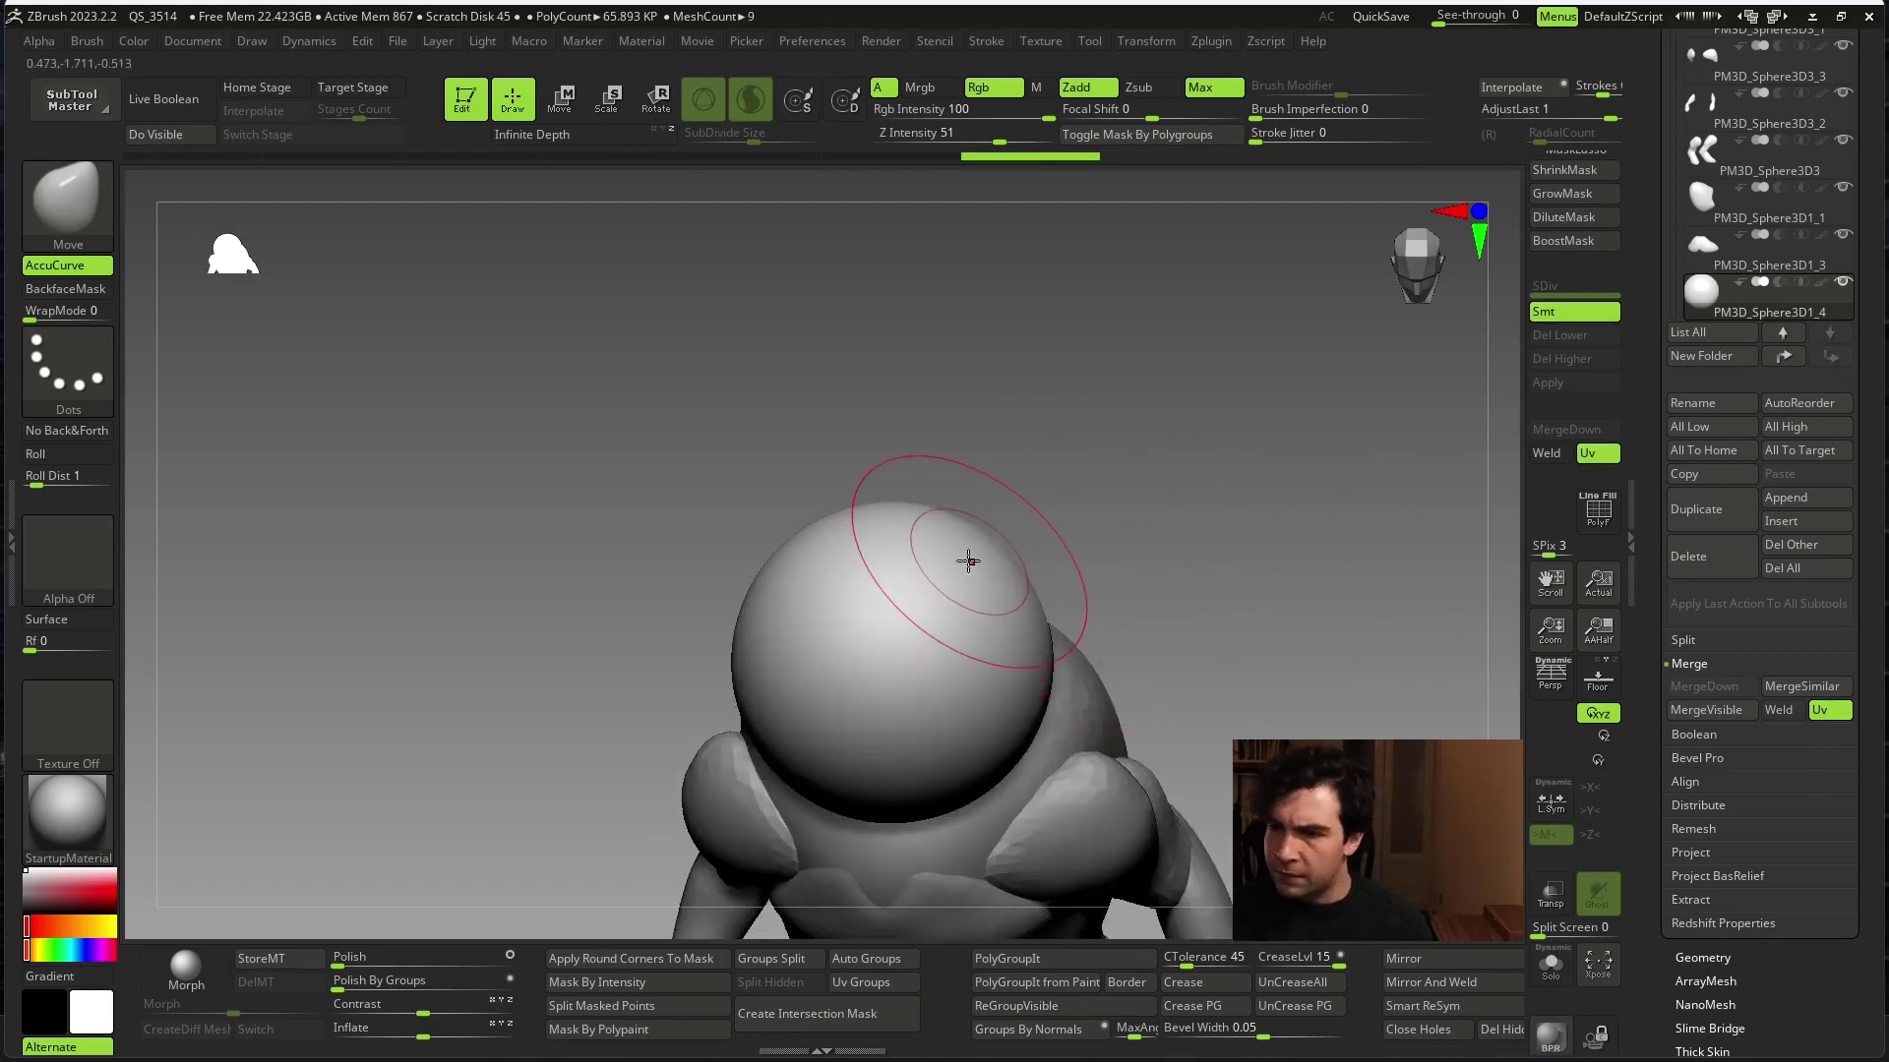
drag(1233, 657, 1007, 479)
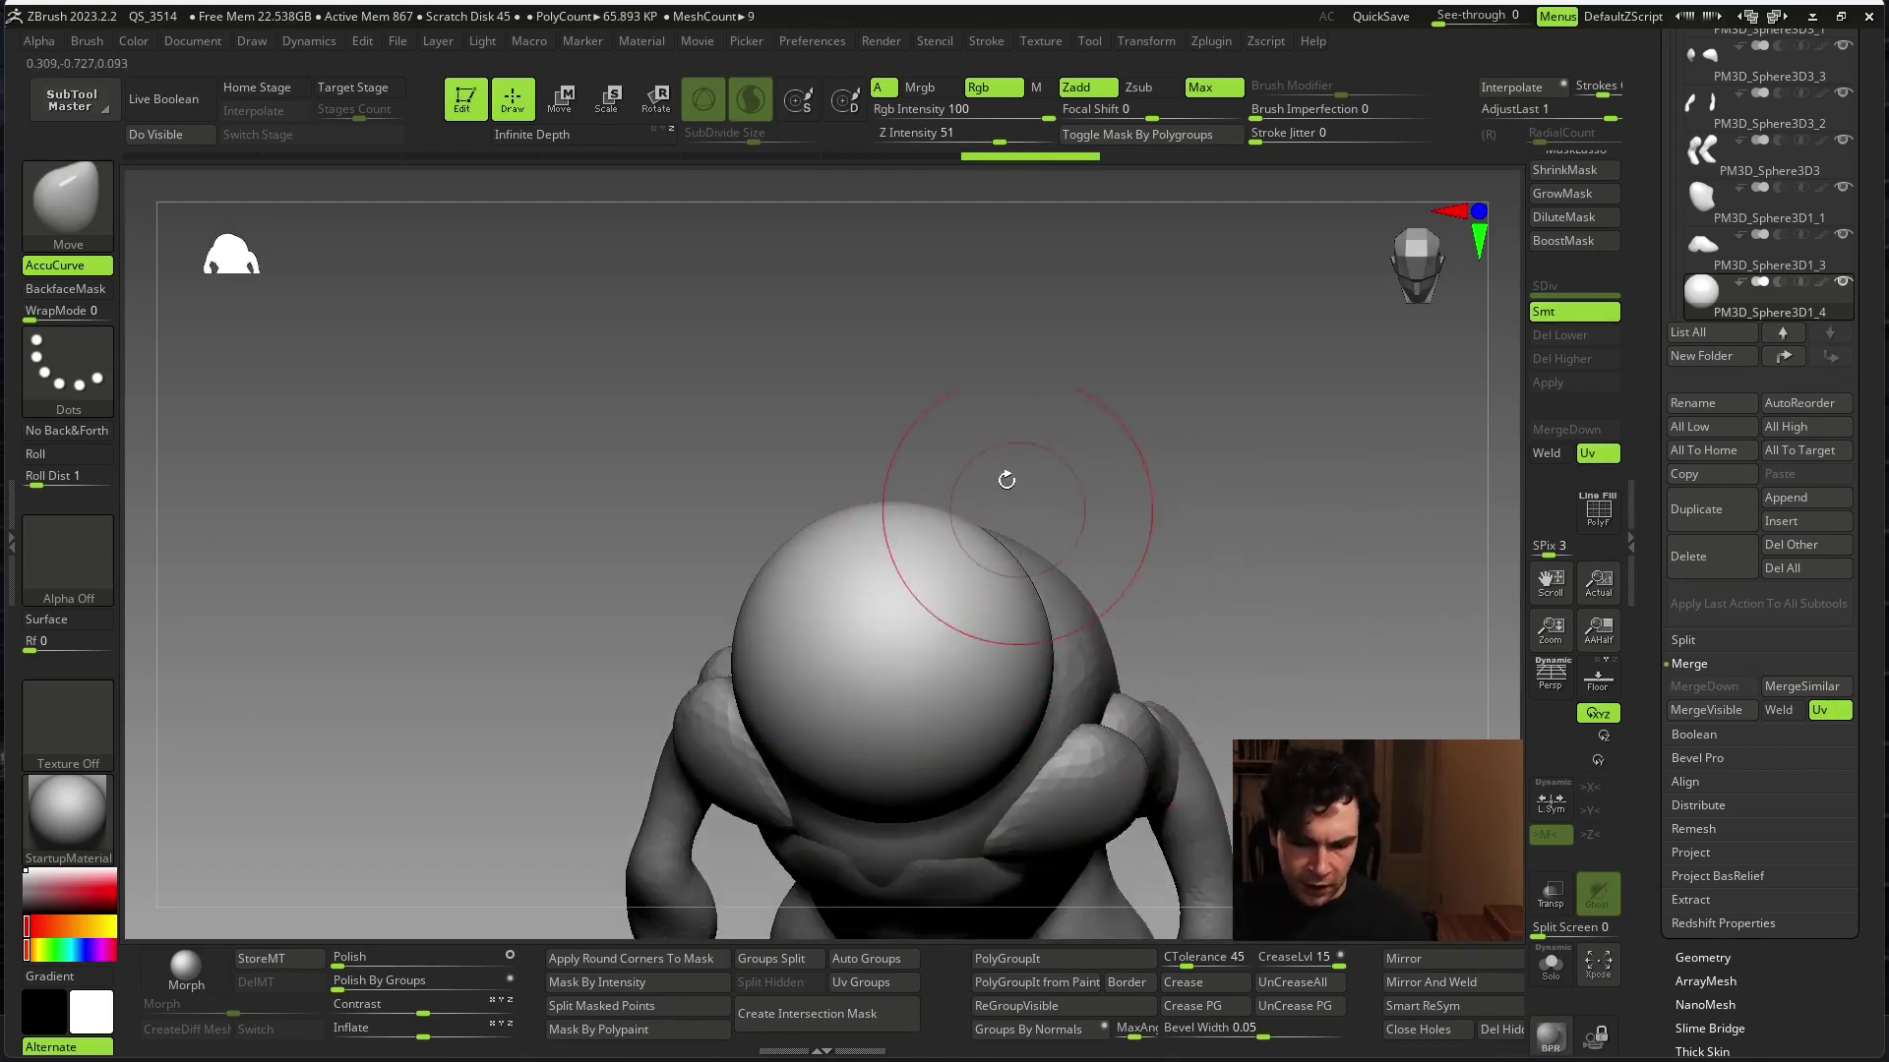
- Select the ClayBuildup brush and turn on X-axis symmetry
key(b)
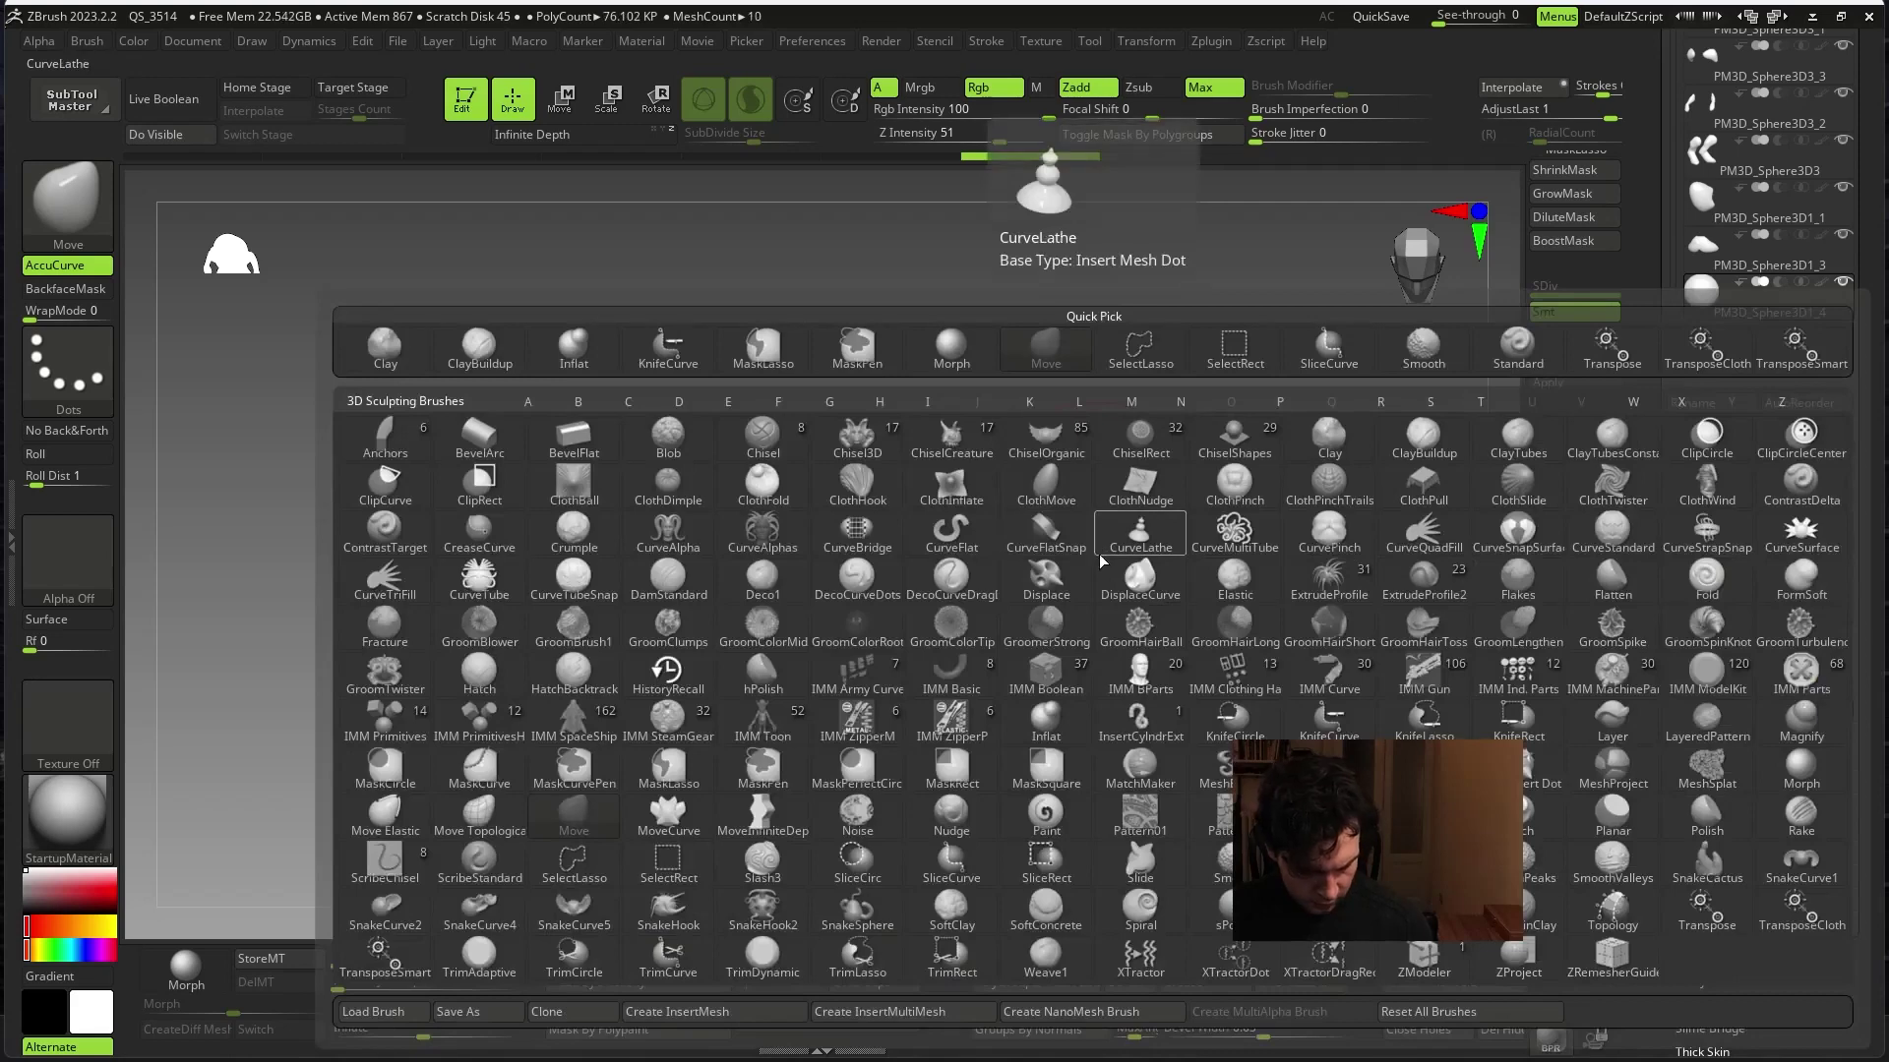
key(c)
key(b)
key(x)
- Build up clay across the top, front and both sides of the head sphere
mouse_move(981, 590)
mouse_down()
mouse_move(970, 640)
mouse_move(1031, 677)
mouse_move(1066, 511)
mouse_up()
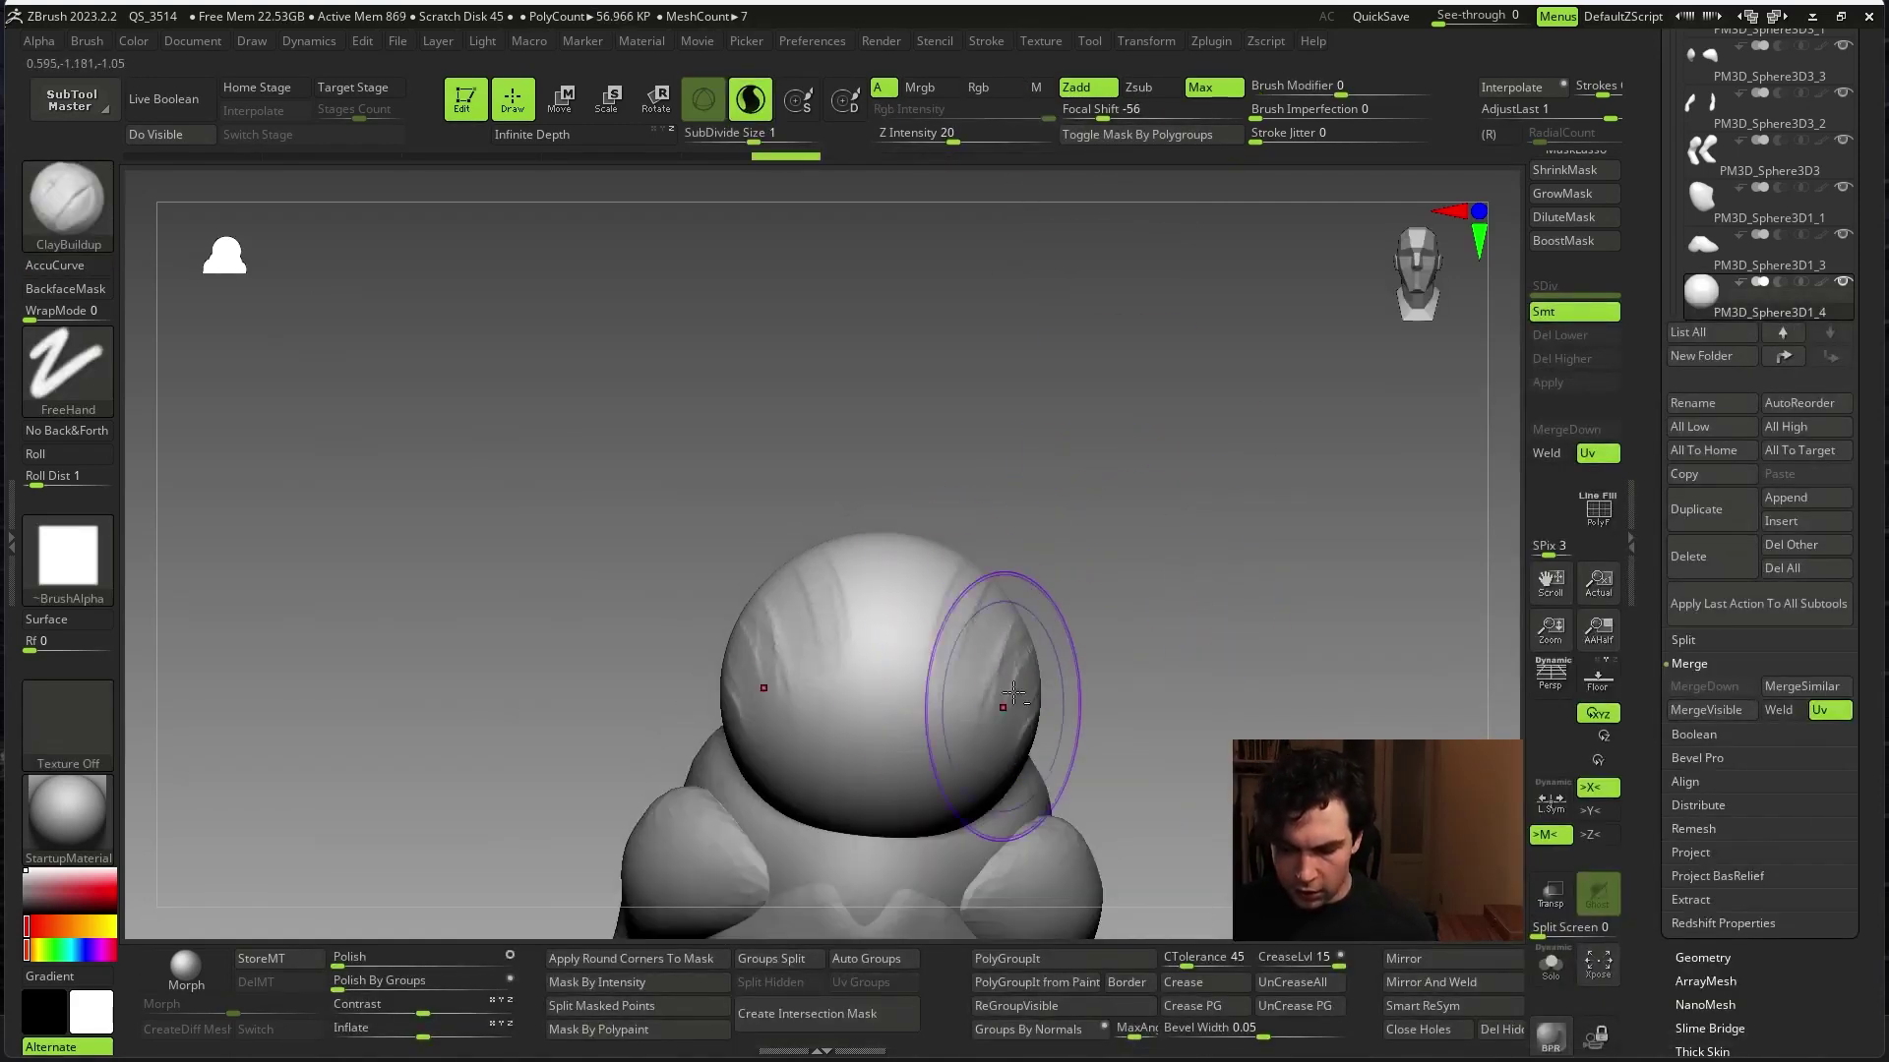
drag(961, 675, 936, 675)
mouse_move(1111, 462)
mouse_down()
mouse_move(1184, 434)
mouse_move(1160, 452)
mouse_move(1159, 497)
mouse_move(999, 450)
mouse_move(885, 393)
mouse_move(901, 342)
mouse_up()
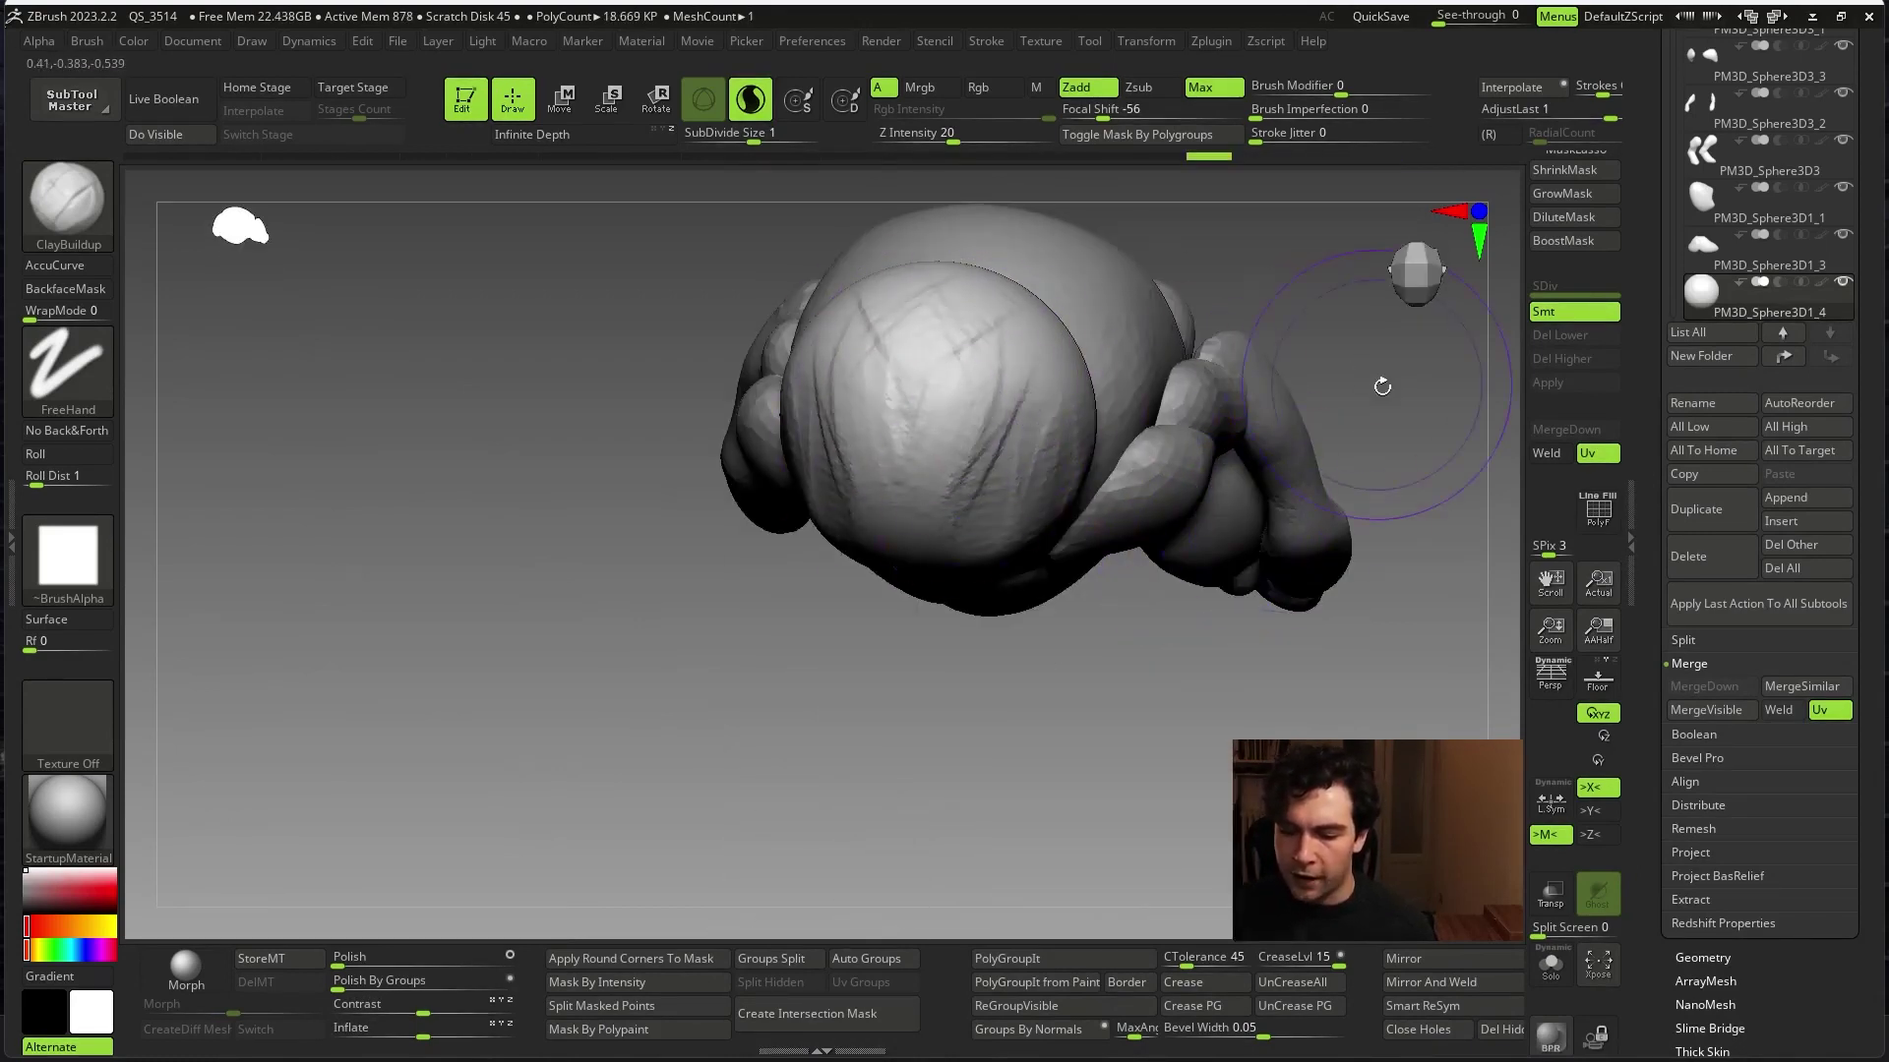
mouse_move(1378, 383)
mouse_down()
mouse_move(1184, 687)
mouse_move(1131, 590)
mouse_up()
drag(860, 469, 911, 488)
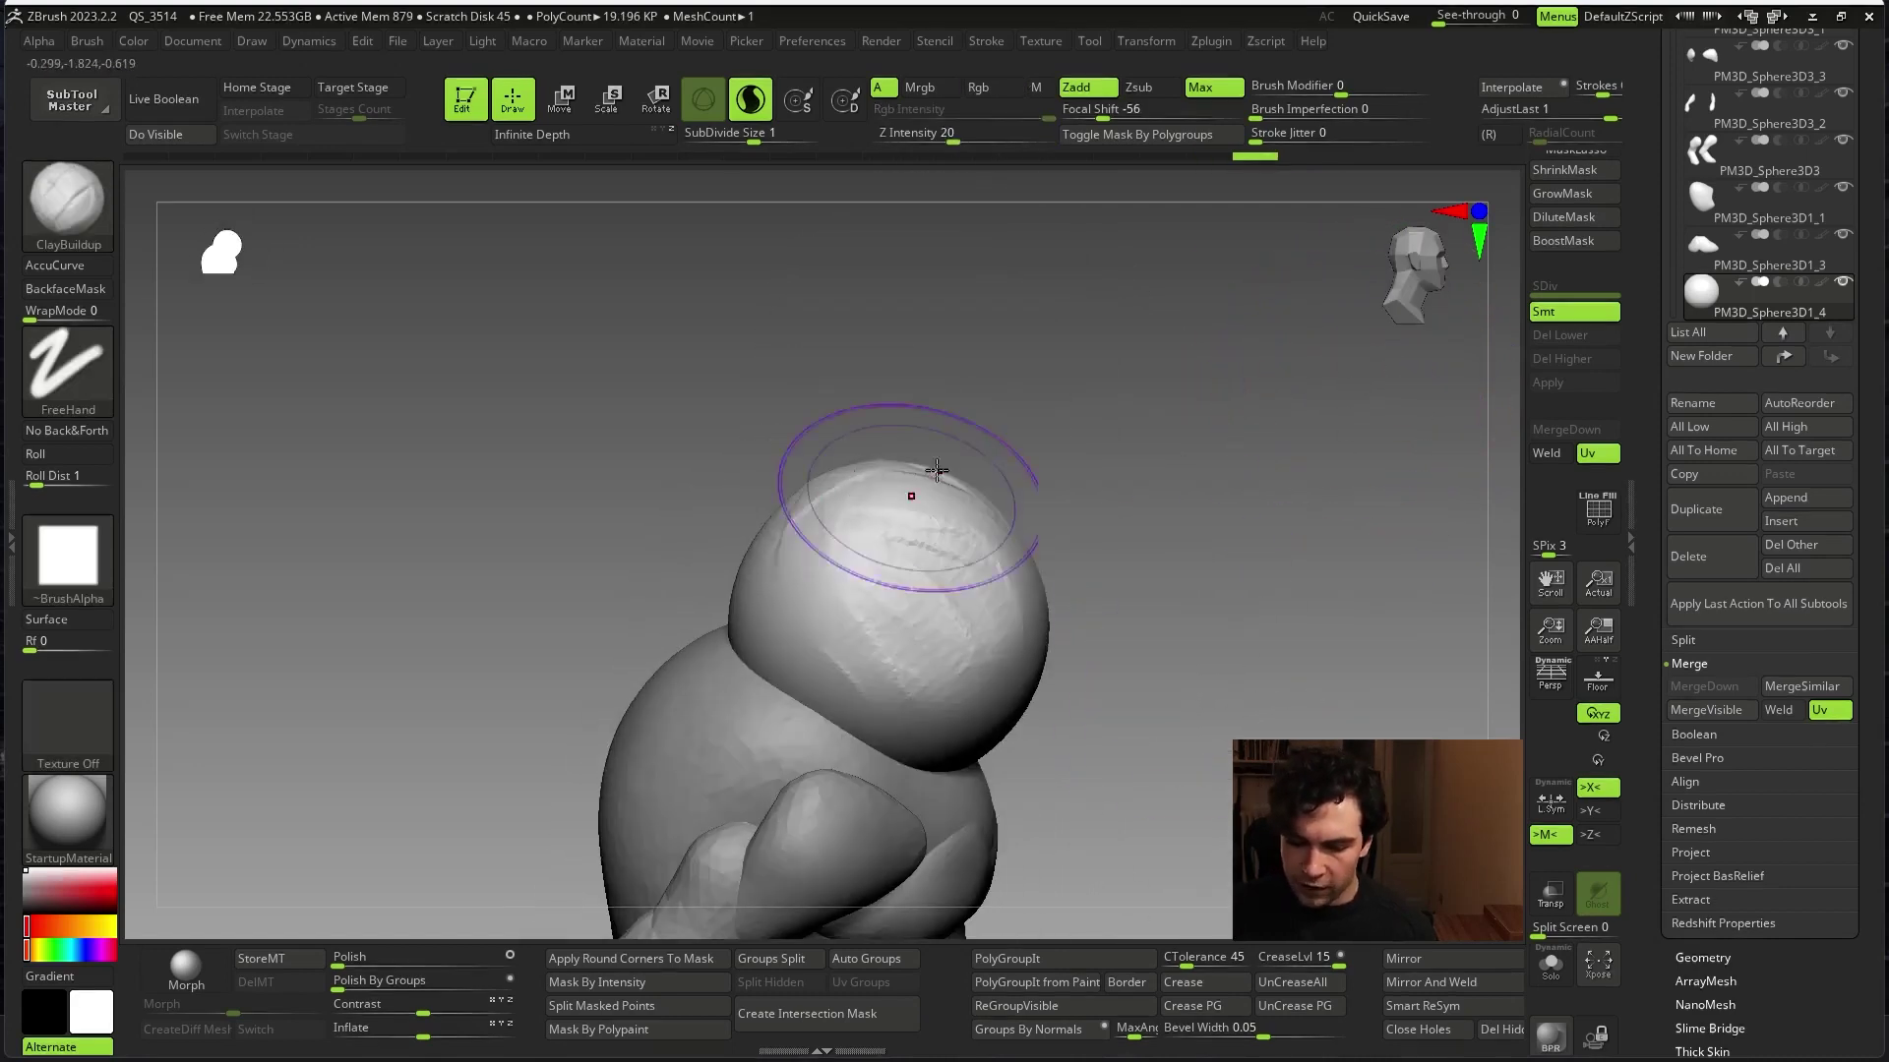
mouse_move(1043, 462)
mouse_down()
mouse_move(1152, 455)
mouse_move(1193, 507)
mouse_move(1294, 532)
mouse_move(987, 517)
mouse_up()
key(space)
mouse_move(856, 577)
mouse_down()
mouse_move(865, 485)
mouse_move(779, 580)
mouse_up()
drag(615, 590, 713, 502)
mouse_move(767, 610)
mouse_down()
mouse_move(892, 556)
mouse_move(885, 570)
mouse_up()
- Carve and refine two mirrored eye sockets, then enlarge the brush
drag(1043, 492, 970, 535)
mouse_move(846, 590)
mouse_down()
mouse_move(813, 653)
mouse_move(778, 626)
mouse_move(786, 642)
mouse_up()
mouse_move(1105, 611)
mouse_down()
mouse_move(1112, 498)
mouse_move(1135, 514)
mouse_move(1293, 426)
mouse_up()
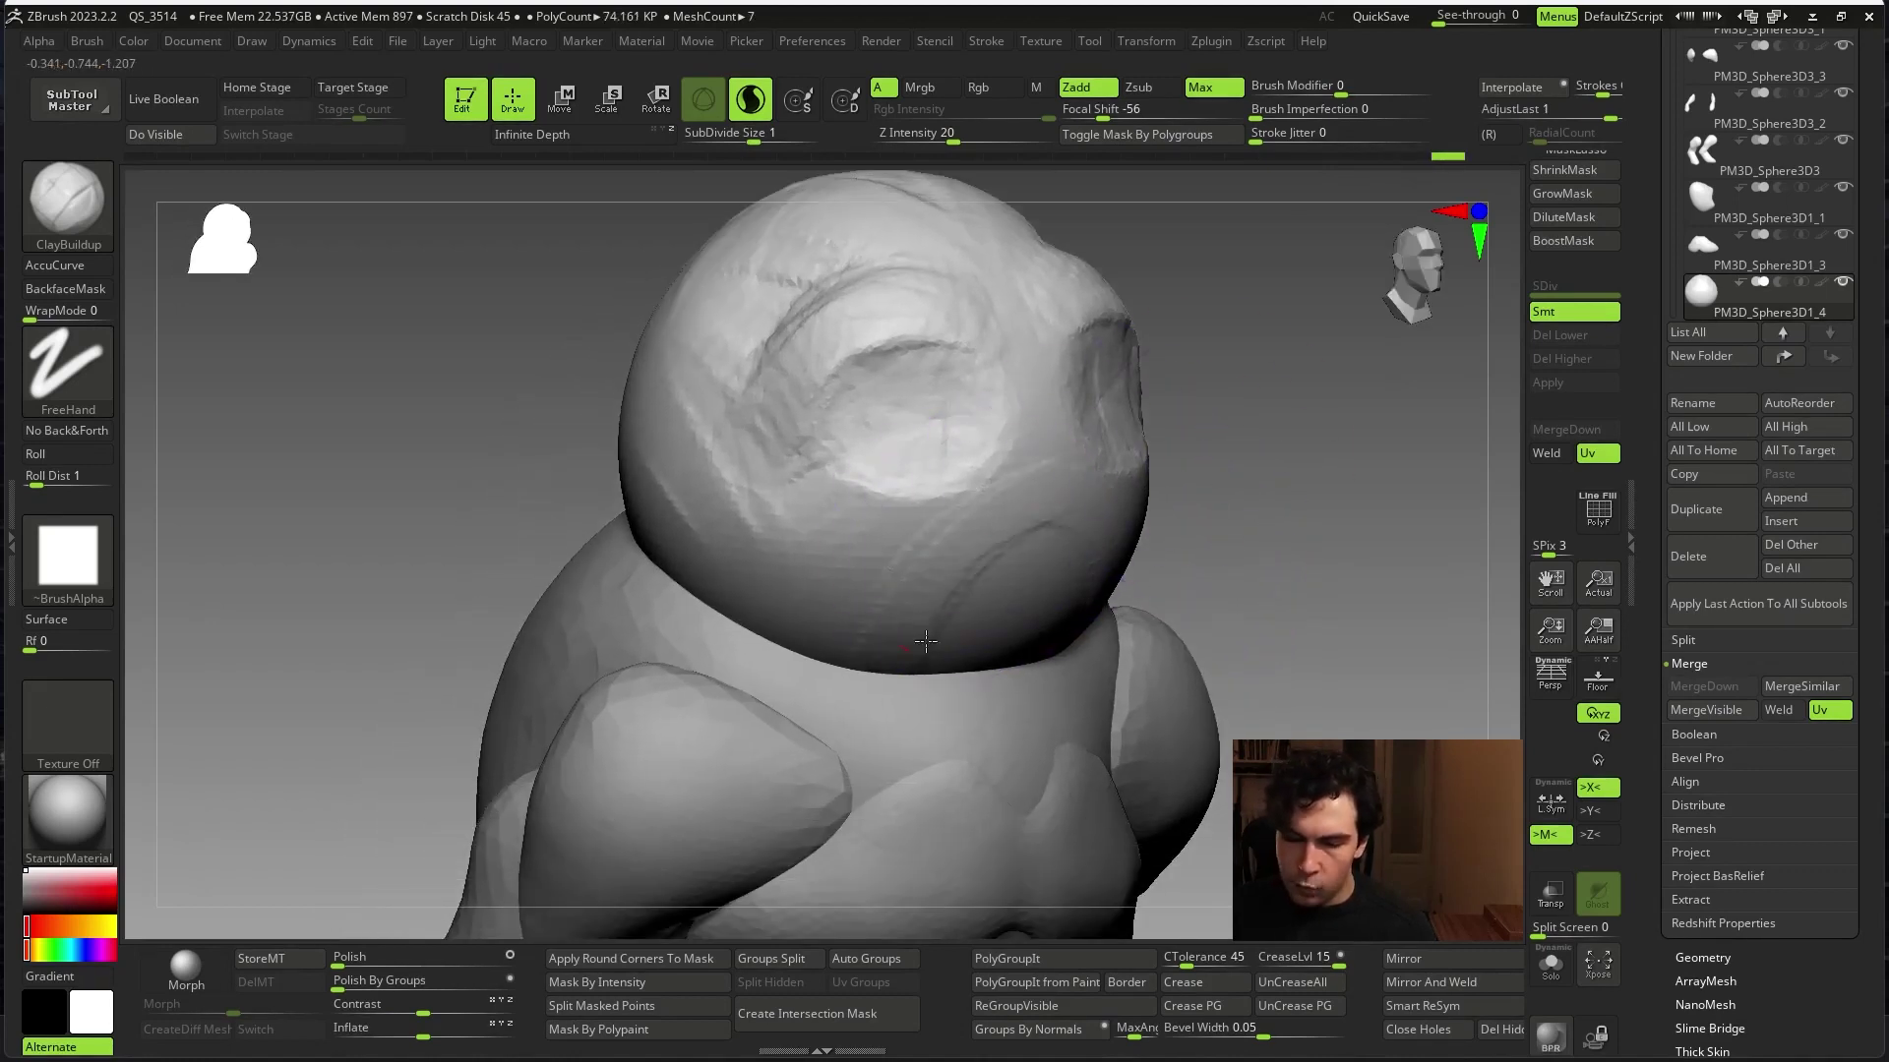
key(])
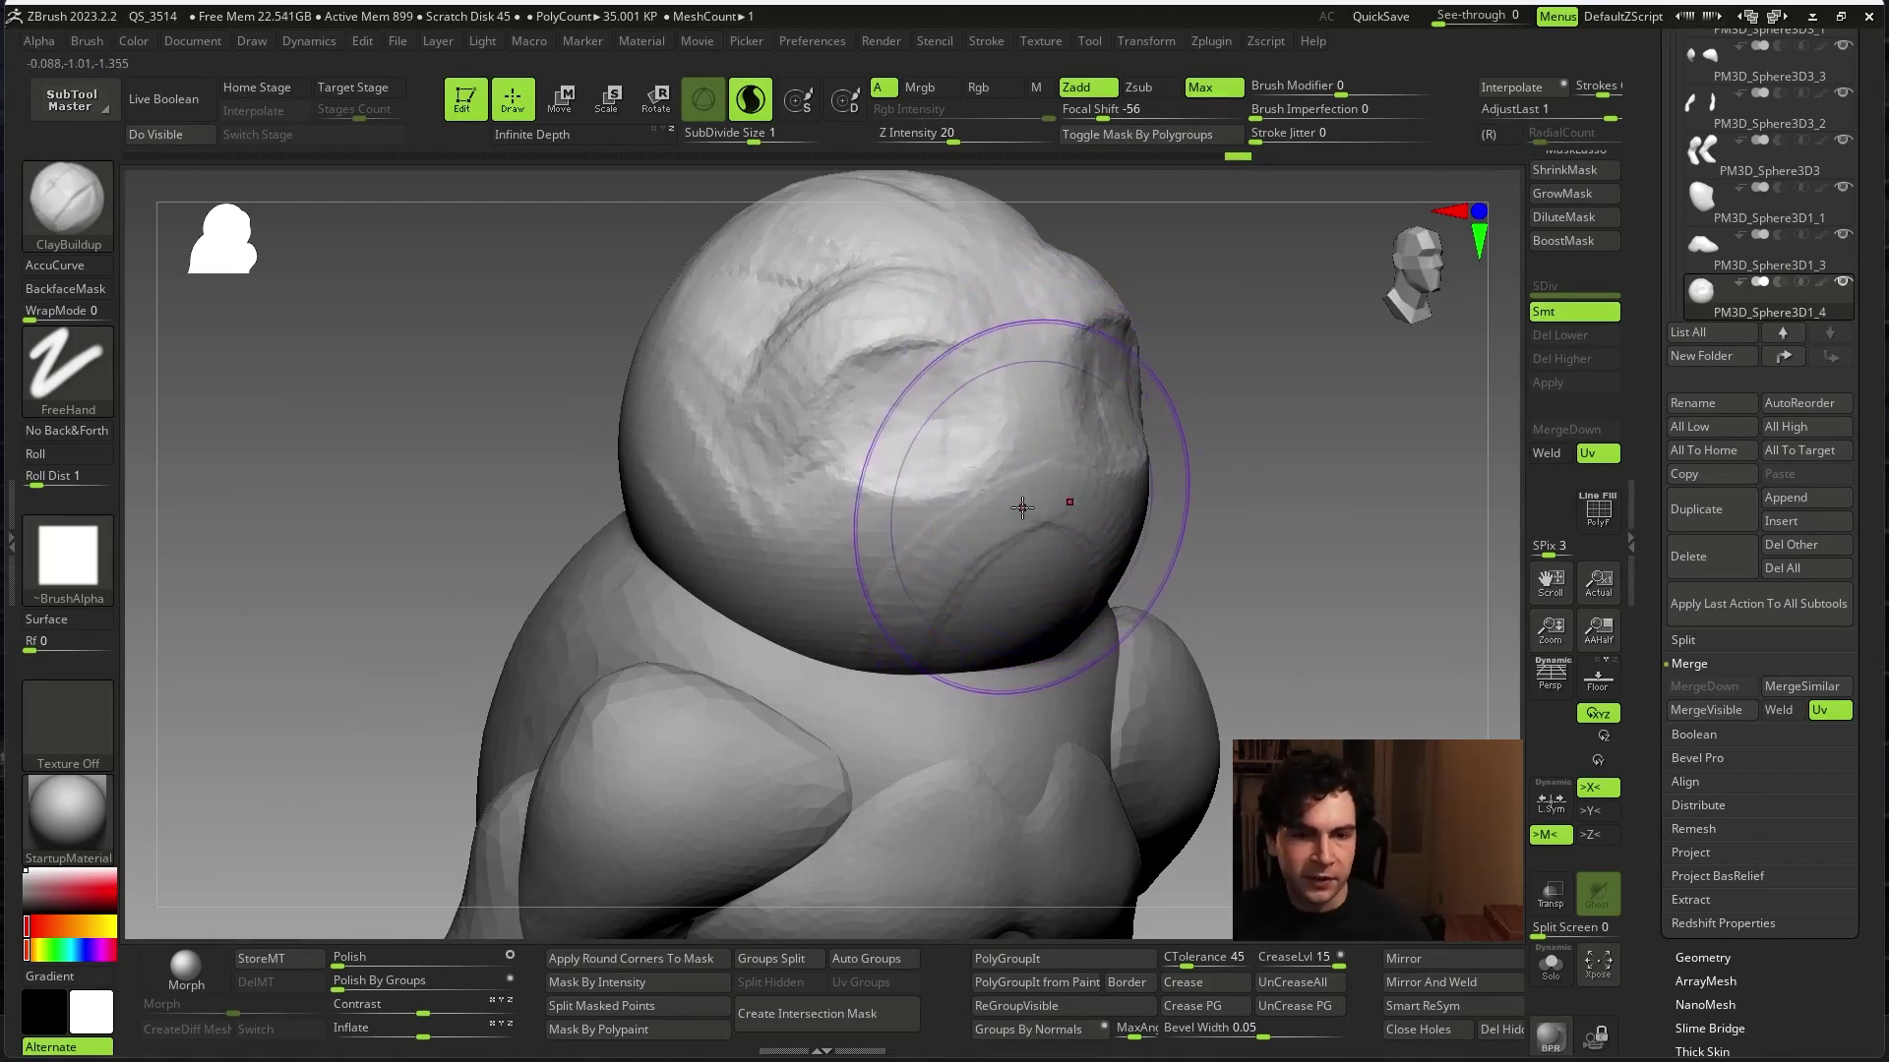
- Raise a creased cheek lump and build wrinkles across the cheek and jaw
drag(1052, 464, 1041, 495)
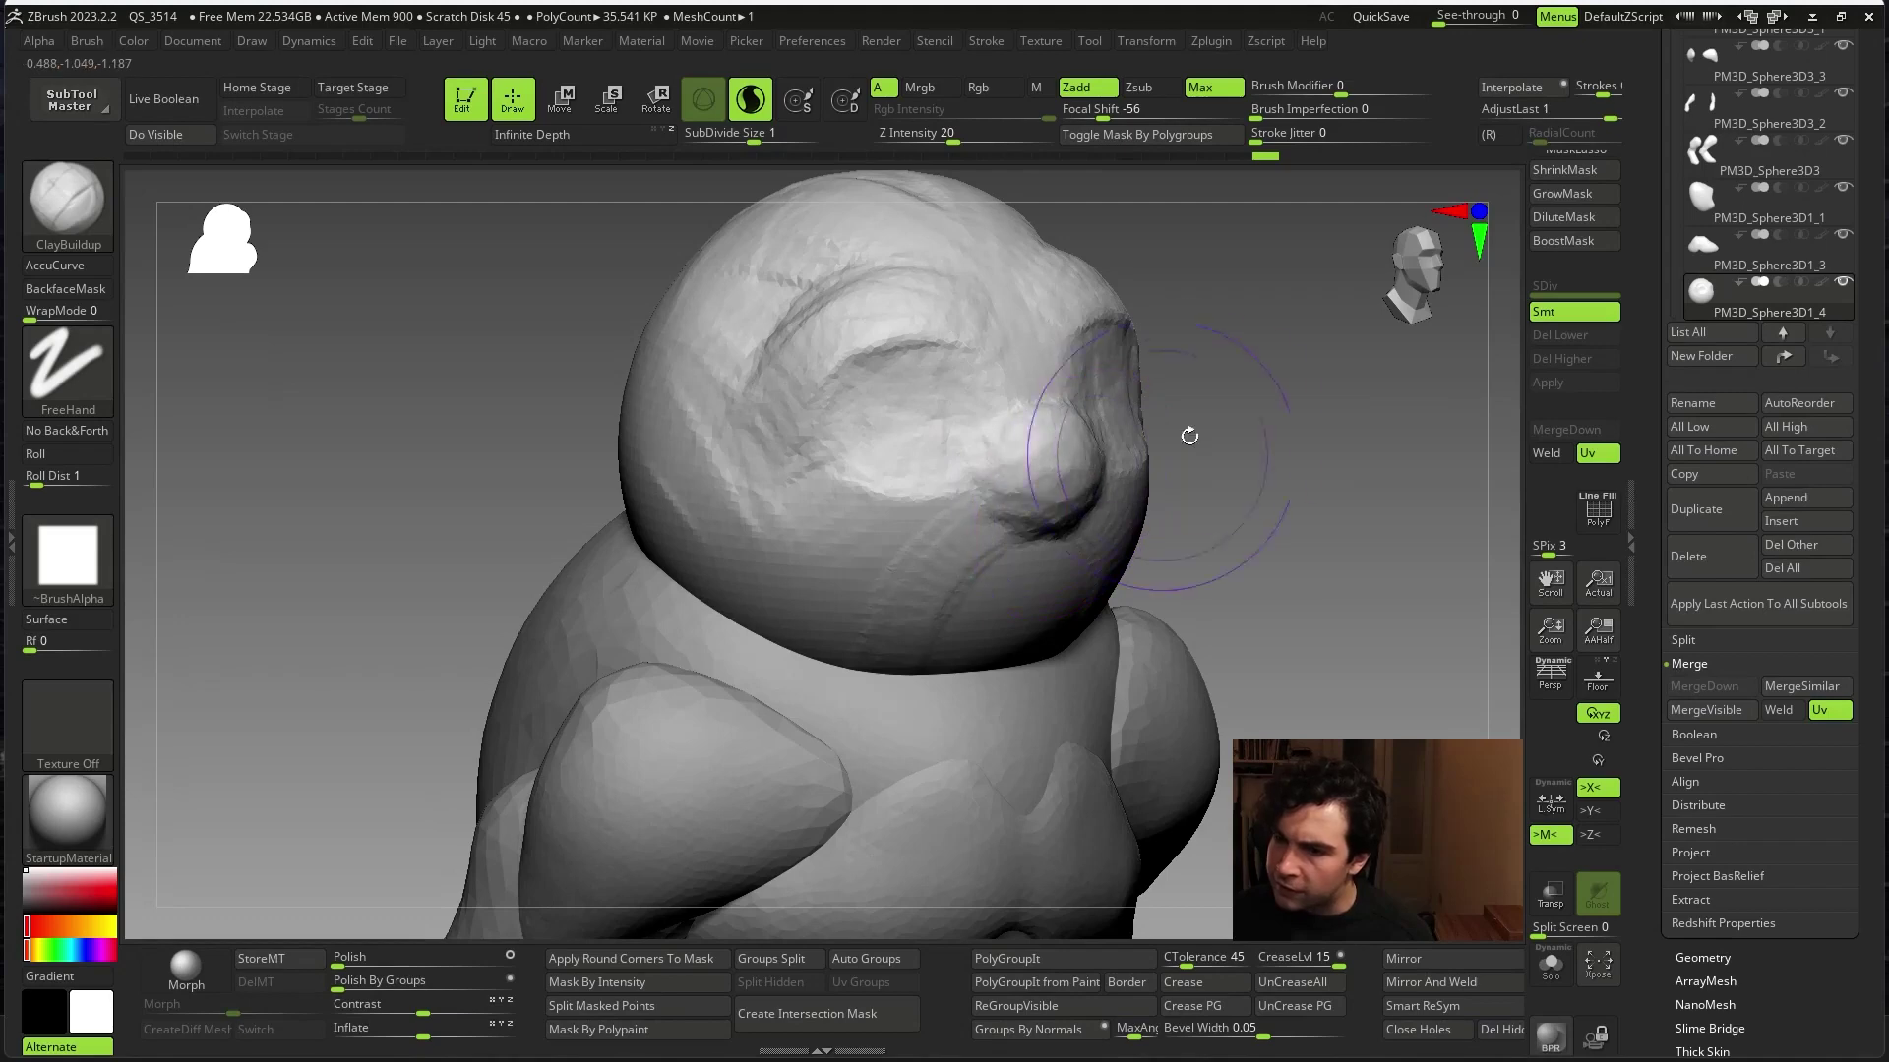
mouse_move(1189, 435)
mouse_down()
mouse_move(1038, 566)
mouse_move(649, 831)
mouse_up()
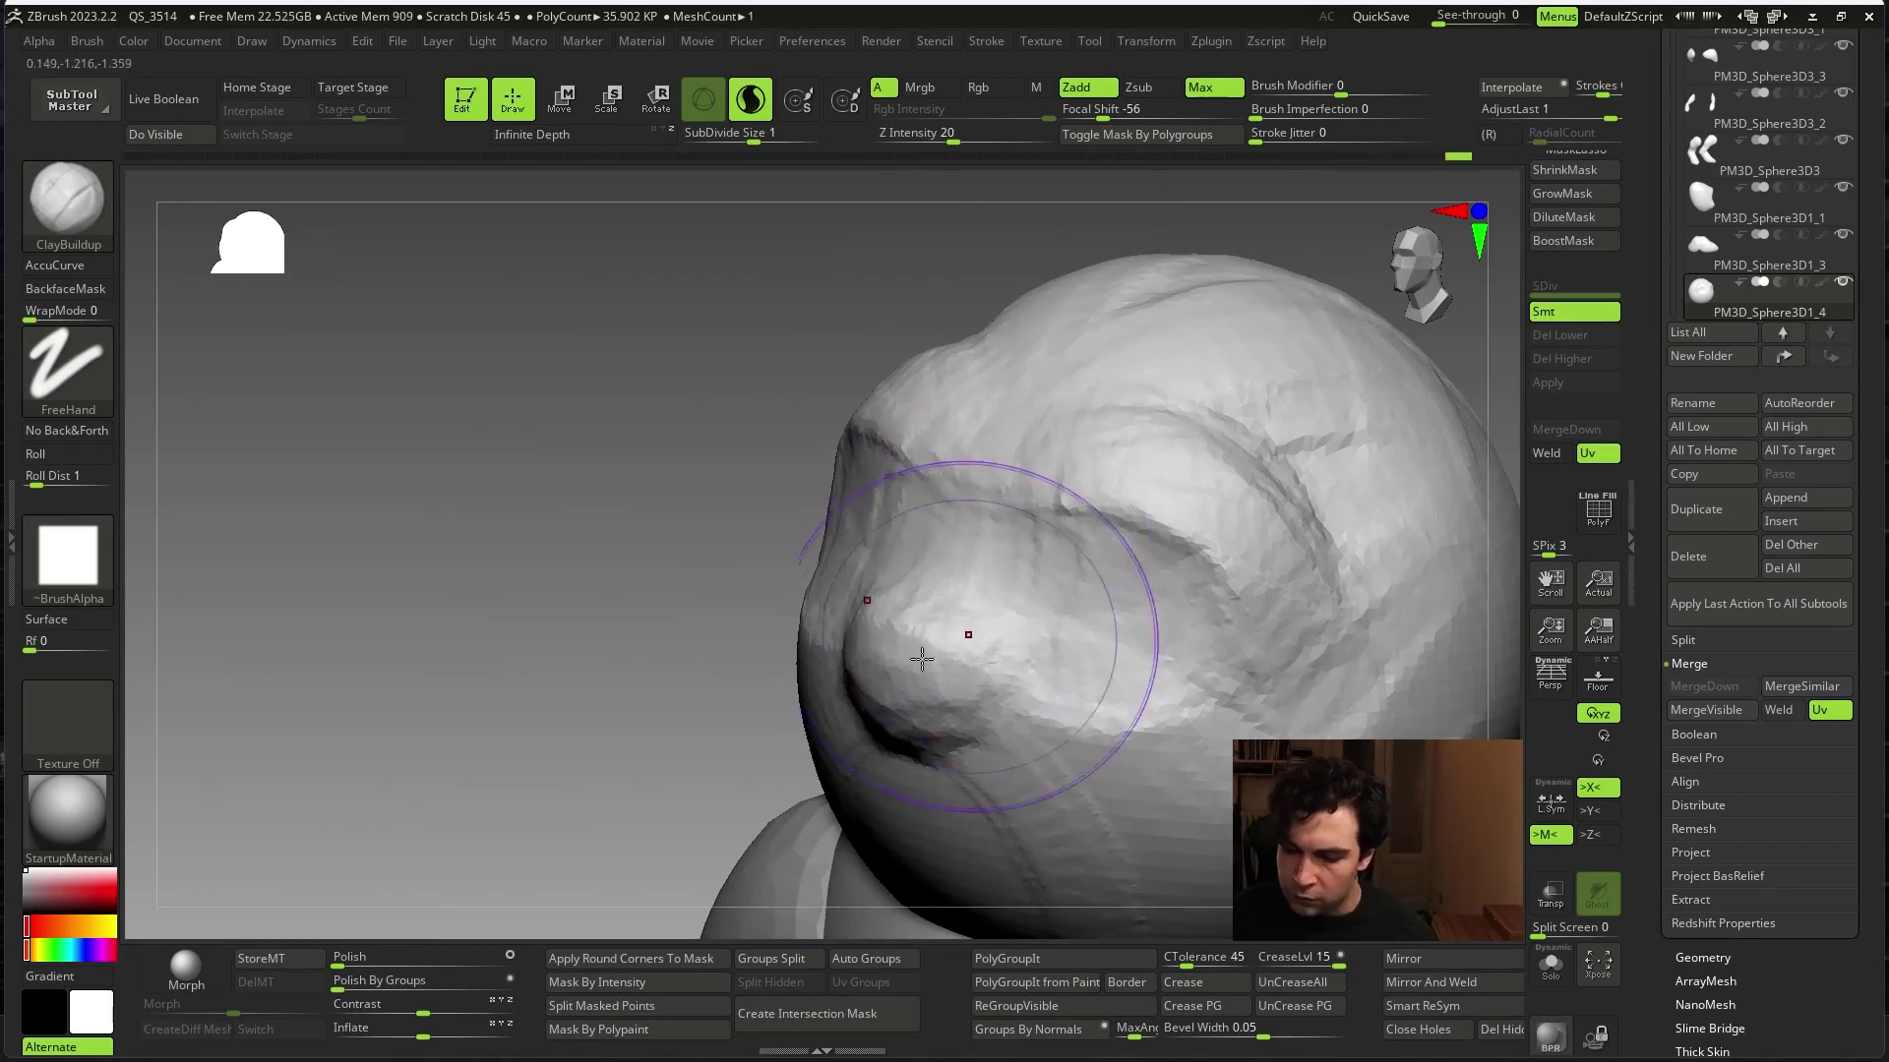
mouse_move(777, 708)
mouse_down()
mouse_move(699, 665)
mouse_move(758, 675)
mouse_up()
drag(960, 497, 865, 629)
drag(885, 551, 1132, 669)
drag(1082, 442, 1219, 679)
mouse_move(1131, 462)
mouse_down()
mouse_move(1205, 661)
mouse_move(1062, 505)
mouse_move(1011, 737)
mouse_move(591, 863)
mouse_move(678, 834)
mouse_move(747, 689)
mouse_move(610, 787)
mouse_up()
- Solo the head, smooth the rough cheek surface and turn it toward the viewer
click(1550, 964)
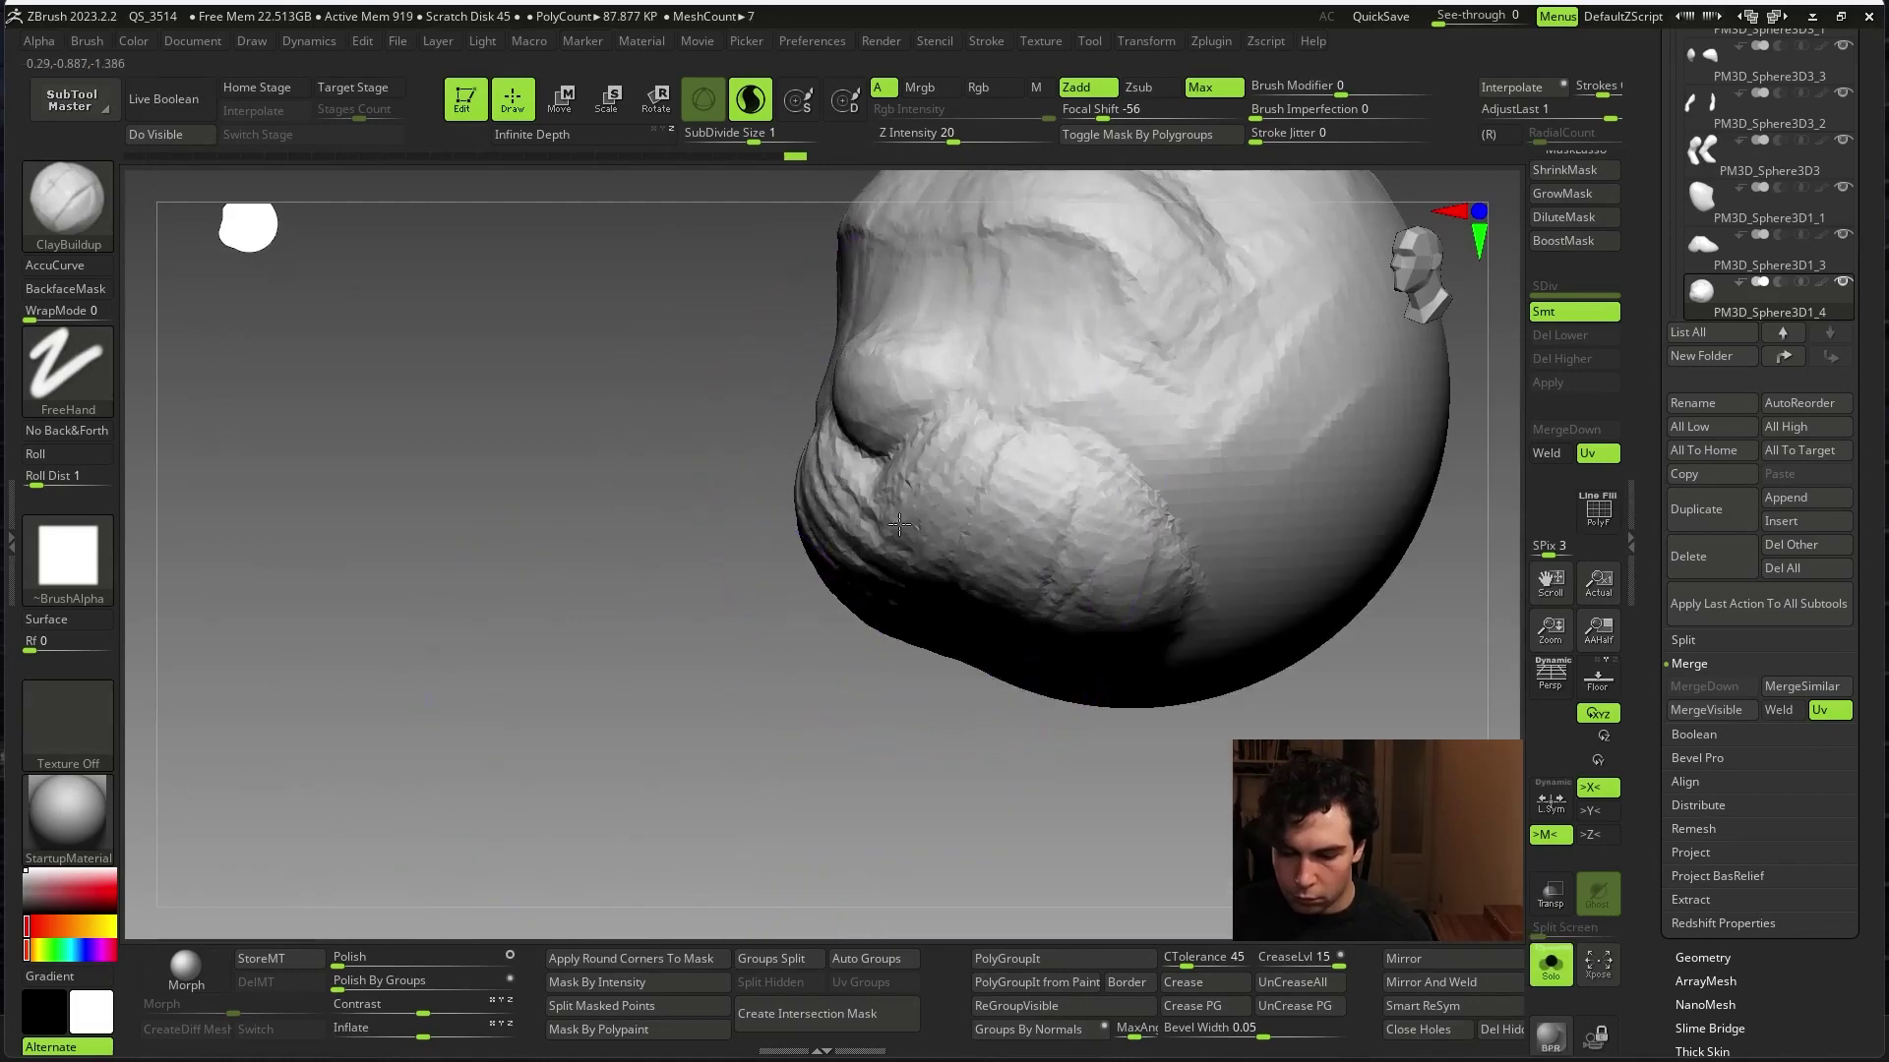
shift+drag(899, 524, 1045, 793)
scroll(1046, 793, down, 3)
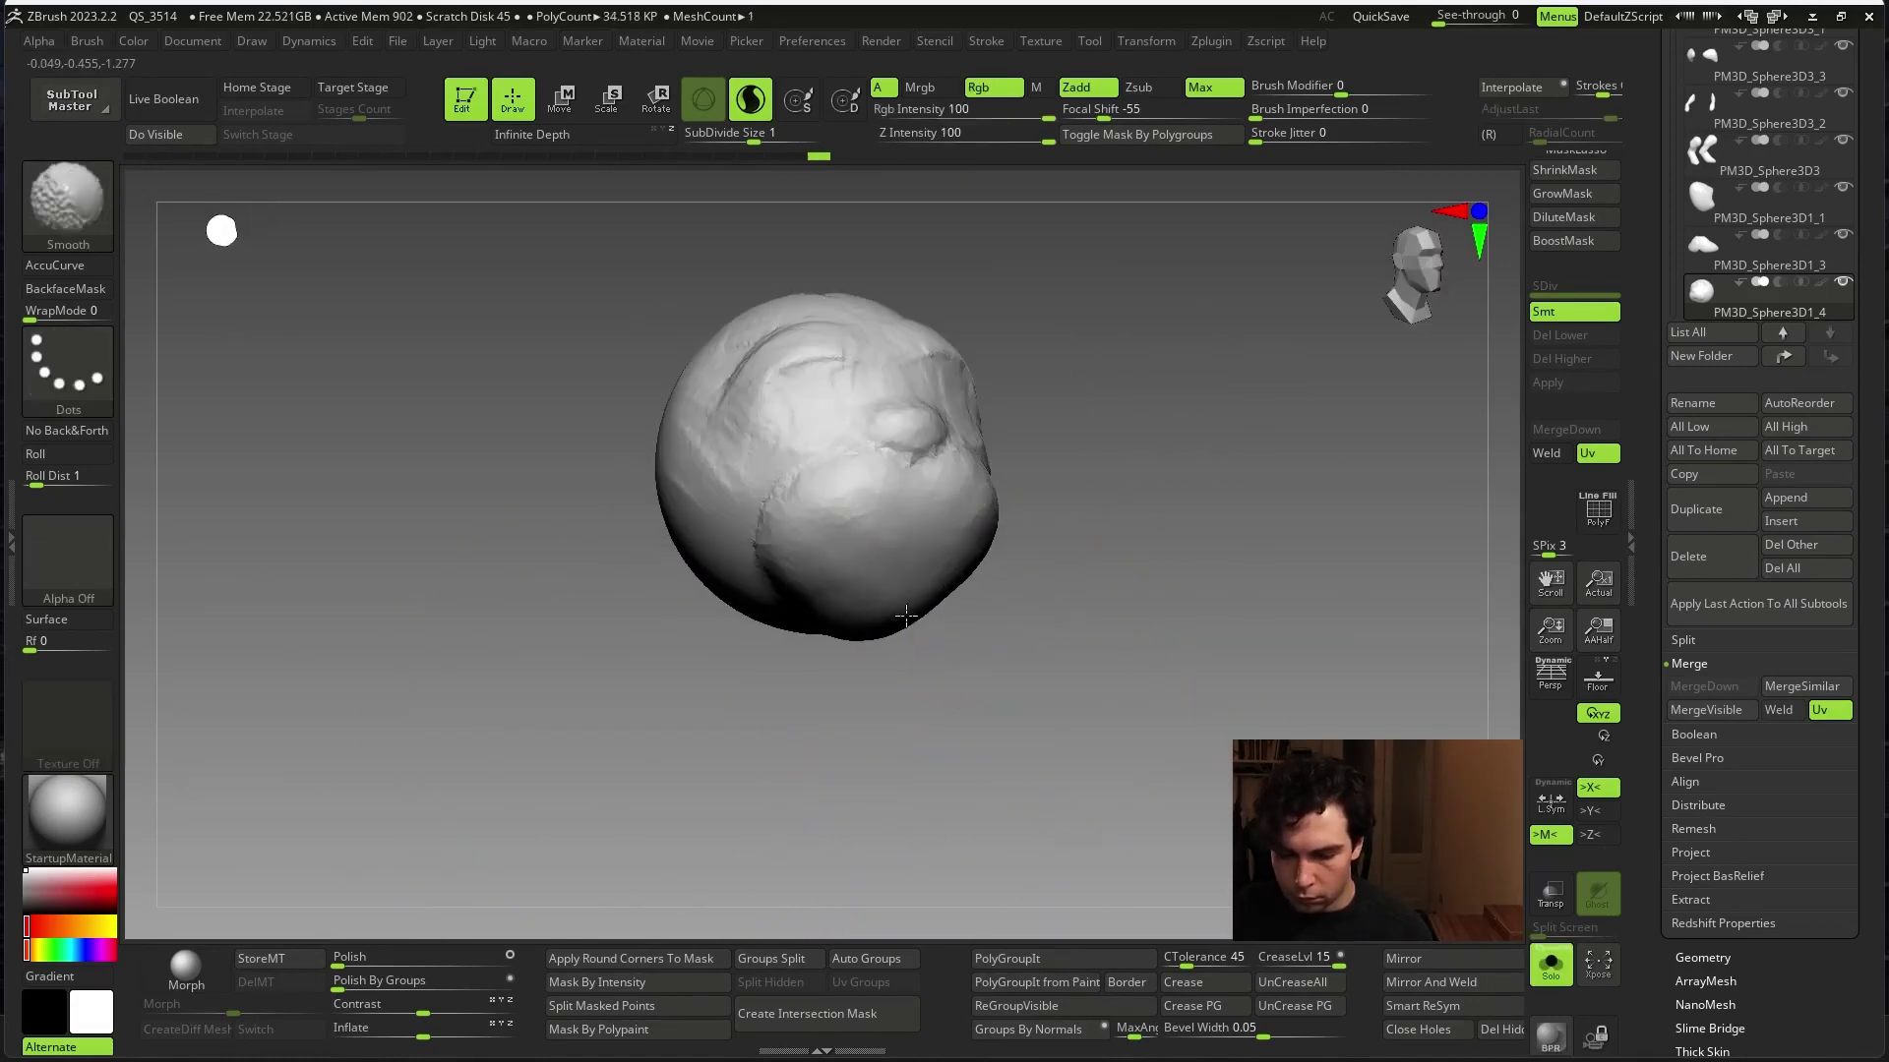
drag(915, 679, 914, 223)
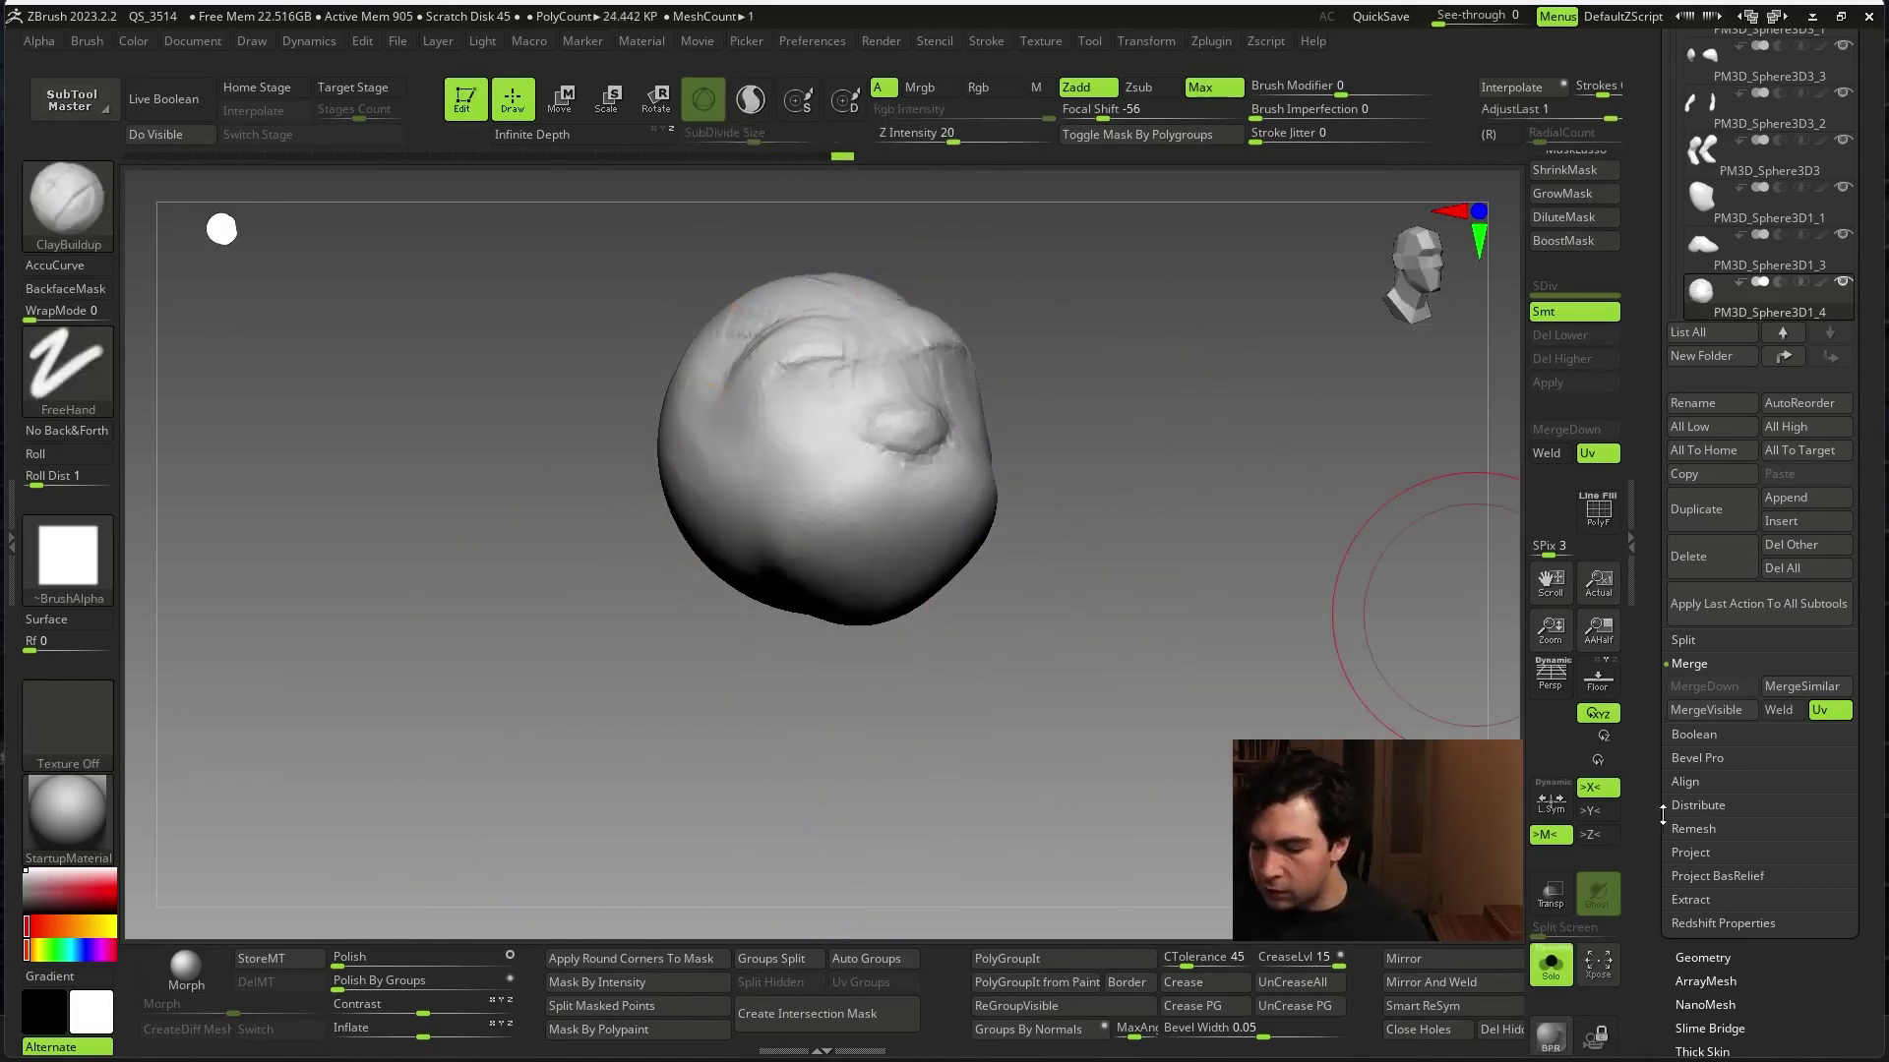
drag(1663, 814, 1708, 450)
key(shift)
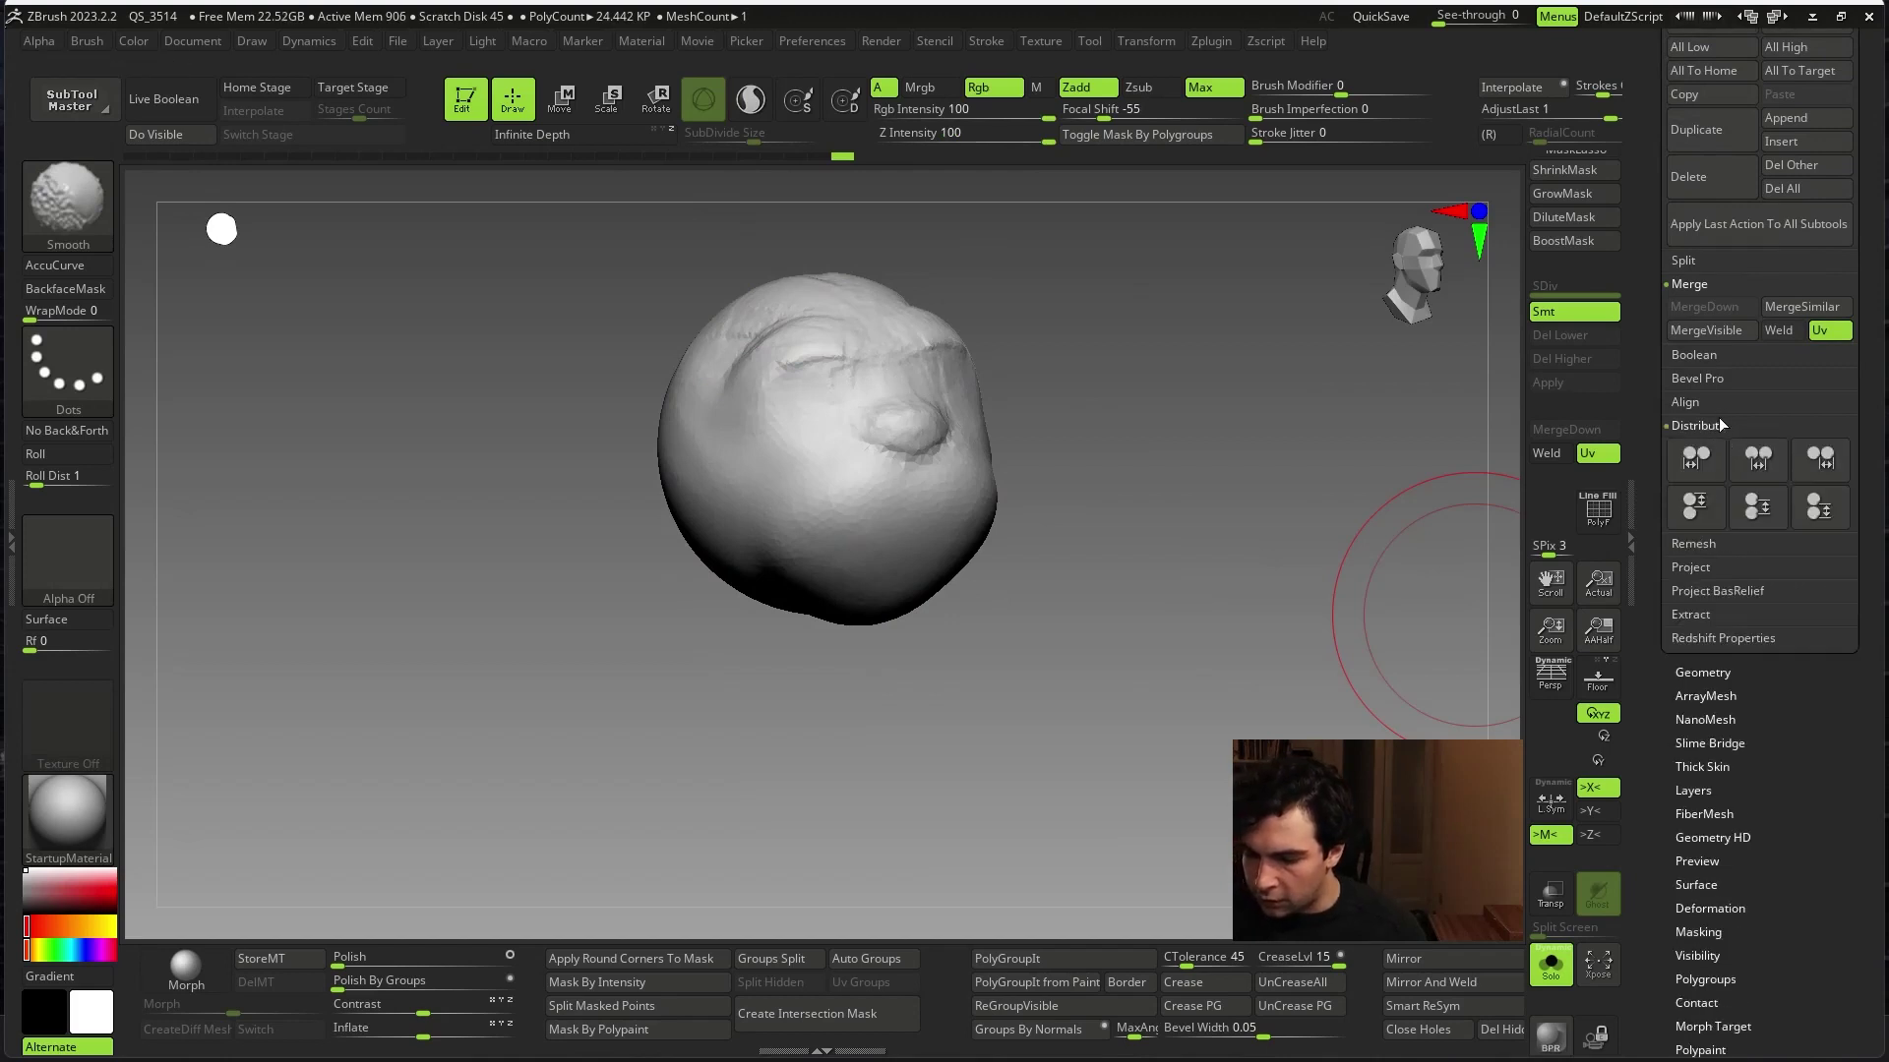
- Remesh the head with Geometry > DynaMesh at resolution 48
click(1712, 580)
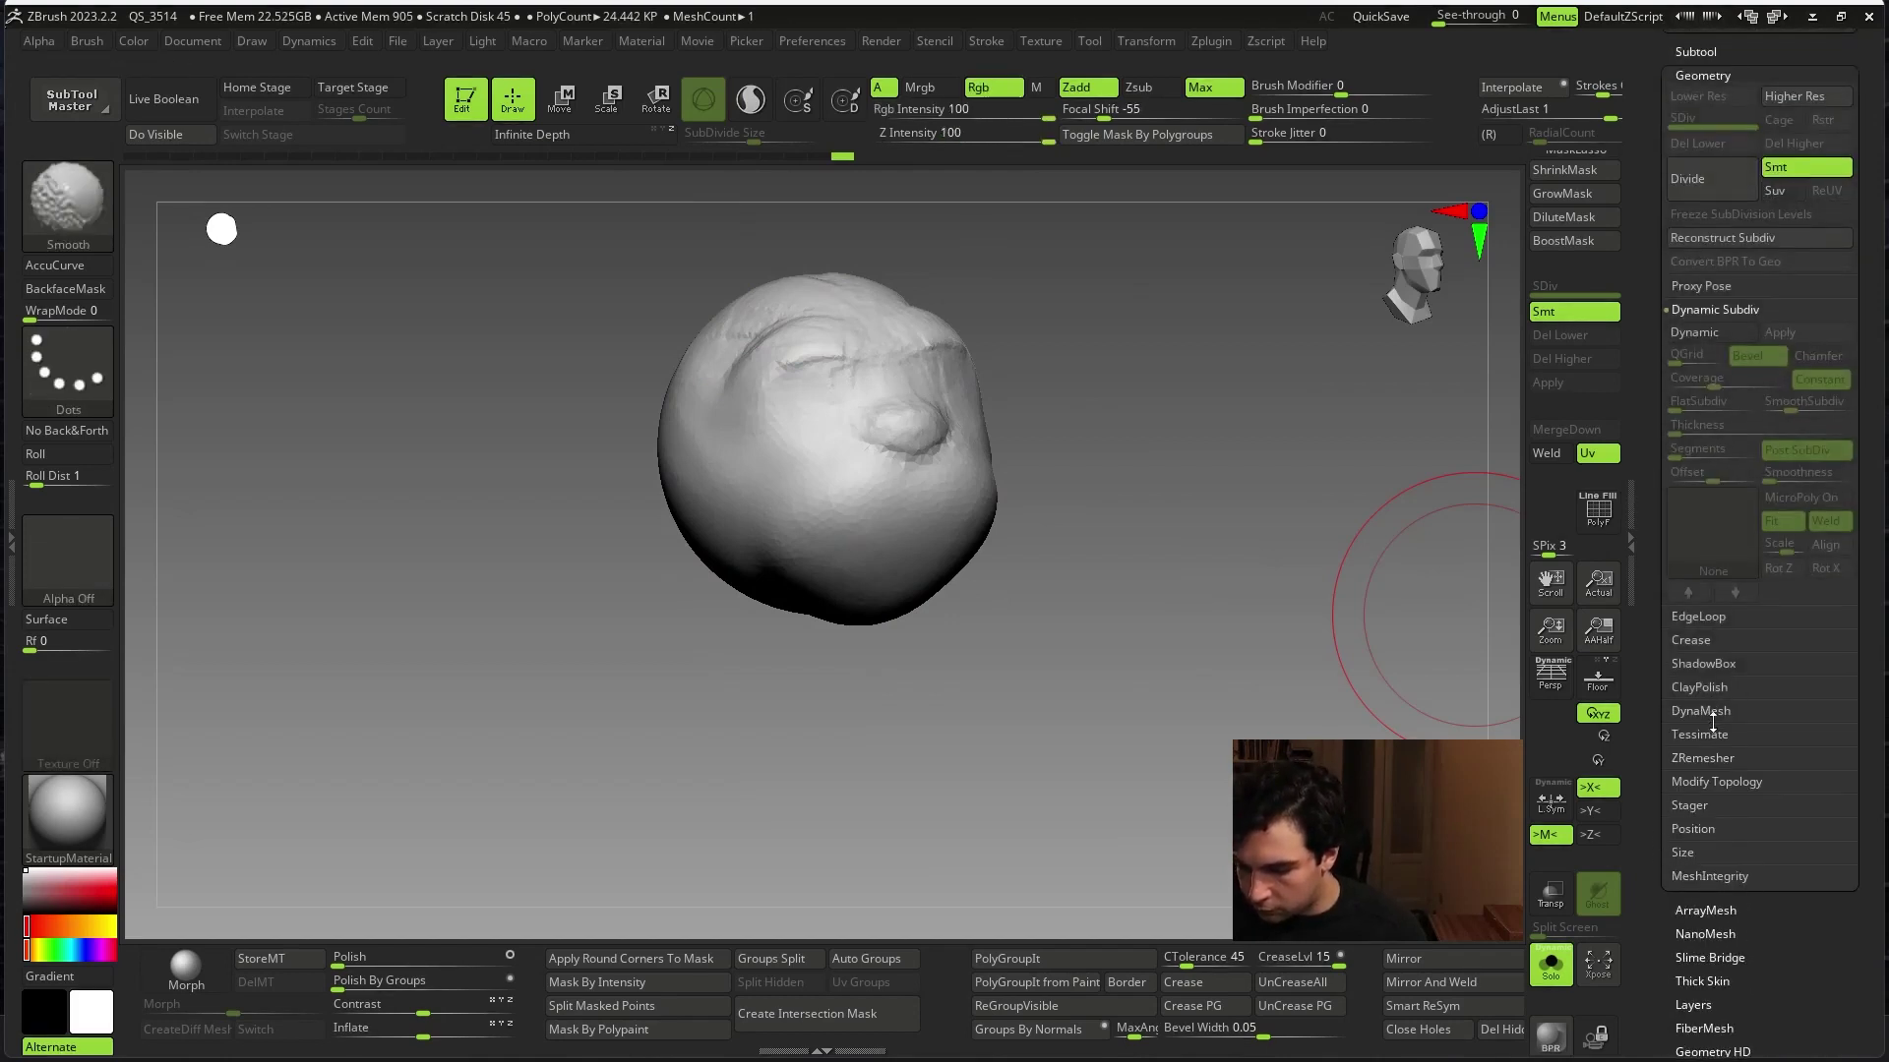
click(1702, 709)
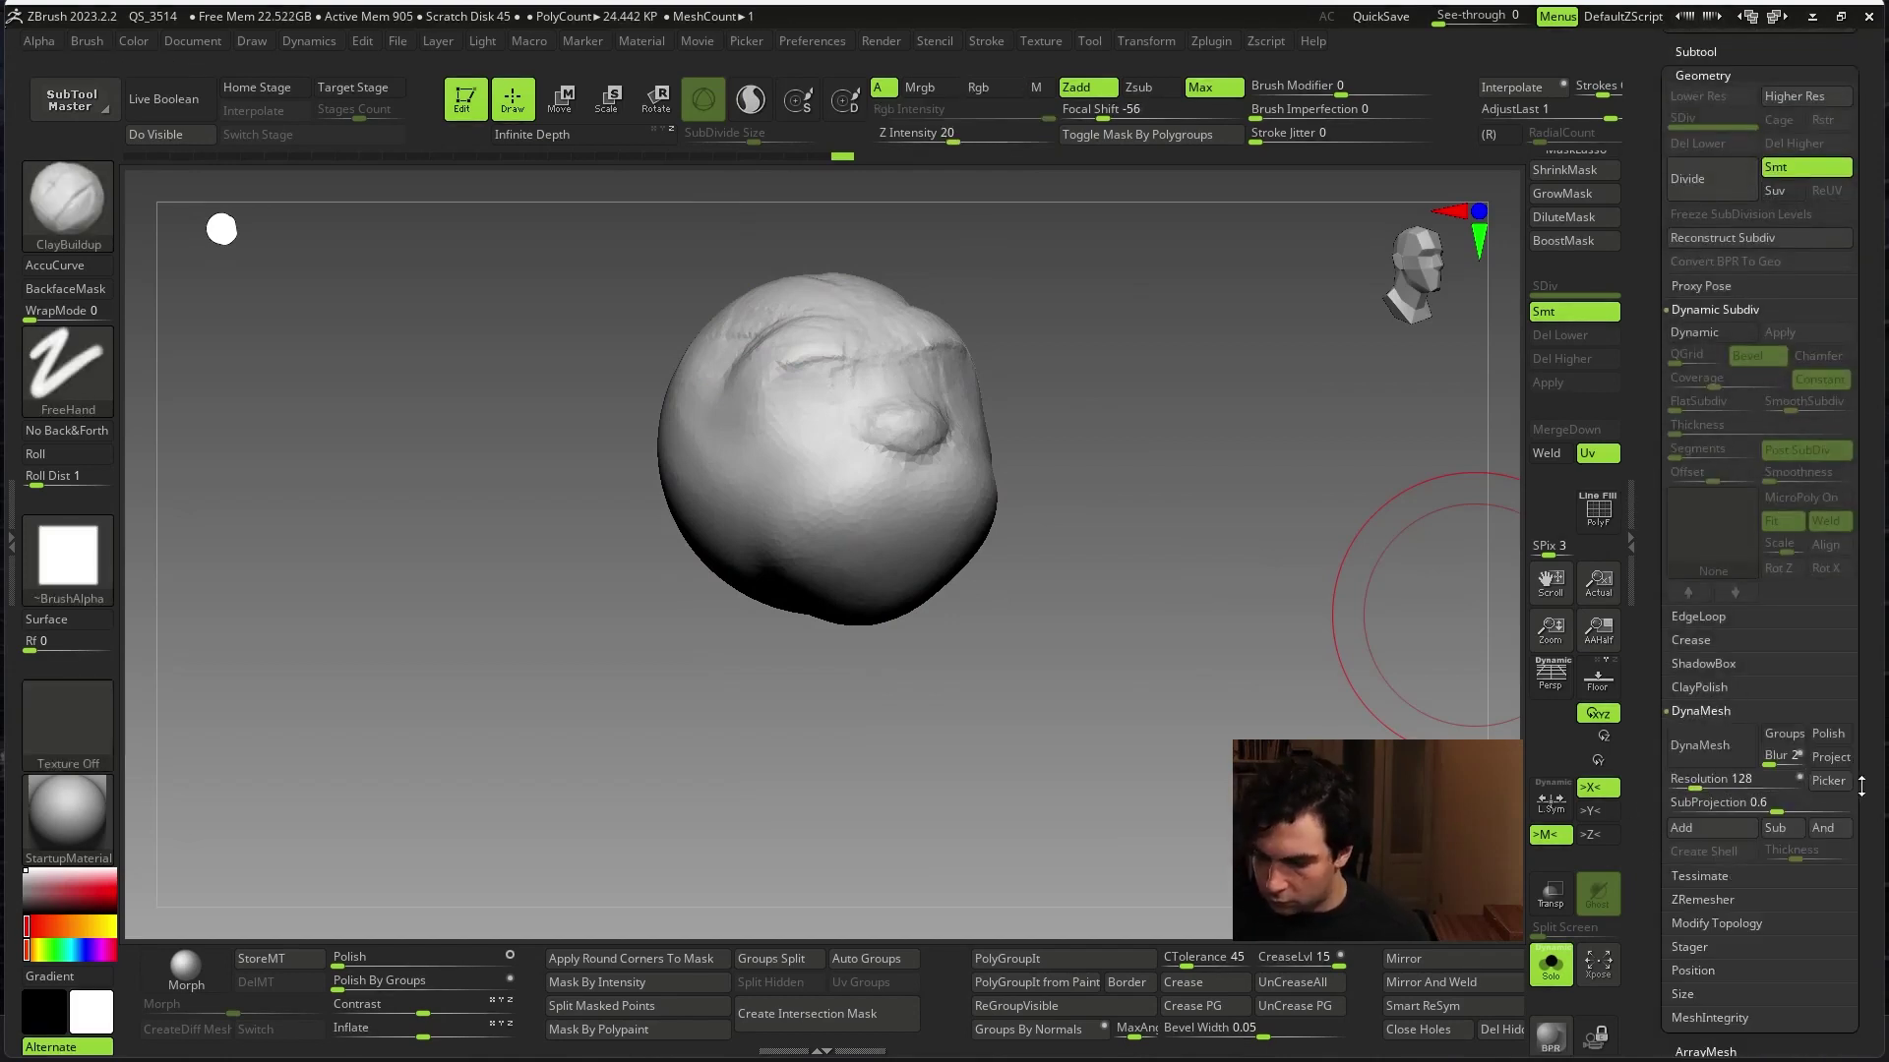
drag(1694, 787, 1686, 787)
click(1712, 745)
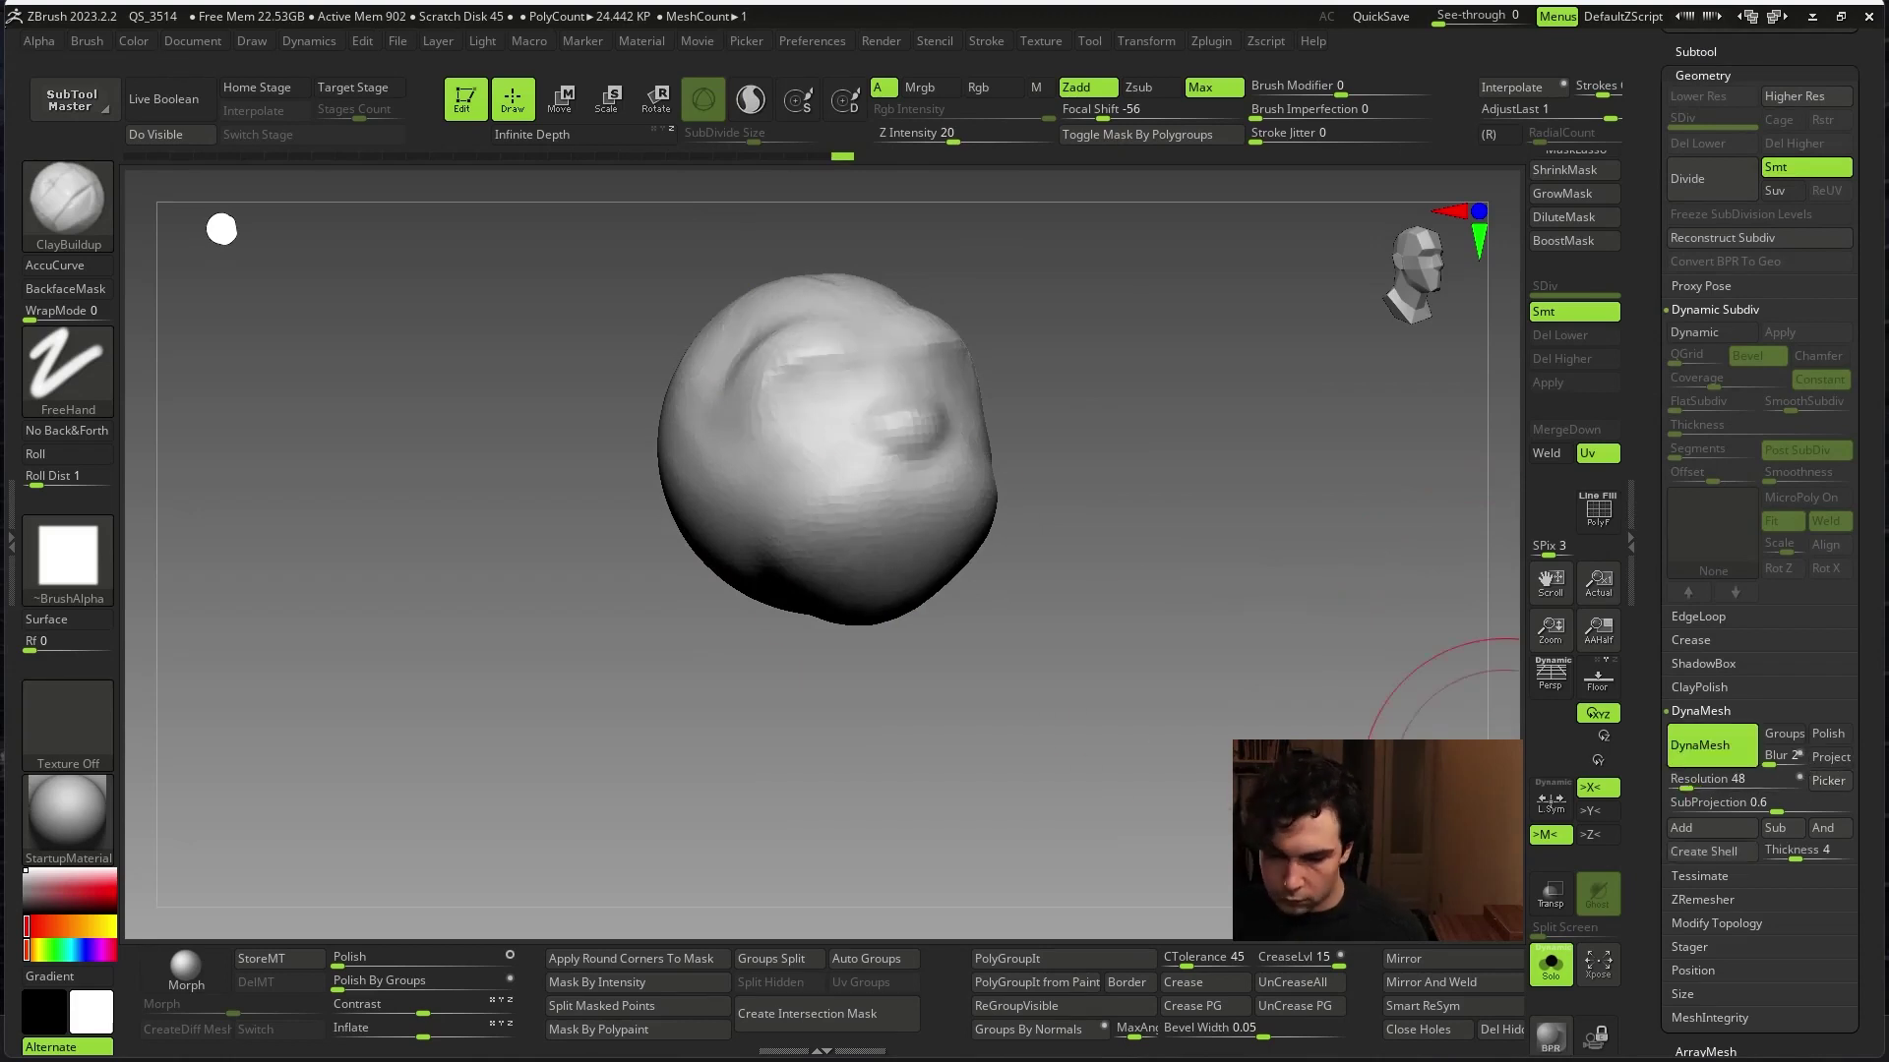
- Orbit around the remeshed head to inspect its jaw and profile, checking brush settings
mouse_move(1279, 677)
mouse_down()
mouse_move(1290, 720)
mouse_move(1341, 683)
mouse_move(1142, 573)
mouse_move(906, 605)
mouse_up()
key(space)
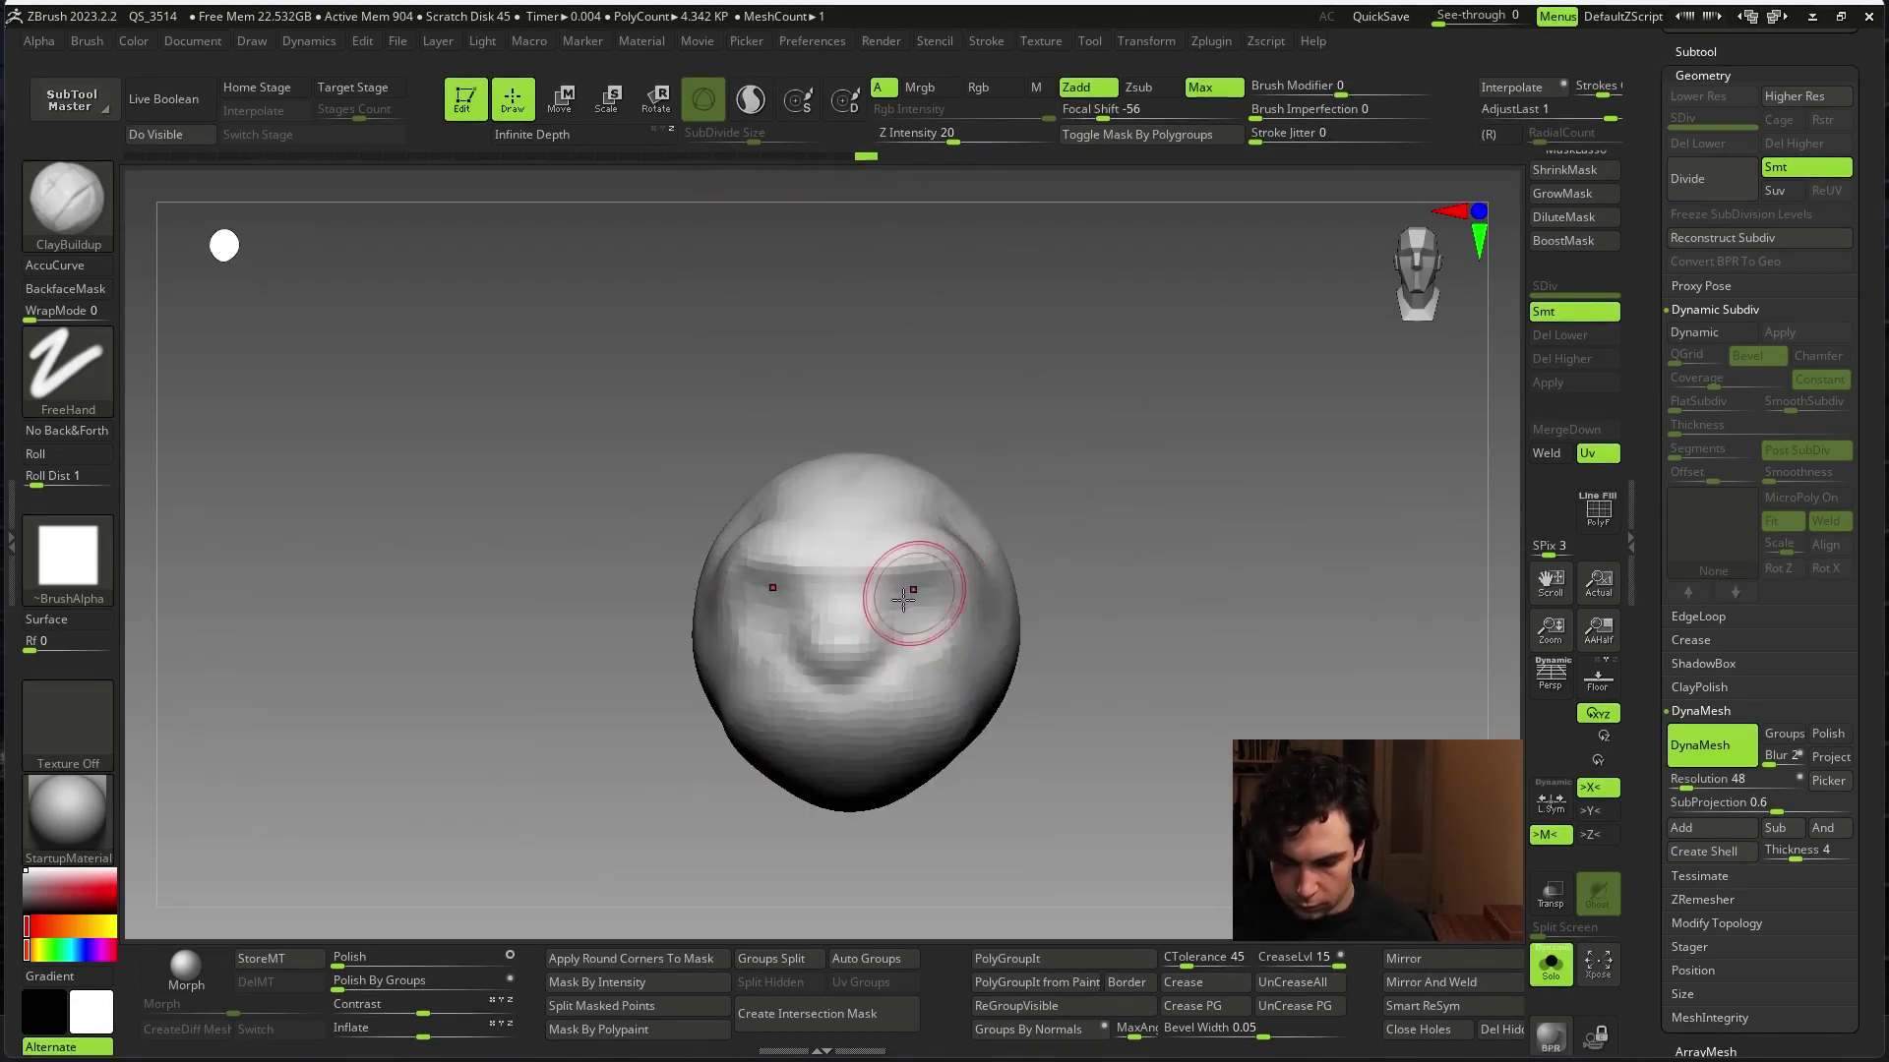
key(space)
mouse_move(1155, 504)
mouse_down()
mouse_move(1122, 466)
mouse_move(982, 492)
mouse_move(1005, 613)
mouse_up()
key(space)
drag(1131, 551, 1219, 540)
key(space)
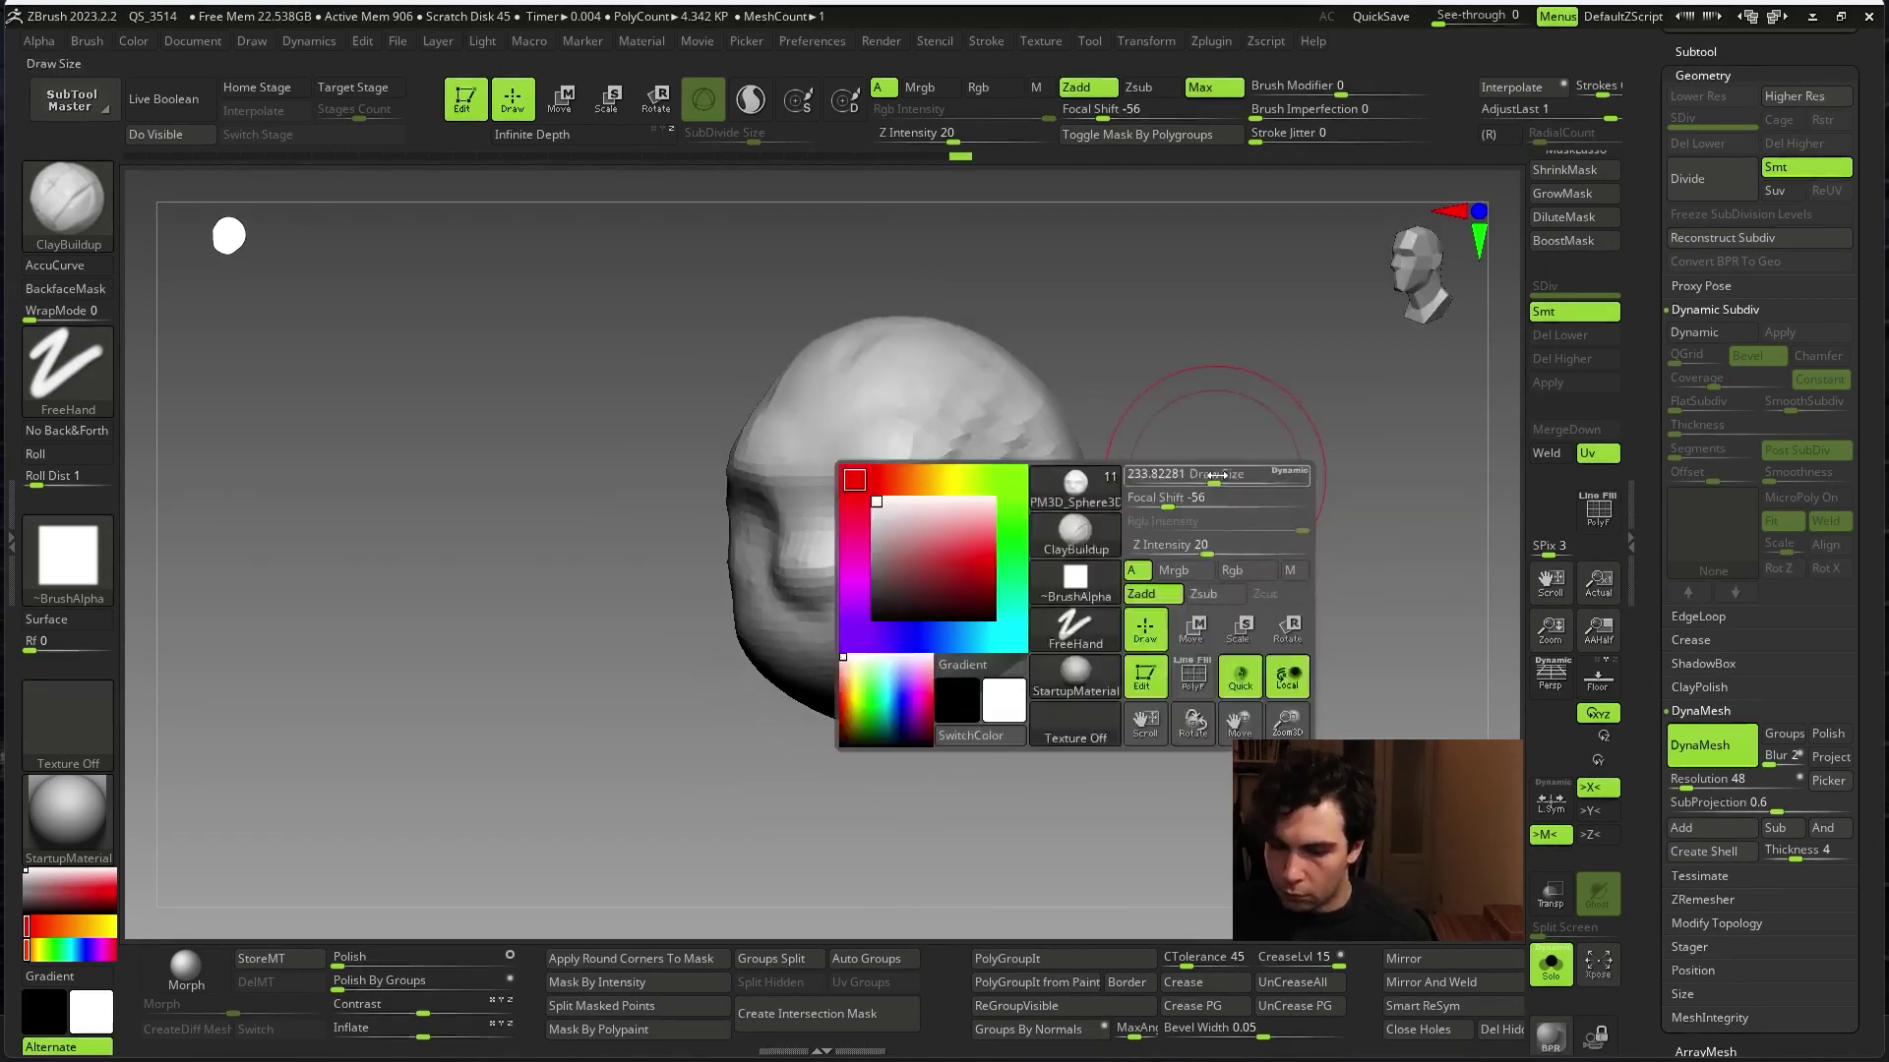
mouse_move(1201, 463)
mouse_down()
mouse_move(983, 577)
mouse_move(1084, 605)
mouse_up()
mouse_move(1004, 671)
mouse_down()
mouse_move(1176, 625)
mouse_move(1193, 560)
mouse_move(982, 689)
mouse_move(1112, 616)
mouse_up()
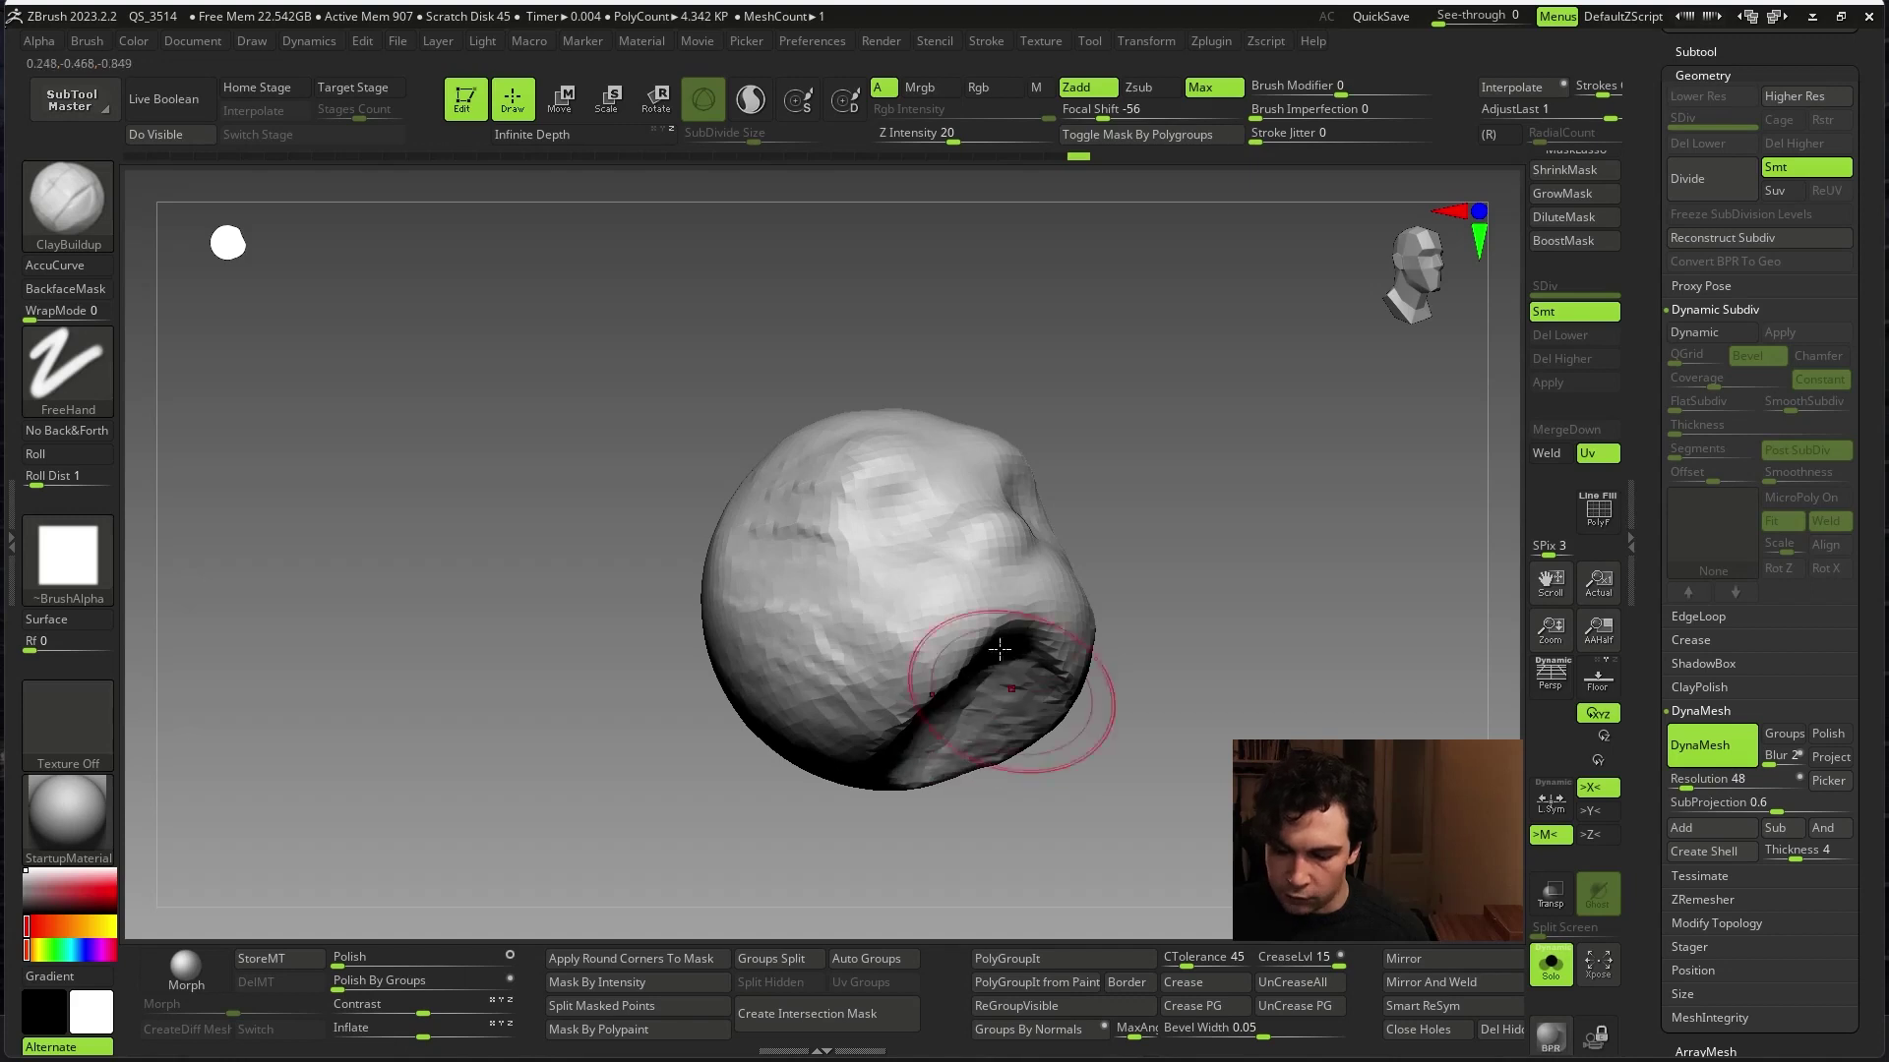
mouse_move(999, 649)
mouse_down()
mouse_move(1050, 664)
mouse_move(1151, 531)
mouse_move(1363, 582)
mouse_move(1367, 536)
mouse_up()
key(space)
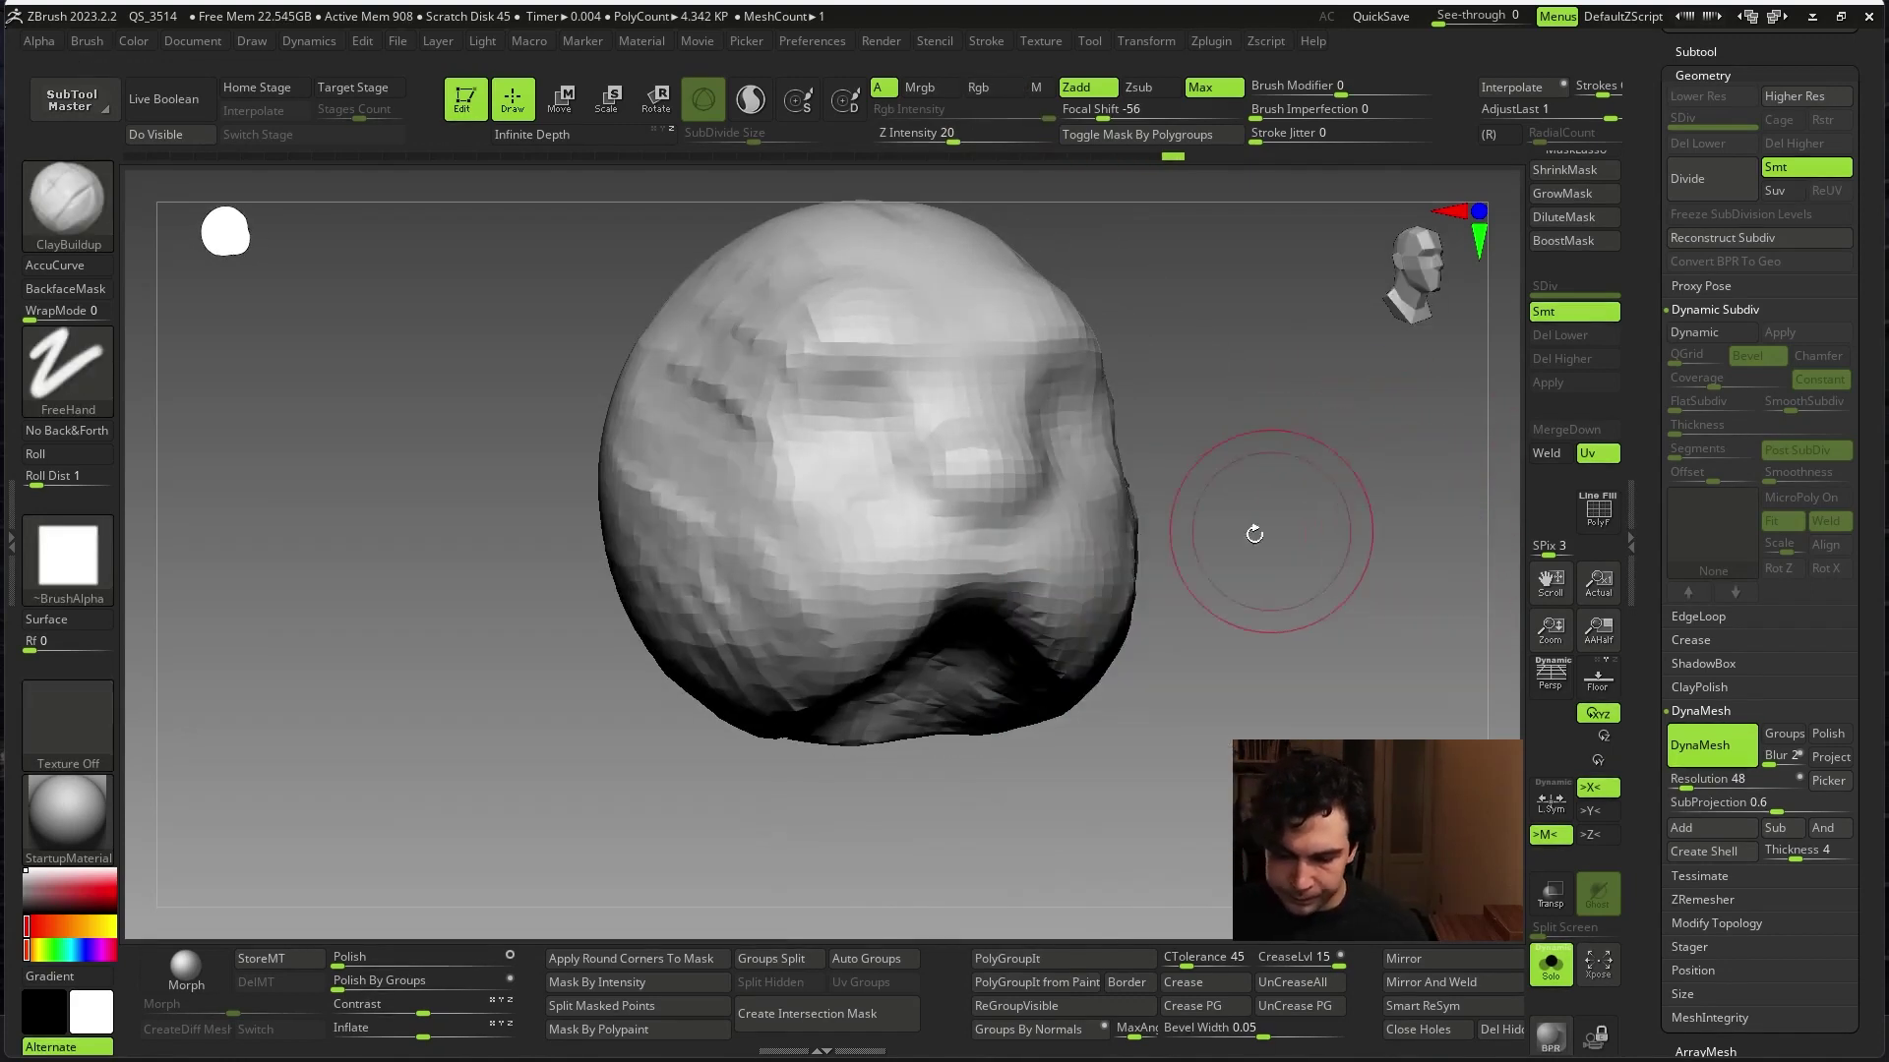
drag(1282, 489, 1032, 541)
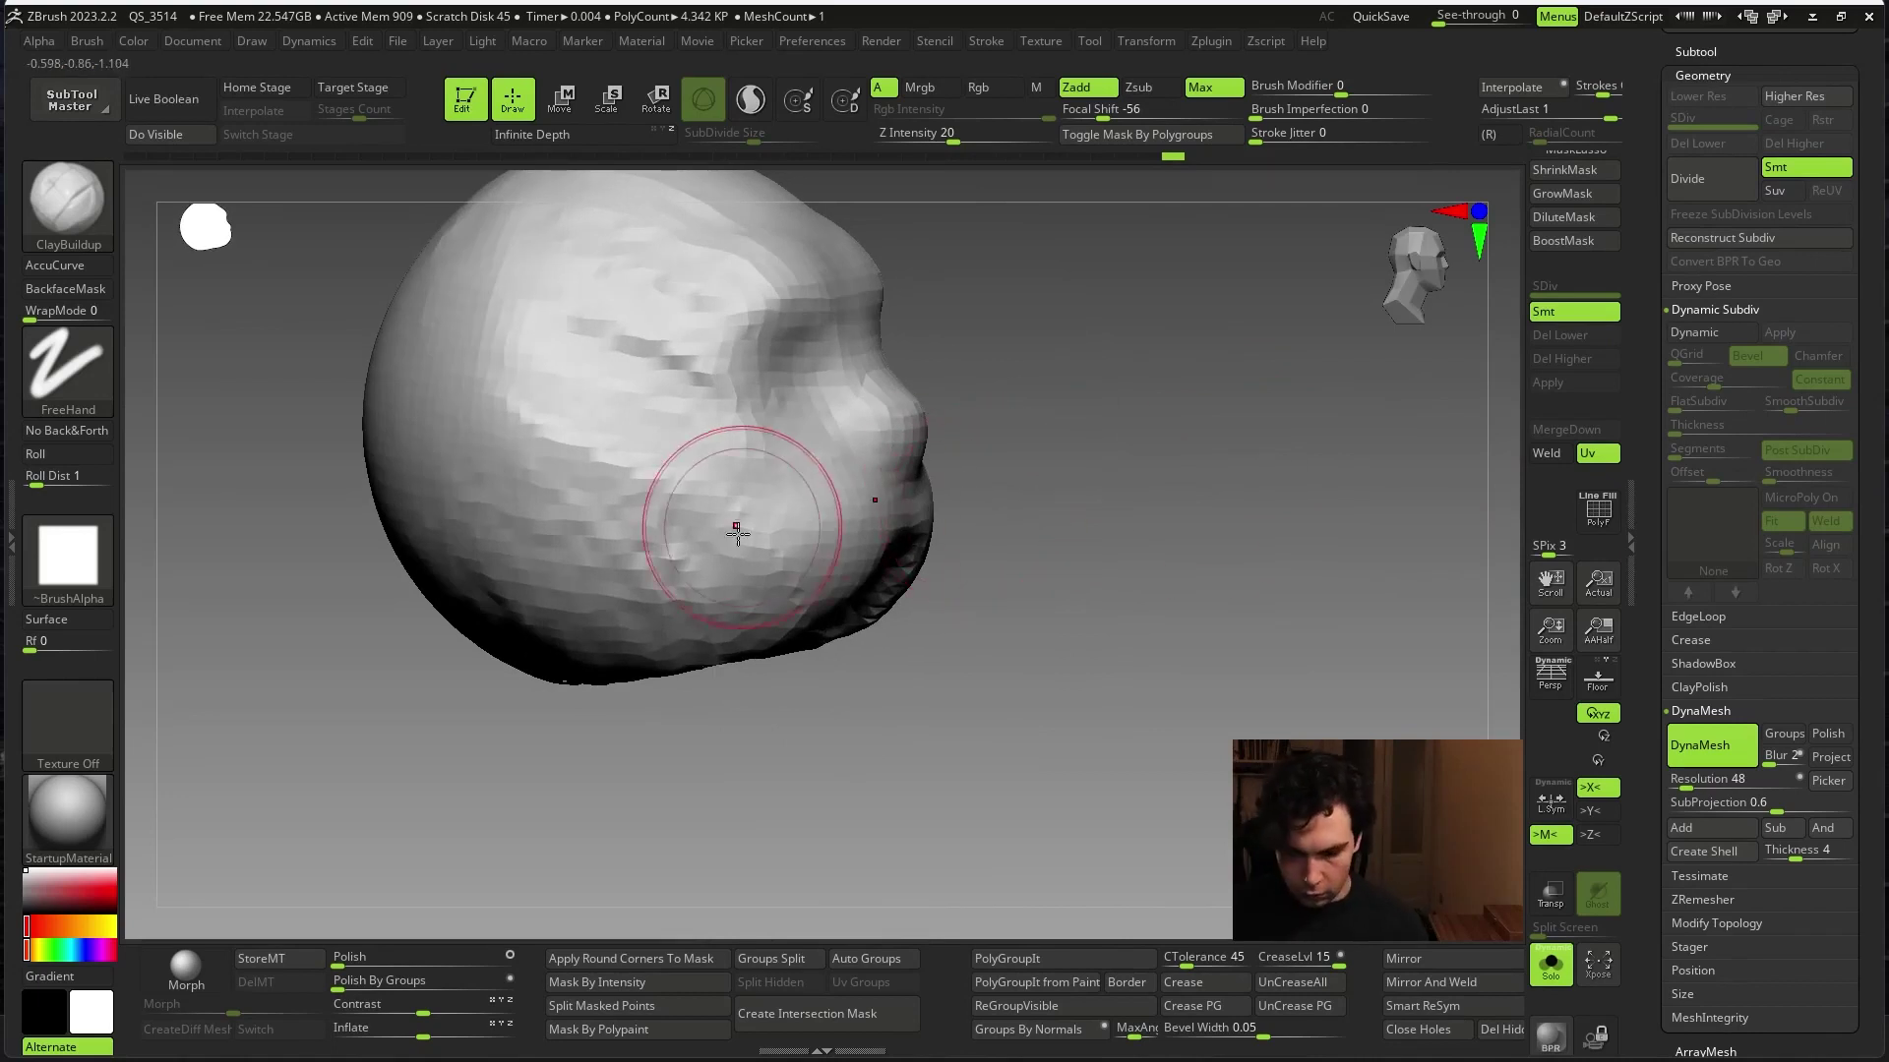
- Build a fold on the lower cheek and clay along the jaw line, then smooth the jaw
mouse_move(737, 526)
mouse_down()
mouse_move(767, 629)
mouse_move(671, 702)
mouse_move(630, 591)
mouse_up()
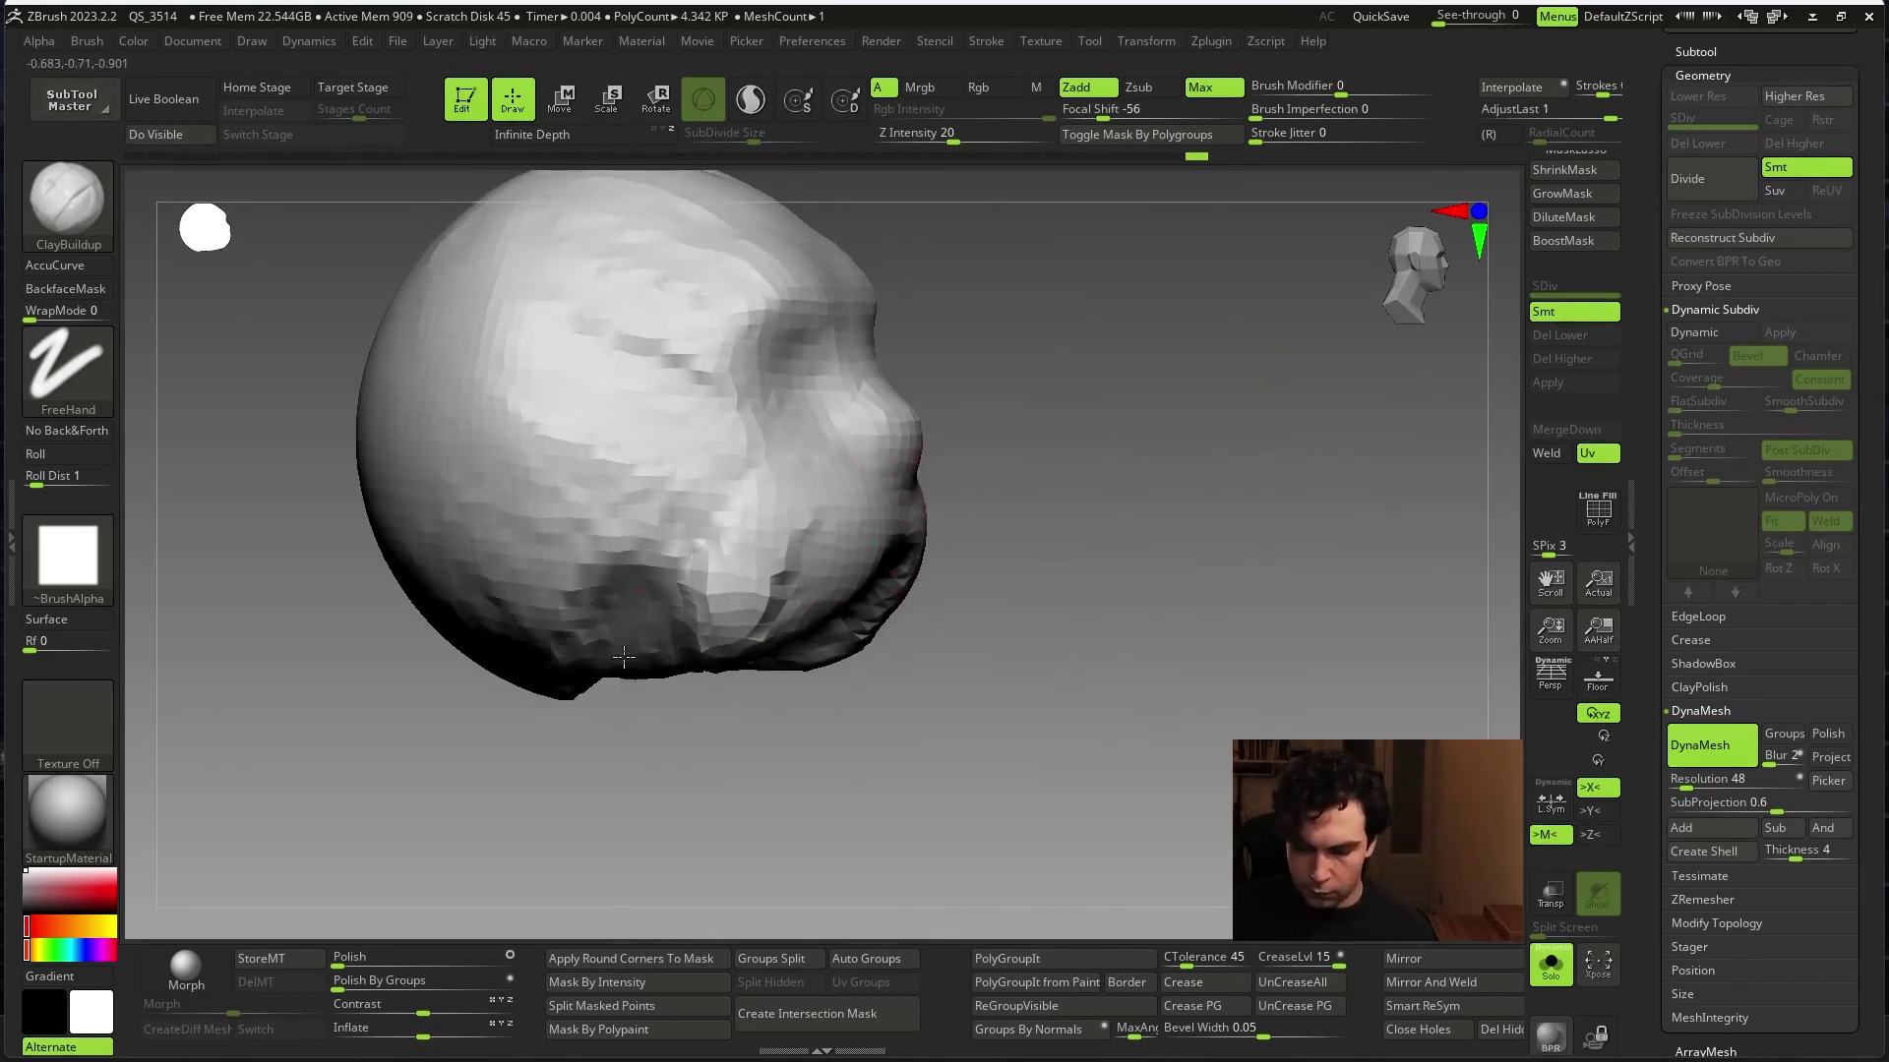
drag(679, 723, 689, 519)
mouse_move(1082, 728)
mouse_down()
mouse_move(1236, 546)
mouse_move(1269, 696)
mouse_up()
mouse_move(1273, 591)
mouse_down()
mouse_move(1287, 497)
mouse_move(1265, 695)
mouse_move(1224, 621)
mouse_up()
key(space)
- Insert two sphere eyes into the head with the IMM Basic brush
mouse_move(1060, 514)
mouse_down()
mouse_move(695, 577)
mouse_move(1067, 535)
mouse_up()
click(81, 225)
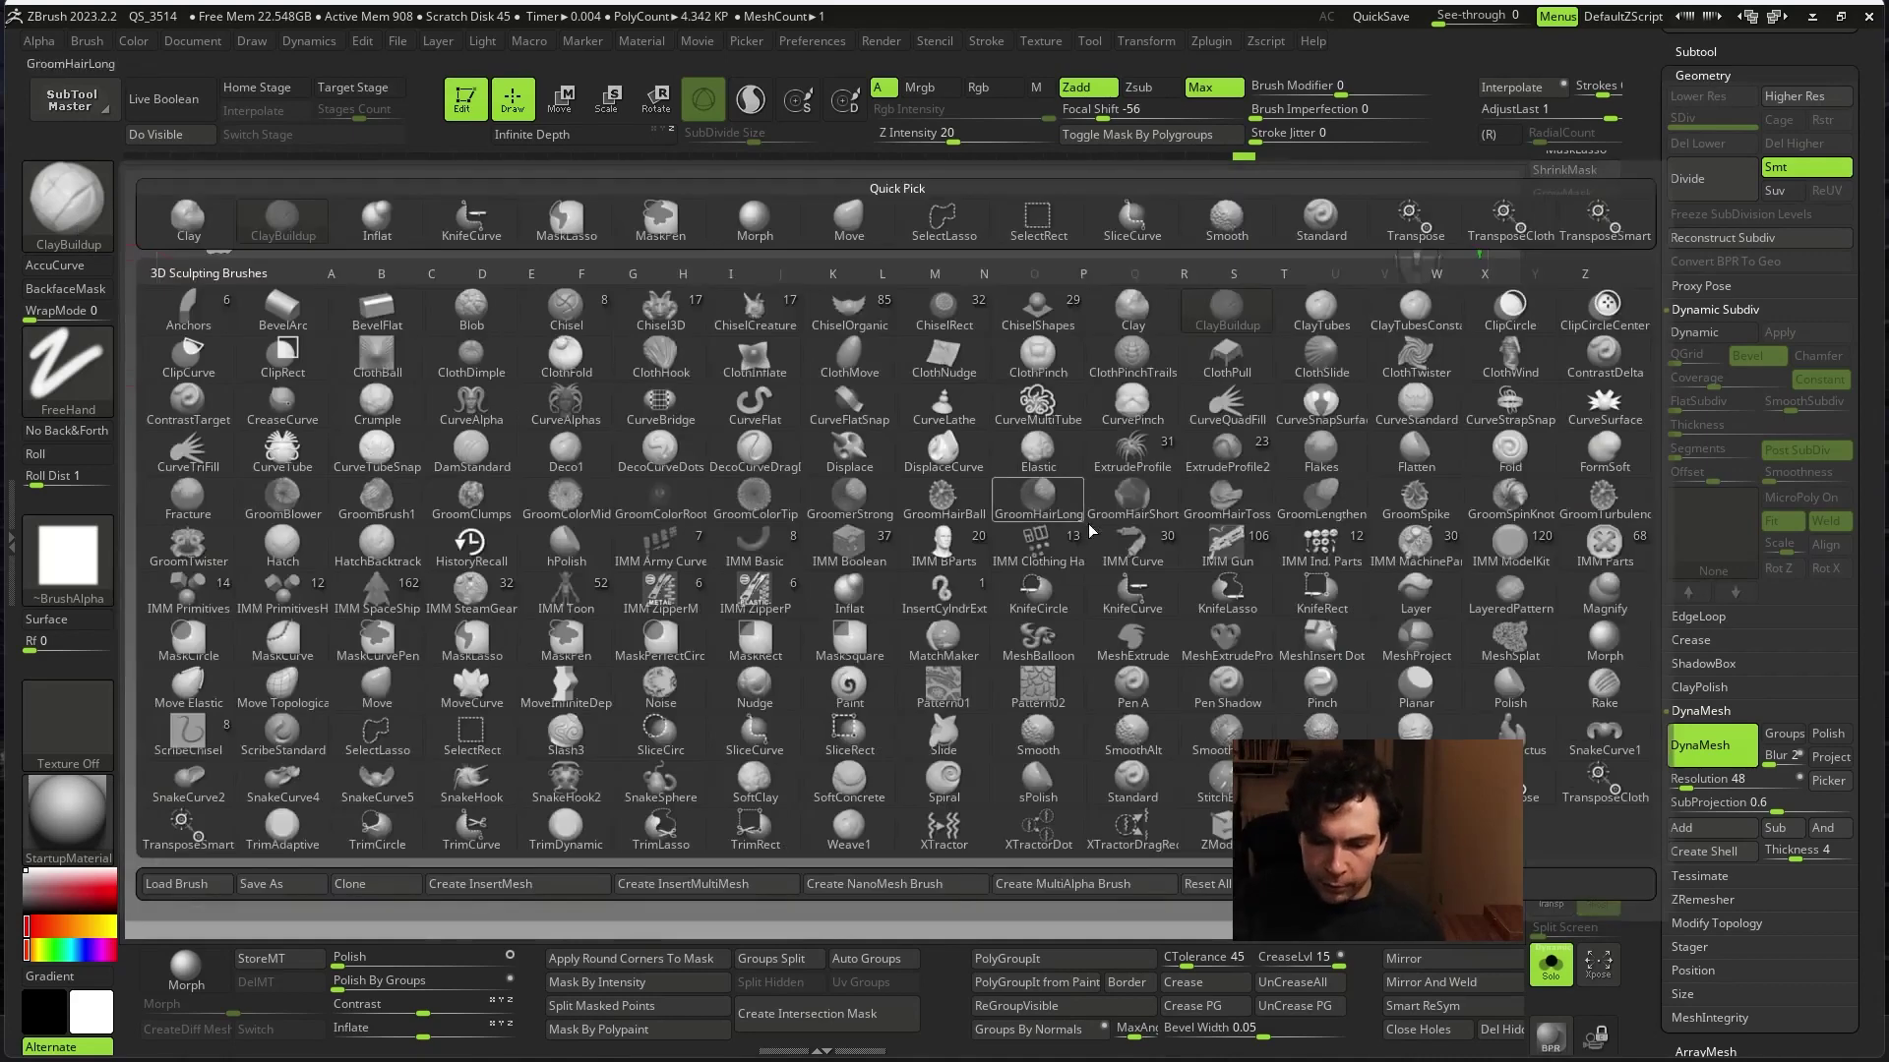
mouse_move(1131, 548)
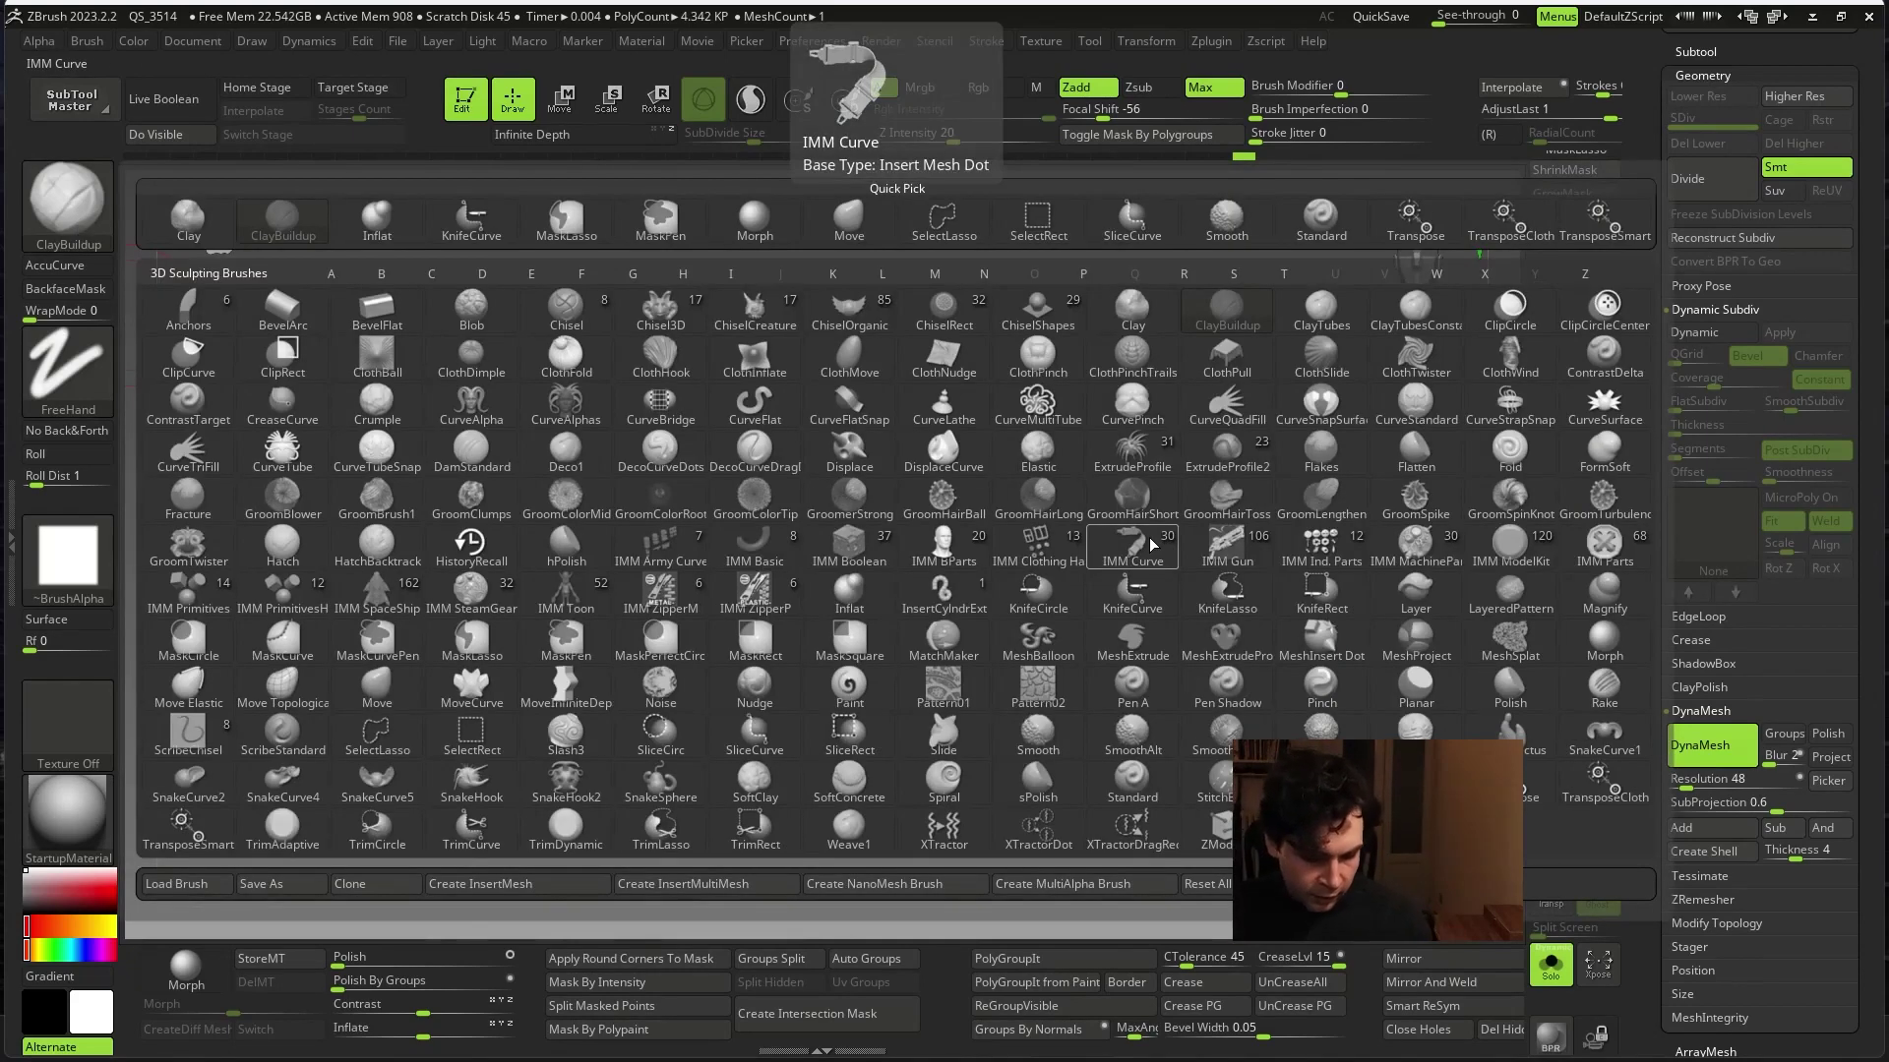
key(i)
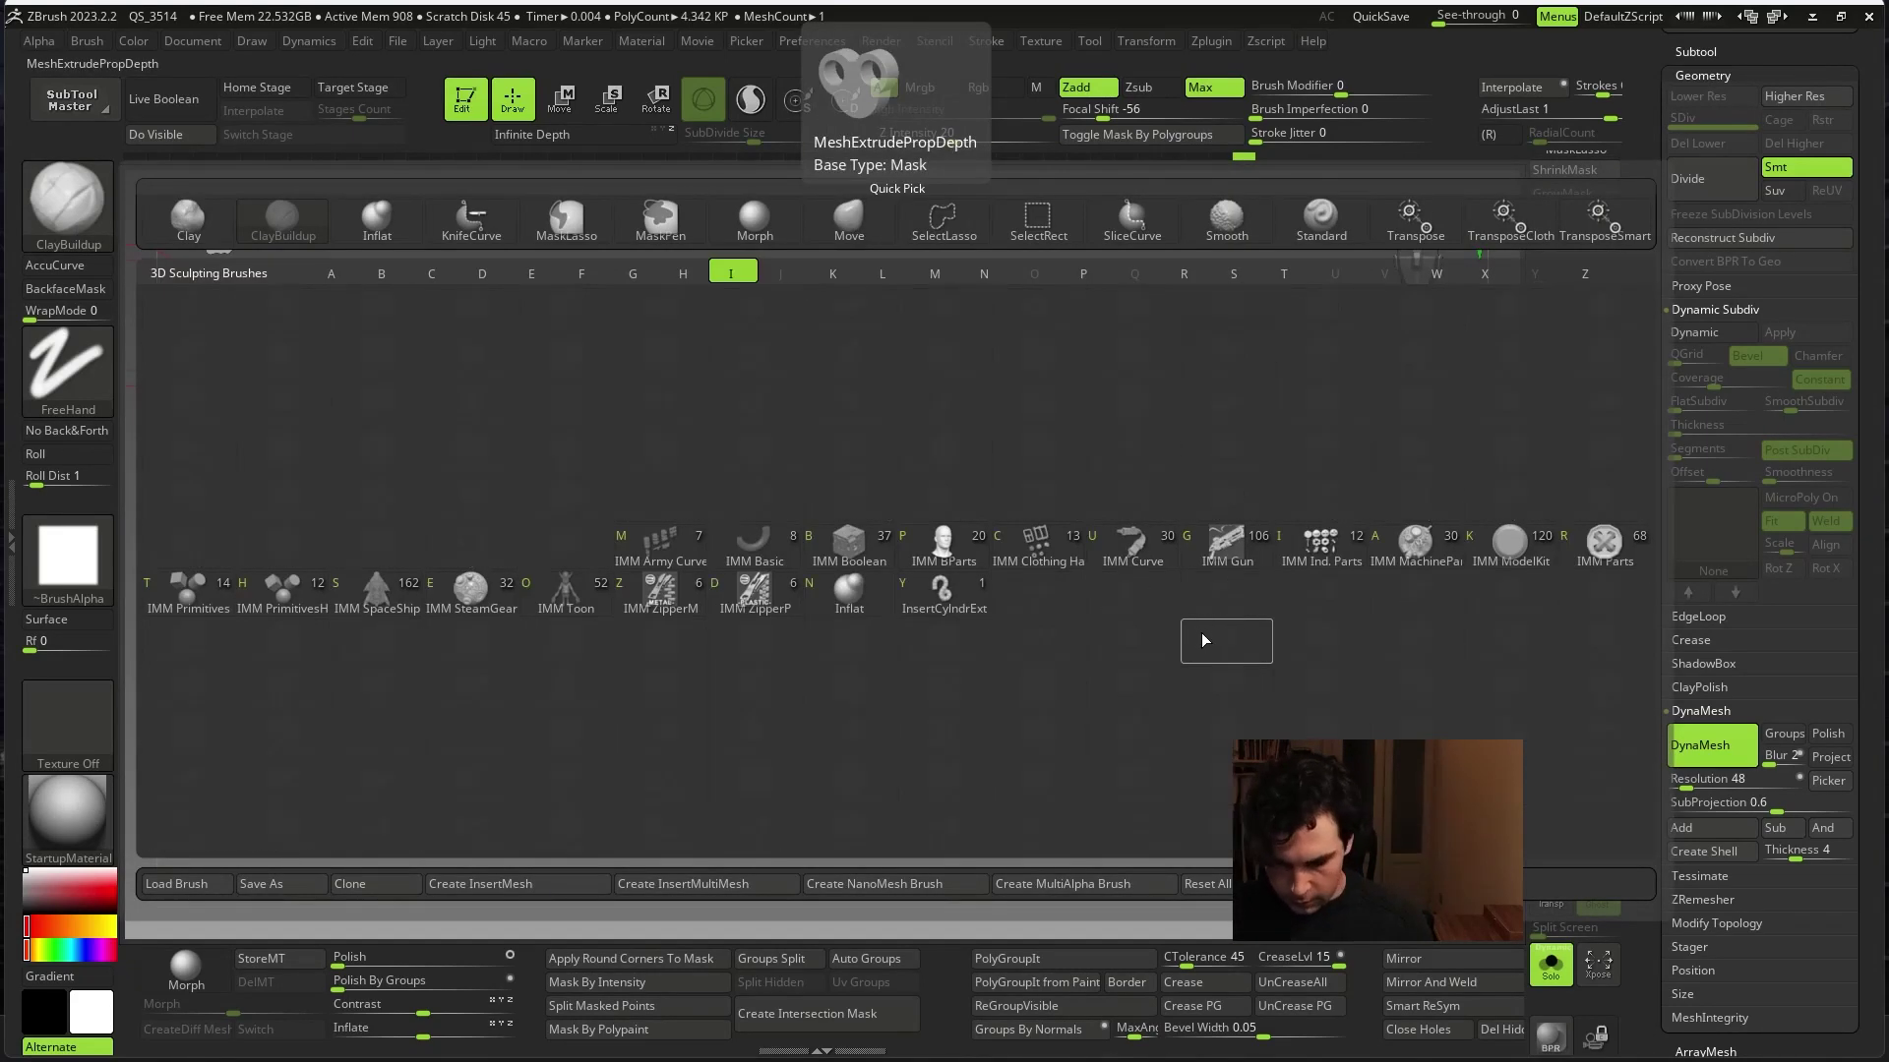
click(752, 541)
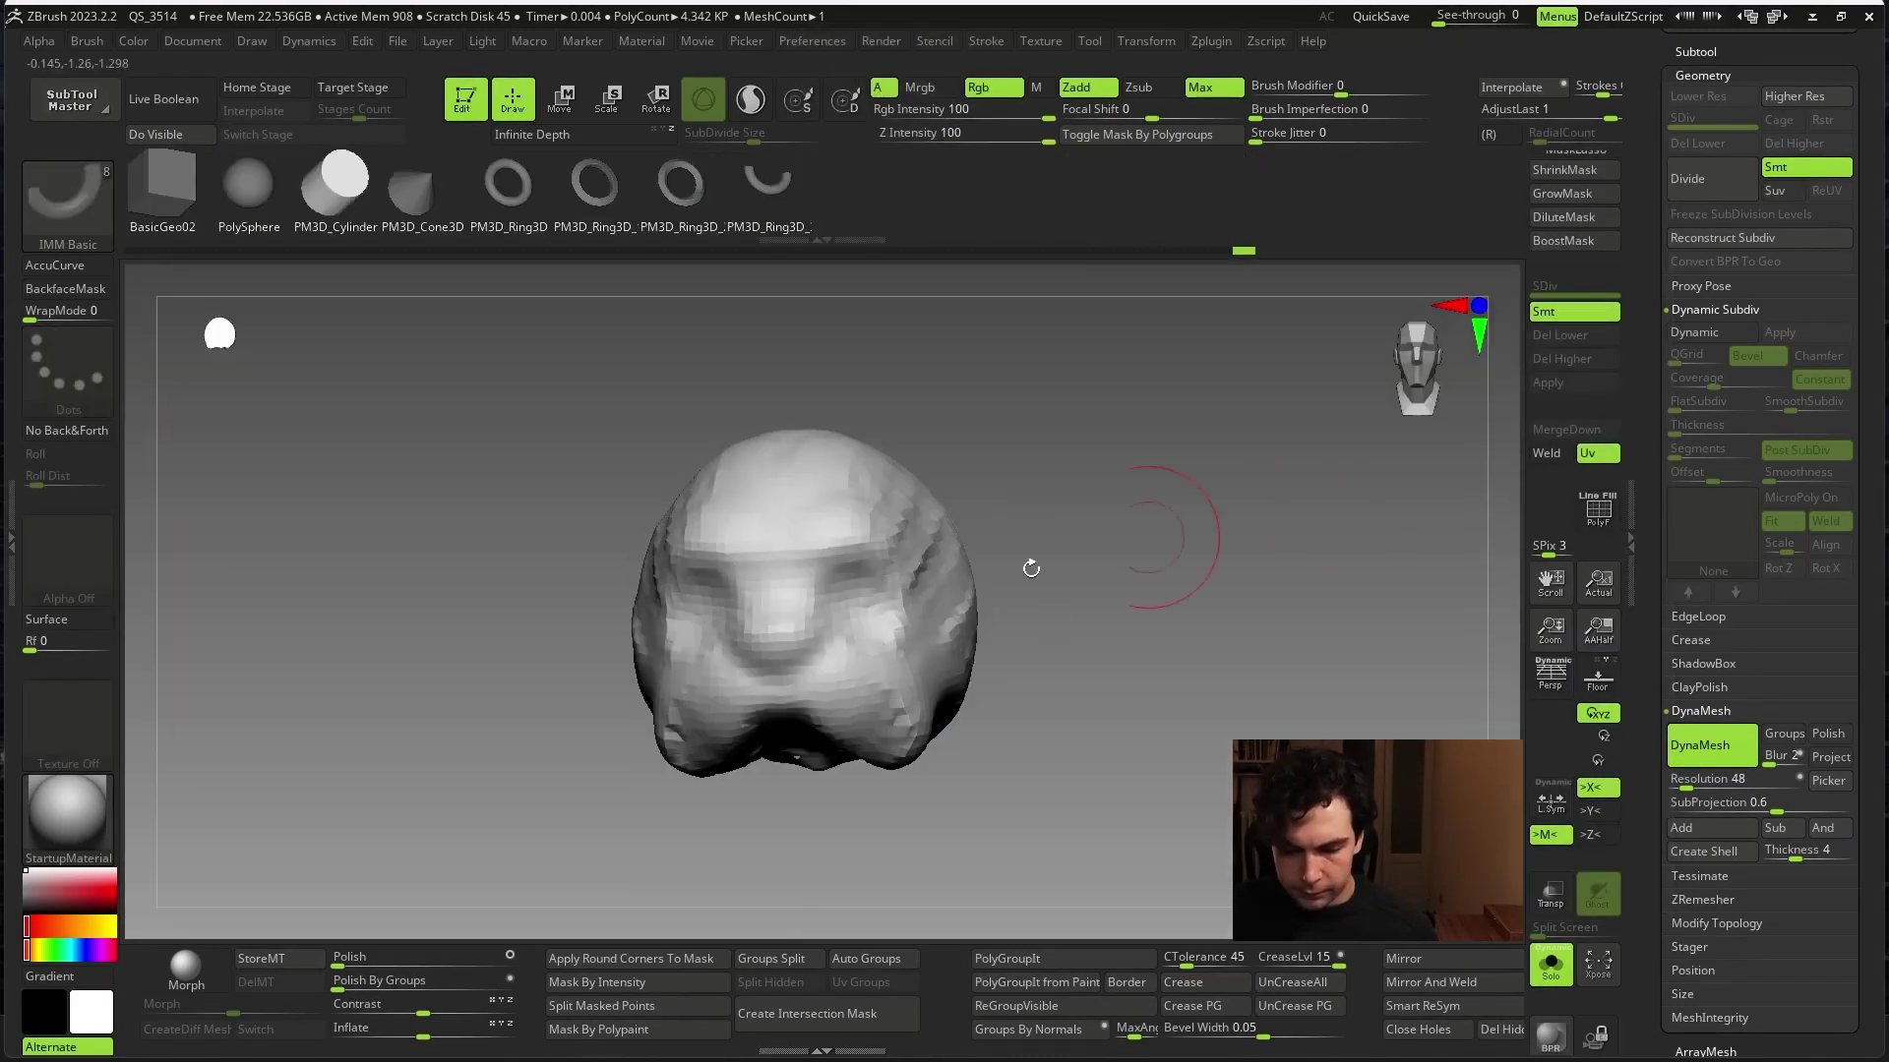
key(ctrl+z)
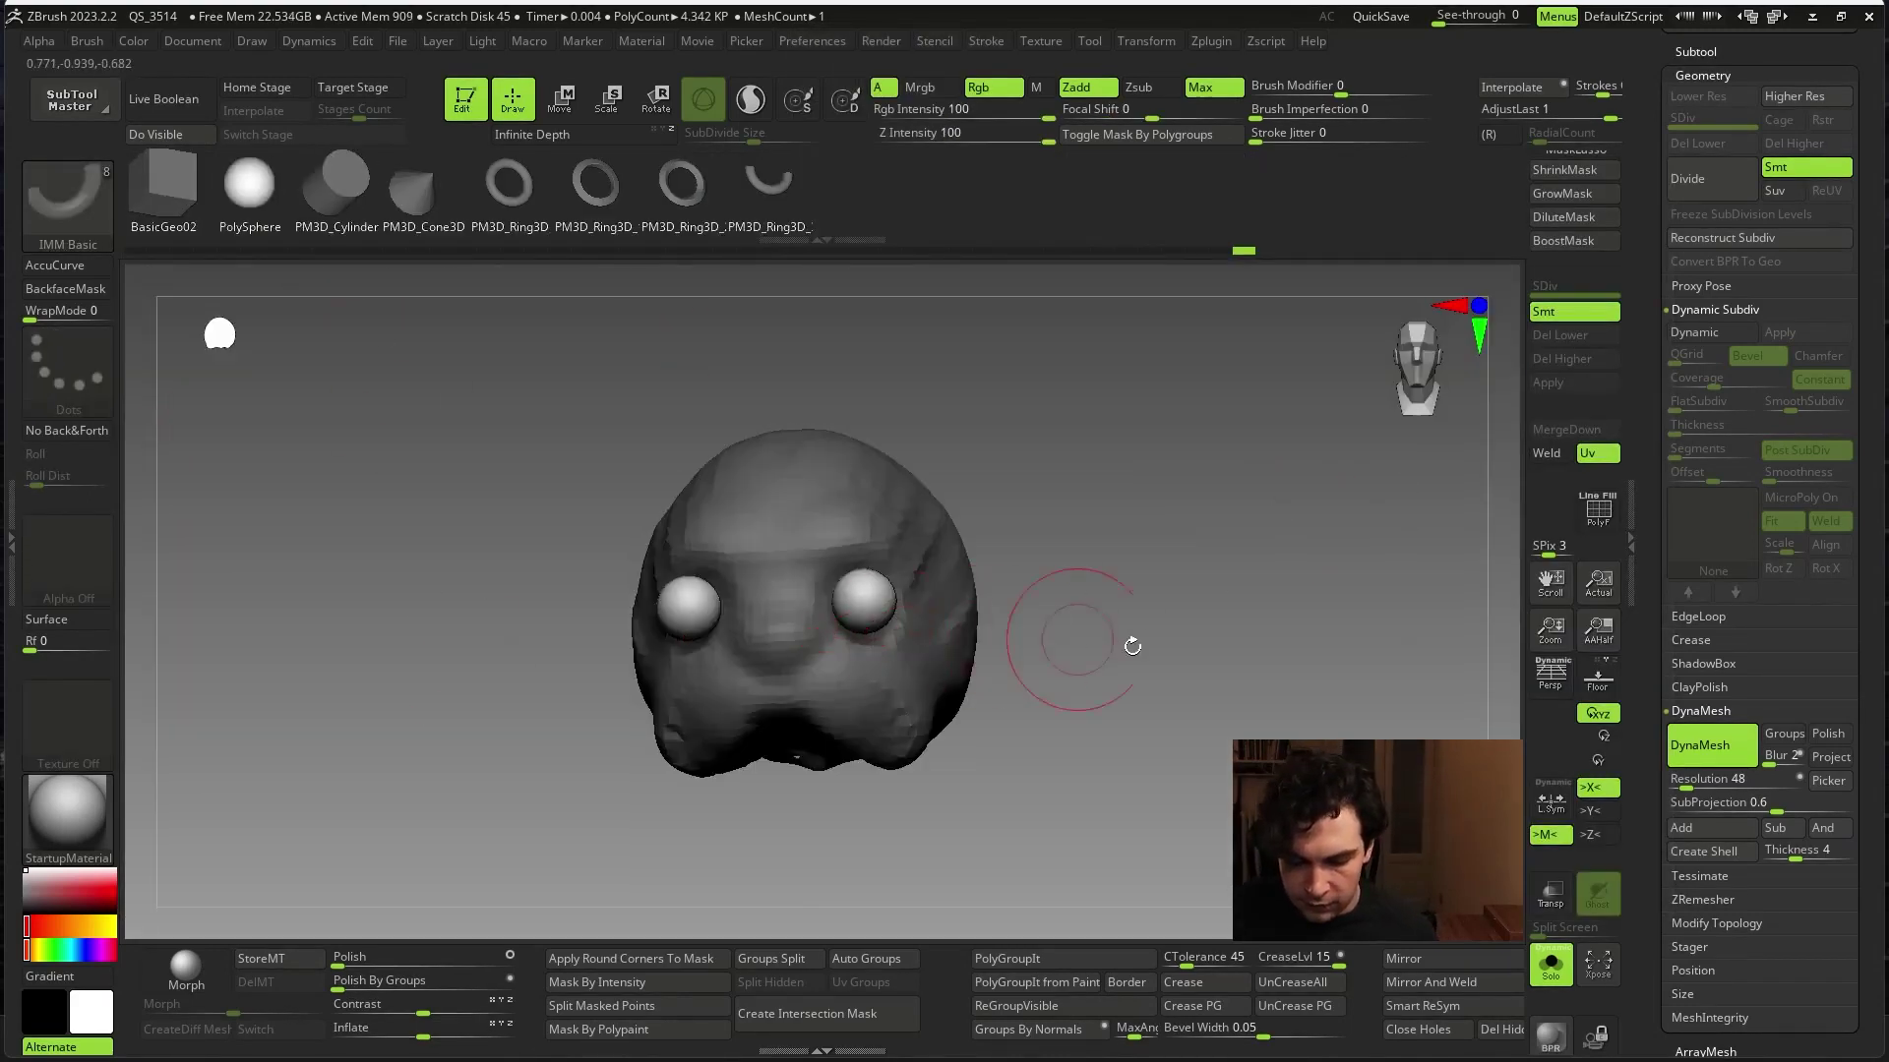
mouse_move(1130, 641)
mouse_down()
mouse_move(1244, 662)
mouse_move(1181, 764)
mouse_move(1221, 728)
mouse_up()
- Enlarge both eye spheres and reposition them with local symmetry enabled
key(w)
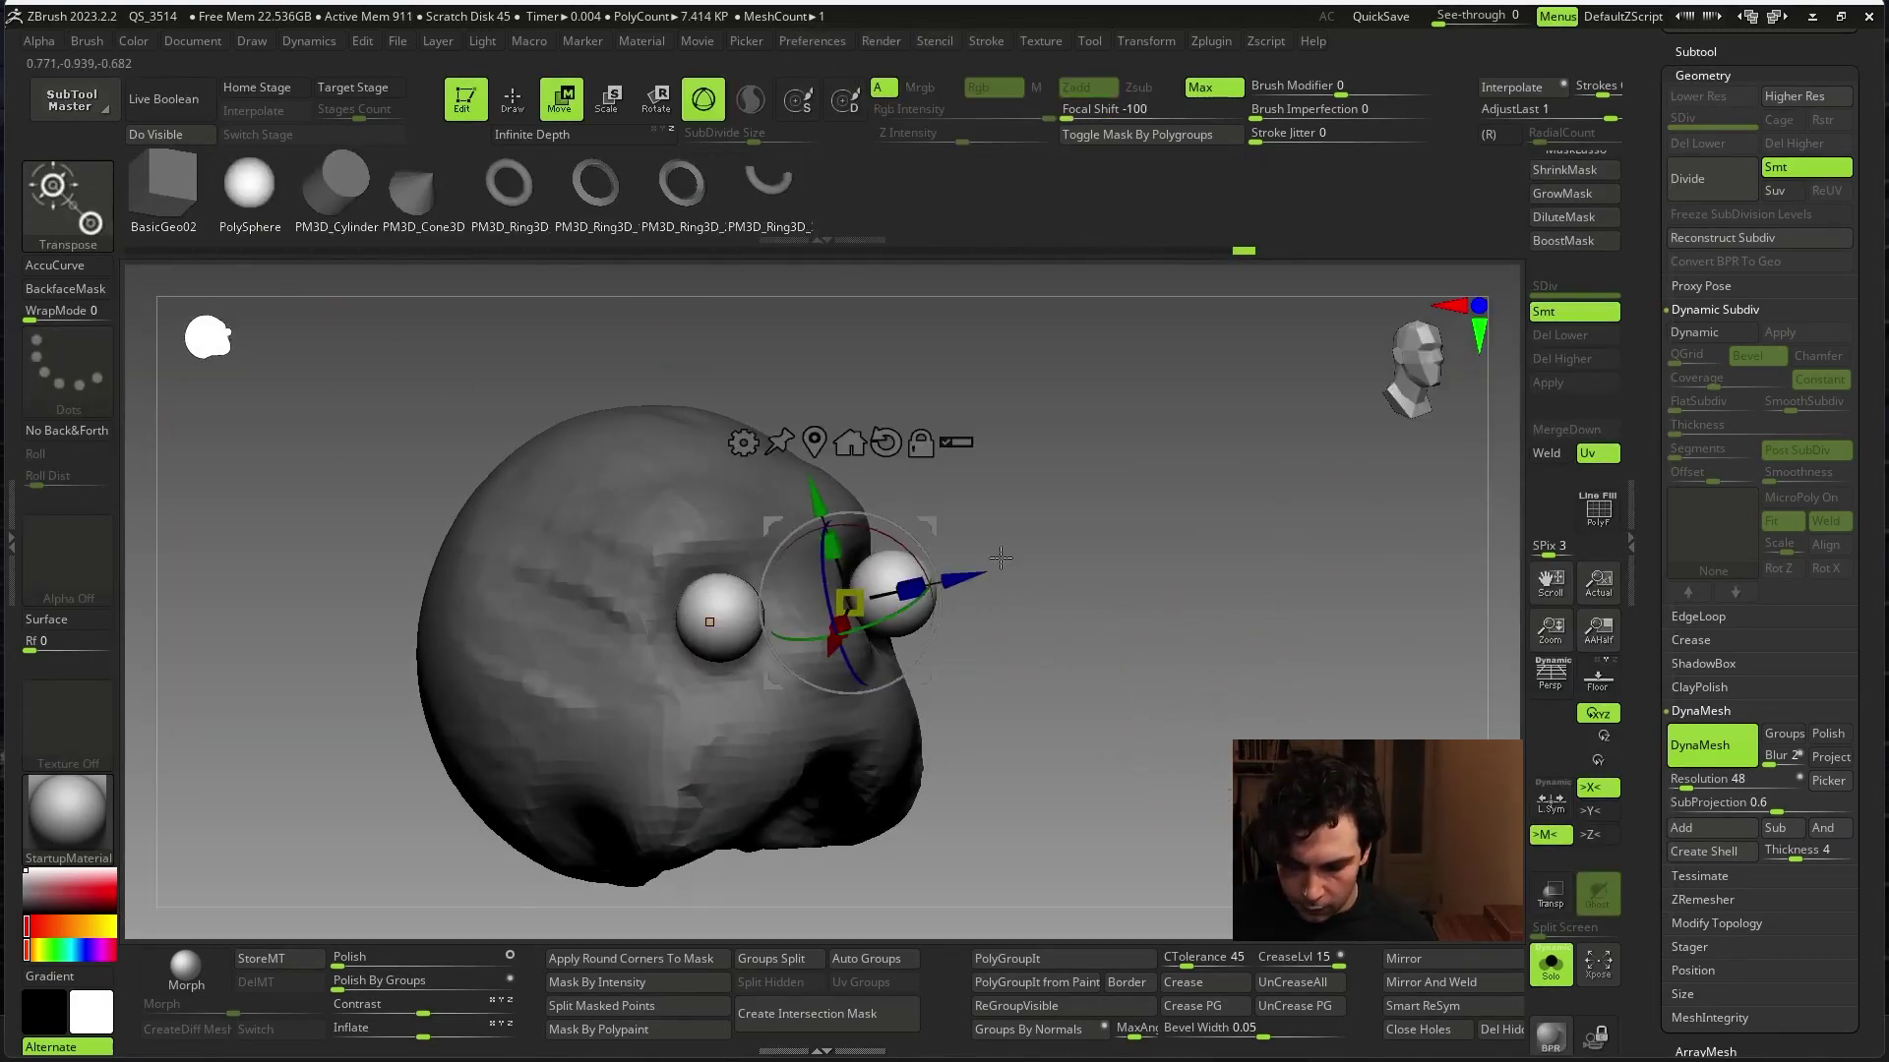
drag(1062, 551, 1004, 463)
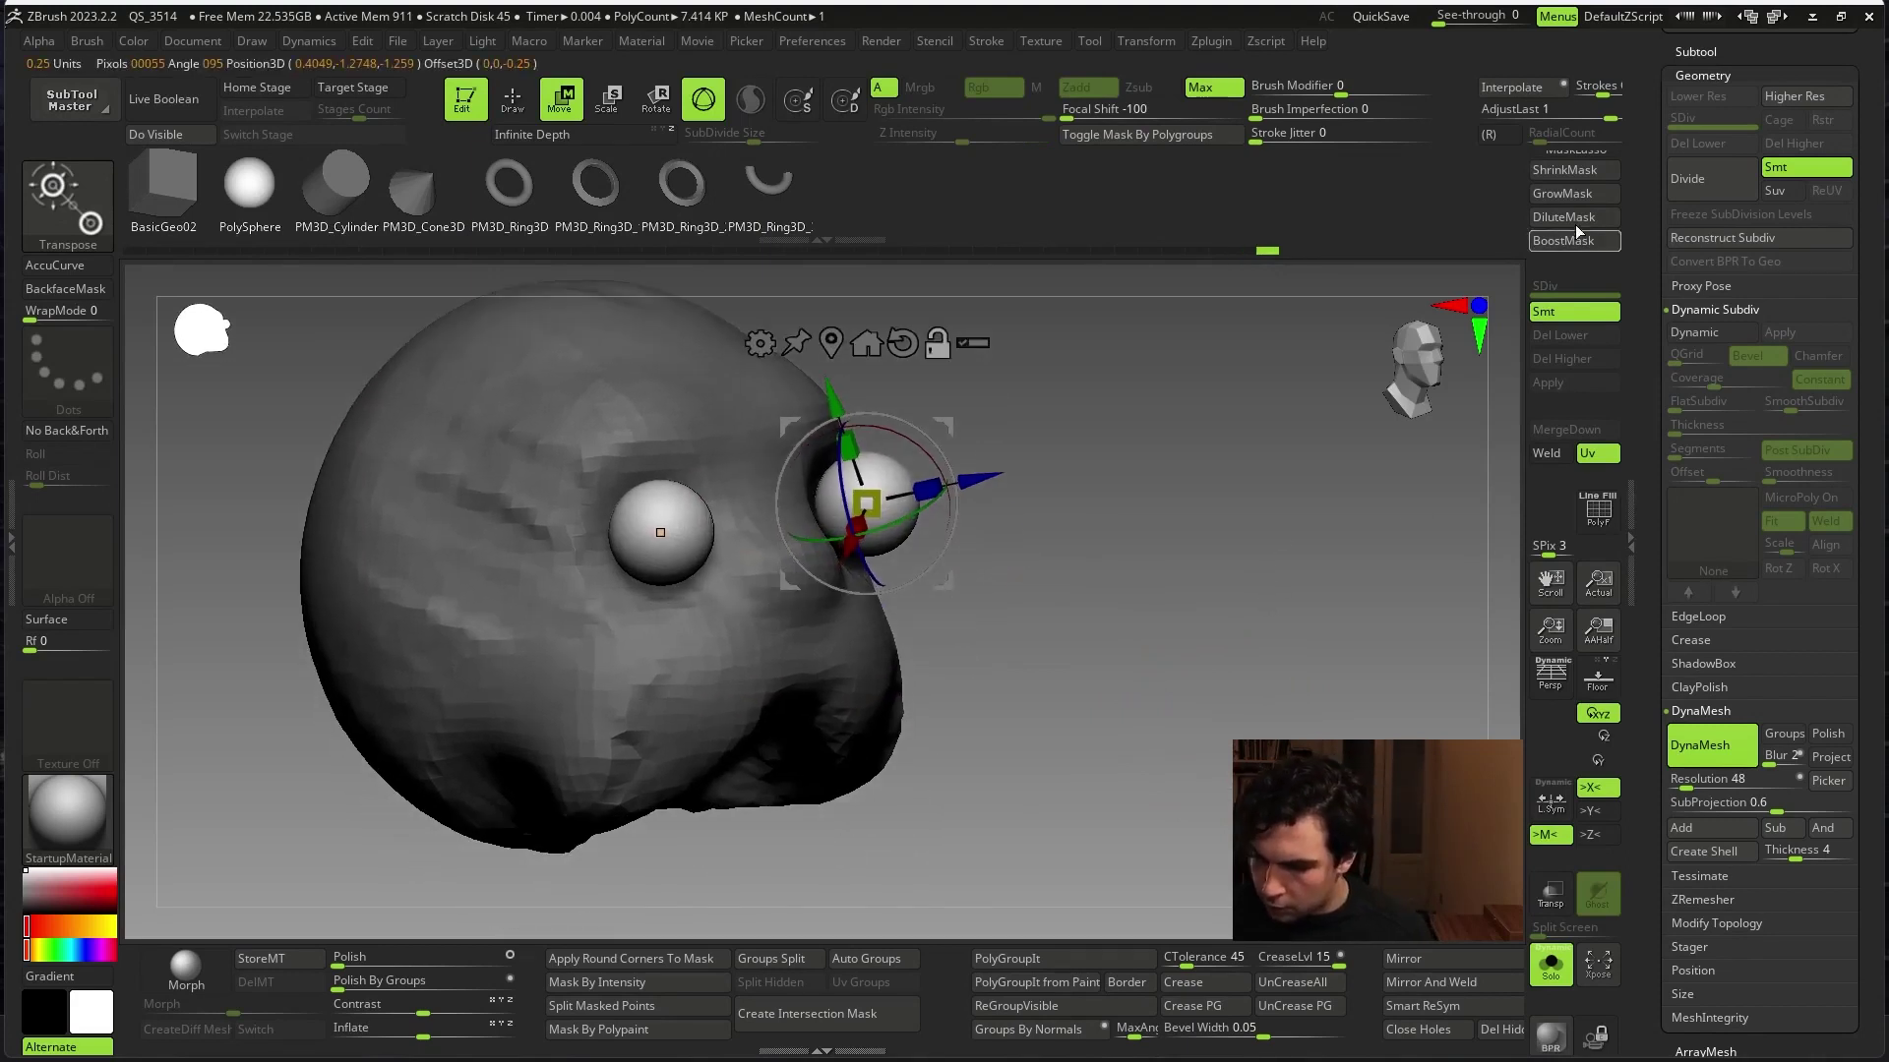
drag(1591, 284, 1591, 483)
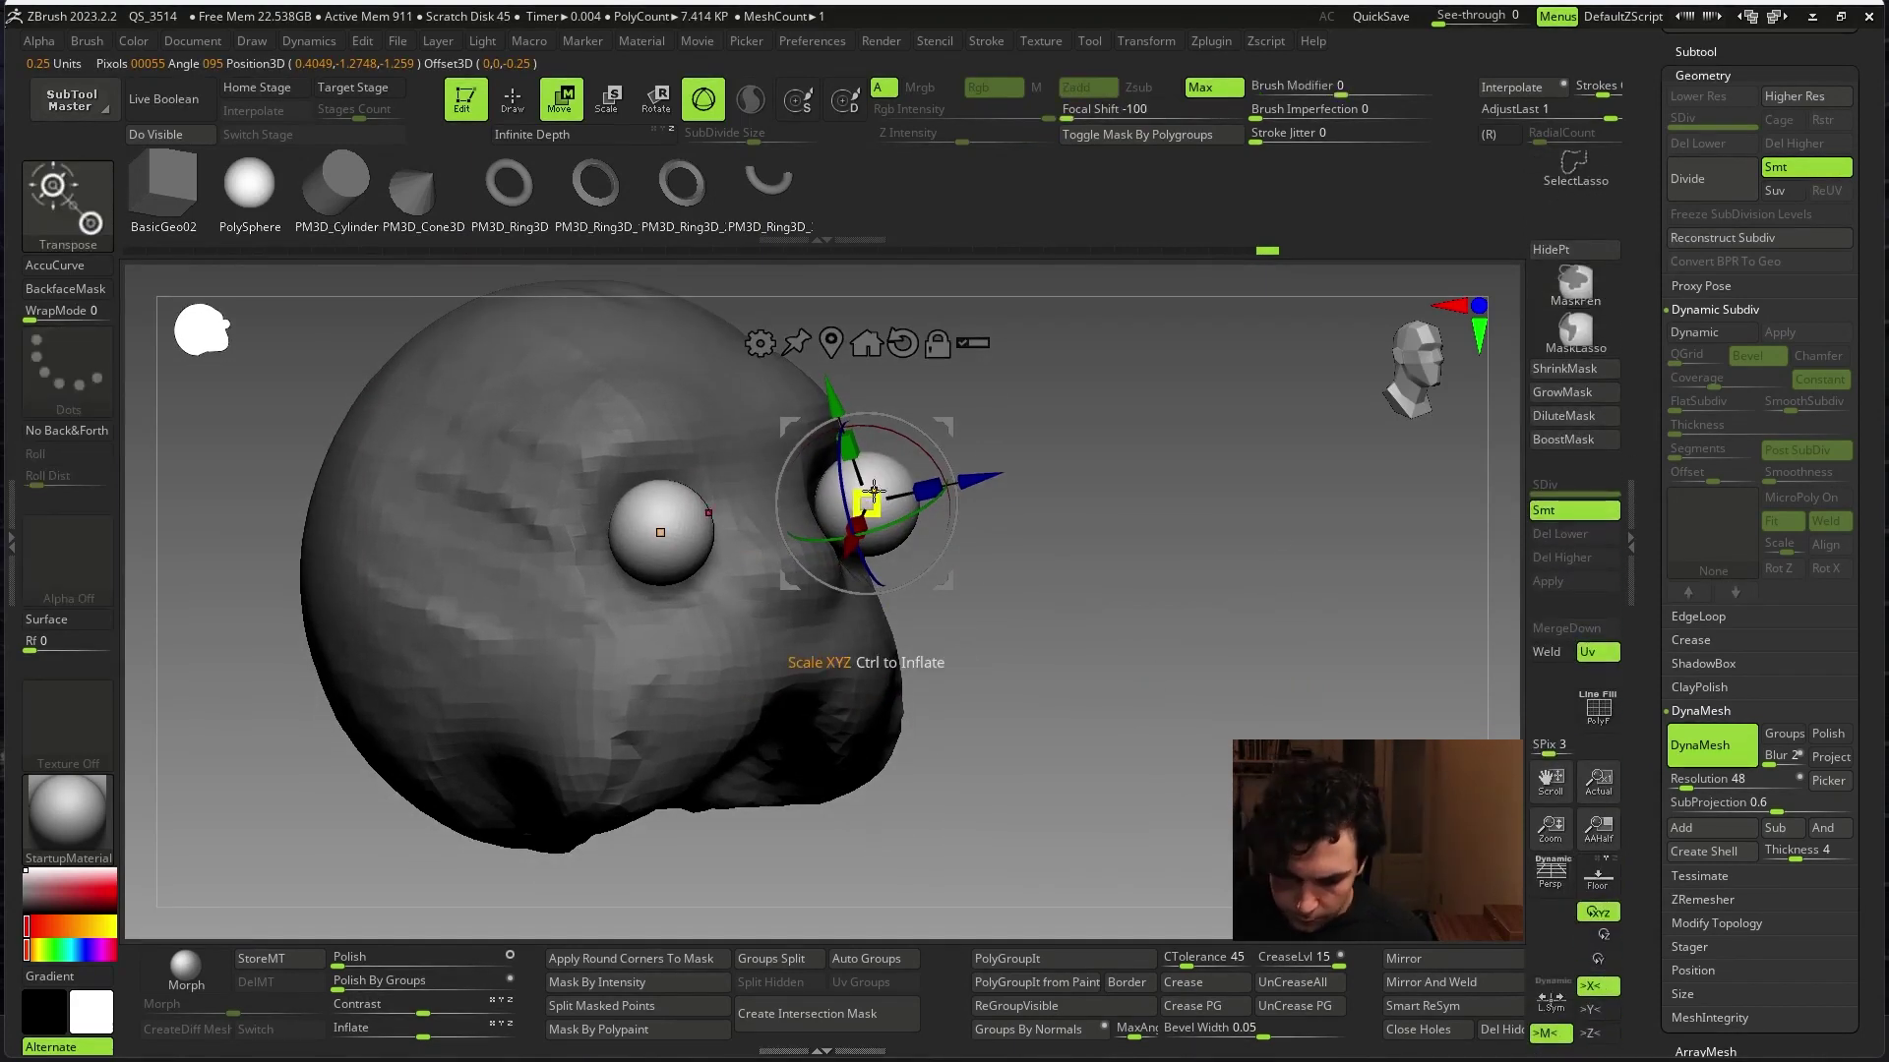
drag(873, 490, 892, 482)
drag(1554, 996, 1554, 729)
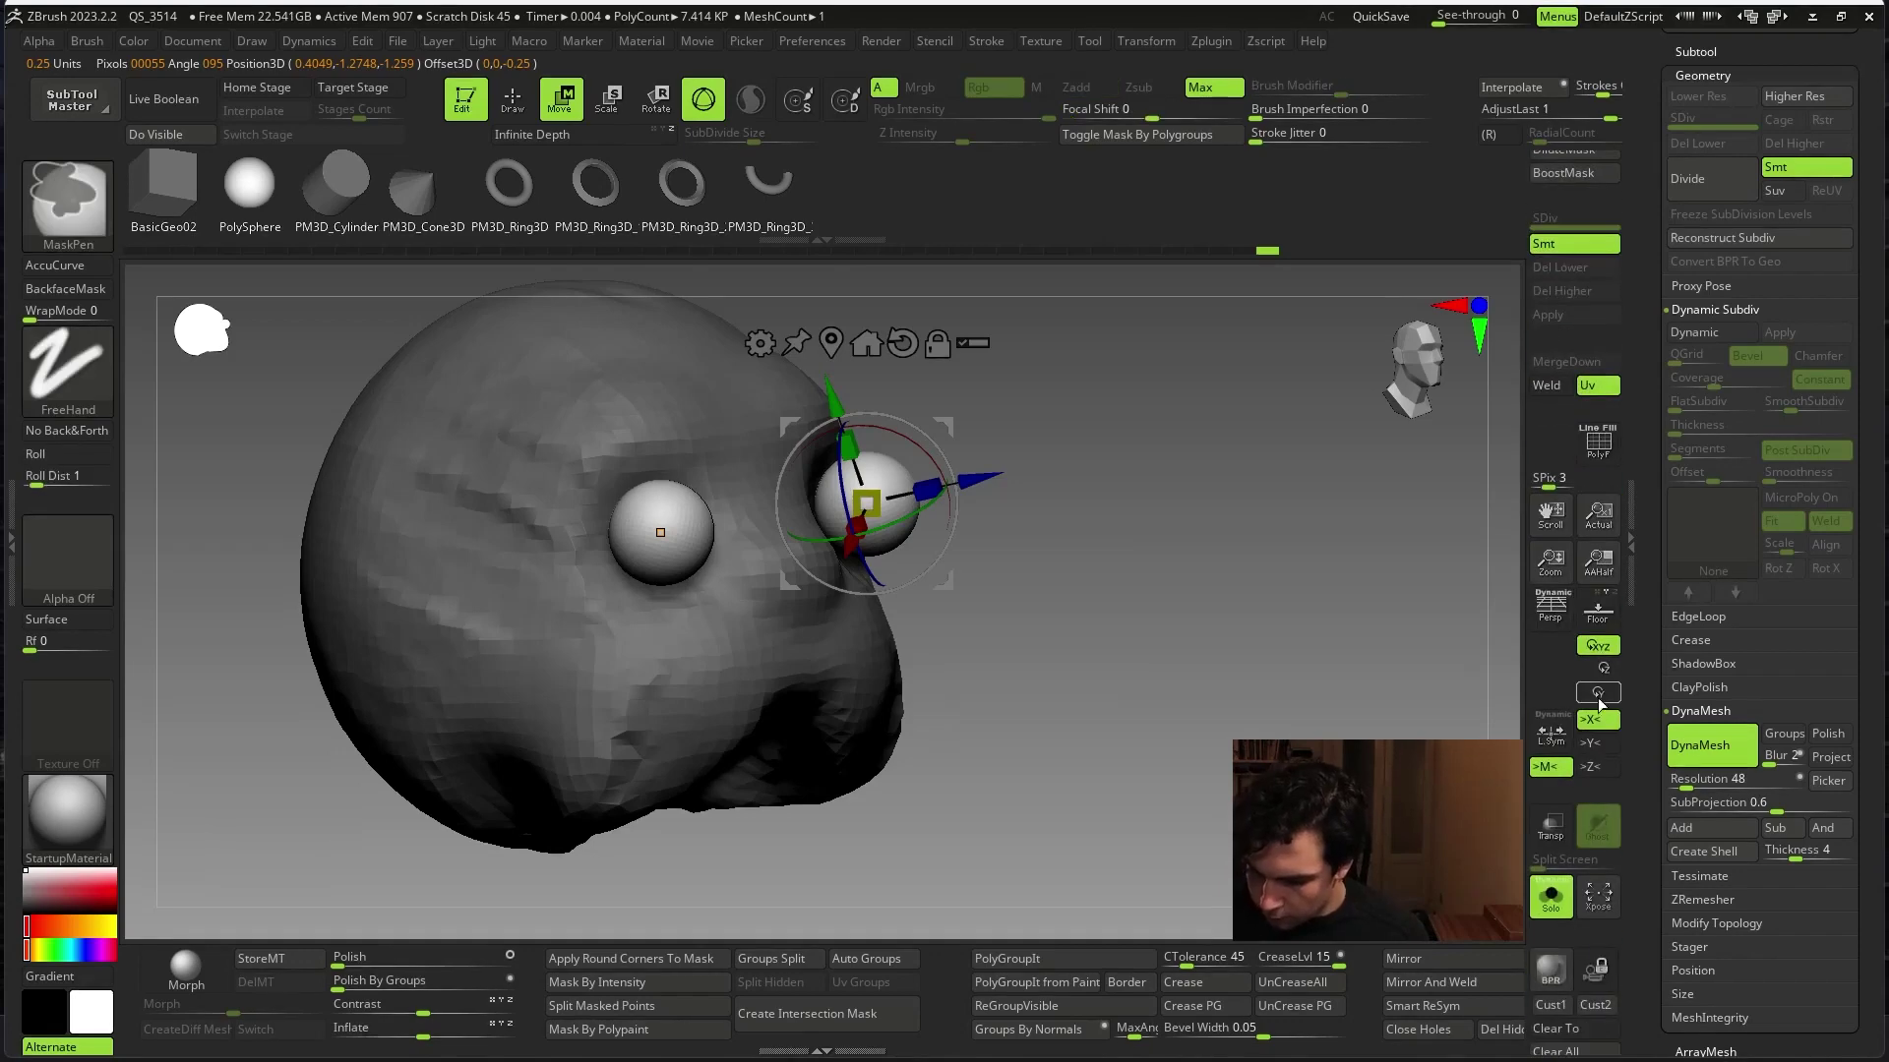
click(1552, 729)
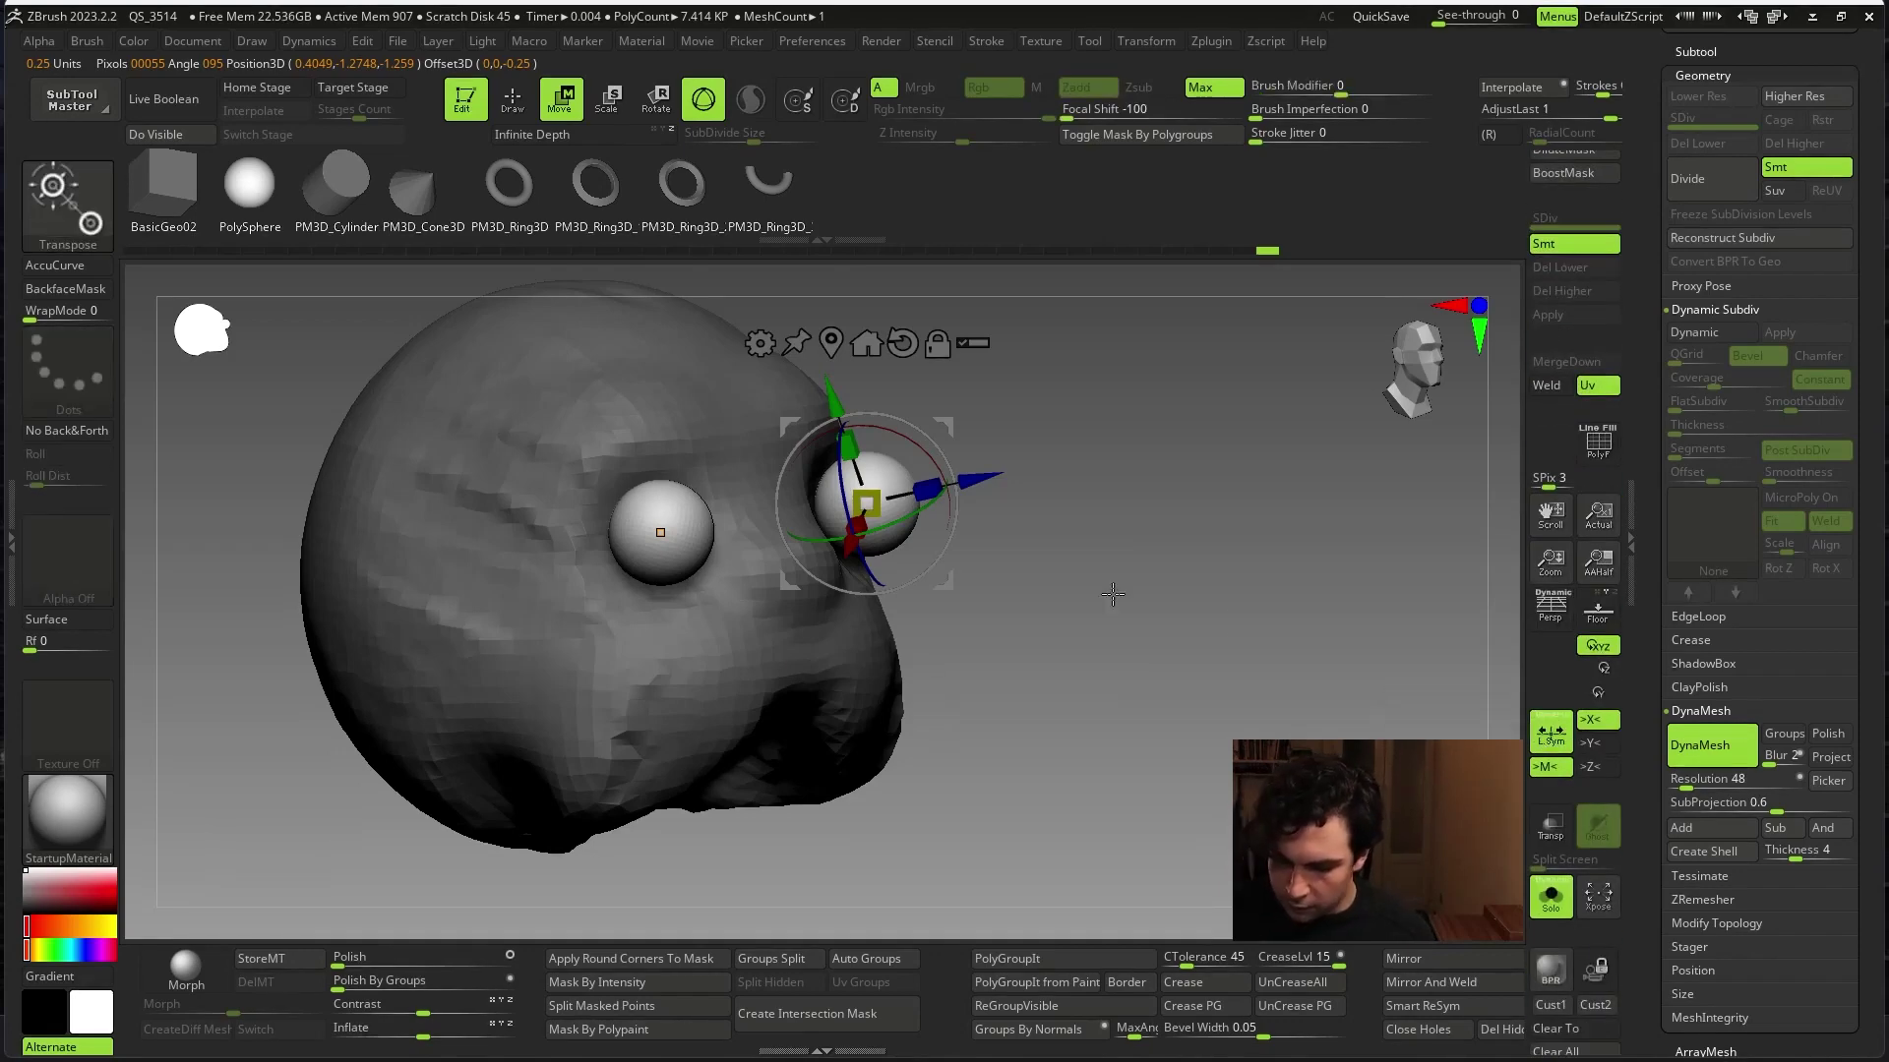
mouse_move(881, 490)
mouse_down()
mouse_move(948, 476)
mouse_move(1252, 698)
mouse_up()
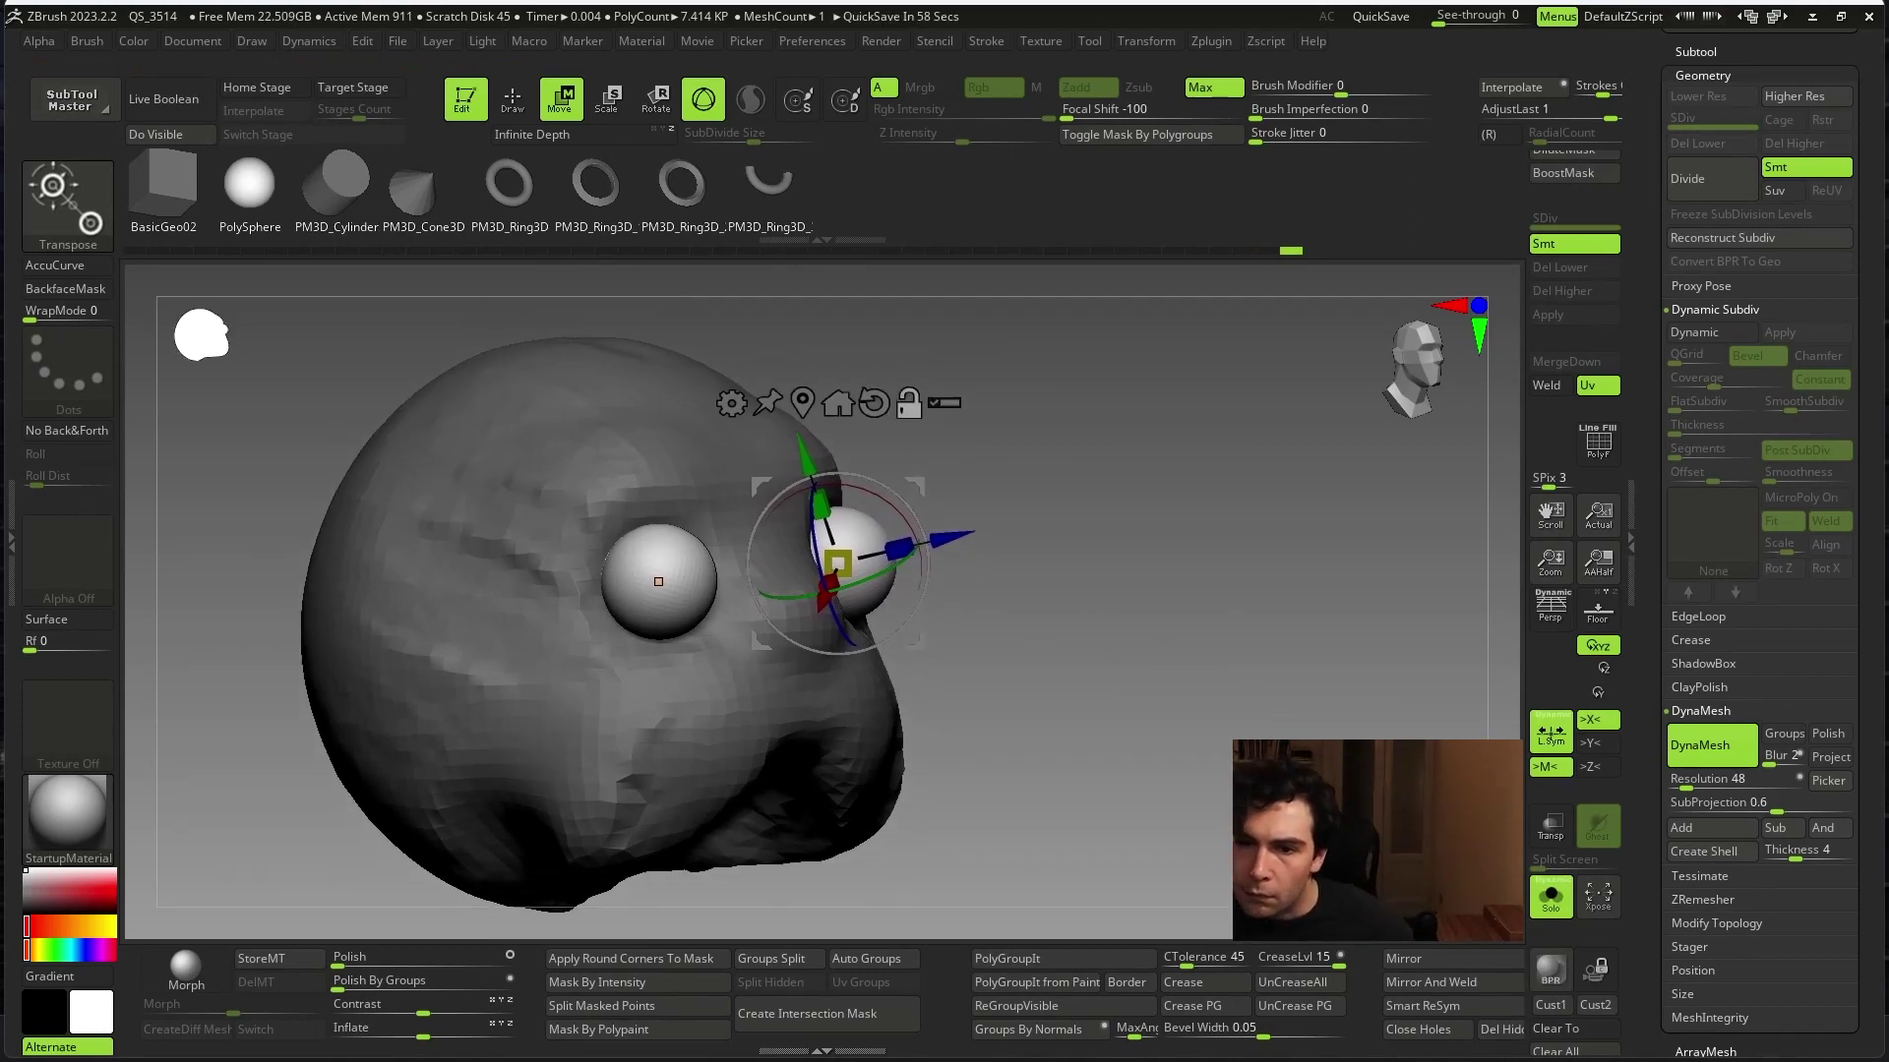
drag(983, 453, 1205, 449)
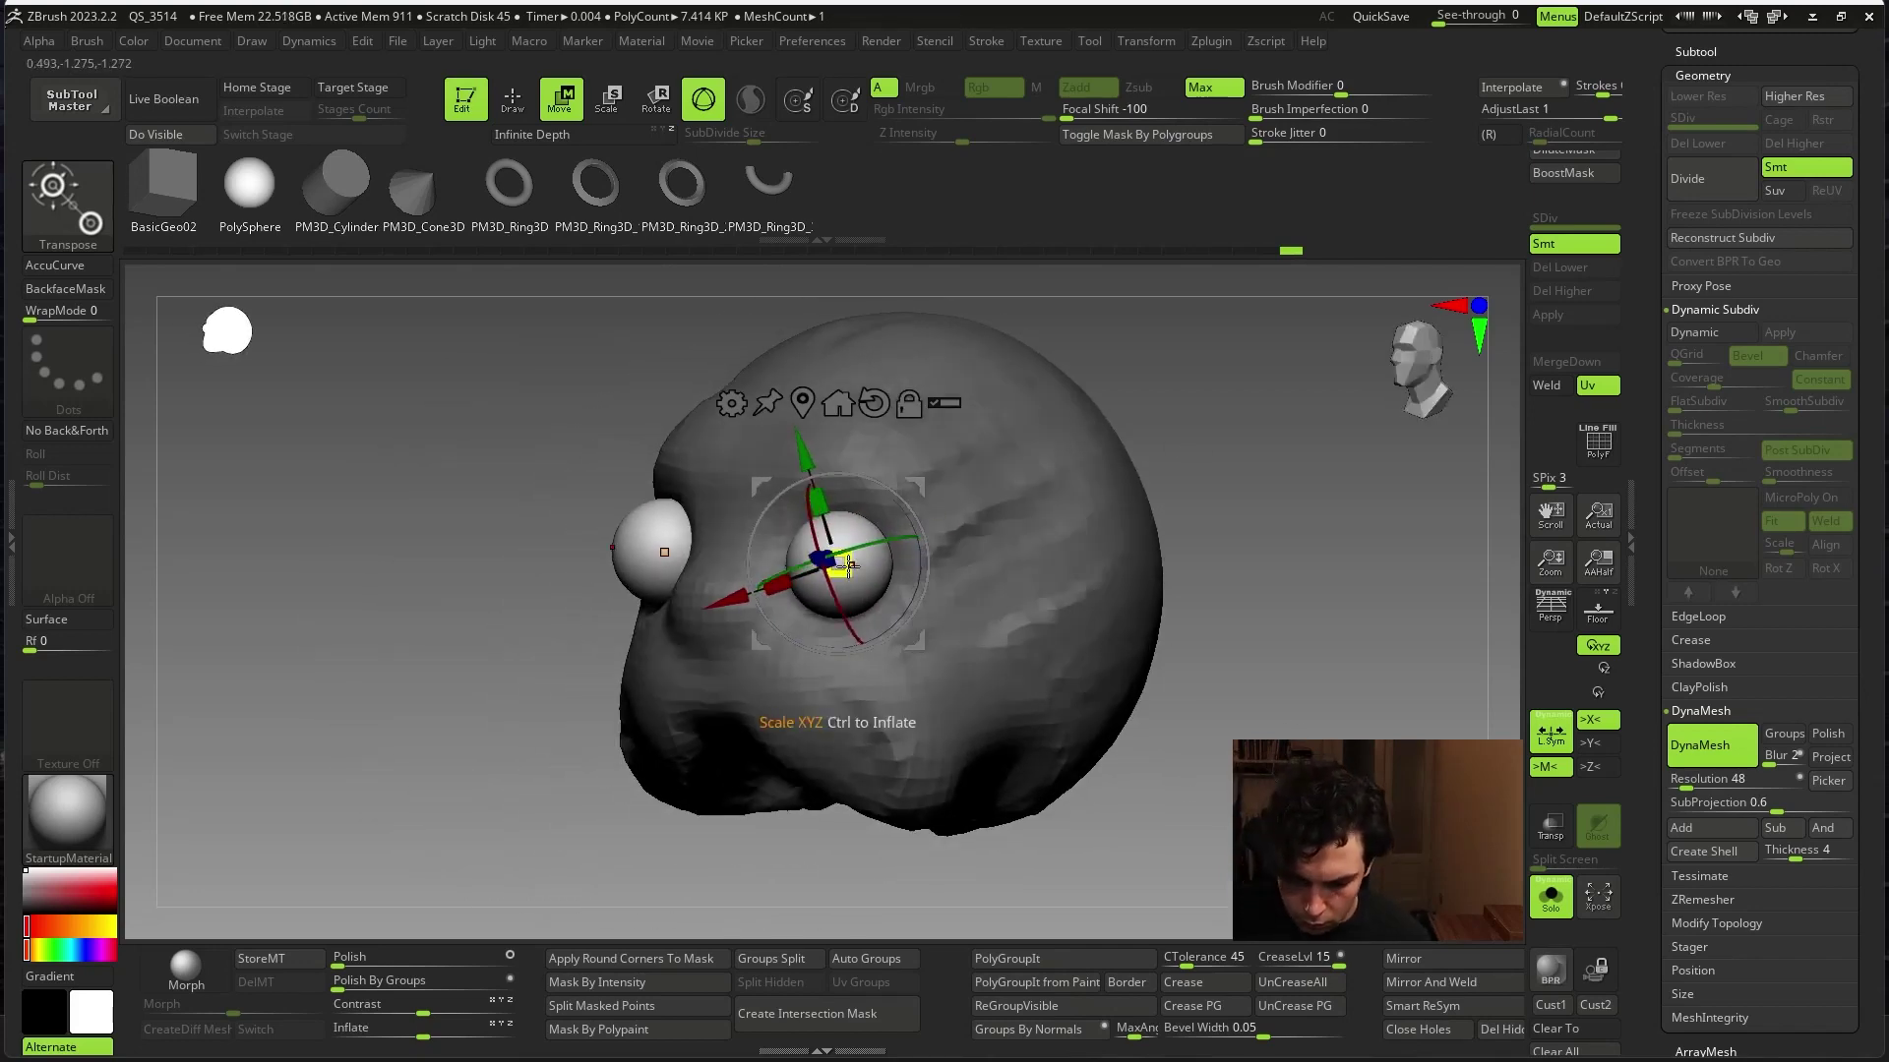
mouse_move(753, 595)
mouse_down()
mouse_move(1126, 391)
mouse_move(827, 689)
mouse_move(1230, 599)
mouse_move(1160, 629)
mouse_up()
- Nudge the eyes deeper into the sockets and frame the head in a close front view
key(q)
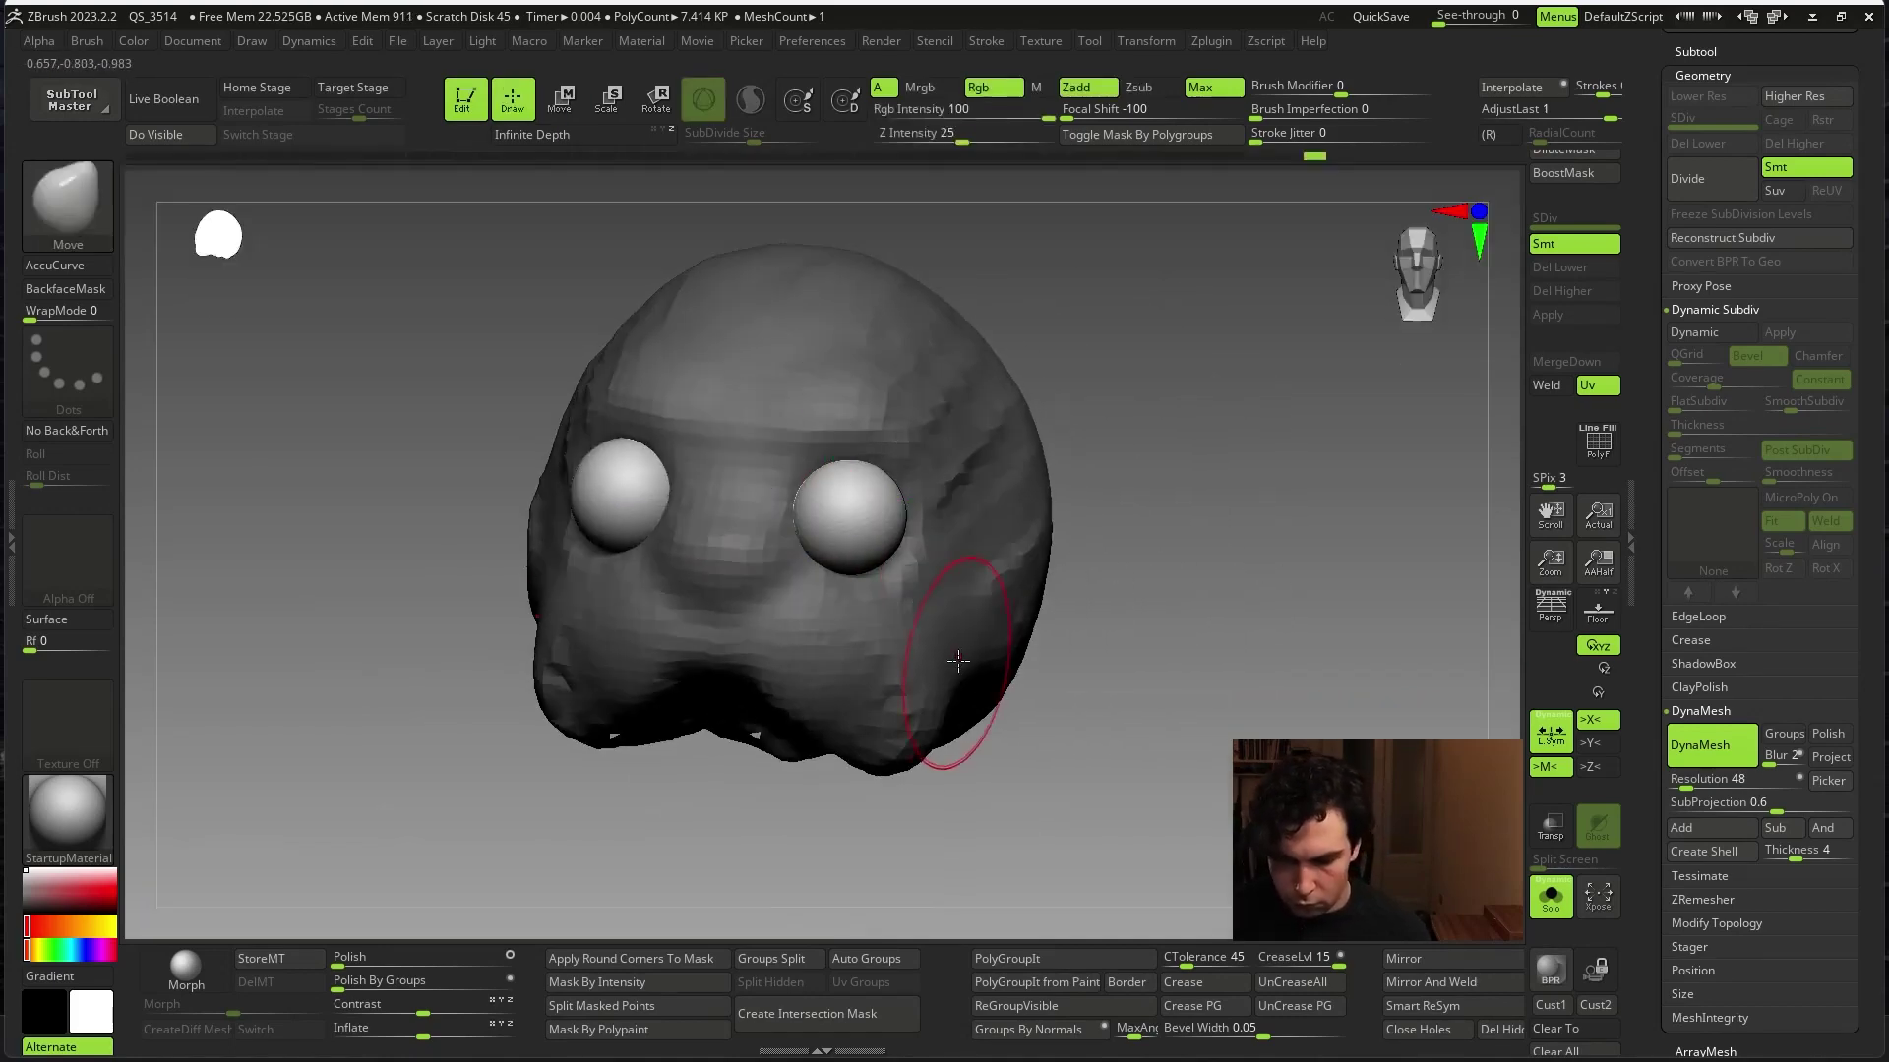
mouse_move(970, 678)
mouse_down()
mouse_move(1267, 548)
mouse_move(1261, 573)
mouse_up()
key(w)
mouse_move(704, 762)
mouse_down()
mouse_move(826, 728)
mouse_move(990, 639)
mouse_up()
key(q)
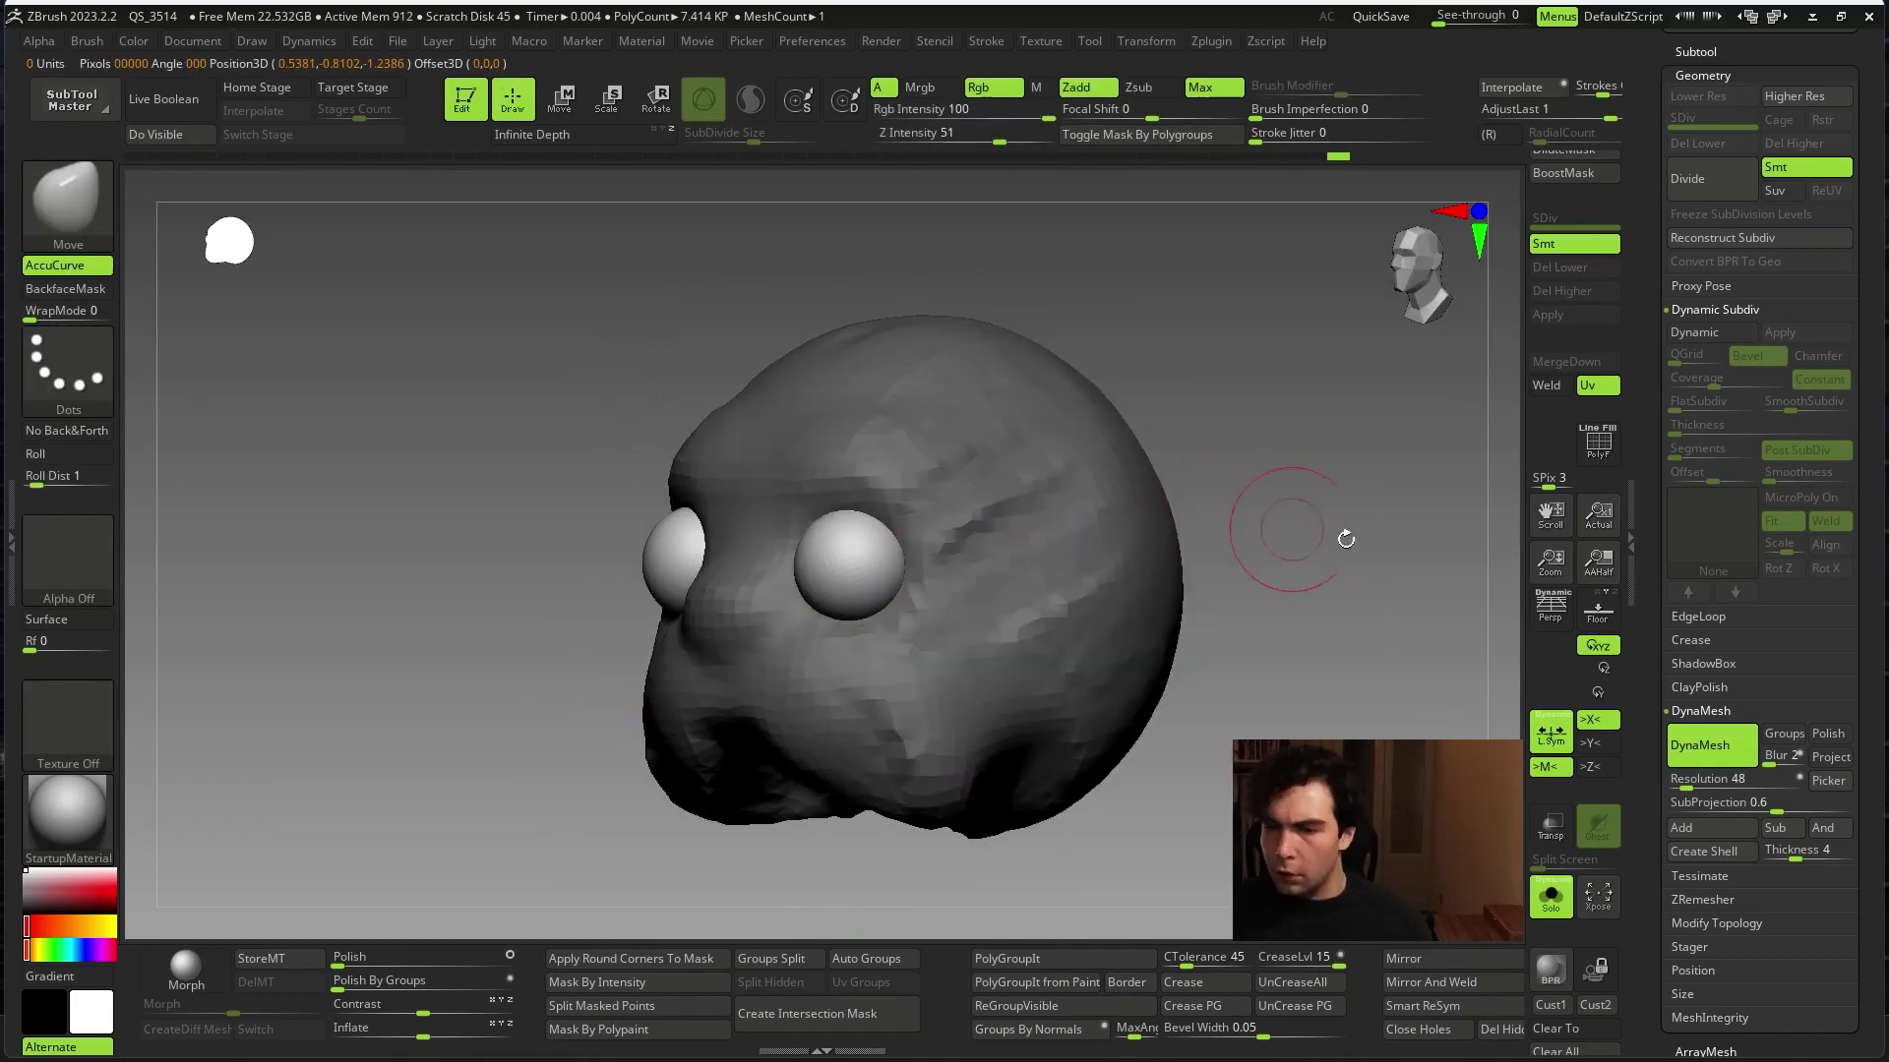
shift+drag(1341, 535, 983, 634)
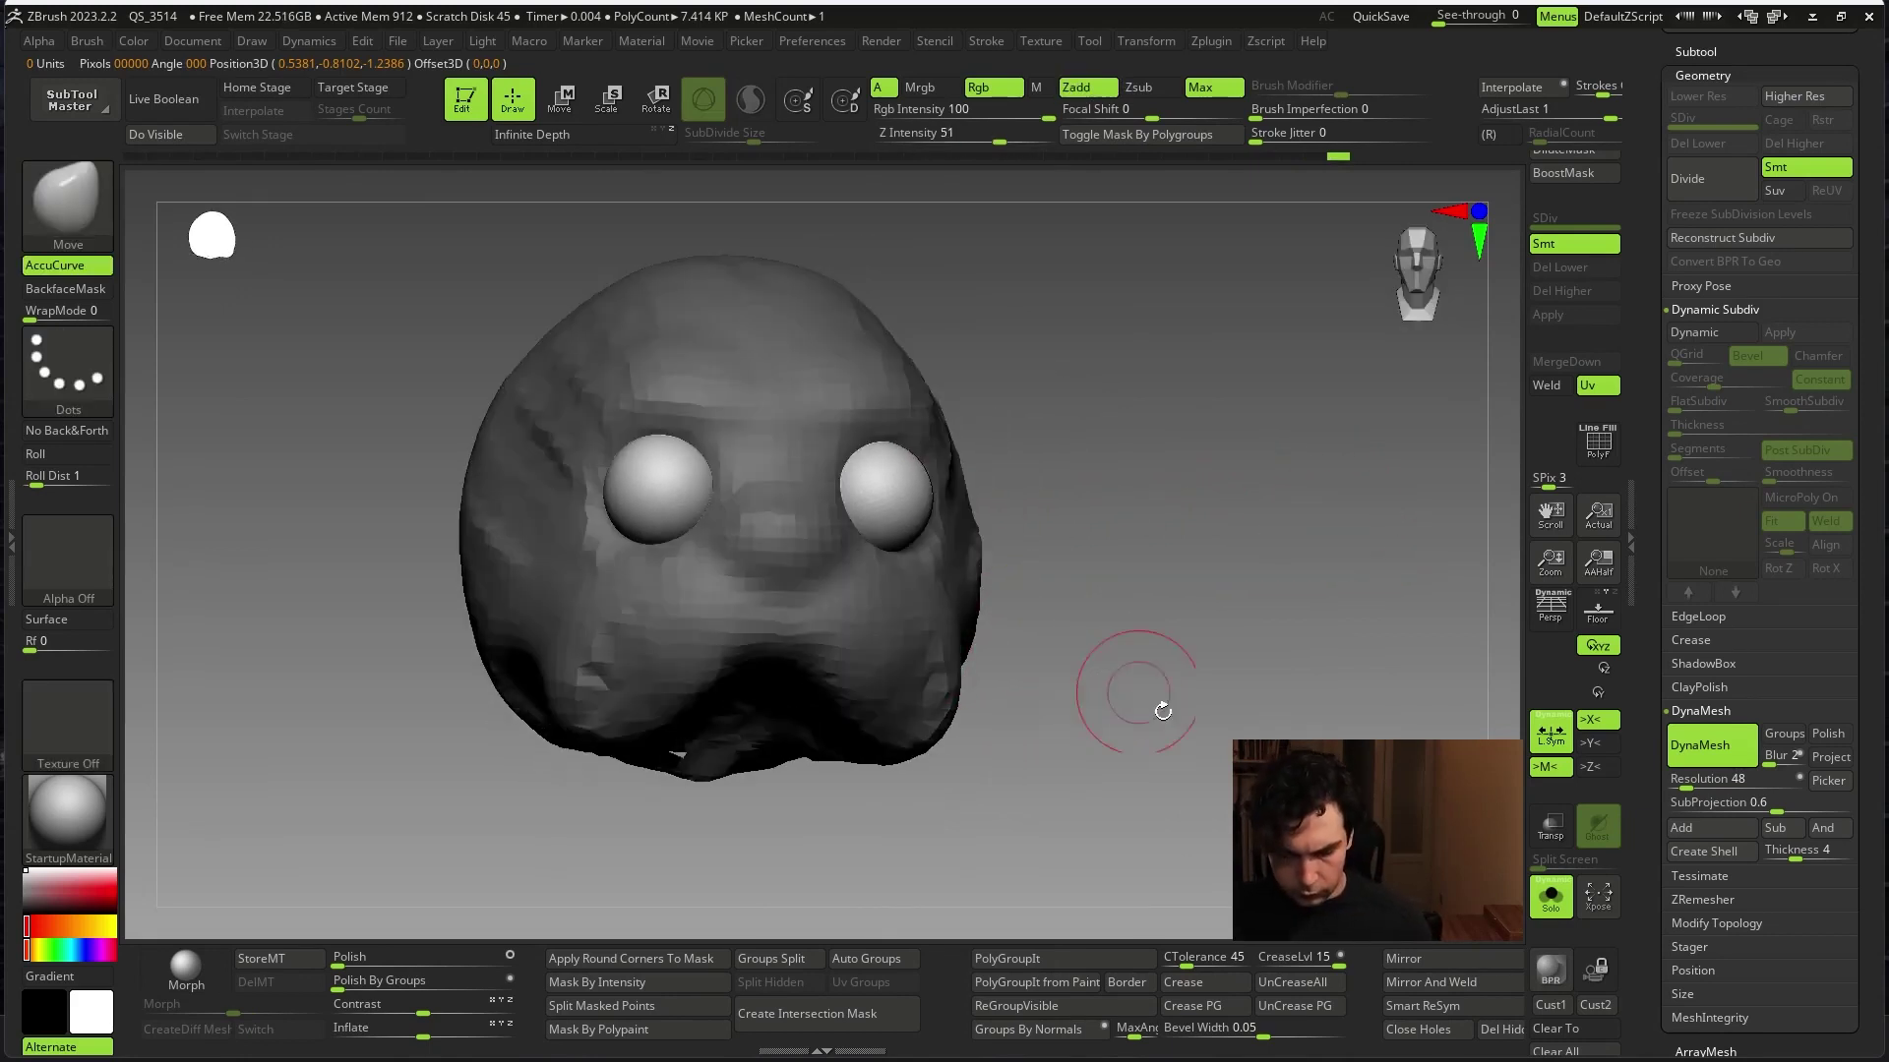
alt+drag(1131, 688, 1249, 675)
drag(1585, 191, 1567, 359)
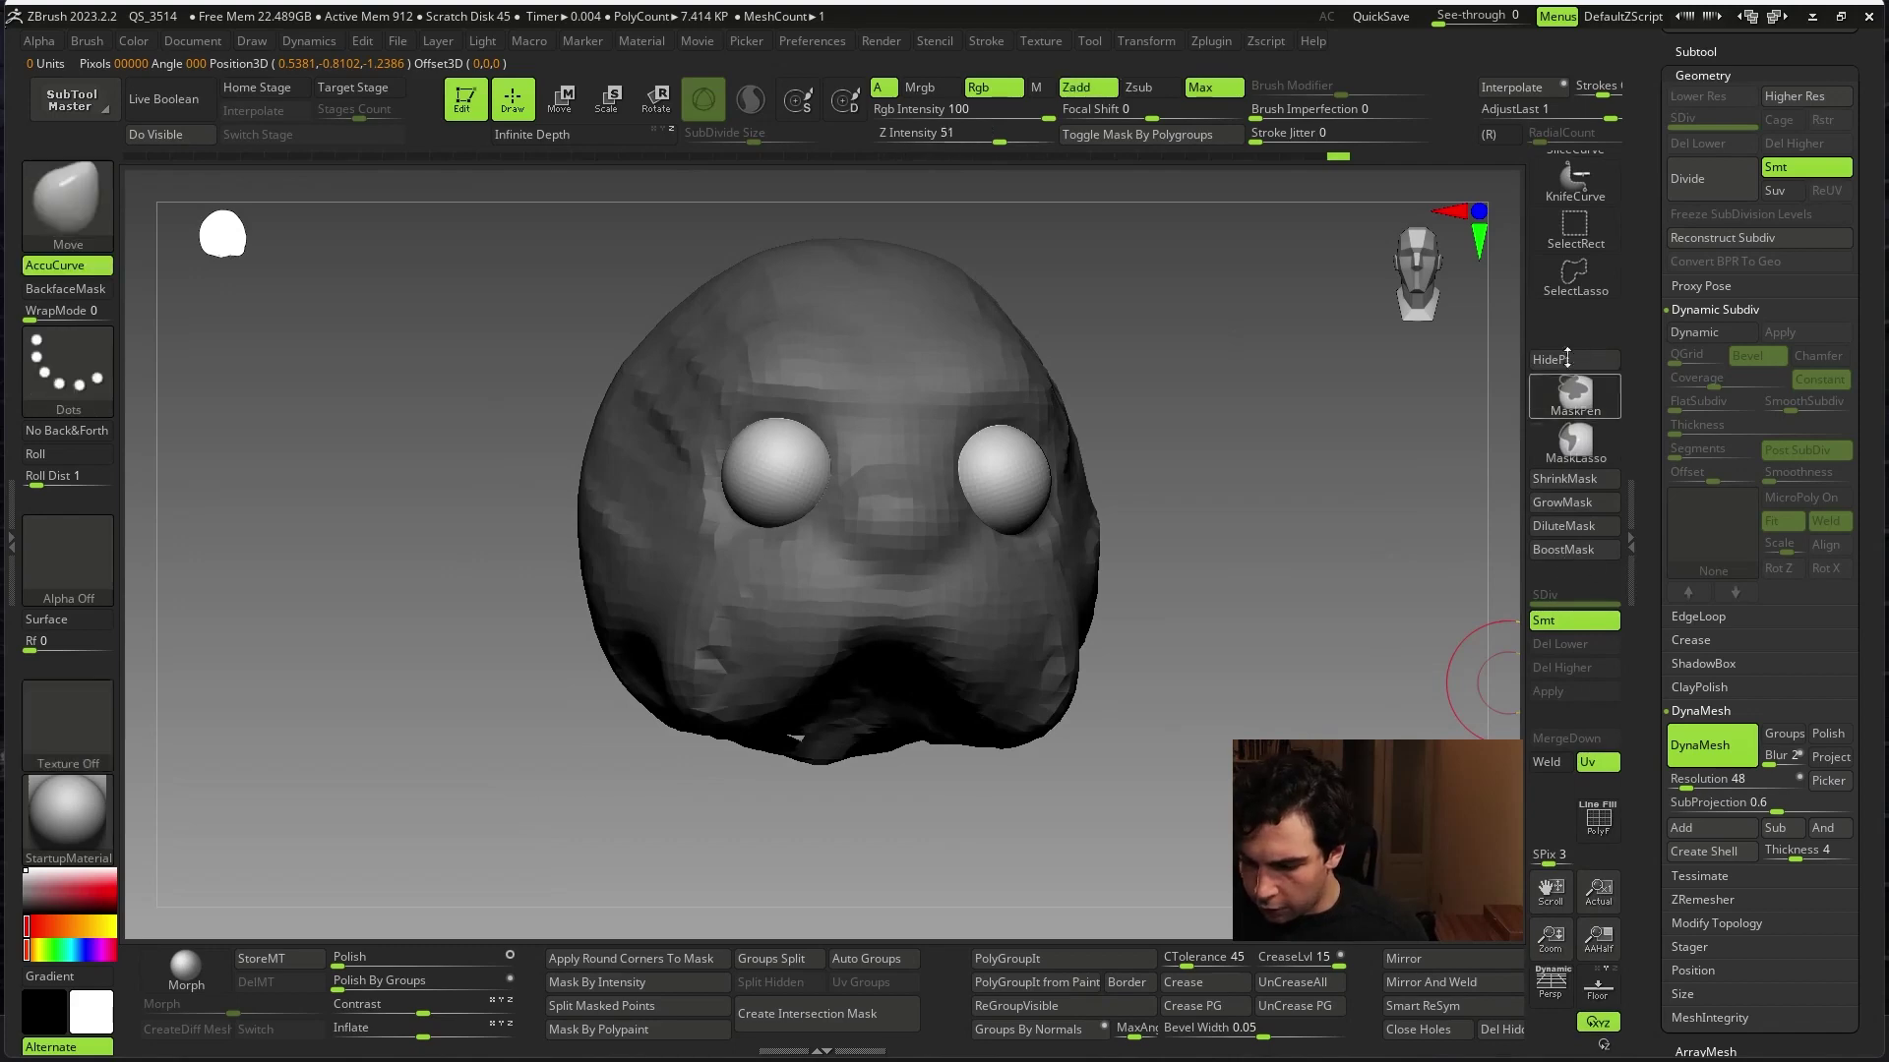
drag(1319, 658, 748, 1027)
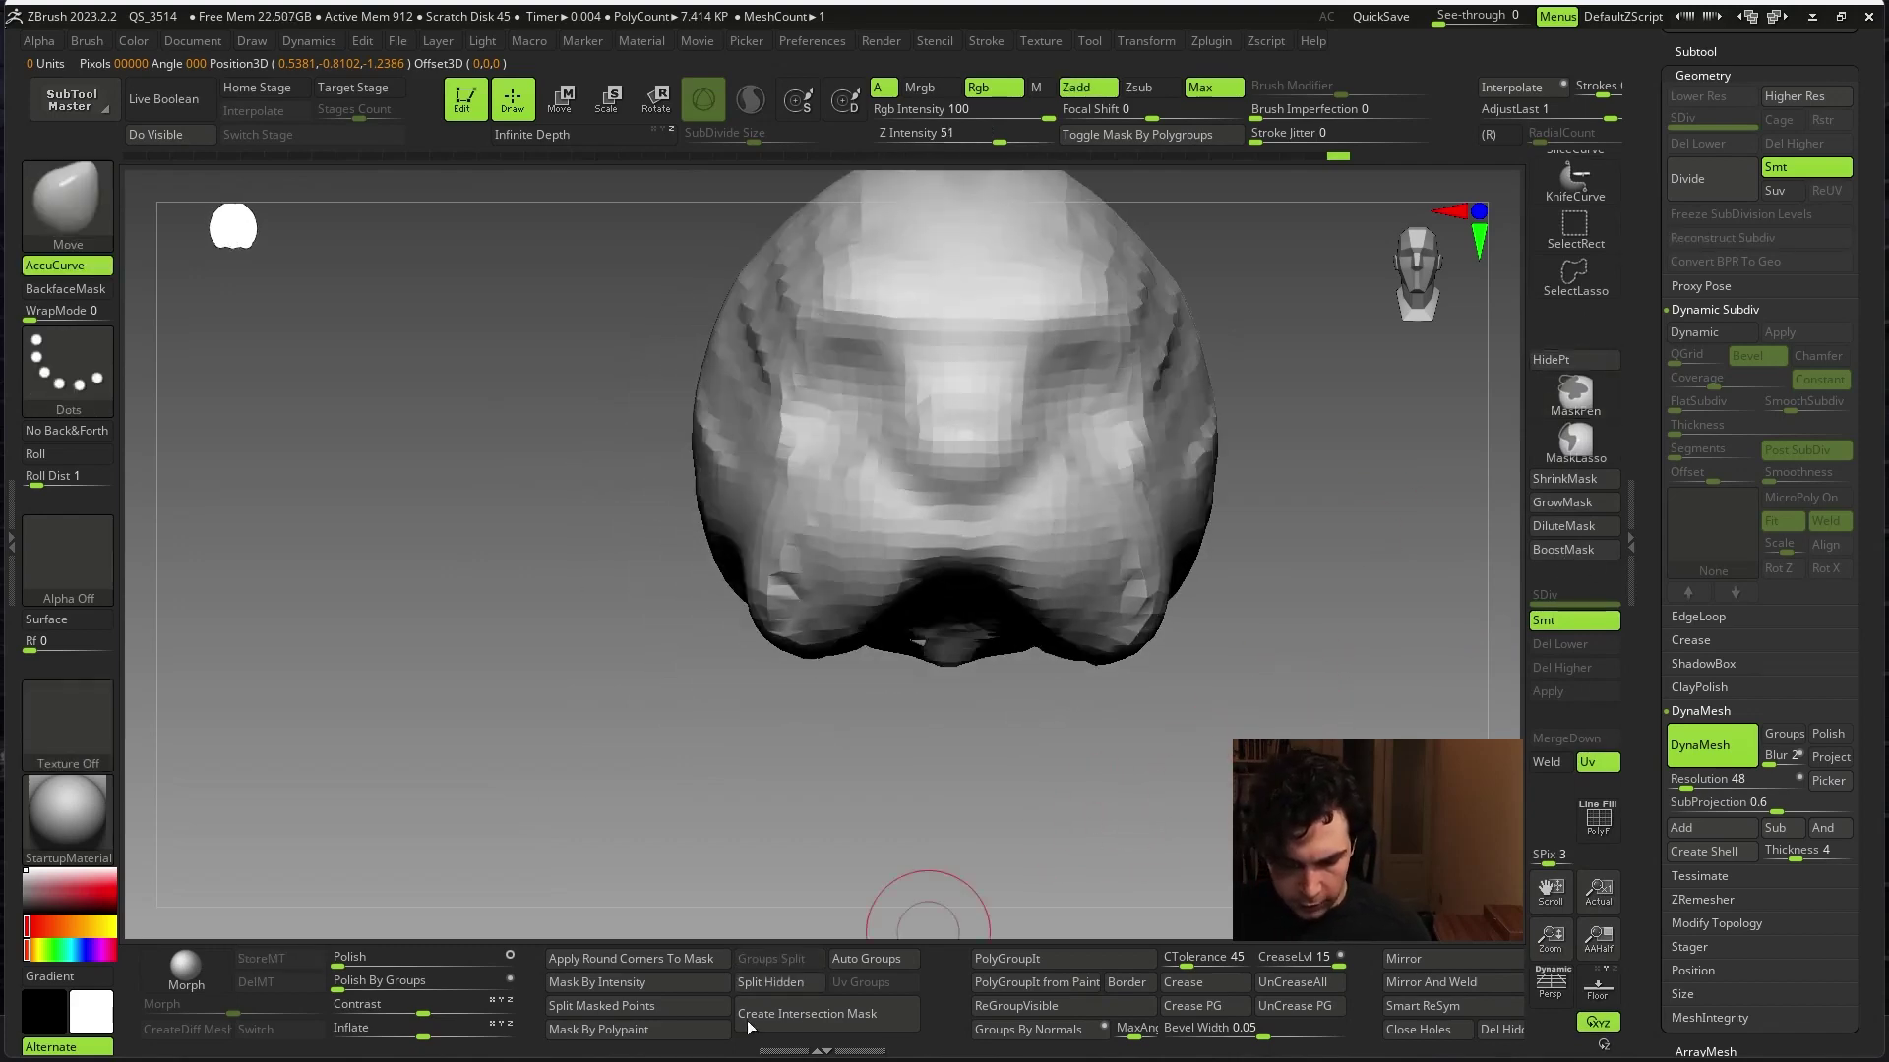
- Select PM3D_Sphere3D1_4 in the Subtool list, hide the body mesh, and angle the head view
scroll(1662, 606, up, 5)
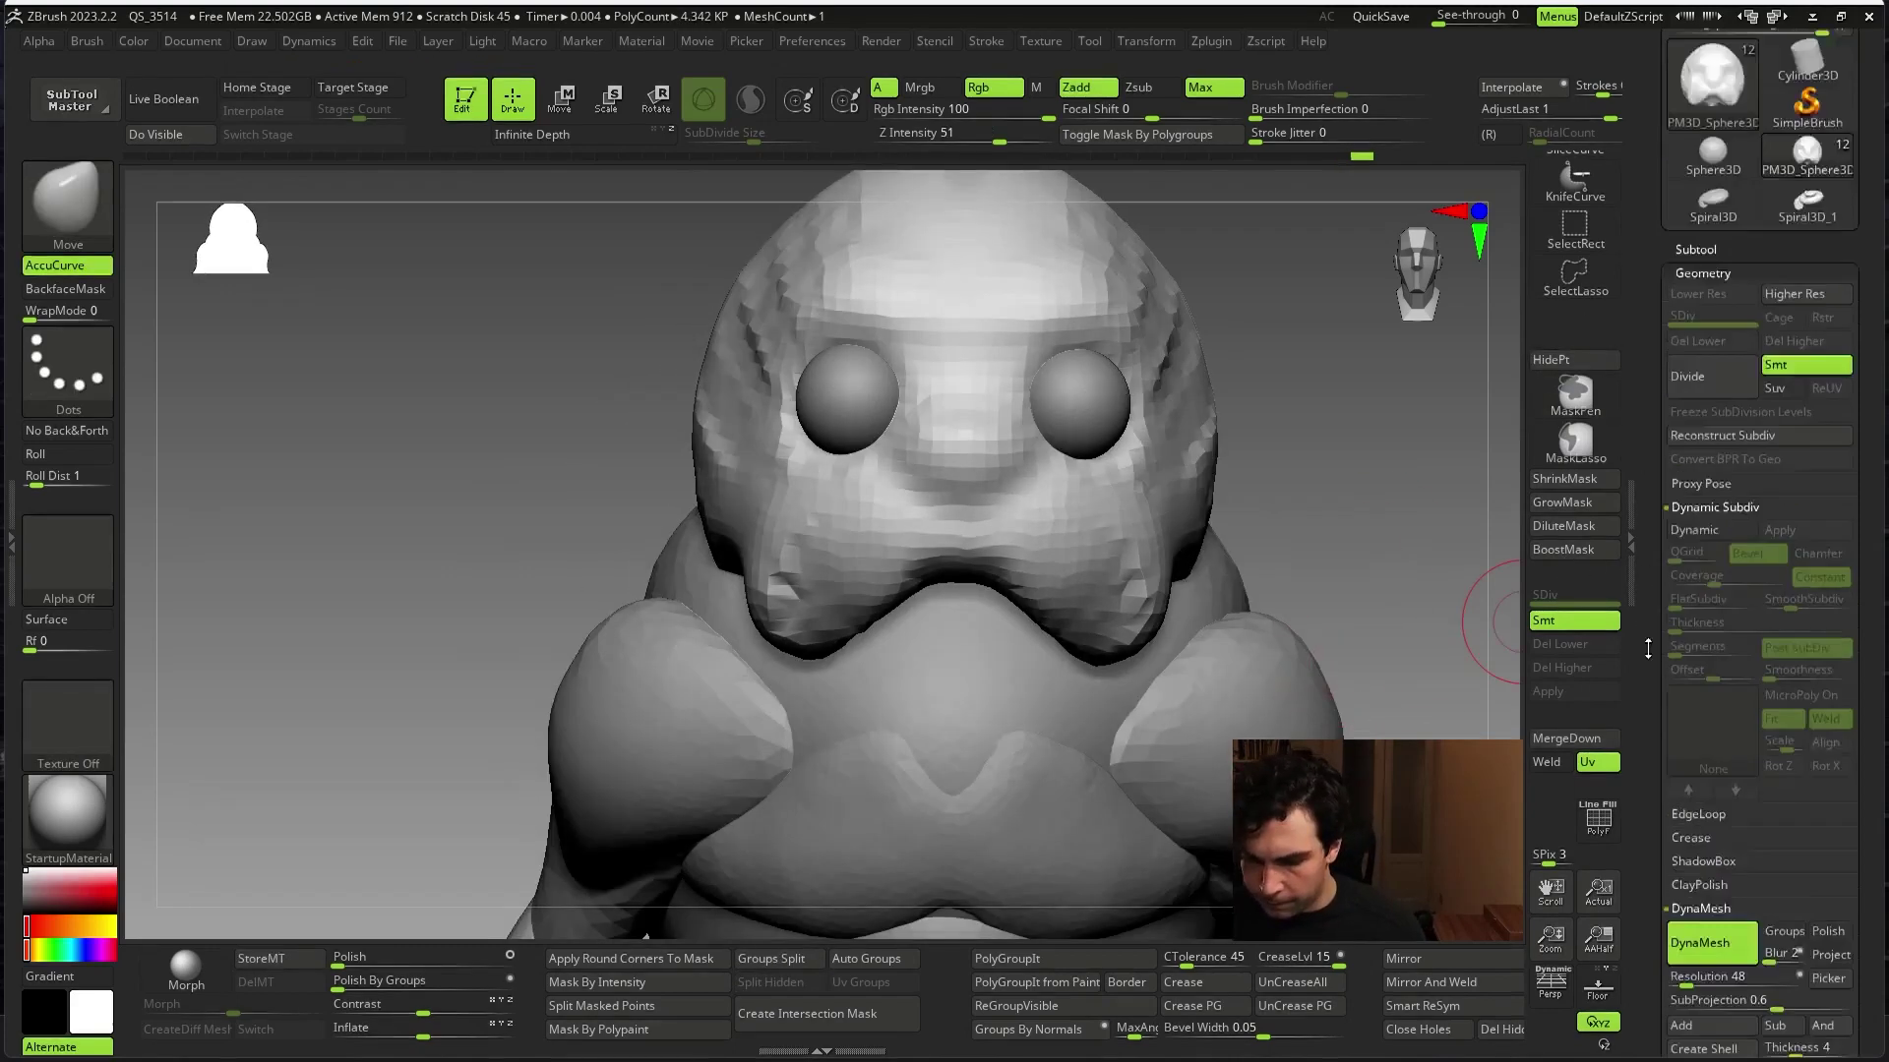
click(1707, 474)
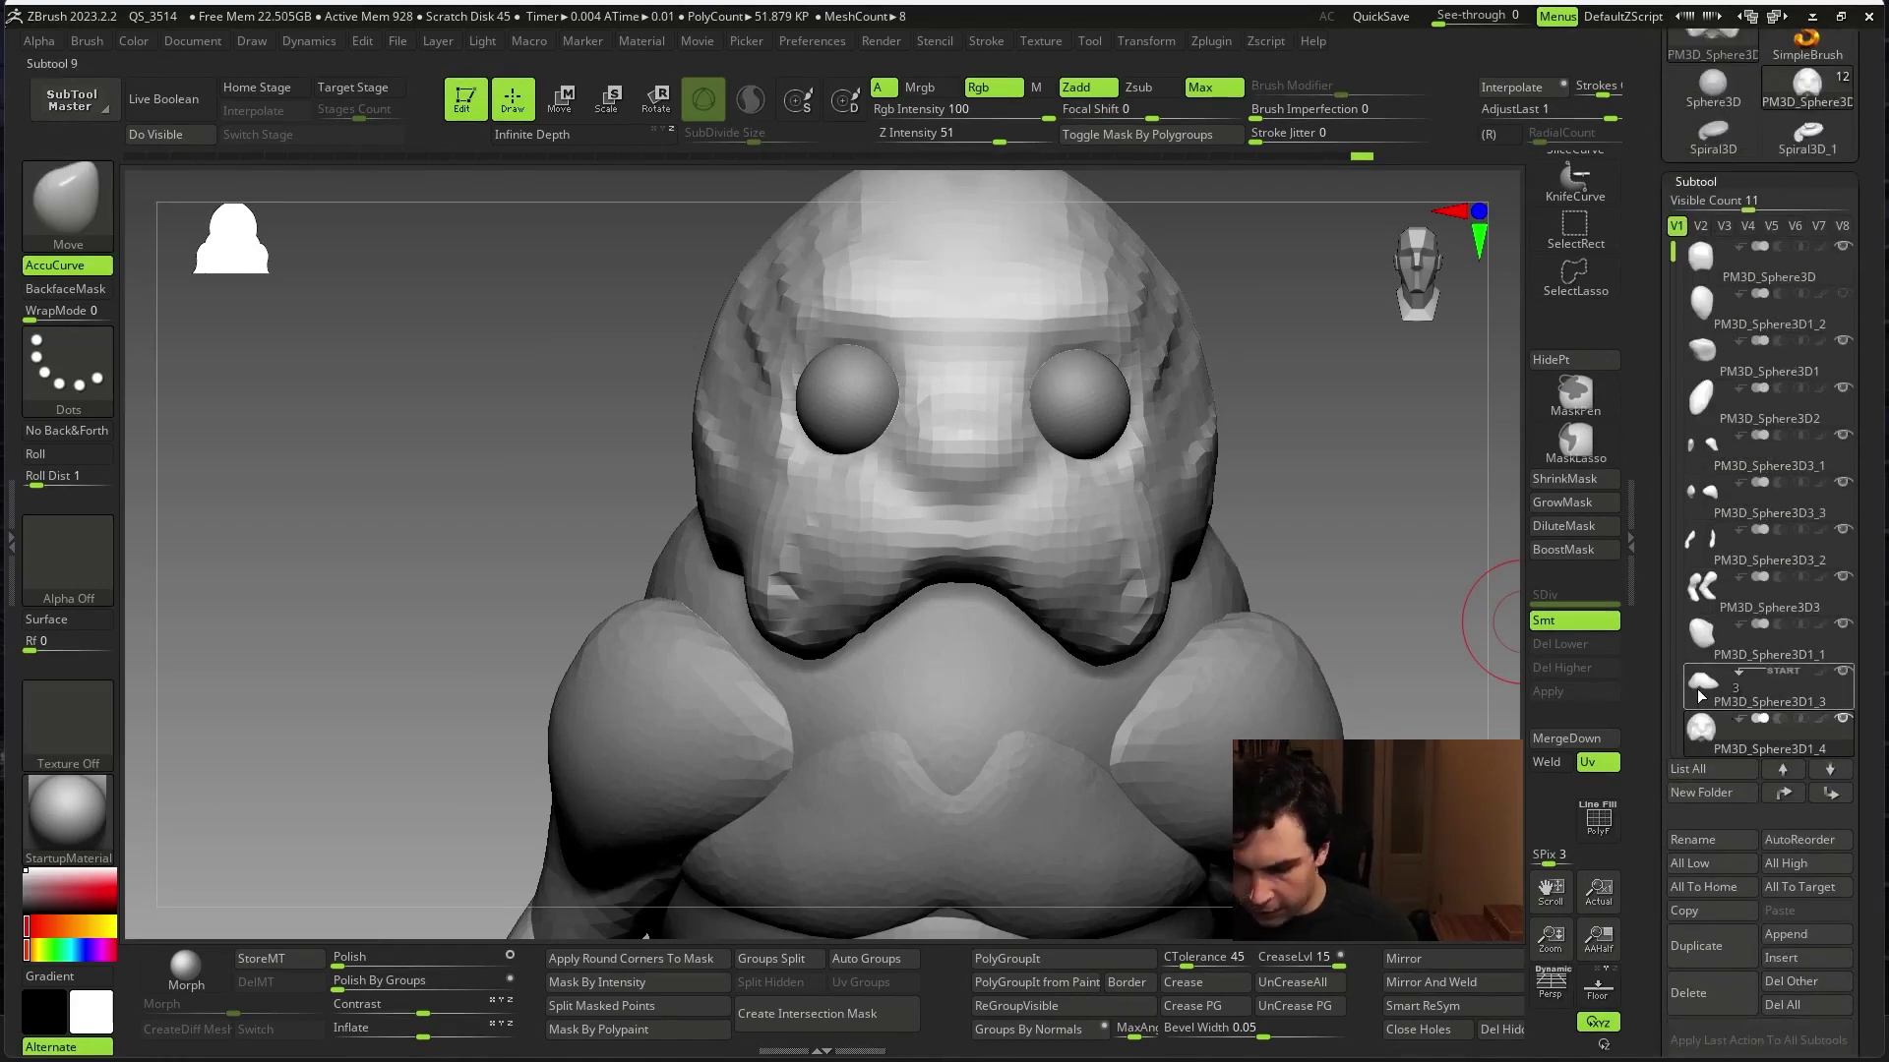
click(1740, 728)
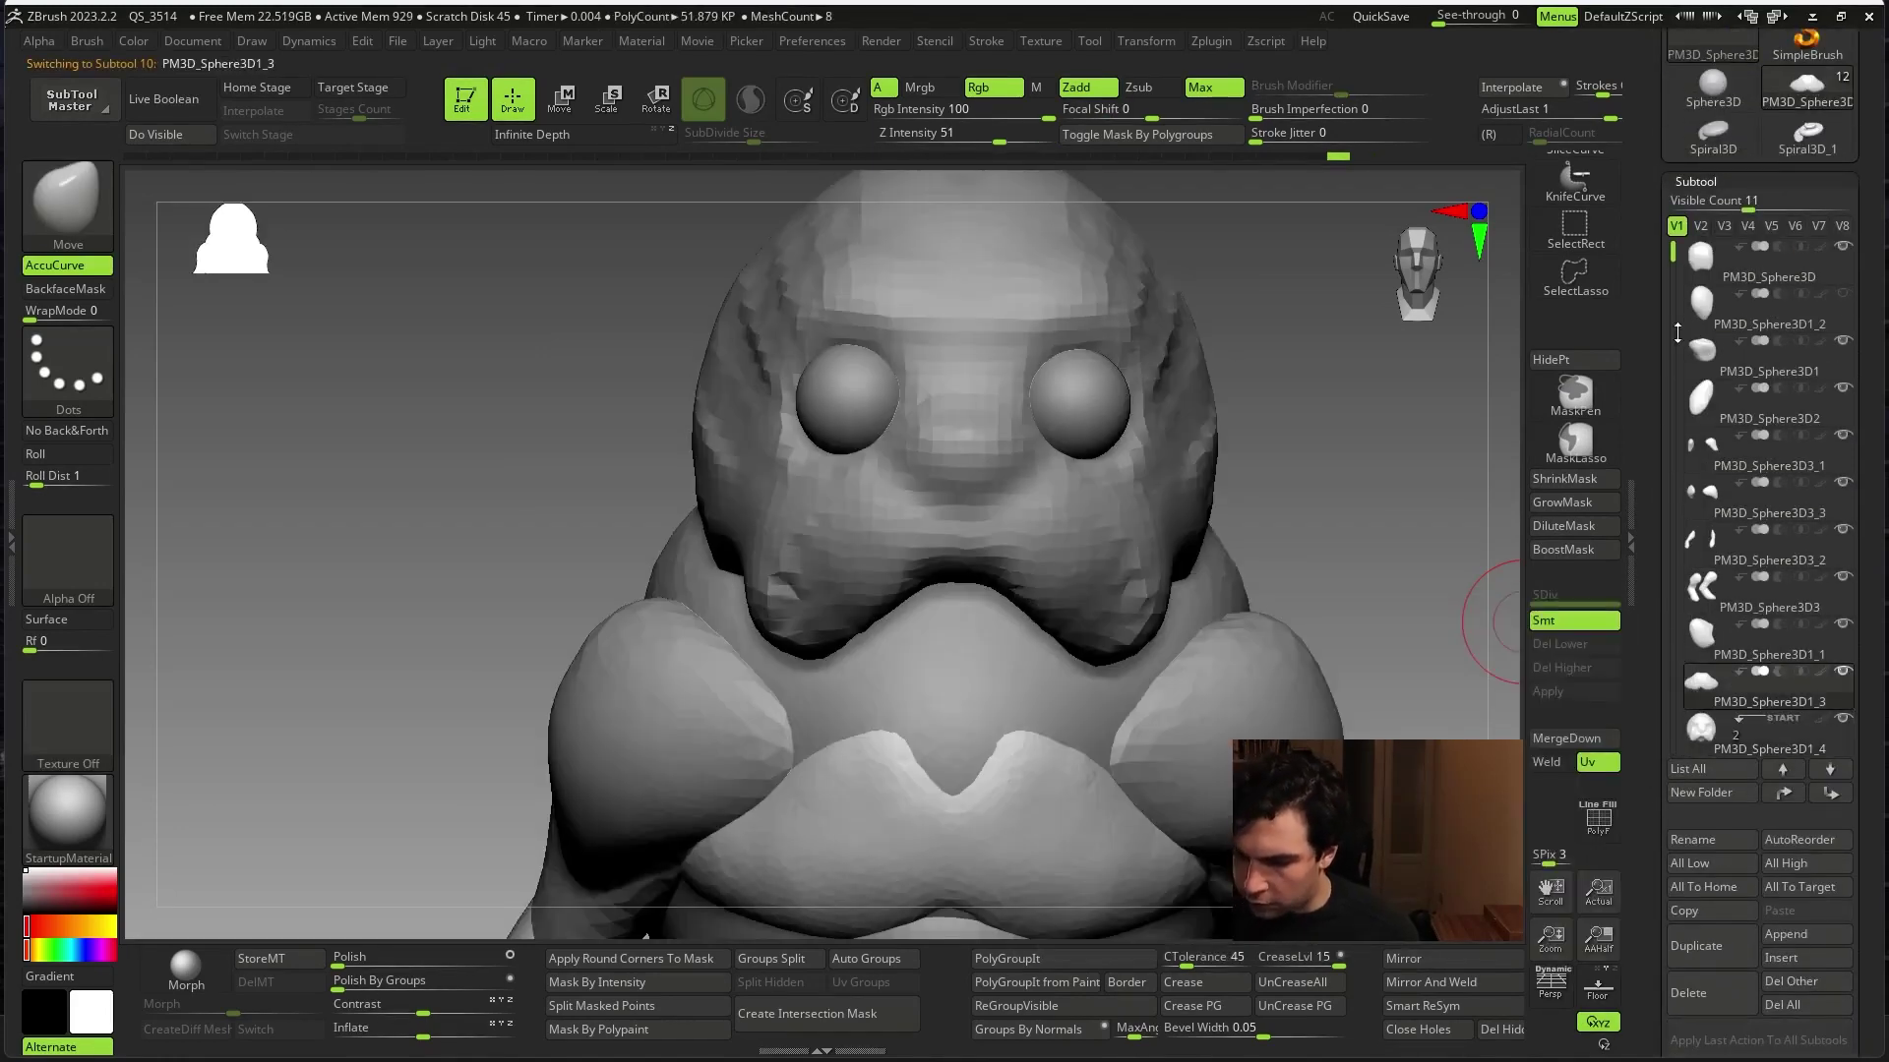
drag(1678, 333, 1668, 375)
scroll(1731, 536, up, 3)
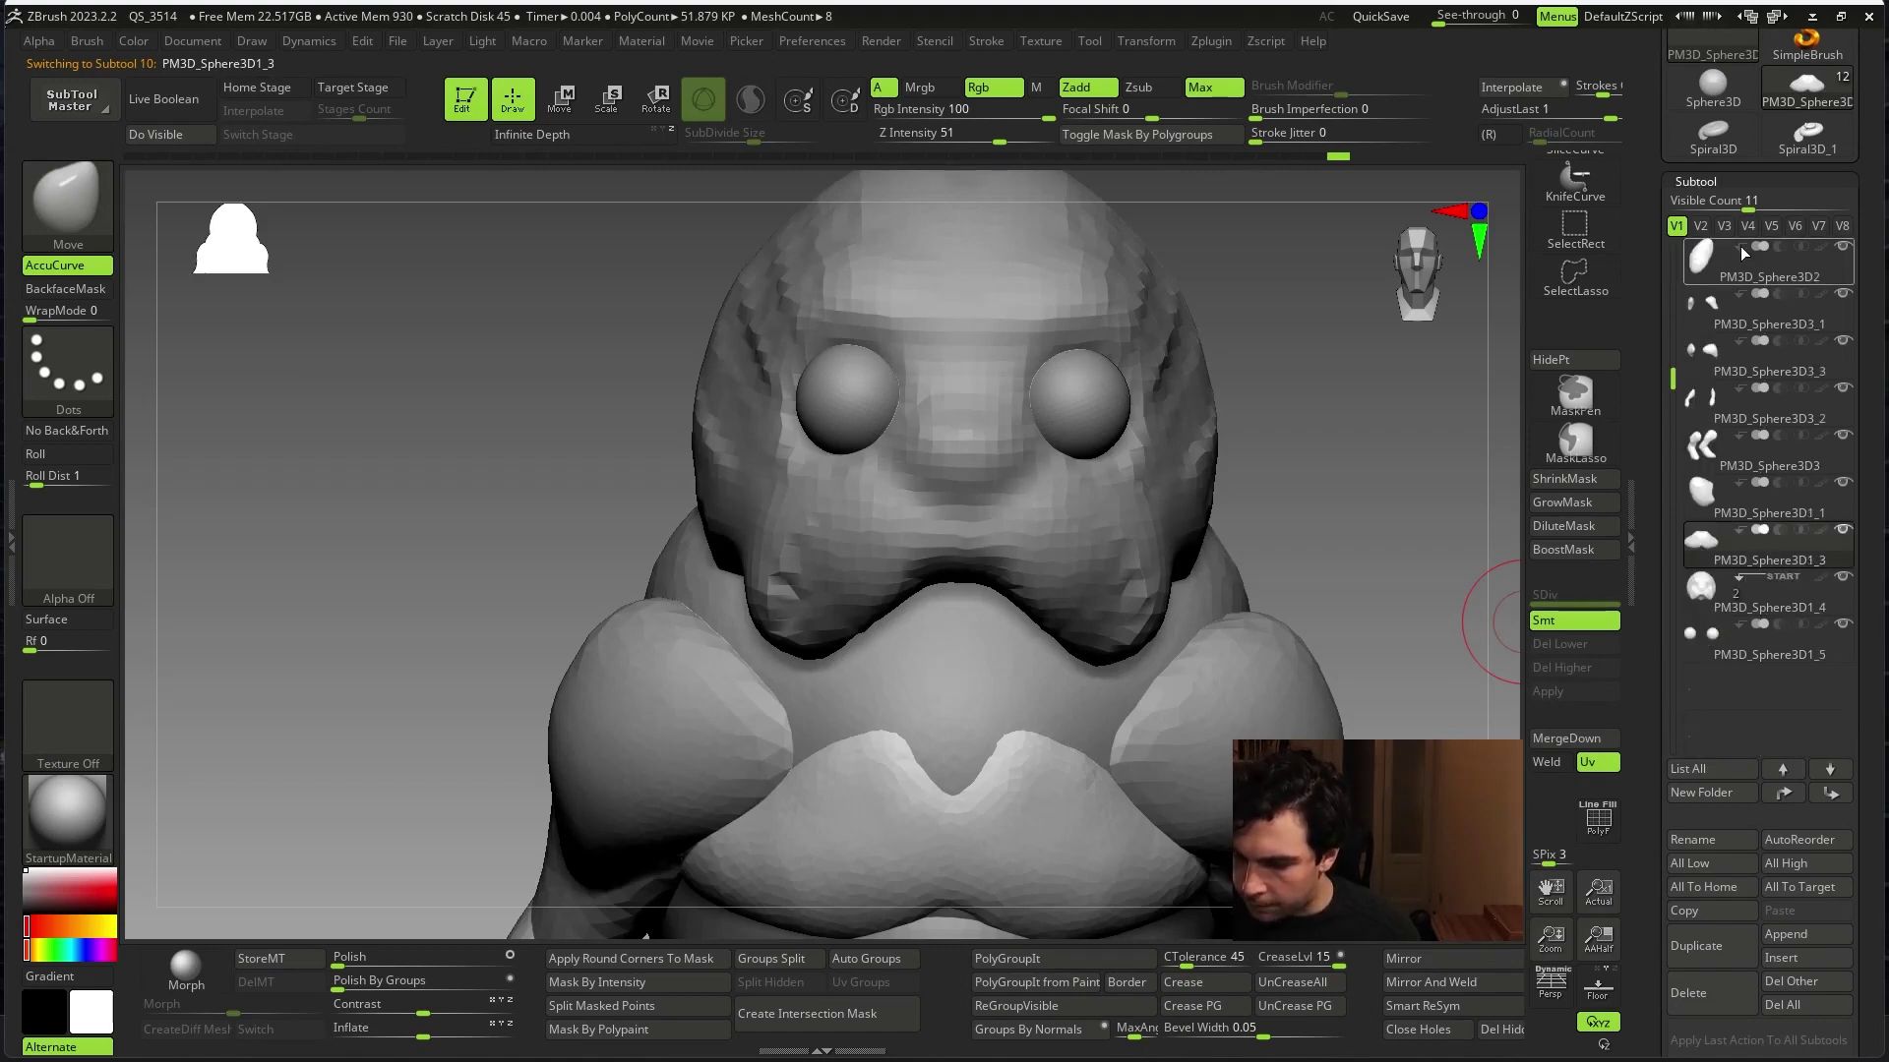
click(1843, 253)
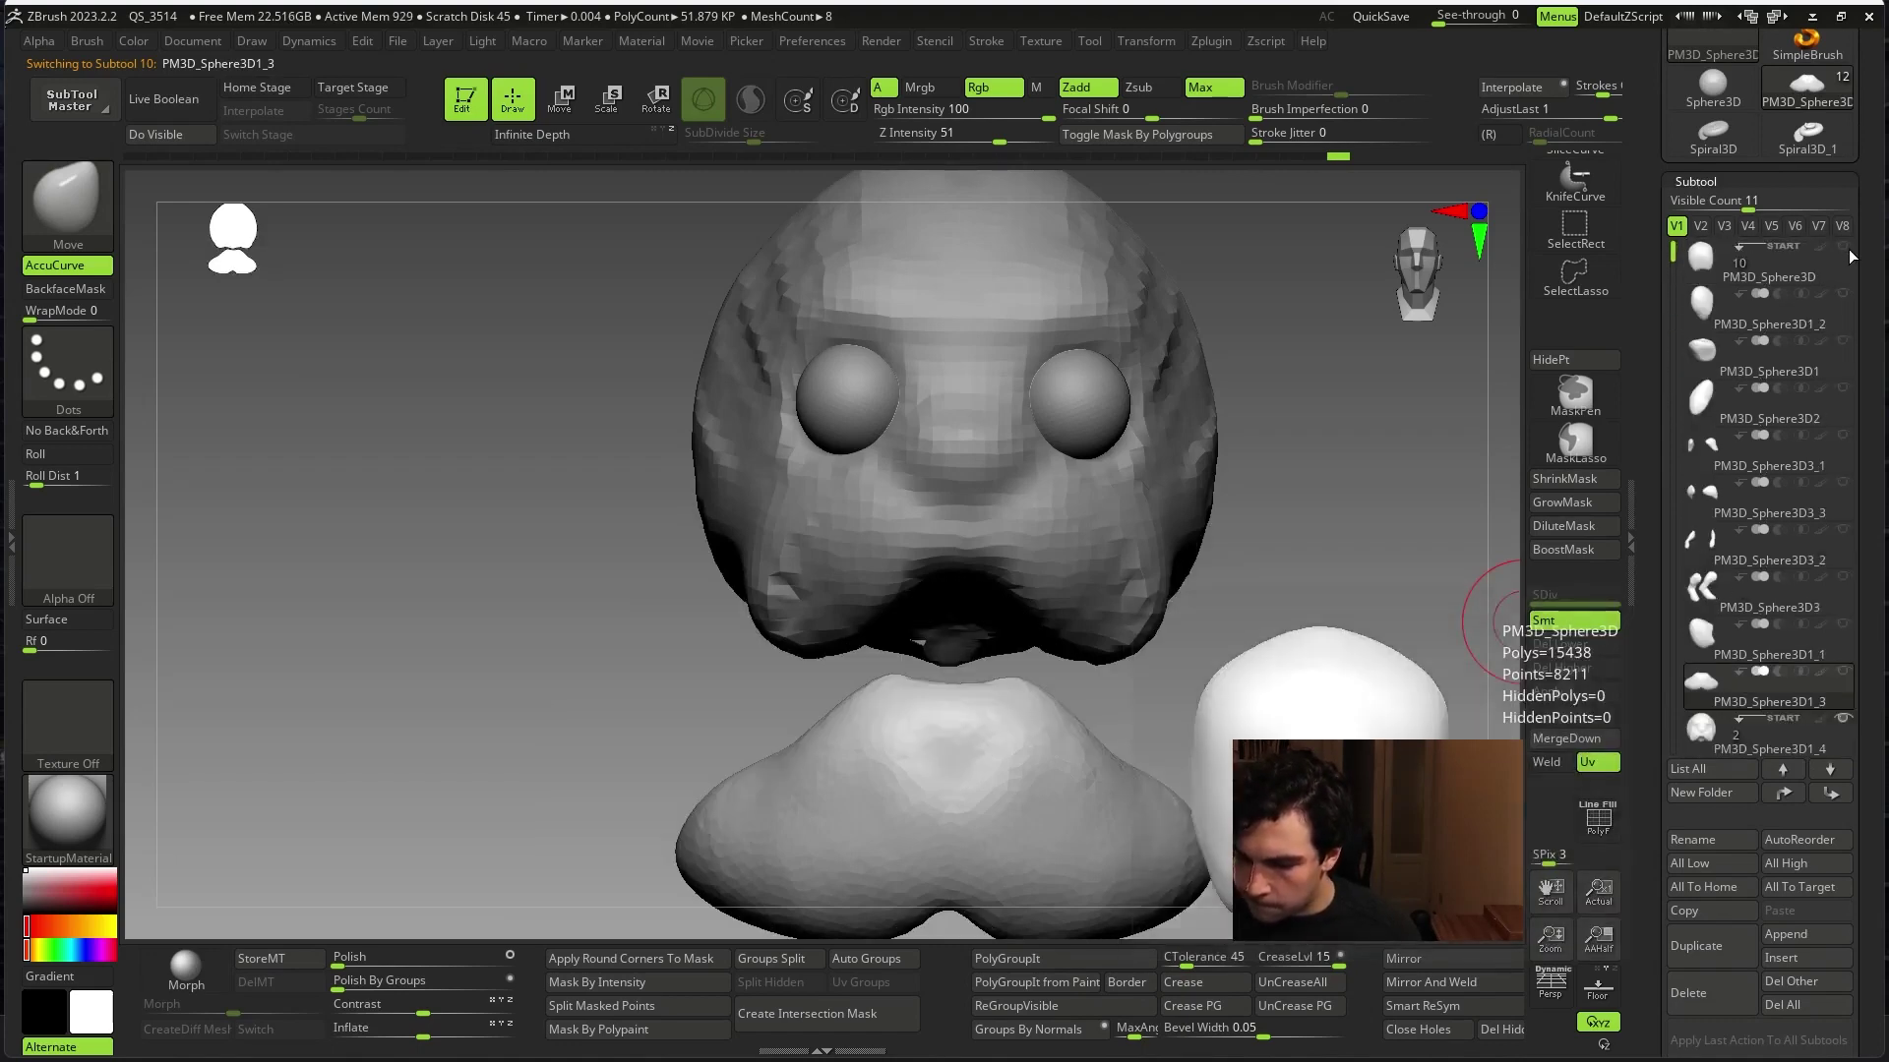
drag(1278, 591, 1466, 708)
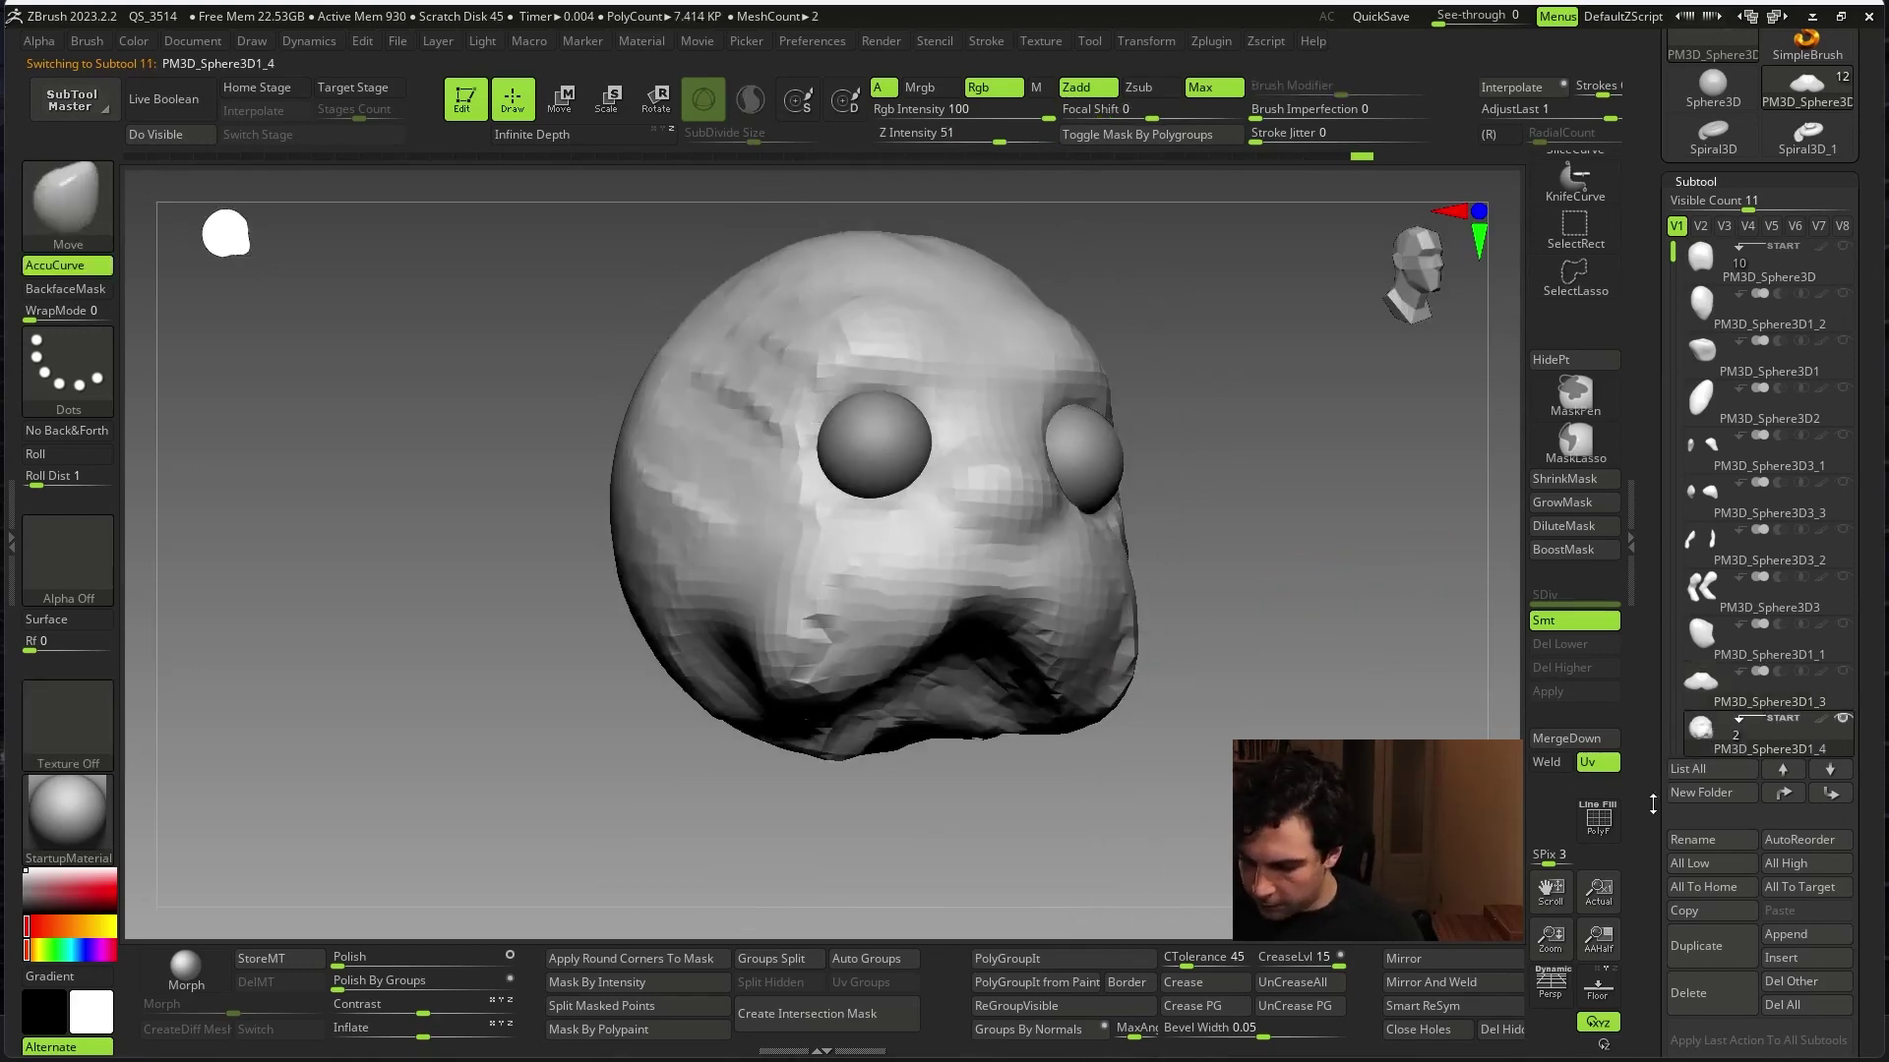
drag(1653, 805, 1653, 849)
mouse_move(1328, 443)
mouse_down()
mouse_move(1183, 529)
mouse_move(943, 584)
mouse_up()
key(space)
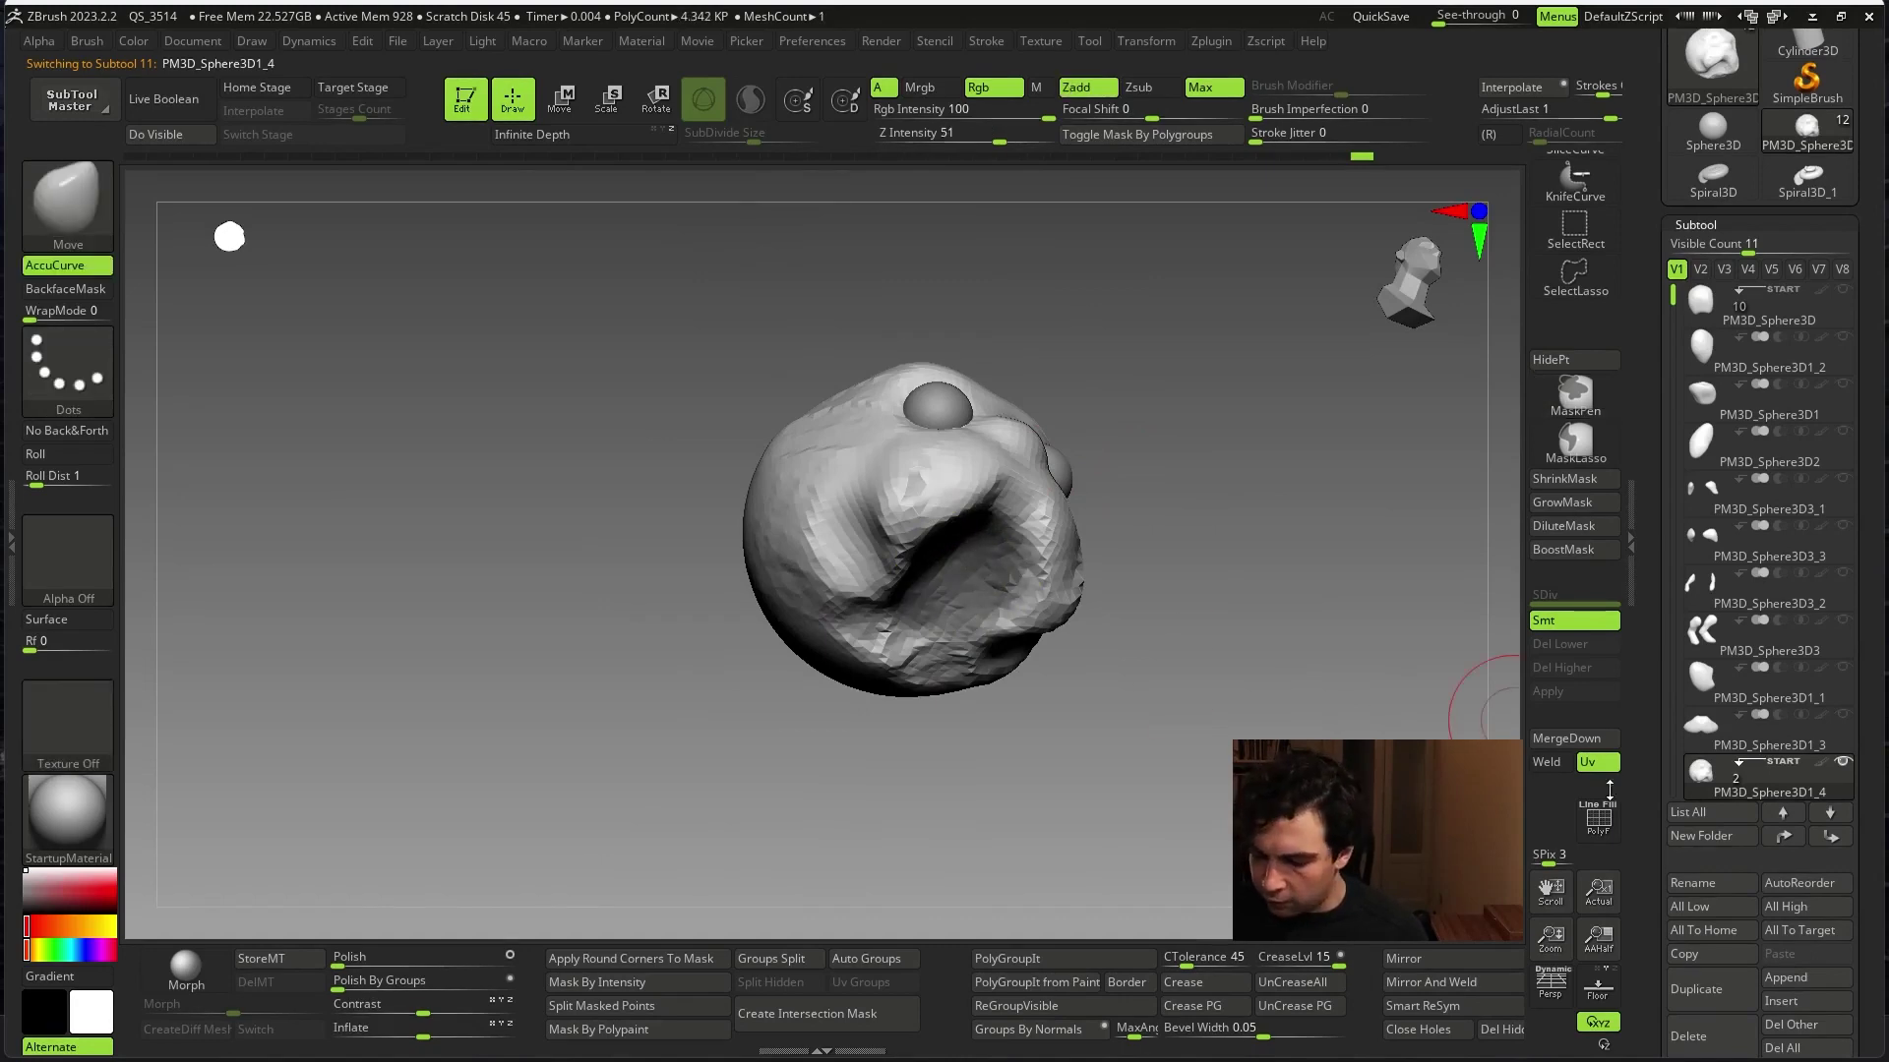
- Extract the masked muzzle as a separate lip piece and check it from the front
scroll(1780, 590, down, 5)
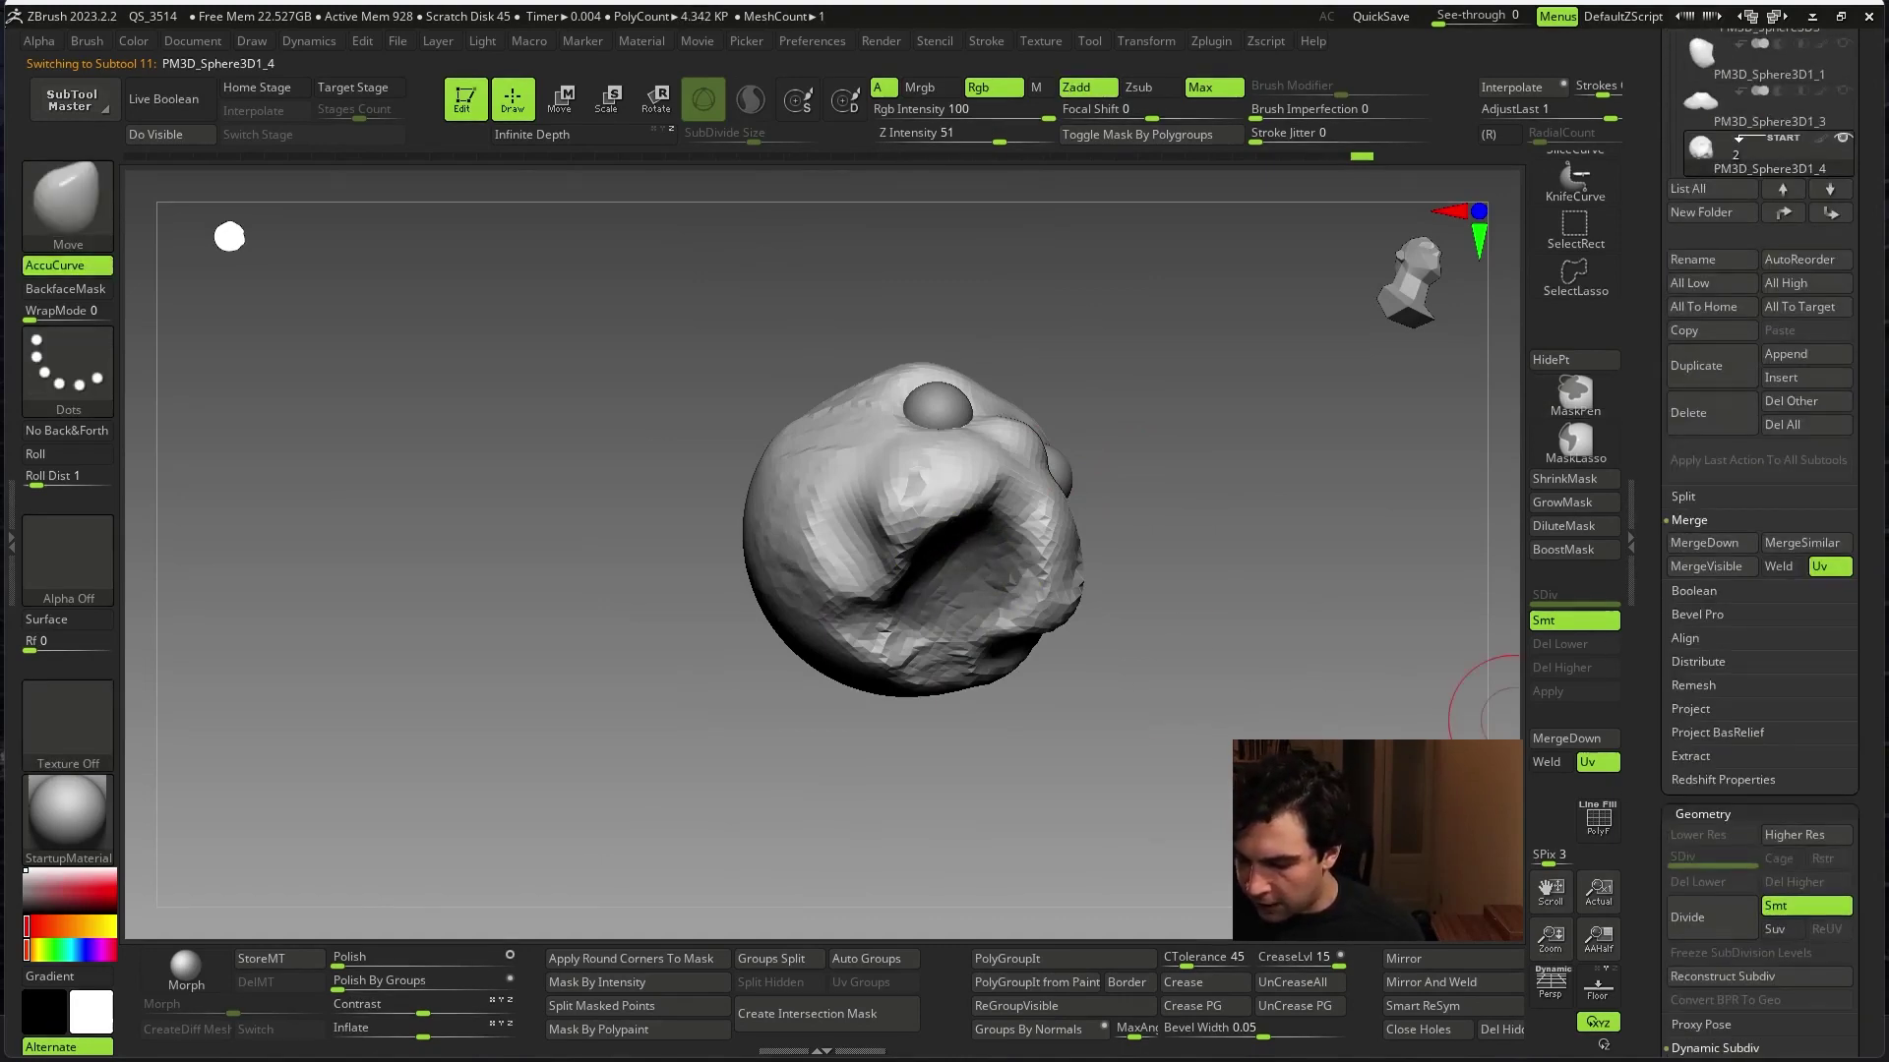
click(1689, 755)
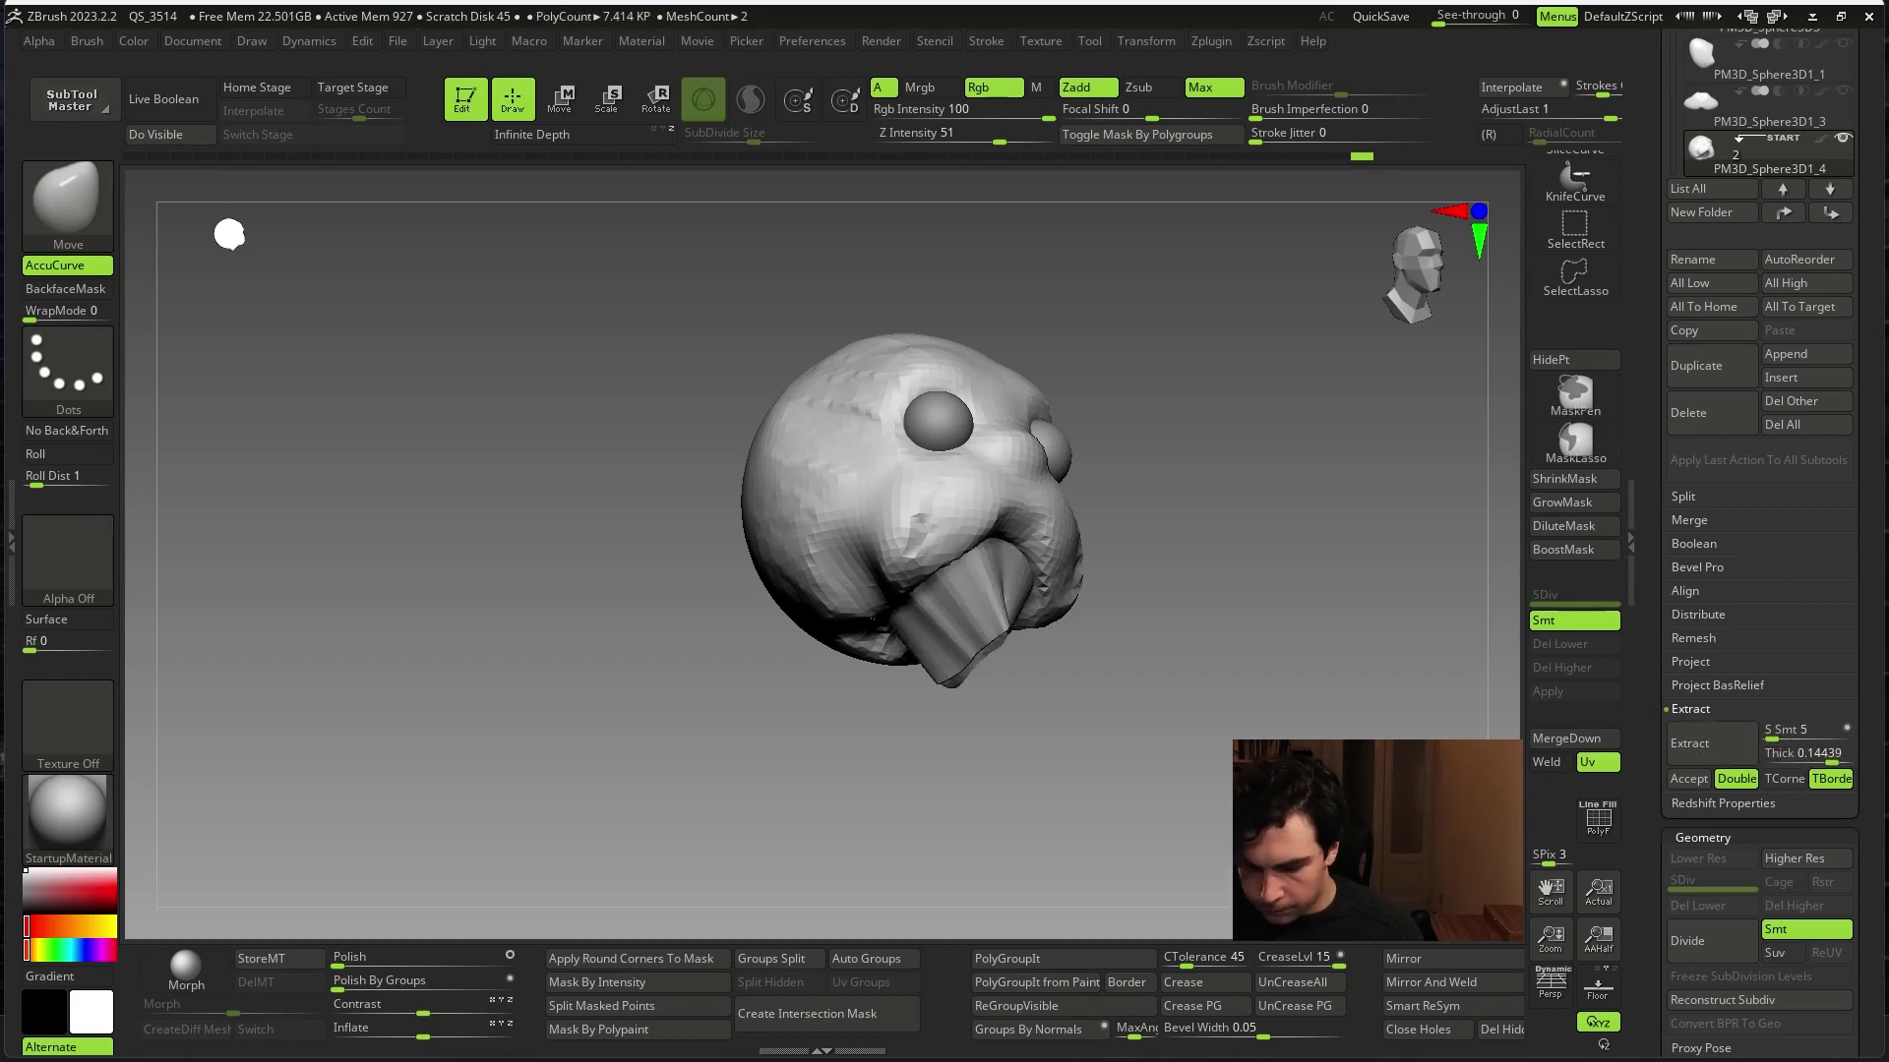
drag(1377, 640, 1490, 713)
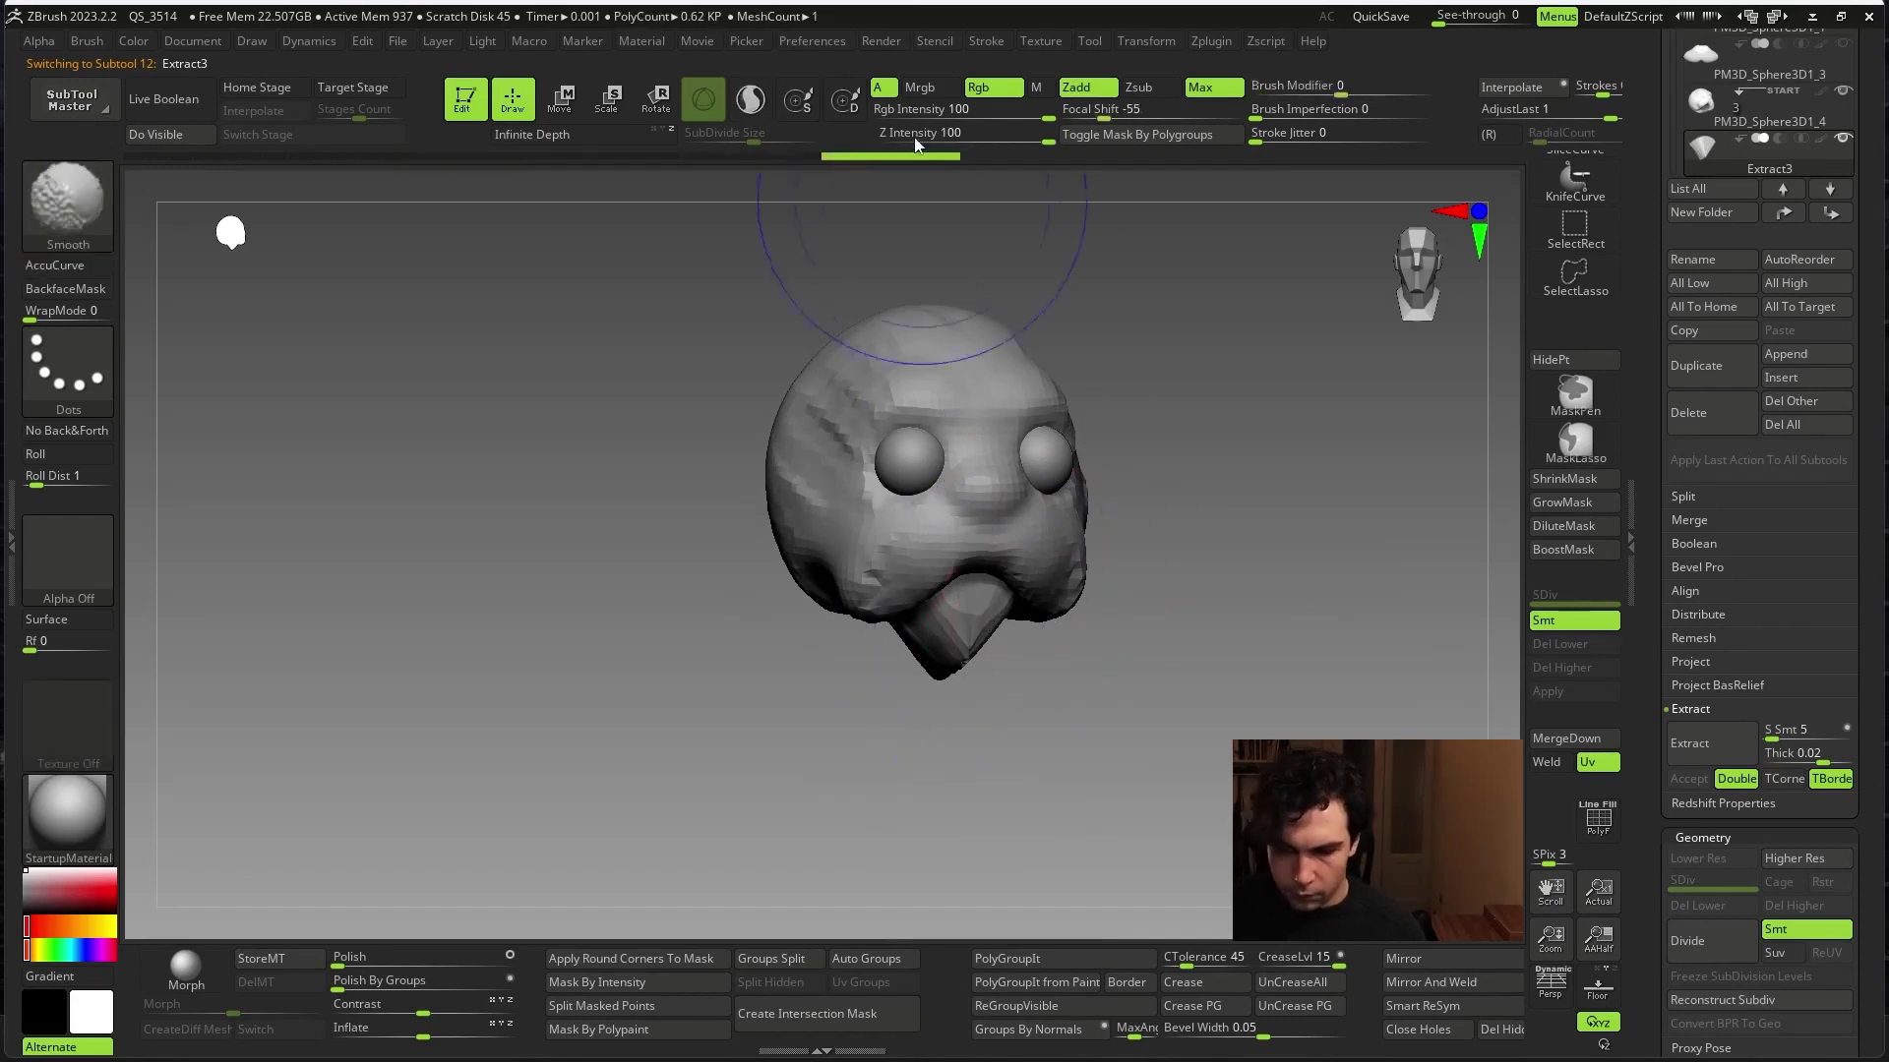
drag(1063, 621, 987, 551)
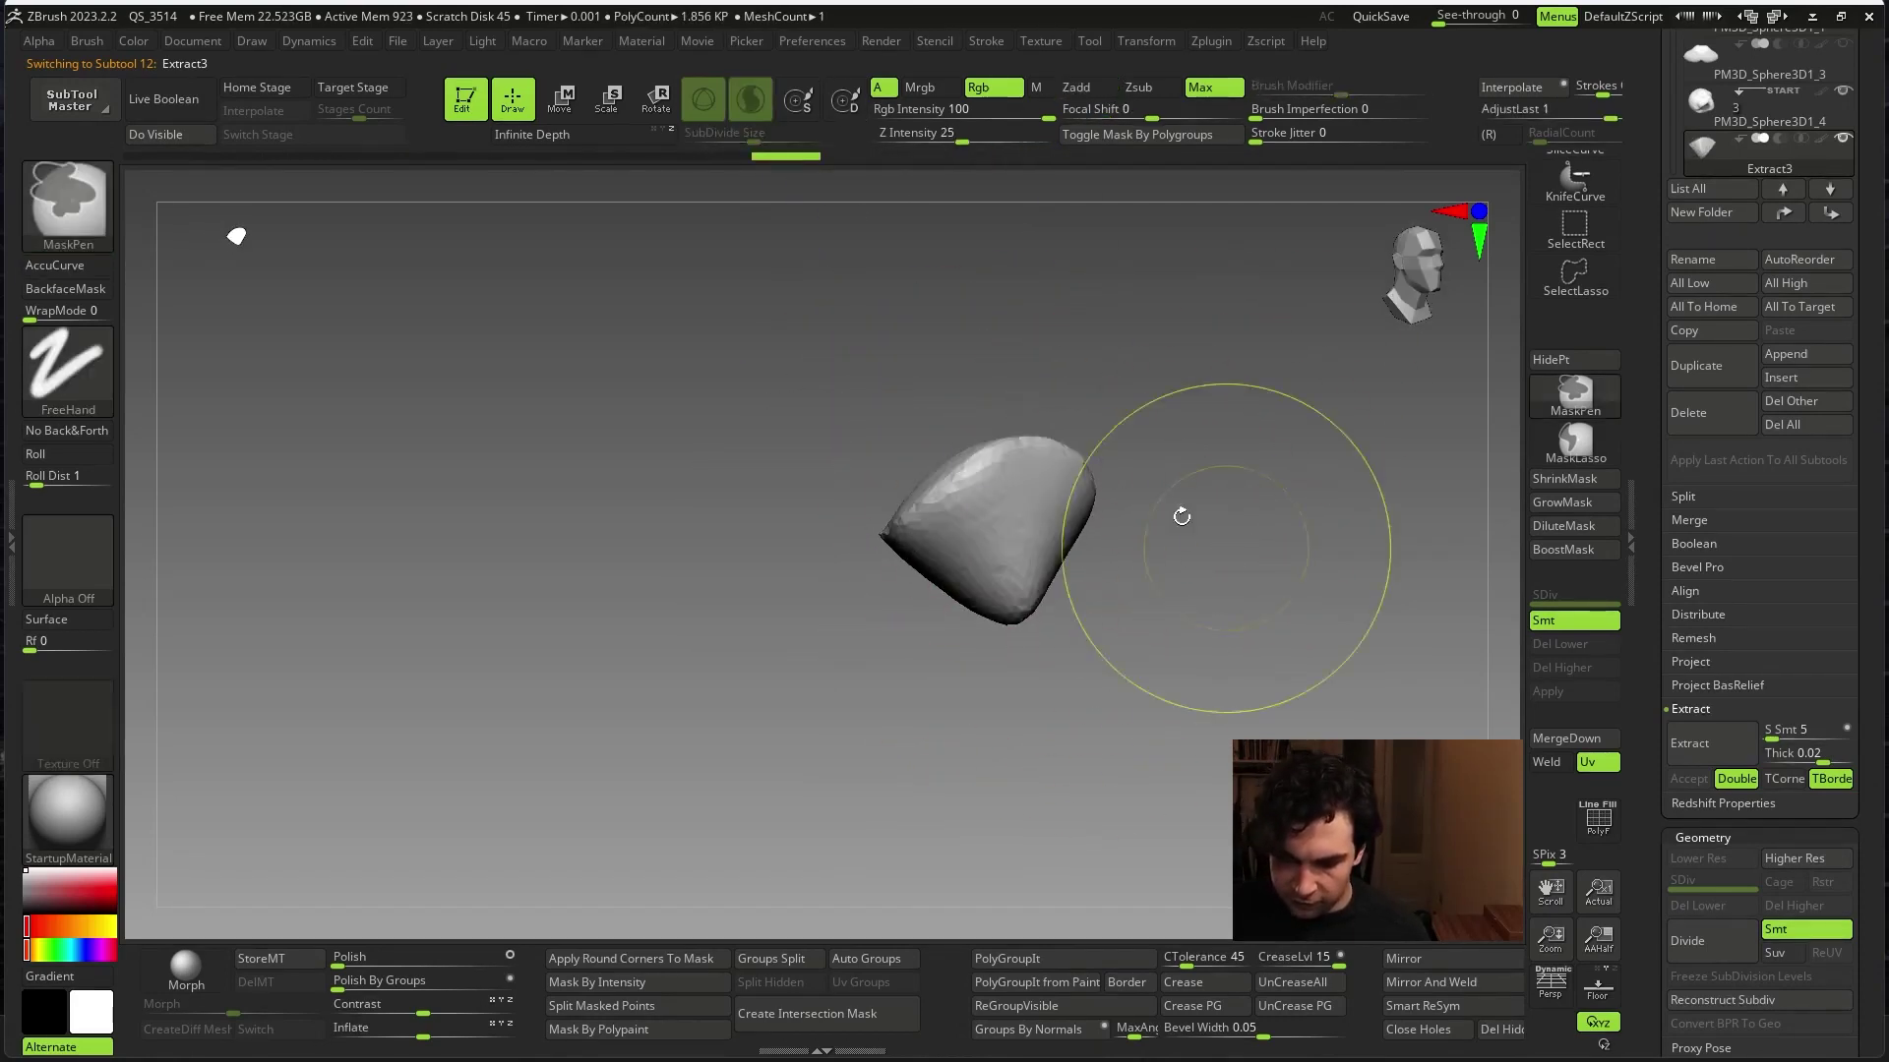
ctrl+shift+click(1298, 472)
mouse_move(1297, 472)
mouse_down()
mouse_move(1069, 580)
mouse_move(1092, 558)
mouse_move(1138, 590)
mouse_up()
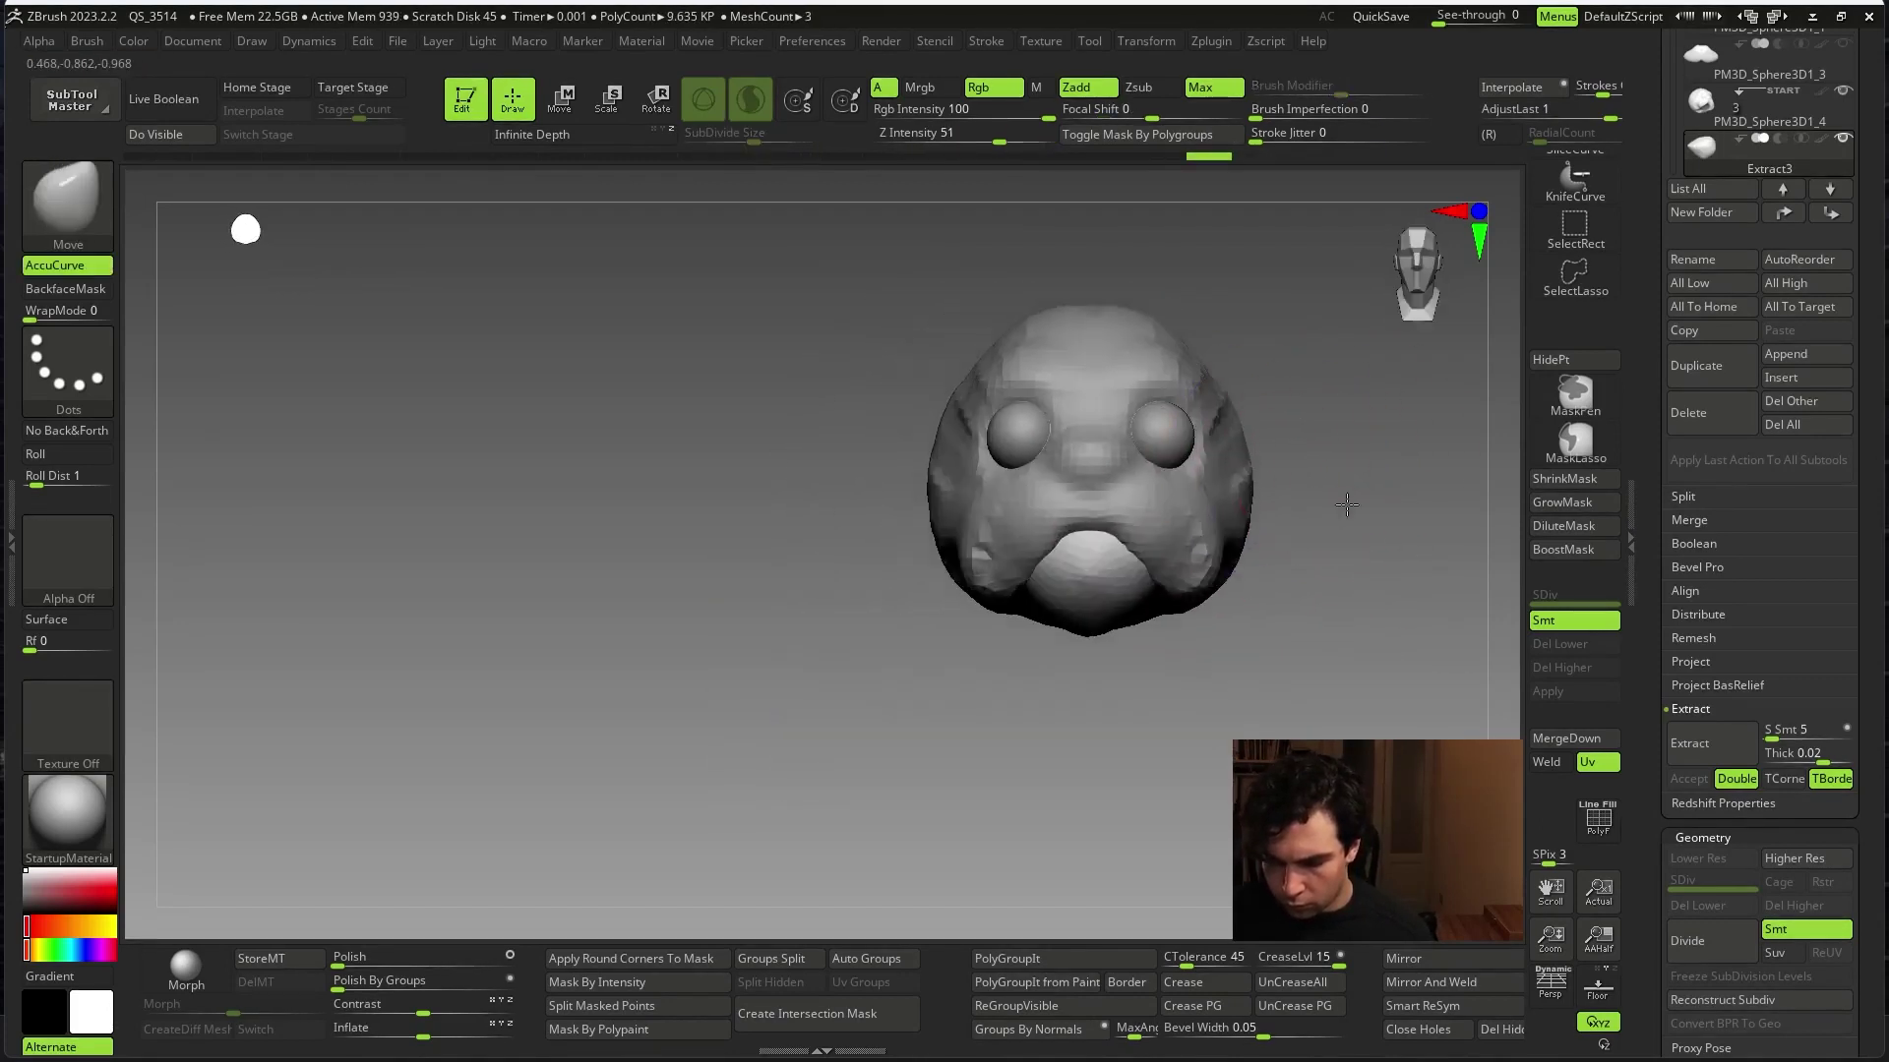
mouse_move(1364, 567)
alt+mouse_down()
mouse_move(1058, 627)
mouse_move(1265, 624)
alt+mouse_up()
- Reselect the head sphere, orbit back to a frontal view, and open the Append mesh list
alt+click(1064, 442)
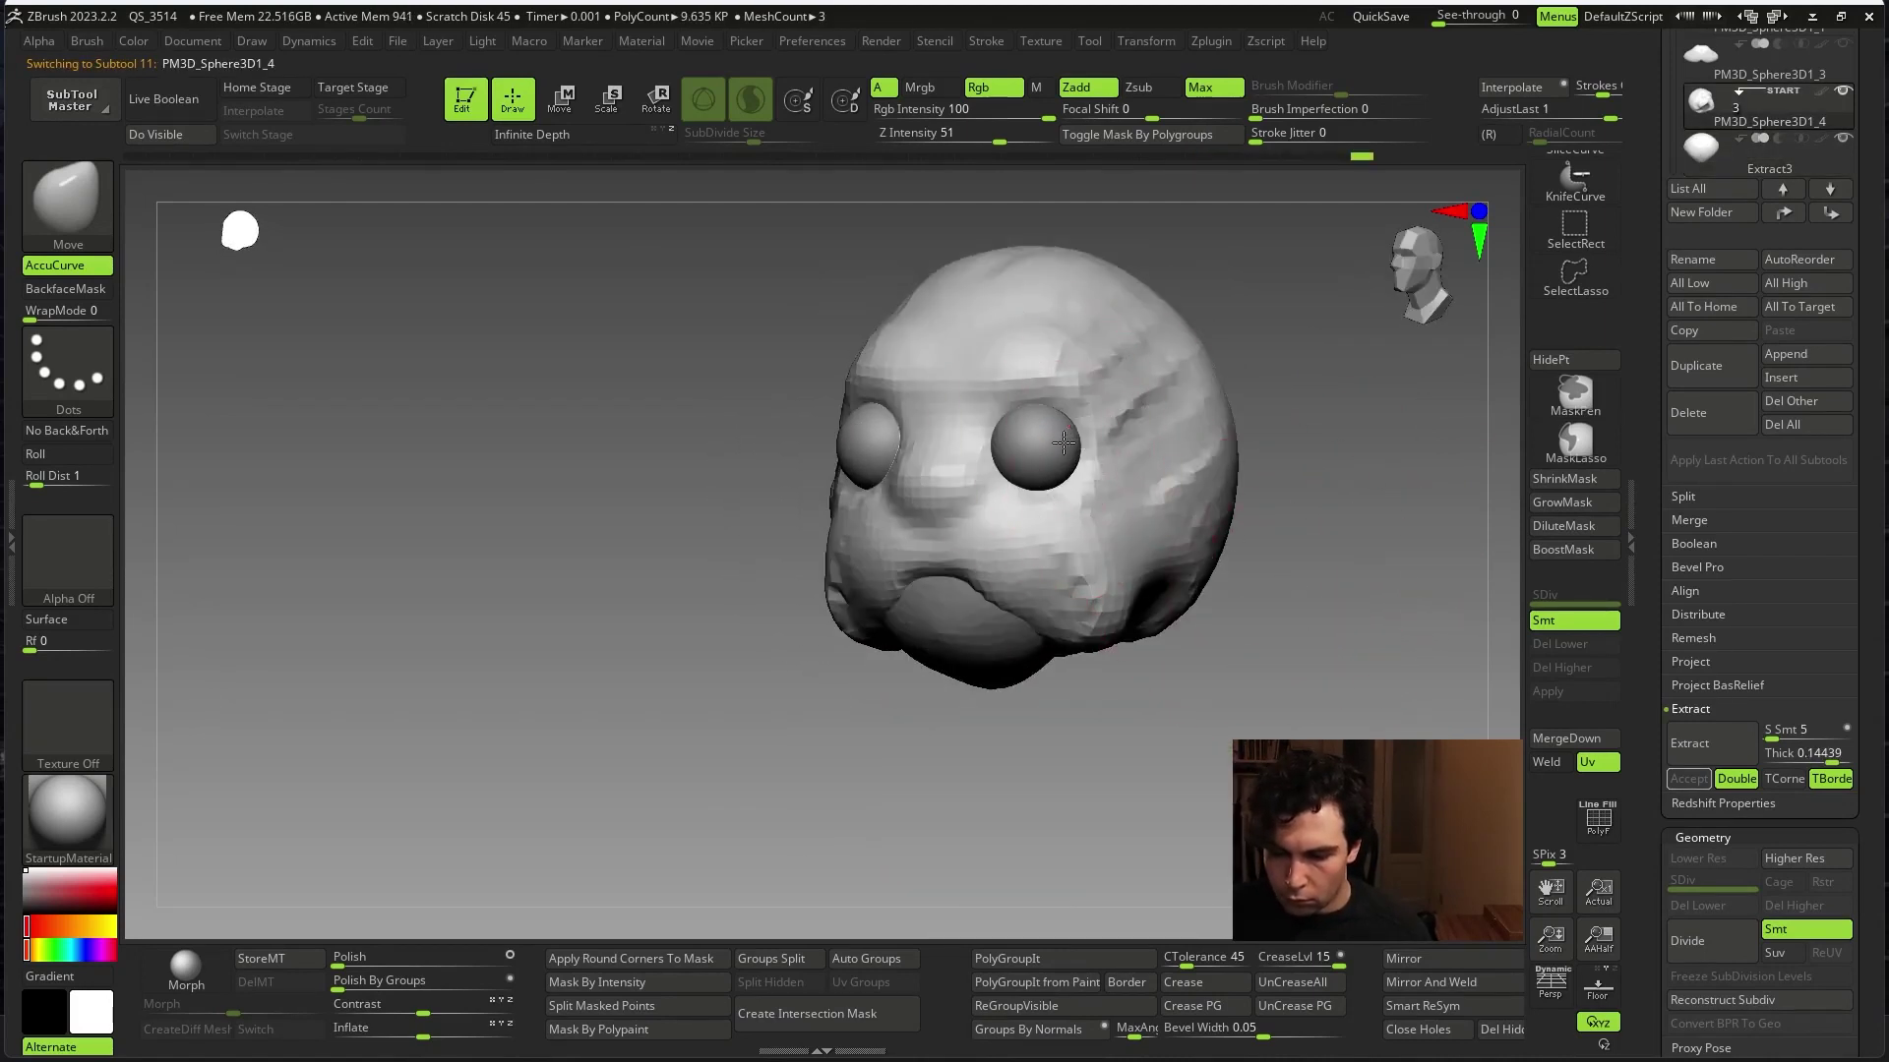
mouse_move(1244, 506)
mouse_down()
mouse_move(1132, 451)
mouse_move(1266, 698)
mouse_up()
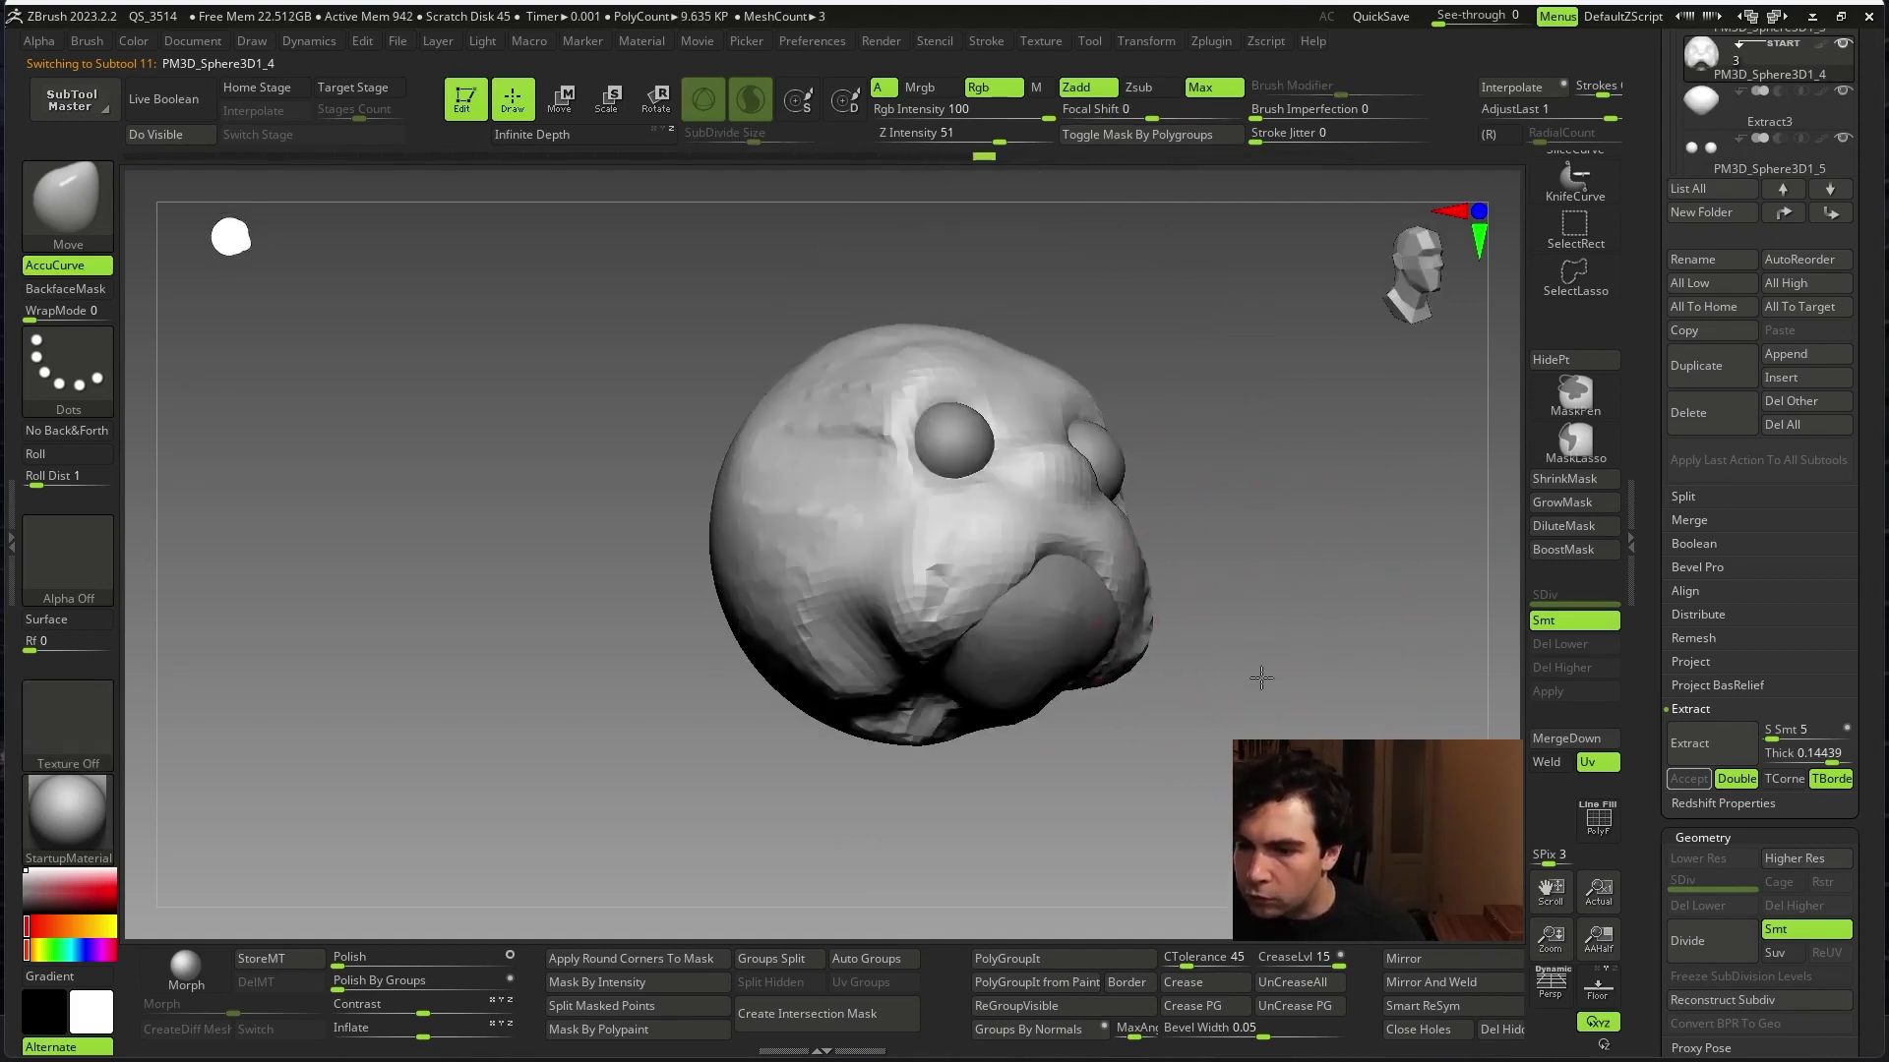
mouse_move(822, 423)
mouse_down()
mouse_move(1398, 428)
mouse_move(1433, 380)
mouse_move(1047, 724)
mouse_up()
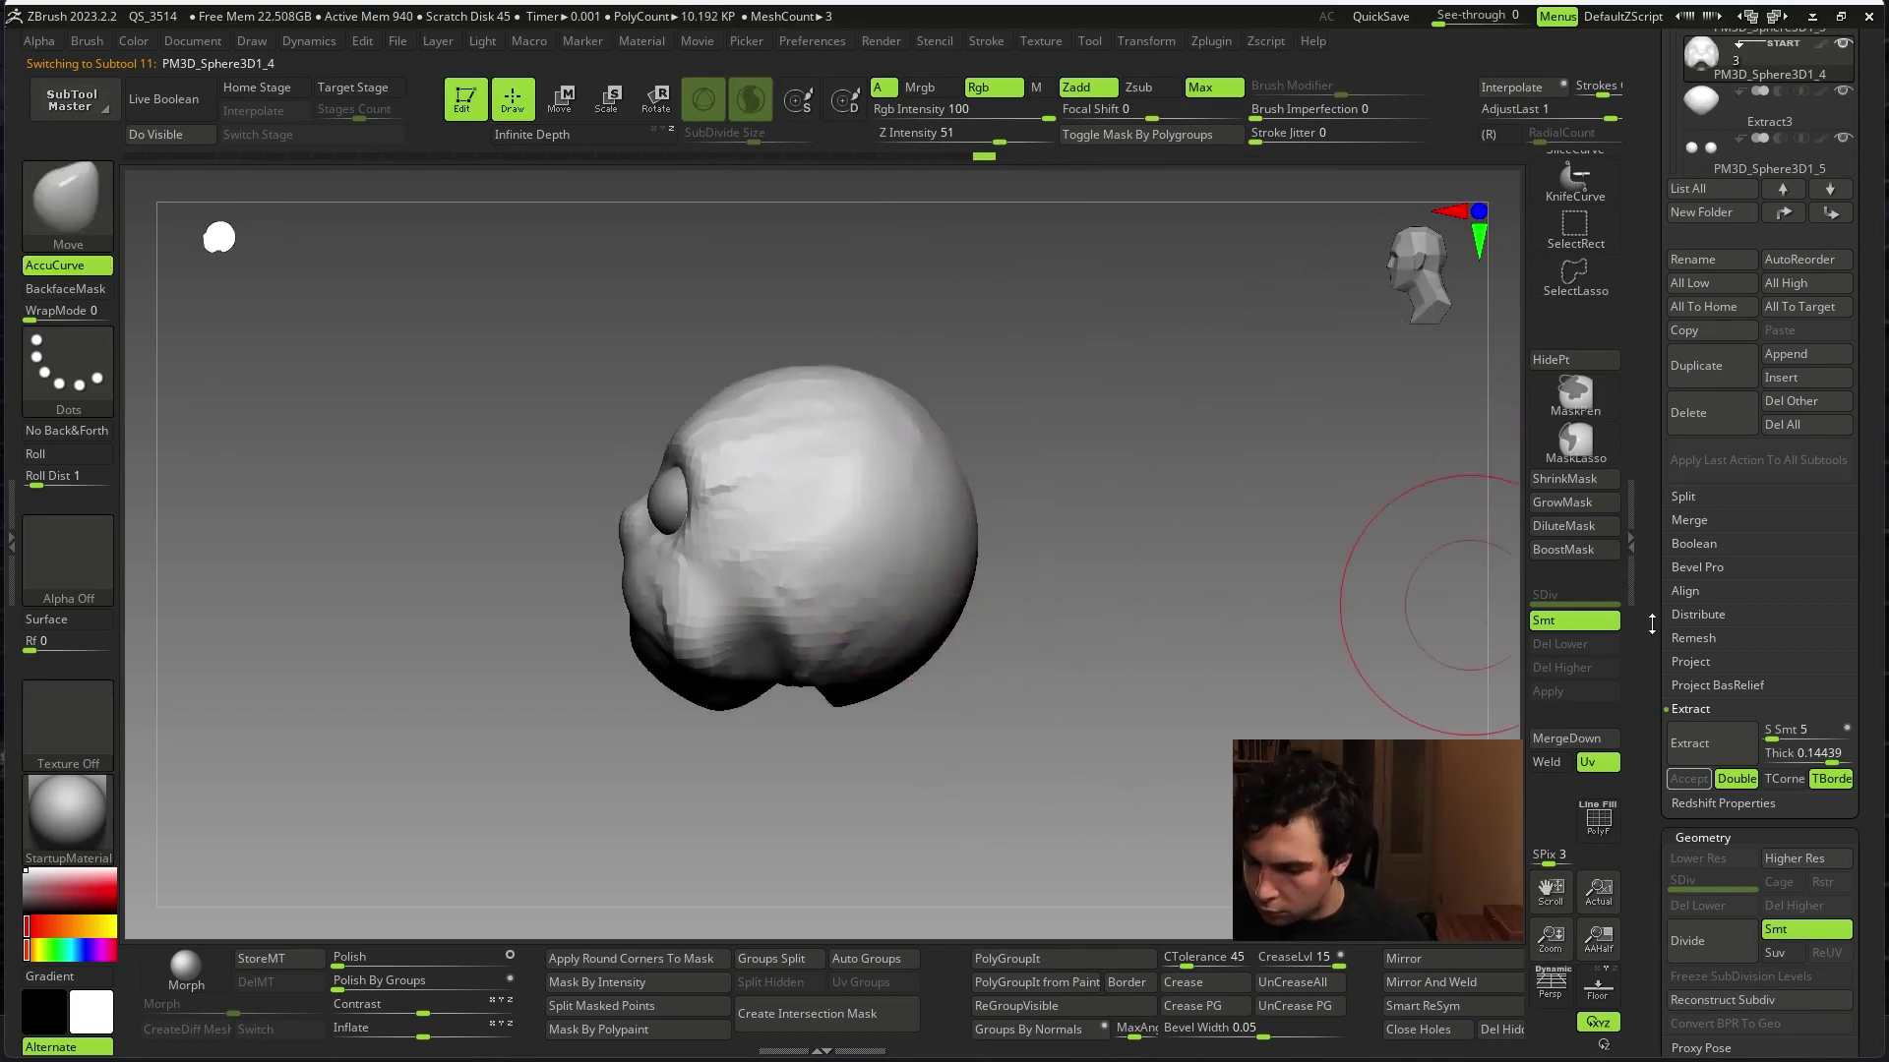
drag(1651, 624, 1651, 696)
click(1785, 519)
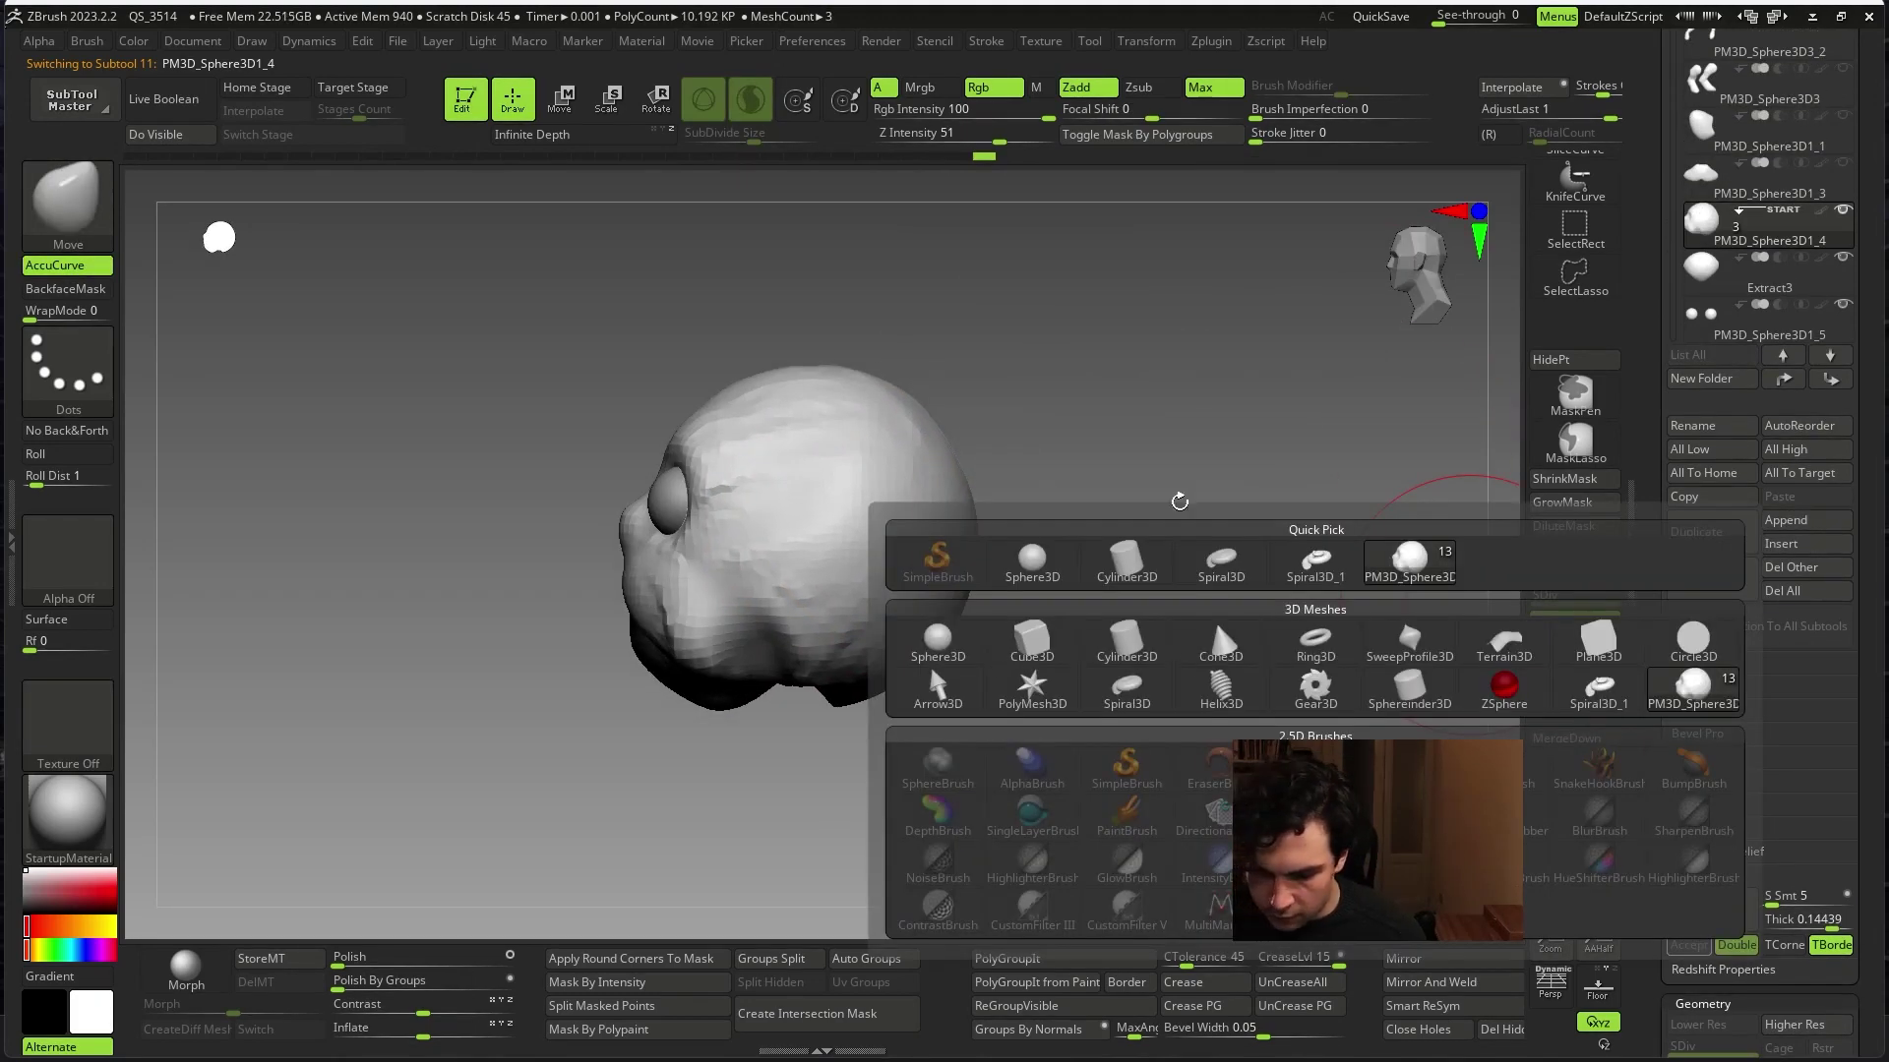
- Append a new Sphere3D subtool and rotate it to face the front
click(1814, 521)
click(1804, 682)
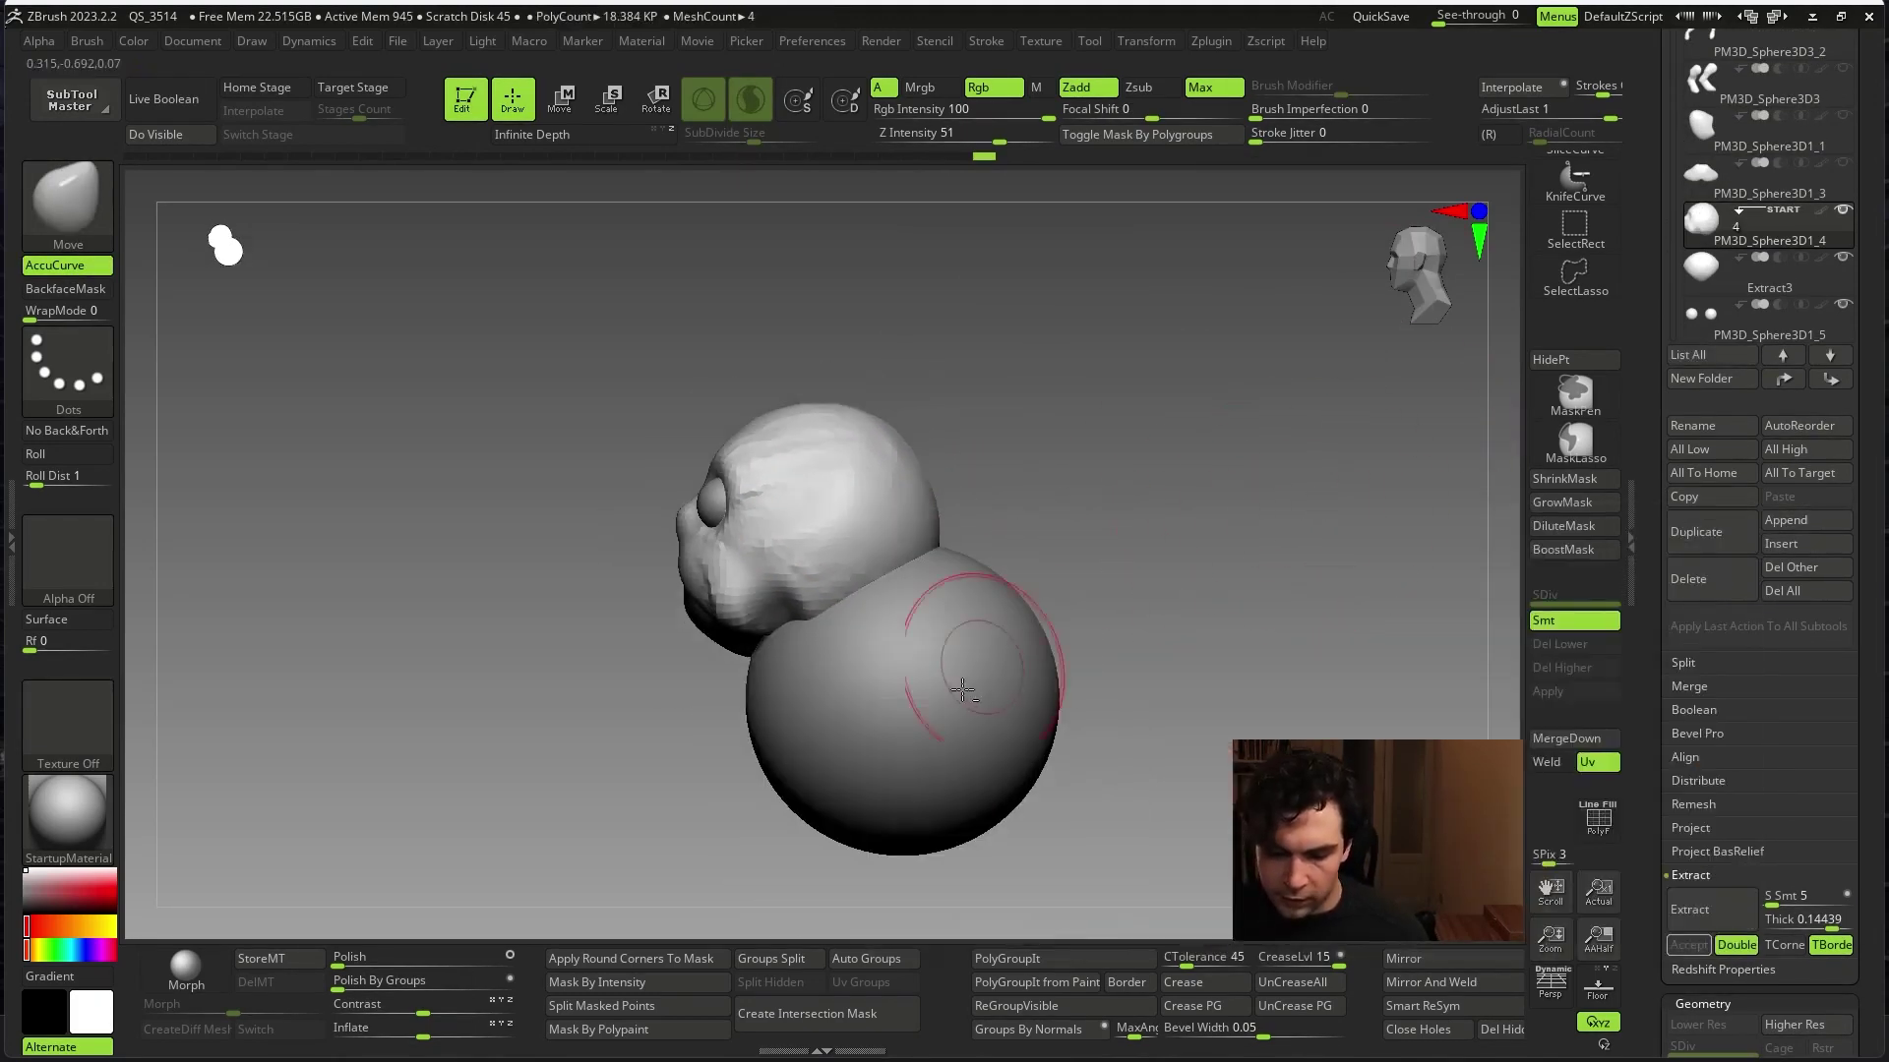
key(f)
key(w)
mouse_move(979, 603)
mouse_down()
mouse_move(1099, 462)
mouse_move(1156, 489)
mouse_up()
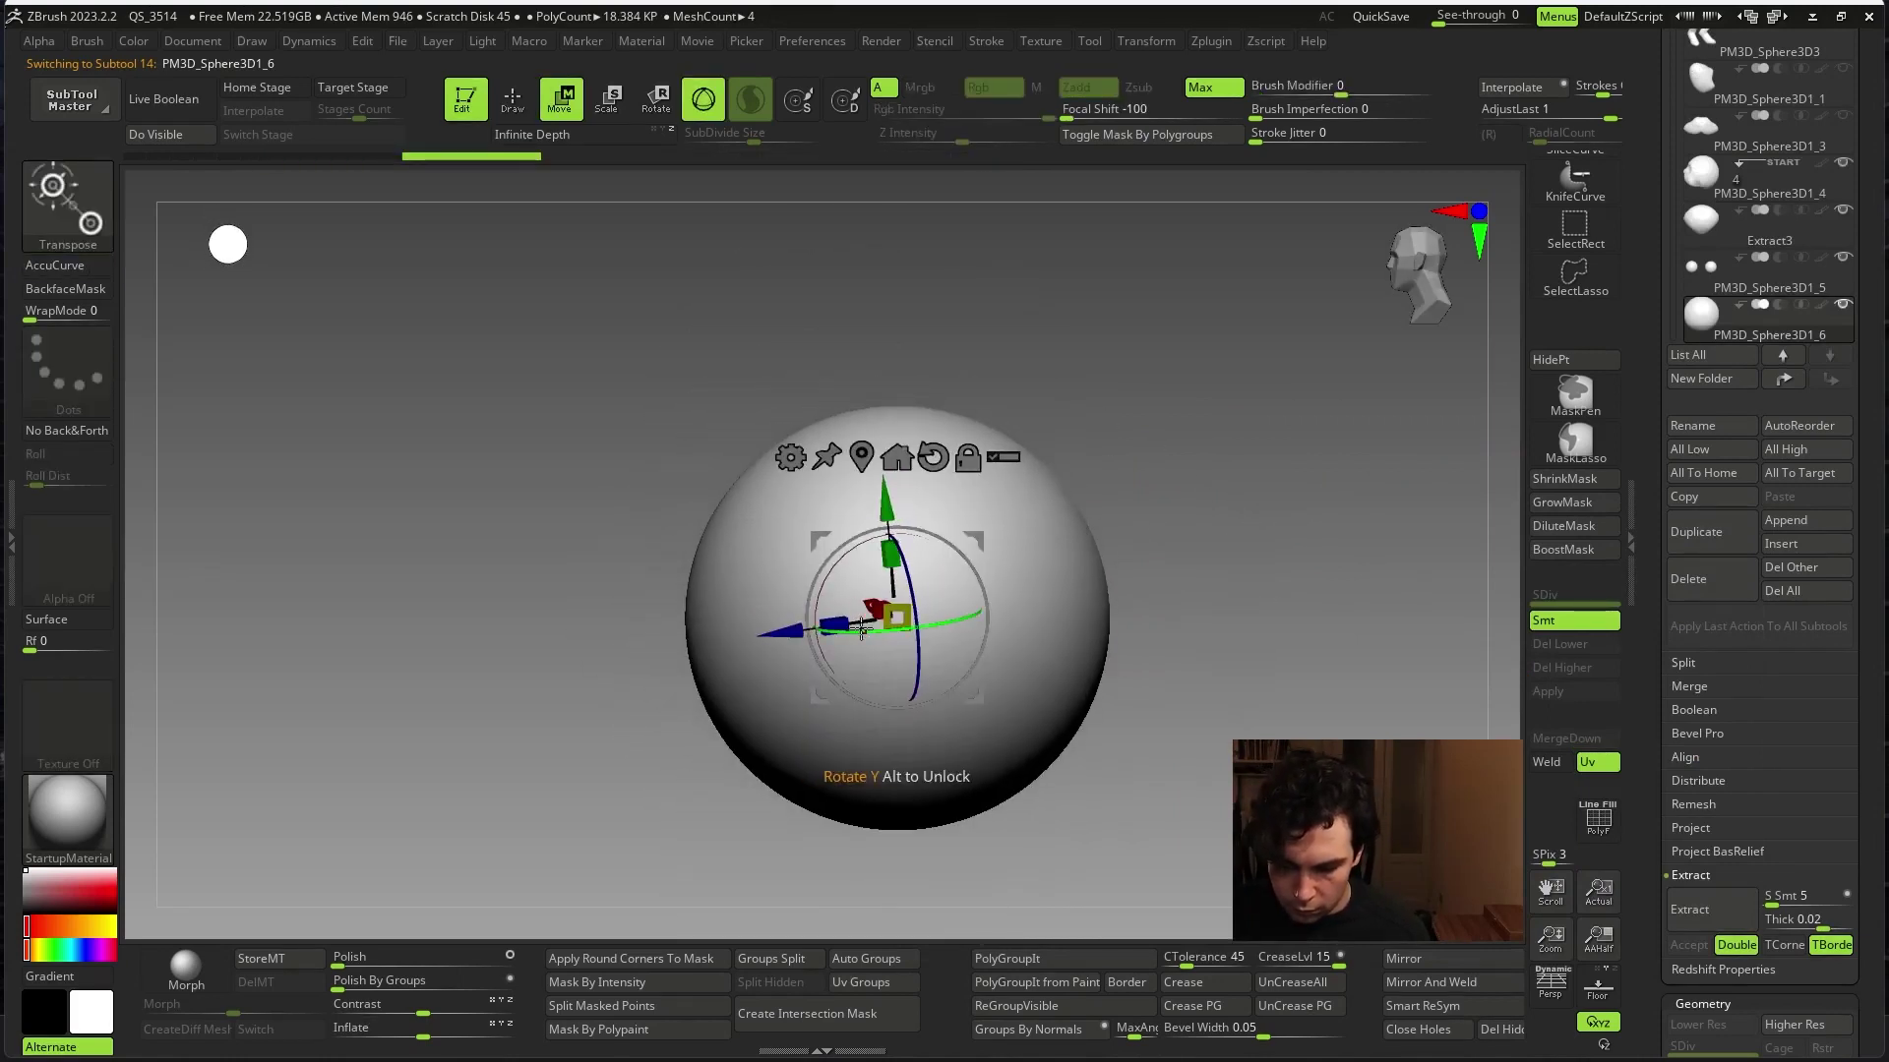
drag(862, 629, 1054, 593)
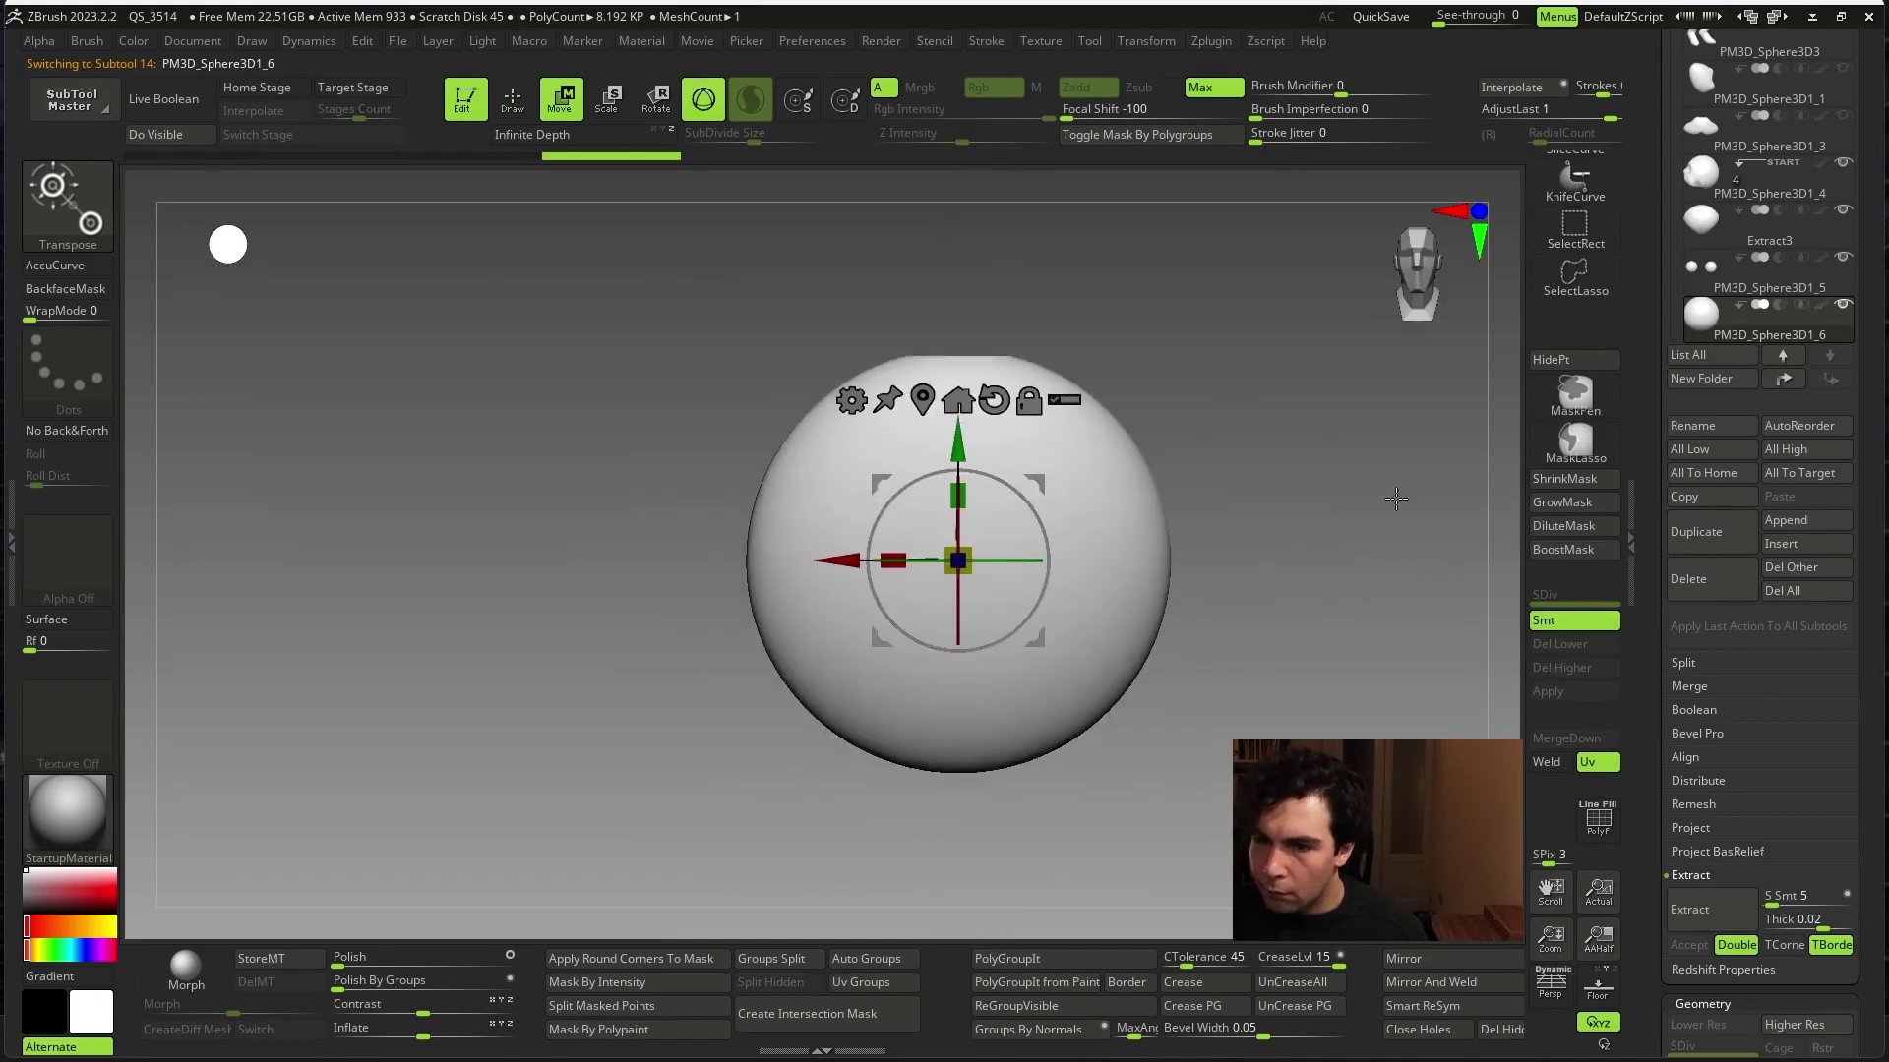
- Enlarge the Move brush and pull the sphere into a pointed flap with bulging lower corners
key(q)
key(space)
drag(1289, 477, 1342, 479)
drag(1029, 682, 1045, 703)
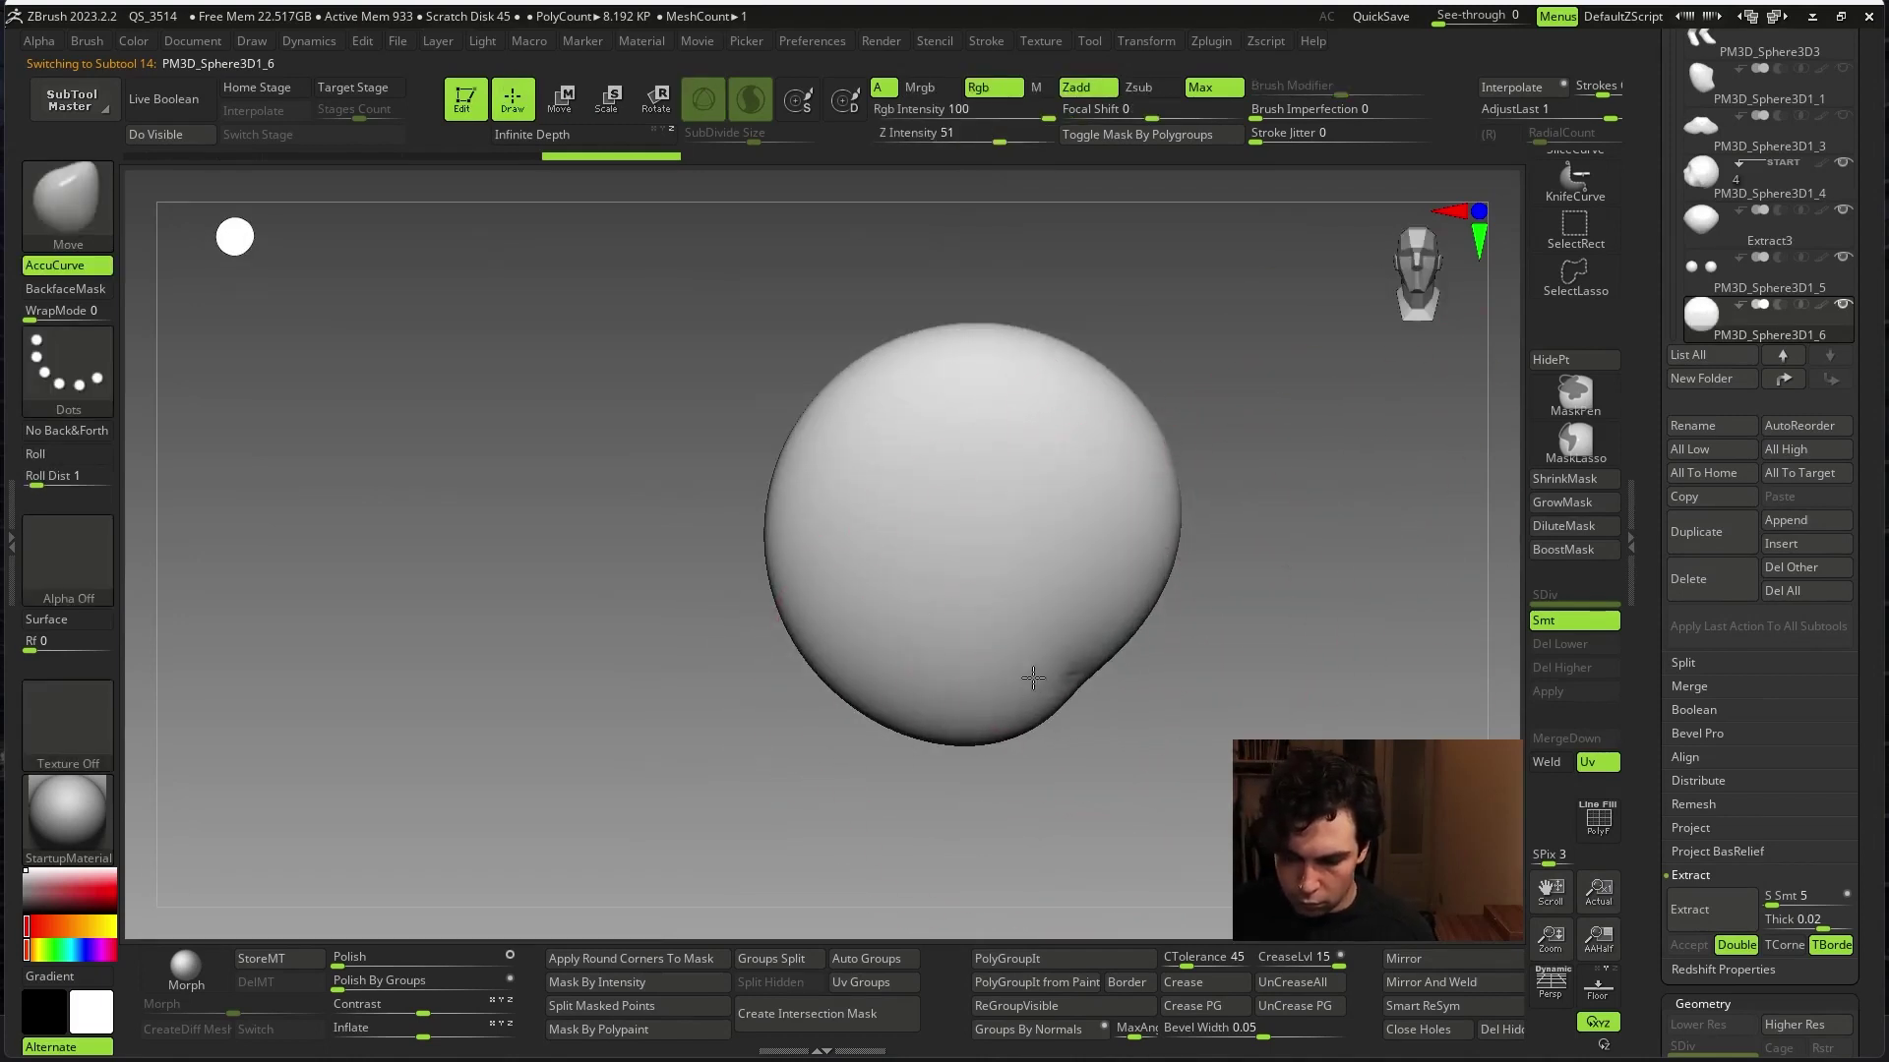
drag(787, 630, 752, 674)
drag(806, 590, 787, 629)
alt+drag(1253, 322, 1267, 451)
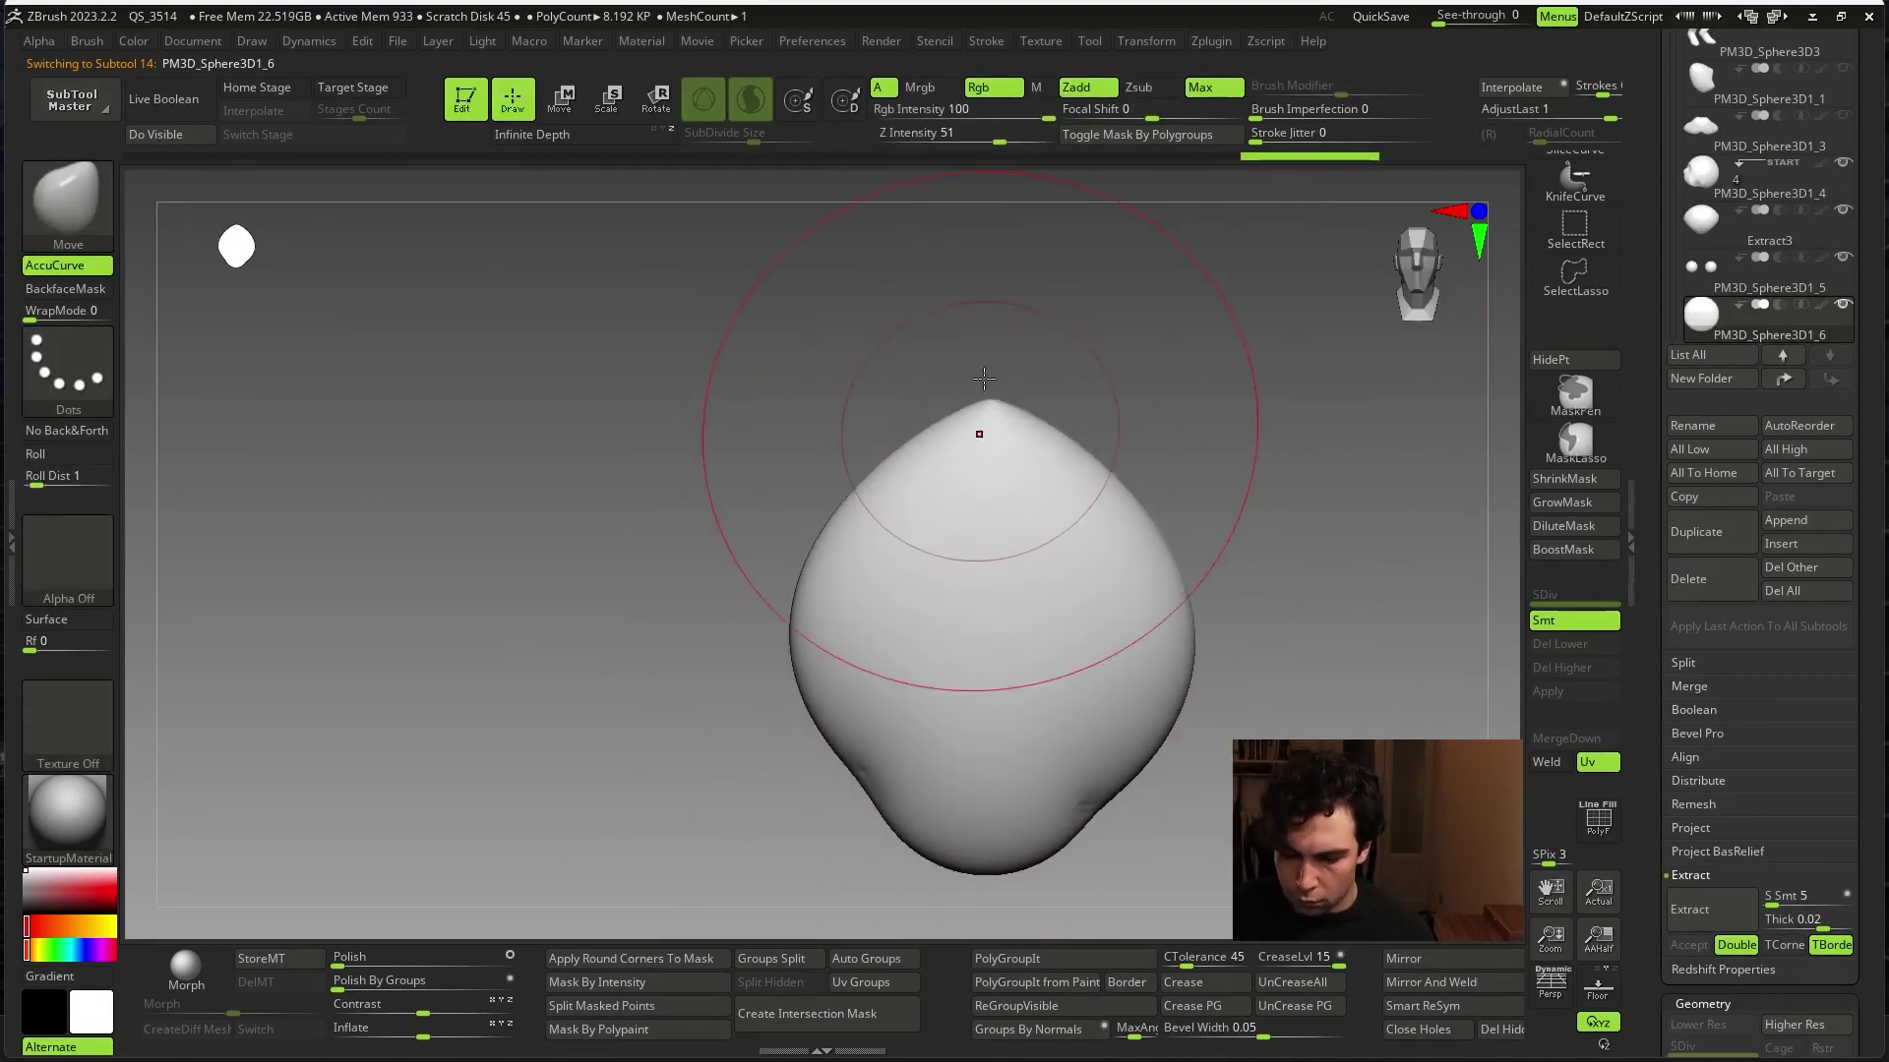
drag(984, 378, 1003, 280)
drag(946, 344, 983, 309)
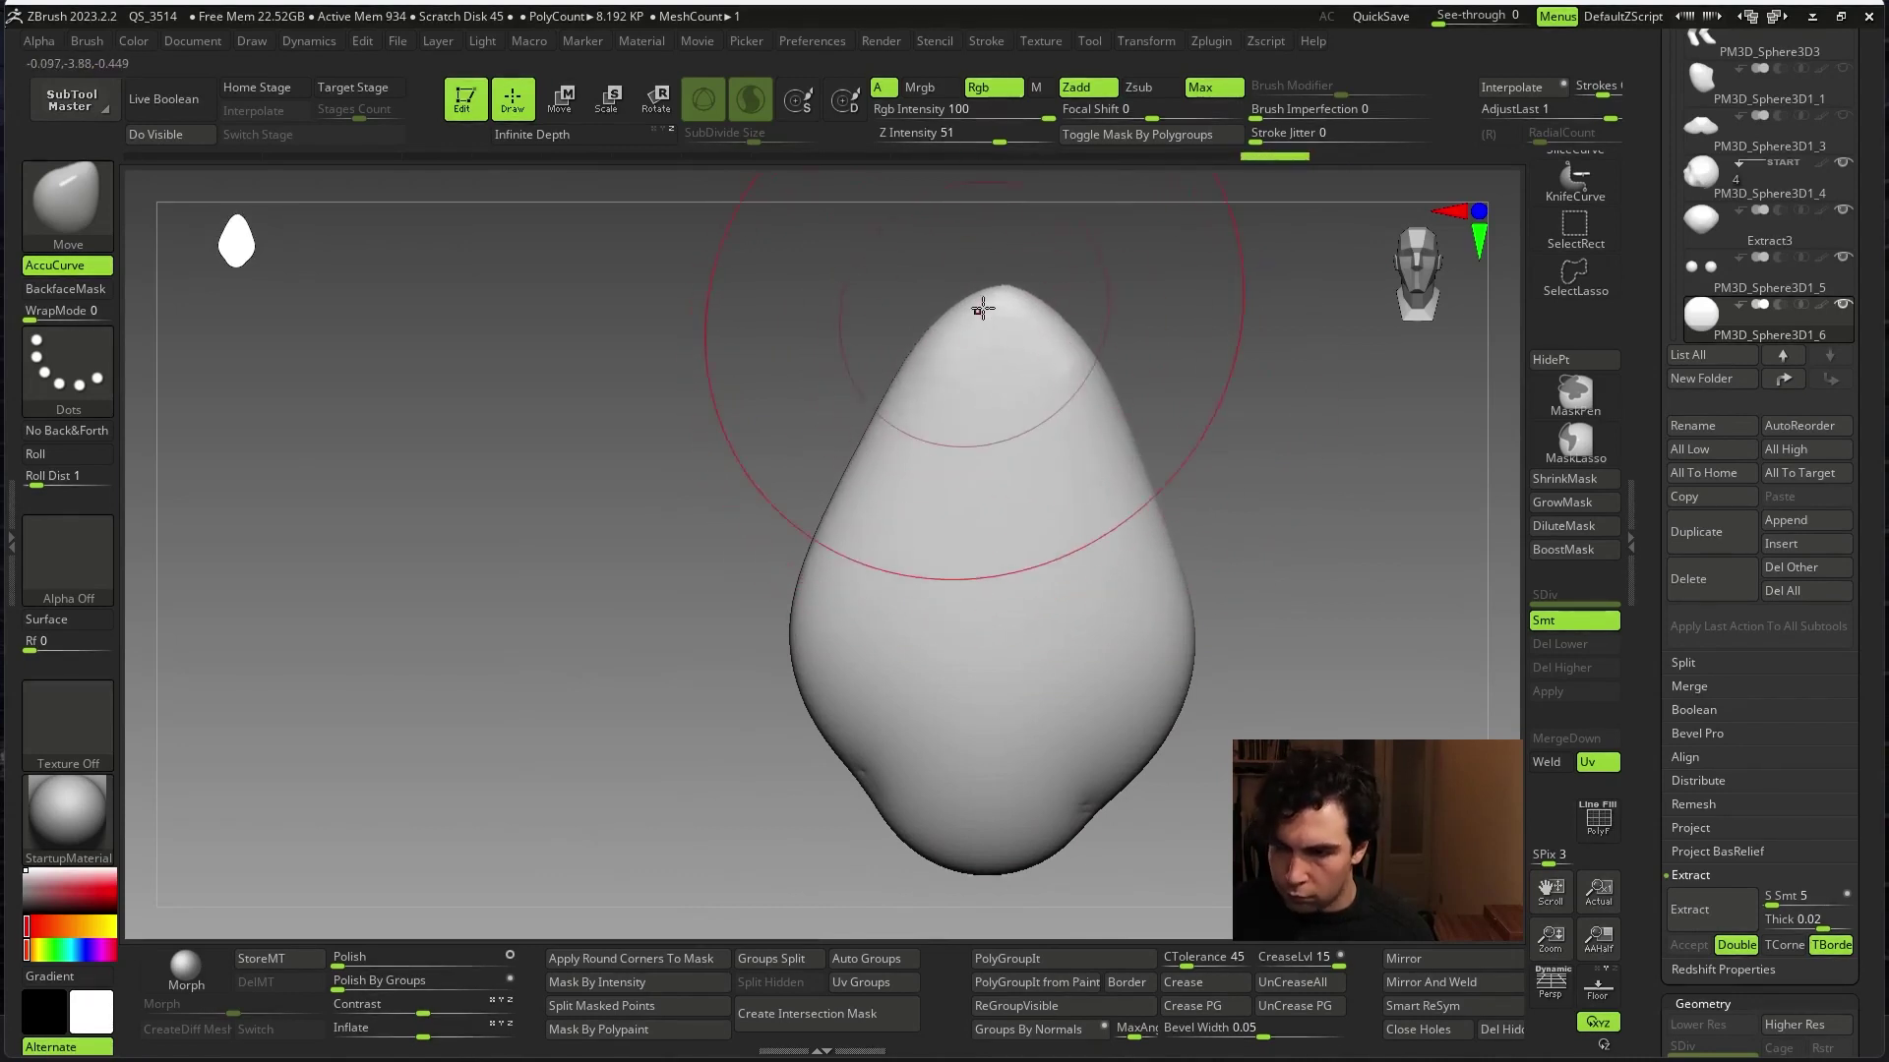
- Bend the flattened flap into a curved crescent with the Transpose gizmo, checking its profile
drag(1180, 401, 1227, 464)
key(space)
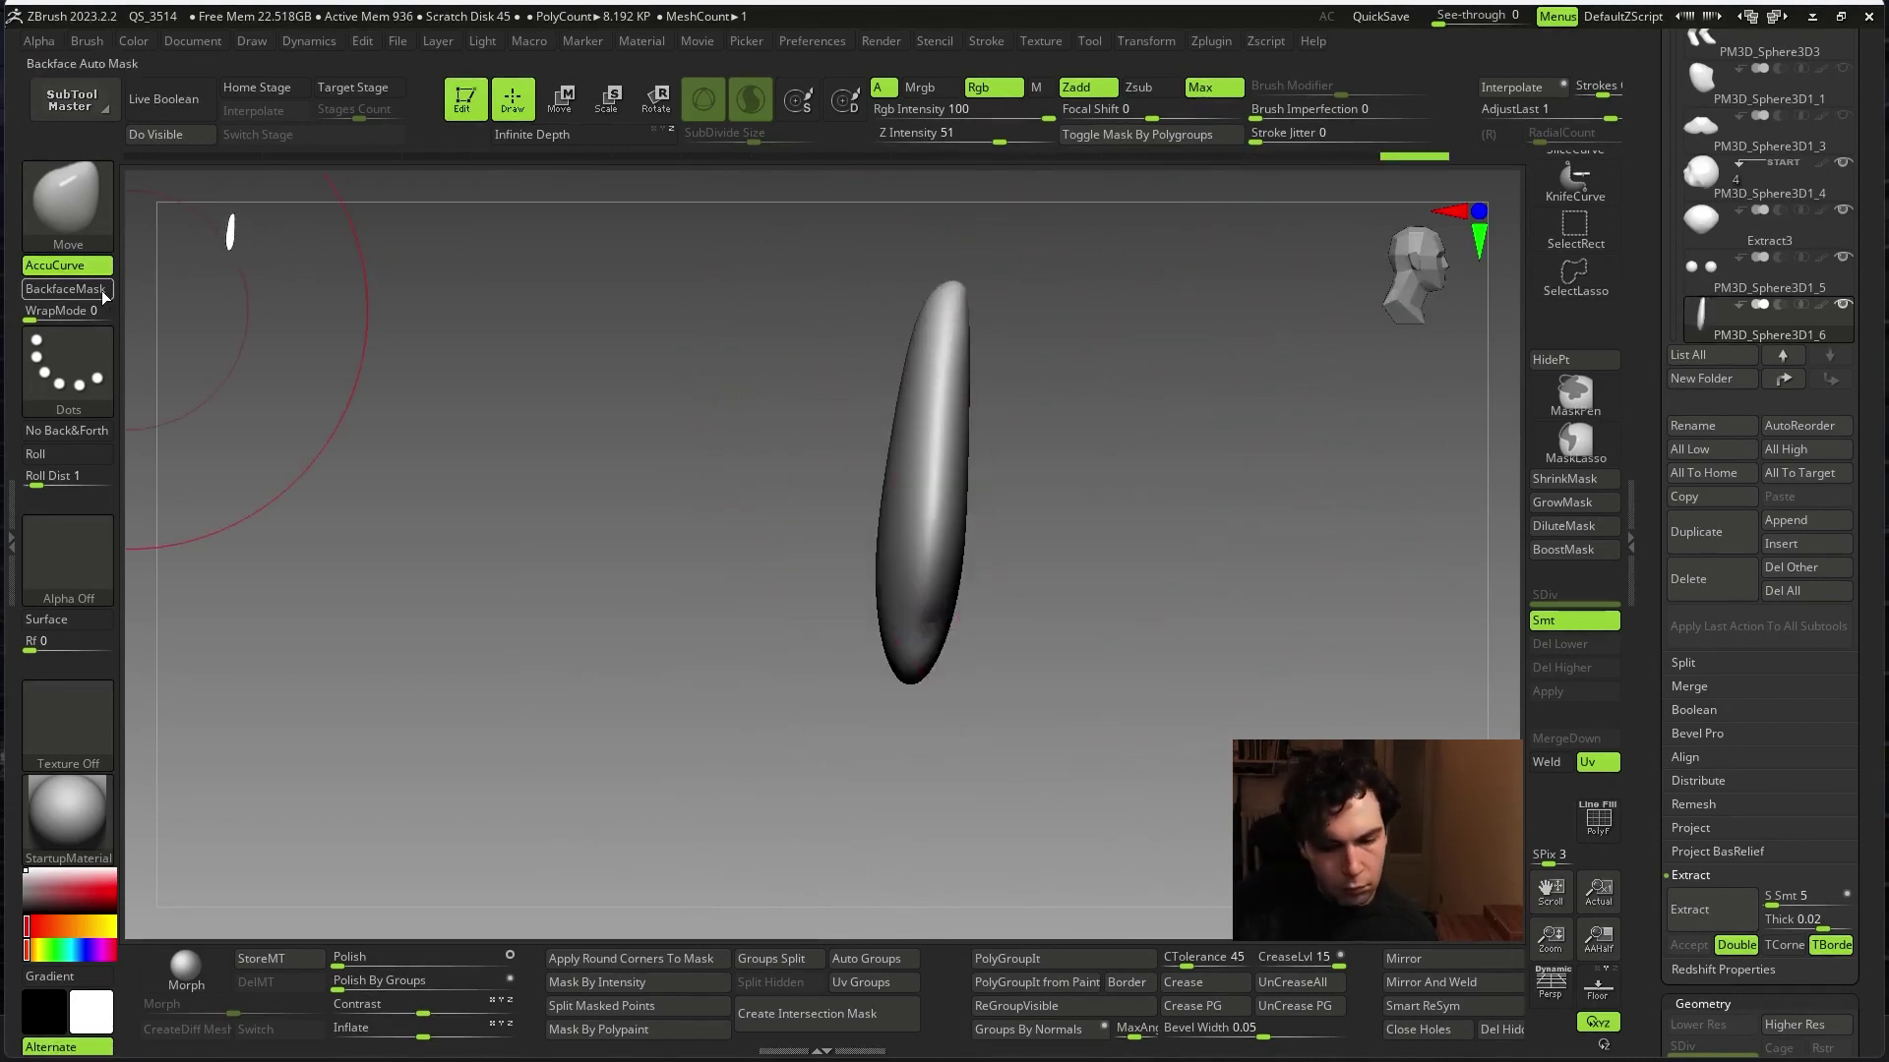
mouse_move(1189, 519)
mouse_down()
mouse_move(970, 633)
mouse_move(935, 540)
mouse_up()
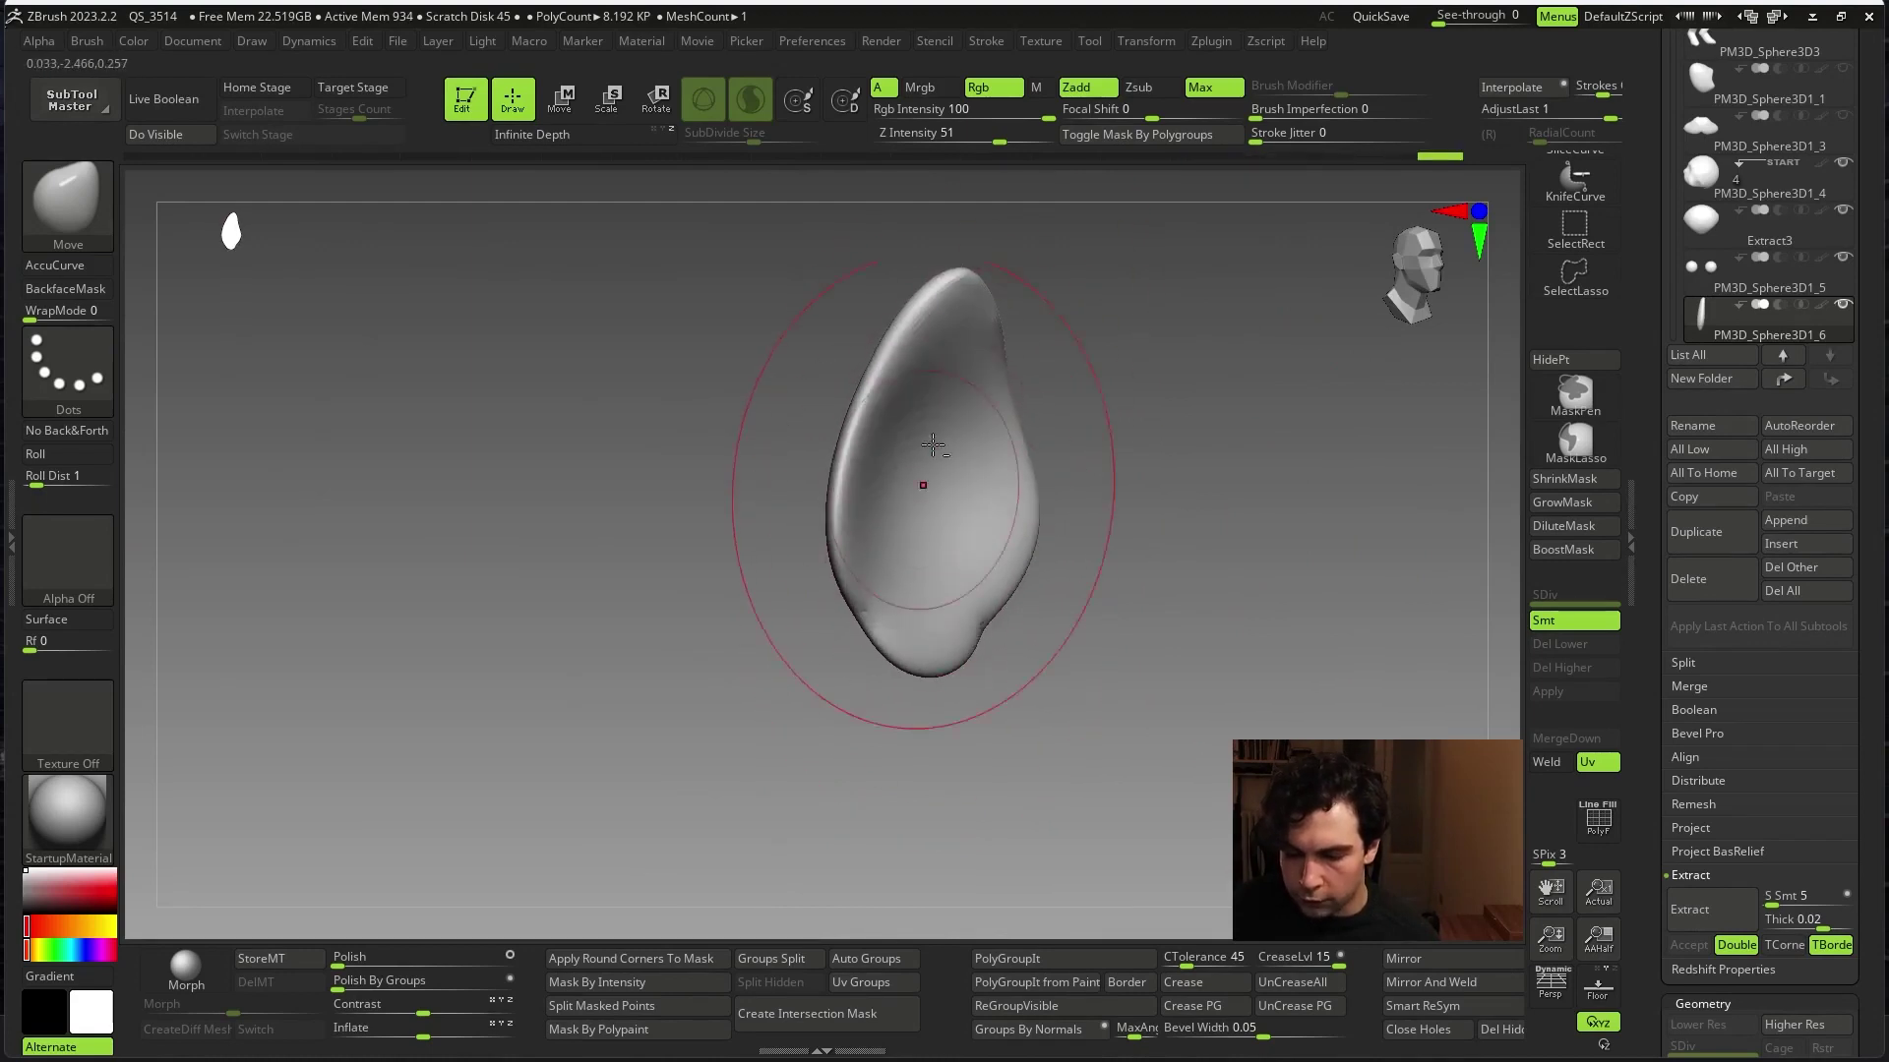
mouse_move(1063, 452)
mouse_down()
mouse_move(1156, 478)
mouse_move(945, 514)
mouse_up()
mouse_move(1102, 472)
mouse_down()
mouse_move(1226, 452)
mouse_move(1121, 548)
mouse_move(1041, 500)
mouse_move(1101, 646)
mouse_move(887, 432)
mouse_move(874, 470)
mouse_up()
key(w)
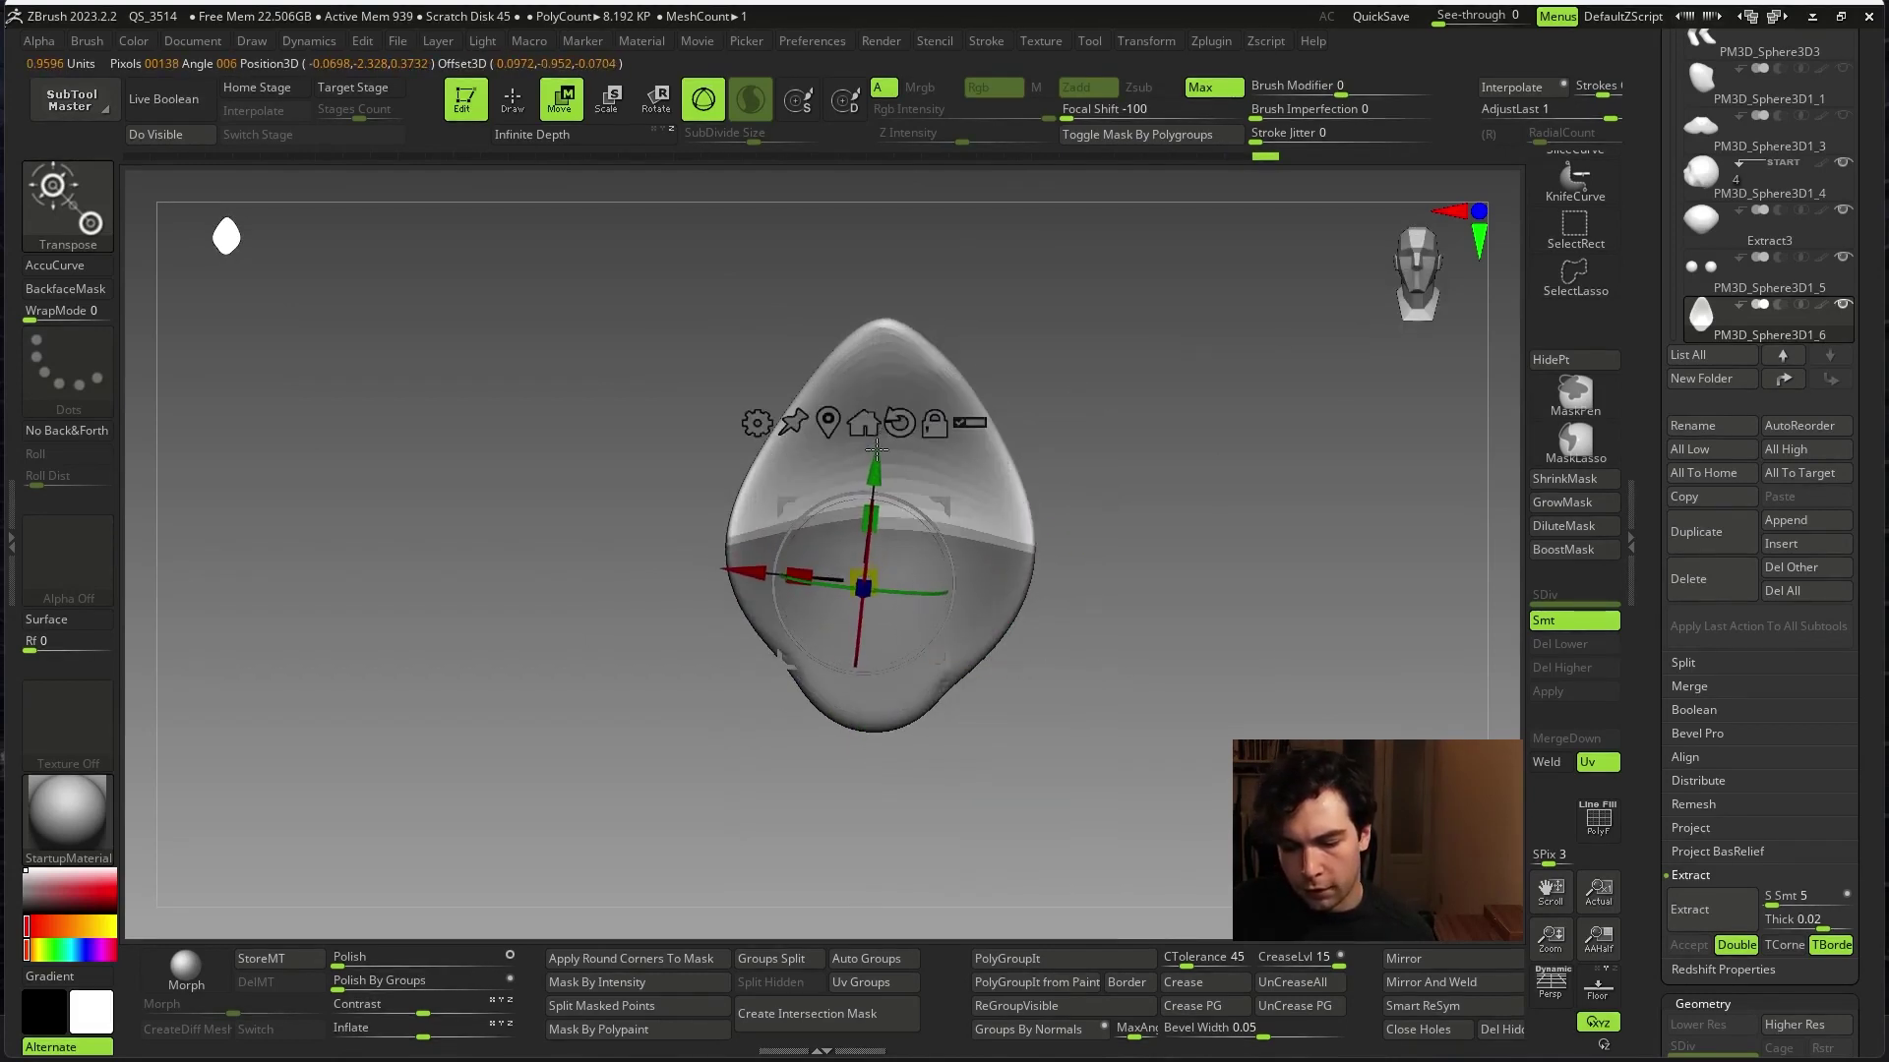
drag(886, 421, 1202, 489)
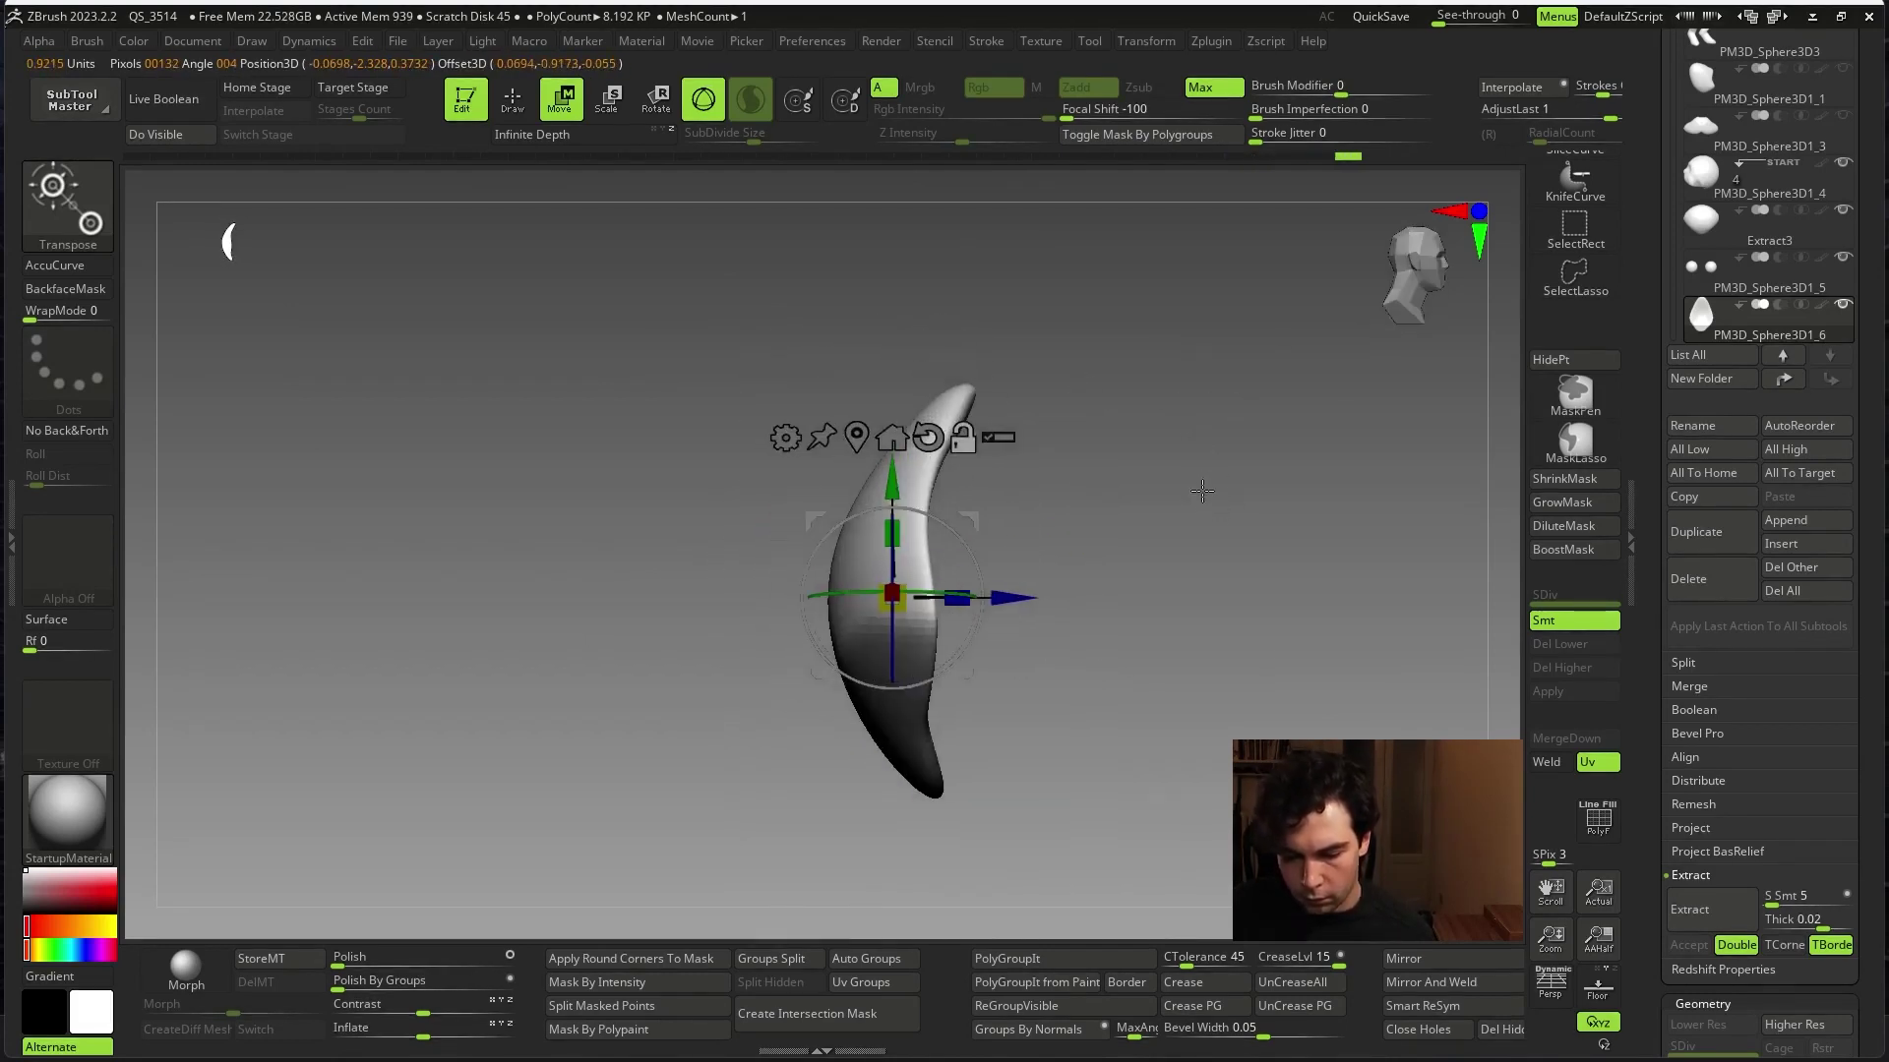
ctrl+drag(1220, 626, 873, 884)
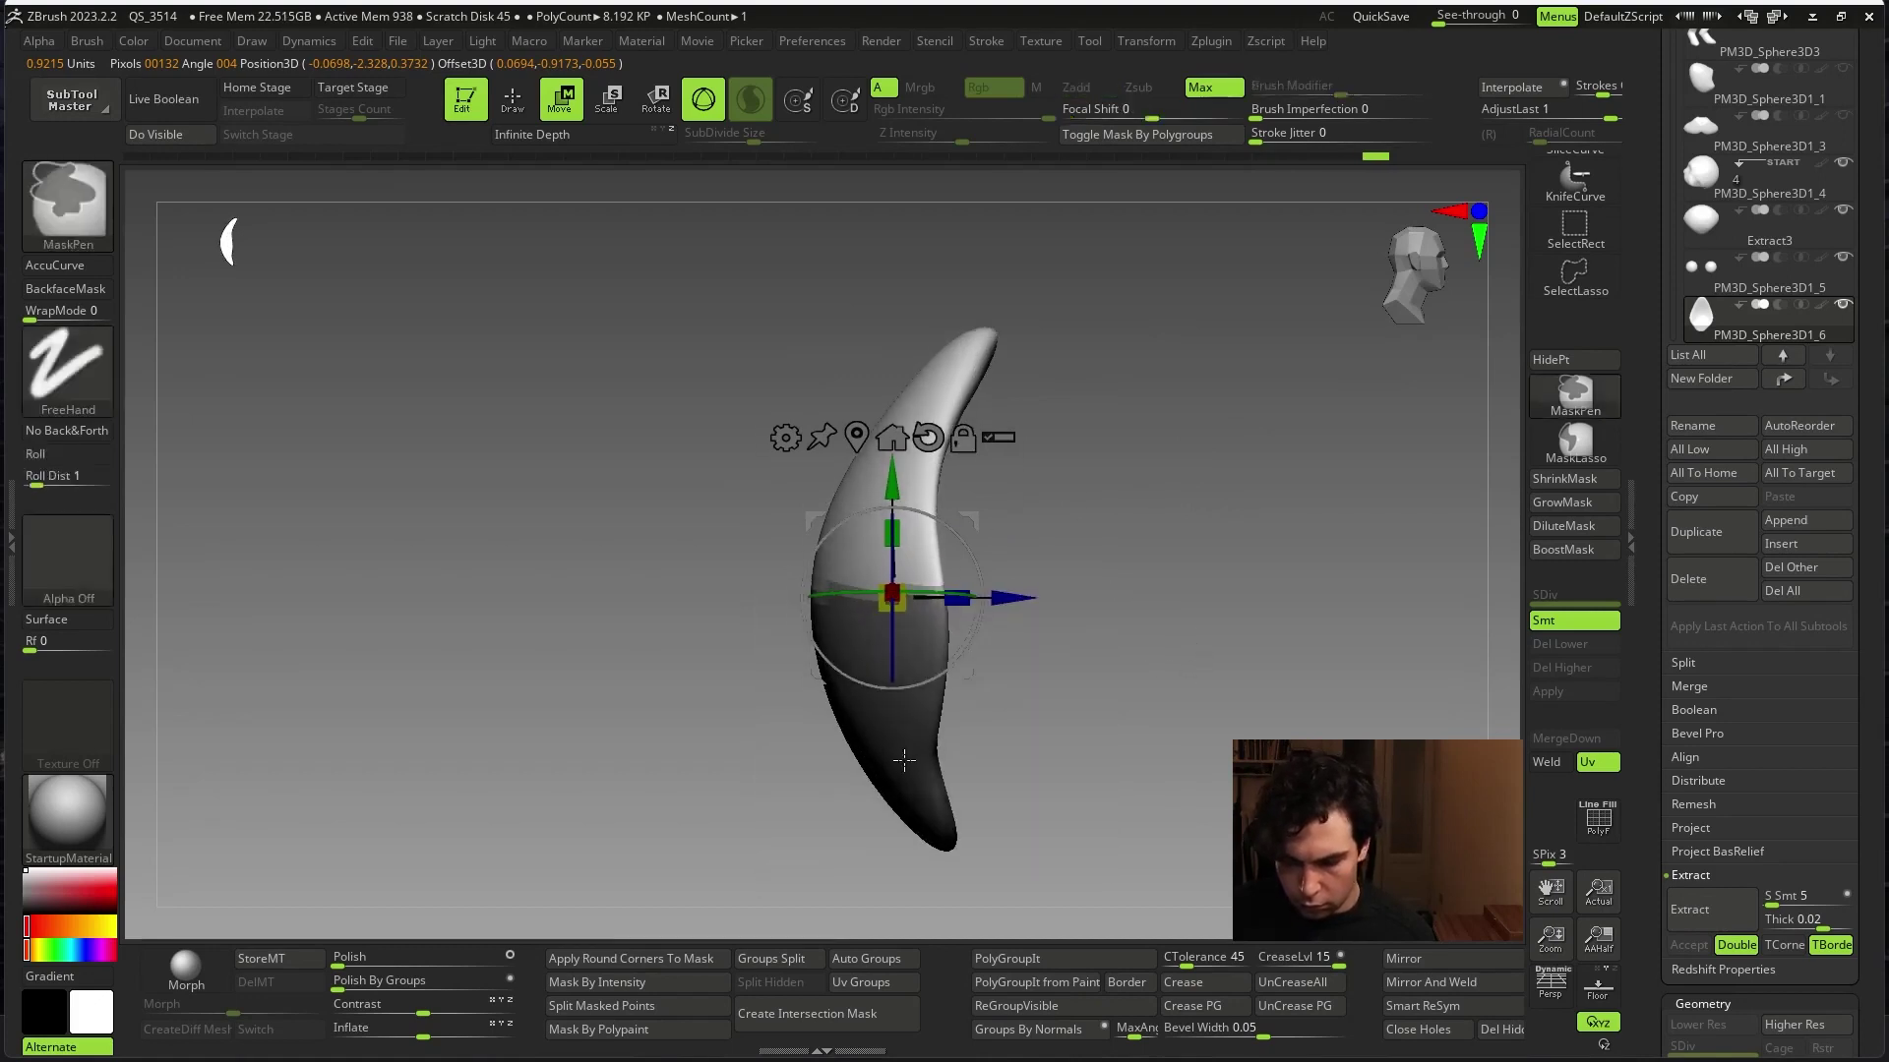
ctrl+right_drag(912, 689, 912, 773)
mouse_move(944, 762)
mouse_down()
mouse_move(1265, 531)
mouse_move(1272, 632)
mouse_move(1138, 564)
mouse_up()
- Smooth the crescent's lower-edge crease and relax the whole shape
key(q)
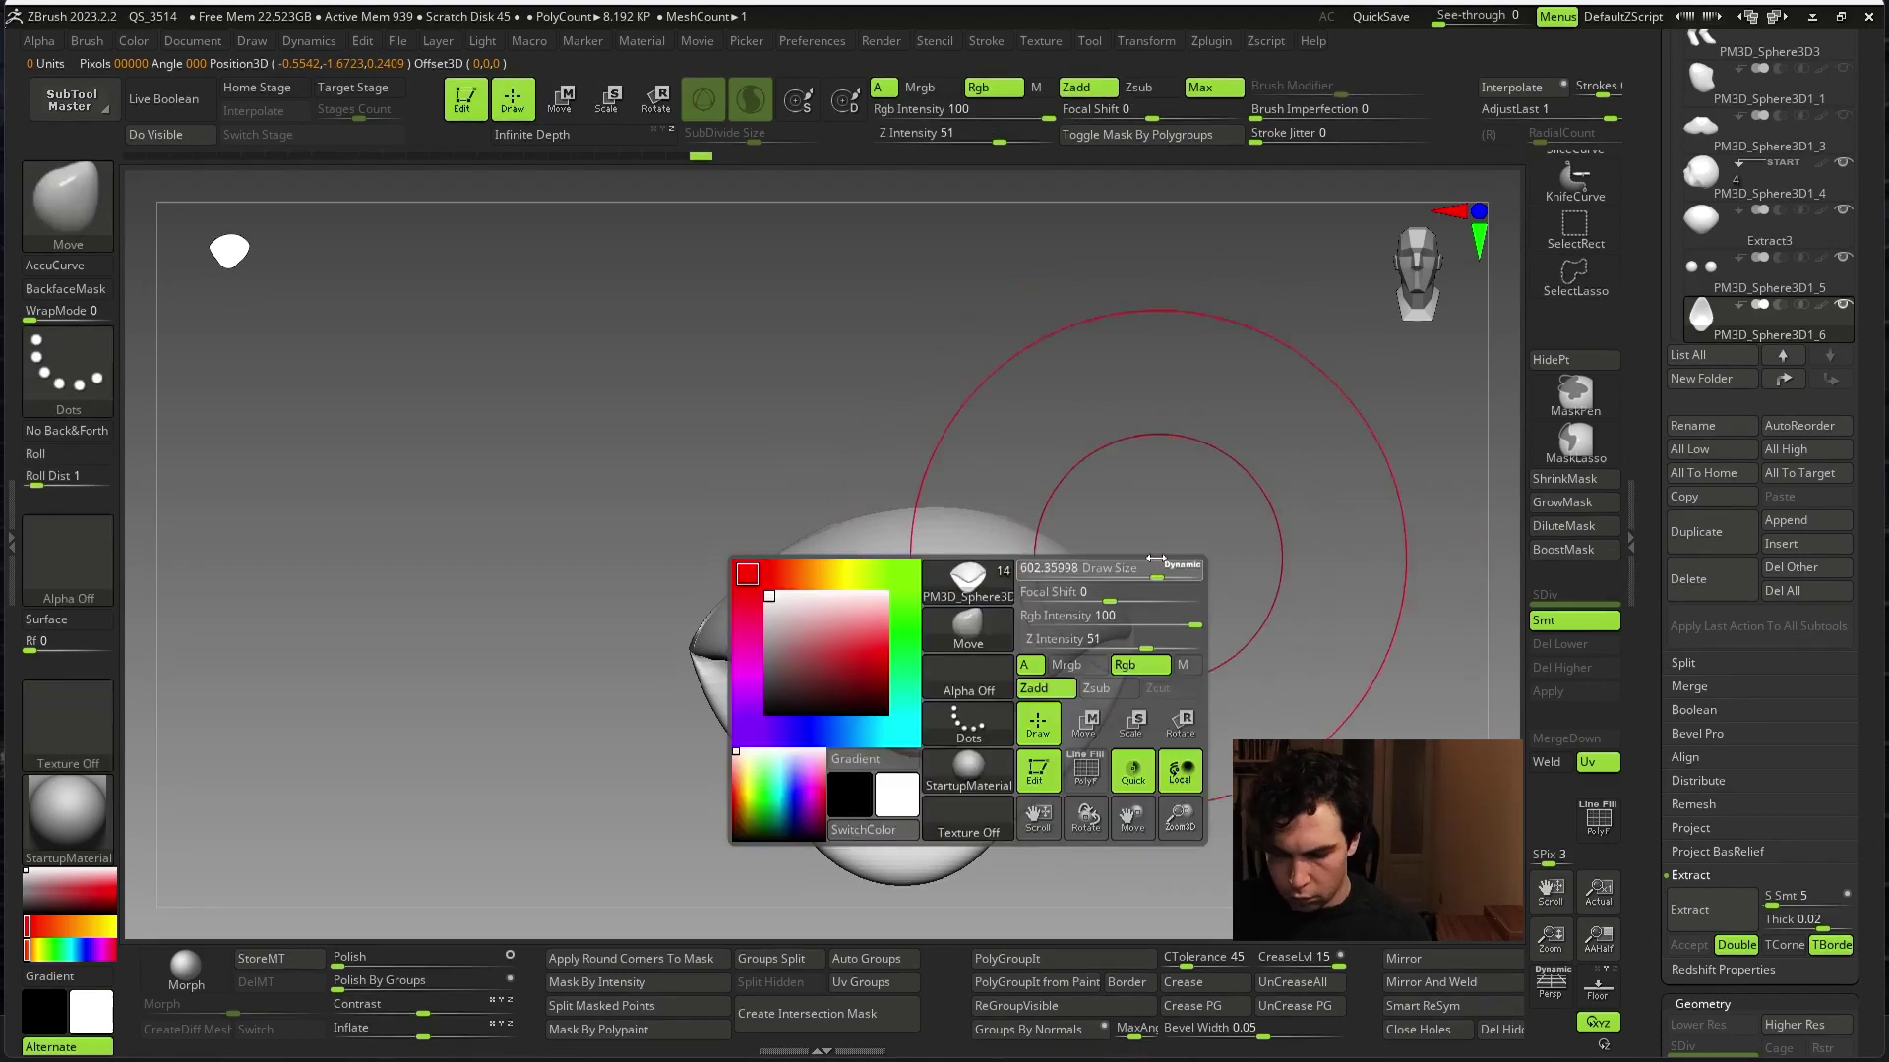
shift+drag(740, 614, 767, 748)
shift+drag(1226, 574, 1119, 588)
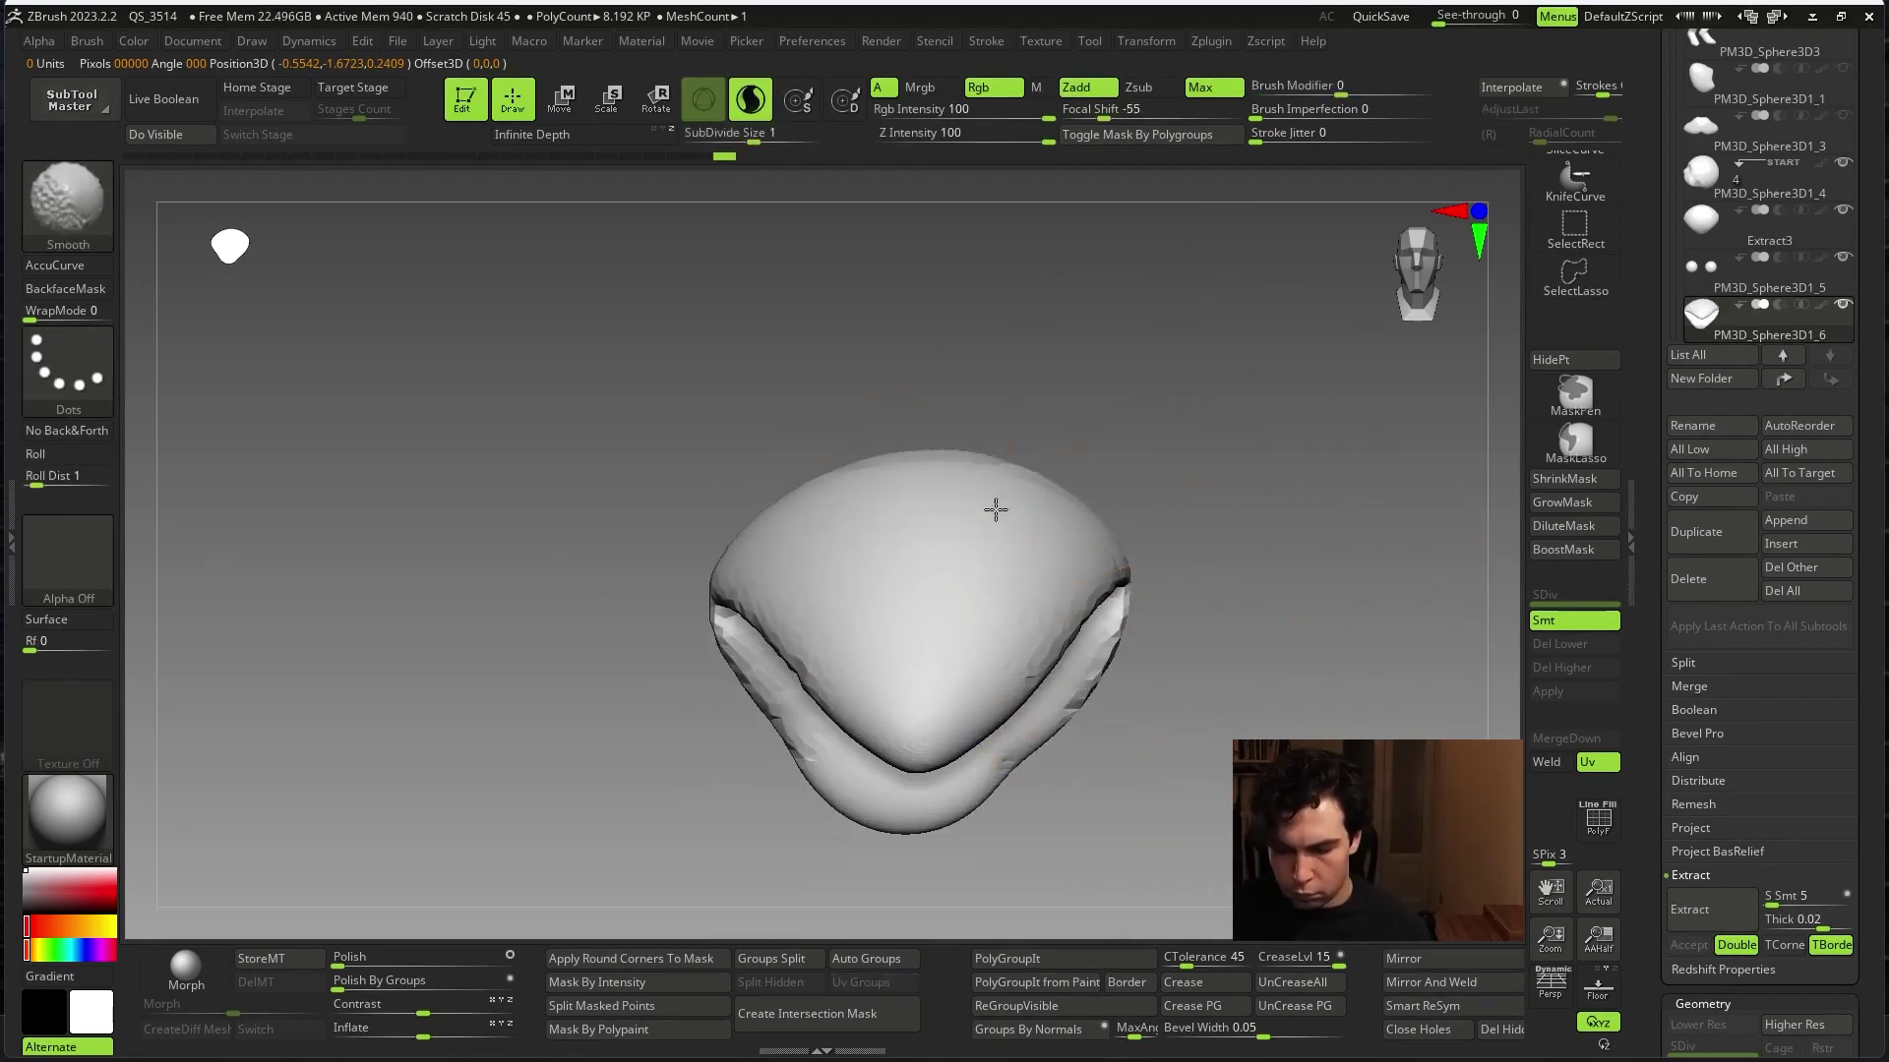
mouse_move(1230, 669)
mouse_down()
mouse_move(1348, 632)
mouse_move(1241, 598)
mouse_up()
key(w)
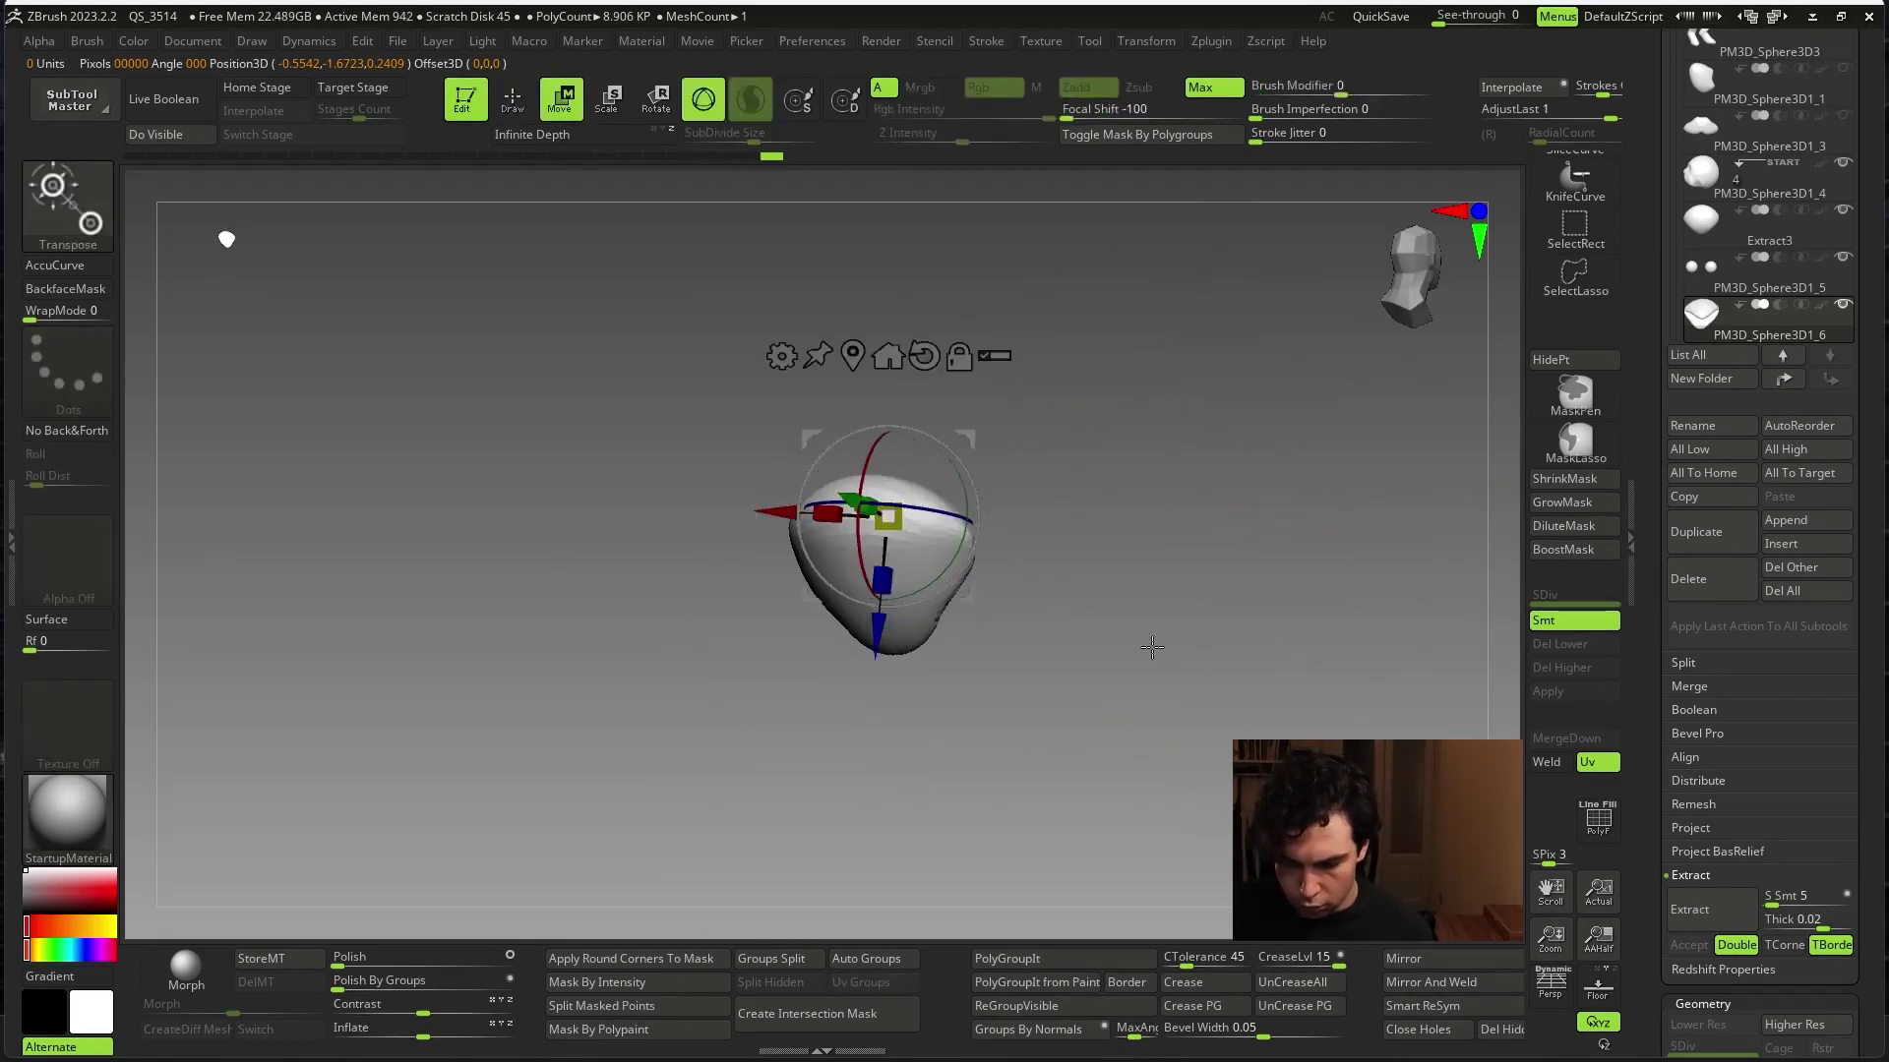
key(q)
drag(1049, 582, 836, 661)
- Inflate the crescent into a rounded blob with the Inflat brush, then rotate it about 39 degrees
key(b)
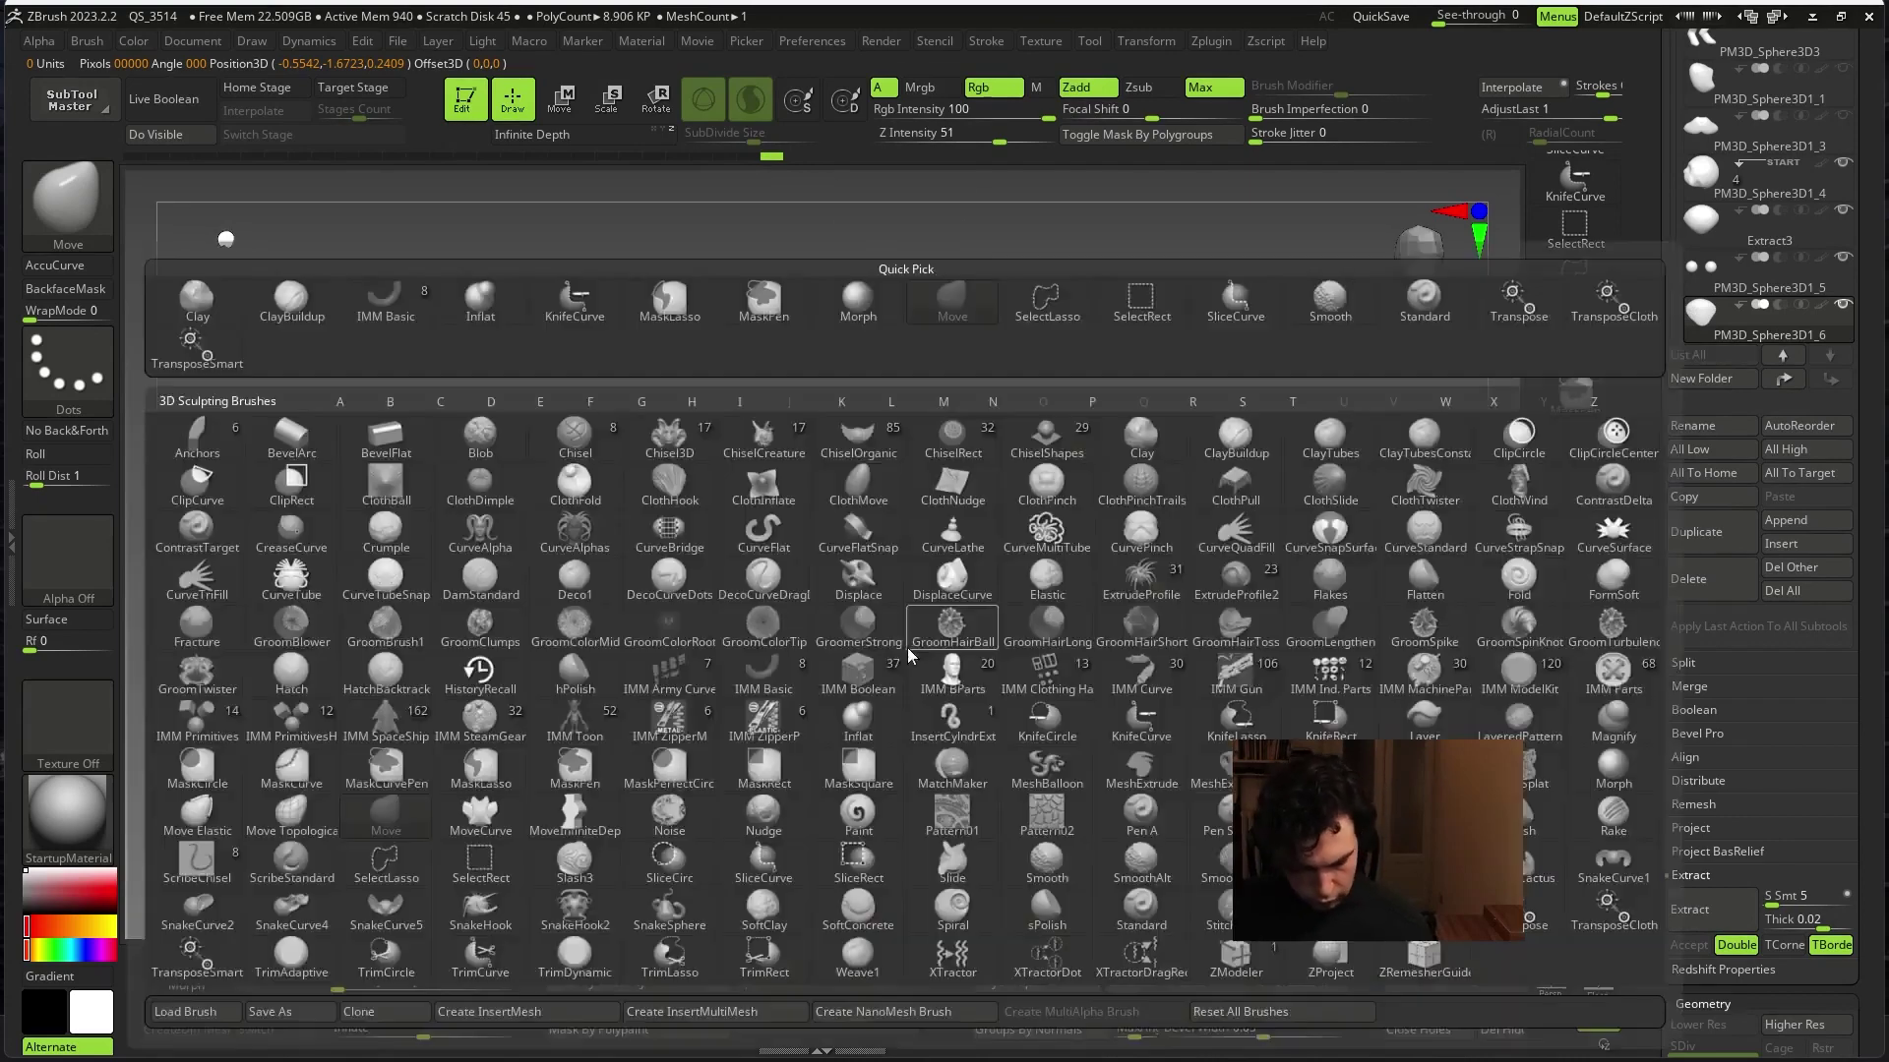
key(i)
key(n)
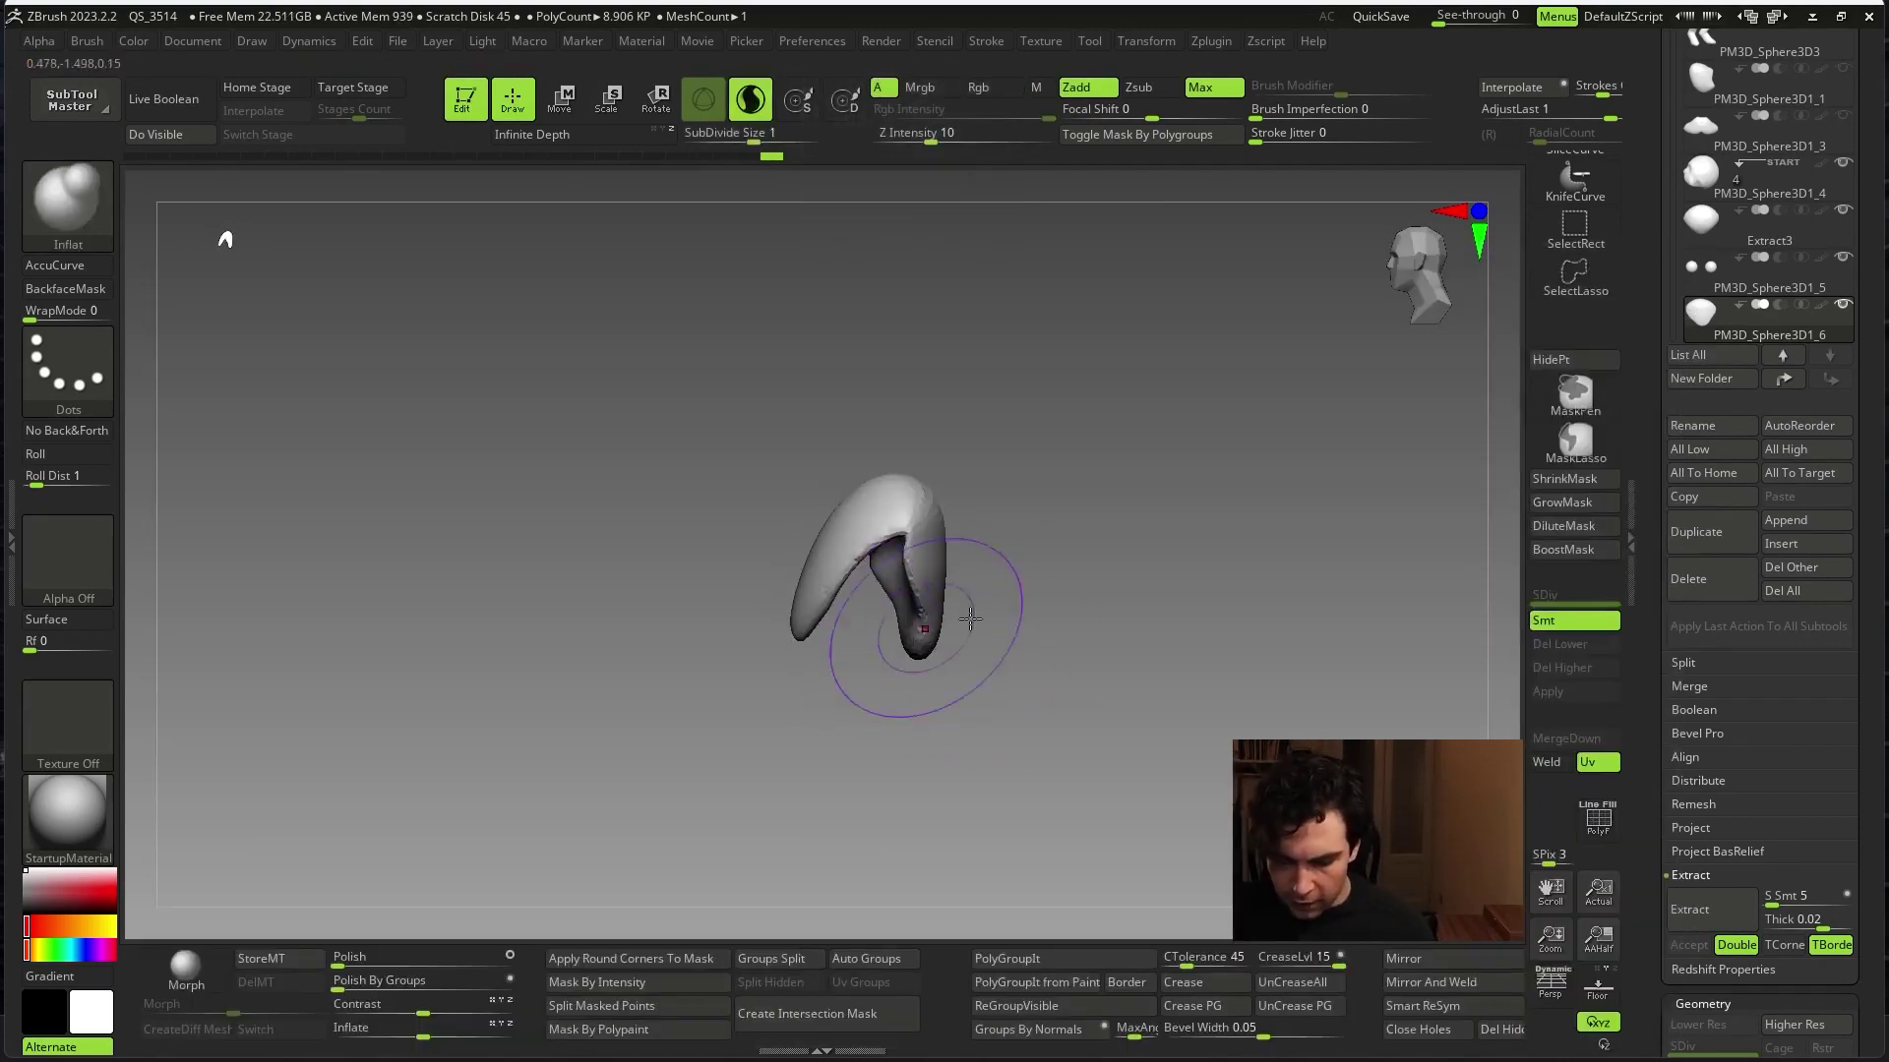
key(space)
drag(970, 618, 874, 634)
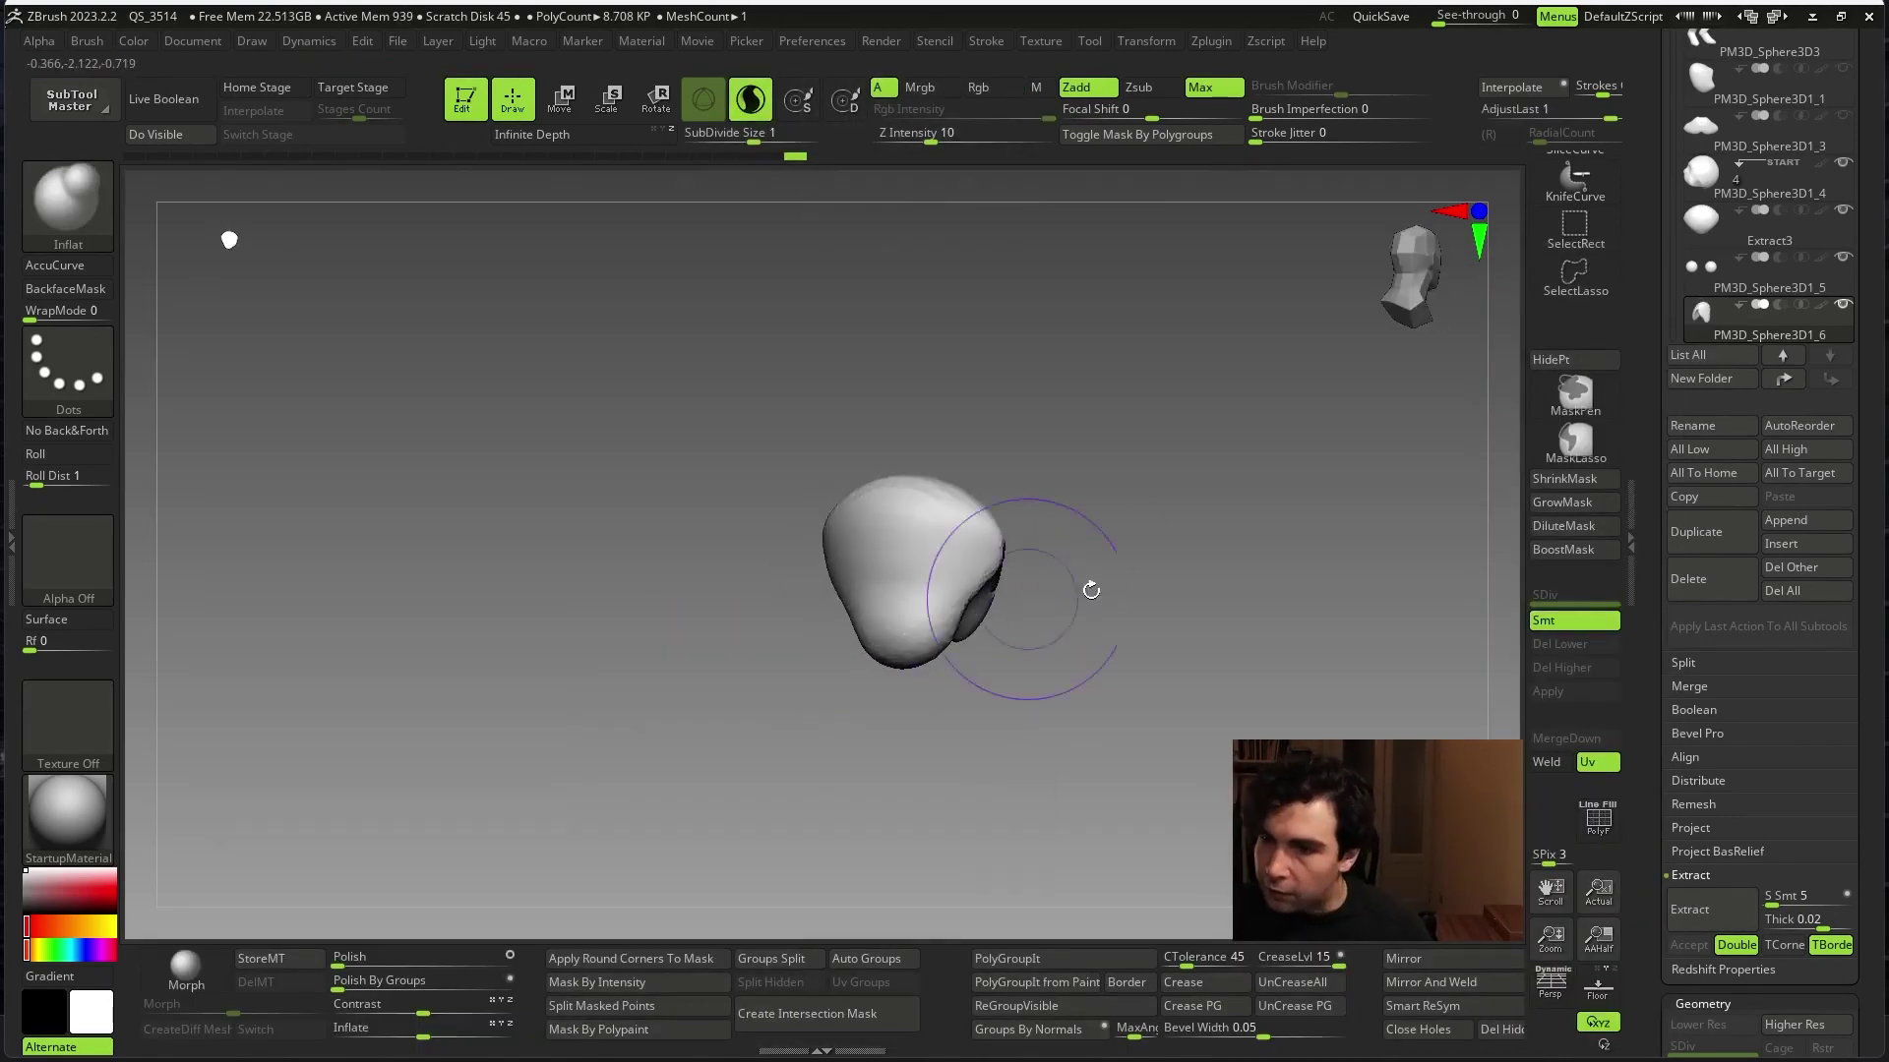
mouse_move(1088, 587)
mouse_down()
mouse_move(1201, 709)
mouse_move(1164, 679)
mouse_up()
key(space)
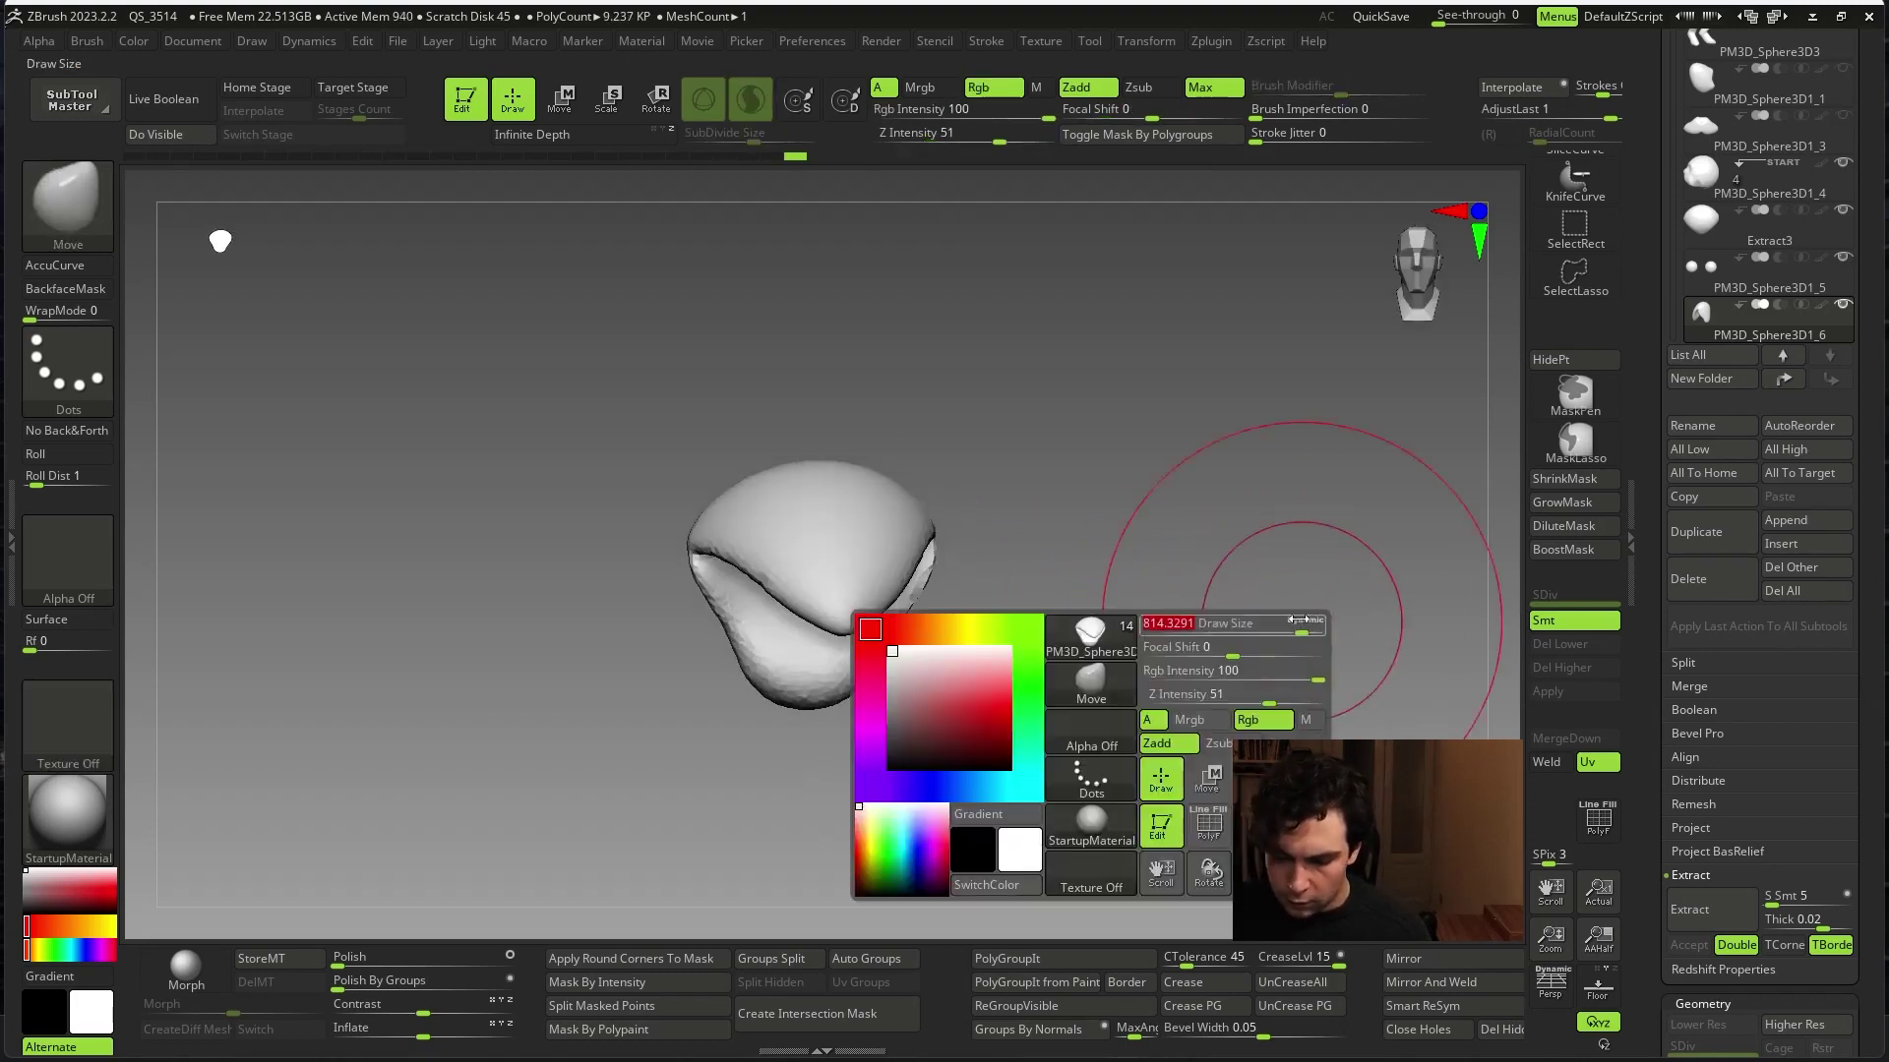
key(w)
drag(864, 458, 891, 514)
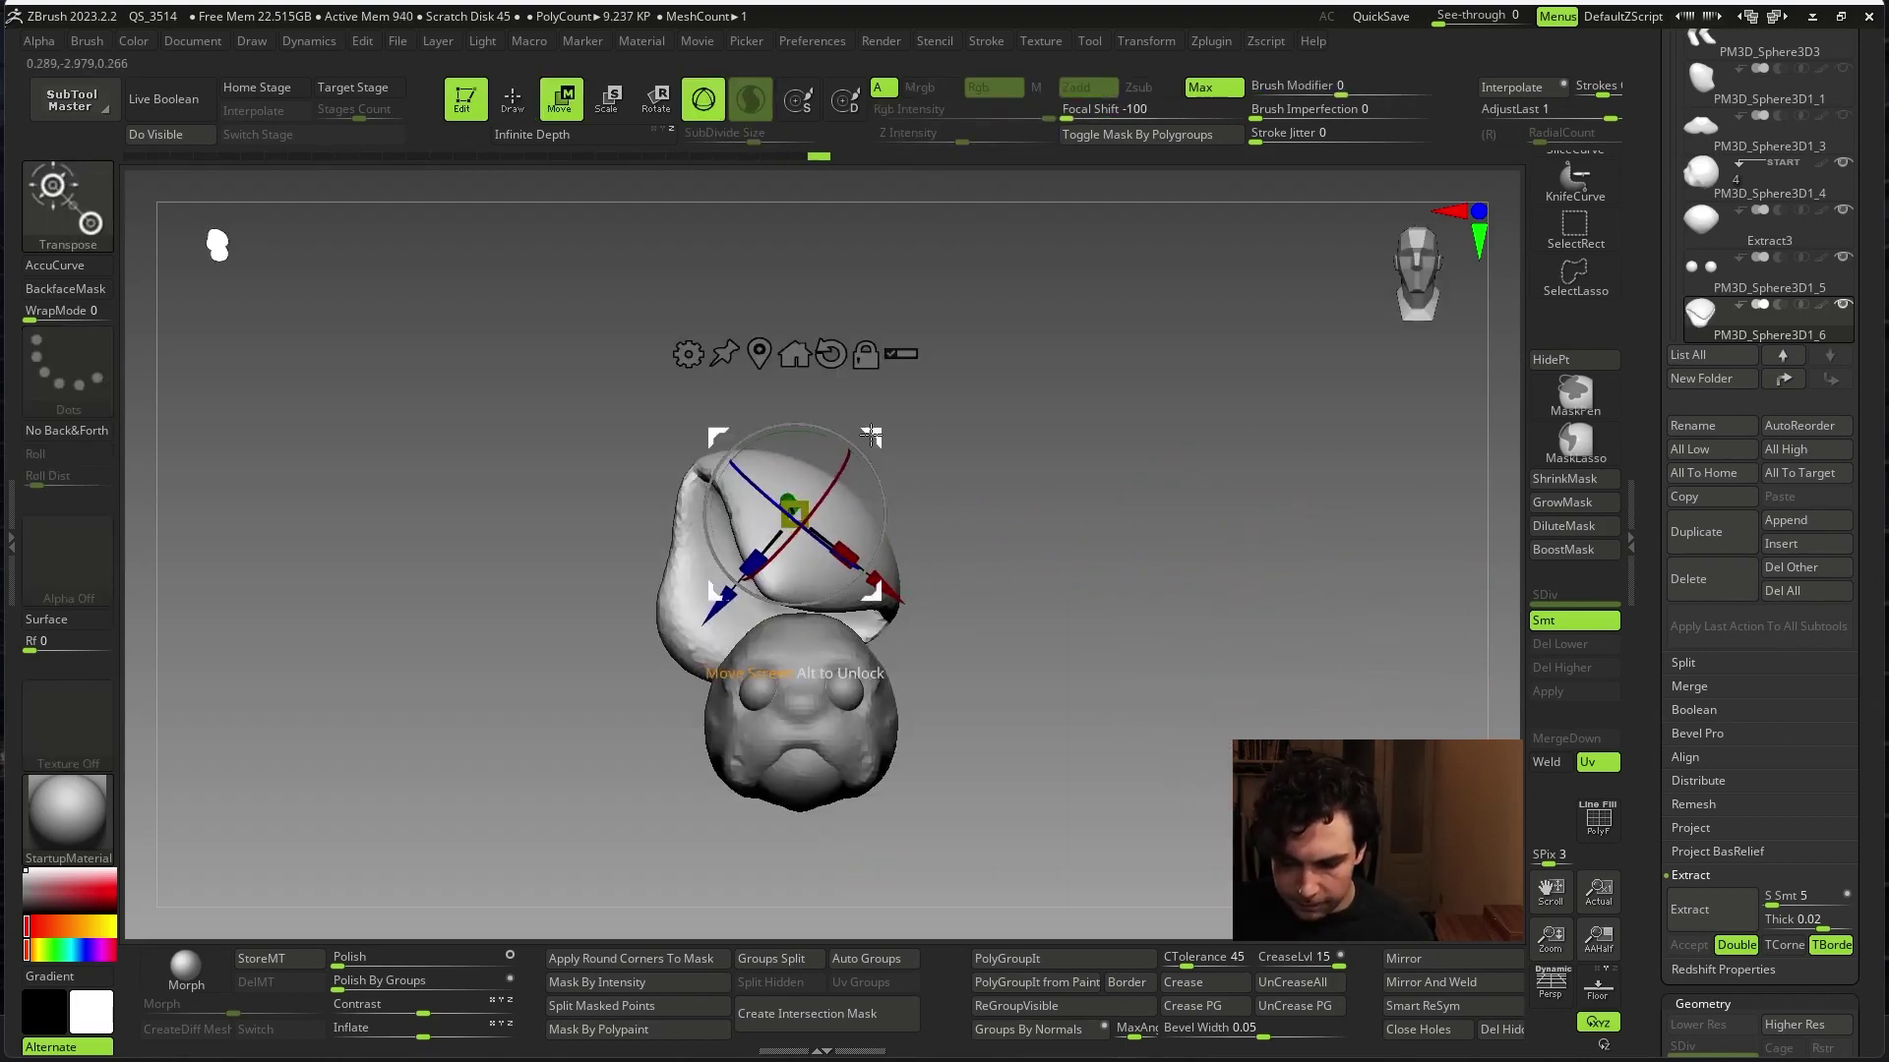
- Shrink the blob to ear size, angle it, and place it on the head's right side
drag(872, 435, 1019, 458)
mouse_move(946, 527)
mouse_down()
mouse_move(931, 611)
mouse_move(1122, 547)
mouse_up()
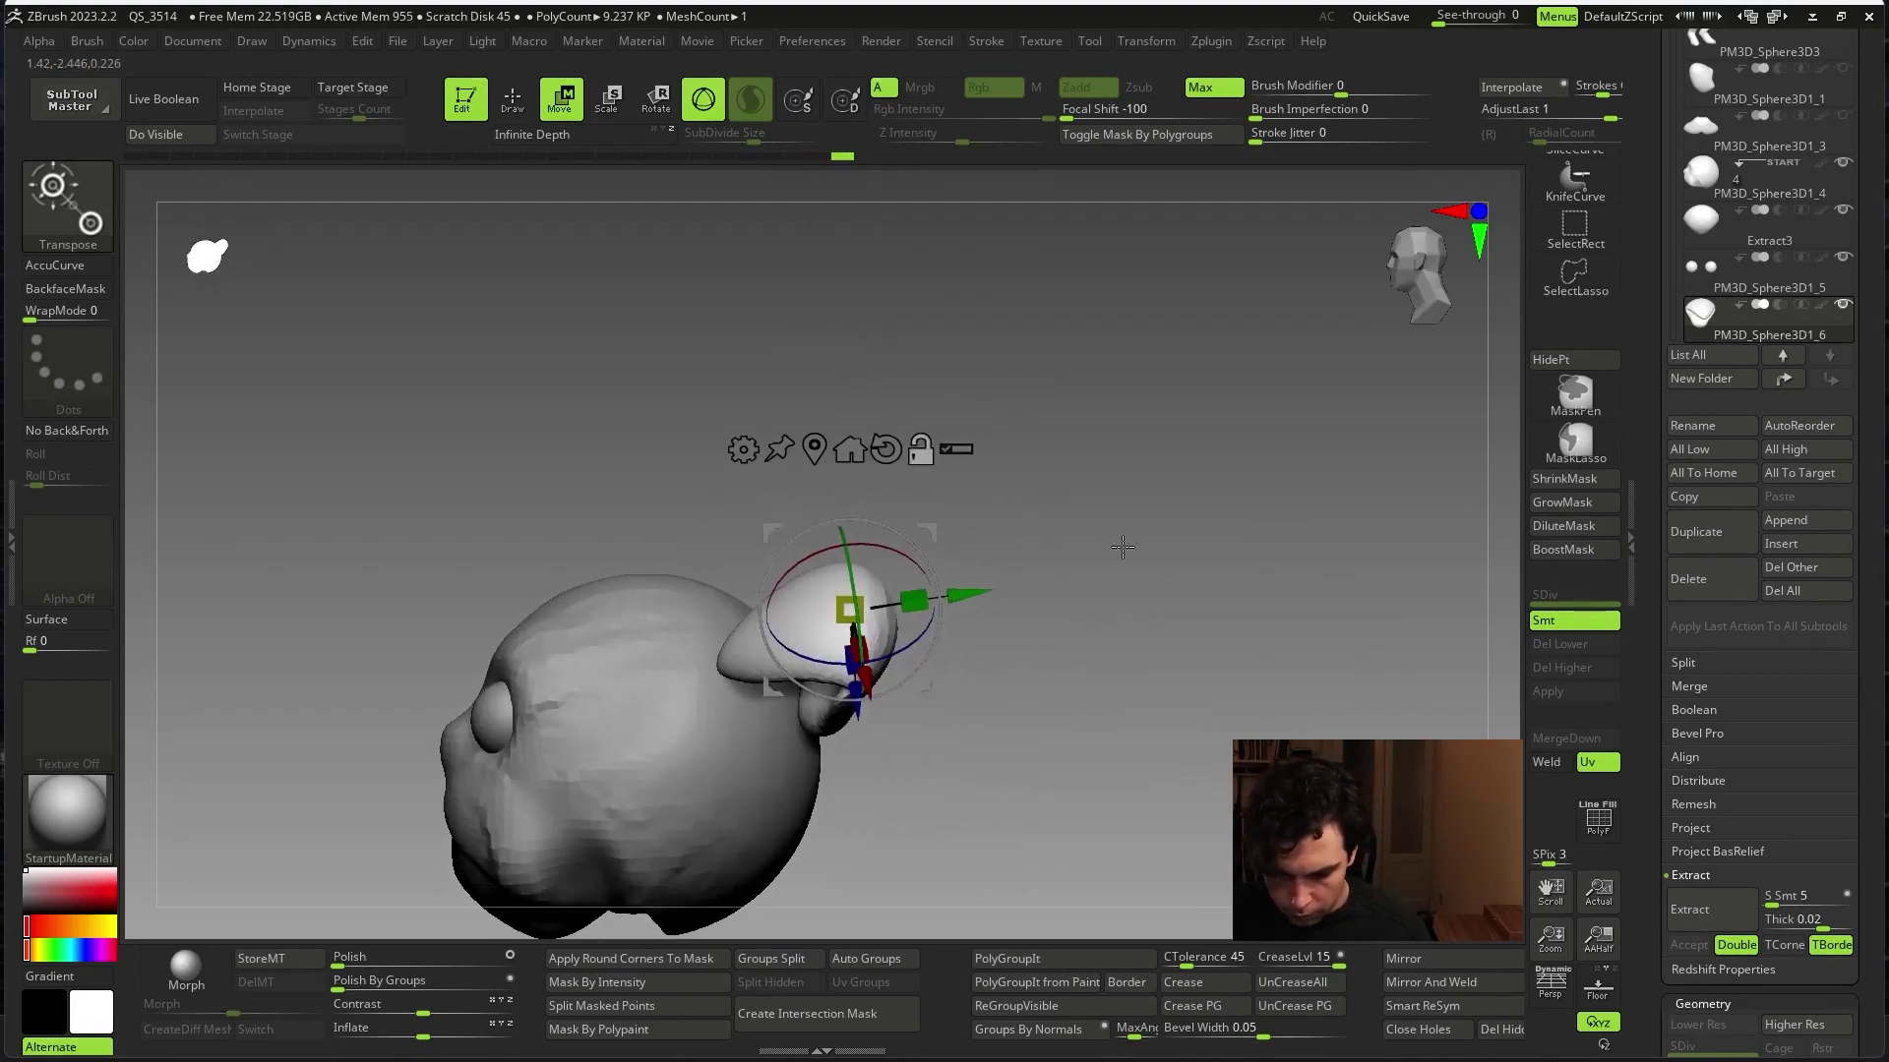
drag(855, 679, 827, 709)
drag(843, 611, 728, 600)
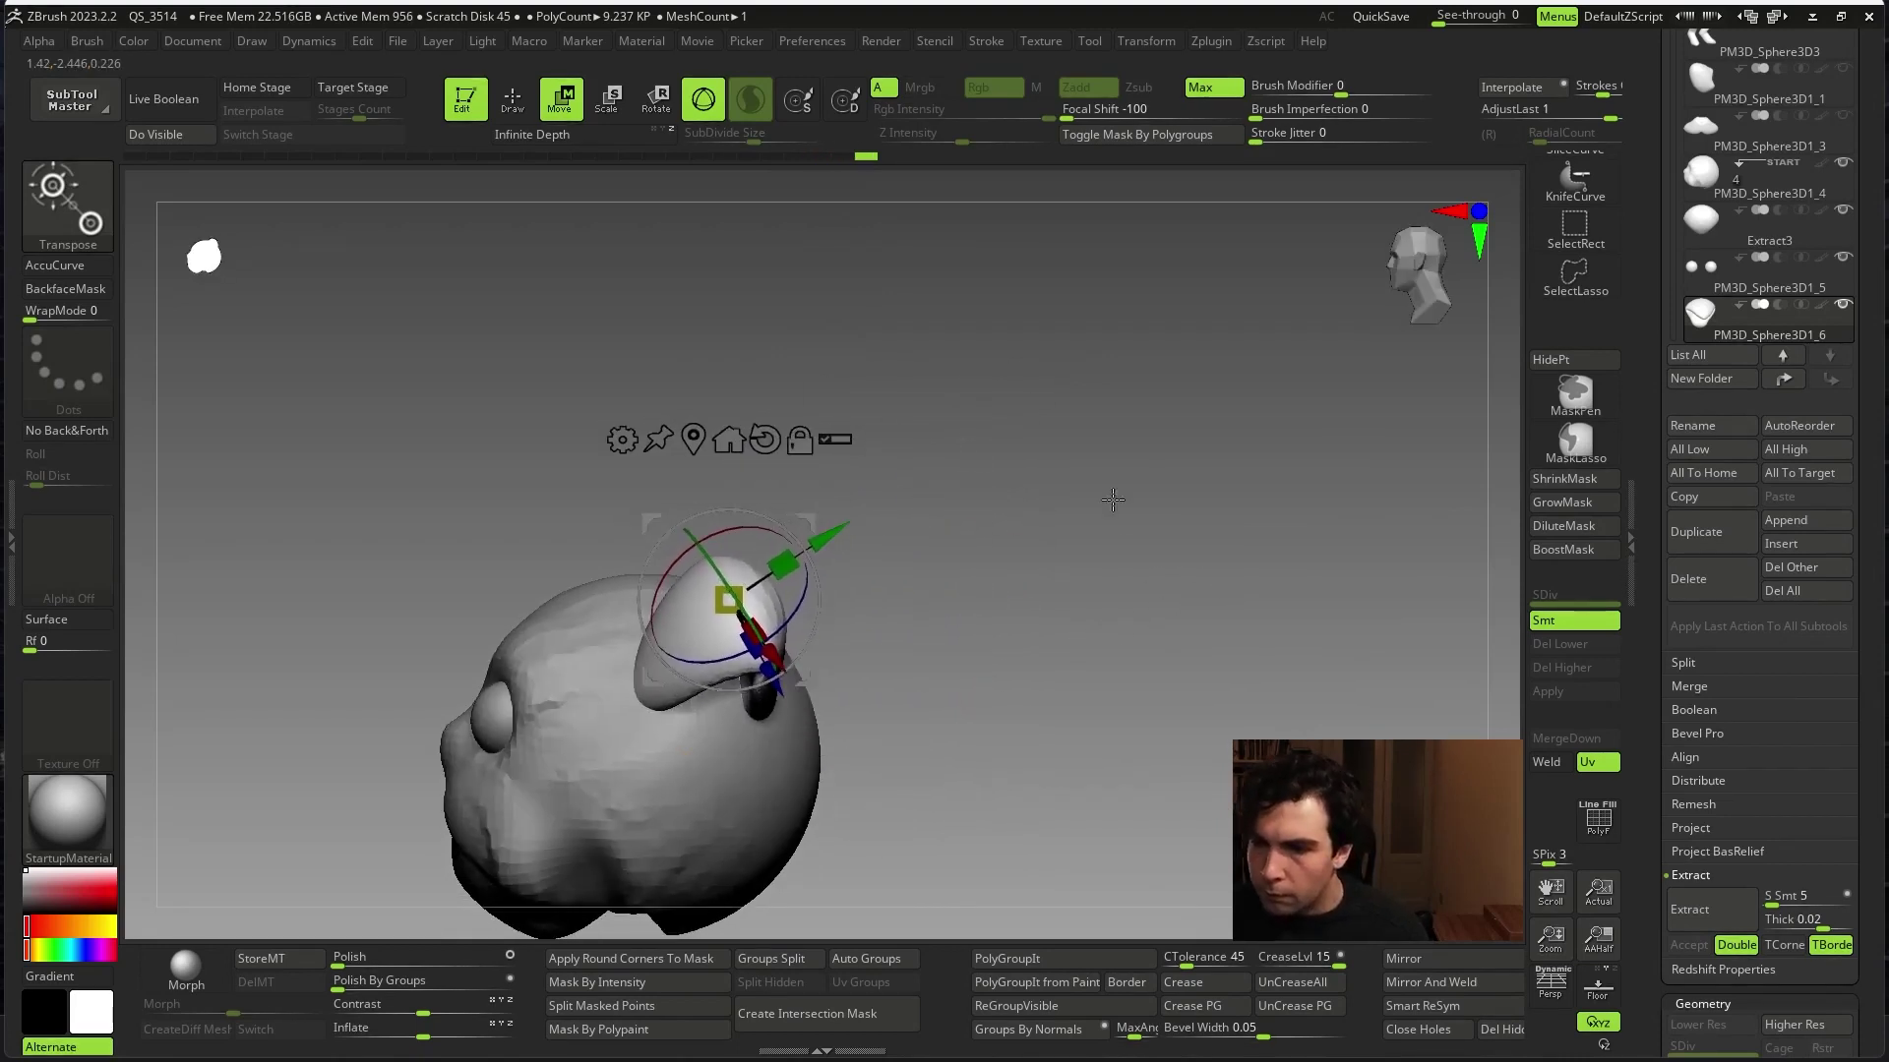
drag(1113, 500, 1250, 456)
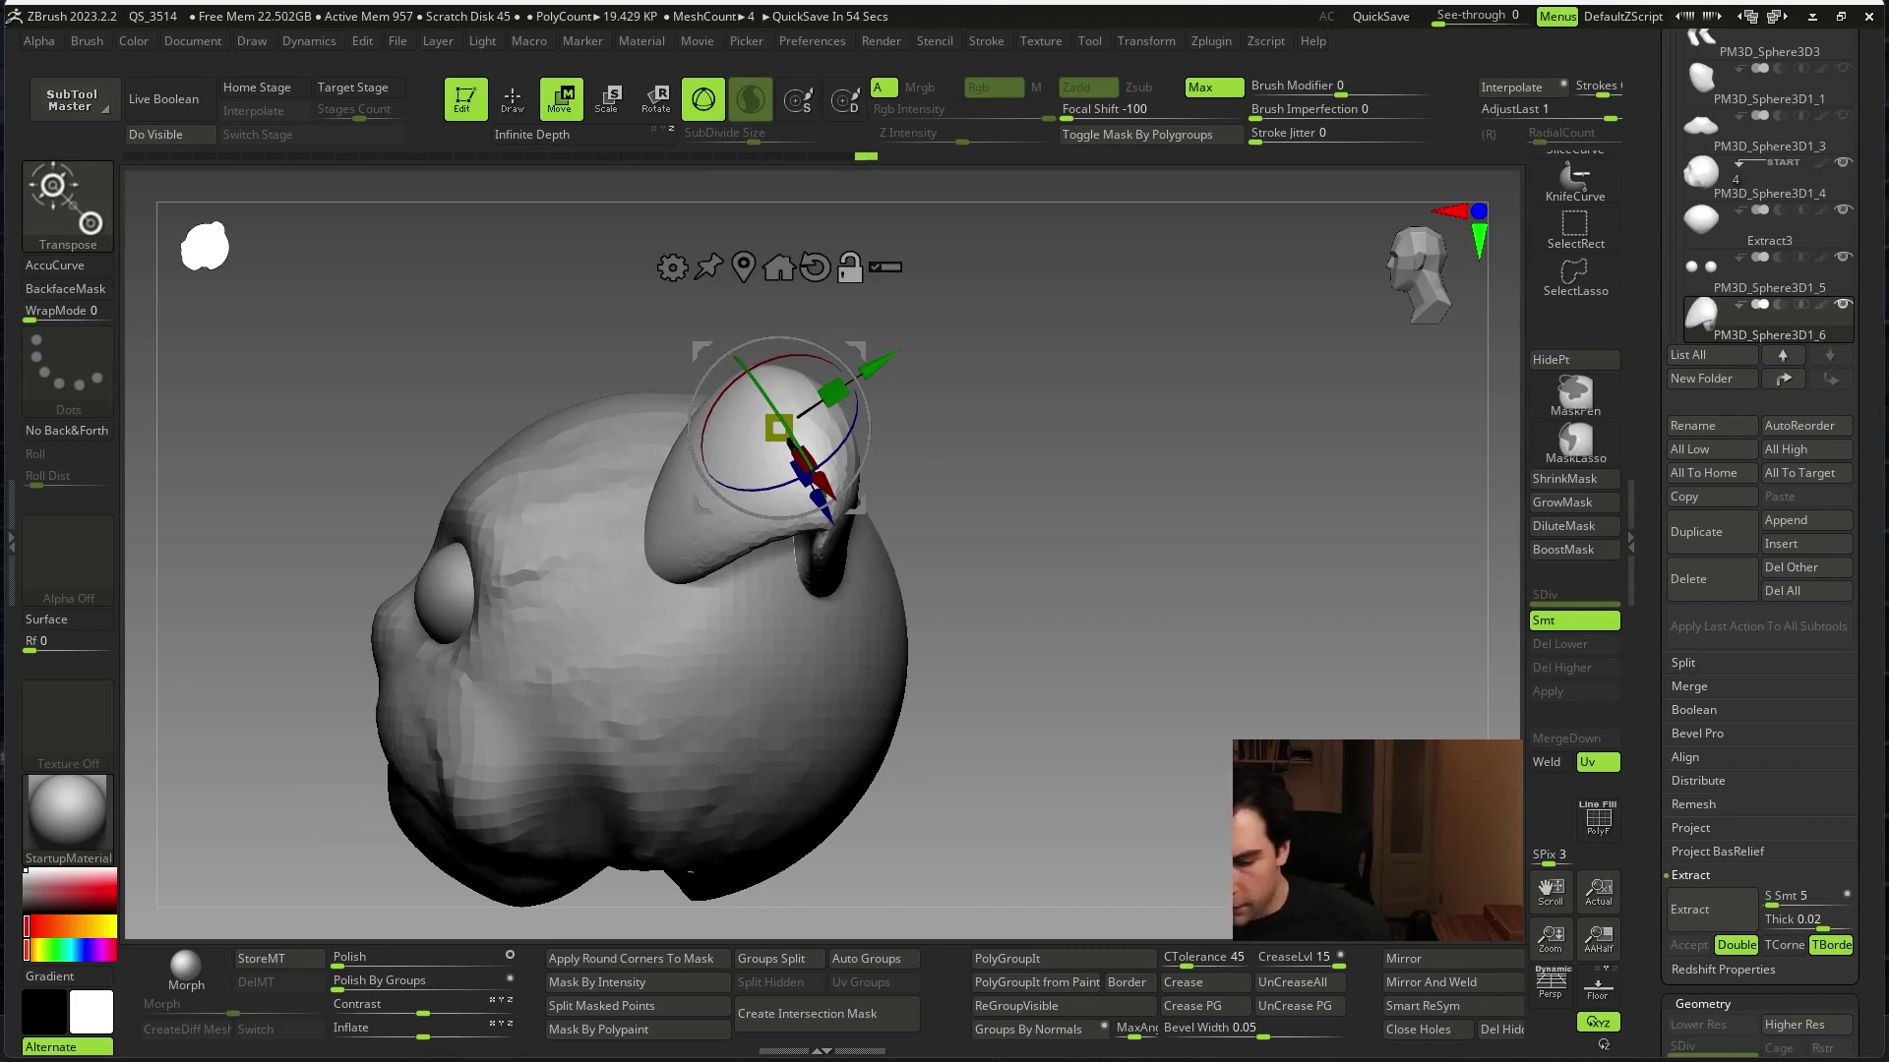
drag(1180, 717, 1115, 468)
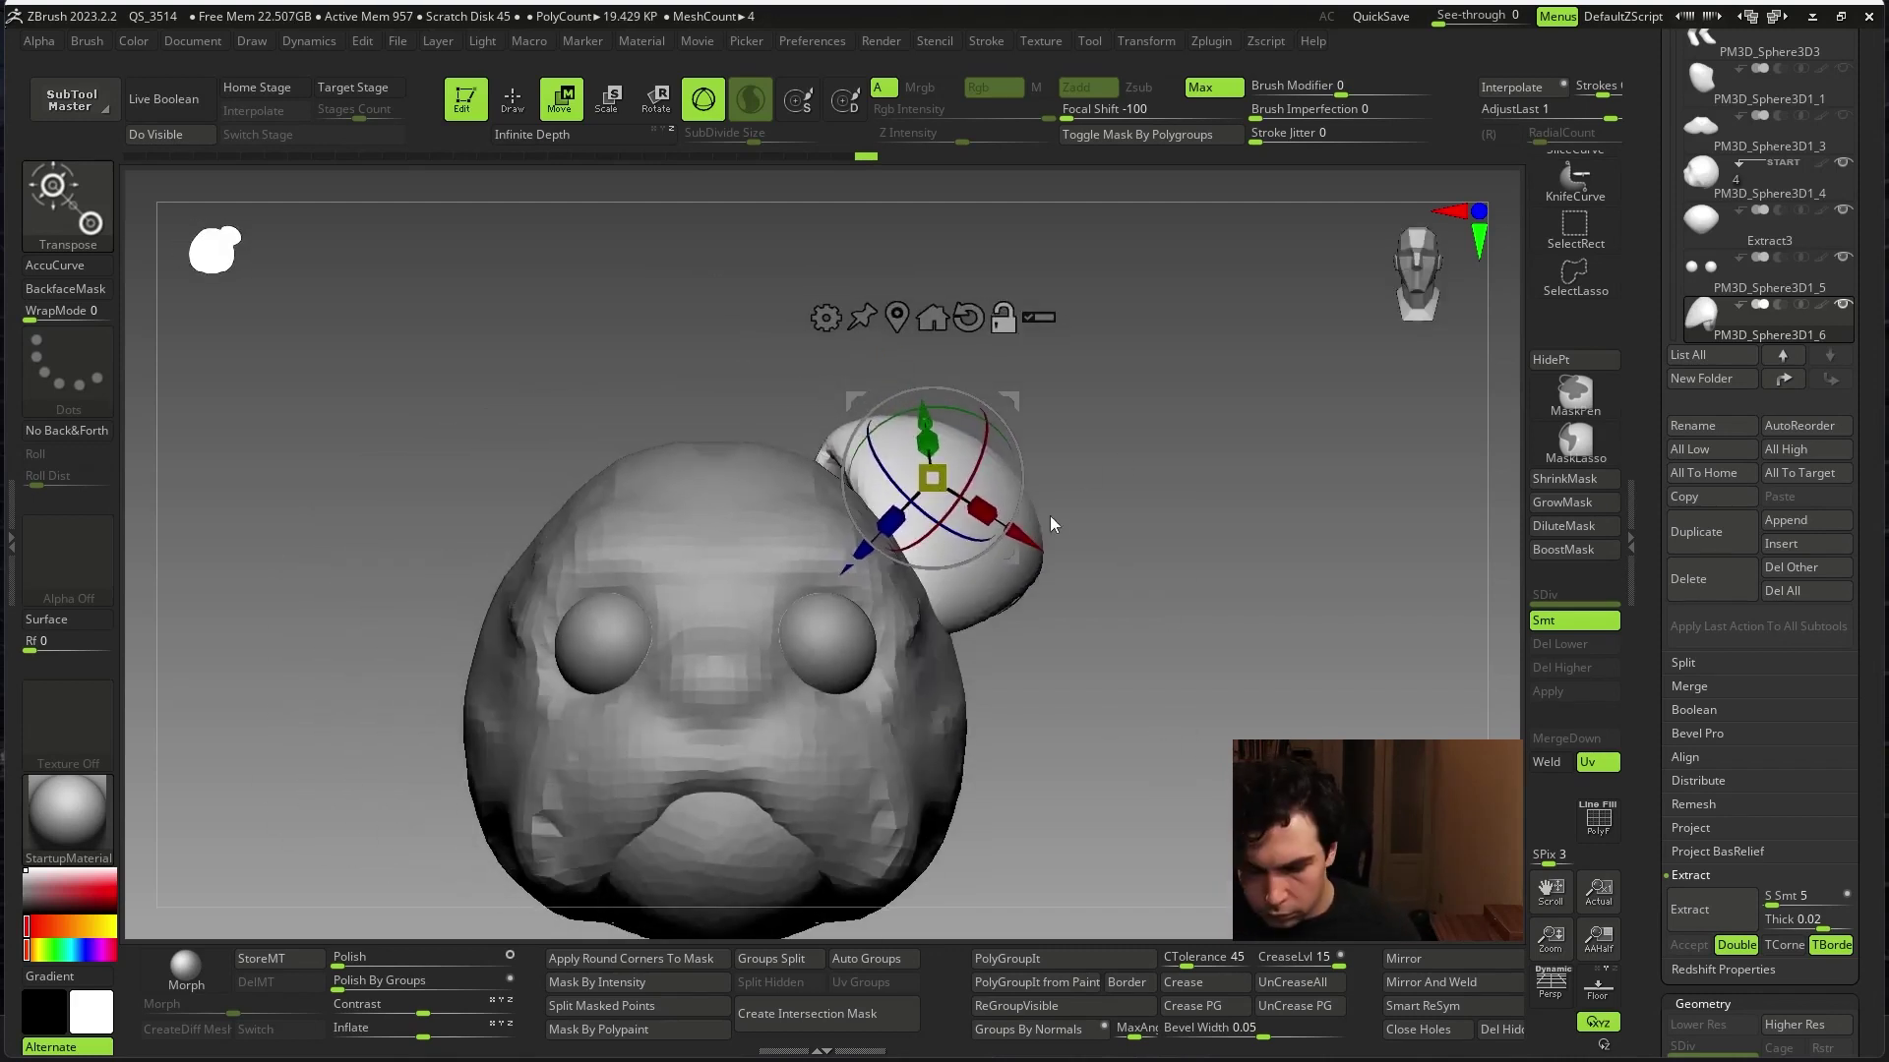
mouse_move(1050, 524)
mouse_down()
mouse_move(1045, 553)
mouse_move(1122, 625)
mouse_move(1037, 524)
mouse_move(1106, 370)
mouse_up()
mouse_move(983, 425)
mouse_down()
mouse_move(999, 407)
mouse_move(943, 509)
mouse_move(1020, 504)
mouse_move(1003, 472)
mouse_up()
- Reduce the brush size and return the view to the front of the head
key(q)
key(space)
drag(964, 556, 900, 557)
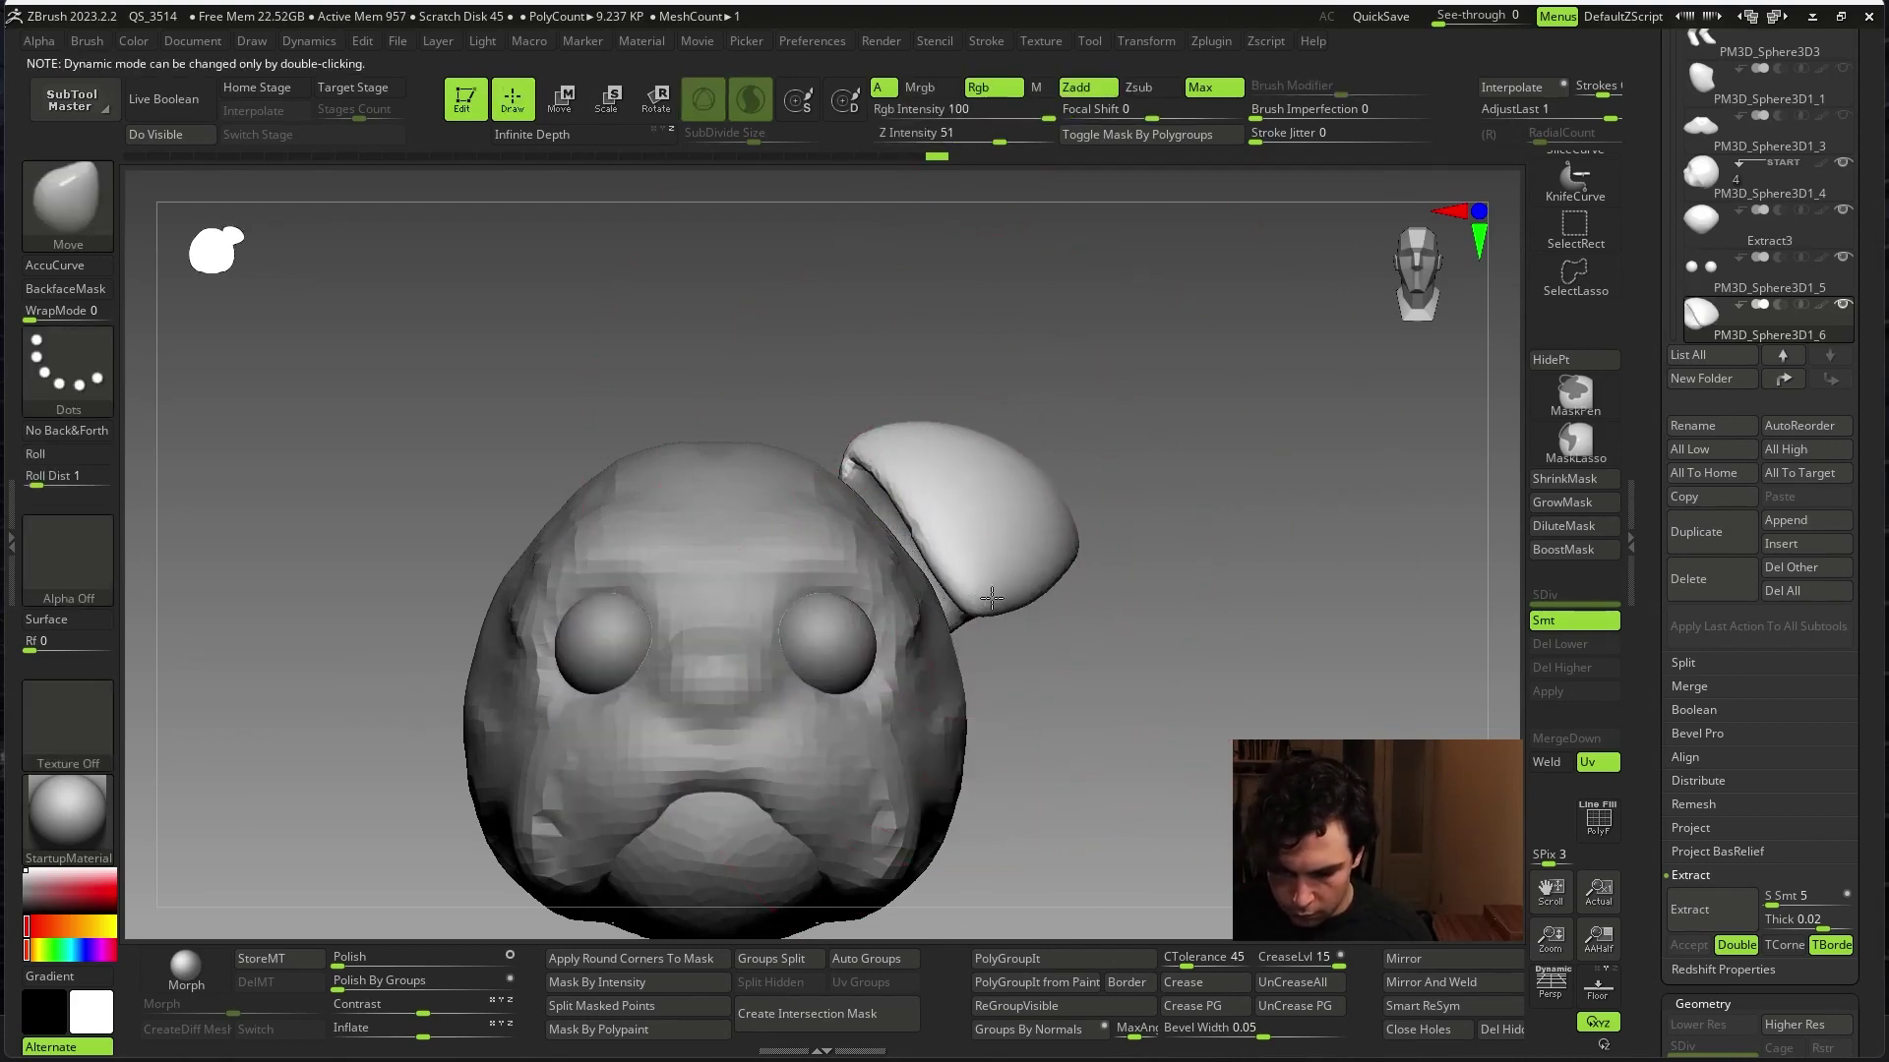
key(space)
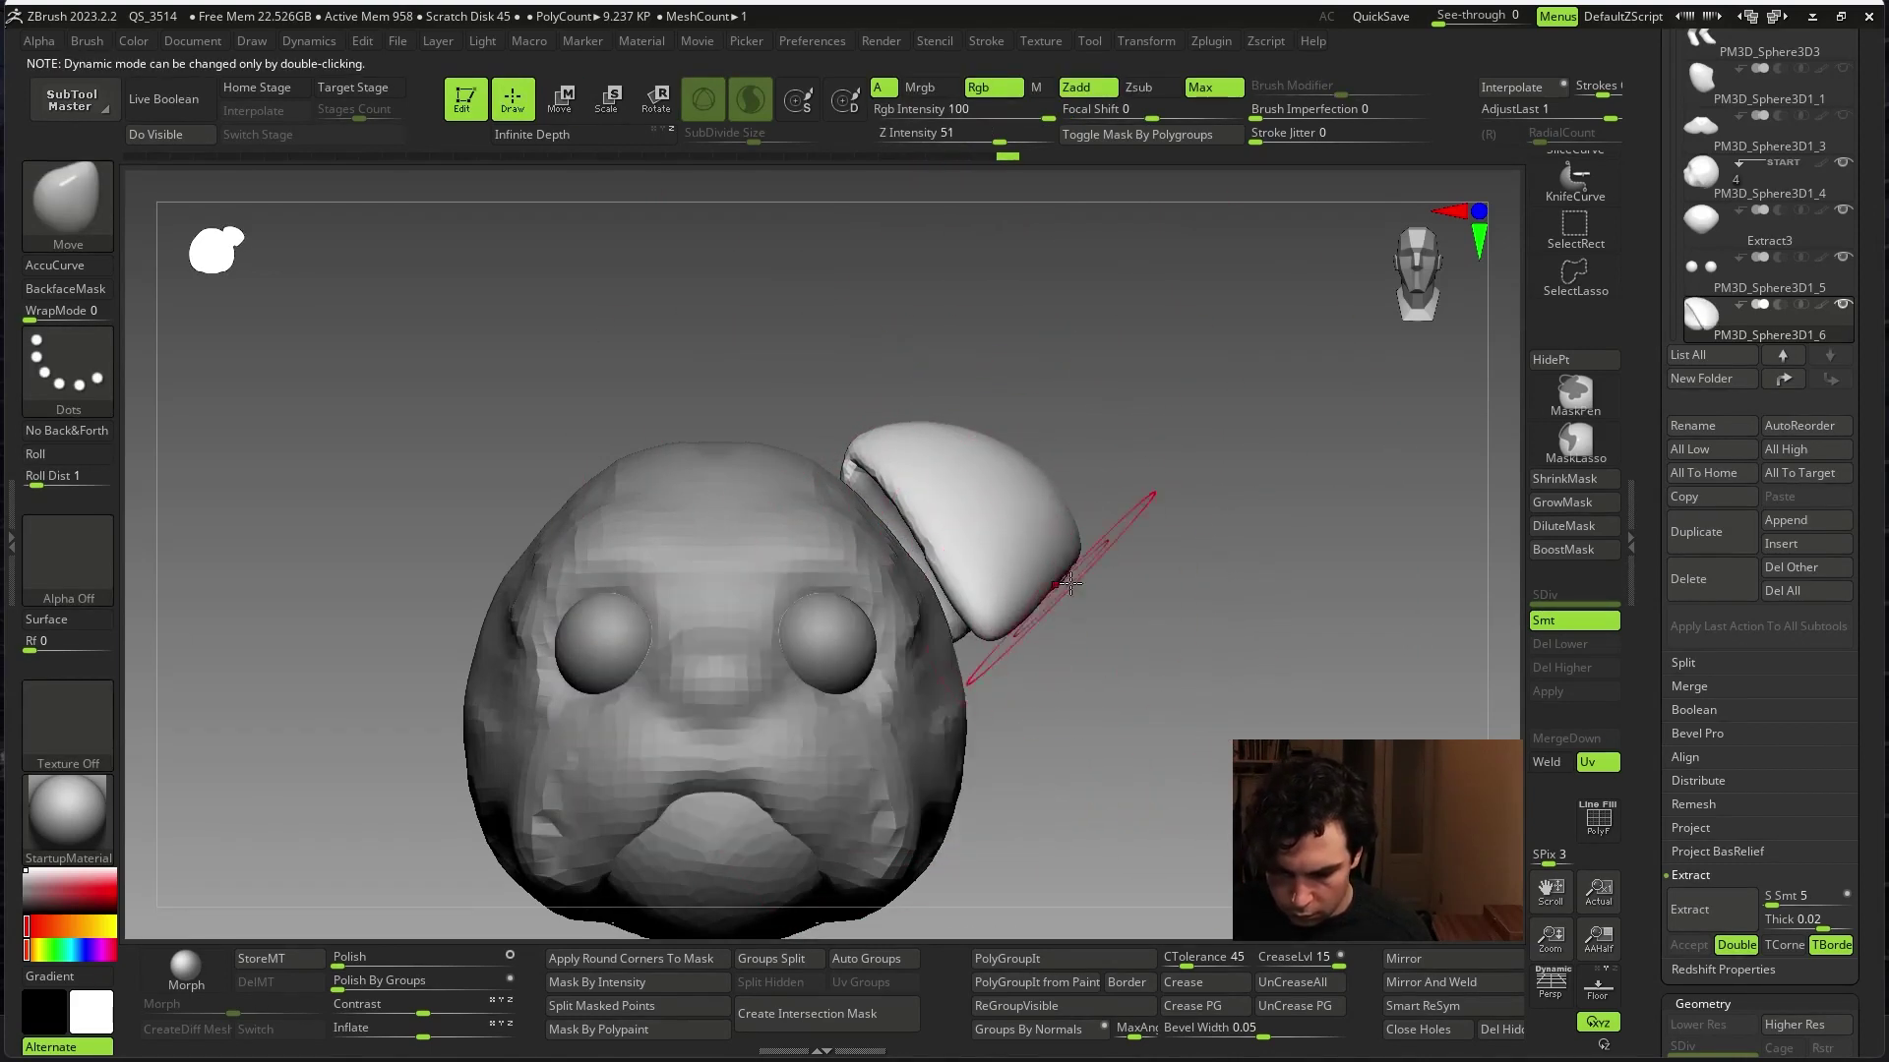
mouse_move(1070, 584)
mouse_down()
mouse_move(1280, 388)
mouse_move(1189, 426)
mouse_up()
key(w)
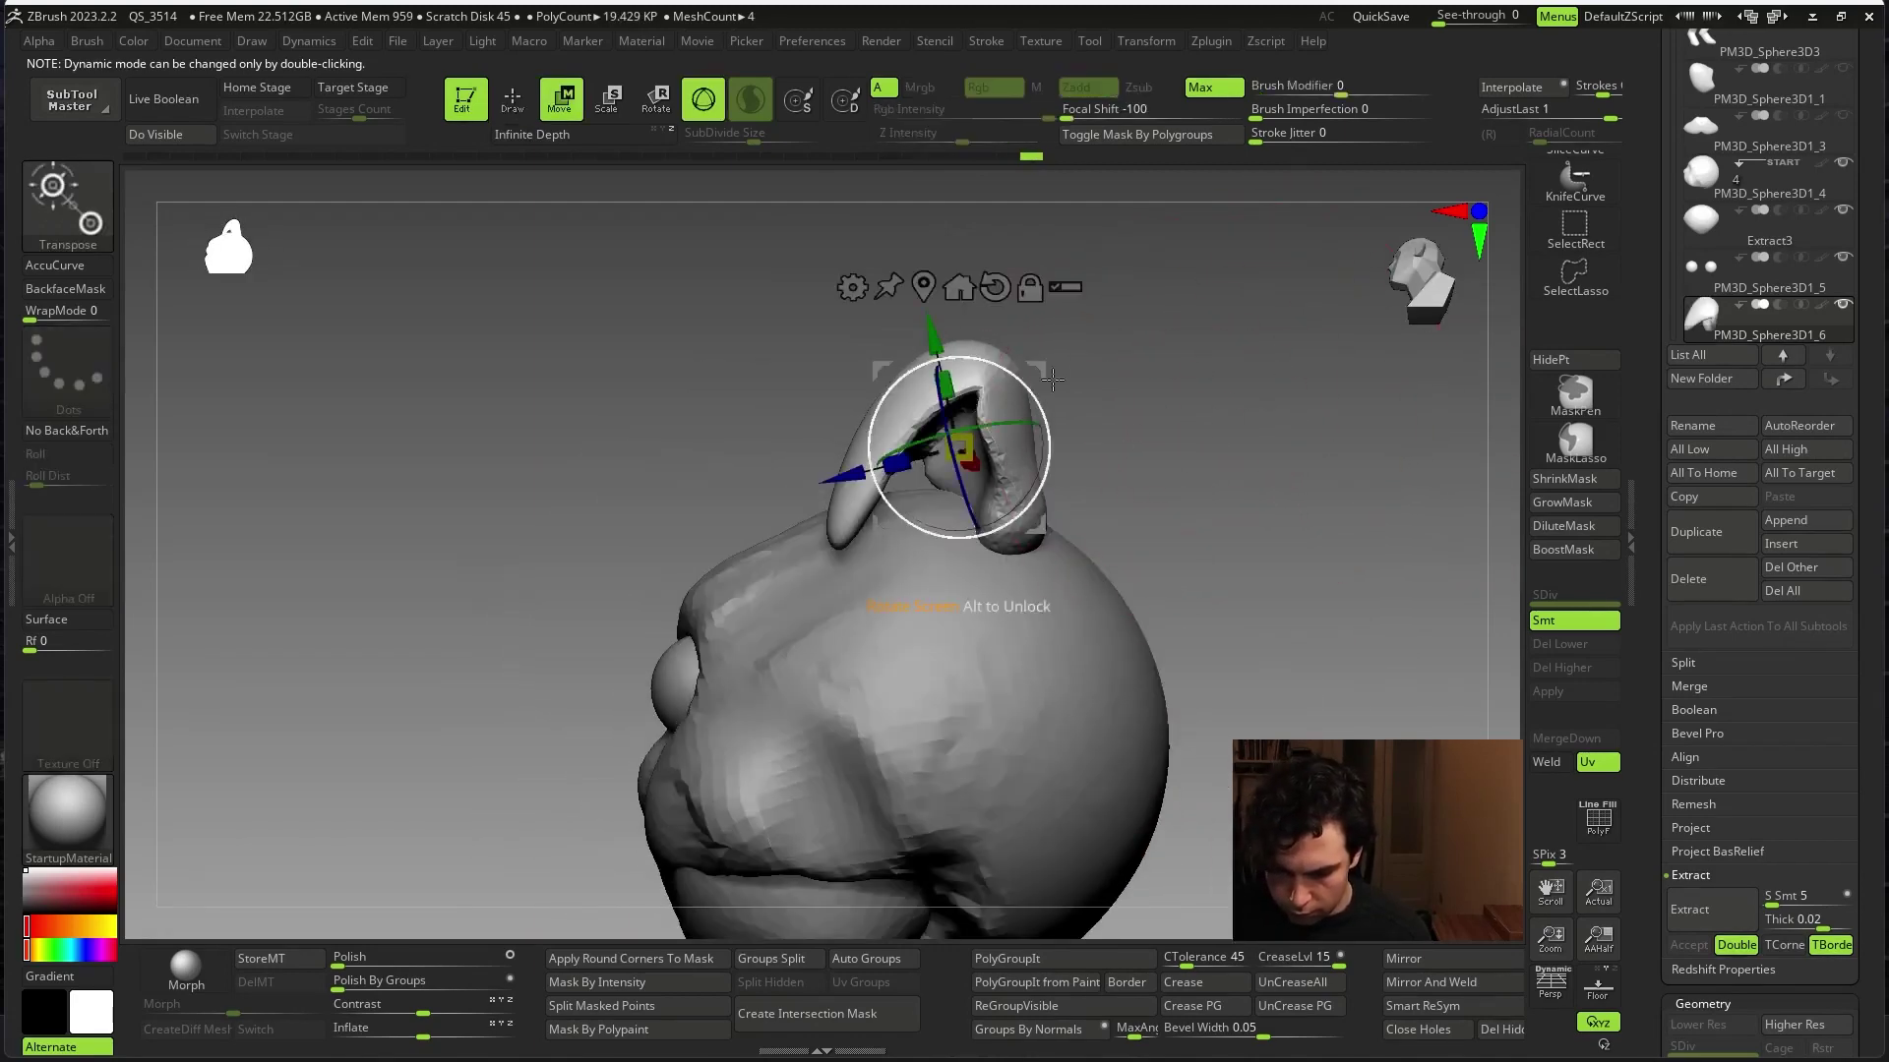
mouse_move(1053, 379)
mouse_down()
mouse_move(1367, 998)
mouse_move(1008, 1026)
mouse_up()
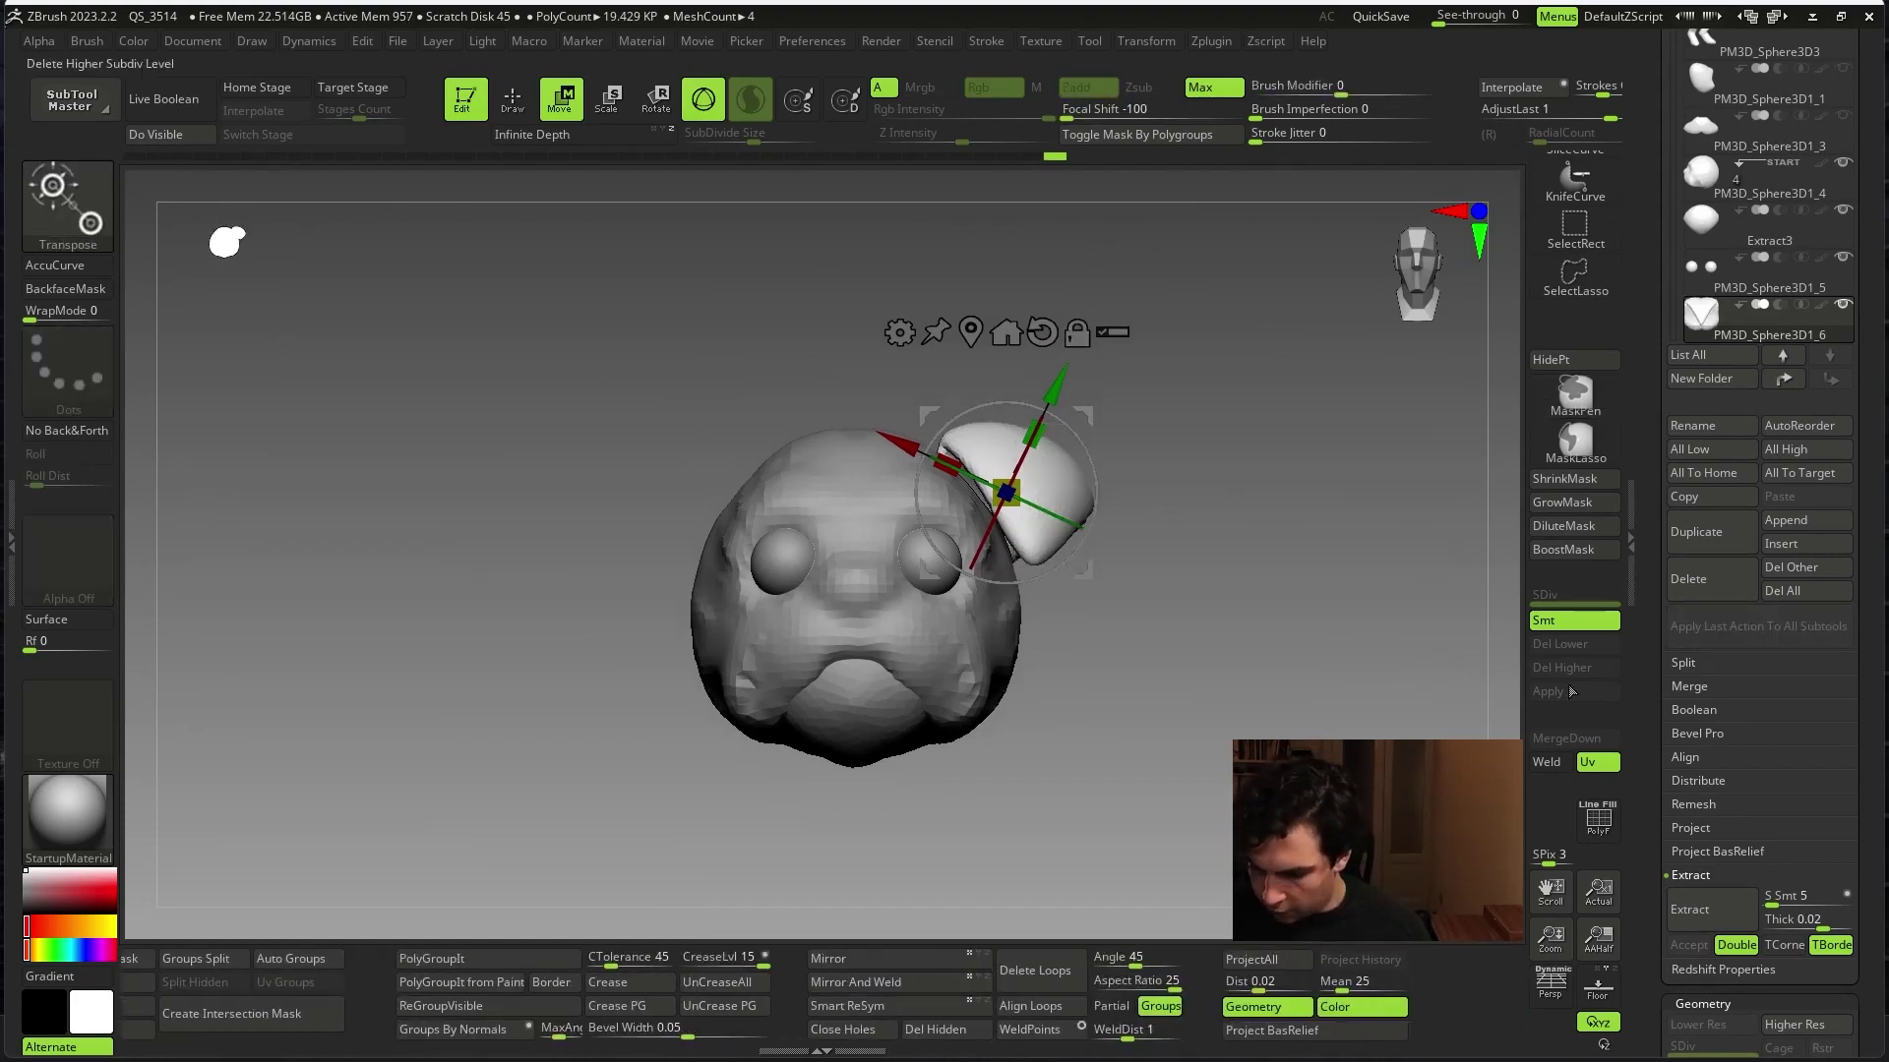
scroll(1557, 733, down, 5)
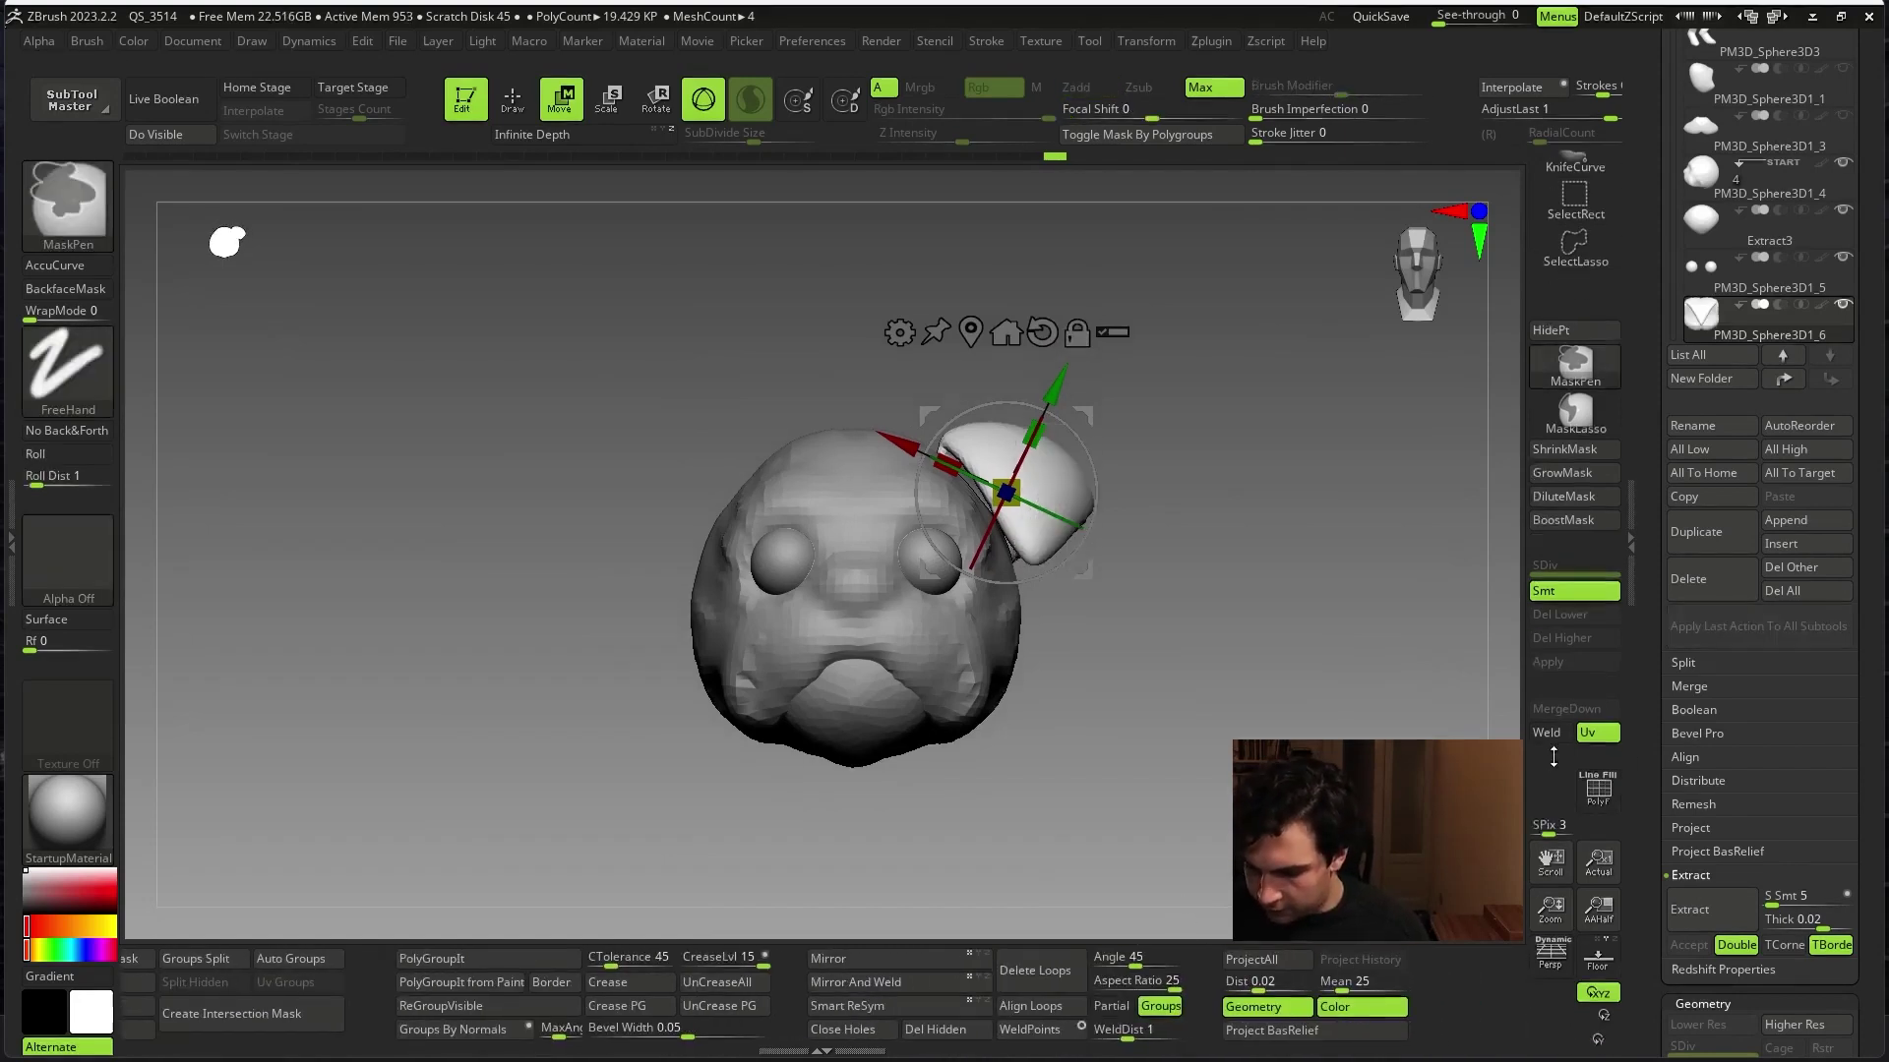
- Mirror the ear onto the left side with SubTool Master and check both ears
click(883, 962)
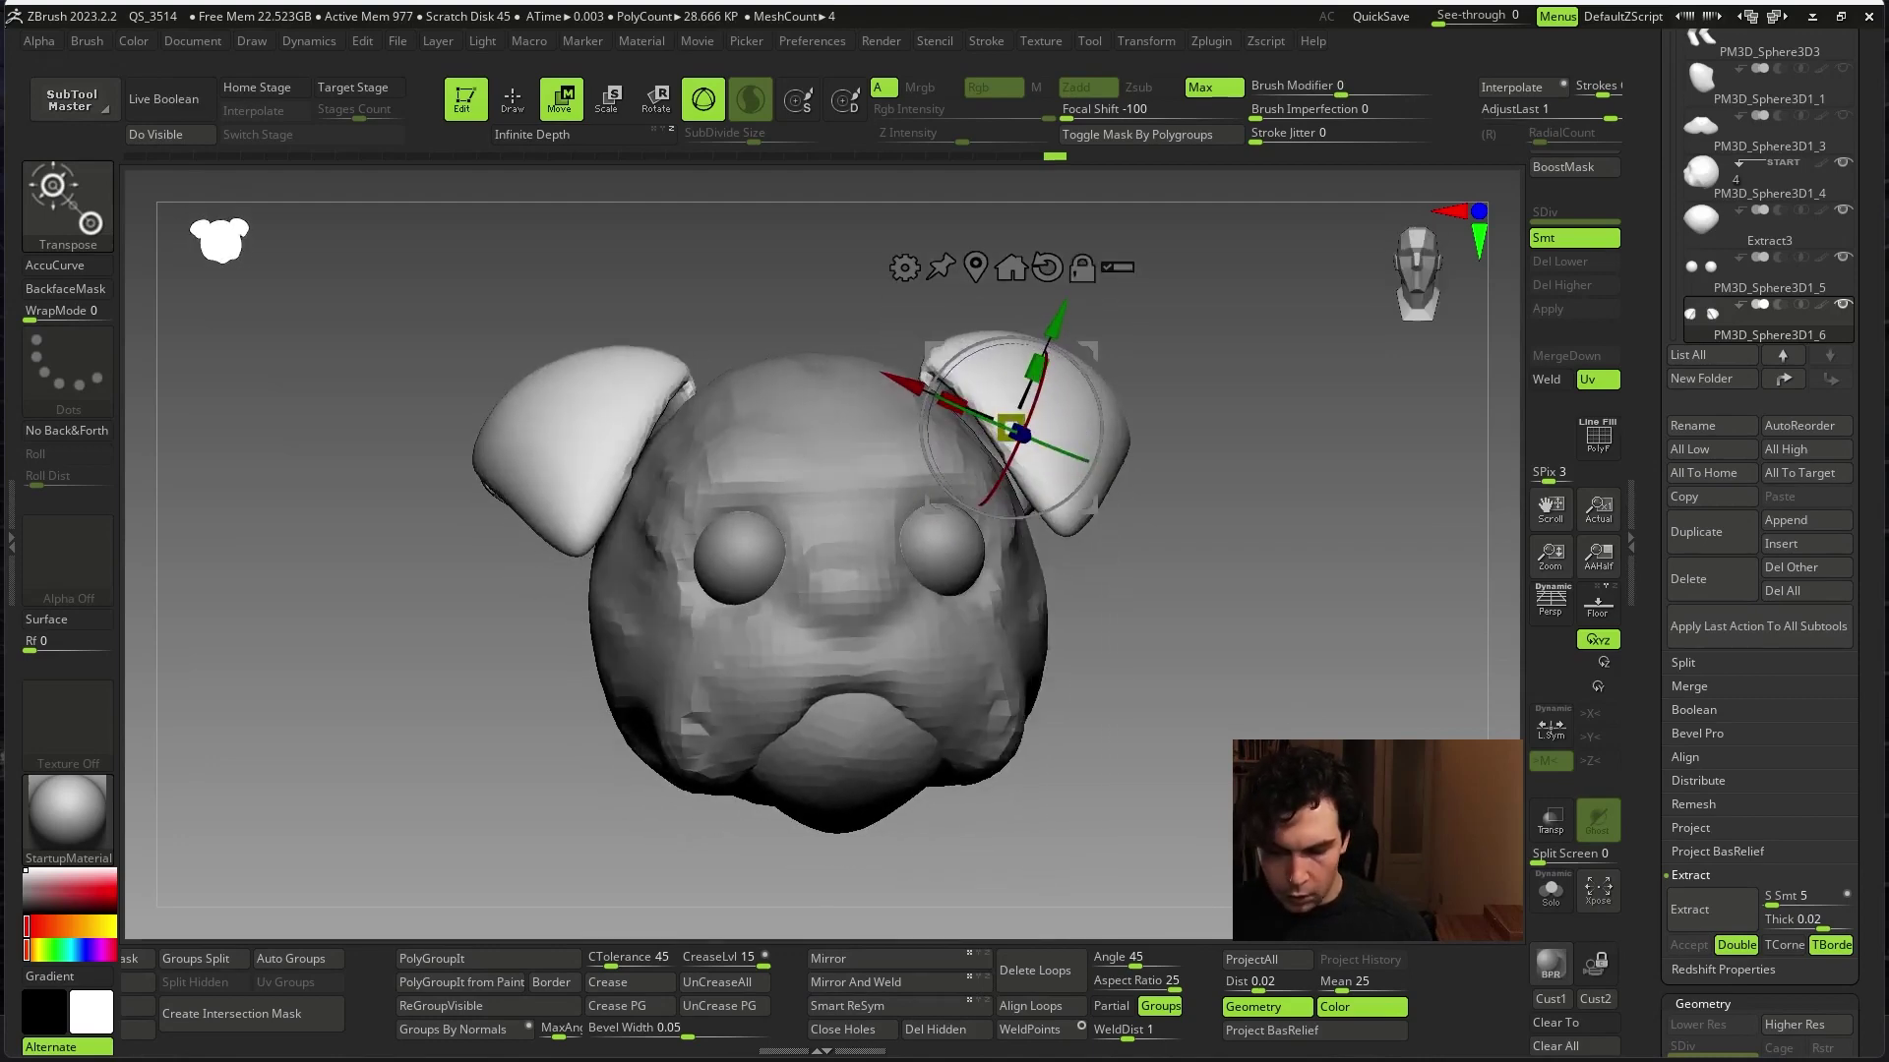
mouse_move(1374, 851)
mouse_down()
mouse_move(1291, 718)
mouse_move(1365, 618)
mouse_up()
mouse_move(1118, 314)
shift+mouse_down()
mouse_move(1332, 639)
mouse_move(1298, 642)
shift+mouse_up()
key(q)
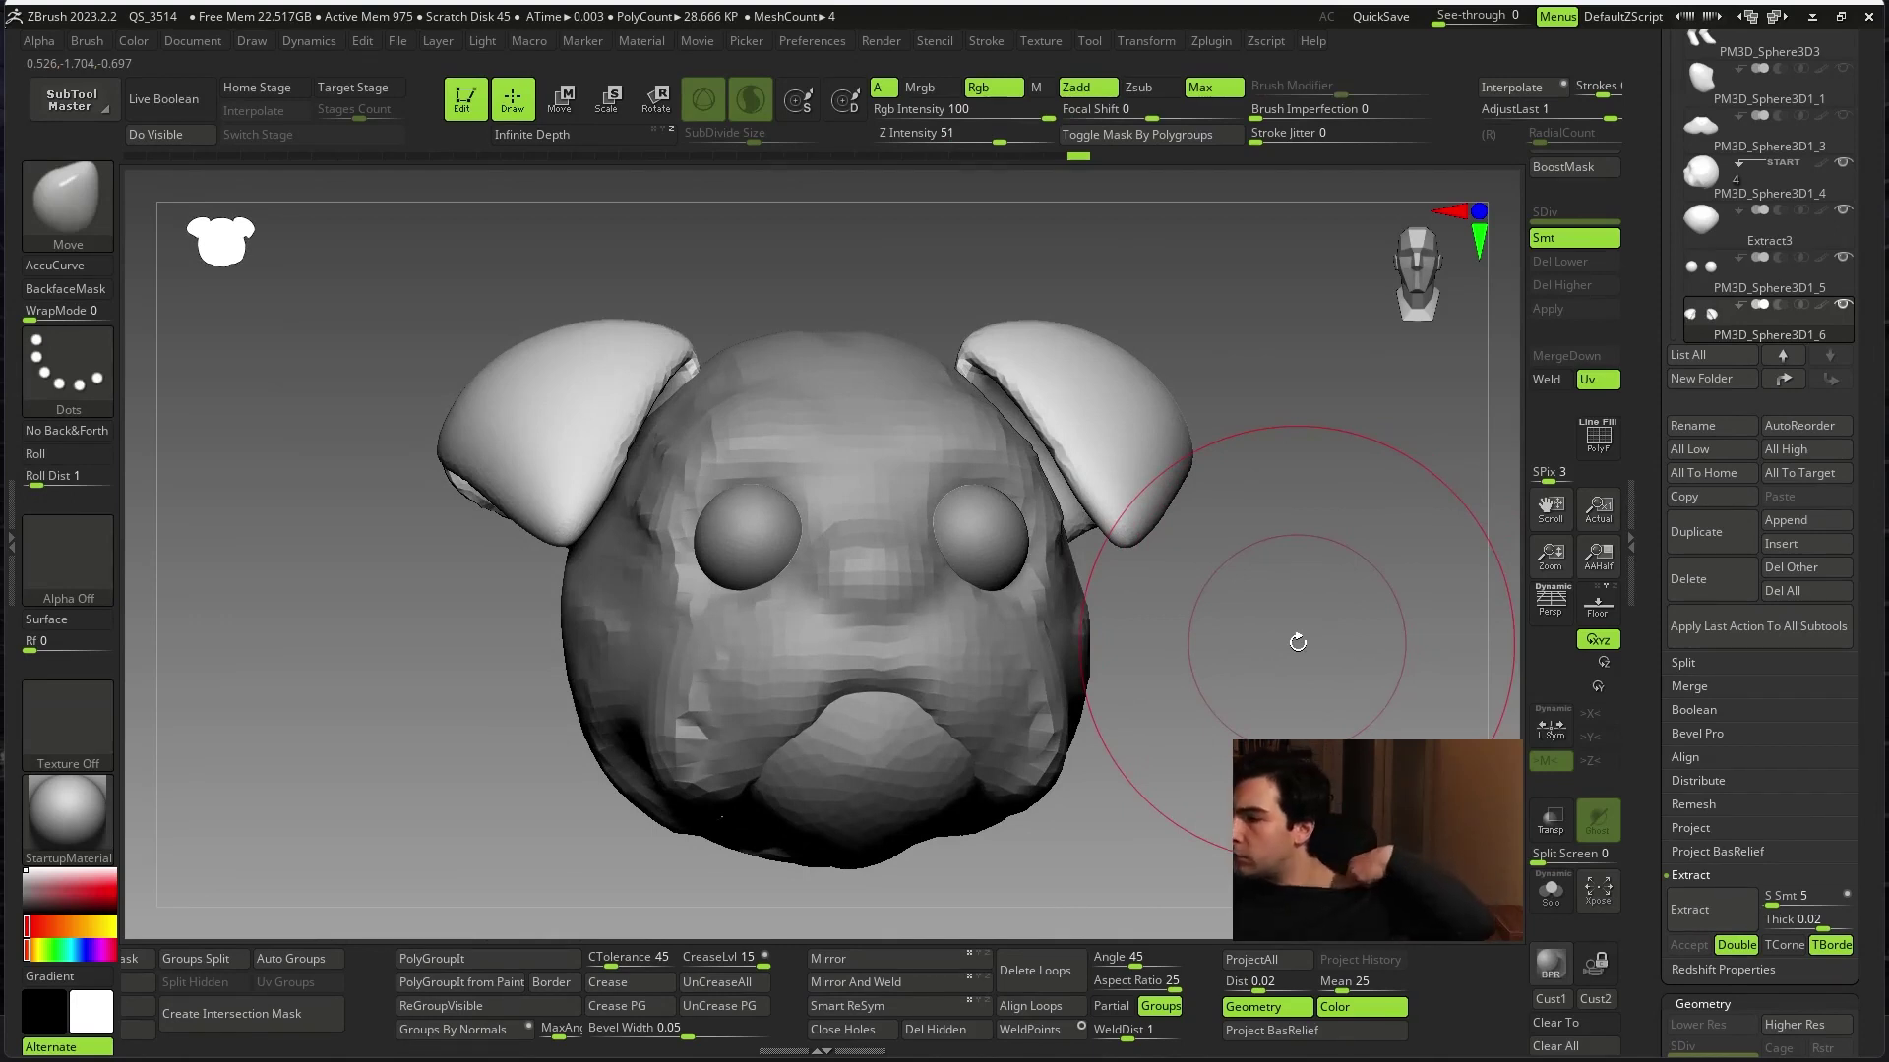
drag(1297, 642, 1205, 666)
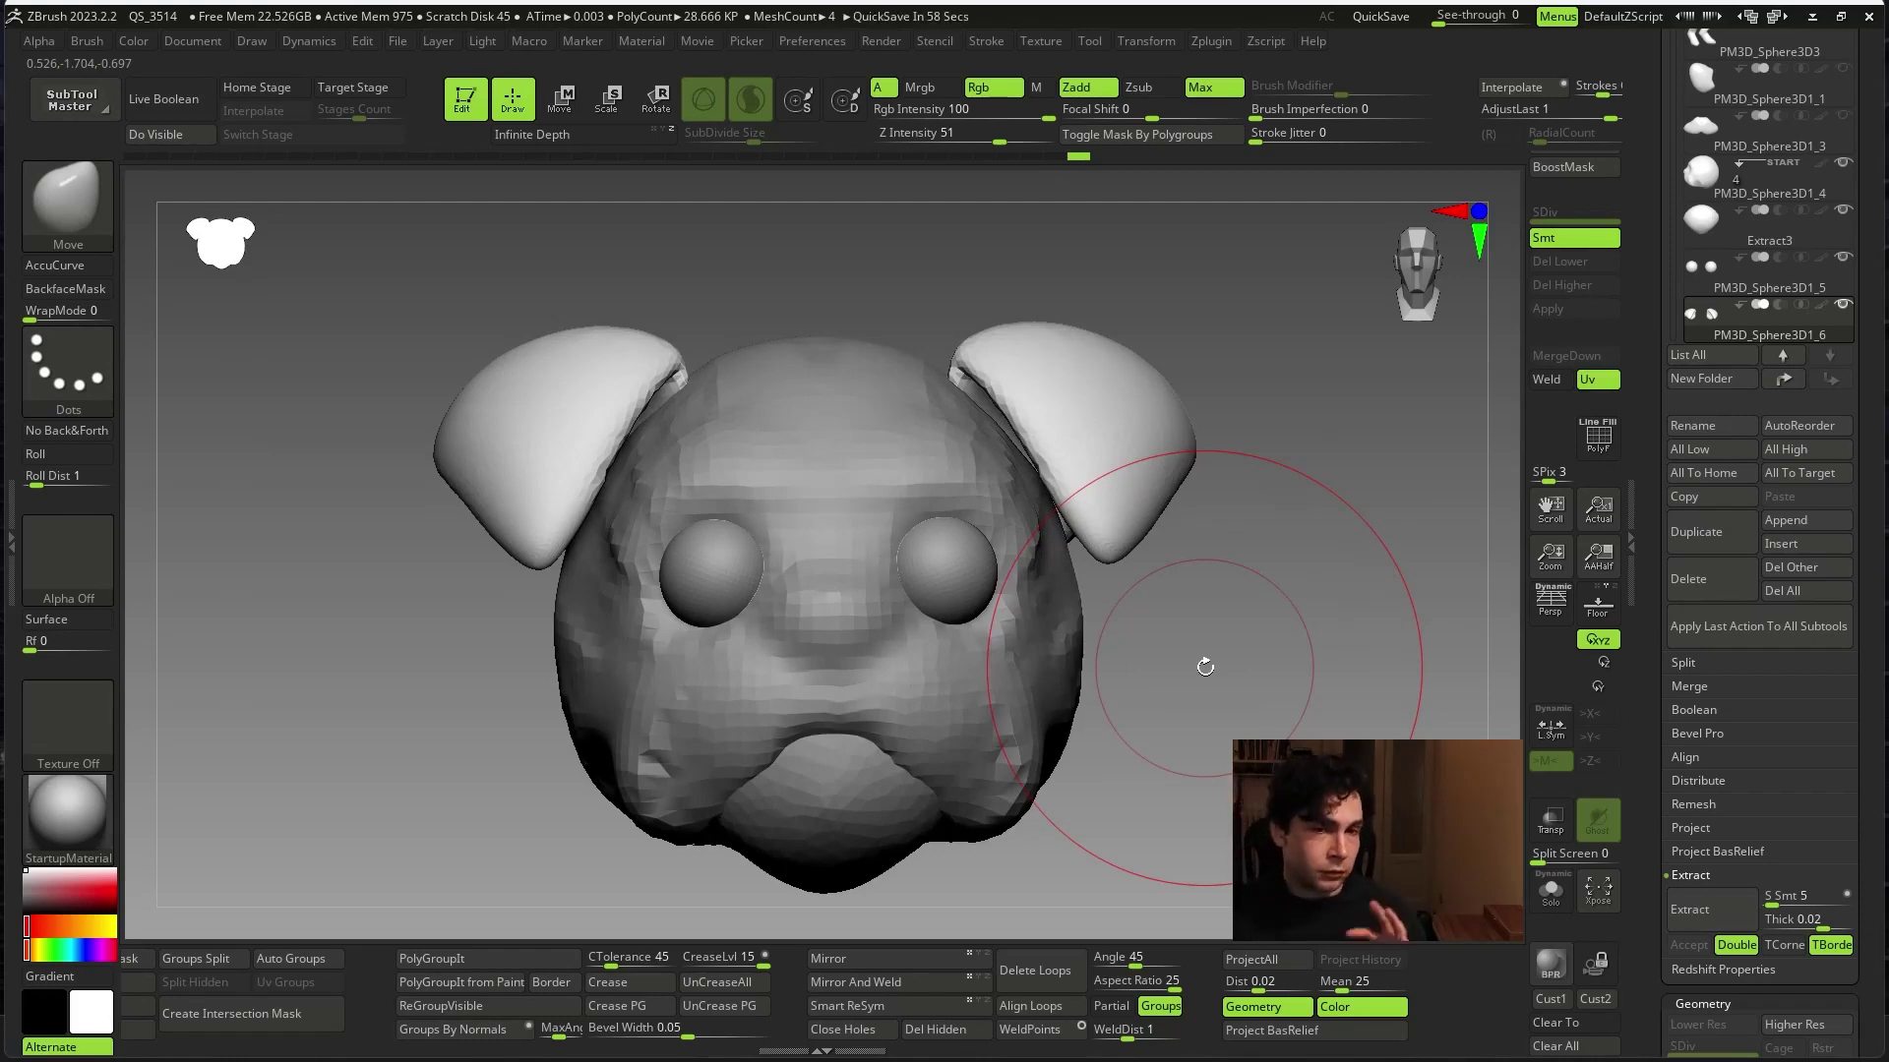
mouse_move(1284, 729)
mouse_down()
mouse_move(1317, 685)
mouse_move(1446, 687)
mouse_move(1325, 691)
mouse_up()
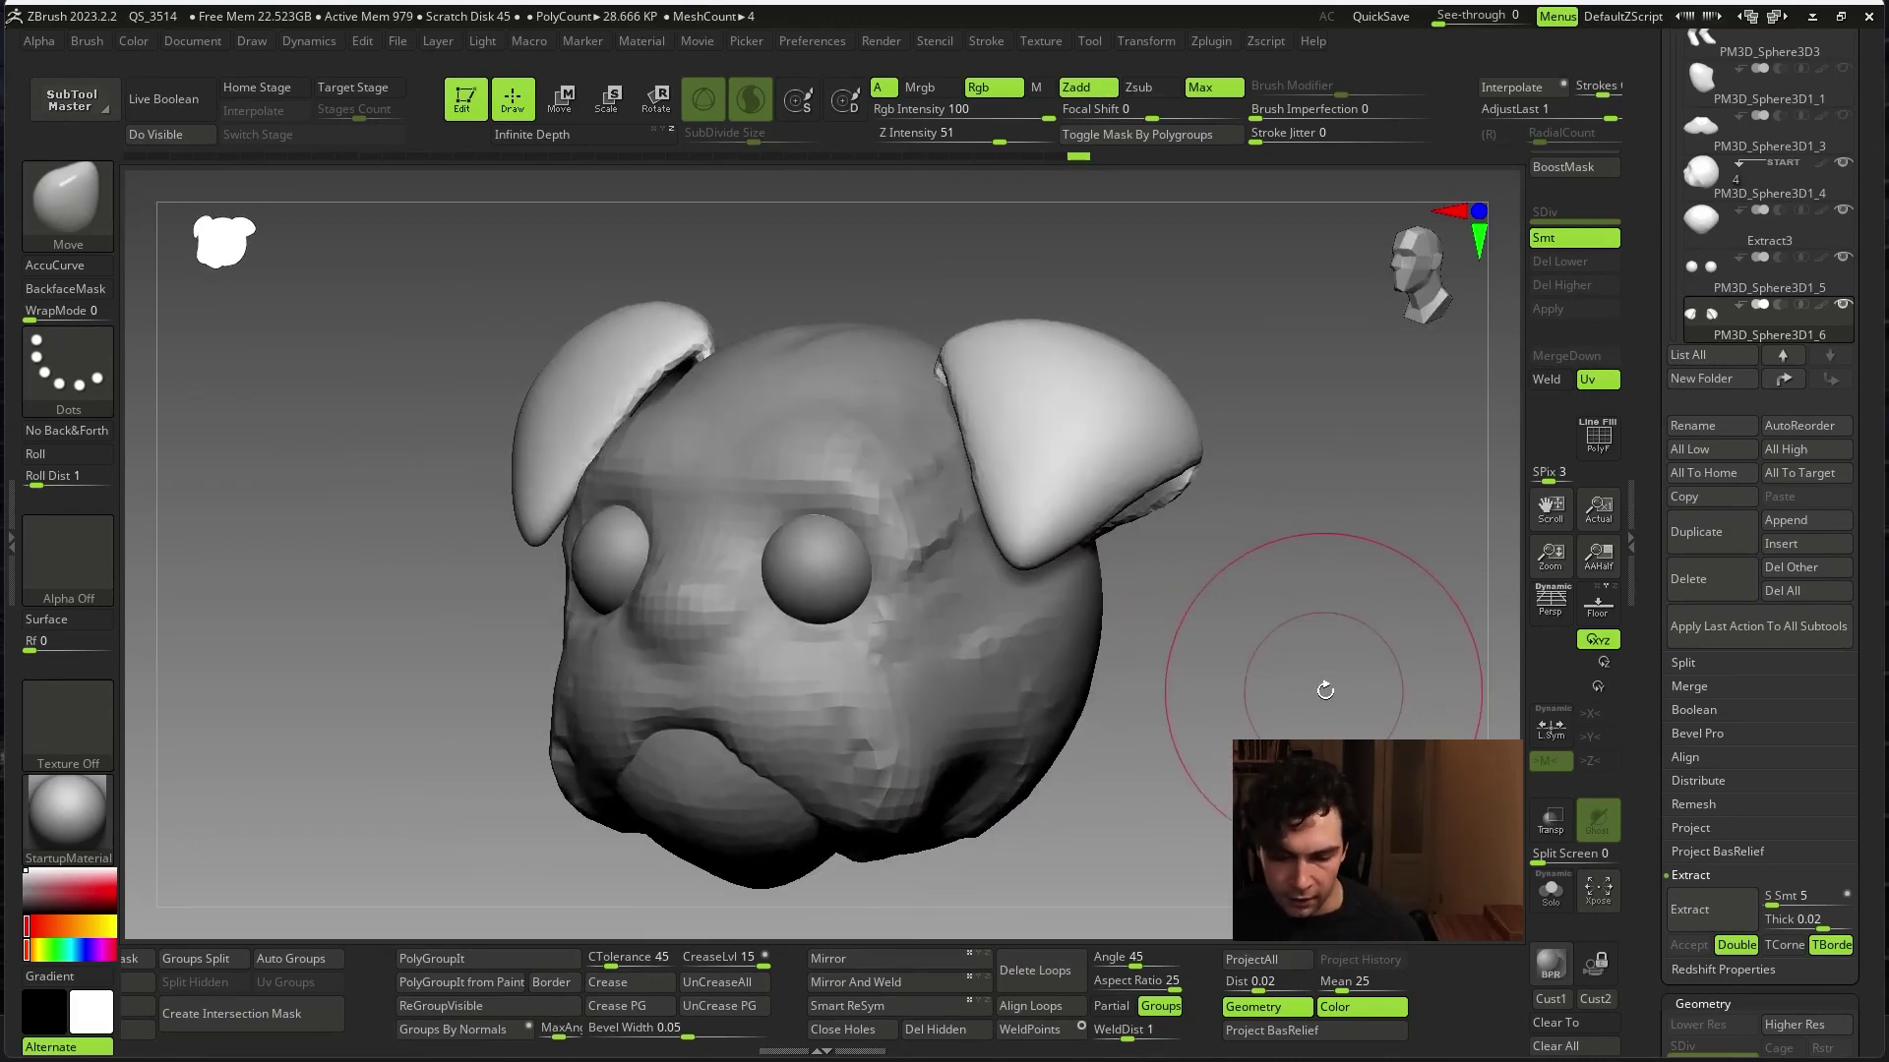
- Turn on Persp, select the lower head piece, and switch to the Google Images pug results
click(1549, 618)
drag(1434, 717, 1328, 797)
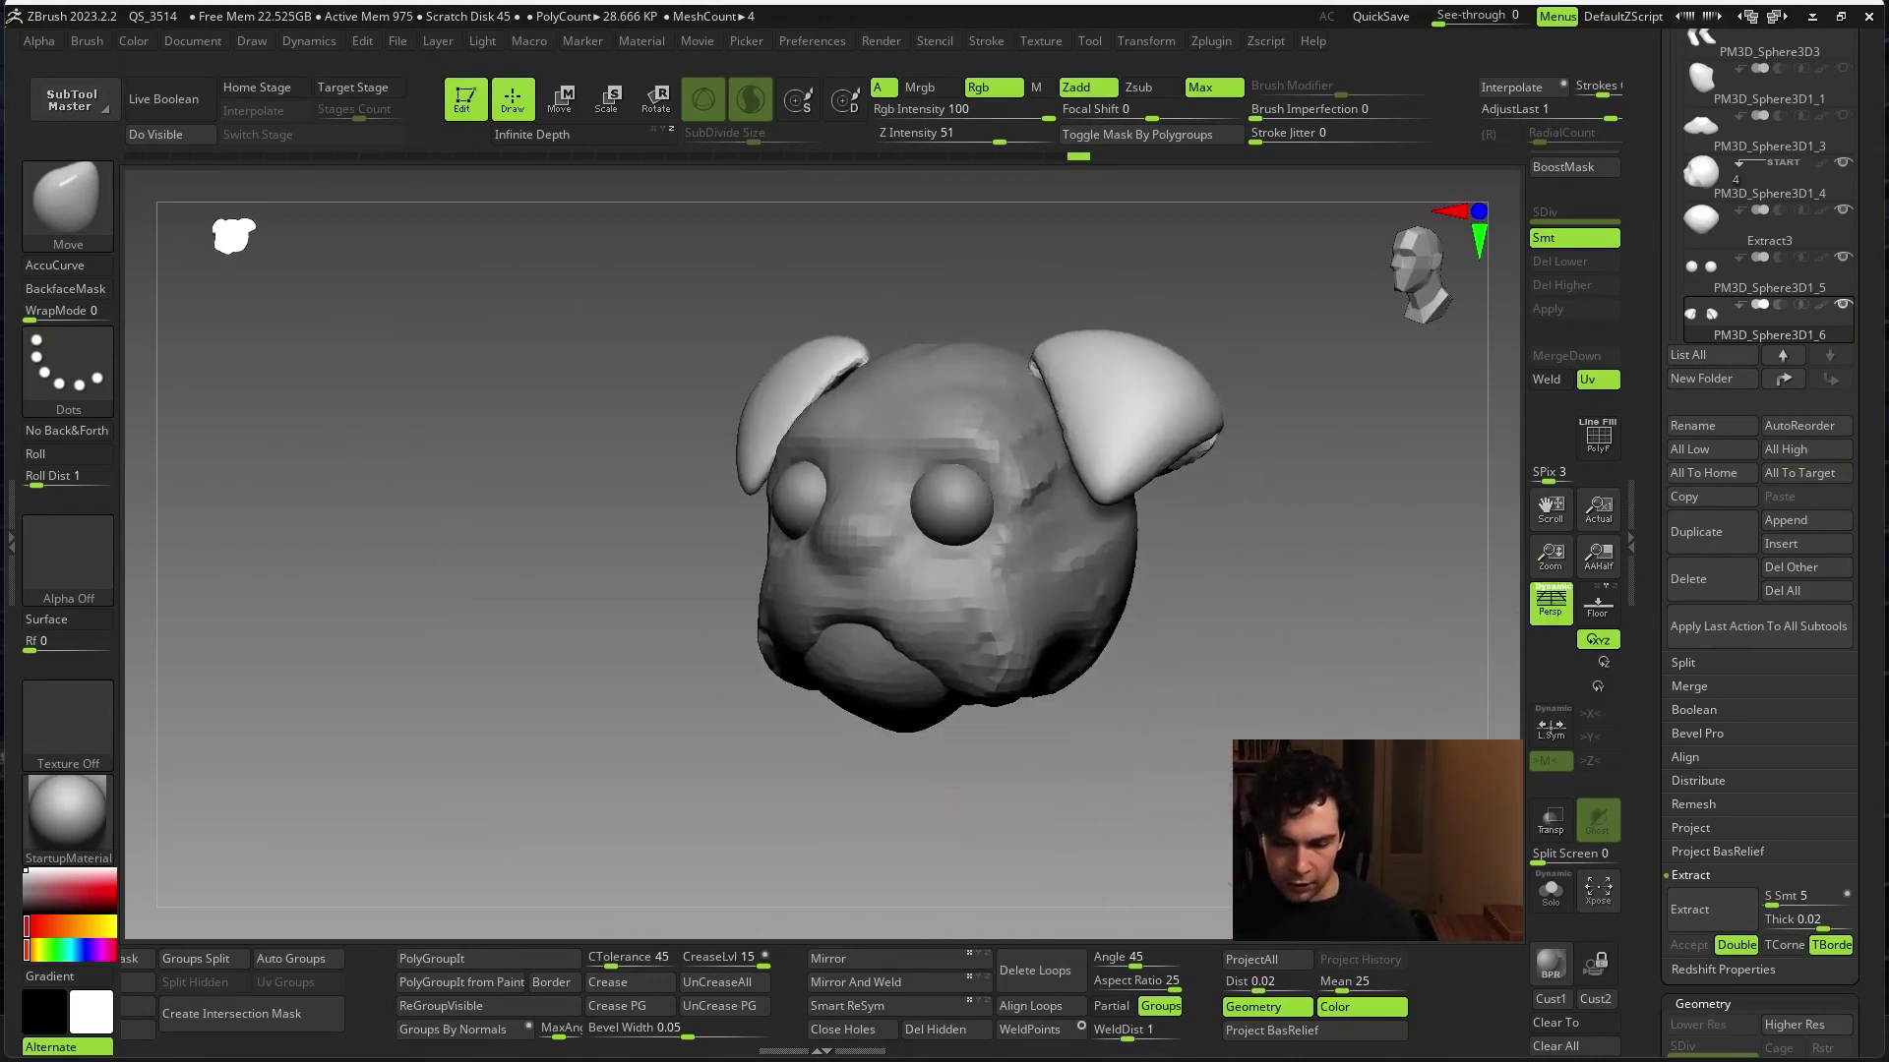
key(w)
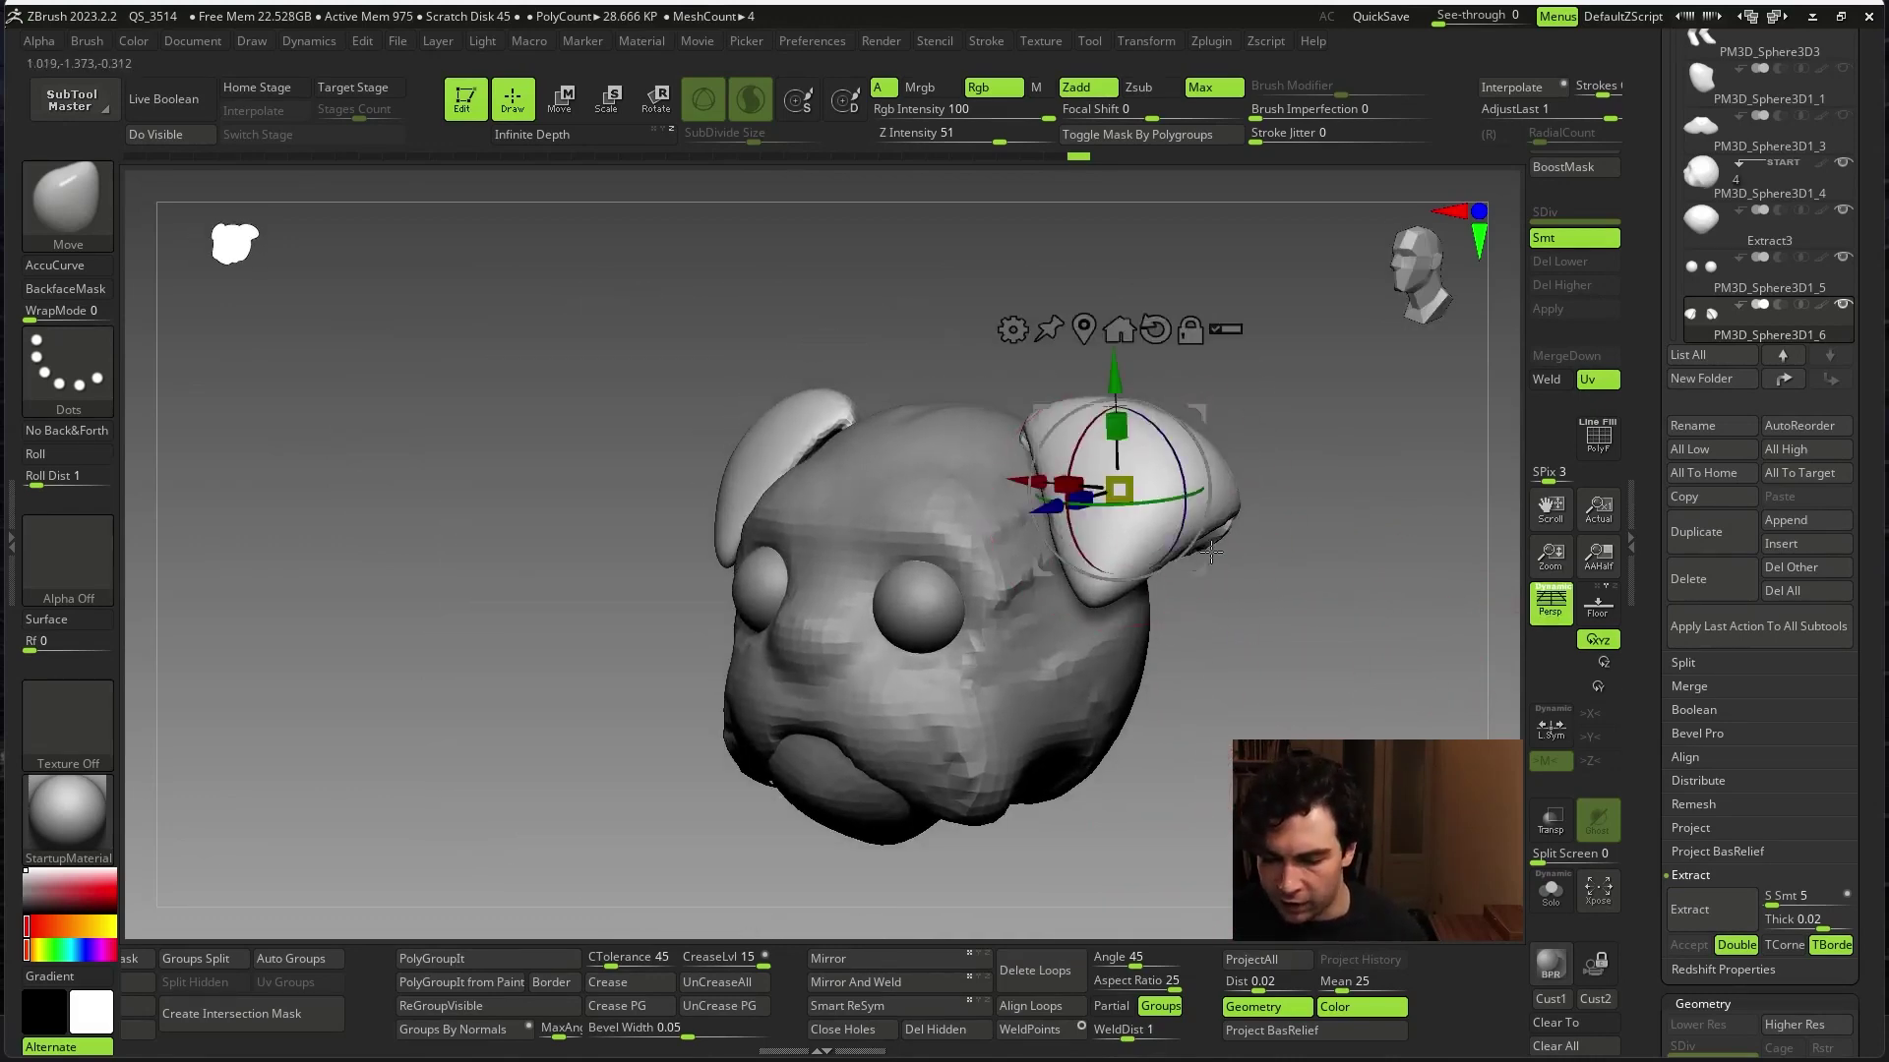
mouse_move(1229, 551)
mouse_down()
mouse_move(1170, 498)
mouse_move(1459, 602)
mouse_up()
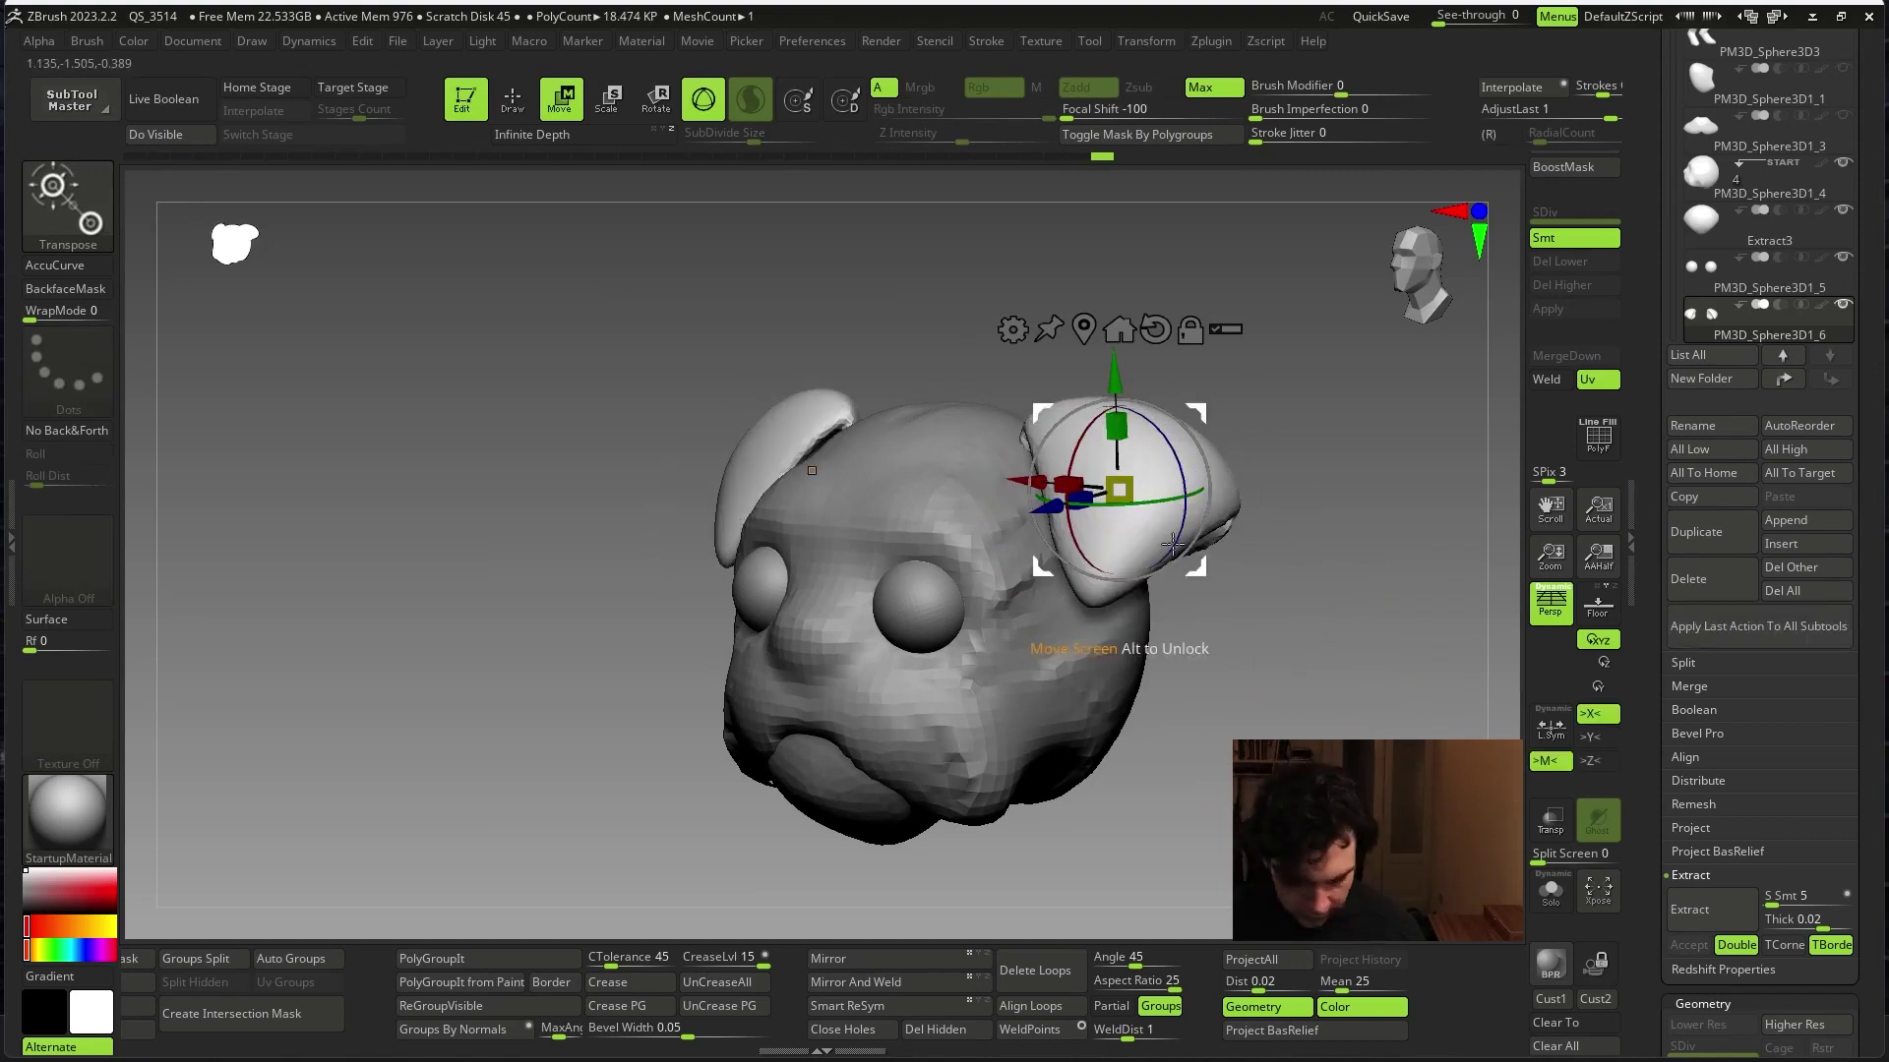
mouse_move(1358, 541)
mouse_down()
mouse_move(1433, 534)
mouse_move(1281, 611)
mouse_move(1294, 667)
mouse_up()
click(935, 748)
key(q)
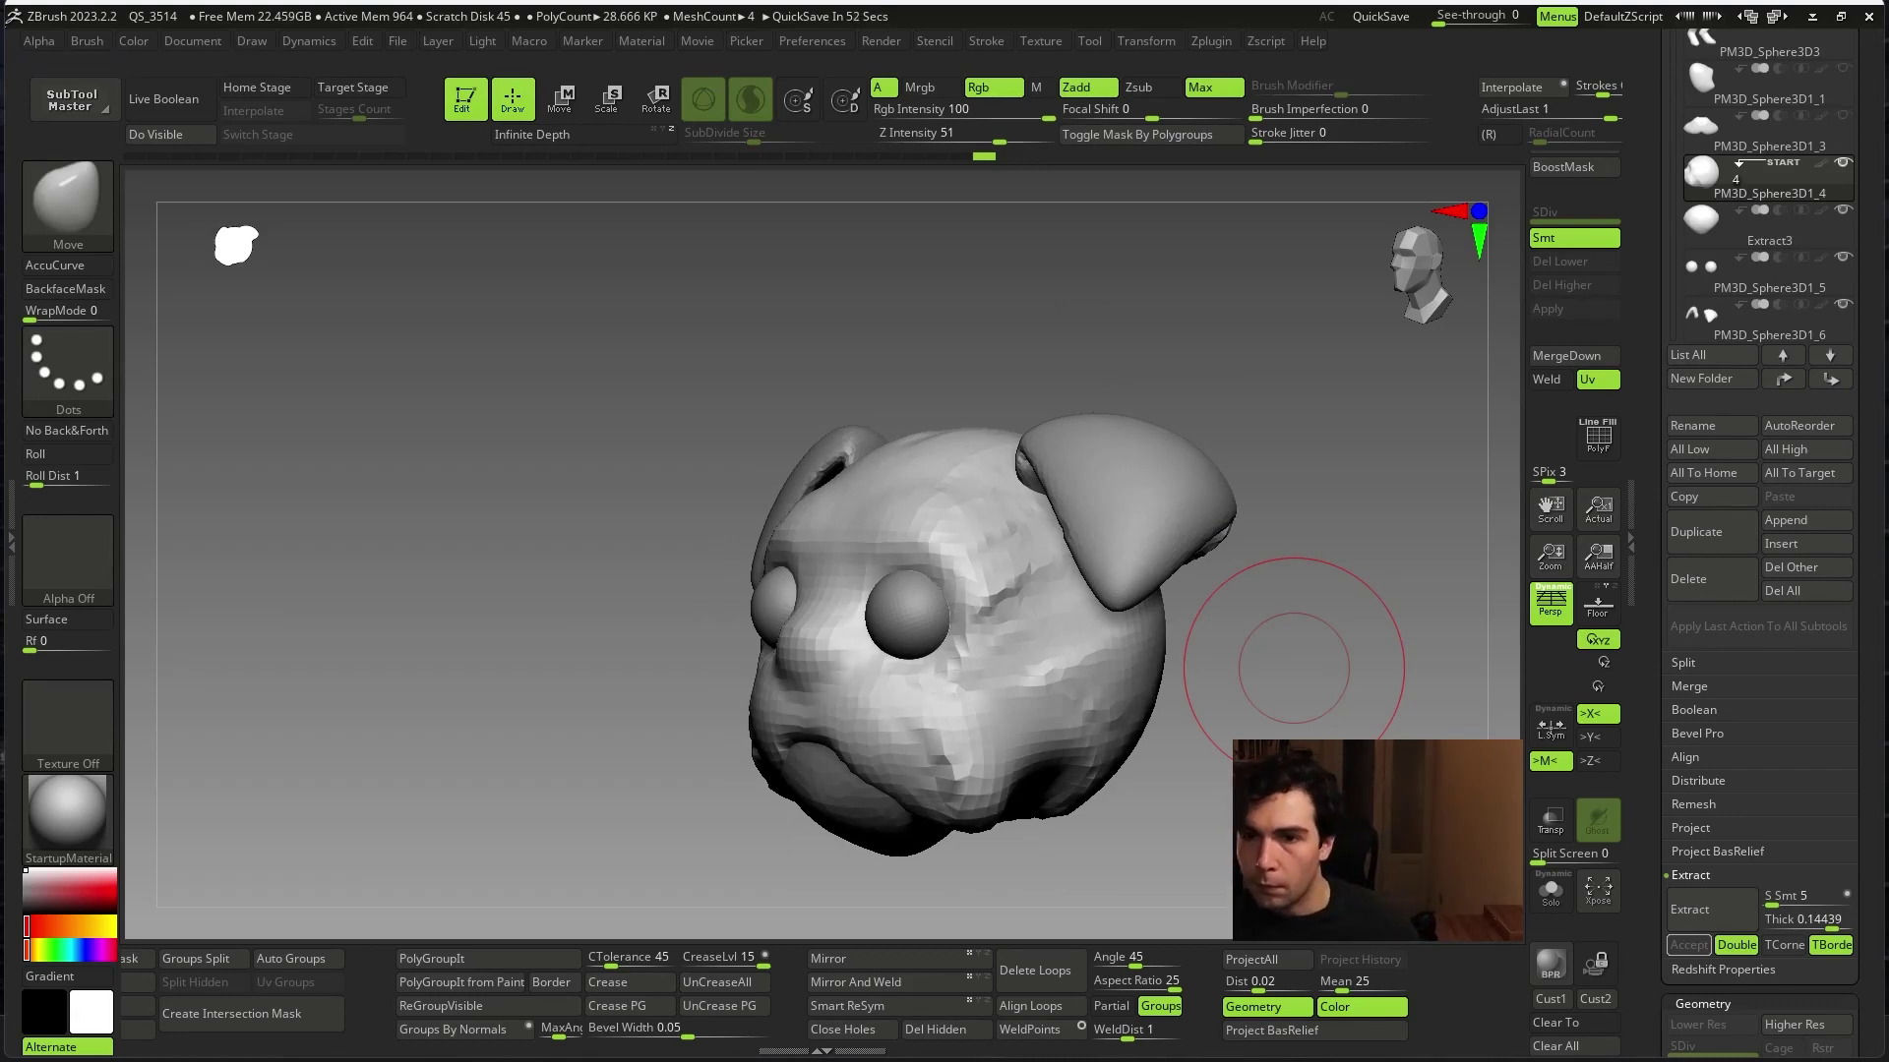
key(alt+Tab)
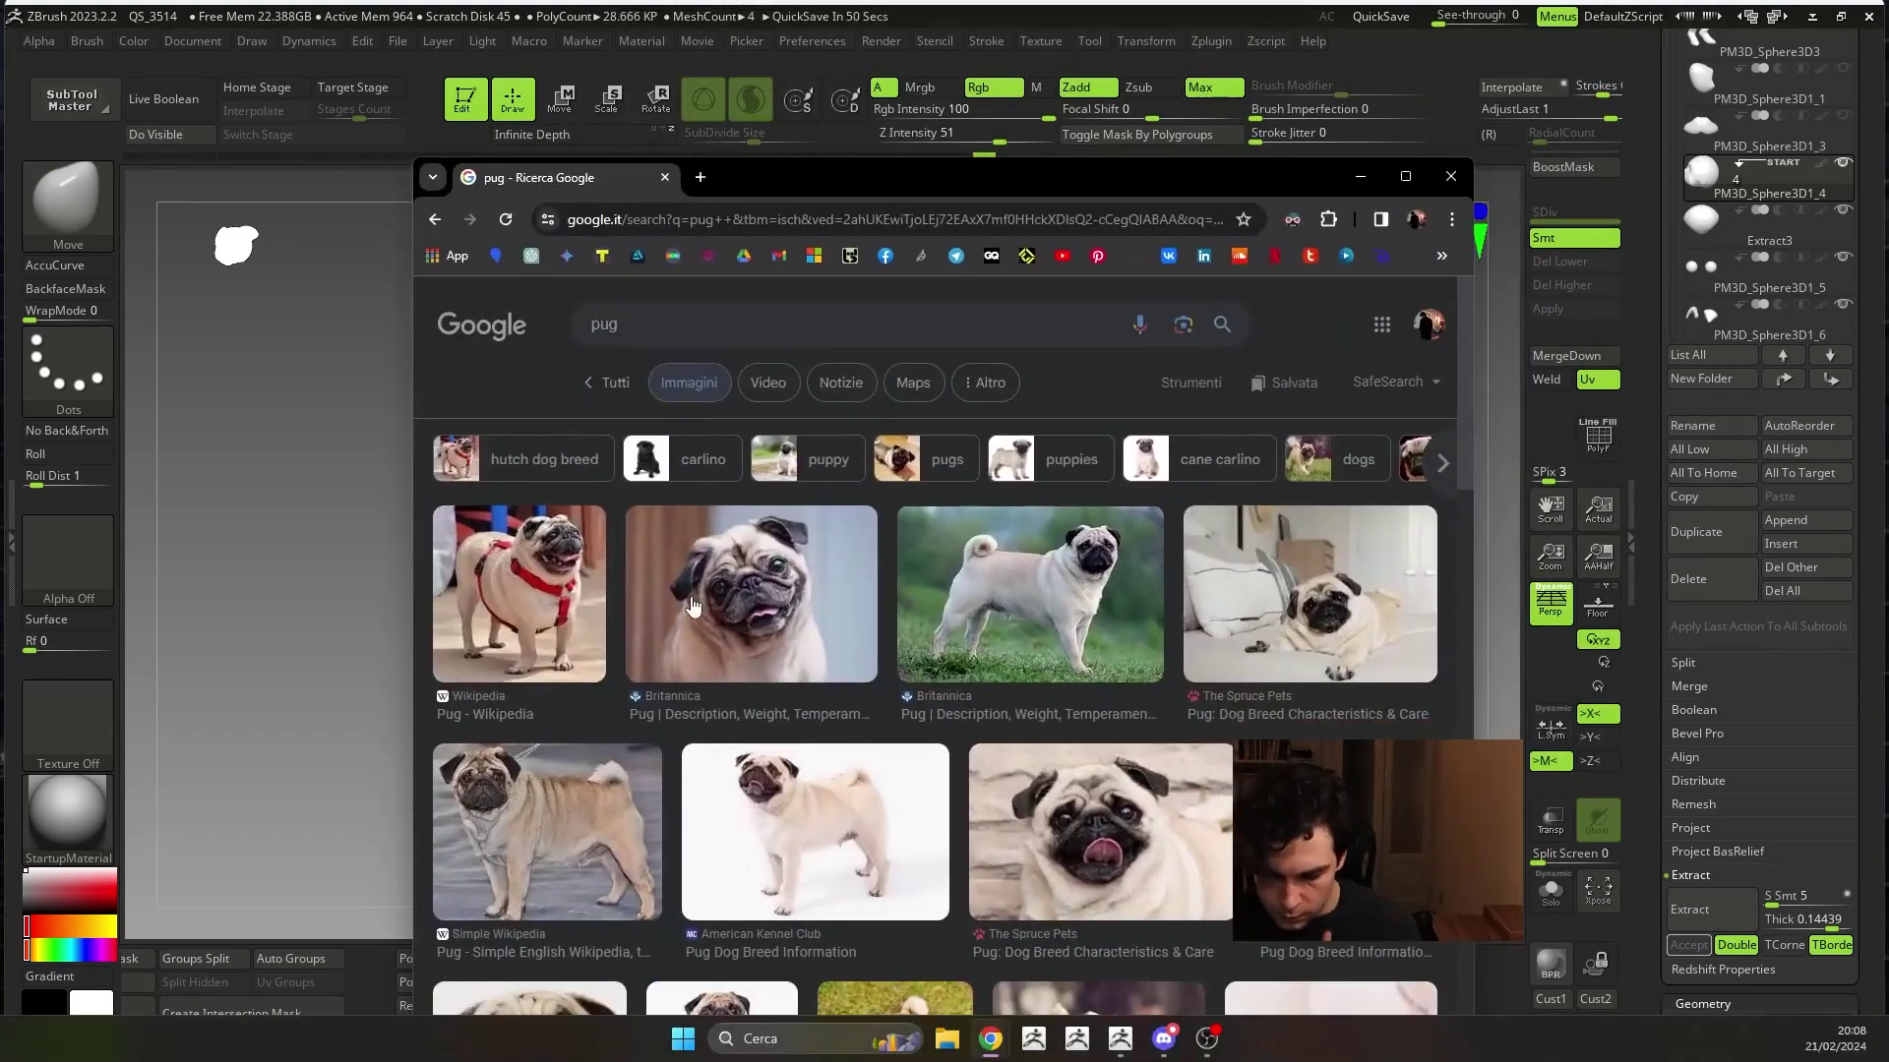
- Scroll down the pug image results and open the Petfinder pug photo in a new tab
scroll(604, 787, down, 7)
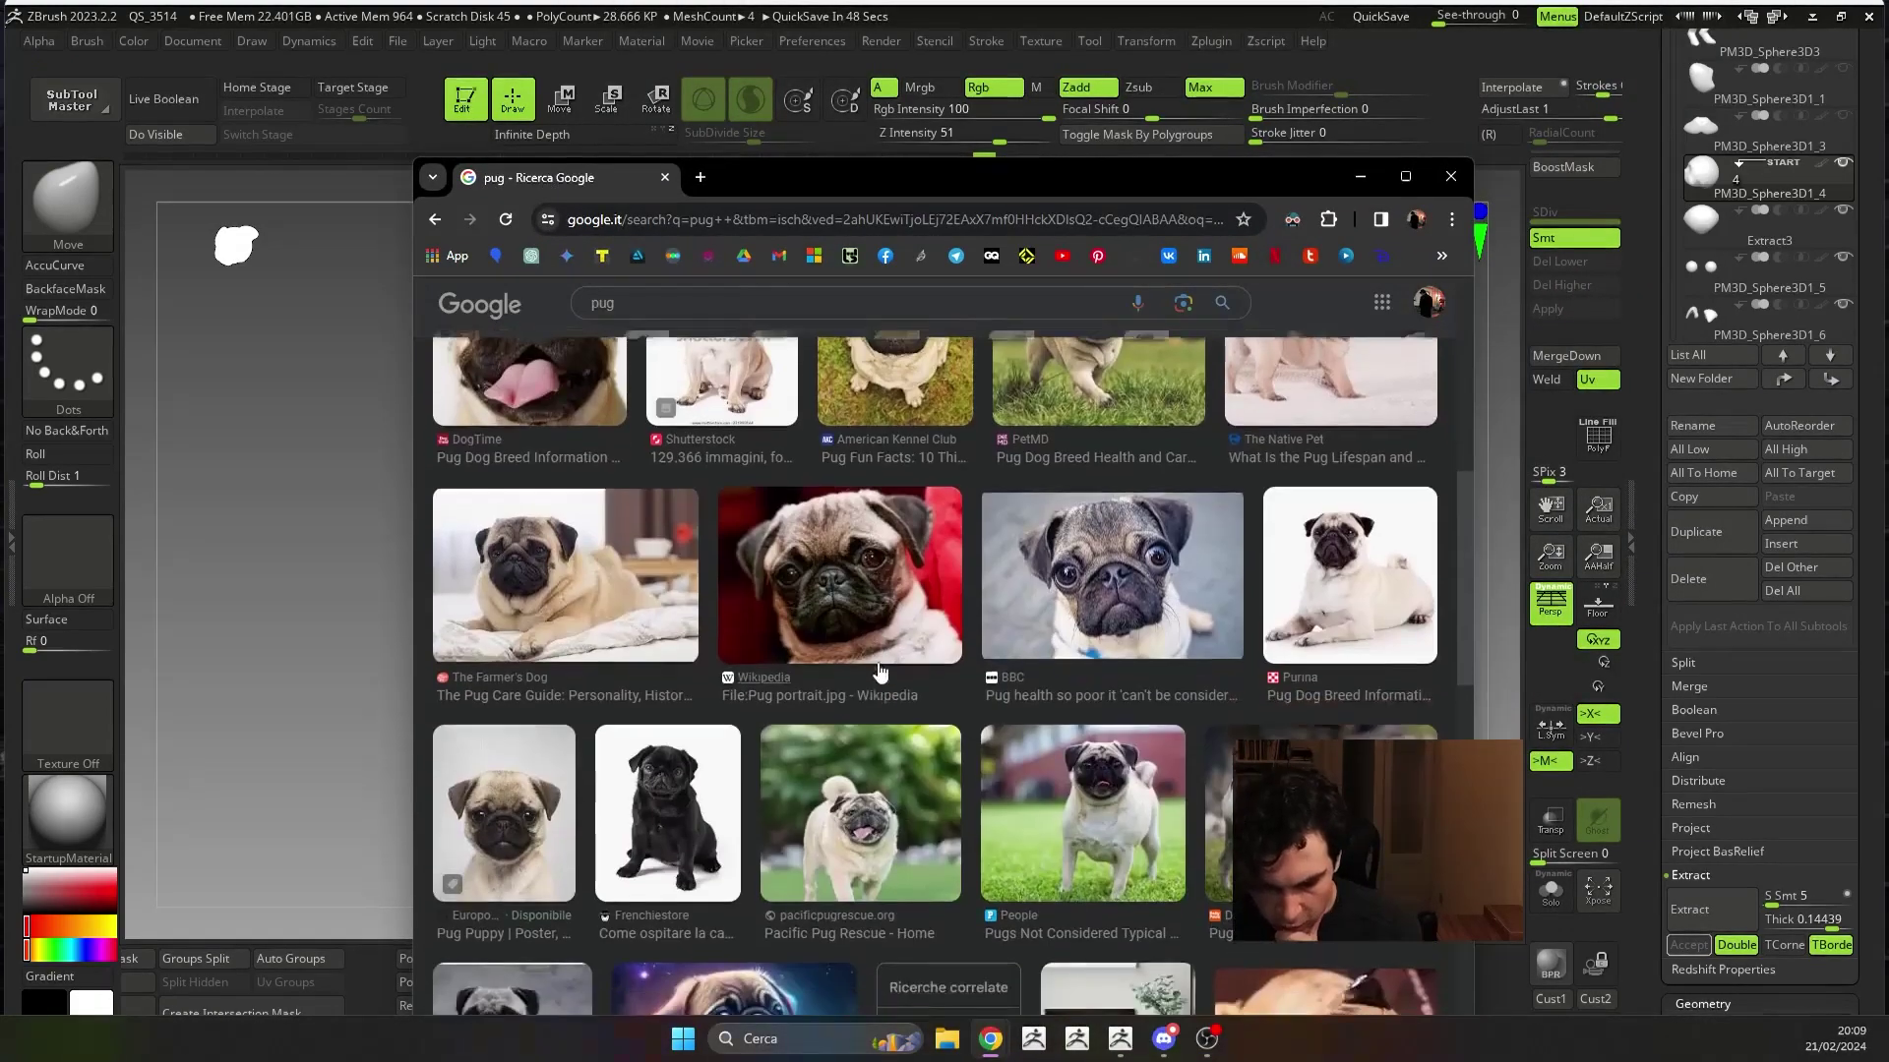
scroll(1099, 661, down, 1)
scroll(1100, 653, down, 2)
scroll(891, 528, down, 1)
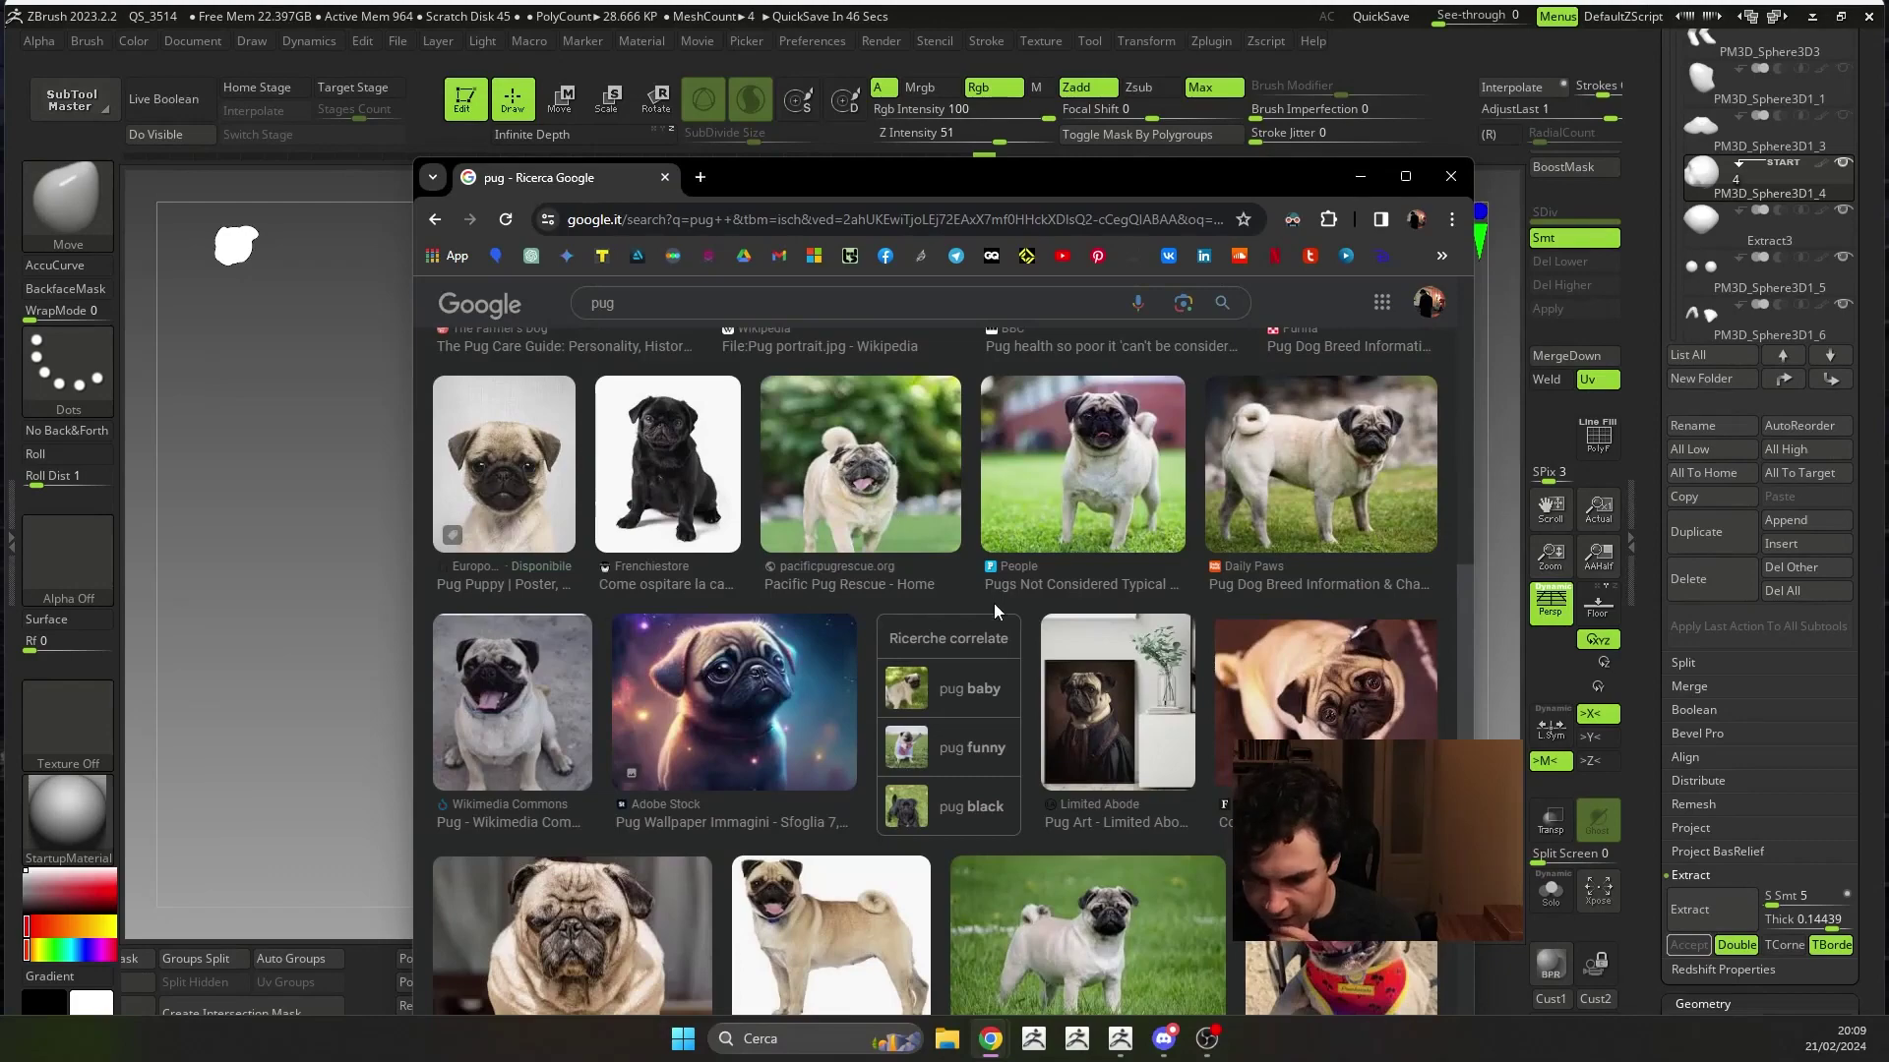
scroll(964, 581, down, 3)
scroll(870, 645, down, 2)
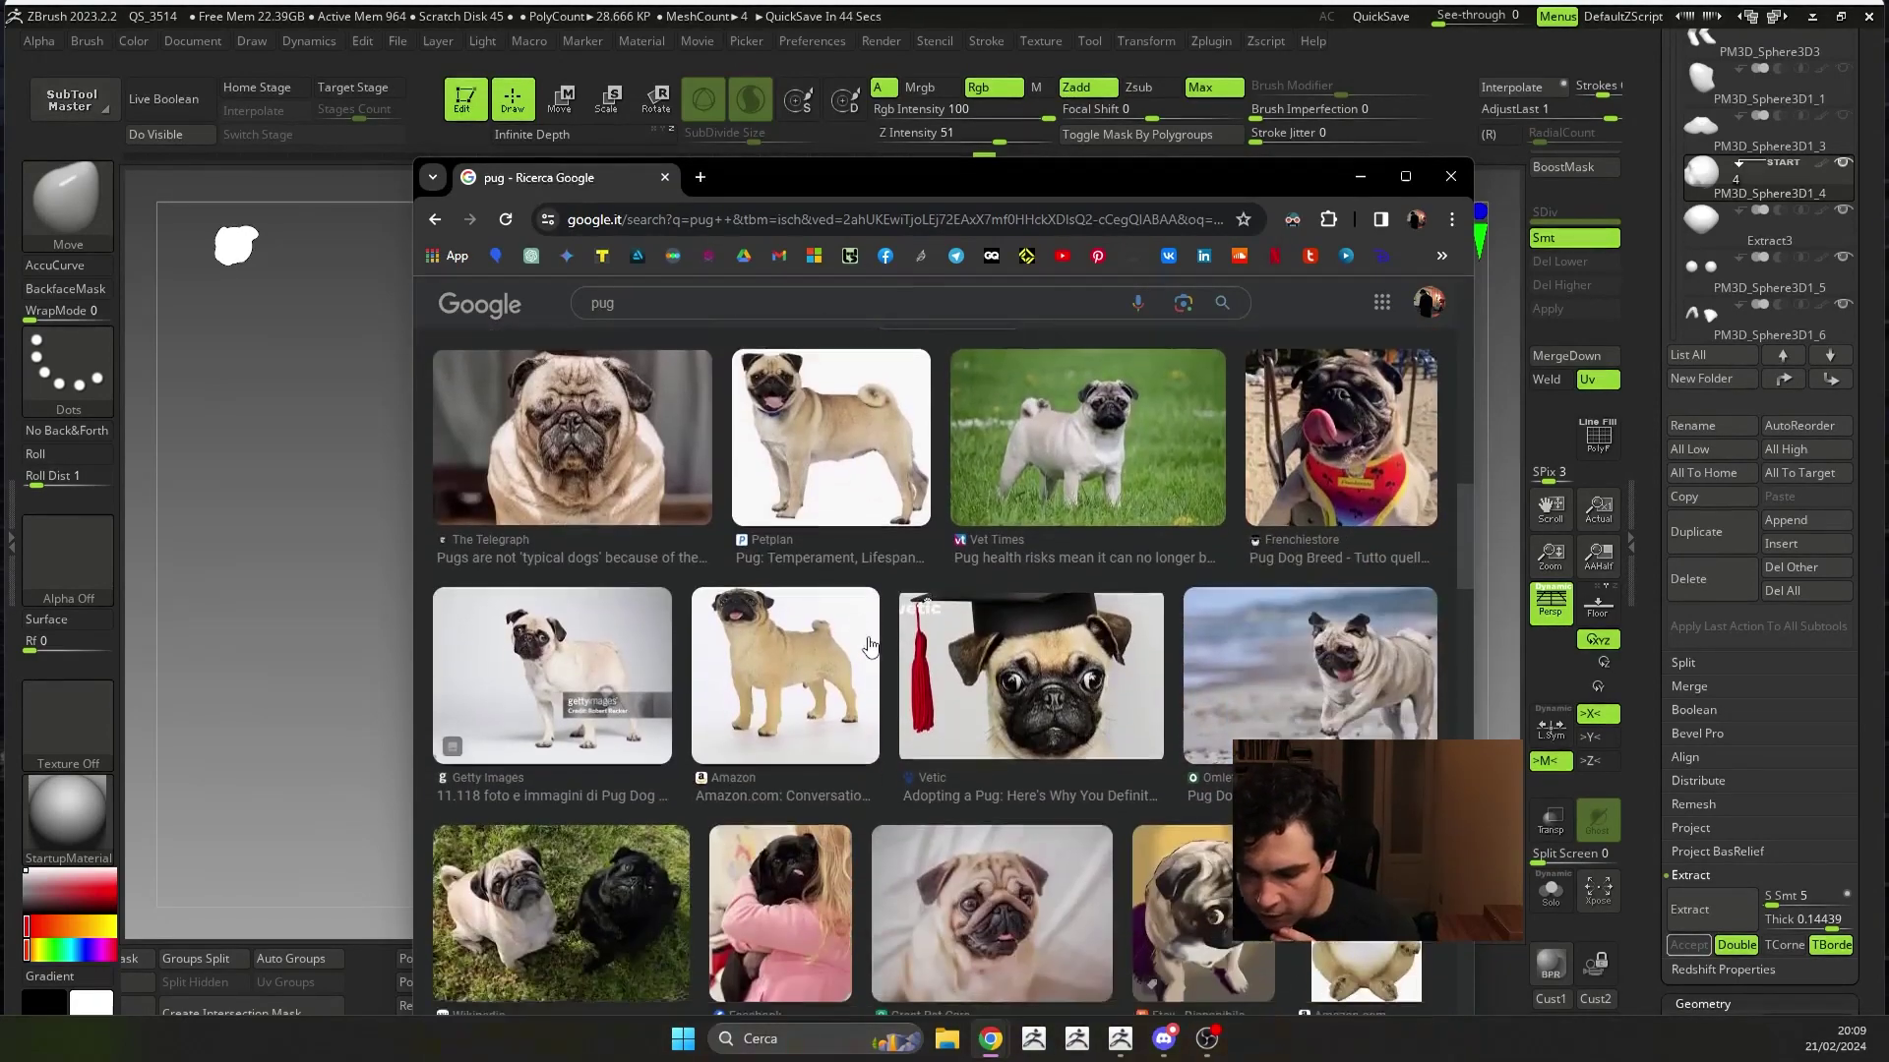
scroll(870, 644, down, 3)
scroll(871, 646, down, 1)
scroll(874, 648, down, 1)
scroll(876, 649, down, 2)
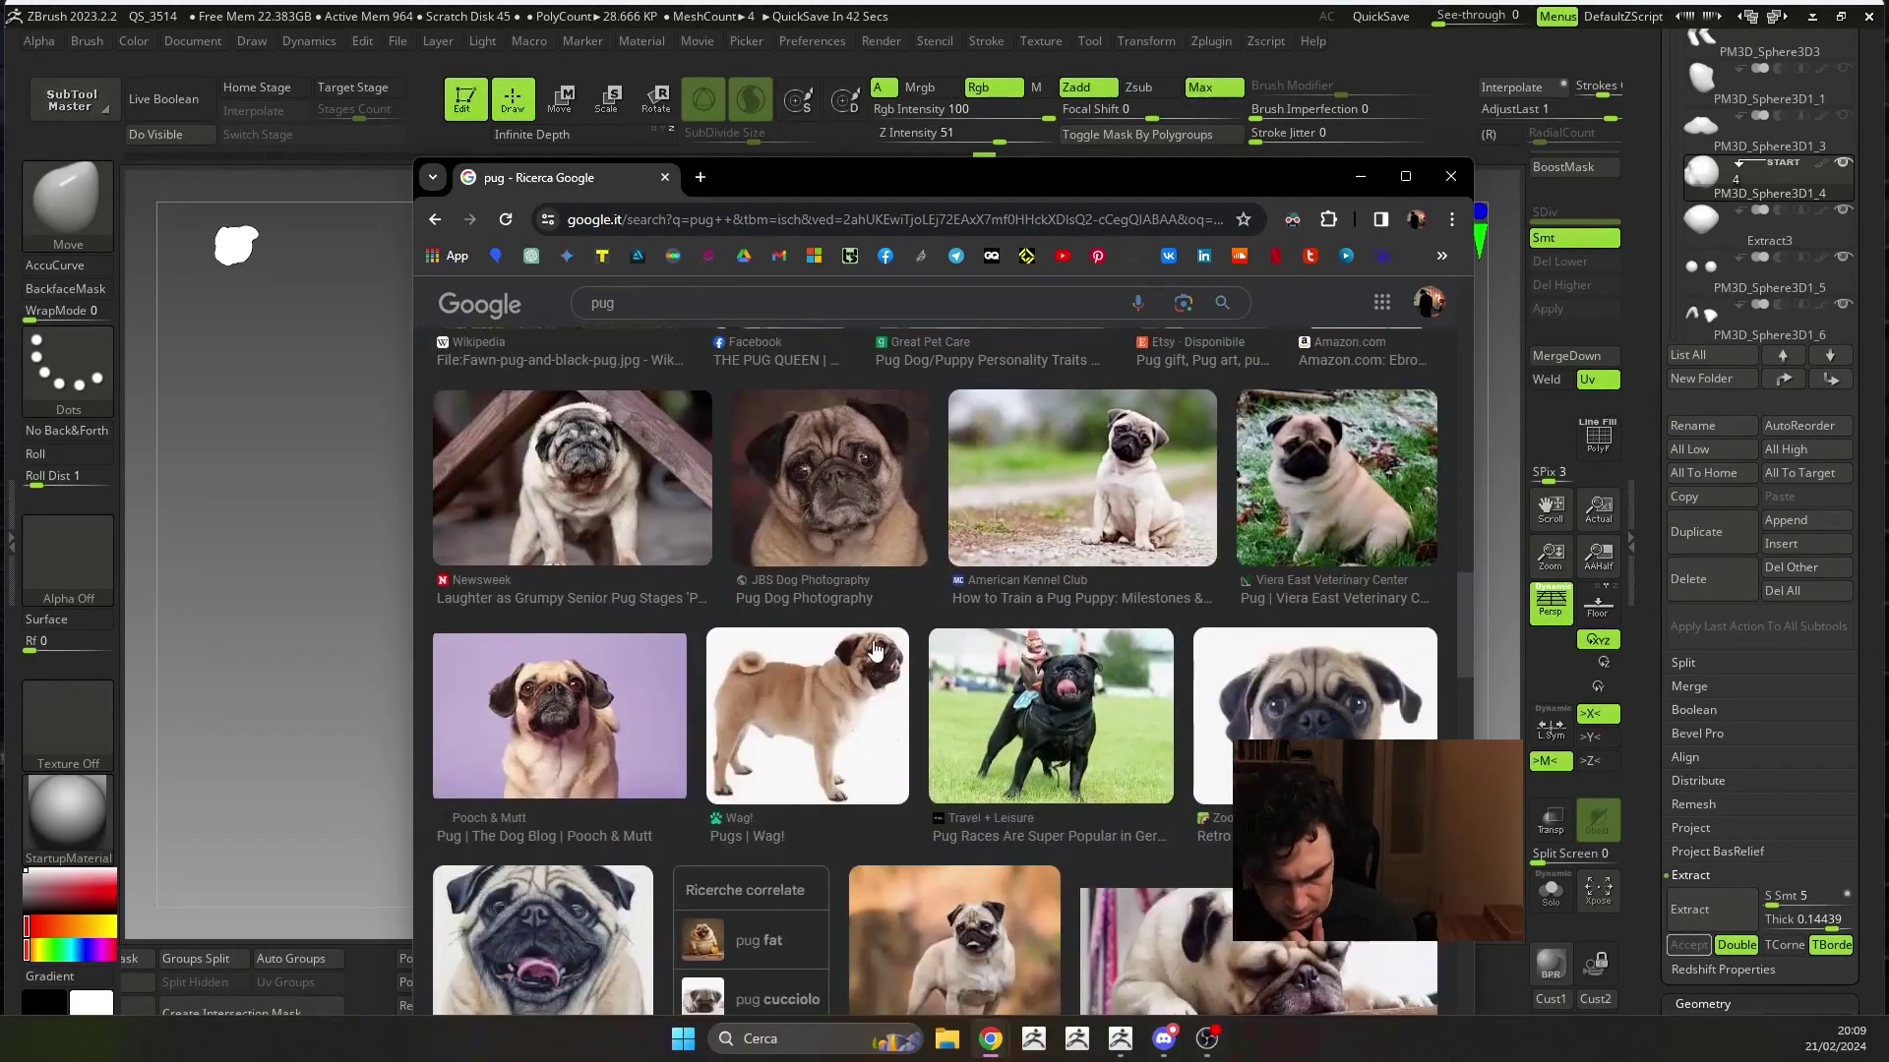
scroll(871, 654, down, 1)
scroll(866, 660, down, 3)
scroll(862, 666, down, 2)
scroll(856, 673, down, 1)
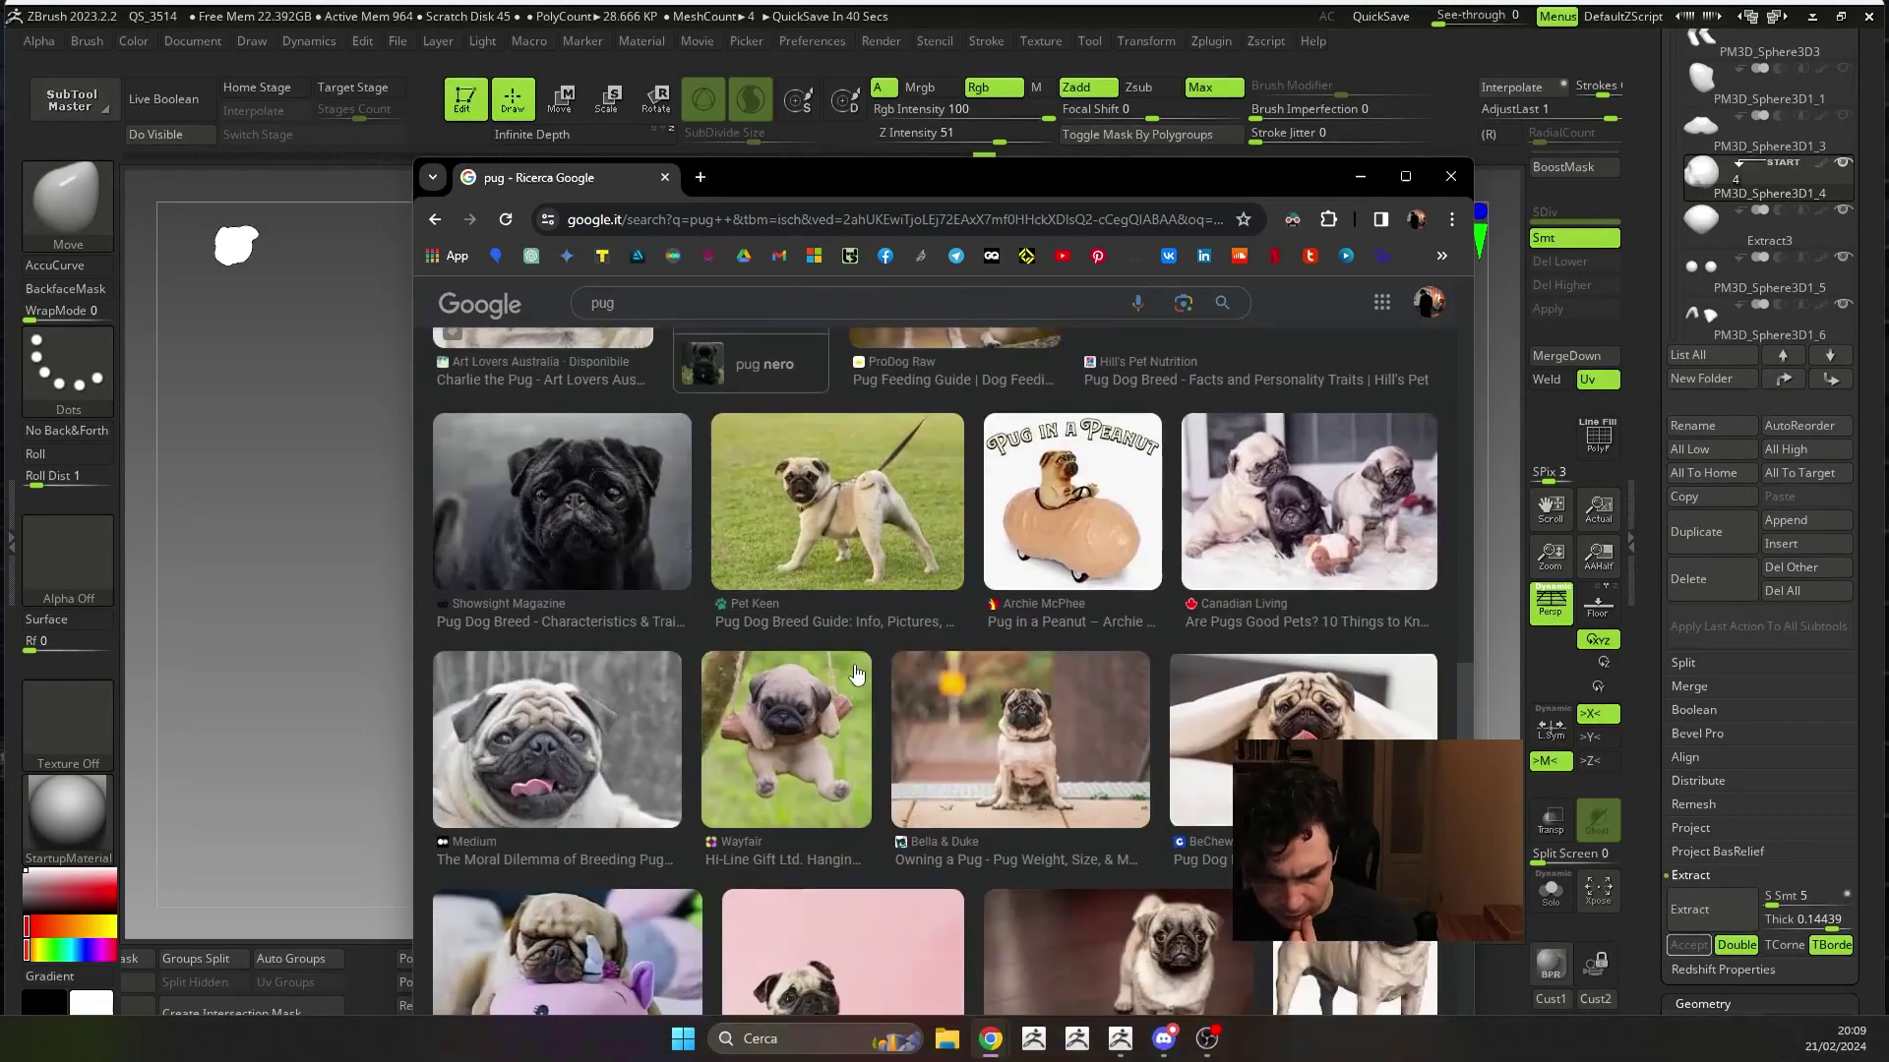
scroll(854, 672, down, 1)
scroll(844, 677, down, 2)
scroll(833, 683, down, 2)
scroll(823, 689, down, 1)
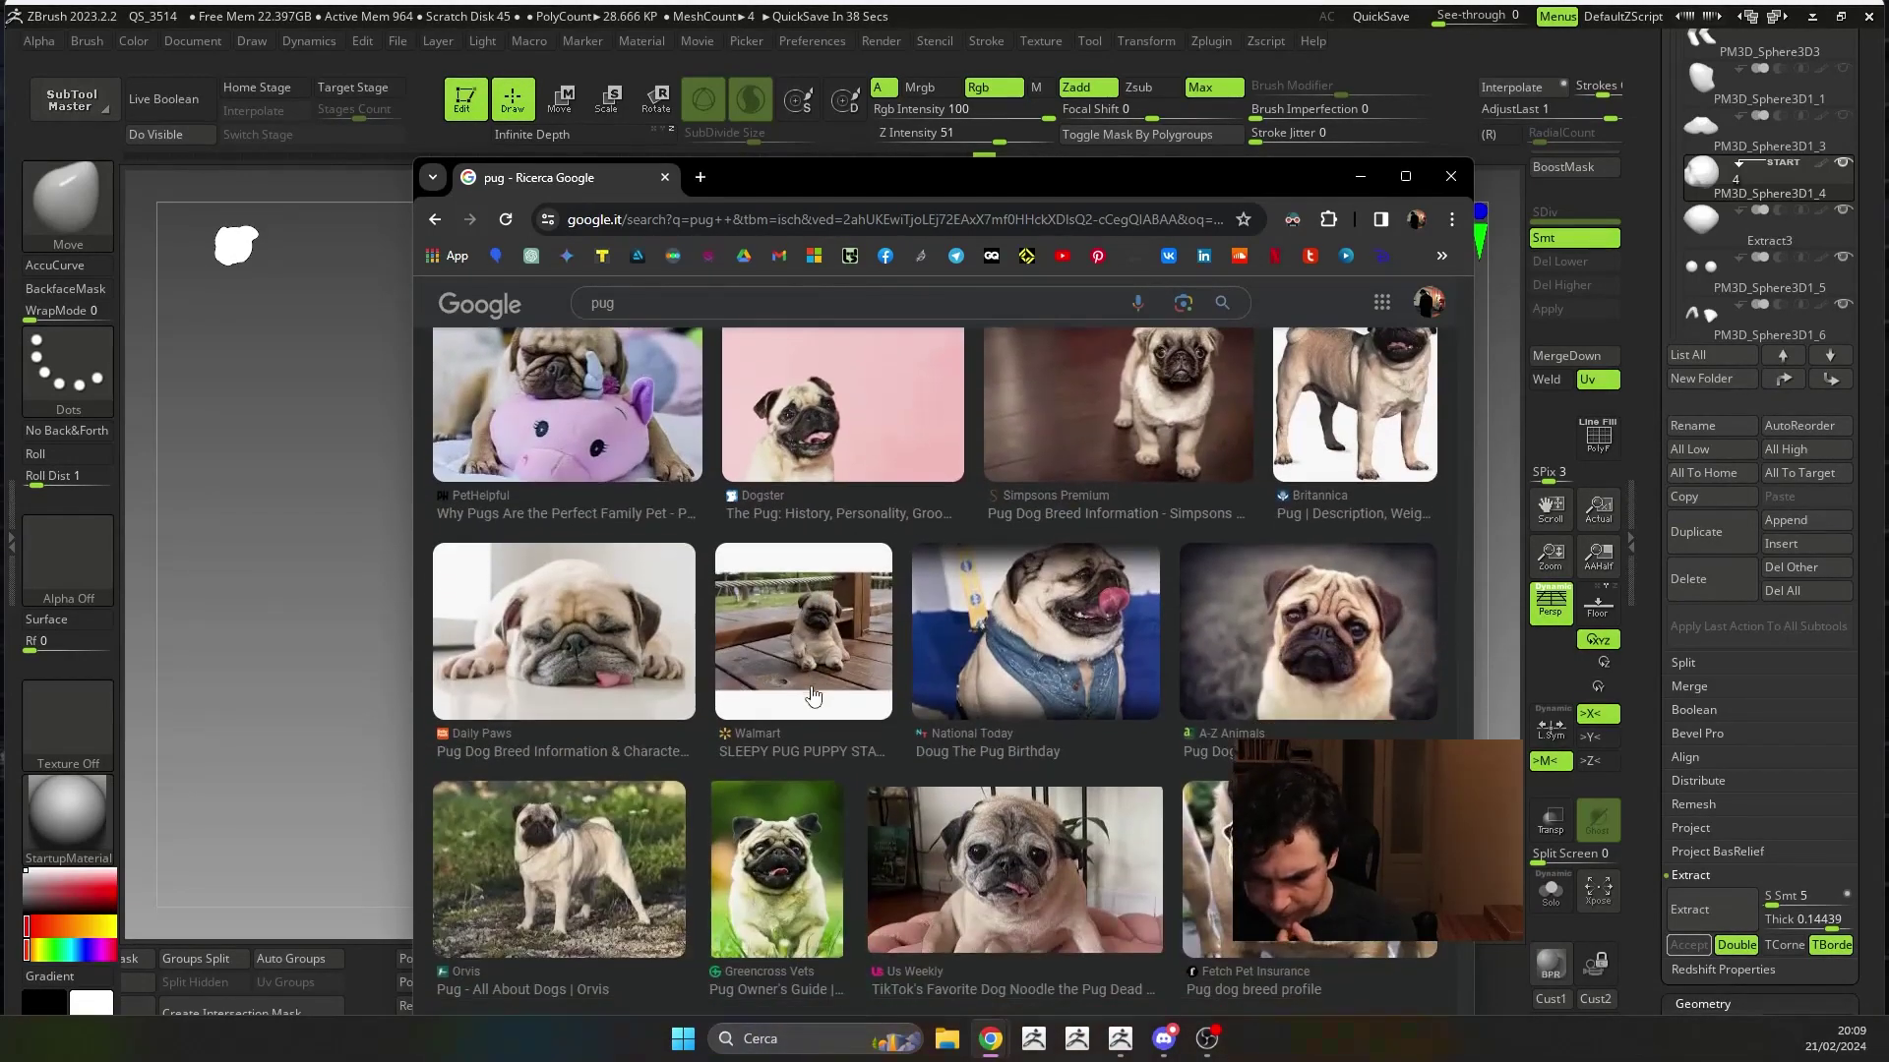
scroll(813, 696, down, 2)
scroll(809, 697, down, 2)
scroll(806, 699, down, 2)
scroll(804, 699, down, 2)
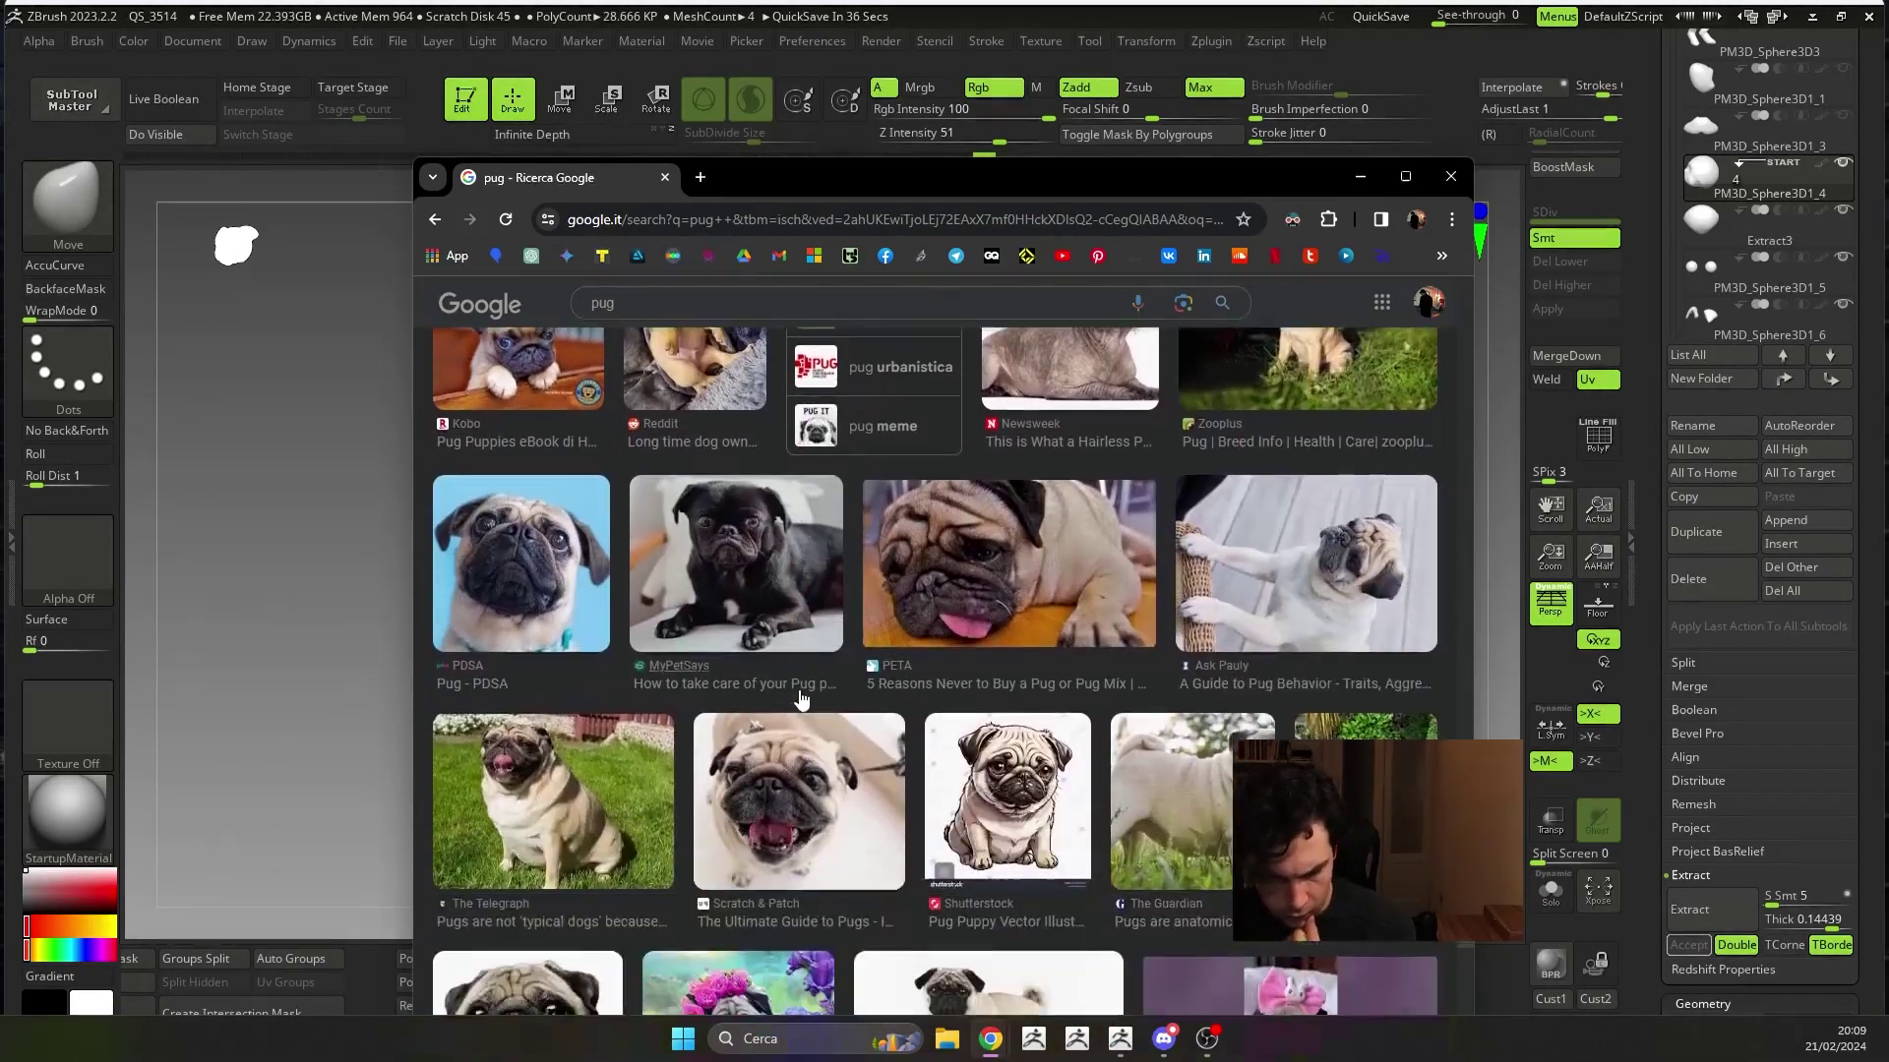
scroll(801, 698, down, 1)
scroll(802, 698, down, 3)
scroll(802, 698, down, 3)
scroll(802, 698, down, 2)
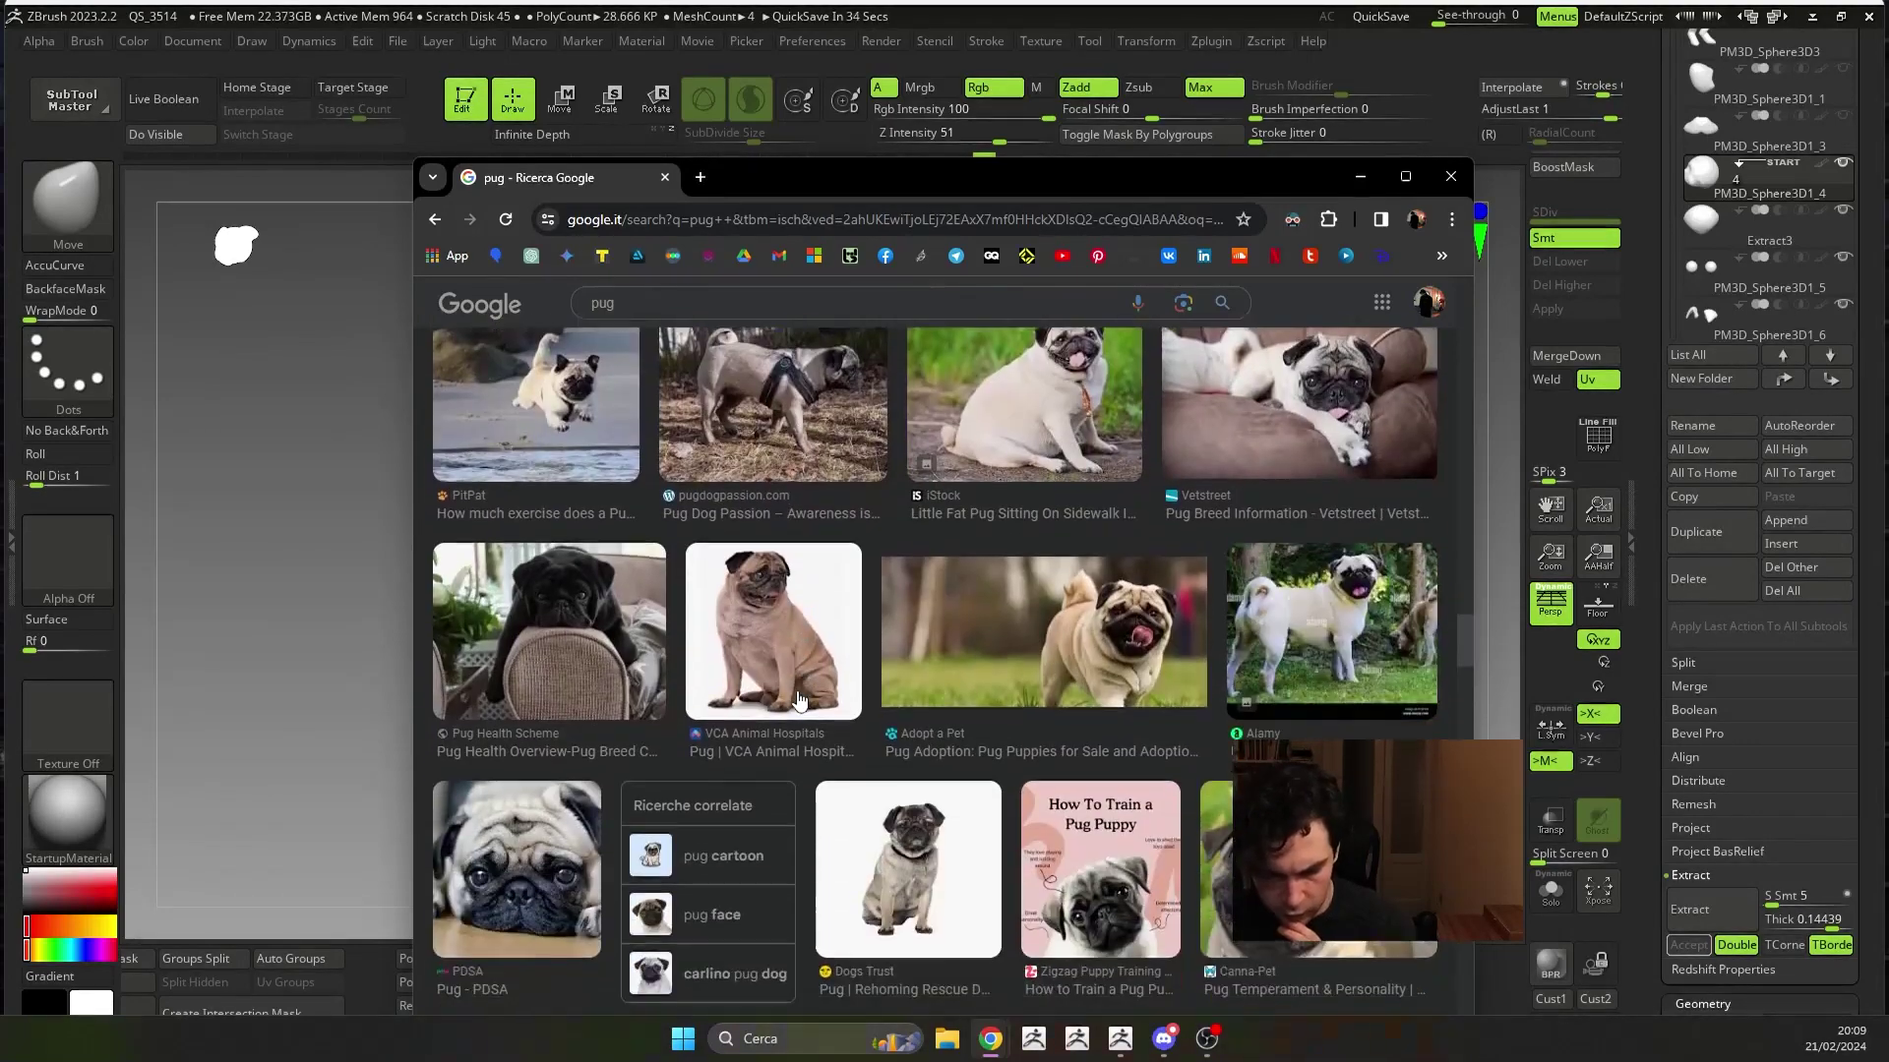
scroll(799, 700, down, 4)
scroll(797, 700, down, 1)
scroll(798, 708, down, 2)
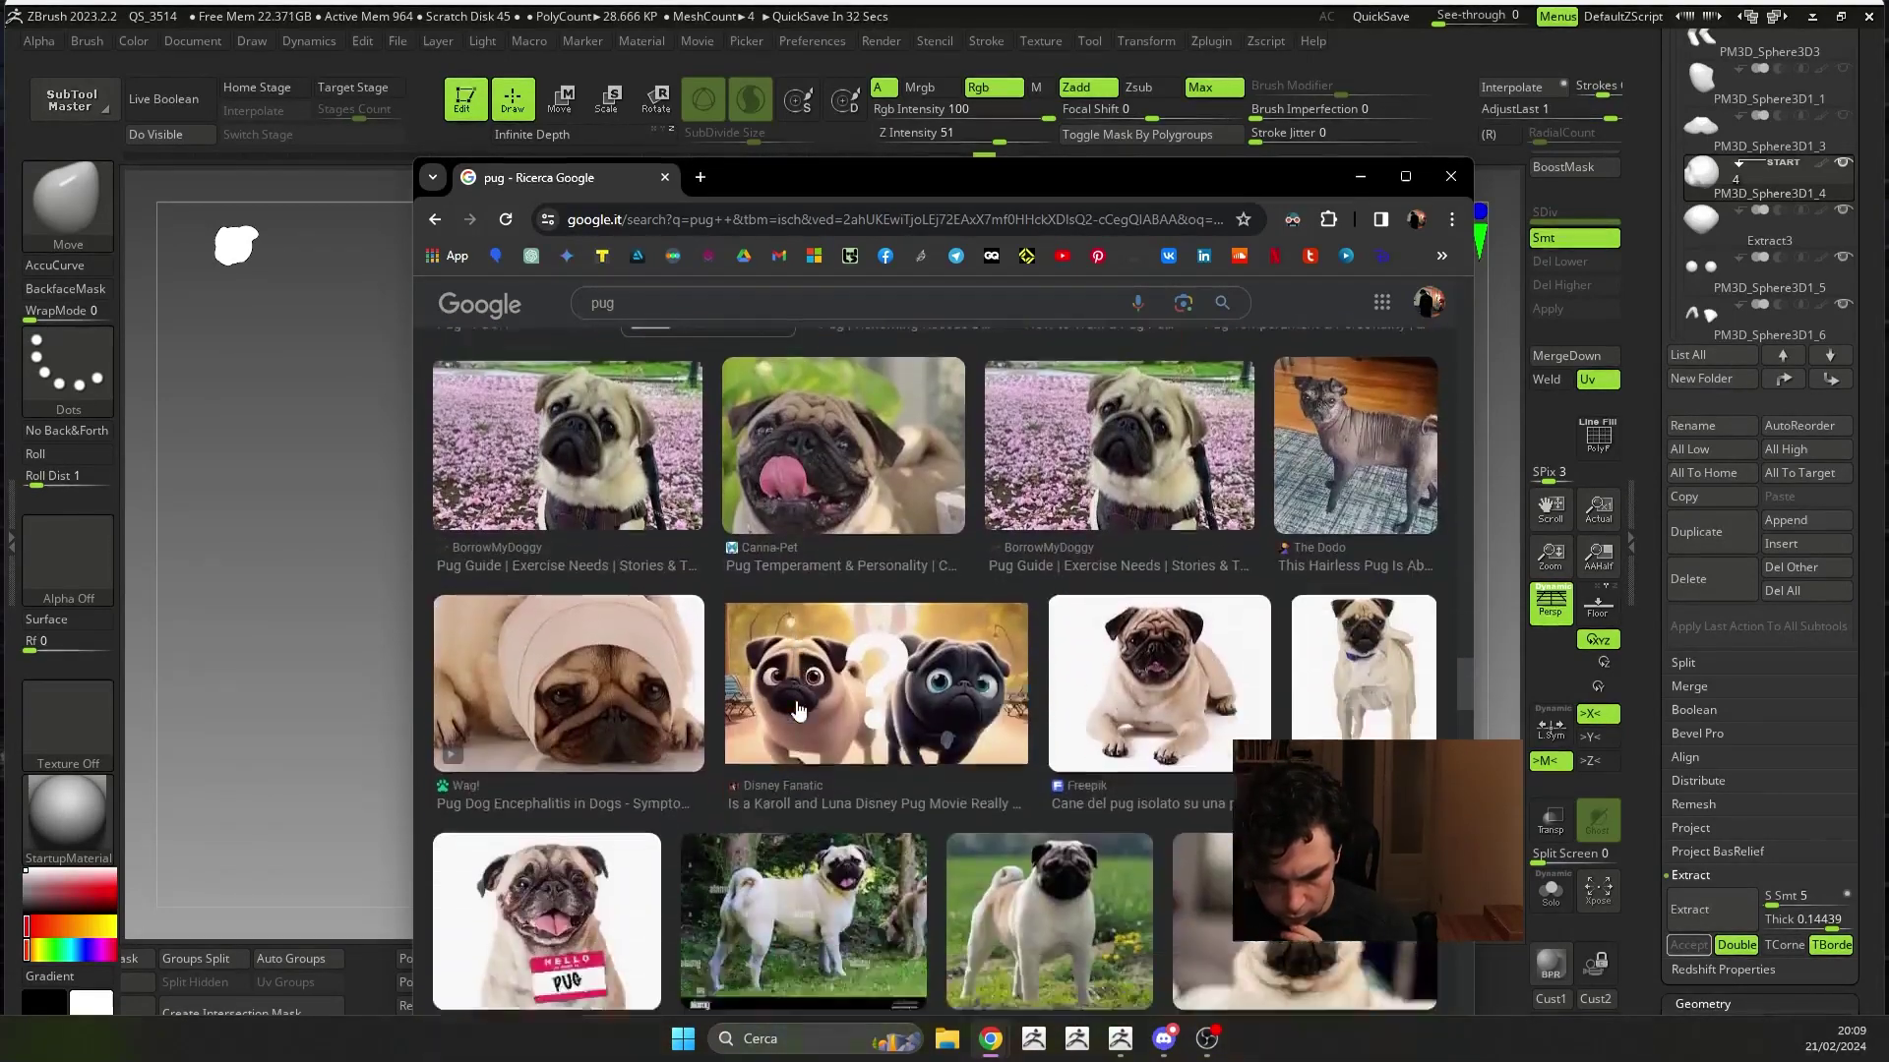
scroll(797, 710, down, 2)
scroll(797, 711, down, 2)
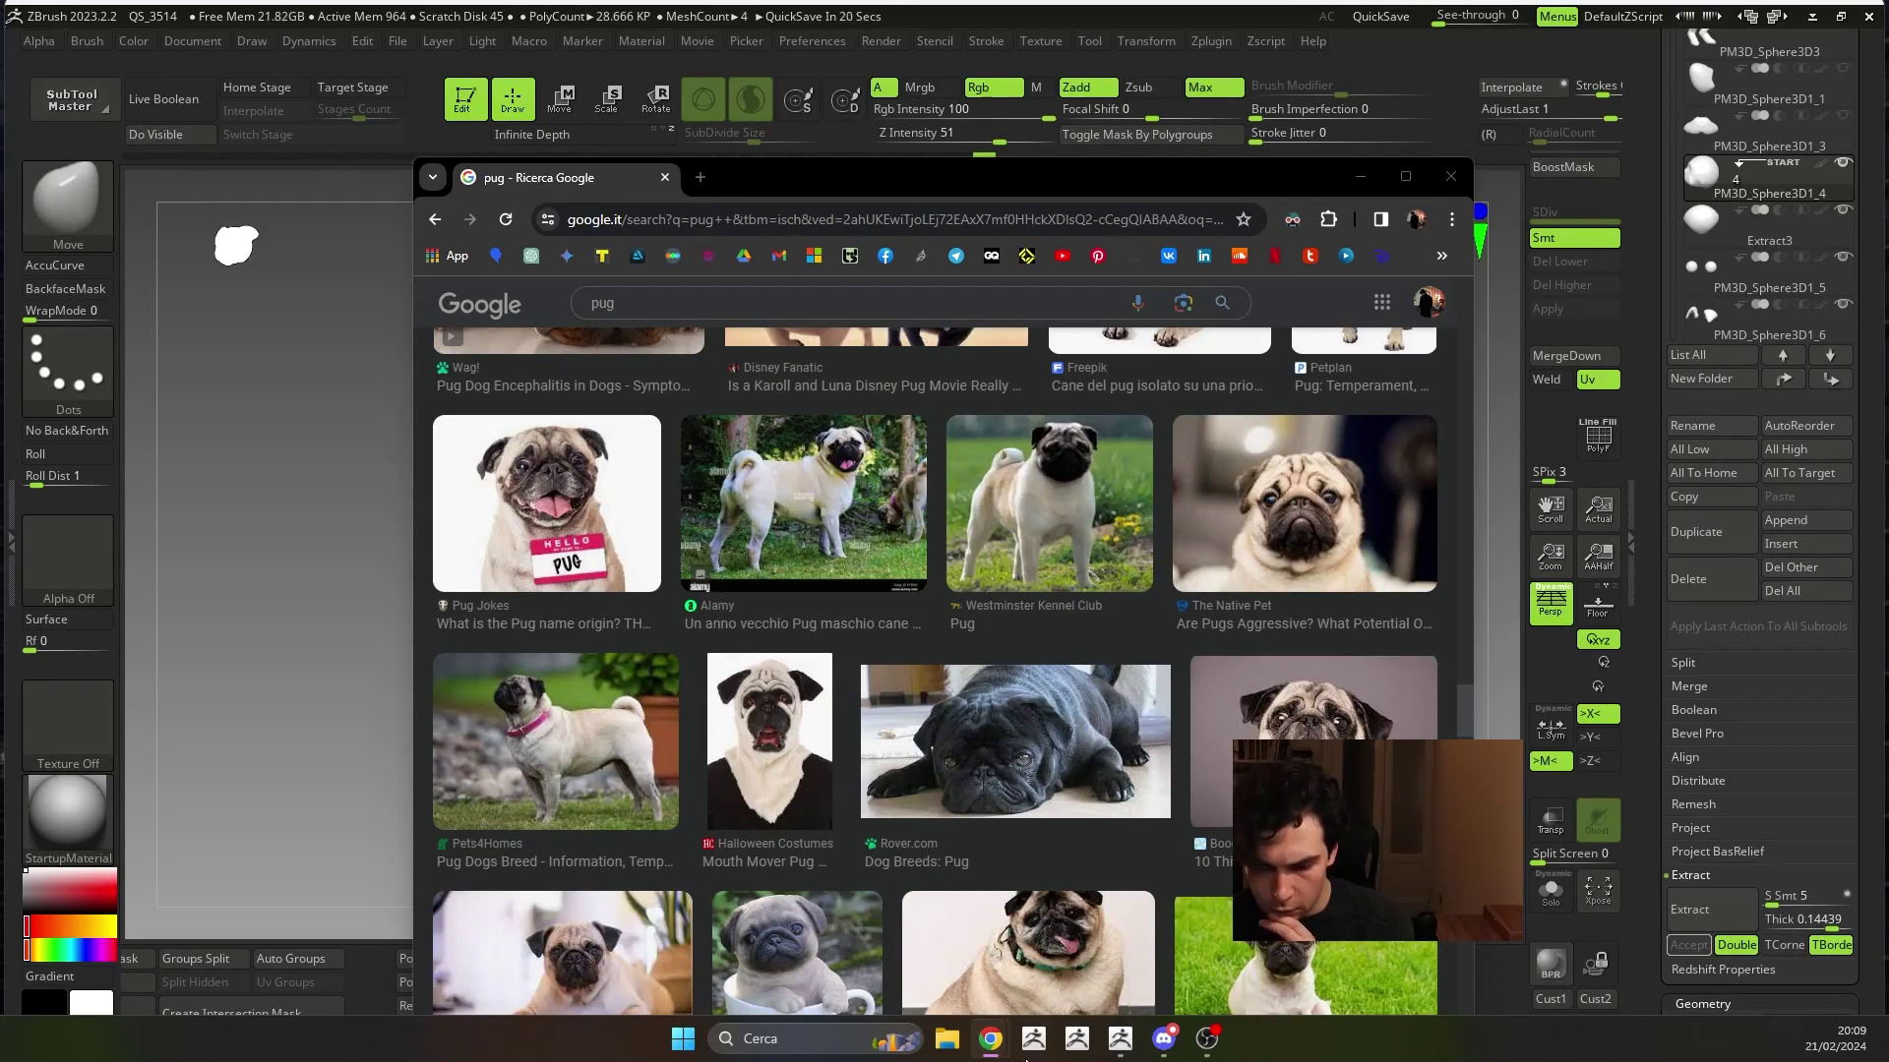
scroll(982, 672, down, 5)
scroll(982, 672, down, 5)
scroll(981, 672, down, 5)
scroll(982, 672, down, 5)
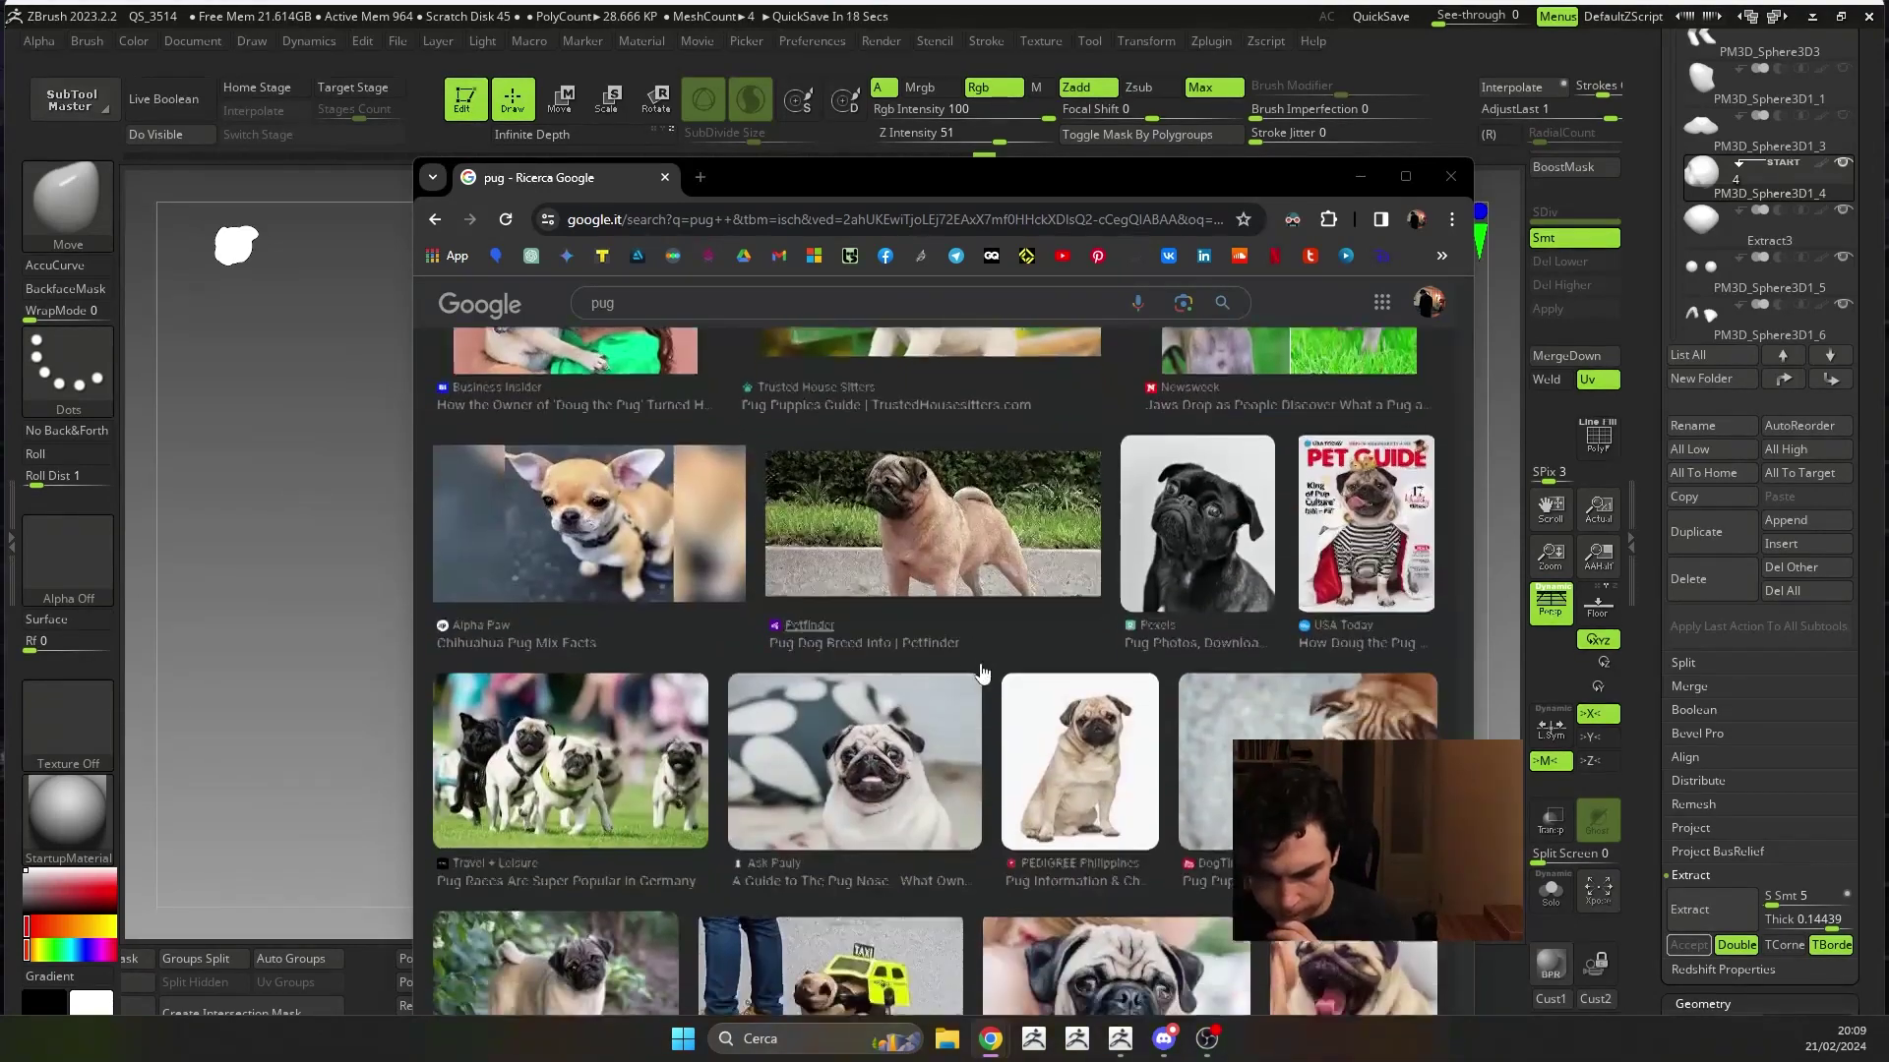
scroll(982, 672, down, 1)
click(959, 502)
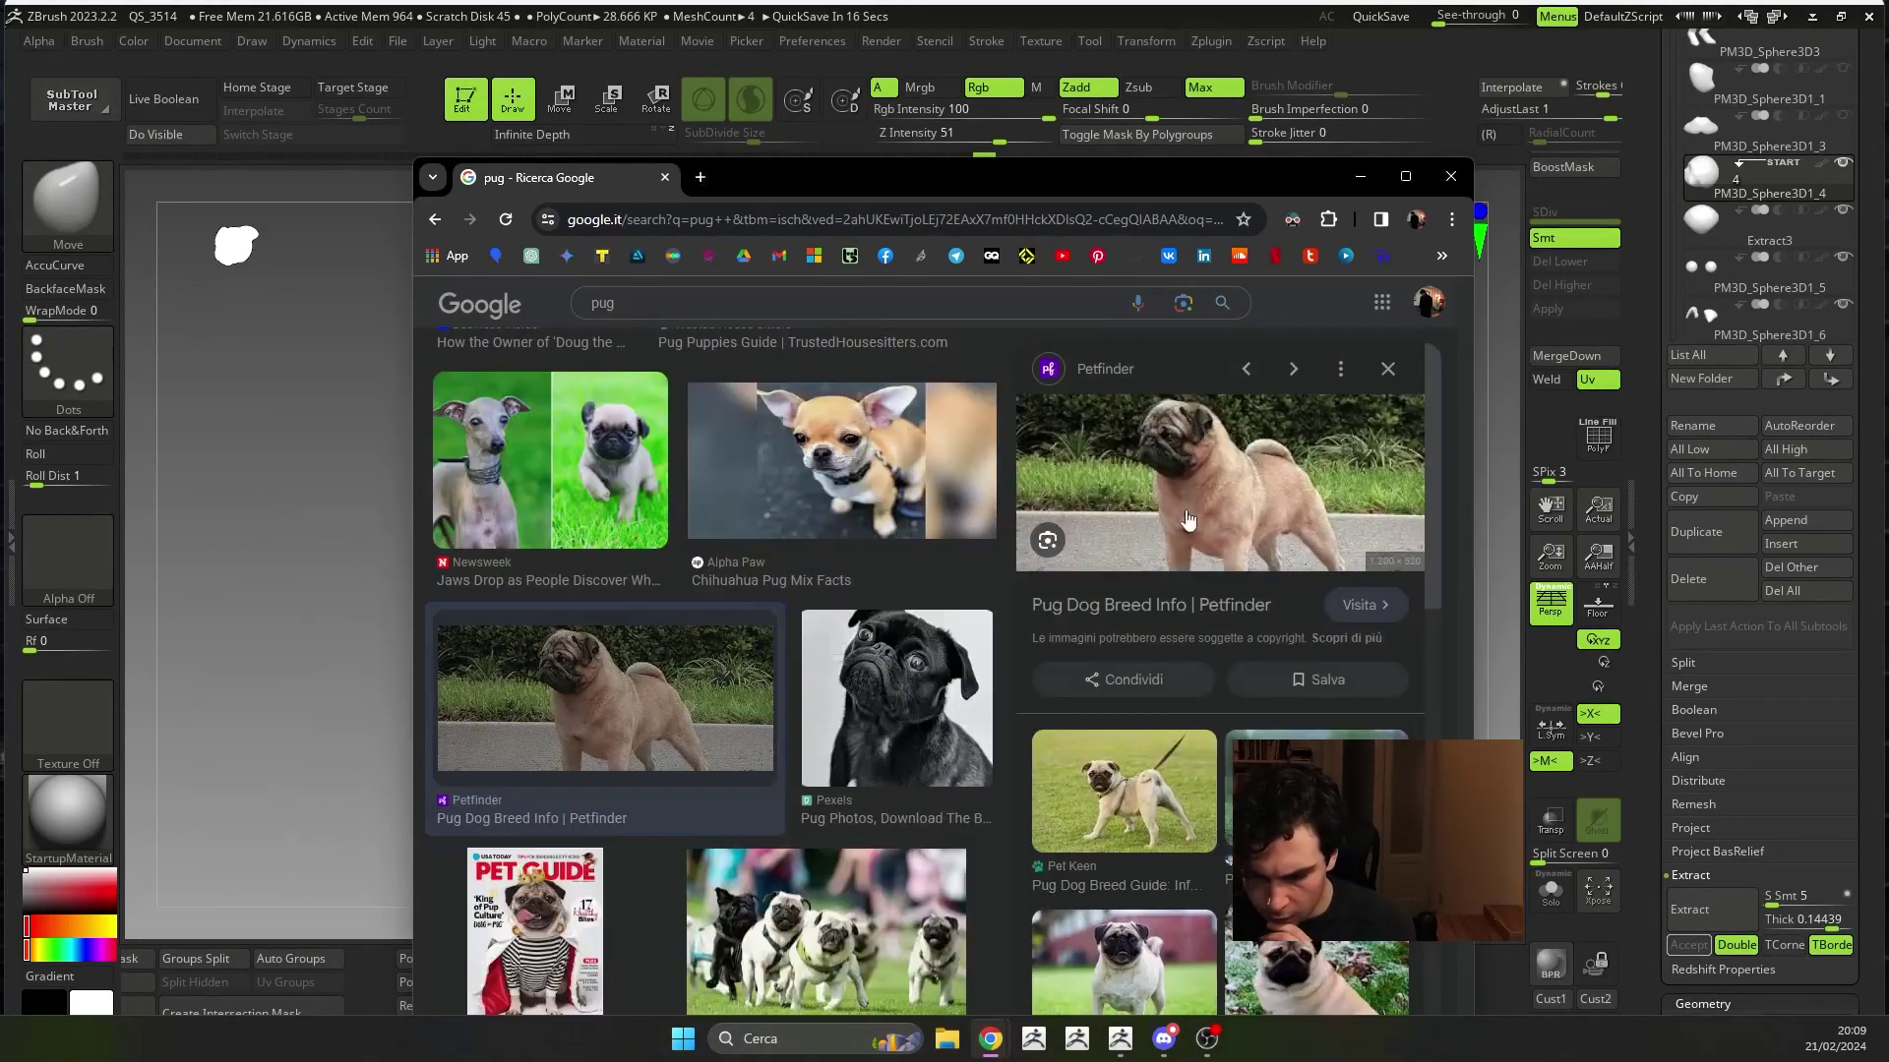
right_click(1202, 497)
click(1269, 777)
- Open the Nylabone pug photo in a new tab
scroll(791, 753, down, 5)
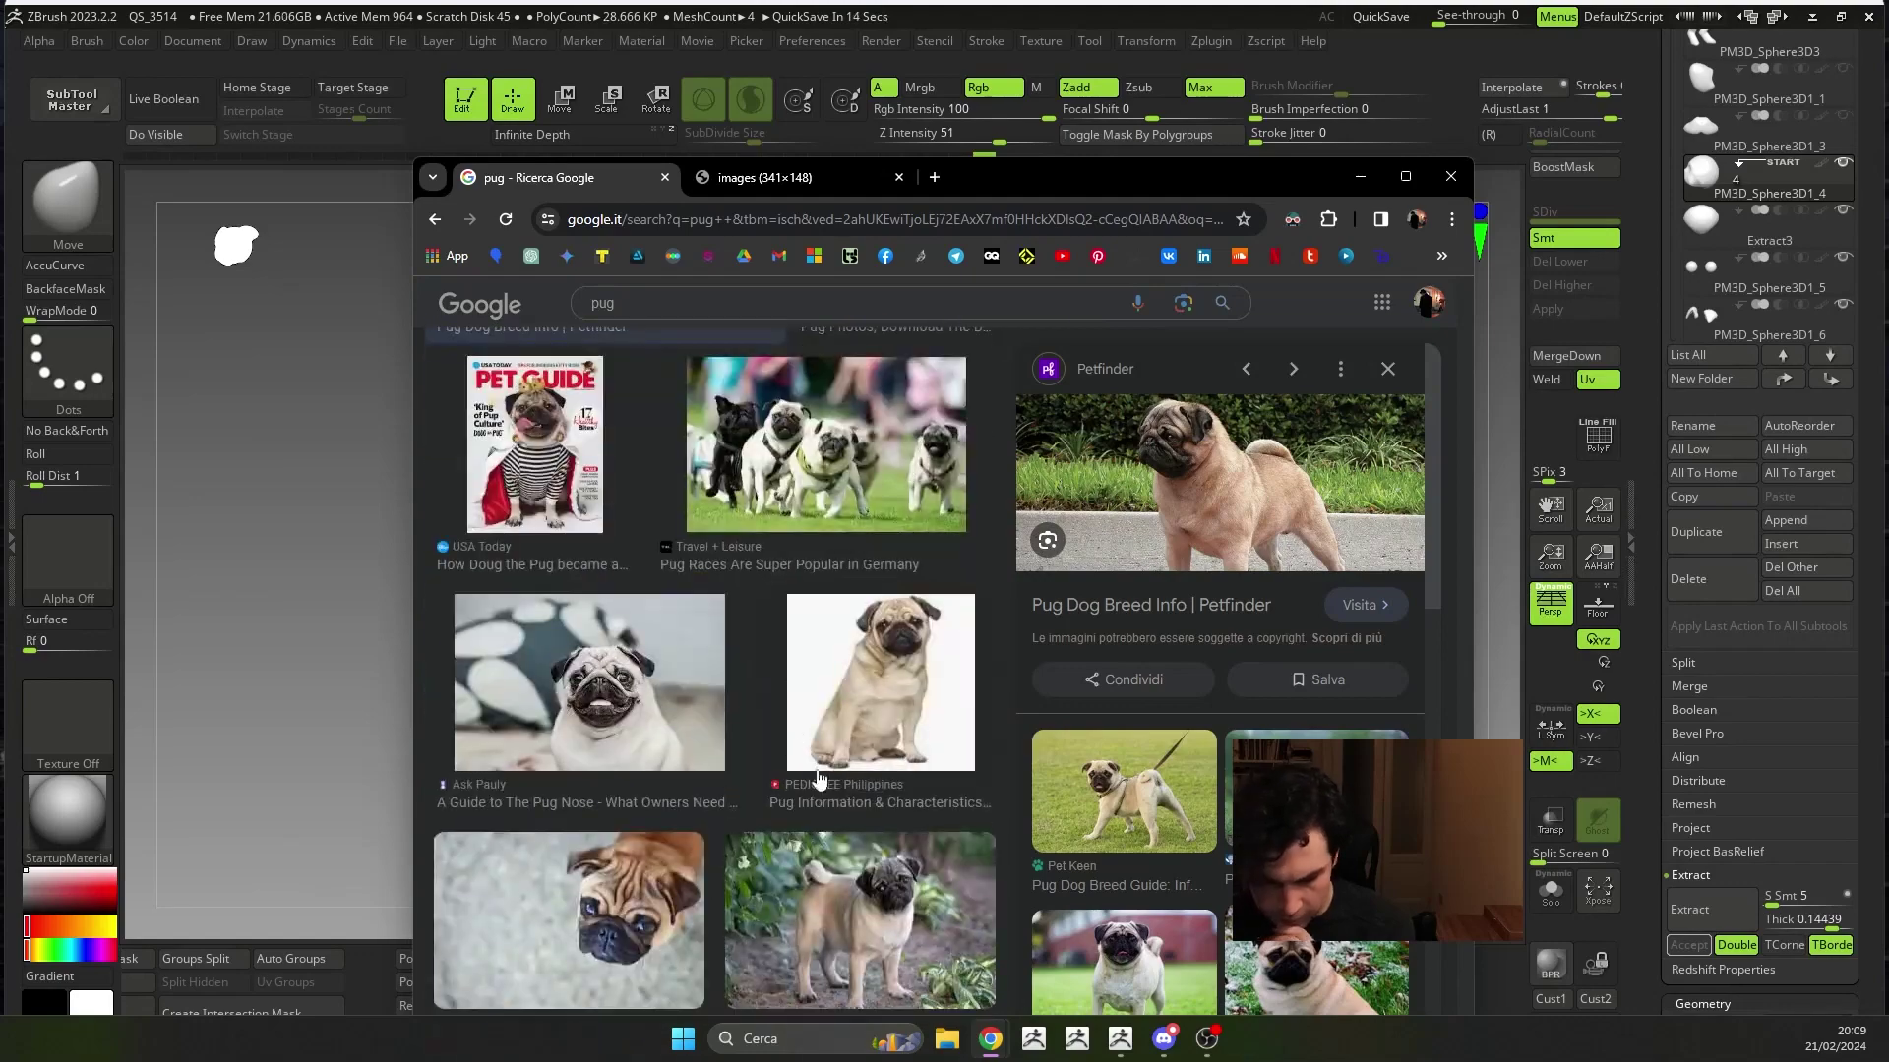
scroll(812, 782, down, 2)
scroll(811, 821, down, 3)
scroll(811, 826, down, 3)
scroll(812, 826, down, 2)
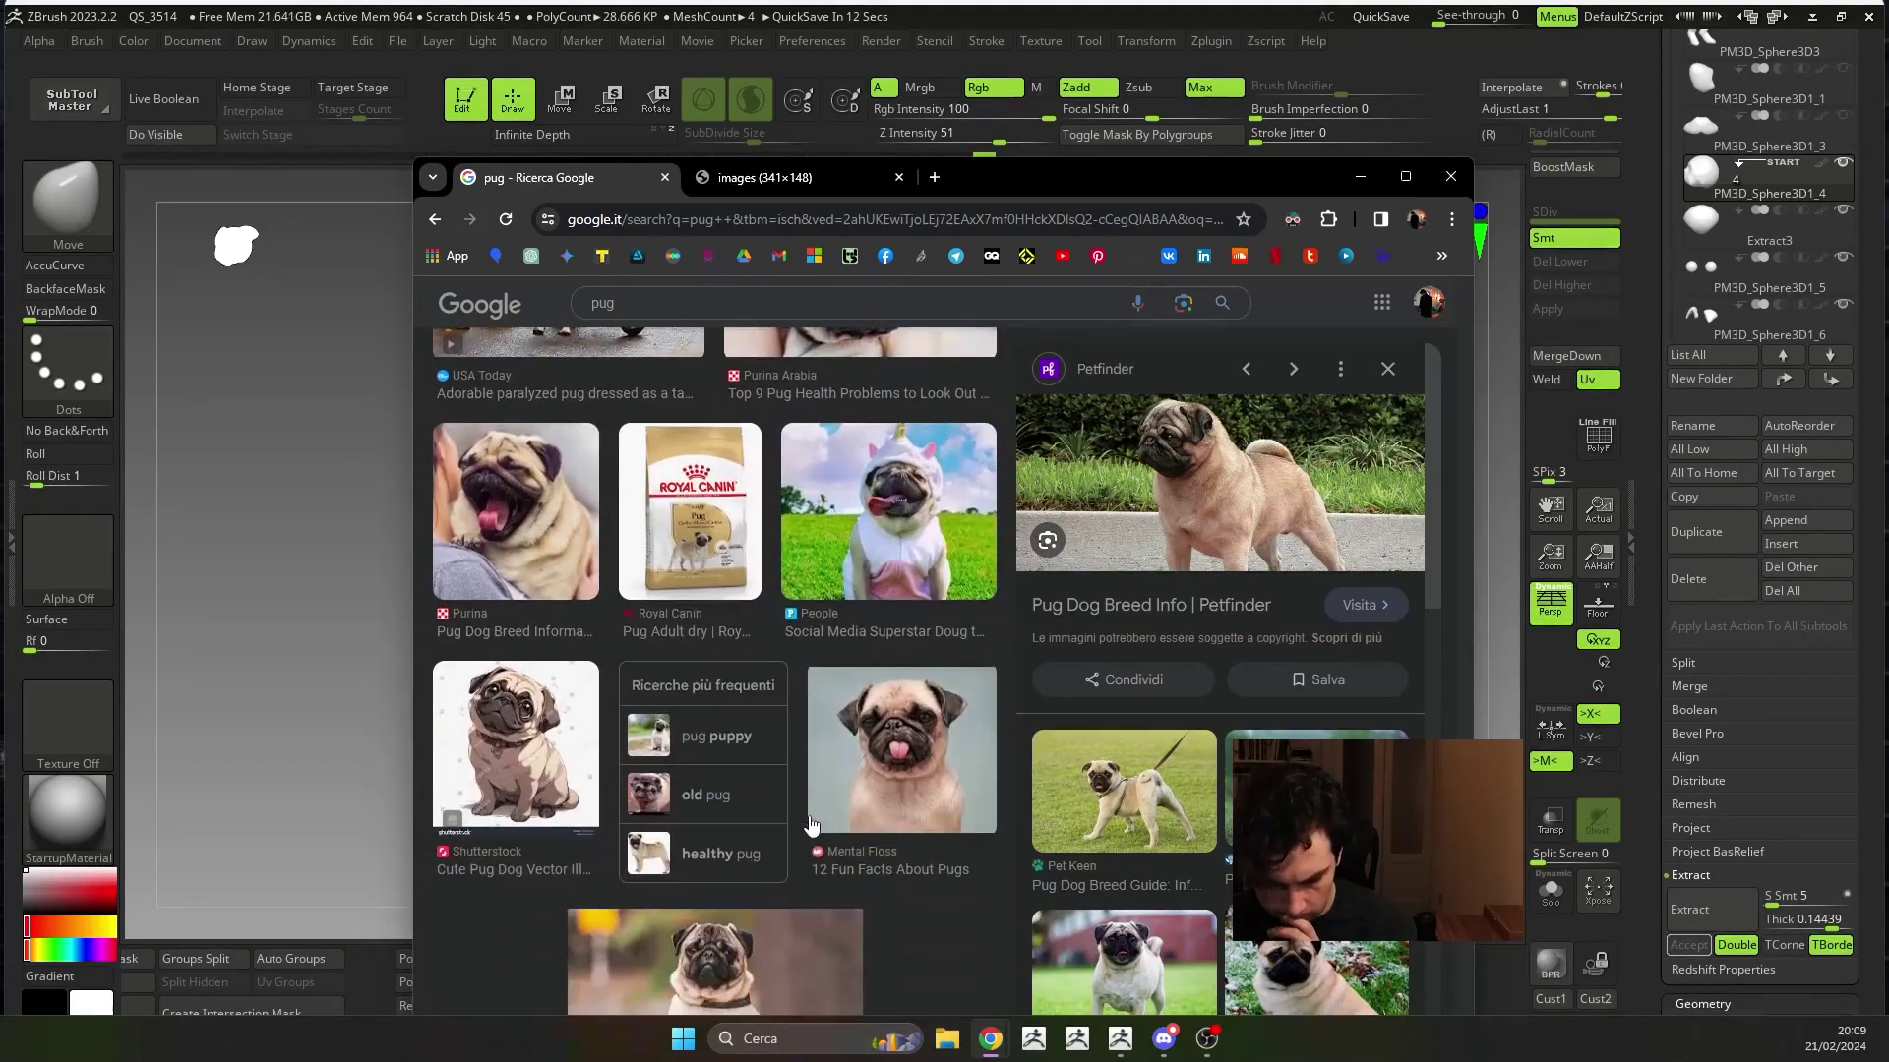
scroll(812, 824, down, 3)
scroll(812, 823, down, 2)
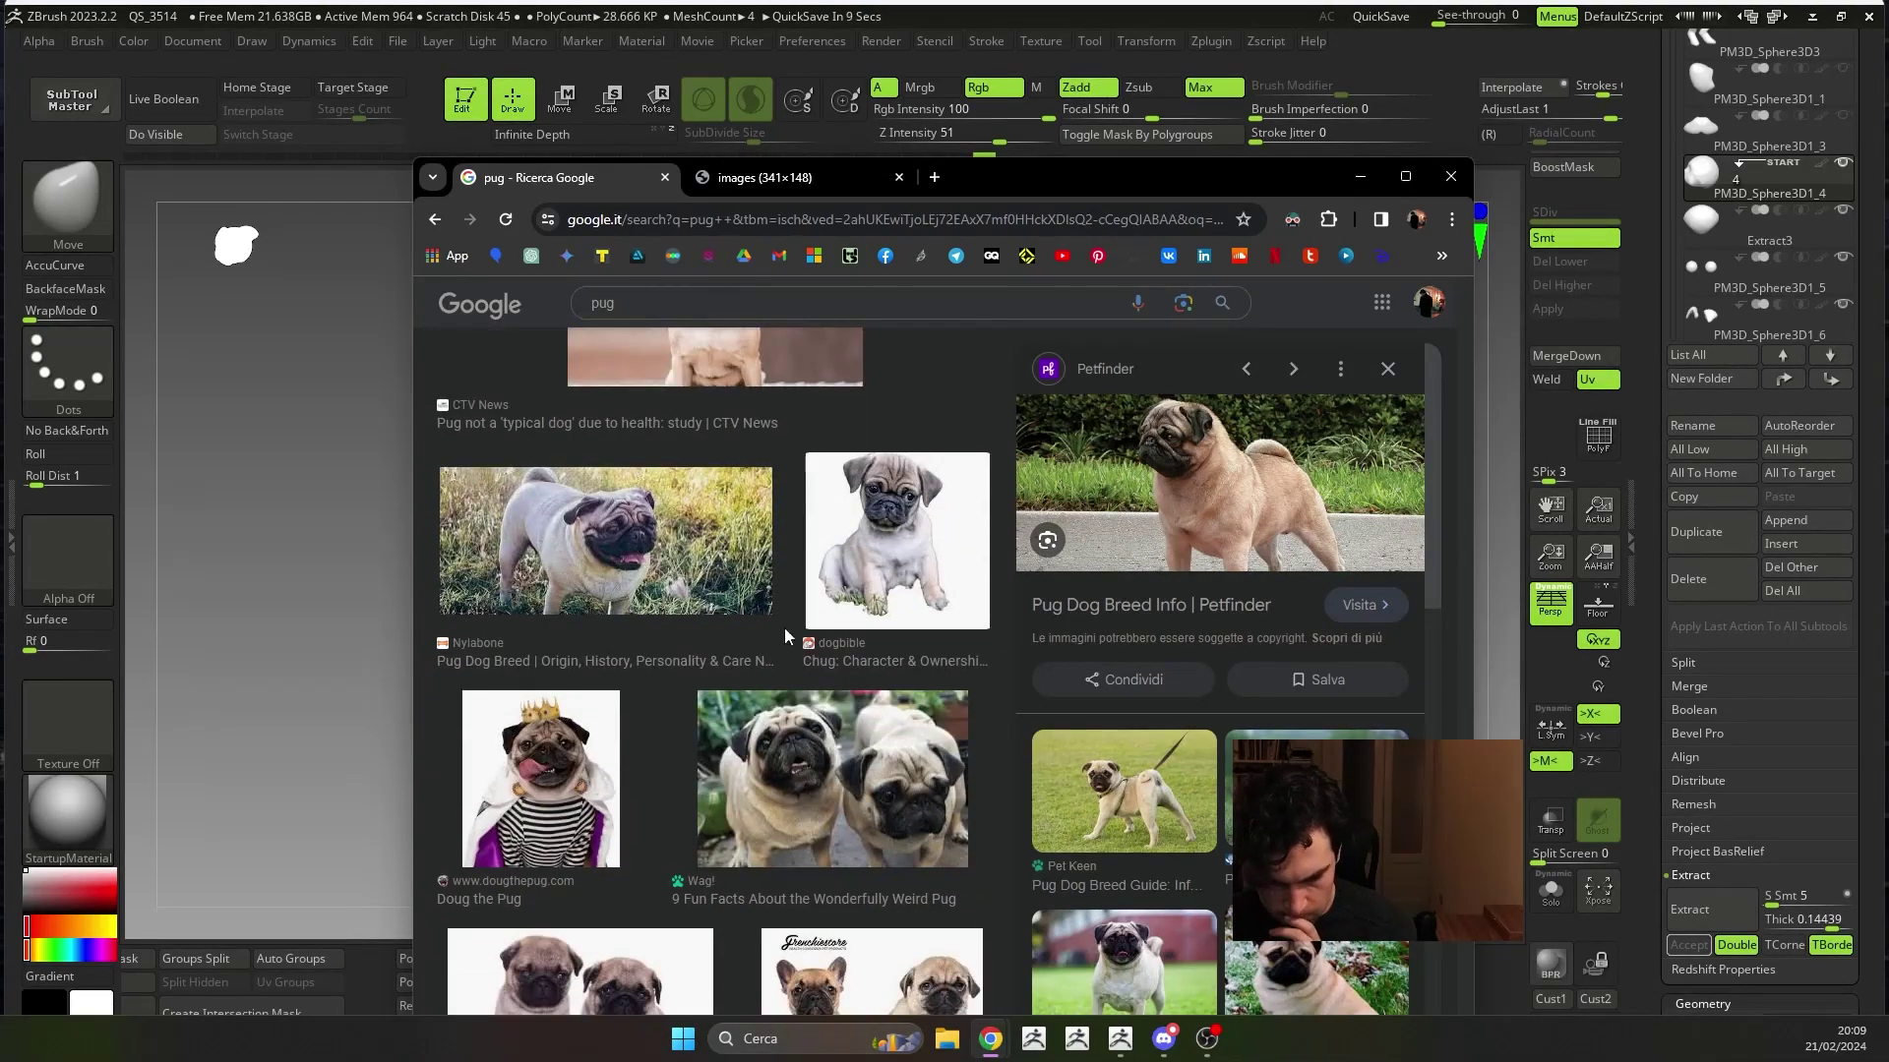
scroll(782, 644, down, 1)
scroll(775, 659, down, 2)
scroll(766, 674, down, 4)
scroll(755, 688, down, 2)
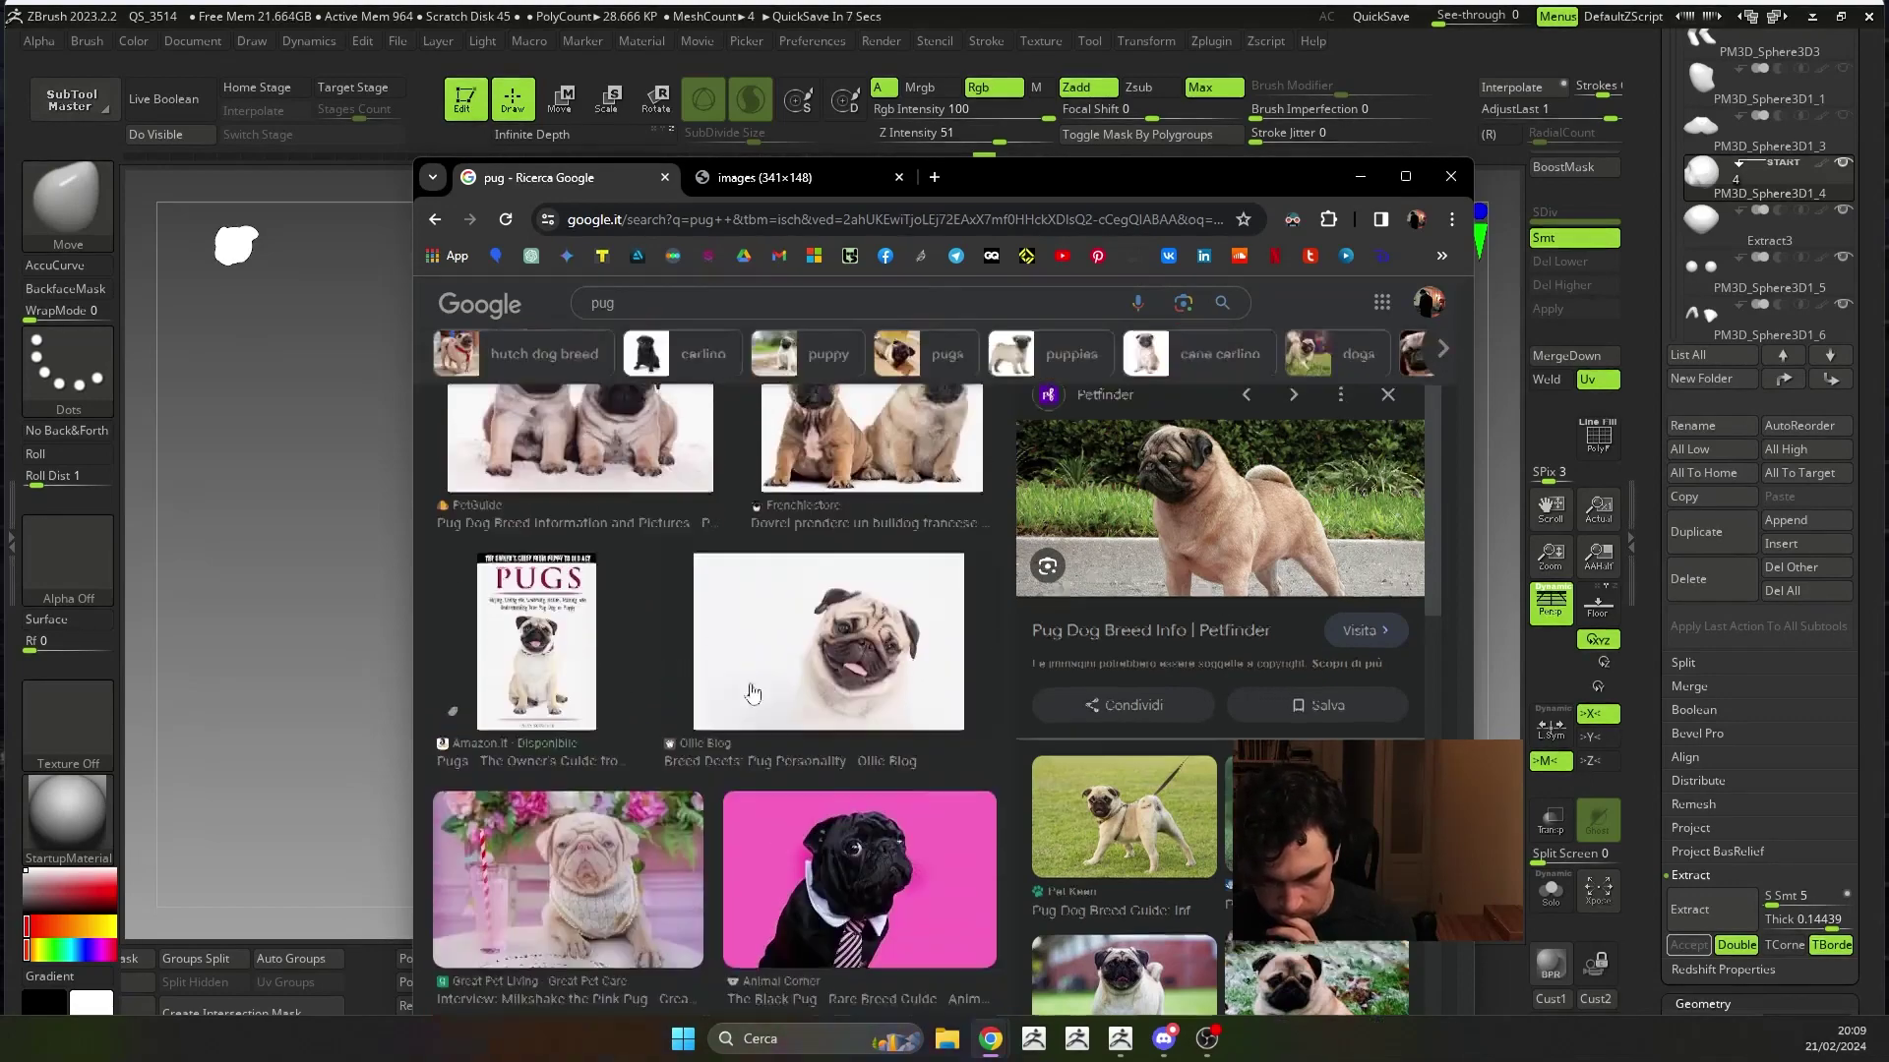
scroll(752, 688, up, 5)
click(750, 683)
right_click(1170, 547)
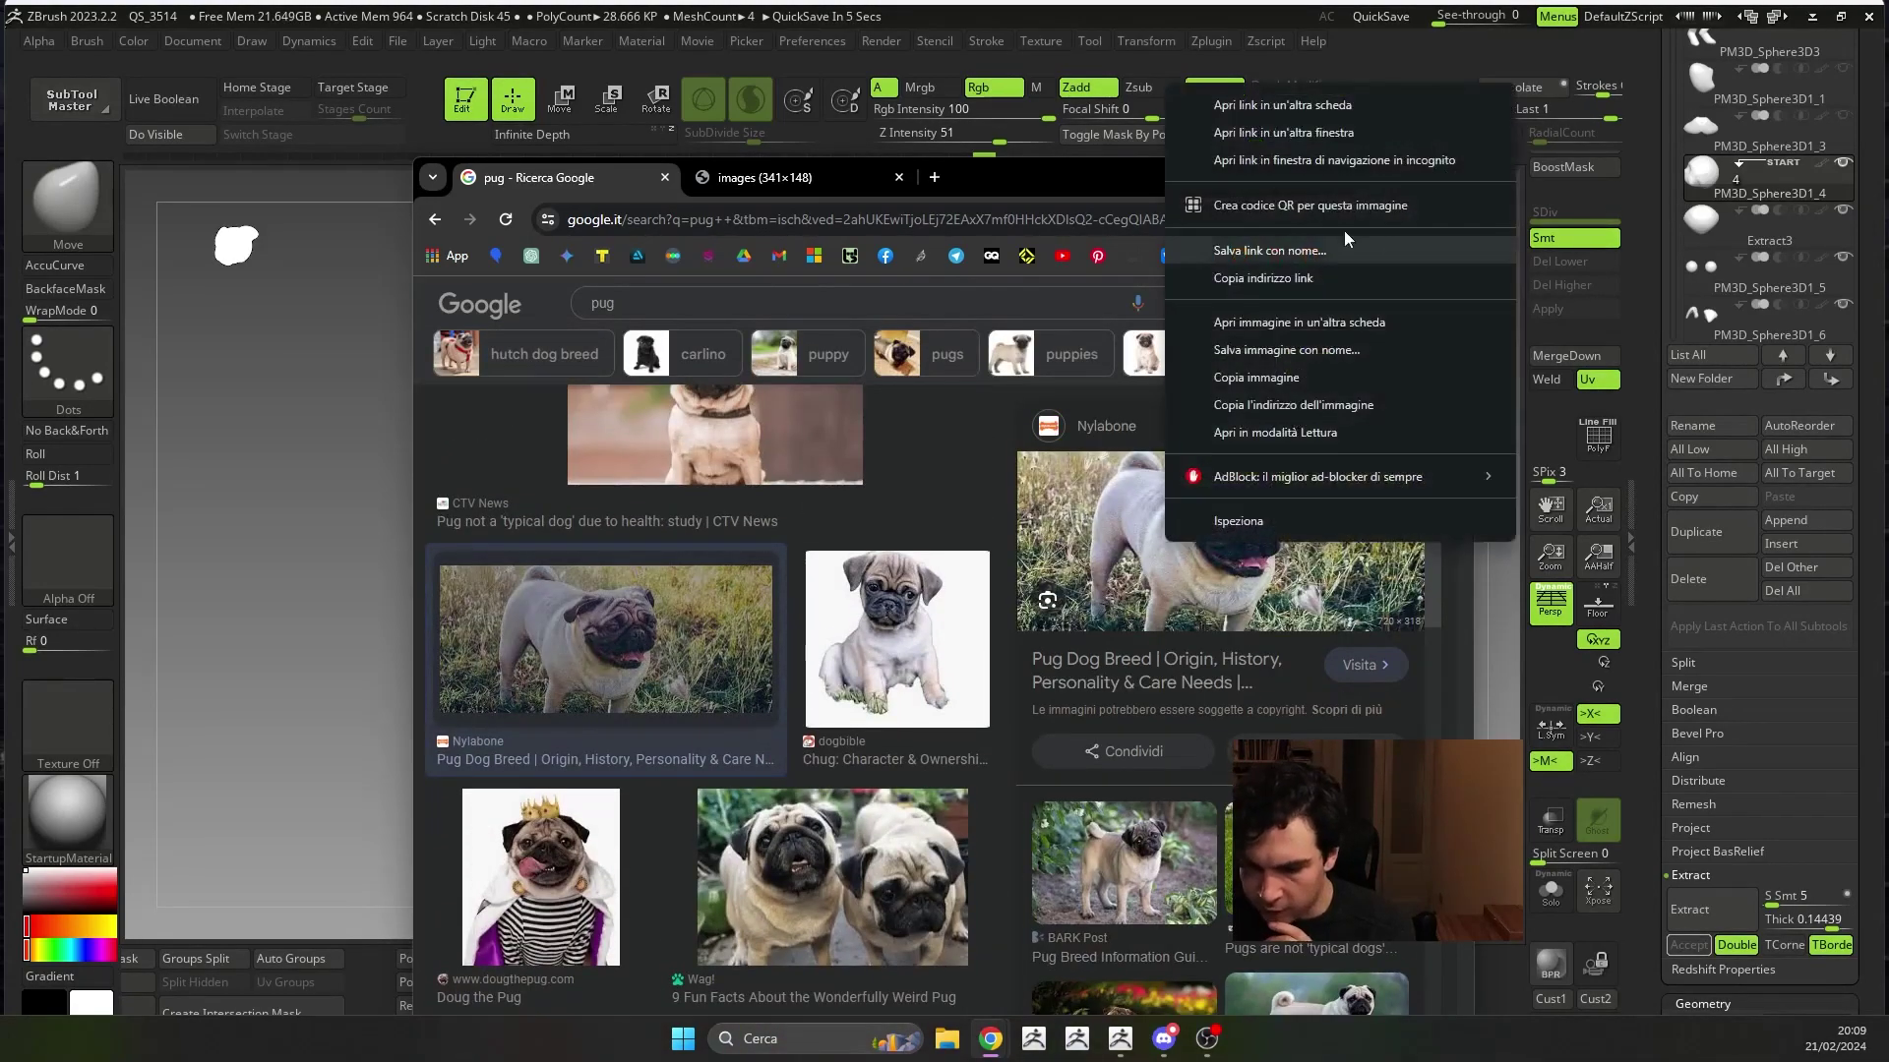
click(1298, 322)
- Open the Black Pug photo in a new tab
scroll(879, 628, down, 4)
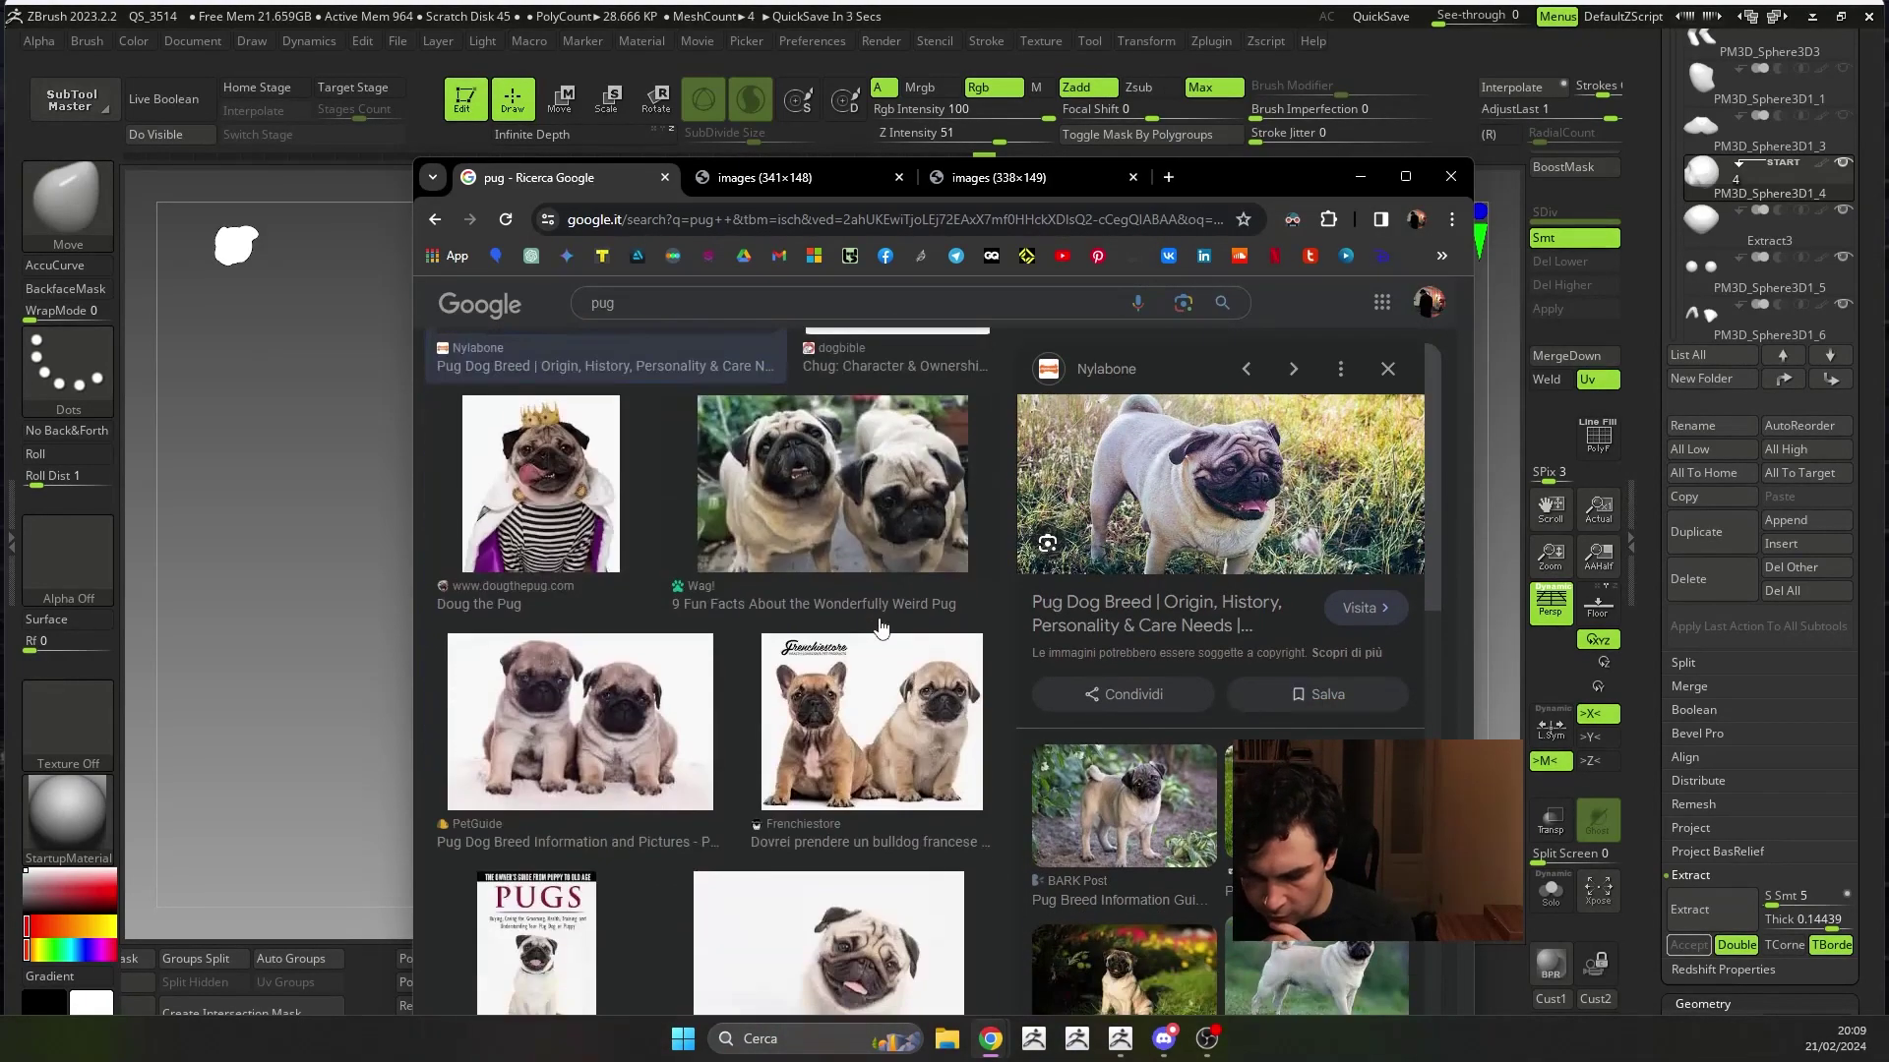
scroll(875, 627, down, 4)
scroll(872, 627, down, 4)
scroll(868, 628, up, 2)
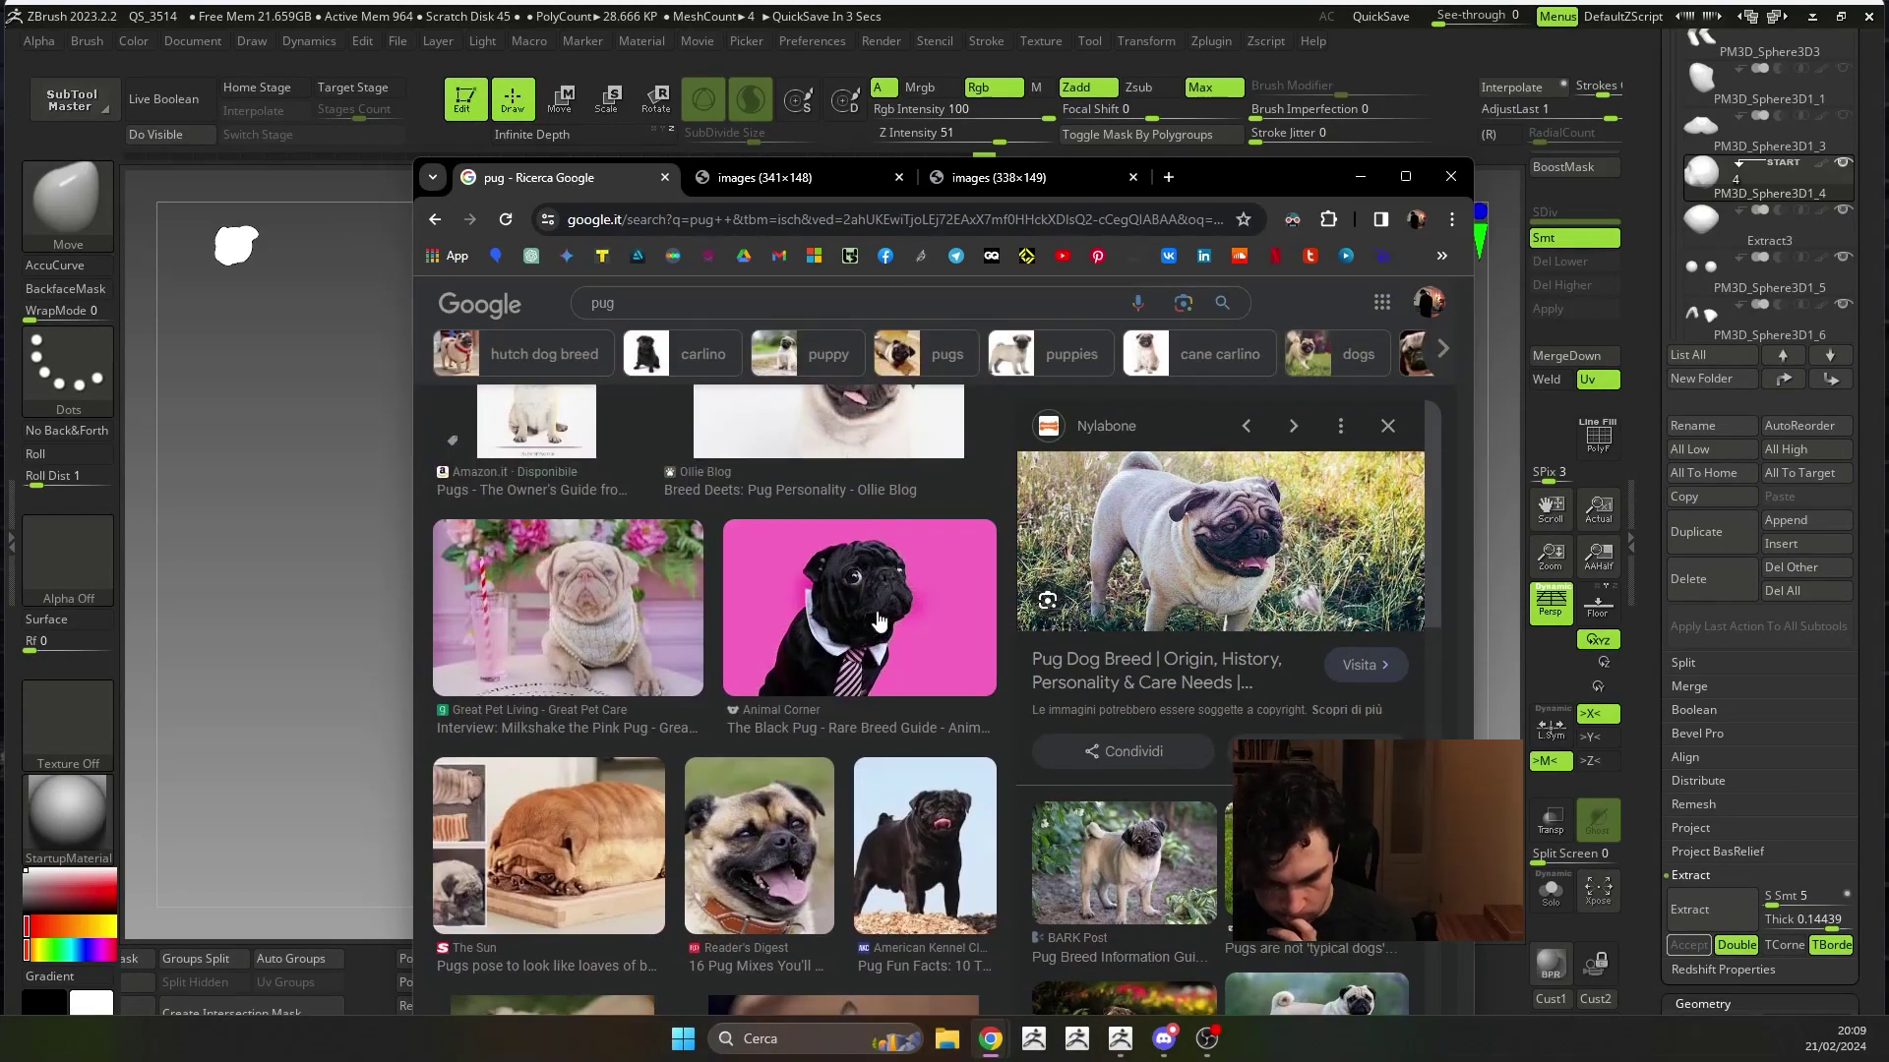
click(867, 625)
right_click(1138, 603)
click(1346, 383)
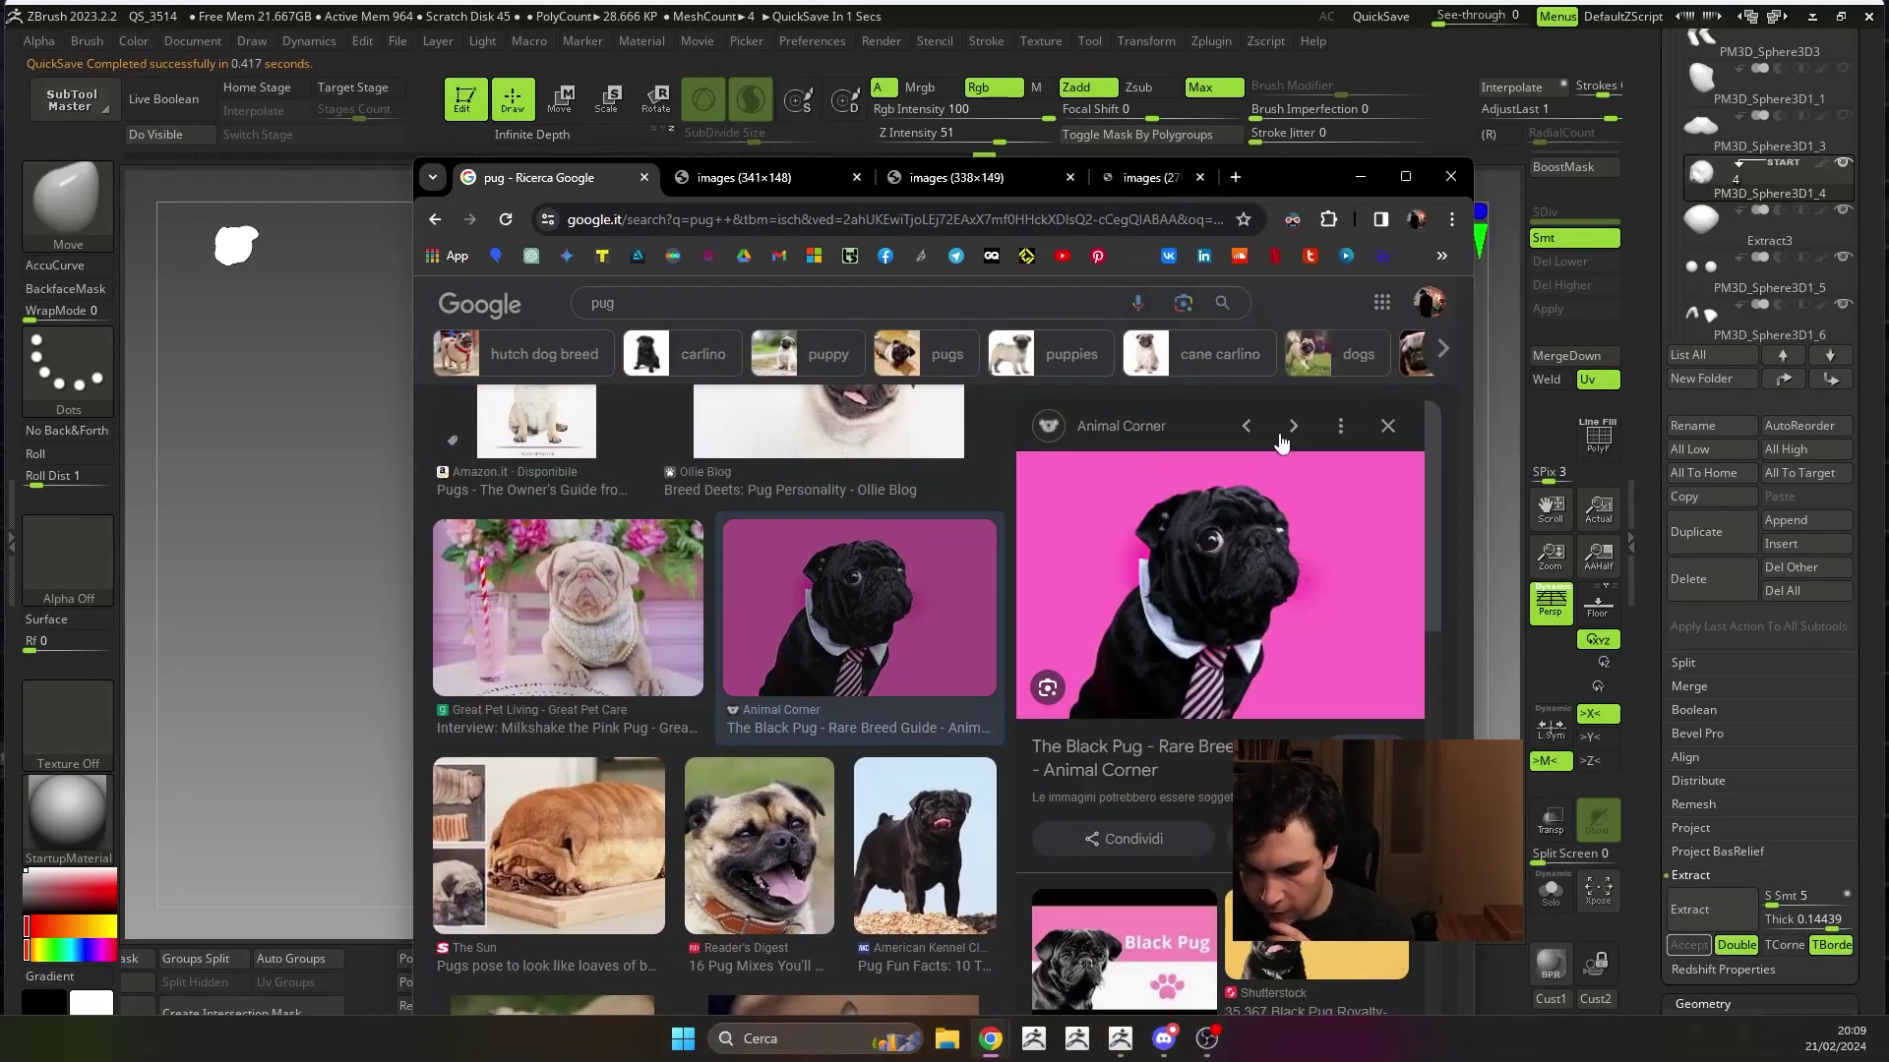
- Open the photo of the pug chewing a bone in a new tab
scroll(721, 669, down, 4)
scroll(721, 668, down, 2)
scroll(721, 669, down, 3)
scroll(718, 654, down, 5)
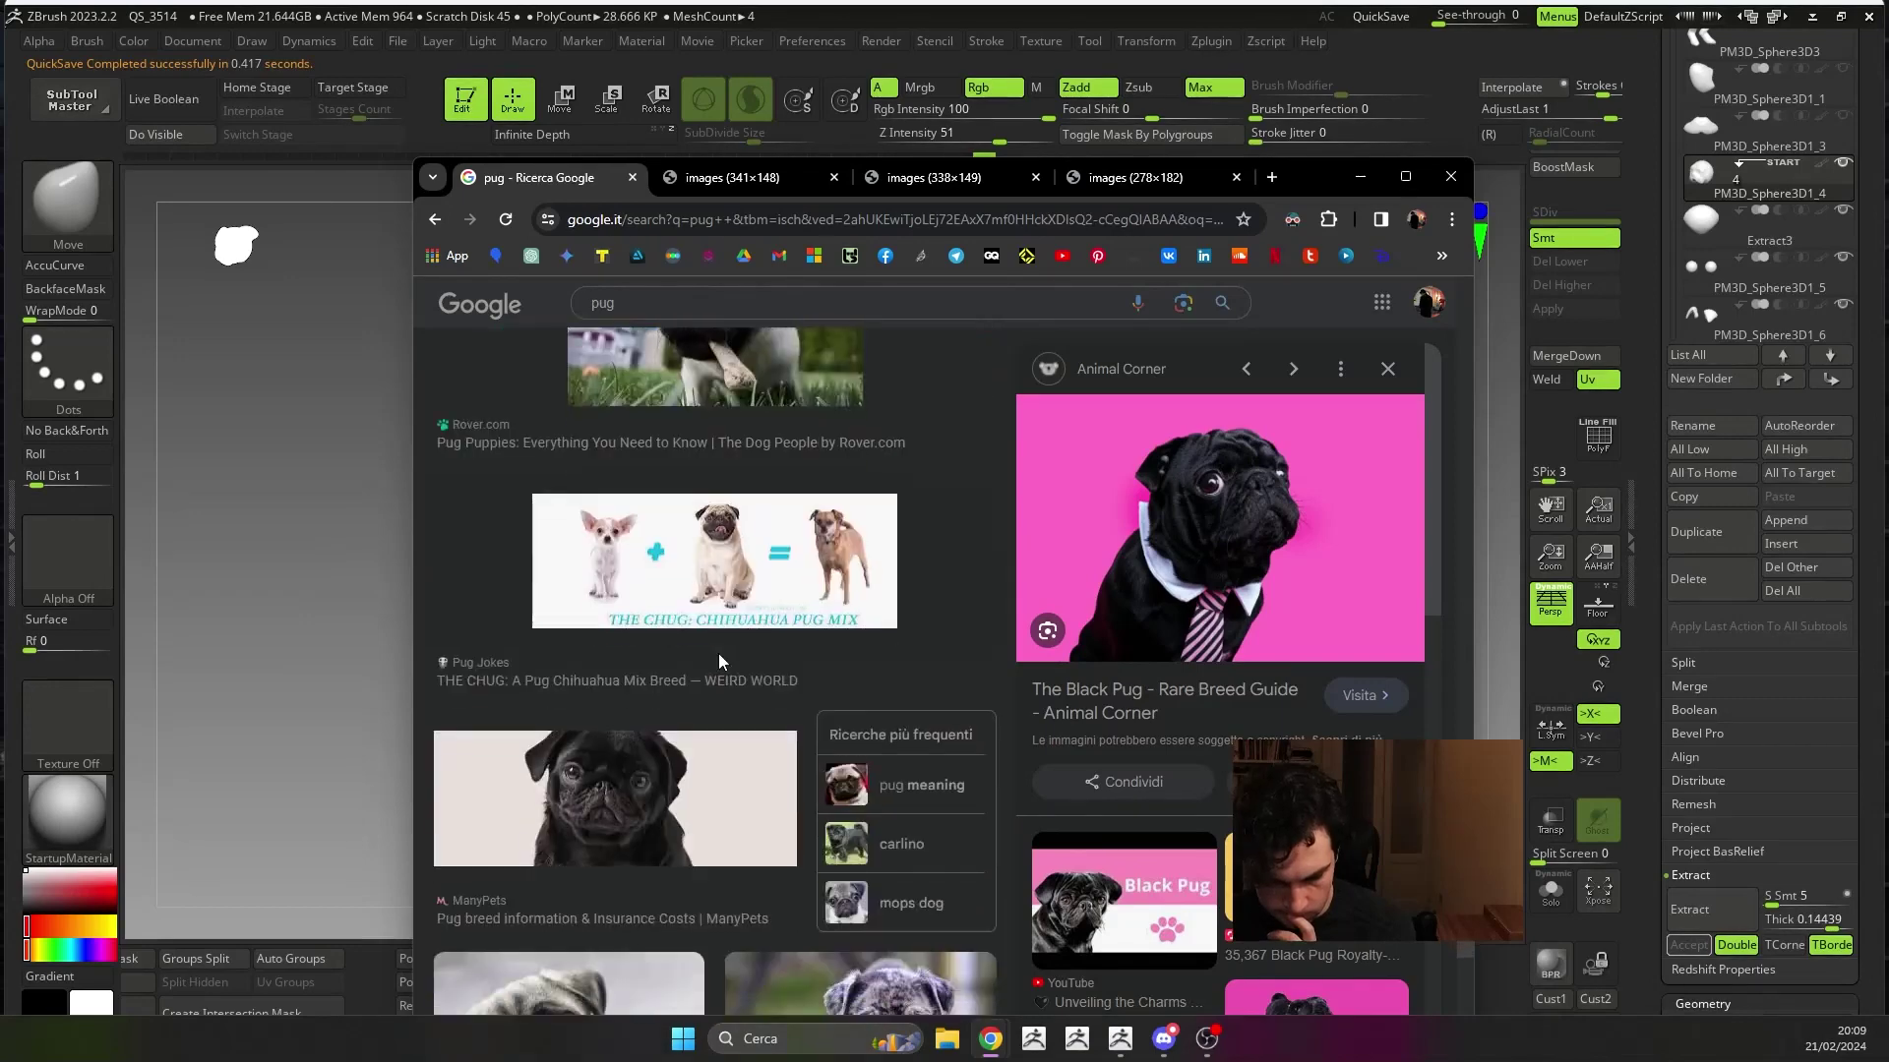
scroll(738, 619, up, 2)
scroll(763, 590, up, 1)
click(764, 613)
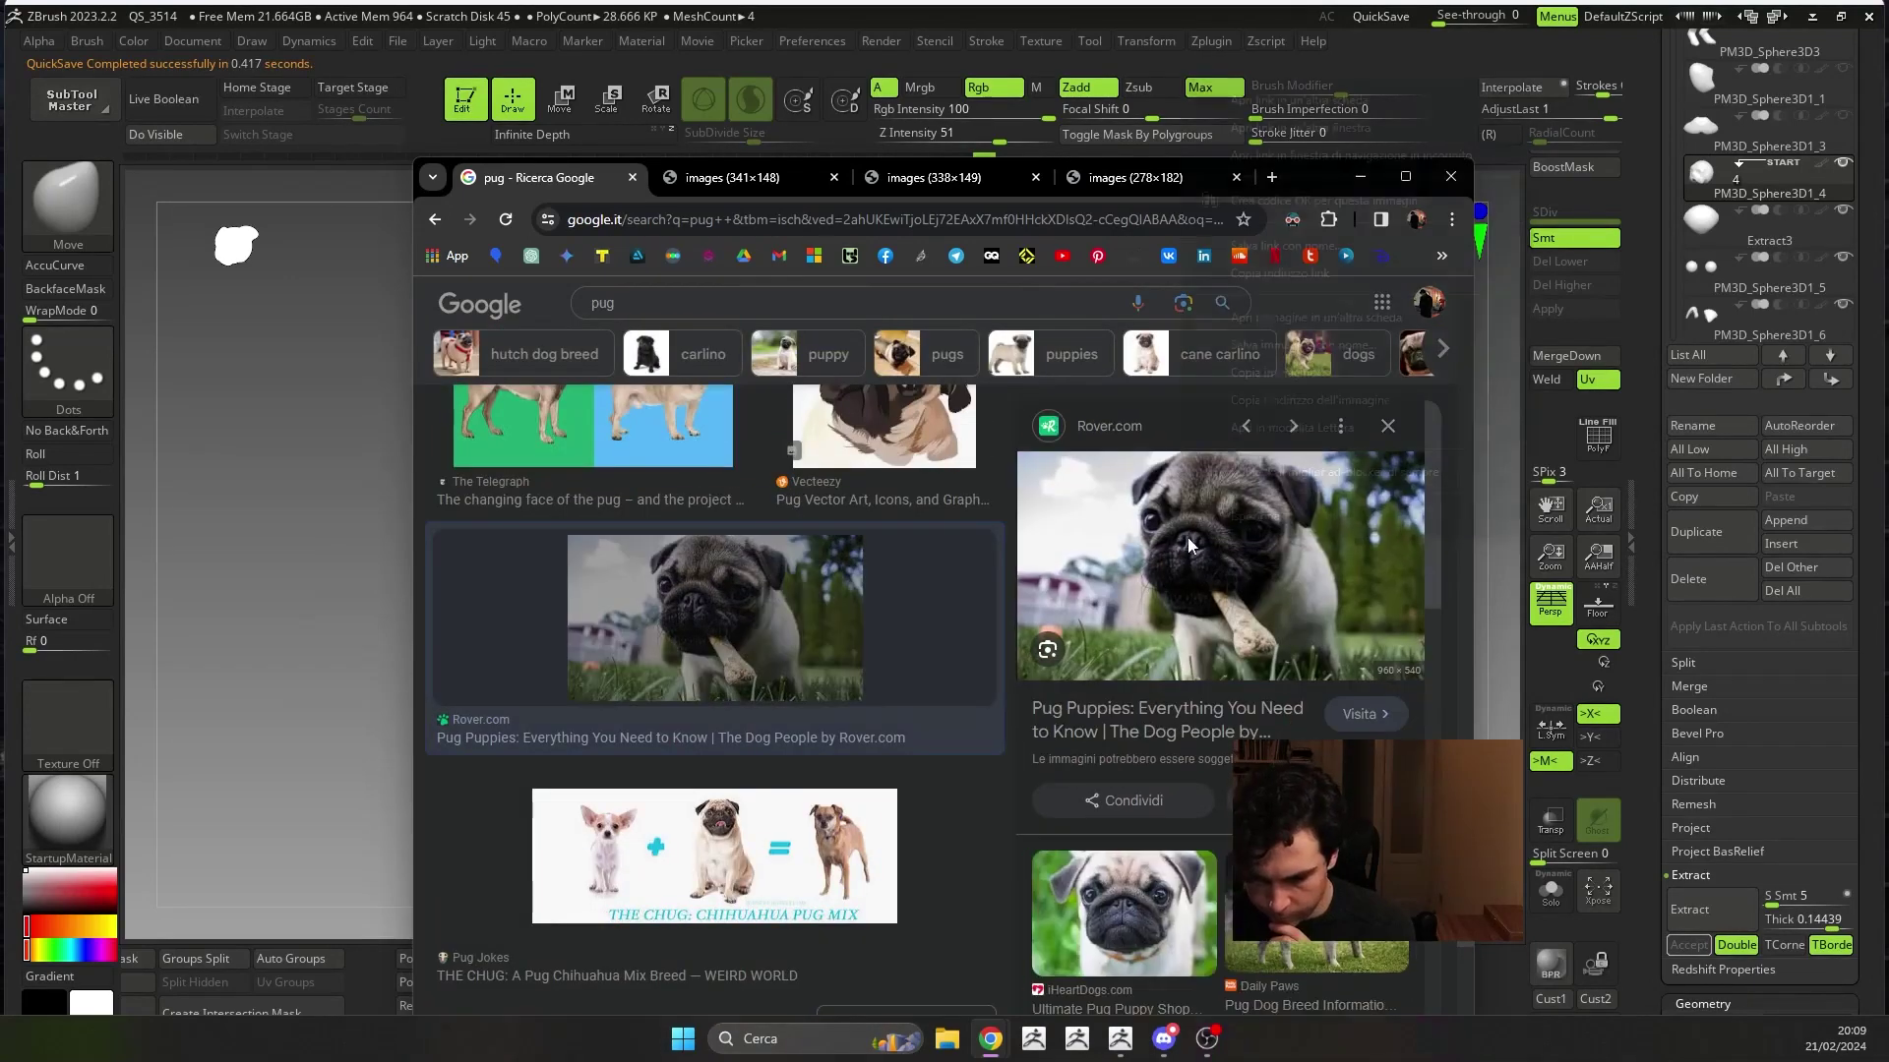
right_click(1177, 556)
click(1382, 319)
- Scroll further down and open the iStock bow-tie pug photo in a new tab
scroll(702, 636, down, 2)
scroll(704, 638, down, 4)
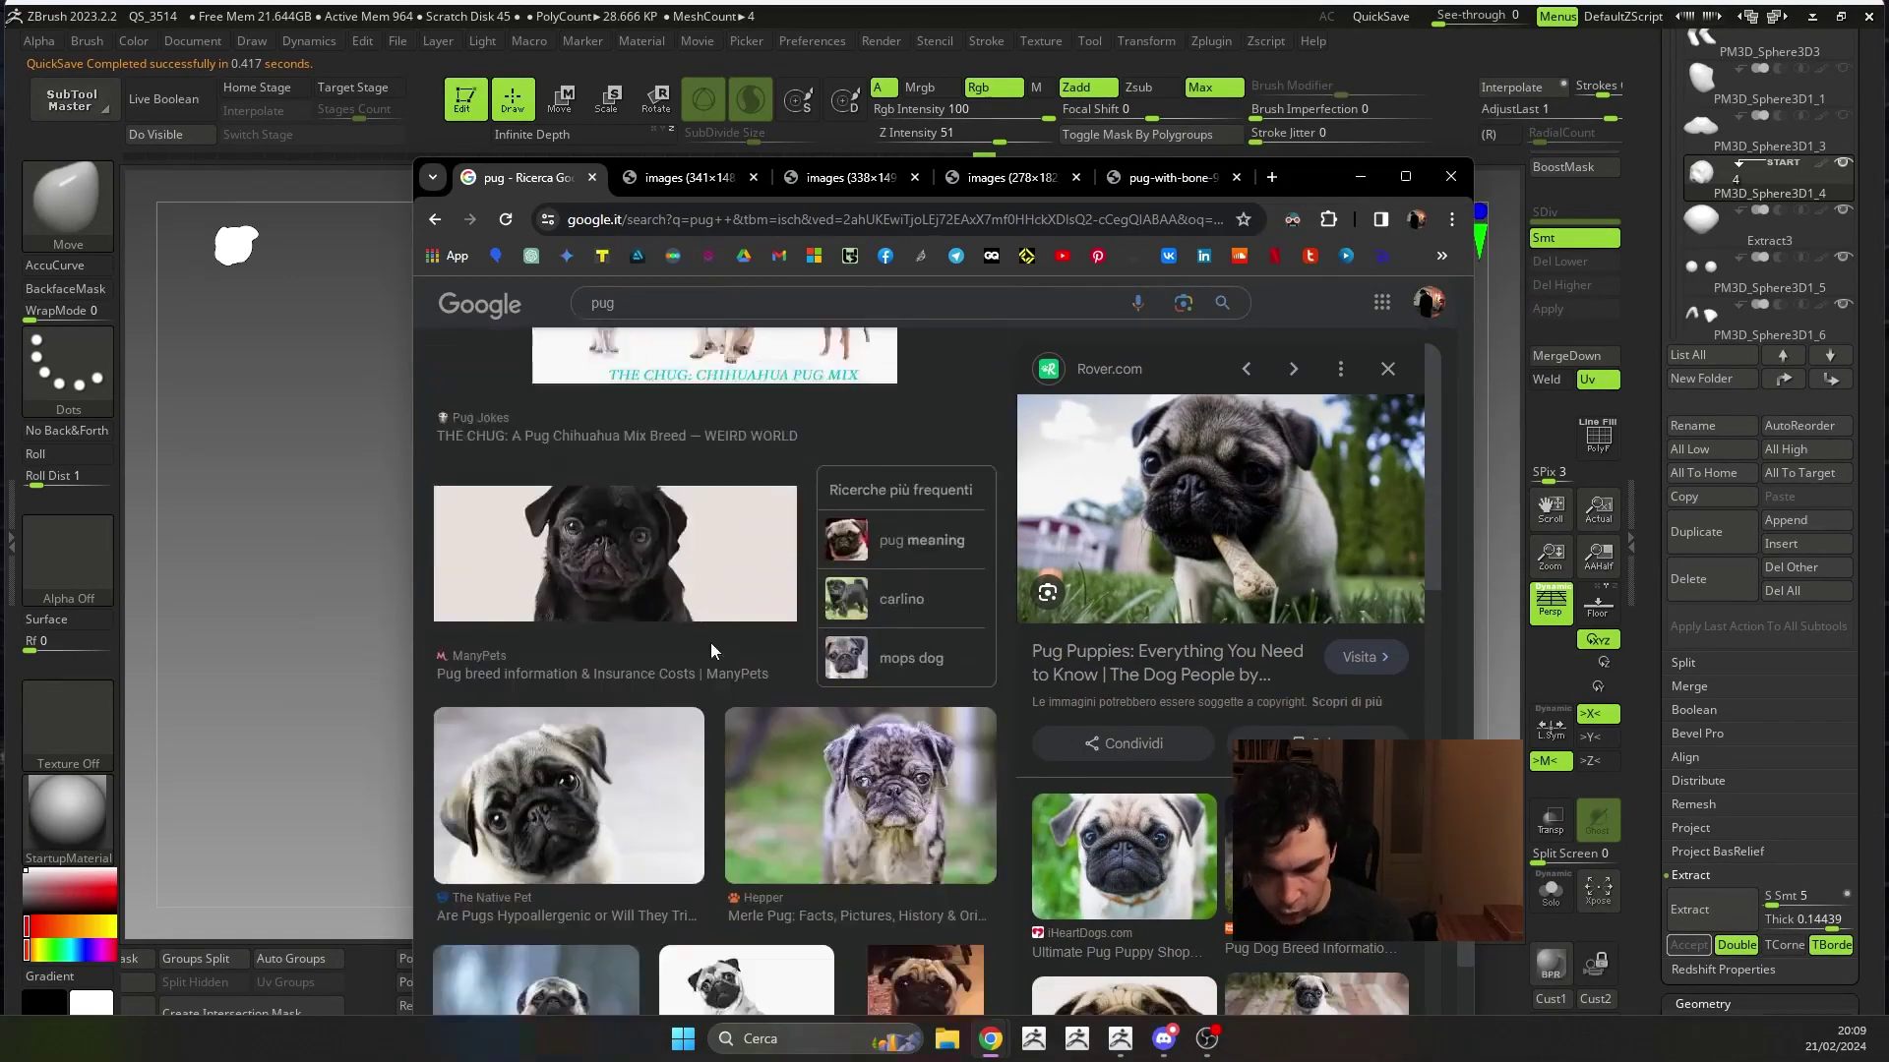
scroll(710, 642, down, 2)
scroll(712, 646, down, 2)
scroll(709, 641, down, 1)
scroll(706, 634, down, 1)
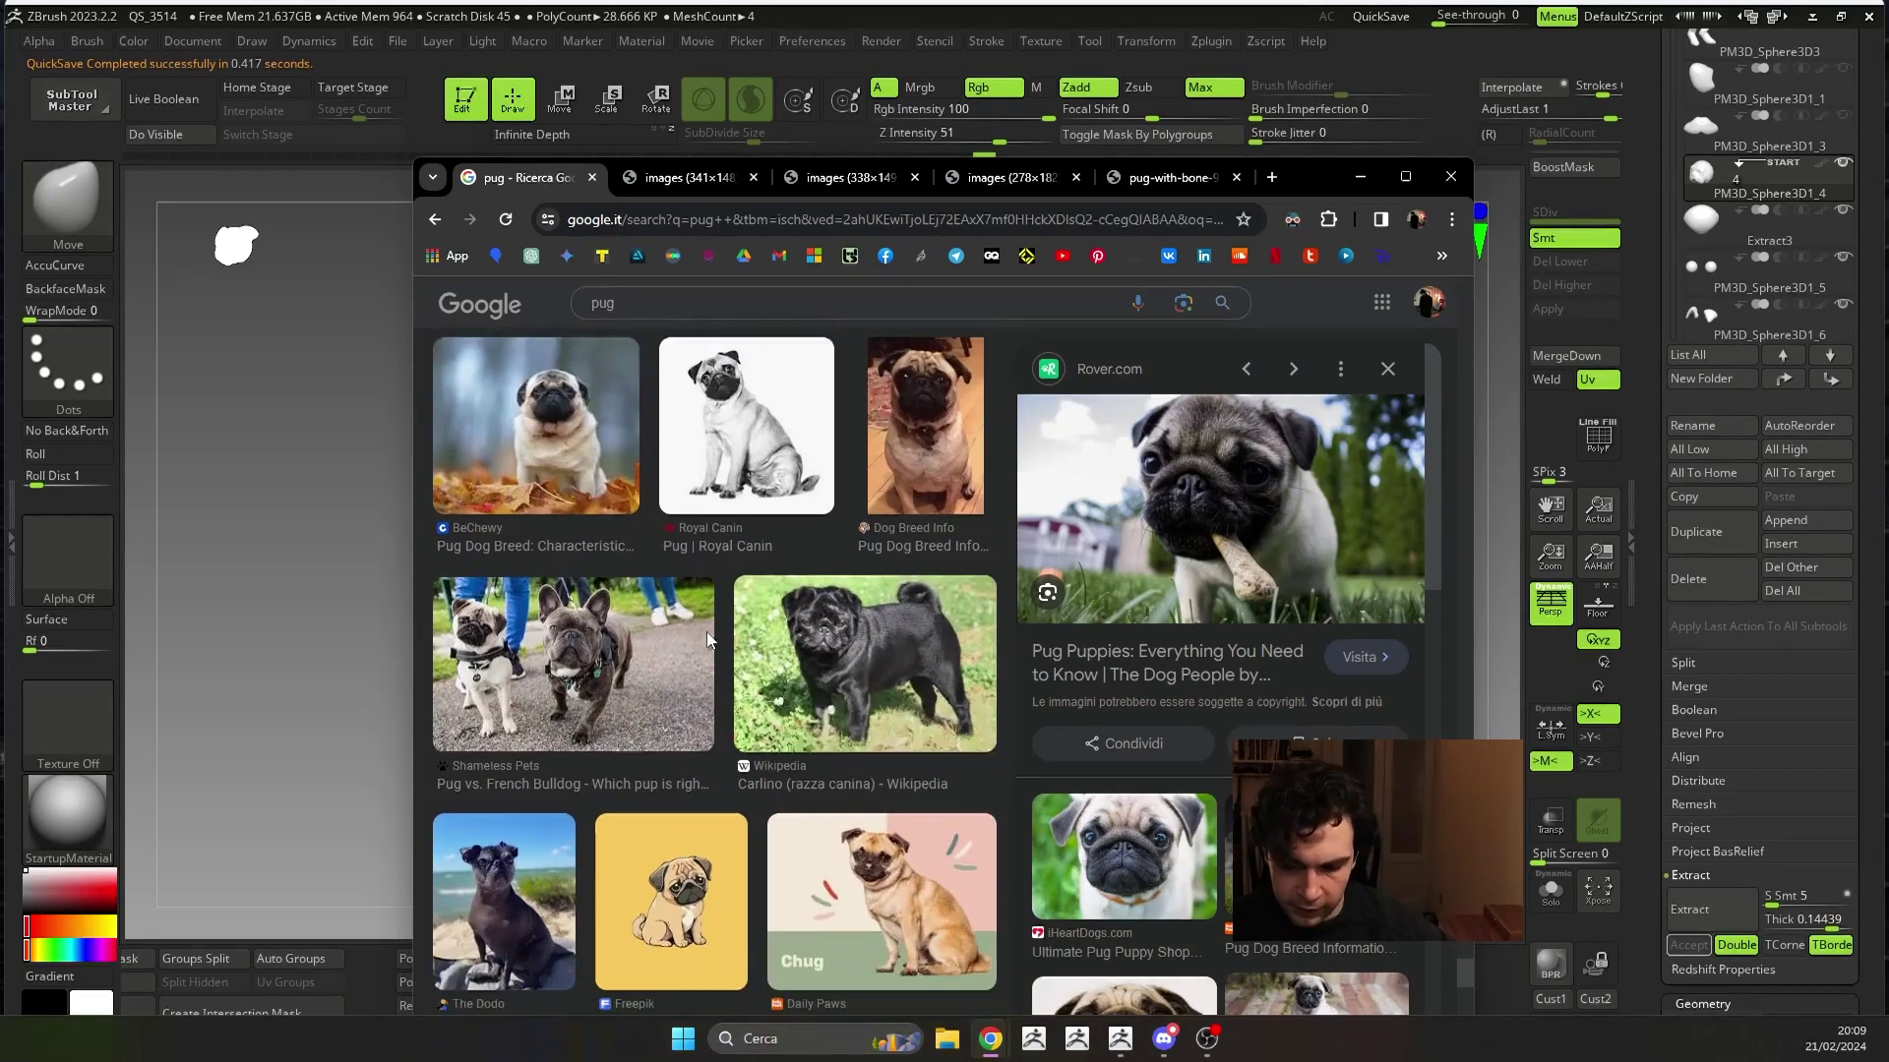
scroll(705, 635, down, 2)
scroll(704, 637, down, 1)
scroll(704, 640, down, 2)
scroll(702, 640, down, 1)
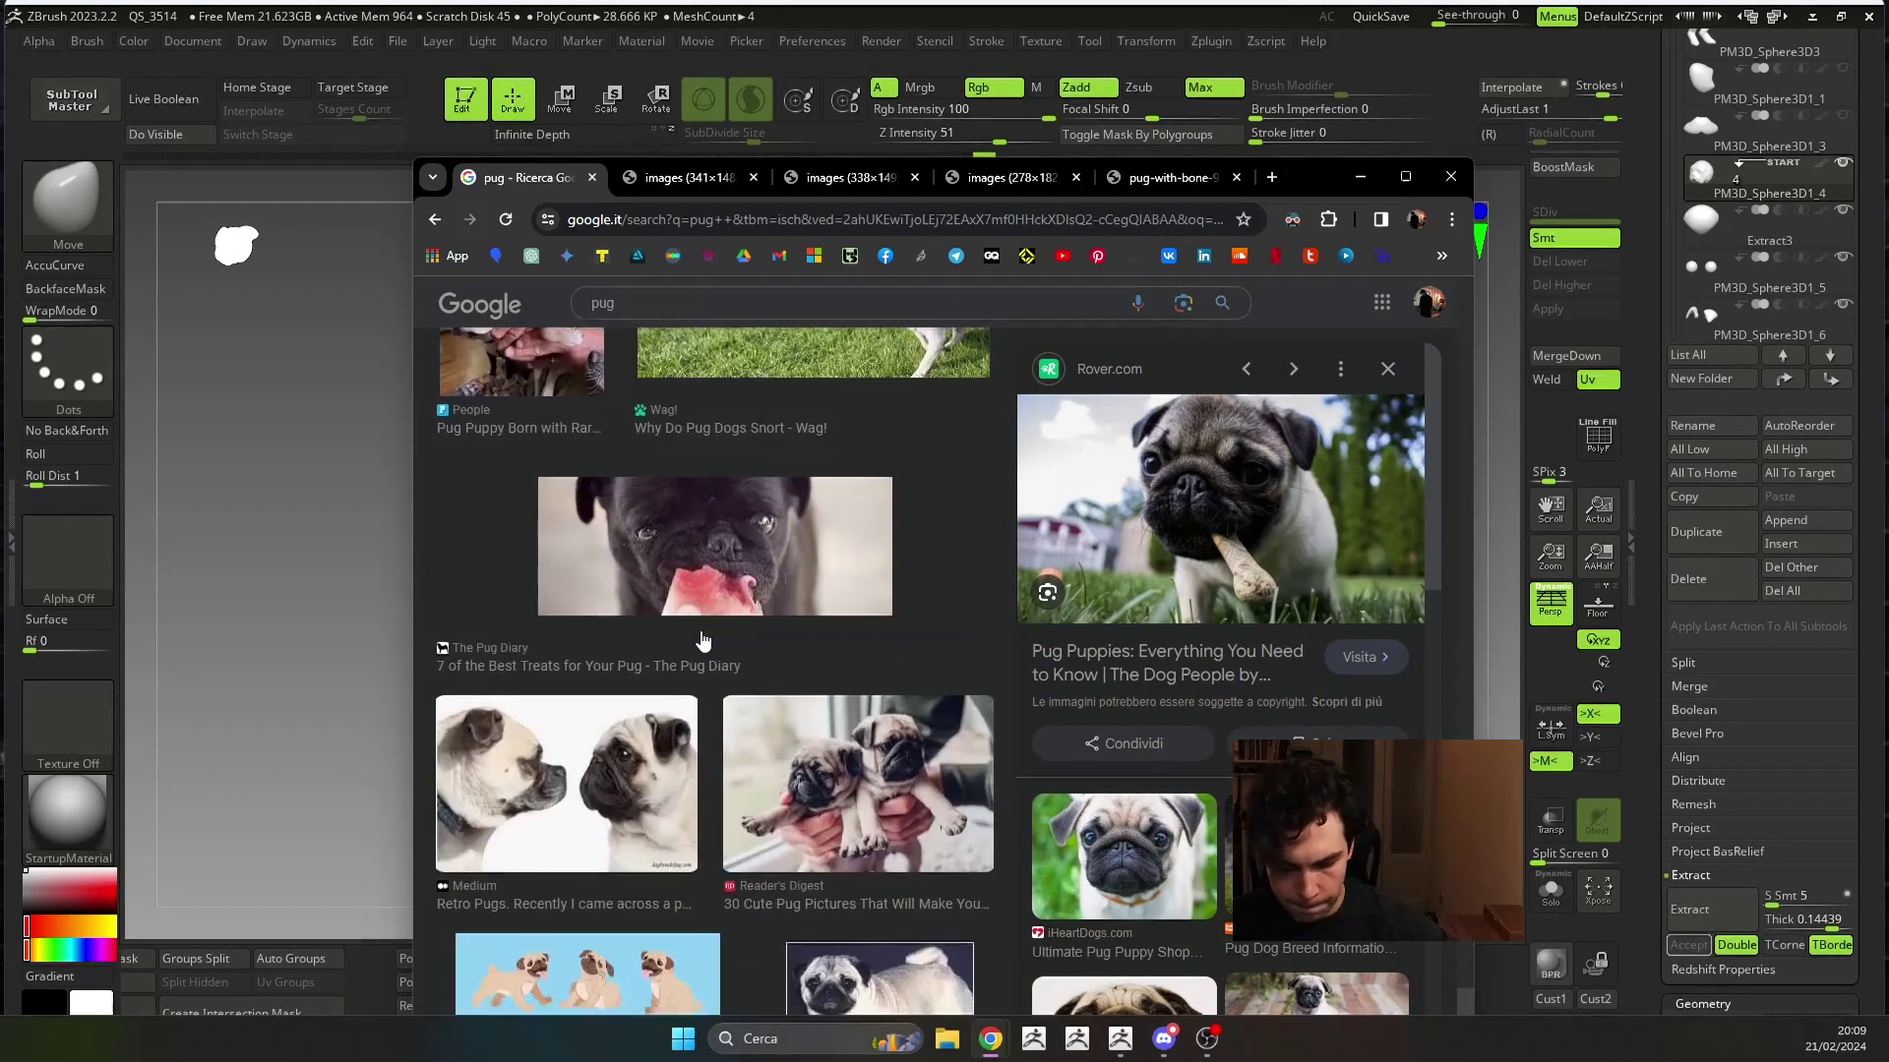
scroll(702, 641, down, 2)
scroll(703, 640, down, 2)
scroll(702, 640, down, 2)
scroll(703, 640, down, 2)
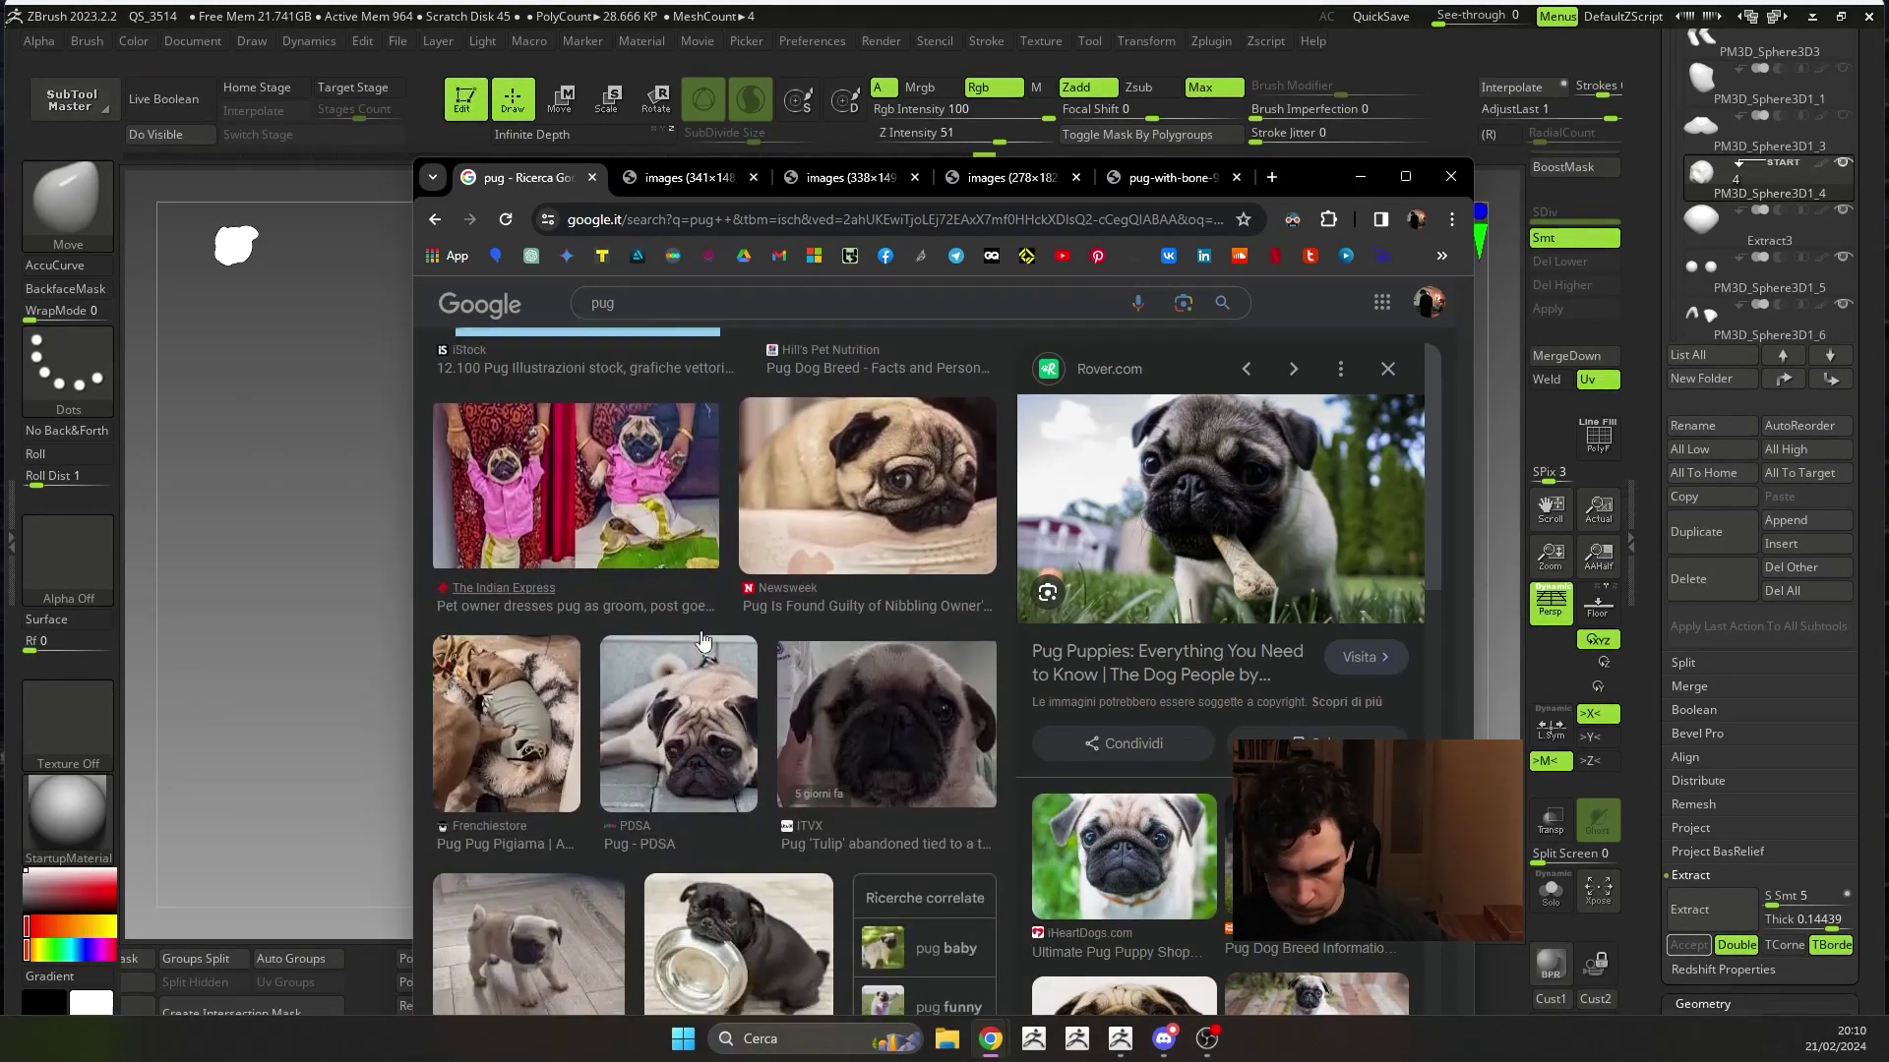
scroll(703, 640, down, 2)
scroll(702, 640, down, 2)
scroll(702, 640, down, 2)
scroll(702, 640, down, 2)
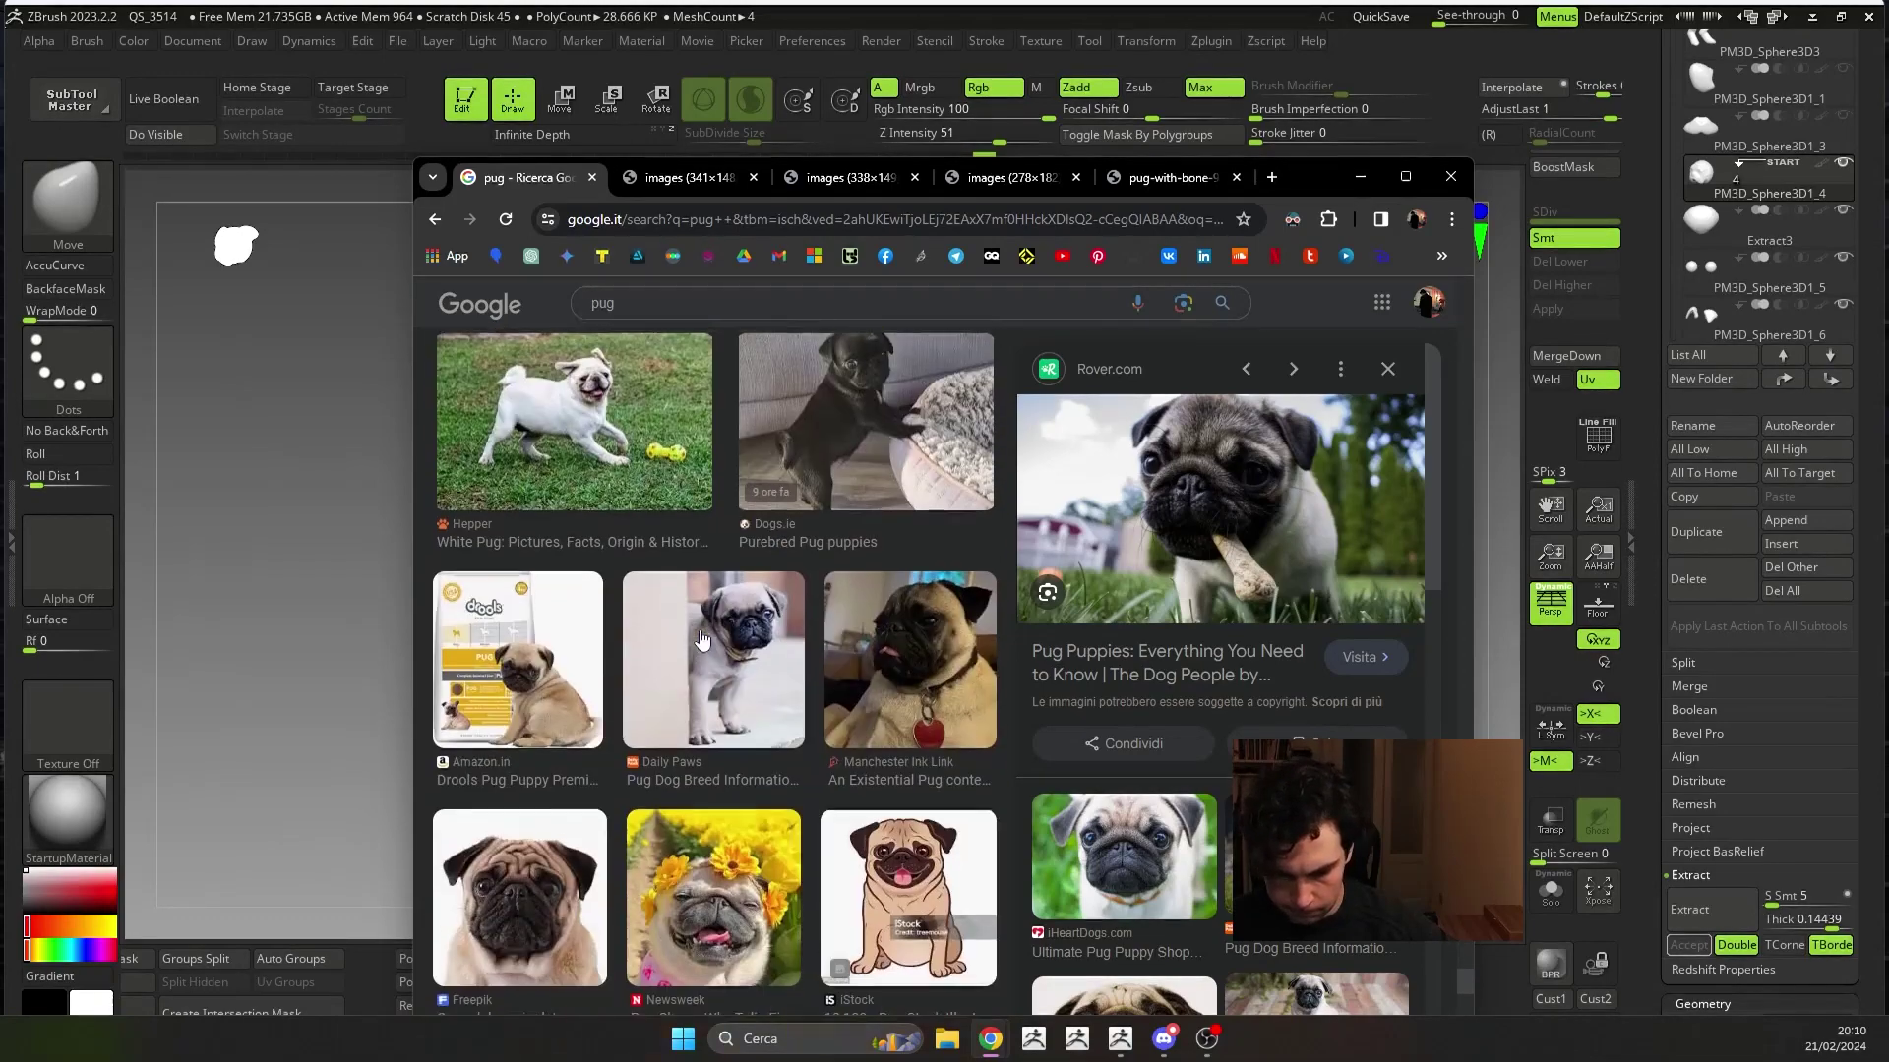
scroll(702, 641, down, 2)
scroll(702, 639, down, 2)
scroll(702, 639, down, 2)
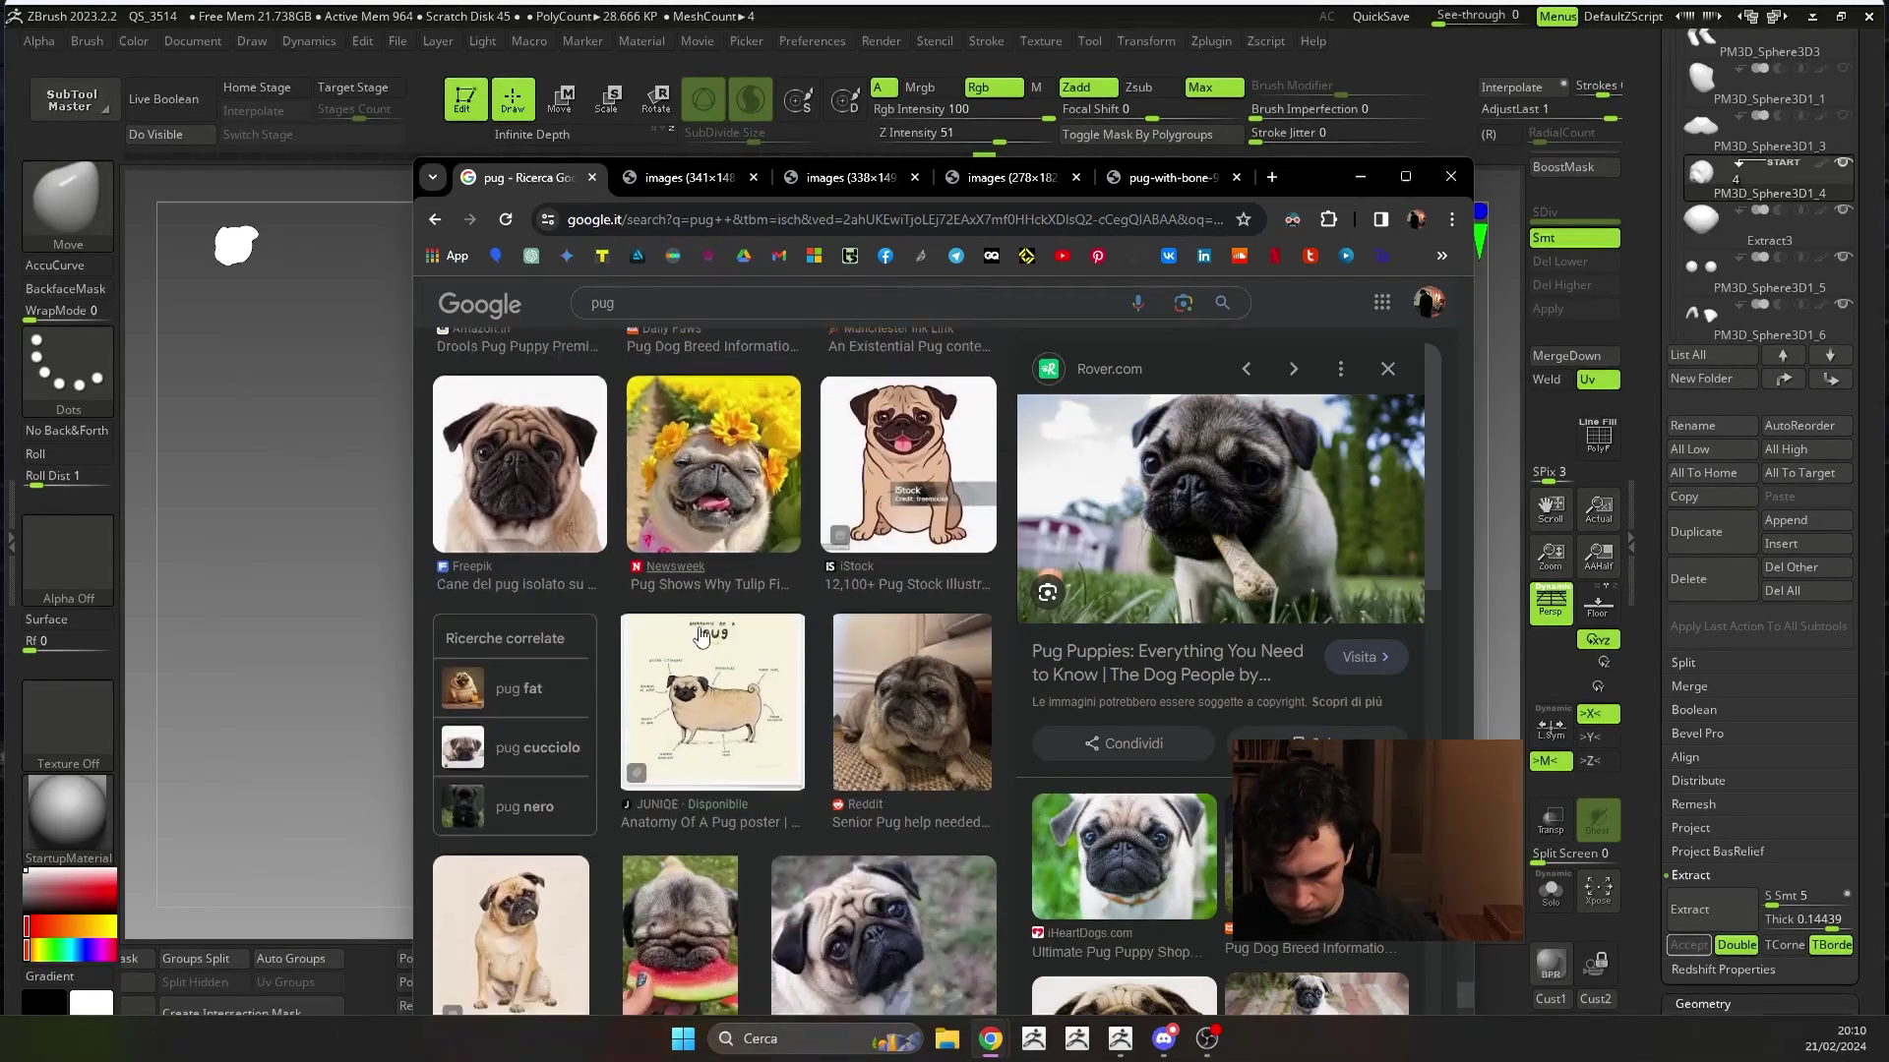
scroll(702, 640, down, 2)
scroll(702, 637, down, 2)
scroll(701, 634, down, 2)
scroll(701, 633, down, 2)
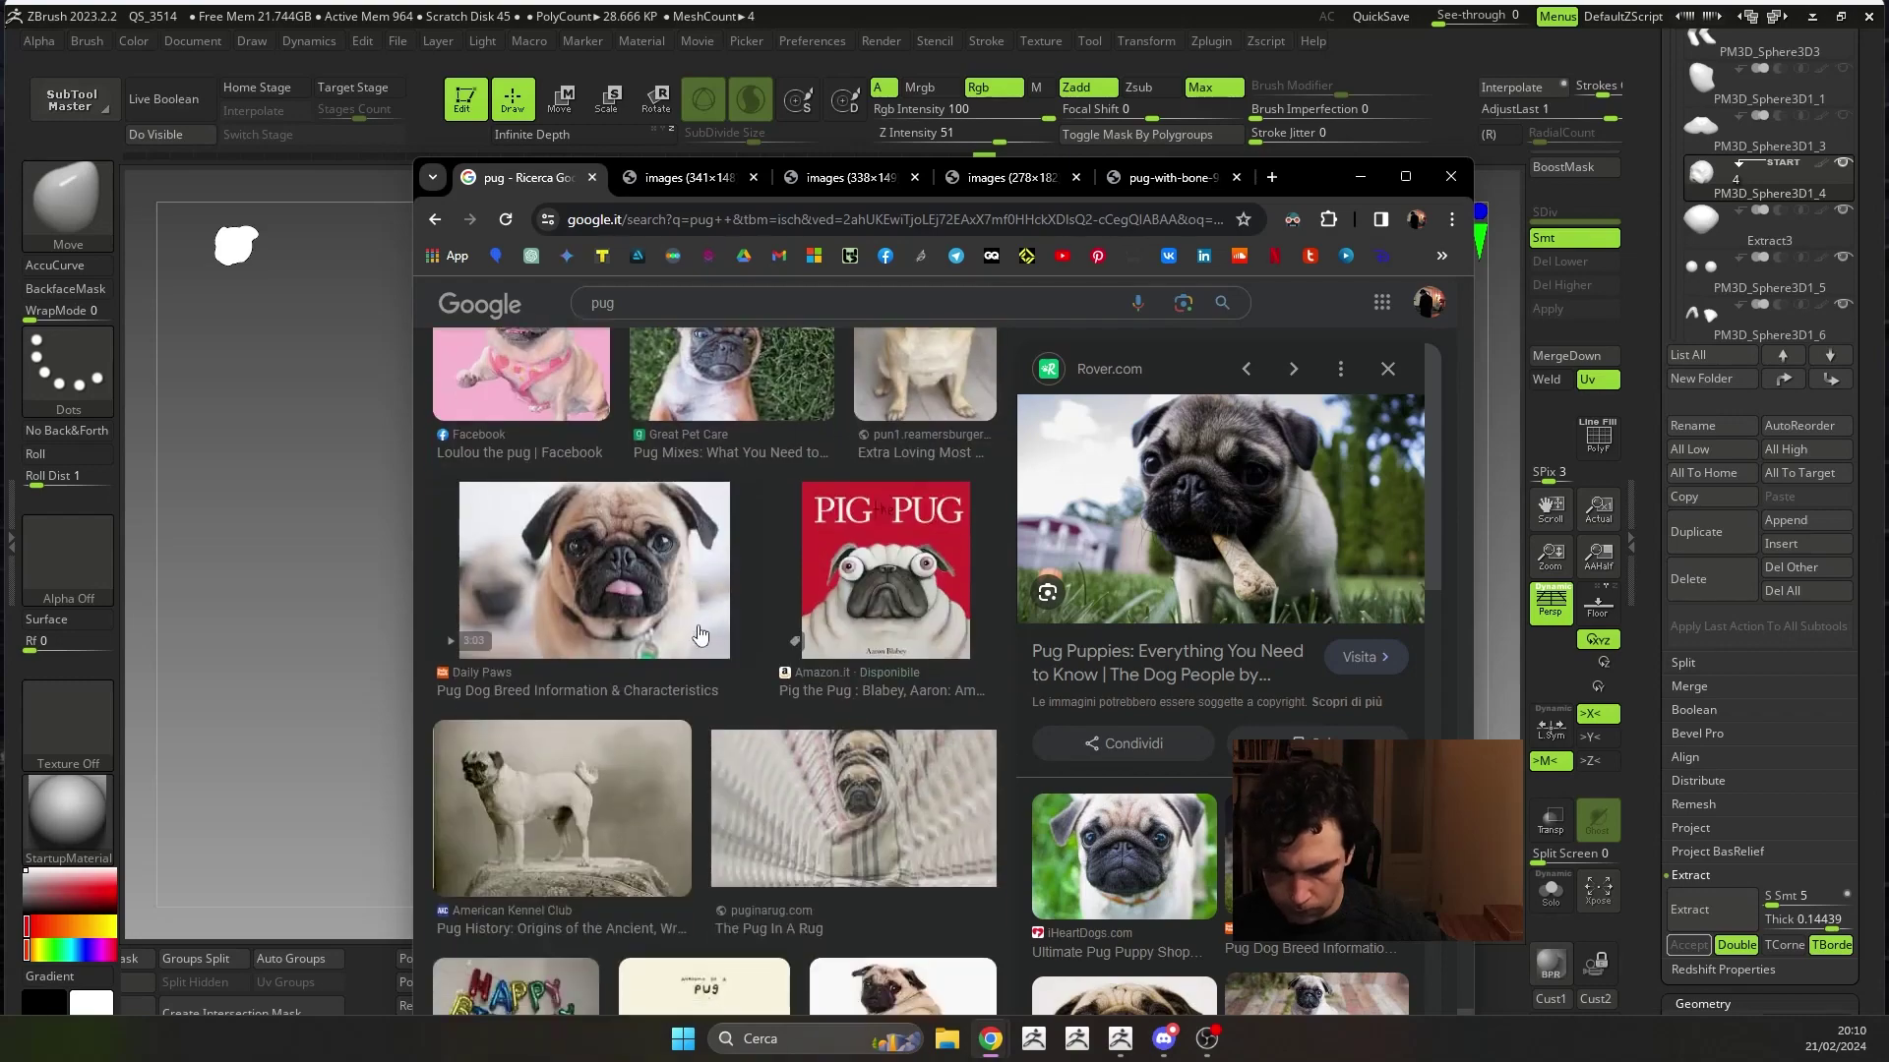
scroll(701, 632, down, 2)
scroll(699, 631, down, 2)
scroll(698, 629, down, 2)
scroll(699, 630, down, 2)
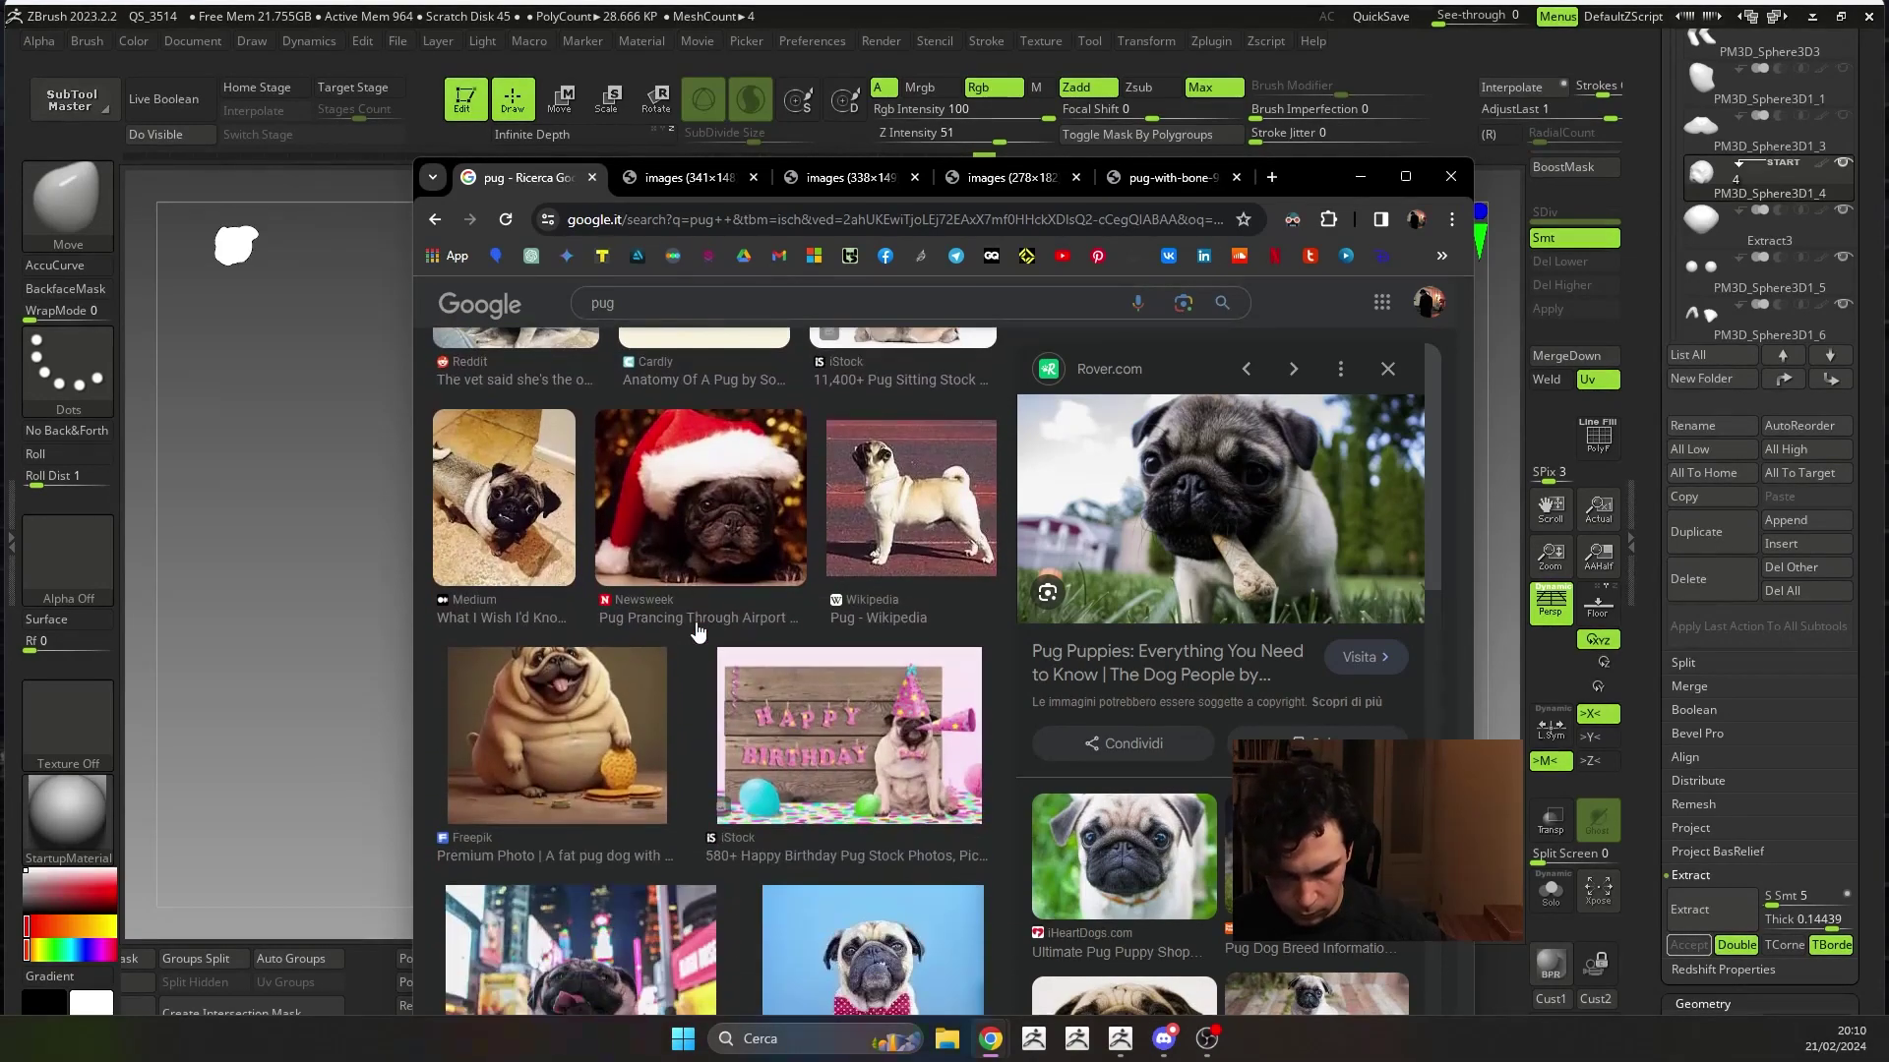
scroll(699, 629, down, 2)
scroll(698, 629, down, 2)
scroll(698, 630, down, 1)
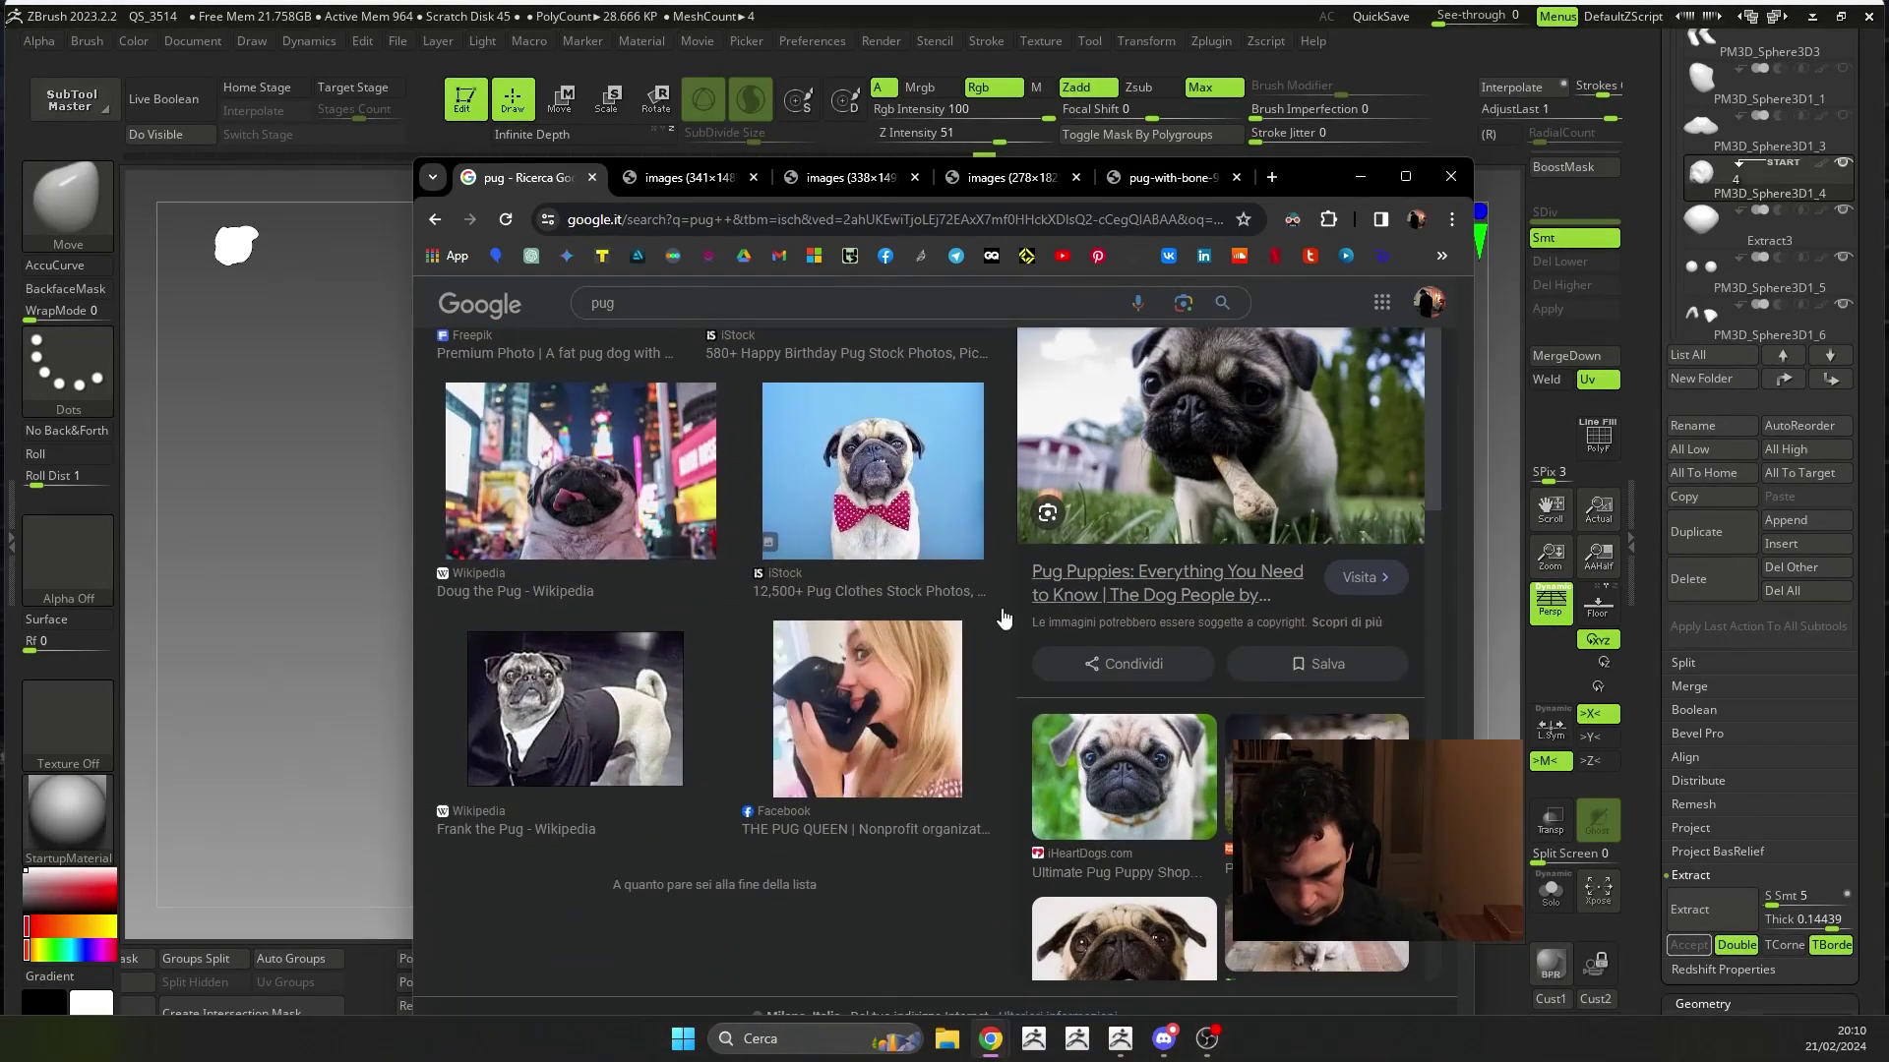
scroll(852, 641, up, 3)
click(872, 762)
right_click(1137, 637)
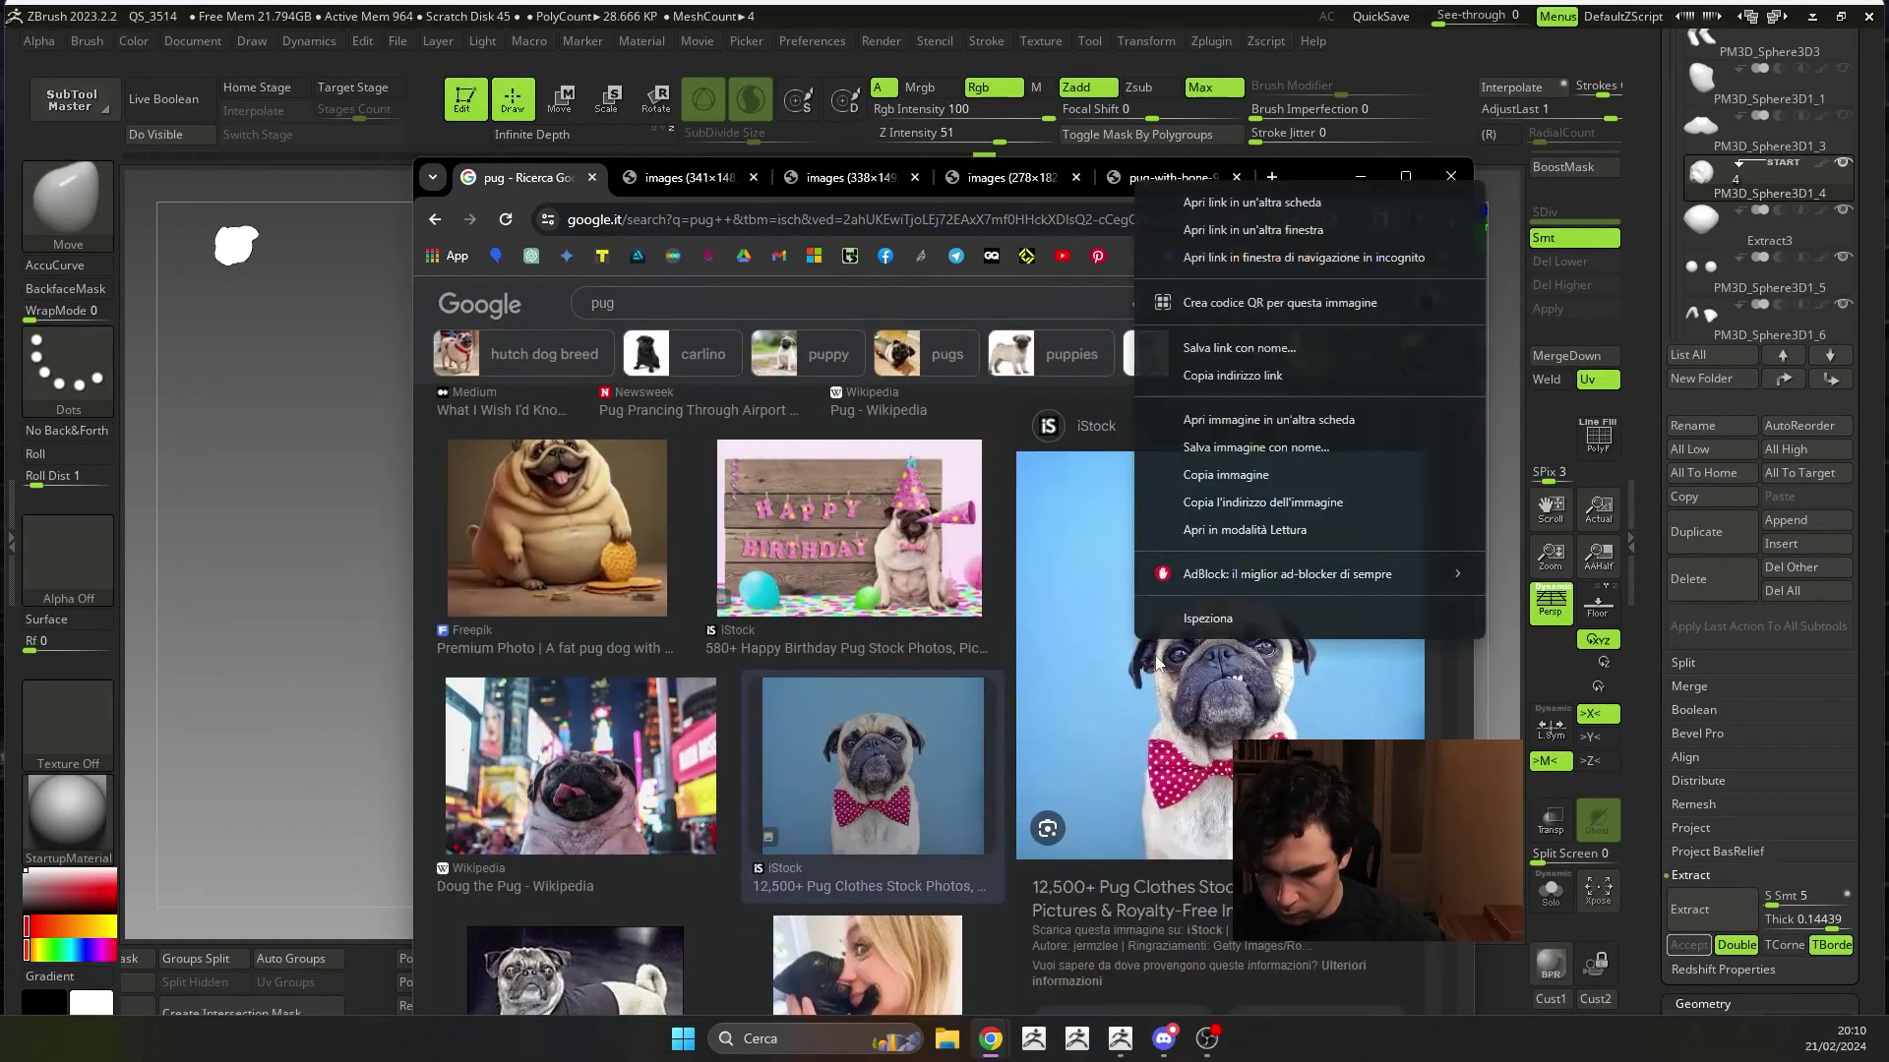
click(1269, 420)
scroll(1054, 668, down, 3)
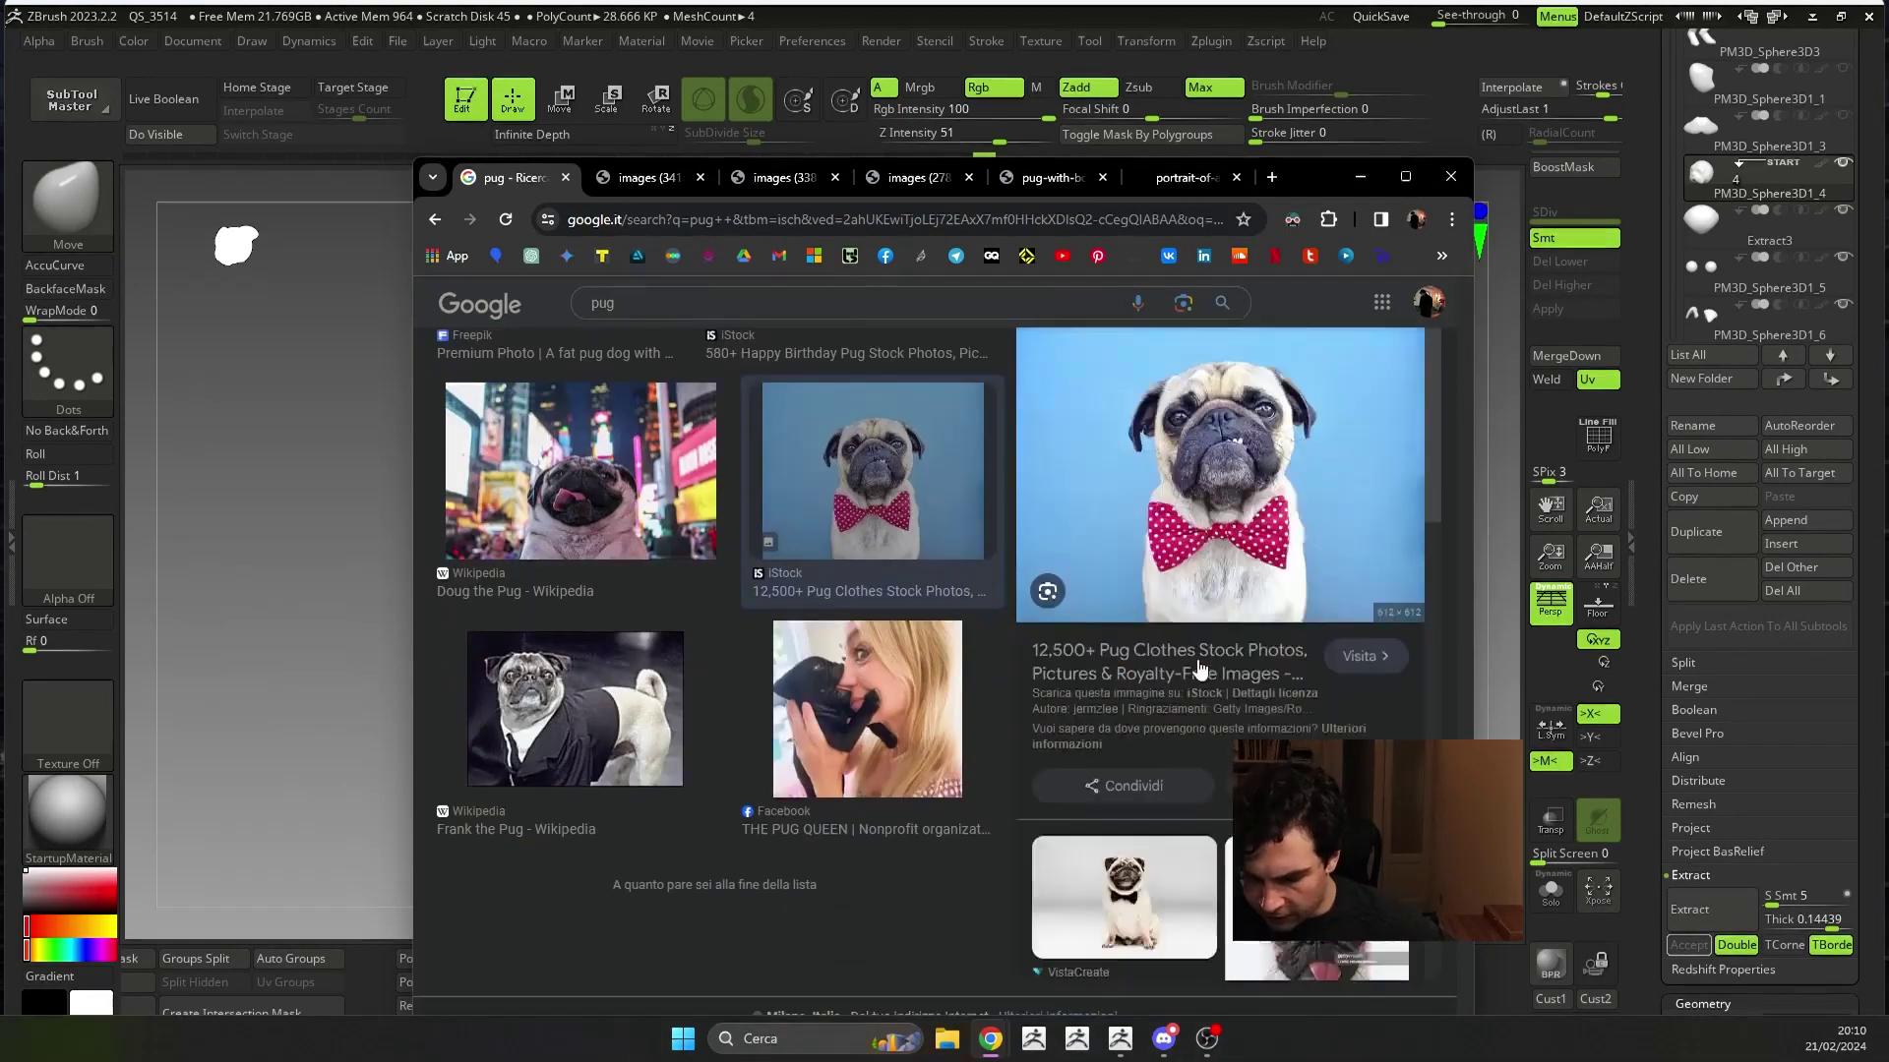
scroll(895, 696, up, 4)
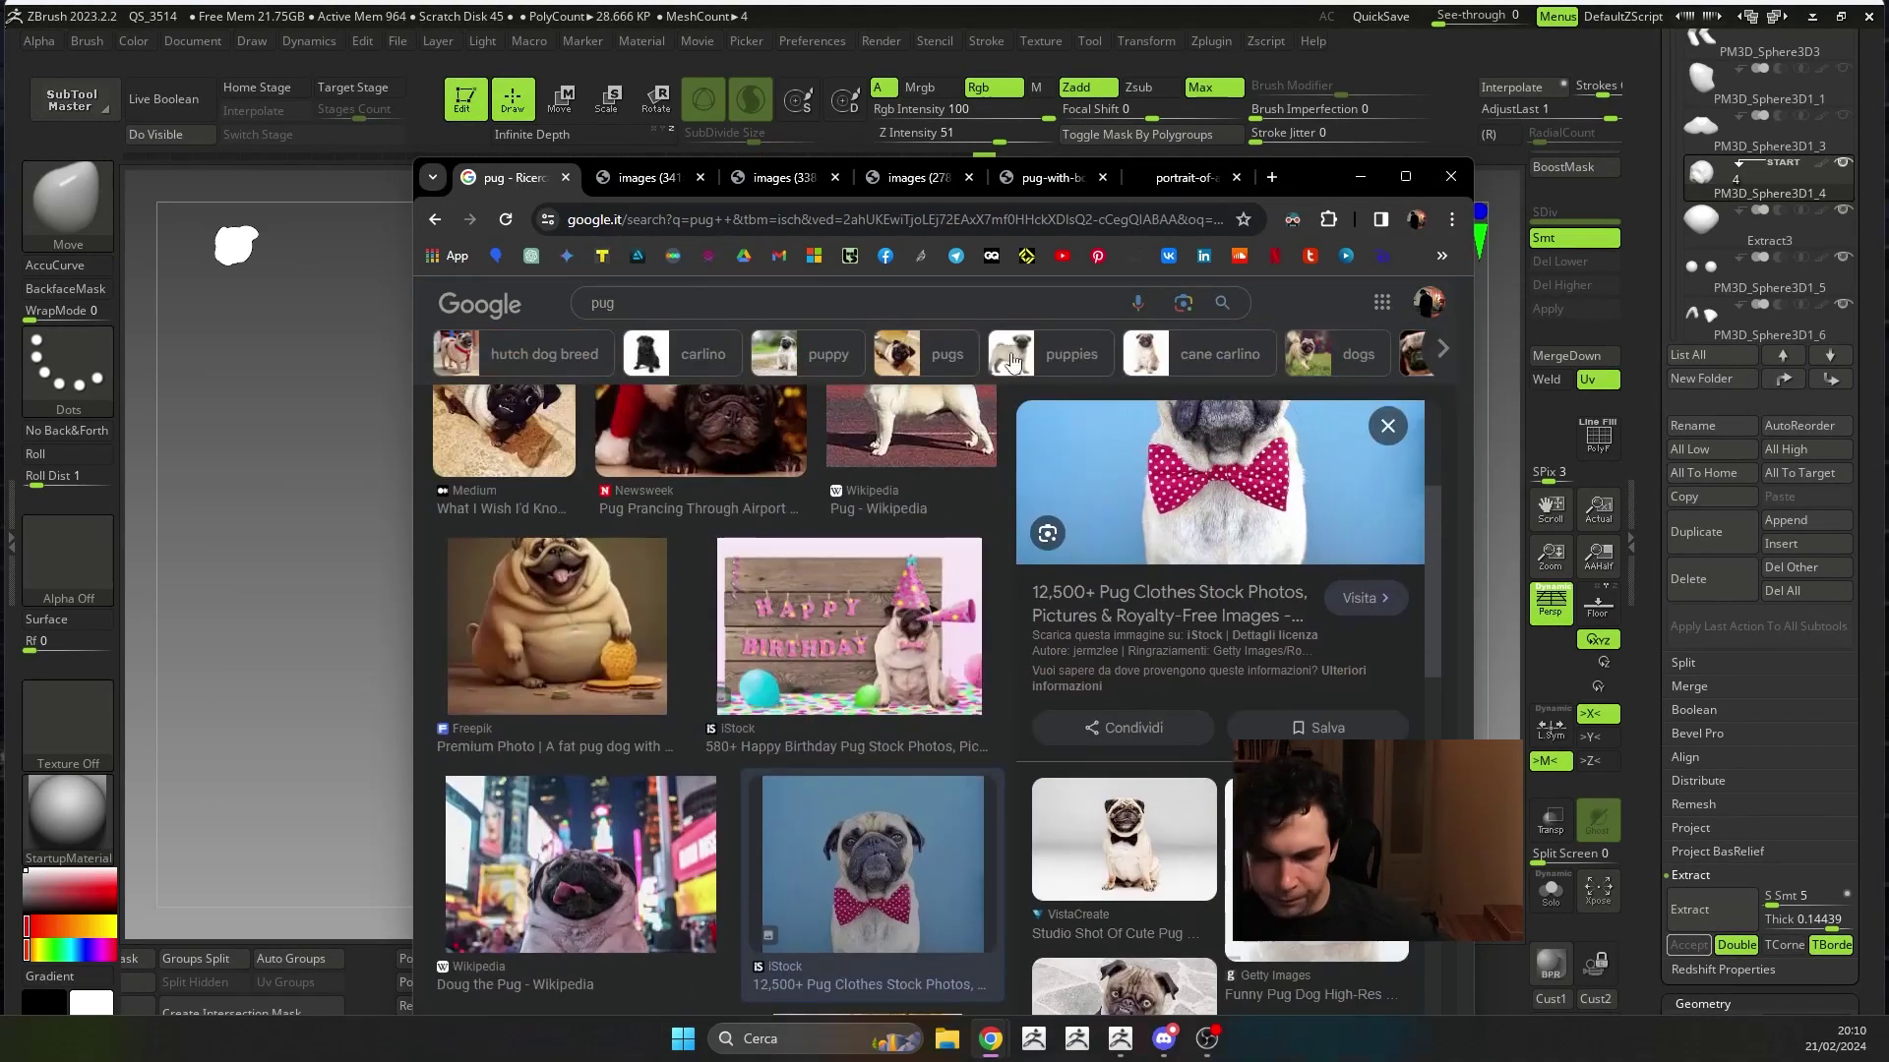
- Back in ZBrush, select the ear, muzzle and eye subtools with the Move gizmo
click(1360, 176)
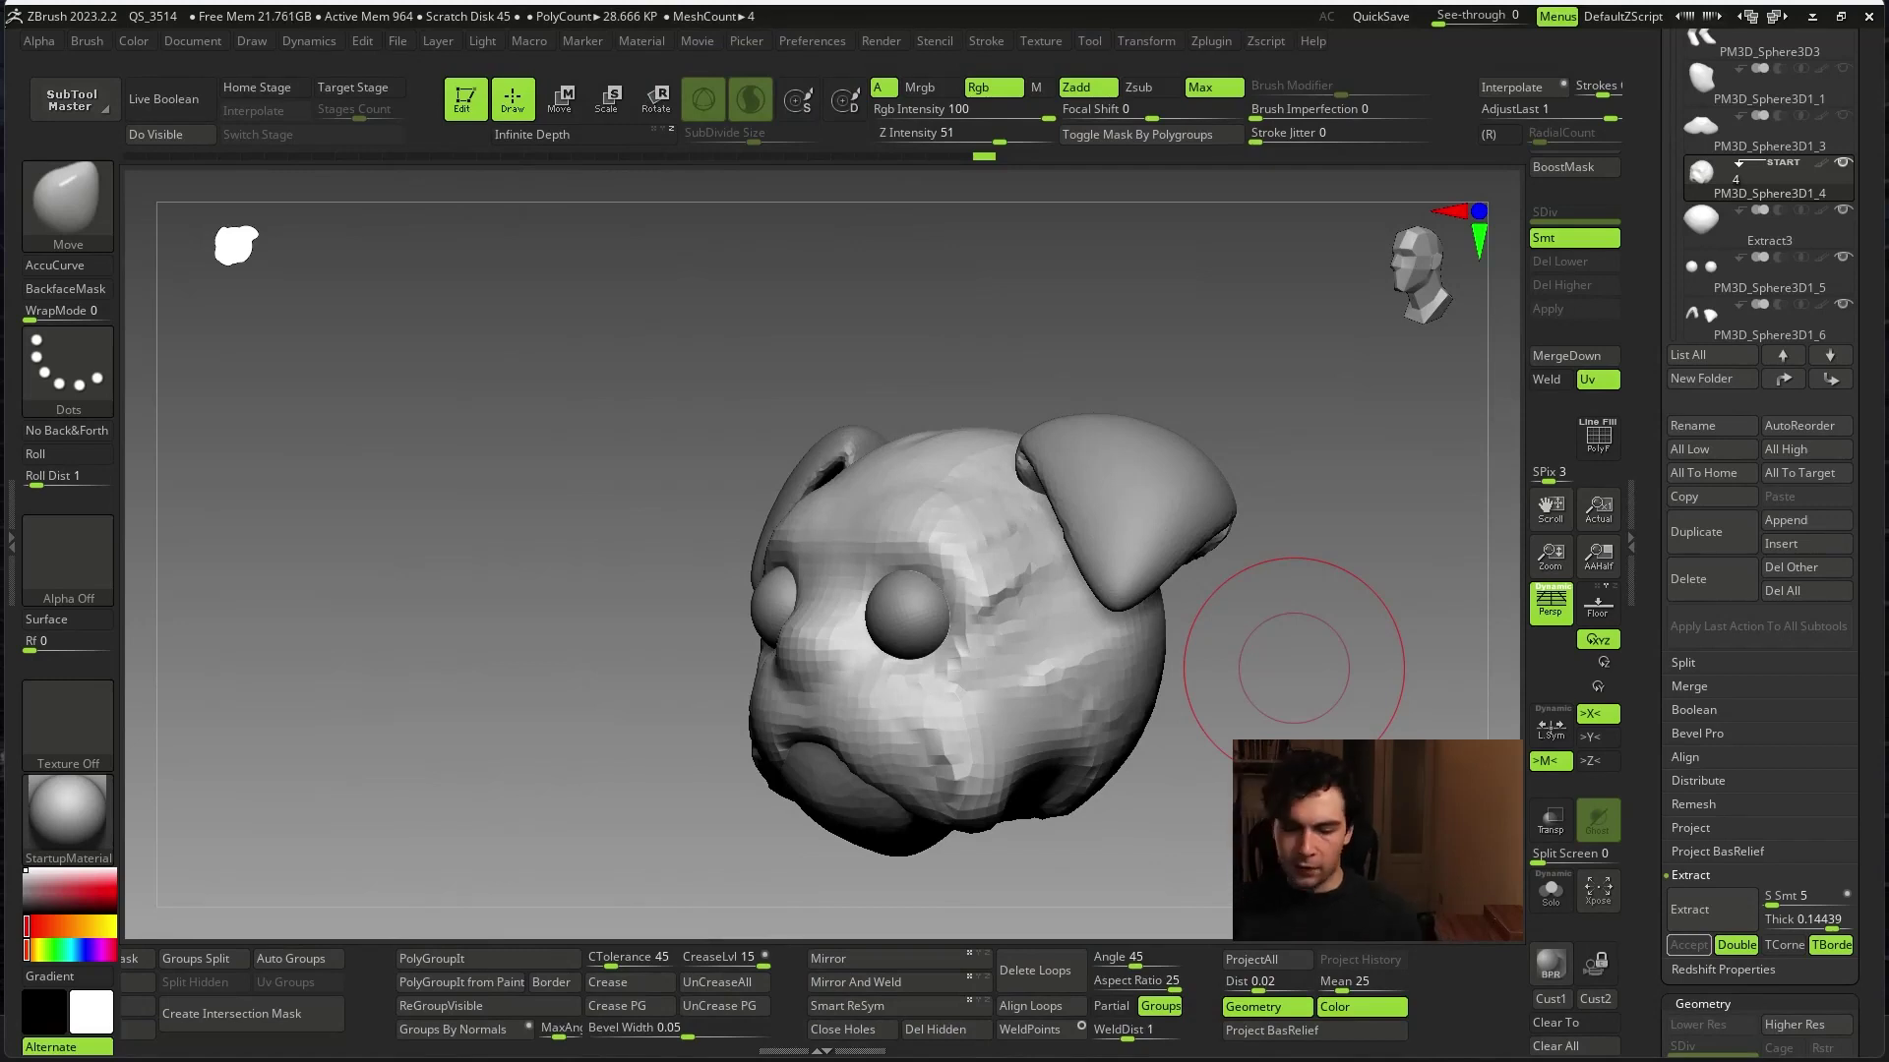
mouse_move(1278, 639)
mouse_down()
mouse_move(1302, 502)
mouse_move(1088, 498)
mouse_move(1276, 476)
mouse_up()
alt+click(1088, 497)
key(w)
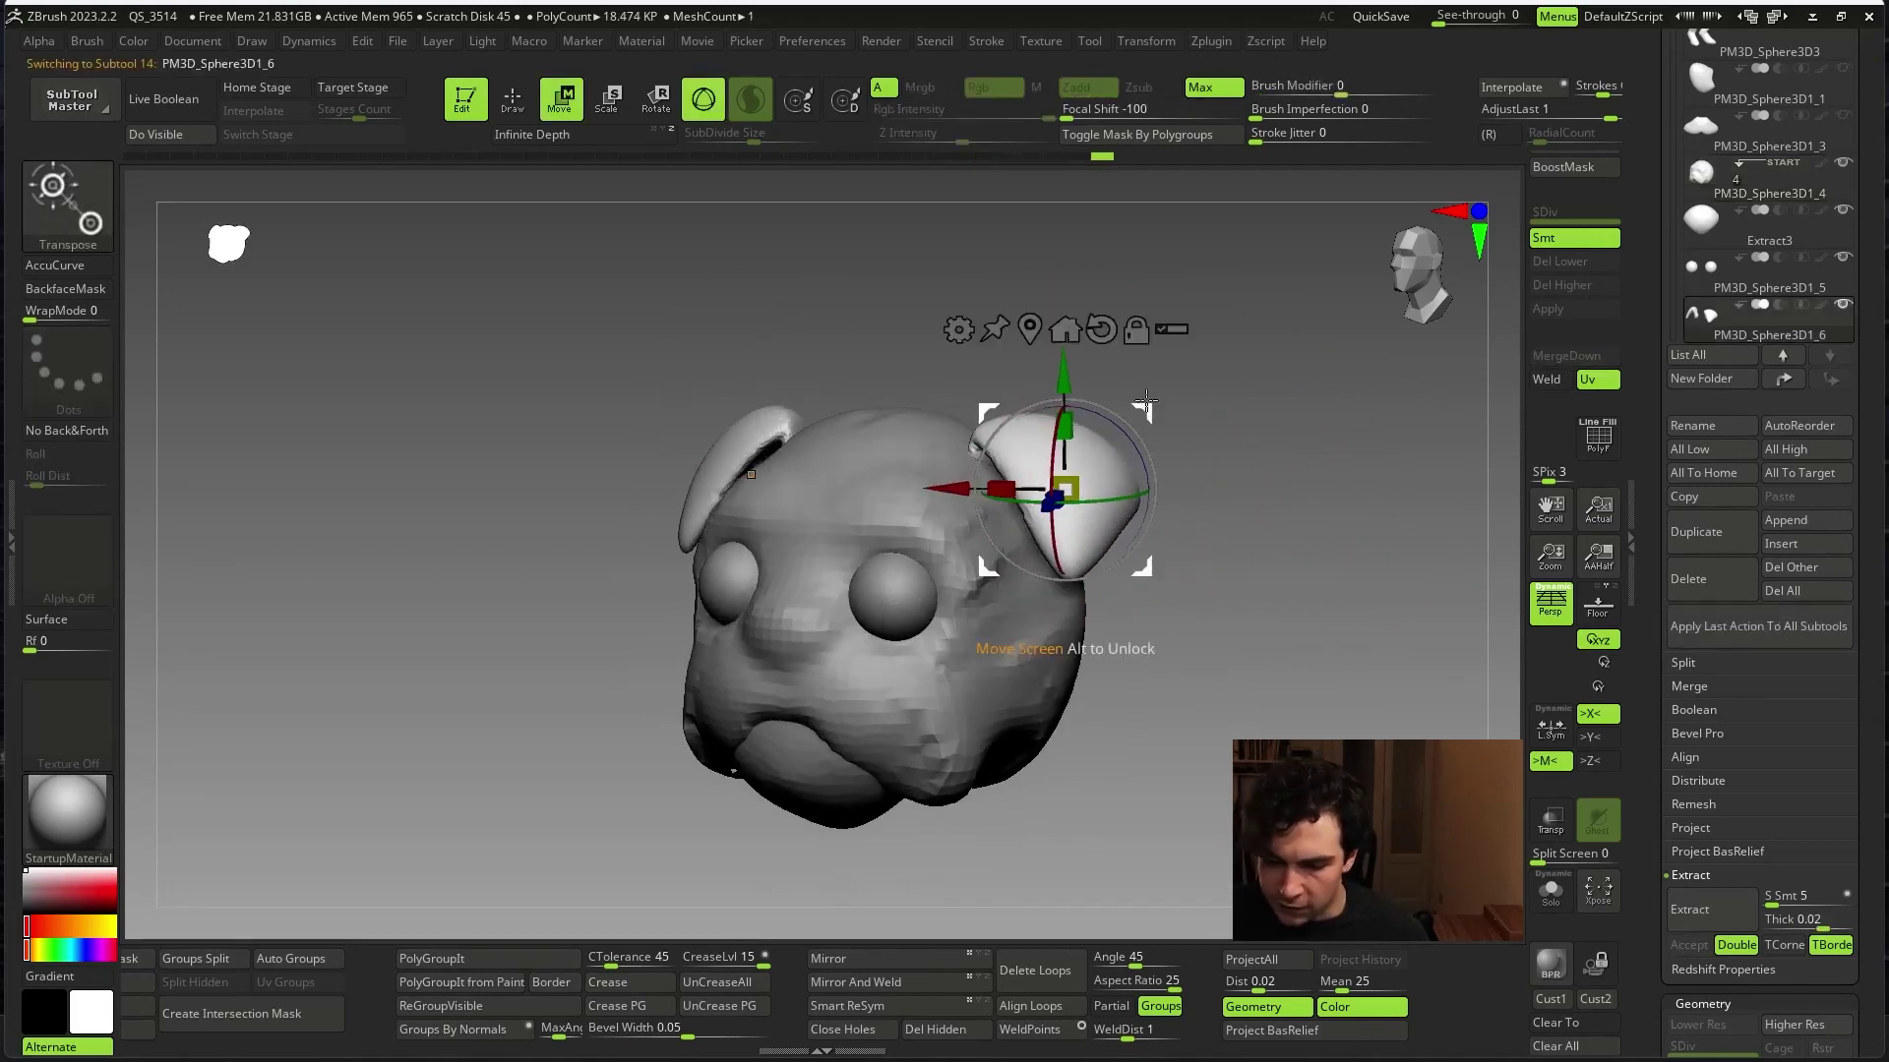
alt+click(903, 787)
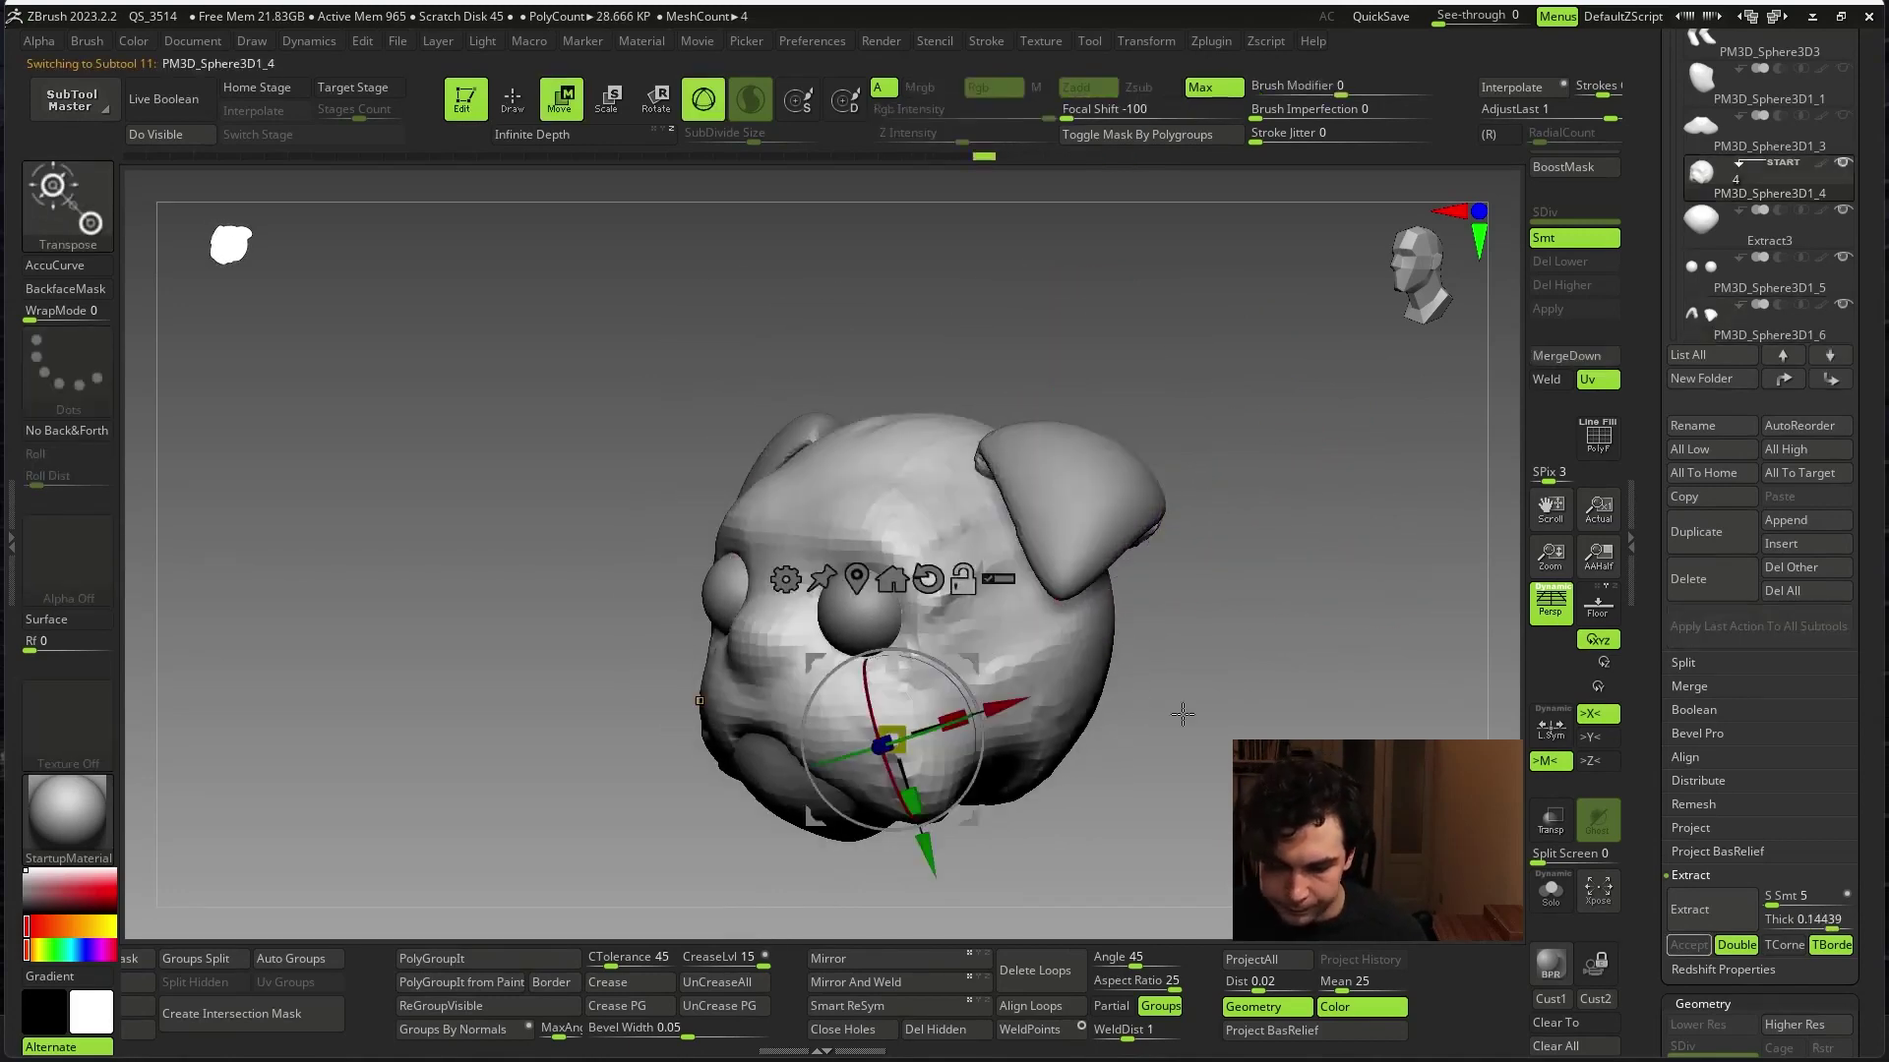
drag(1181, 717, 920, 602)
alt+click(920, 602)
- View the eyes from the front, frame the head, return to Draw, then bring up the reference
drag(1132, 605, 1252, 606)
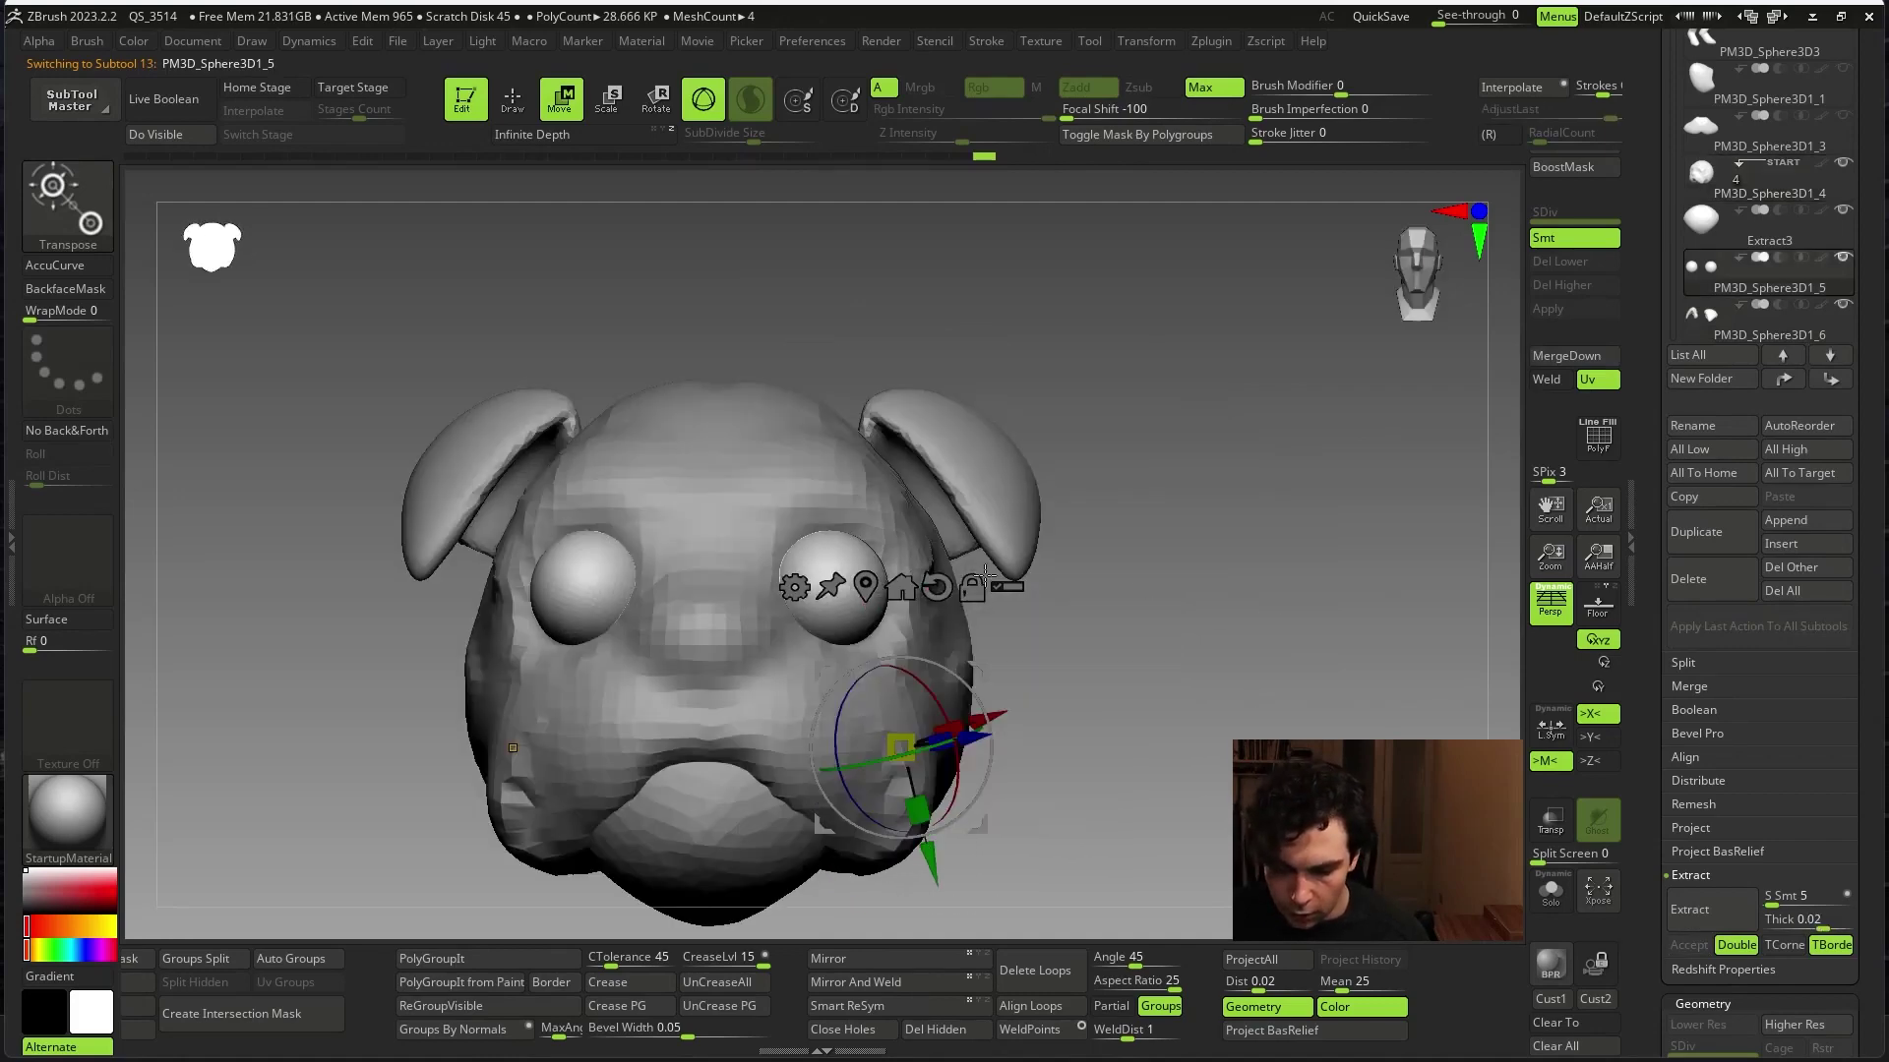
click(865, 582)
drag(1033, 535, 1077, 521)
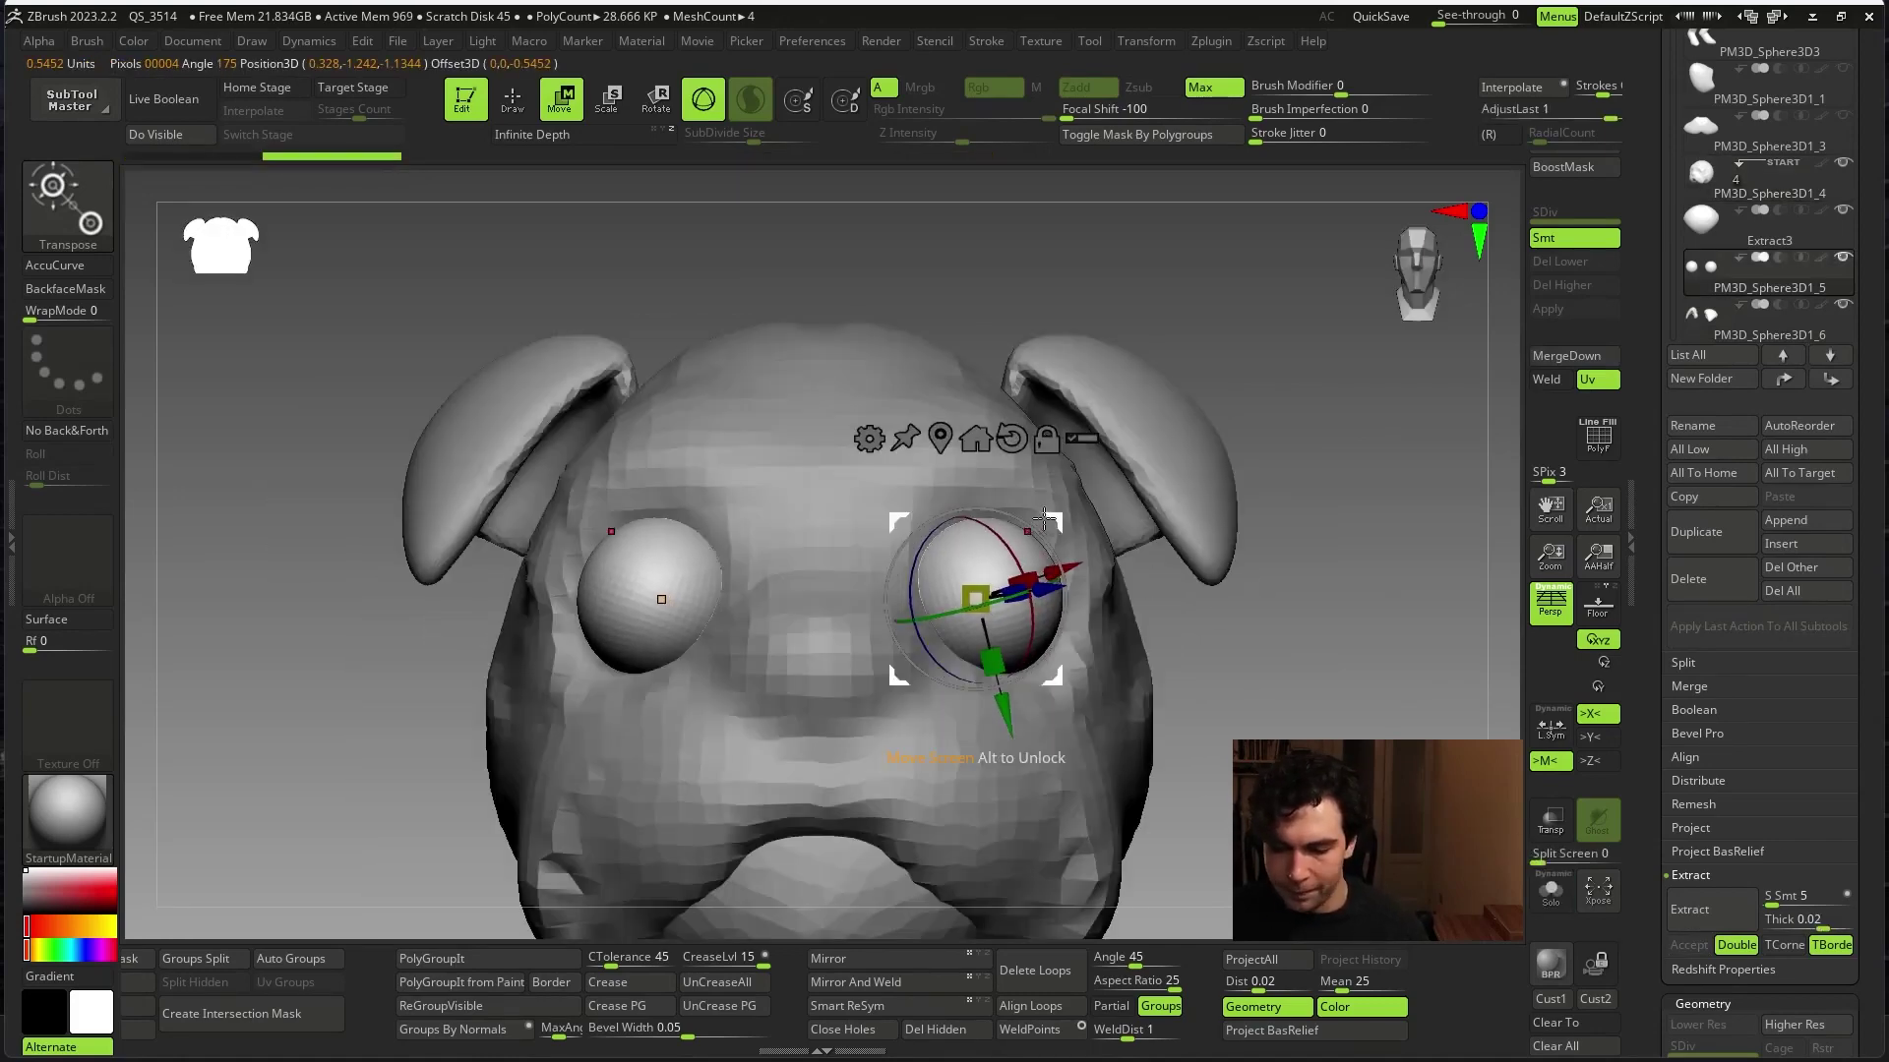
key(f)
key(q)
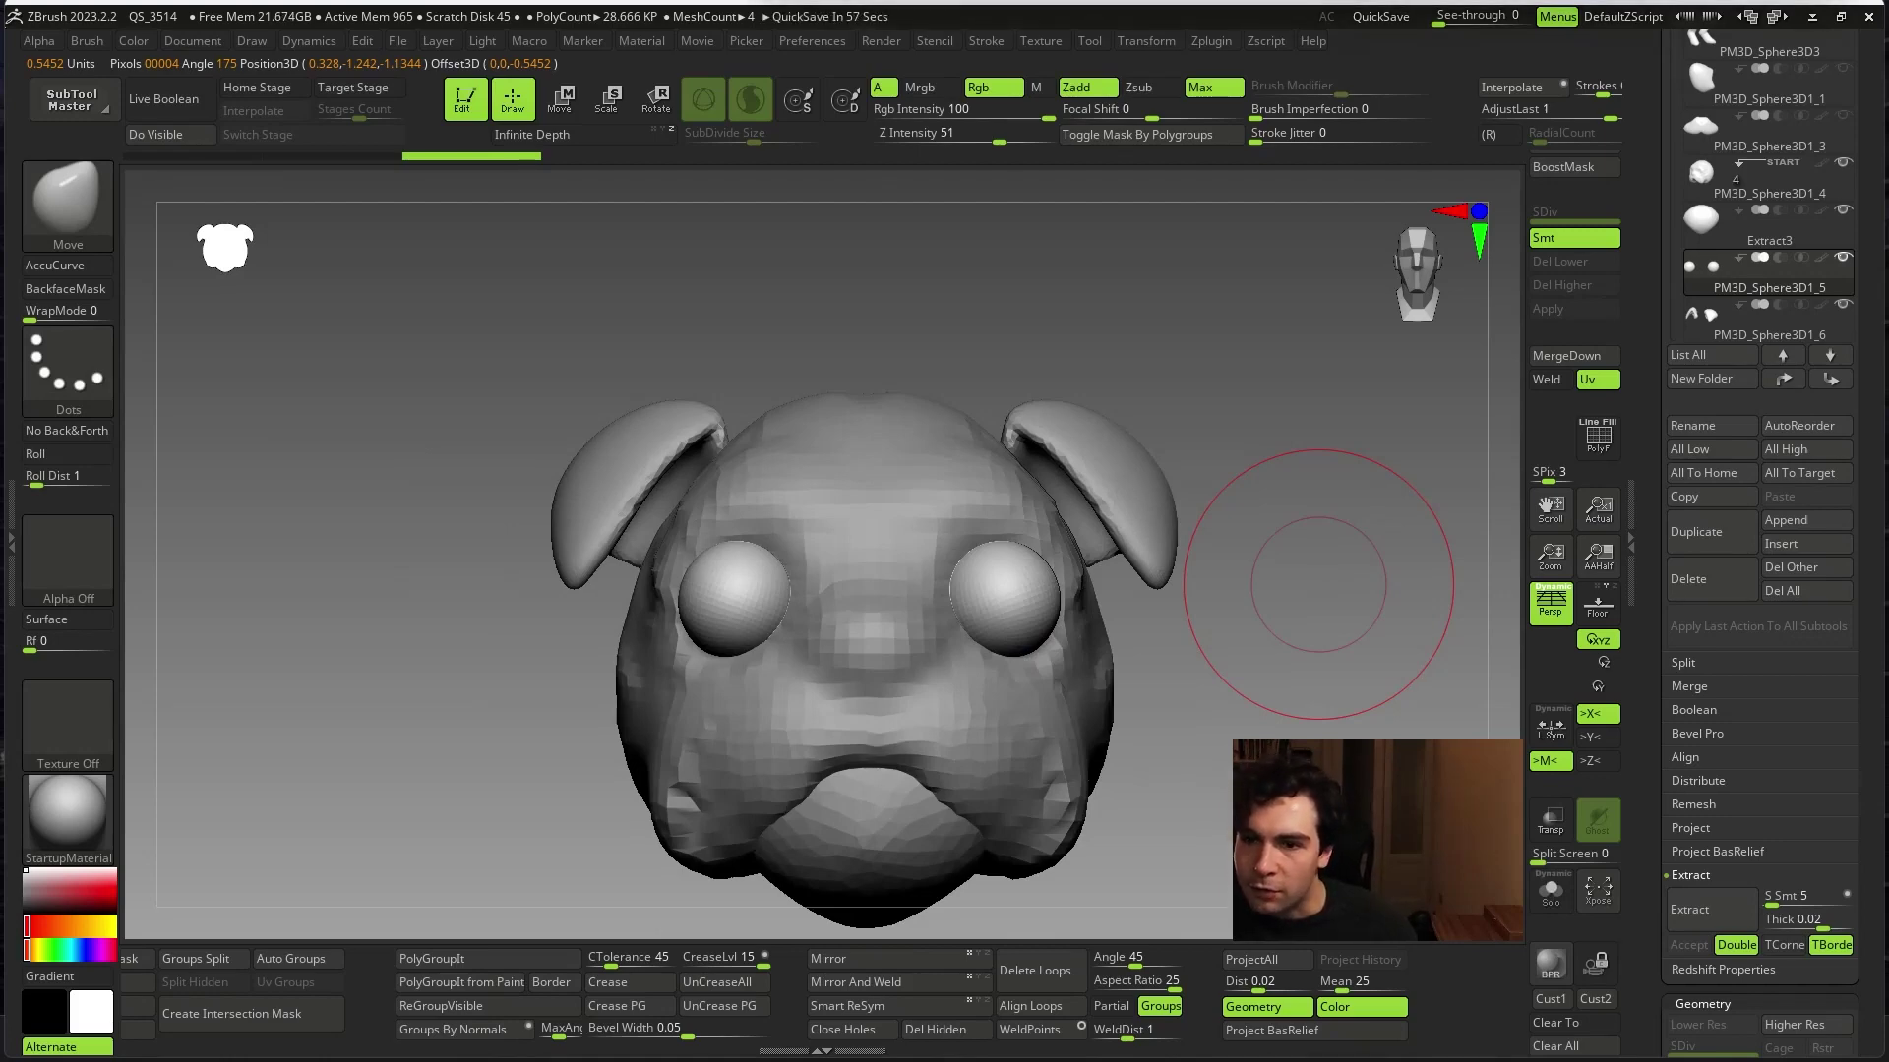
key(alt+Tab)
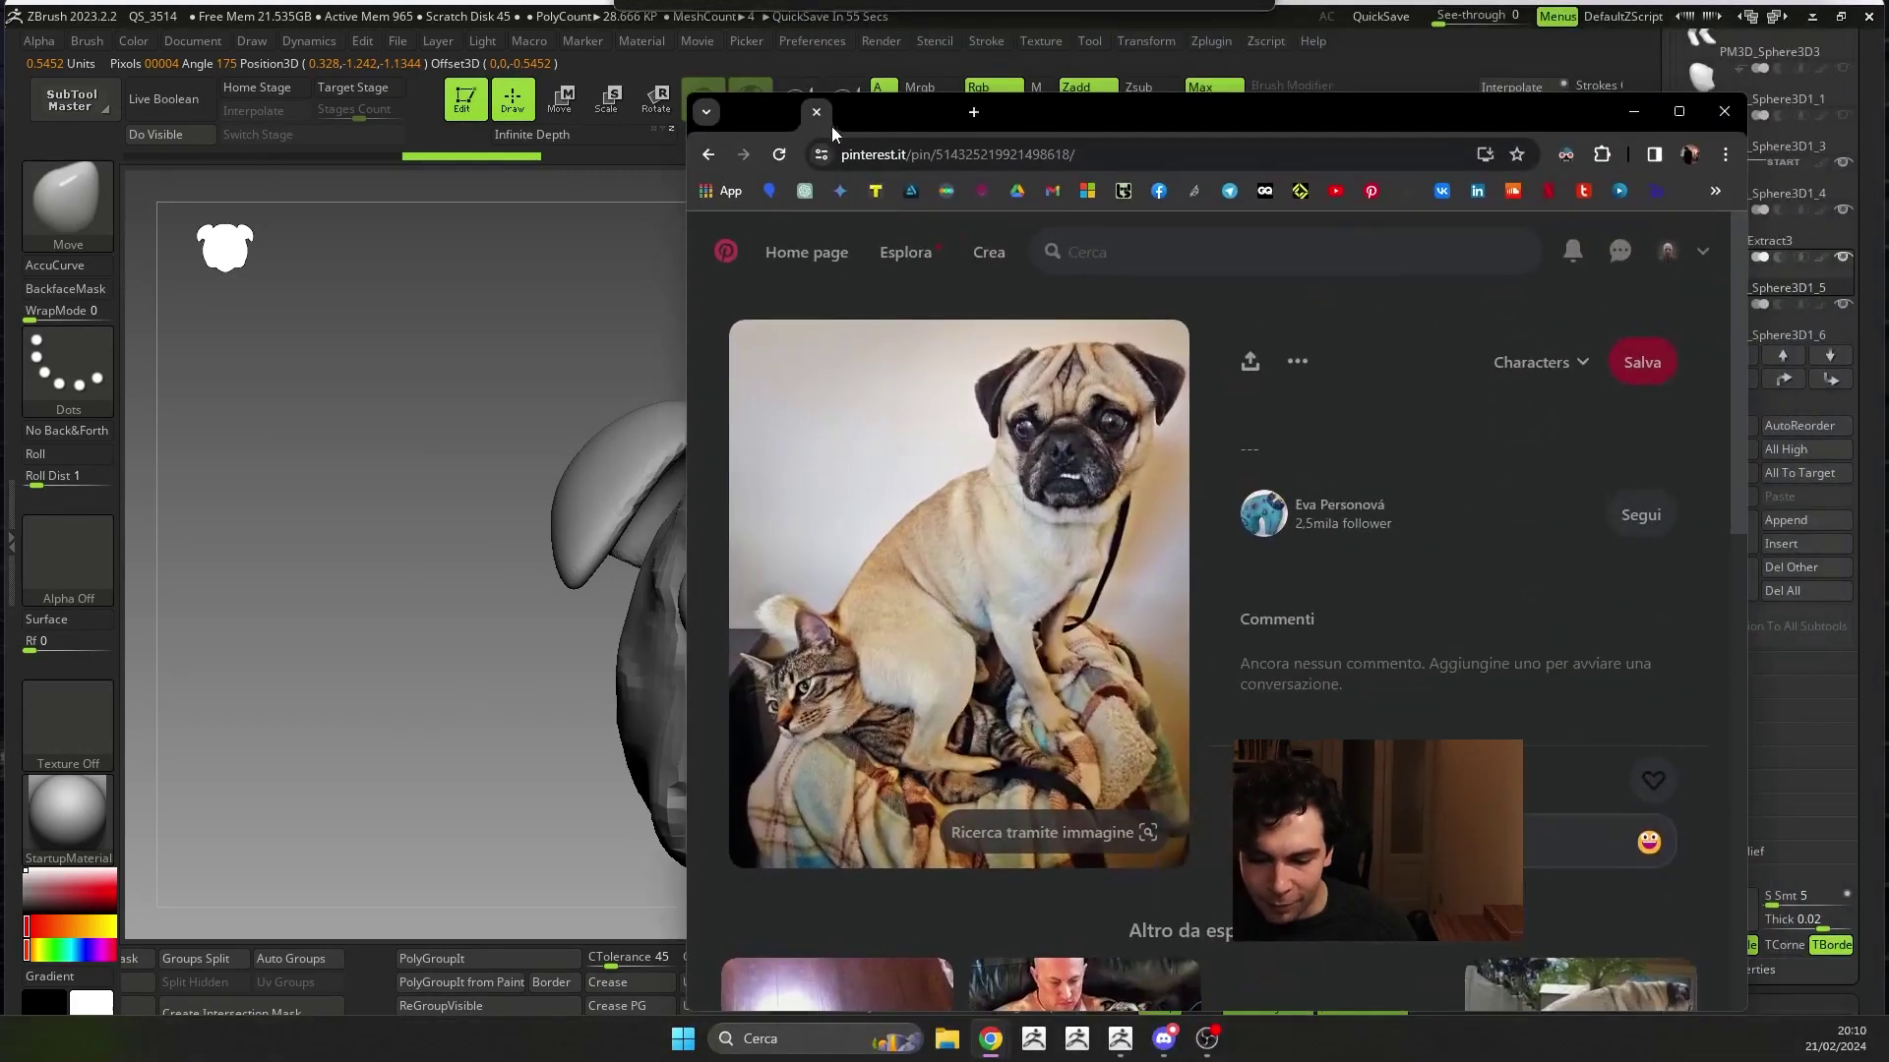
- Scroll through the 'evil pug' Pinterest results and open the pug eye-problems pin
scroll(994, 472, down, 3)
scroll(994, 473, up, 3)
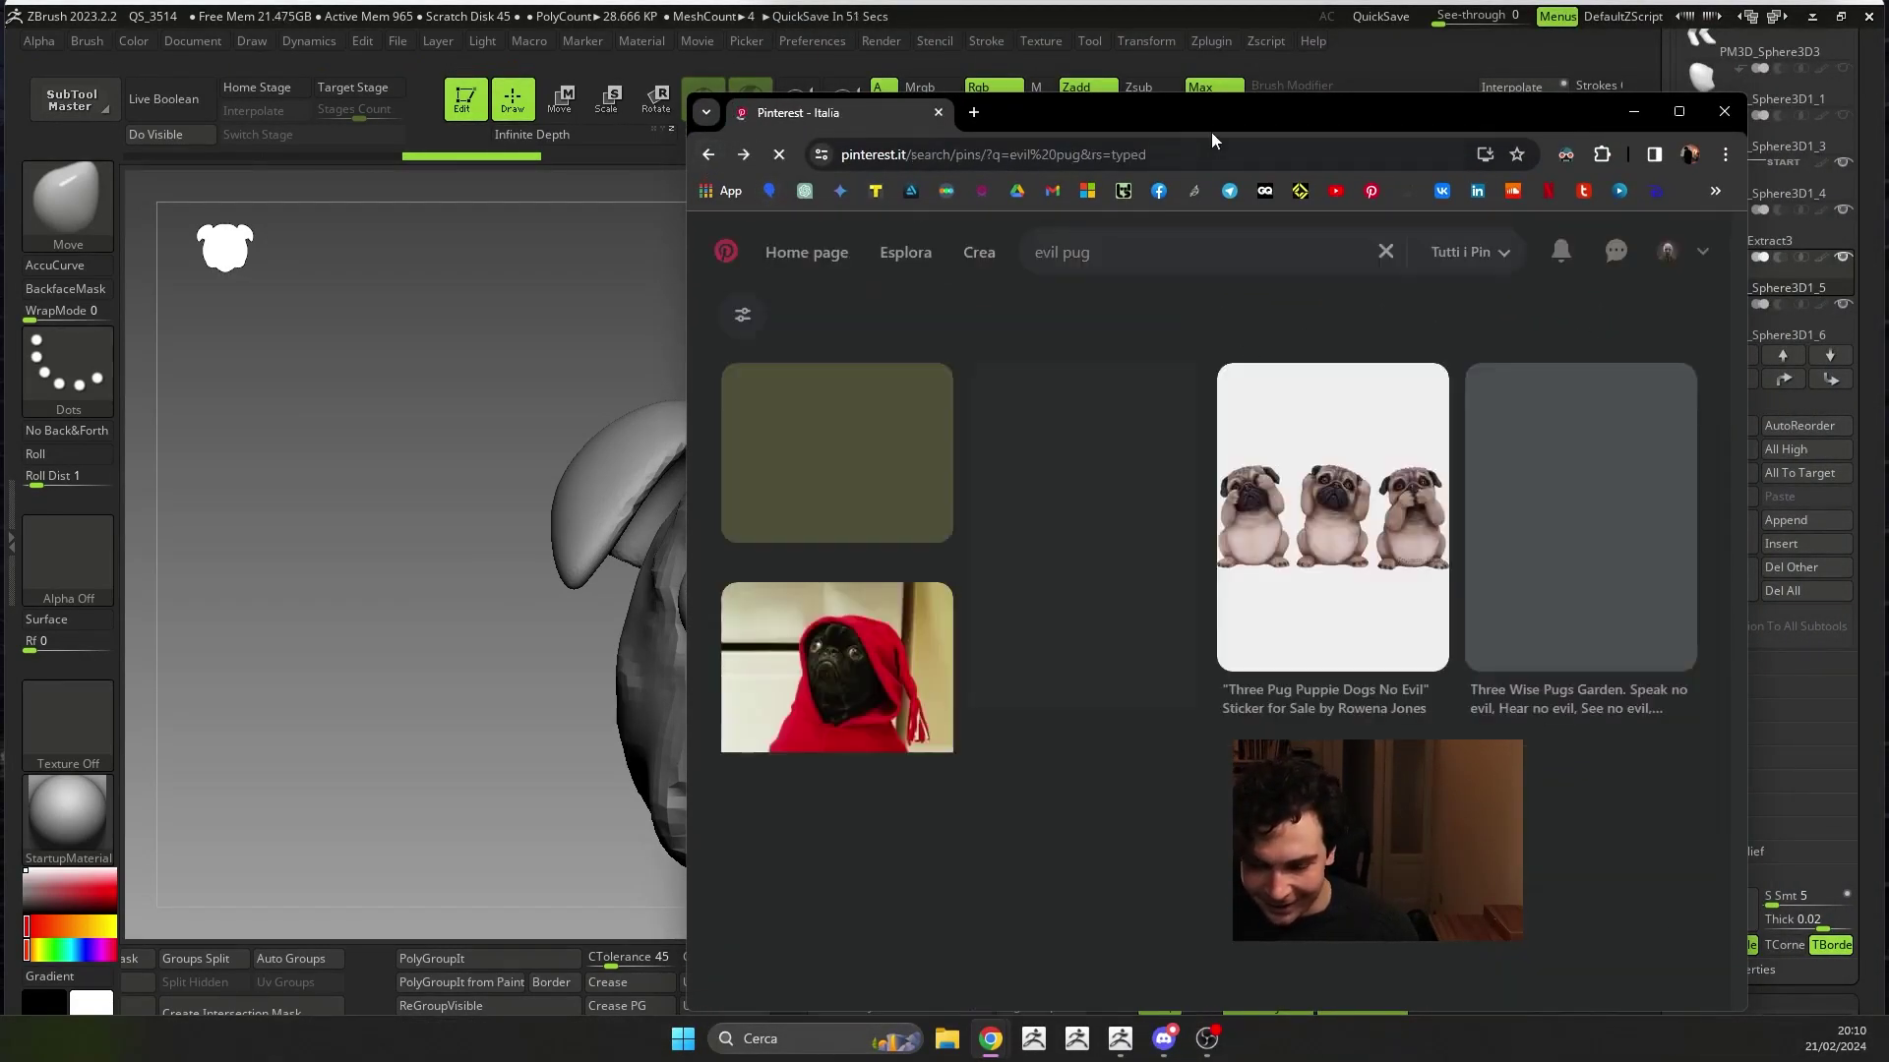
scroll(1225, 390, down, 3)
scroll(1200, 462, down, 3)
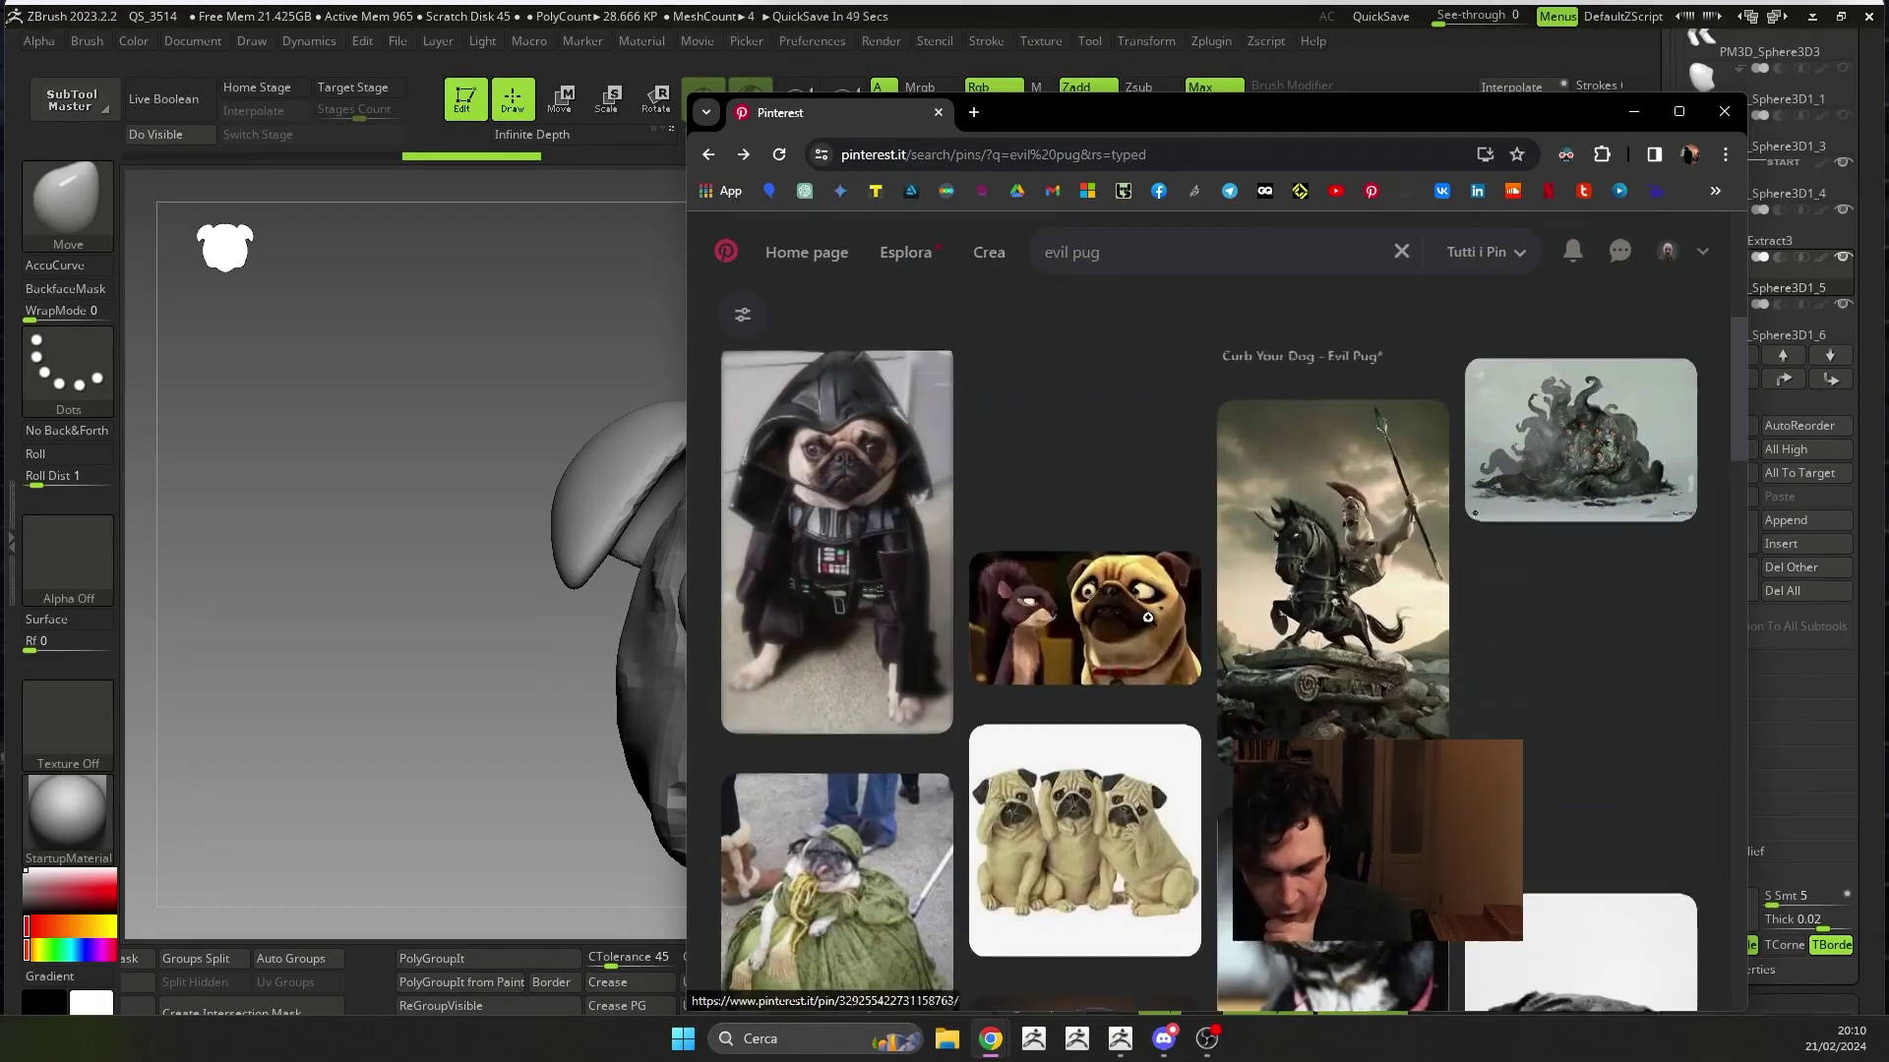
scroll(1170, 541, down, 3)
scroll(1145, 616, down, 2)
scroll(1145, 616, down, 3)
scroll(1151, 602, down, 3)
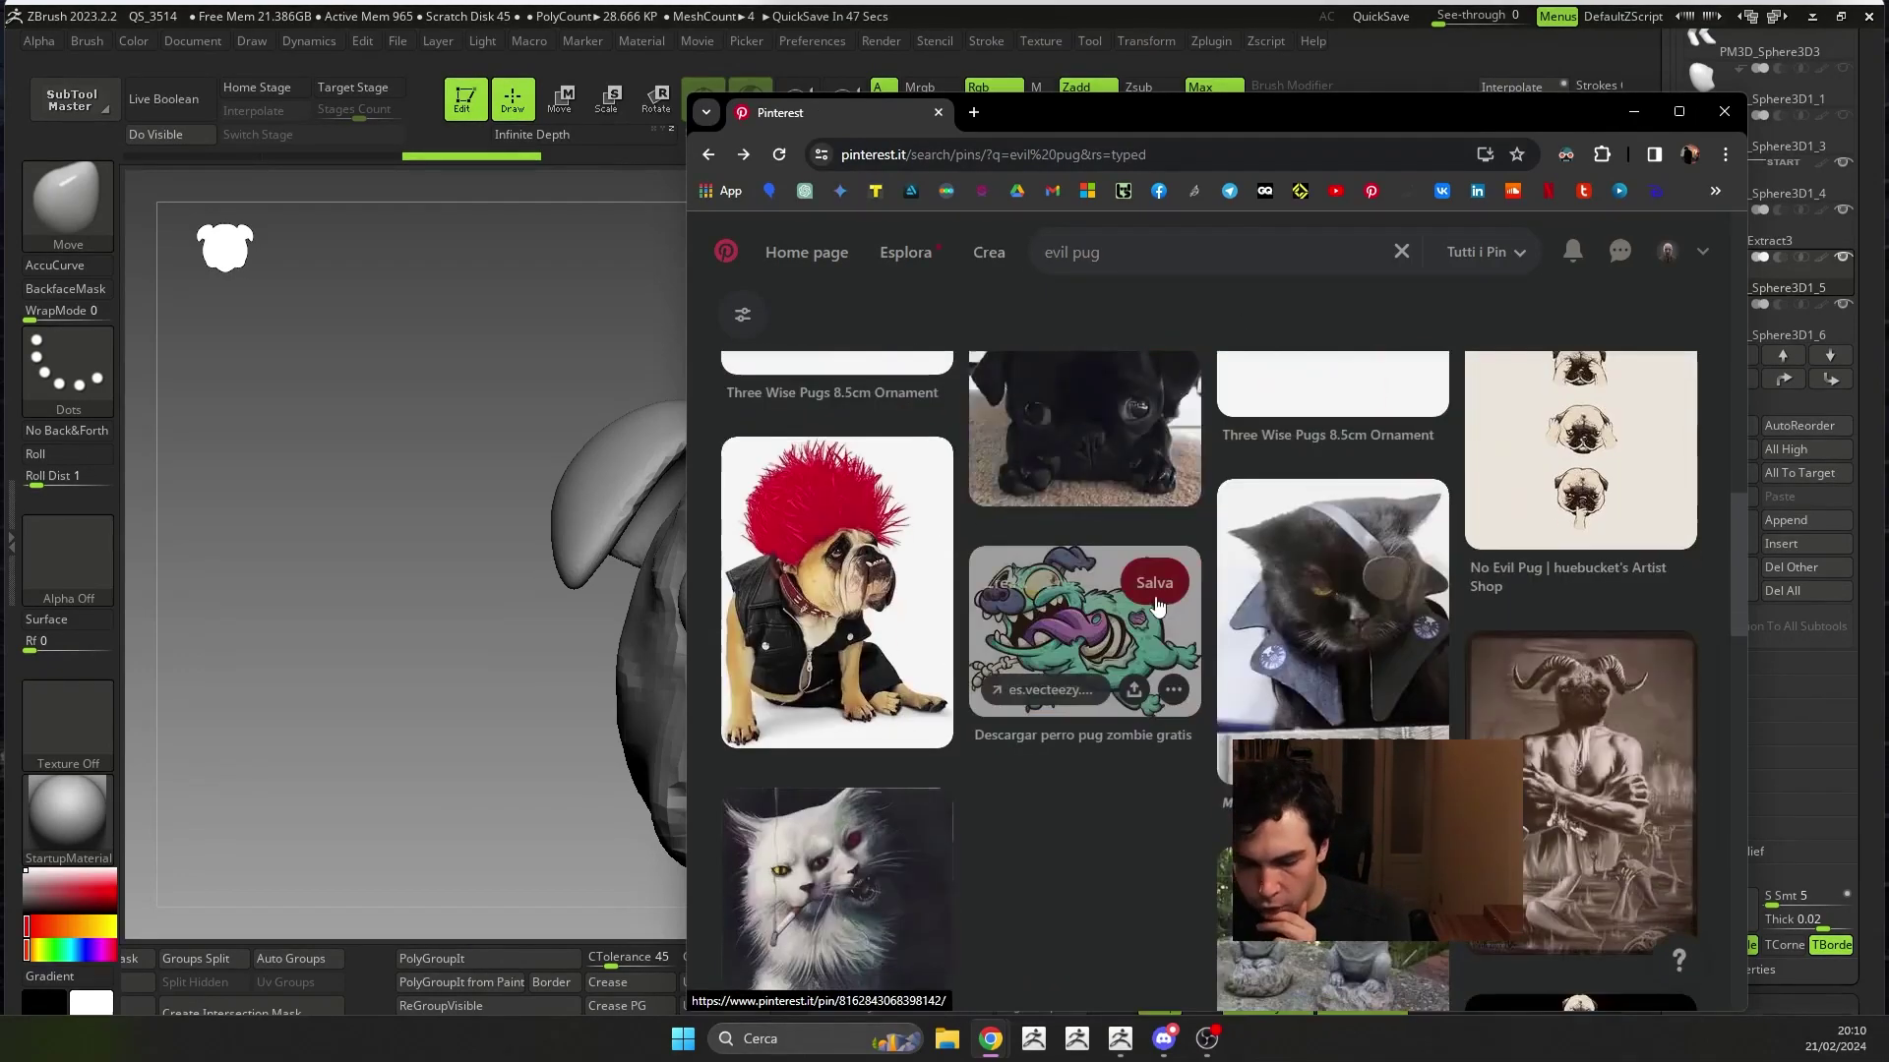
scroll(1157, 588, down, 3)
scroll(1158, 588, down, 3)
scroll(1159, 588, down, 2)
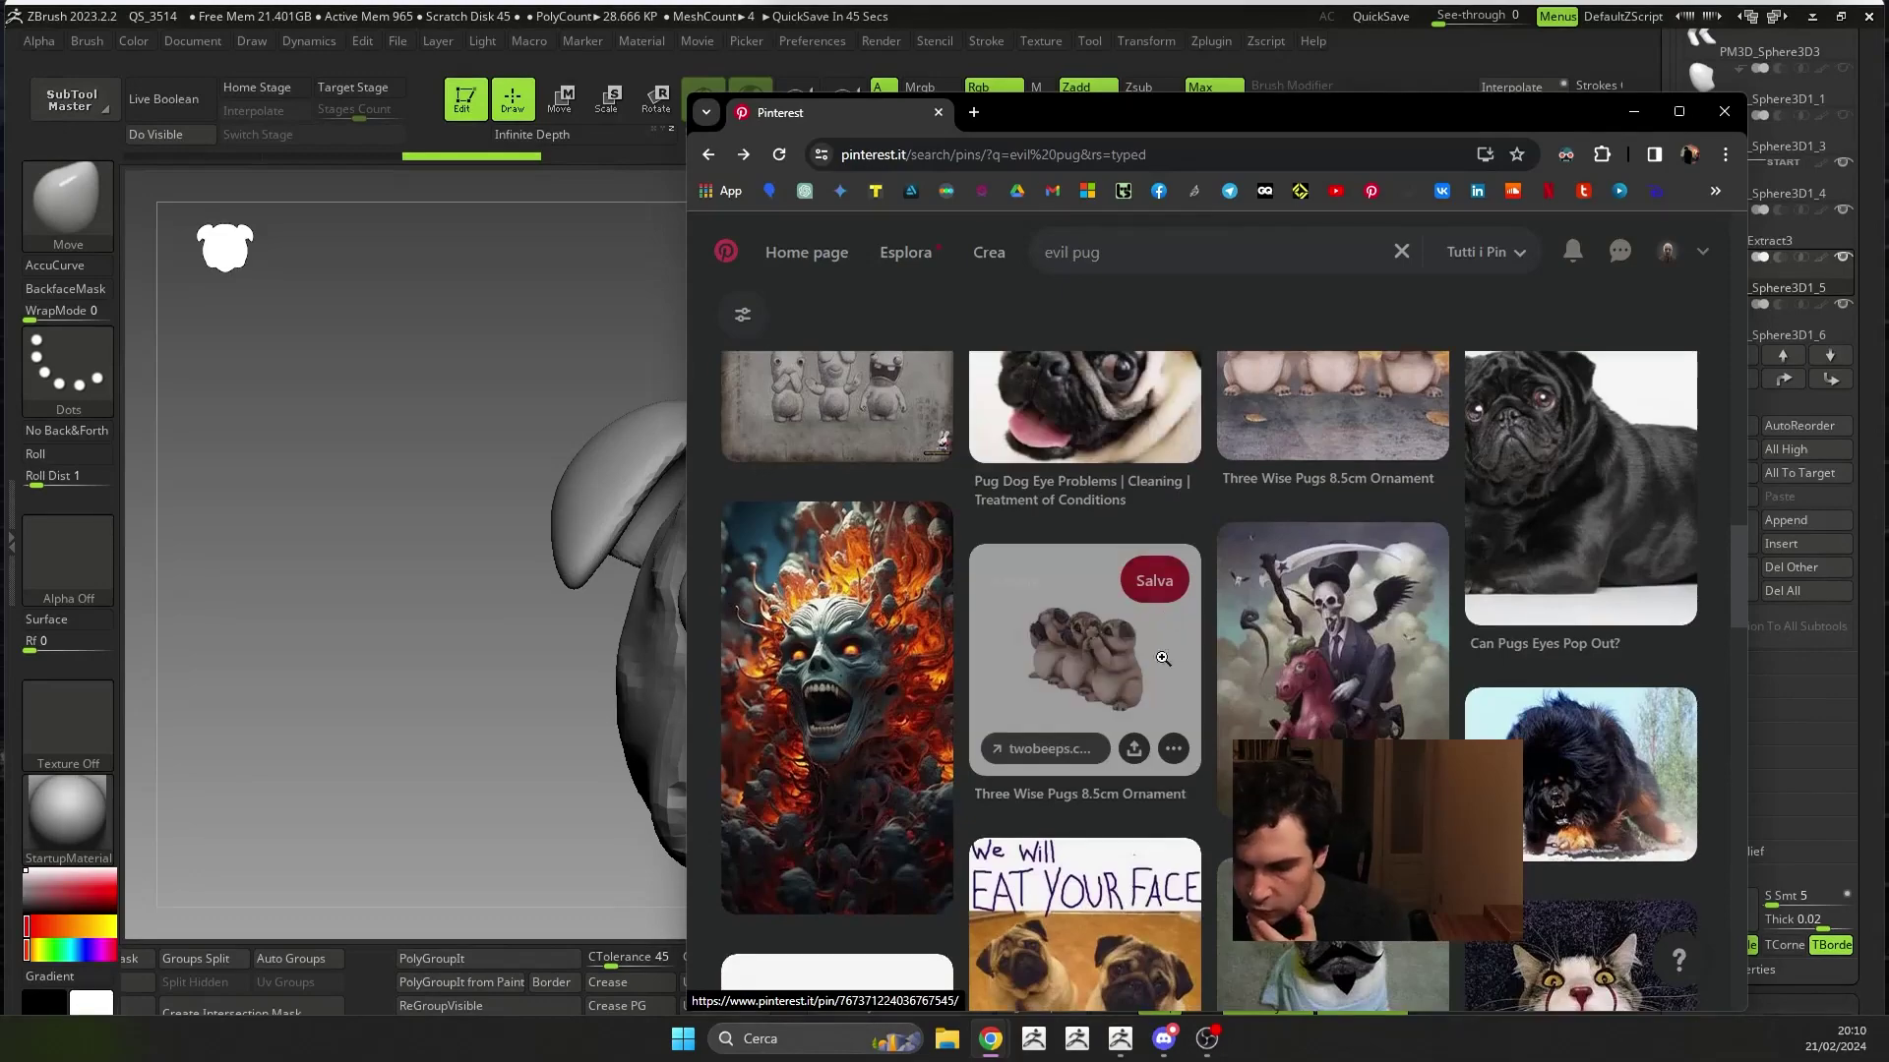
scroll(1175, 678, up, 3)
scroll(1161, 700, up, 3)
scroll(1146, 723, down, 3)
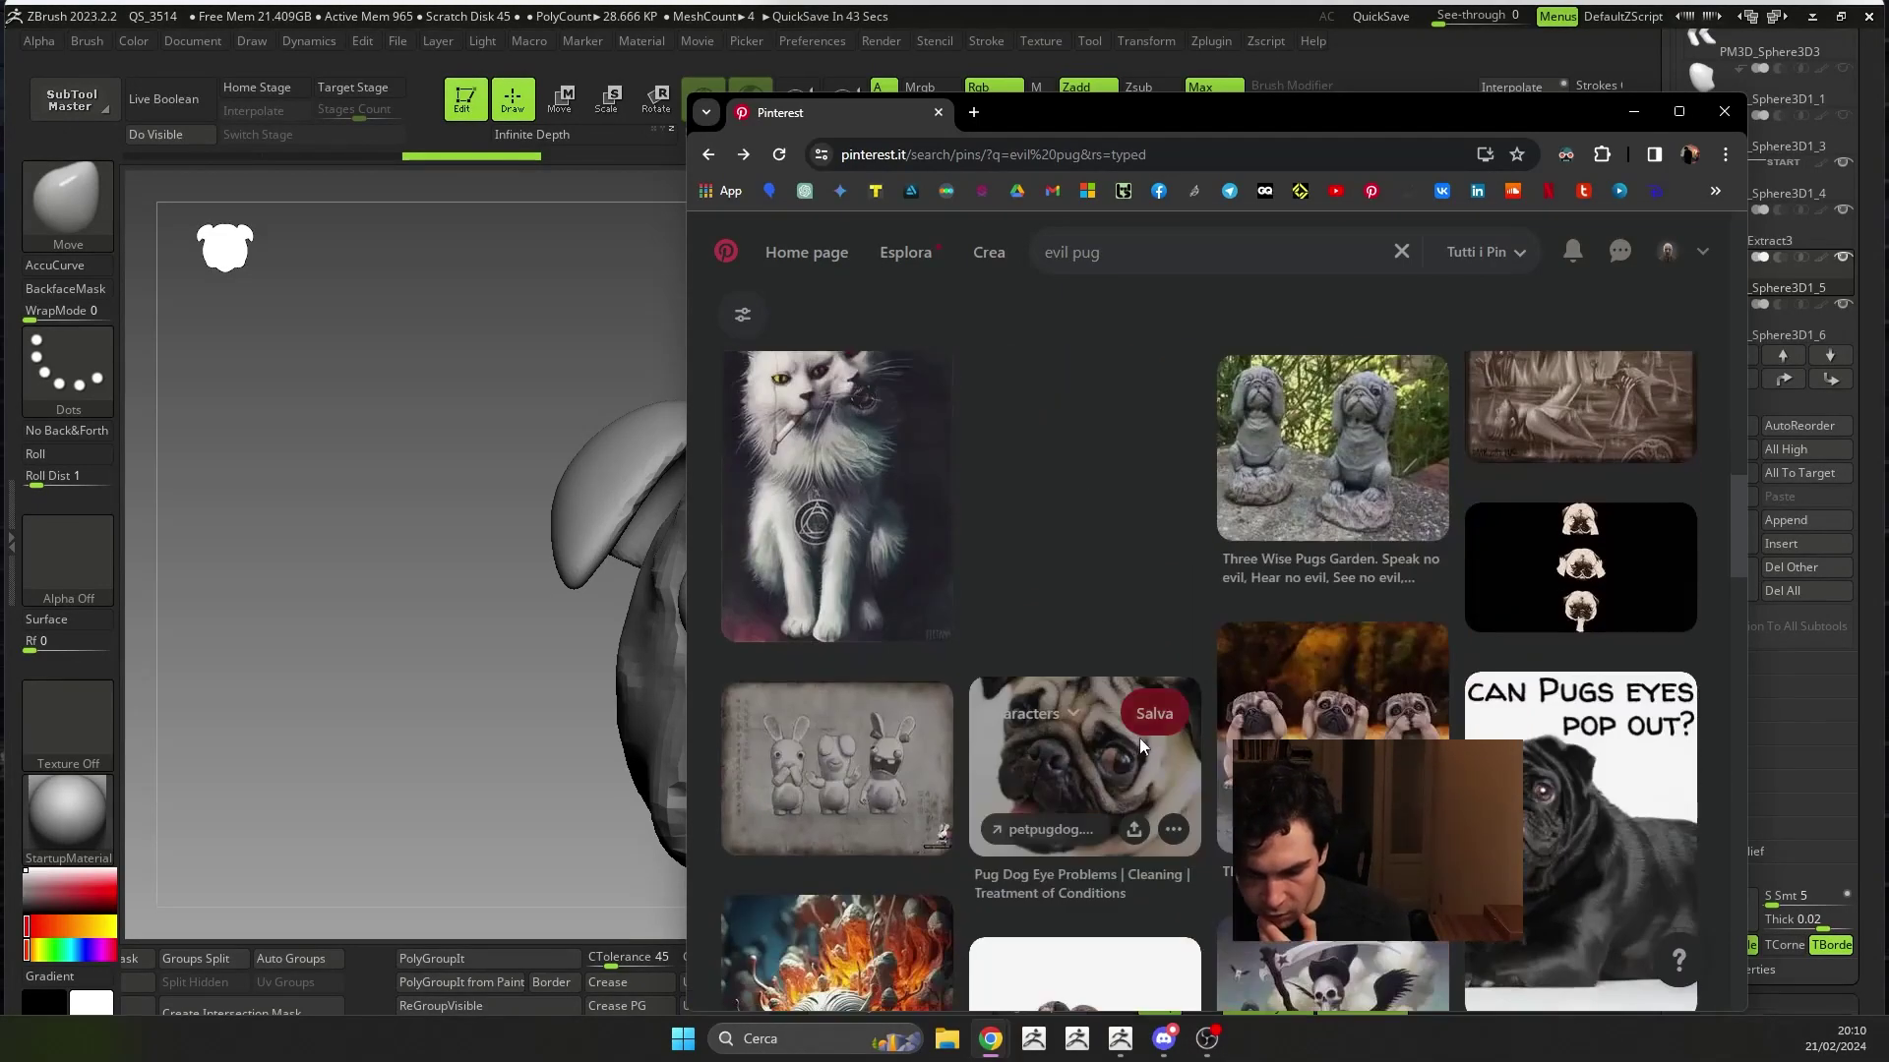
click(1064, 808)
- Turn the head back to the front and select the muzzle piece for sculpting
drag(1401, 116, 1401, 0)
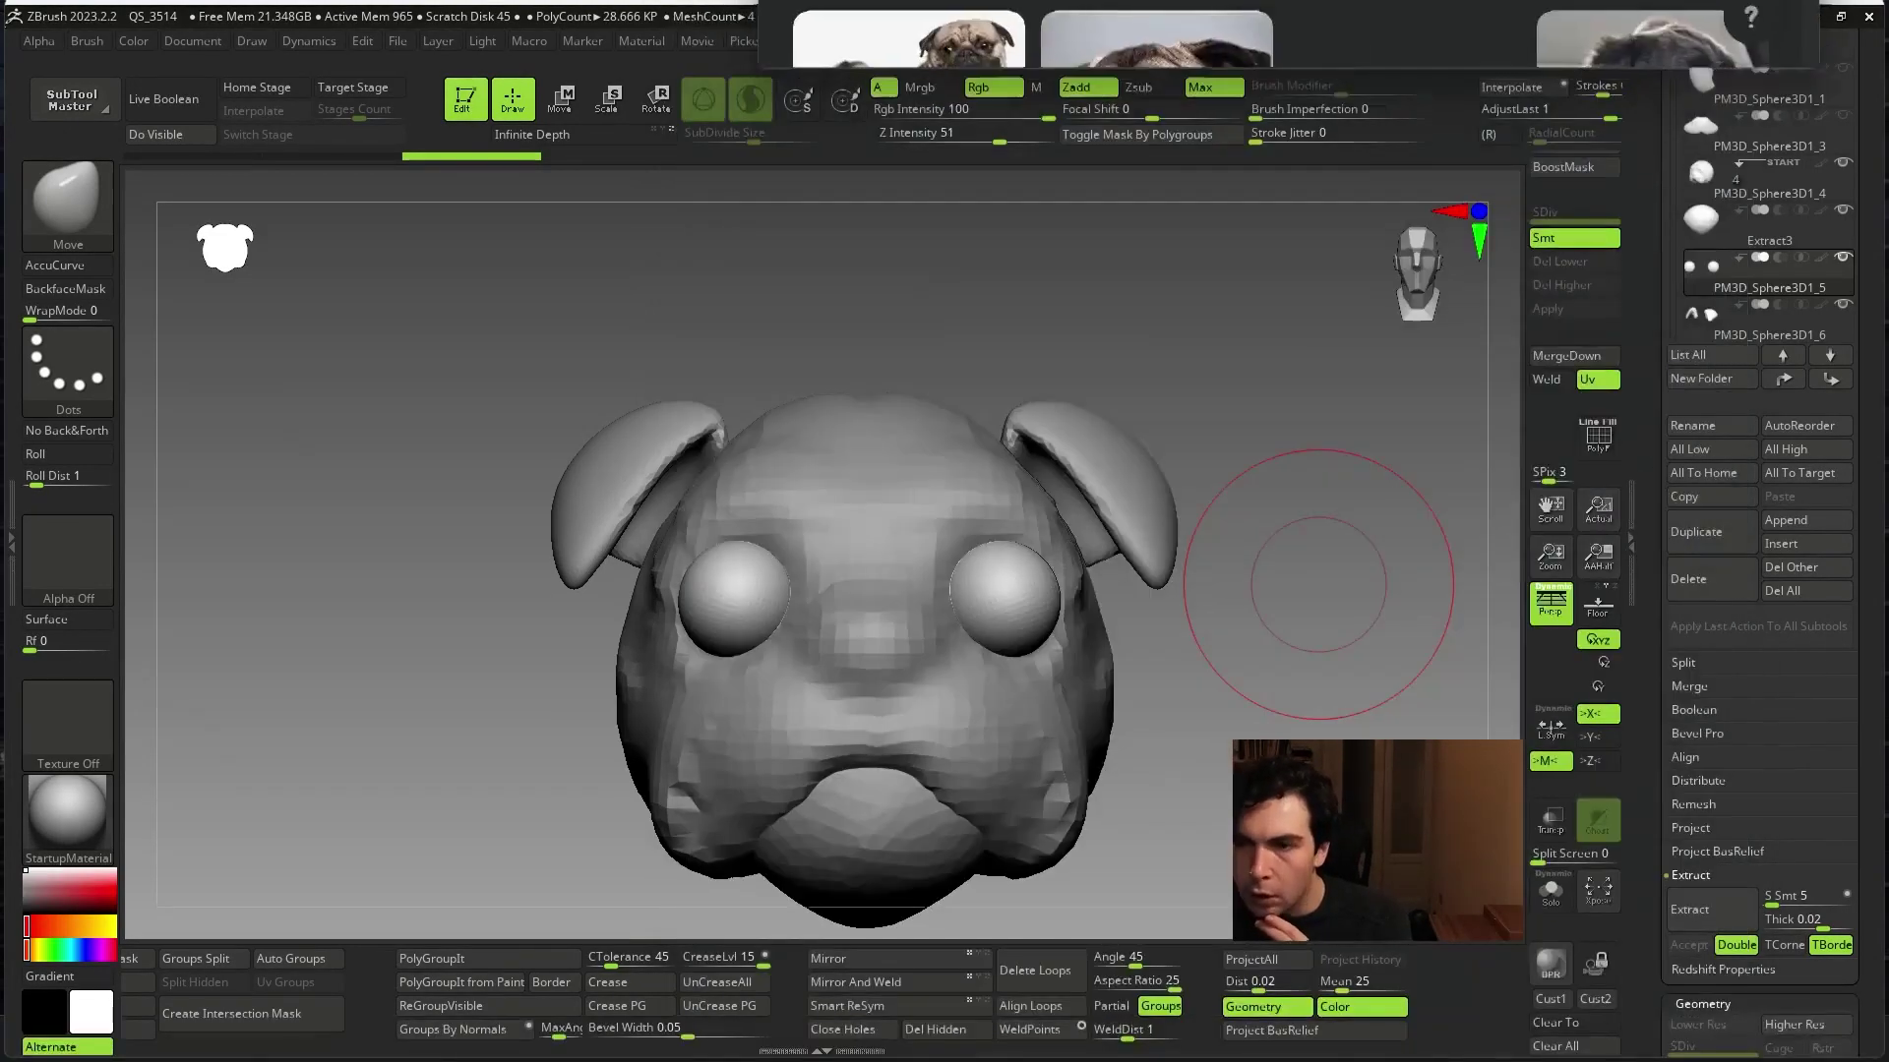
mouse_move(1265, 733)
mouse_down()
mouse_move(1338, 702)
mouse_move(1132, 544)
mouse_up()
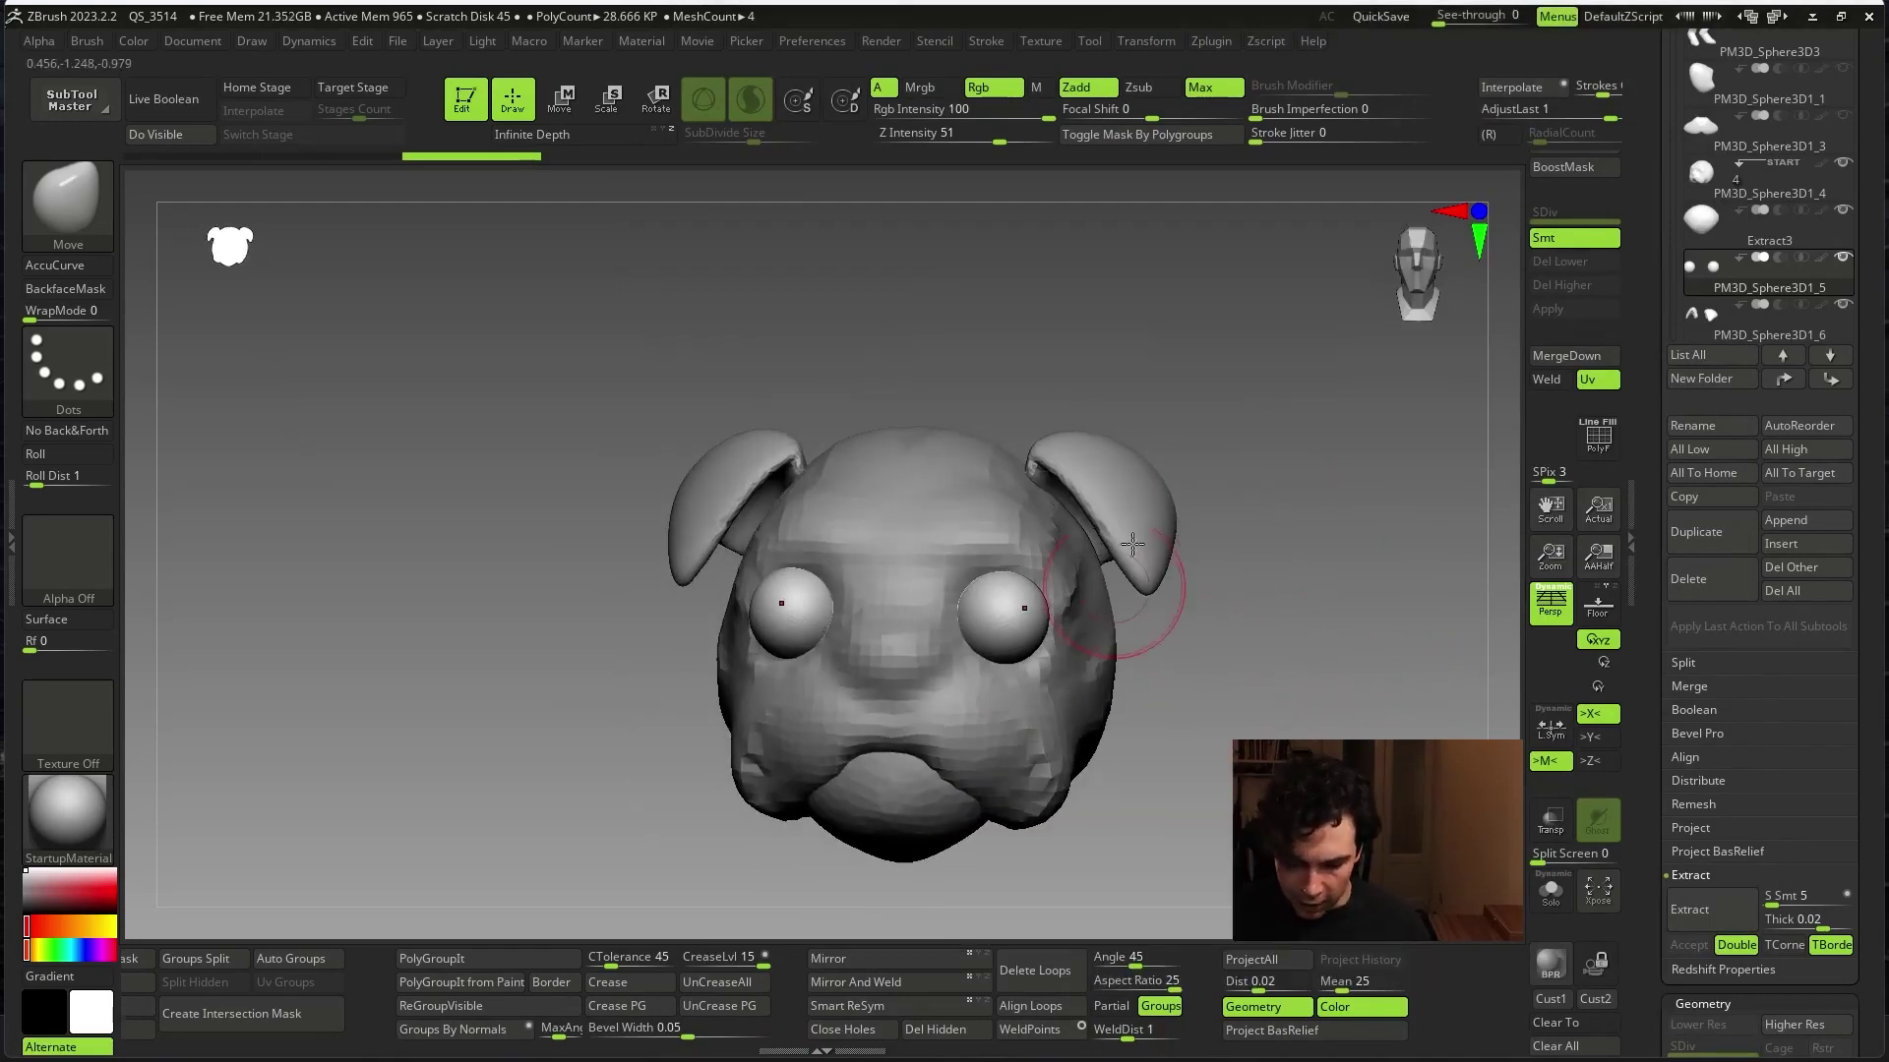
key(b)
key(d)
key(s)
alt+click(886, 634)
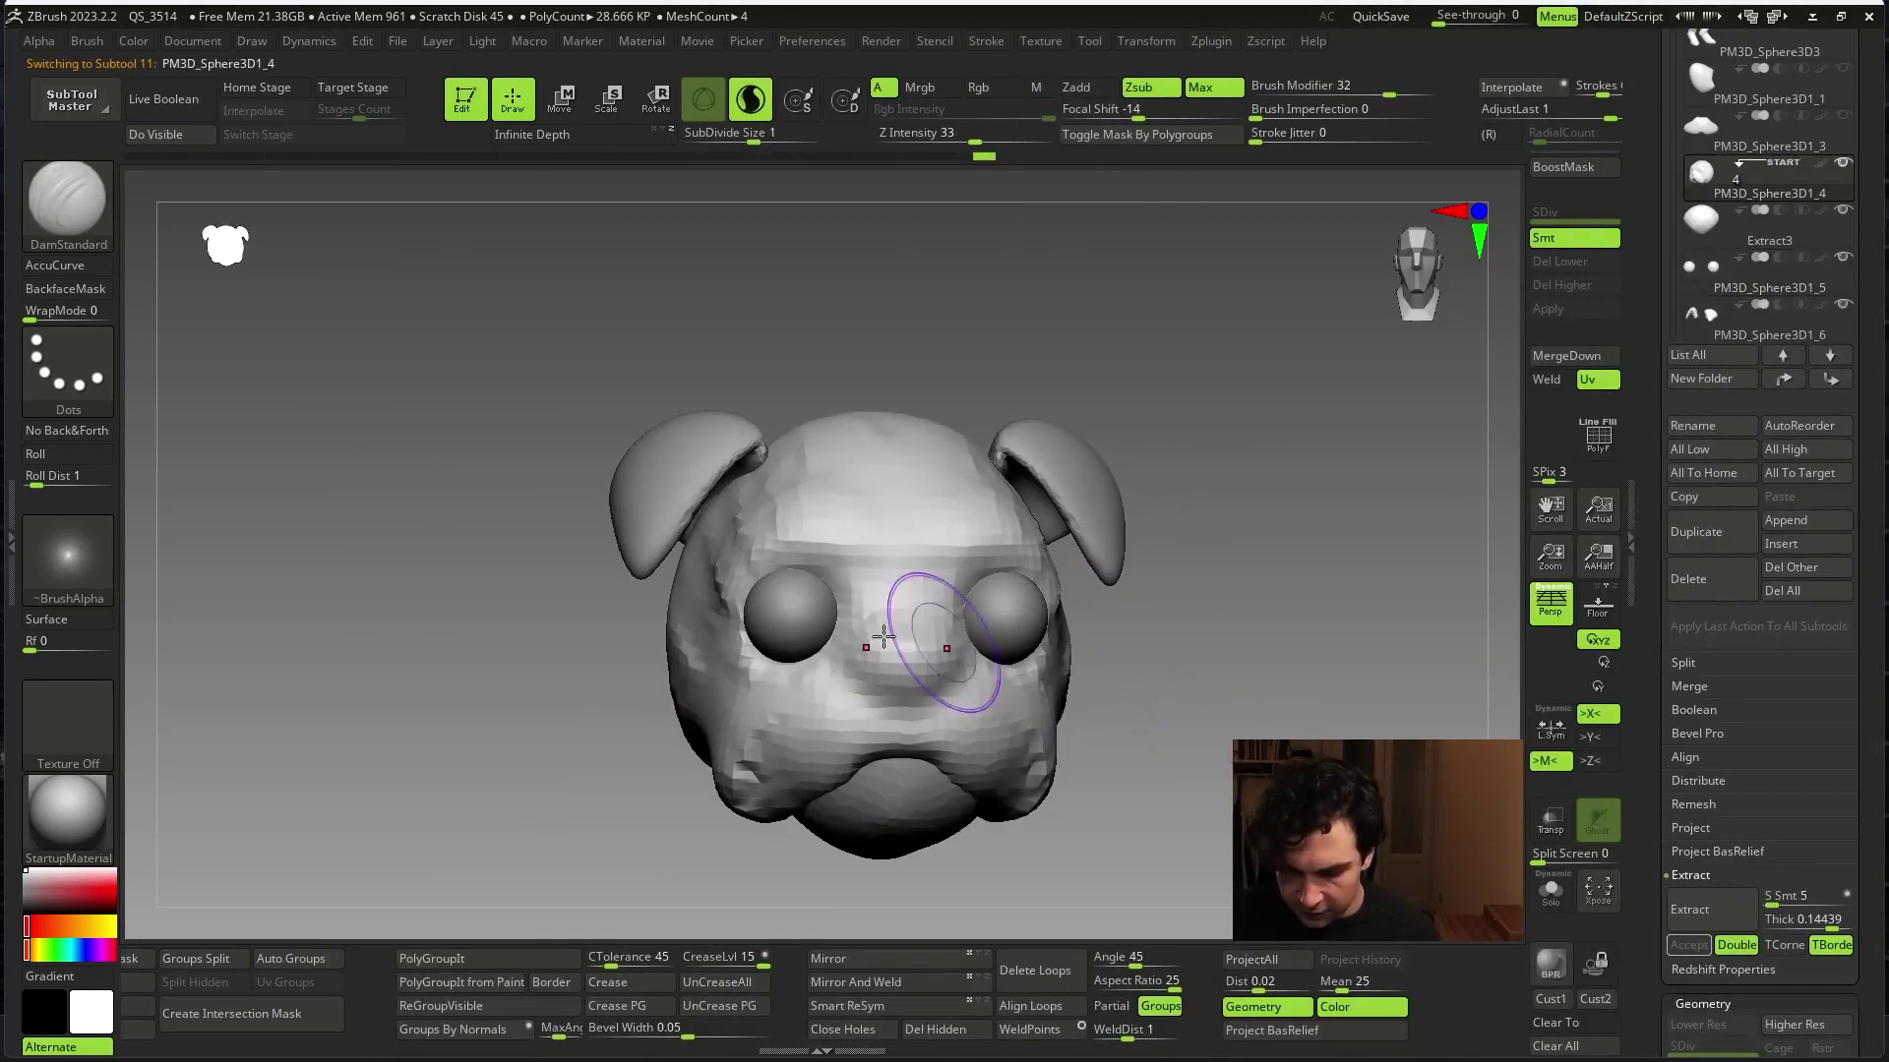
- Orbit around the head and smooth the muzzle and the neighbouring cheek
mouse_move(919, 627)
right_down()
mouse_move(1102, 626)
mouse_move(911, 666)
right_up()
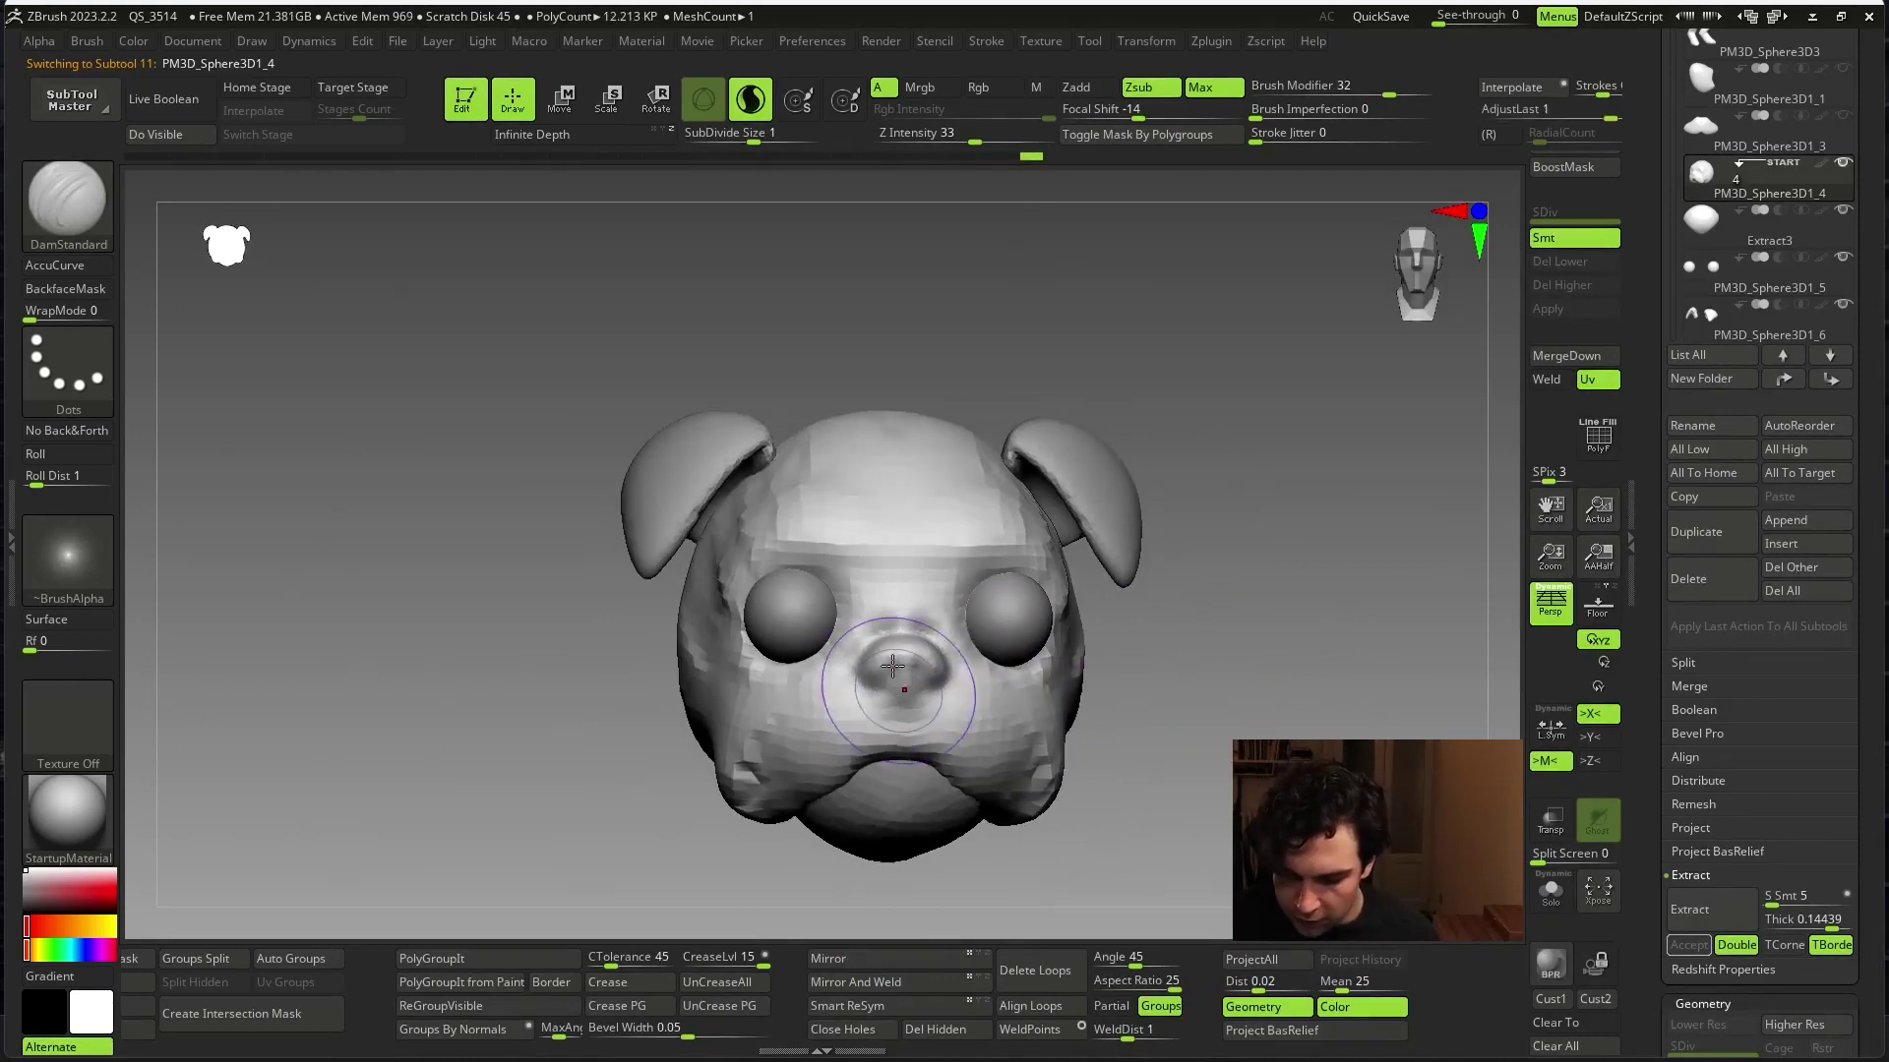
mouse_move(1307, 624)
right_down()
mouse_move(1265, 633)
mouse_move(1213, 600)
right_up()
right_drag(1075, 586, 1110, 658)
mouse_move(1075, 558)
right_down()
mouse_move(1180, 577)
mouse_move(981, 601)
right_up()
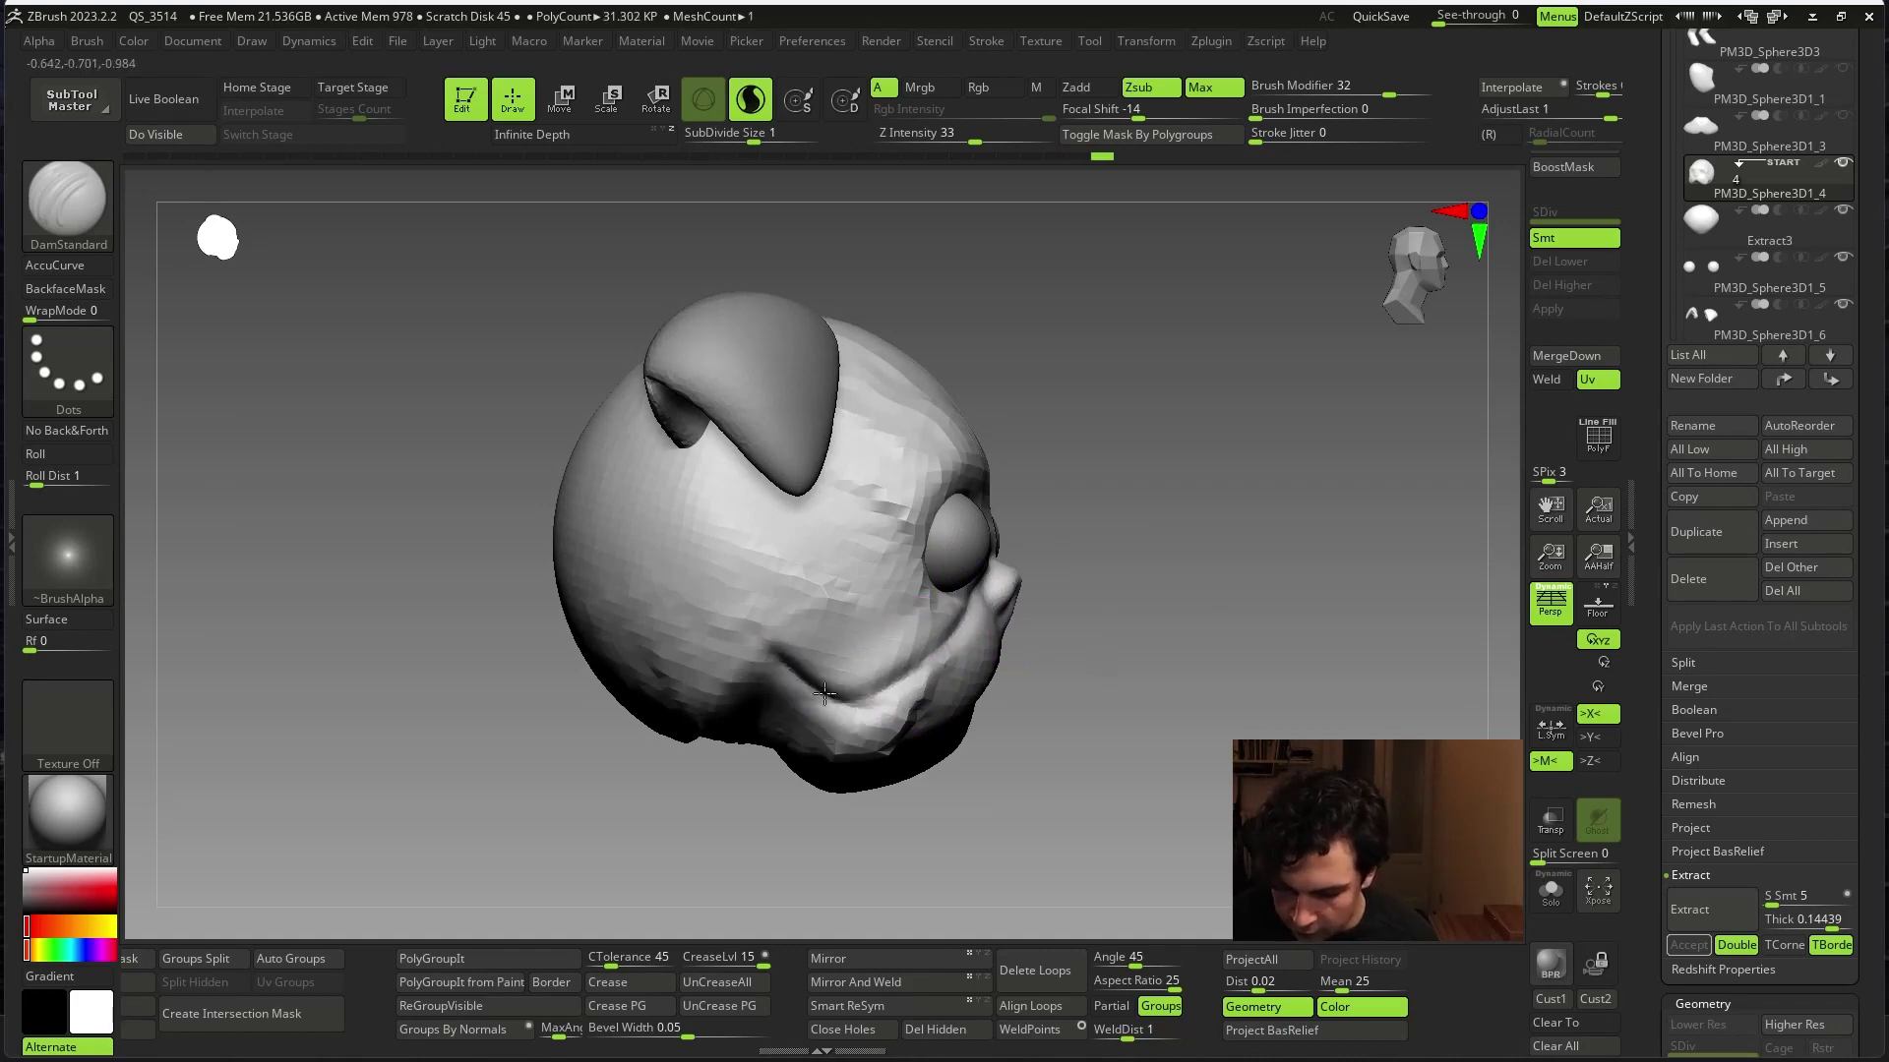
mouse_move(1165, 620)
right_down()
mouse_move(1193, 813)
mouse_move(774, 637)
right_up()
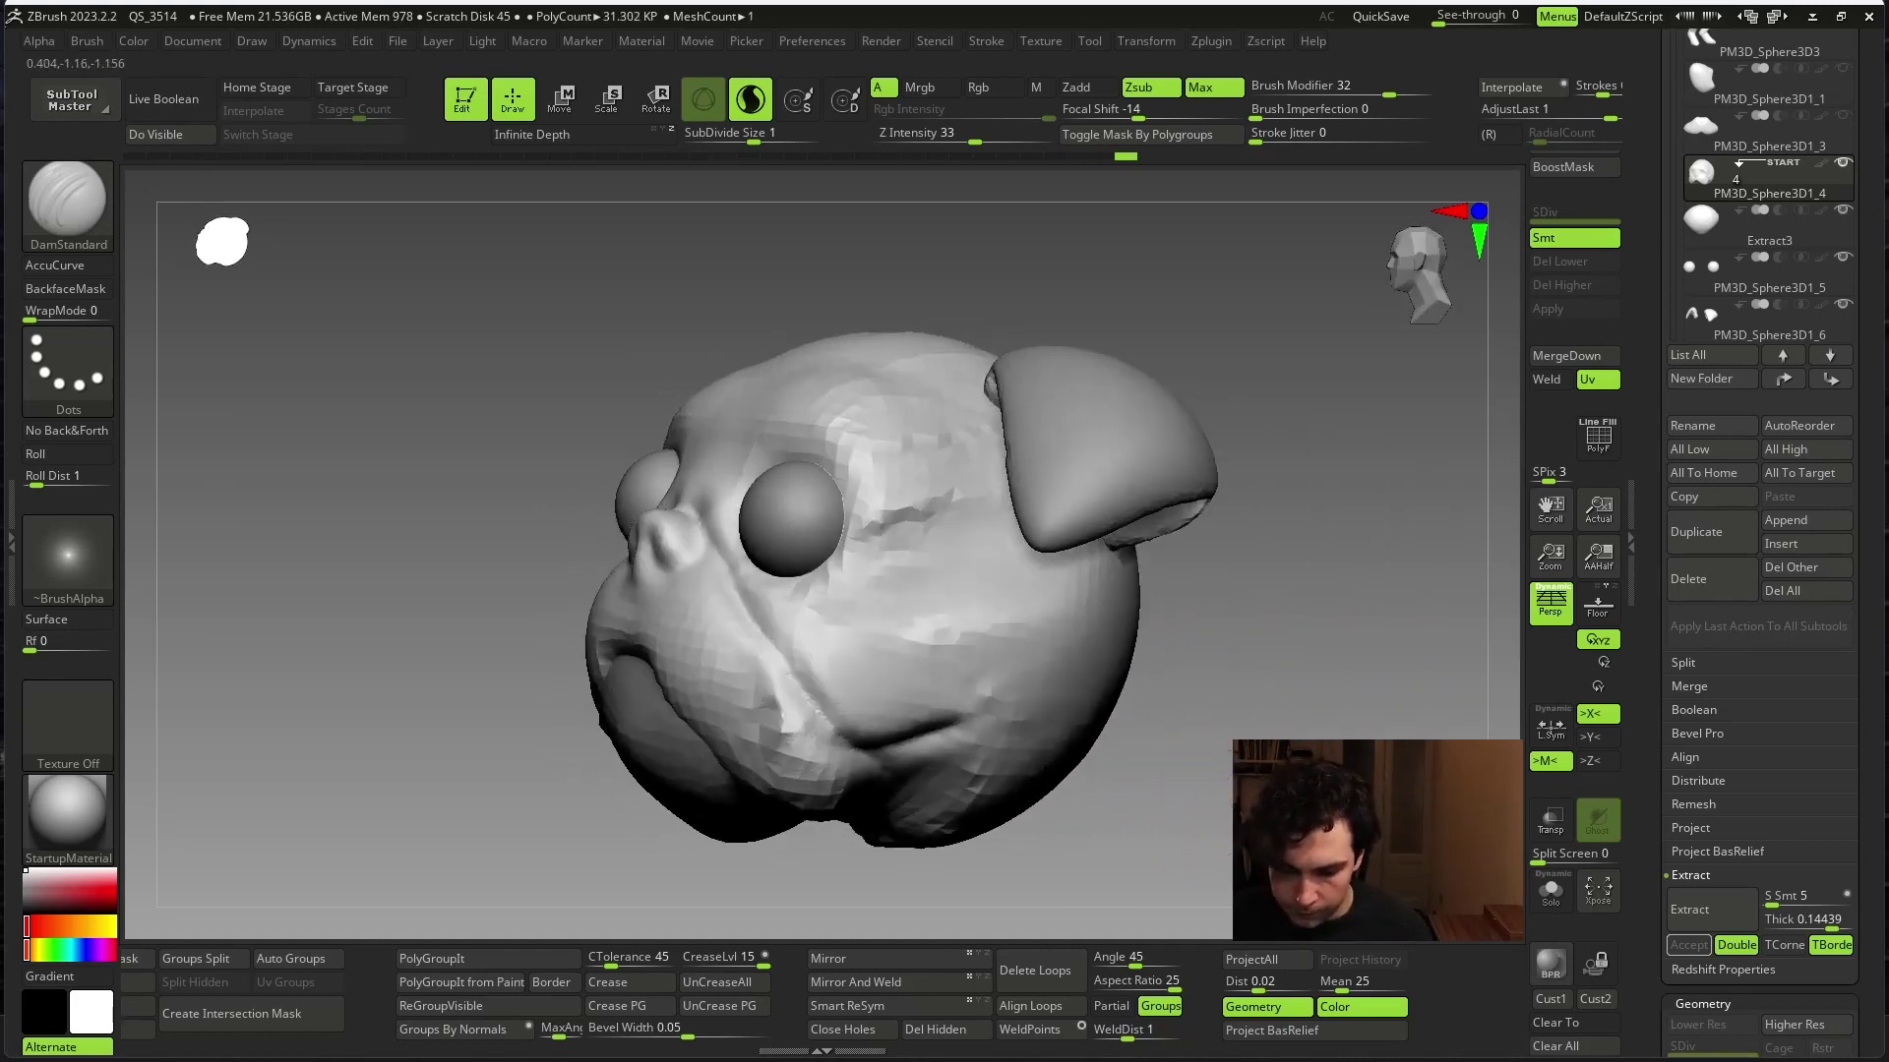
right_drag(850, 756, 979, 652)
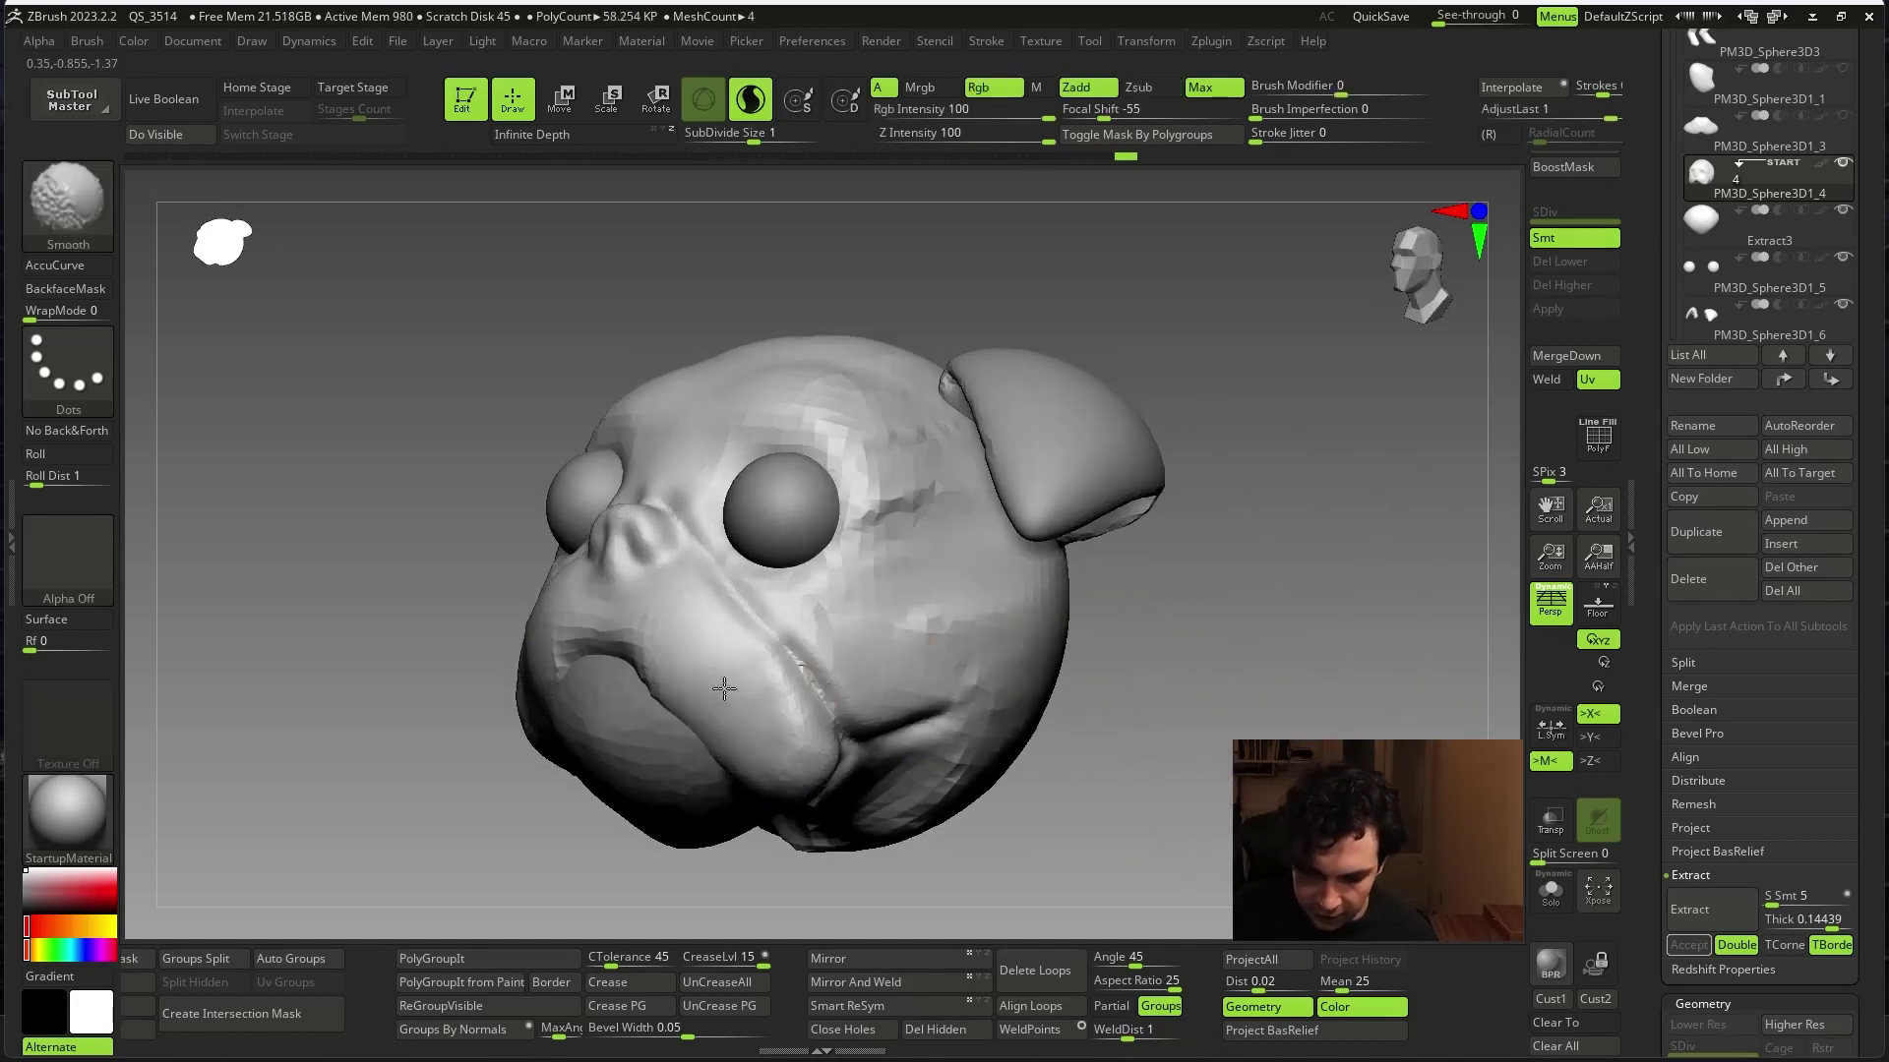
mouse_move(724, 688)
right_down()
mouse_move(1172, 632)
mouse_move(1104, 578)
mouse_move(767, 748)
right_up()
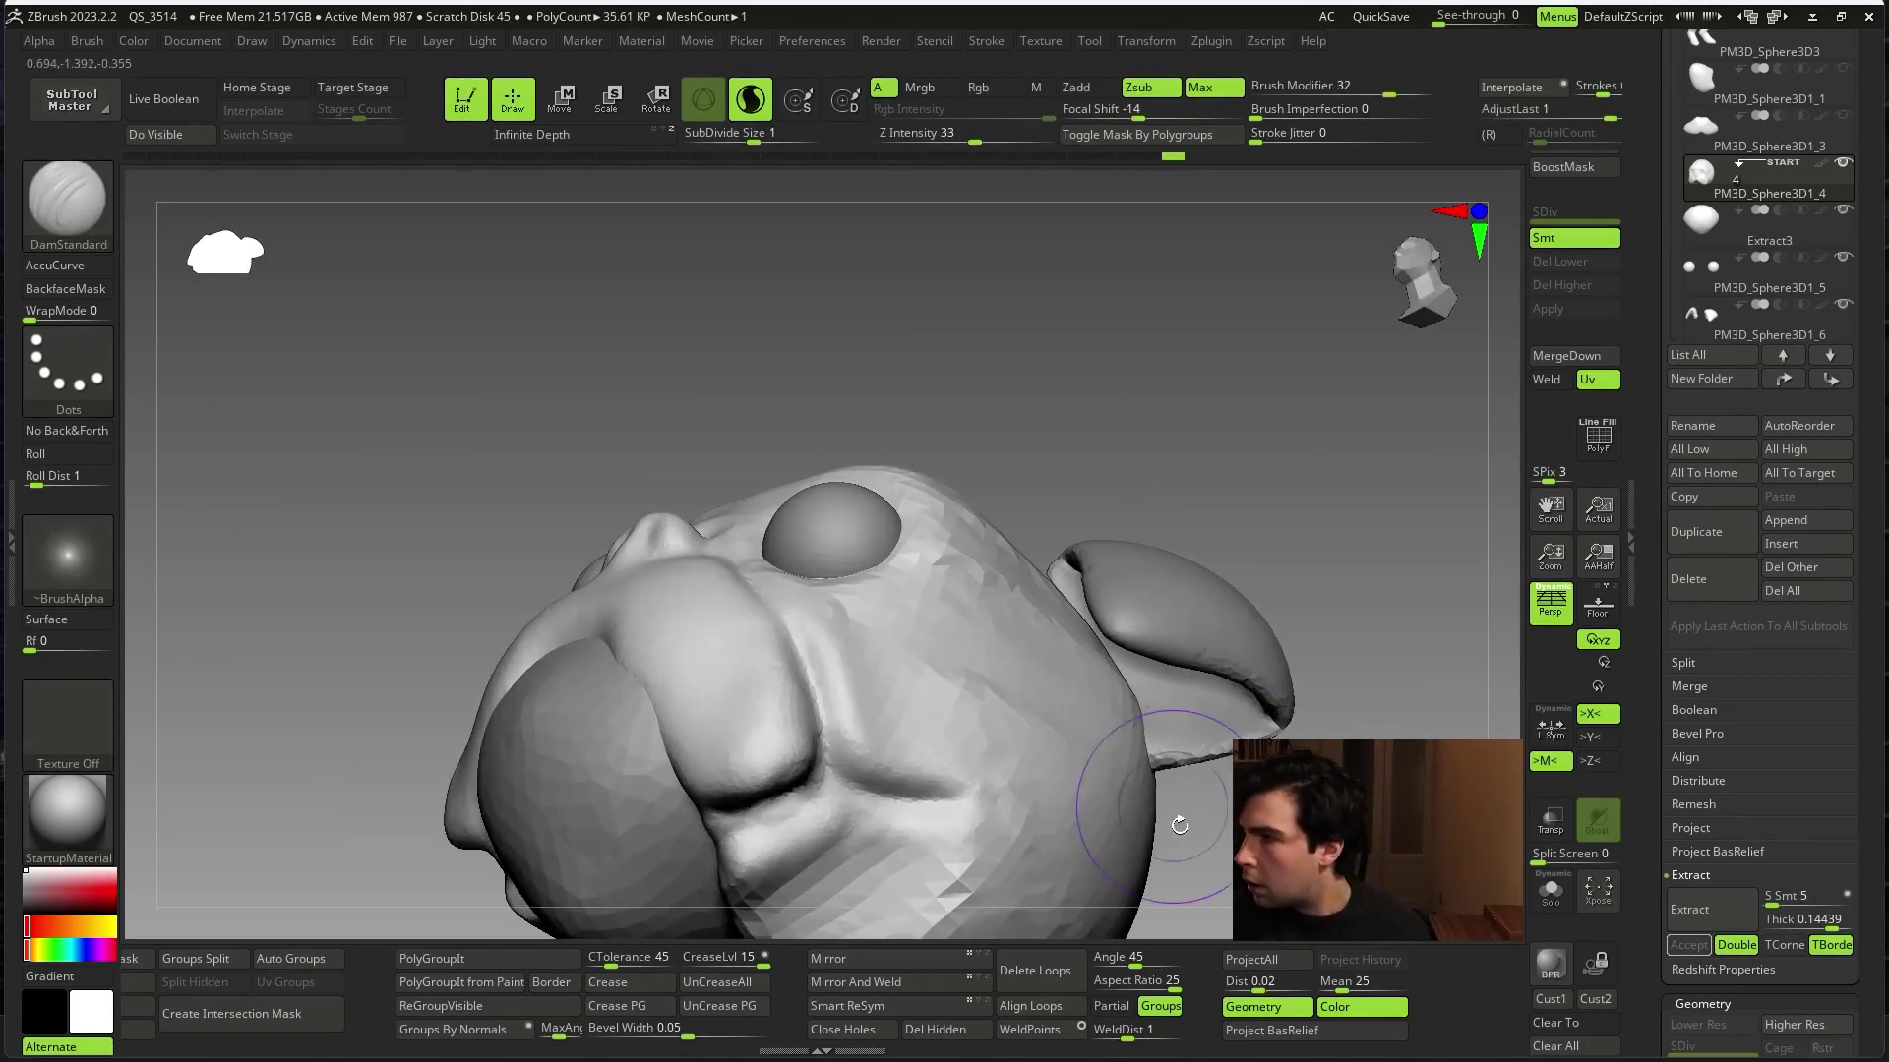
mouse_move(783, 782)
right_down()
mouse_move(1405, 669)
mouse_move(1370, 696)
mouse_move(1001, 685)
right_up()
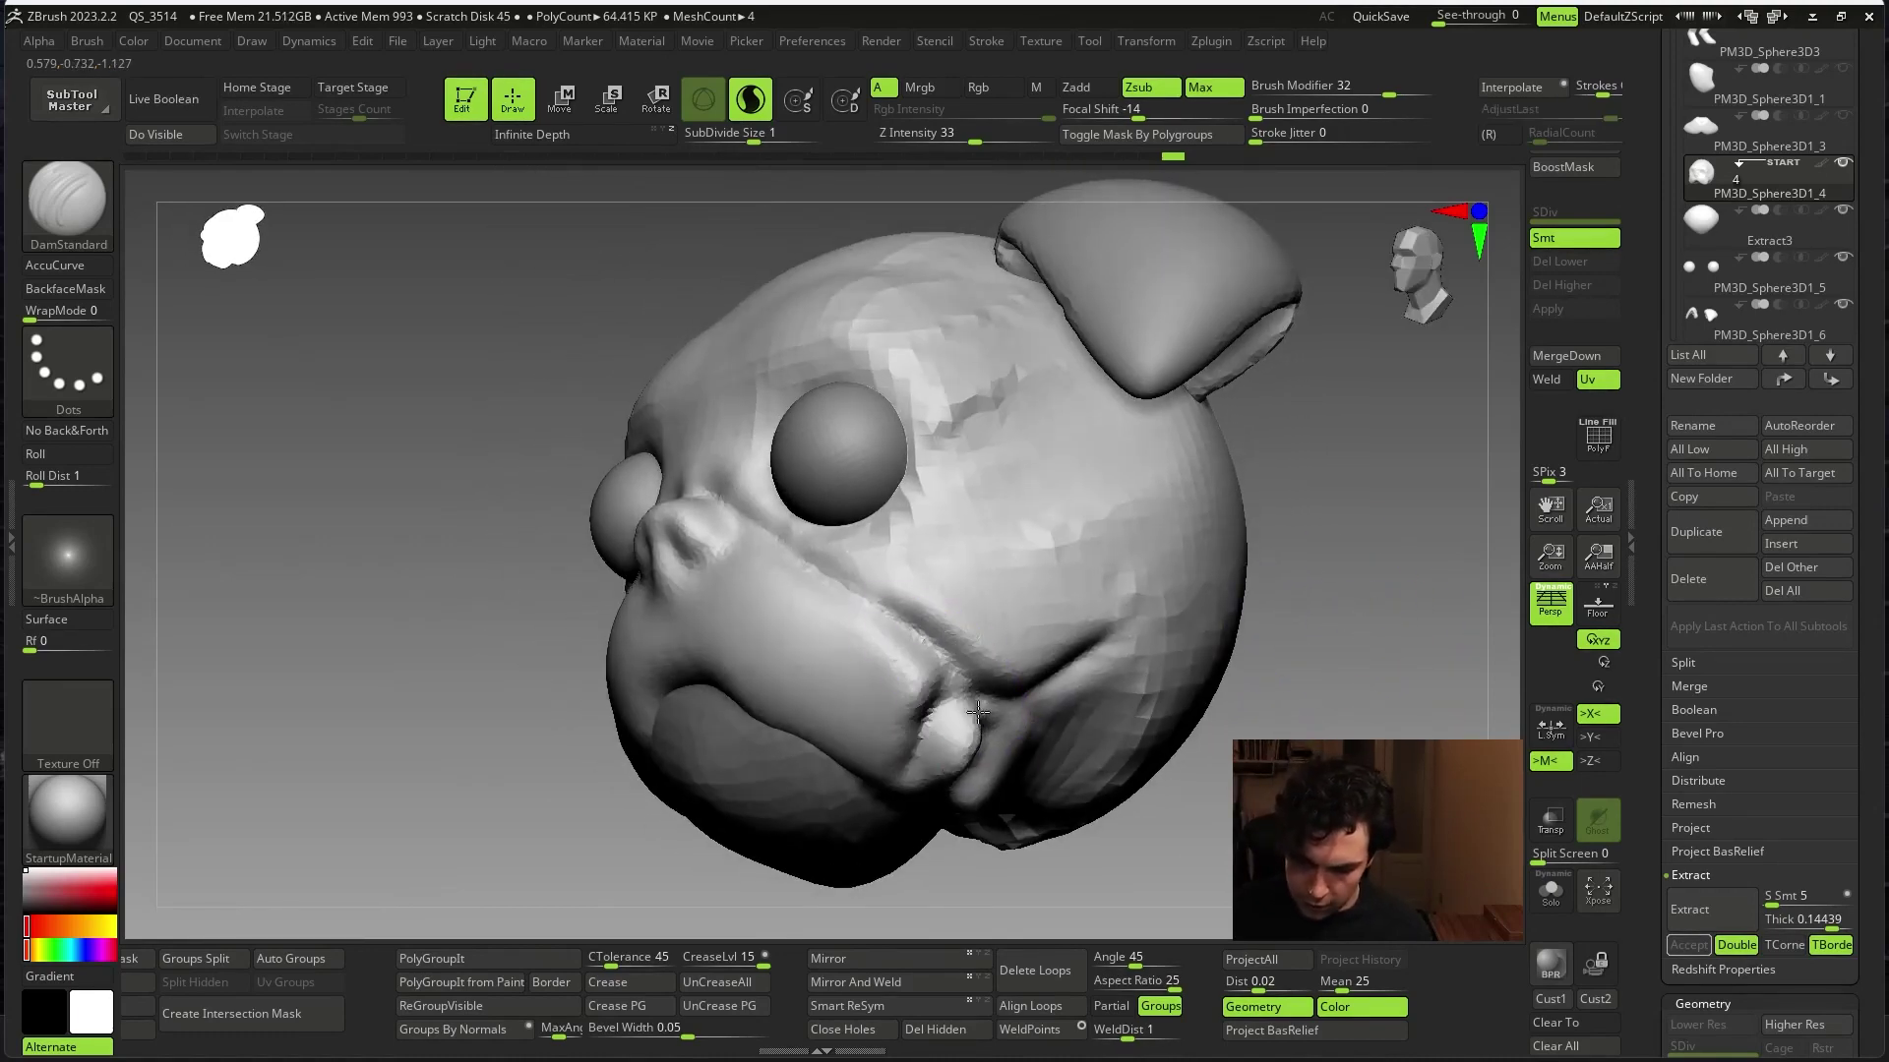
mouse_move(970, 701)
shift+mouse_down()
mouse_move(972, 735)
mouse_move(957, 668)
shift+mouse_up()
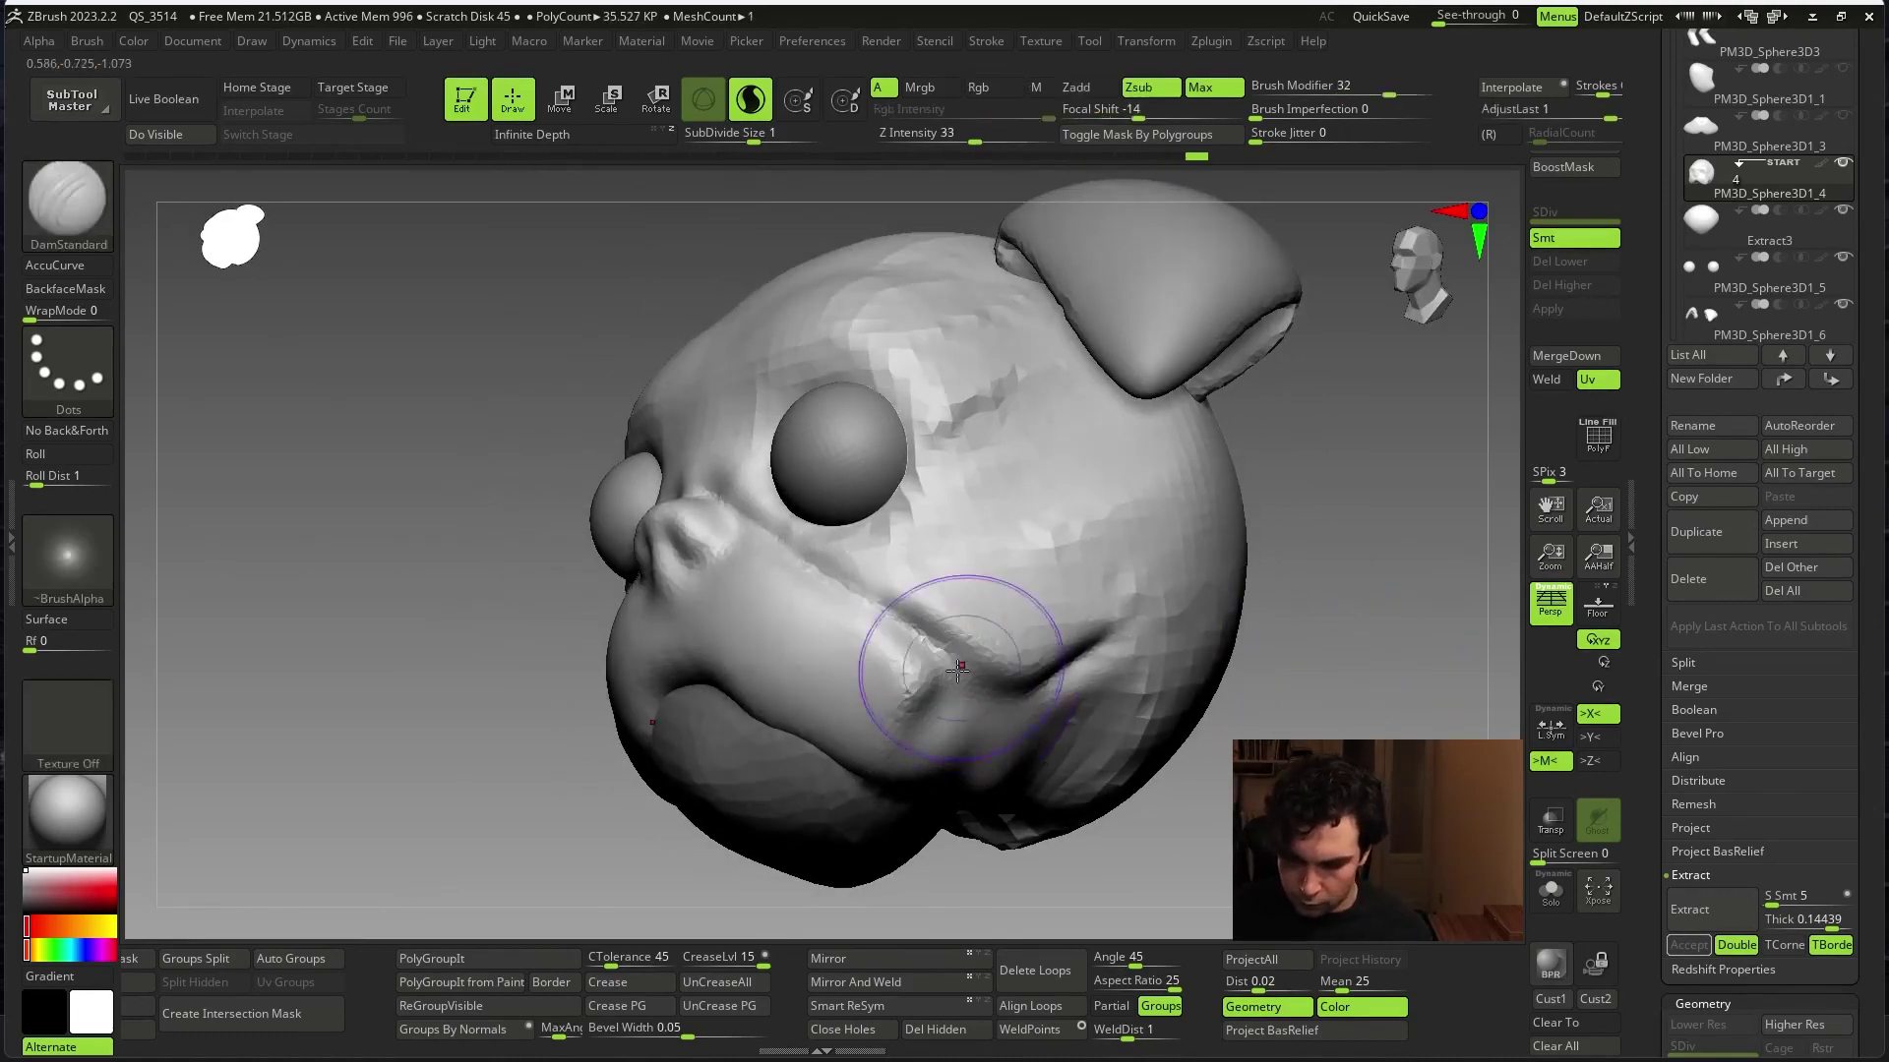
mouse_move(947, 777)
right_down()
mouse_move(1340, 683)
mouse_move(1285, 653)
right_up()
- Switch to ClayBuildup, zoom in on the muzzle and make the Extract3 lip piece active
key(b)
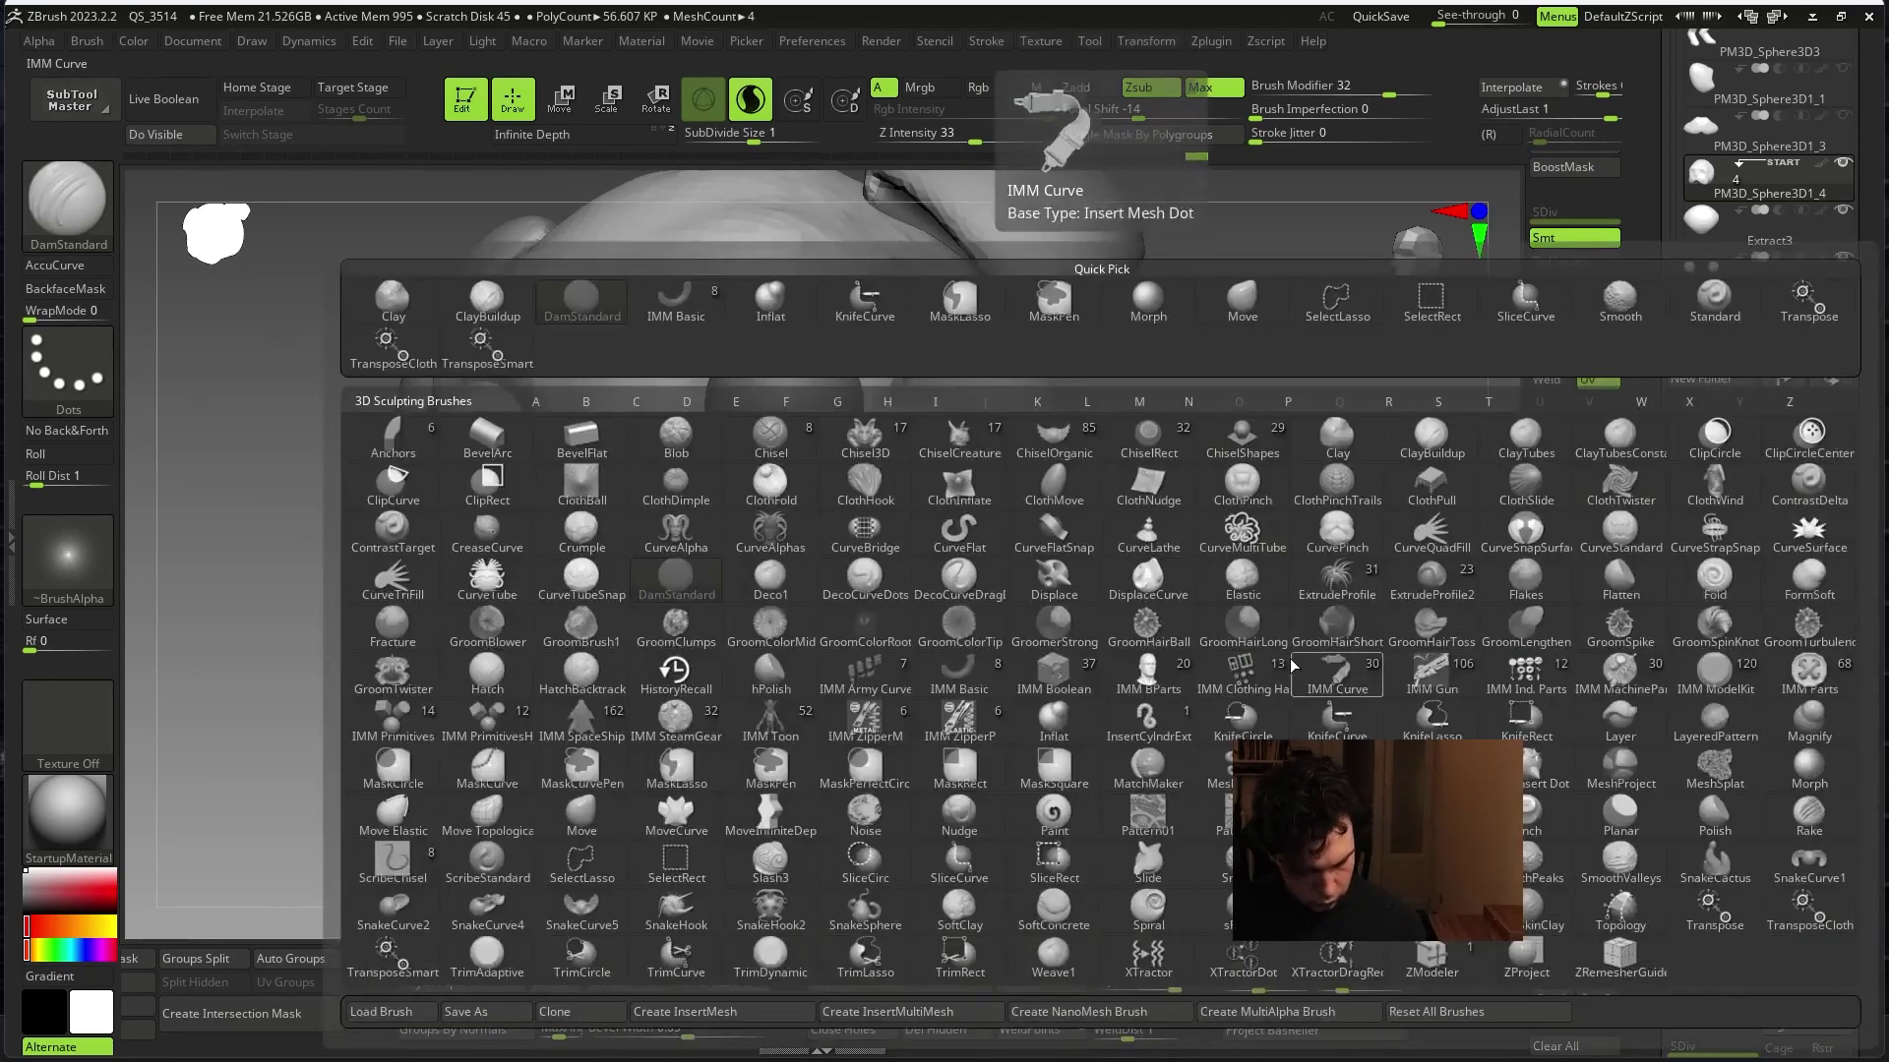
key(c)
key(b)
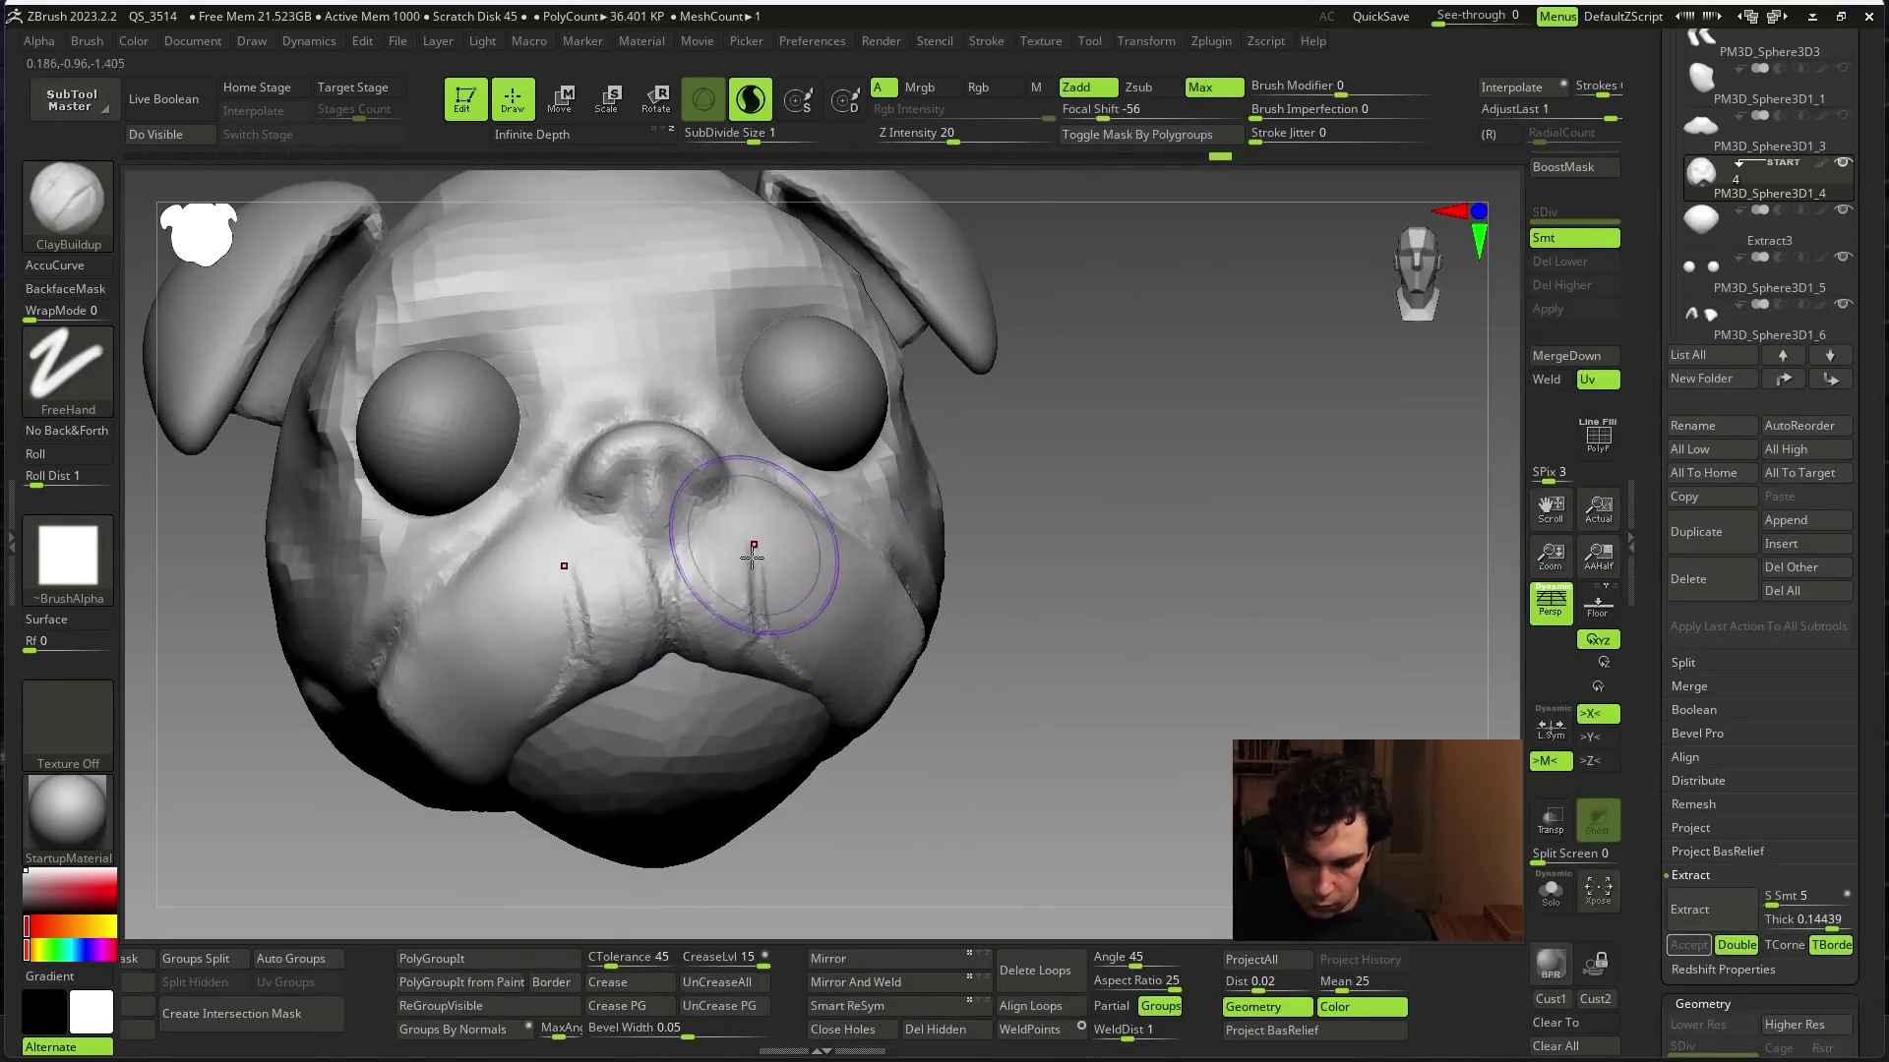
right_drag(1071, 741, 1016, 683)
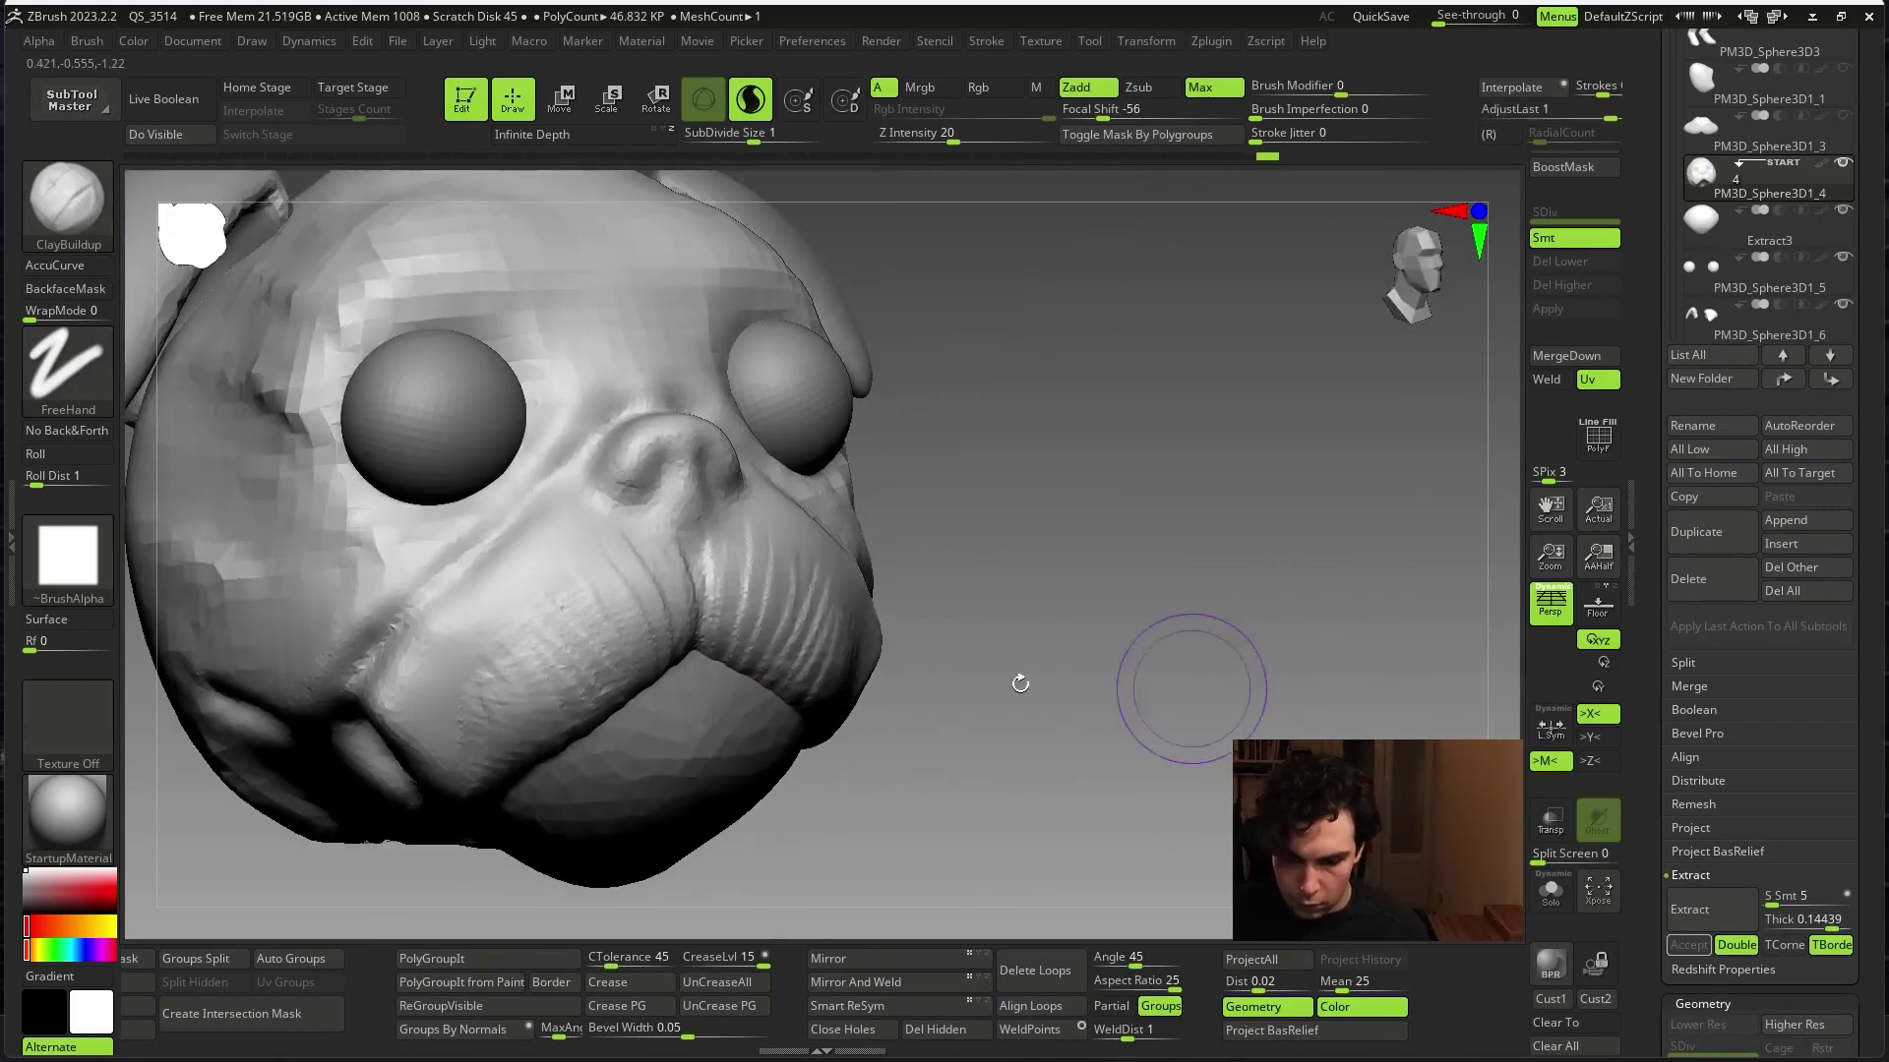
alt+click(610, 765)
key(ctrl+z)
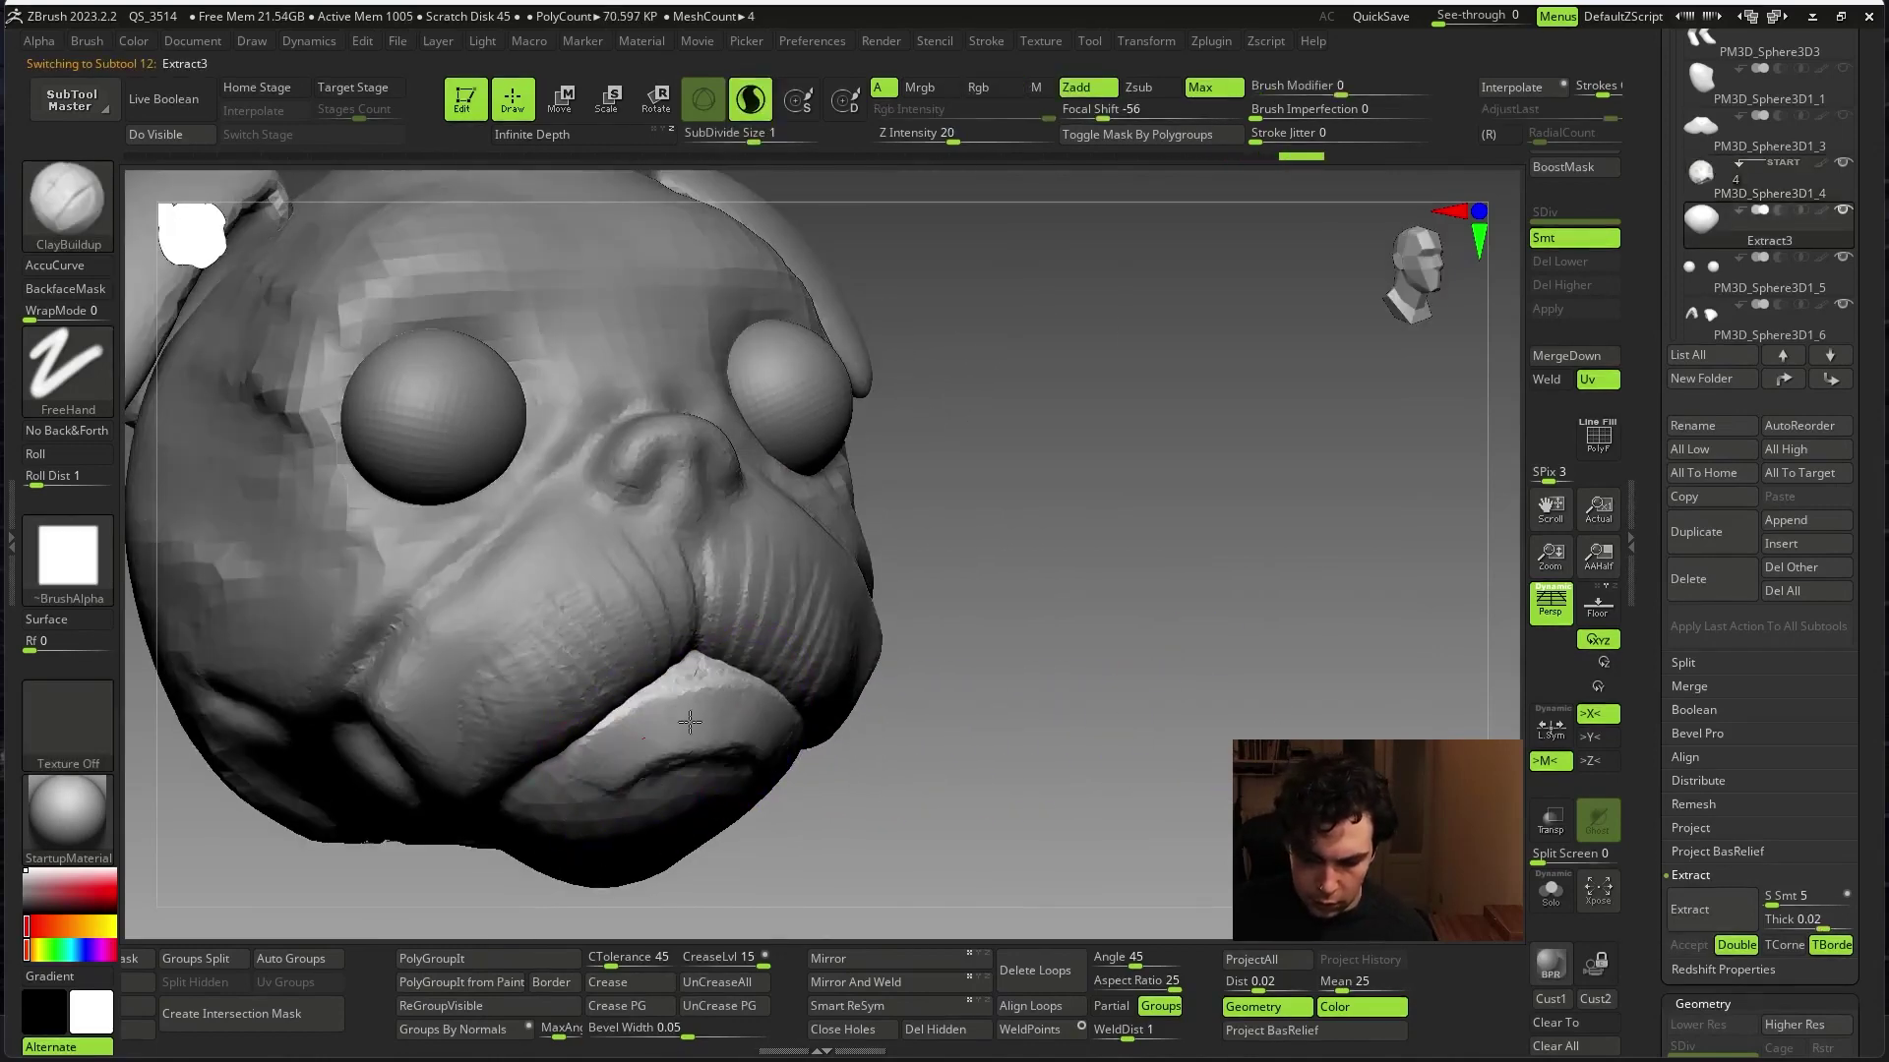
- Solo the Extract3 lip, smooth out its crease and build it up
key(ctrl+shift+s)
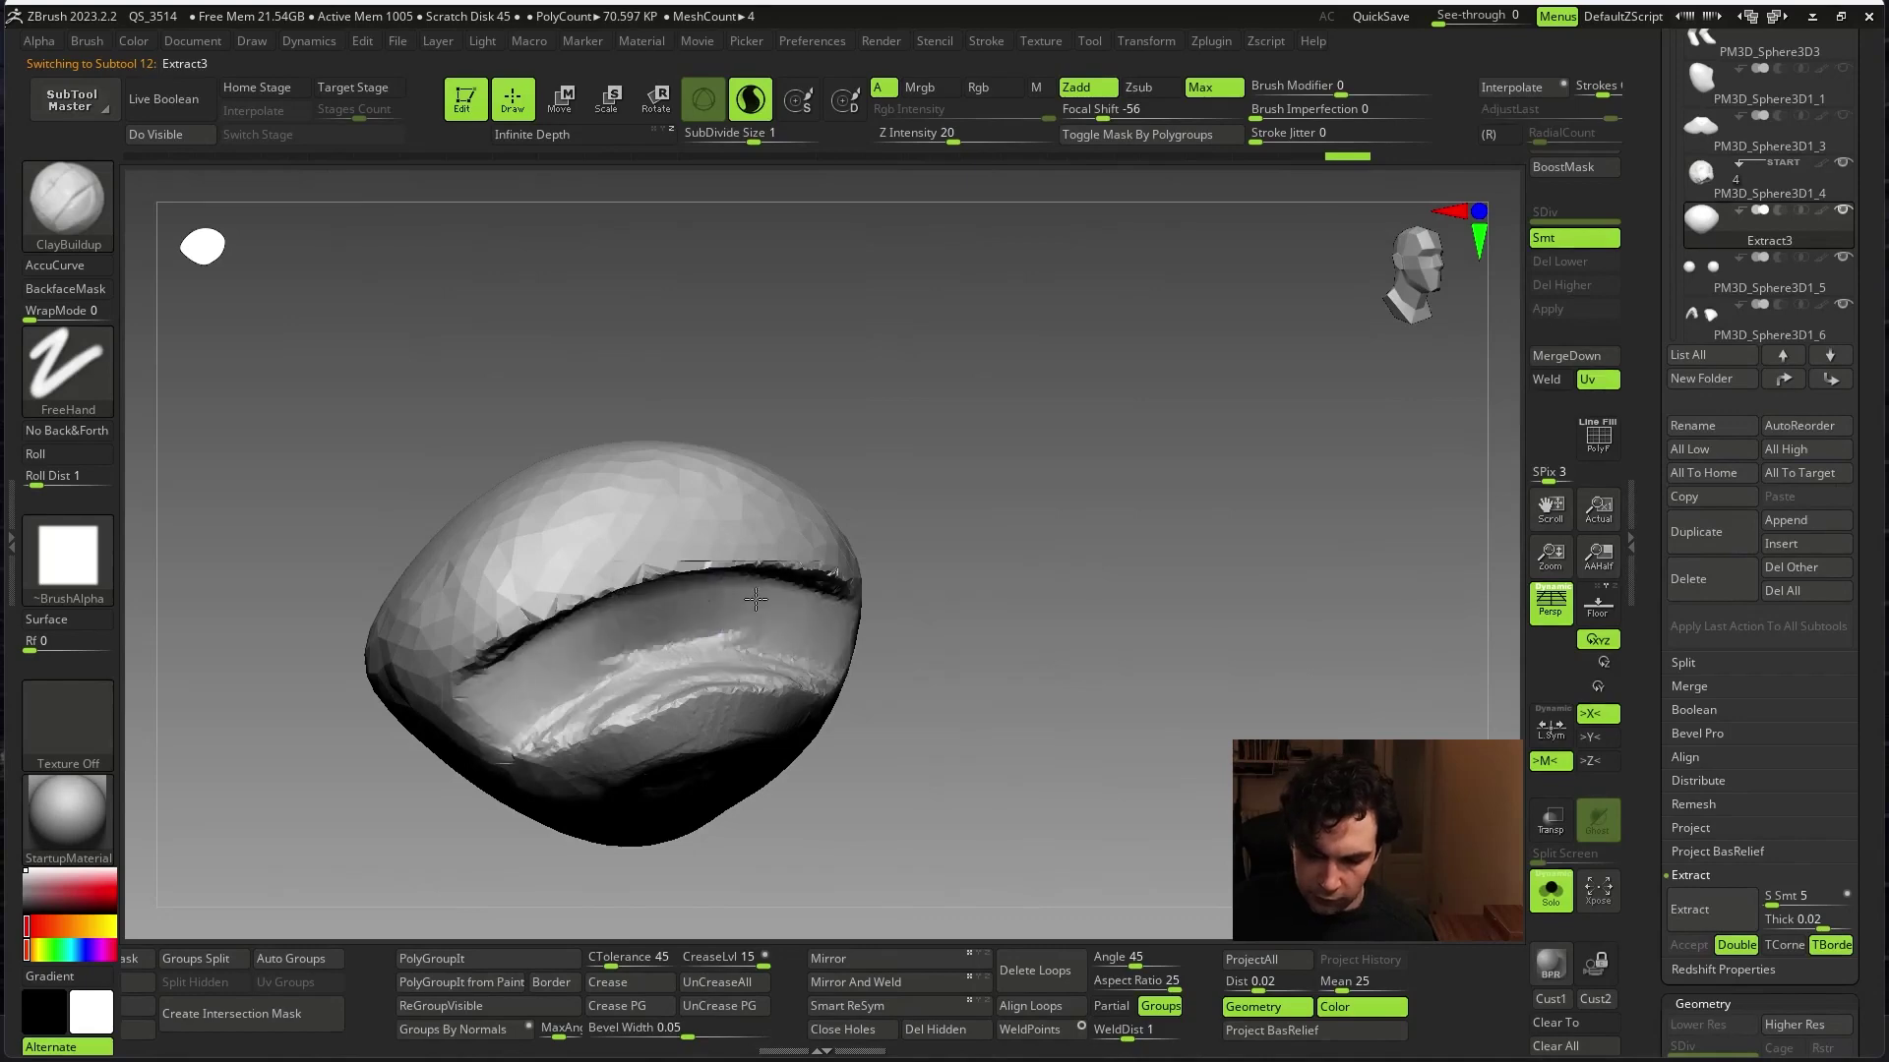
mouse_move(532, 716)
shift+mouse_down()
mouse_move(578, 616)
mouse_move(551, 591)
mouse_move(590, 532)
shift+mouse_up()
key(space)
drag(629, 688, 728, 629)
- Reframe the lip to a front view and fill in the dip in its surface
key(ctrl+shift+s)
alt+drag(1133, 509, 986, 556)
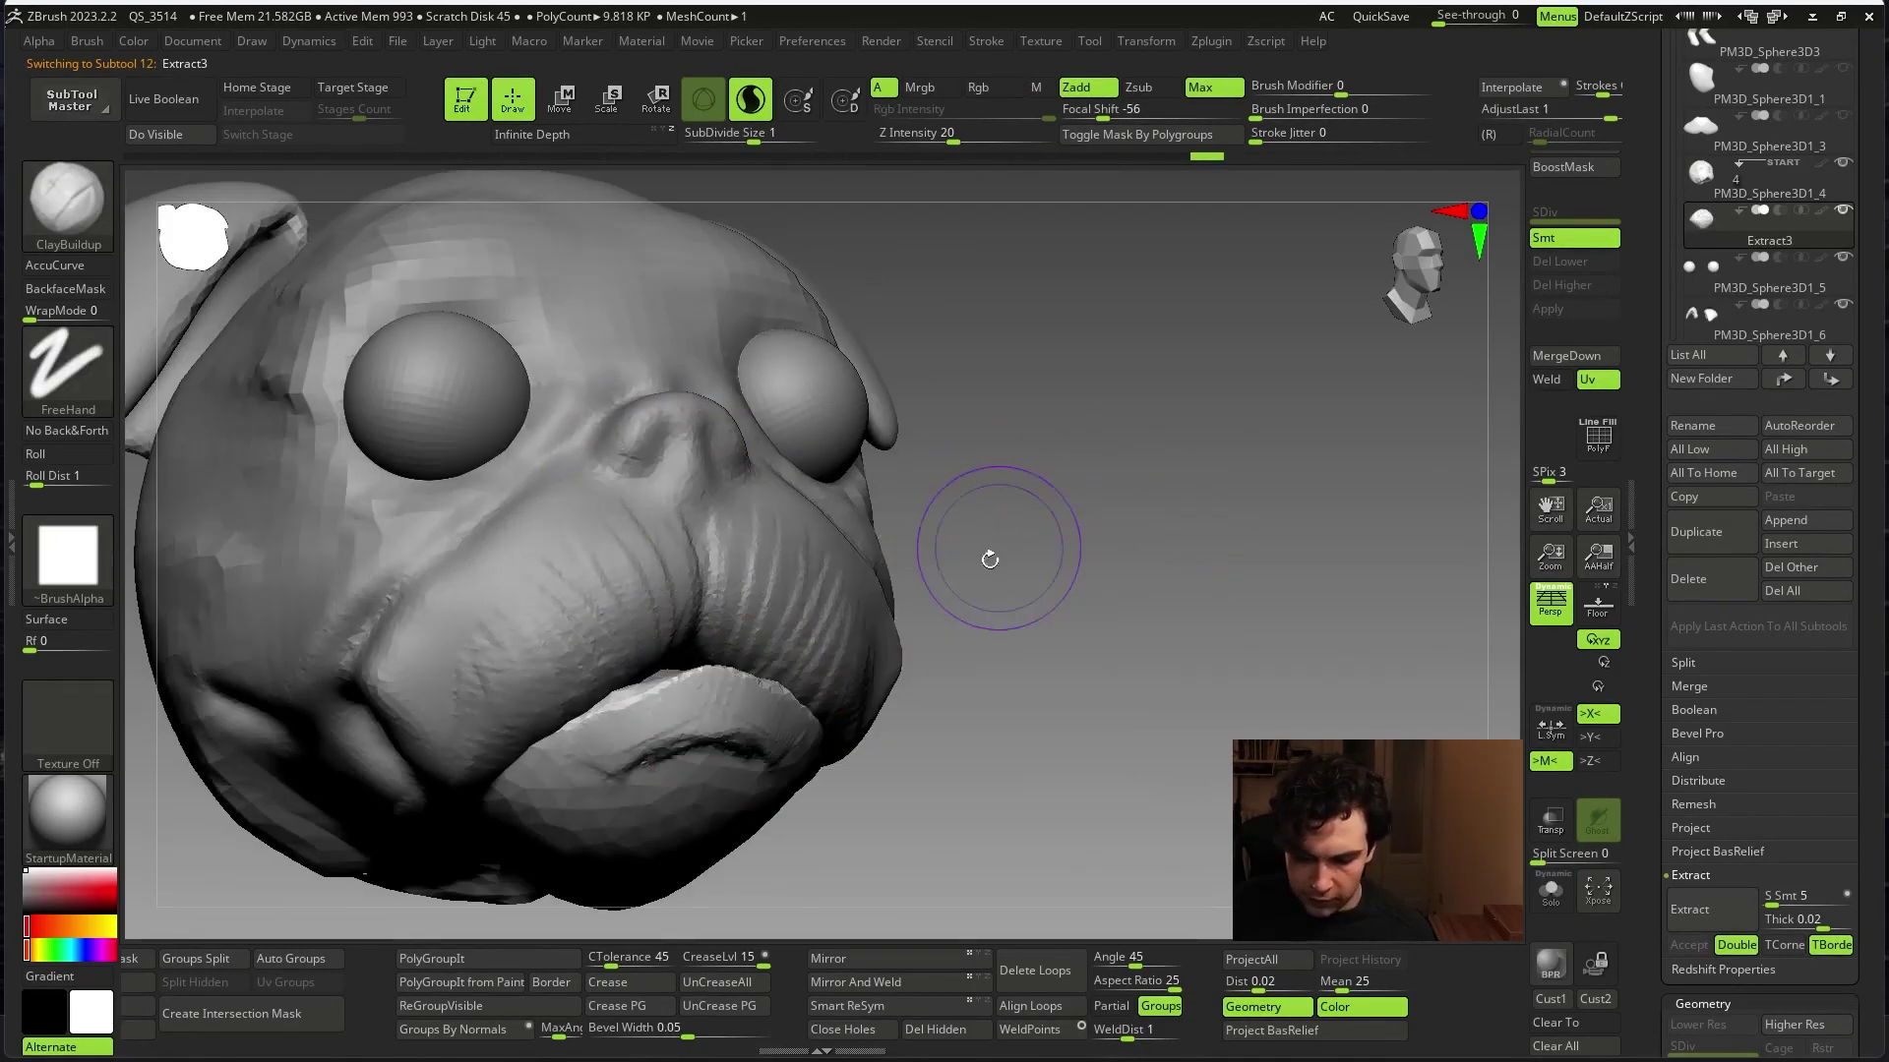
mouse_move(1085, 665)
shift+mouse_down()
mouse_move(1218, 649)
mouse_move(1020, 532)
shift+mouse_up()
drag(702, 543, 555, 641)
key(space)
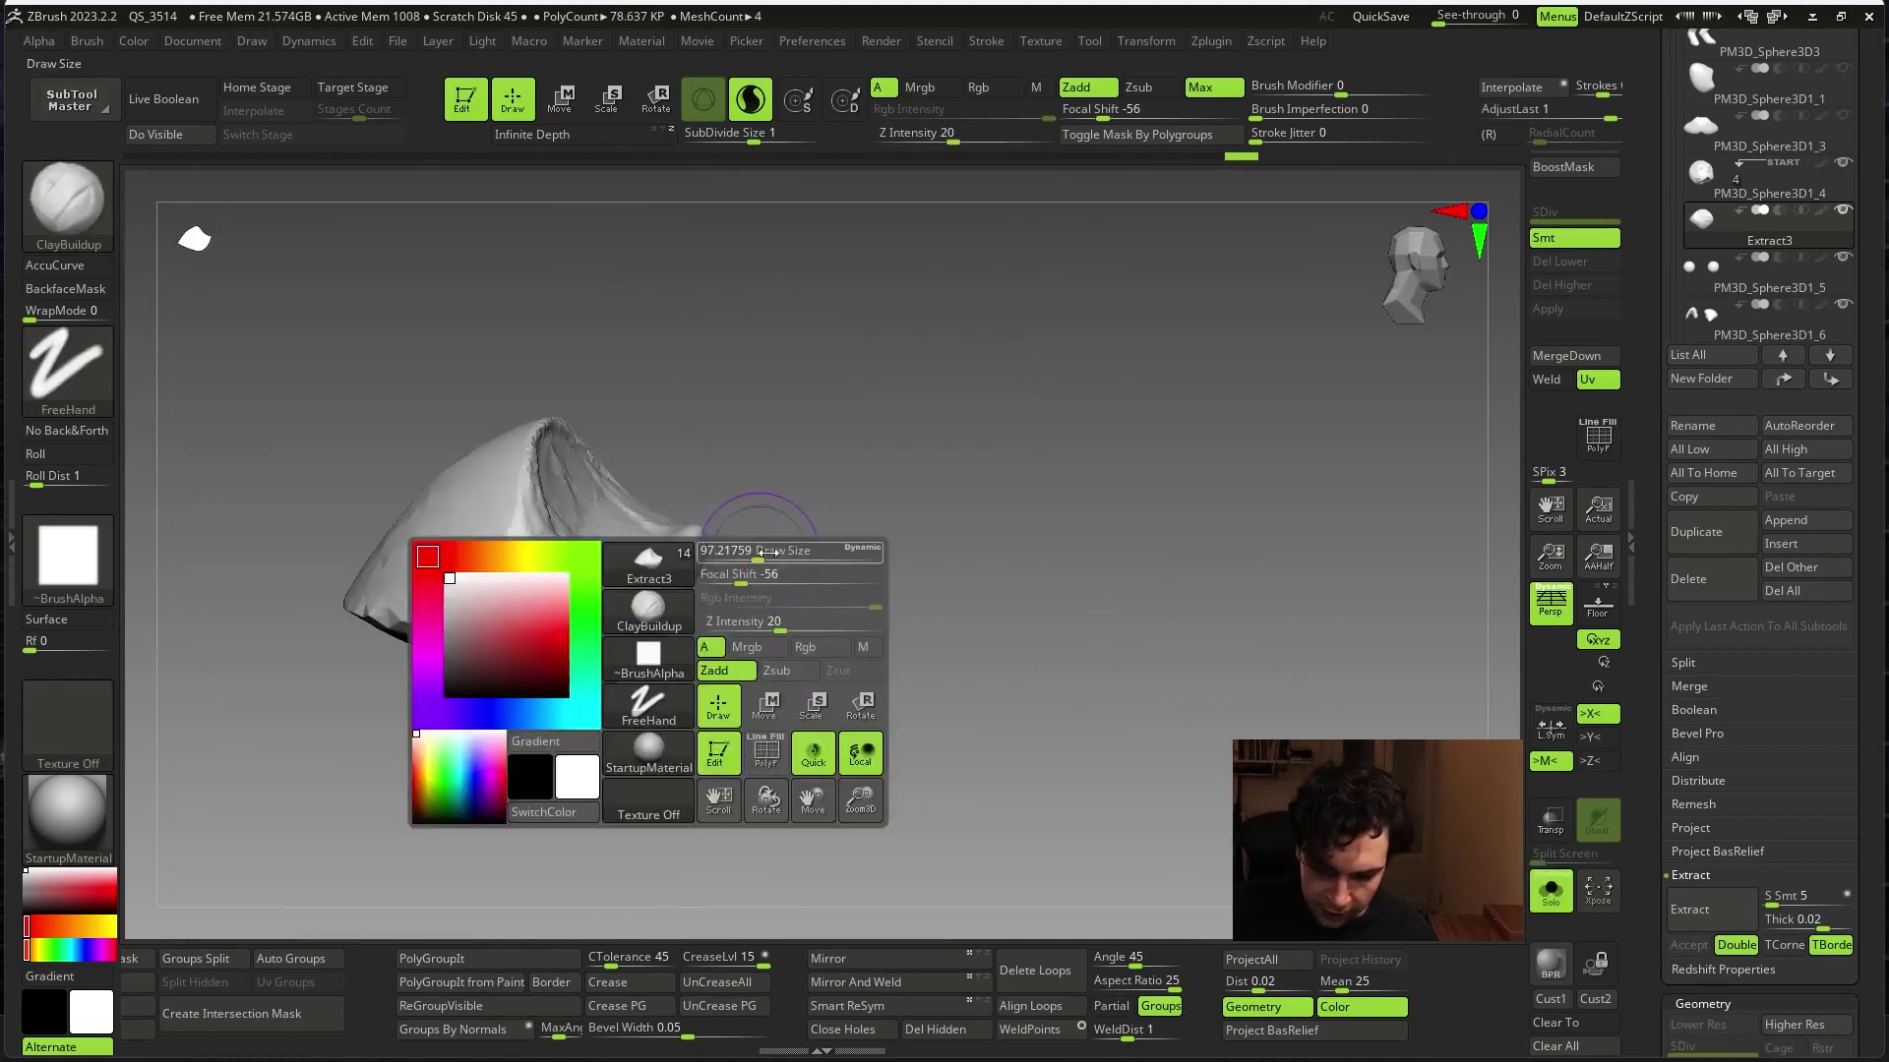
mouse_move(616, 507)
mouse_down()
mouse_move(548, 485)
mouse_move(569, 379)
mouse_move(557, 466)
mouse_up()
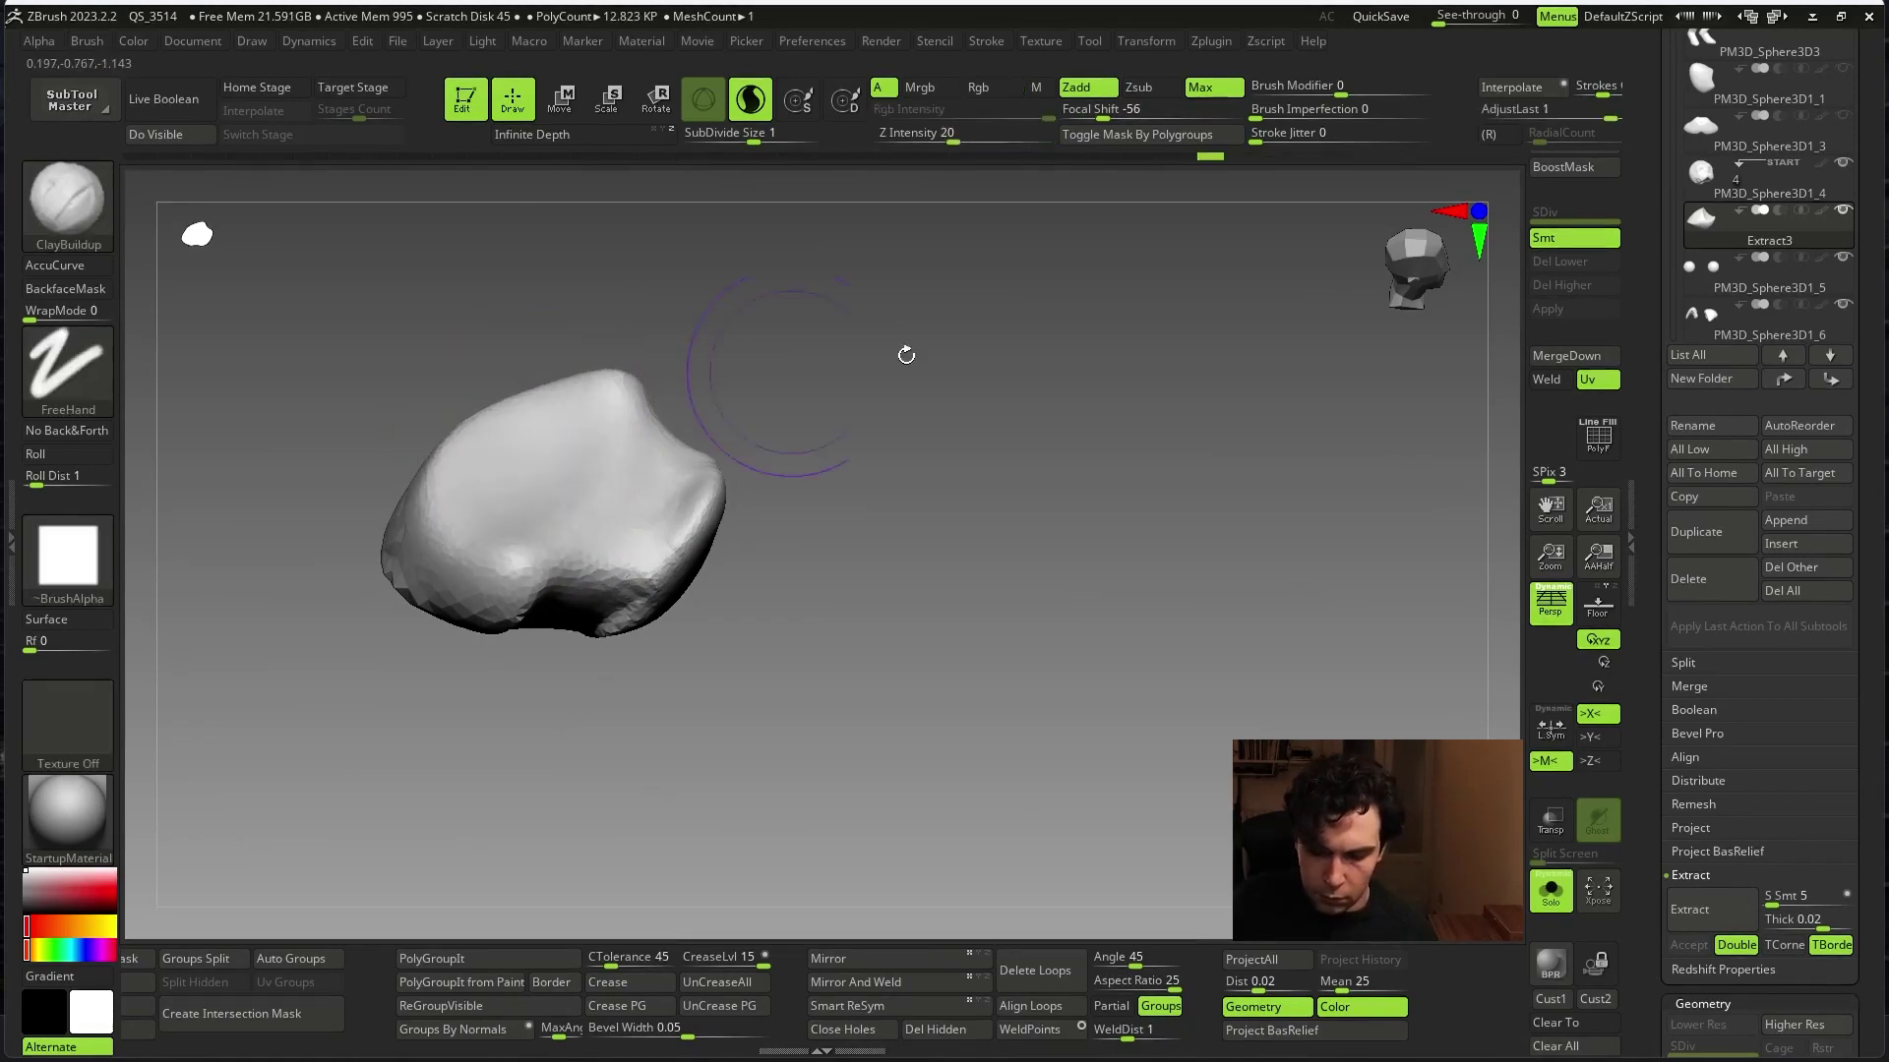
- Turn Solo off and add a ClayBuildup stroke to the lip
key(ctrl+shift+s)
shift+drag(906, 354, 1138, 451)
mouse_move(1182, 547)
mouse_down()
mouse_move(1151, 640)
mouse_move(1013, 630)
mouse_up()
key(space)
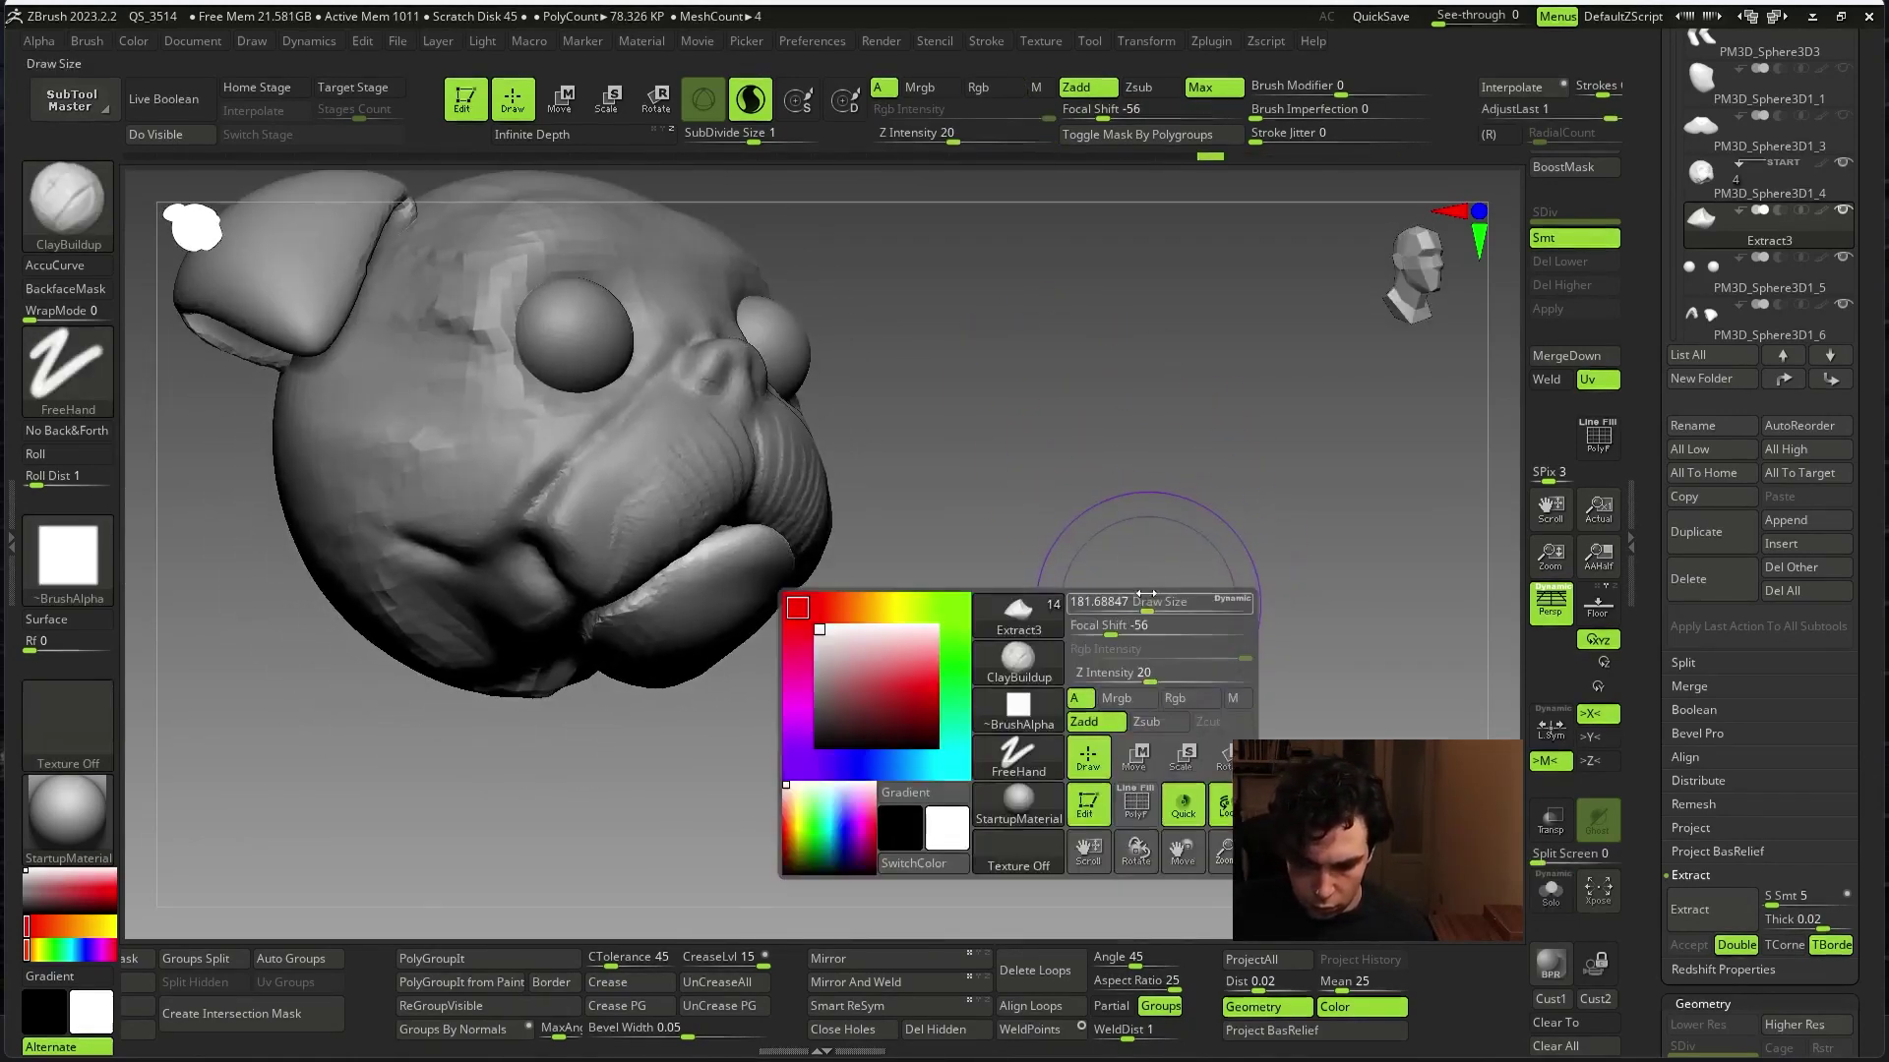
key(b)
key(c)
key(b)
key(space)
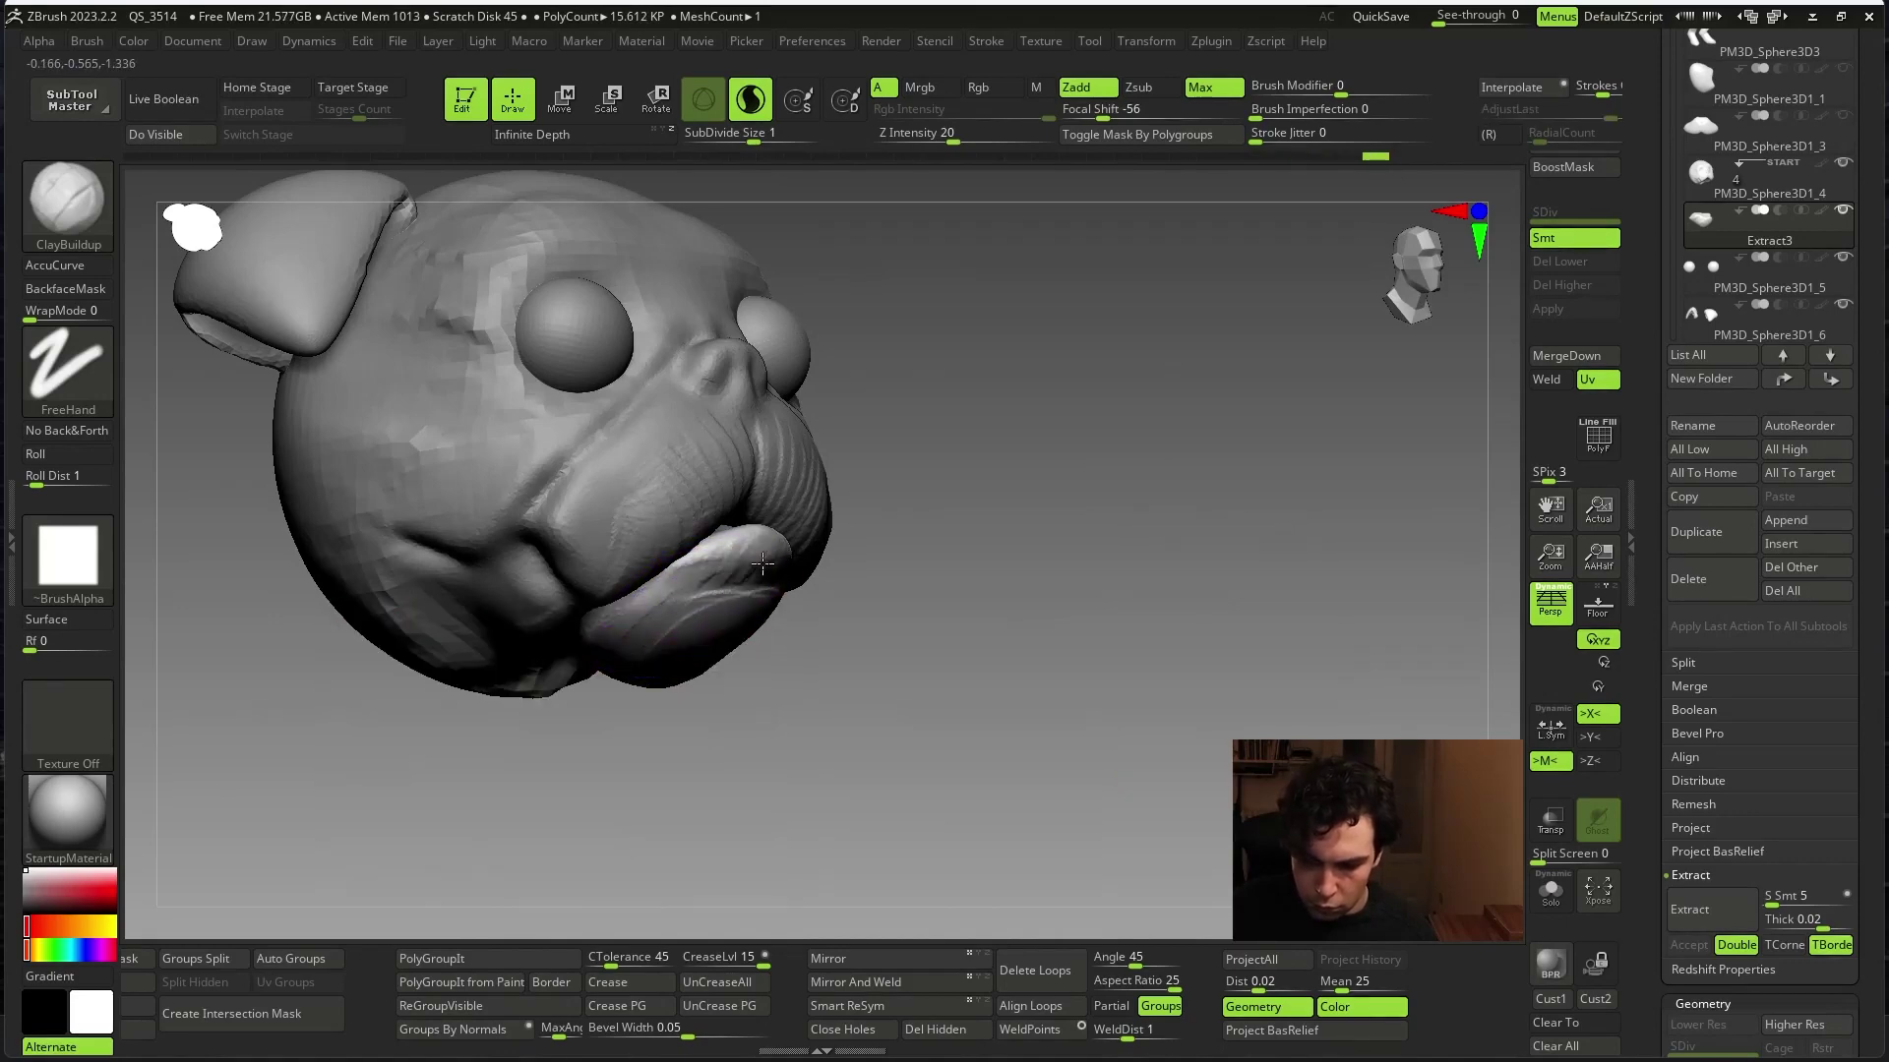
drag(763, 563, 753, 591)
- Puff up the cheek between the nose and right eye, then reactivate the head
right_drag(672, 653, 745, 824)
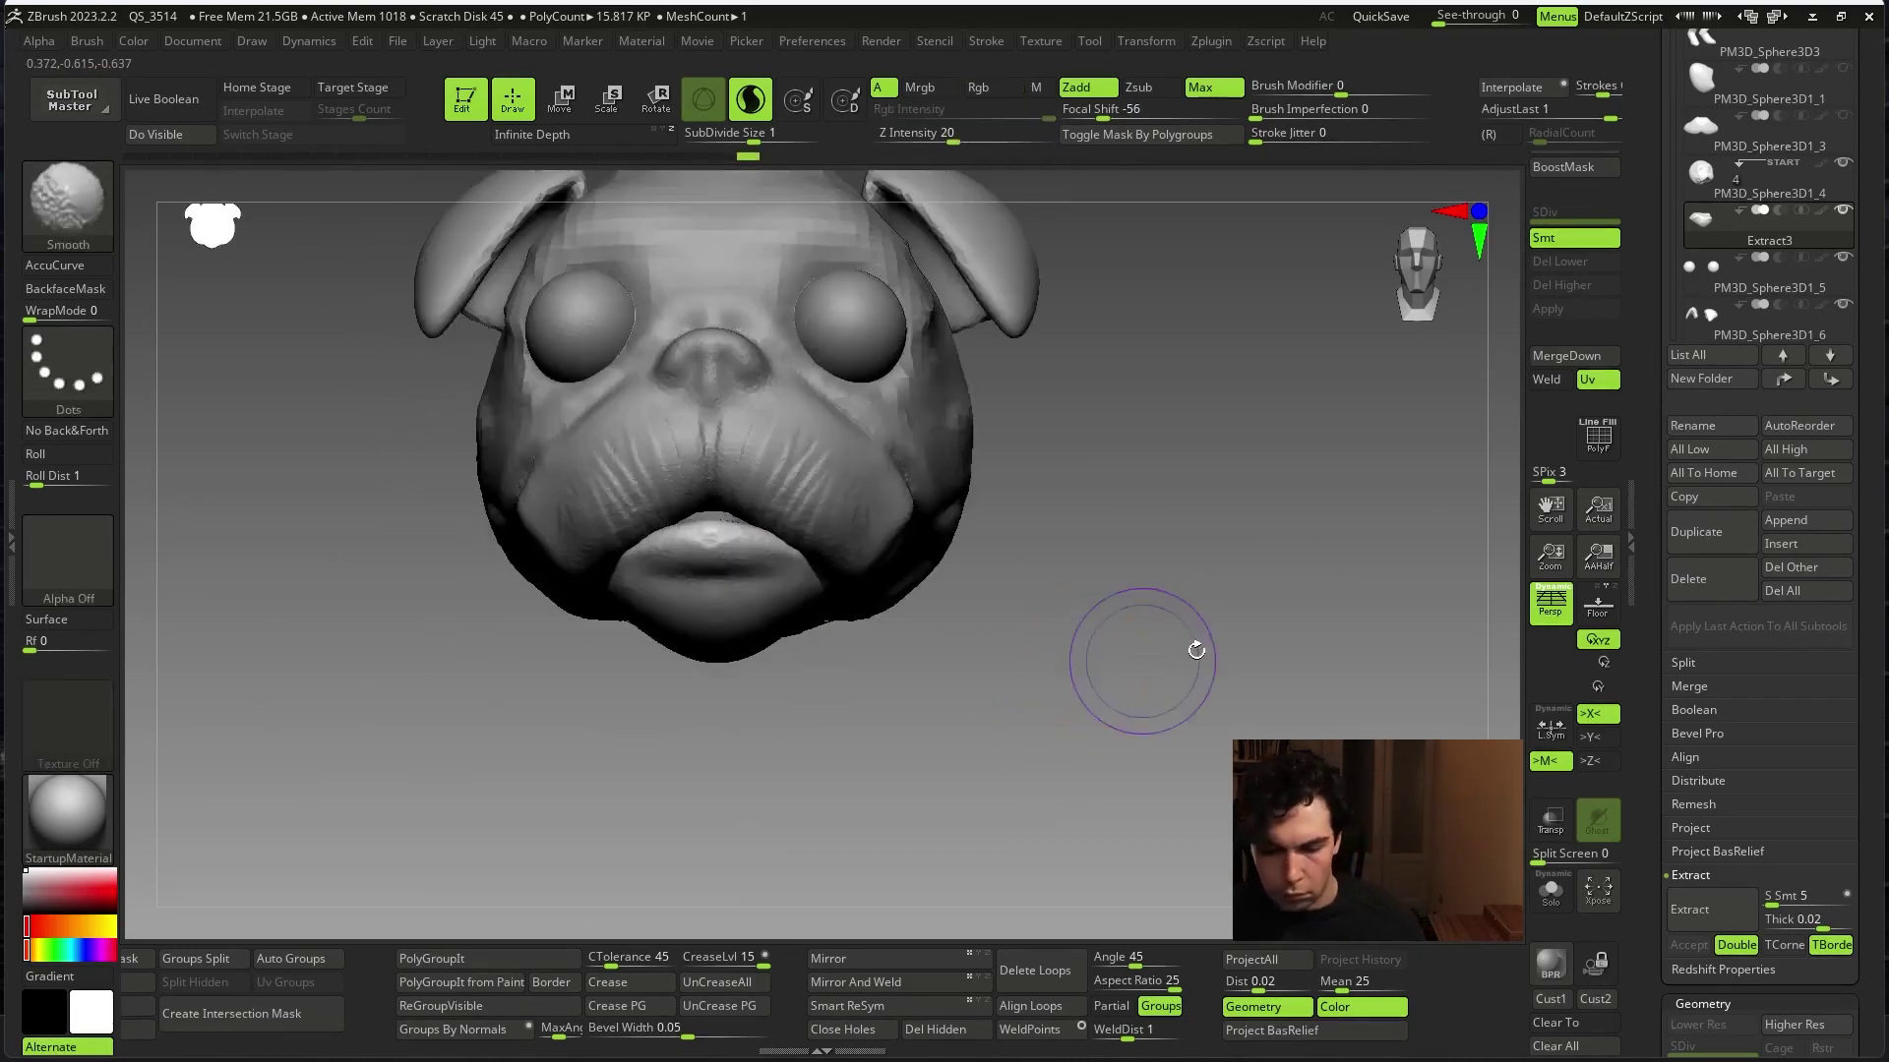
right_drag(709, 745, 1129, 759)
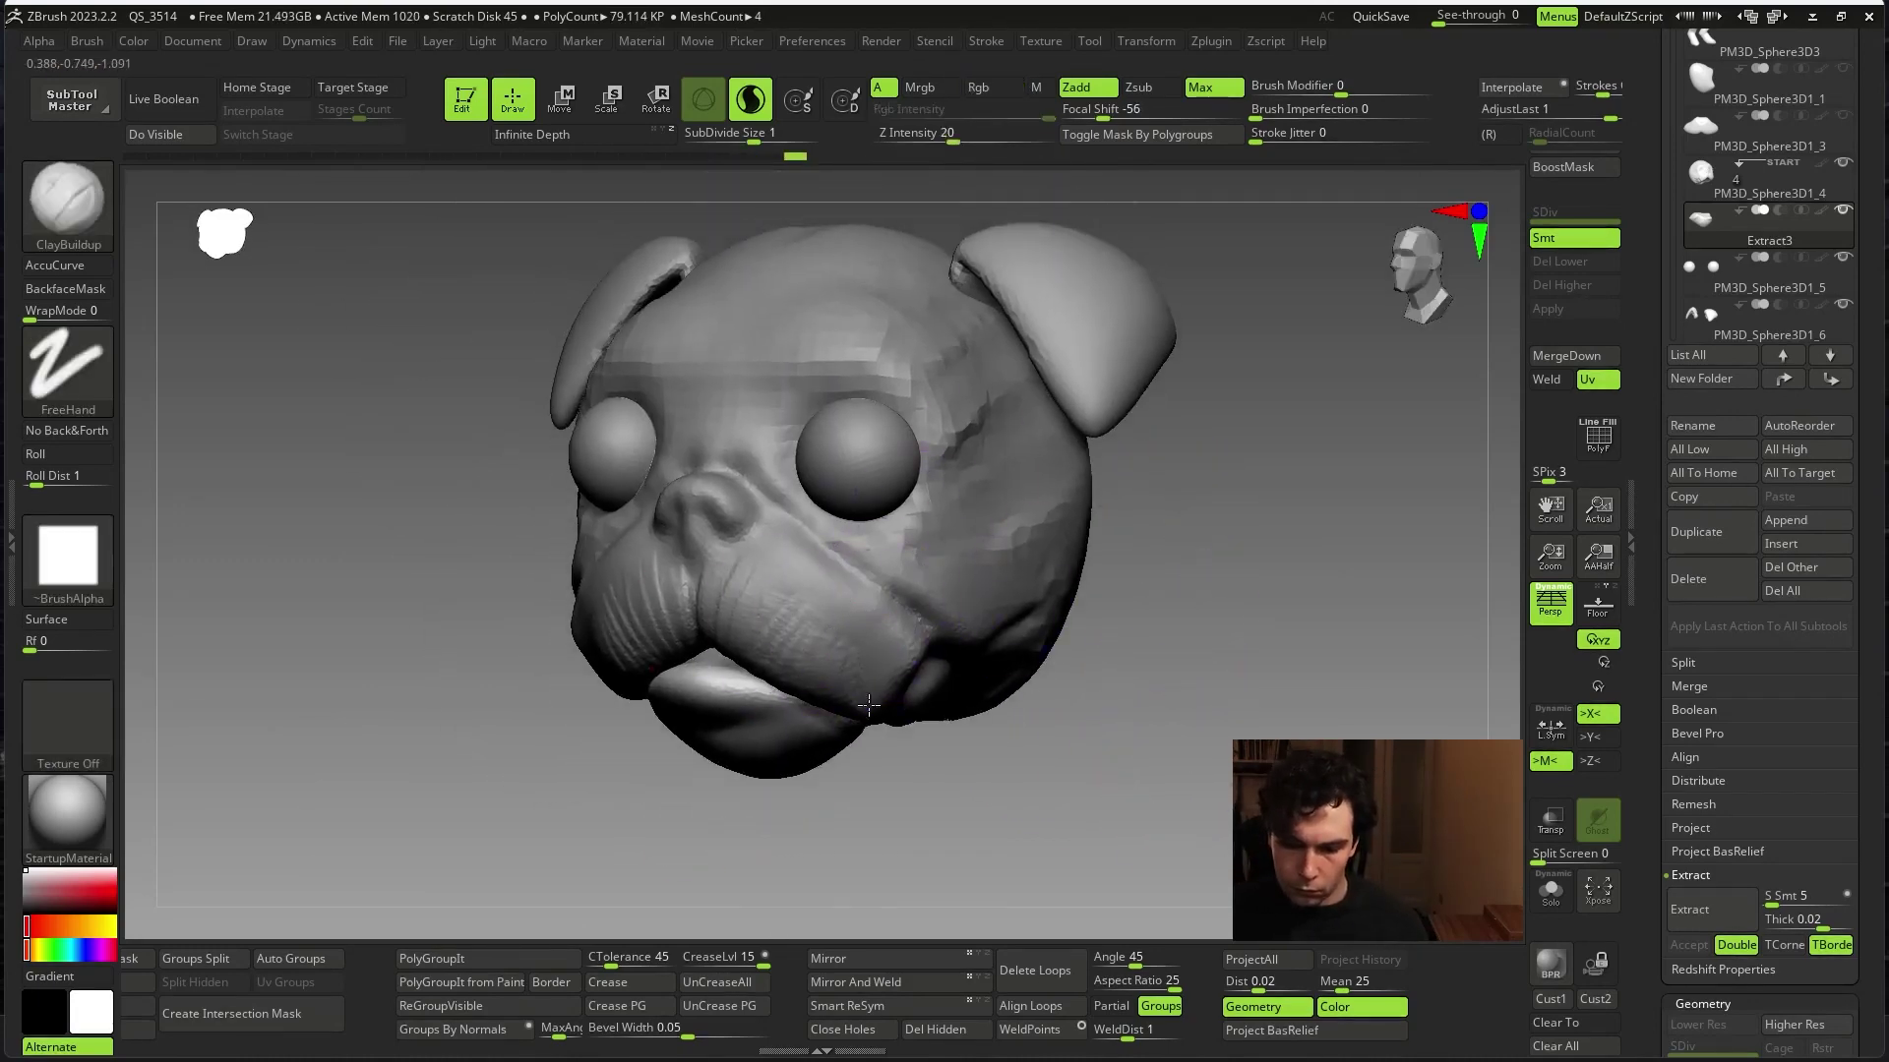
mouse_move(869, 705)
right_down()
mouse_move(1164, 666)
mouse_move(1131, 710)
right_up()
drag(799, 494, 805, 458)
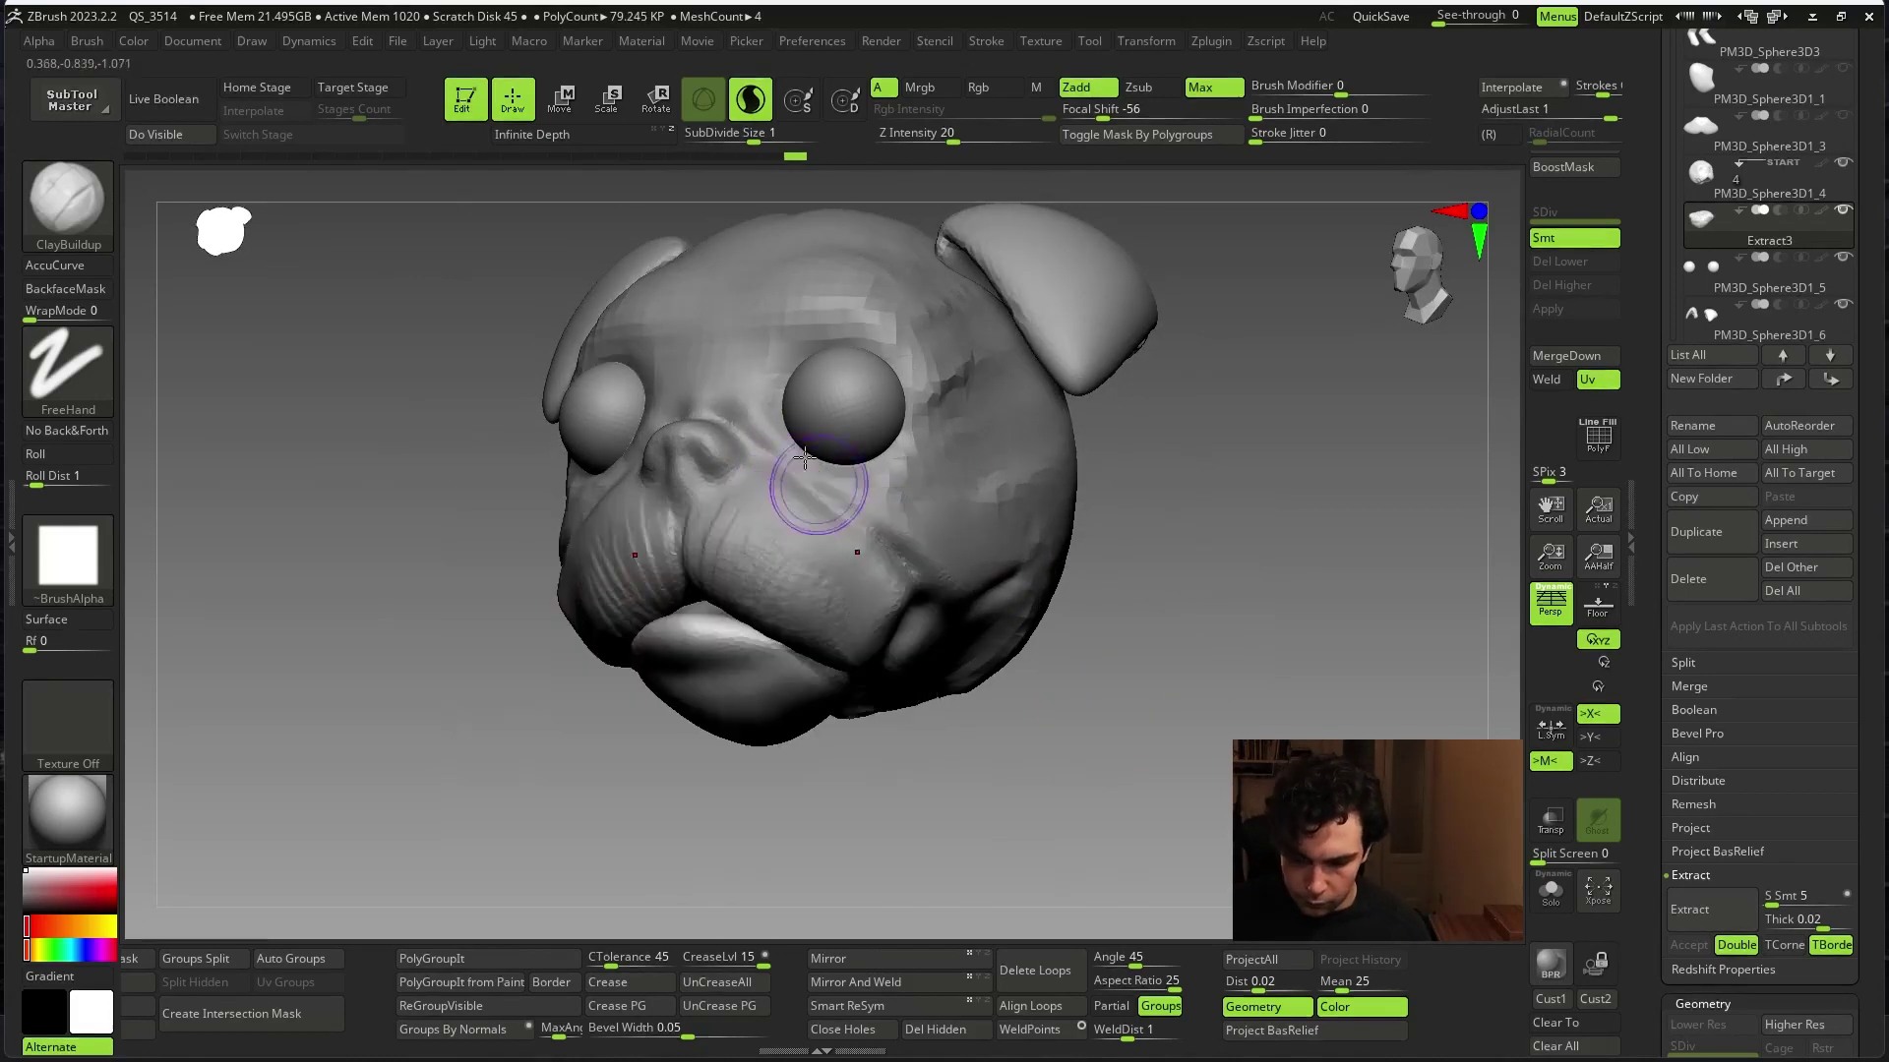
alt+click(847, 585)
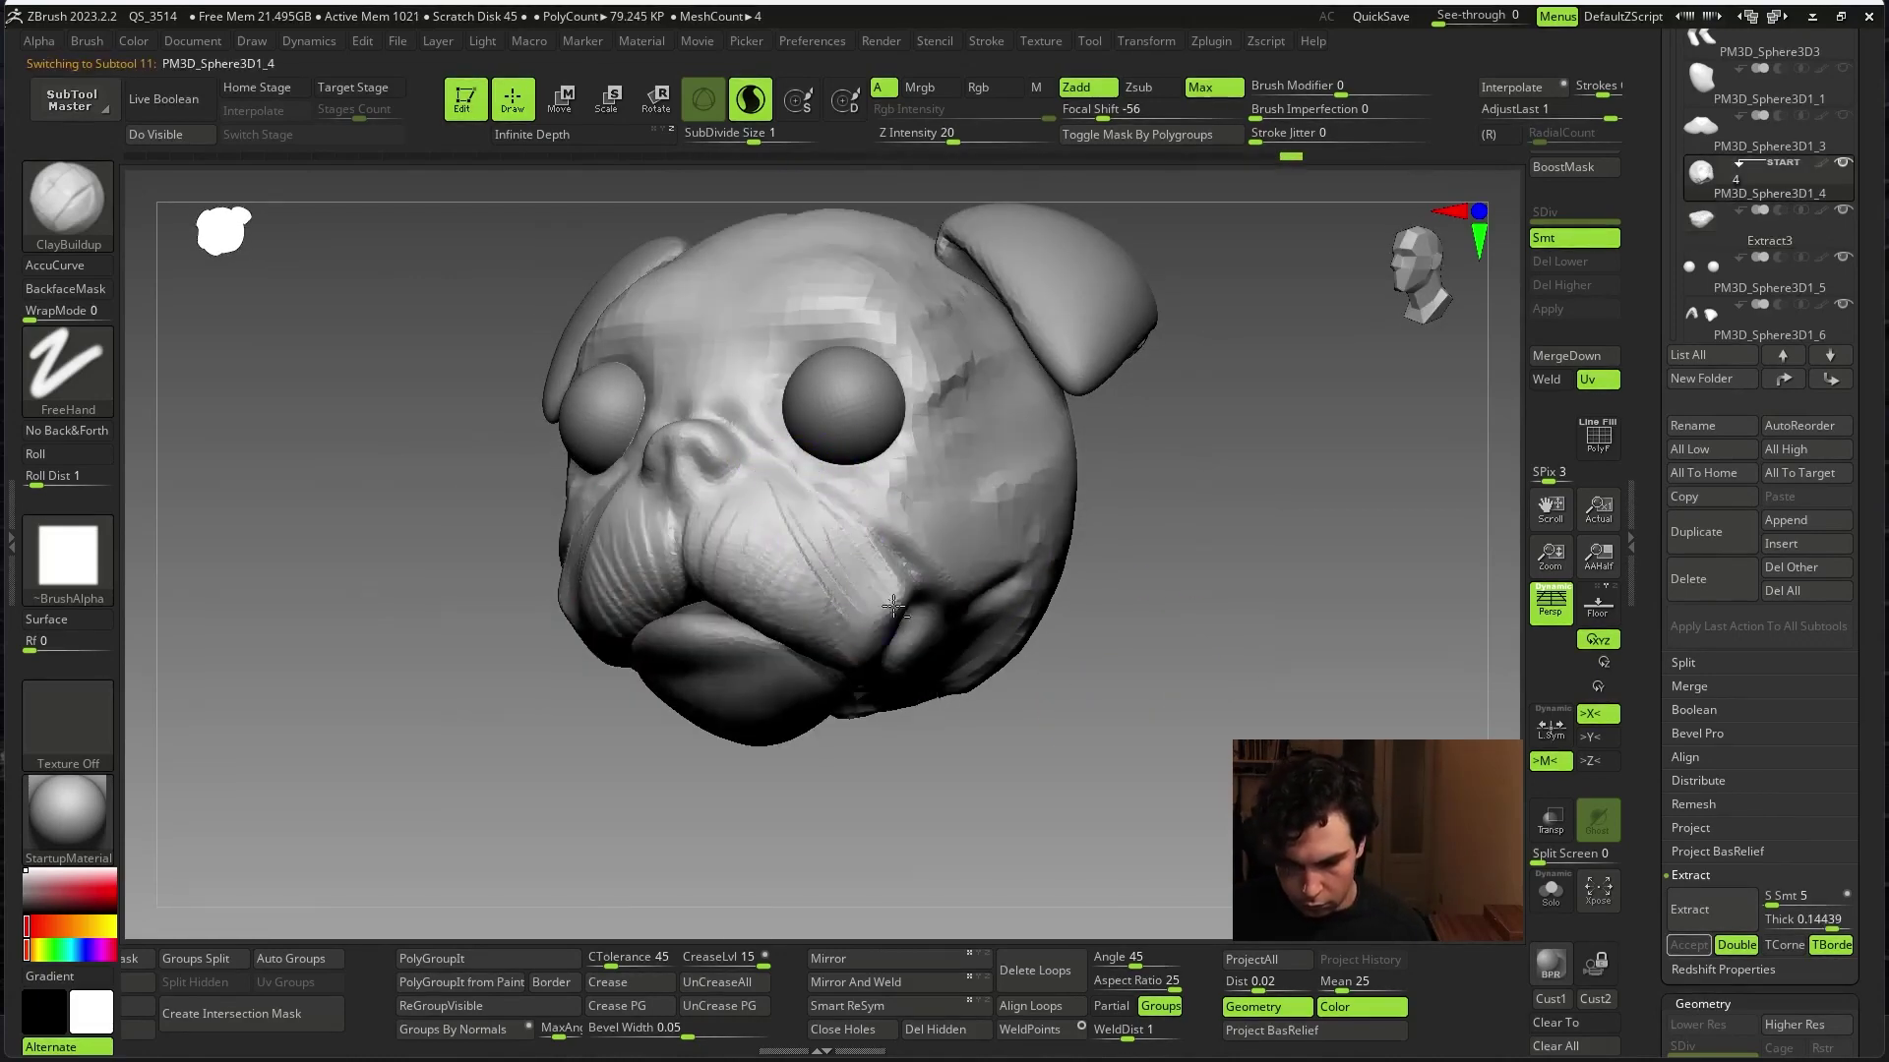
- Smooth around the eyes while orbiting to a straight front view of the head
right_drag(1124, 729, 1138, 737)
key(shift)
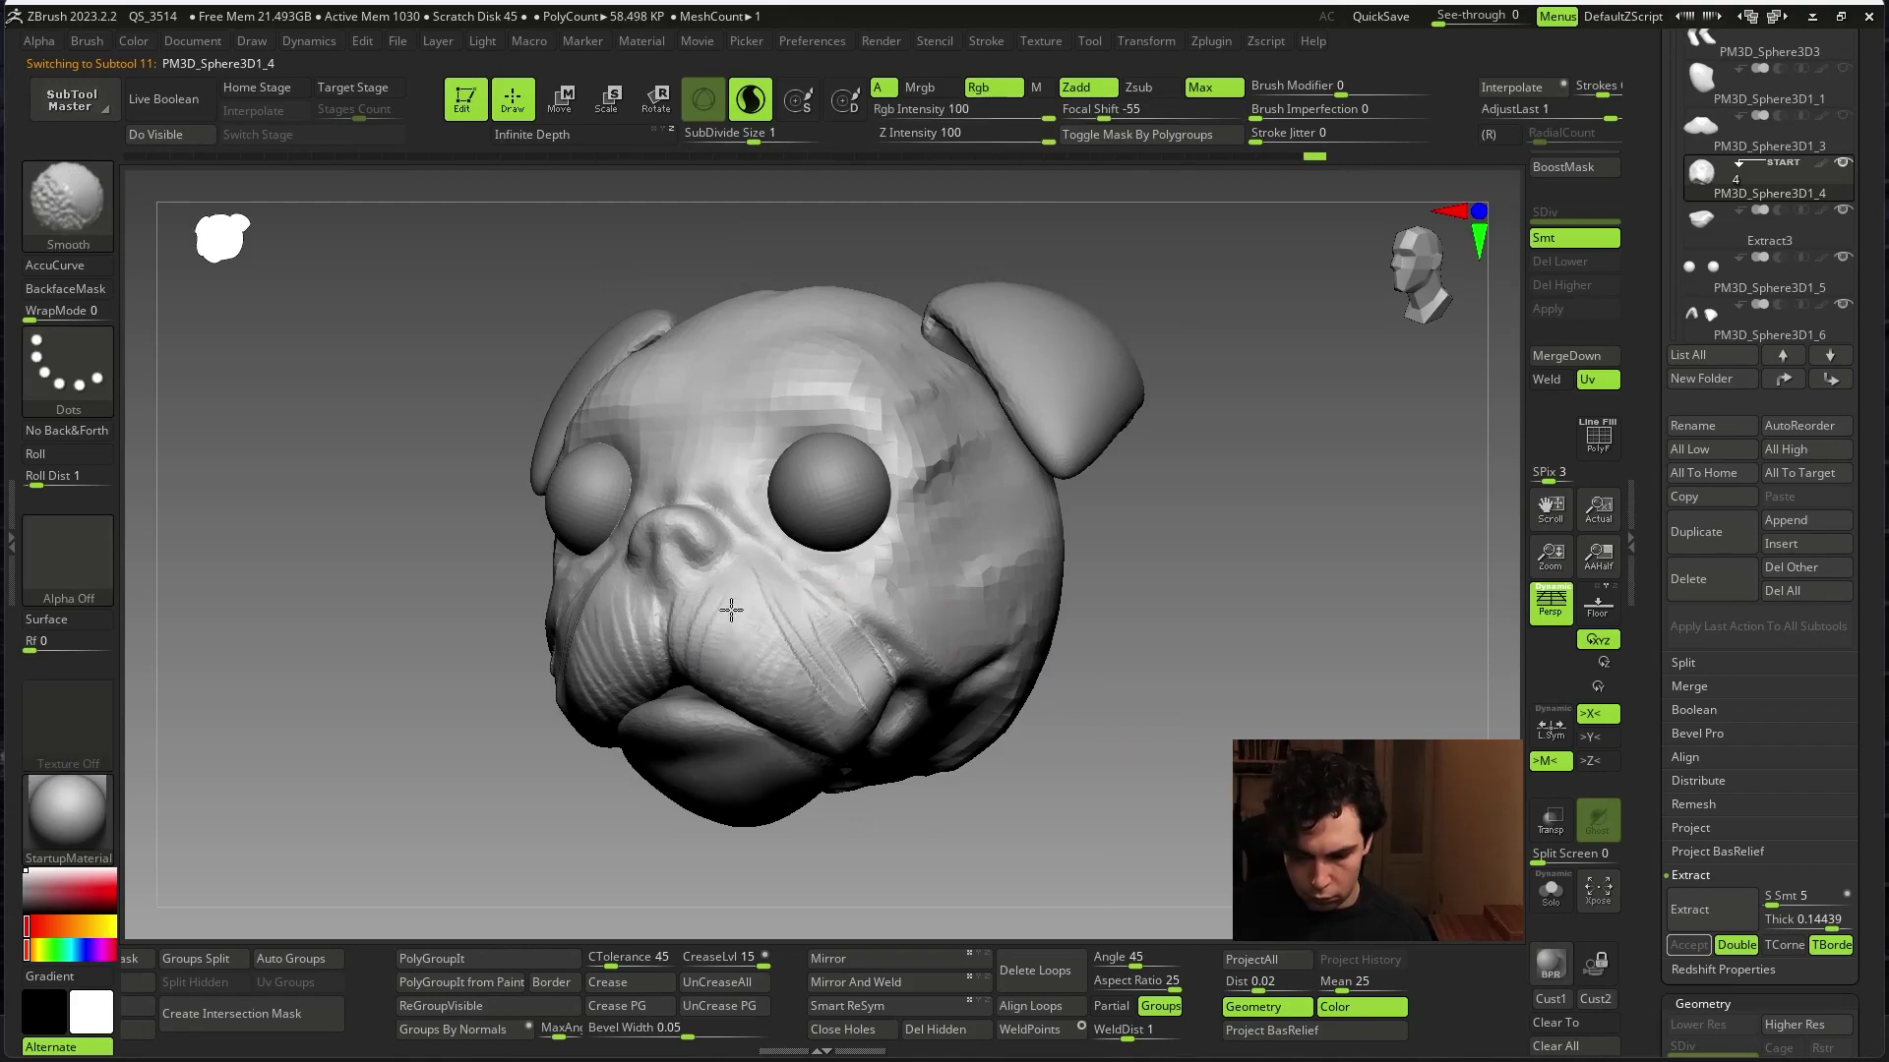
key(space)
right_drag(1063, 793, 906, 503)
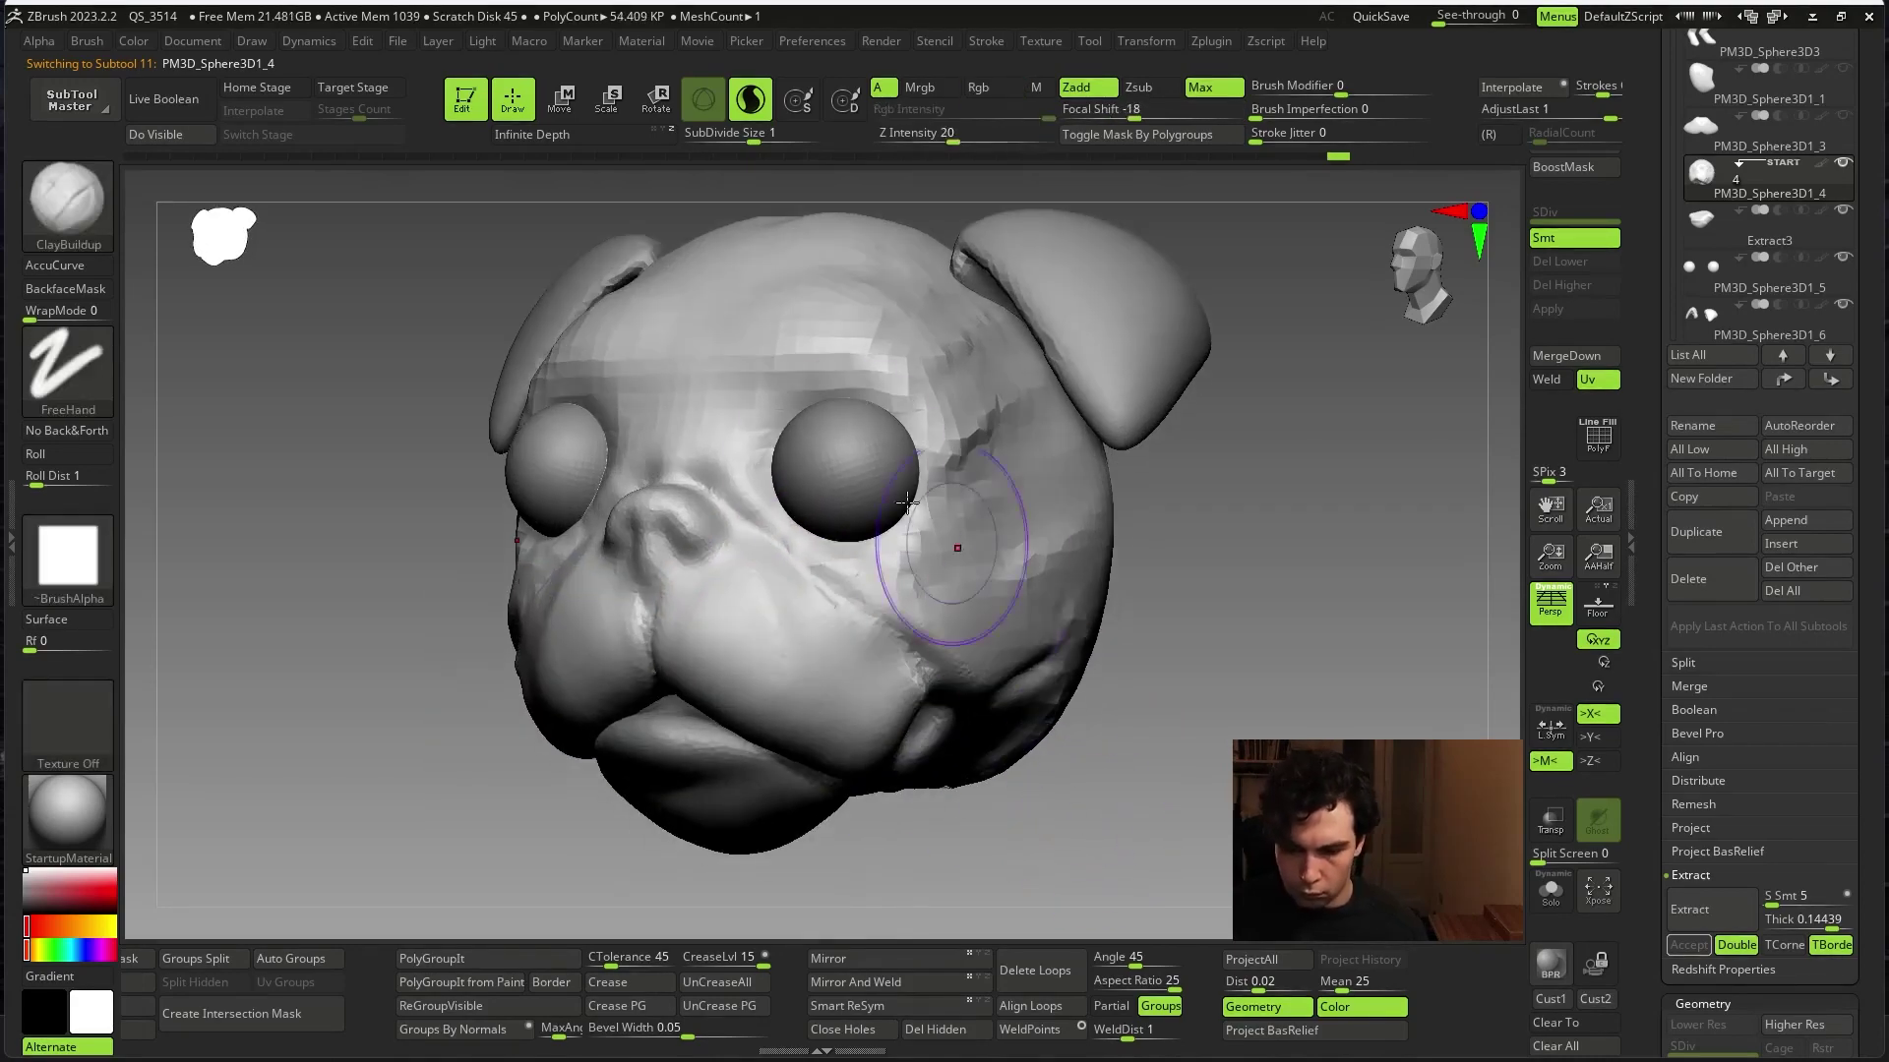
right_click(752, 397)
mouse_move(751, 398)
right_down()
mouse_move(1298, 640)
mouse_move(750, 423)
right_up()
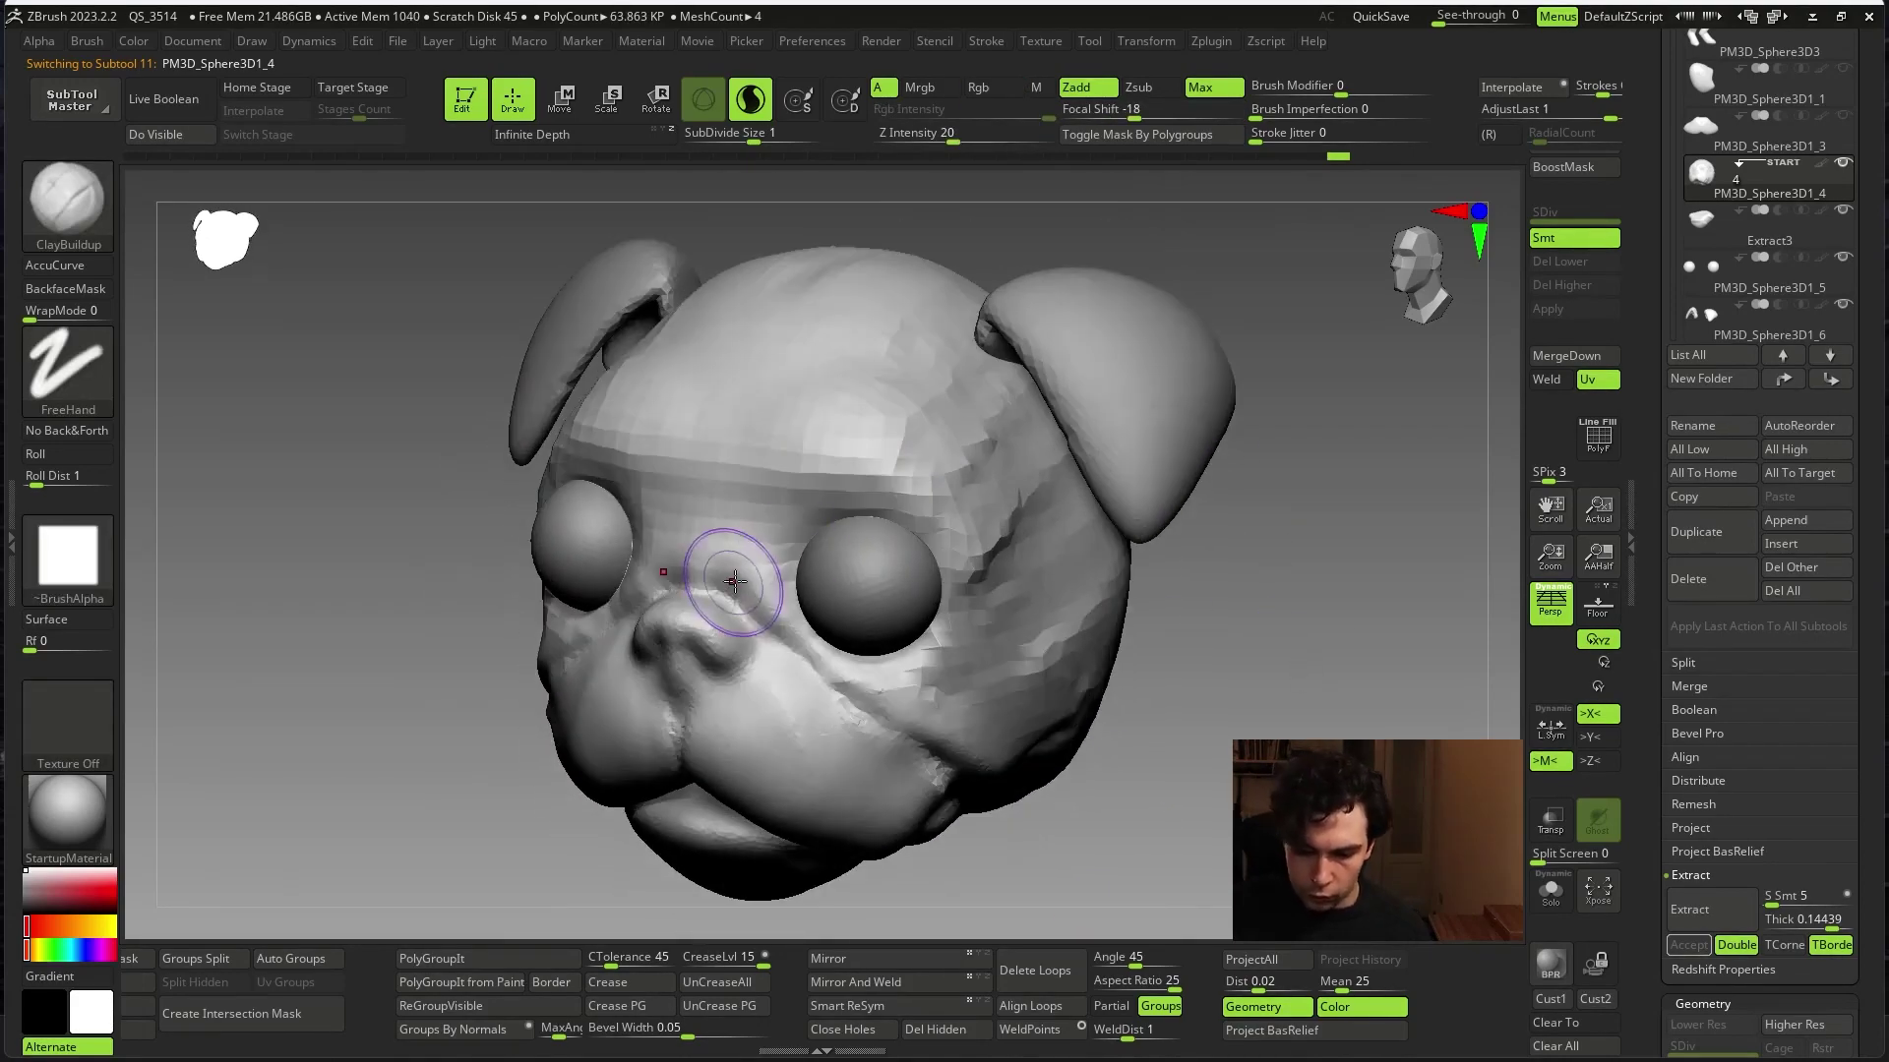
right_drag(801, 590, 1076, 527)
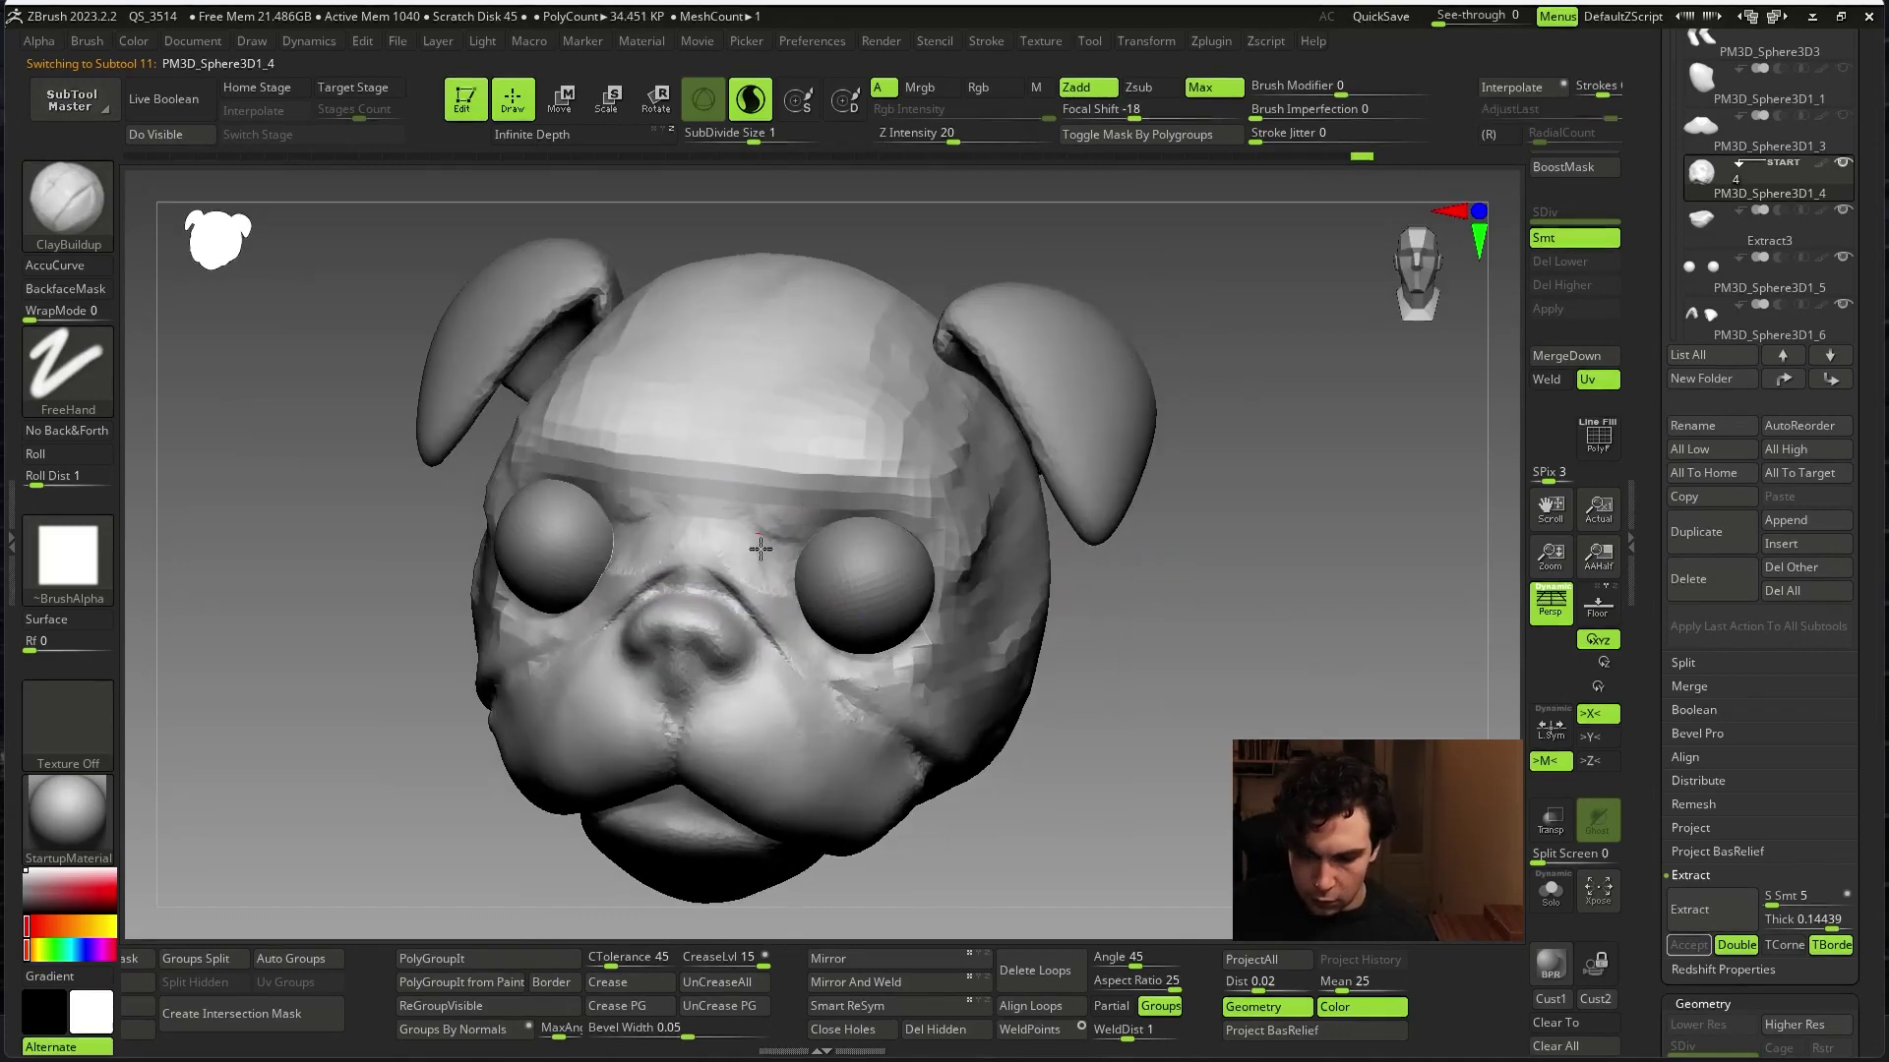
right_drag(969, 482, 862, 519)
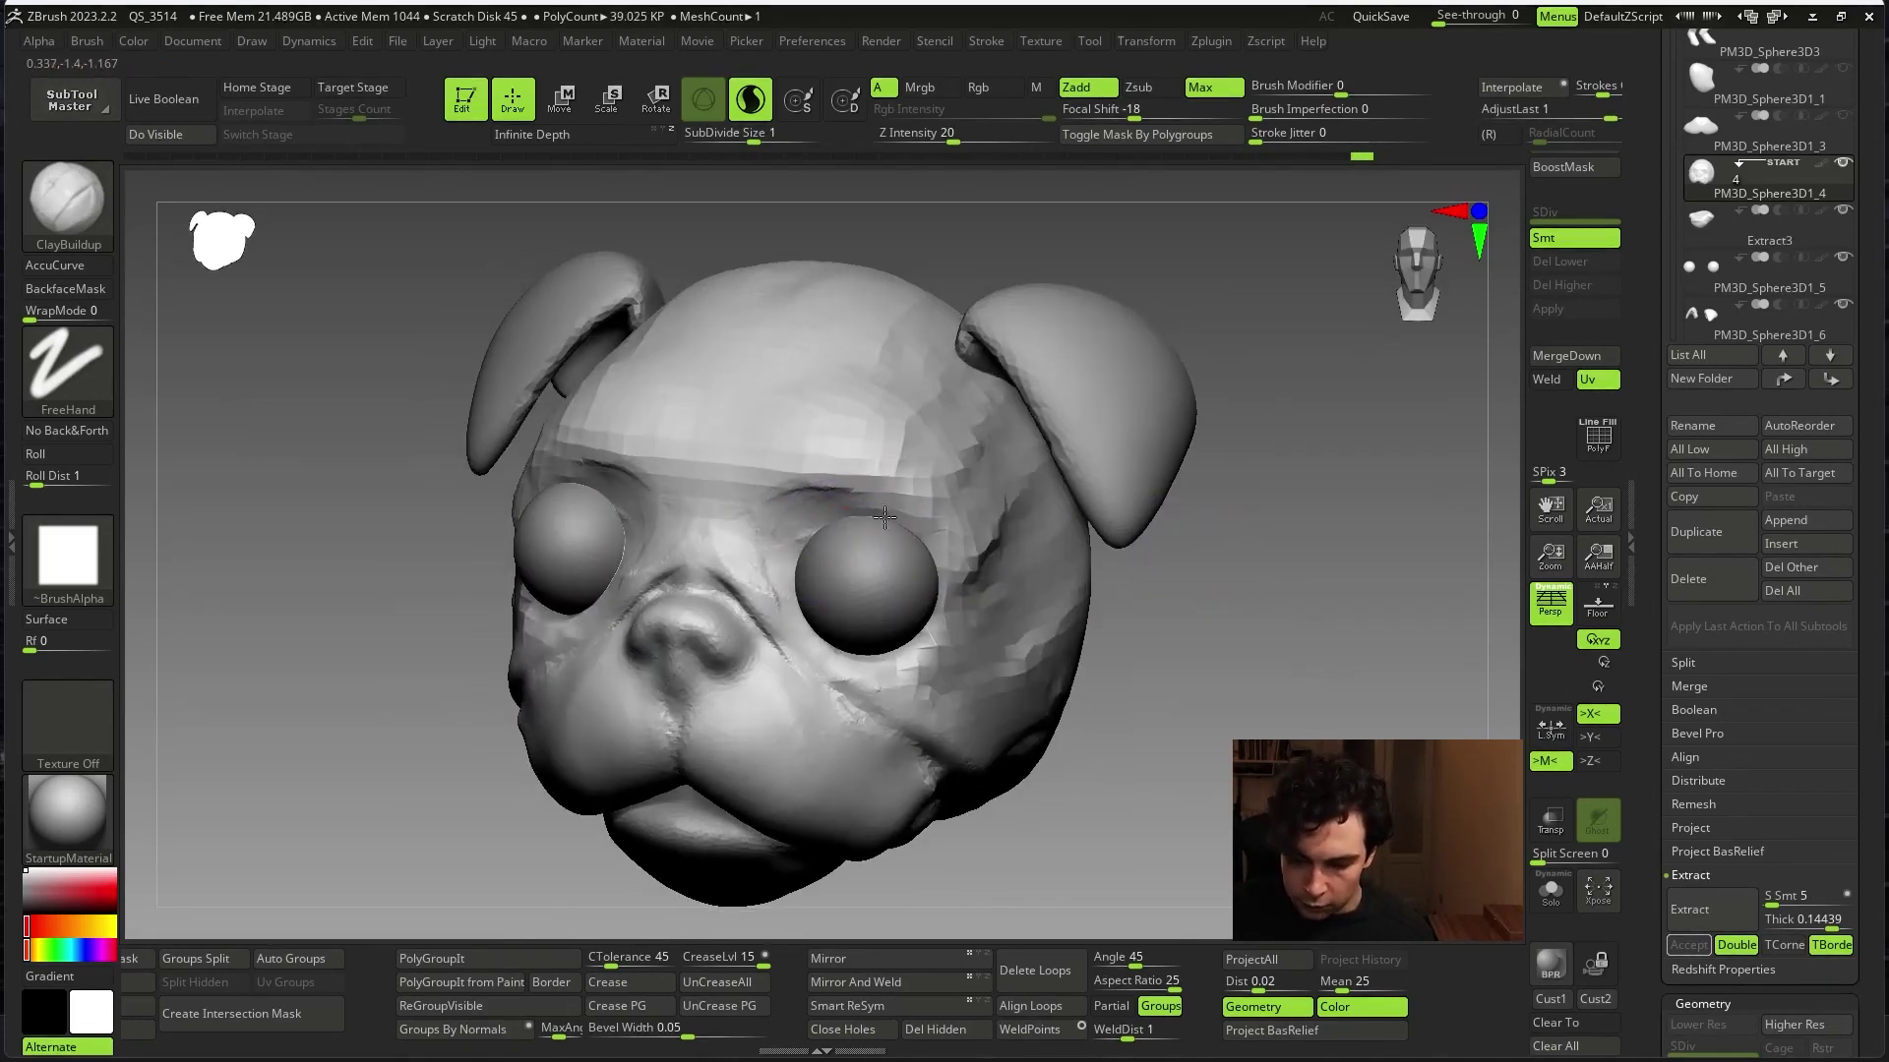
- Activate the eye sphere and reposition it with the Move gizmo
alt+click(873, 616)
alt+click(846, 507)
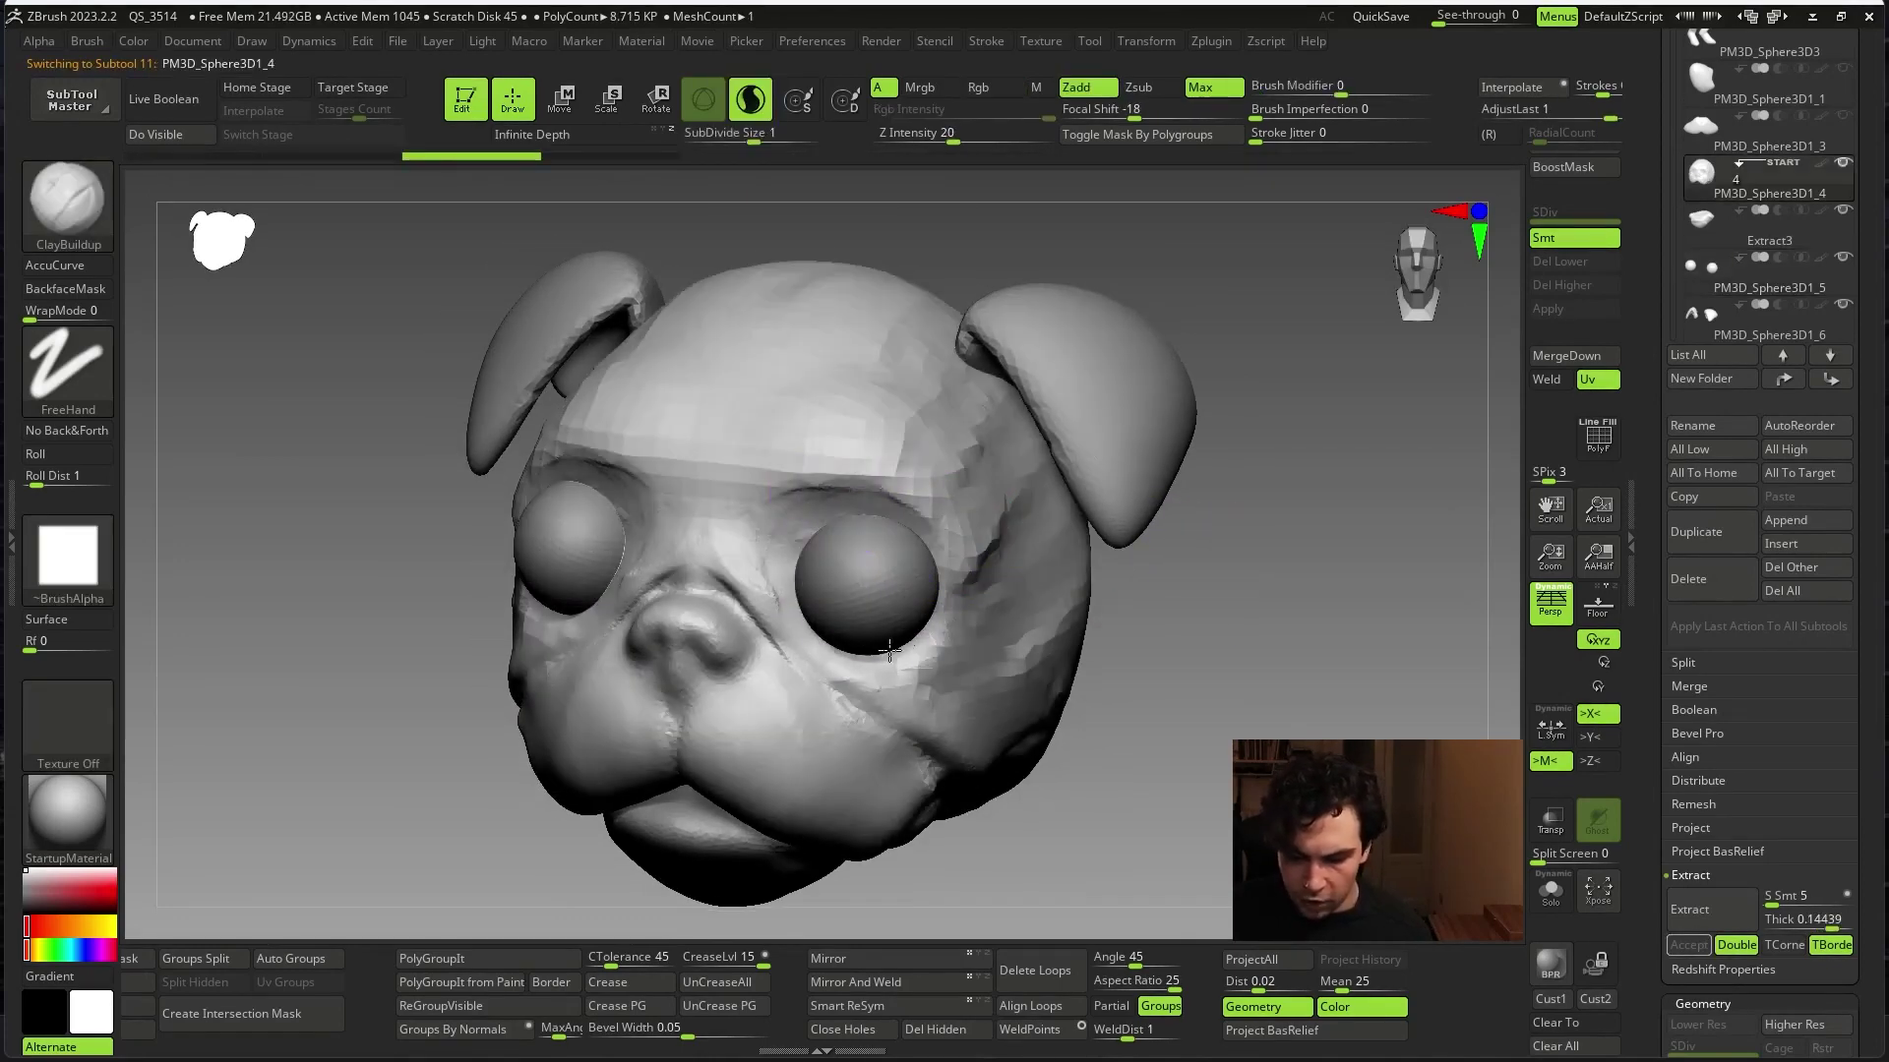
mouse_move(885, 590)
right_down()
mouse_move(1159, 586)
mouse_move(1126, 609)
right_up()
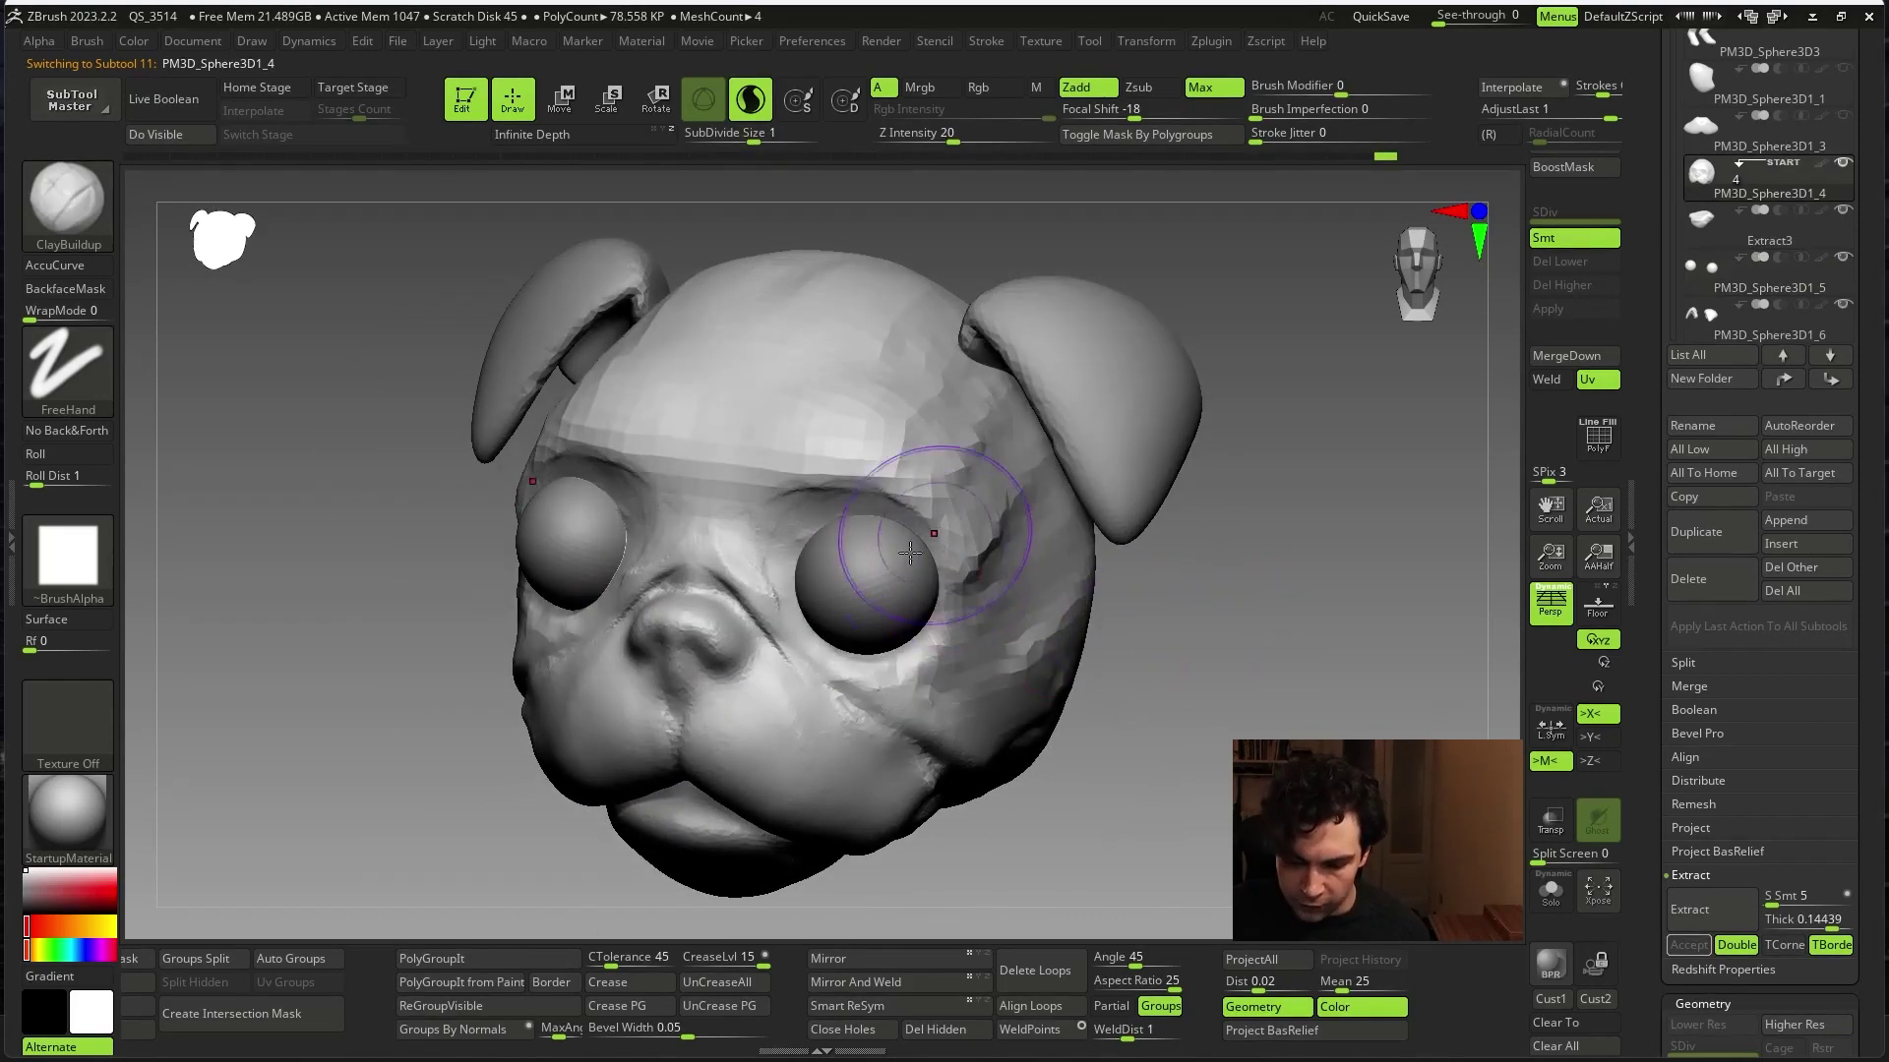
right_drag(910, 553, 961, 577)
alt+click(865, 576)
key(w)
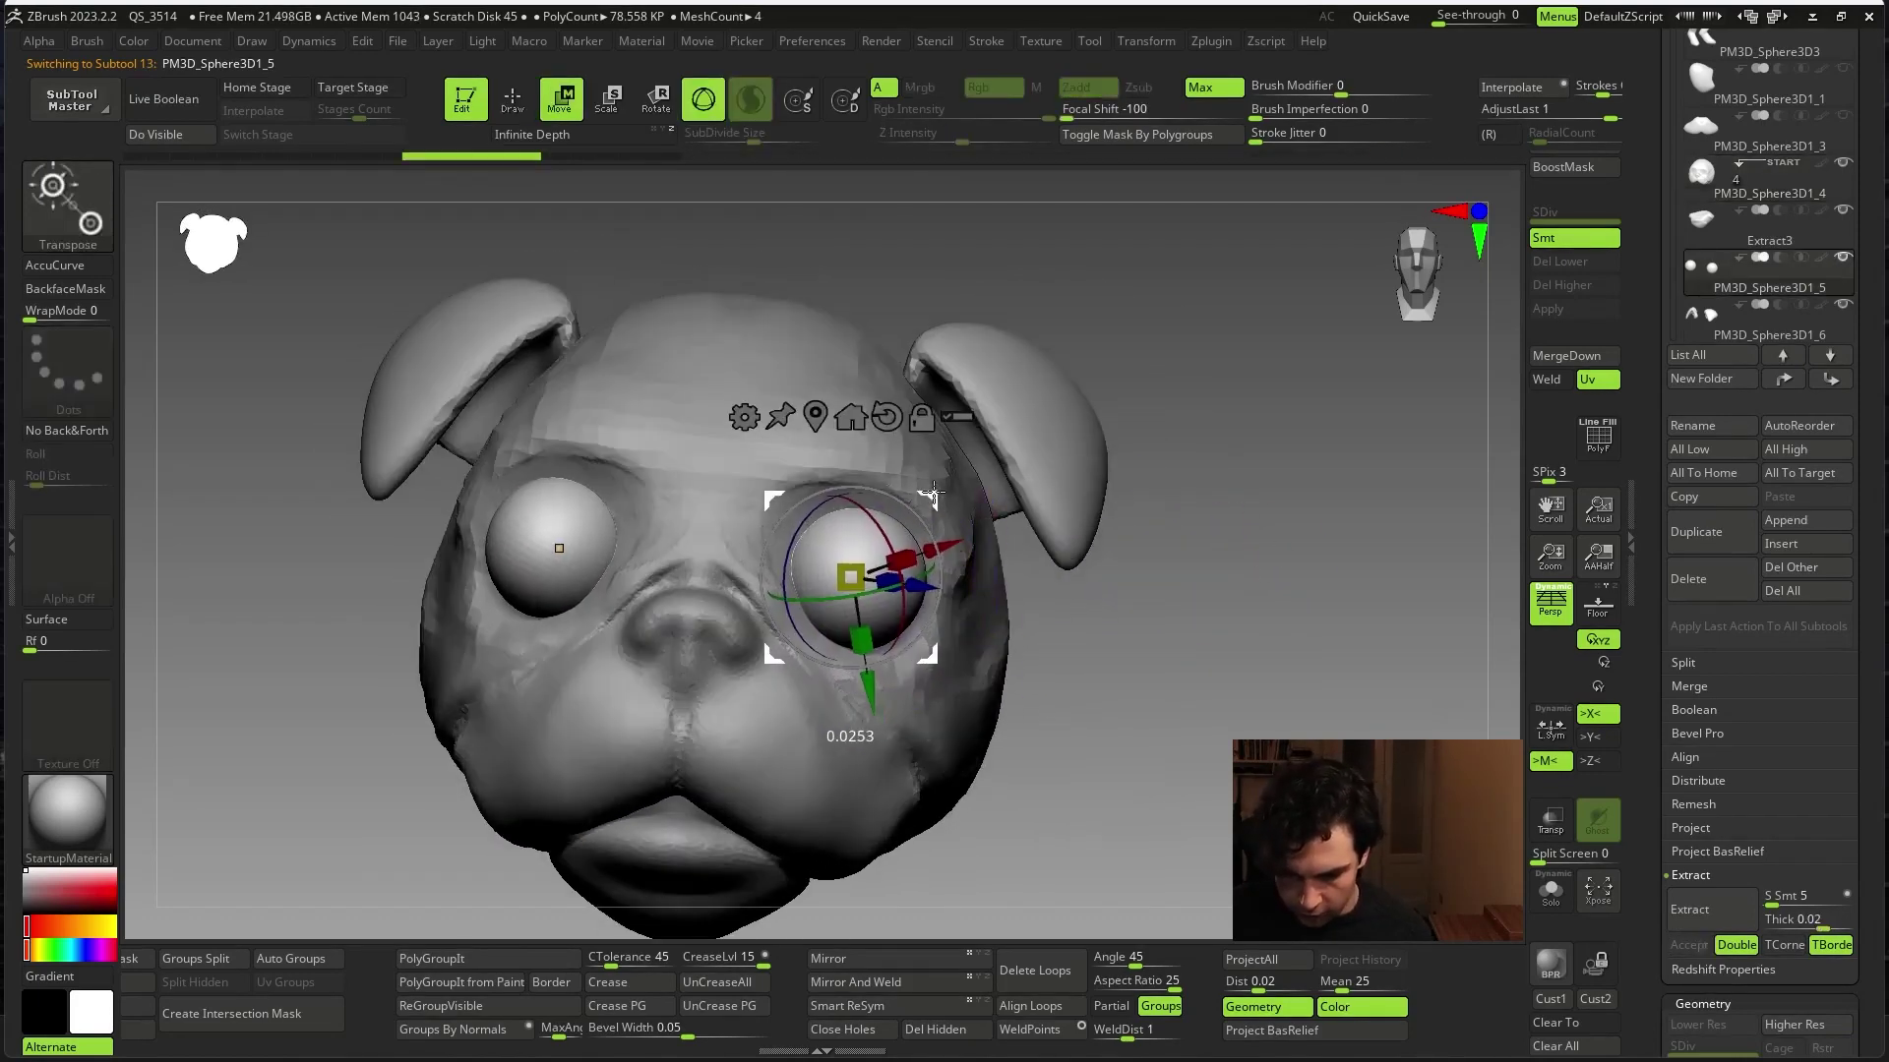
key(q)
- Reactivate the head part and orbit to a smaller frontal view
mouse_move(1068, 498)
right_down()
mouse_move(1325, 658)
mouse_move(1275, 675)
mouse_move(1277, 725)
mouse_move(1013, 570)
mouse_move(998, 609)
right_up()
alt+click(998, 609)
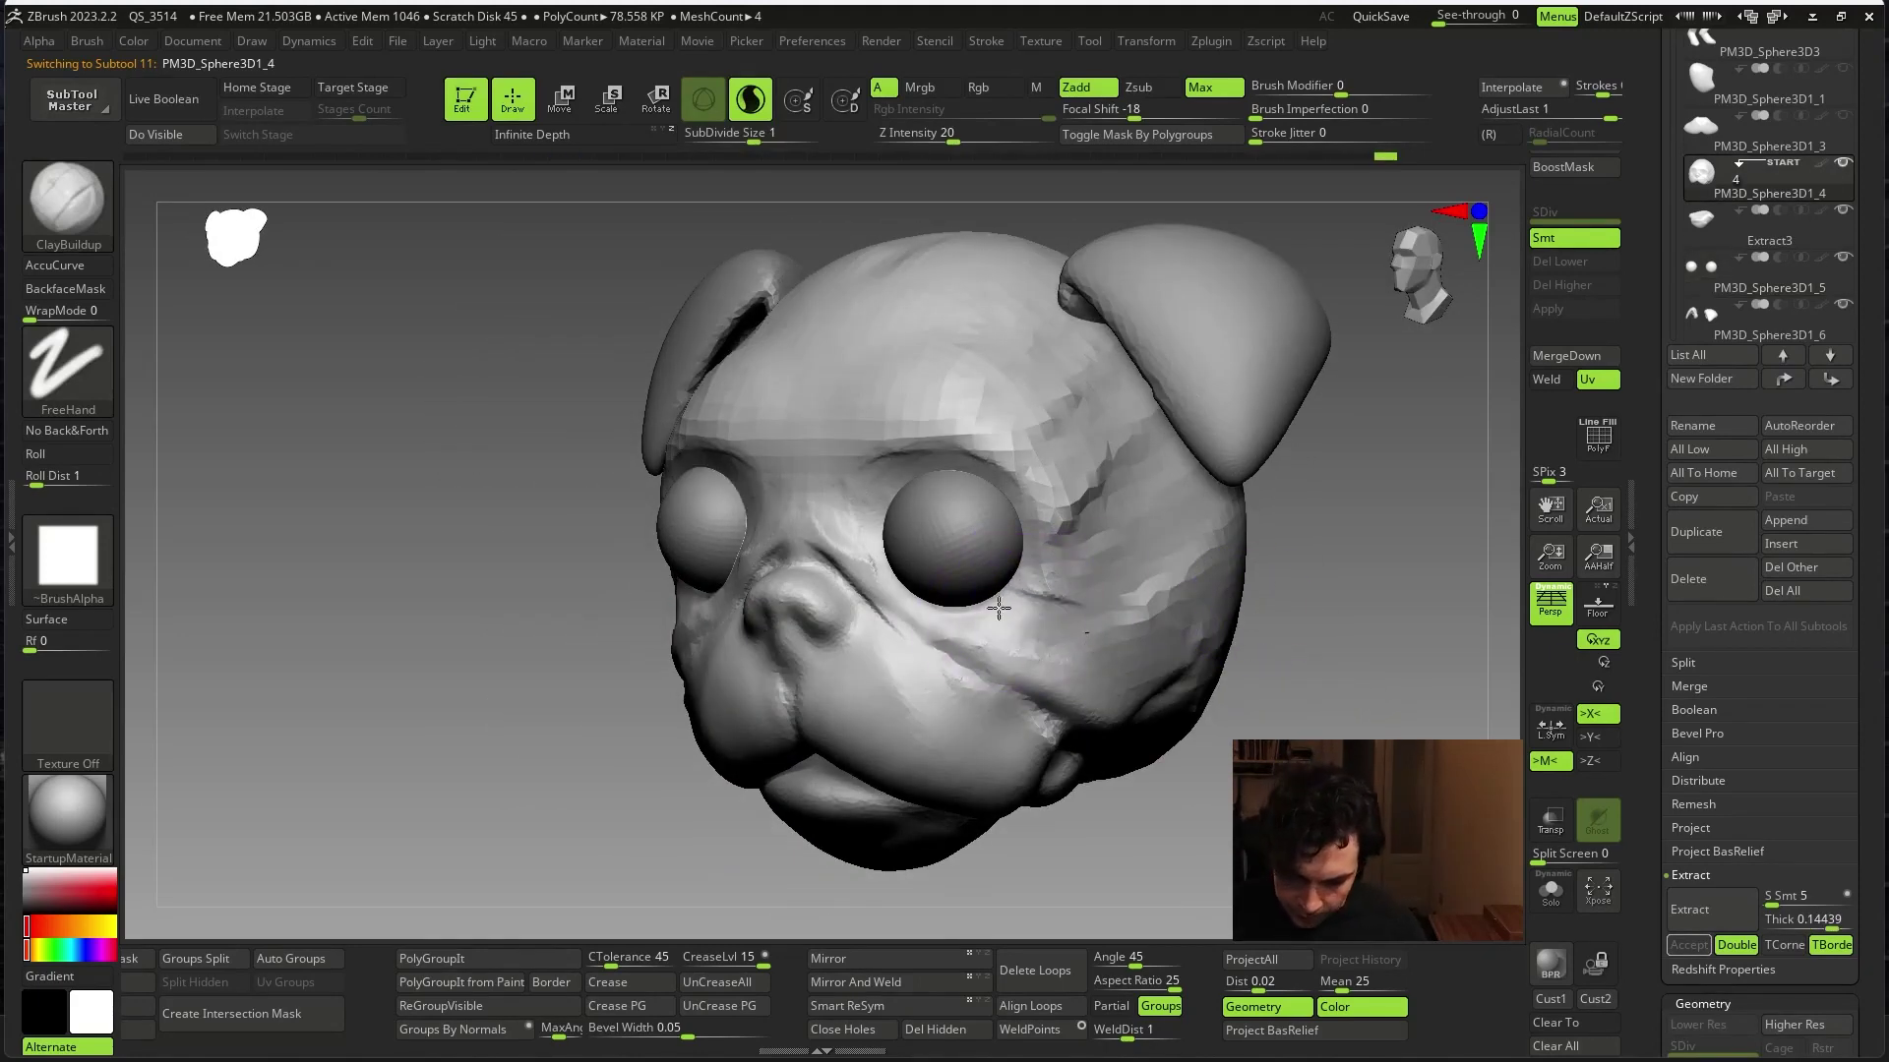
mouse_move(1204, 568)
right_down()
mouse_move(1293, 586)
mouse_move(1281, 611)
right_up()
right_click(1279, 590)
mouse_move(1025, 657)
right_down()
mouse_move(1223, 612)
mouse_move(1193, 675)
mouse_move(944, 629)
right_up()
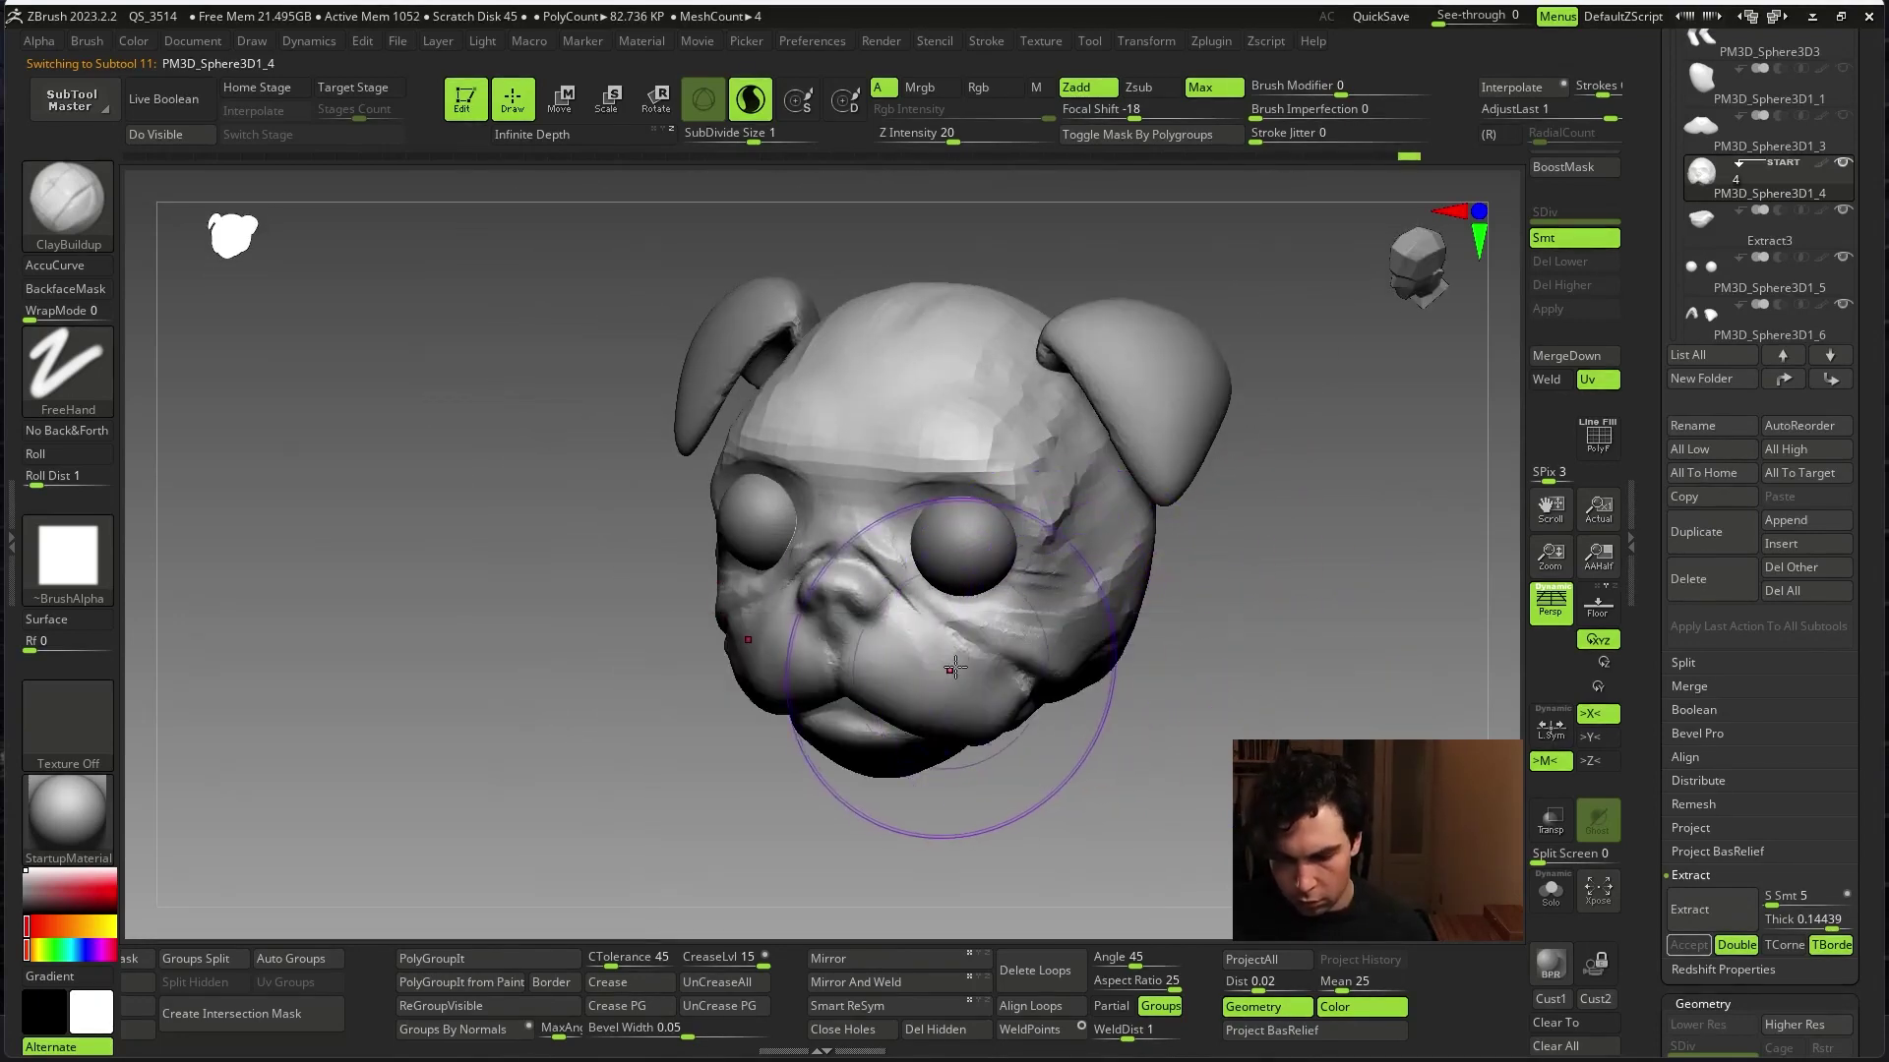
right_click(955, 668)
- Switch to the Move brush and push the lower jowls into shape
key(b)
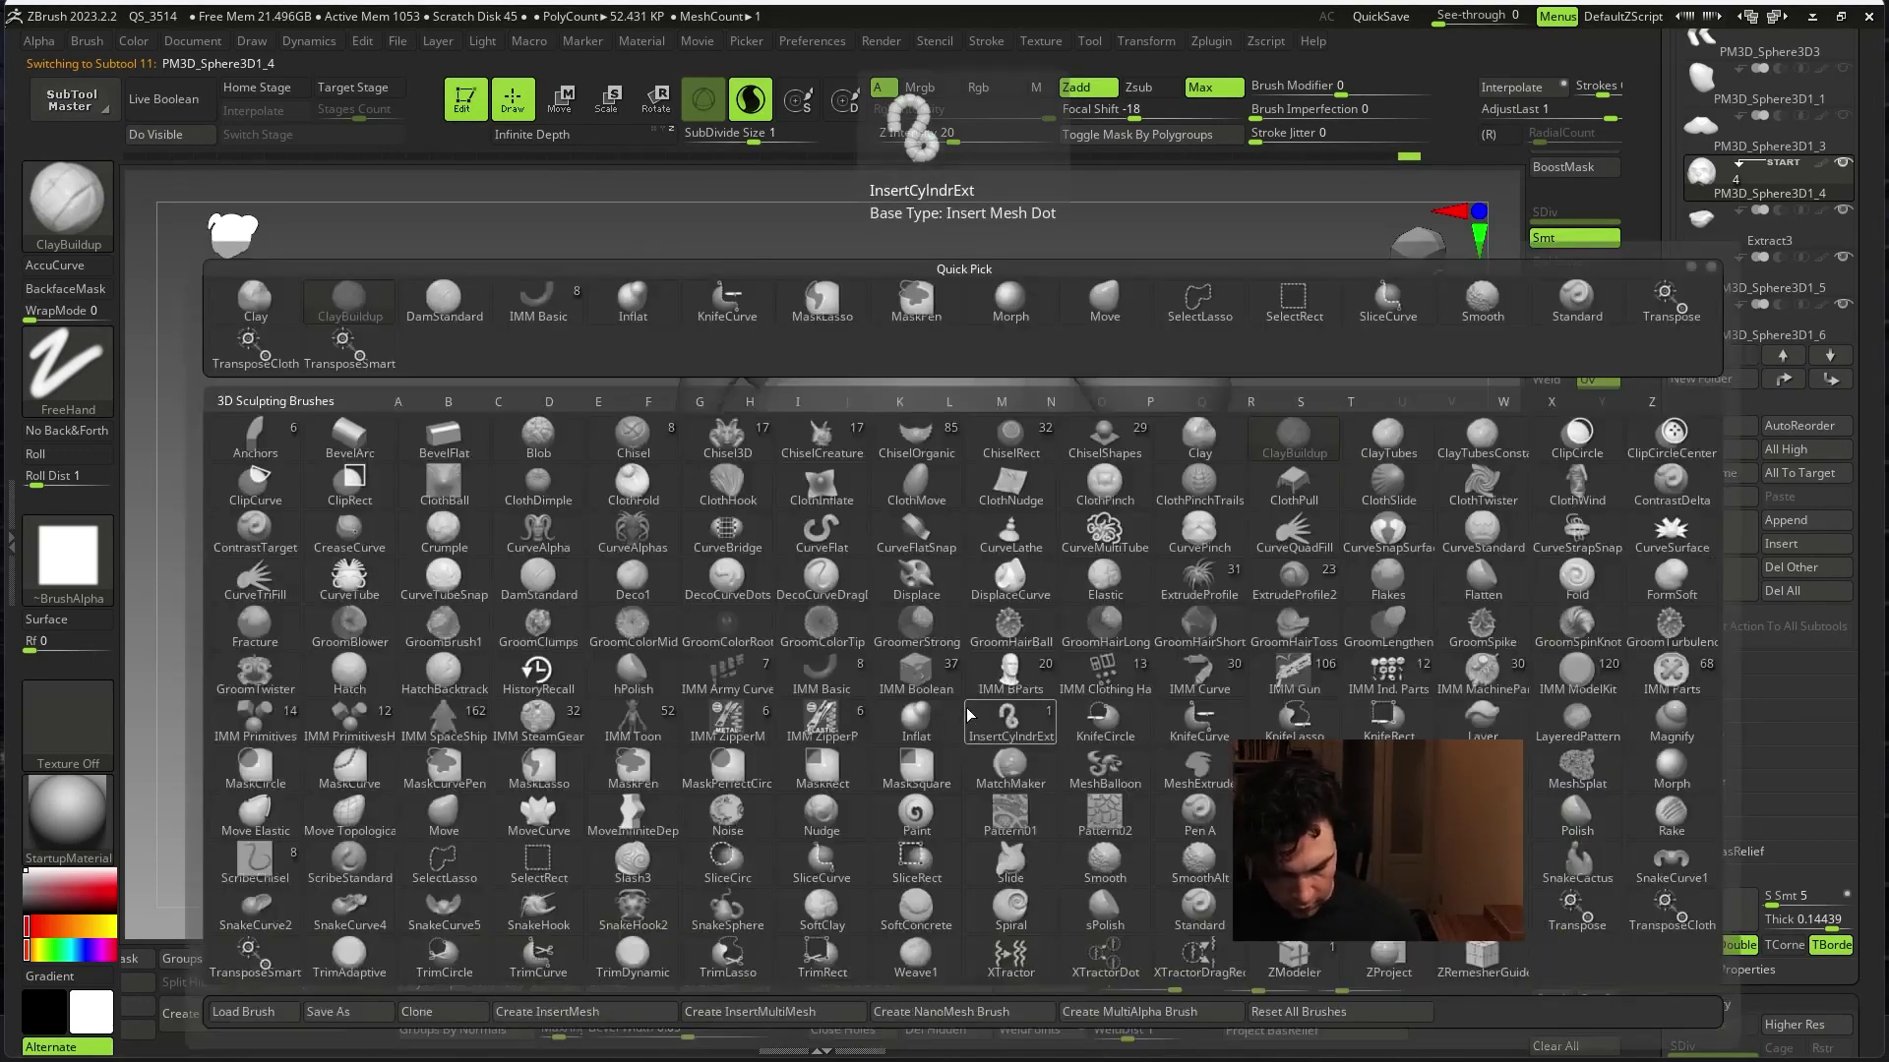
key(m)
key(v)
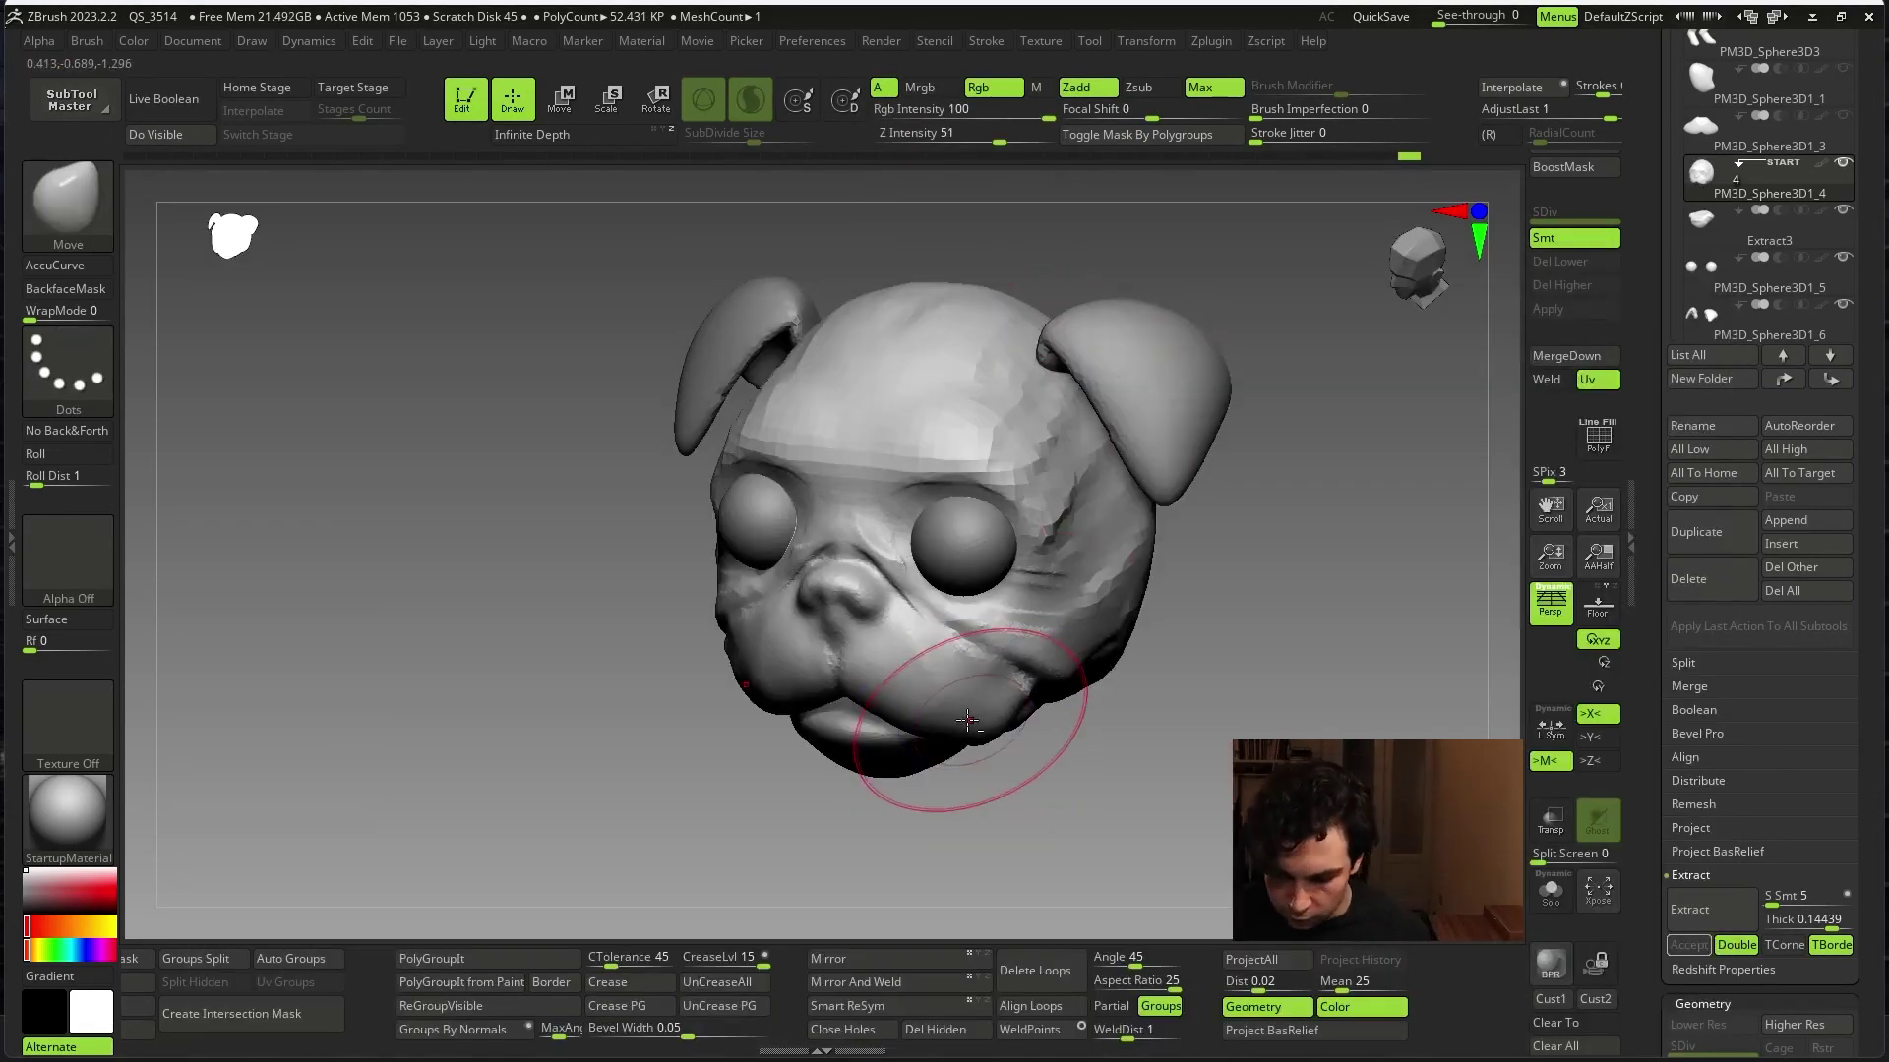
right_click(1019, 623)
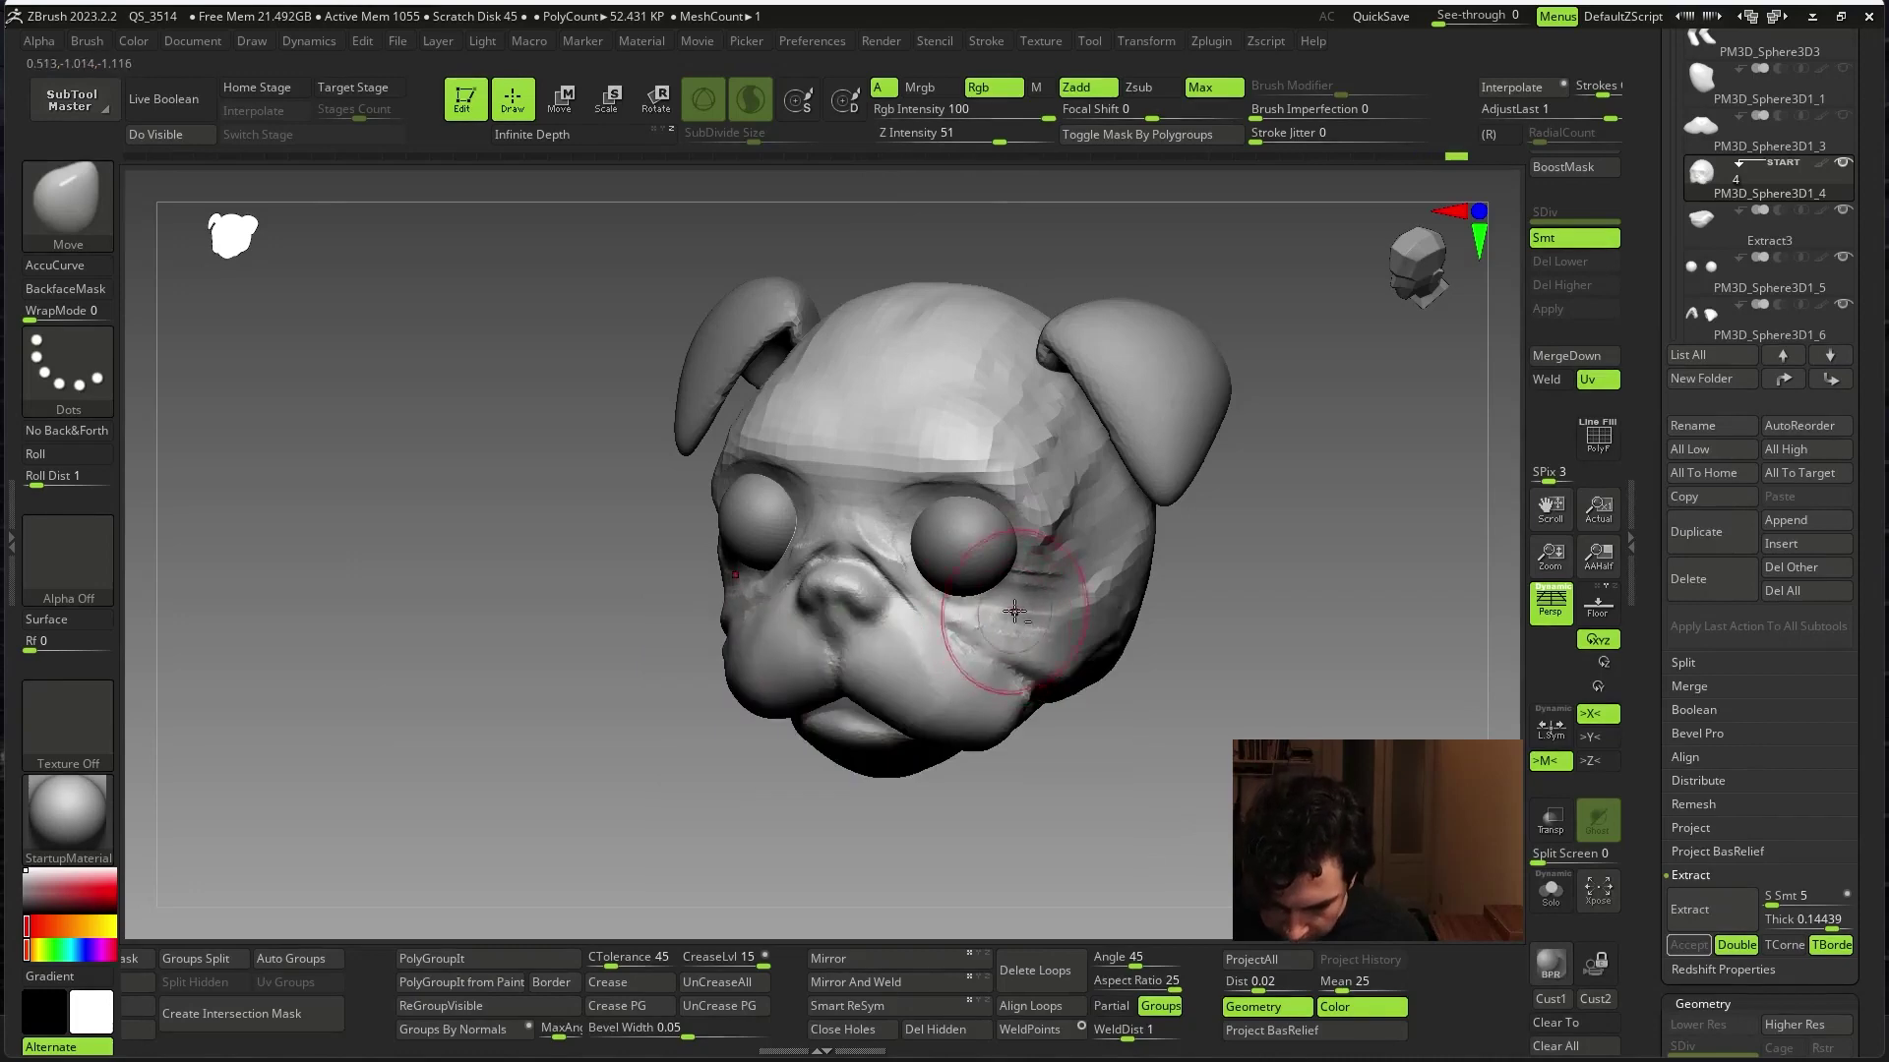
right_click(1305, 570)
drag(1186, 586, 1347, 570)
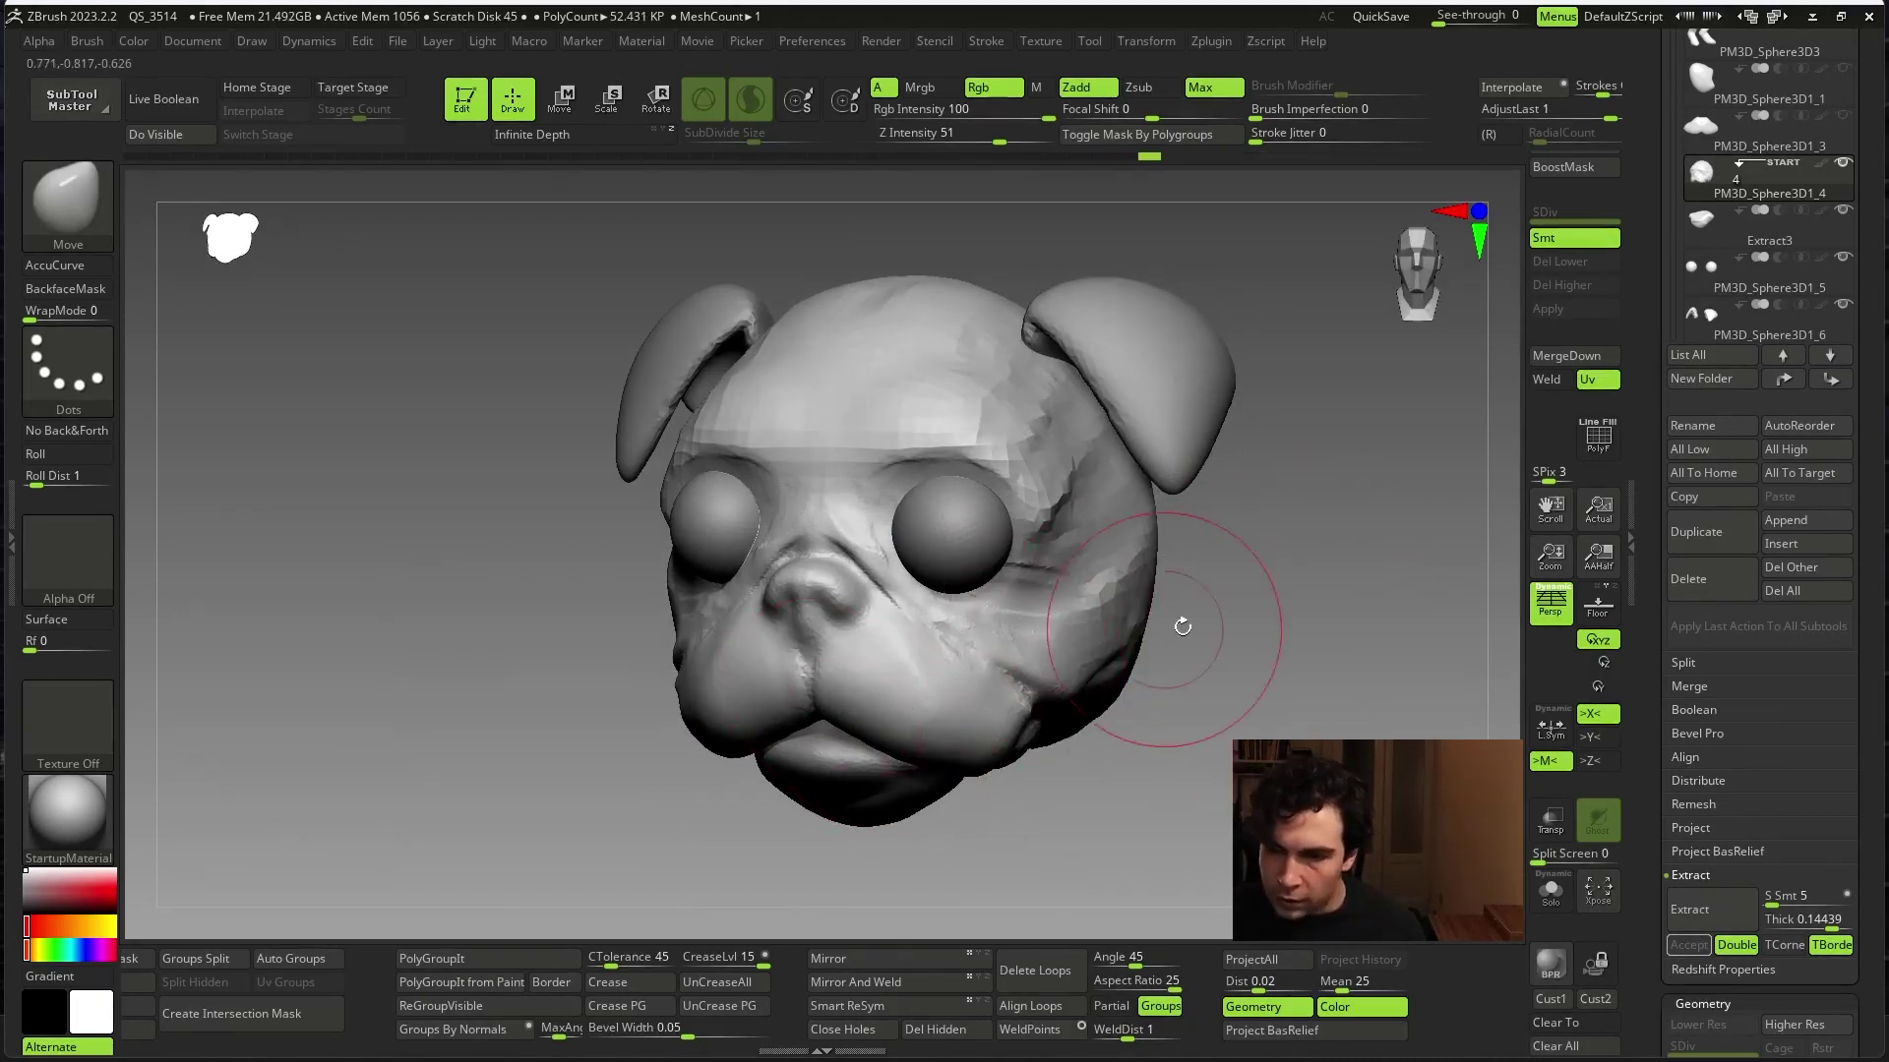
drag(1183, 626, 1172, 605)
mouse_move(1308, 614)
mouse_down()
mouse_move(1264, 595)
mouse_move(1252, 560)
mouse_move(990, 514)
mouse_up()
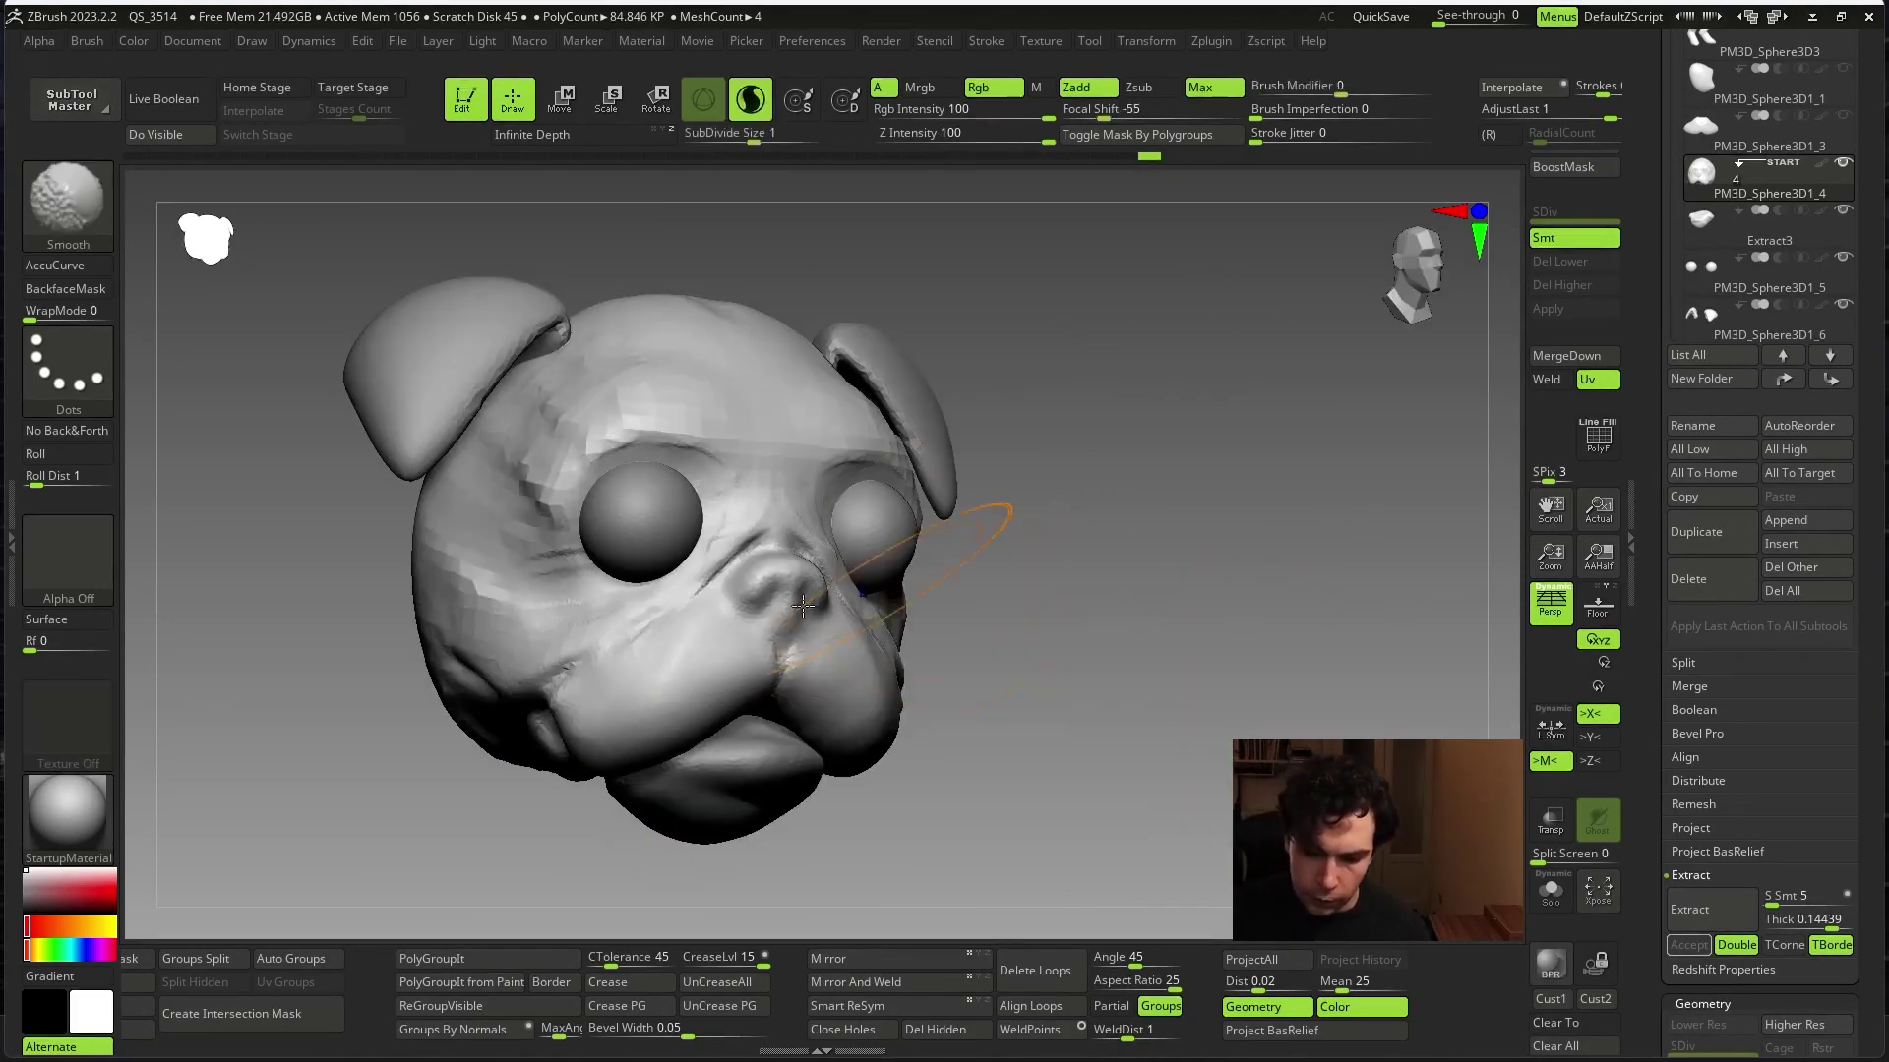
- Smooth the cheek and nose area, then switch back to ClayBuildup
key(space)
mouse_move(1068, 397)
mouse_down()
mouse_move(1184, 447)
mouse_move(1197, 553)
mouse_up()
key(space)
key(space)
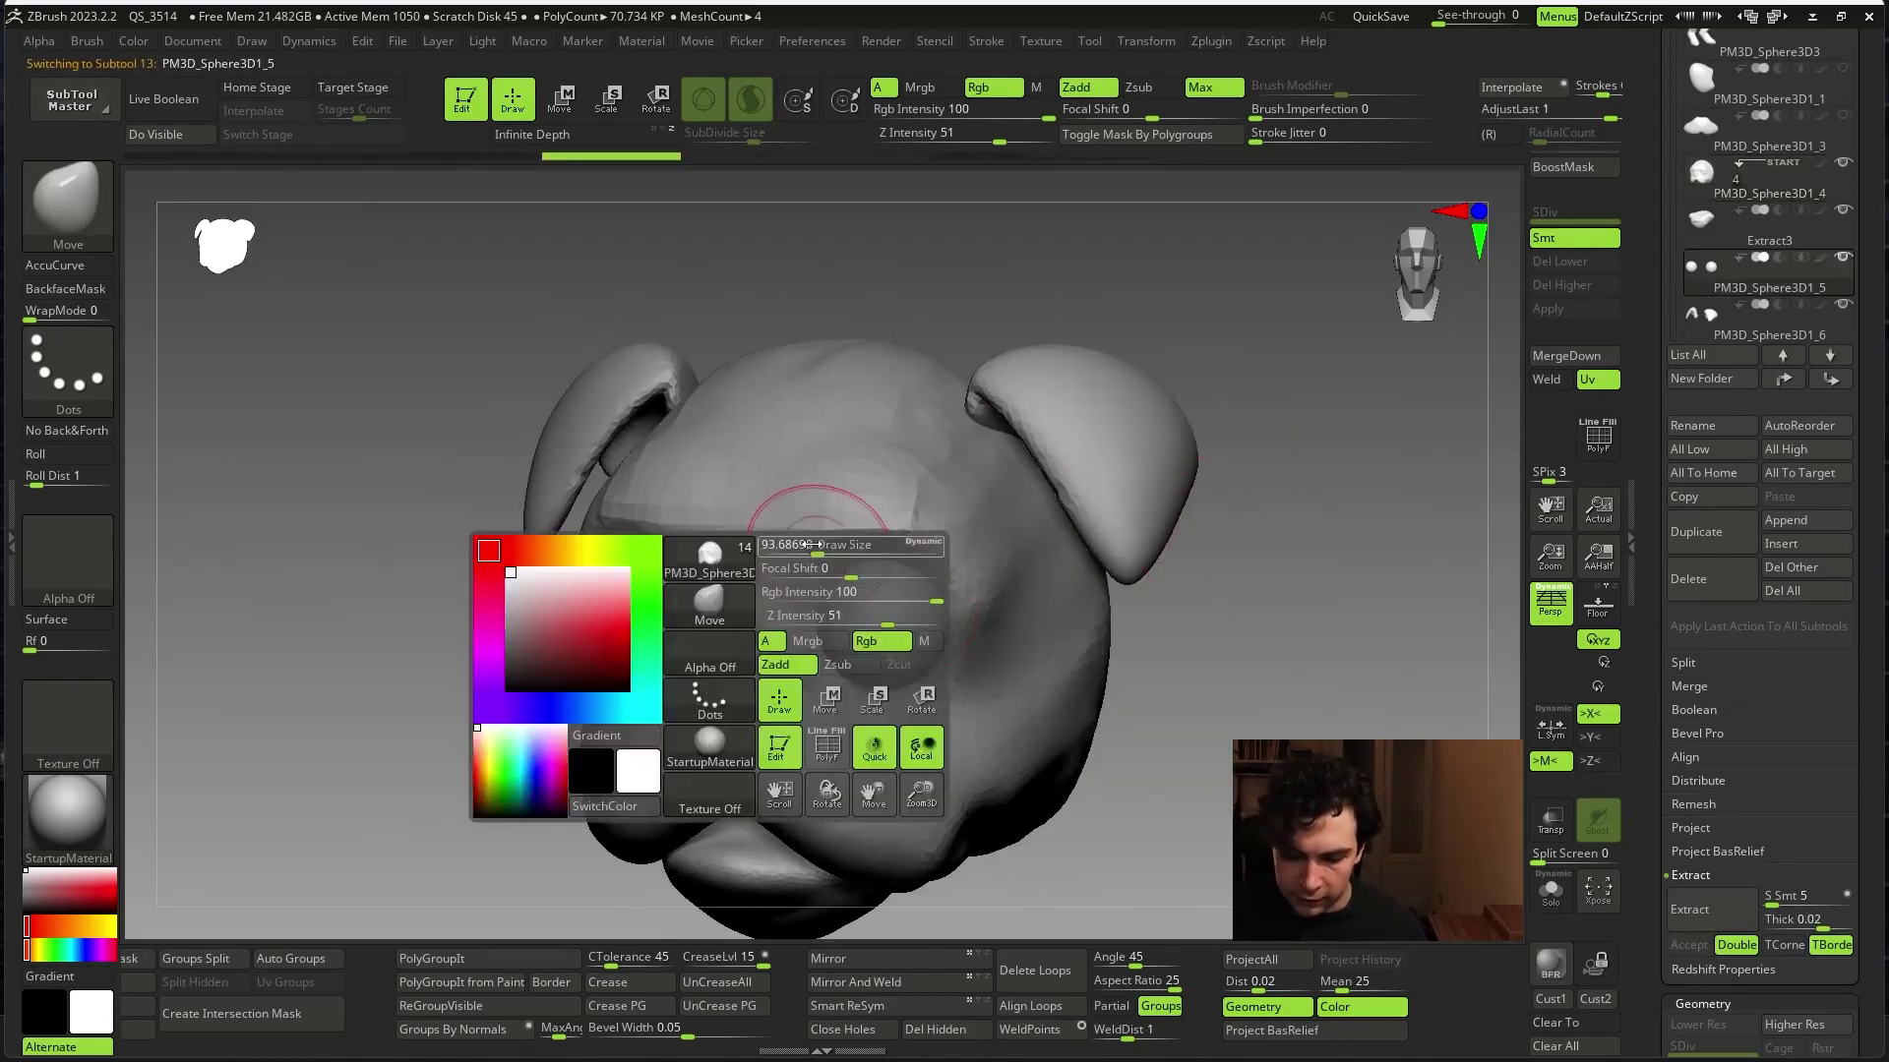
alt+click(916, 538)
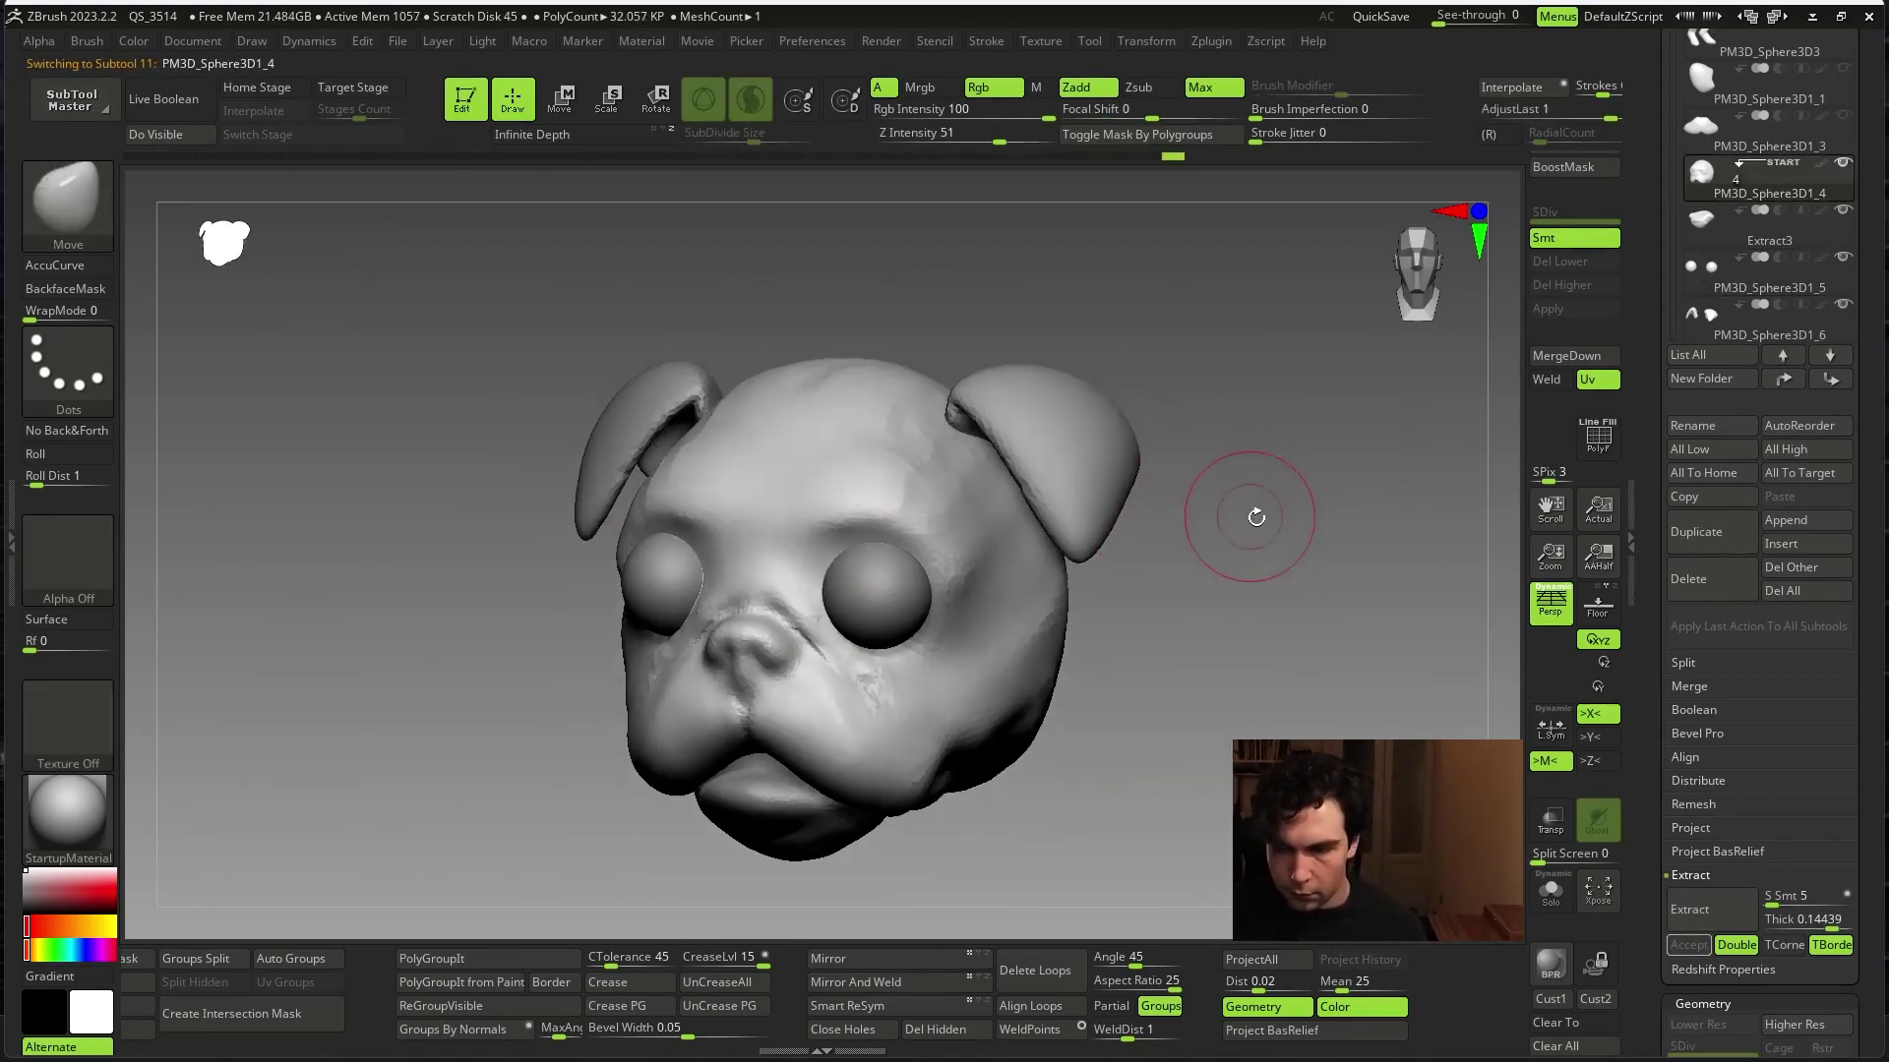
key(space)
drag(1278, 551, 1245, 556)
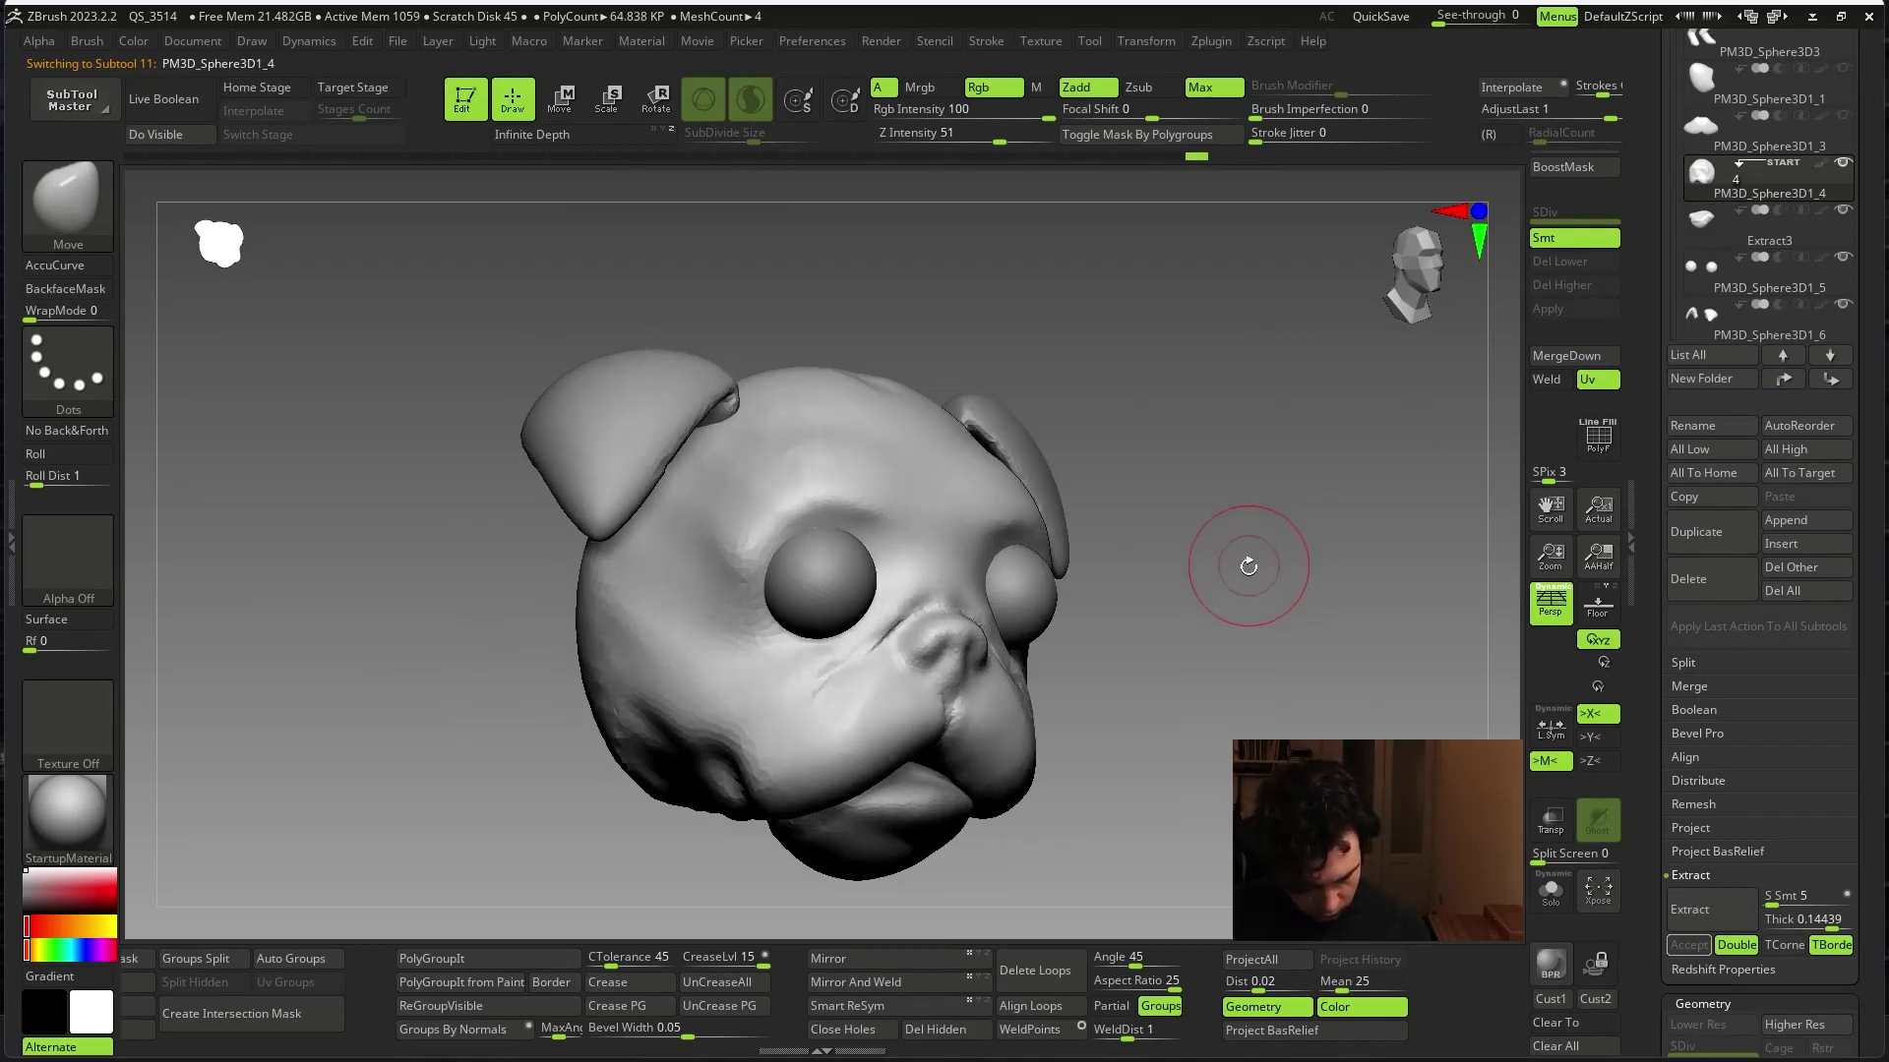
key(b)
key(c)
key(b)
key(space)
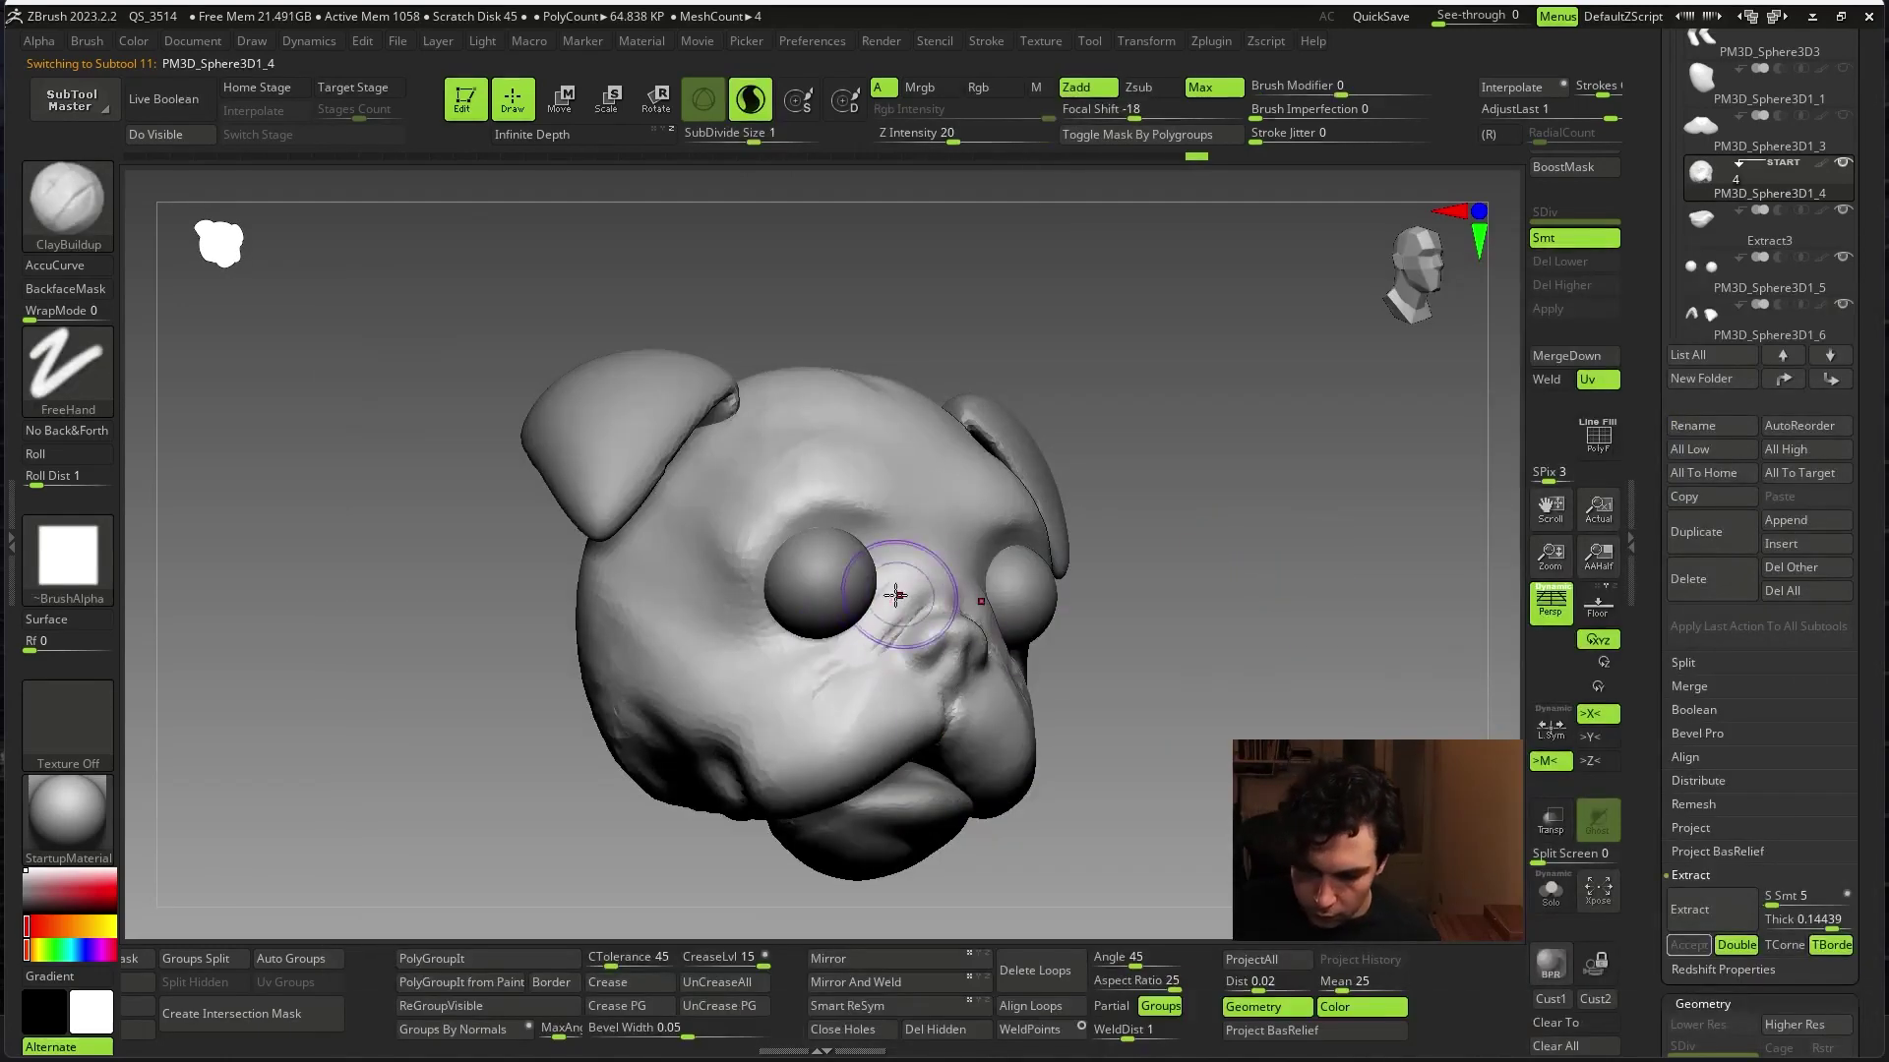
- Build a ClayBuildup crease along the cheek and soften it with smoothing
drag(984, 611, 1050, 591)
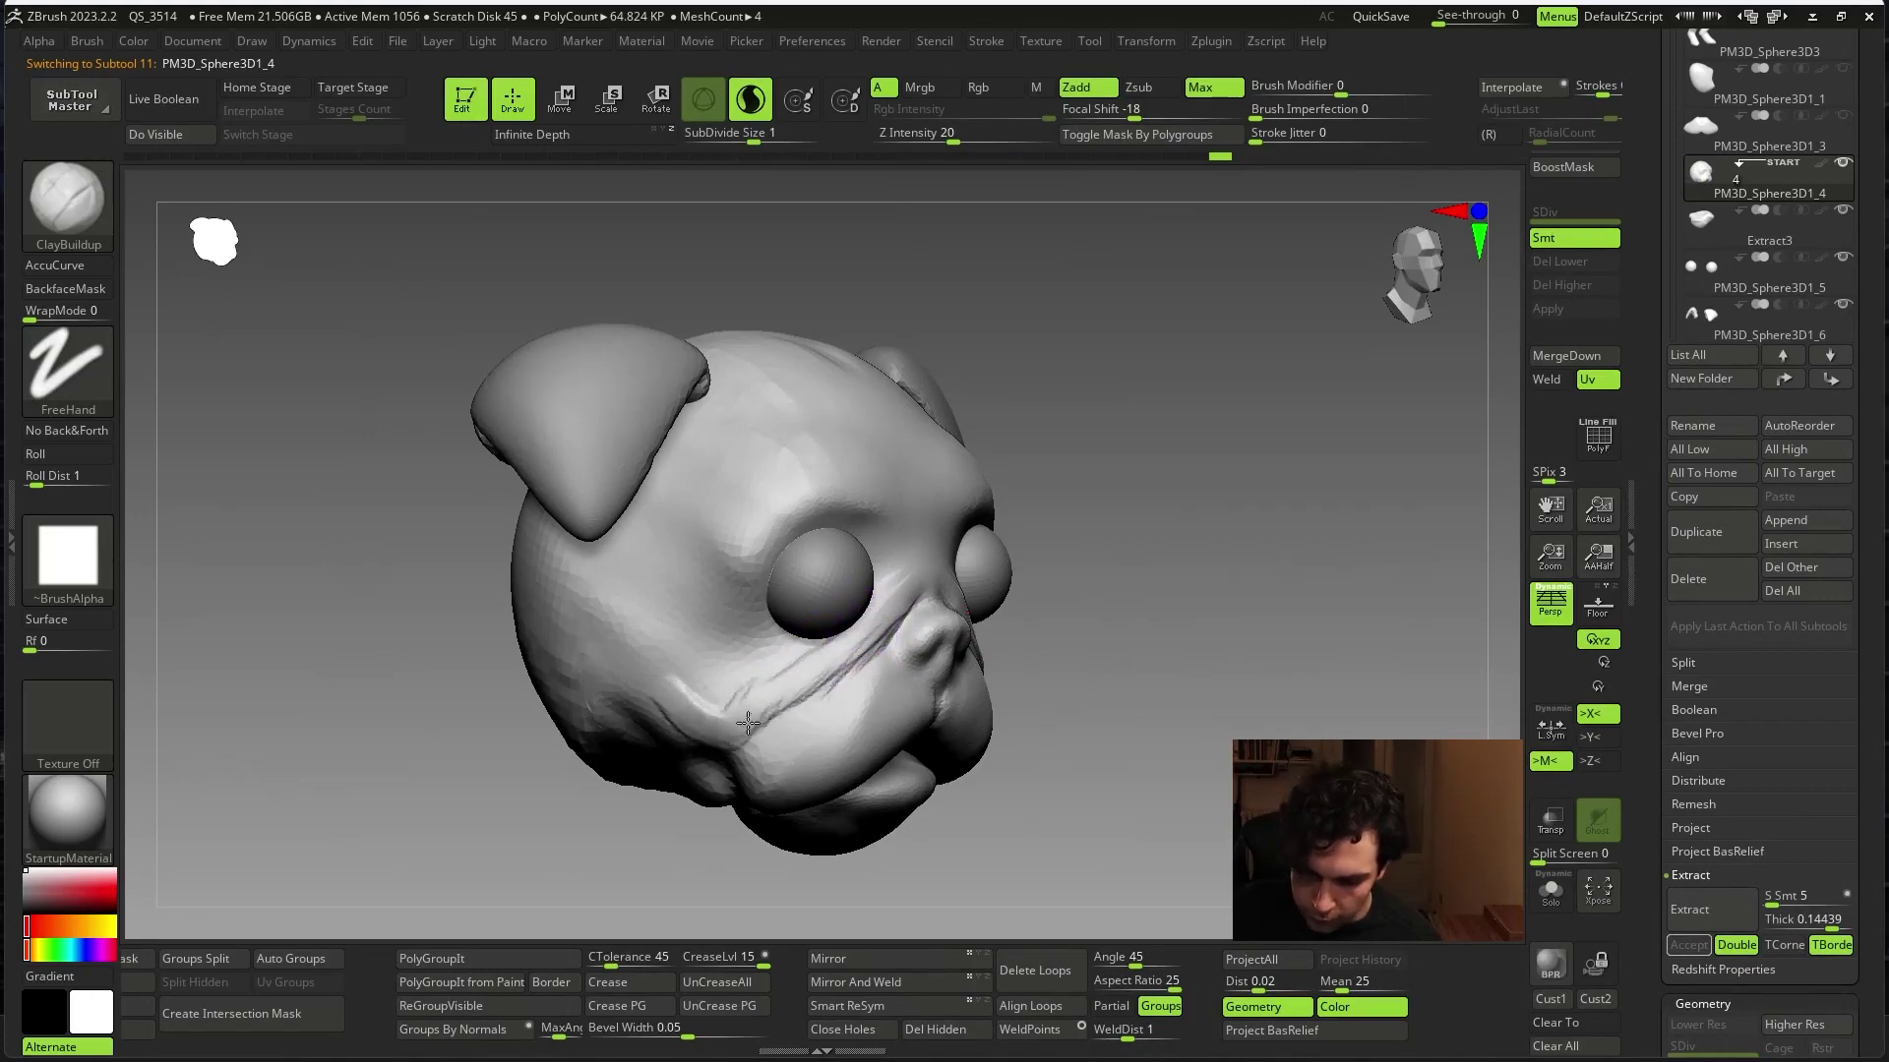
drag(756, 701, 743, 714)
key(shift)
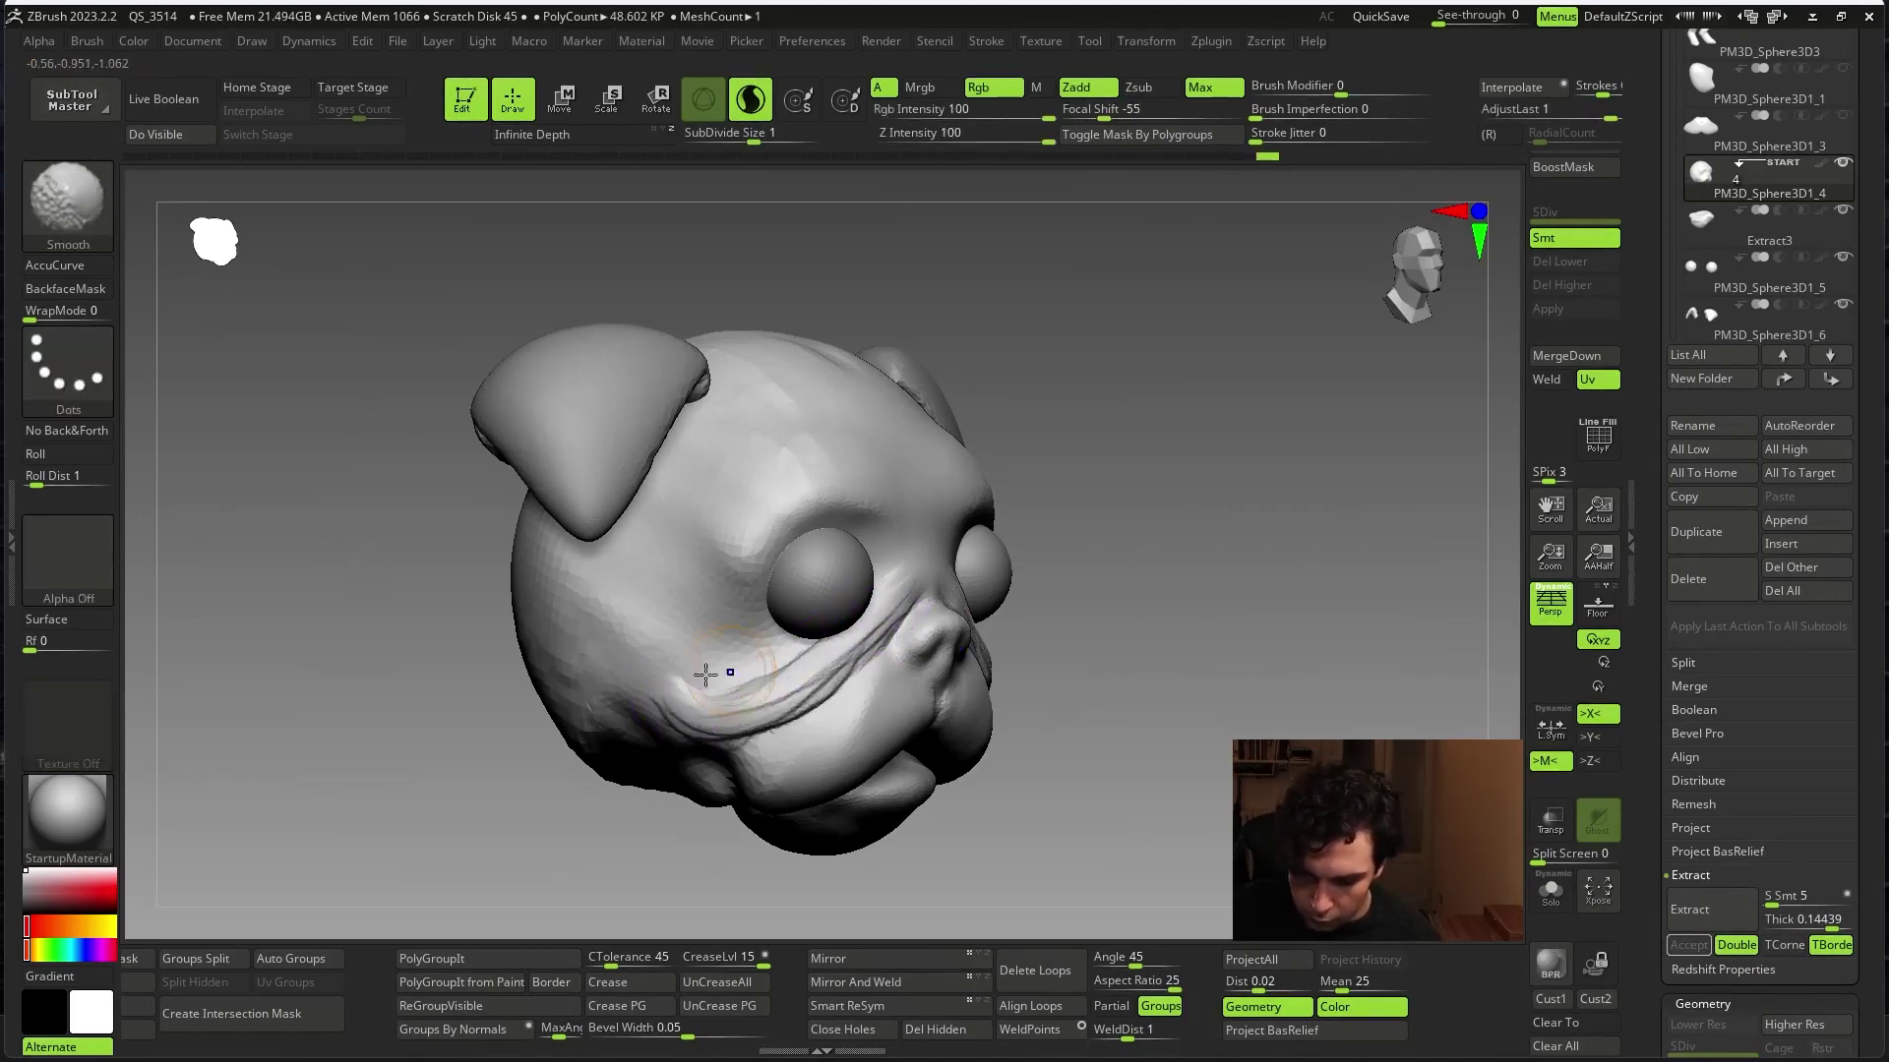
drag(912, 576, 1210, 567)
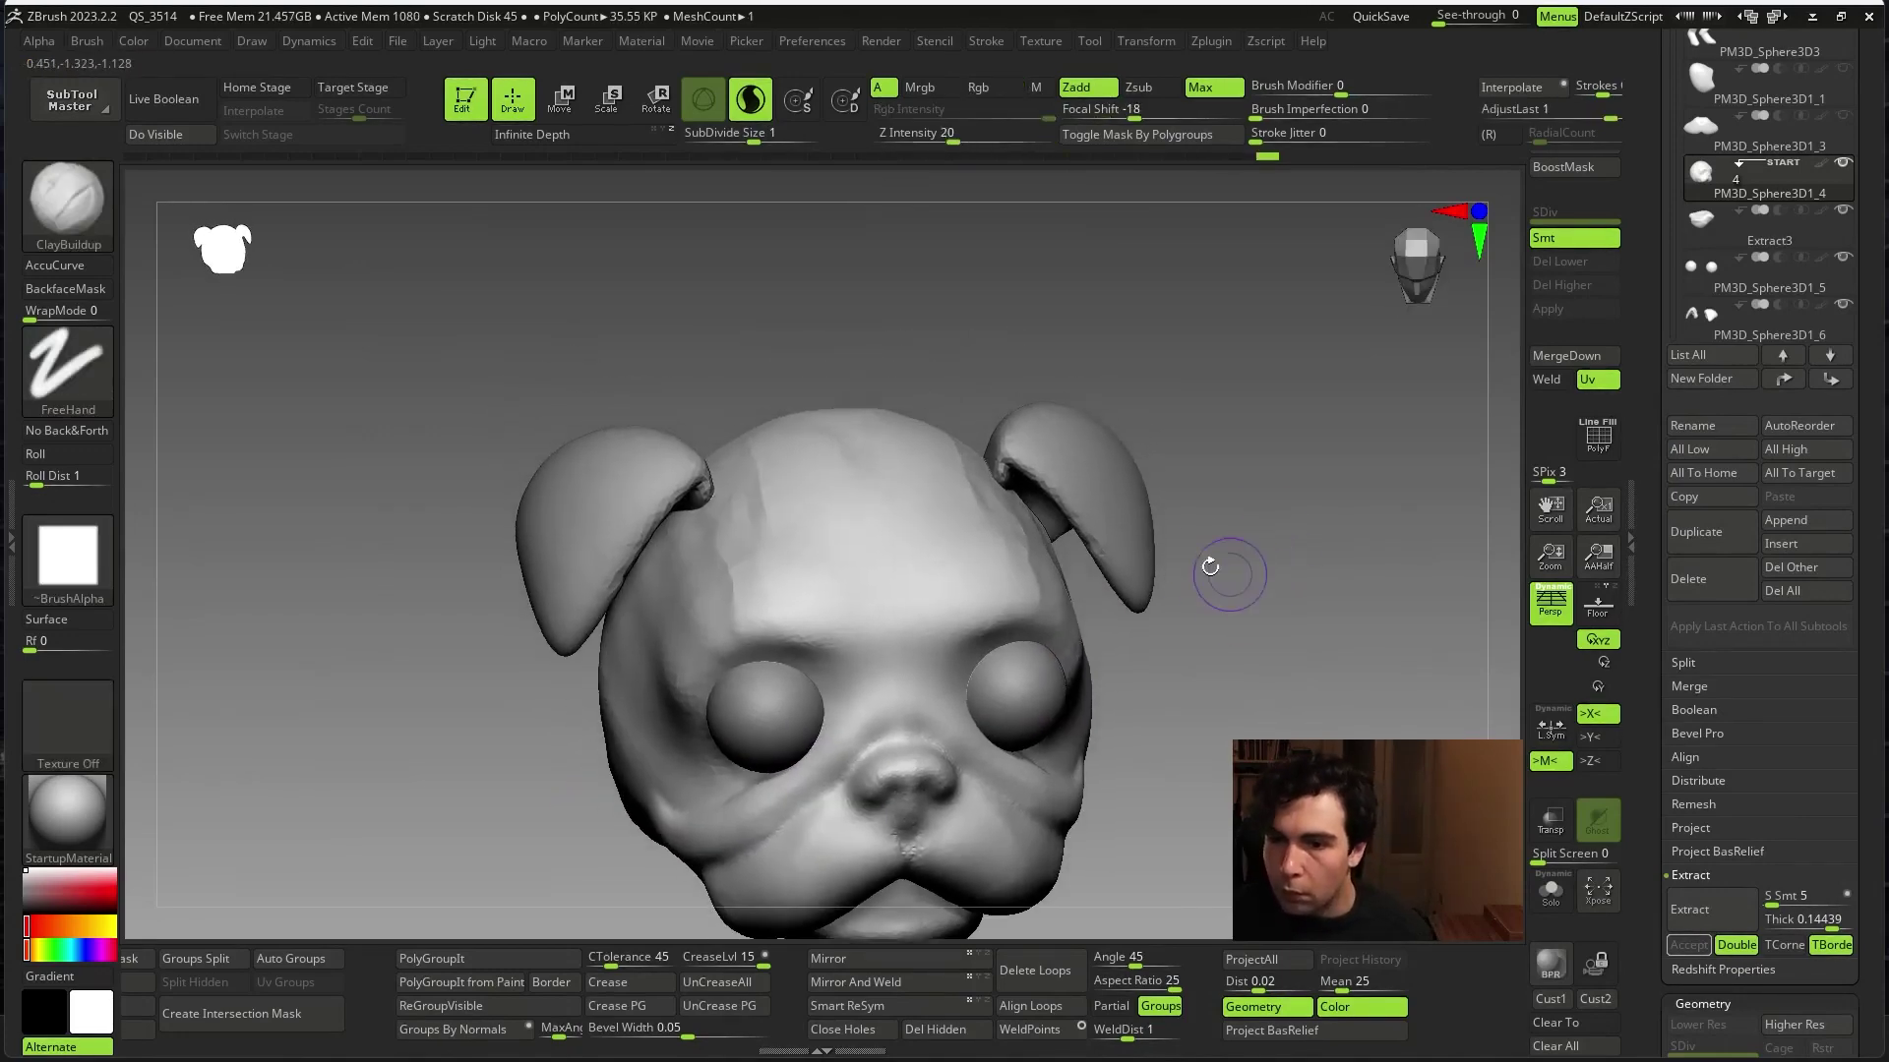
- Sculpt mirrored brow ridges above the eyes, then select the right eye sphere for moving
drag(959, 694, 1048, 564)
drag(934, 659, 973, 599)
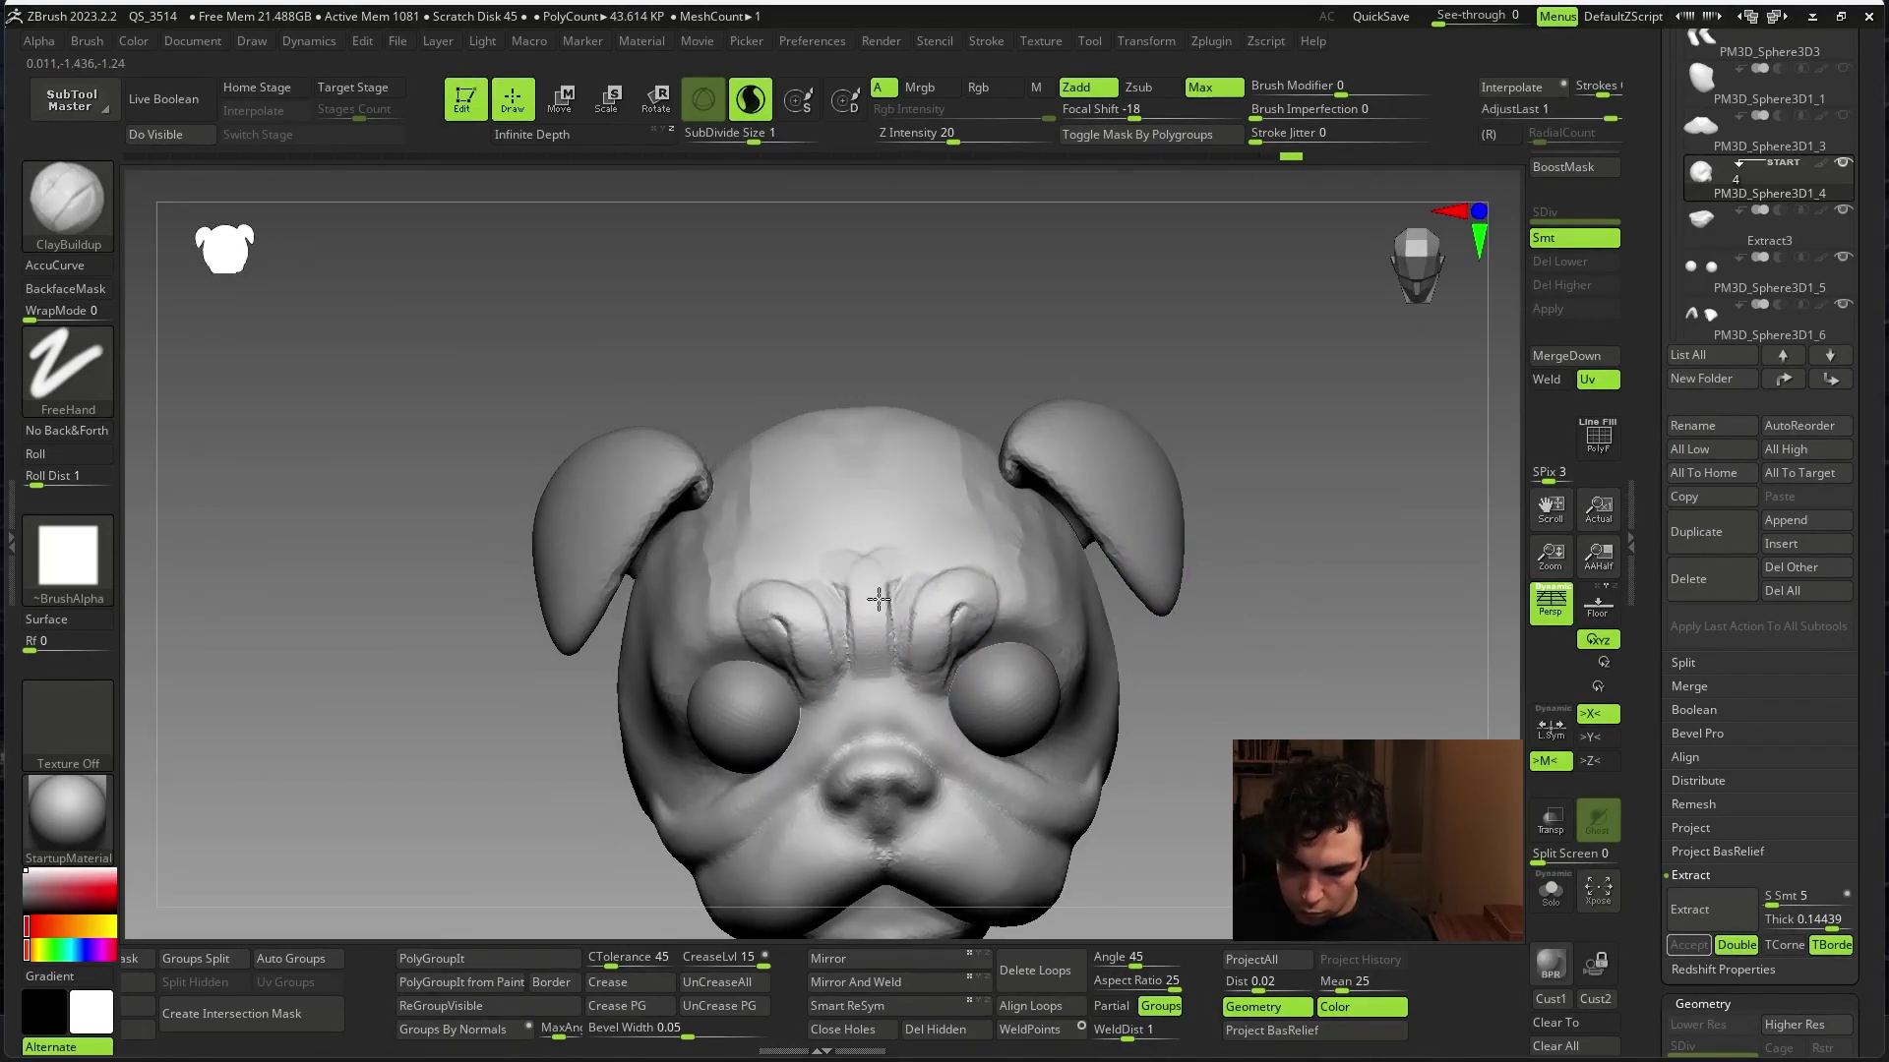
drag(1210, 517, 1284, 476)
mouse_move(923, 601)
mouse_down()
mouse_move(849, 510)
mouse_move(928, 540)
mouse_move(1147, 527)
mouse_move(1279, 577)
mouse_up()
alt+click(930, 584)
key(space)
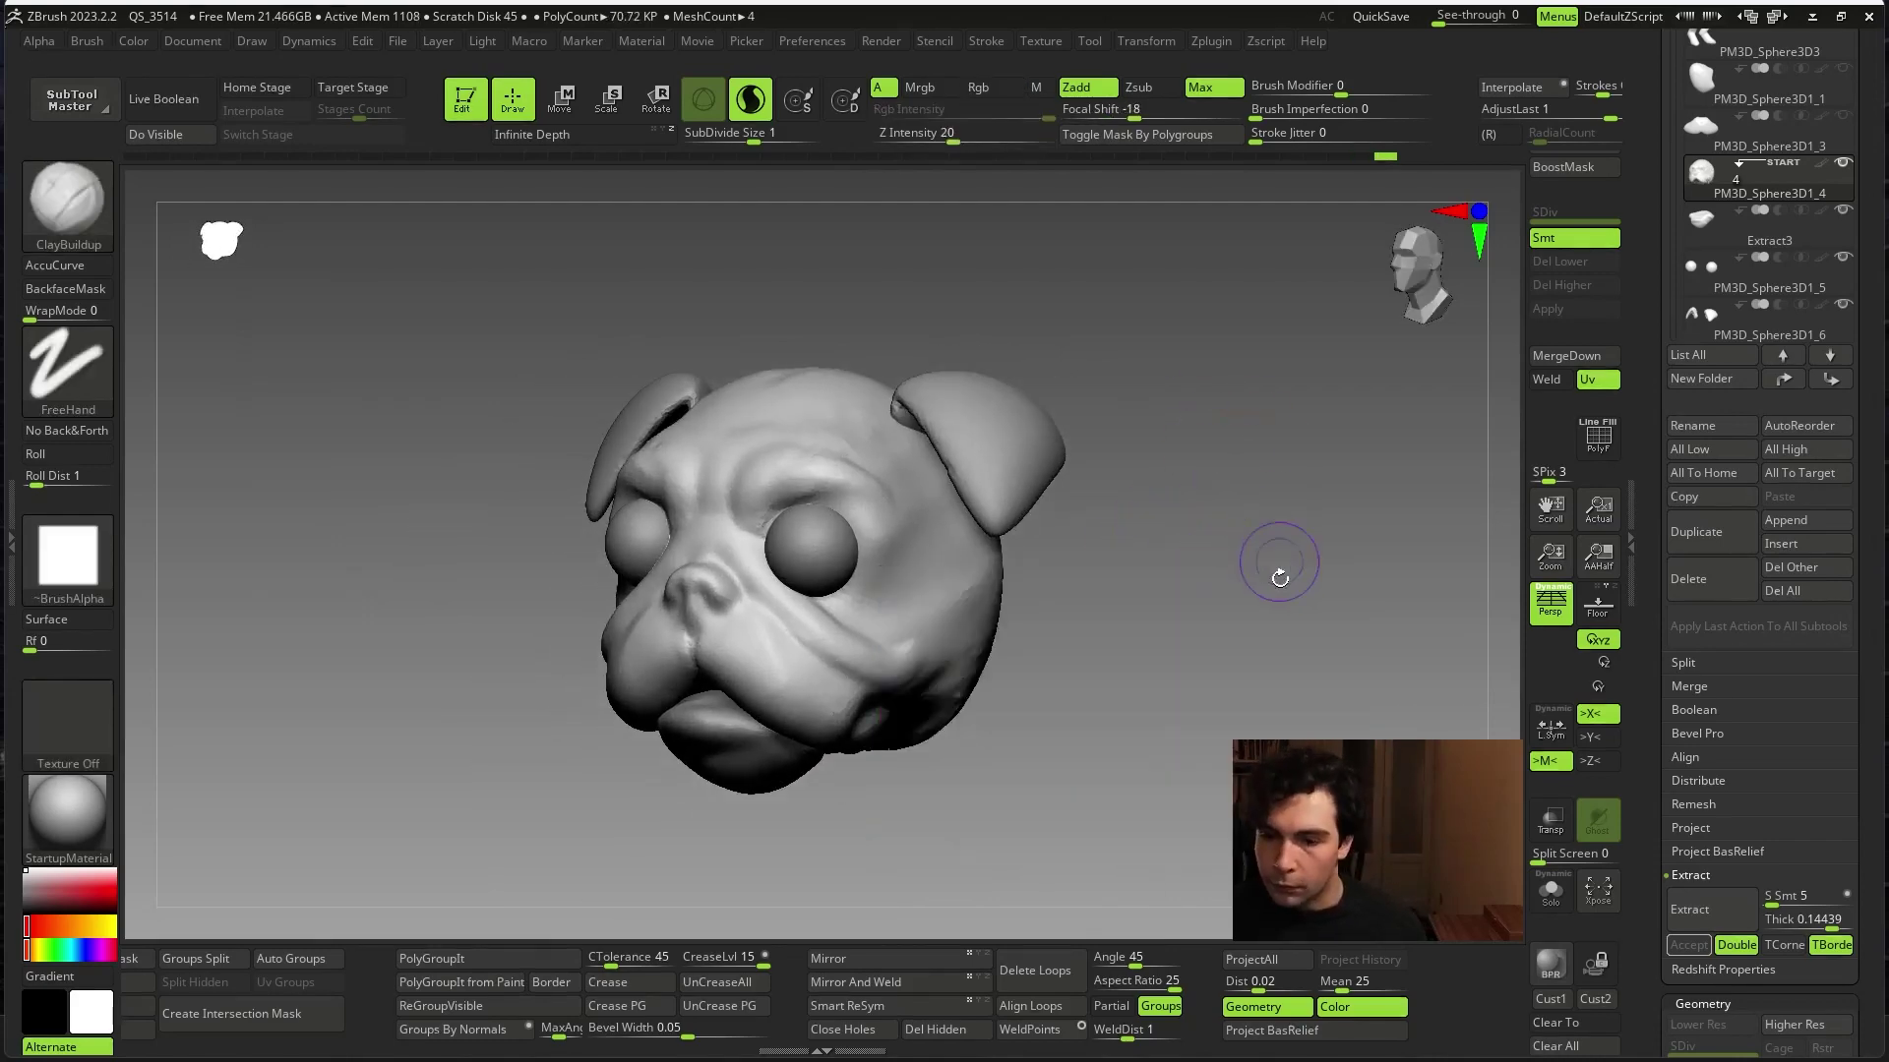
alt+click(905, 629)
key(w)
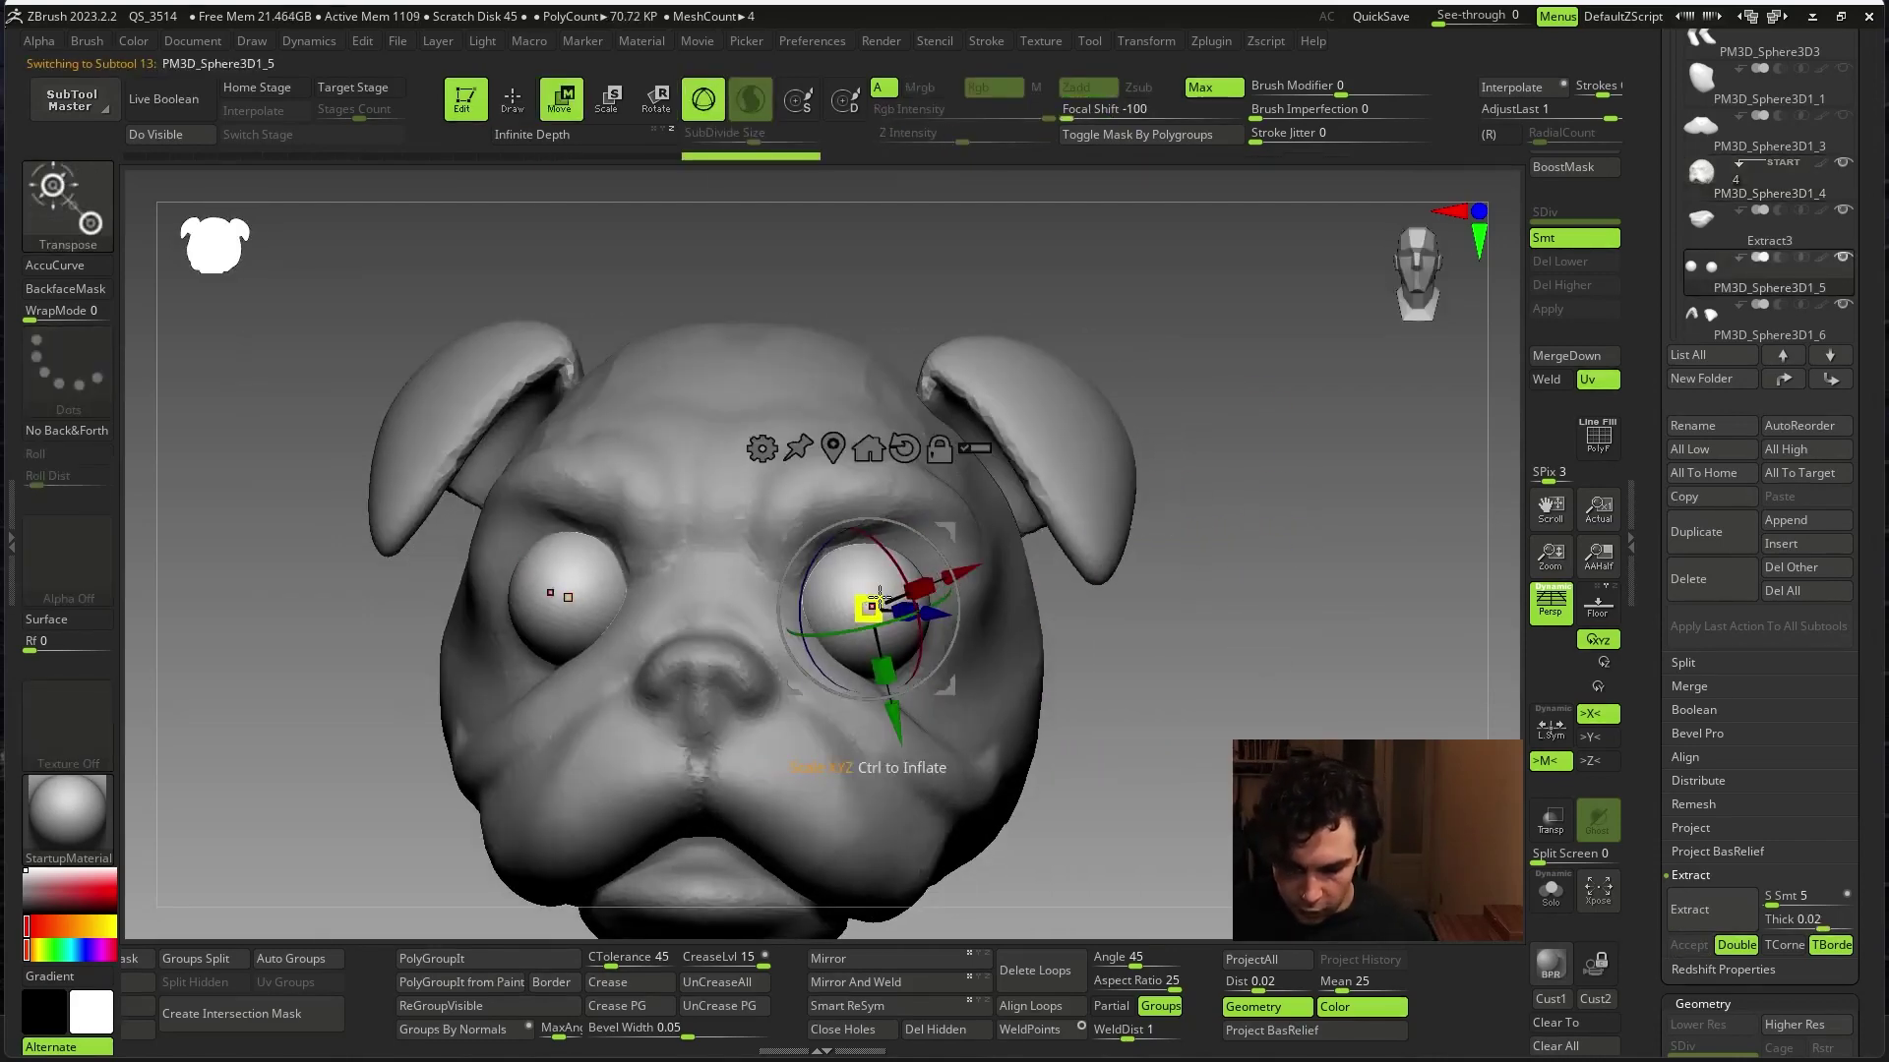
- Leave gizmo mode and switch to the Move brush with a side view of the head
mouse_move(1151, 620)
mouse_down()
mouse_move(1249, 628)
mouse_move(1332, 717)
mouse_move(1219, 753)
mouse_move(1282, 715)
mouse_move(1342, 714)
mouse_move(1188, 788)
mouse_move(1285, 666)
mouse_move(1264, 752)
mouse_move(1340, 725)
mouse_move(1312, 717)
mouse_move(1352, 677)
mouse_up()
key(q)
key(b)
key(m)
key(v)
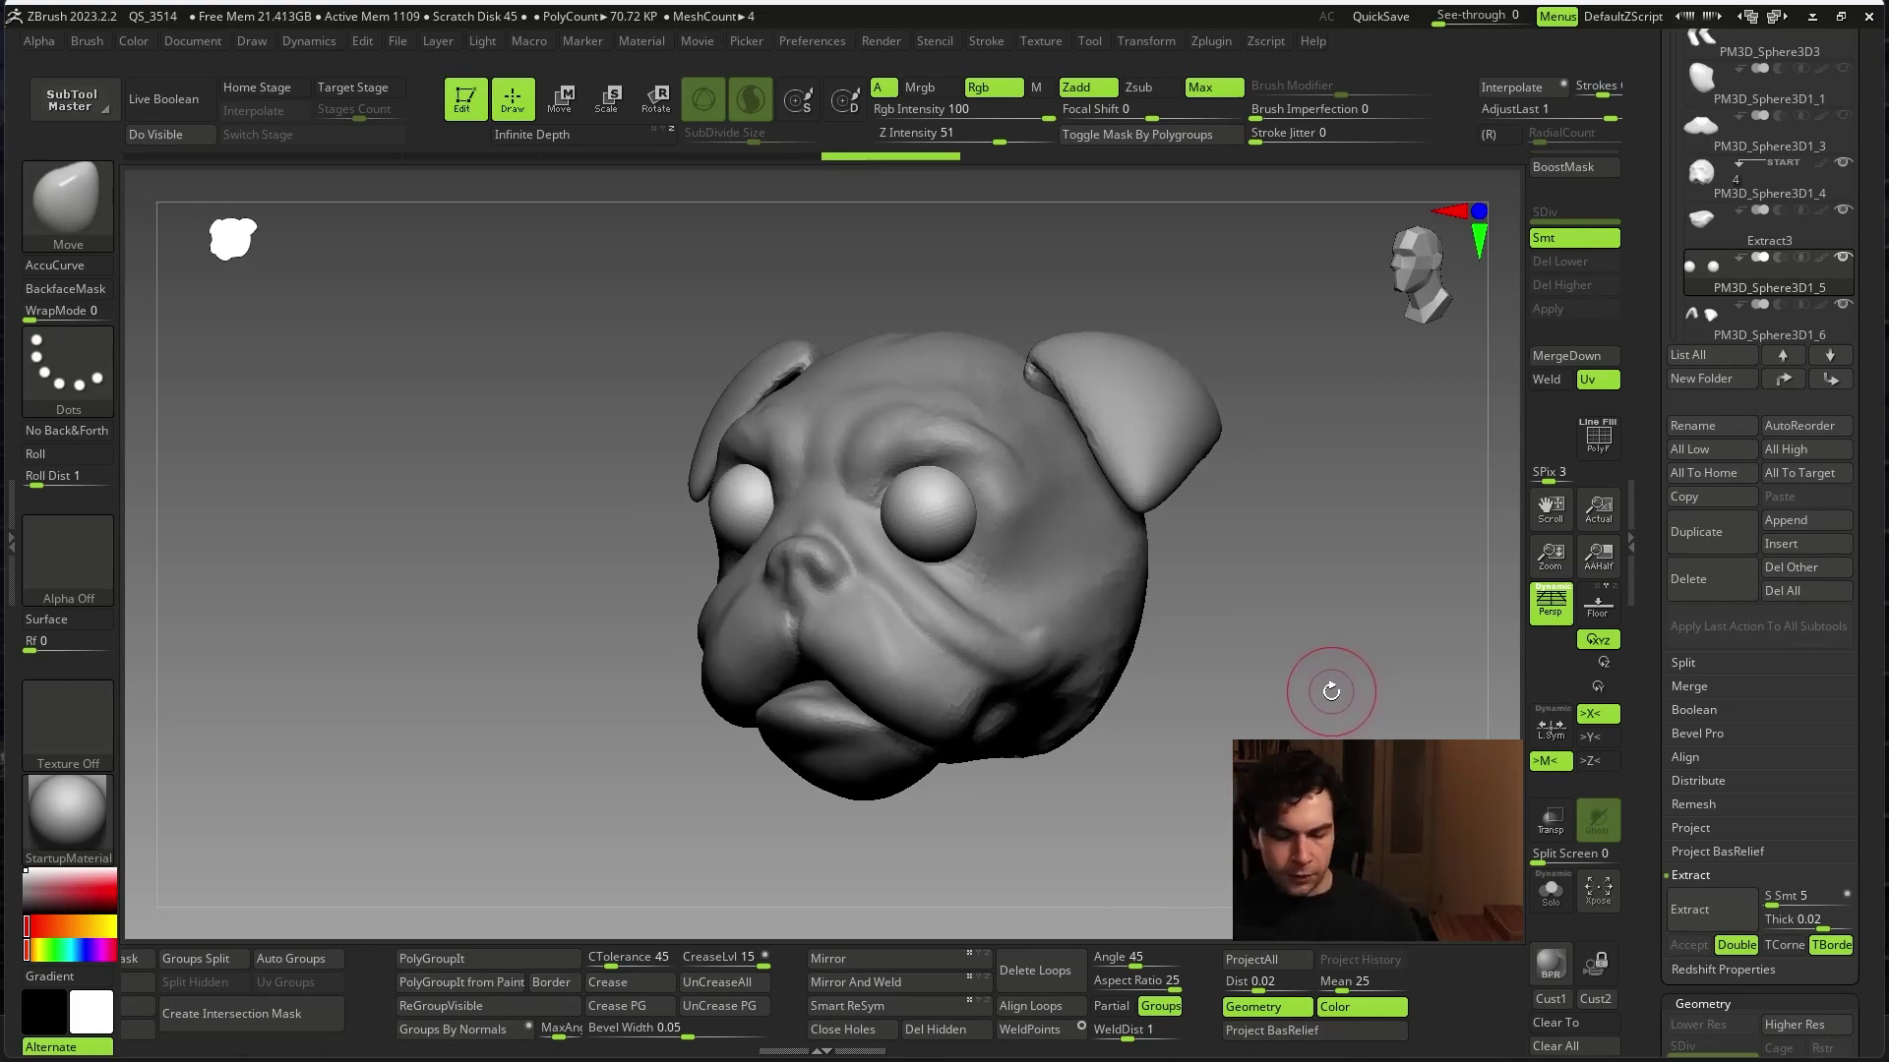
- Solo the eye spheres and select the right eye with the Move gizmo
key(ctrl+shift+s)
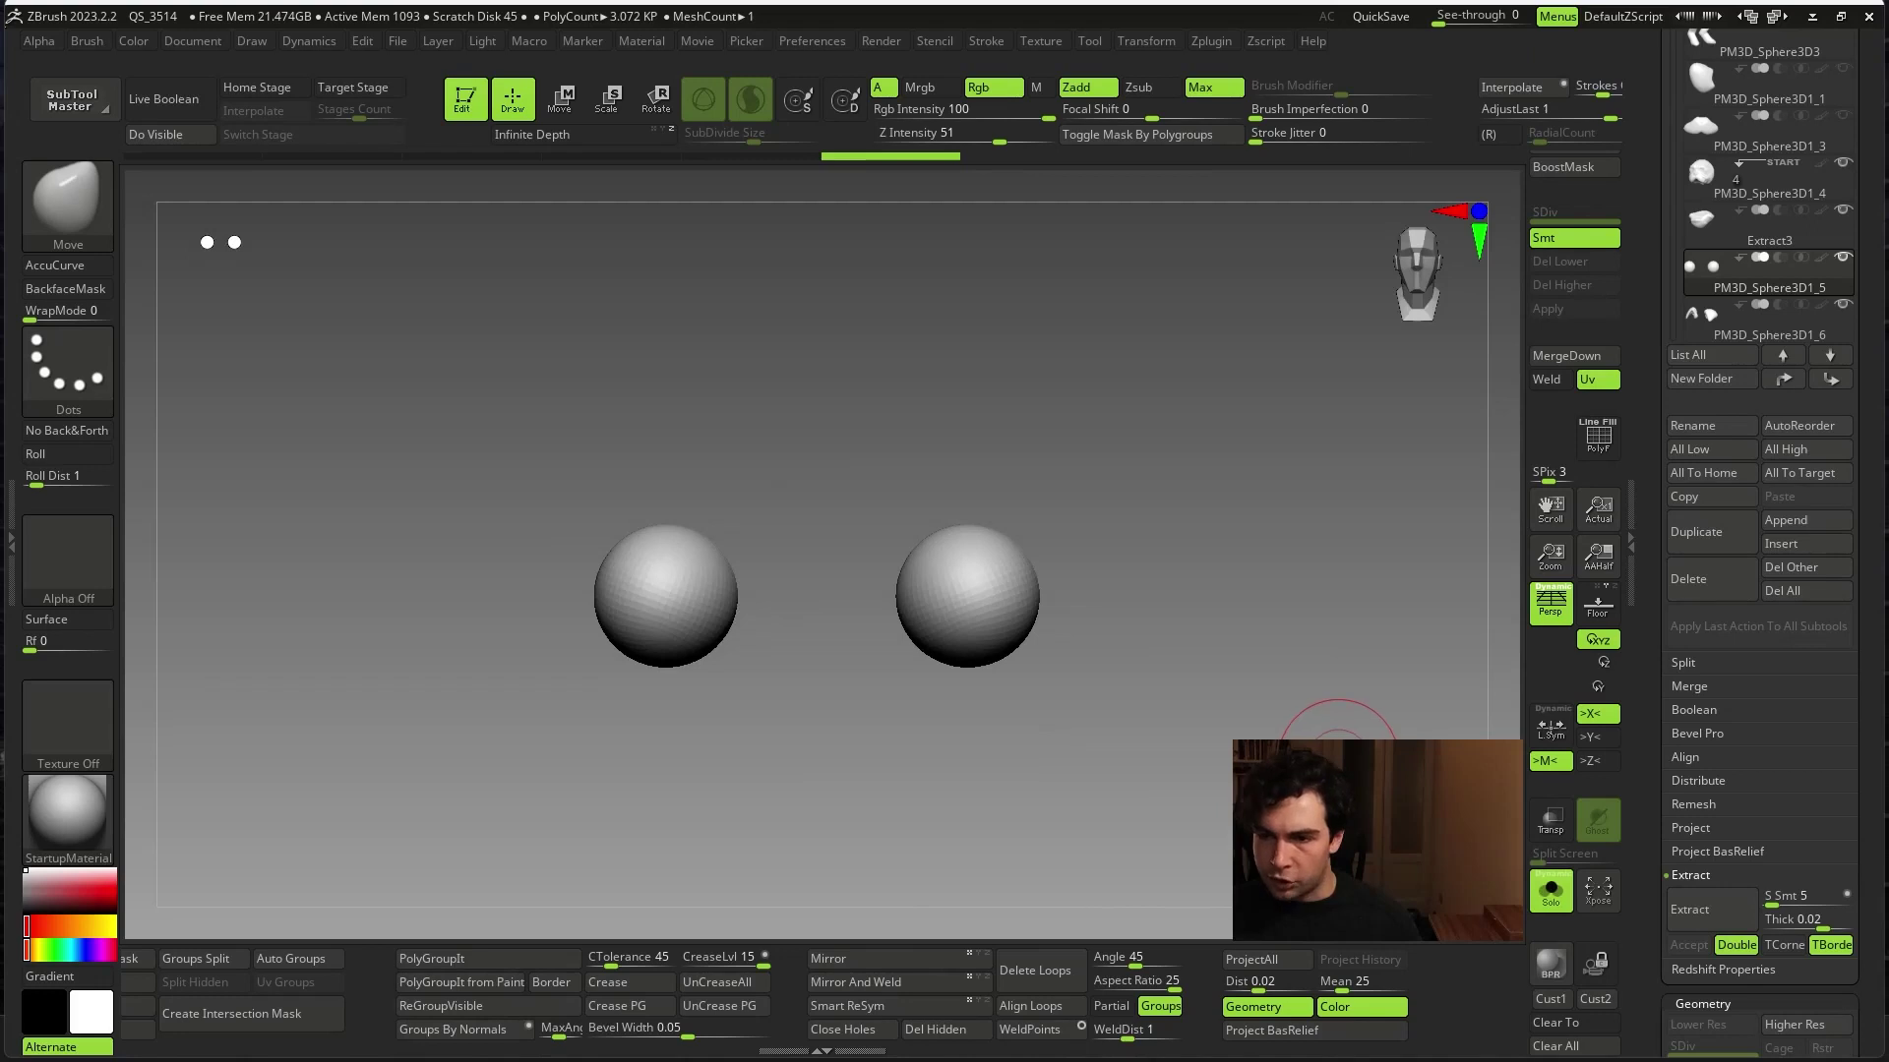
key(w)
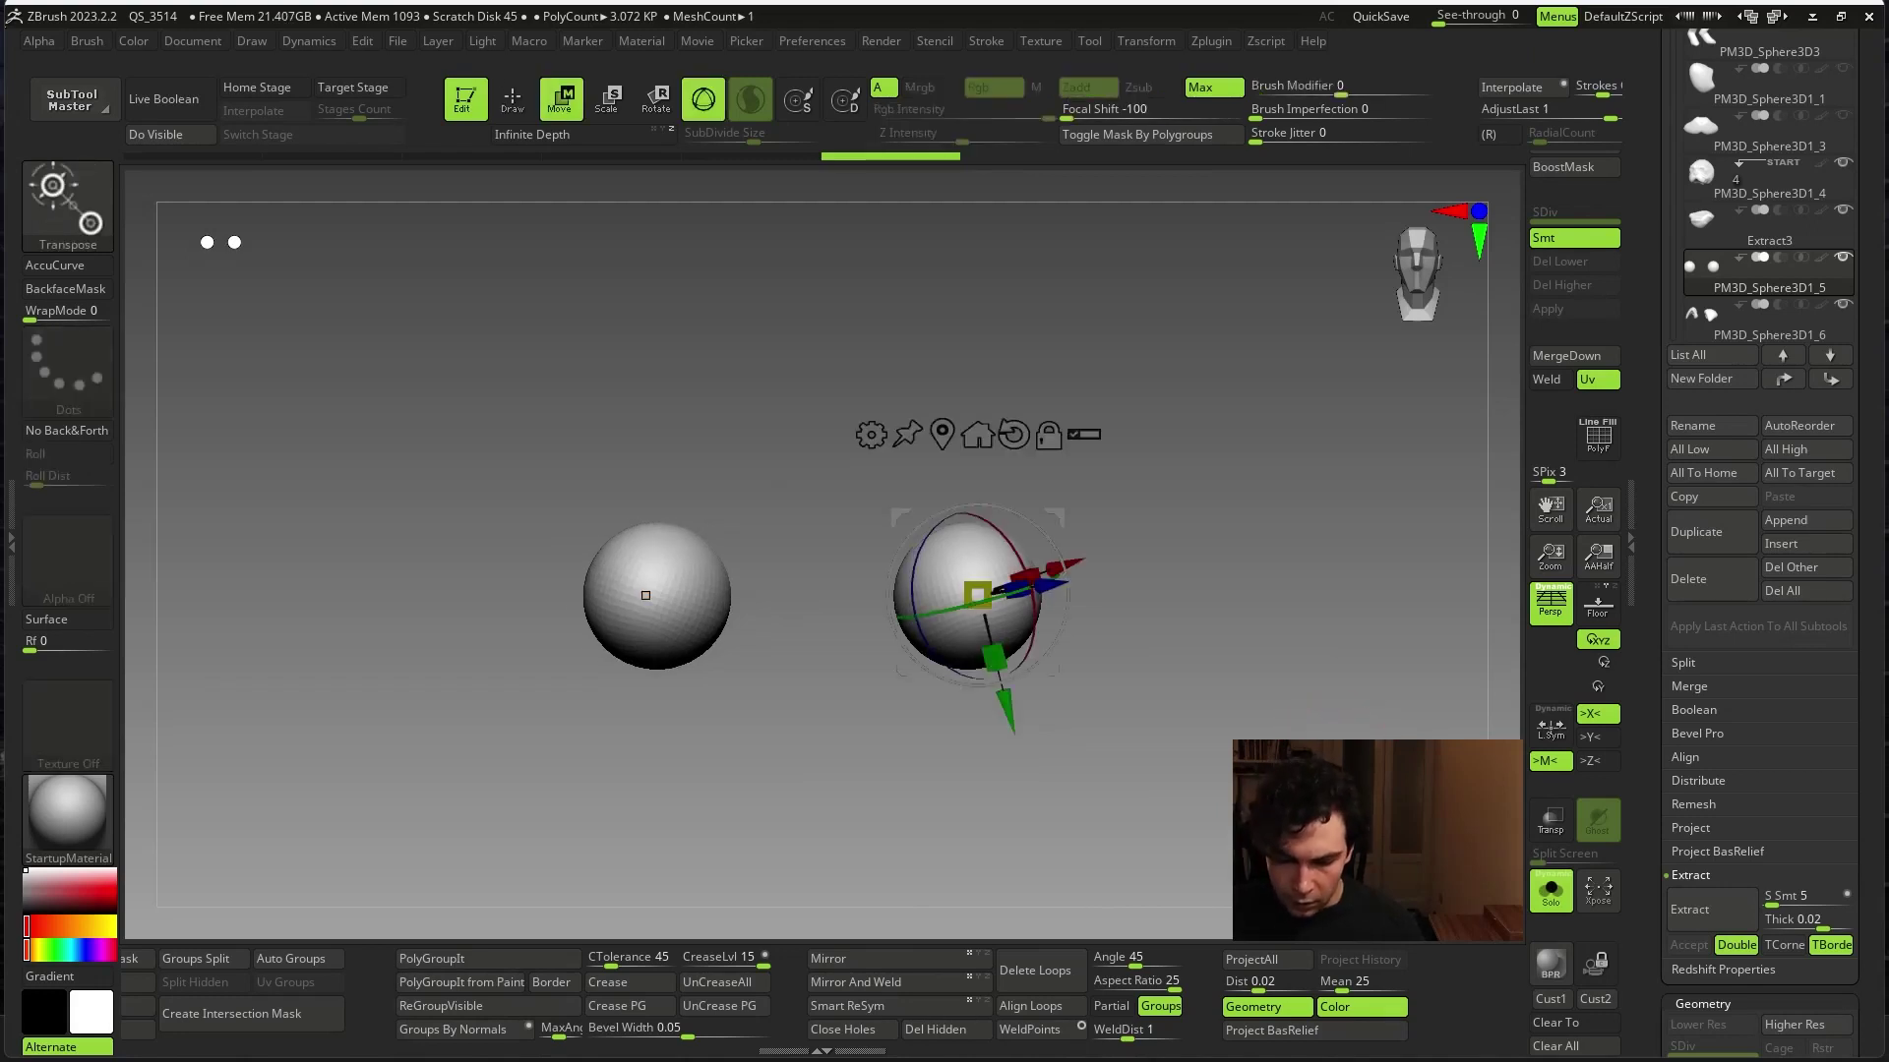
alt+click(635, 607)
key(ctrl+shift+s)
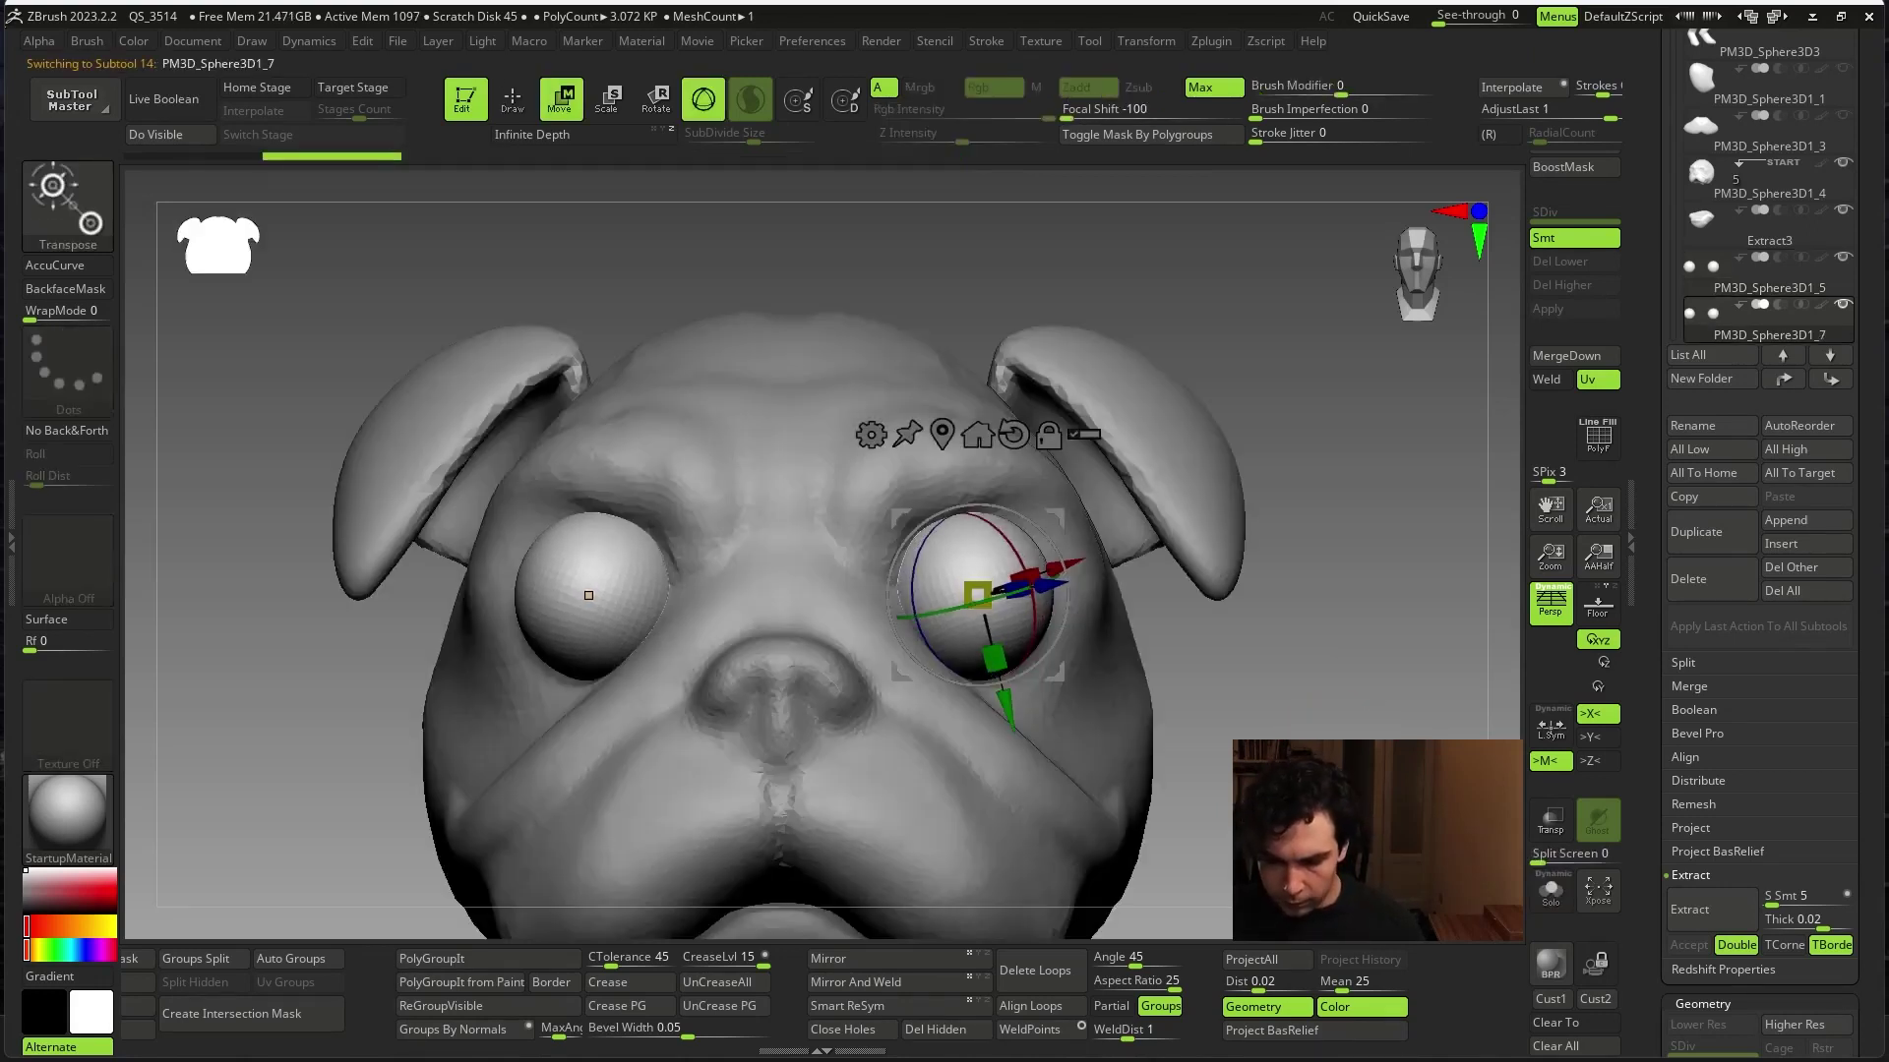
key(ctrl+shift+s)
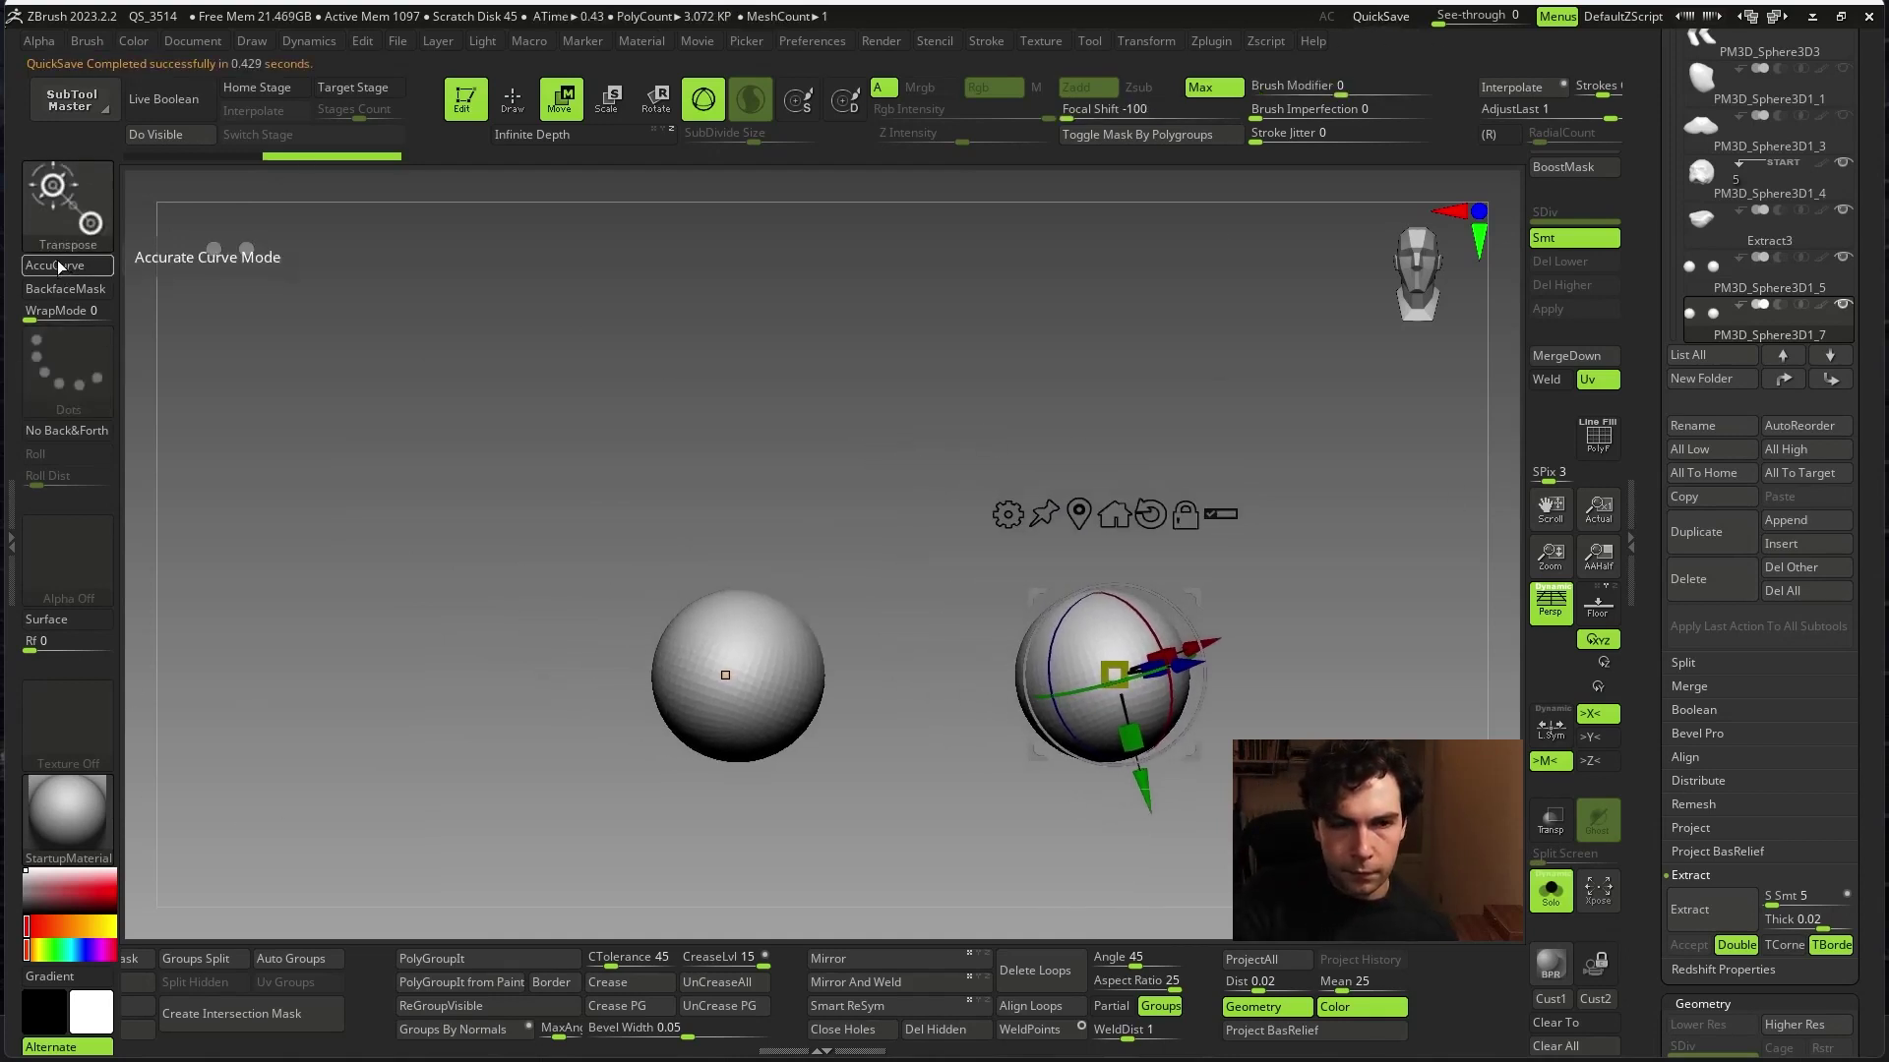
- Pick the KnifeCurve brush and draw a cut line across the right eye sphere
ctrl+shift+click(100, 193)
click(182, 239)
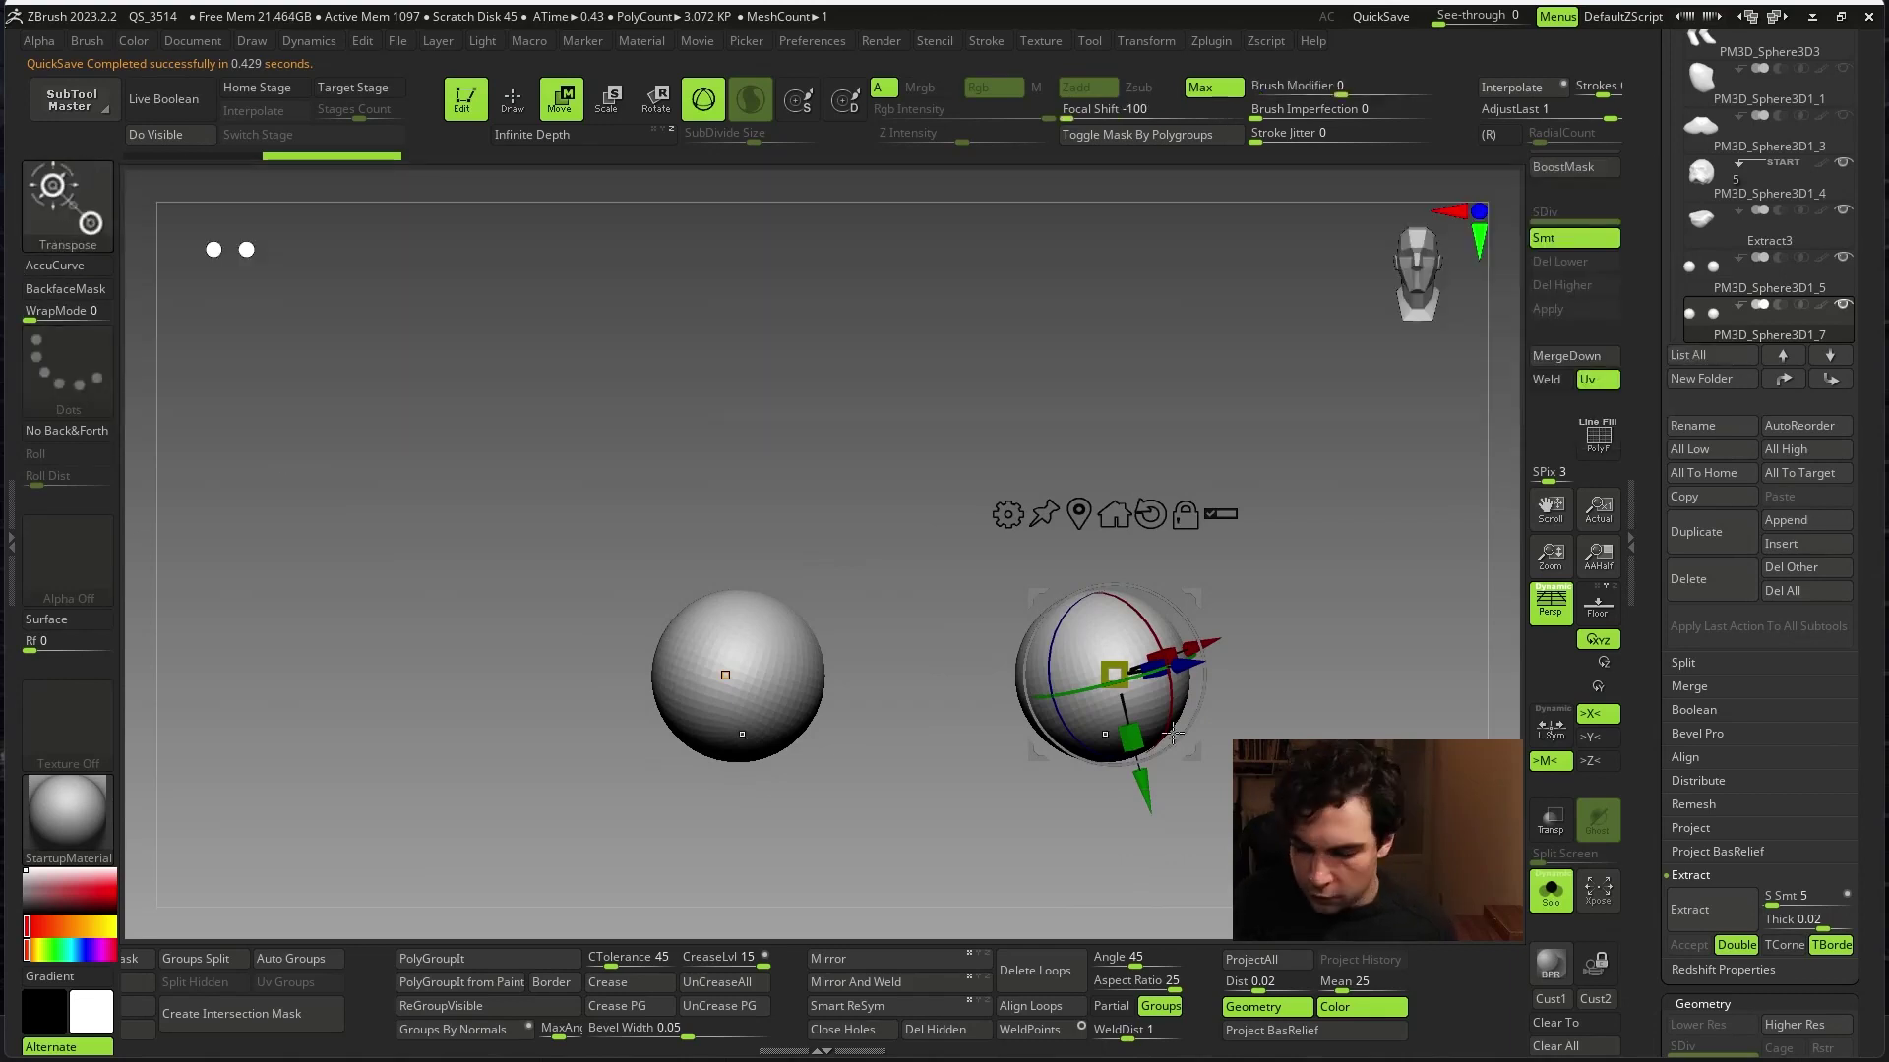
ctrl+shift+drag(1343, 692, 915, 683)
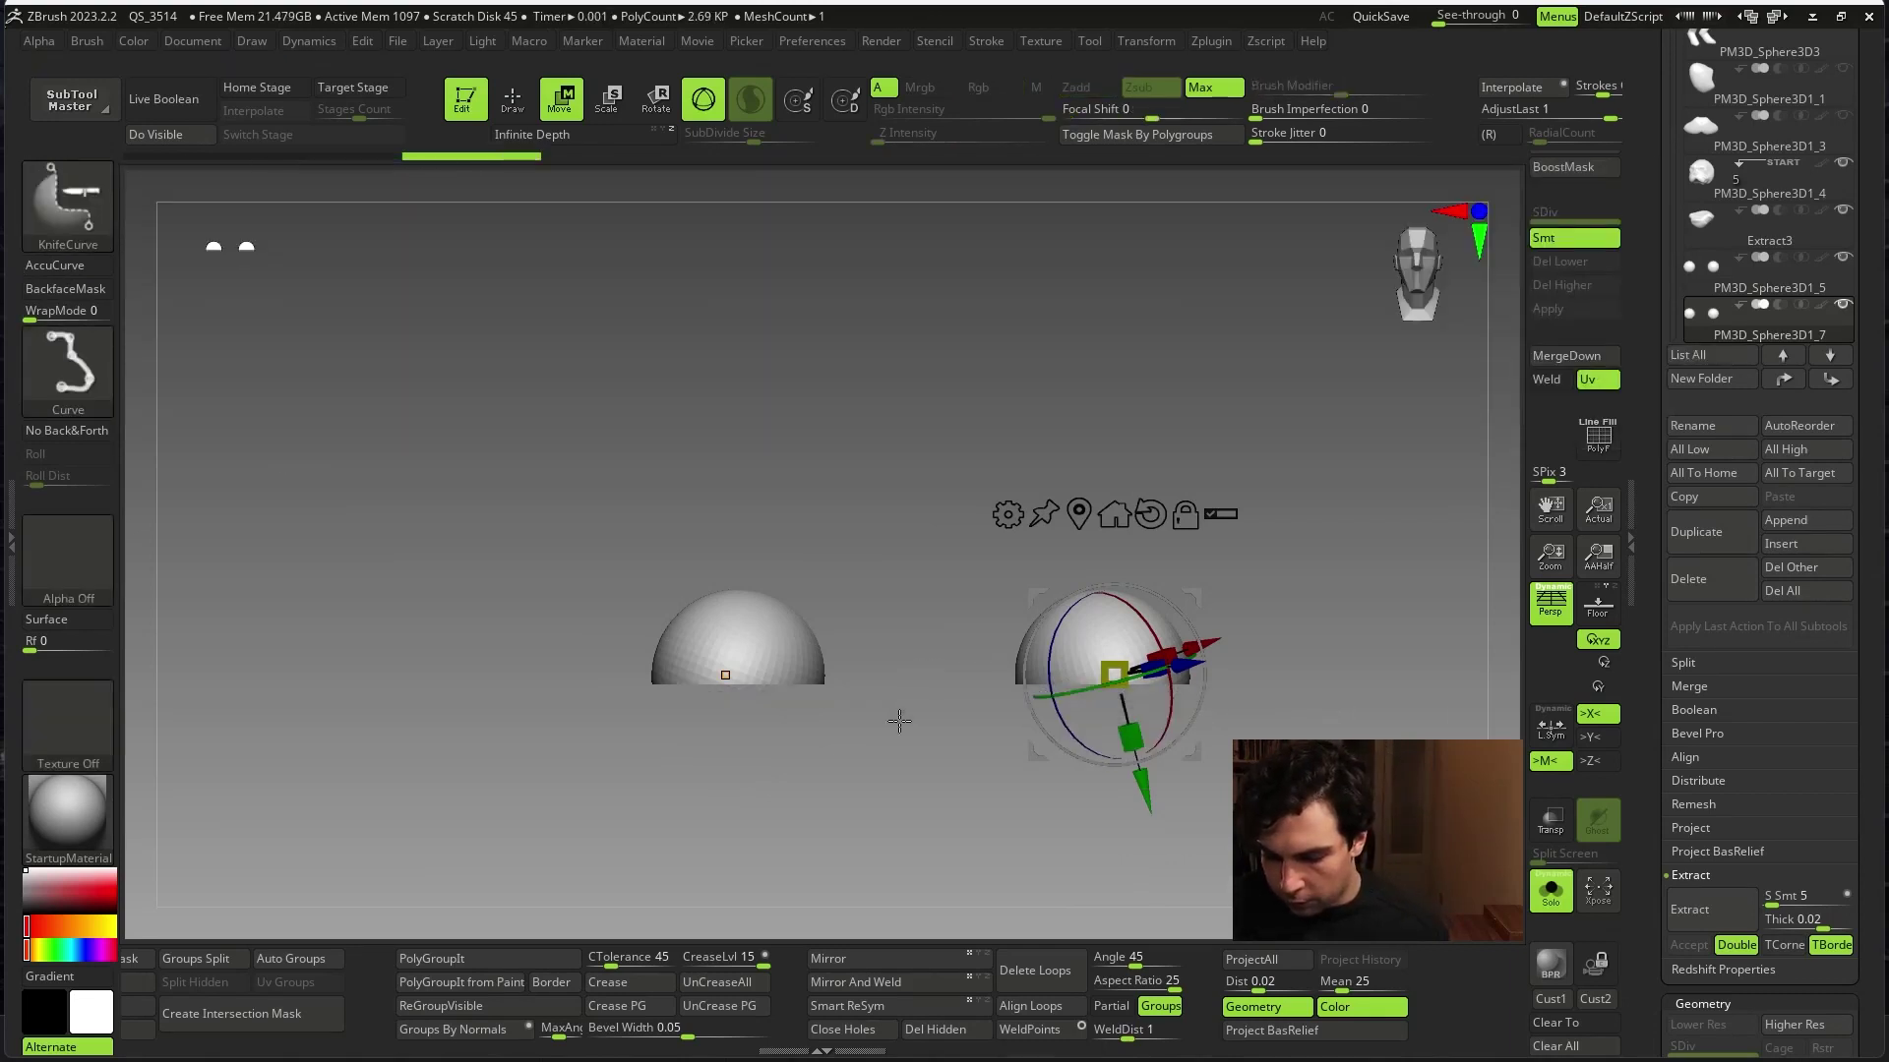
key(ctrl+z)
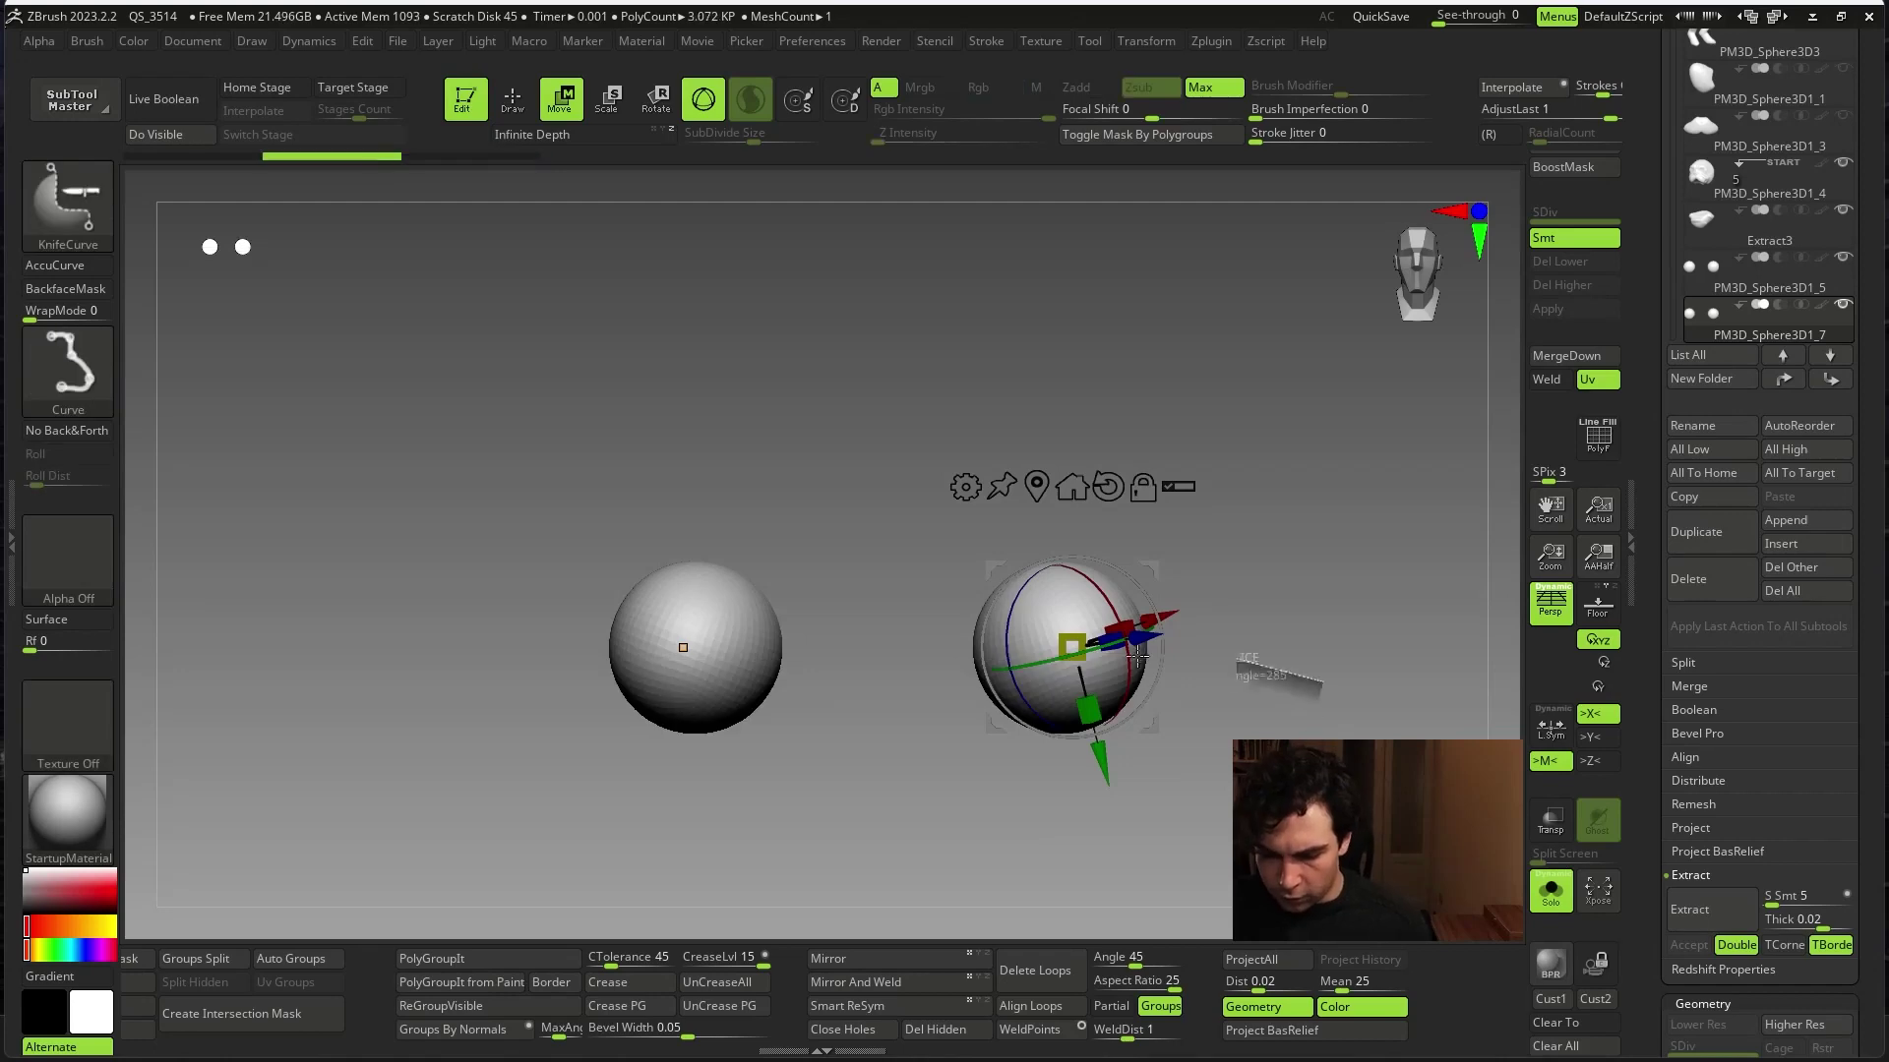
mouse_move(1330, 655)
ctrl+shift+mouse_down()
mouse_move(831, 640)
mouse_move(830, 661)
ctrl+shift+mouse_up()
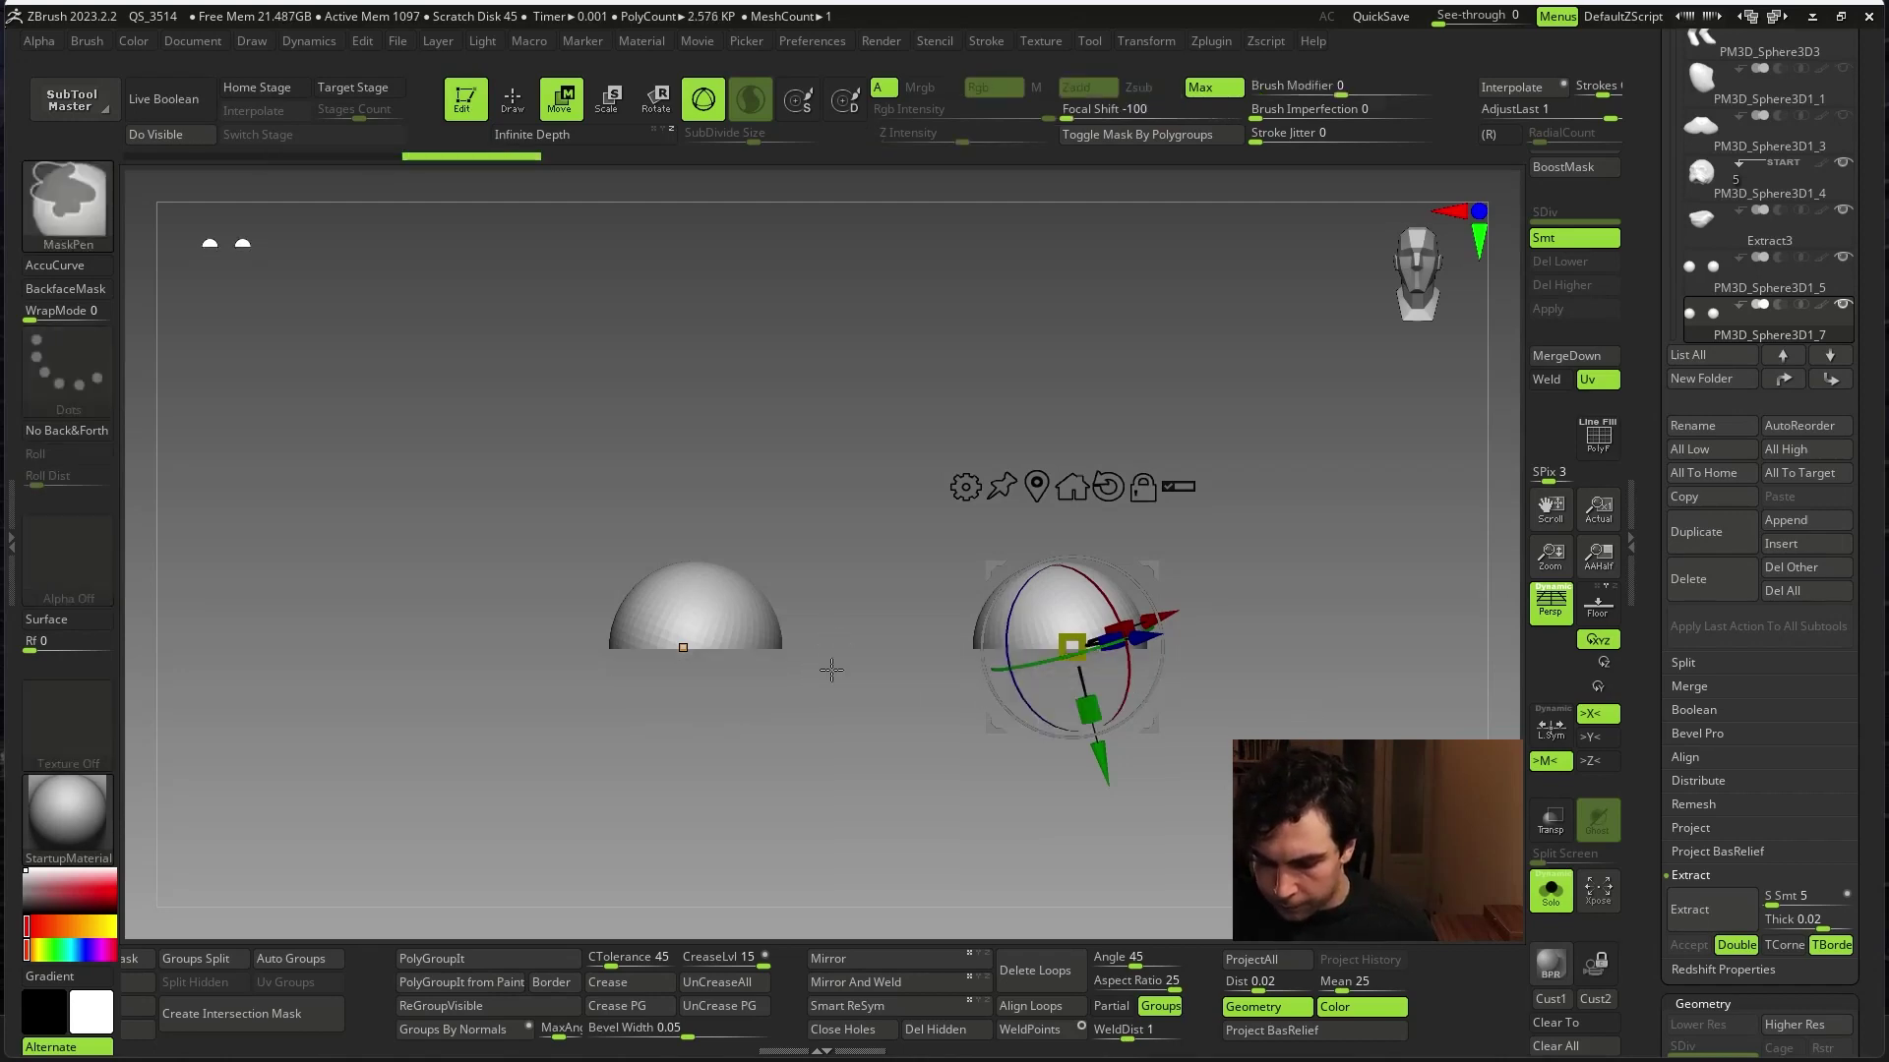
- Solo the eye spheres and inspect them from the side and from above
mouse_move(1356, 721)
right_down()
mouse_move(540, 860)
mouse_move(610, 885)
right_up()
right_drag(479, 867, 807, 736)
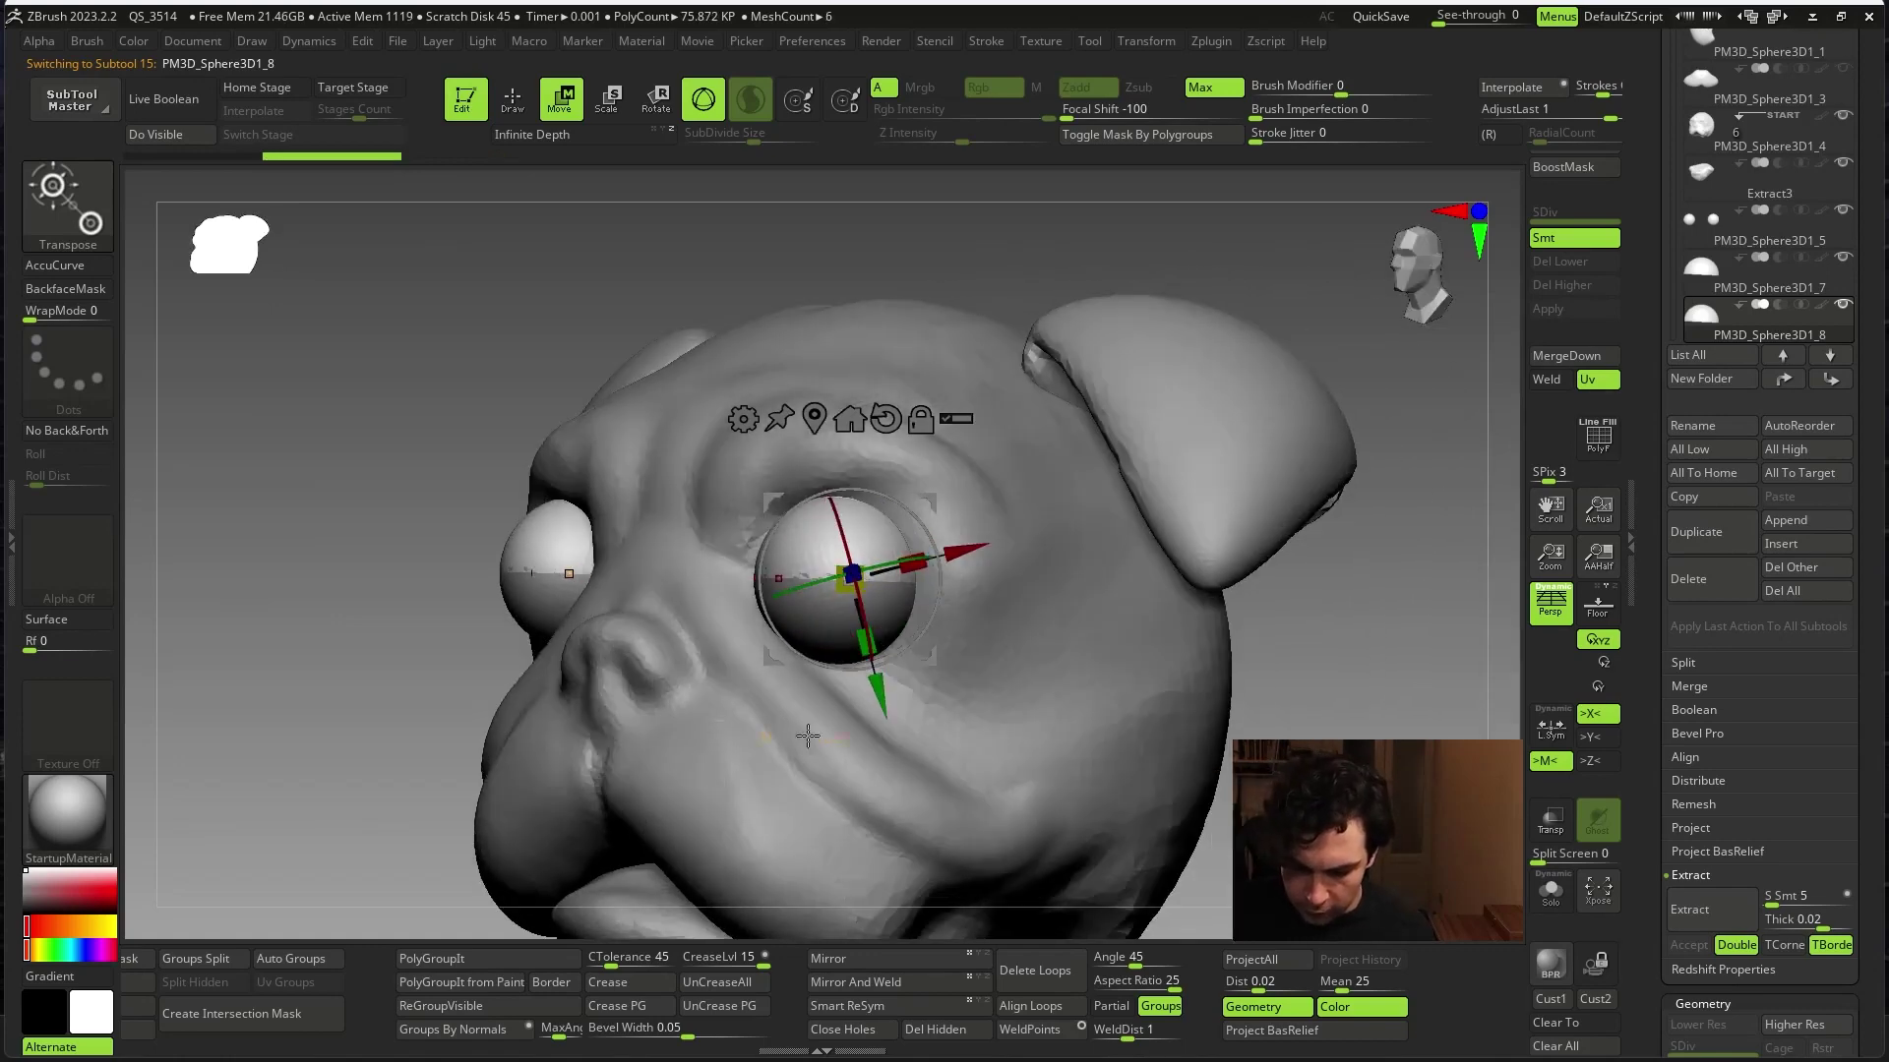
right_drag(1375, 817, 1361, 695)
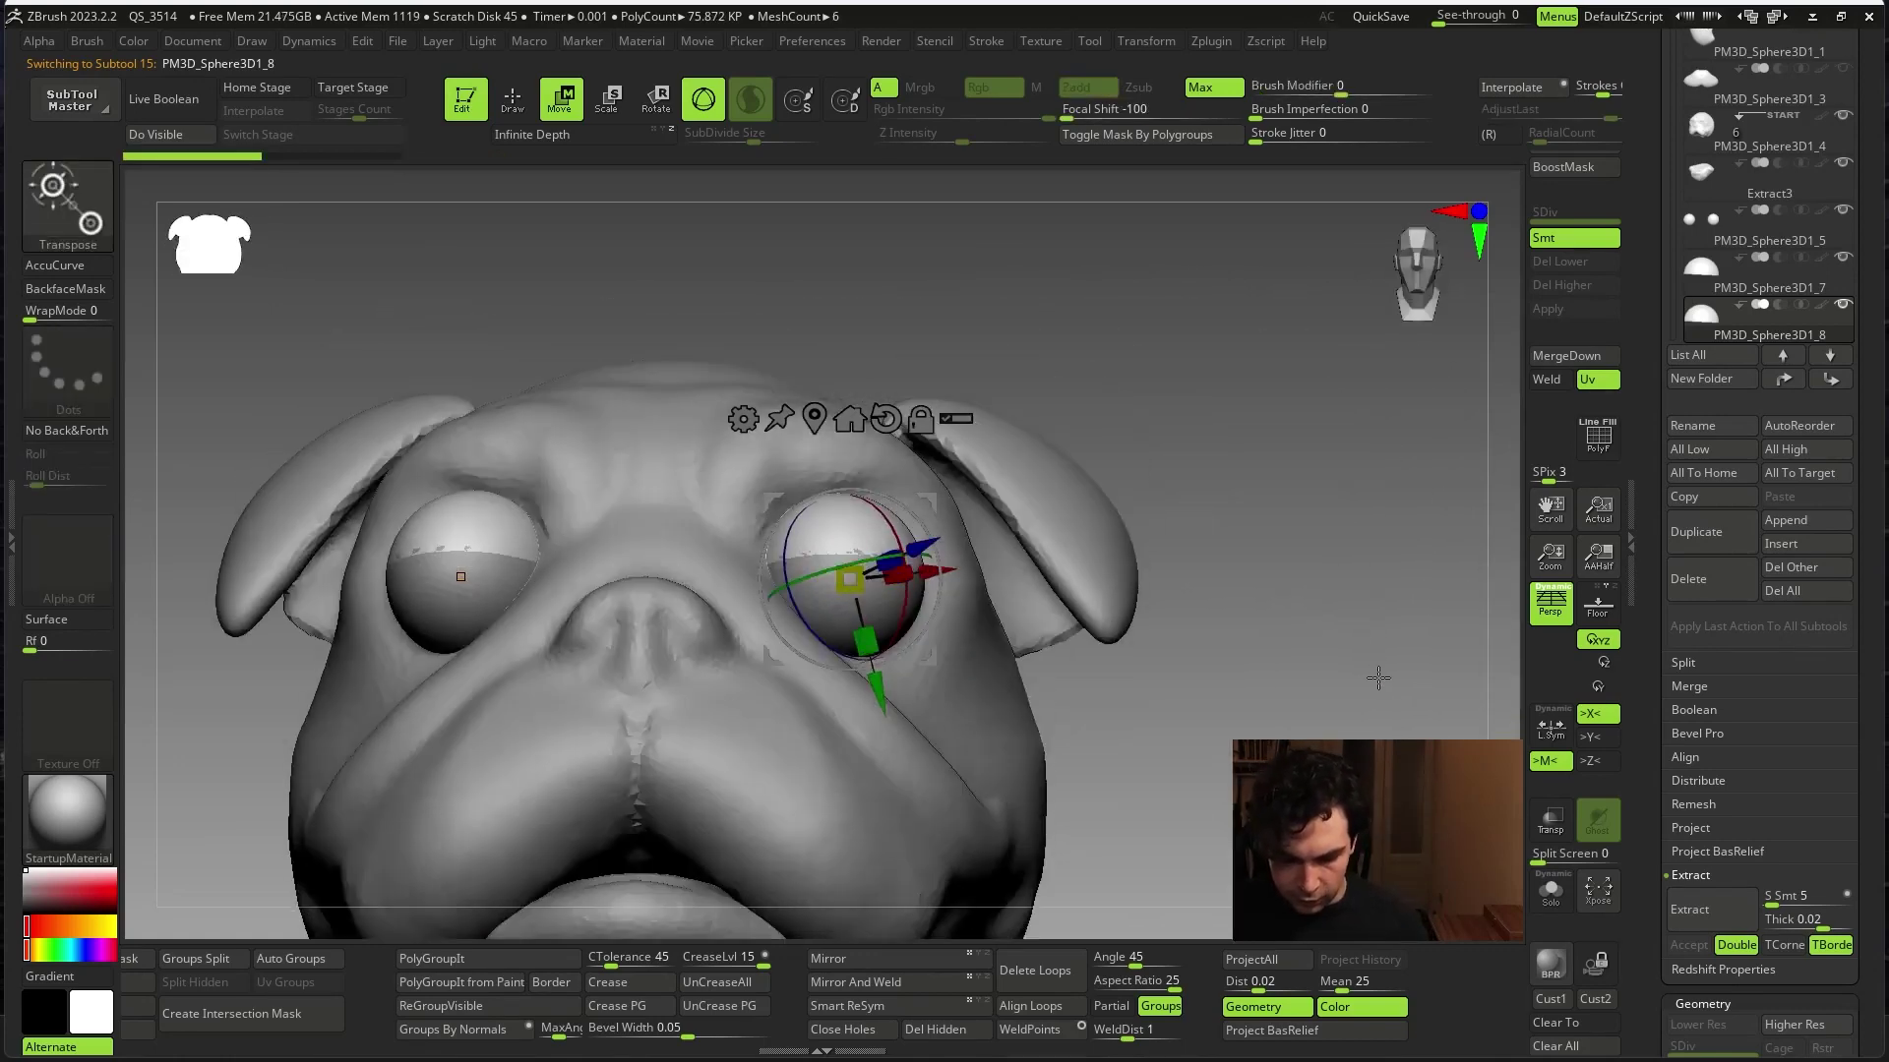
key(ctrl+shift+s)
shift+right_drag(460, 577, 559, 609)
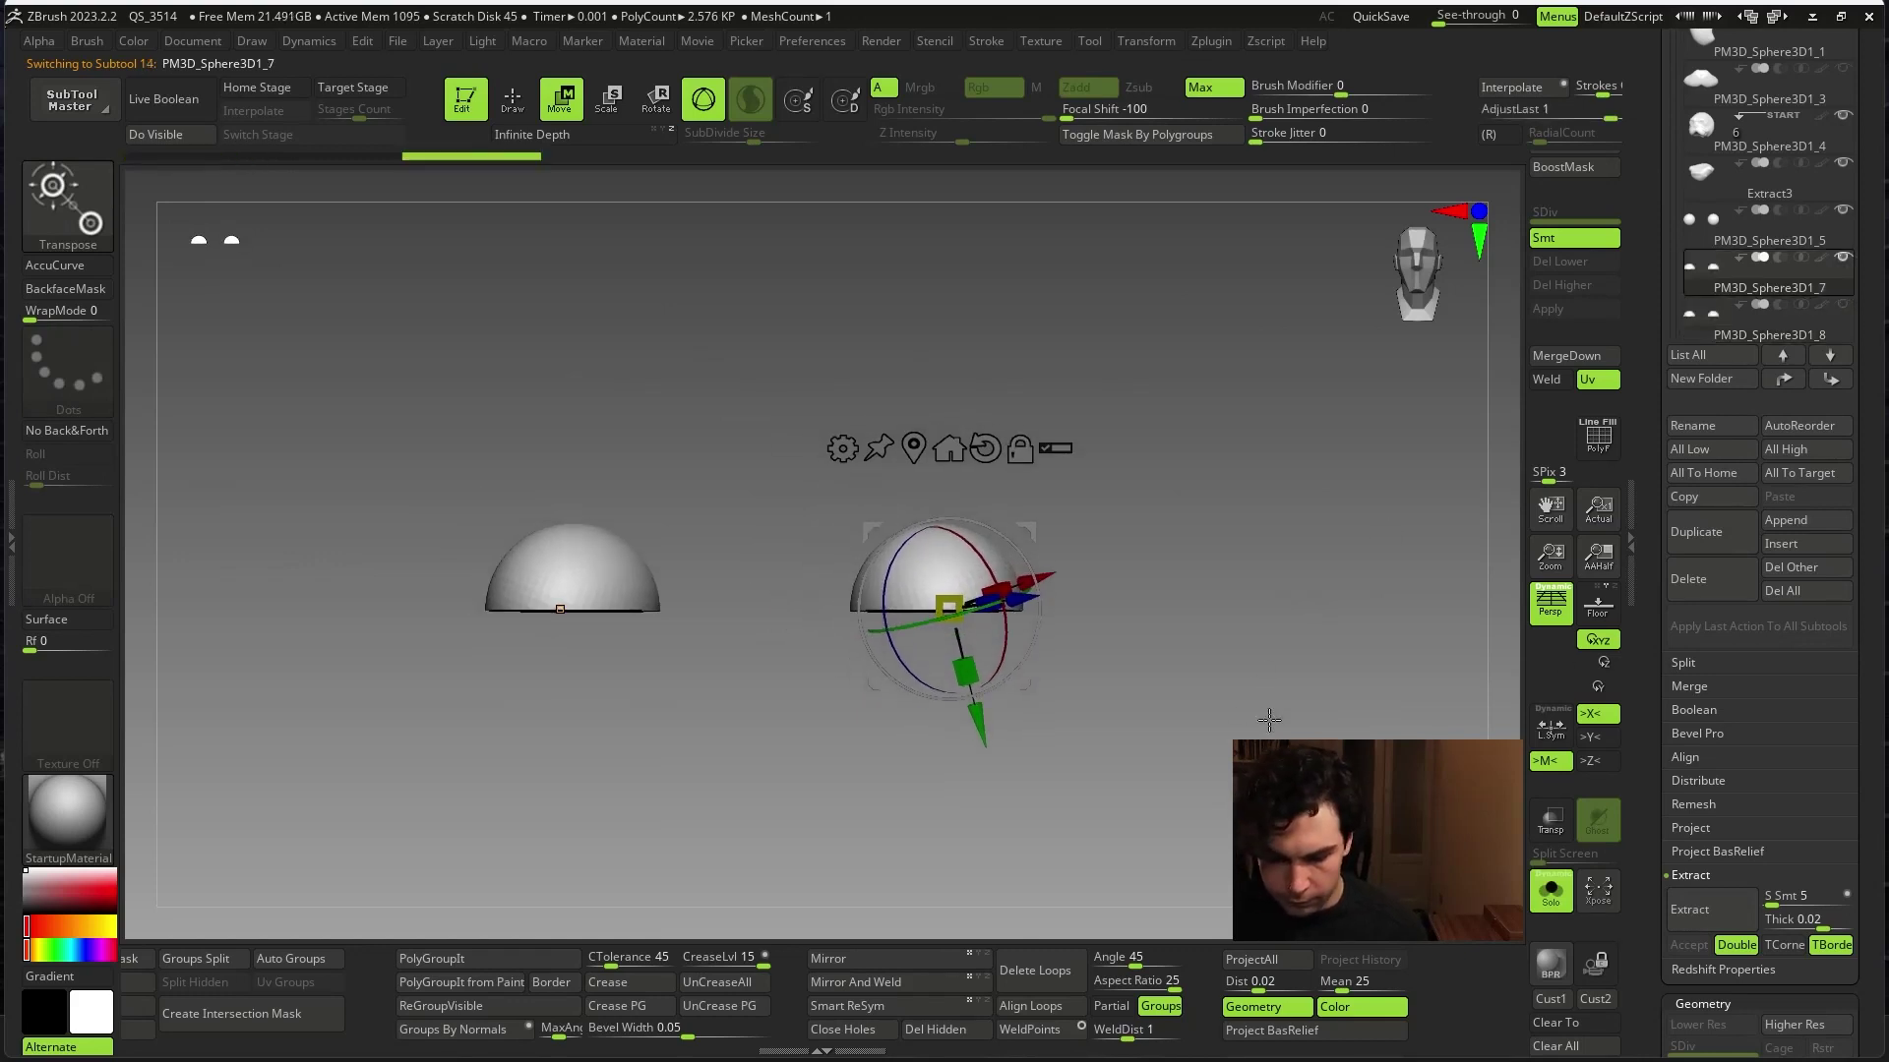
shift+drag(1269, 720, 1269, 836)
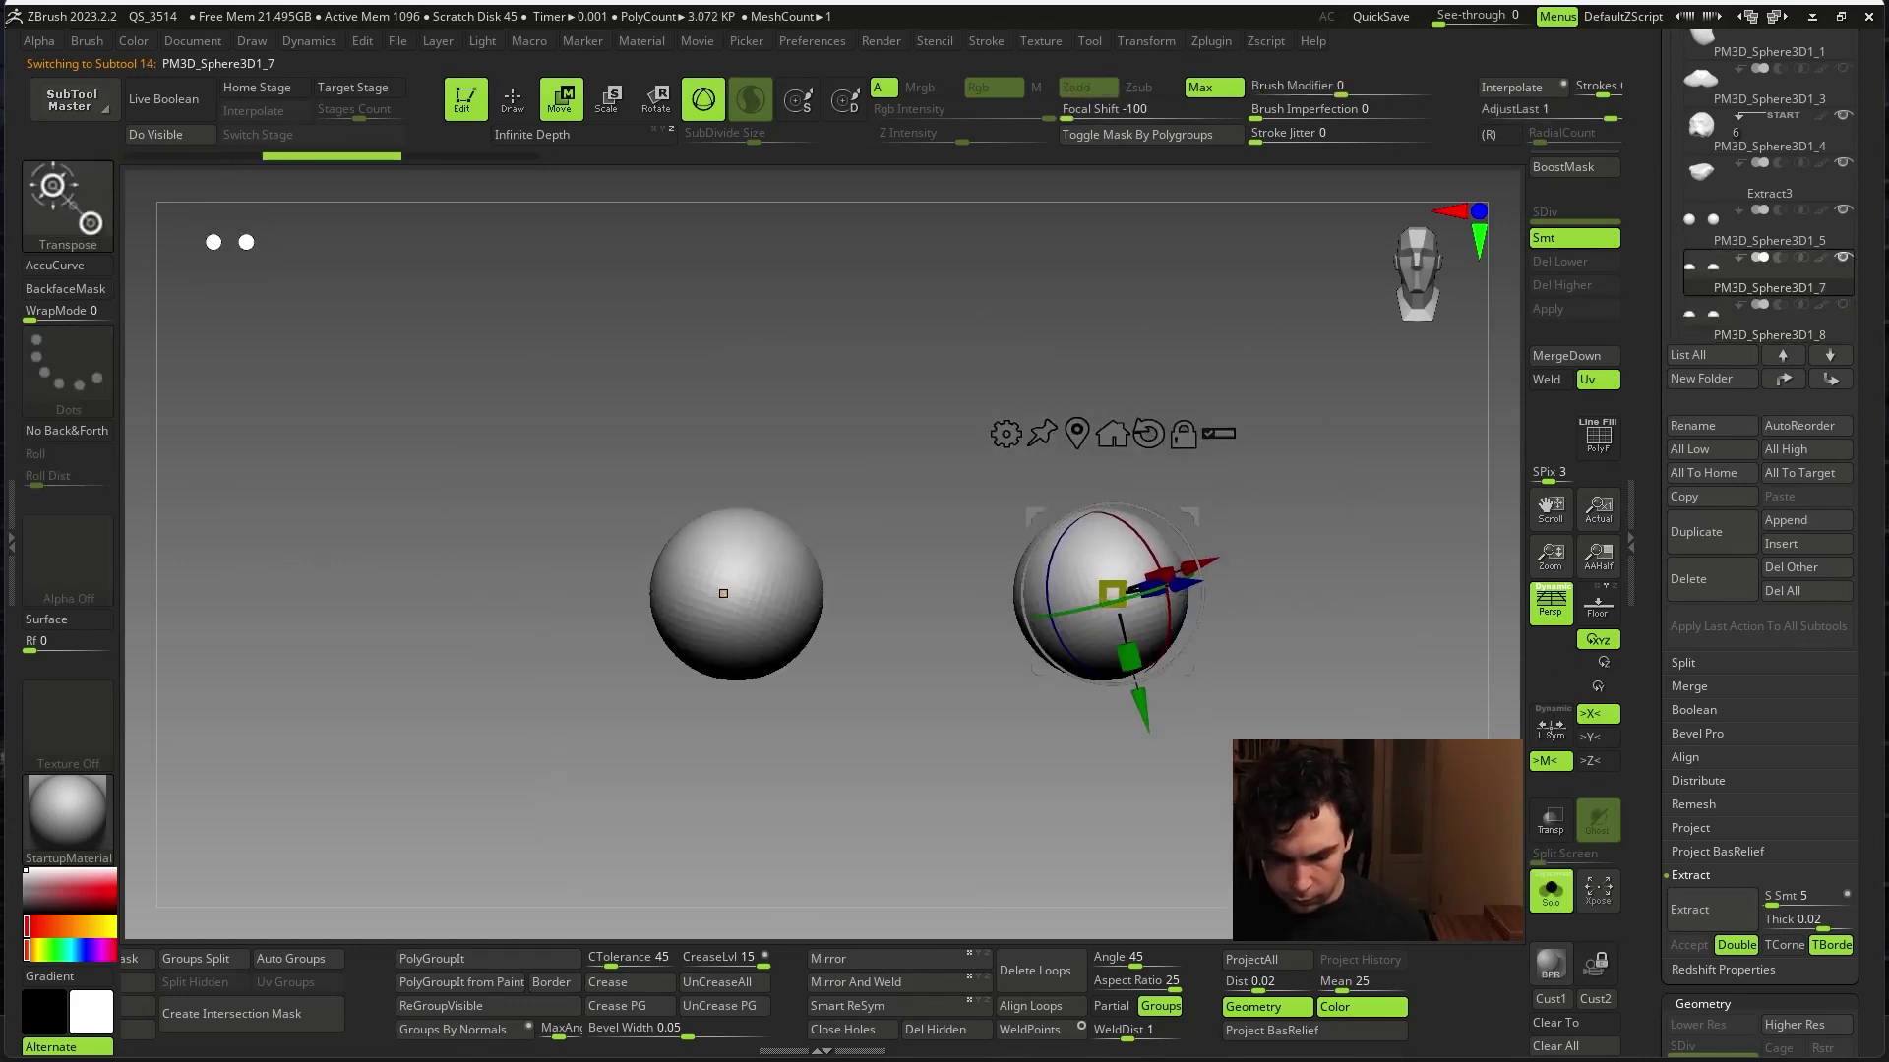
click(1550, 890)
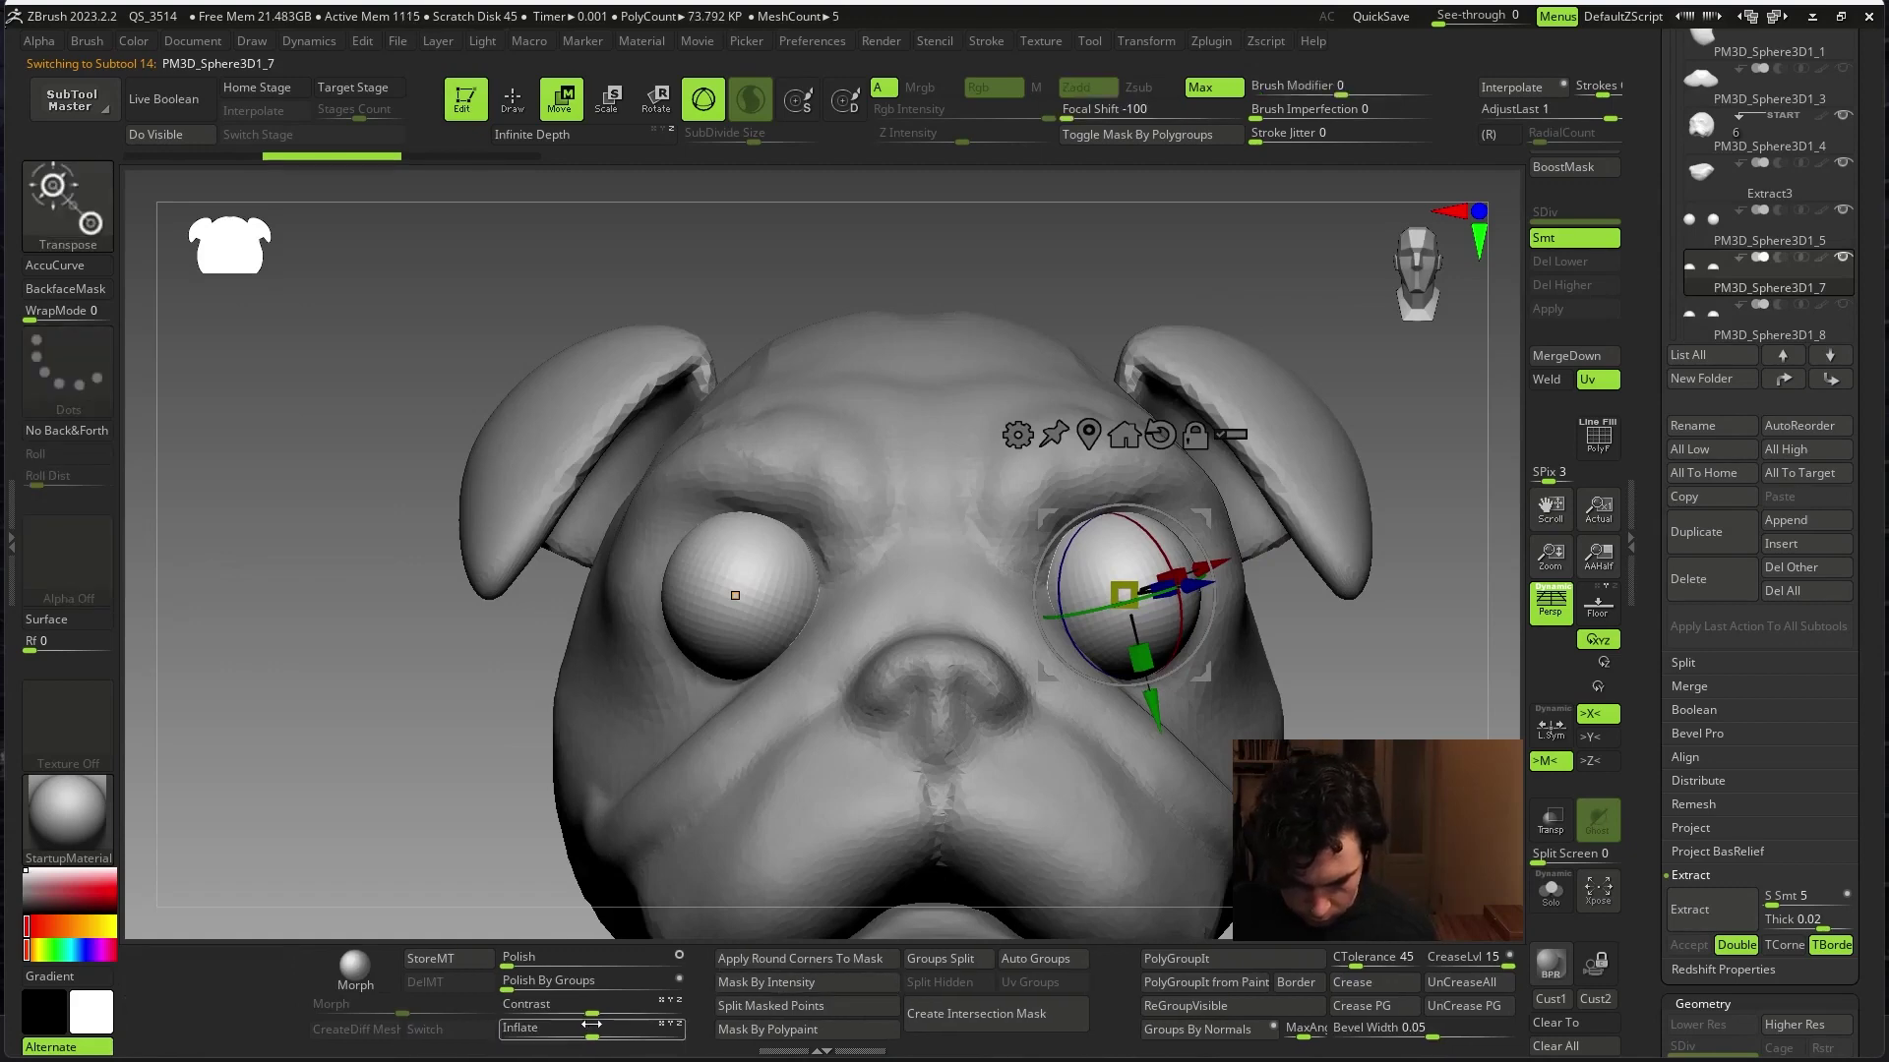
- Attempt a symmetrical knife slice through both eye spheres, then restore the full head view
drag(590, 1025, 609, 1034)
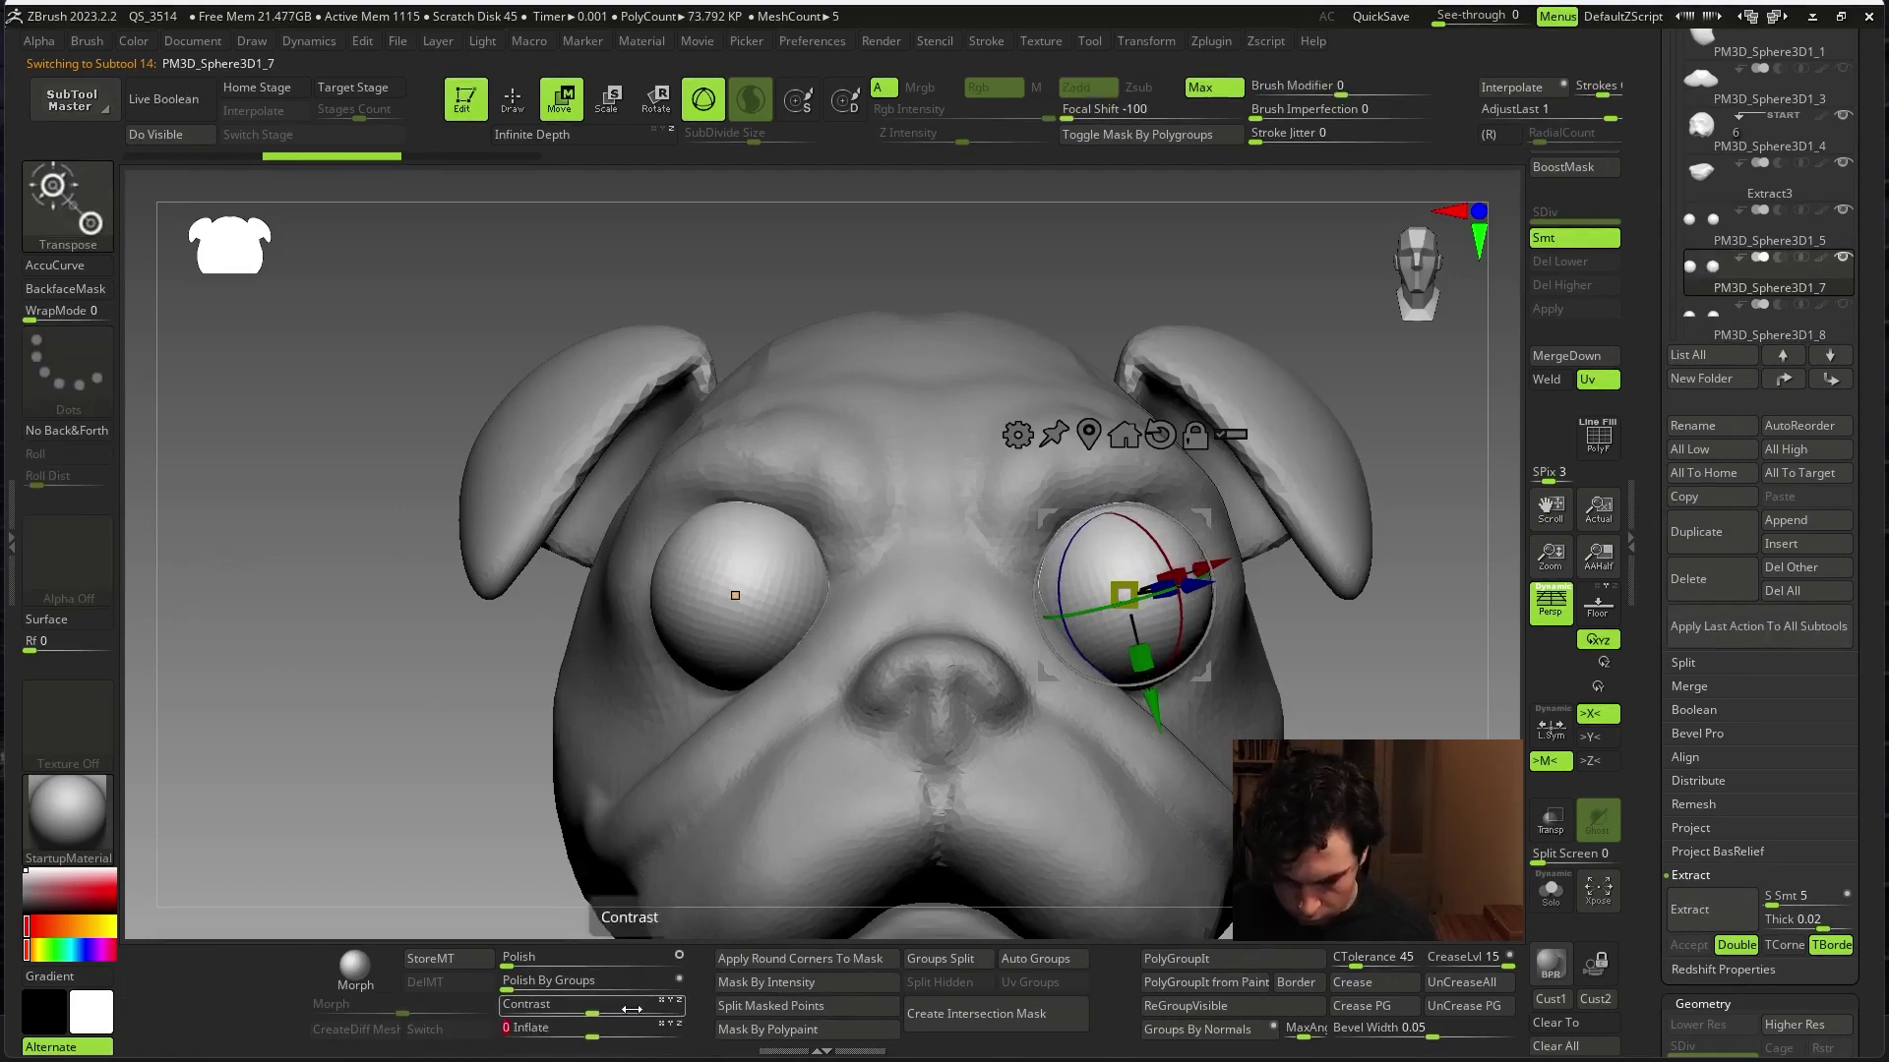
key(ctrl+shift)
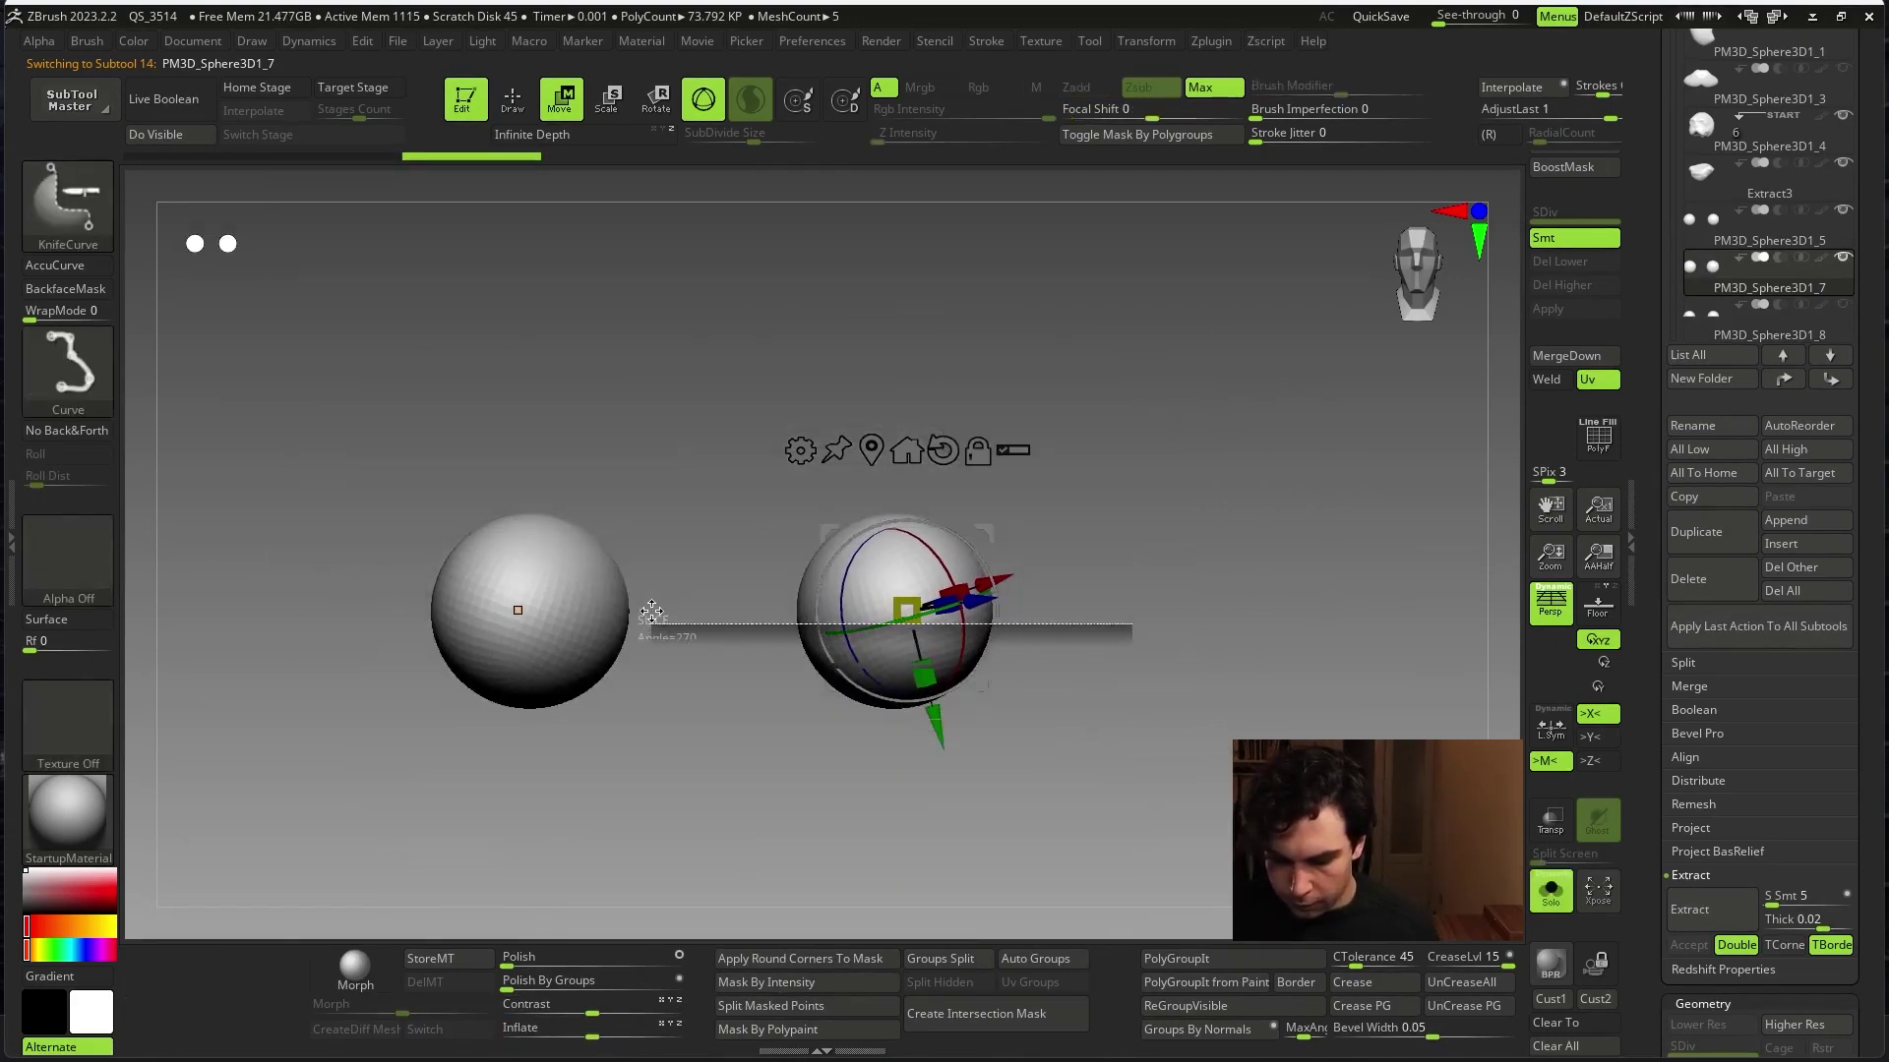
ctrl+shift+drag(652, 612, 654, 629)
drag(1243, 614, 1127, 543)
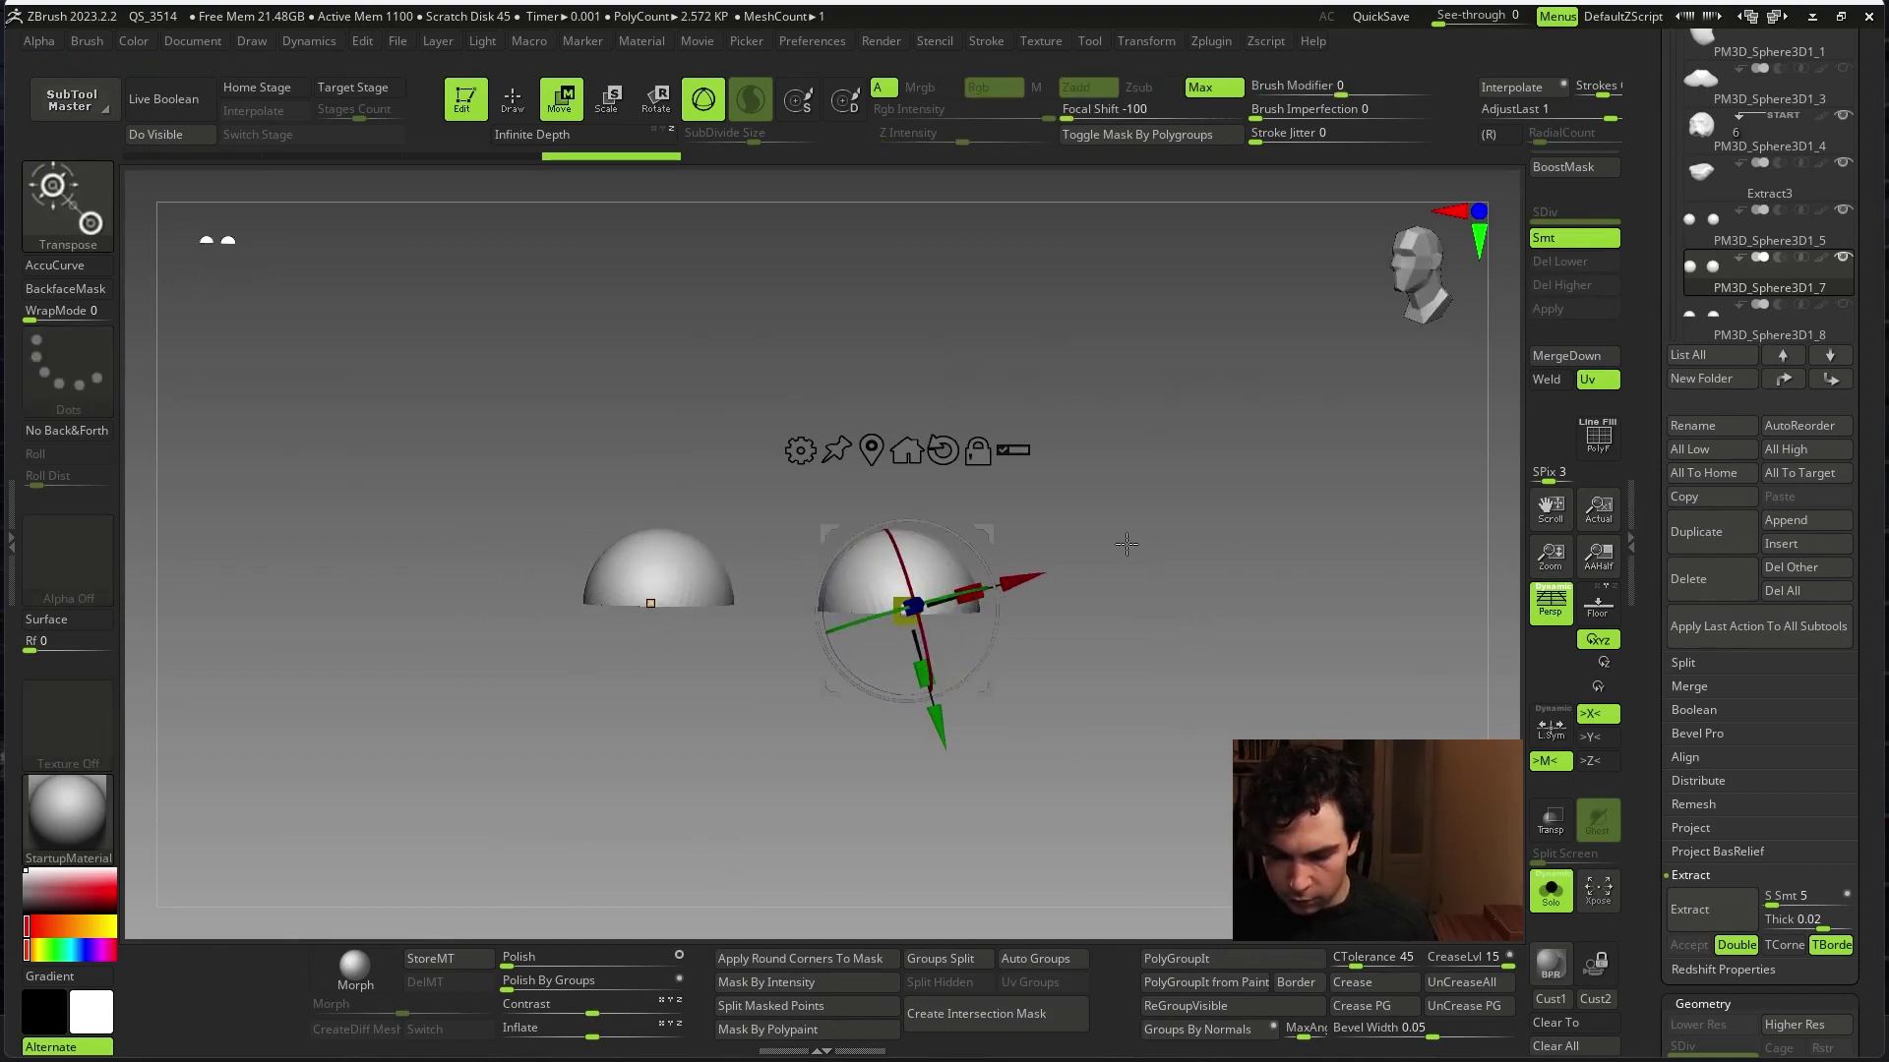
click(943, 449)
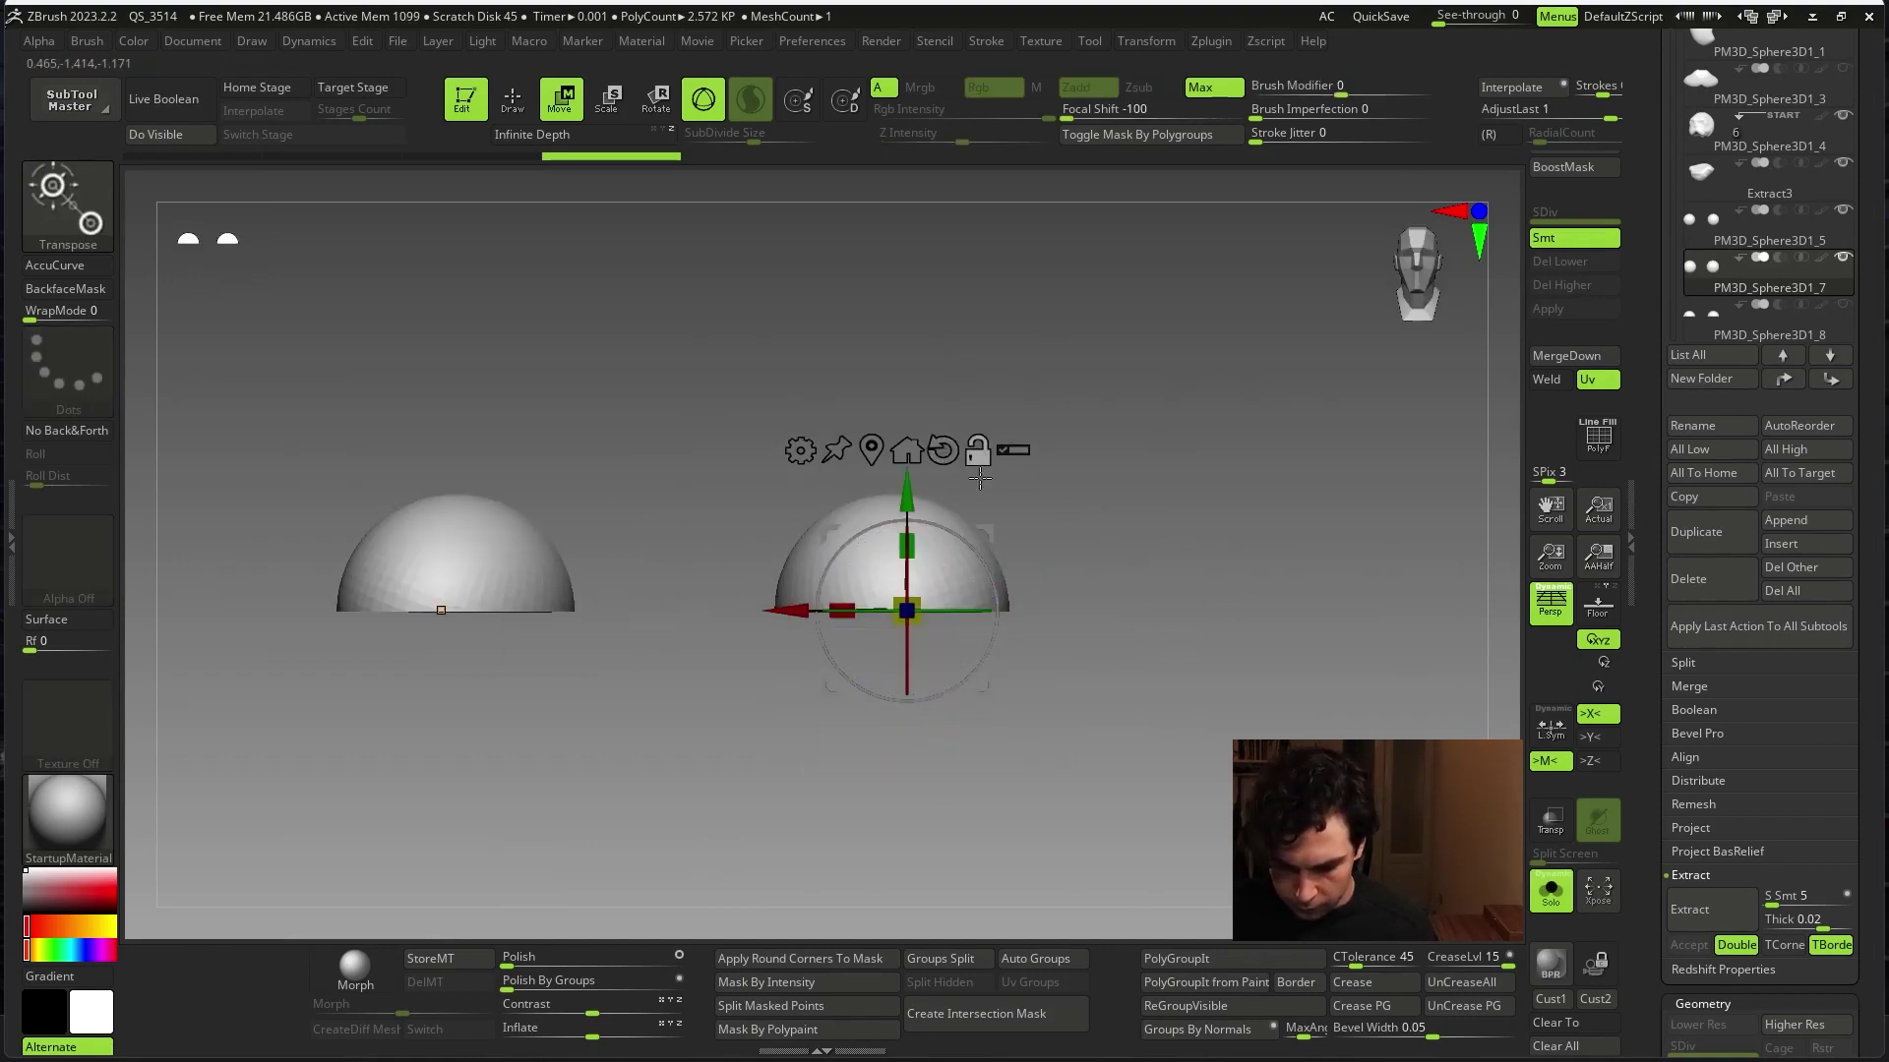
mouse_move(1157, 568)
mouse_down()
mouse_move(1108, 452)
mouse_move(1132, 430)
mouse_move(1006, 483)
mouse_up()
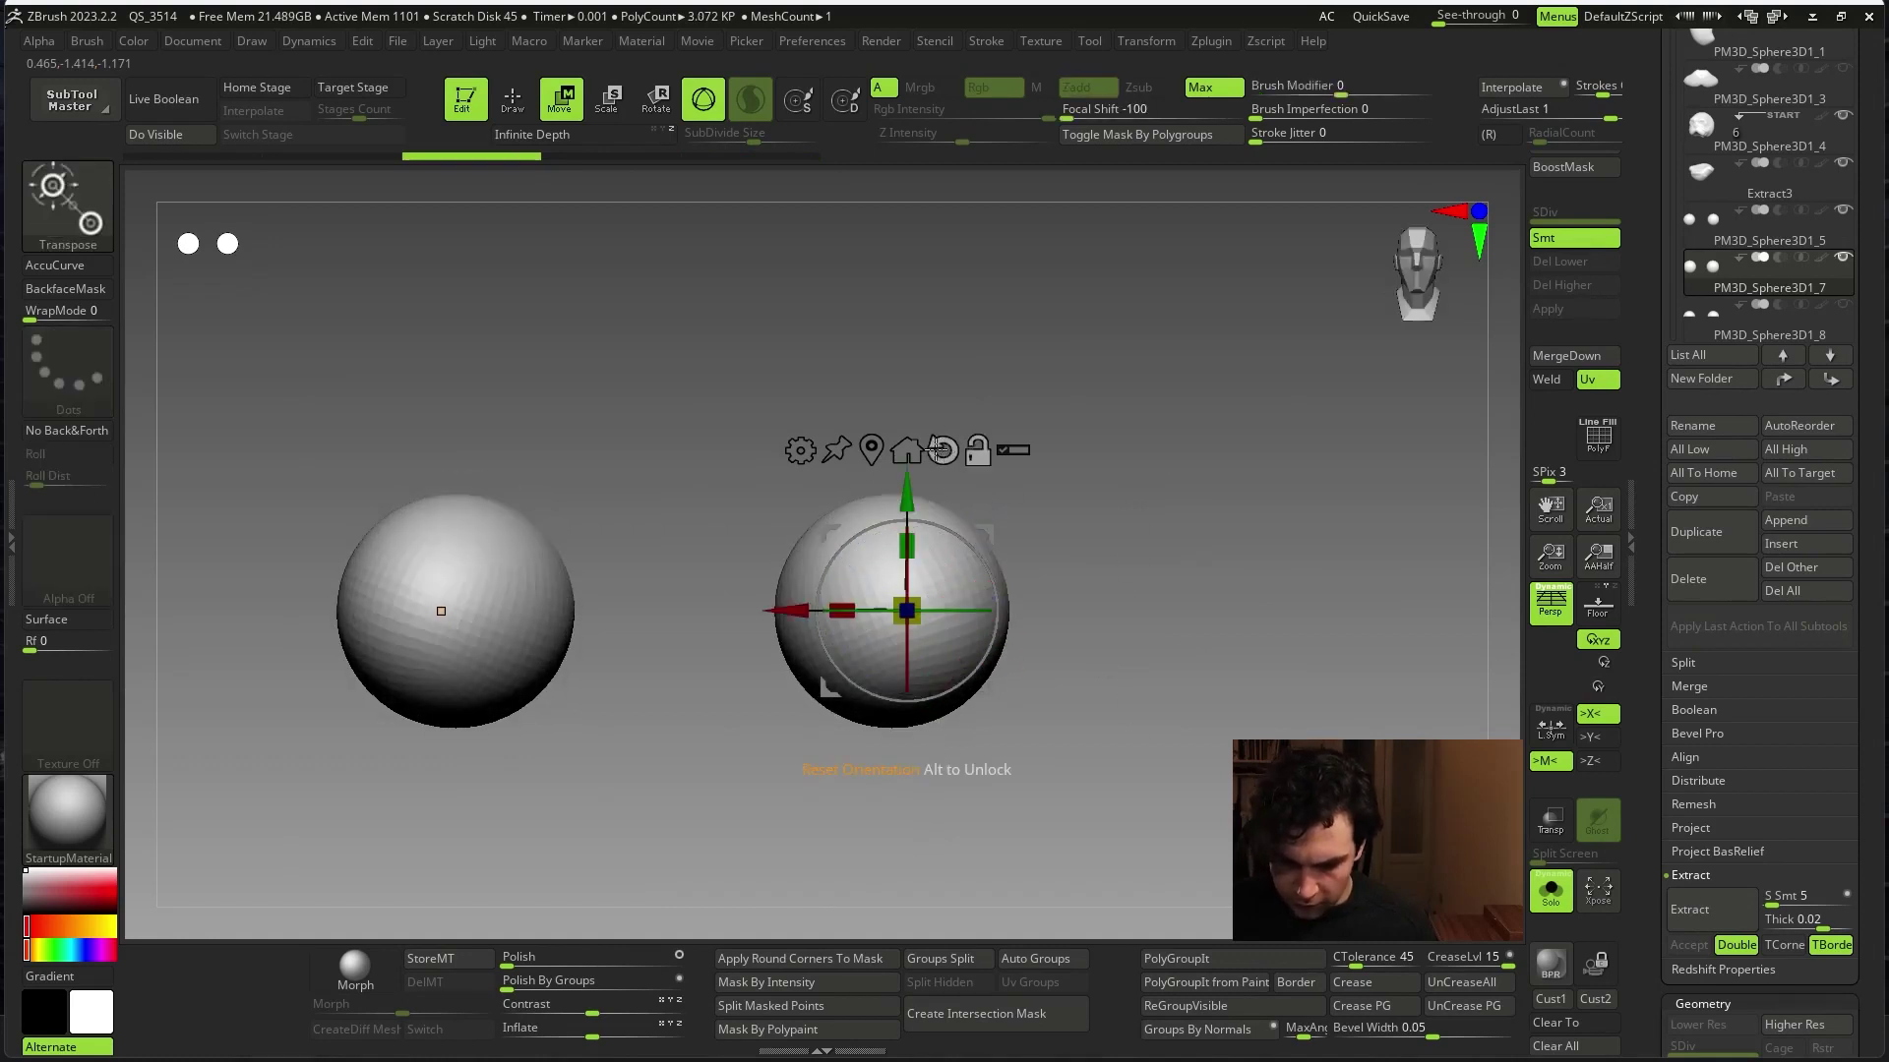
mouse_move(1114, 454)
mouse_down()
mouse_move(1221, 650)
mouse_move(1088, 532)
mouse_move(585, 522)
mouse_up()
key(ctrl+shift+s)
key(ctrl+shift)
- Try cutting the isolated eye sphere into a half sphere, then undo the cut
drag(1331, 621, 1265, 588)
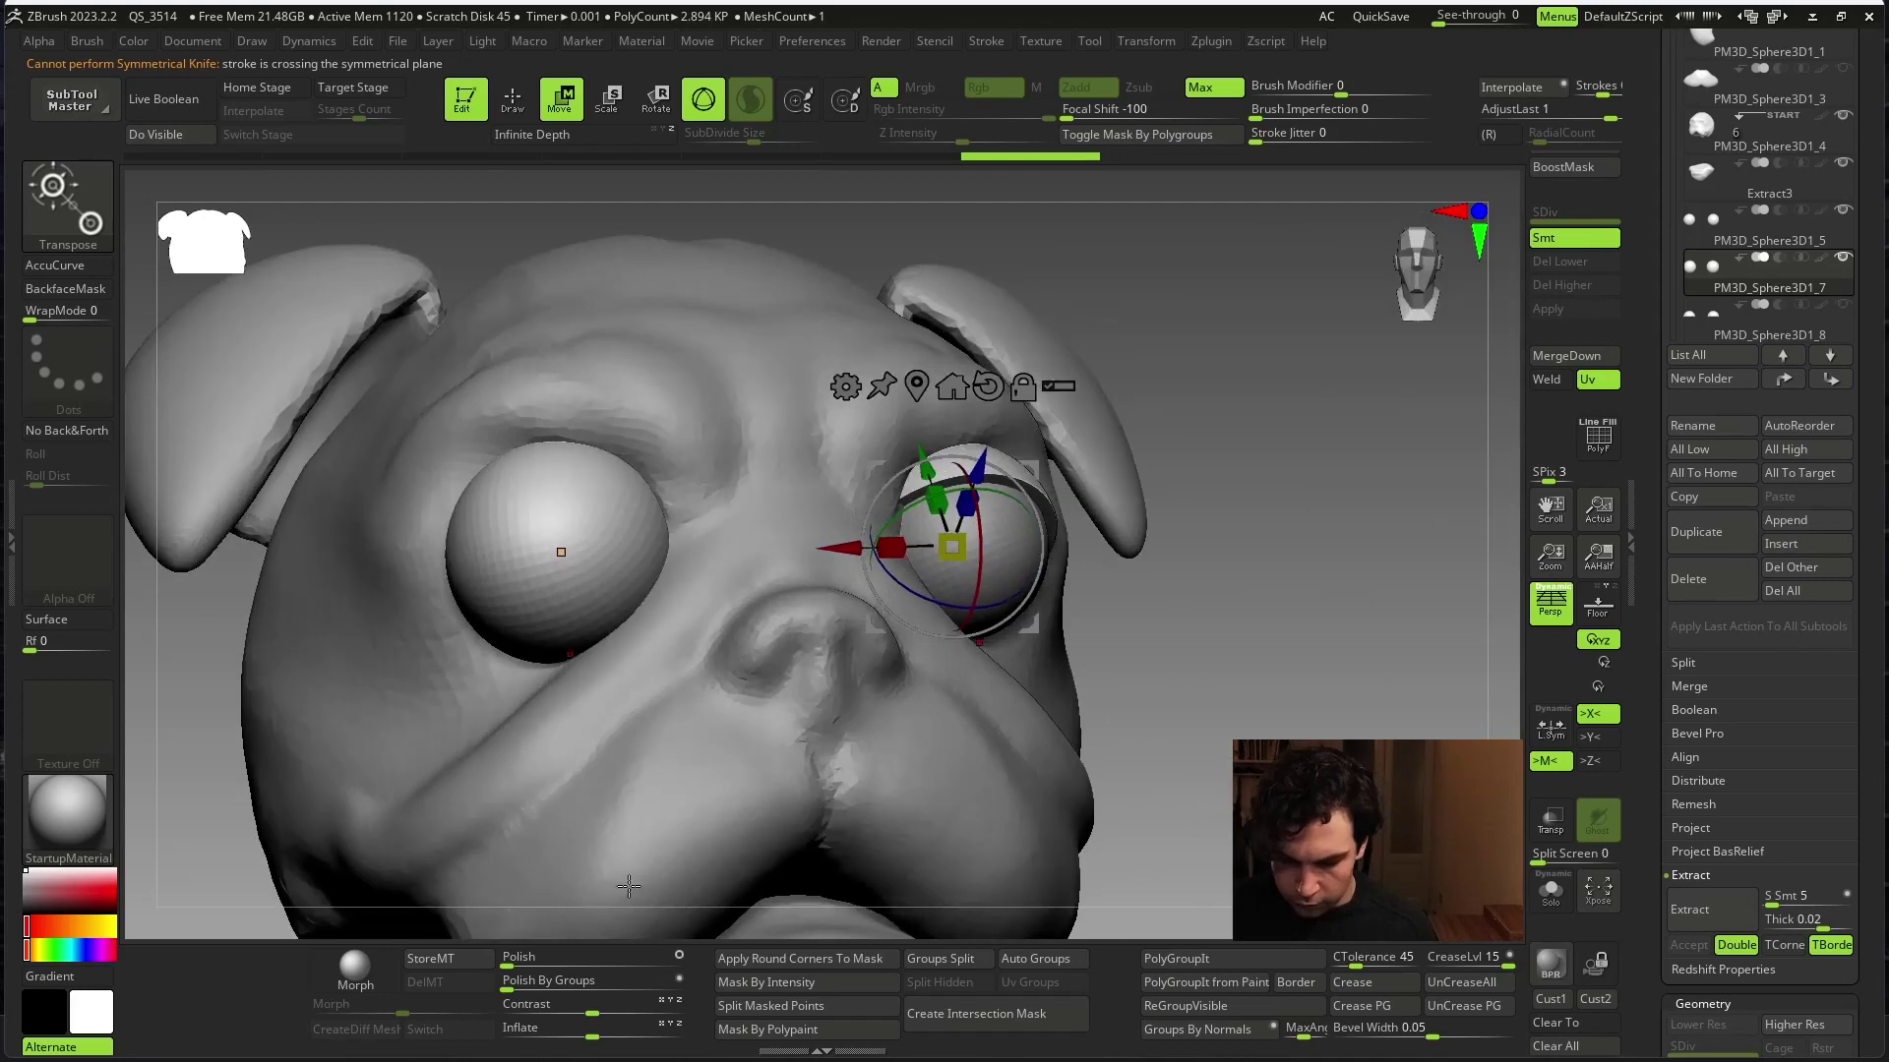
shift+drag(620, 885, 758, 767)
key(ctrl+shift+s)
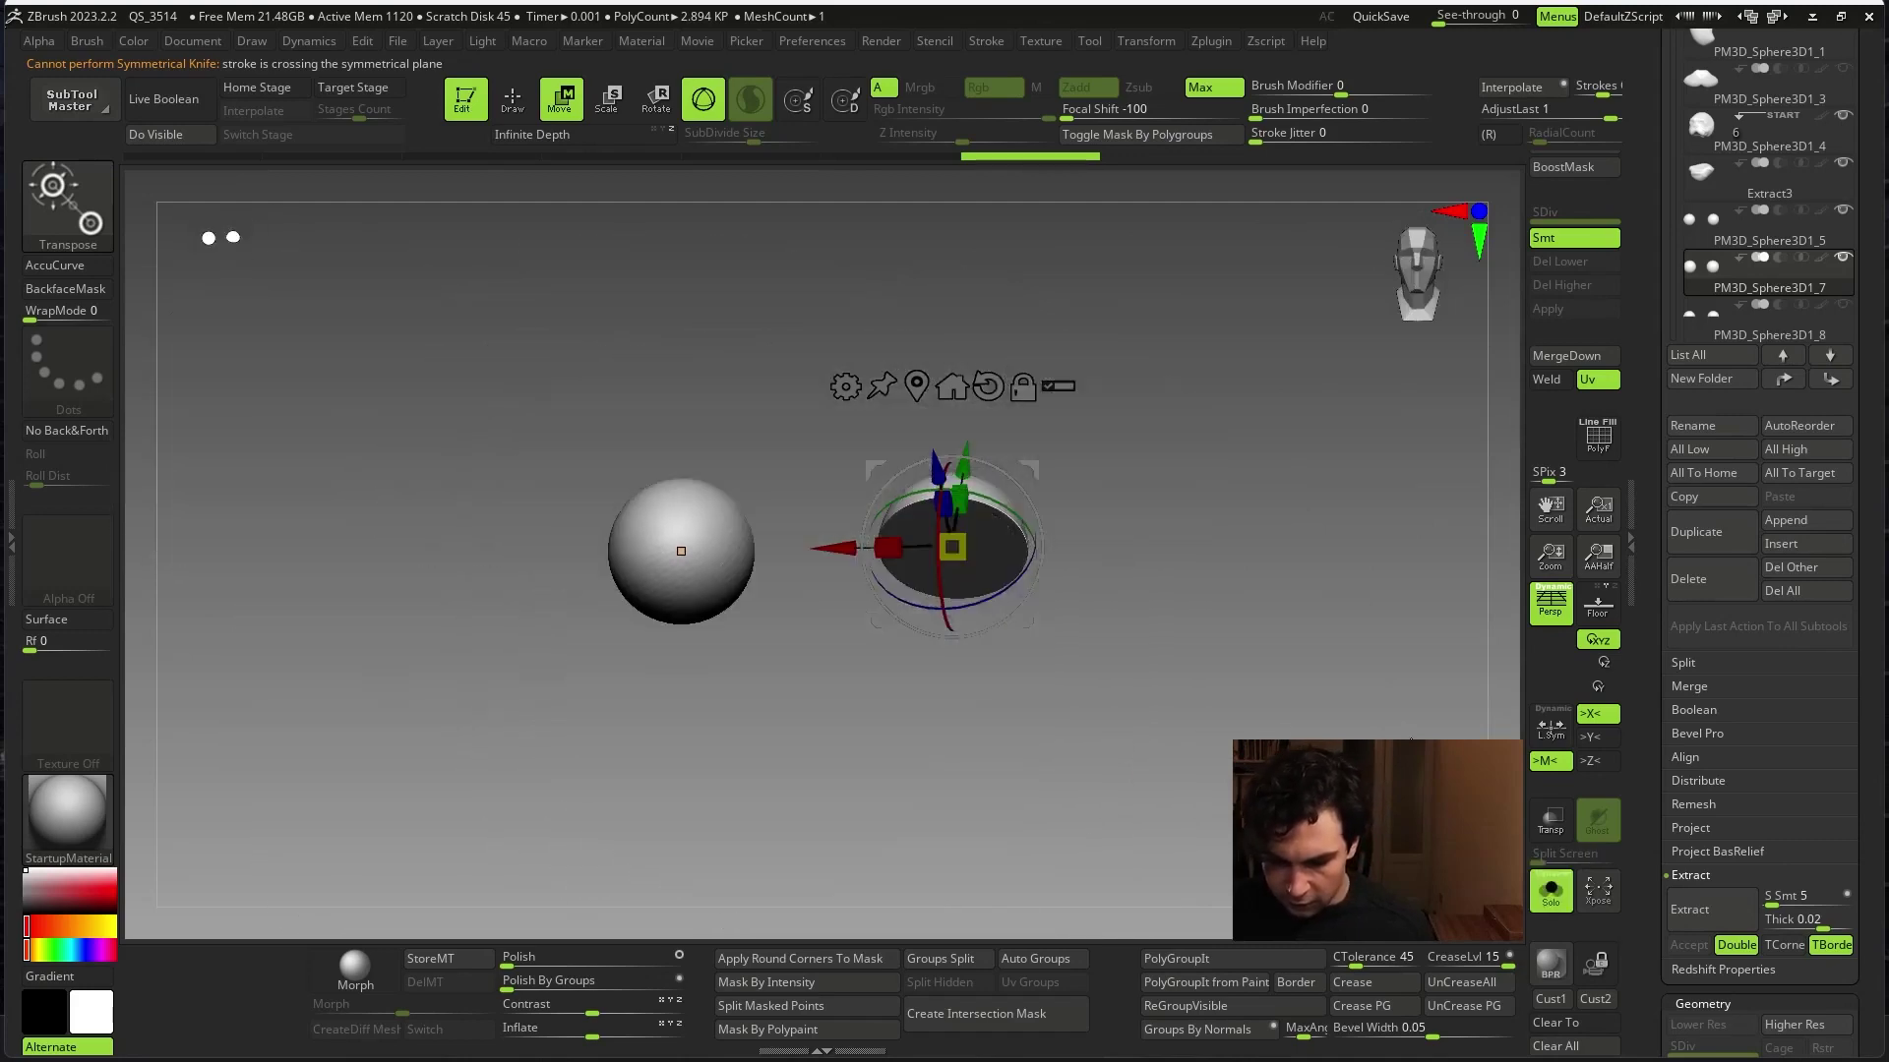
drag(680, 551, 564, 552)
drag(1148, 1024, 448, 1024)
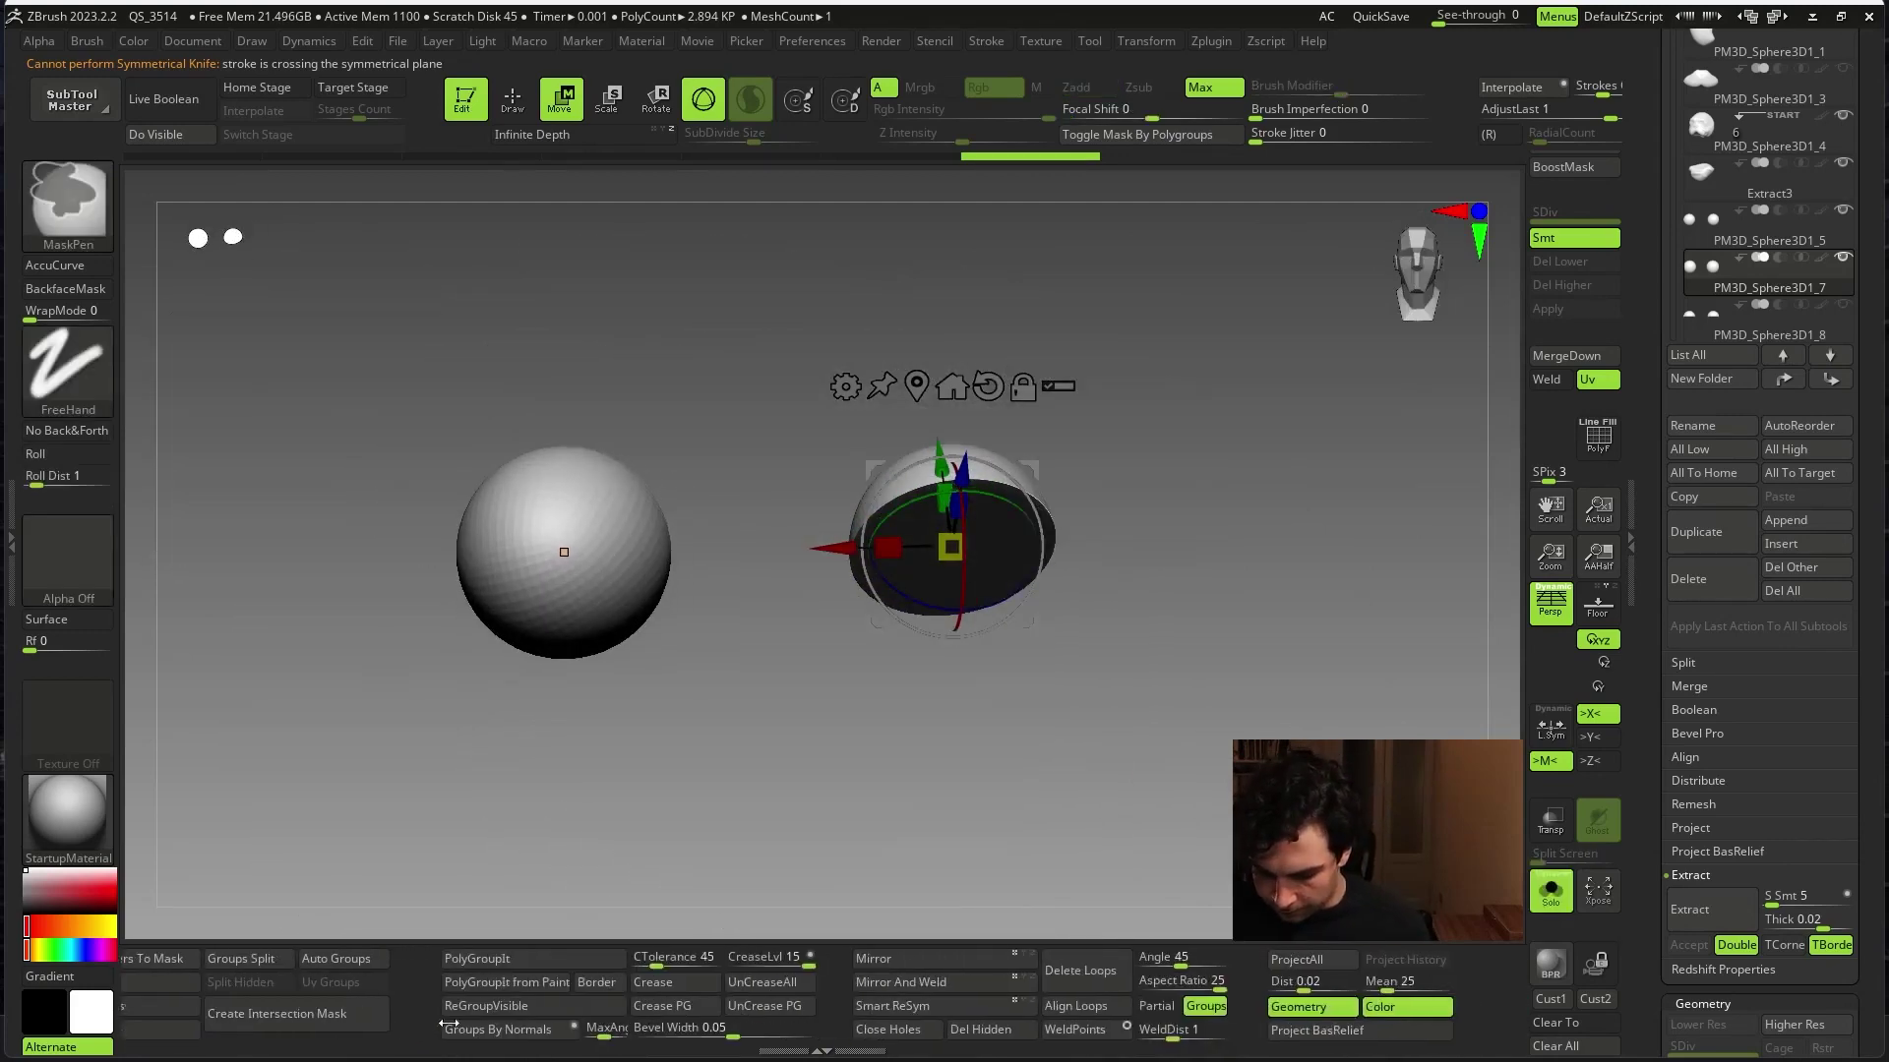
click(919, 962)
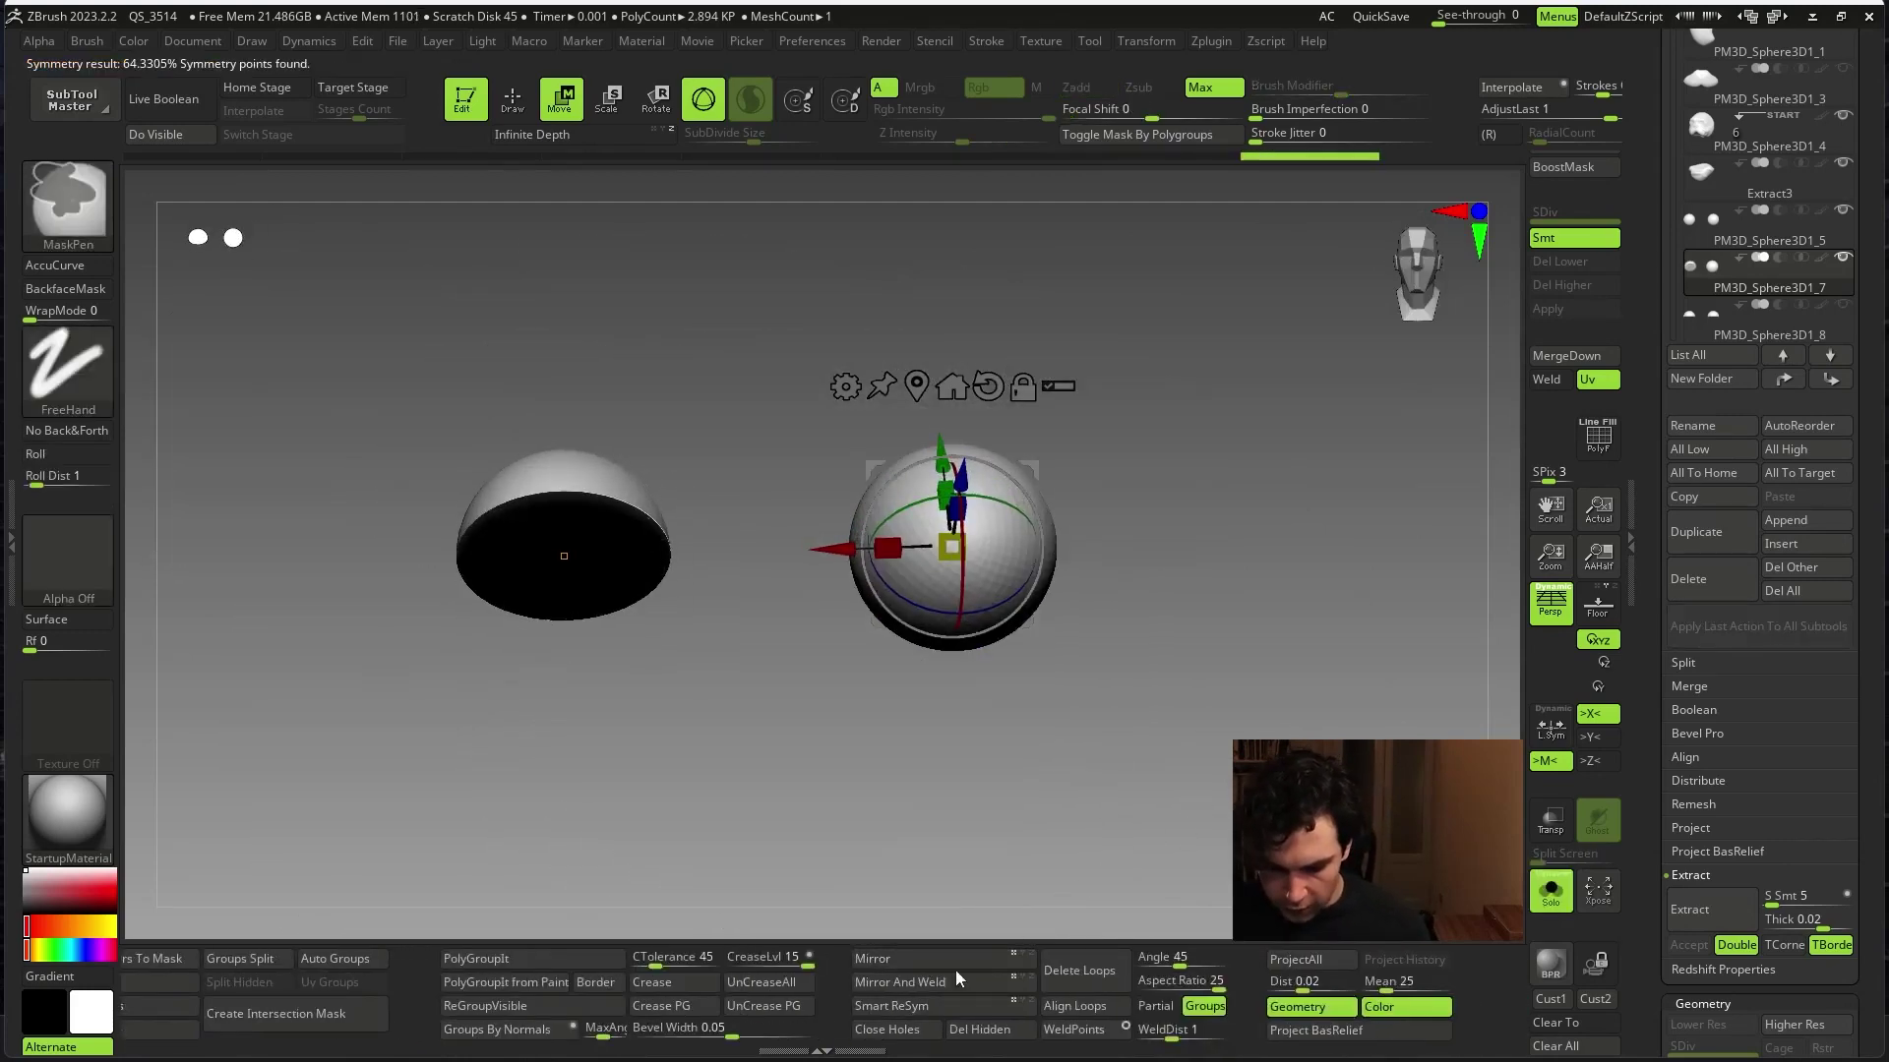
key(ctrl+z)
key(ctrl+shift+s)
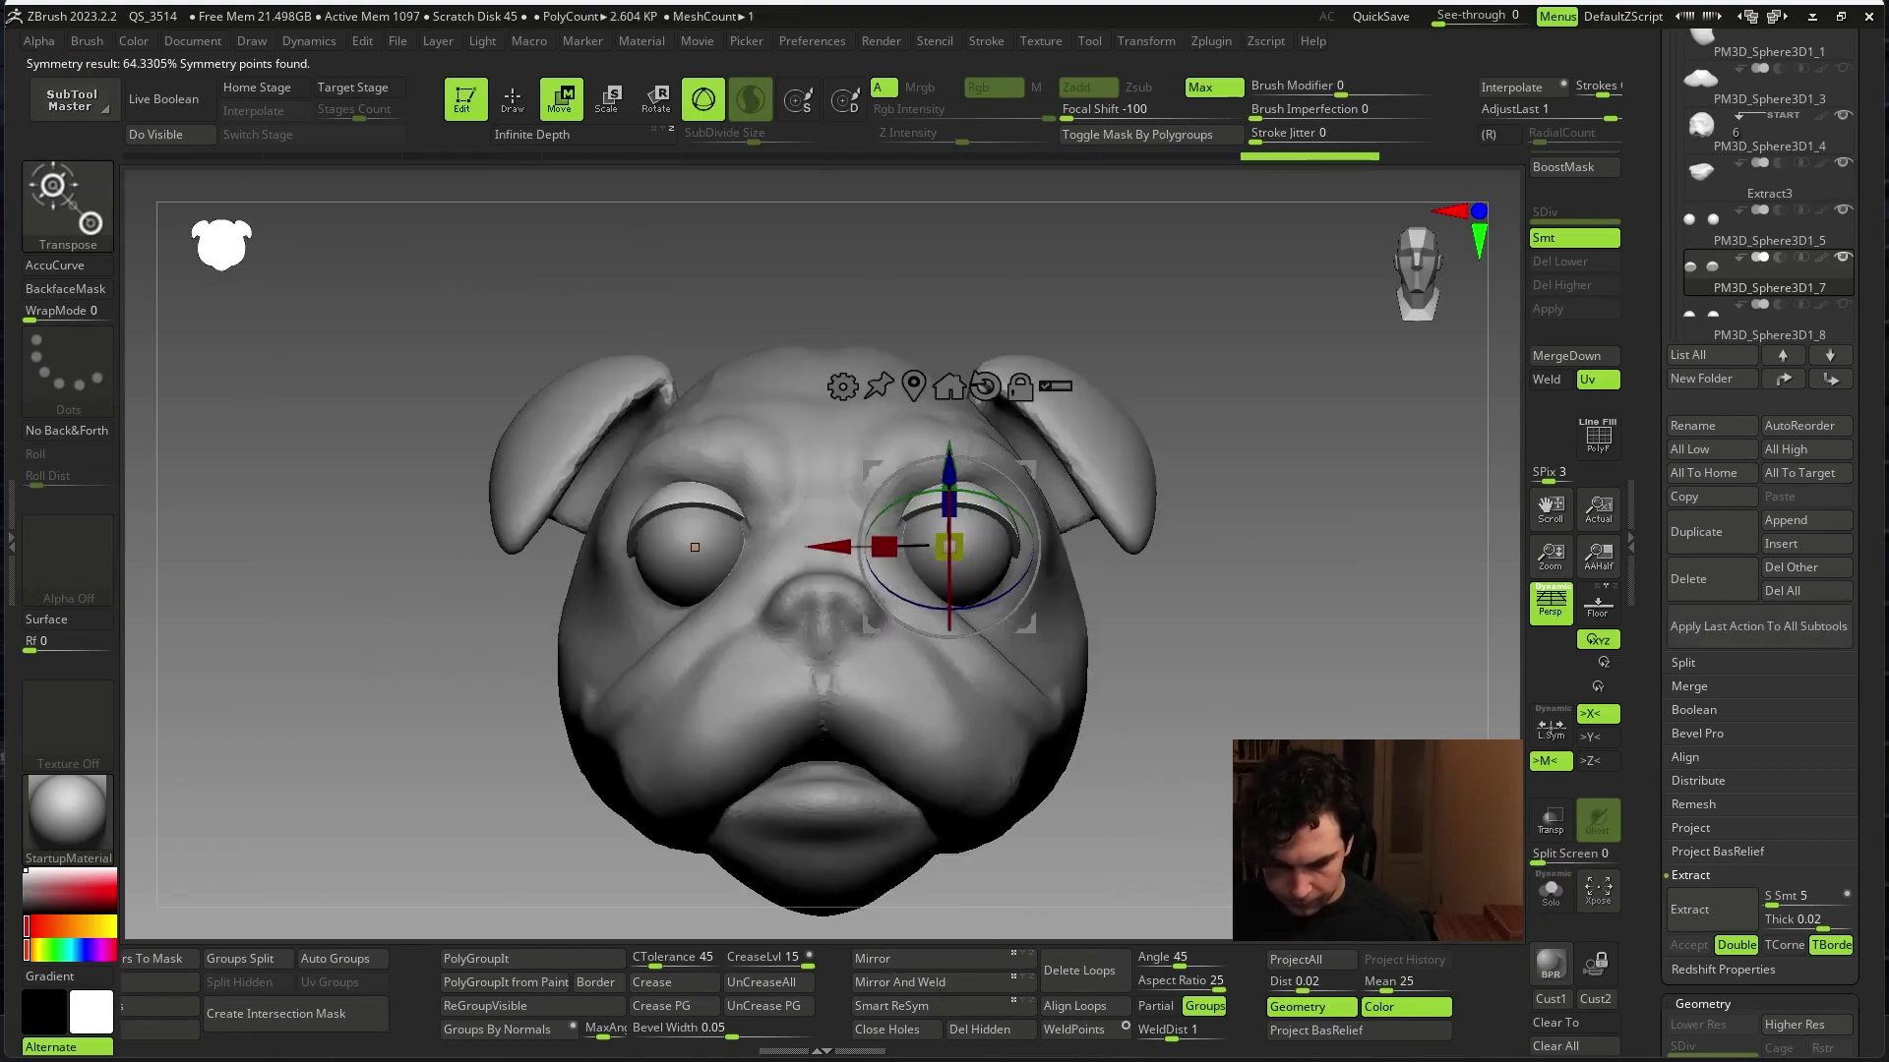
- Duplicate the eyelid shell and rotate the copy down to wrap under the eye
mouse_move(295, 738)
mouse_down()
mouse_move(423, 728)
mouse_move(295, 738)
mouse_move(354, 728)
mouse_up()
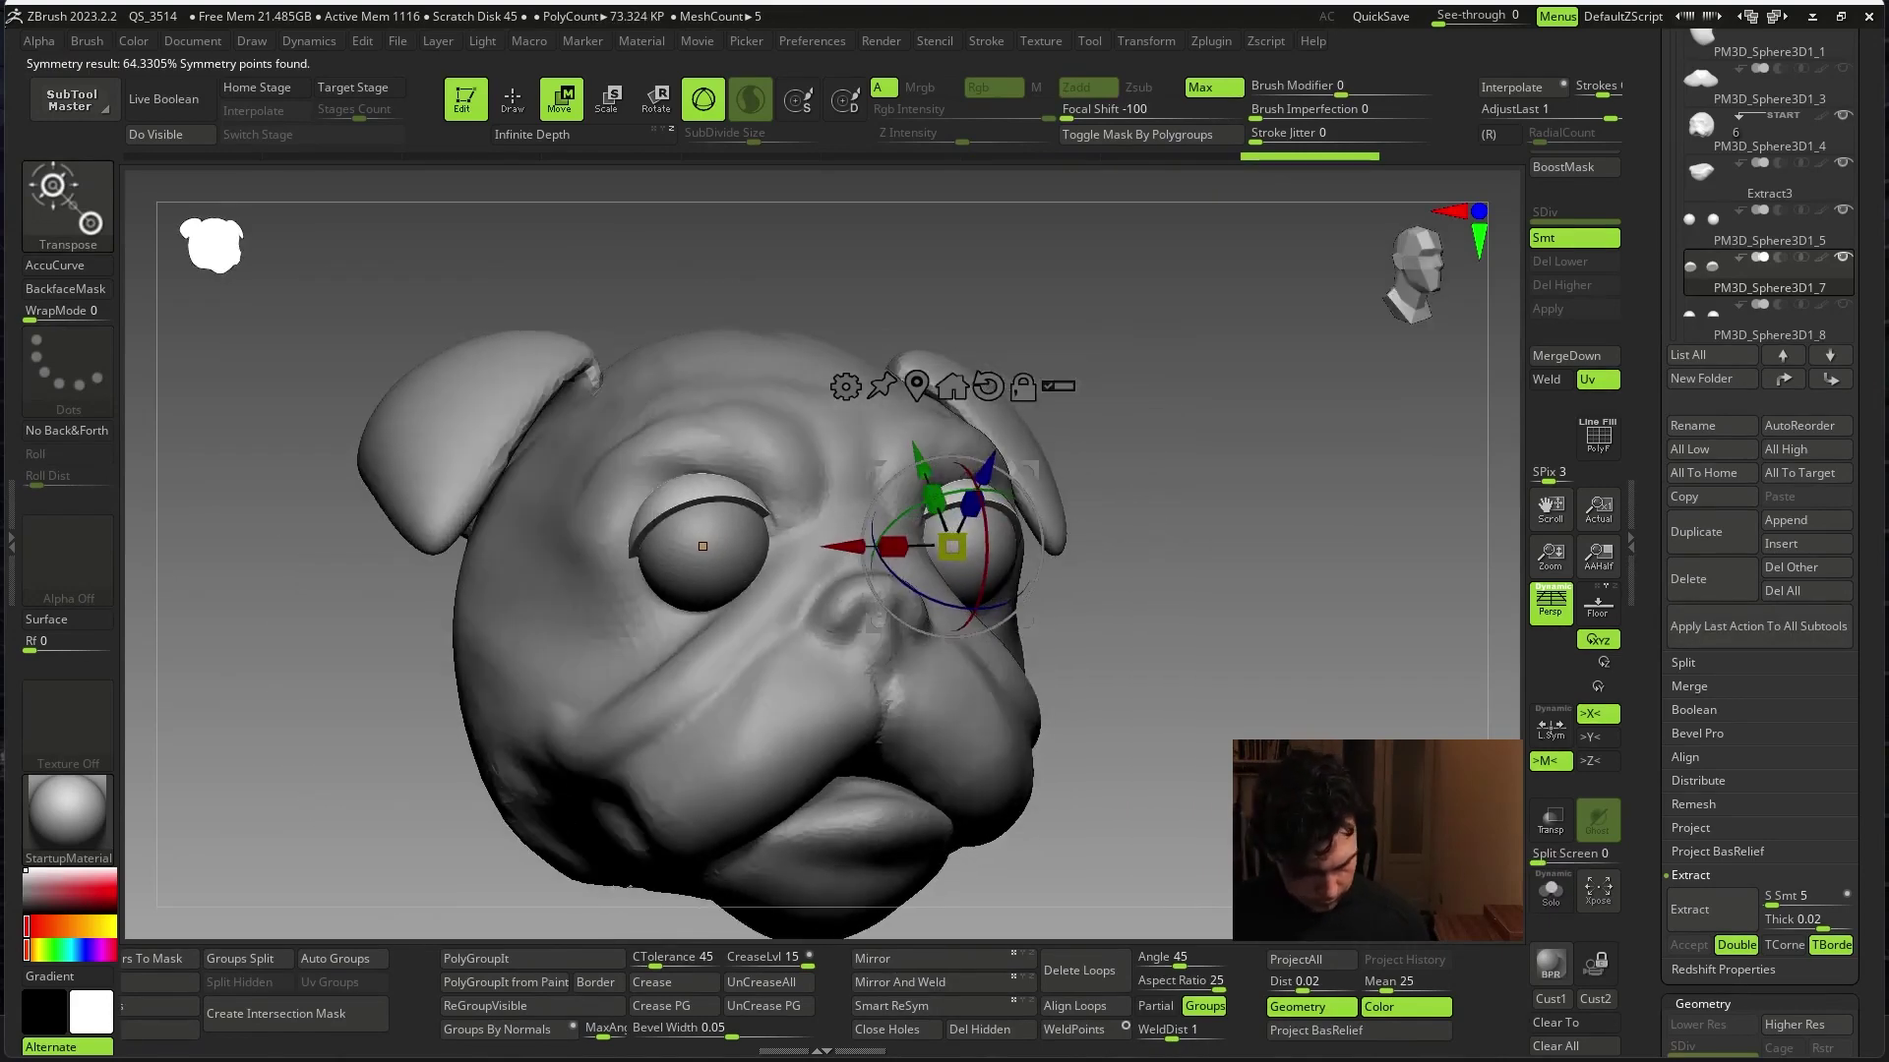
drag(702, 546, 972, 546)
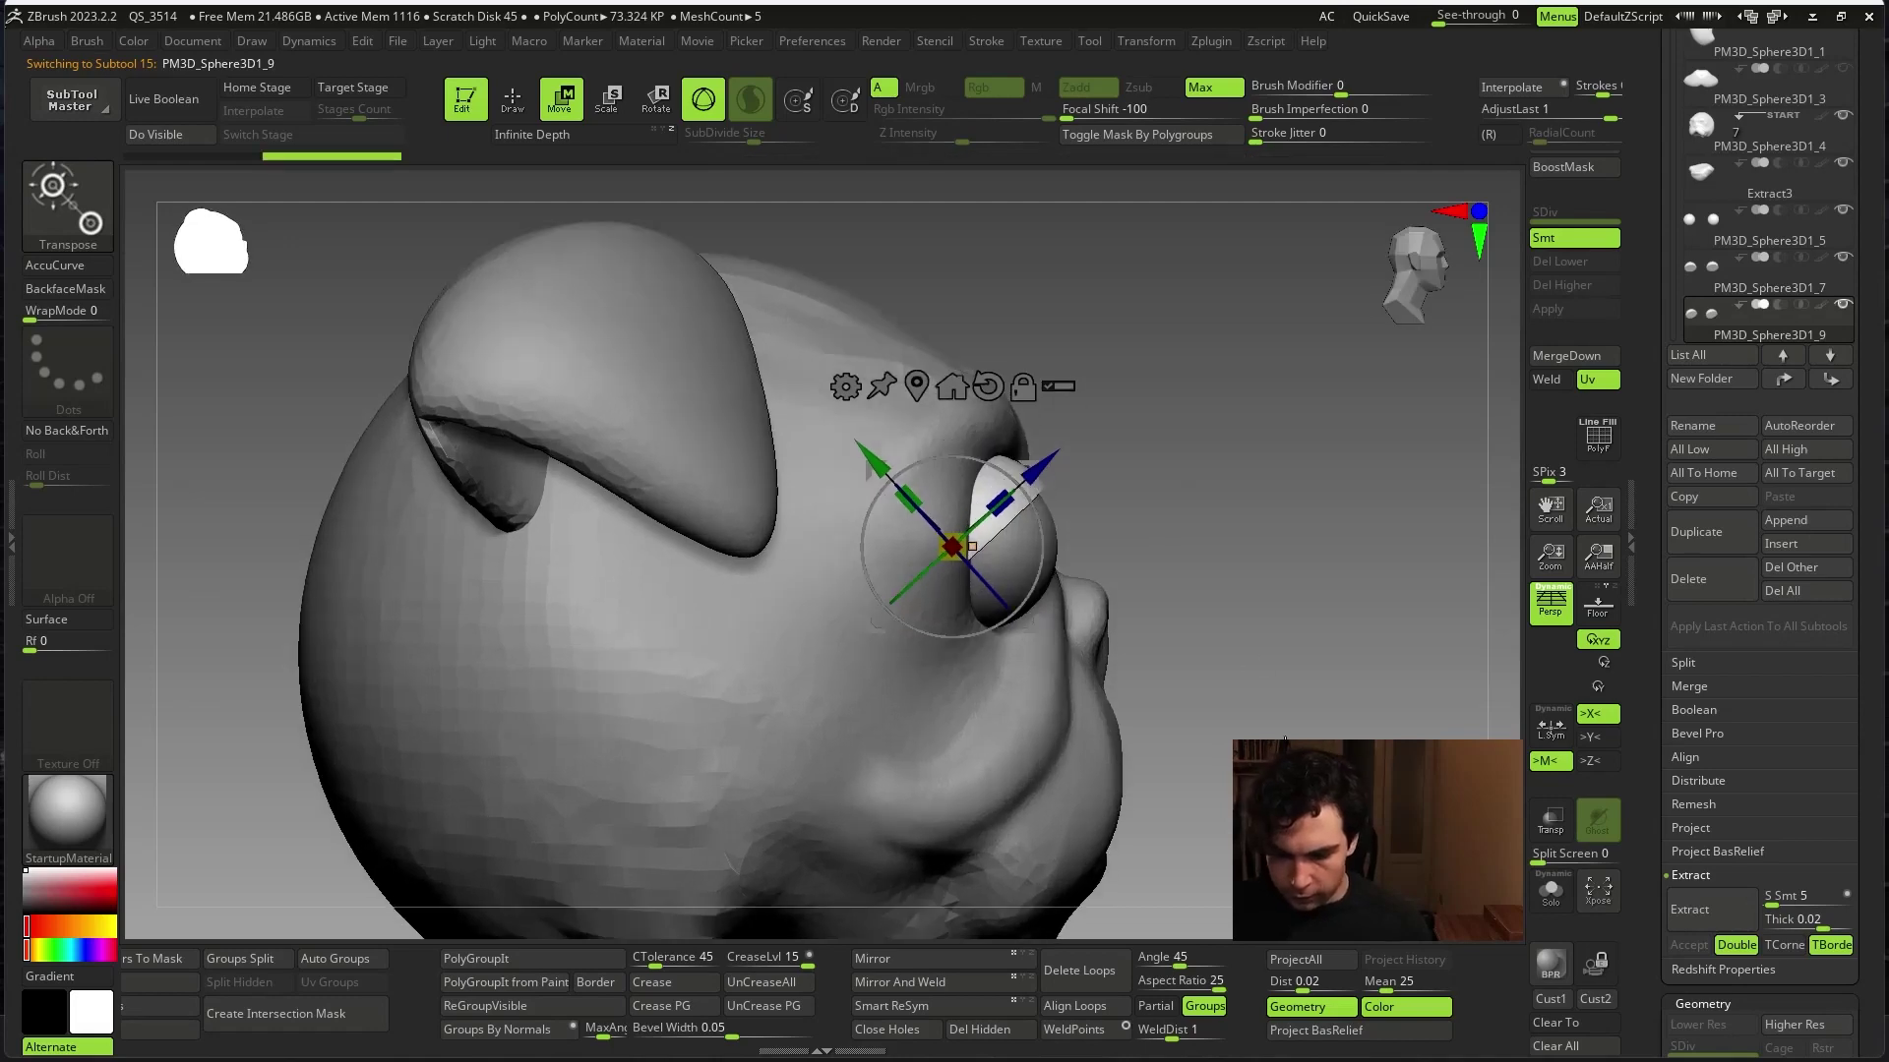
drag(1161, 512, 1278, 531)
ctrl+drag(963, 590, 1013, 685)
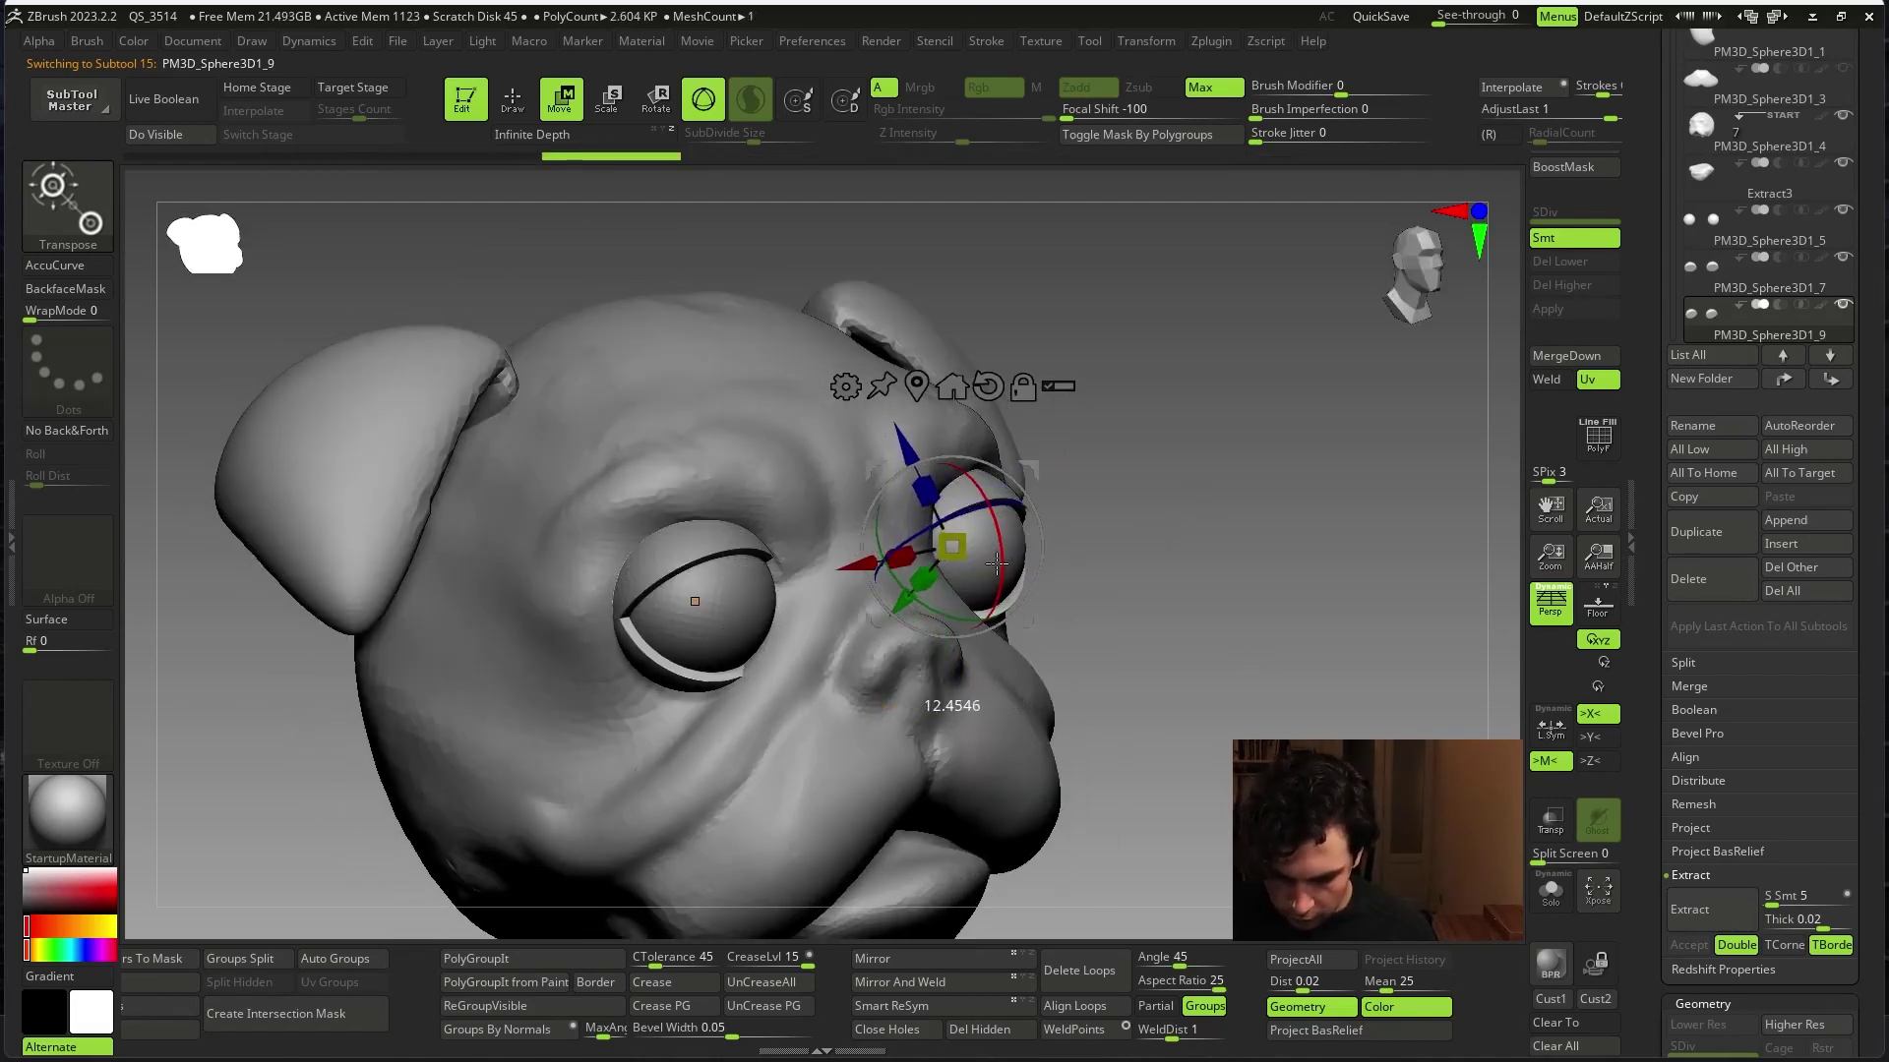
- Inspect the new lower lid from side and three-quarter views, then select the right eyeball
drag(1275, 527, 979, 571)
drag(657, 883, 1044, 521)
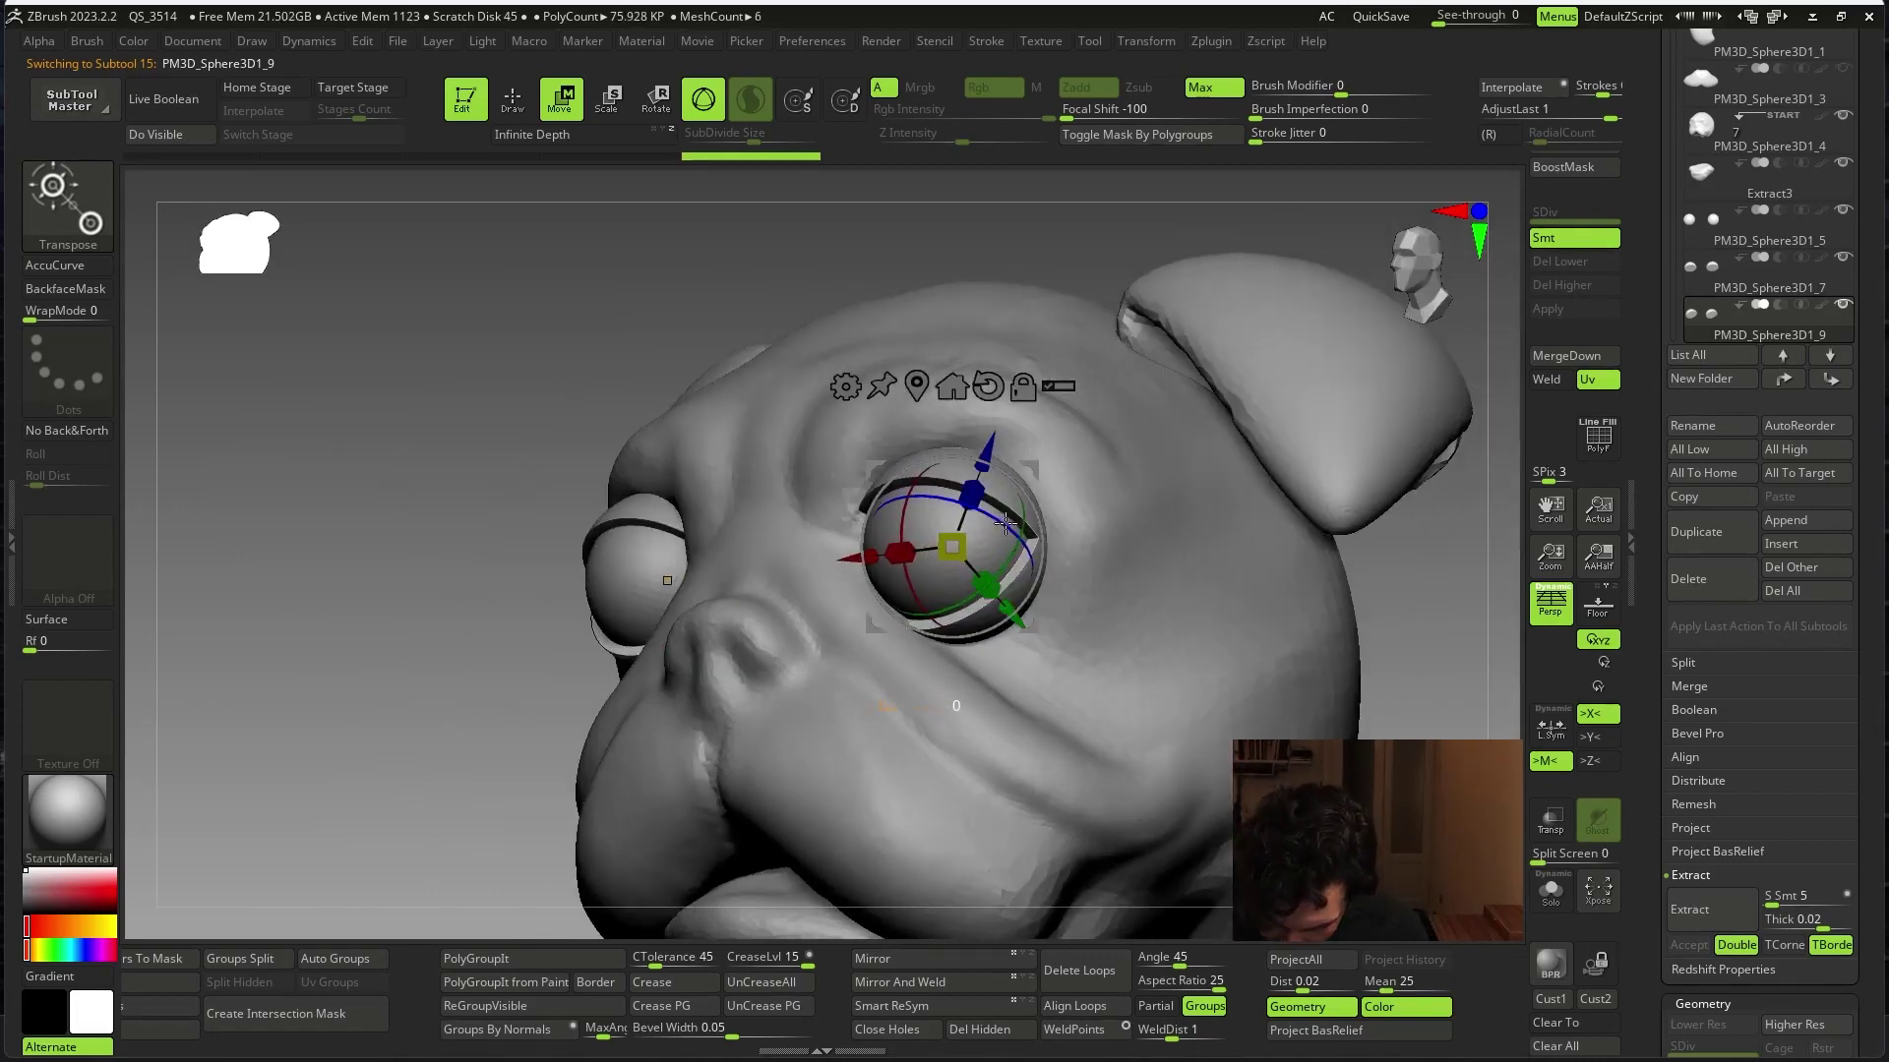
mouse_move(1489, 619)
mouse_down()
mouse_move(950, 544)
mouse_move(404, 800)
mouse_move(1177, 709)
mouse_move(1158, 645)
mouse_up()
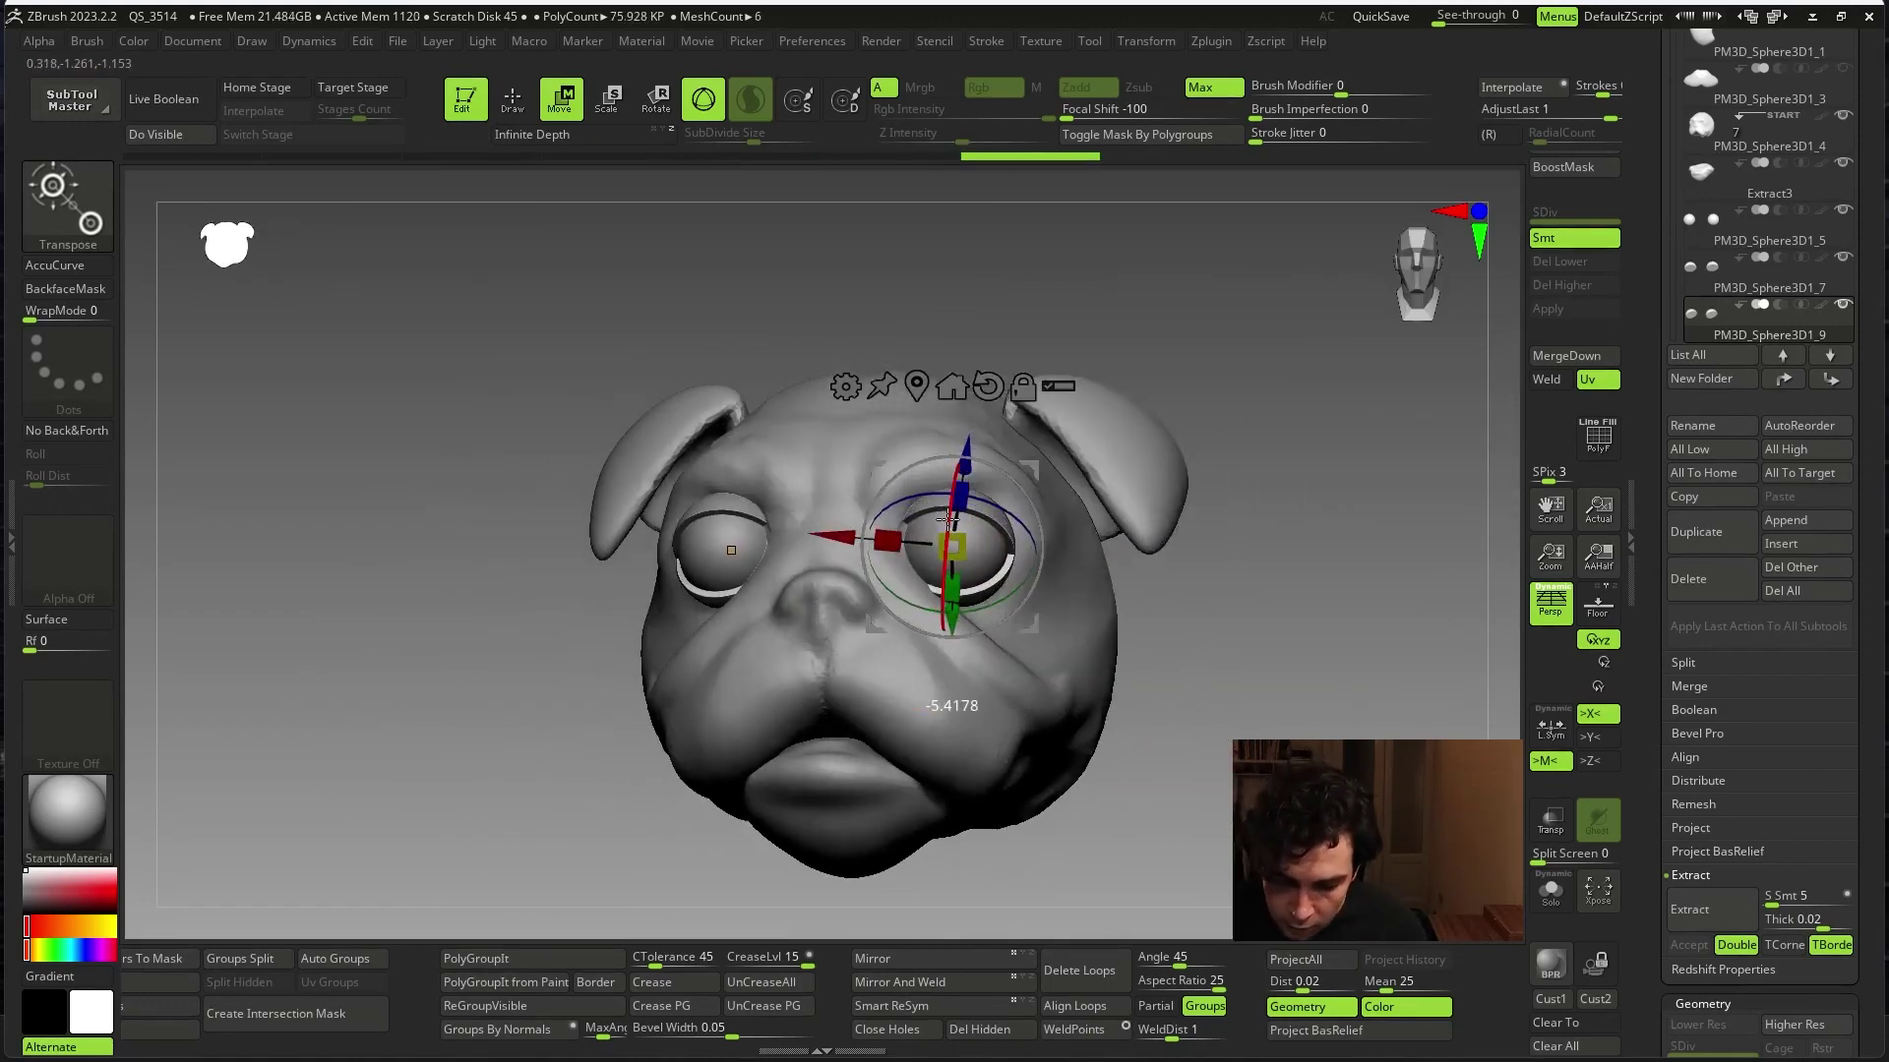
drag(1099, 531, 1294, 739)
key(q)
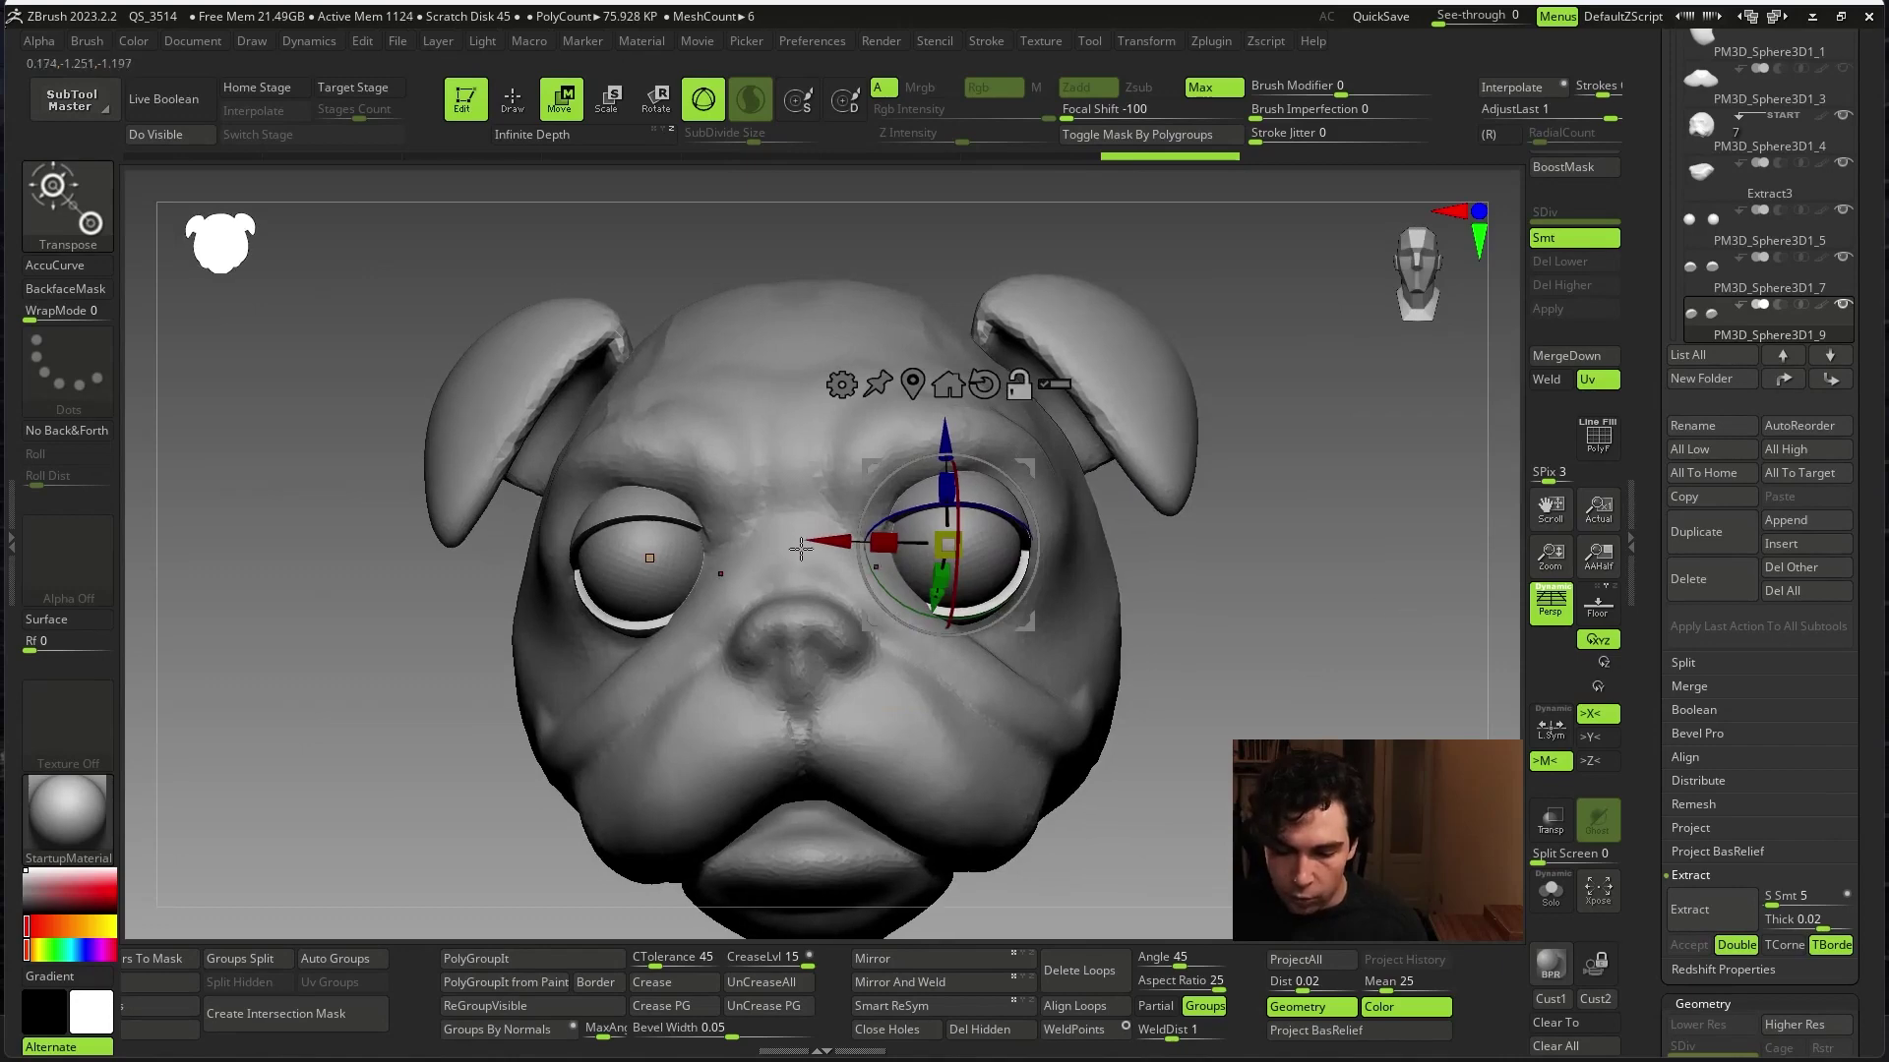
alt+click(885, 561)
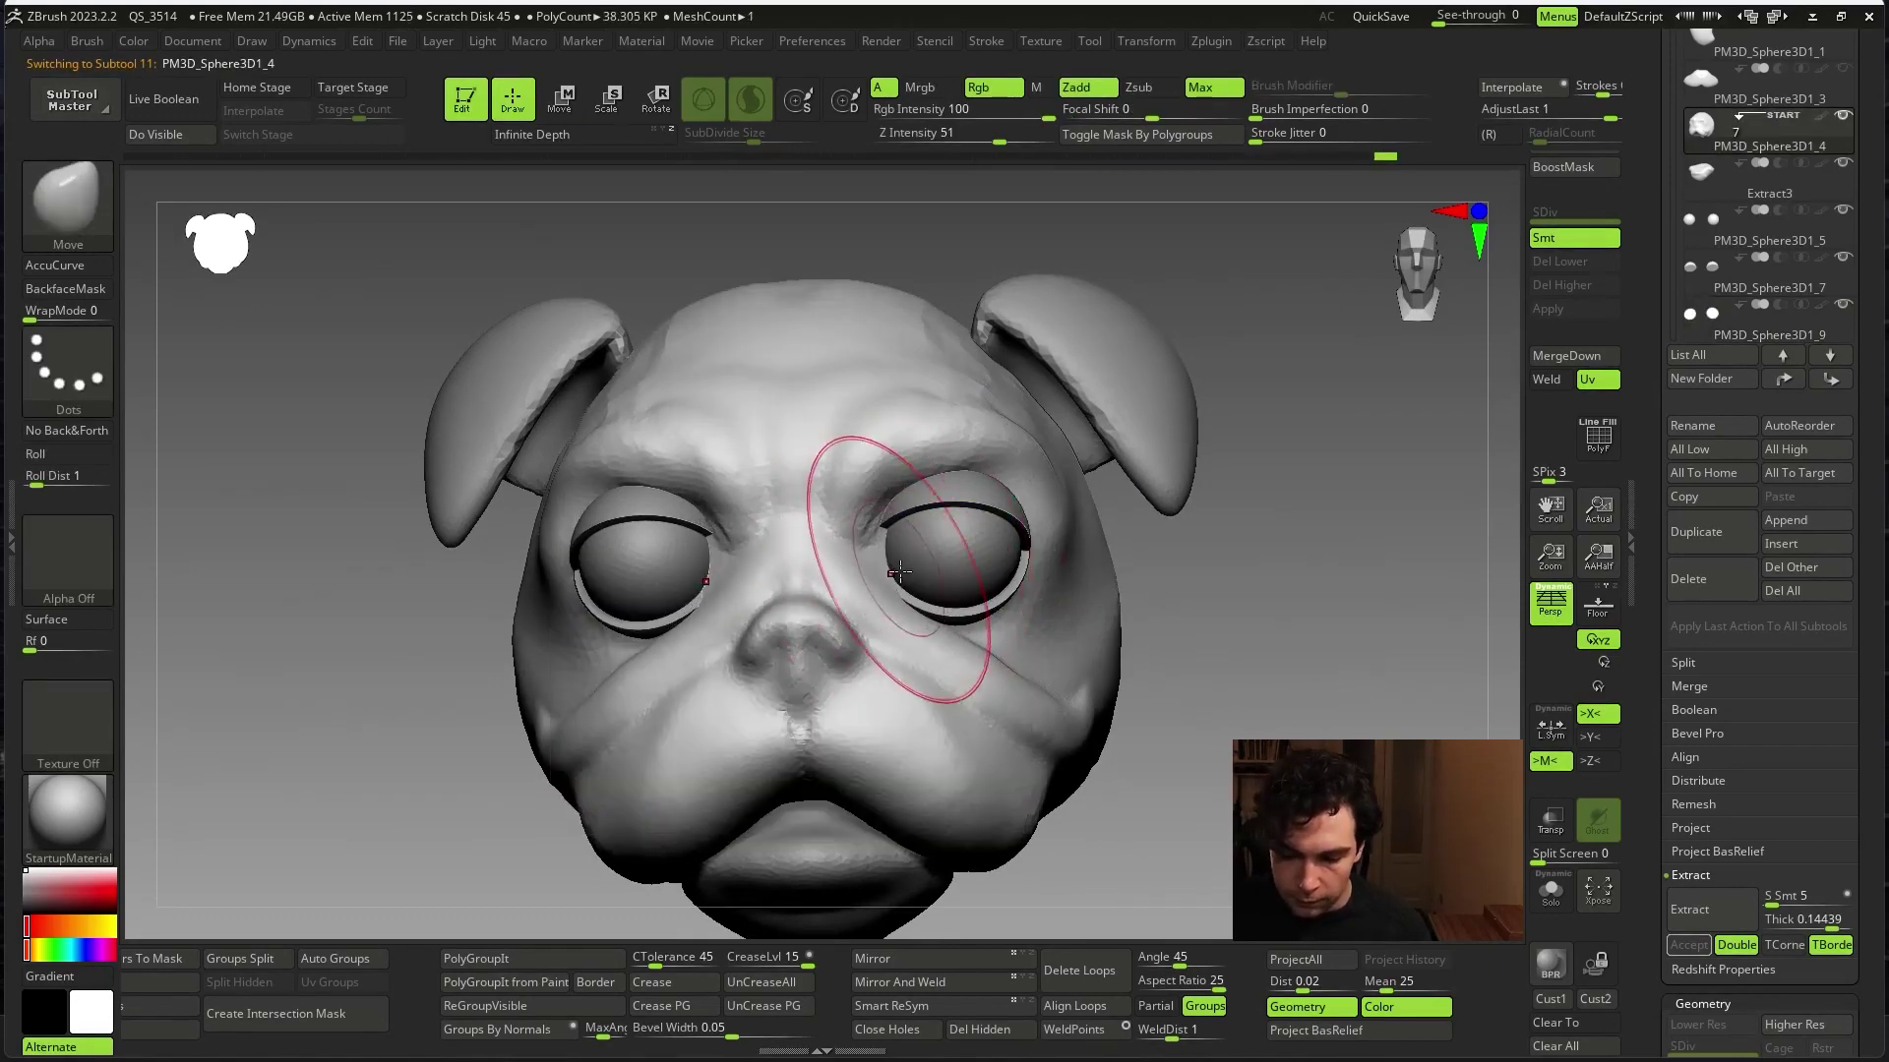
- View the eyes from above and front, then select the other eyeball sphere
right_drag(890, 562, 1230, 485)
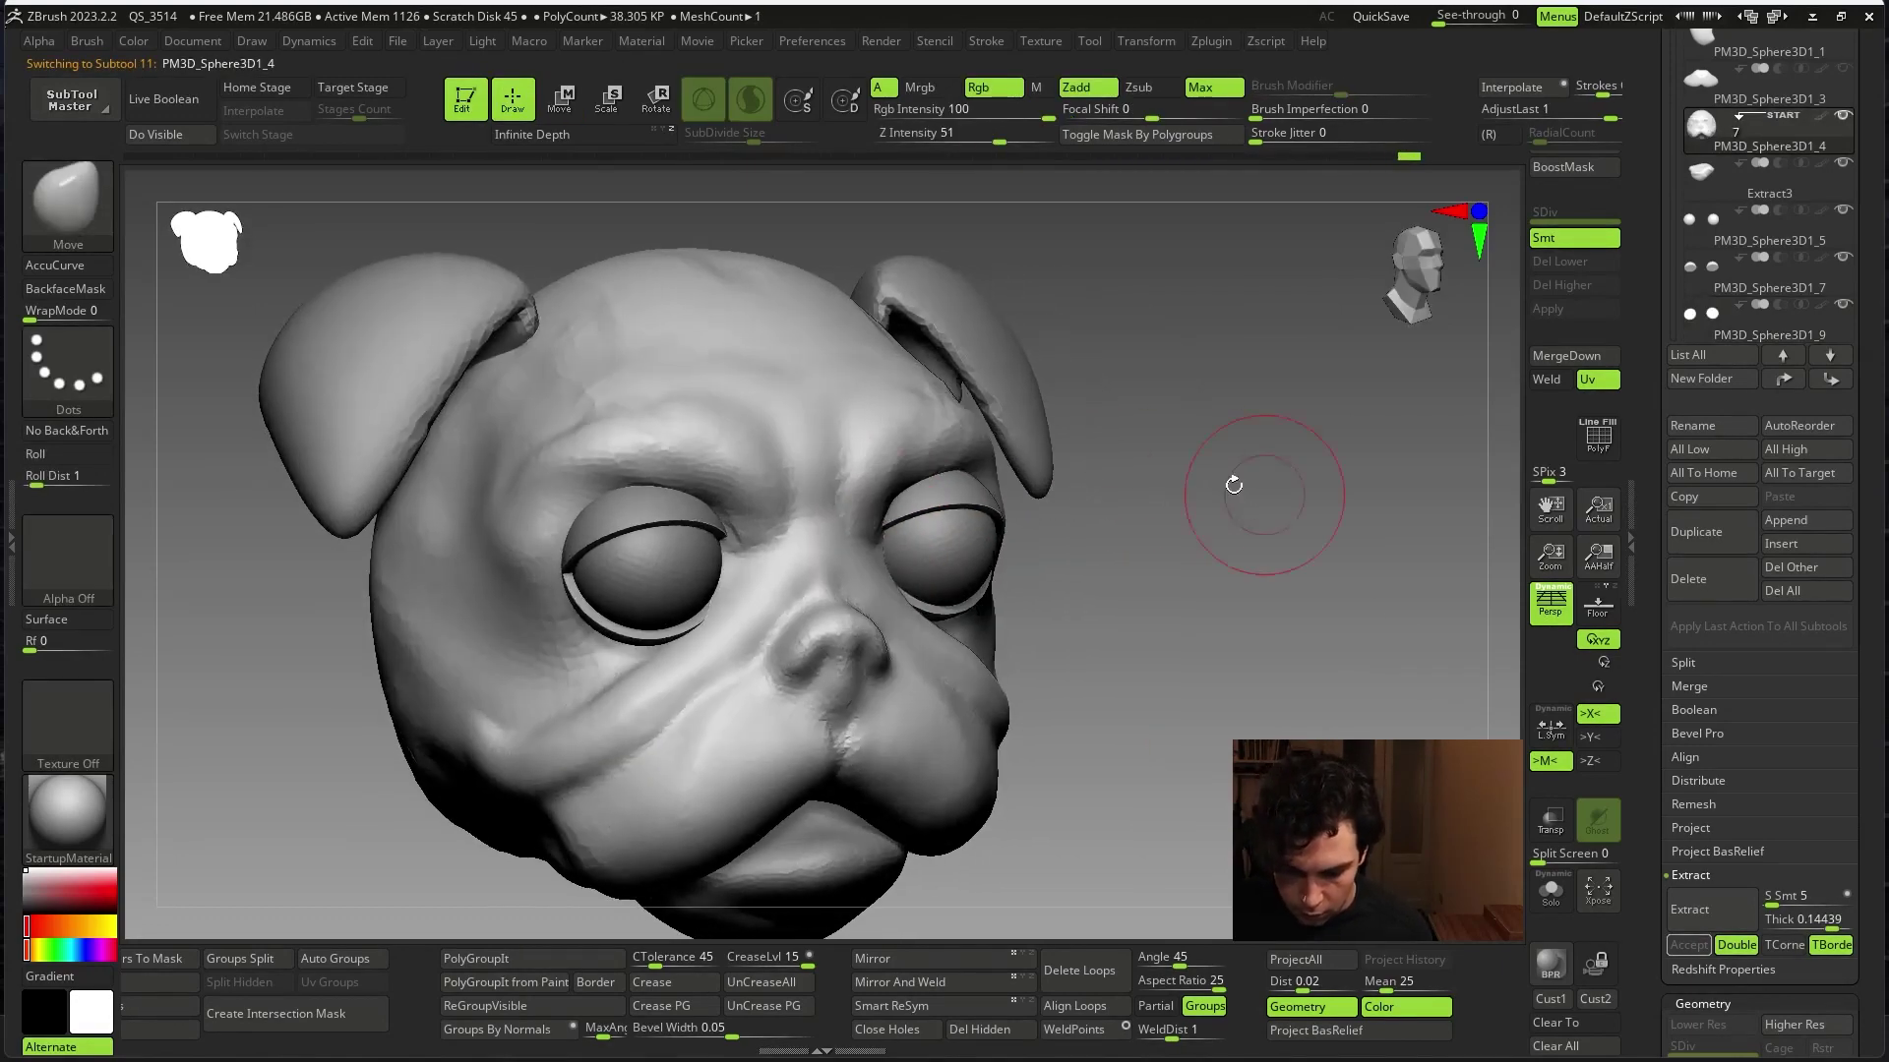
right_drag(695, 498, 1124, 503)
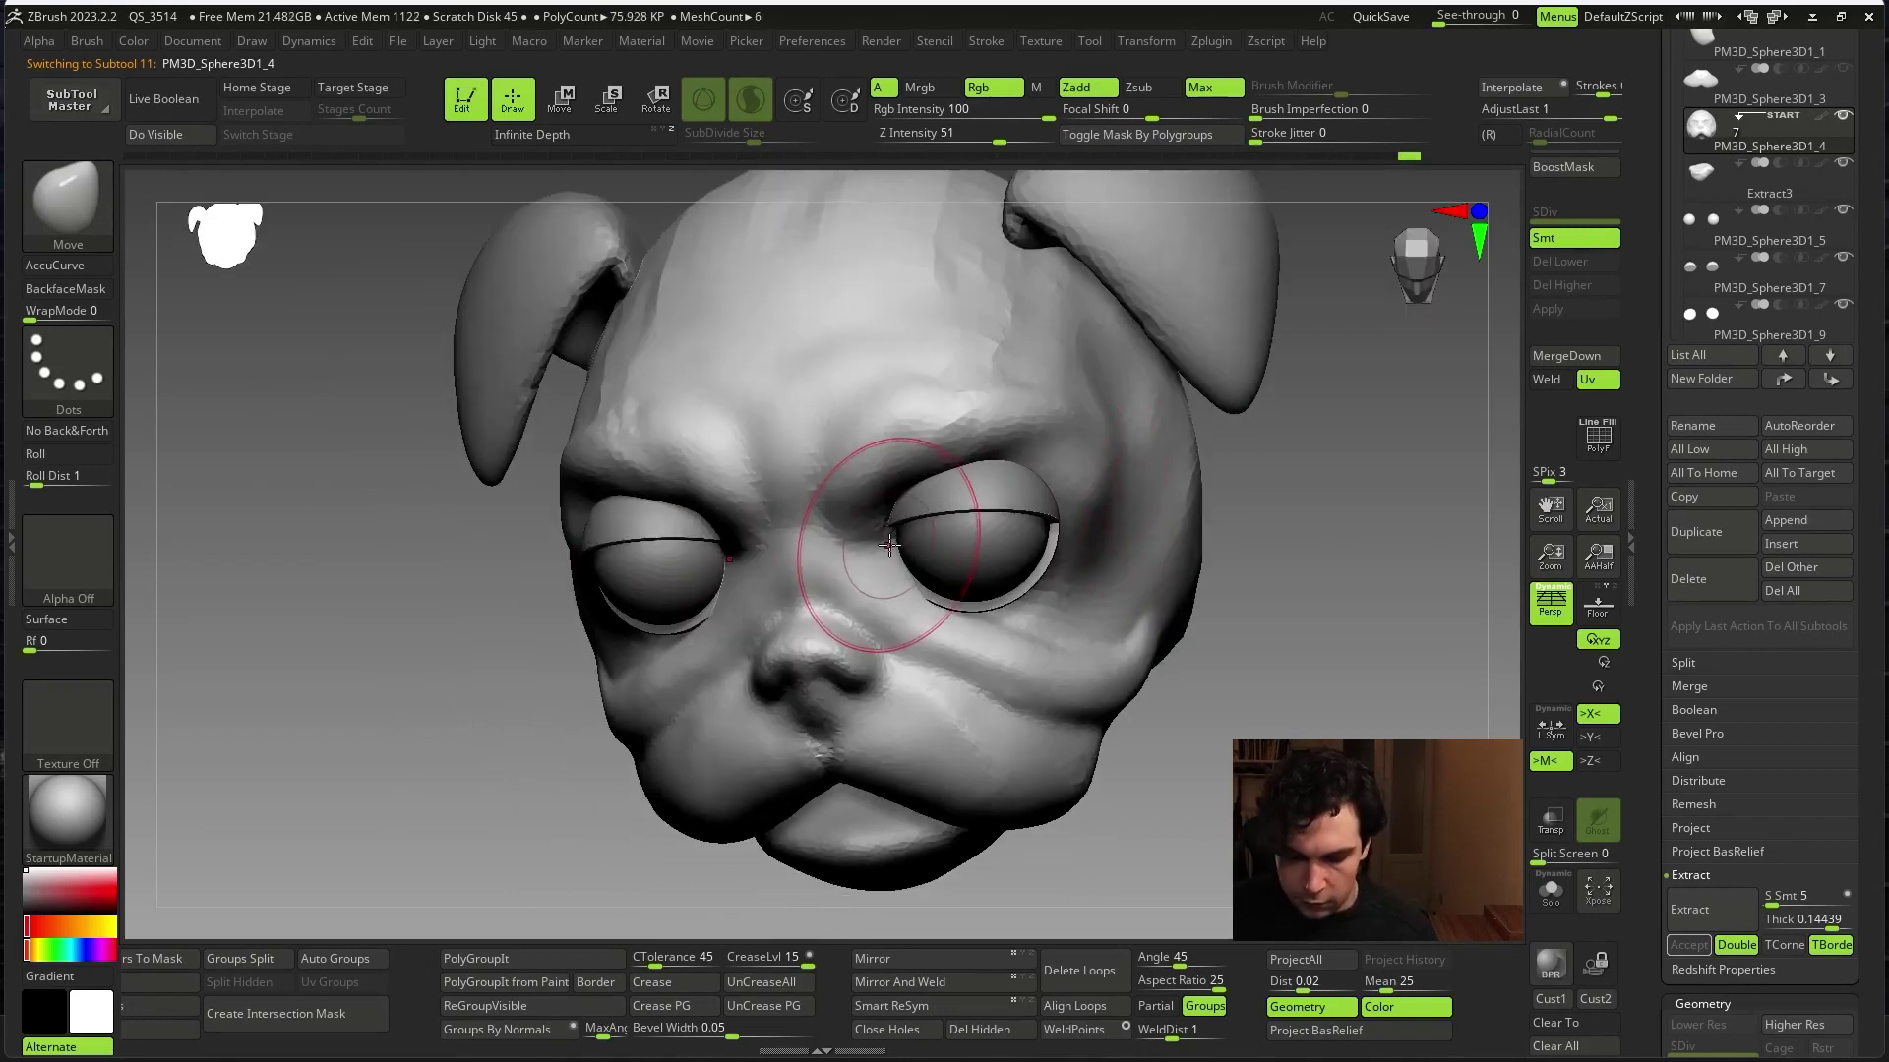
mouse_move(1319, 476)
right_down()
mouse_move(907, 463)
mouse_move(843, 421)
mouse_move(892, 573)
right_up()
mouse_move(1348, 617)
right_down()
mouse_move(1320, 624)
mouse_move(1331, 708)
mouse_move(1126, 490)
right_up()
- Scale the selected eye sphere down slightly with the Transpose gizmo
key(w)
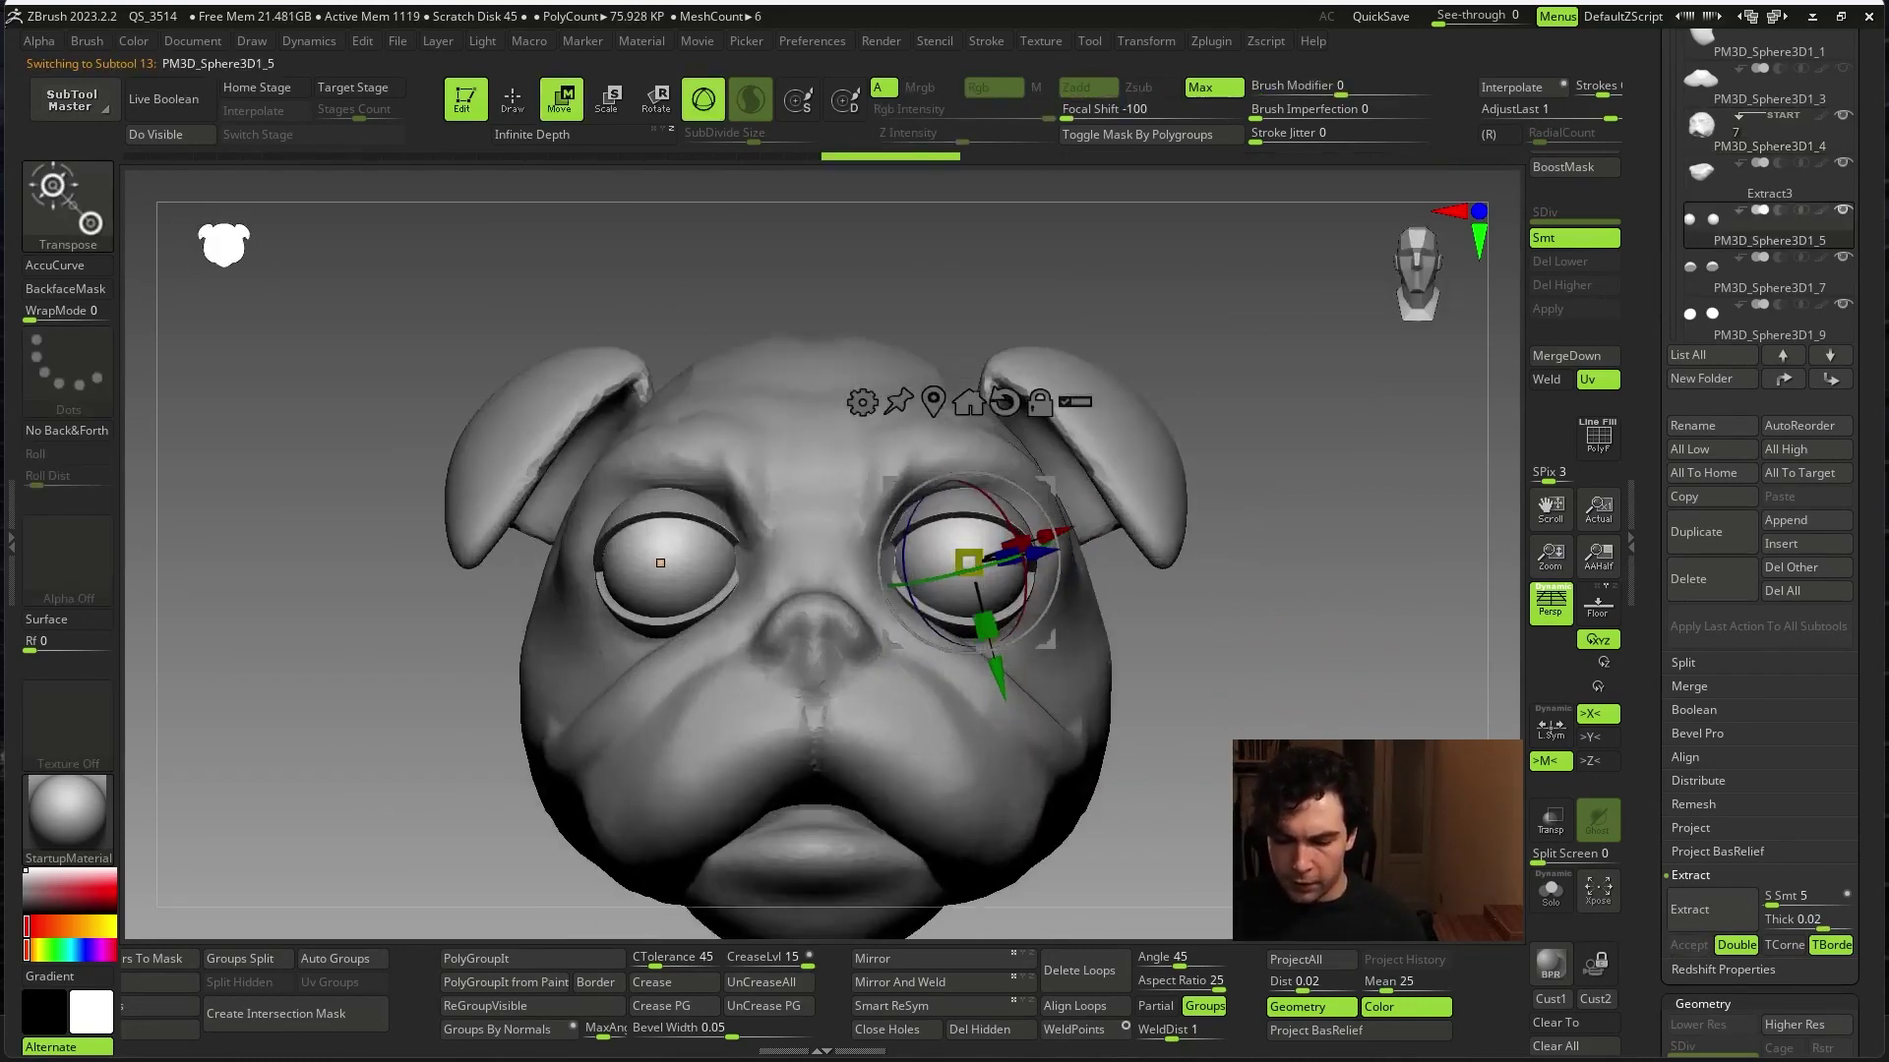
click(1551, 890)
mouse_move(1279, 689)
ctrl+right_down()
mouse_move(1299, 630)
mouse_move(1356, 738)
mouse_move(1358, 688)
mouse_move(1401, 730)
mouse_move(1377, 747)
ctrl+right_up()
key(q)
key(w)
drag(937, 579, 933, 575)
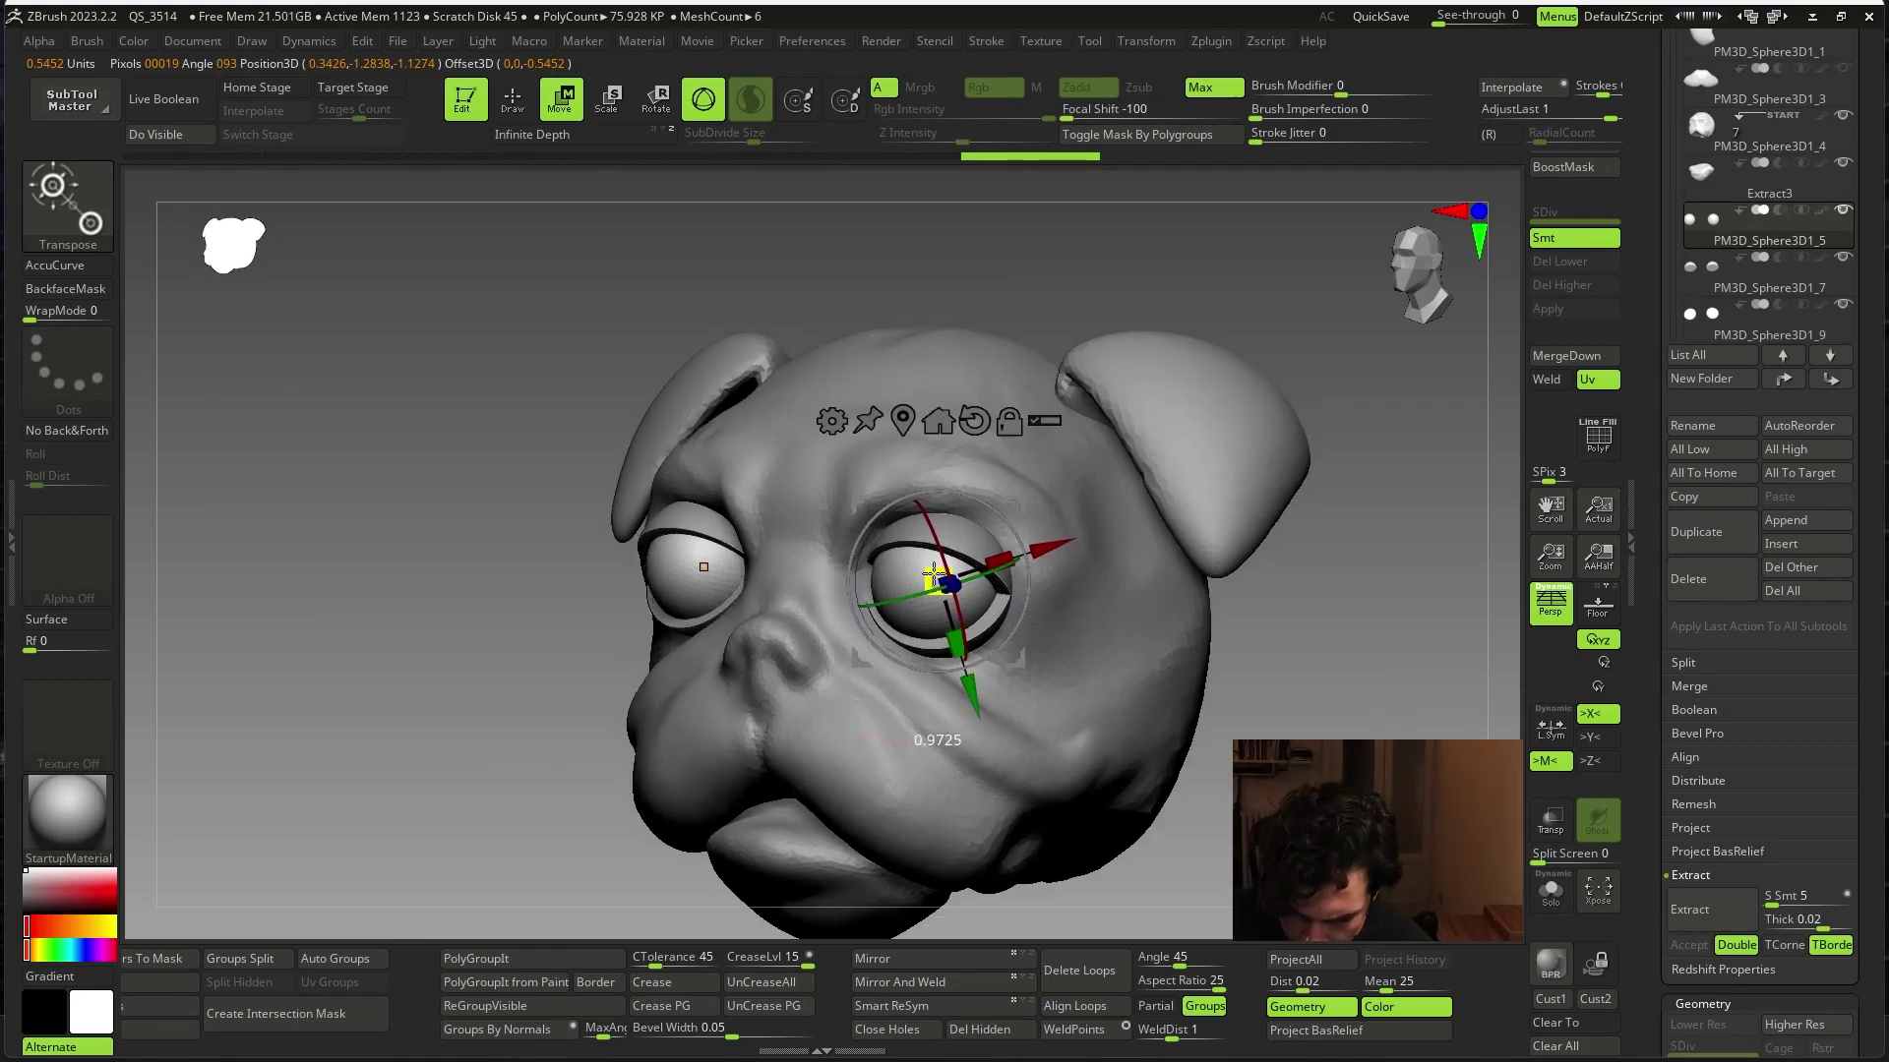
- Hide the mouth region of the head temporarily, then show all parts again
click(1040, 418)
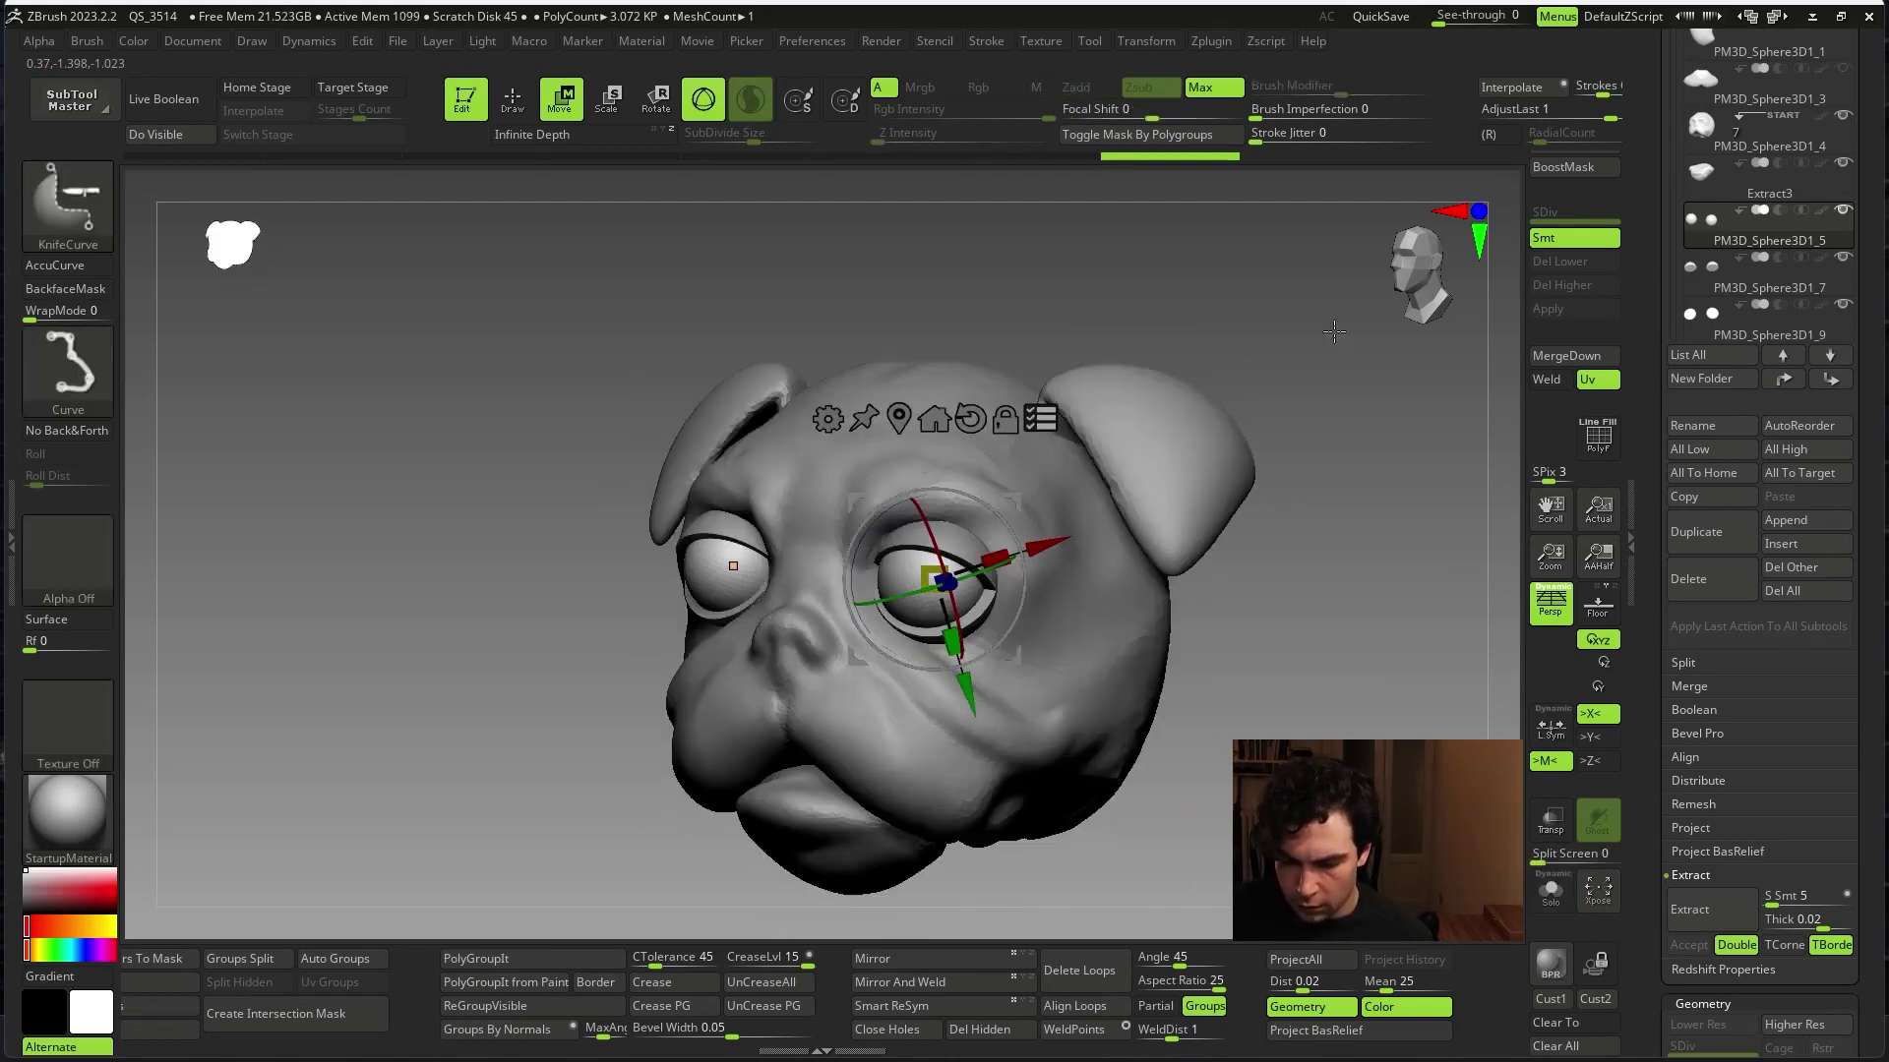
ctrl+shift+drag(1340, 332, 1107, 652)
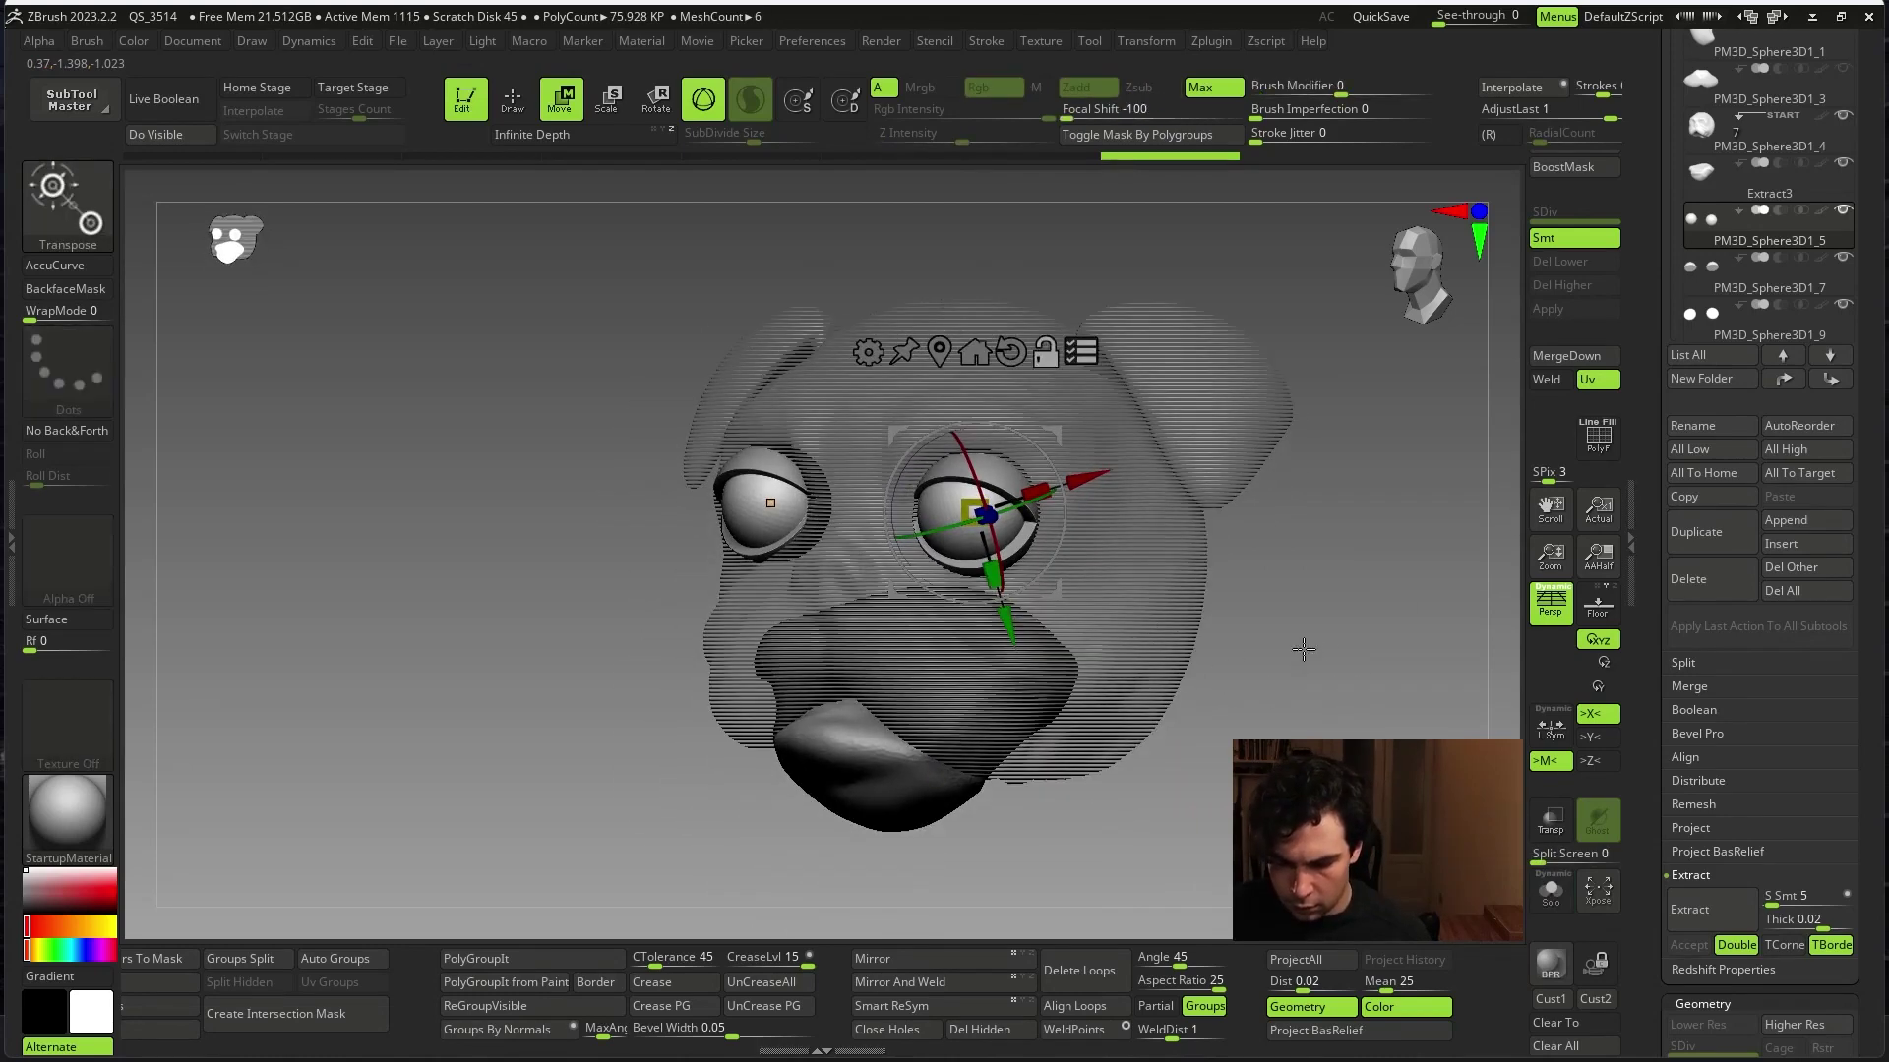
key(ctrl+shift)
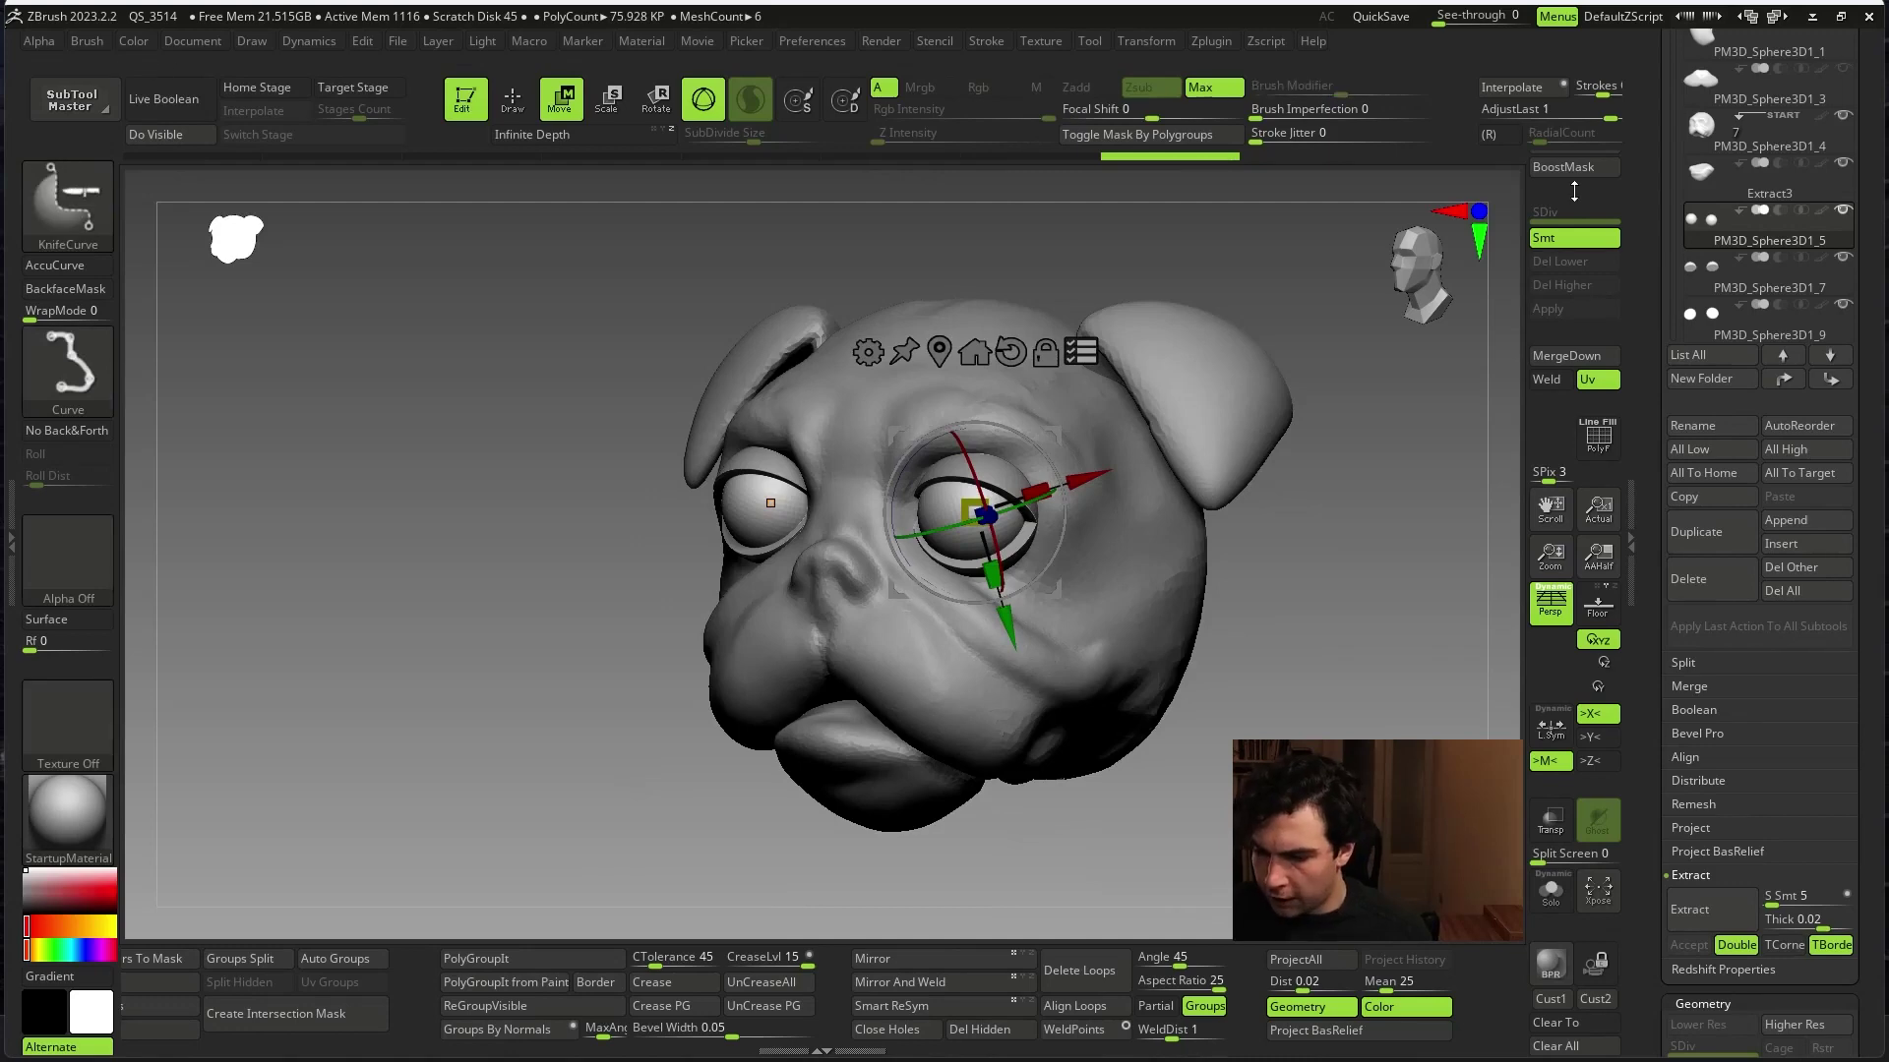
mouse_move(1409, 473)
ctrl+shift+mouse_down()
mouse_move(1126, 834)
mouse_move(897, 671)
mouse_move(817, 675)
ctrl+shift+mouse_up()
mouse_move(1349, 675)
alt+mouse_down()
mouse_move(1245, 576)
mouse_move(1294, 515)
alt+mouse_up()
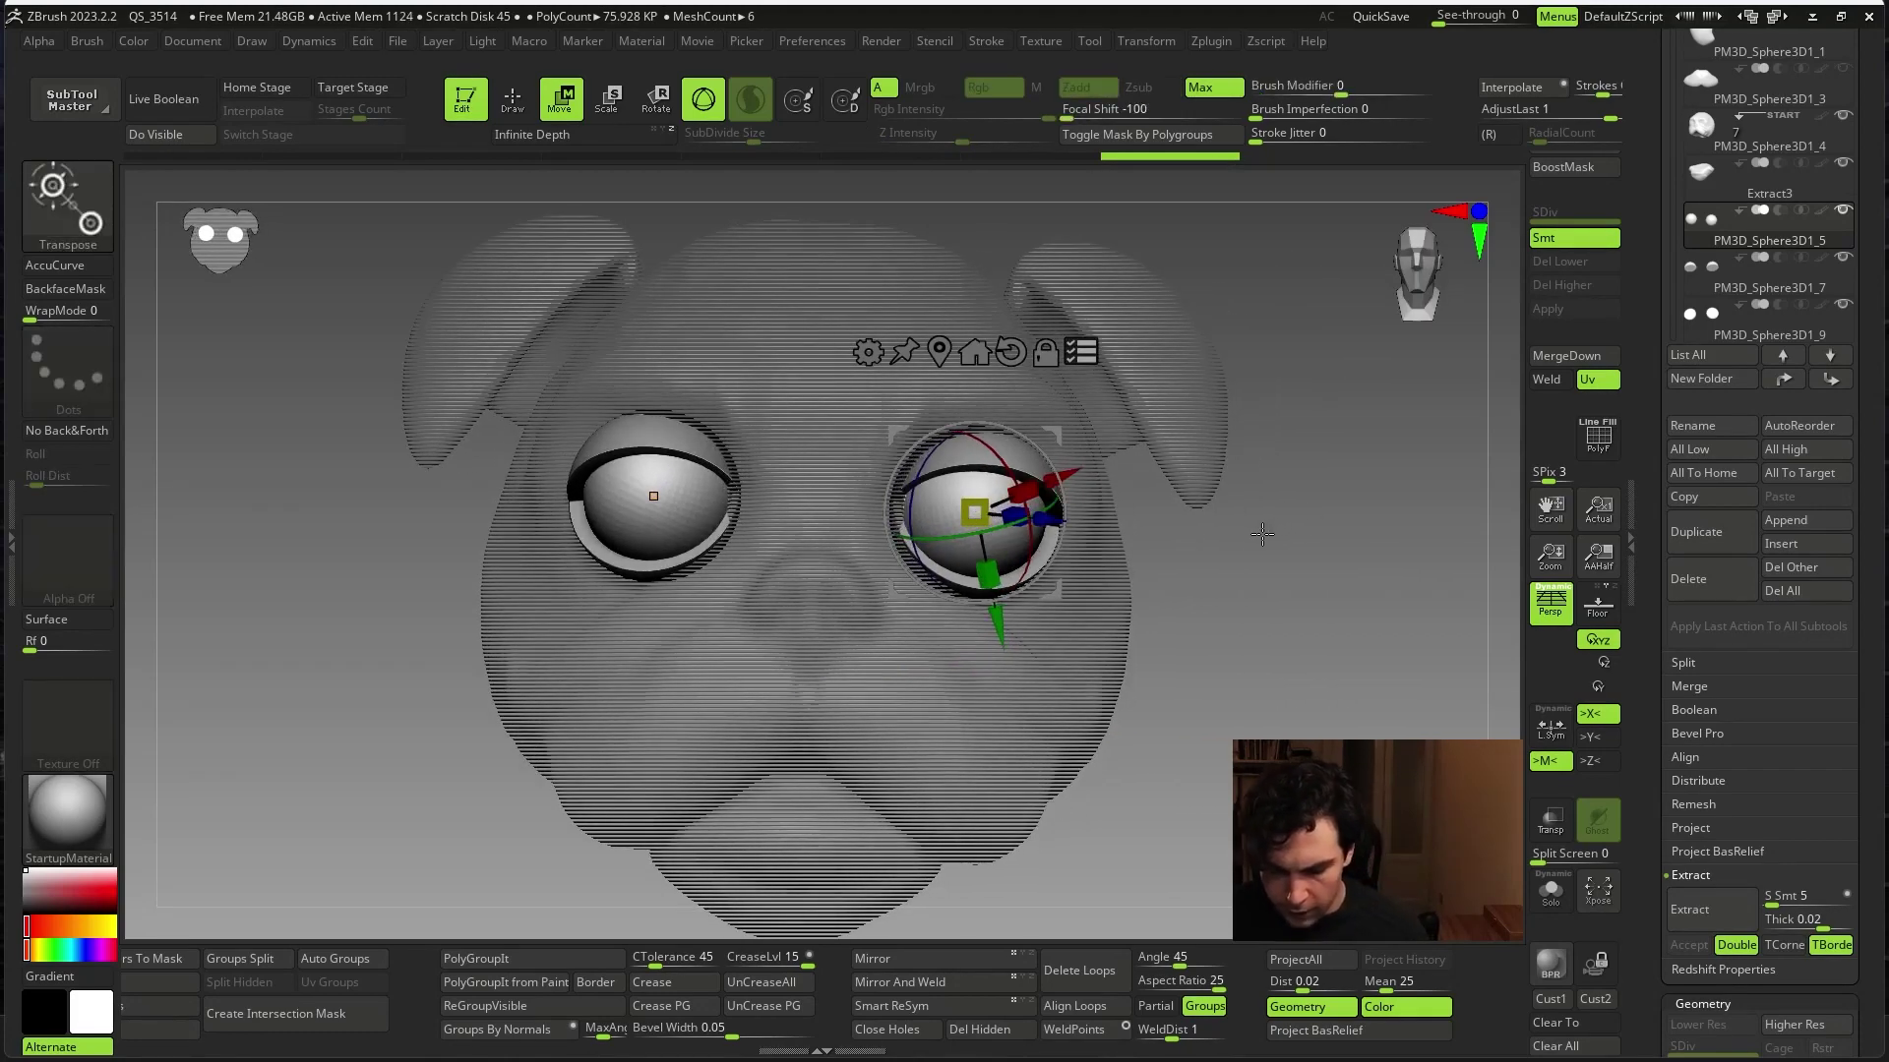
ctrl+shift+click(1264, 541)
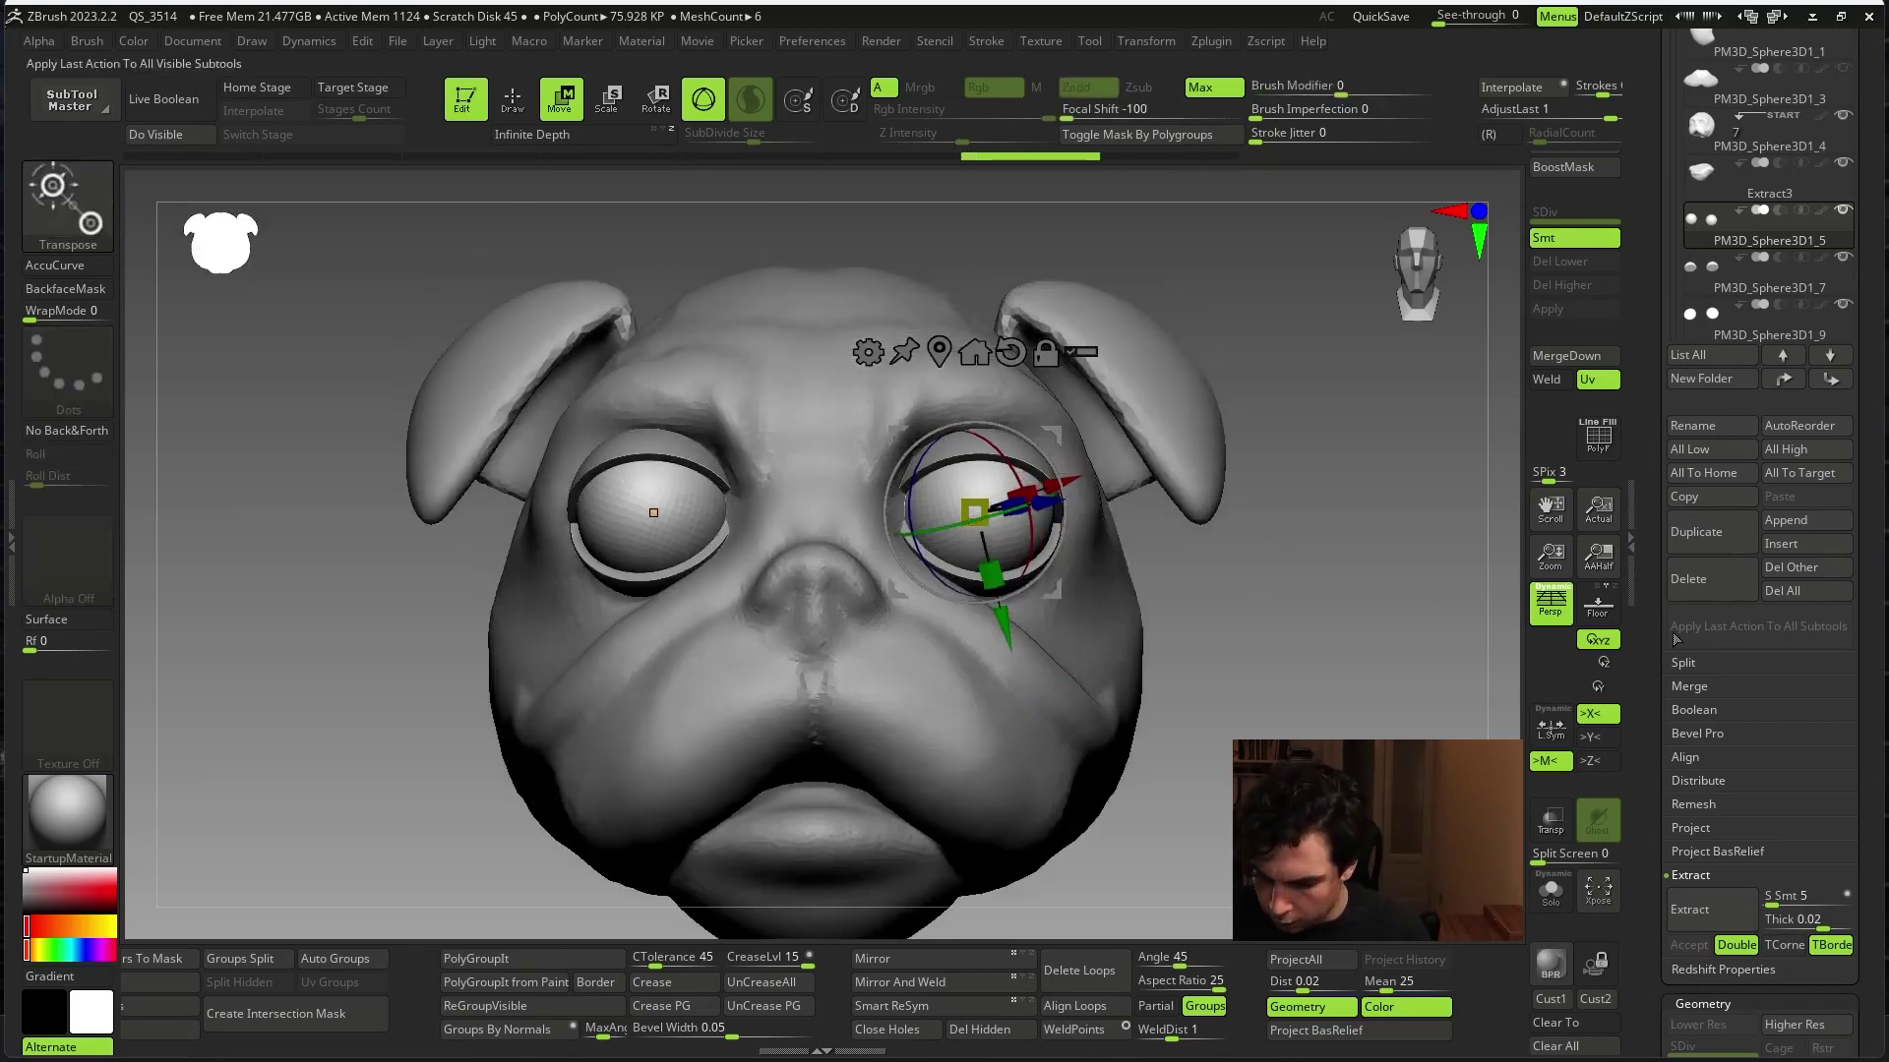
- With Local Symmetry on, shrink both eyeballs together in two small steps
scroll(1569, 620, down, 3)
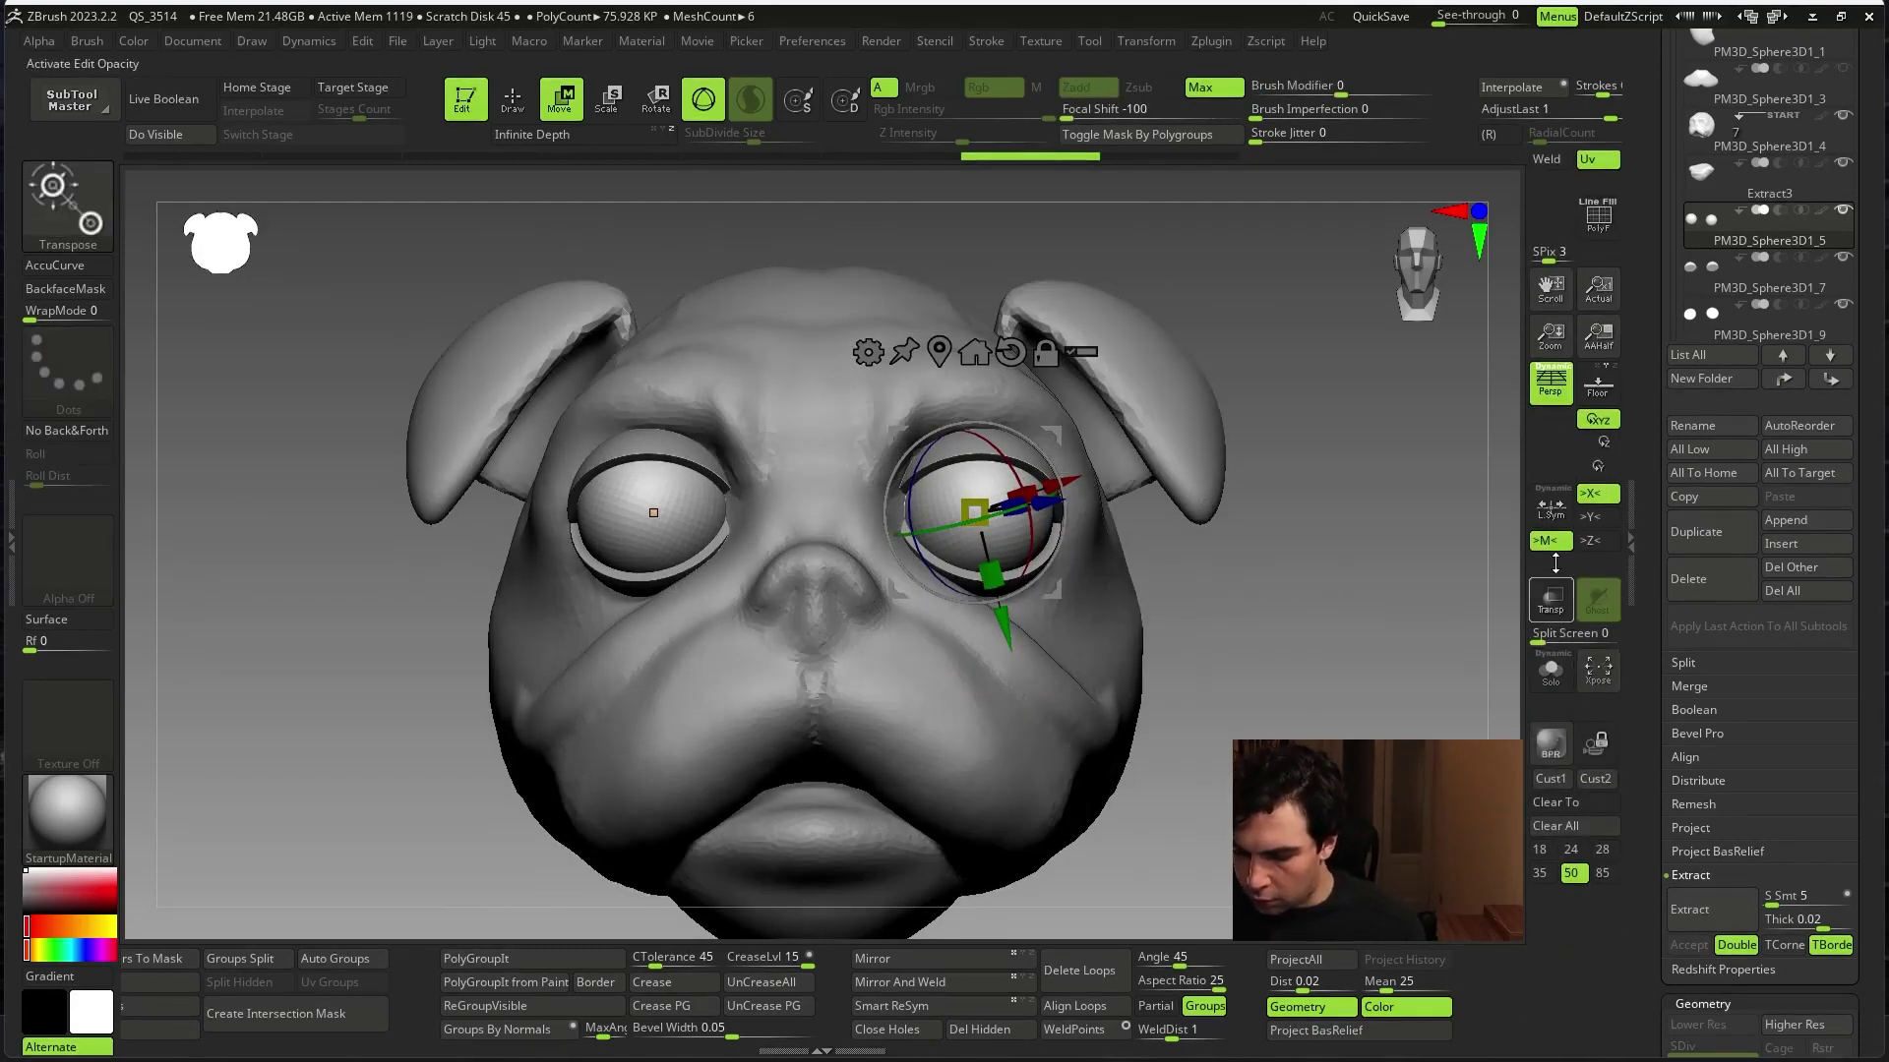
click(1554, 512)
drag(974, 512, 977, 509)
drag(1377, 565, 1356, 561)
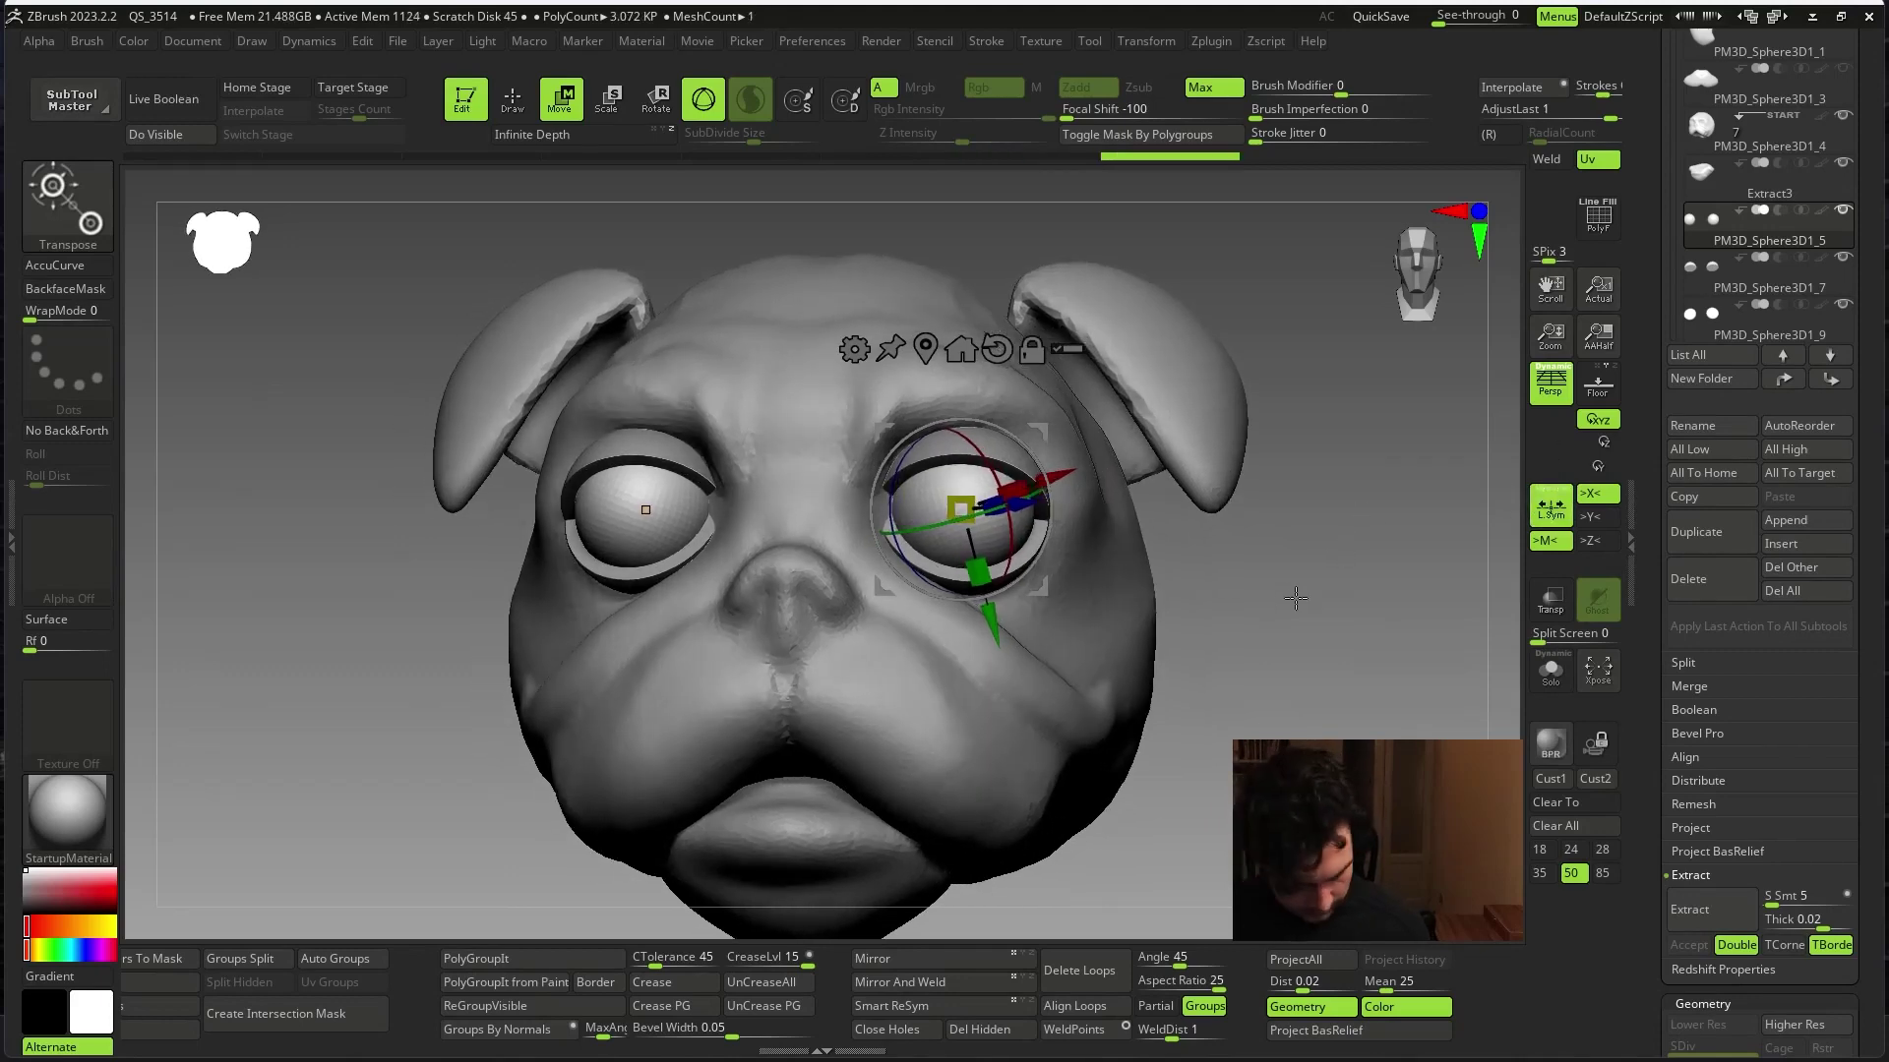
drag(1295, 506, 1327, 479)
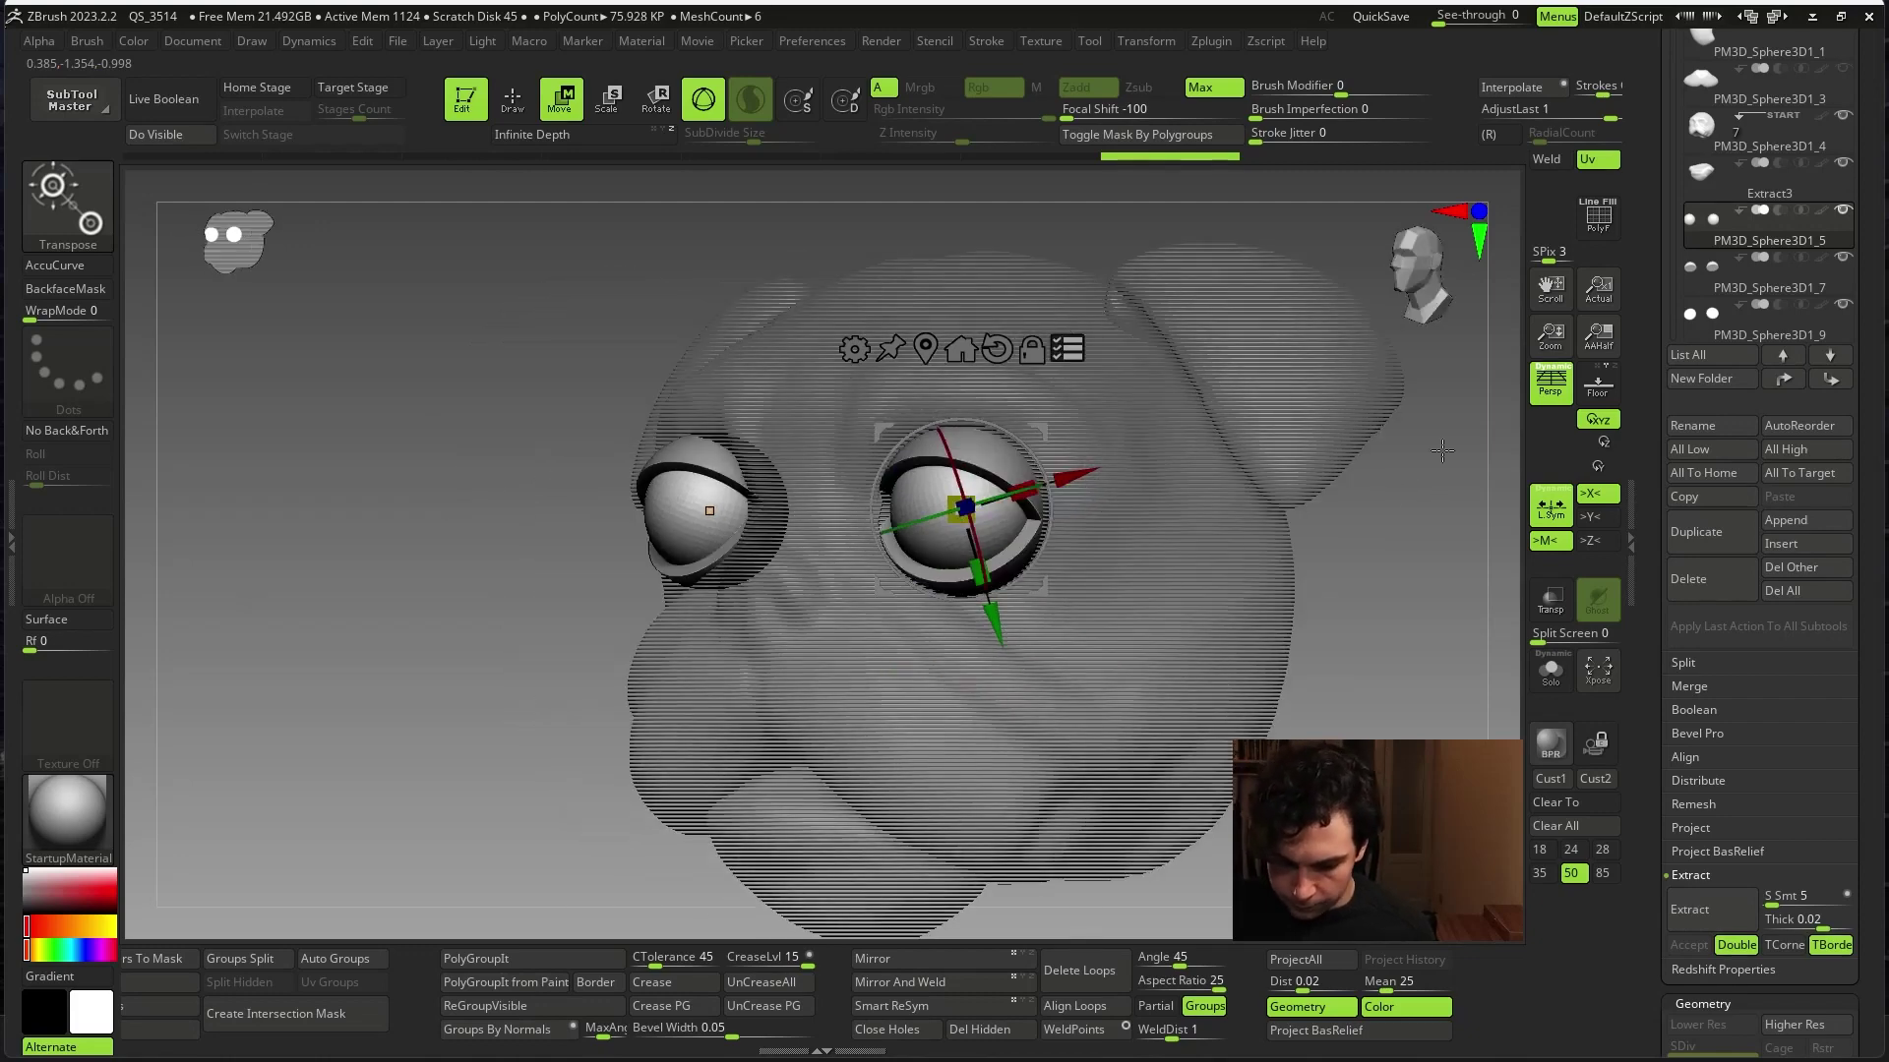
shift+drag(1442, 450, 1397, 454)
drag(964, 507, 962, 508)
- Orbit to a three-quarter view to check how the eyes sit in the lids
key(q)
drag(1431, 758, 1318, 708)
key(w)
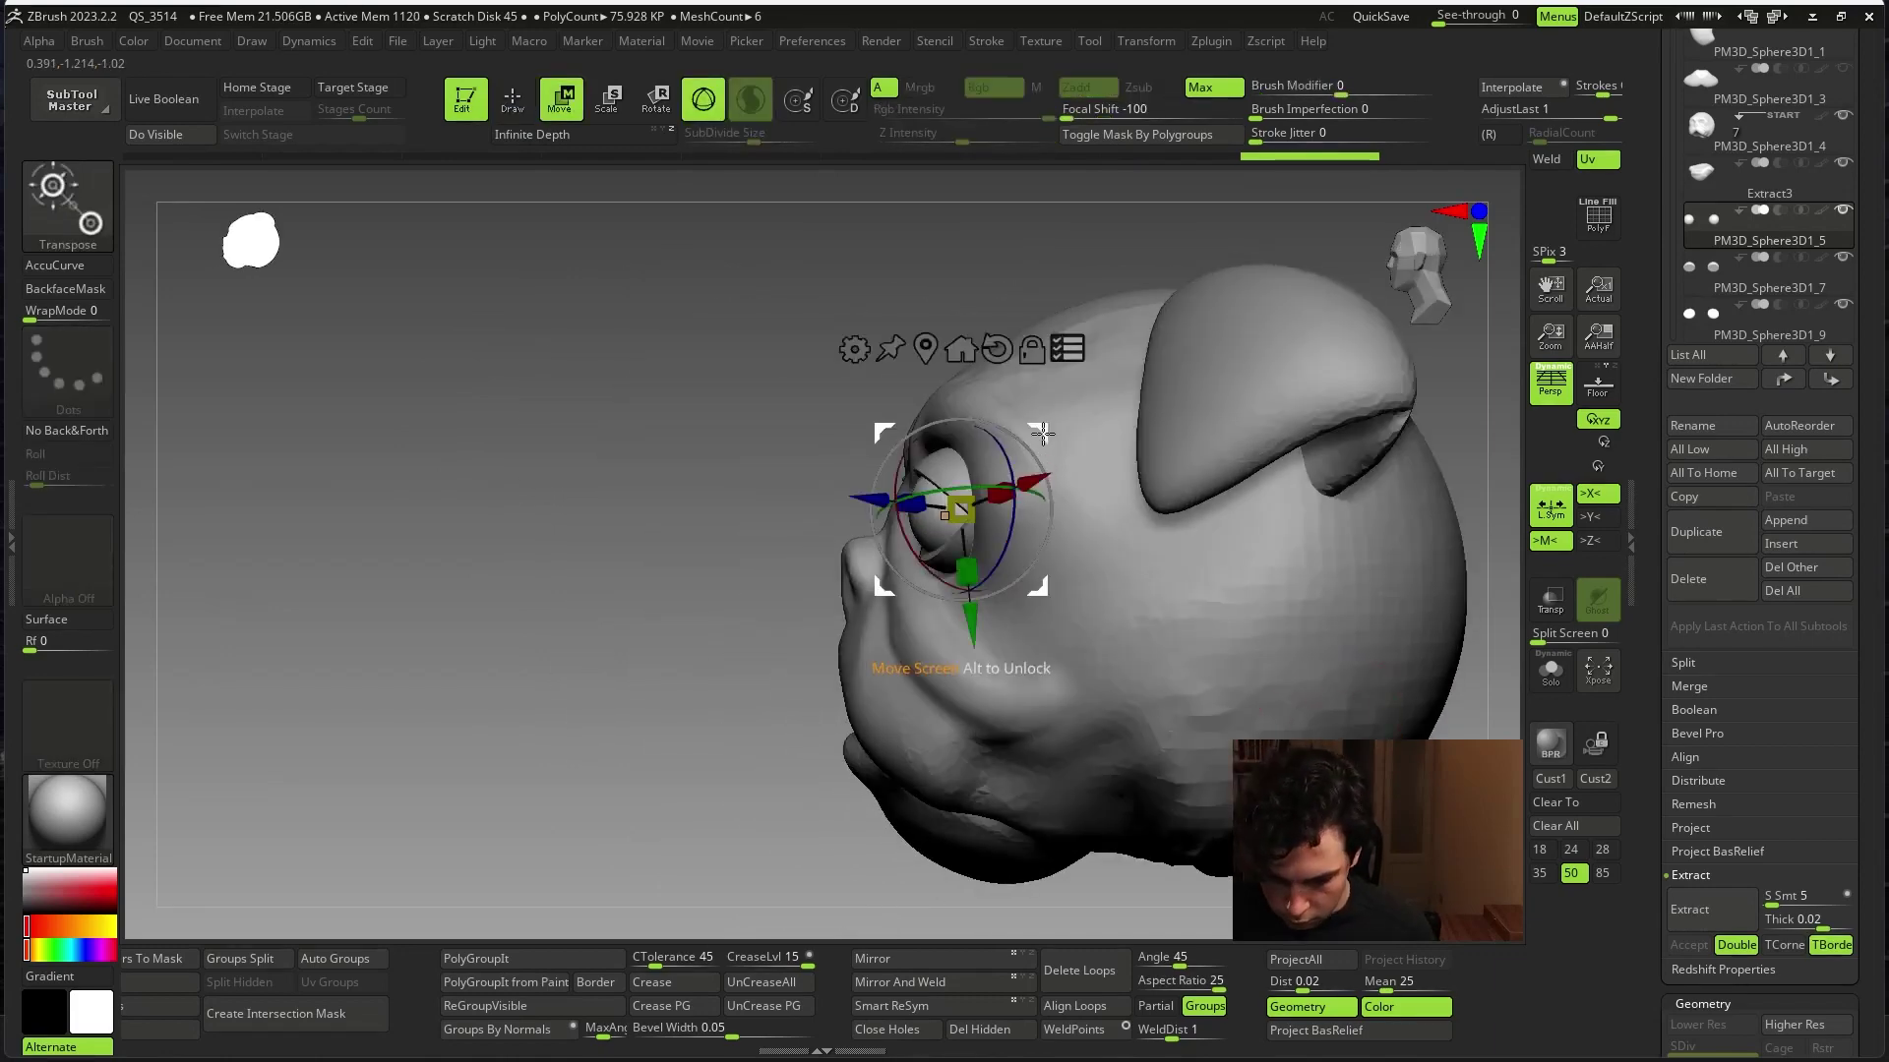
key(q)
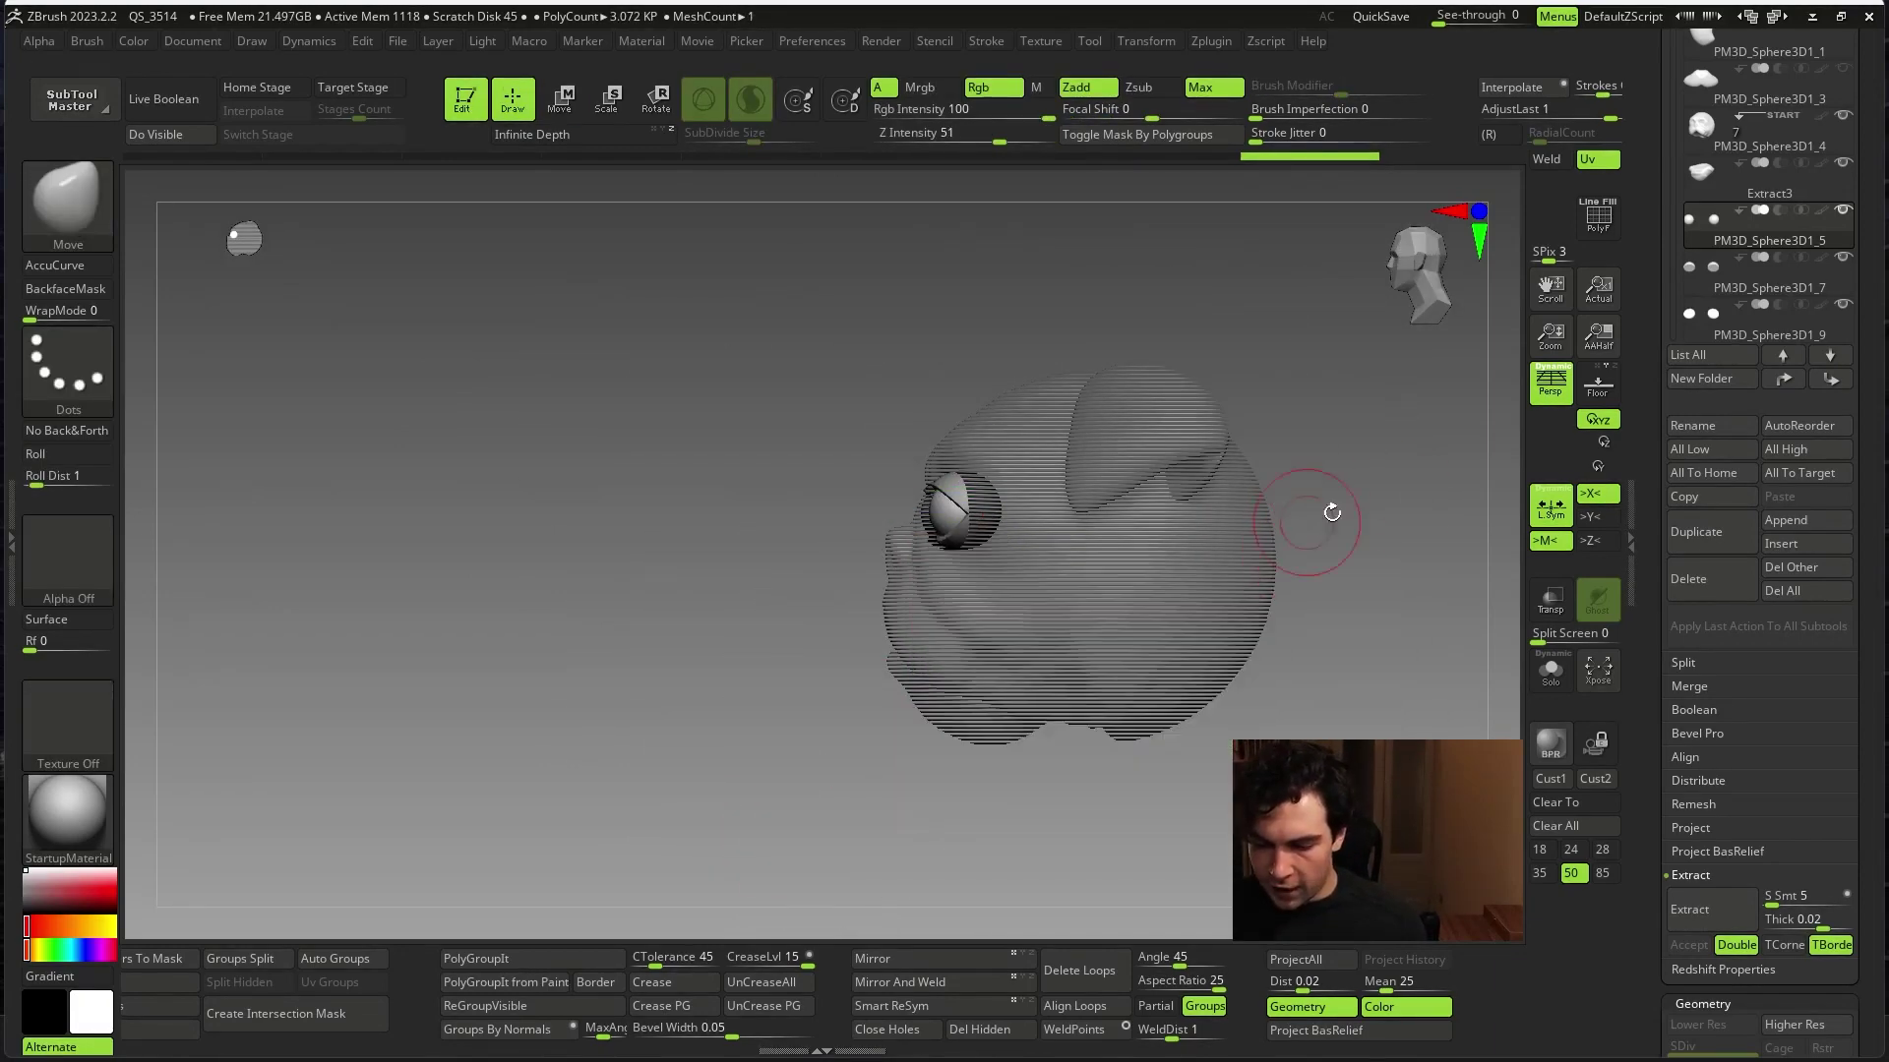
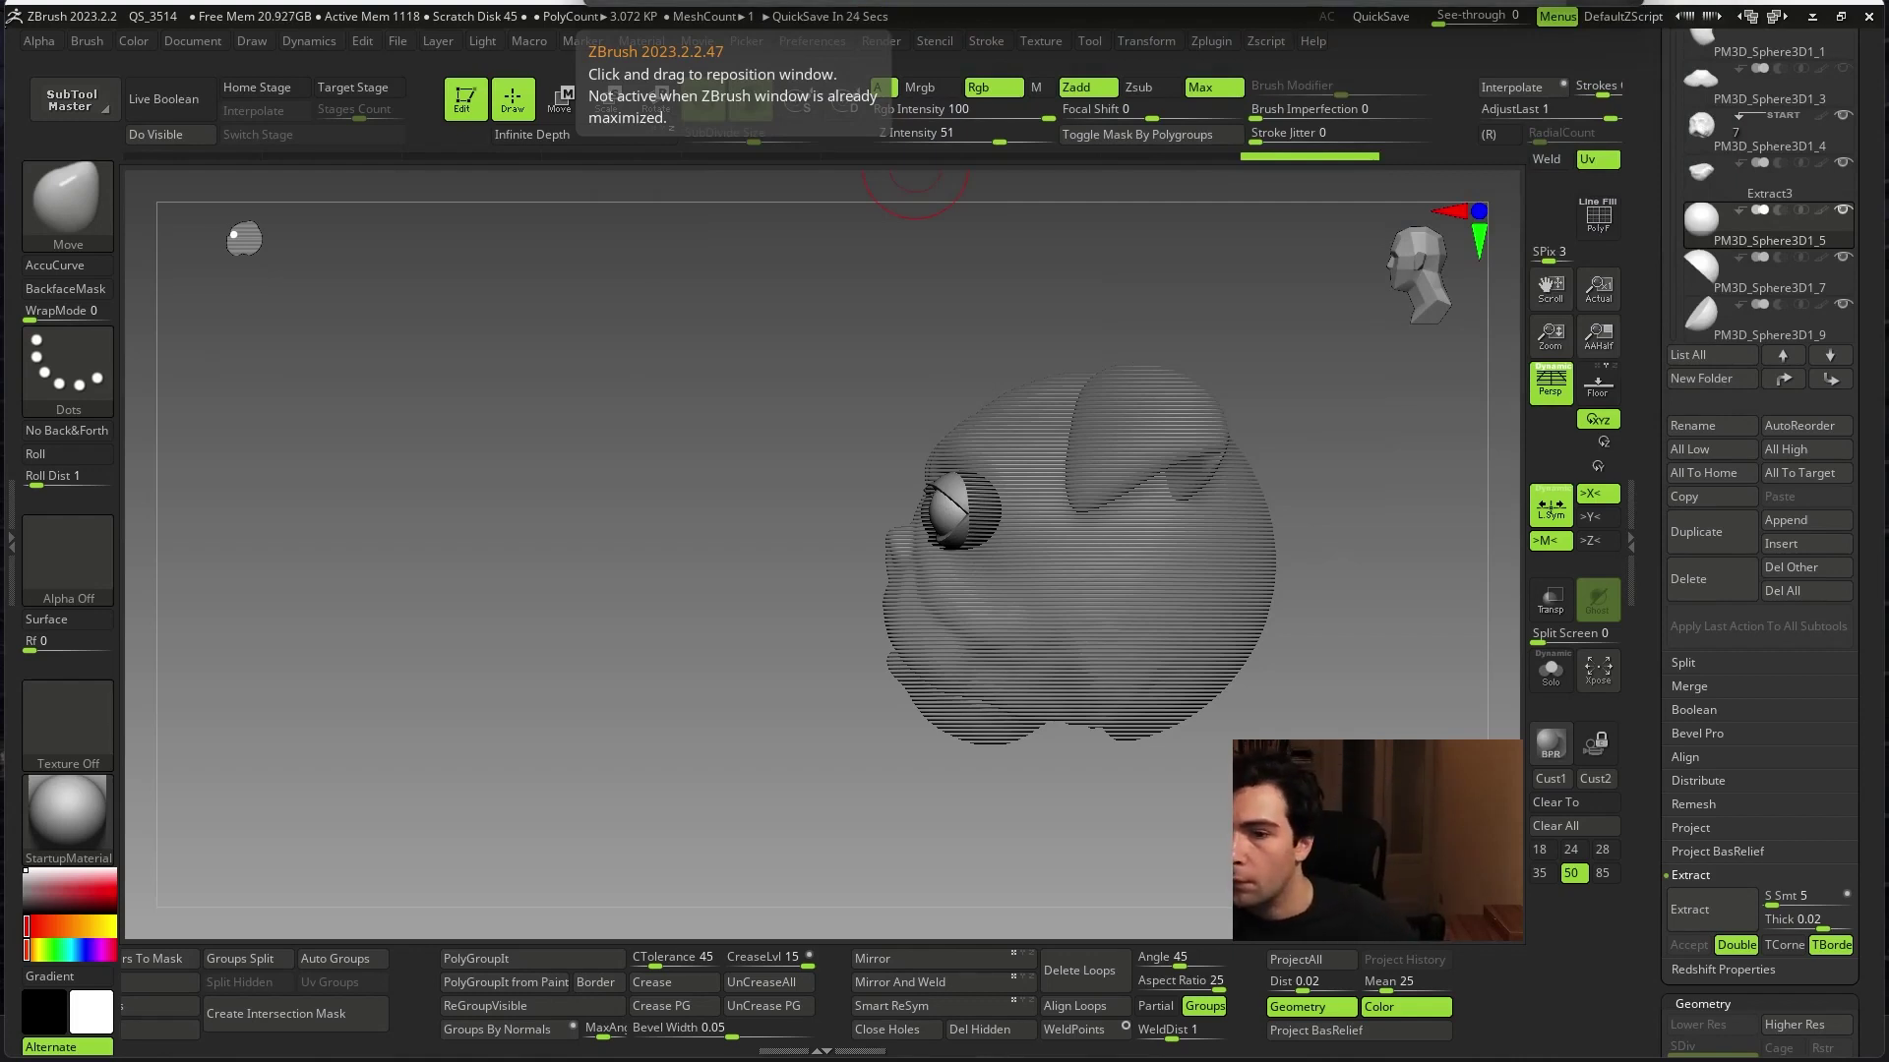
- Open the Dreamstime standing pug photo from the 'pug profile' image results in a new tab
key(alt+Tab)
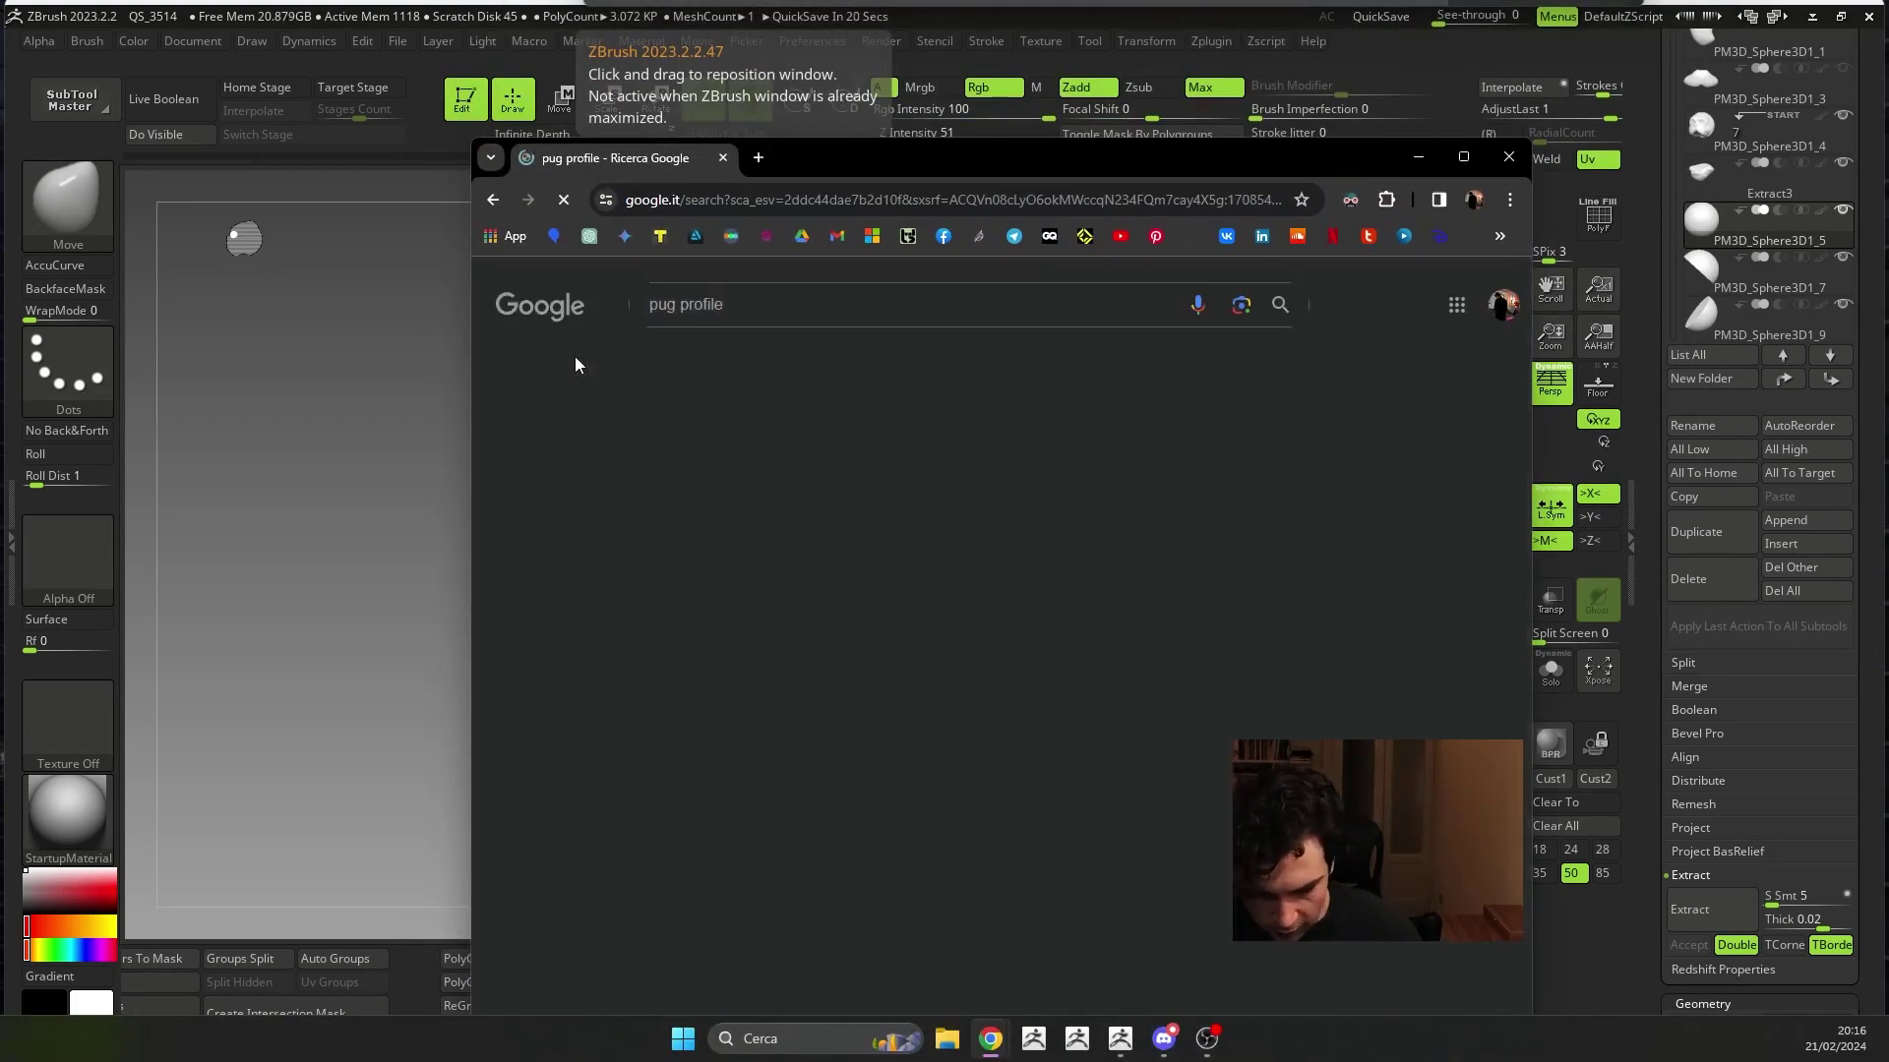
scroll(1015, 747, down, 5)
click(1164, 541)
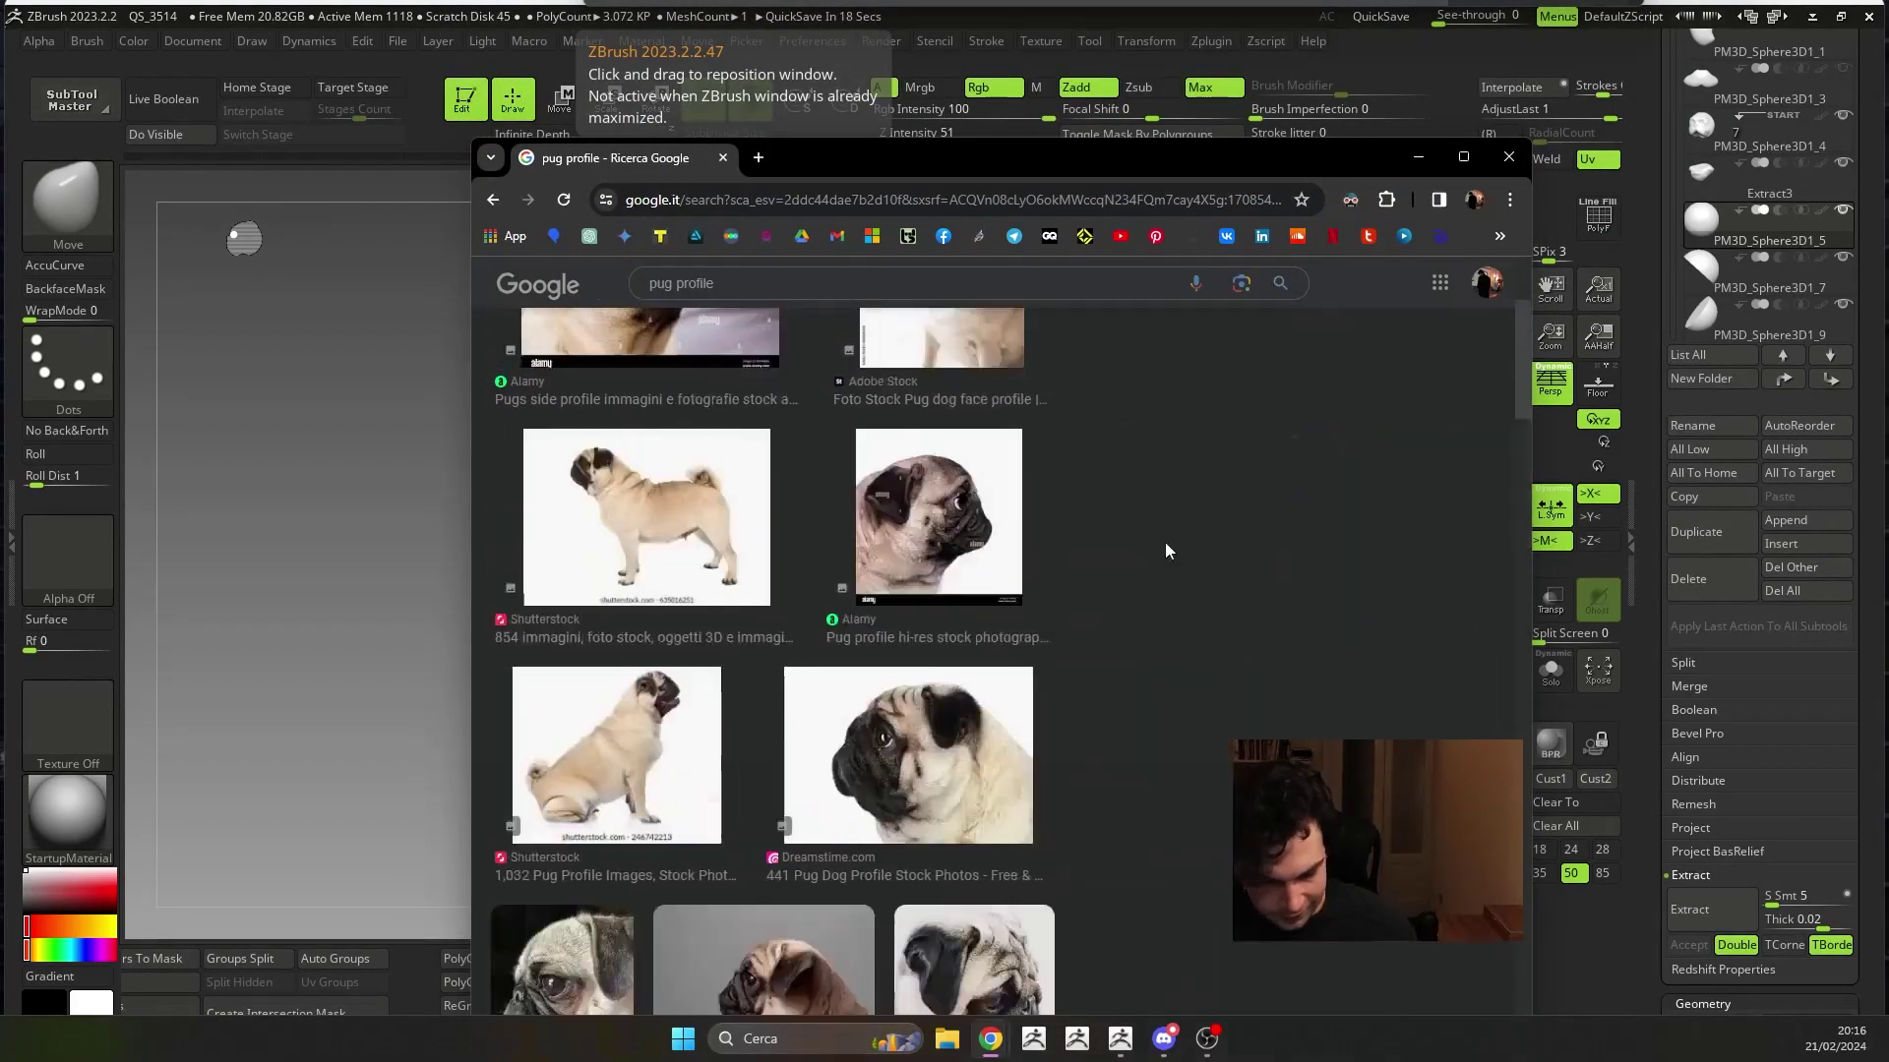
scroll(1028, 634, down, 3)
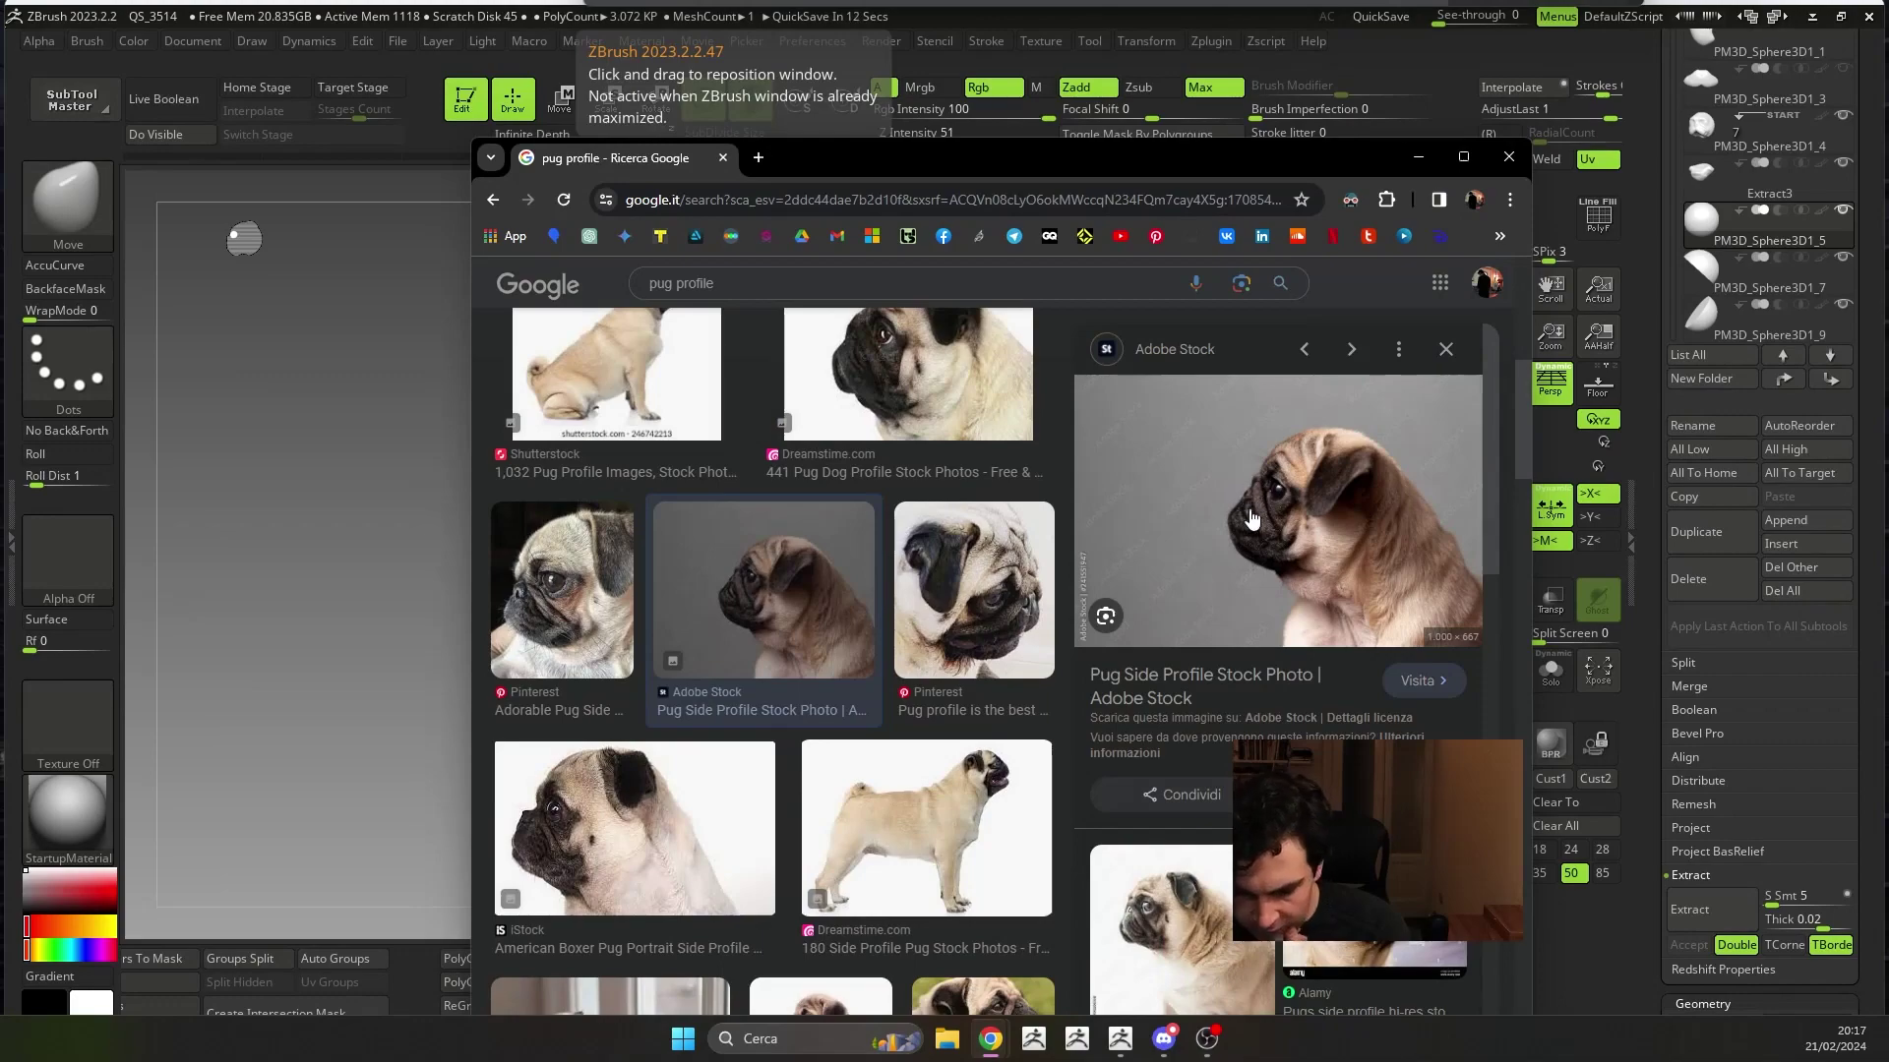
scroll(898, 653, down, 3)
scroll(898, 653, down, 3)
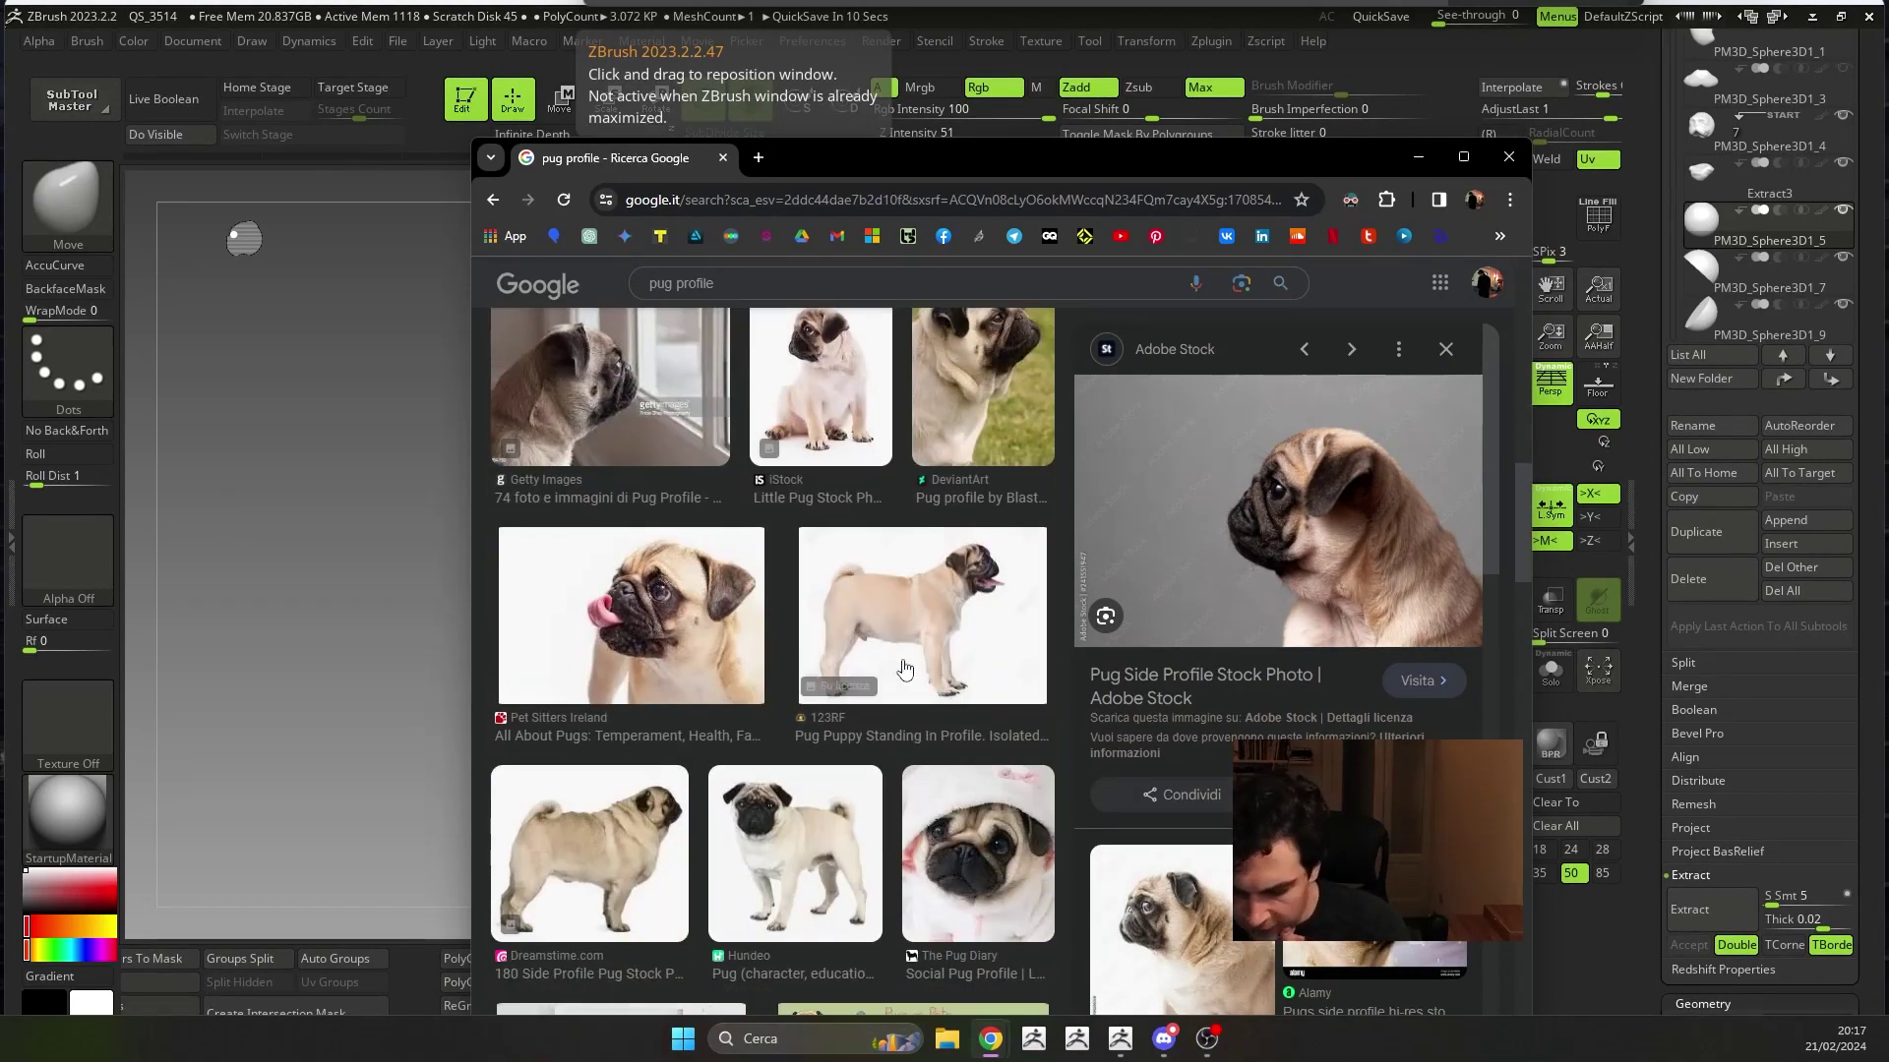
scroll(898, 653, down, 2)
scroll(1297, 968, down, 3)
scroll(910, 895, down, 4)
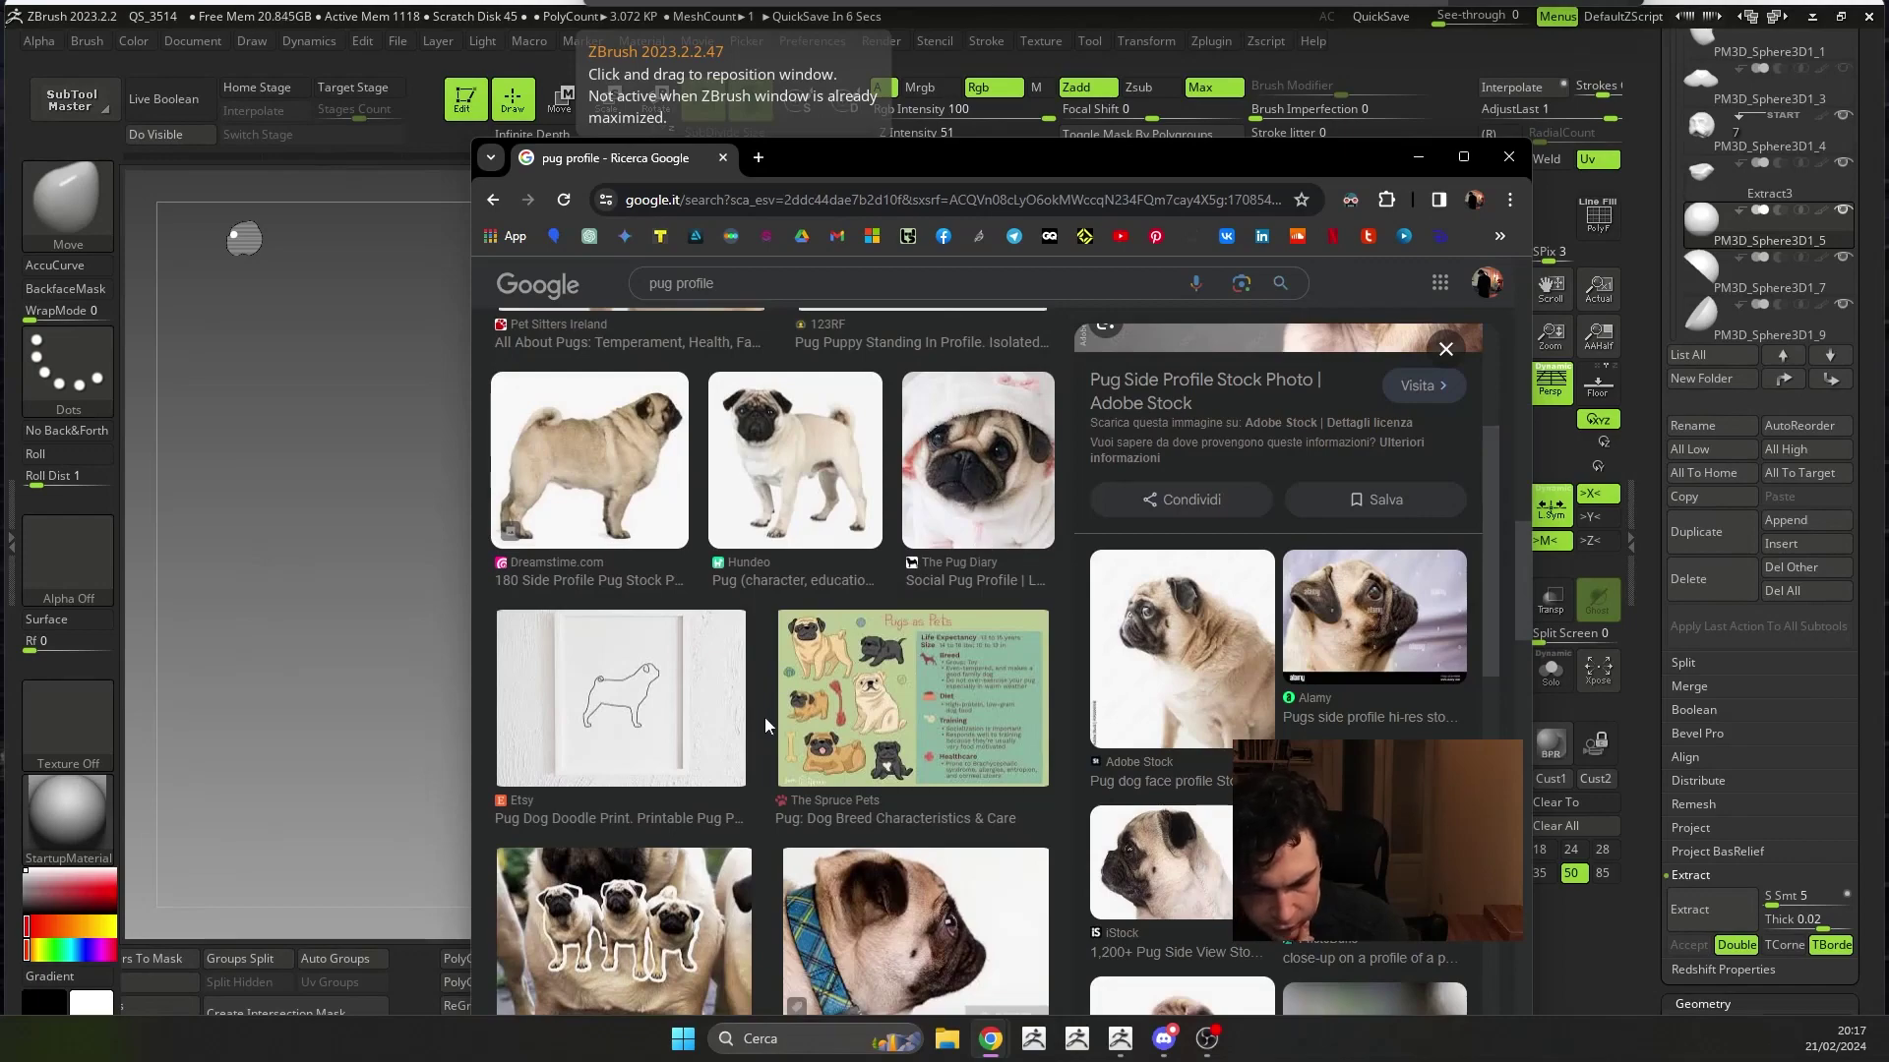
click(657, 503)
right_click(1281, 504)
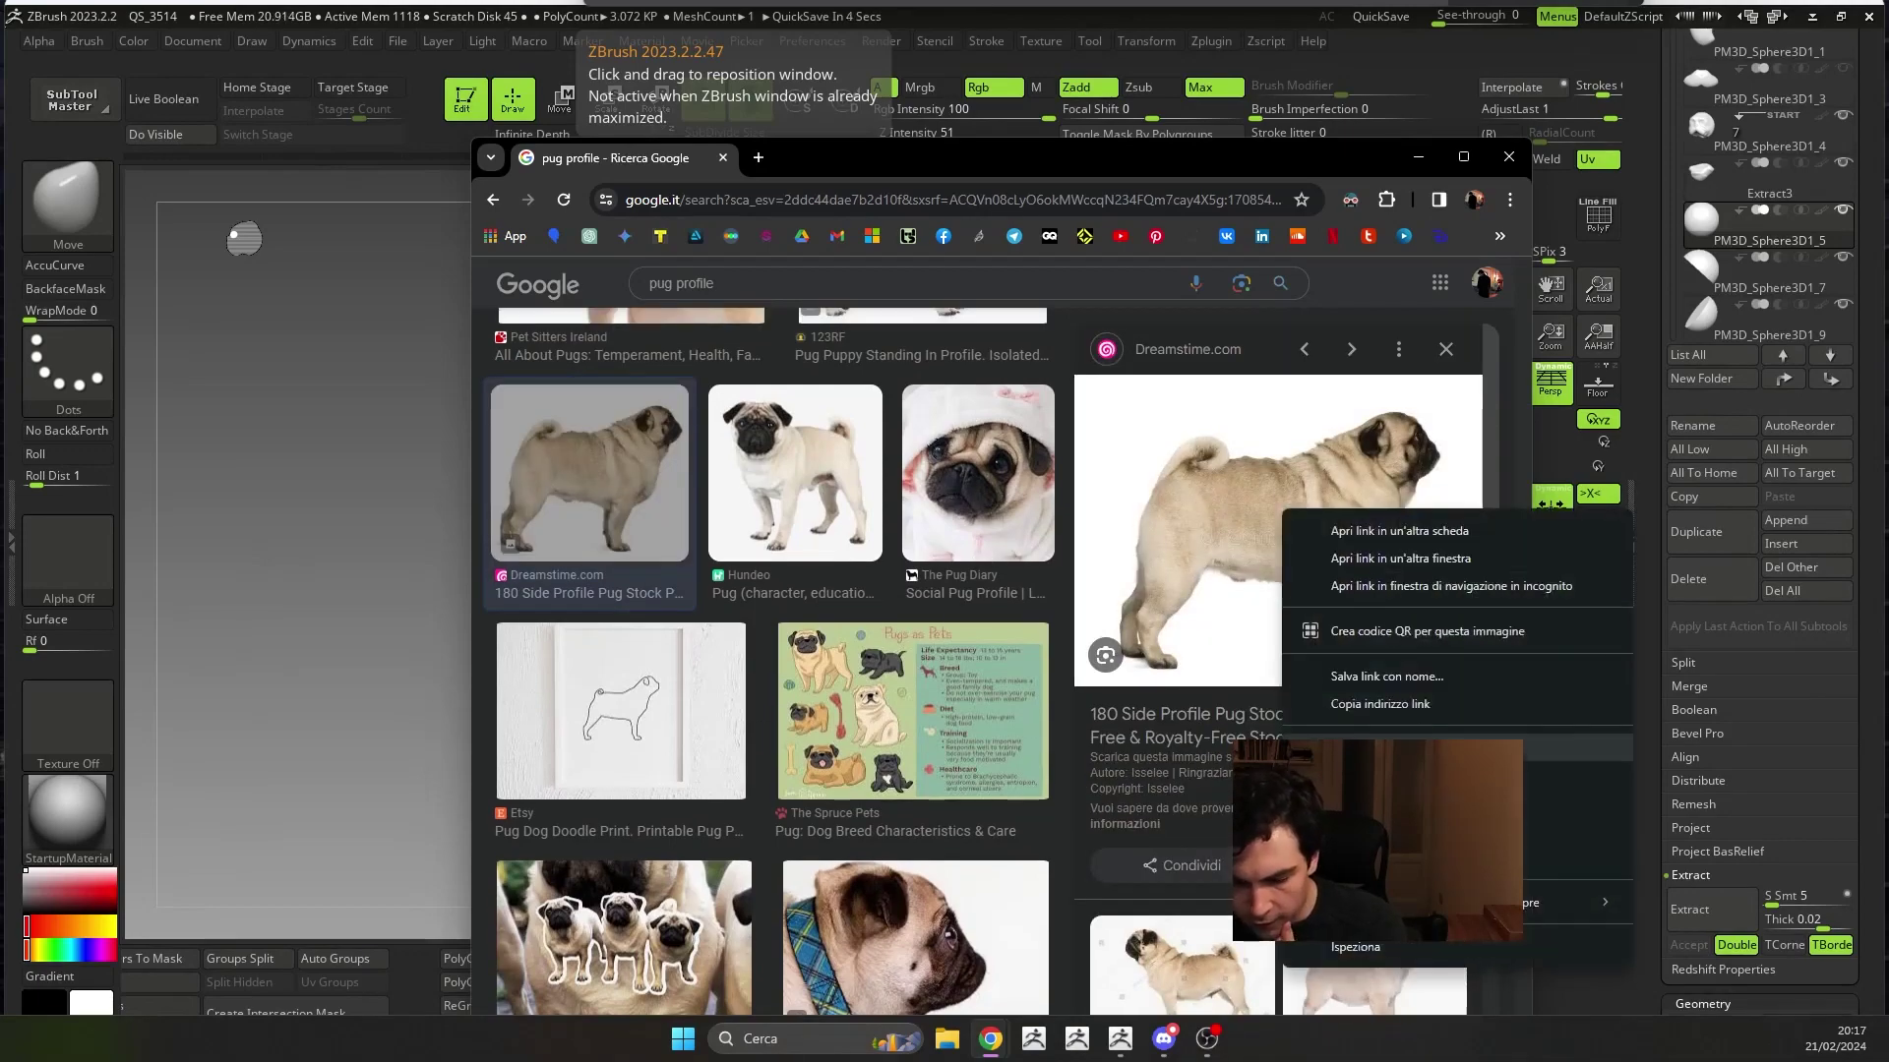
click(1338, 675)
- Open the Getty photo of a pug looking out the window in a new tab
scroll(932, 795, down, 4)
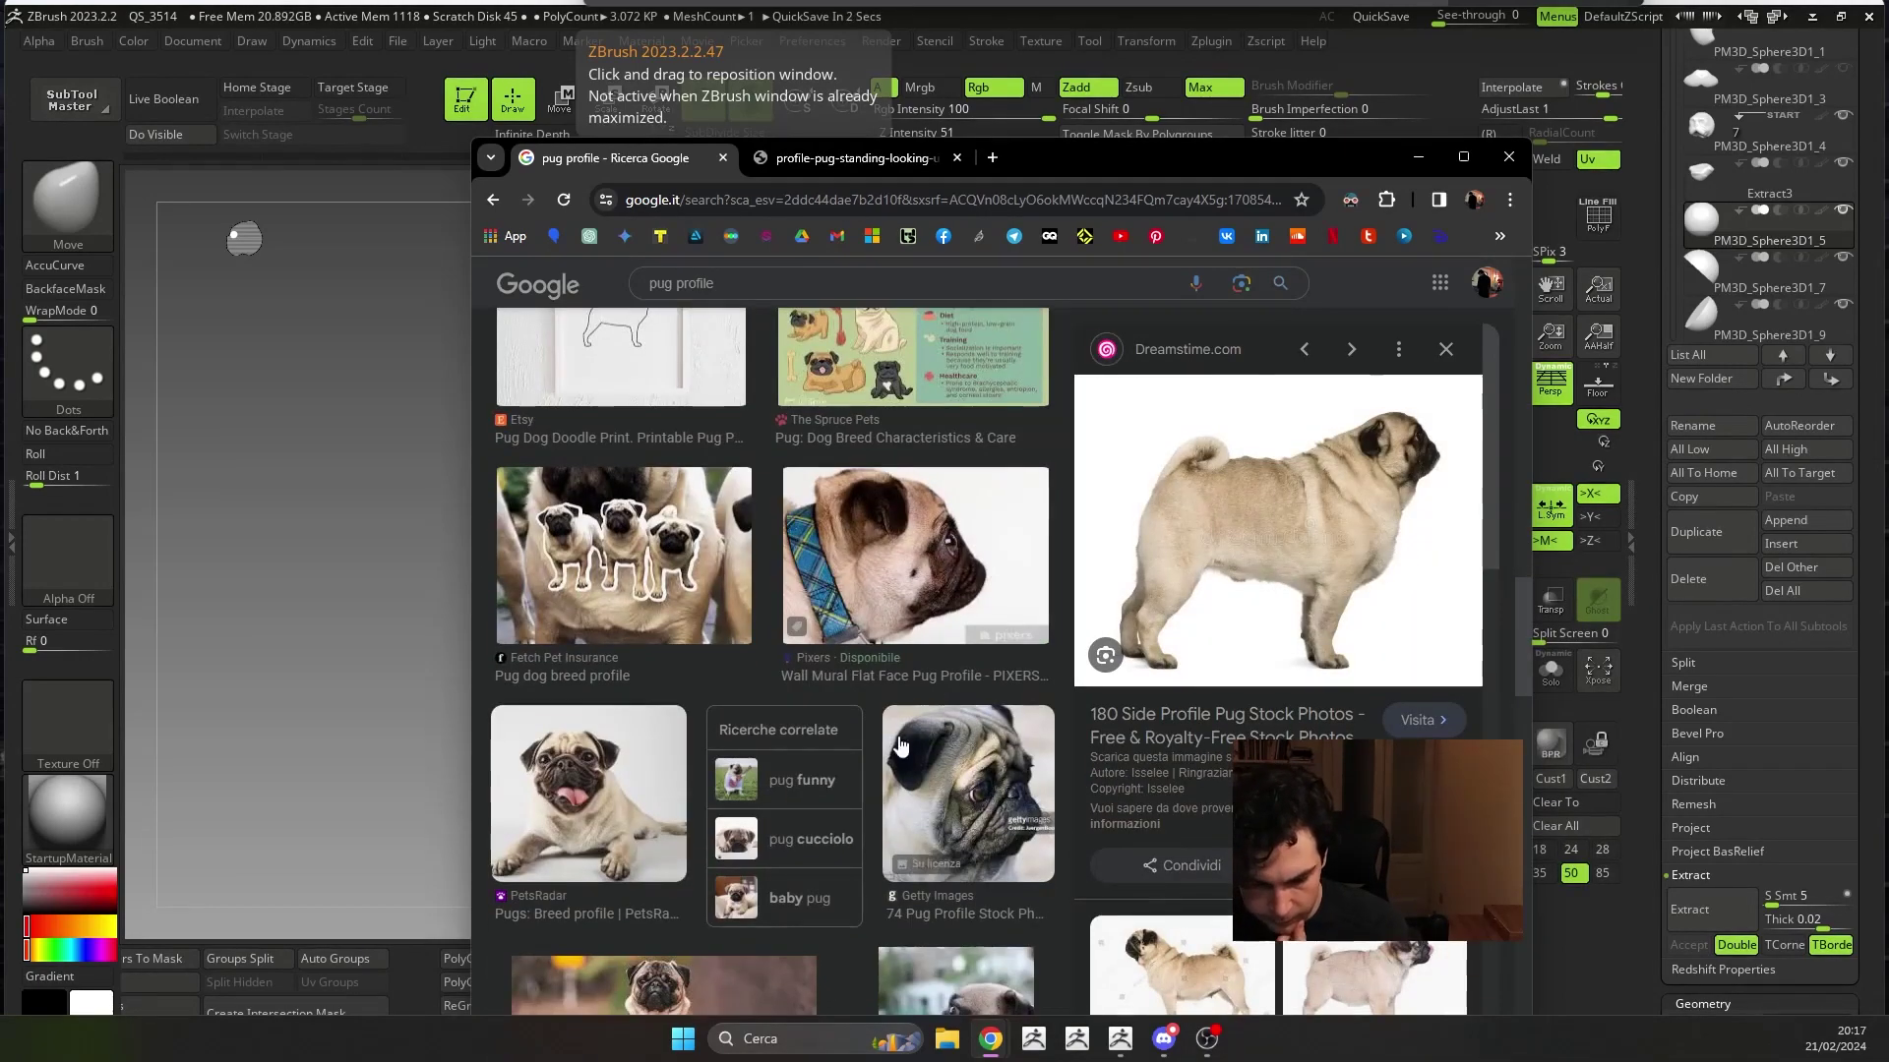
scroll(899, 745, up, 3)
scroll(901, 750, up, 2)
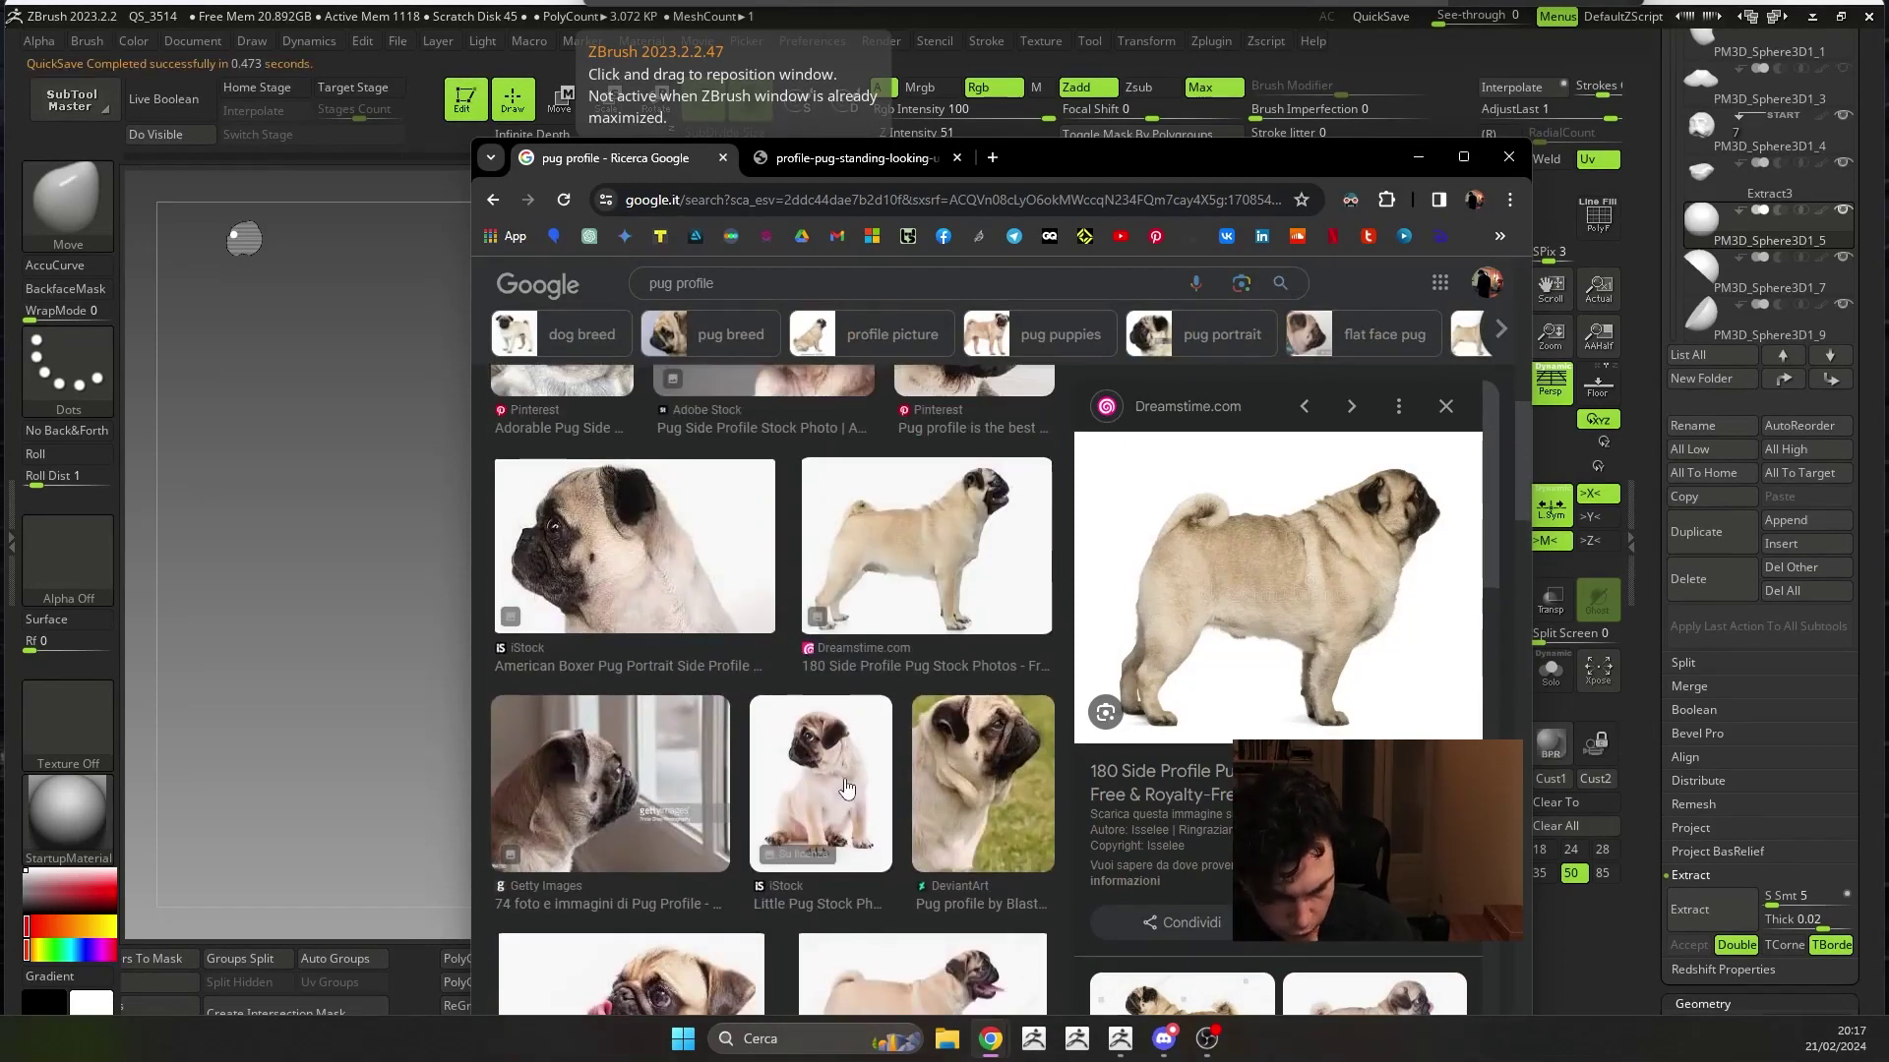
click(609, 787)
right_click(1376, 547)
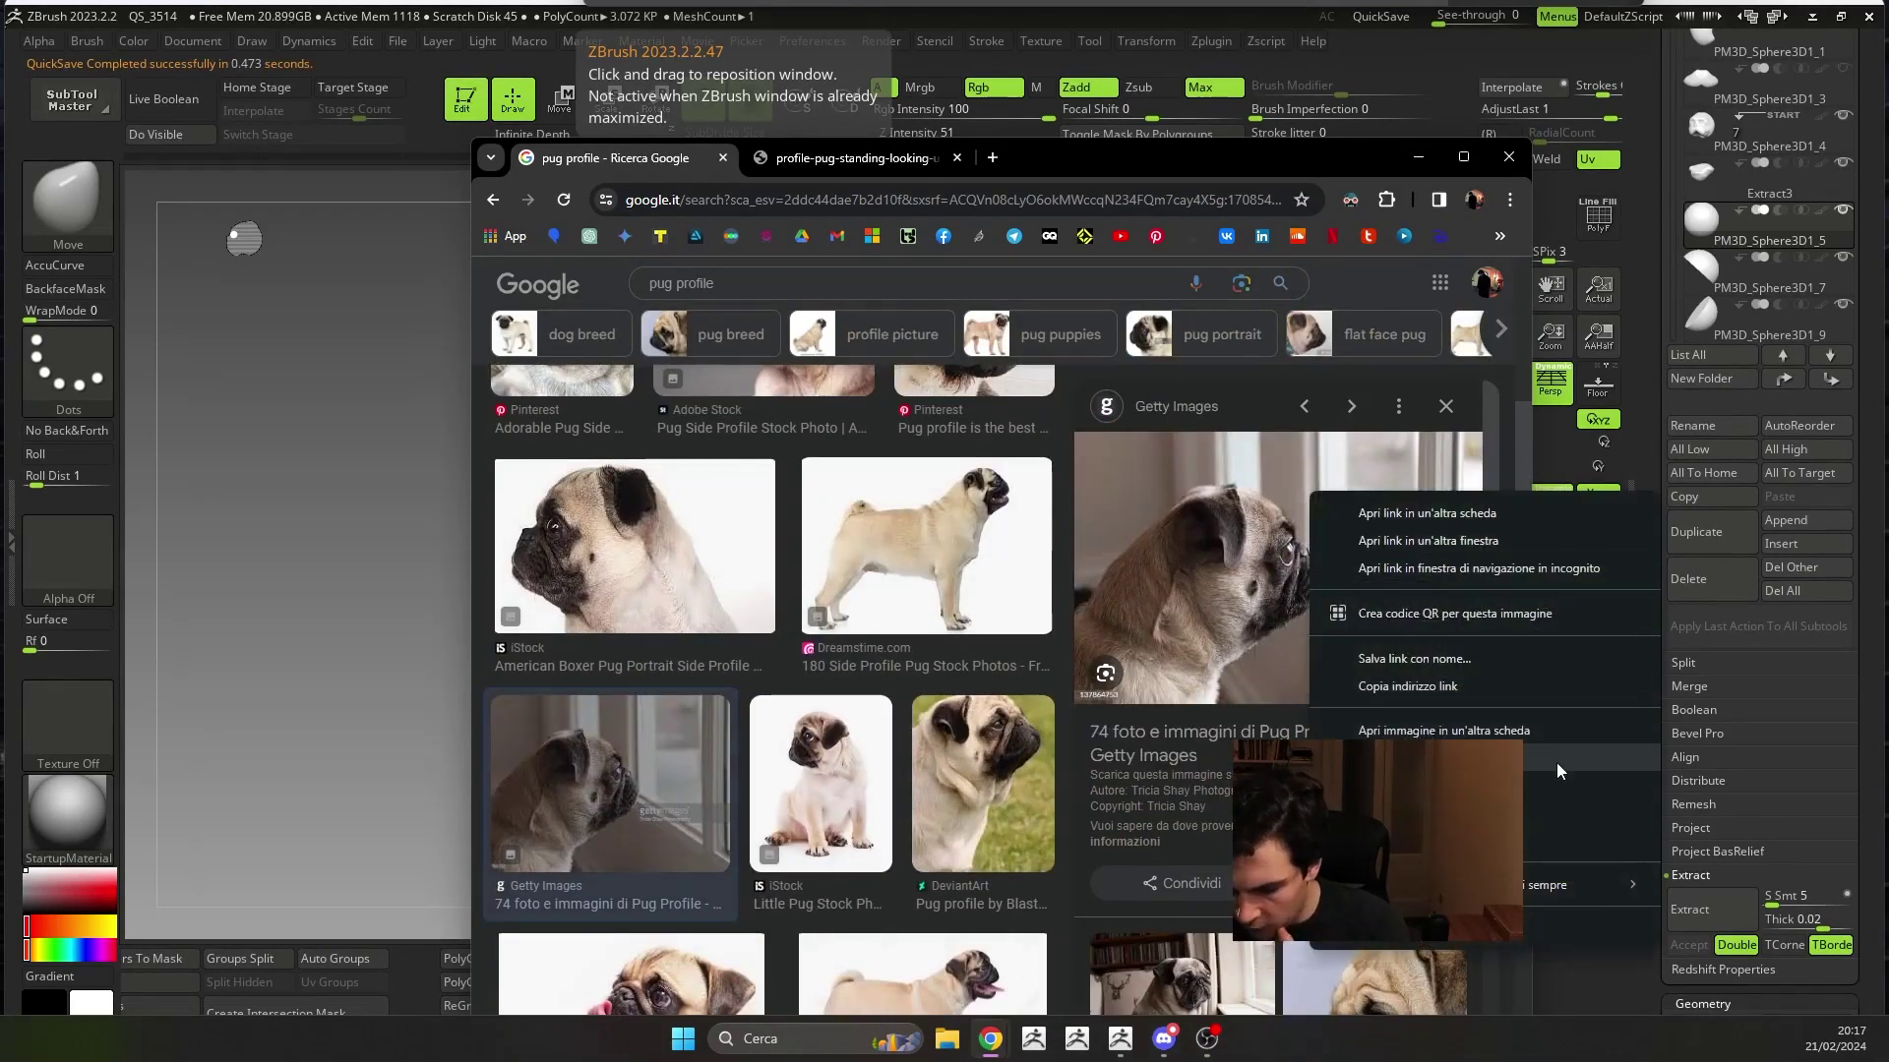
click(1443, 730)
- View the Getty pug photo full size, then minimise Chrome to return to the sculpt
scroll(1219, 767, down, 4)
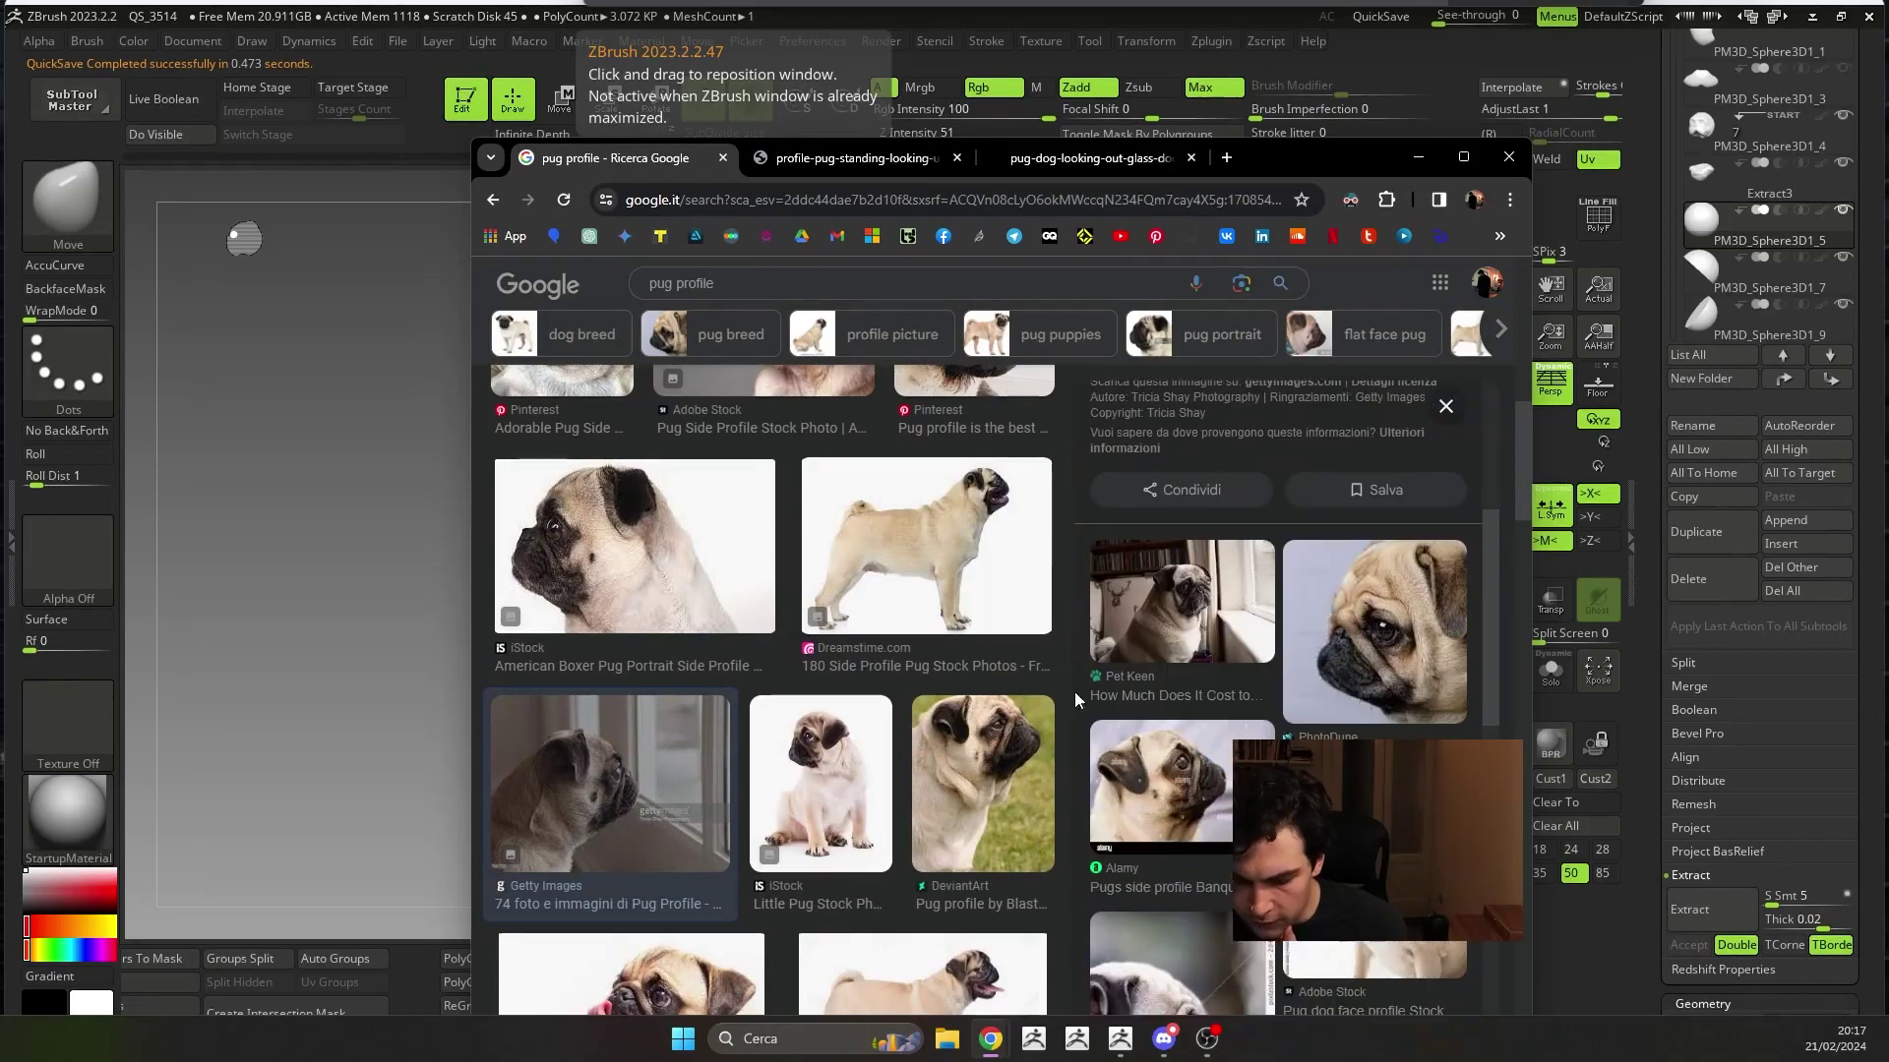
scroll(1013, 750, down, 3)
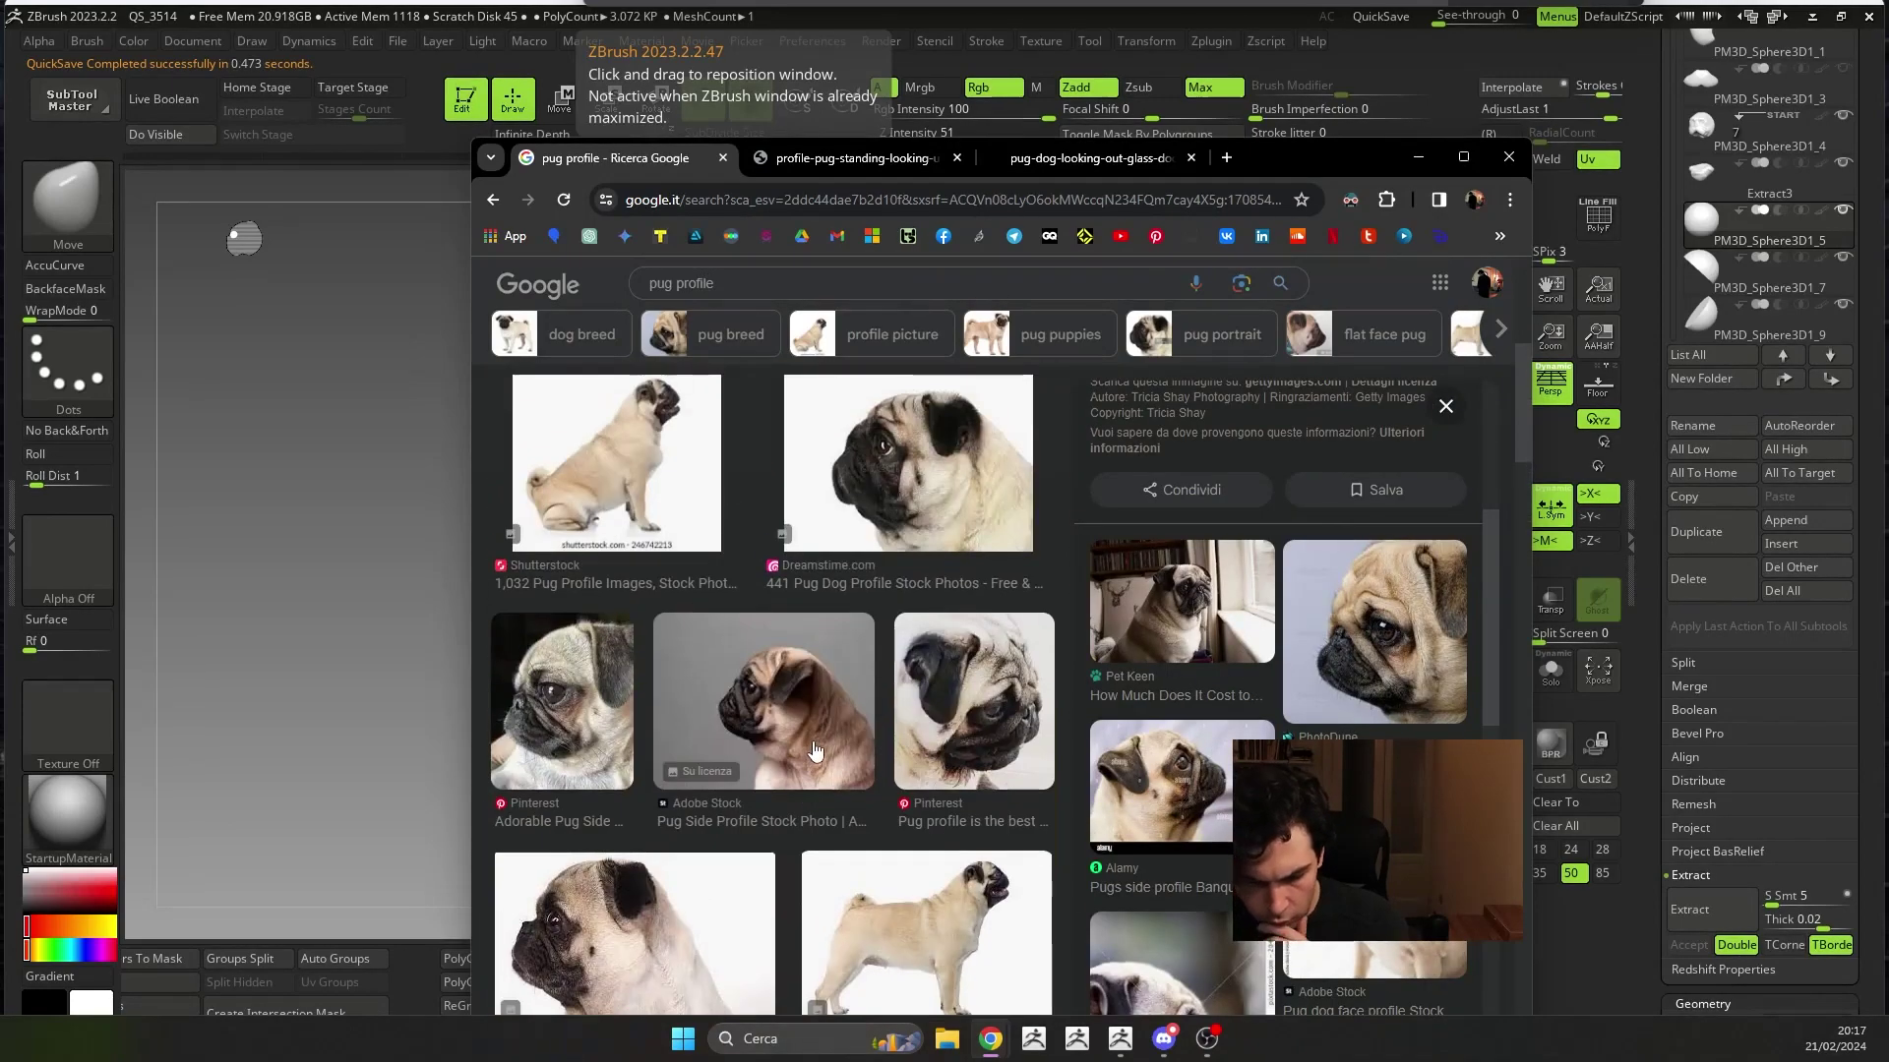
scroll(969, 768, down, 3)
click(943, 813)
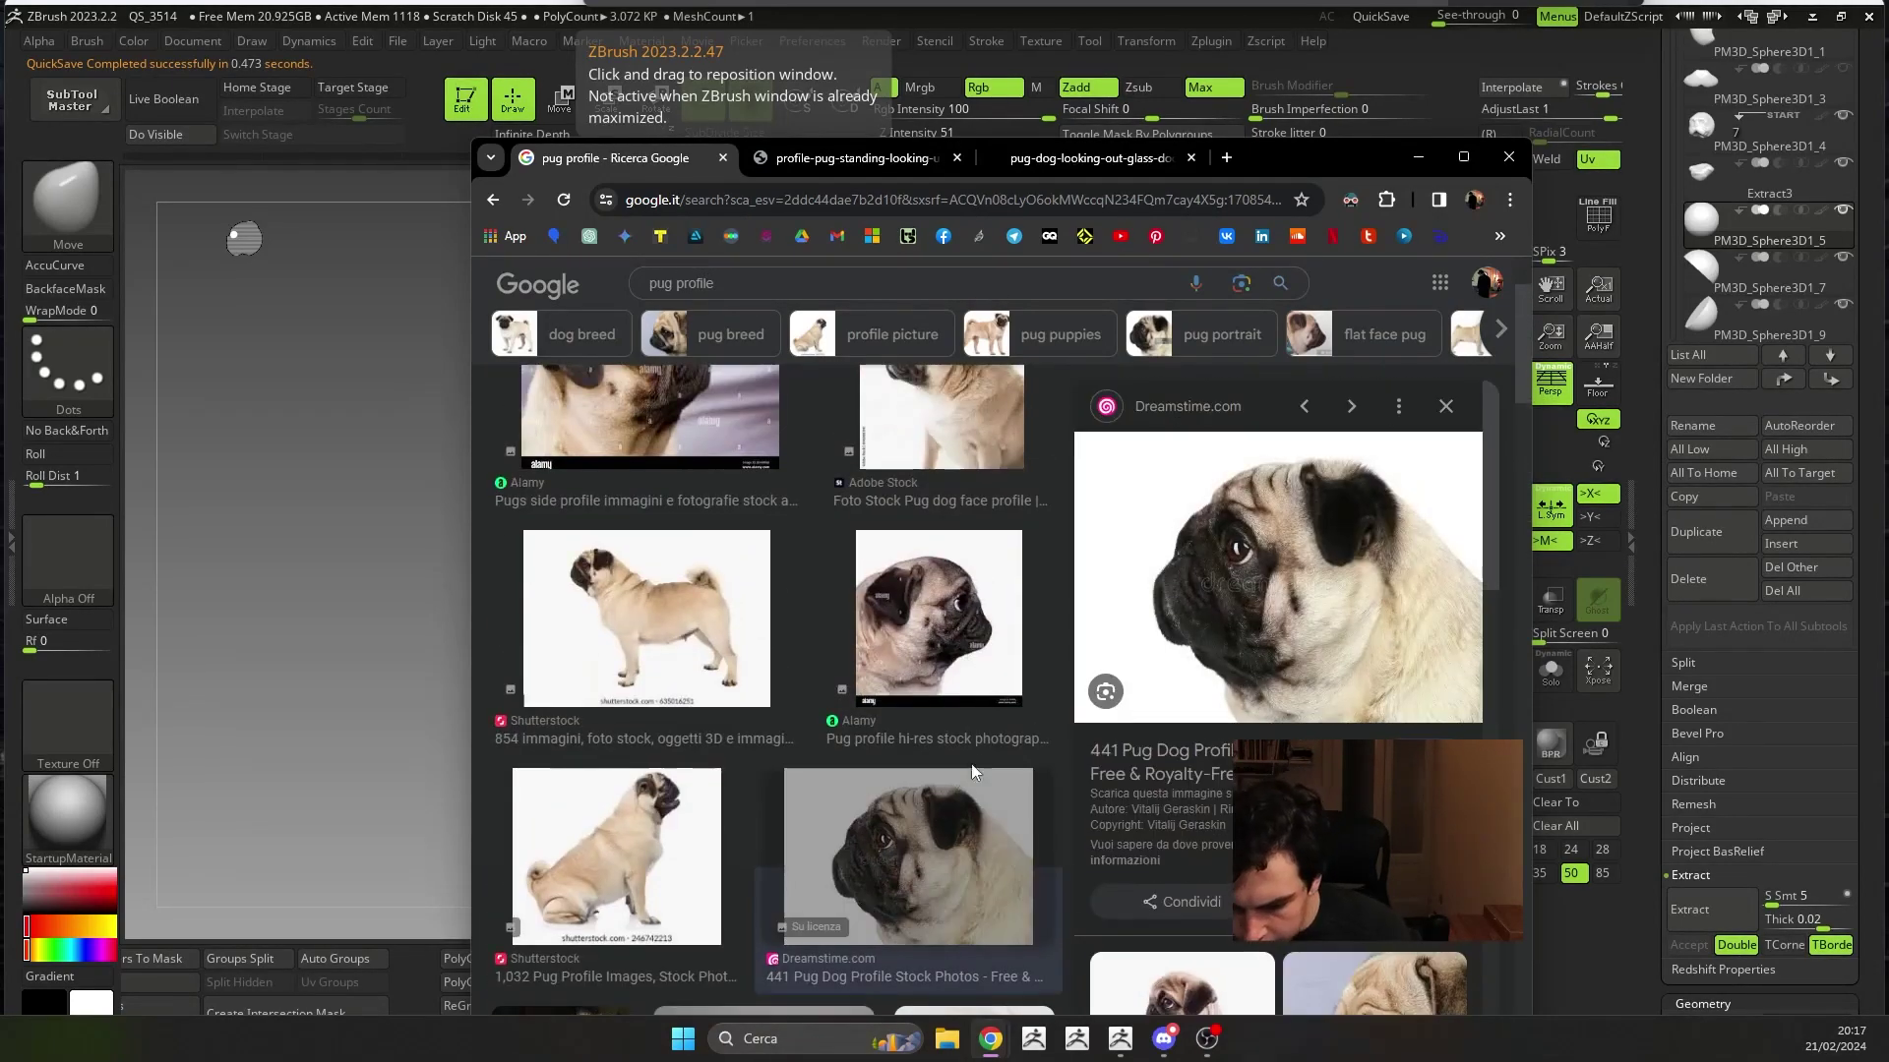
click(1087, 159)
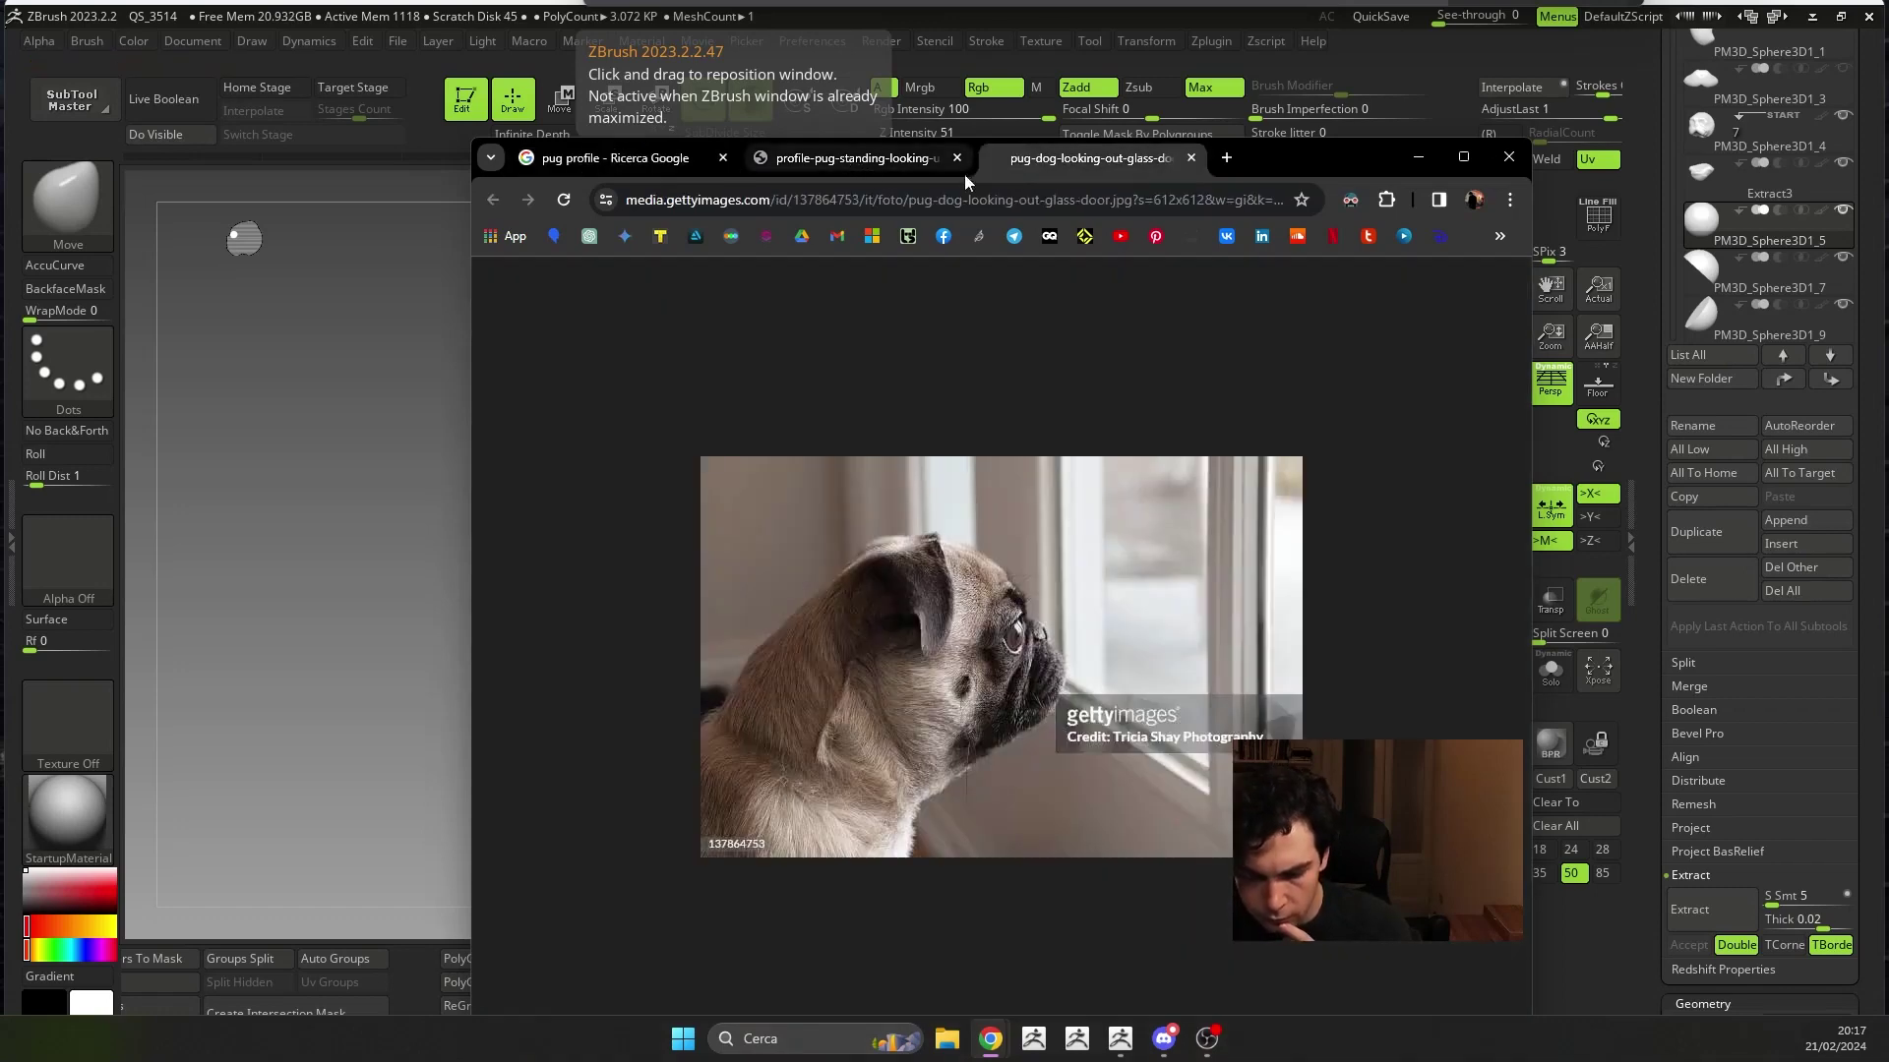
click(1417, 158)
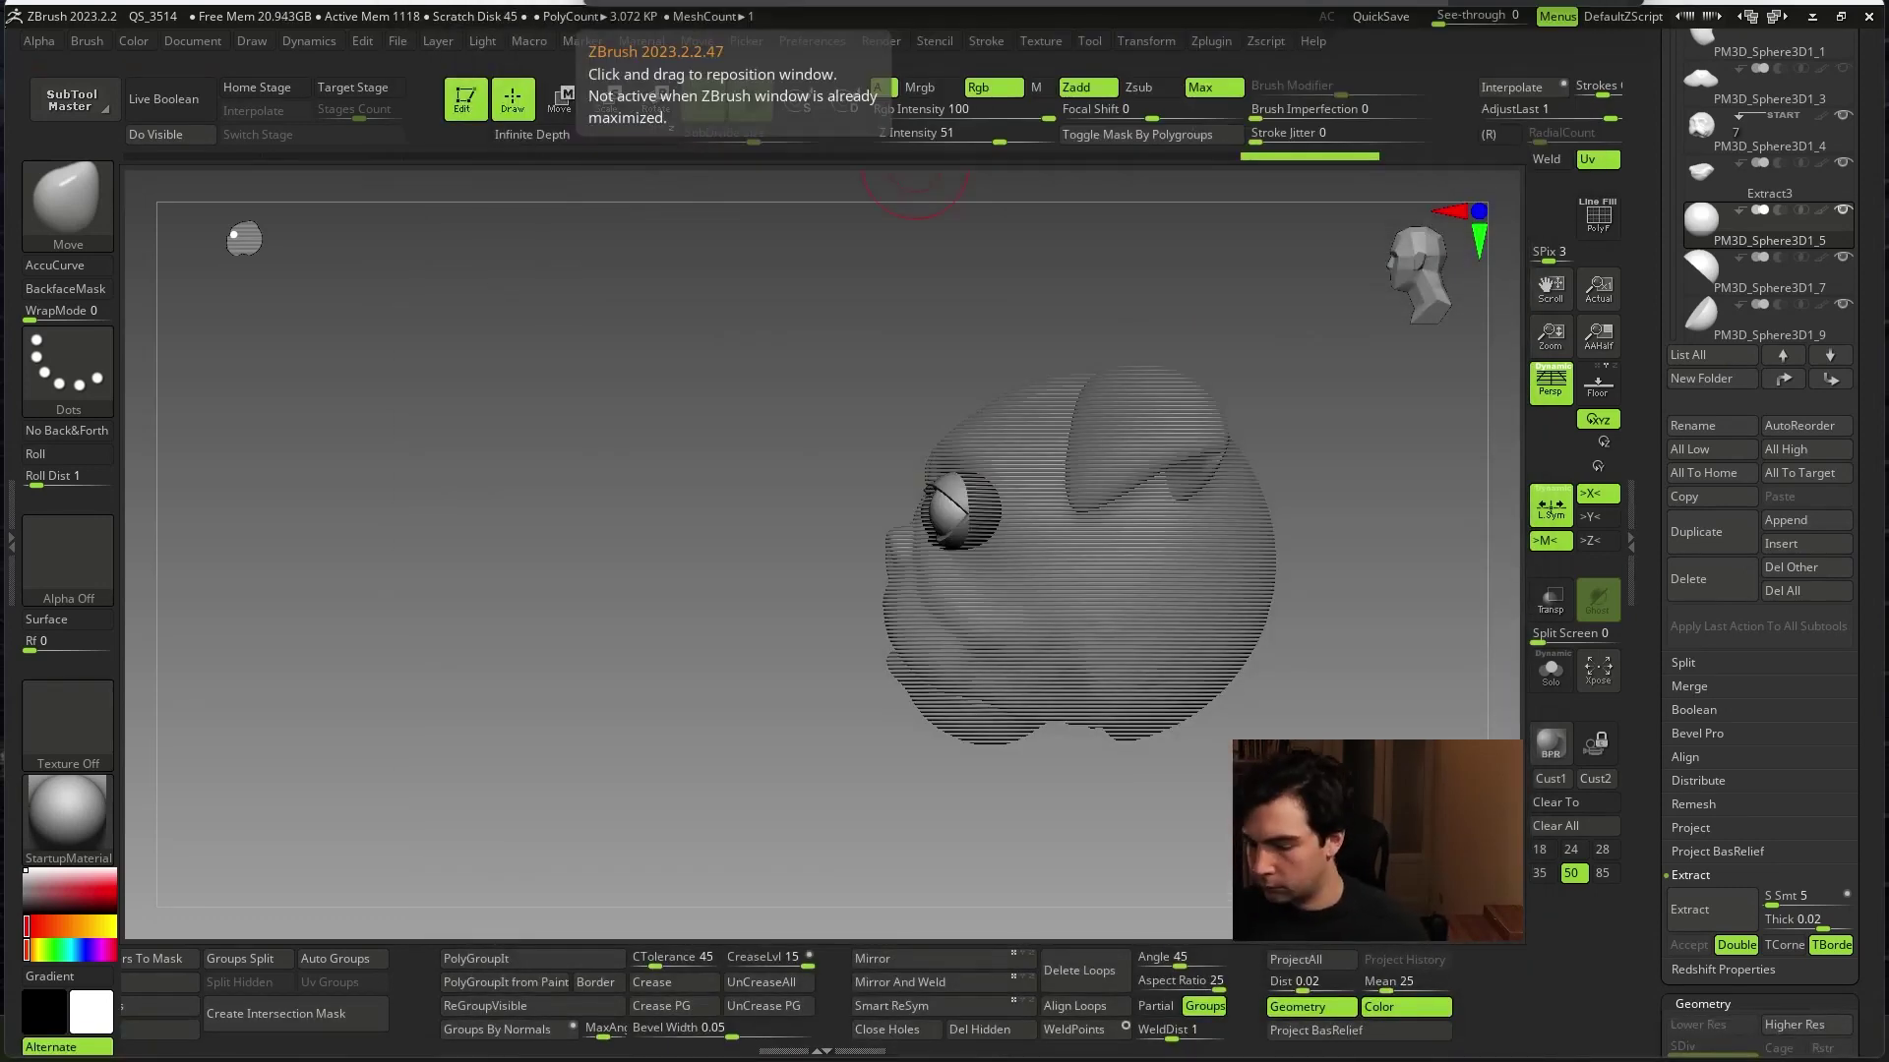
- Select PM3D_Sphere3D1_4 and MergeDown it with Extract3, confirming the merge dialog
mouse_move(915, 172)
mouse_down()
mouse_move(1428, 669)
mouse_move(1214, 675)
mouse_move(1234, 645)
mouse_up()
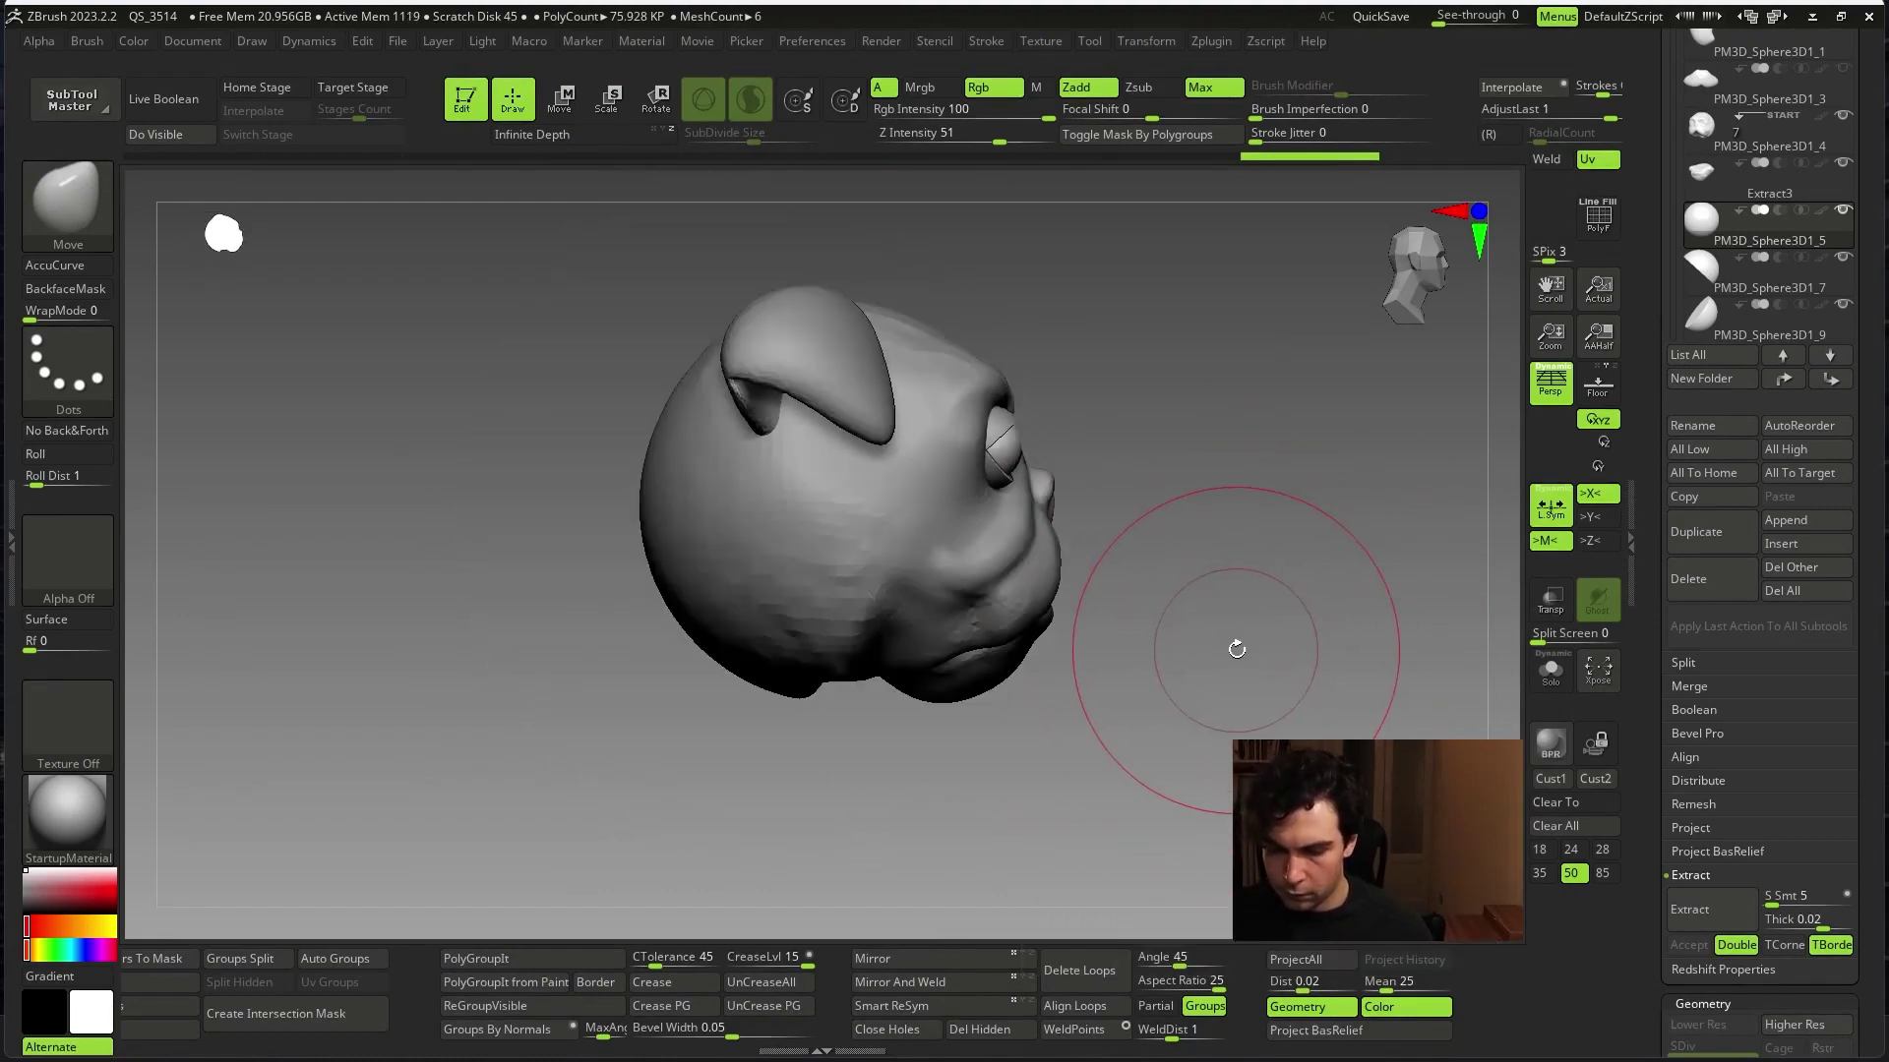
mouse_move(1227, 509)
mouse_down()
mouse_move(1286, 568)
mouse_move(929, 718)
mouse_move(1193, 620)
mouse_move(1295, 658)
mouse_move(1125, 683)
mouse_up()
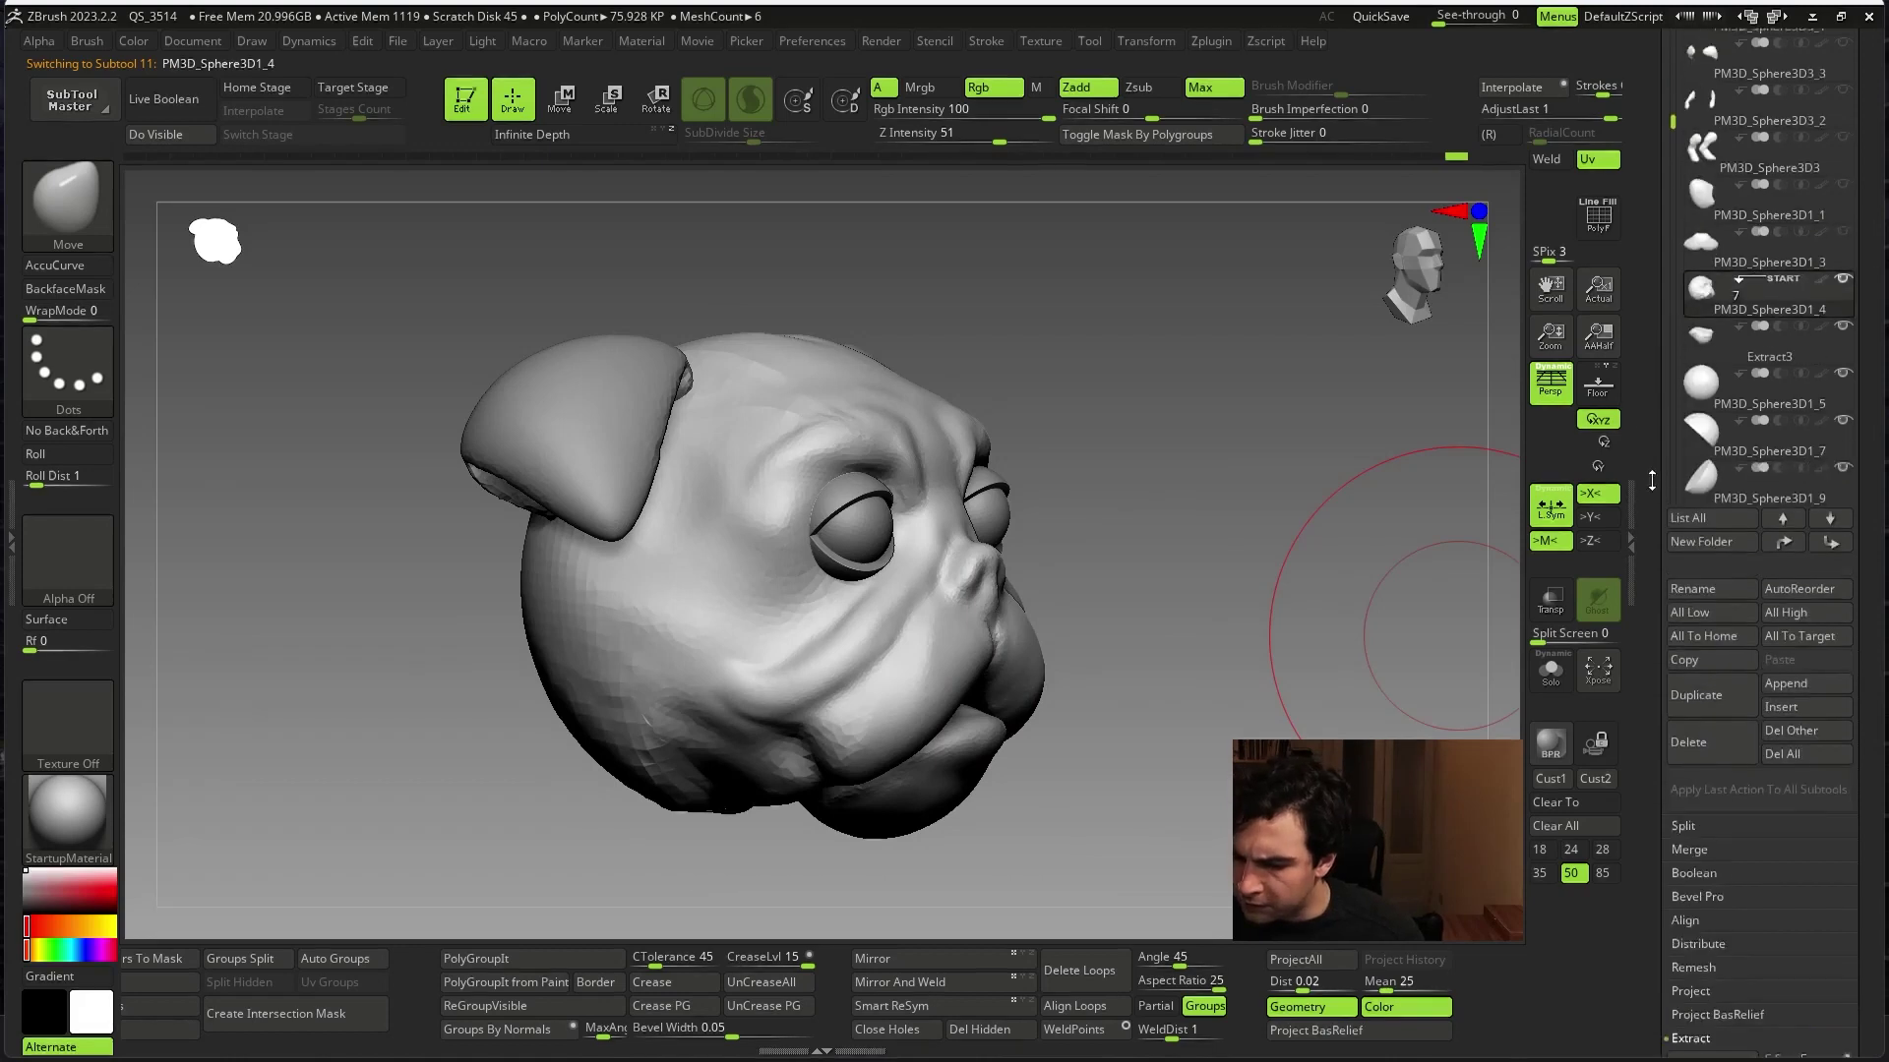
click(1709, 329)
drag(1382, 674, 1505, 620)
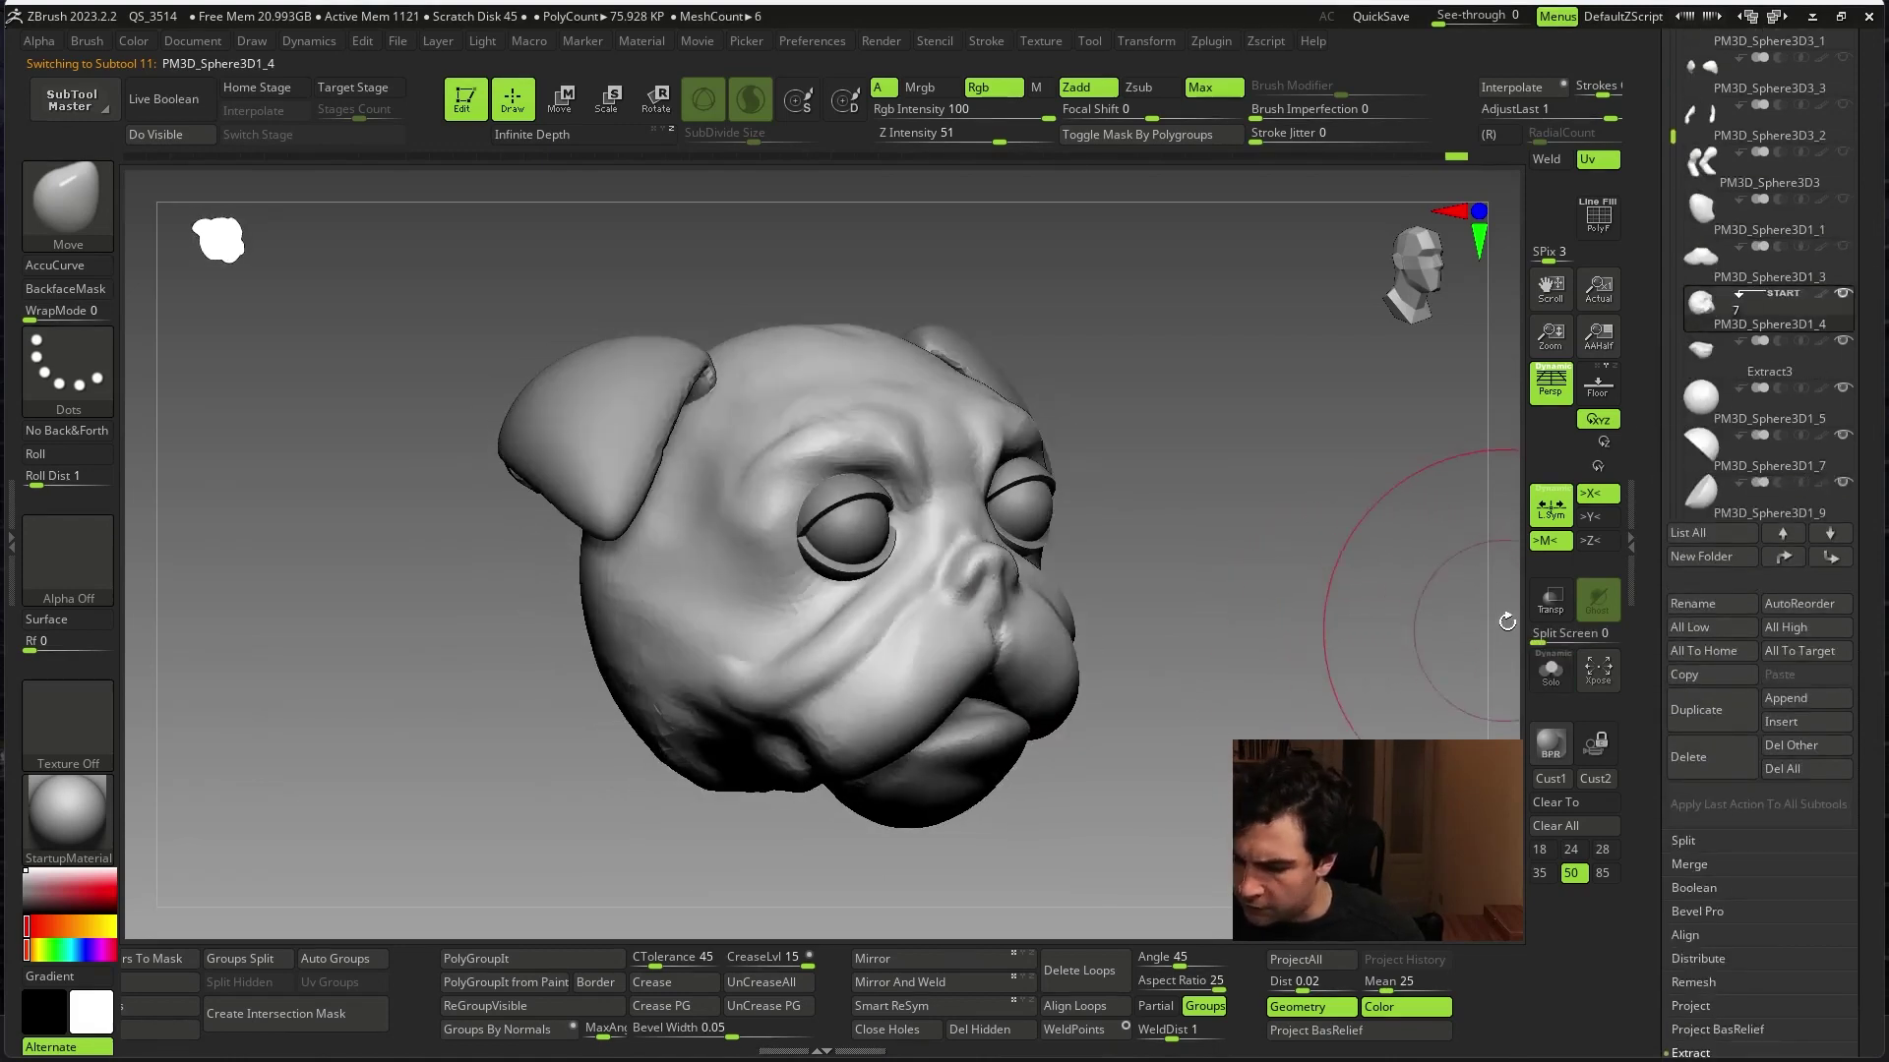
click(1690, 864)
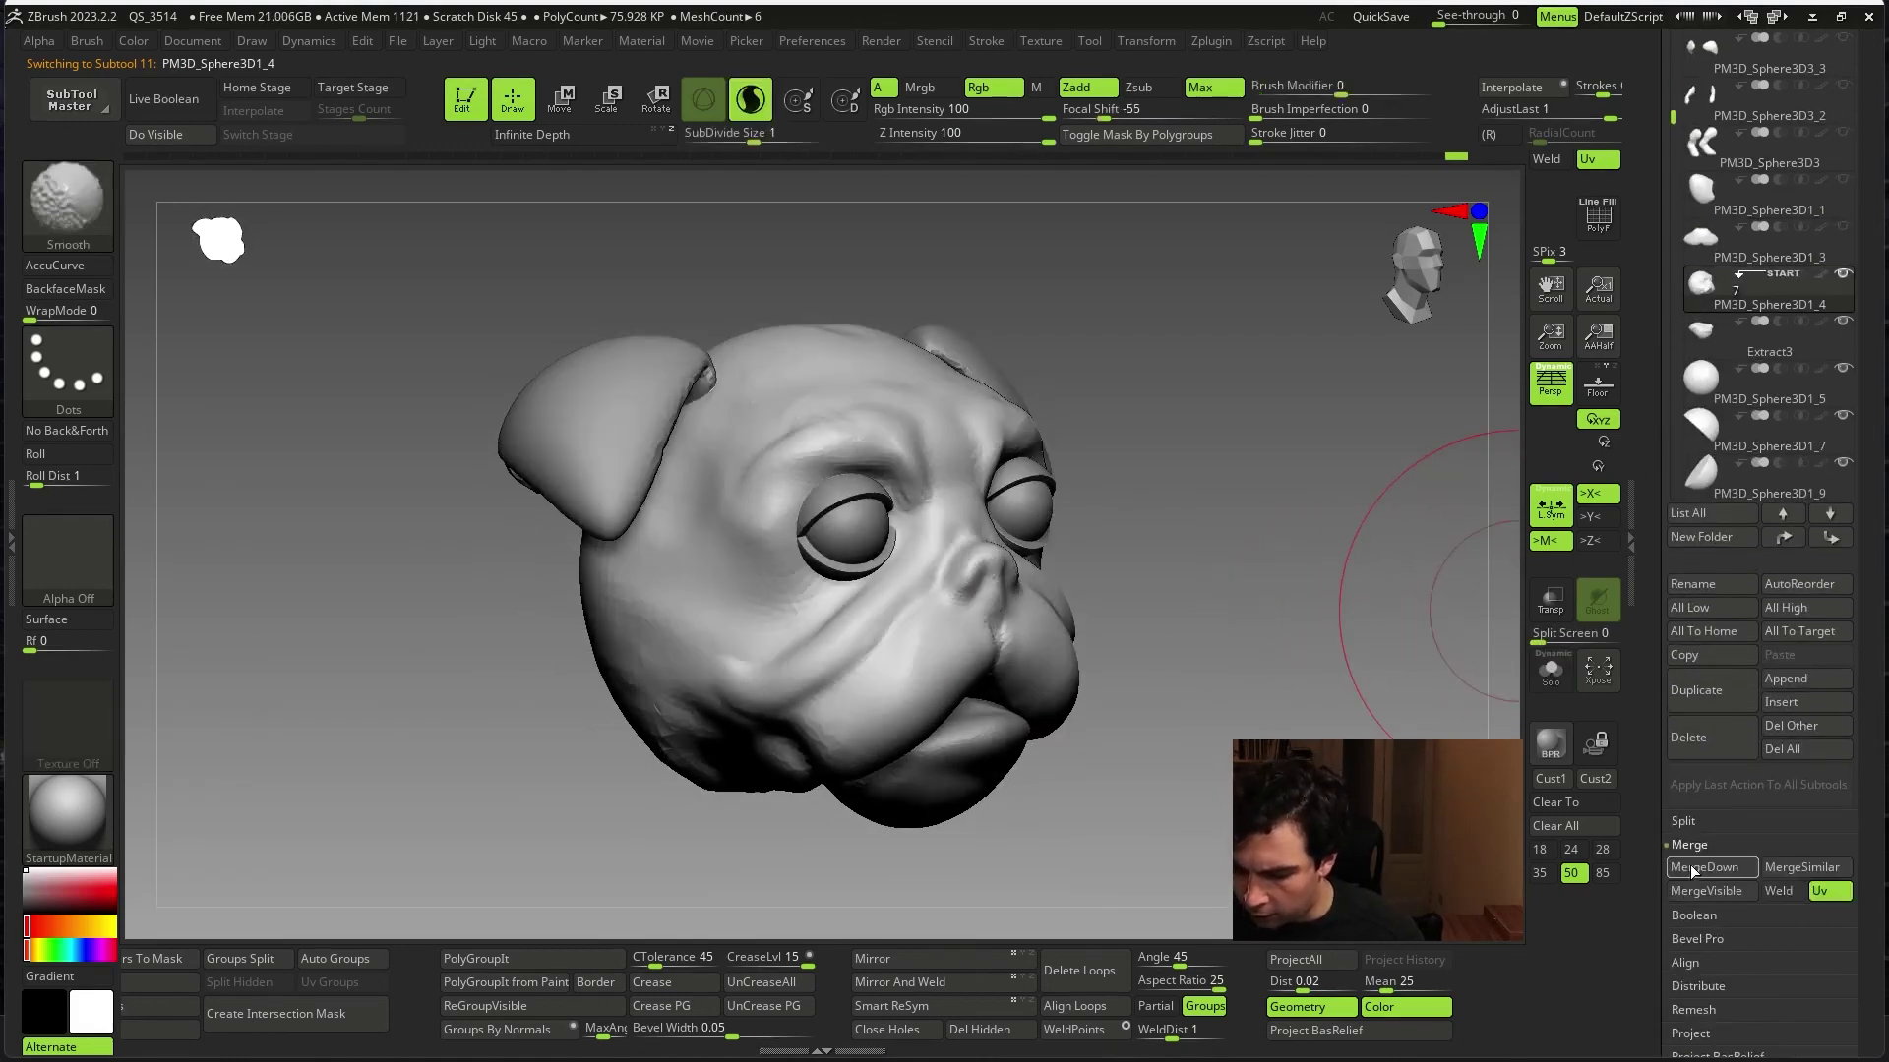
click(1691, 865)
click(1526, 906)
- Enlarge the brush by about a third and smooth the cheek and side of the head
mouse_move(1397, 688)
mouse_down()
mouse_move(1539, 590)
mouse_move(1256, 674)
mouse_move(1349, 646)
mouse_up()
key(space)
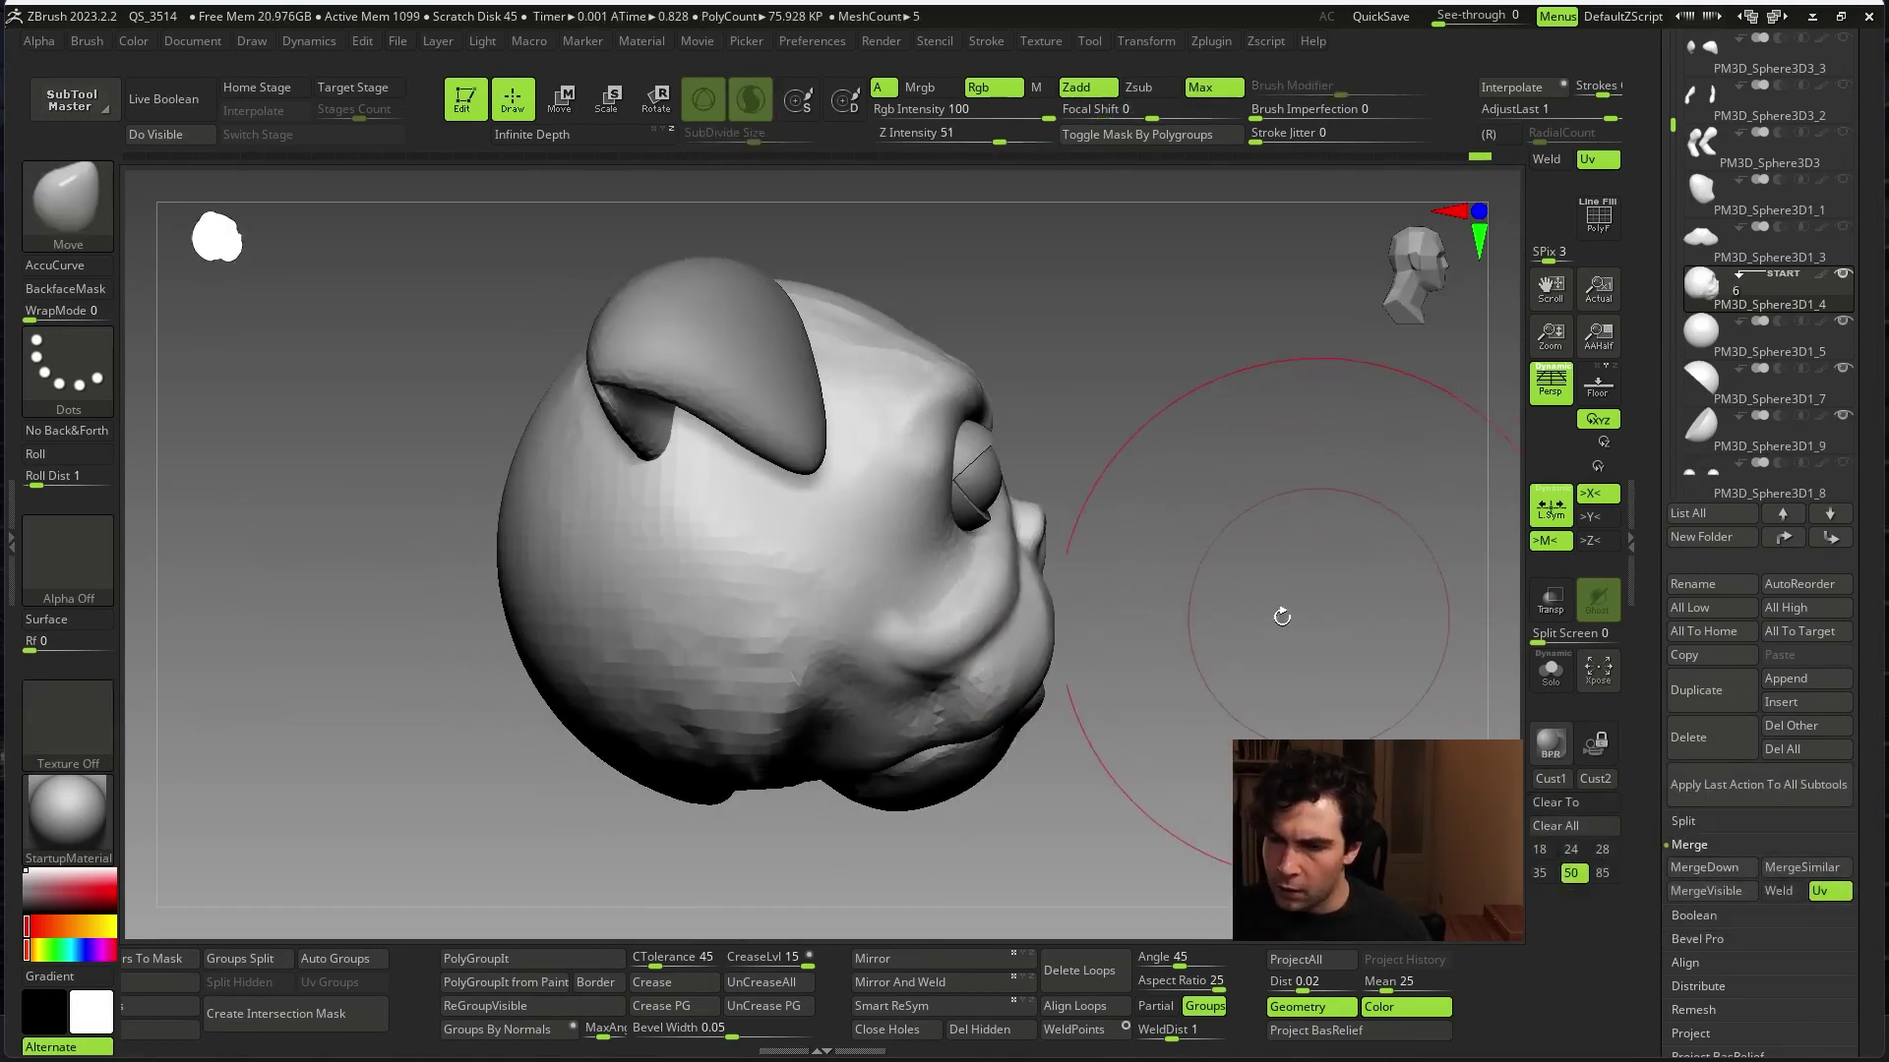
key(space)
drag(1050, 697, 1077, 698)
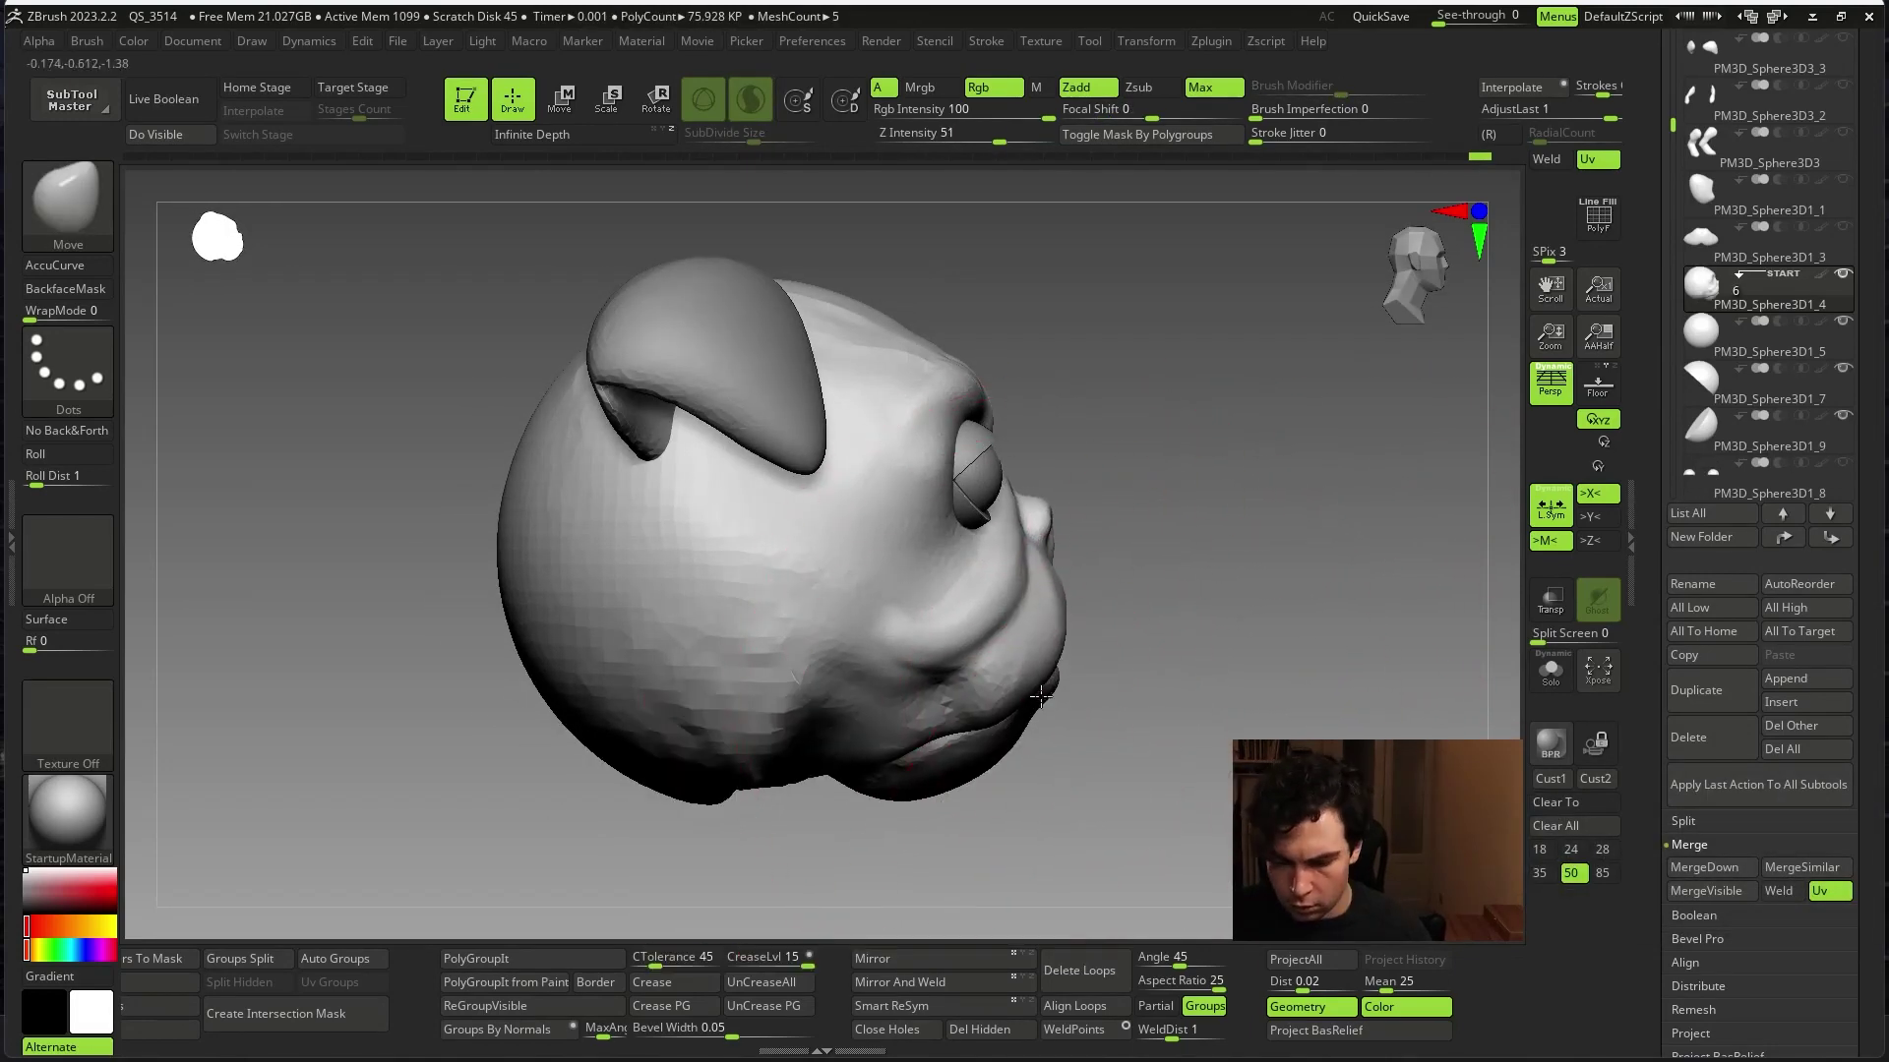
shift+drag(663, 728, 748, 610)
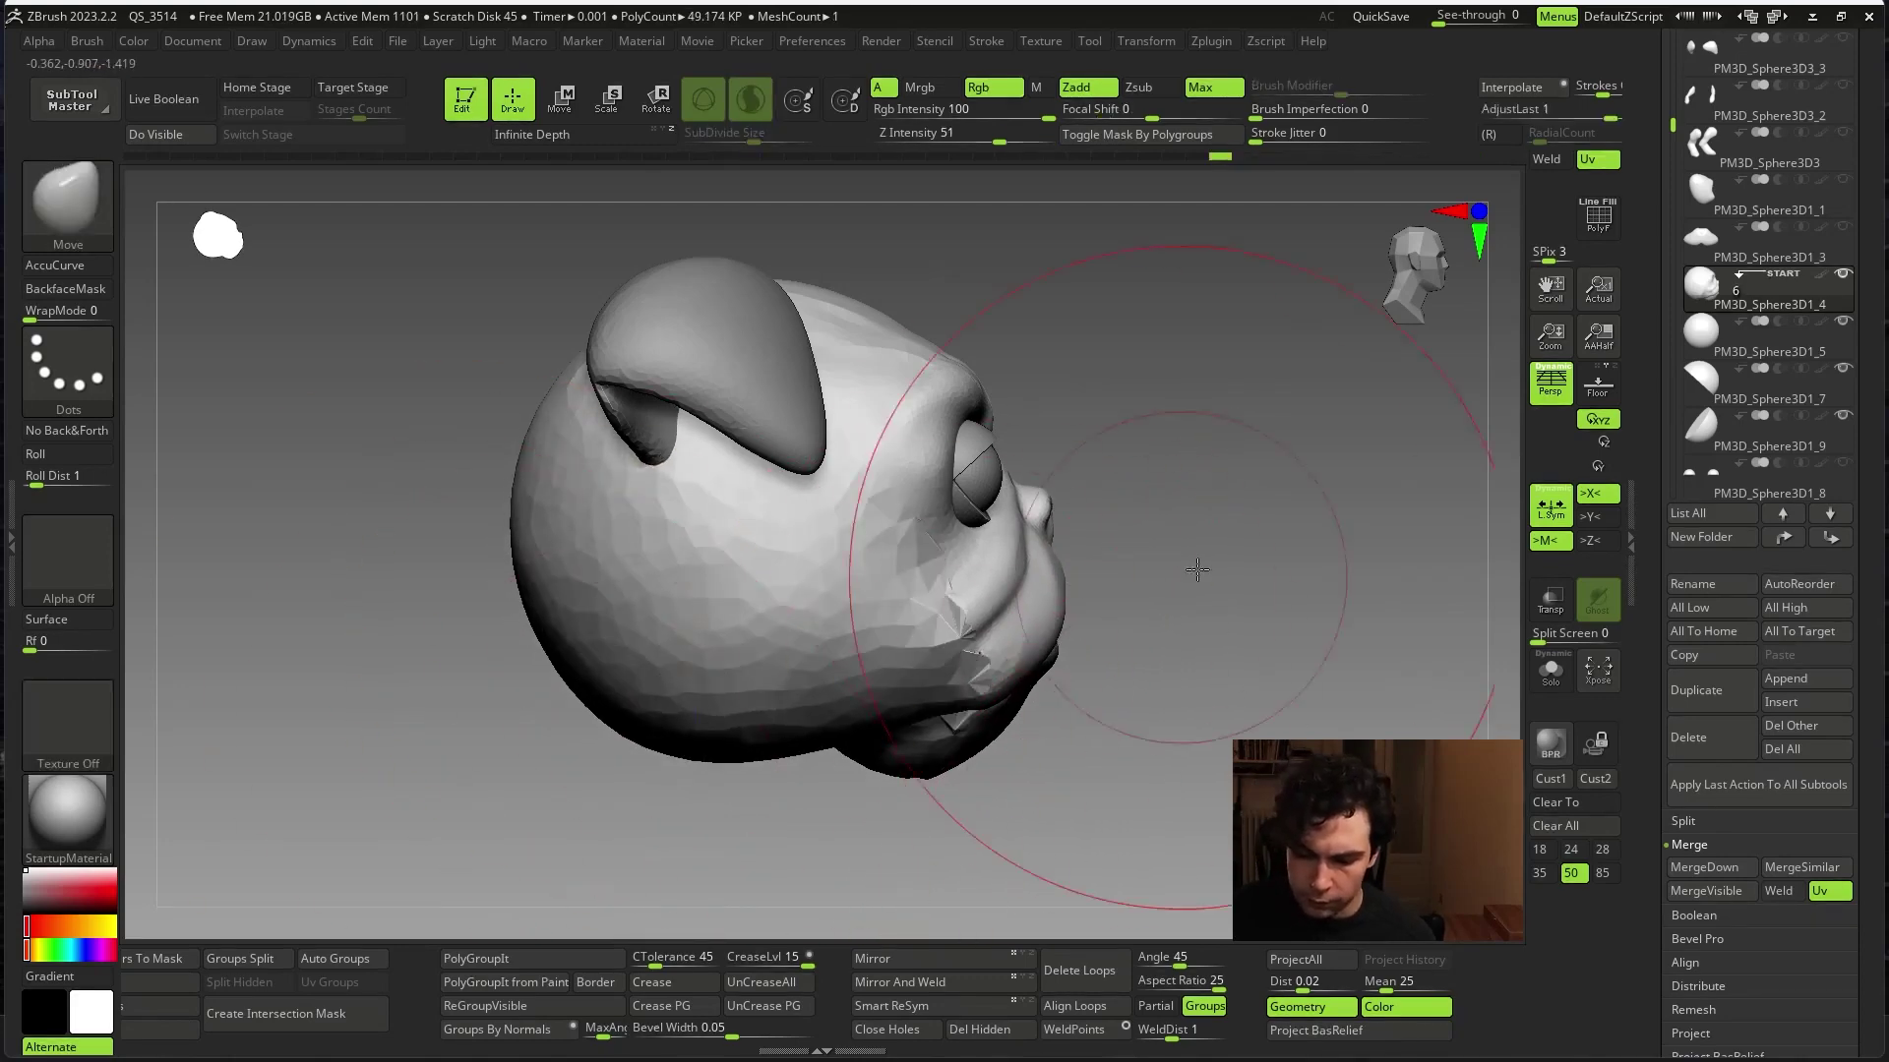
mouse_move(1197, 568)
mouse_down()
mouse_move(492, 624)
mouse_move(441, 676)
mouse_up()
drag(388, 793, 886, 633)
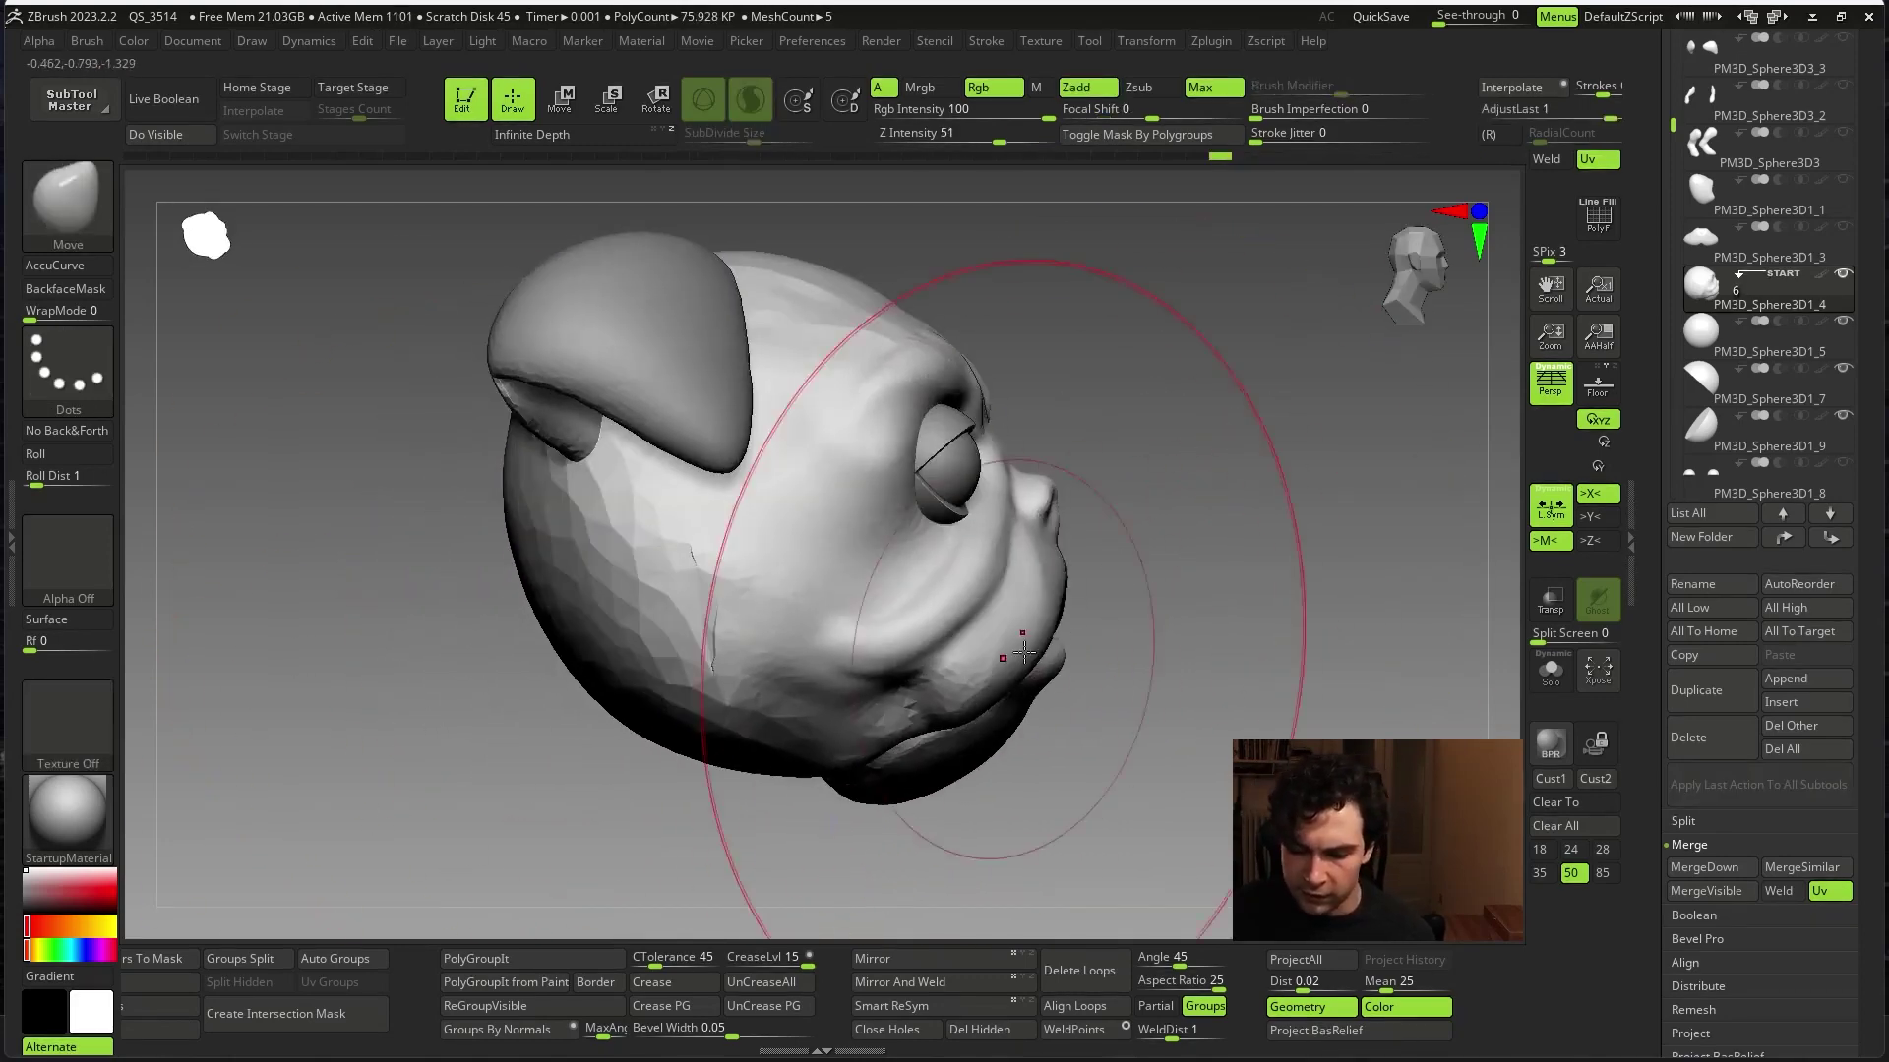
- Adjust the smoothing brush settings while checking the head from above and three-quarter views
key(space)
mouse_move(907, 422)
alt+mouse_down()
mouse_move(1307, 527)
mouse_move(801, 485)
alt+mouse_up()
drag(1279, 416, 1051, 426)
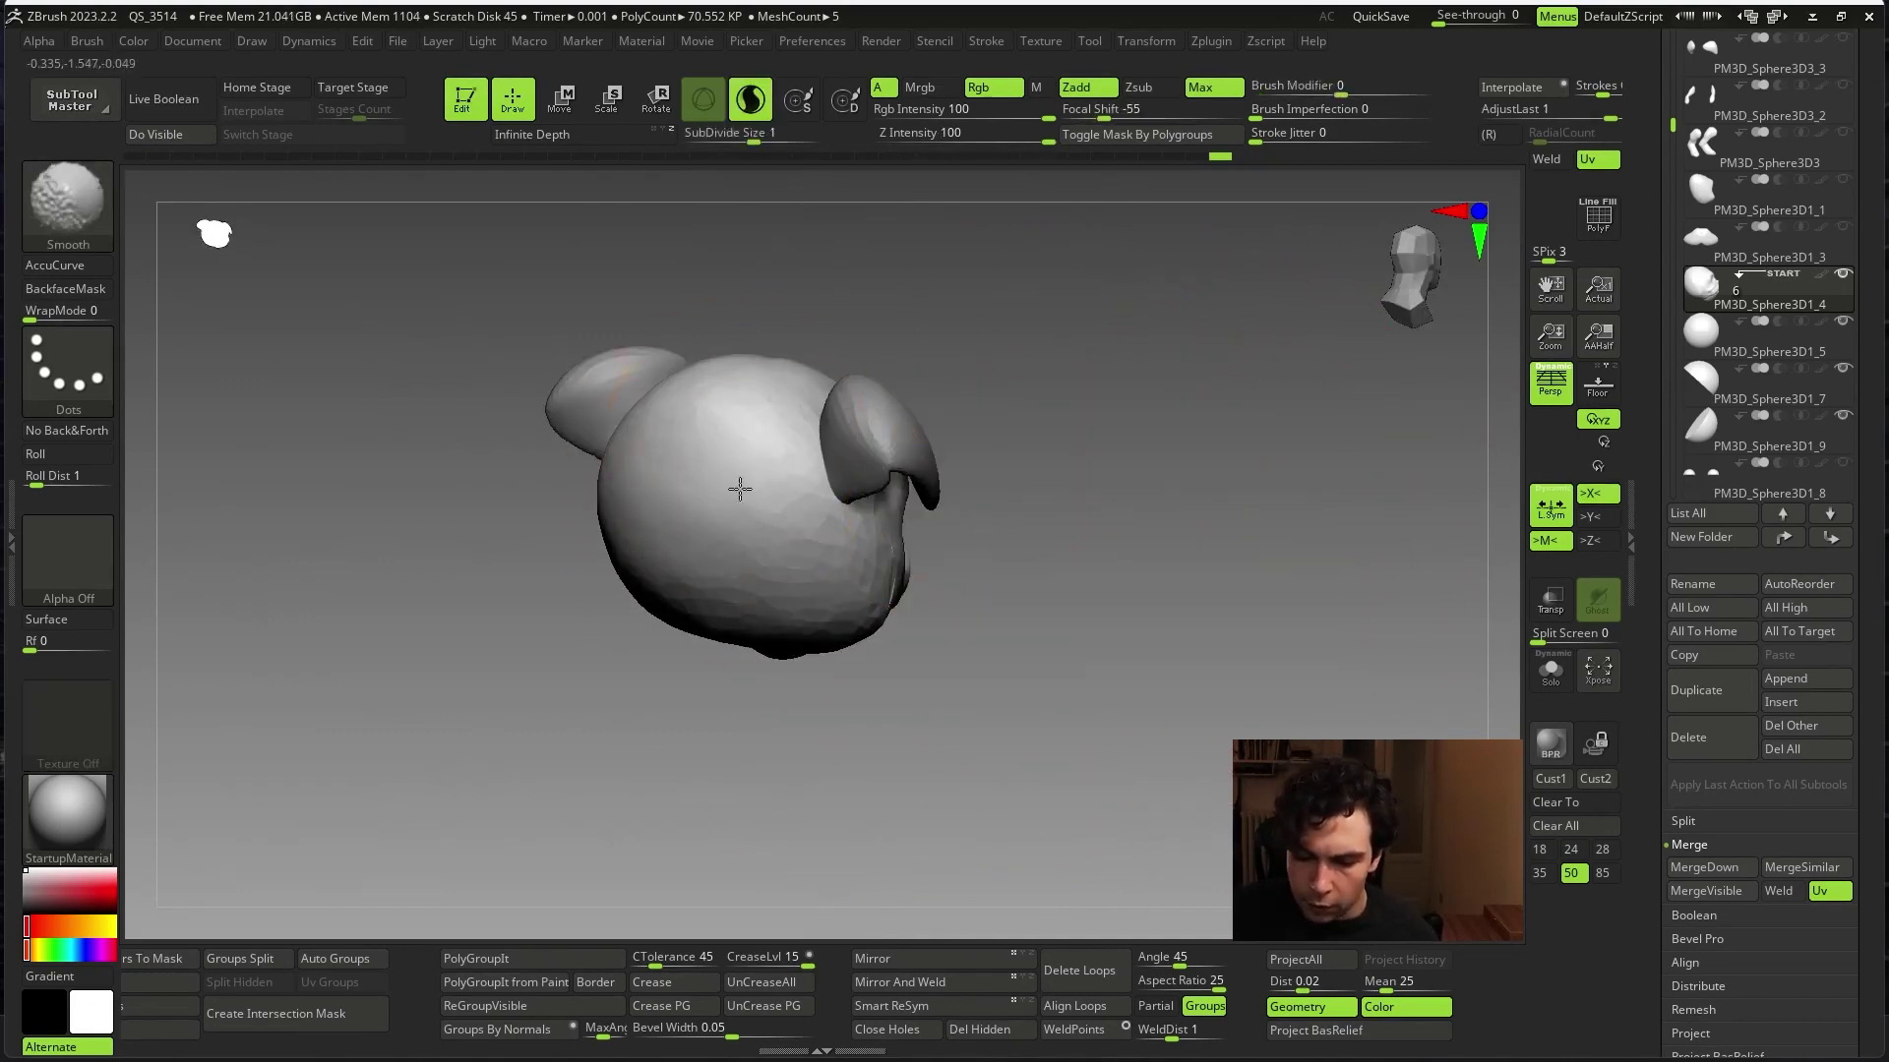
drag(1067, 537, 1274, 548)
key(space)
key(shift)
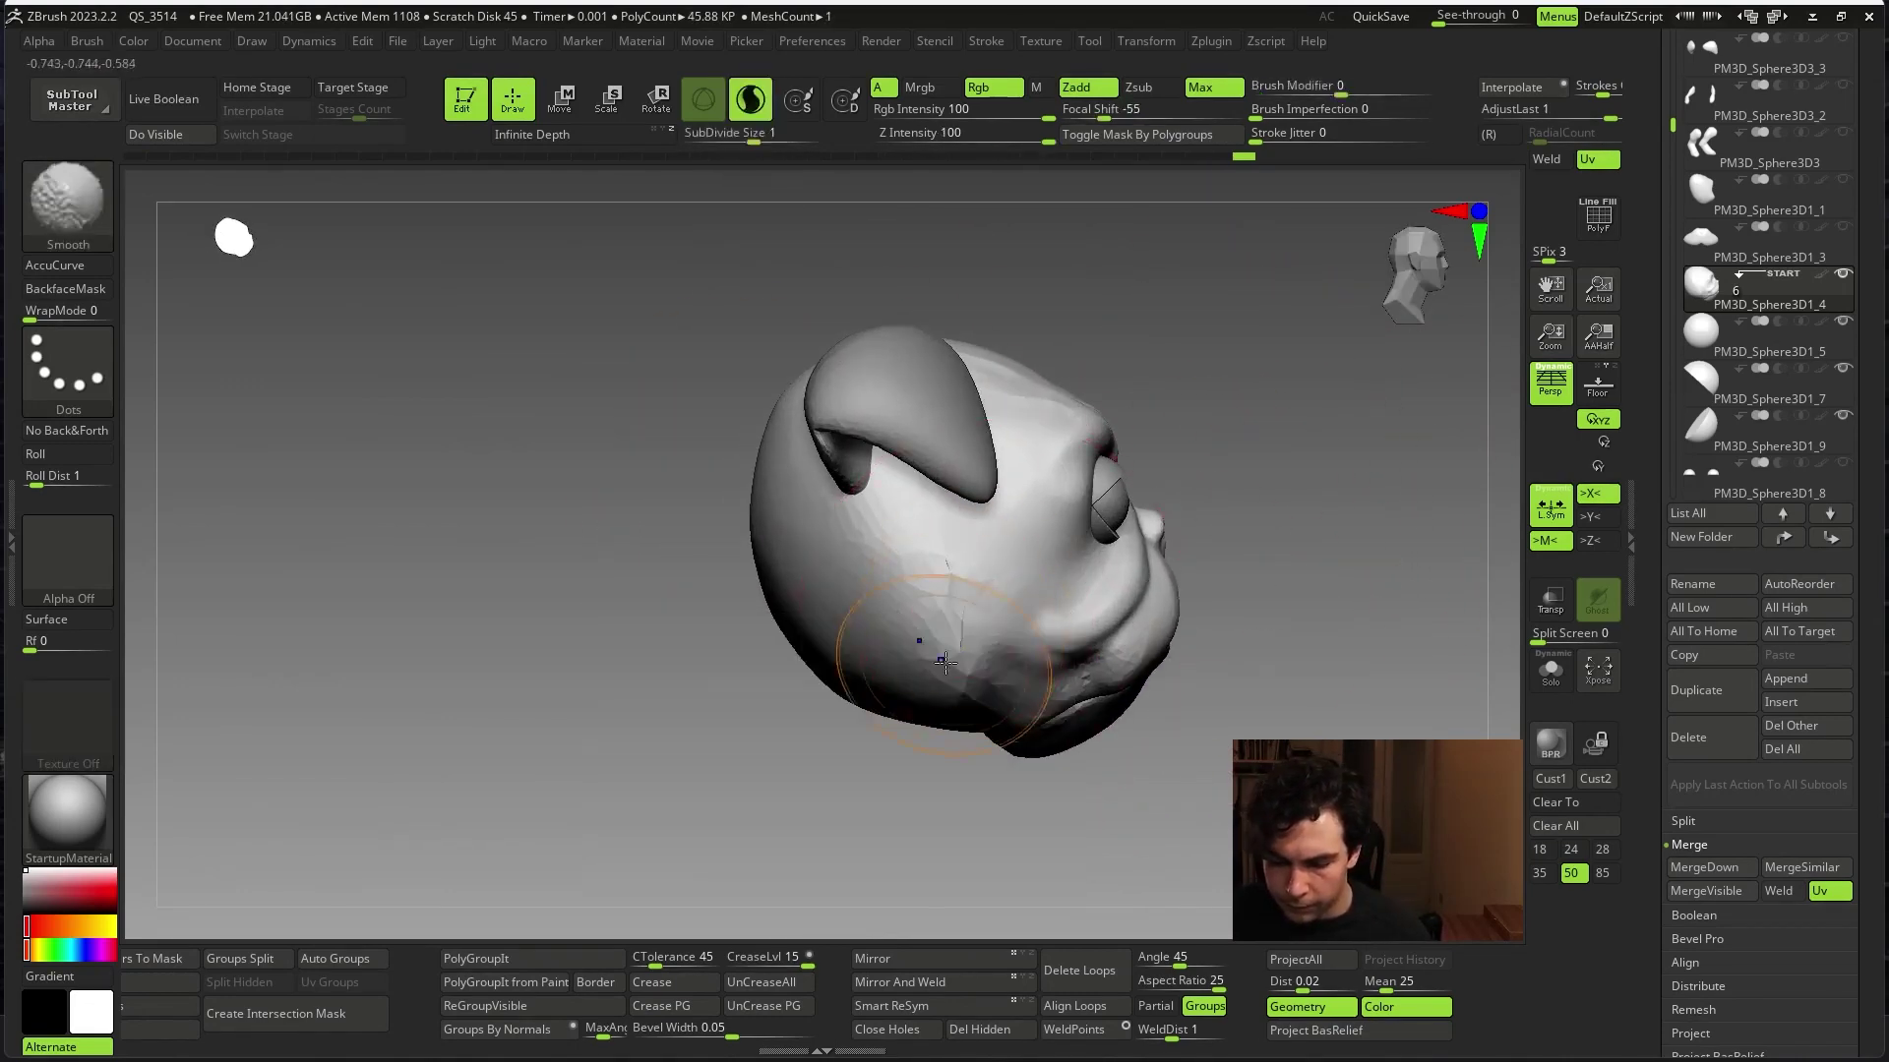
drag(1058, 738, 1004, 685)
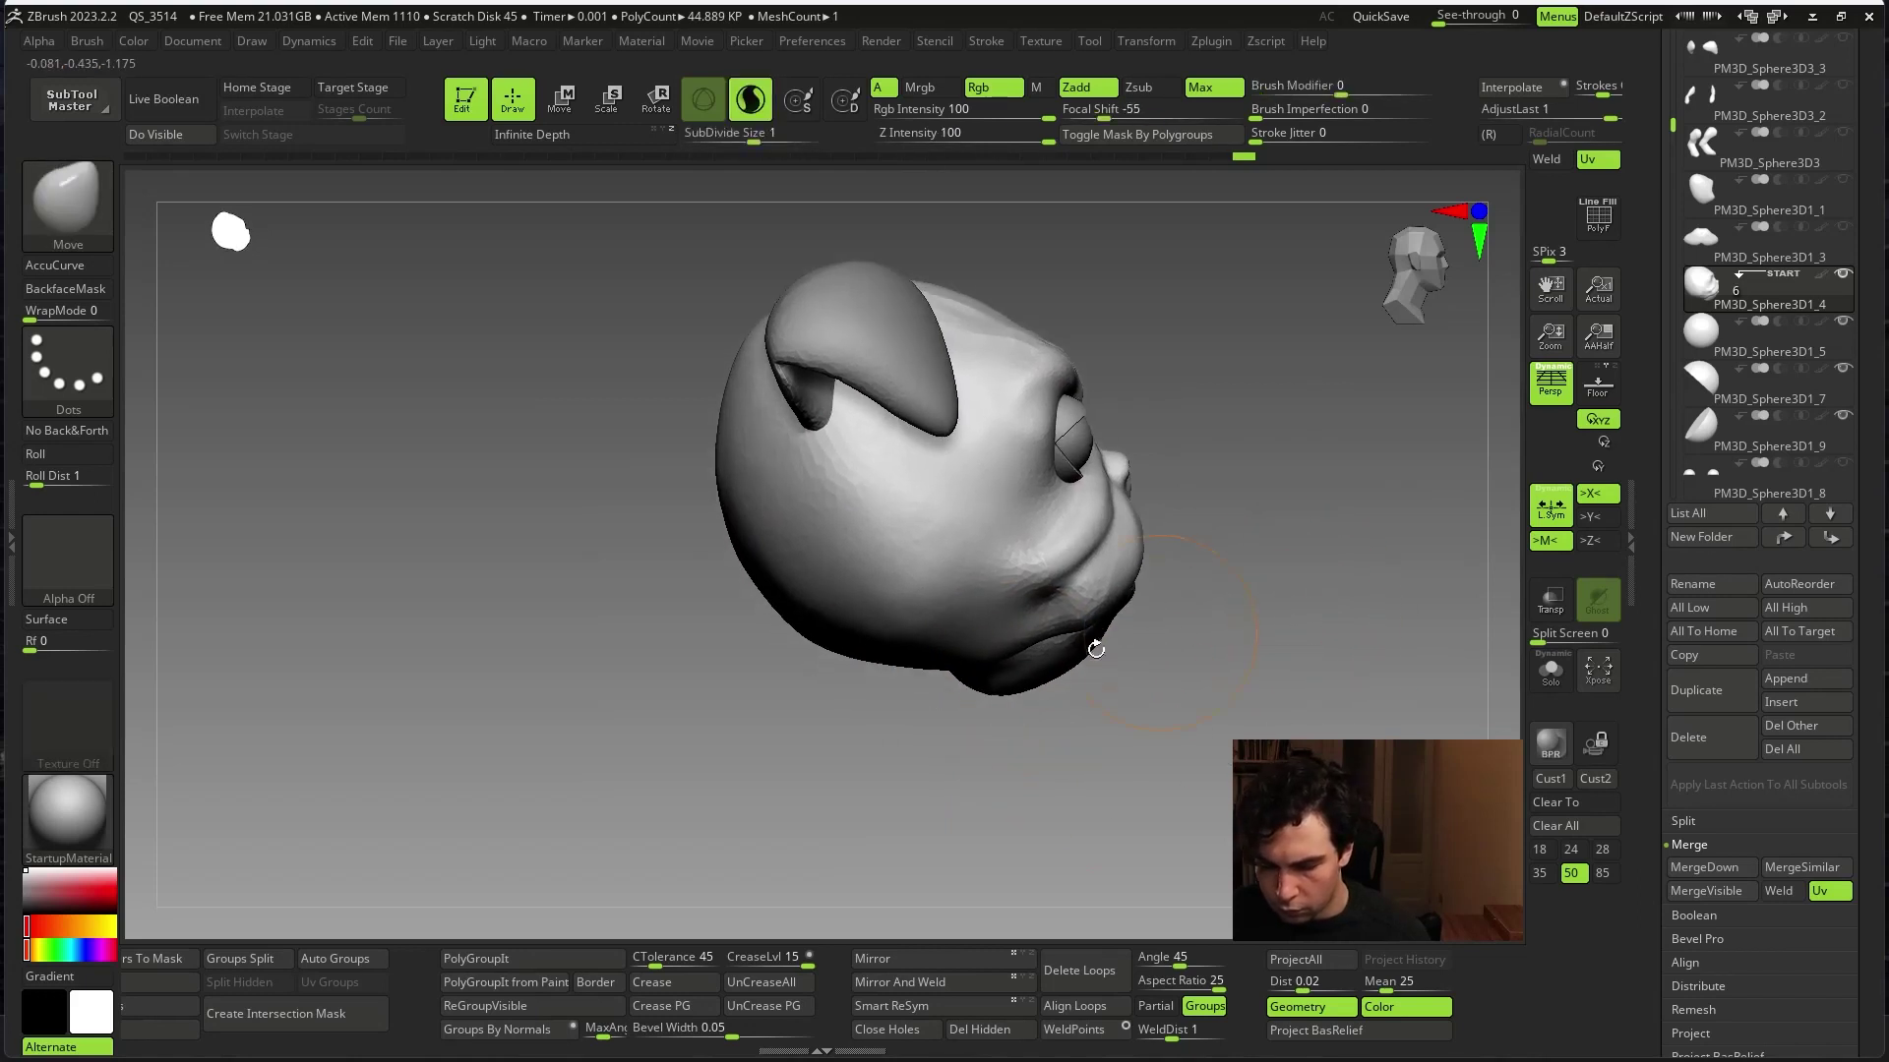
- Reshape the muzzle and jowls with the Move brush from side and front views, then select ClayBuildup
key(space)
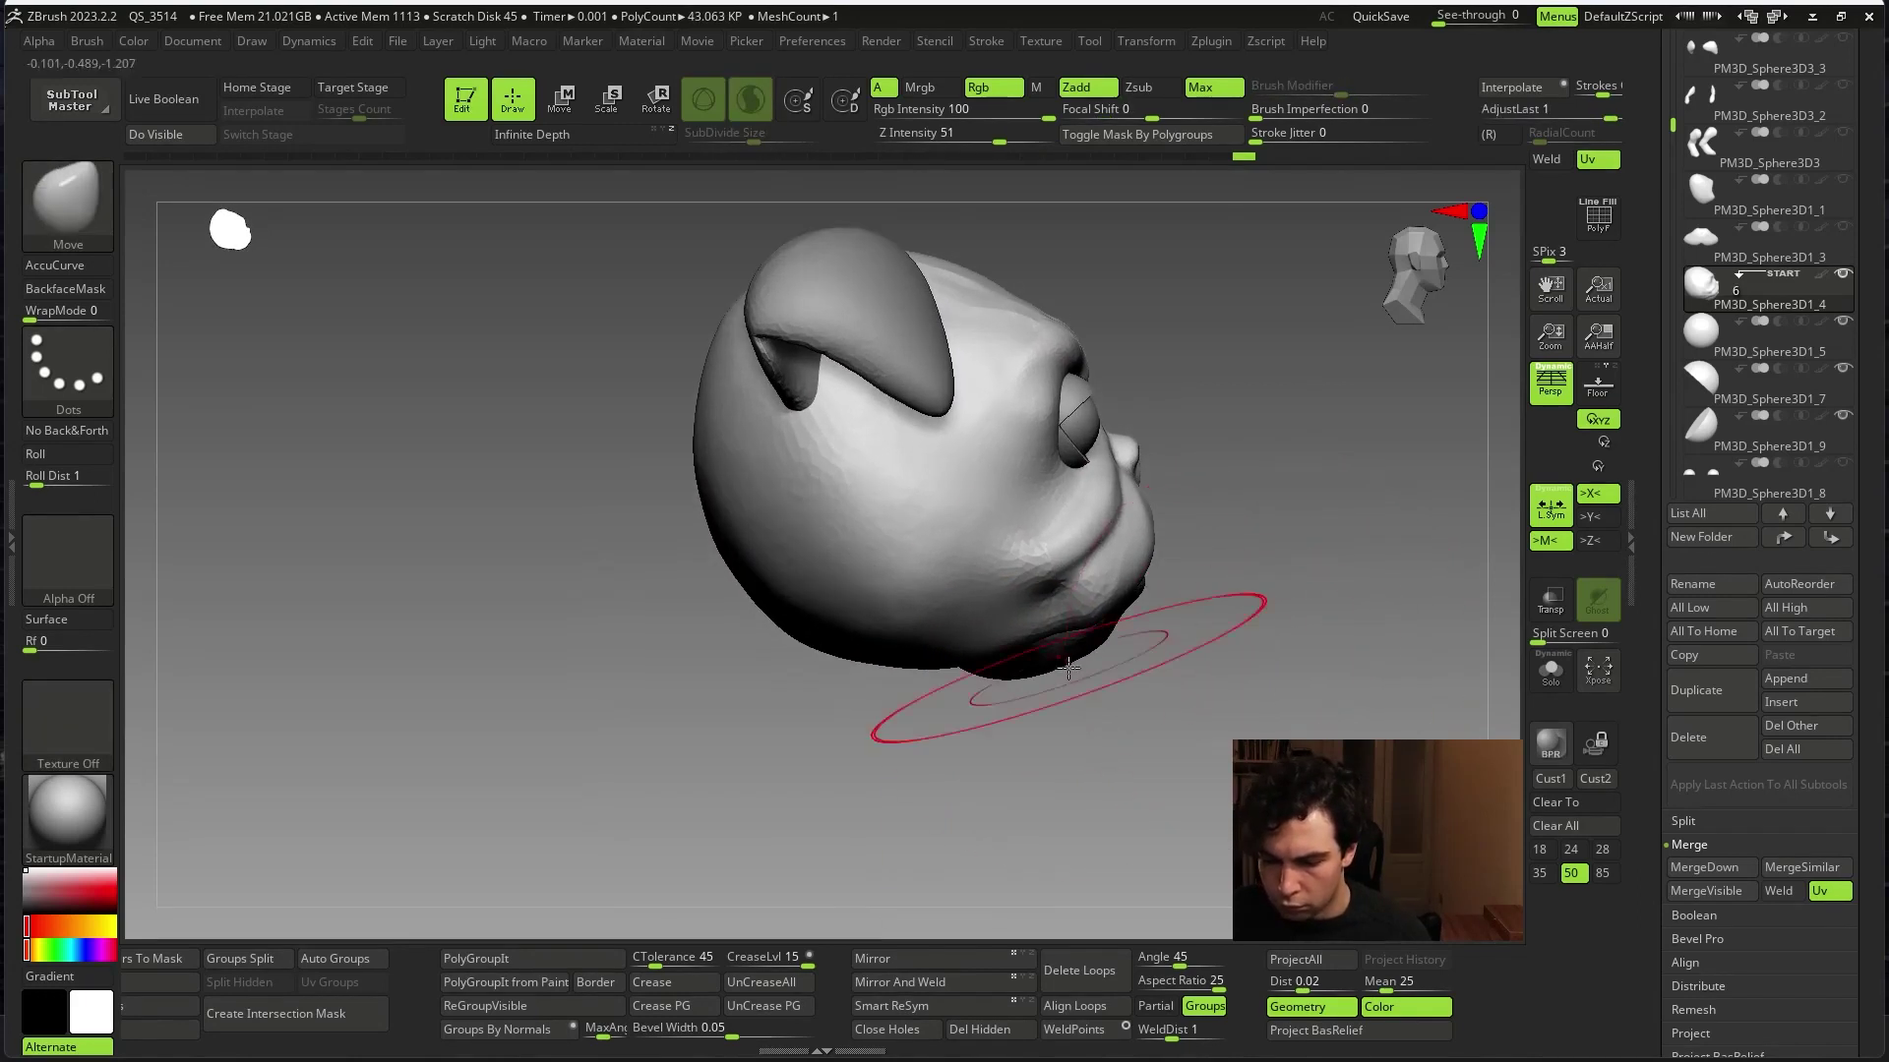
mouse_move(1019, 754)
mouse_down()
mouse_move(1038, 652)
mouse_move(1116, 632)
mouse_move(1230, 489)
mouse_move(1151, 434)
mouse_move(1082, 472)
mouse_move(1146, 483)
mouse_move(993, 511)
mouse_up()
key(space)
key(space)
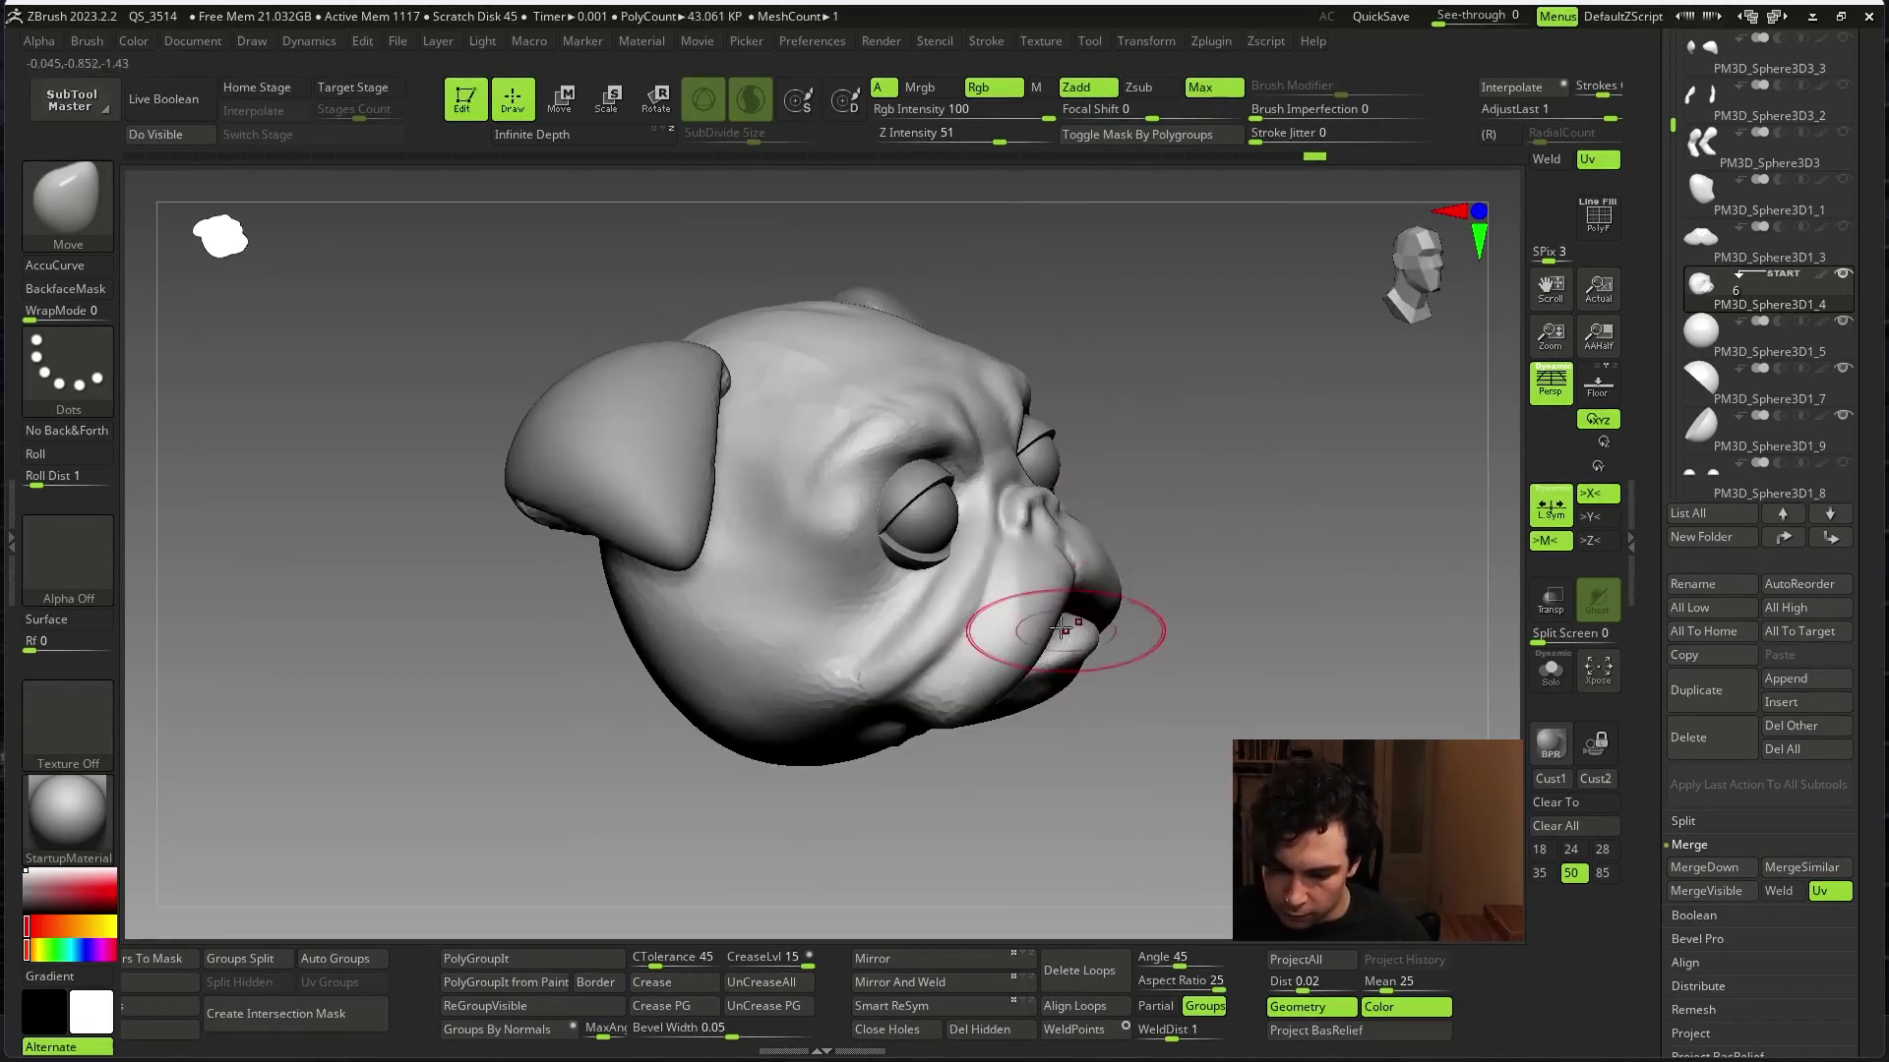
mouse_move(1161, 619)
mouse_down()
mouse_move(1193, 565)
mouse_move(998, 593)
mouse_move(1084, 657)
mouse_up()
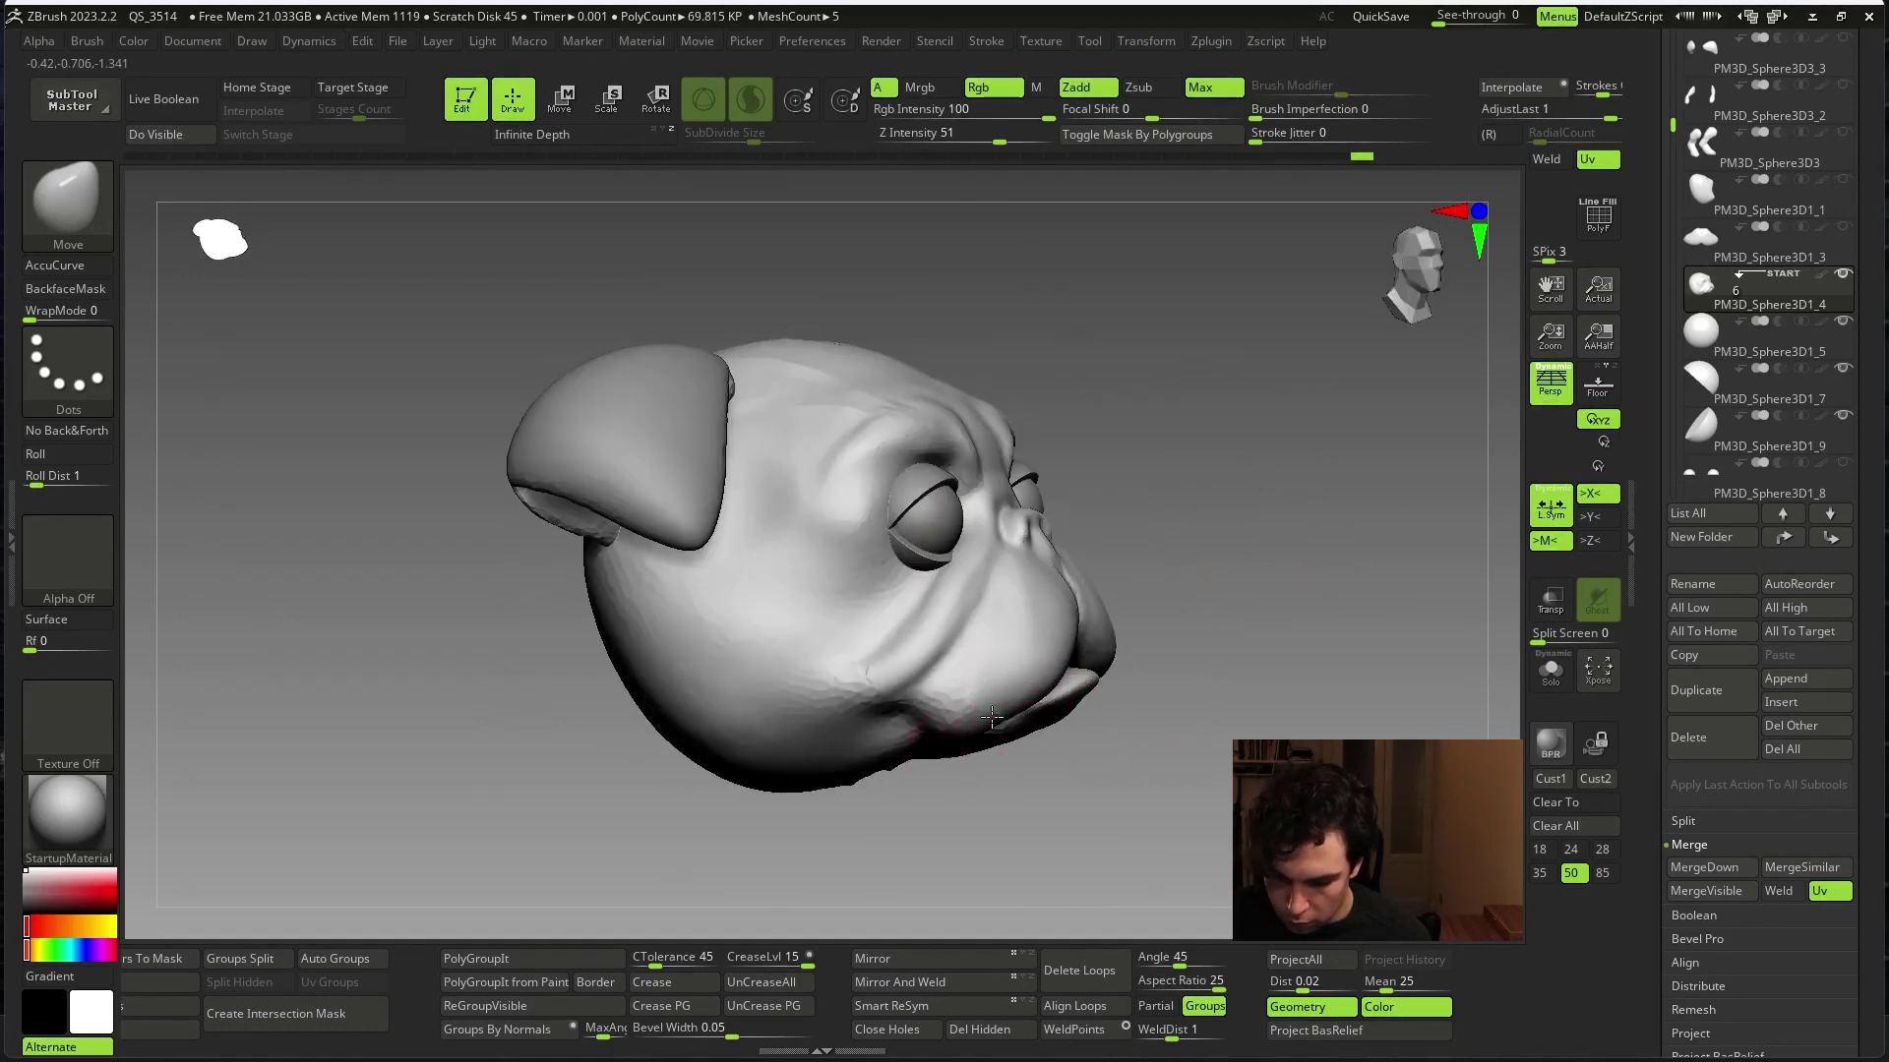
mouse_move(1269, 679)
mouse_down()
mouse_move(1348, 632)
mouse_move(1391, 675)
mouse_up()
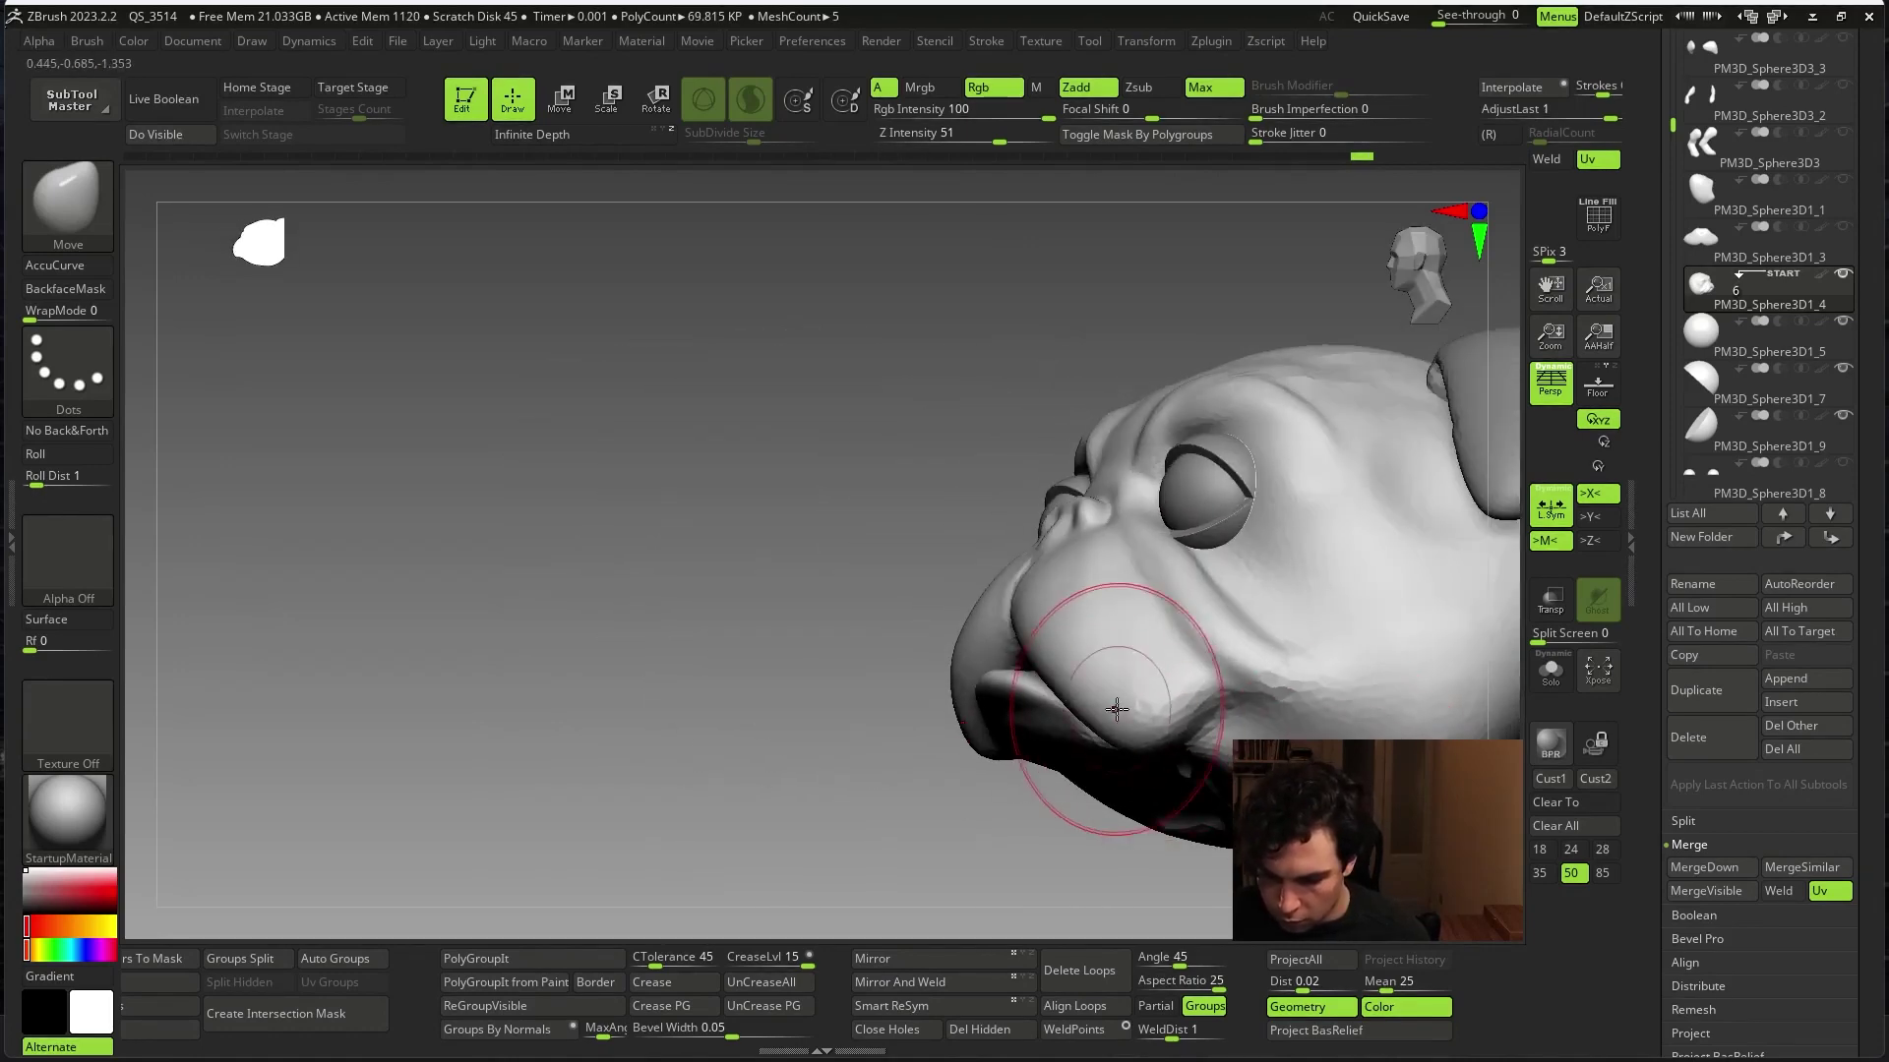
drag(1116, 708, 982, 717)
key(space)
mouse_move(954, 590)
mouse_down()
mouse_move(1062, 787)
mouse_move(1243, 661)
mouse_move(1269, 611)
mouse_move(903, 559)
mouse_up()
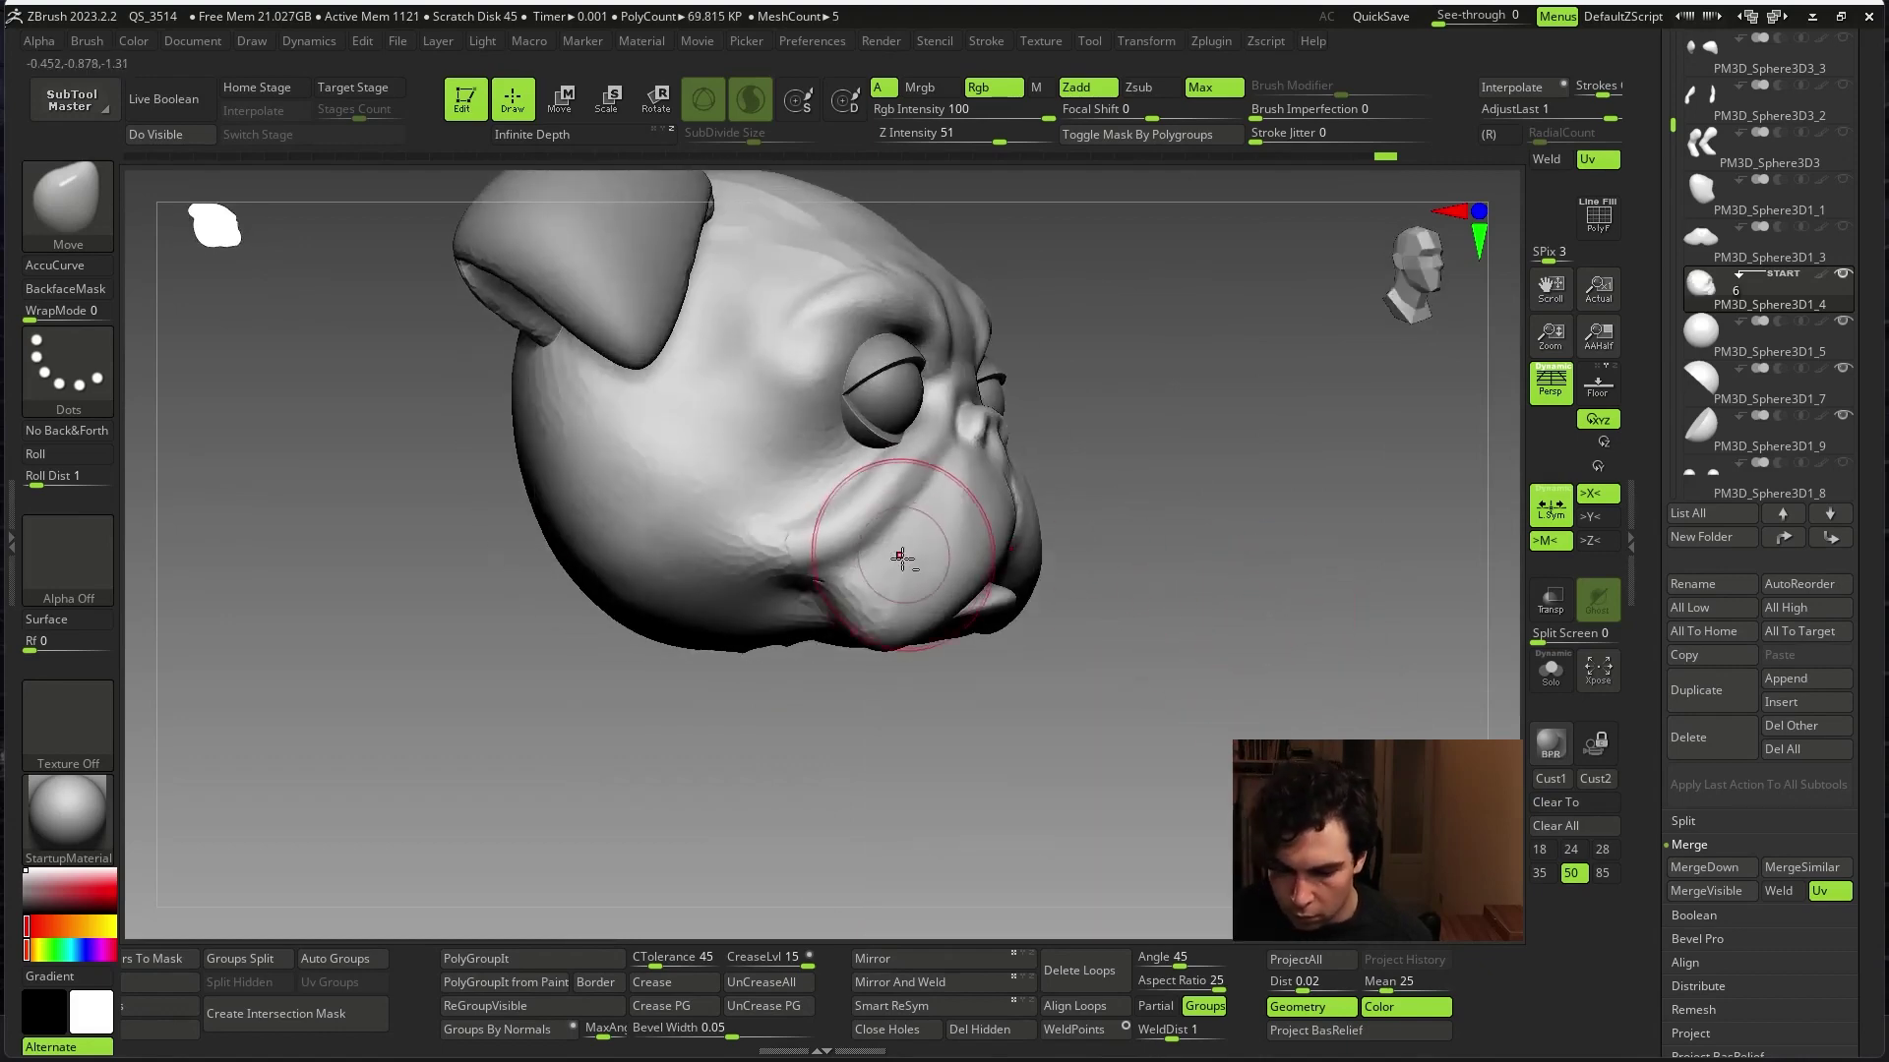
mouse_move(776, 540)
mouse_down()
mouse_move(1333, 559)
mouse_move(1360, 506)
mouse_up()
key(space)
key(b)
key(c)
key(b)
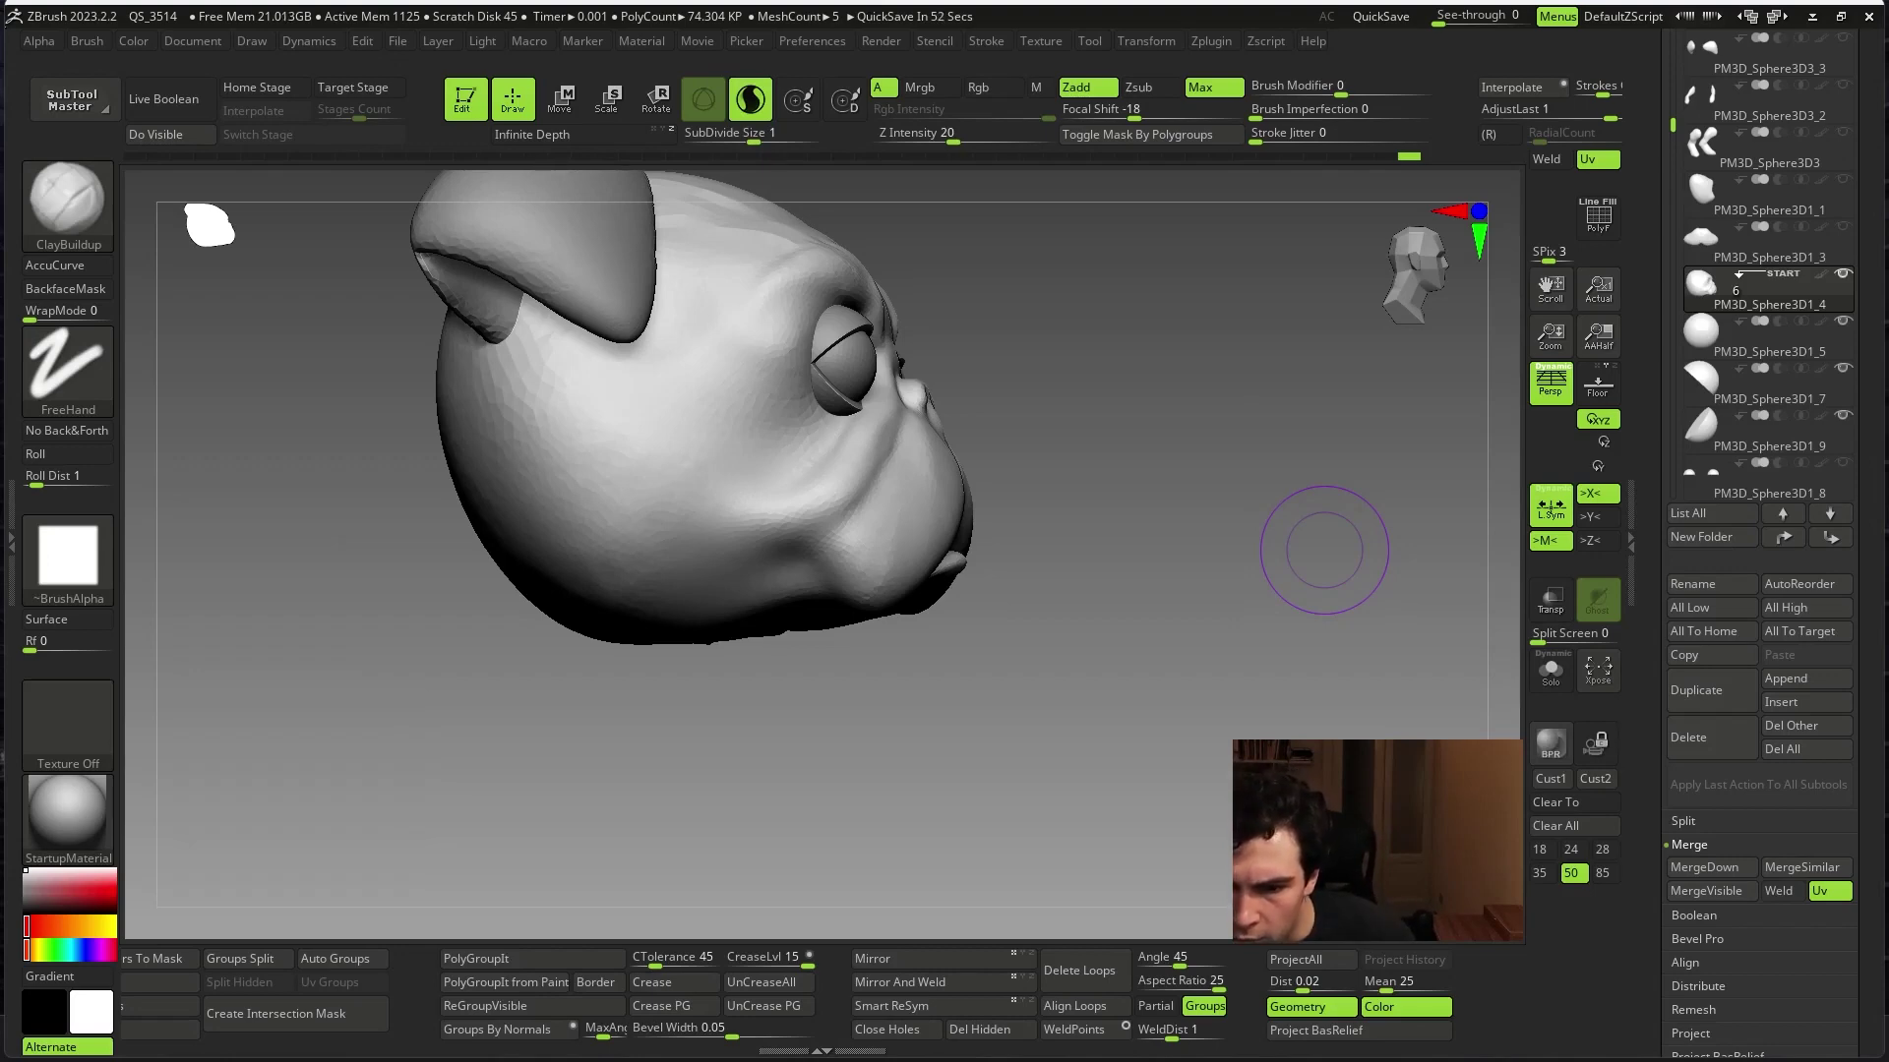
- Bulk up the lower muzzle lobe with ClayBuildup from below, then solo the head subtool
drag(1324, 549, 1377, 728)
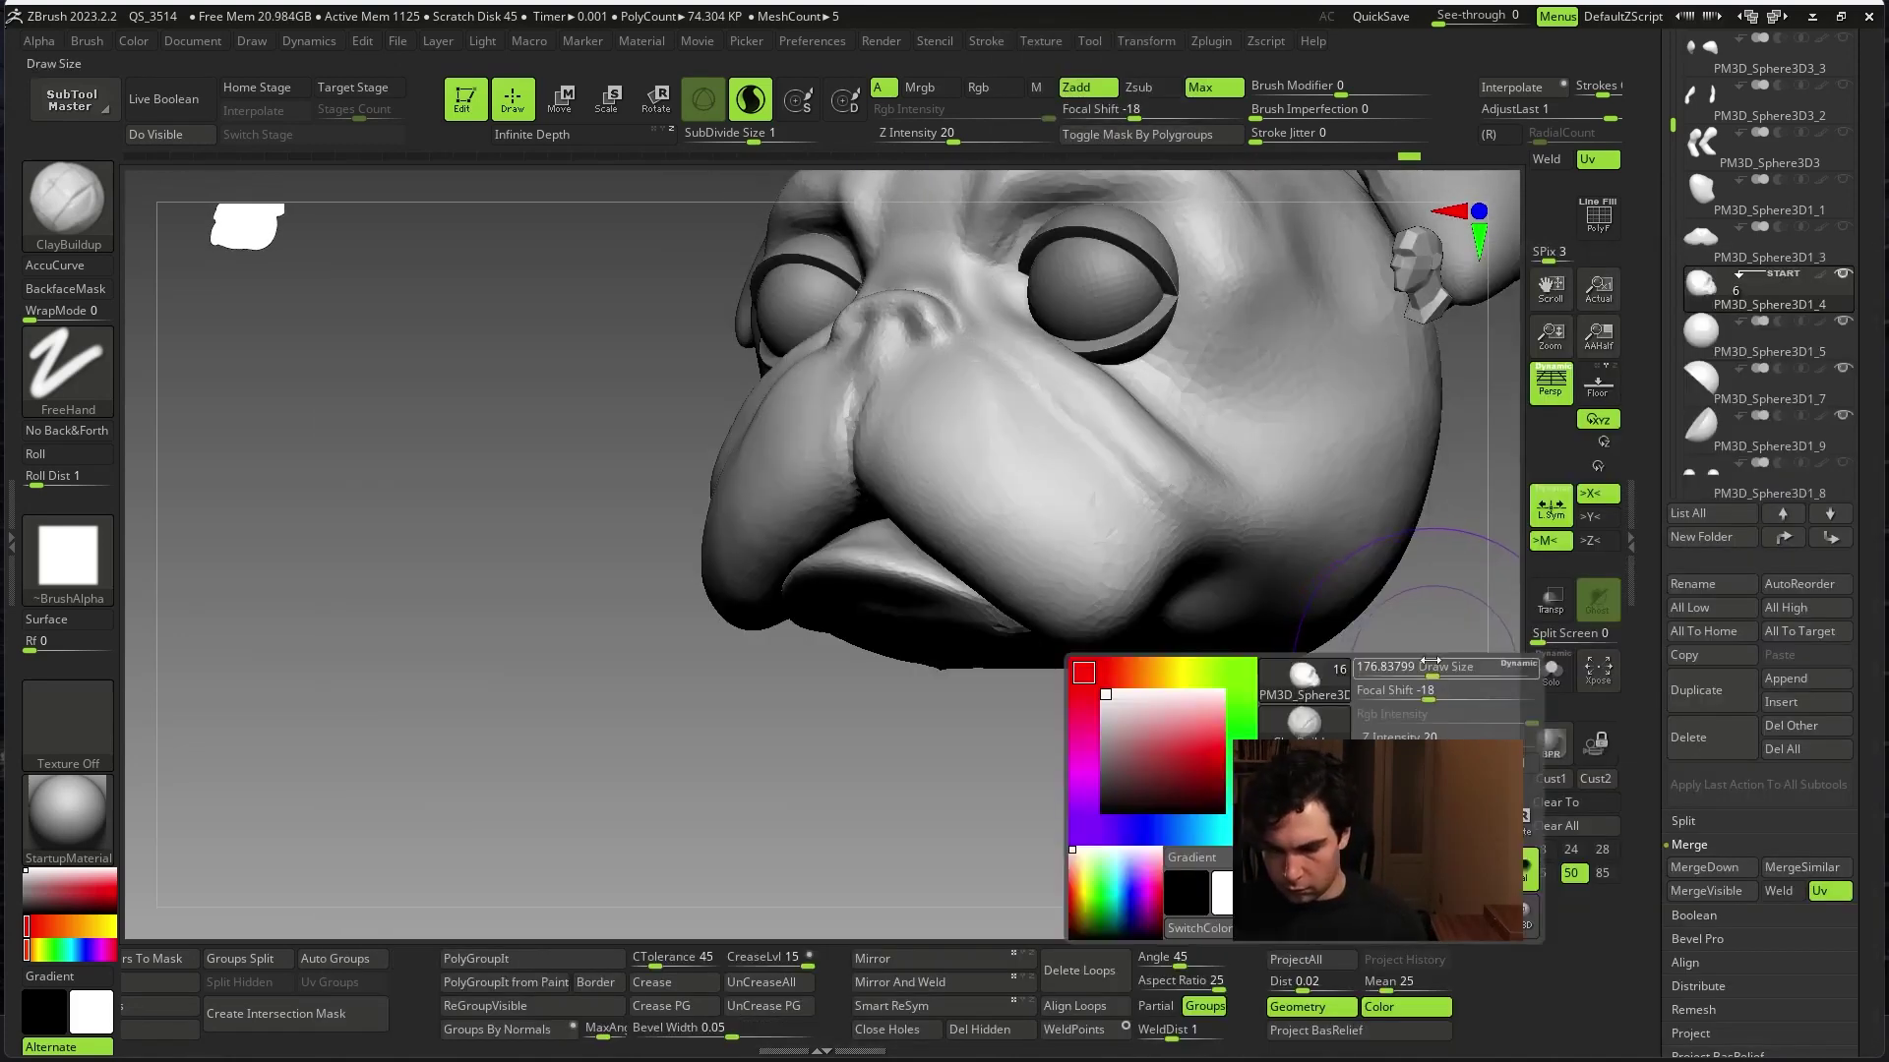
drag(1397, 688, 1501, 572)
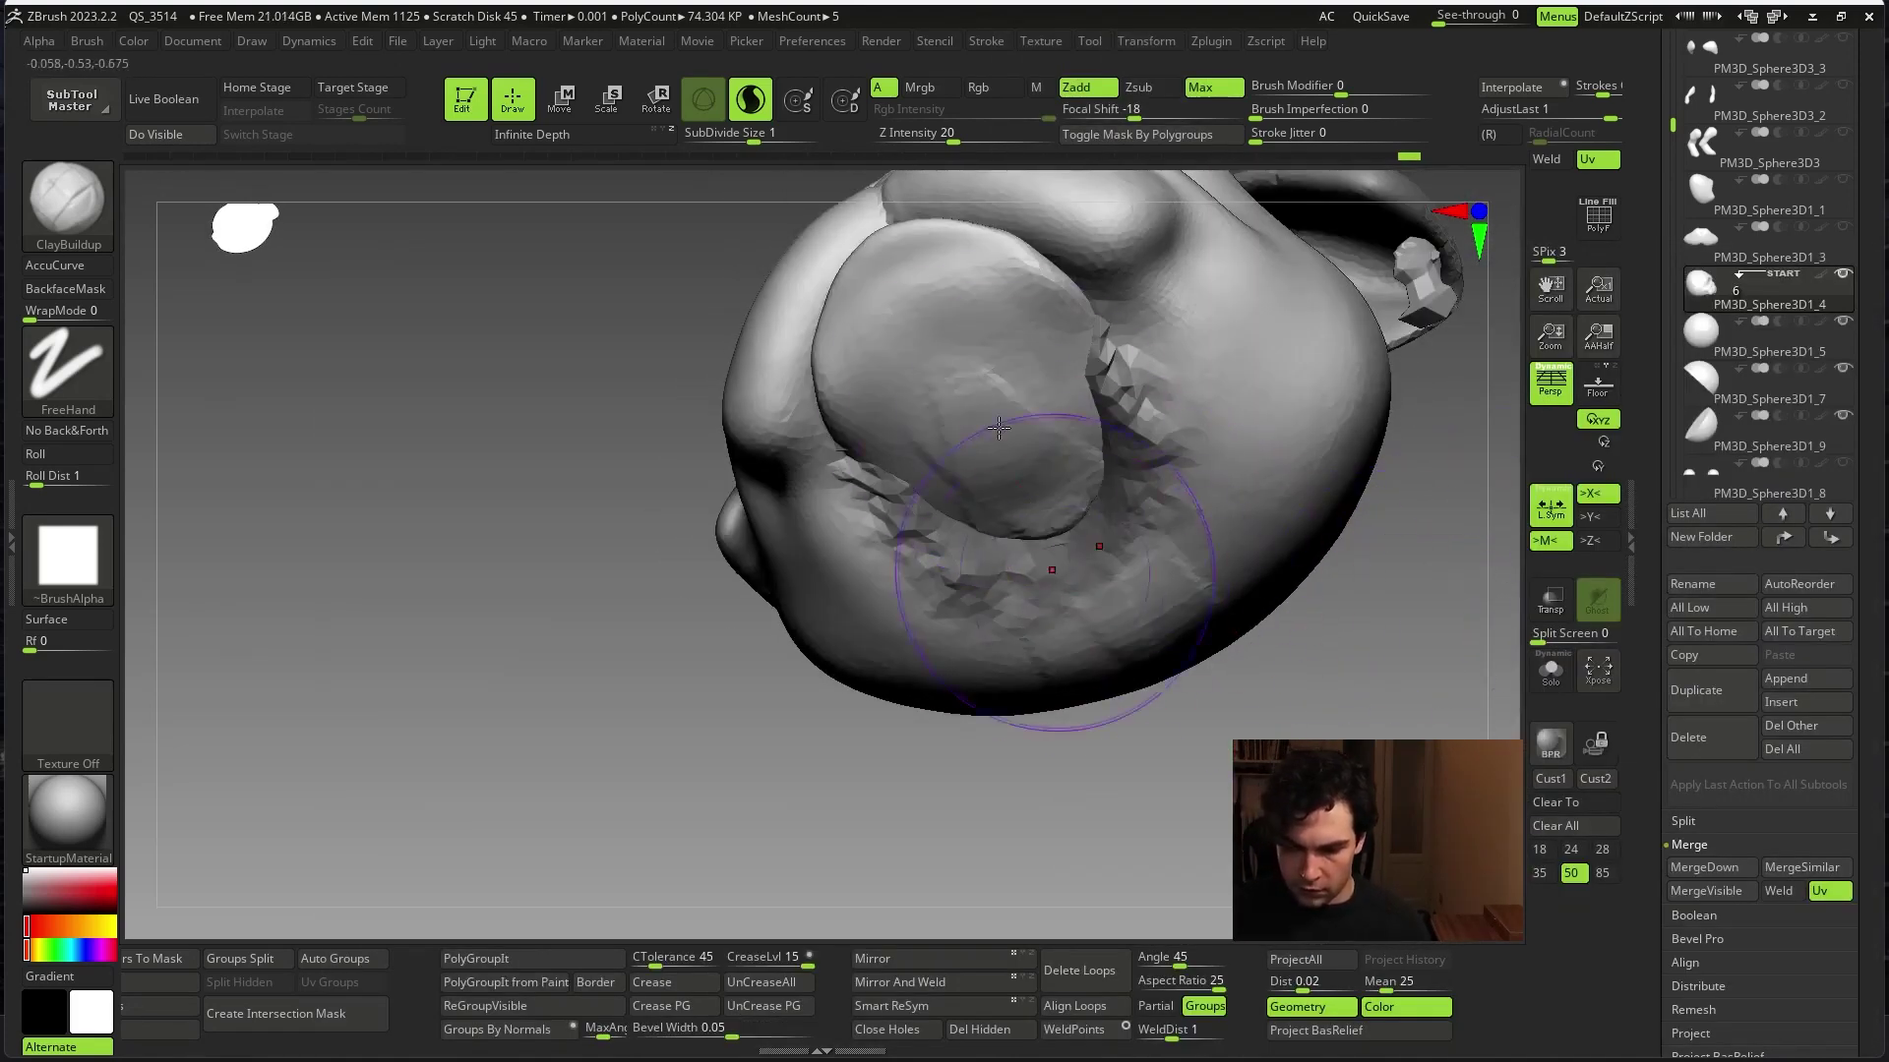
drag(1047, 551, 1016, 433)
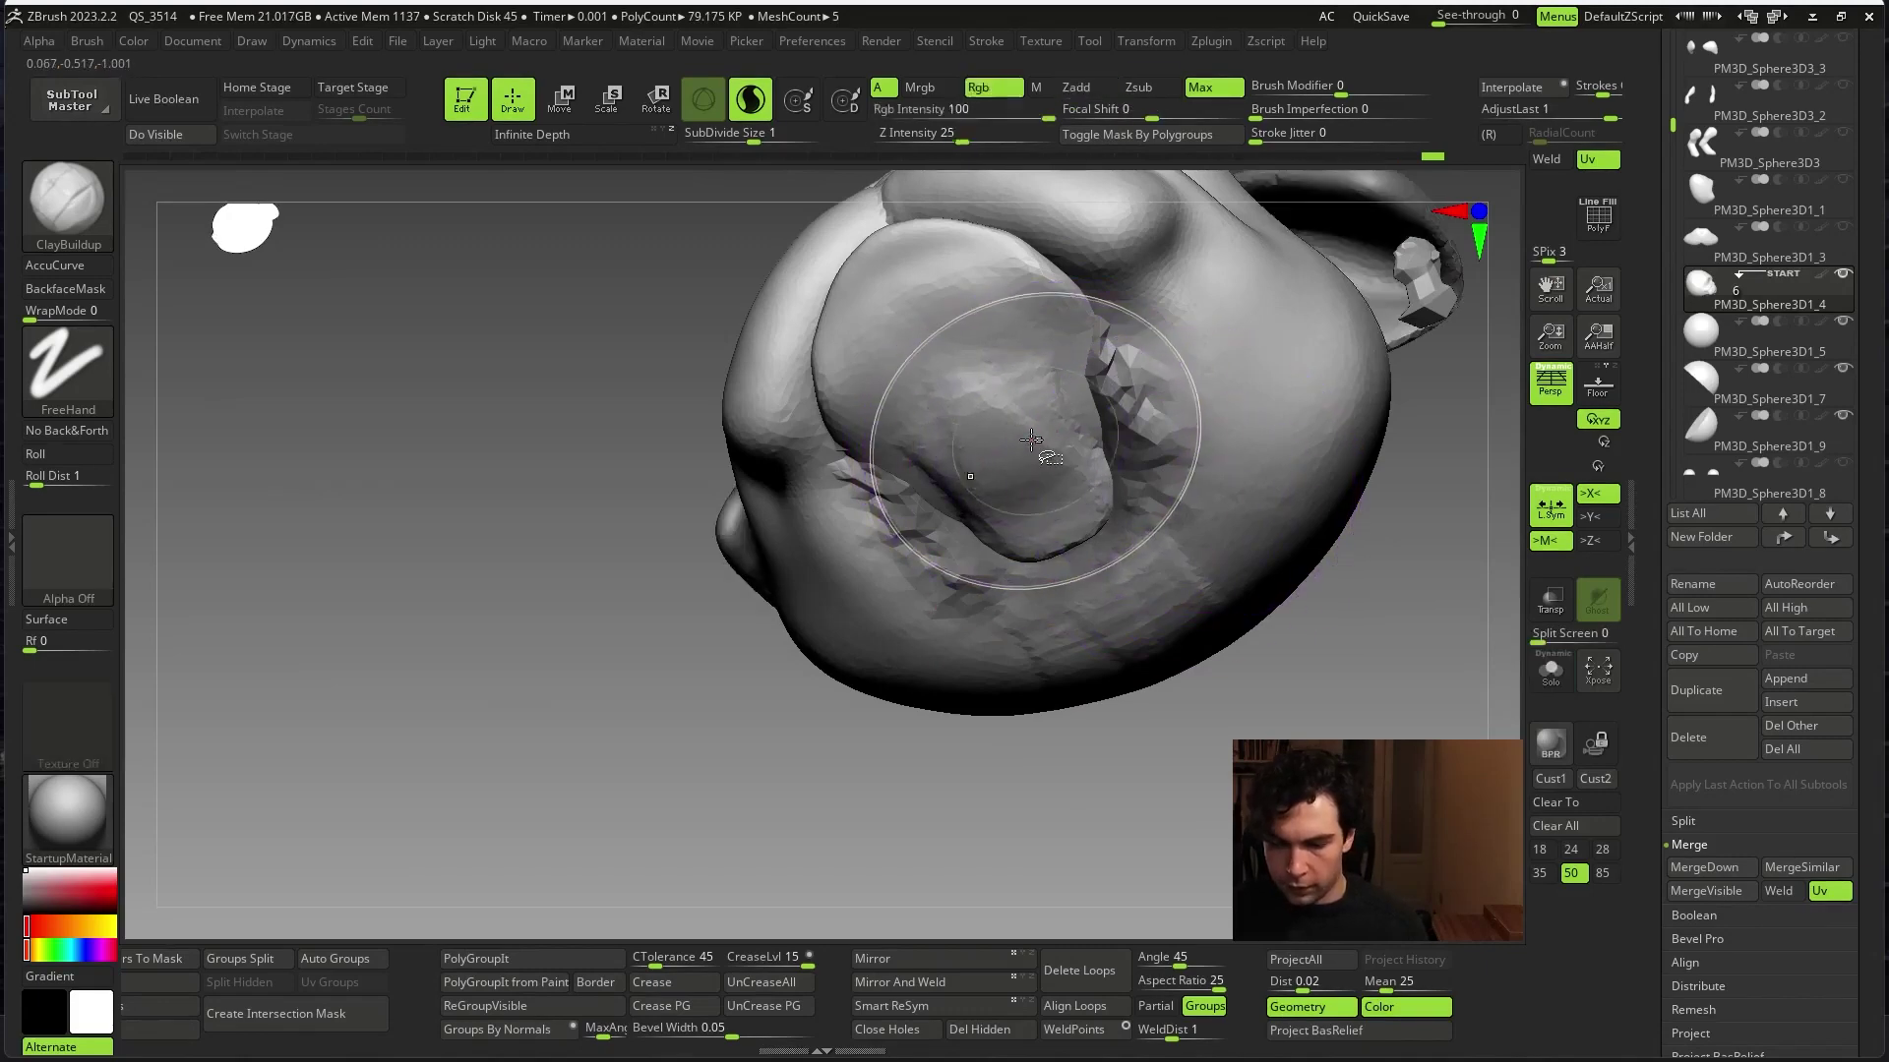
ctrl+shift+click(1012, 408)
ctrl+shift+click(1257, 728)
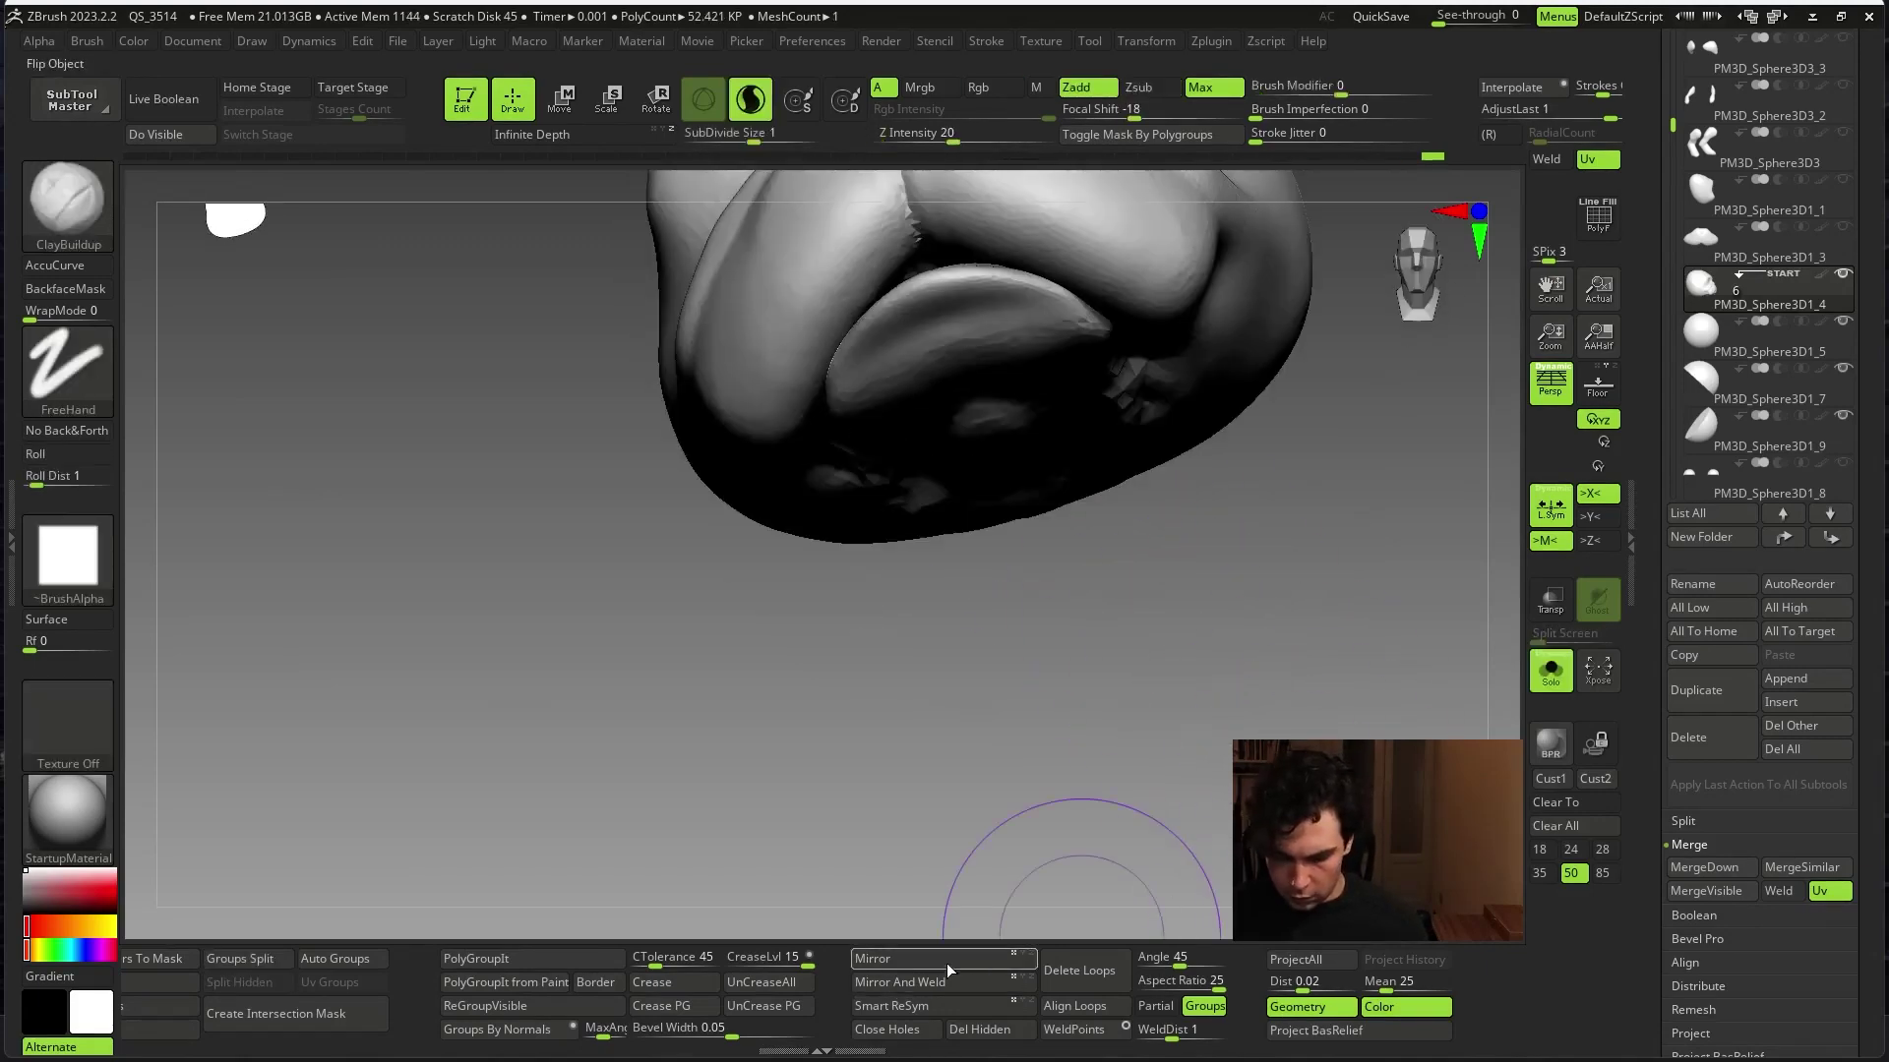
- Isolate an inner part of the muzzle with Ctrl+Shift, inspect it, then unhide everything
click(356, 966)
ctrl+shift+click(1046, 434)
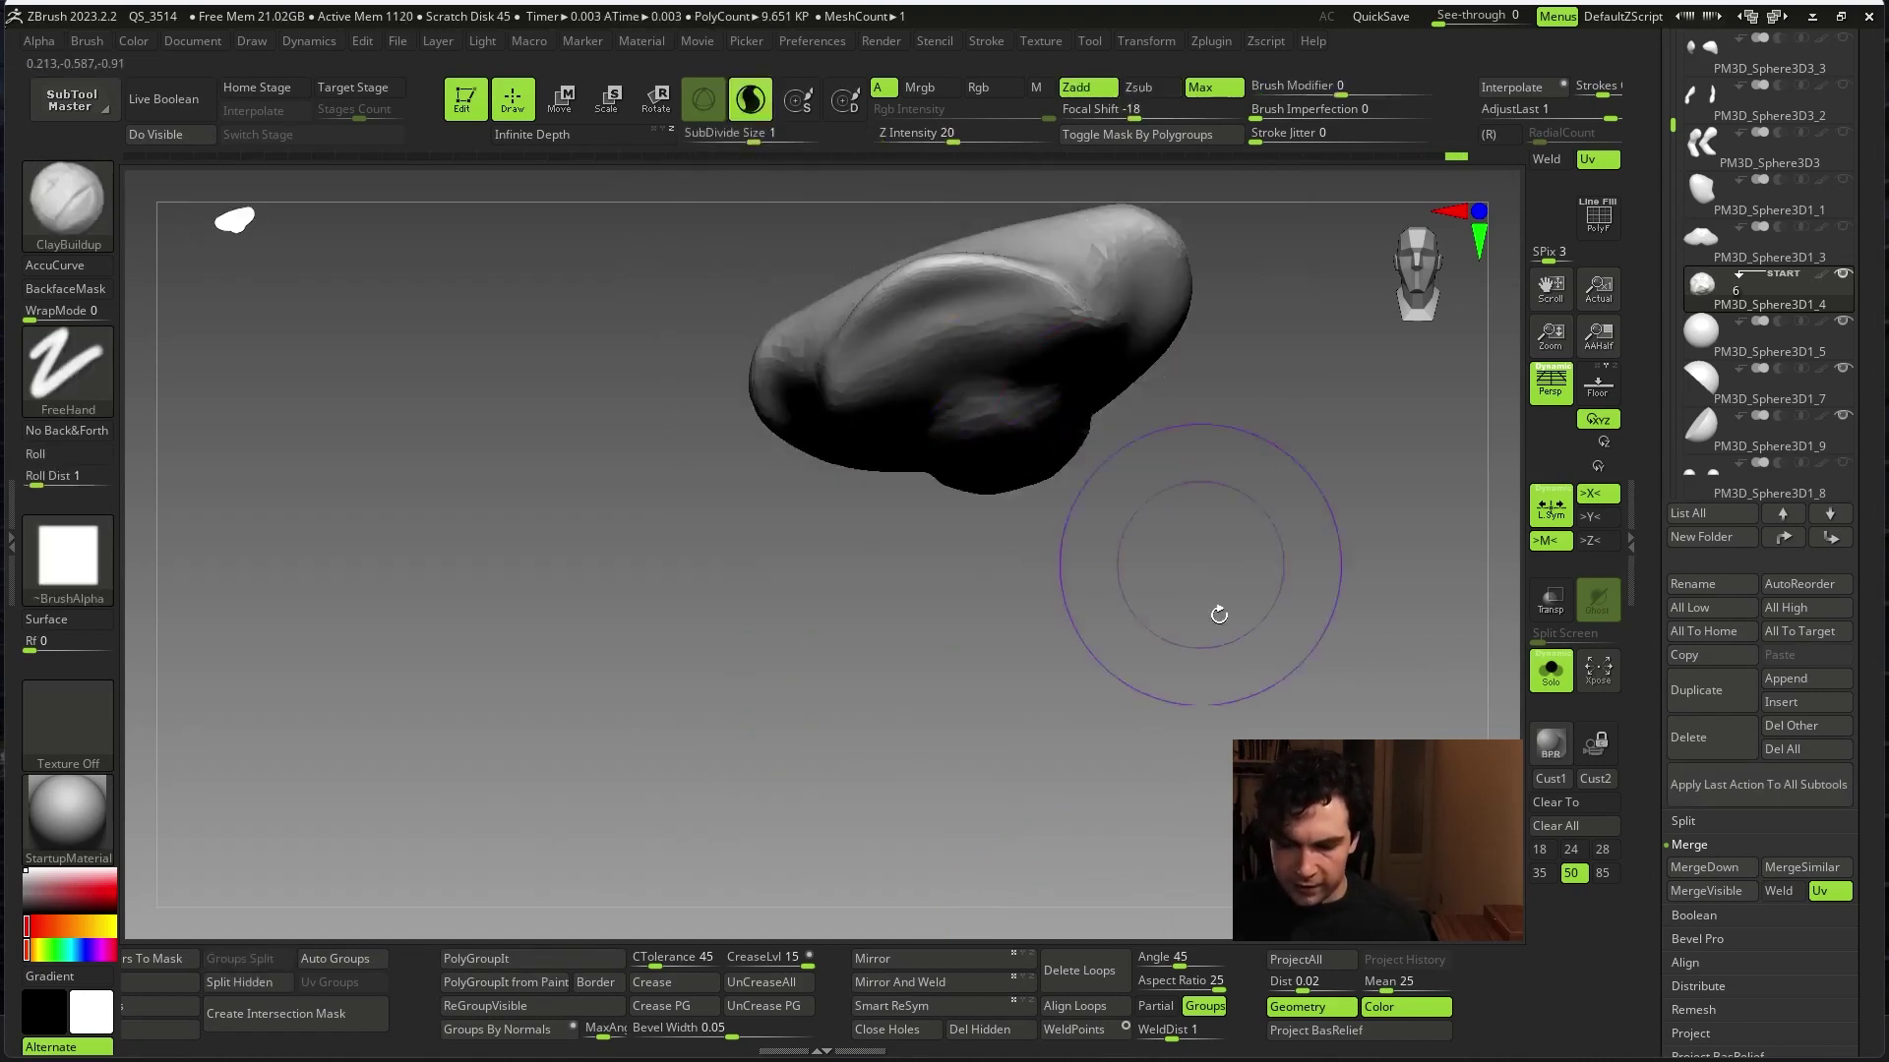
mouse_move(1218, 615)
mouse_down()
mouse_move(1273, 653)
mouse_move(1442, 665)
mouse_move(1371, 802)
mouse_move(1170, 532)
mouse_move(949, 640)
mouse_move(1180, 588)
mouse_move(1138, 548)
mouse_move(1260, 492)
mouse_move(1237, 381)
mouse_up()
ctrl+shift+click(1442, 665)
key(space)
key(space)
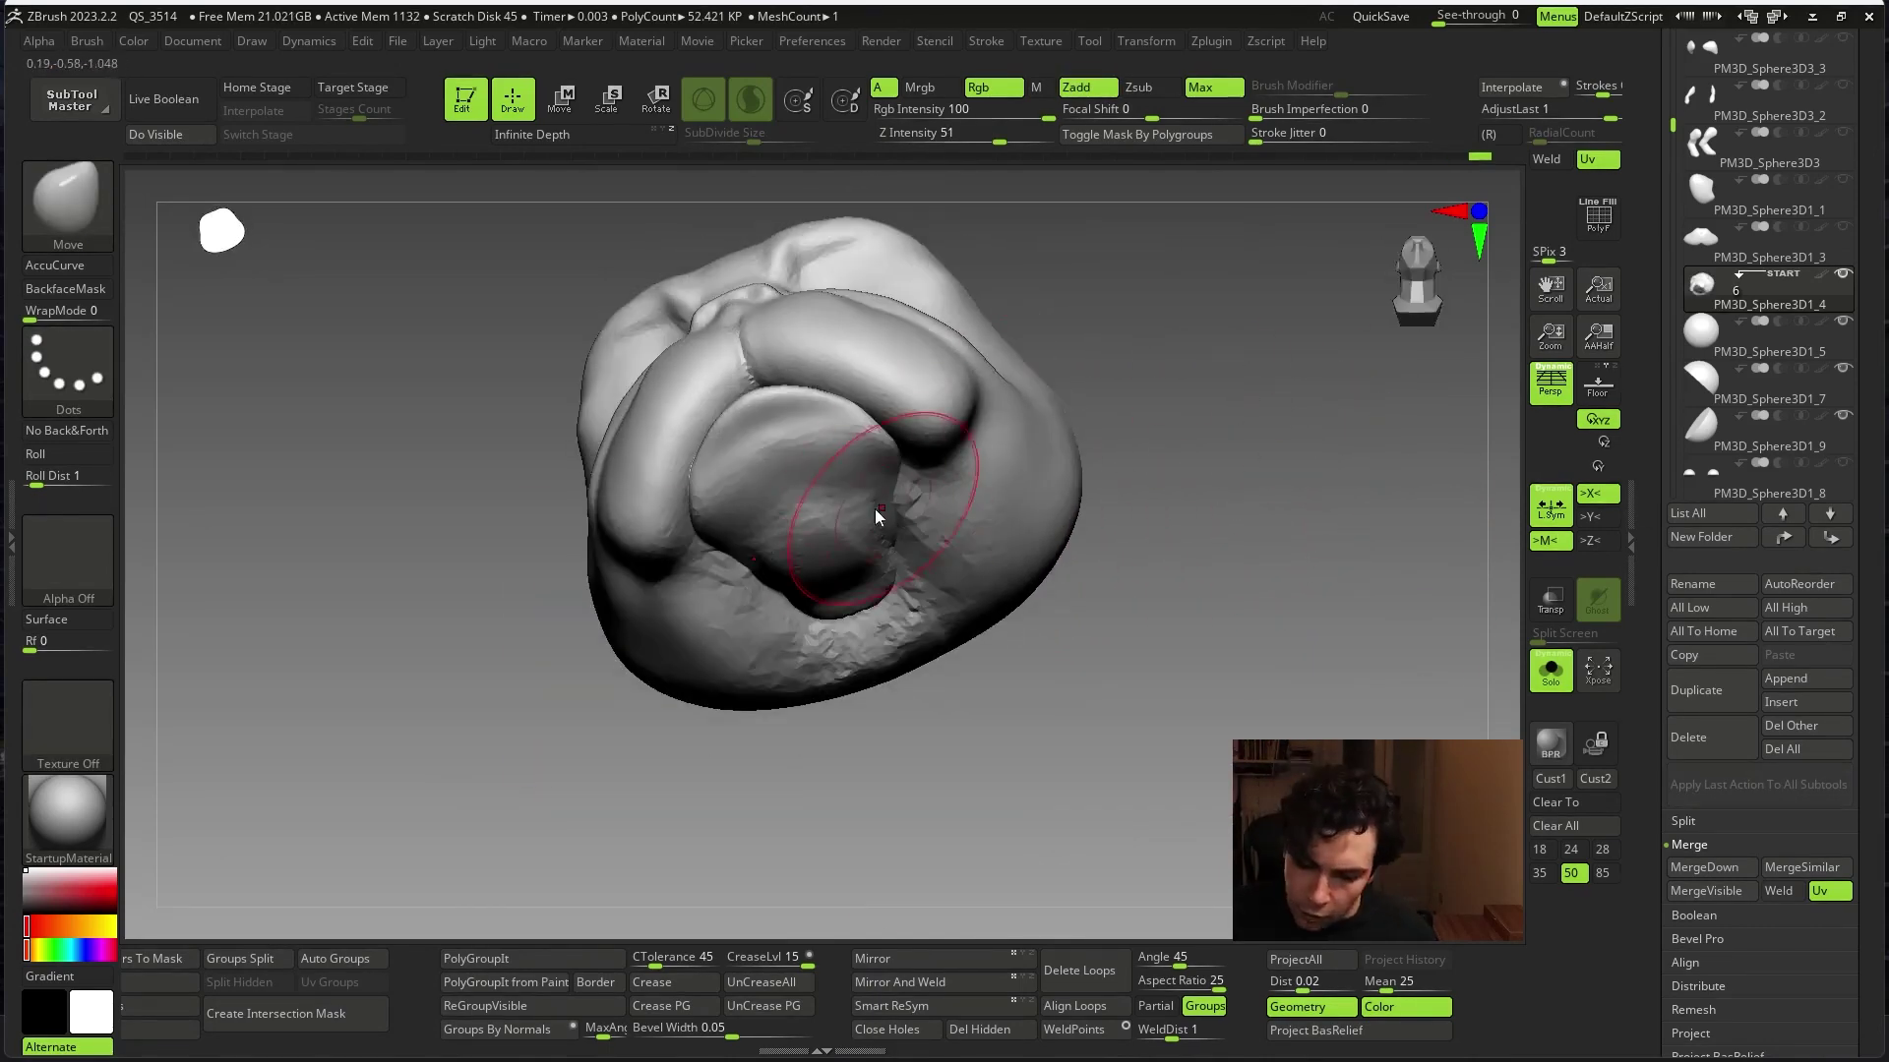
drag(970, 505, 380, 329)
- Build up the fold beside the muzzle with the ClayBuildup brush
key(b)
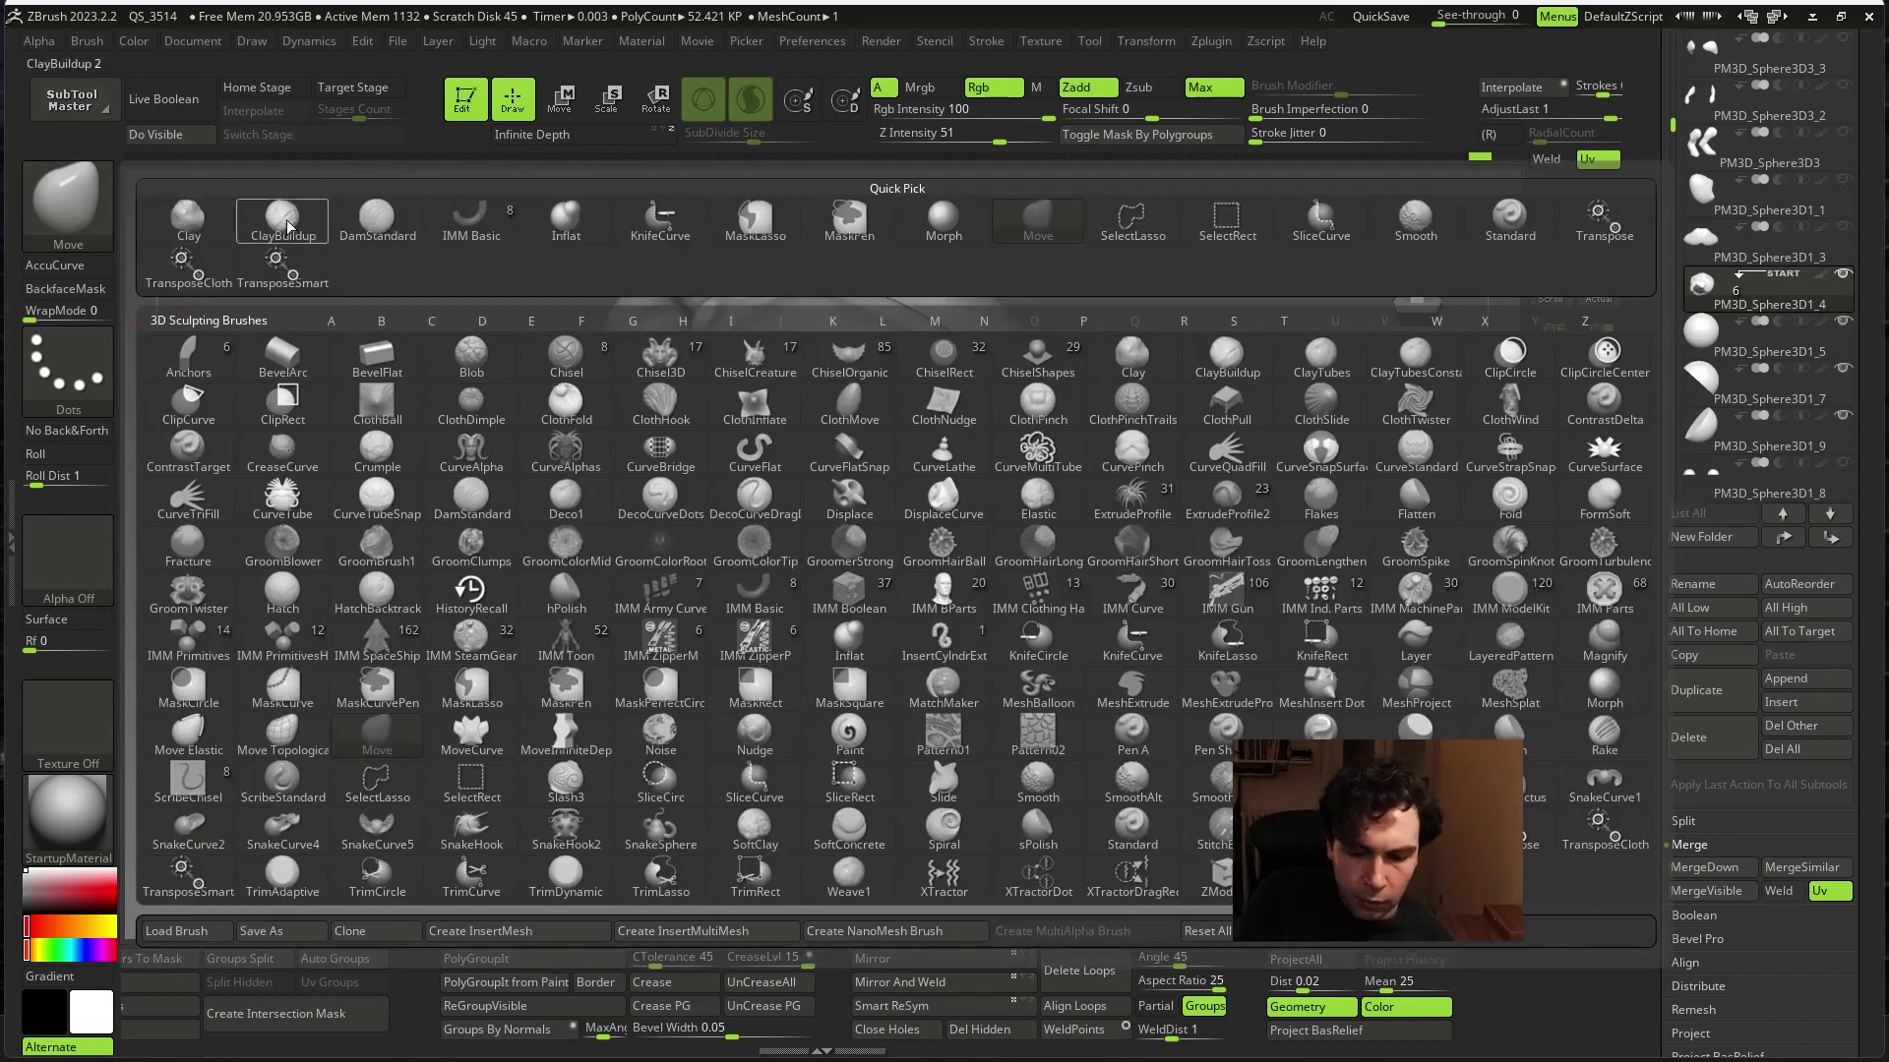
click(286, 224)
drag(970, 490, 1007, 431)
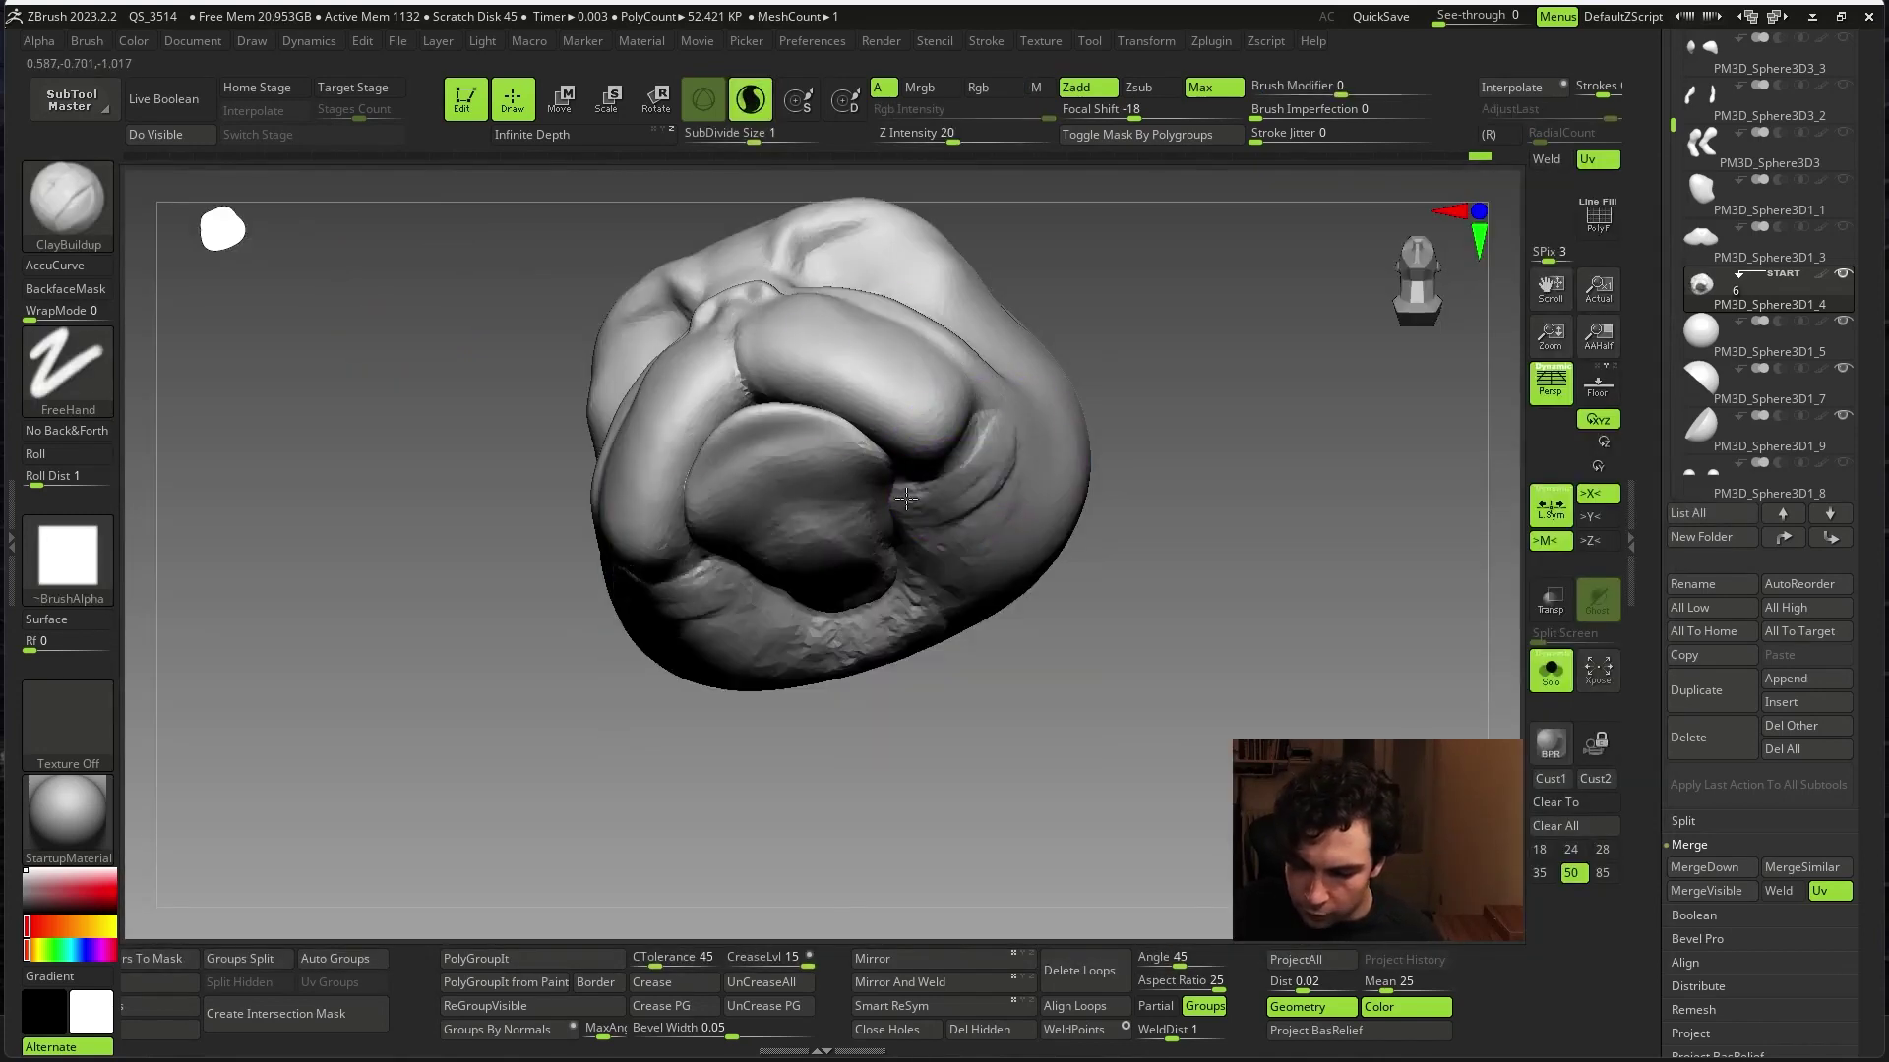
mouse_move(952, 495)
mouse_down()
mouse_move(1138, 408)
mouse_move(1108, 412)
mouse_move(983, 551)
mouse_move(845, 654)
mouse_up()
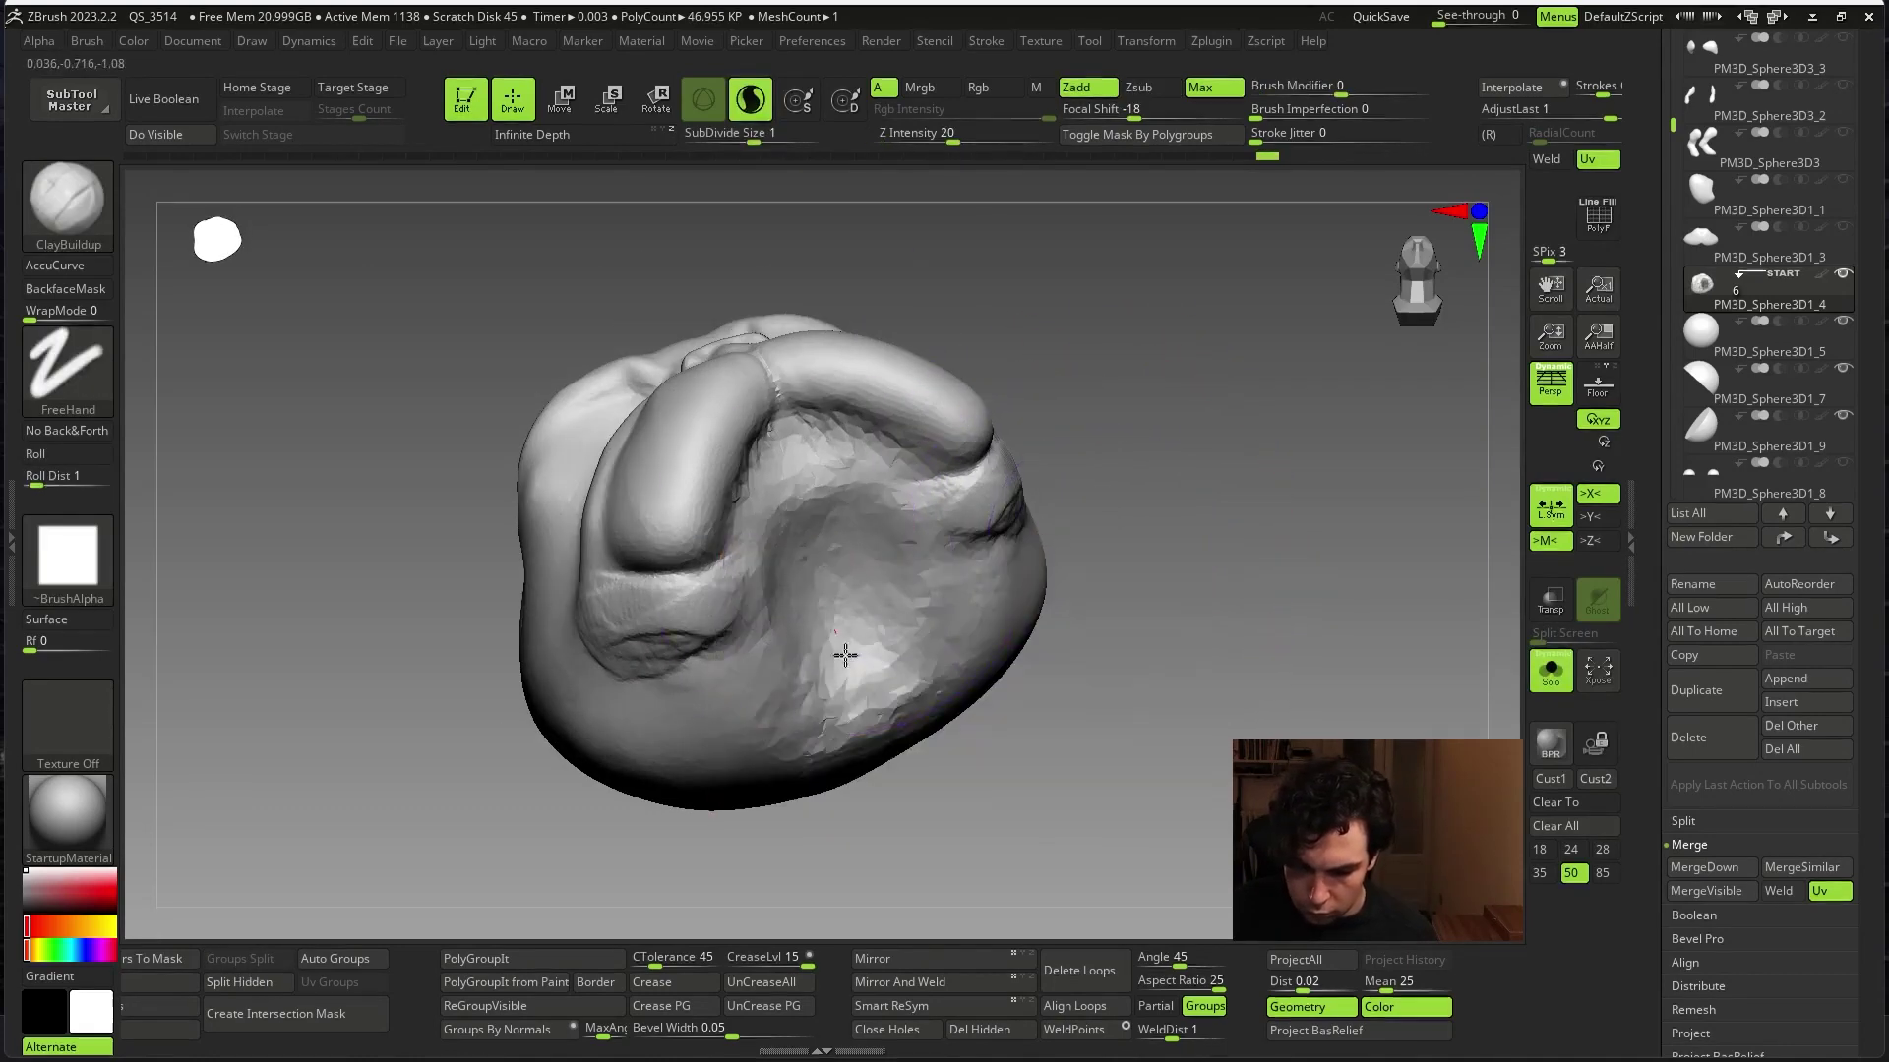
drag(1080, 367, 1101, 374)
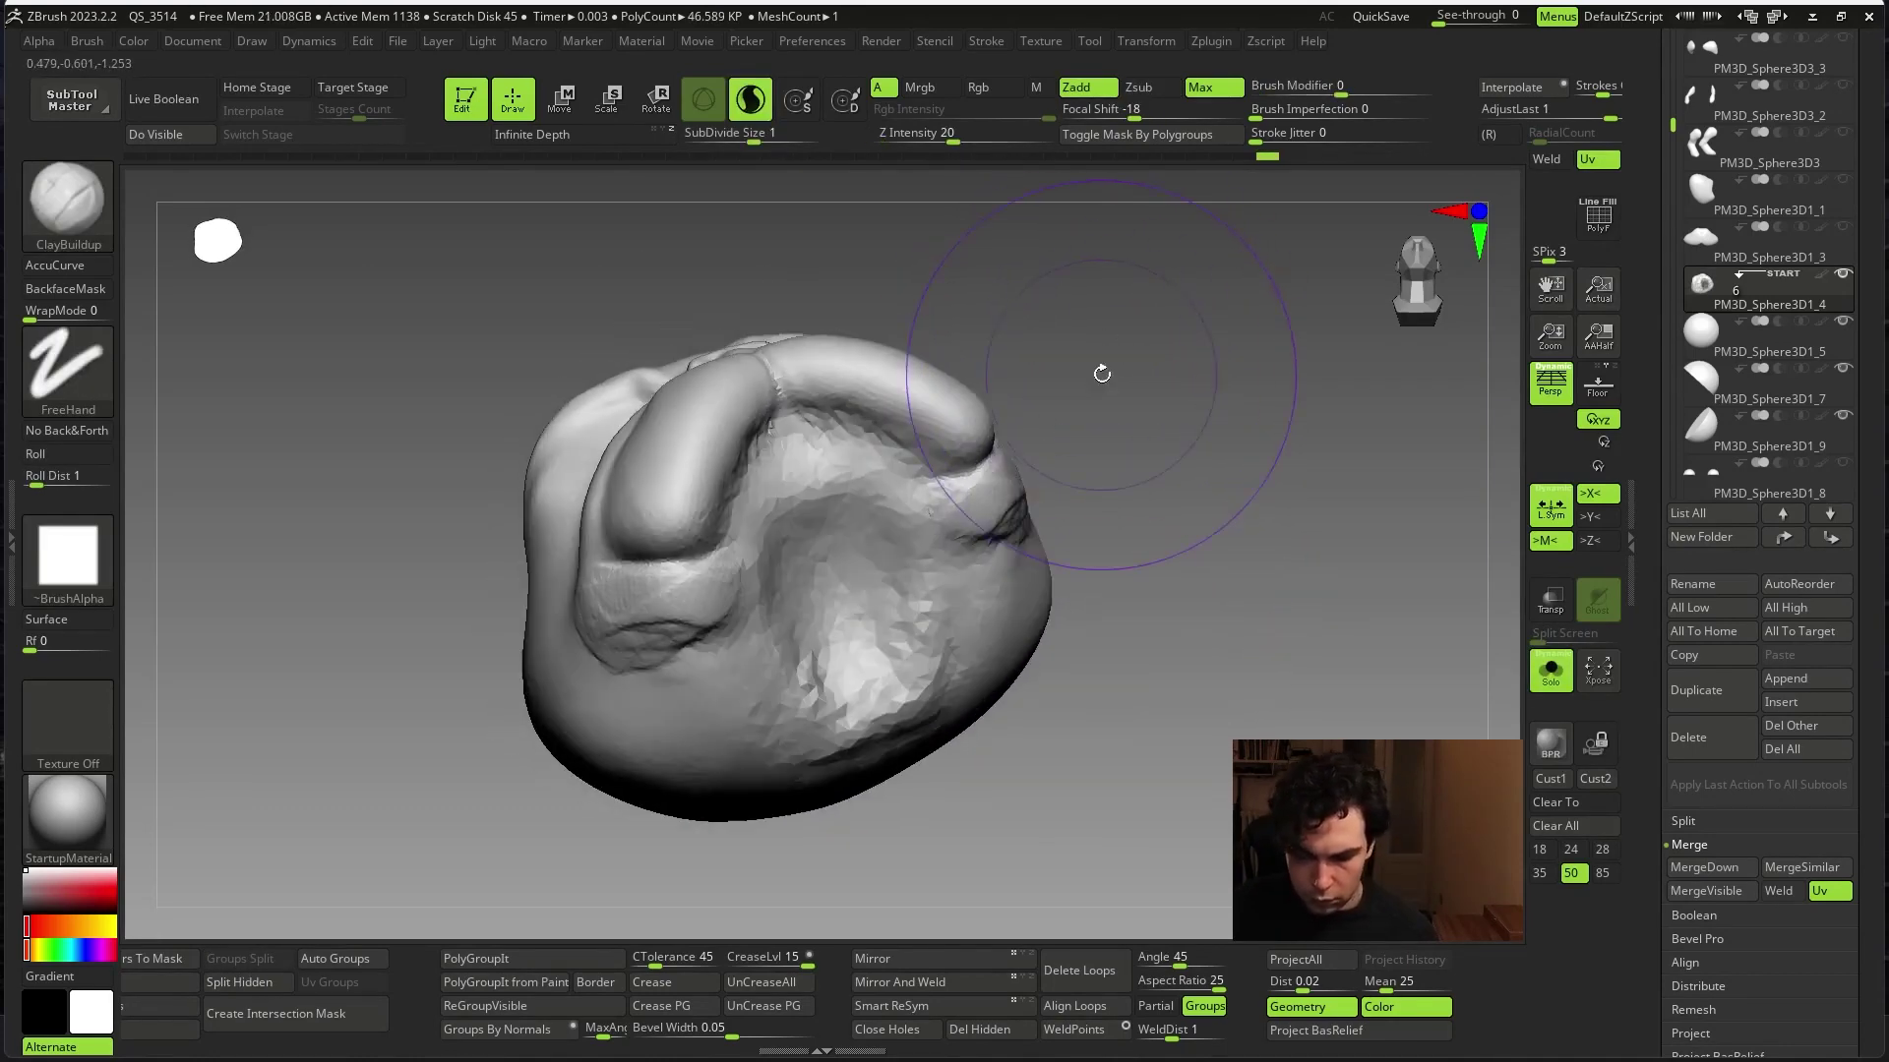
- Mask the sculpt, hide the outer surface to isolate the inner blob, then unhide all geometry
ctrl+click(1150, 427)
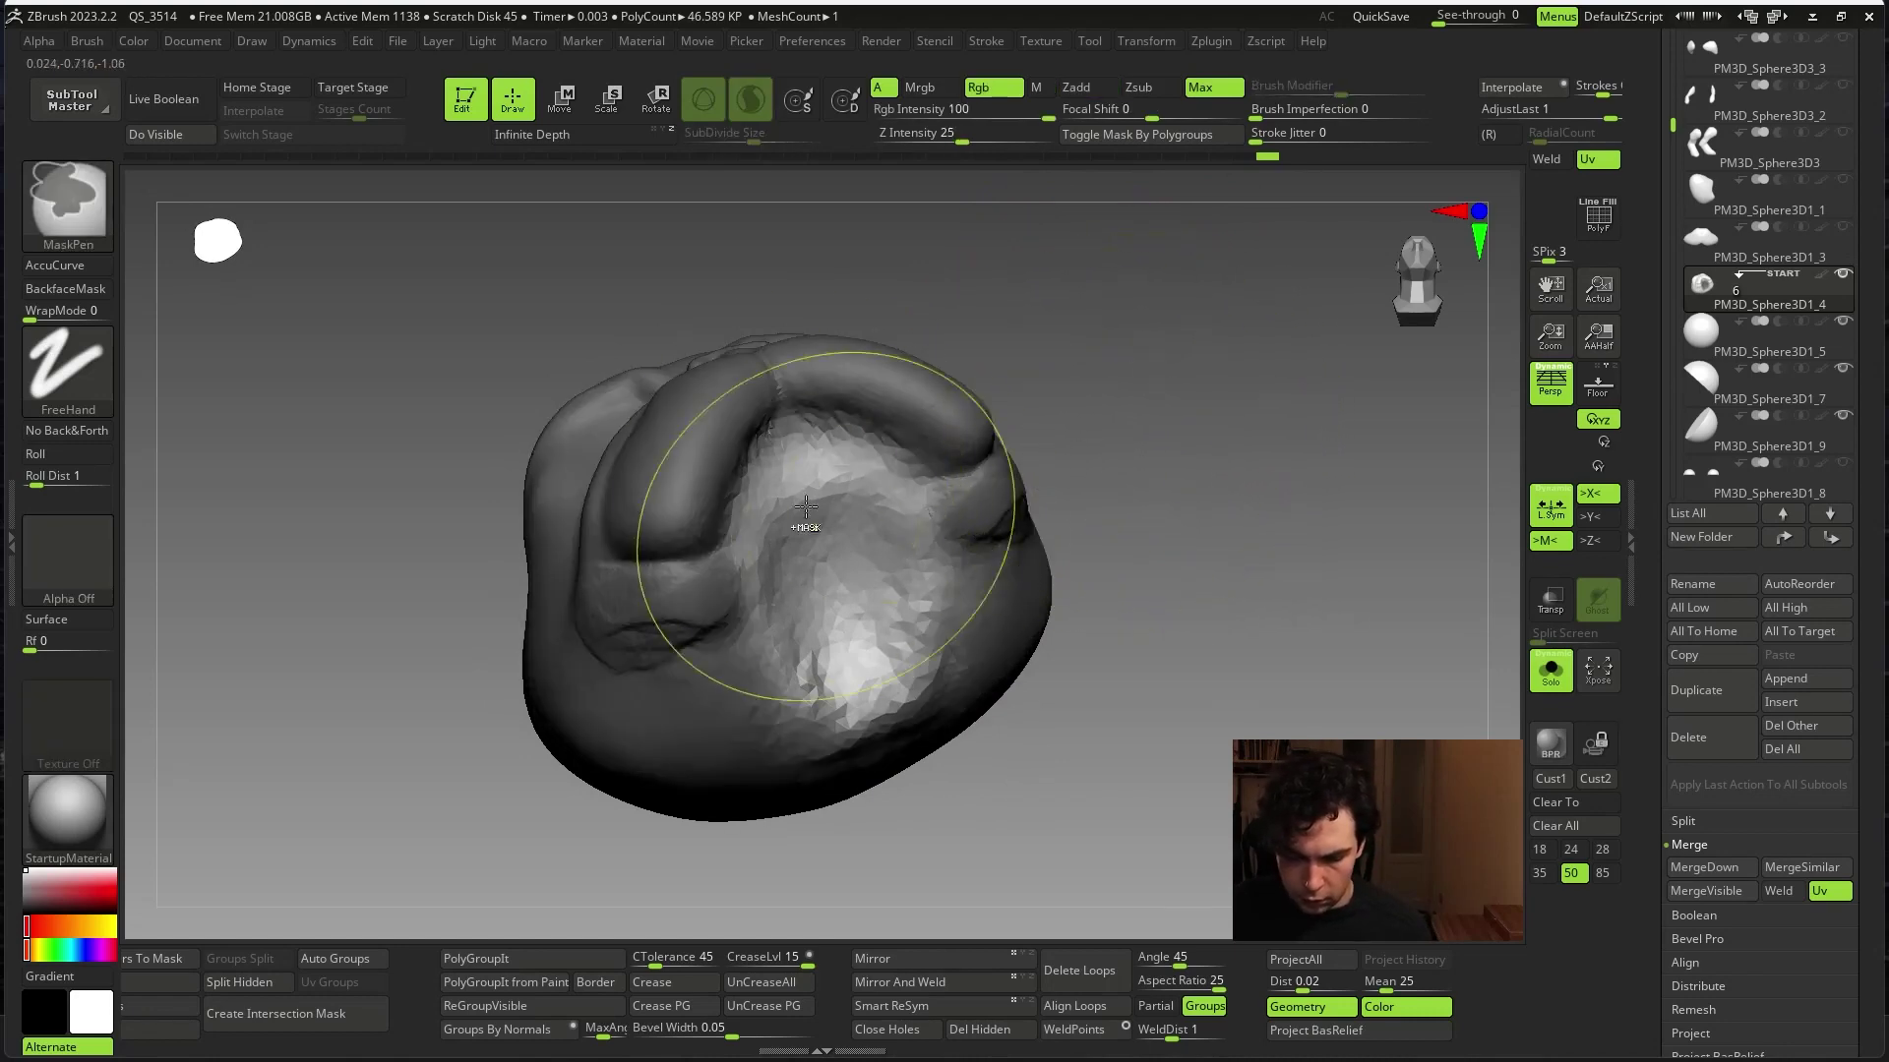
ctrl+drag(898, 498, 816, 417)
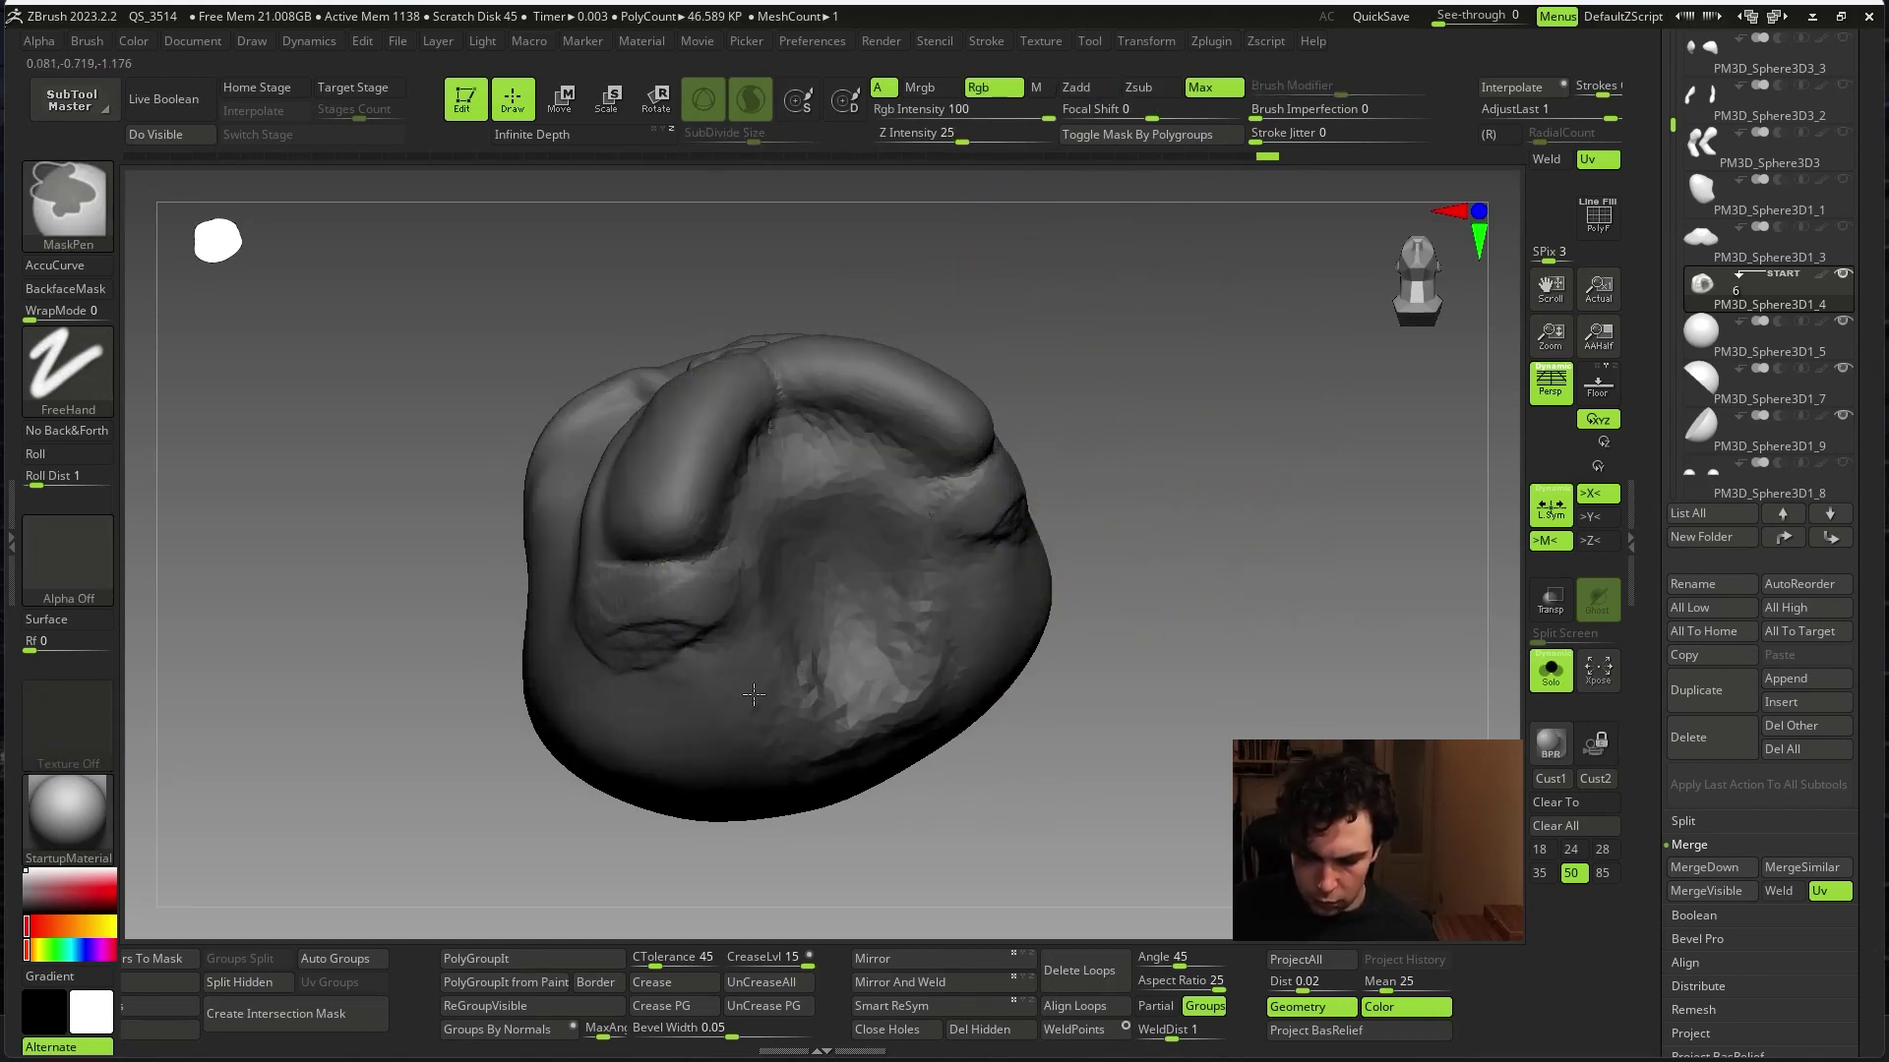
ctrl+shift+click(1249, 594)
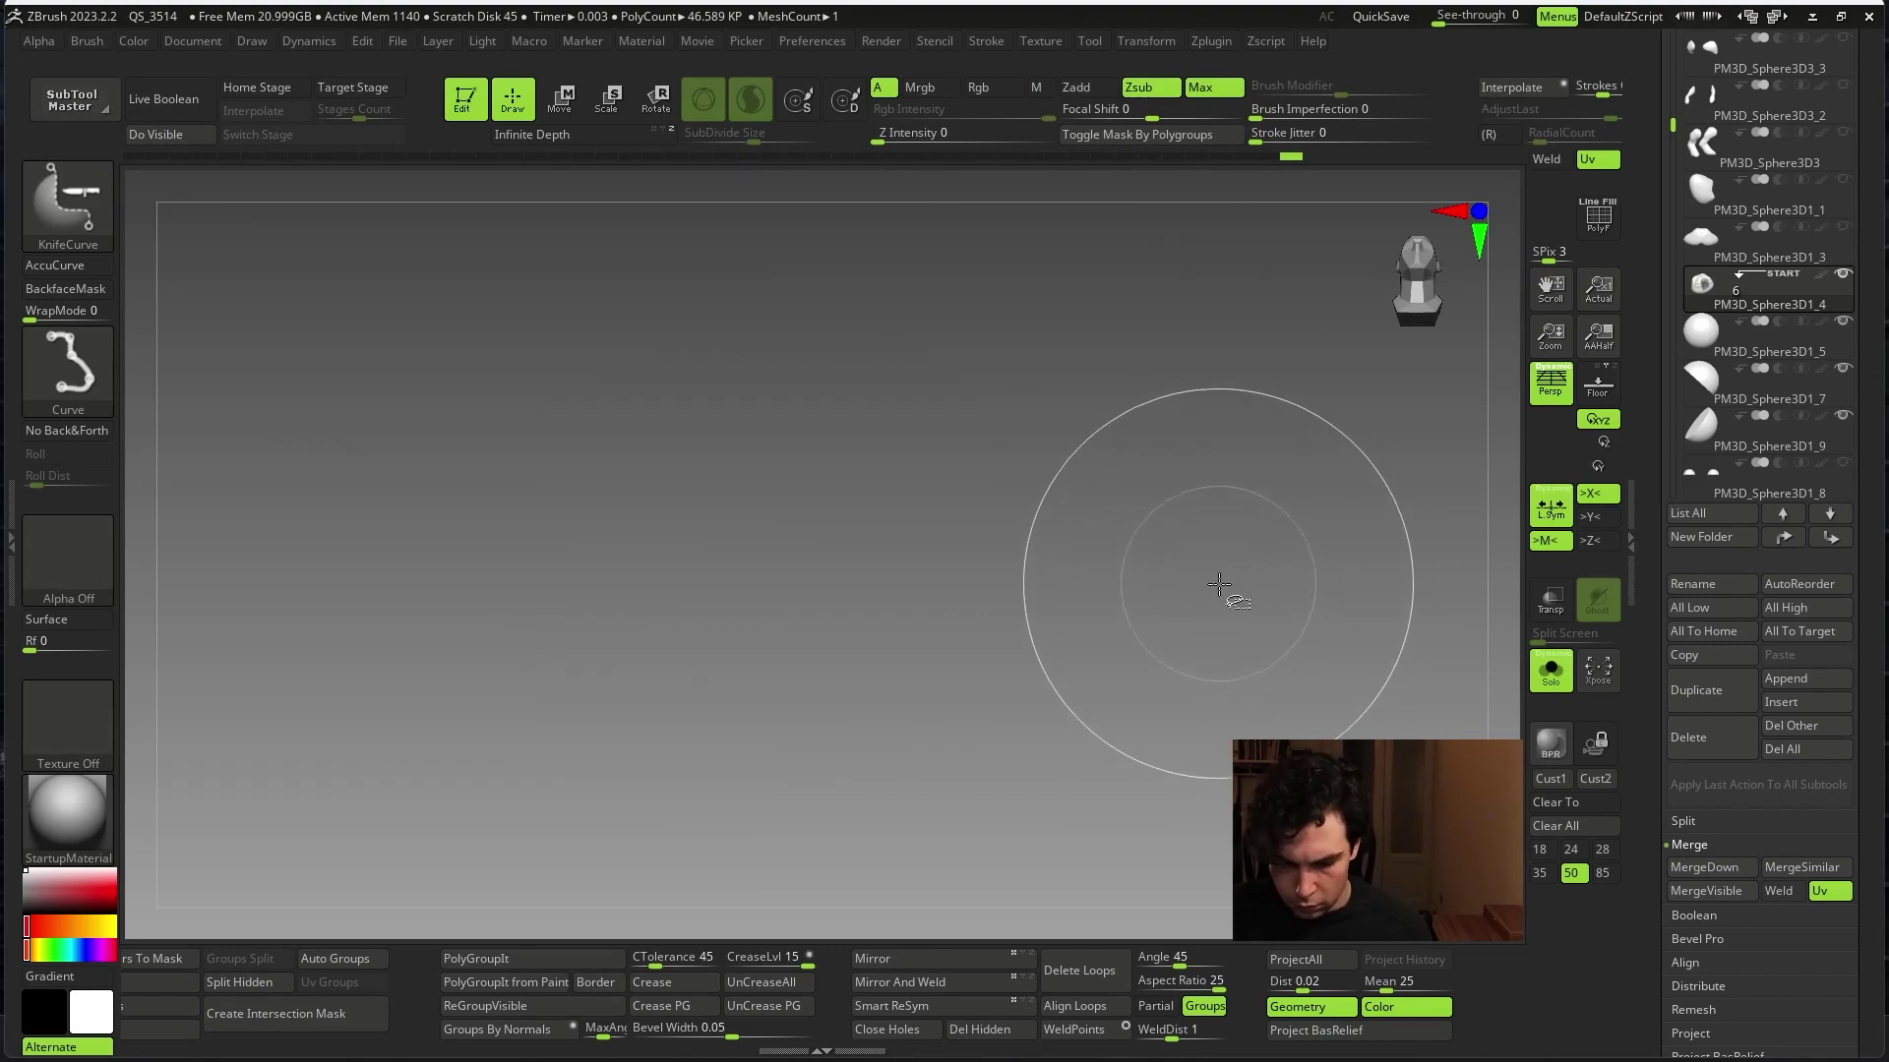
key(ctrl+z)
key(ctrl+z)
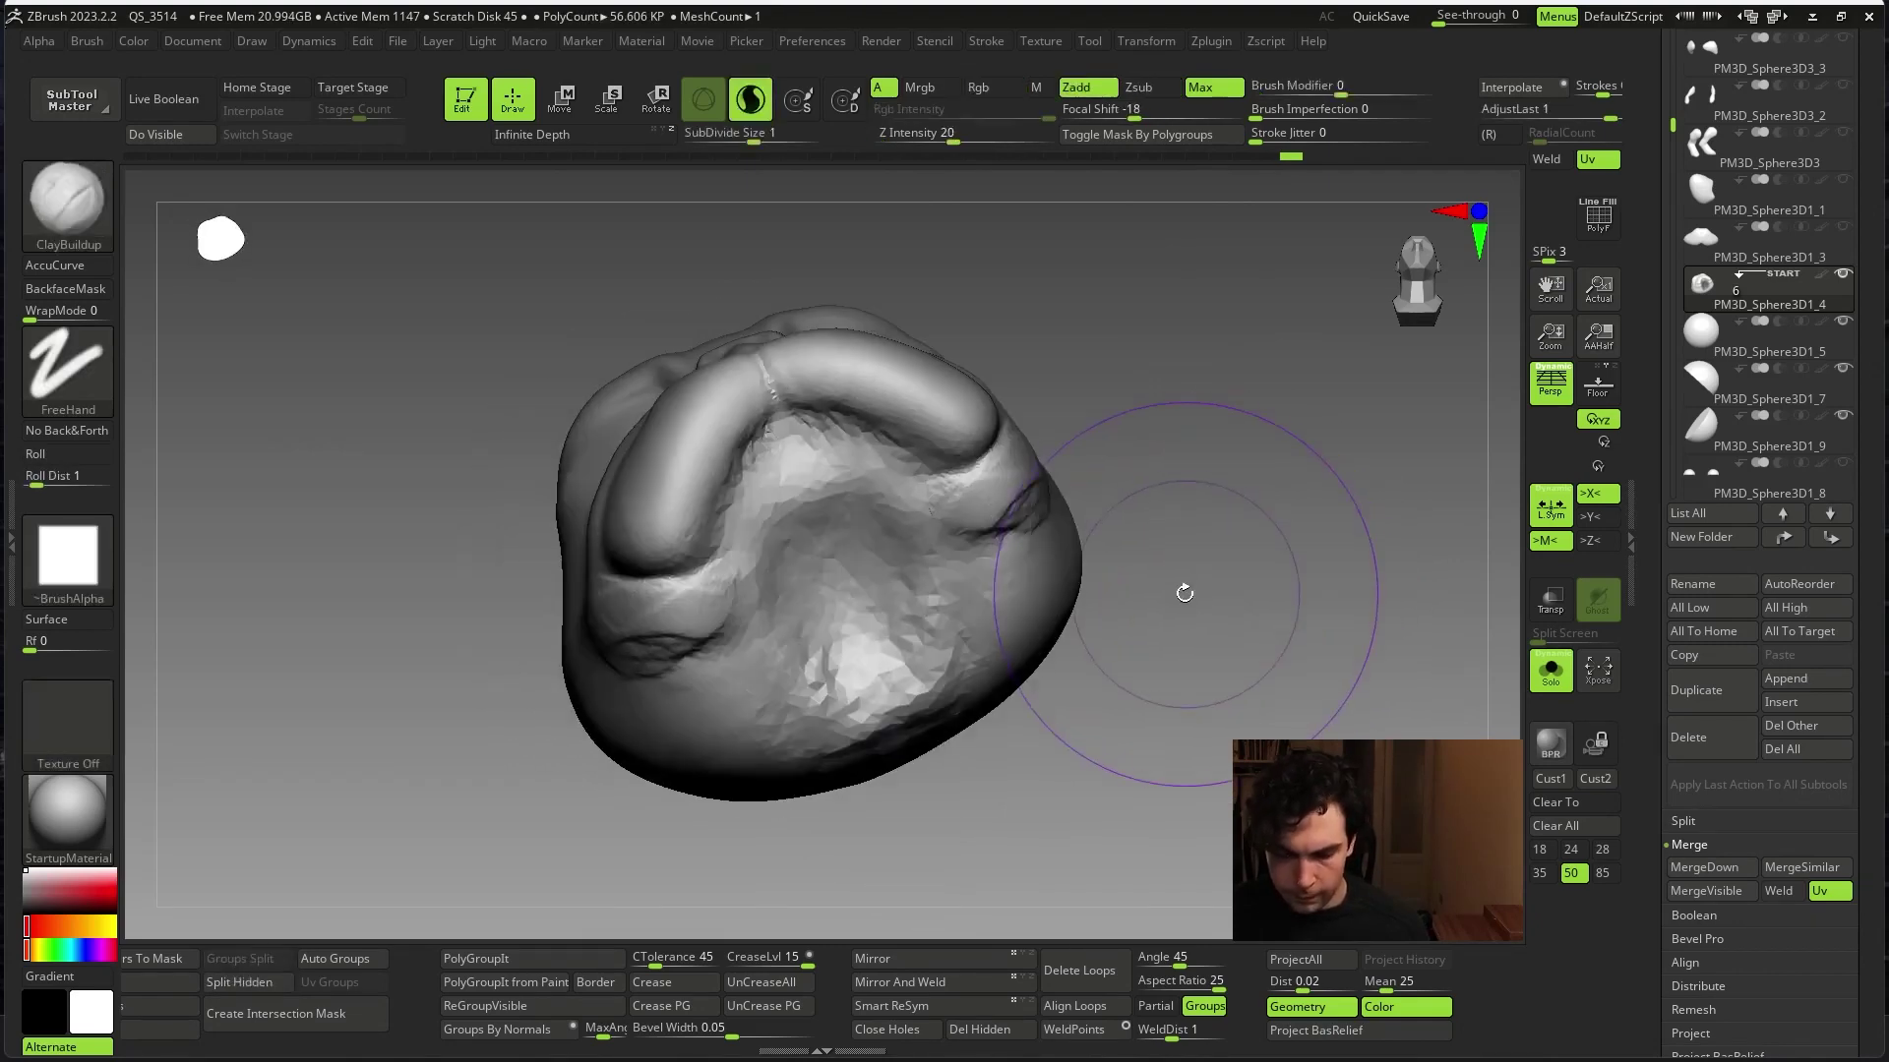
ctrl+shift+click(1205, 582)
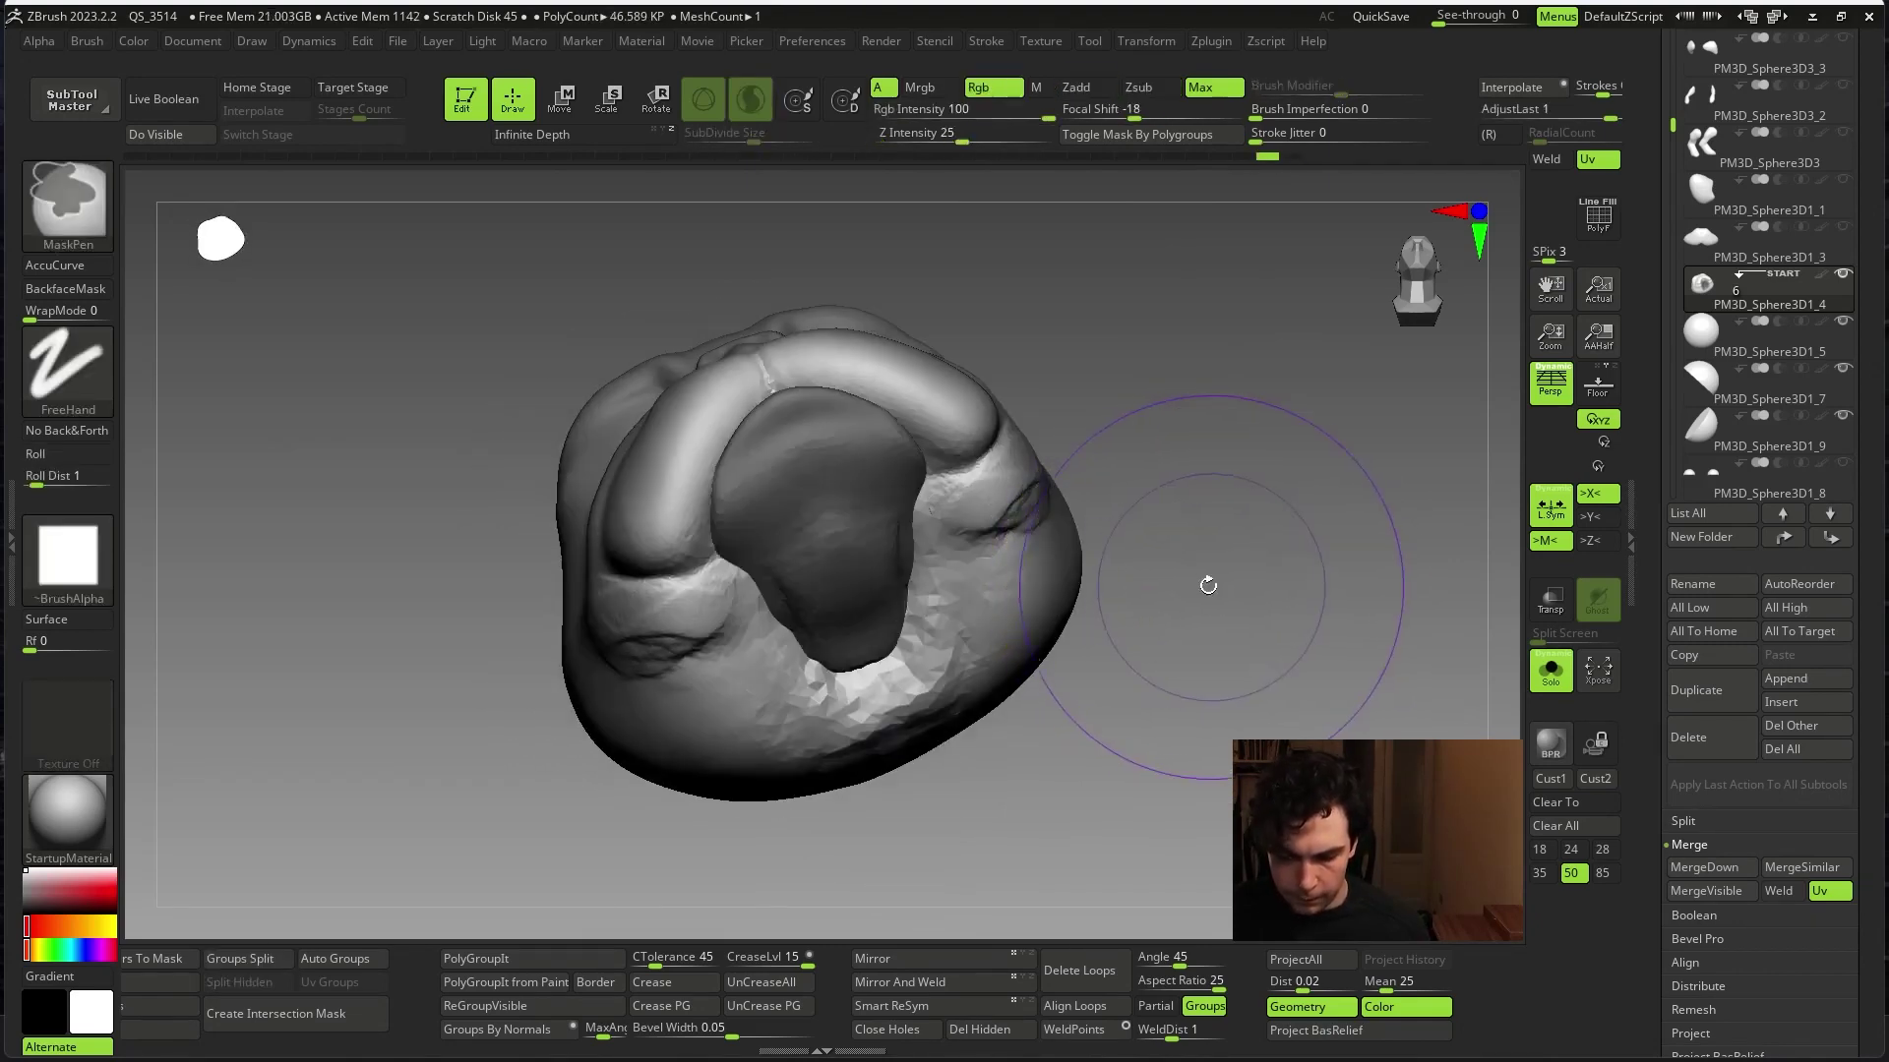
ctrl+shift+click(816, 547)
mouse_move(1122, 547)
shift+mouse_down()
mouse_move(1223, 579)
mouse_move(991, 595)
mouse_move(1194, 620)
mouse_move(793, 580)
mouse_move(1279, 560)
mouse_move(1253, 540)
mouse_move(1090, 562)
mouse_move(977, 456)
shift+mouse_up()
ctrl+shift+click(1223, 579)
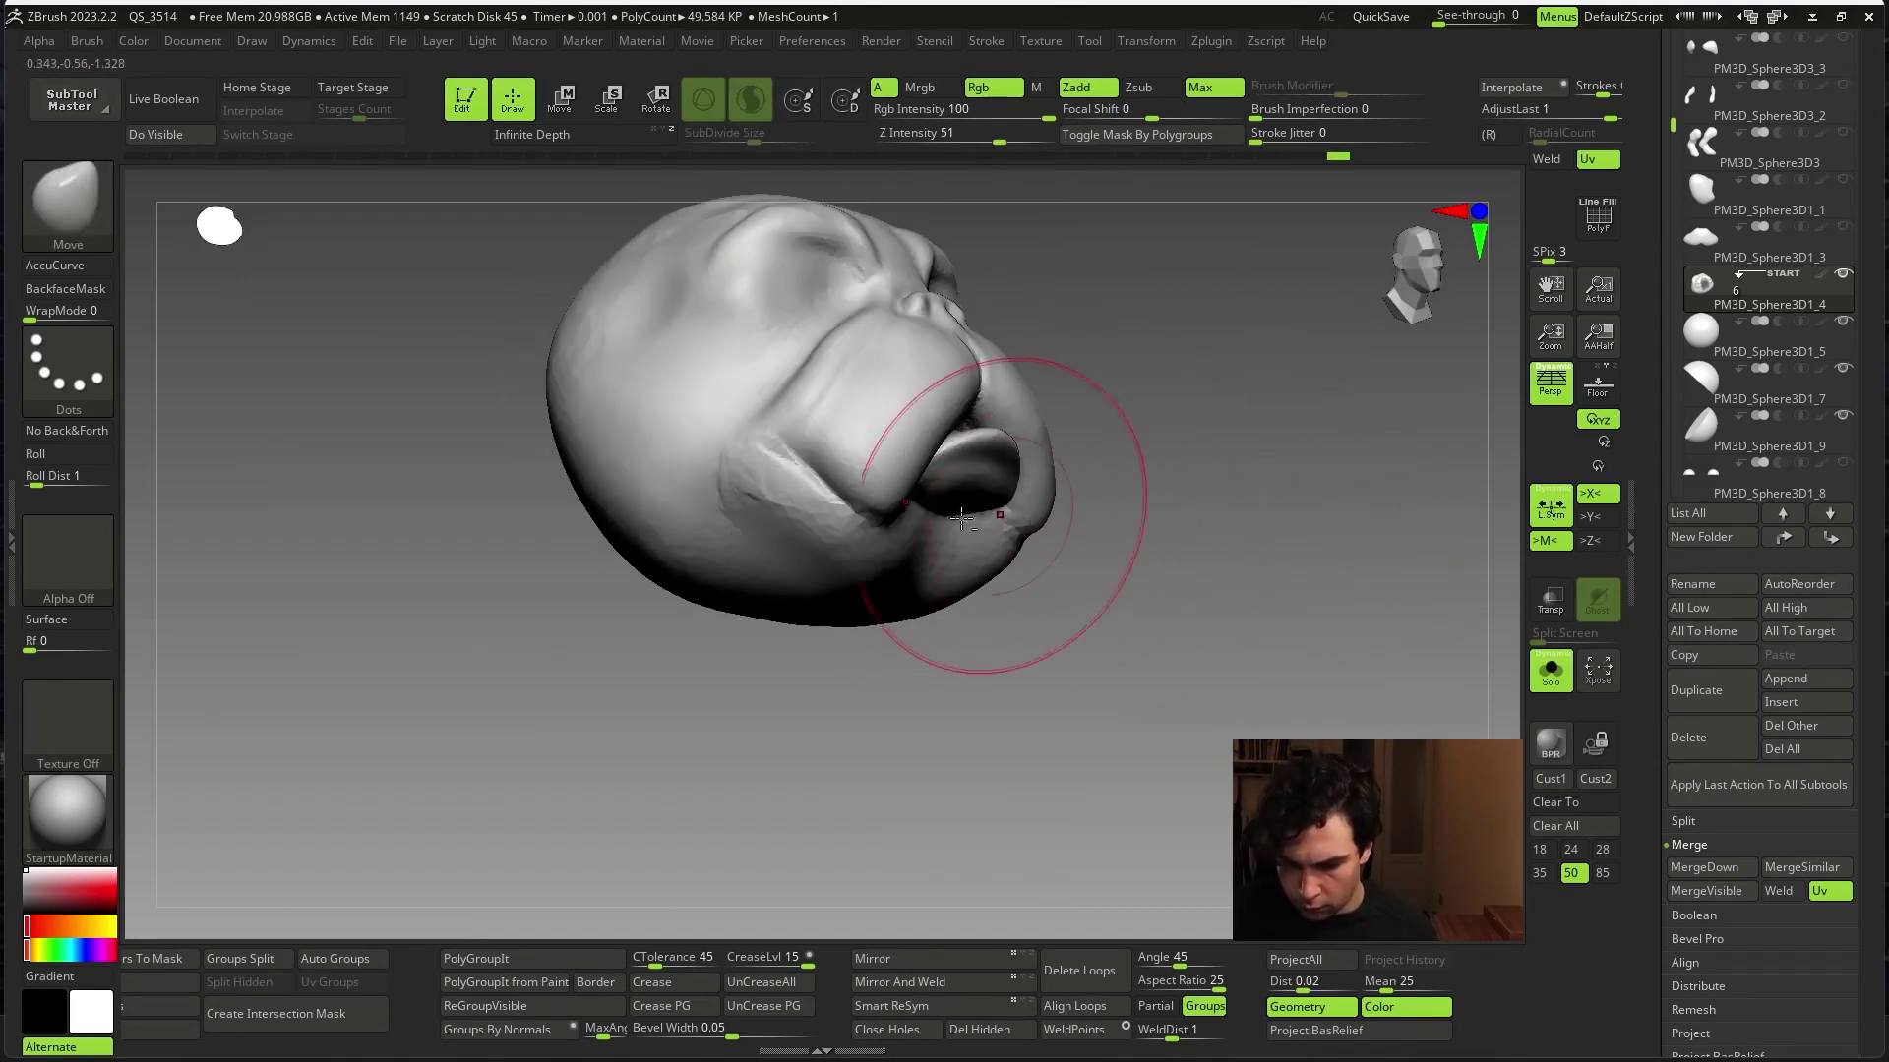
- Switch to the Move brush, review the head from side and oblique views, and turn Solo off
key(space)
mouse_move(1102, 511)
mouse_down()
mouse_move(1171, 515)
mouse_move(923, 550)
mouse_move(1147, 603)
mouse_move(1036, 522)
mouse_up()
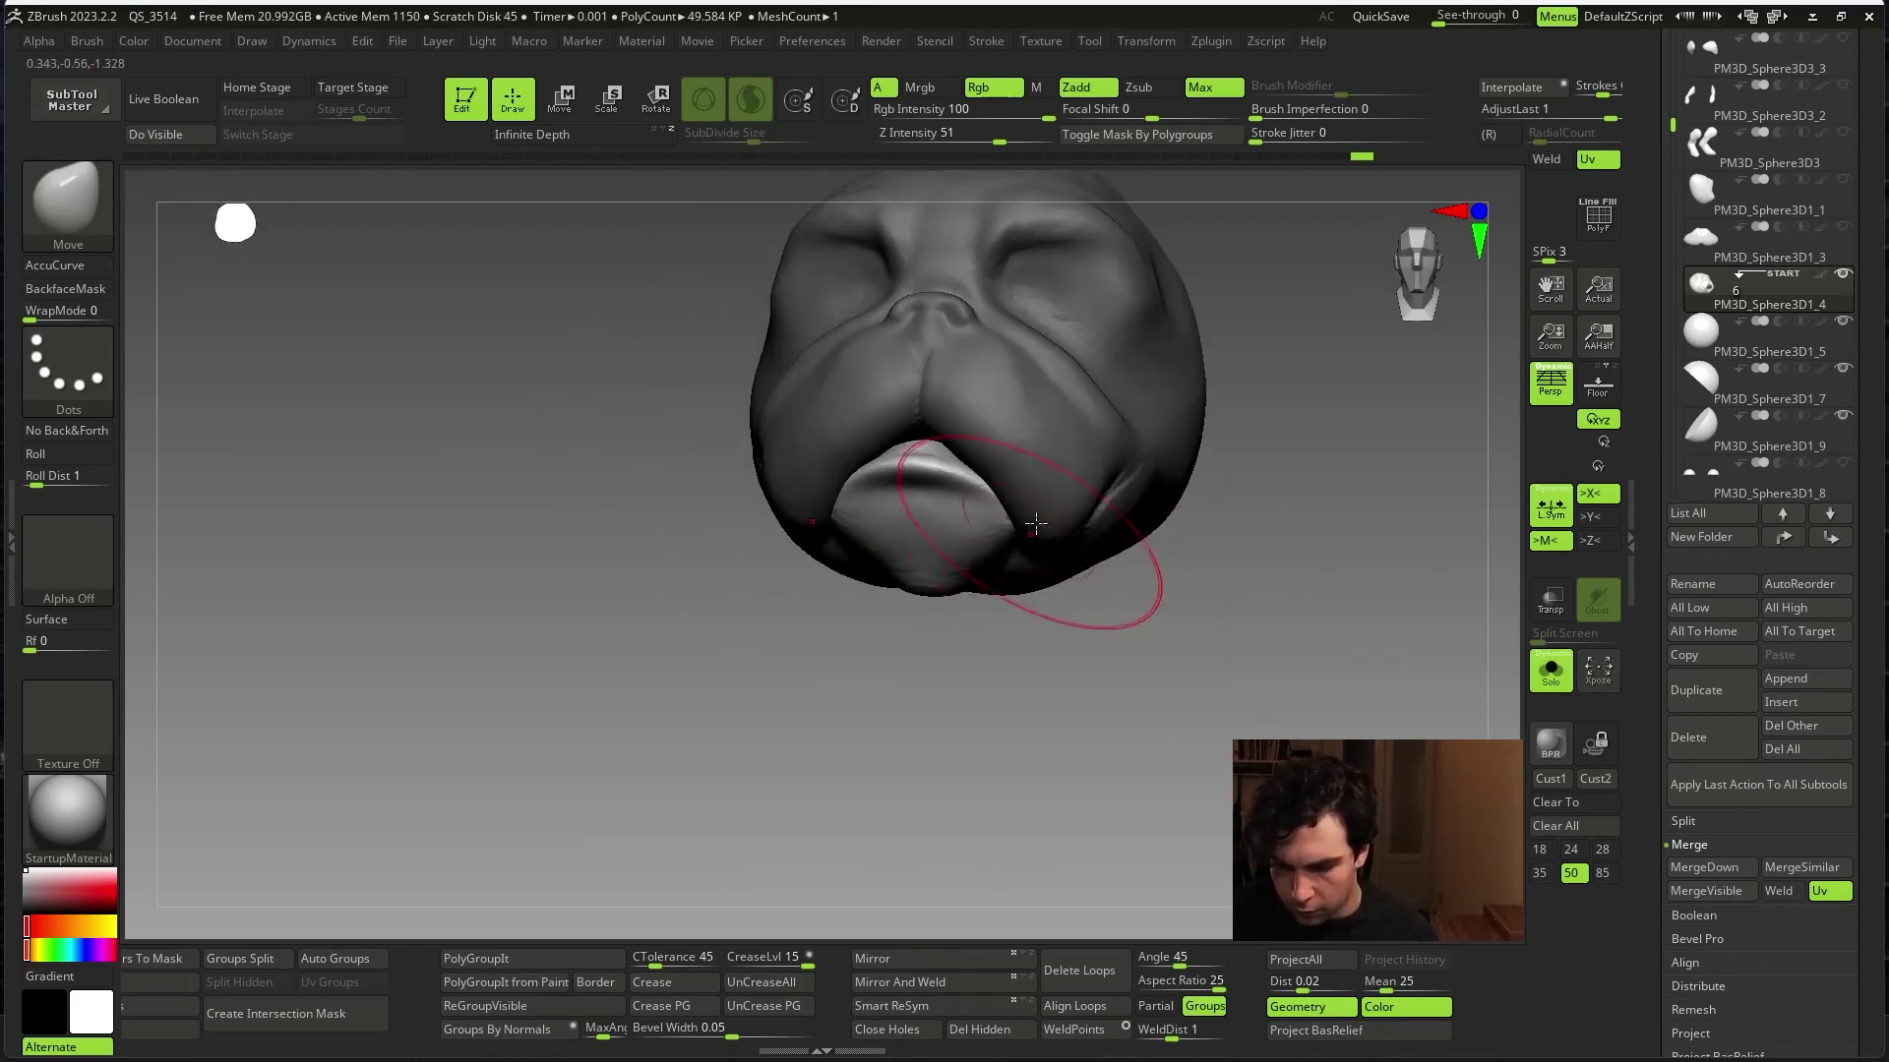
mouse_move(1188, 506)
mouse_down()
mouse_move(1475, 782)
mouse_move(1138, 725)
mouse_move(1052, 736)
mouse_move(1306, 641)
mouse_up()
mouse_move(696, 695)
mouse_down()
mouse_move(731, 731)
mouse_move(674, 717)
mouse_move(793, 590)
mouse_up()
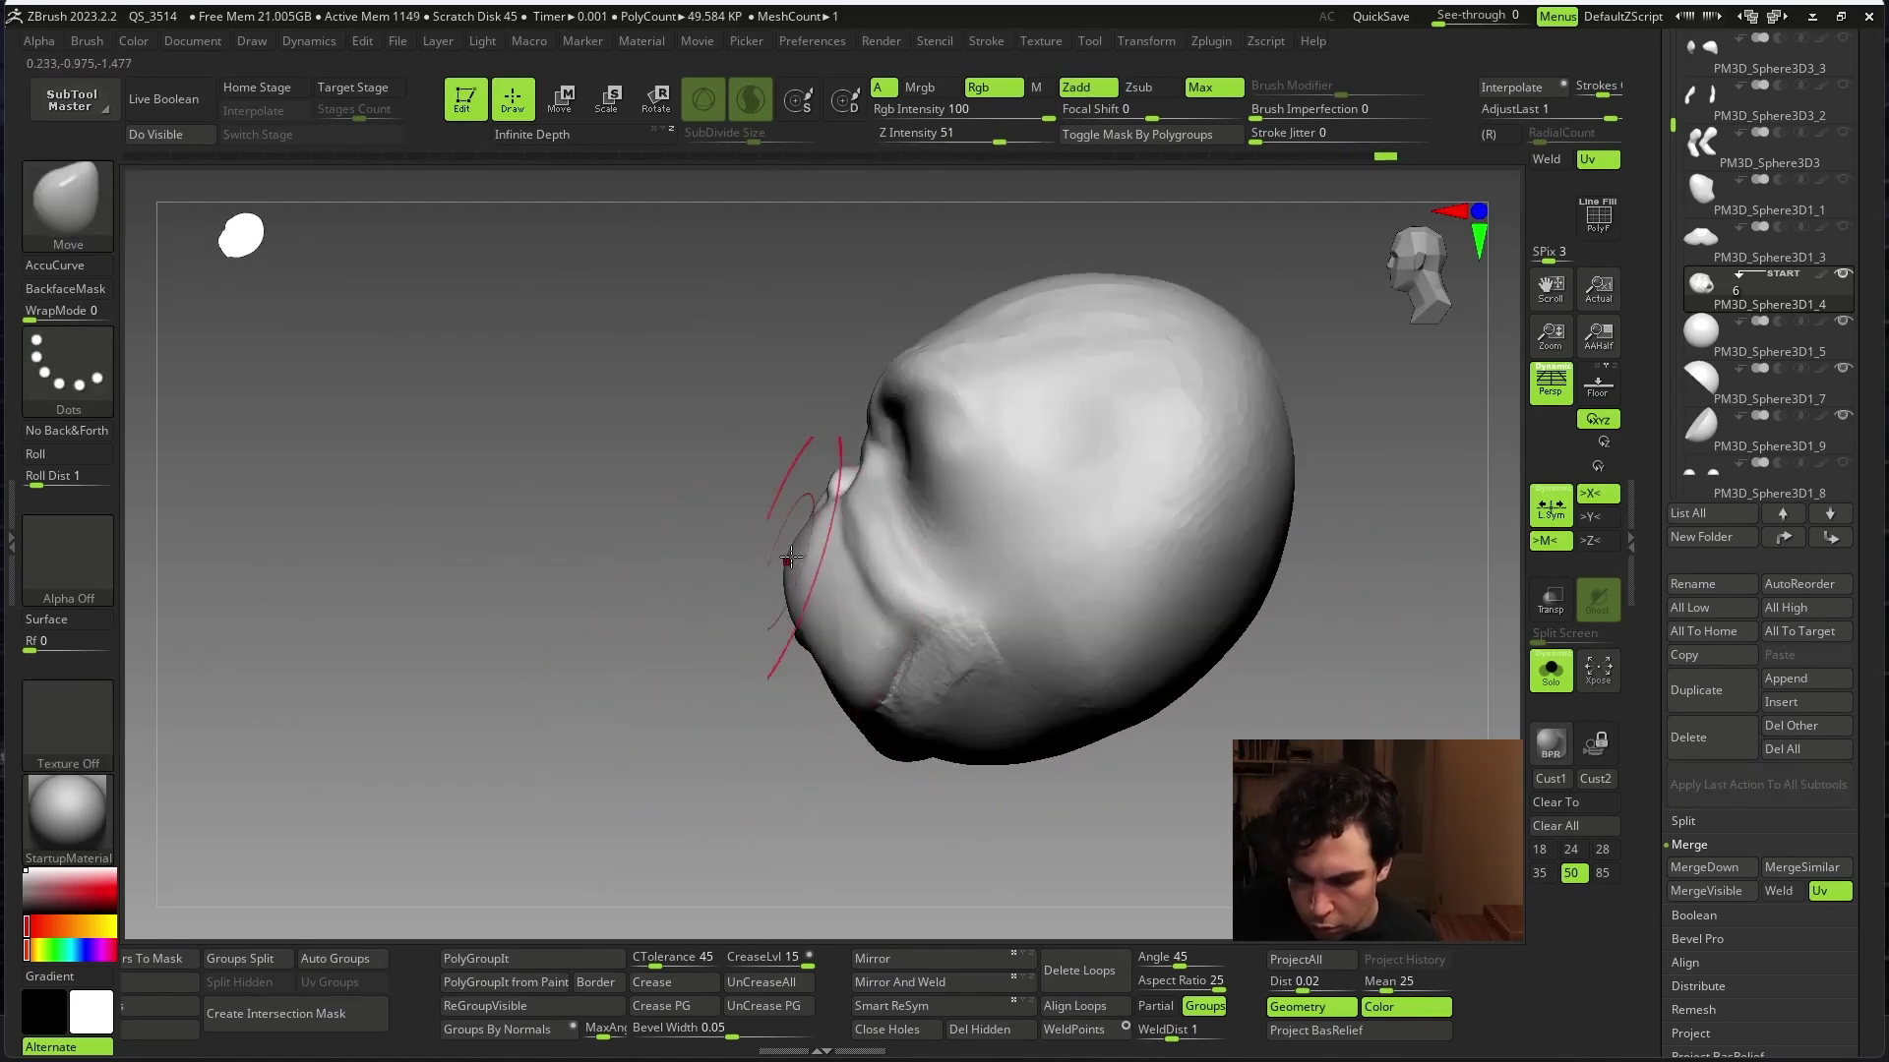
key(space)
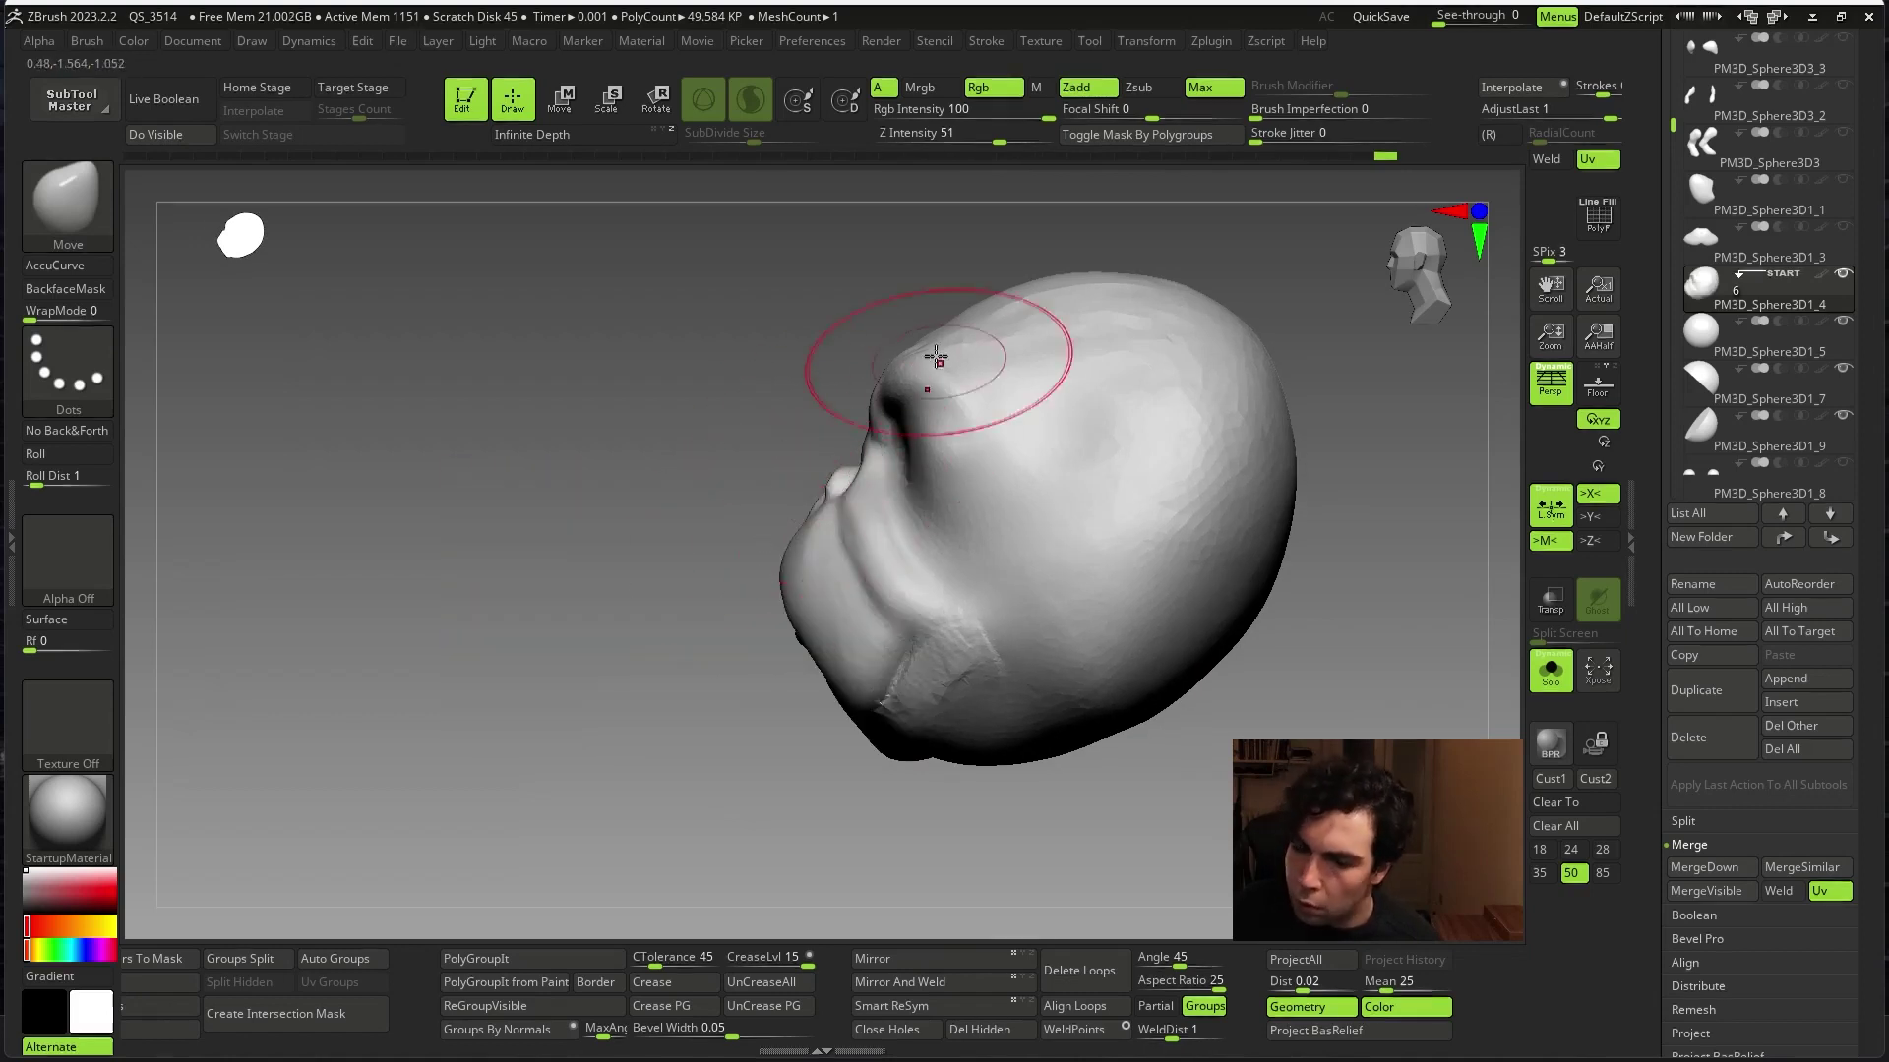
mouse_move(775, 618)
mouse_down()
mouse_move(741, 746)
mouse_move(755, 618)
mouse_move(1033, 603)
mouse_move(675, 623)
mouse_move(1180, 492)
mouse_move(1332, 578)
mouse_move(1371, 708)
mouse_move(1354, 531)
mouse_move(1269, 620)
mouse_move(957, 624)
mouse_move(1302, 613)
mouse_up()
key(F1)
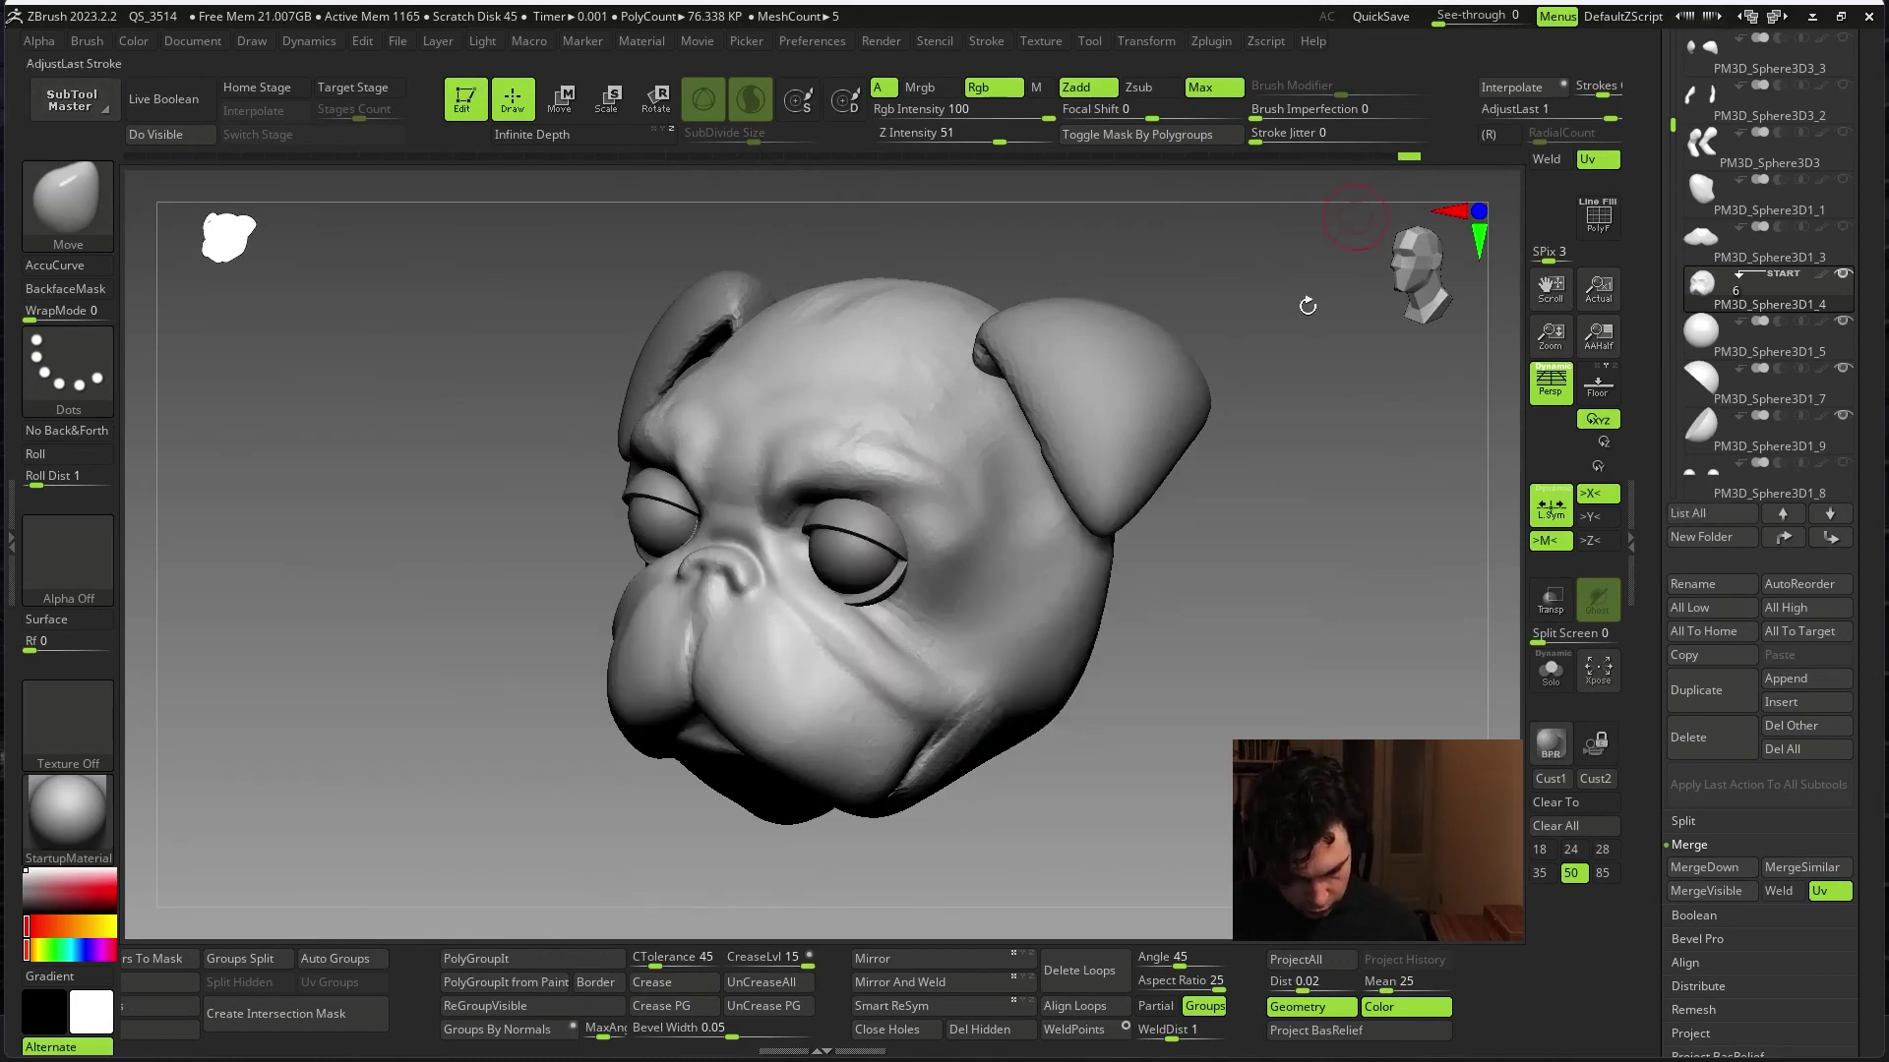
- Select DamStandard and orbit the head through three-quarter, side and front views
key(b)
key(d)
key(s)
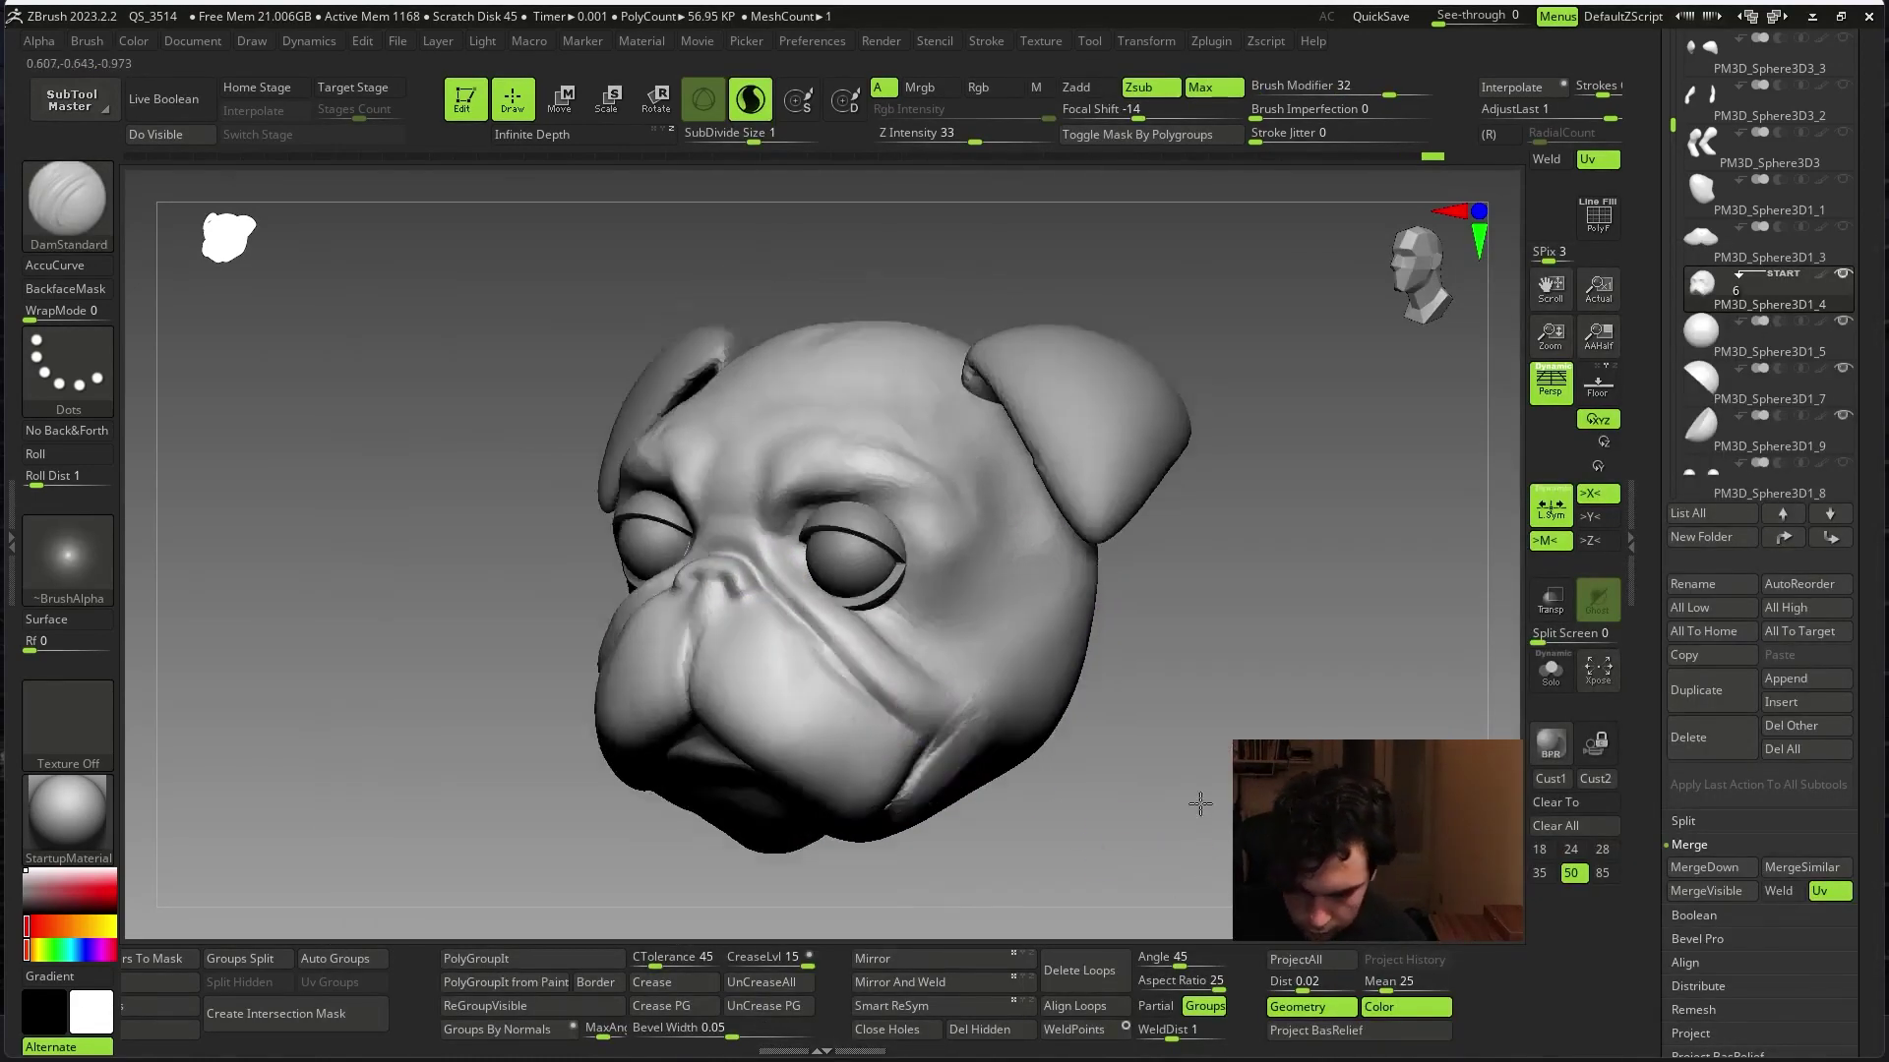
mouse_move(907, 729)
right_down()
mouse_move(1113, 741)
mouse_move(1068, 675)
right_up()
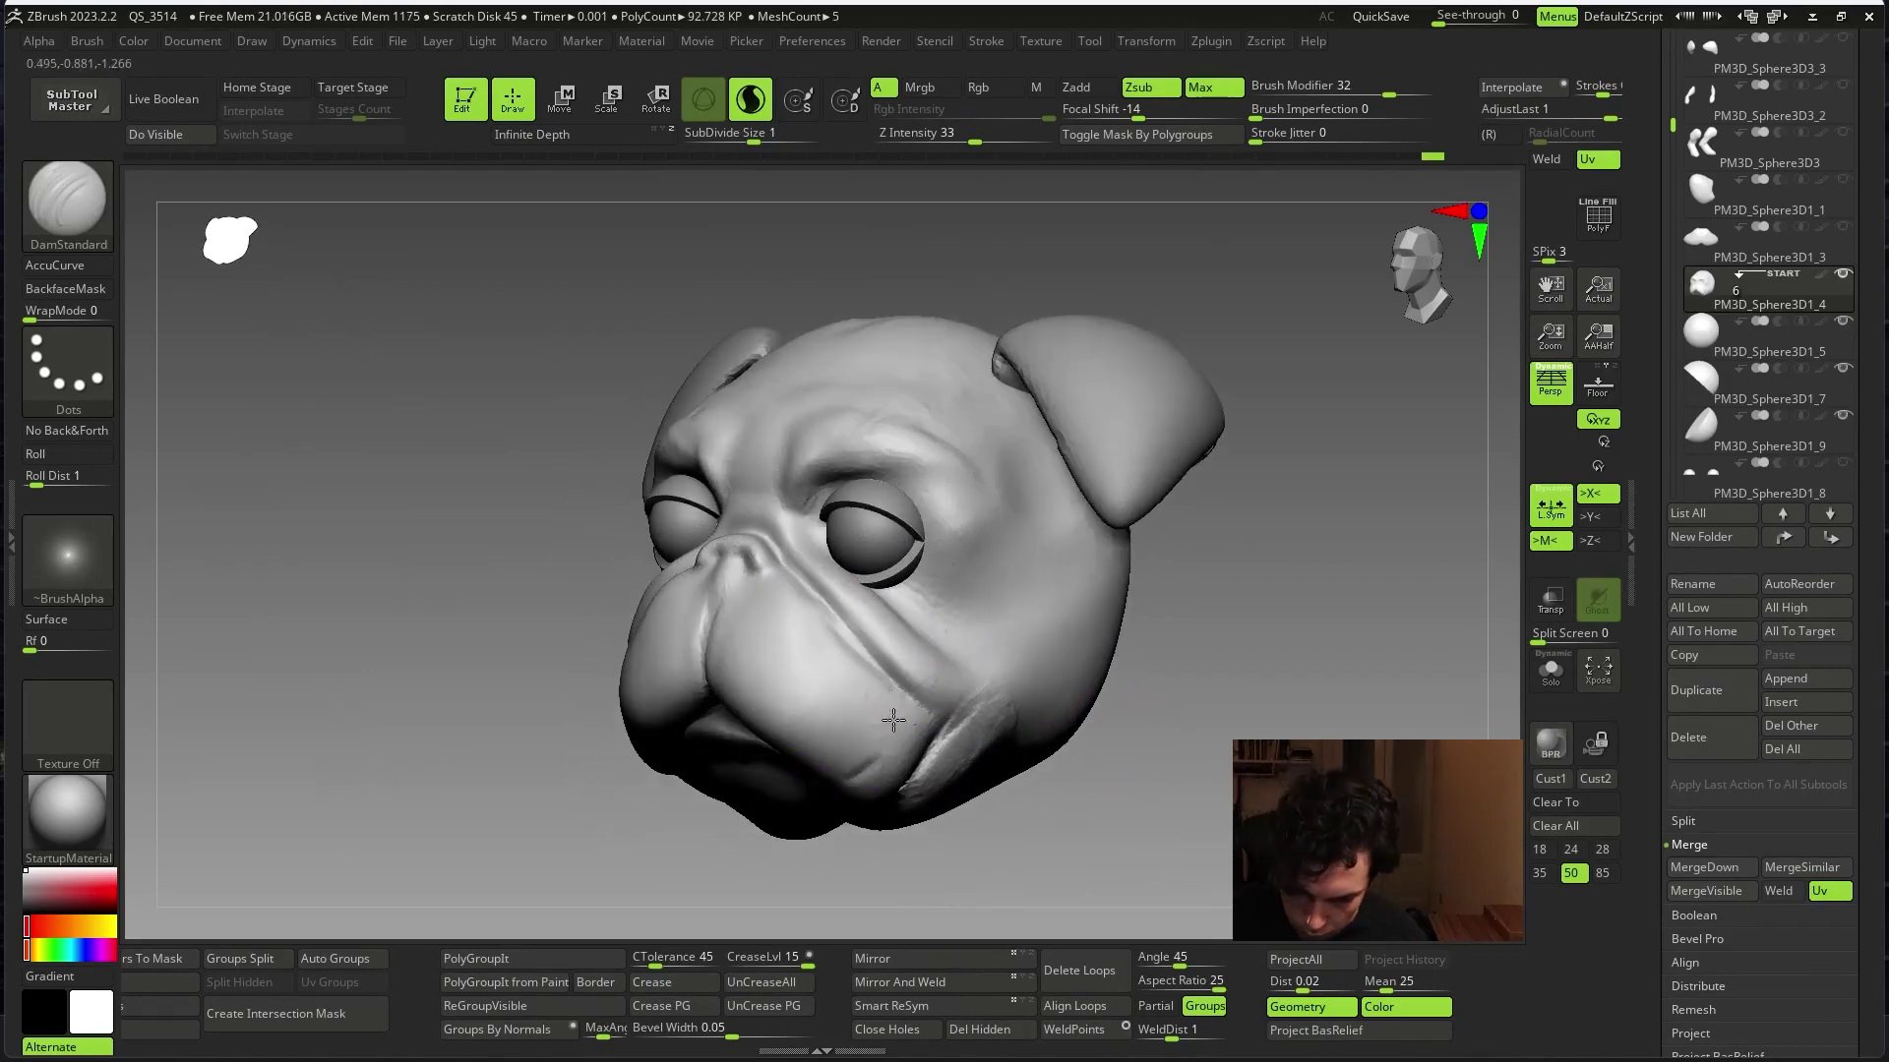
mouse_move(848, 777)
right_down()
mouse_move(1130, 717)
mouse_move(995, 750)
right_up()
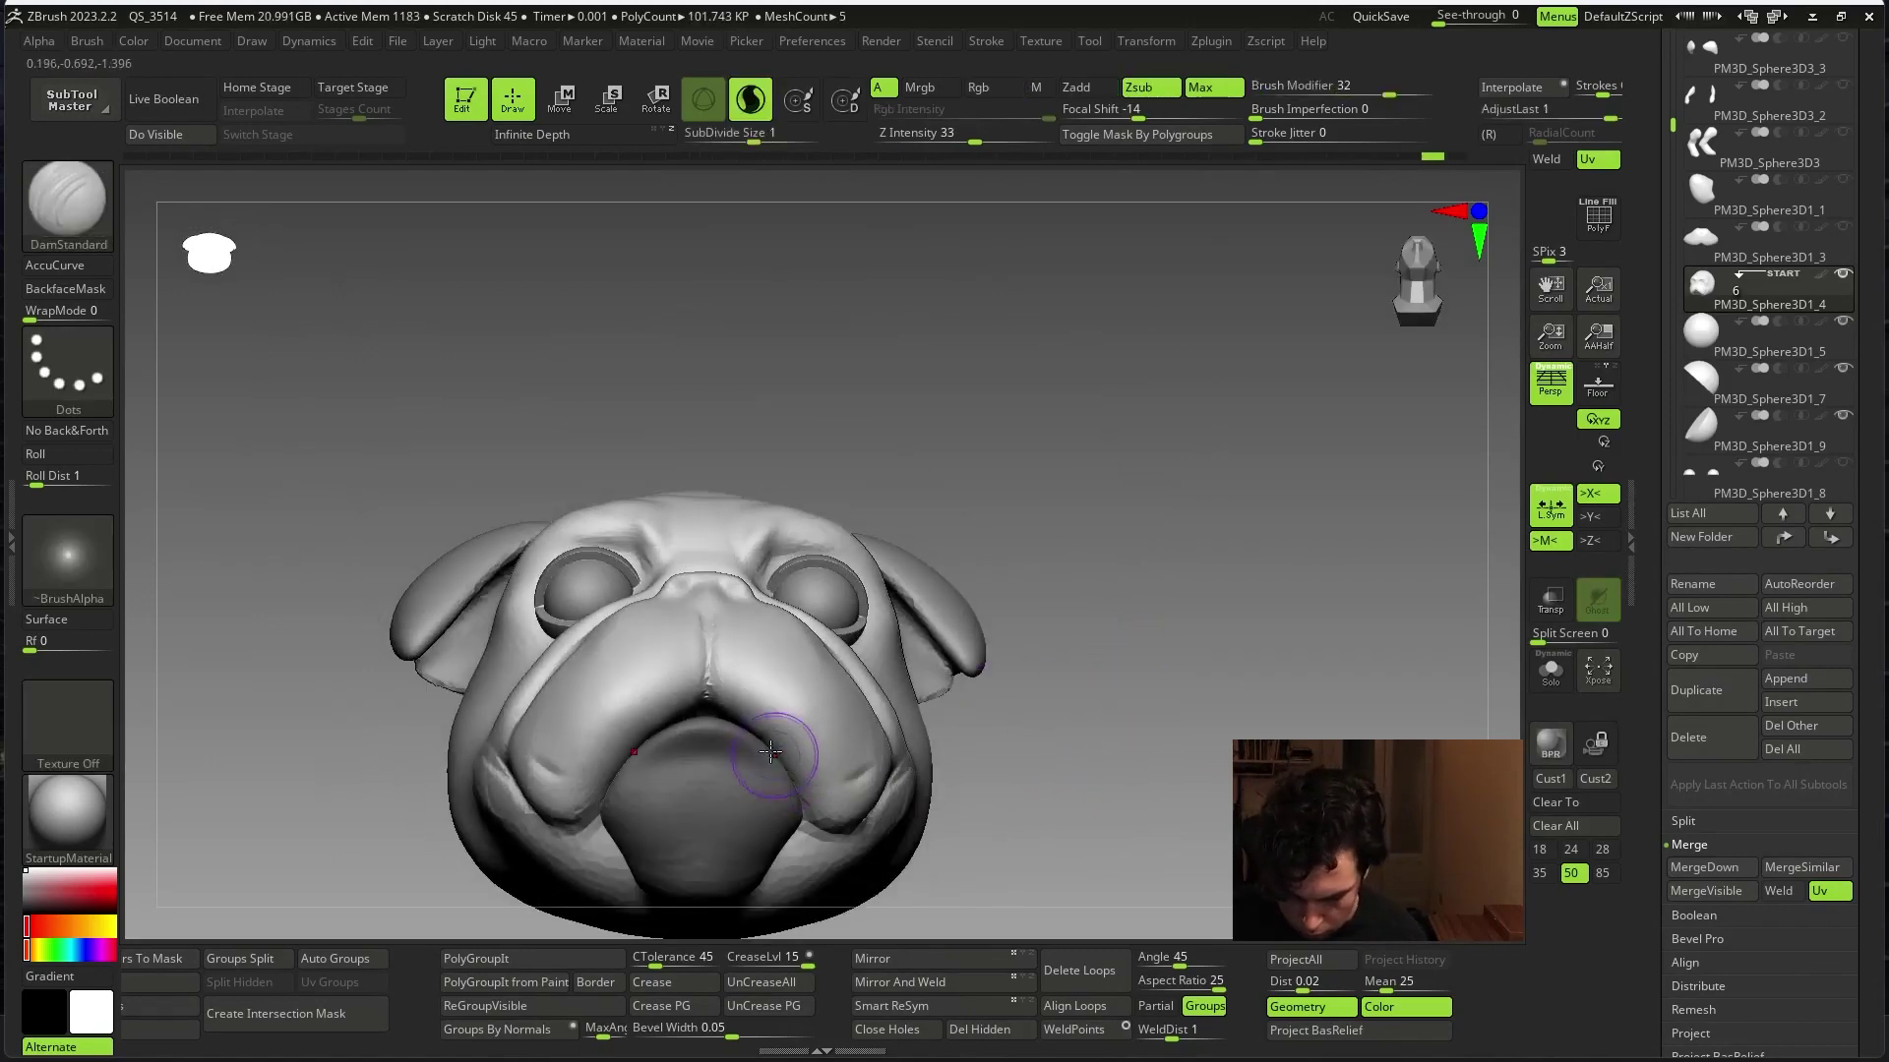
right_drag(837, 787, 835, 780)
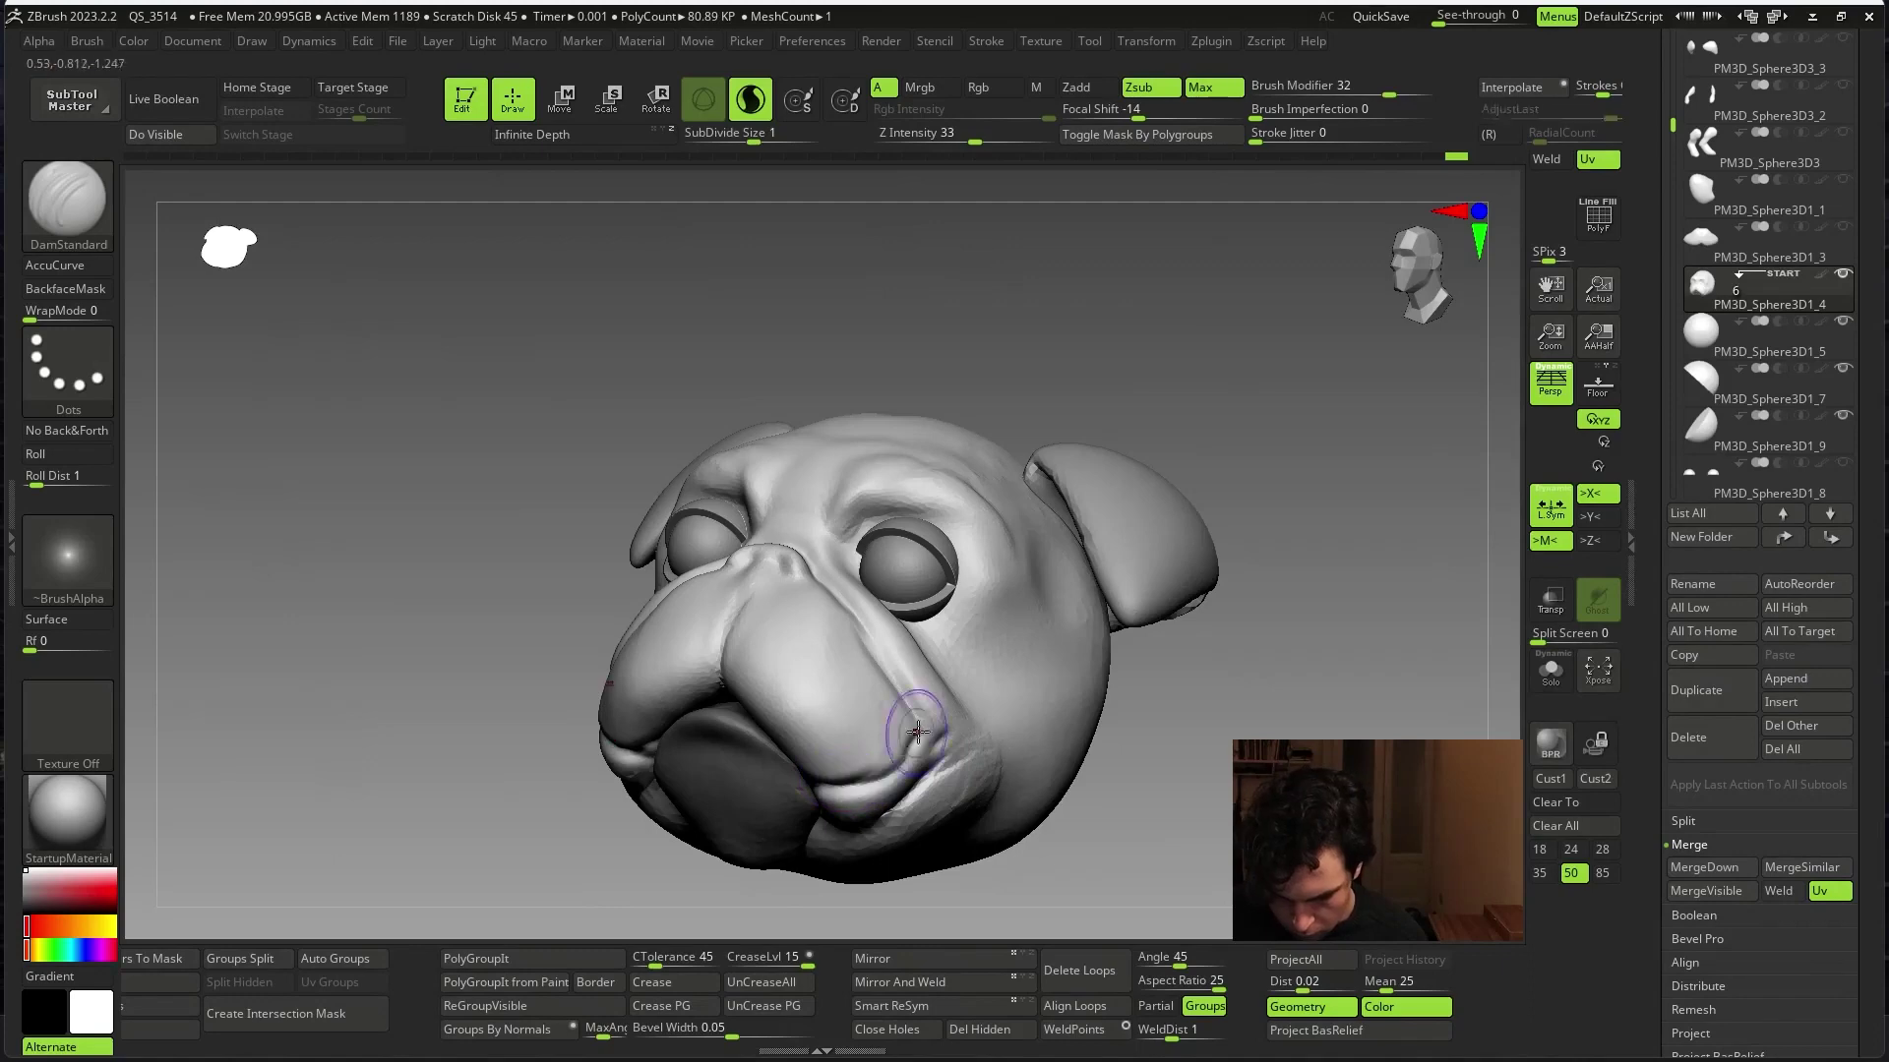
mouse_move(1008, 697)
right_down()
mouse_move(1243, 683)
mouse_move(1180, 709)
mouse_move(1193, 738)
mouse_move(818, 664)
mouse_move(1256, 623)
mouse_move(1278, 646)
mouse_move(1190, 735)
right_up()
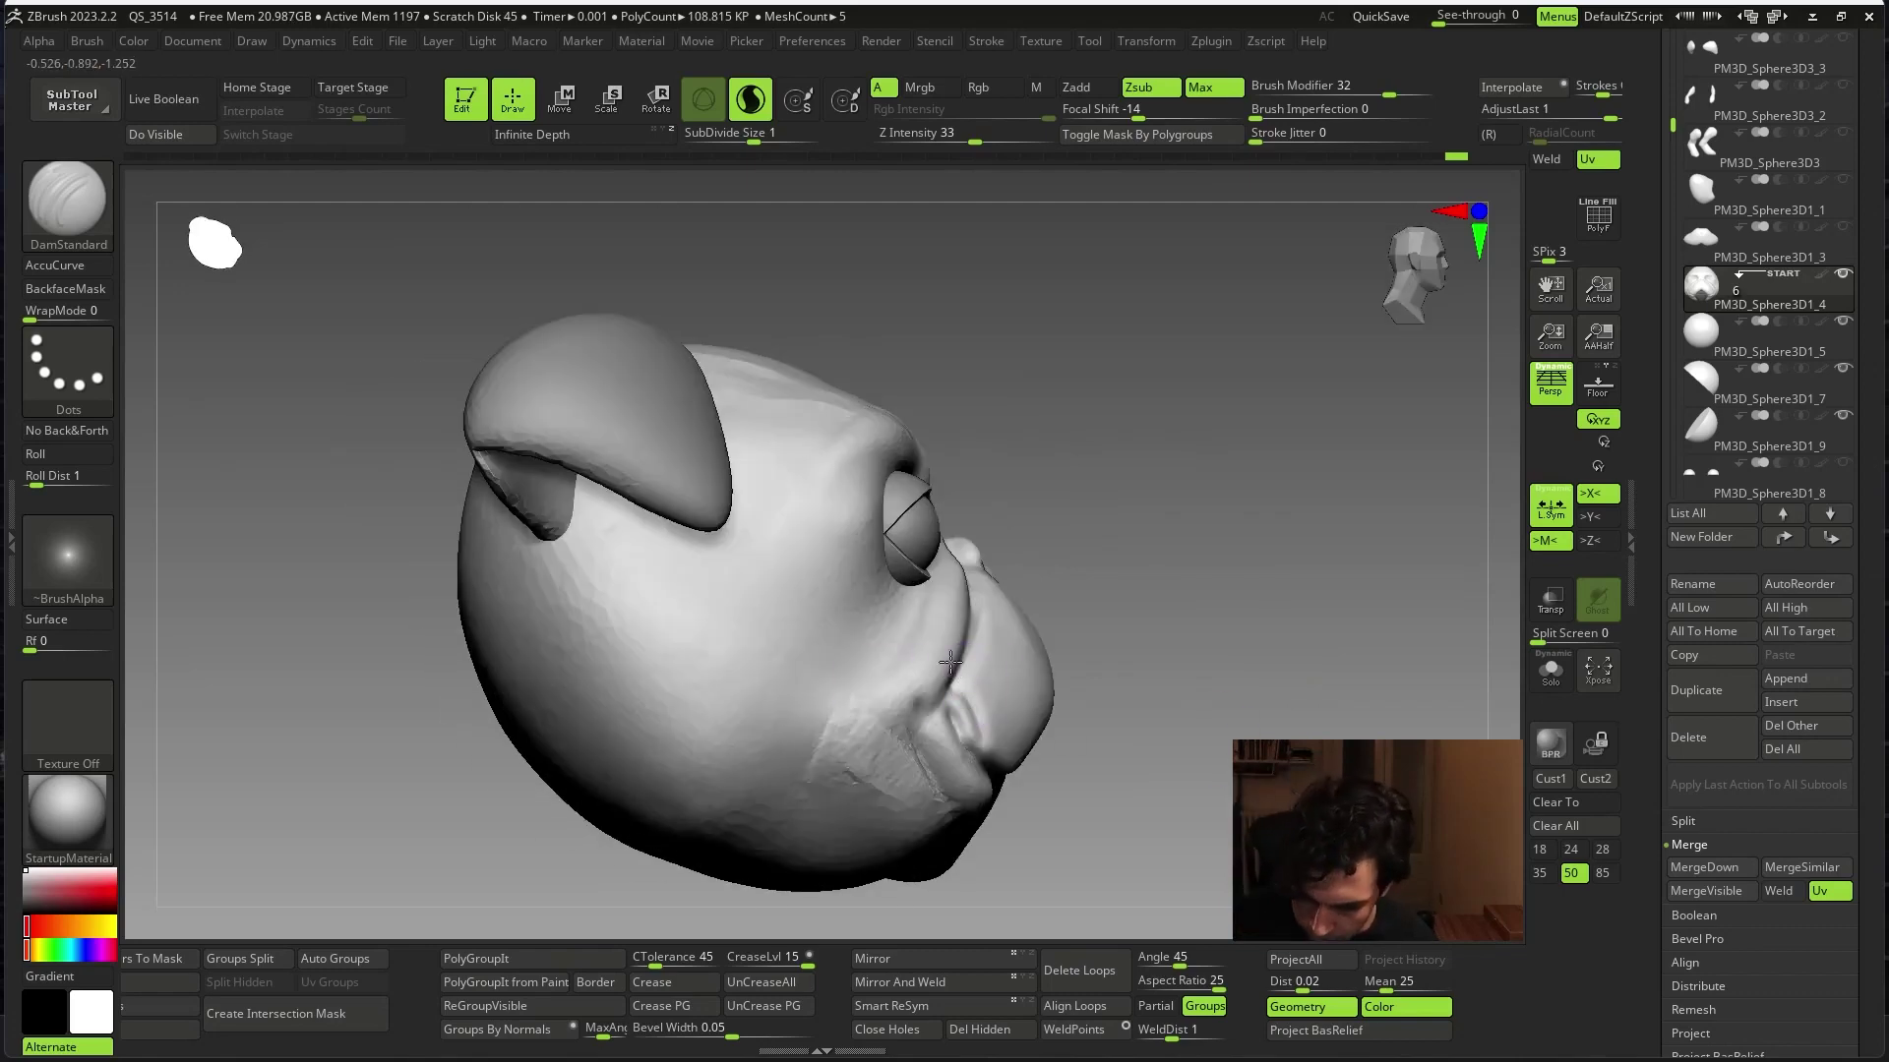
mouse_move(1031, 792)
right_down()
mouse_move(1371, 662)
mouse_move(1391, 630)
mouse_move(1455, 632)
mouse_move(1434, 612)
mouse_move(1079, 615)
mouse_move(1265, 687)
mouse_move(1256, 561)
mouse_move(1110, 607)
mouse_move(1264, 630)
right_up()
- Switch back to ClayBuildup and zoom in and out on the front of the face
key(b)
key(c)
key(b)
key(space)
mouse_move(706, 495)
right_down()
mouse_move(1067, 848)
mouse_move(1223, 633)
mouse_move(1004, 607)
mouse_move(1078, 511)
right_up()
scroll(1023, 590, down, 5)
right_click(1033, 580)
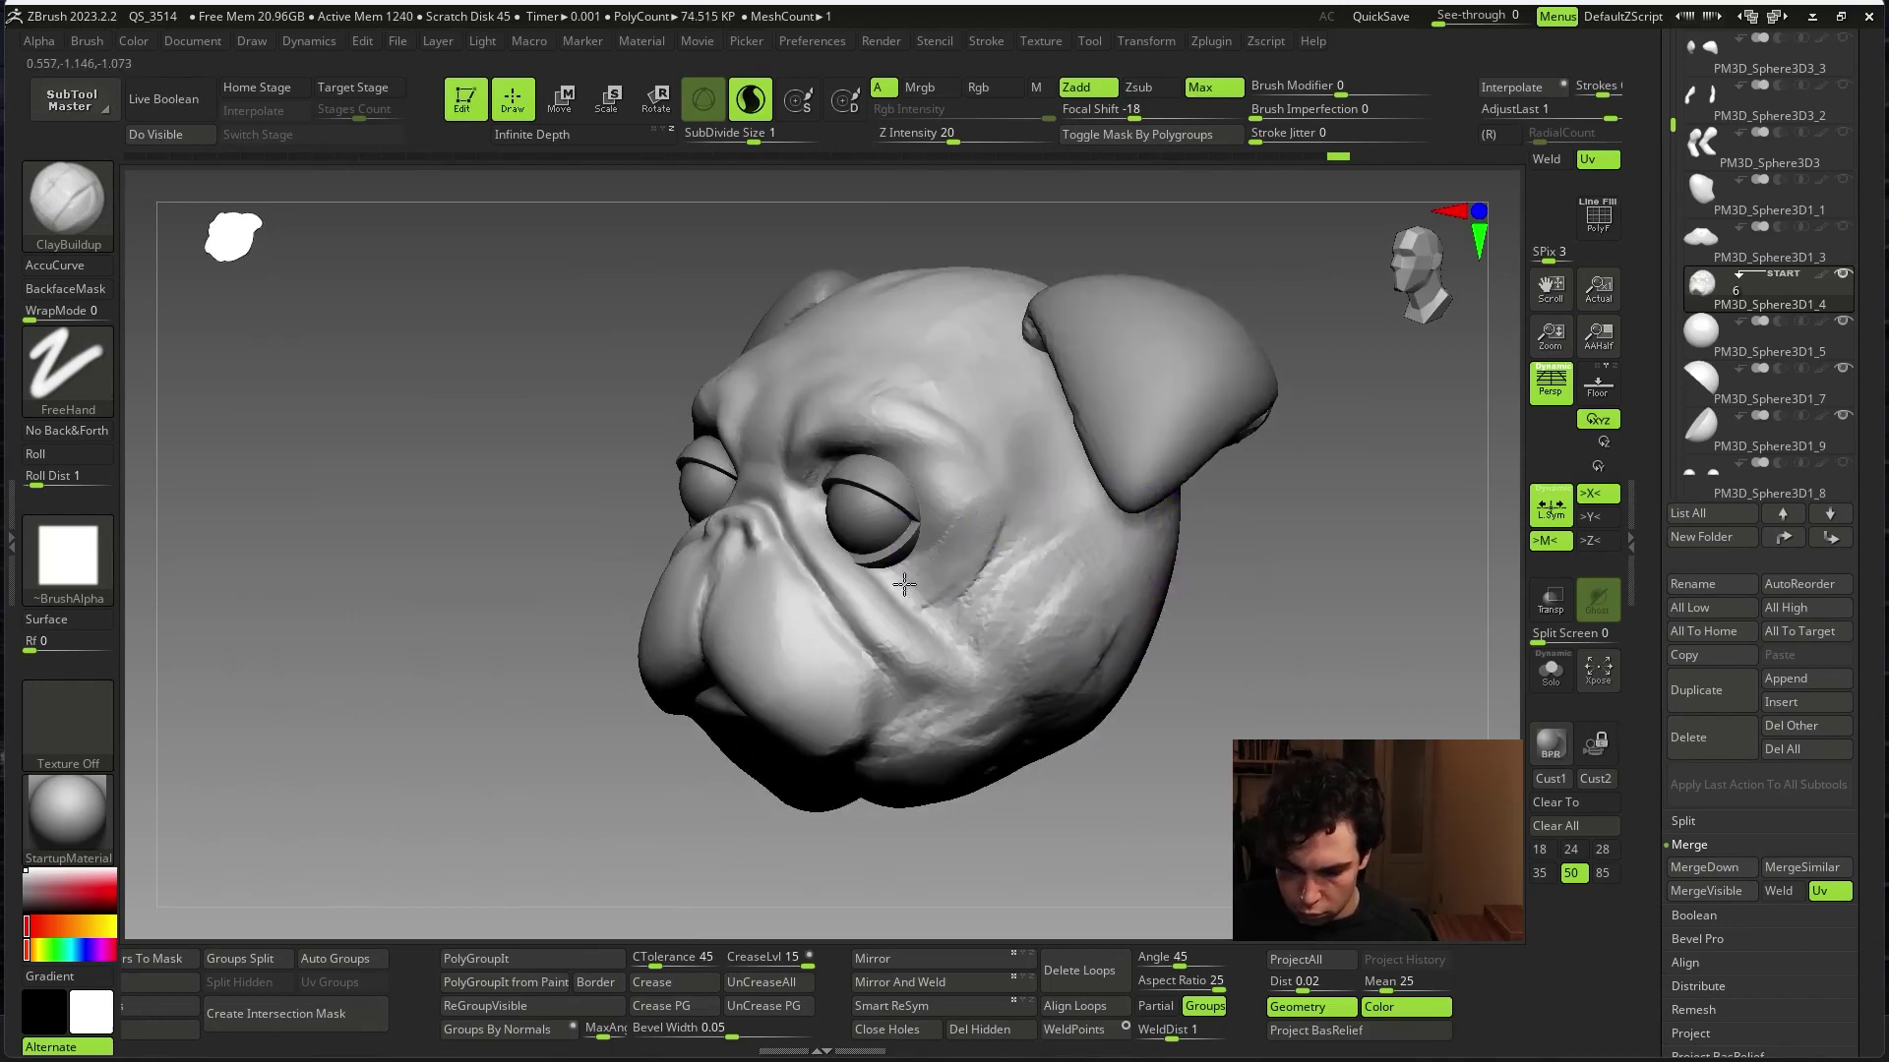
mouse_move(1249, 548)
shift+right_down()
mouse_move(589, 460)
mouse_move(456, 554)
mouse_move(1173, 498)
mouse_move(1328, 590)
mouse_move(1273, 717)
shift+right_up()
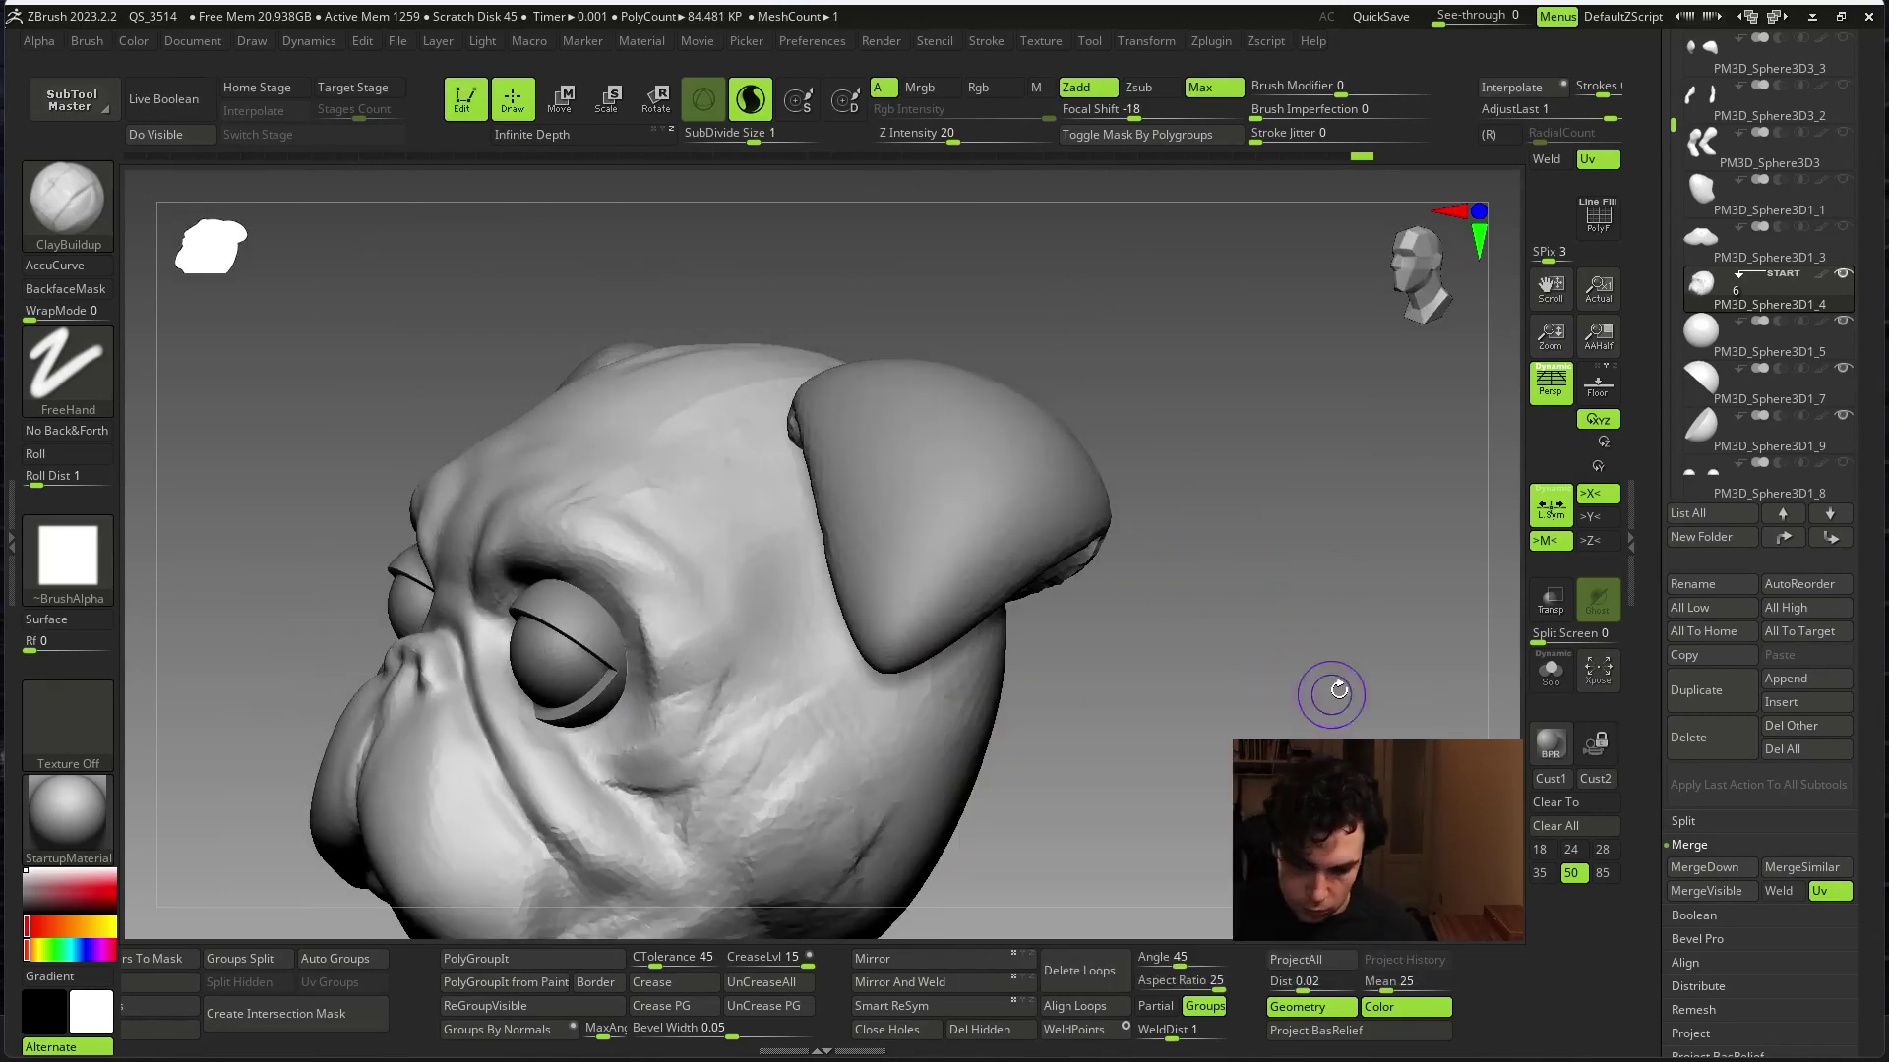
right_drag(780, 273, 801, 571)
key(space)
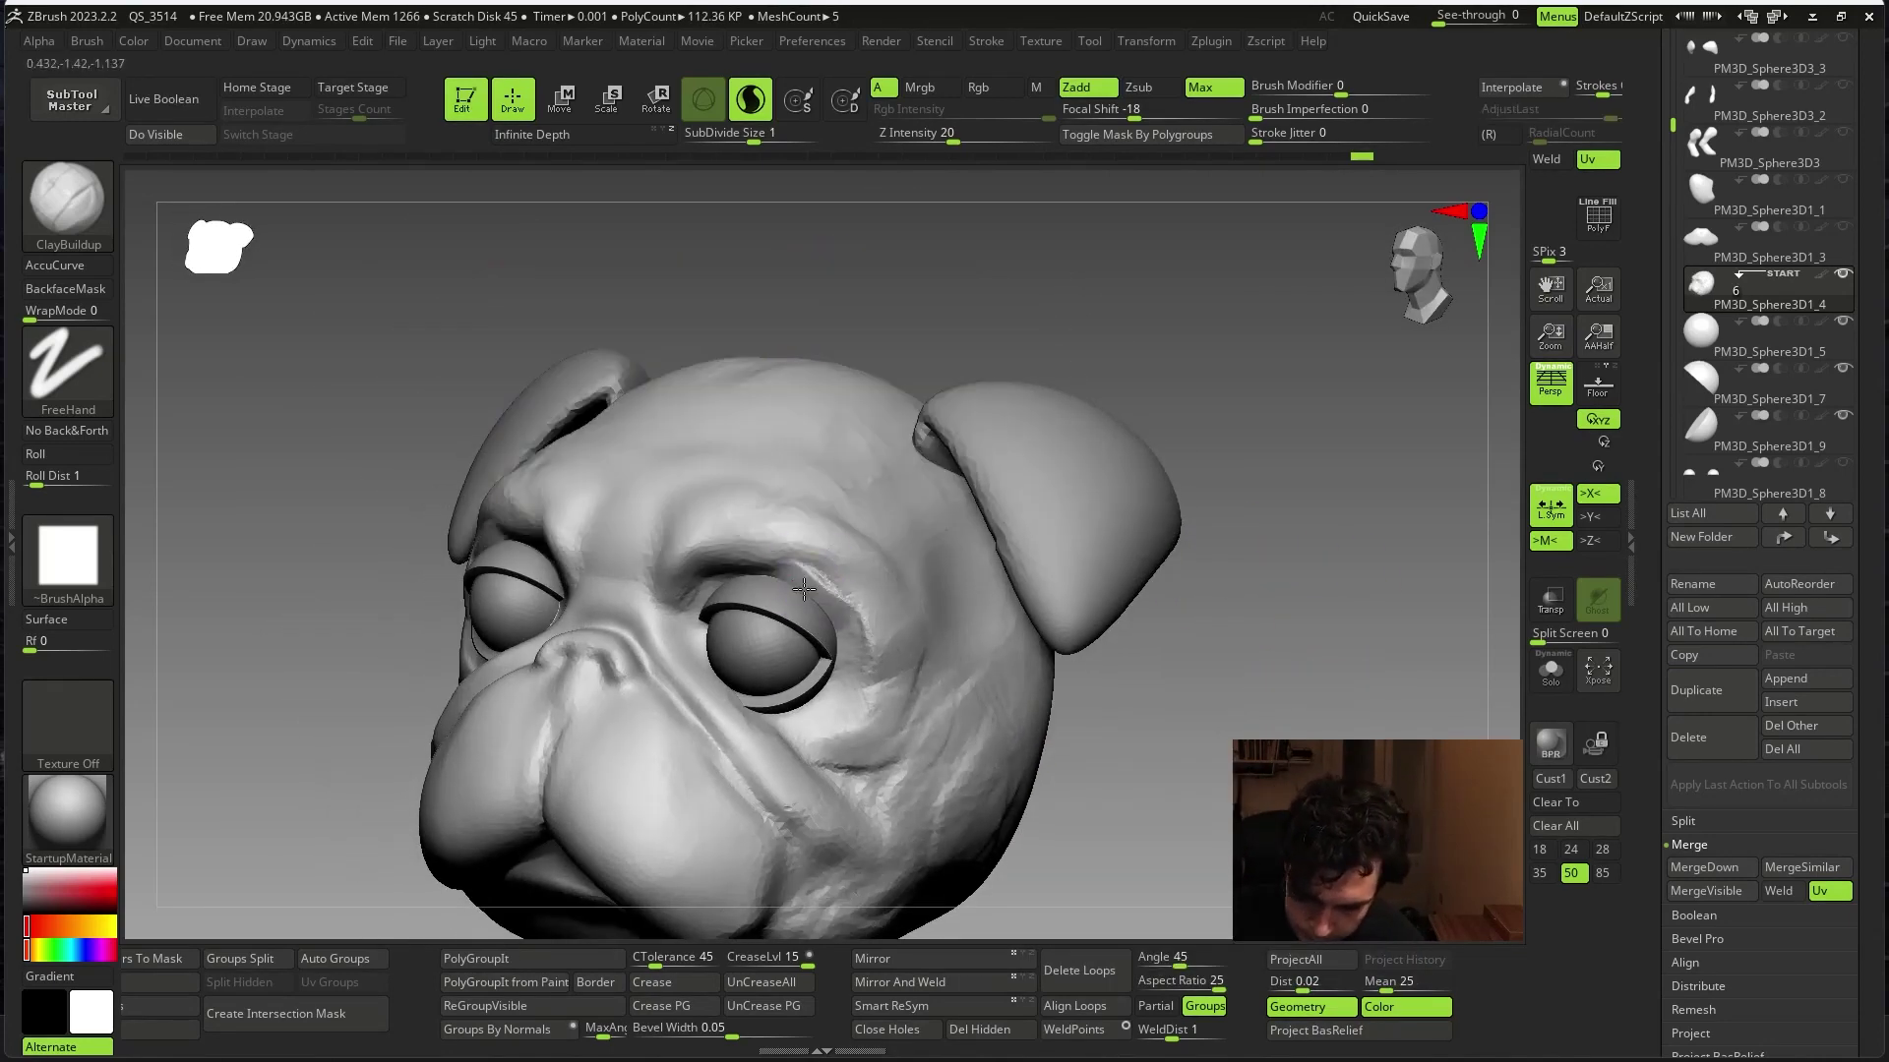
- Solo the bare head to check it from below, then set DamStandard to Zsub at Z Intensity 33
key(ctrl+shift+s)
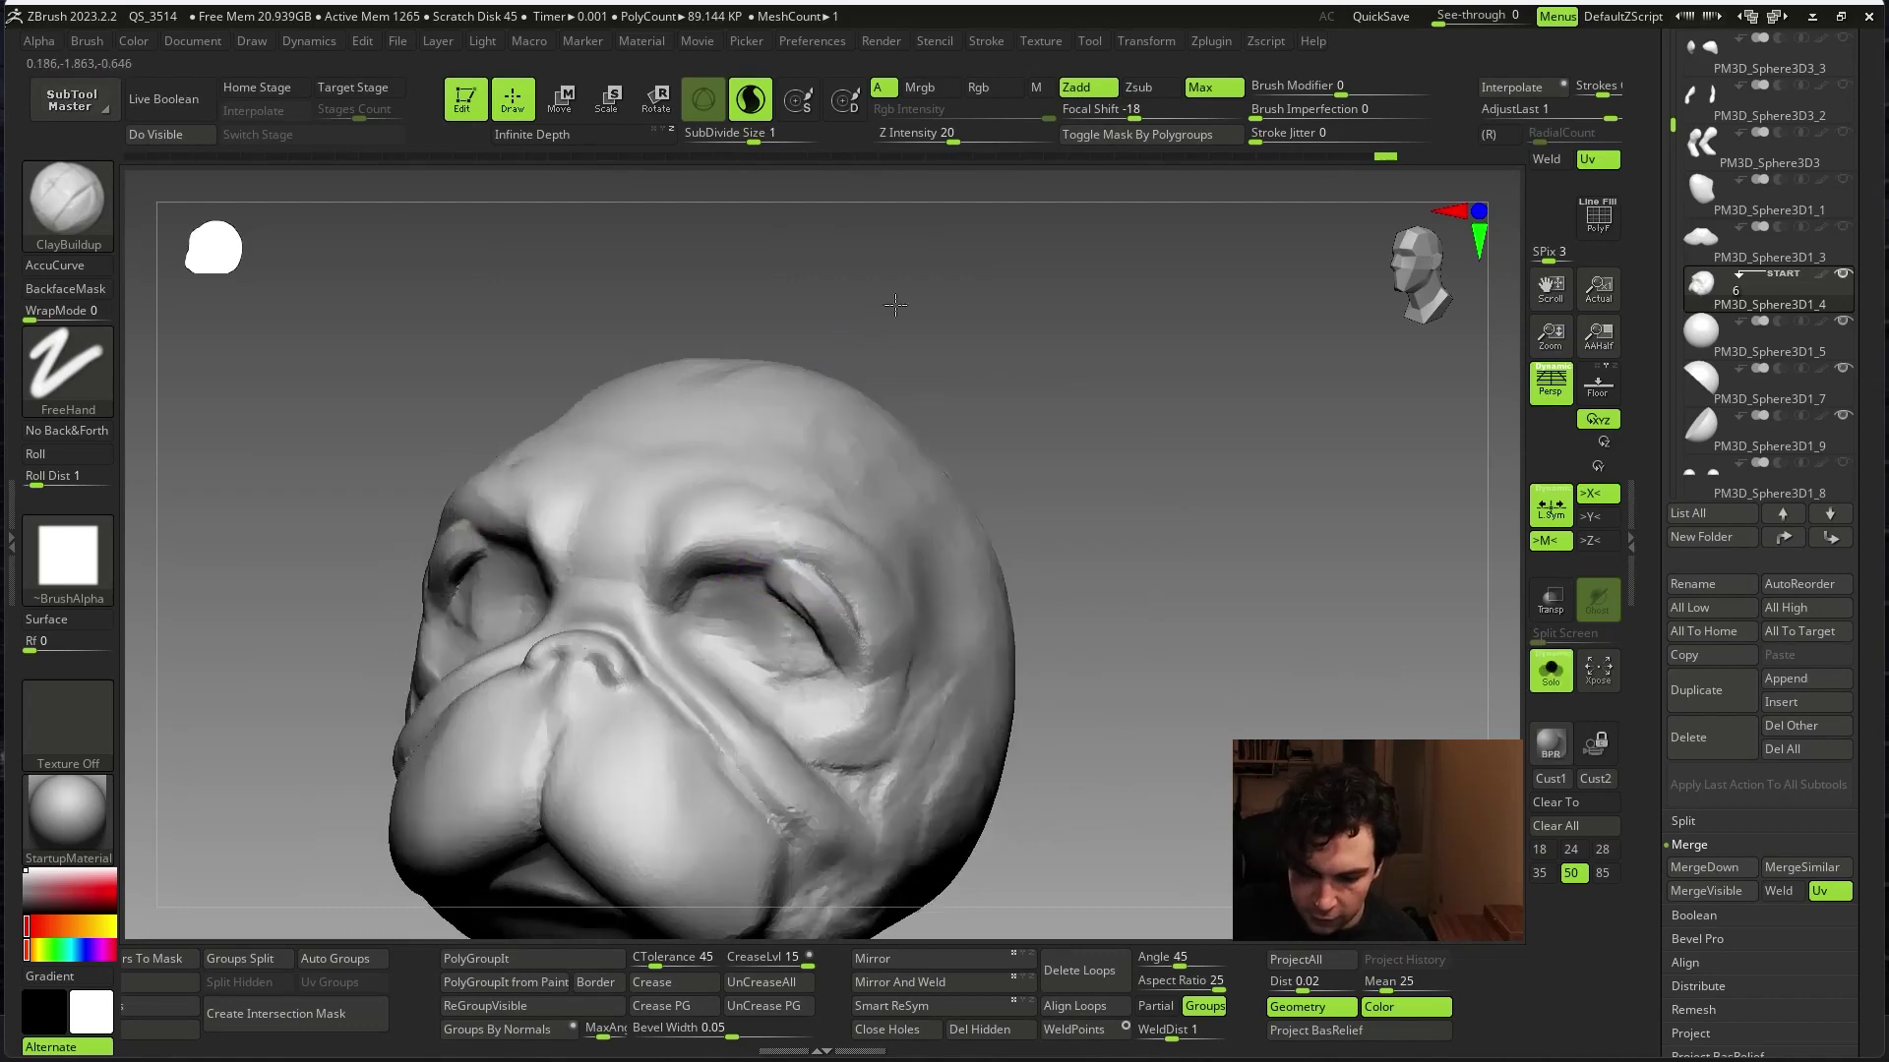
mouse_move(762, 583)
right_down()
mouse_move(795, 621)
mouse_move(1190, 400)
mouse_move(1323, 753)
mouse_move(863, 597)
mouse_move(1264, 674)
mouse_move(688, 684)
right_up()
key(space)
key(ctrl+shift+s)
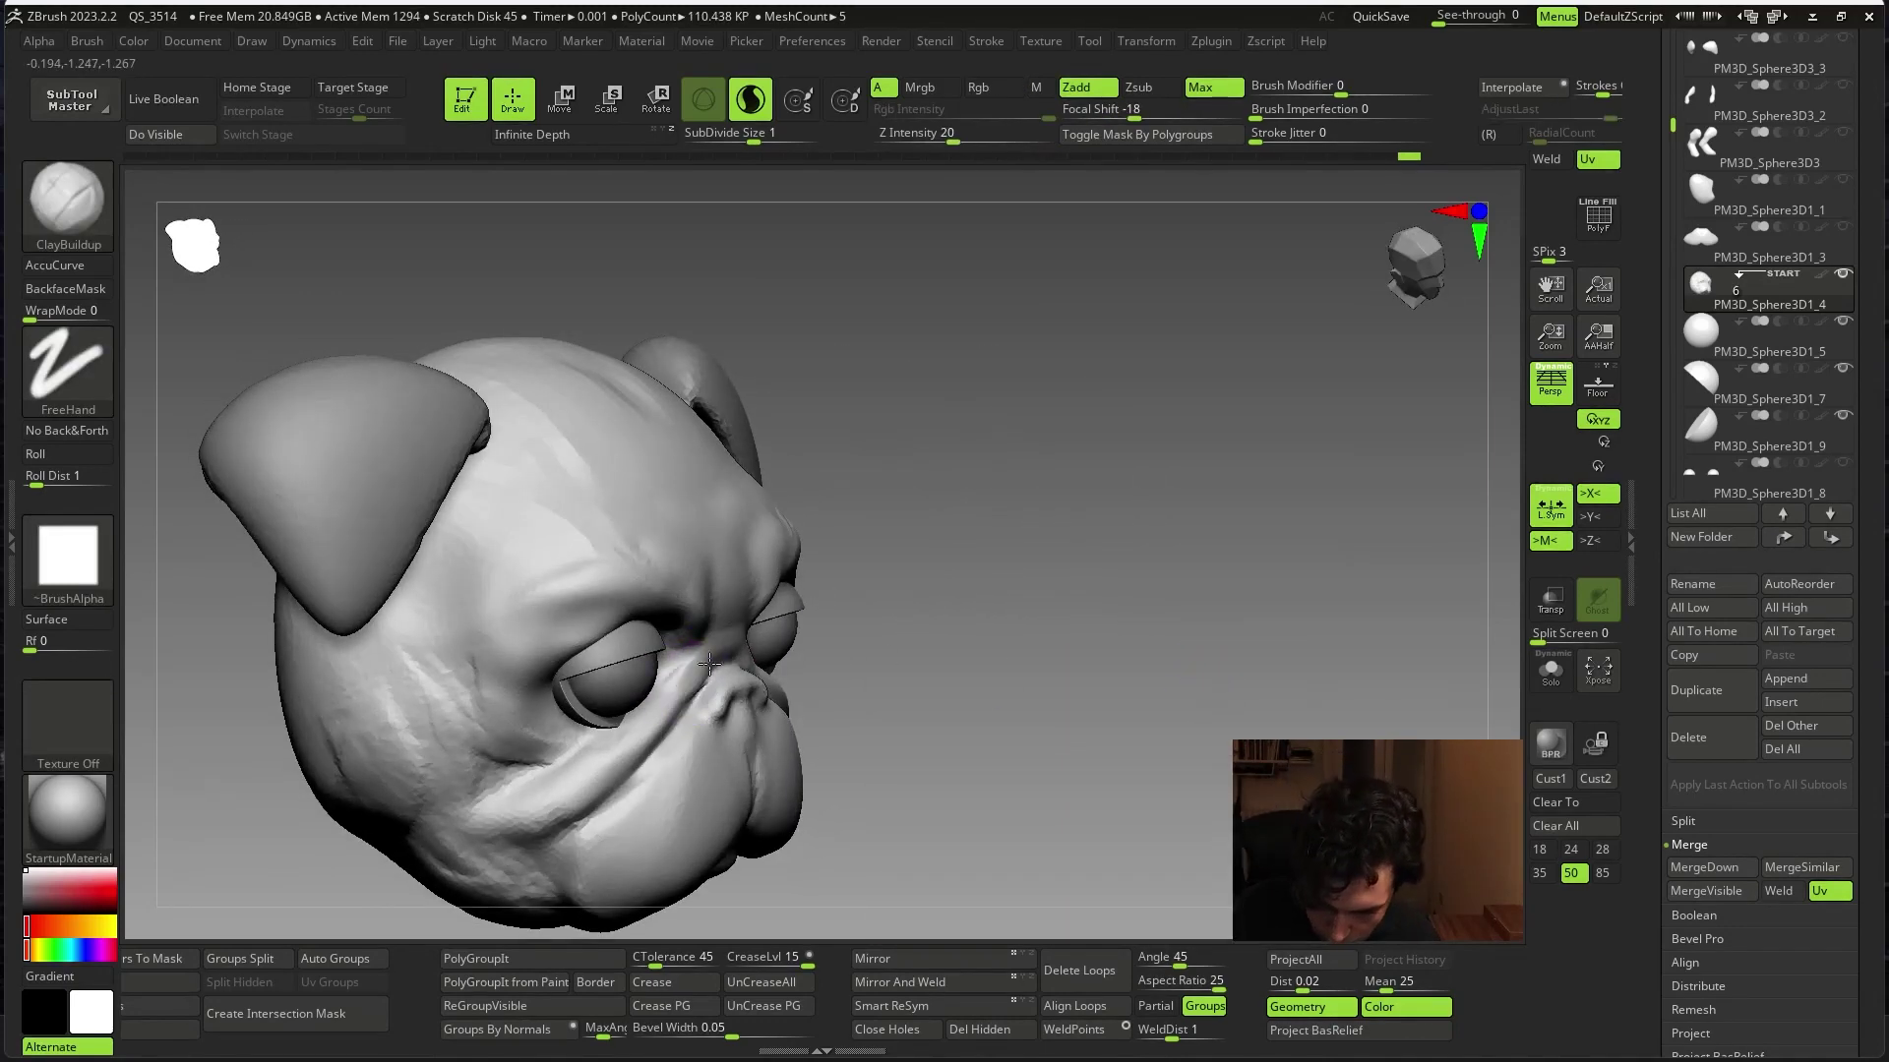
key(b)
key(d)
key(s)
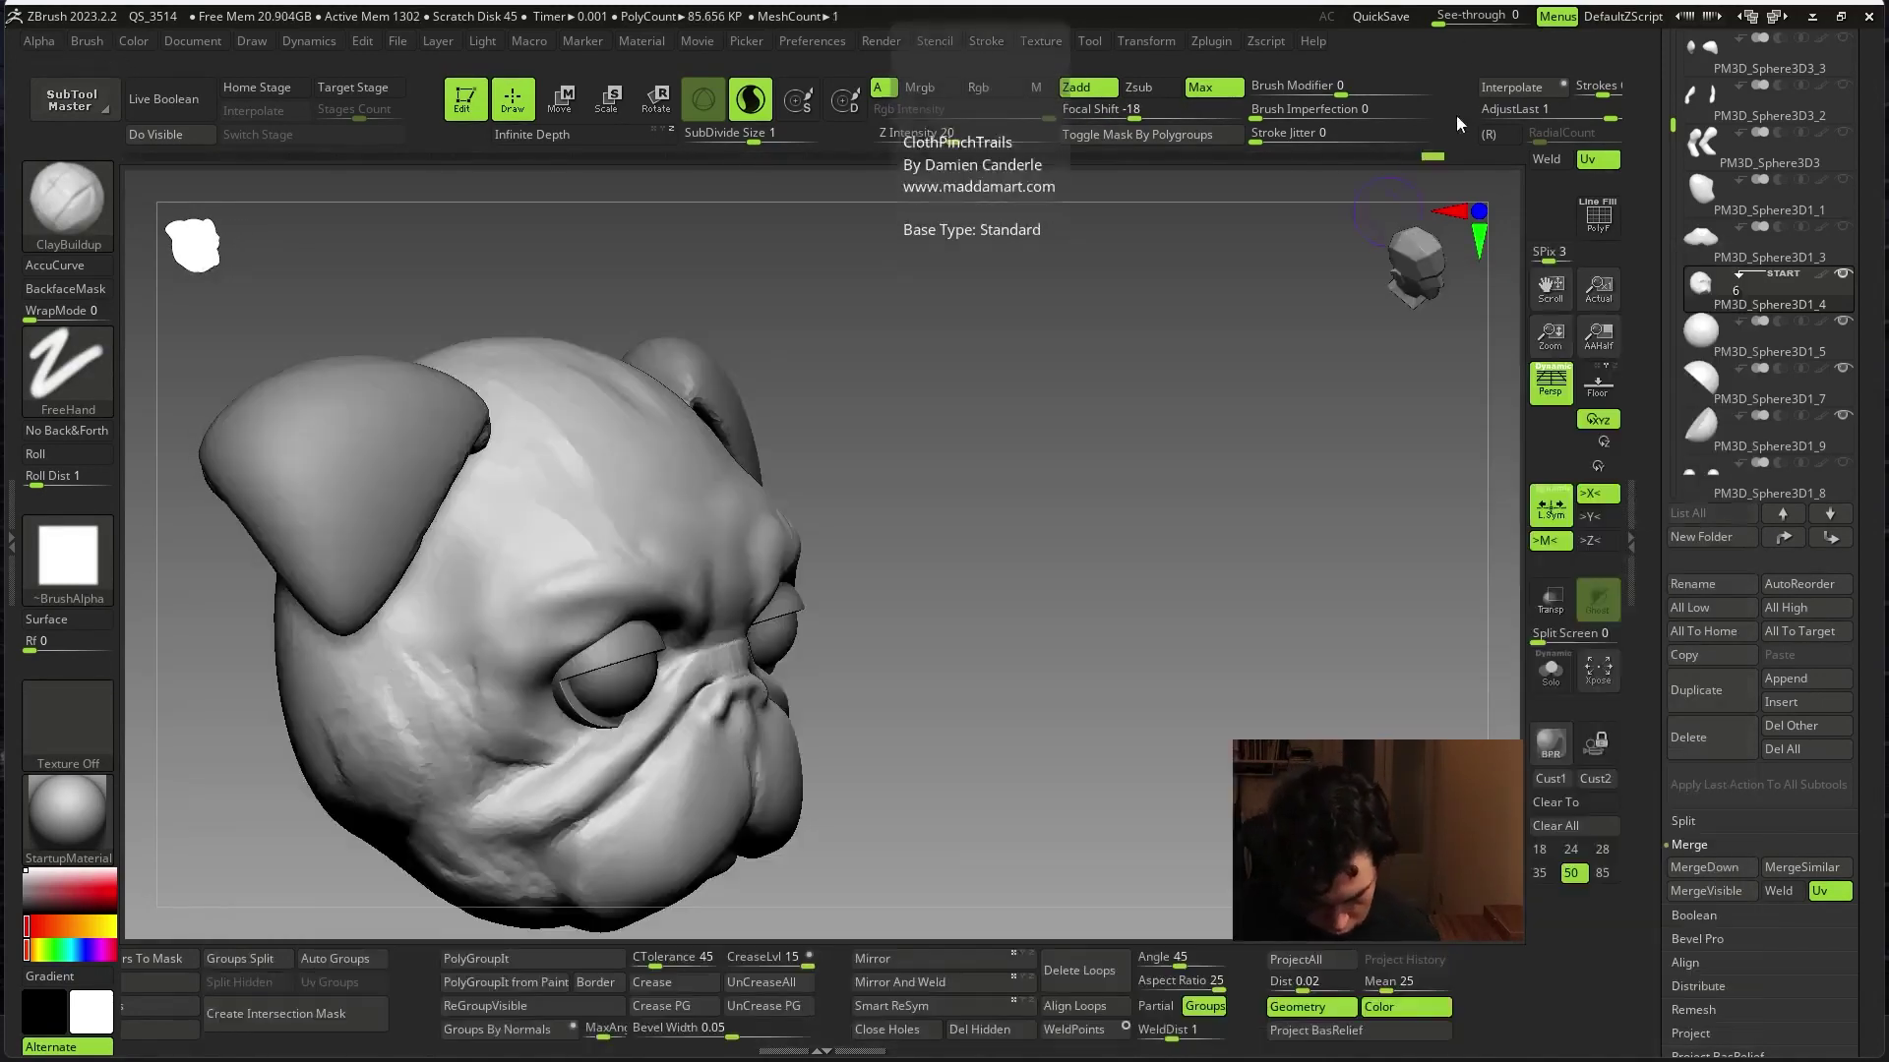
key(b)
key(Escape)
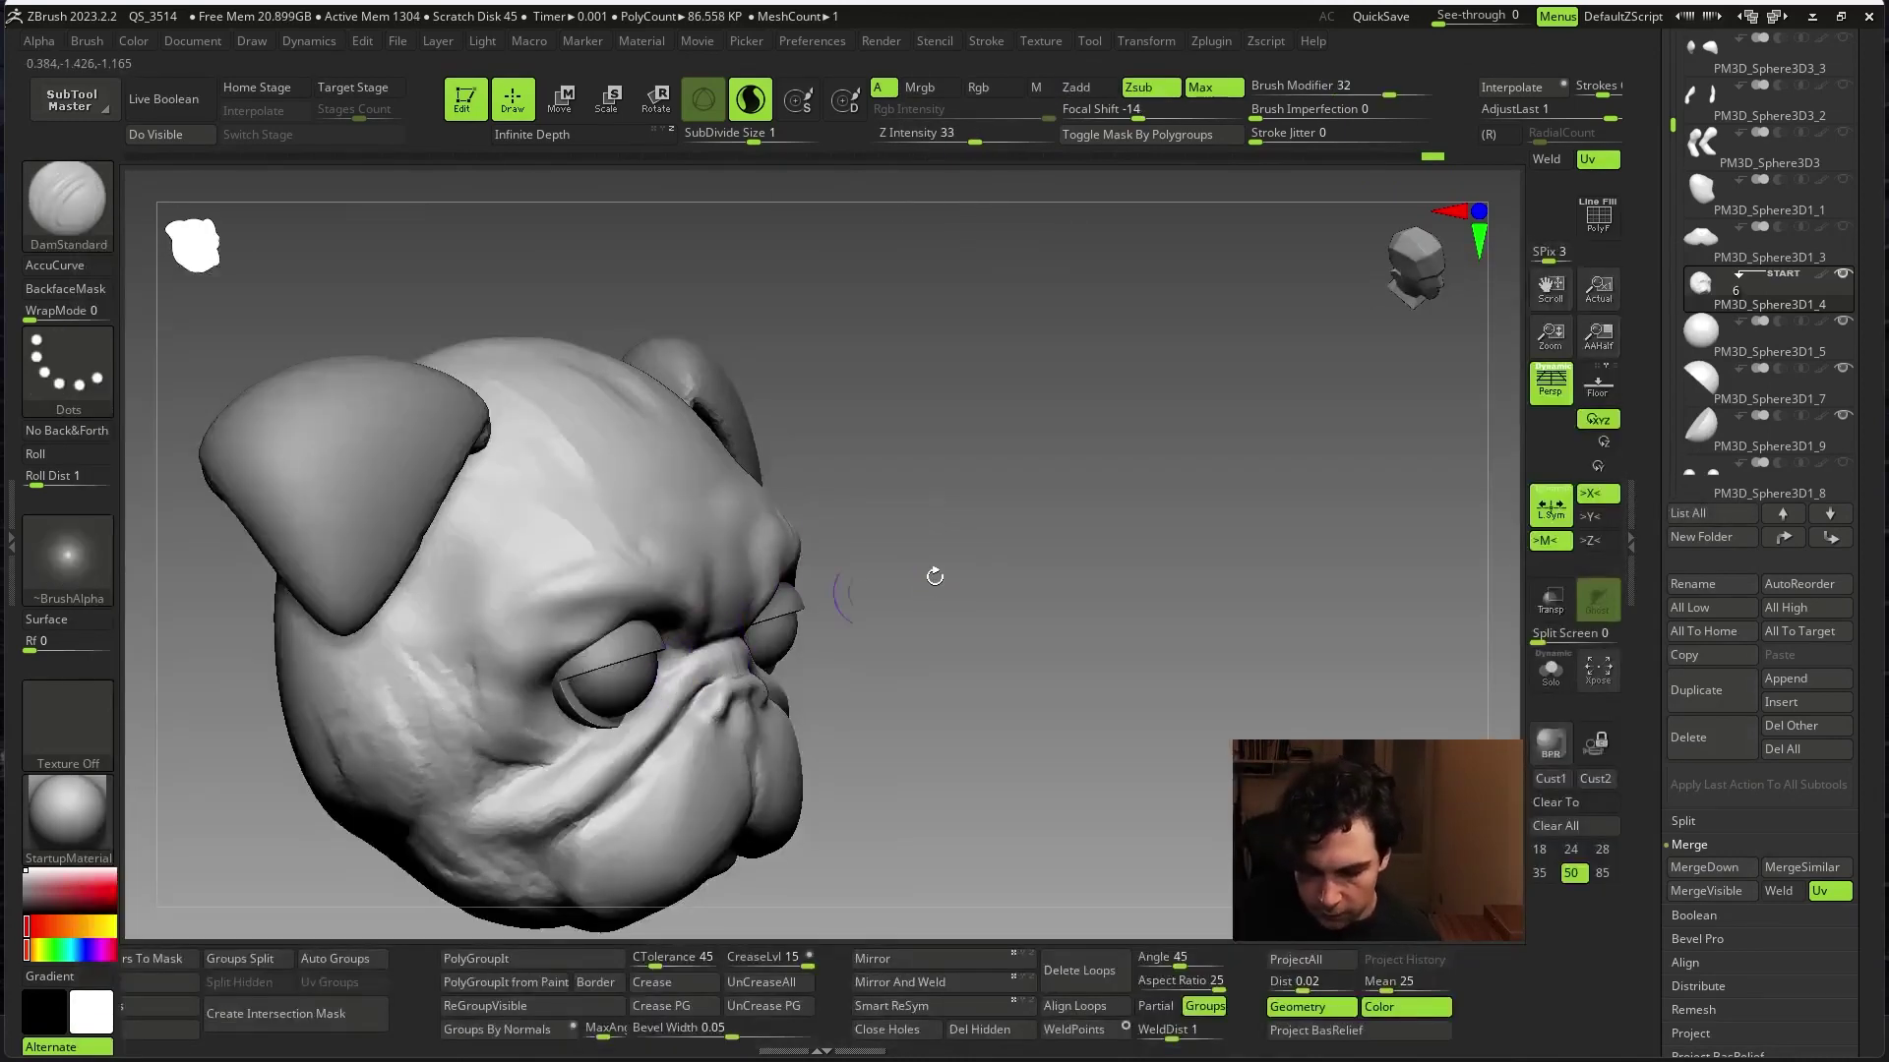
- Carve a frown crease into the brow with DamStandard and soften the carved area
mouse_move(935, 575)
right_down()
mouse_move(1159, 569)
mouse_move(1294, 623)
mouse_move(1231, 640)
mouse_move(1298, 679)
right_up()
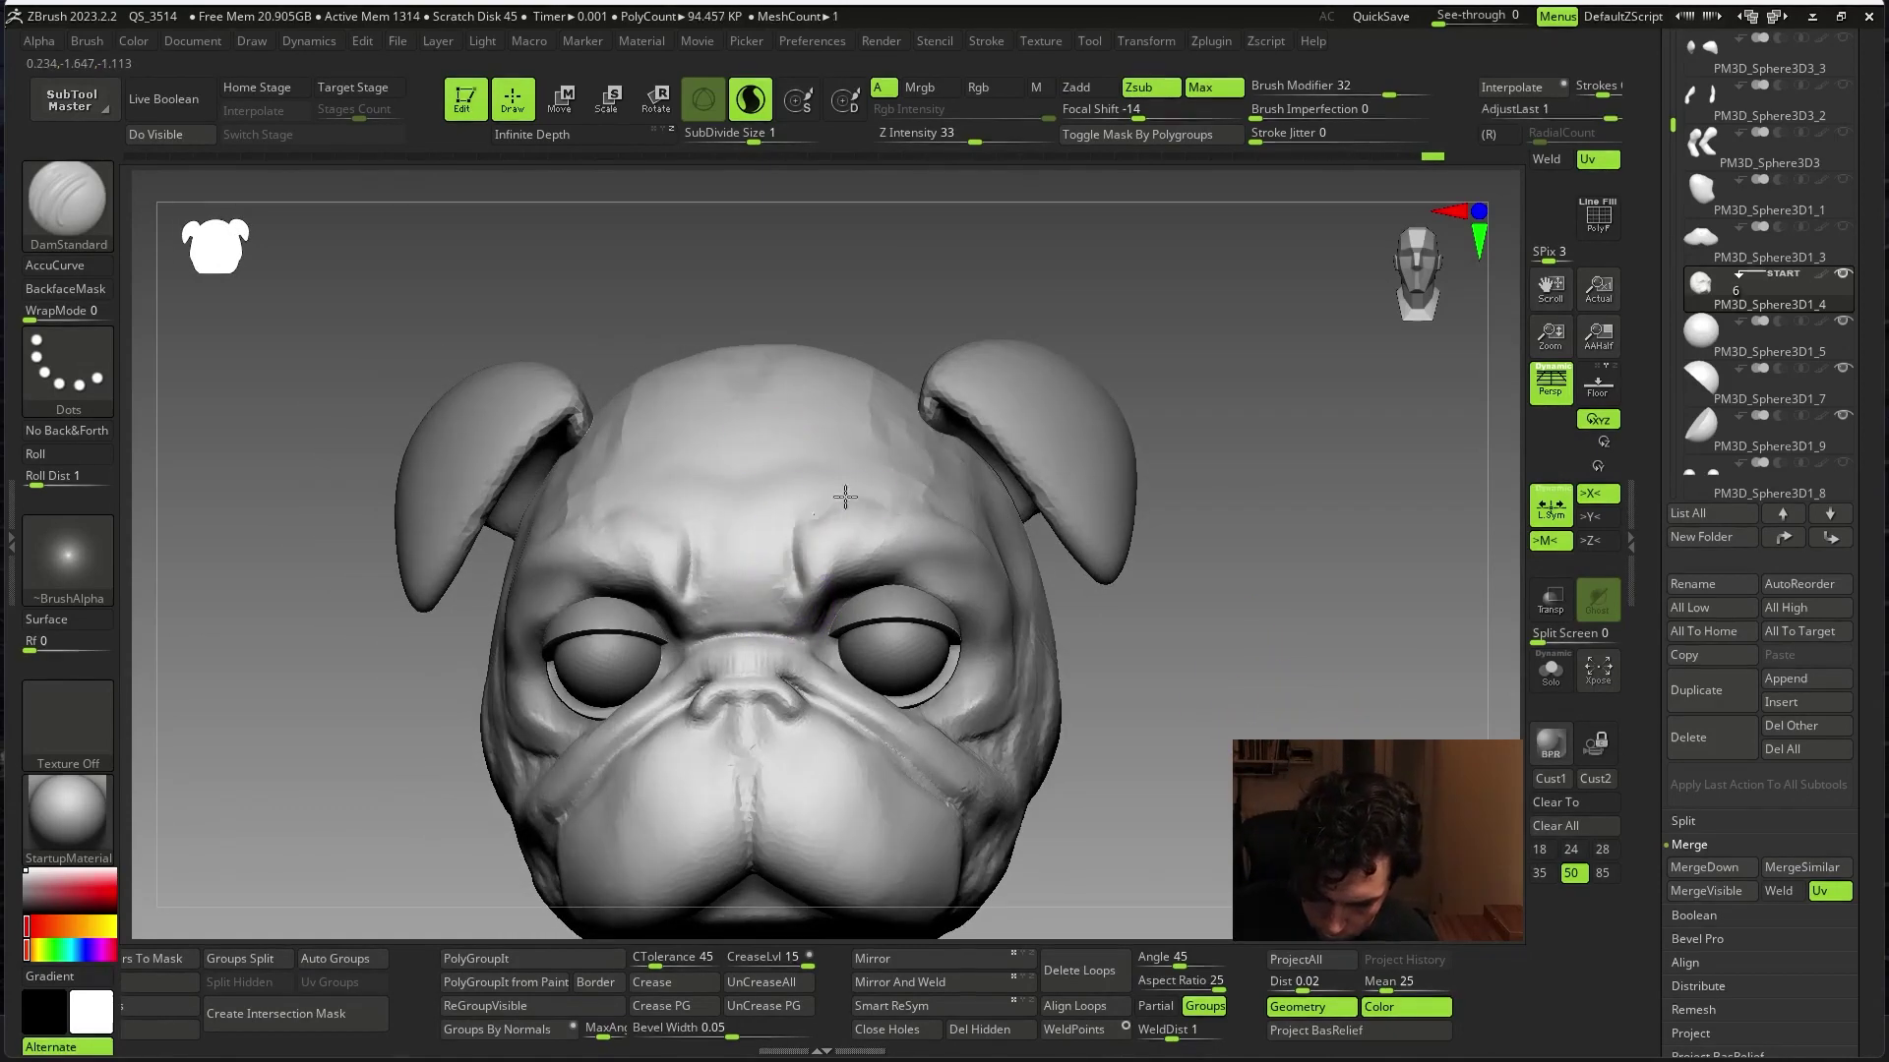
right_drag(821, 580, 801, 540)
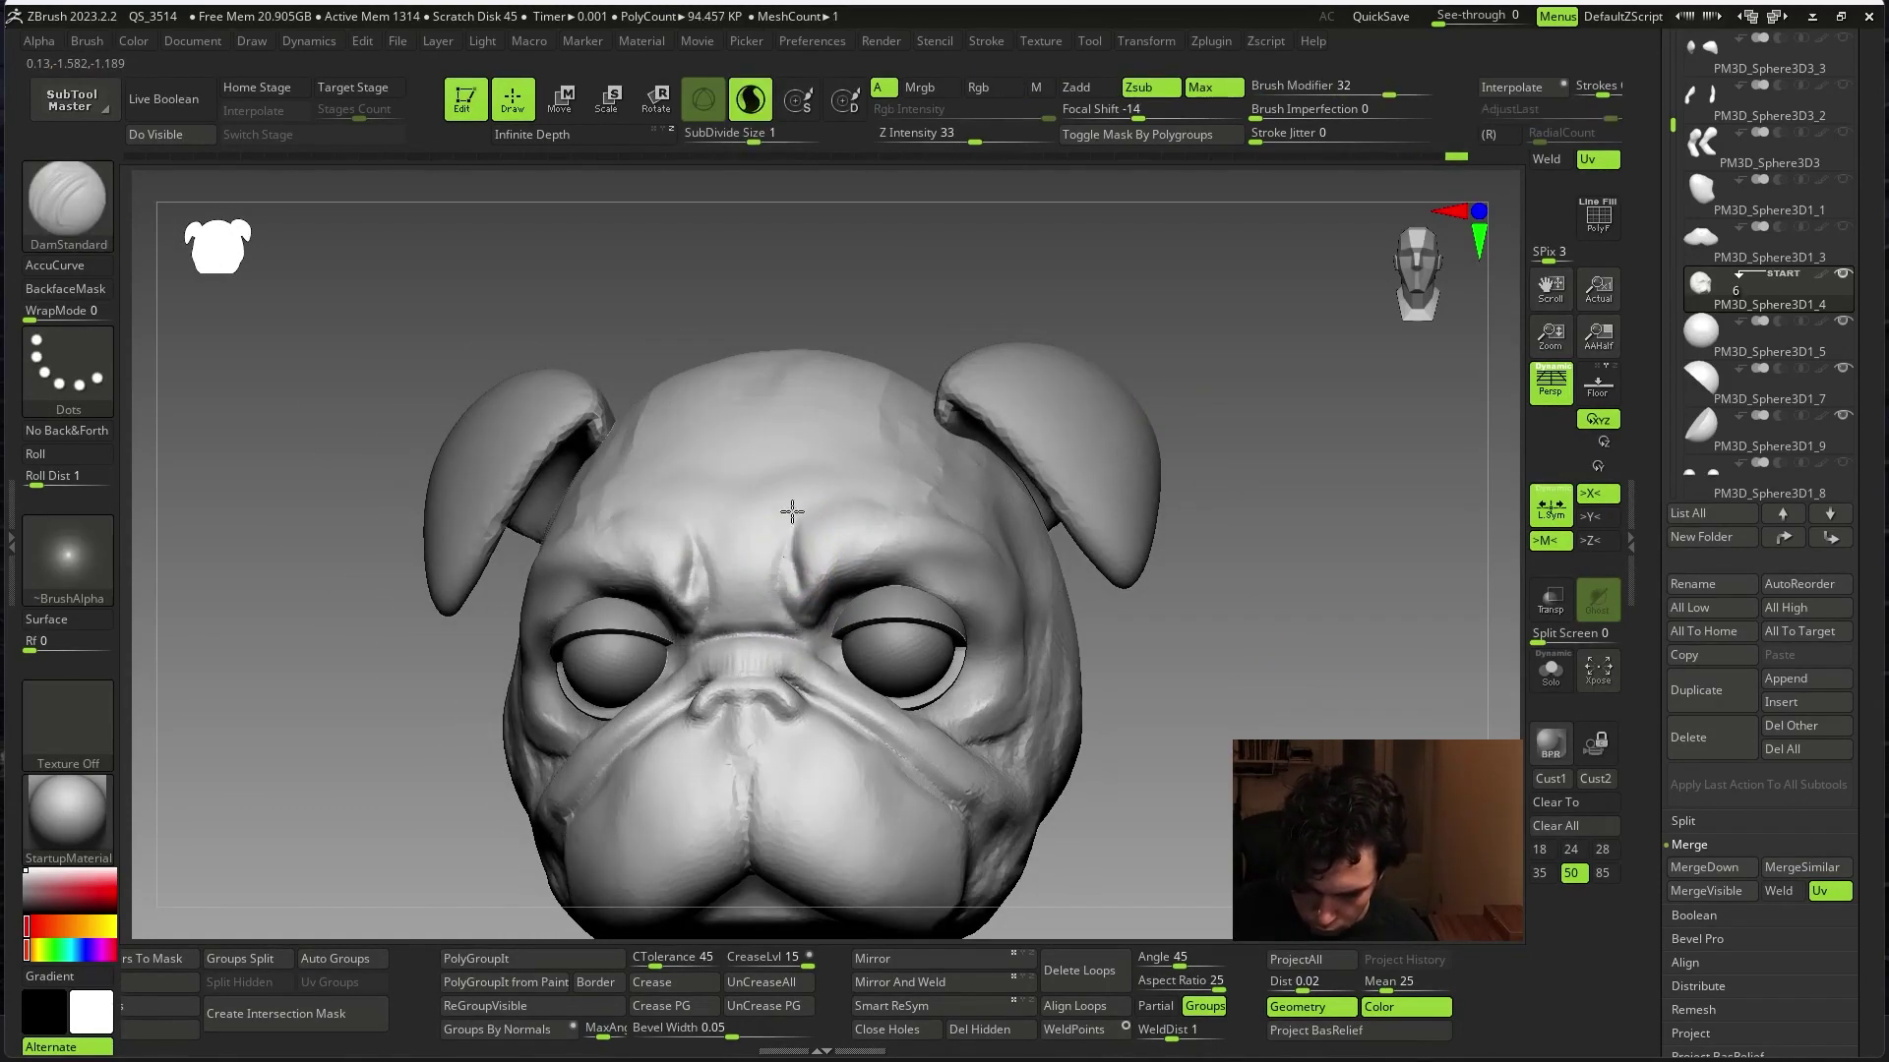
mouse_move(792, 511)
shift+mouse_down()
mouse_move(828, 575)
mouse_move(753, 512)
shift+mouse_up()
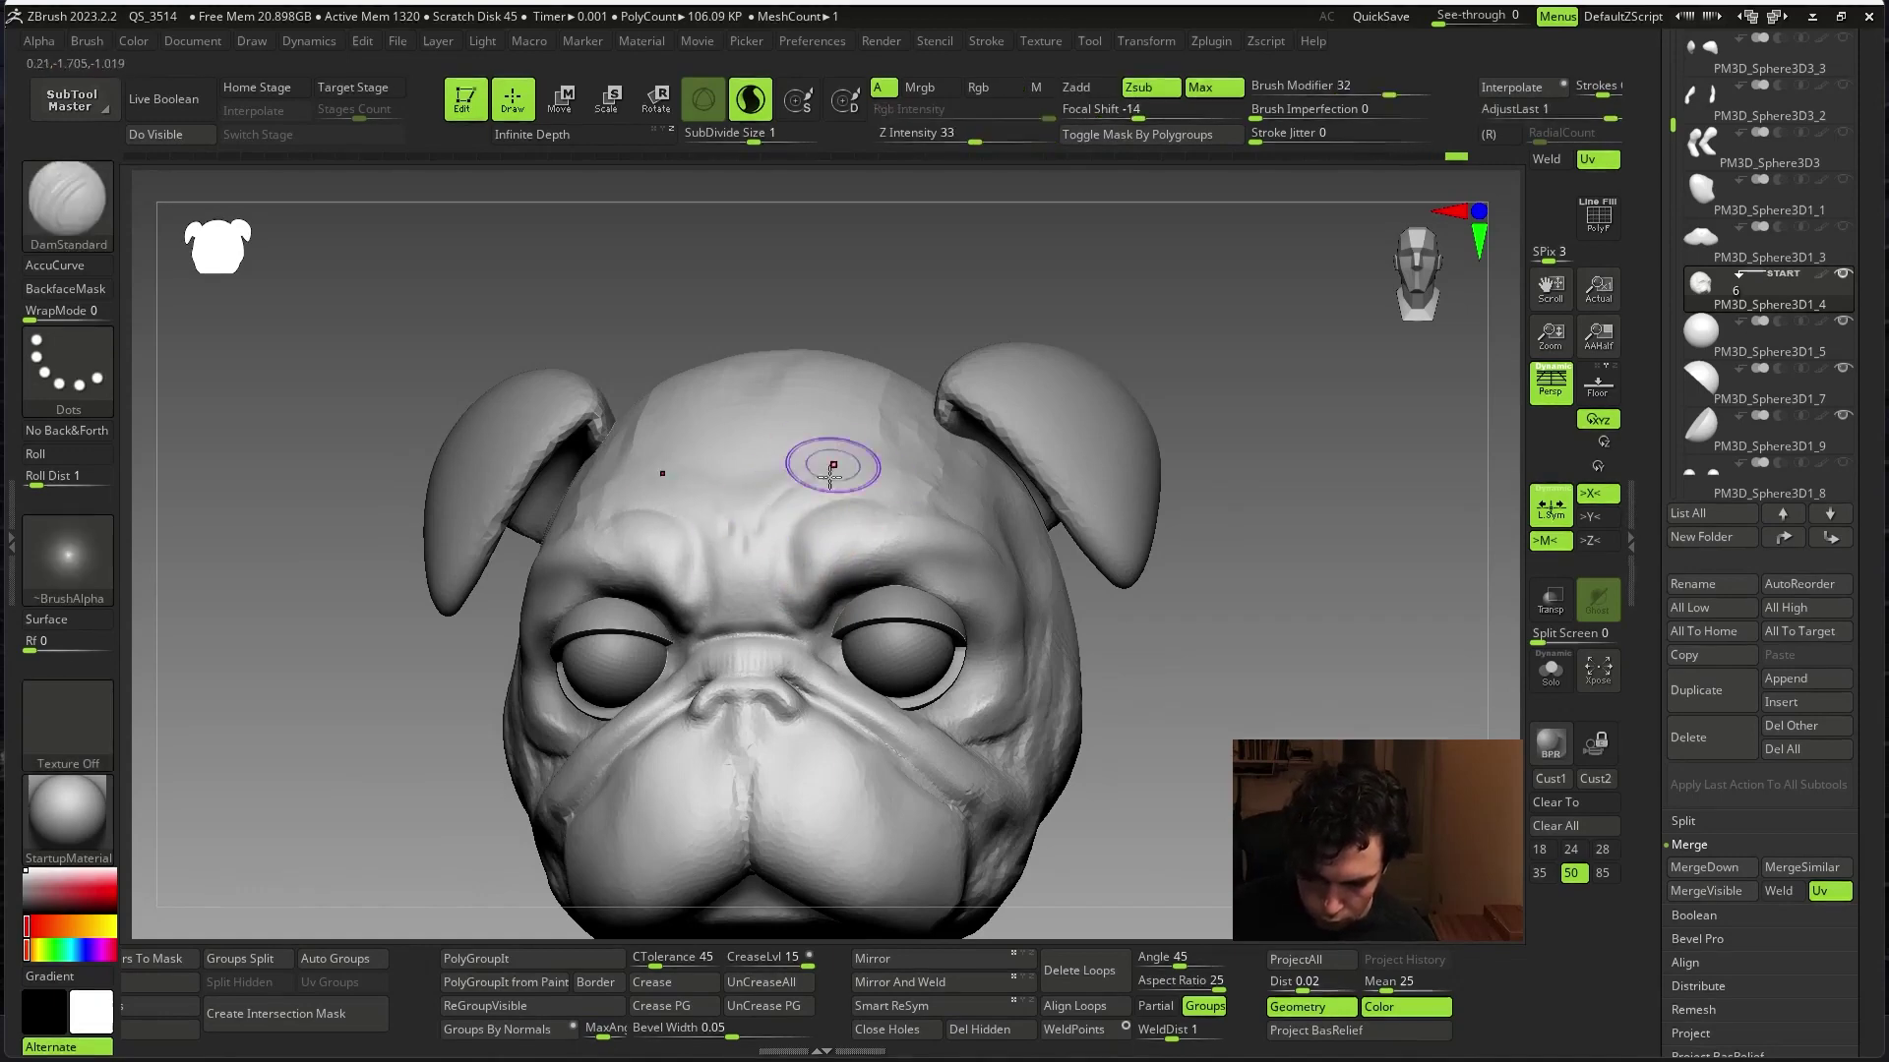
mouse_move(831, 470)
alt+right_down()
mouse_move(1234, 485)
mouse_move(1231, 682)
mouse_move(1312, 654)
mouse_move(1349, 590)
mouse_move(704, 602)
alt+right_up()
- Carve creases around the muzzle and smooth the lower cheek below the eye
key(space)
key(space)
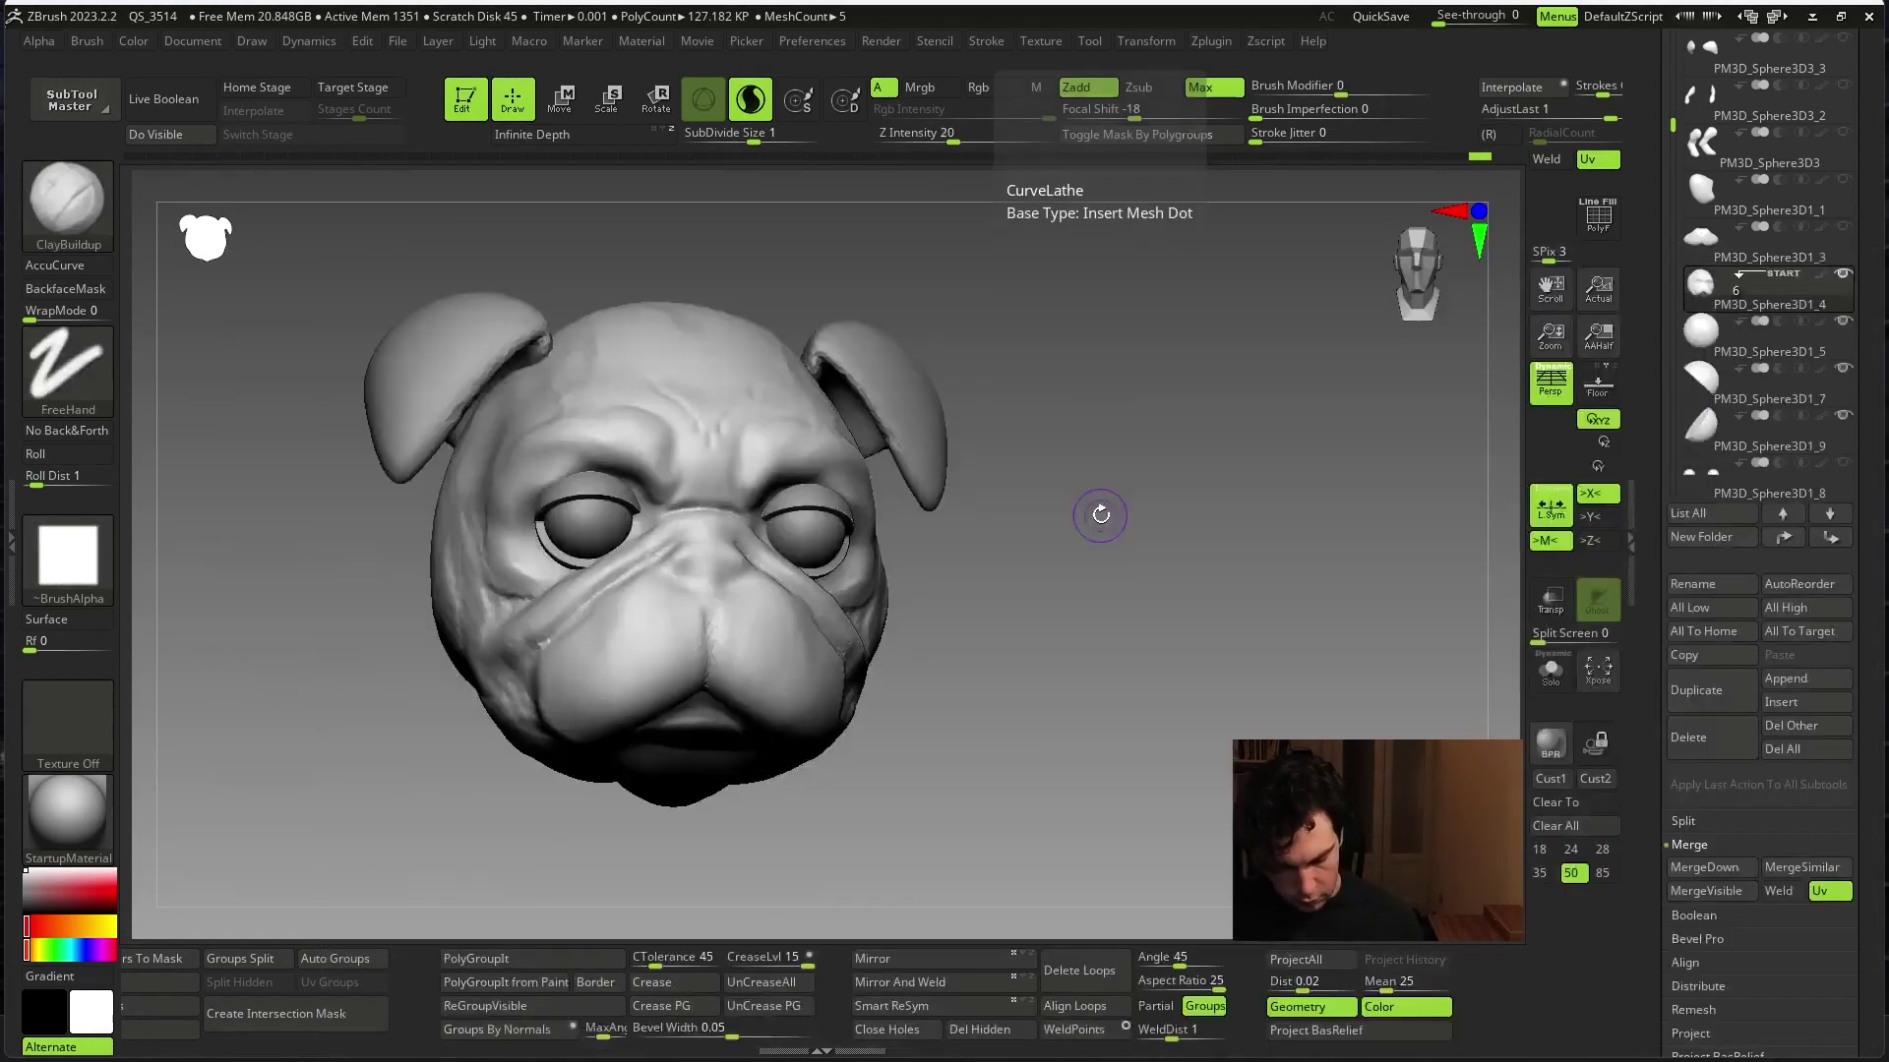
mouse_move(1100, 515)
right_down()
mouse_move(1285, 570)
mouse_move(1260, 637)
mouse_move(1230, 630)
right_up()
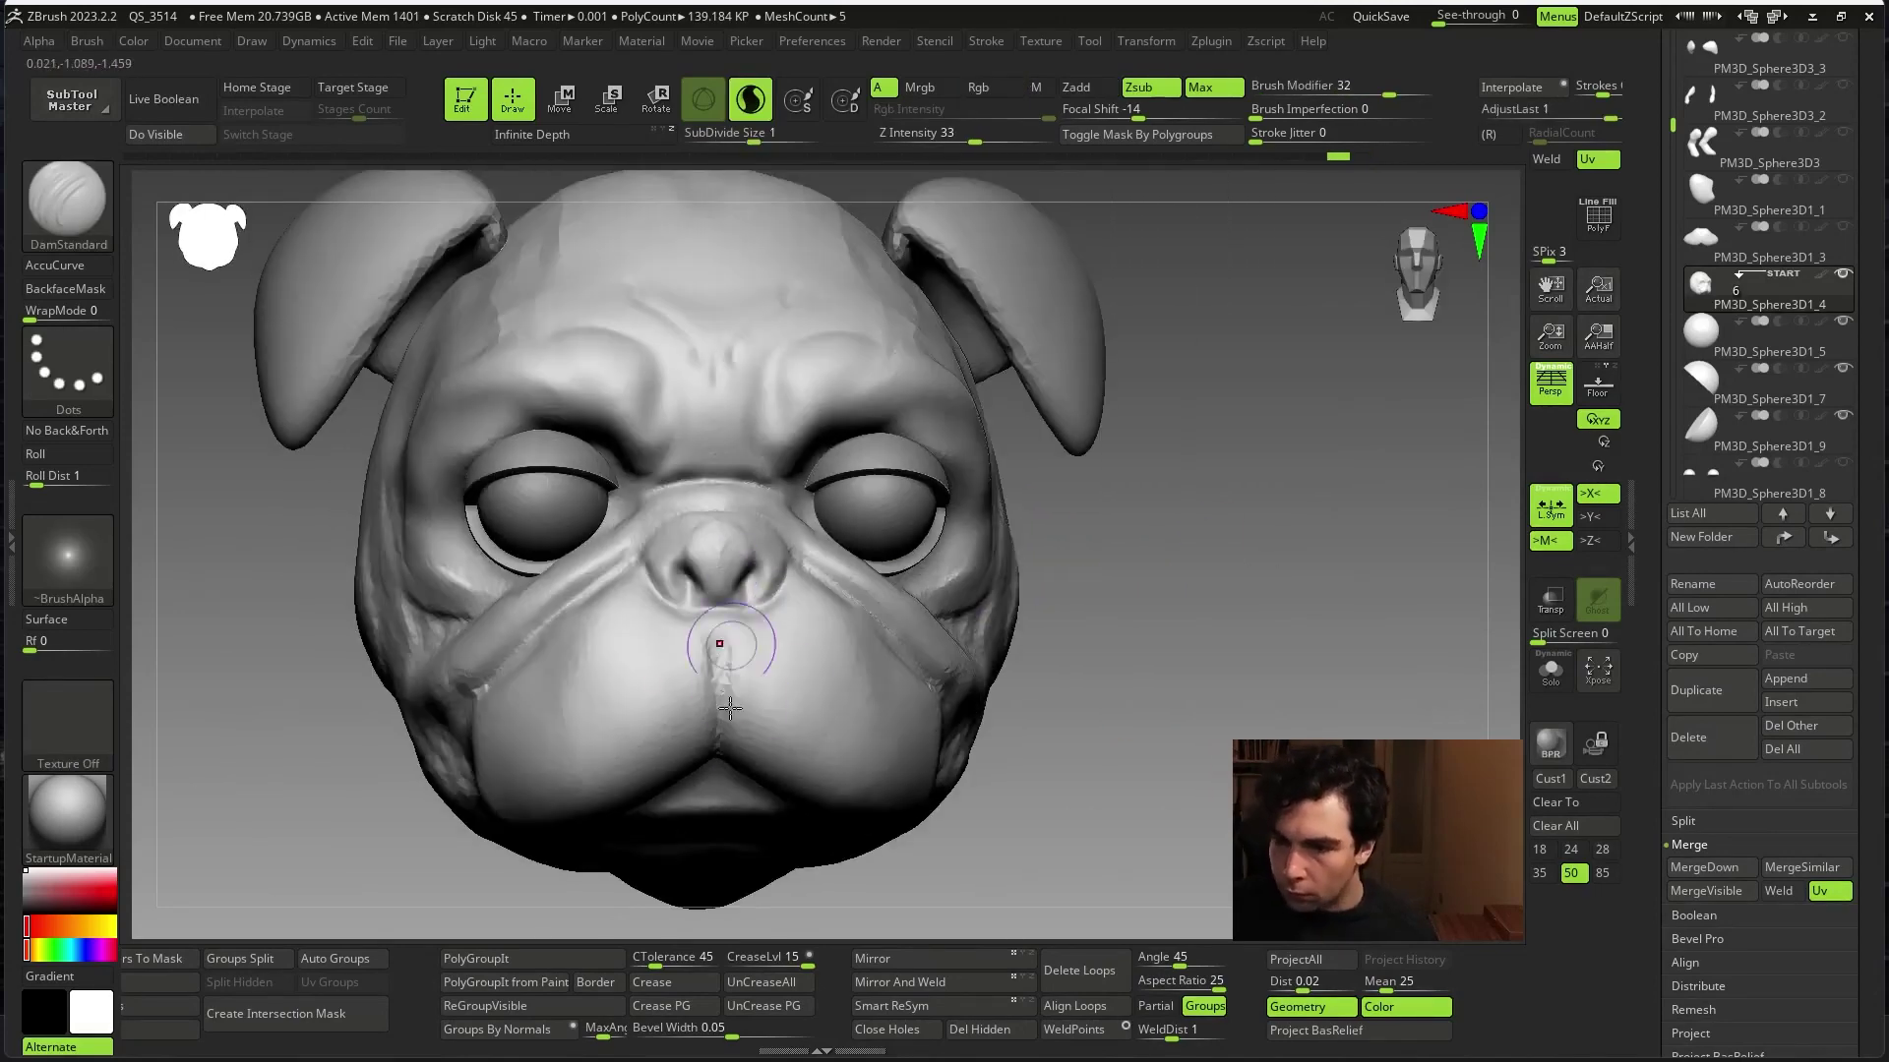
mouse_move(1007, 753)
mouse_down()
mouse_move(1151, 684)
mouse_move(1131, 741)
mouse_move(1118, 696)
mouse_move(1055, 663)
mouse_up()
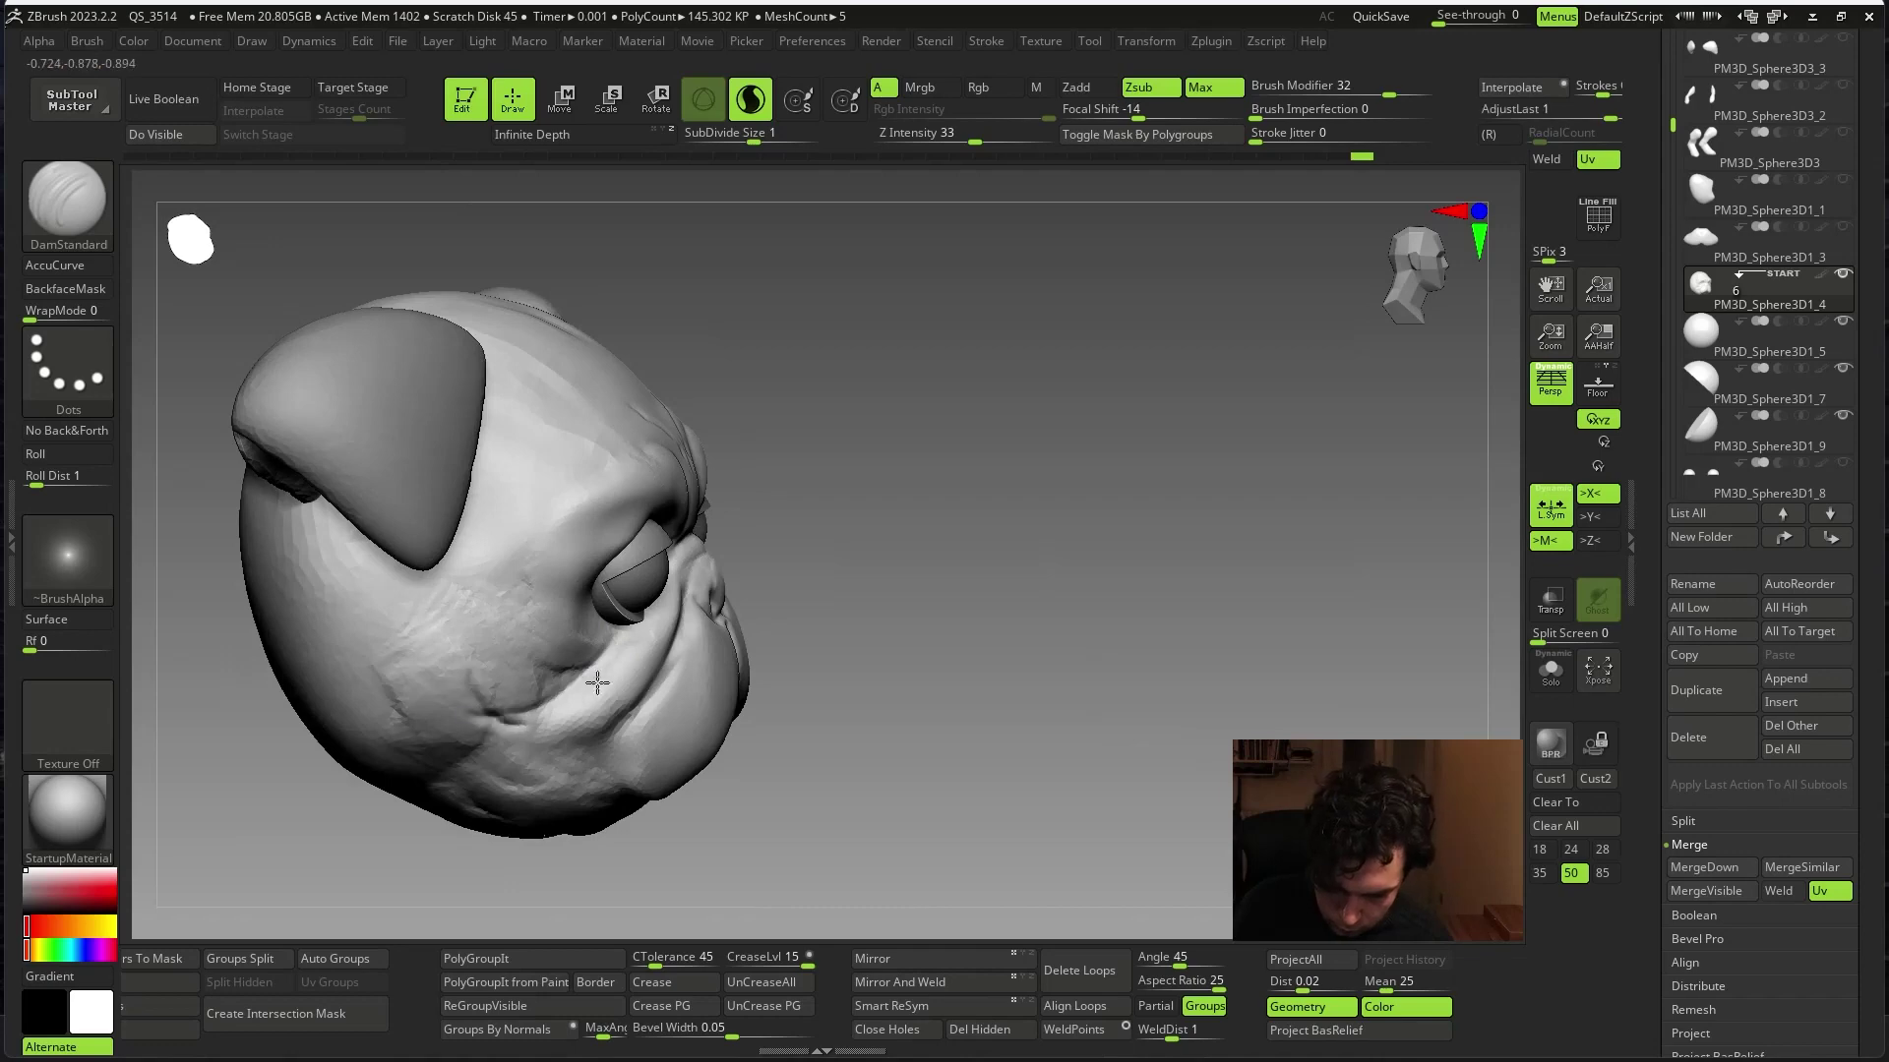
drag(536, 688, 465, 670)
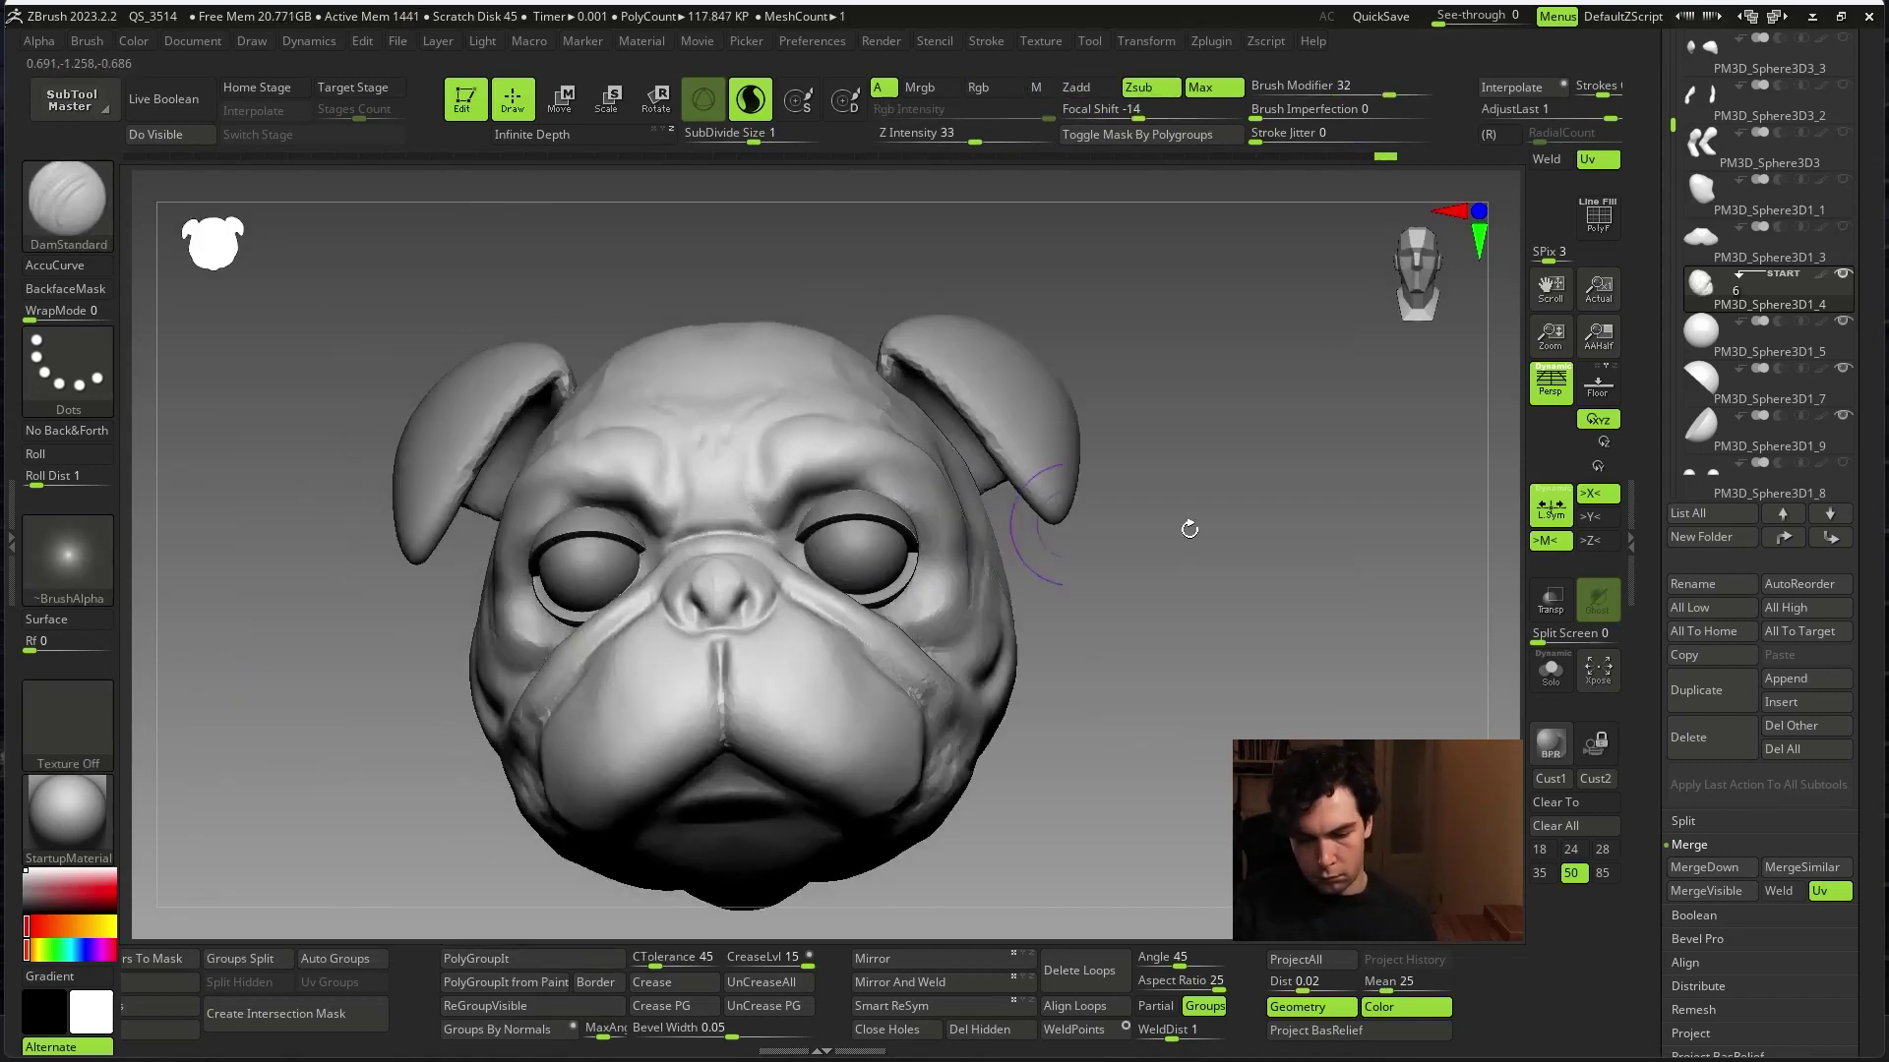
- Save the project and bring the hidden eyes and ears back into view
mouse_move(1189, 527)
mouse_down()
mouse_move(1295, 675)
mouse_move(1236, 696)
mouse_move(1248, 599)
mouse_up()
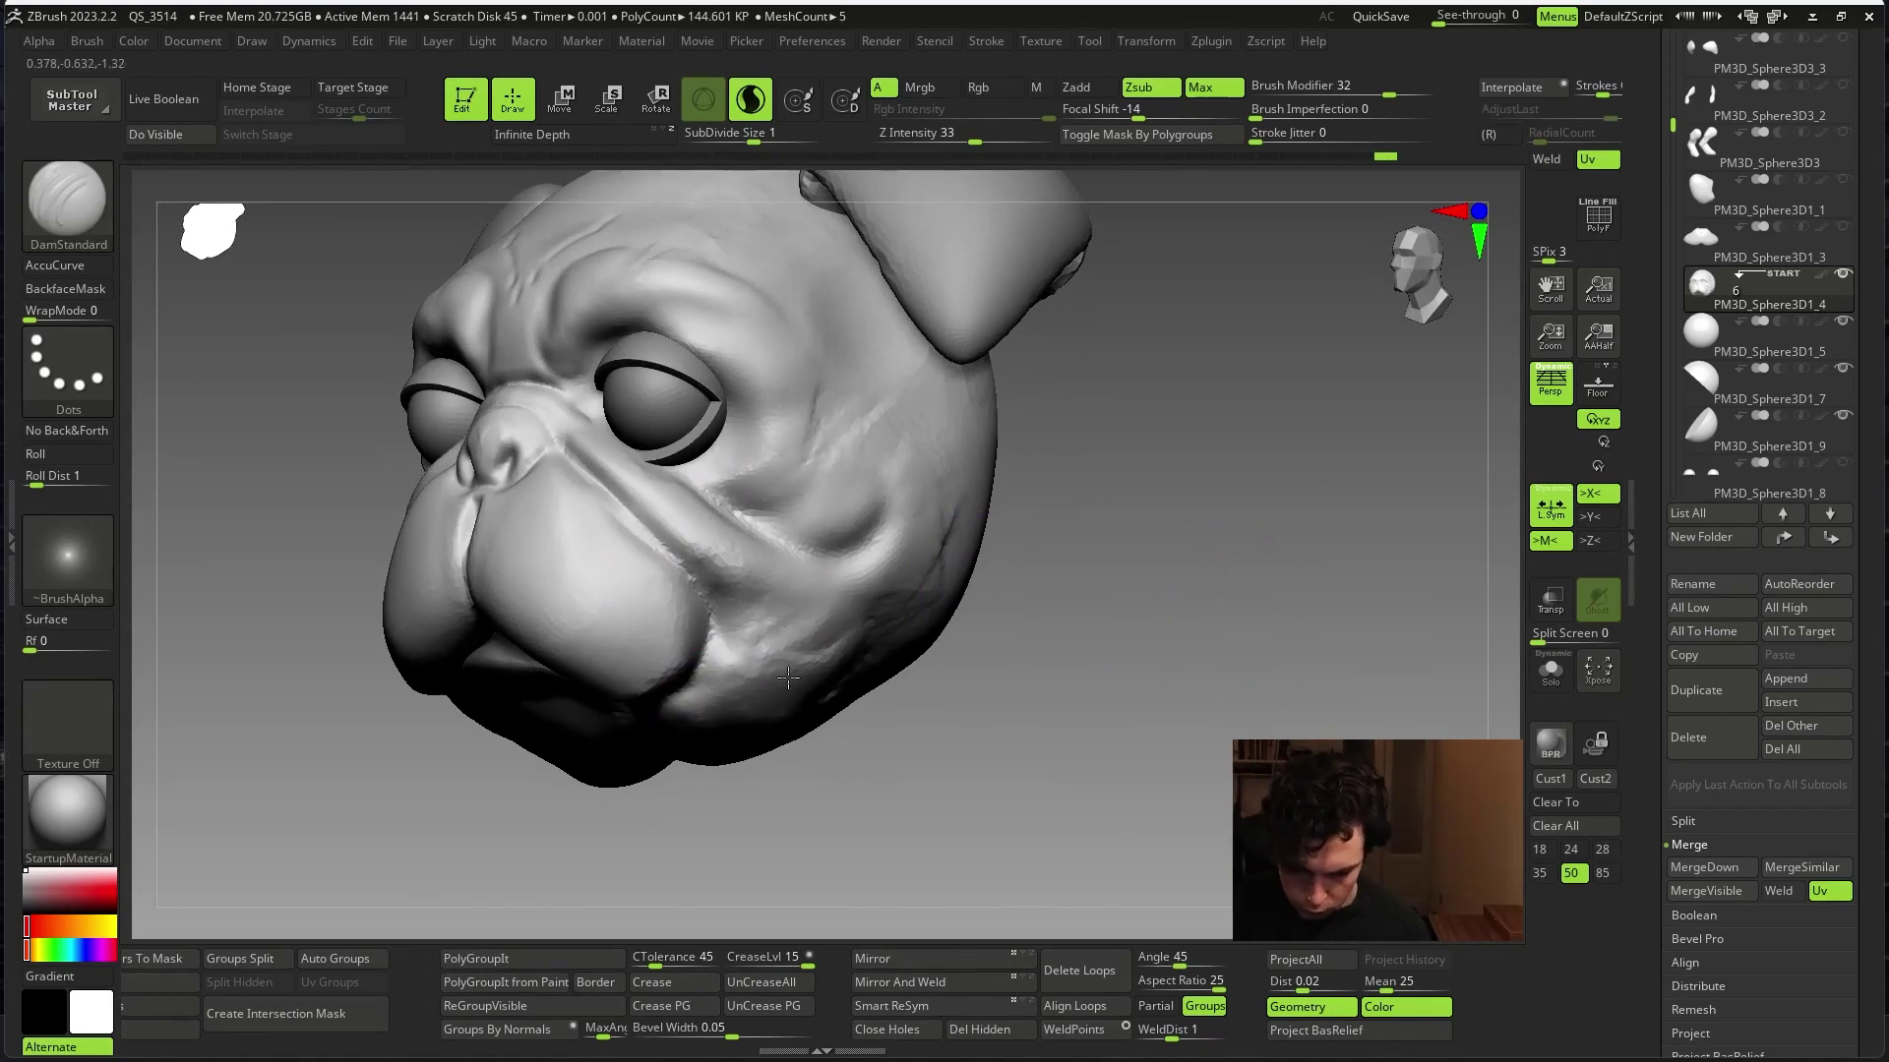
drag(787, 677, 1038, 666)
key(ctrl+s)
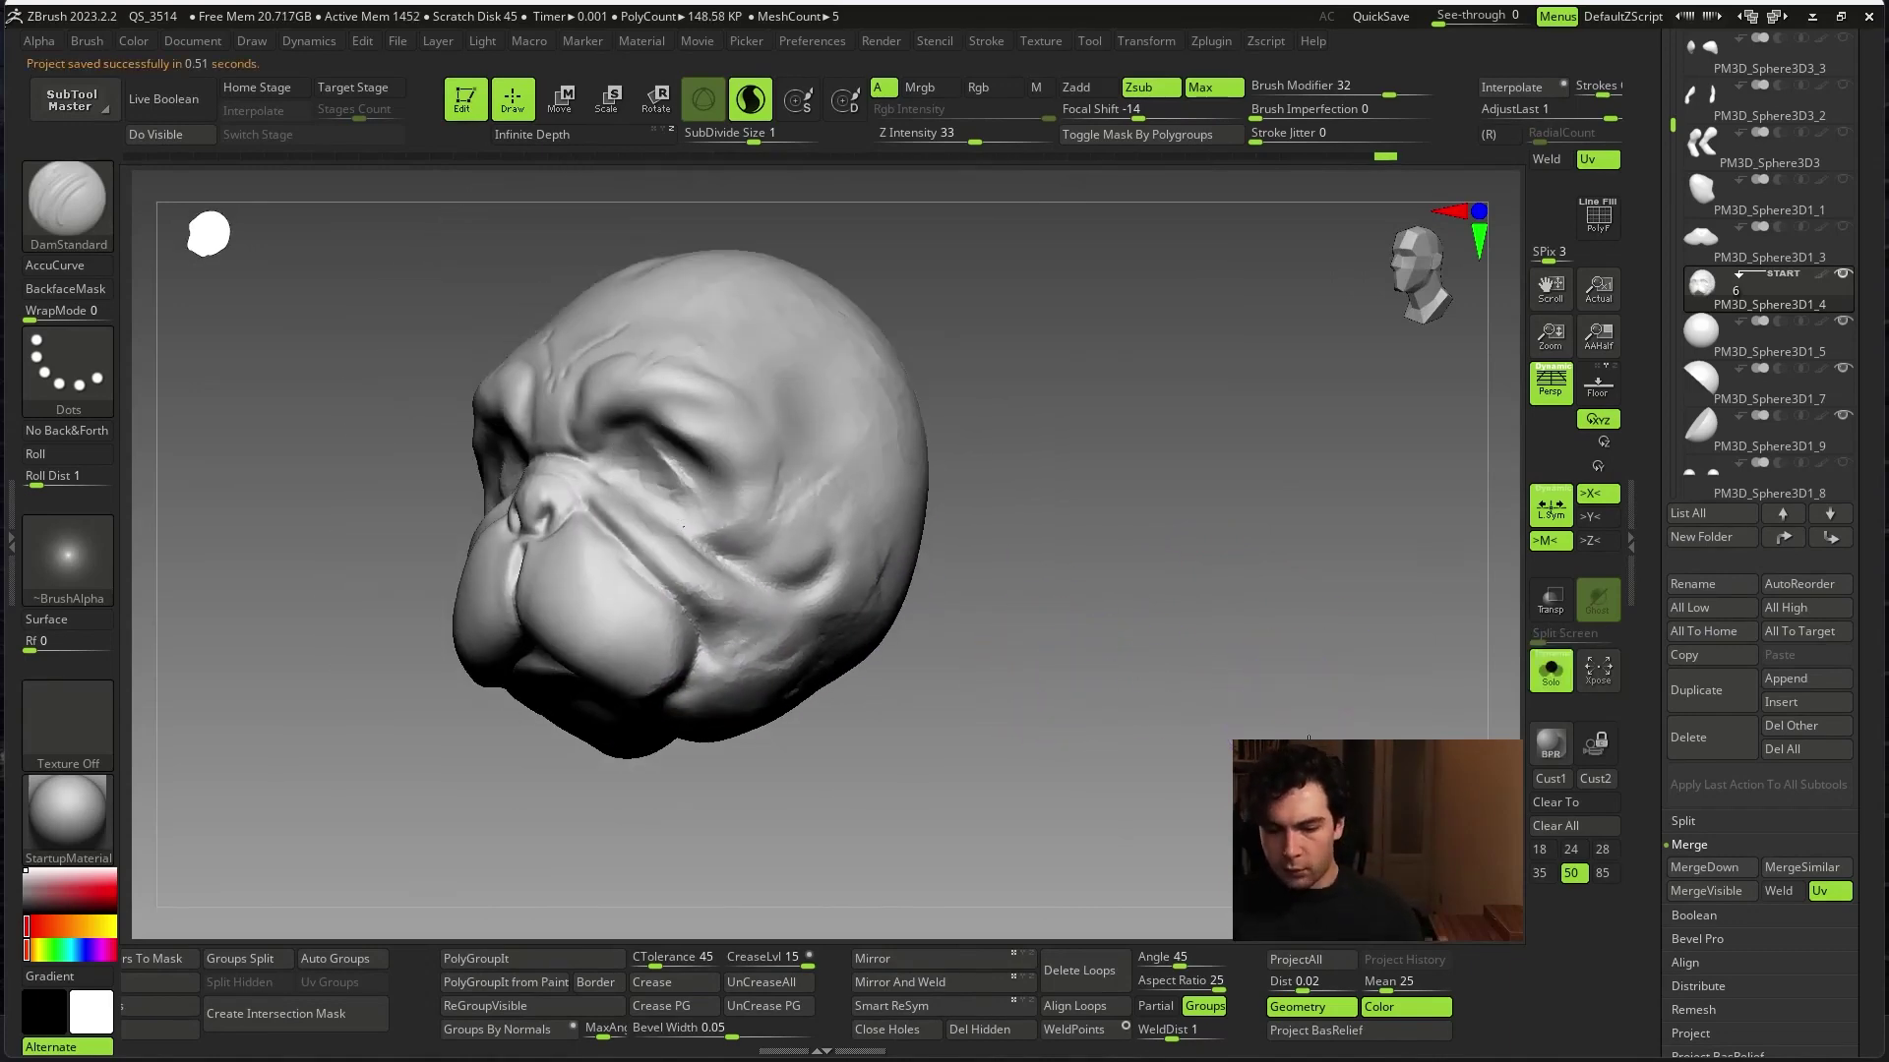
drag(1308, 738, 1368, 212)
key(shift+ctrl+d)
mouse_move(1250, 826)
alt+mouse_down()
mouse_move(1227, 850)
mouse_move(1230, 787)
alt+mouse_up()
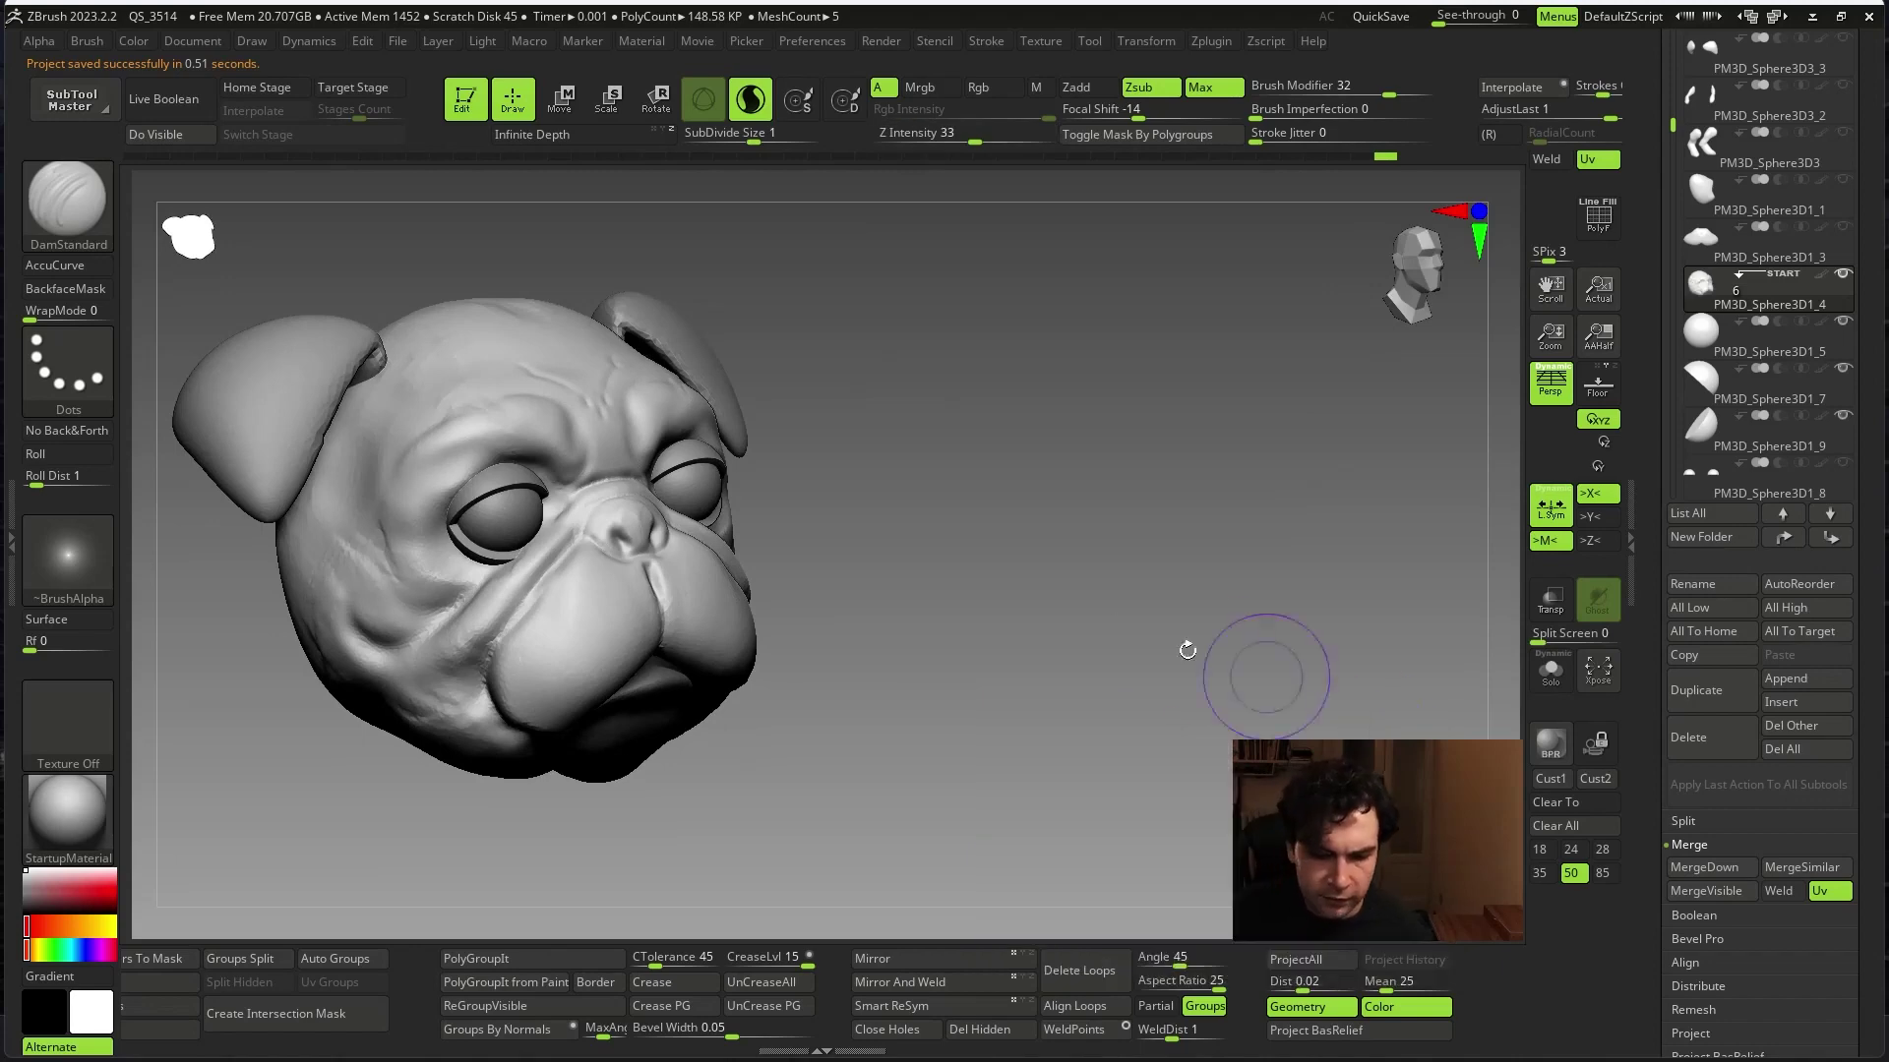
- Switch to the Move brush and push the lower jaw into a fuller shape
key(b)
key(m)
key(v)
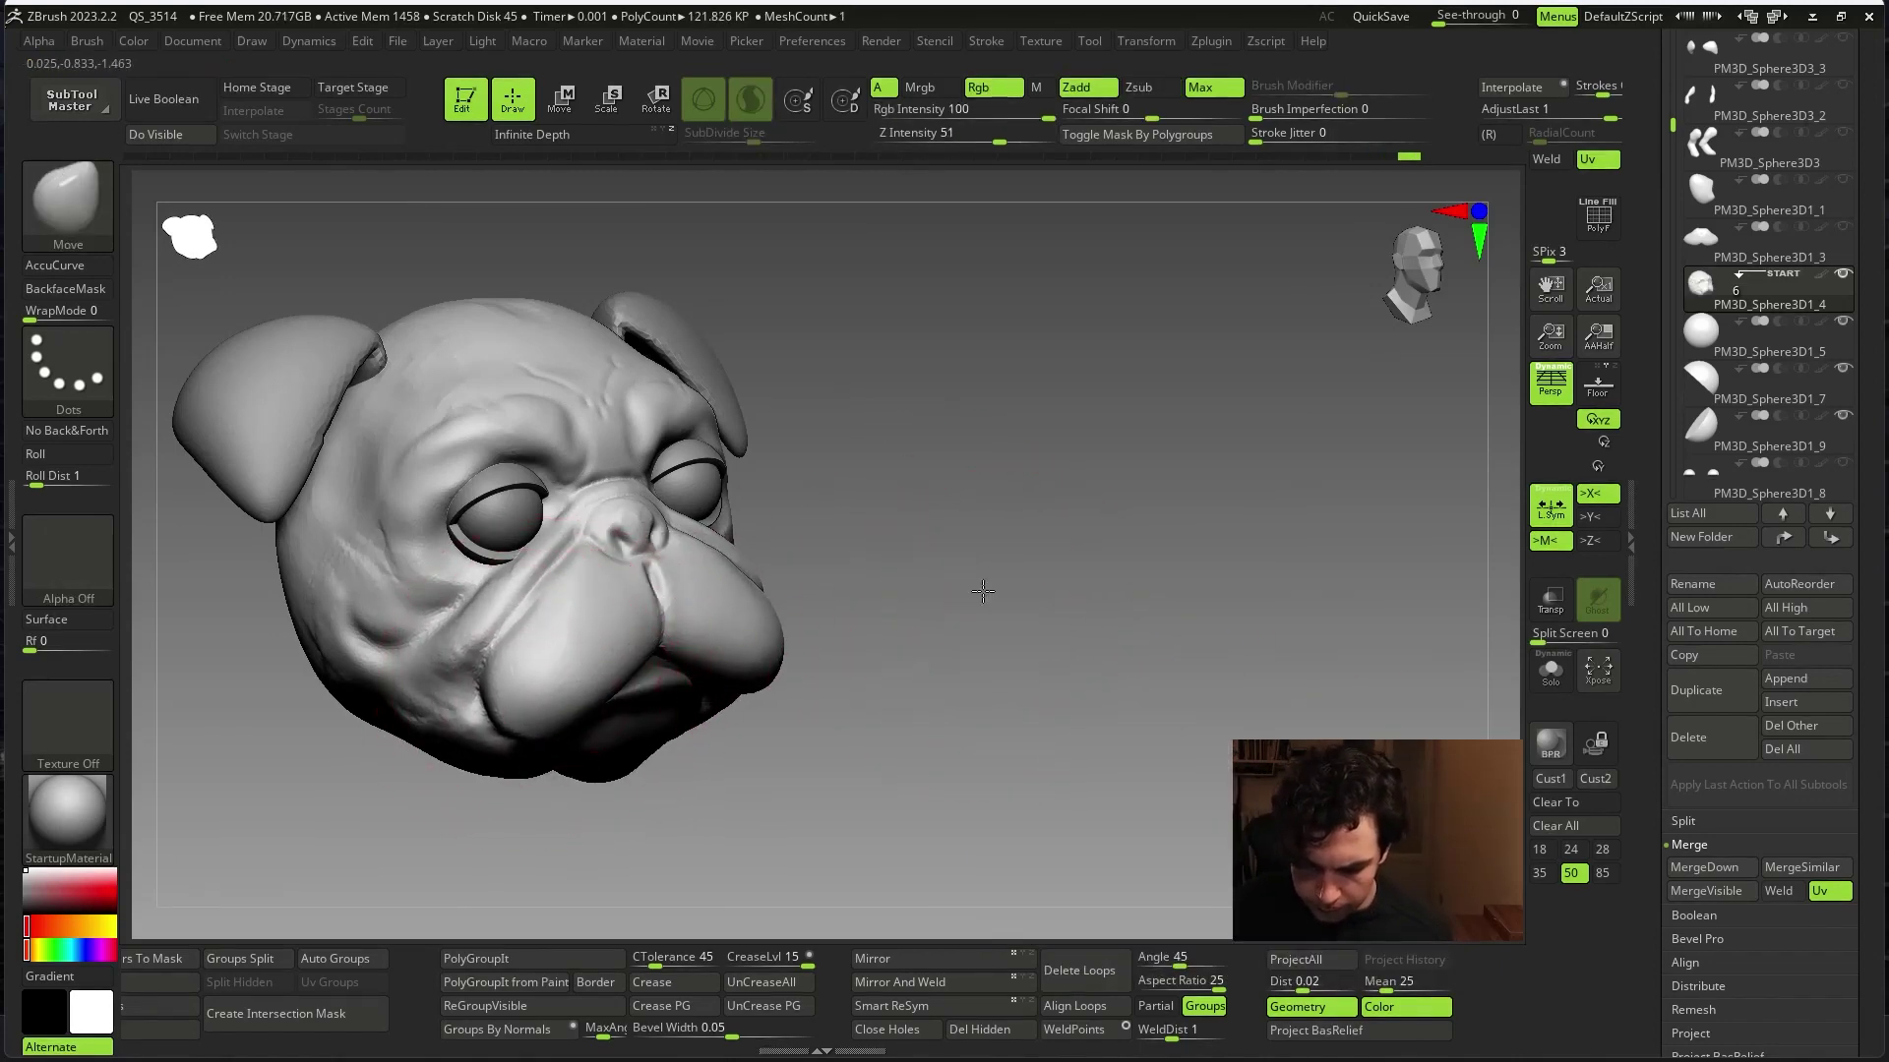
mouse_move(982, 590)
mouse_down()
mouse_move(1126, 629)
mouse_move(1138, 586)
mouse_move(1106, 611)
mouse_move(1170, 924)
mouse_move(1147, 746)
mouse_move(1082, 793)
mouse_move(1168, 776)
mouse_move(1221, 798)
mouse_move(1279, 747)
mouse_up()
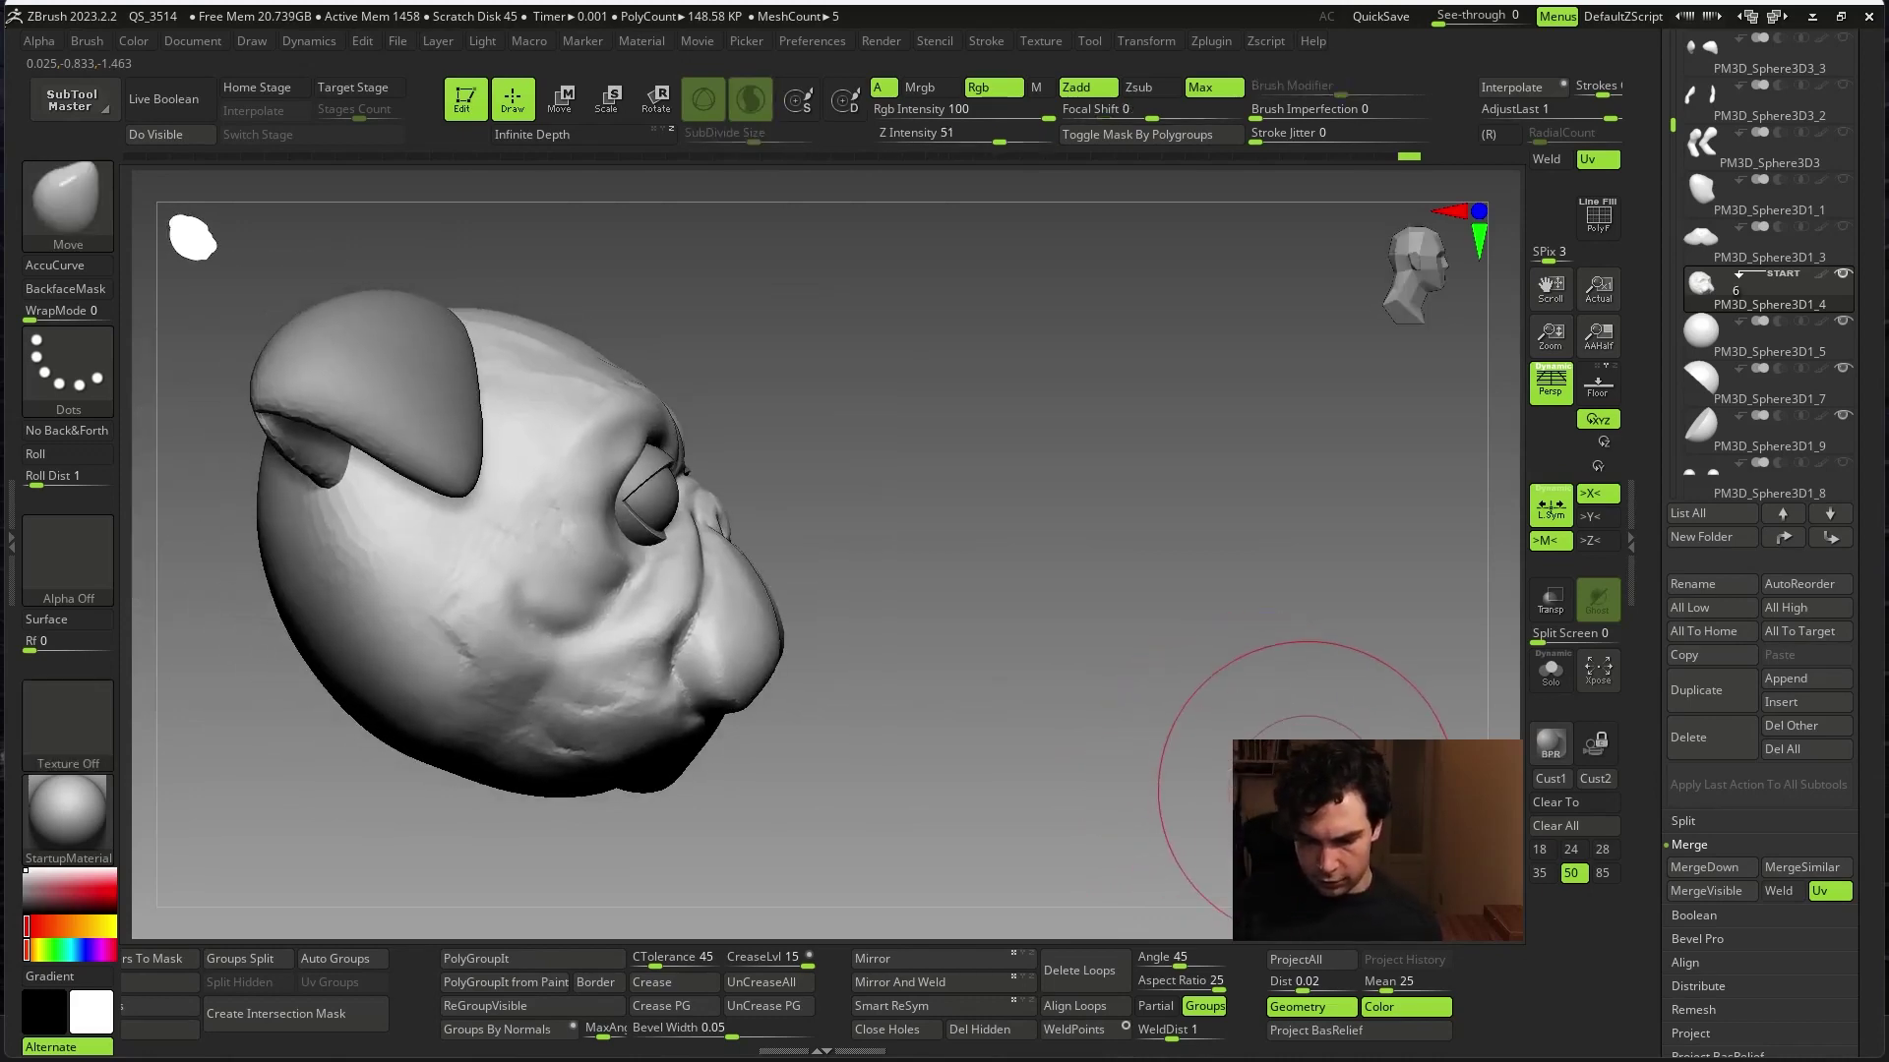
key(space)
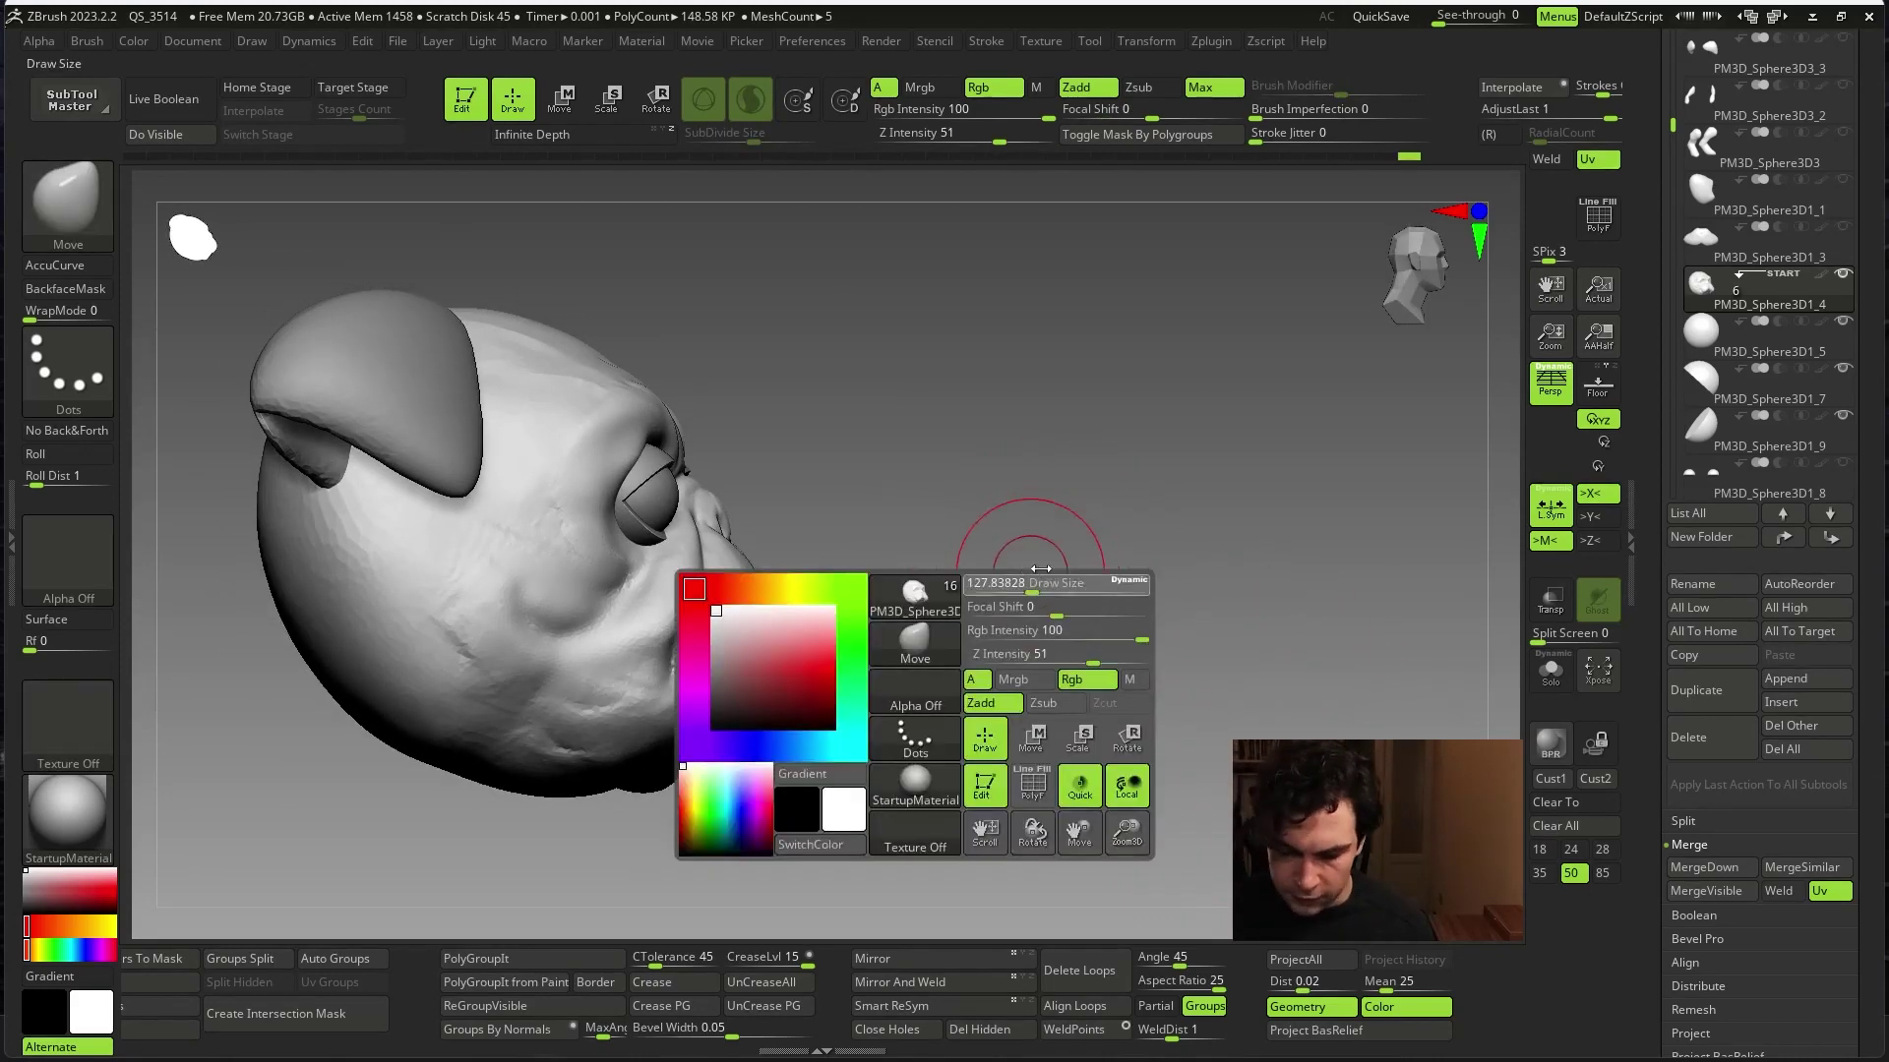
drag(1000, 548, 1177, 574)
- Carve deeper forehead and cheek wrinkles with the DamStandard brush
key(d)
key(s)
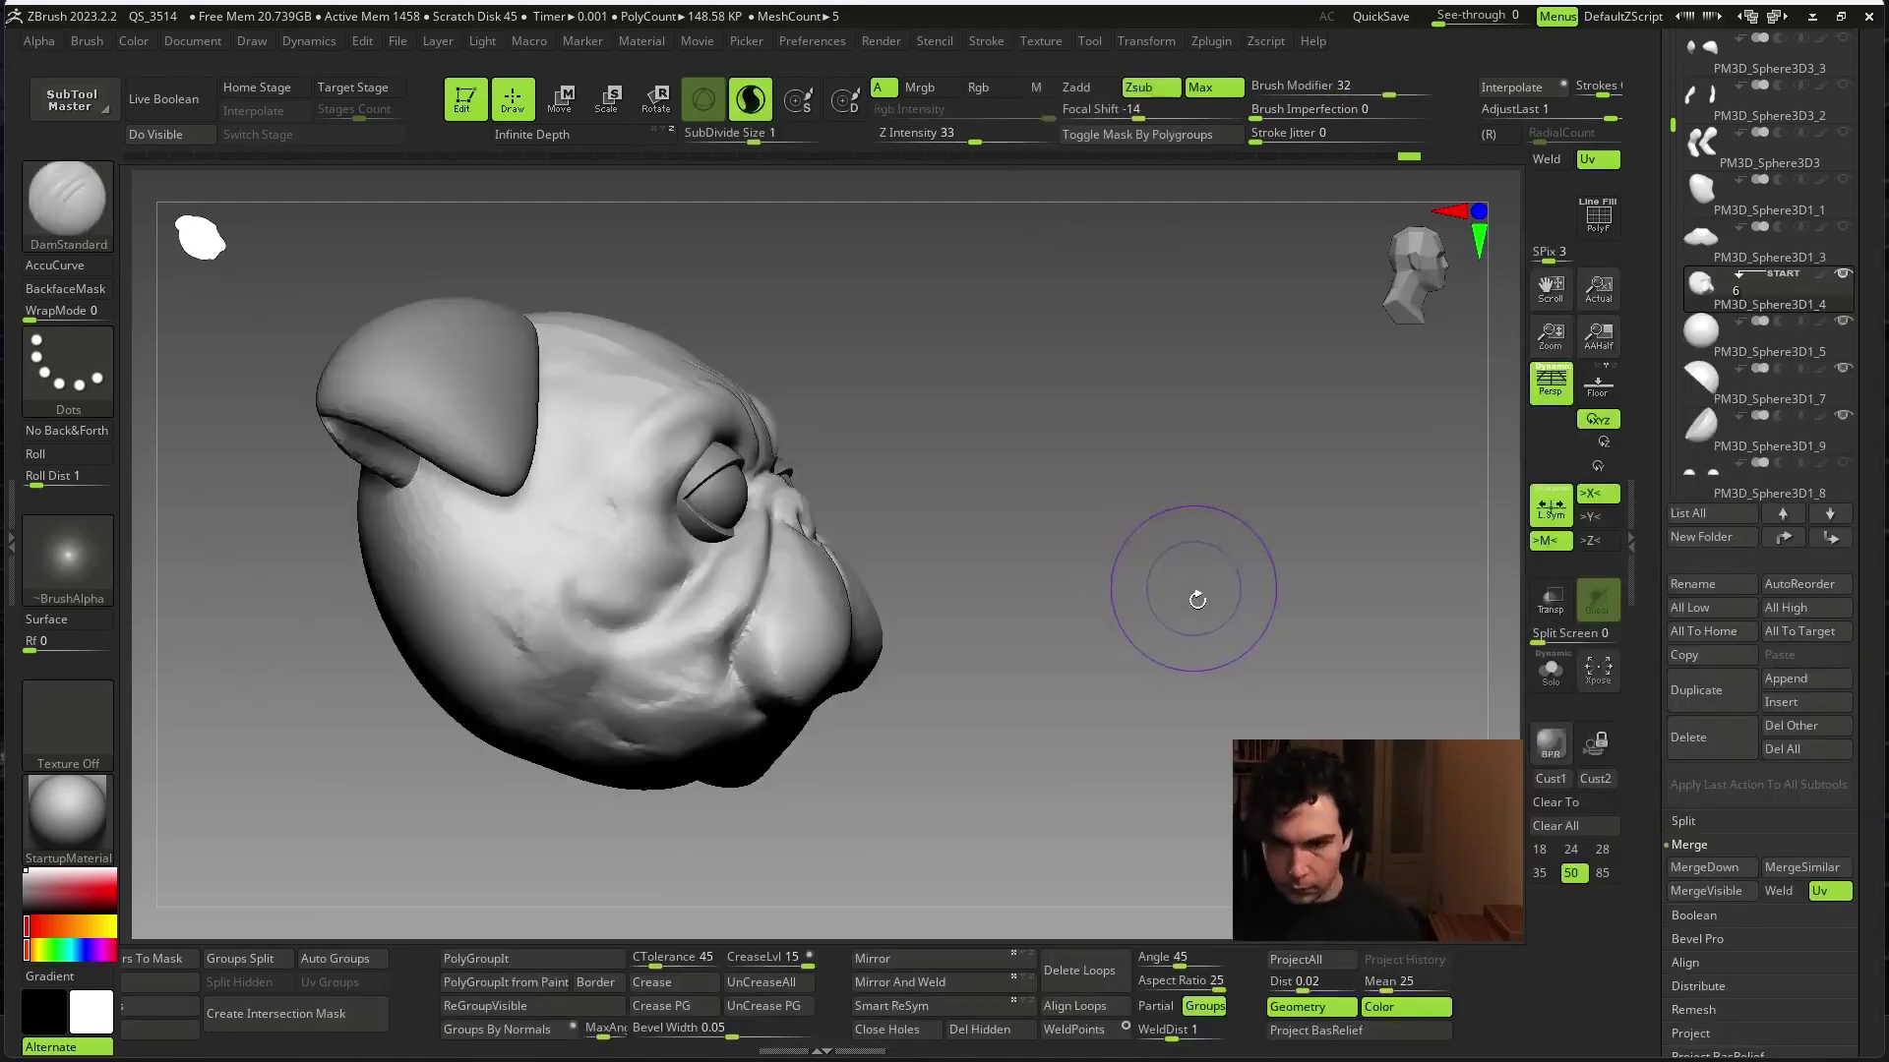
mouse_move(1193, 594)
mouse_down()
mouse_move(889, 619)
mouse_move(1150, 535)
mouse_up()
mouse_move(983, 689)
mouse_down()
mouse_move(1214, 591)
mouse_move(1168, 586)
mouse_up()
mouse_move(856, 669)
mouse_down()
mouse_move(949, 675)
mouse_move(1000, 837)
mouse_move(990, 718)
mouse_up()
- Return to the Move brush and push the head's underside fuller from below
key(b)
key(m)
key(v)
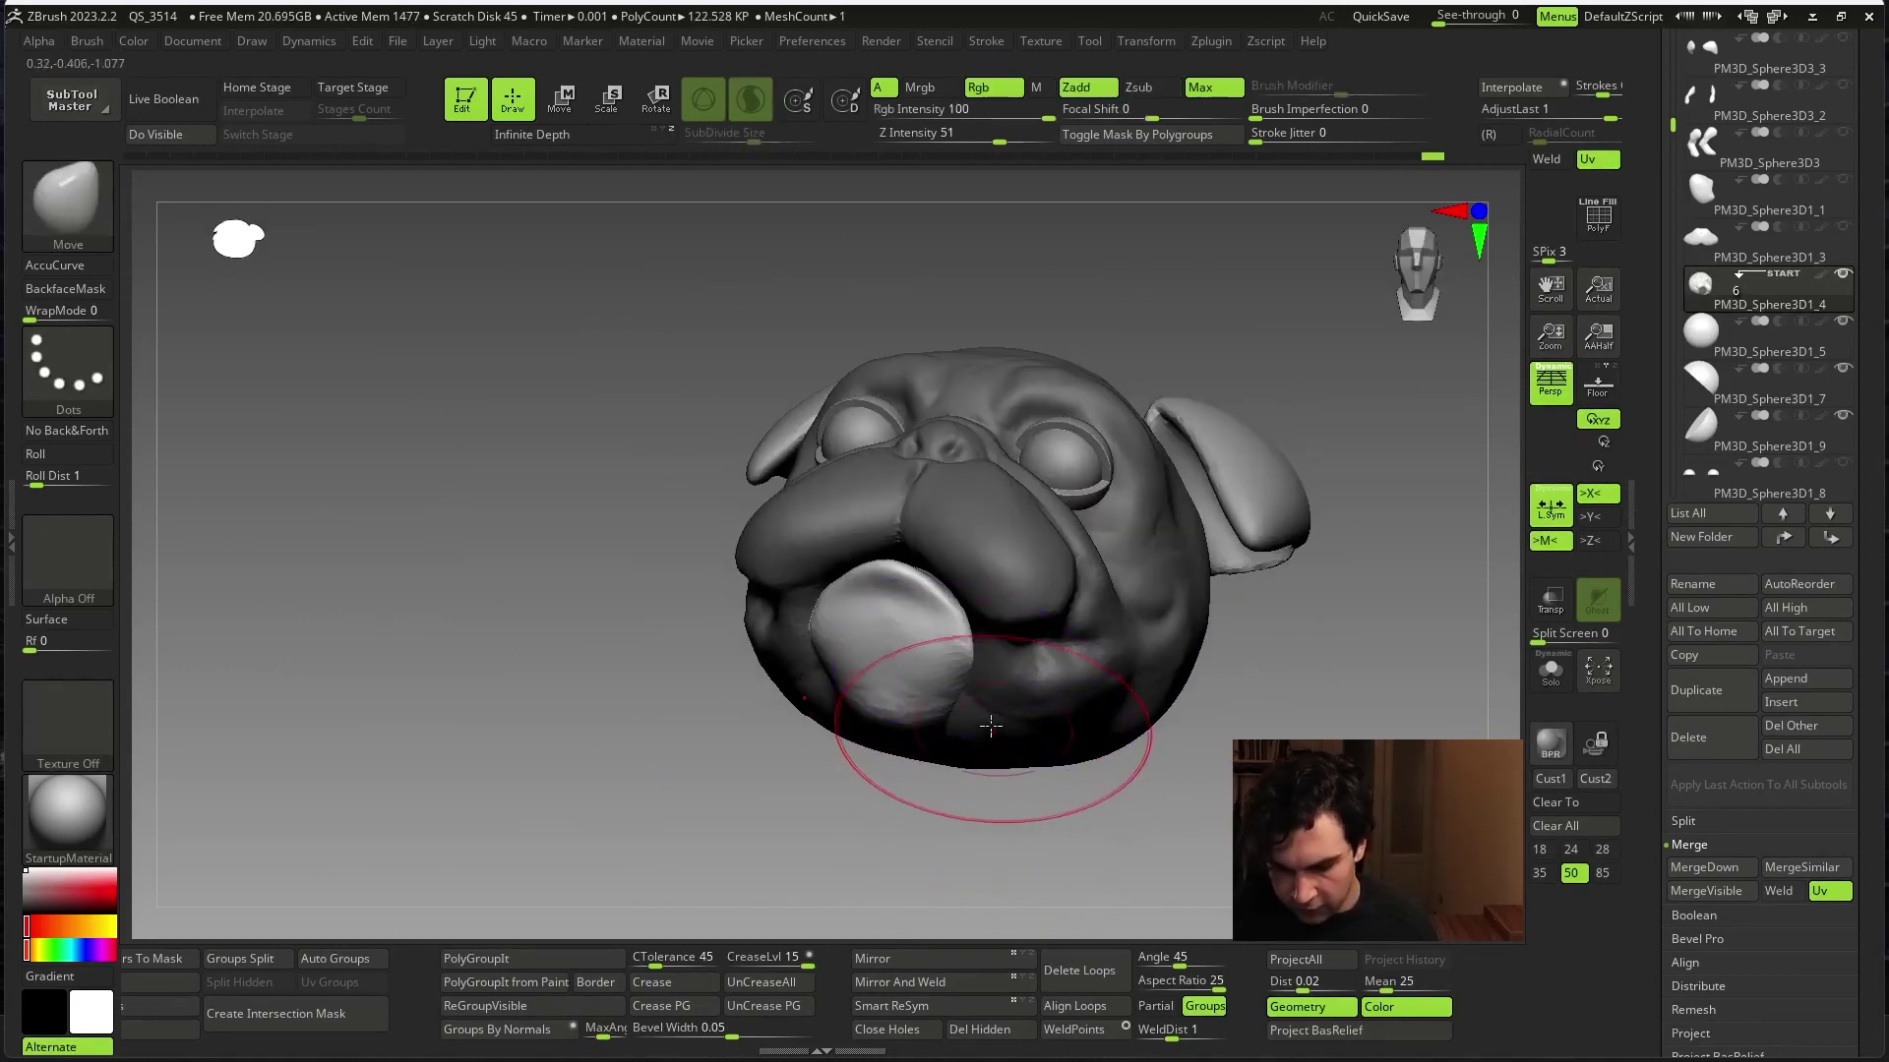
mouse_move(1020, 856)
mouse_down()
mouse_move(1042, 748)
mouse_move(1126, 788)
mouse_move(1202, 792)
mouse_up()
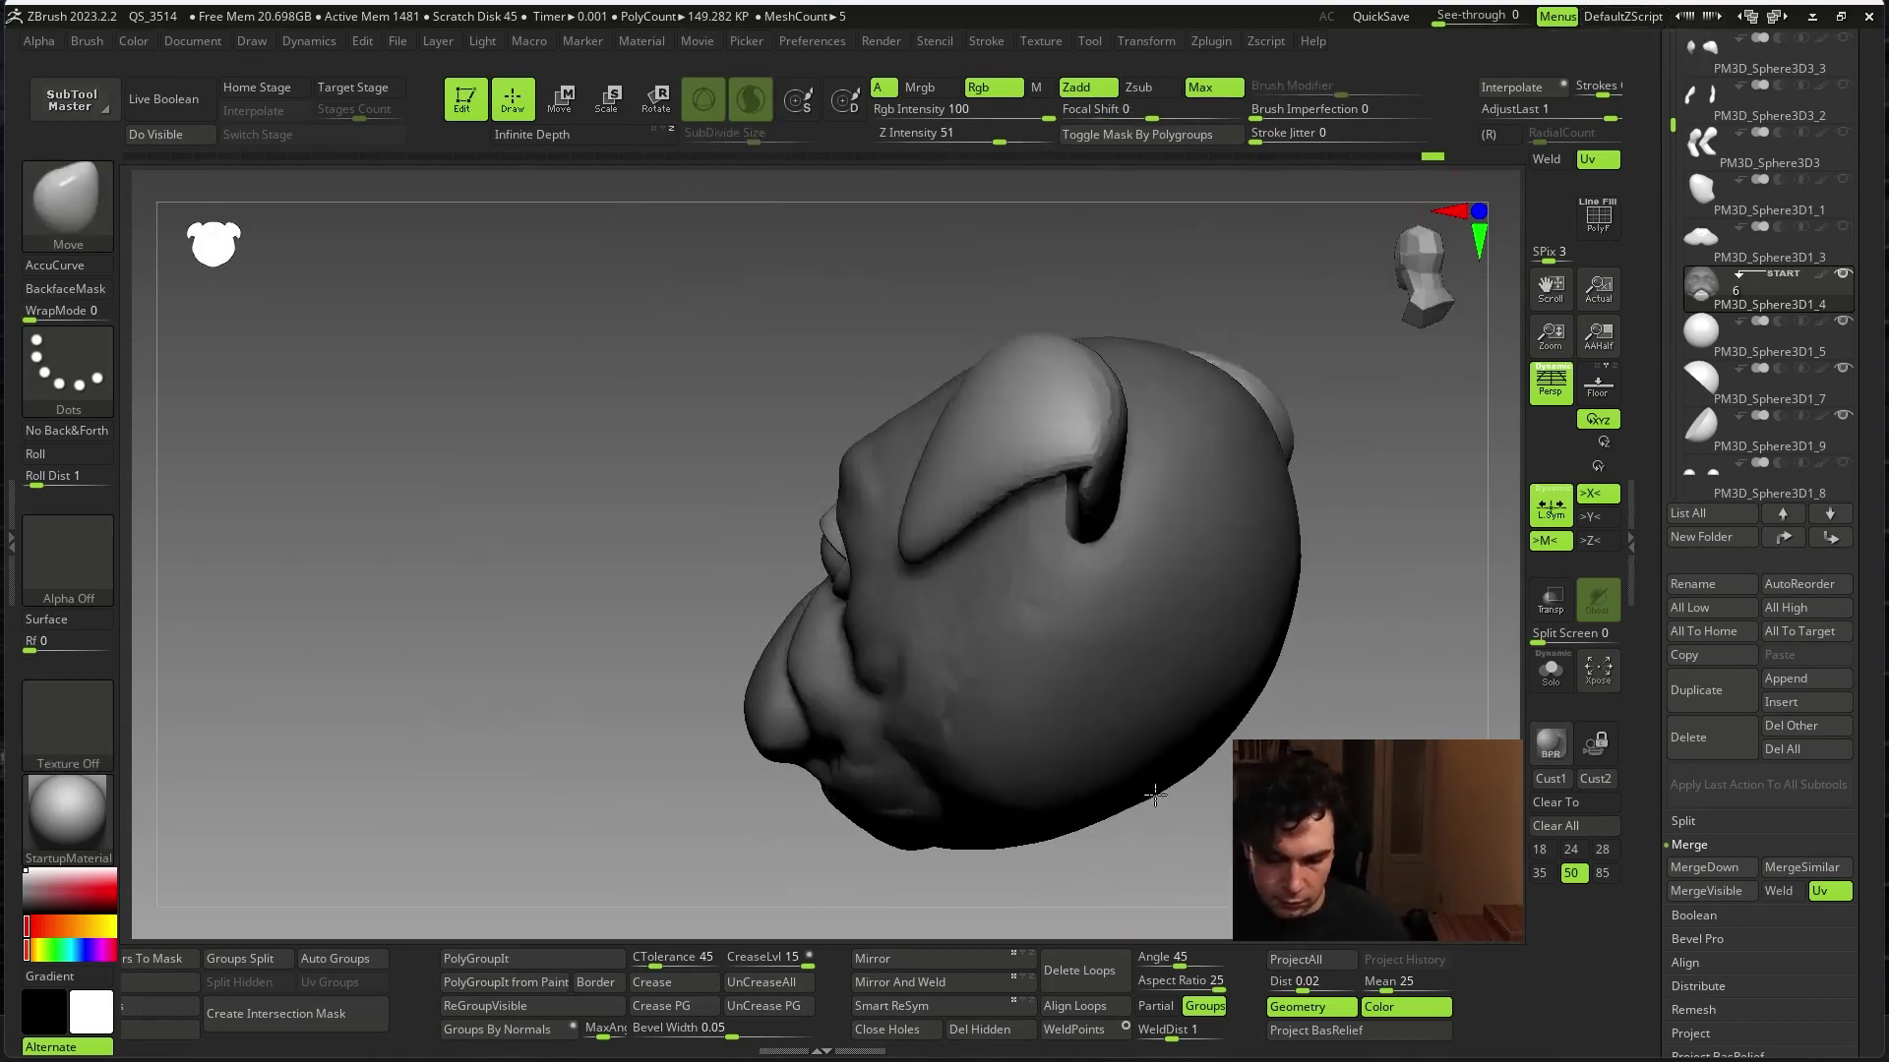
mouse_move(1269, 629)
mouse_down()
mouse_move(1265, 725)
mouse_move(1296, 723)
mouse_move(1220, 678)
mouse_up()
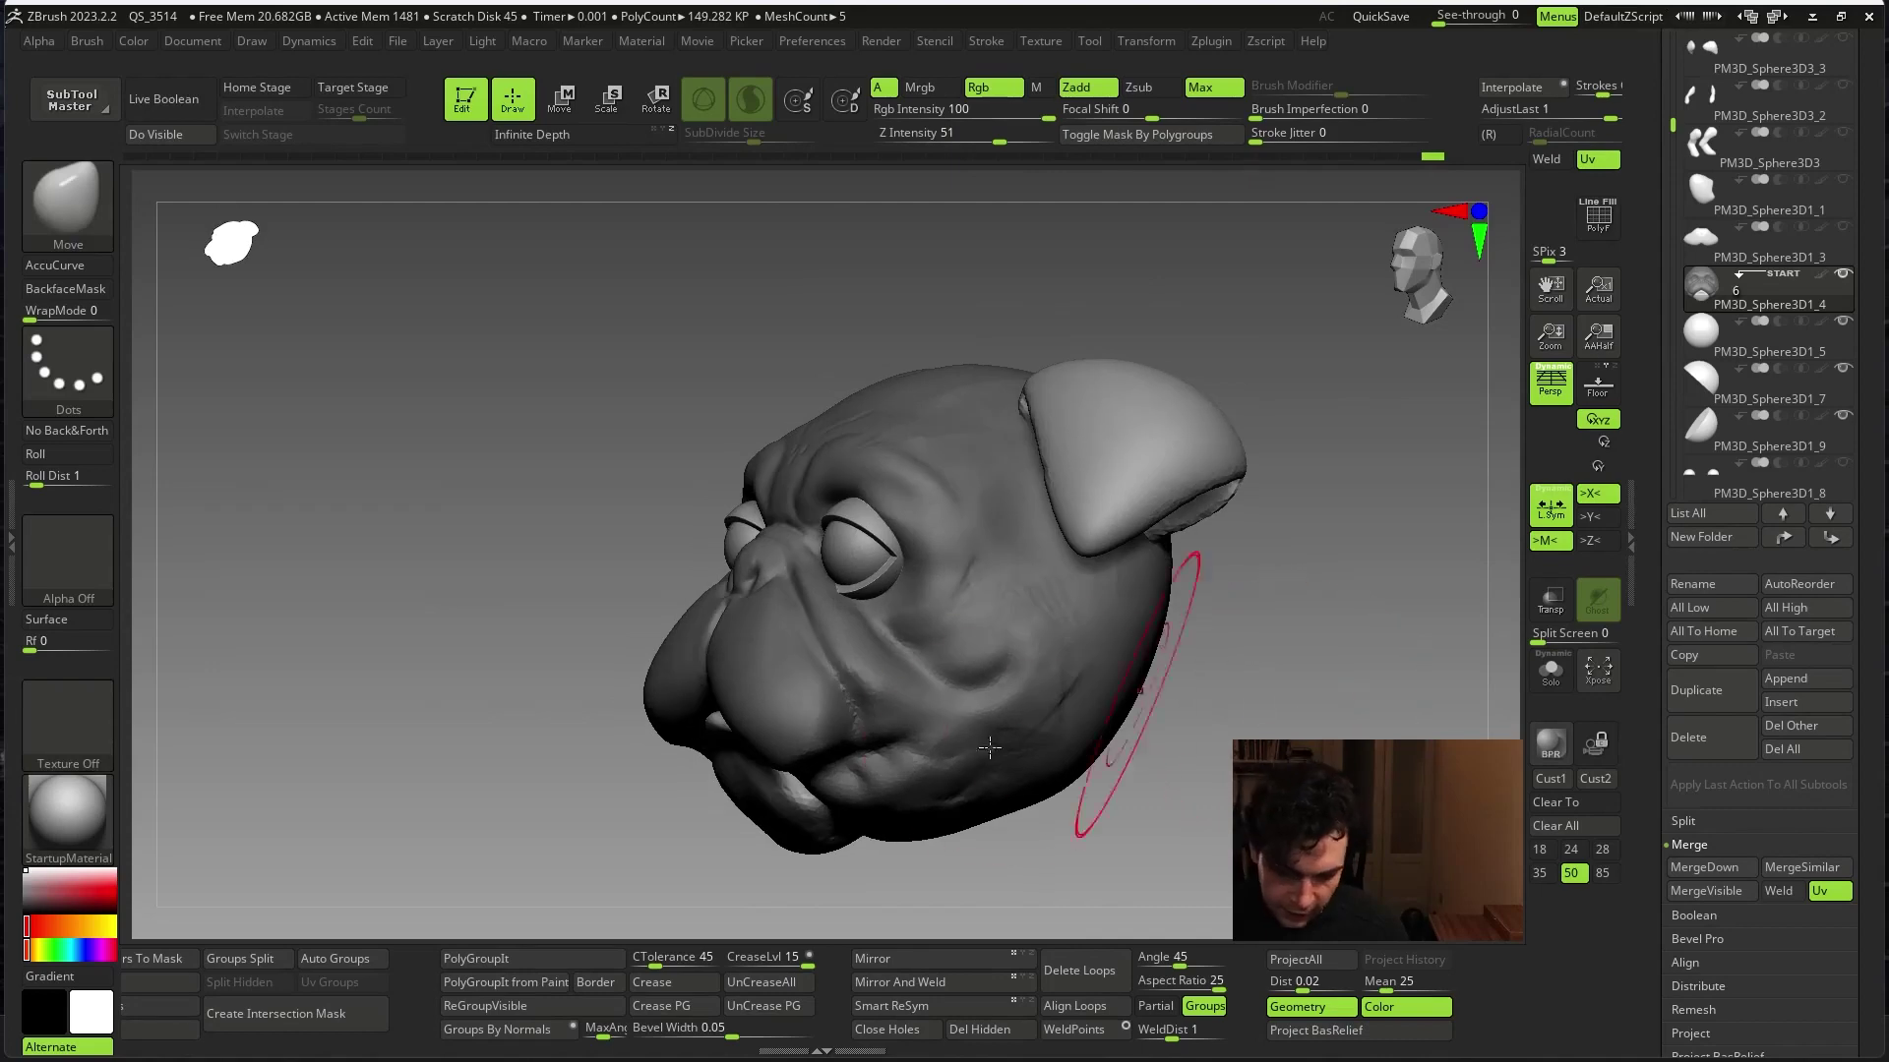
key(space)
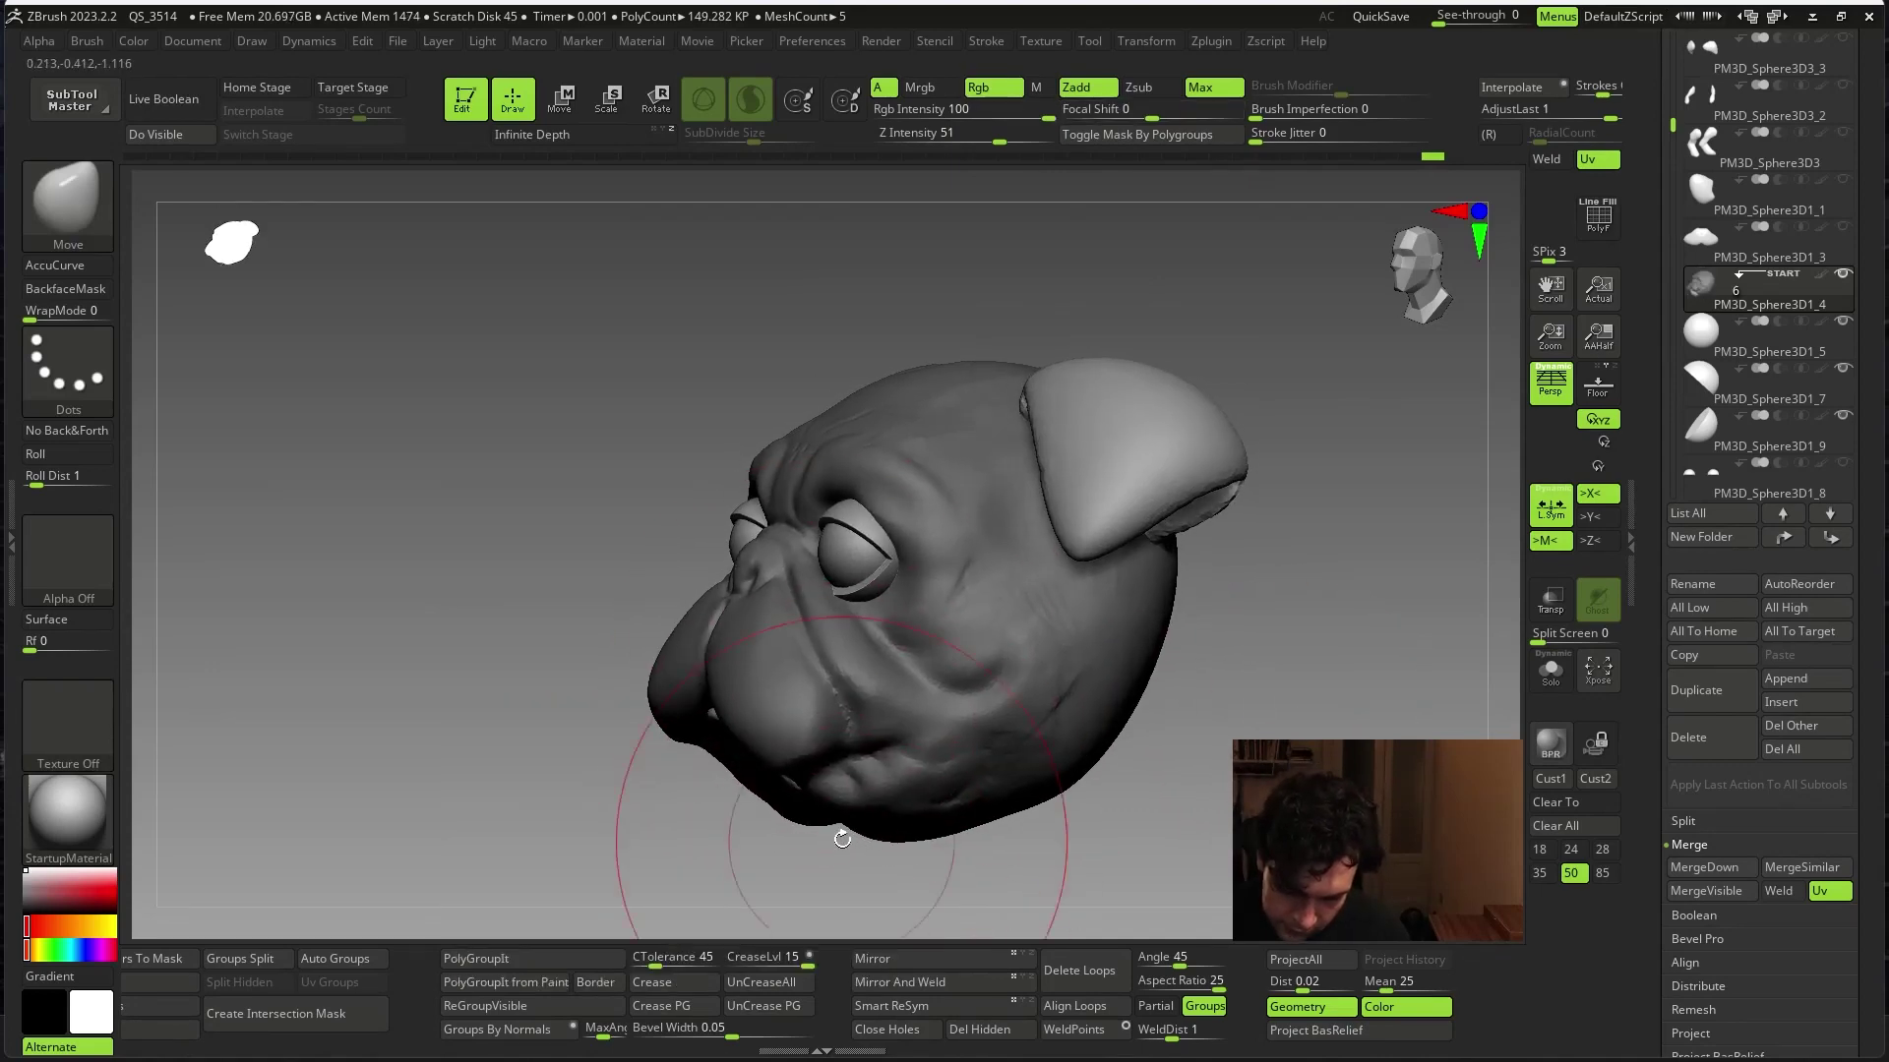
mouse_move(836, 865)
mouse_down()
mouse_move(869, 688)
mouse_move(689, 747)
mouse_move(657, 685)
mouse_move(661, 843)
mouse_move(1138, 632)
mouse_move(1146, 682)
mouse_move(1224, 751)
mouse_move(1188, 743)
mouse_move(1176, 776)
mouse_move(1219, 738)
mouse_move(1205, 762)
mouse_up()
key(space)
- Select the eyeball subtool and scale it up slightly with the Transpose gizmo
alt+click(723, 481)
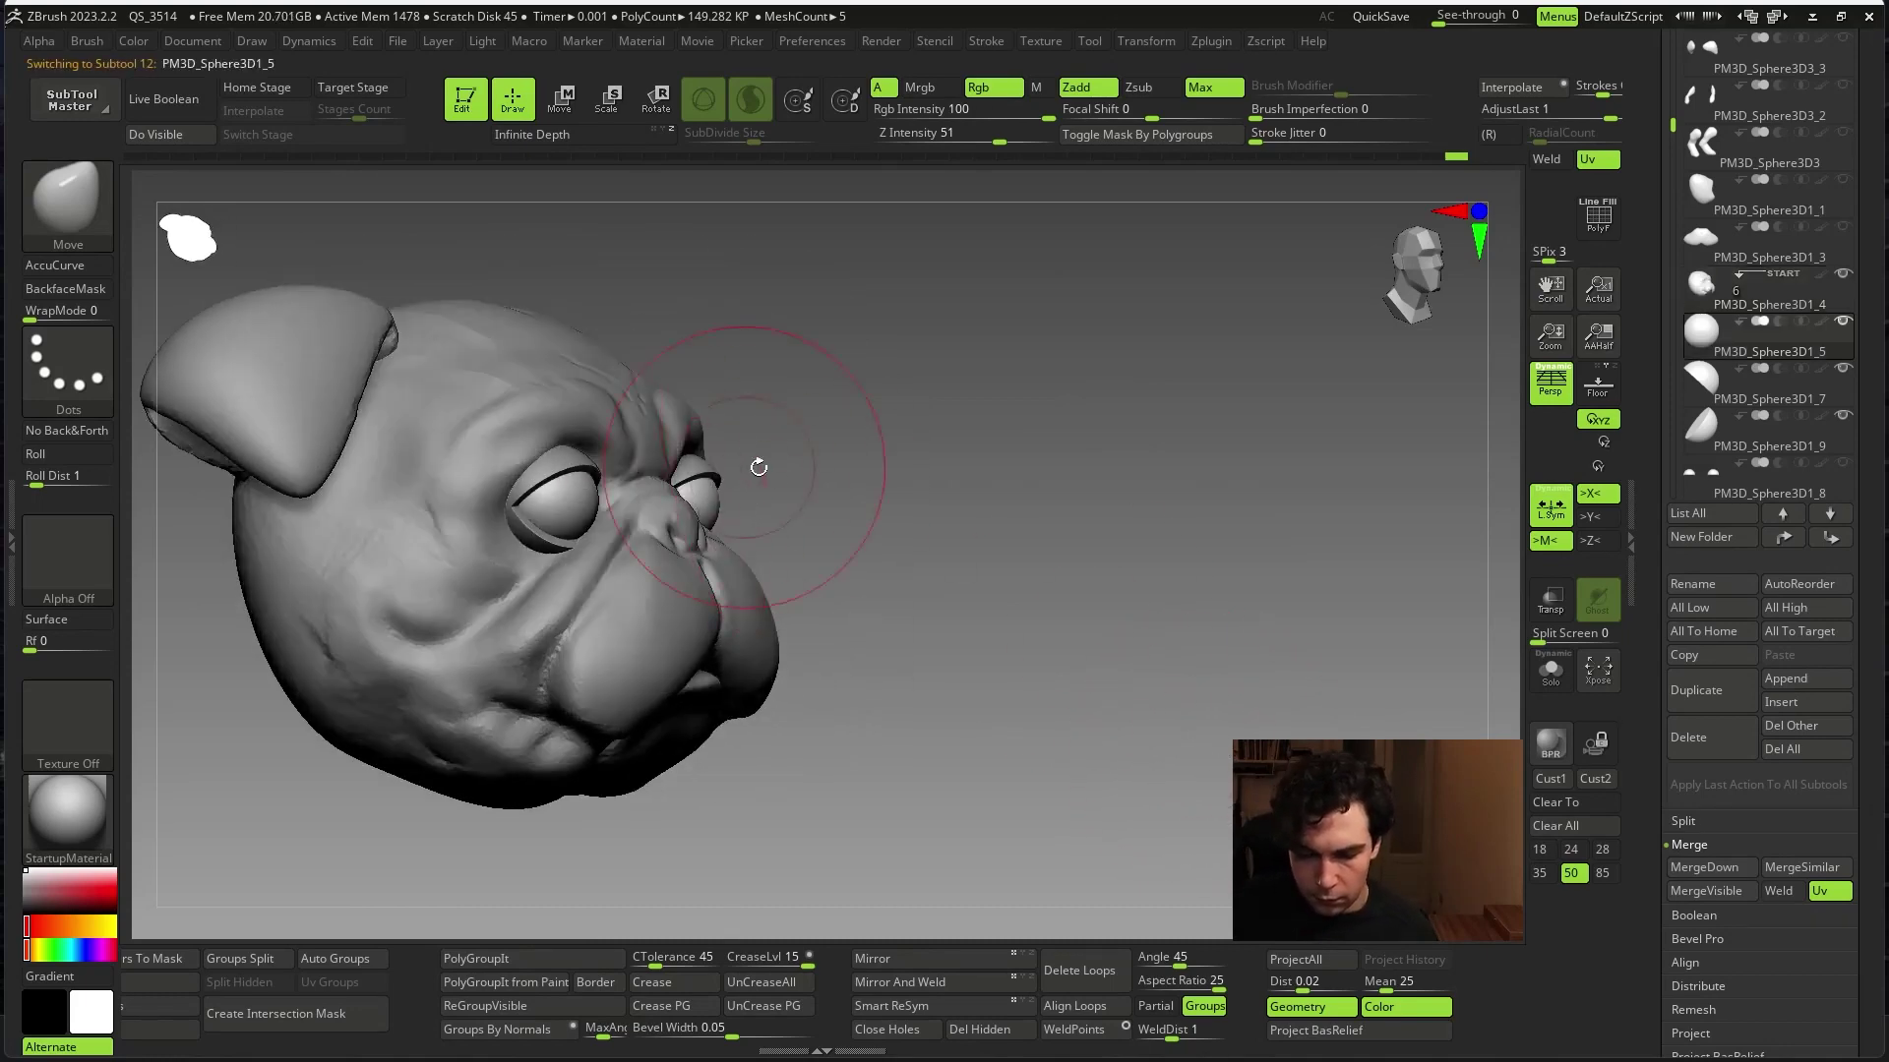
key(w)
drag(965, 379, 1010, 484)
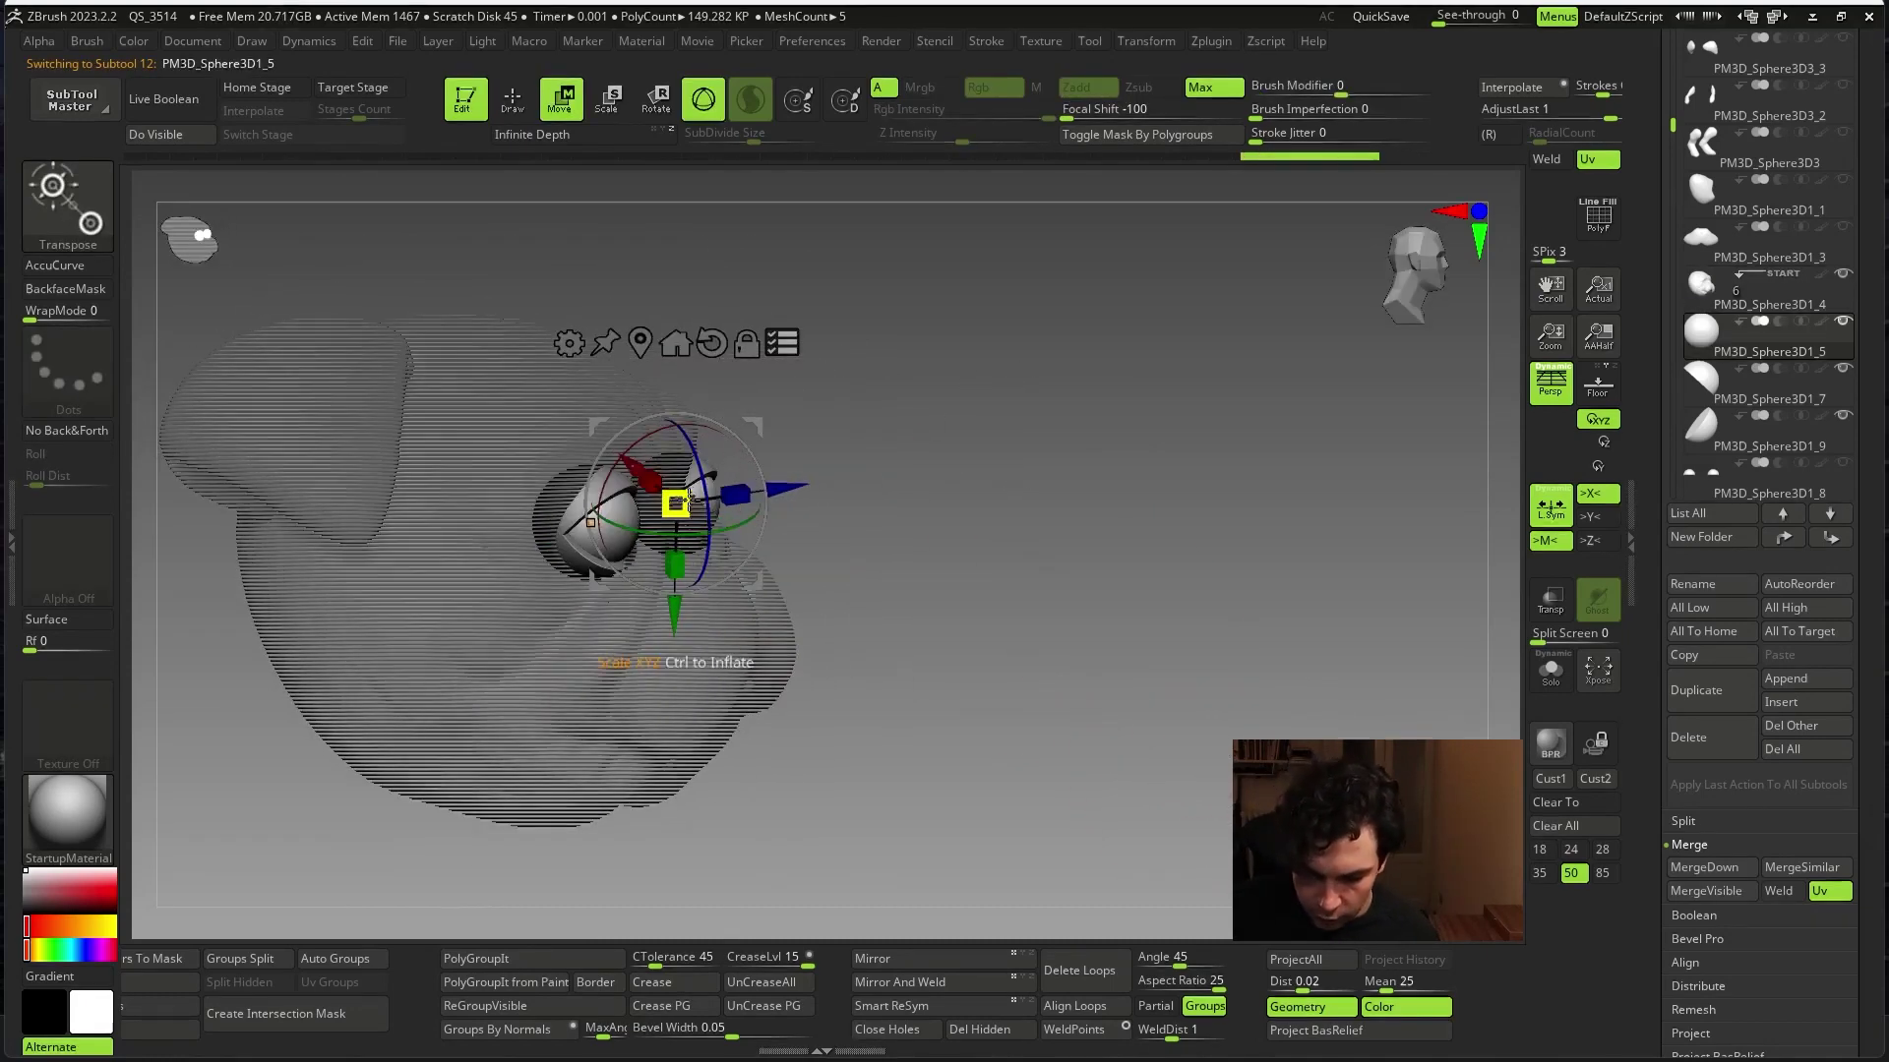
drag(675, 504, 689, 531)
drag(797, 411, 763, 425)
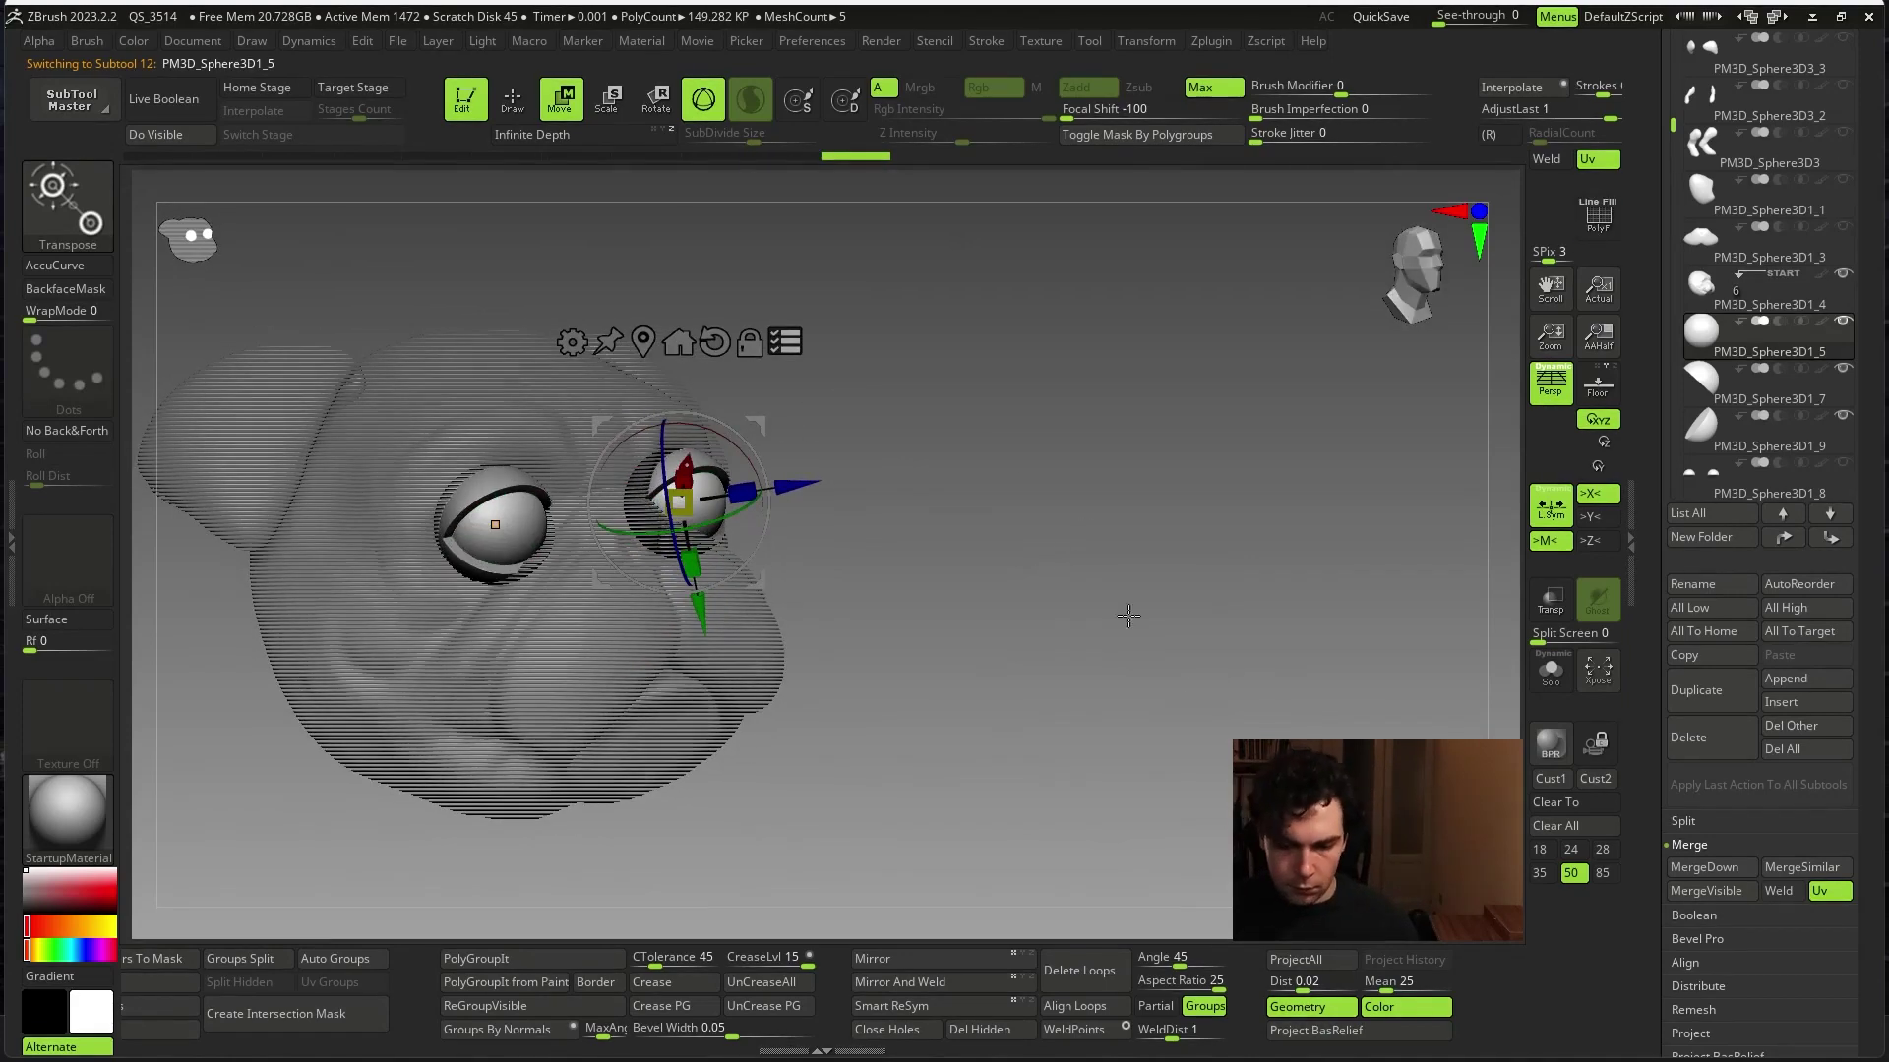
- Solo the eye, duplicate it as PM3D_Sphere3D1_10, and place it in the other socket
key(ctrl+shift+f)
key(ctrl+shift+f)
key(q)
mouse_move(1037, 641)
mouse_down()
mouse_move(1087, 721)
mouse_move(1160, 728)
mouse_up()
mouse_move(1269, 531)
mouse_down()
mouse_move(1319, 557)
mouse_move(1311, 645)
mouse_move(1176, 550)
mouse_up()
key(w)
key(ctrl+shift+f)
key(ctrl+shift+f)
key(ctrl+shift+f)
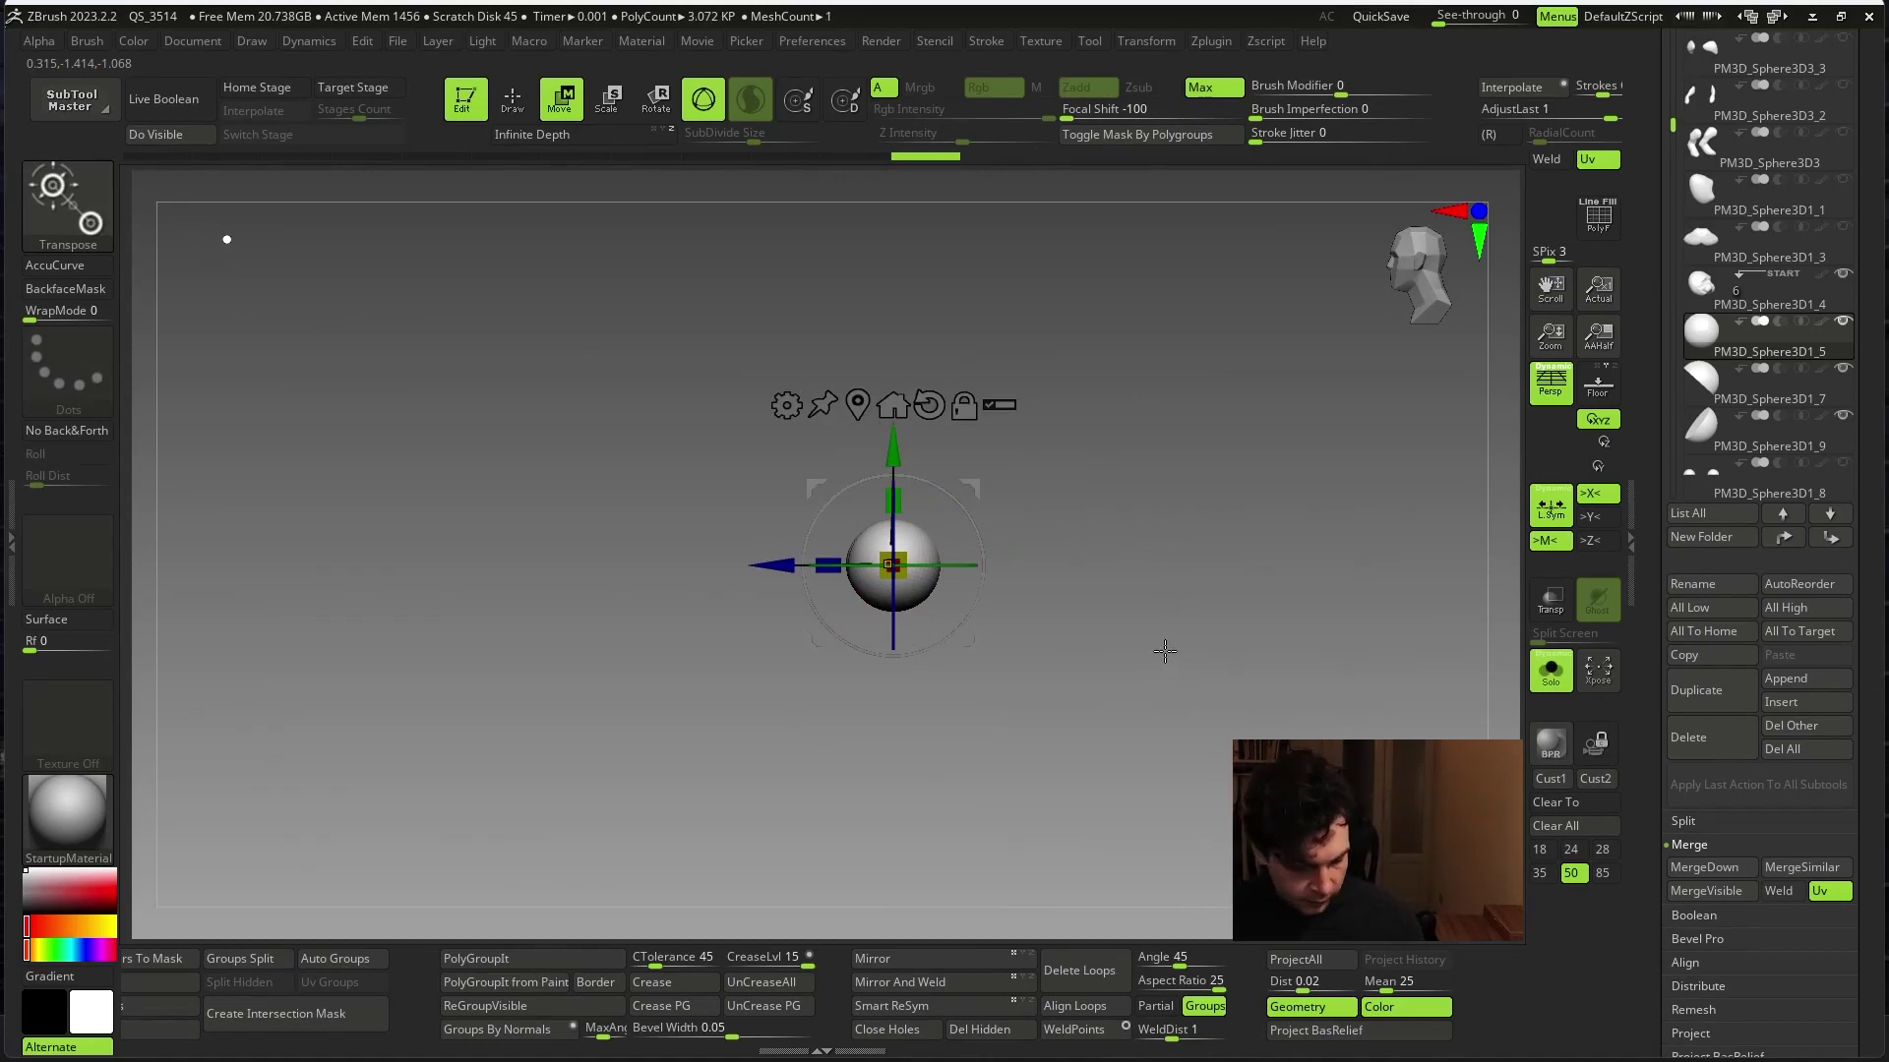
key(ctrl+shift+d)
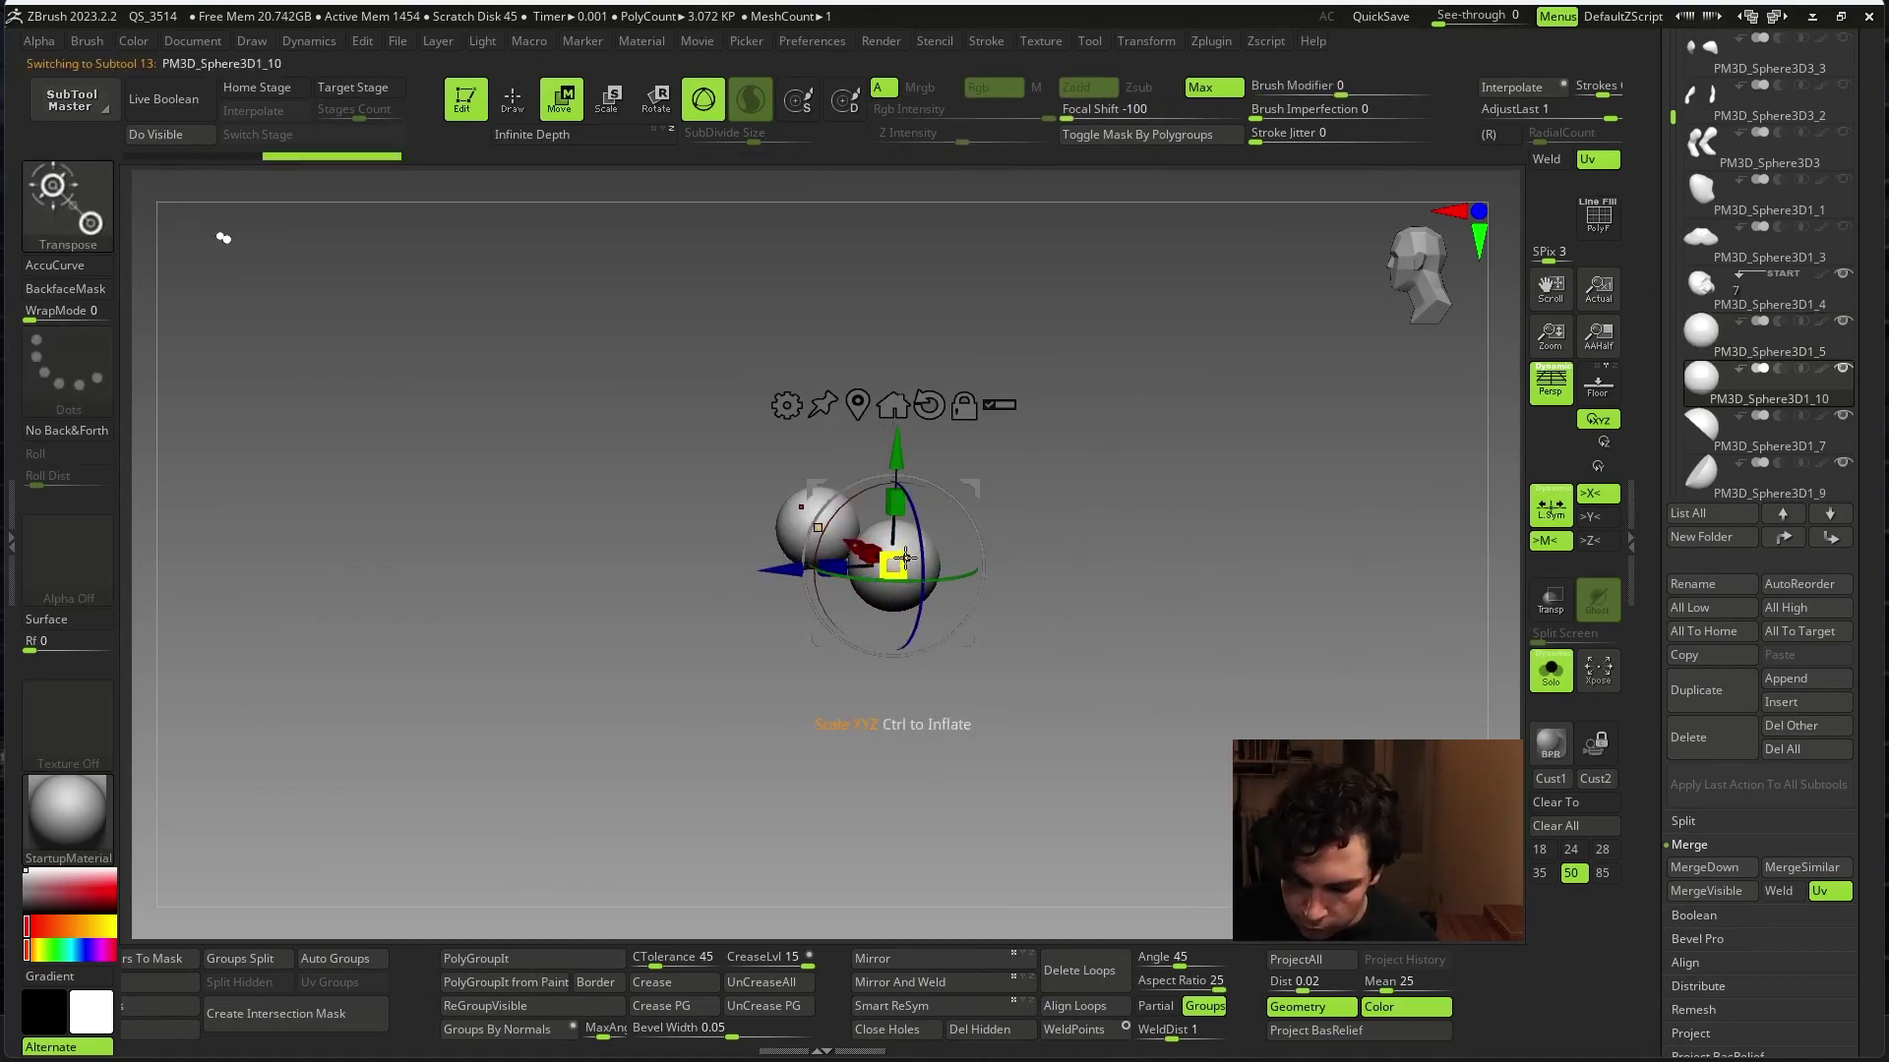
drag(952, 753, 1016, 799)
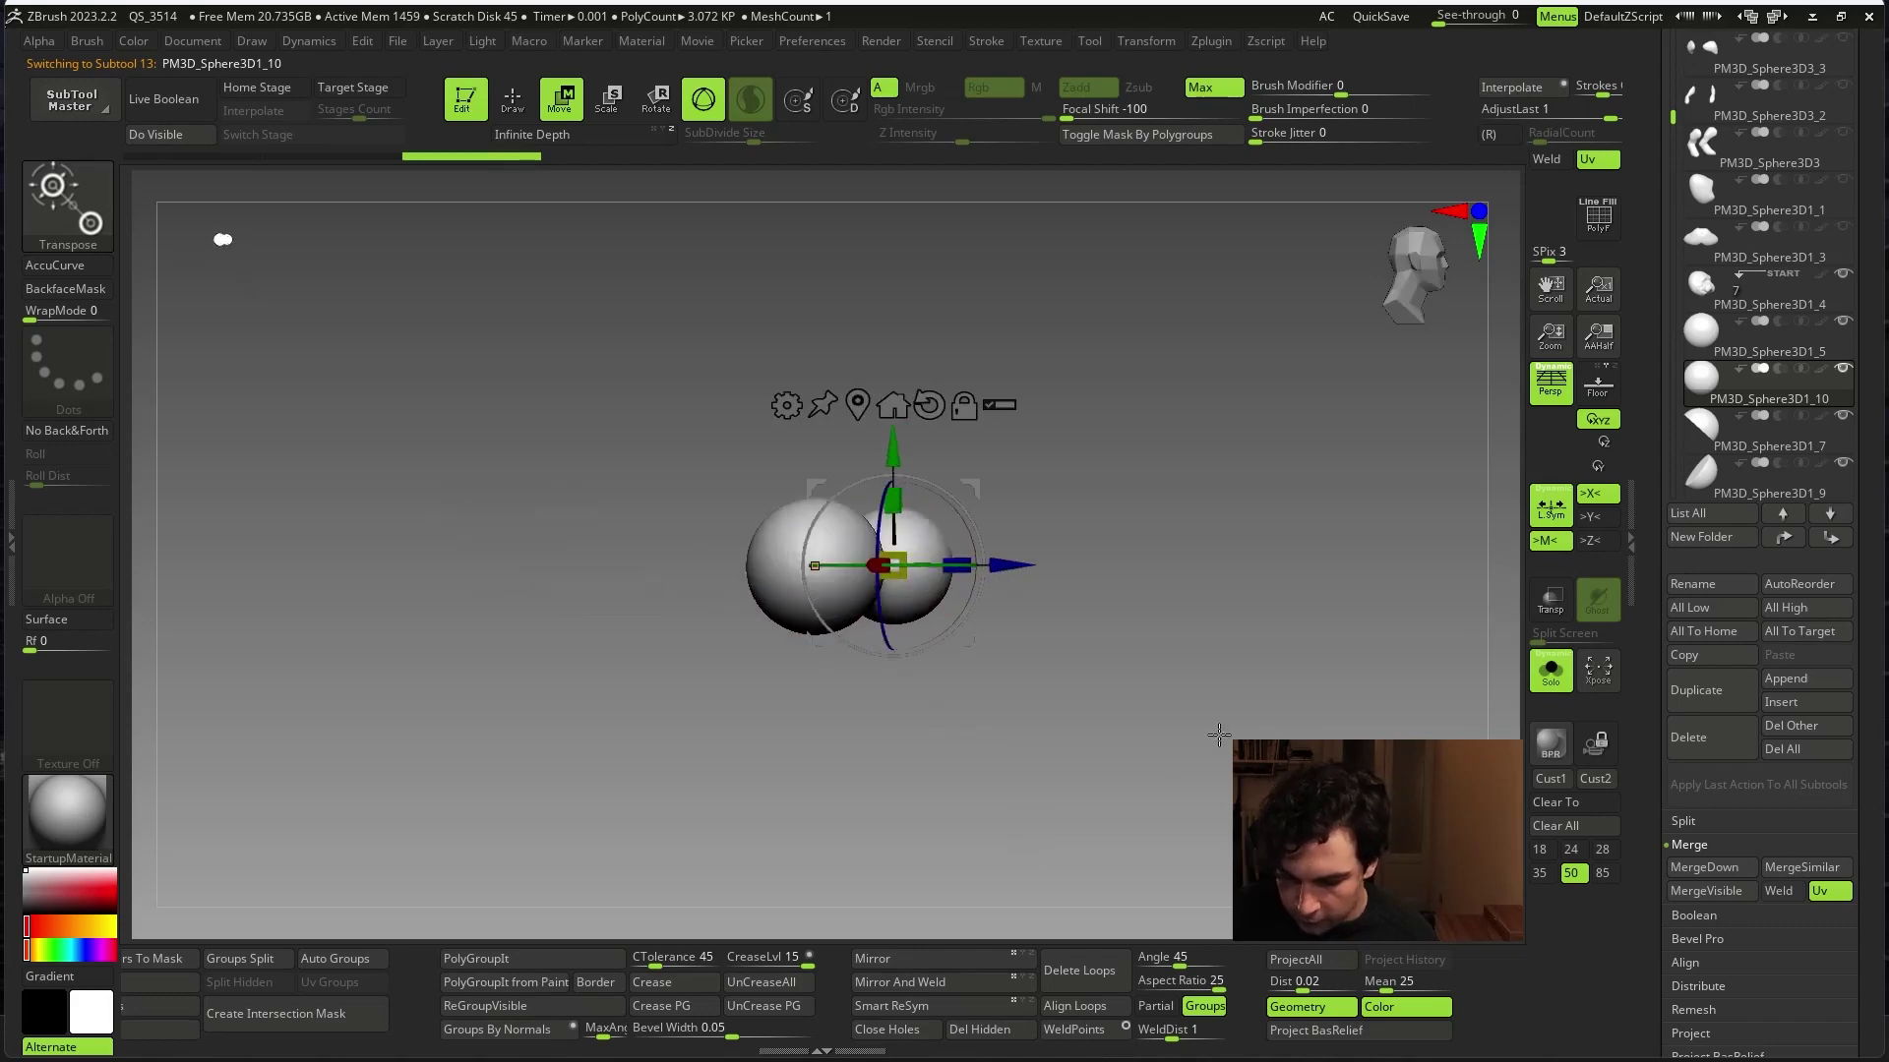
key(ctrl+shift+f)
mouse_move(1131, 610)
mouse_down()
mouse_move(1400, 693)
mouse_move(989, 568)
mouse_move(1040, 580)
mouse_up()
- Deepen the pug's wrinkle creases with the DamStandard brush
key(f)
key(q)
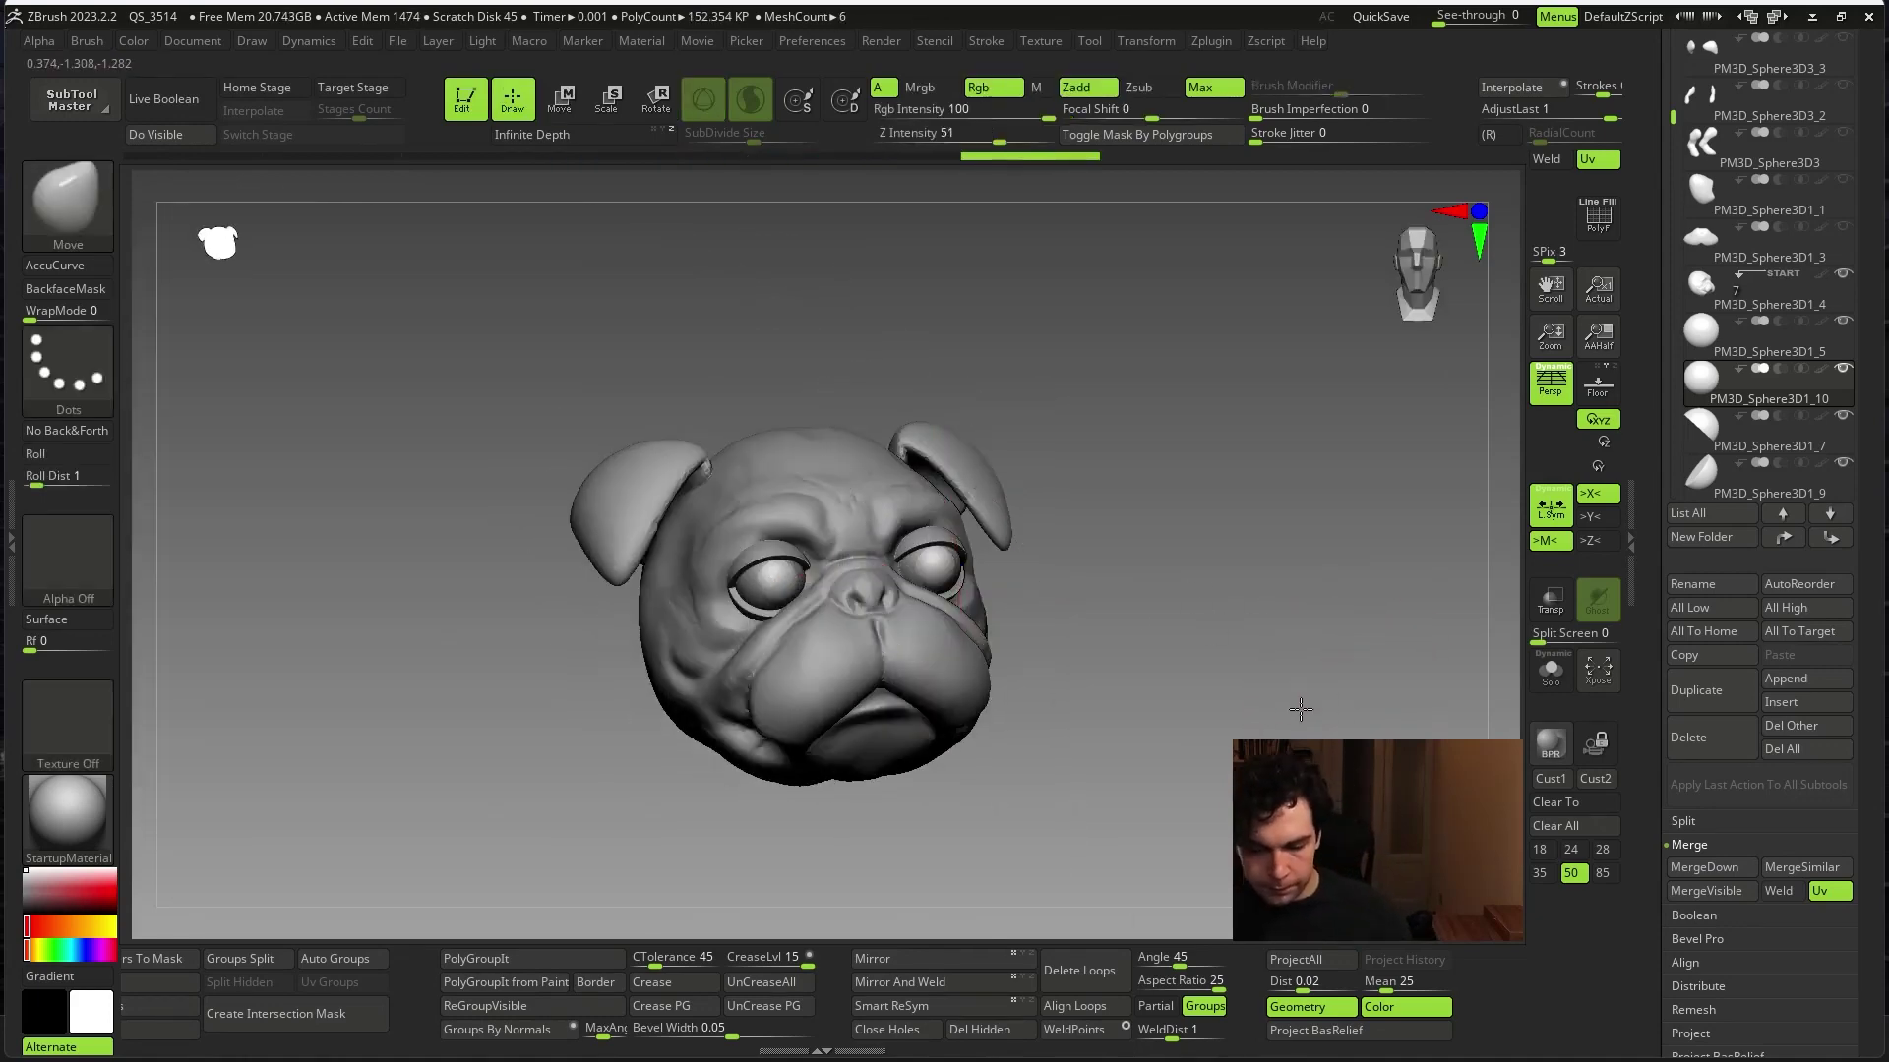
mouse_move(1075, 717)
mouse_down()
mouse_move(1340, 796)
mouse_move(1220, 770)
mouse_up()
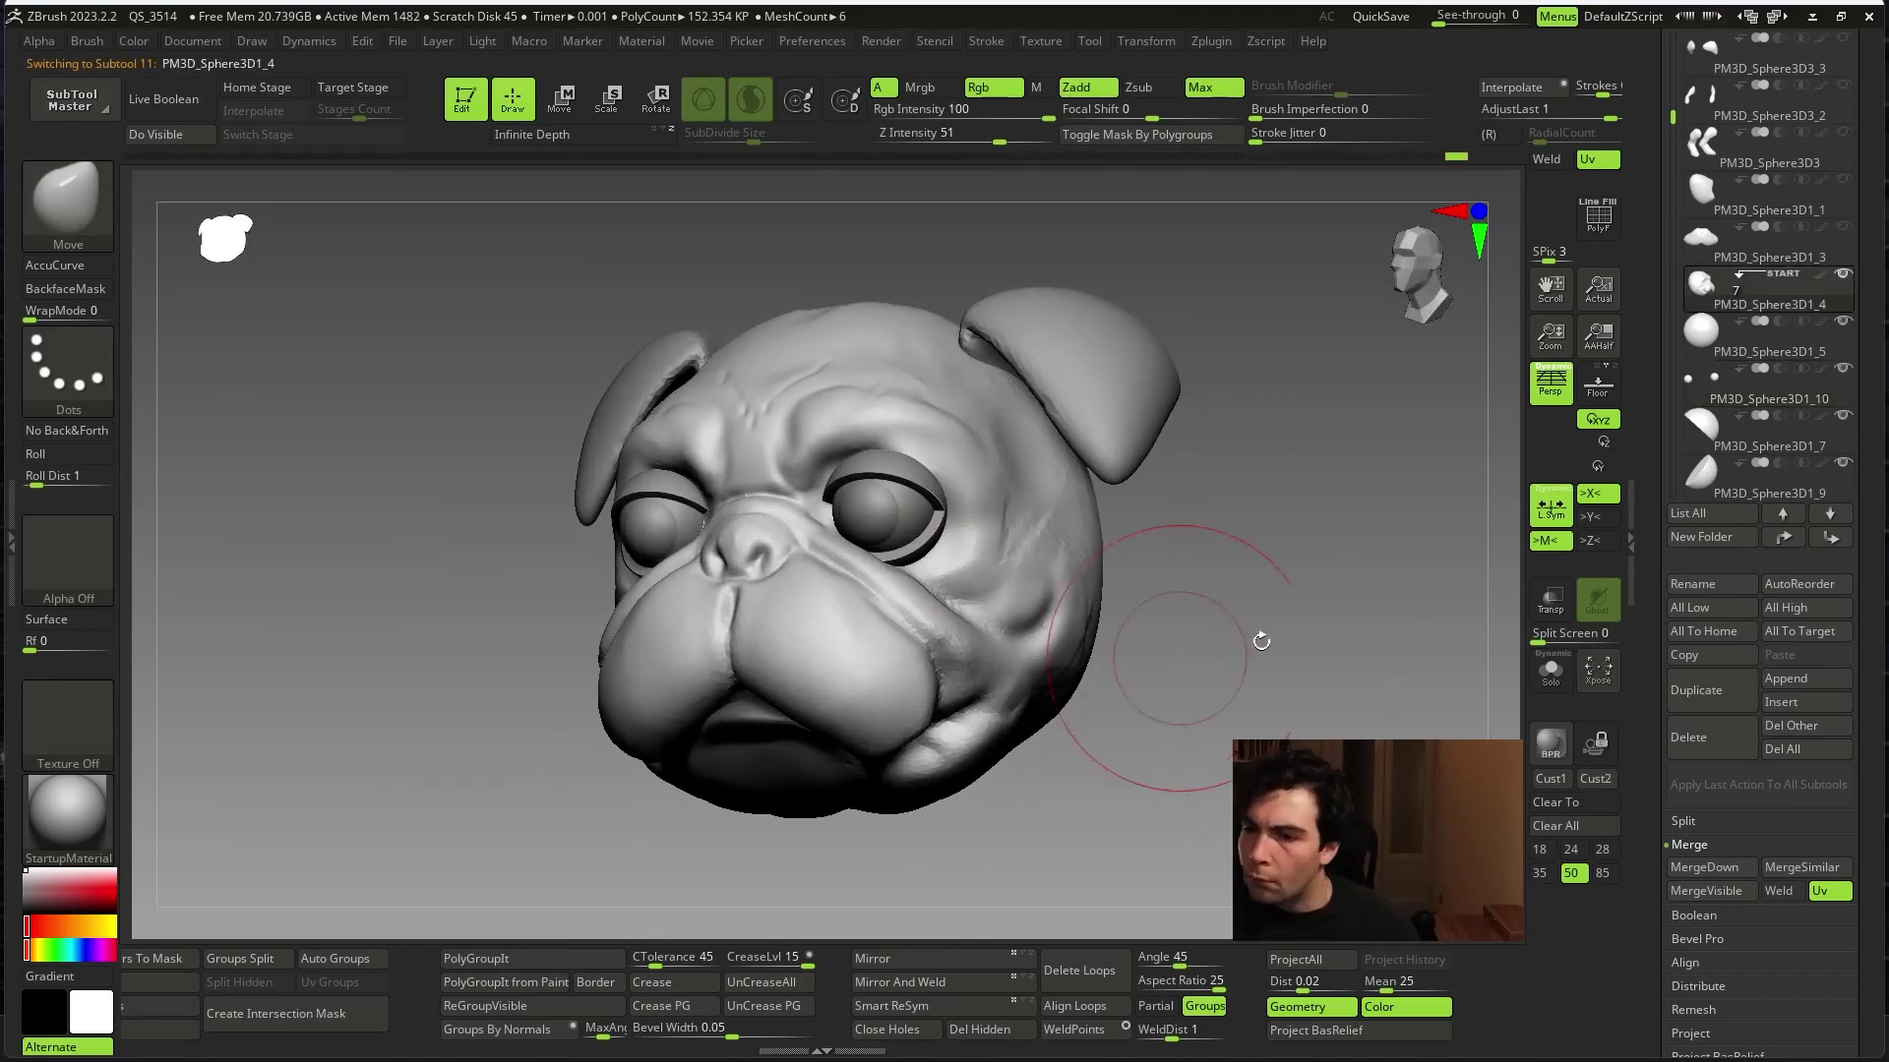
drag(1318, 610, 1010, 602)
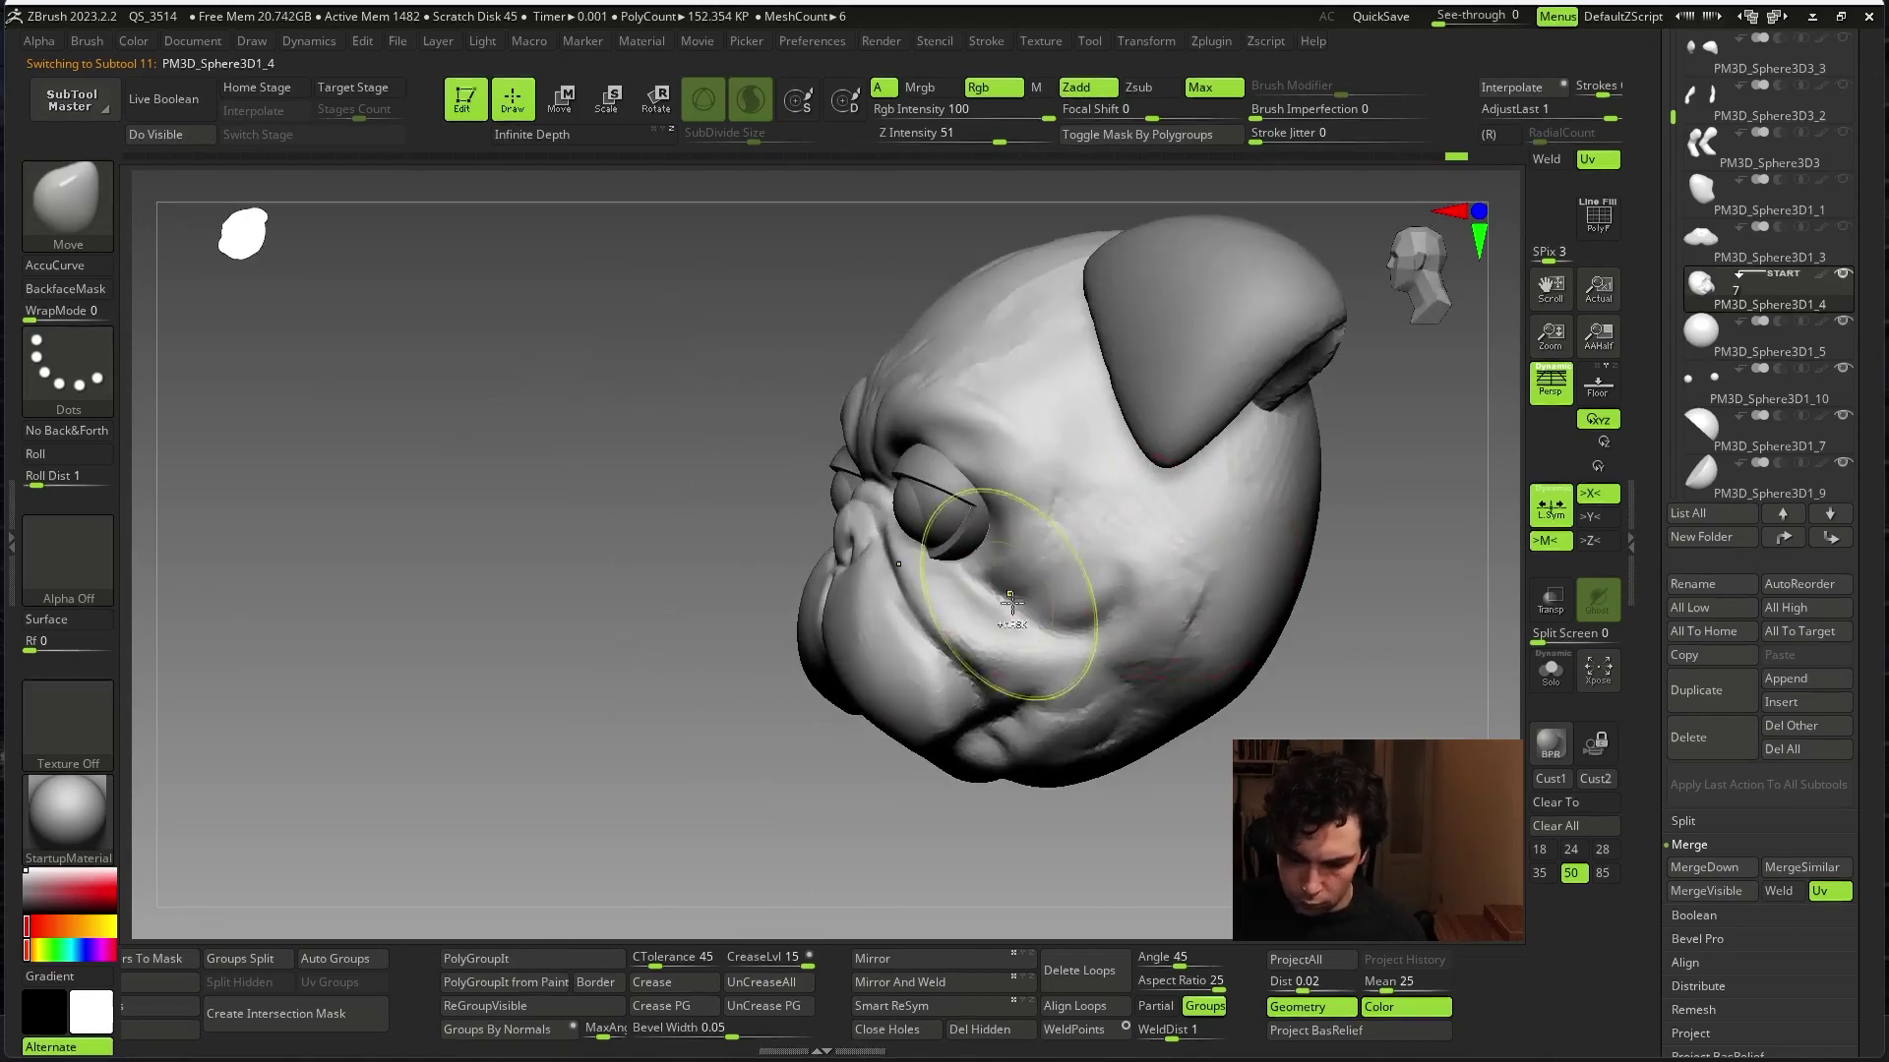
key(b)
key(d)
key(s)
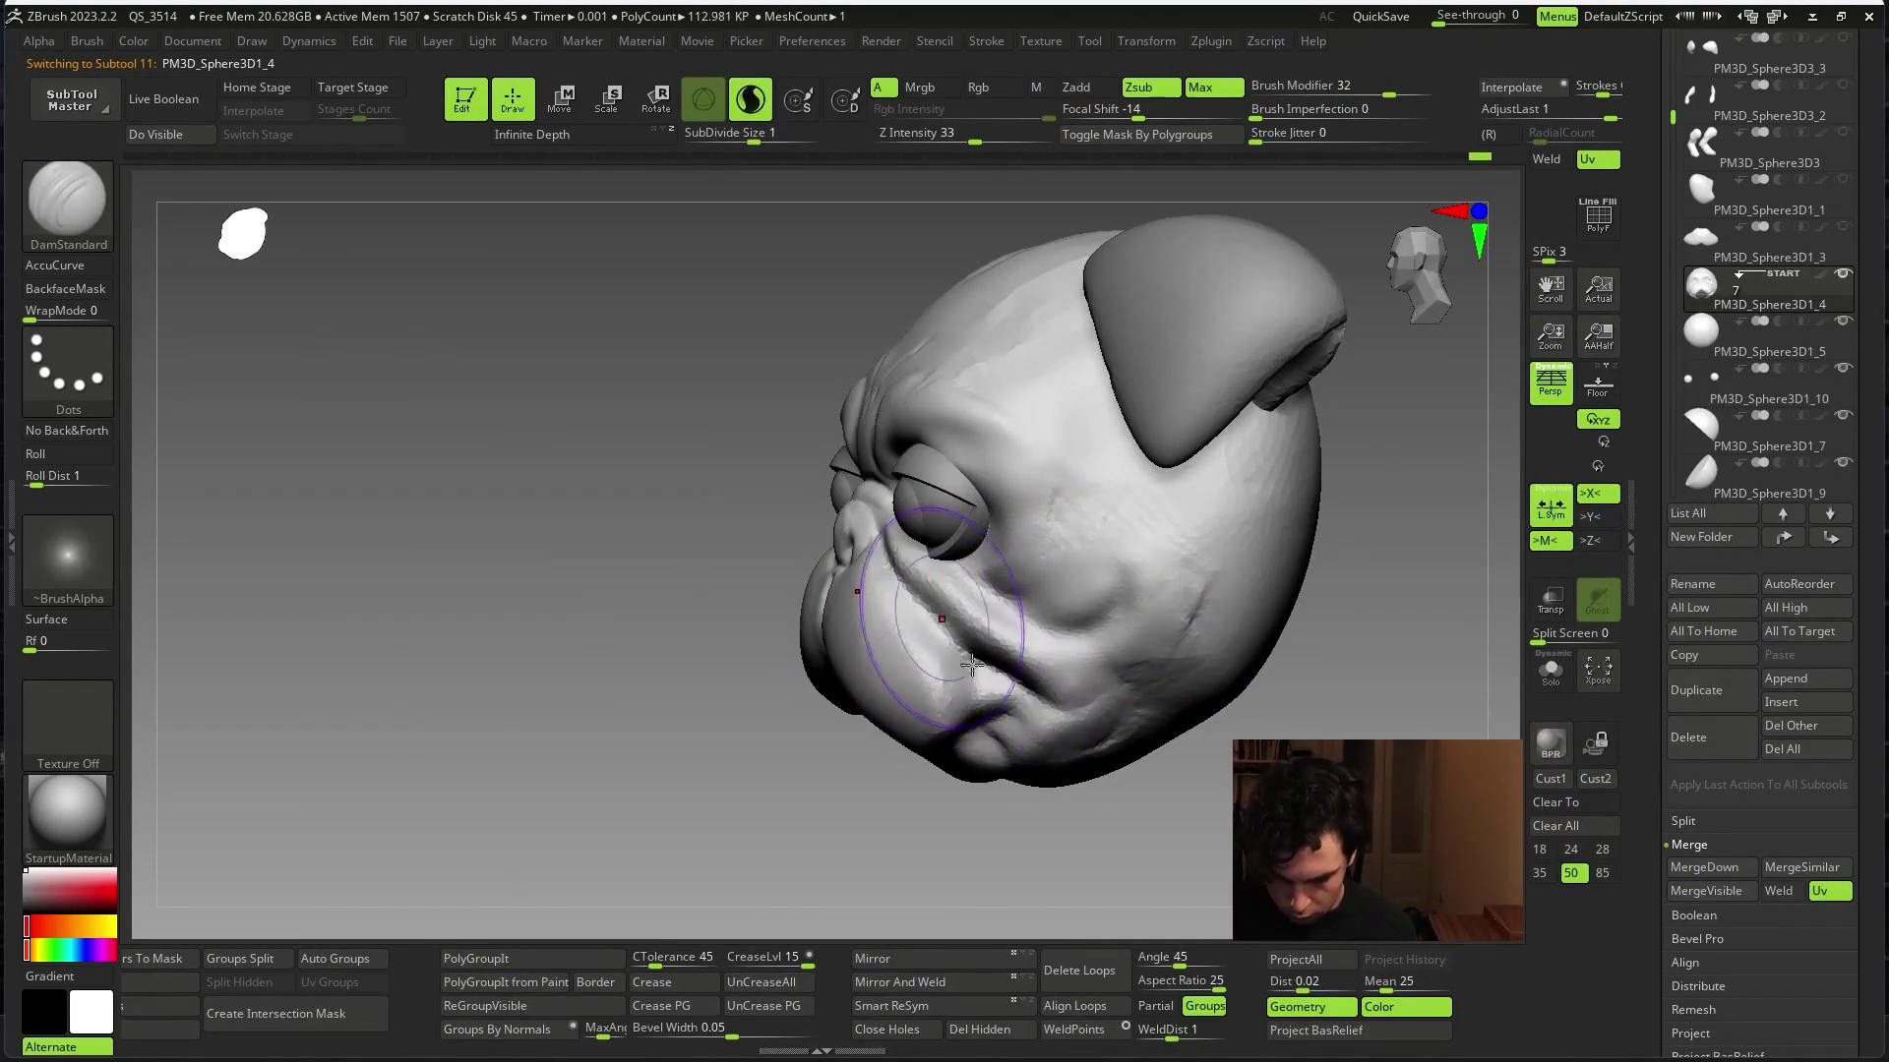
drag(1096, 862, 1269, 801)
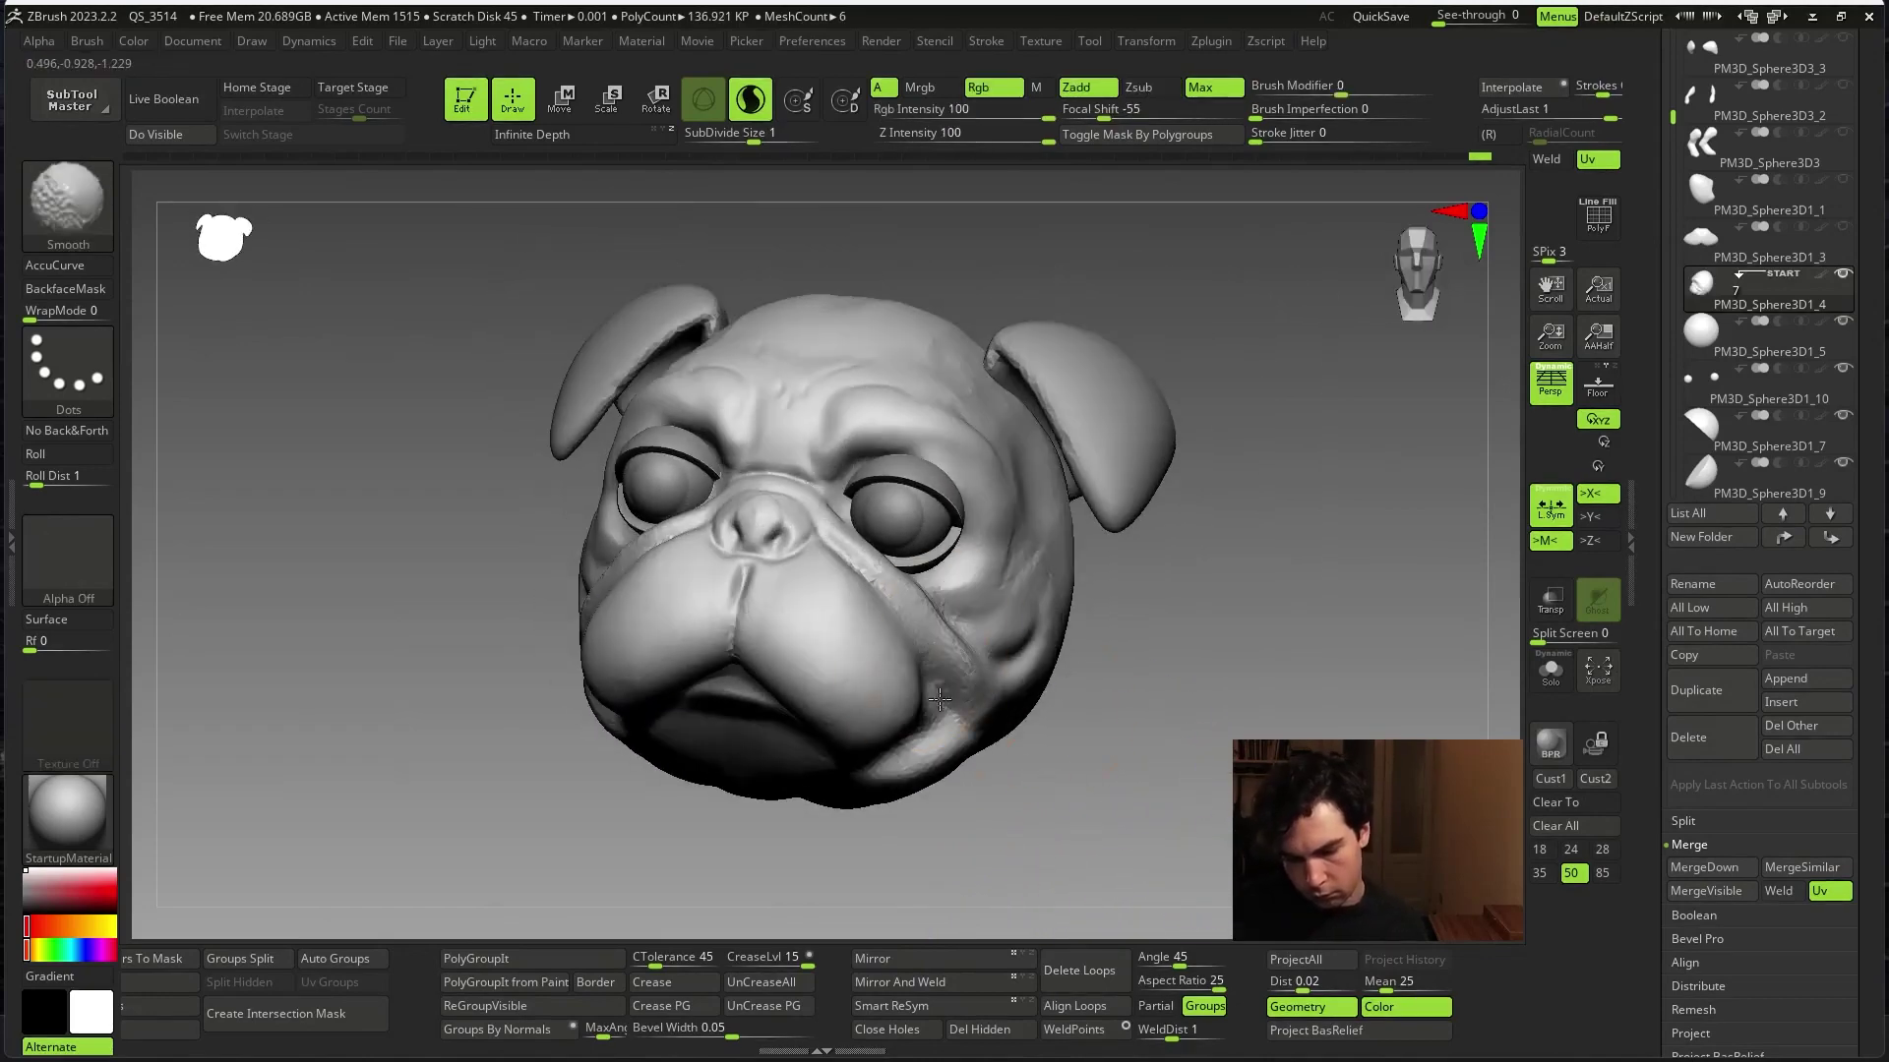
mouse_move(939, 698)
mouse_down()
mouse_move(1138, 751)
mouse_move(994, 715)
mouse_up()
- Smooth the cheeks and push the broad head forms with the Move brush
shift+drag(920, 624, 965, 733)
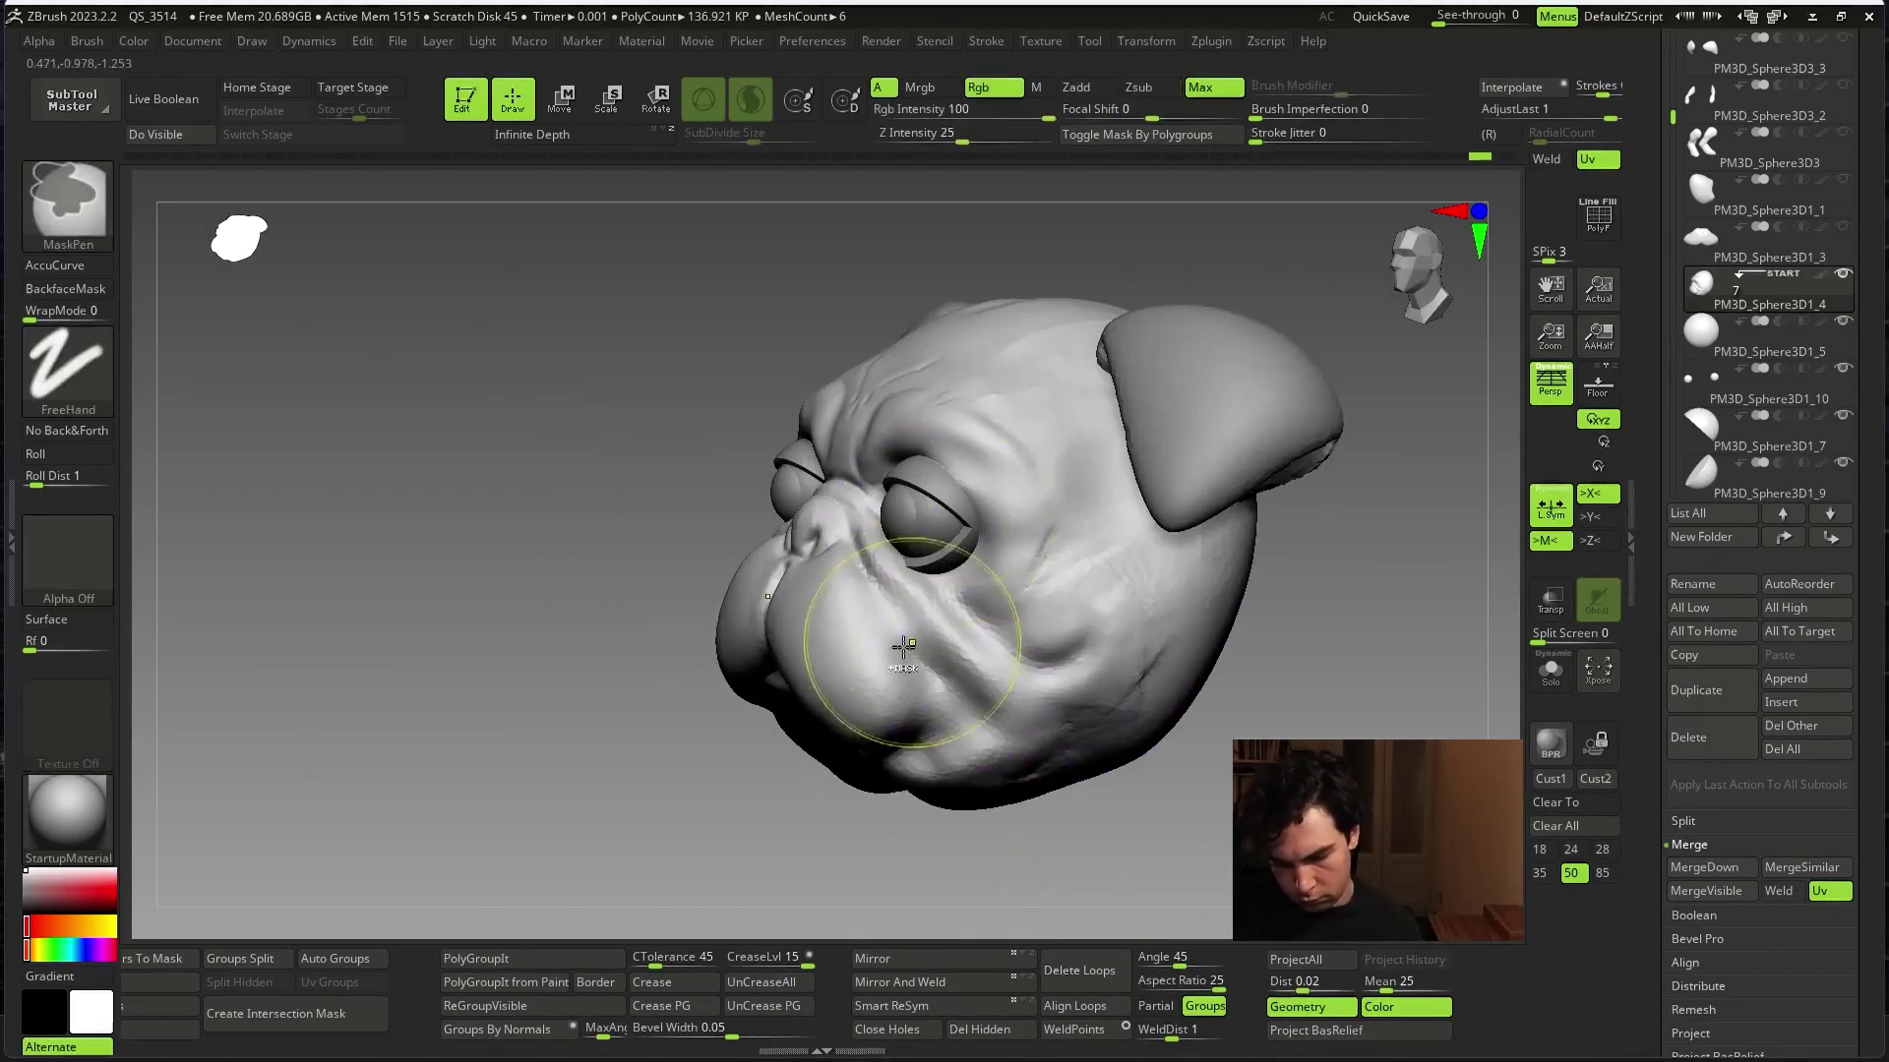
drag(1180, 858, 1208, 579)
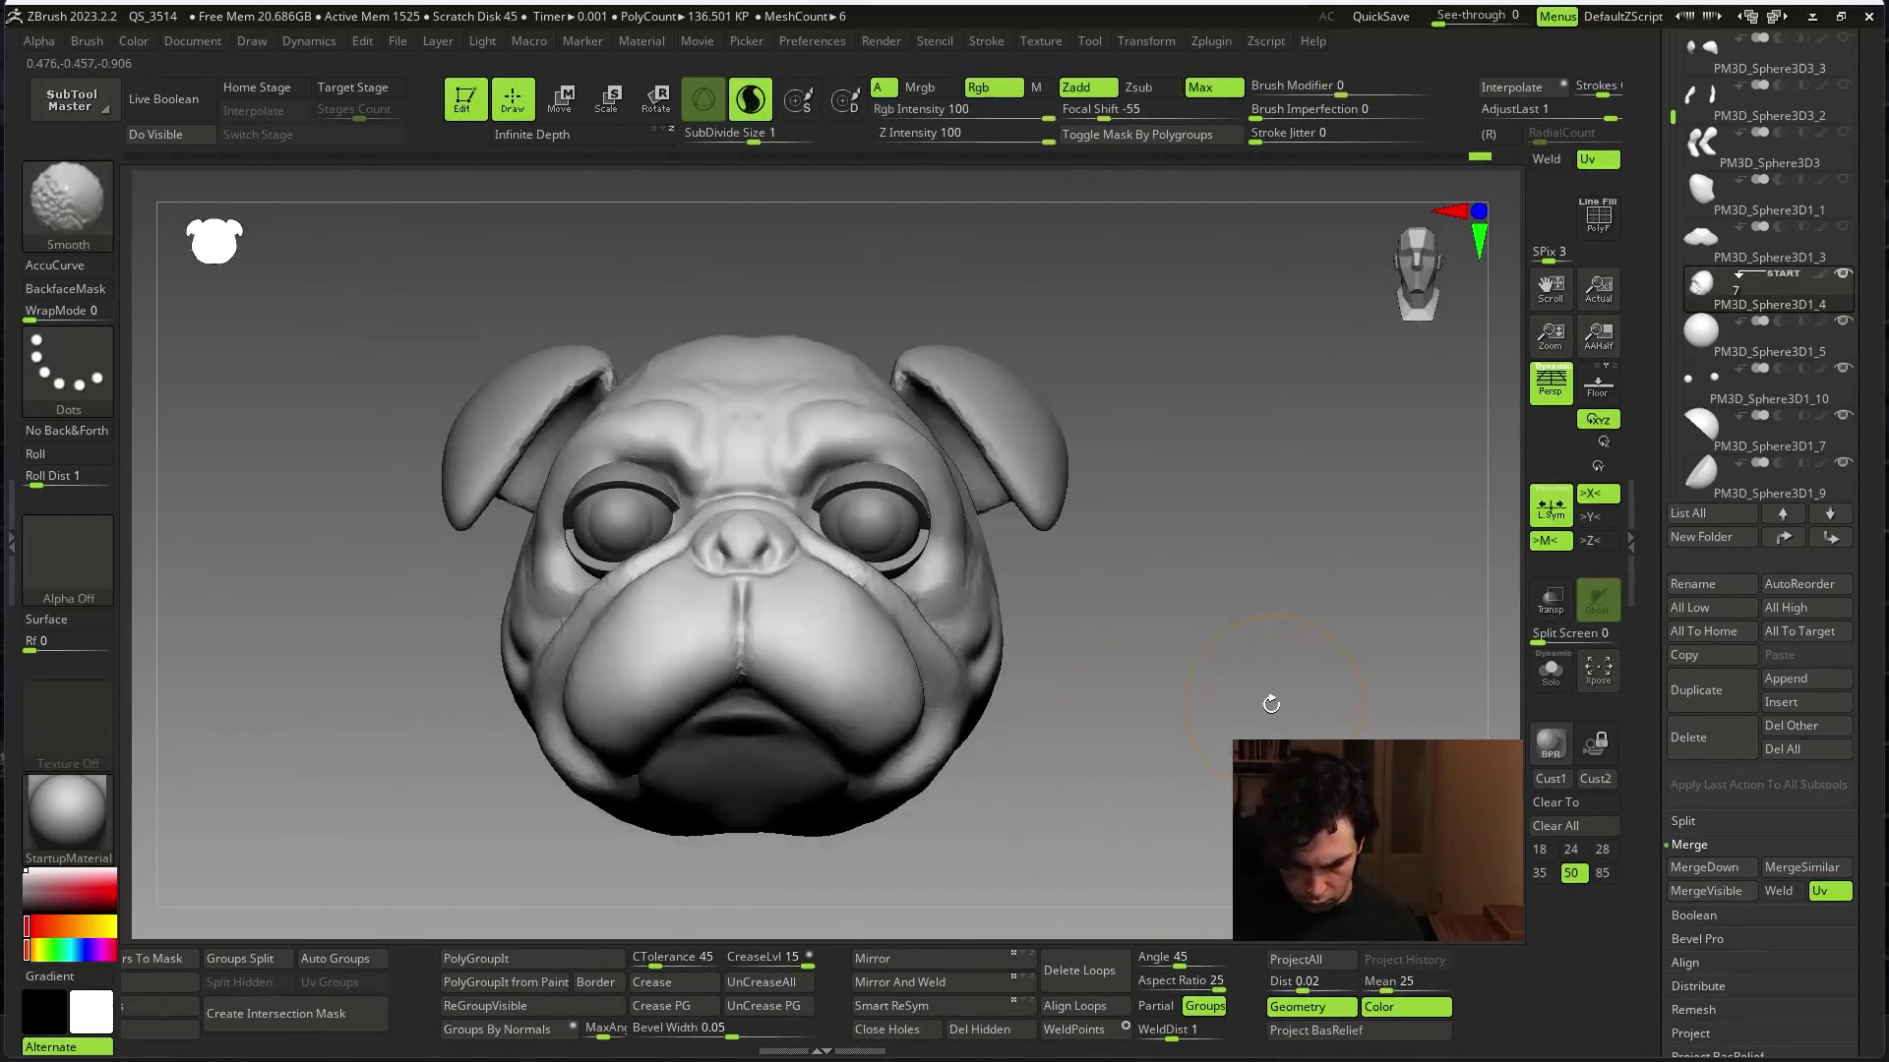
key(b)
key(m)
key(v)
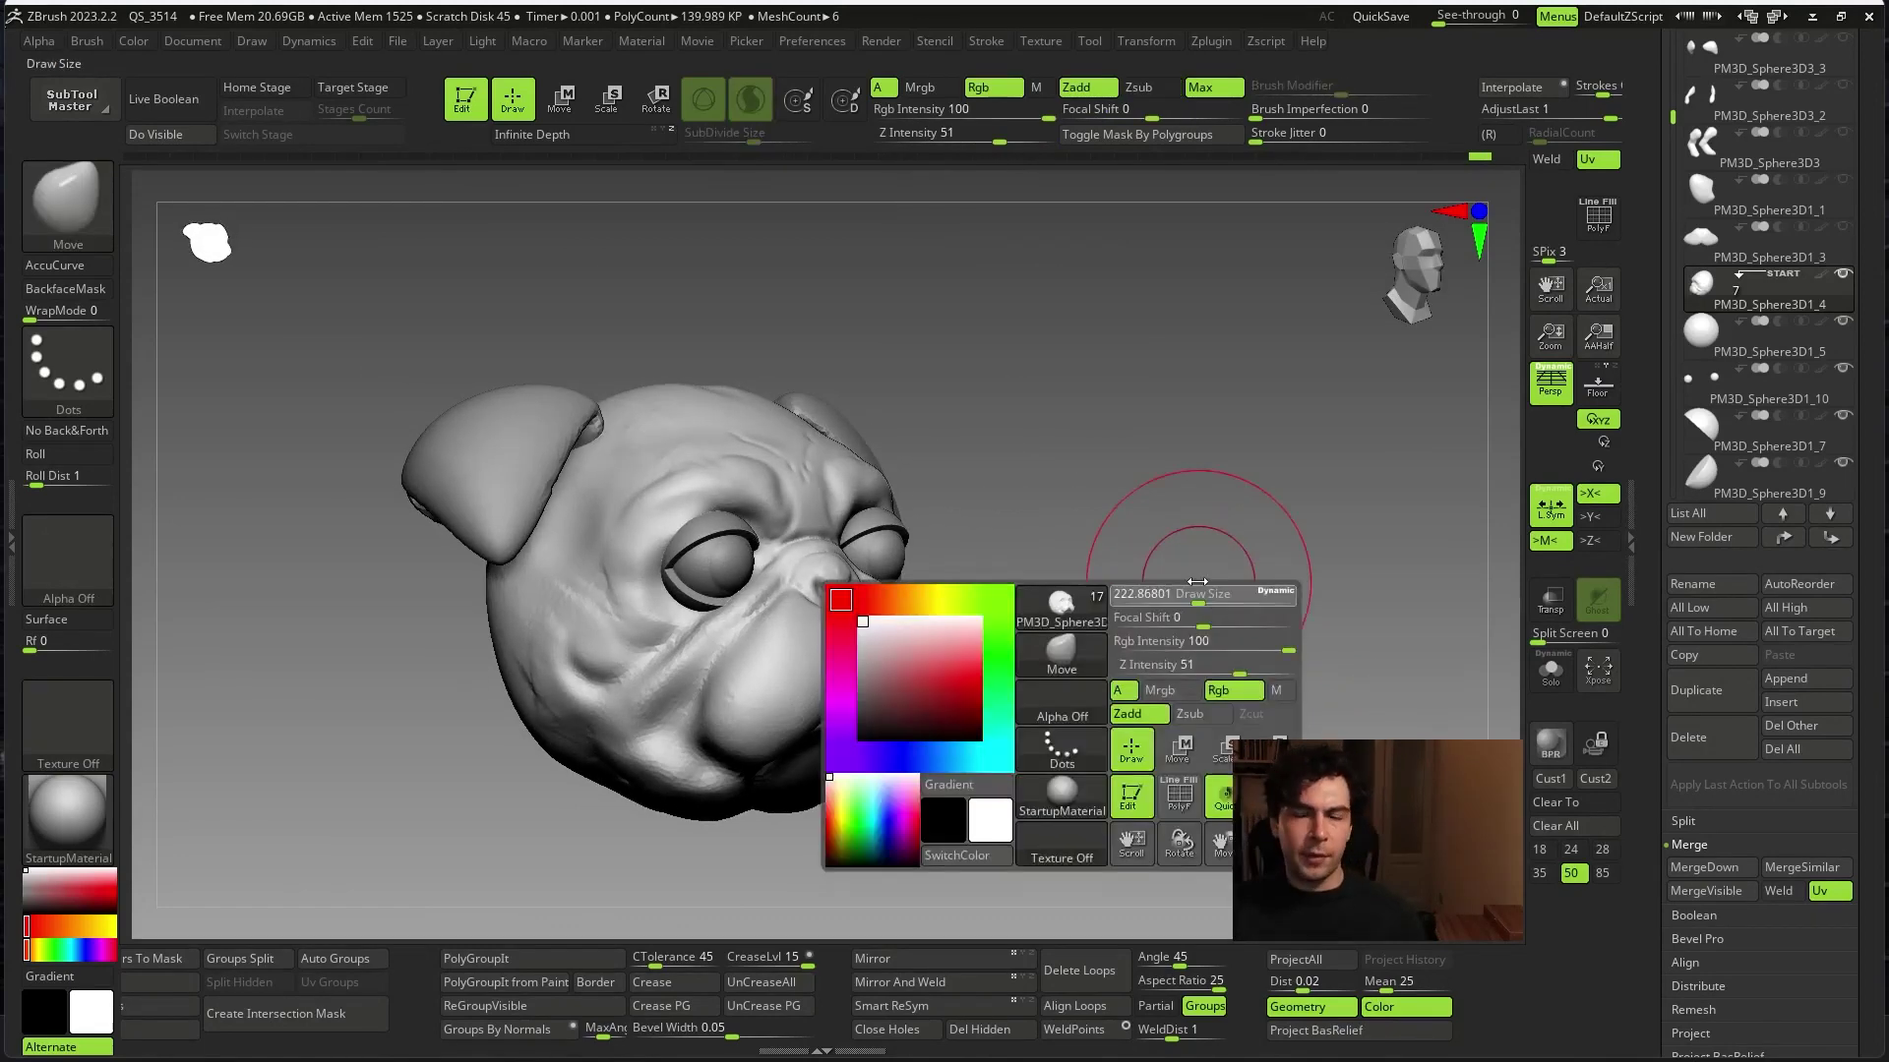
drag(1210, 591, 1251, 580)
mouse_move(983, 472)
mouse_down()
mouse_move(1433, 387)
mouse_move(1330, 476)
mouse_move(1462, 548)
mouse_move(771, 813)
mouse_move(990, 836)
mouse_move(1319, 611)
mouse_move(1401, 618)
mouse_move(1230, 669)
mouse_up()
- Mask the tongue area and invert the mask so only the tongue stays editable
key(b)
key(d)
key(s)
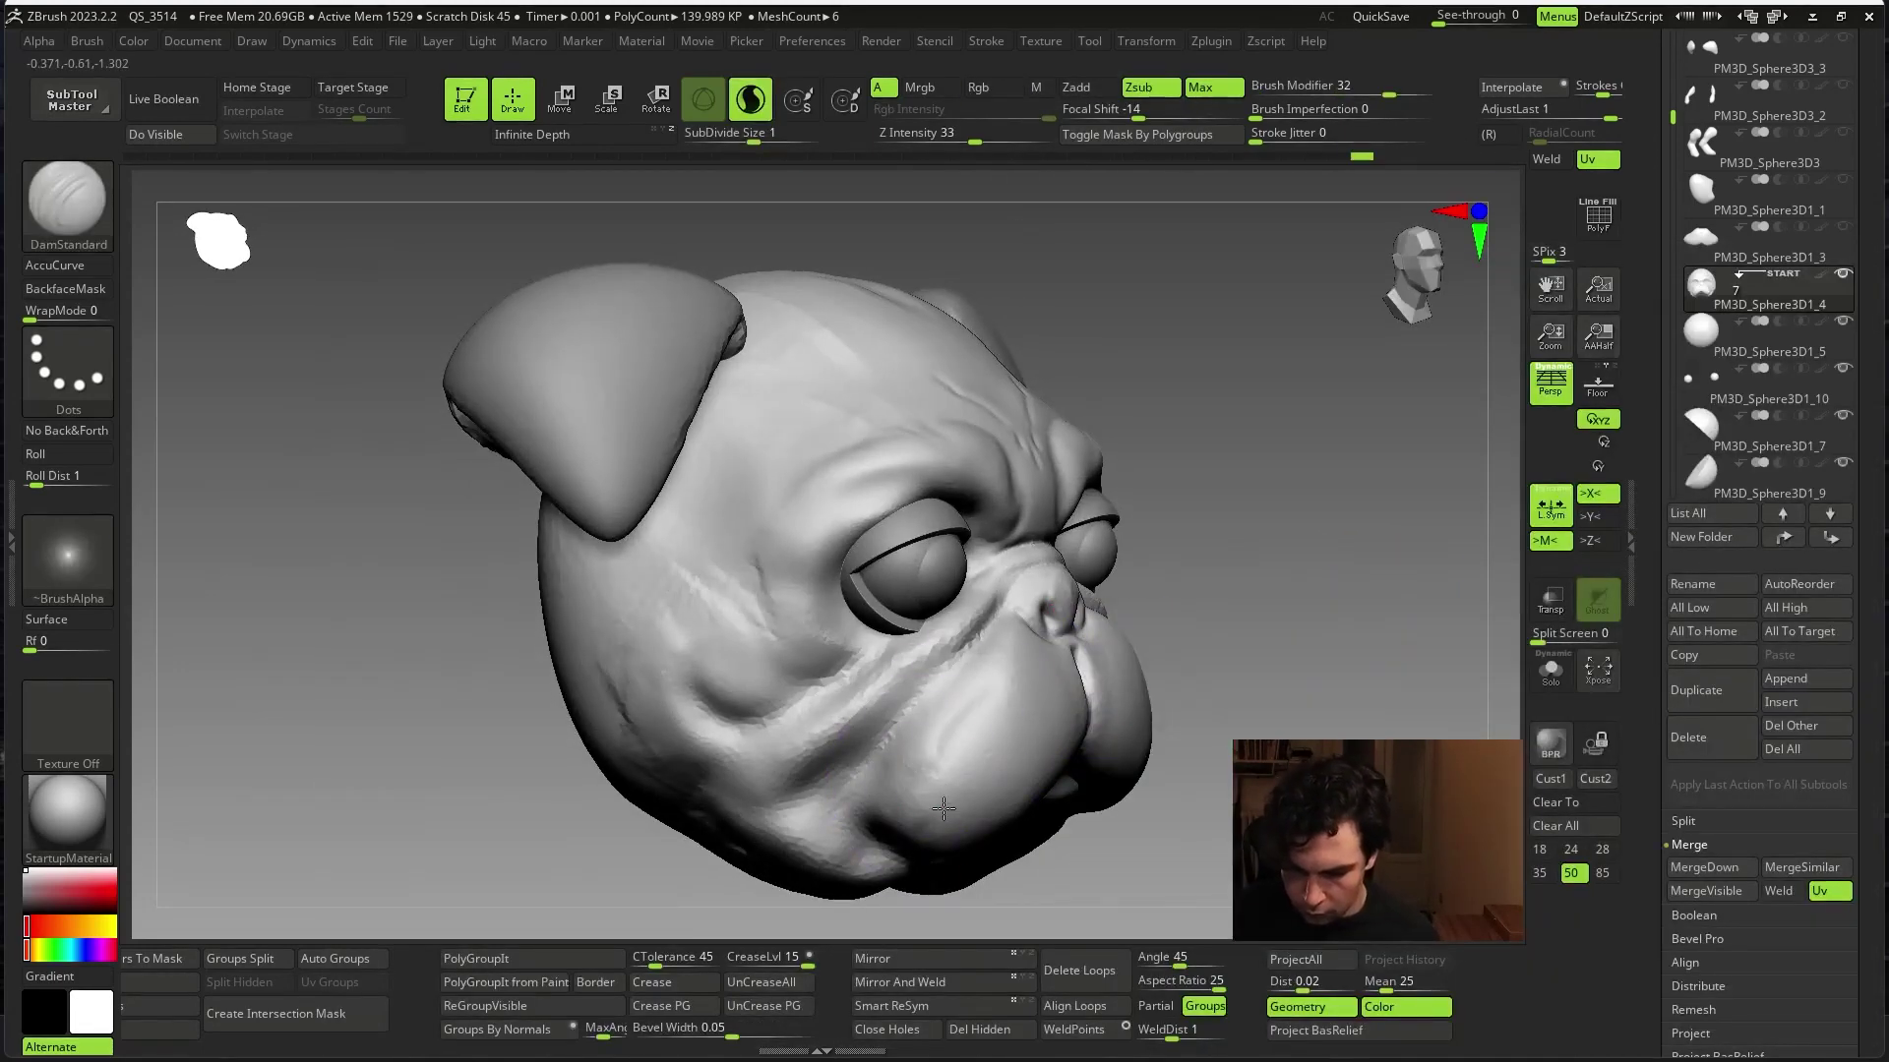
drag(939, 819, 1433, 630)
key(ctrl)
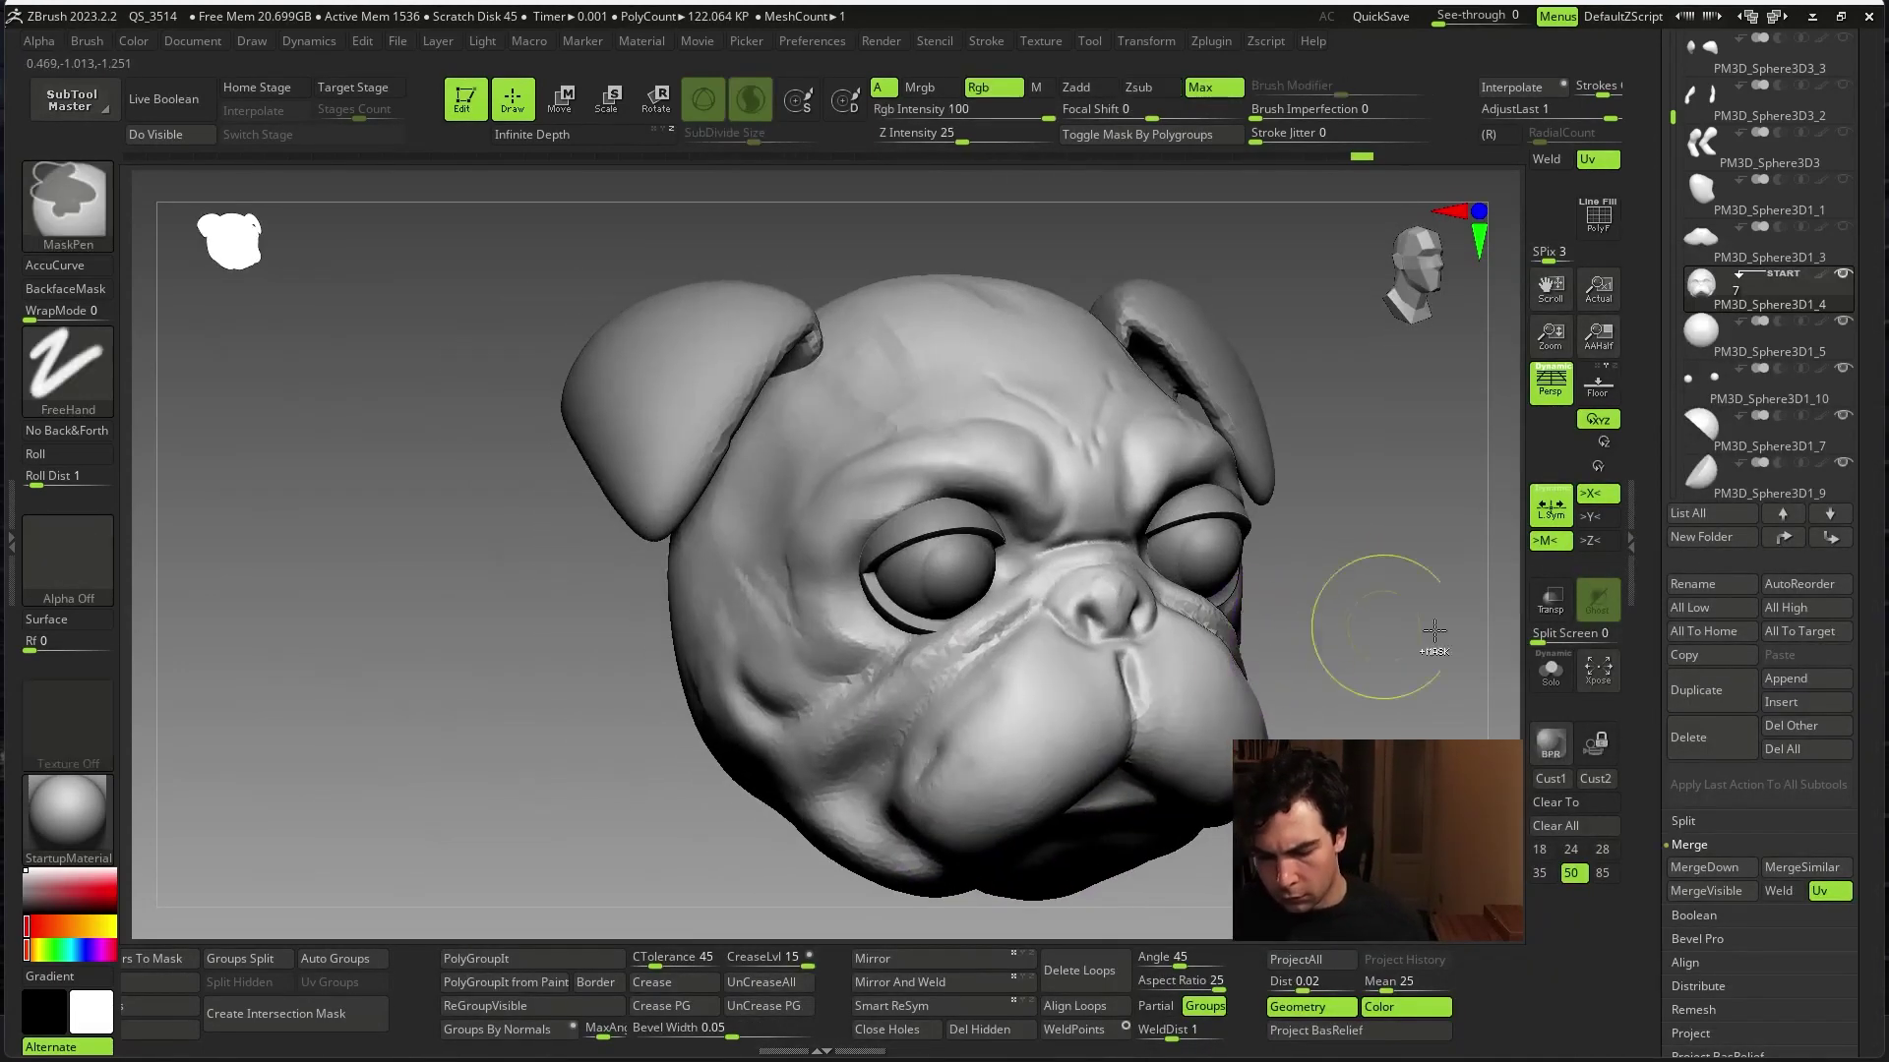
shift+drag(1377, 726, 1382, 594)
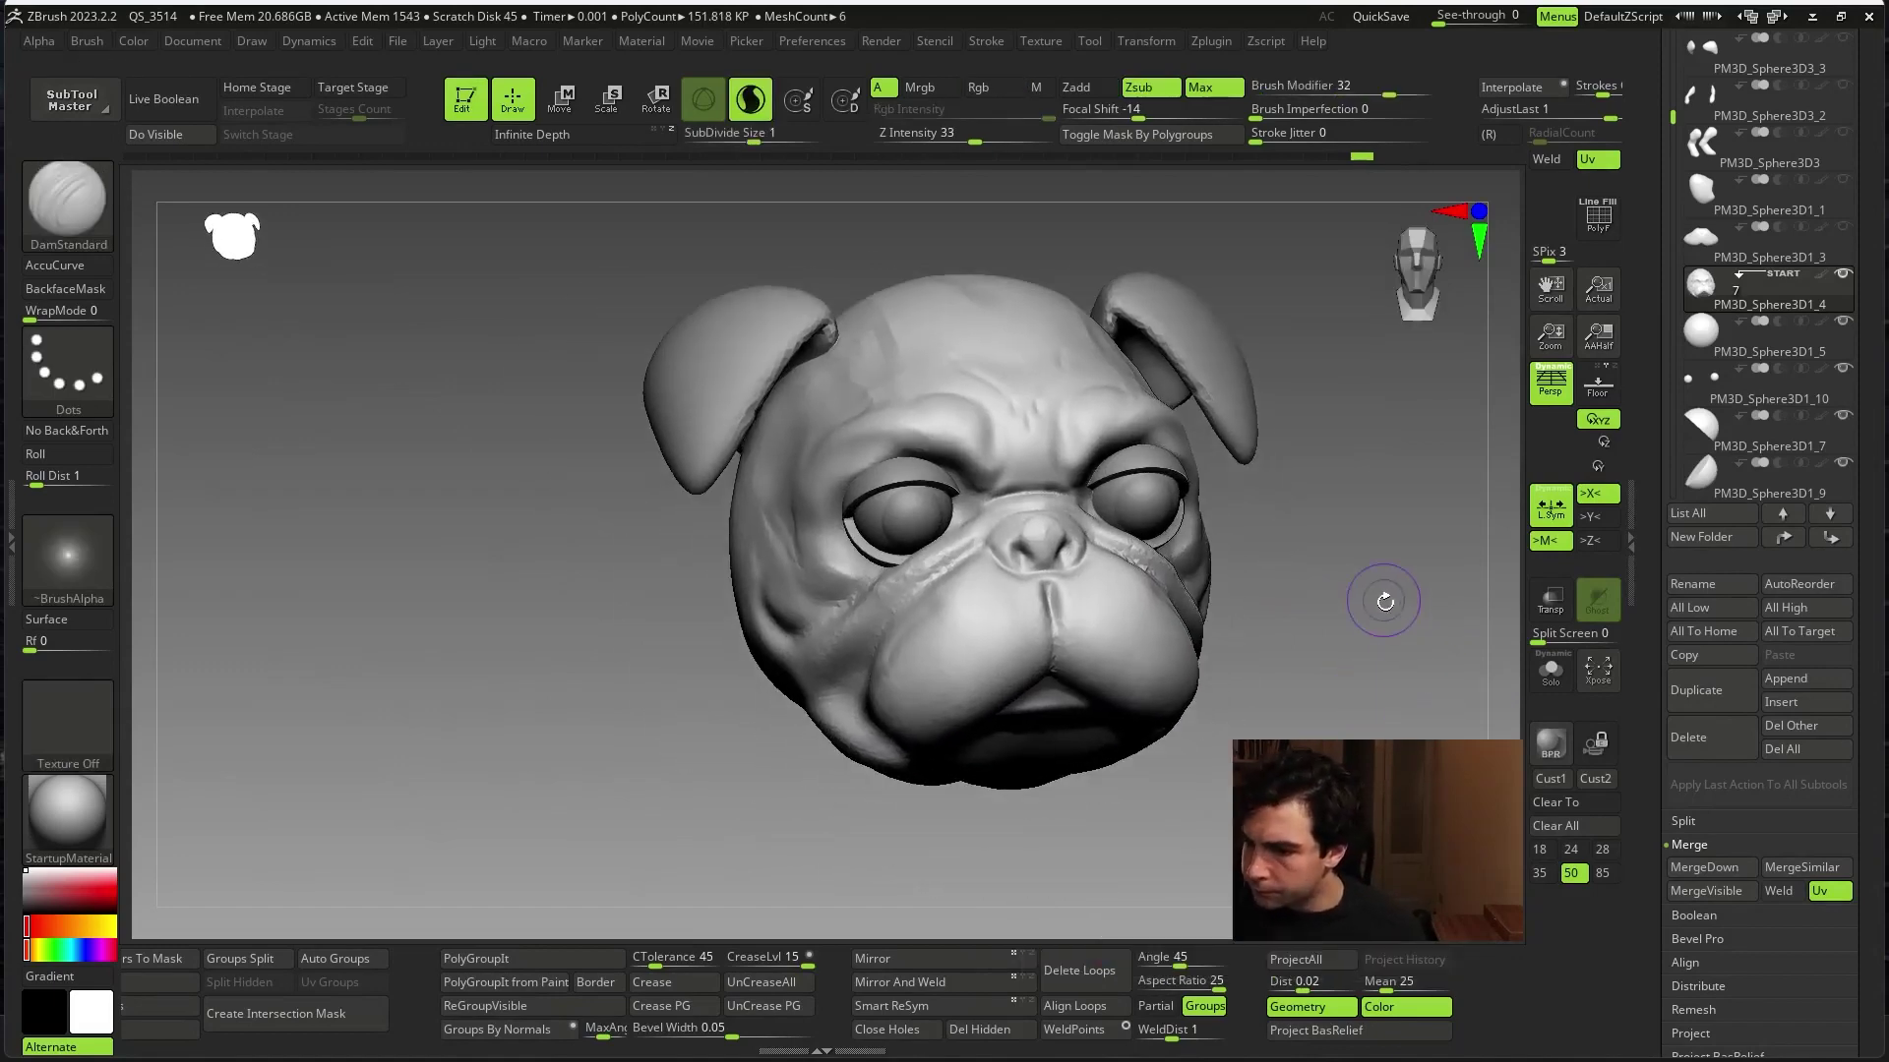
drag(1279, 678, 1433, 733)
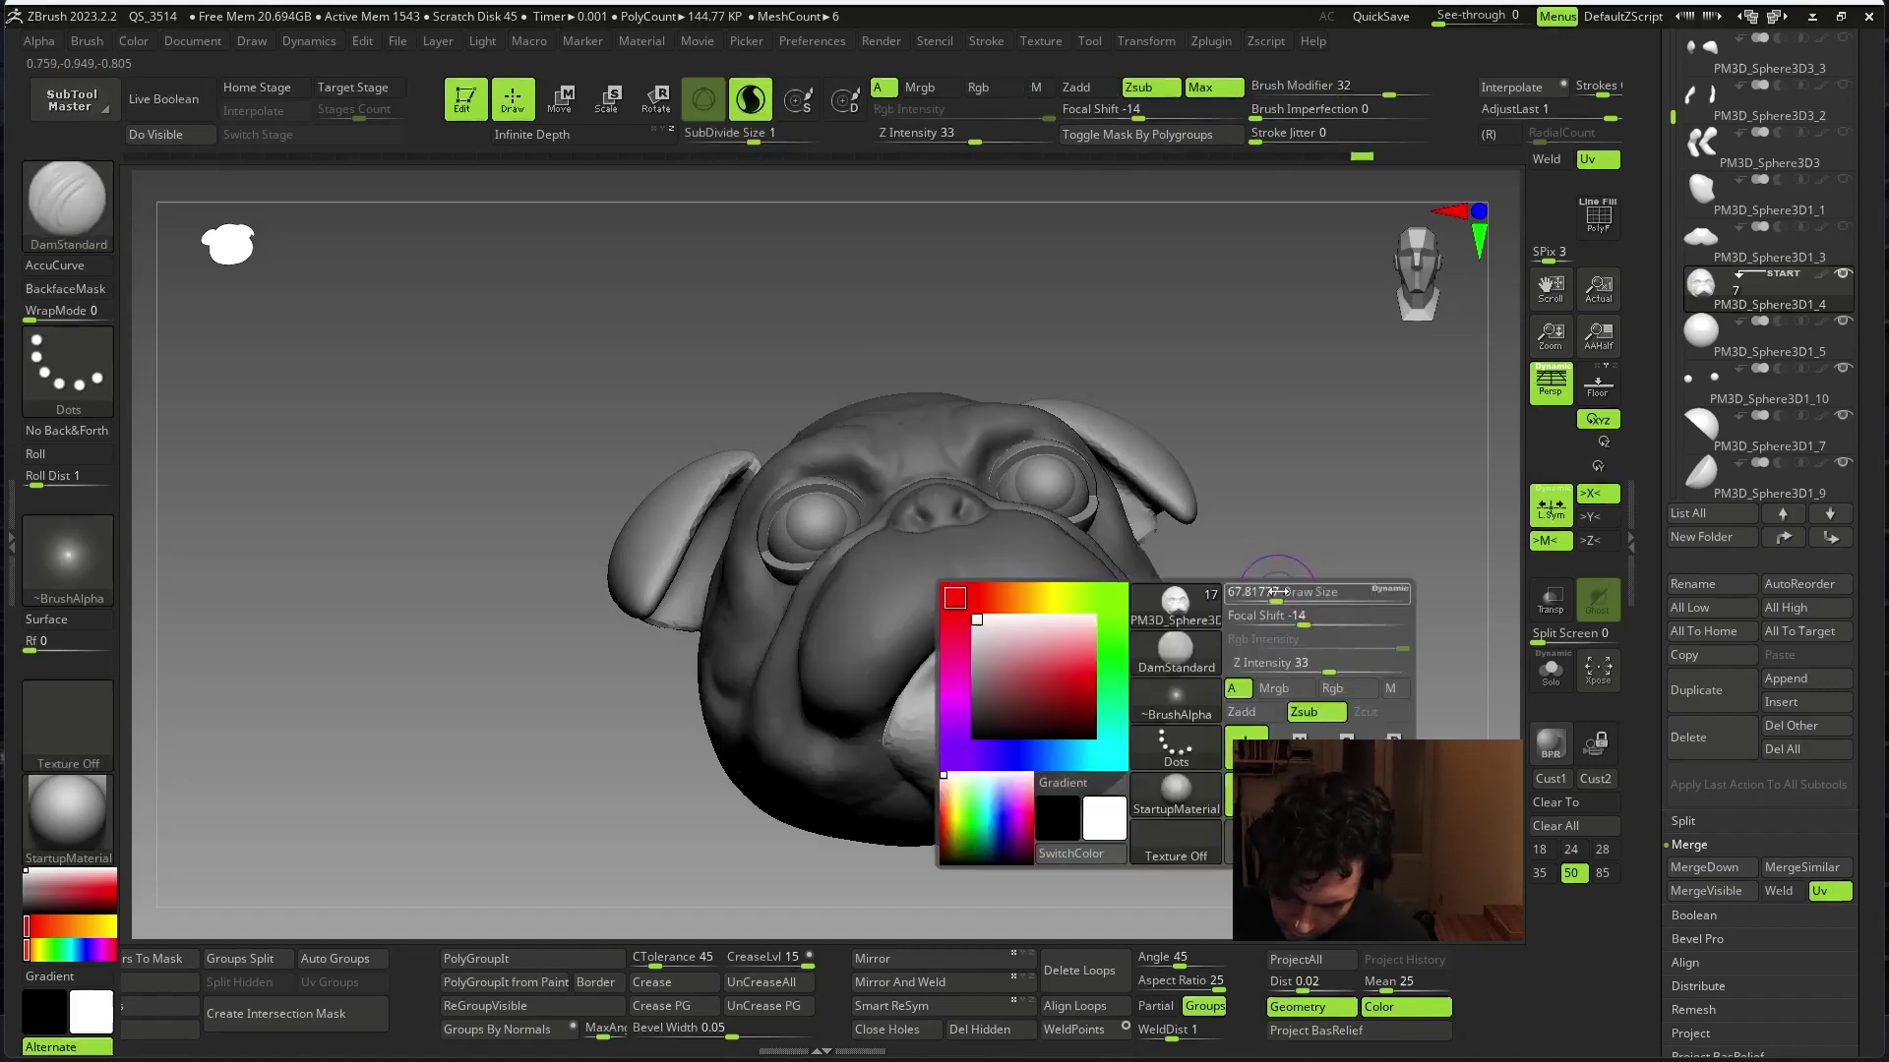
key(ctrl+i)
mouse_move(1202, 615)
ctrl+mouse_down()
mouse_move(1269, 640)
mouse_move(1177, 623)
mouse_move(944, 689)
ctrl+mouse_up()
- Switch to the ClayBuildup brush, dismiss the auto-masking warning, and frame the head frontally
key(b)
key(m)
key(v)
key(space)
key(ctrl+z)
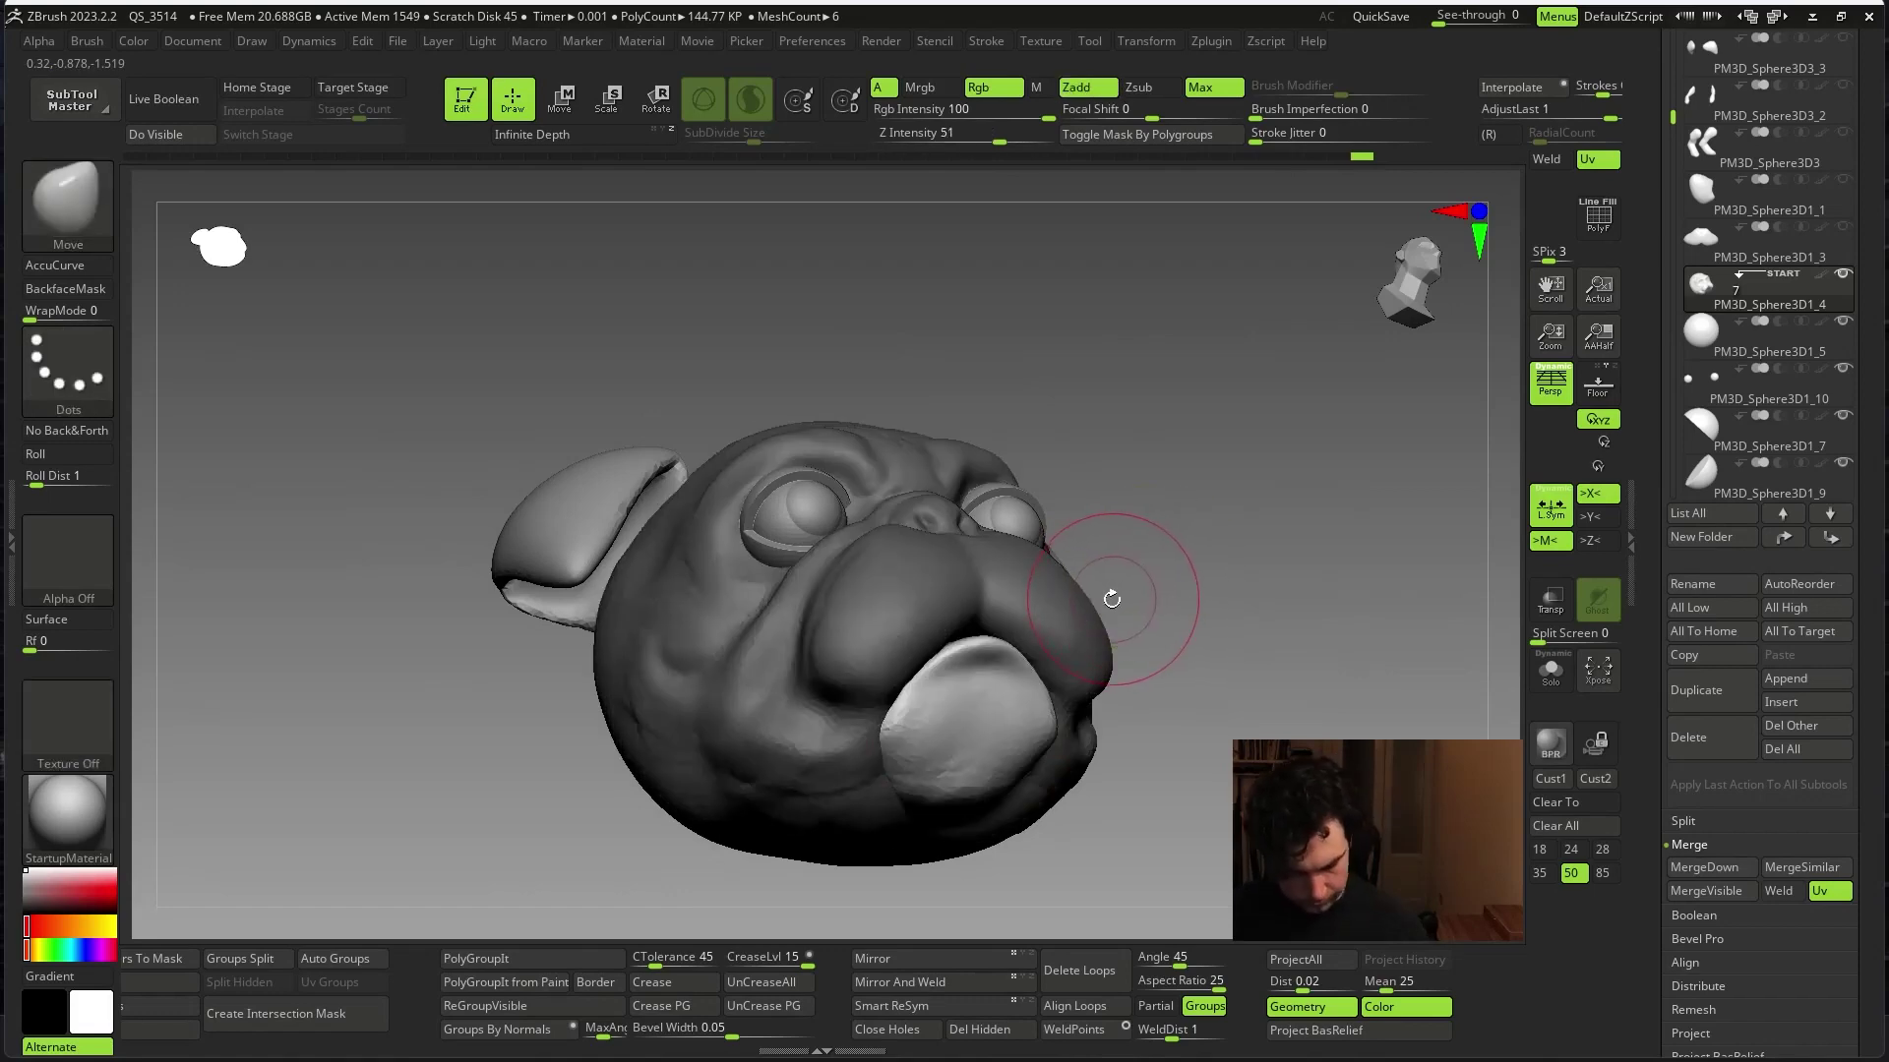
key(space)
key(b)
key(c)
key(b)
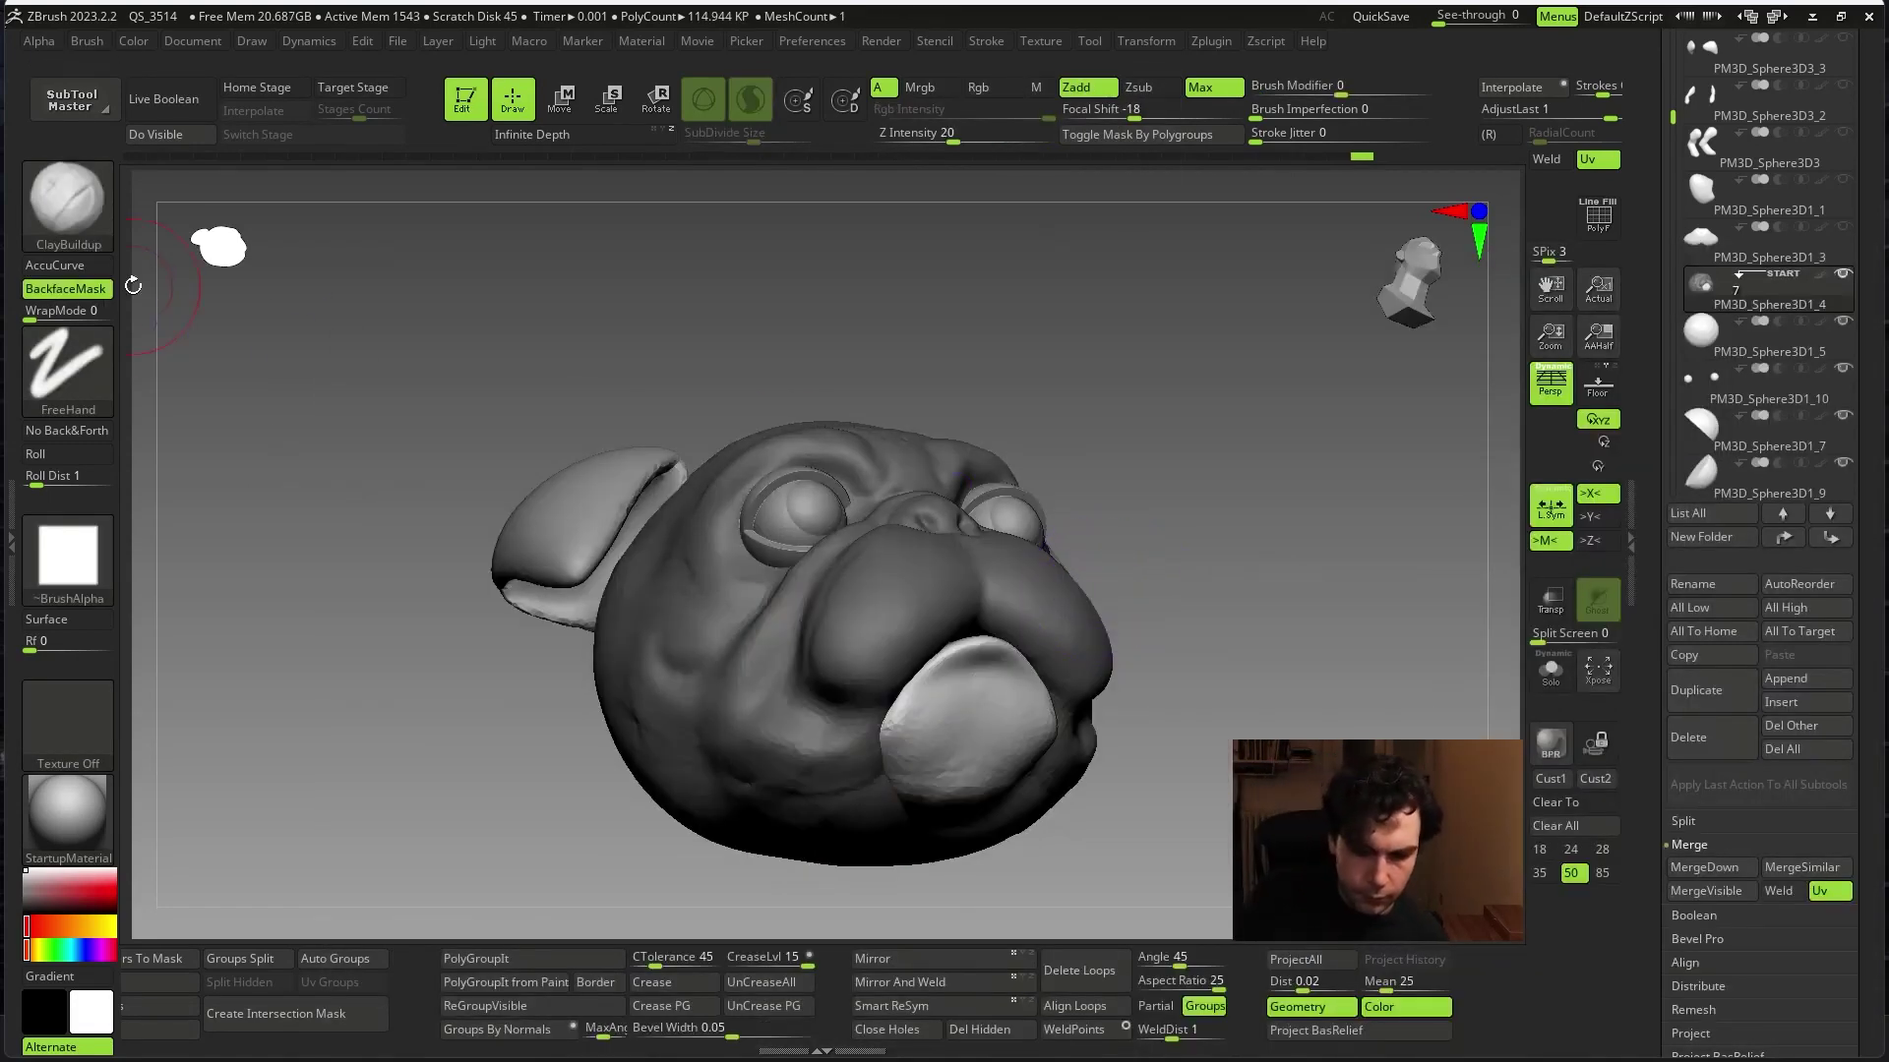
shift+drag(988, 731, 1251, 733)
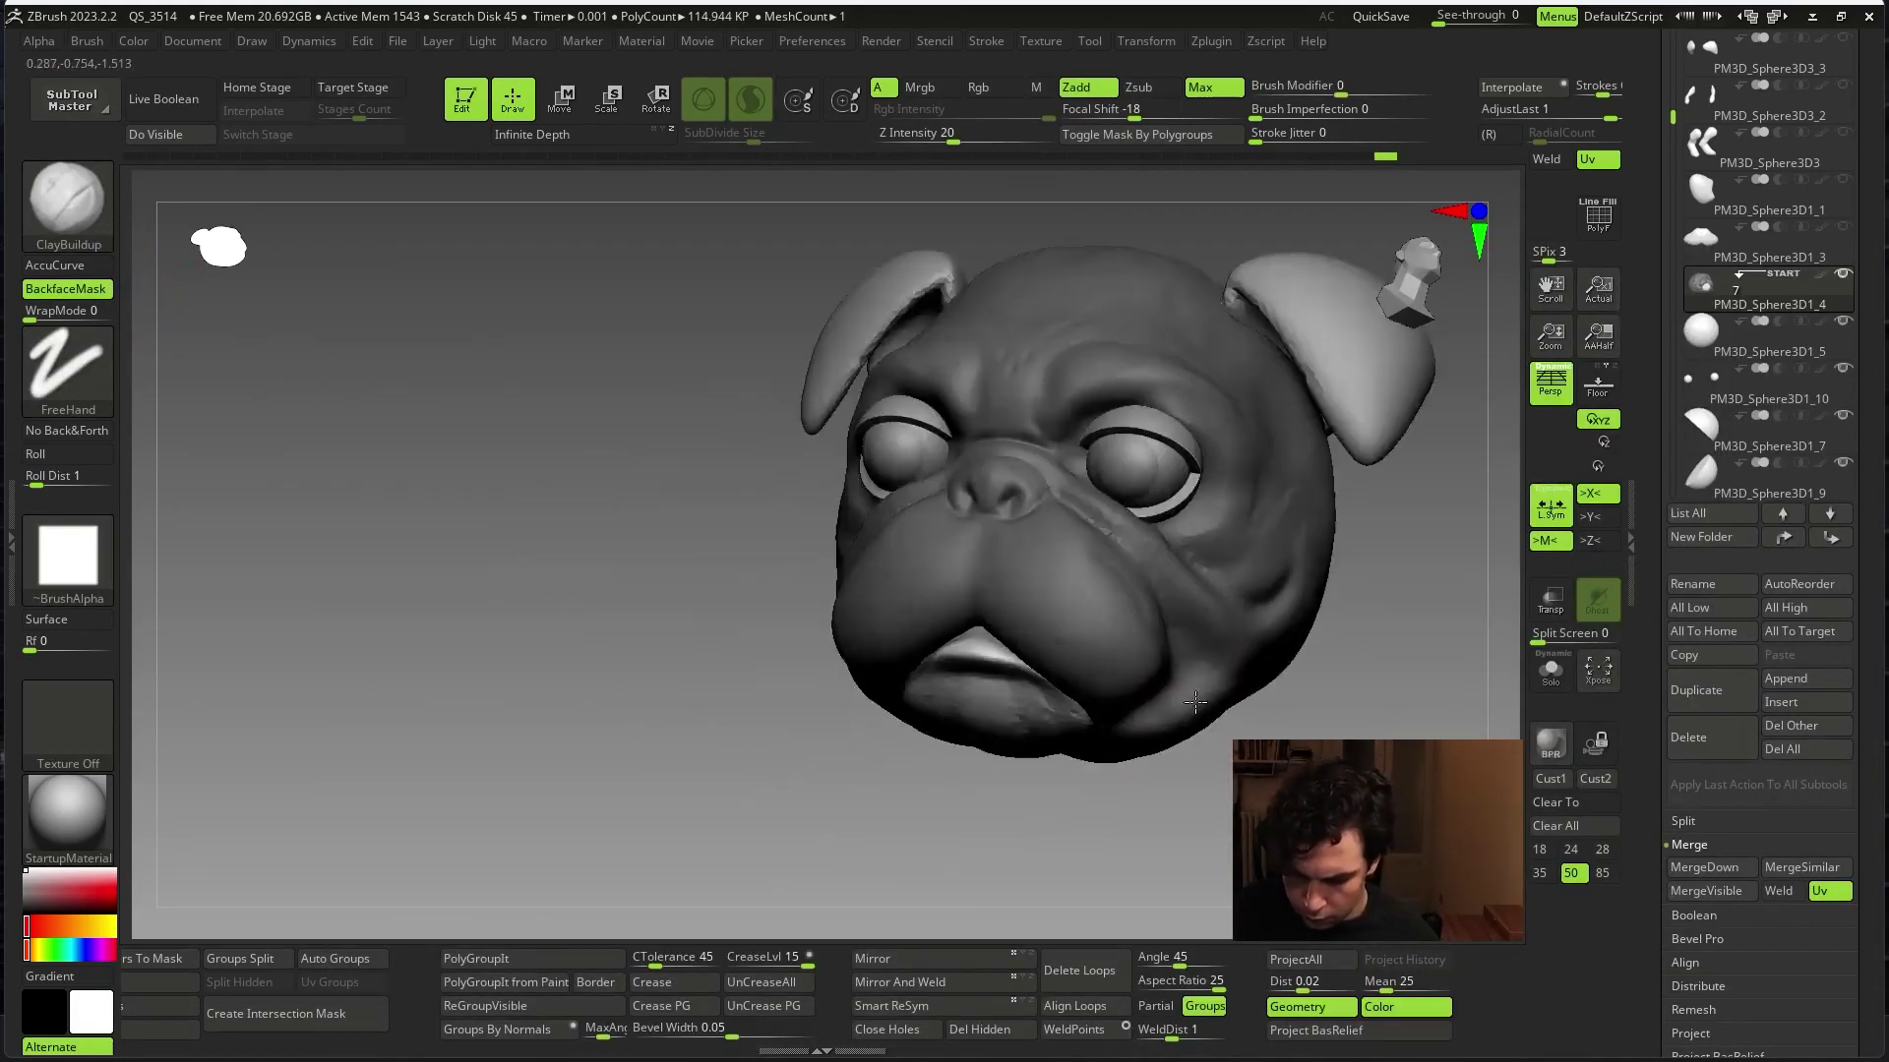
click(1201, 753)
drag(1336, 670, 1277, 706)
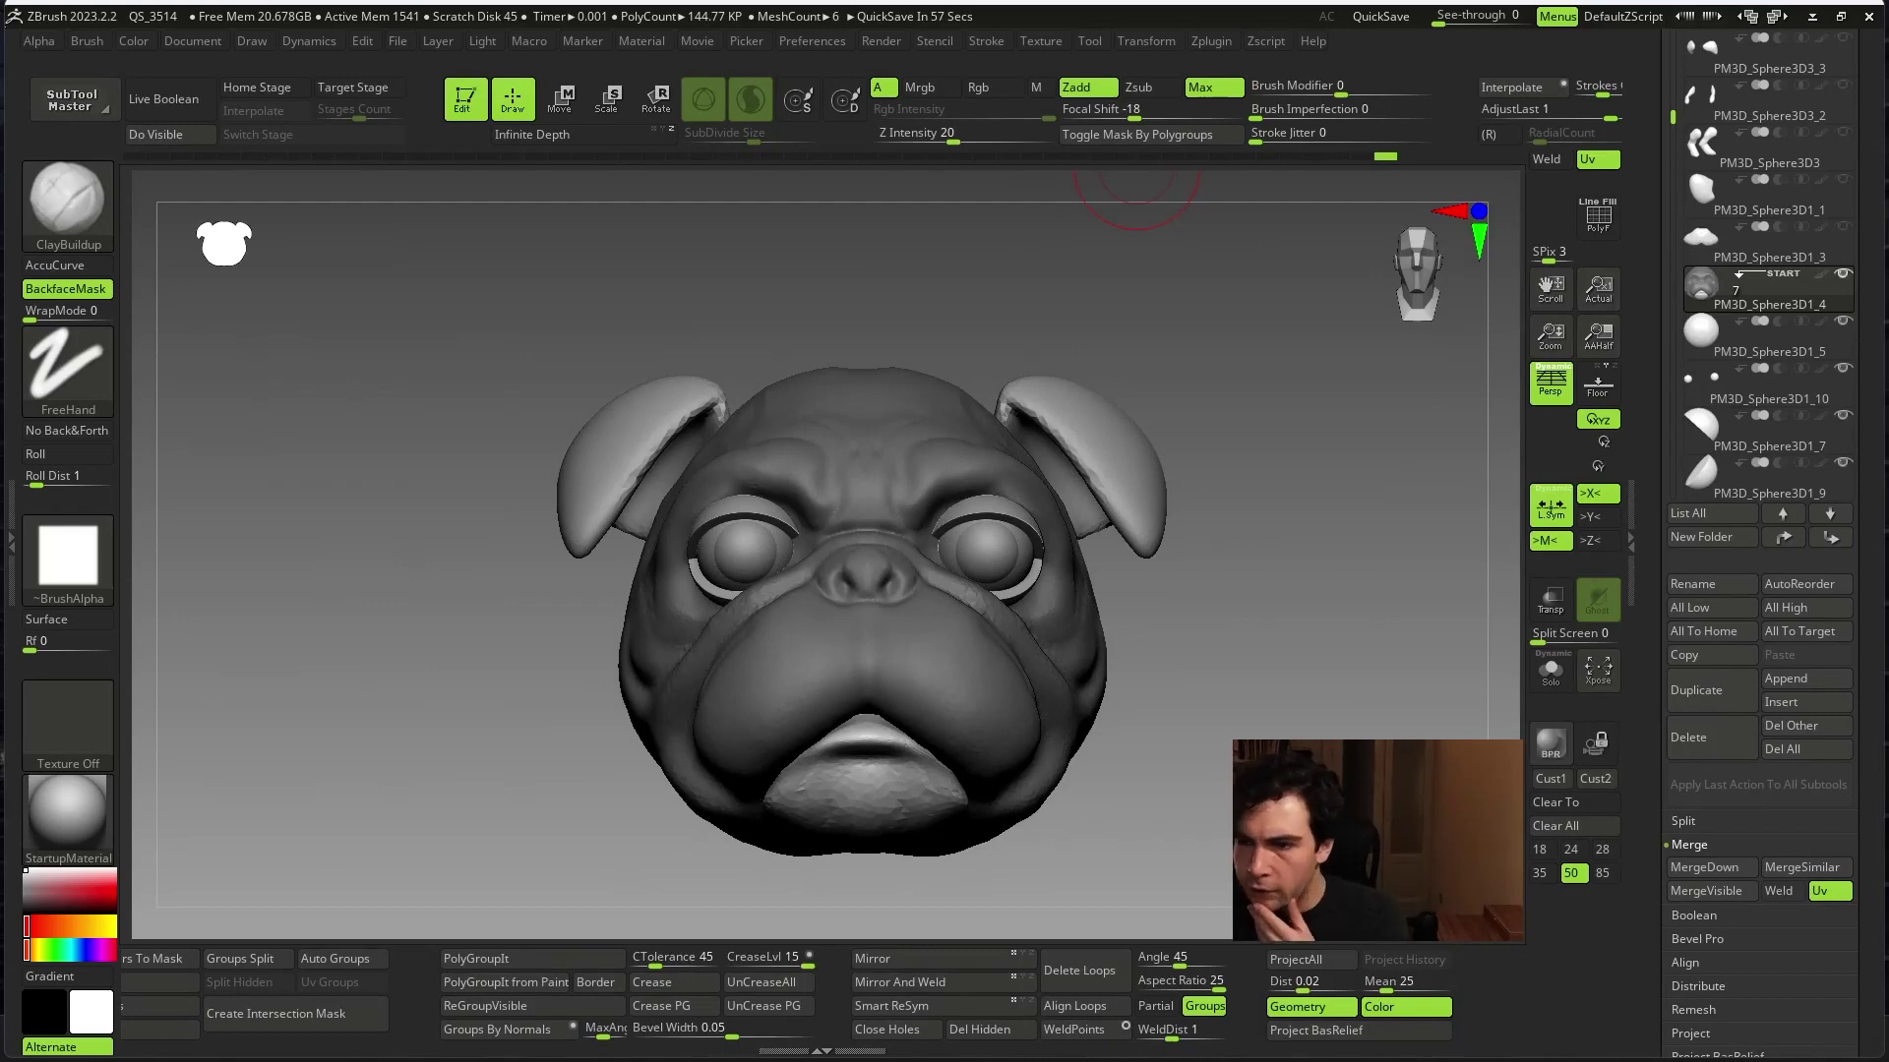
key(alt+Tab)
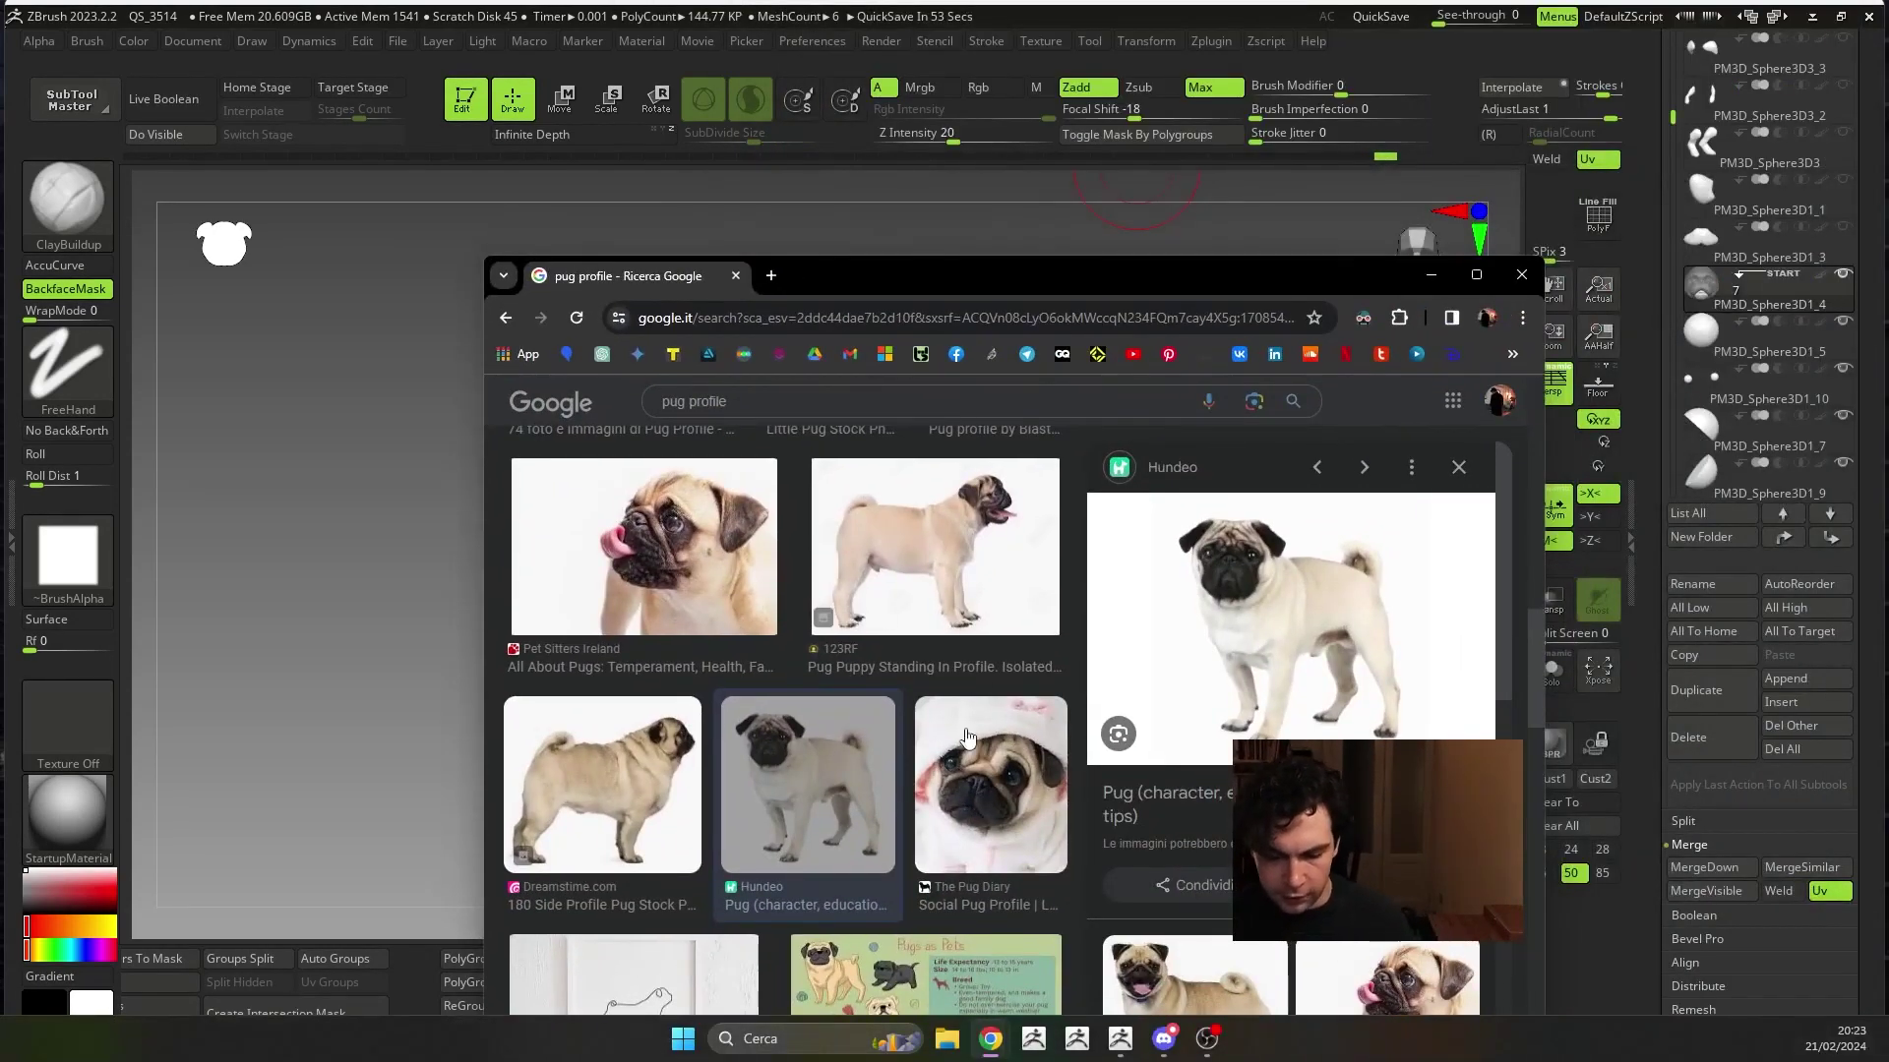
right_click(1294, 641)
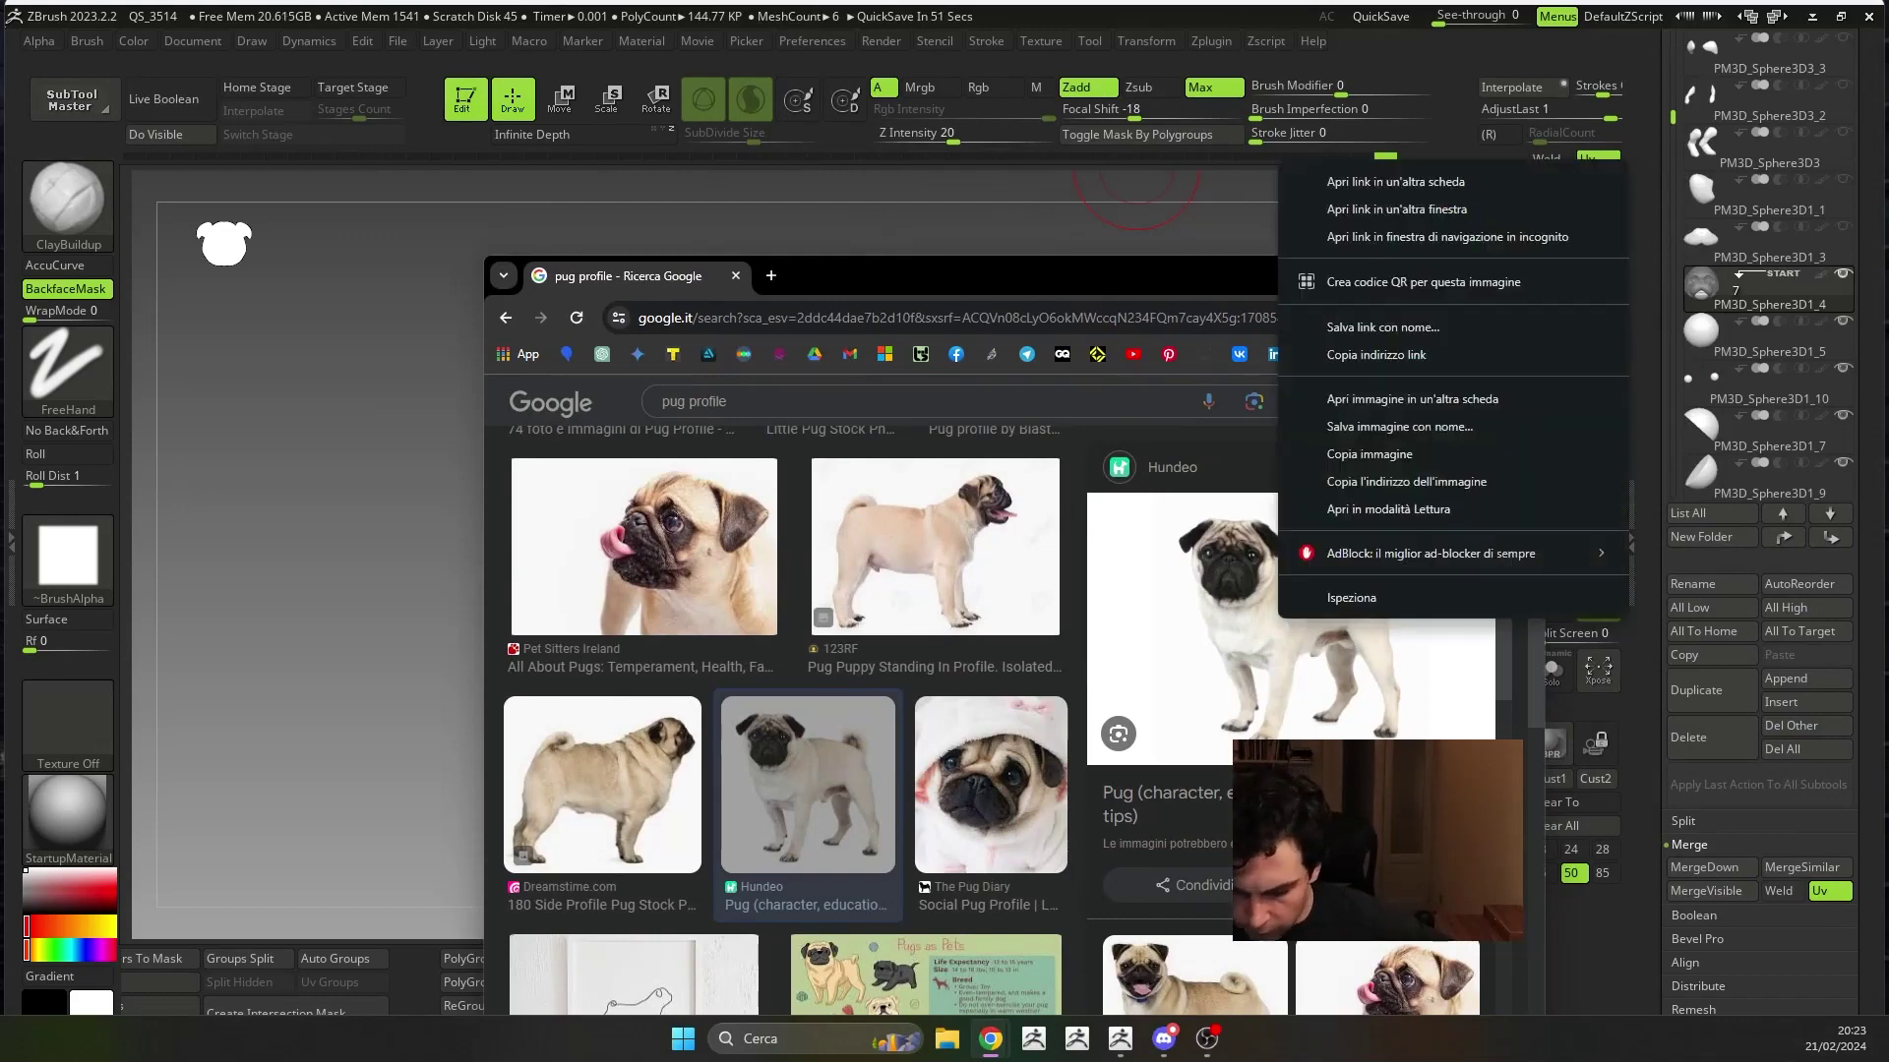
click(1357, 403)
click(847, 280)
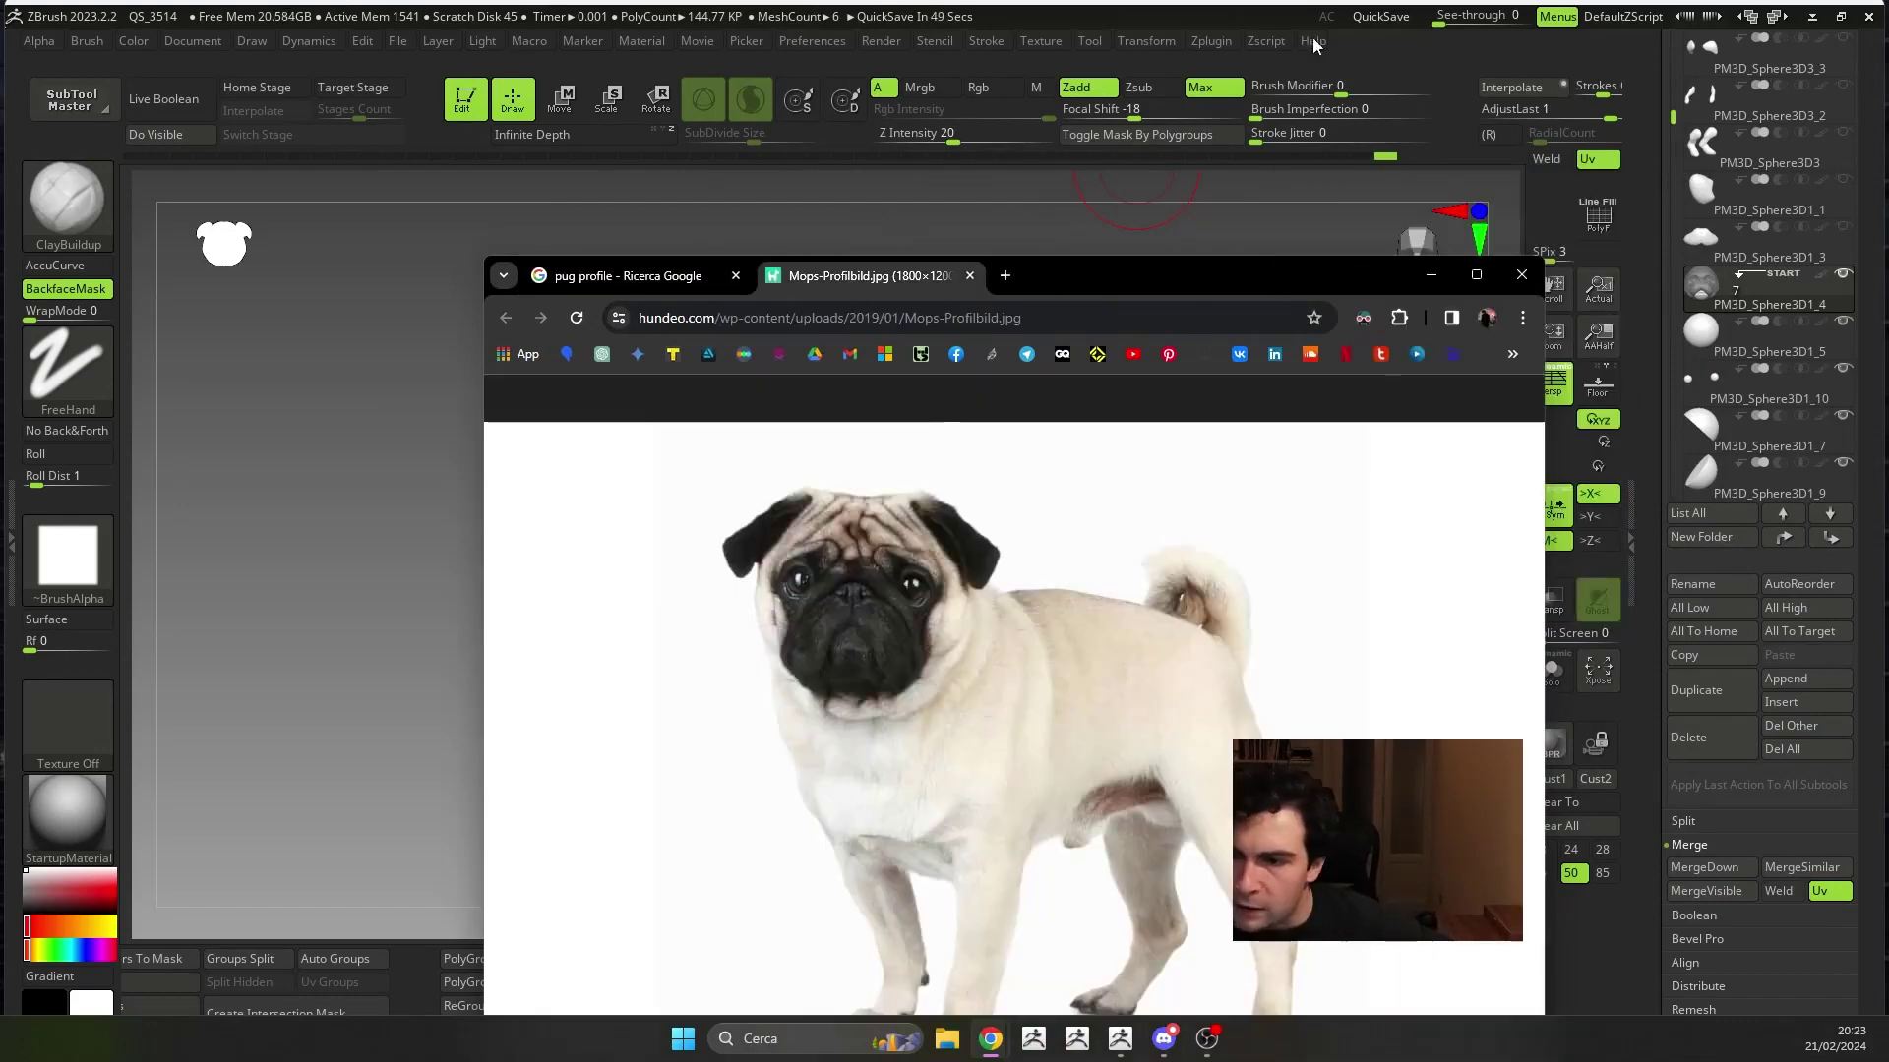
click(887, 660)
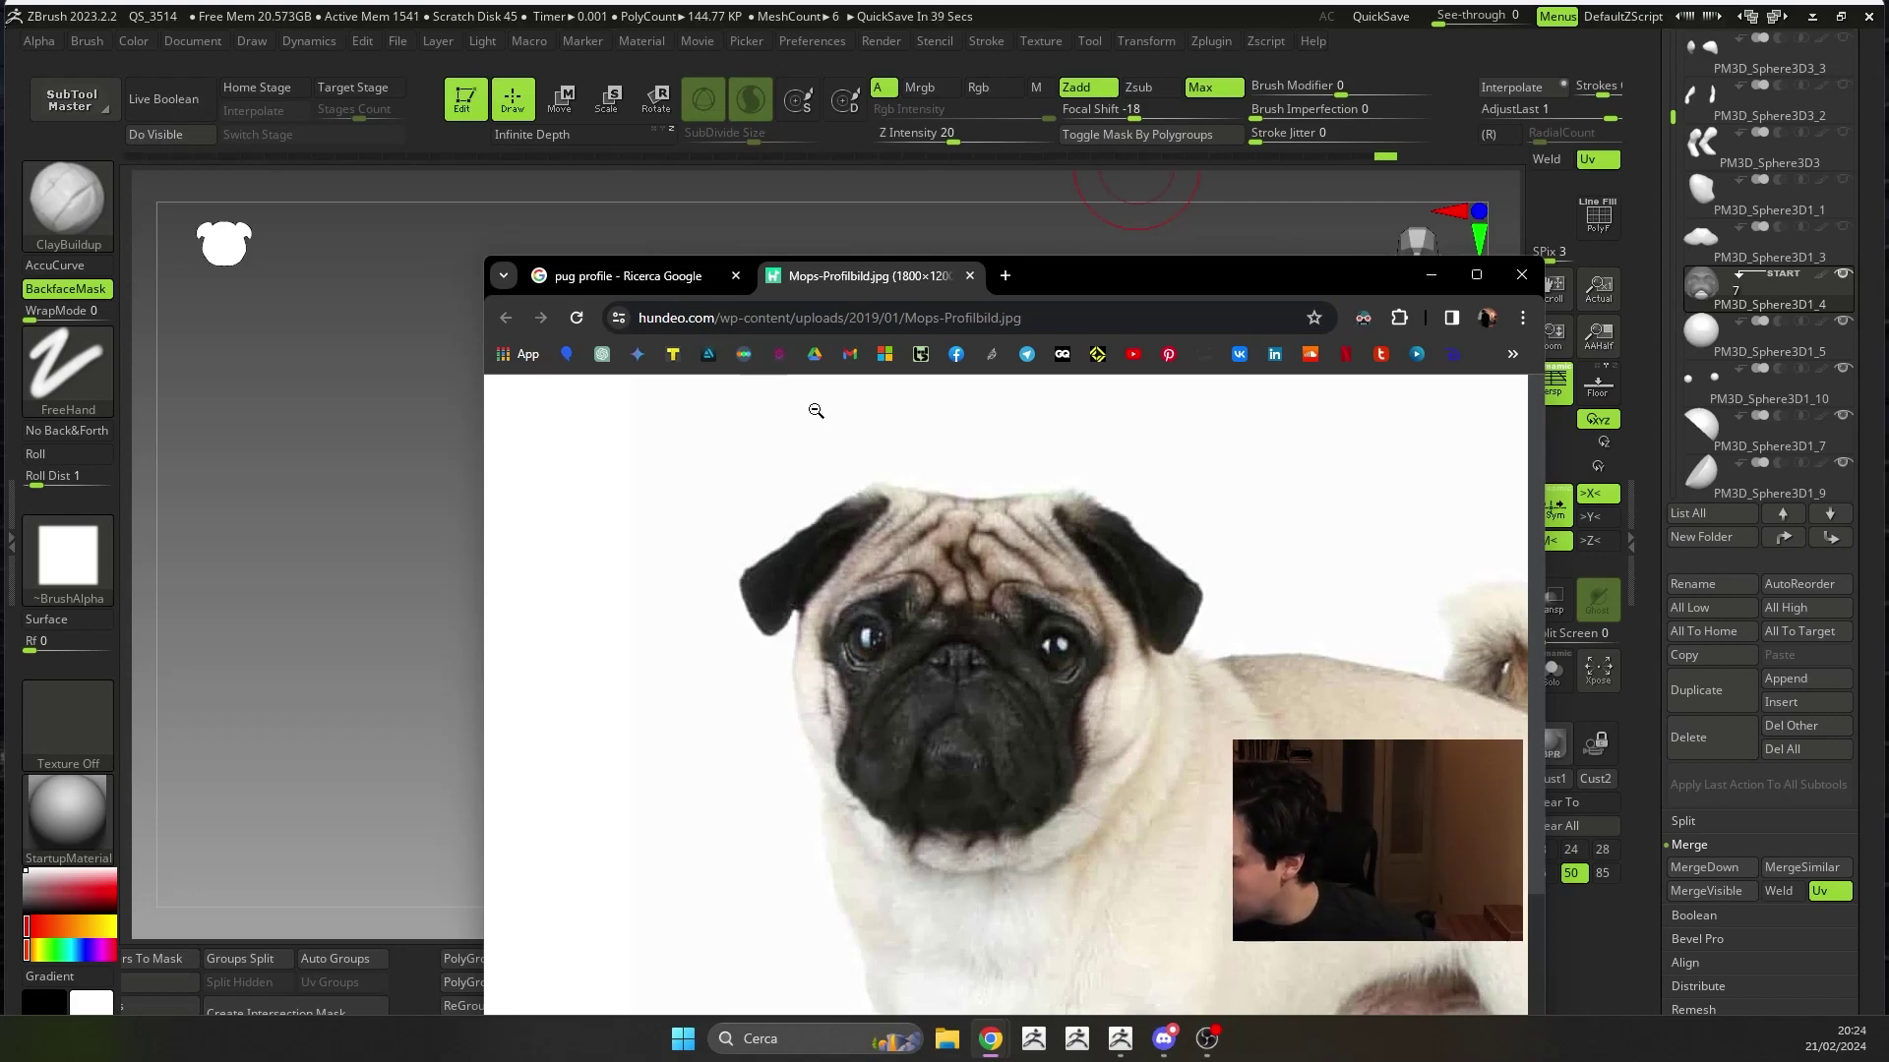
drag(1130, 279, 1131, 5)
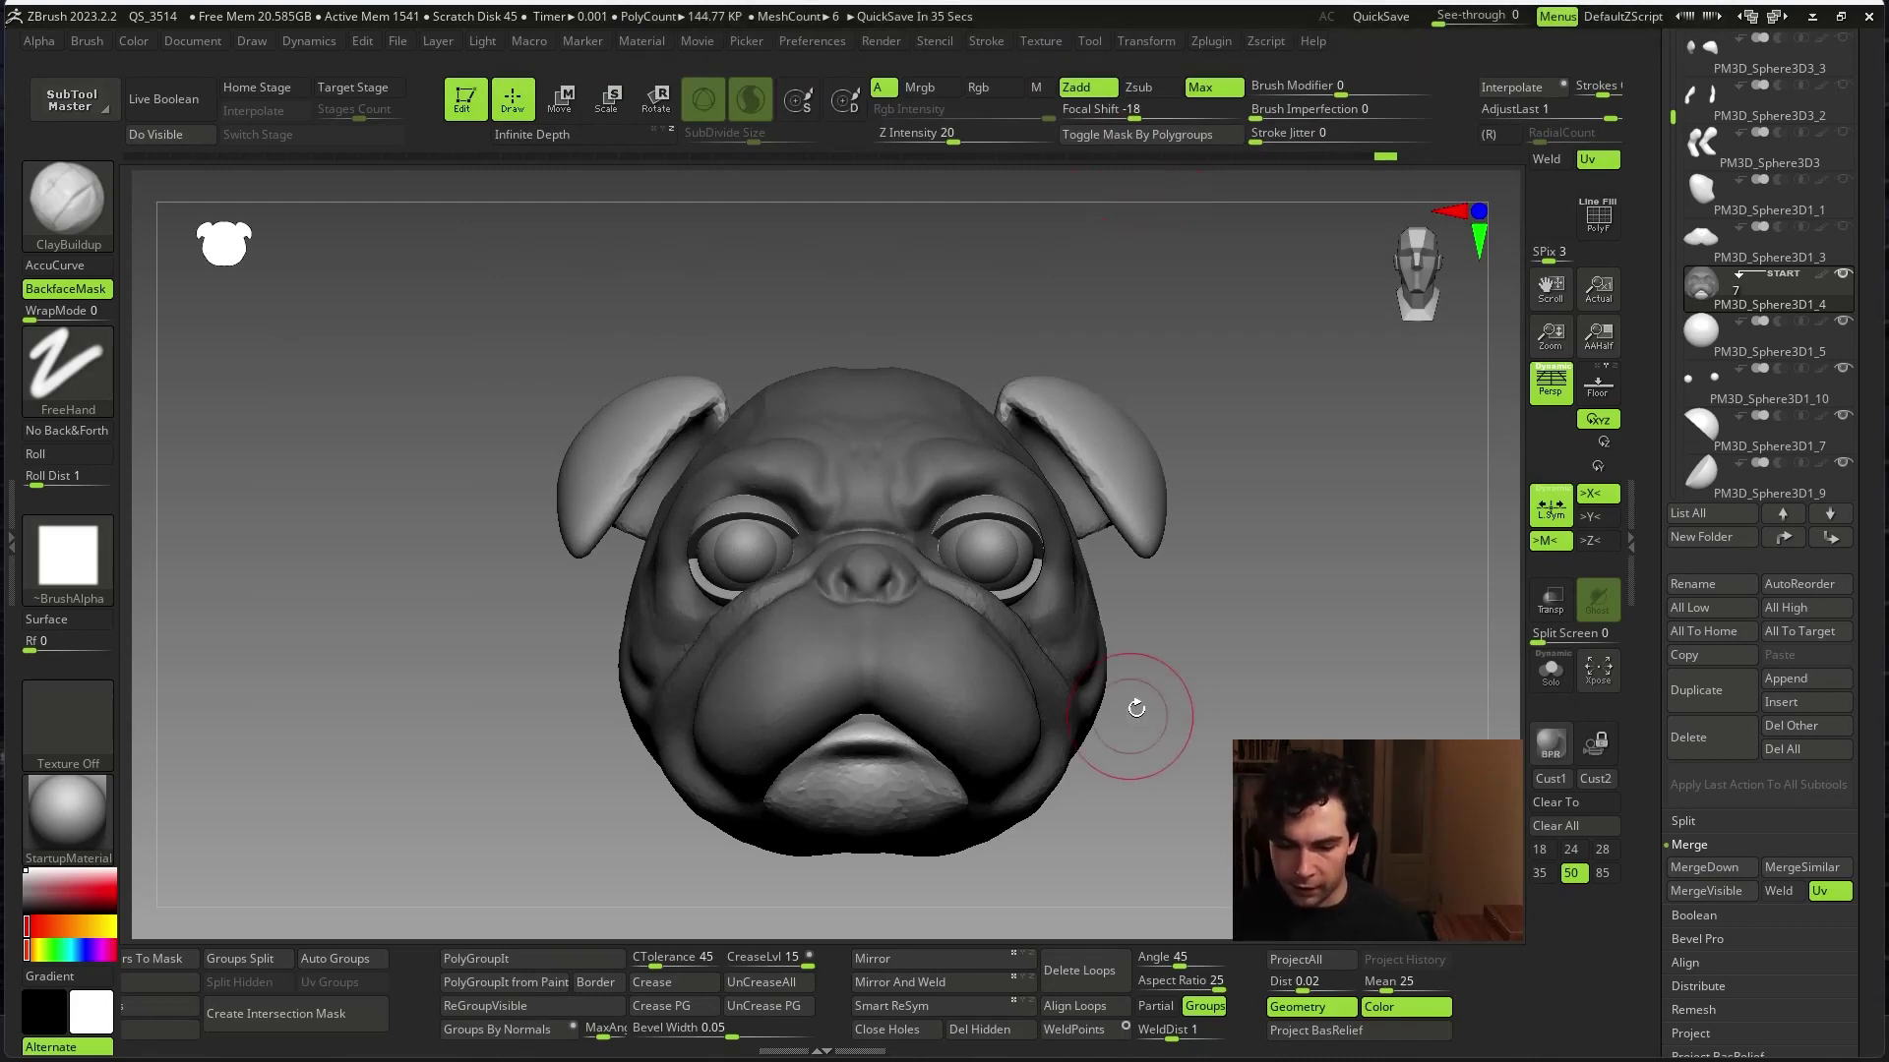
- Scale the eye subtool PM3D_Sphere3D1_10 down to about 0.93 with the gizmo
drag(1161, 709, 1131, 703)
alt+click(977, 569)
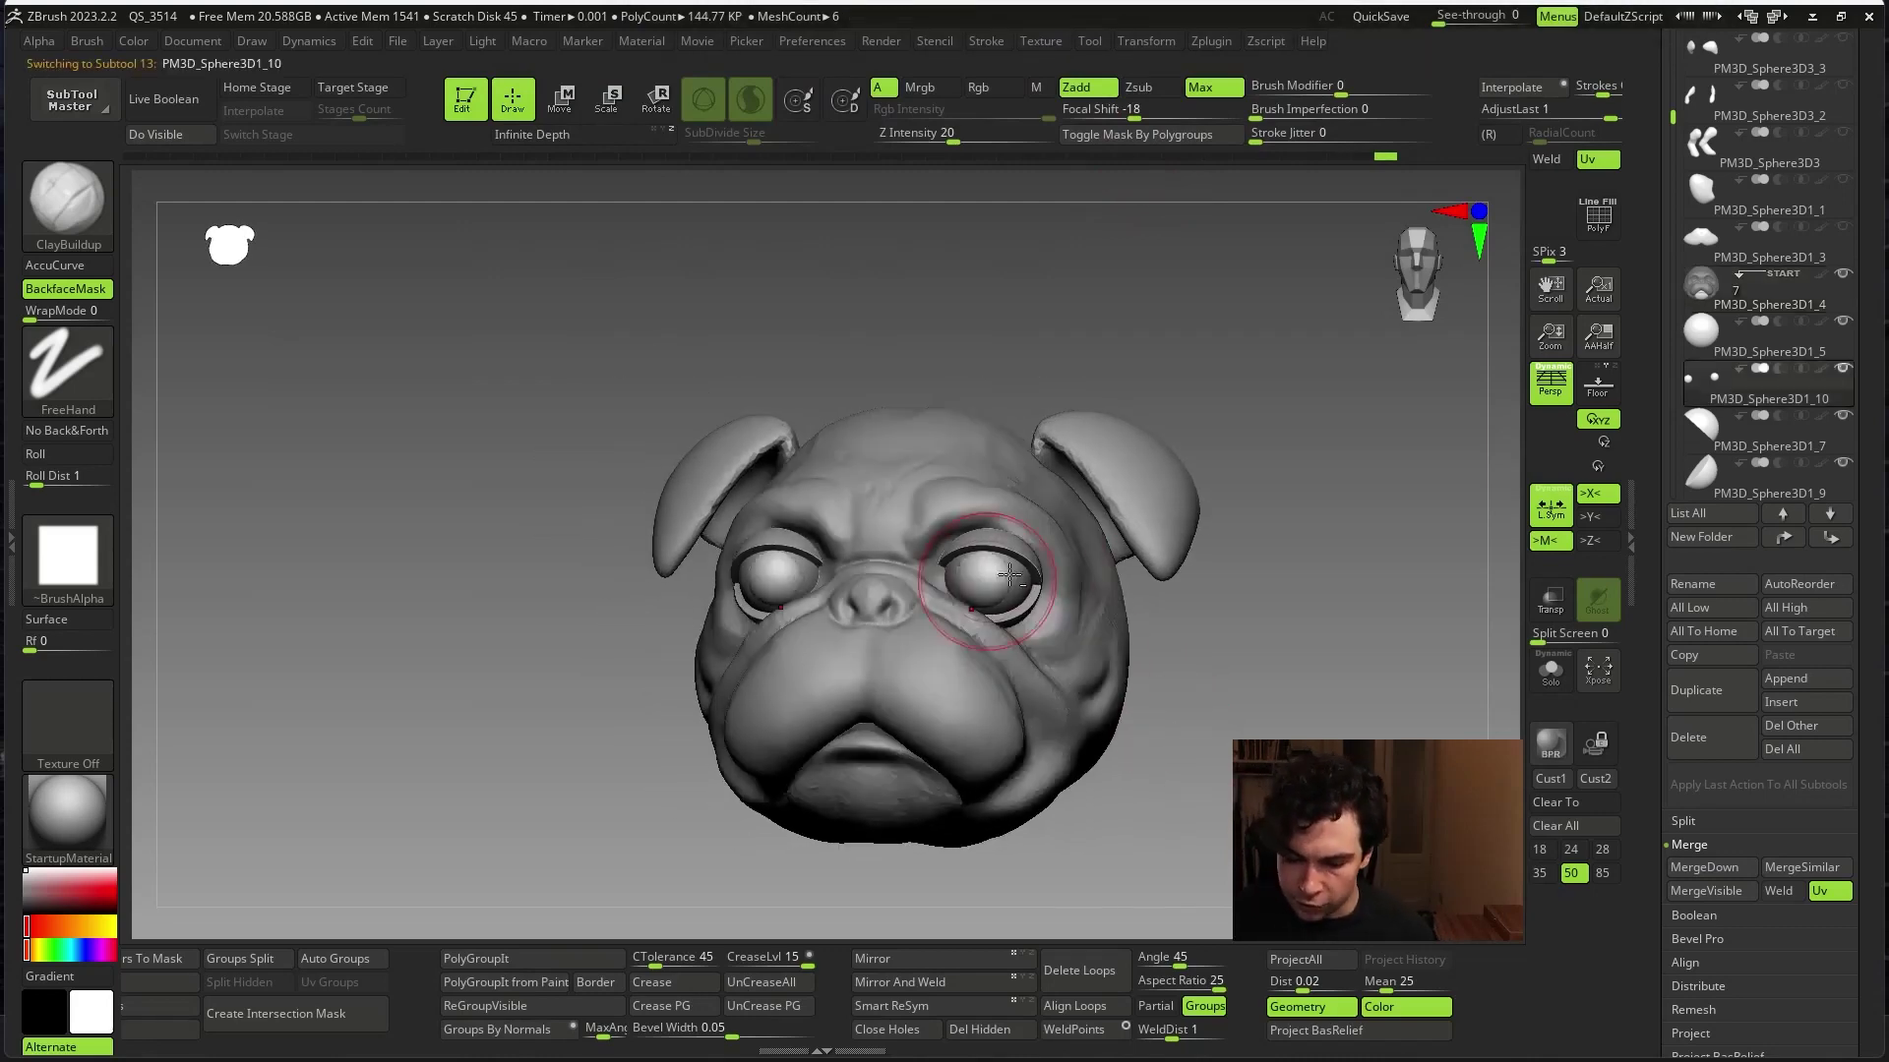
key(w)
drag(1257, 584, 1180, 570)
mouse_move(984, 577)
mouse_down()
mouse_move(1102, 515)
mouse_move(1062, 469)
mouse_up()
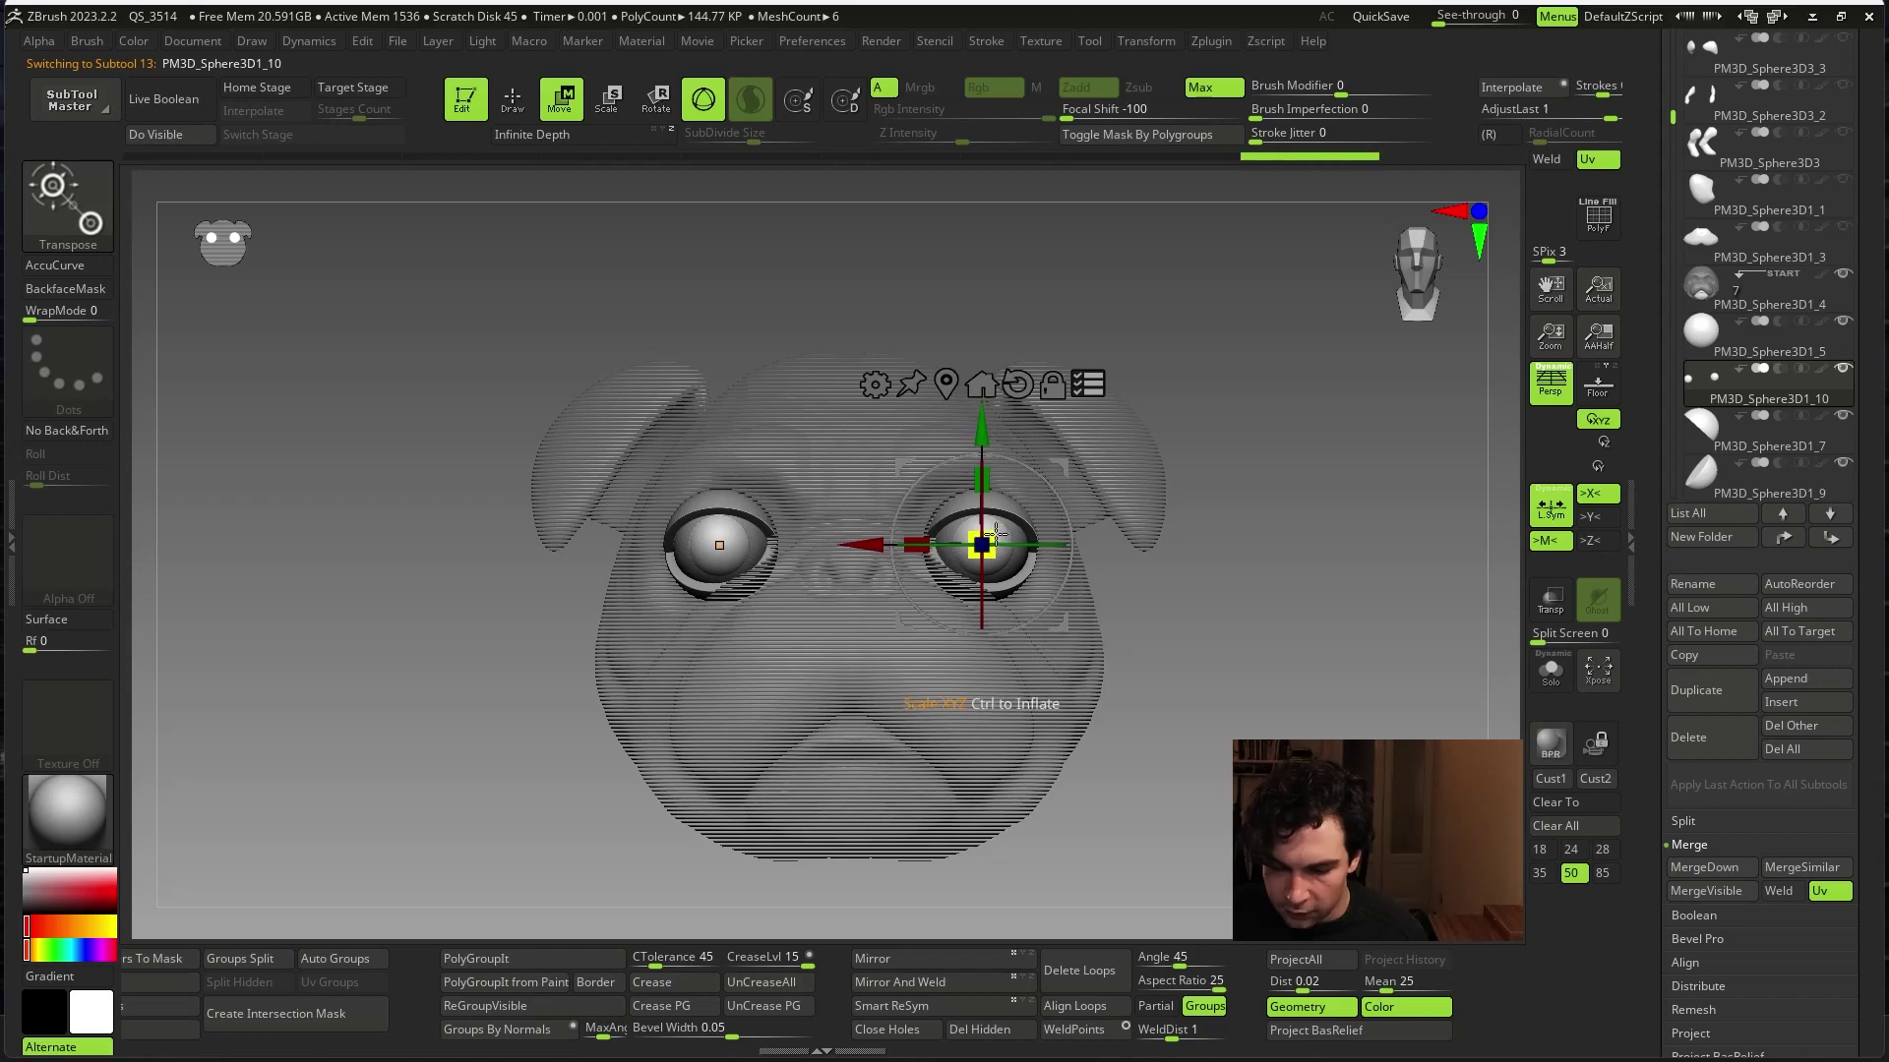
- Return to the Move brush and make head subtool PM3D_Sphere3D1_4 active for sculpting
key(q)
key(b)
key(m)
key(v)
mouse_move(1273, 611)
mouse_down()
mouse_move(1112, 617)
mouse_move(983, 667)
mouse_up()
key(space)
alt+click(1025, 611)
key(space)
- Reshape the jowls with the Move brush and smooth them with Shift
mouse_move(1046, 659)
right_down()
mouse_move(907, 624)
mouse_move(1130, 561)
mouse_move(1164, 611)
mouse_move(1264, 610)
right_up()
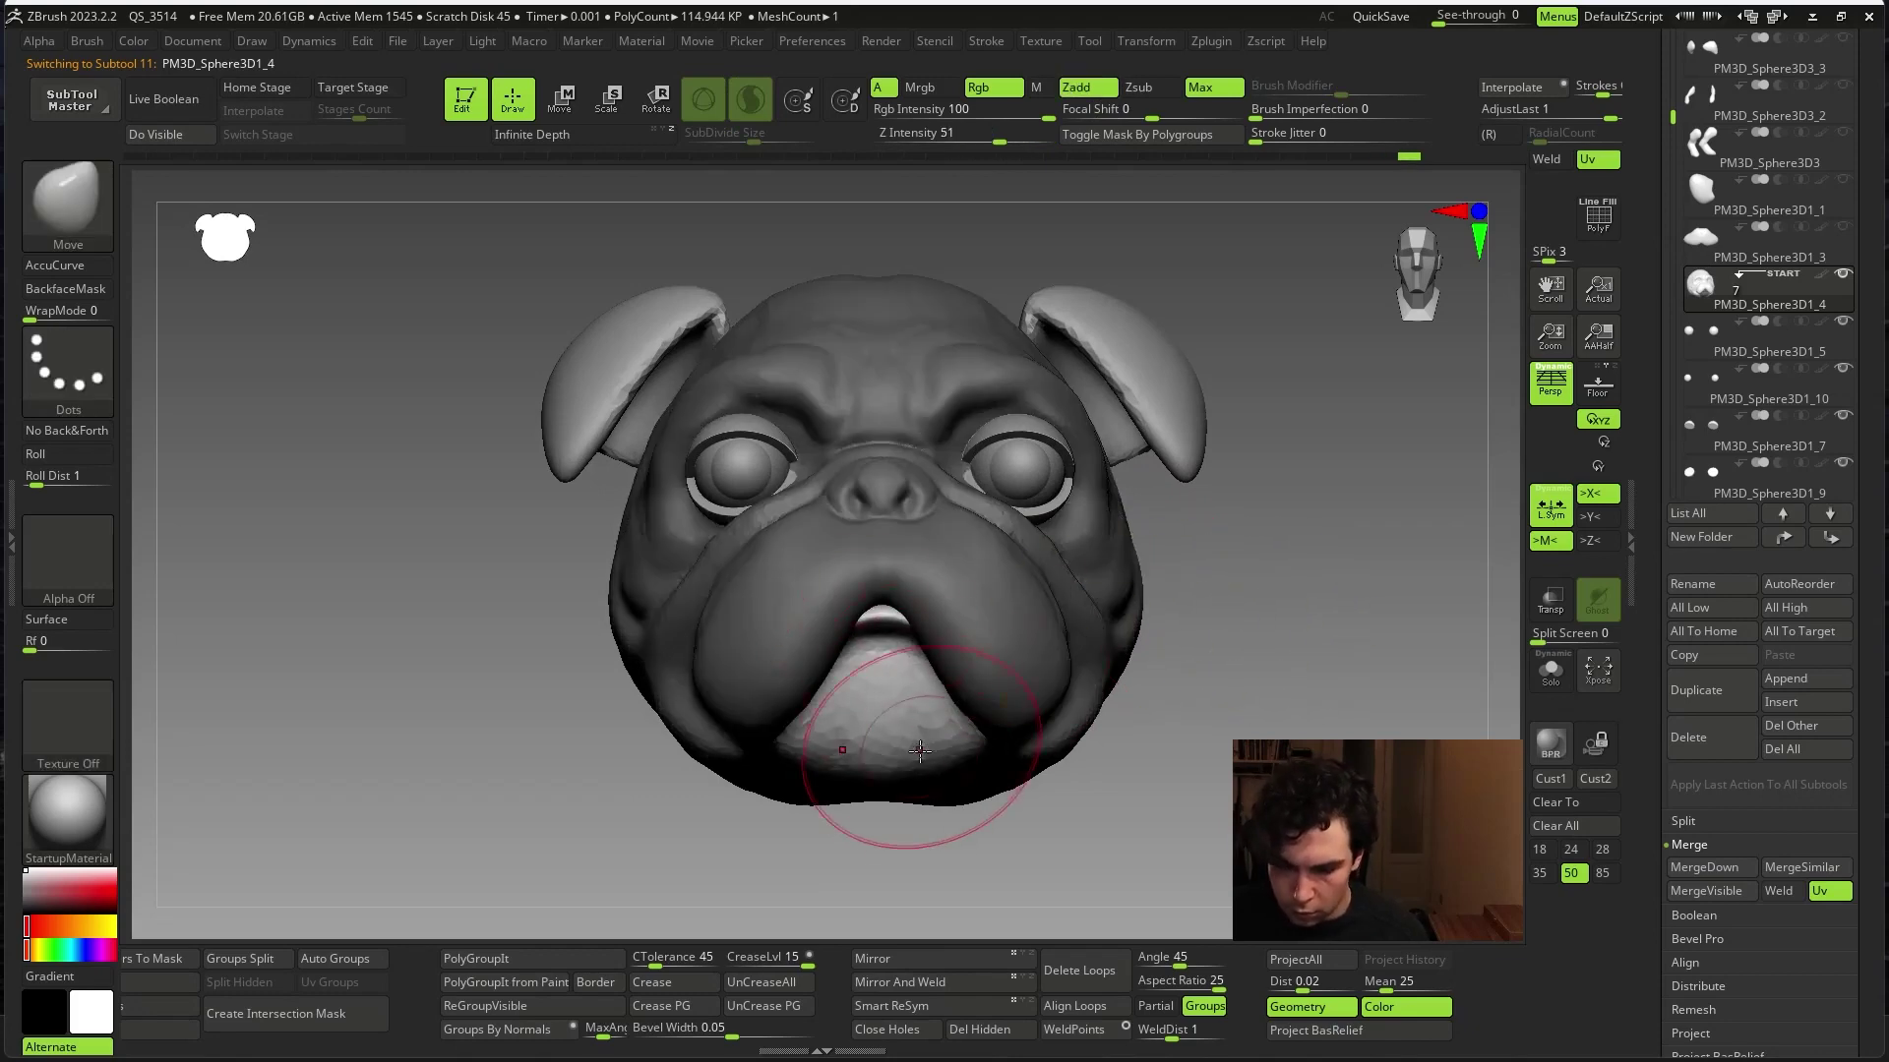
mouse_move(906, 635)
right_down()
mouse_move(1046, 612)
mouse_move(1265, 684)
mouse_move(1114, 670)
right_up()
right_drag(997, 714, 1108, 704)
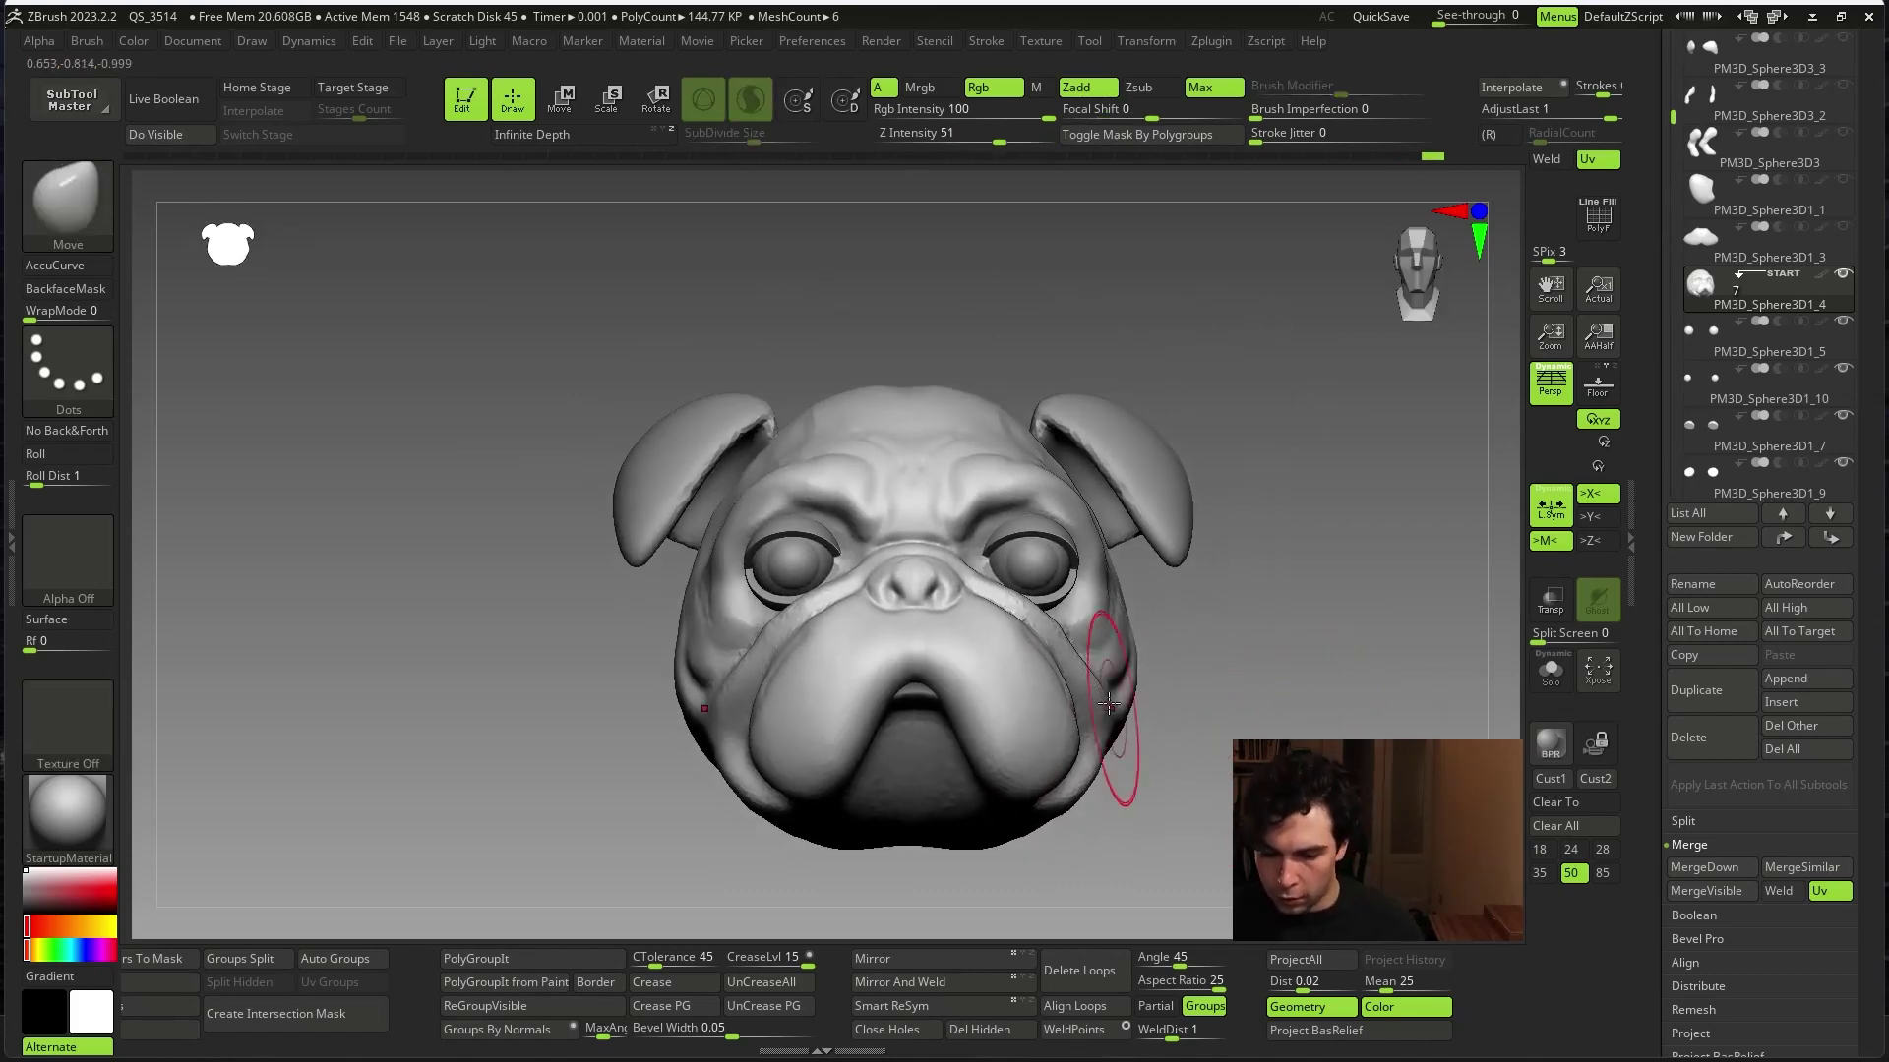
key(shift)
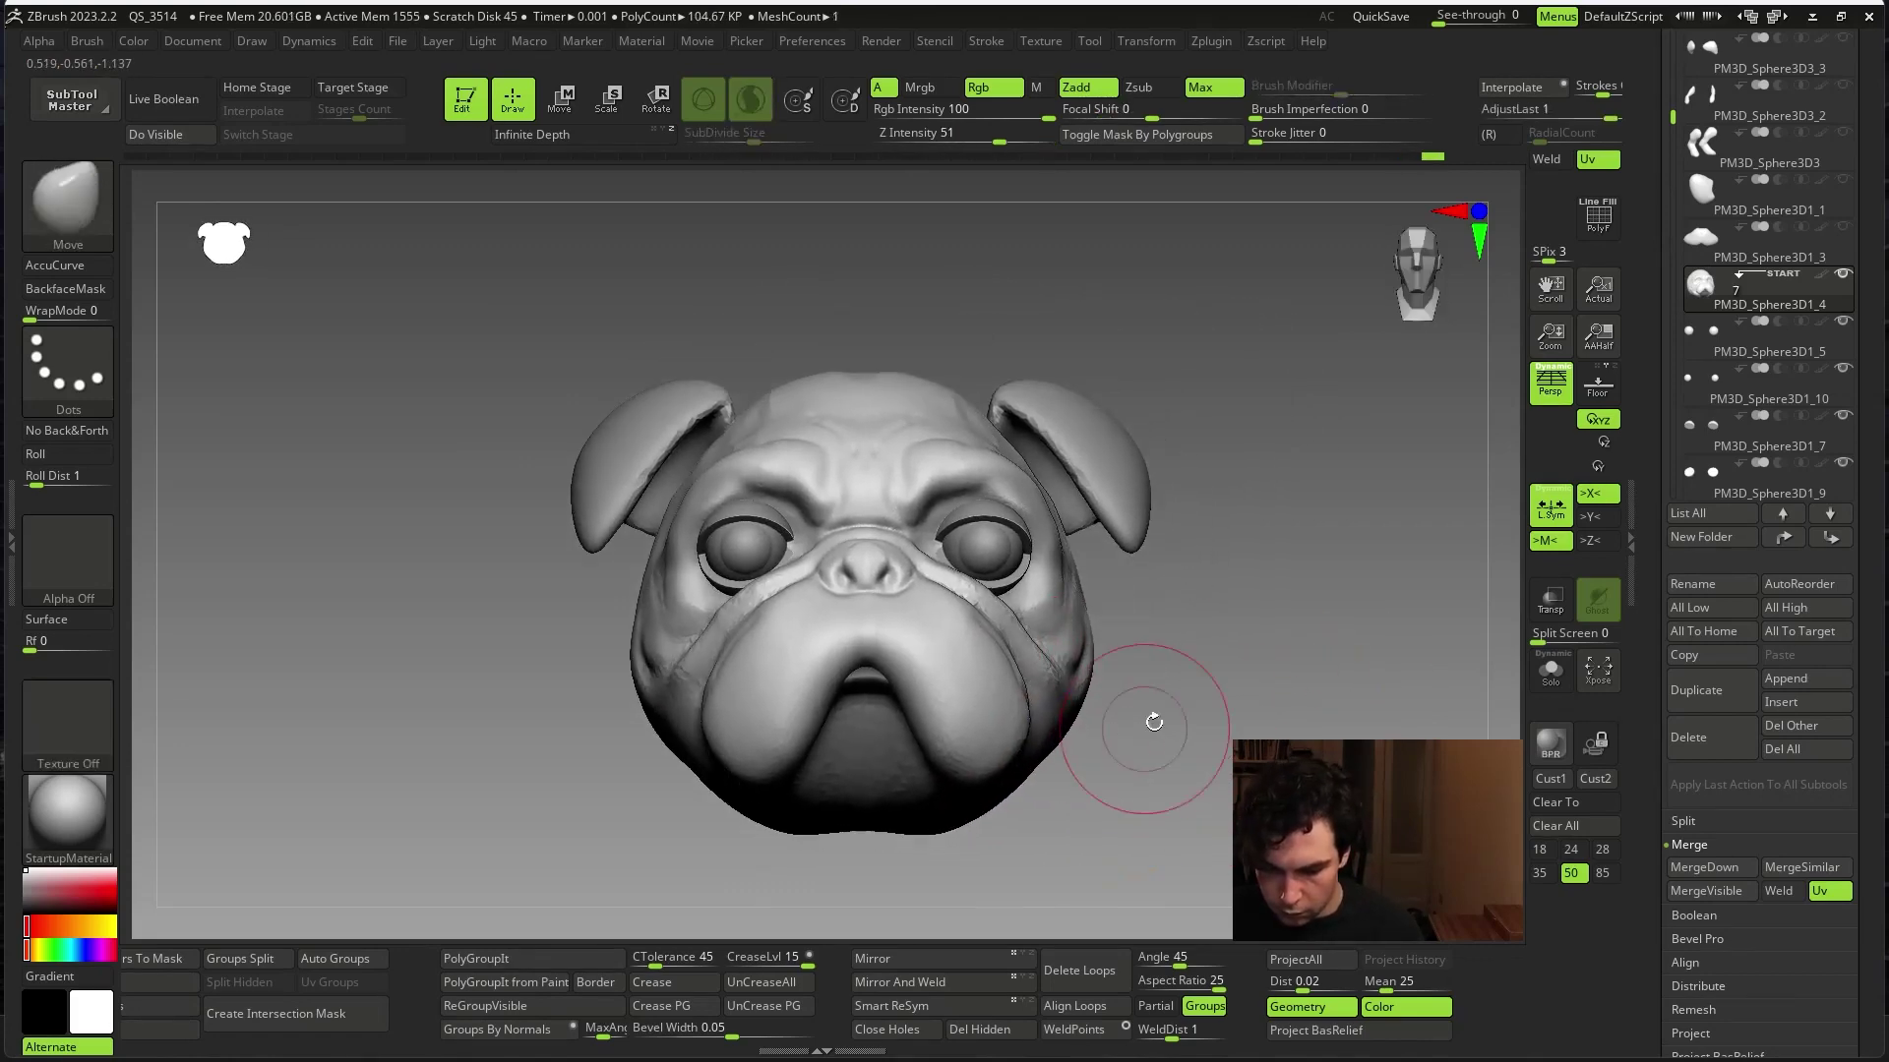
mouse_move(1214, 689)
right_down()
mouse_move(1118, 759)
mouse_move(1069, 719)
right_up()
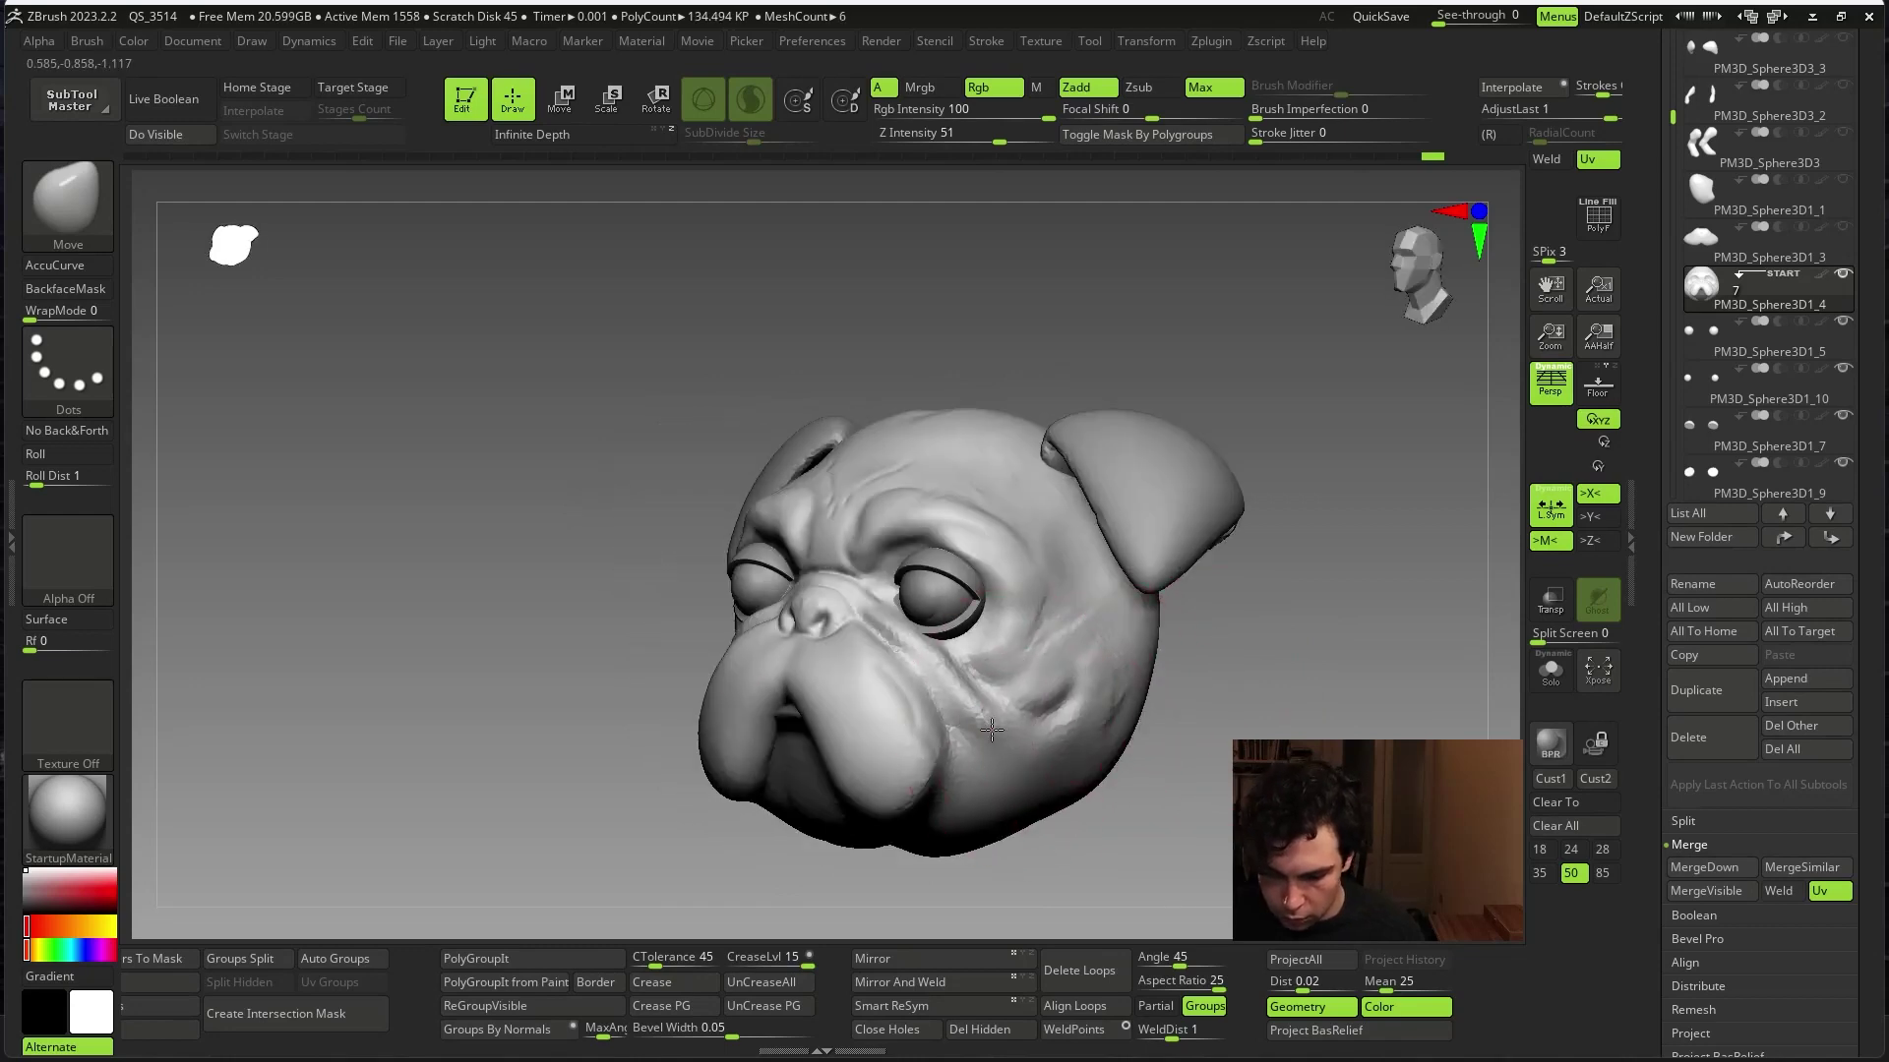
mouse_move(1294, 674)
shift+right_down()
mouse_move(1202, 680)
mouse_move(1219, 590)
mouse_move(754, 429)
mouse_move(953, 432)
shift+right_up()
key(space)
key(space)
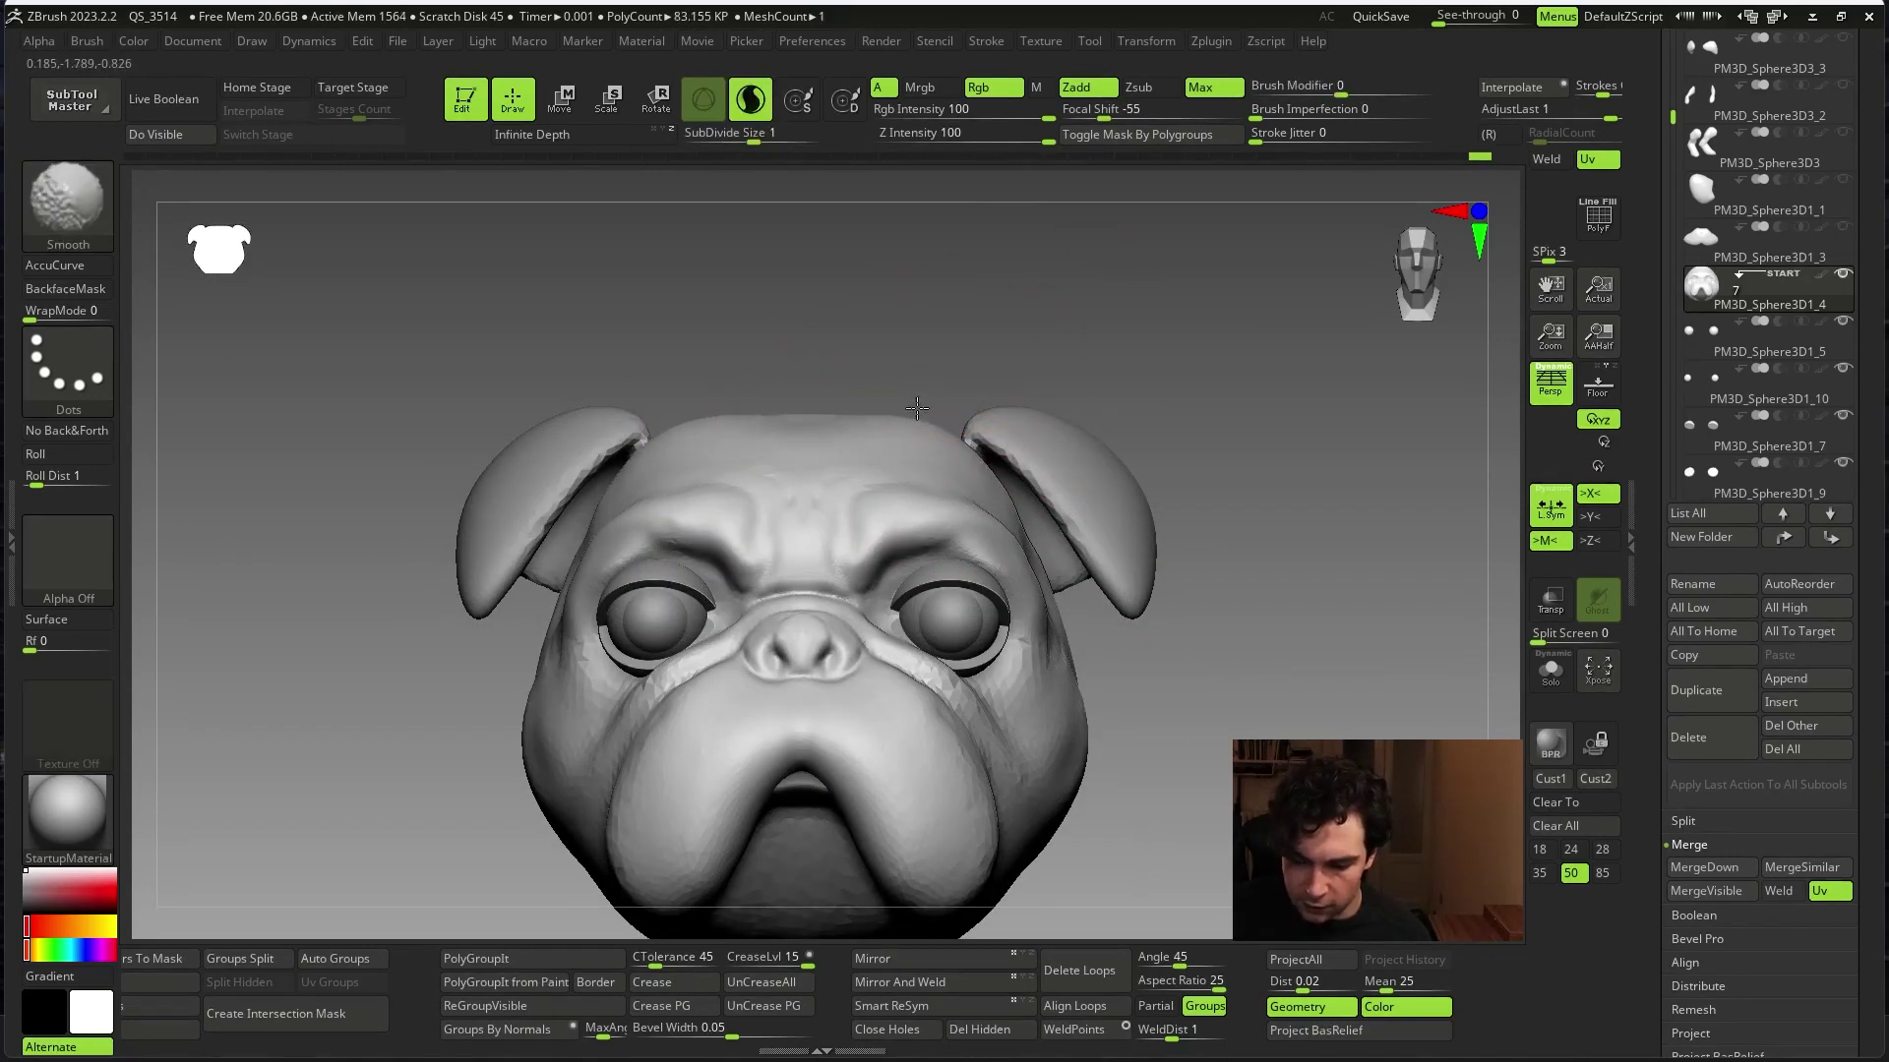
mouse_move(933, 423)
ctrl+right_down()
mouse_move(1155, 329)
mouse_move(1254, 404)
mouse_move(1248, 451)
mouse_move(905, 548)
mouse_move(1218, 647)
ctrl+right_up()
- Select eye subtool PM3D_Sphere3D1_7 and activate its transform gizmo
alt+click(1218, 647)
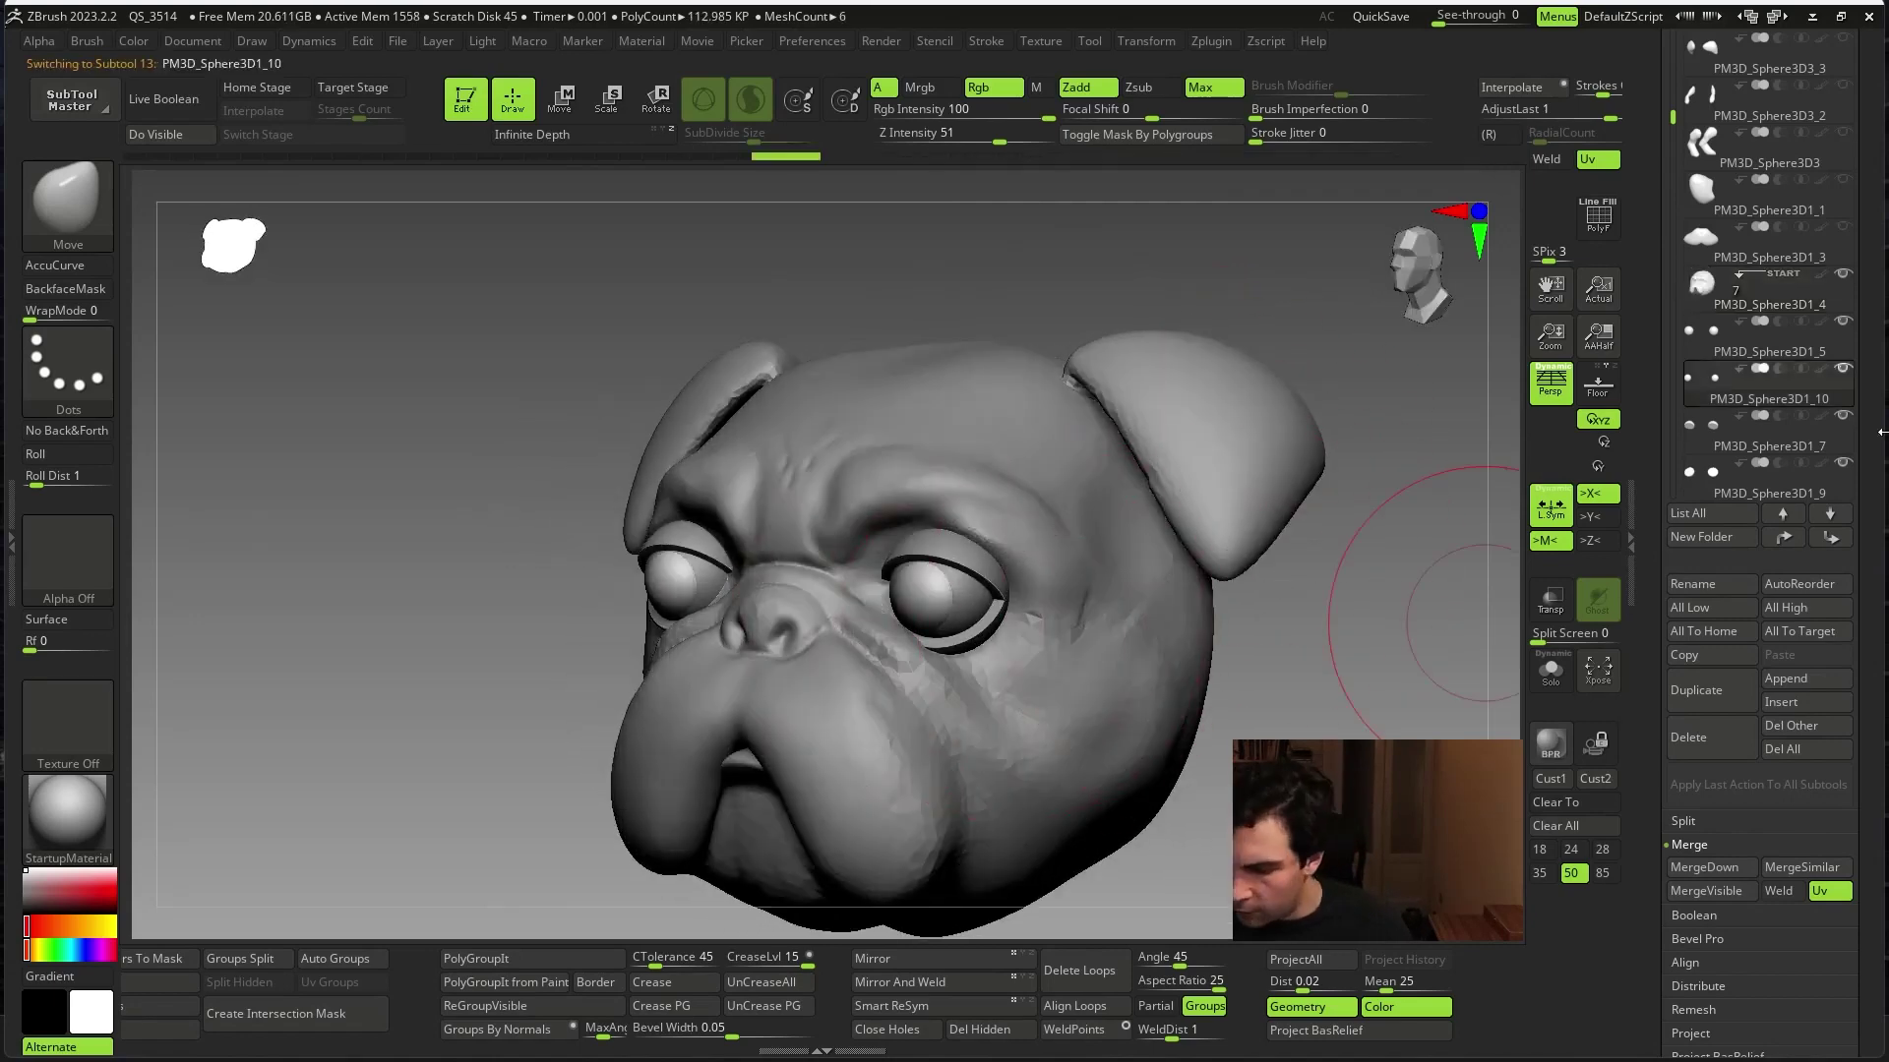
alt+click(966, 601)
mouse_move(966, 601)
right_down()
mouse_move(1336, 654)
mouse_move(1298, 671)
mouse_move(1299, 642)
mouse_move(1308, 667)
mouse_move(949, 528)
mouse_move(1117, 518)
right_up()
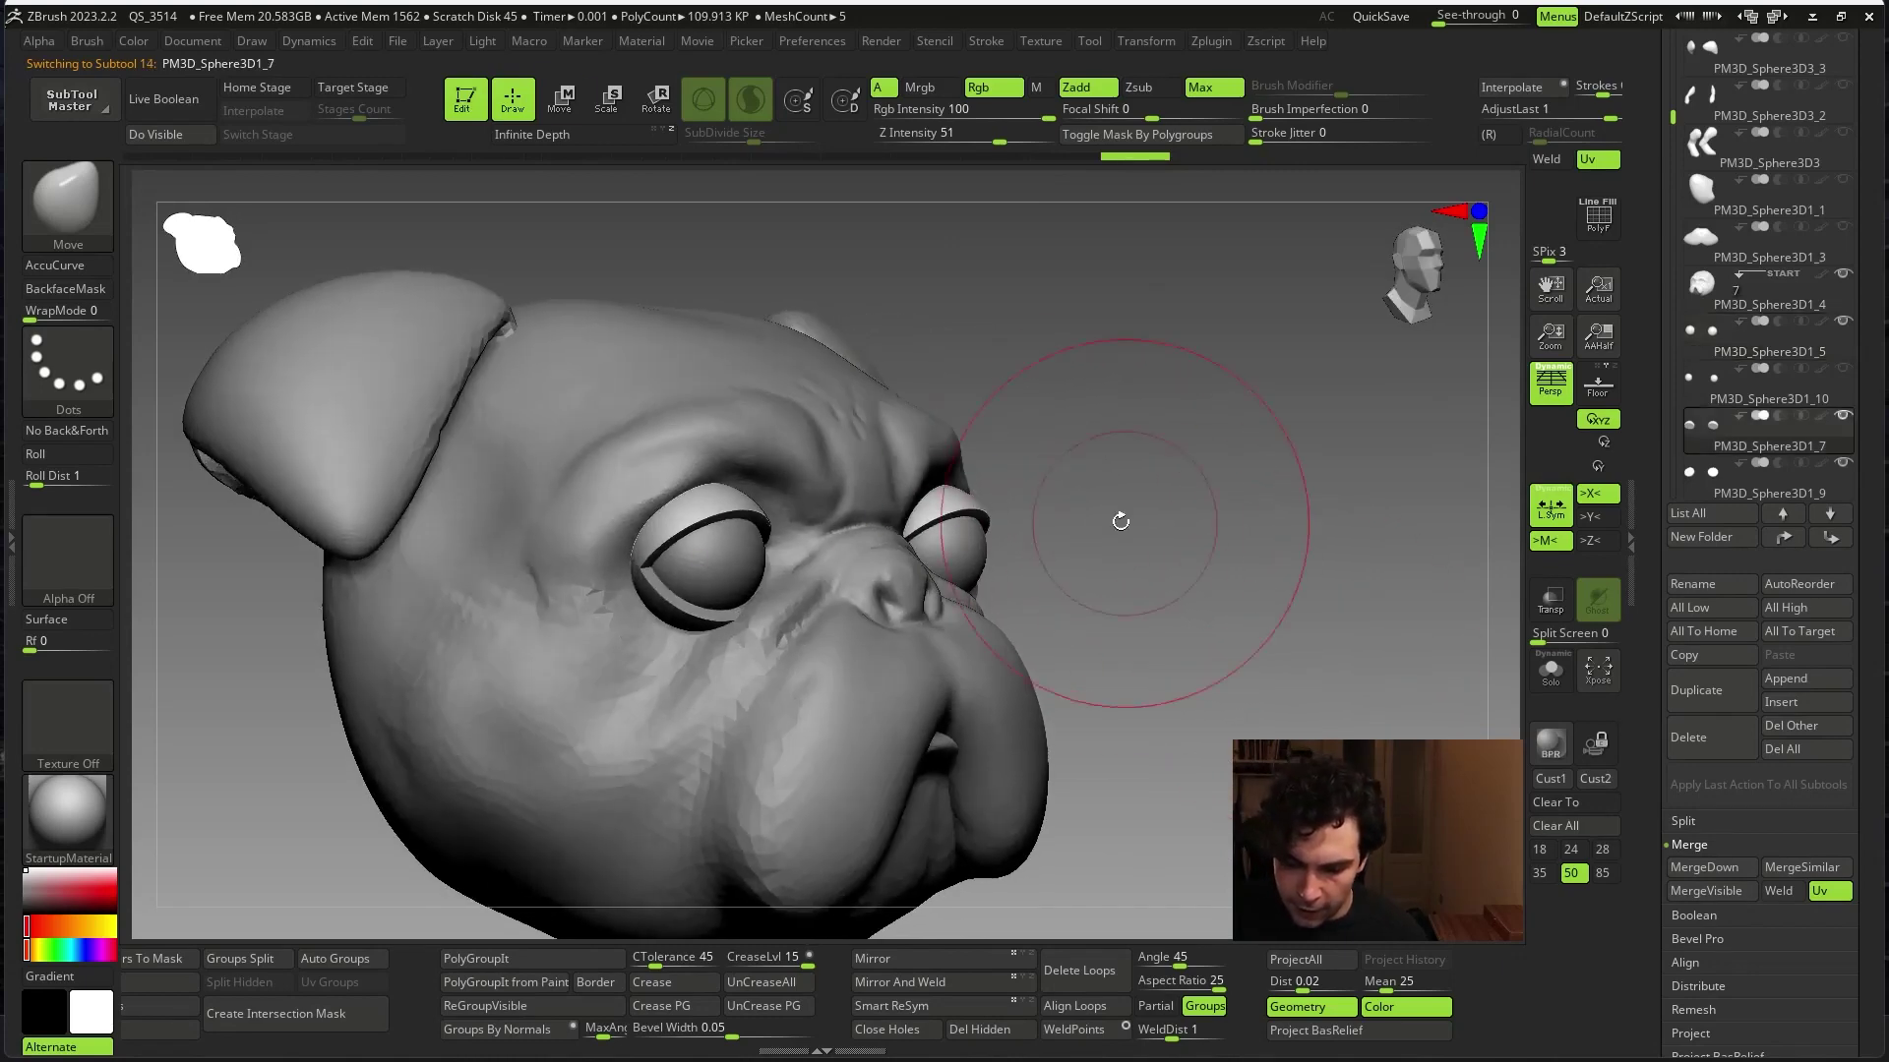
alt+click(940, 539)
key(w)
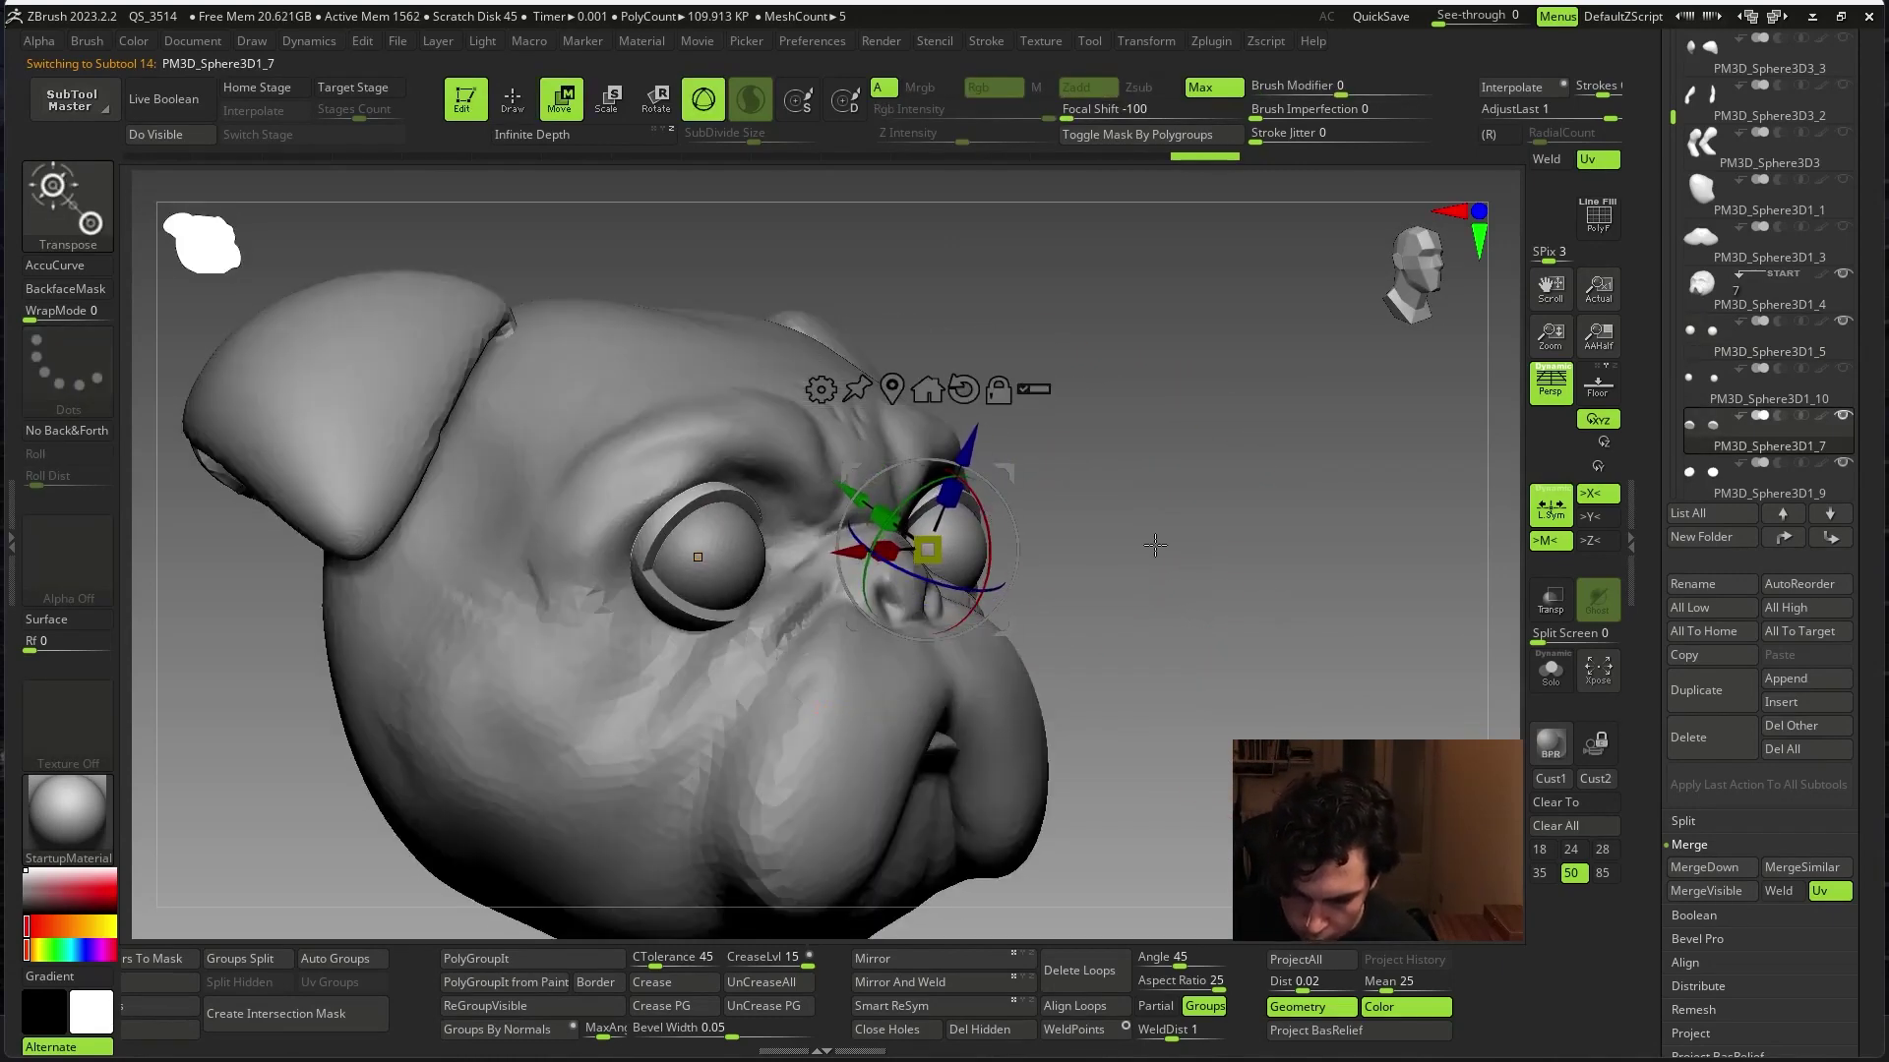
- Select the right eye PM3D_Sphere3D1_5 and shift it toward its eyelid socket
mouse_move(1155, 545)
right_down()
mouse_move(1256, 616)
mouse_move(990, 532)
right_up()
key(q)
alt+click(991, 531)
key(w)
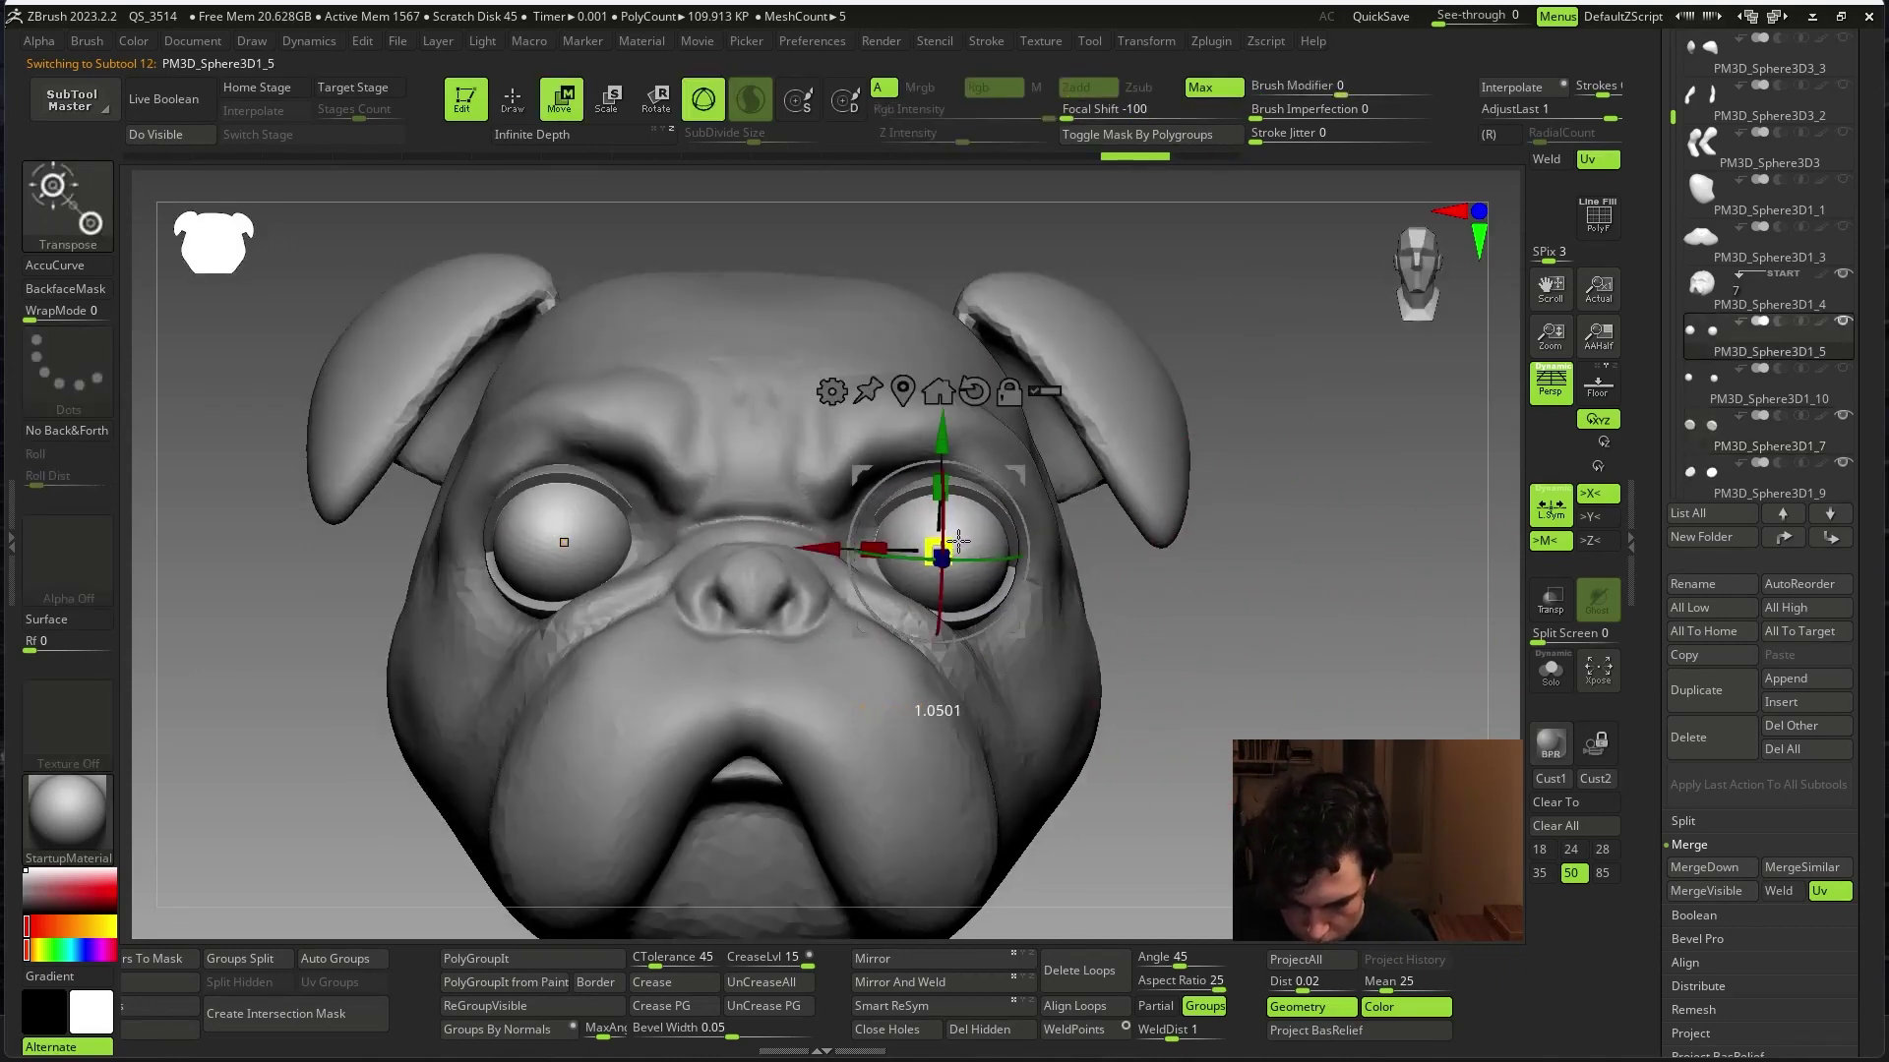
right_drag(1294, 569, 1168, 595)
shift+right_drag(992, 378, 891, 530)
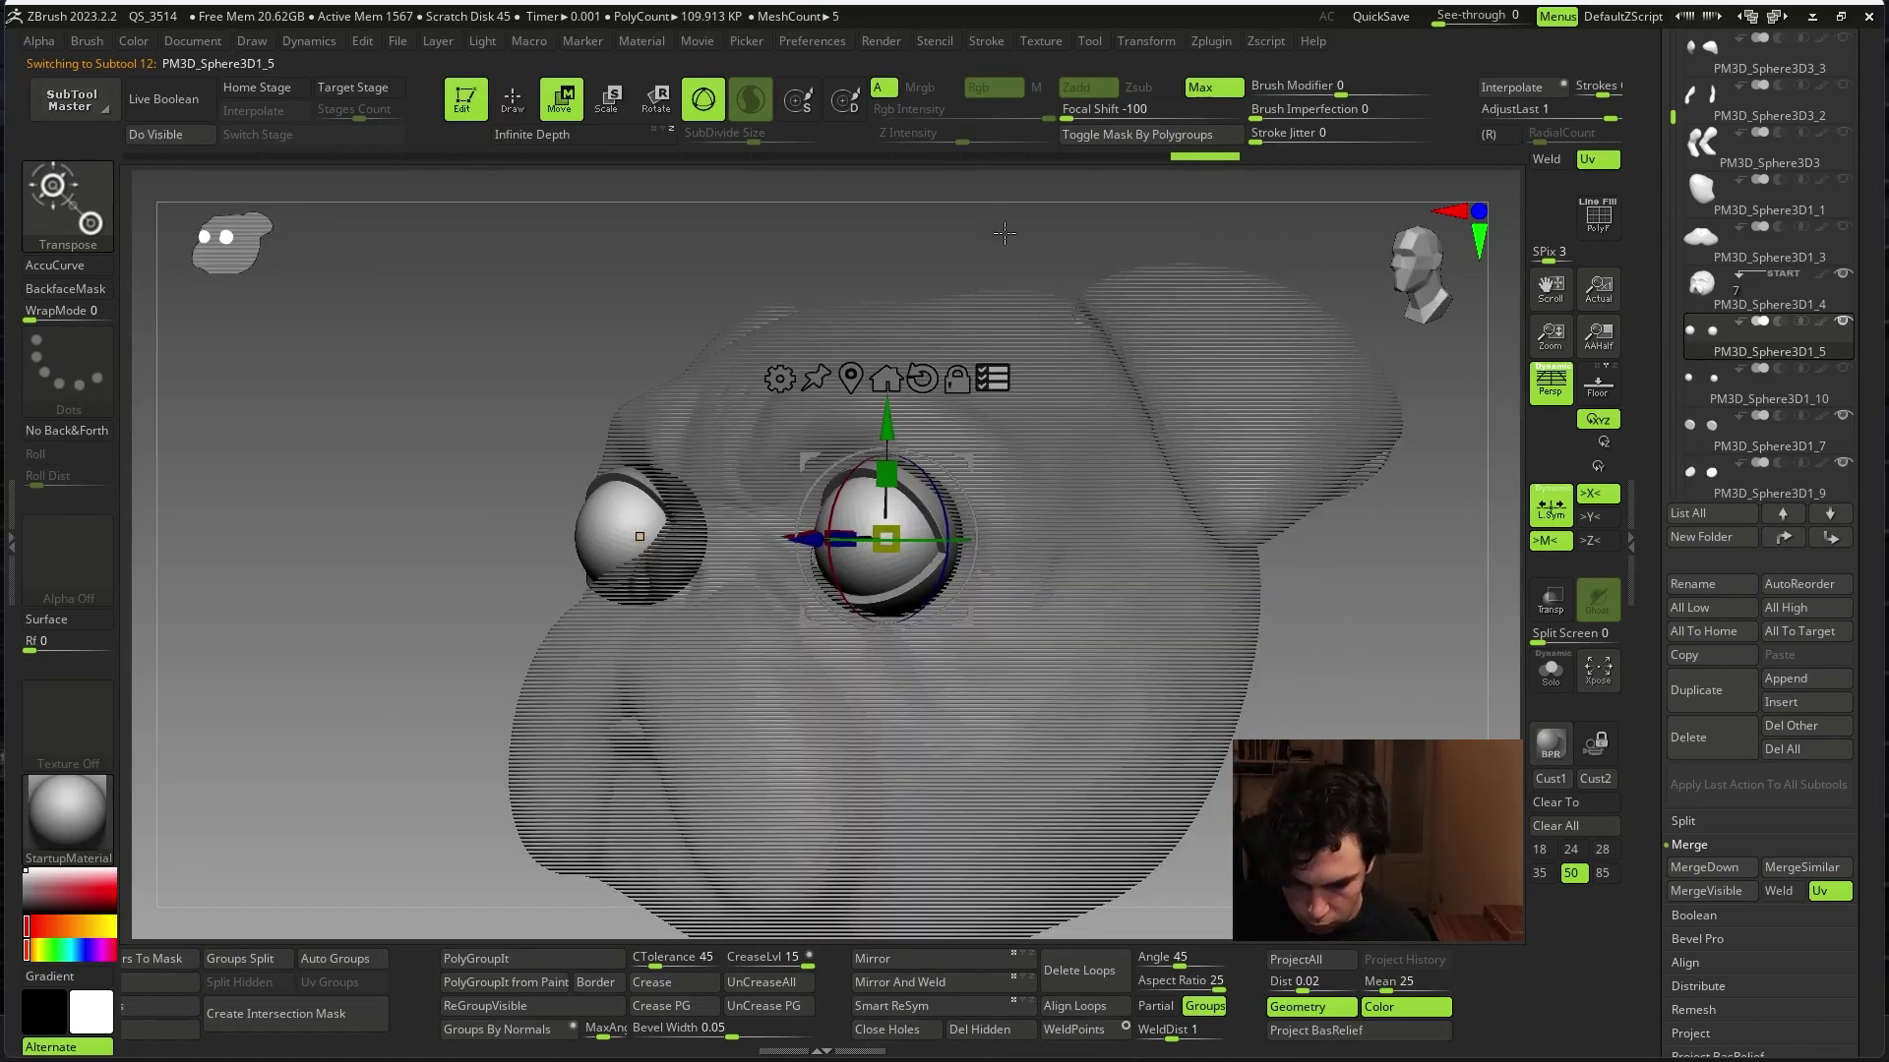
drag(897, 528, 924, 547)
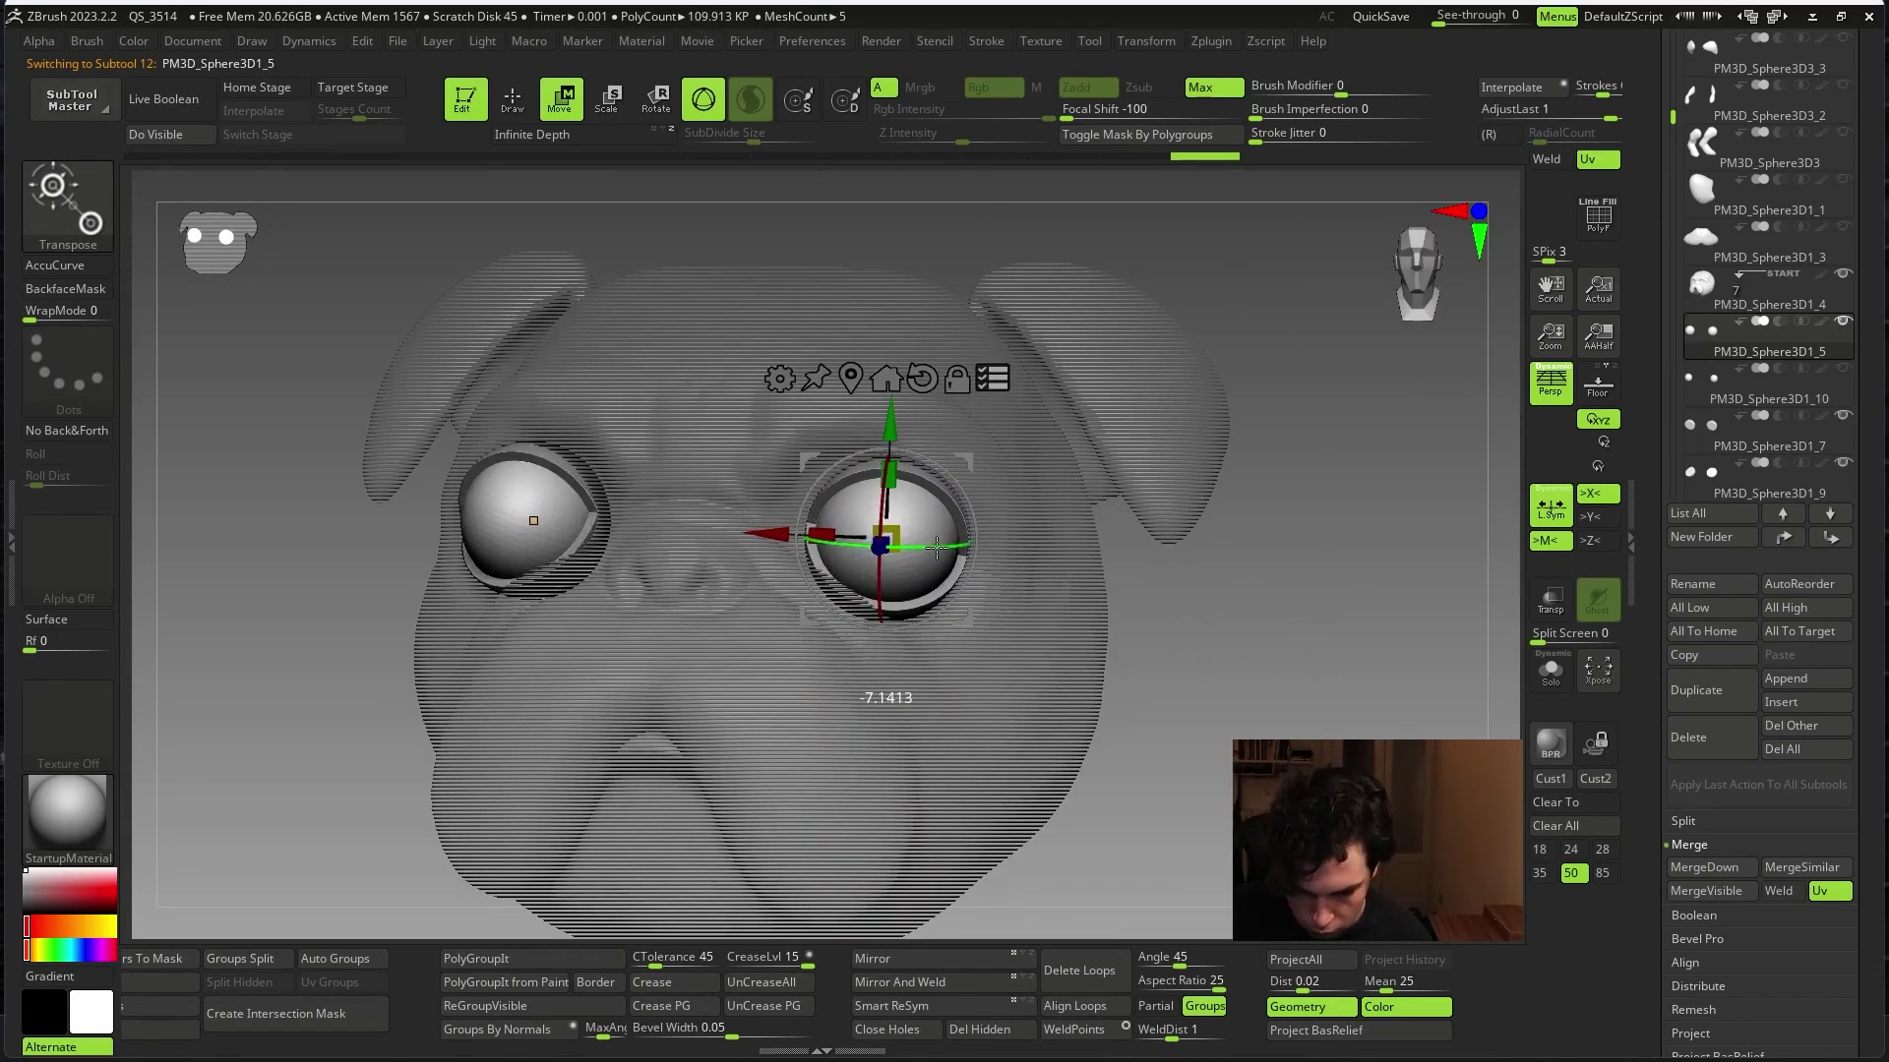
key(q)
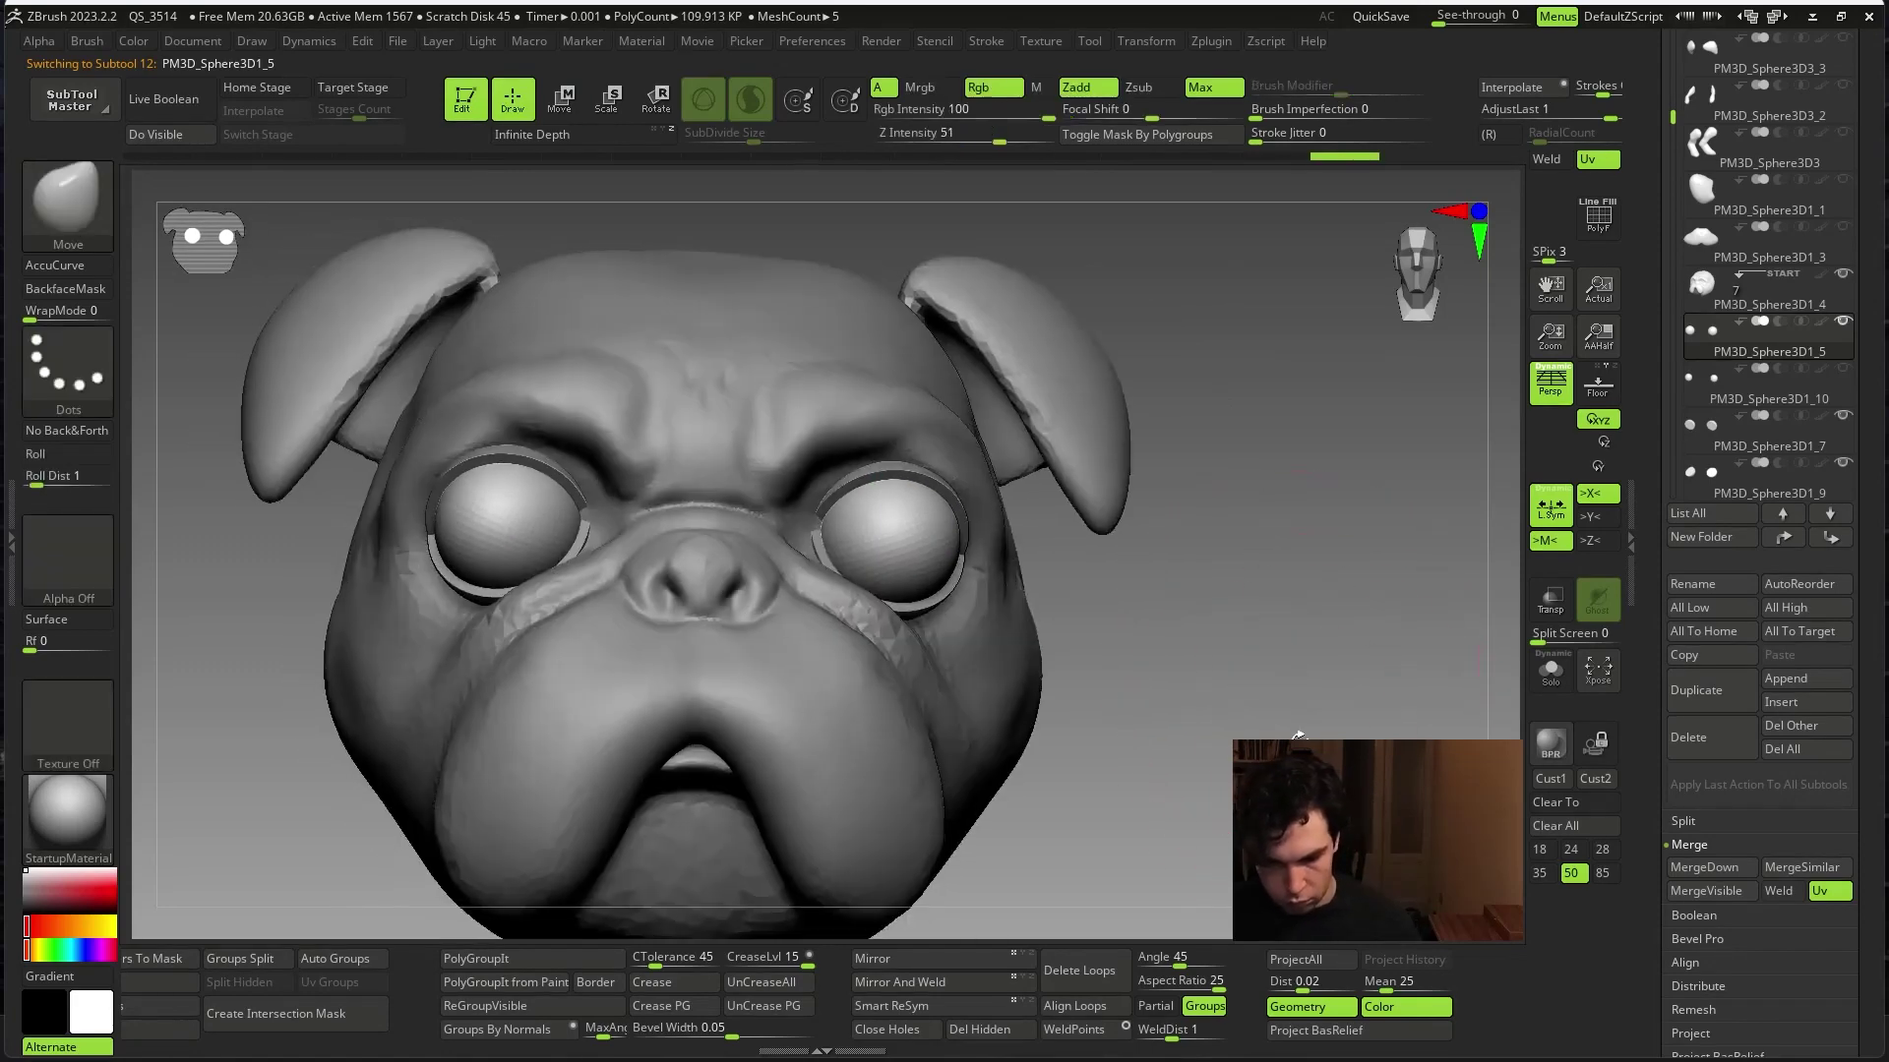
- Nudge the right eyeball vertically to match the left eye, then resume sculpting
right_drag(1303, 736, 1328, 752)
key(w)
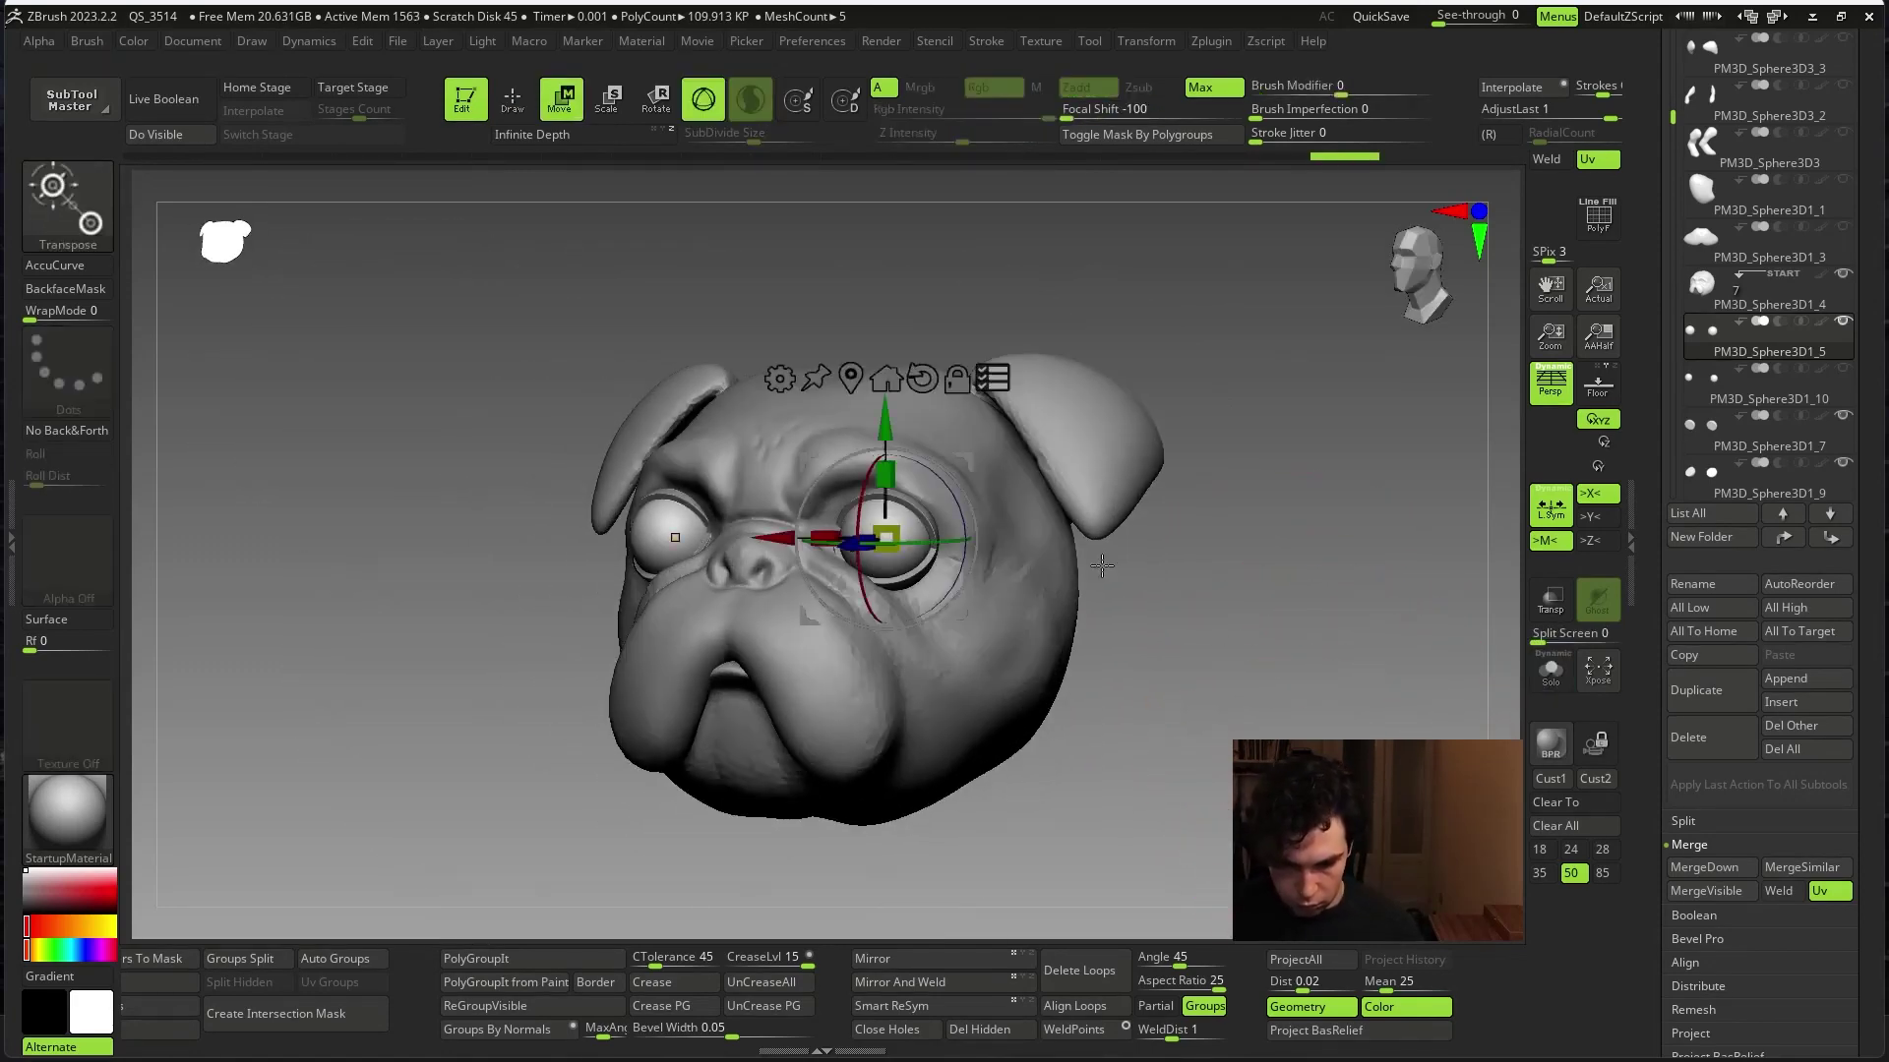
drag(886, 418, 885, 415)
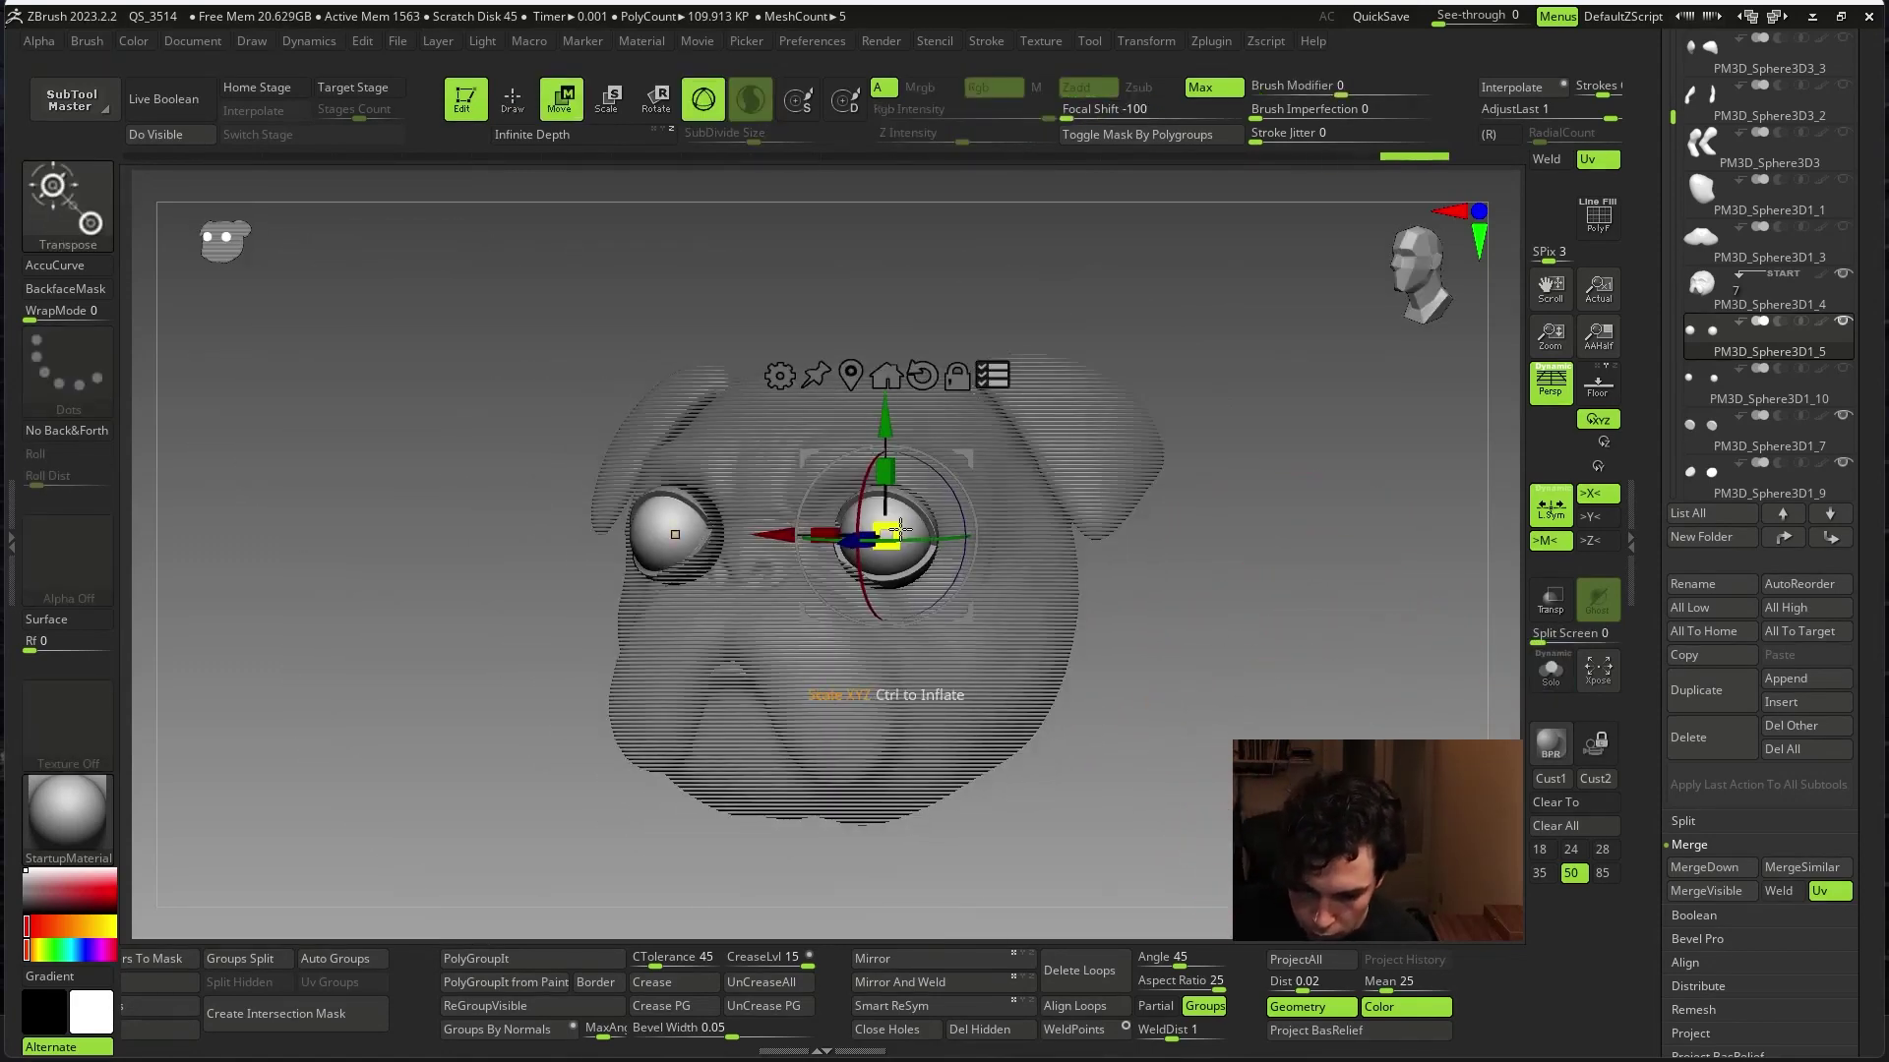
drag(689, 826, 771, 733)
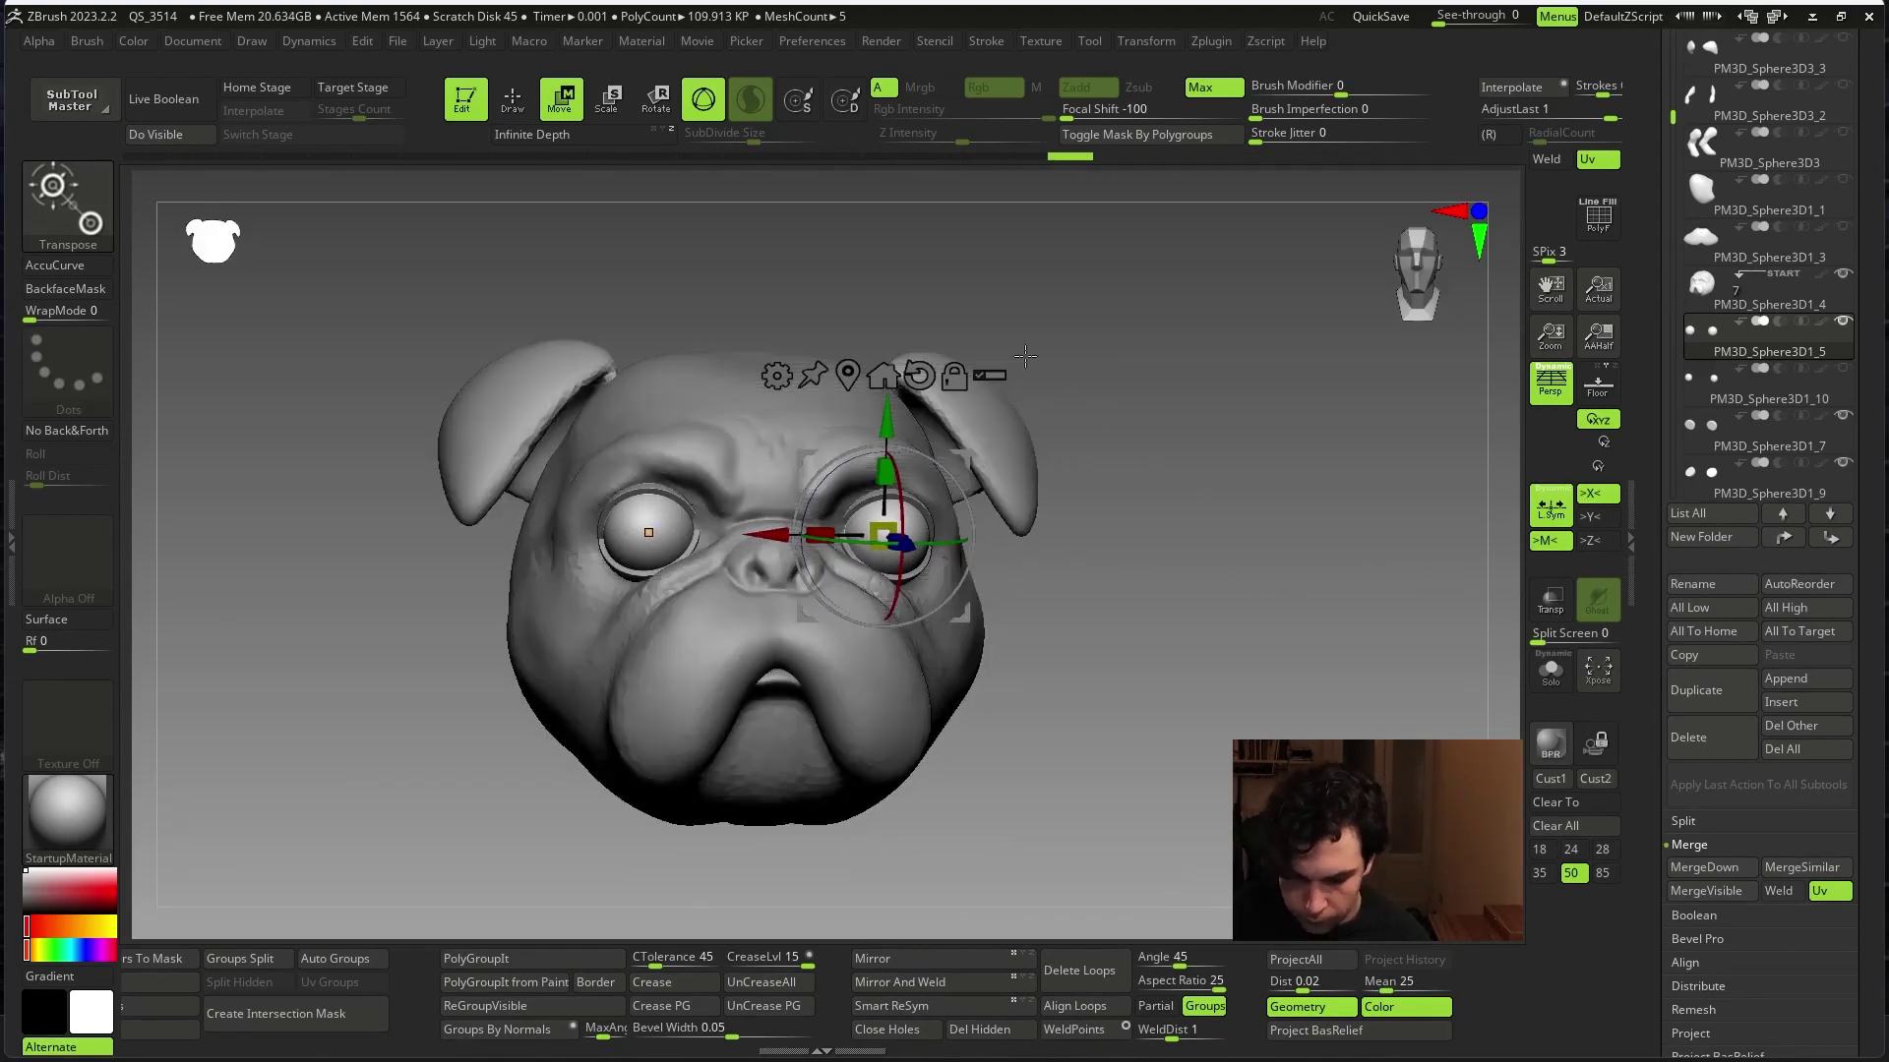
drag(1160, 591, 1298, 757)
key(q)
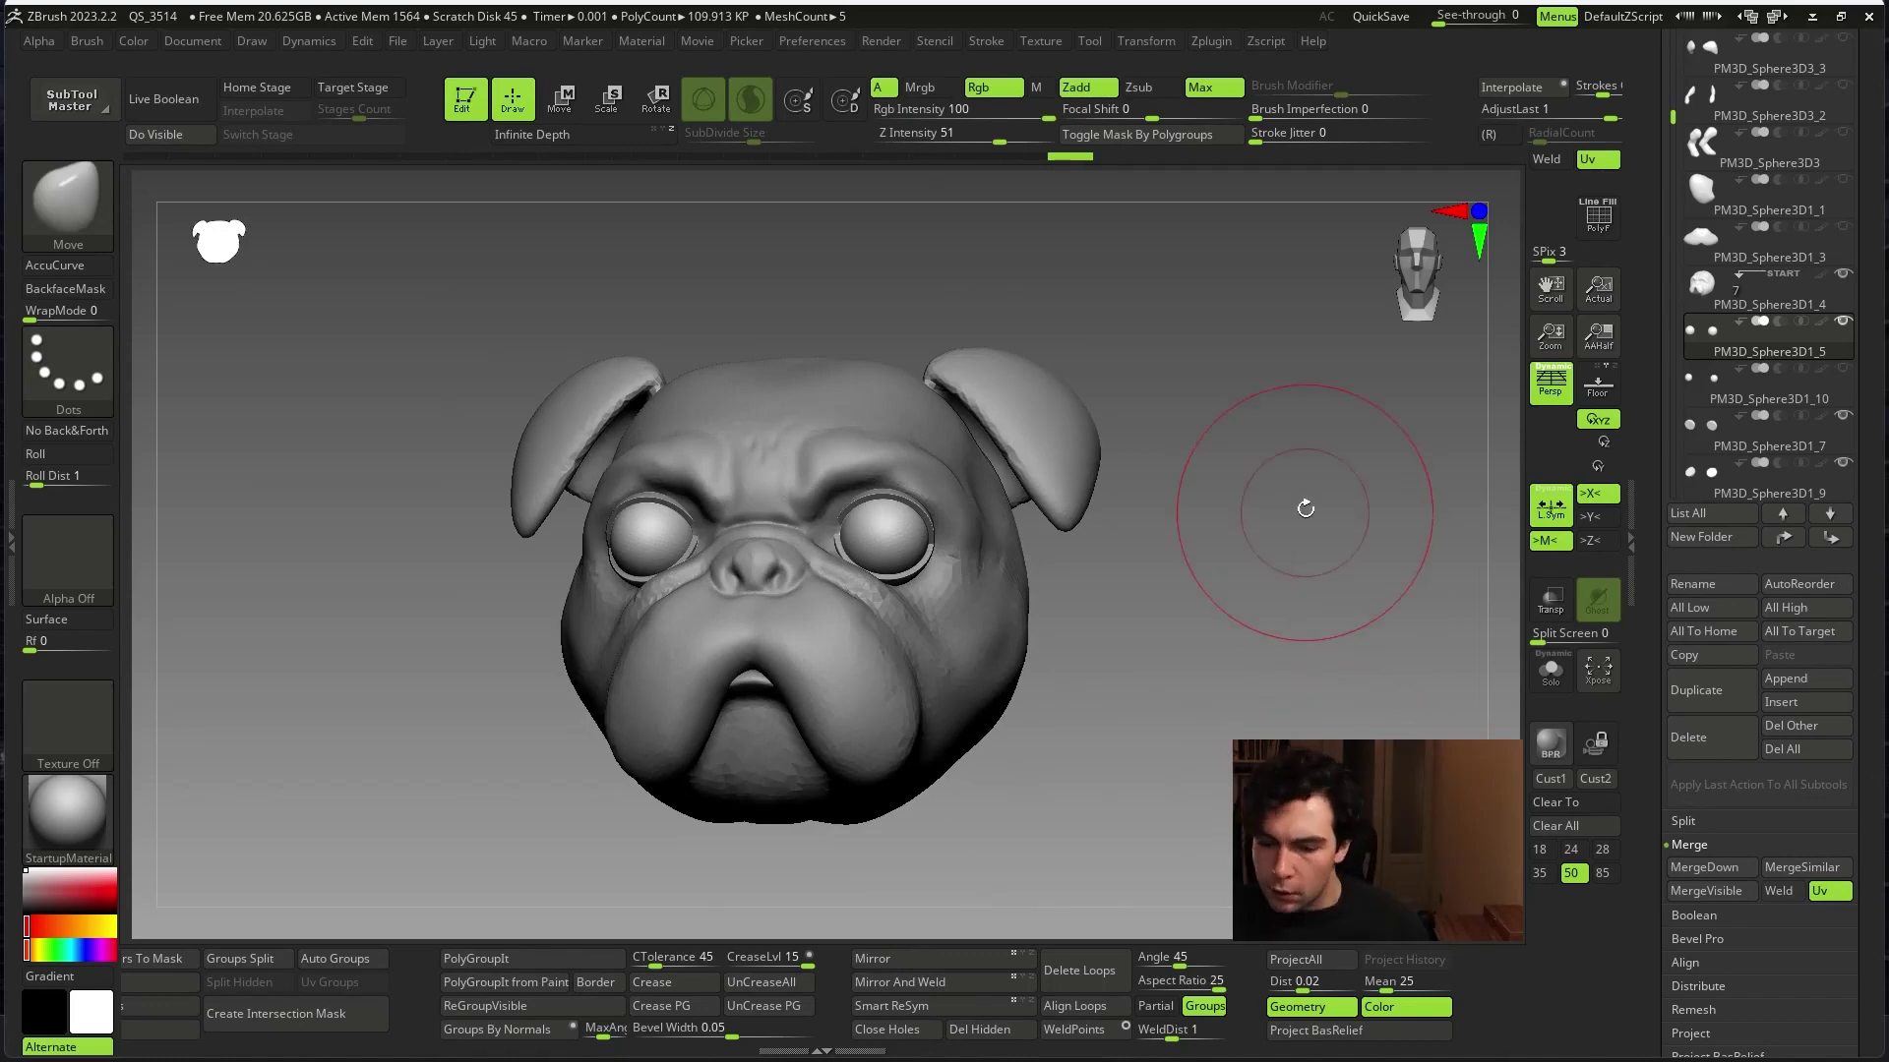
mouse_move(1303, 507)
shift+mouse_down()
mouse_move(1327, 527)
mouse_move(1256, 636)
mouse_move(1272, 620)
mouse_move(1130, 485)
mouse_move(1053, 540)
shift+mouse_up()
- Select the lower jaw subtool and choose the ClayBuildup brush
key(f)
alt+click(836, 669)
key(space)
key(b)
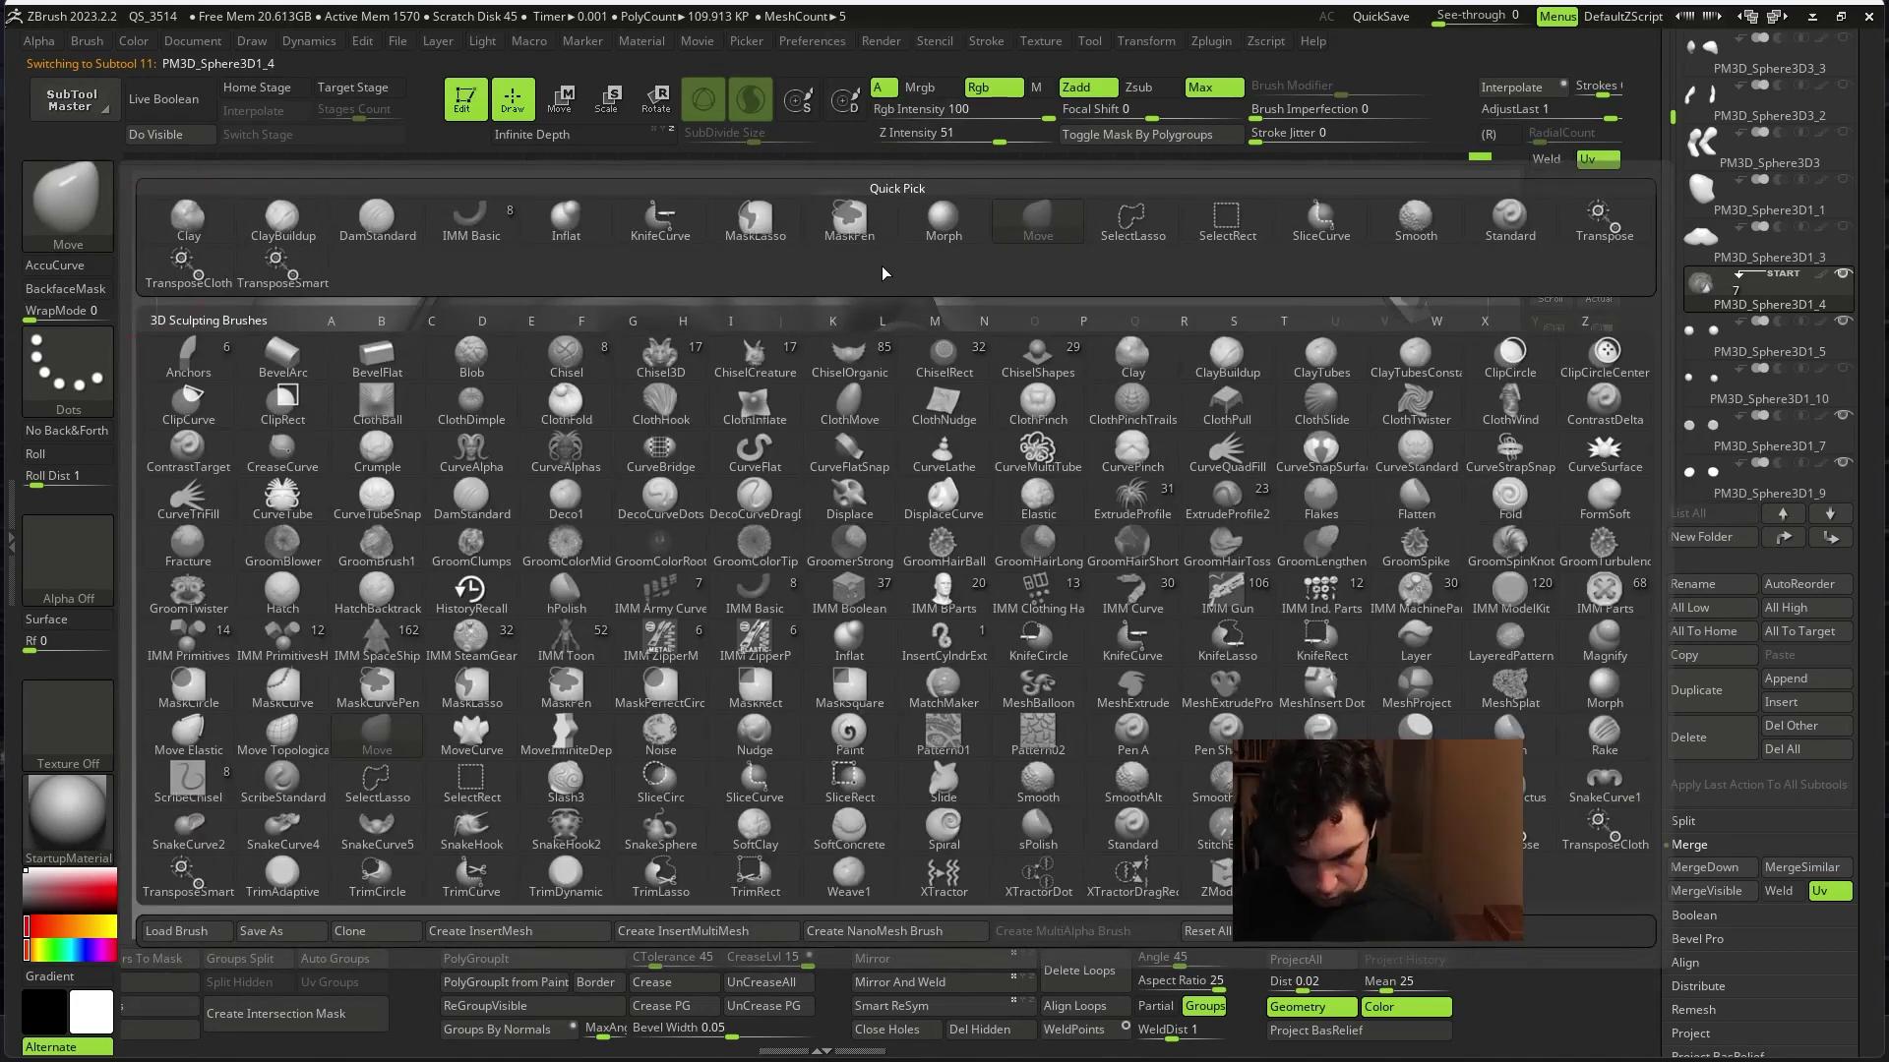
key(c)
key(Return)
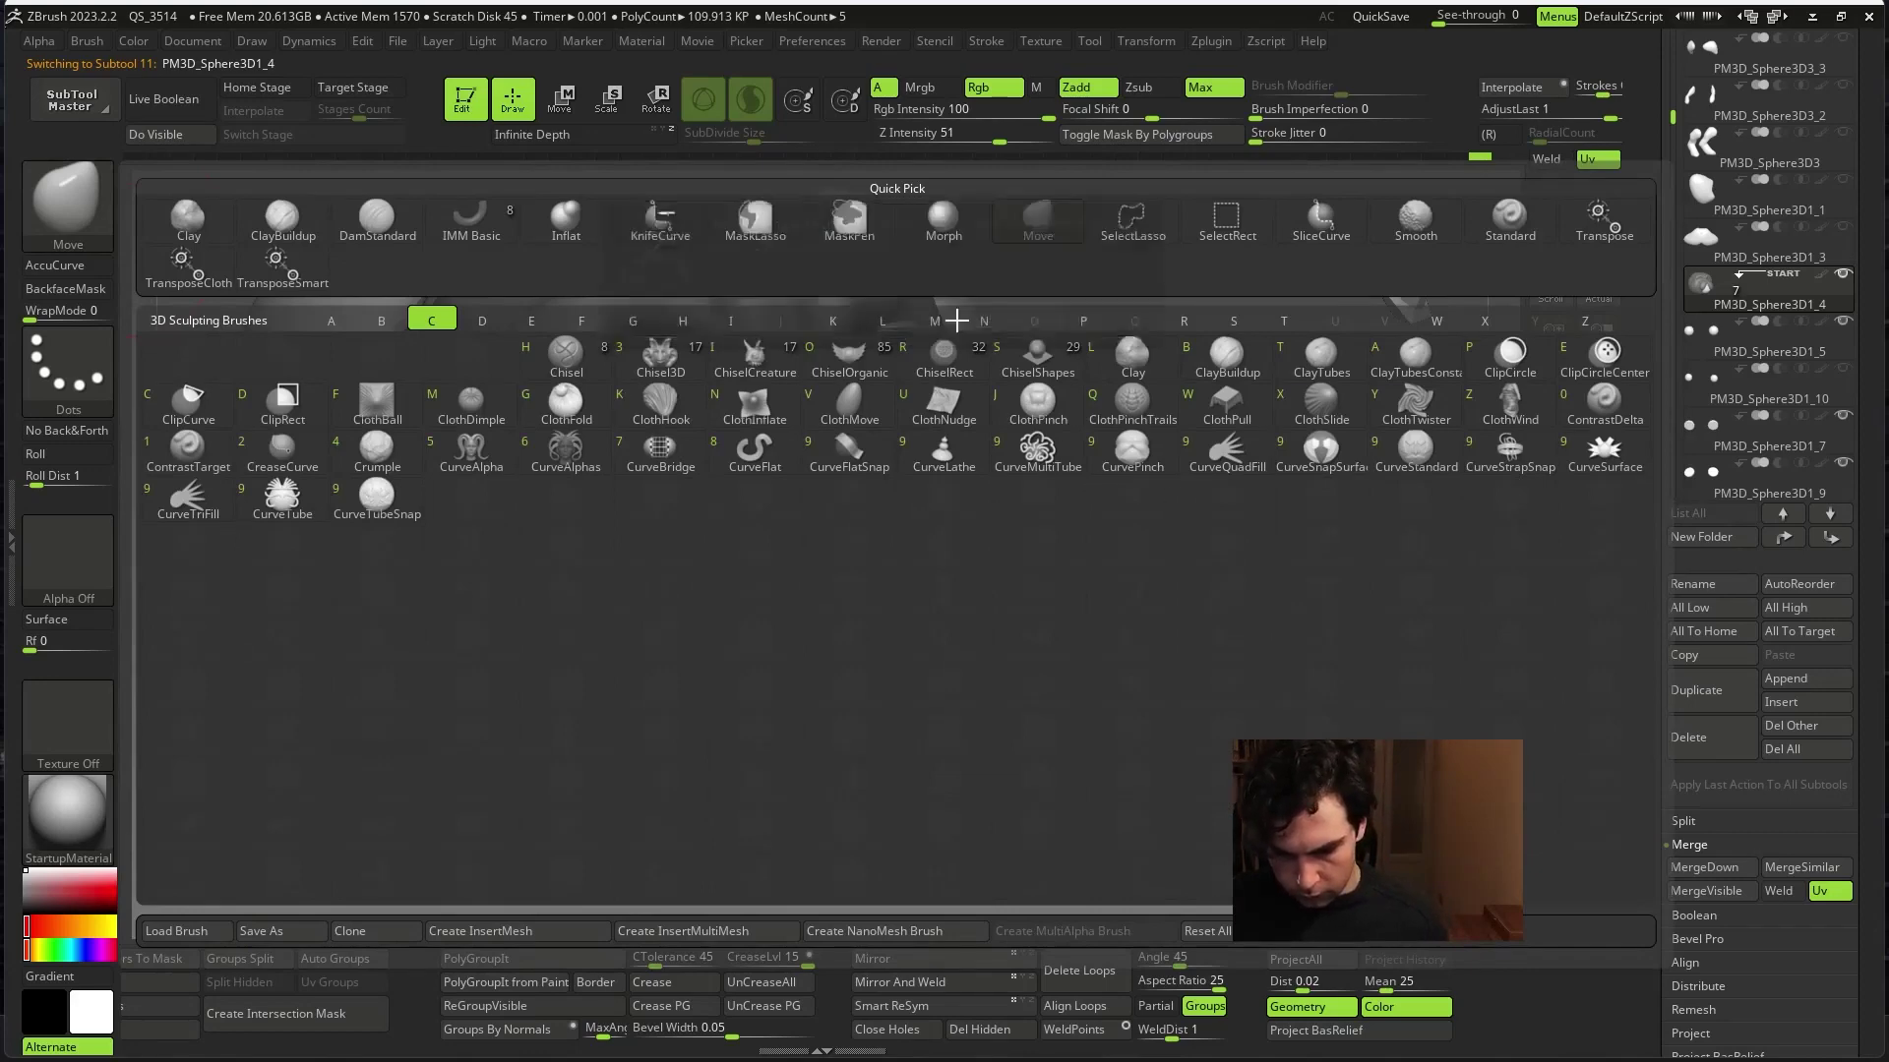
key(b)
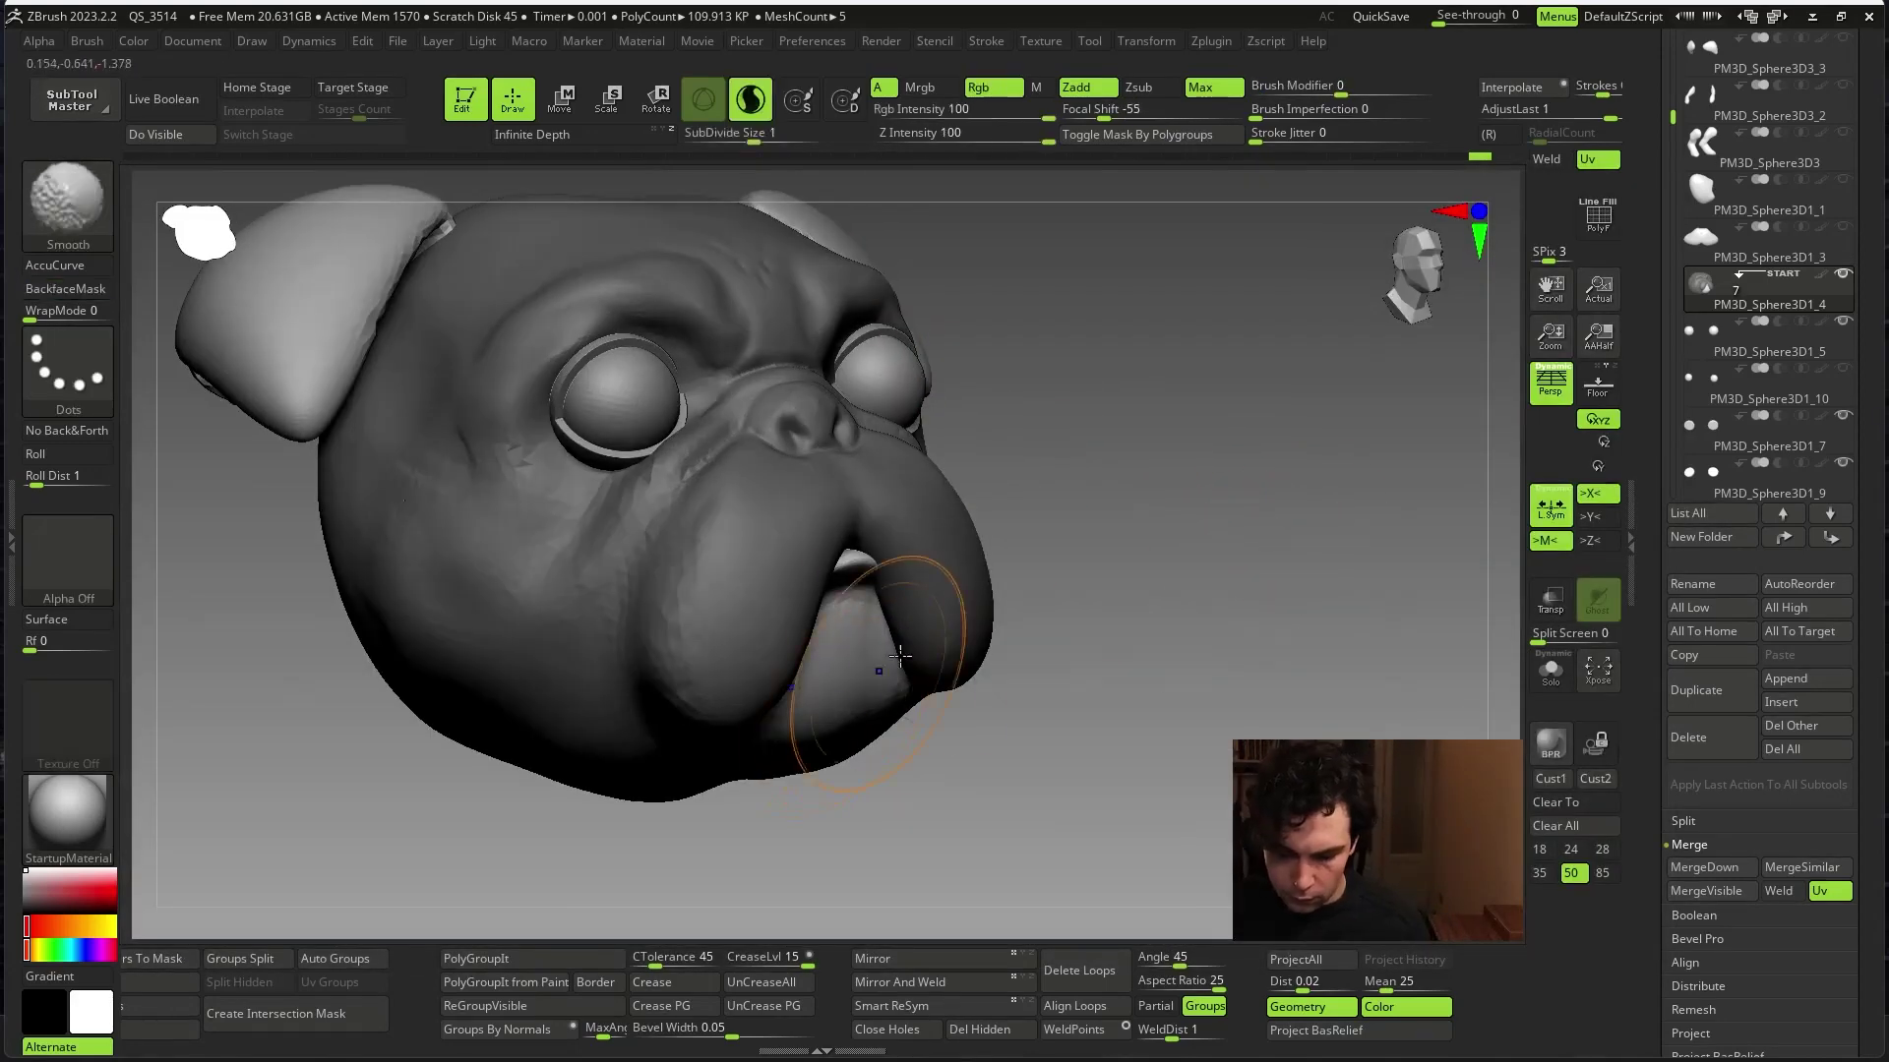
- Isolate the jaw and build up clay on the tongue surface
key(ctrl+z)
drag(907, 669, 1036, 589)
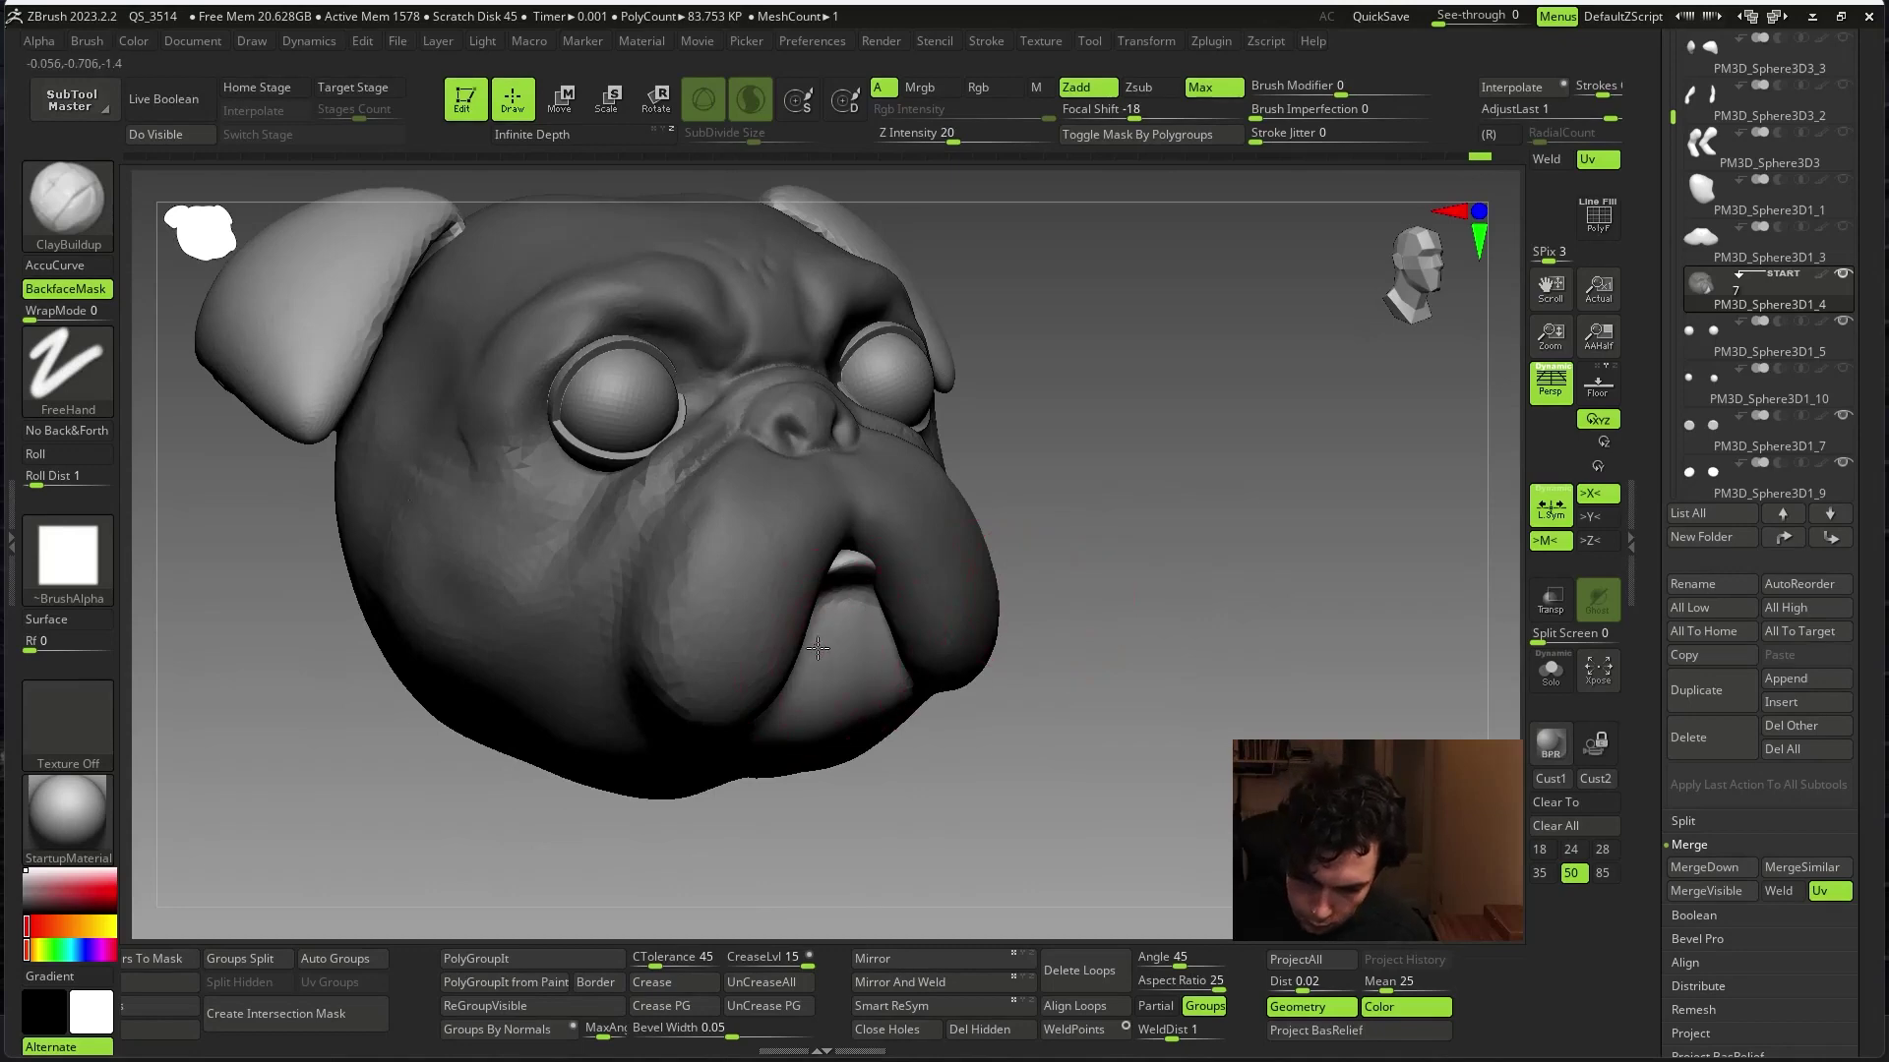
drag(838, 650, 819, 686)
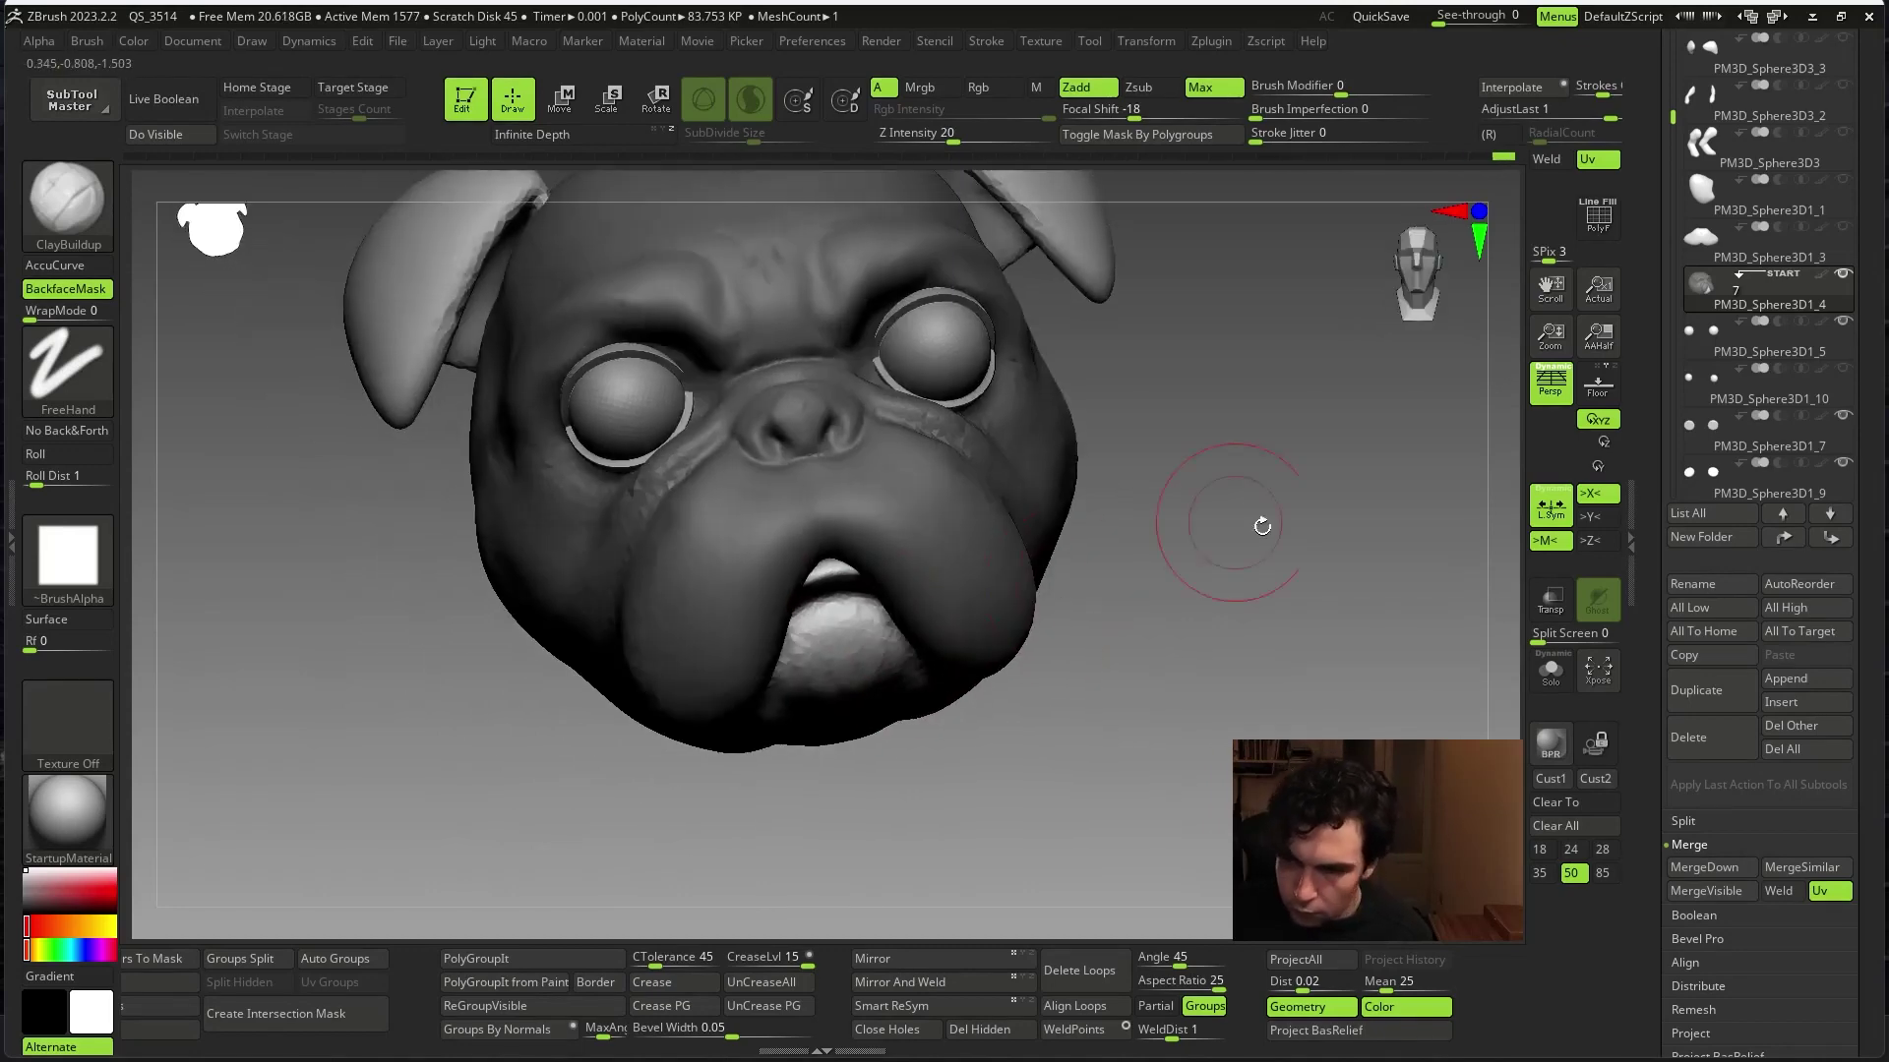
mouse_move(1261, 523)
mouse_down()
mouse_move(1285, 662)
mouse_move(1034, 566)
mouse_up()
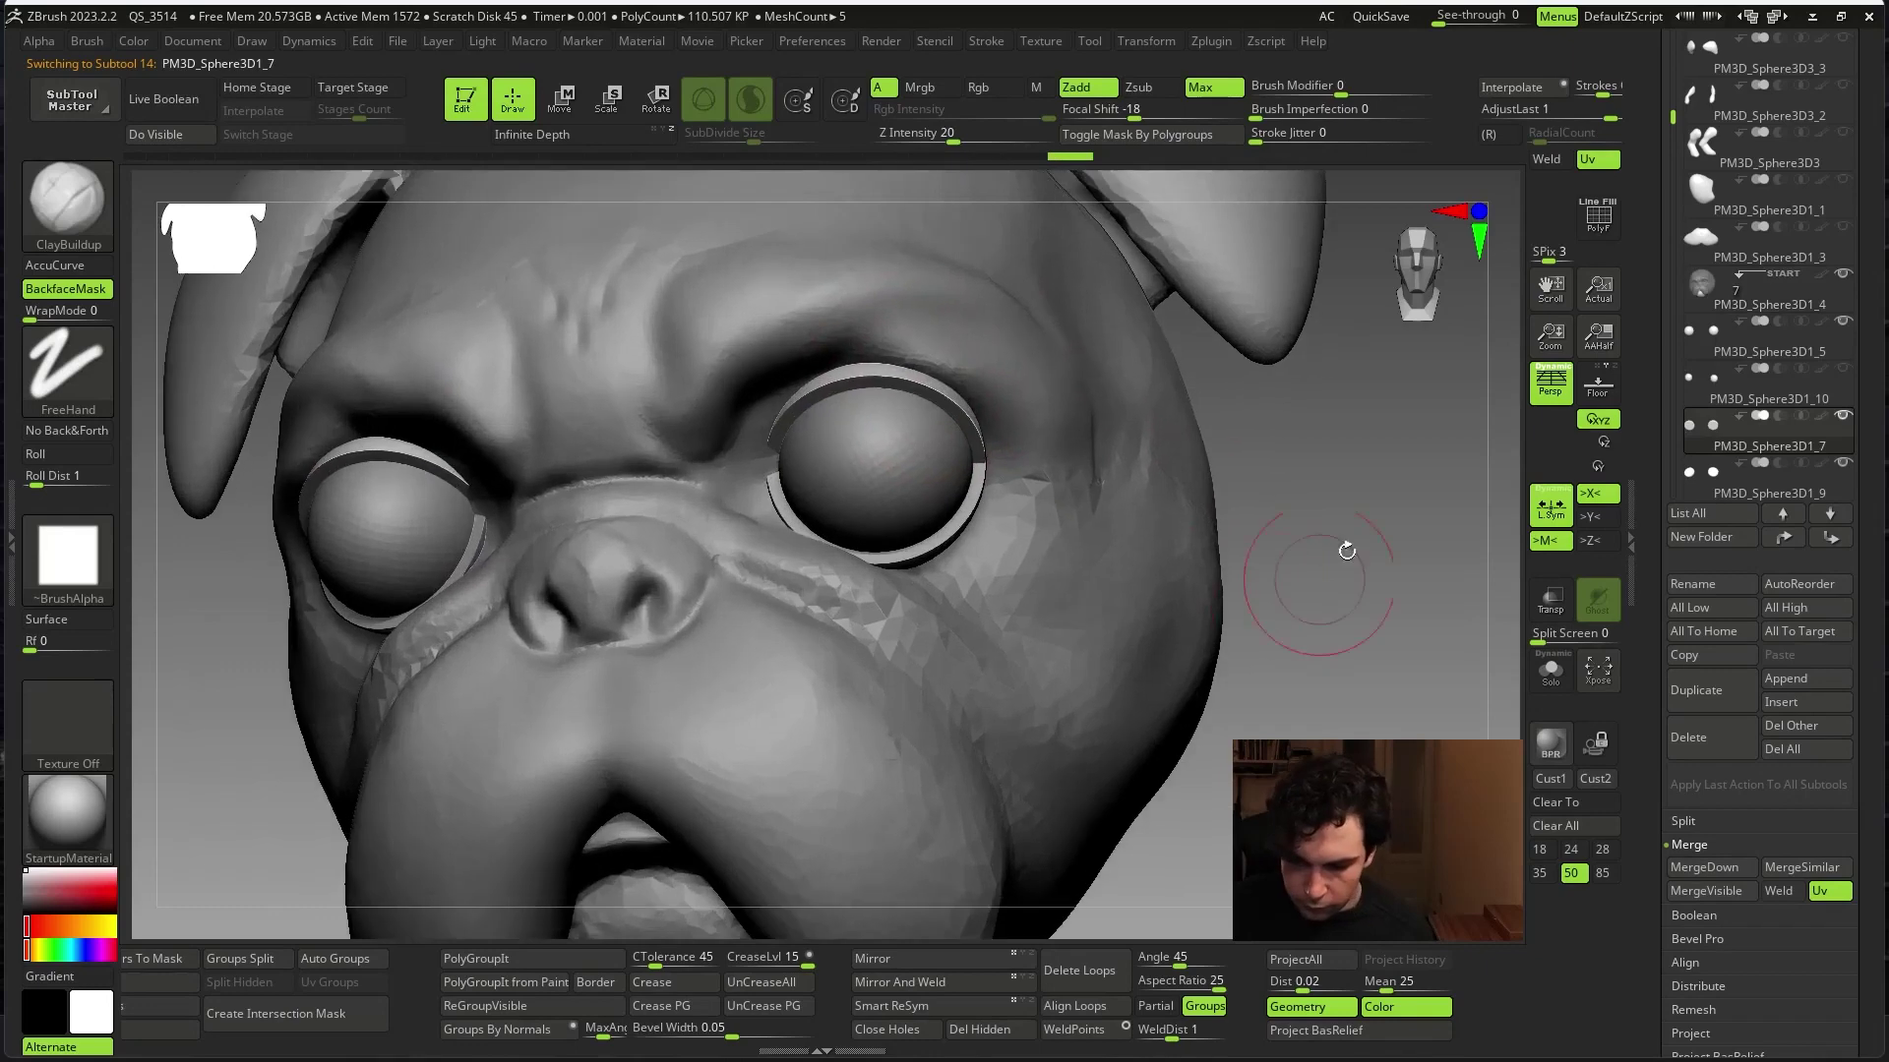
- DynaMesh the current subtool at resolution 320
mouse_move(1342, 547)
mouse_down()
mouse_move(1279, 619)
mouse_move(1257, 610)
mouse_up()
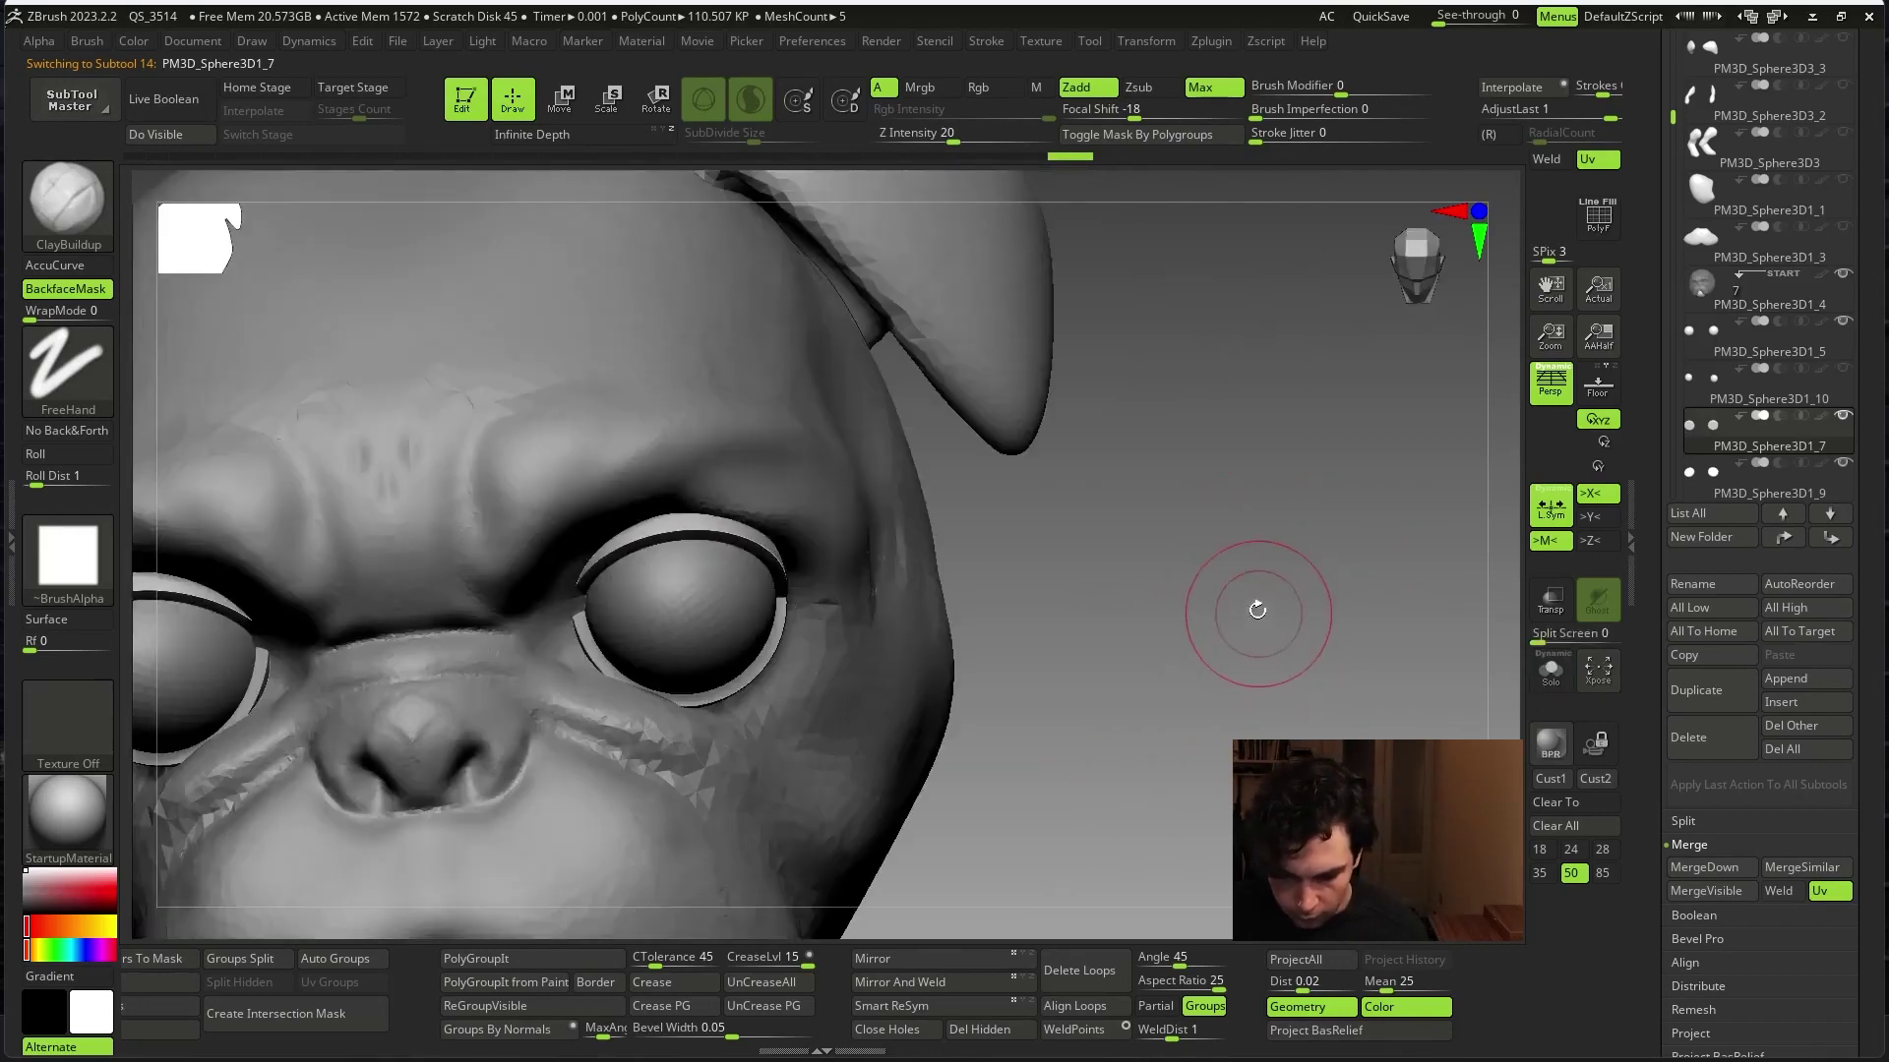
scroll(1750, 590, down, 3)
scroll(1761, 492, down, 3)
scroll(1765, 445, down, 4)
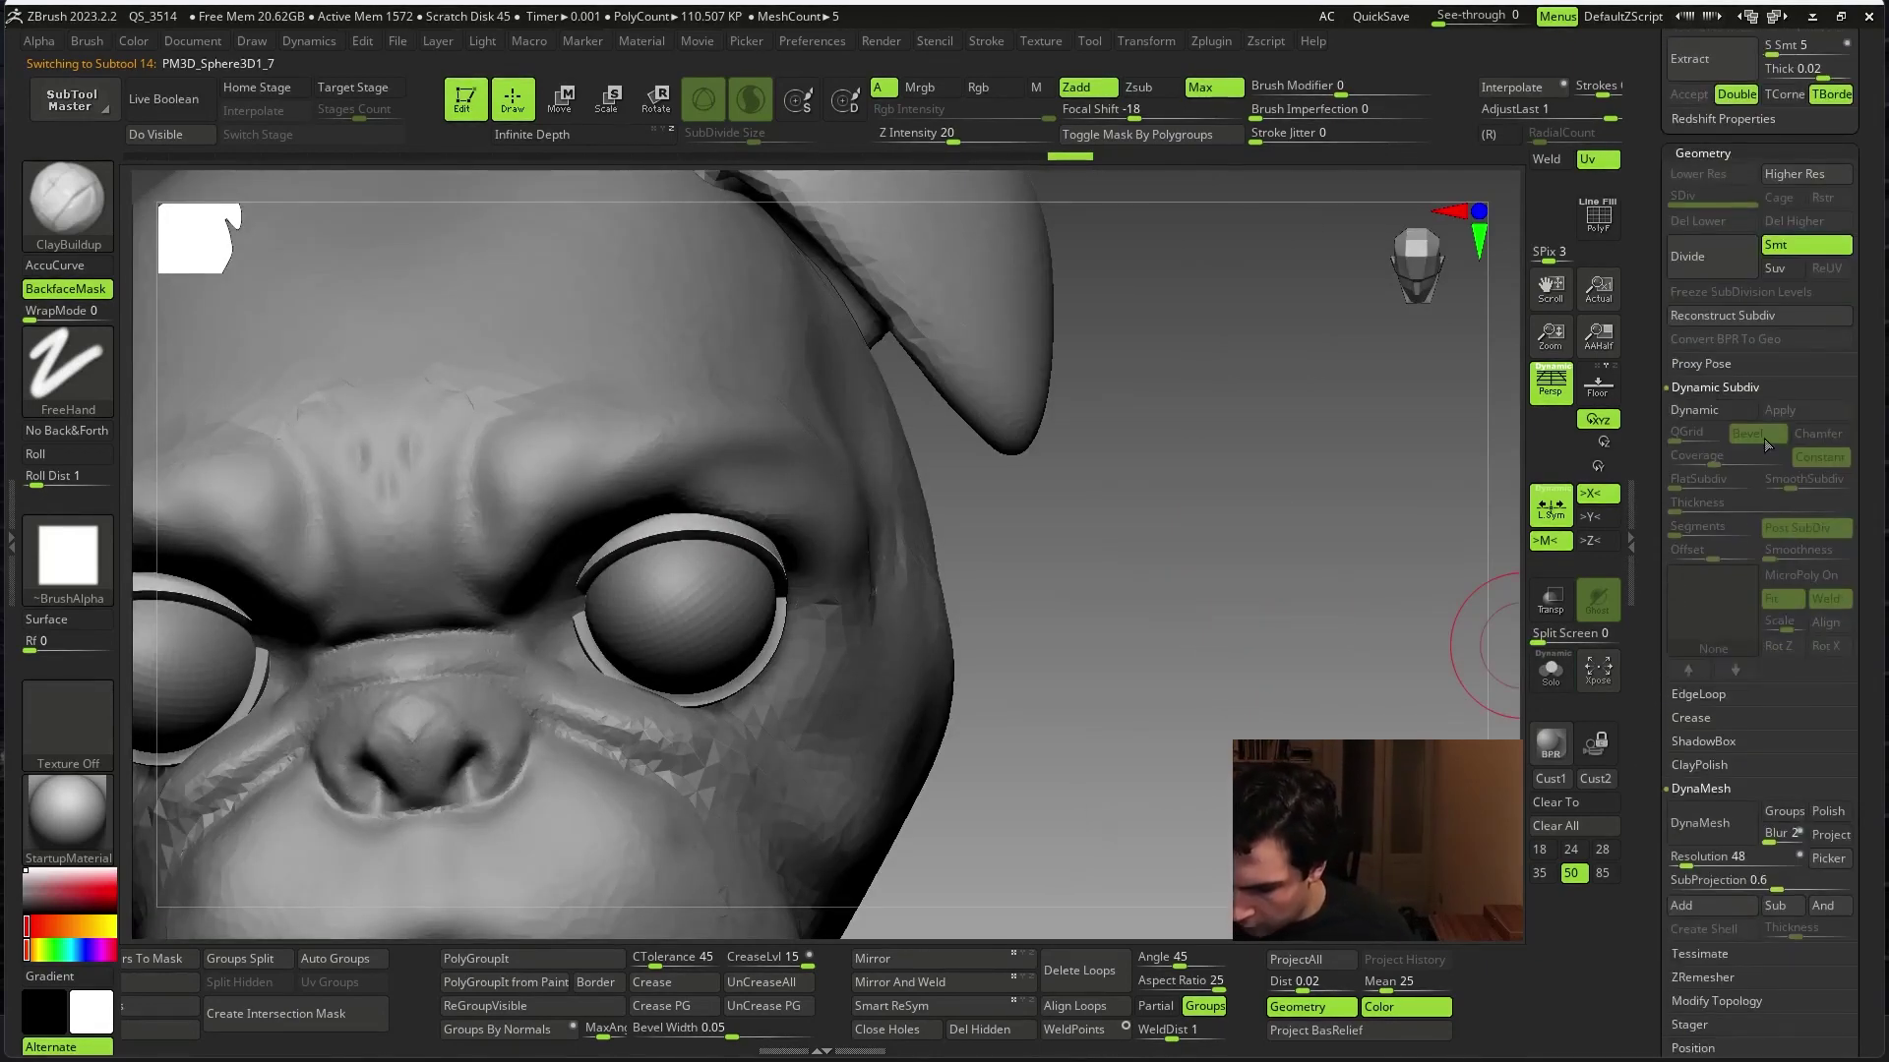
scroll(1720, 716, down, 2)
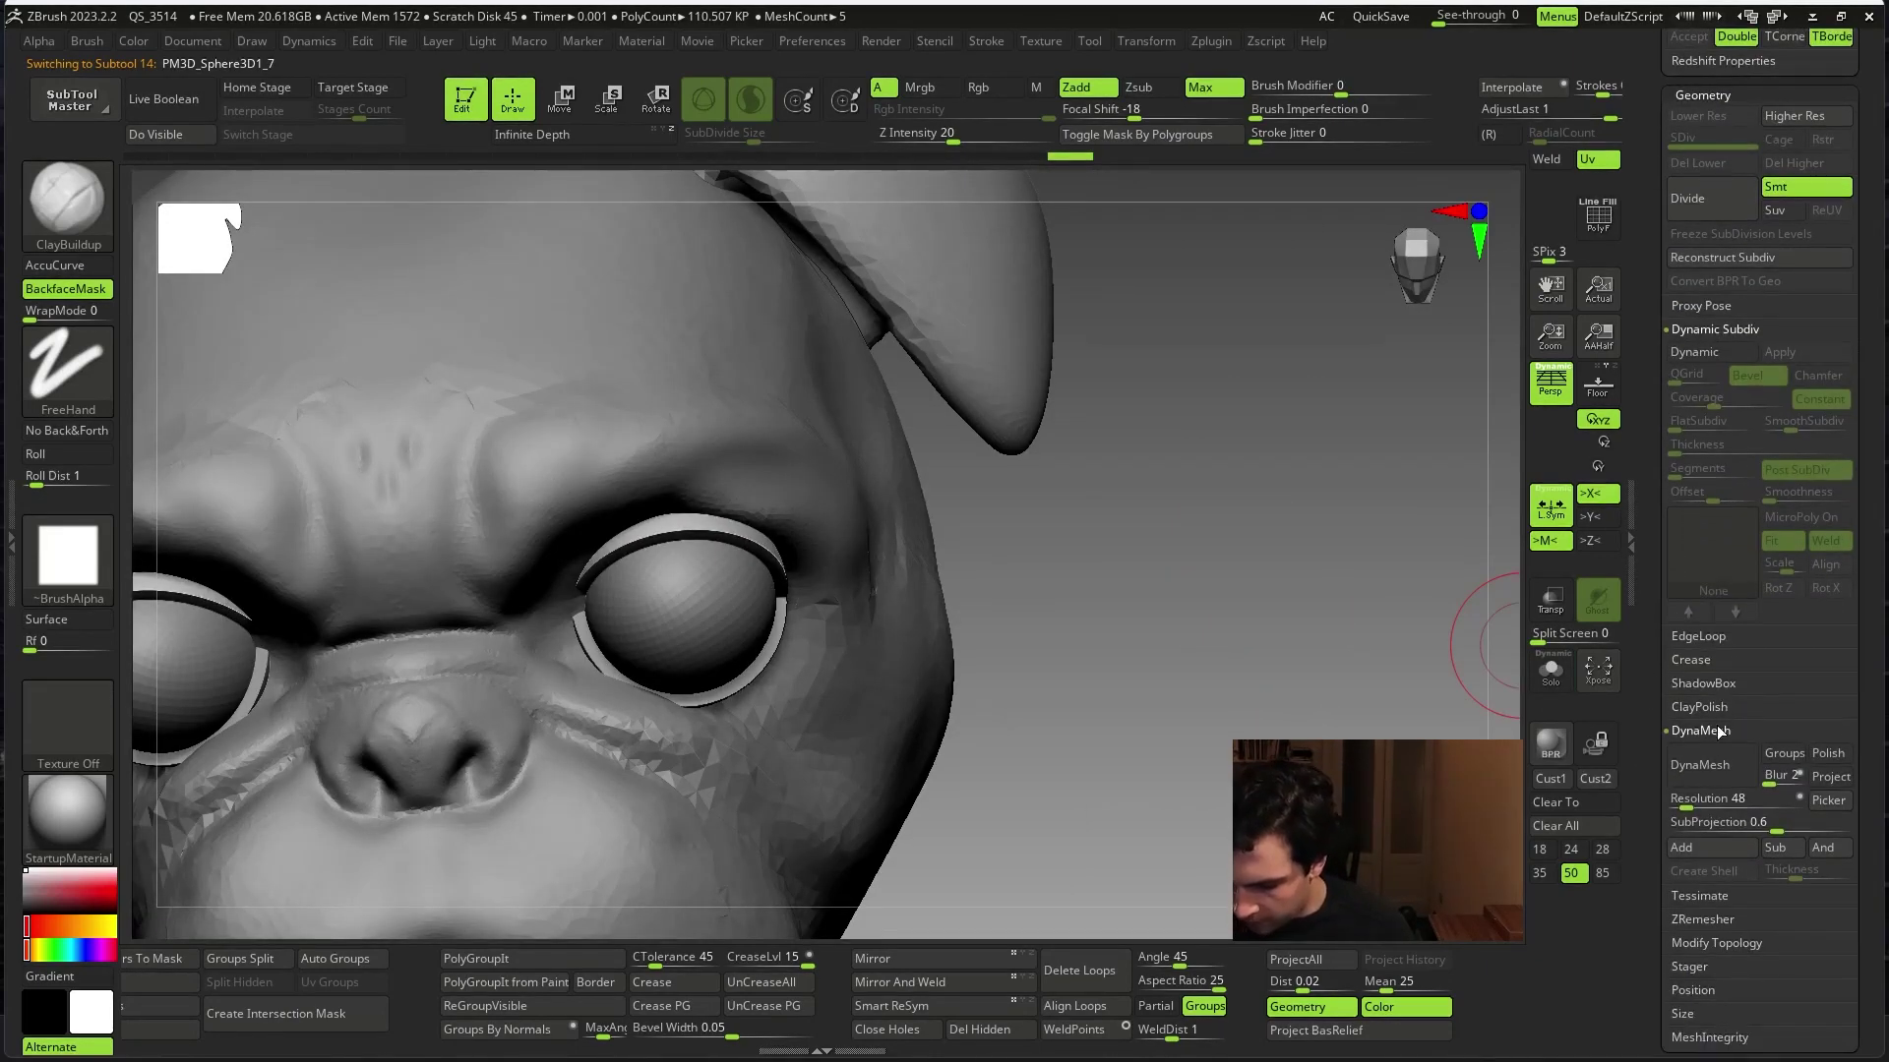
drag(1131, 443, 1131, 374)
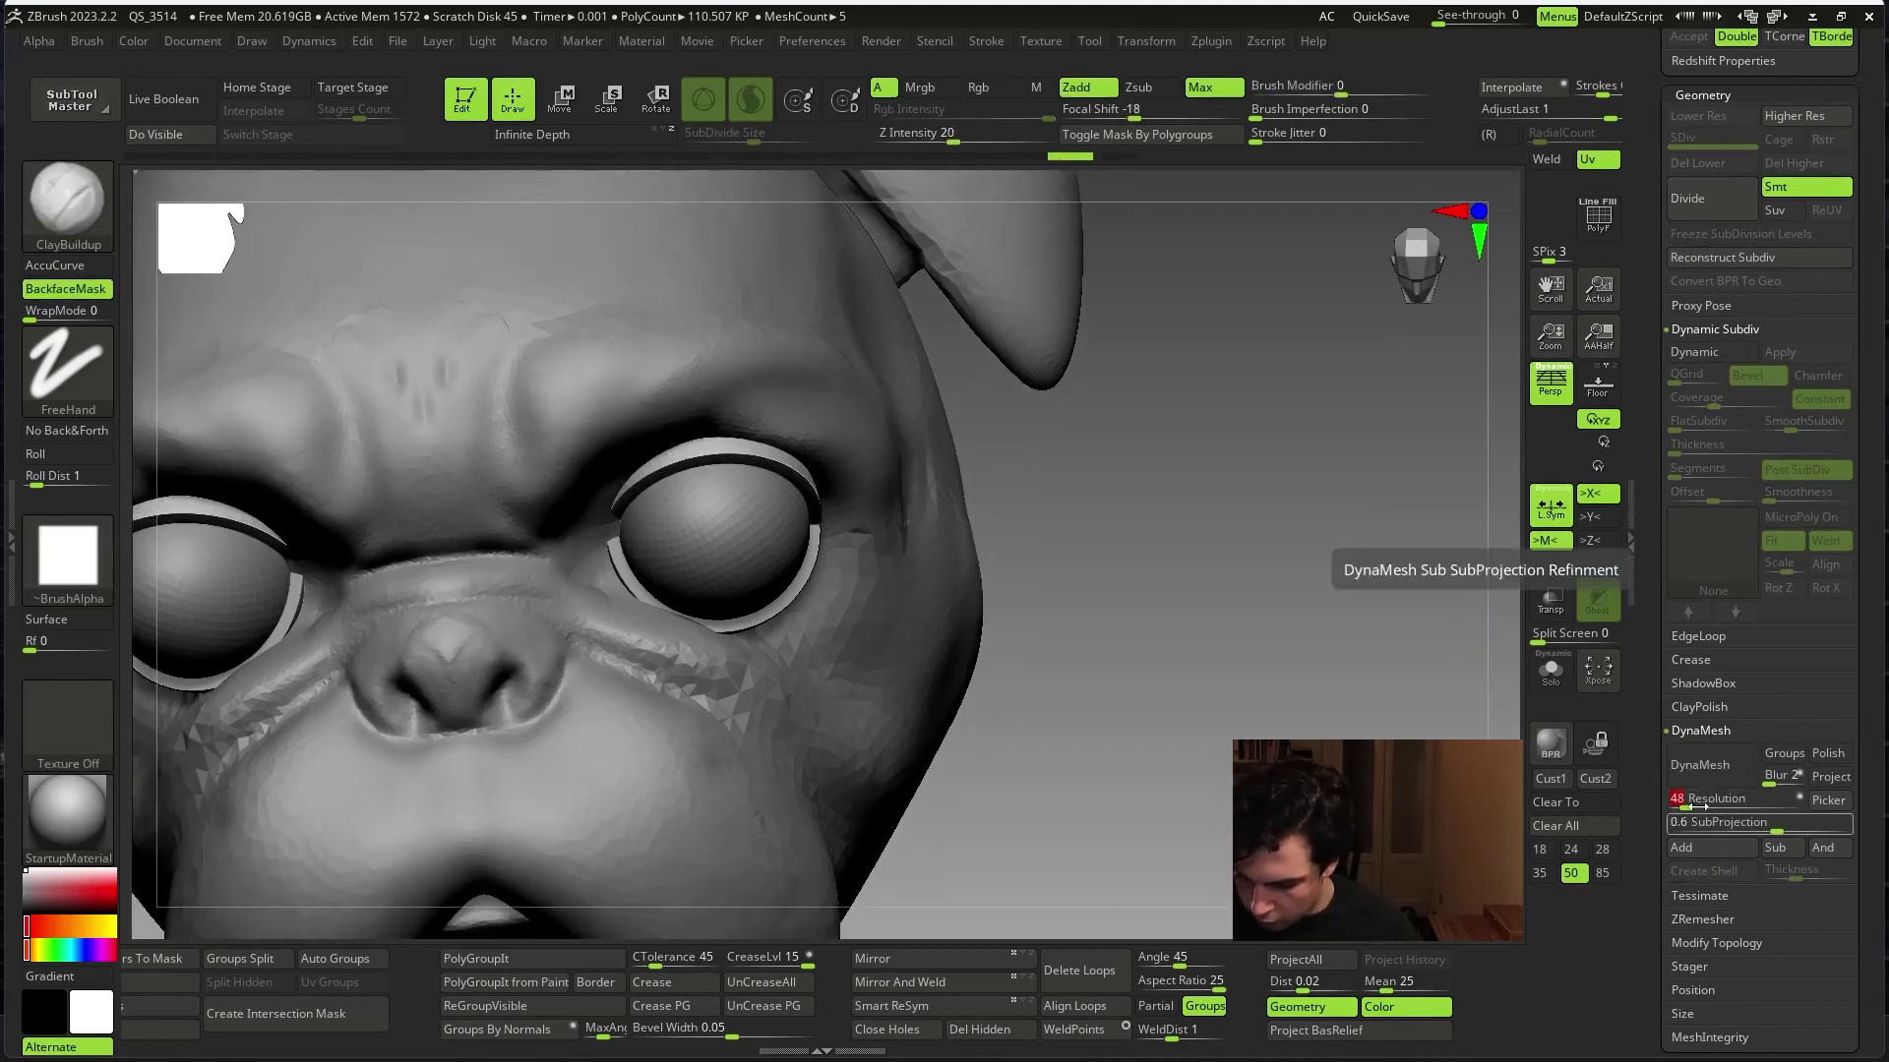
drag(1705, 806, 1720, 804)
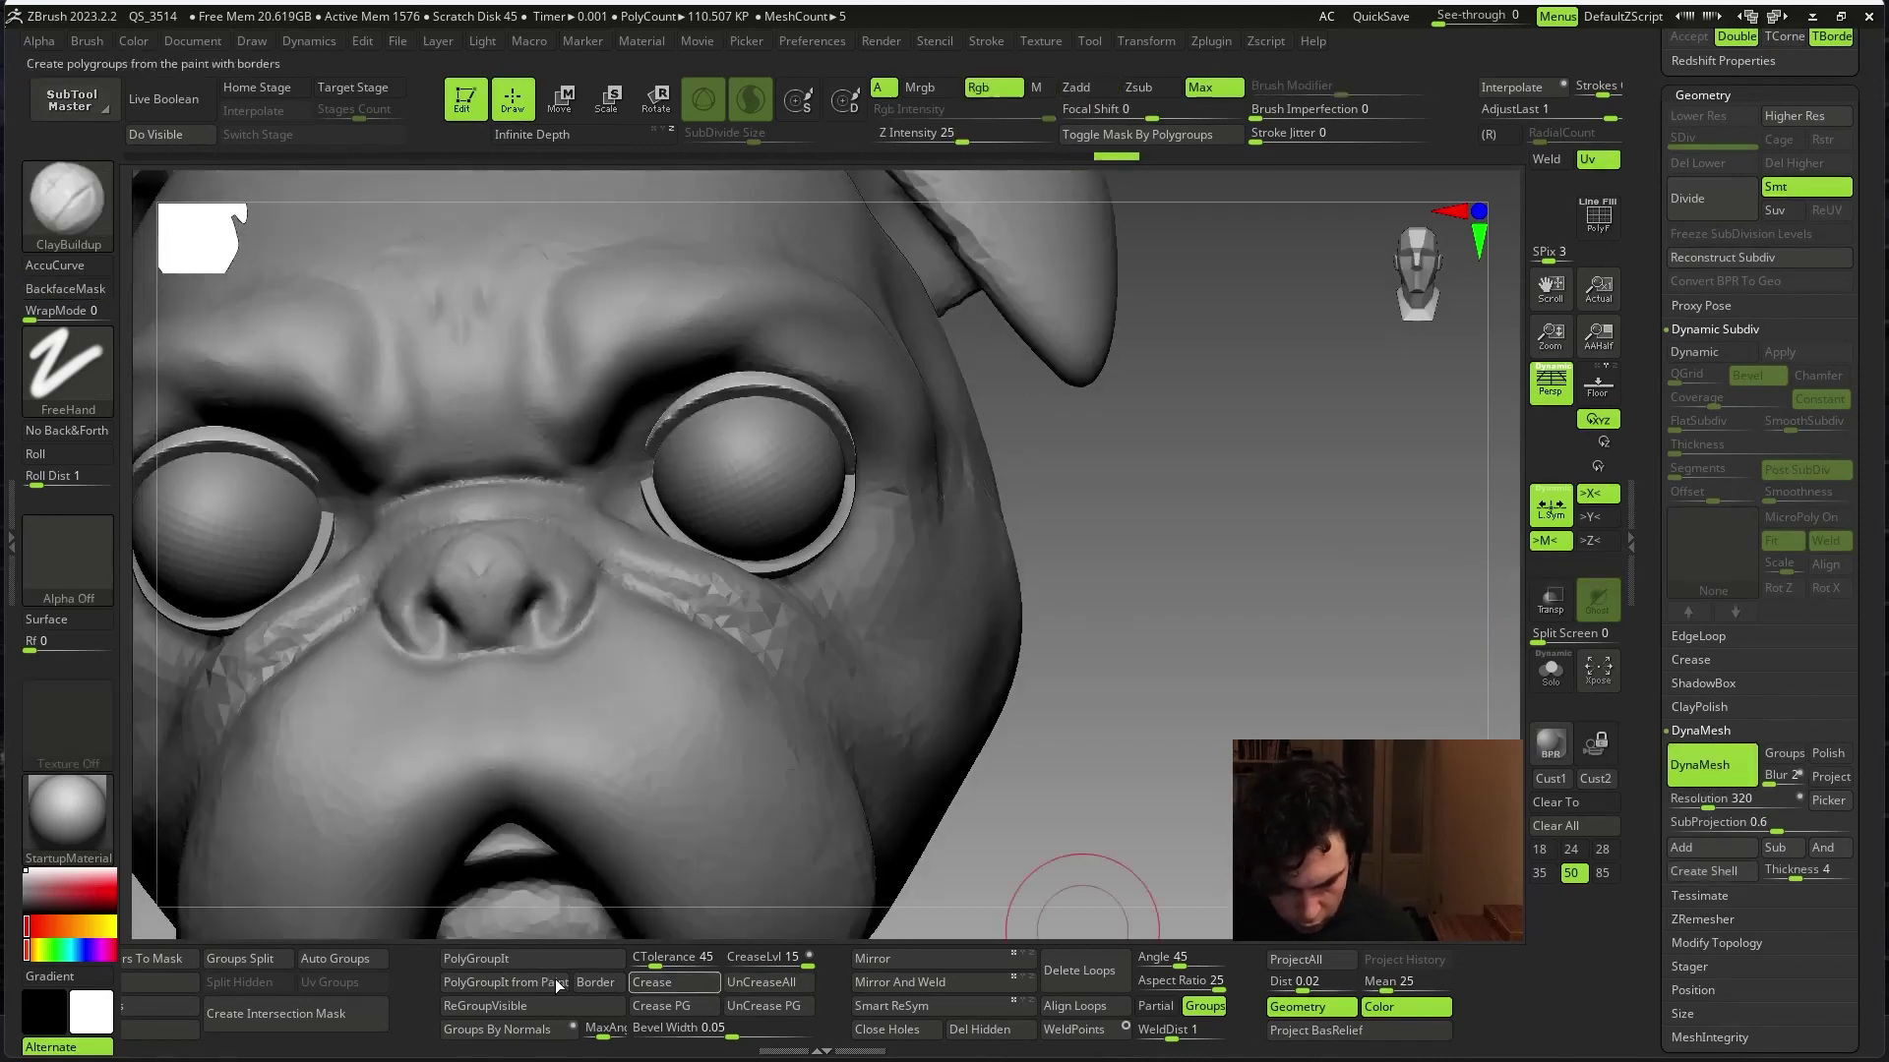
- DynaMesh subtool 15 at resolution 528, then reselect the eyeball piece
scroll(696, 983, left, 3)
scroll(696, 983, left, 3)
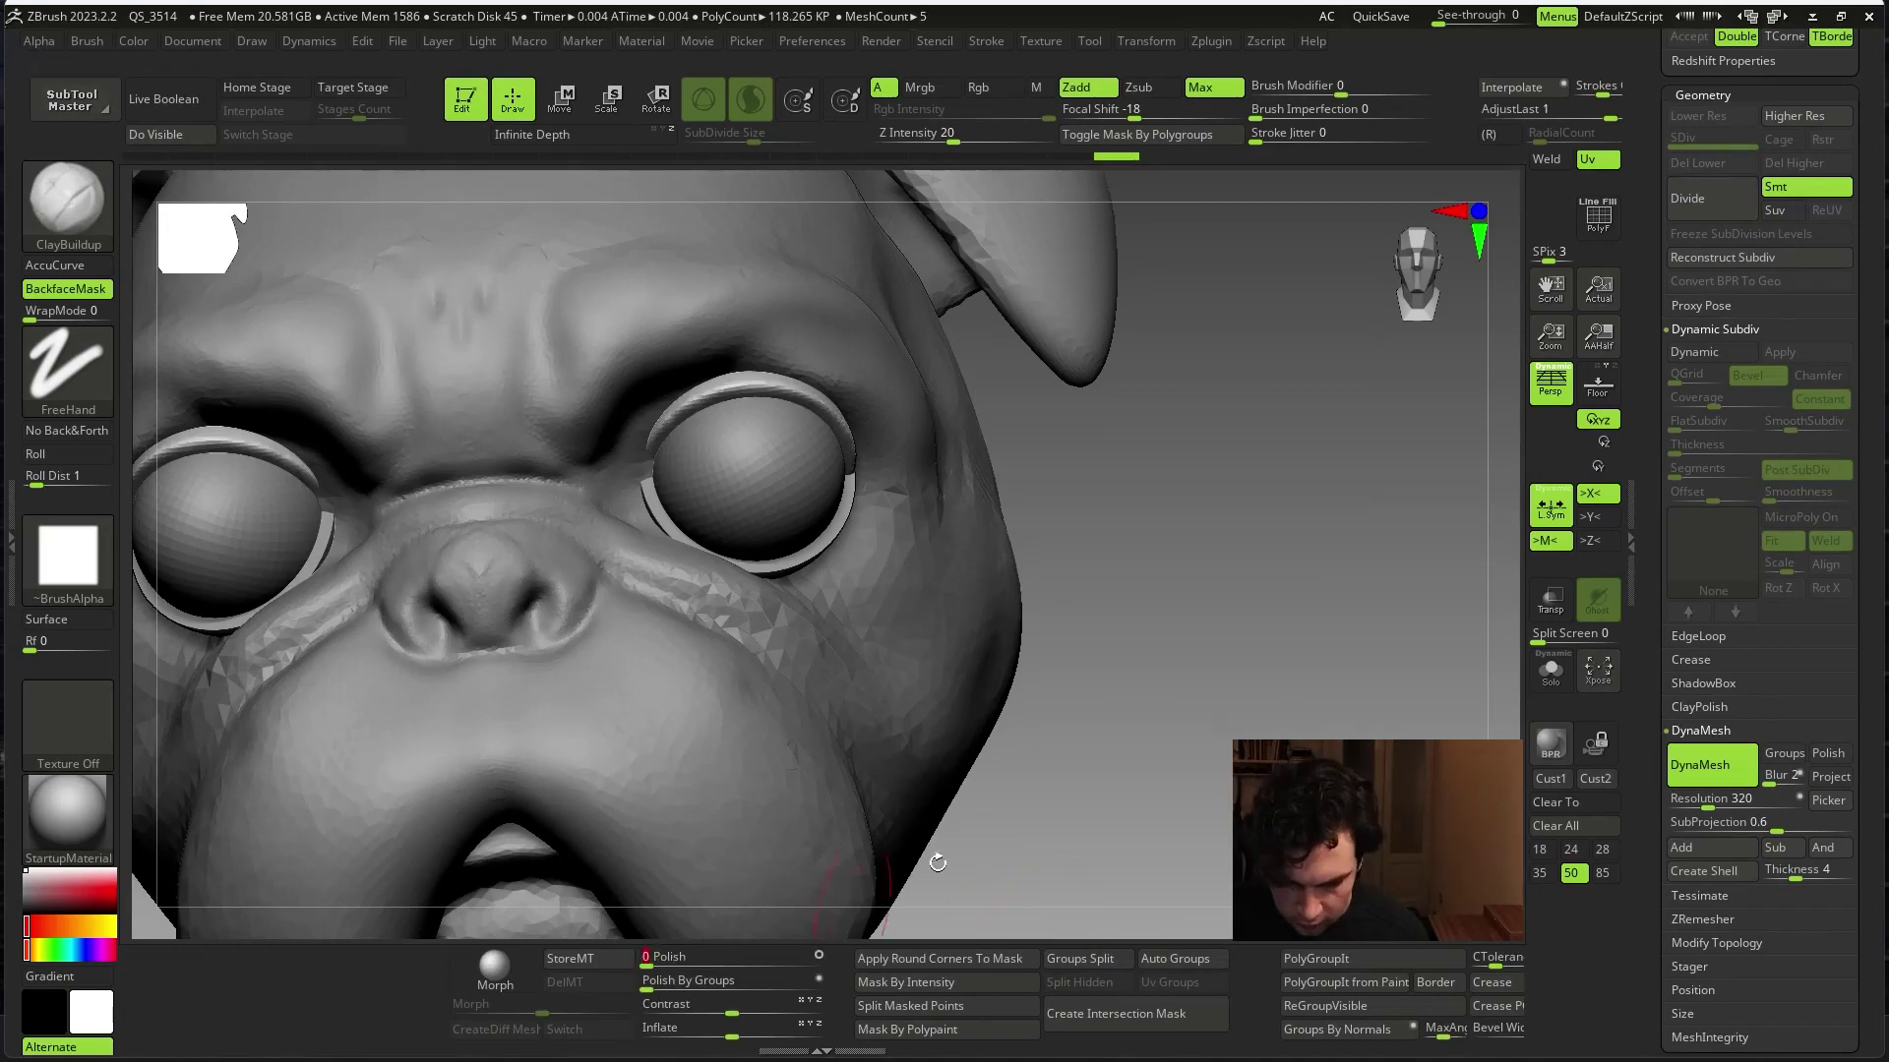
mouse_move(1131, 807)
mouse_down()
mouse_move(1201, 716)
mouse_move(935, 610)
mouse_up()
alt+click(1037, 647)
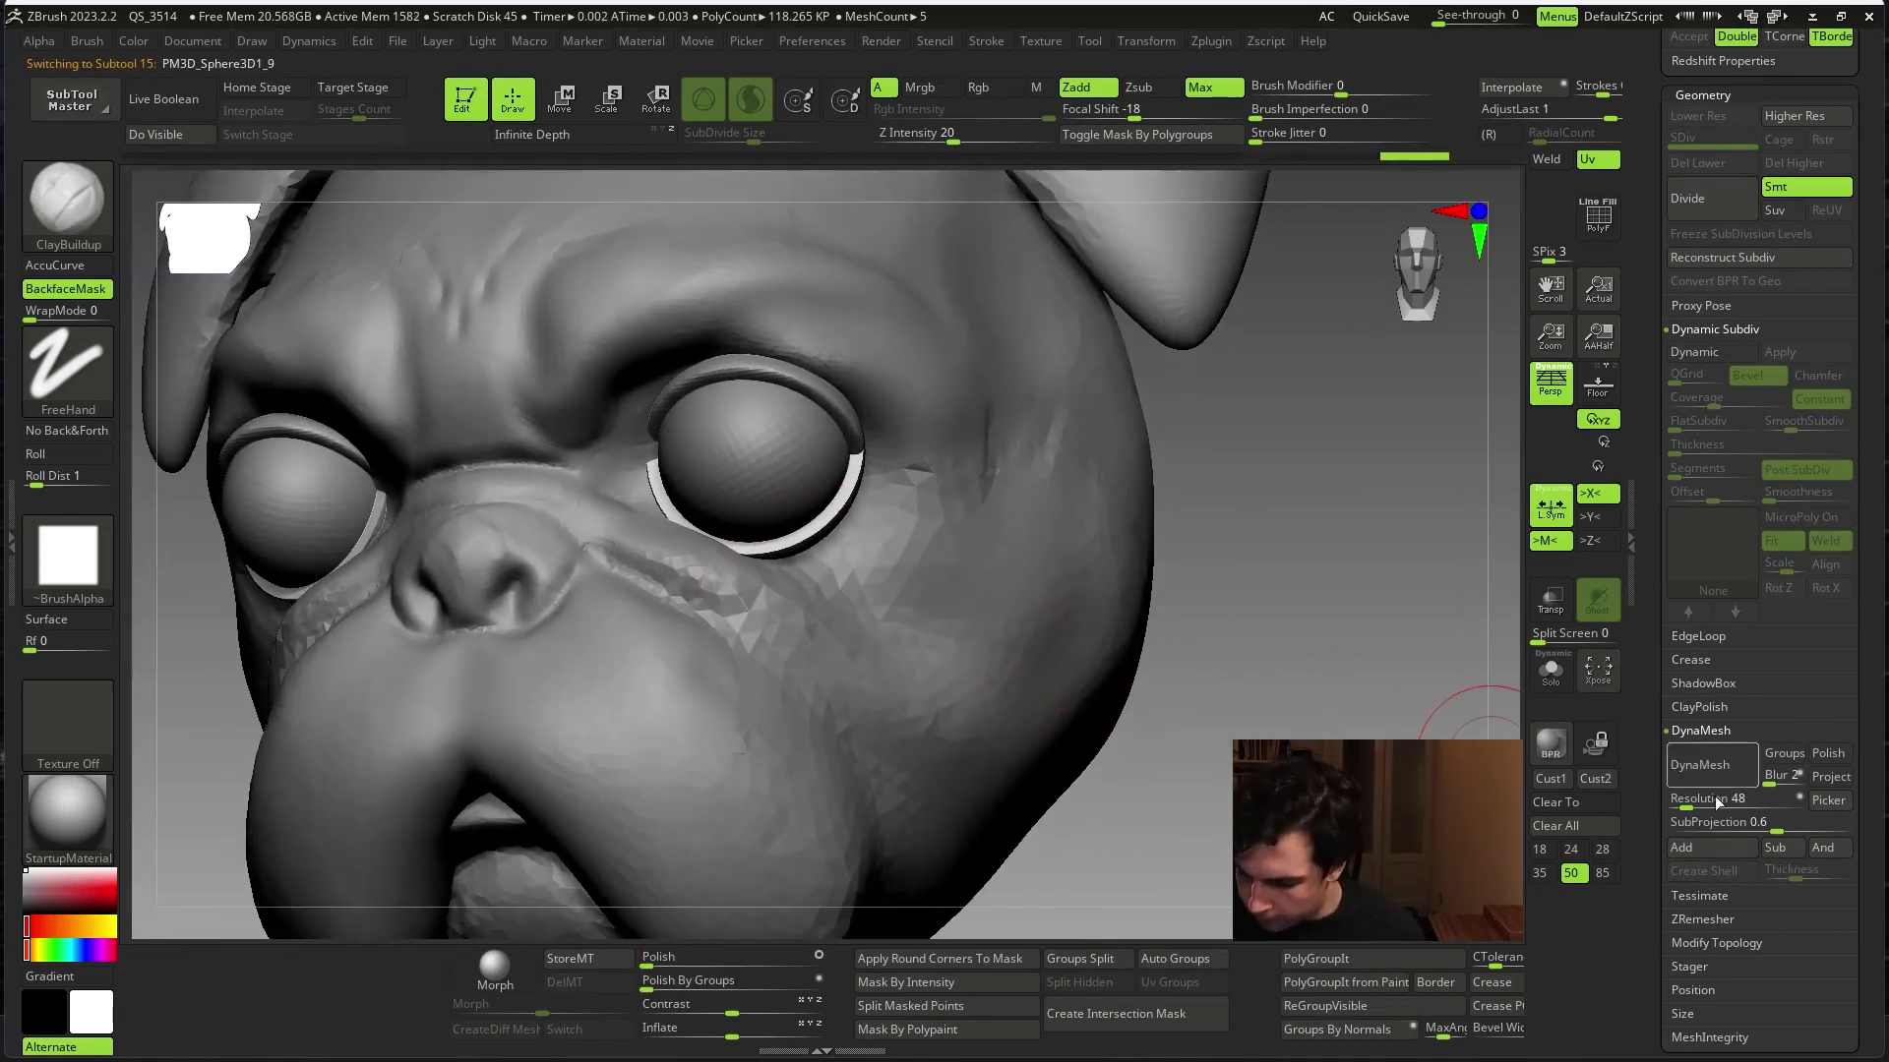
click(1725, 766)
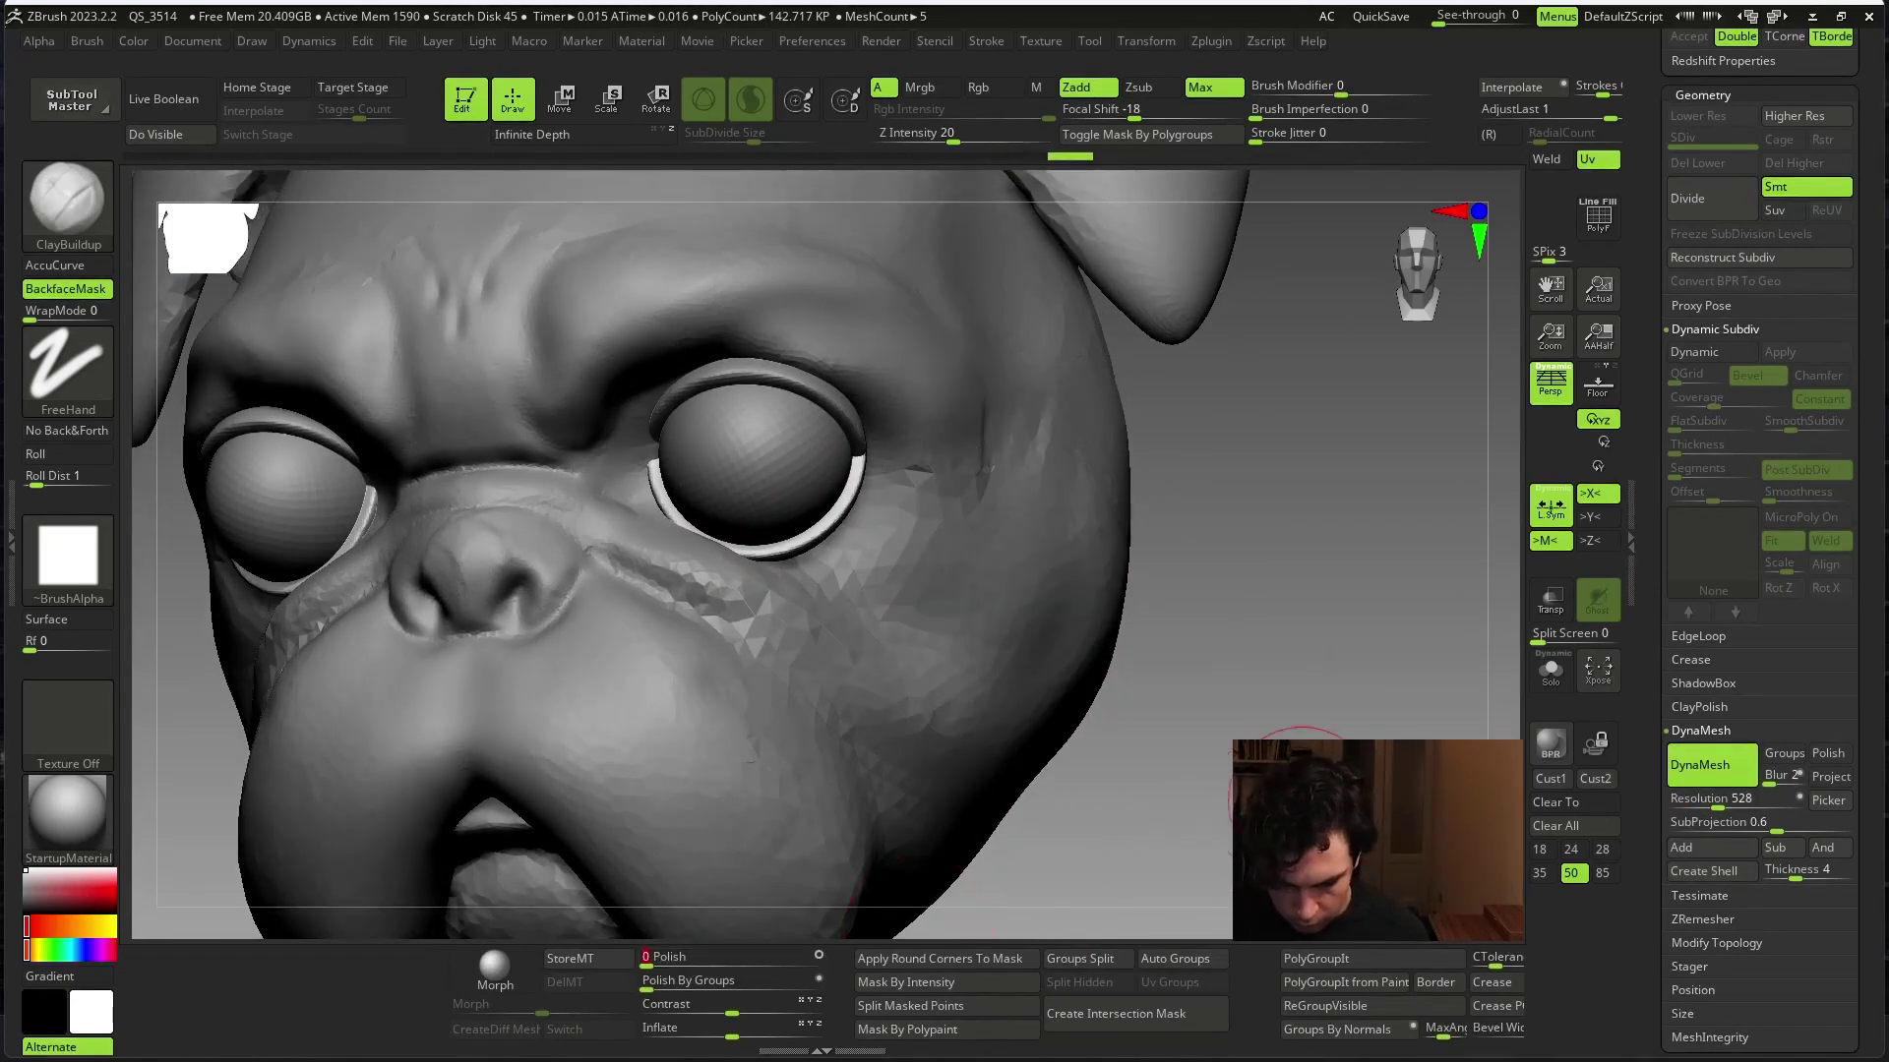
alt+click(836, 443)
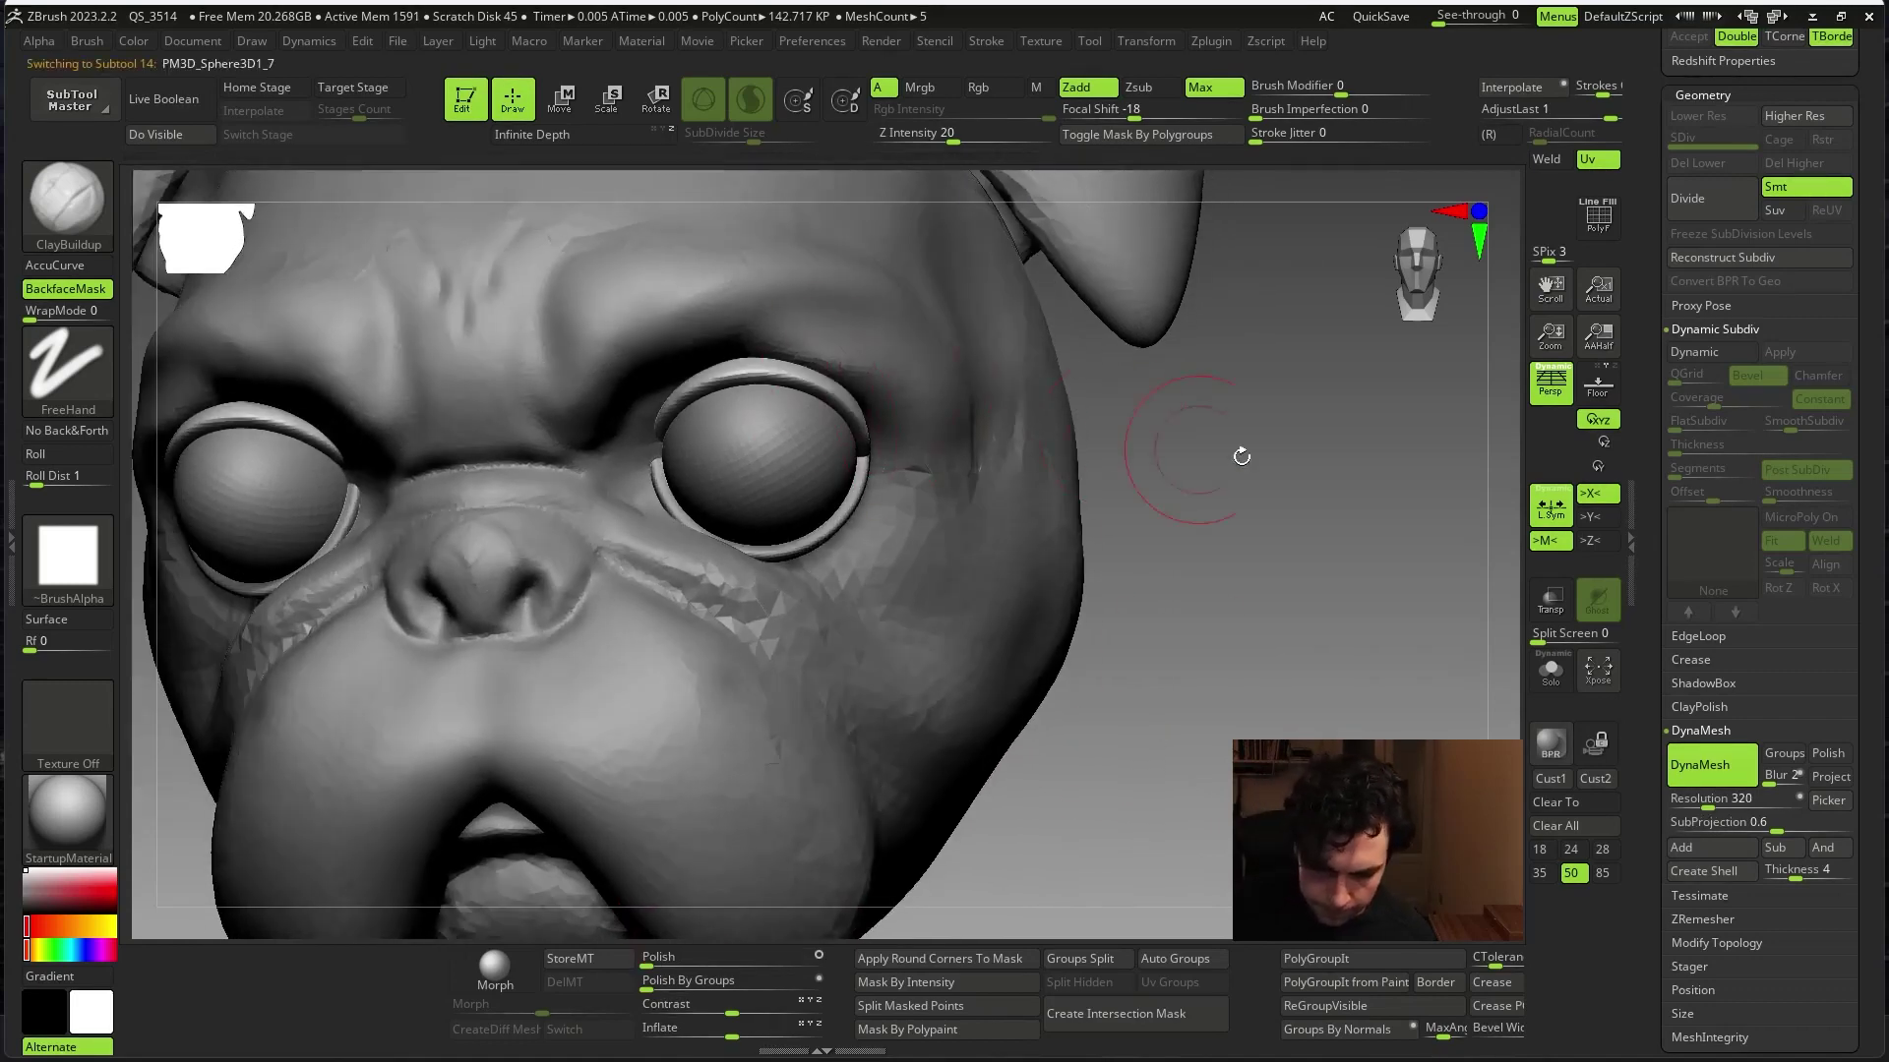
- Switch to the Move brush and orbit around the pug head
key(b)
key(m)
key(v)
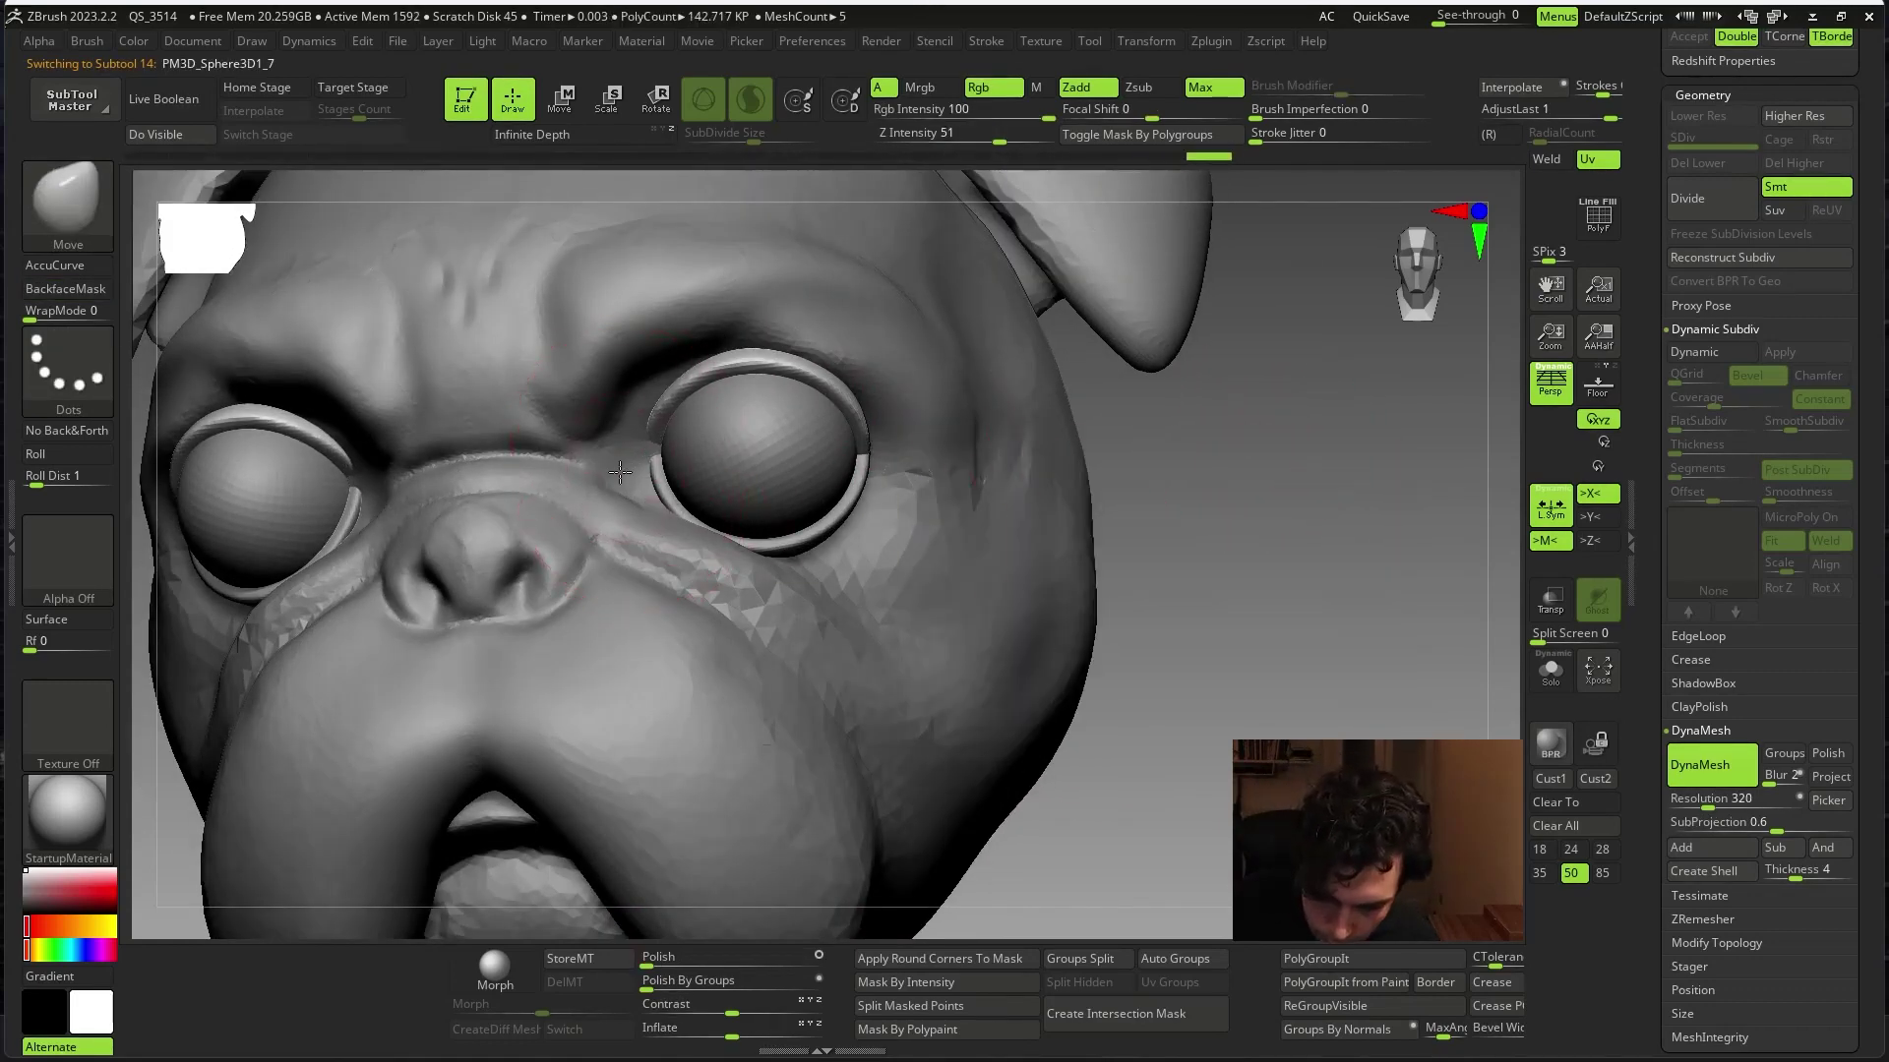
key(space)
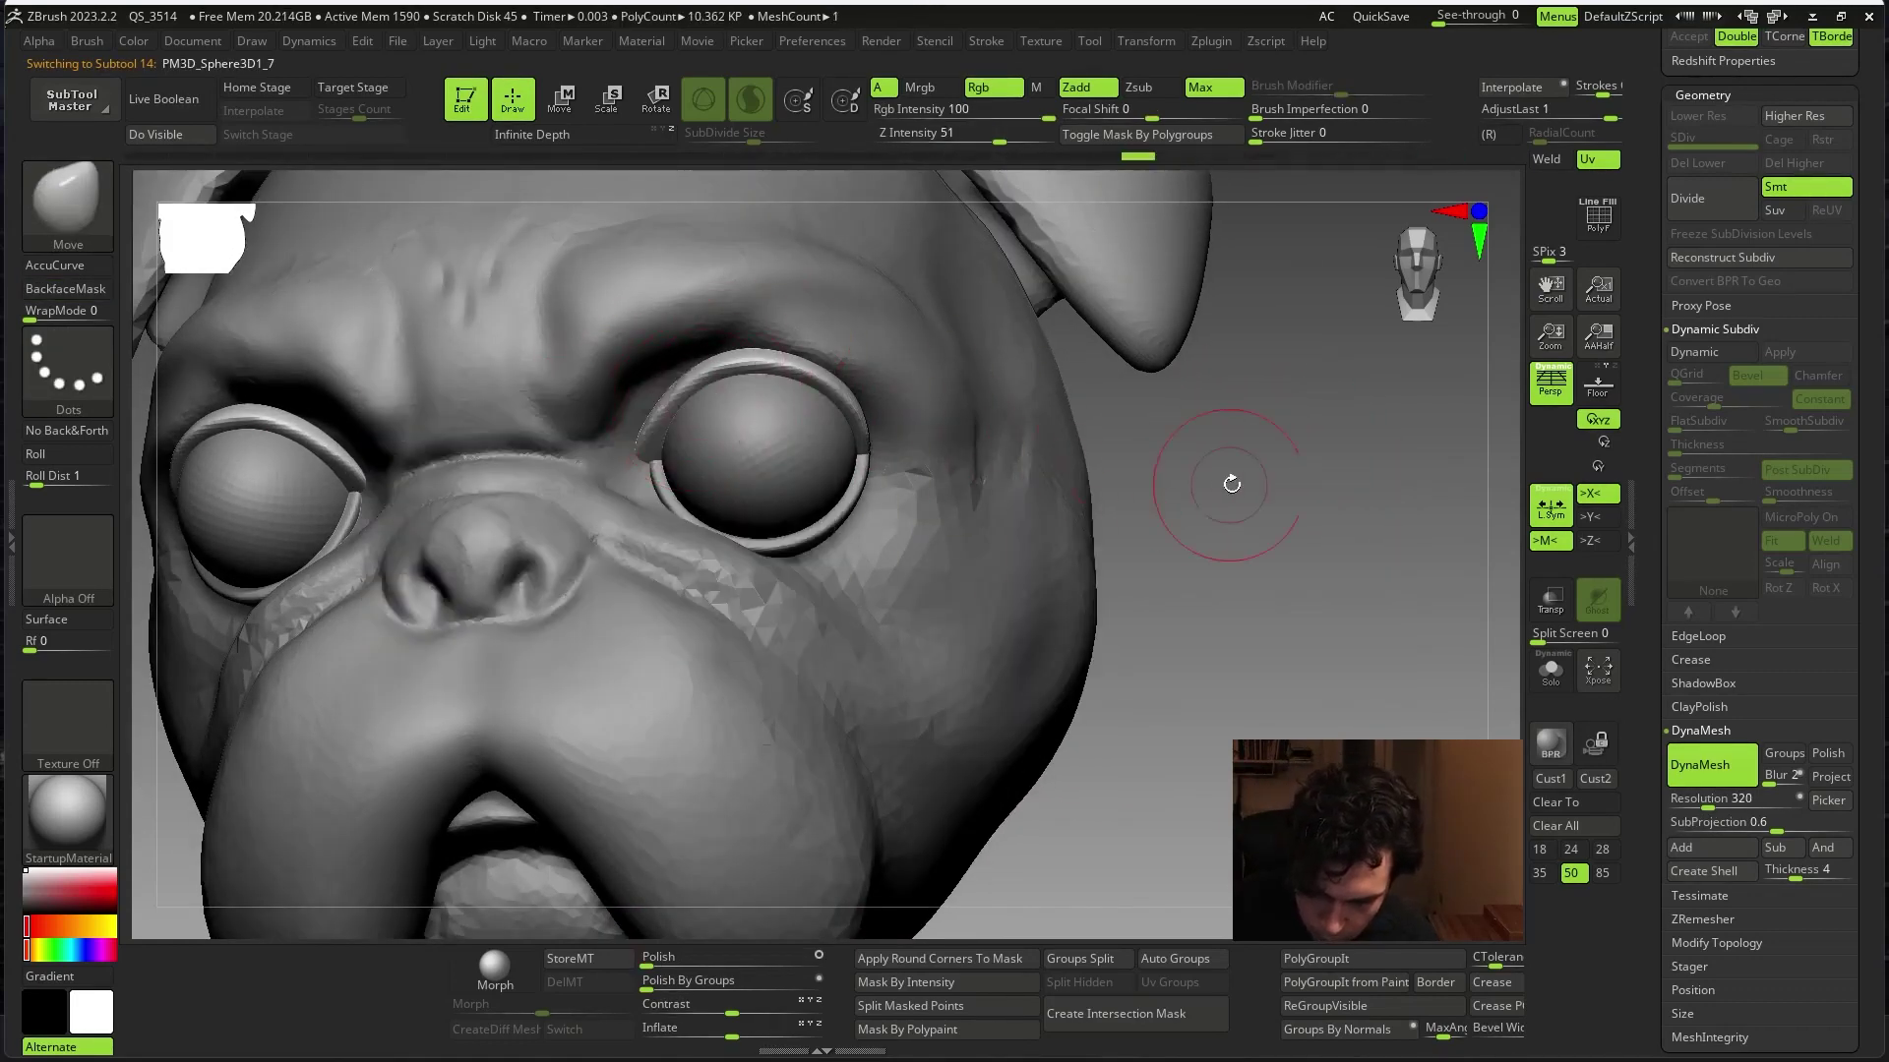
drag(1227, 481, 694, 423)
drag(1291, 454, 1027, 474)
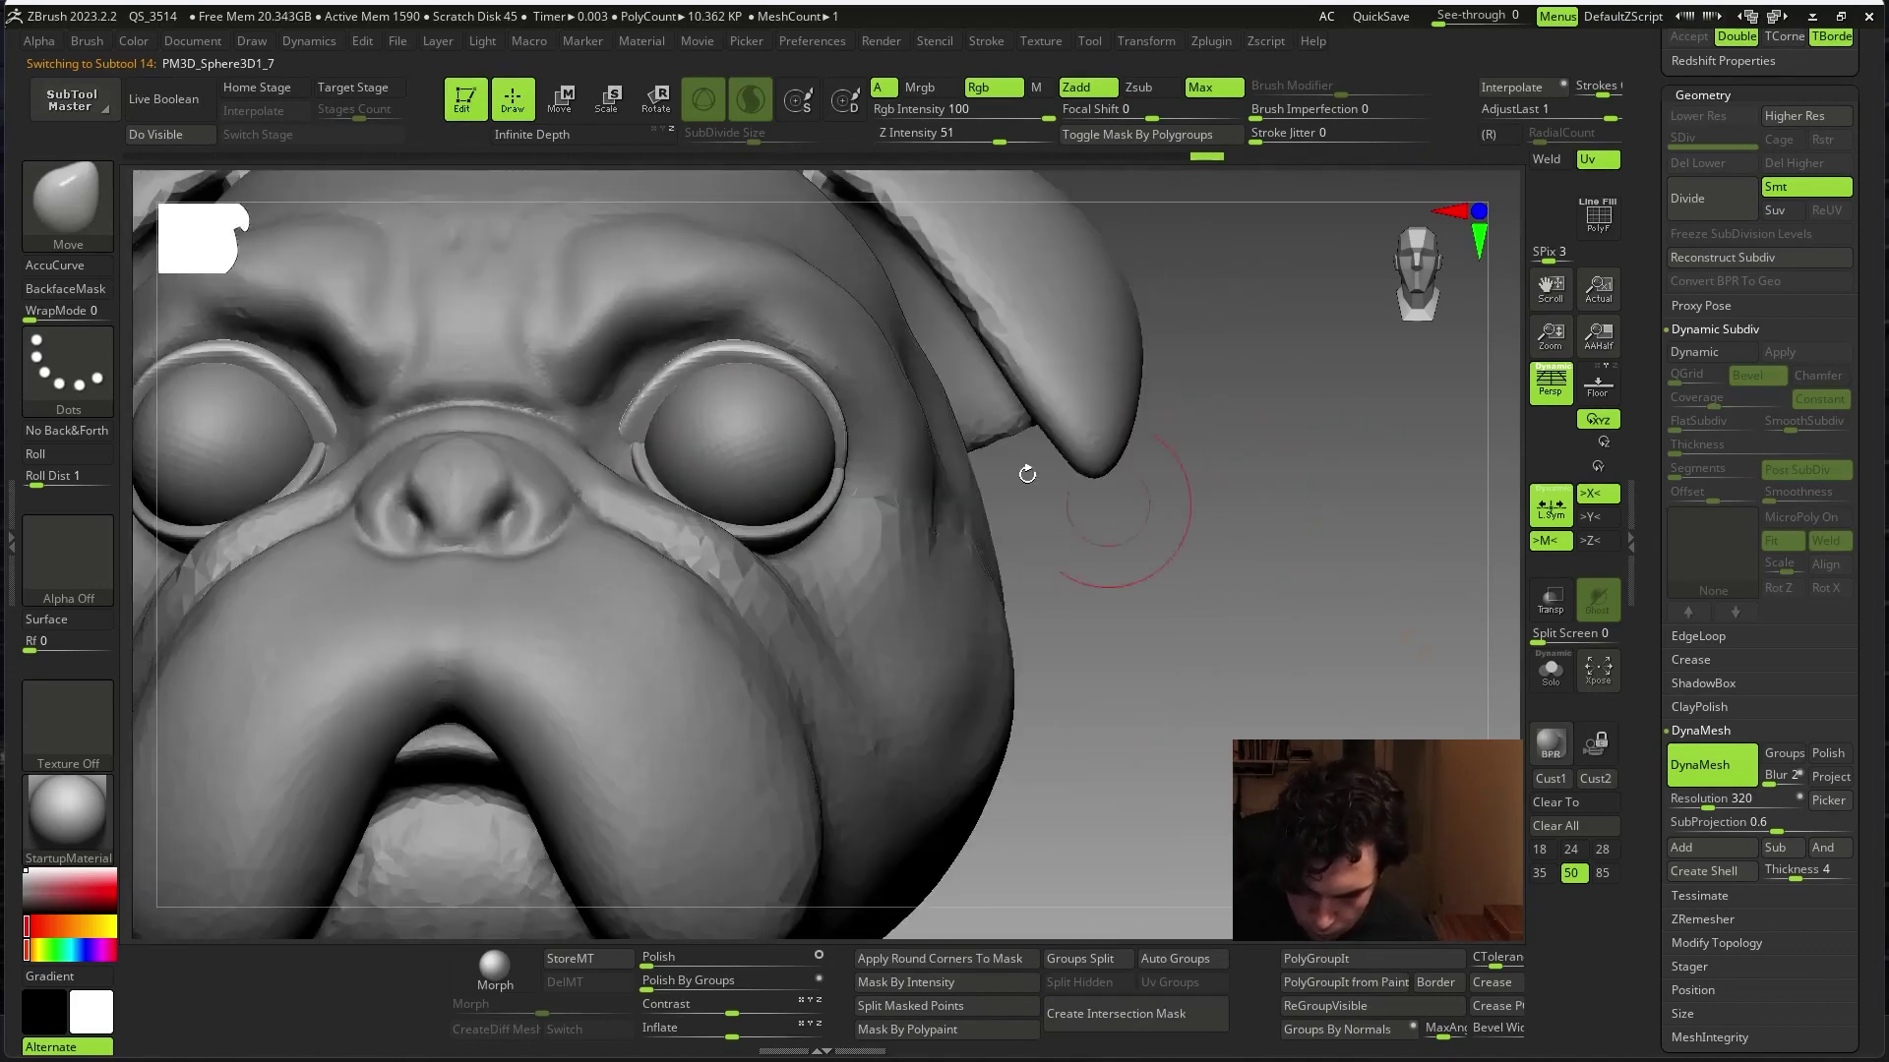
drag(742, 357, 951, 469)
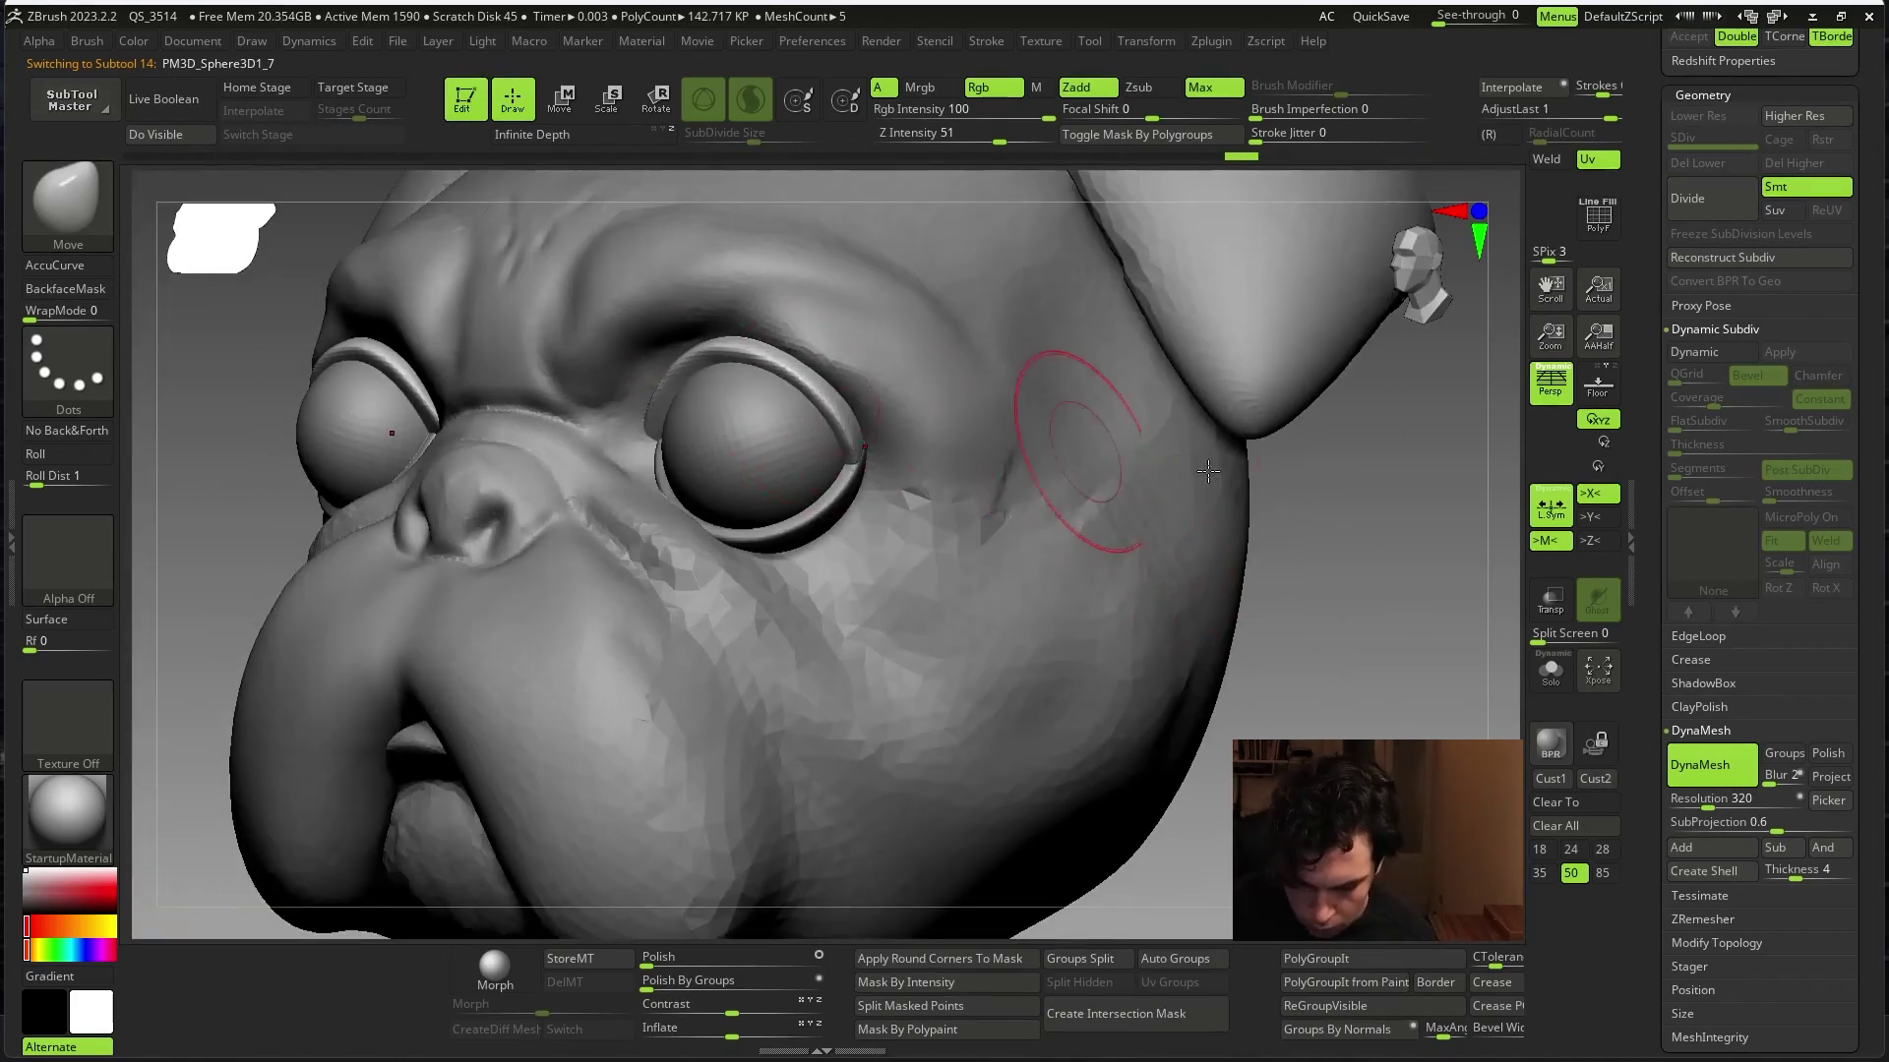
drag(1208, 472, 865, 485)
- Make the head mesh PM3D_Sphere3D1_4 (Subtool 11) the active subtool
key(space)
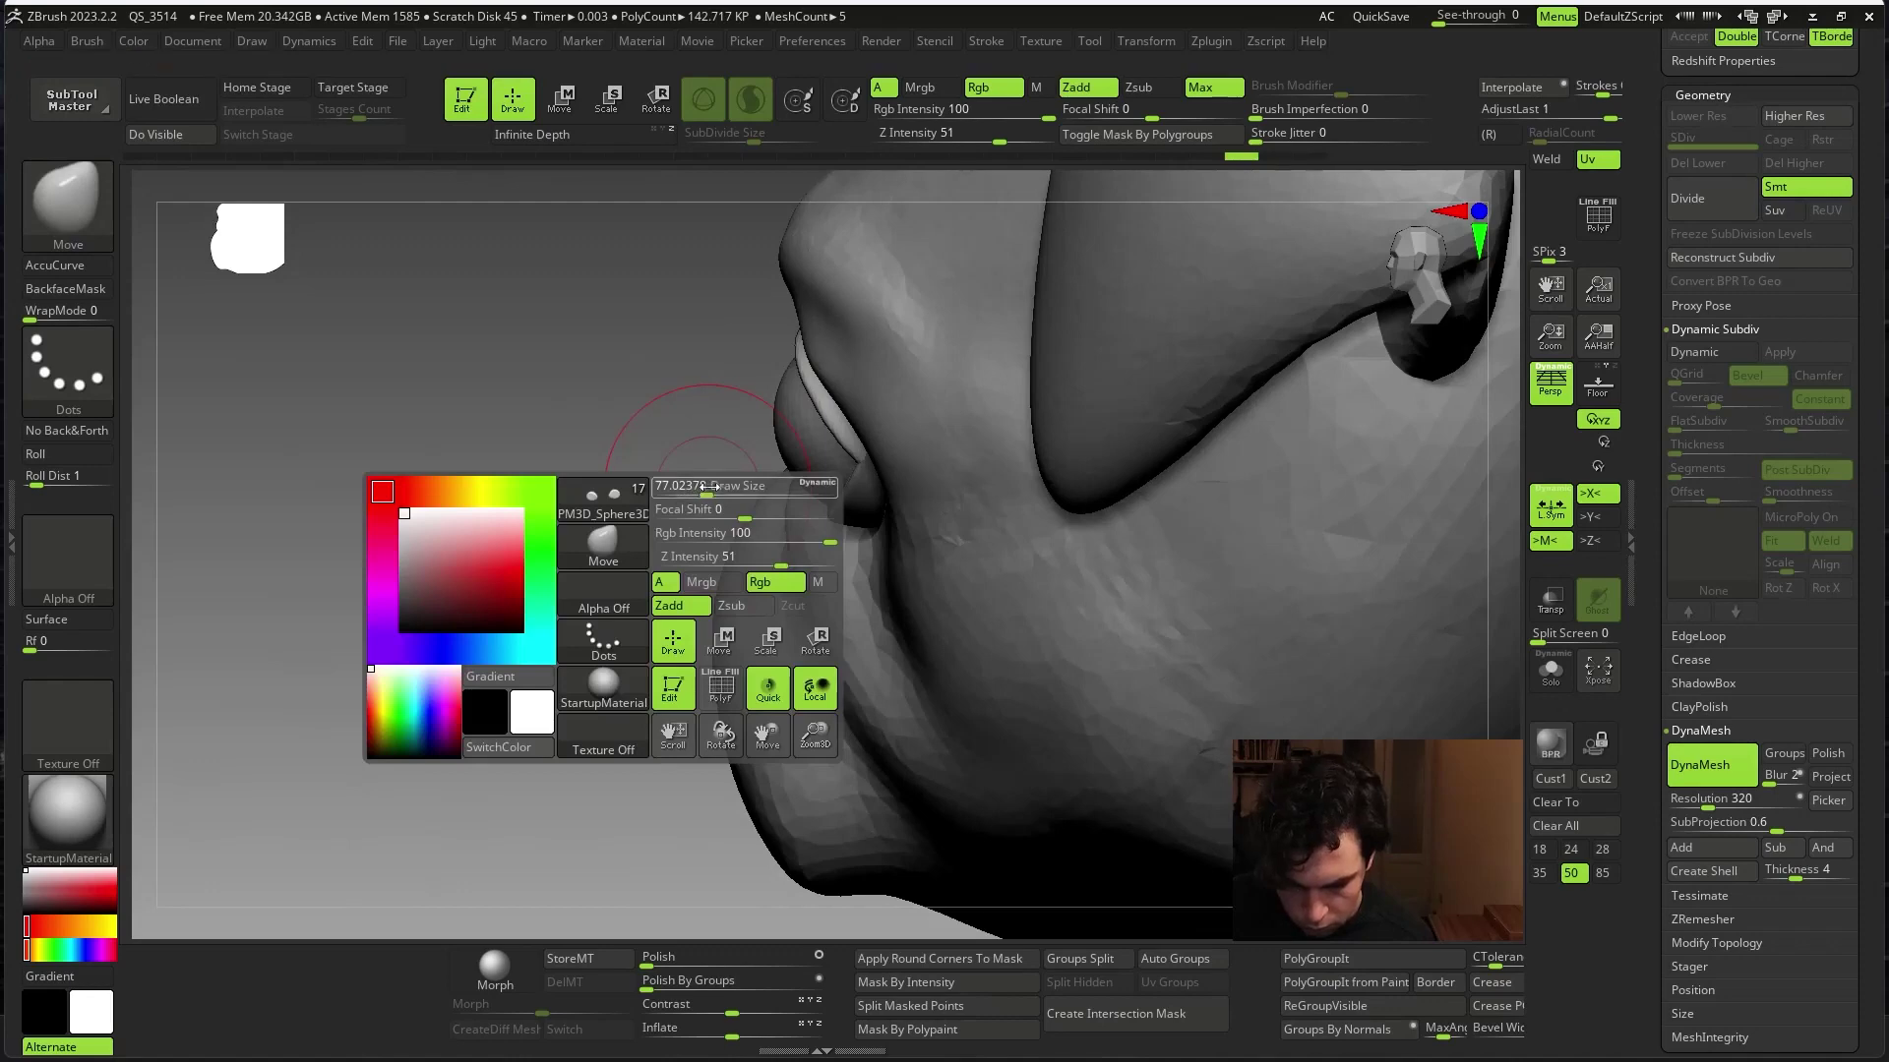
drag(841, 448, 851, 568)
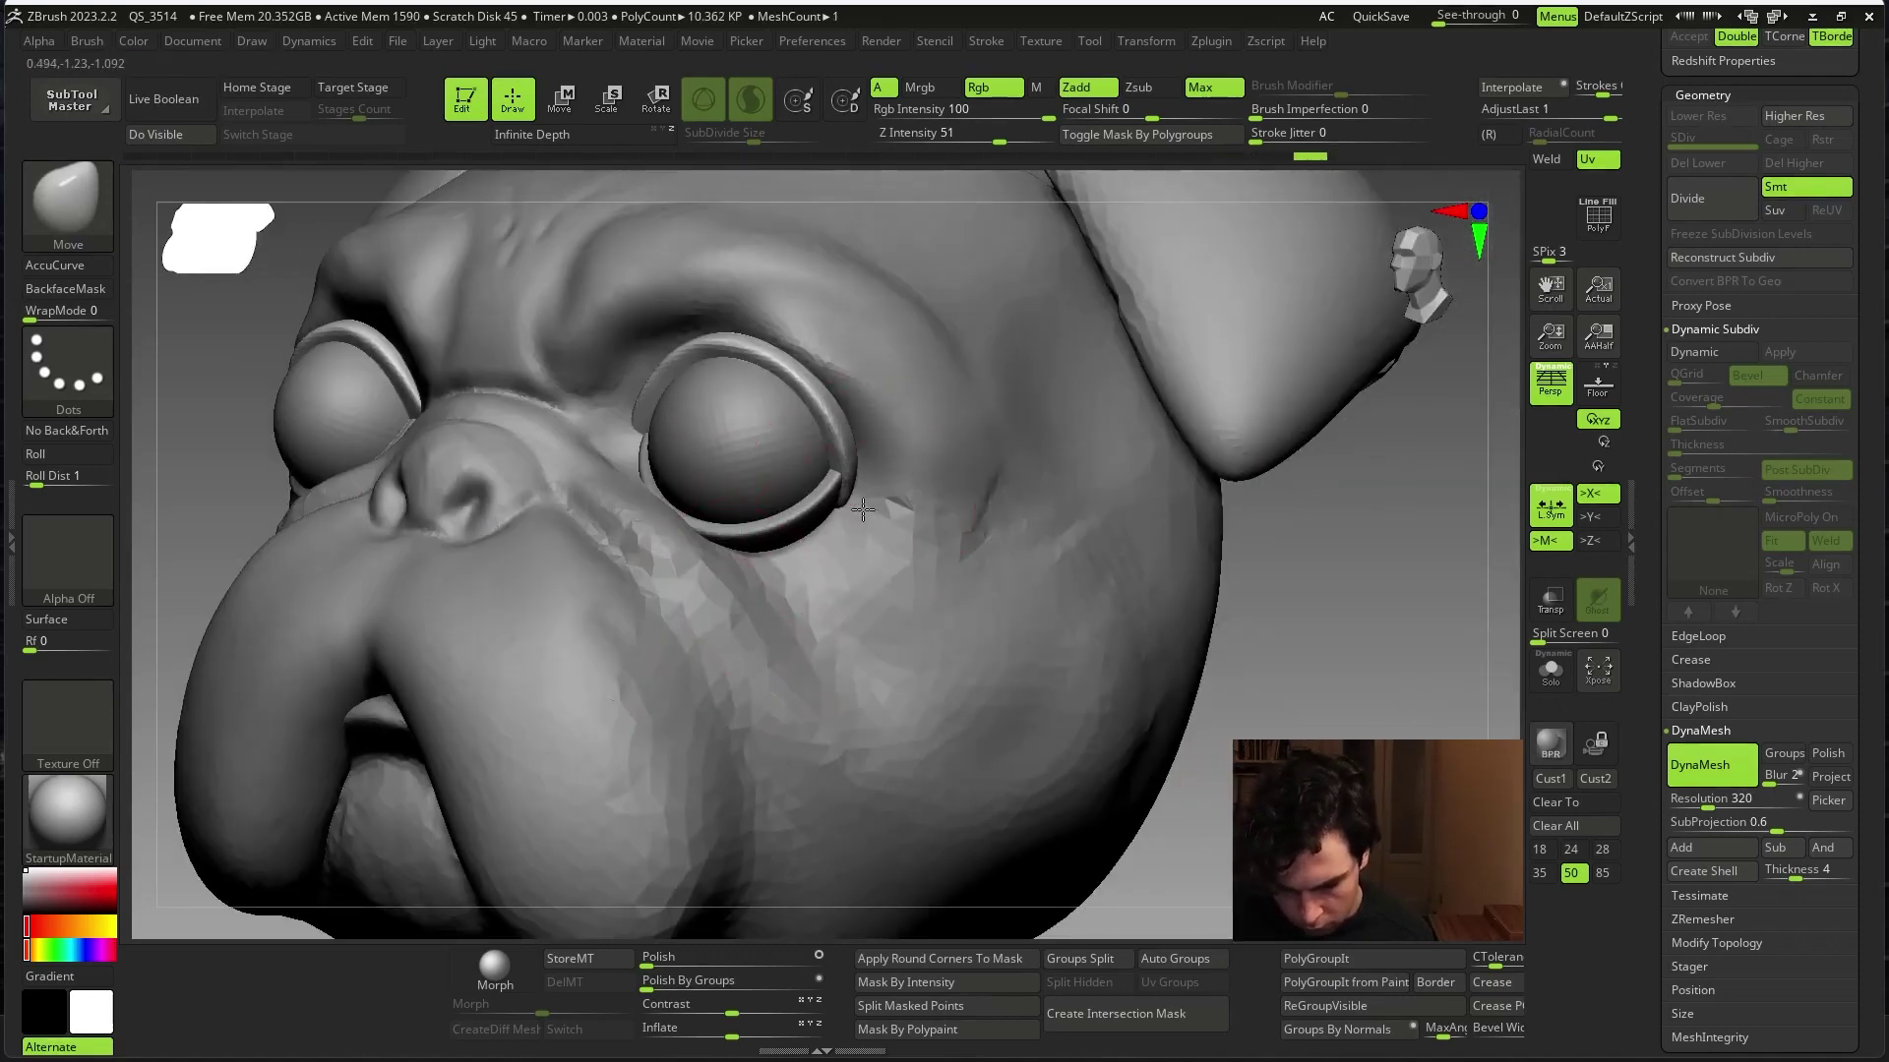
mouse_move(985, 515)
mouse_down()
mouse_move(1285, 599)
mouse_move(1344, 653)
mouse_move(1220, 594)
mouse_up()
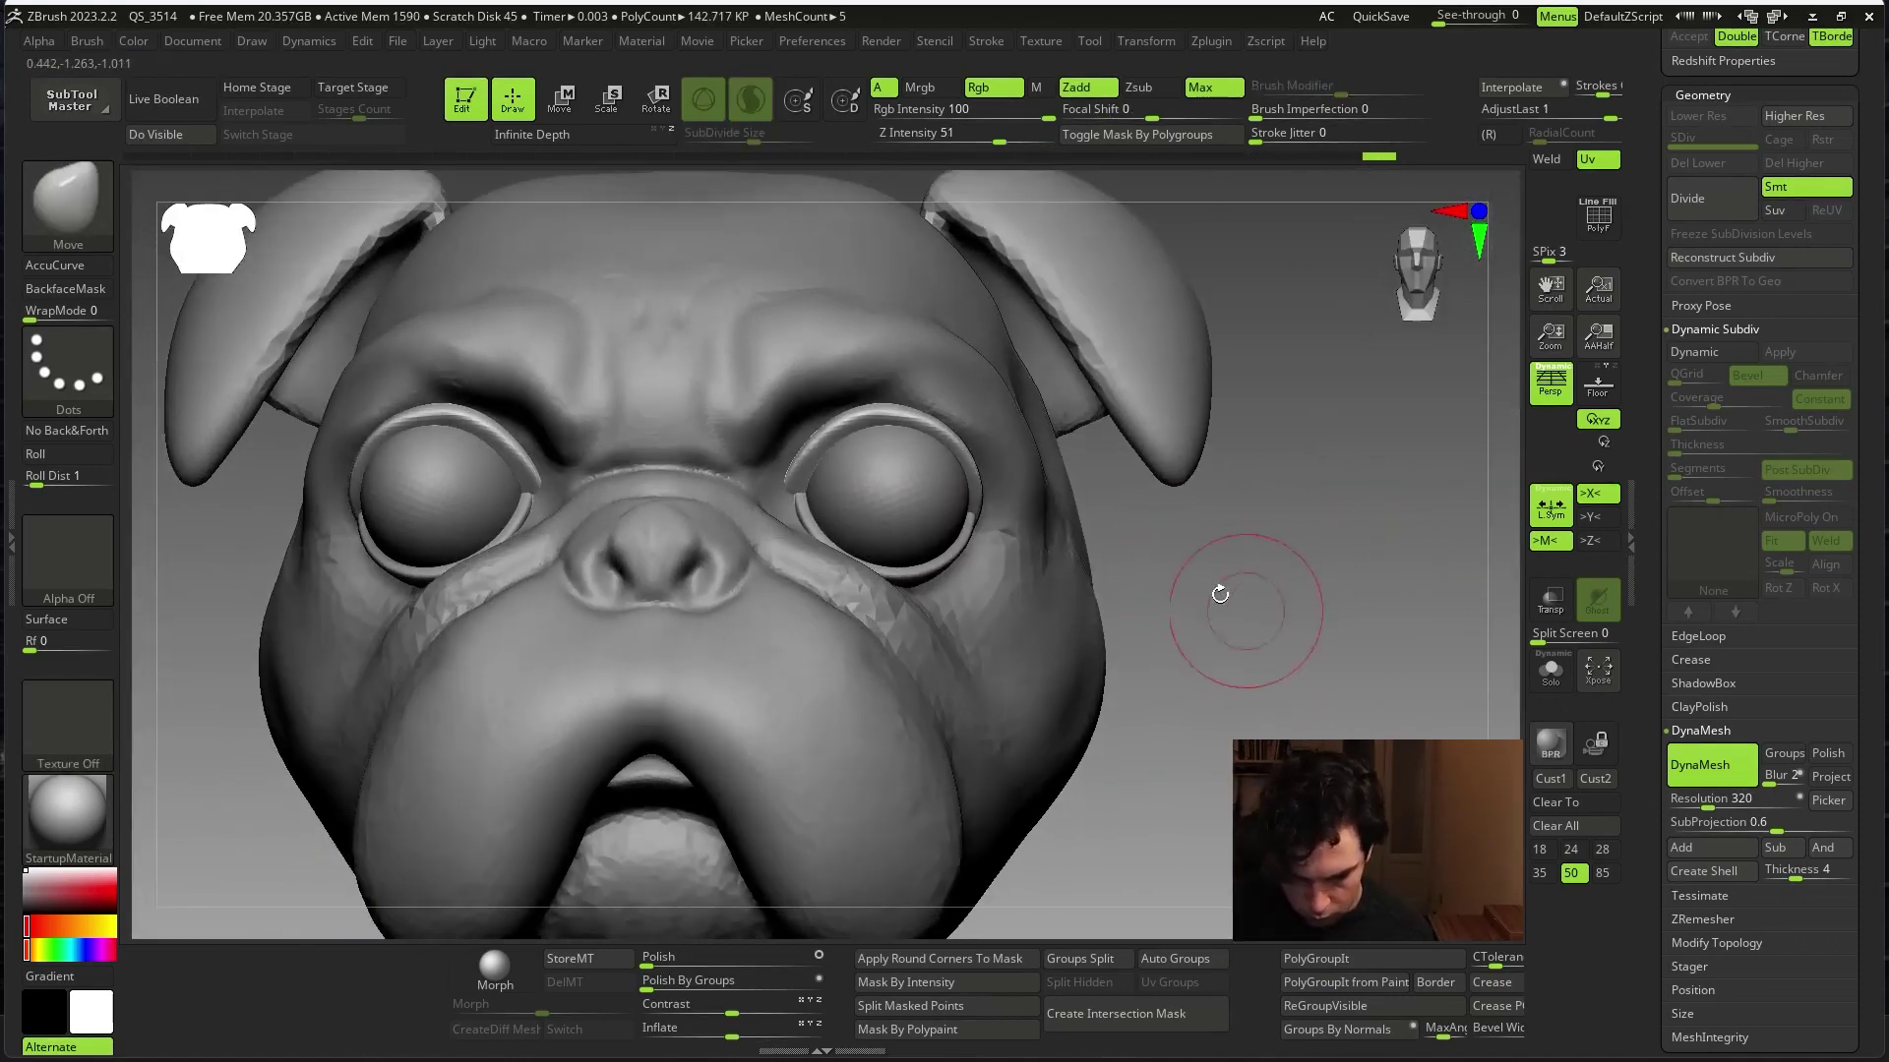
alt+click(926, 579)
mouse_move(1256, 531)
mouse_down()
mouse_move(1286, 523)
mouse_move(869, 502)
mouse_up()
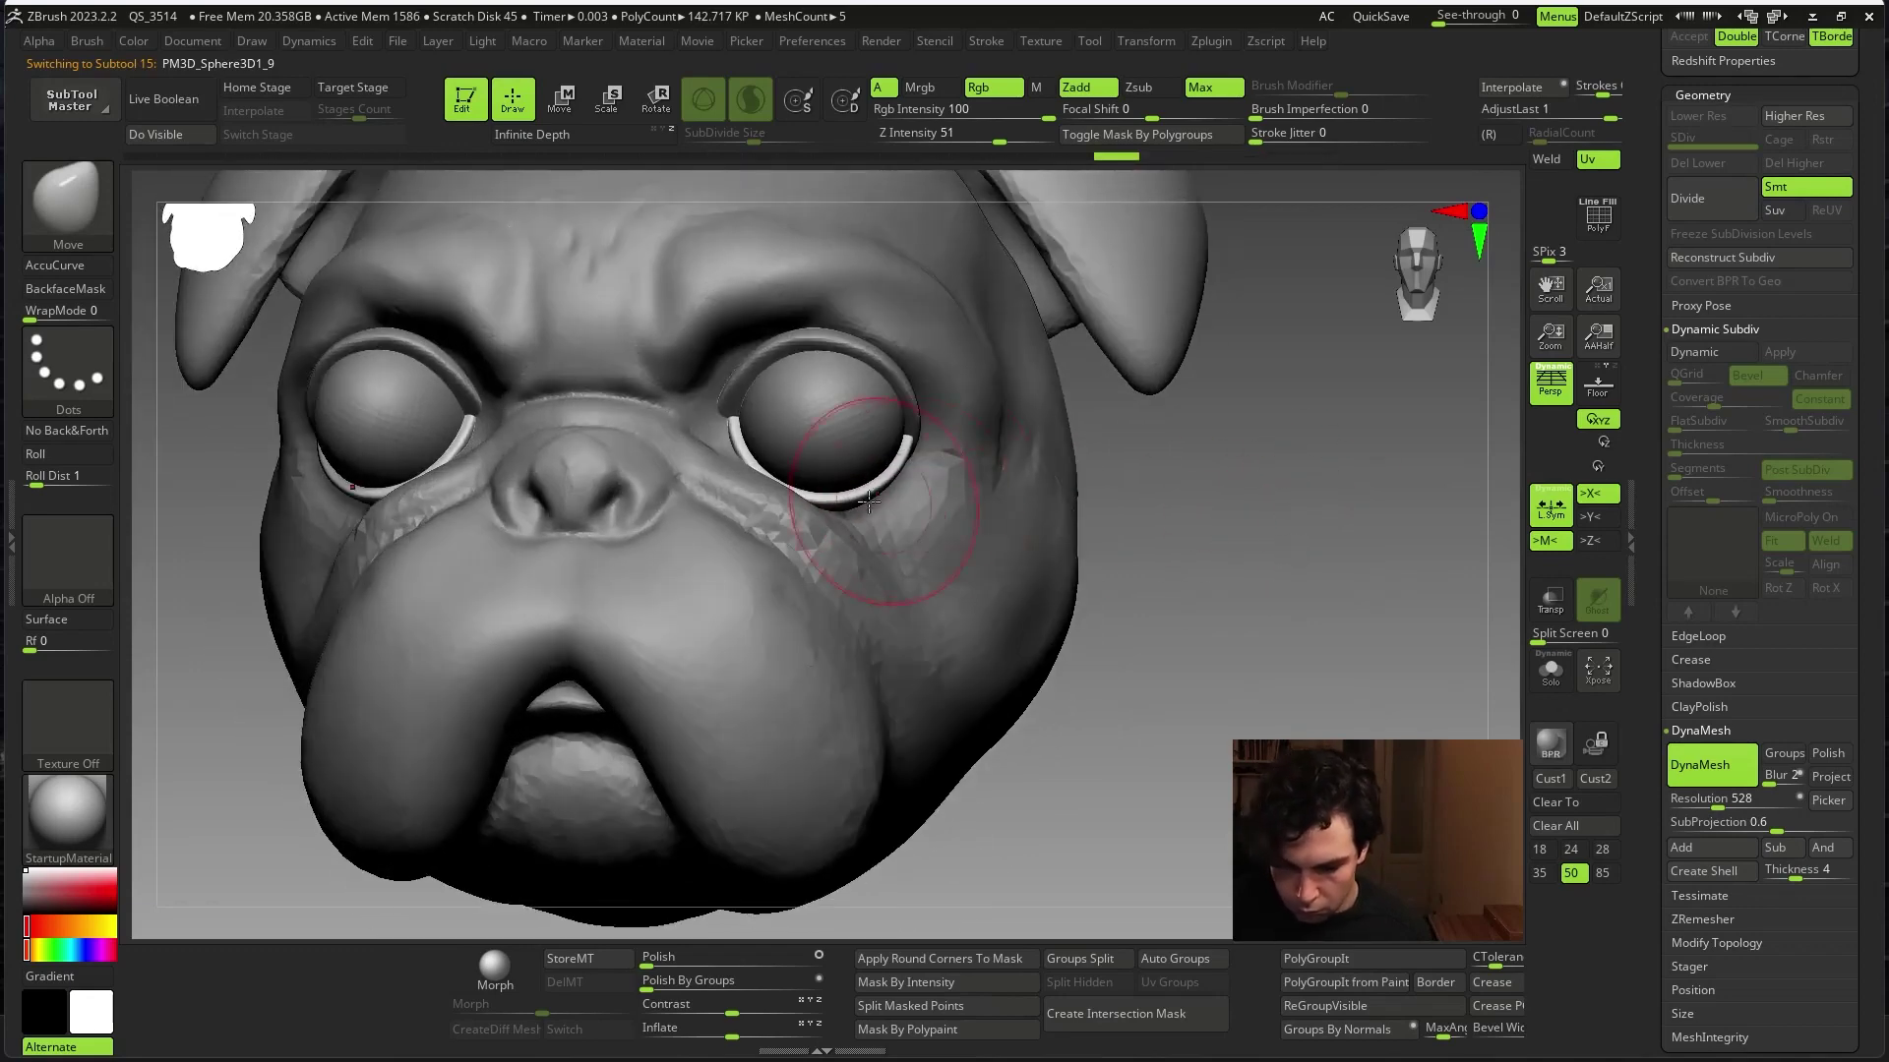
mouse_move(1256, 475)
mouse_down()
mouse_move(1167, 485)
mouse_move(1271, 700)
mouse_move(1307, 708)
mouse_up()
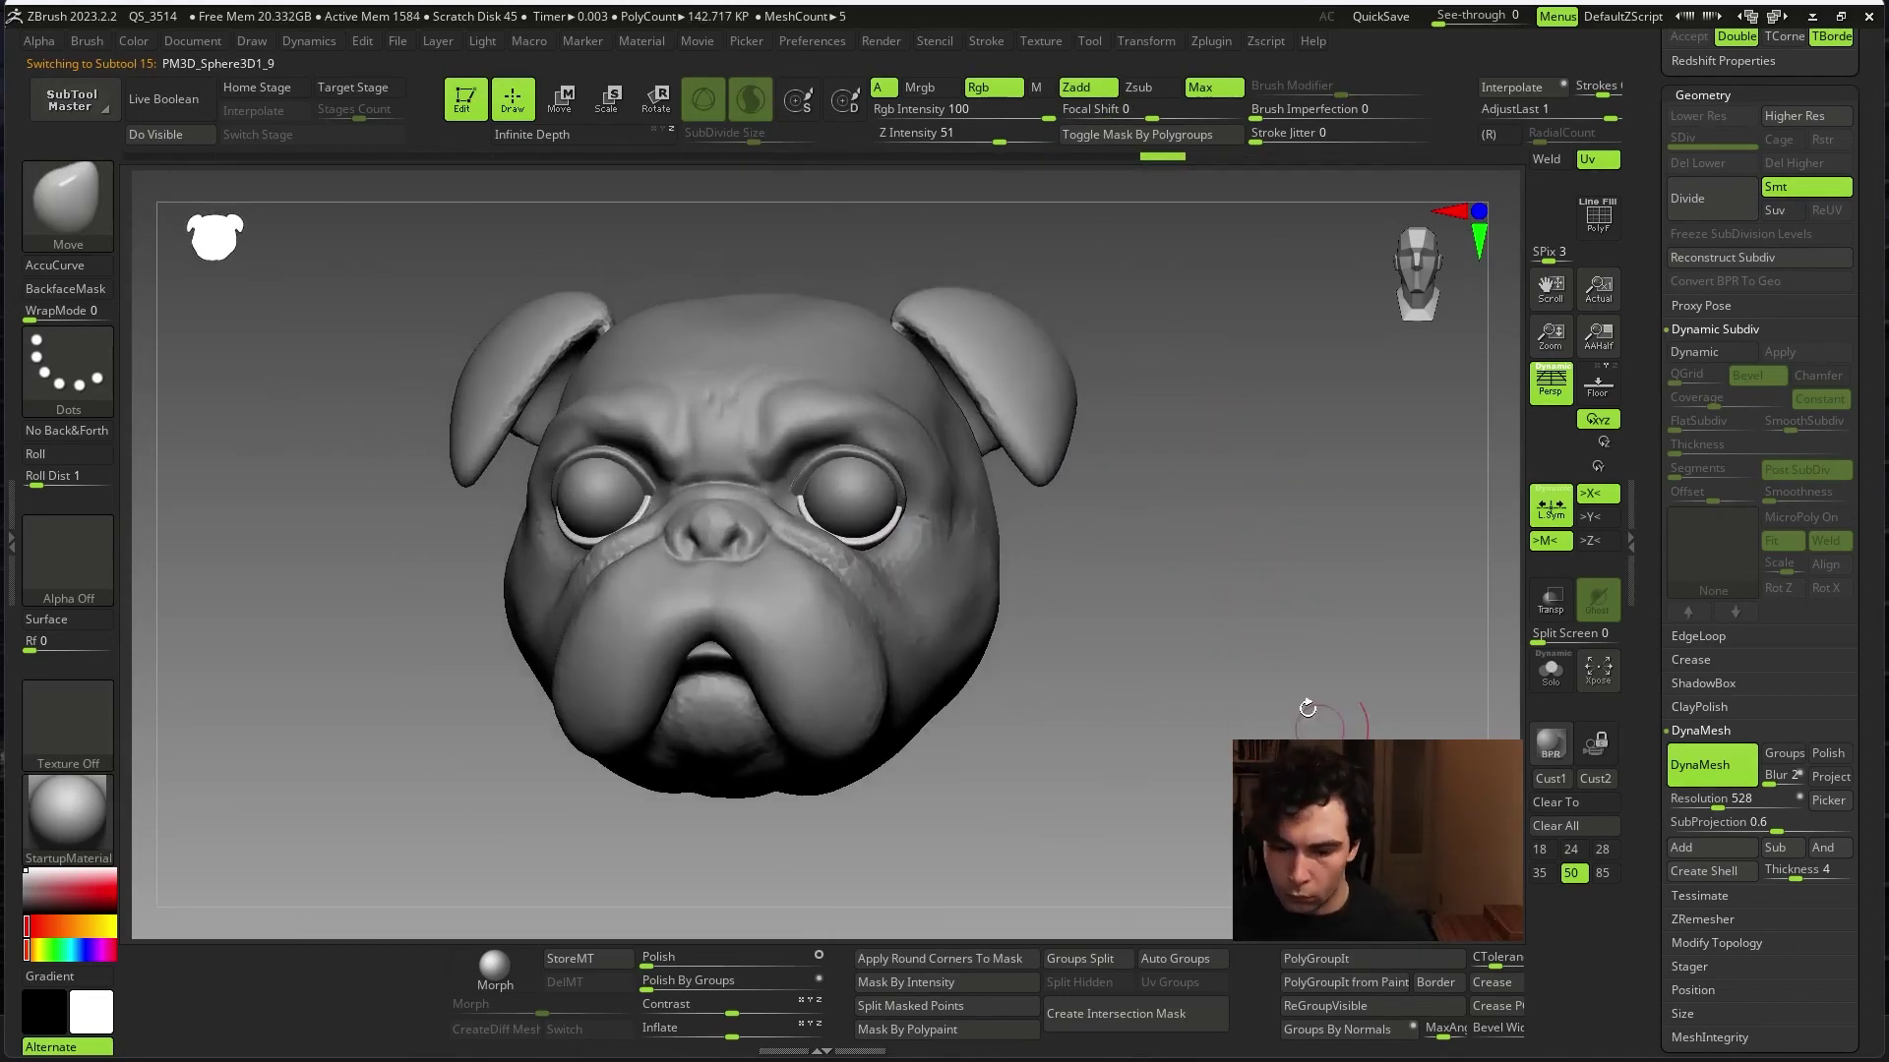
alt+click(961, 617)
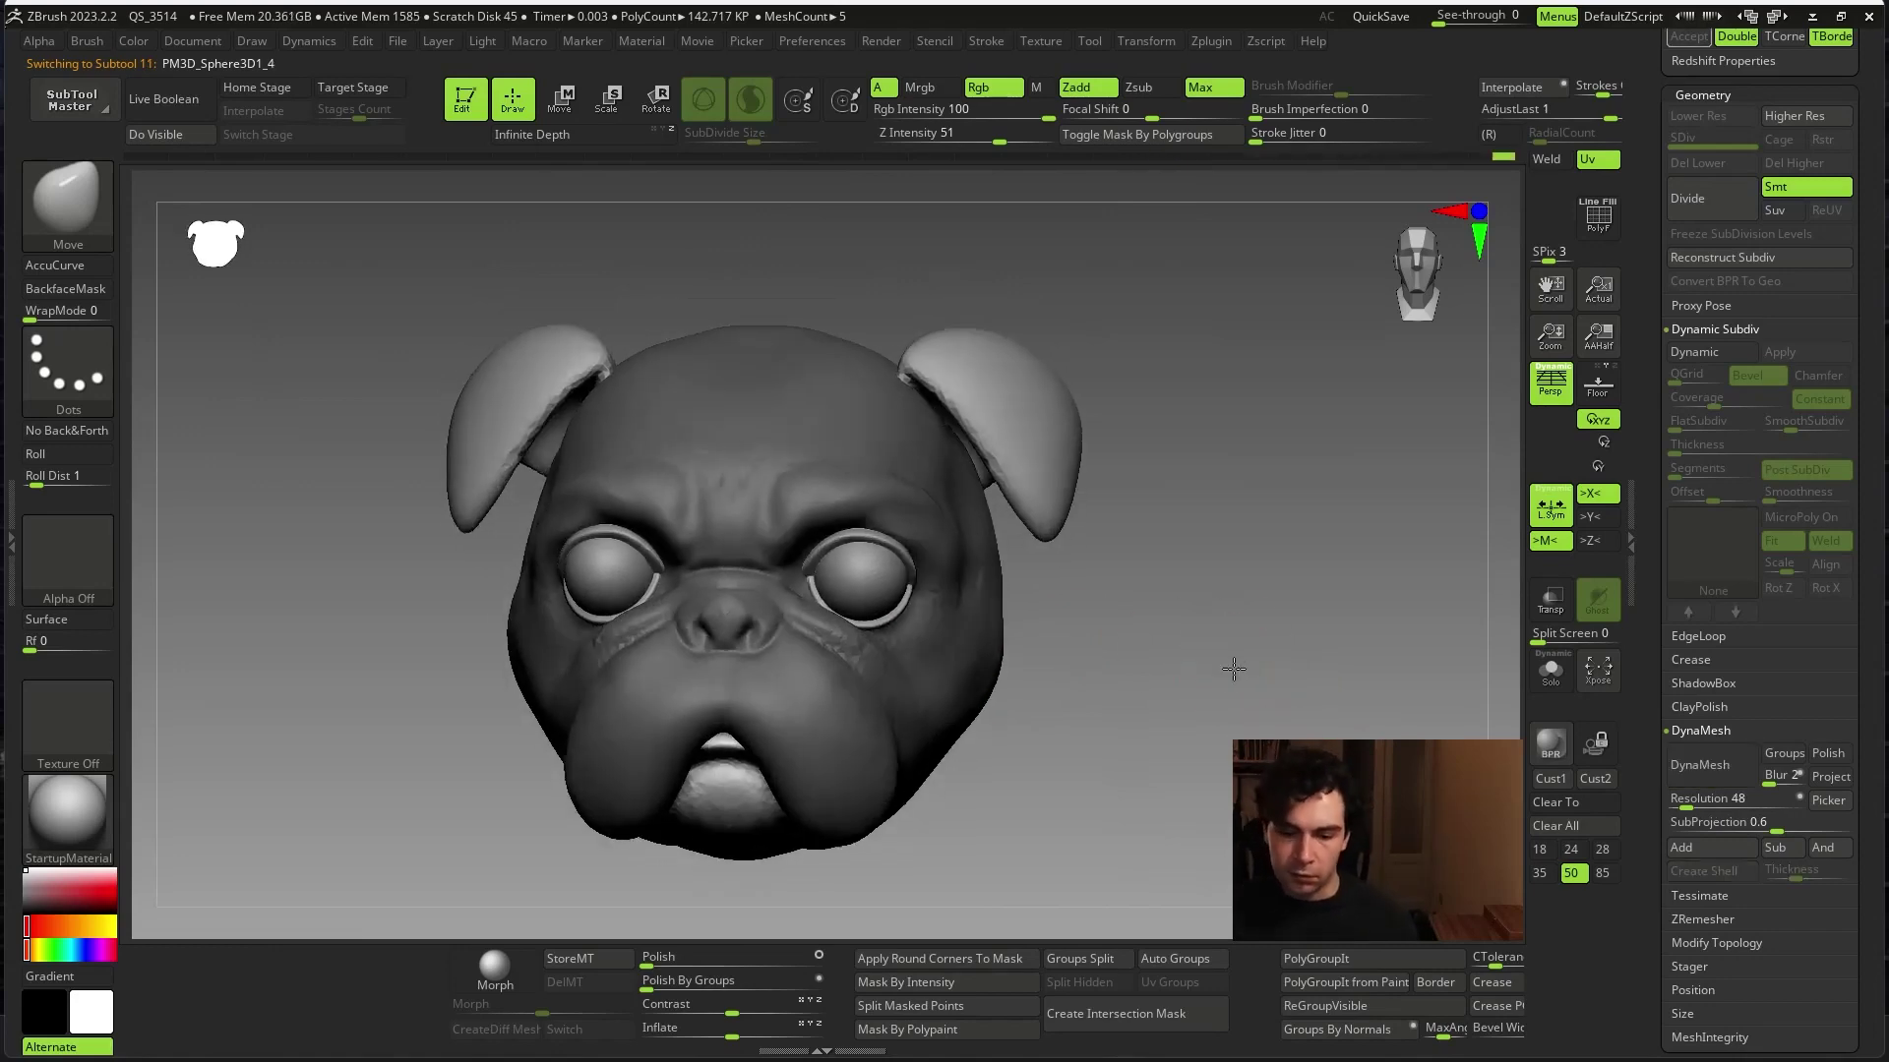
- Select the ear subtool and orbit to a side view of the head
mouse_move(1269, 603)
mouse_down()
mouse_move(1279, 472)
mouse_move(1248, 467)
mouse_up()
key(space)
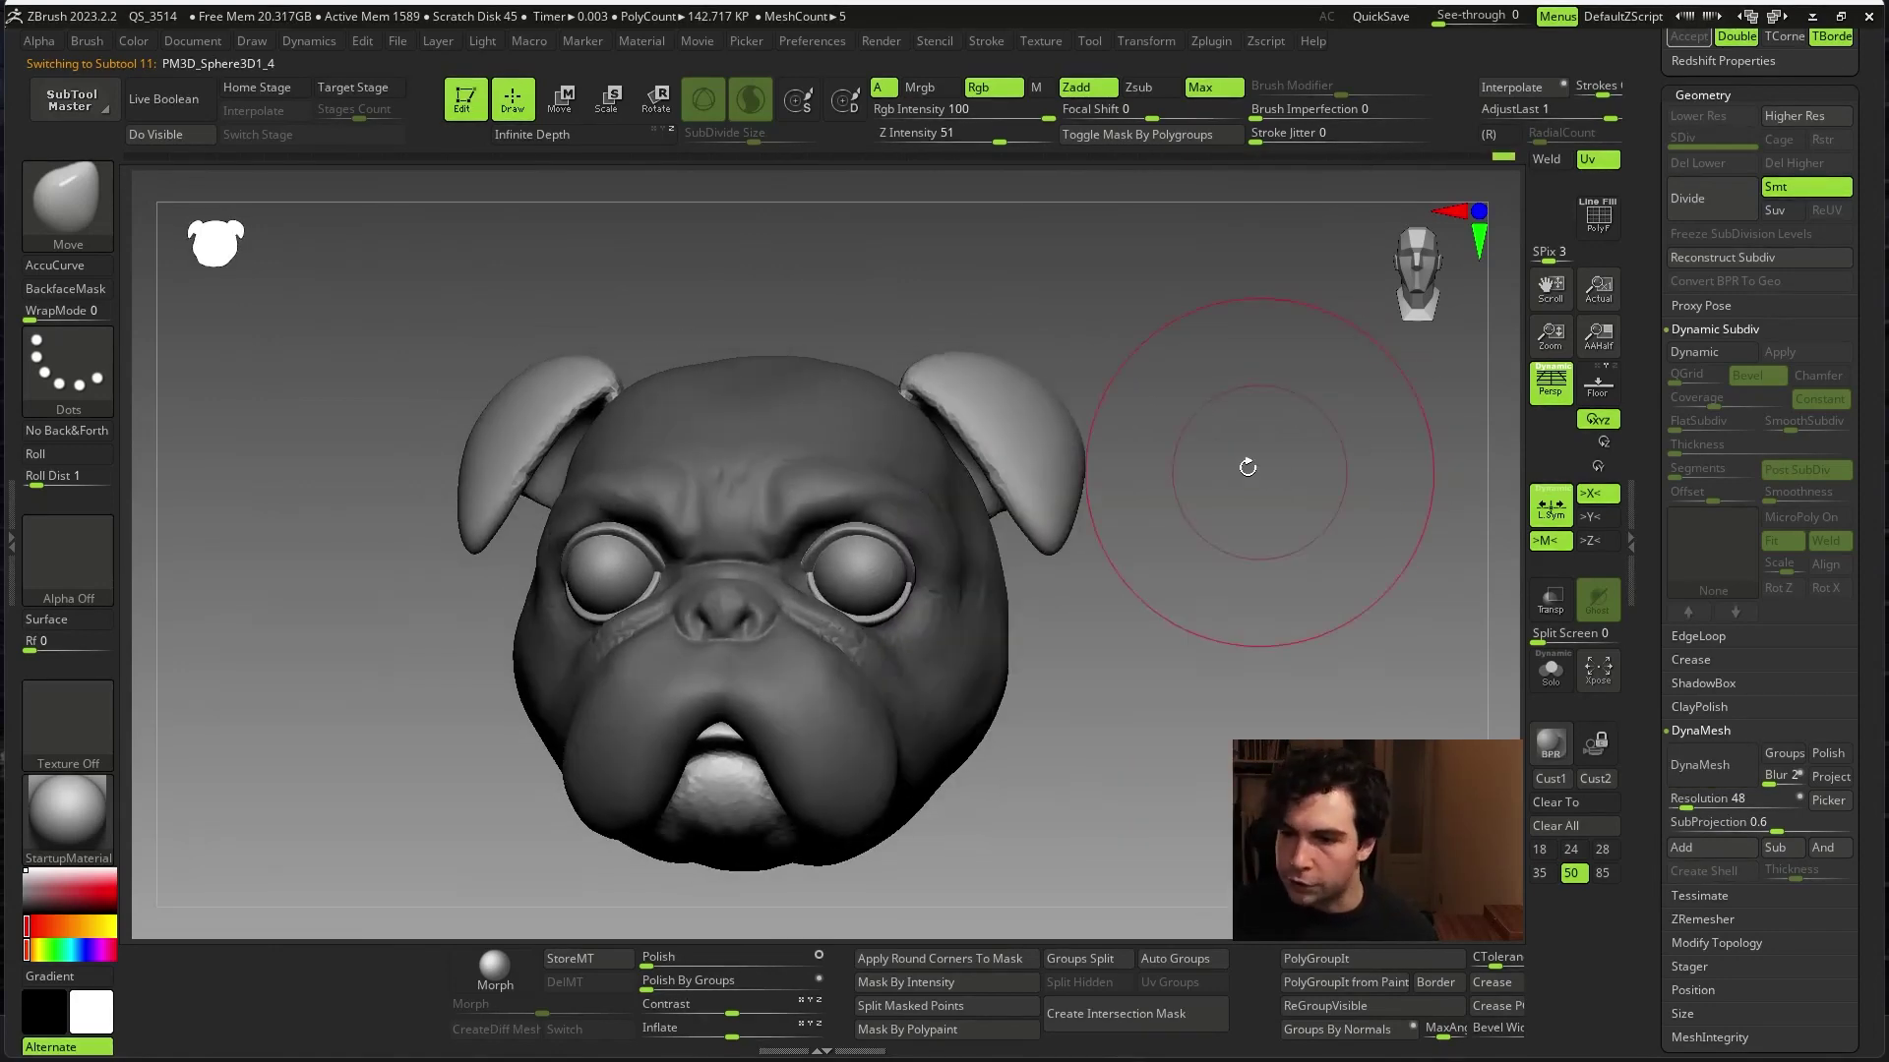
key(space)
alt+click(1052, 488)
drag(1058, 522, 1049, 547)
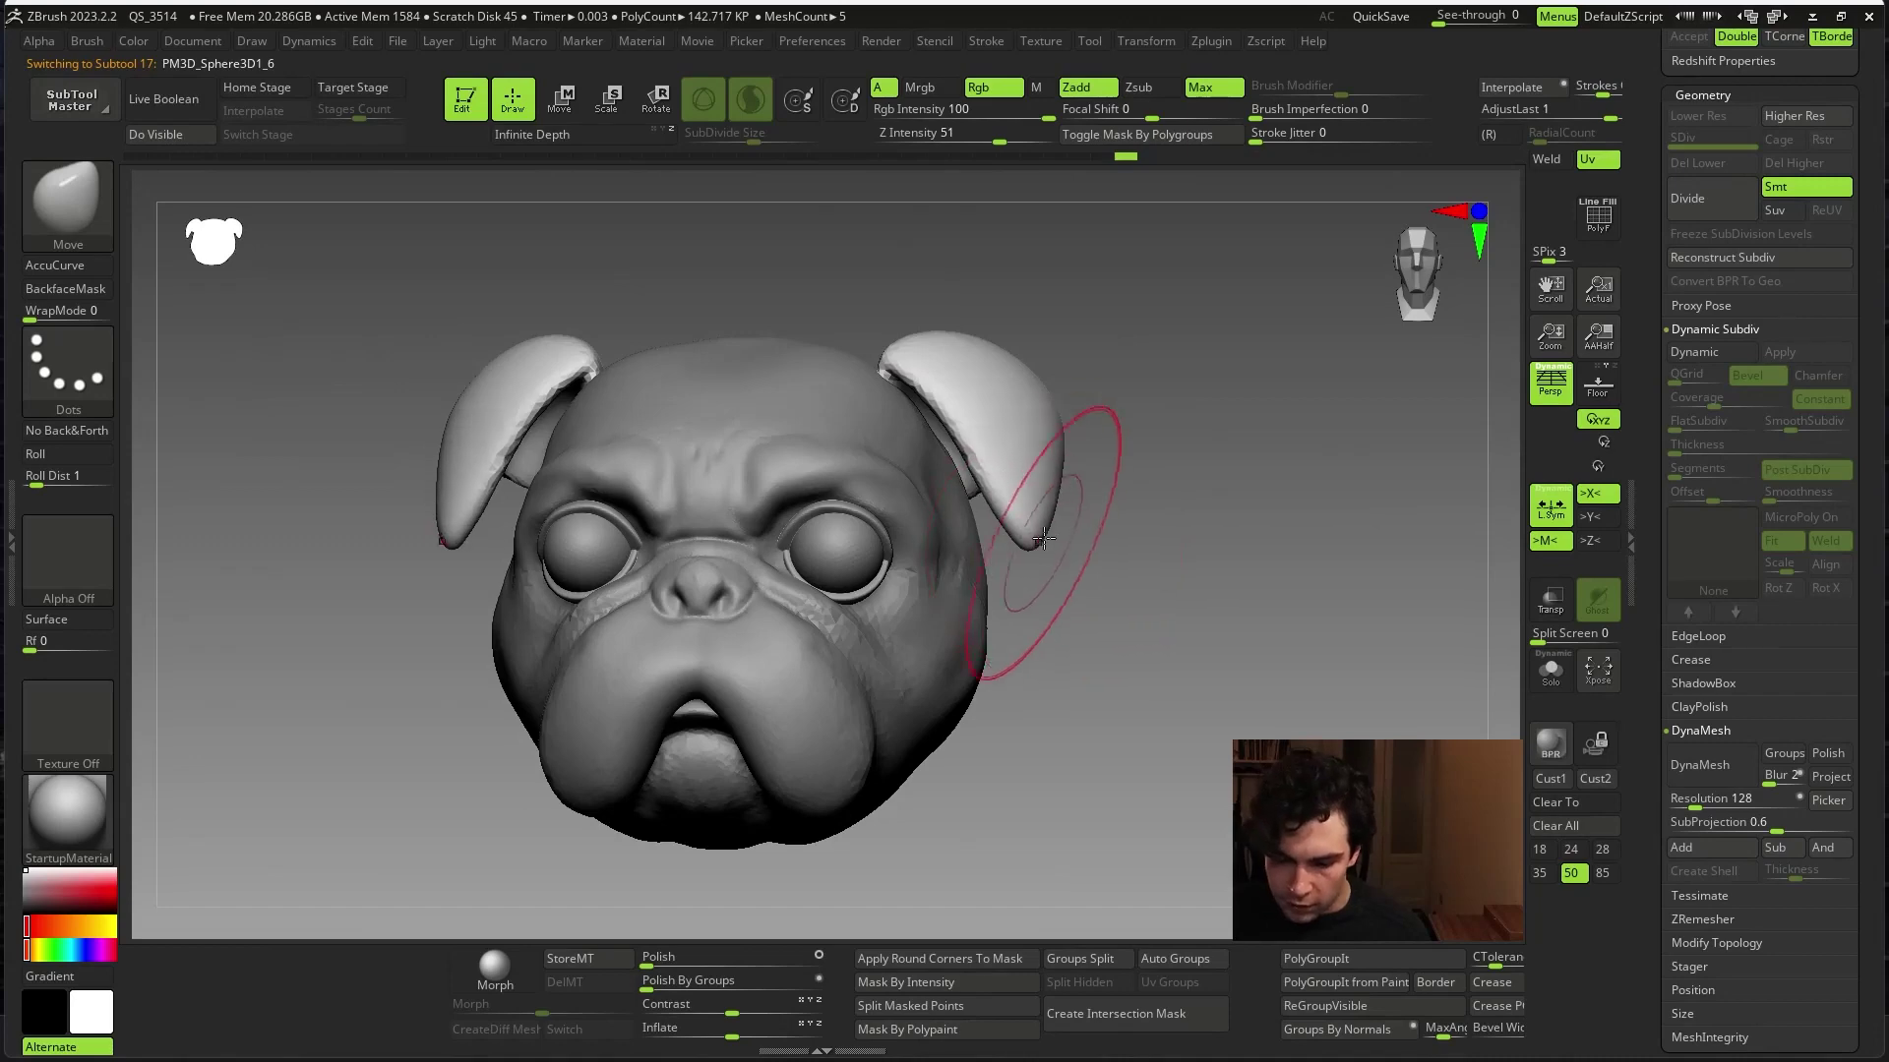
mouse_move(1058, 452)
mouse_down()
mouse_move(1094, 438)
mouse_move(1158, 472)
mouse_up()
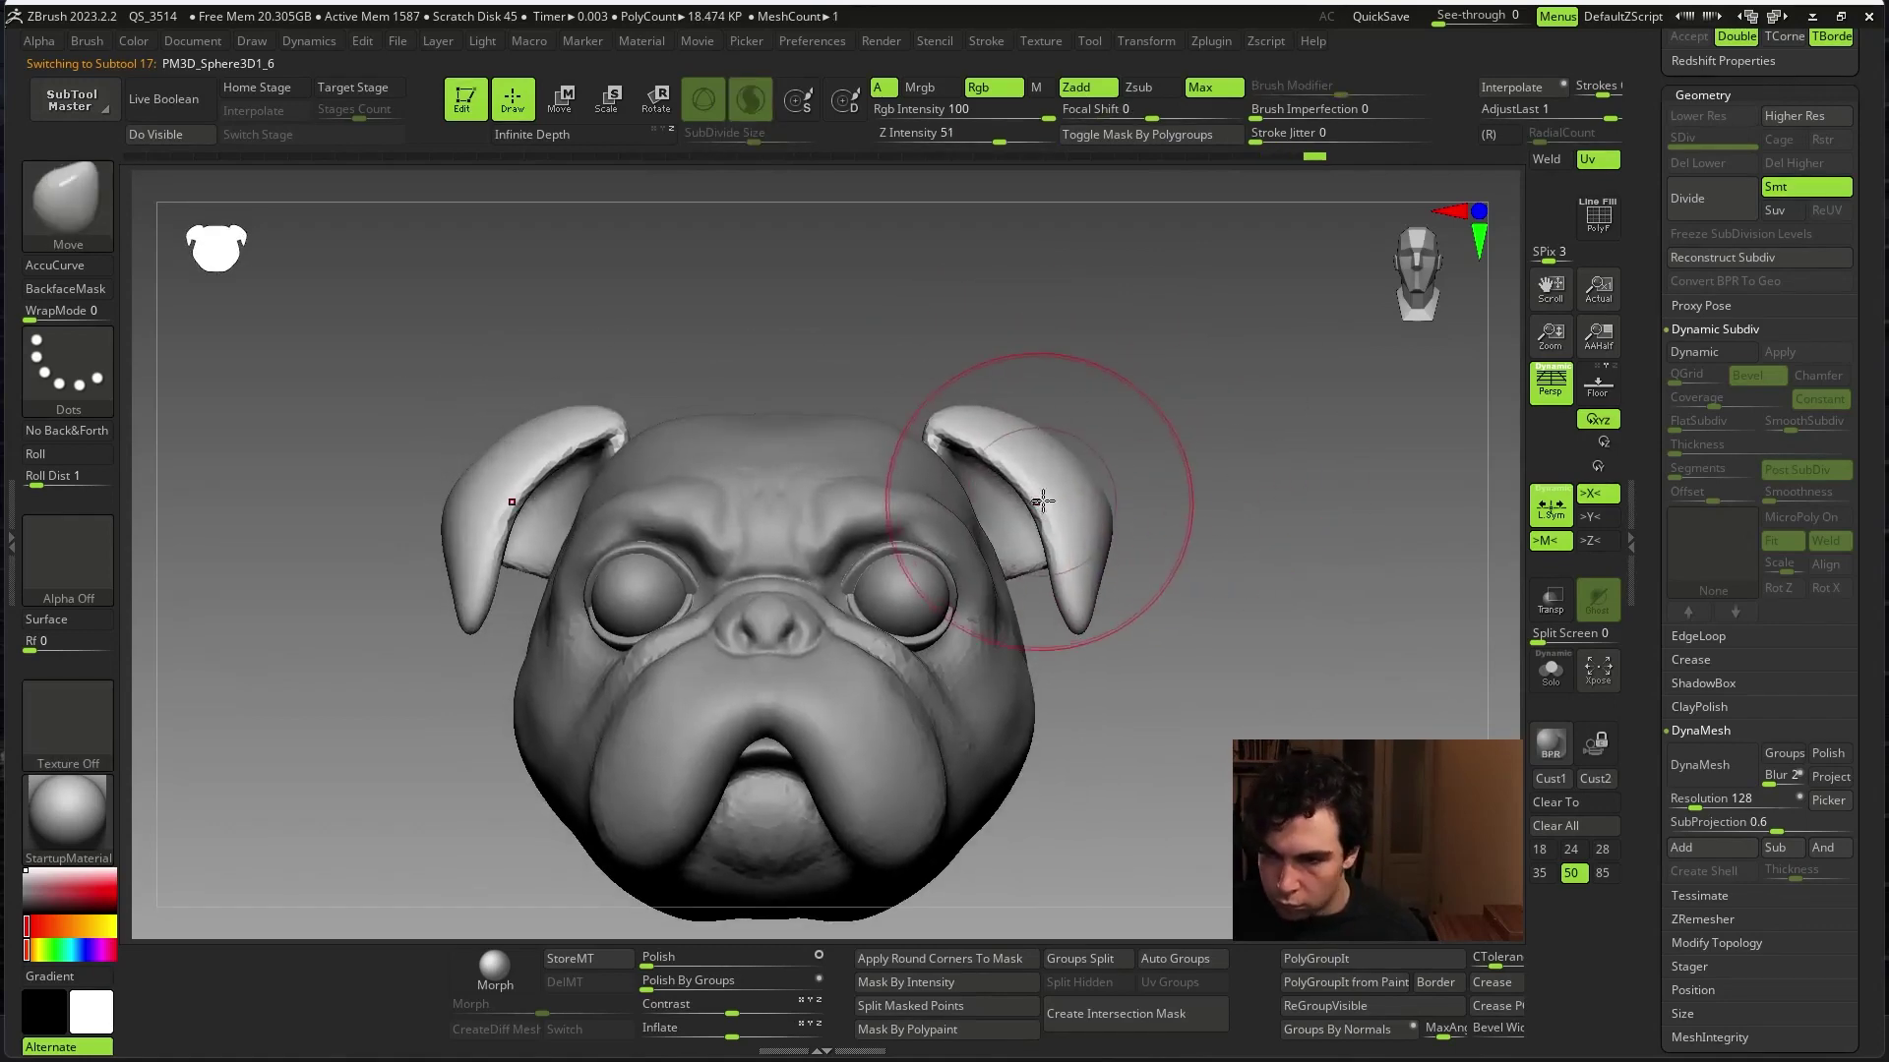
drag(1241, 541, 1172, 540)
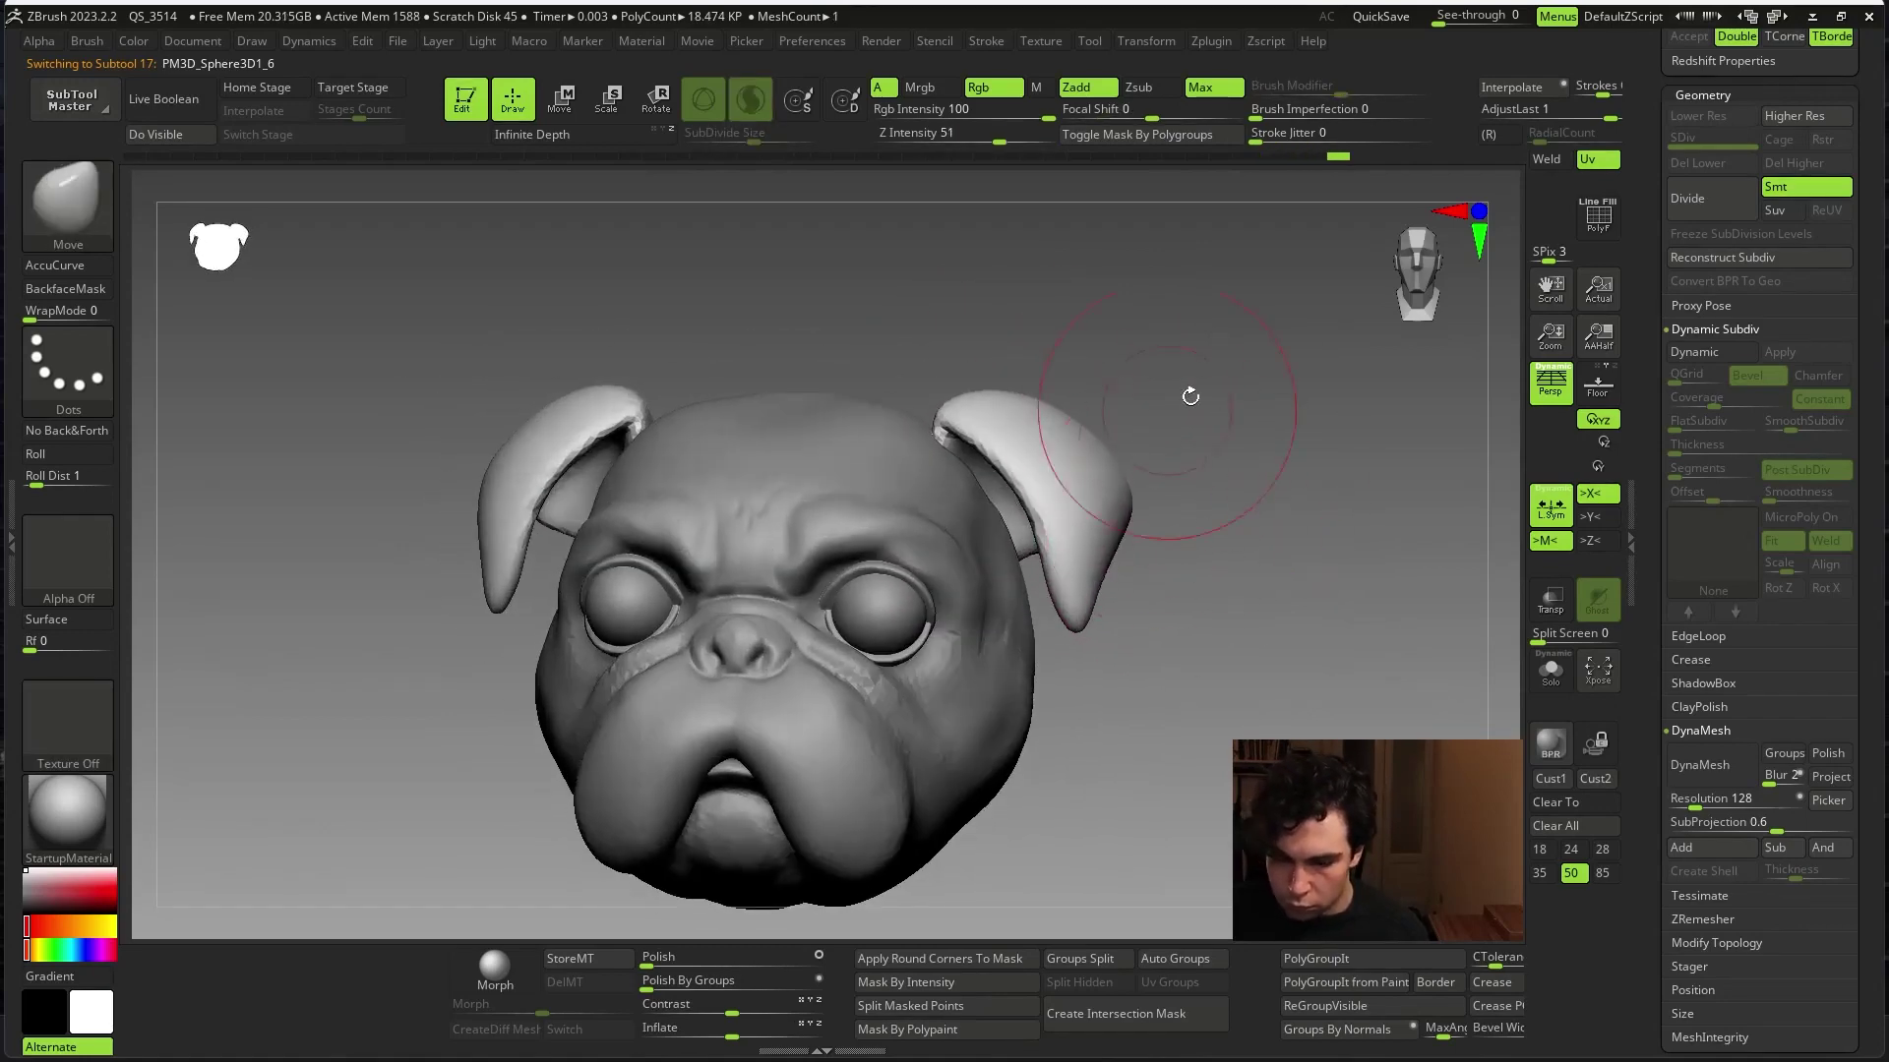
drag(981, 432, 1244, 372)
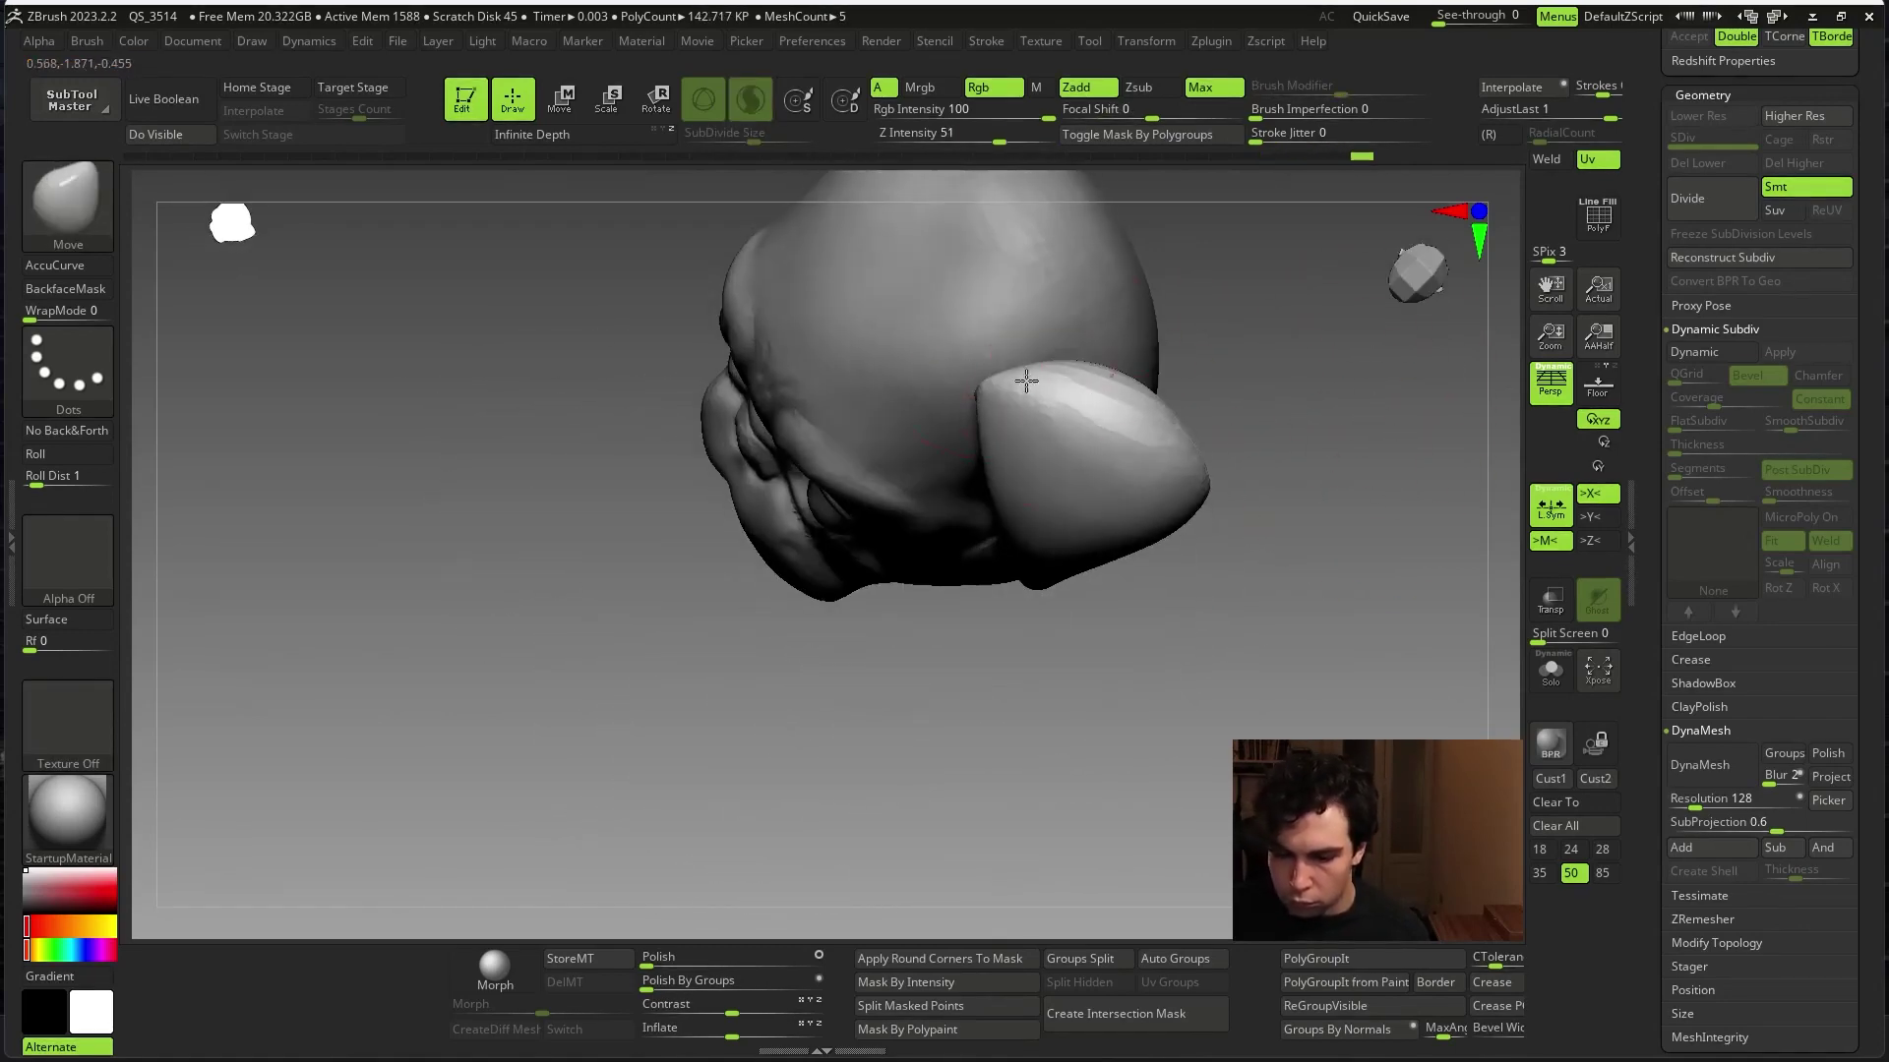
right_click(1244, 372)
mouse_move(1230, 383)
right_down()
mouse_move(1330, 719)
mouse_move(1391, 653)
mouse_move(1377, 669)
right_up()
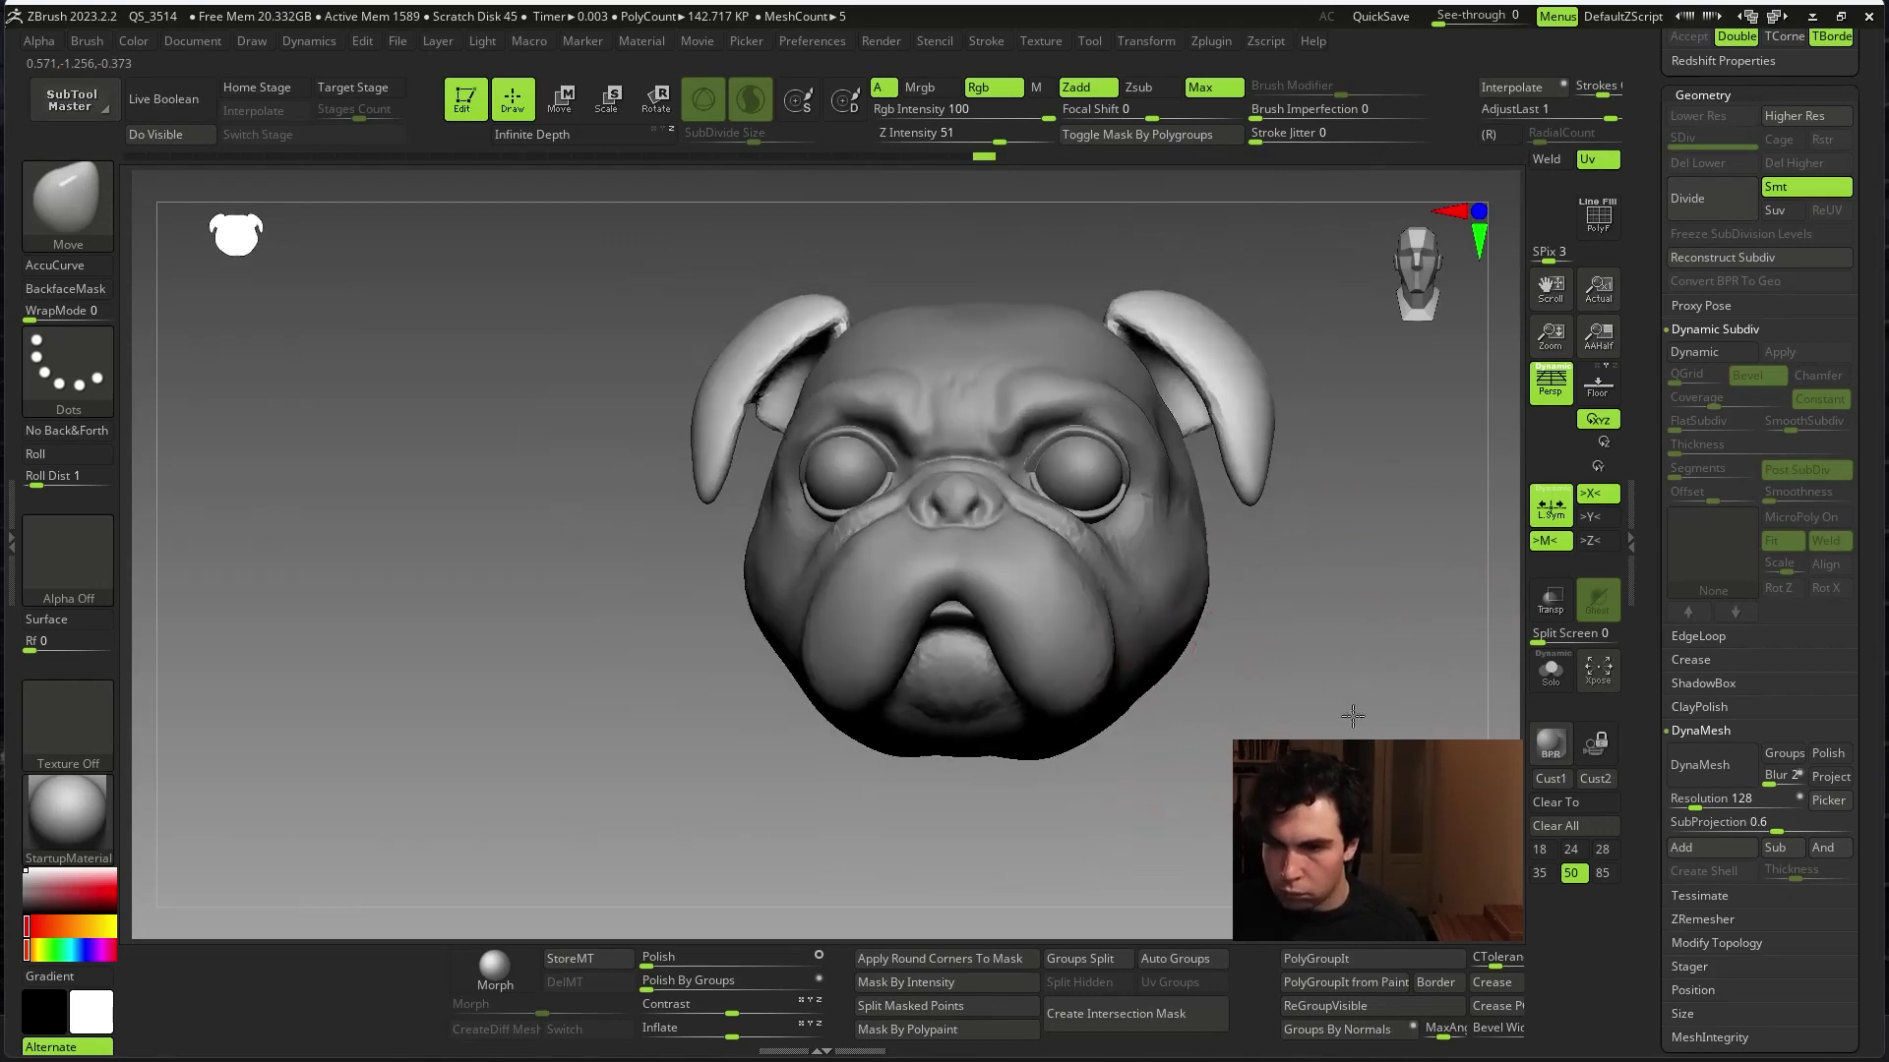
- Enlarge the Move brush and push the ears to hang a little lower
right_click(1349, 469)
drag(1349, 469, 1377, 469)
mouse_move(1265, 413)
mouse_down()
mouse_move(1244, 393)
mouse_move(1309, 439)
mouse_up()
mouse_move(1308, 439)
right_down()
mouse_move(1219, 381)
mouse_move(1301, 434)
right_up()
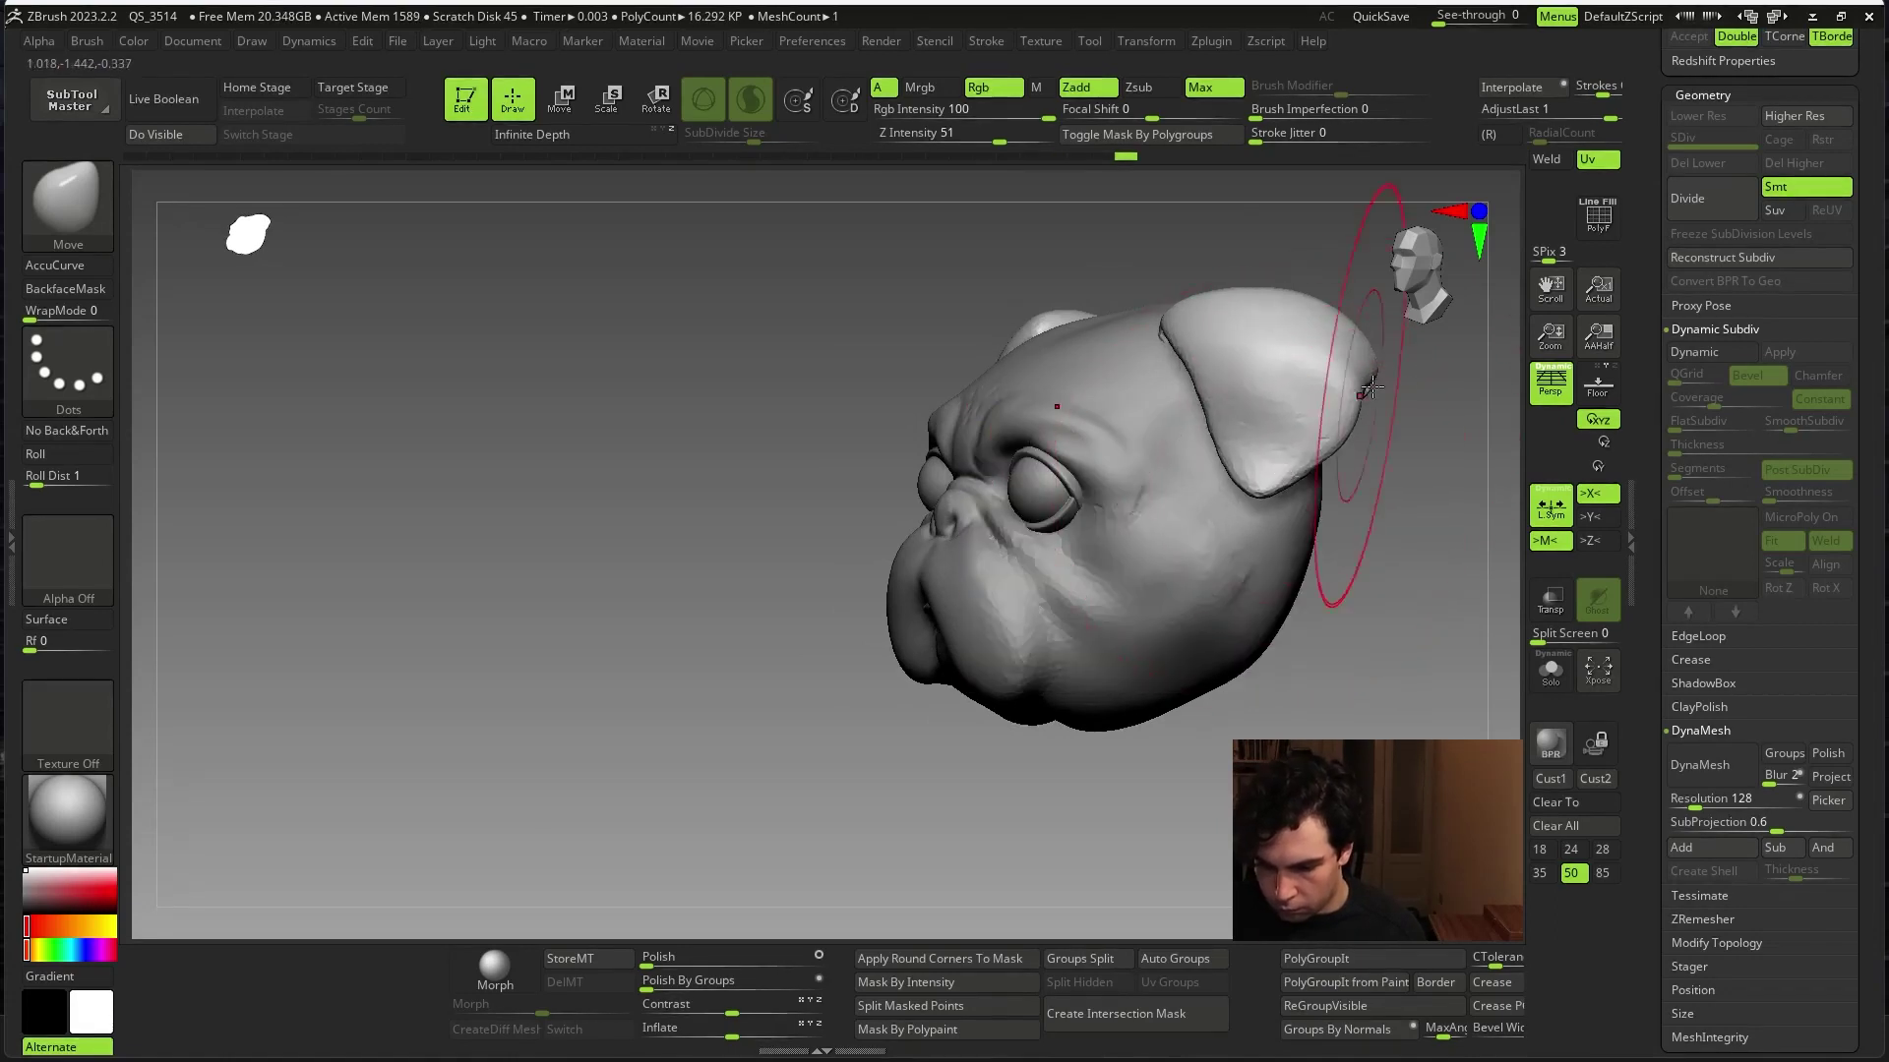
mouse_move(1340, 452)
right_down()
mouse_move(1353, 694)
mouse_move(1359, 665)
right_up()
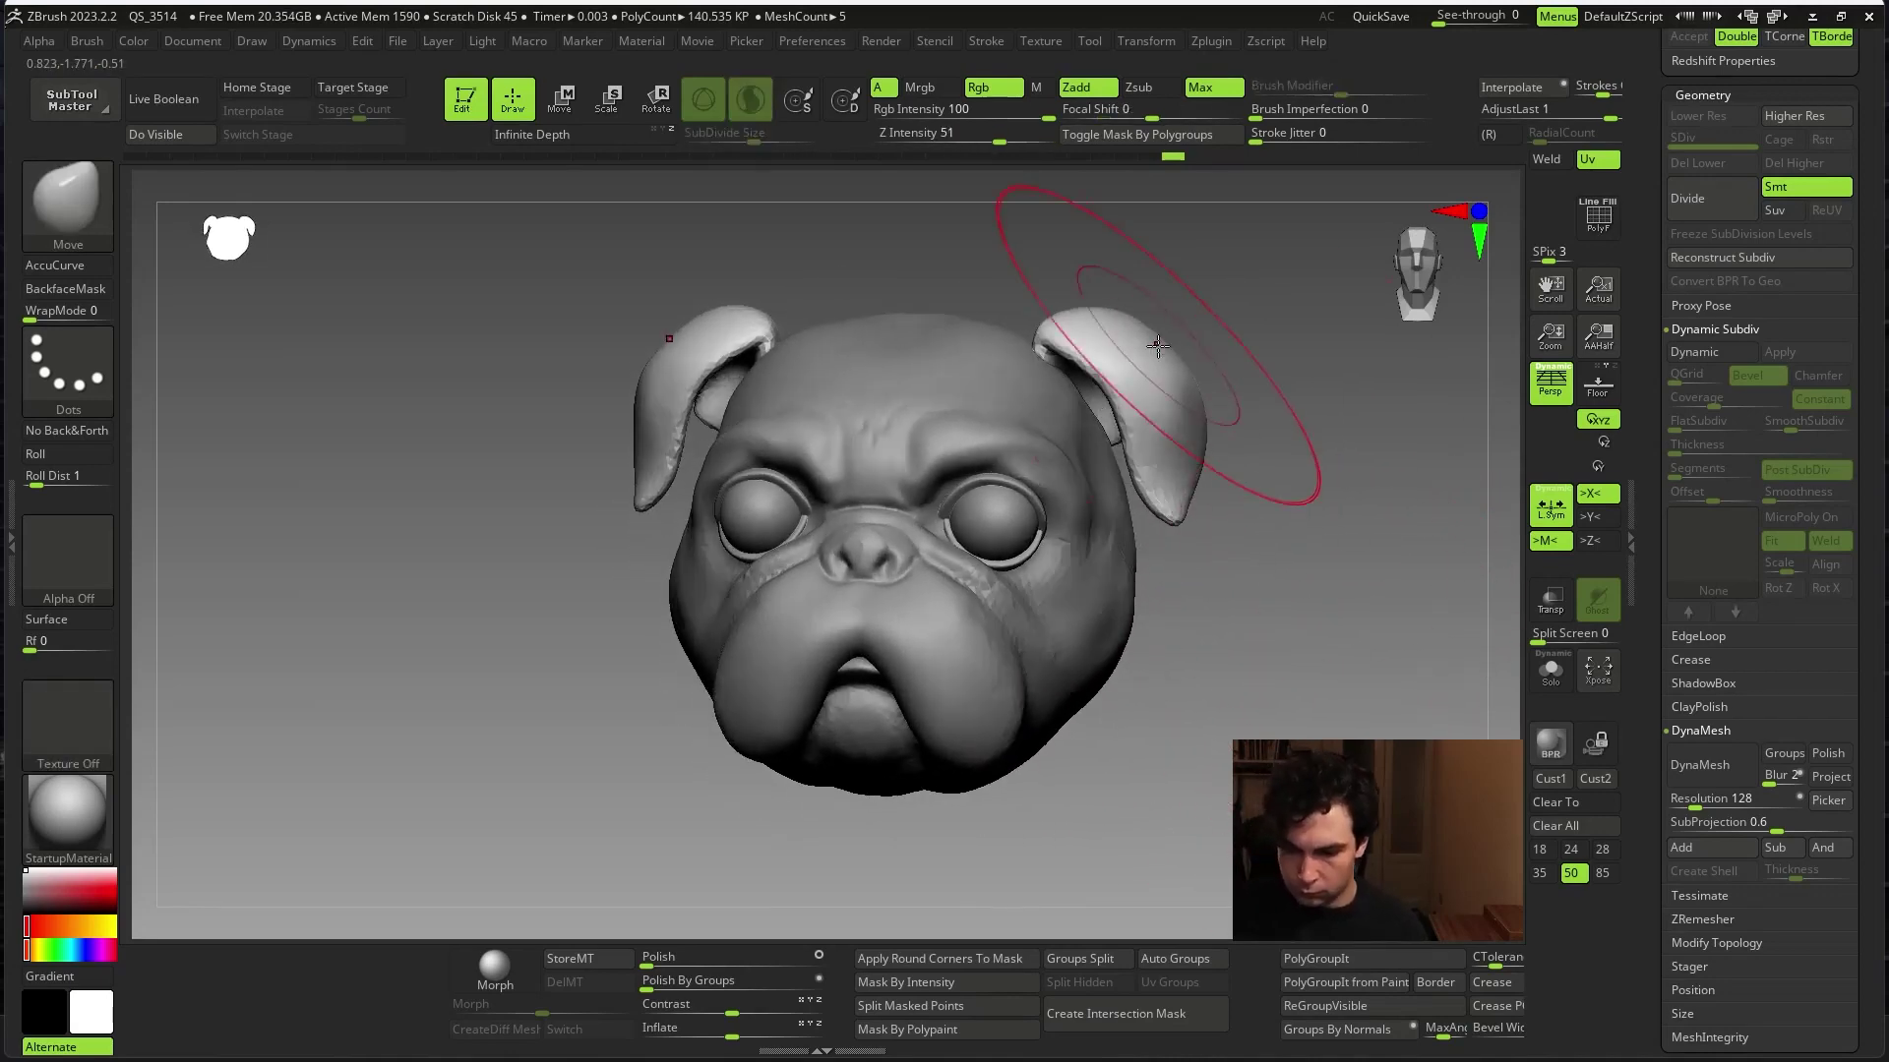
- Switch the active subtool and select the DamStandard brush
alt+click(1159, 379)
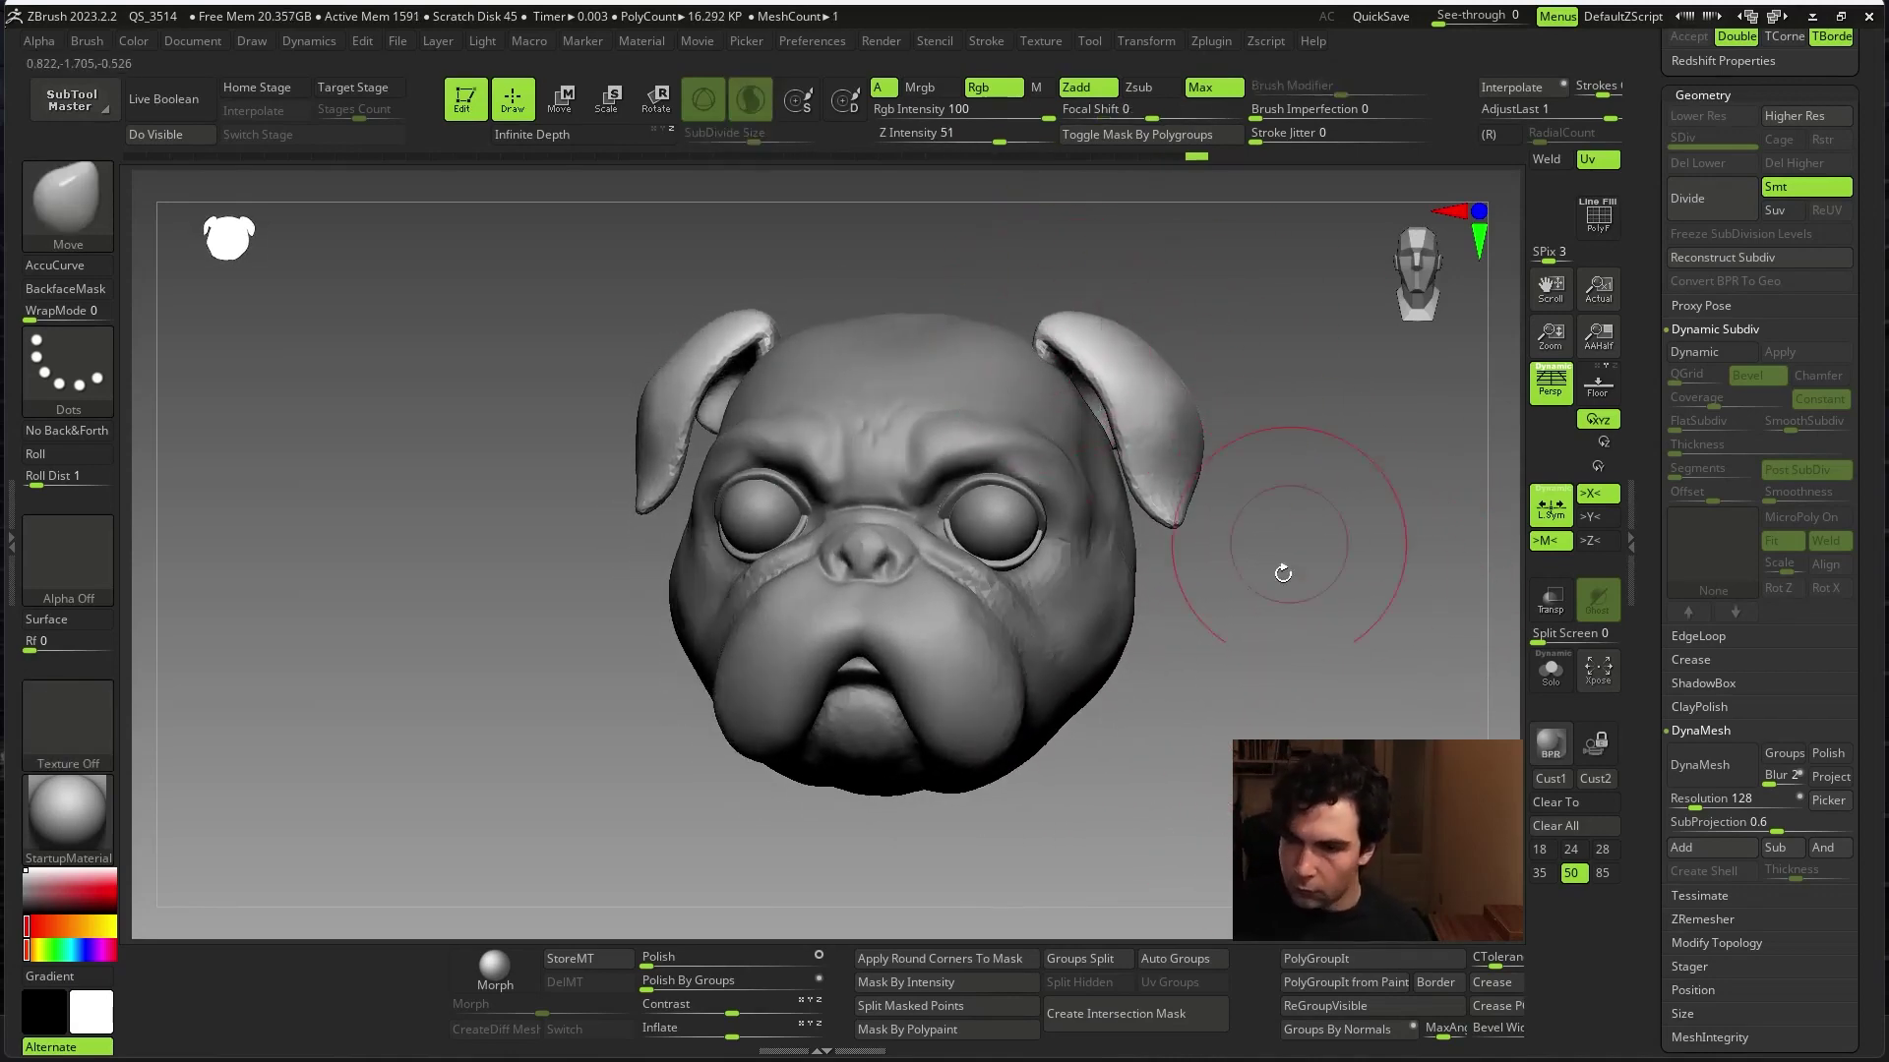
mouse_move(1283, 573)
right_down()
mouse_move(1341, 548)
mouse_move(1285, 422)
right_up()
key(b)
key(d)
key(s)
key(space)
- Make the head mesh active and carve two creases into the forehead
key(space)
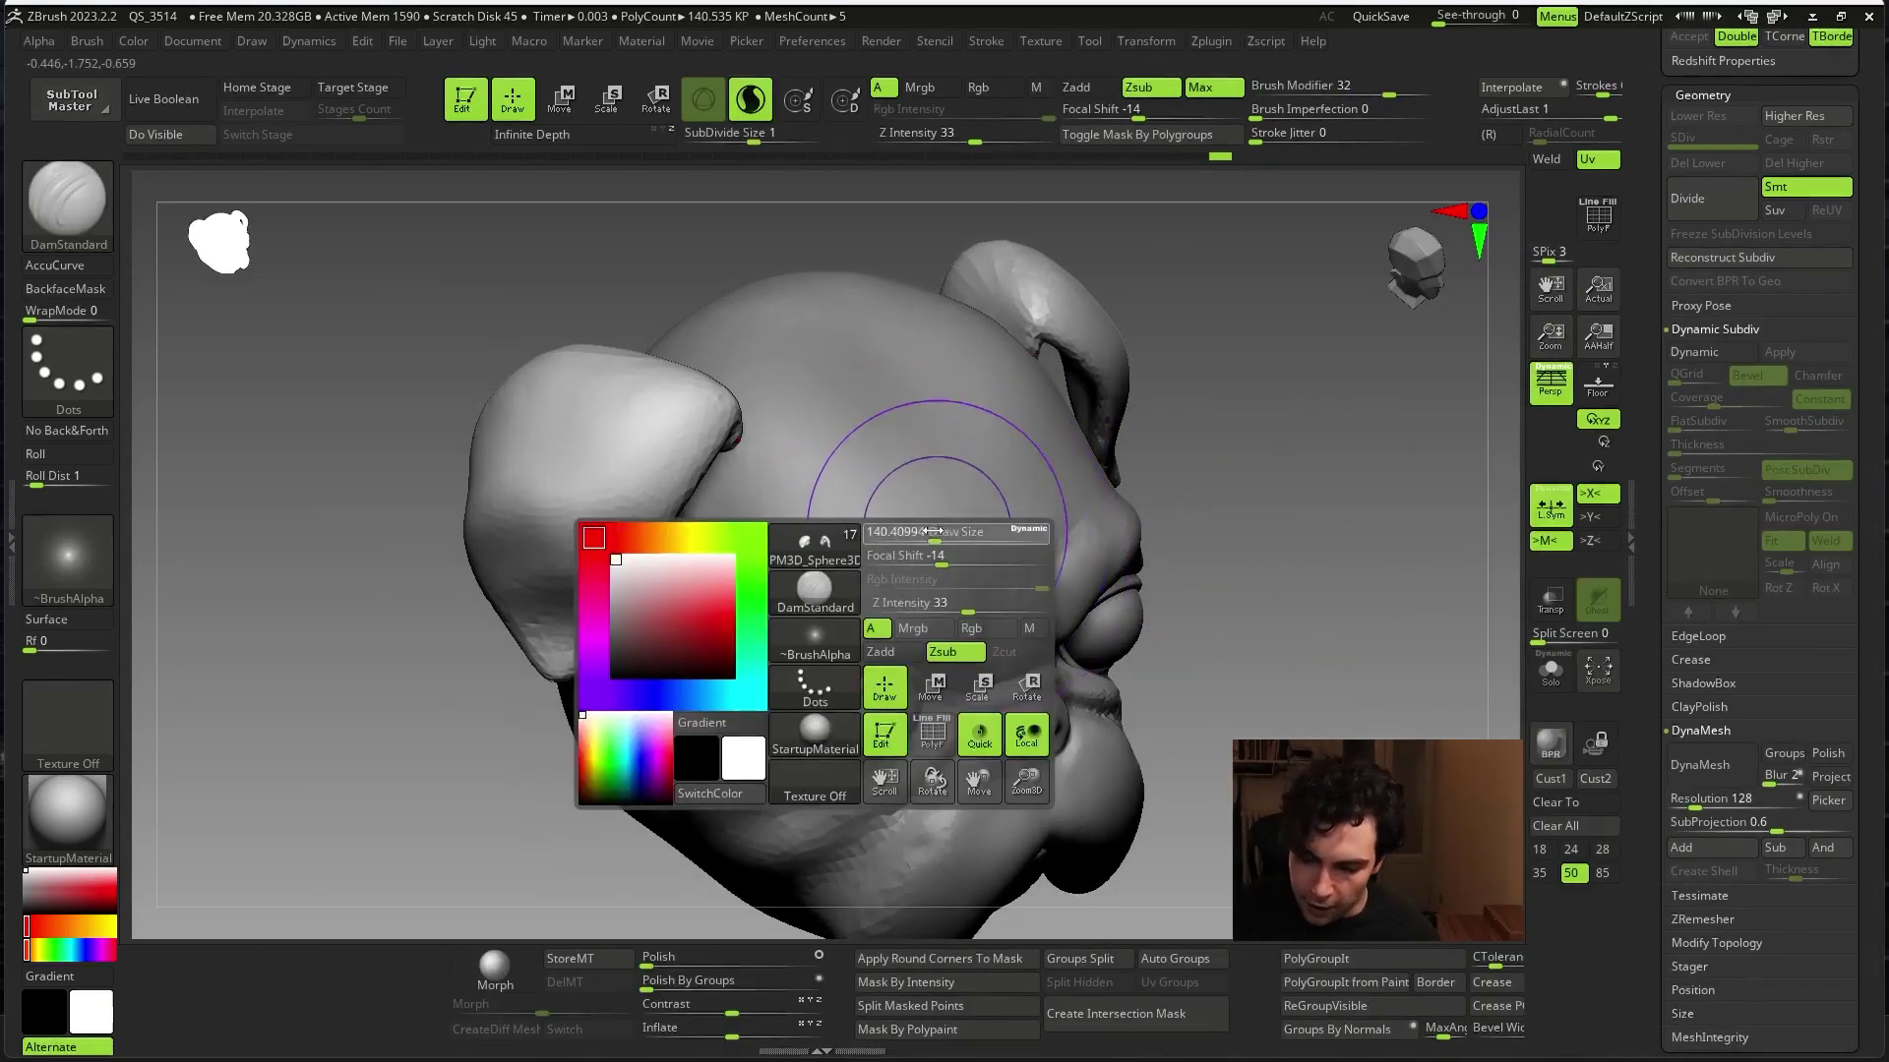
key(space)
alt+click(847, 588)
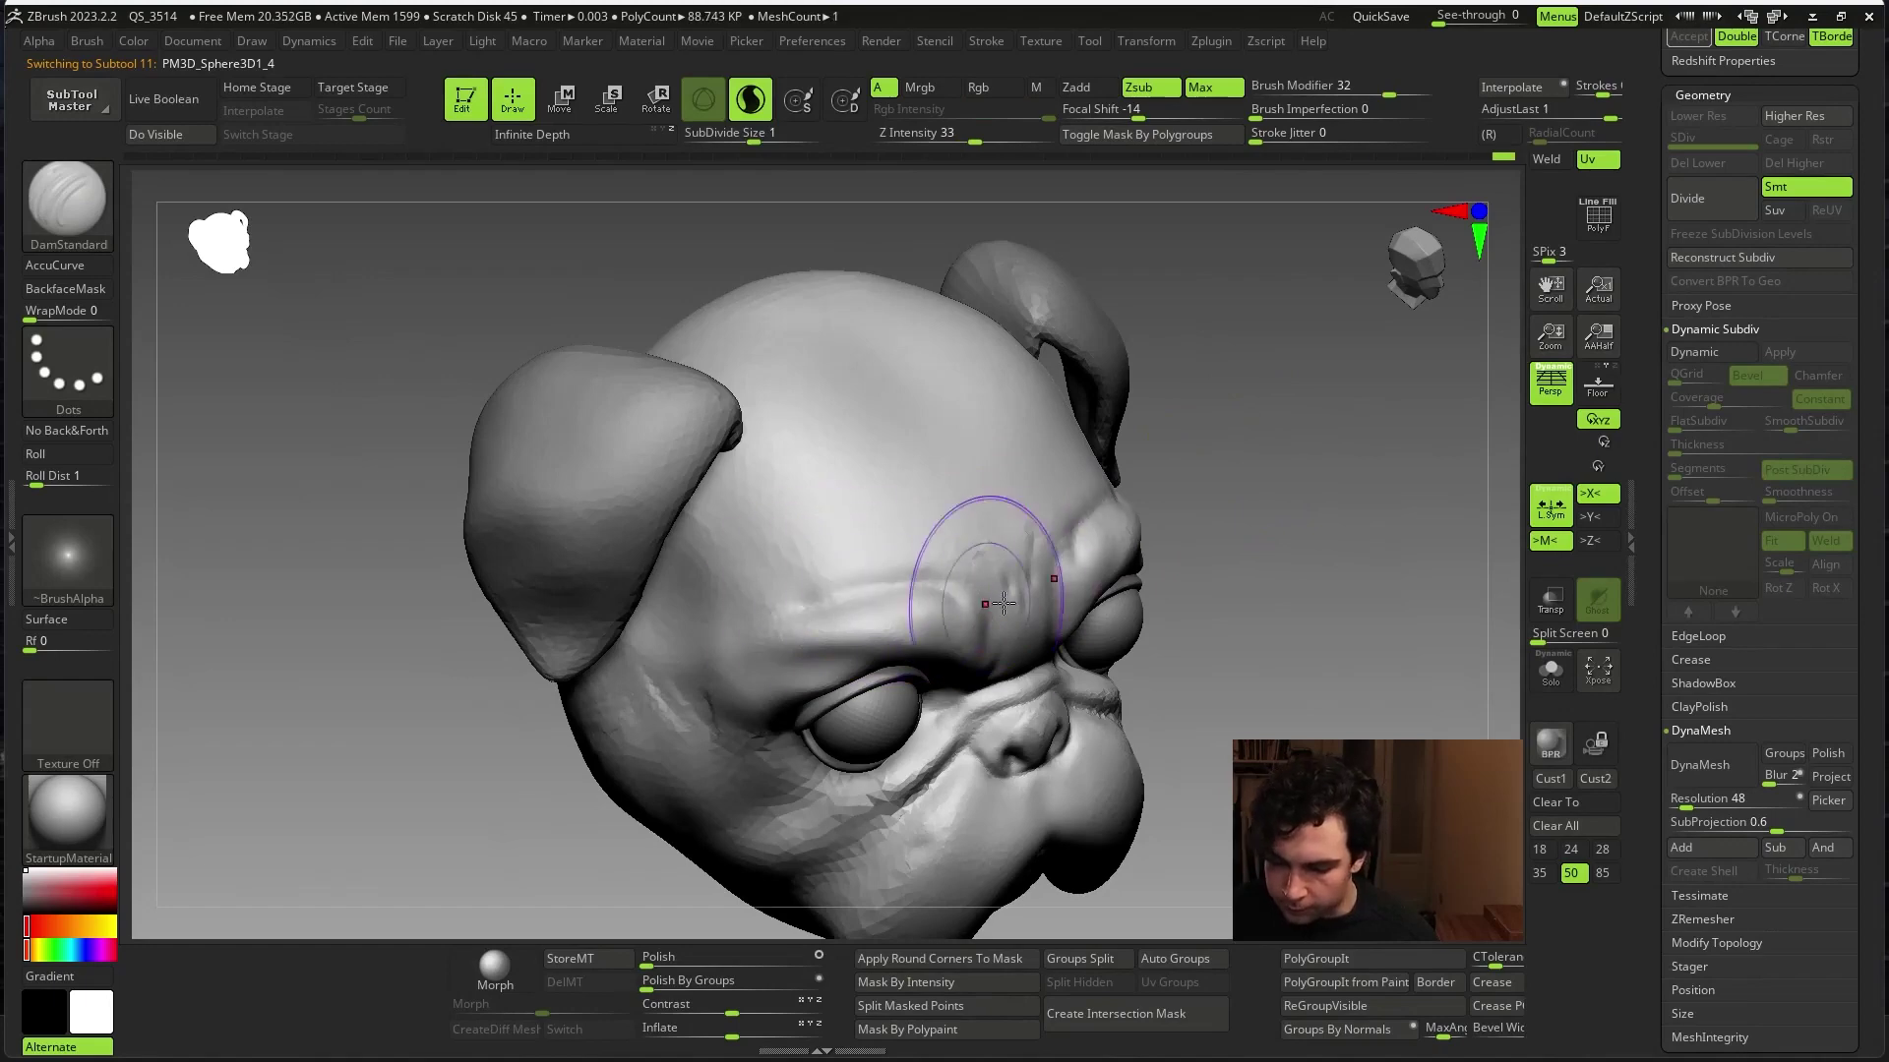
drag(1397, 590, 1391, 640)
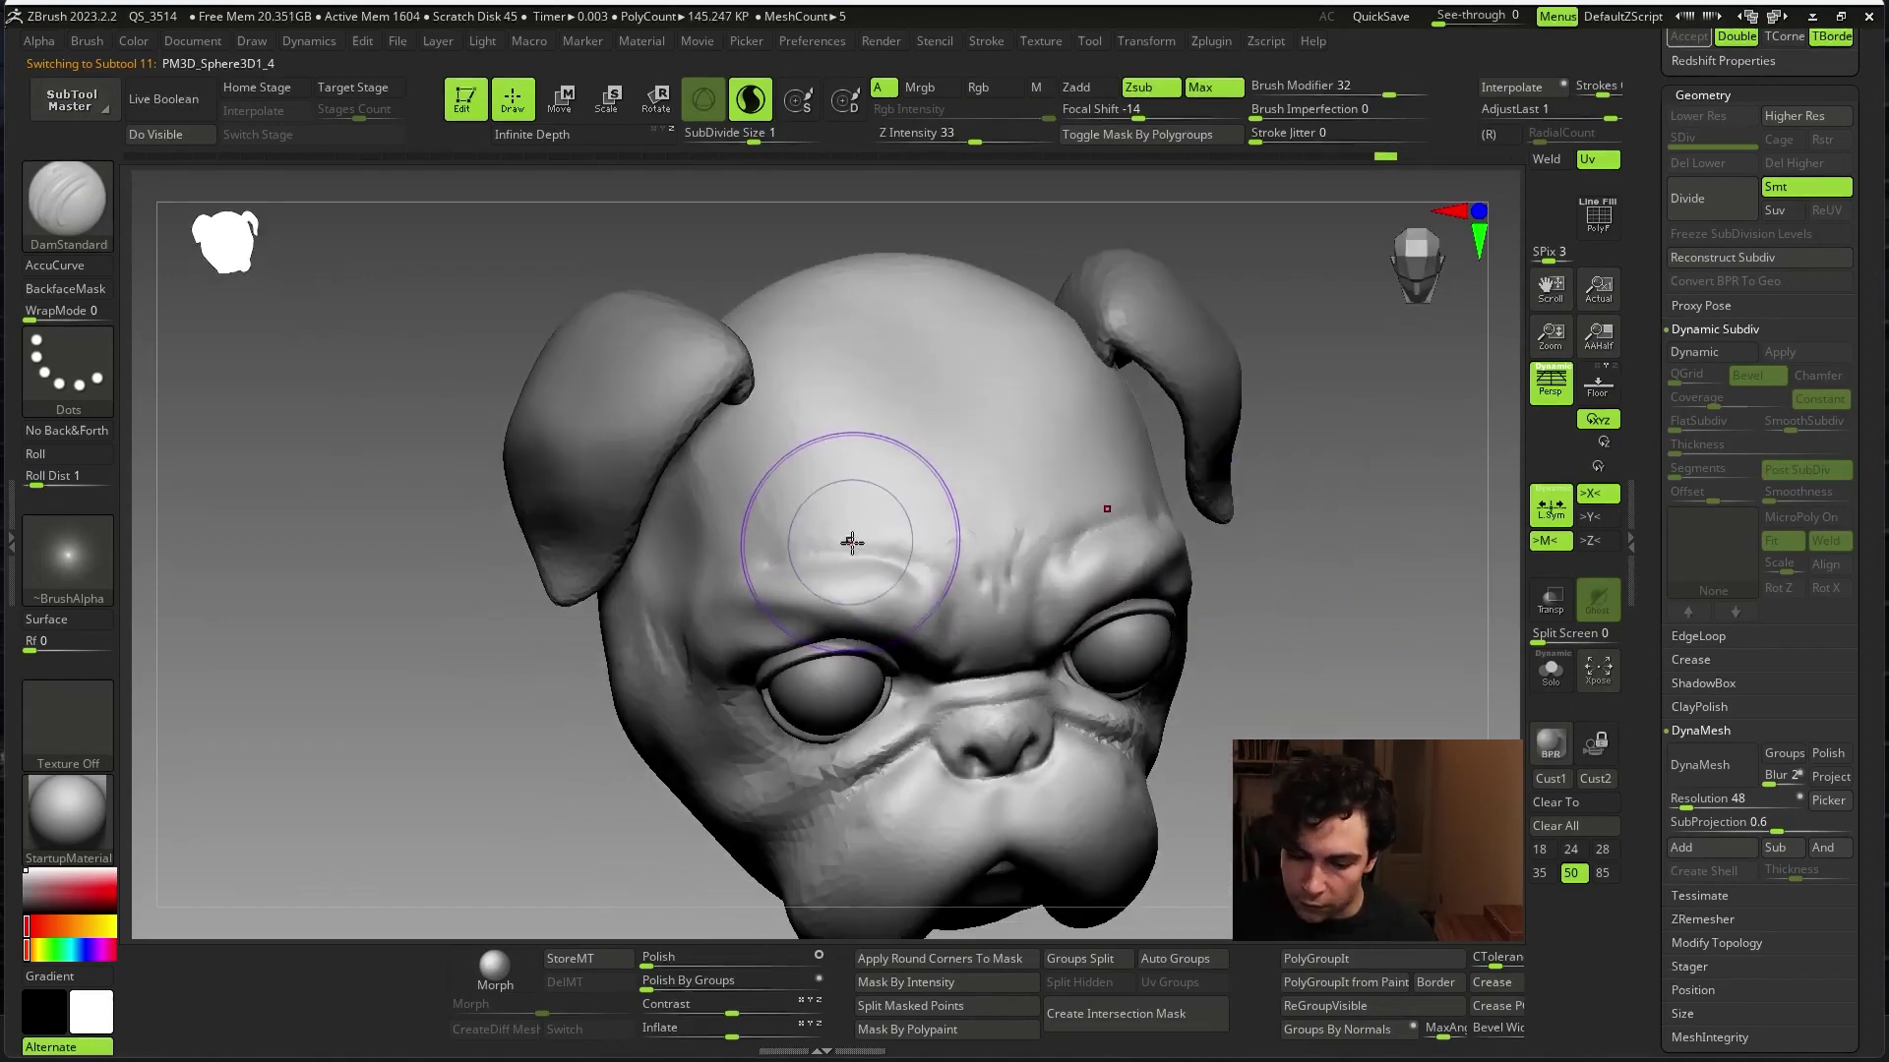
drag(1003, 462, 953, 412)
drag(877, 526, 873, 497)
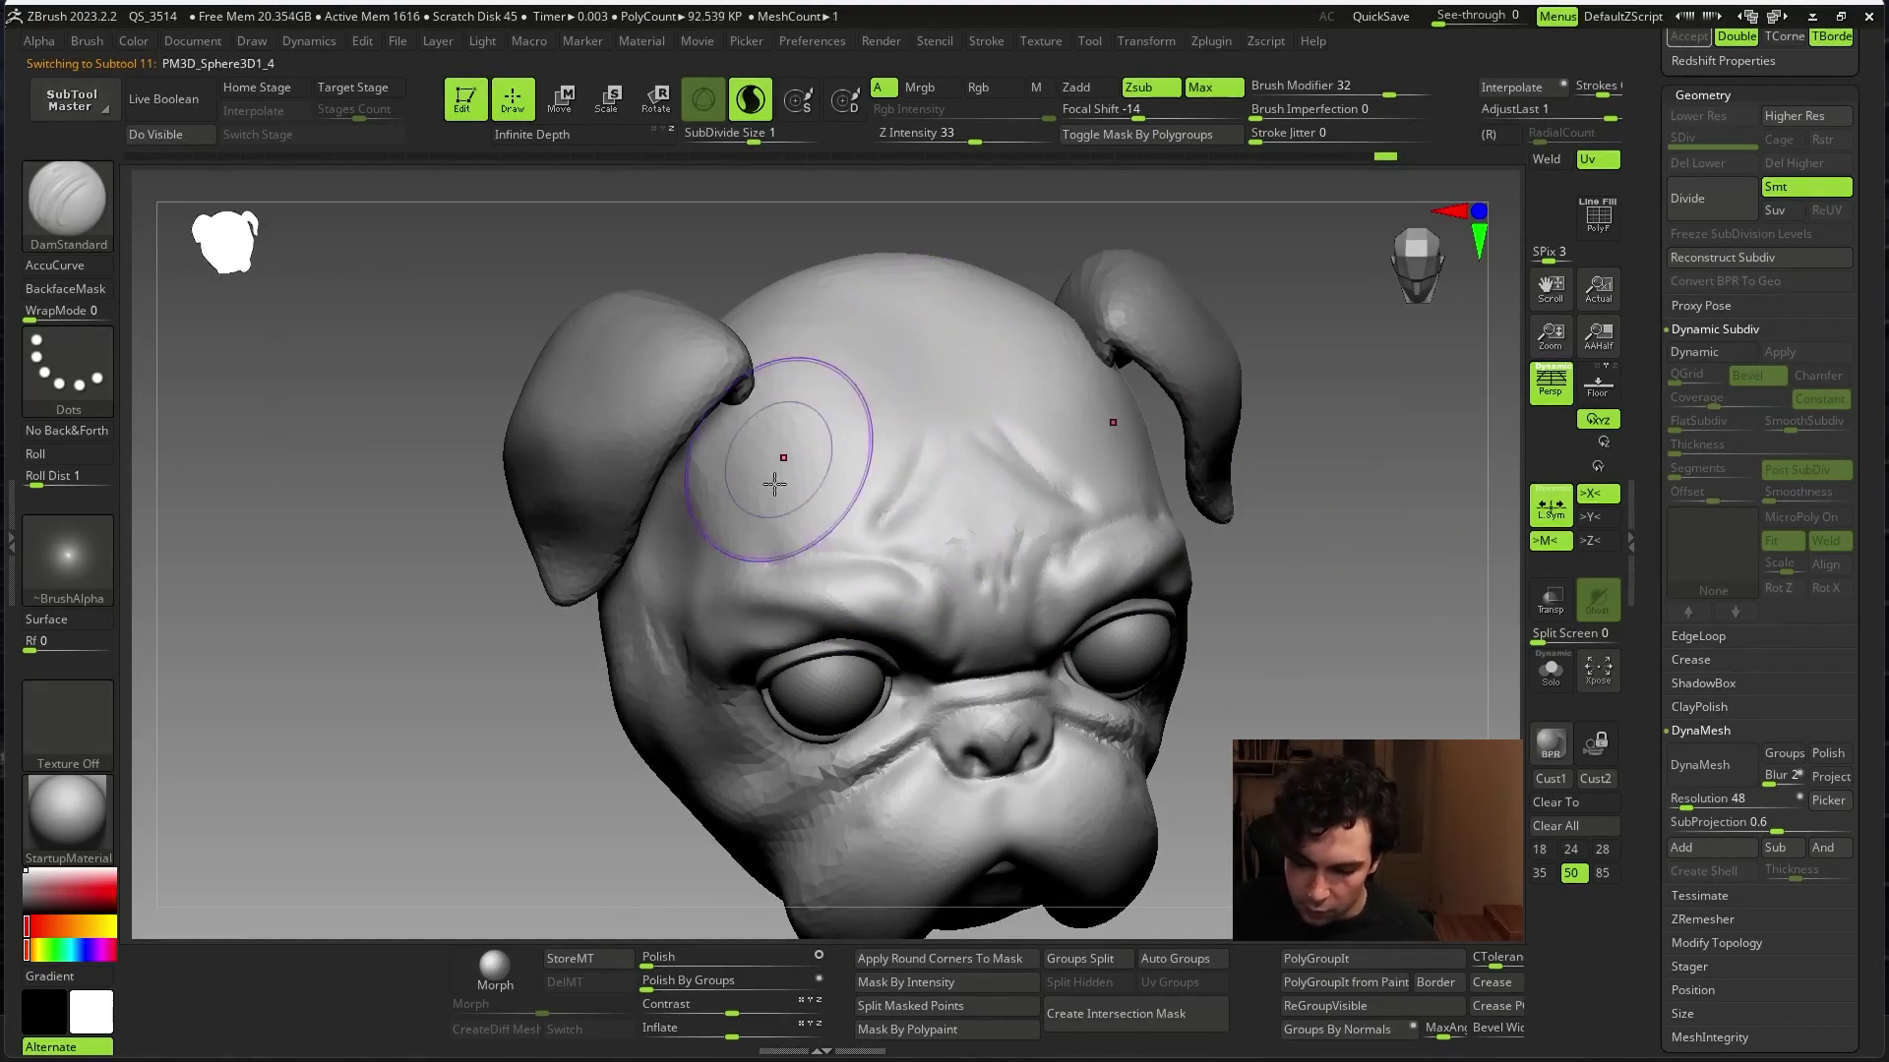
- Turn off symmetry and carve a freehand crease across the brow toward the left eye
key(x)
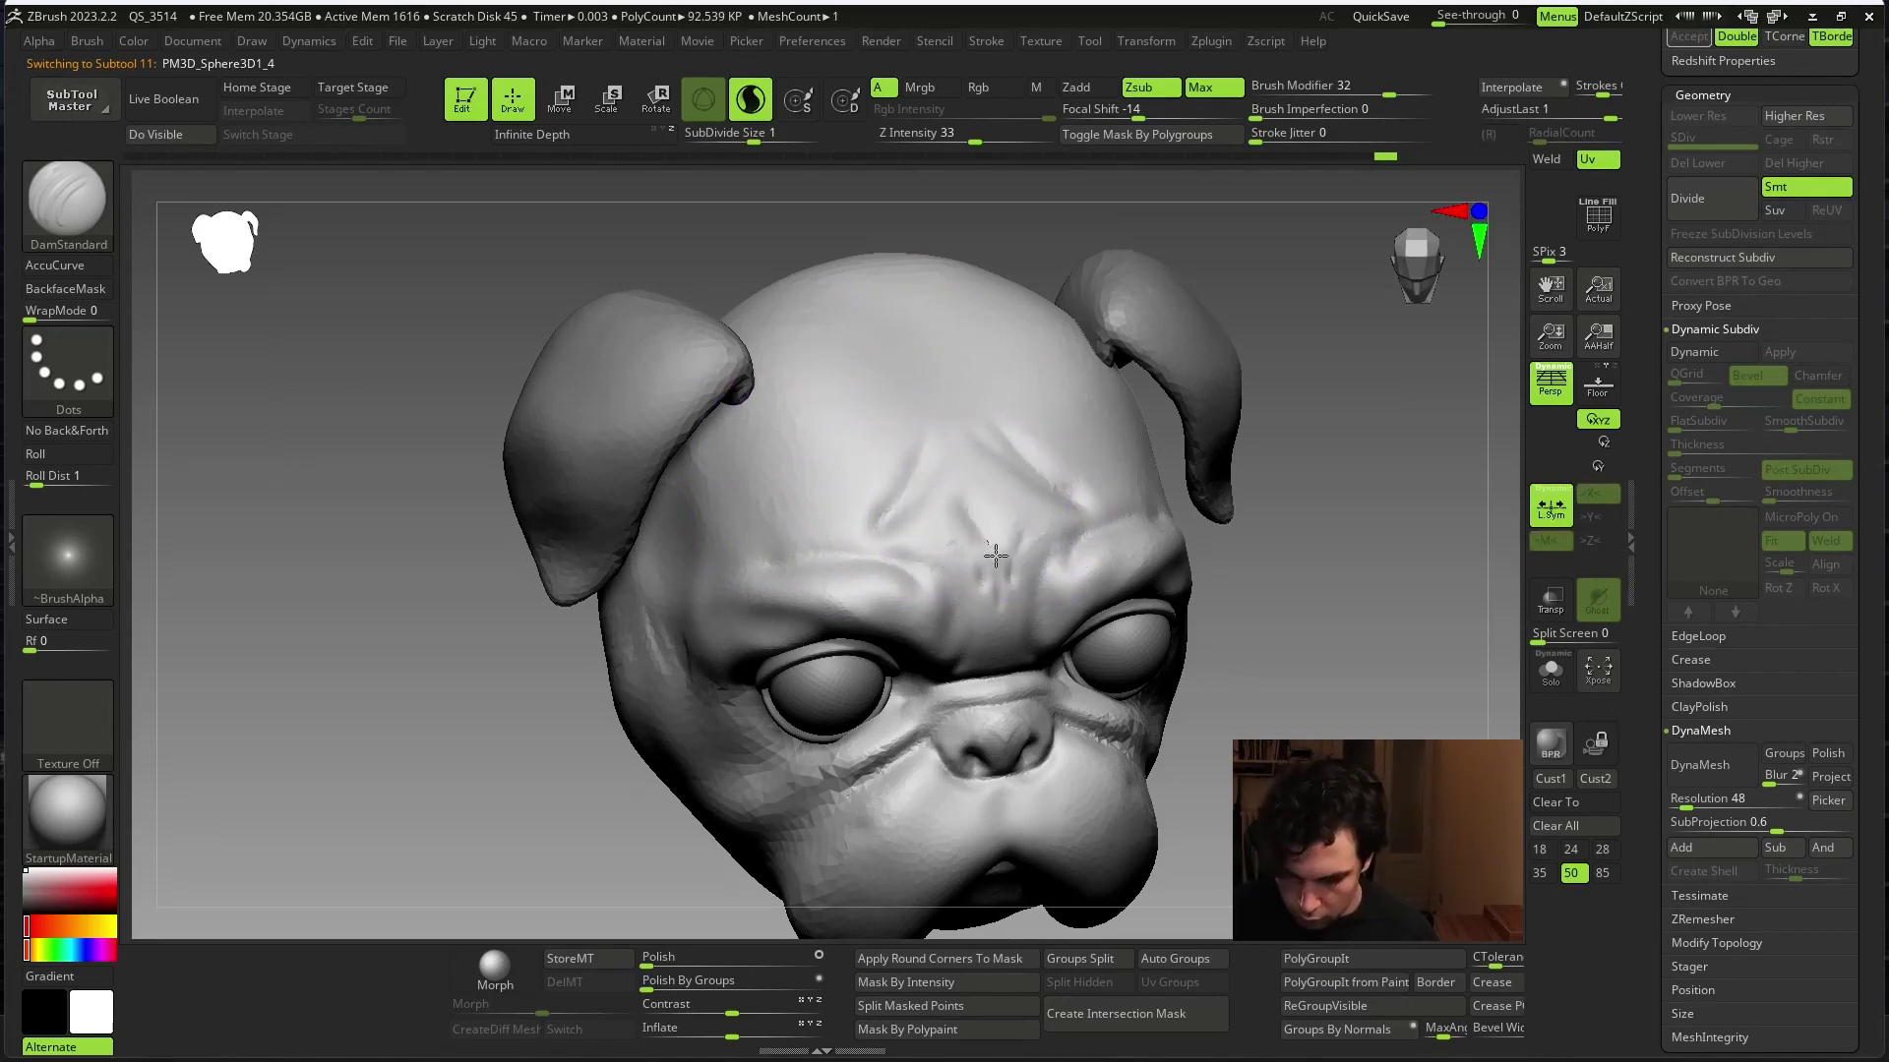
right_drag(1112, 526, 987, 603)
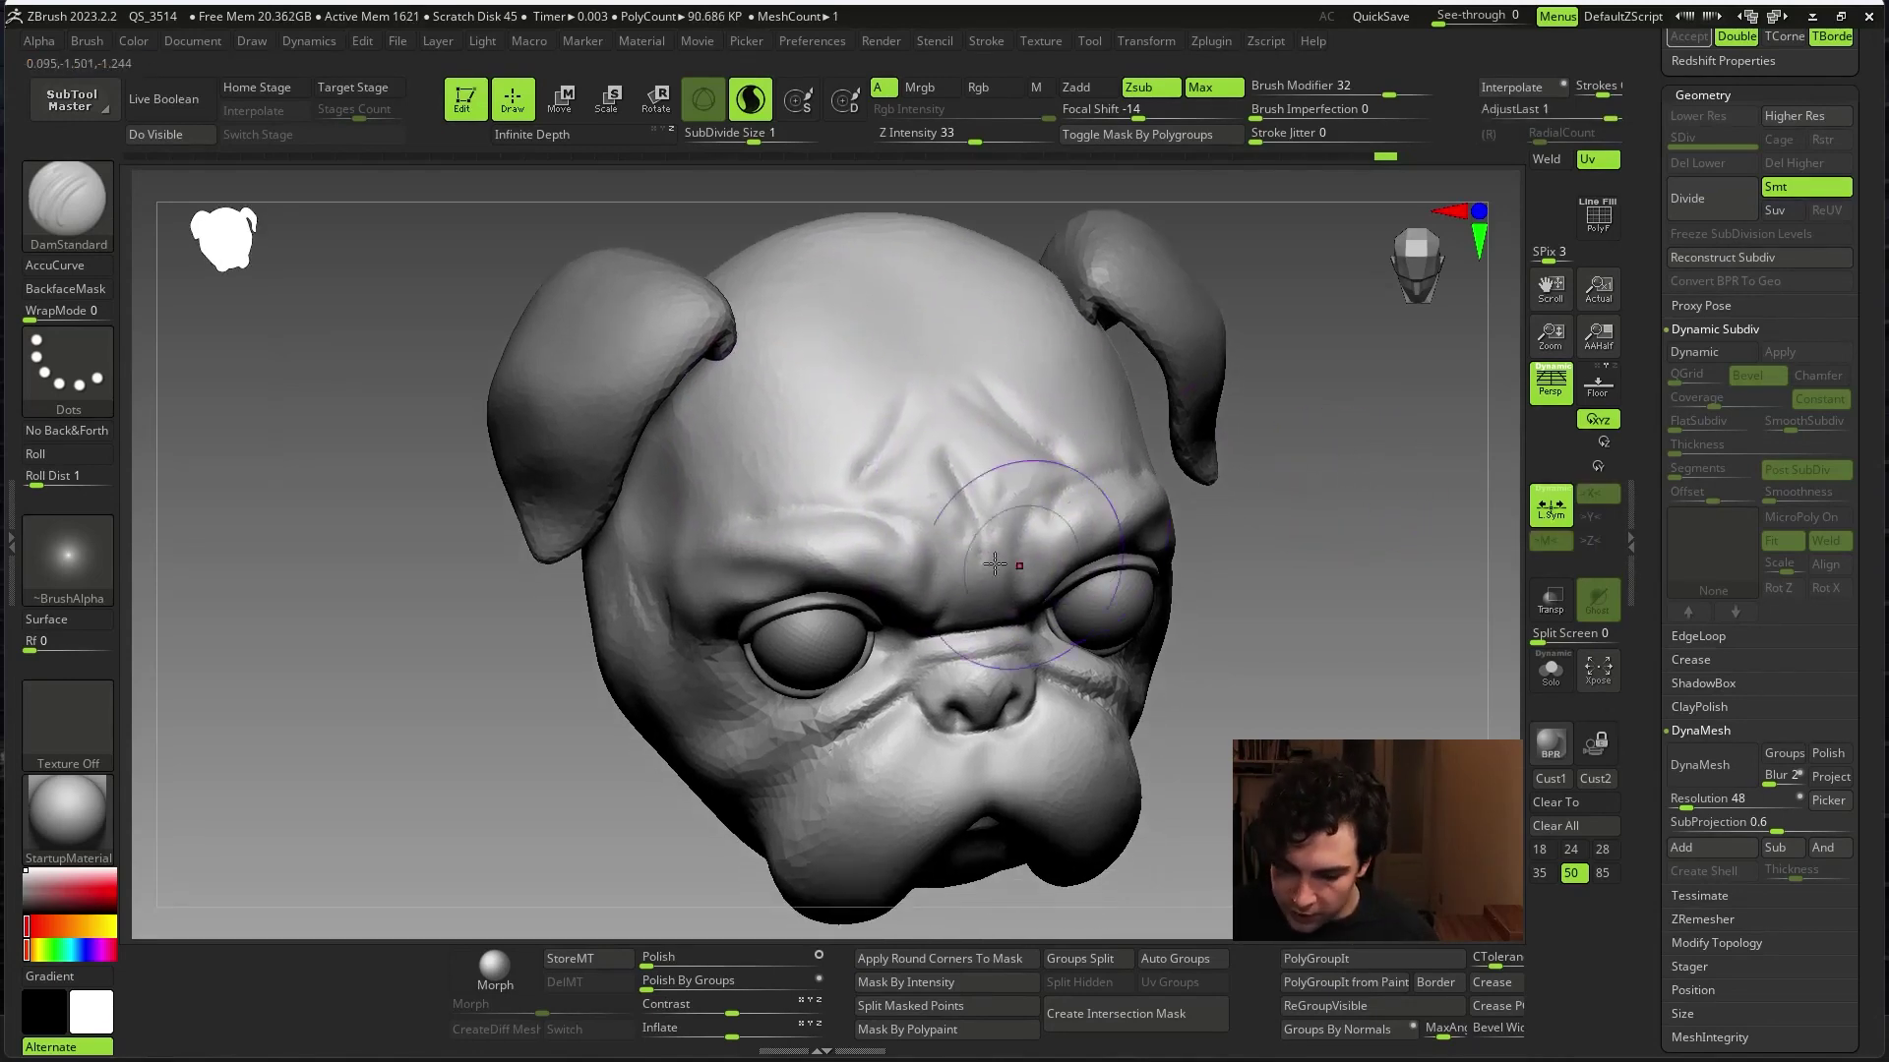
right_drag(1263, 460, 1036, 616)
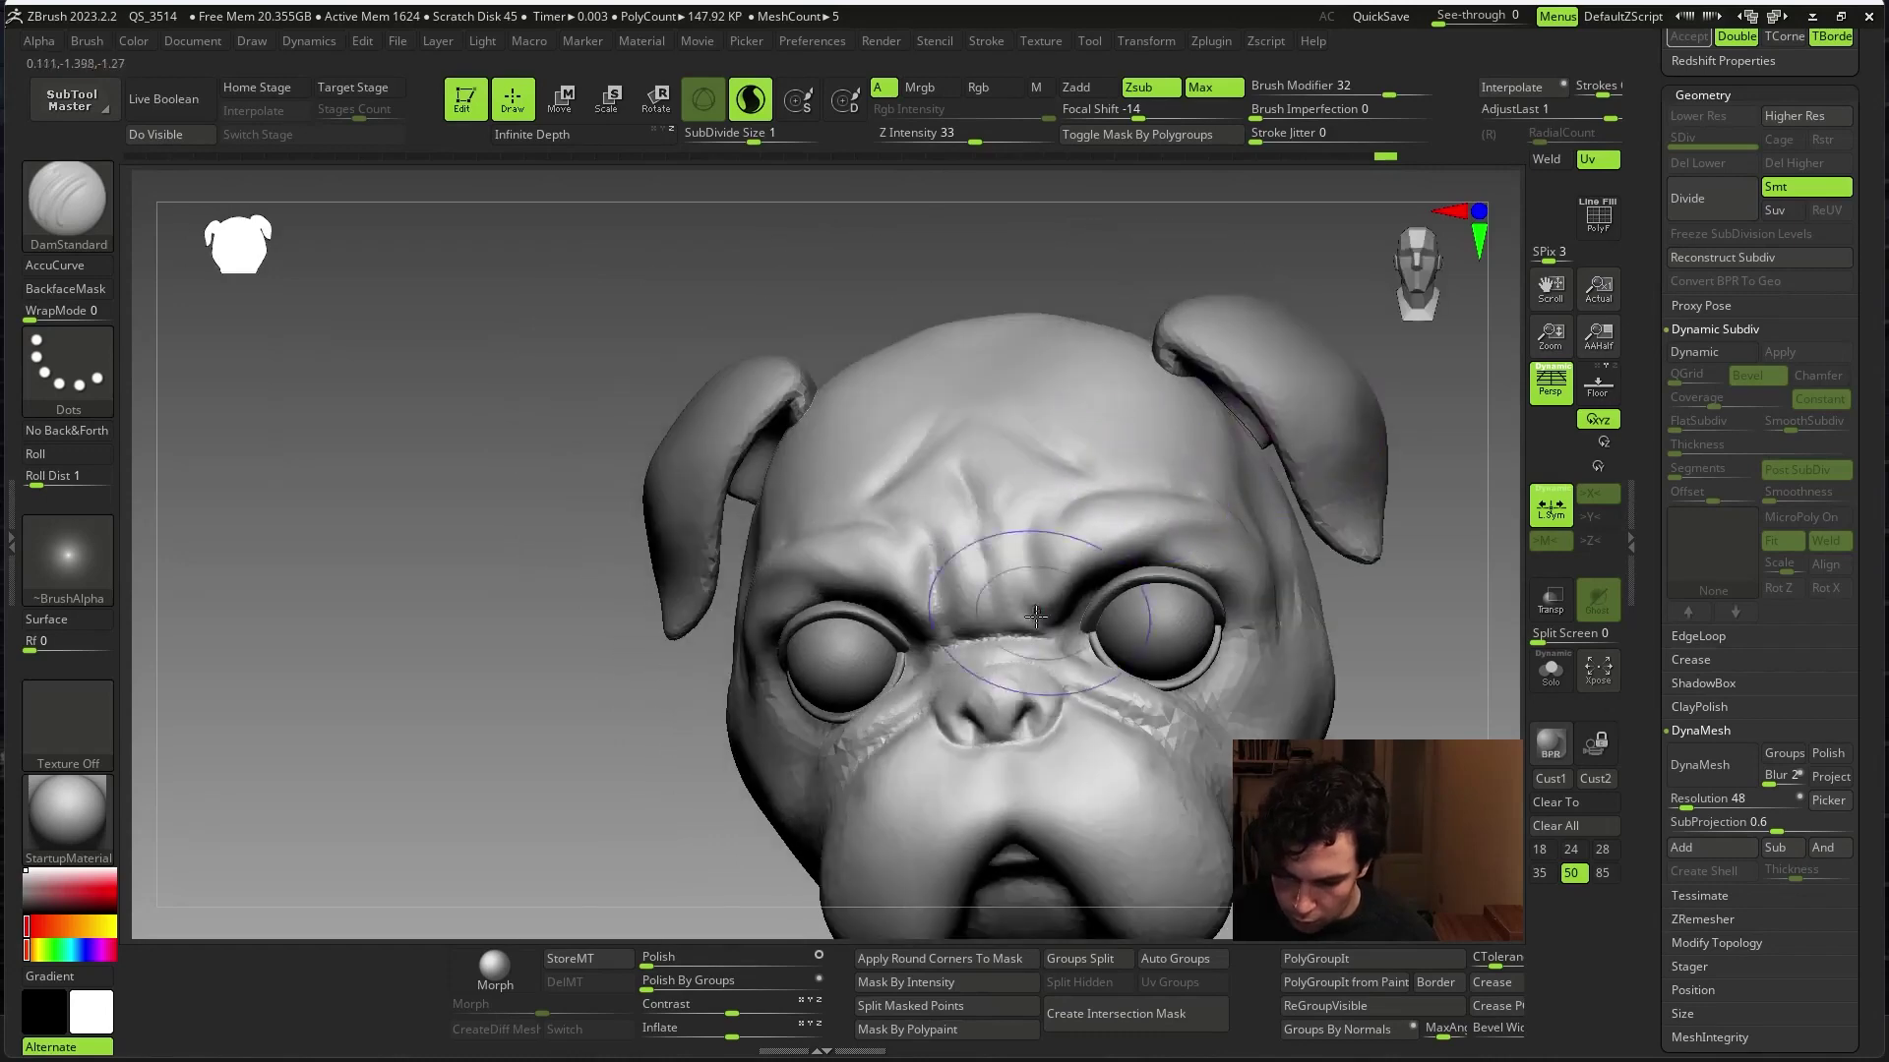
right_drag(1092, 484, 1408, 545)
right_drag(952, 463, 1179, 617)
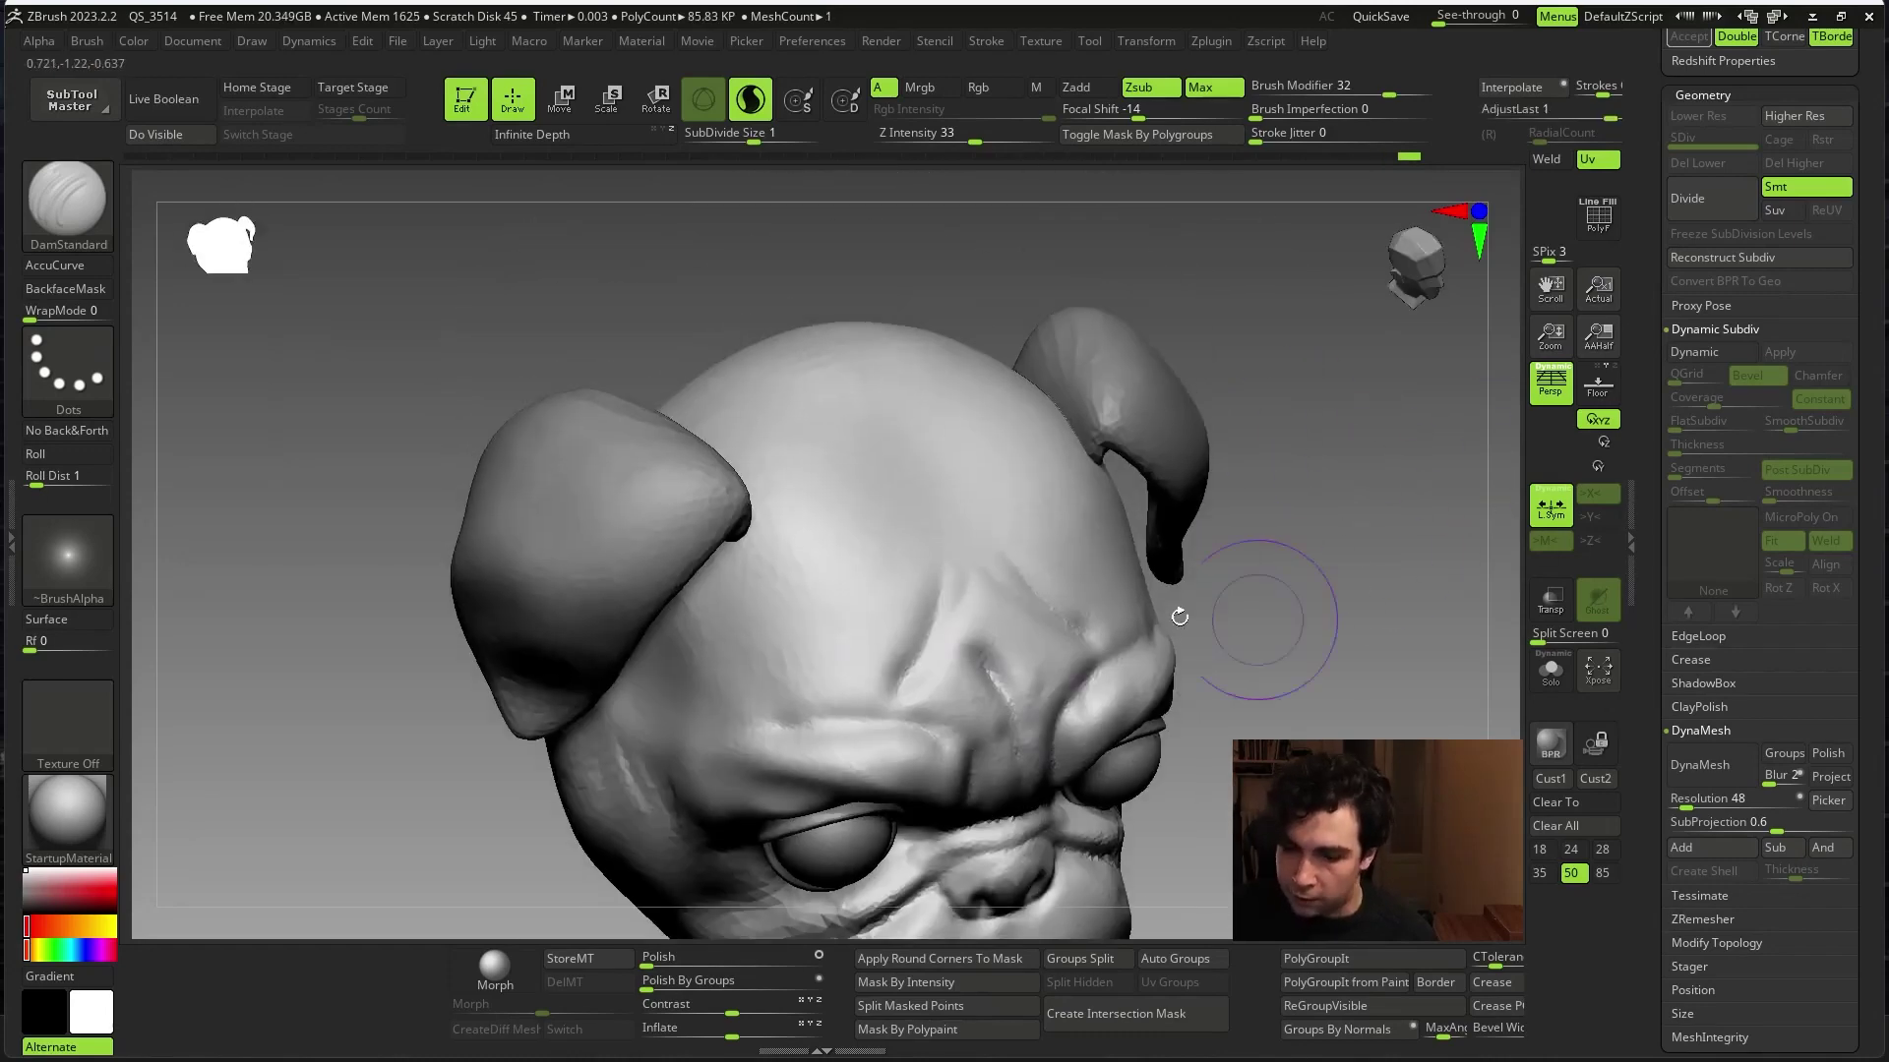
drag(946, 587, 789, 746)
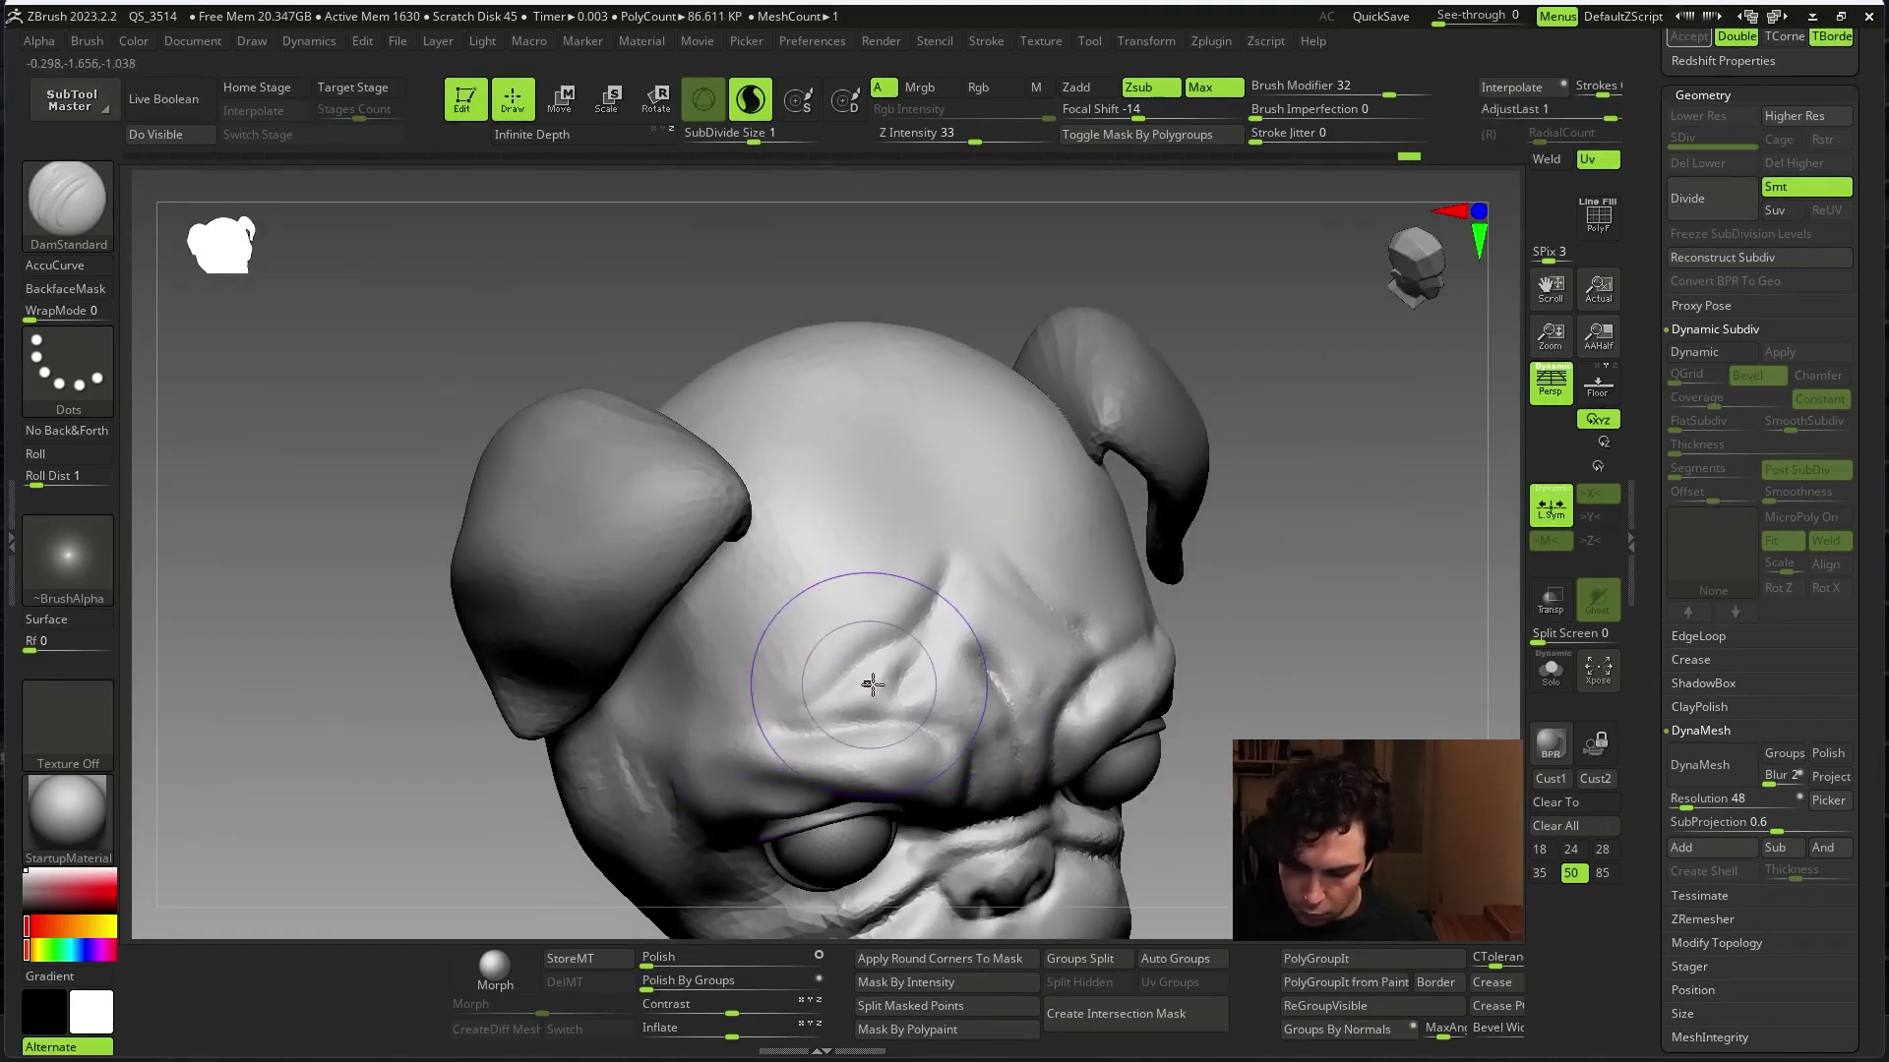
- Carve several more wrinkles across the middle, right and upper forehead
right_drag(1095, 505, 808, 531)
drag(854, 590, 883, 459)
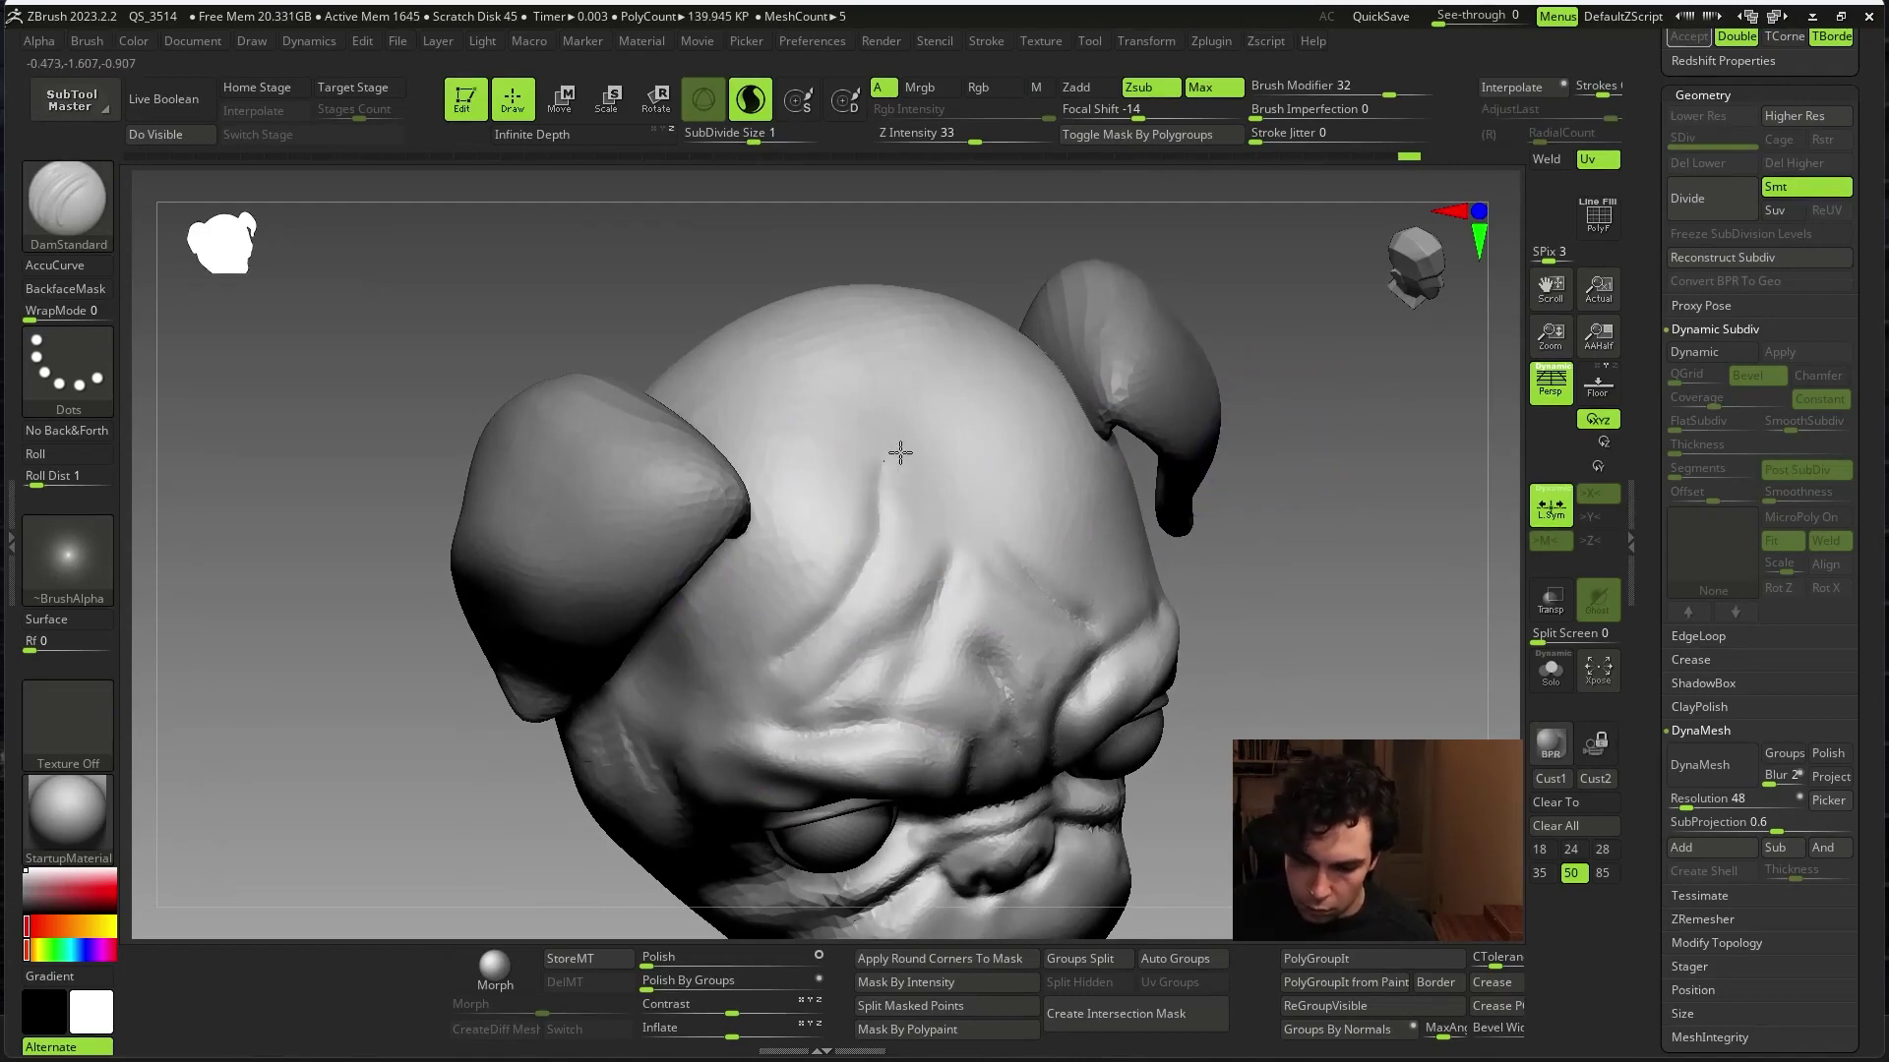
right_drag(881, 452, 998, 493)
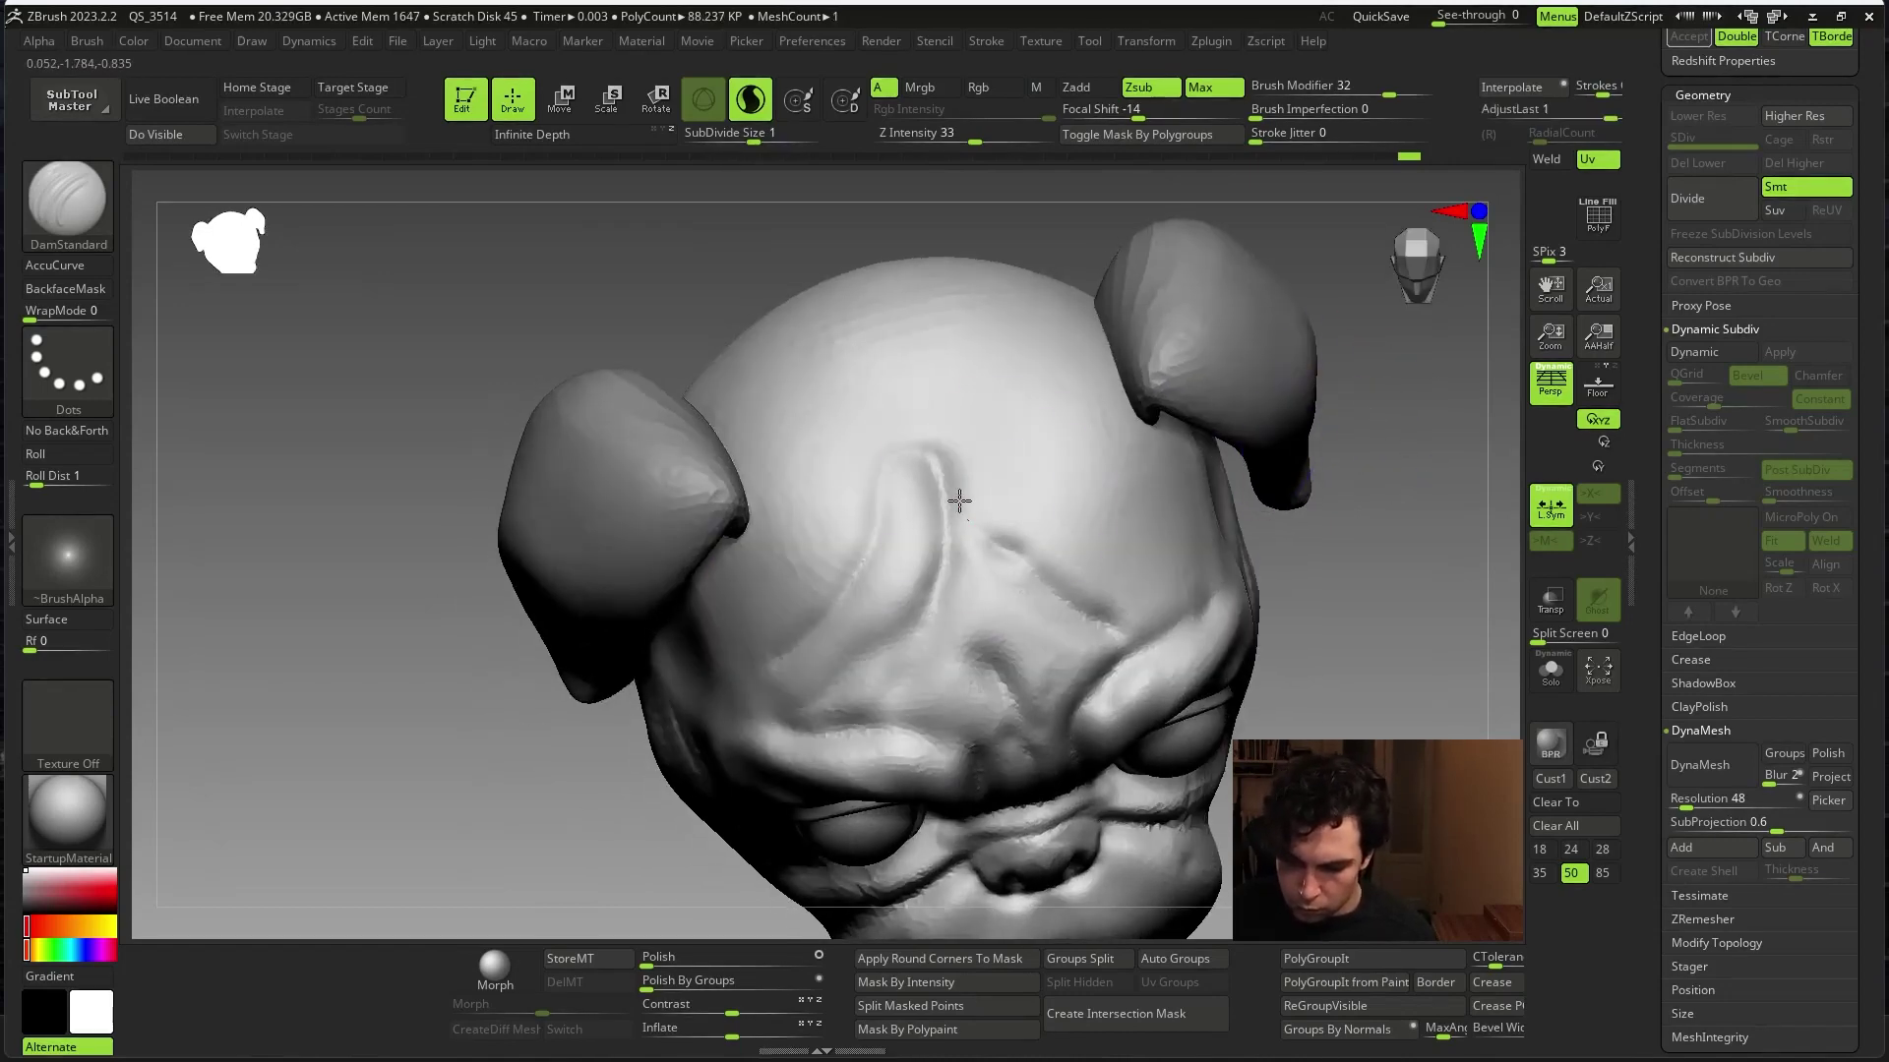
drag(991, 610, 1017, 536)
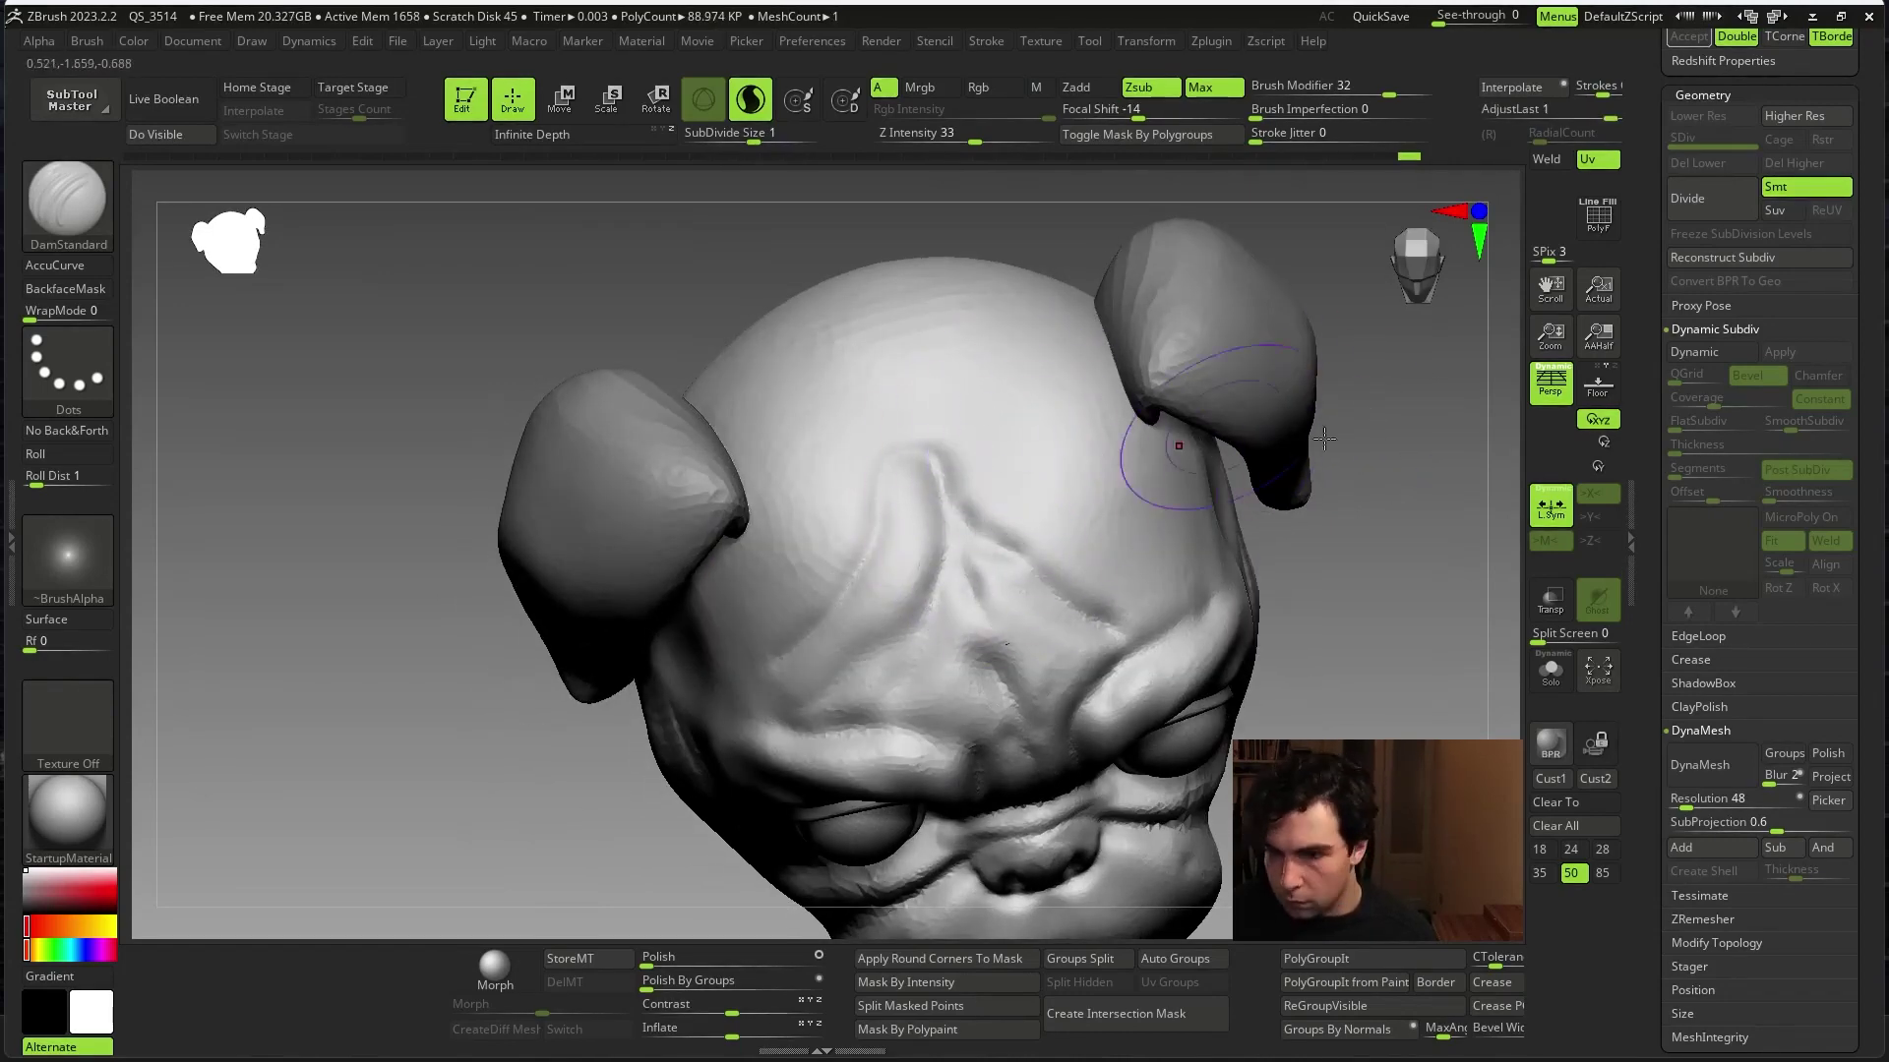
right_drag(1324, 439, 1128, 404)
drag(1072, 388, 1138, 434)
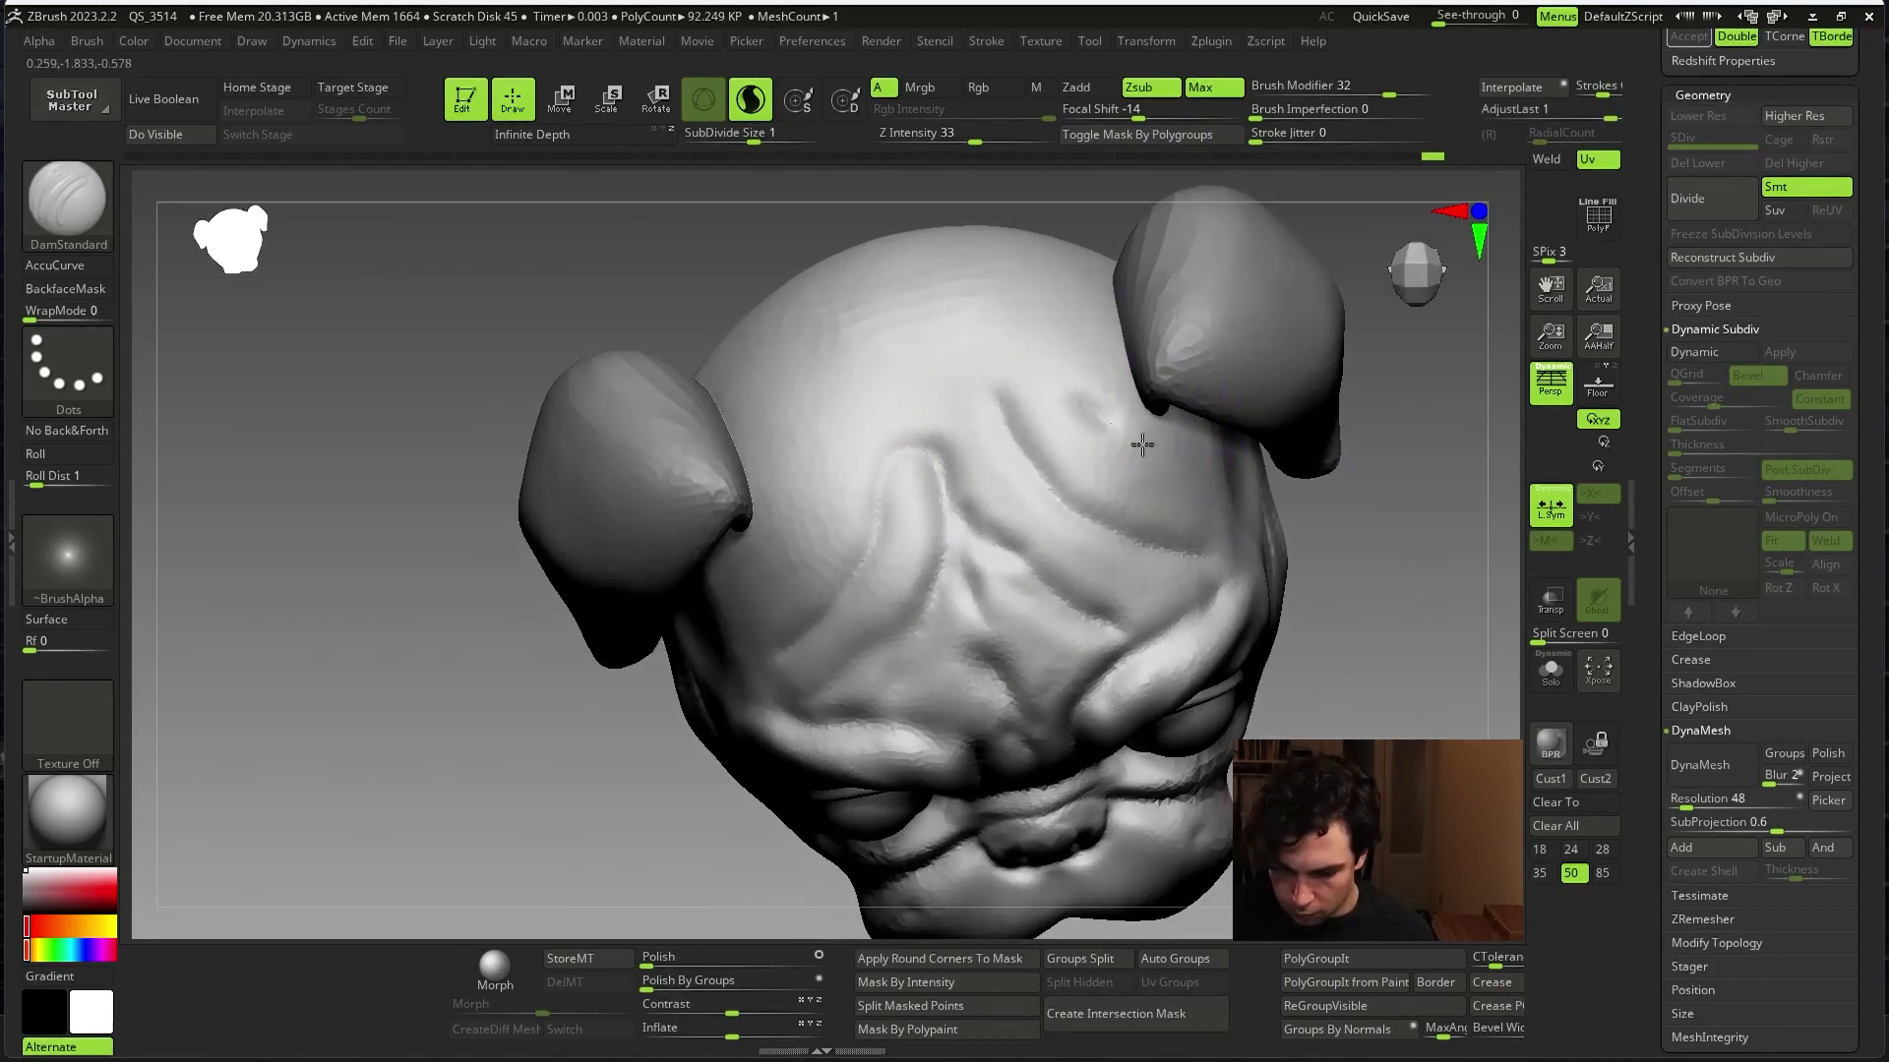
drag(880, 412, 934, 470)
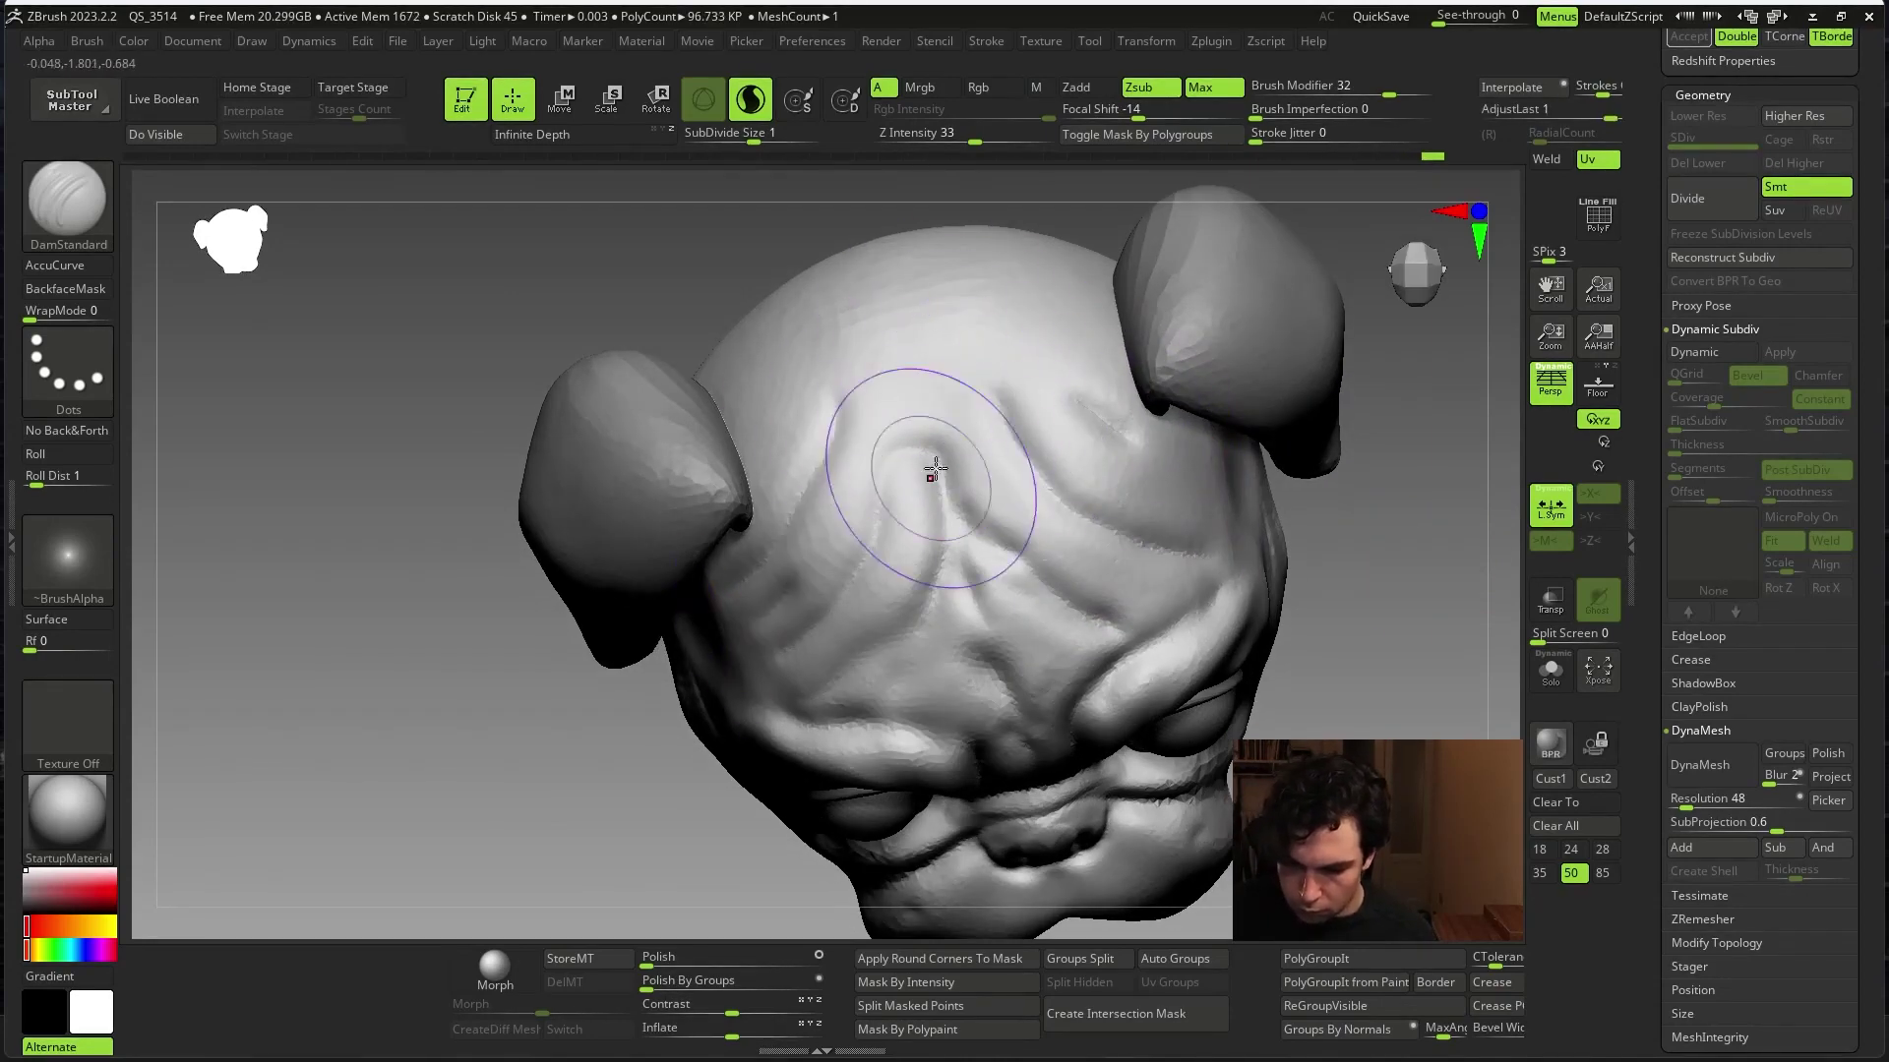
drag(805, 300, 886, 388)
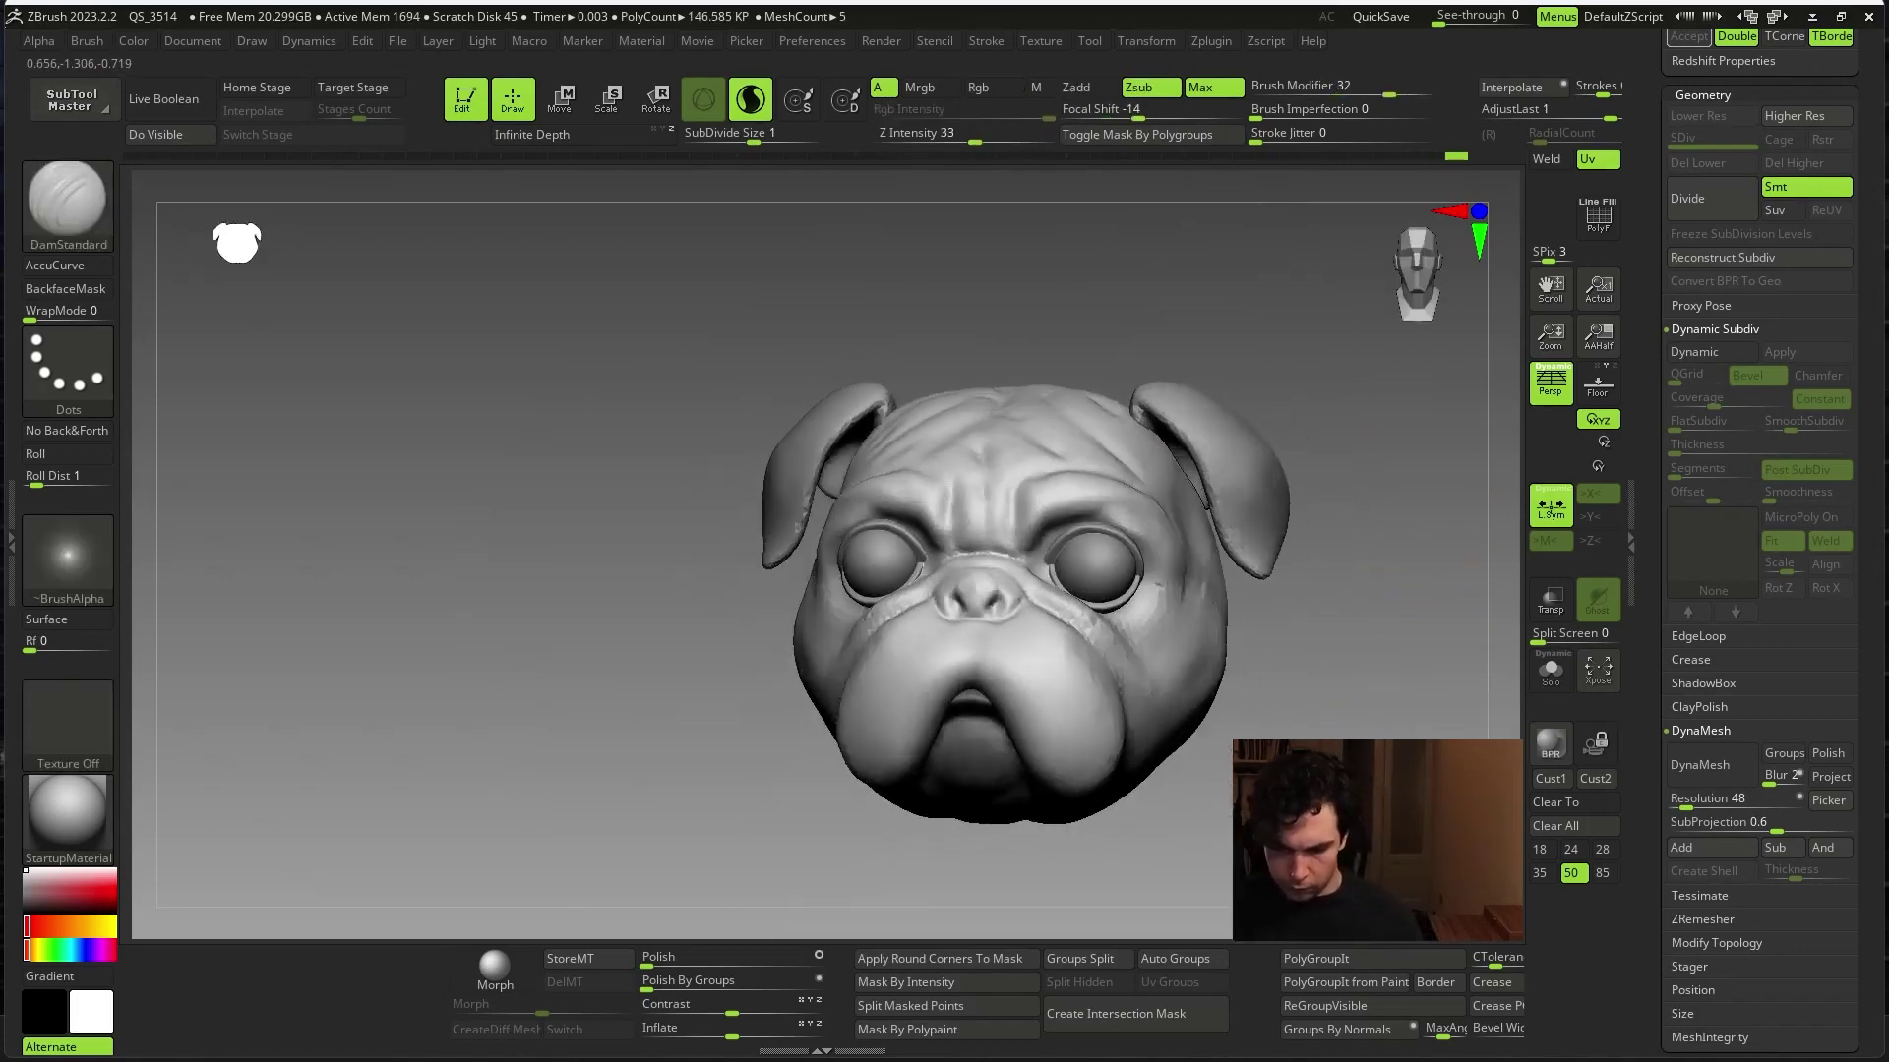
- Briefly solo the head to check the wrinkles, re-enable symmetry and smooth them
mouse_move(1472, 738)
mouse_down()
mouse_move(1370, 653)
mouse_move(1361, 606)
mouse_move(1365, 628)
mouse_up()
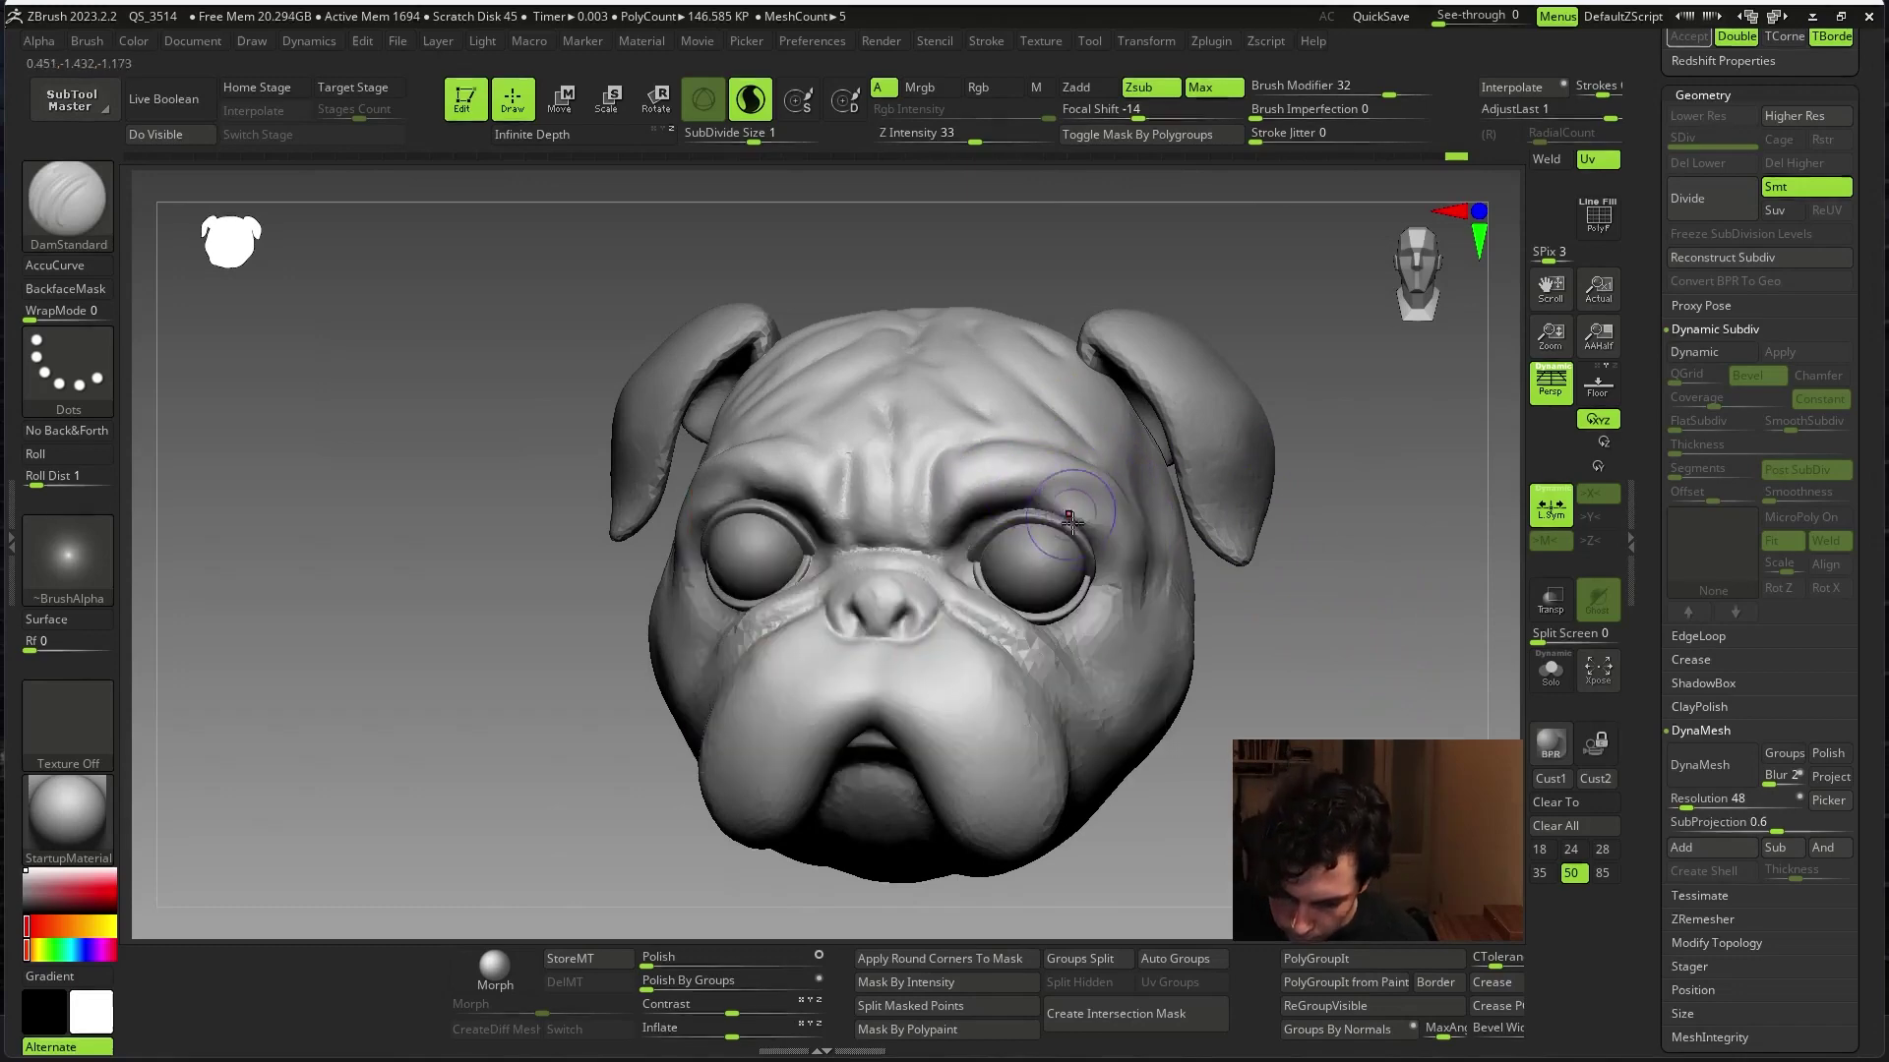
click(1550, 669)
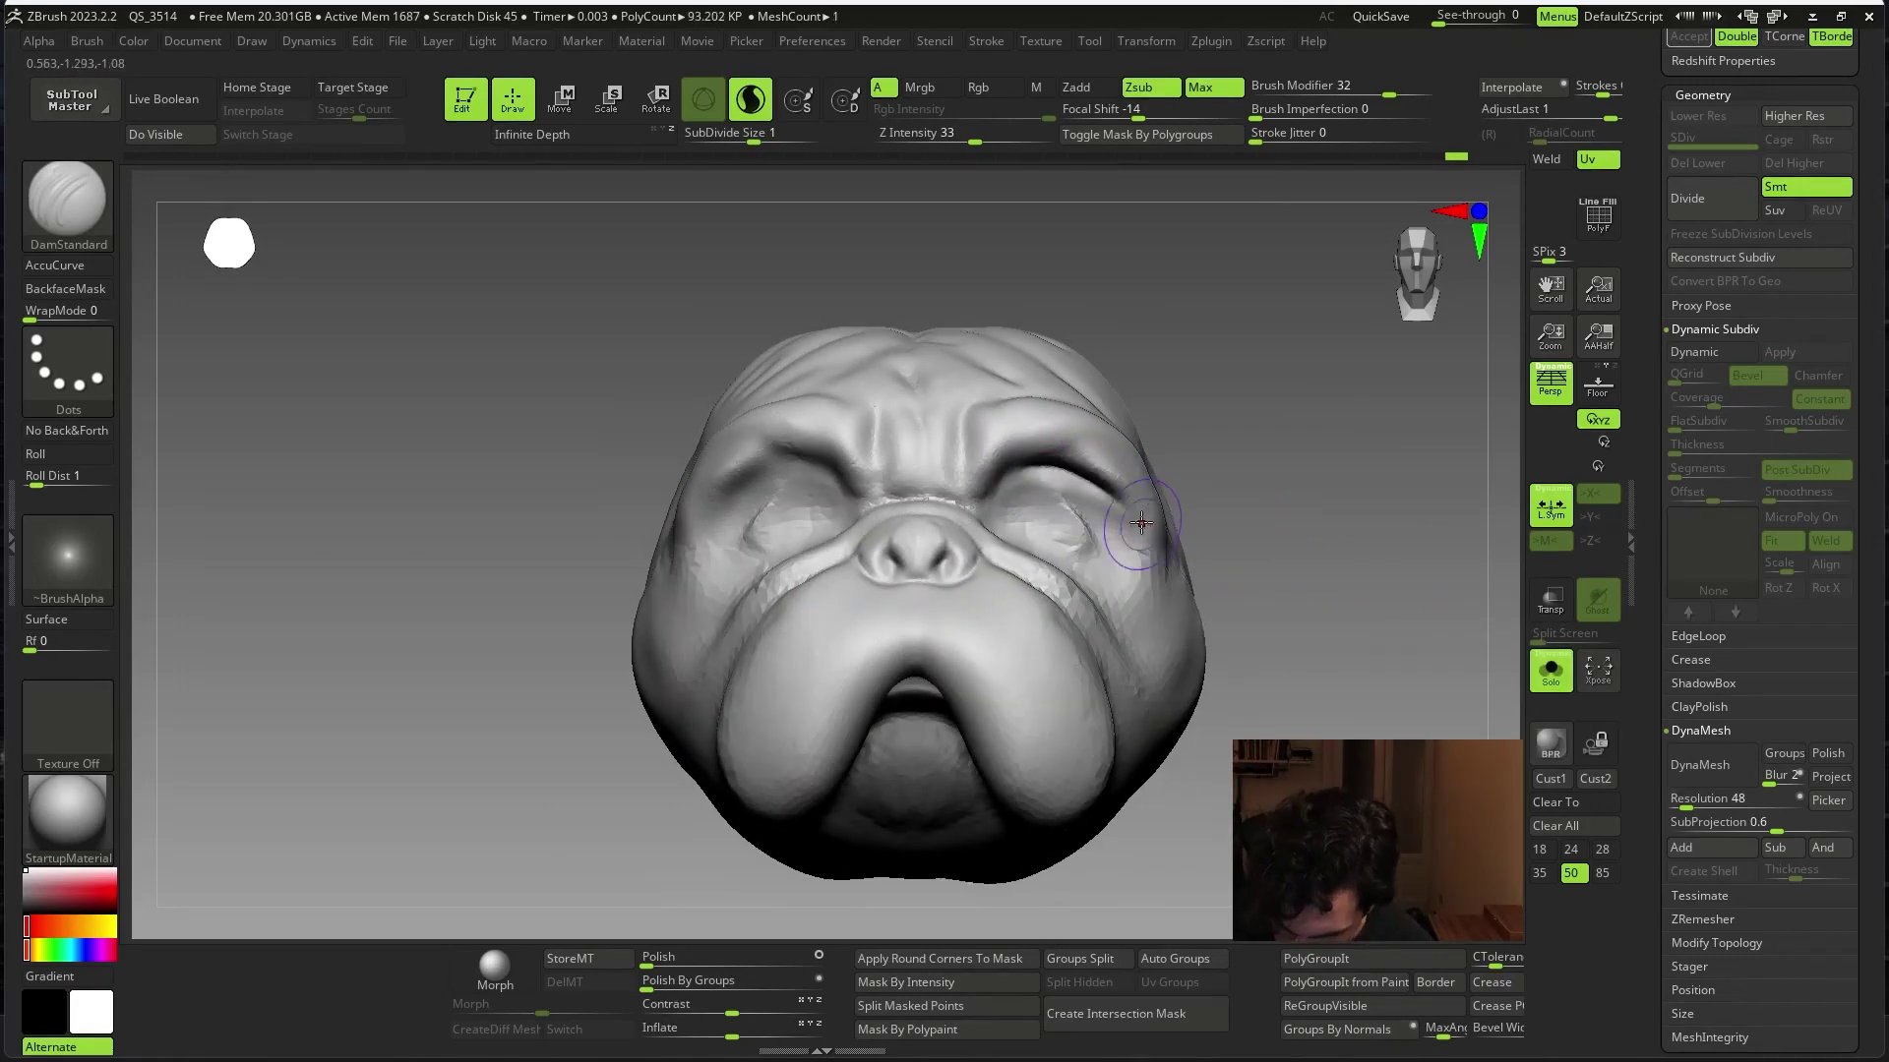
key(x)
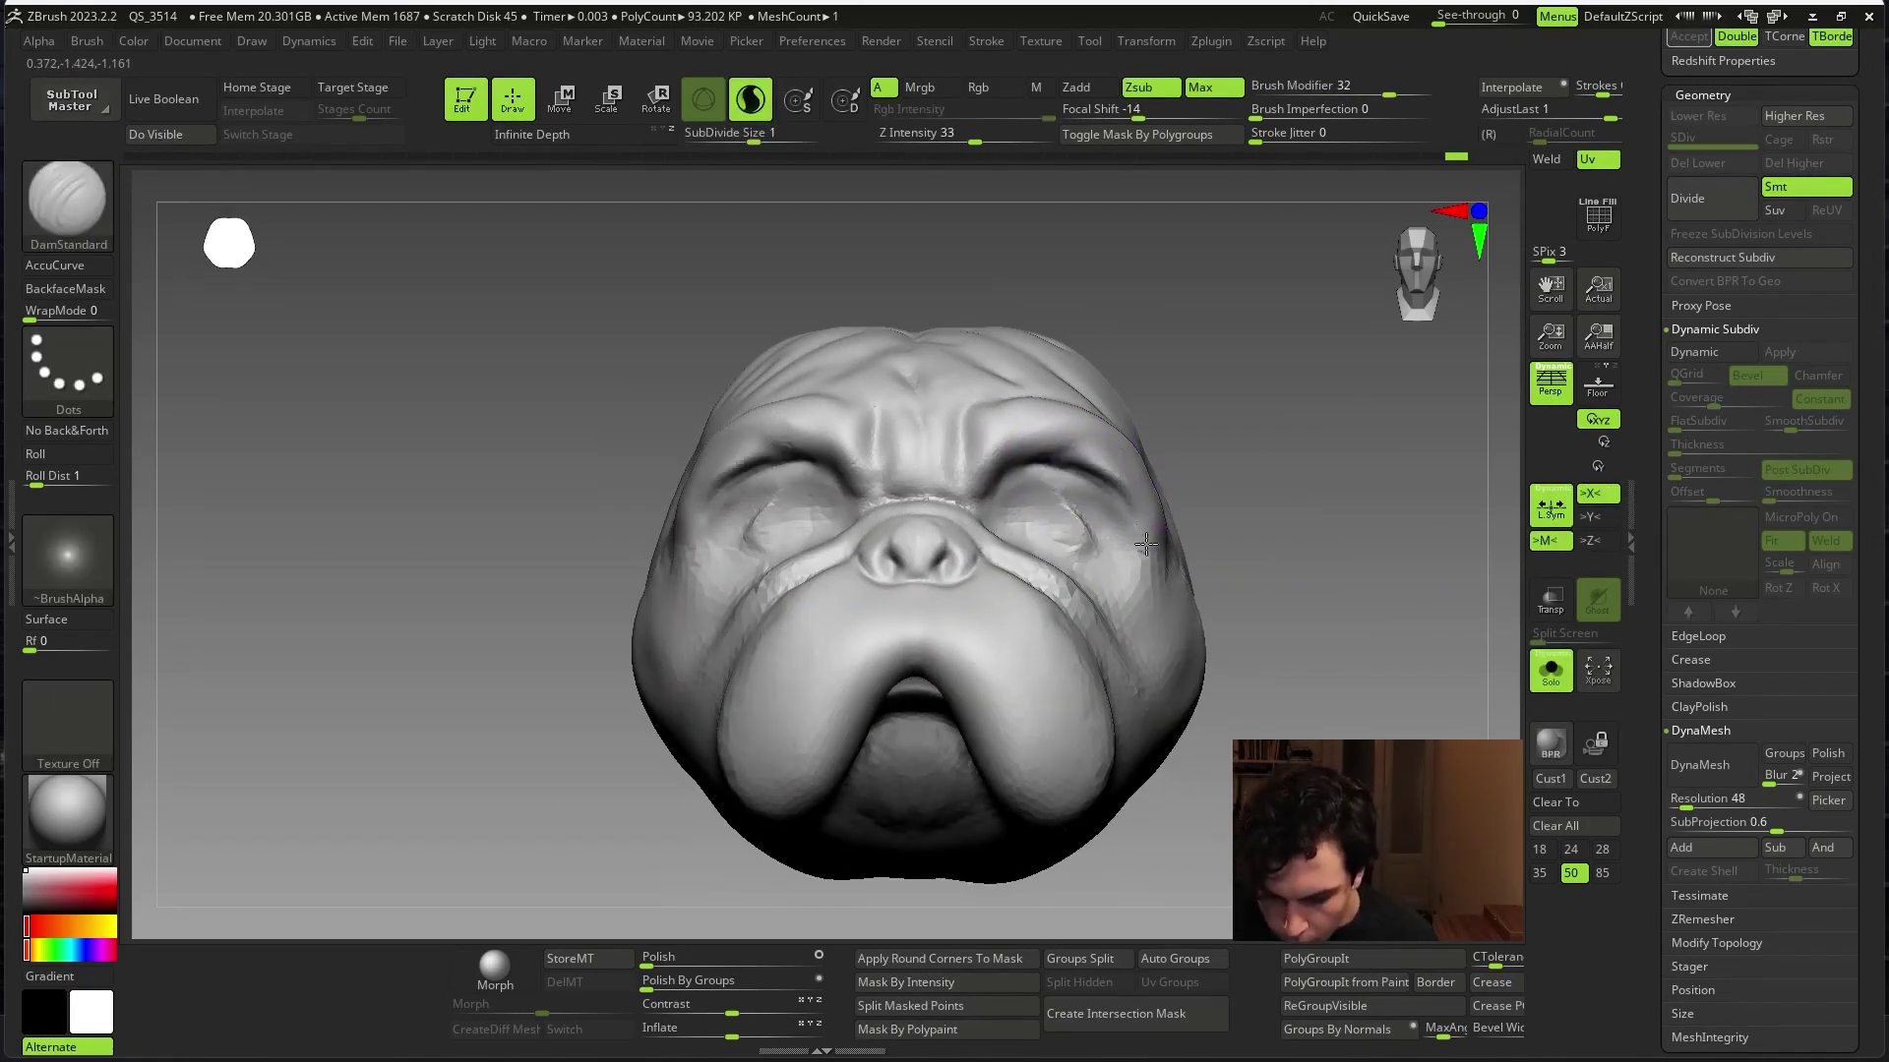
click(1551, 669)
mouse_move(1336, 510)
mouse_down()
mouse_move(1370, 489)
mouse_move(1375, 582)
mouse_move(1109, 509)
mouse_up()
key(shift)
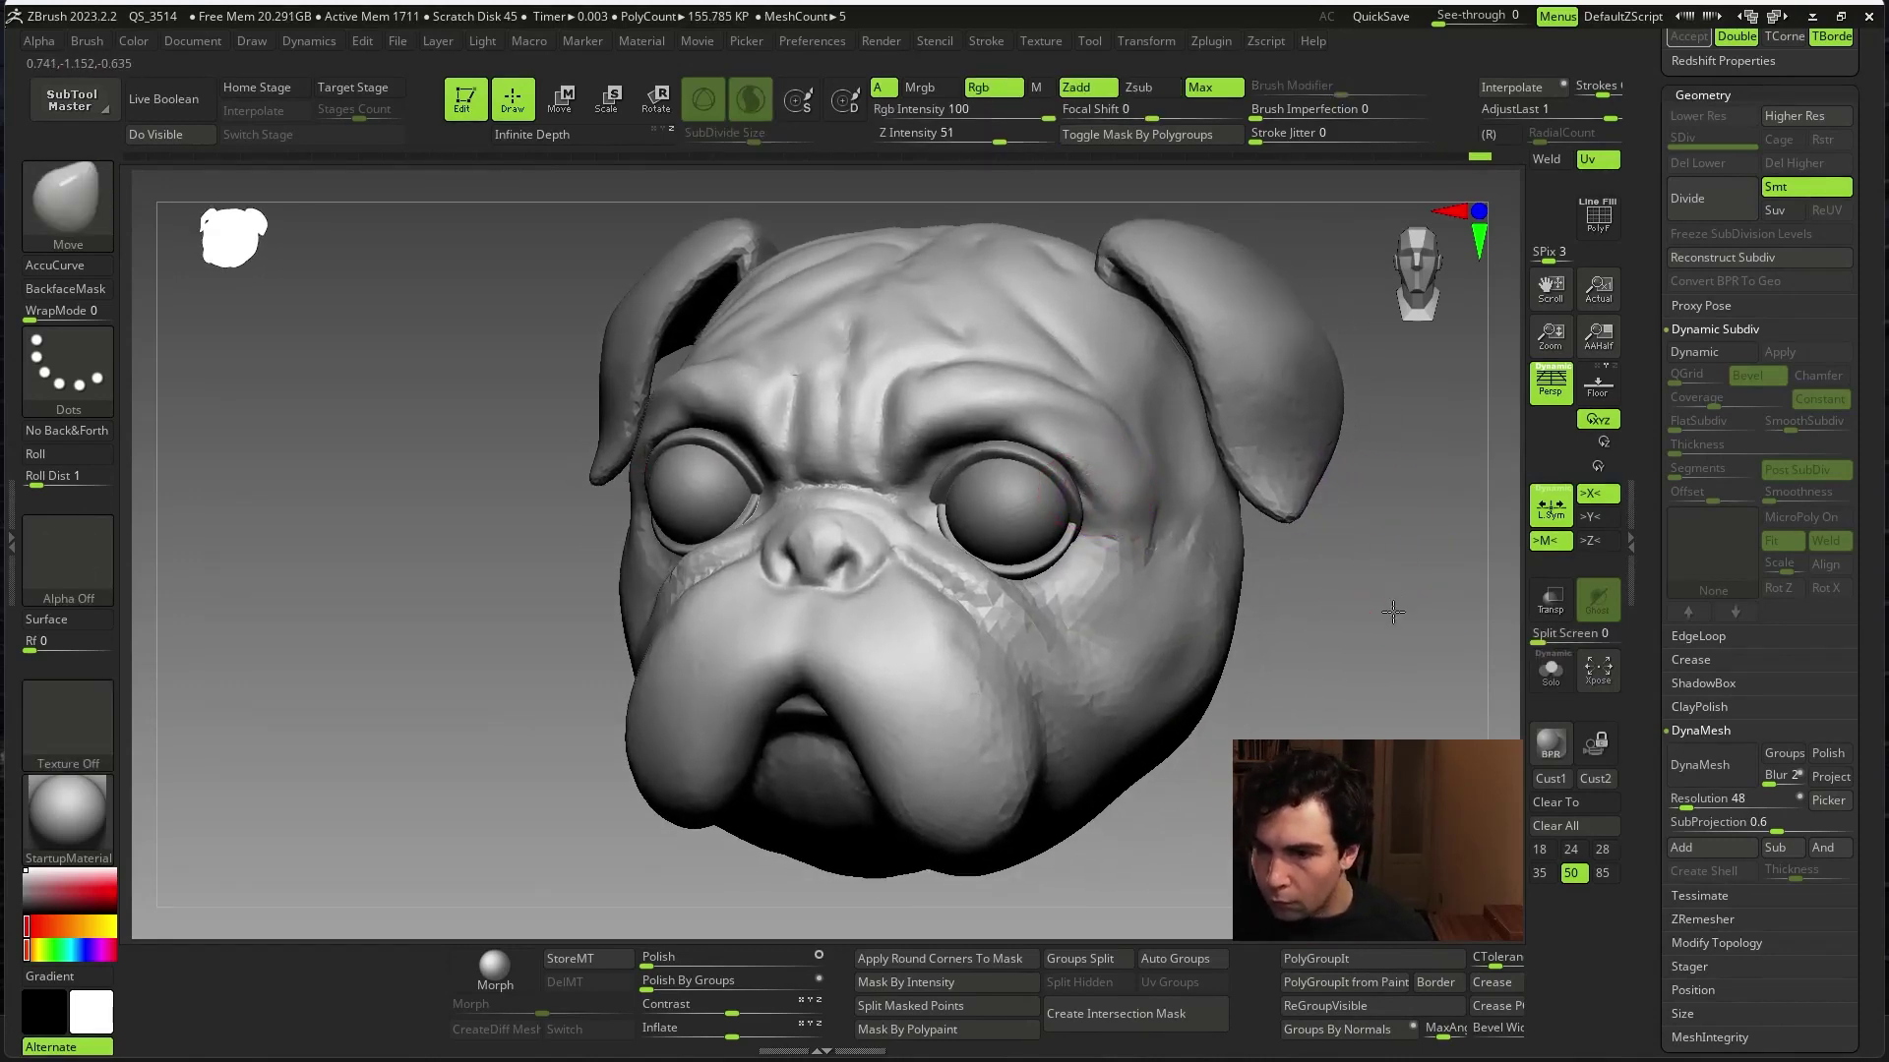
drag(1393, 612, 1100, 556)
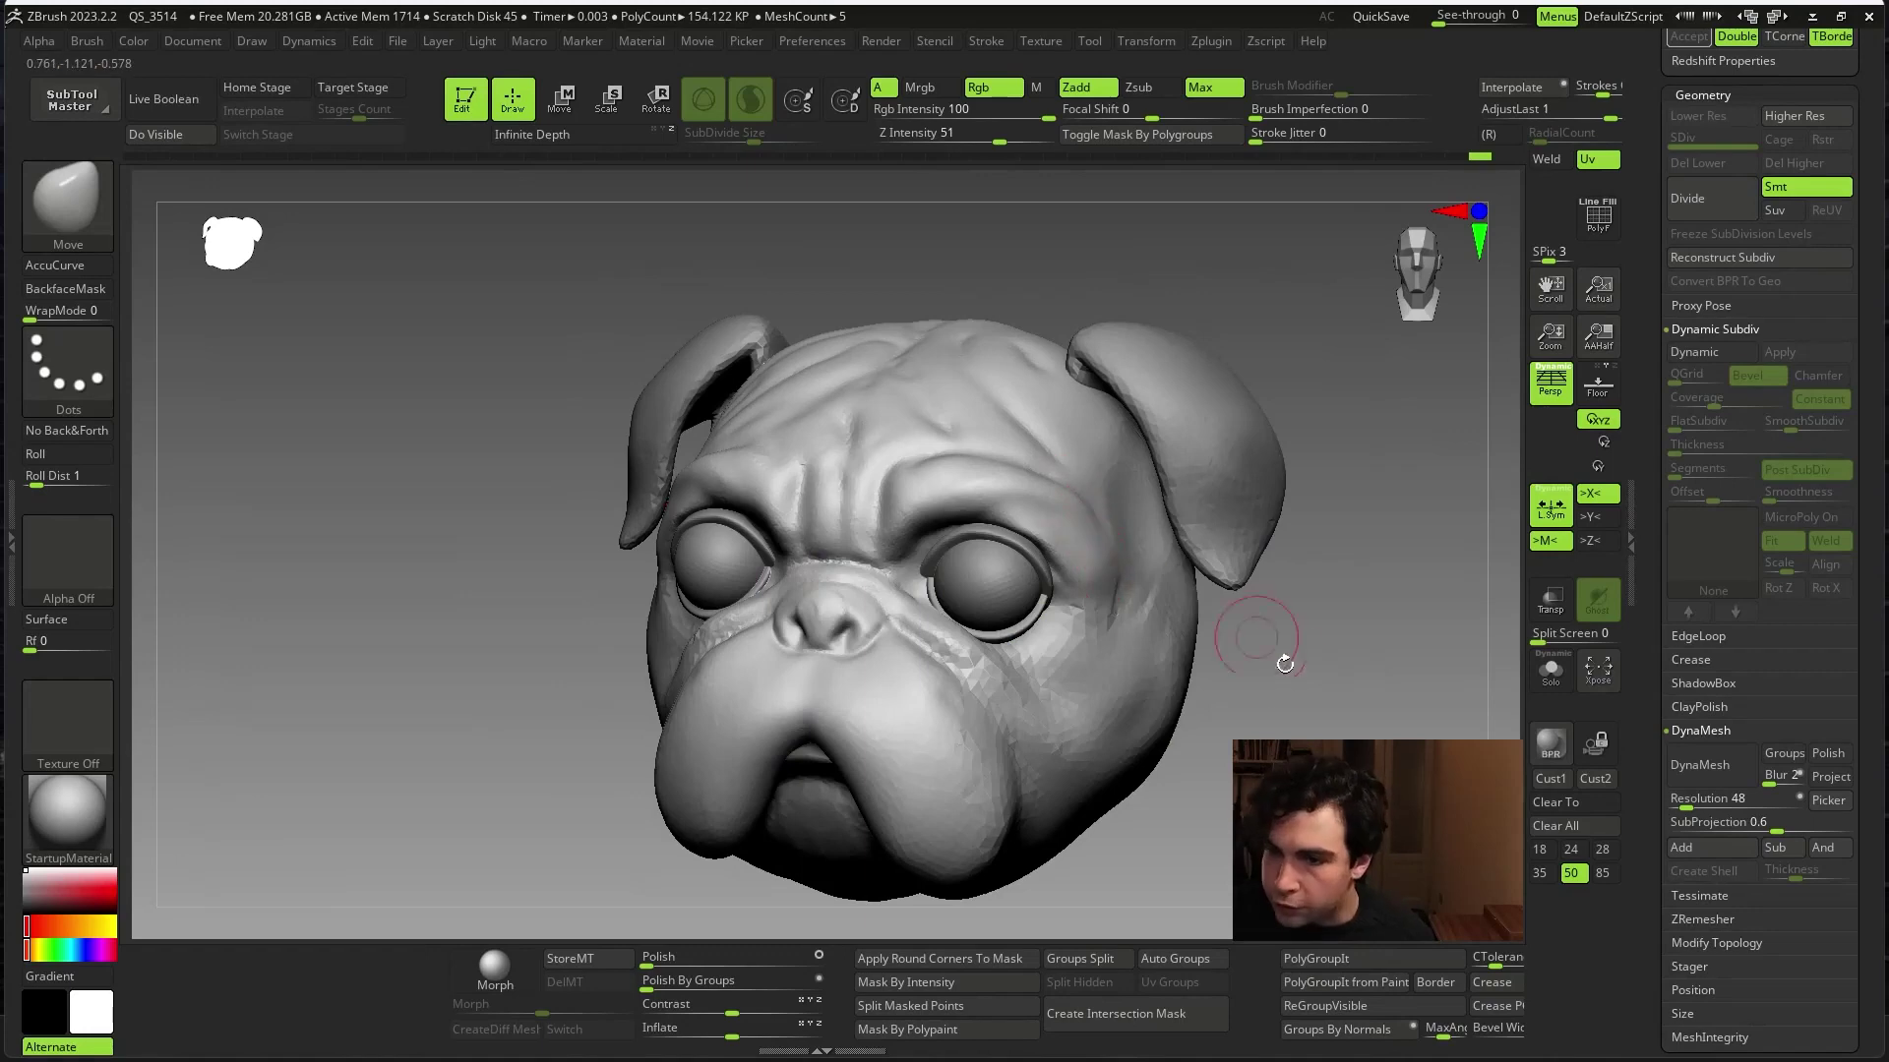
drag(1284, 664, 1088, 559)
- Reselect DamStandard and carve a crease along the left cheek–mouth fold
key(b)
key(d)
key(s)
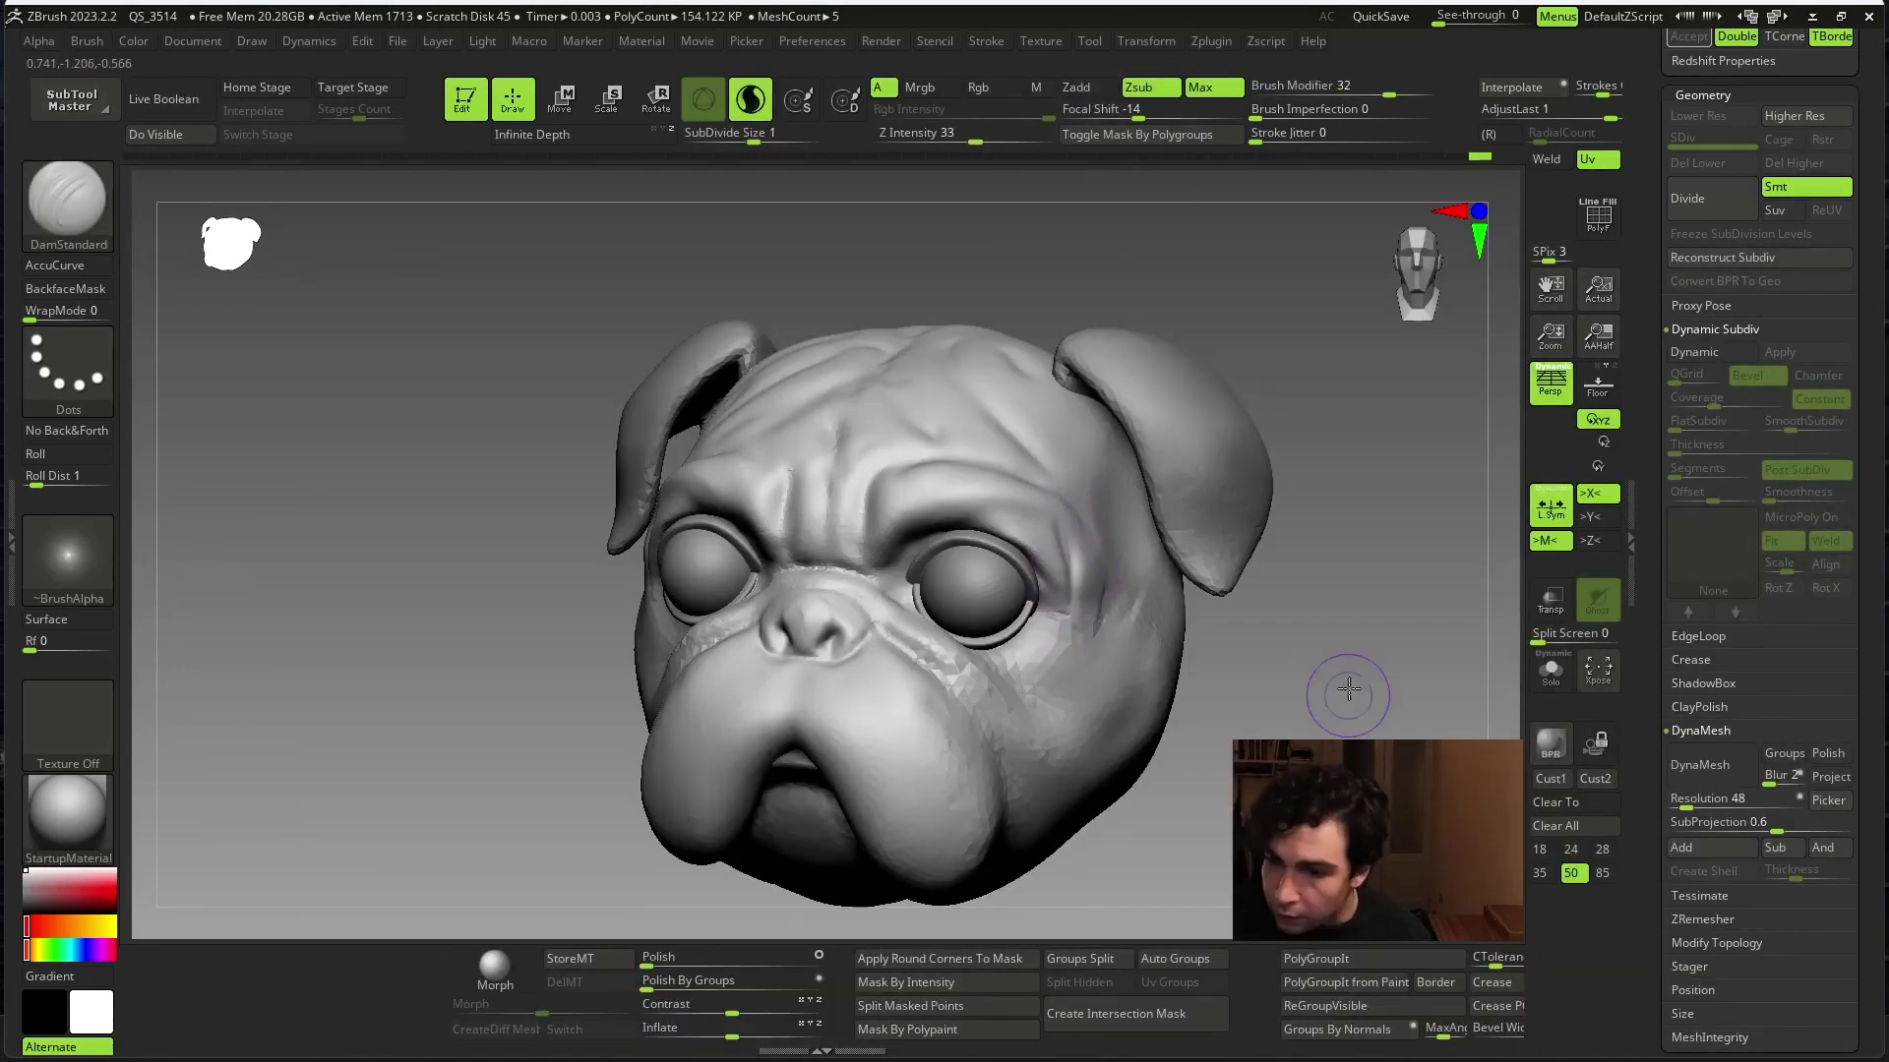
mouse_move(1348, 691)
mouse_down()
mouse_move(1110, 582)
mouse_move(1088, 639)
mouse_up()
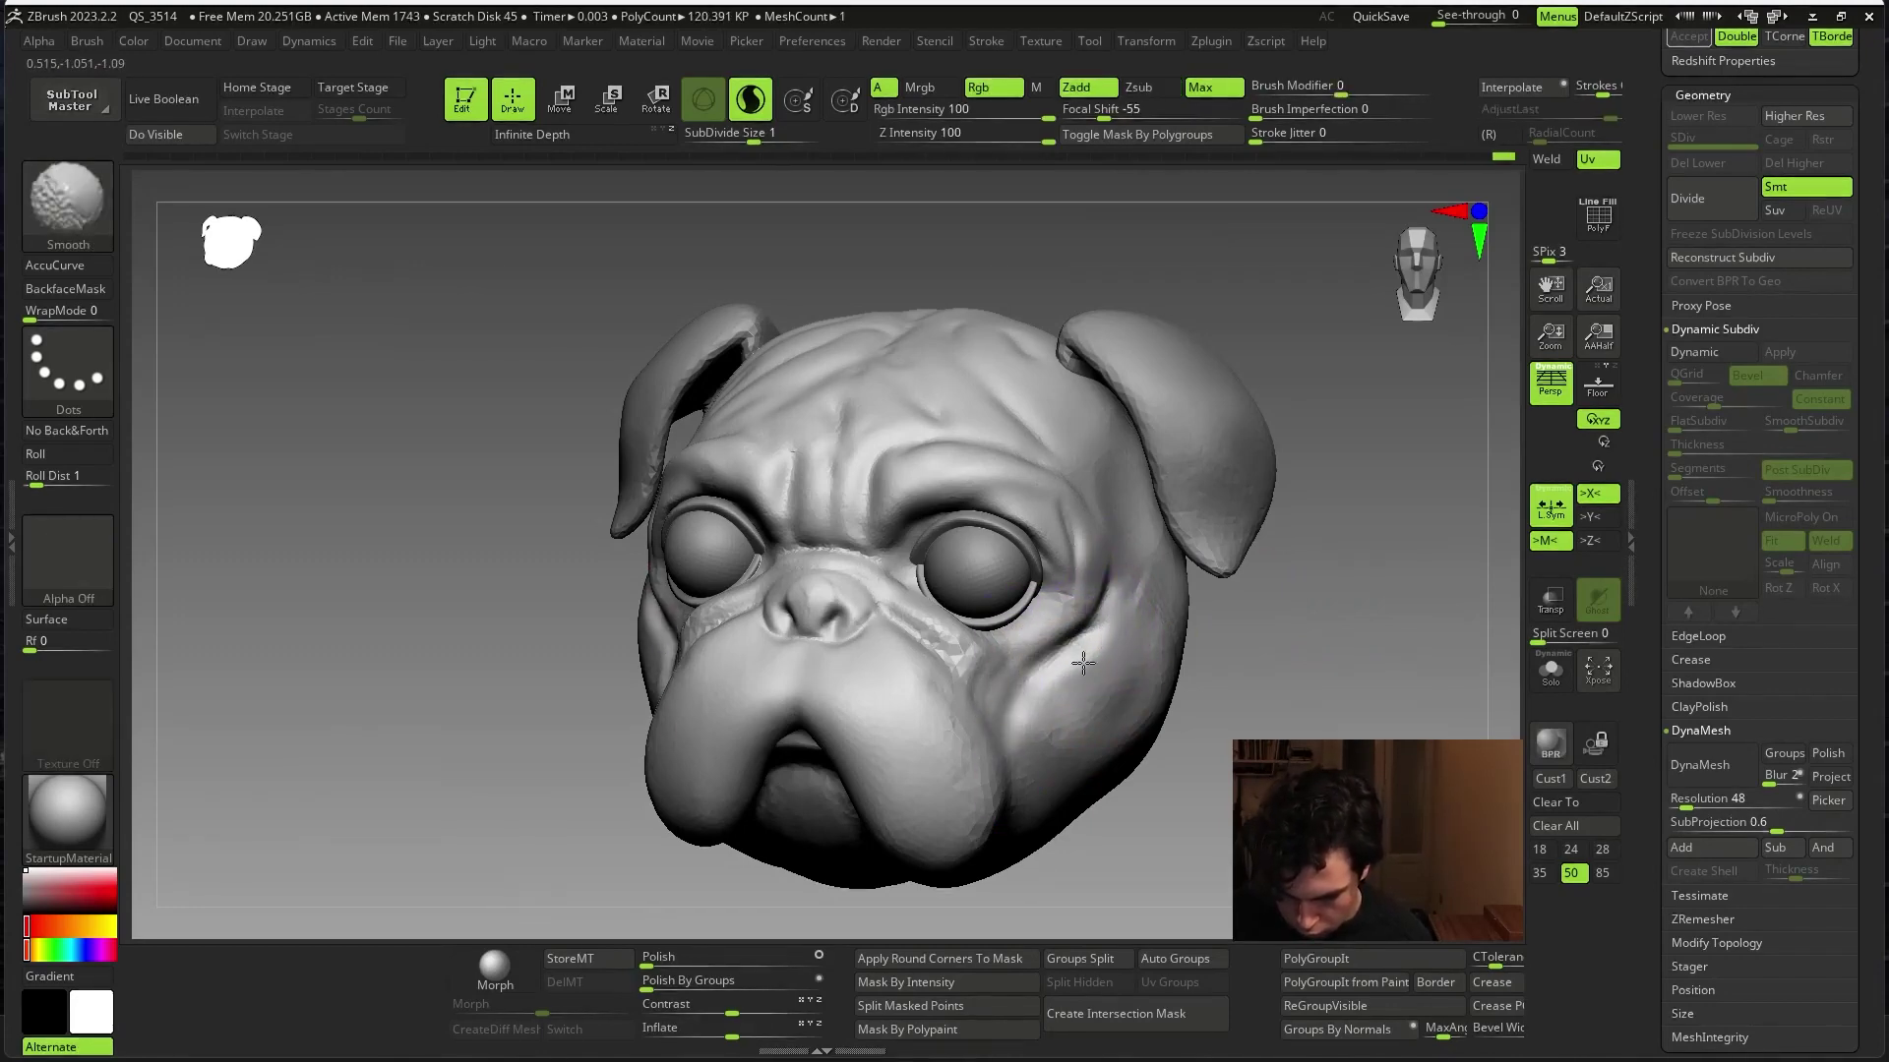
drag(1240, 678, 1119, 622)
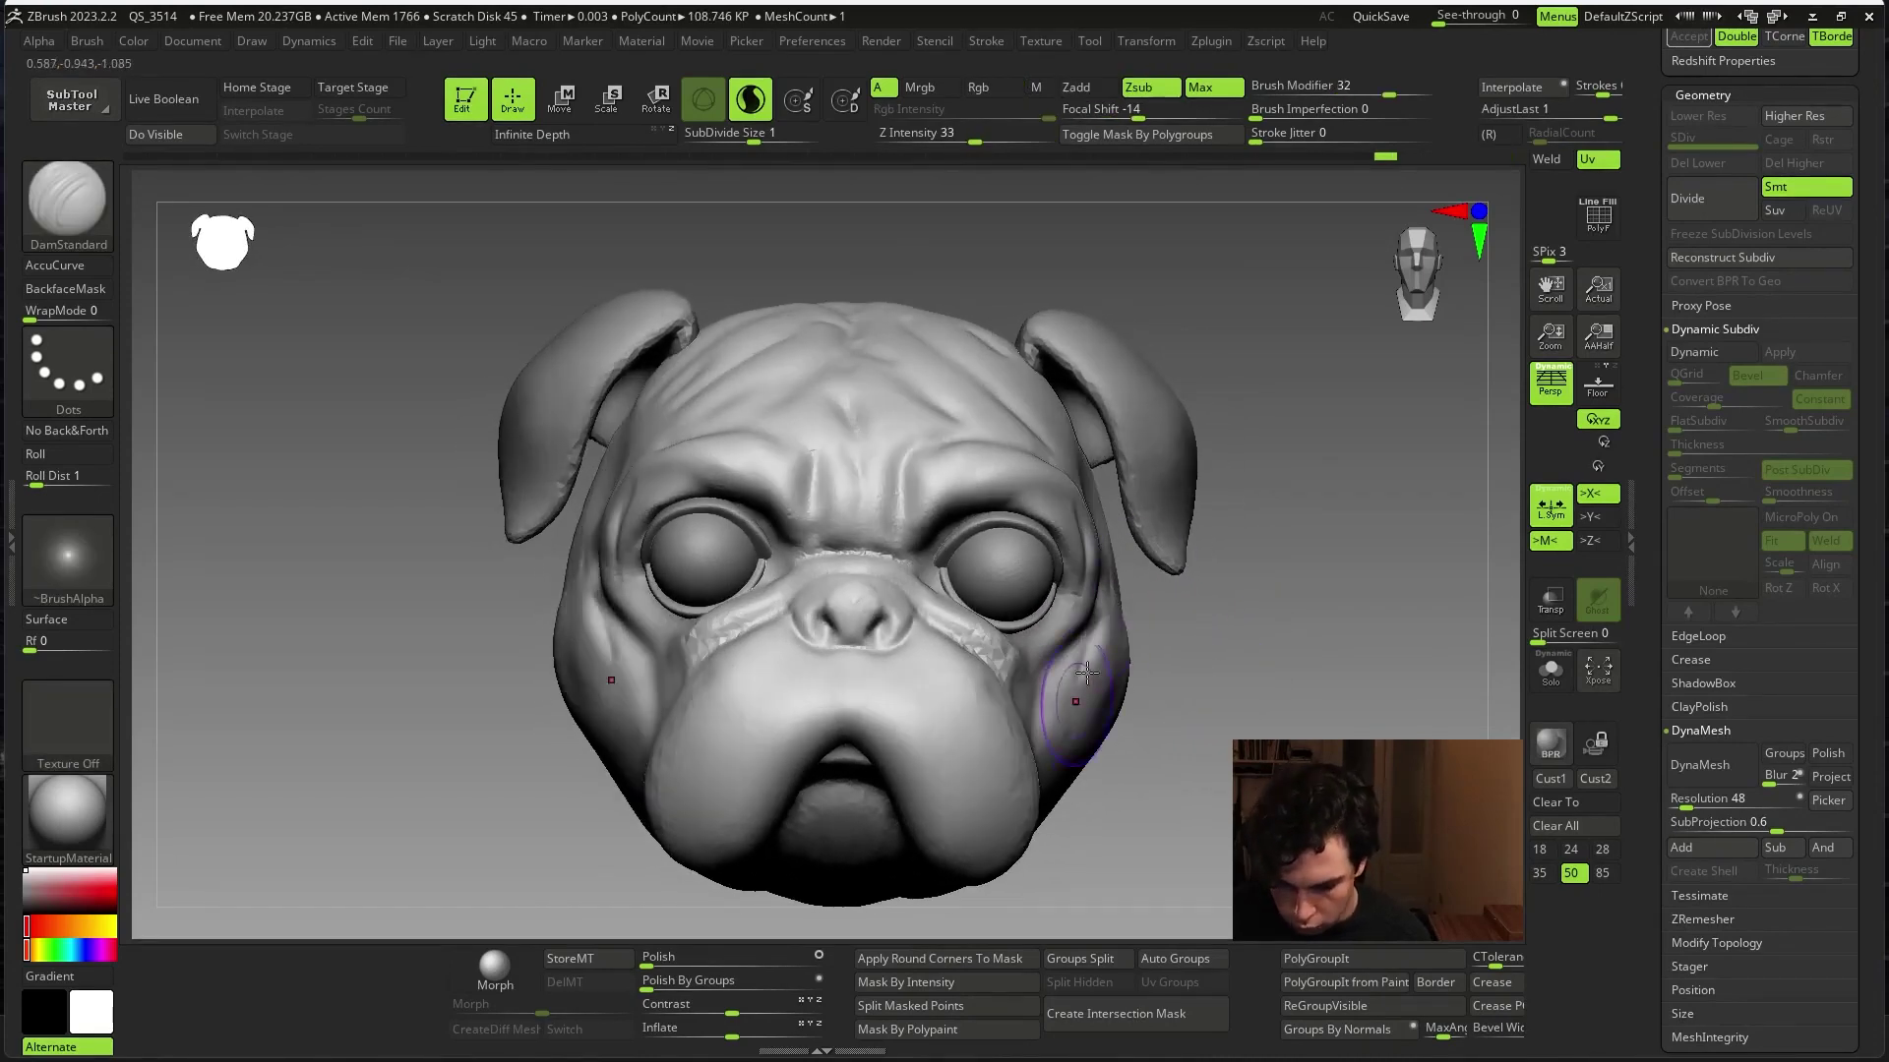
drag(1069, 789, 1171, 691)
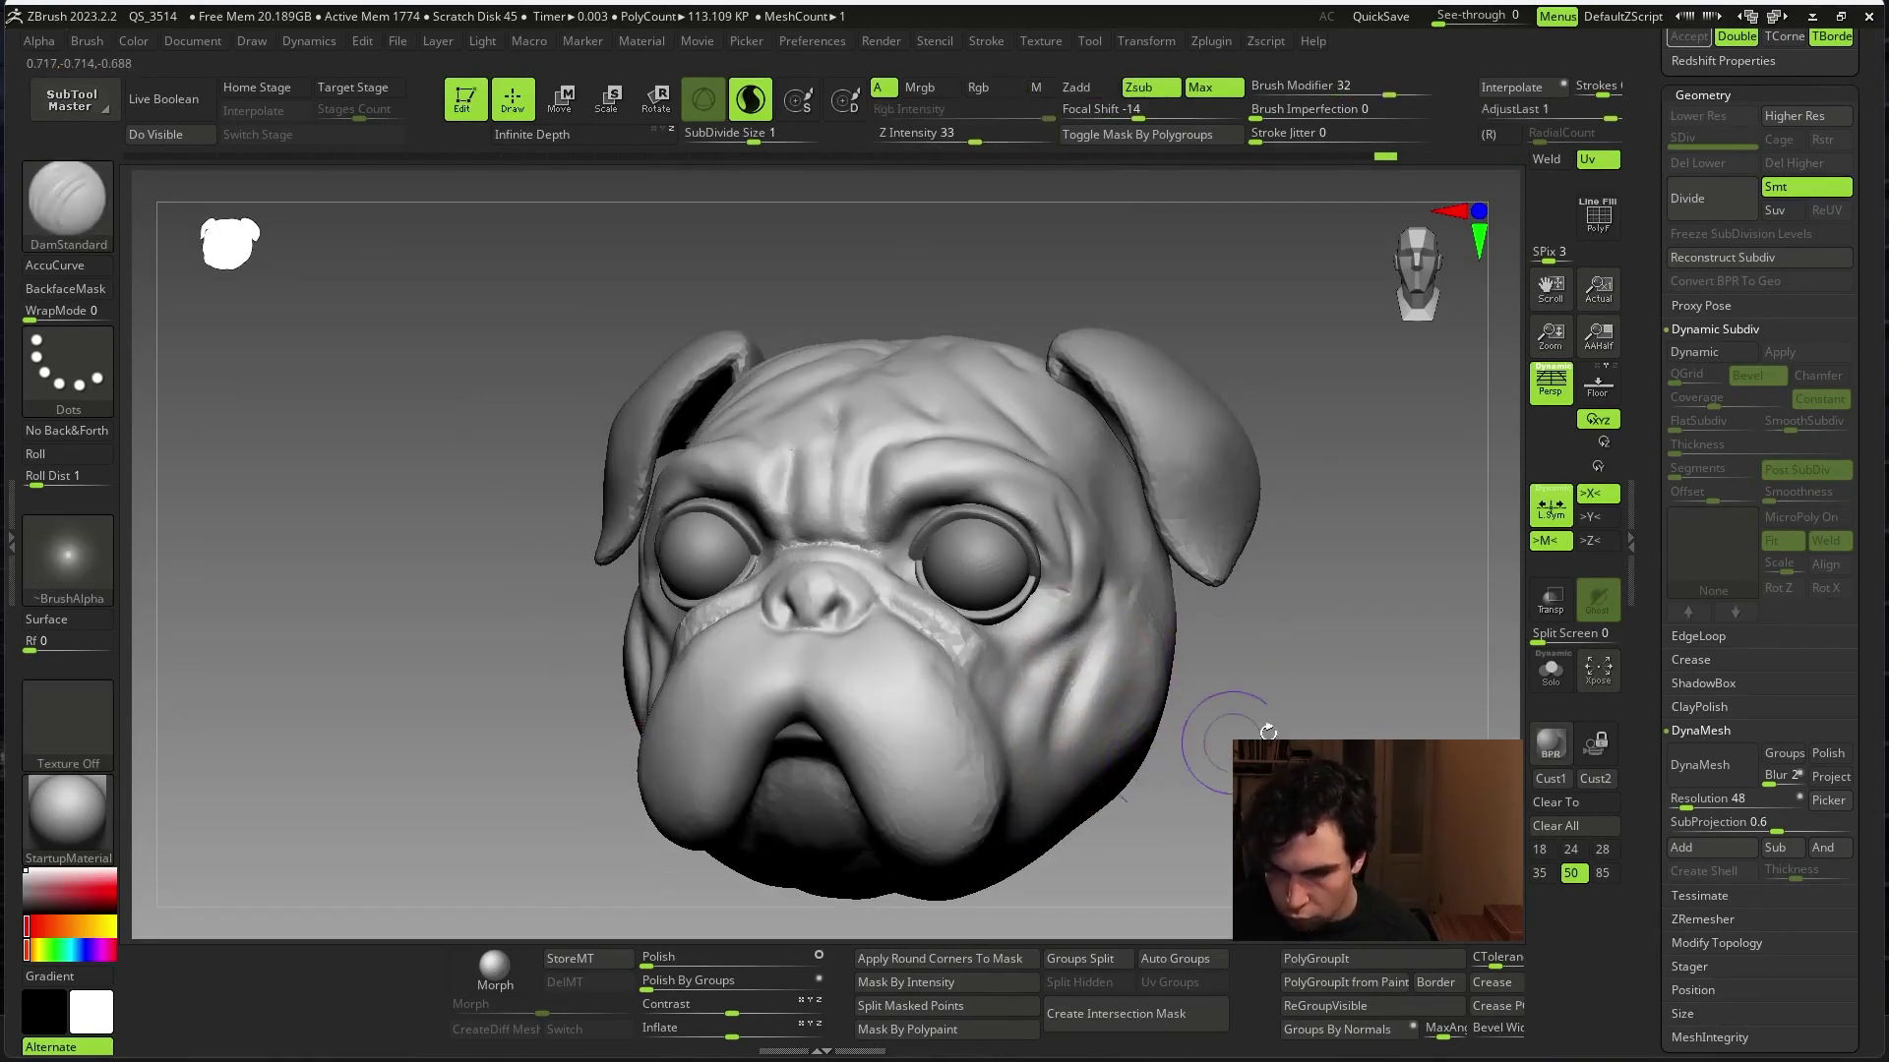
mouse_move(1247, 751)
mouse_down()
mouse_move(1295, 708)
mouse_move(1276, 682)
mouse_up()
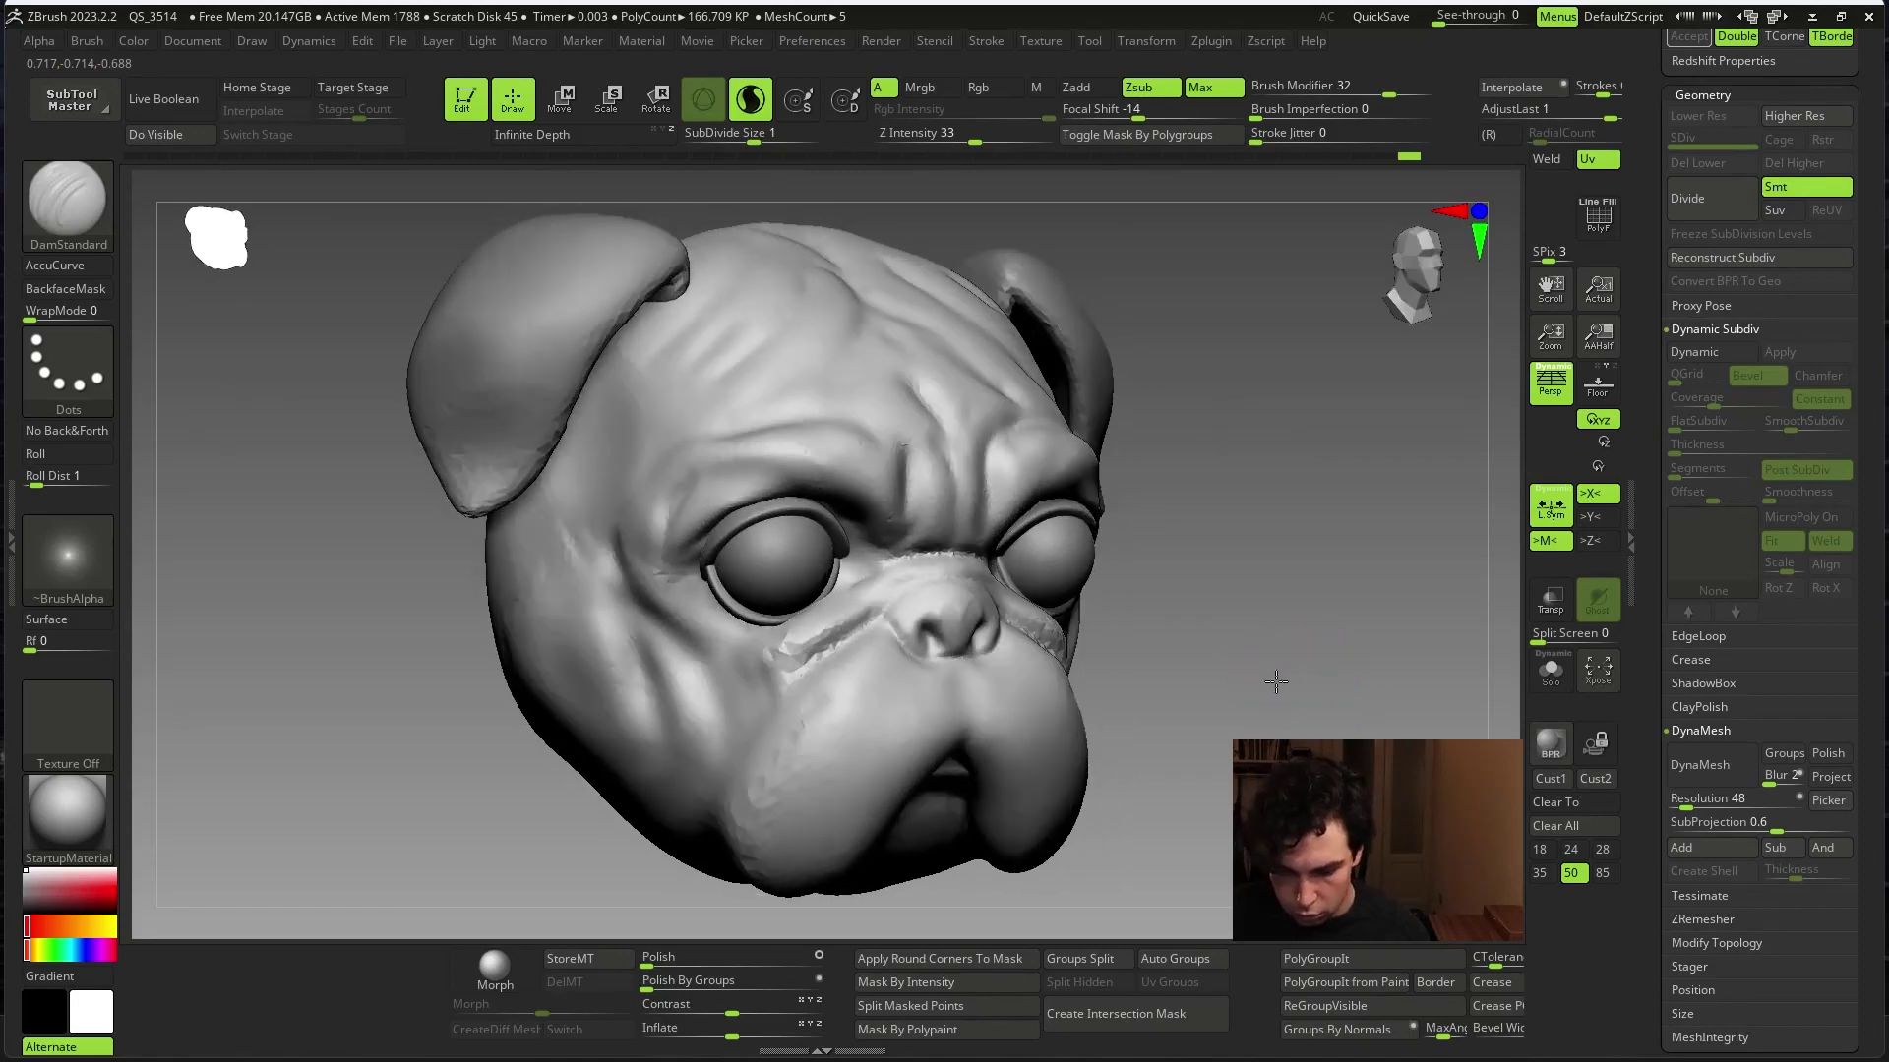
right_drag(855, 682, 905, 654)
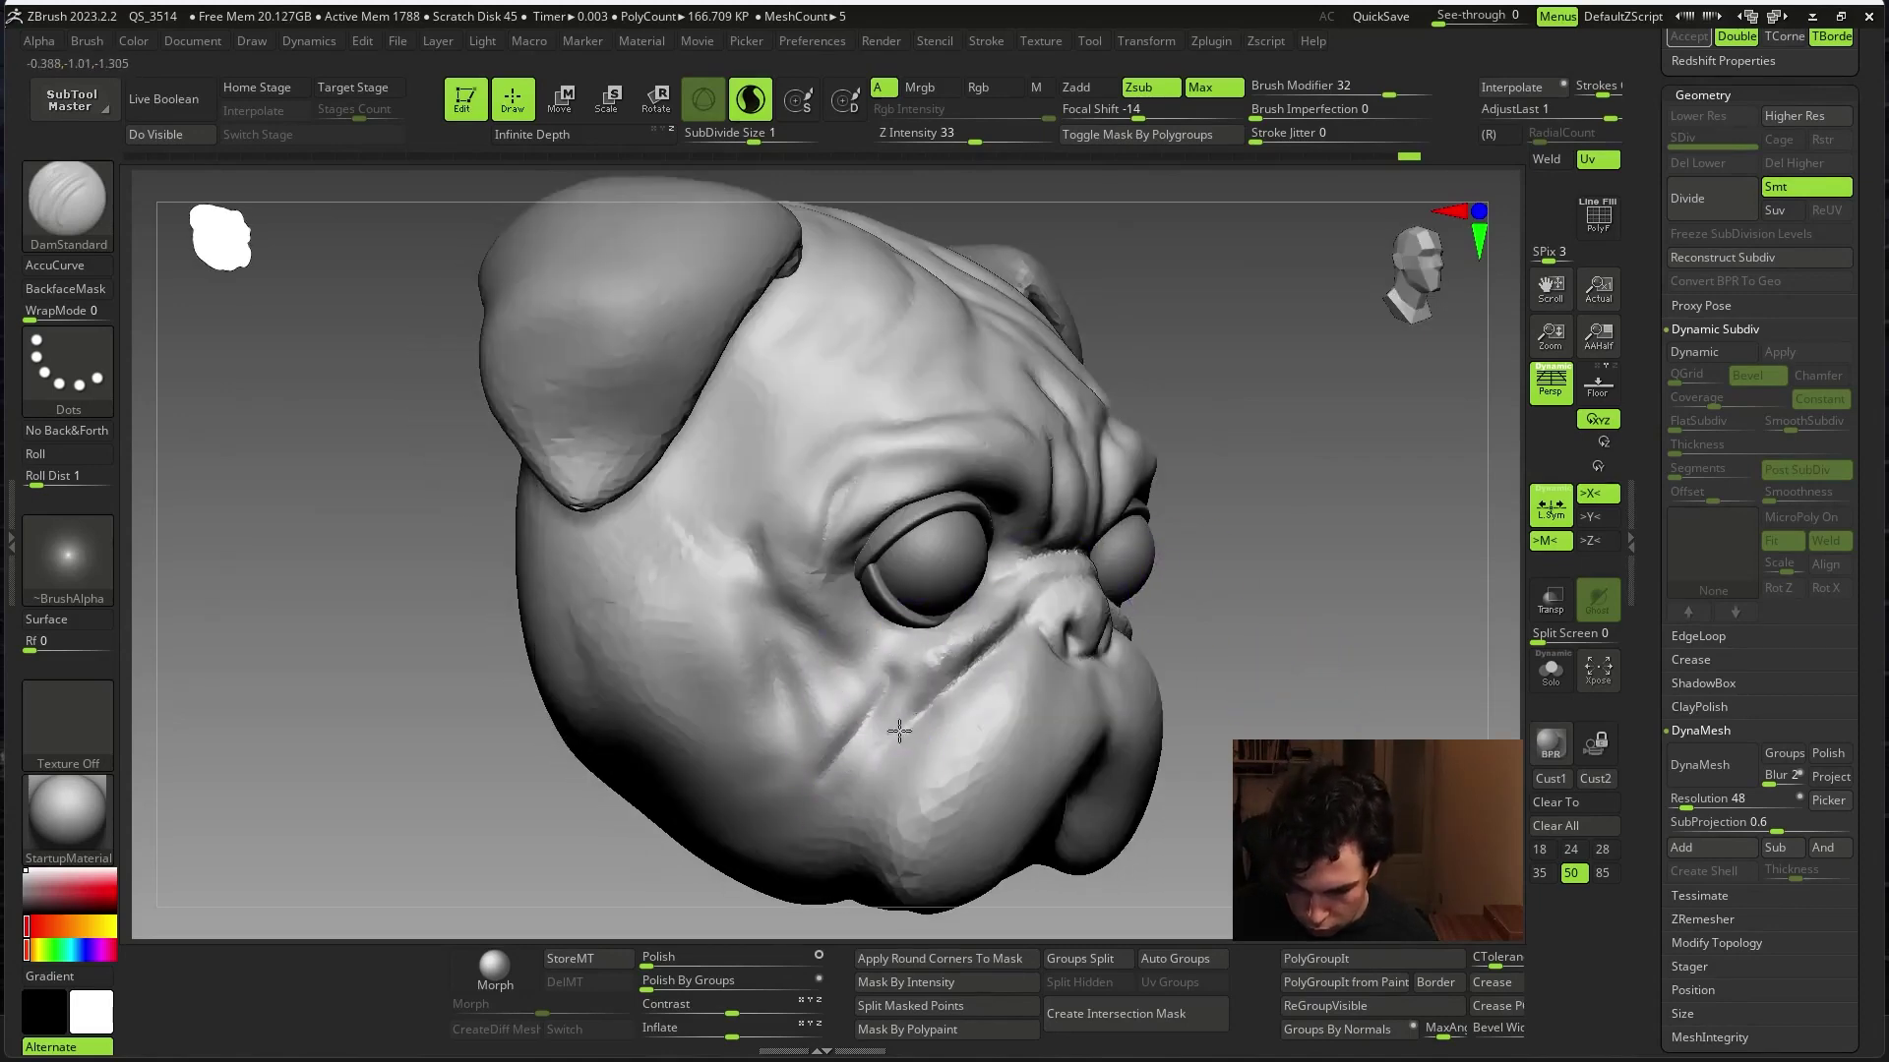
drag(899, 731, 845, 856)
mouse_move(791, 859)
right_down()
mouse_move(1244, 598)
mouse_move(1298, 590)
mouse_move(1269, 571)
mouse_move(1338, 705)
right_up()
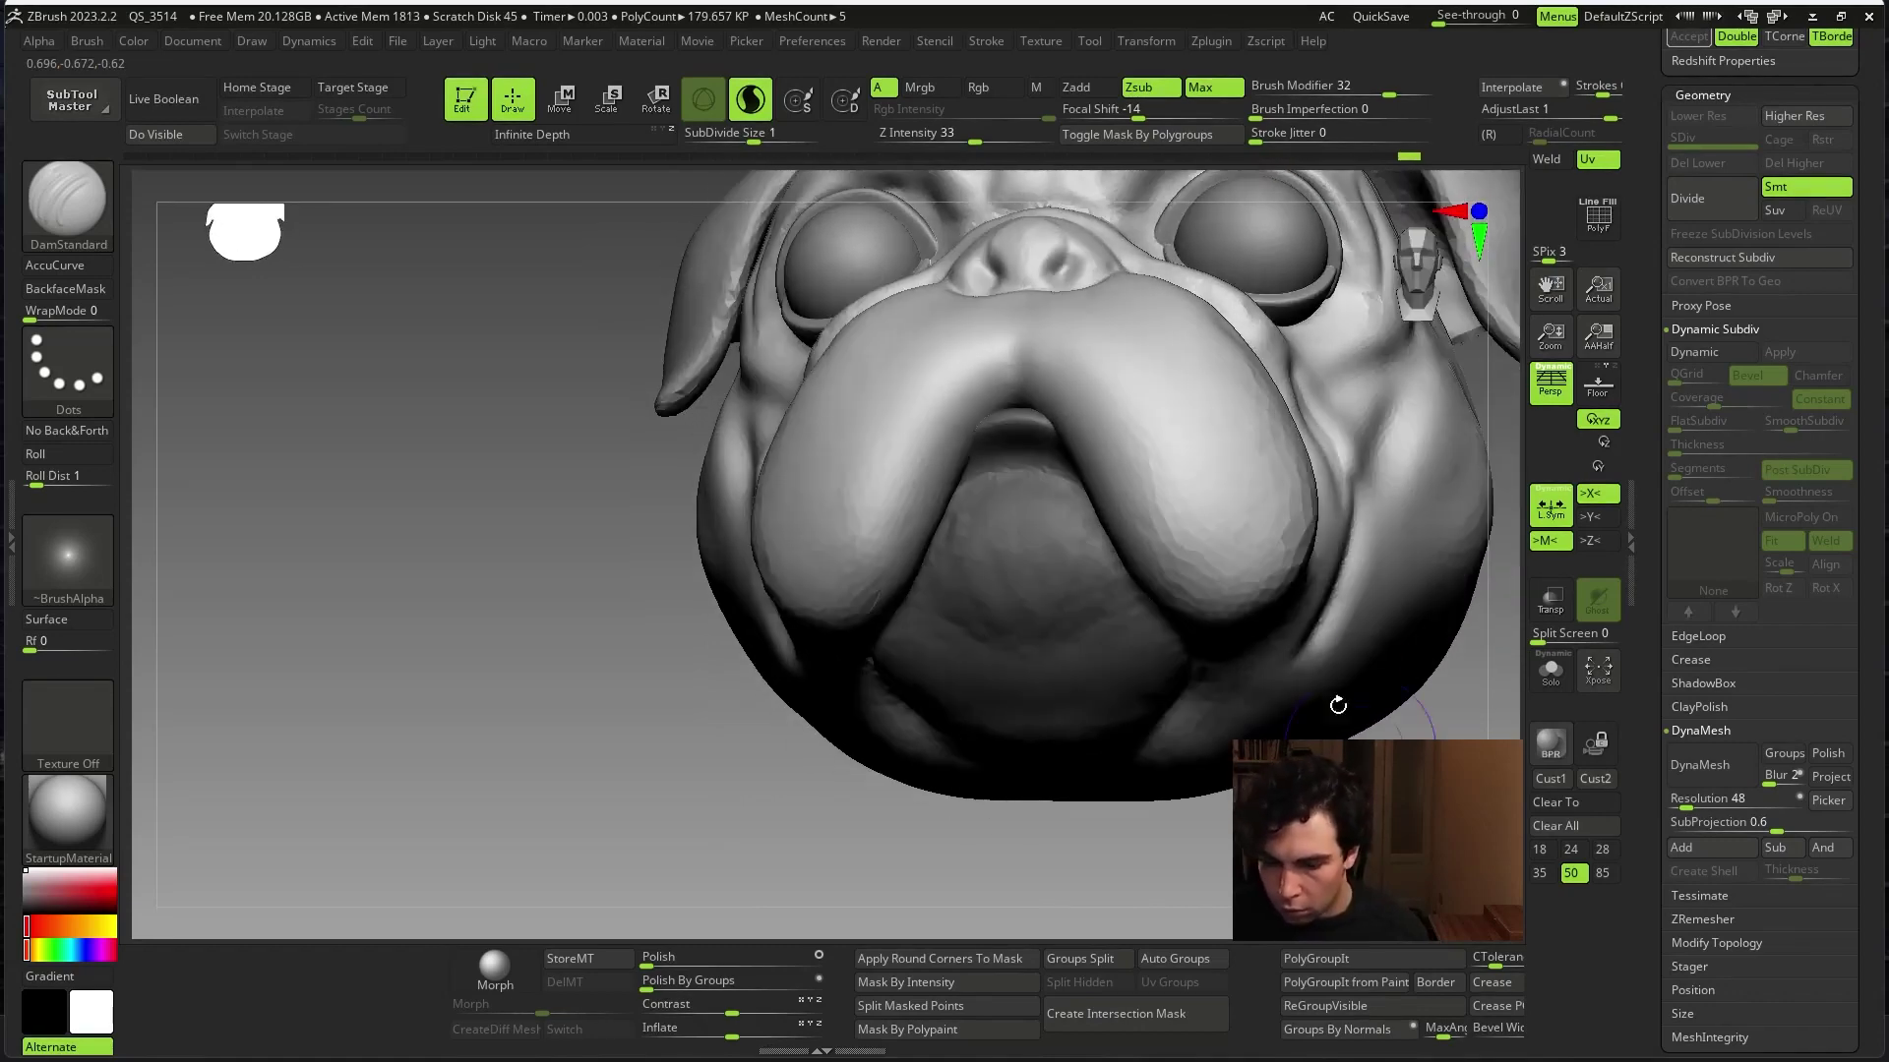
mouse_move(1112, 572)
right_down()
mouse_move(1003, 885)
mouse_move(984, 865)
right_up()
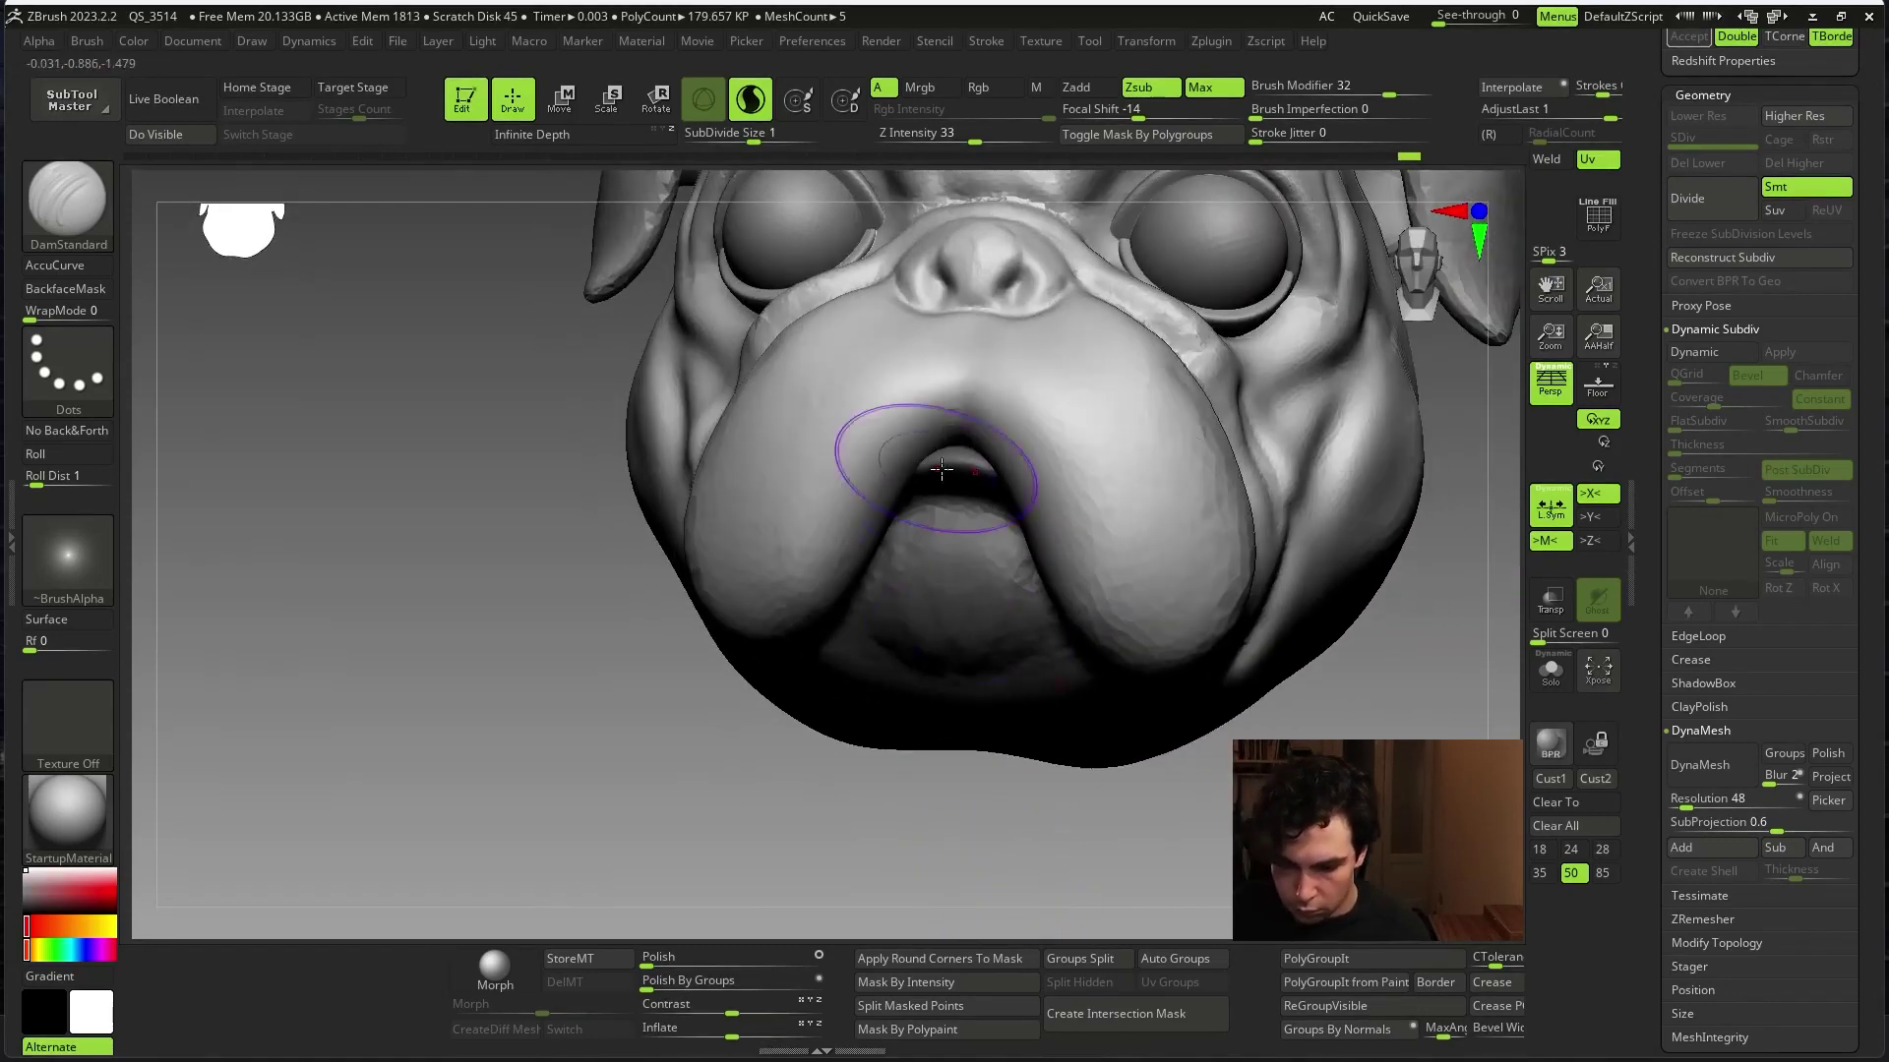
key(alt+s)
mouse_move(890, 822)
right_down()
mouse_move(905, 718)
mouse_move(717, 898)
mouse_move(725, 855)
mouse_move(1129, 527)
mouse_move(866, 731)
right_up()
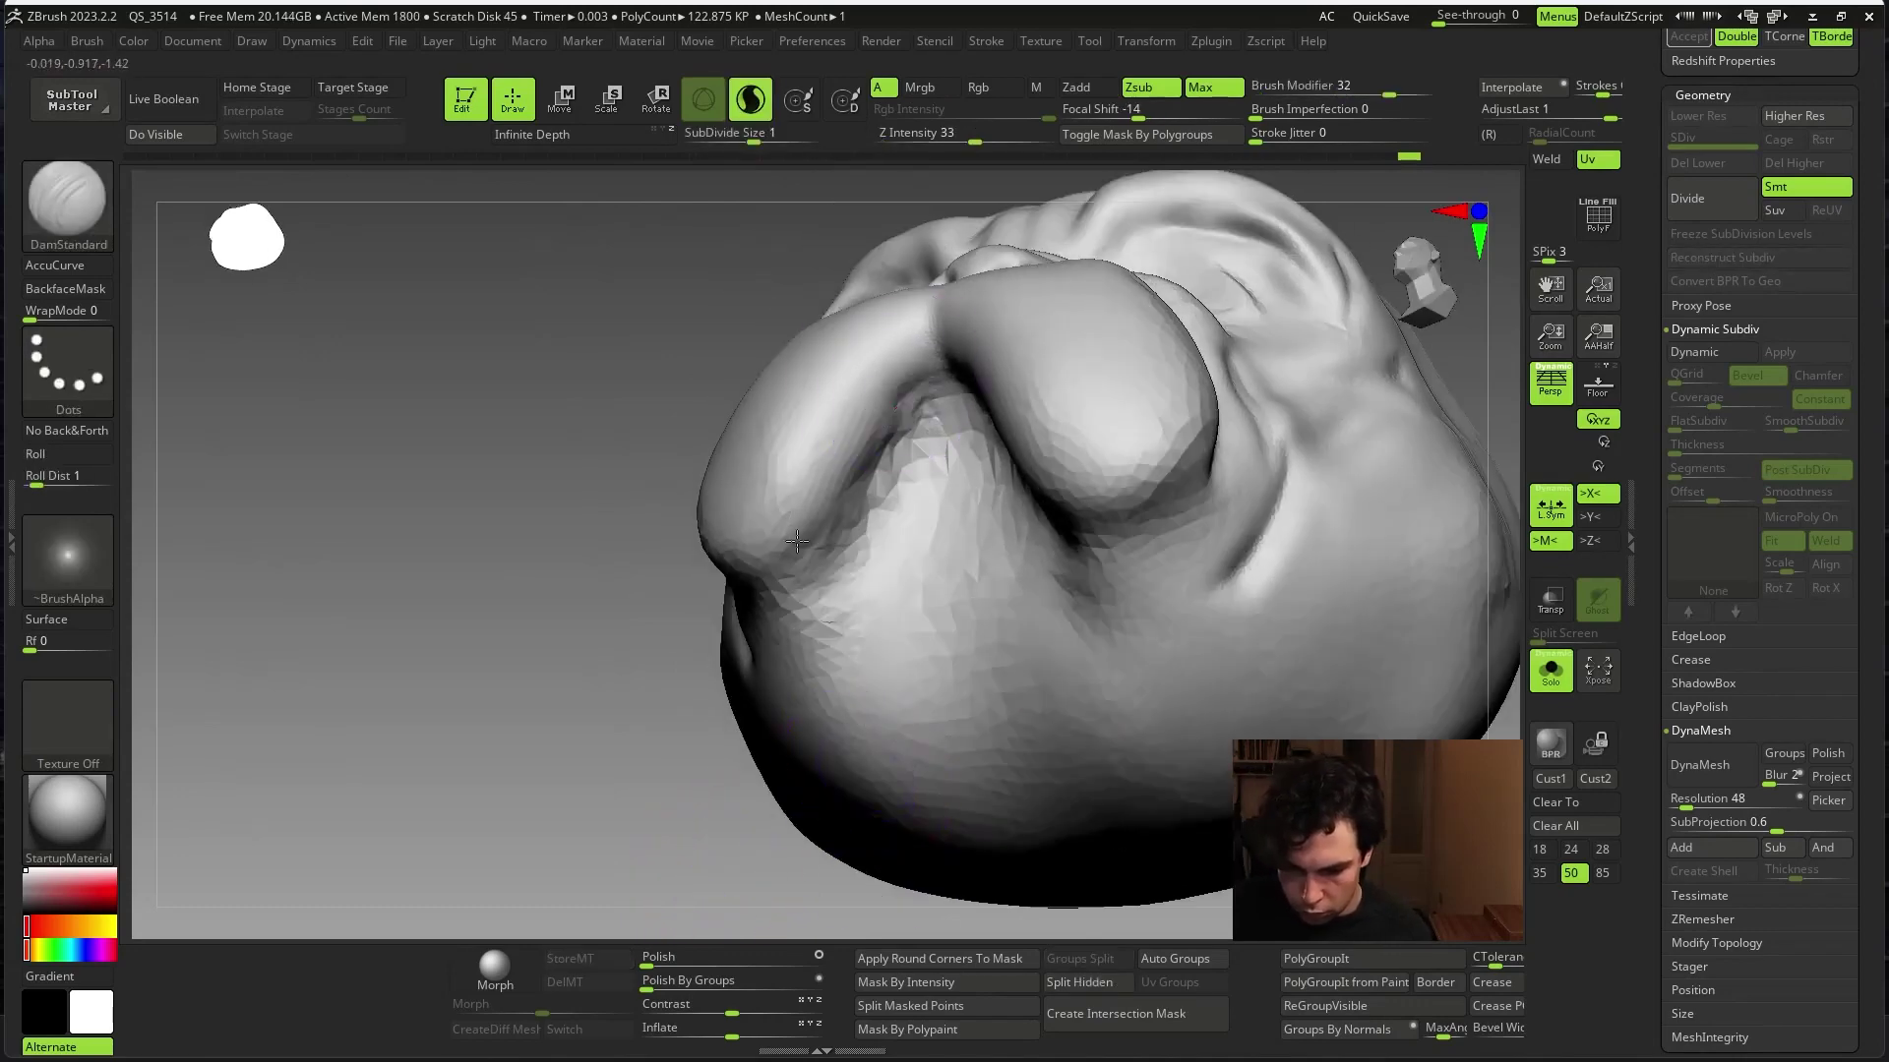
key(alt+s)
mouse_move(814, 531)
shift+right_down()
mouse_move(1319, 582)
mouse_move(1047, 443)
shift+right_up()
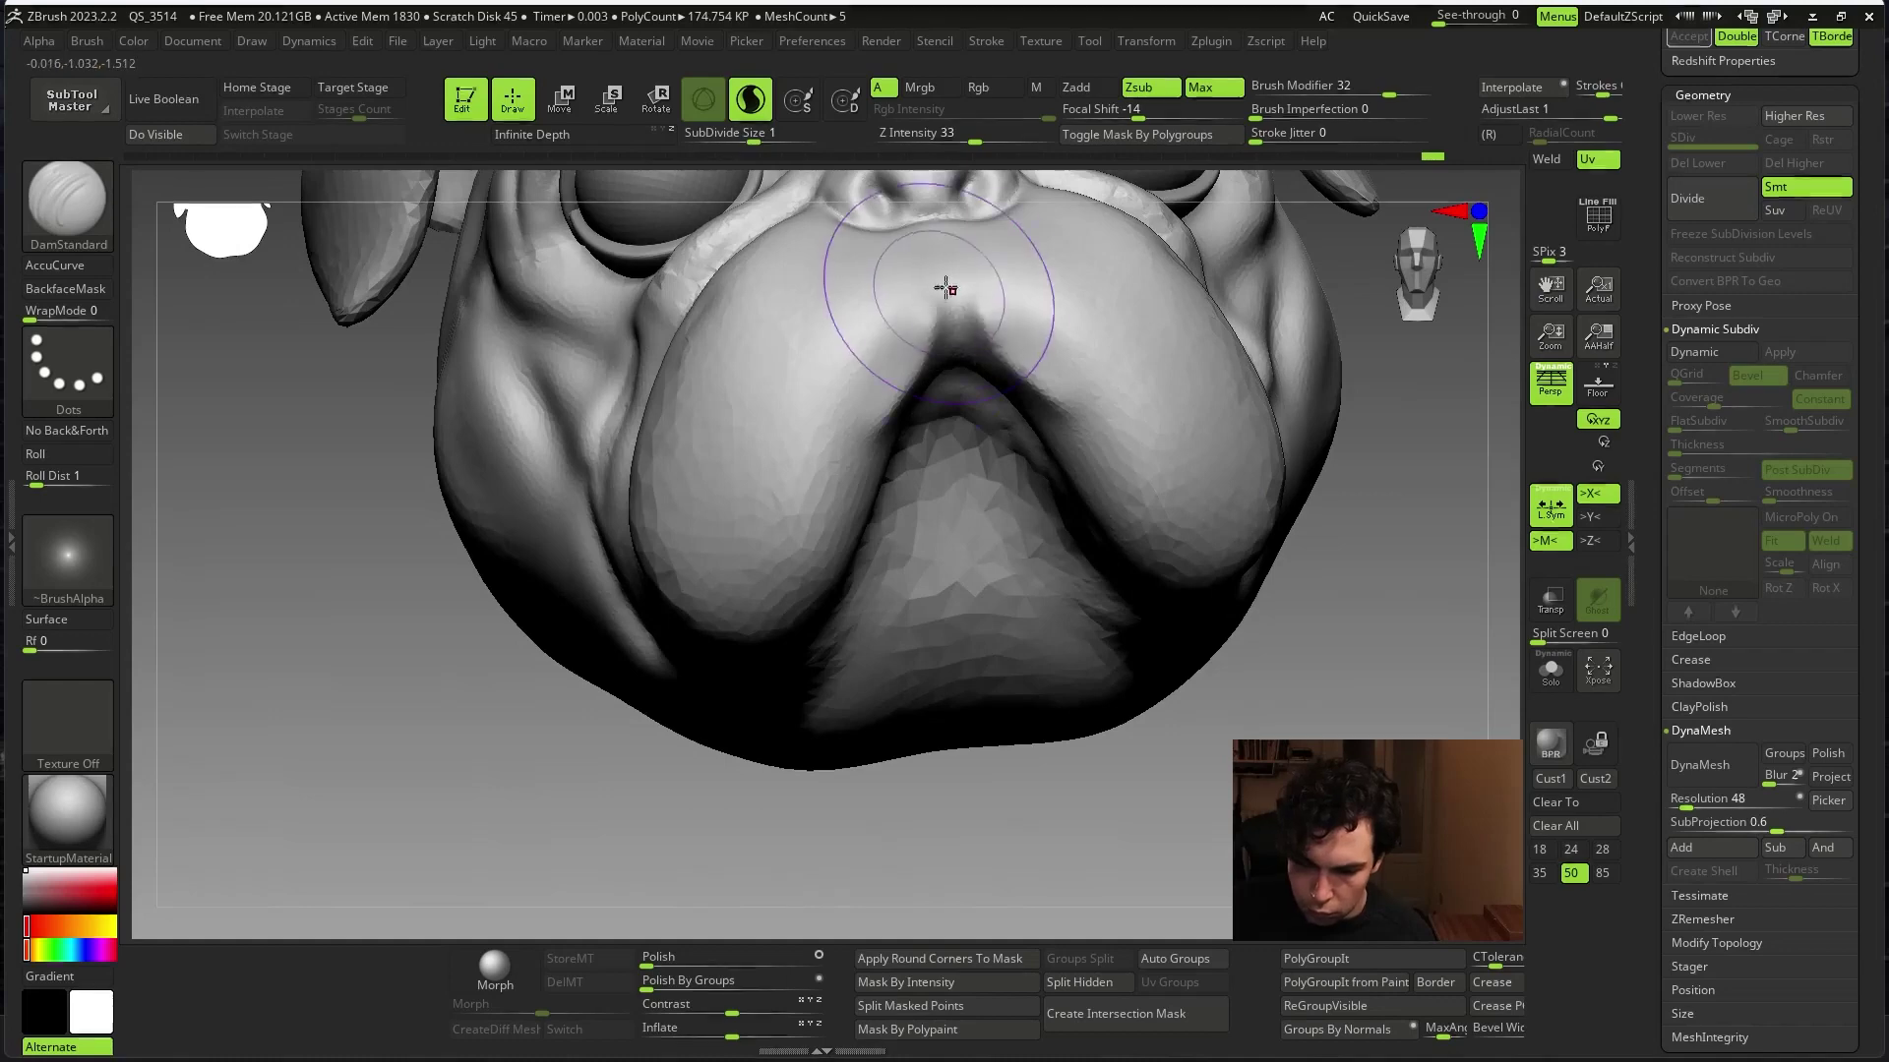
key(alt+s)
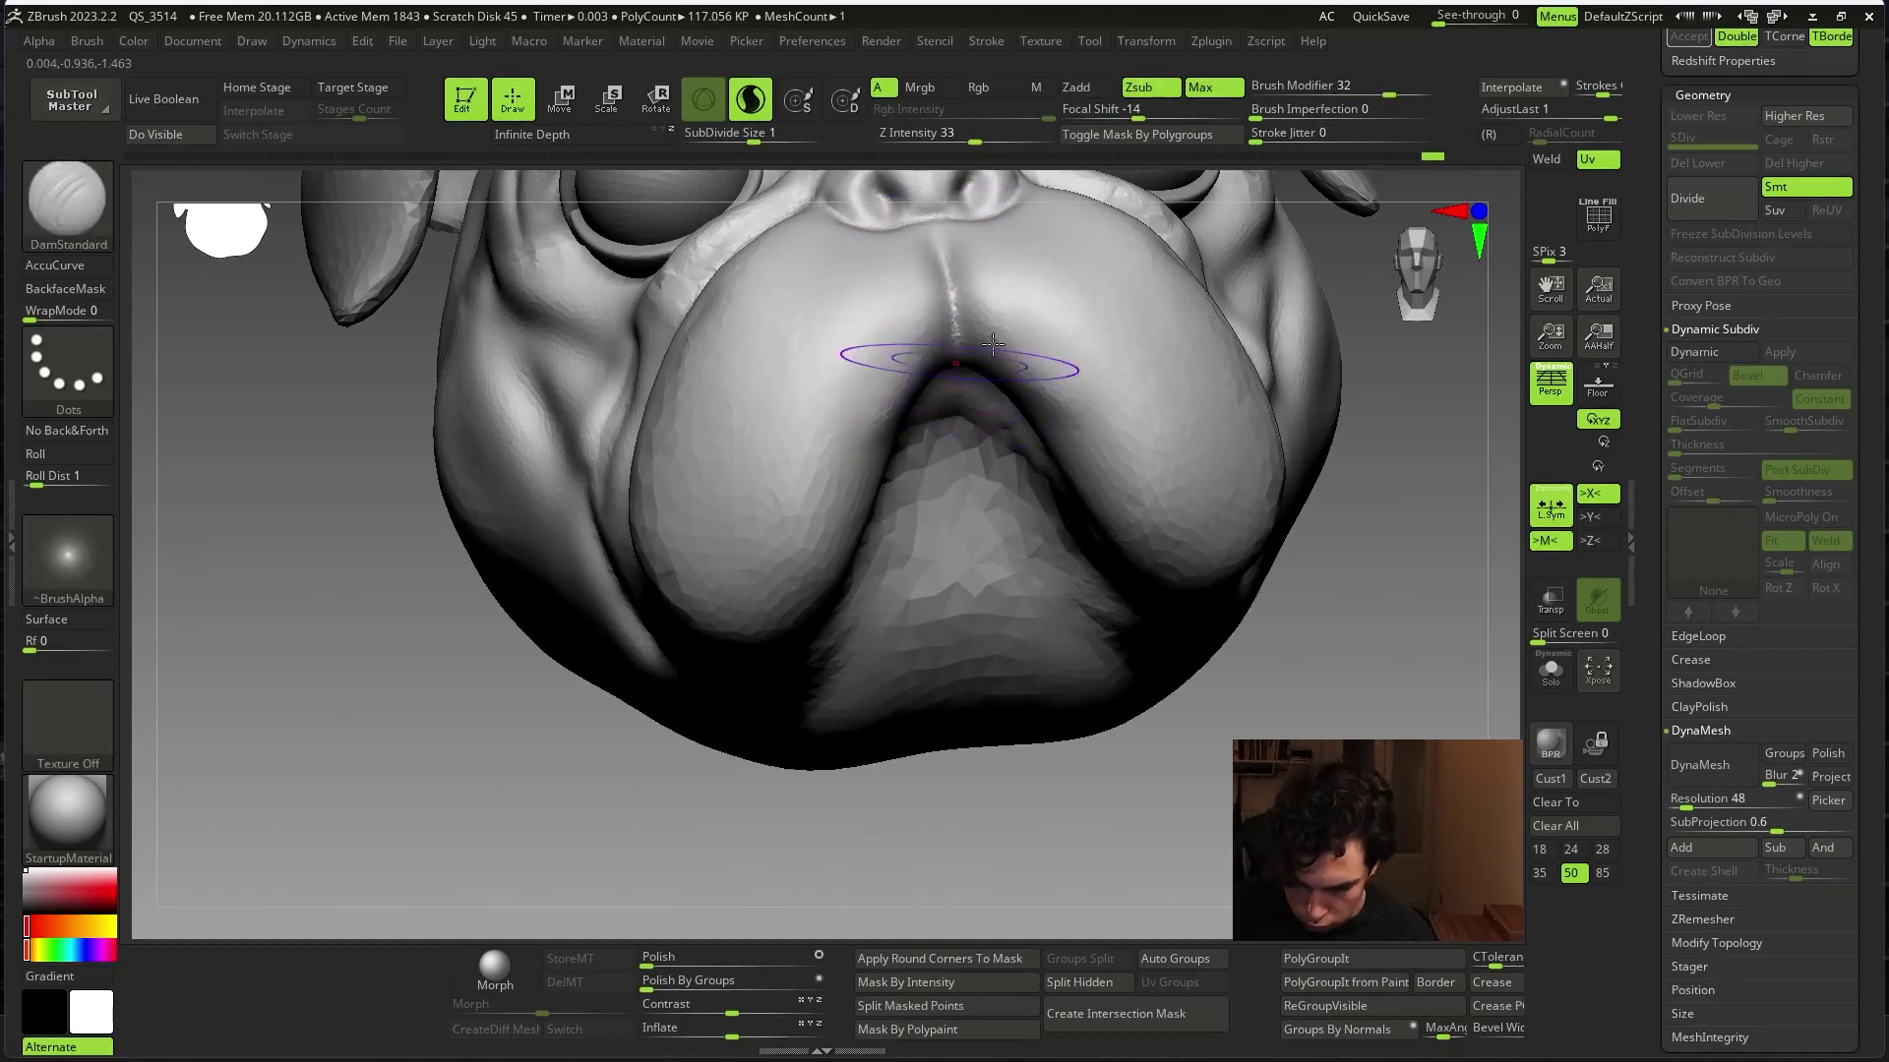
key(alt+s)
mouse_move(994, 341)
right_down()
mouse_move(1349, 696)
mouse_move(928, 506)
mouse_move(798, 515)
mouse_move(1382, 623)
mouse_move(1148, 616)
right_up()
key(alt+s)
right_drag(1286, 443, 1295, 623)
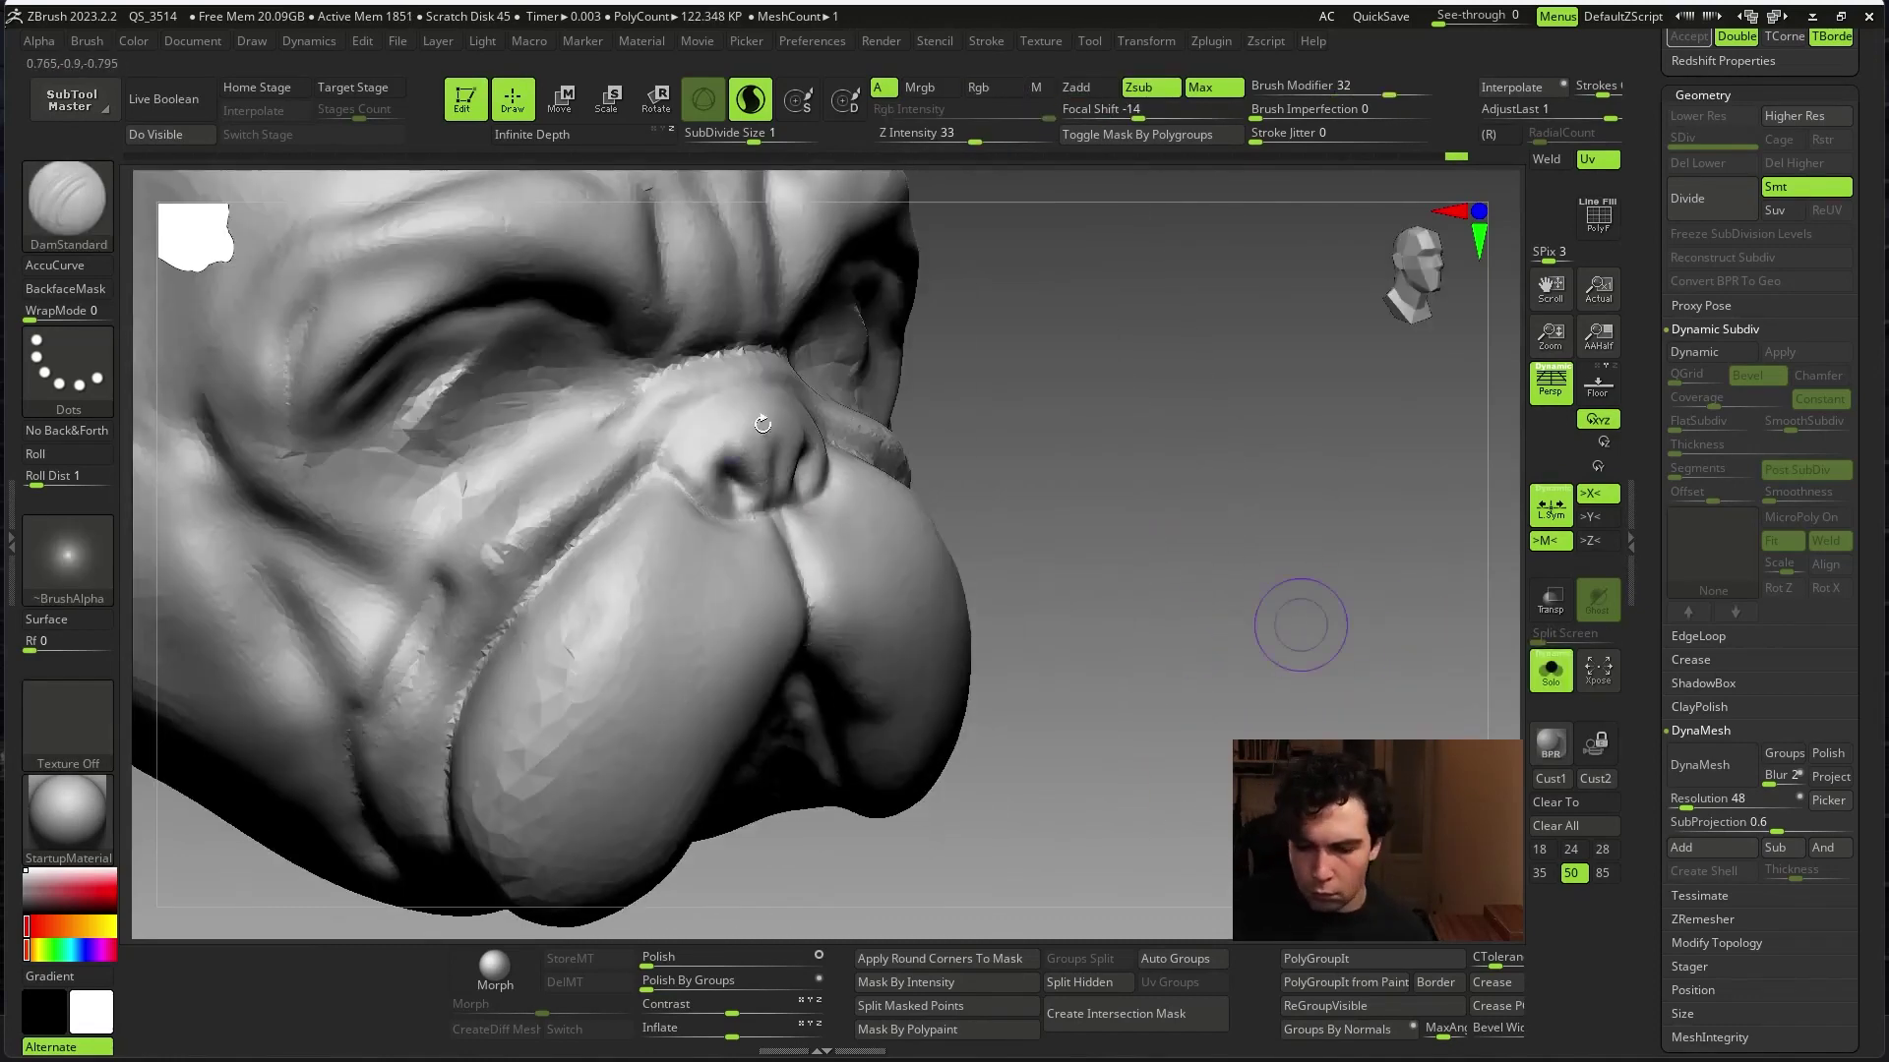
mouse_move(777, 377)
right_down()
mouse_move(999, 451)
mouse_move(1443, 680)
mouse_move(1019, 561)
mouse_move(566, 669)
right_up()
key(alt+s)
right_click(565, 669)
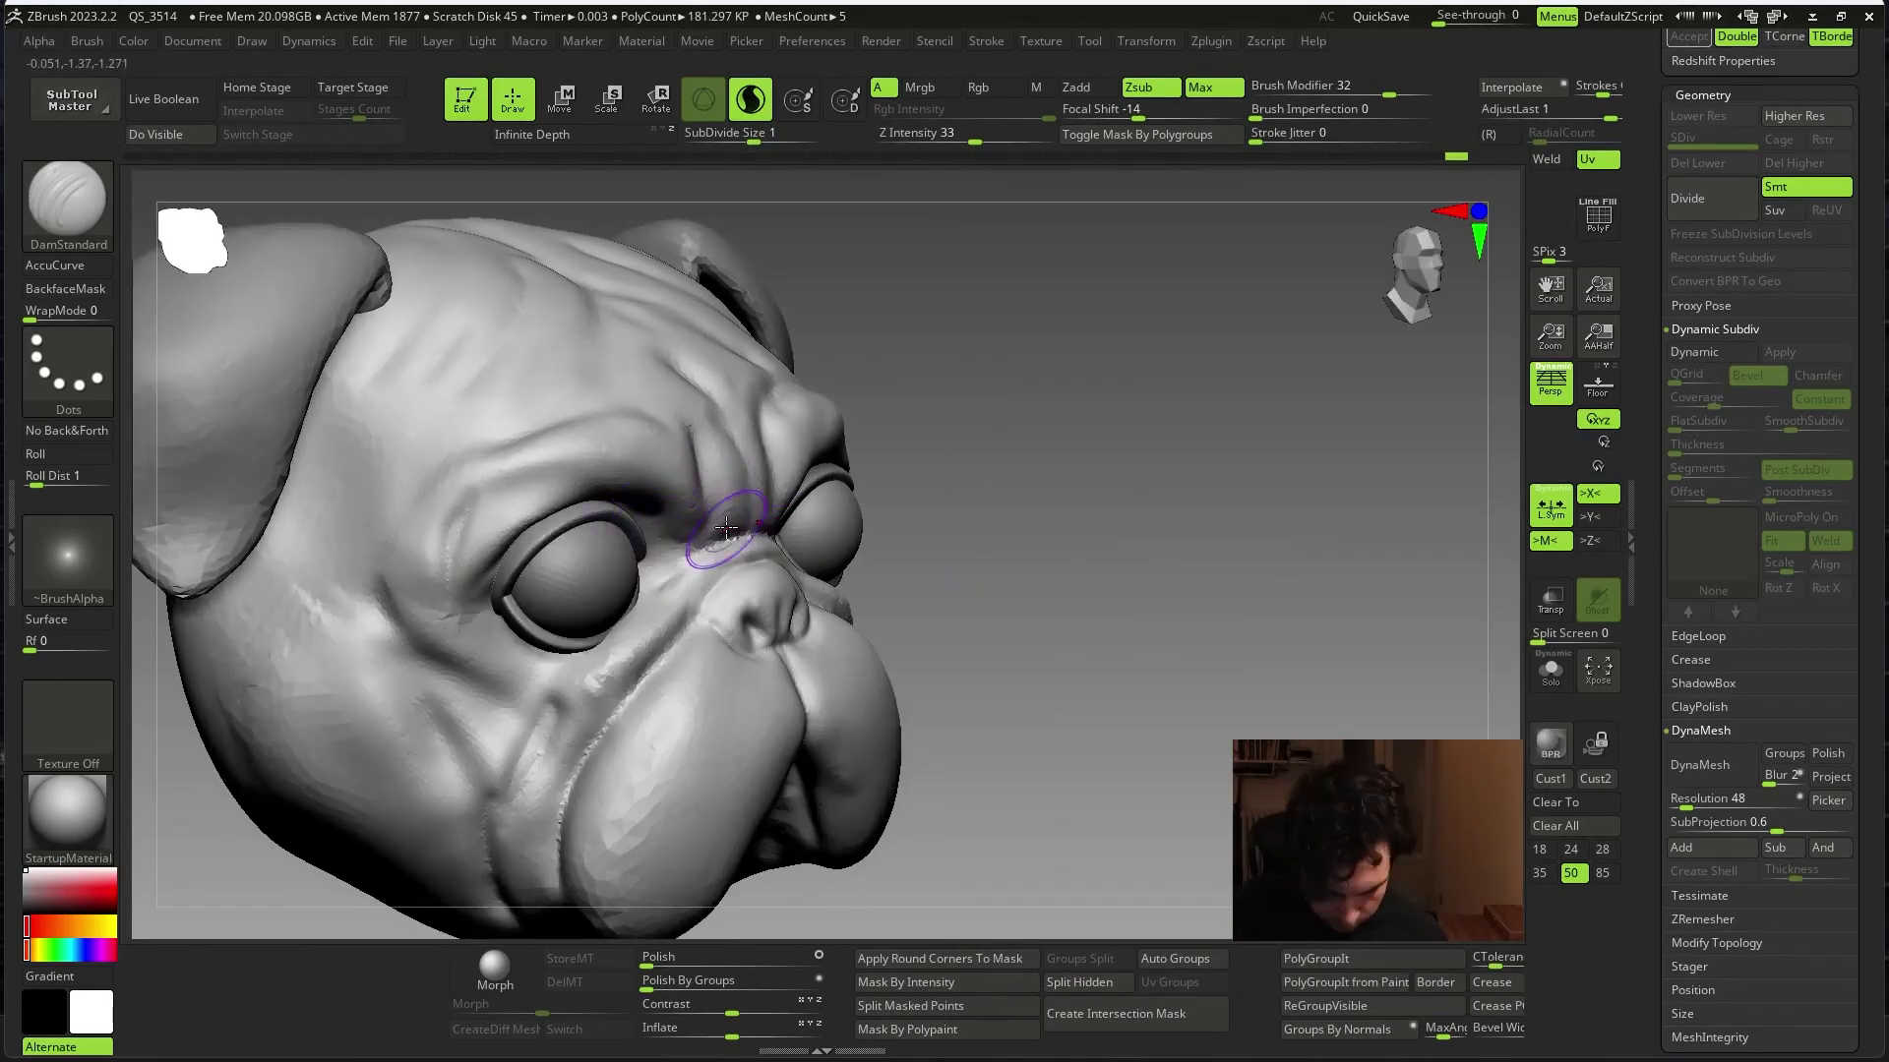
key(b)
- Switch to ClayBuildup and build up the brow above the right eye
key(c)
key(b)
right_click(748, 517)
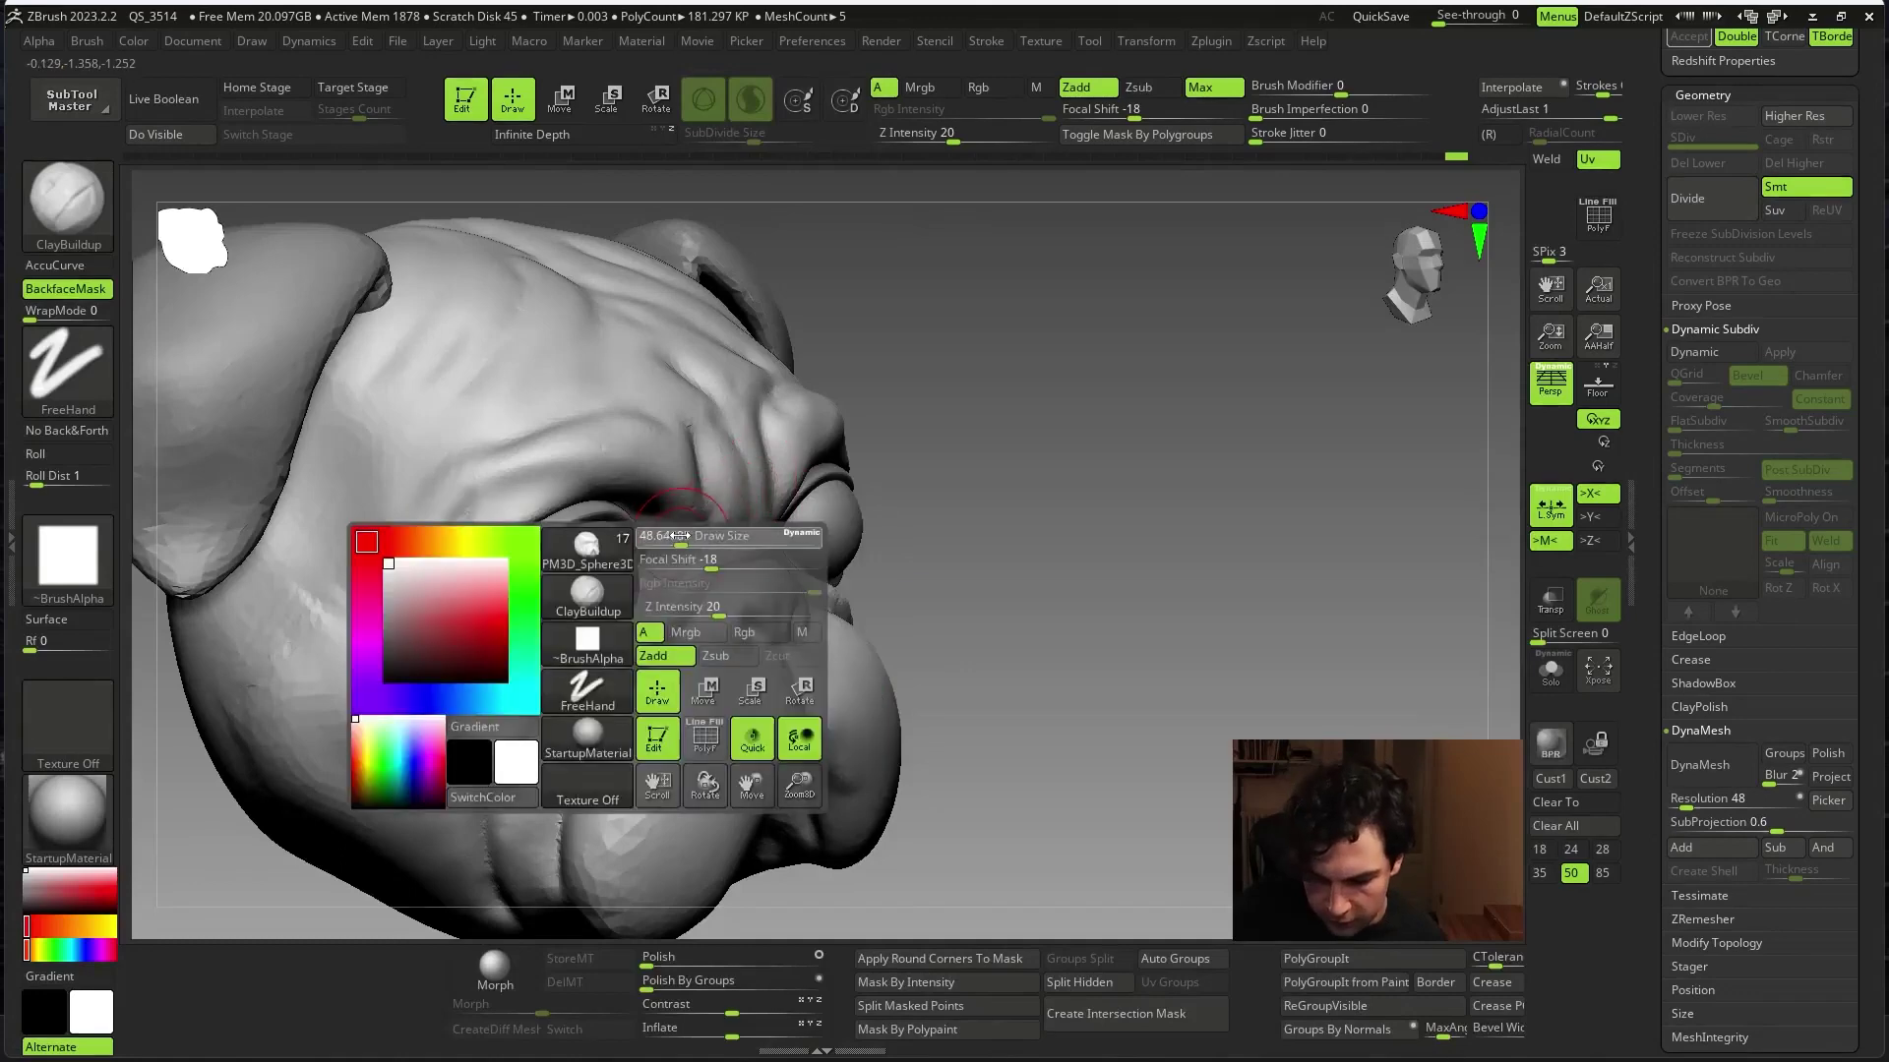
key(space)
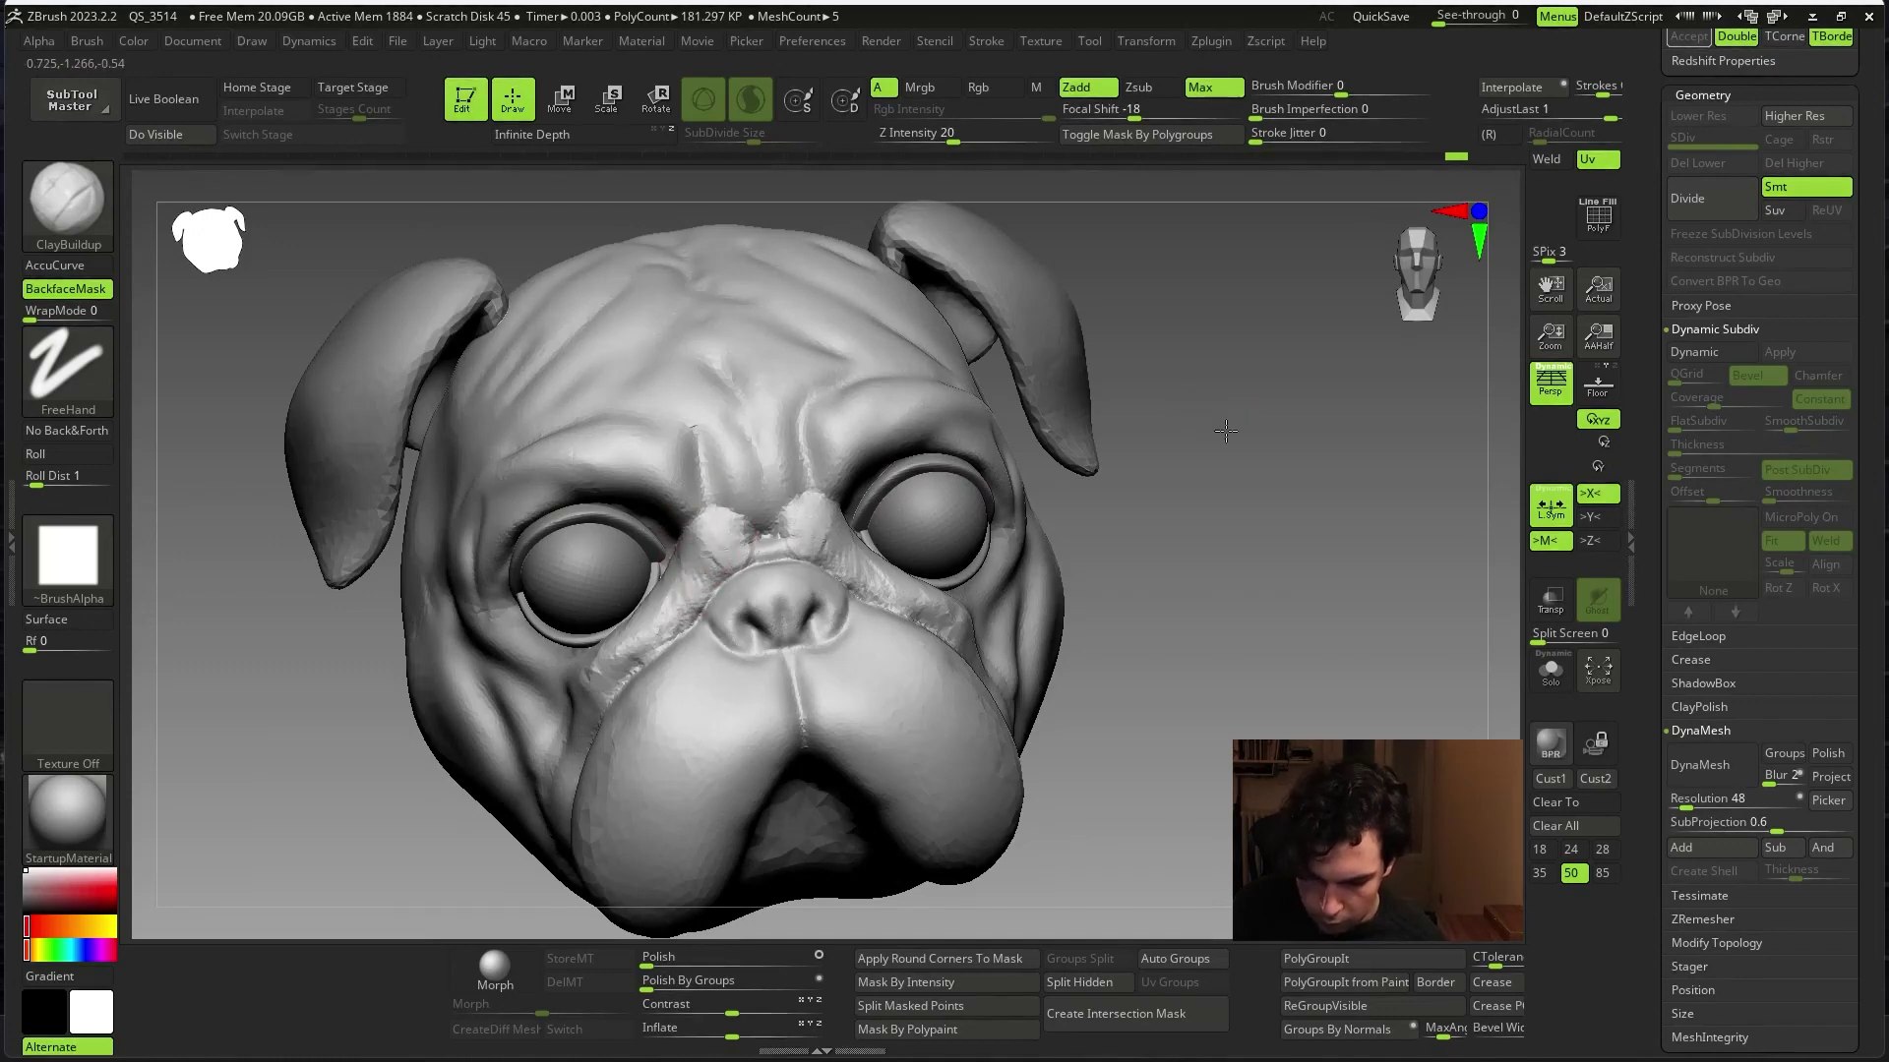
right_drag(731, 554, 770, 487)
drag(832, 455, 847, 449)
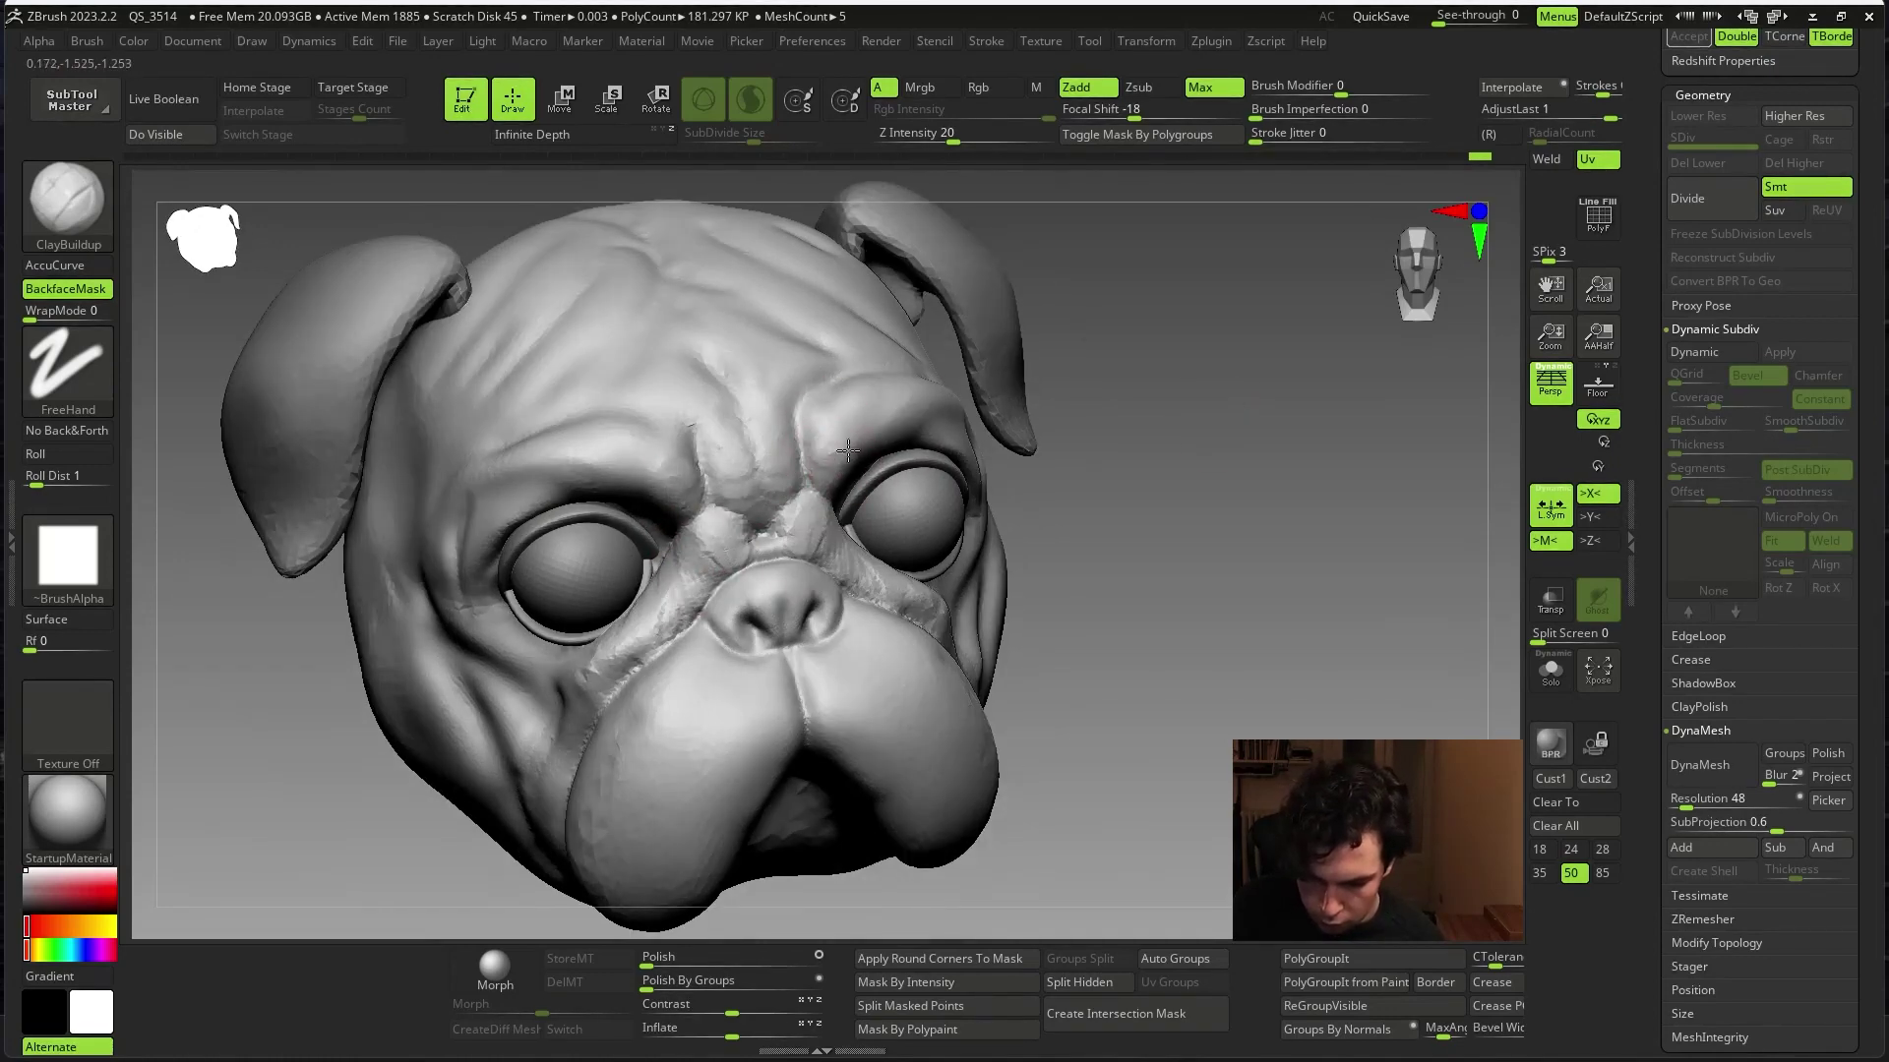
mouse_move(1066, 504)
right_down()
mouse_move(757, 507)
mouse_move(1319, 726)
right_up()
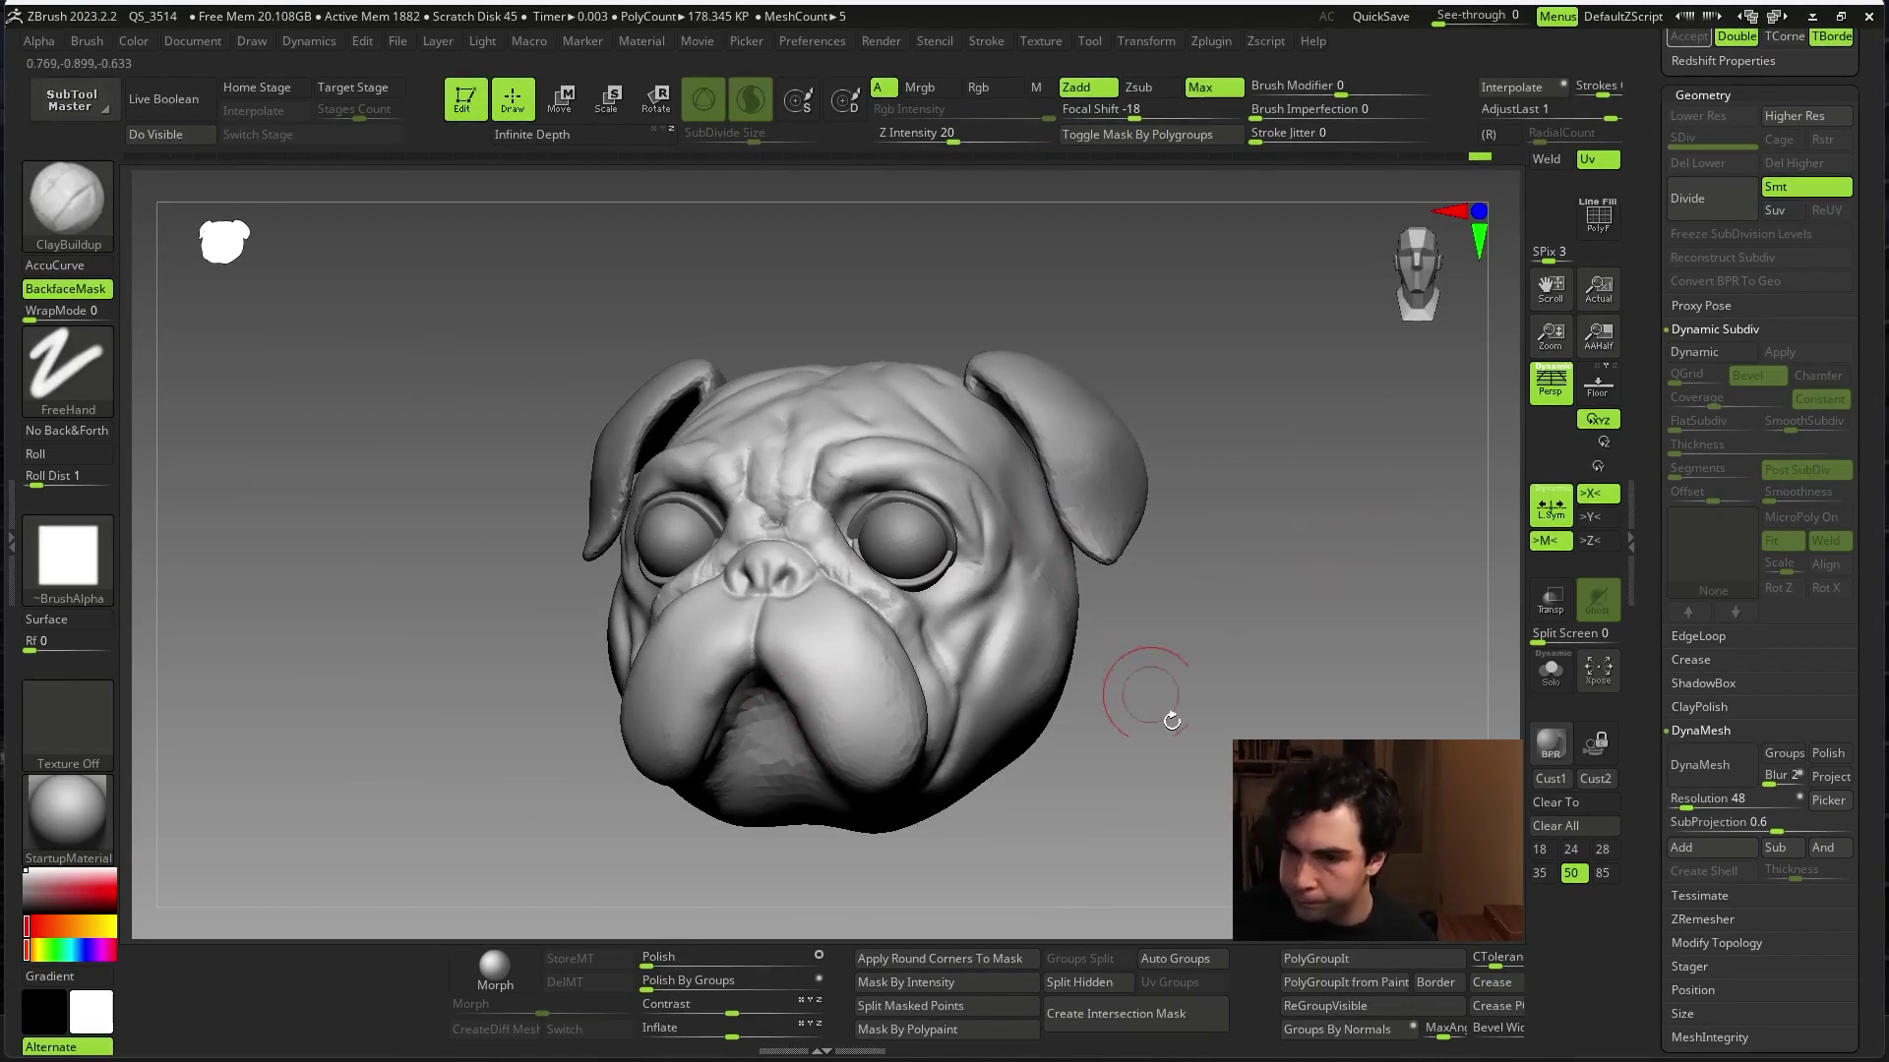
right_drag(1170, 721, 1147, 767)
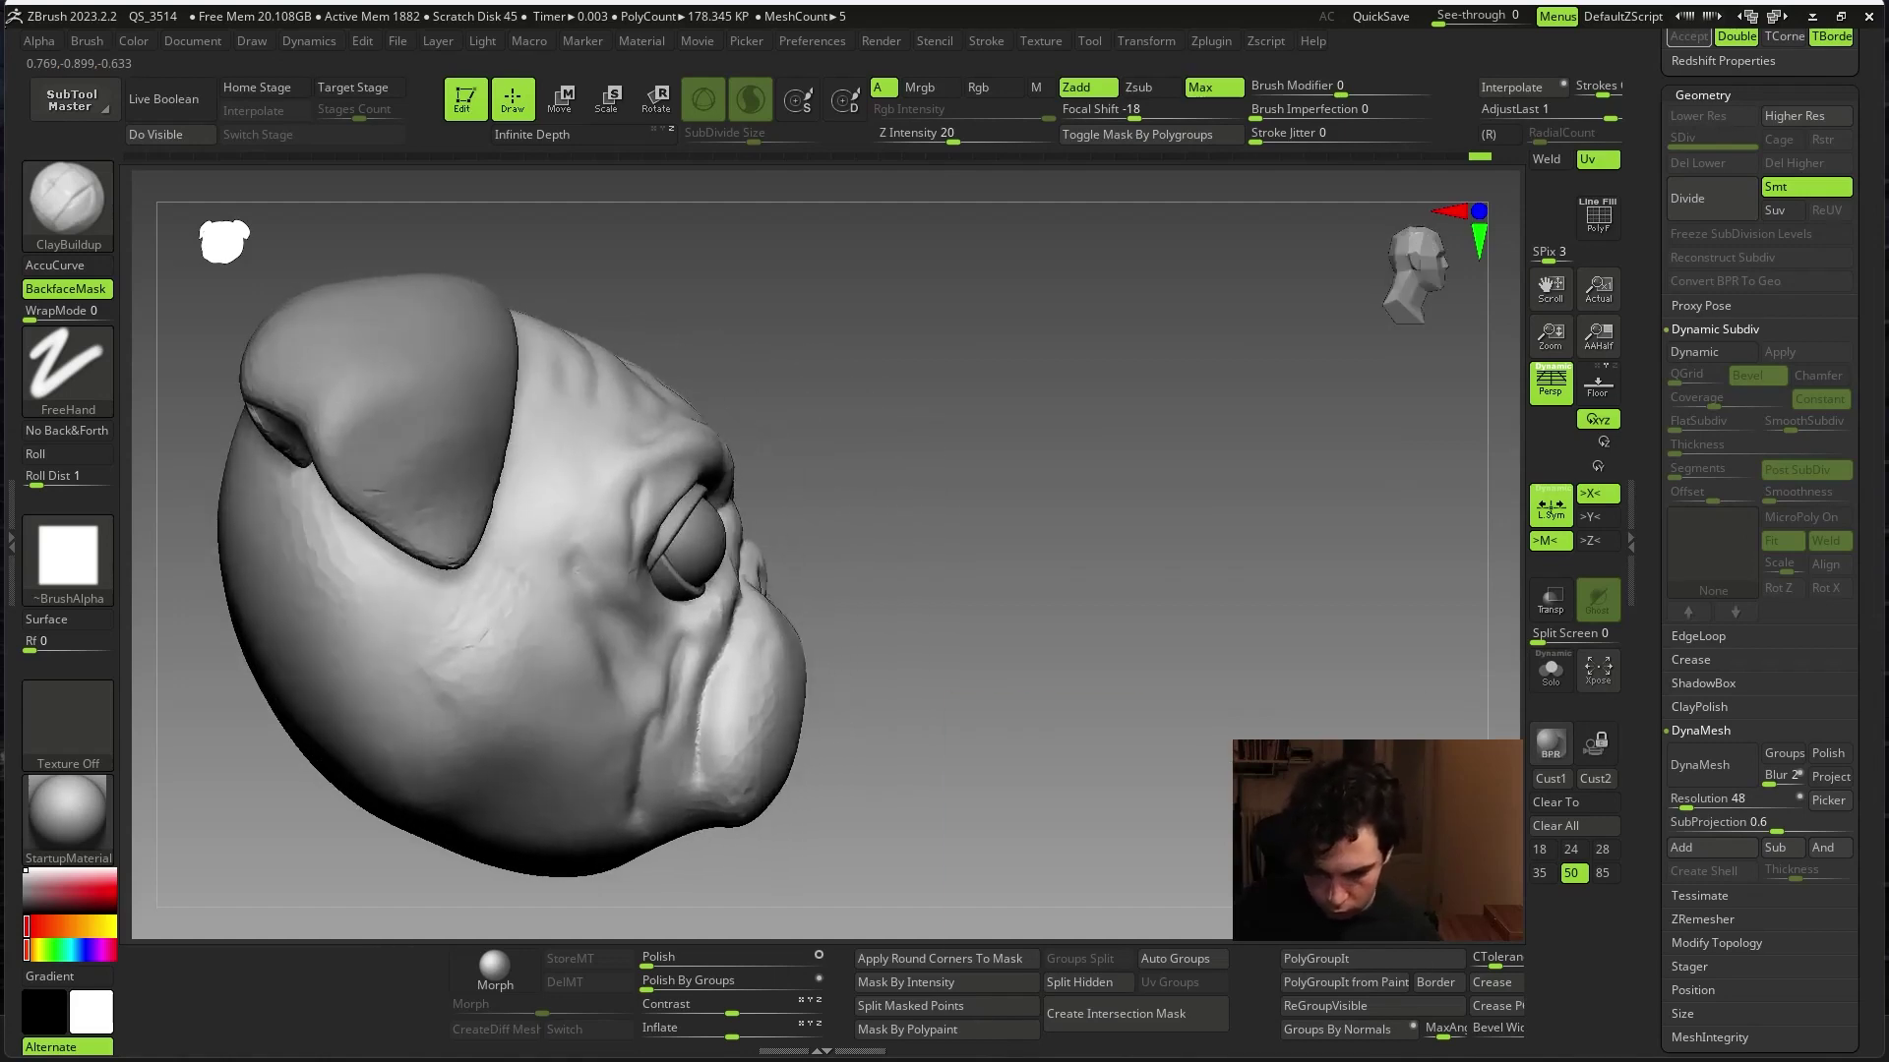
right_drag(801, 561, 903, 571)
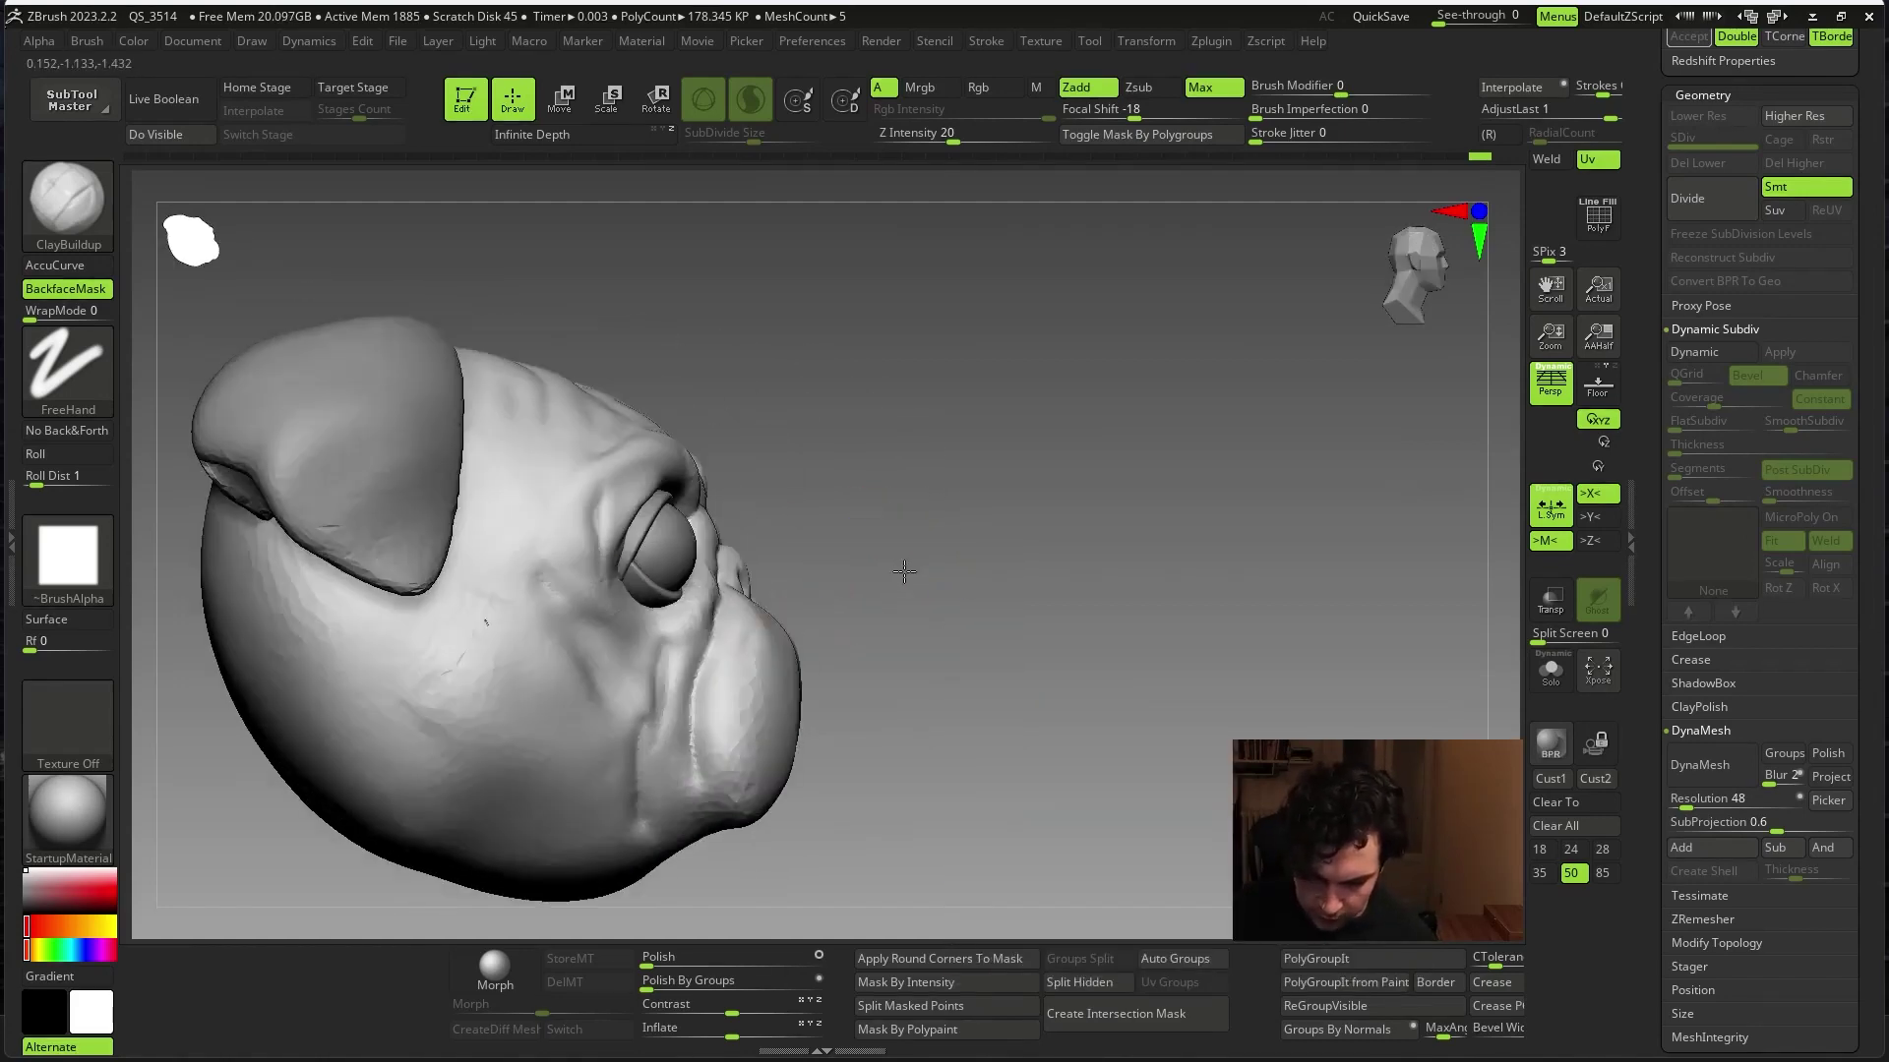
- Switch to the Move brush and adjust the profile of the snout
key(b)
key(m)
key(v)
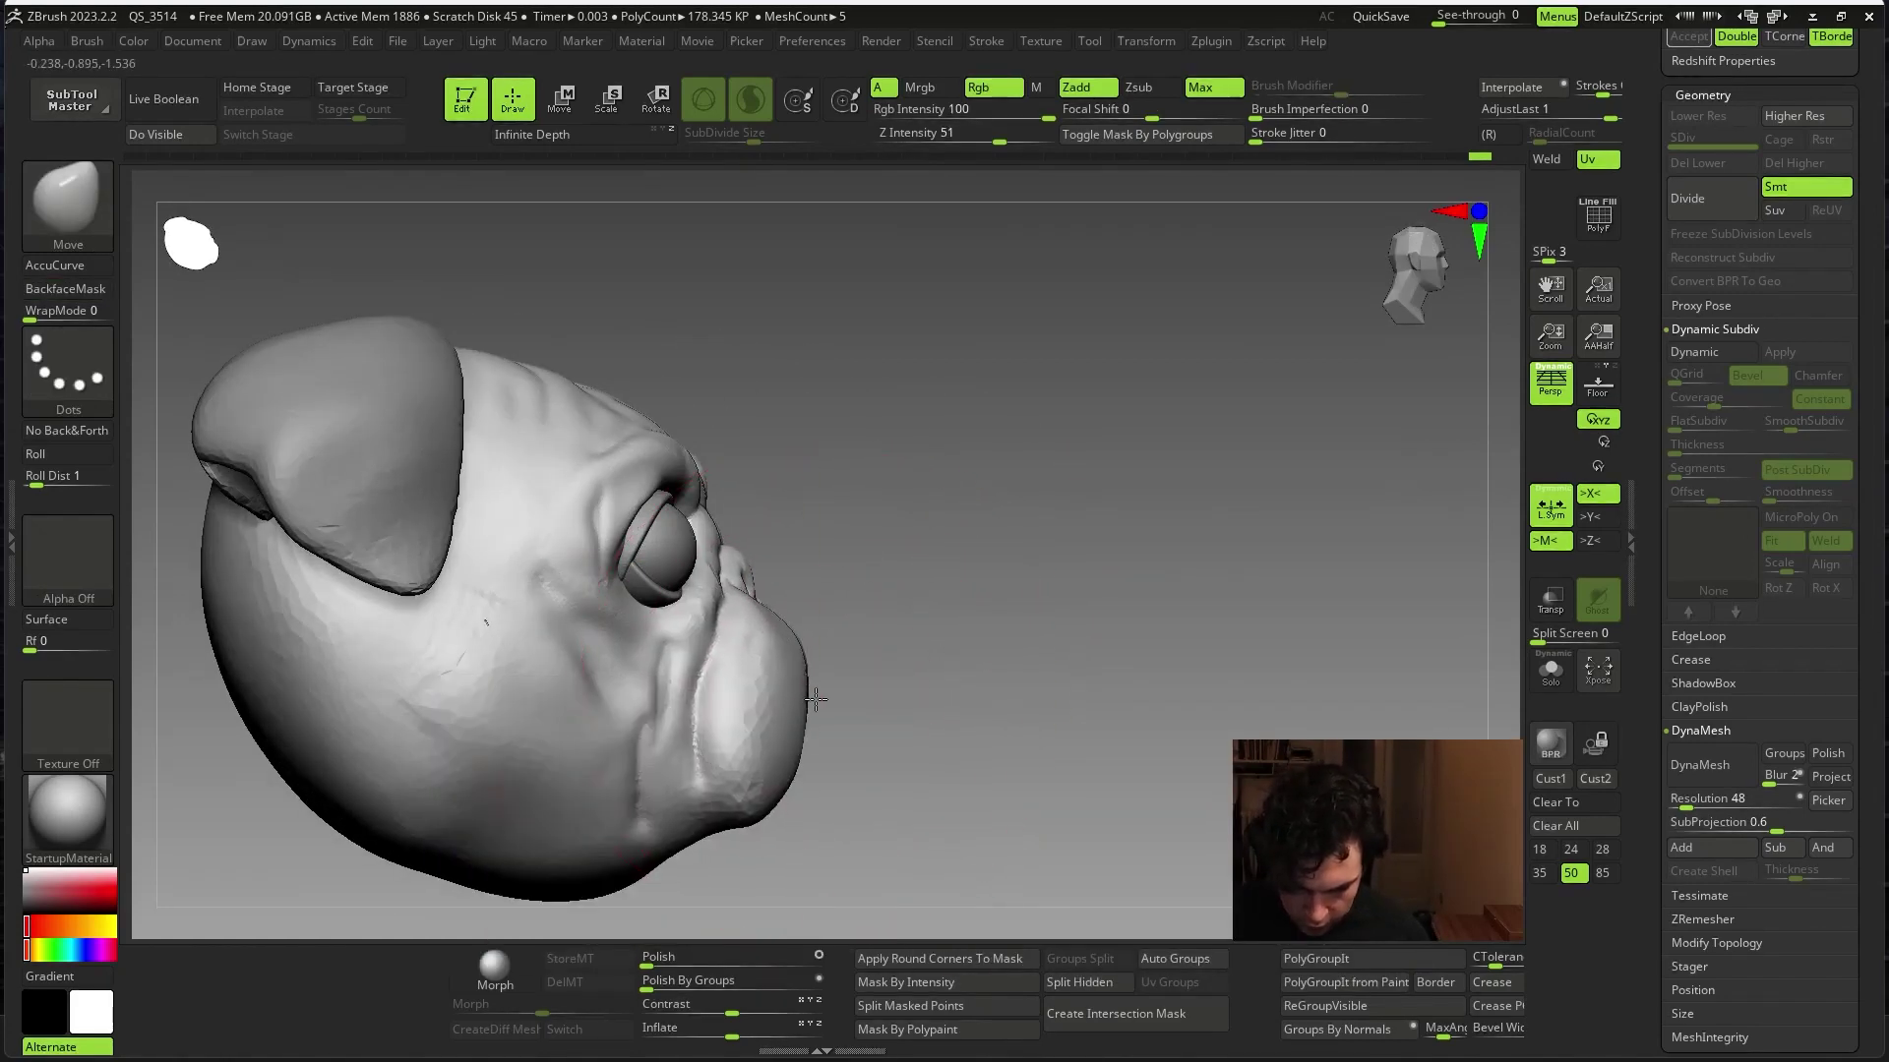
ctrl+drag(816, 698, 844, 656)
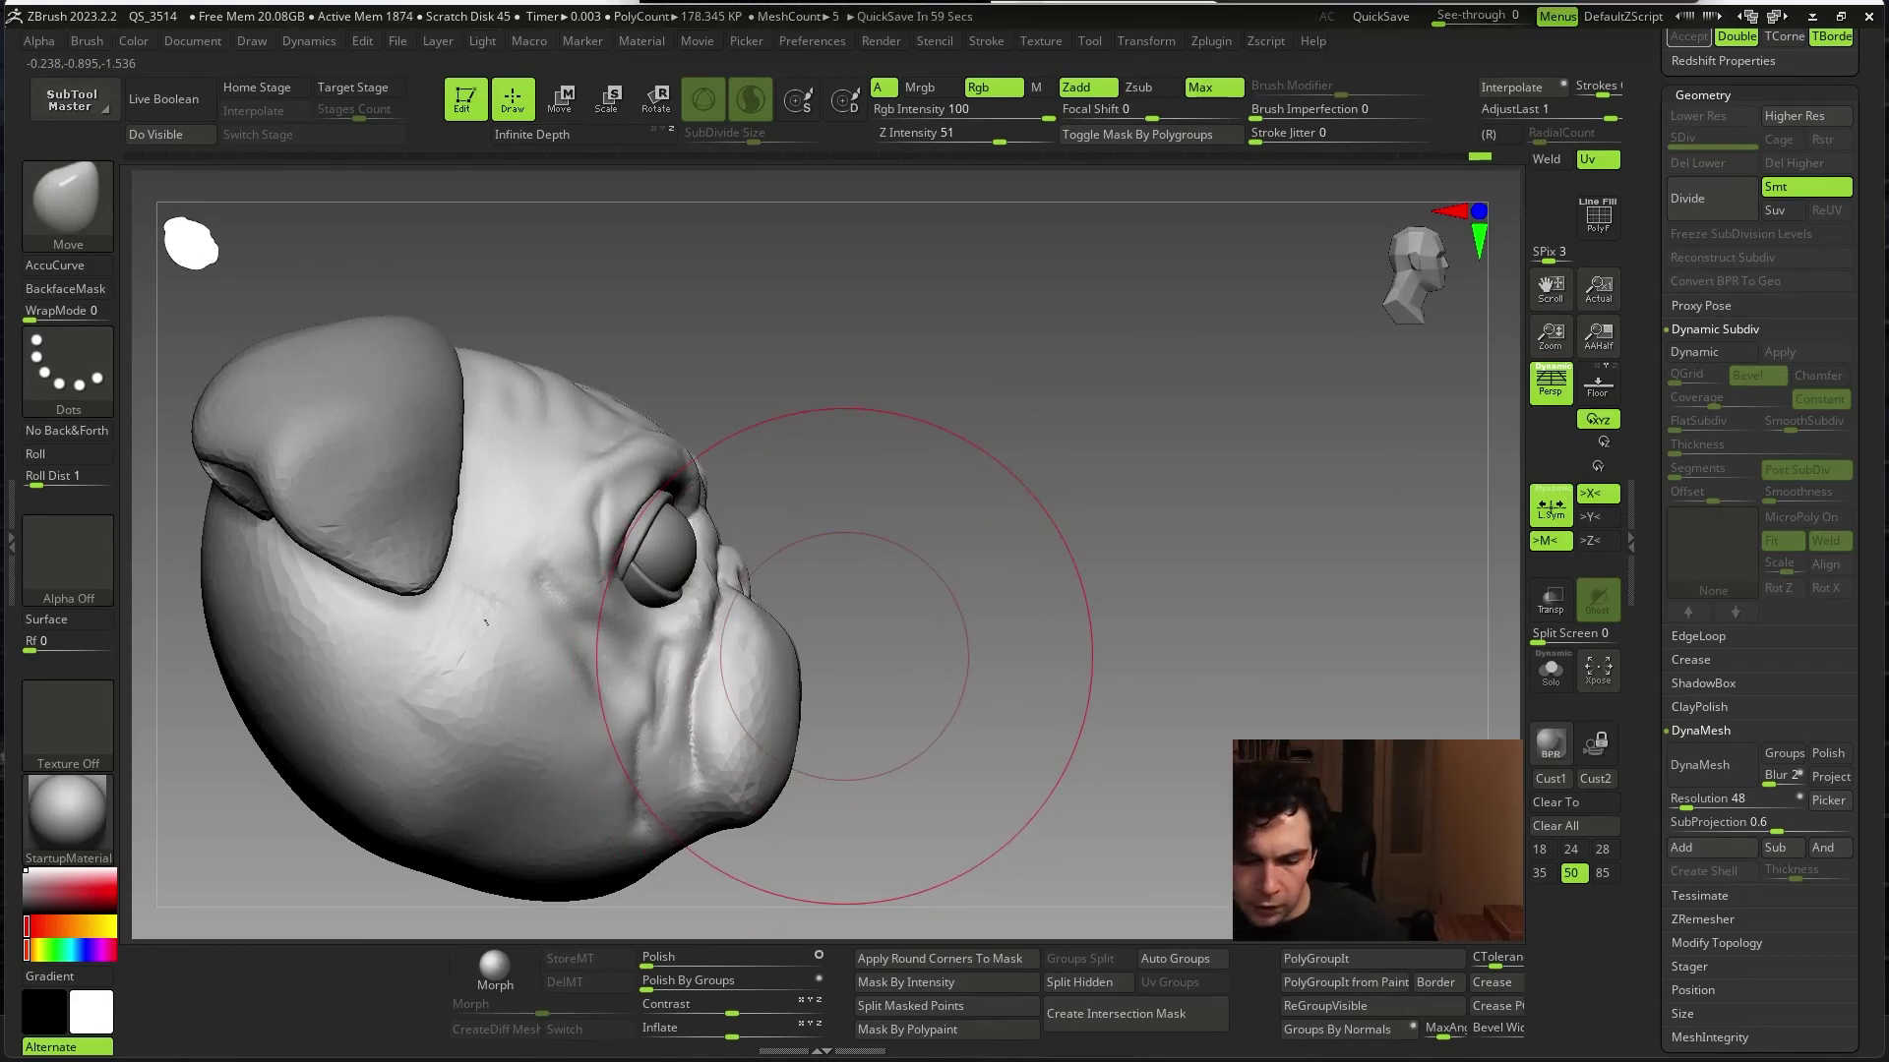
mouse_move(844, 656)
mouse_down()
mouse_move(1183, 841)
mouse_move(1264, 757)
mouse_move(1279, 802)
mouse_move(1220, 777)
mouse_move(1279, 747)
mouse_up()
key(space)
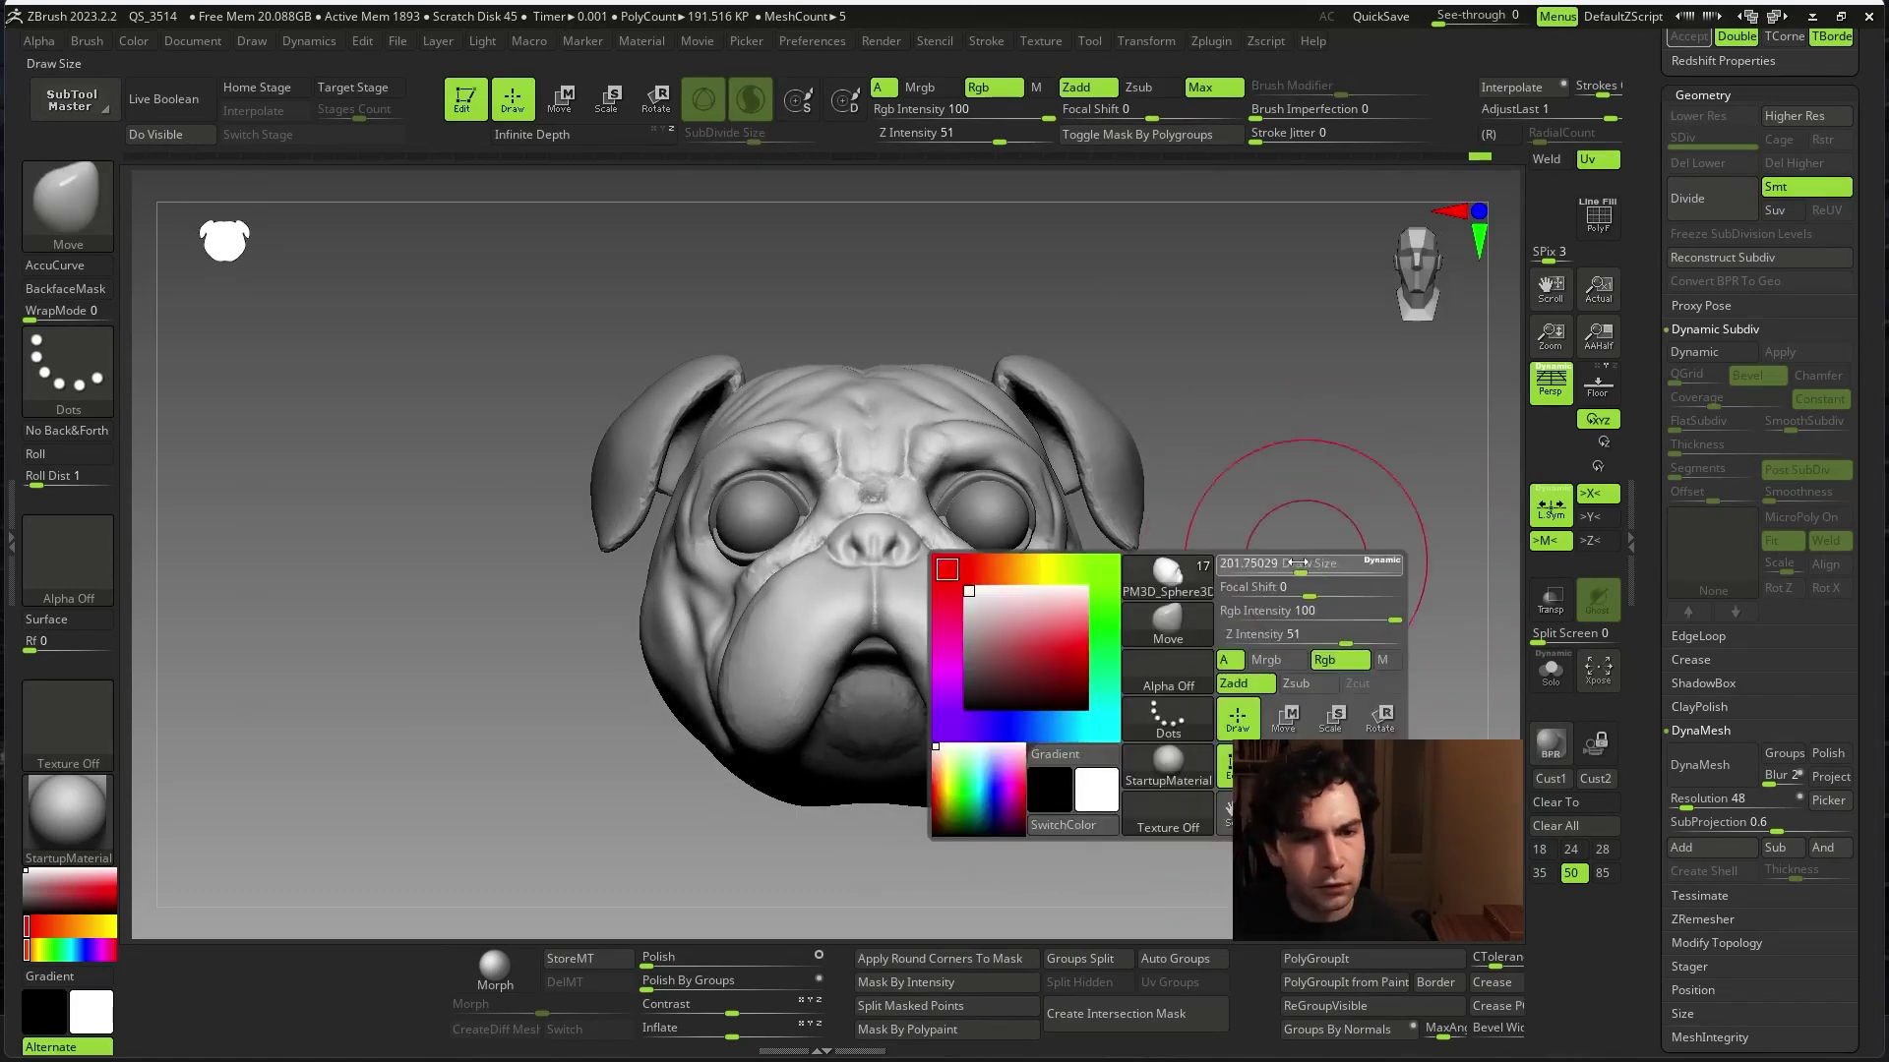
mouse_move(1325, 561)
mouse_down()
mouse_move(1371, 646)
mouse_move(1361, 698)
mouse_up()
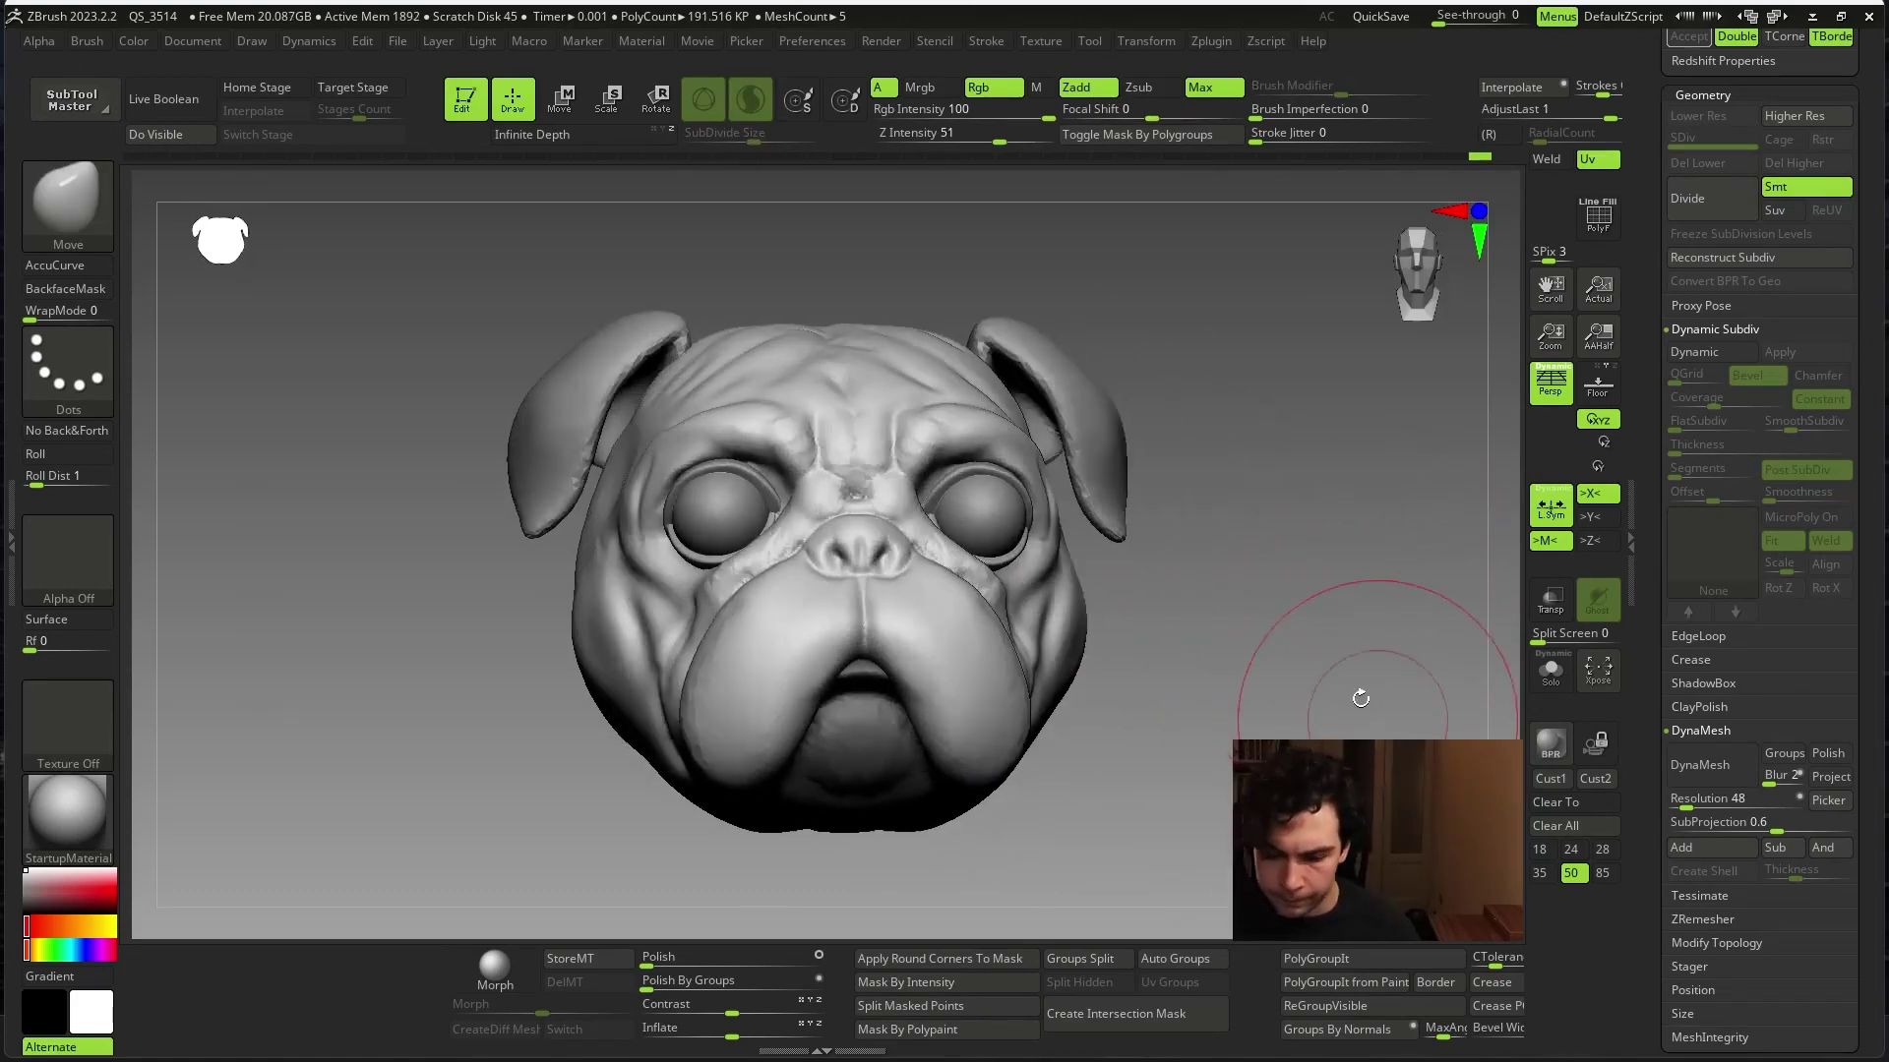
- Apply the ToyPlastic material and fill the mesh with near-black paint
drag(126, 777, 333, 809)
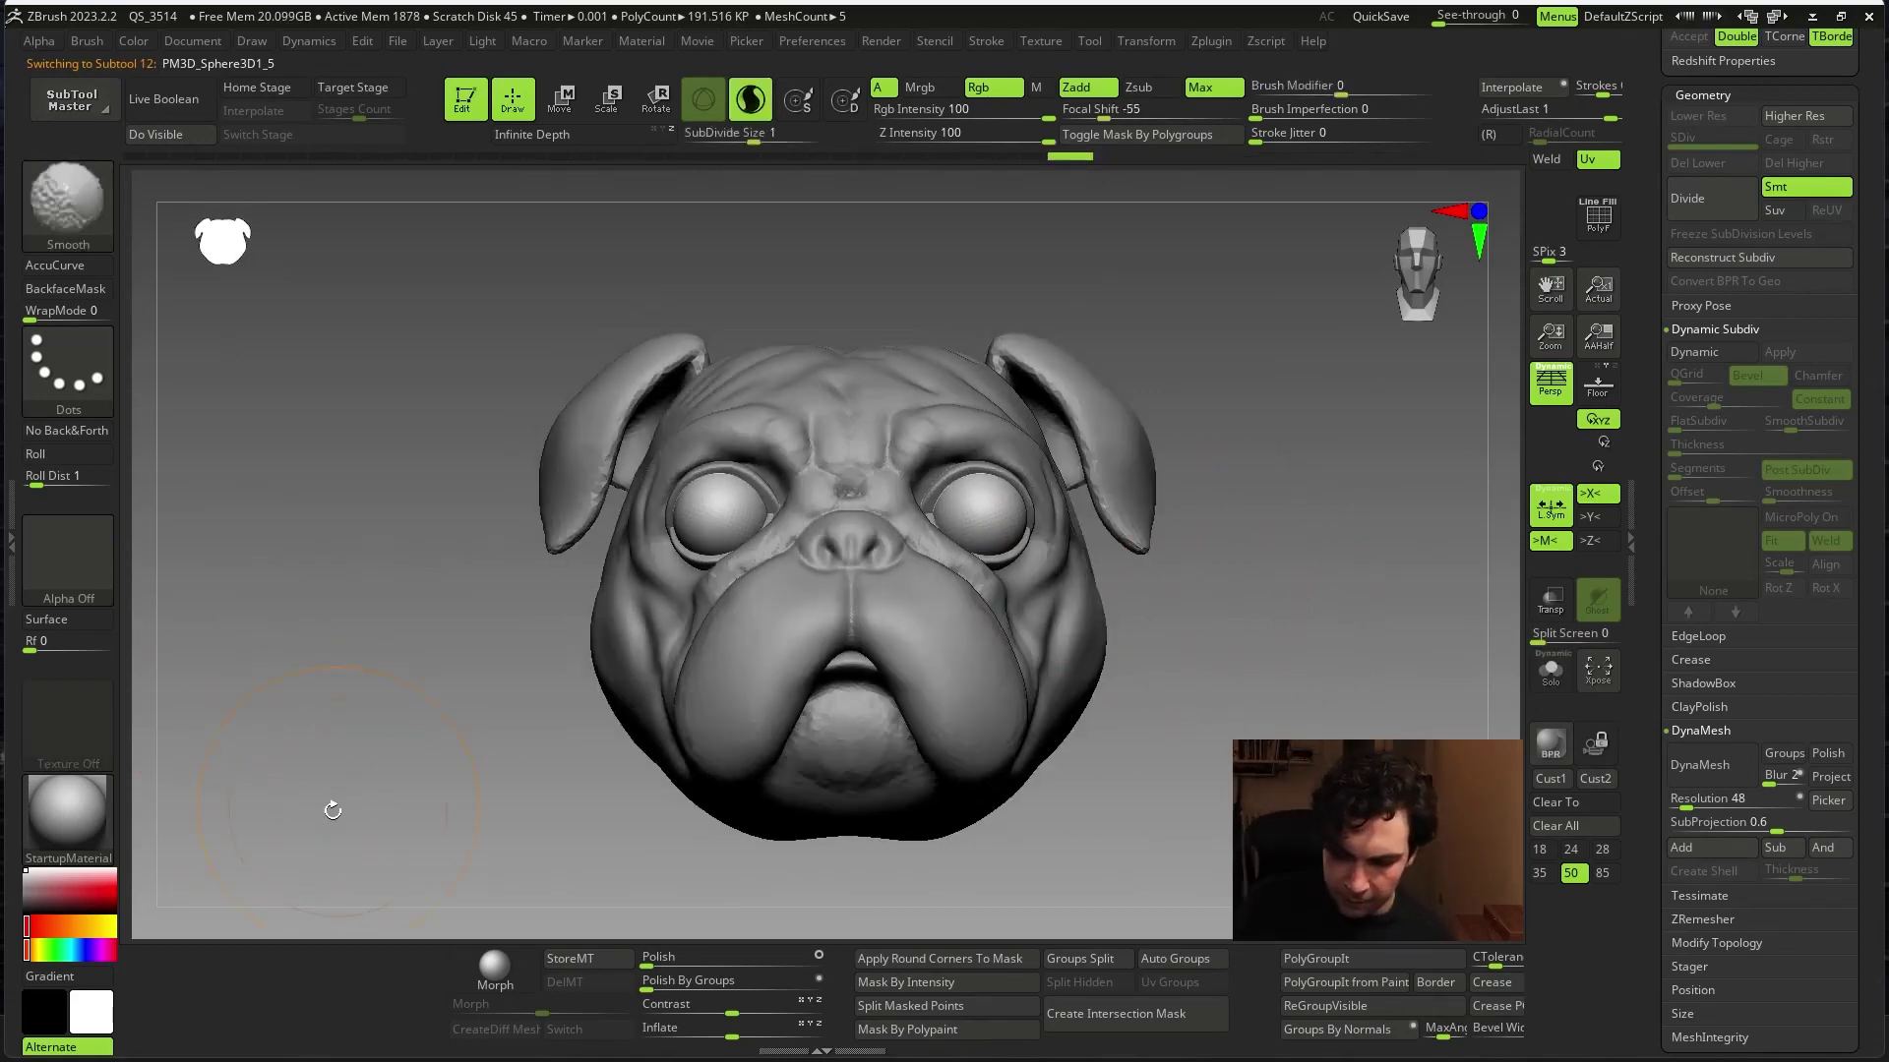
drag(1129, 763, 886, 859)
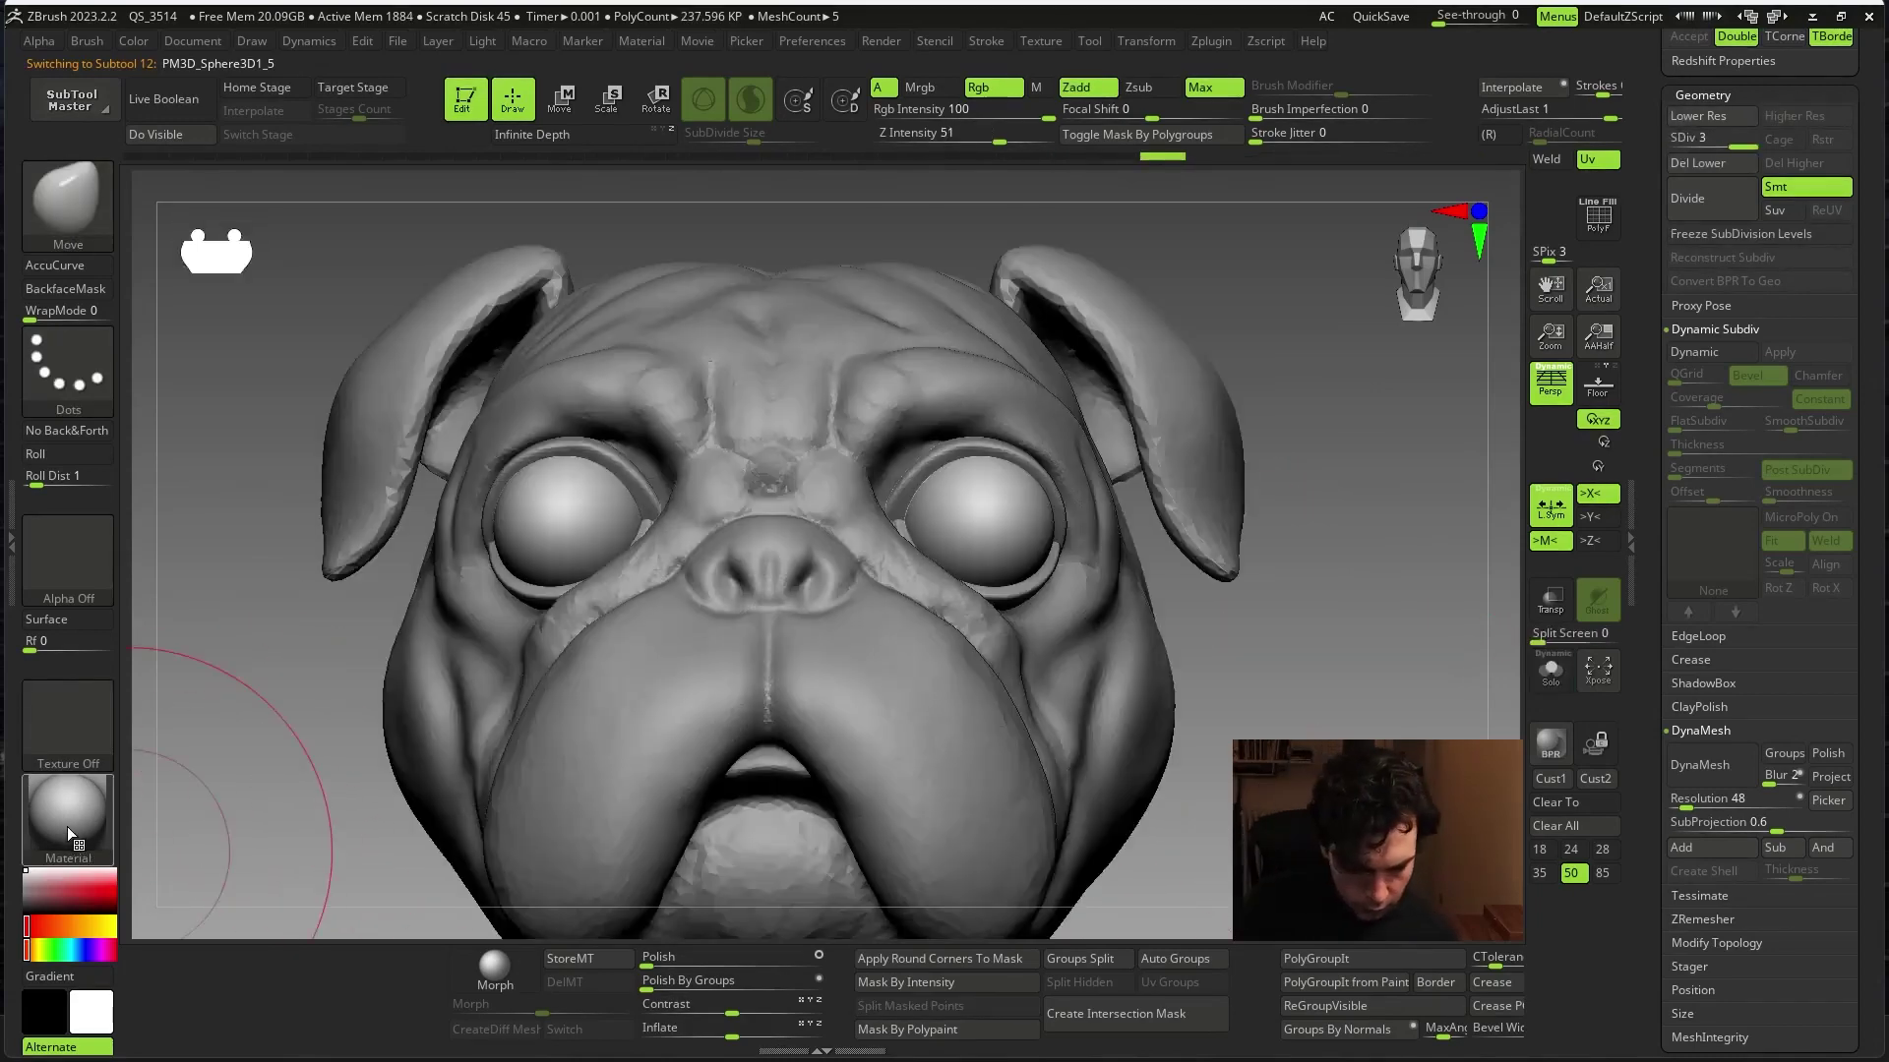
click(67, 826)
click(62, 835)
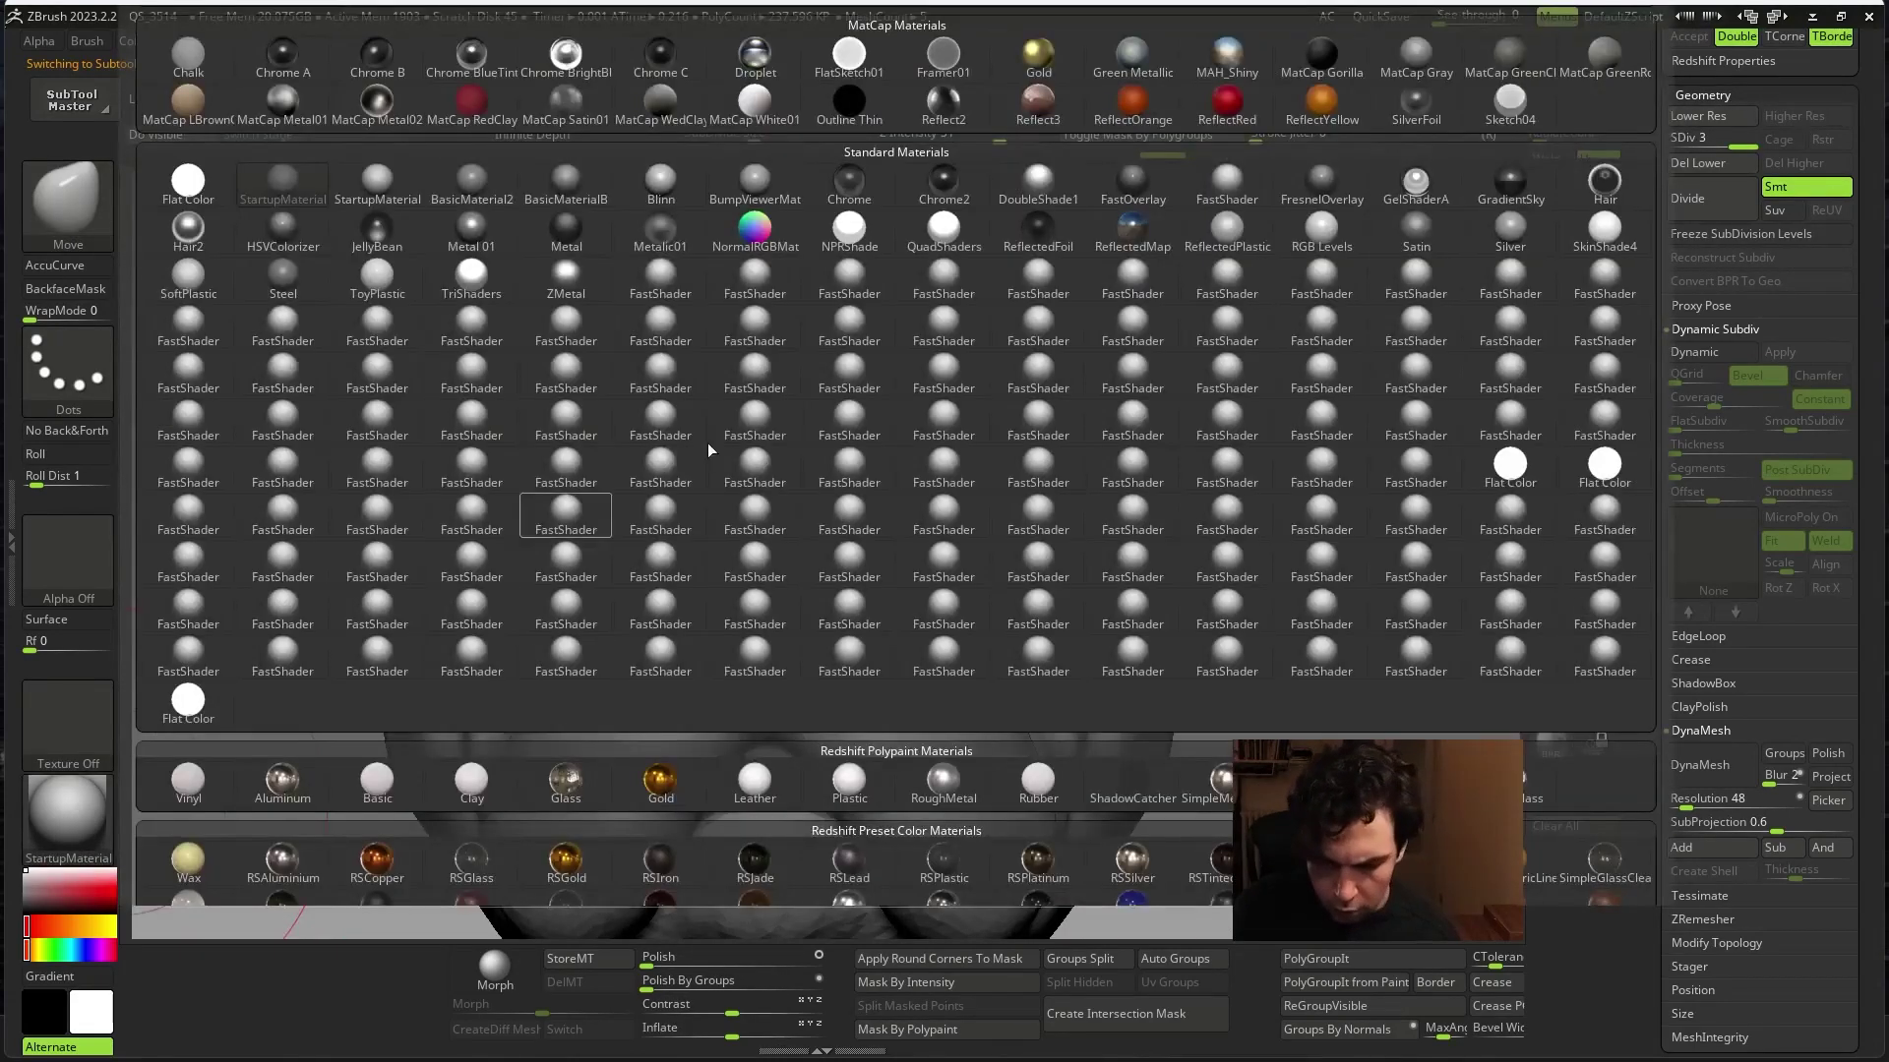
click(377, 278)
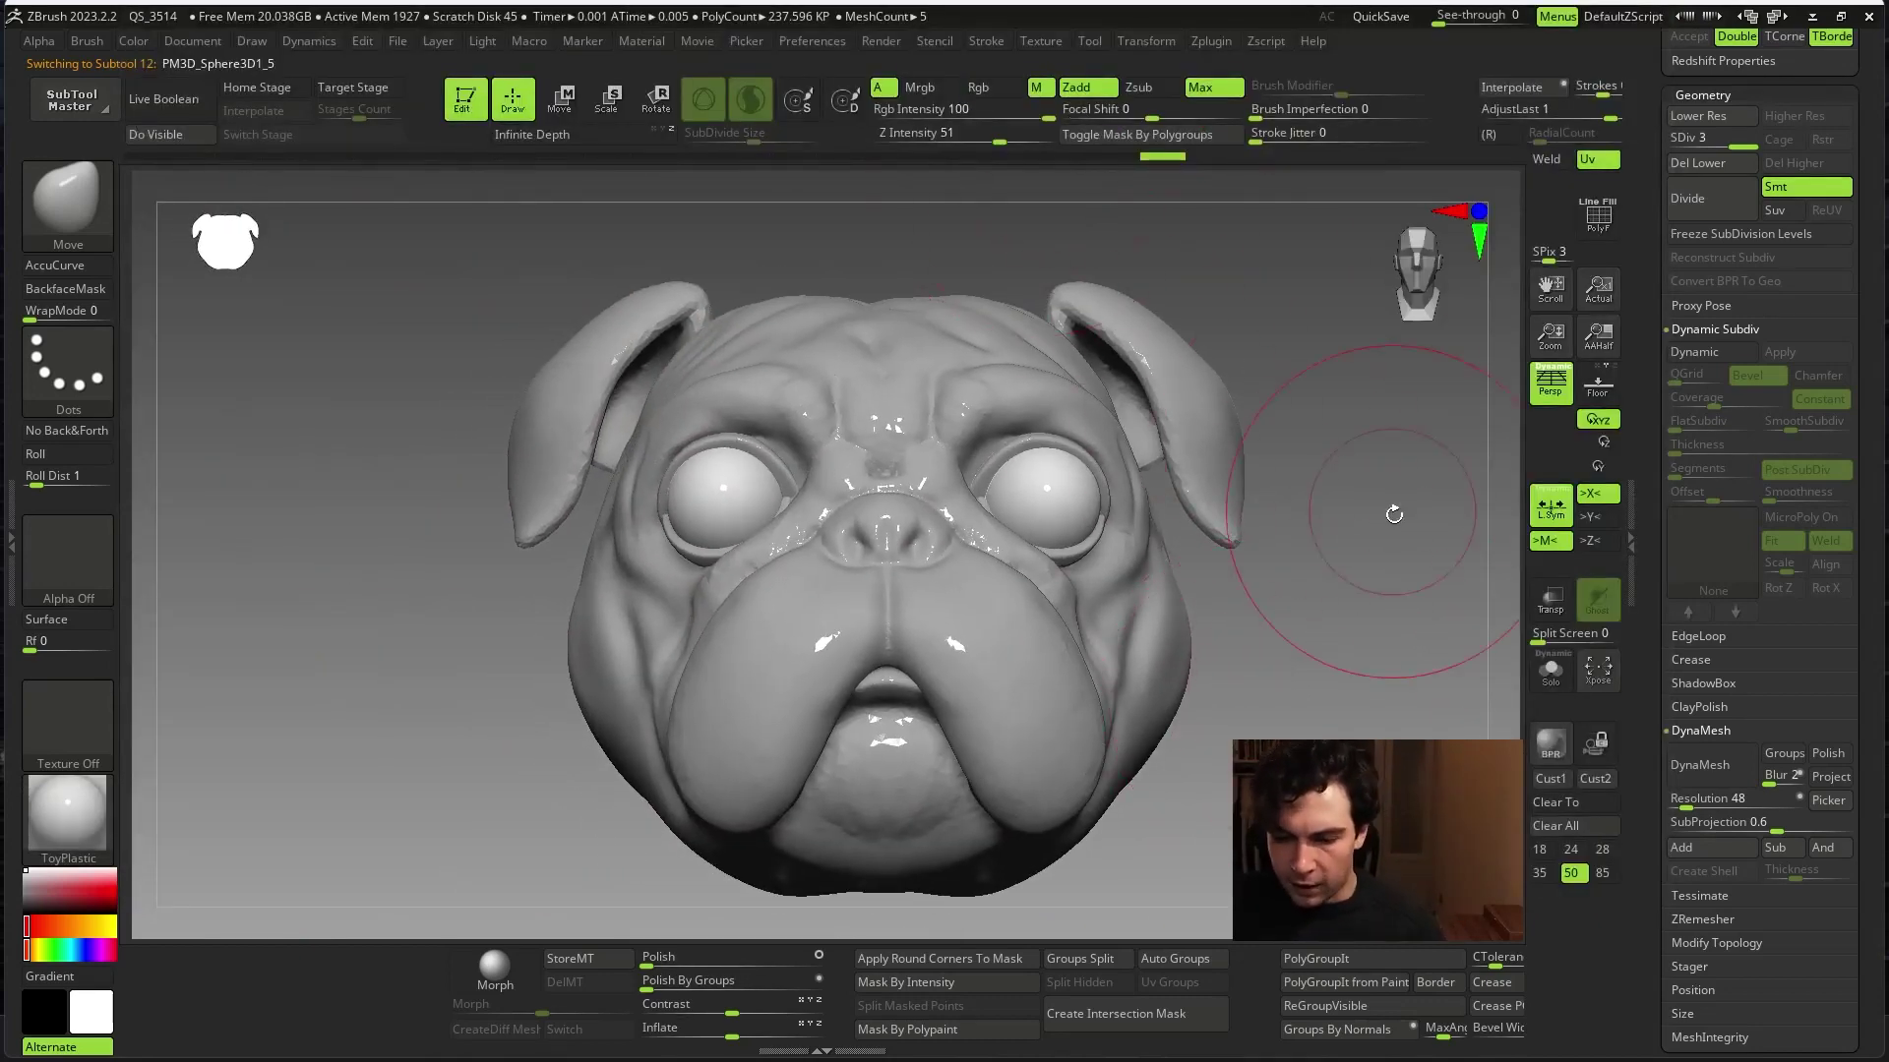
key(space)
click(66, 816)
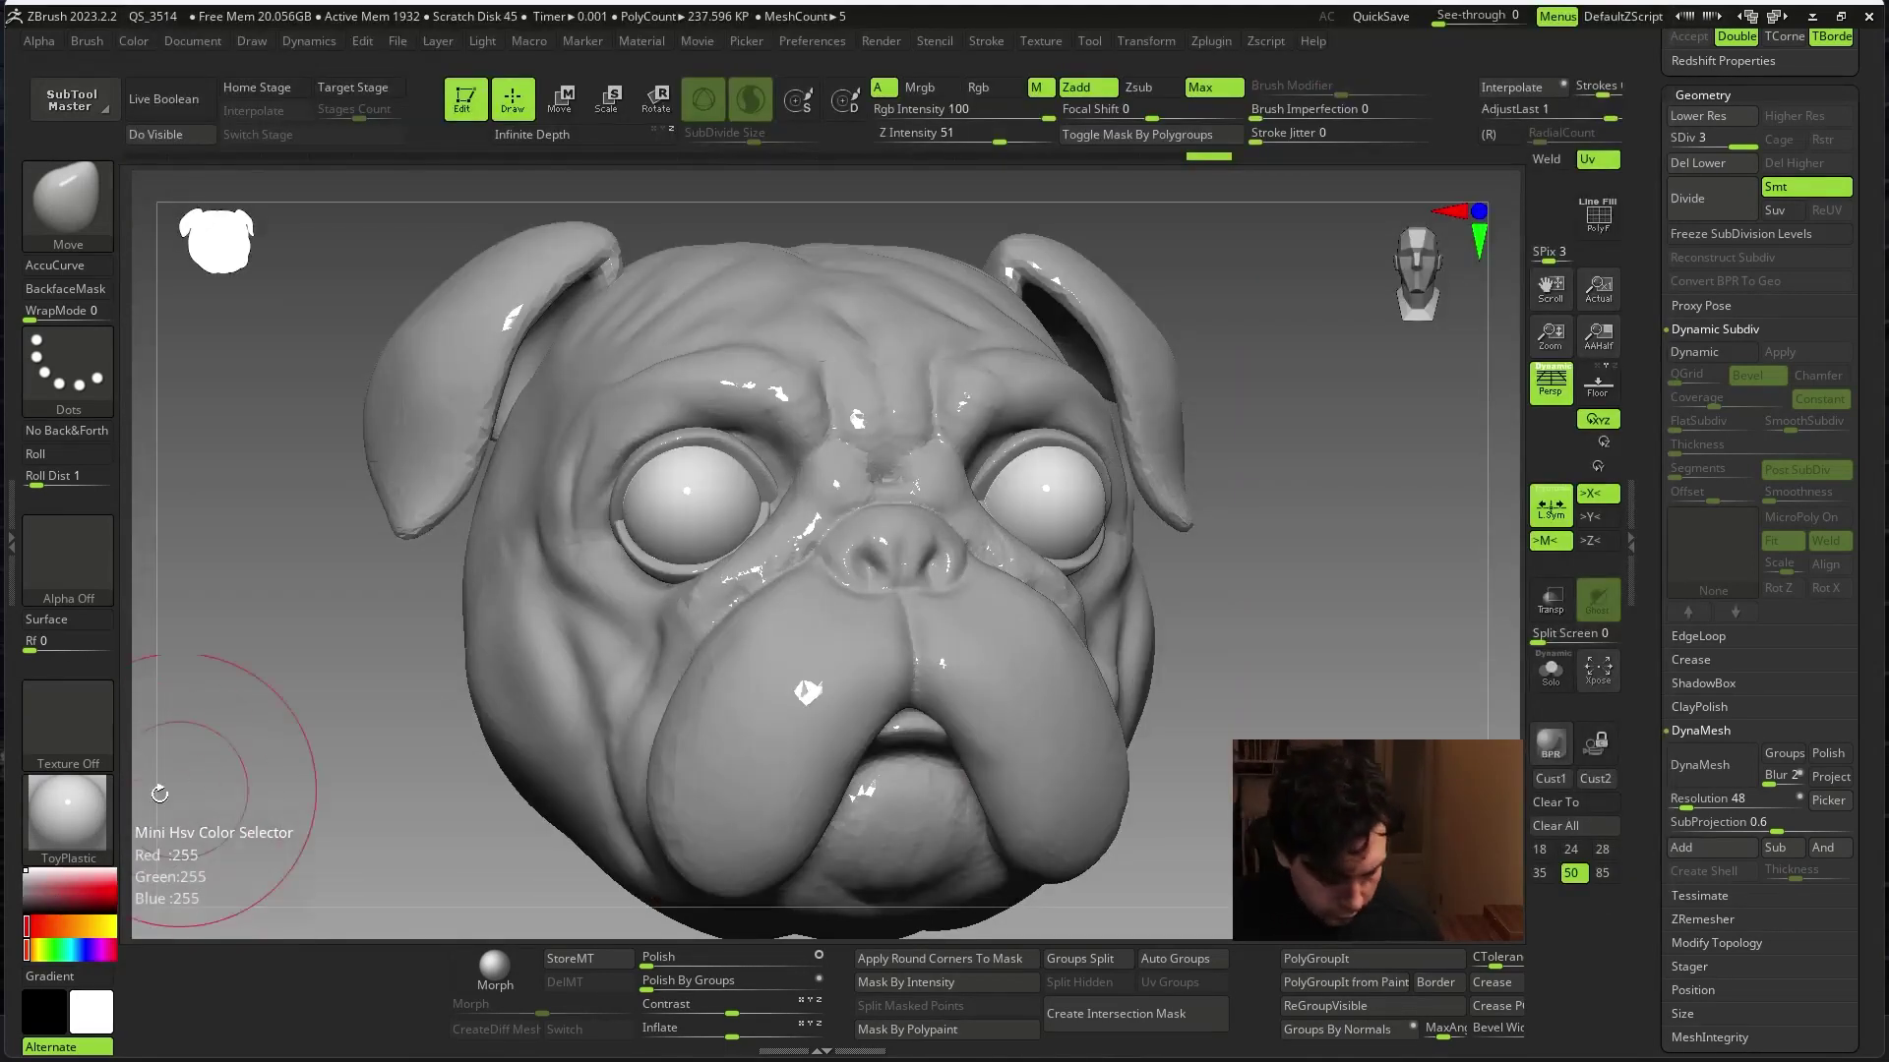
drag(40, 907, 16, 909)
key(ctrl+f)
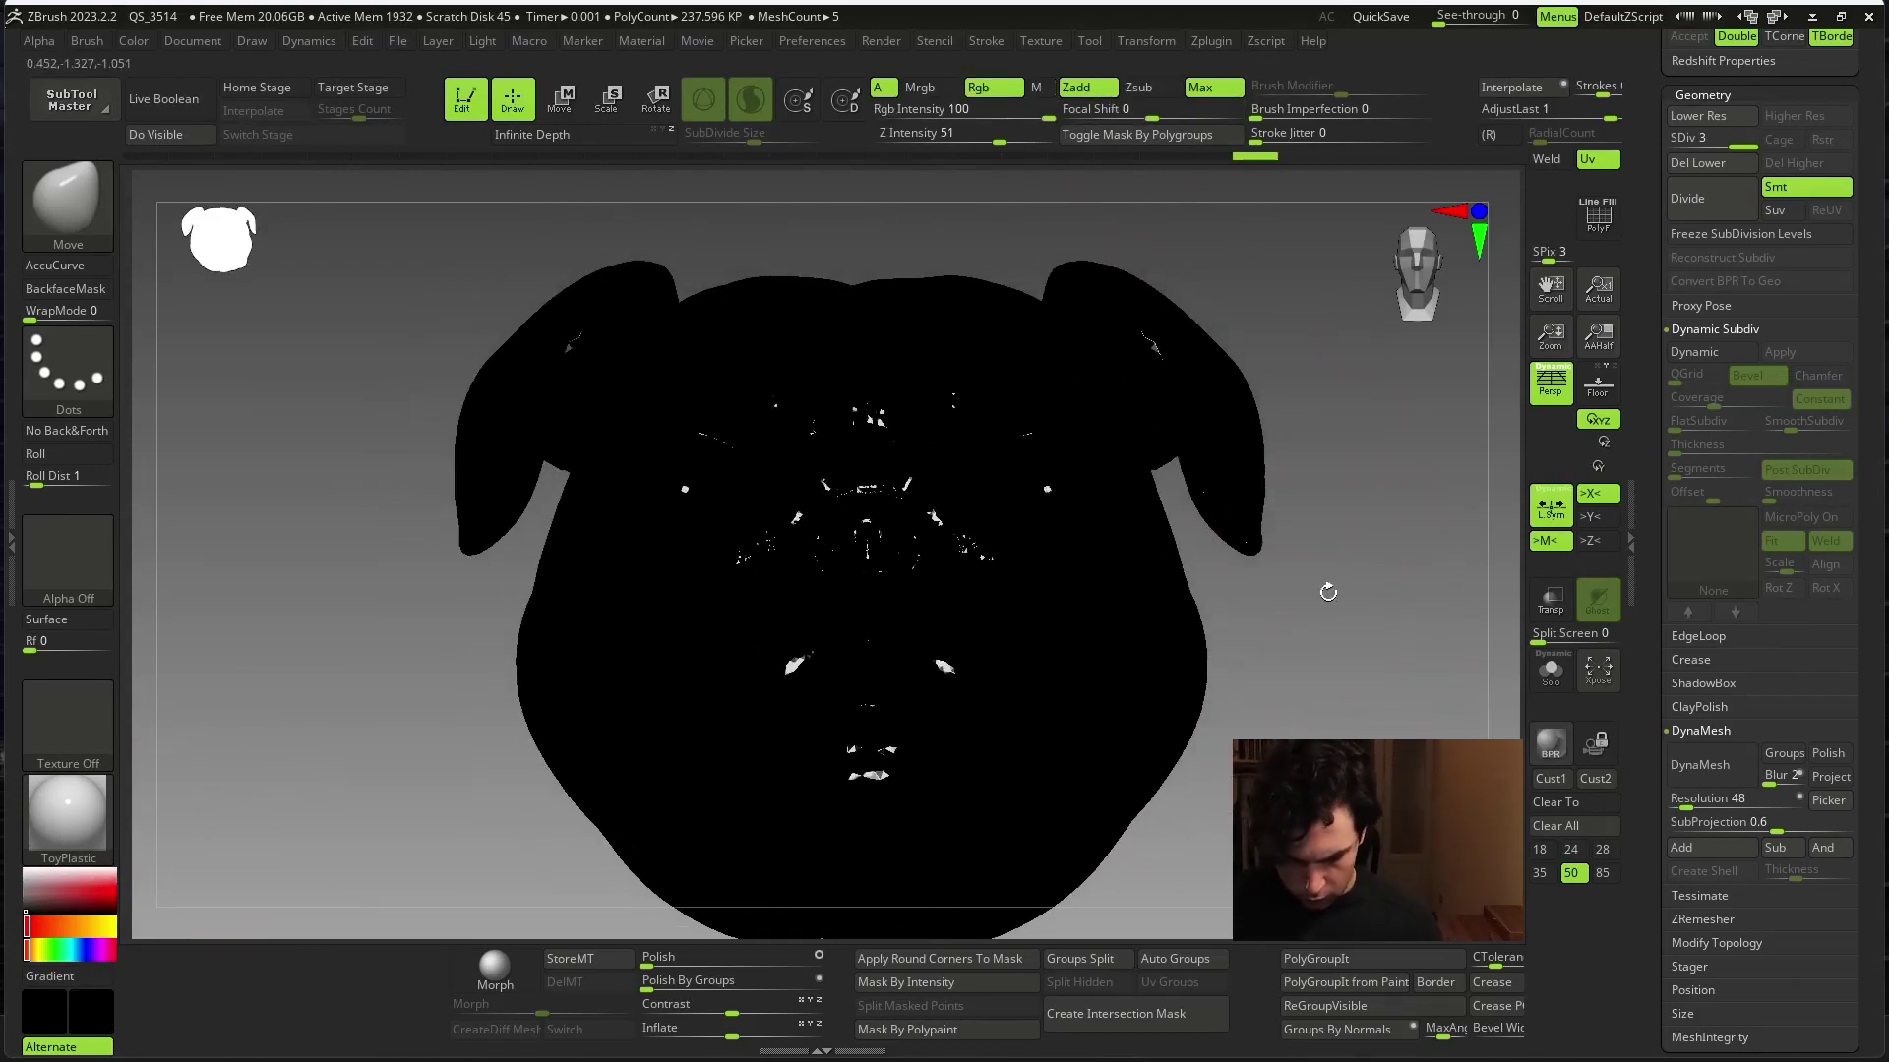
- Switch the material to StartupMaterial, then Redshift Basic, and set the main colour to grey 180/180/180
click(68, 814)
click(384, 182)
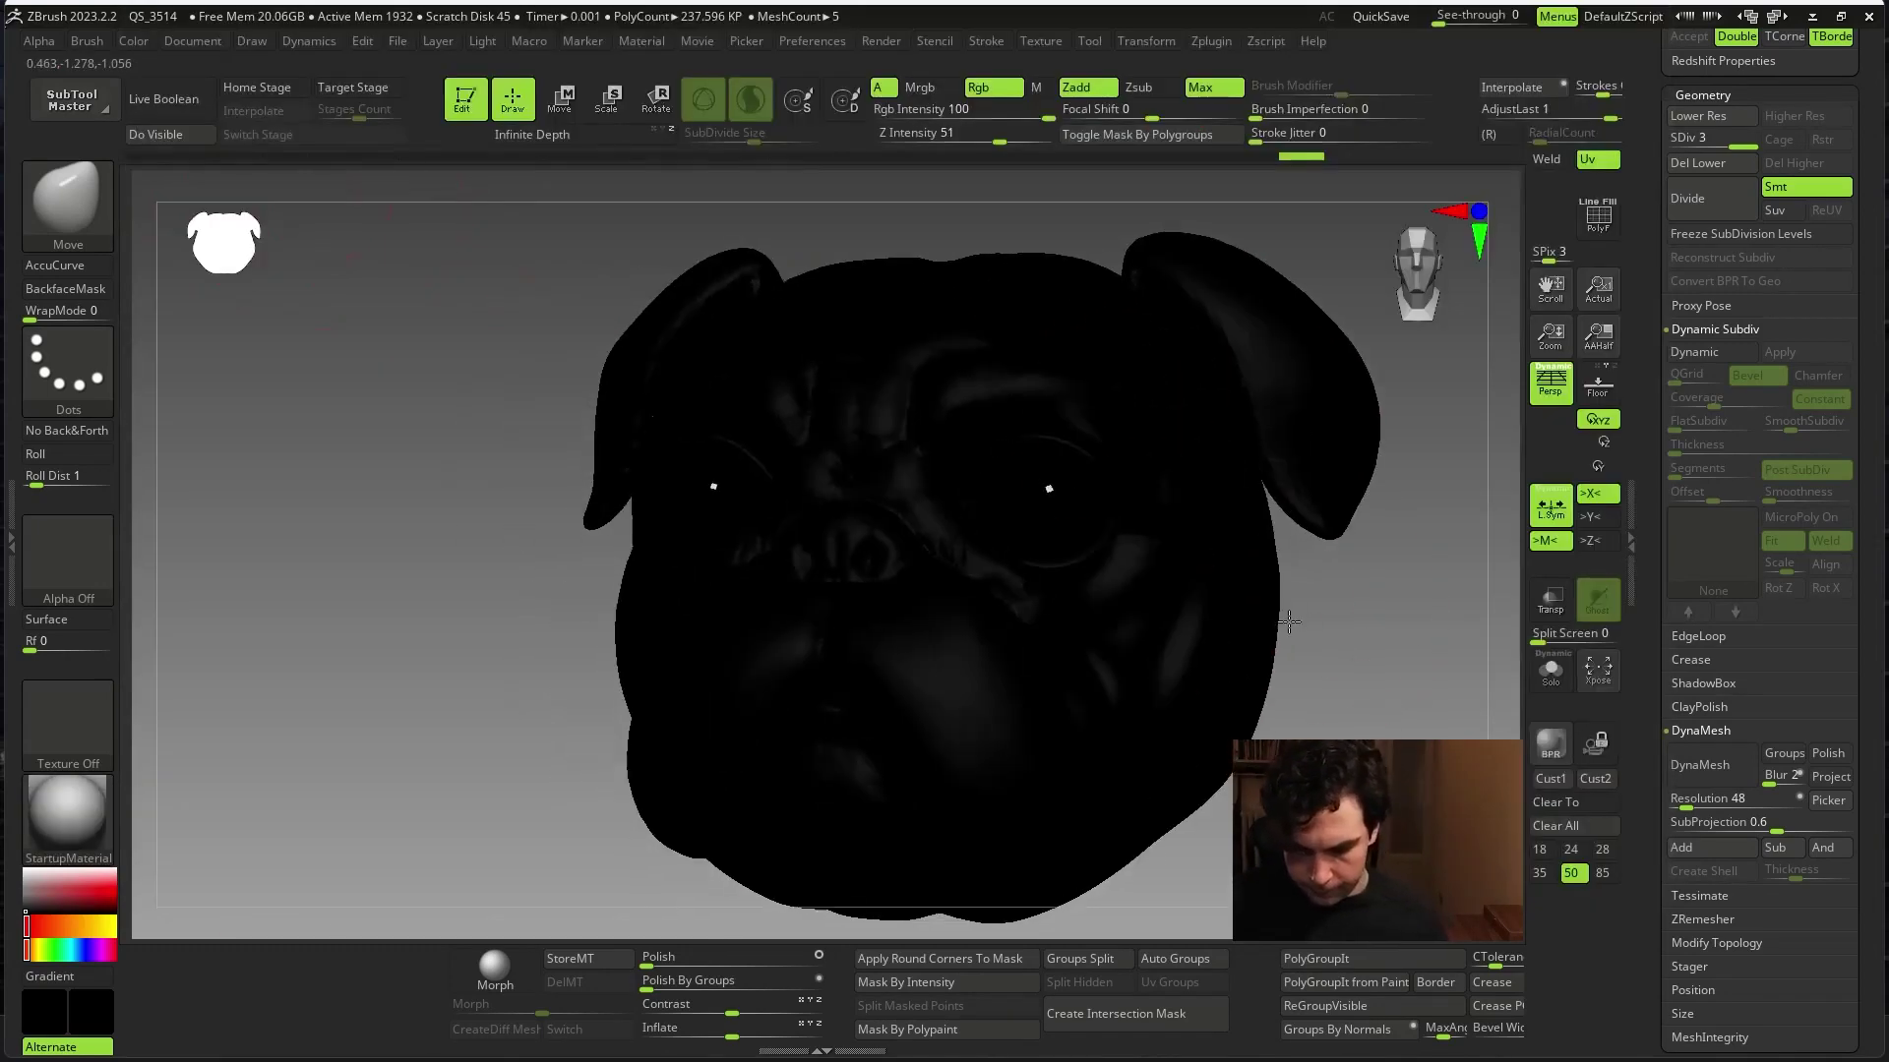
click(68, 815)
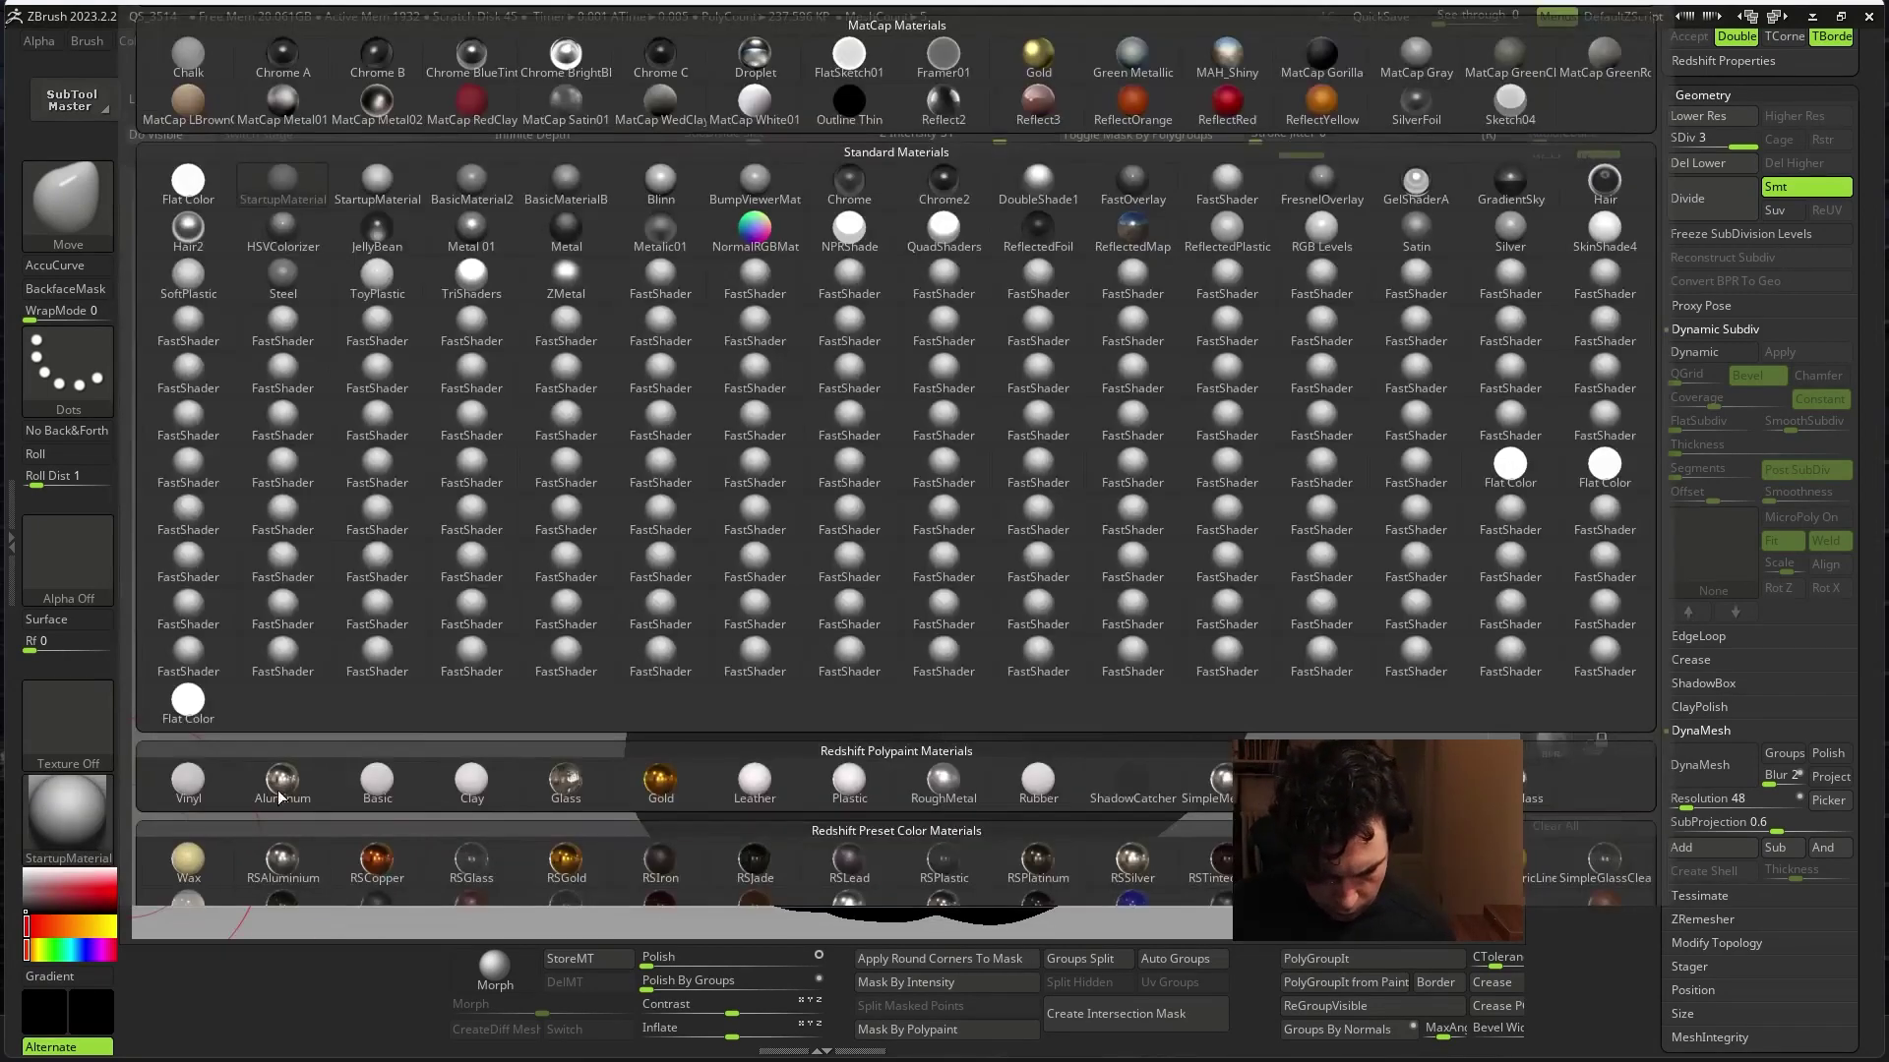
click(377, 809)
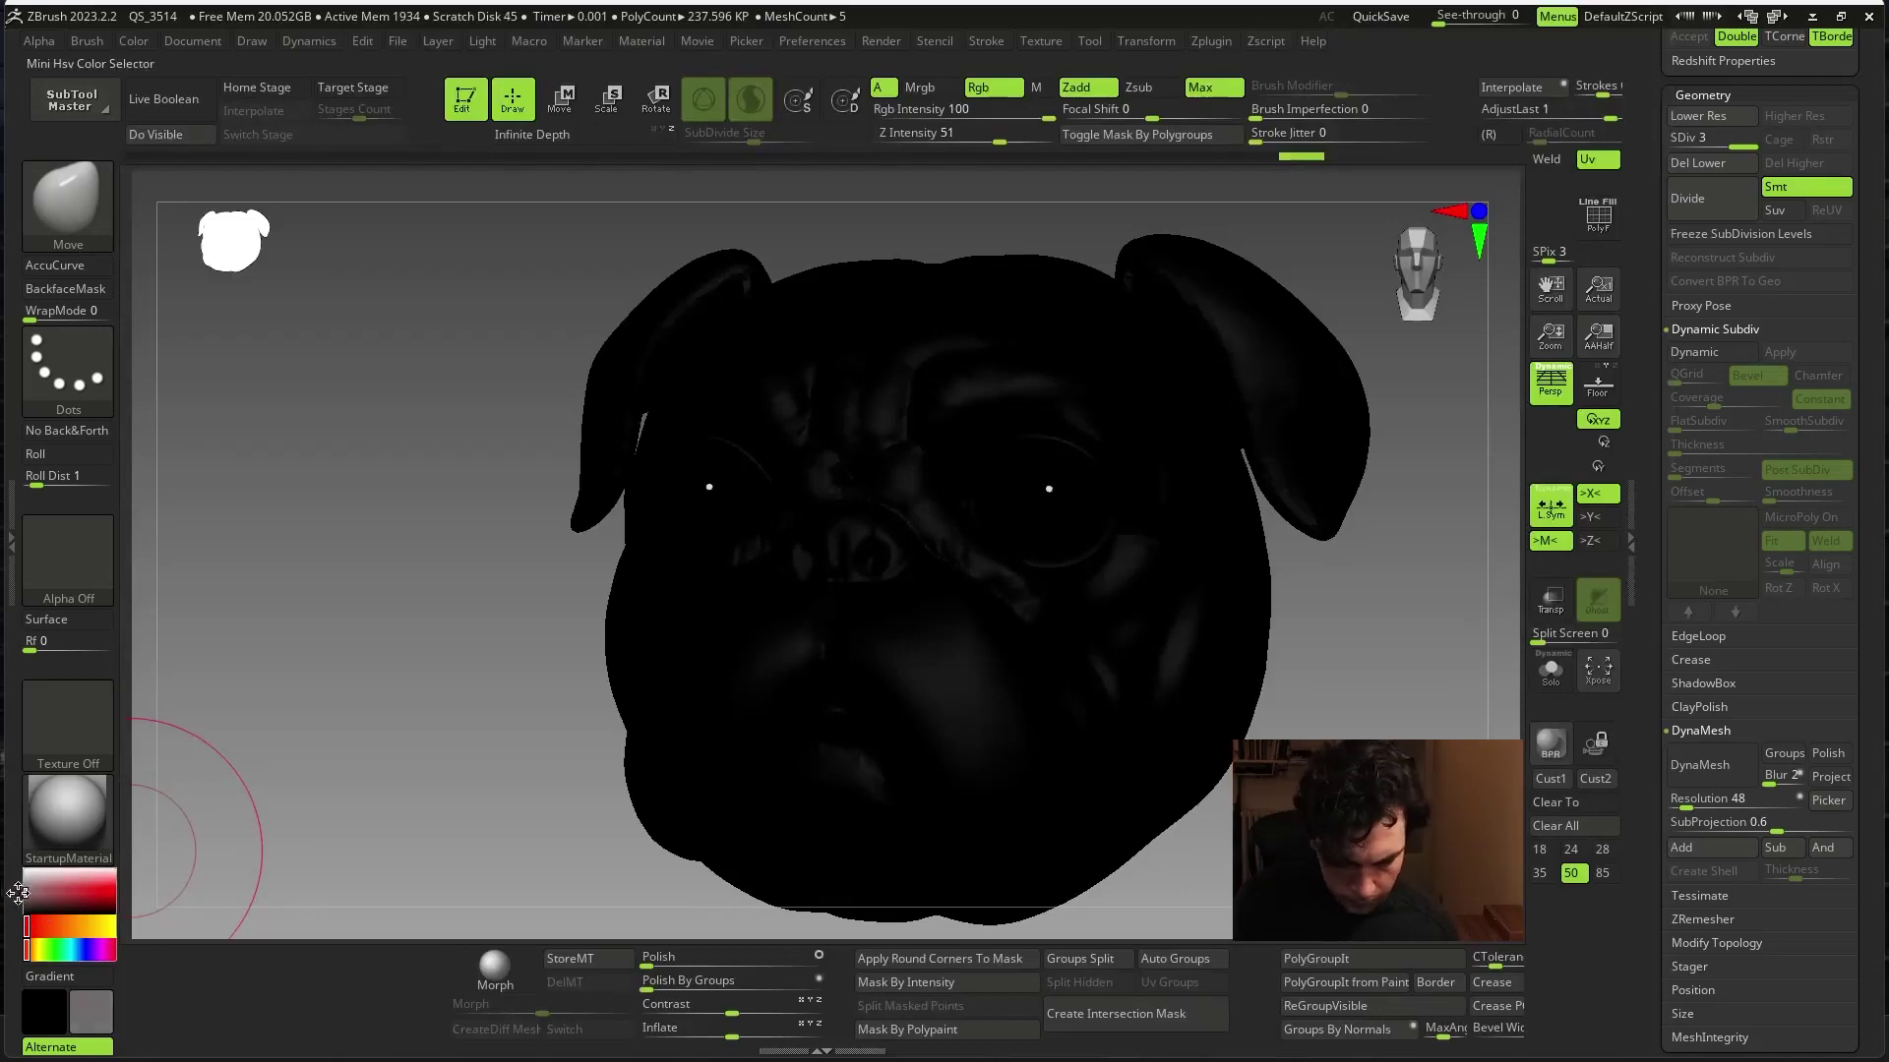
click(19, 892)
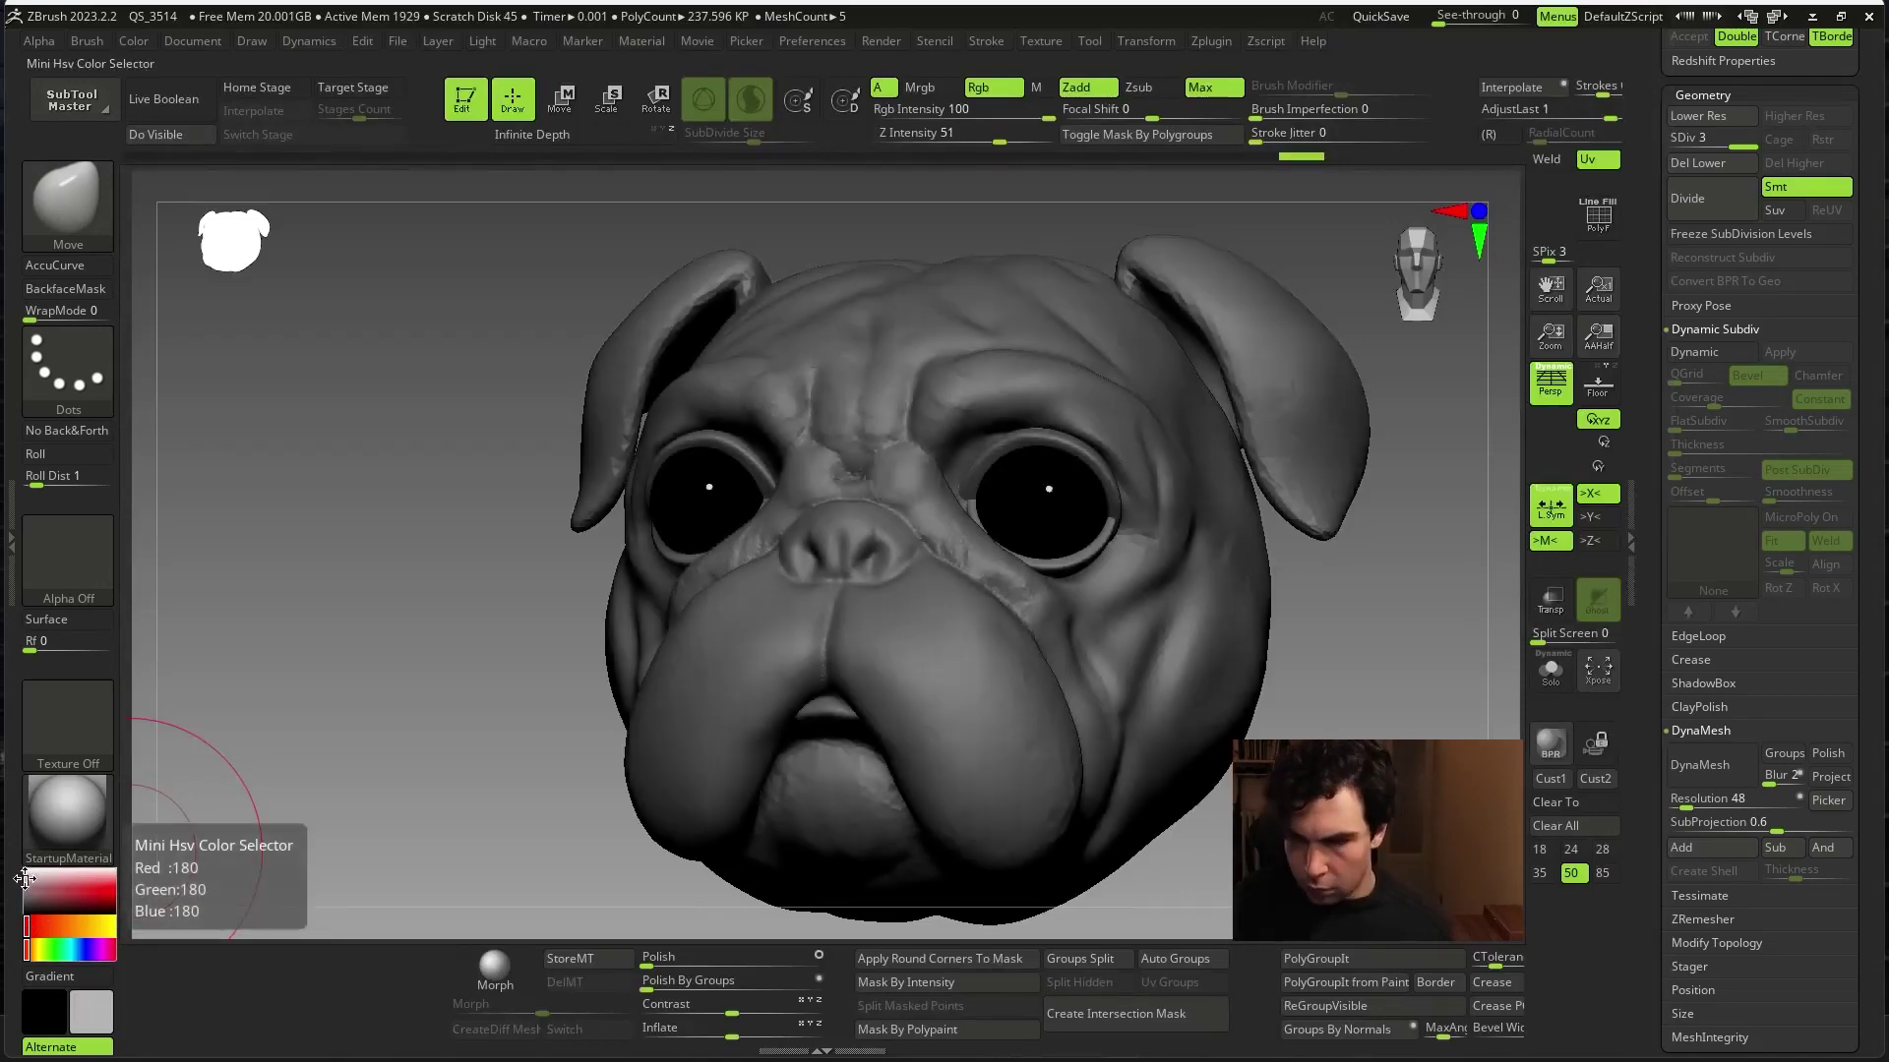
- Frame the pug's face and pick a dark red-brown (R126 G47 B17) main colour
ctrl+right_drag(1378, 704, 1181, 528)
key(space)
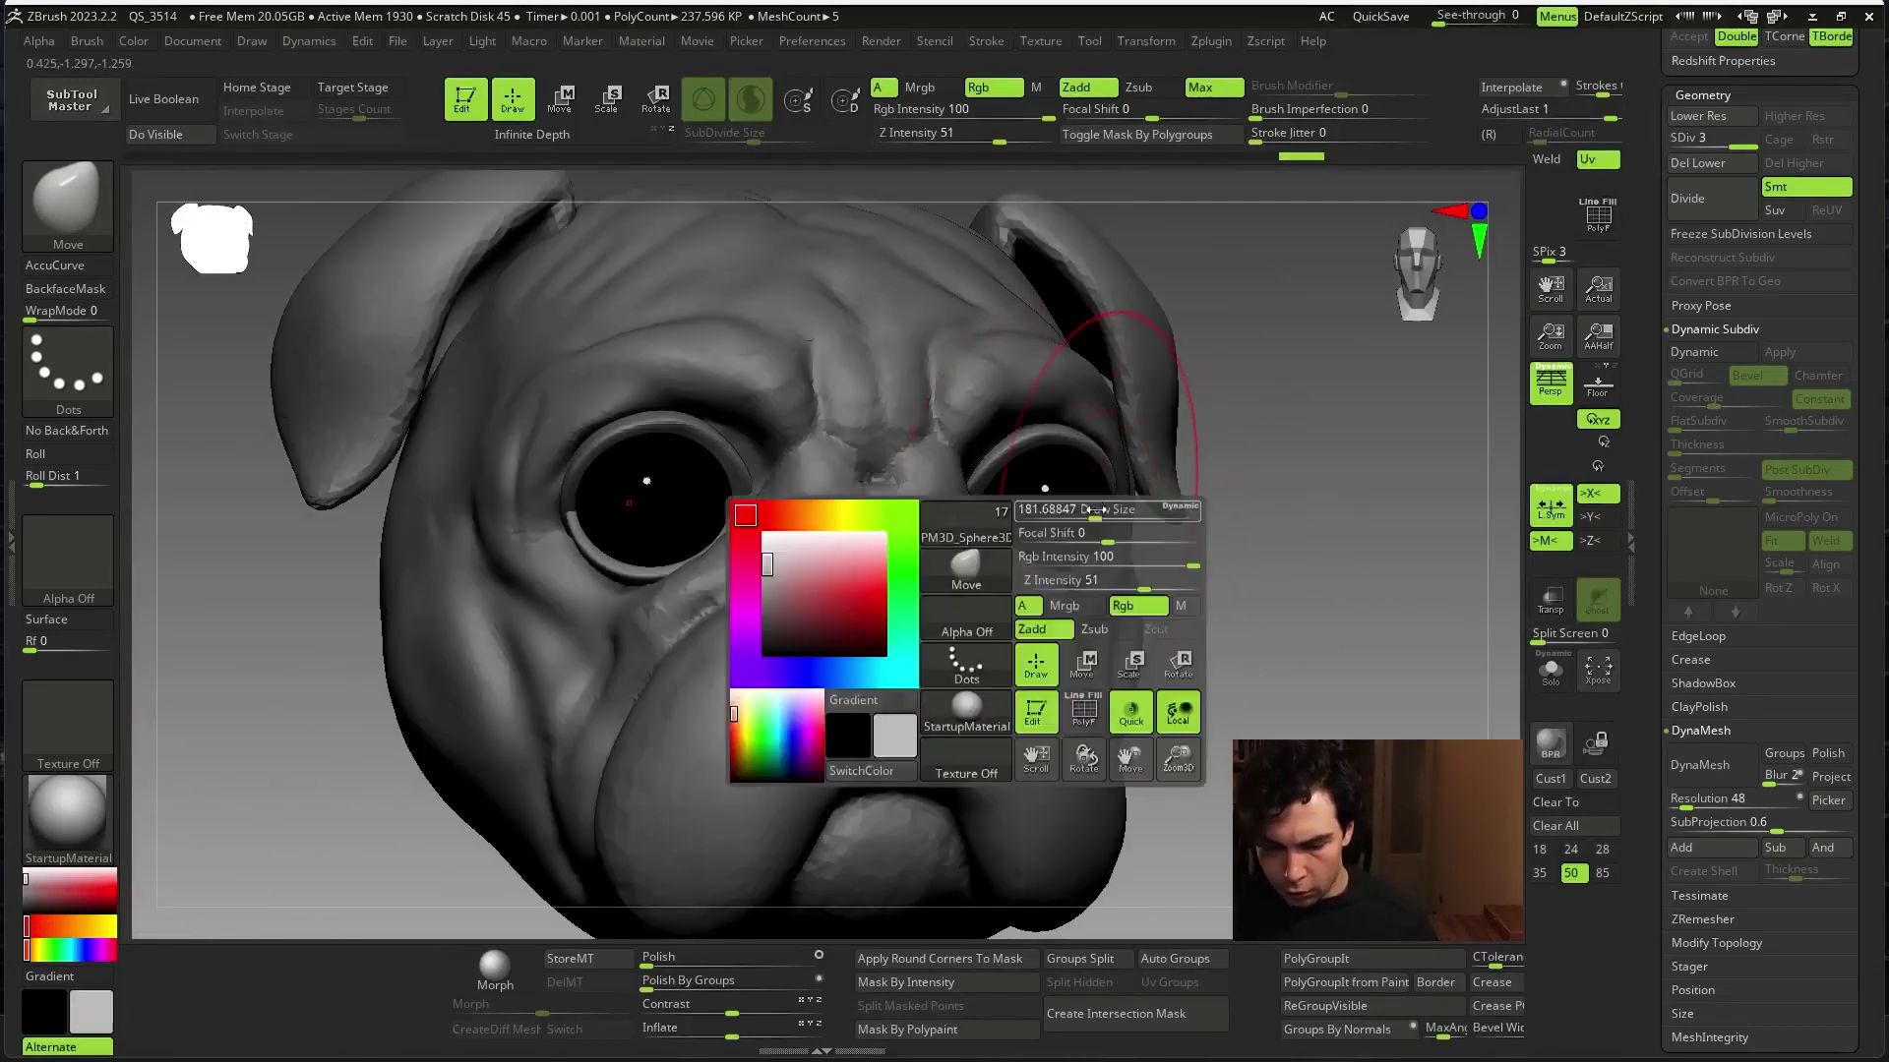
right_drag(1294, 476, 1340, 505)
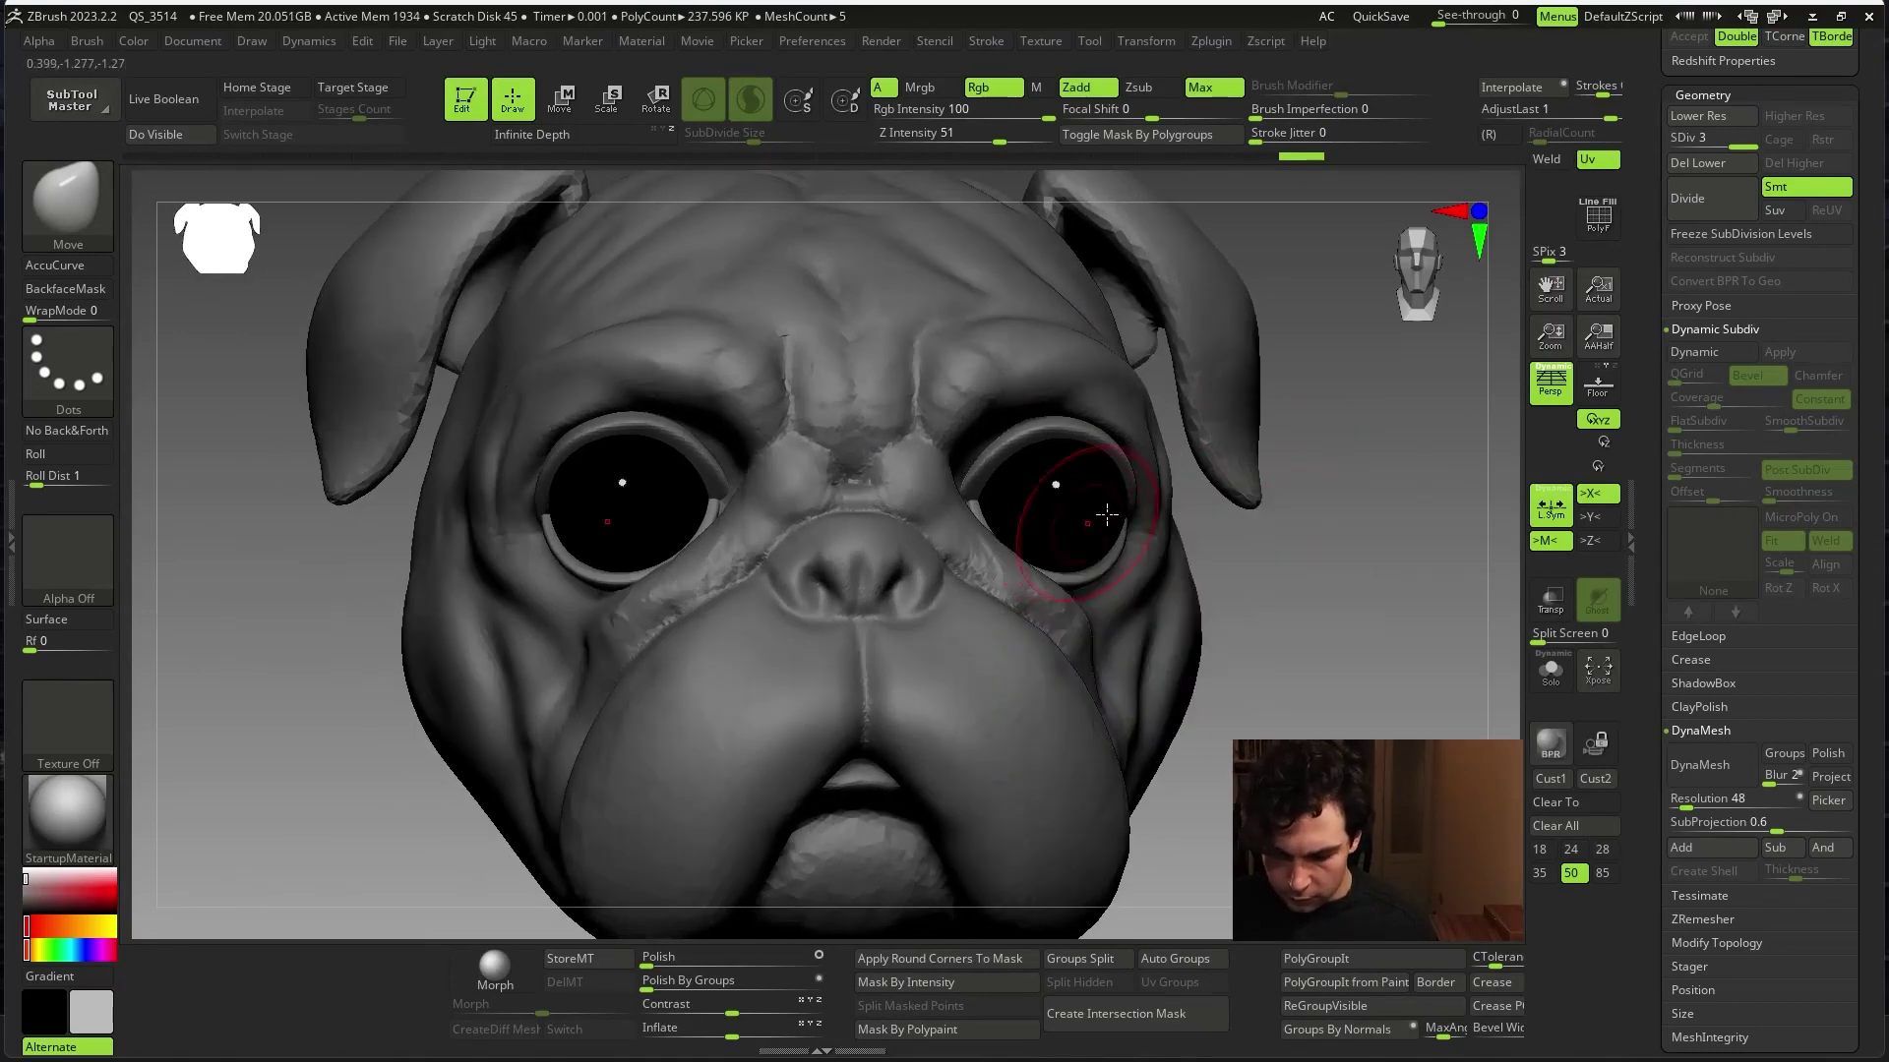
right_drag(1106, 513, 1426, 559)
key(space)
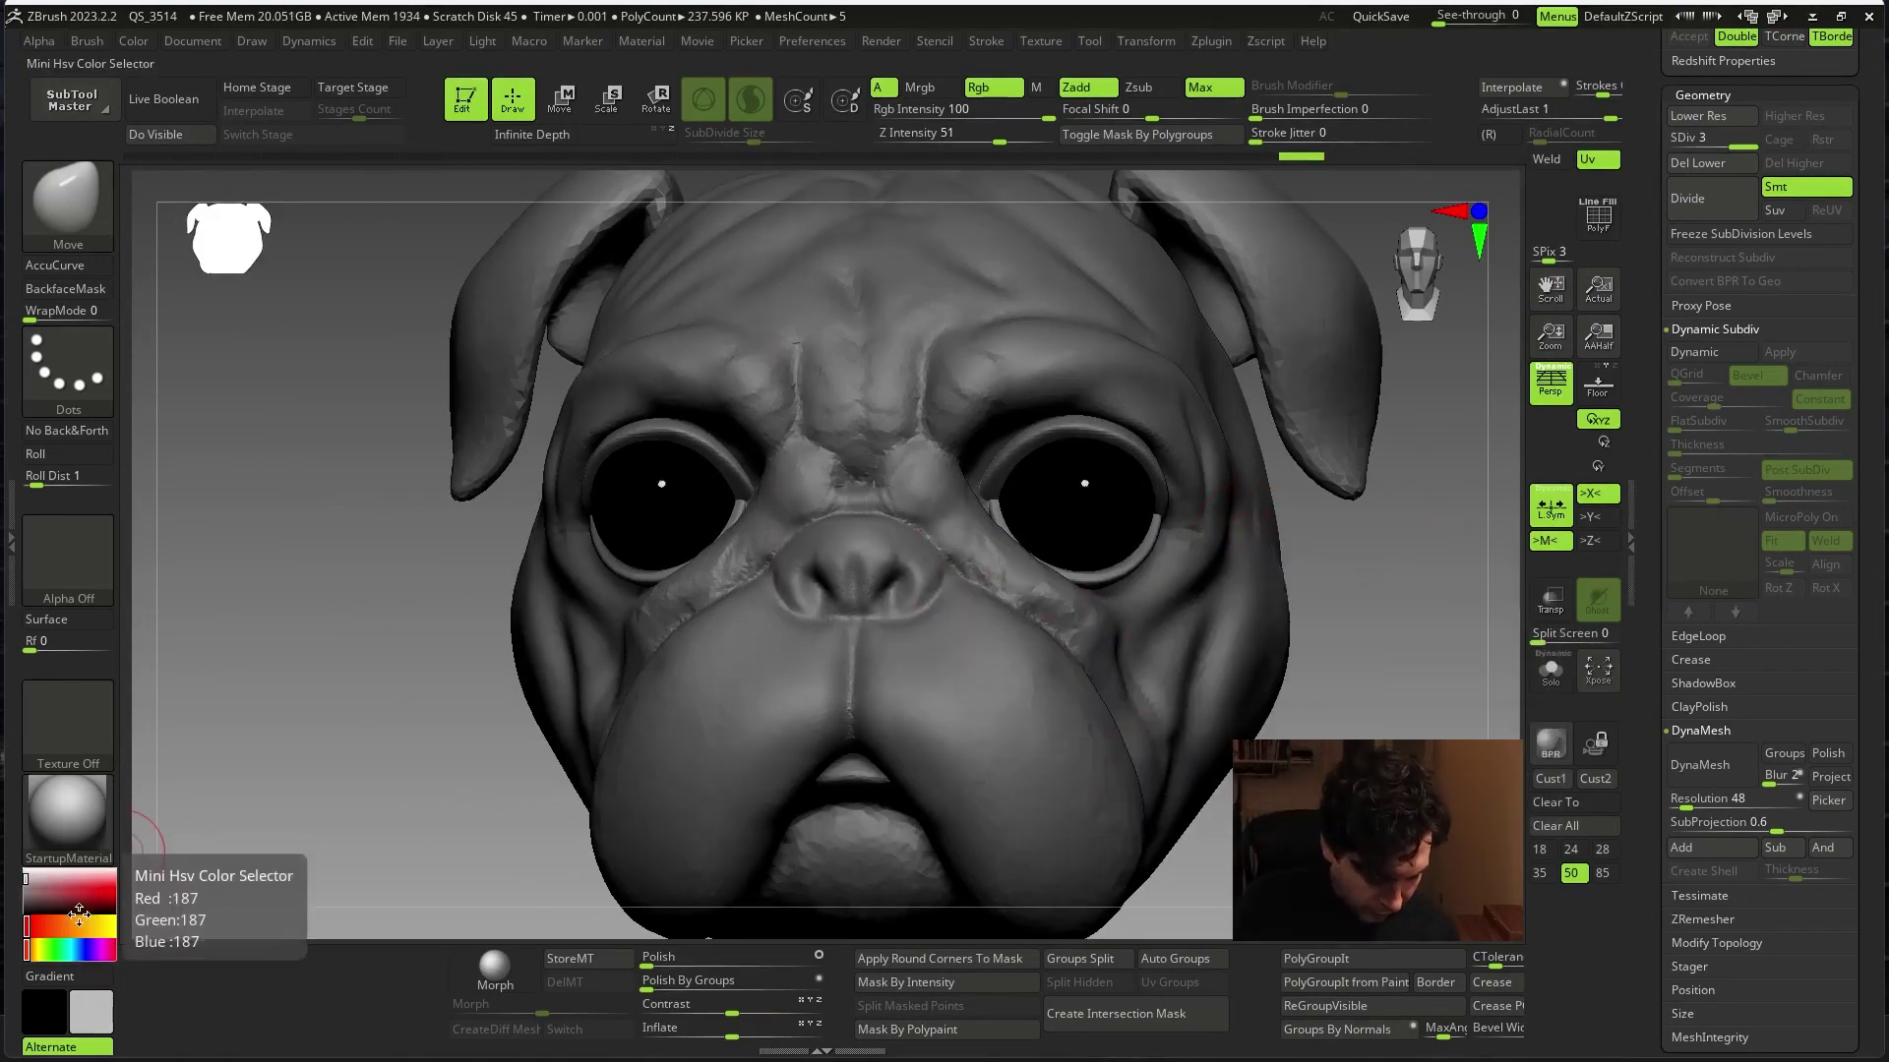
drag(78, 912, 98, 900)
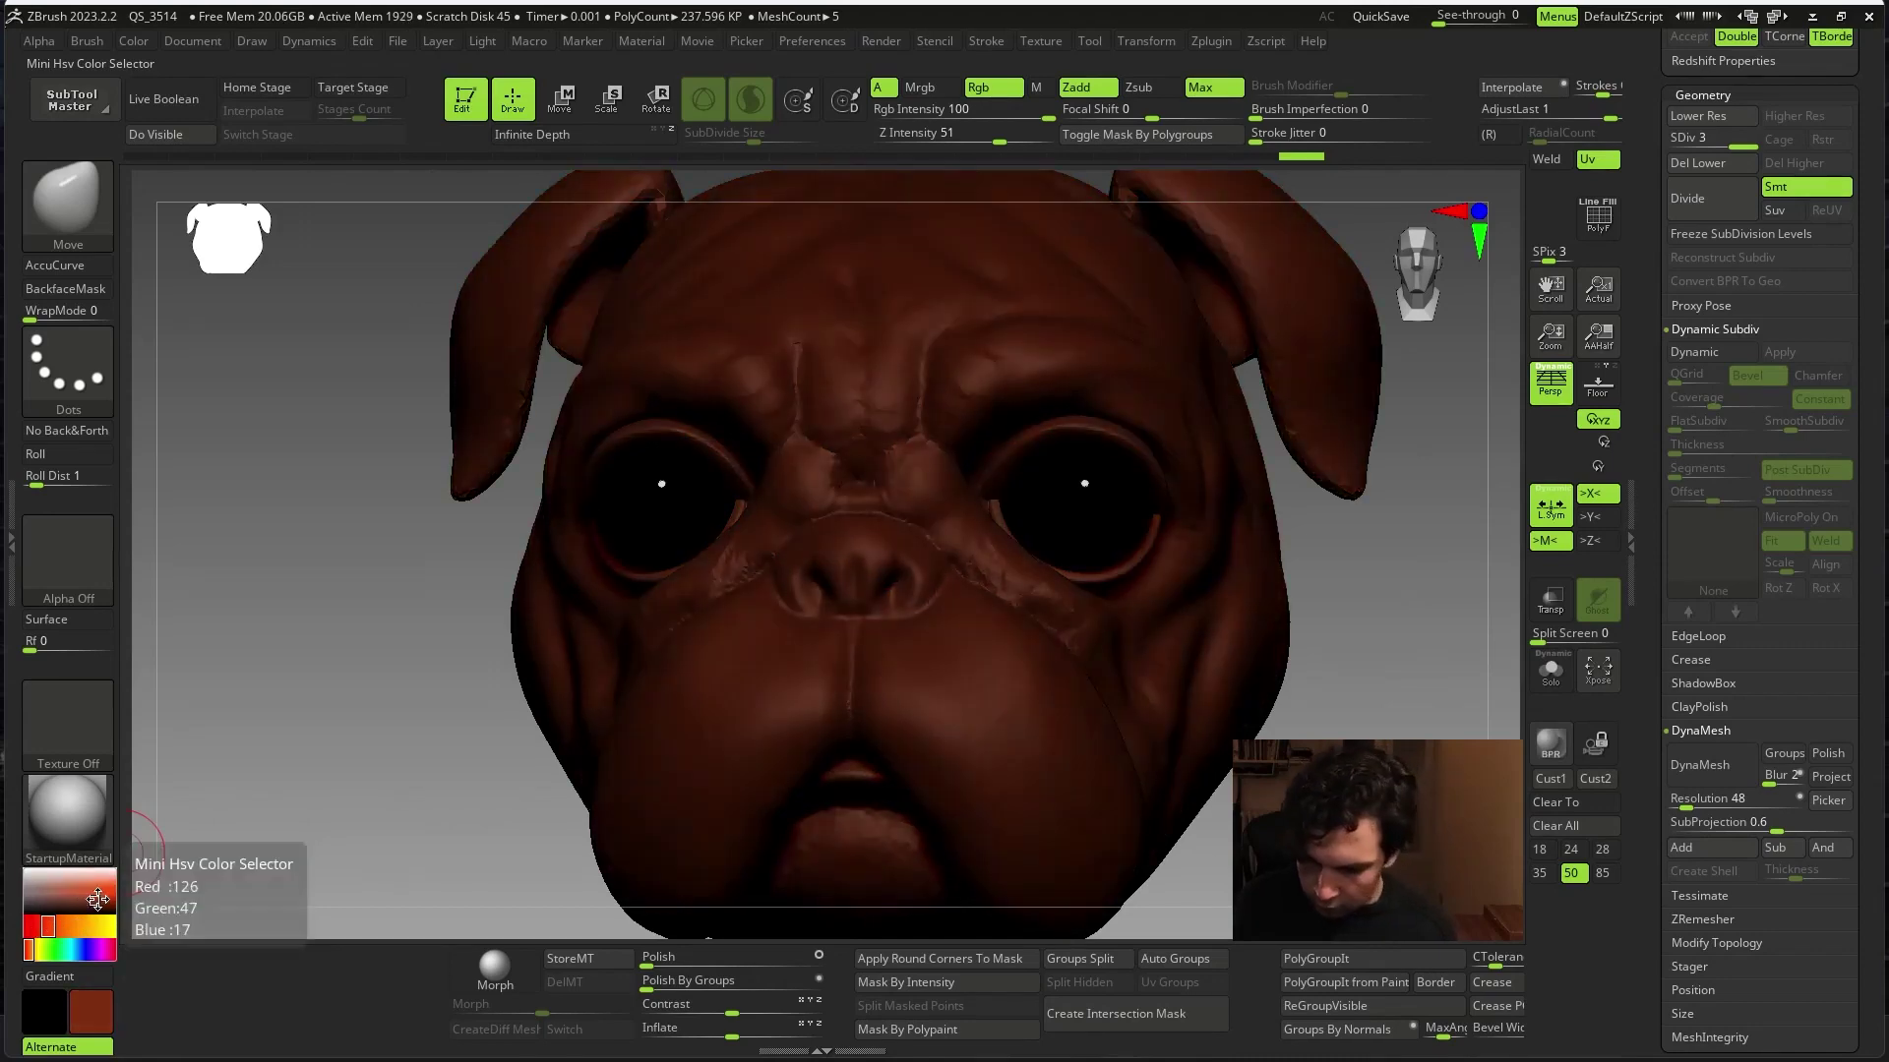
- Toggle Solo to view only the eye spheres, then bring the head back
drag(1374, 638, 1369, 651)
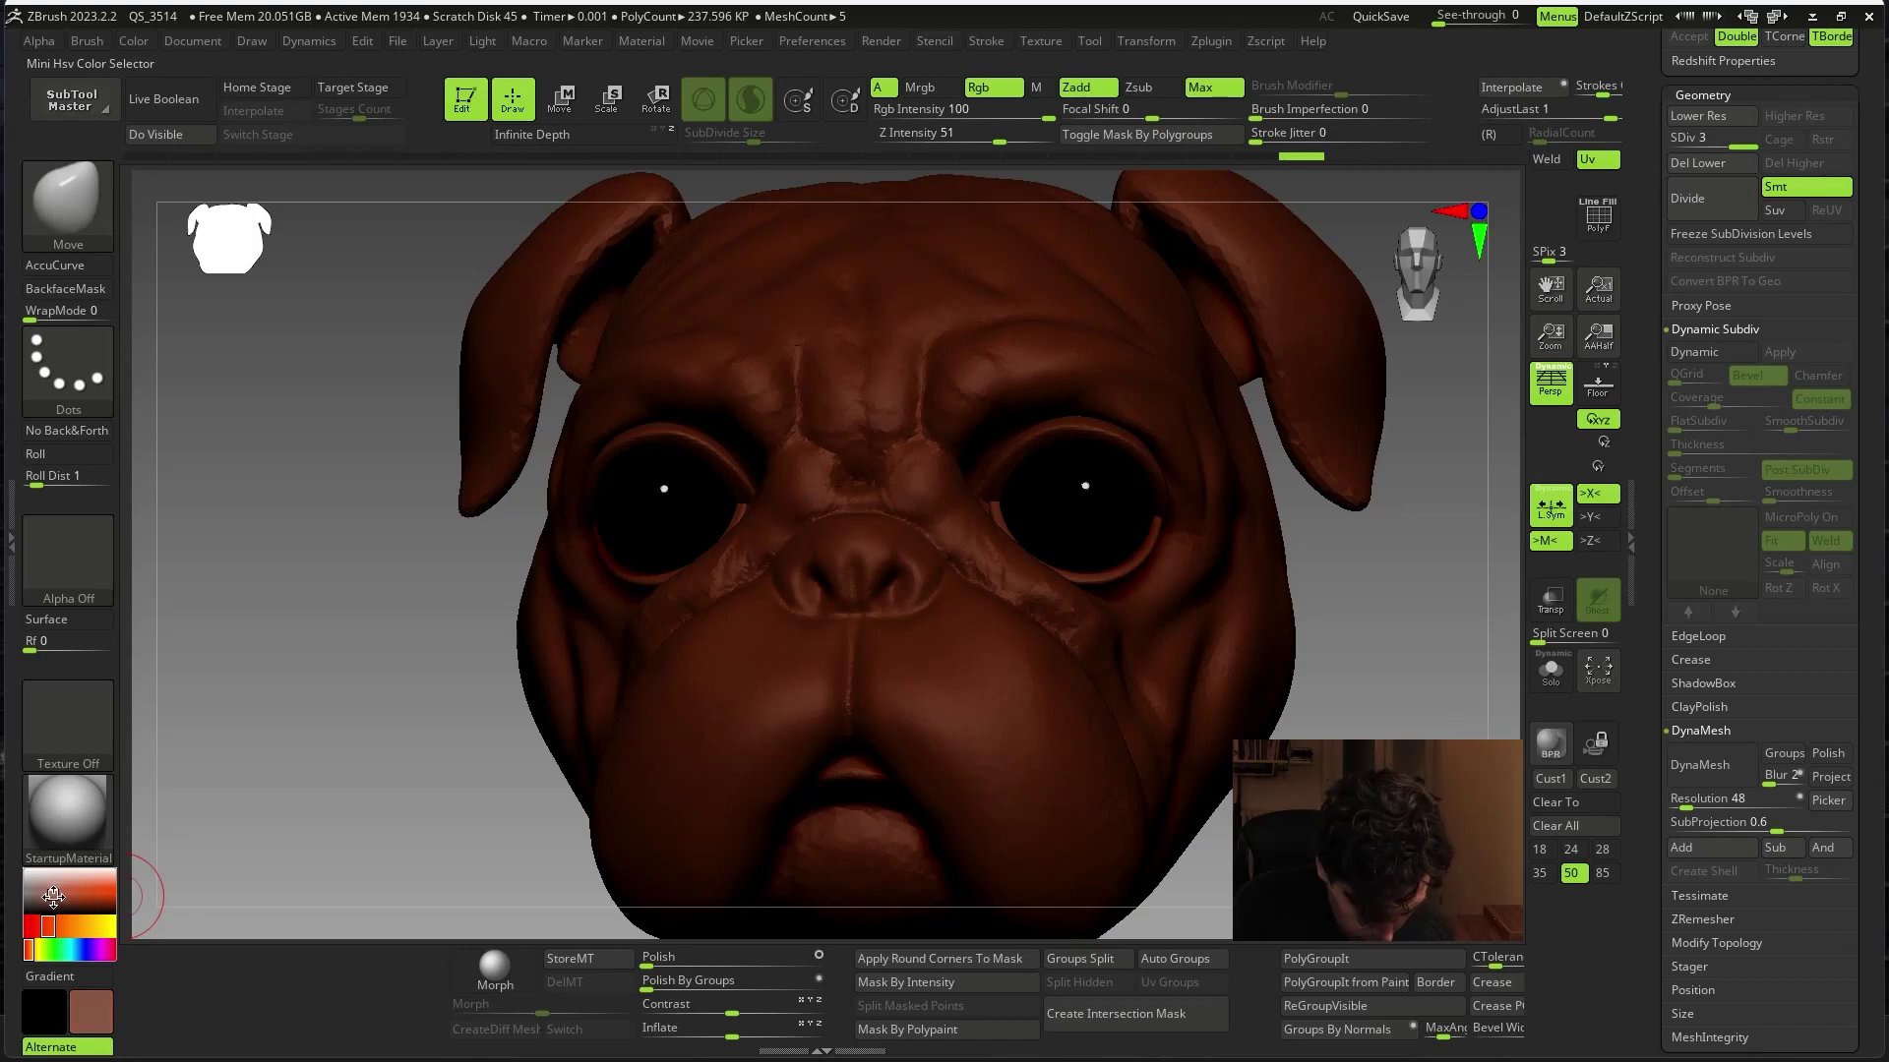
key(space)
key(ctrl+shift+s)
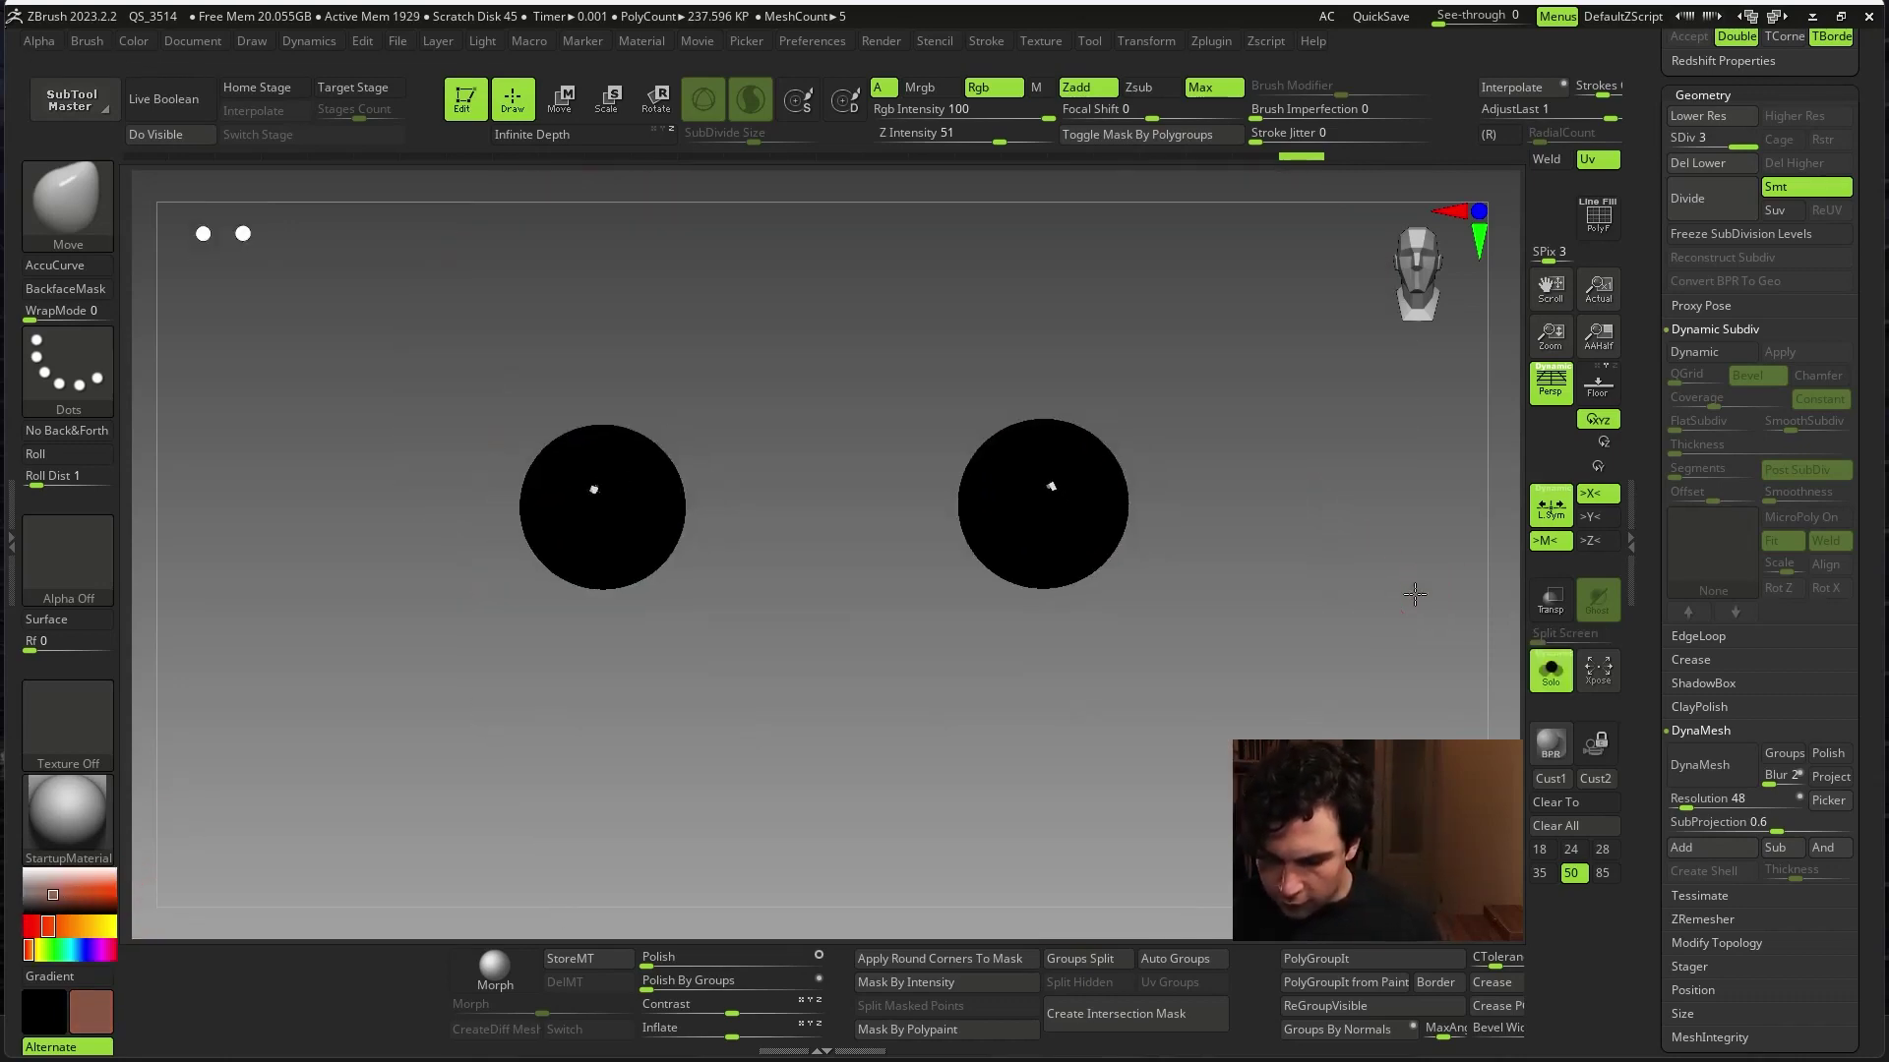
key(ctrl+shift+s)
- Switch to the Paint brush via the brush picker
click(68, 223)
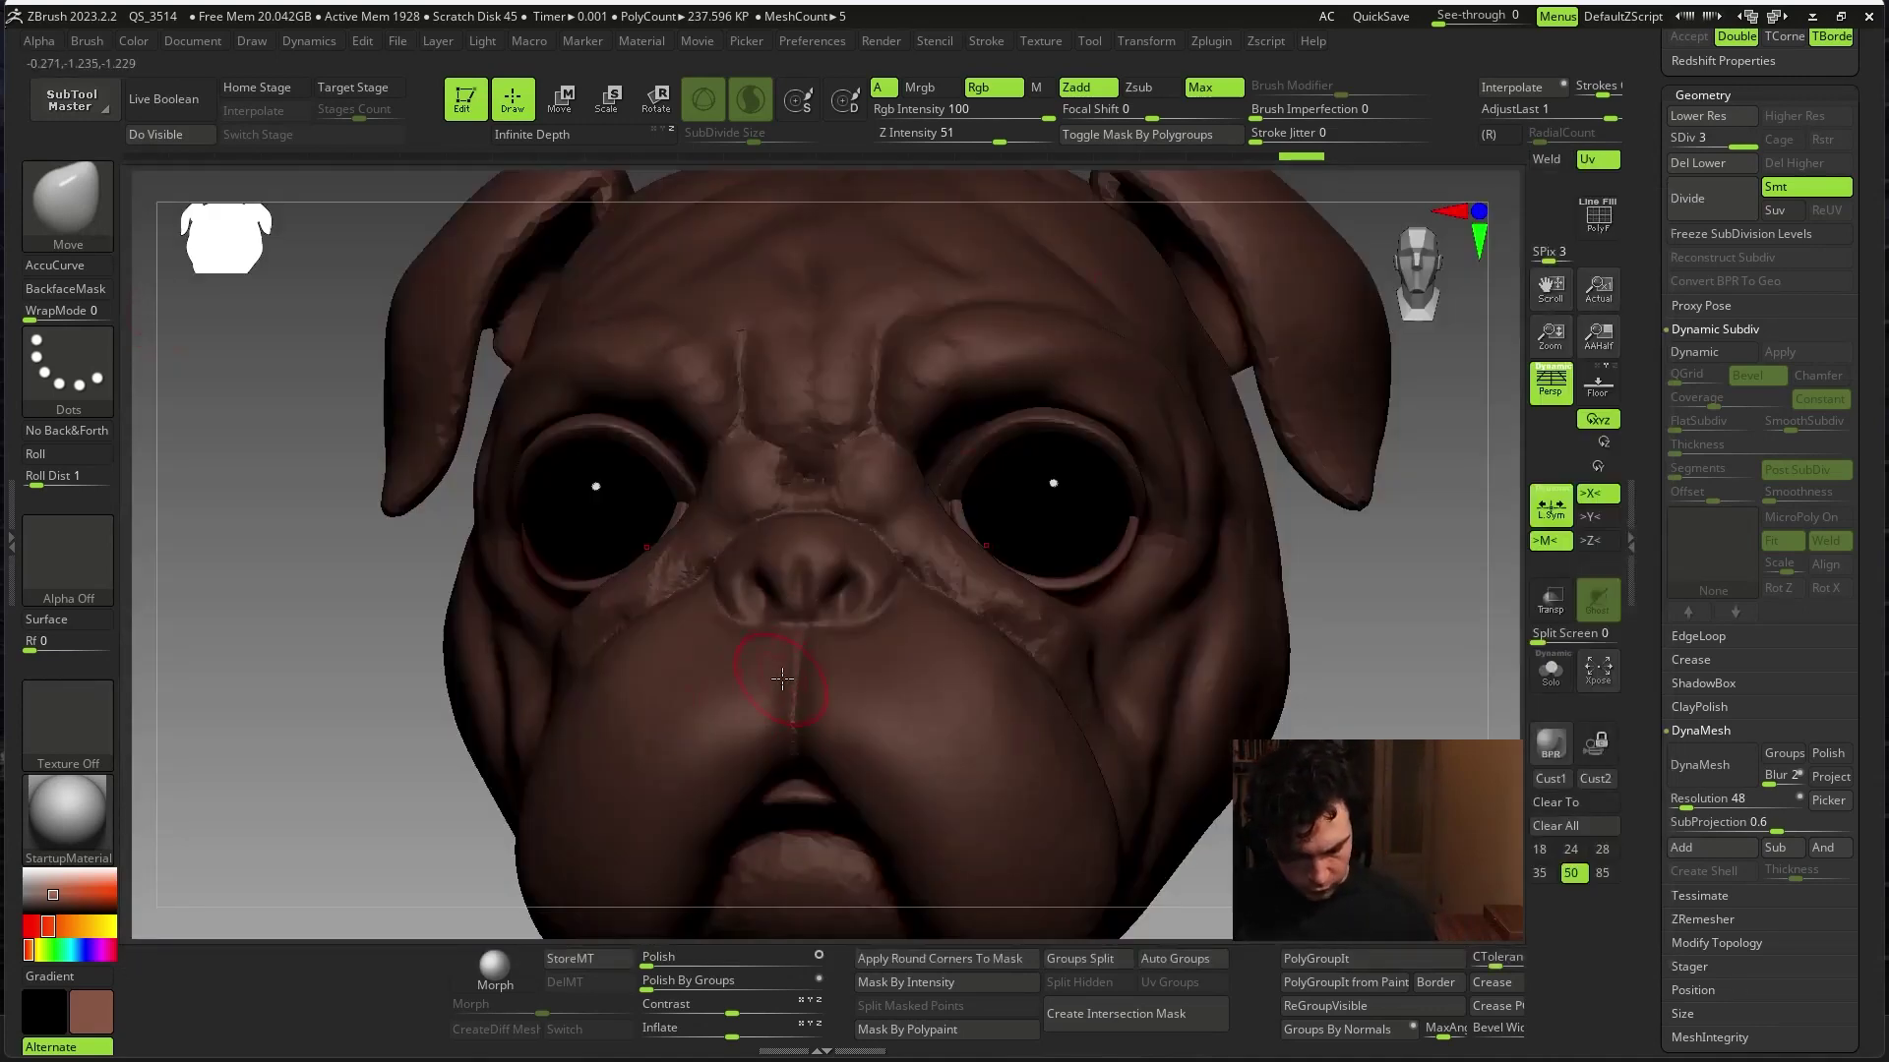
key(b)
key(p)
key(a)
key(space)
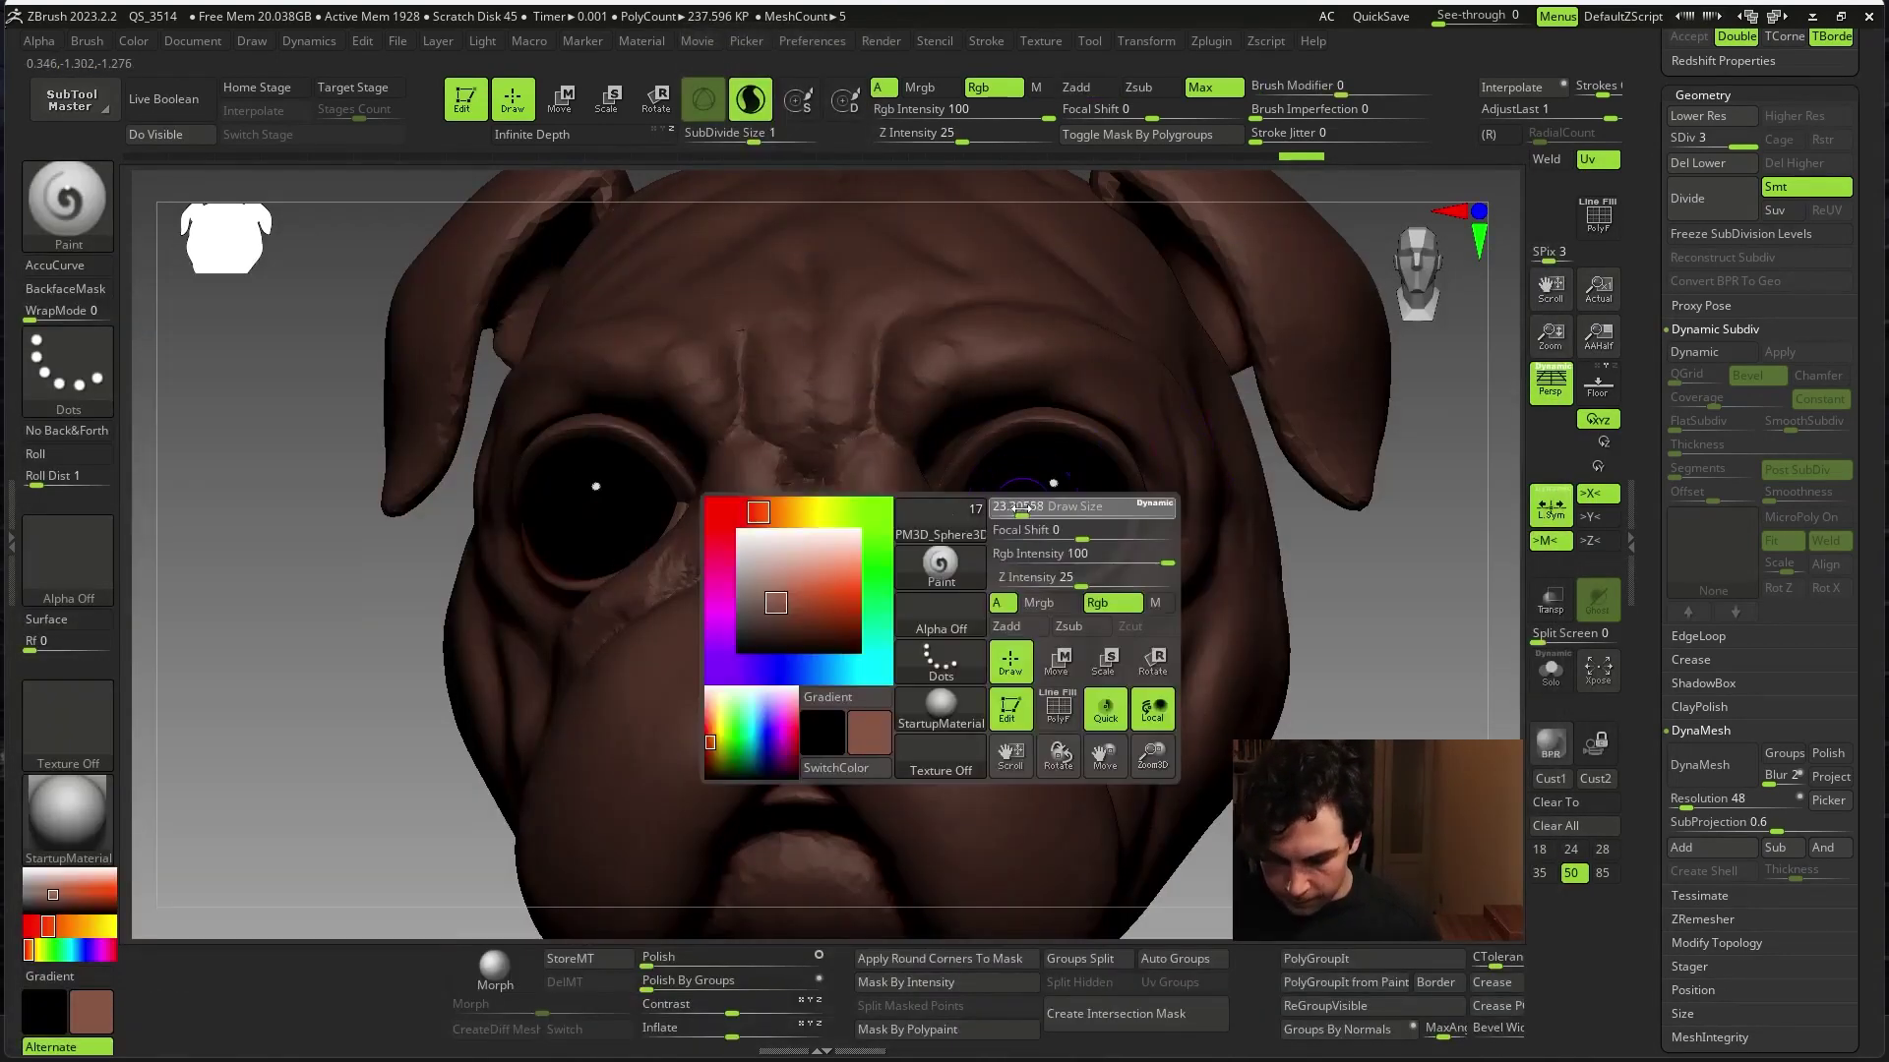
- Undo a test dab, then set Rgb Intensity to 11 with a lighter colour
drag(1042, 534, 1066, 538)
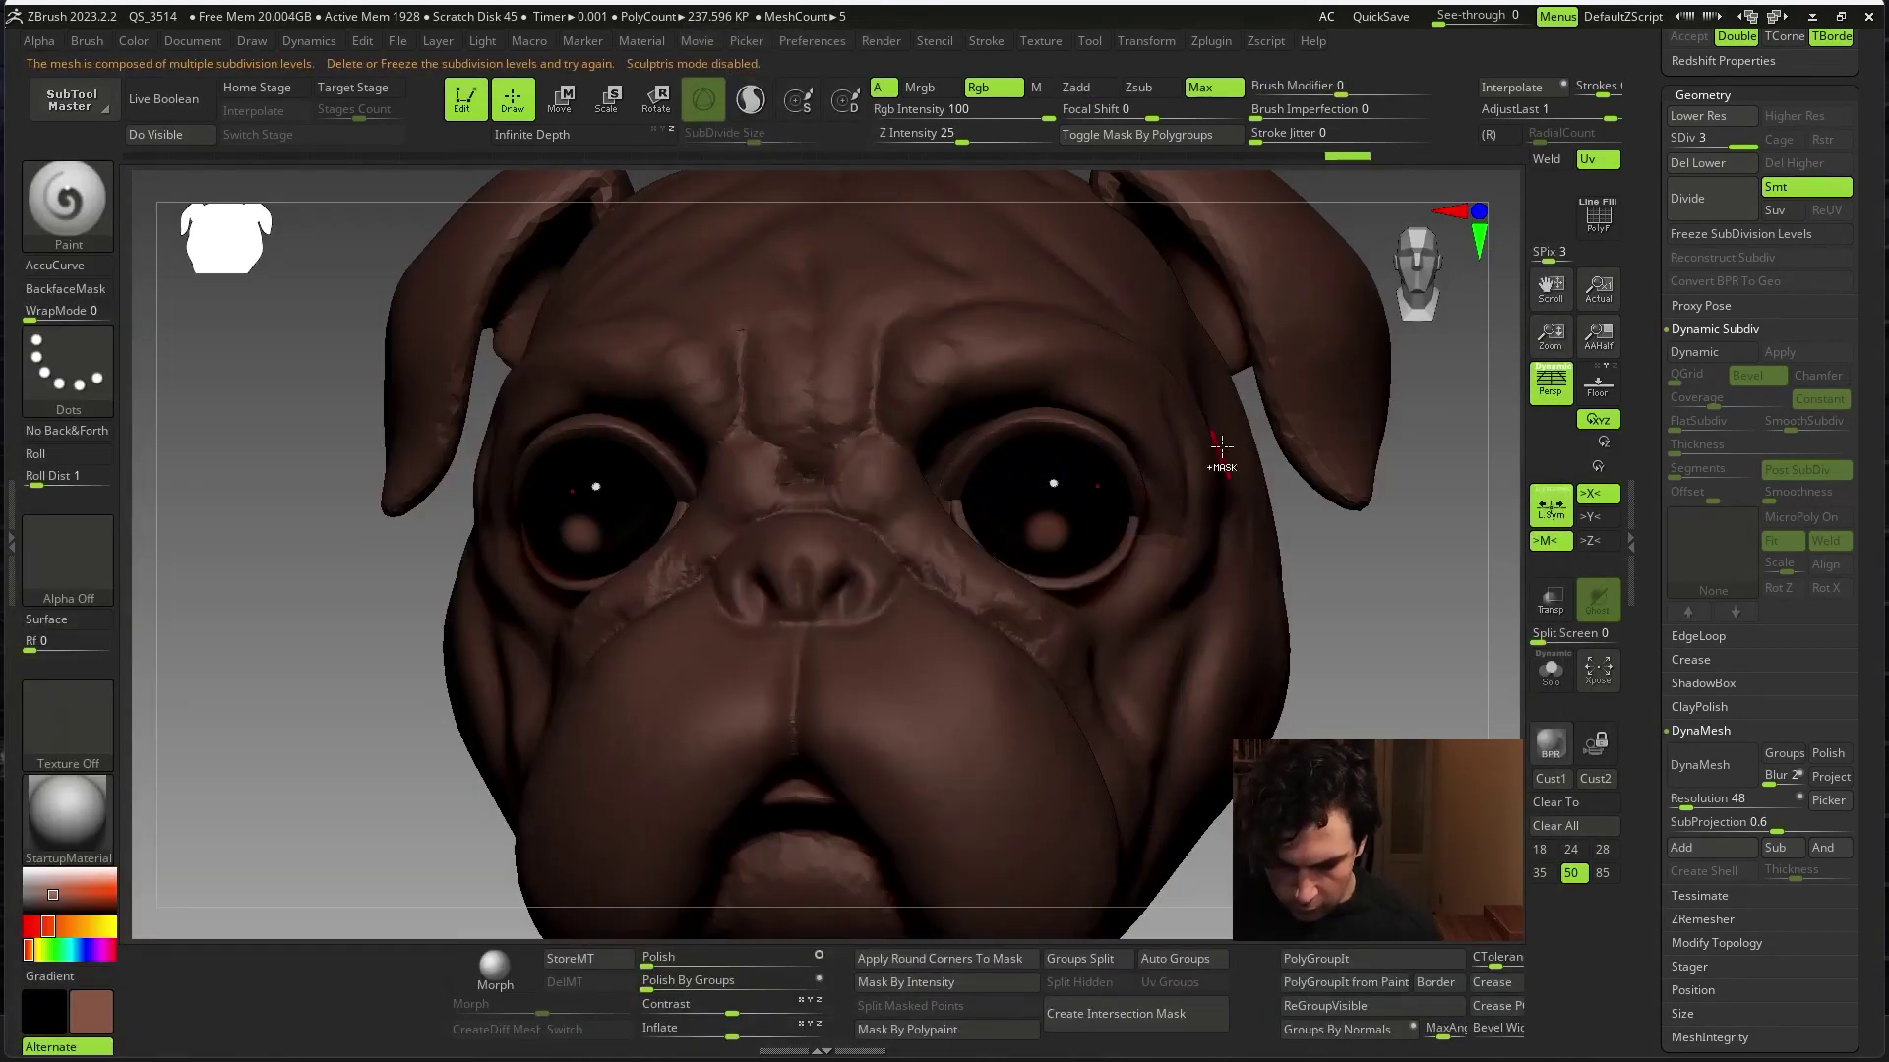
key(ctrl+z)
text(9)
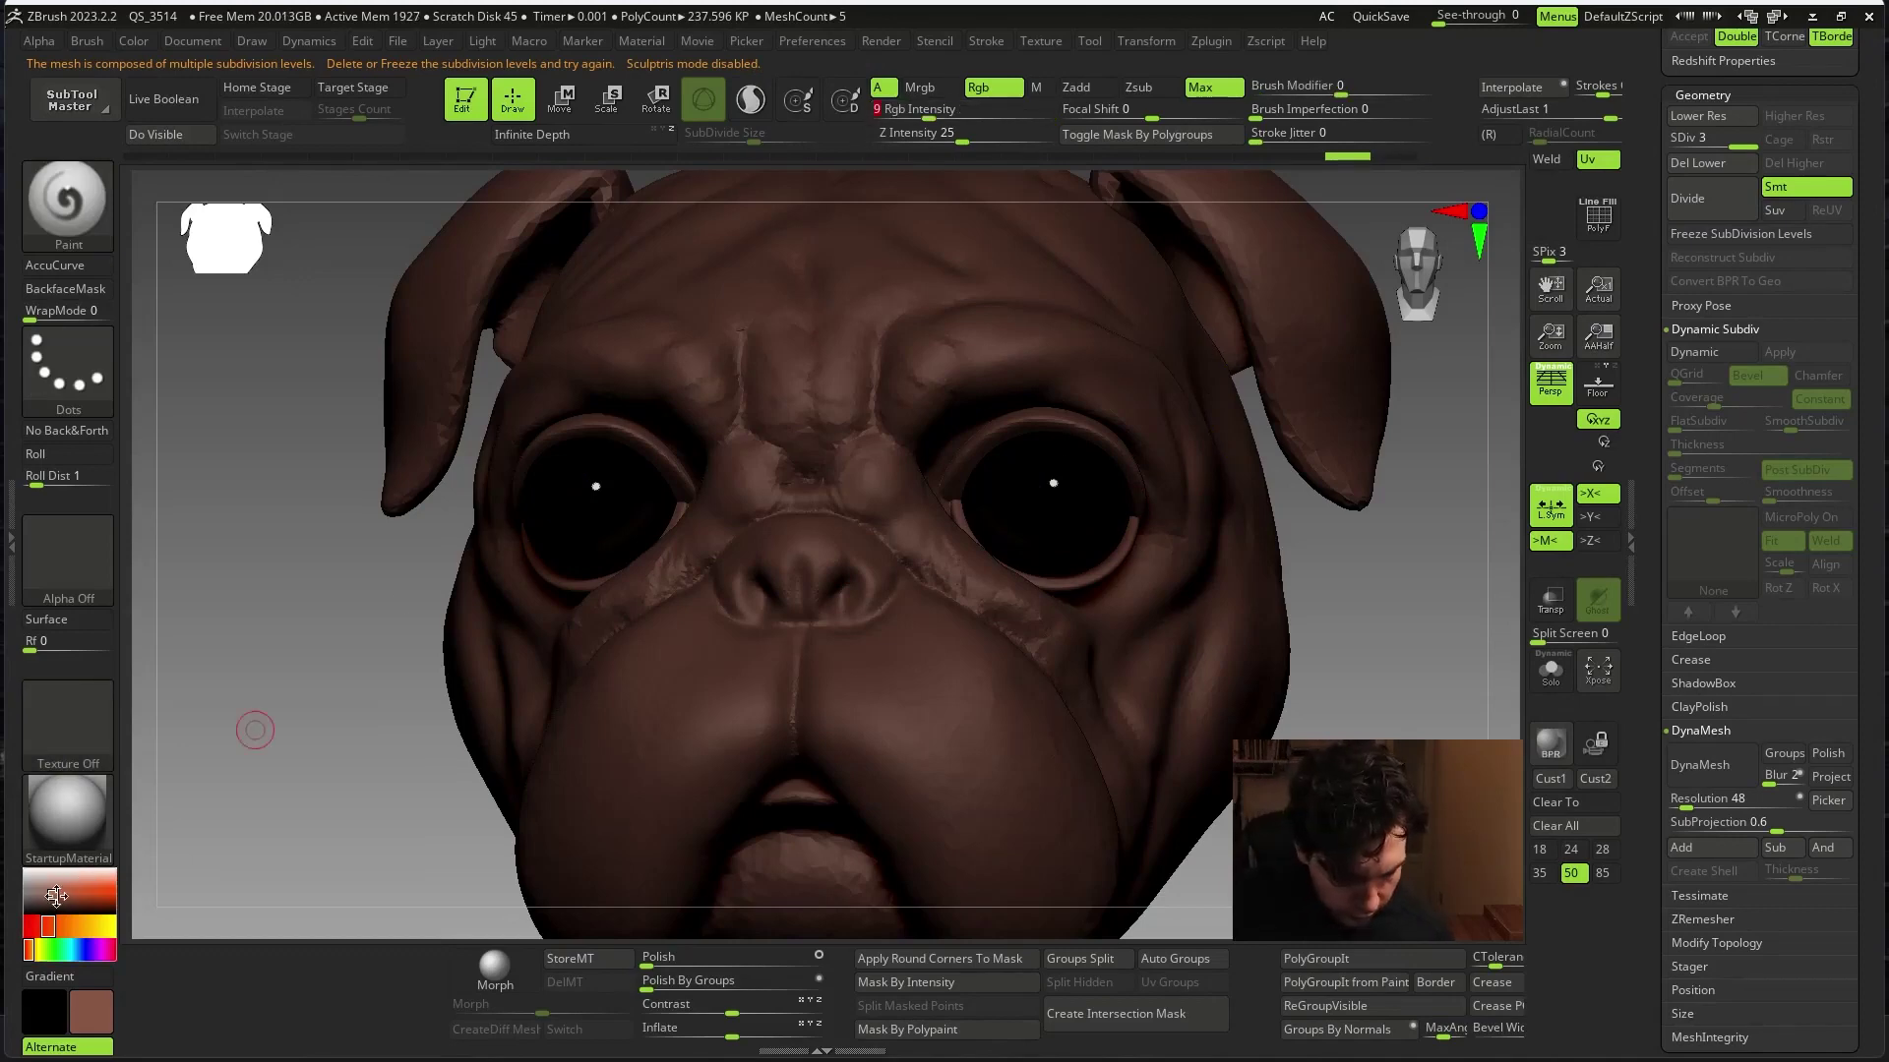
key(BackSpace)
text(4)
key(Return)
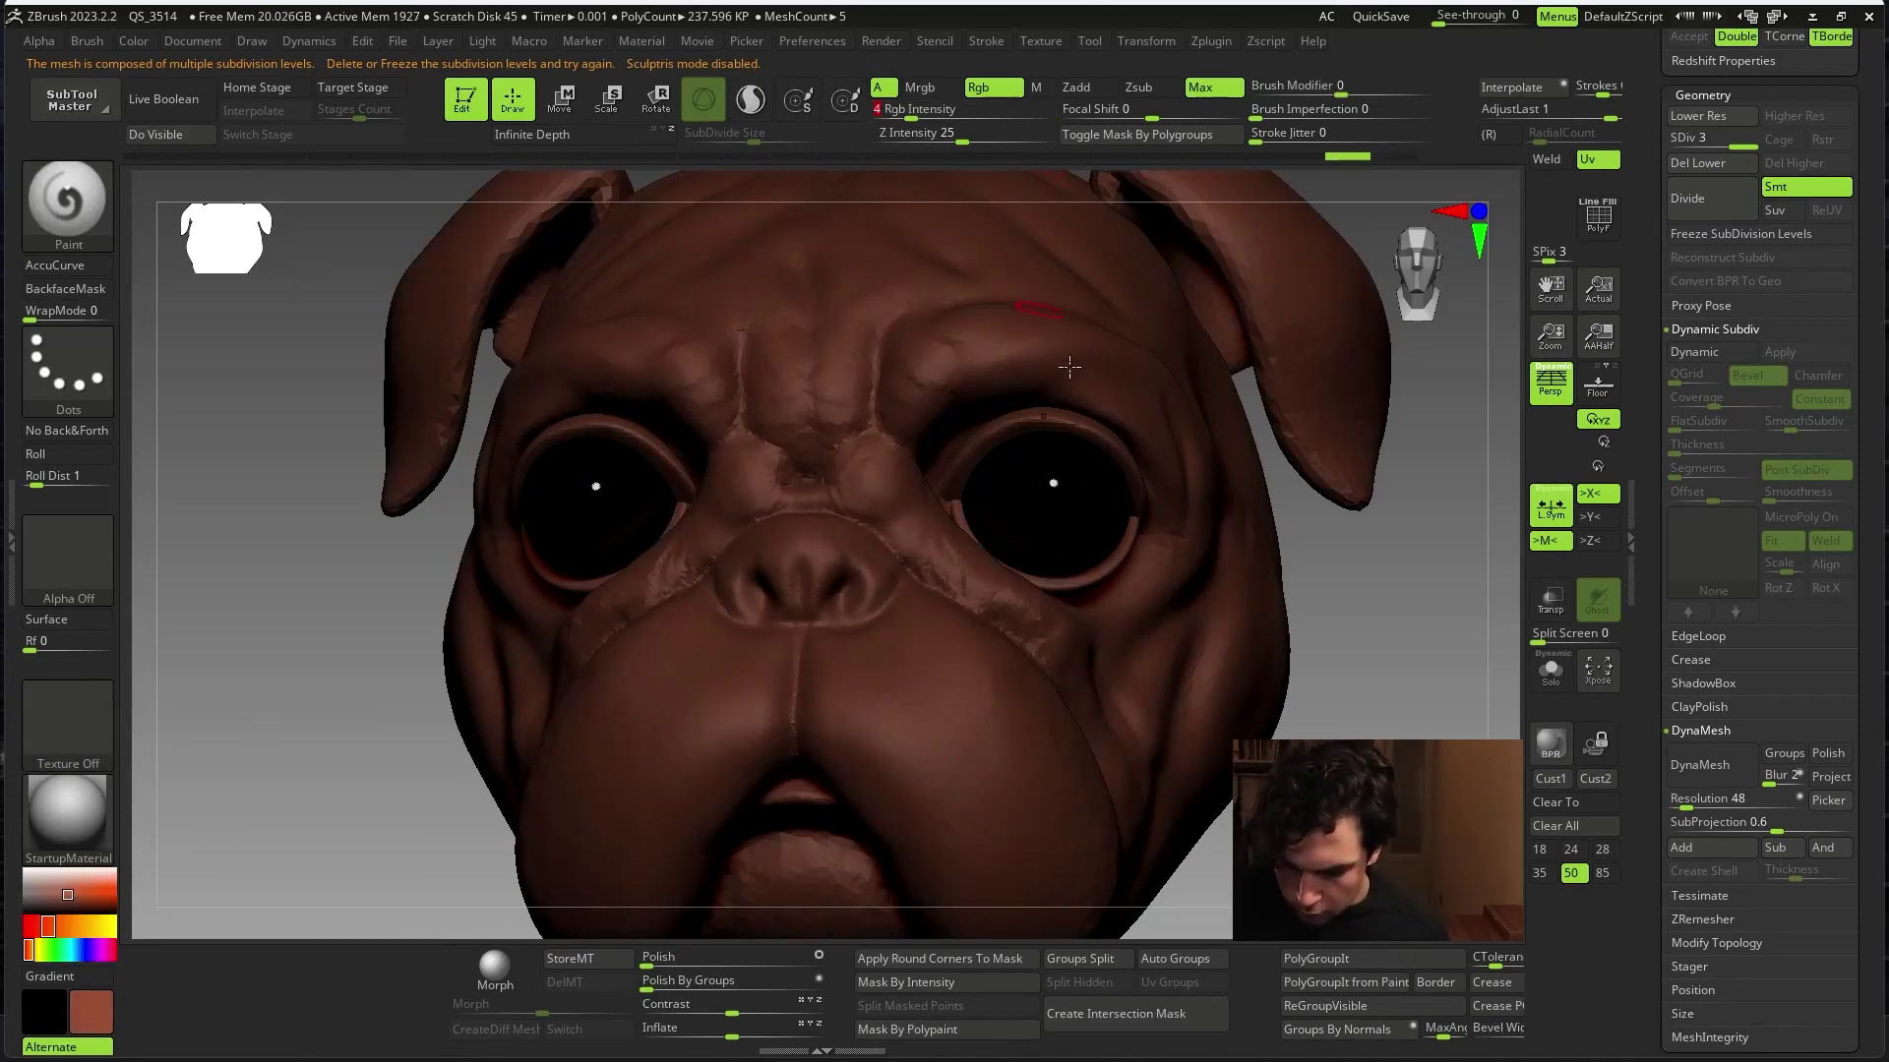
key(space)
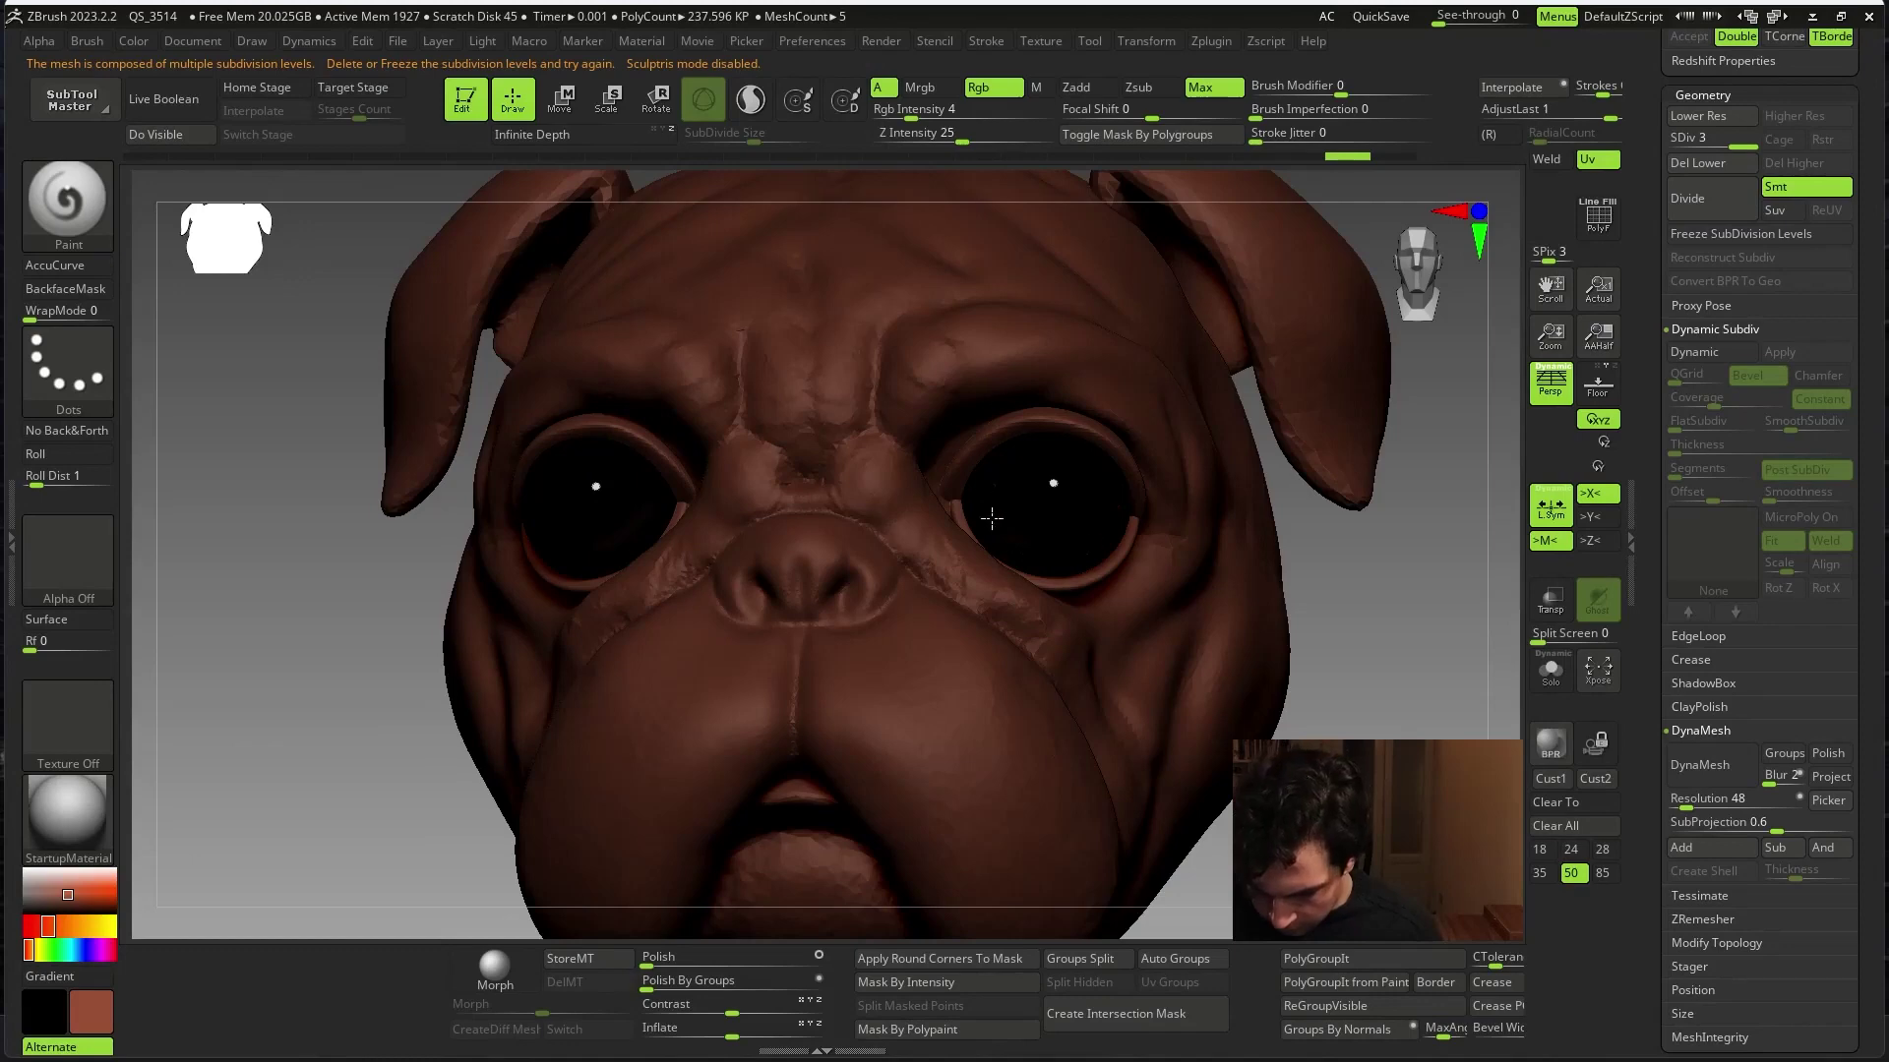
key(space)
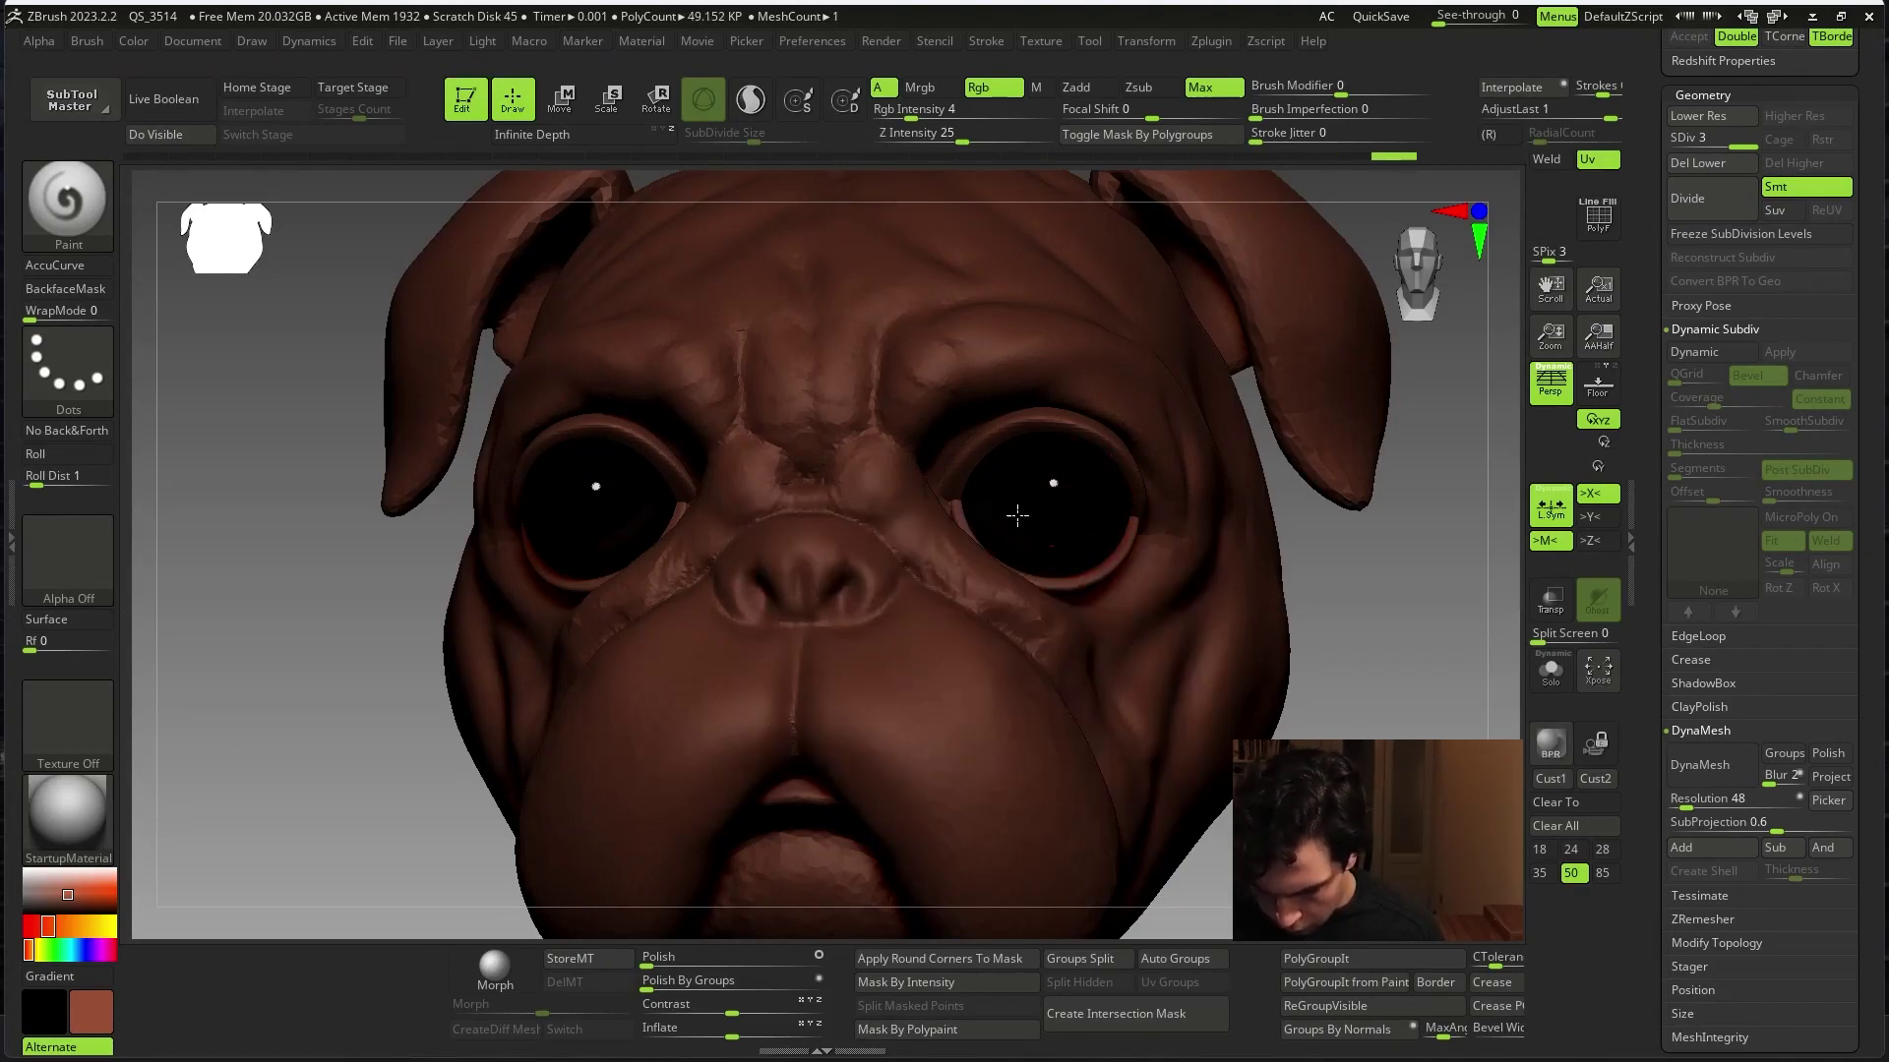
drag(944, 110, 959, 110)
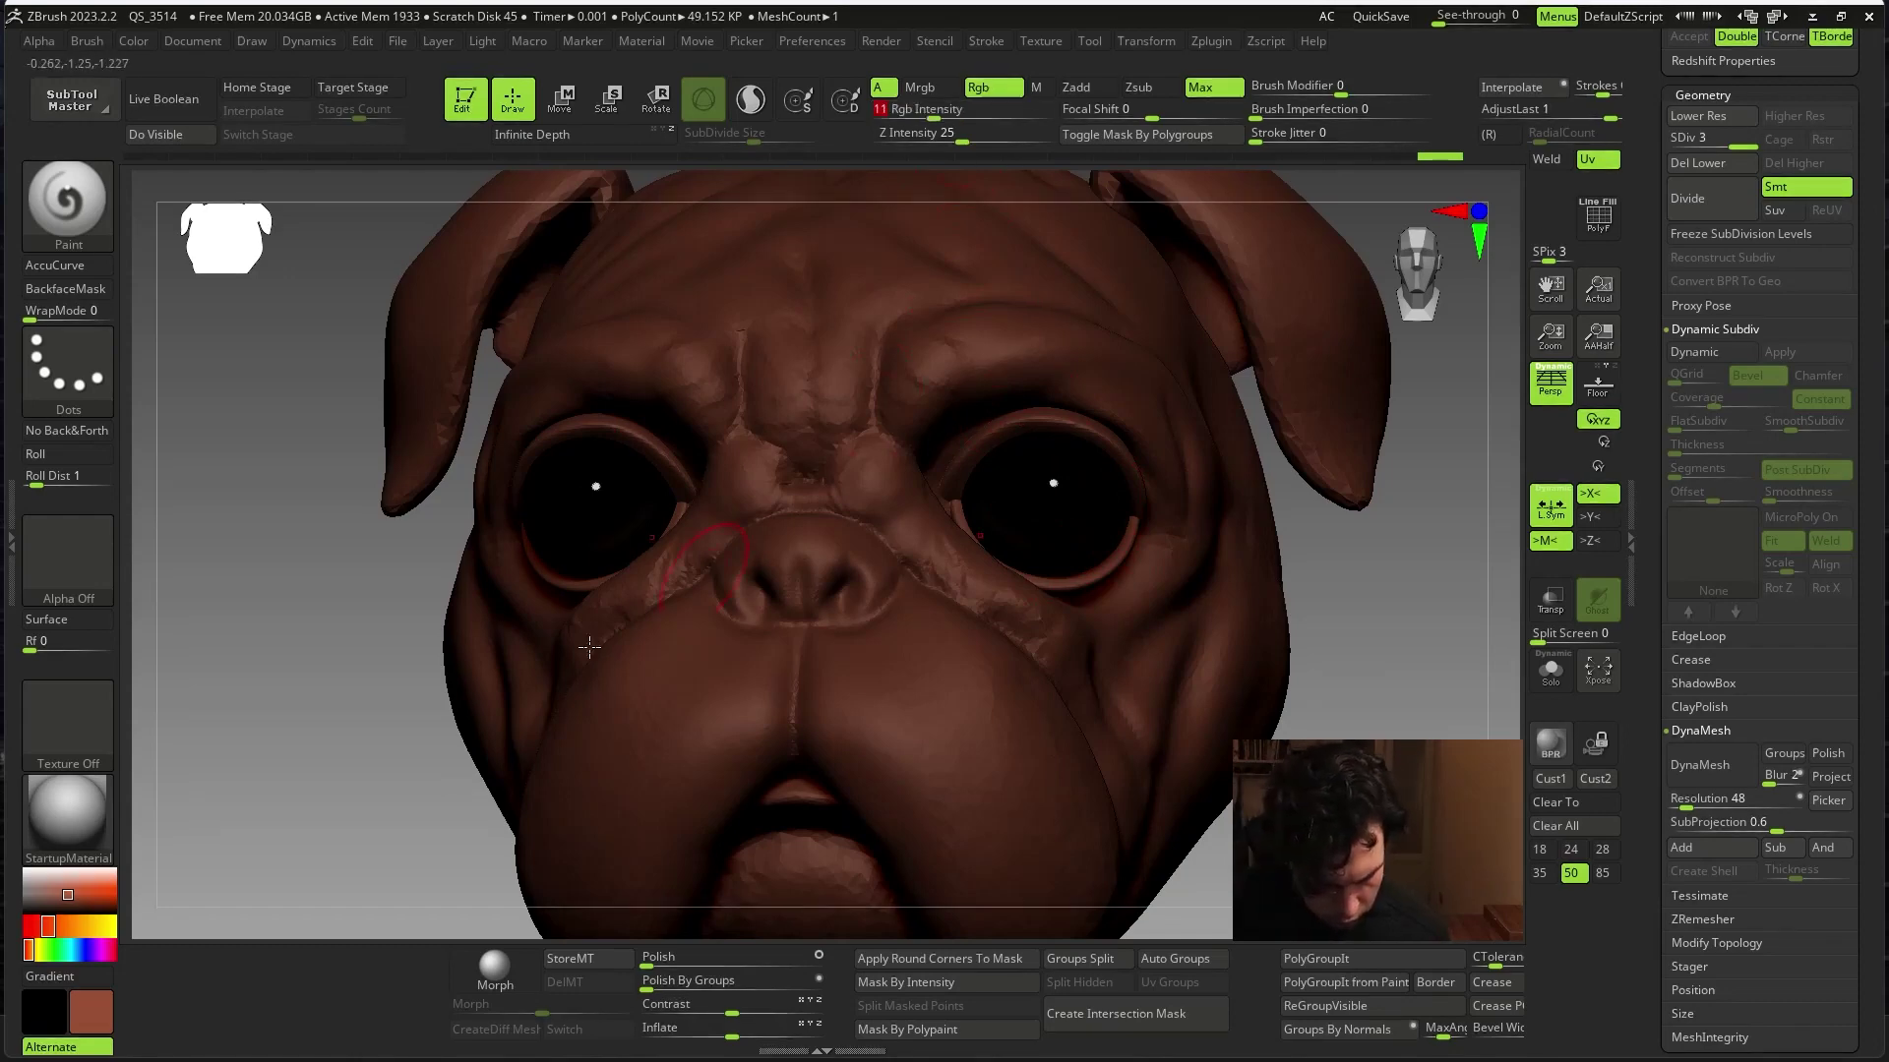
click(65, 885)
key(space)
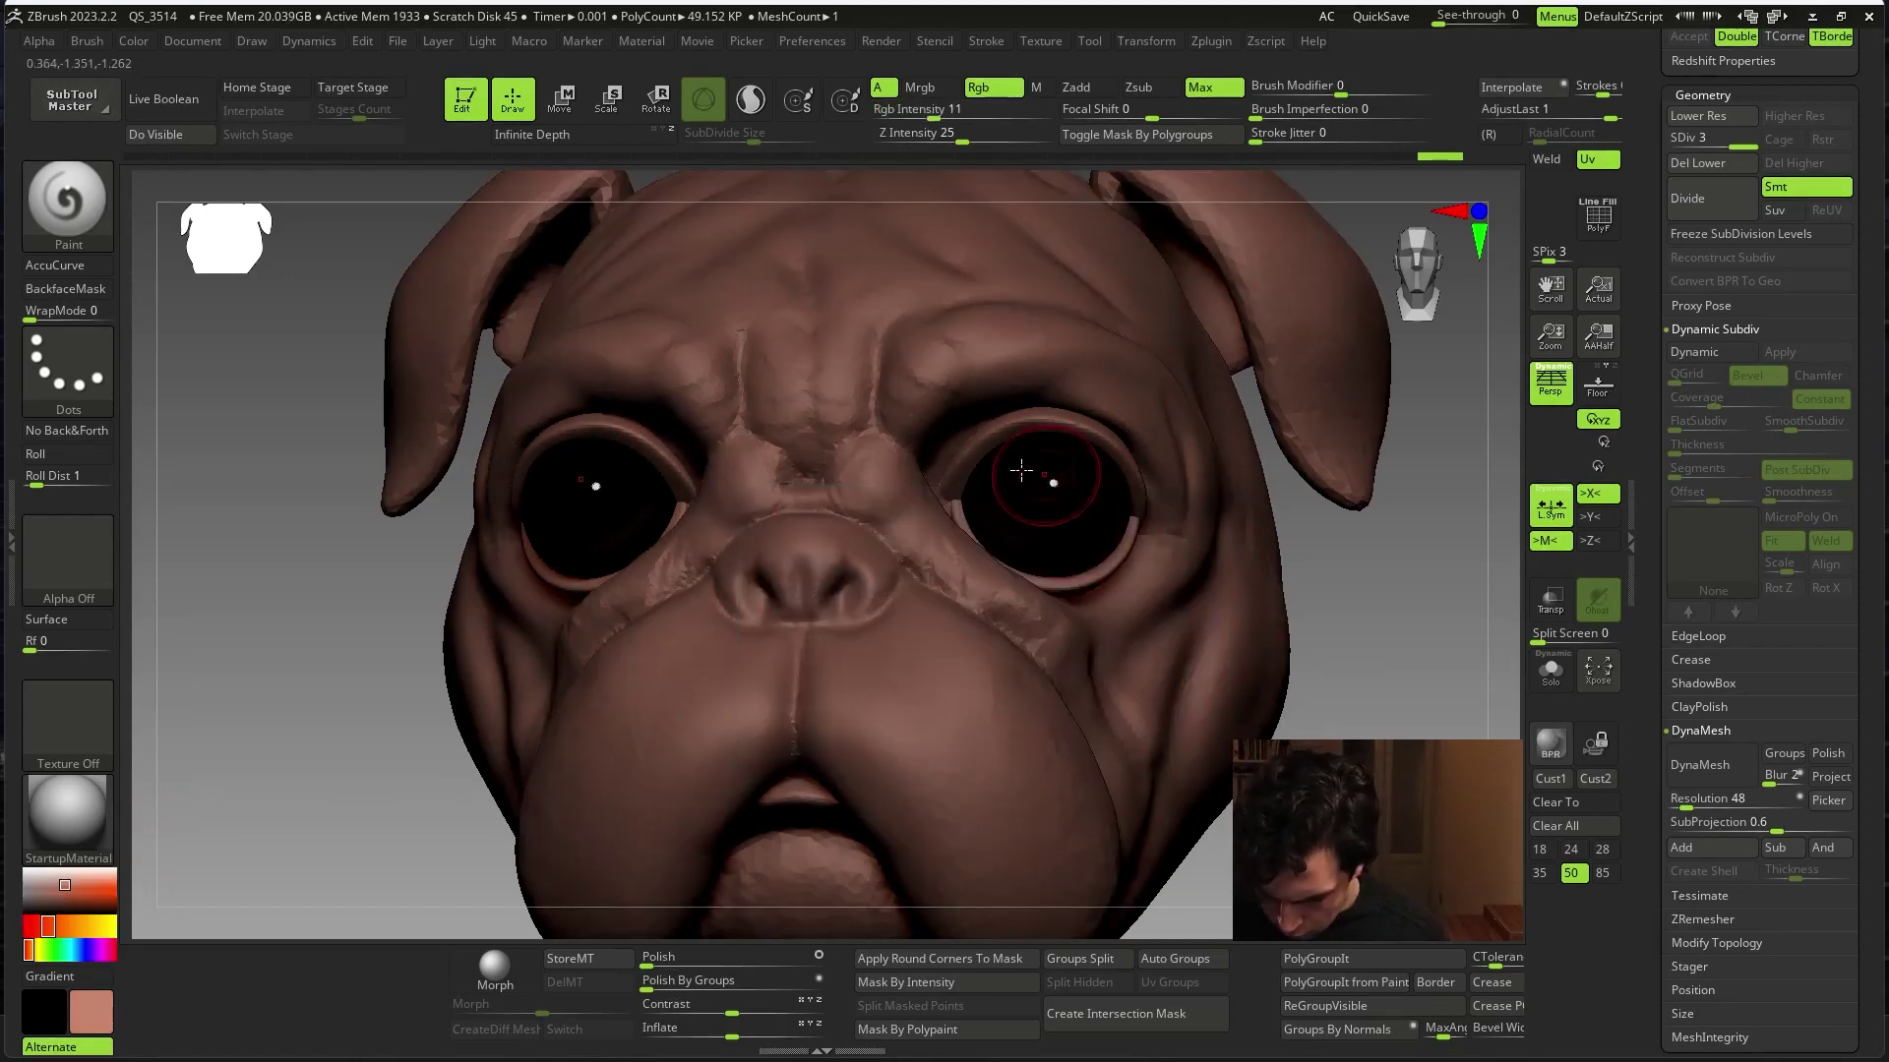
- Isolate the eyes, set Rgb Intensity to 36 and try pale pink then salmon colours
alt+click(1117, 498)
key(shift+alt+s)
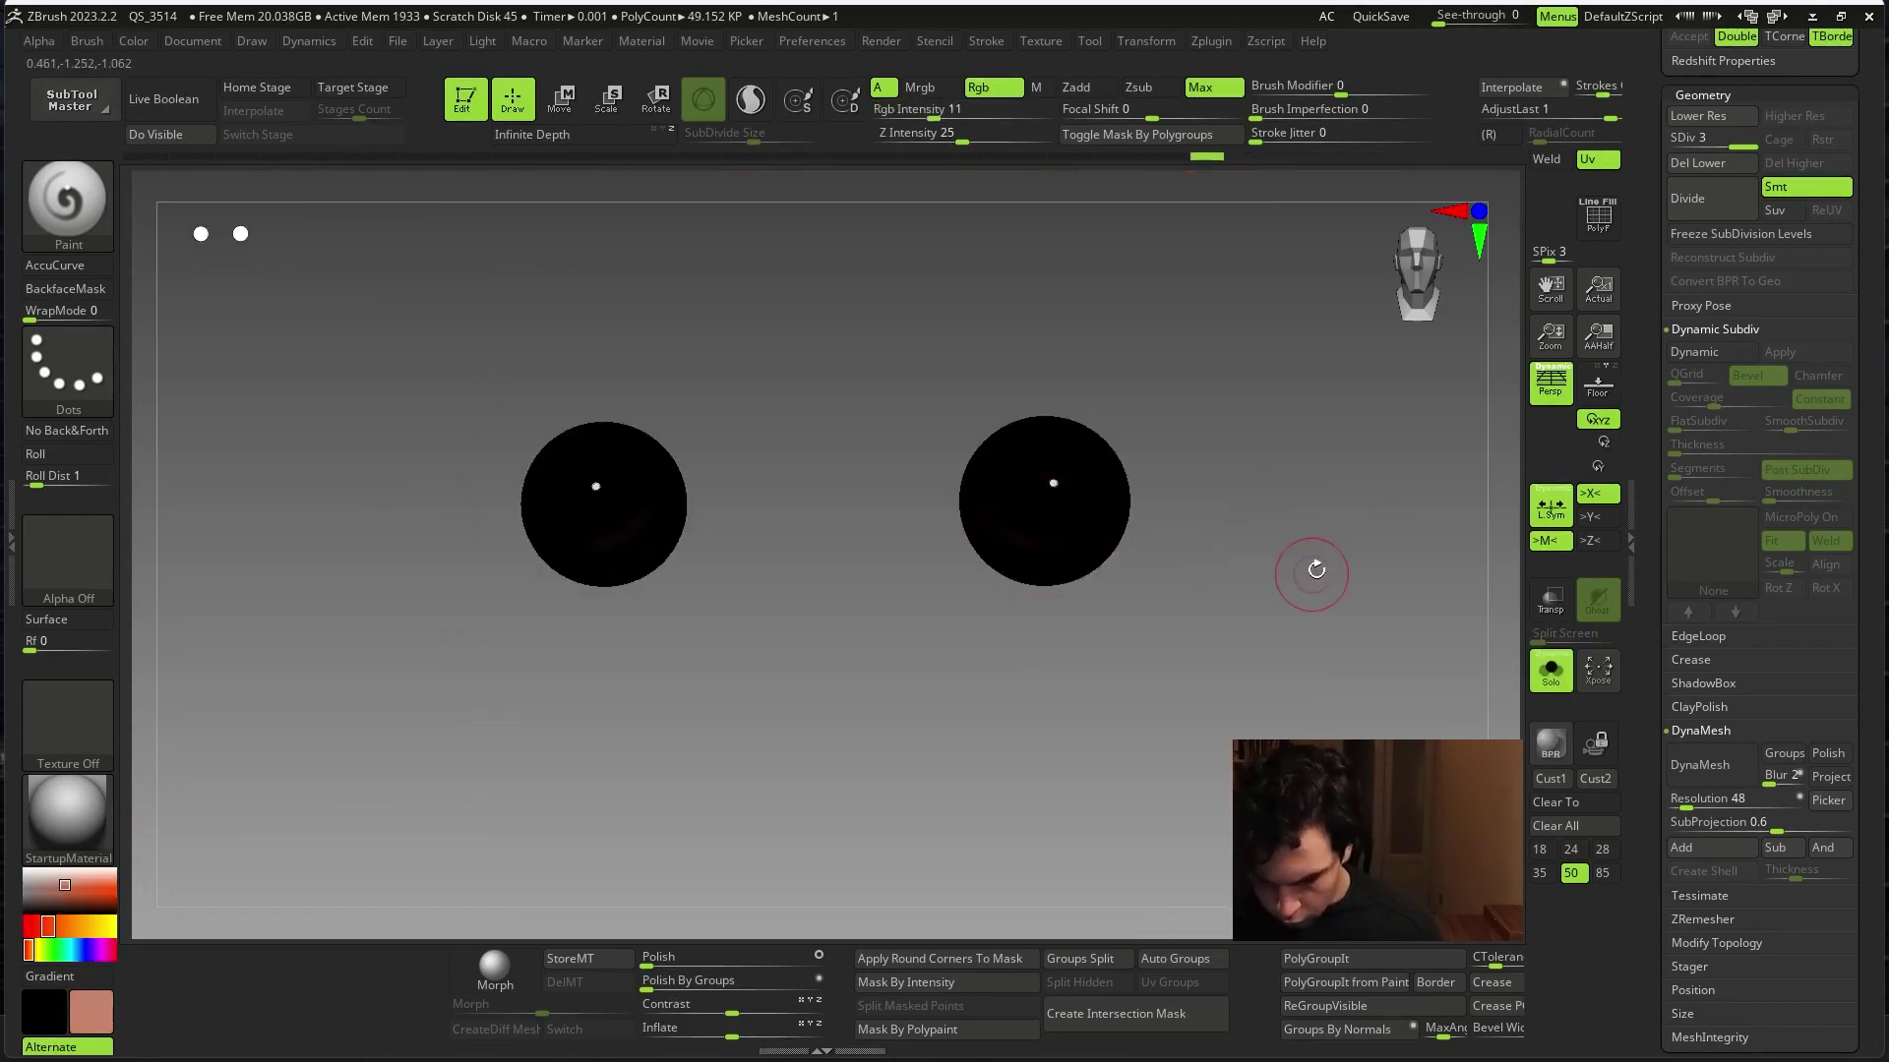
drag(965, 211, 1075, 232)
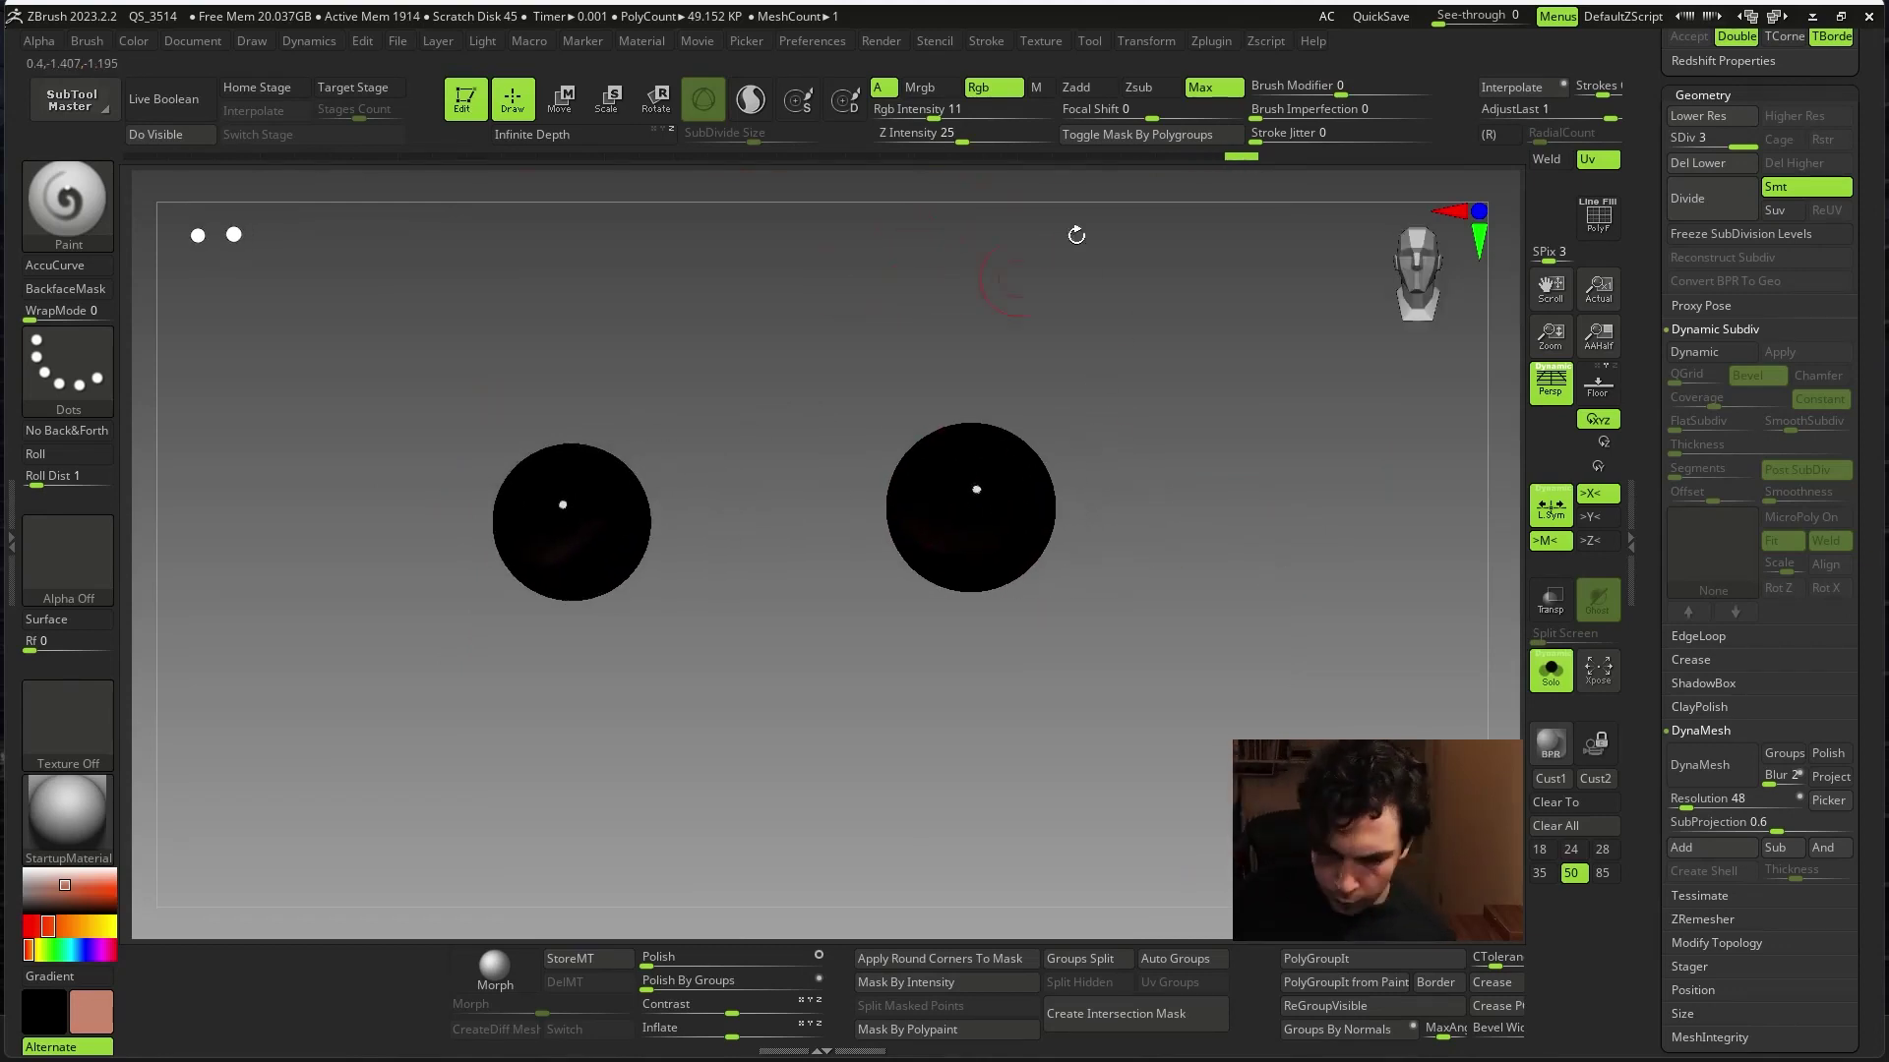
drag(932, 110, 980, 110)
click(59, 876)
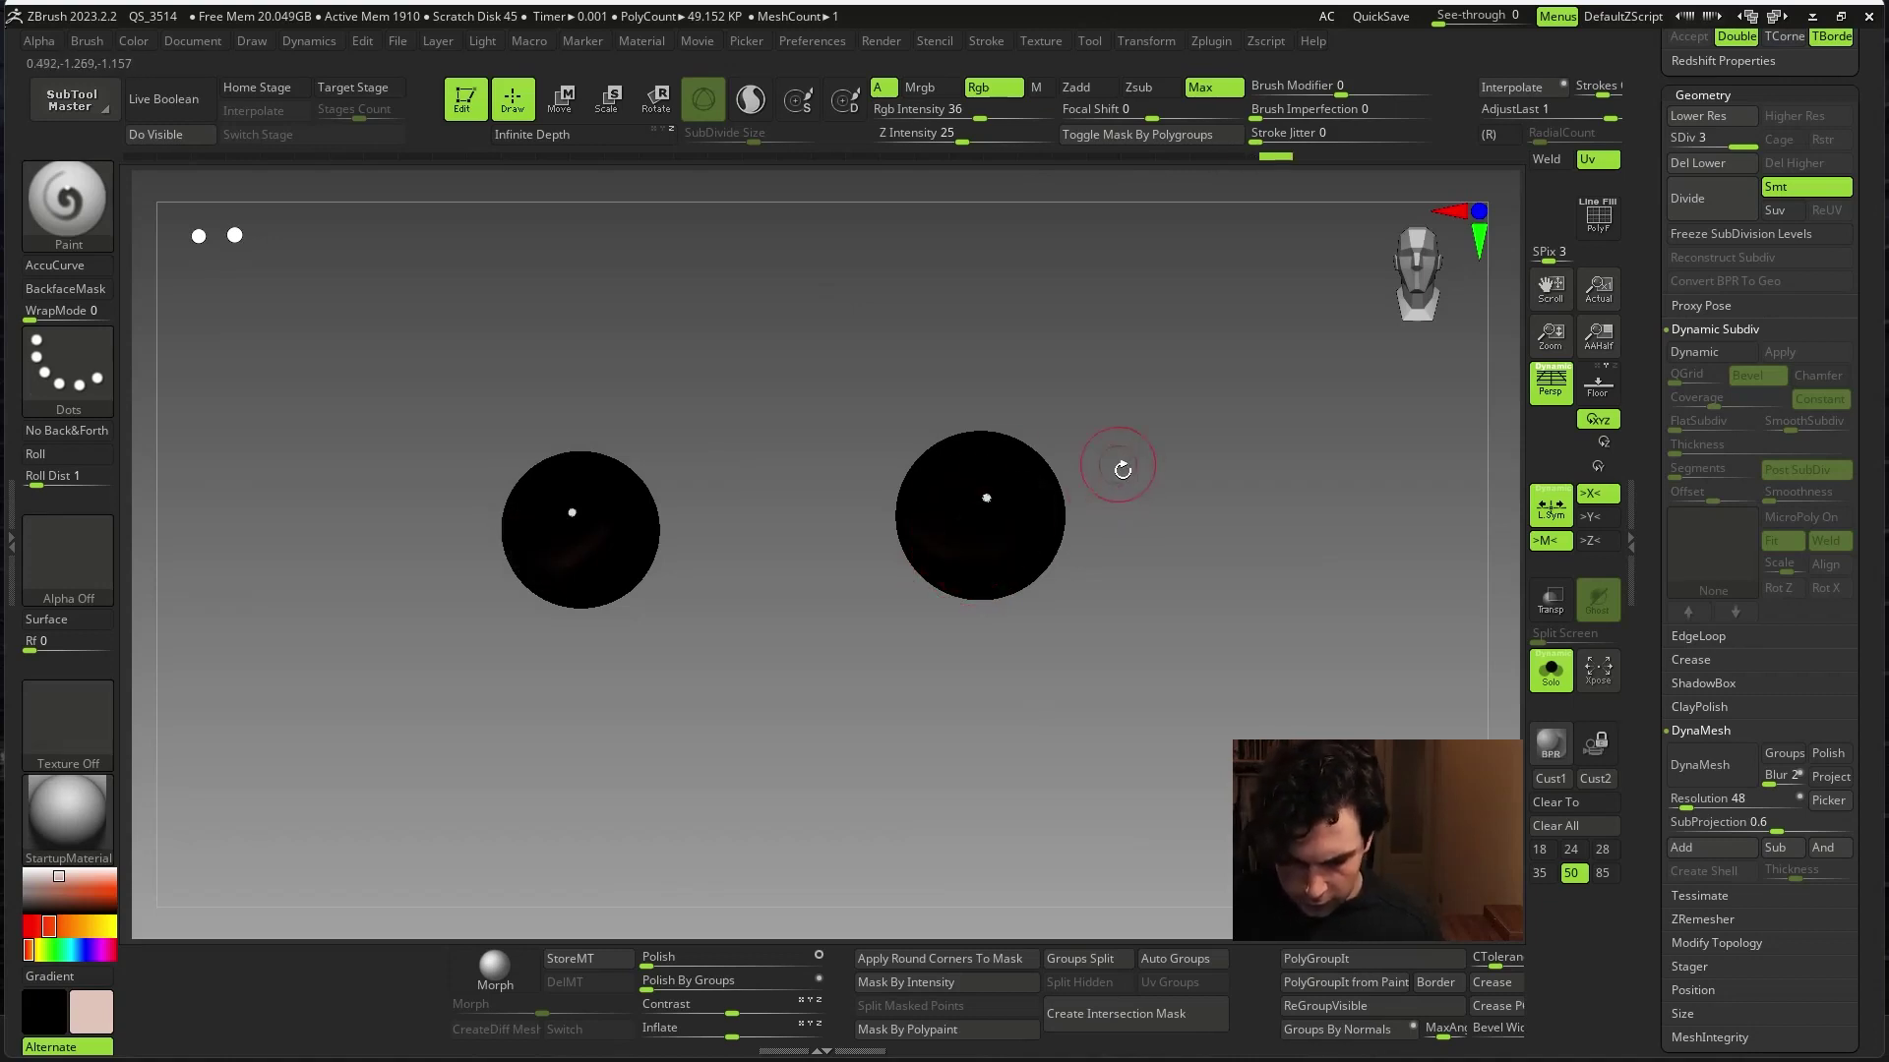
key(shift+alt+s)
click(60, 892)
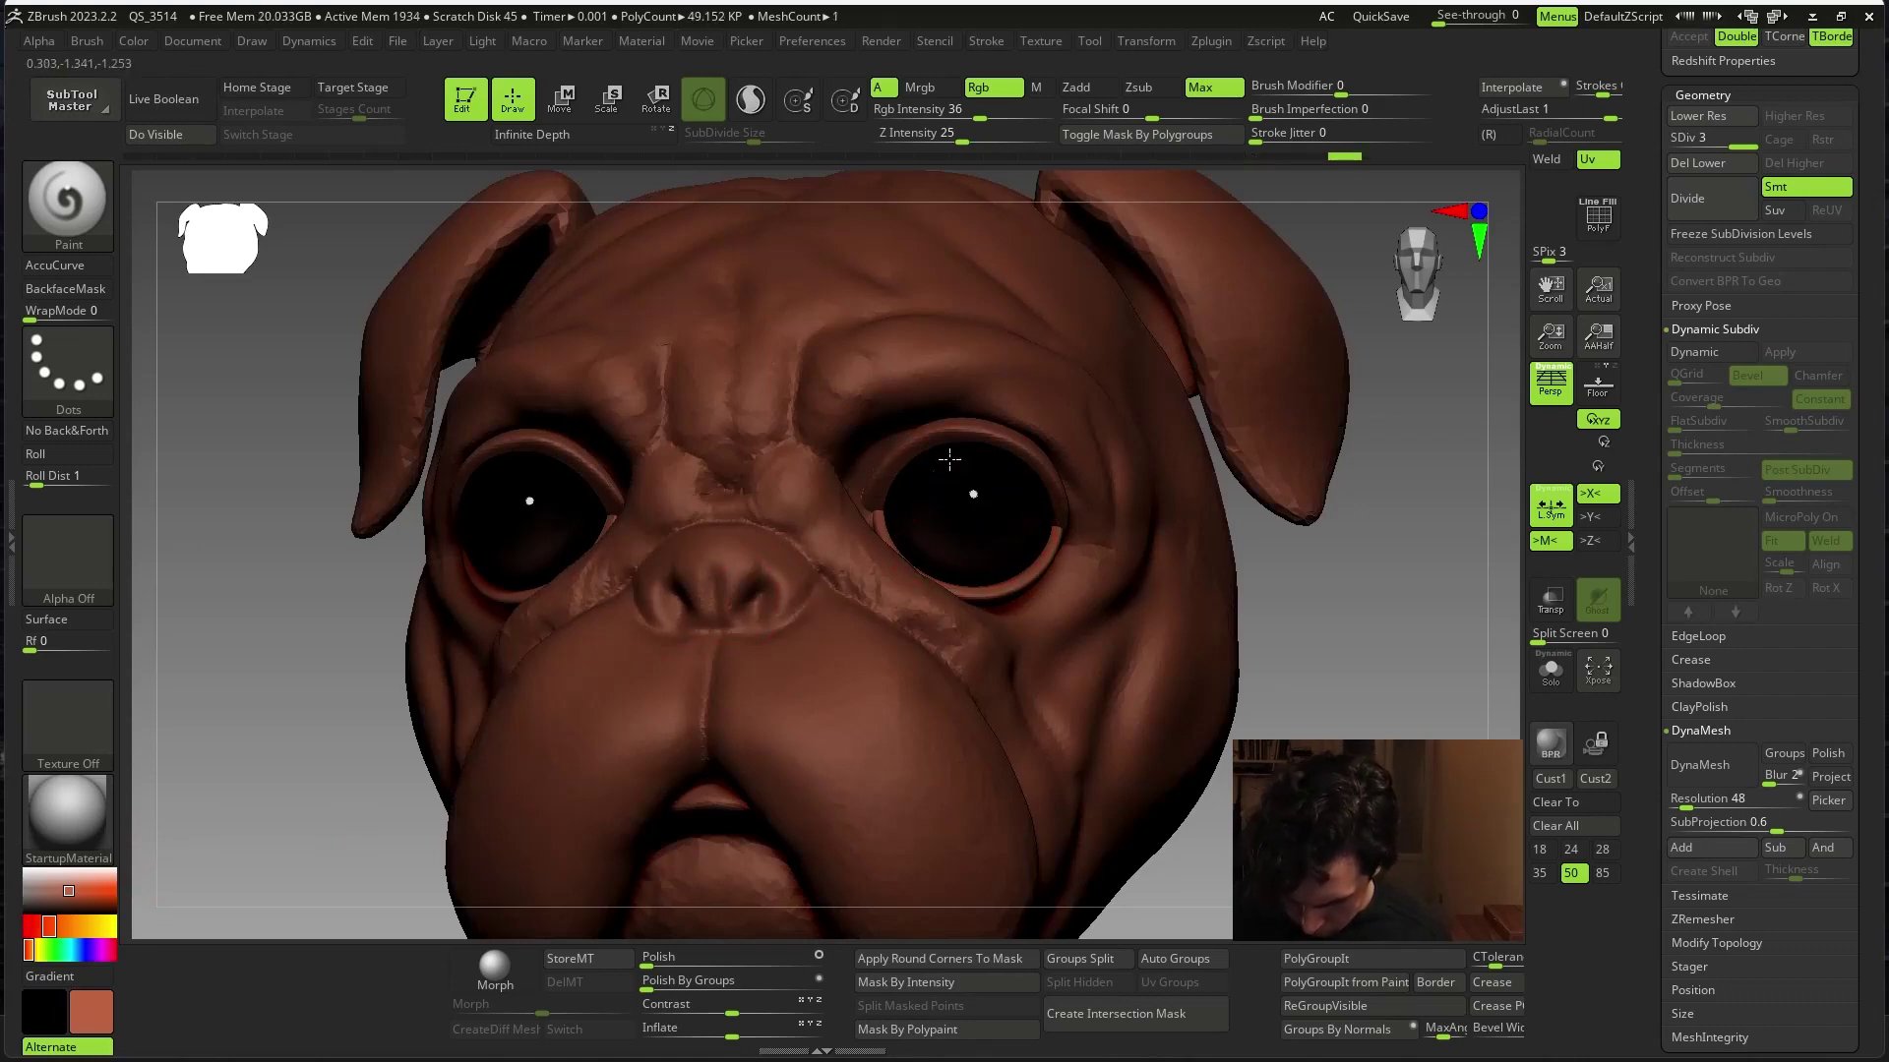
- Isolate the eyes again, zoom in and paint a reddish dab on the right eye
alt+click(1037, 491)
key(shift+alt+s)
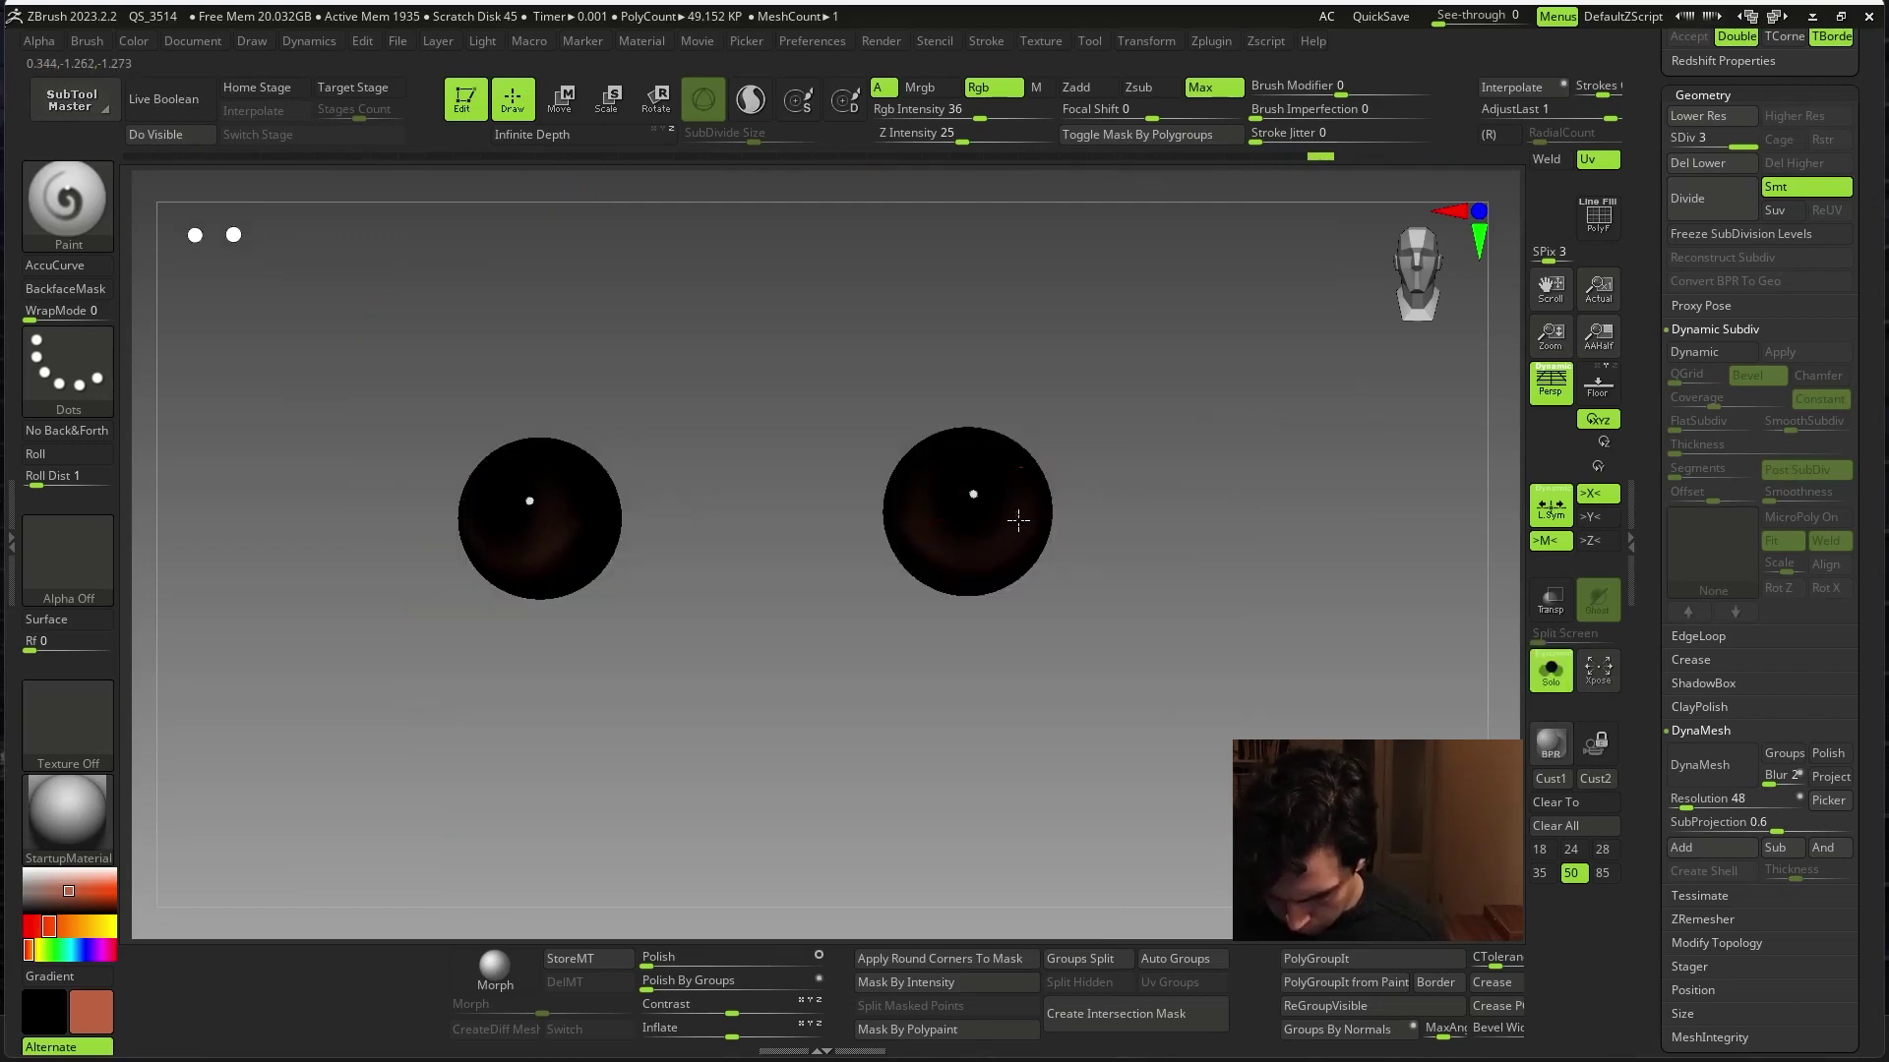
drag(1015, 478, 1109, 435)
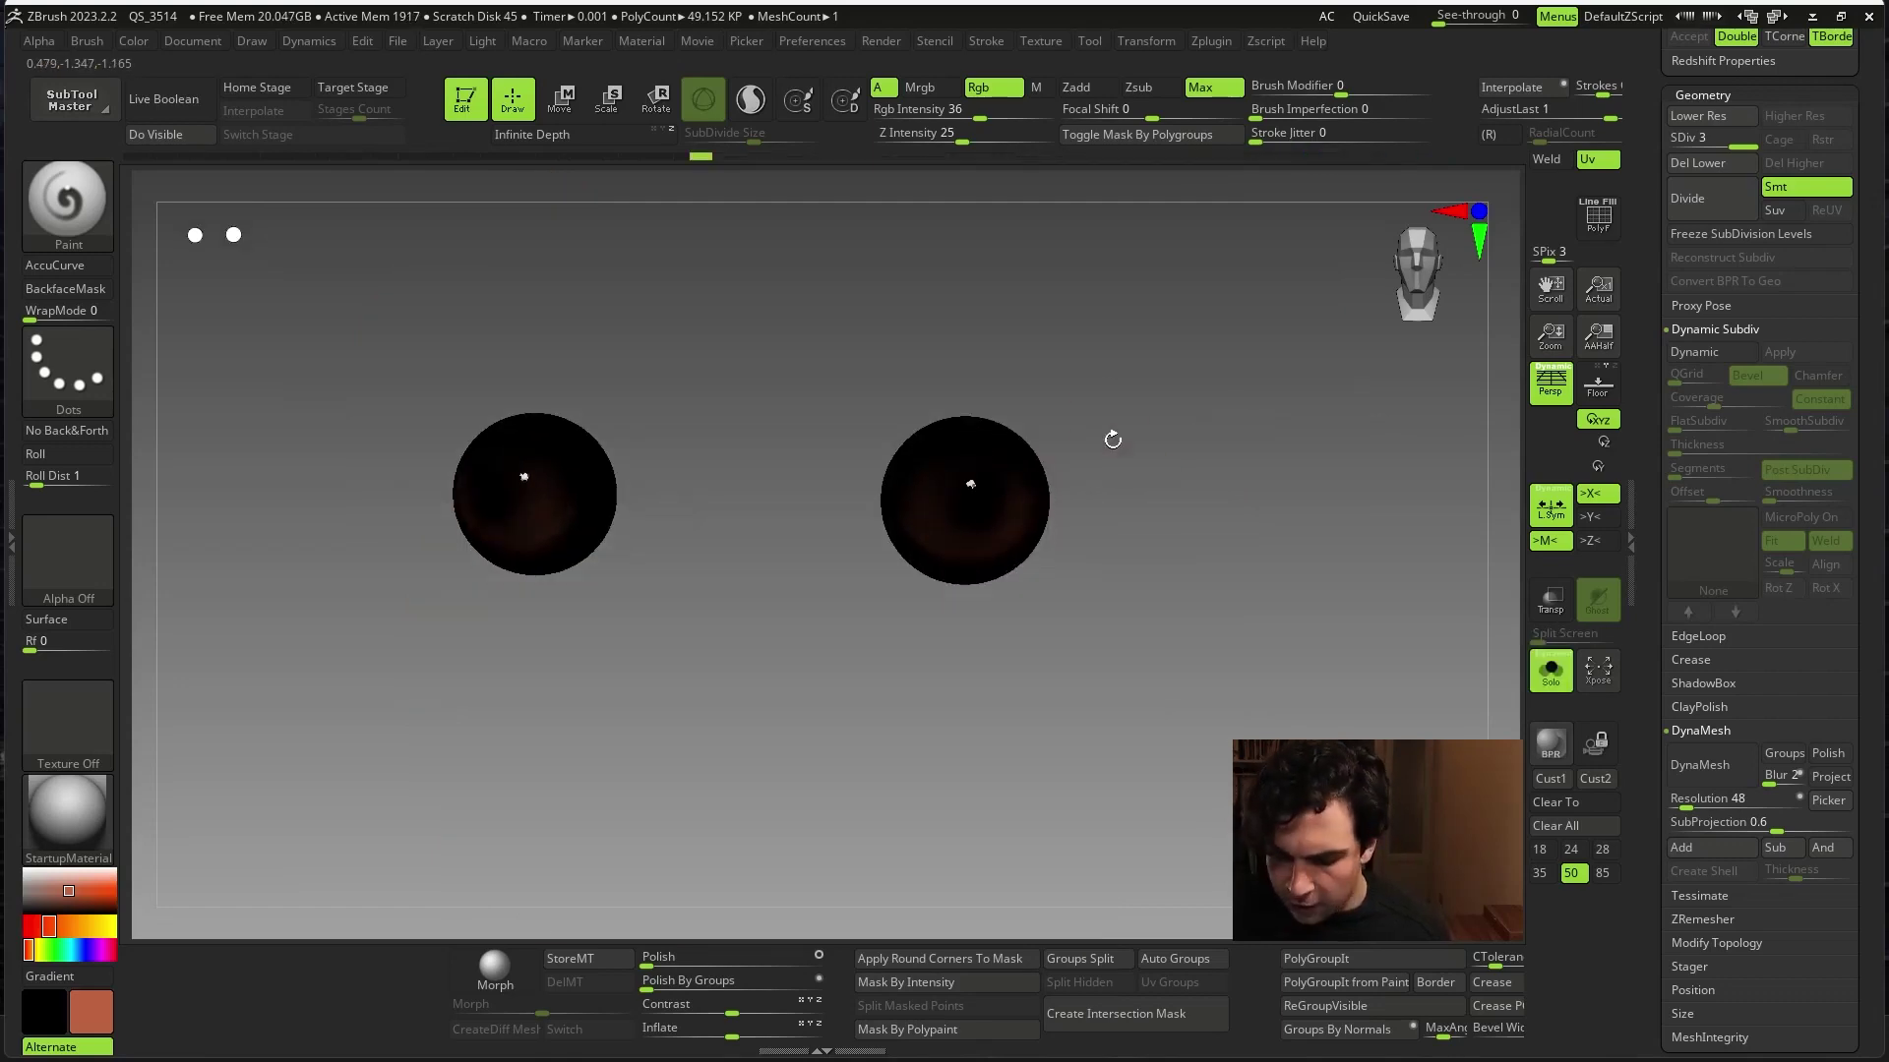
key(space)
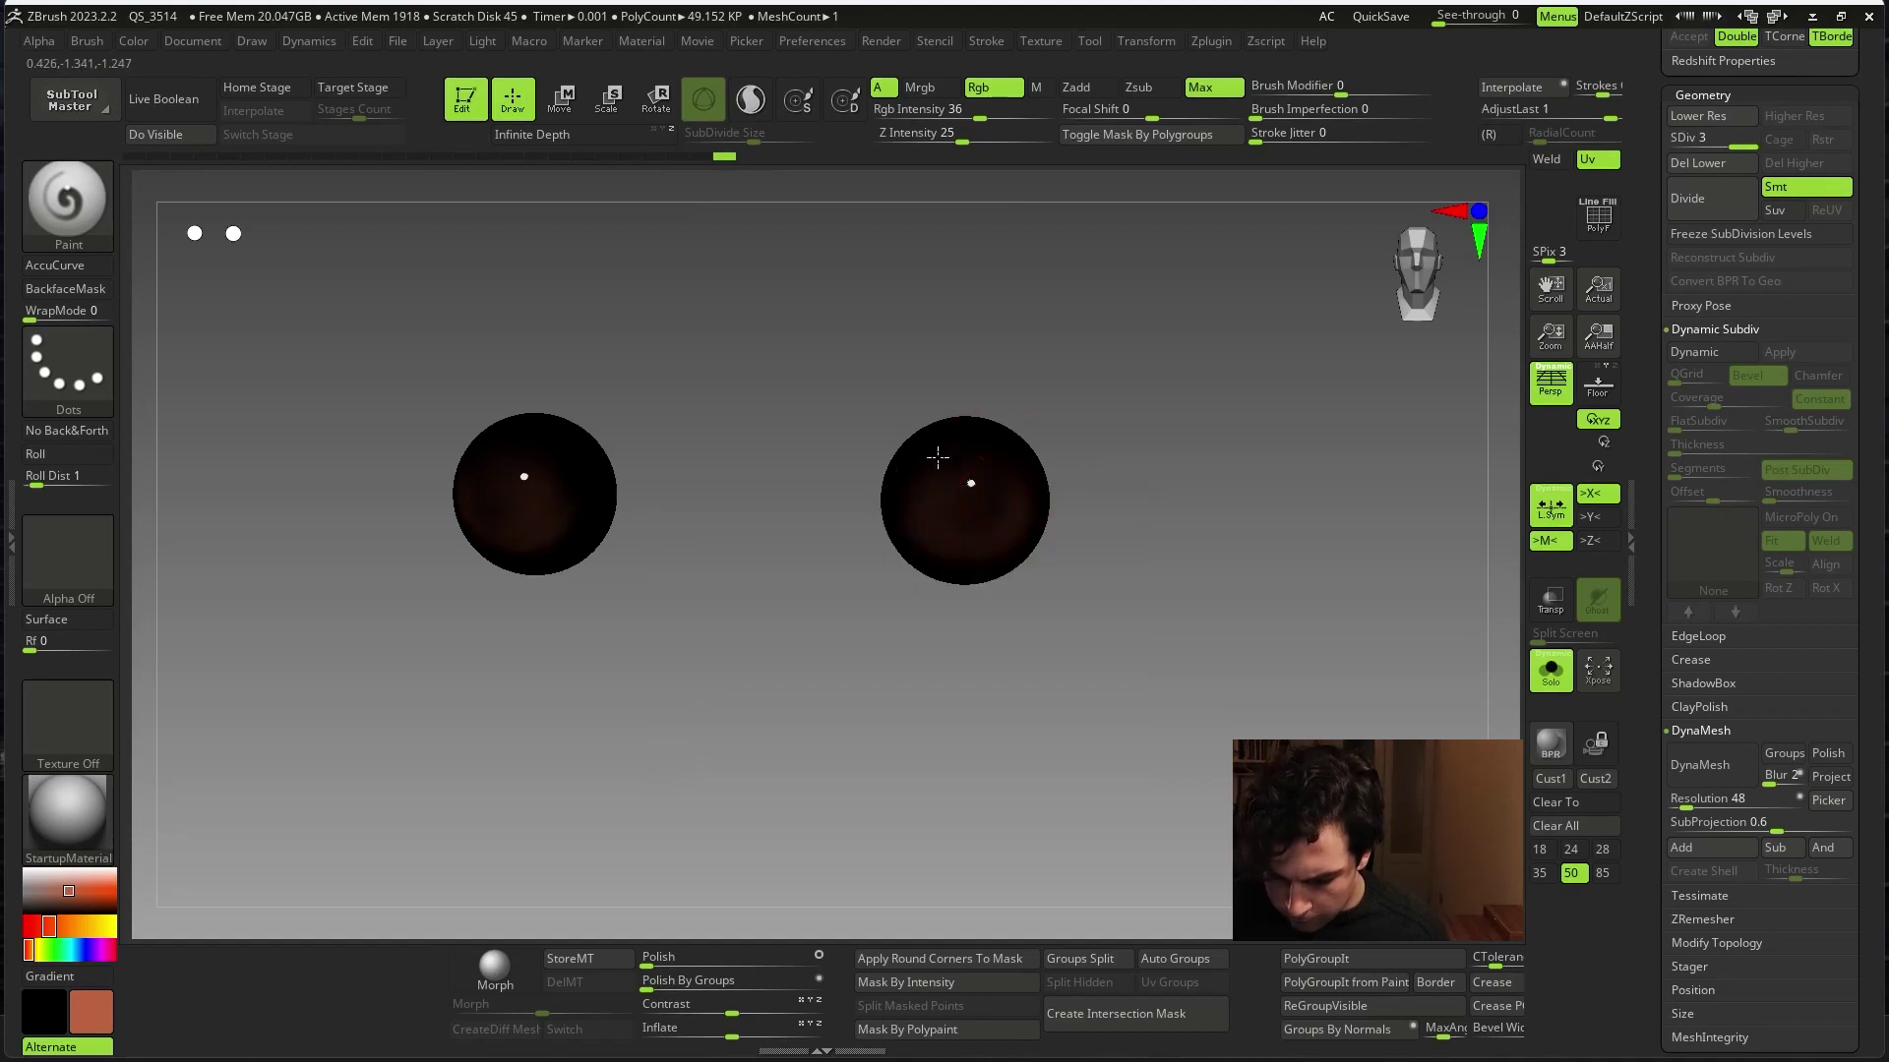
ctrl+right_drag(951, 527, 1147, 442)
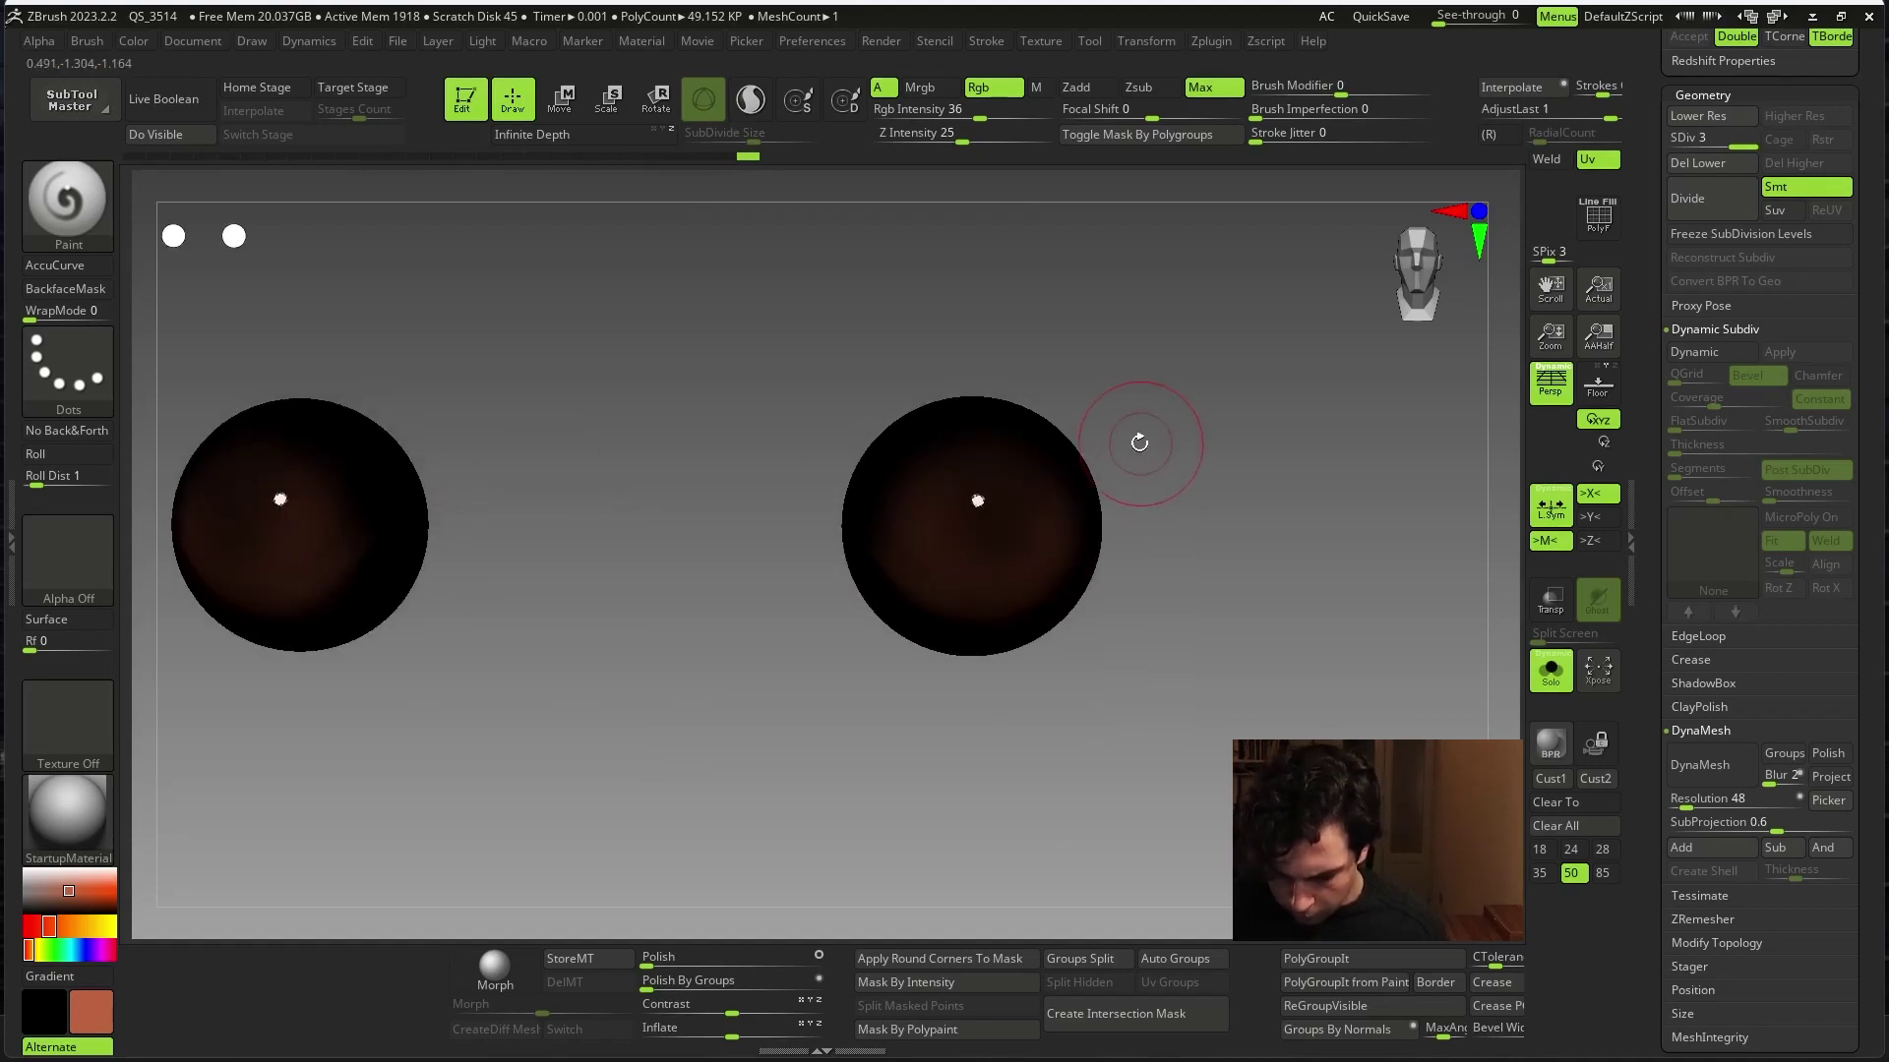
key(space)
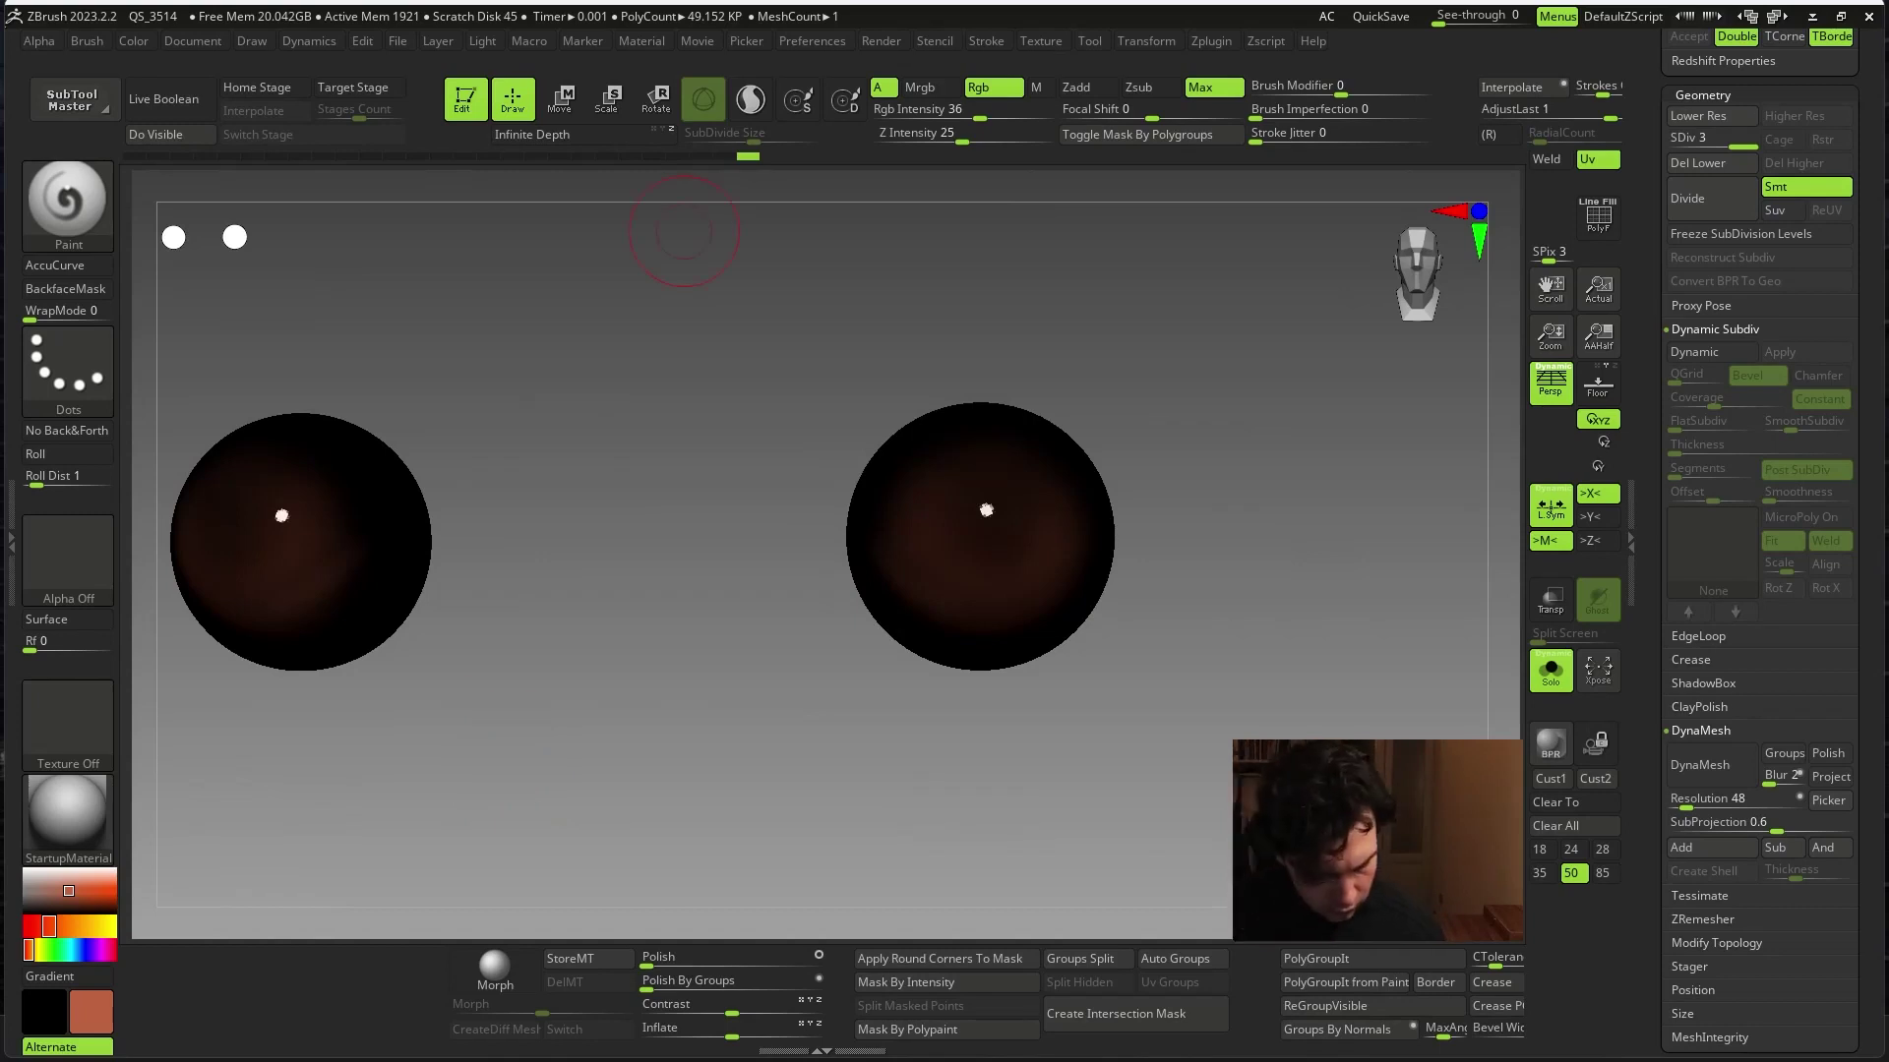
key(space)
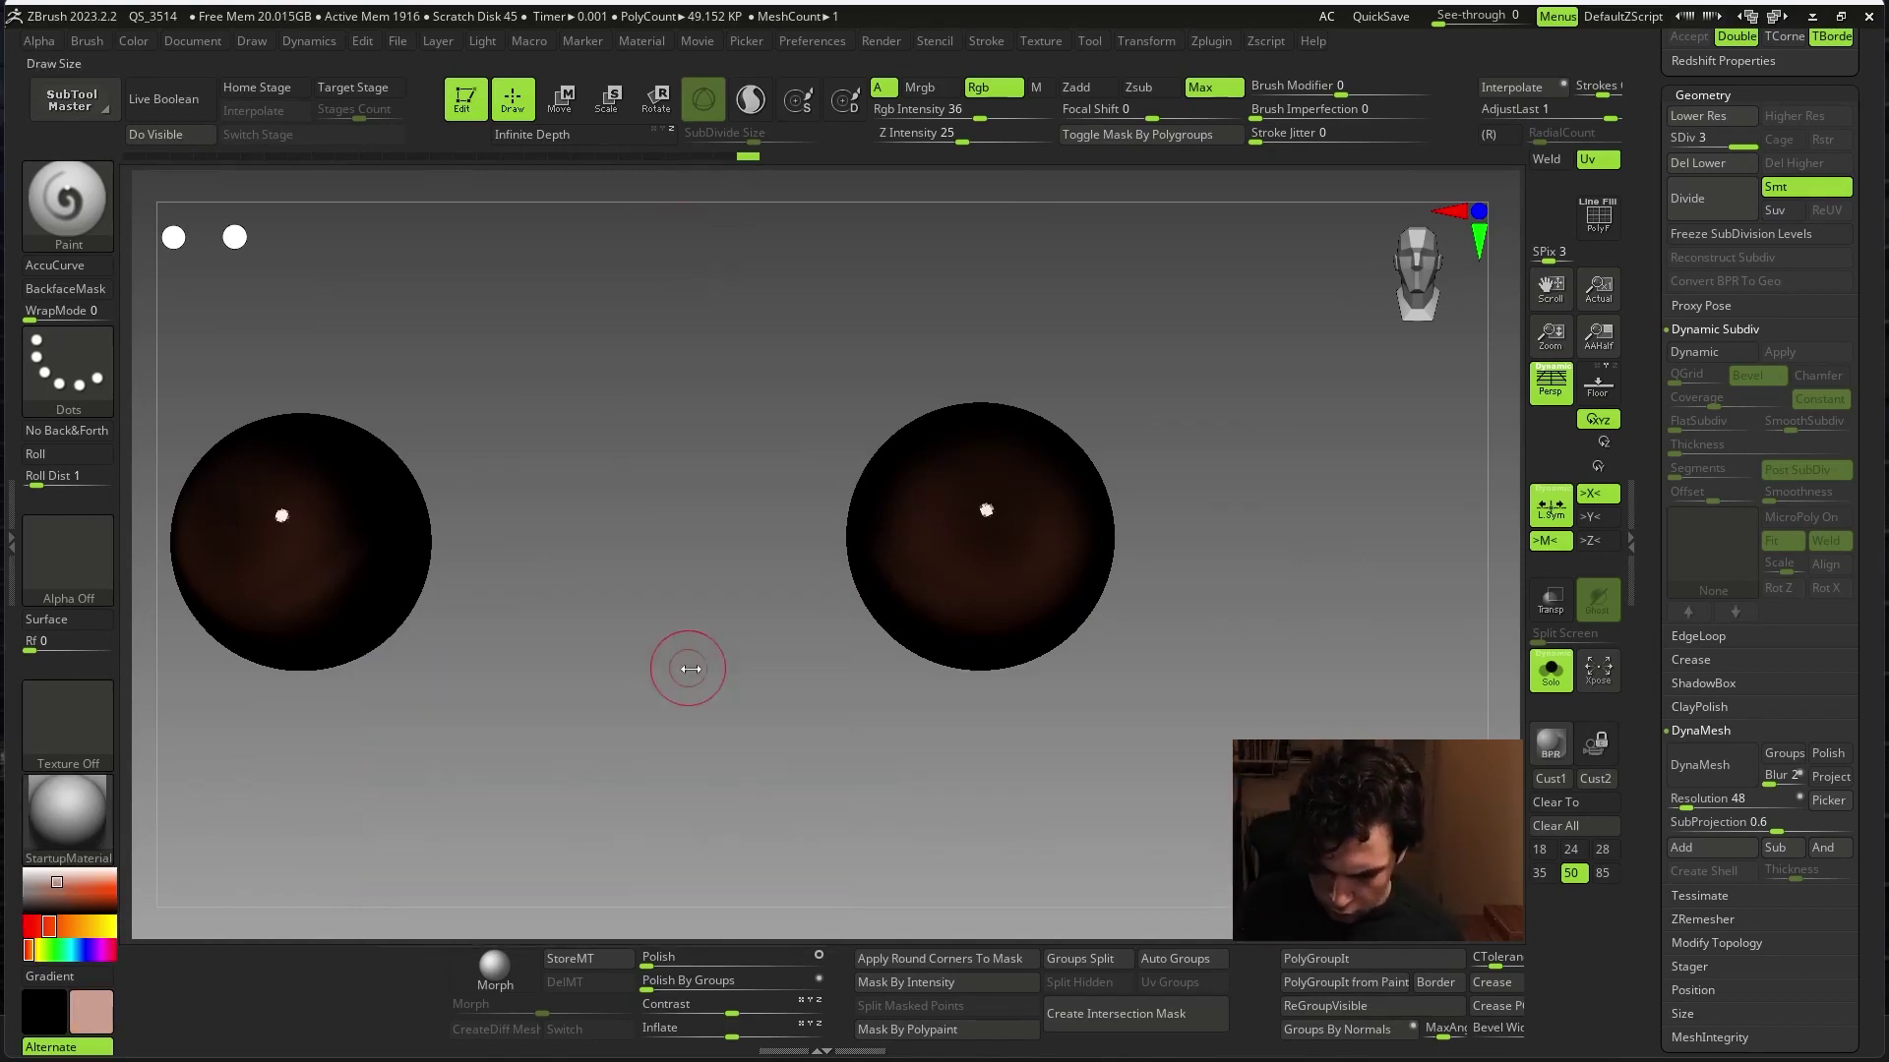
click(917, 564)
key(space)
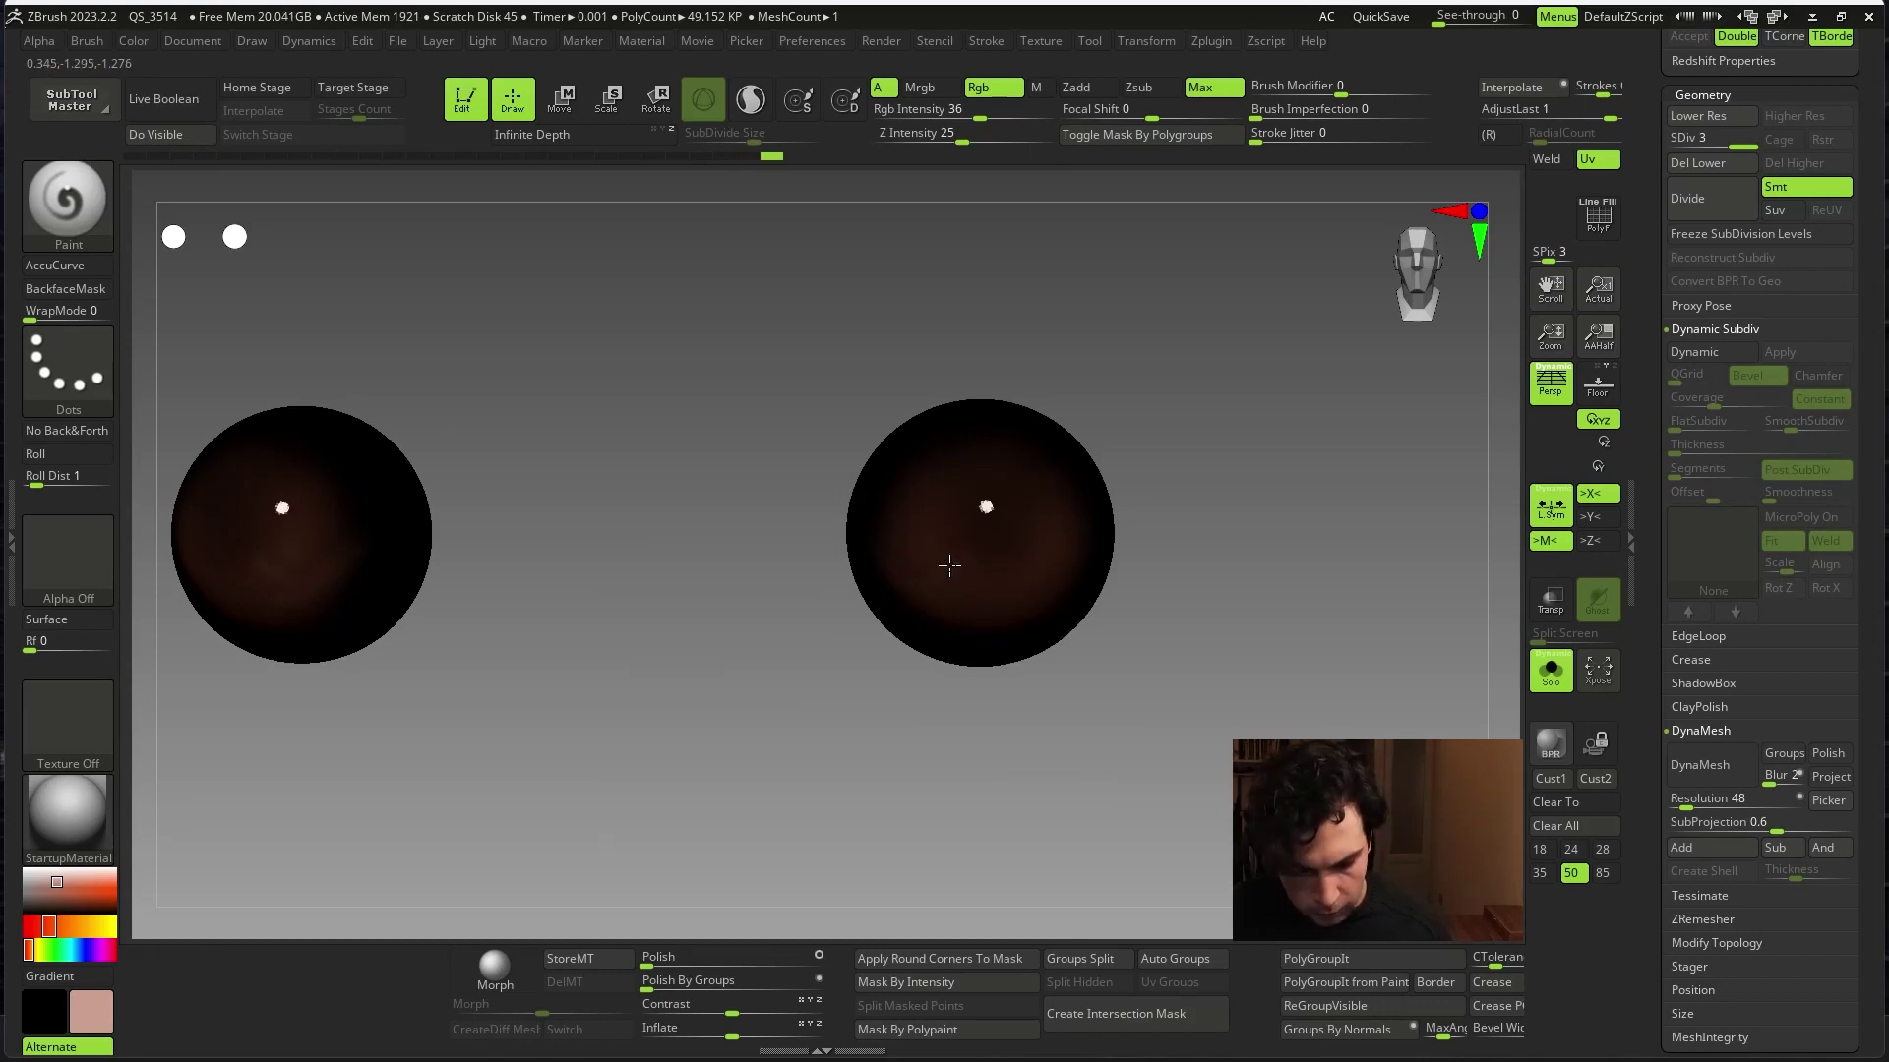
- Pick a dark reddish-black paint colour and raise Rgb Intensity to 43
key(space)
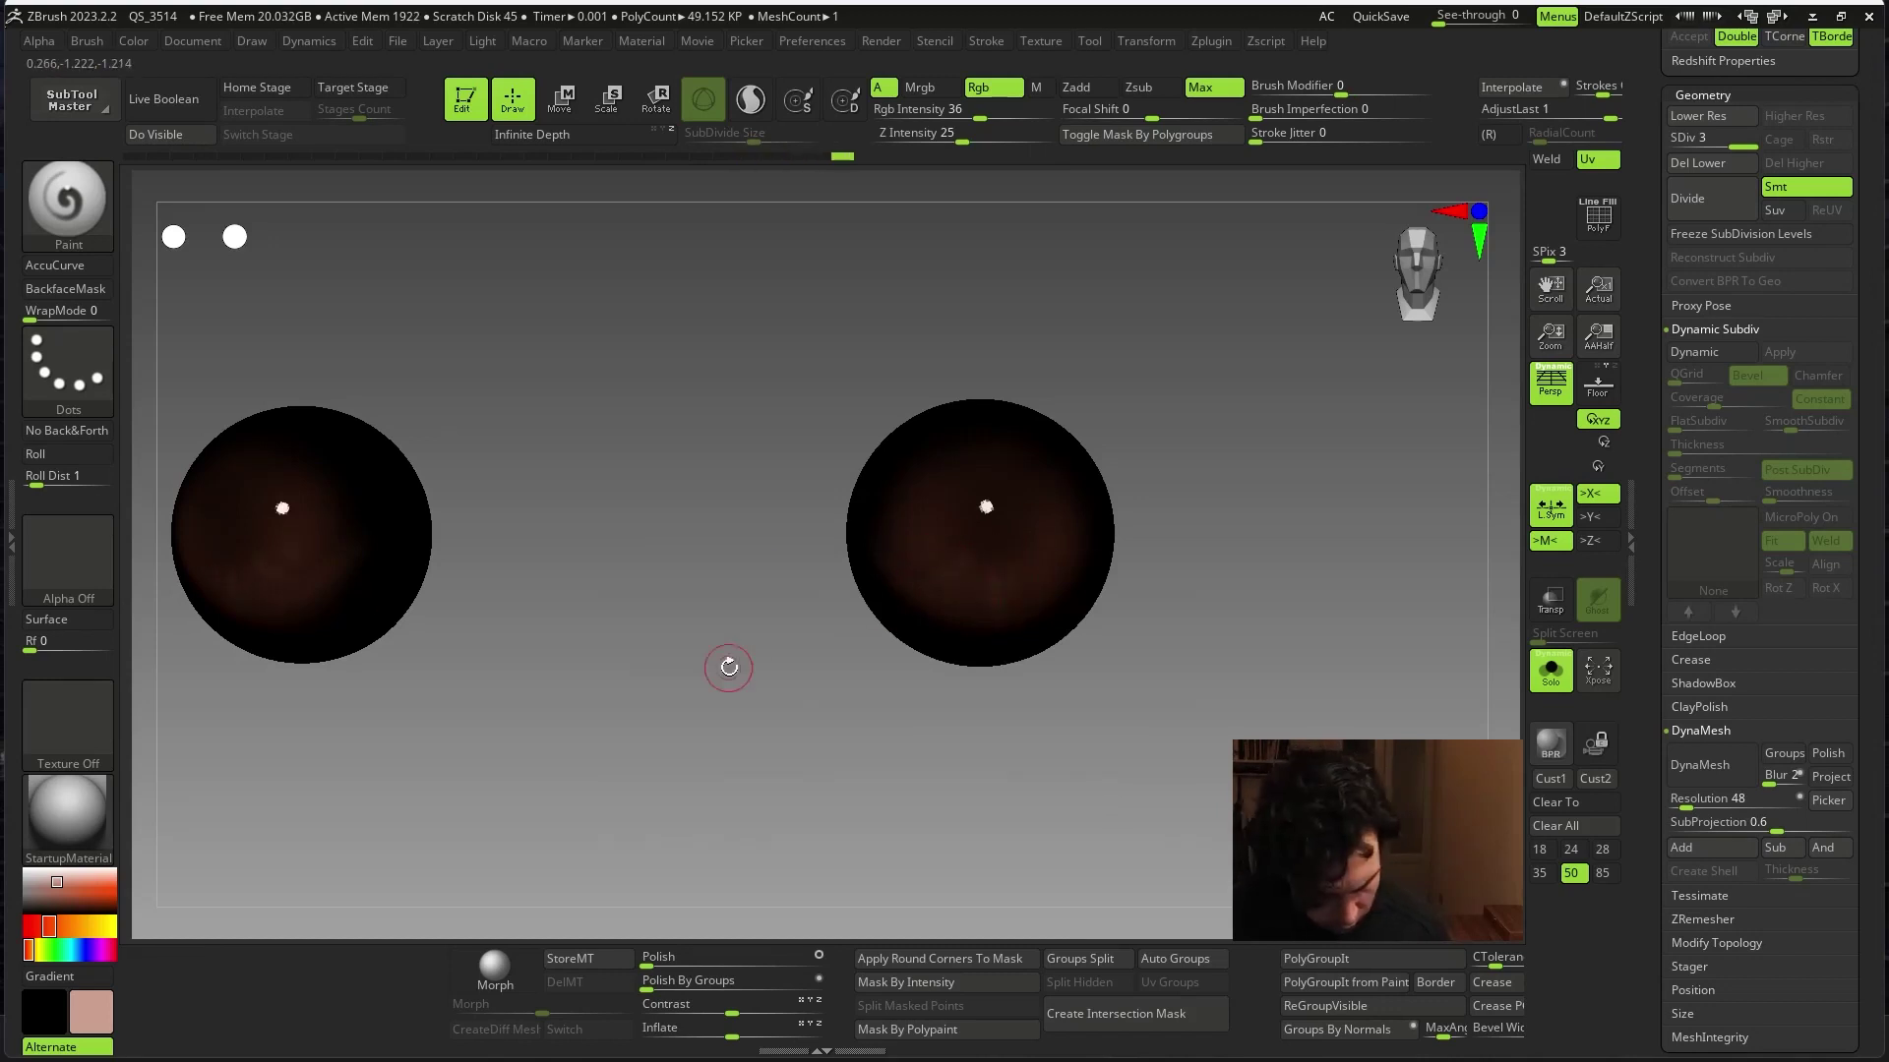
key(space)
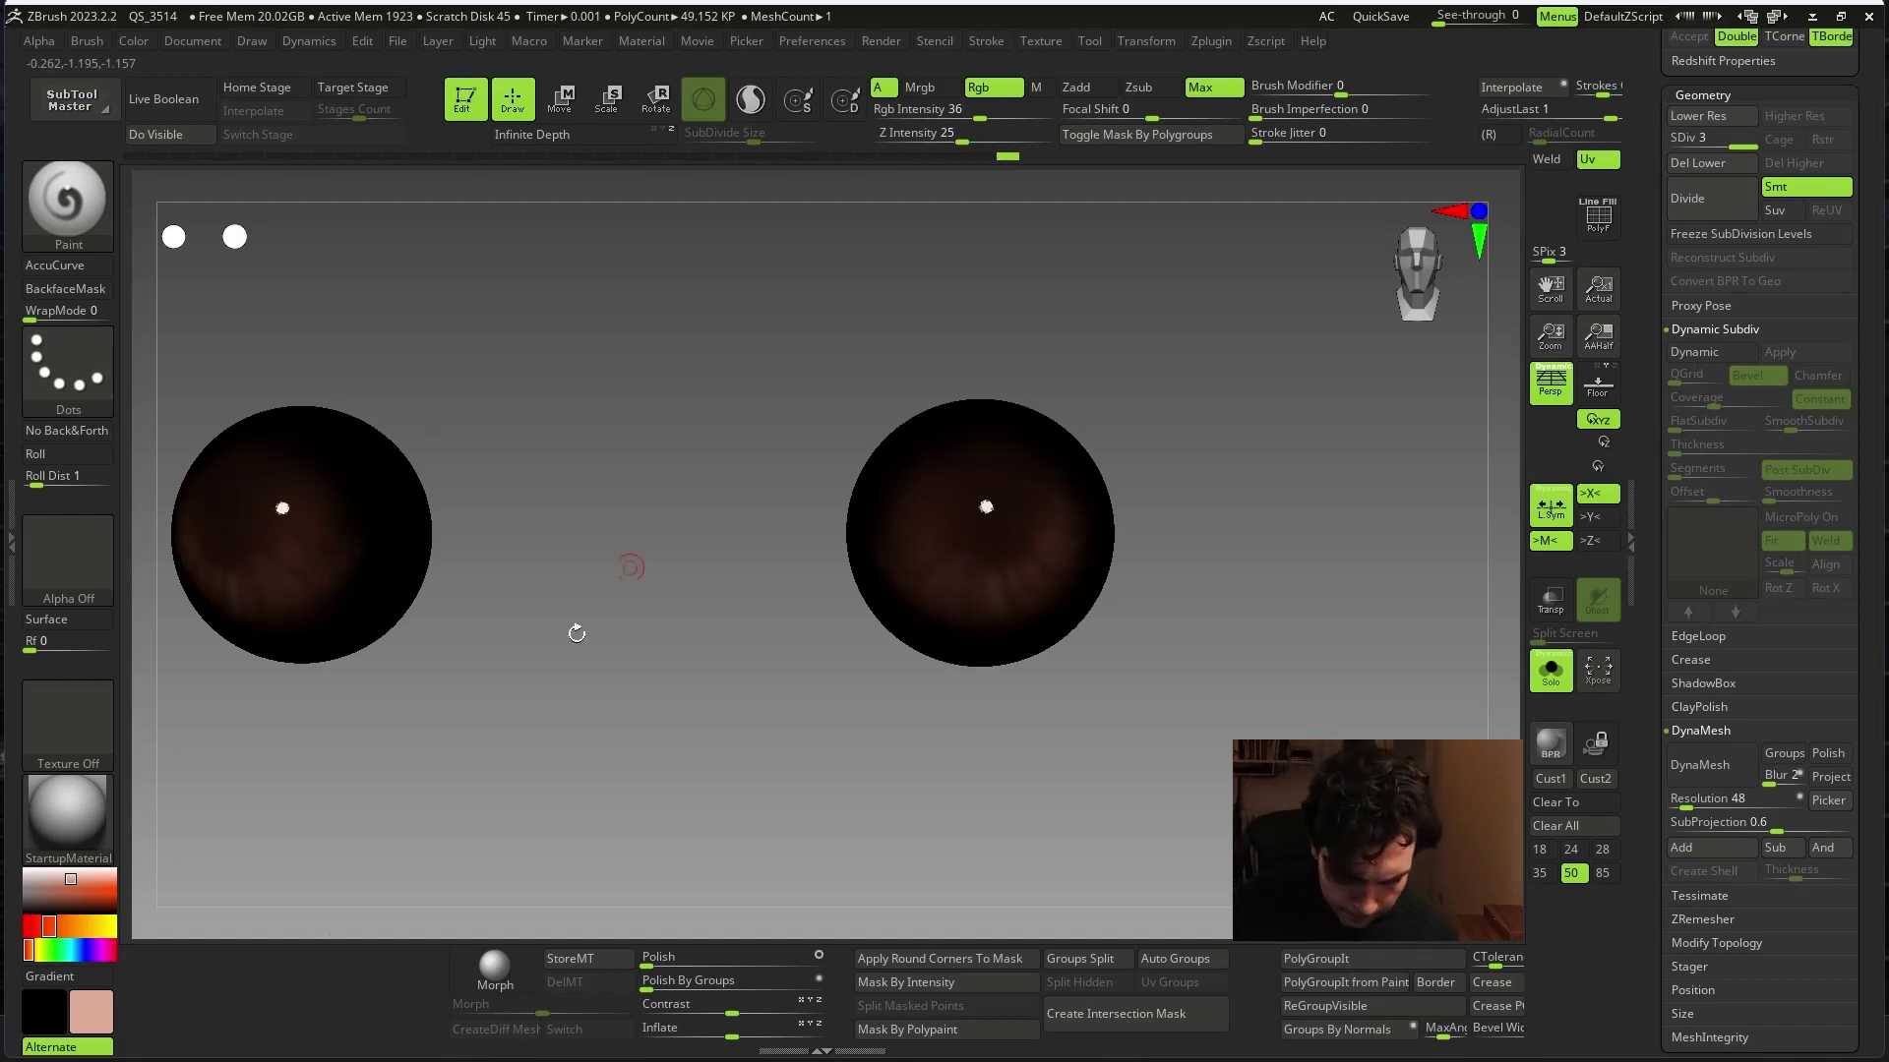
drag(576, 633, 846, 744)
drag(1262, 464, 980, 571)
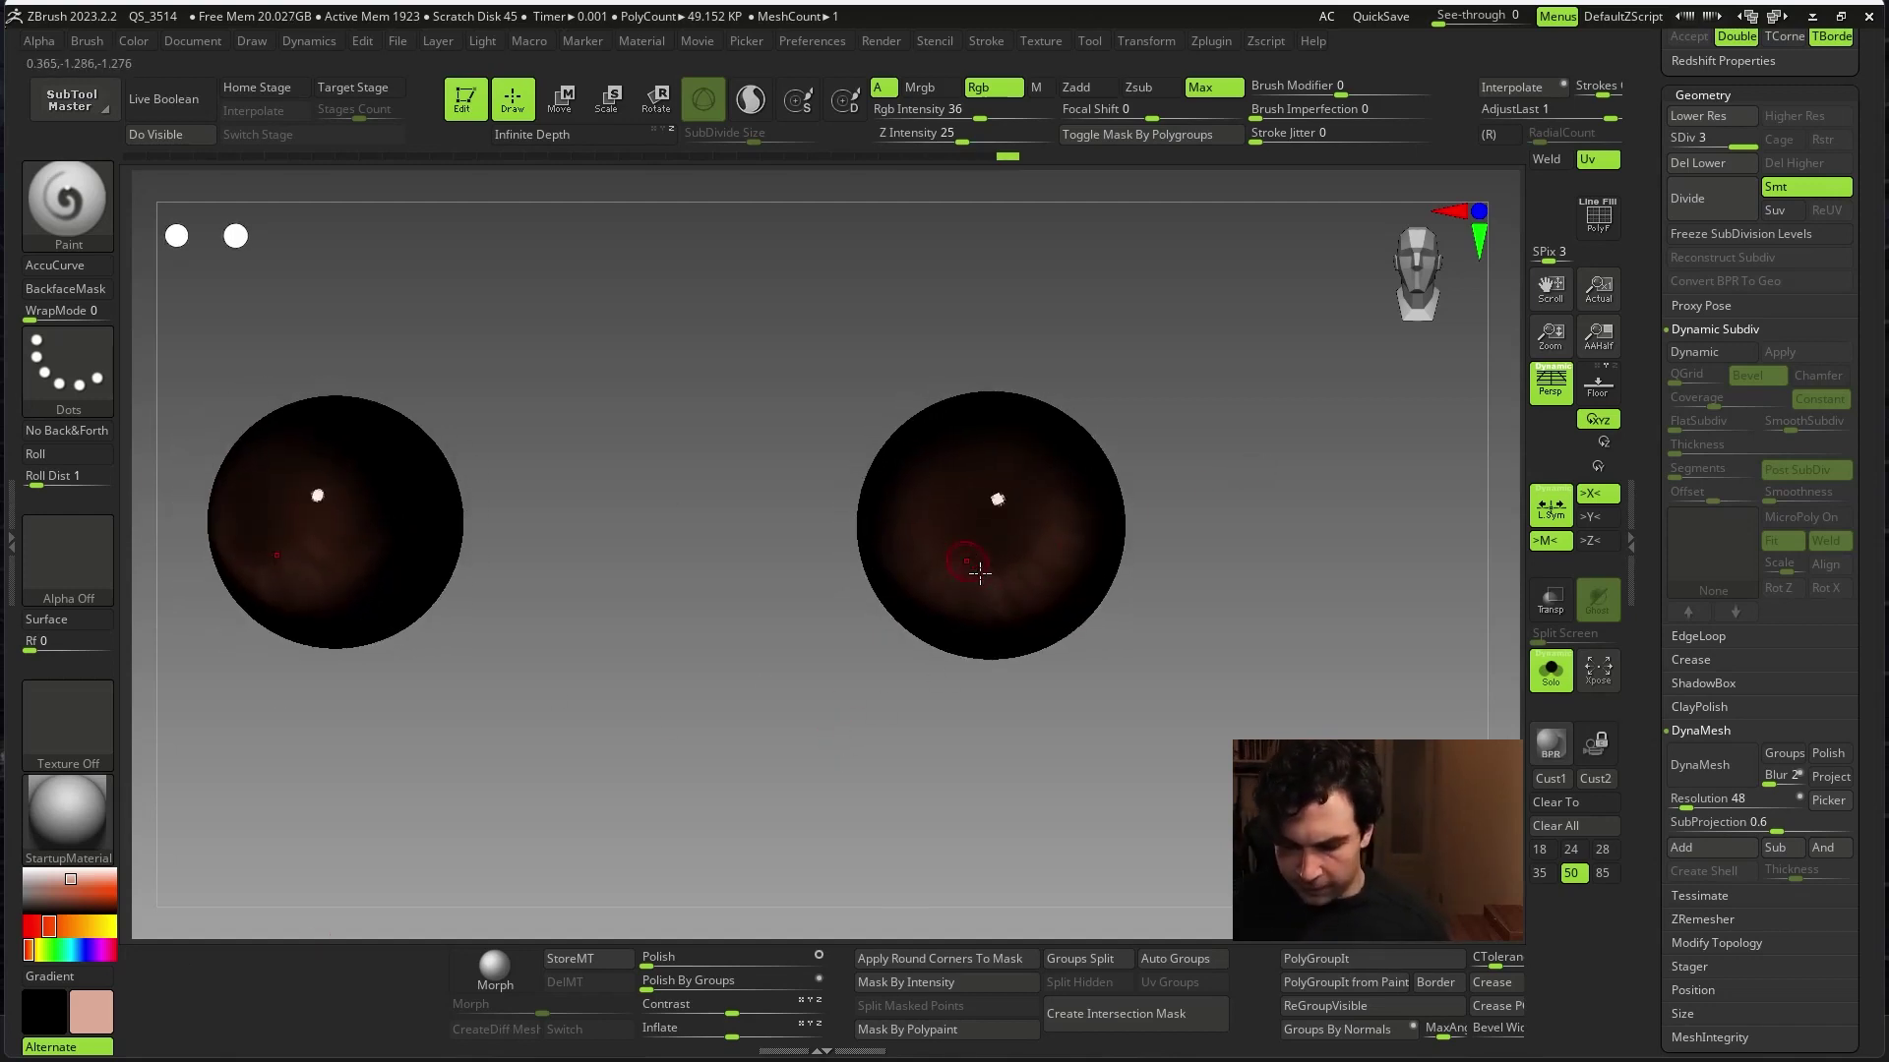
drag(65, 920, 947, 504)
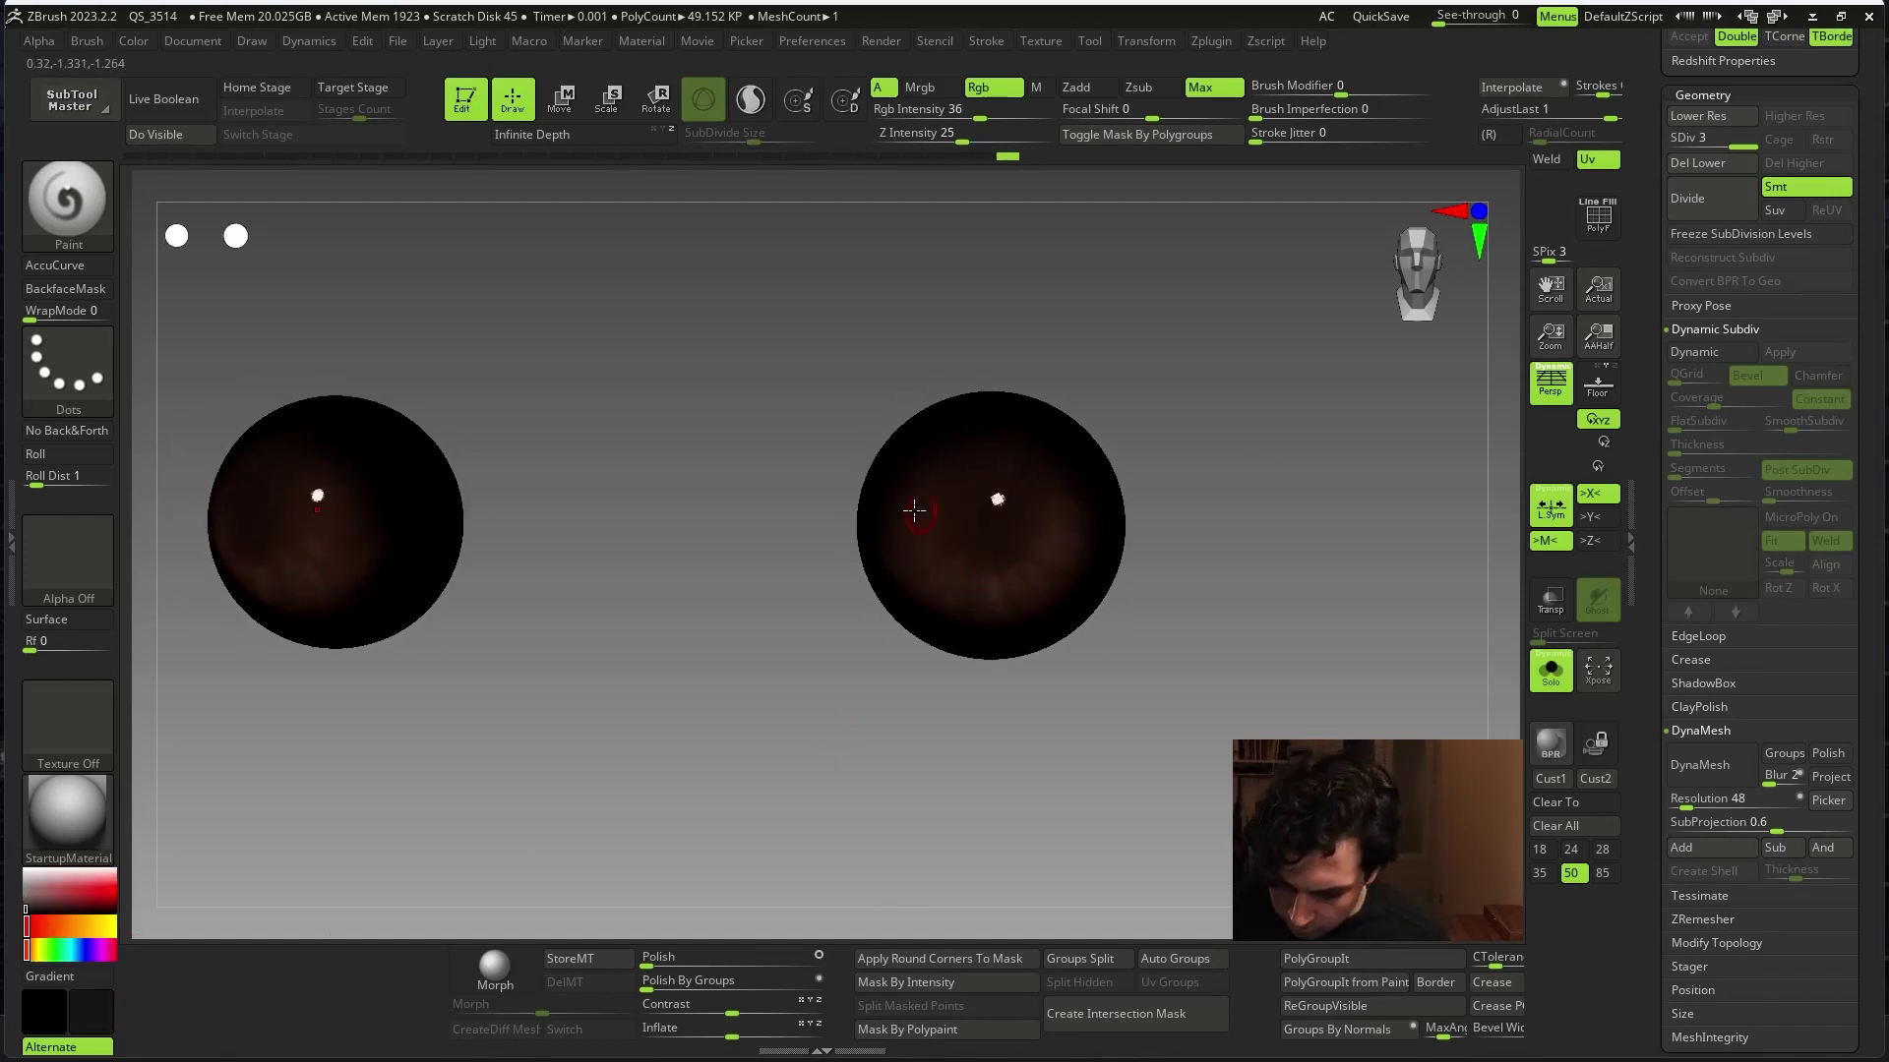
key(space)
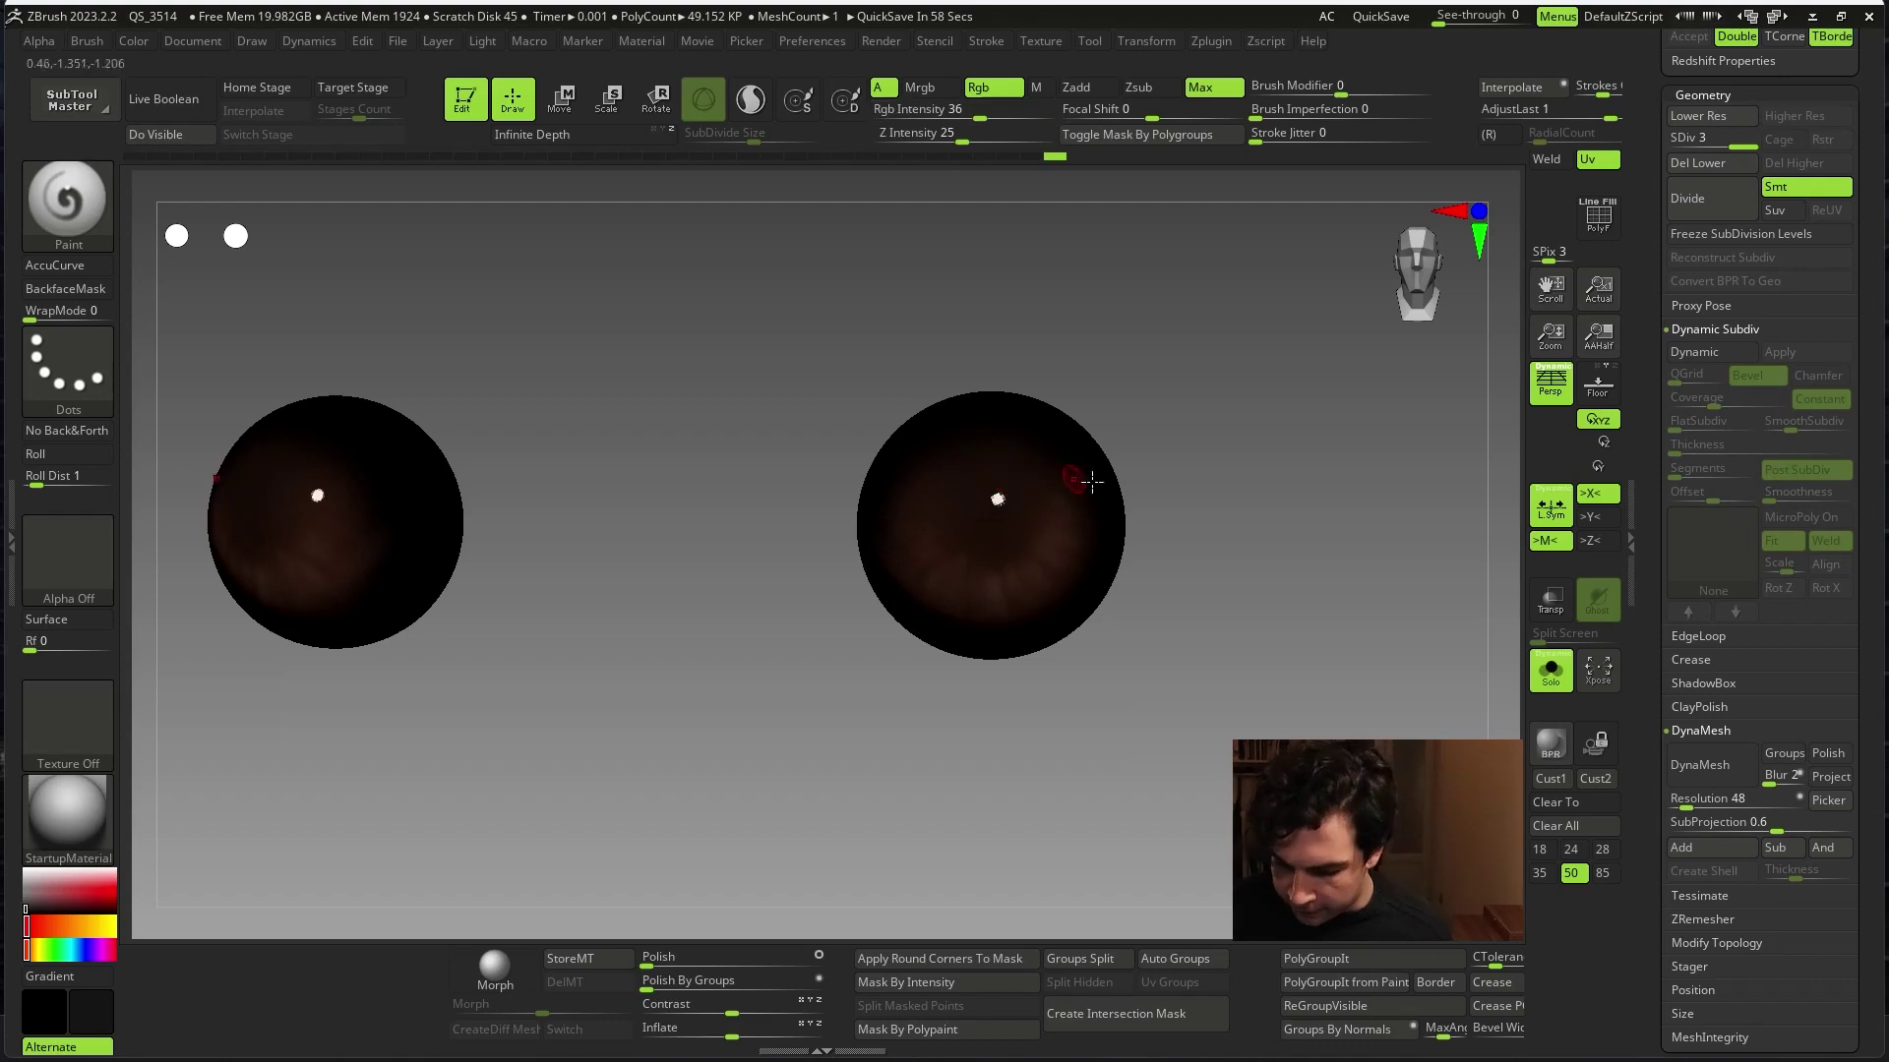
drag(1131, 477, 1145, 272)
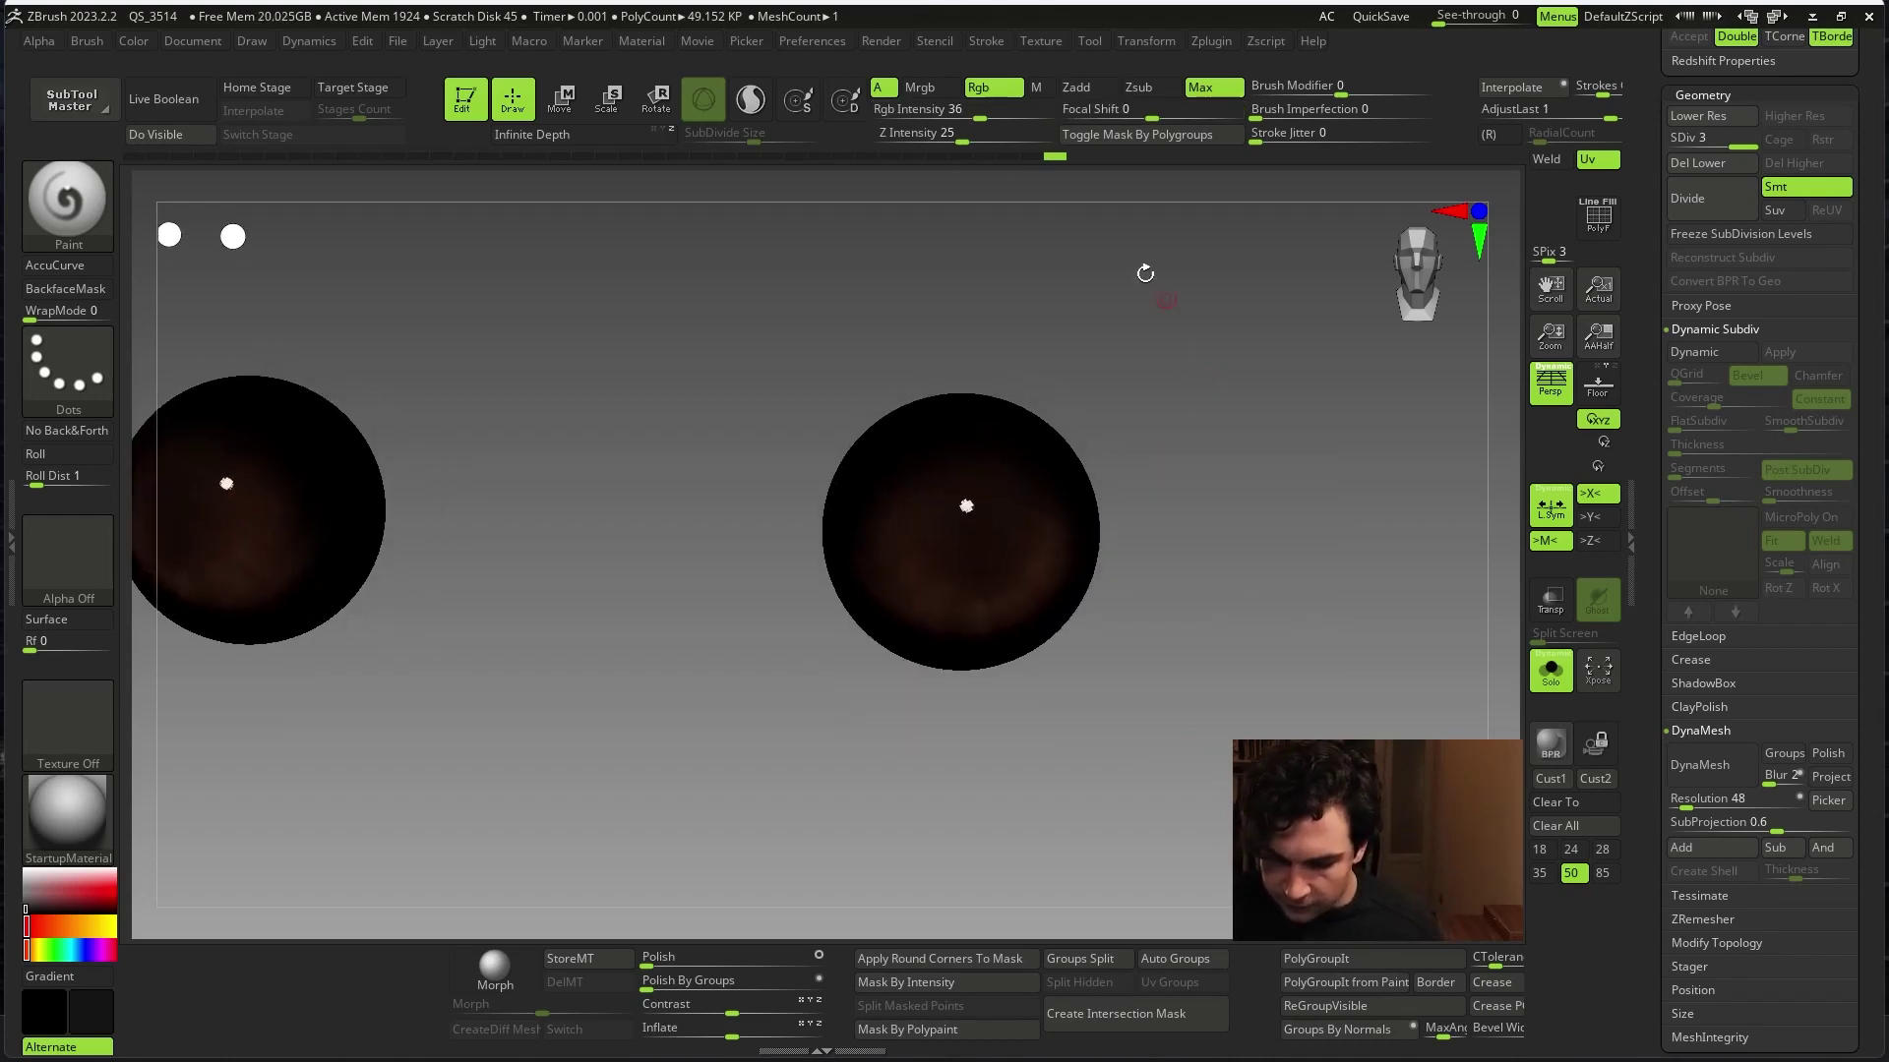
key(i)
text(43)
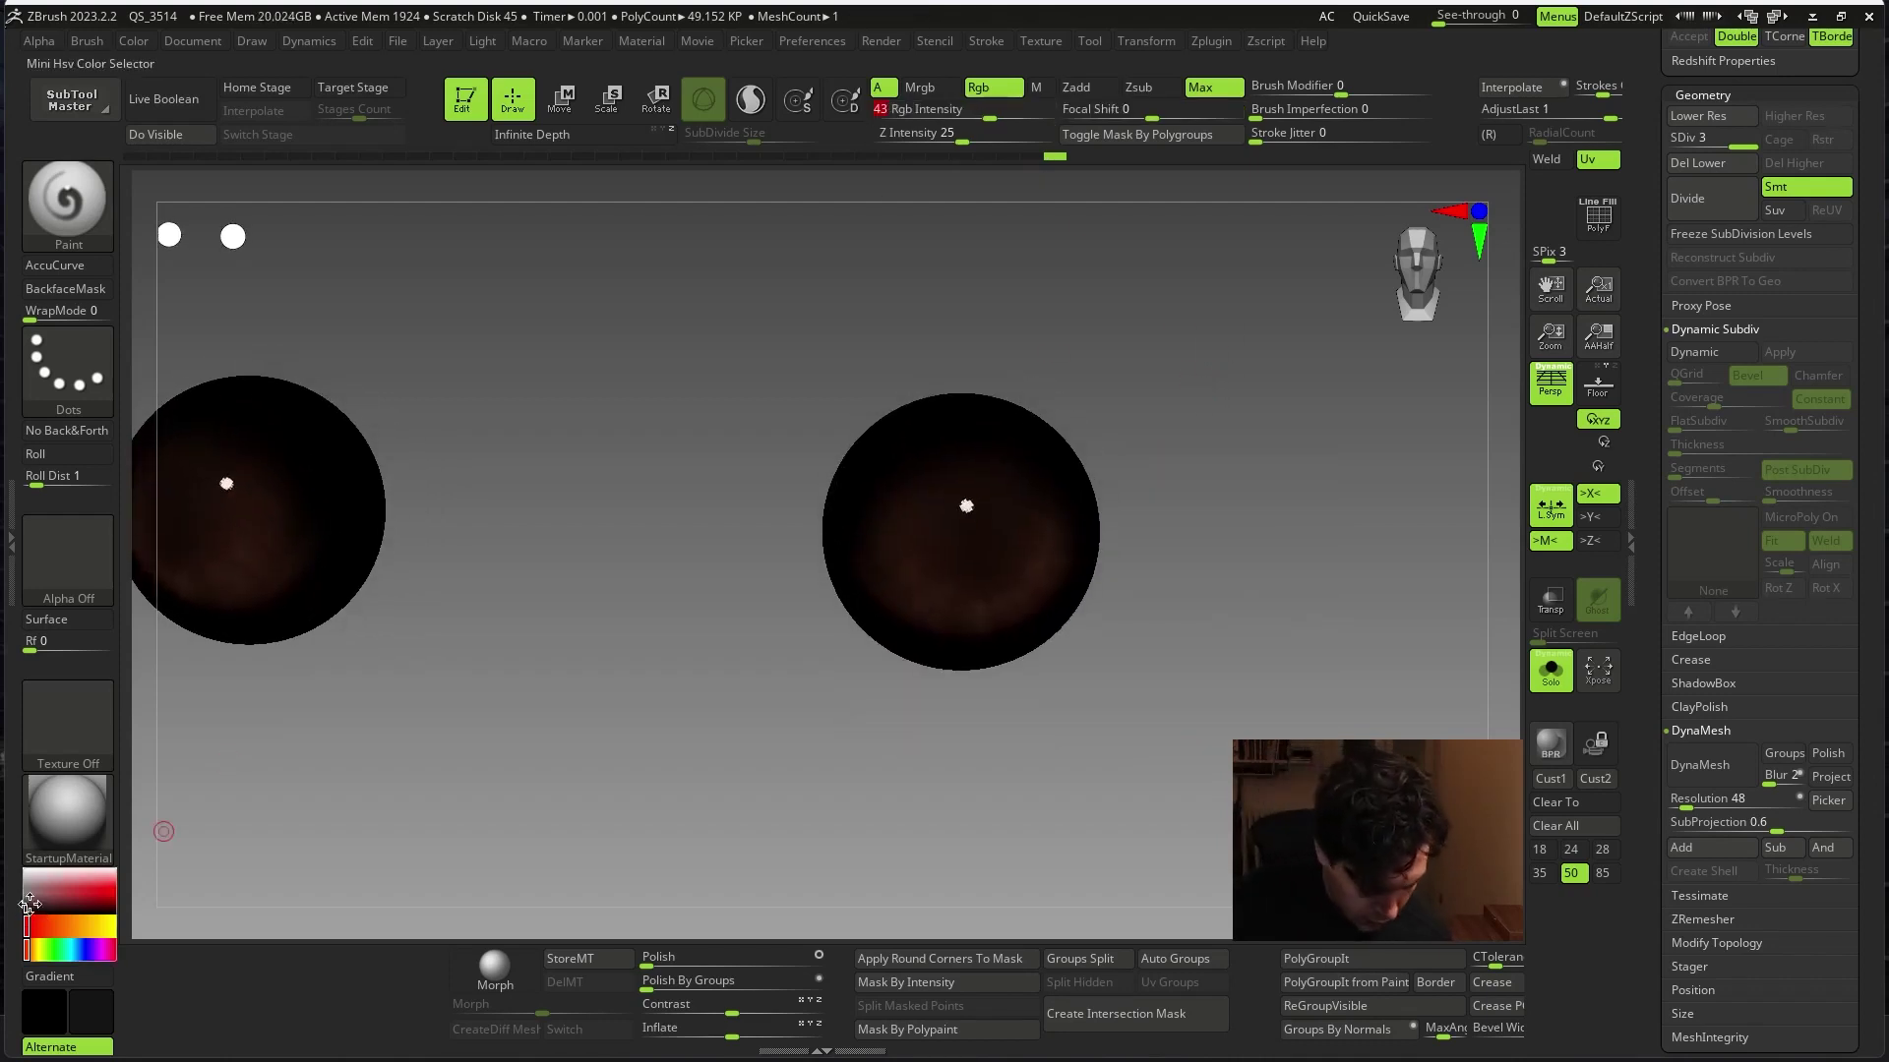
- Set Focal Shift to -37 and Rgb Intensity to 100, then show the whole head again
drag(1265, 493, 989, 512)
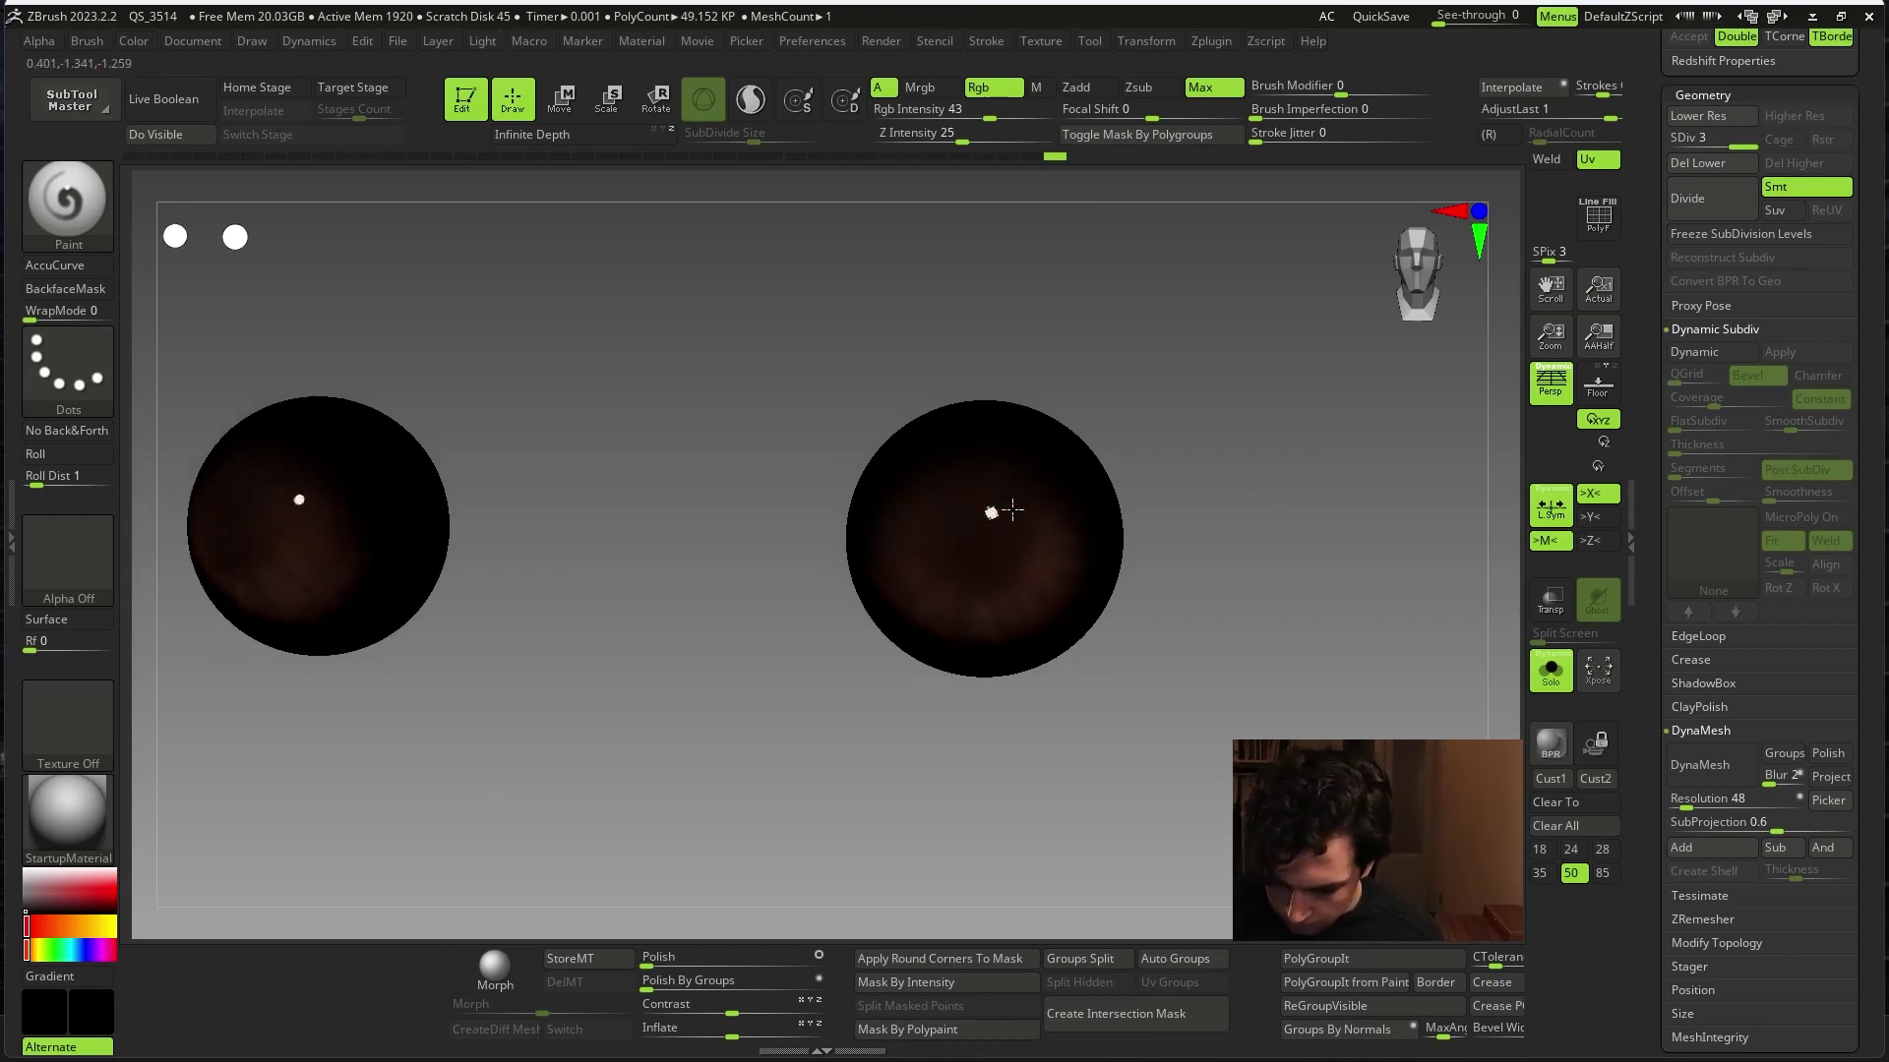
drag(1131, 477, 1181, 472)
key(space)
key(space)
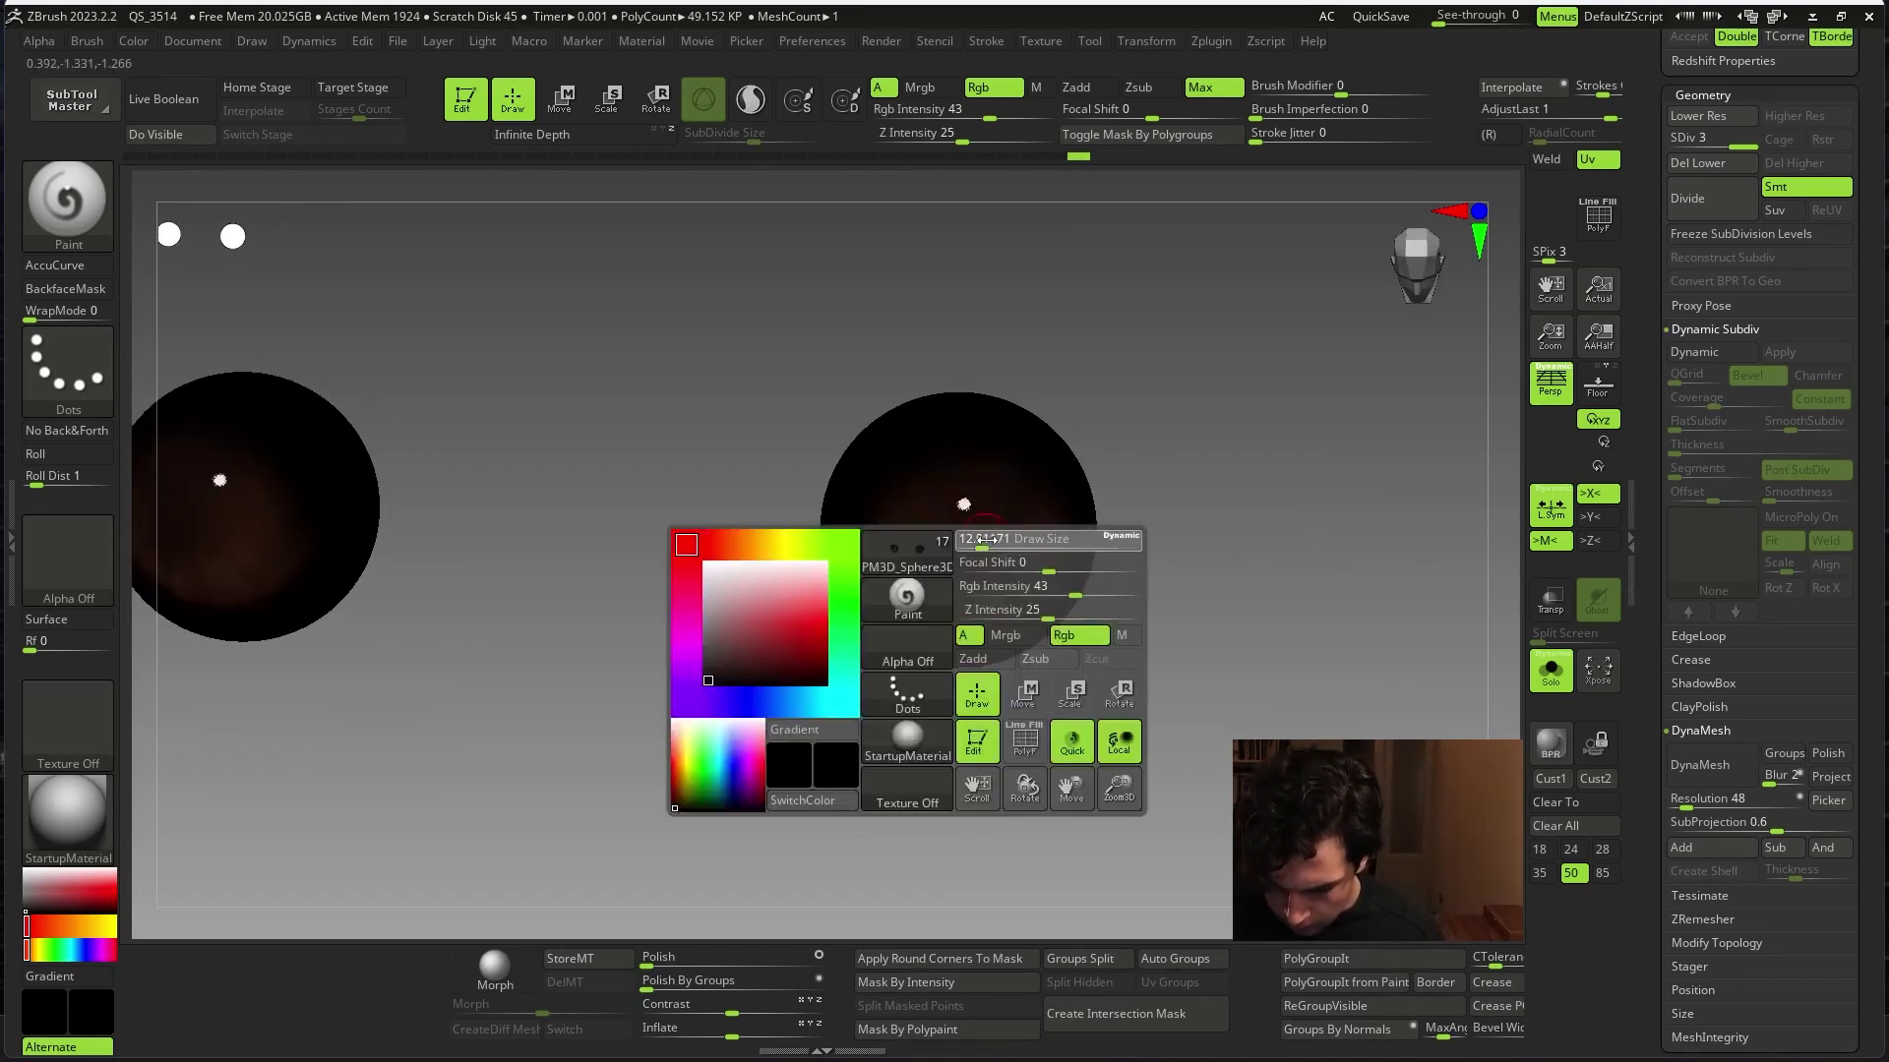
drag(1046, 572, 974, 553)
key(space)
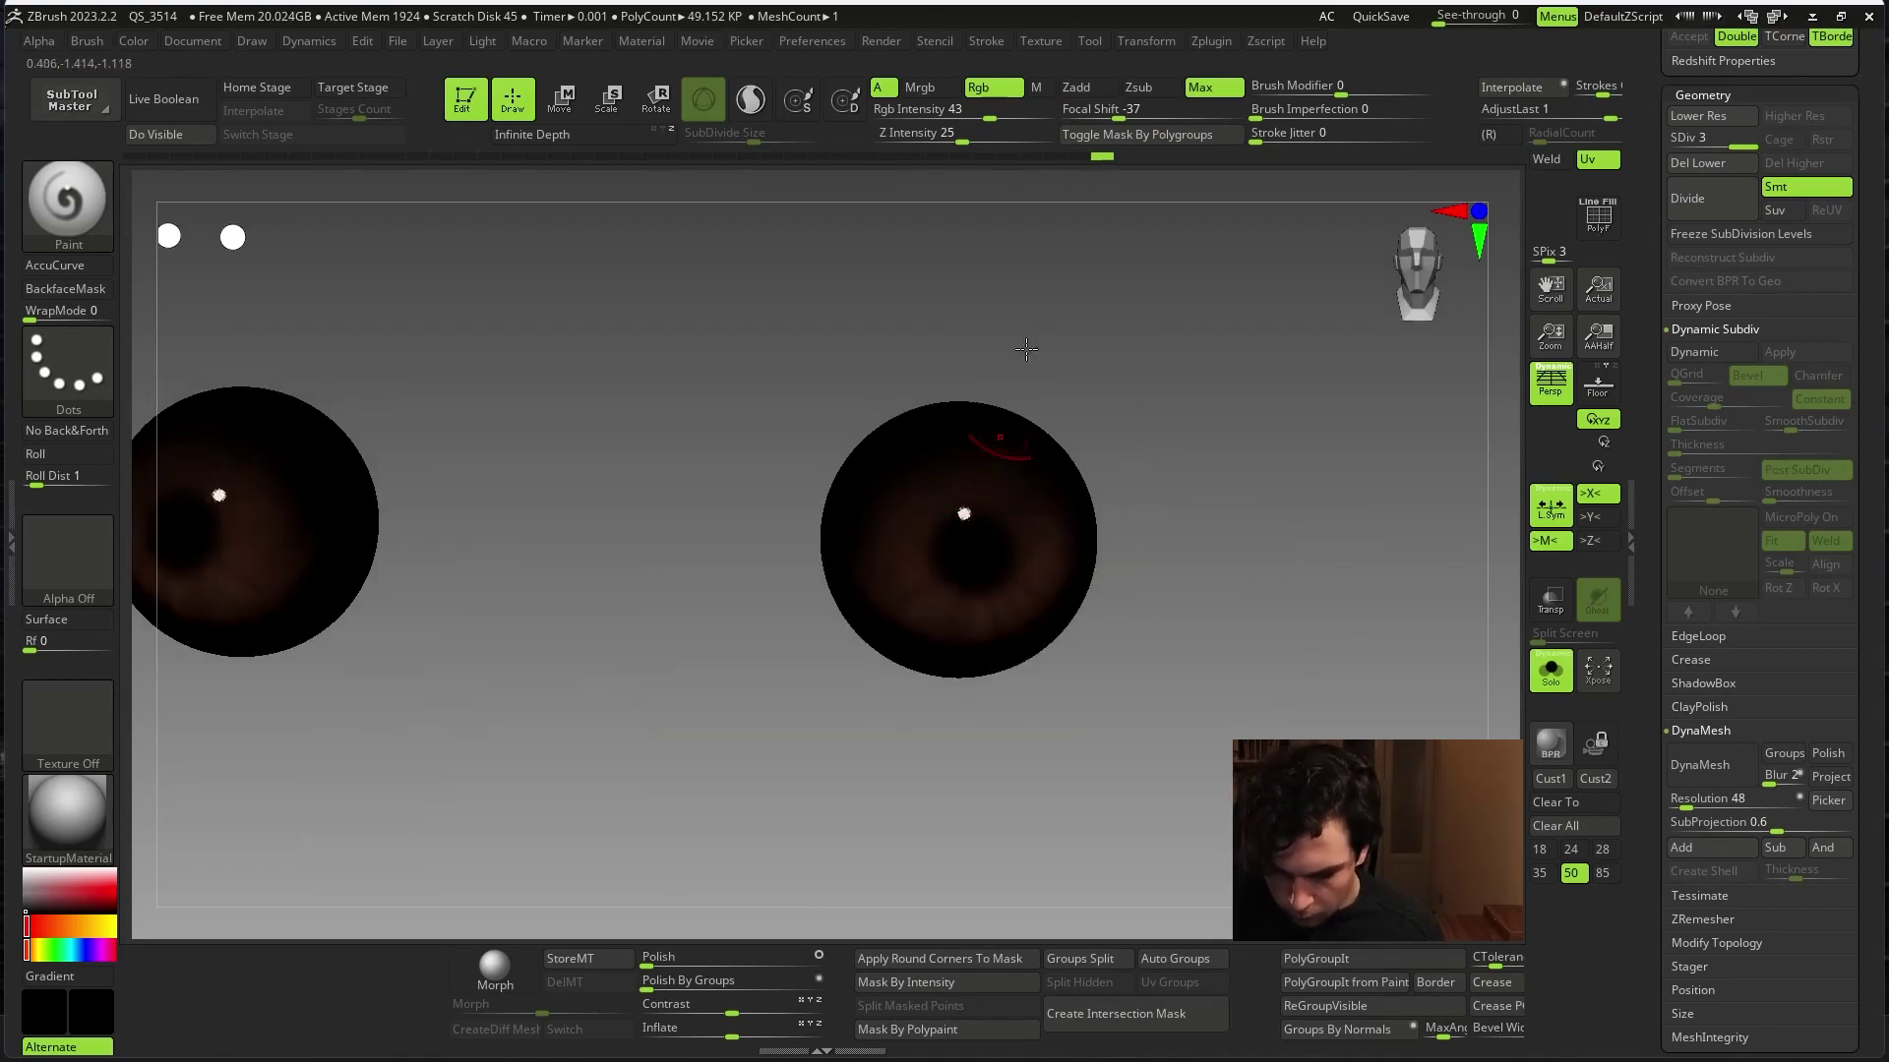
drag(1045, 110, 1068, 128)
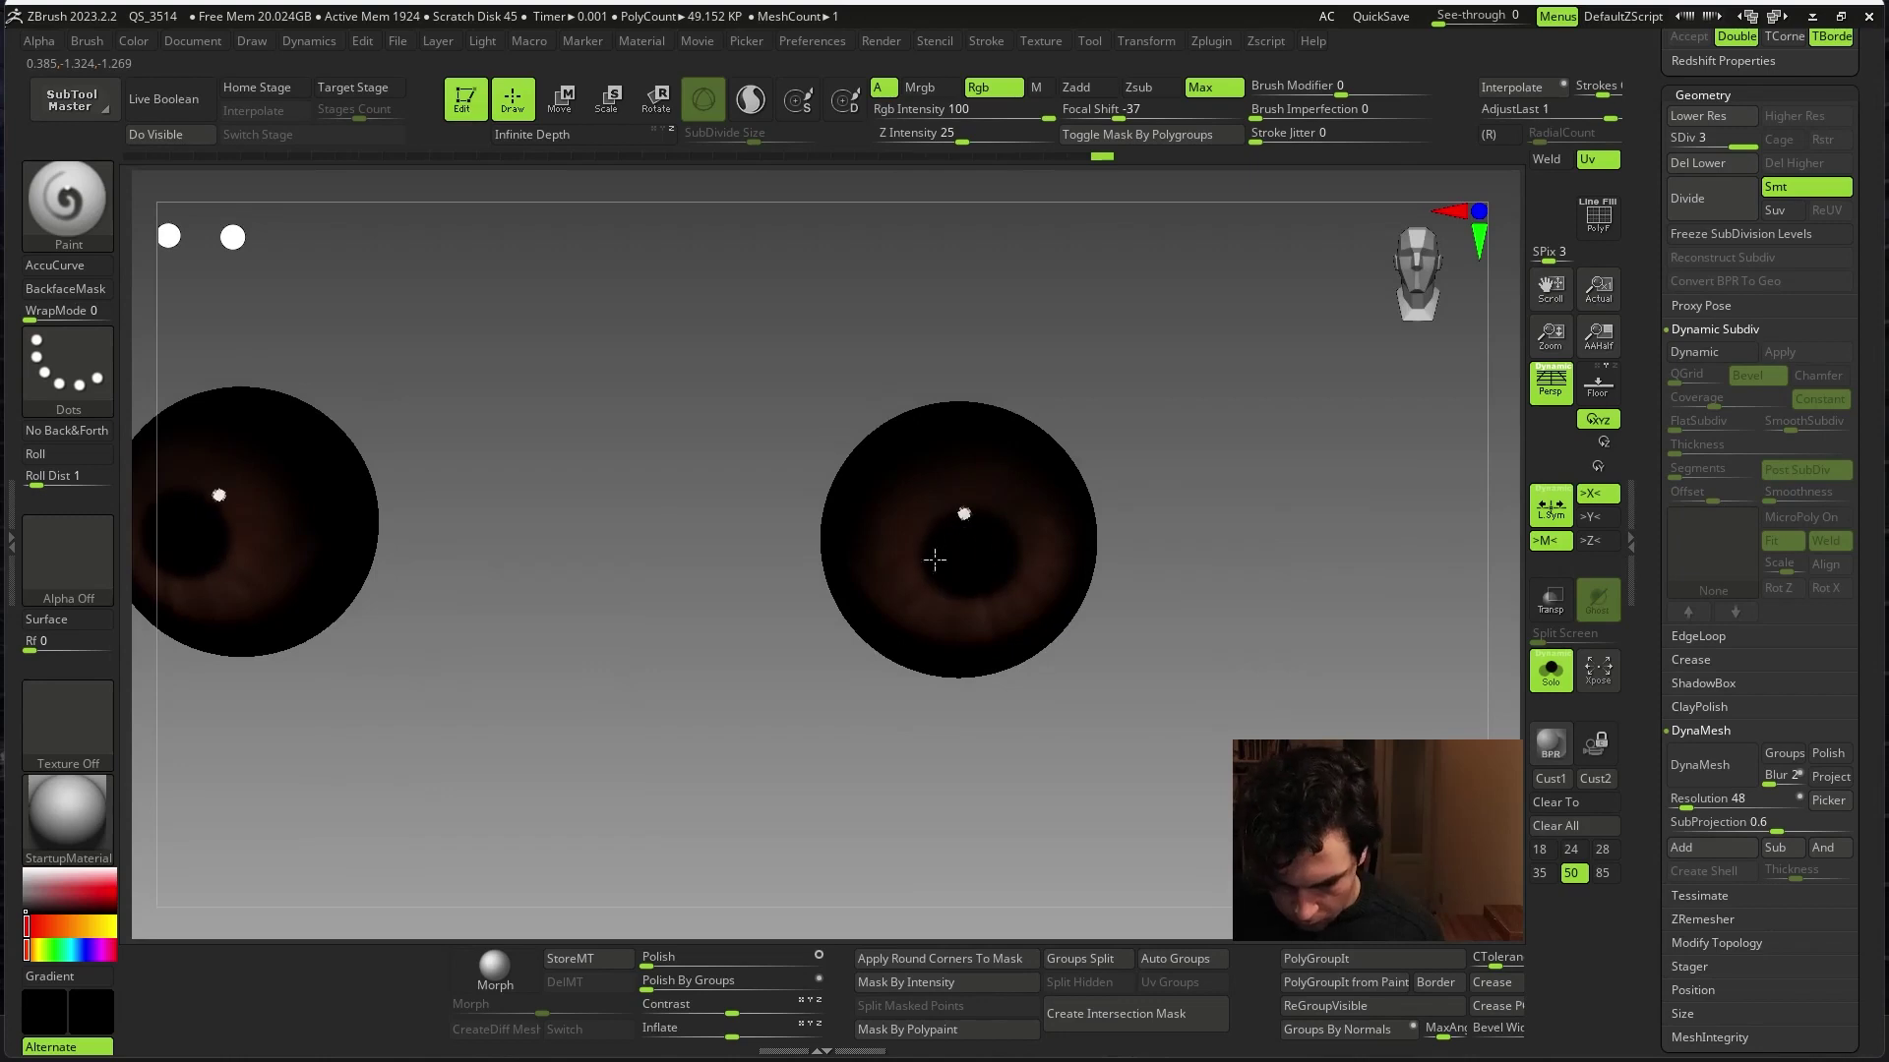
click(1551, 671)
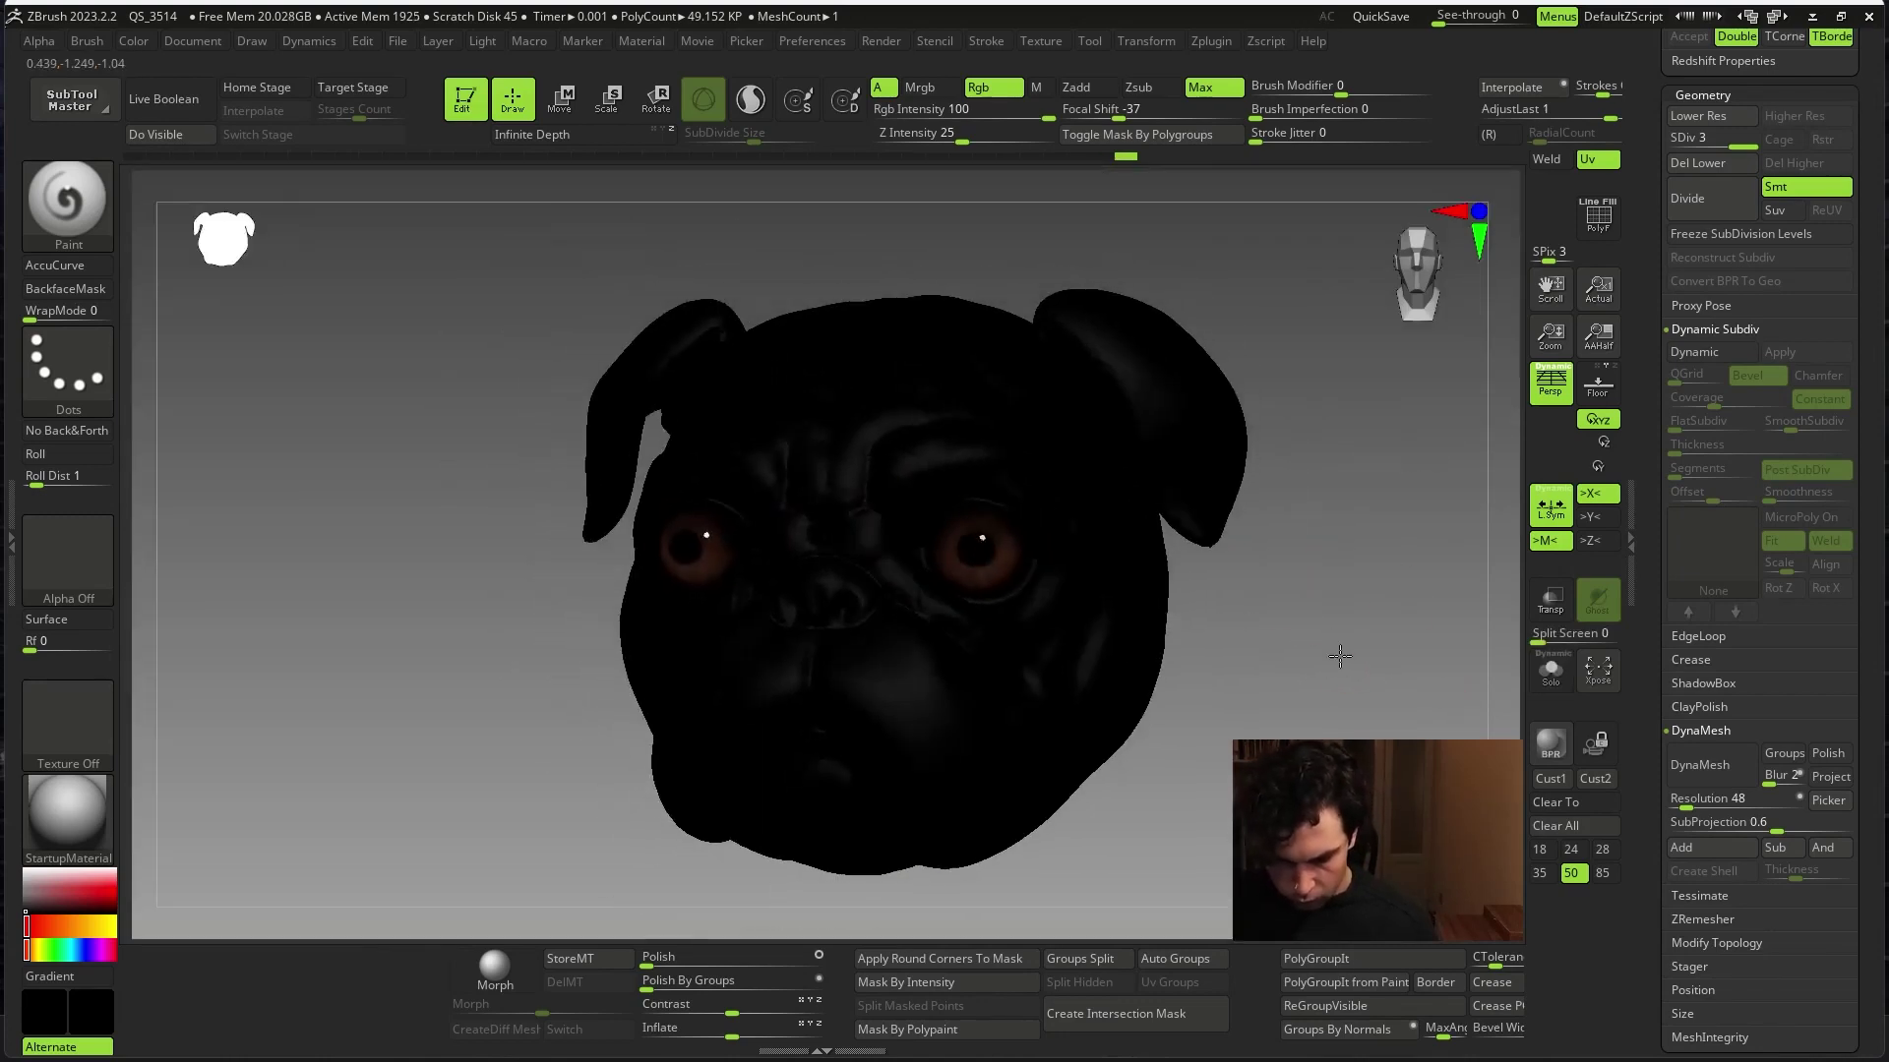
- Zoom in on the face and try Rgb Intensity values 23, 100 and 41
drag(1371, 682, 1144, 642)
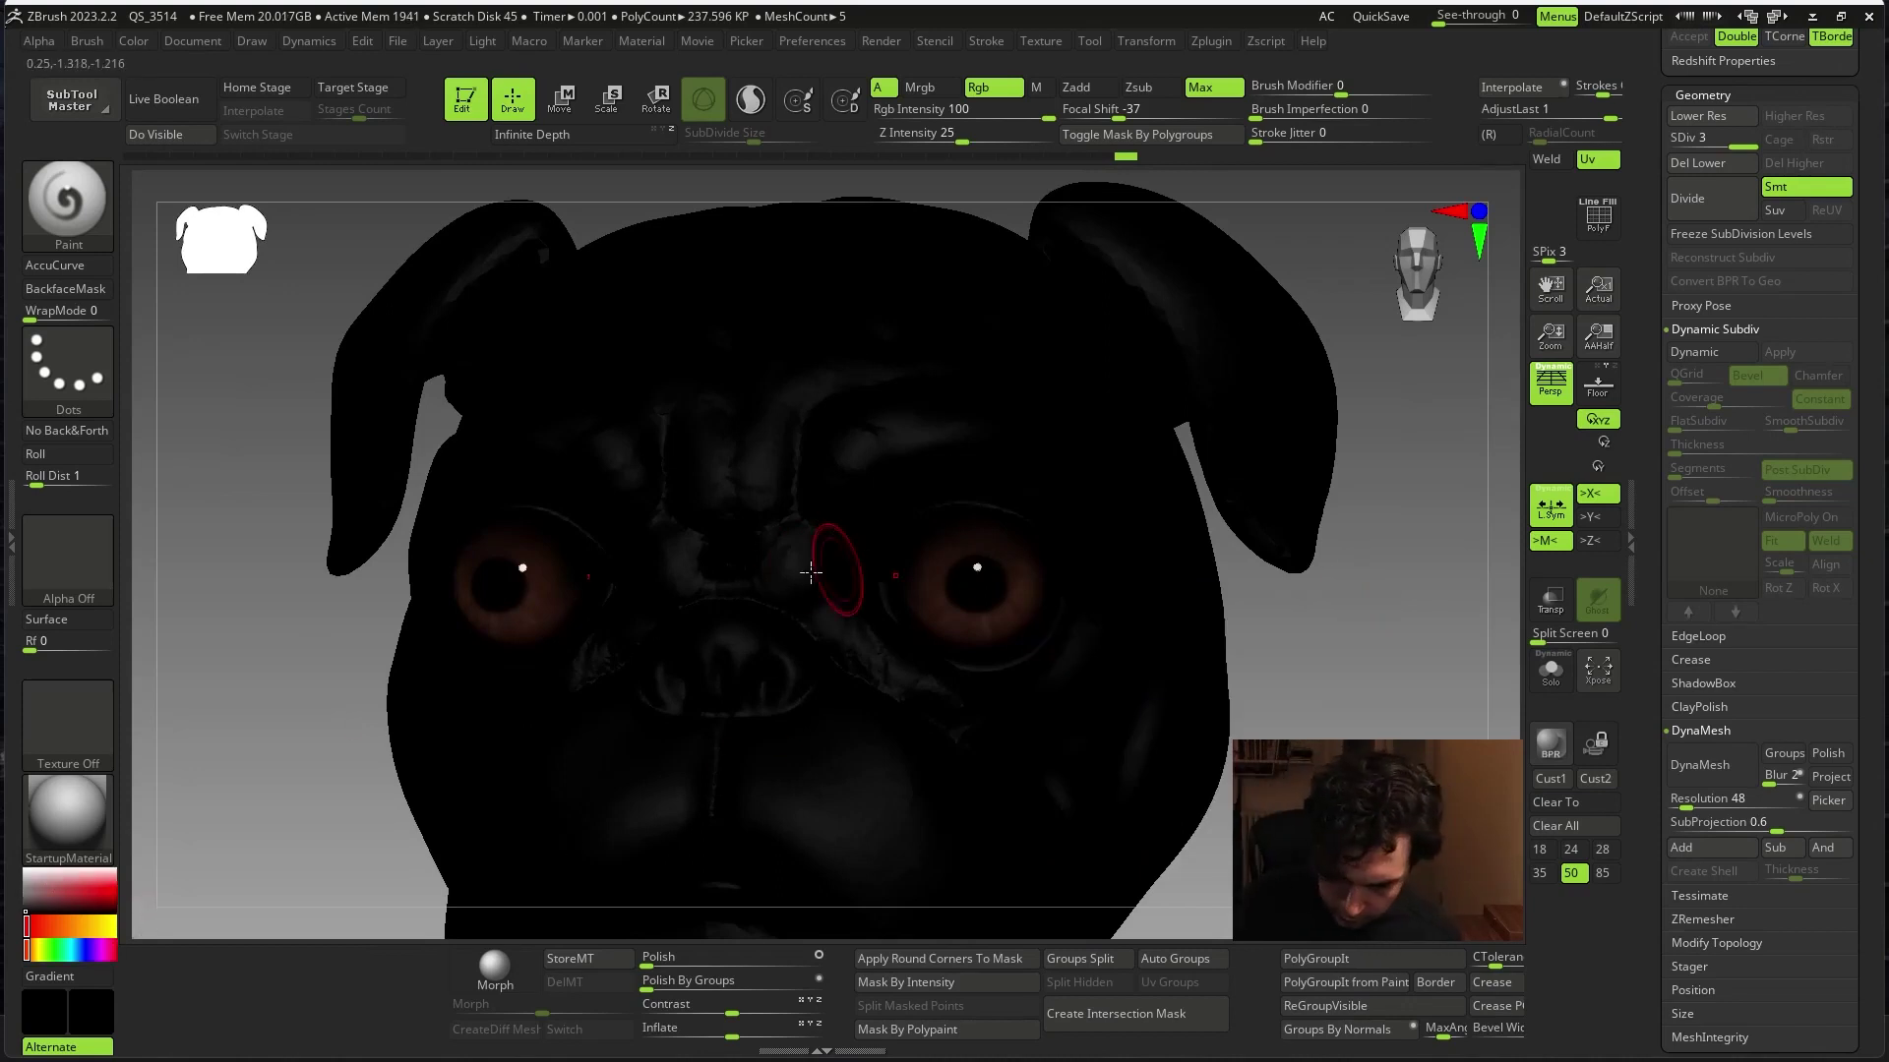
key(space)
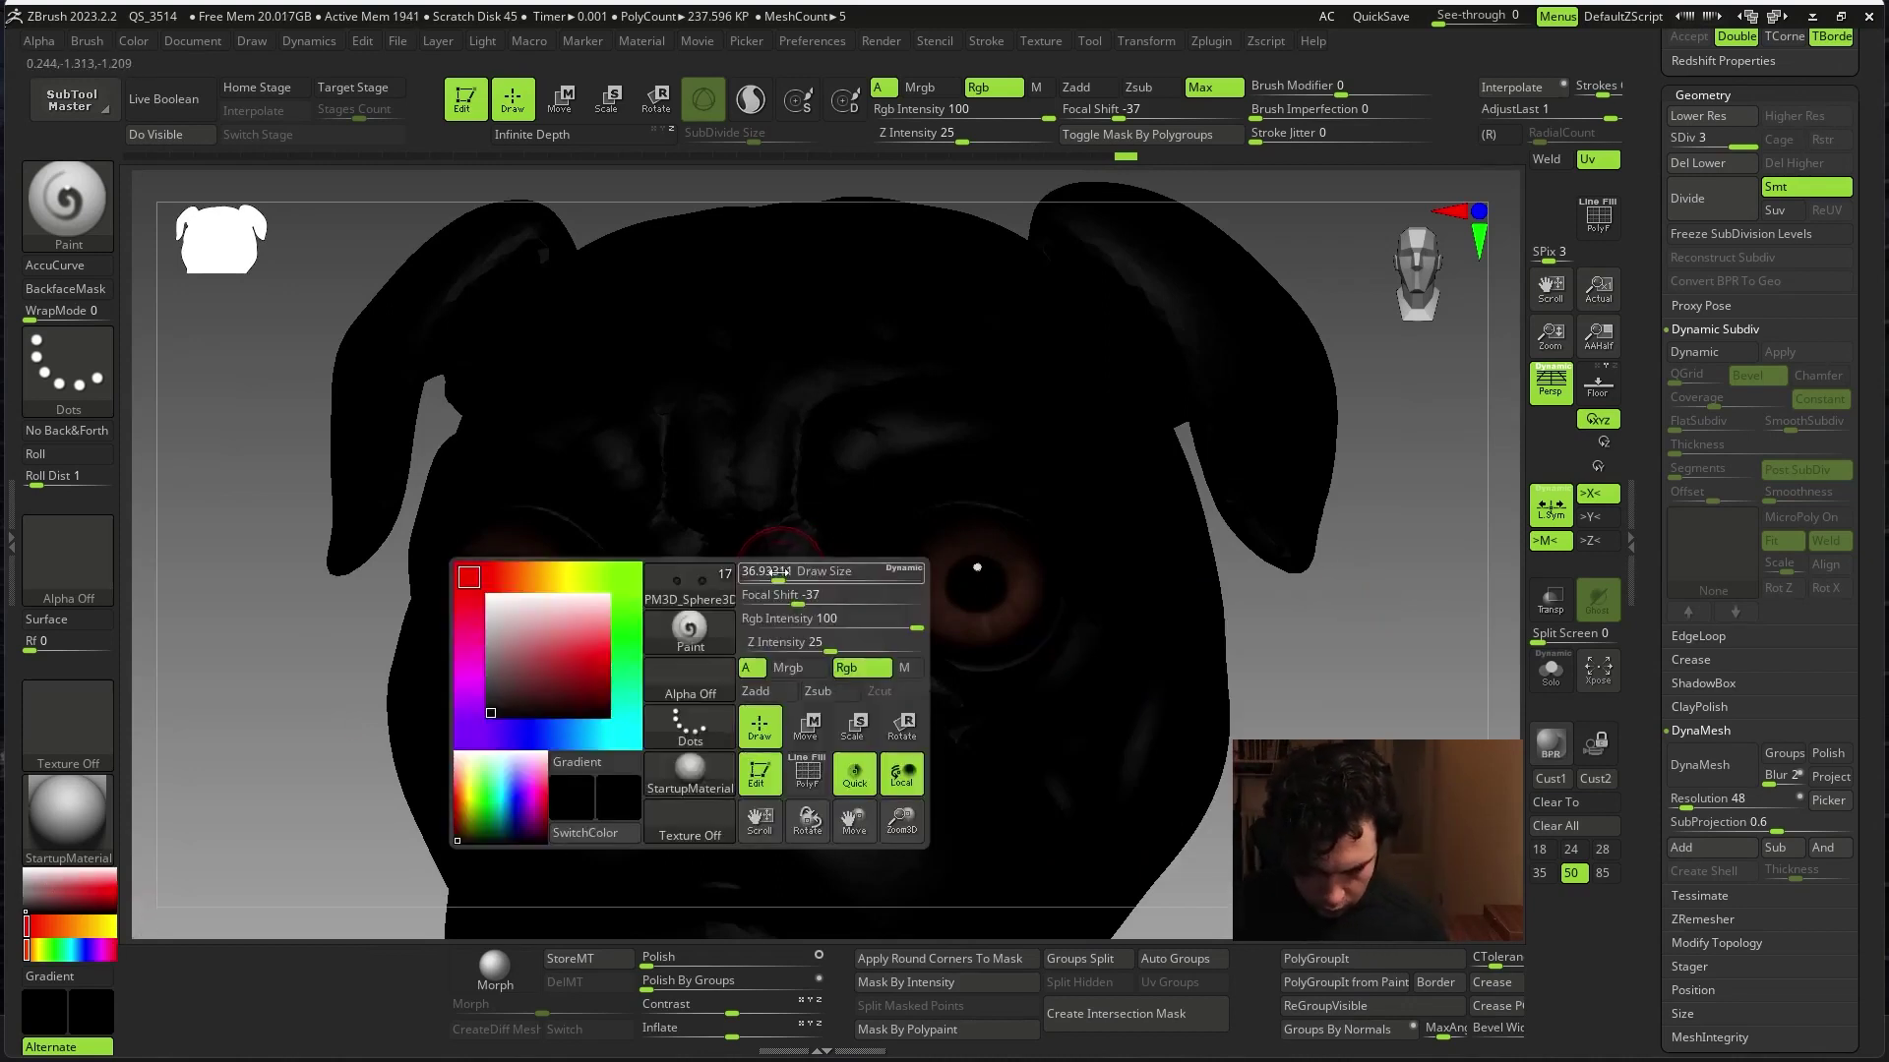
mouse_move(885, 569)
mouse_down()
mouse_move(1001, 563)
mouse_move(953, 567)
mouse_up()
key(space)
key(space)
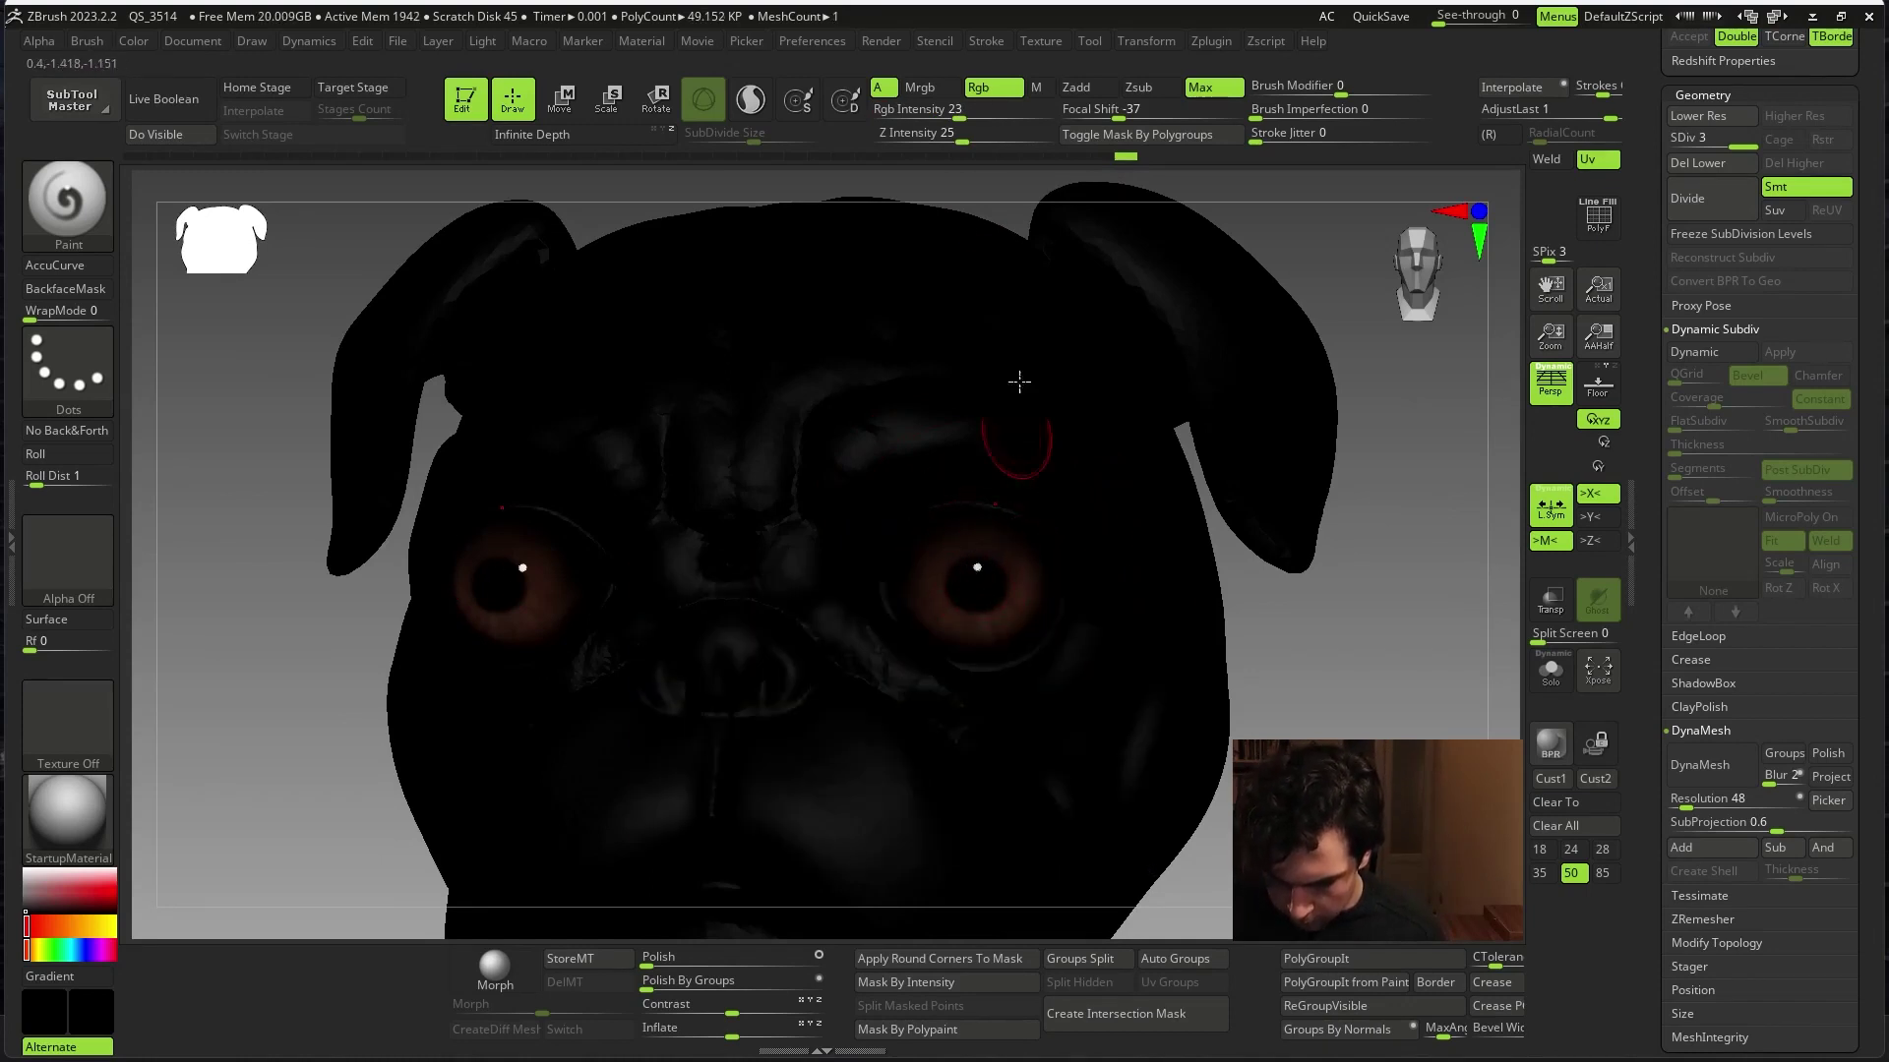
drag(949, 116, 1054, 117)
key(space)
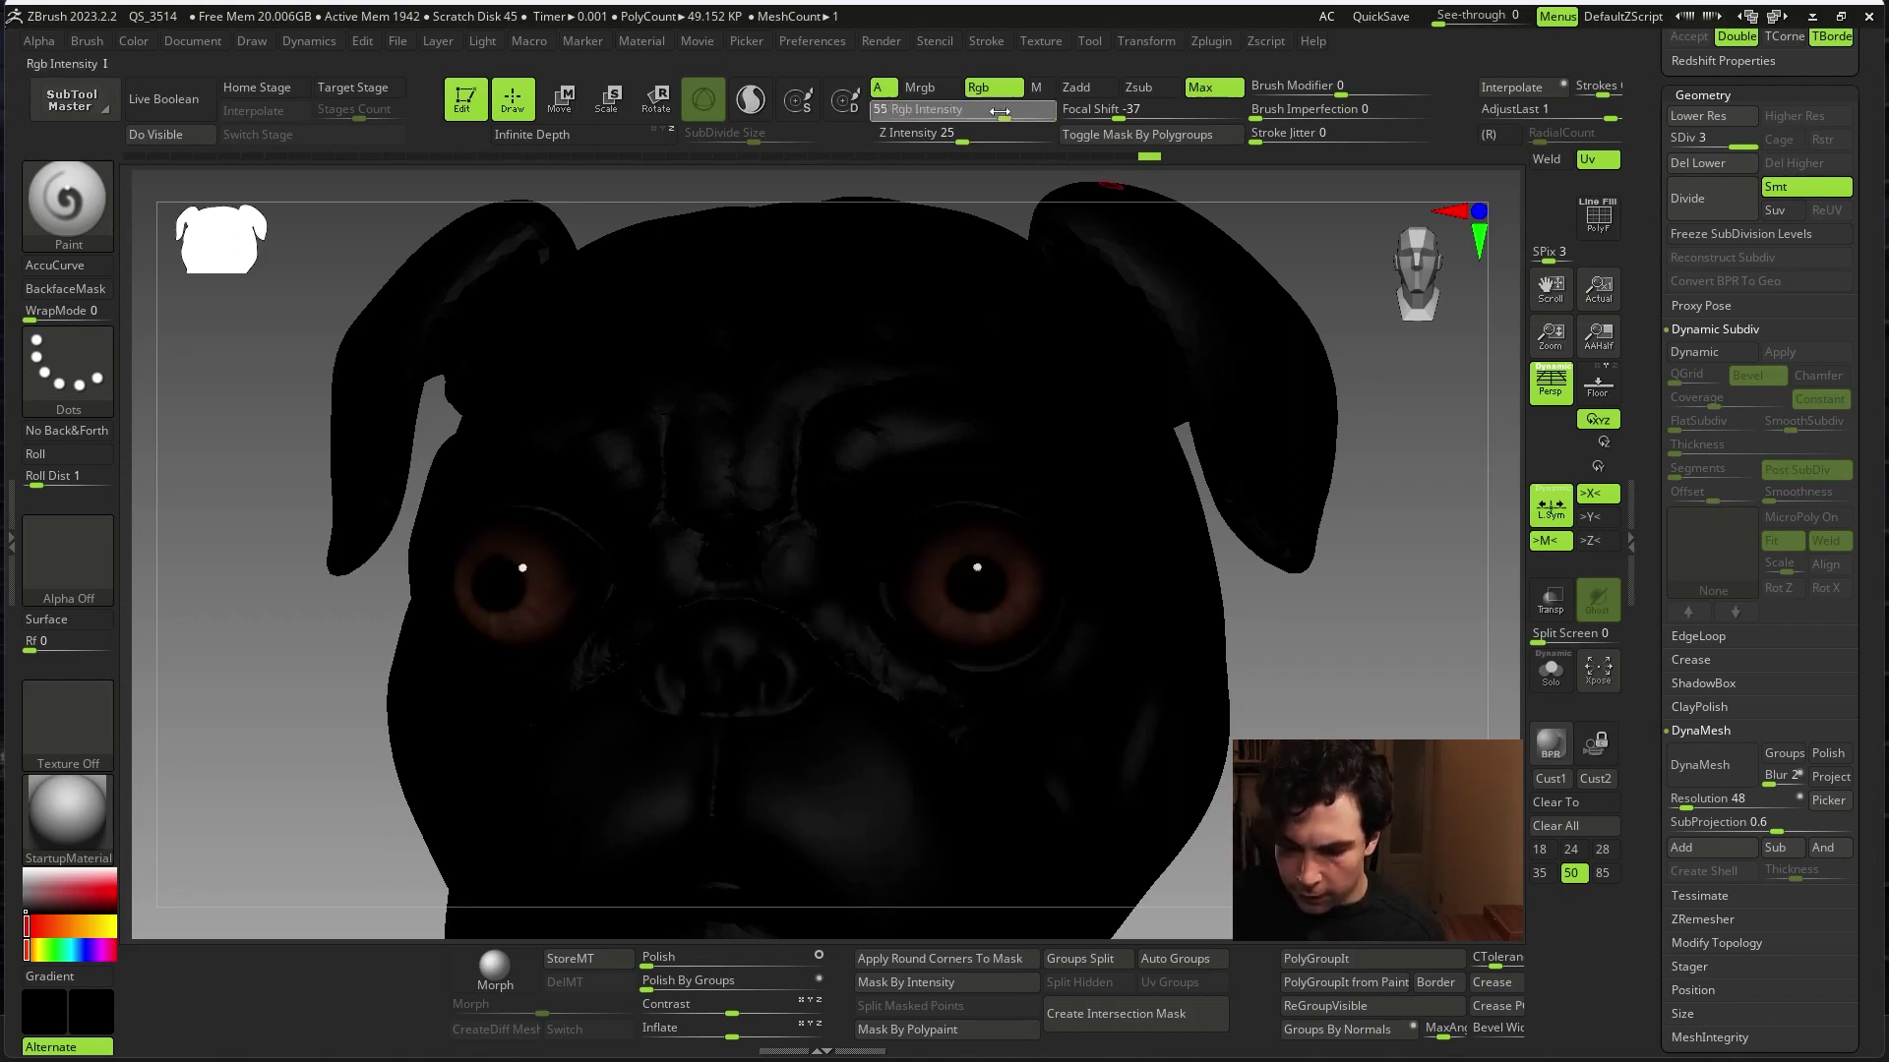
drag(1051, 116, 987, 116)
- Set the paint Rgb Intensity to exactly 47
key(space)
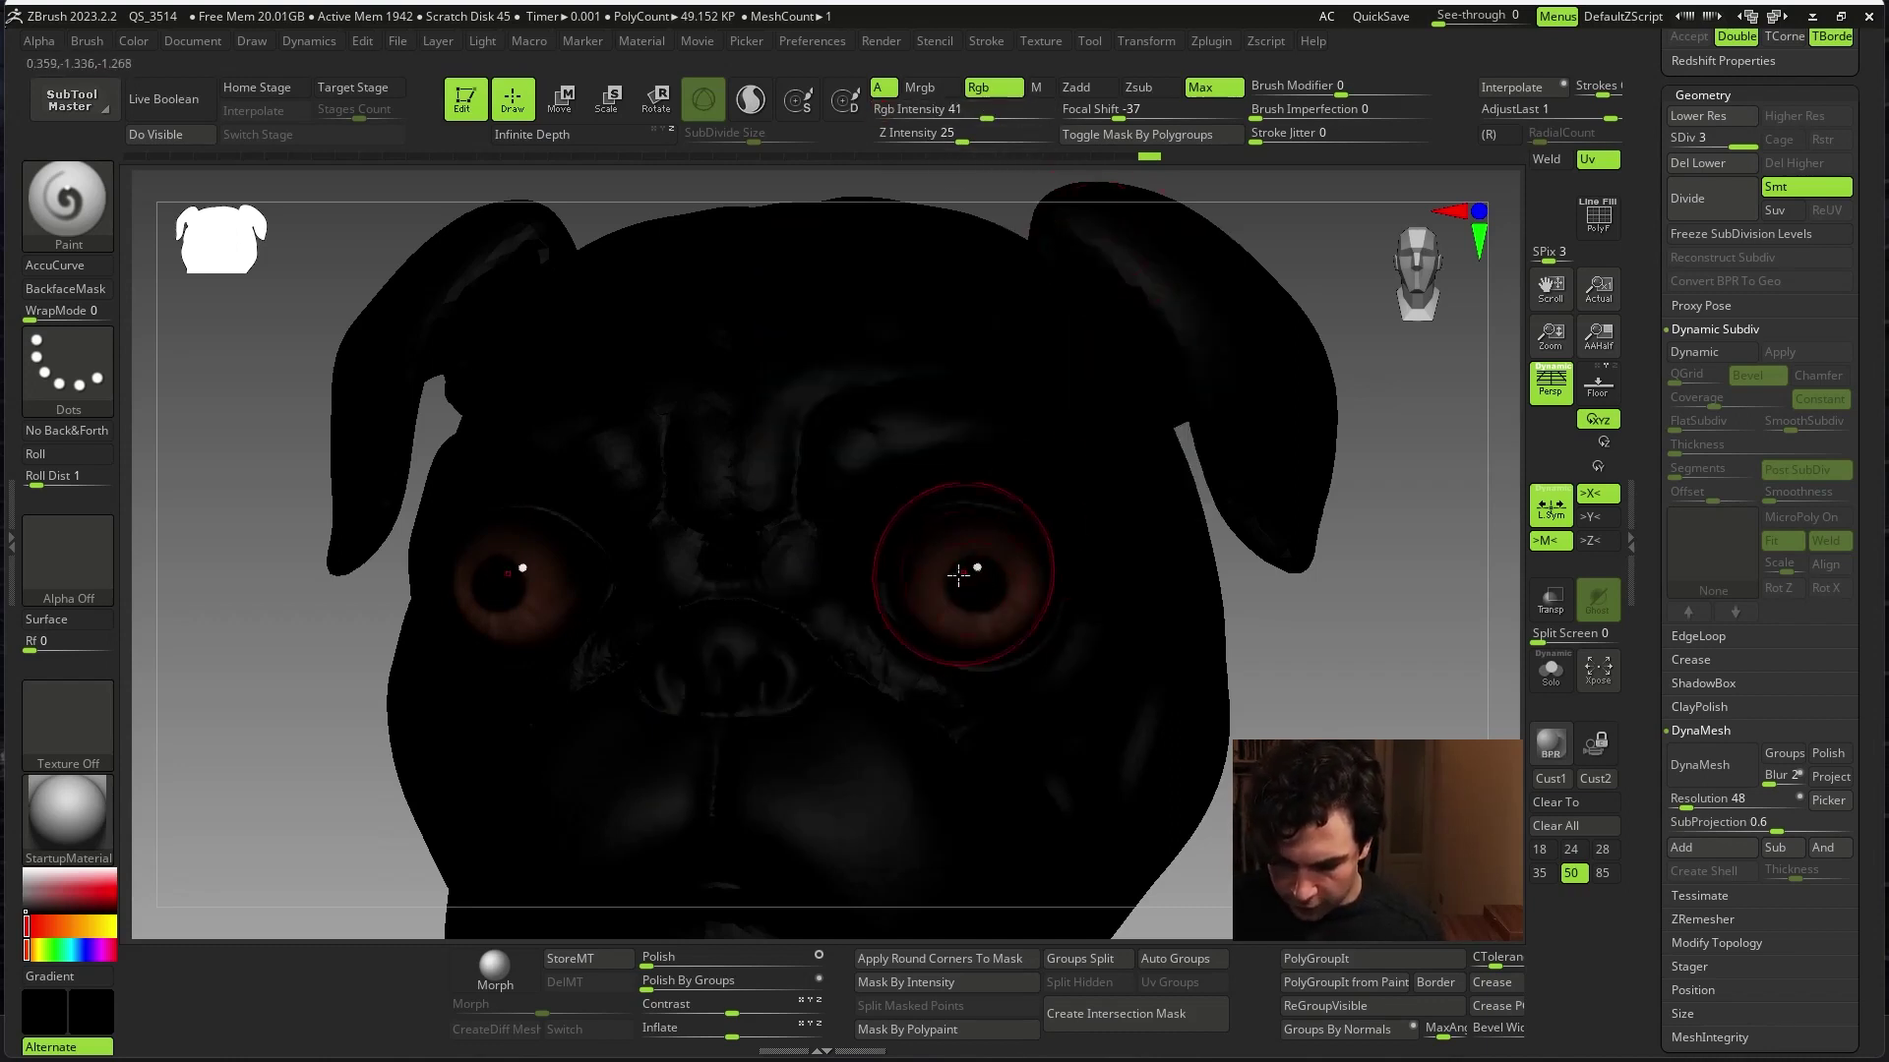
text(7)
text(i)
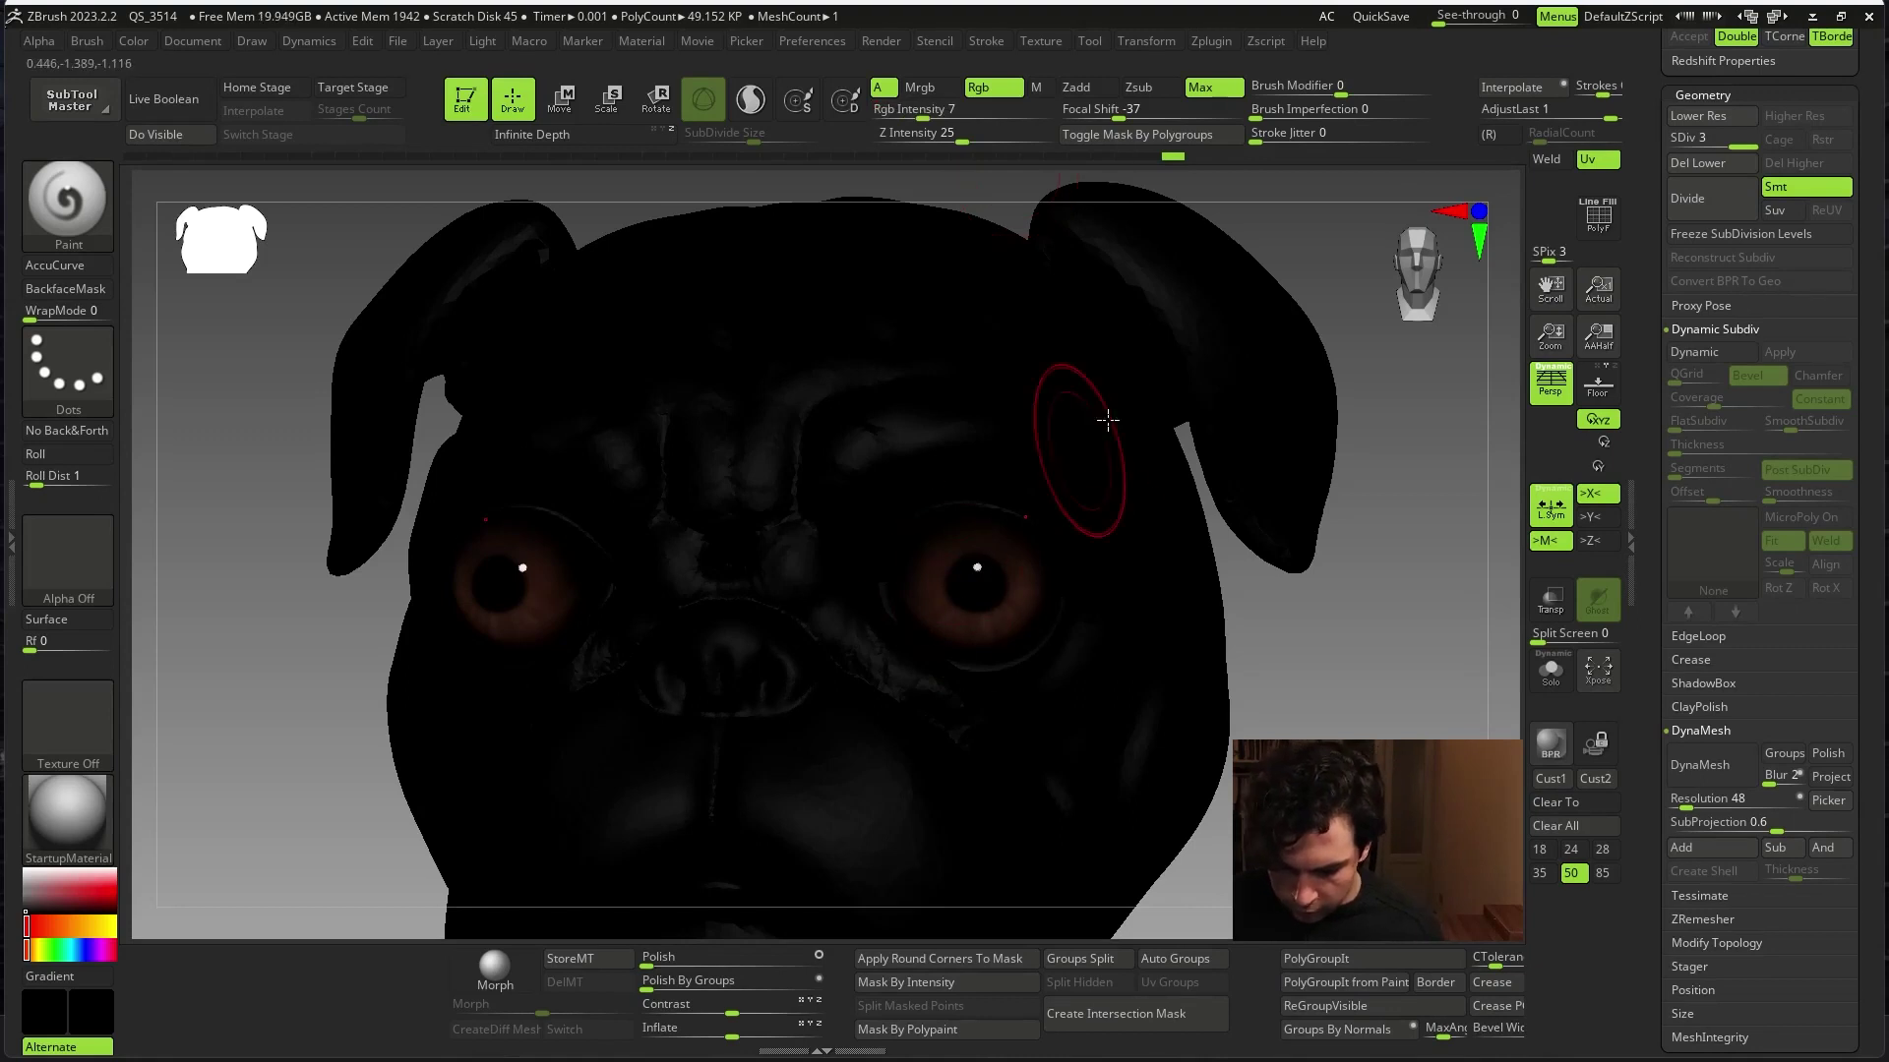
text(u)
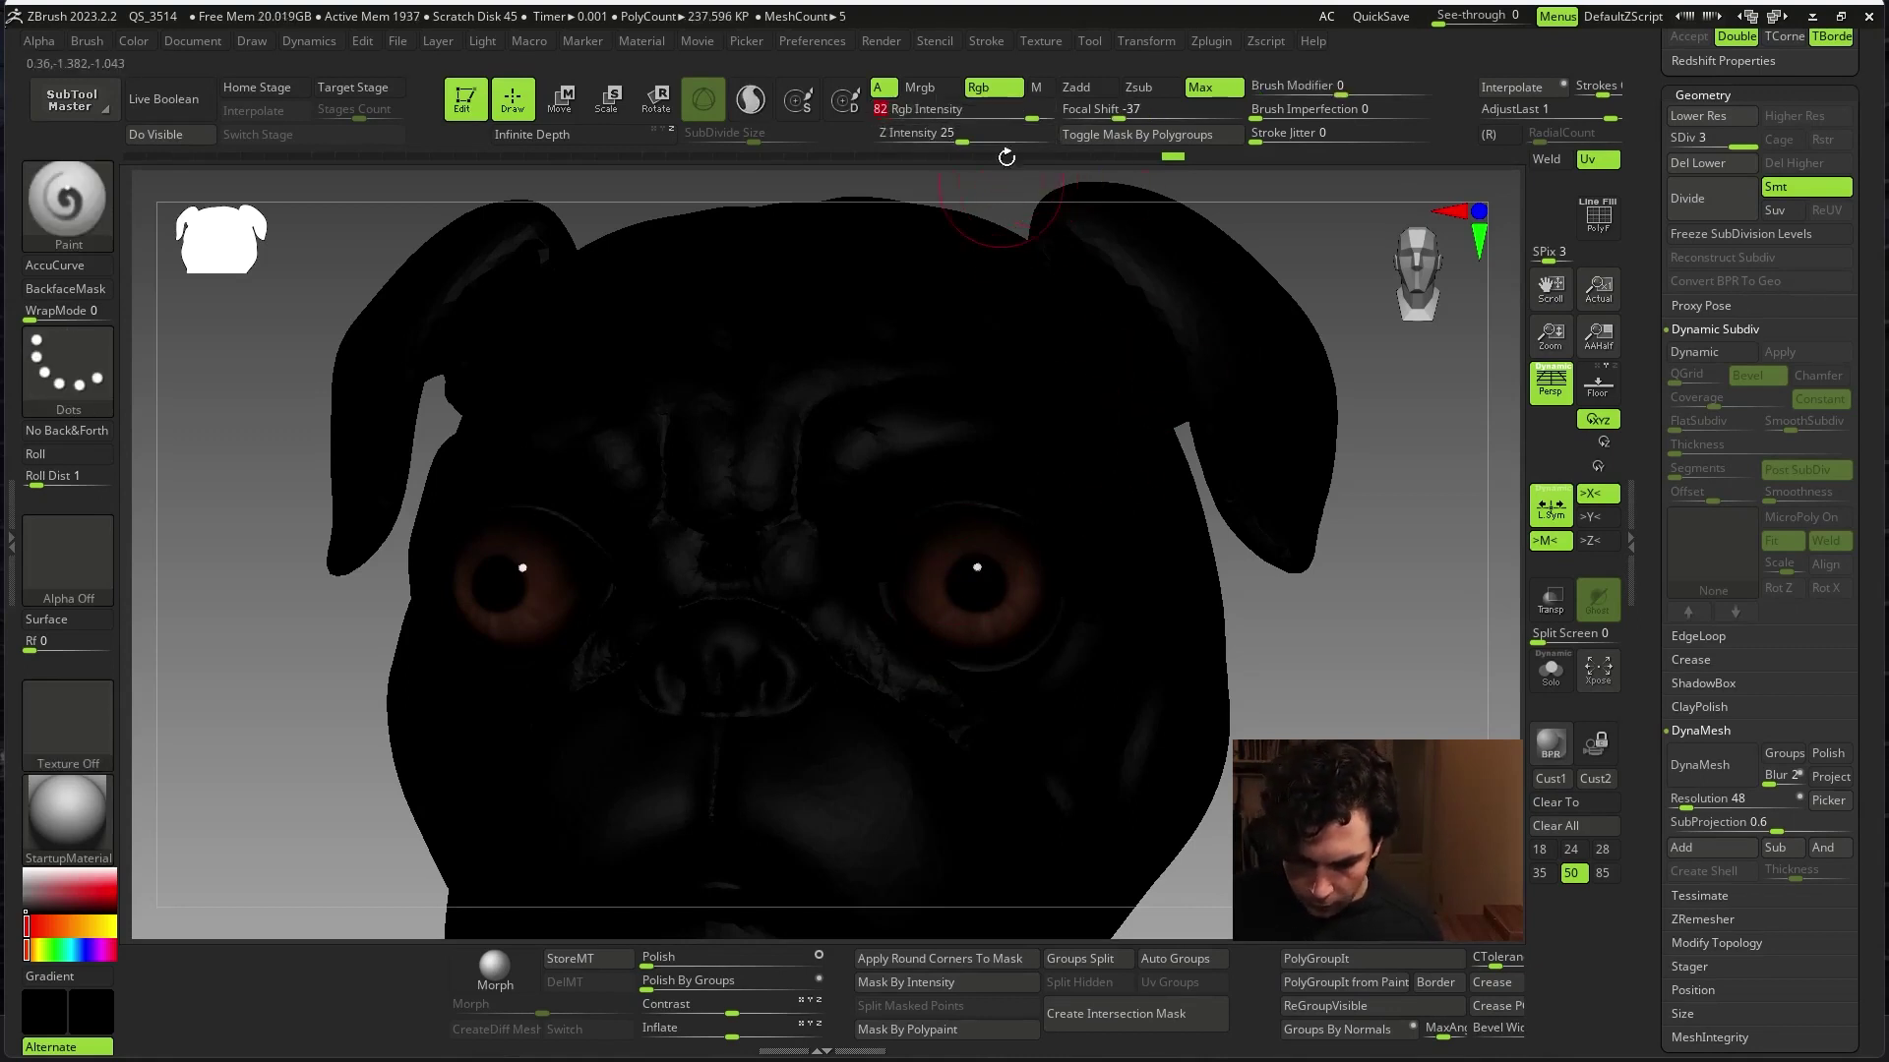
text(47)
key(Return)
key(space)
- Zoom on the right eye, raise the brush Focal Shift, and solo the eyeballs again
ctrl+right_drag(1183, 428, 1407, 590)
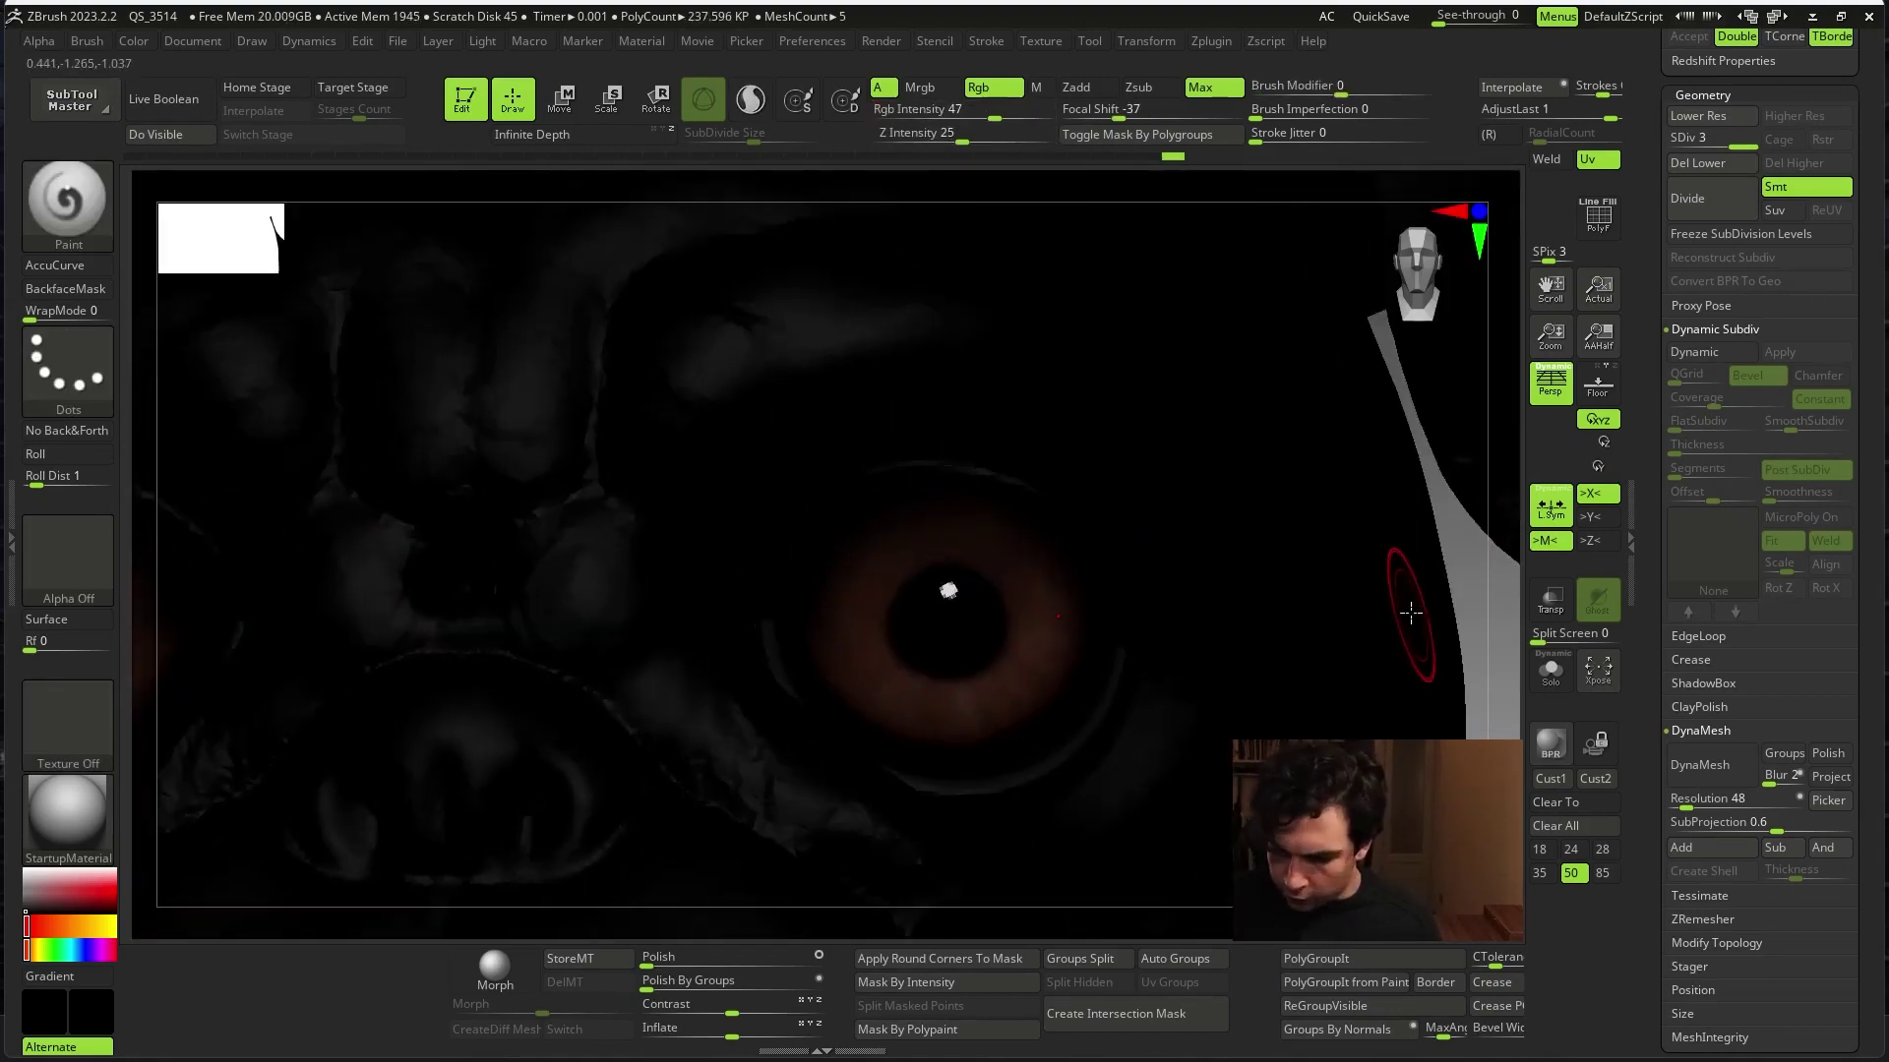
key(space)
drag(1433, 634, 1495, 634)
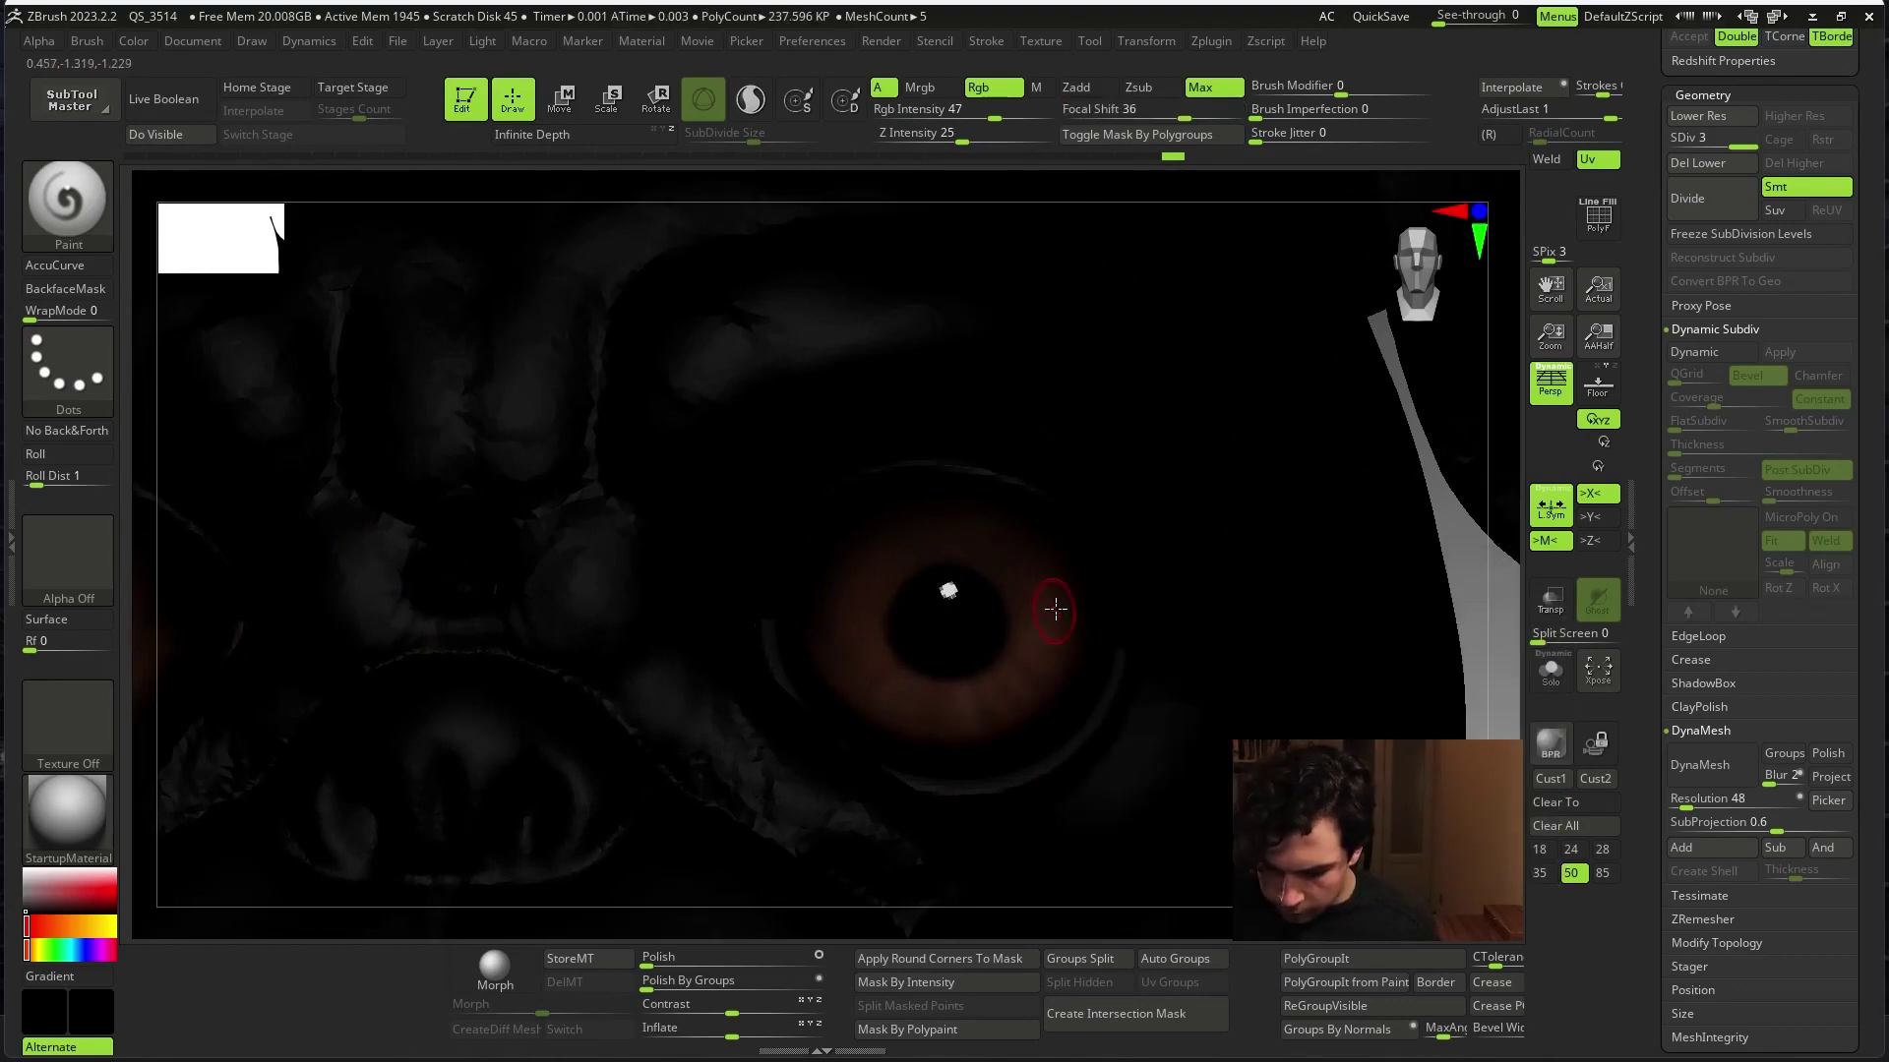
key(ctrl+shift+s)
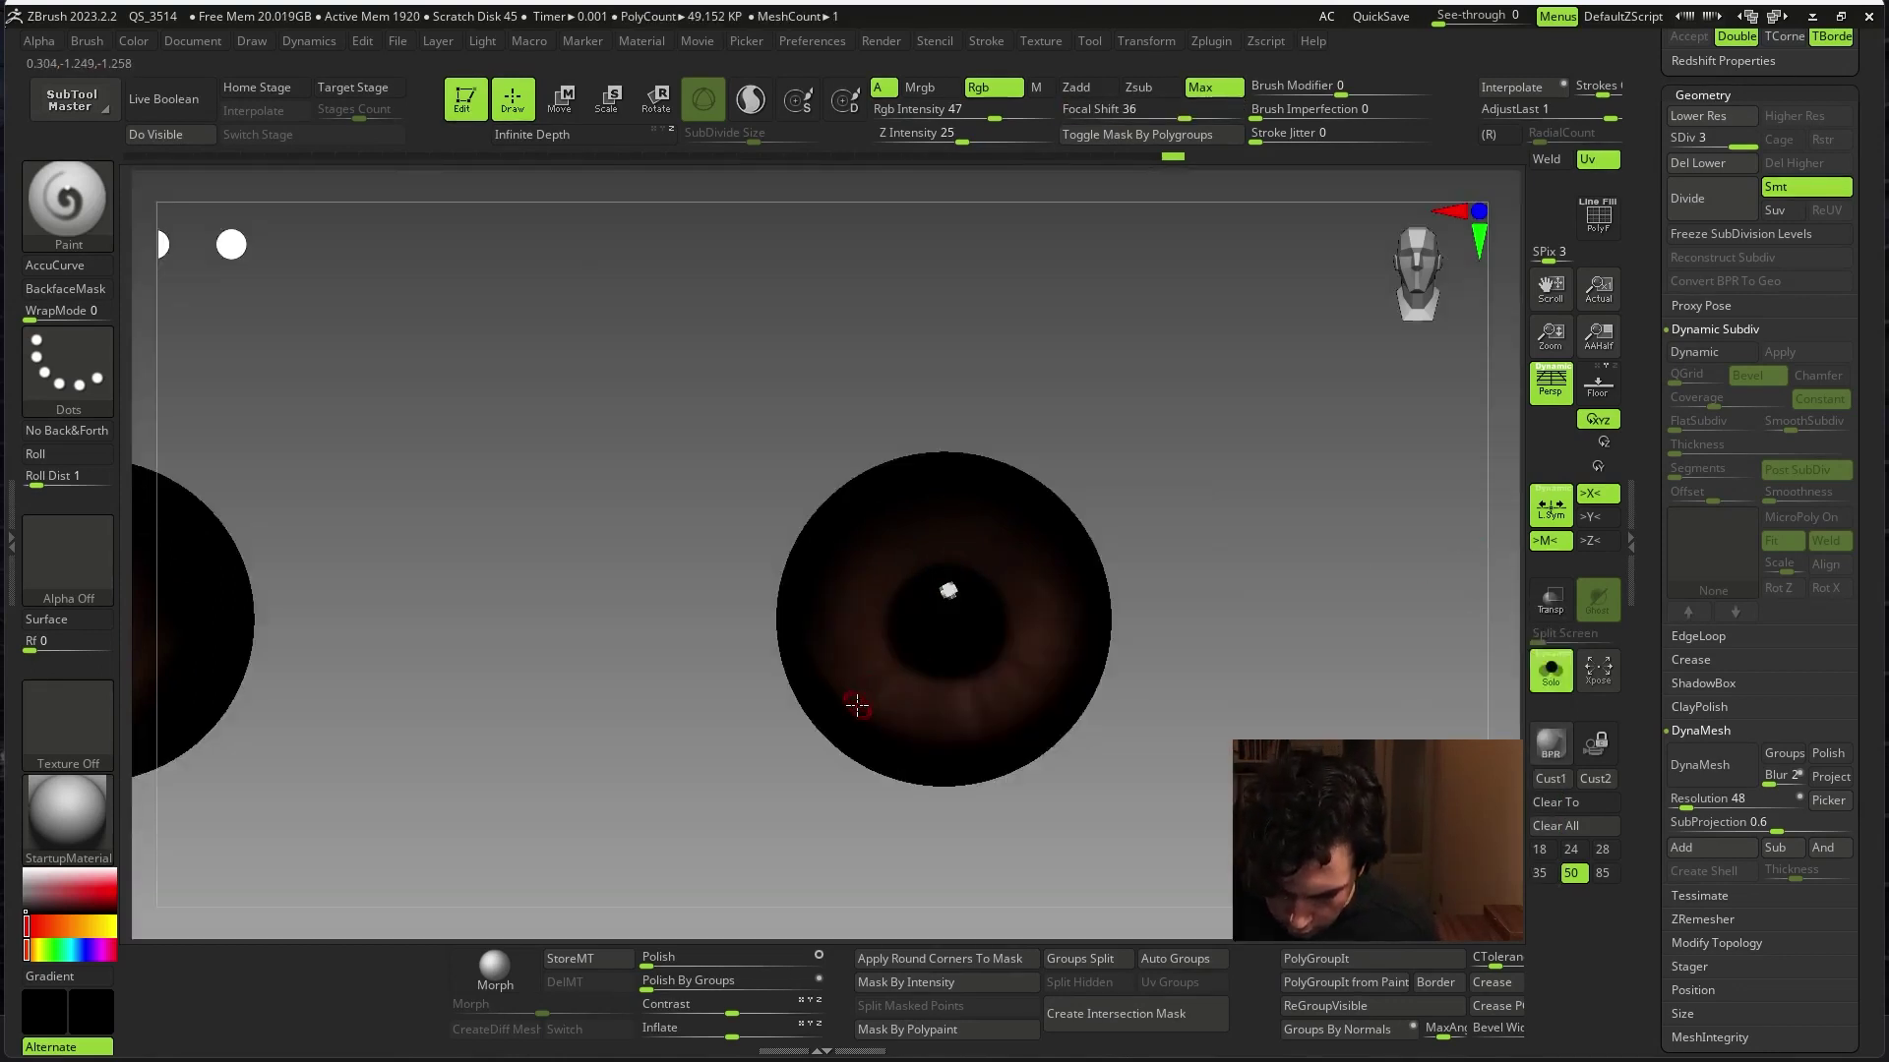
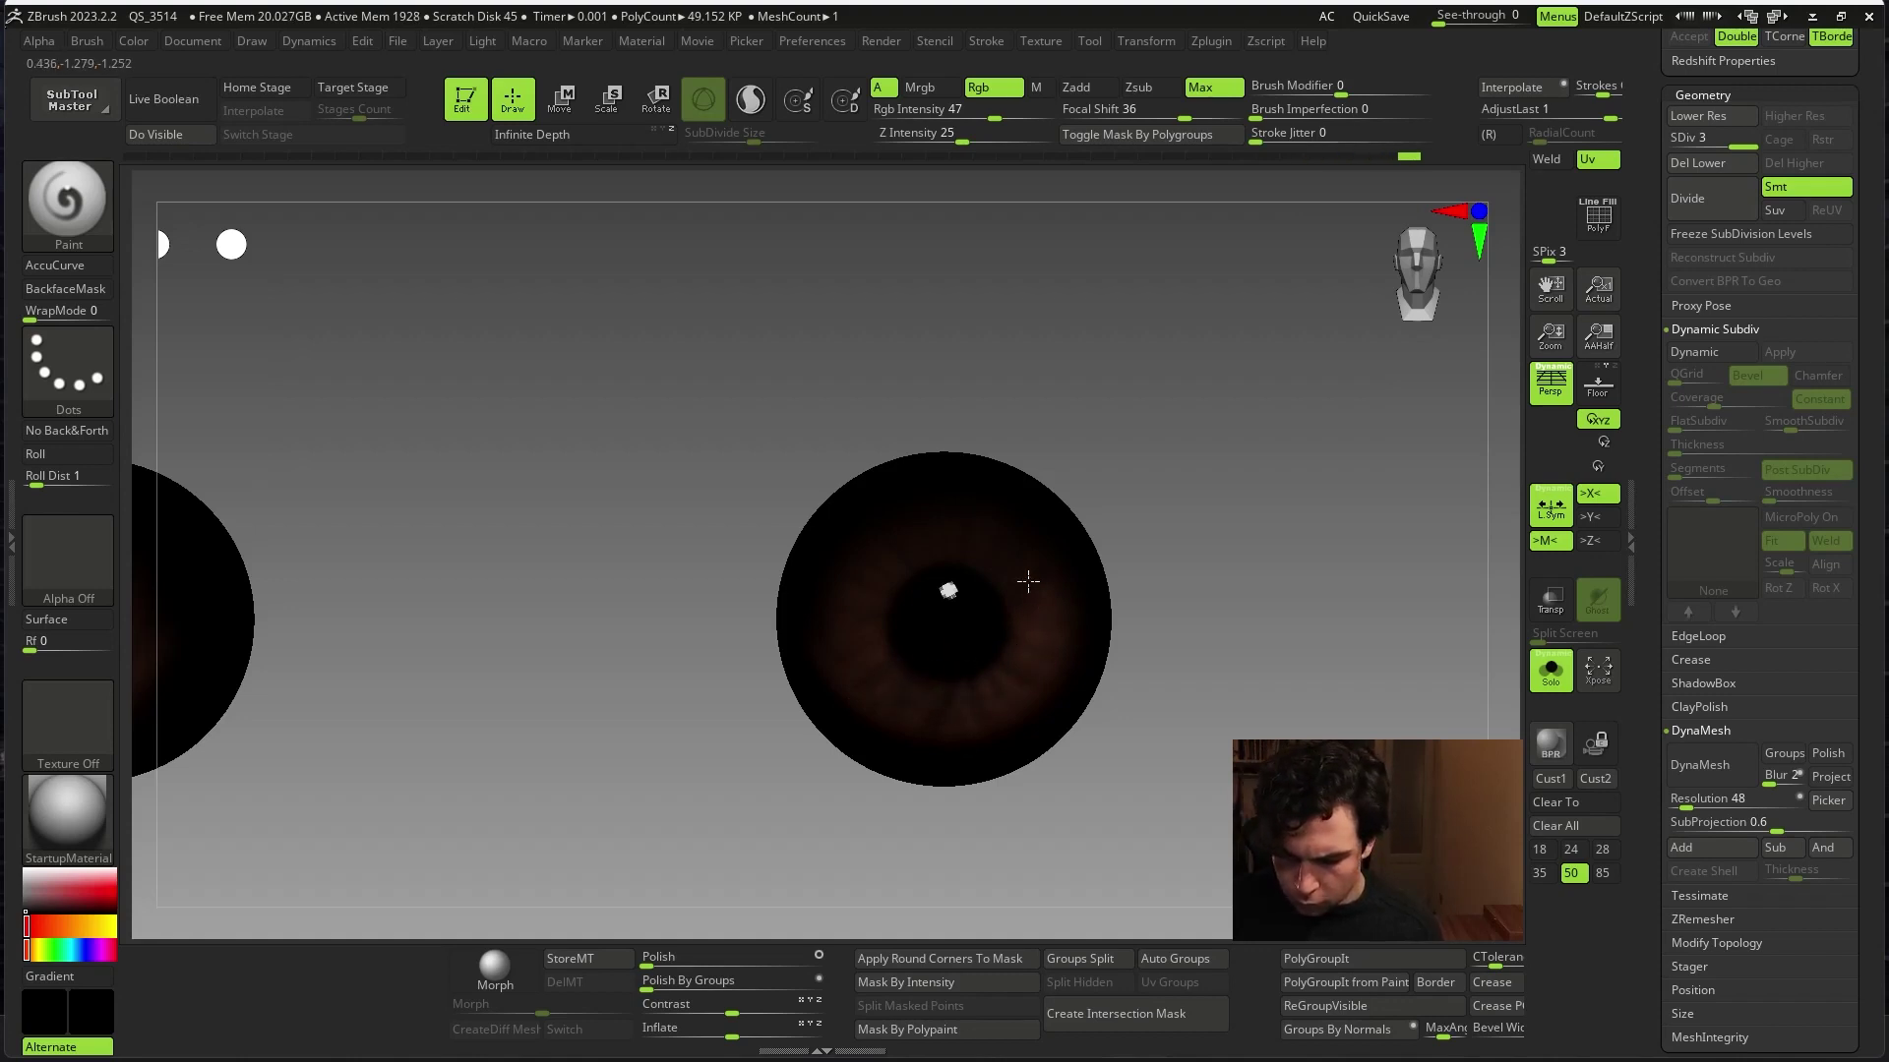
- Sample a dark reddish-brown from the eye's iris into the secondary colour swatch
click(35, 876)
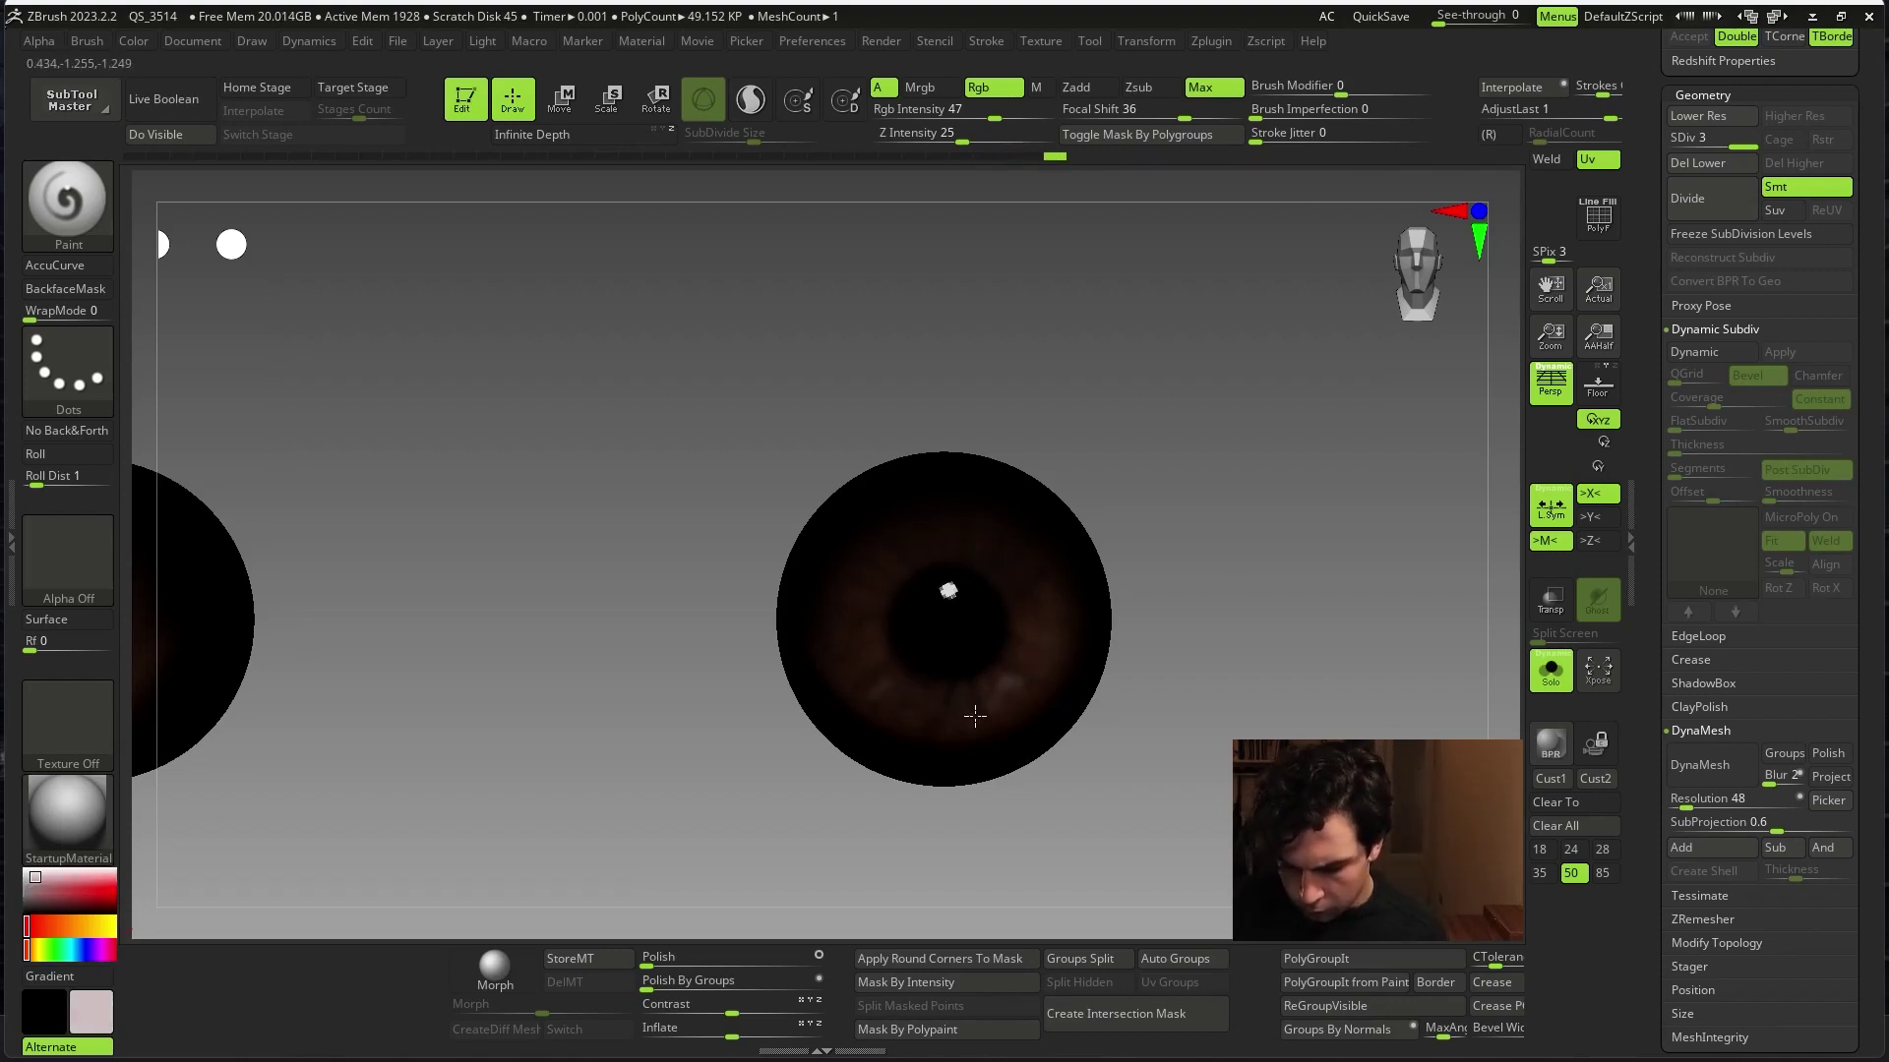
key(c)
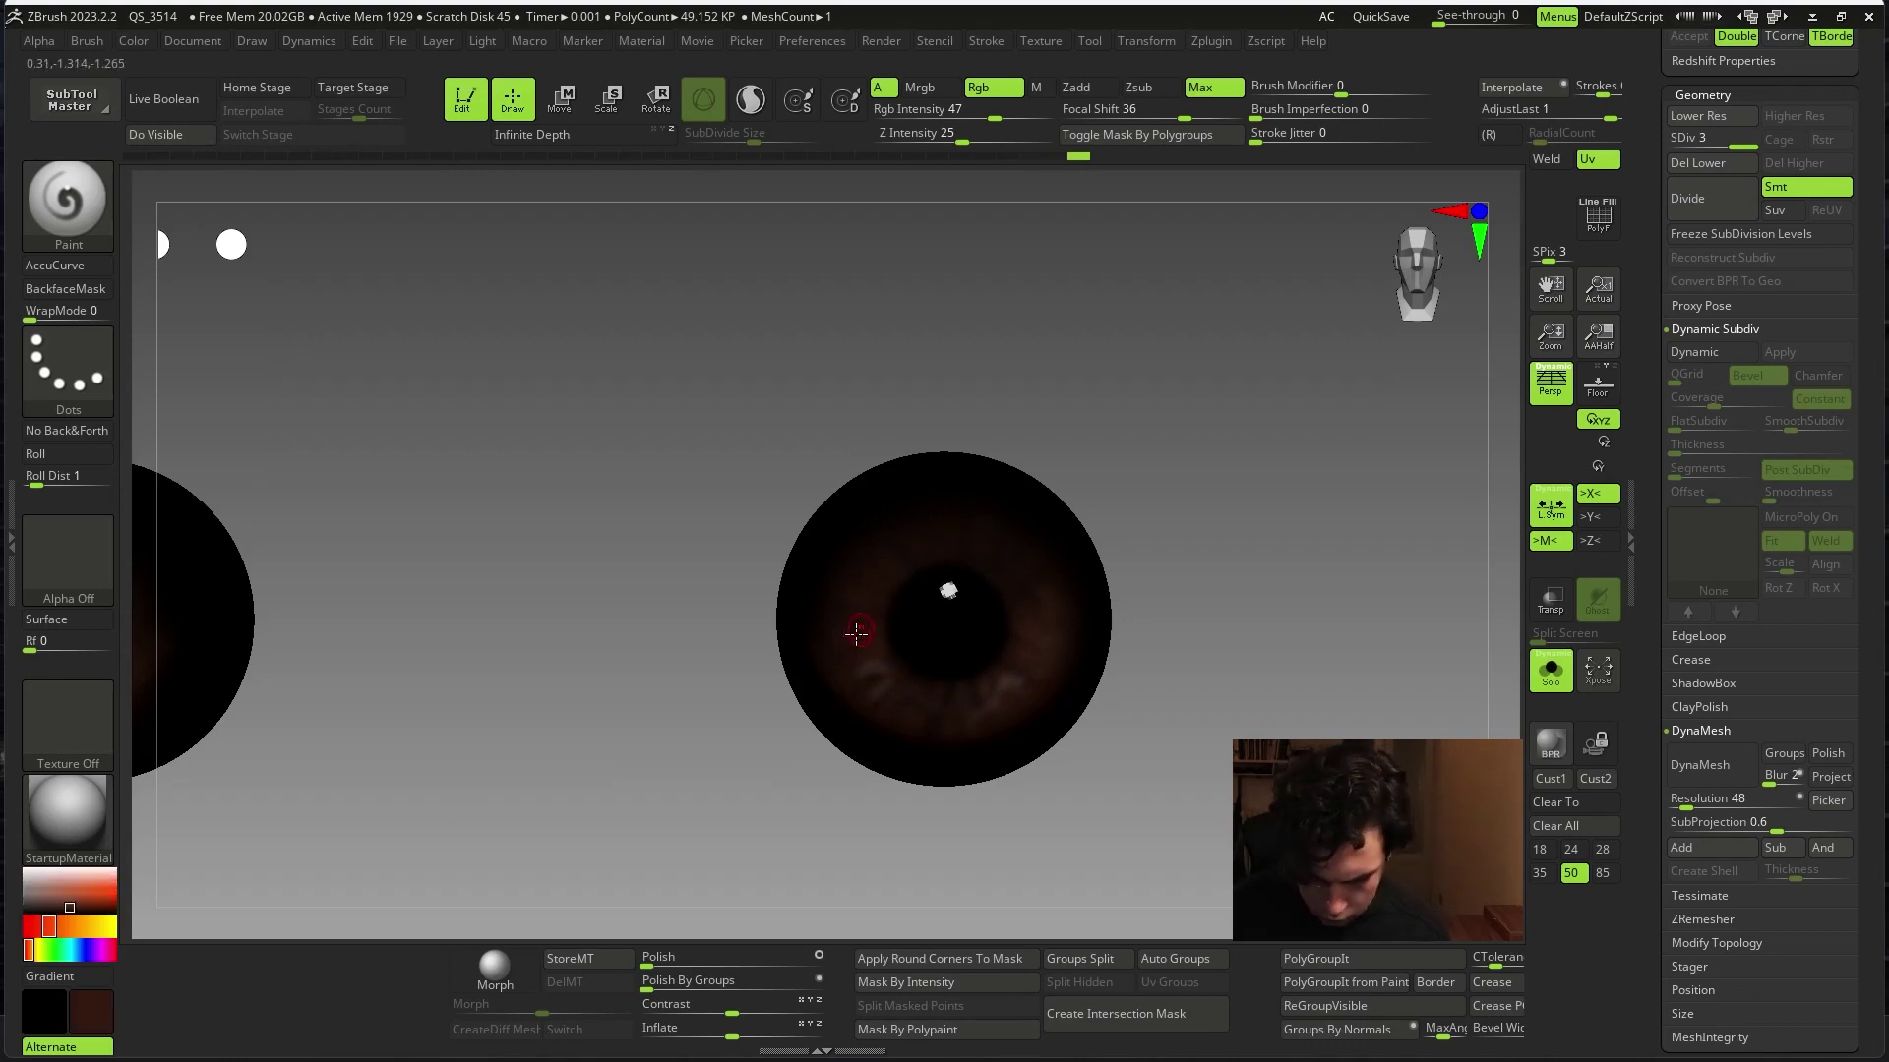
click(59, 890)
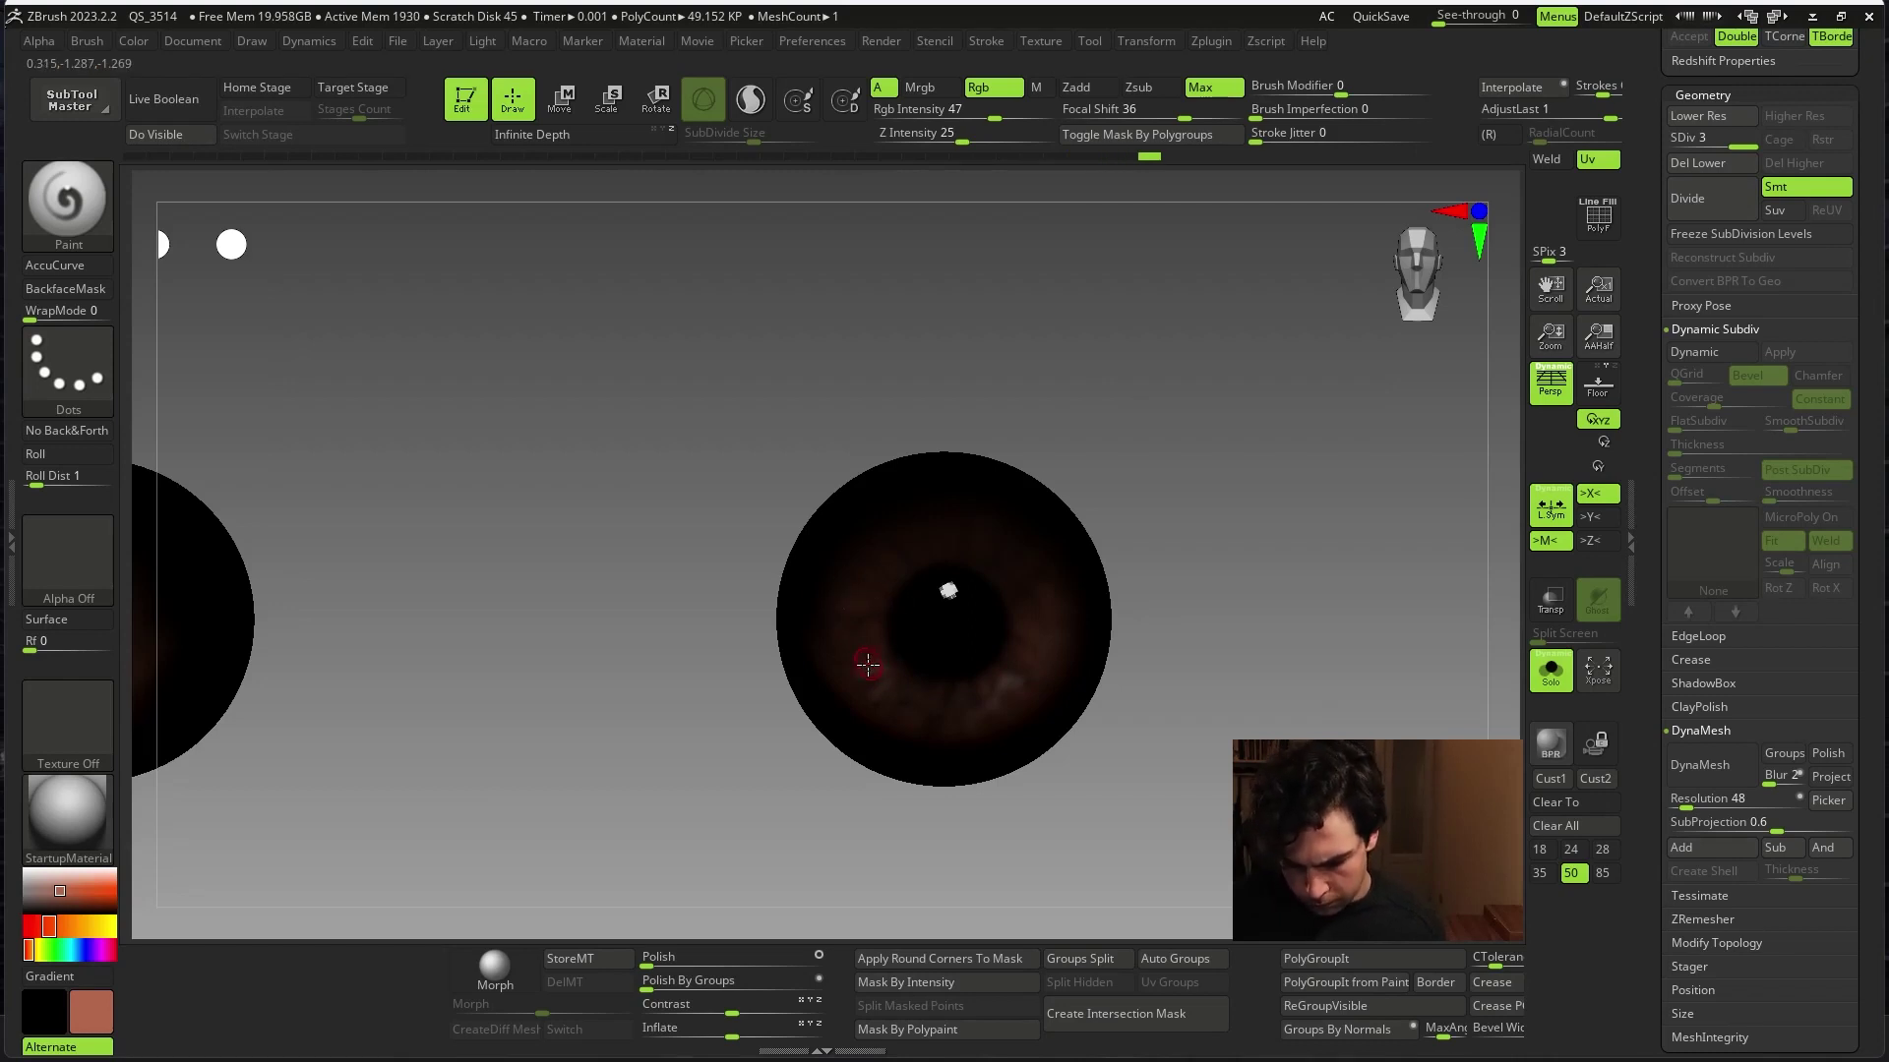
key(c)
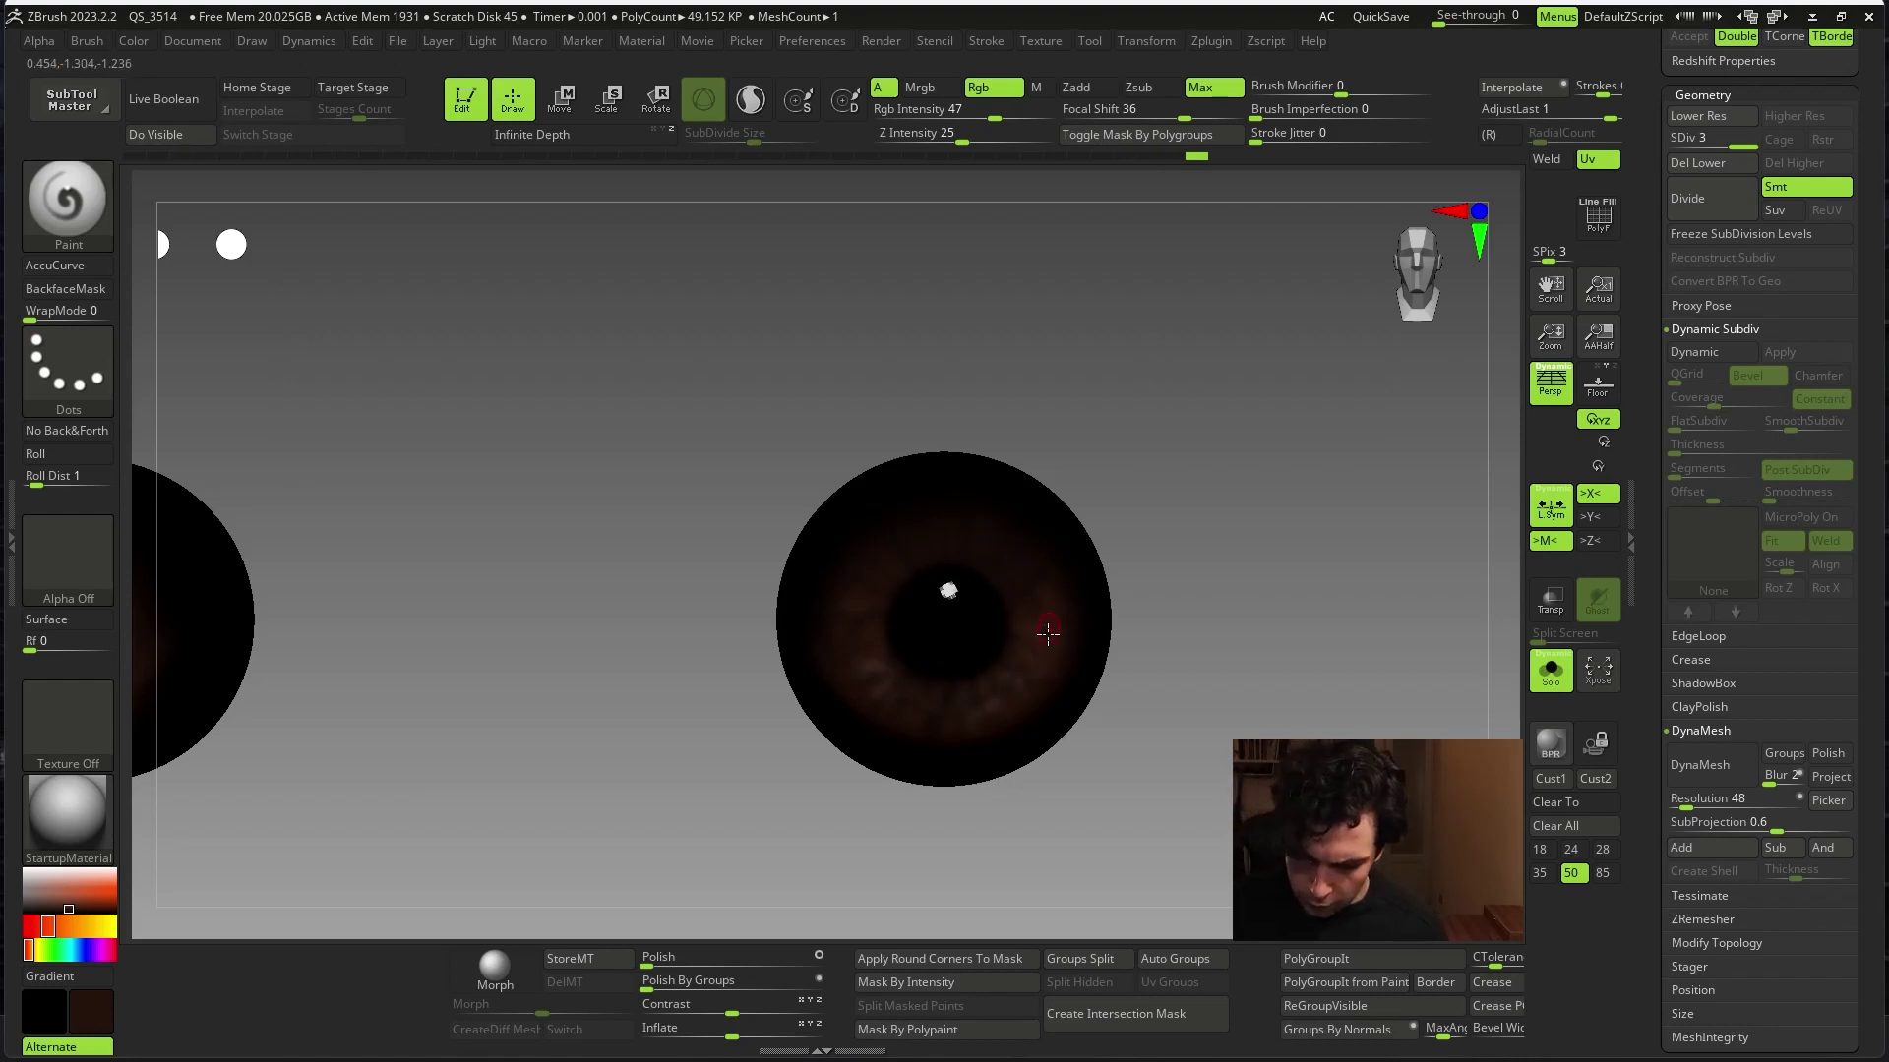
key(c)
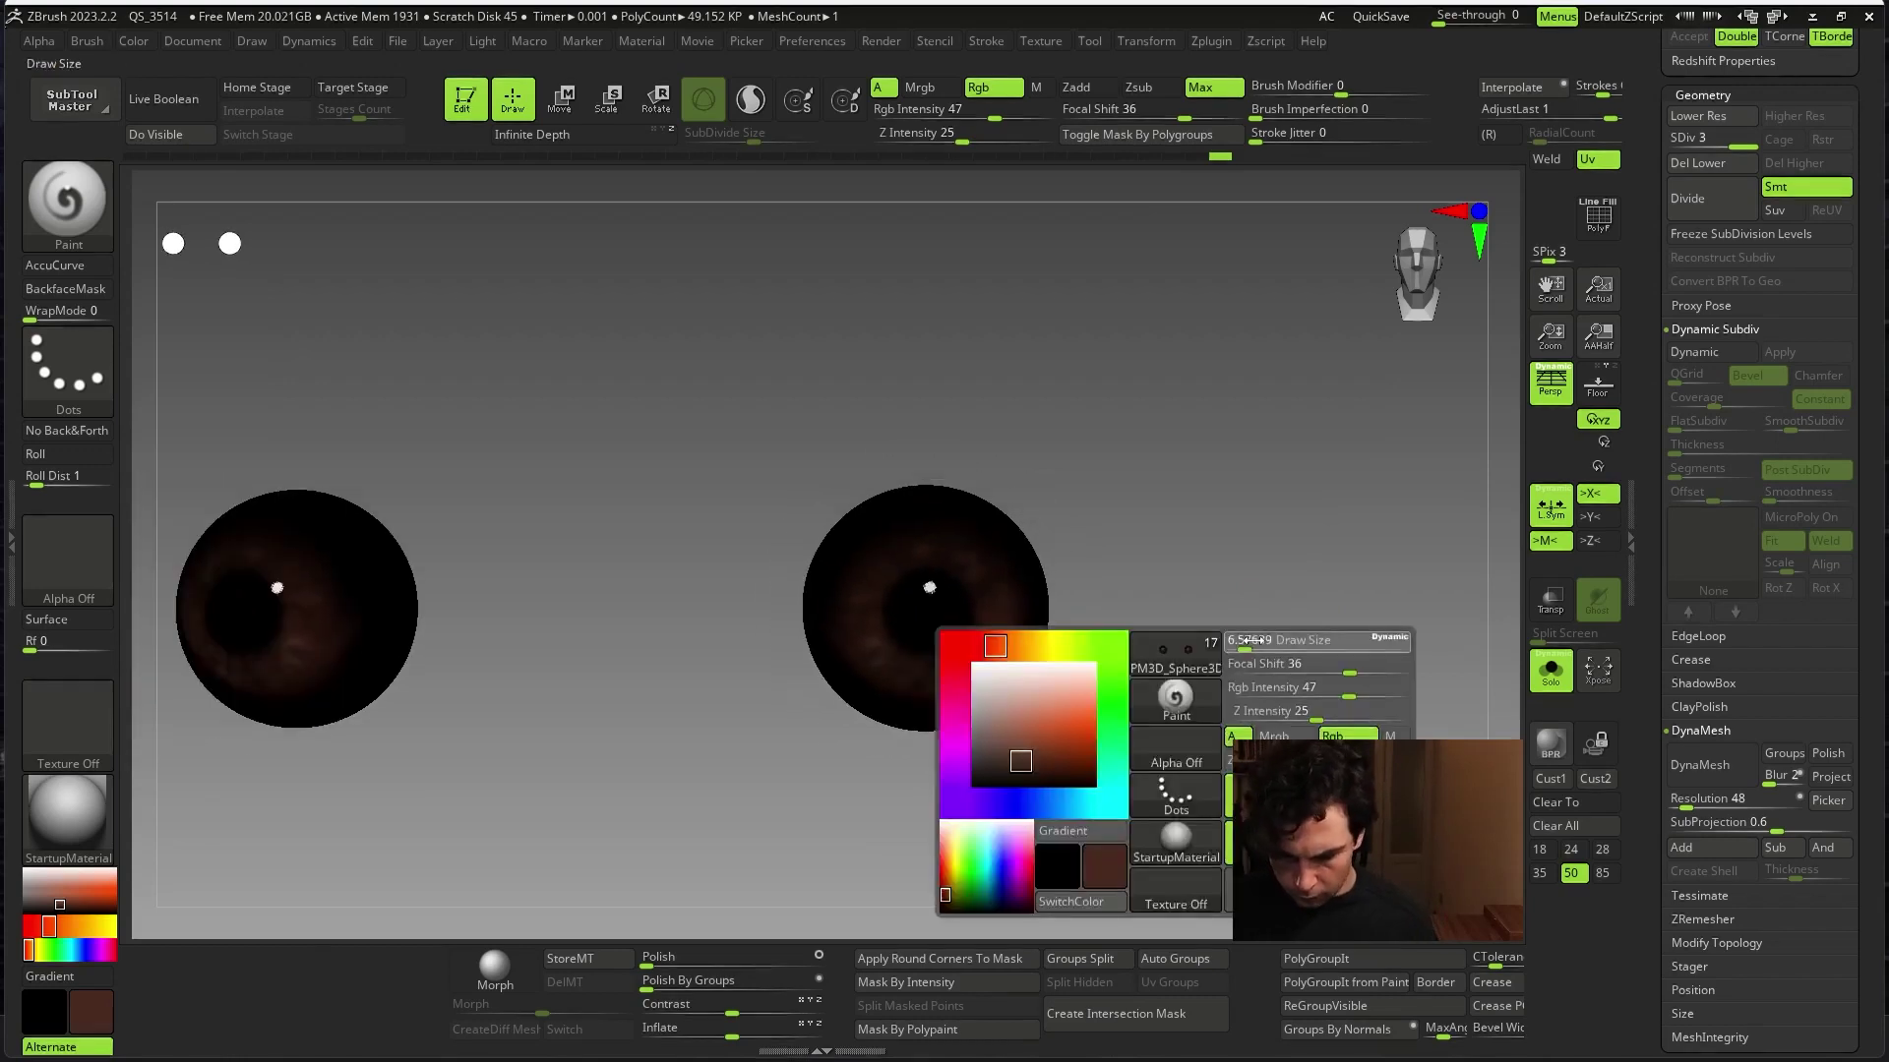
- Turn Solo off to frame the full pug head around the eyes, and reset the colour to white
key(ctrl+shift+s)
key(f)
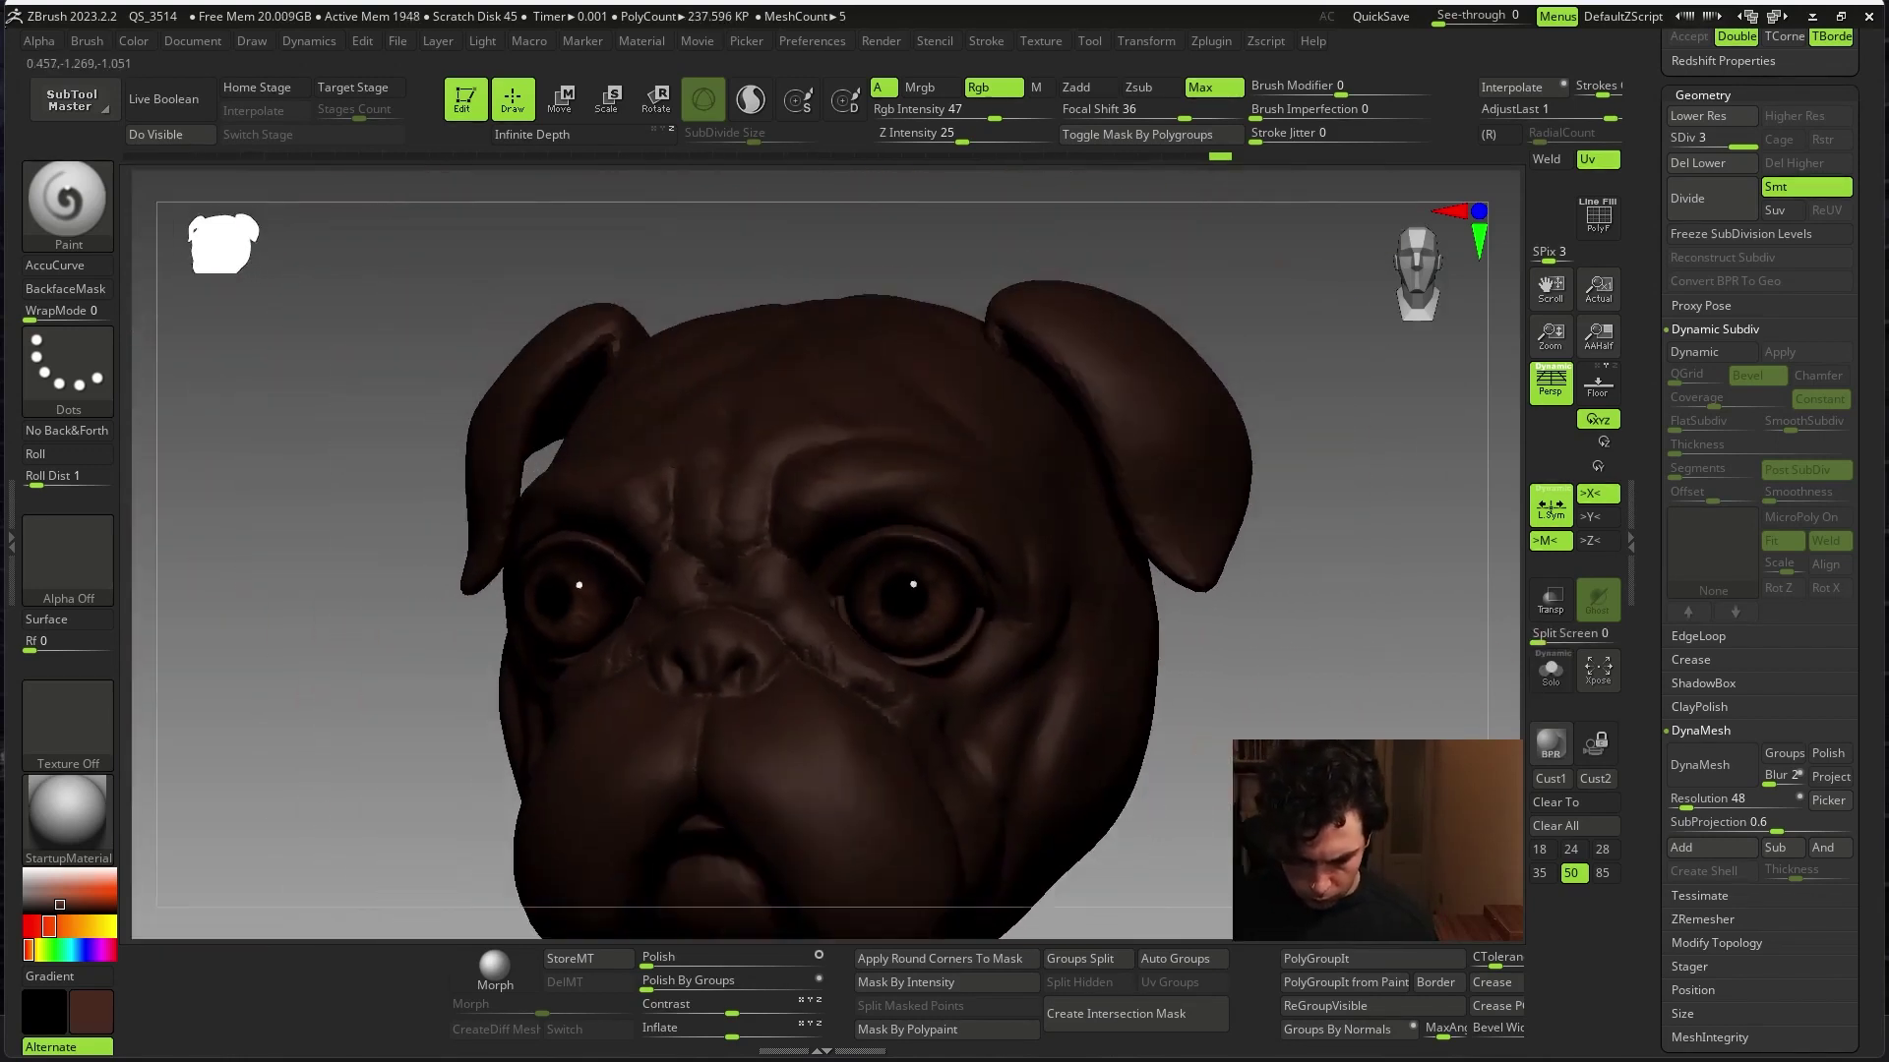
alt+right_drag(1372, 688, 1399, 654)
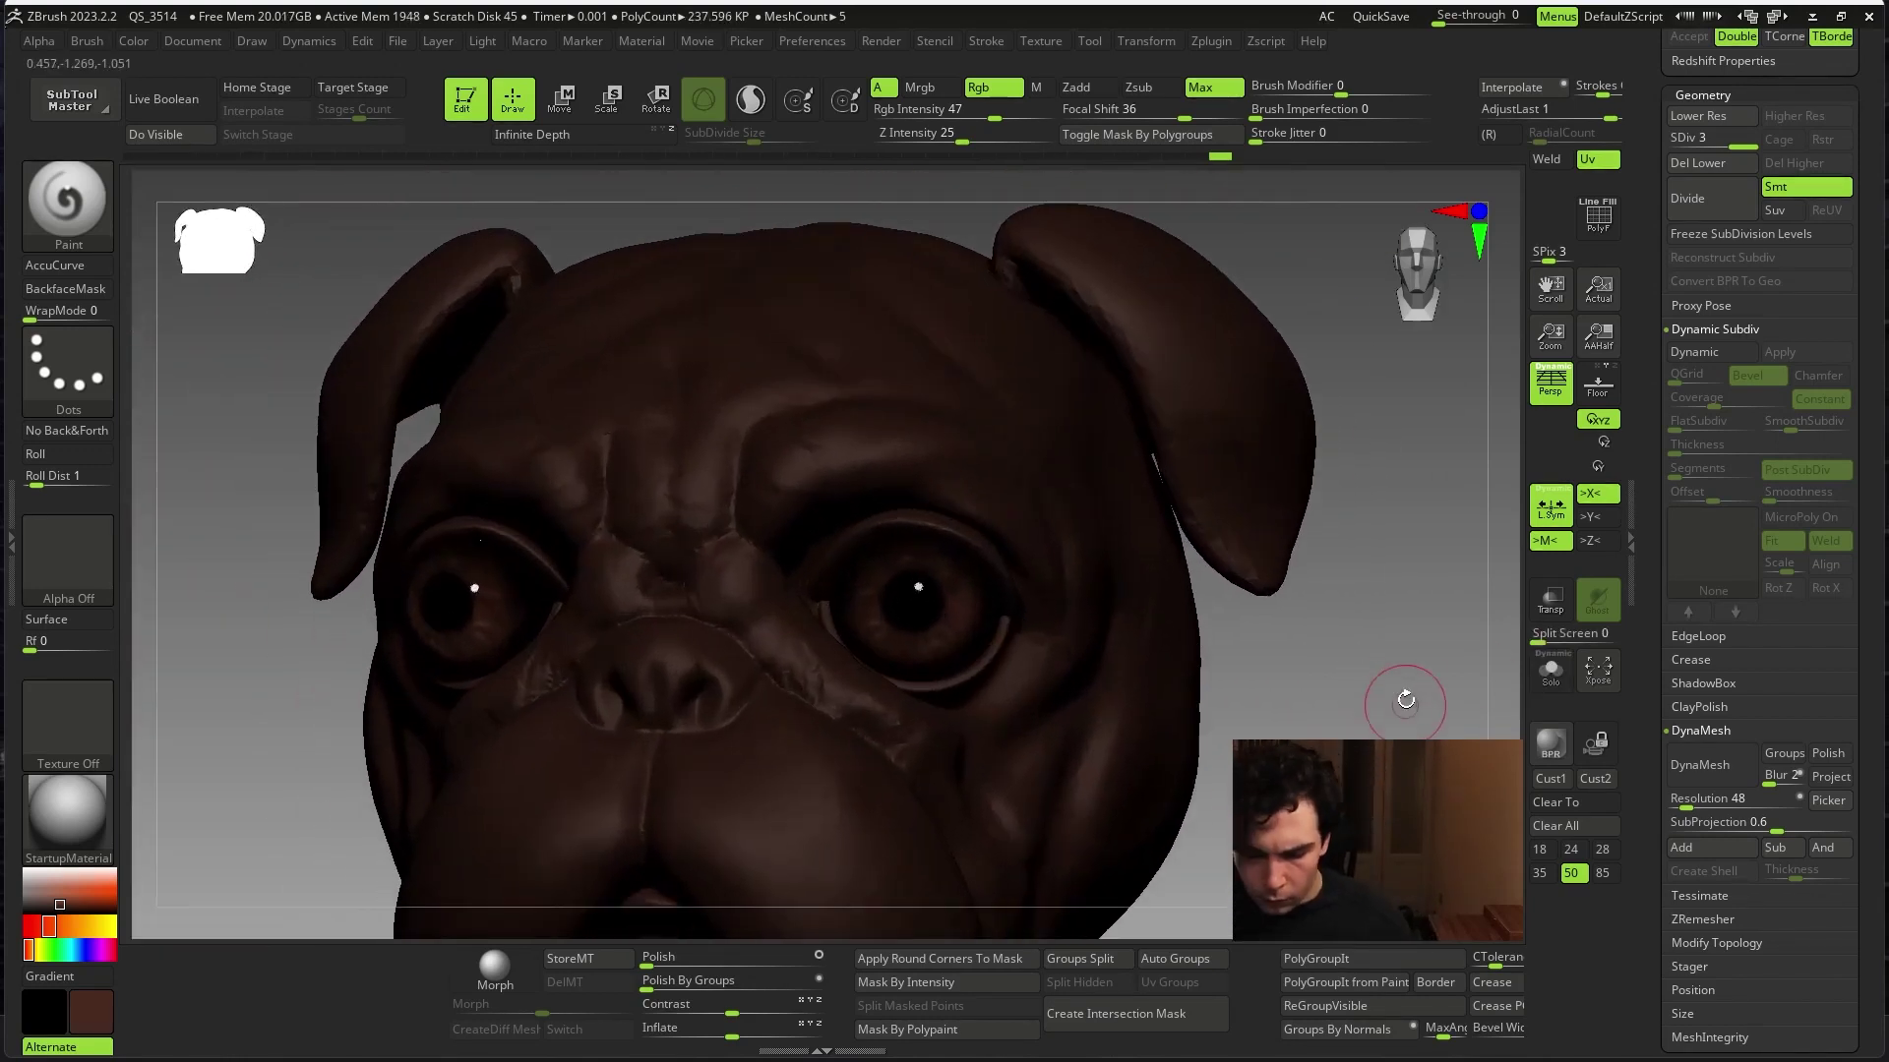
key(space)
key(ctrl+shift+s)
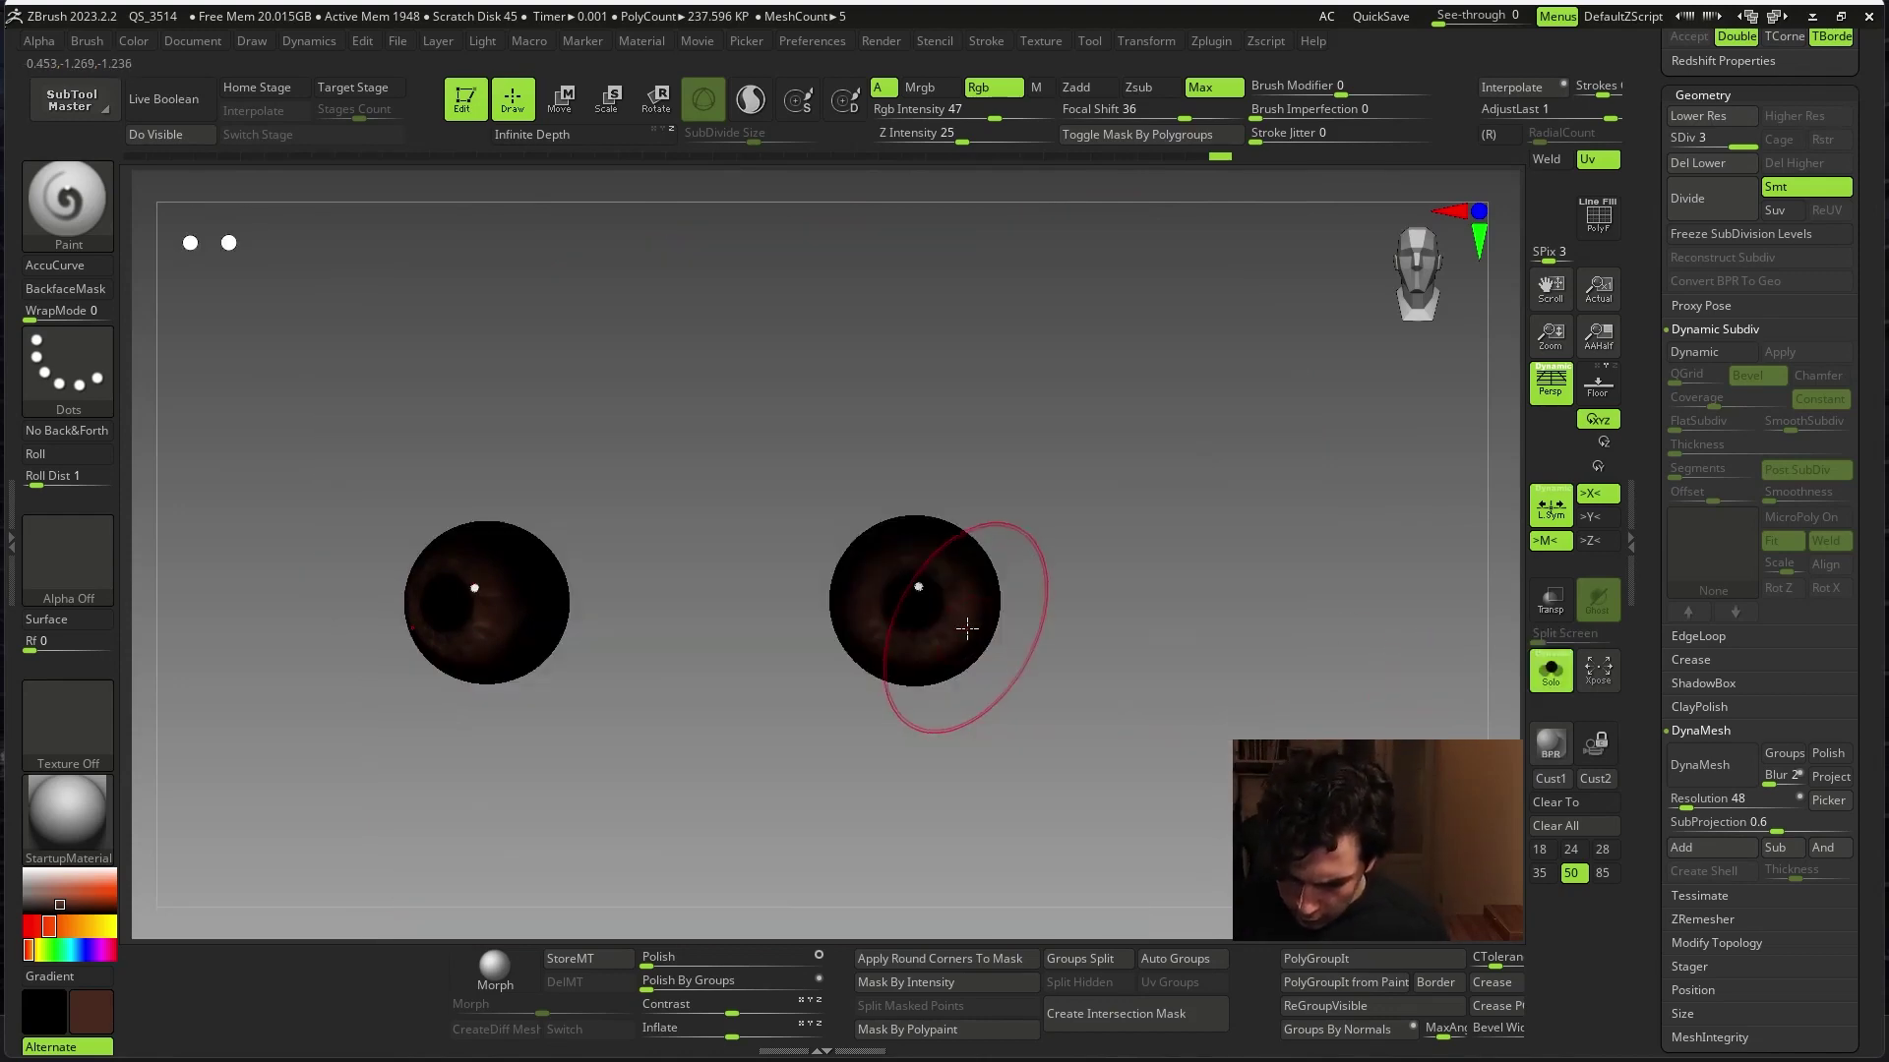
key(space)
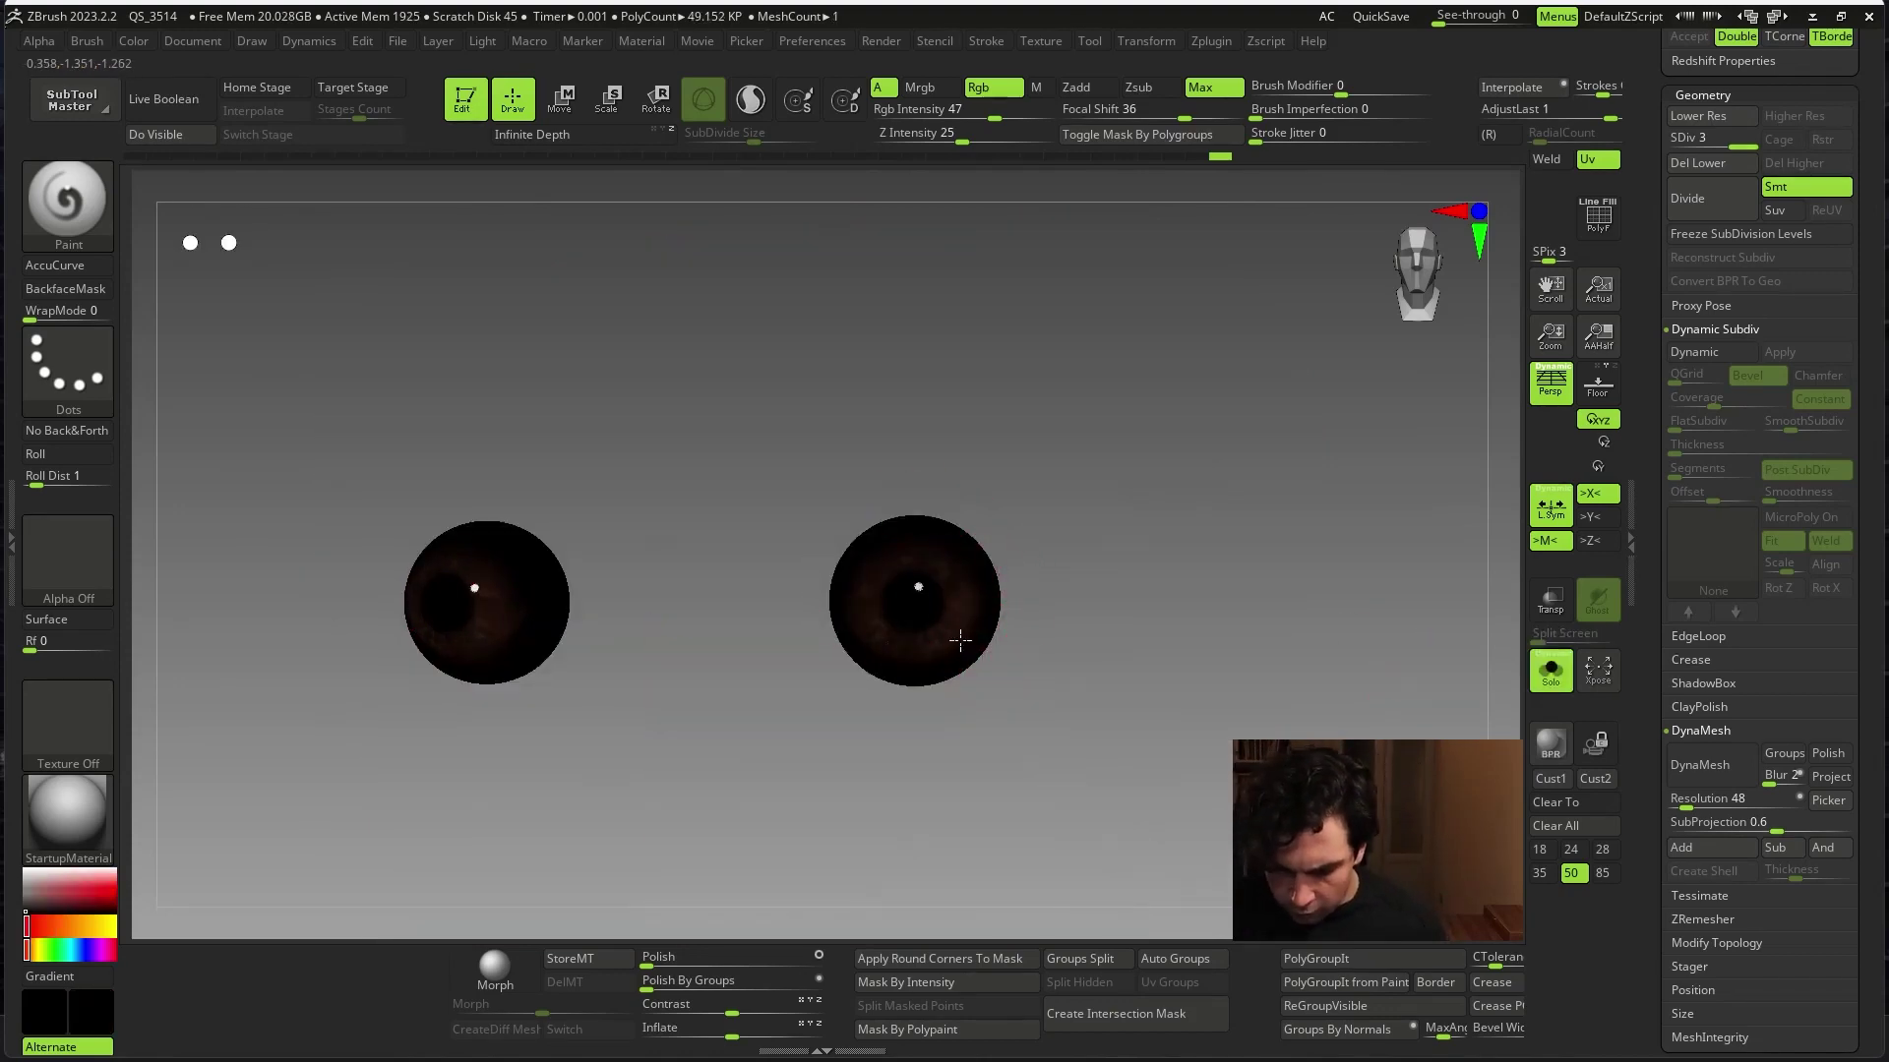
key(space)
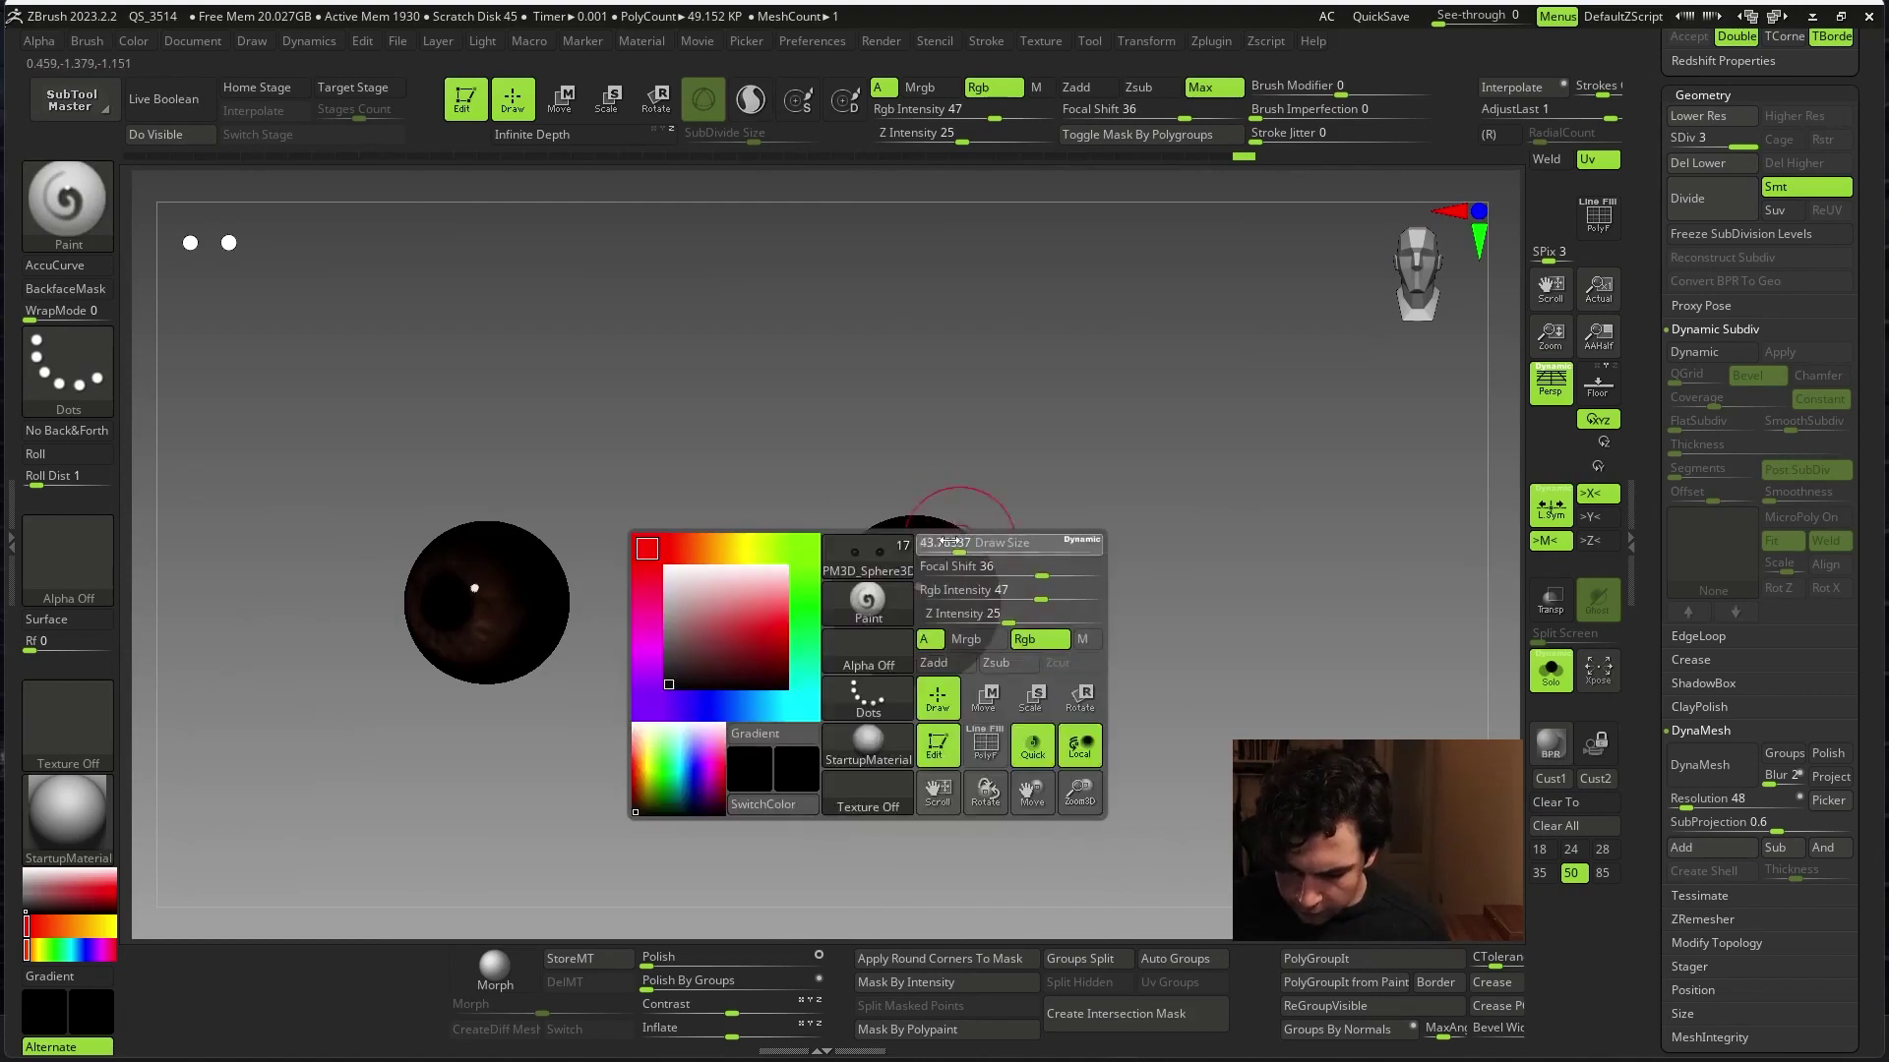
key(ctrl+shift+s)
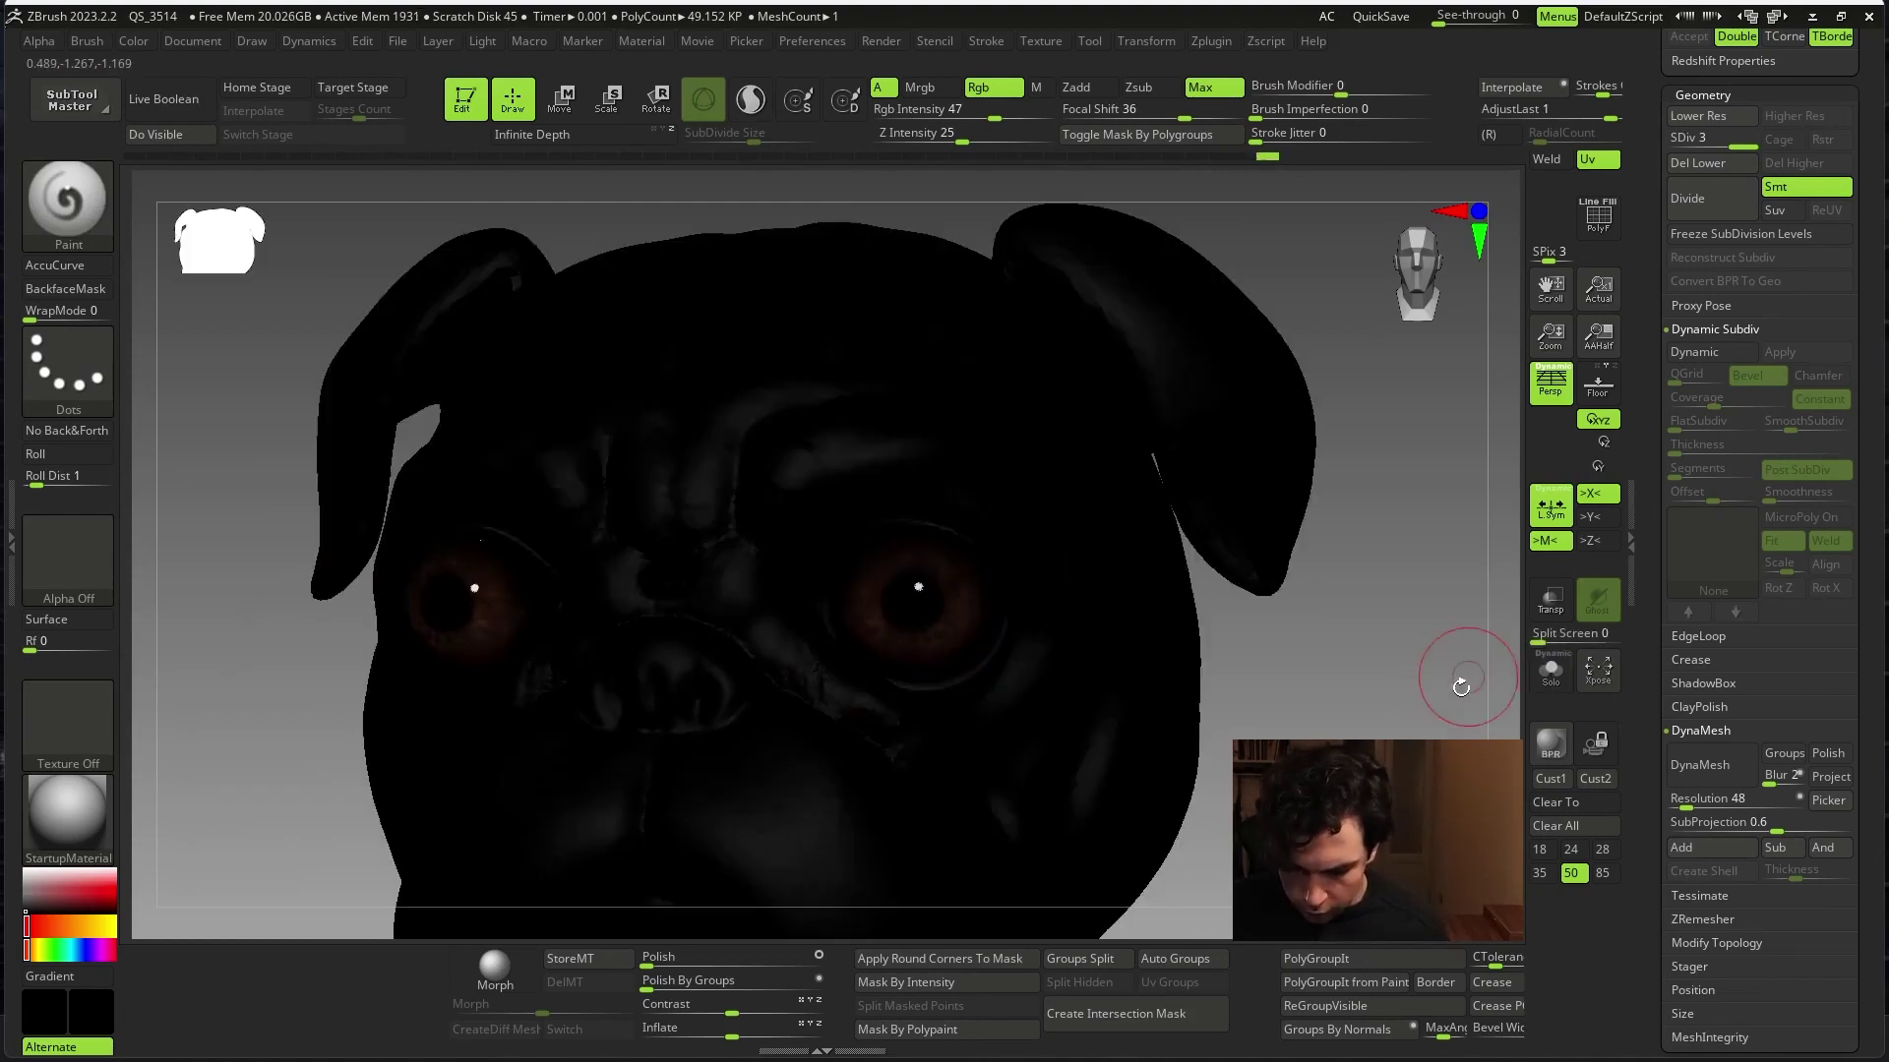
click(44, 878)
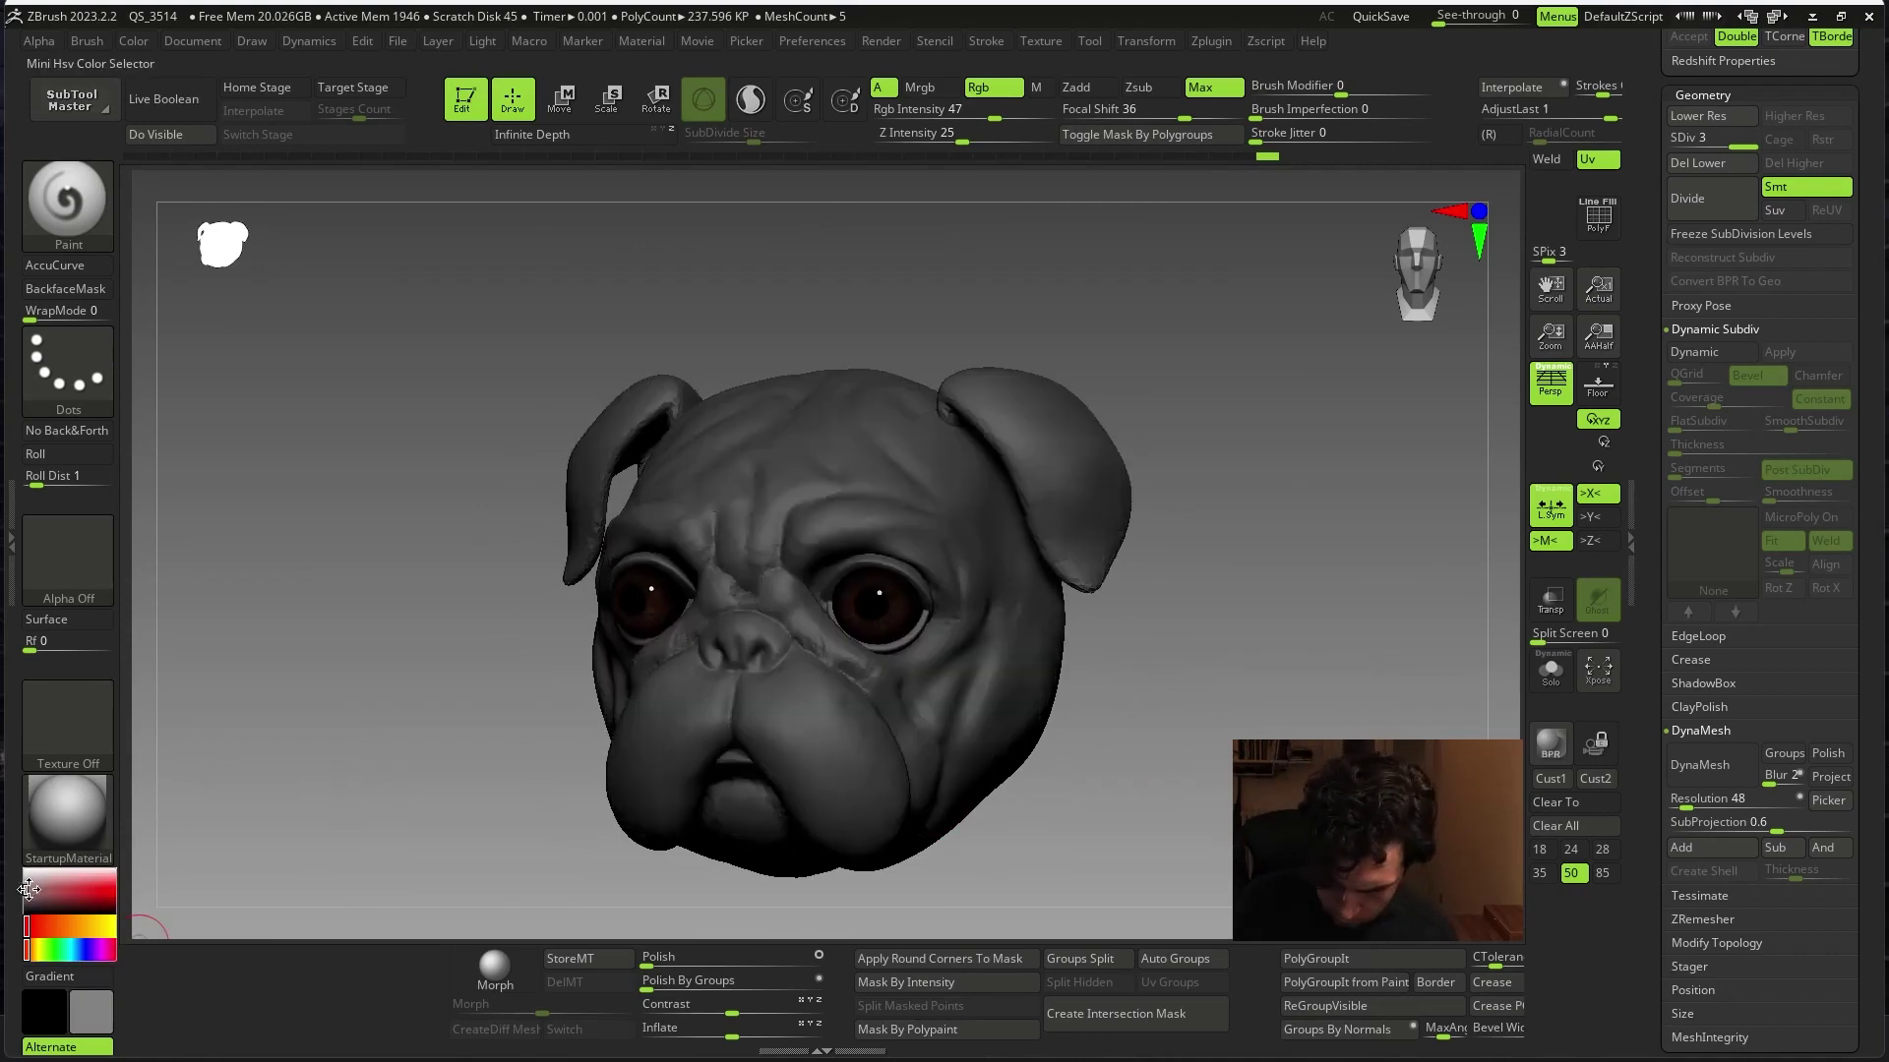
- Toggle the eyeballs' solo view and set the colour back to white
click(110, 950)
ctrl+right_drag(916, 668, 916, 601)
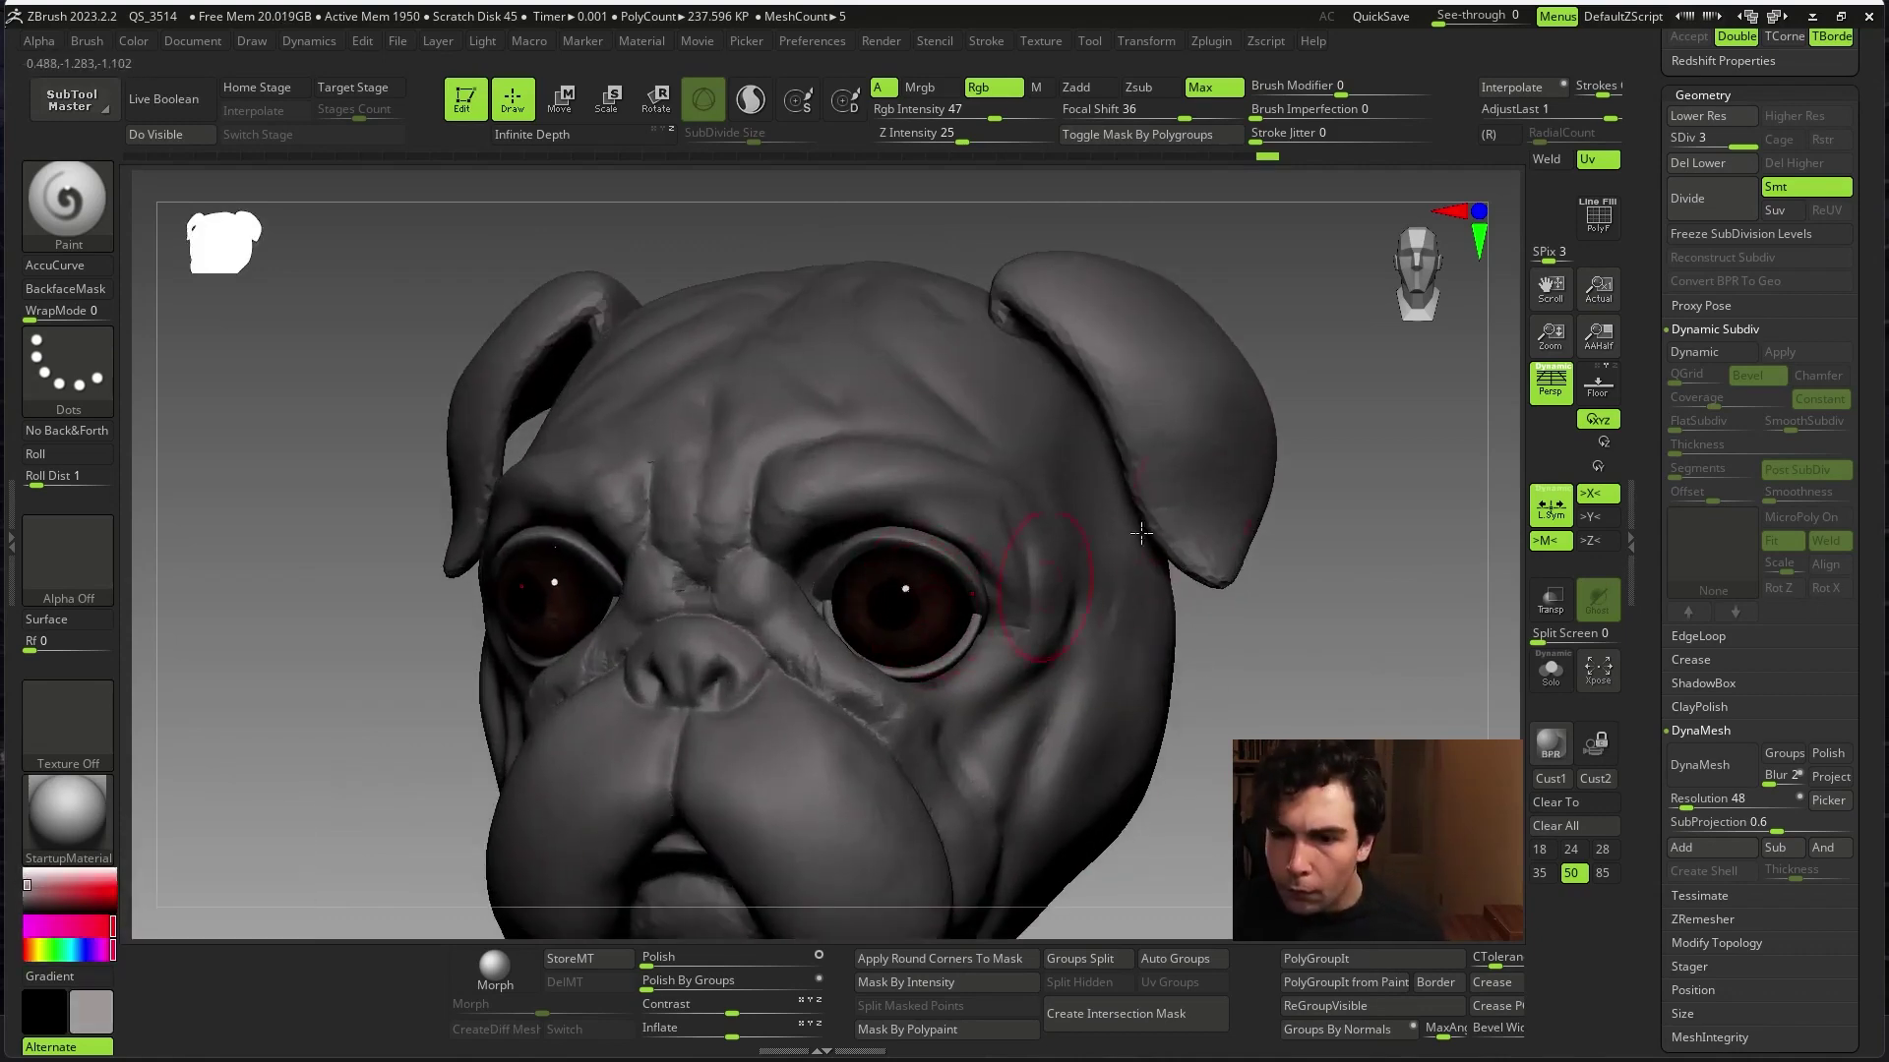
key(ctrl+shift+s)
key(ctrl+shift+s)
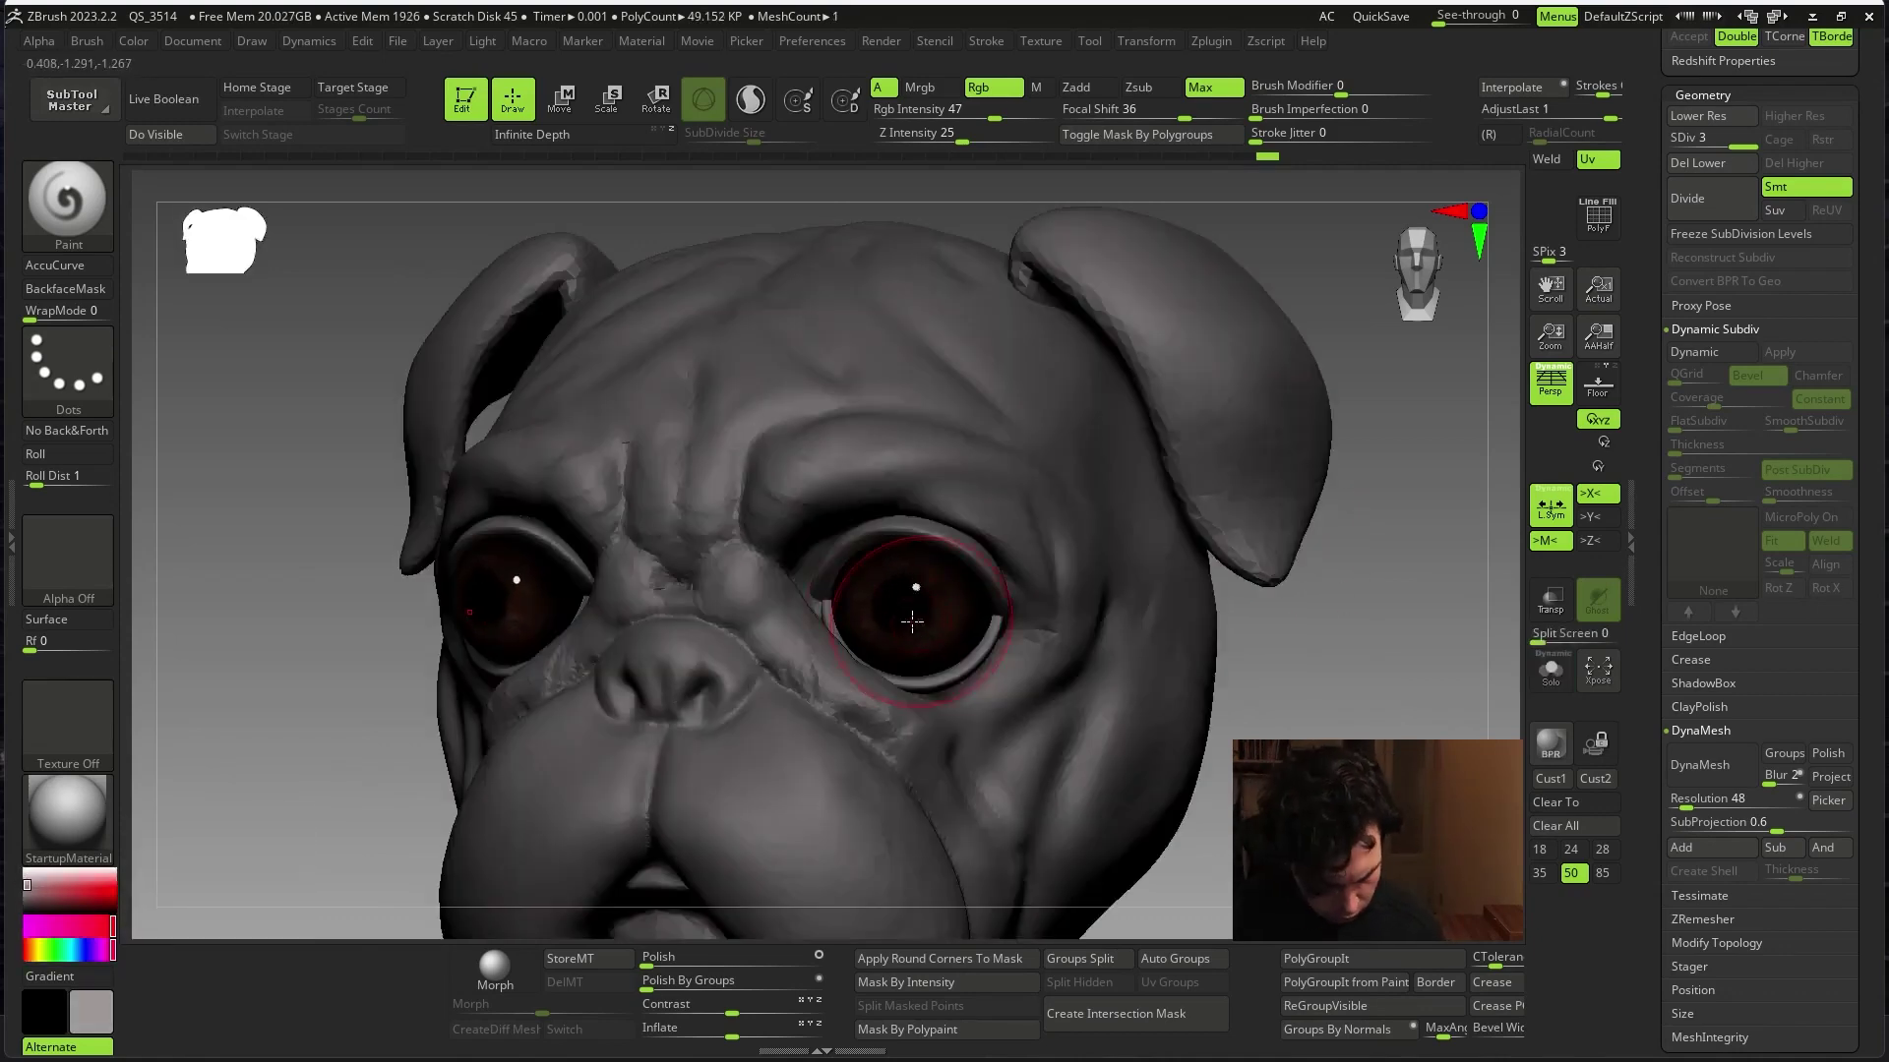
key(v)
key(space)
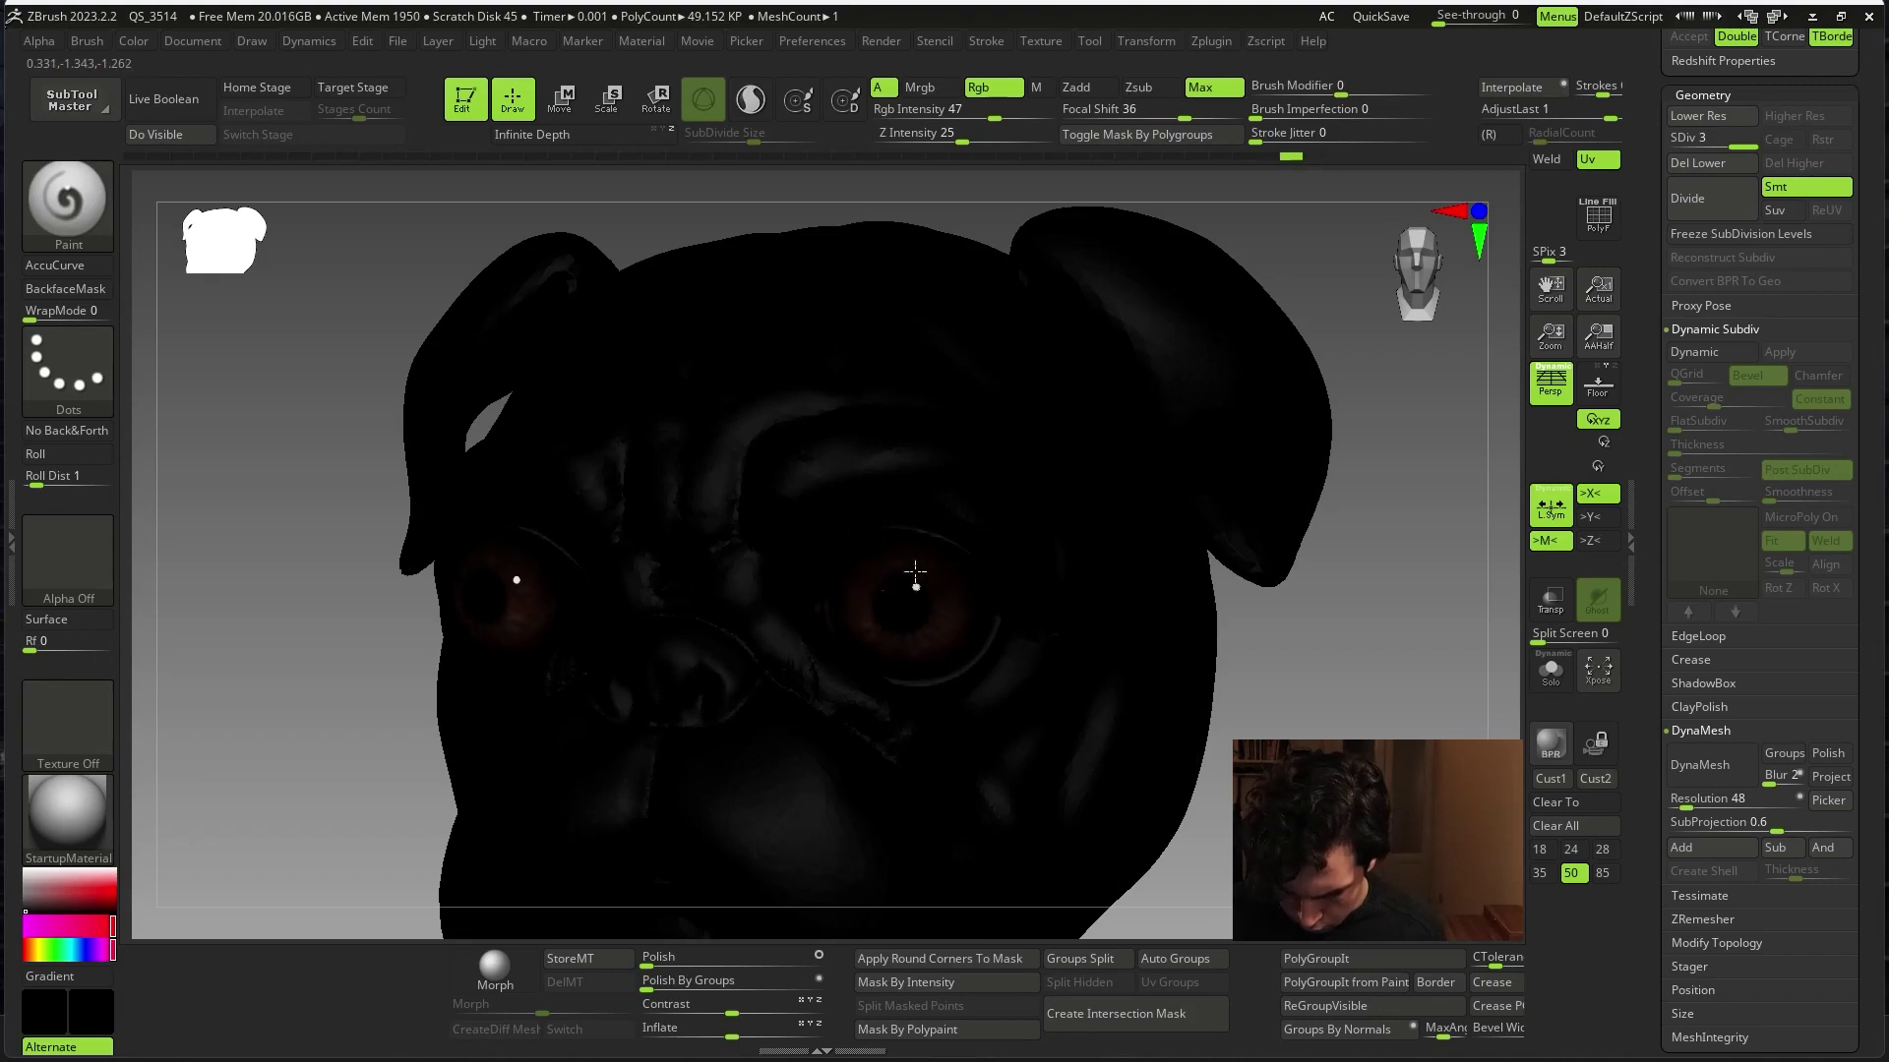
click(27, 874)
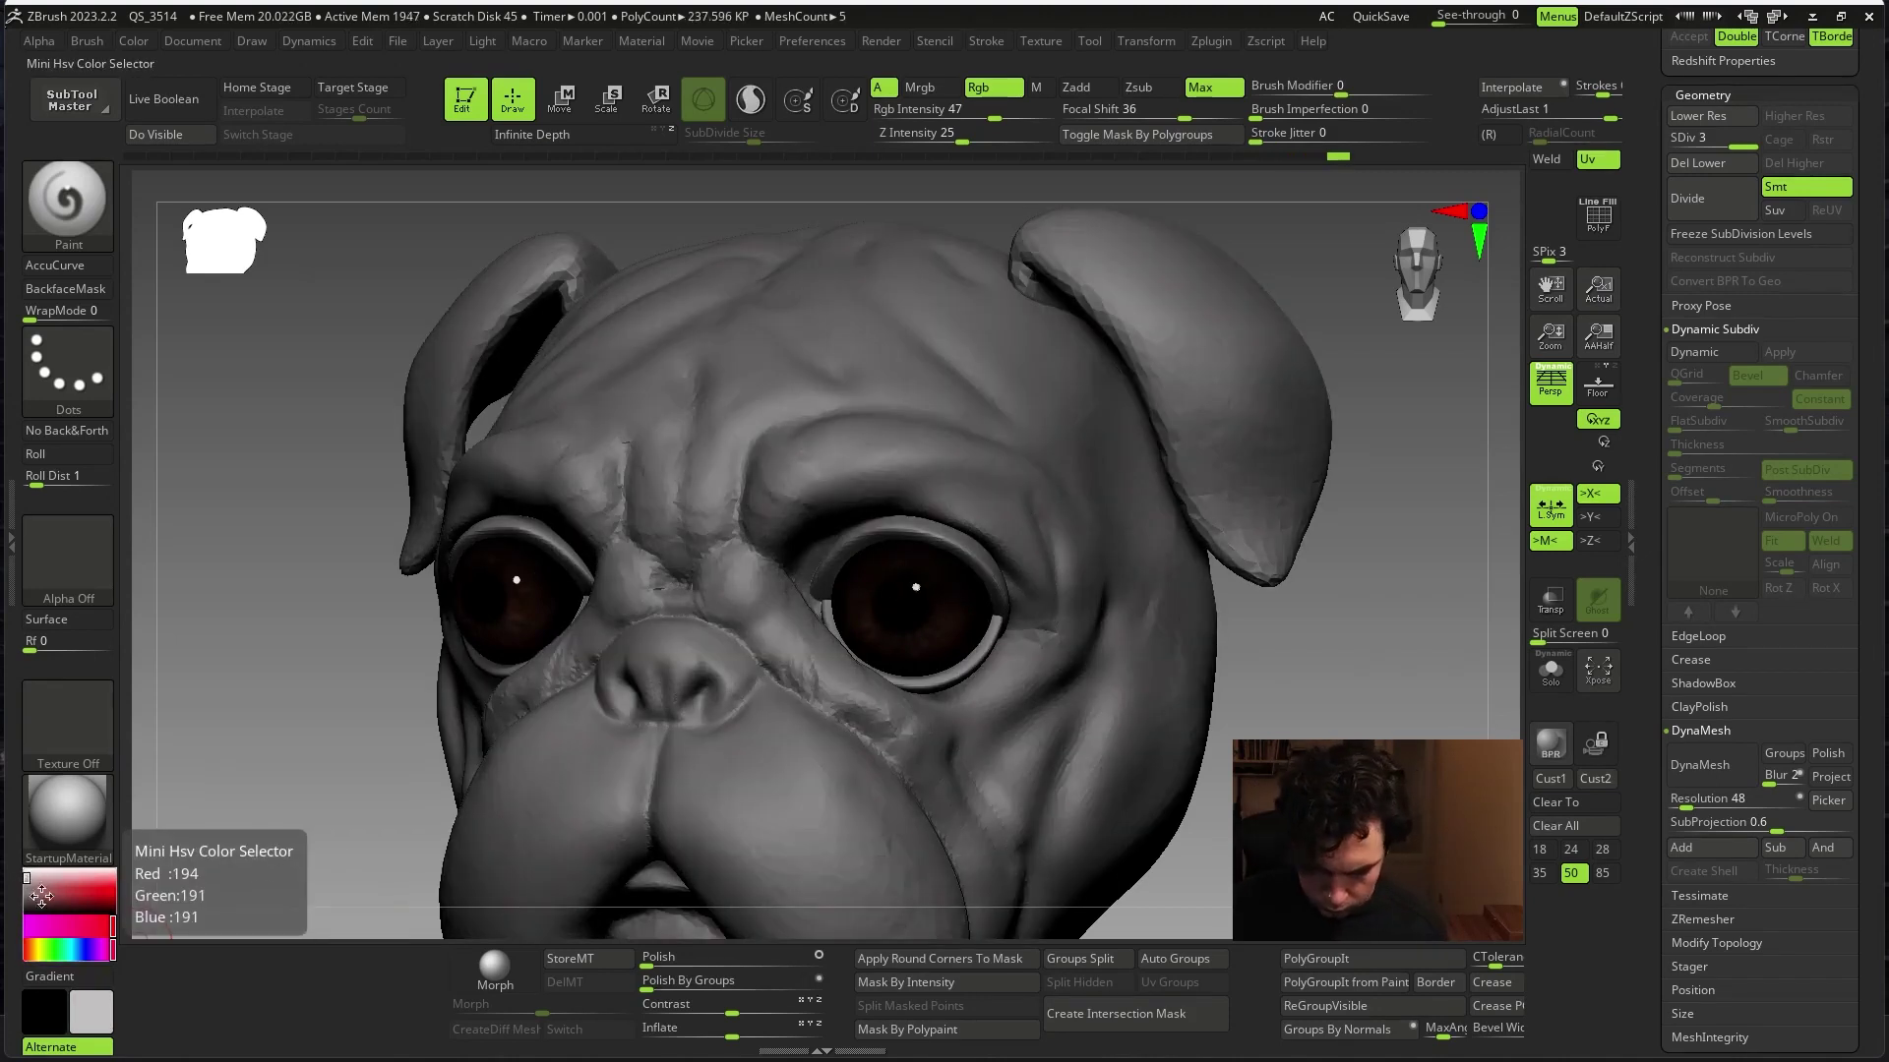
key(f)
key(space)
- Select the Move brush (B-M-V) and bring up the full pug body model
key(b)
key(m)
key(v)
right_drag(1311, 675, 1334, 626)
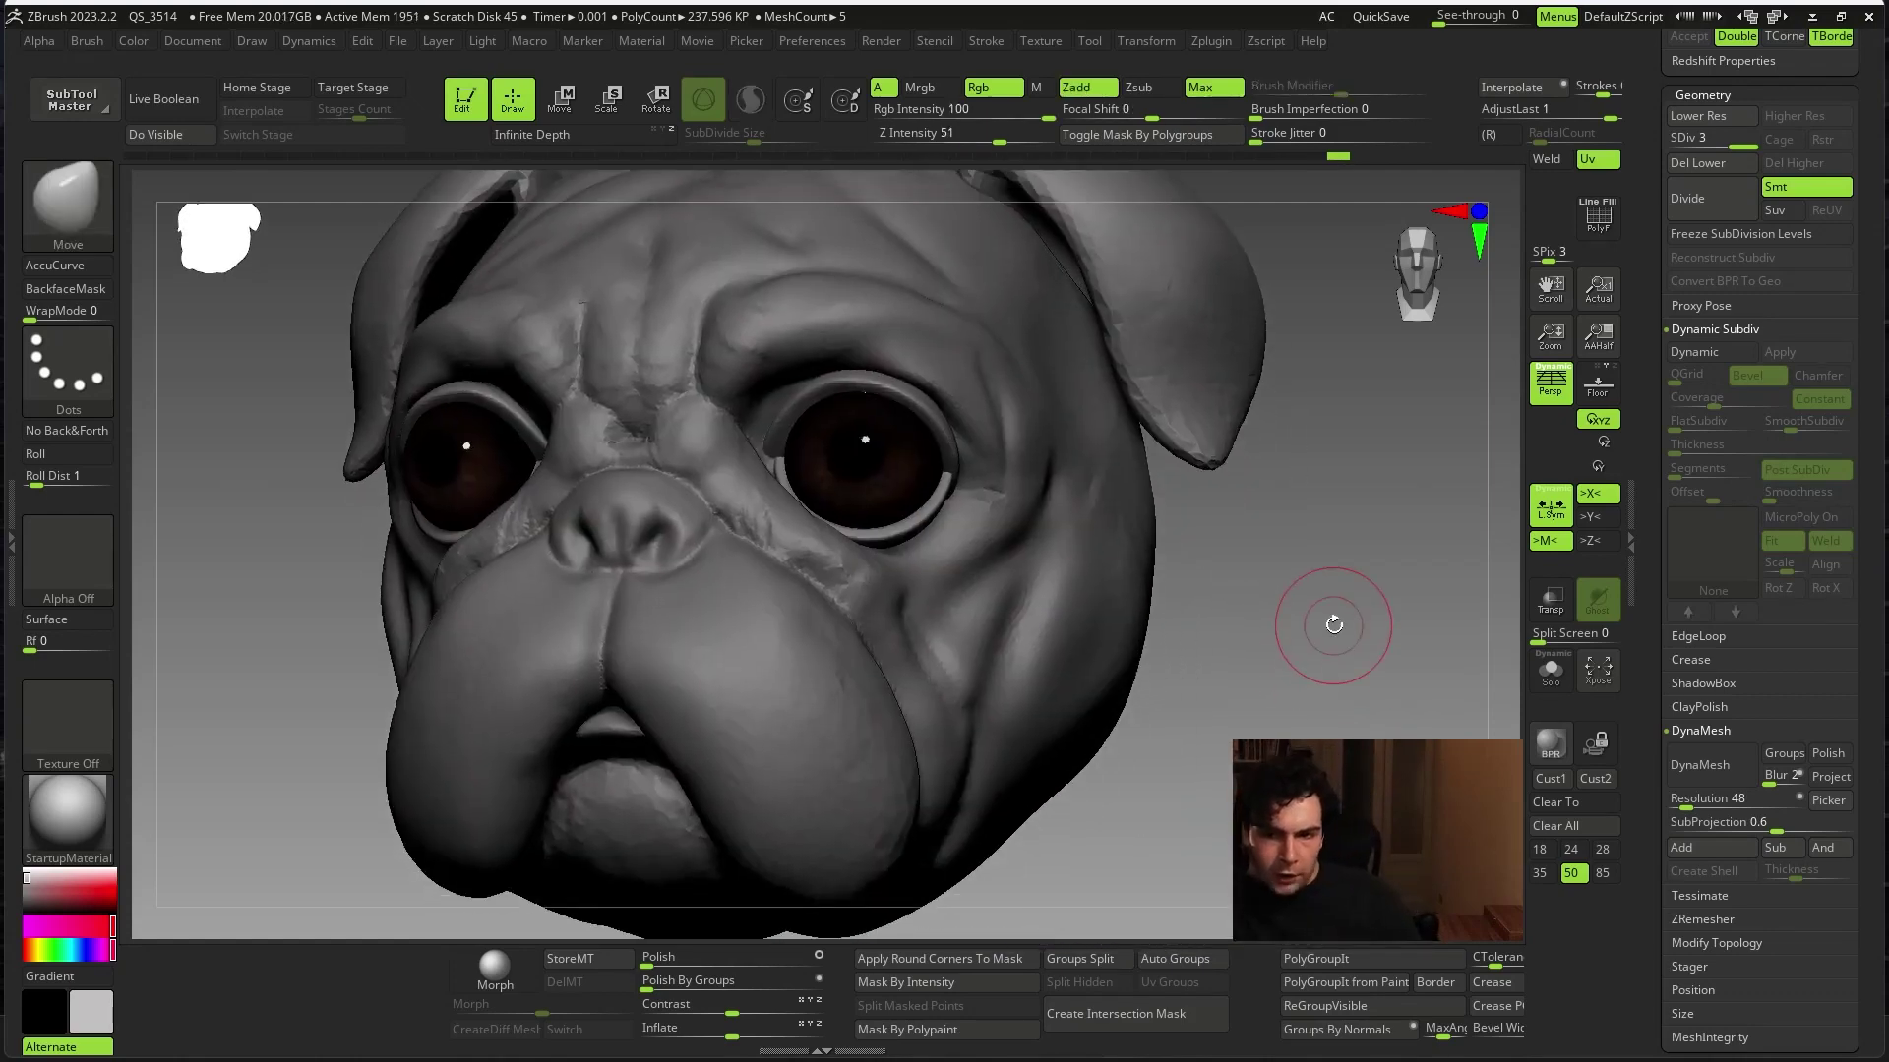
mouse_move(1334, 625)
right_down()
mouse_move(1331, 687)
mouse_move(1348, 671)
mouse_move(1319, 688)
mouse_move(1328, 738)
mouse_move(1318, 688)
mouse_move(1224, 799)
right_up()
key(space)
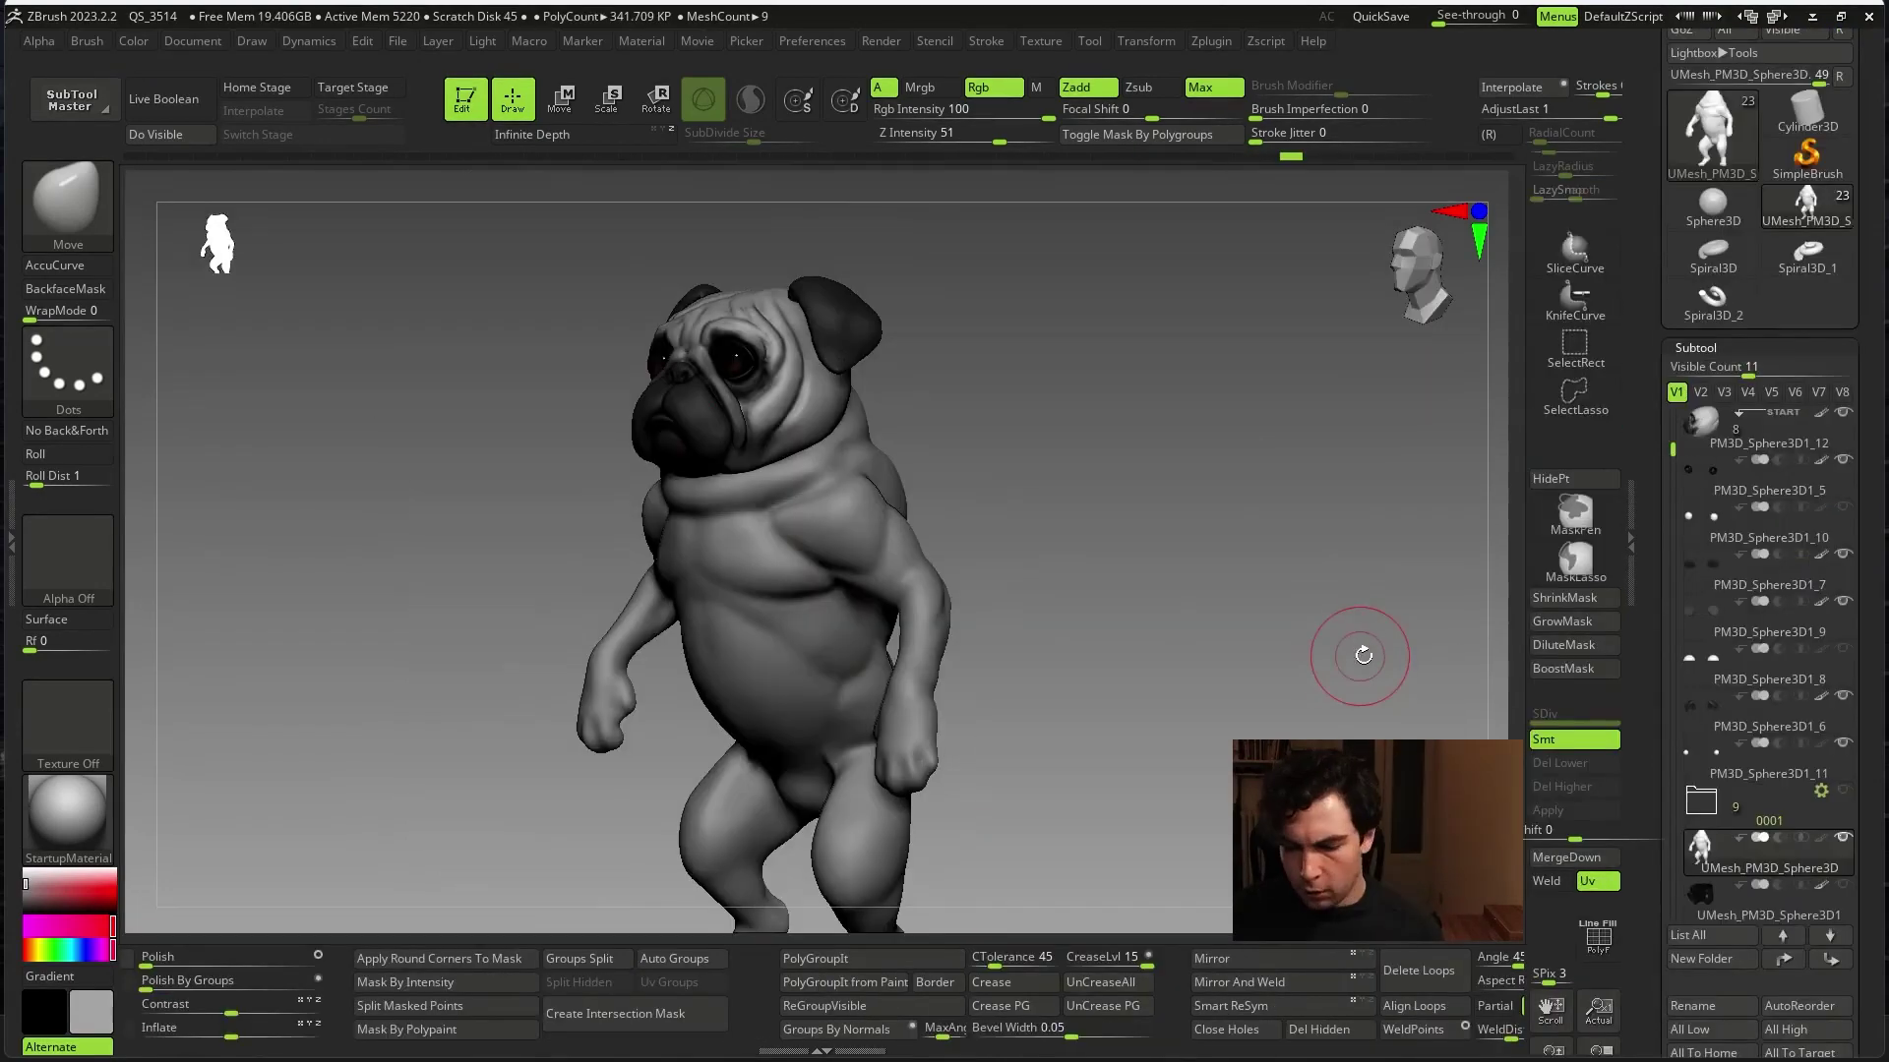
key(space)
key(space)
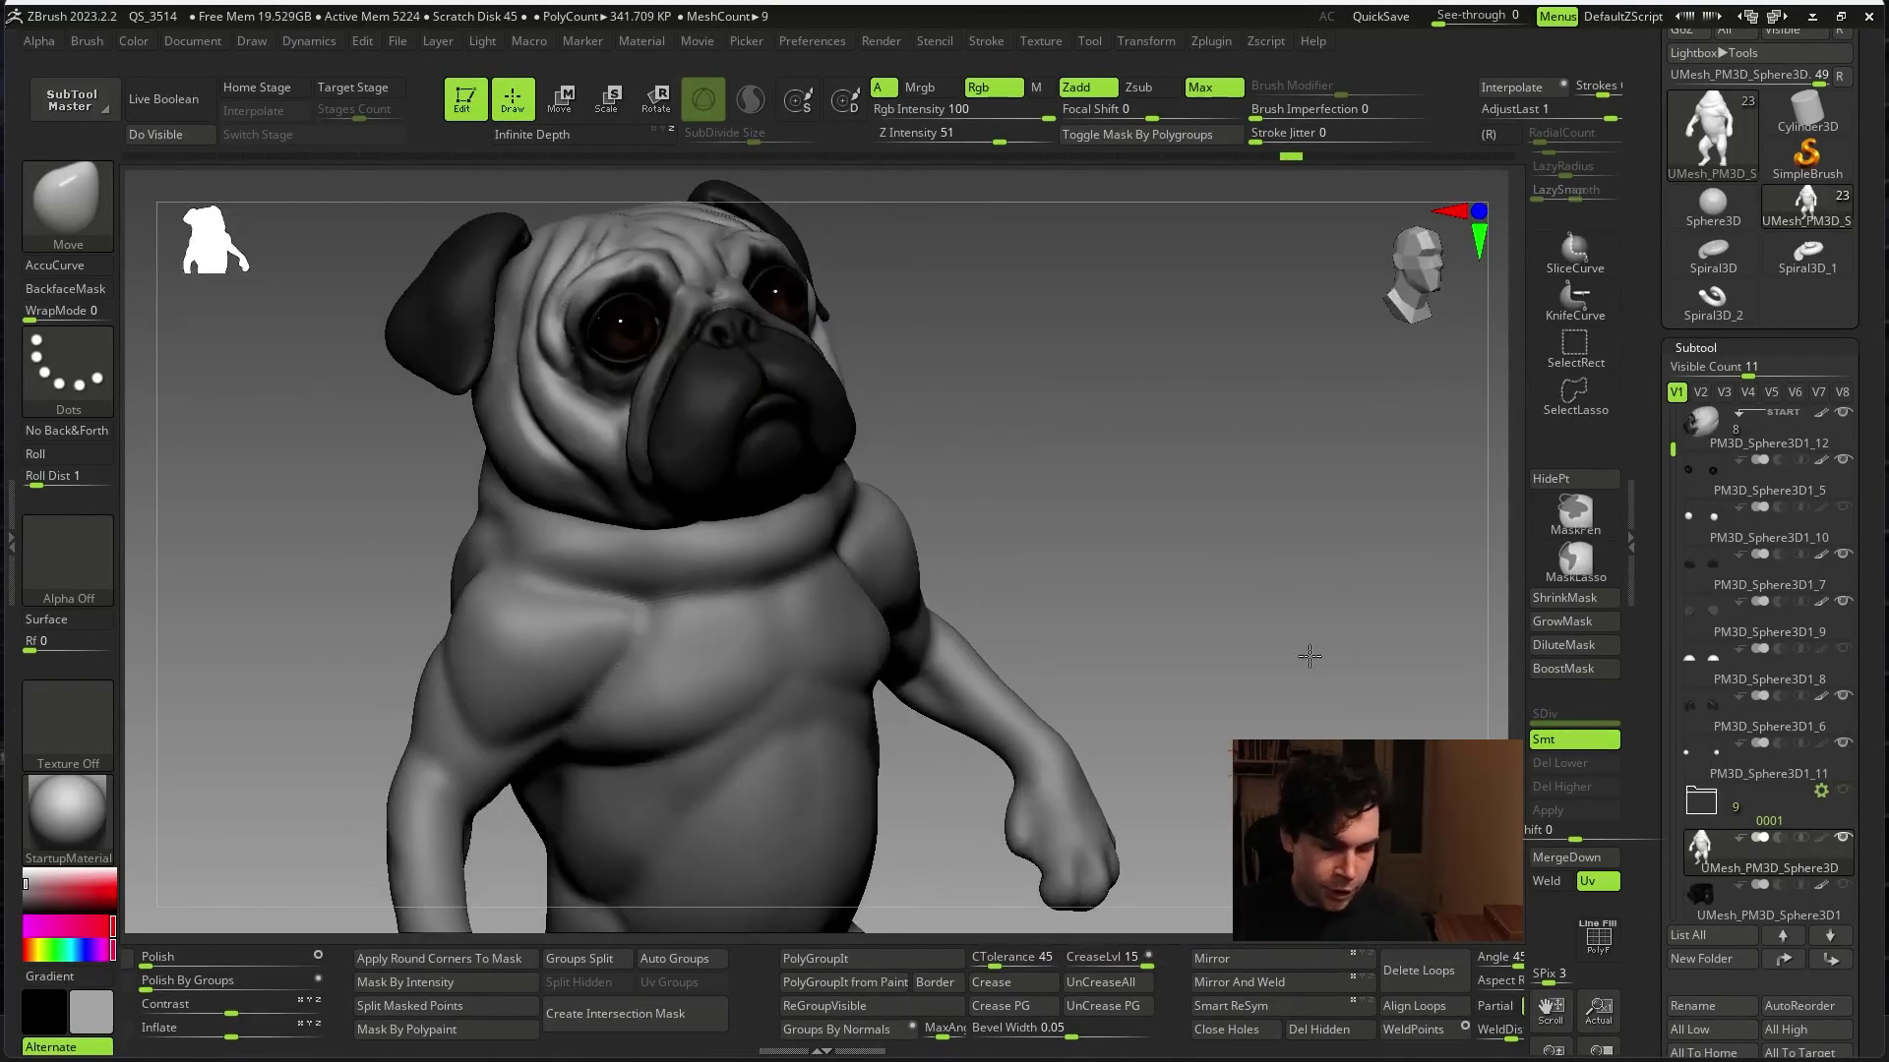
- Smooth a spot on the pug's chest, accepting the undo-history warning
mouse_move(1309, 656)
right_down()
mouse_move(1370, 633)
mouse_move(1319, 540)
right_up()
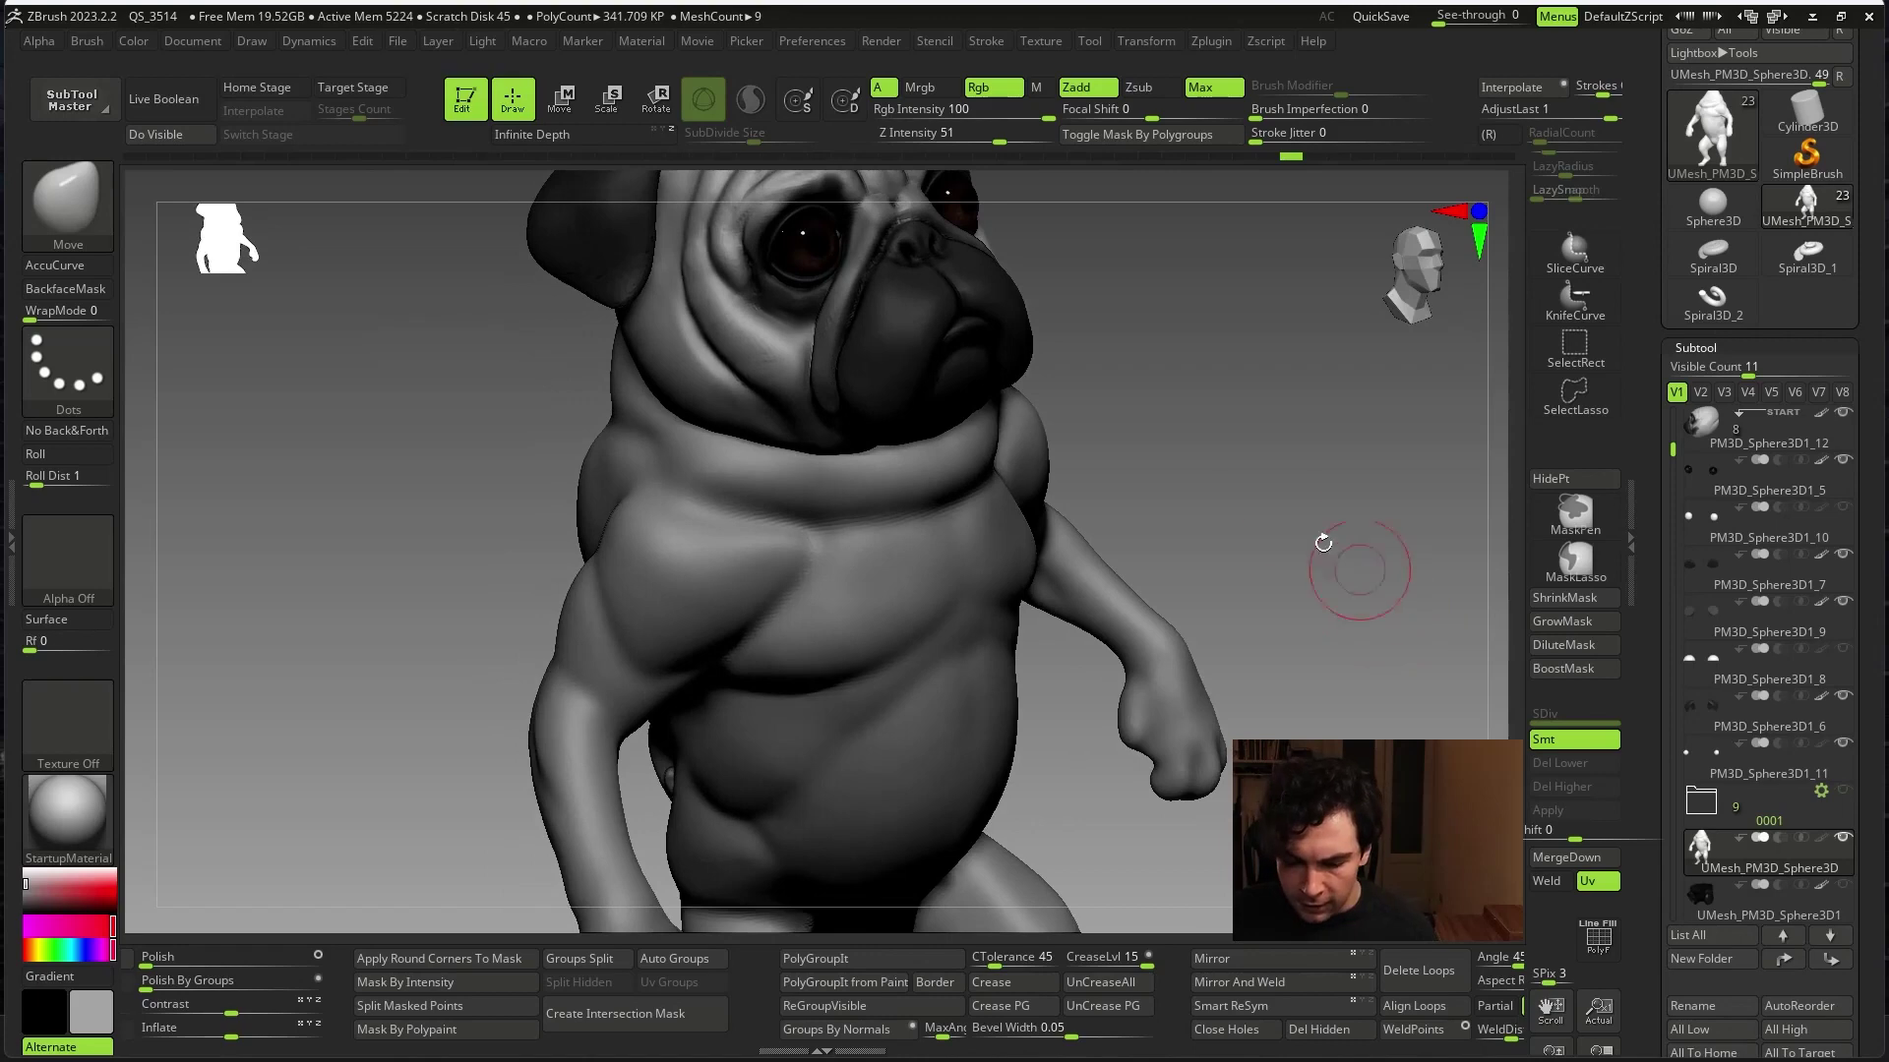
shift+click(883, 551)
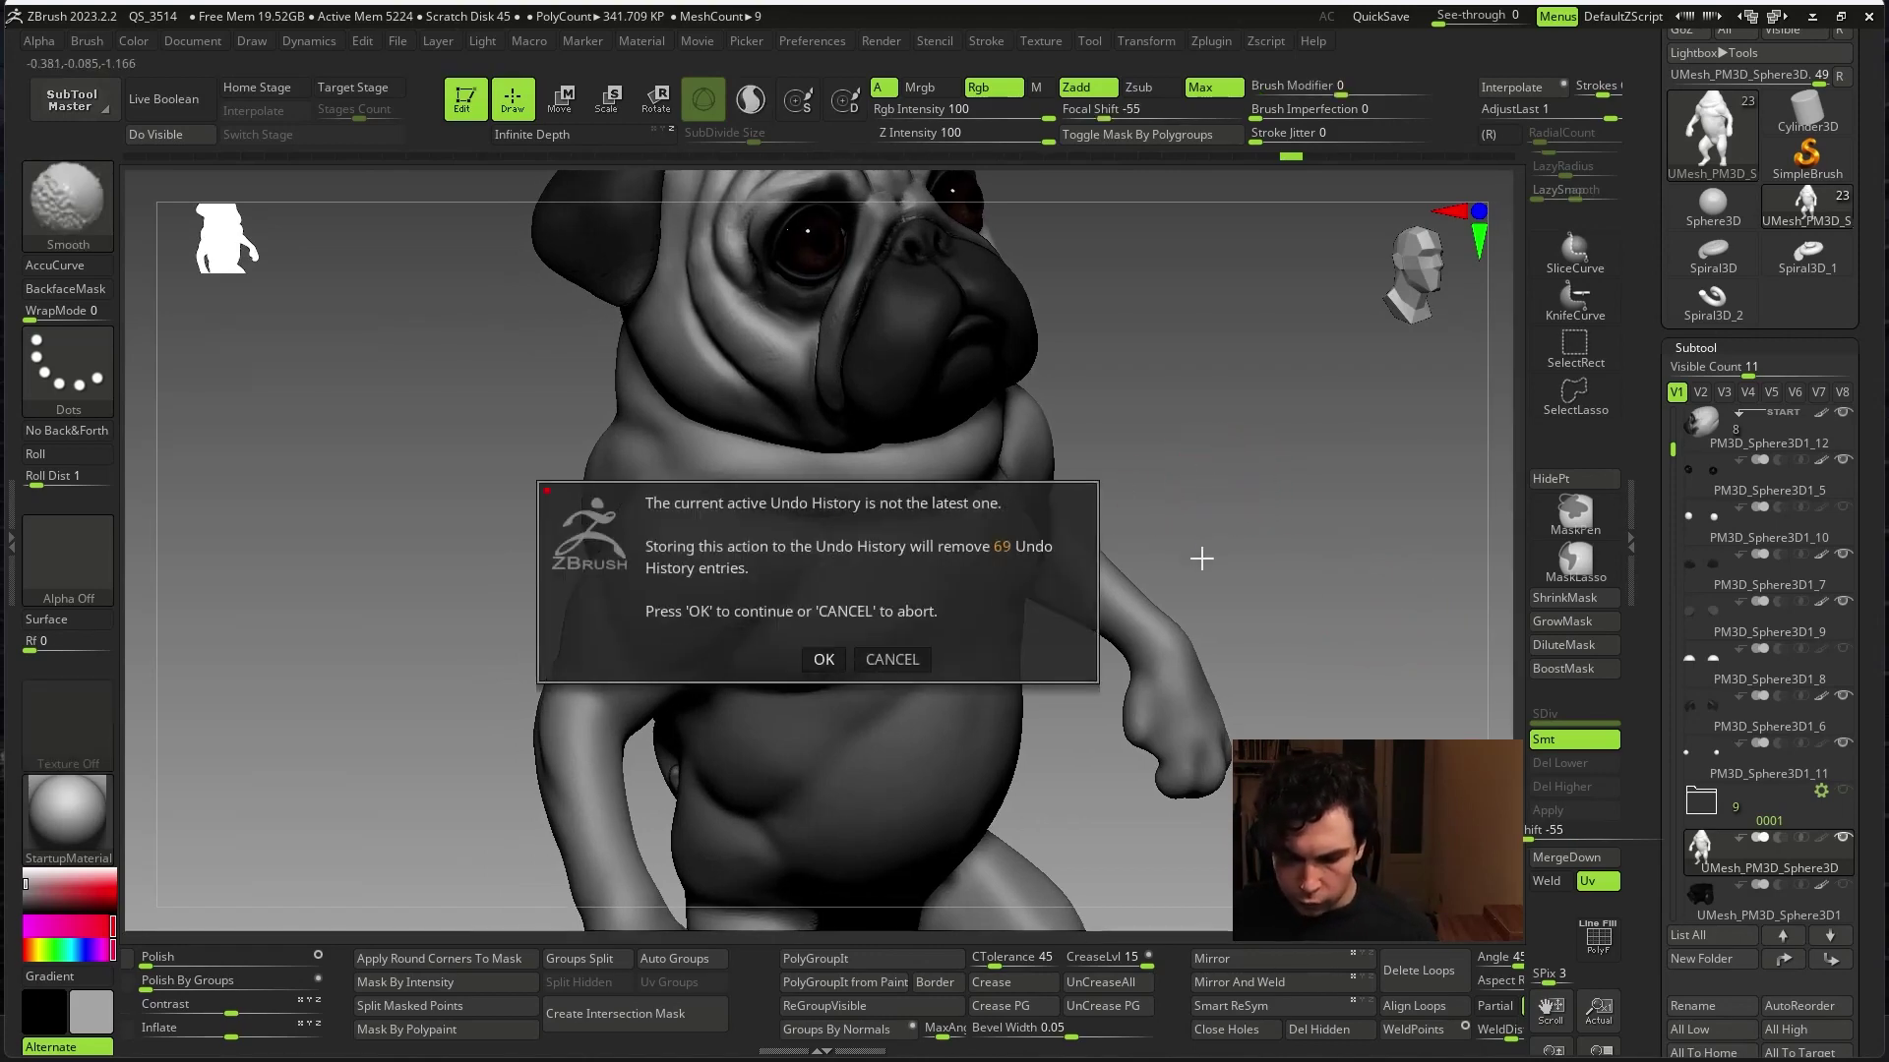
click(845, 653)
right_drag(847, 667, 1380, 549)
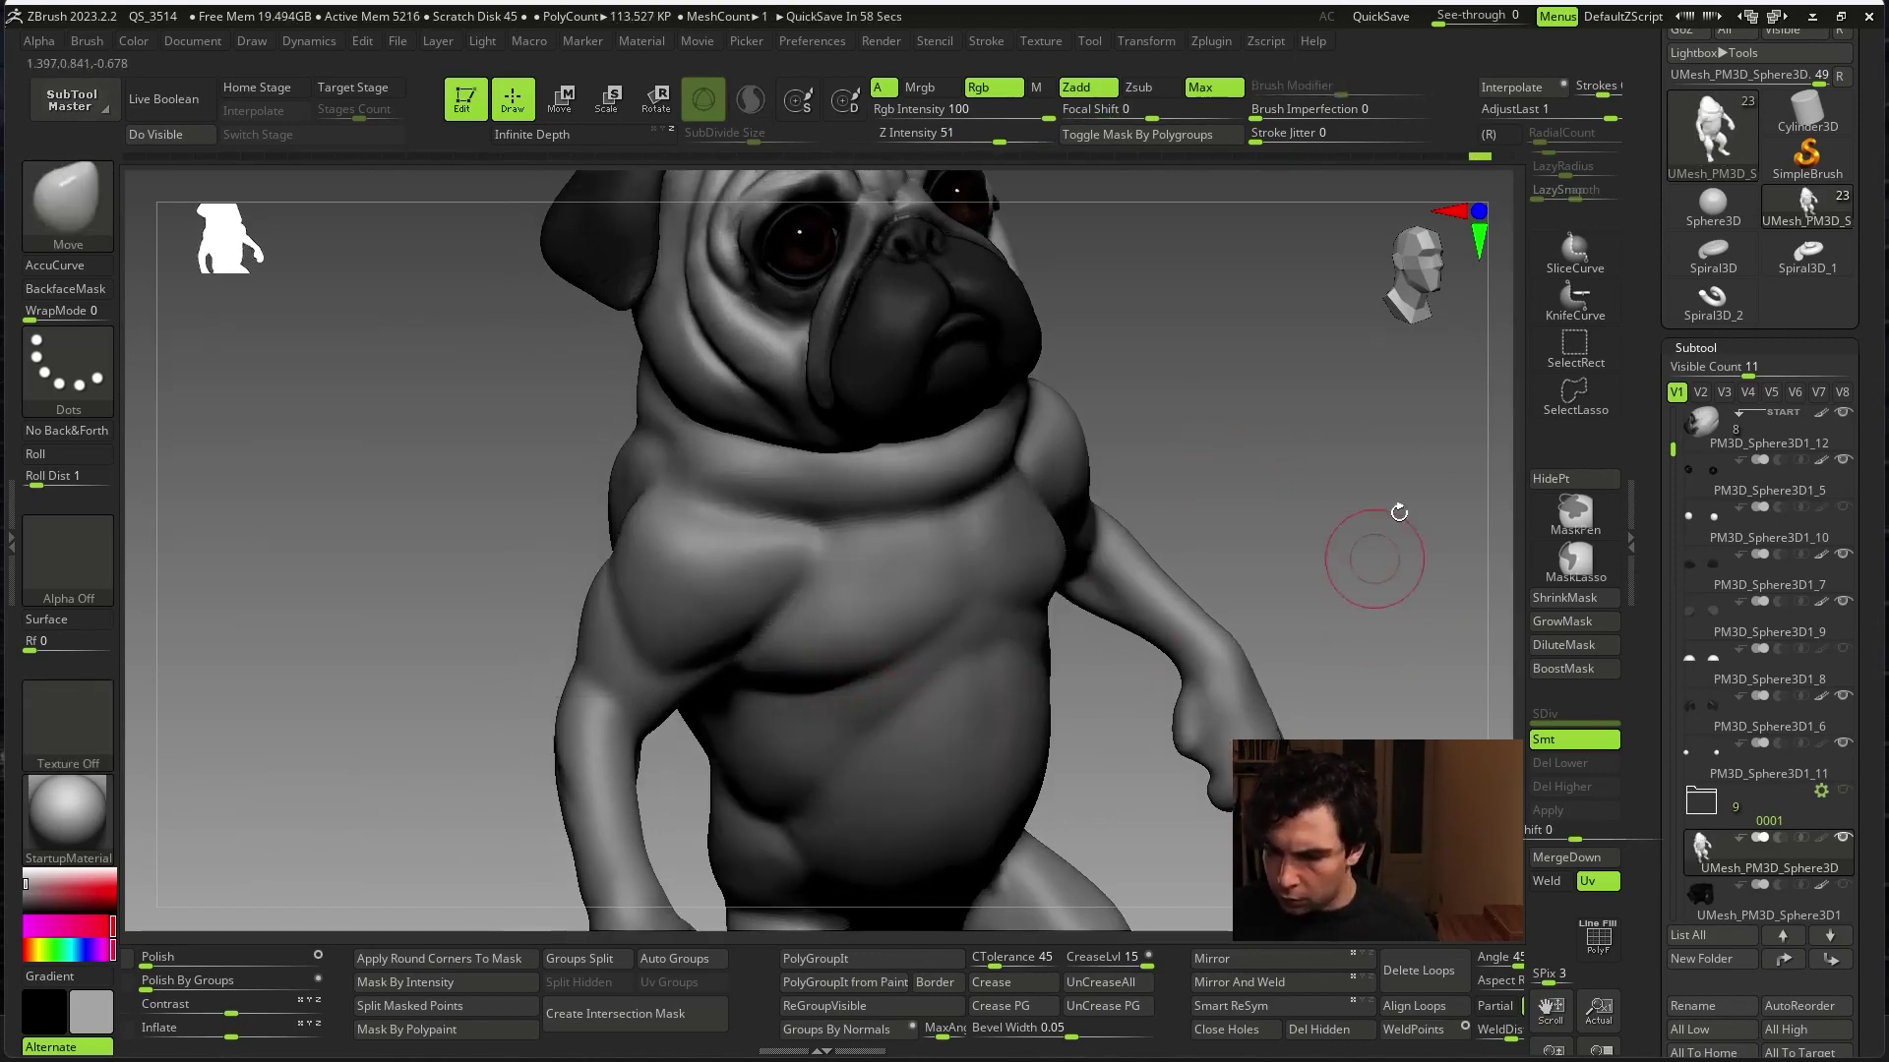
mouse_move(1323, 384)
shift+right_down()
mouse_move(1265, 498)
mouse_move(1257, 655)
shift+right_up()
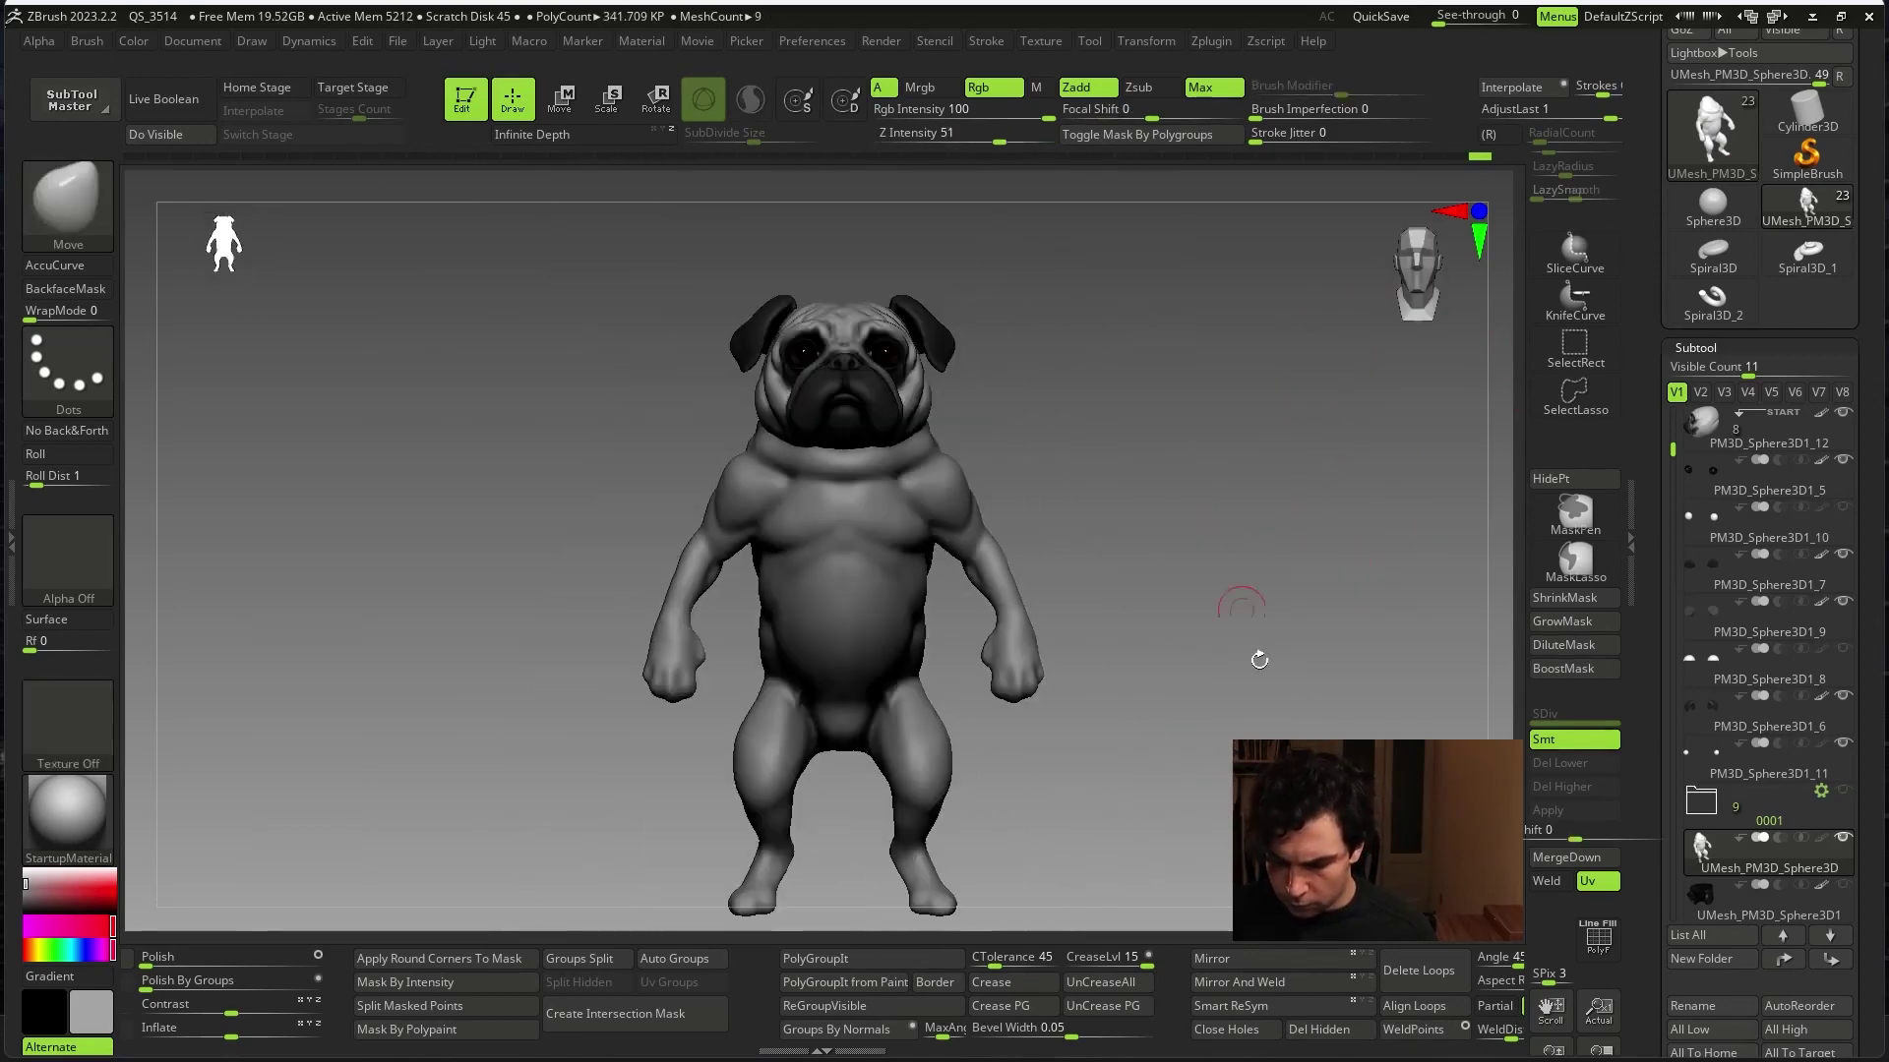
mouse_move(1259, 590)
right_down()
mouse_move(1210, 581)
mouse_move(1259, 590)
mouse_move(1259, 551)
mouse_move(885, 512)
mouse_move(764, 475)
right_up()
- Smooth the chest and belly further, then choose MaskLasso as the selection brush
key(shift)
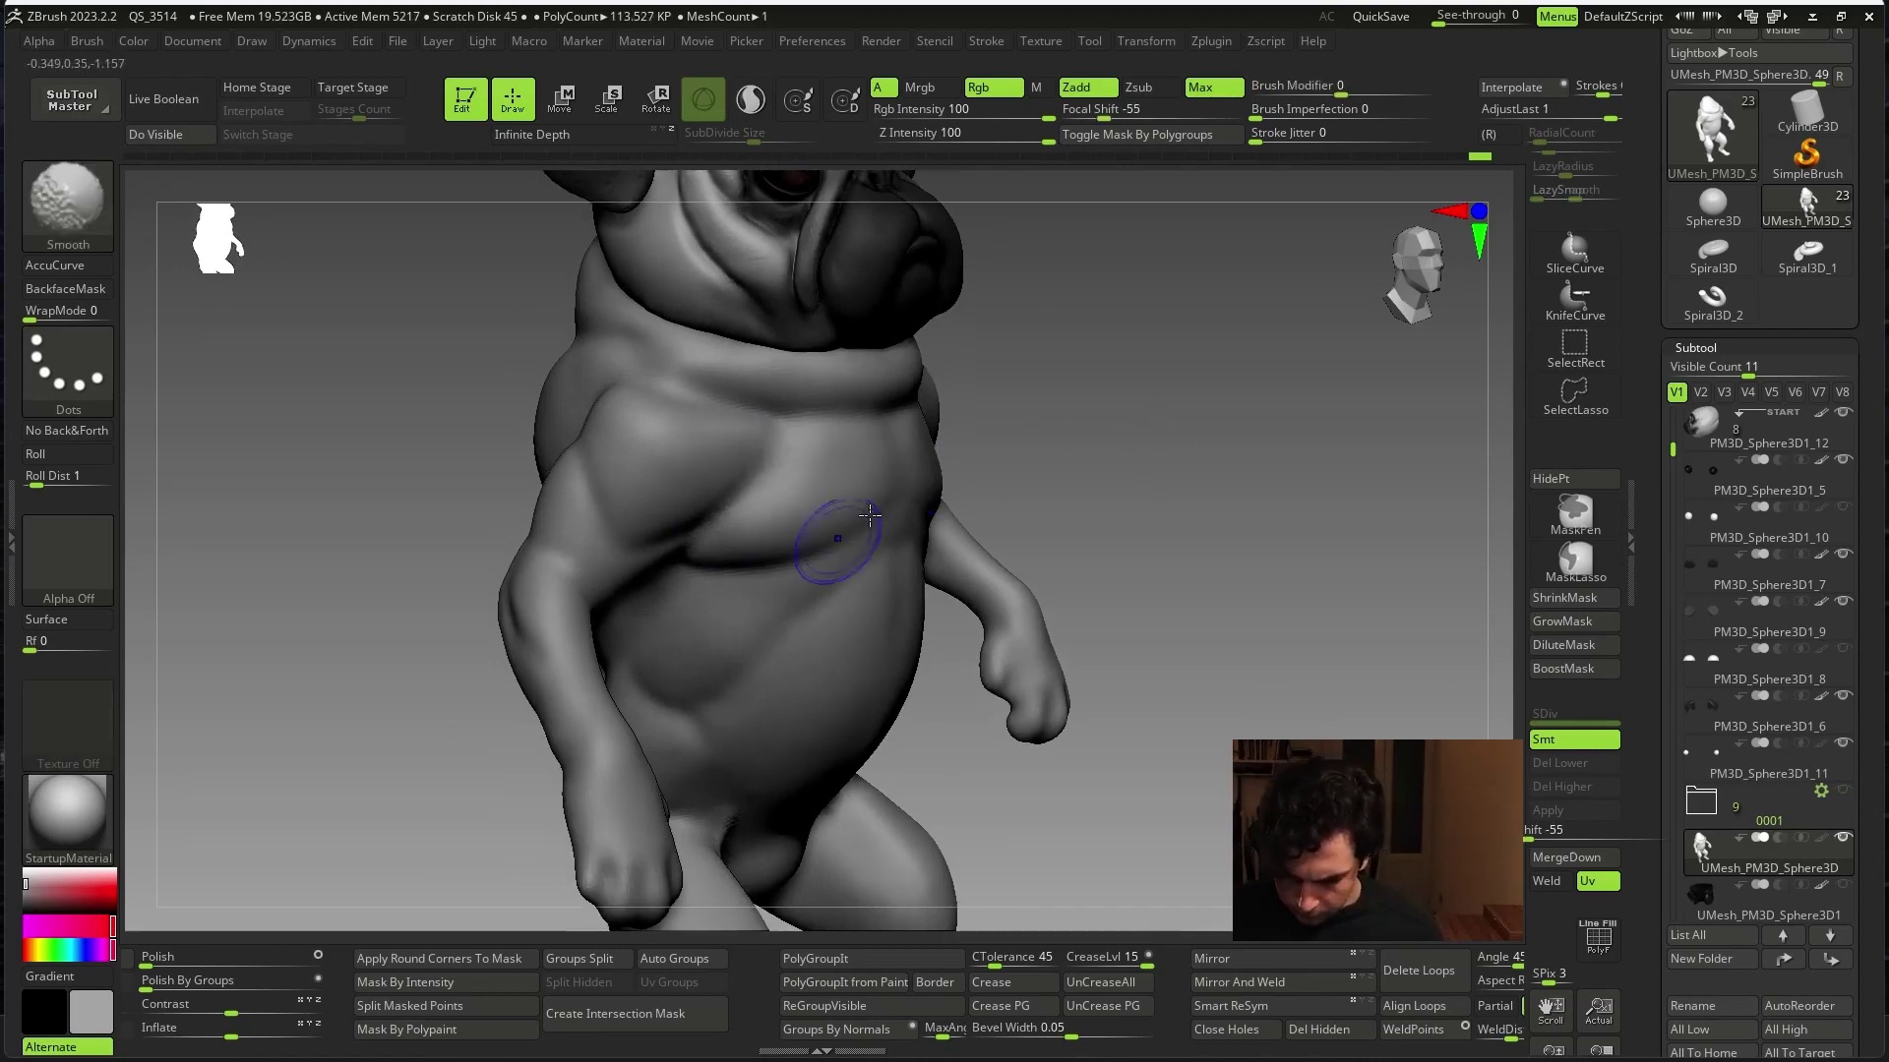
mouse_move(990, 481)
shift+right_down()
mouse_move(1046, 498)
mouse_move(1422, 450)
mouse_move(1004, 481)
mouse_move(1140, 451)
shift+right_up()
key(shift)
mouse_move(1286, 448)
right_down()
mouse_move(1287, 612)
mouse_move(1312, 566)
mouse_move(1385, 586)
mouse_move(1238, 404)
right_up()
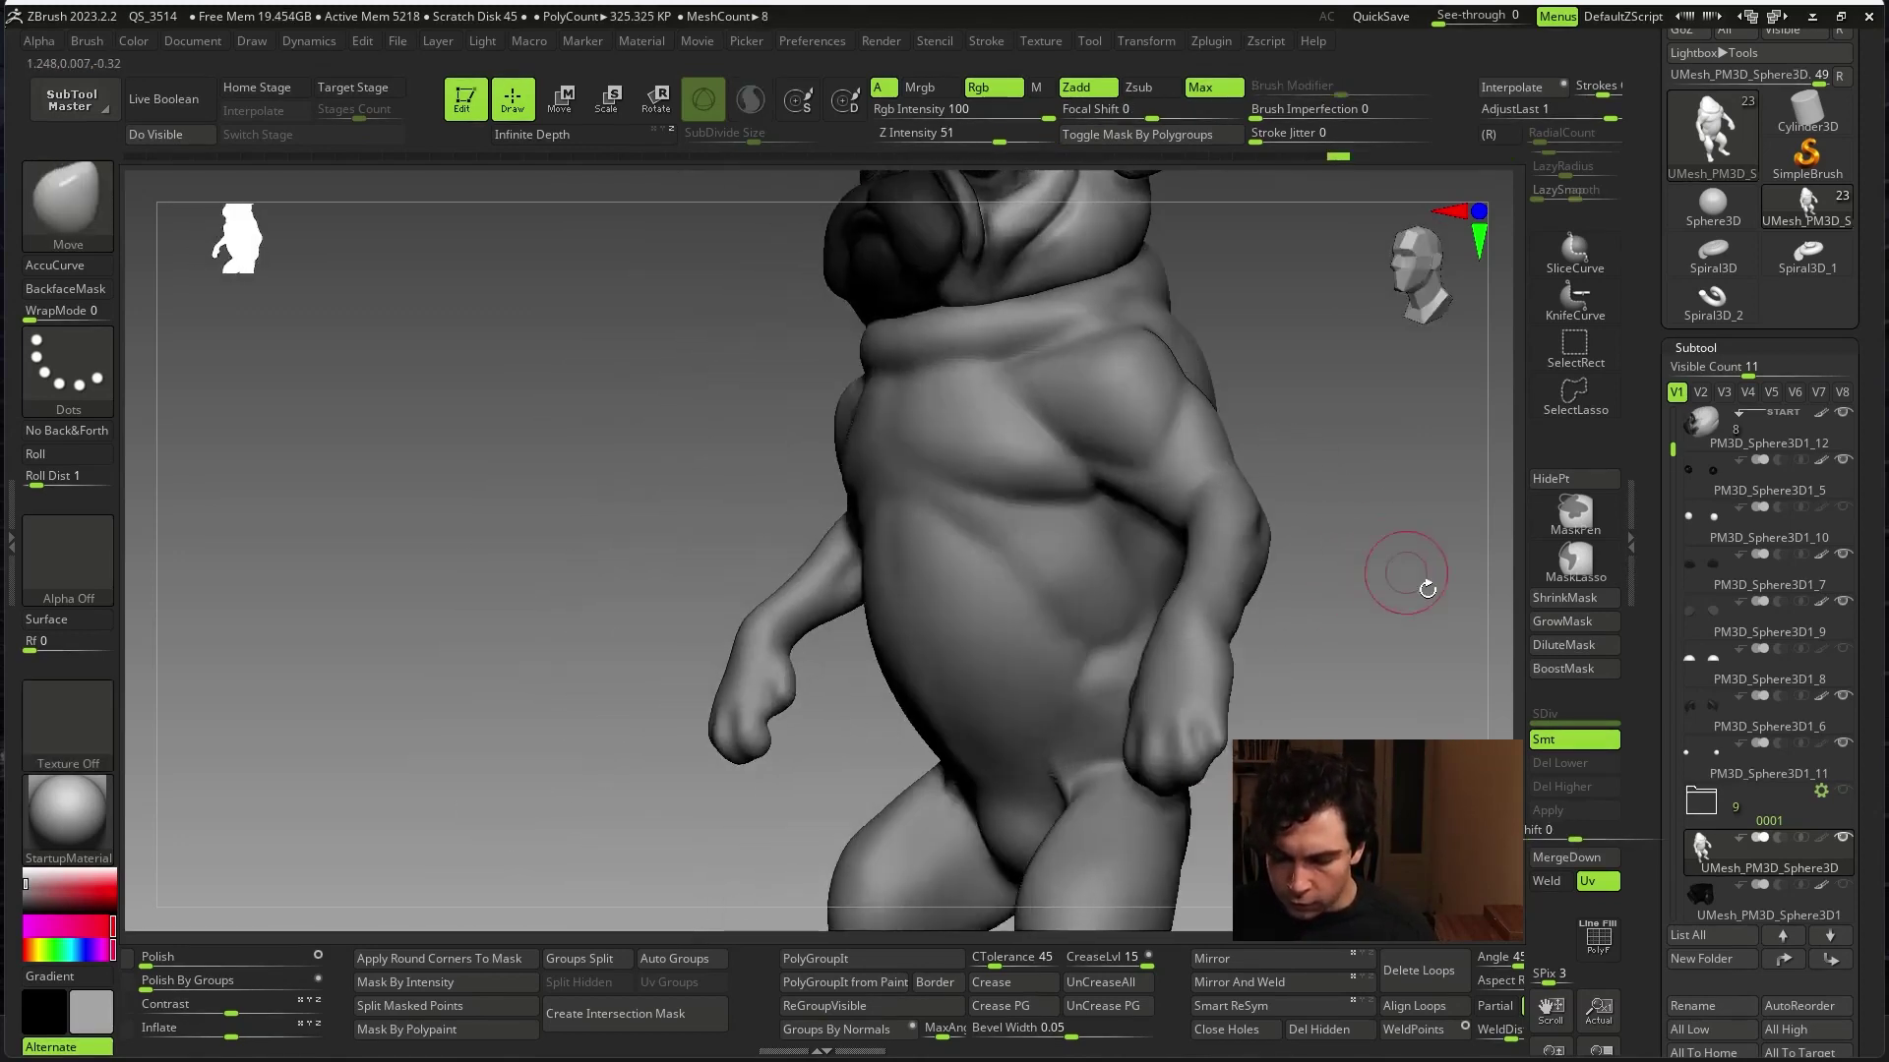
key(shift)
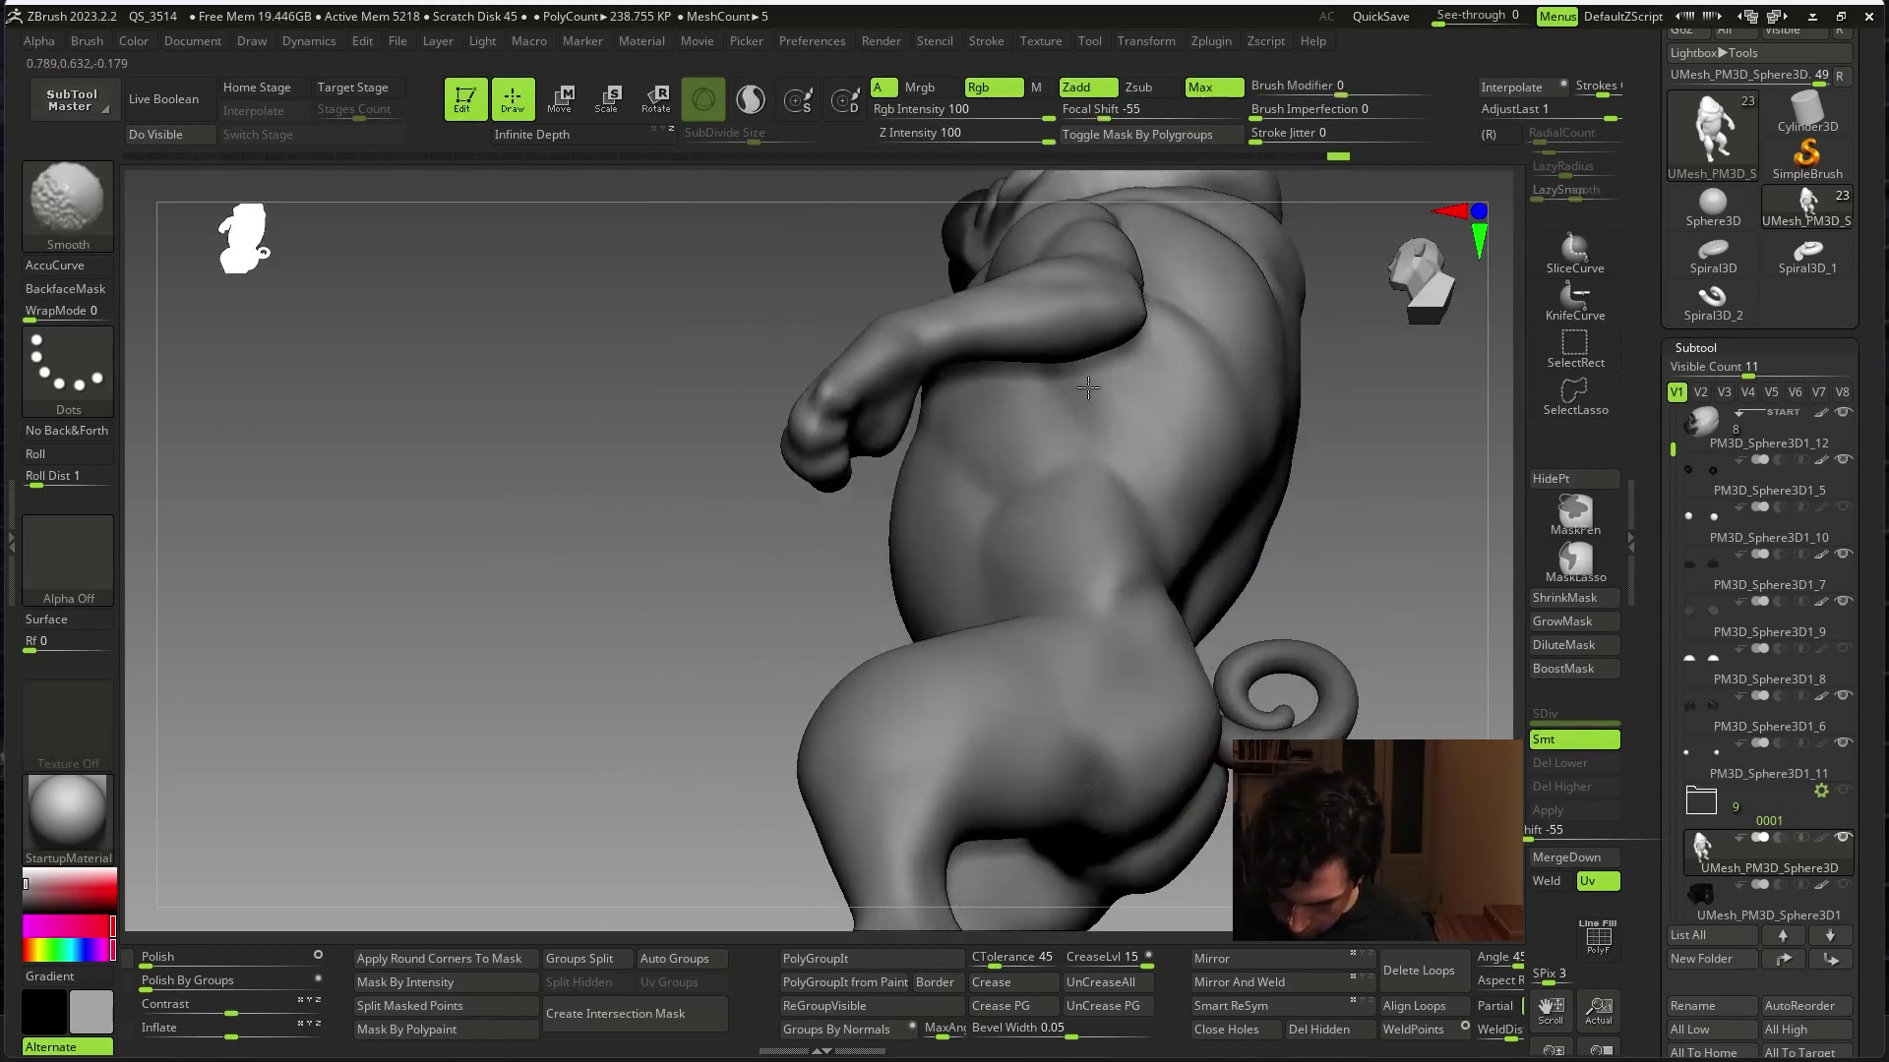
mouse_move(1391, 547)
shift+right_down()
mouse_move(1371, 703)
mouse_move(1138, 675)
shift+right_up()
key(shift)
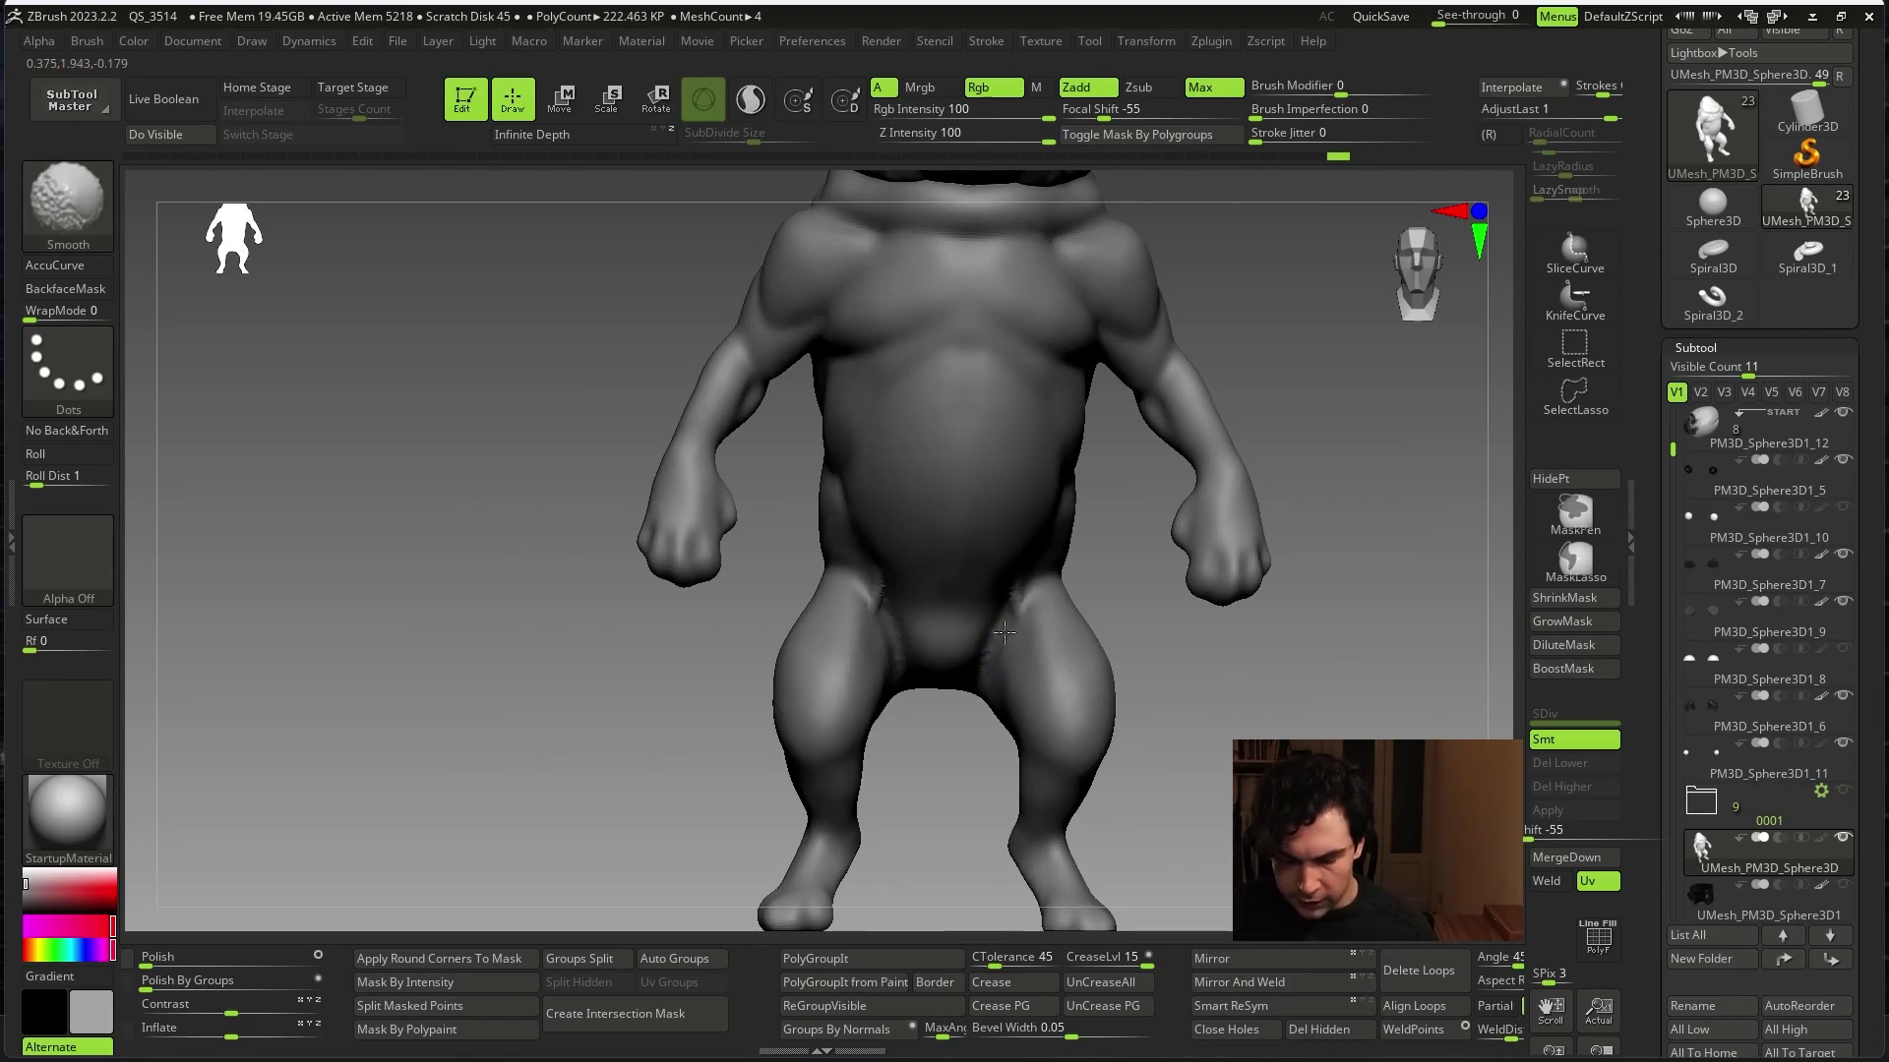
mouse_move(1252, 646)
alt+right_down()
mouse_move(1014, 588)
mouse_move(1285, 717)
mouse_move(1385, 636)
mouse_move(1374, 662)
mouse_move(1356, 608)
alt+right_up()
mouse_move(1145, 583)
right_down()
mouse_move(1193, 557)
mouse_move(1200, 493)
right_up()
right_drag(1325, 643, 1338, 678)
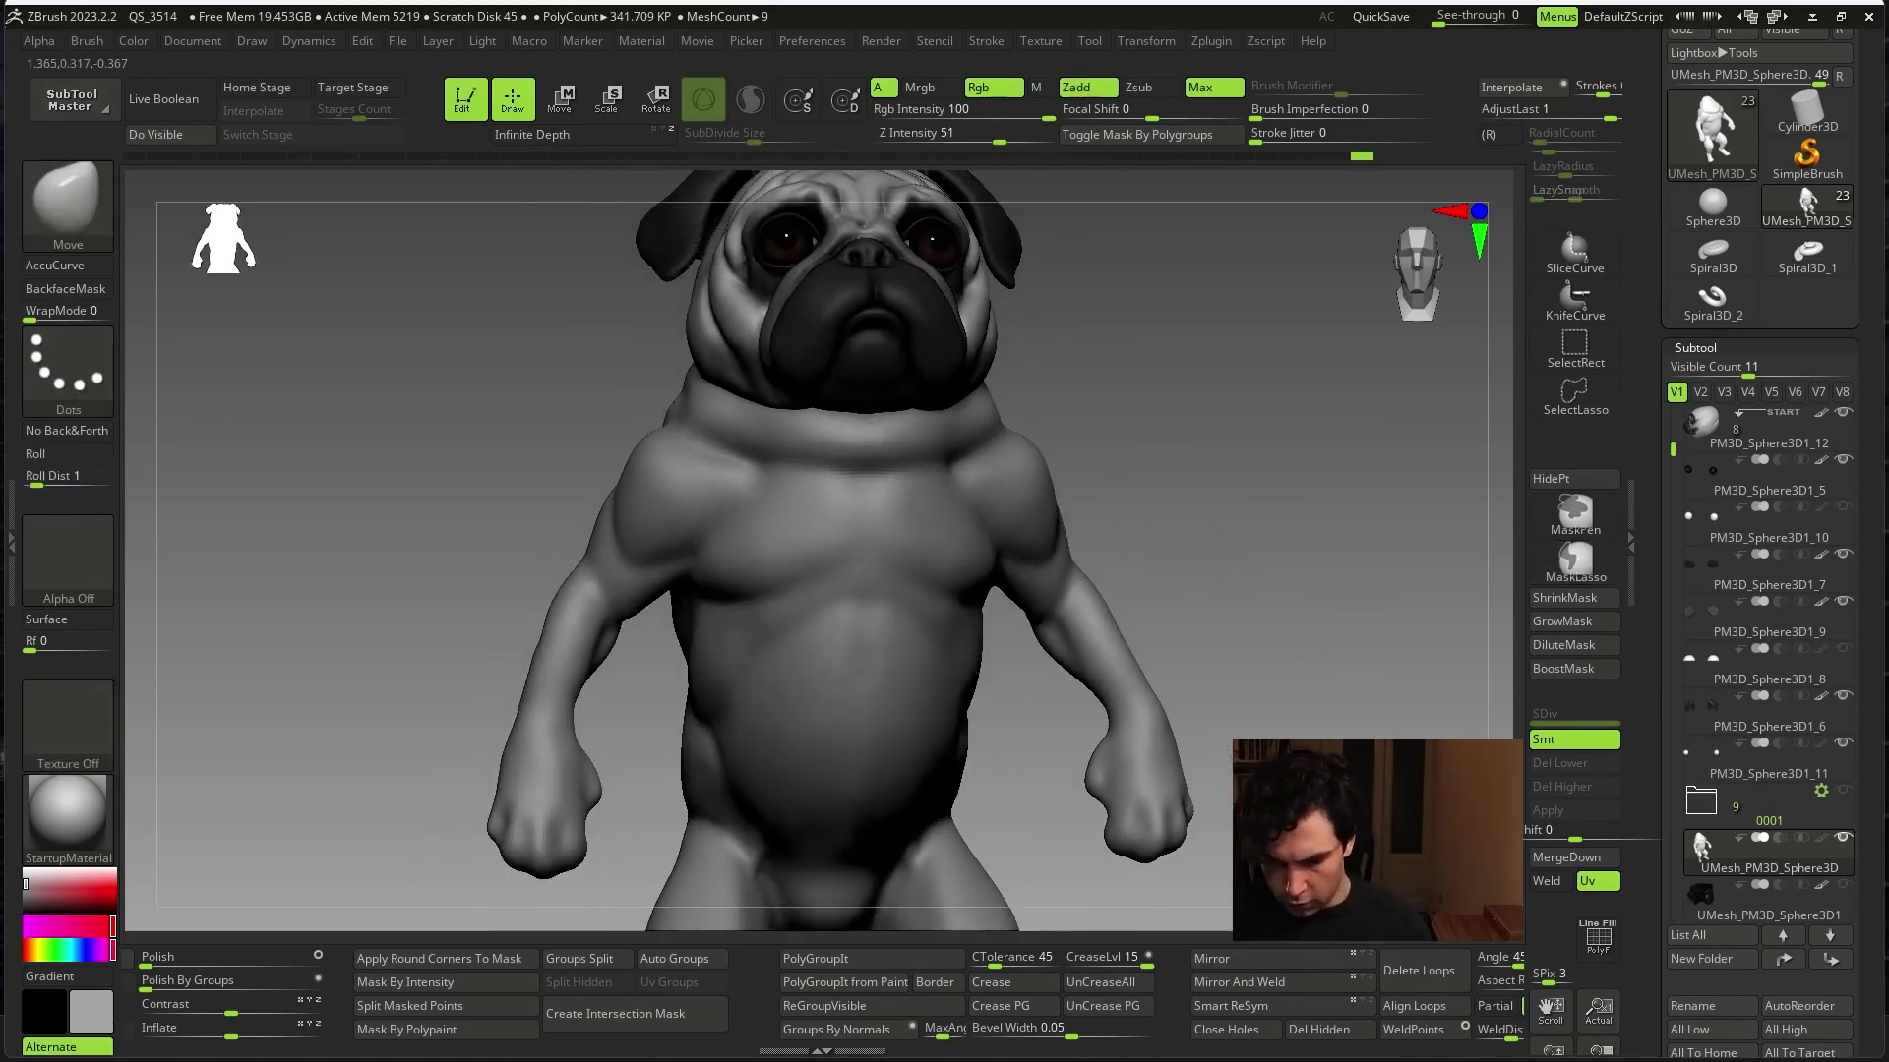
click(1575, 346)
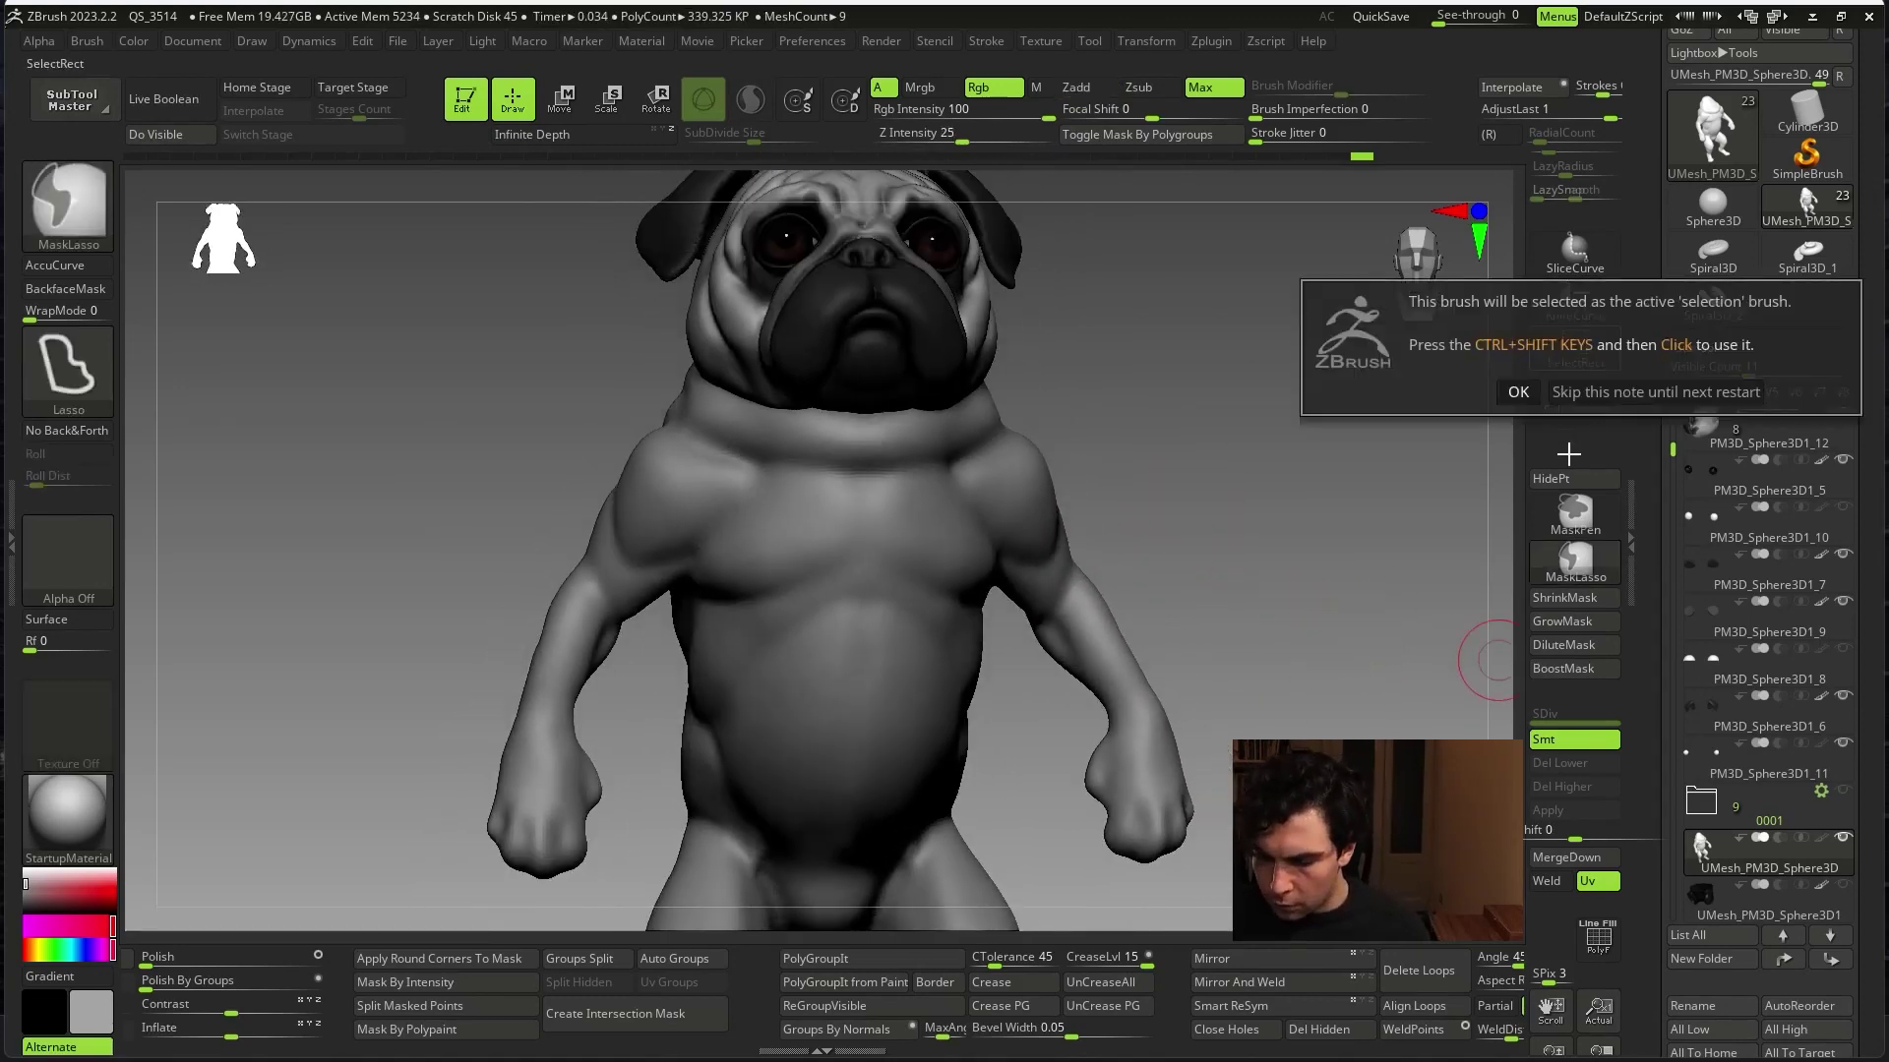
- Load the DamStandard brush and deepen the chest crease under the arm
click(1602, 403)
mouse_move(1275, 661)
right_down()
mouse_move(1351, 611)
mouse_move(1404, 681)
mouse_move(1390, 611)
right_up()
key(b)
key(d)
key(s)
key(space)
key(space)
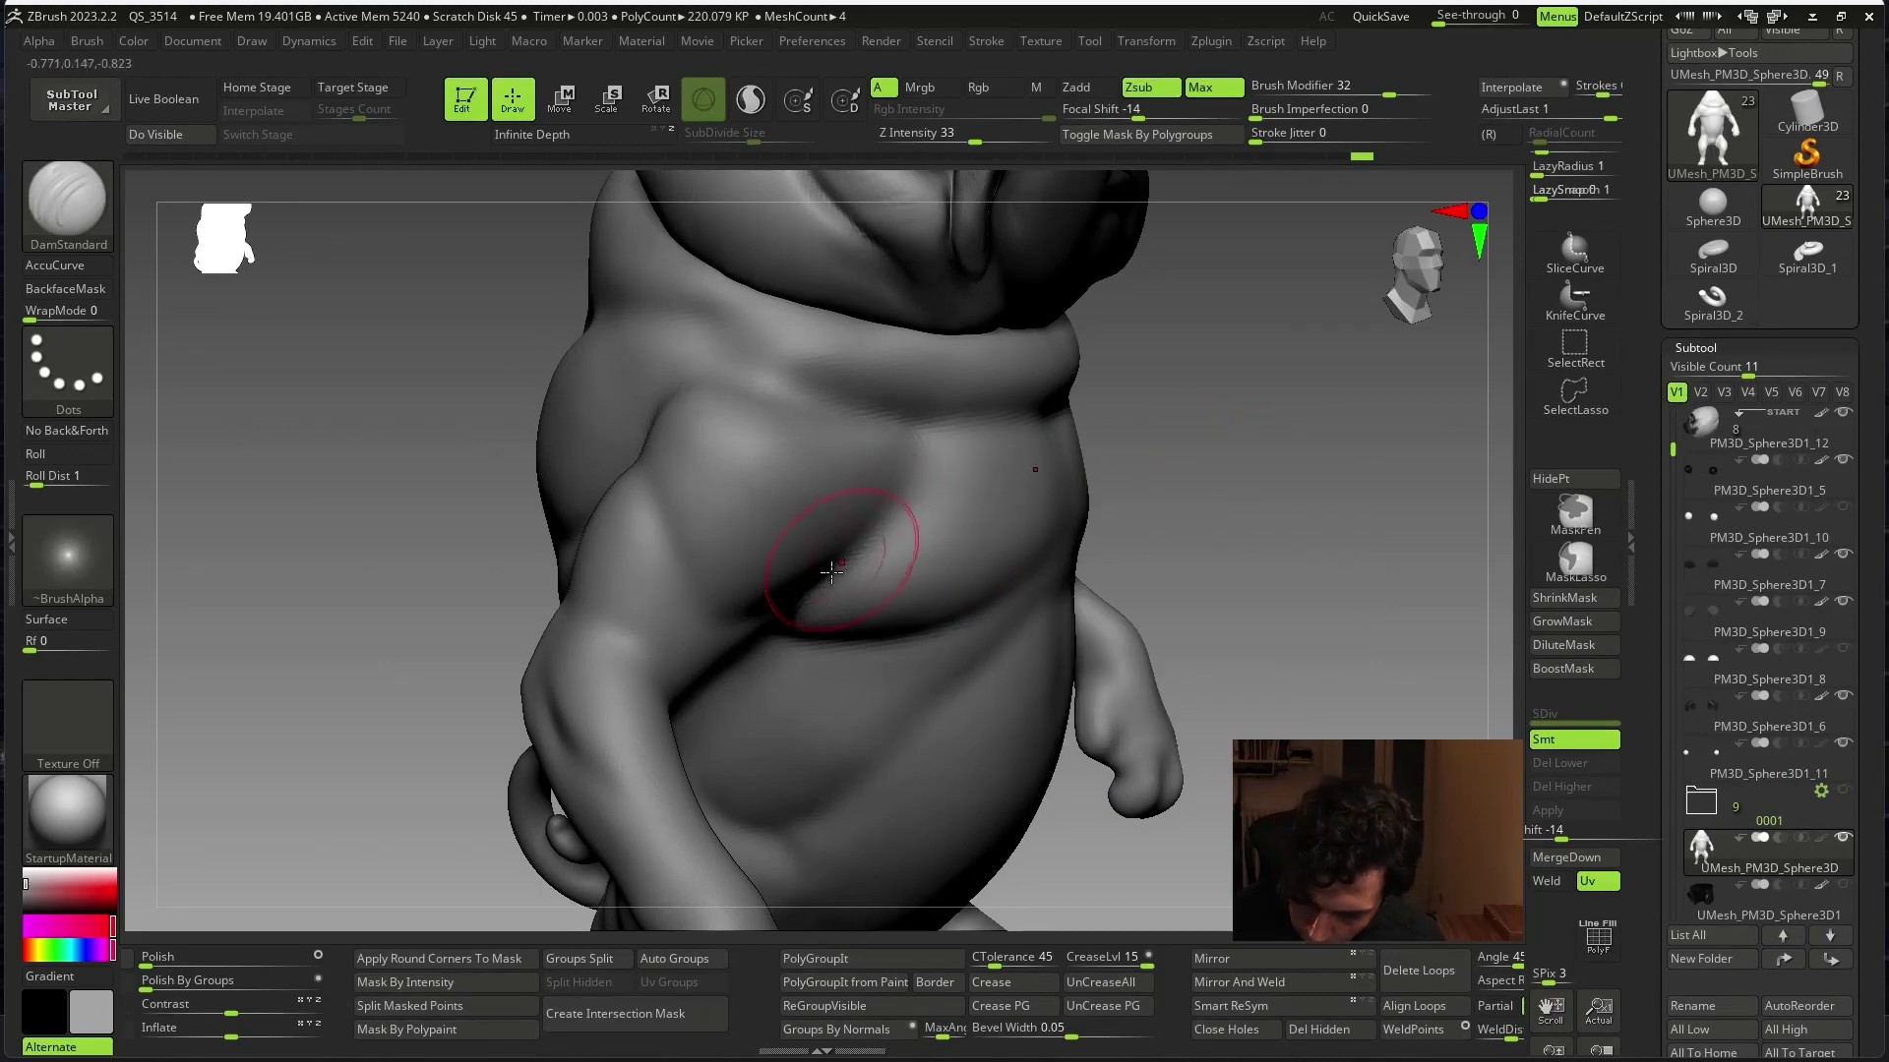
right_drag(893, 526, 826, 651)
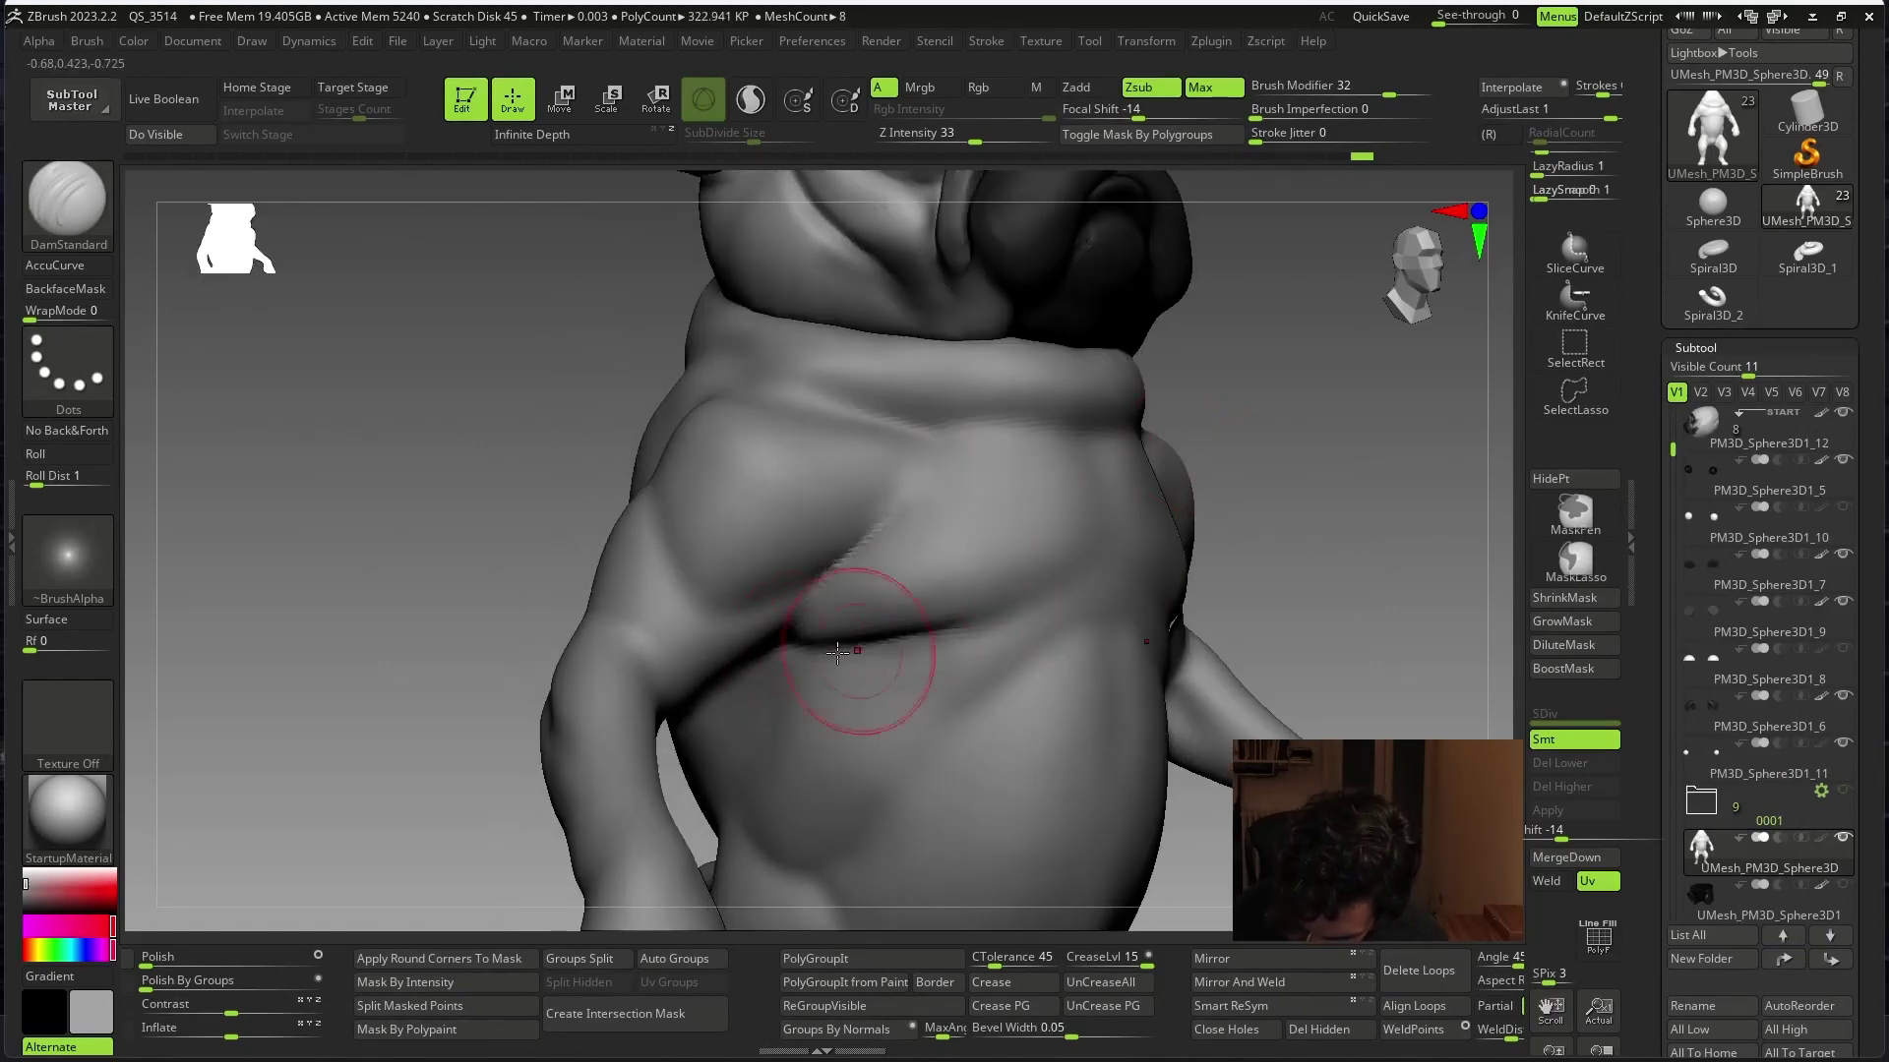
right_drag(1285, 498, 904, 557)
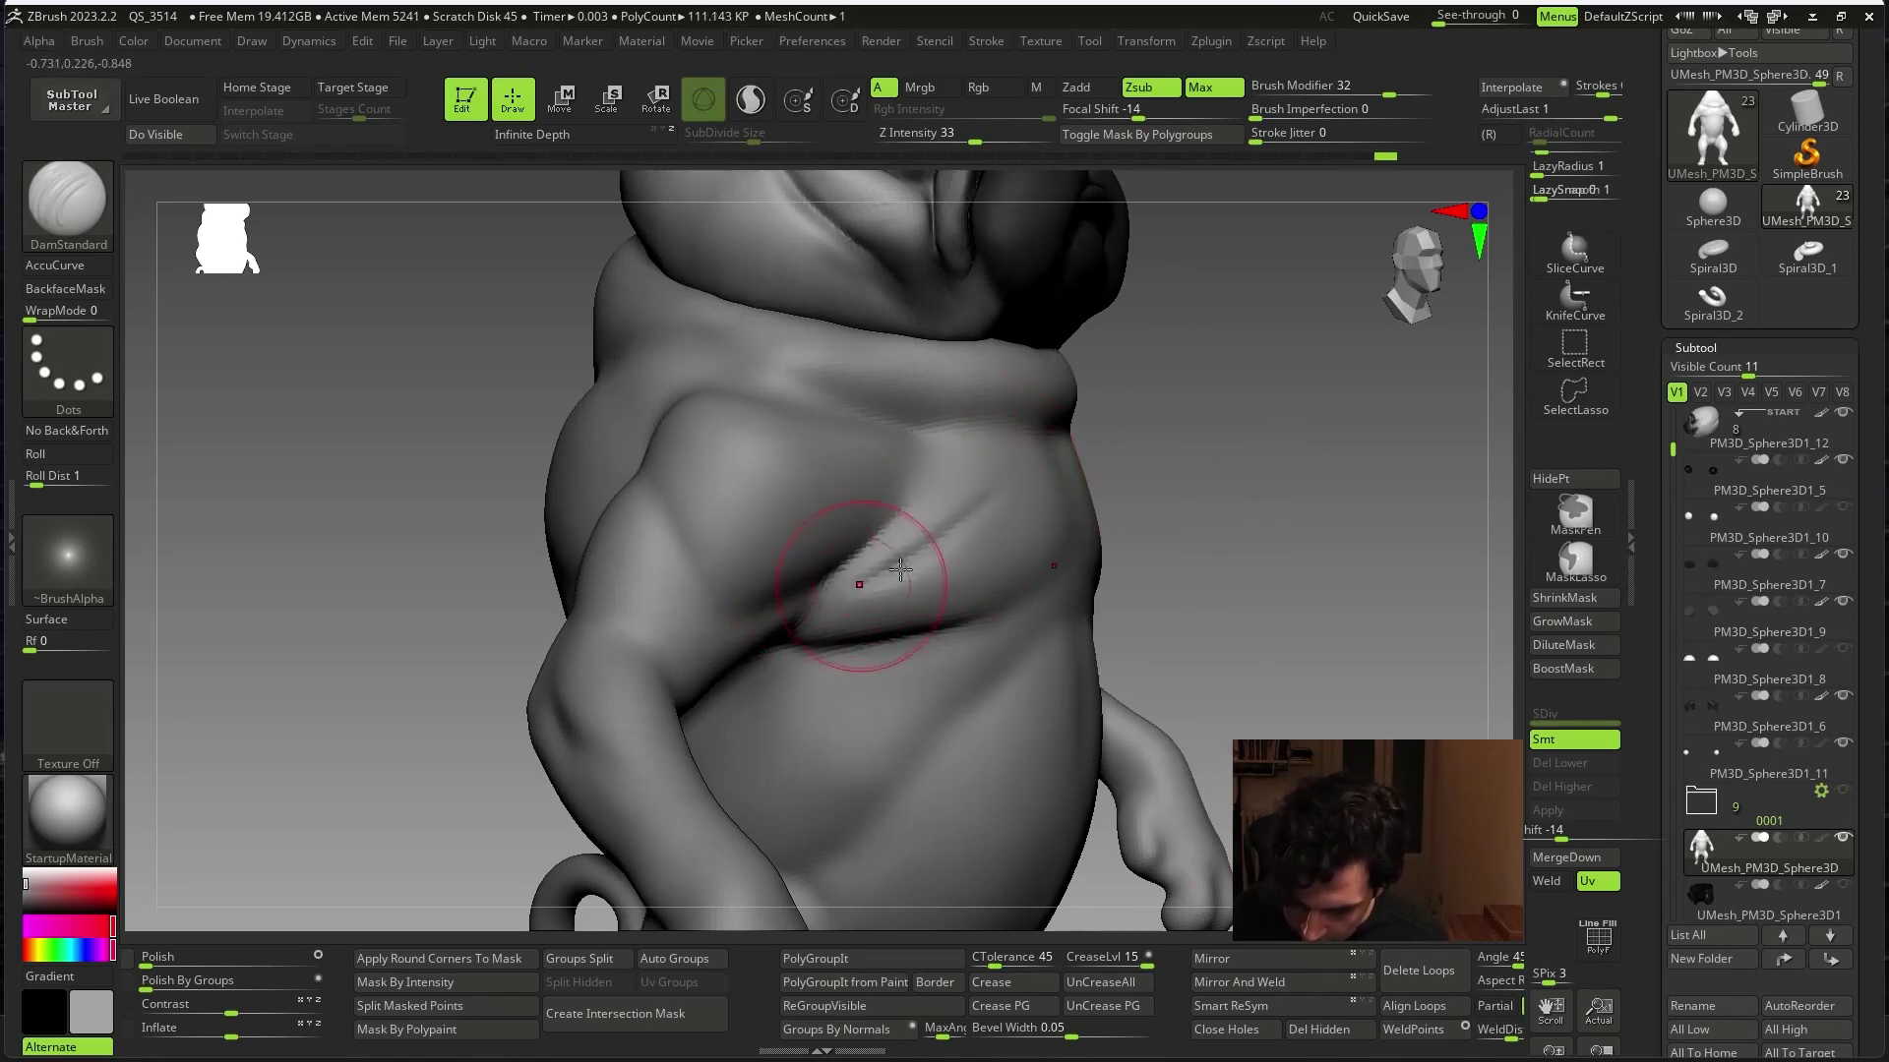
drag(900, 568, 843, 568)
drag(918, 497, 812, 600)
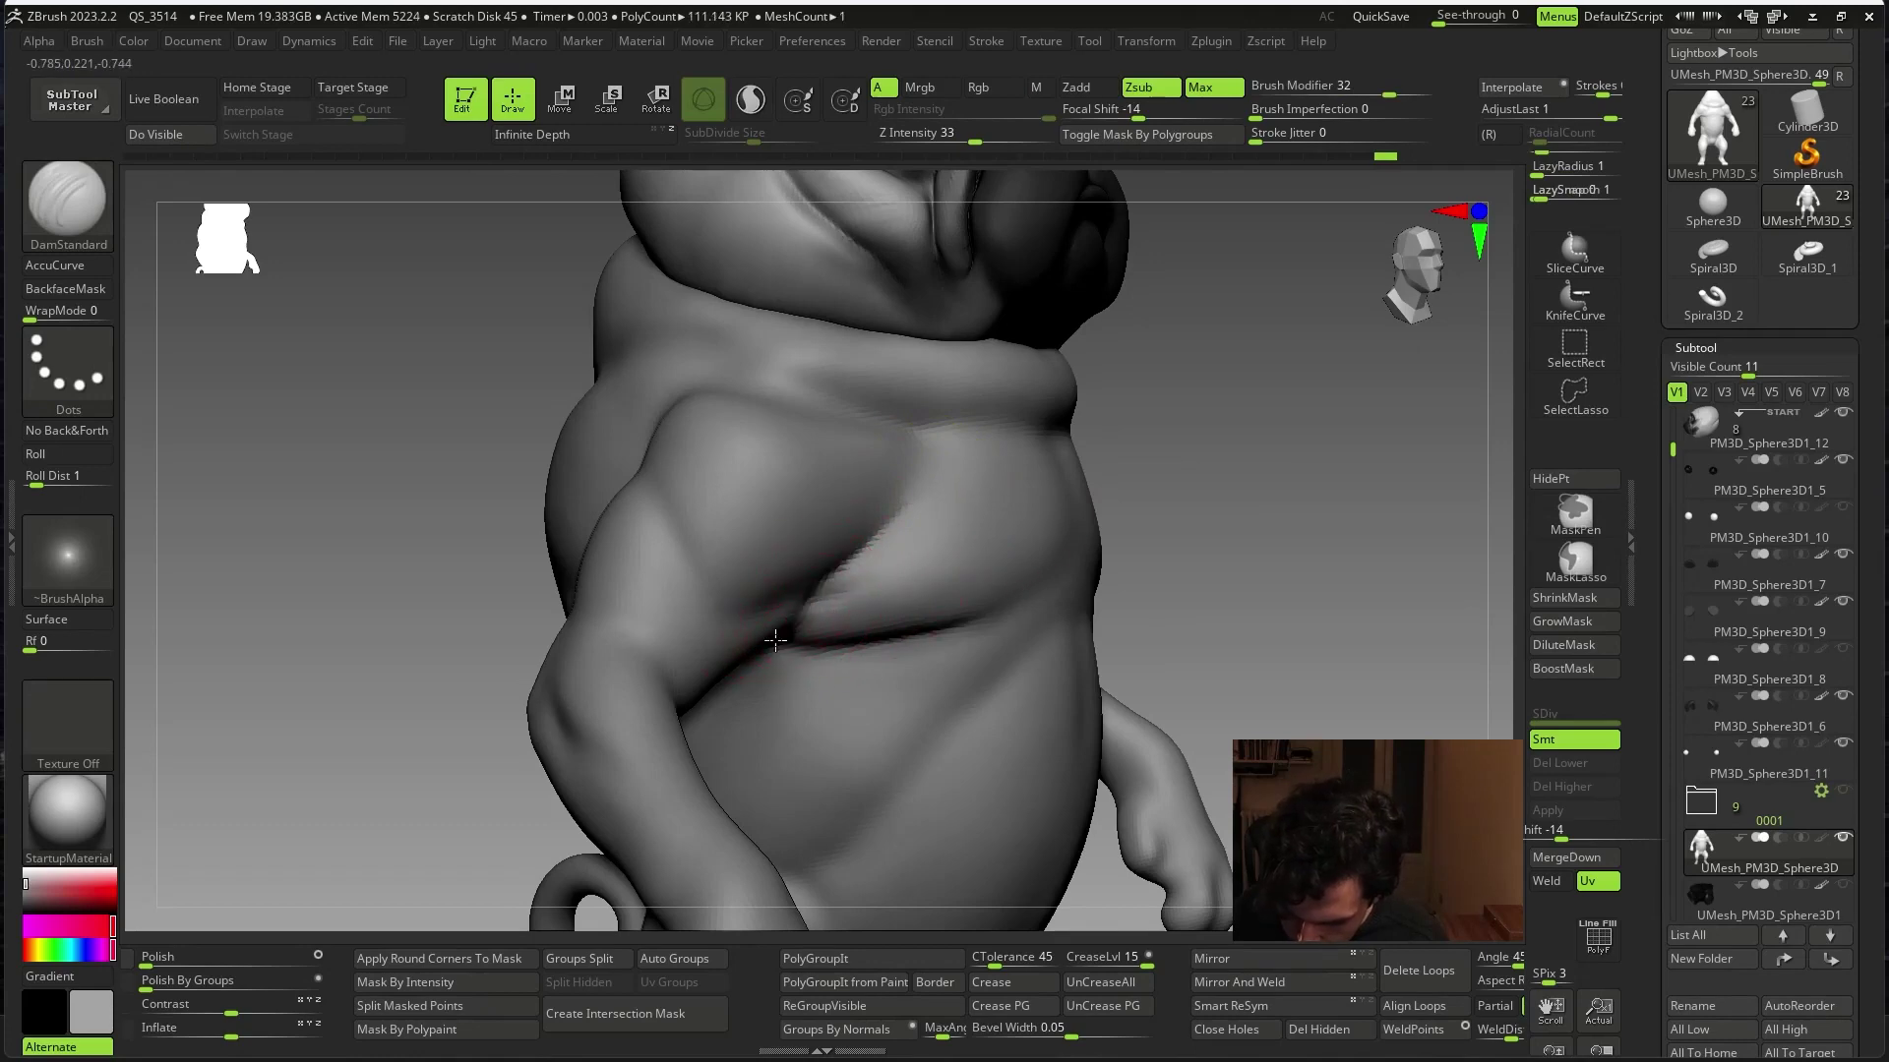
- Soften the chest crease and check it from several angles
right_drag(948, 535, 1193, 413)
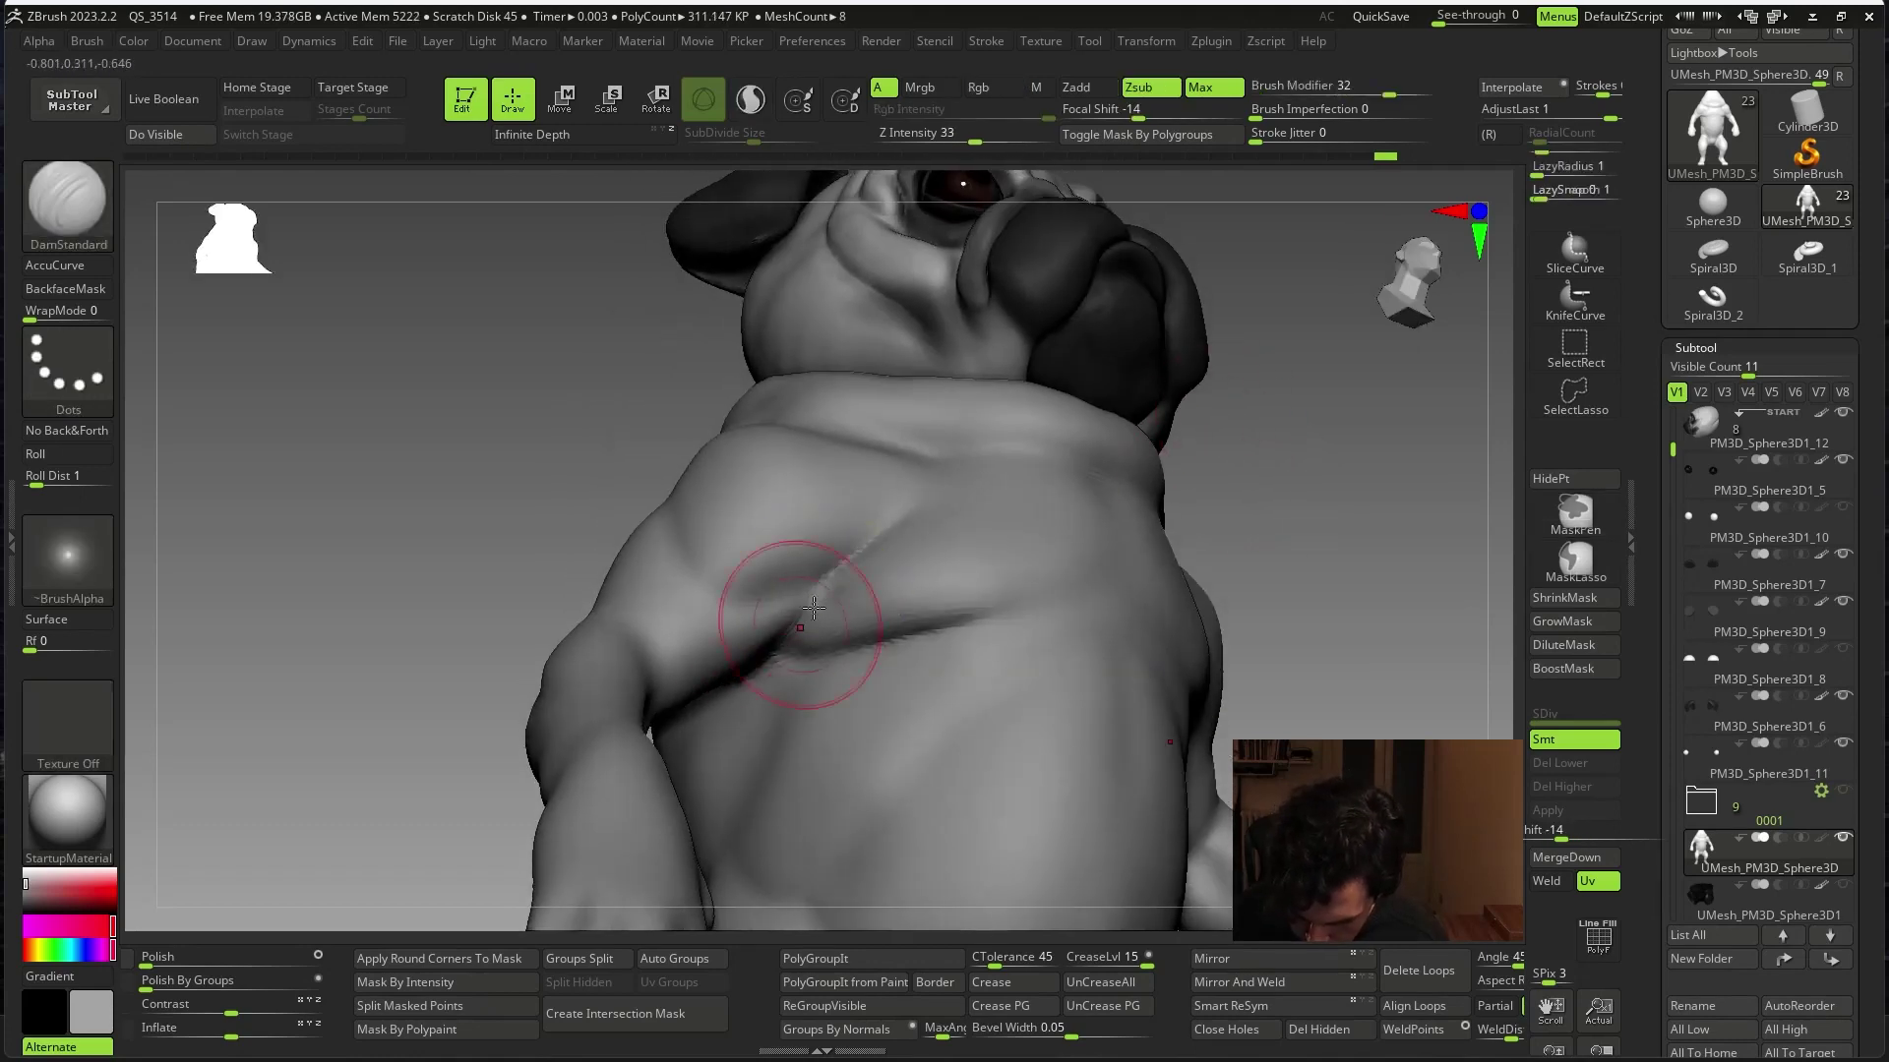
right_drag(1201, 493, 875, 562)
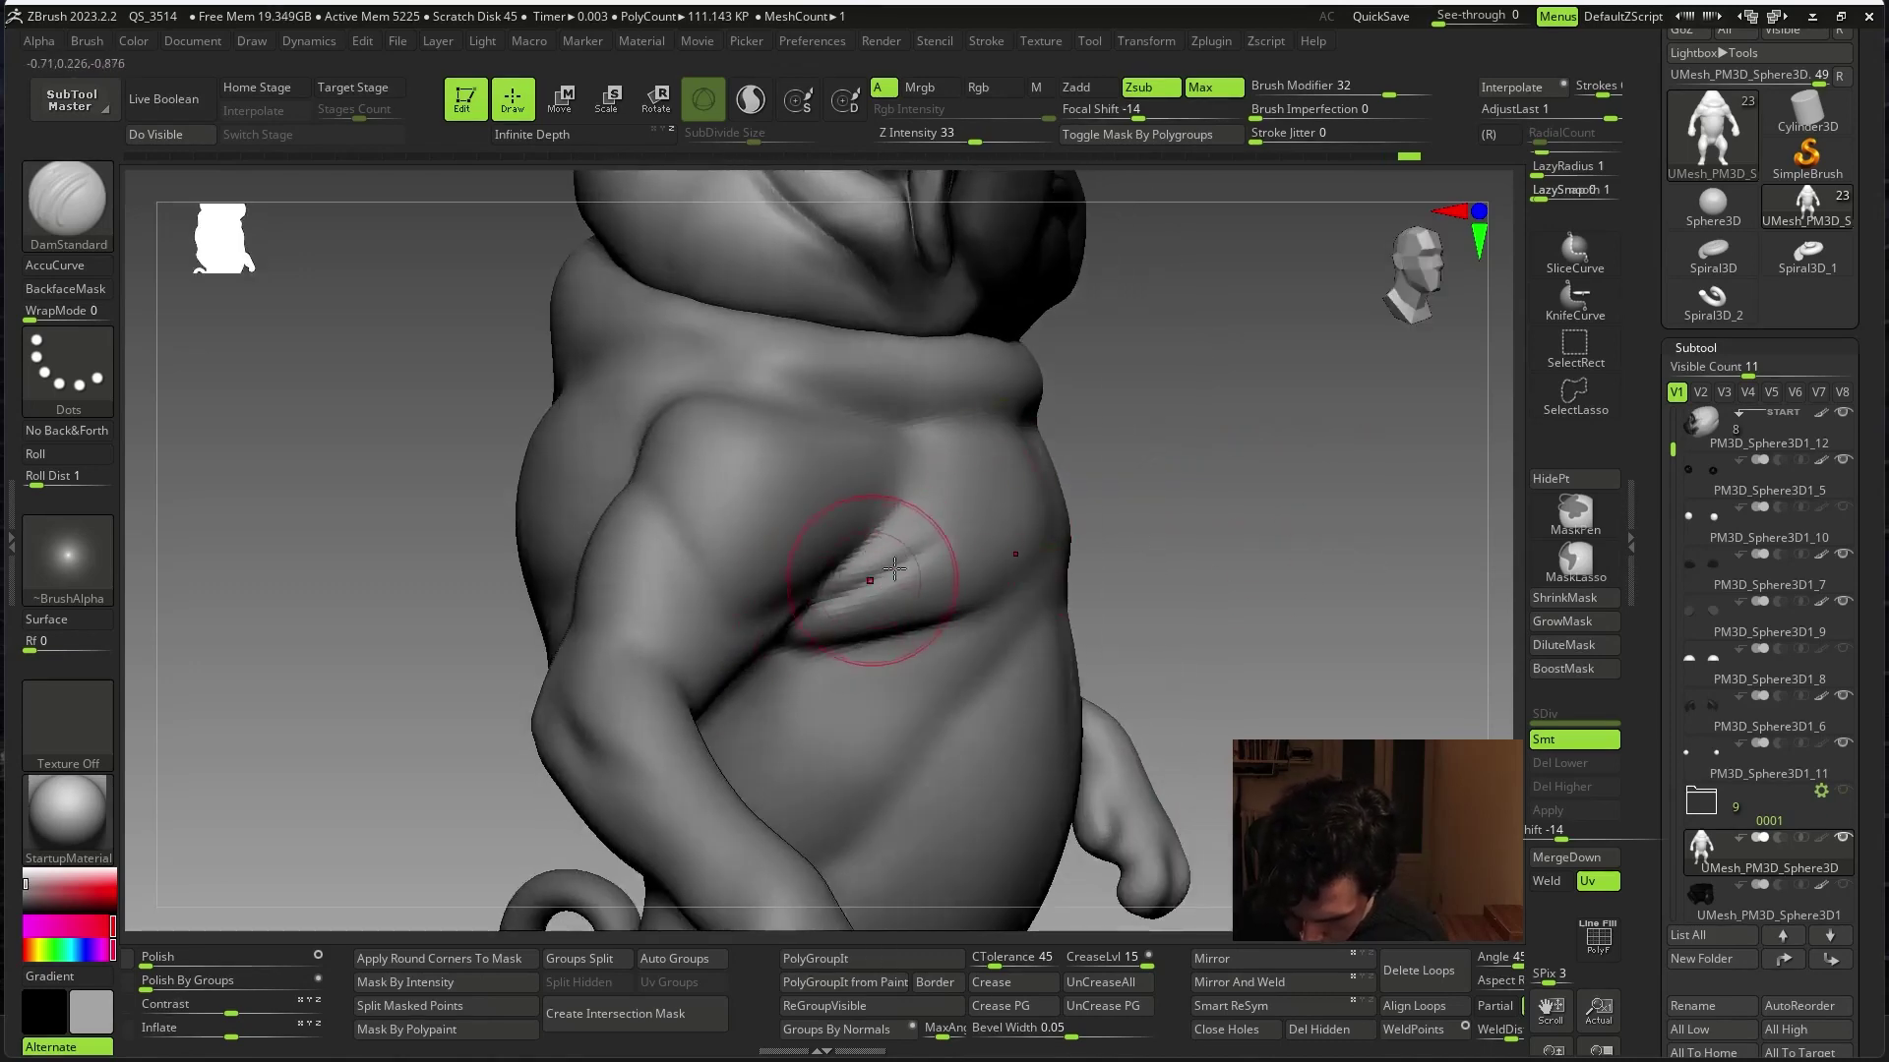
shift+drag(855, 588, 902, 515)
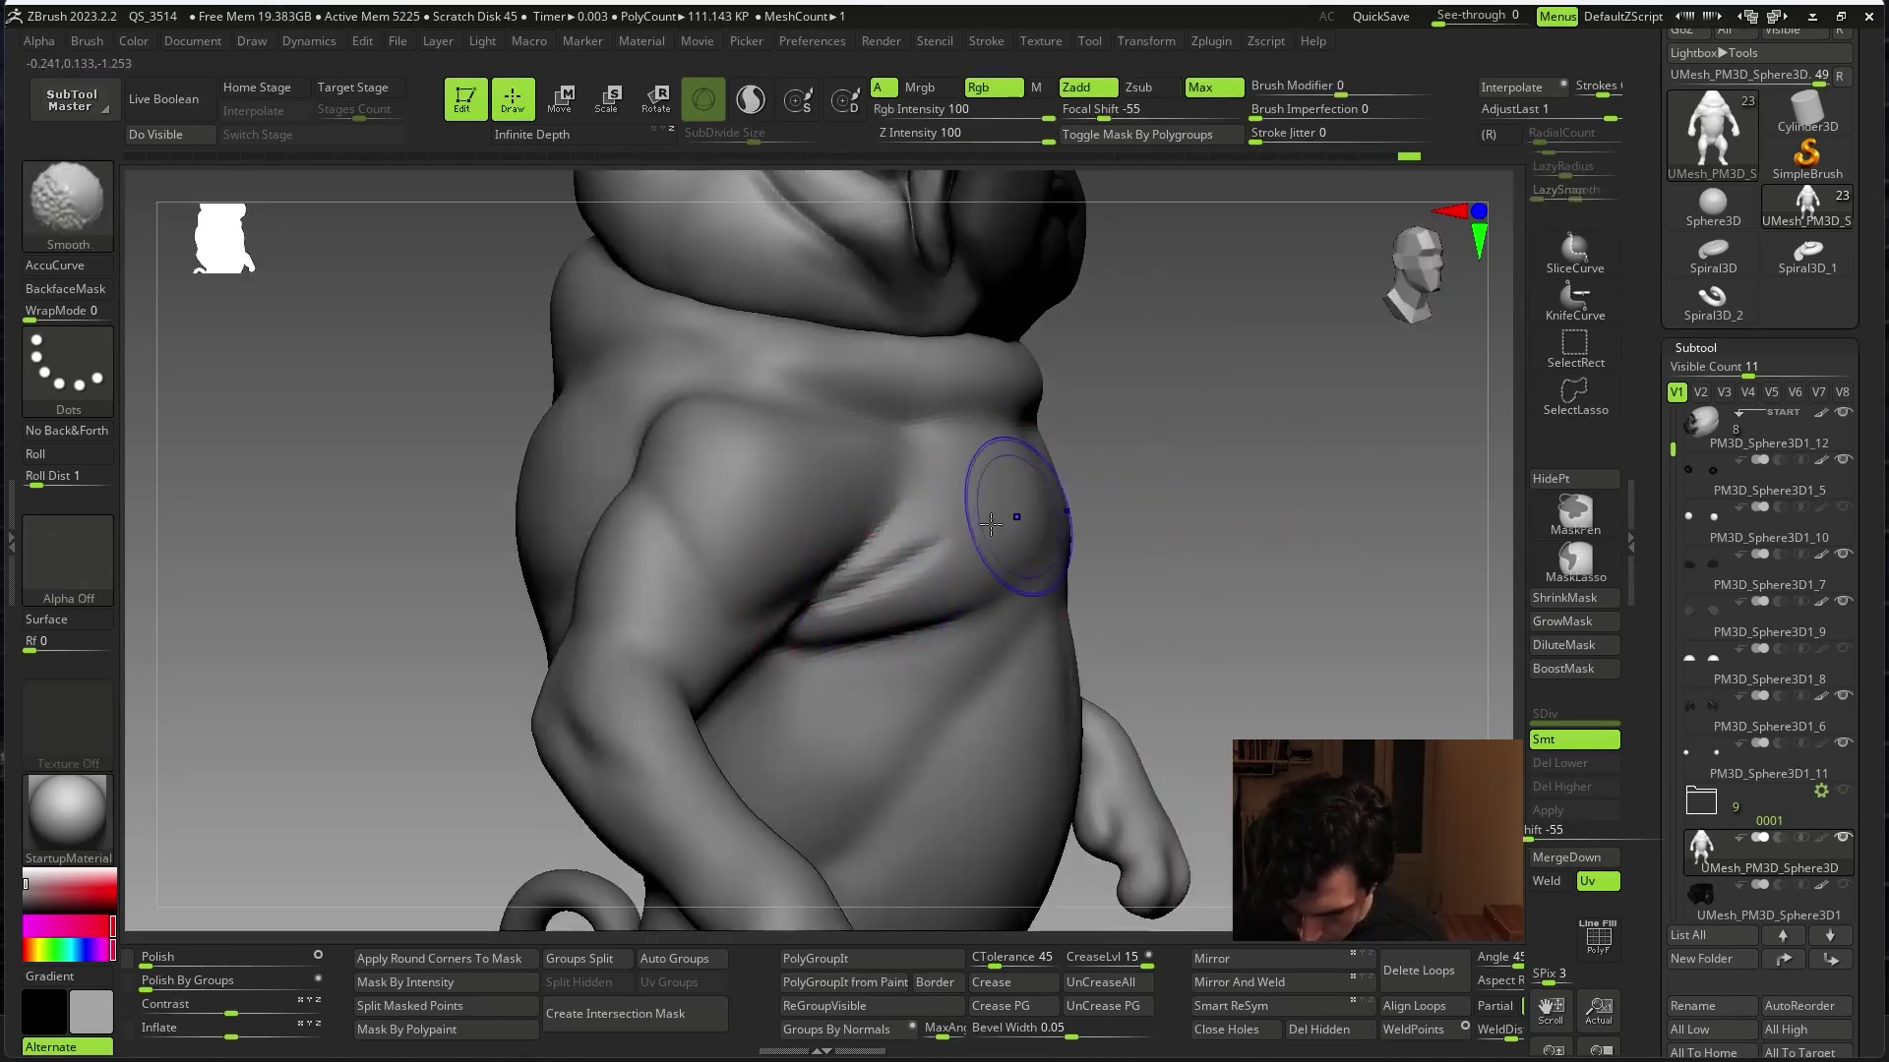
mouse_move(1256, 429)
right_down()
mouse_move(1426, 451)
mouse_move(906, 527)
right_up()
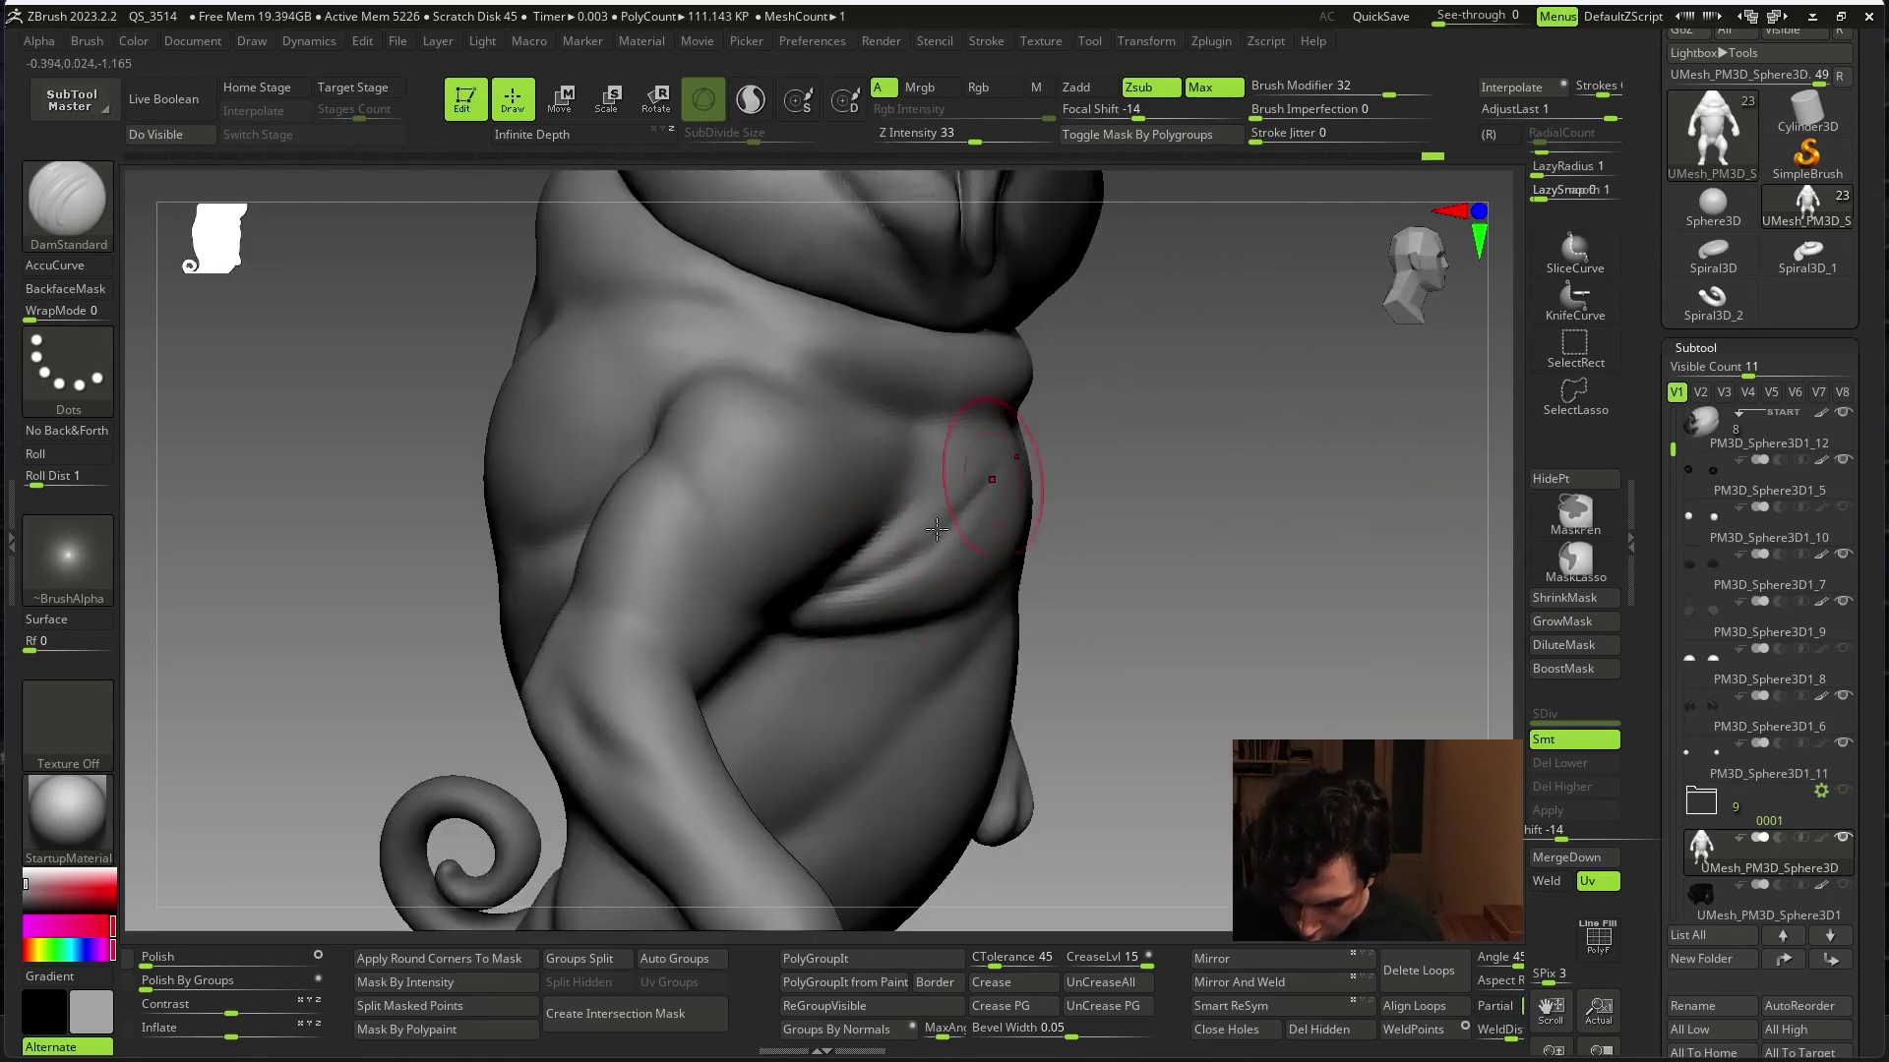
key(shift)
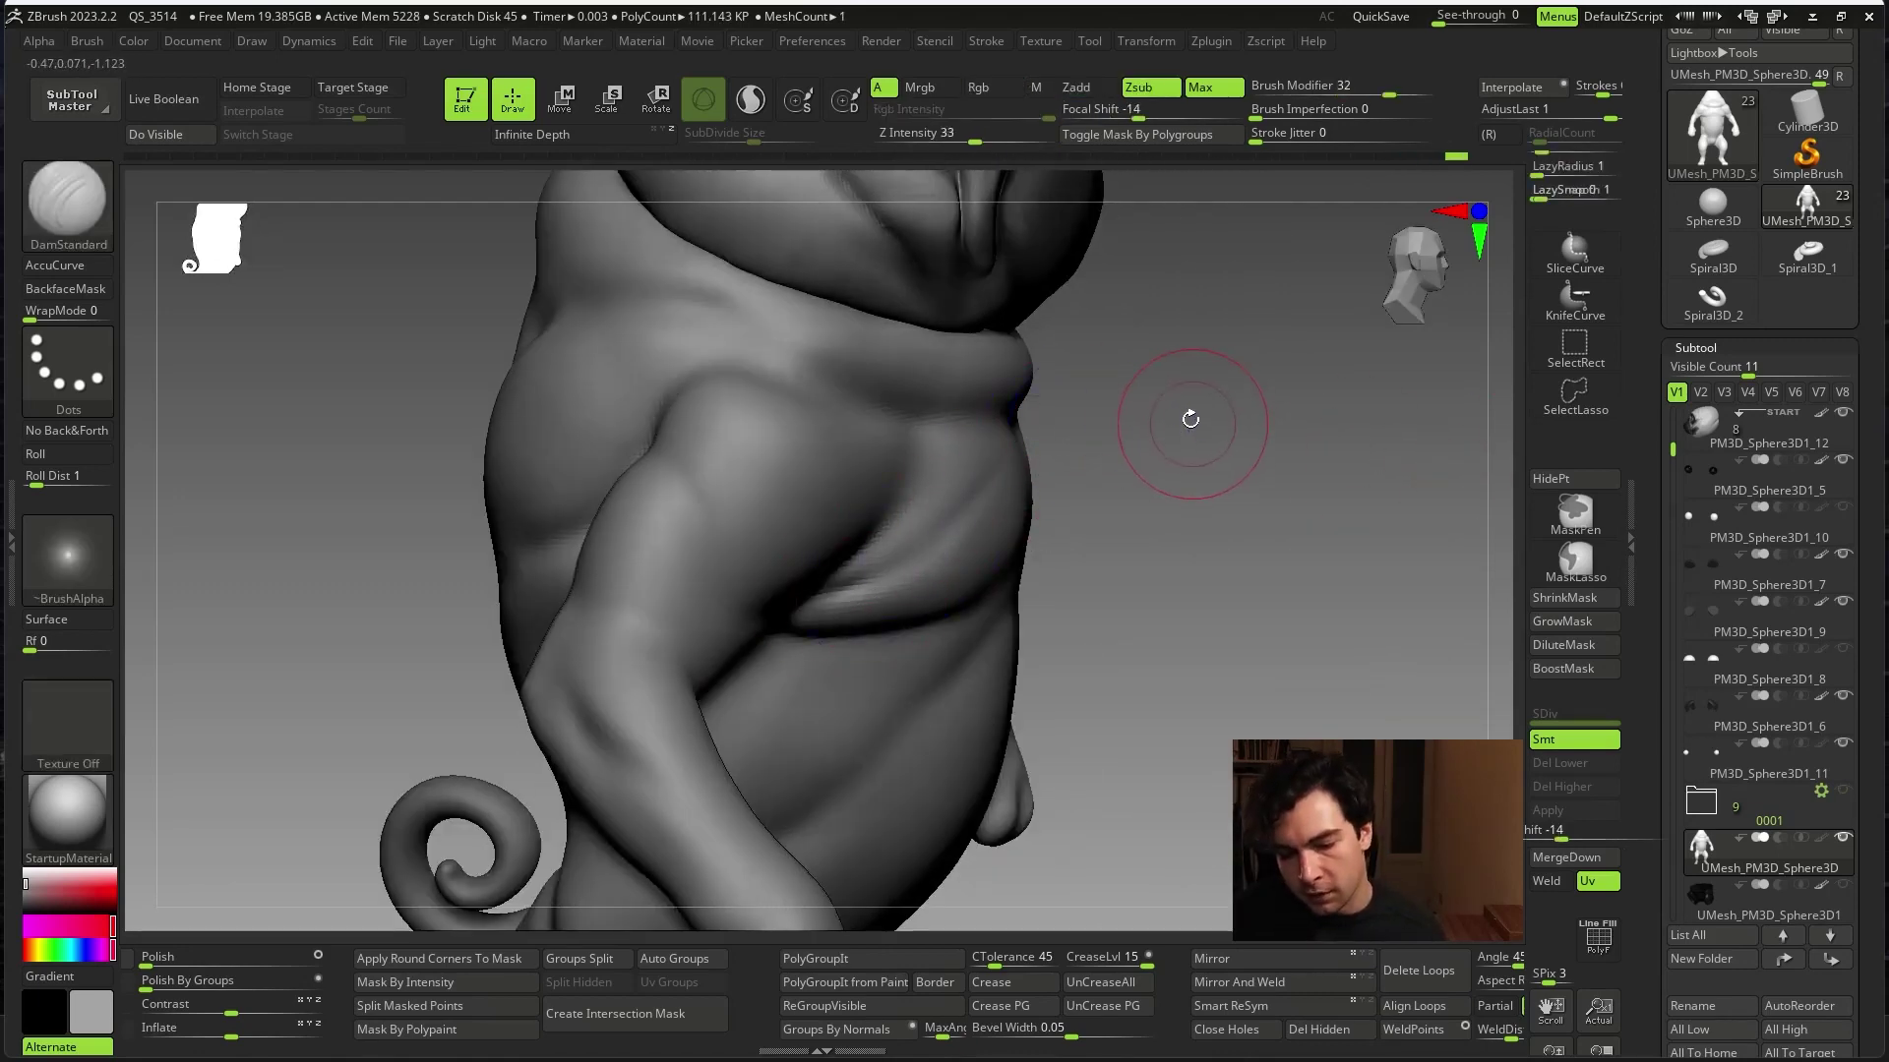
shift+drag(1218, 410, 1176, 540)
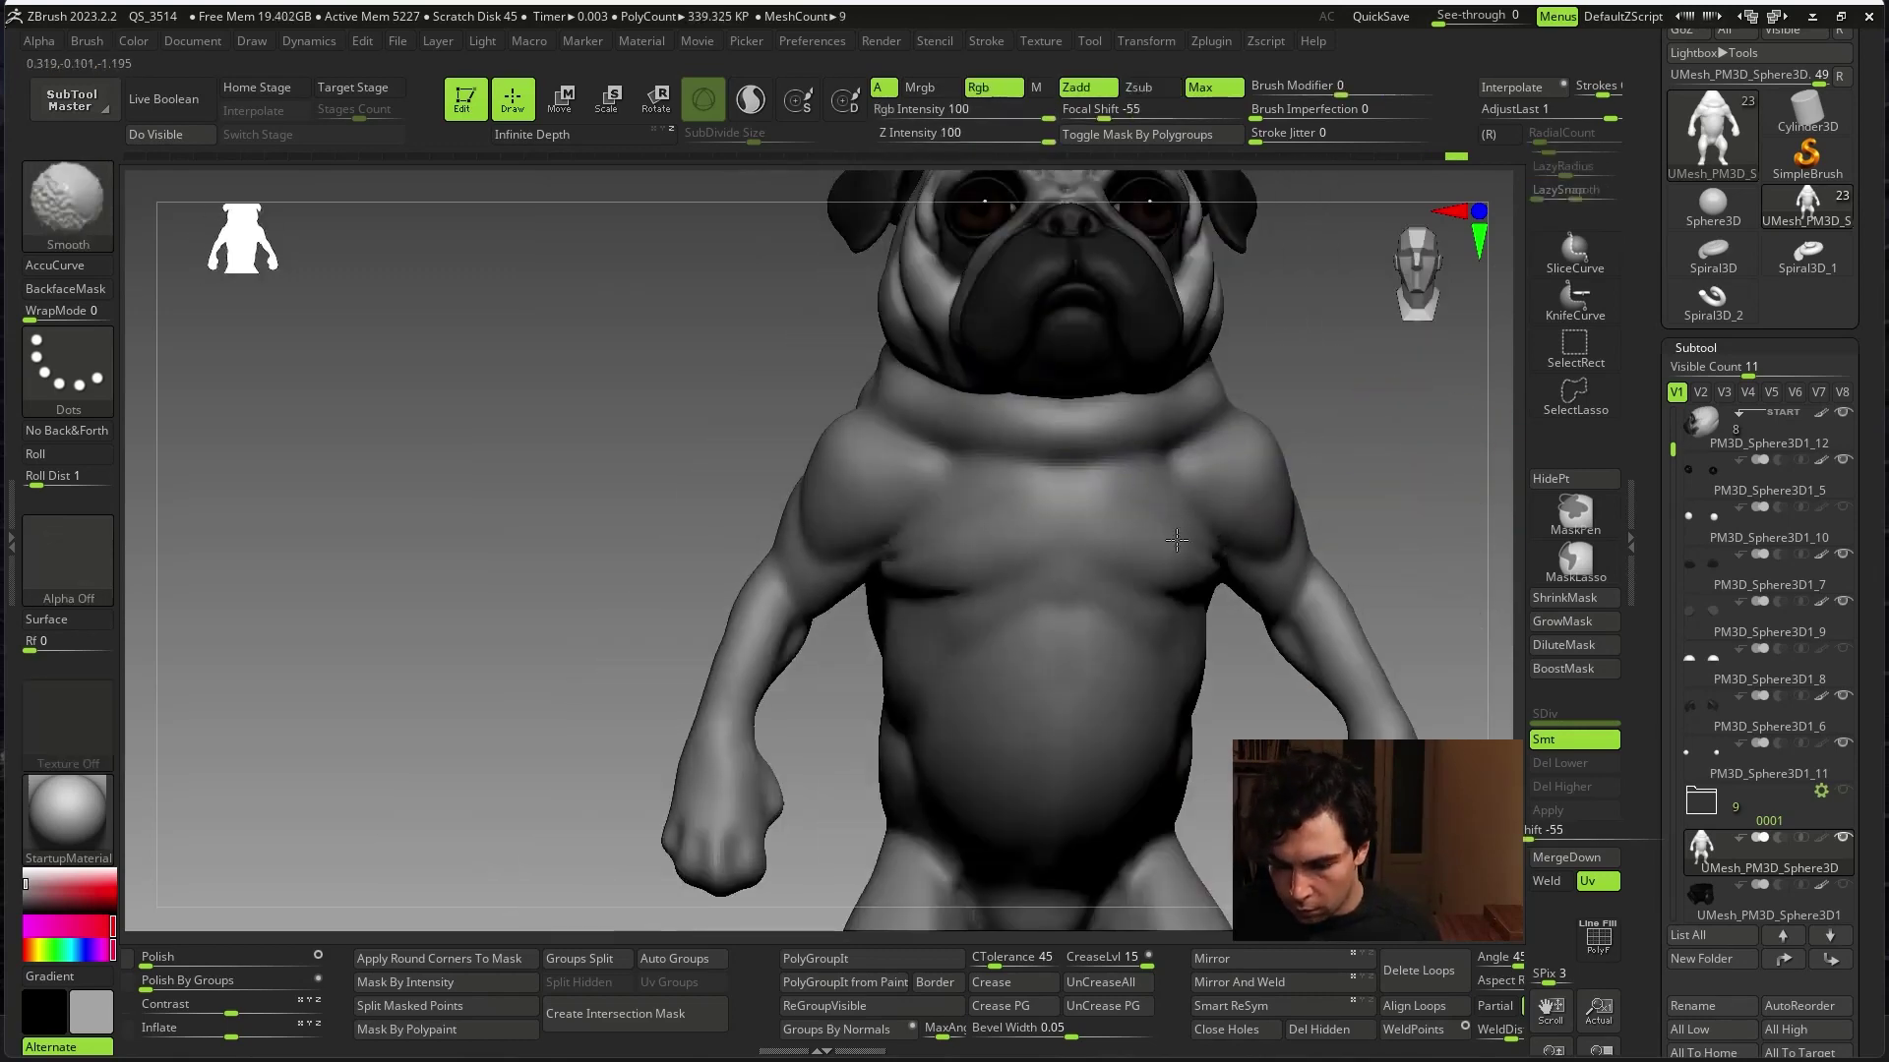
drag(1399, 461, 697, 751)
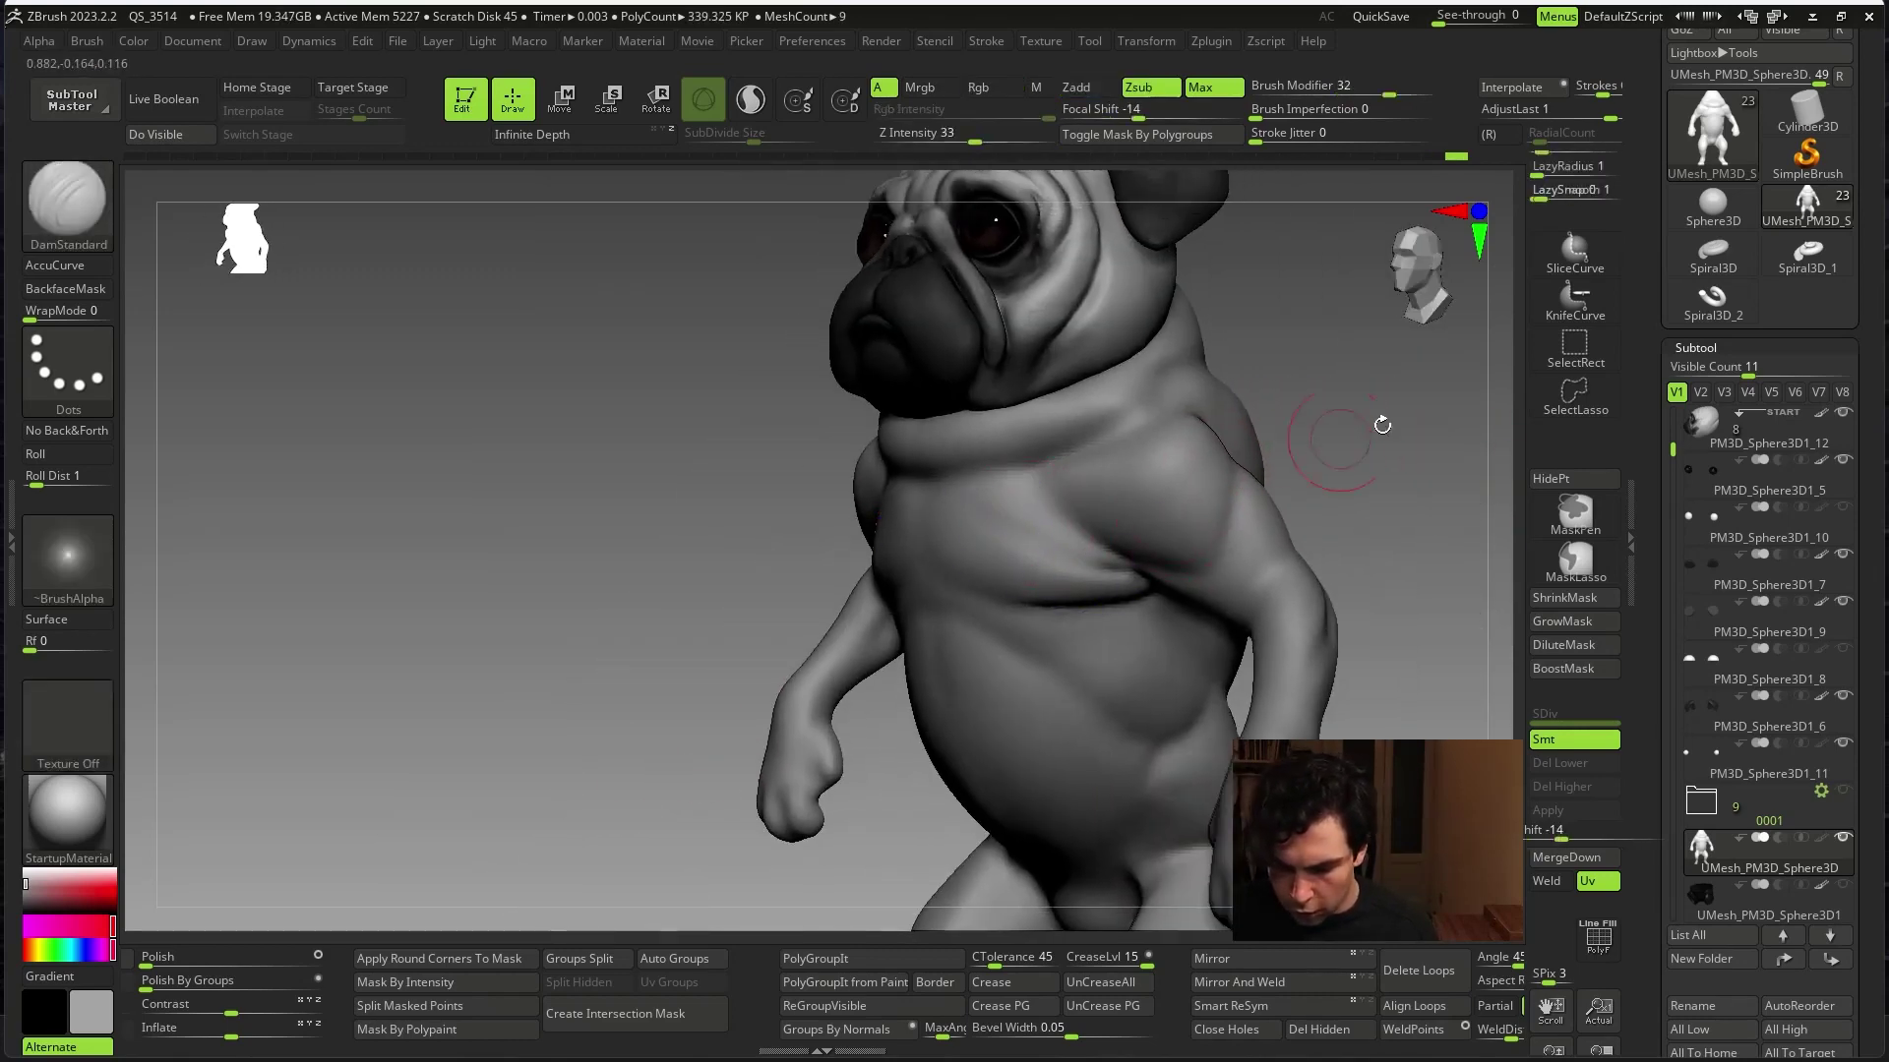
mouse_move(1342, 425)
shift+mouse_down()
mouse_move(1318, 464)
mouse_move(1387, 462)
mouse_move(1377, 492)
shift+mouse_up()
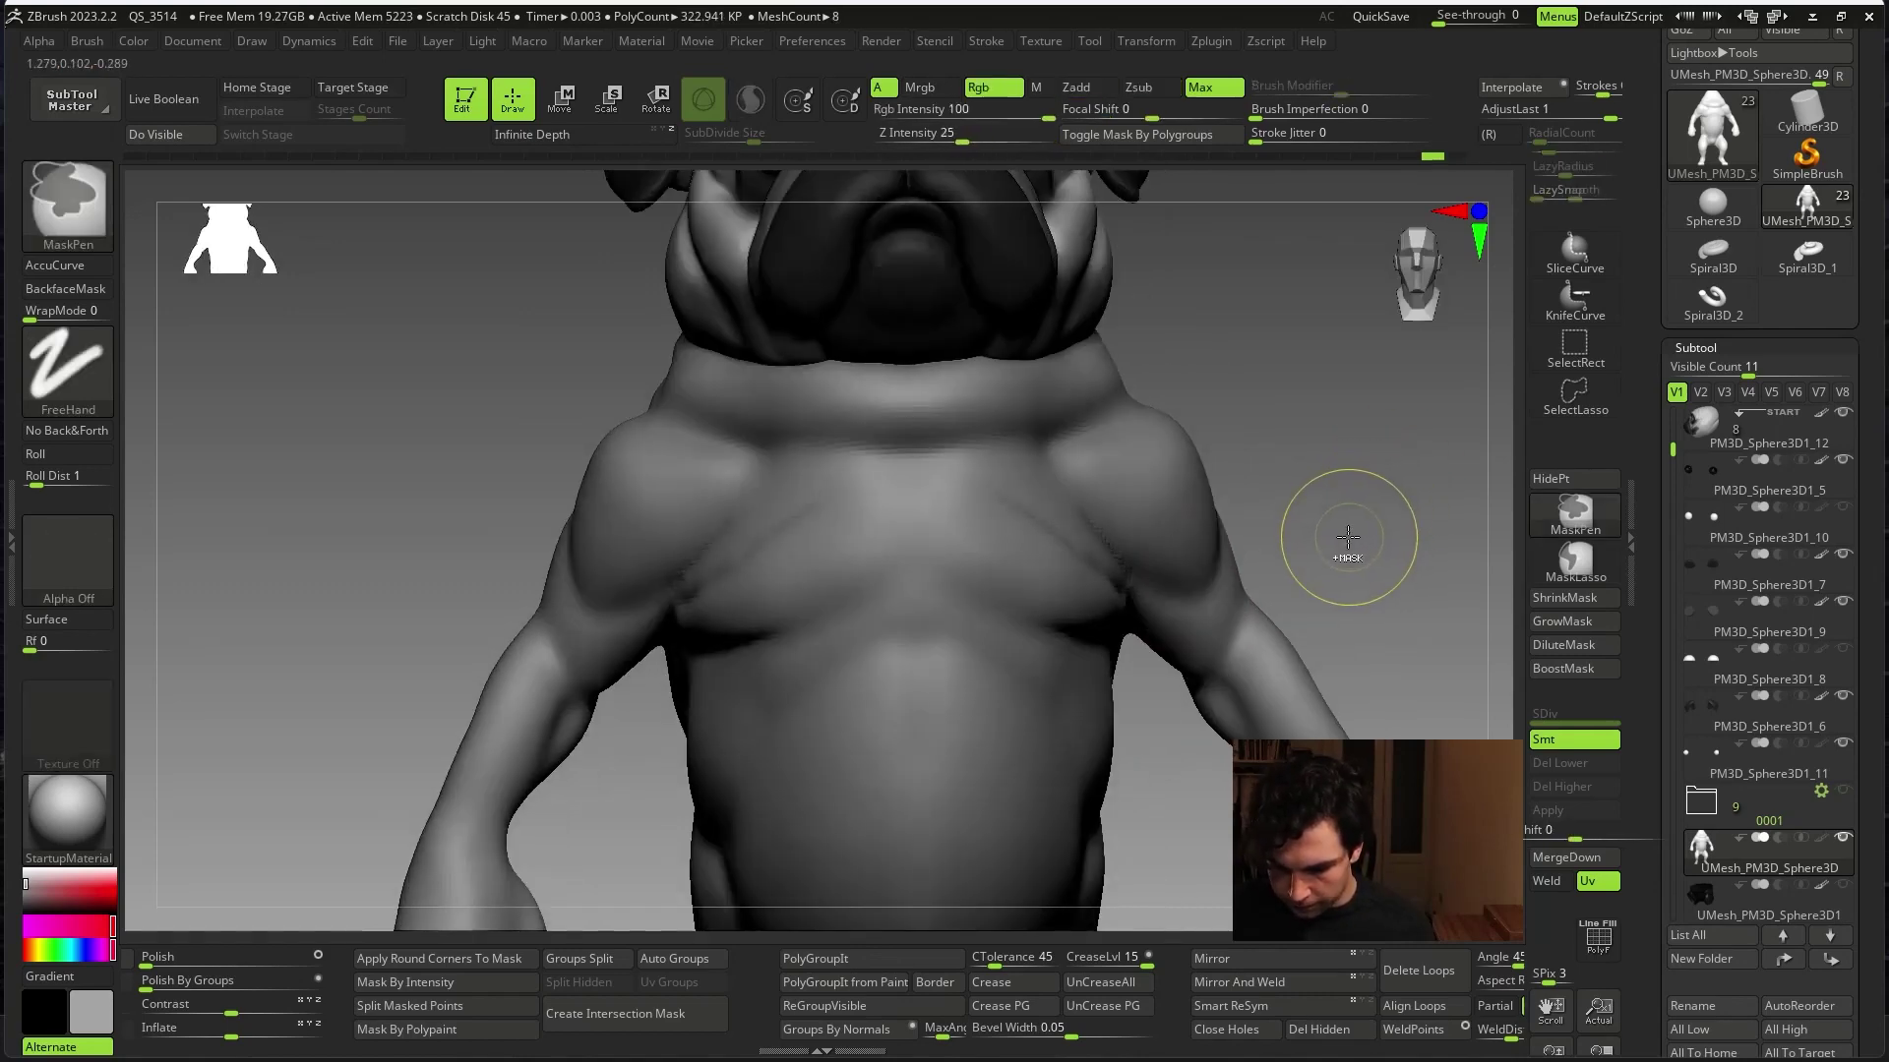
mouse_move(1351, 534)
mouse_down()
mouse_move(1397, 539)
mouse_move(1340, 497)
mouse_move(1058, 517)
mouse_move(897, 582)
mouse_up()
key(space)
key(space)
- Carve another crease across the chest and soften the fold below it
click(1039, 610)
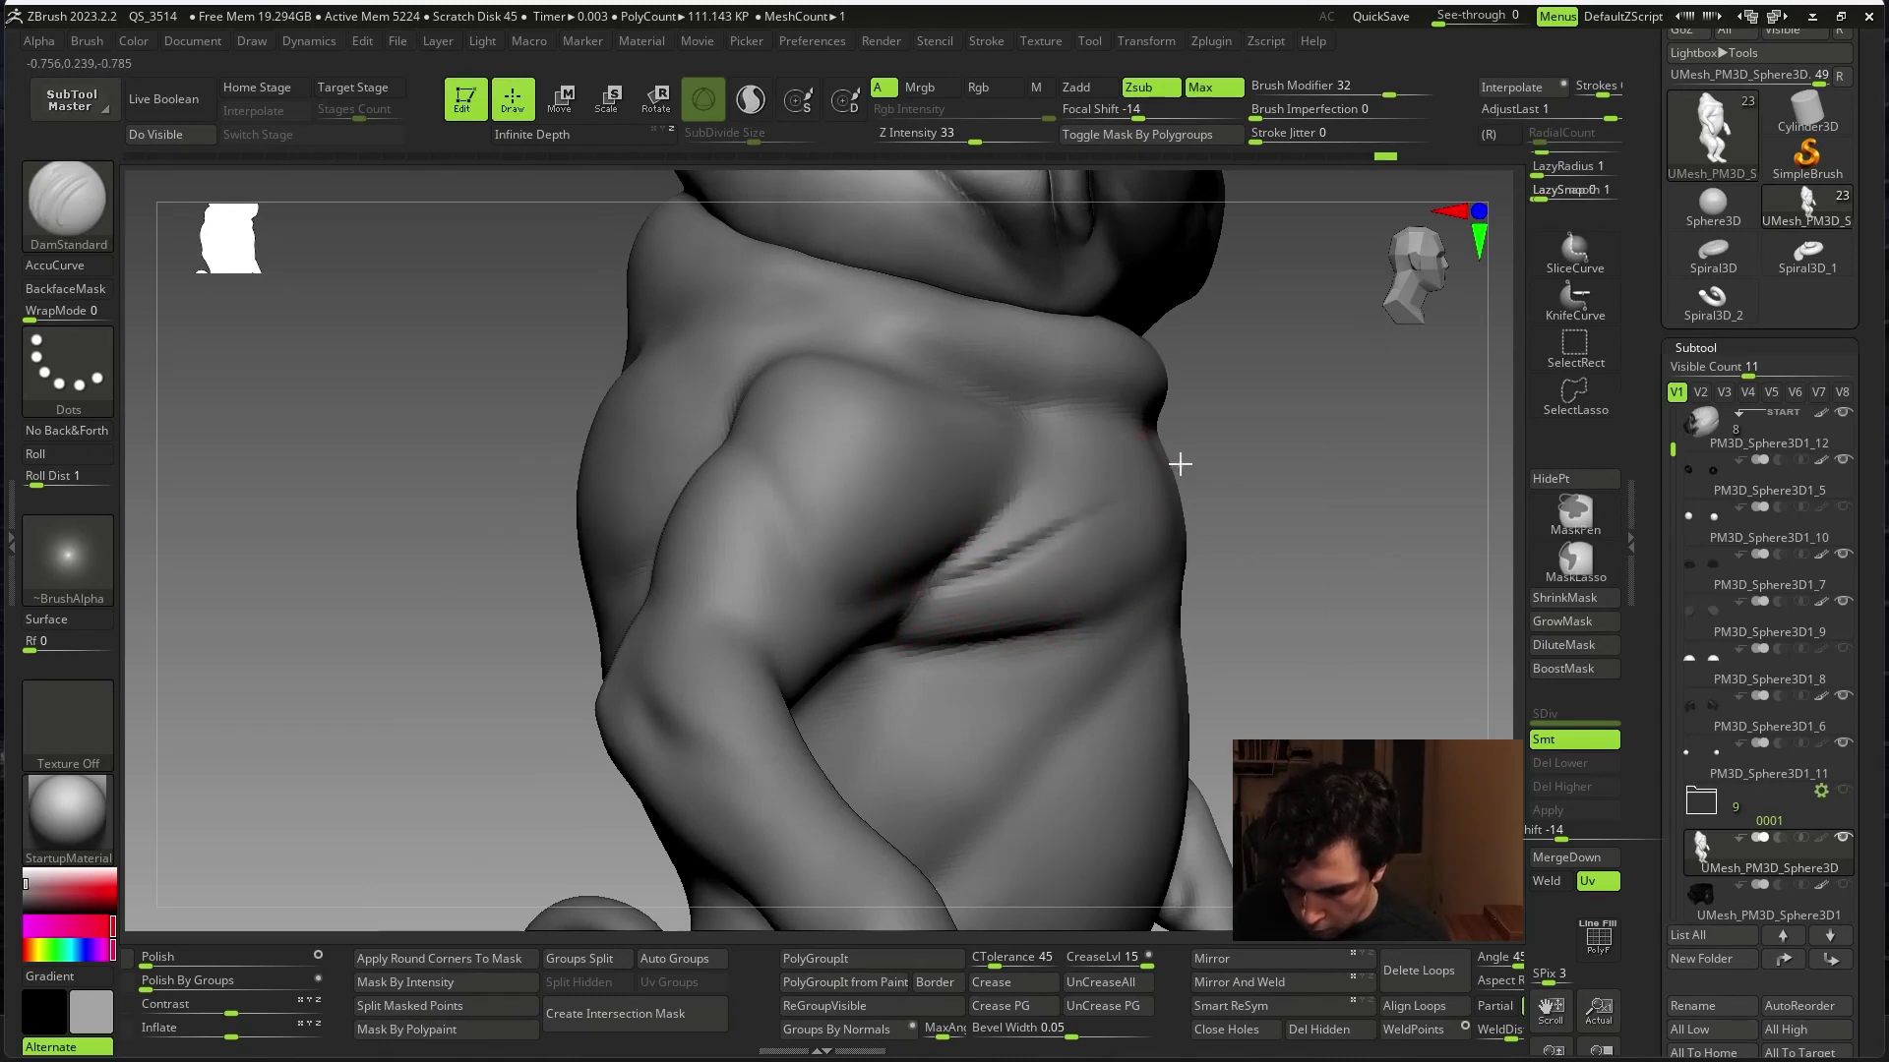
key(shift)
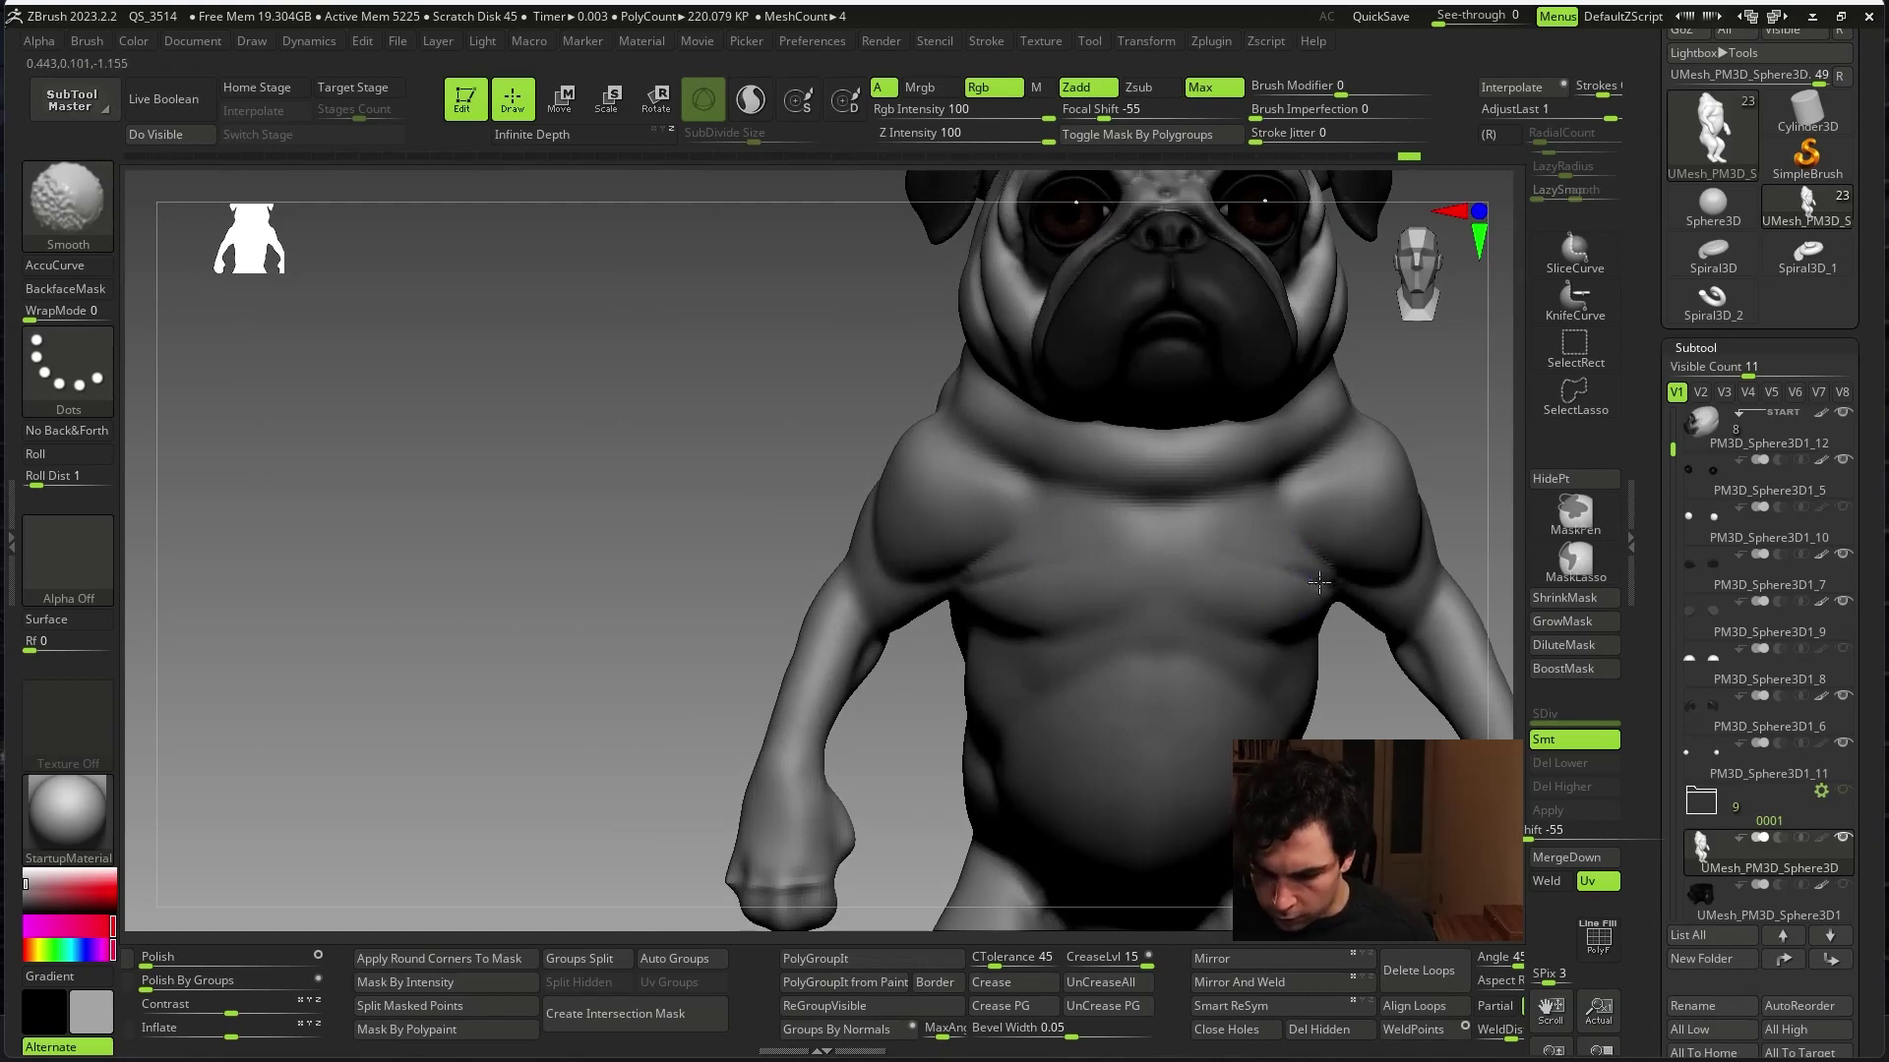
mouse_move(1296, 578)
mouse_down()
mouse_move(1363, 542)
mouse_move(952, 549)
mouse_up()
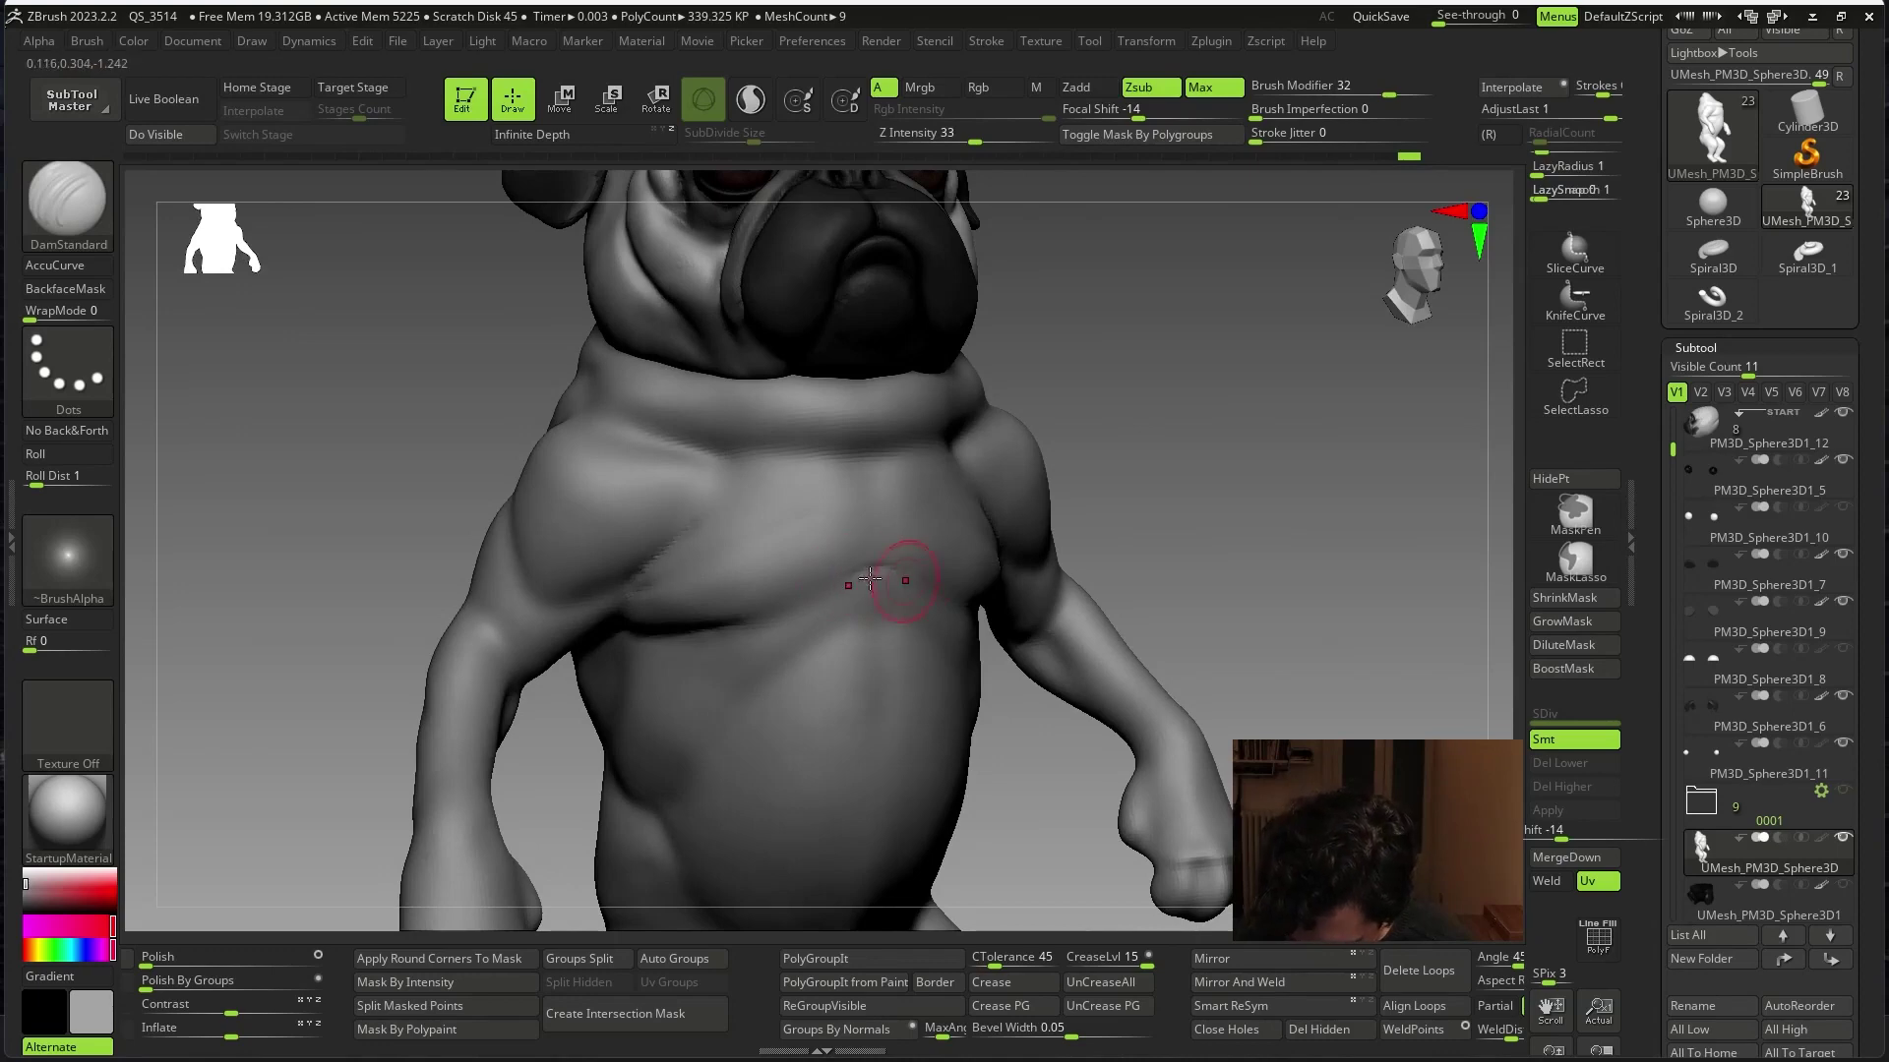
drag(869, 579, 837, 585)
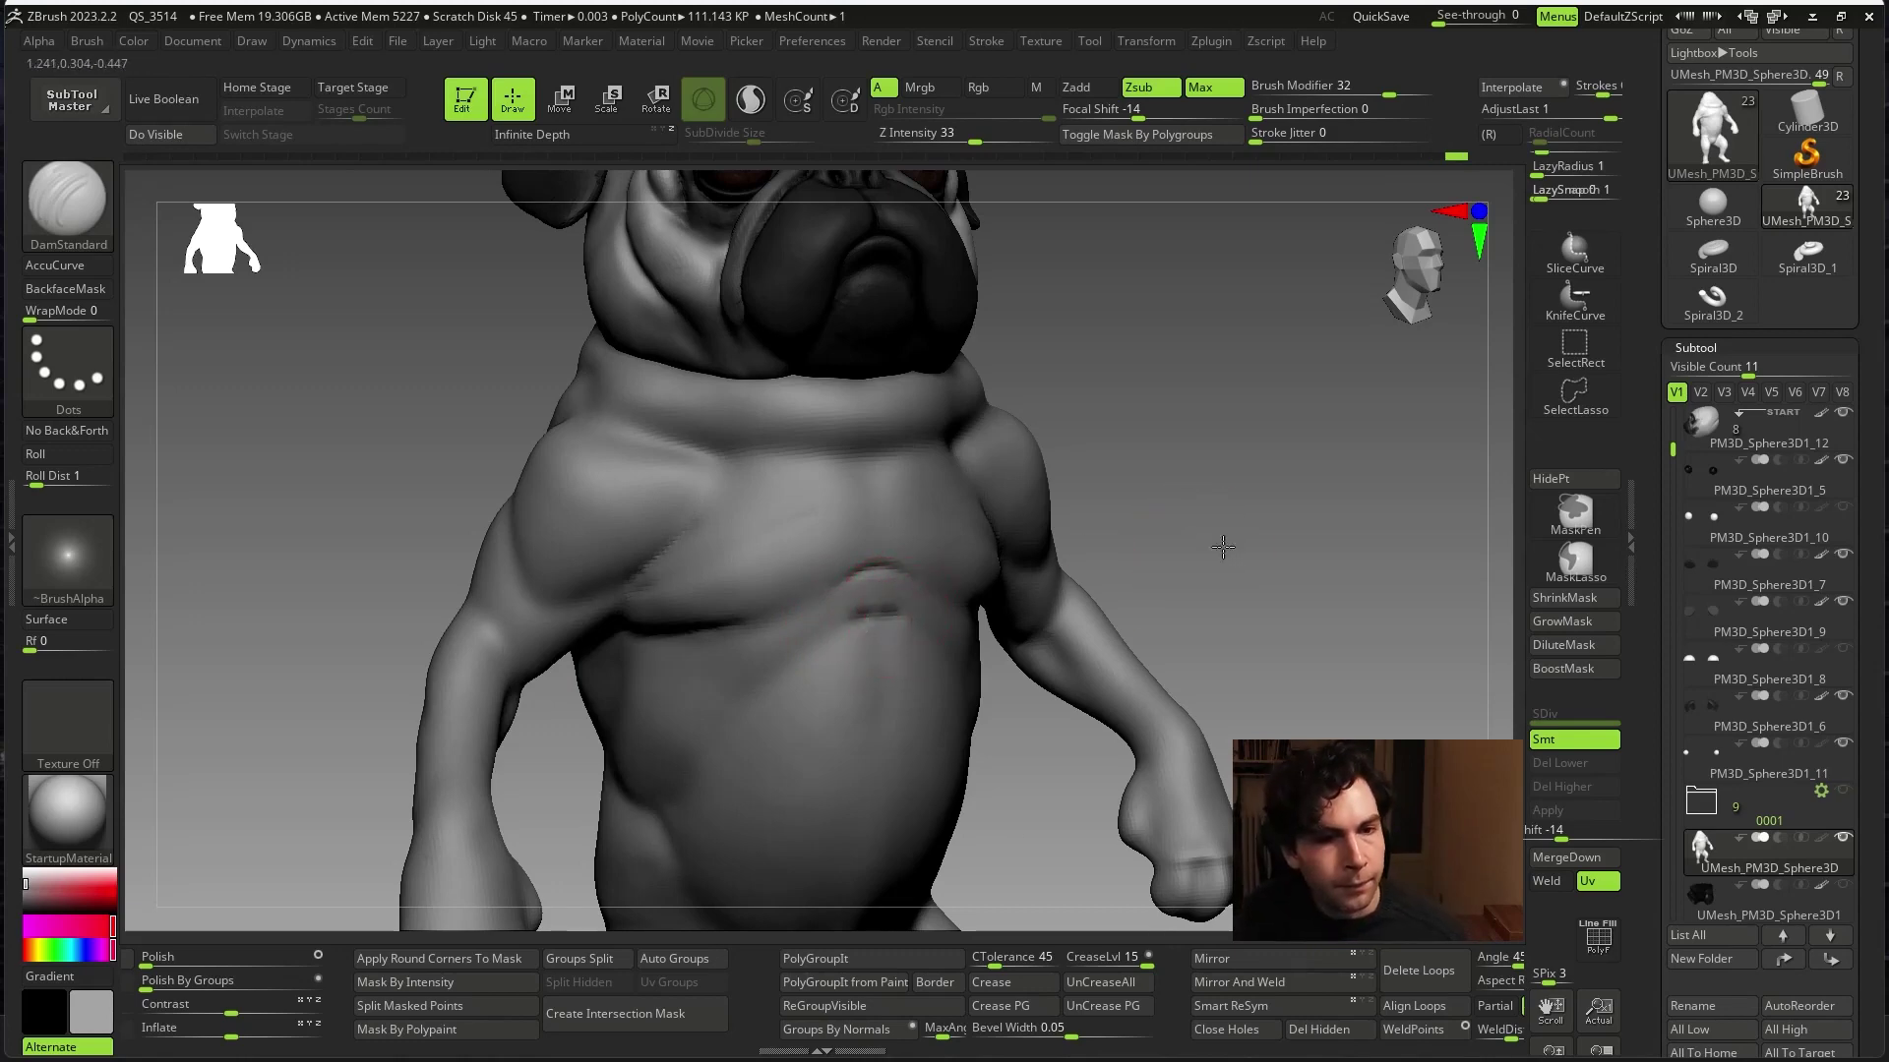
drag(1223, 546, 1116, 581)
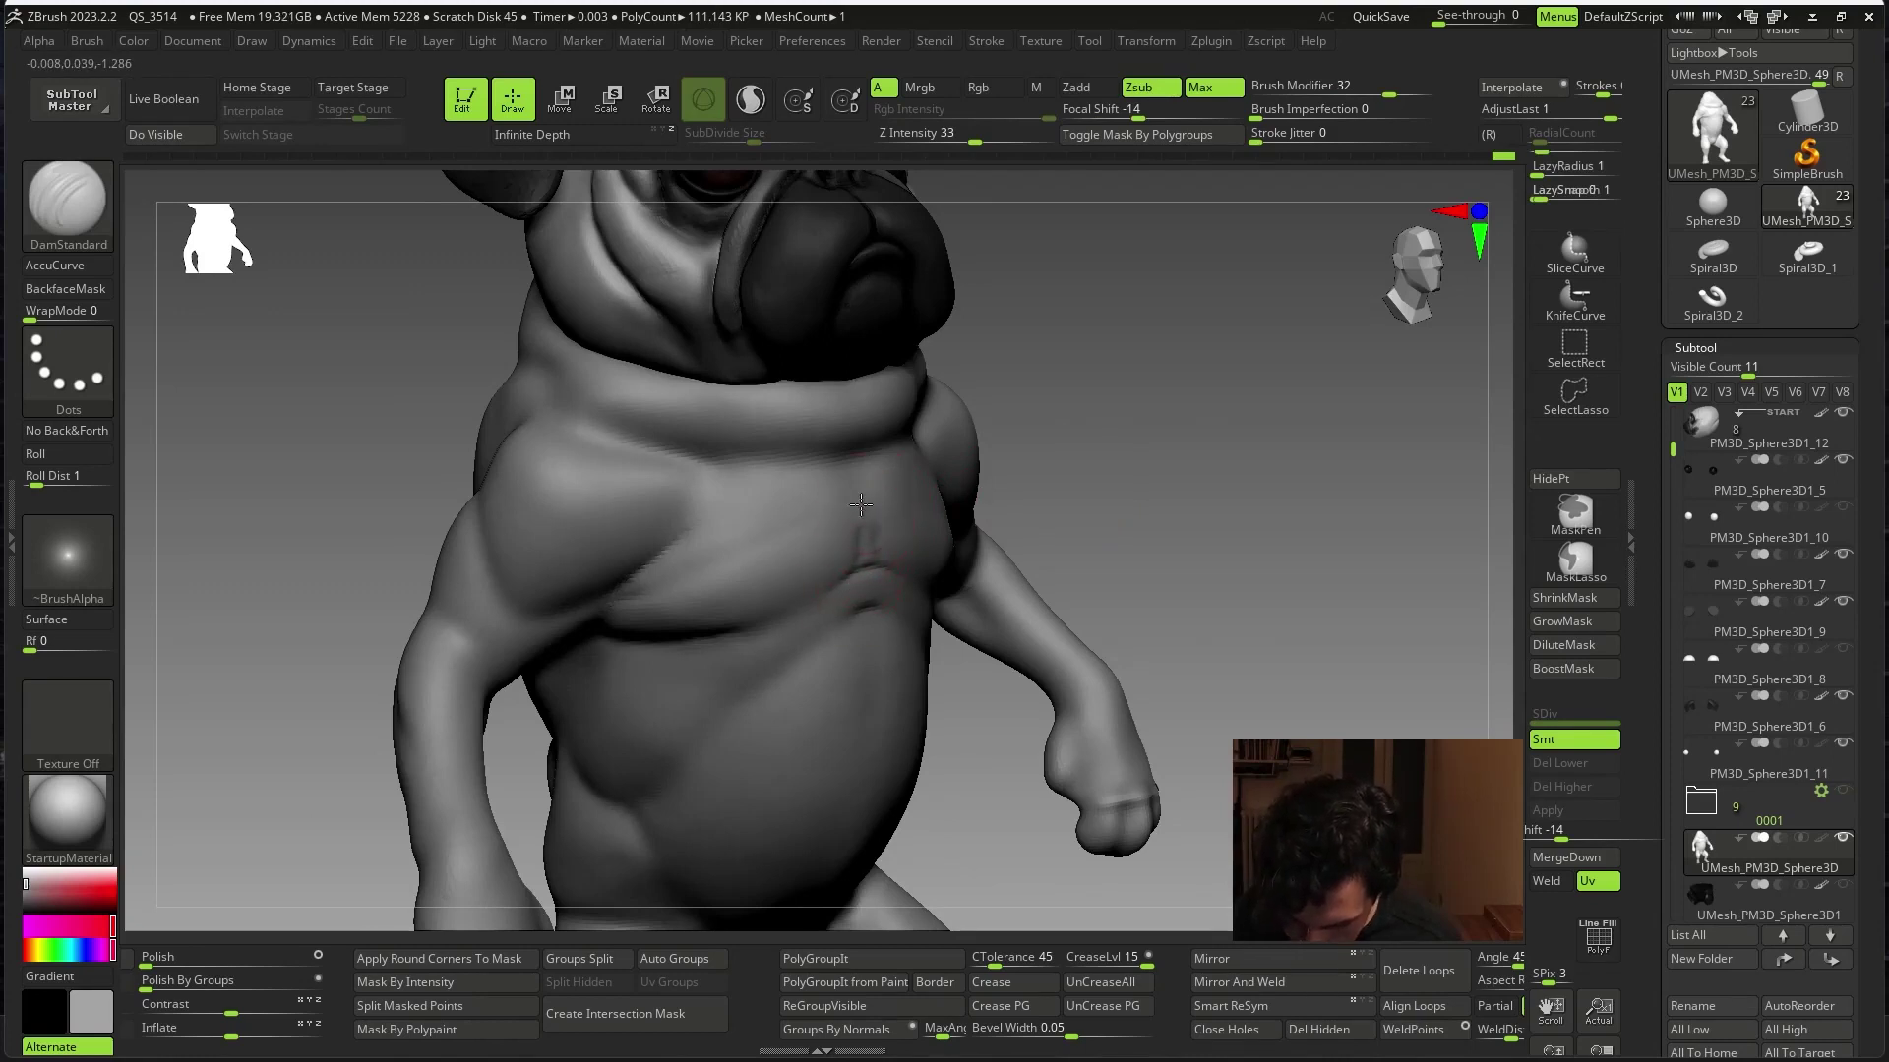
key(shift)
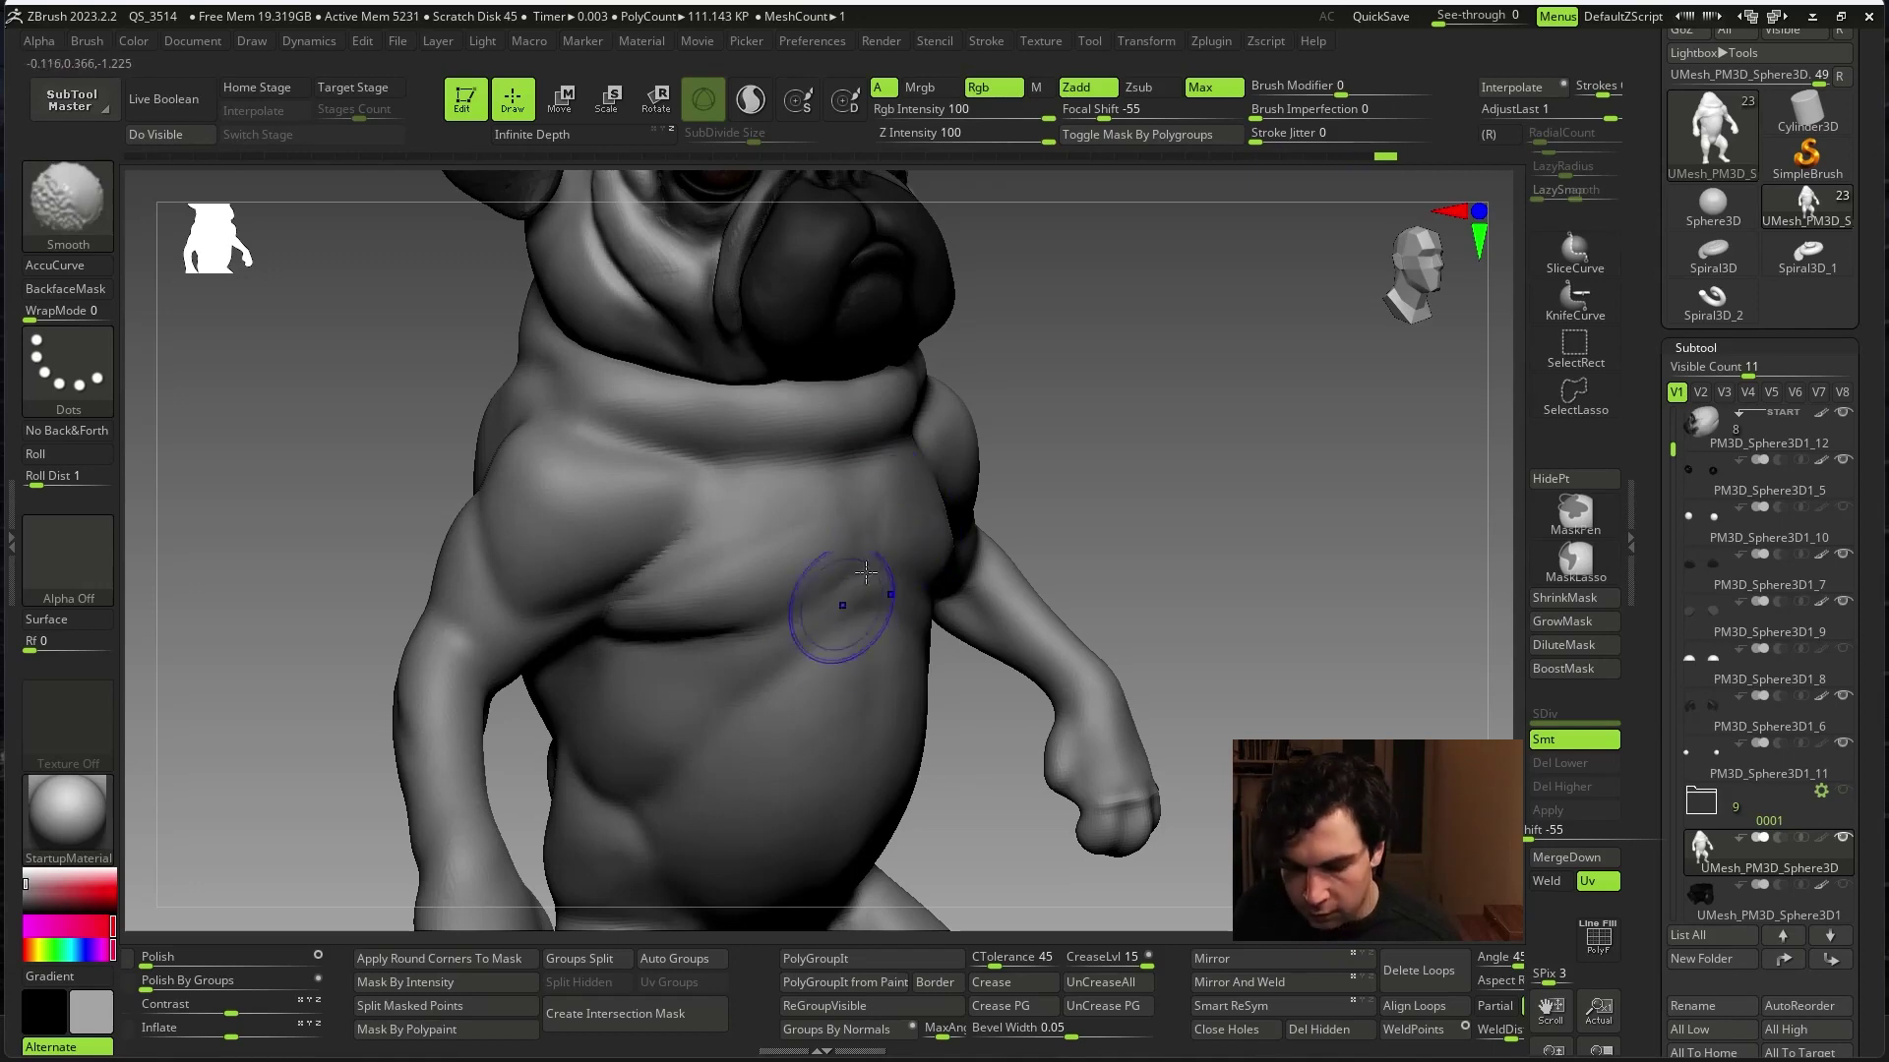
drag(1265, 409, 1194, 498)
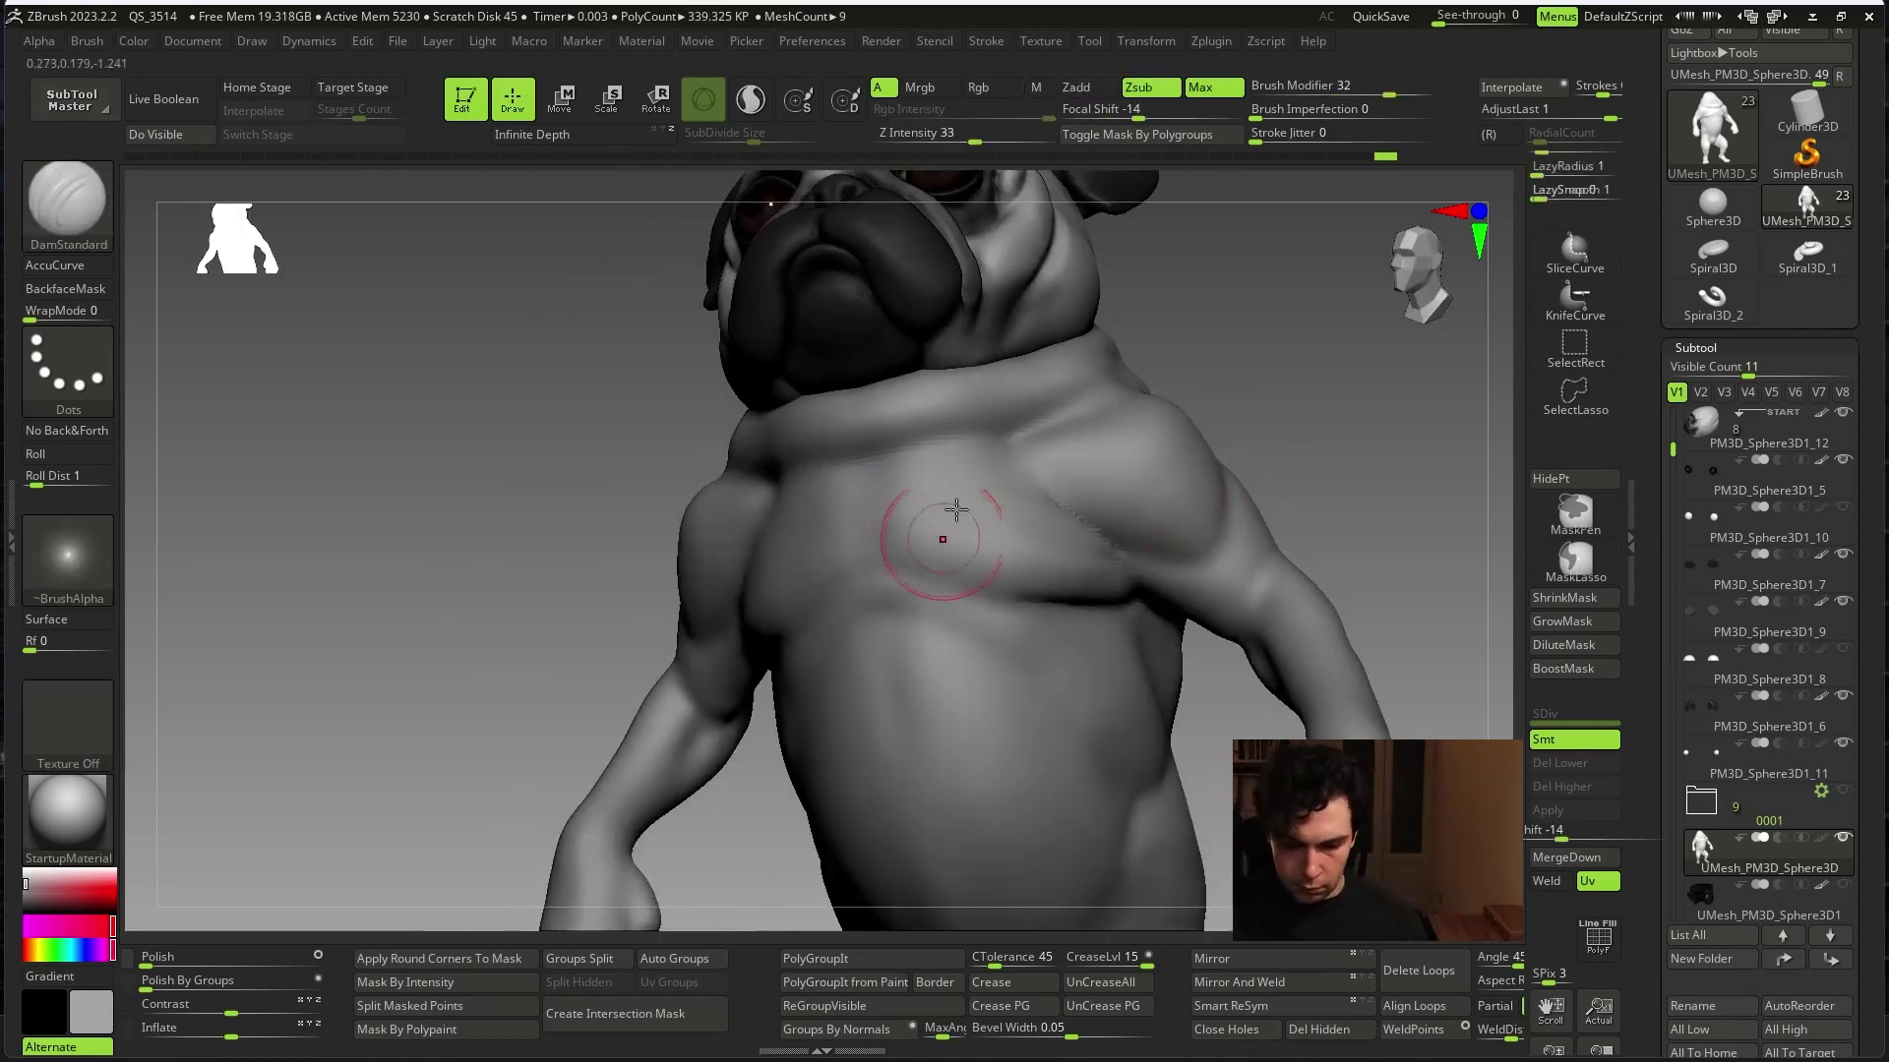
- Smooth the torso and arms, reviewing them from a full front view
mouse_move(925, 445)
mouse_down()
mouse_move(1193, 409)
mouse_move(876, 456)
mouse_up()
mouse_move(1256, 260)
mouse_down()
mouse_move(892, 617)
mouse_move(814, 653)
mouse_up()
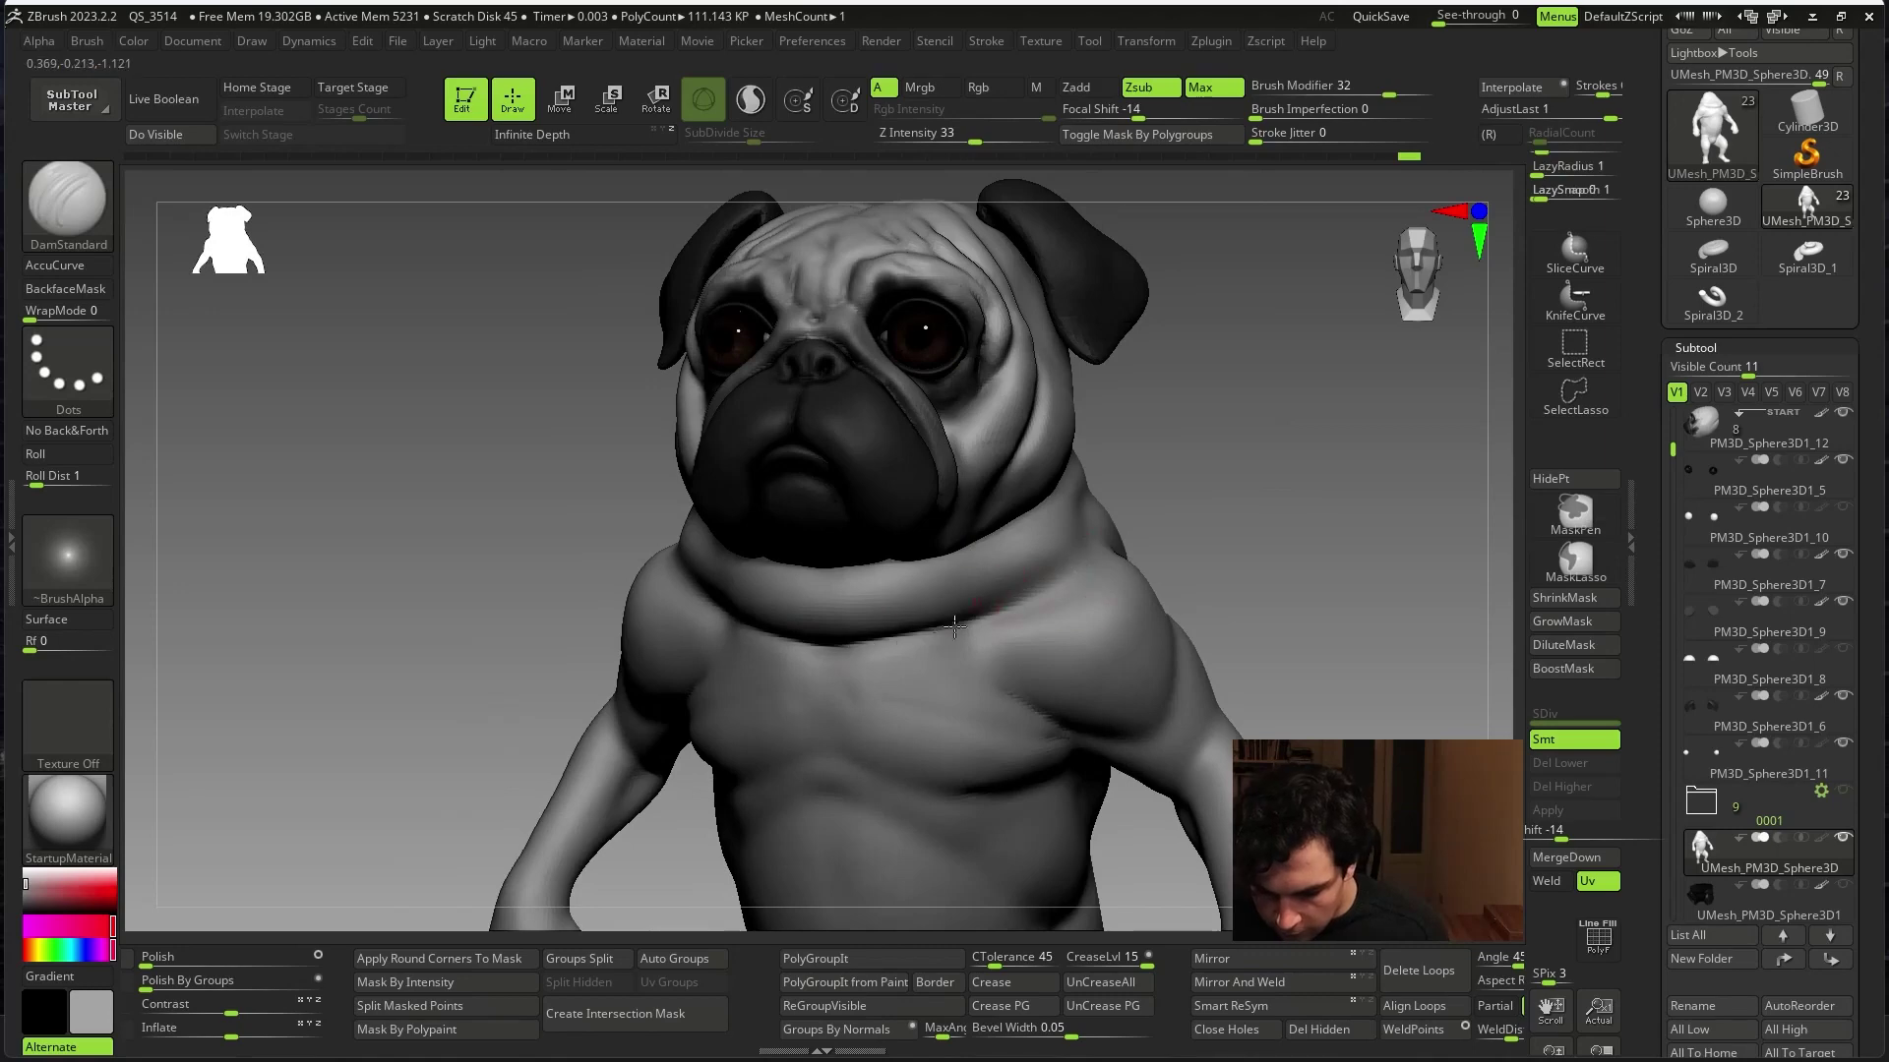
drag(1022, 598, 898, 430)
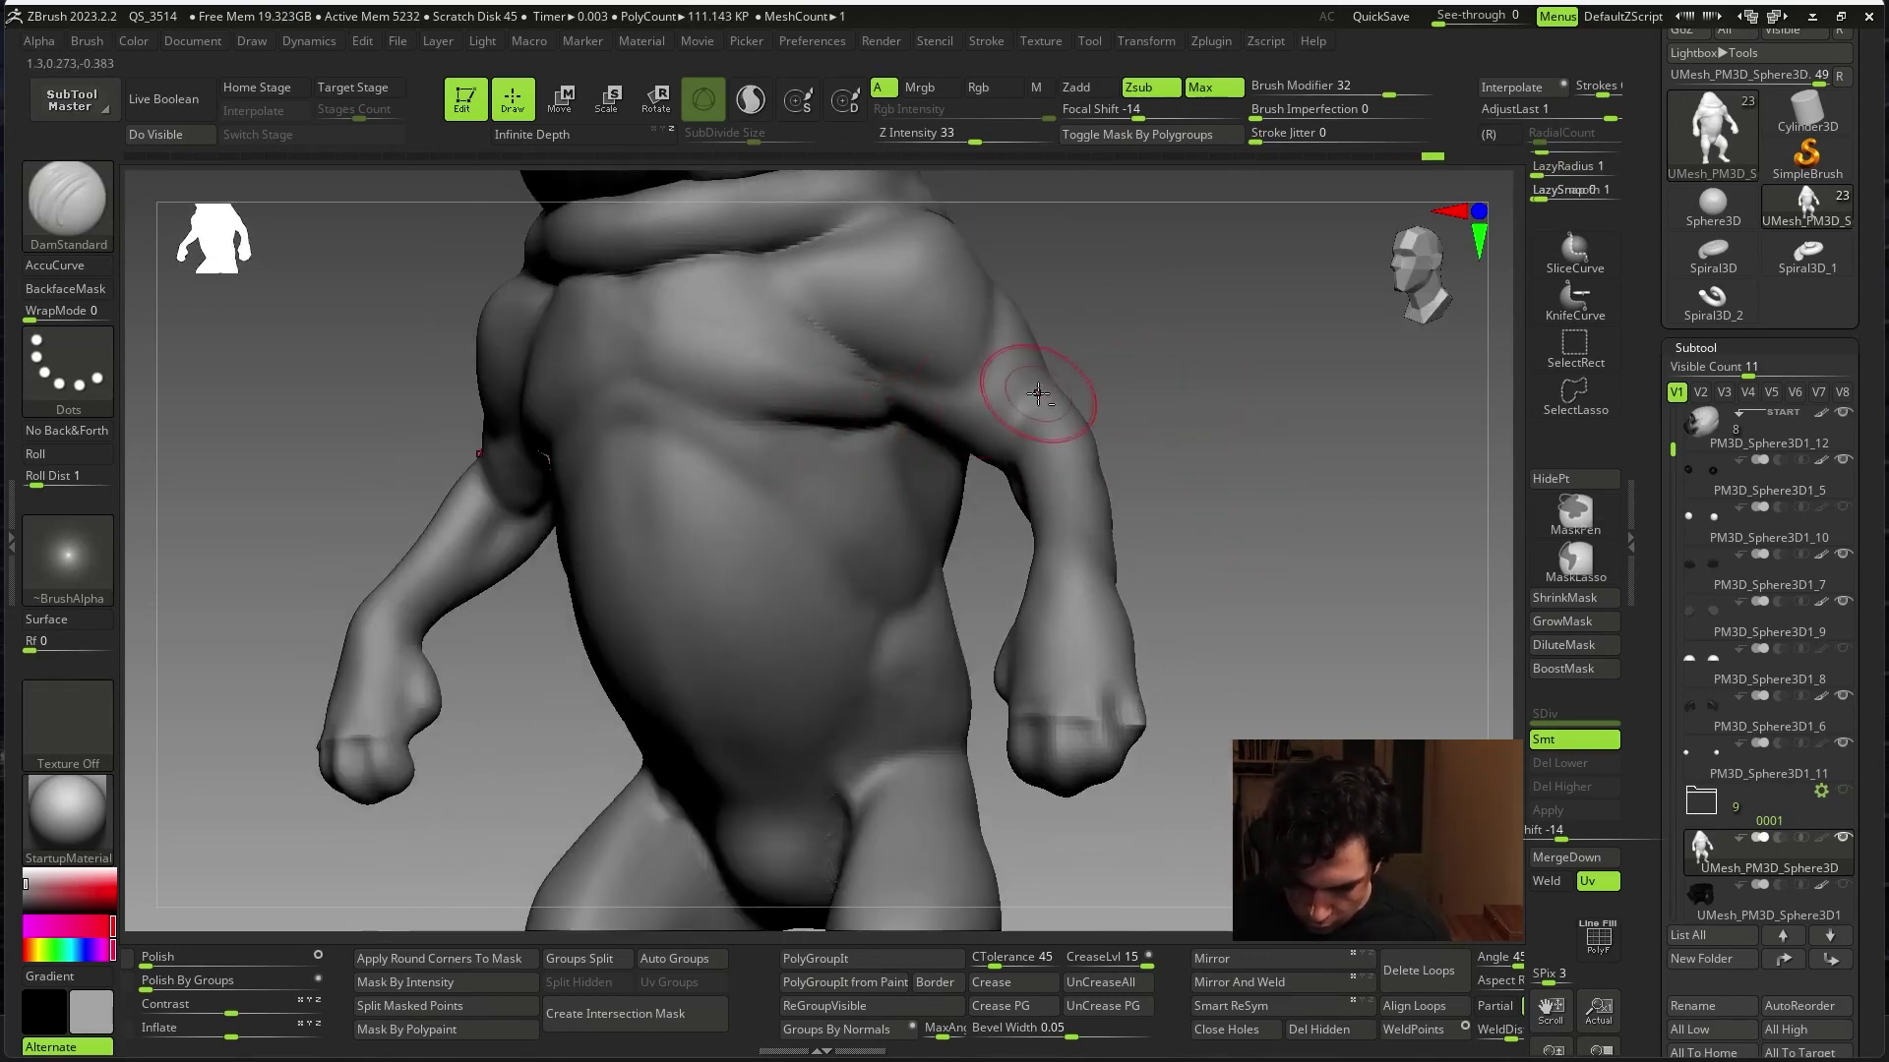
drag(1039, 394, 1128, 457)
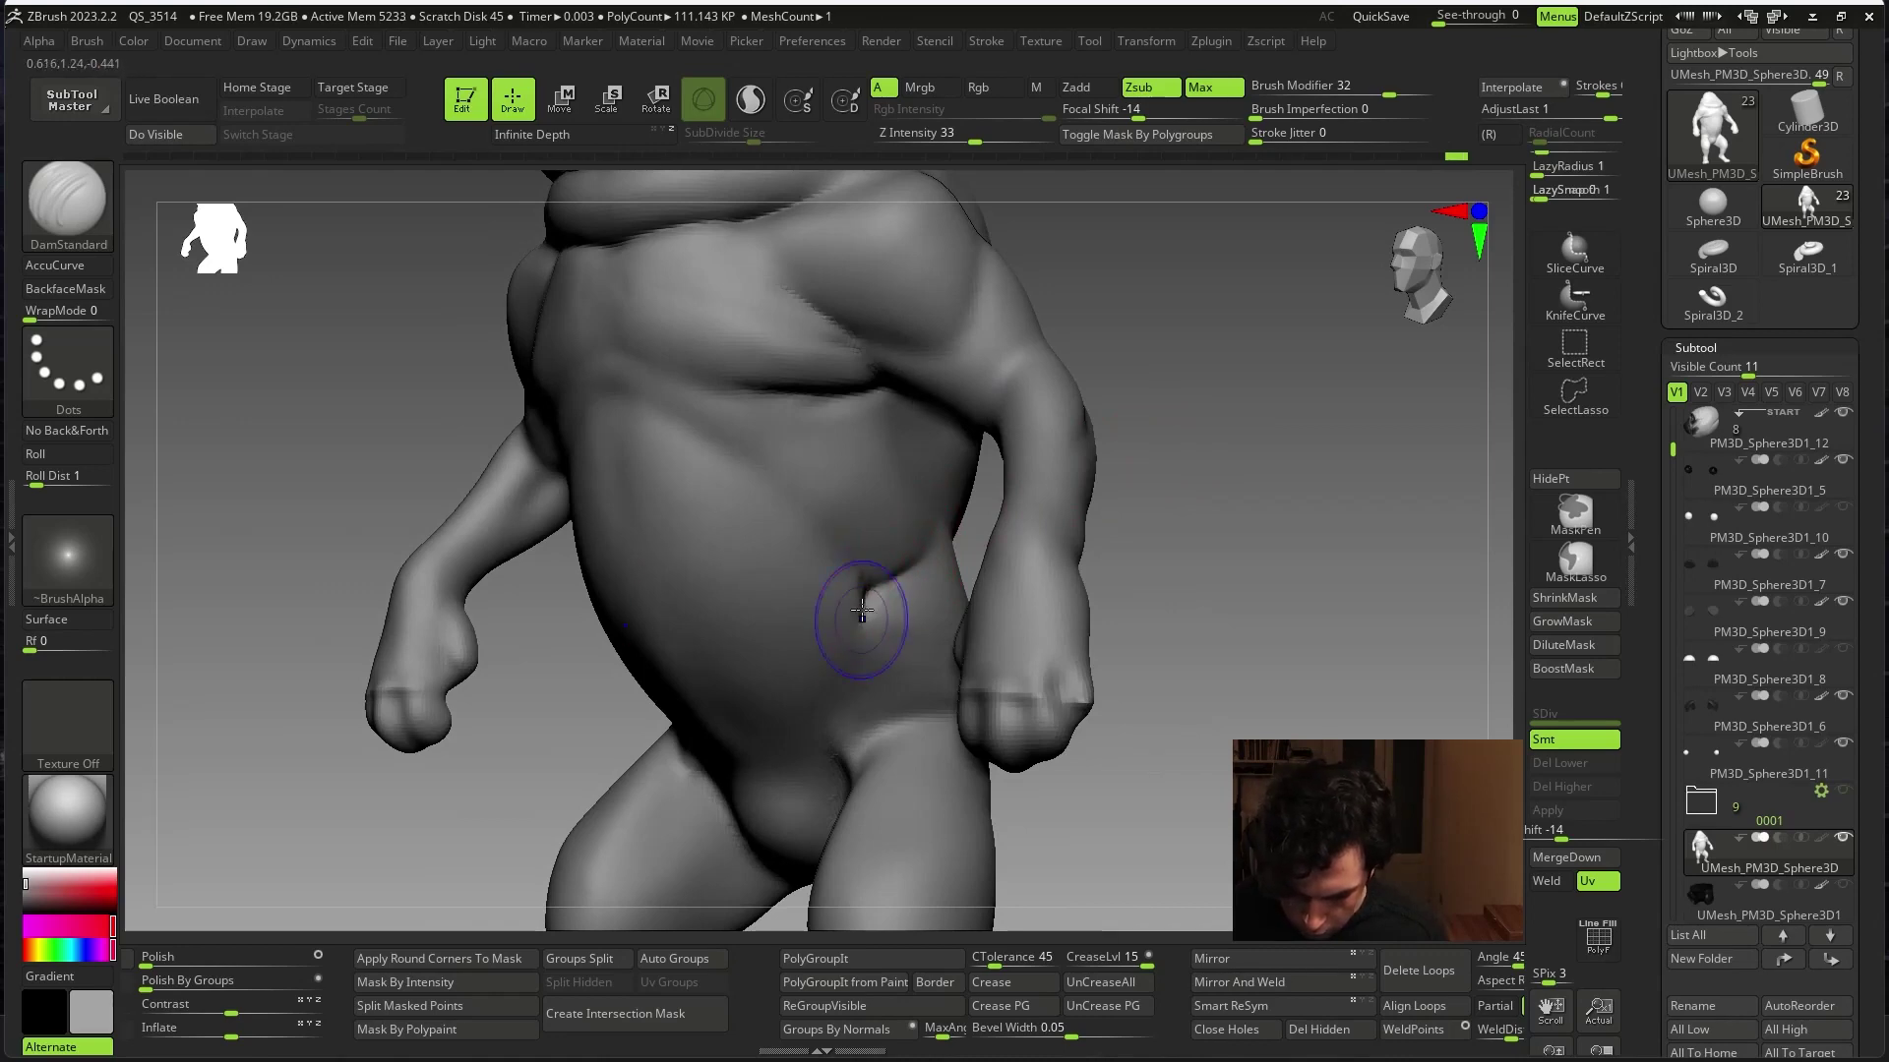
key(shift)
mouse_move(1170, 580)
mouse_down()
mouse_move(1256, 514)
mouse_move(1230, 527)
mouse_move(1282, 525)
mouse_move(1302, 607)
mouse_move(1123, 345)
mouse_up()
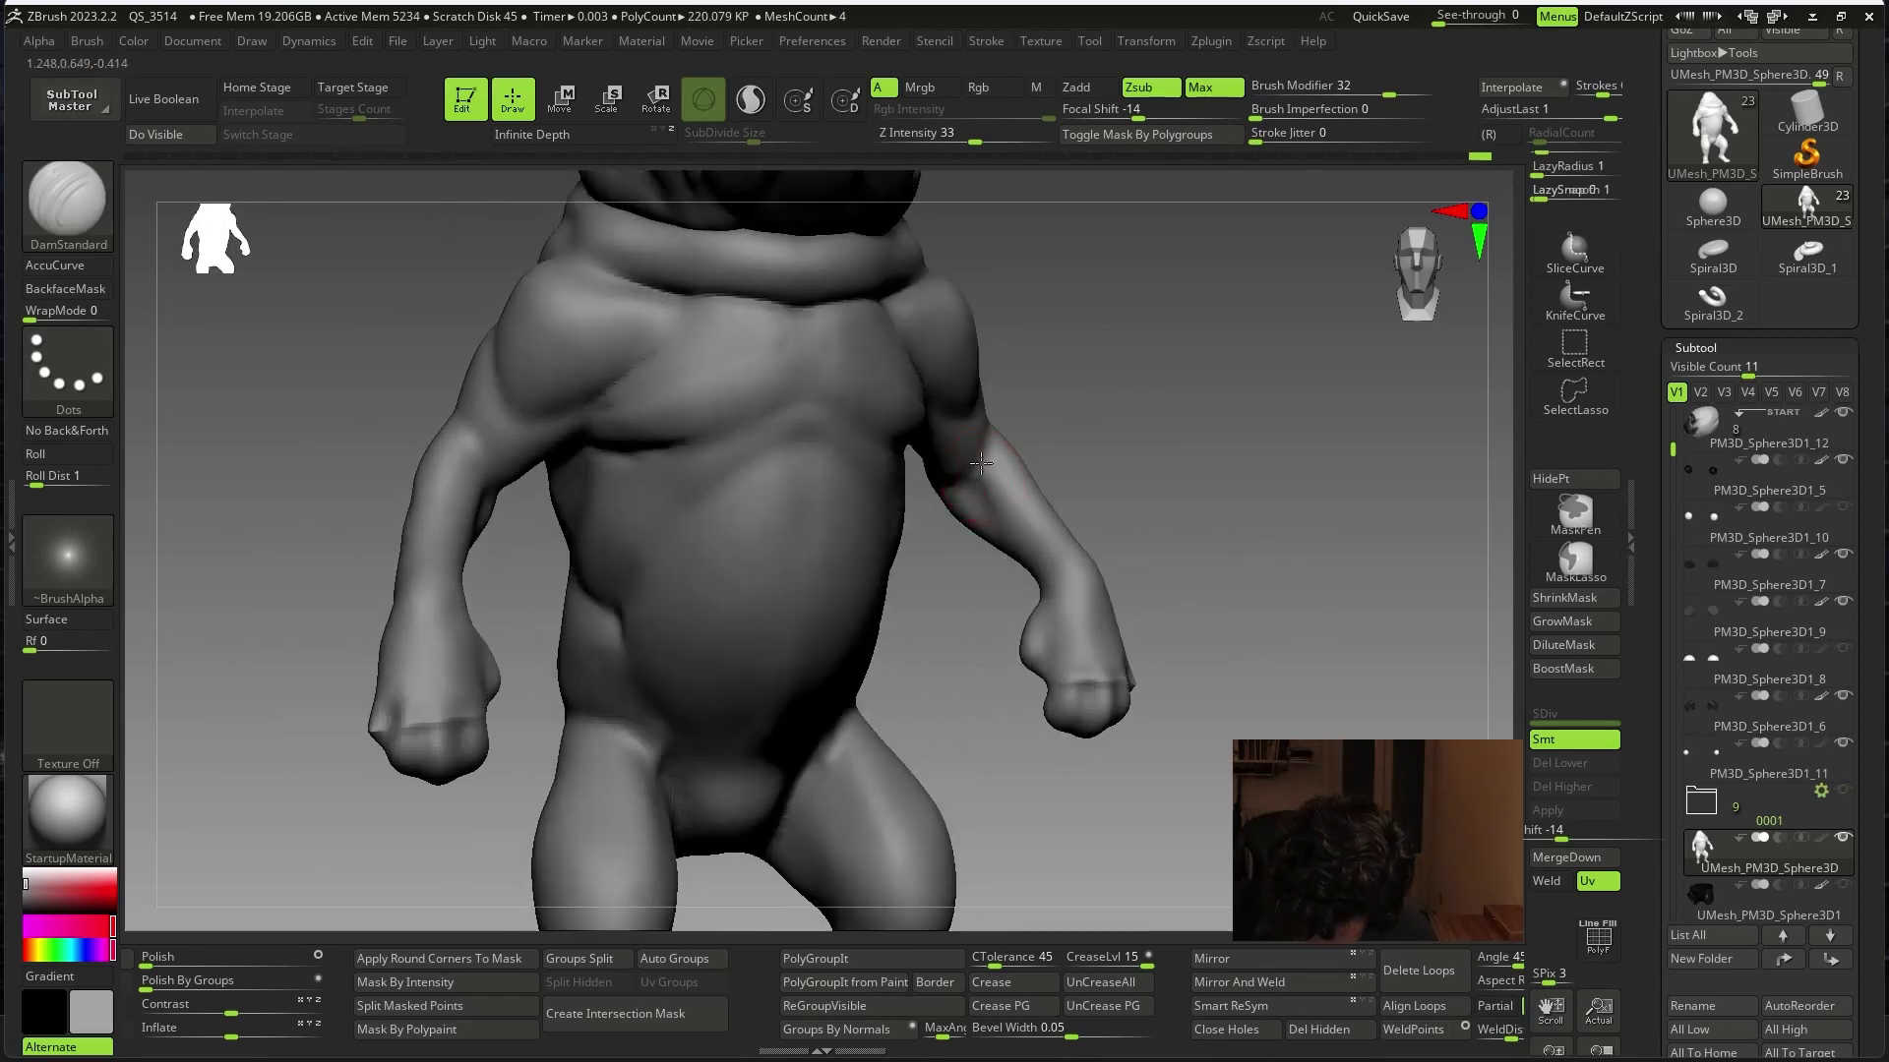
drag(986, 516, 982, 413)
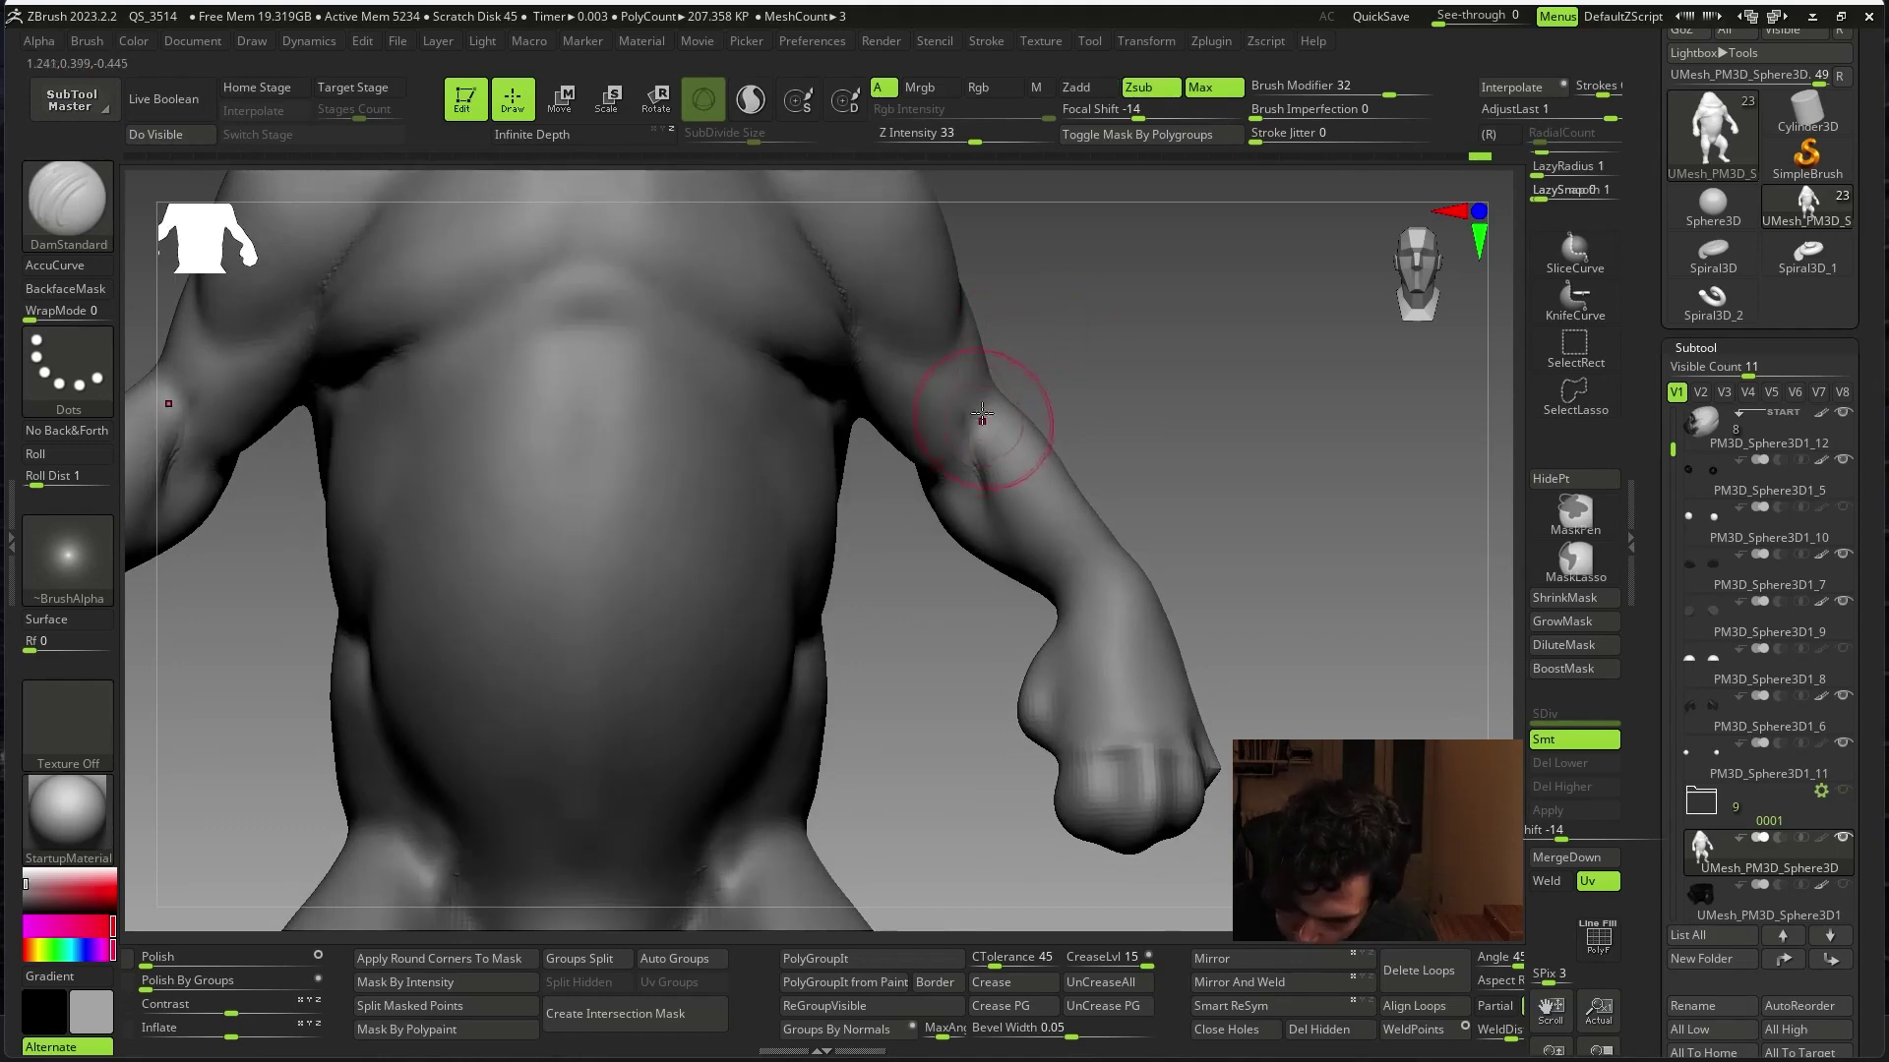
- Smooth the belly and right arm down toward the right fist
mouse_move(992, 320)
mouse_down()
mouse_move(1024, 358)
mouse_move(960, 420)
mouse_up()
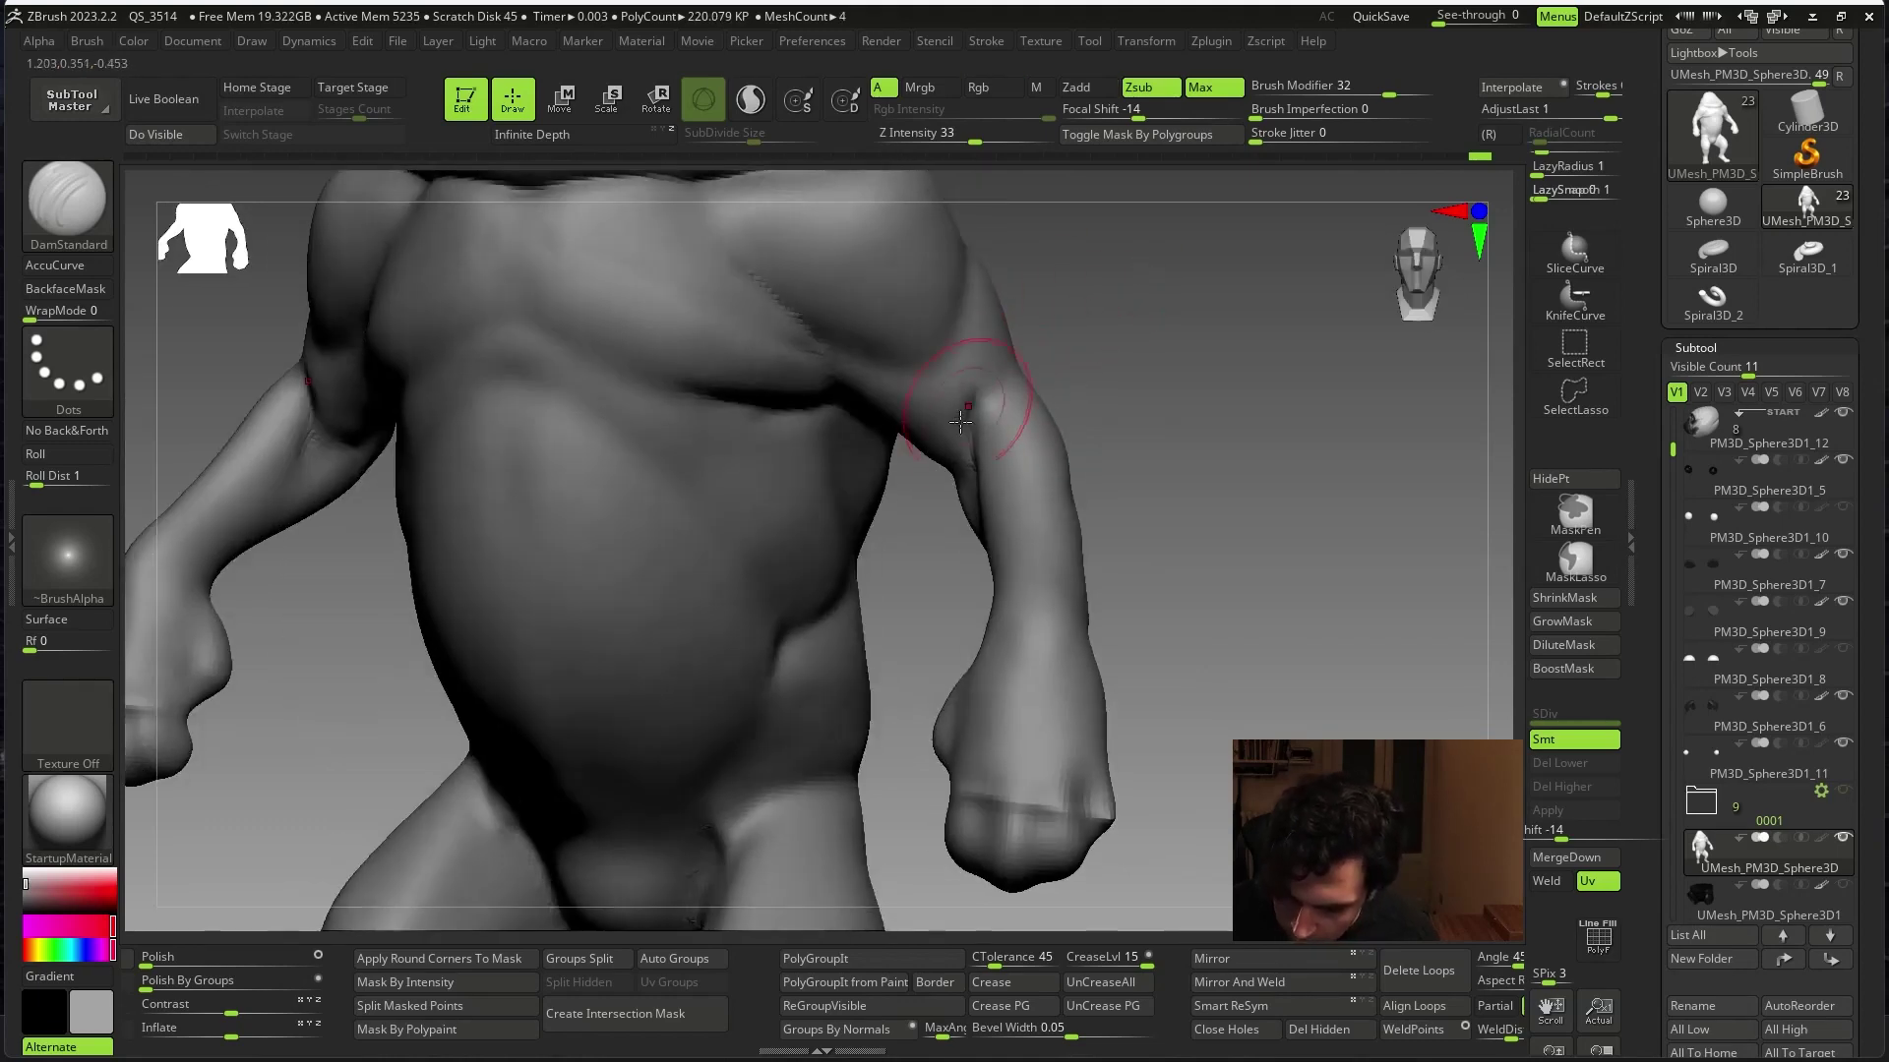
drag(1024, 335, 969, 379)
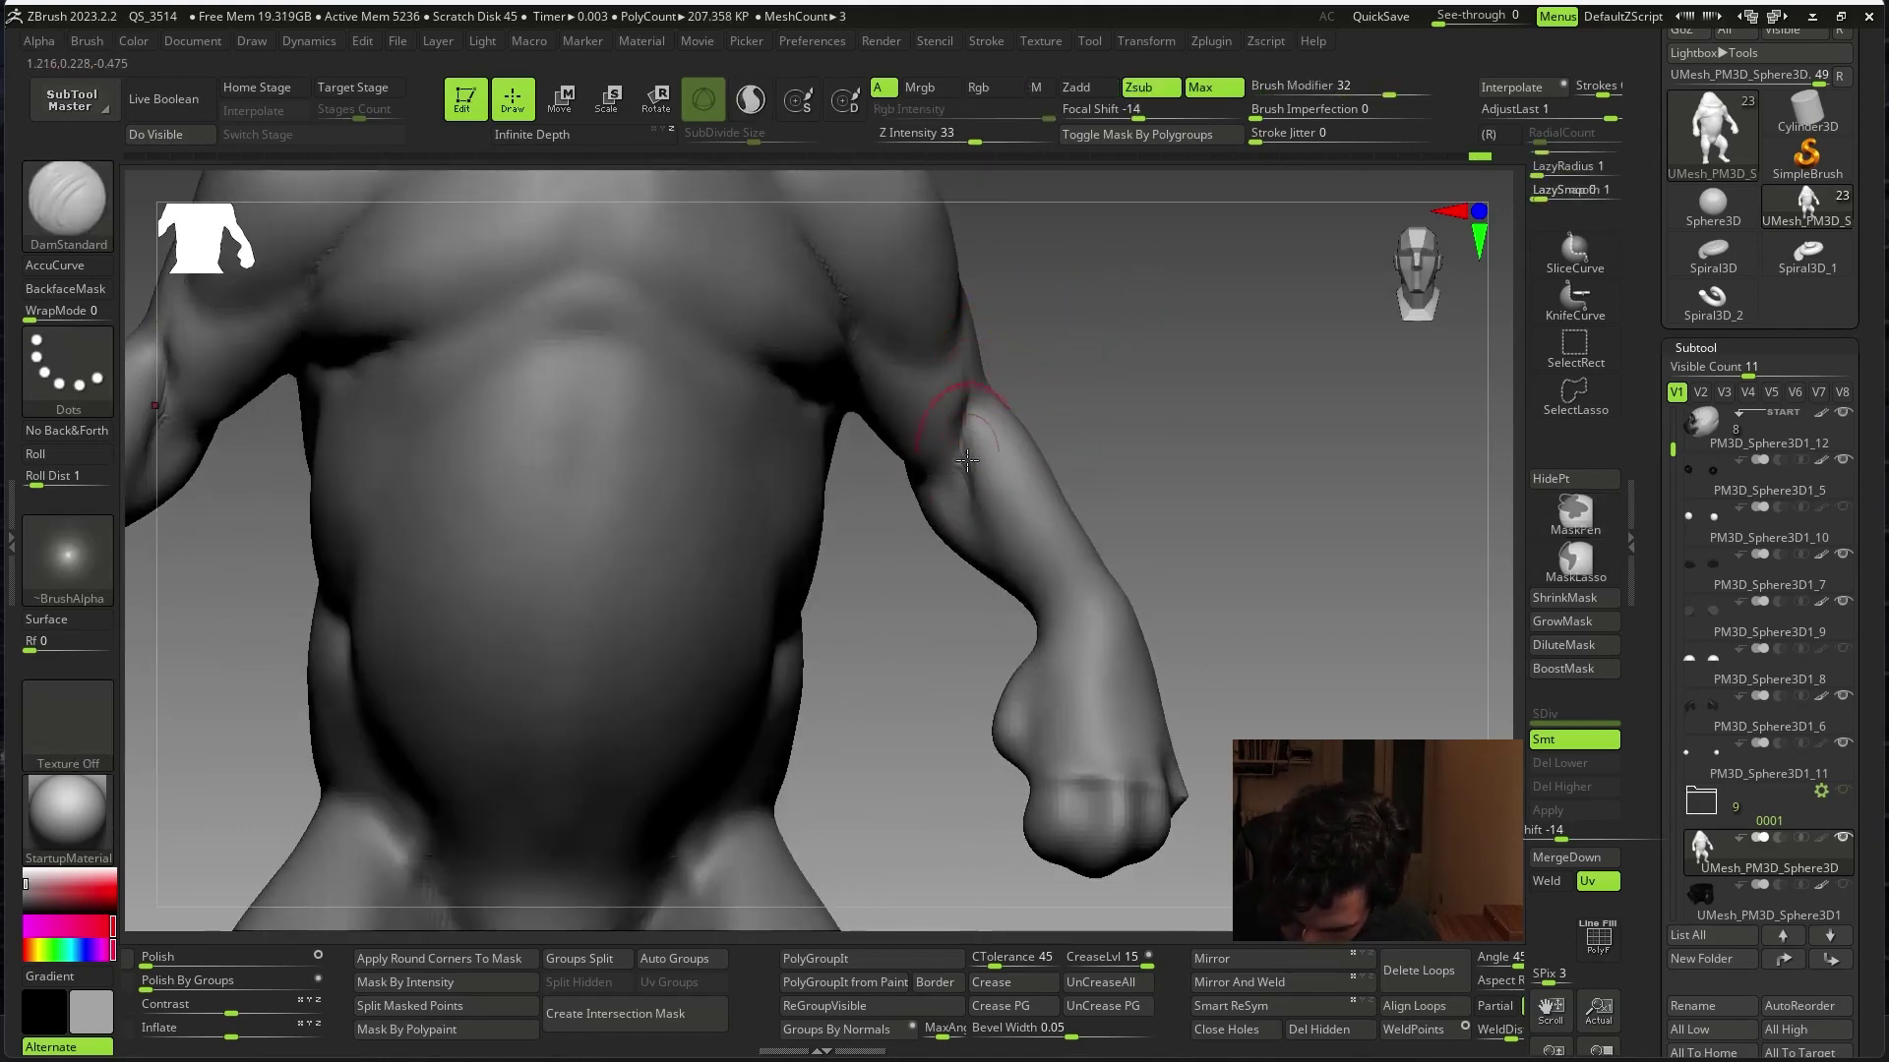
key(shift)
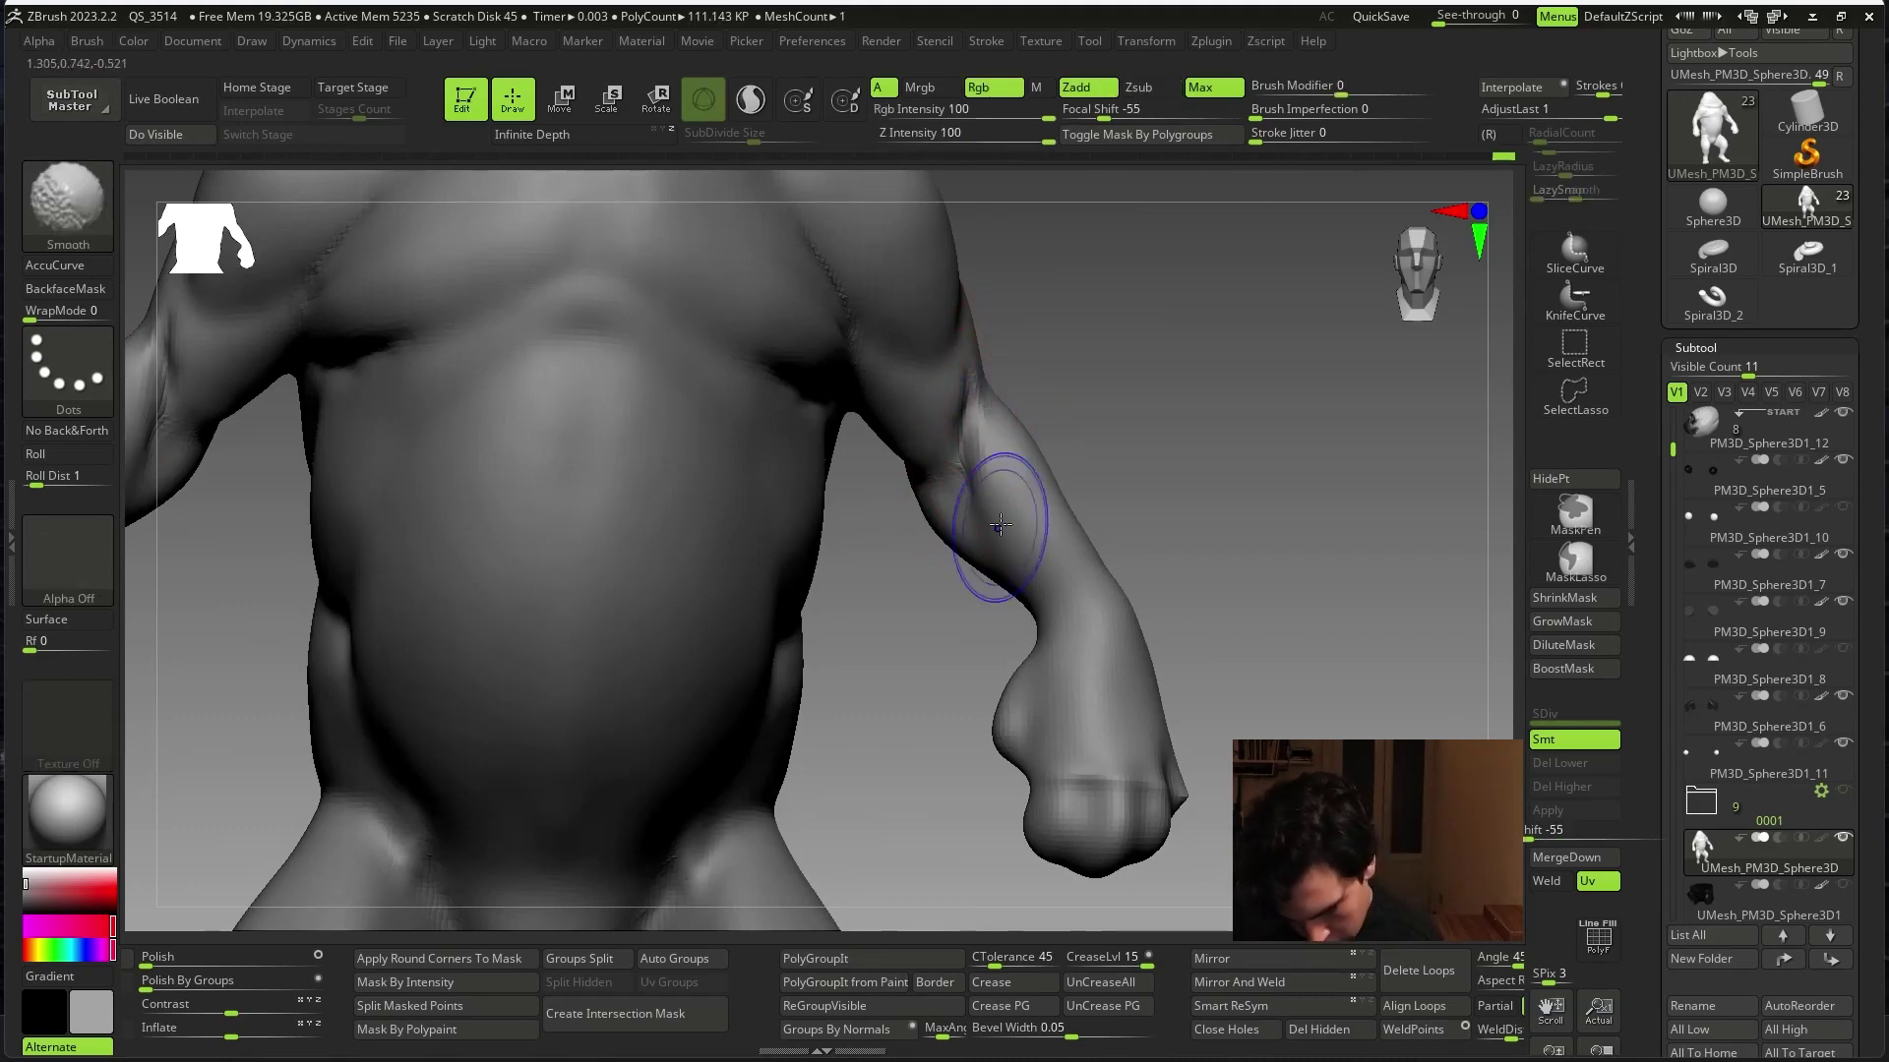
mouse_move(1220, 629)
mouse_down()
mouse_move(1266, 675)
mouse_move(1208, 551)
mouse_move(1223, 540)
mouse_move(1105, 624)
mouse_up()
key(shift)
mouse_move(1269, 423)
mouse_down()
mouse_move(1285, 400)
mouse_move(1218, 557)
mouse_move(1270, 476)
mouse_move(1264, 519)
mouse_up()
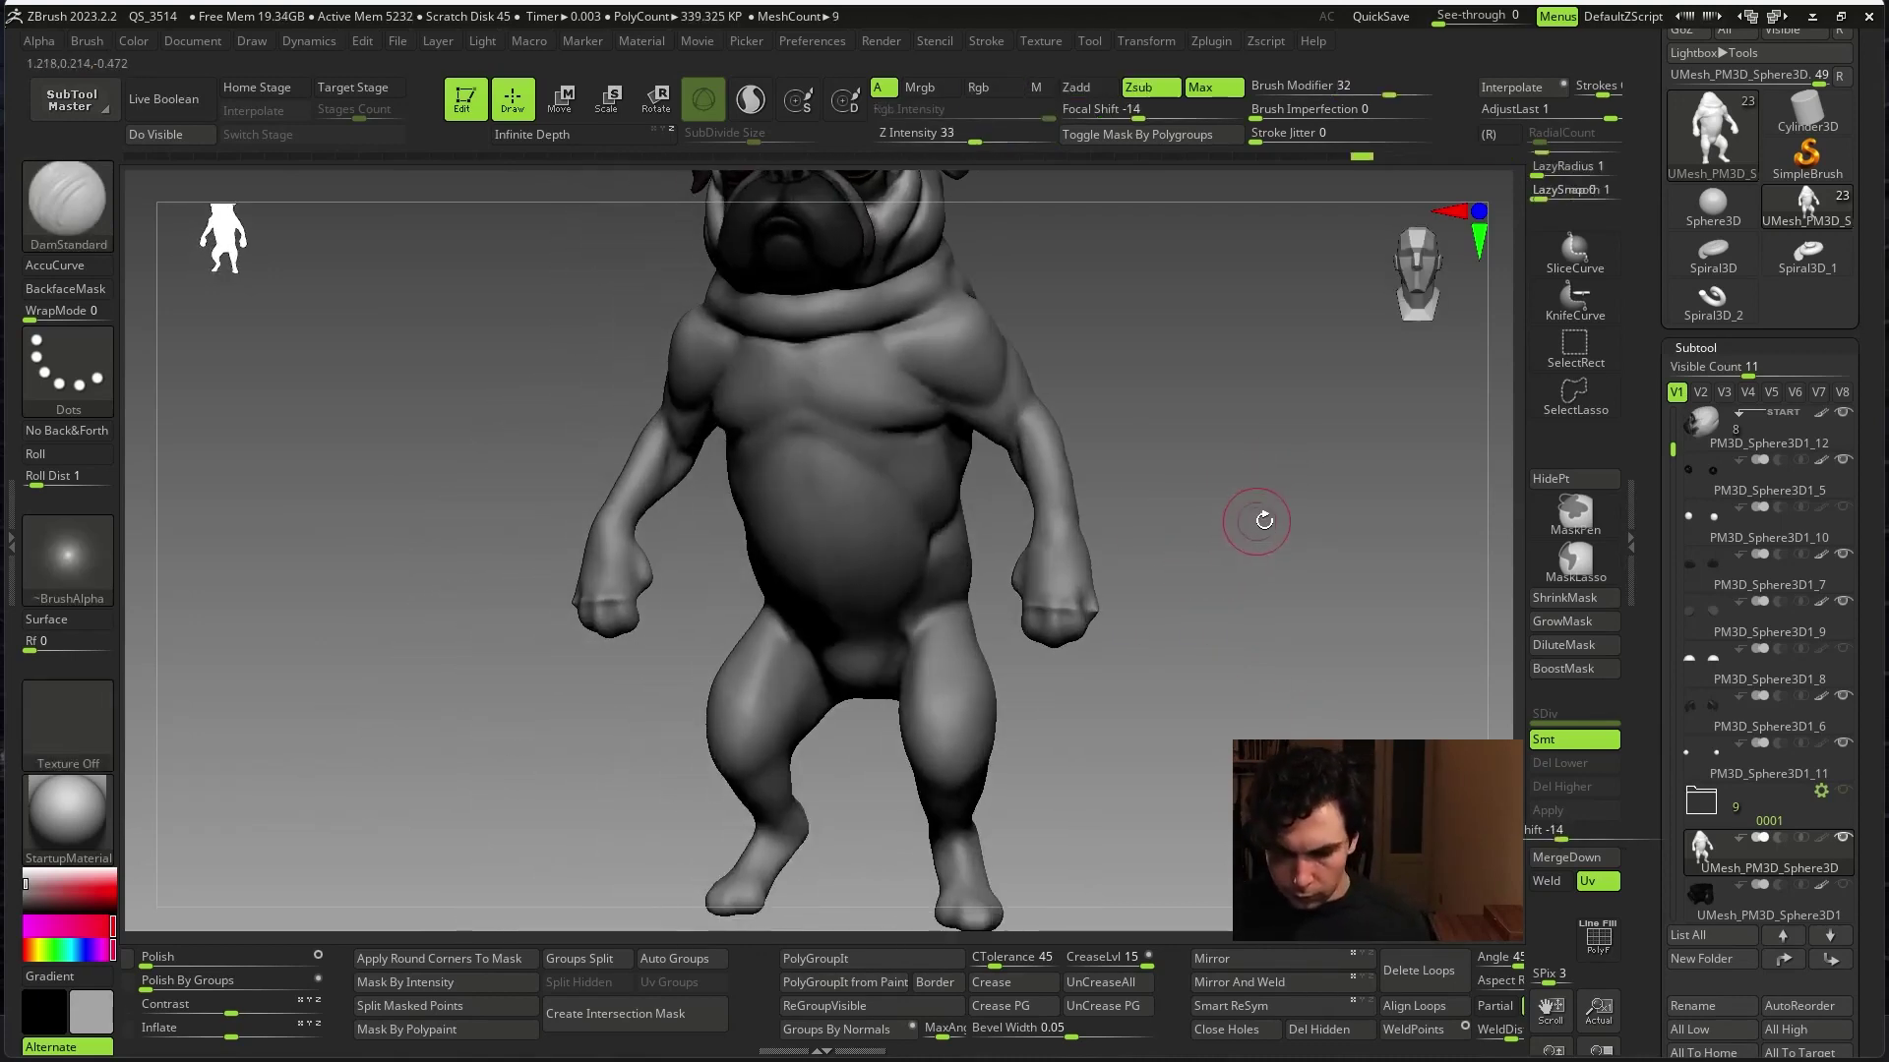
mouse_move(1209, 655)
mouse_down()
mouse_move(1155, 624)
mouse_move(1269, 551)
mouse_move(1370, 688)
mouse_move(1279, 630)
mouse_up()
key(shift)
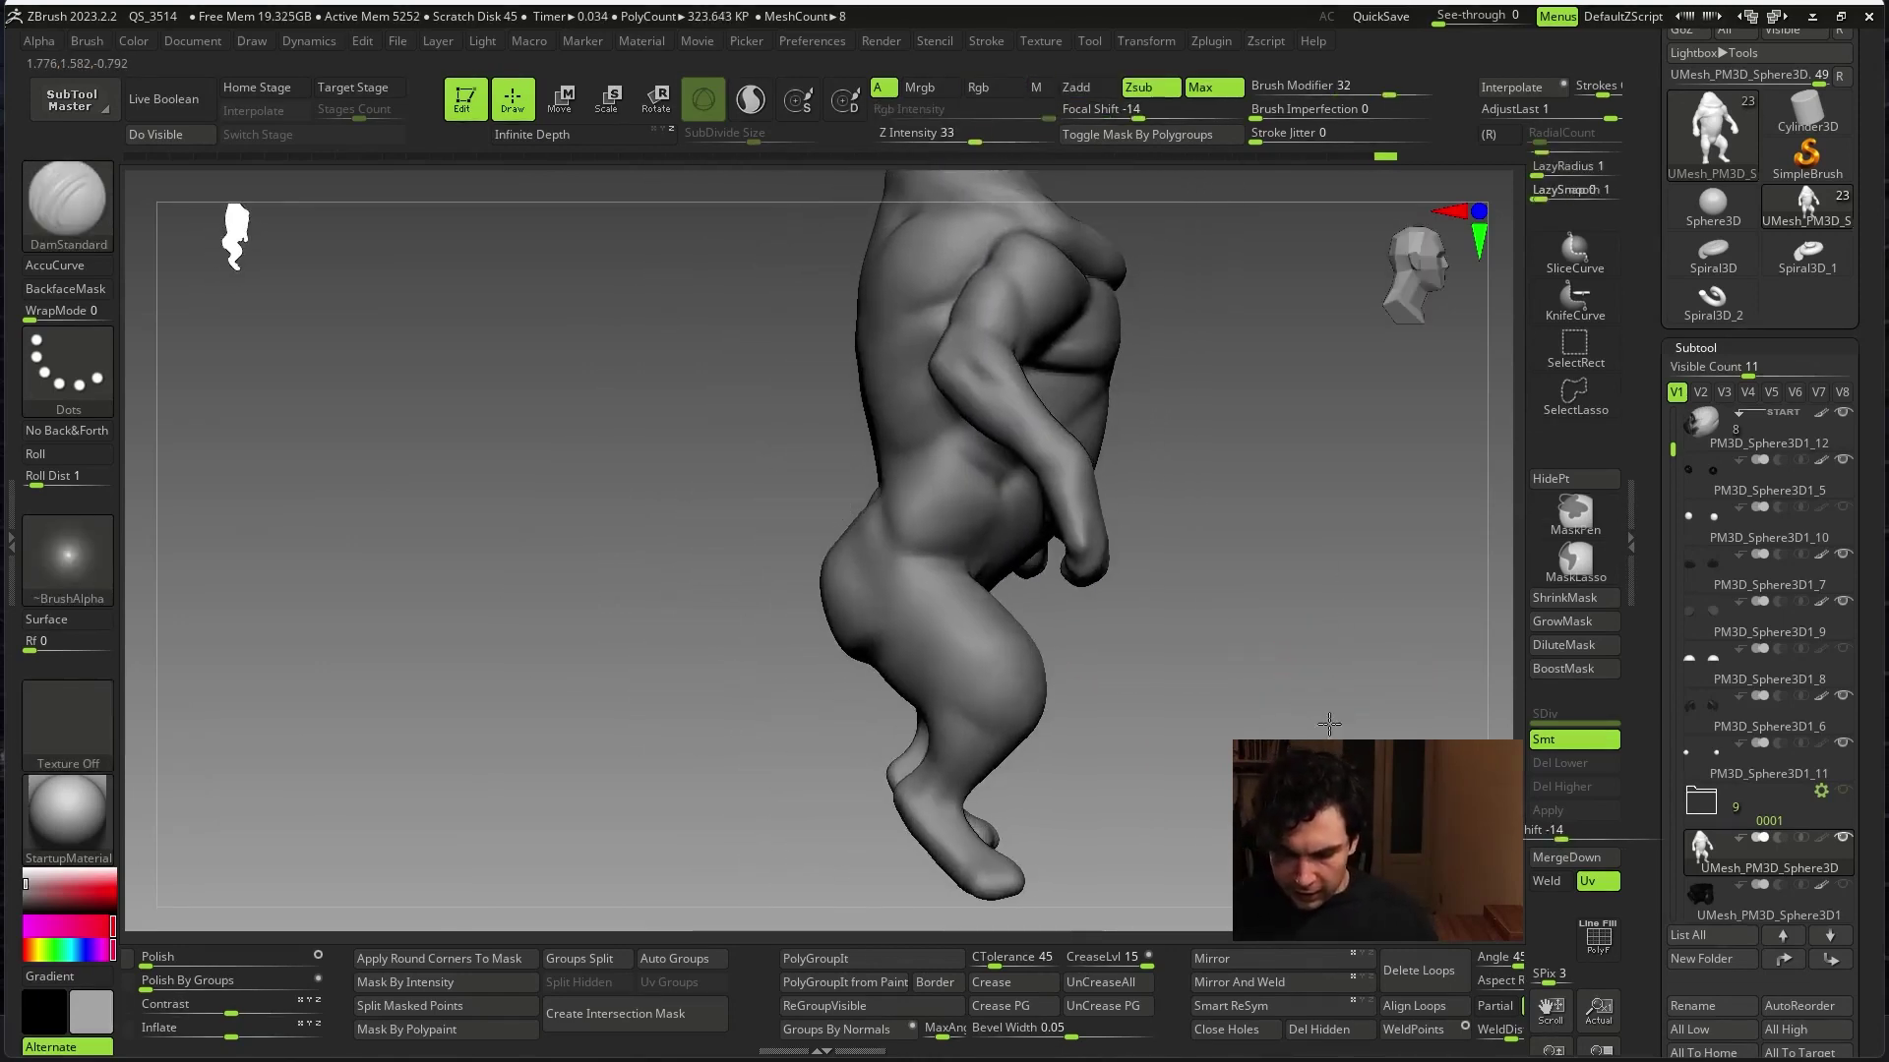
- Switch to lasso masking and mask the pug's hip area
key(ctrl)
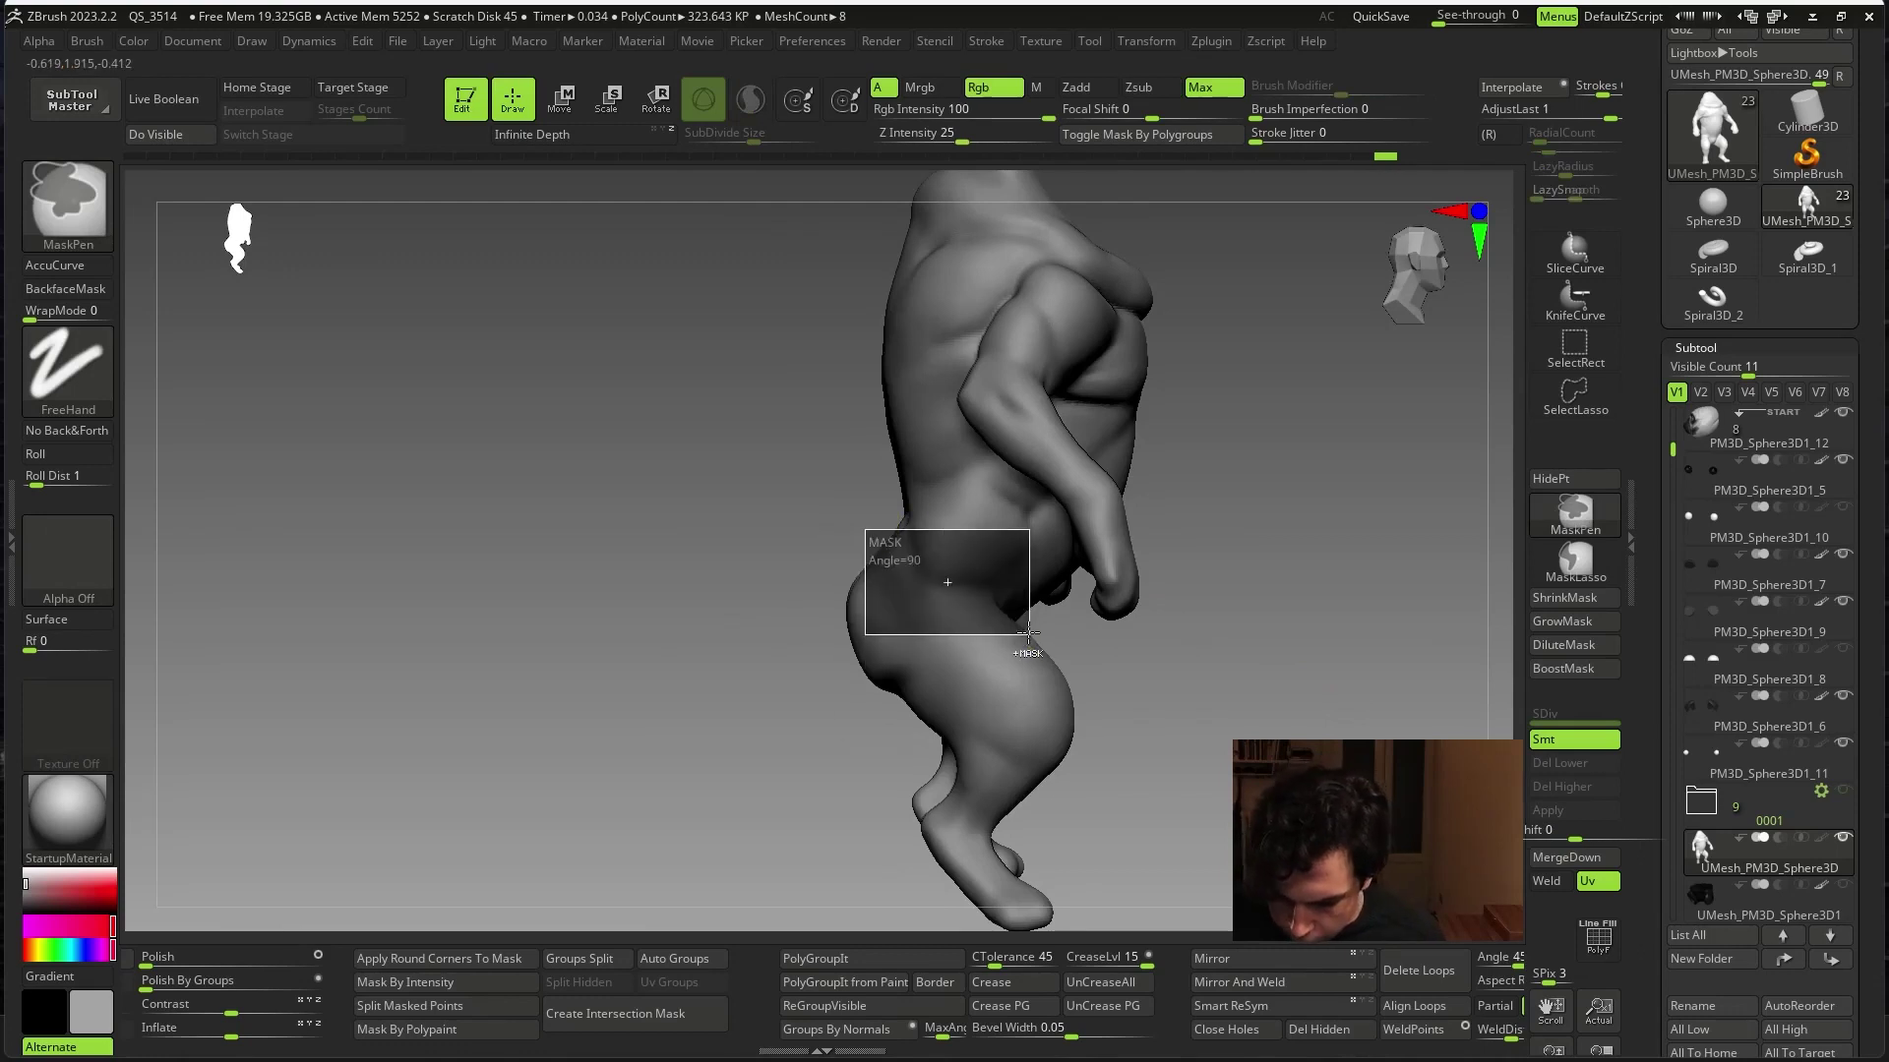
drag(871, 745, 1042, 637)
click(1558, 351)
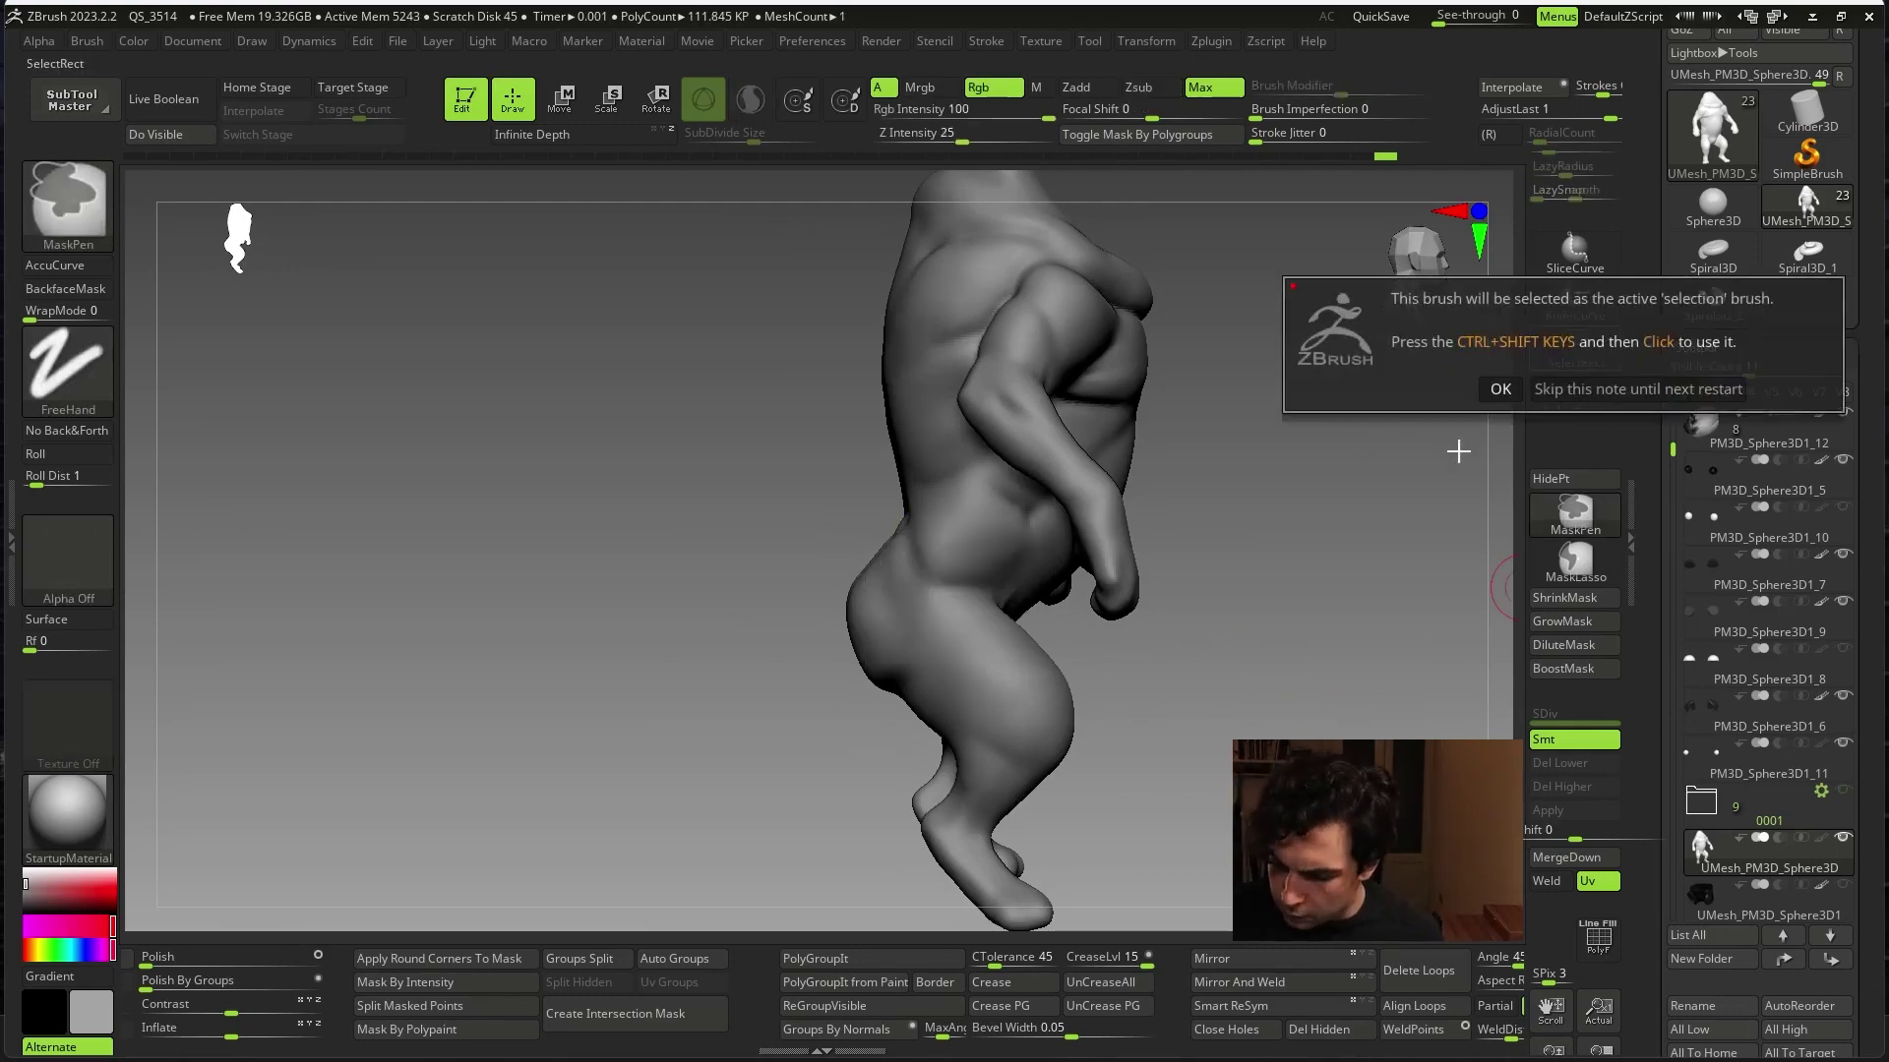
click(1500, 388)
key(ctrl+shift)
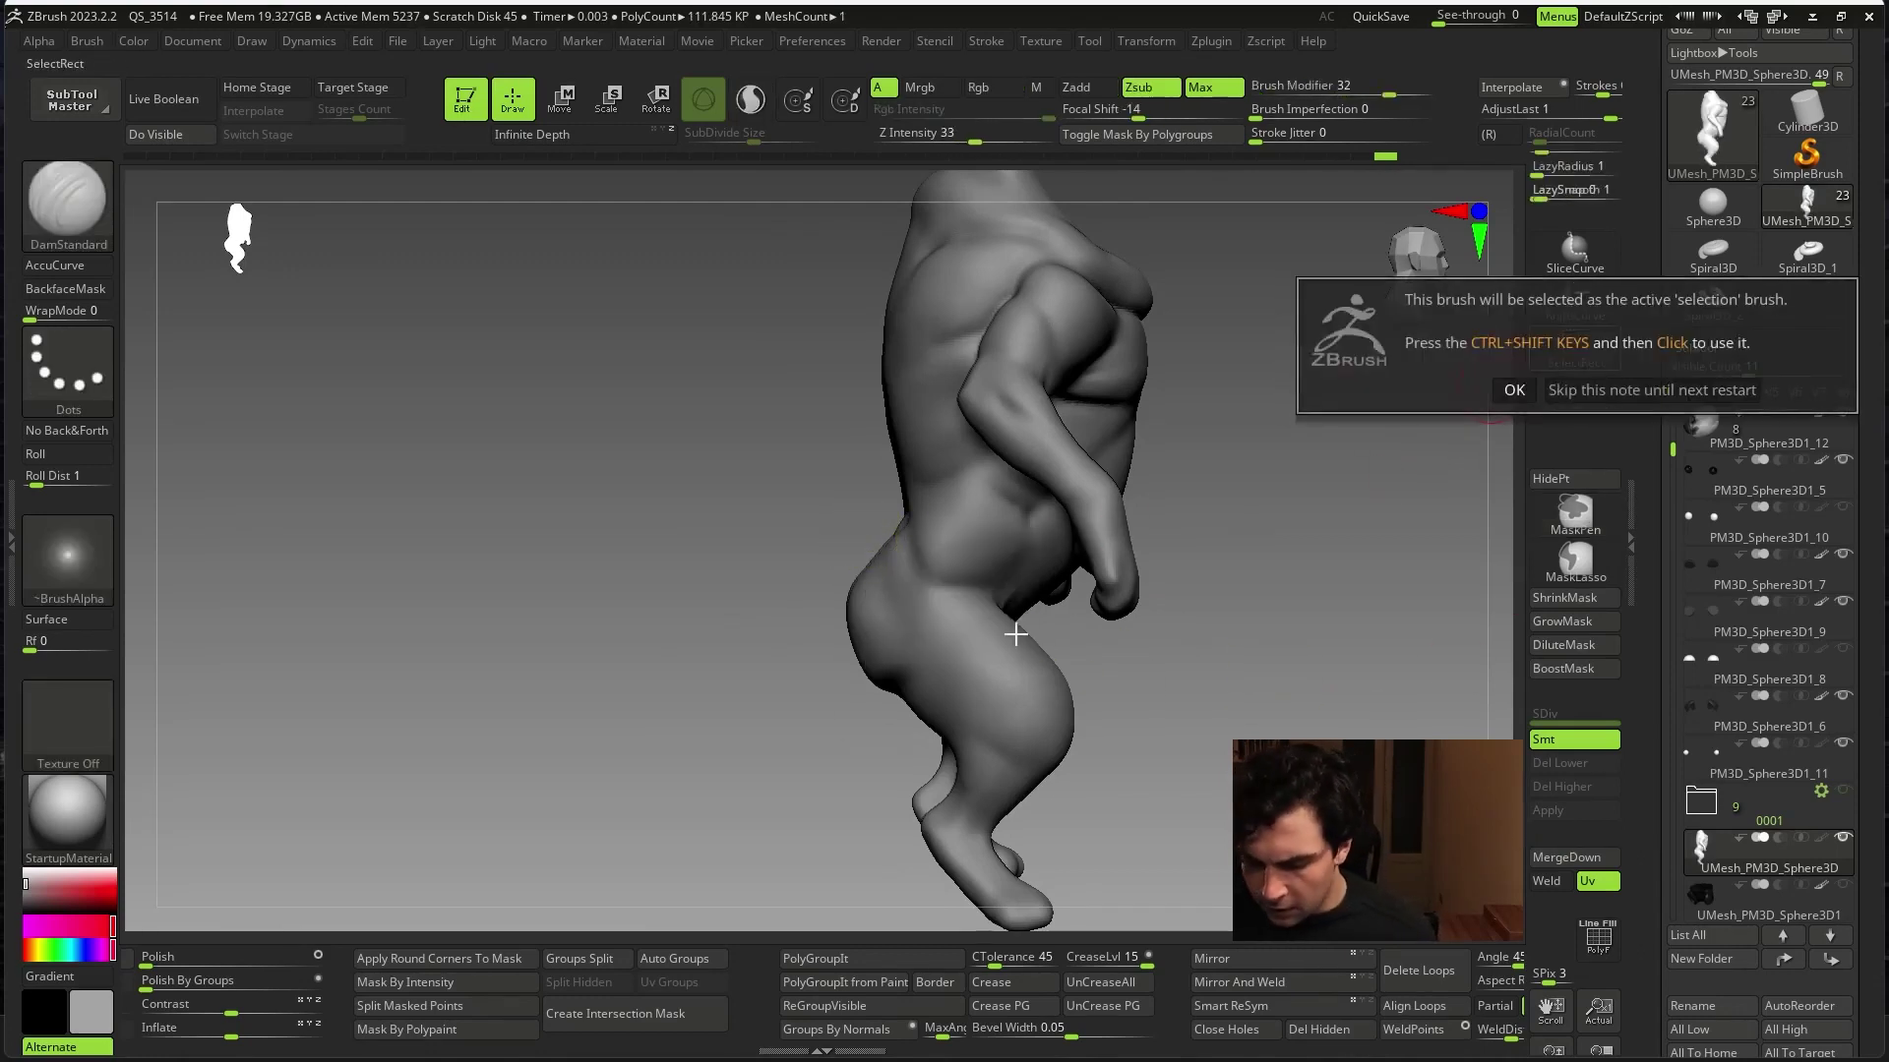
key(ctrl)
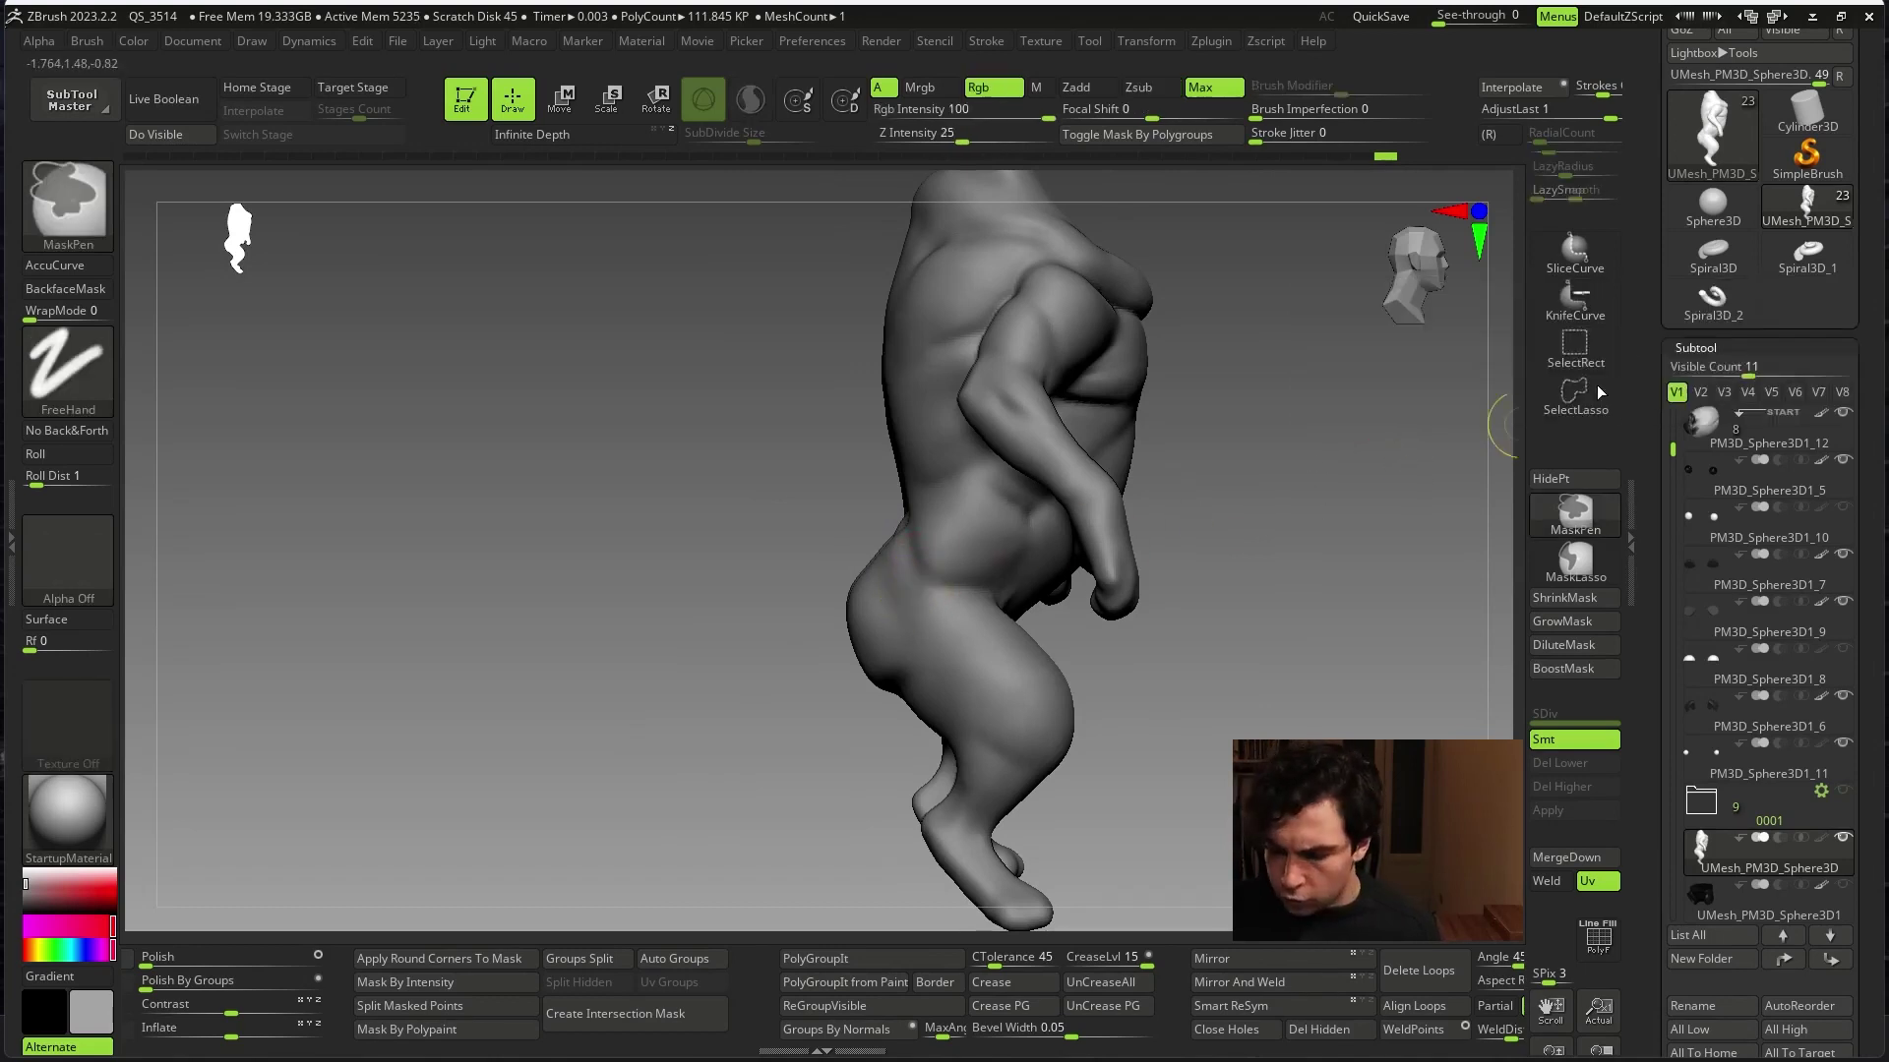
click(1576, 561)
ctrl+drag(805, 592, 1062, 629)
mouse_move(1315, 620)
shift+mouse_down()
mouse_move(1210, 620)
mouse_move(1232, 738)
mouse_move(1252, 699)
mouse_move(1323, 718)
shift+mouse_up()
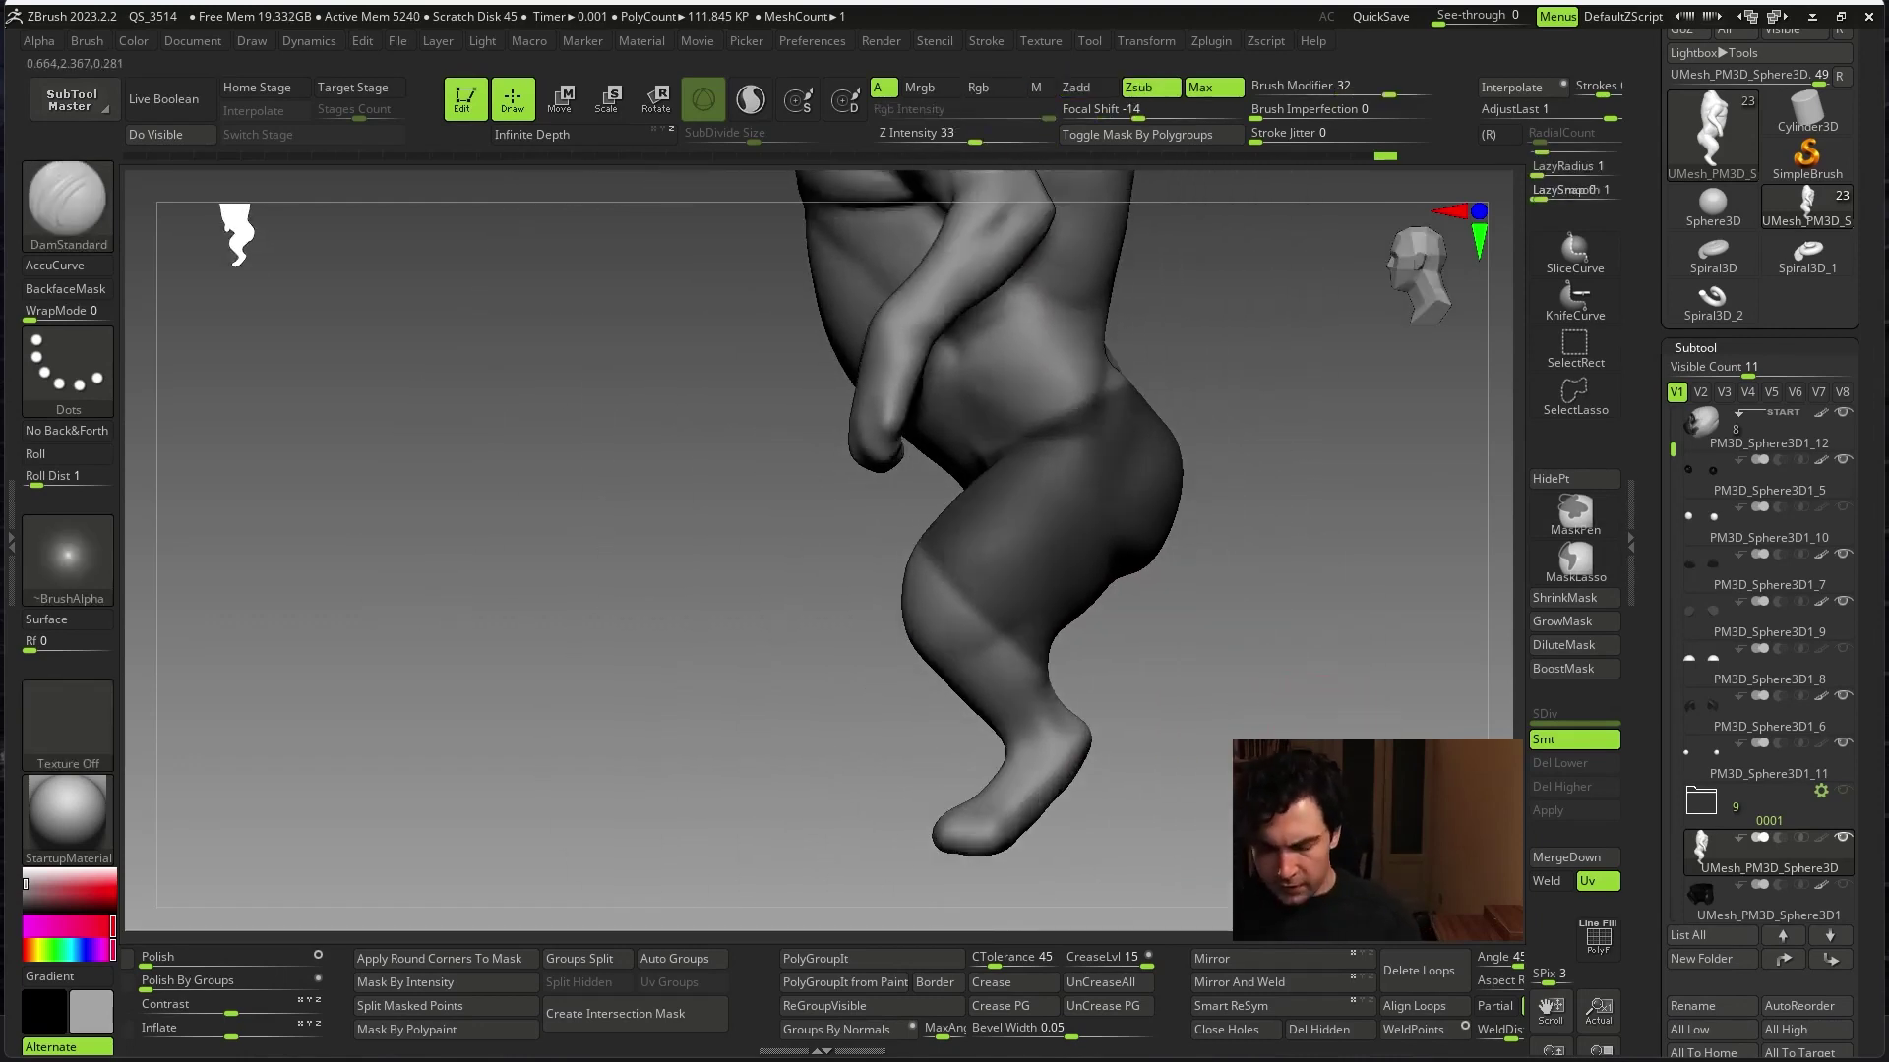
- Extend the mask over the lower hip and thigh, checking it from several angles
ctrl+drag(835, 633, 1067, 551)
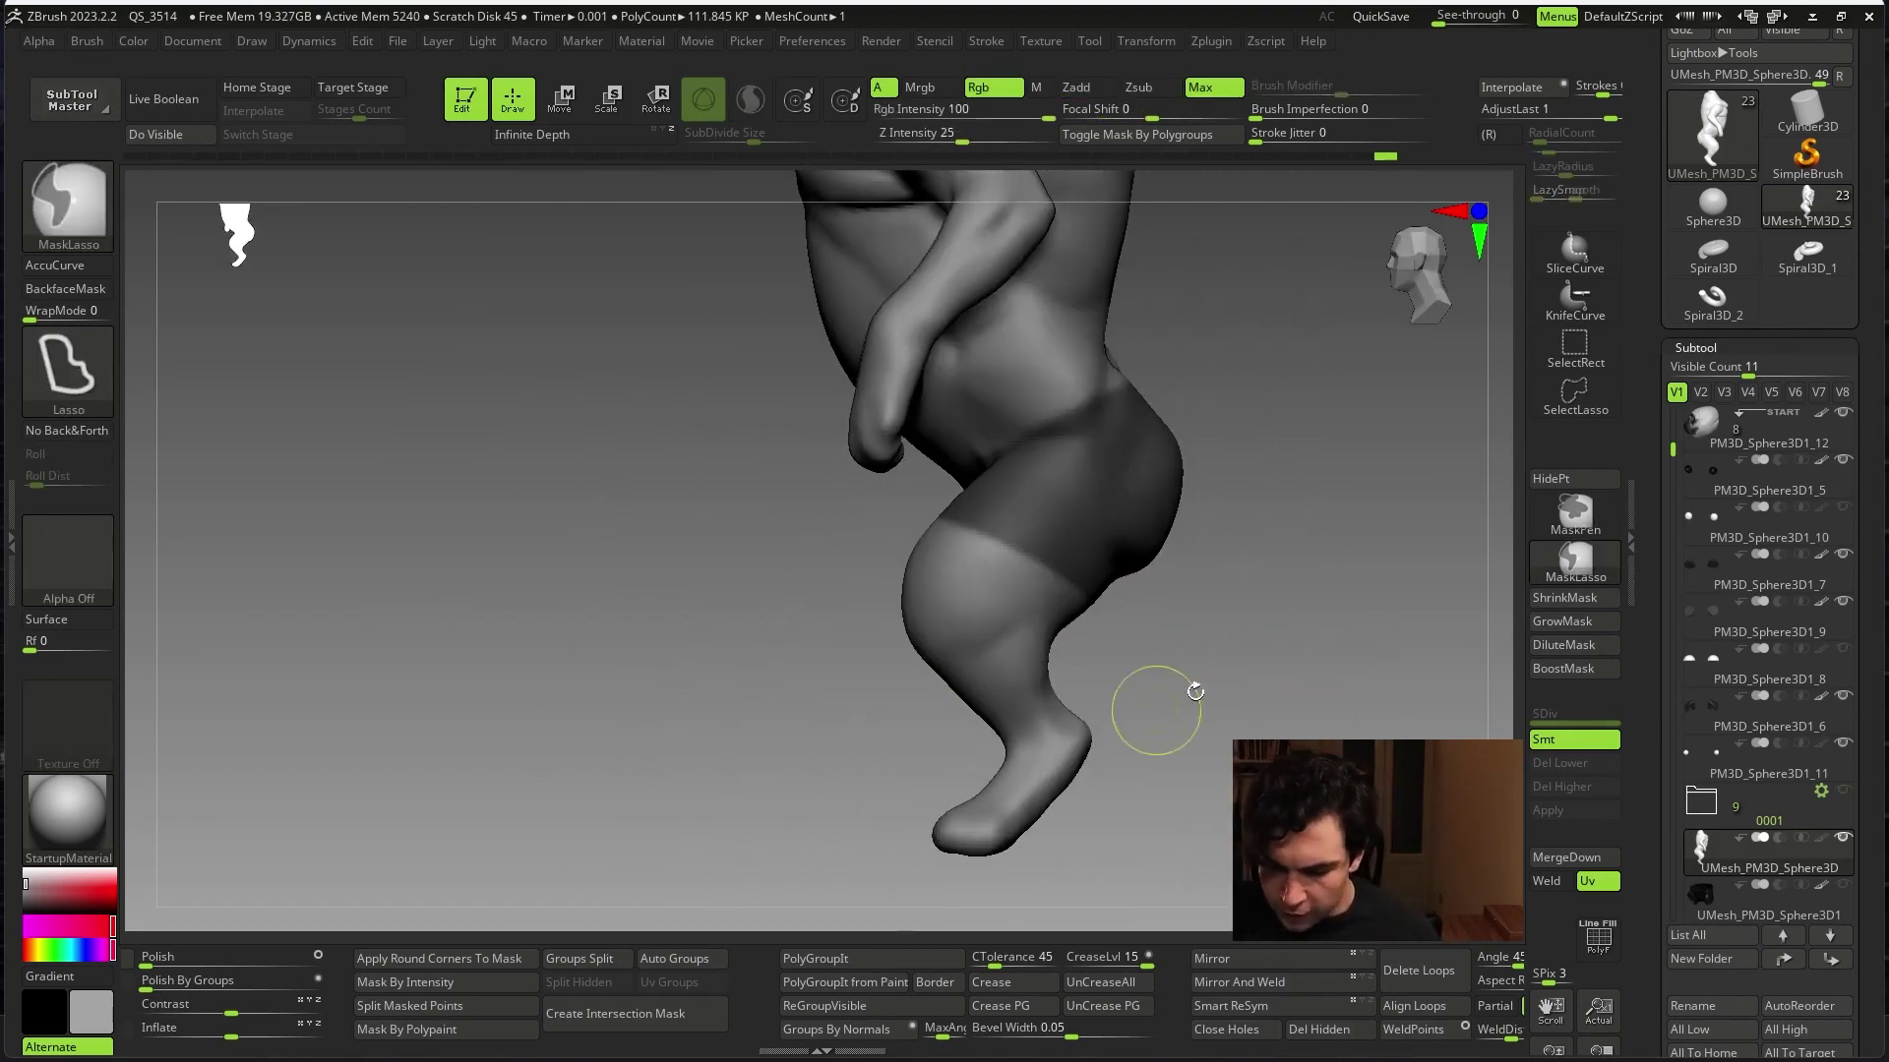
drag(1194, 687, 1204, 783)
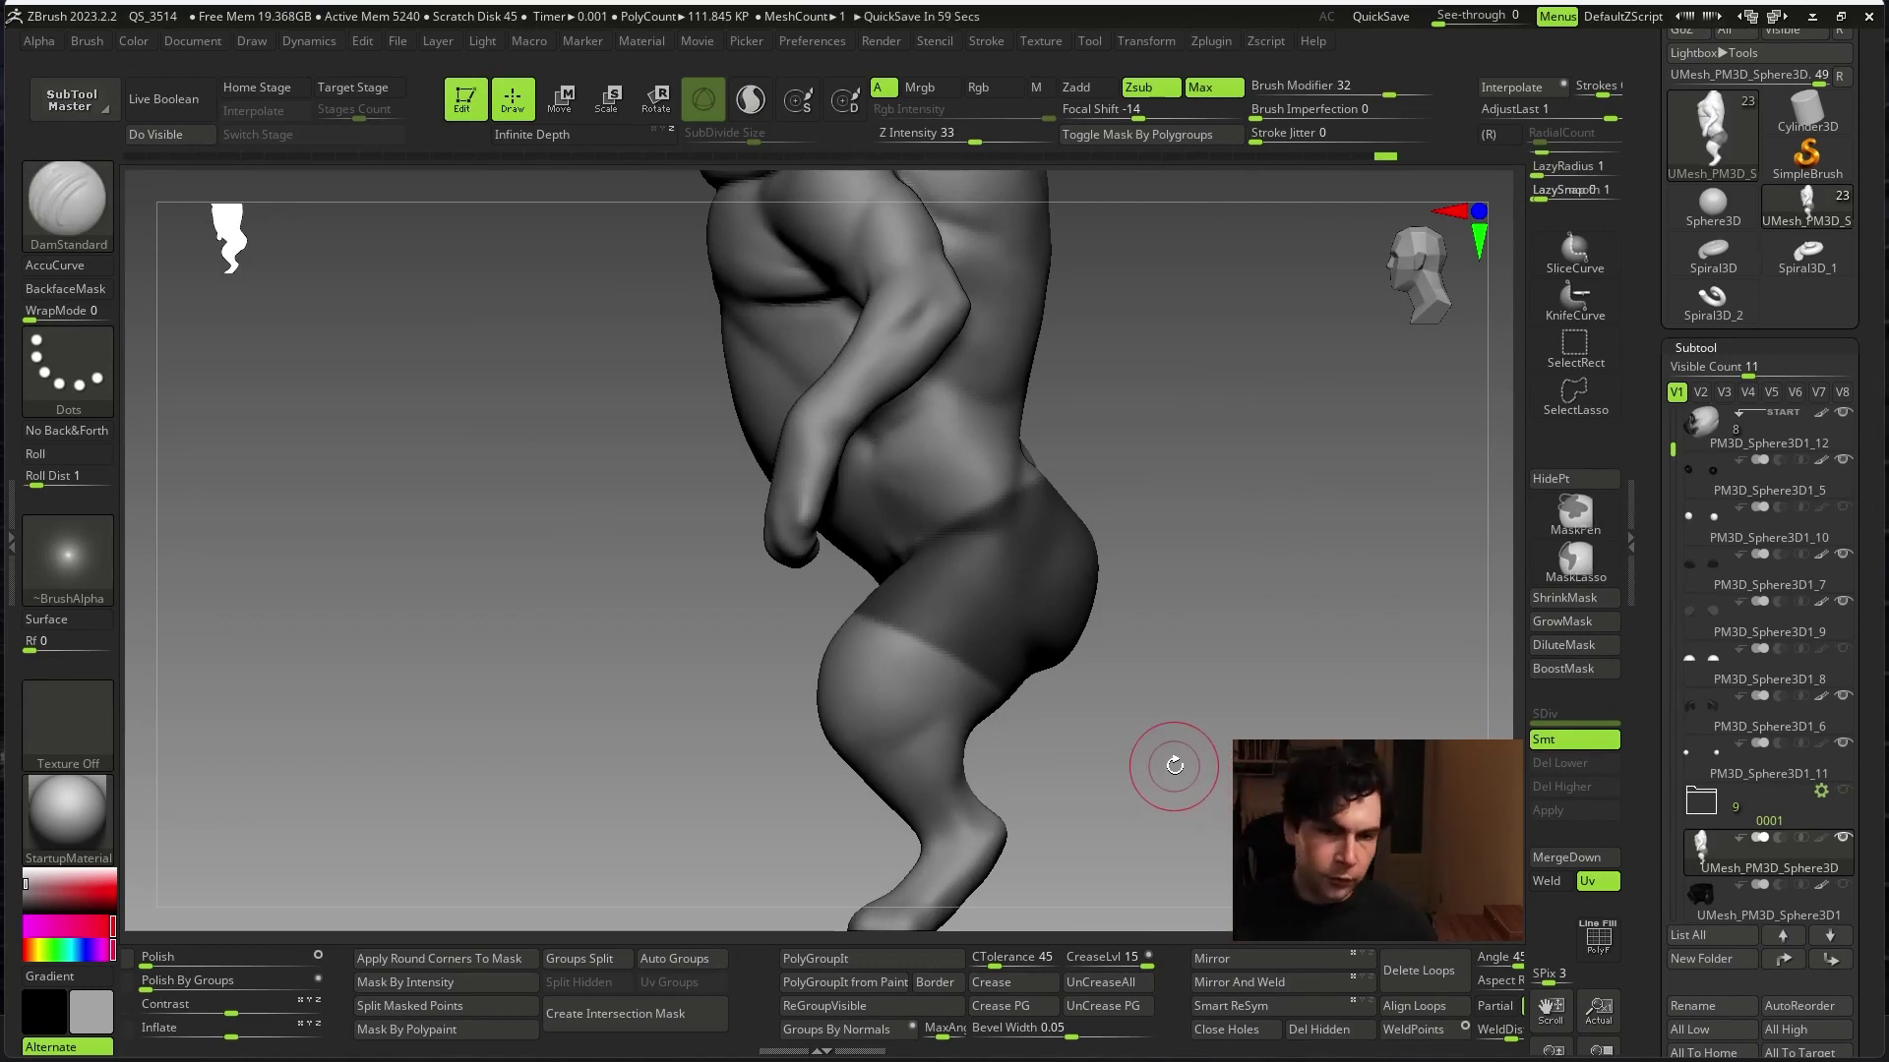
drag(1174, 765, 1215, 805)
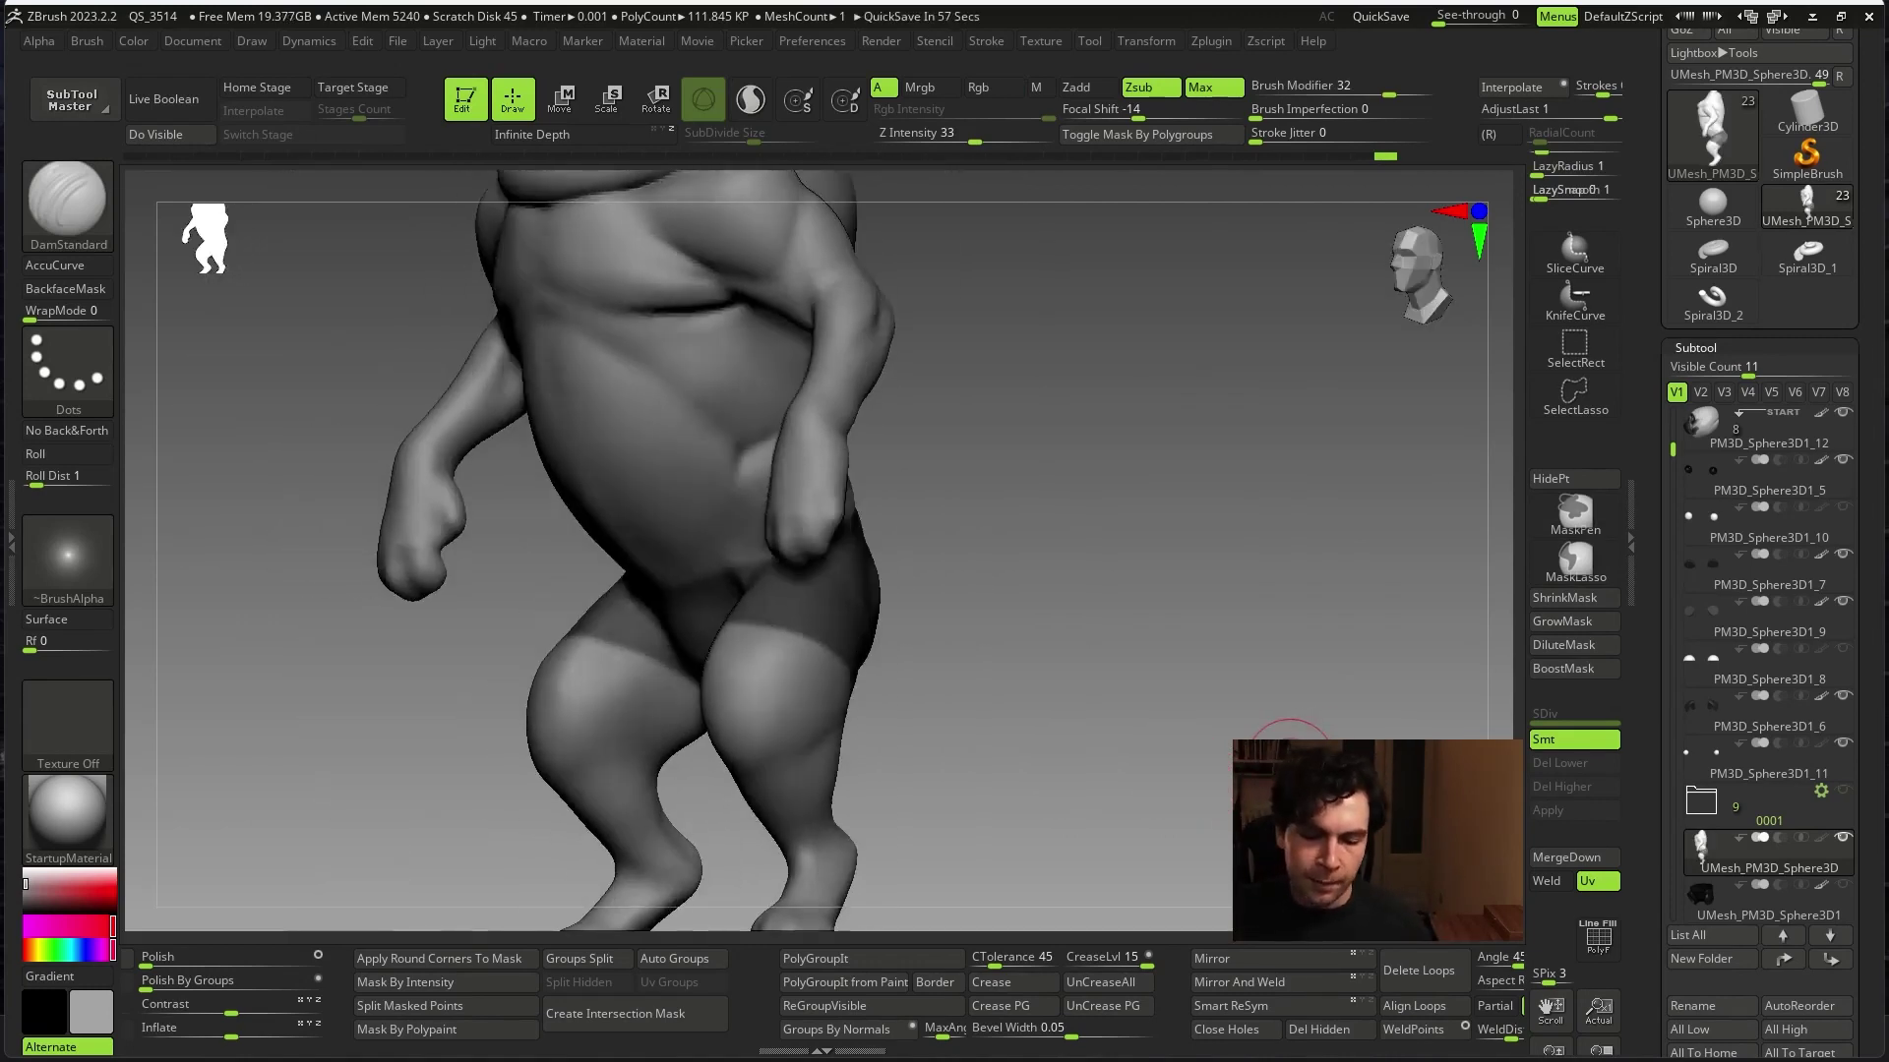
drag(446, 453, 885, 462)
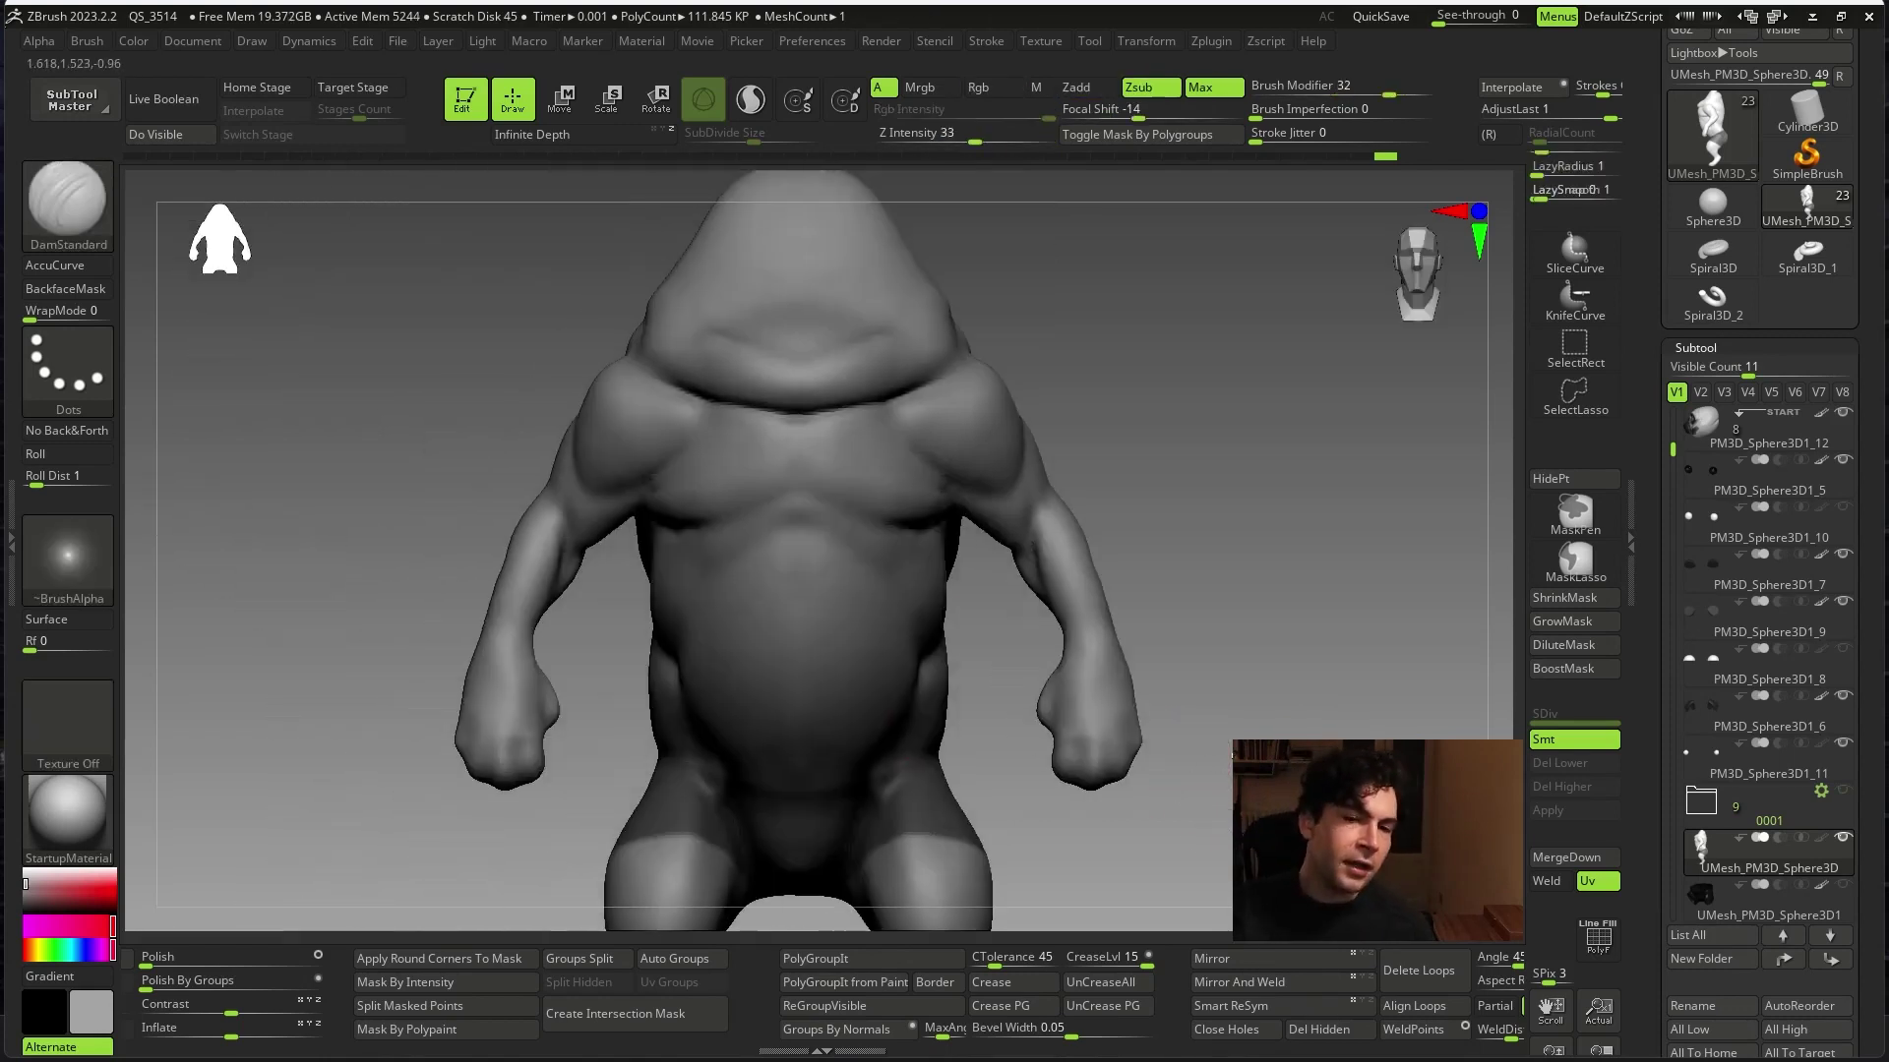
mouse_move(1180, 560)
mouse_down()
mouse_move(1307, 590)
mouse_move(1256, 554)
mouse_up()
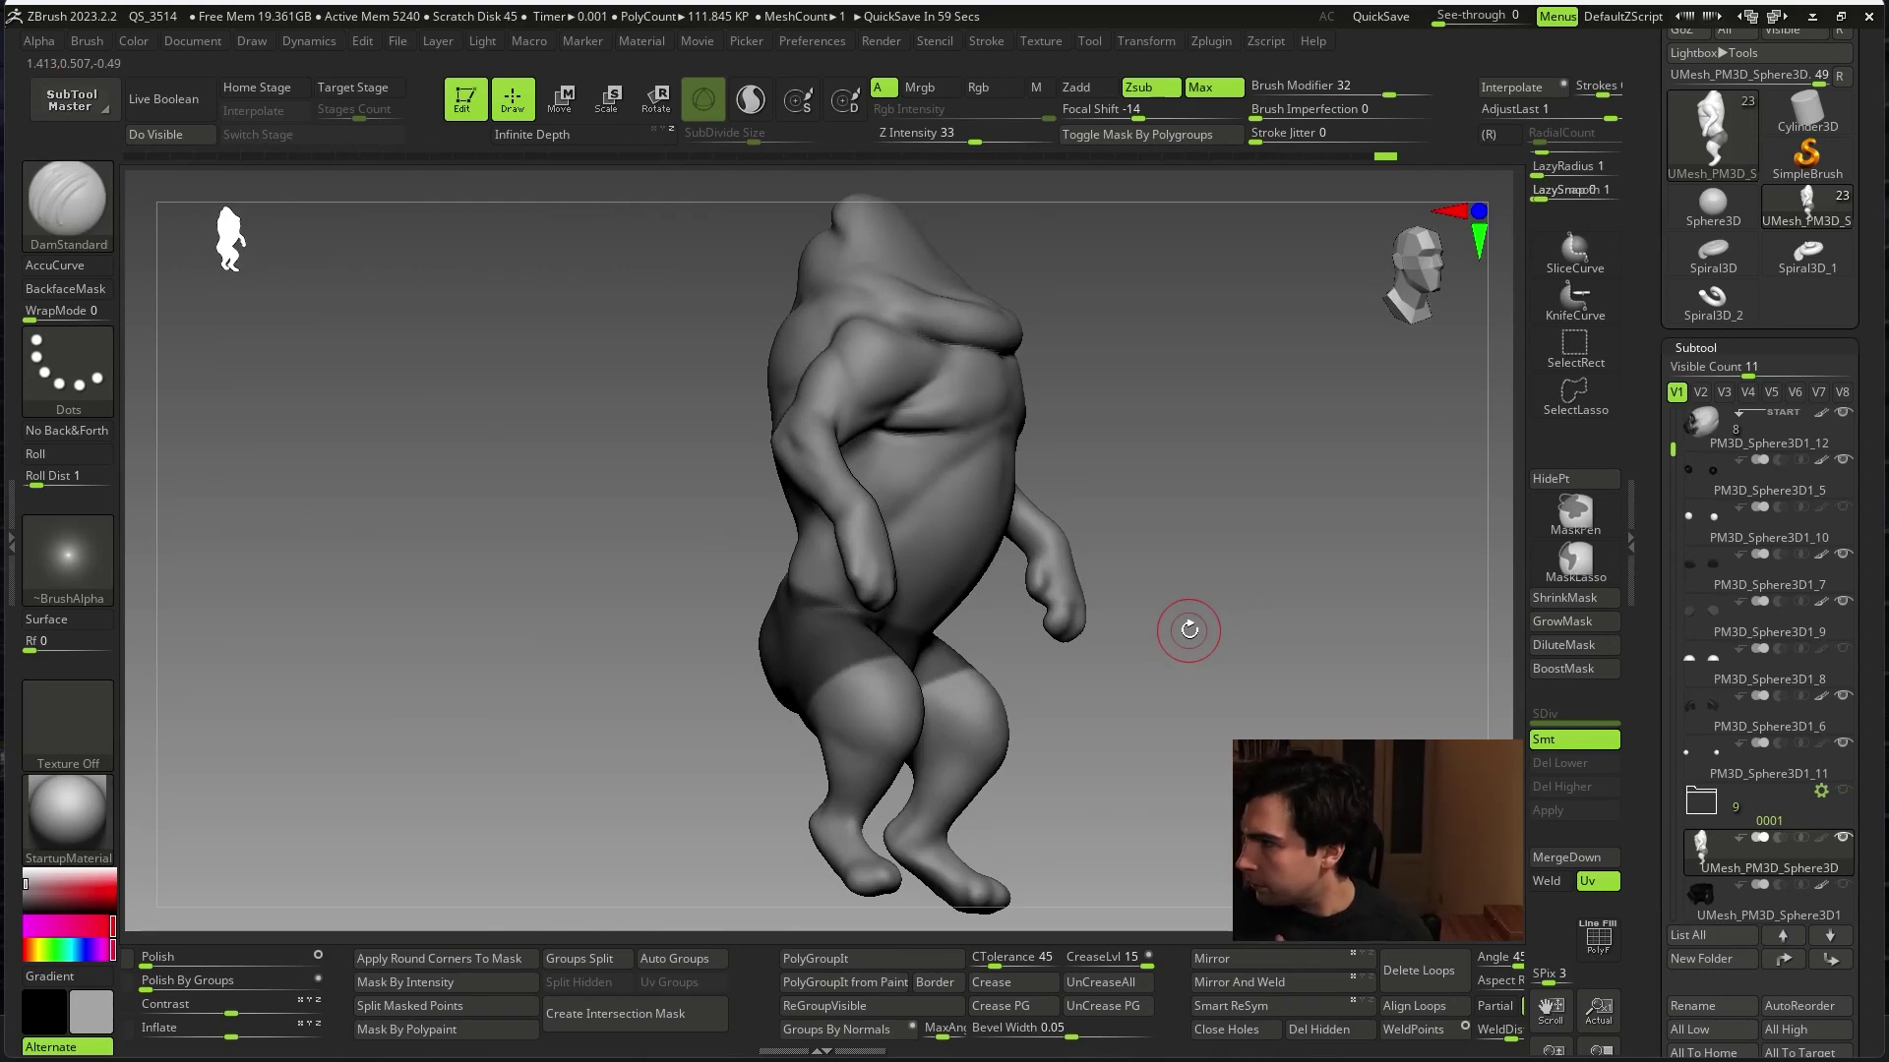
mouse_move(1338, 603)
mouse_down()
mouse_move(1307, 717)
mouse_move(1286, 696)
mouse_move(1404, 662)
mouse_move(1394, 575)
mouse_move(1319, 502)
mouse_move(1391, 611)
mouse_move(1343, 608)
mouse_move(1340, 678)
mouse_move(1241, 834)
mouse_up()
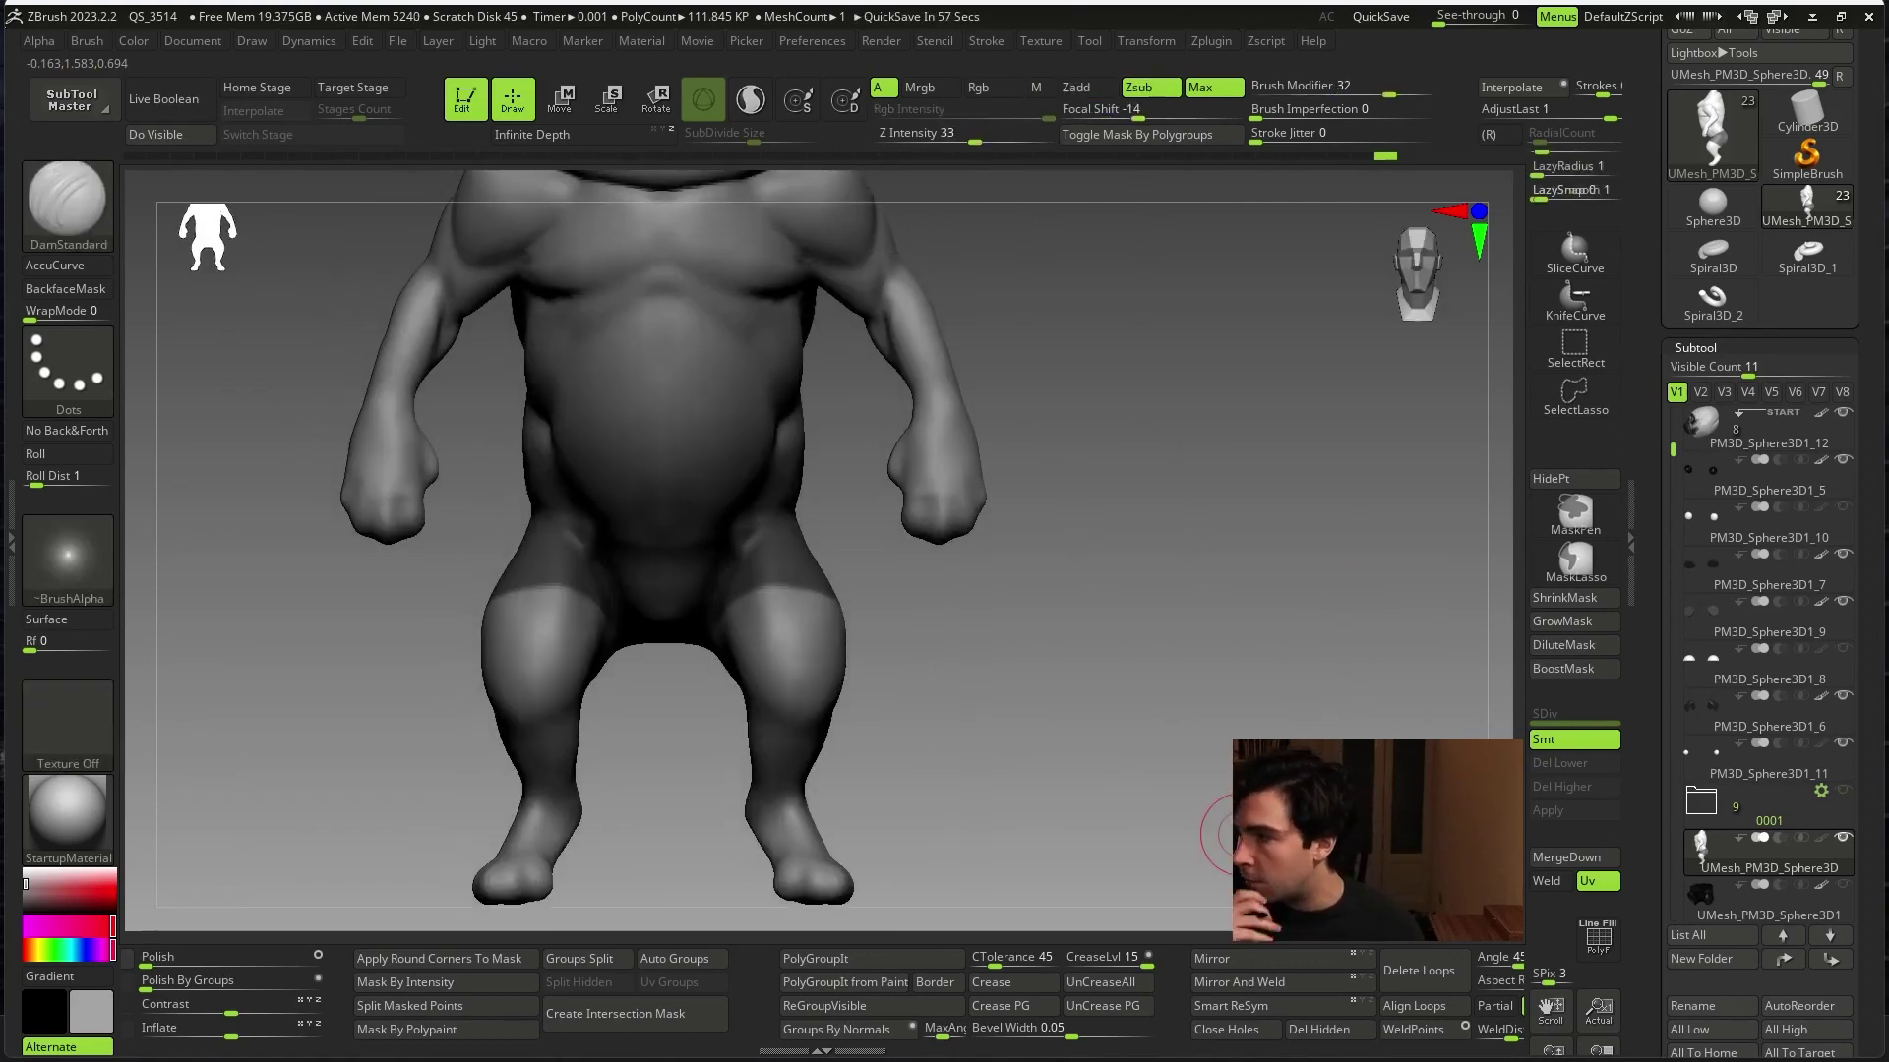
mouse_move(1228, 834)
mouse_down()
mouse_move(1201, 725)
mouse_move(1223, 788)
mouse_move(1226, 633)
mouse_up()
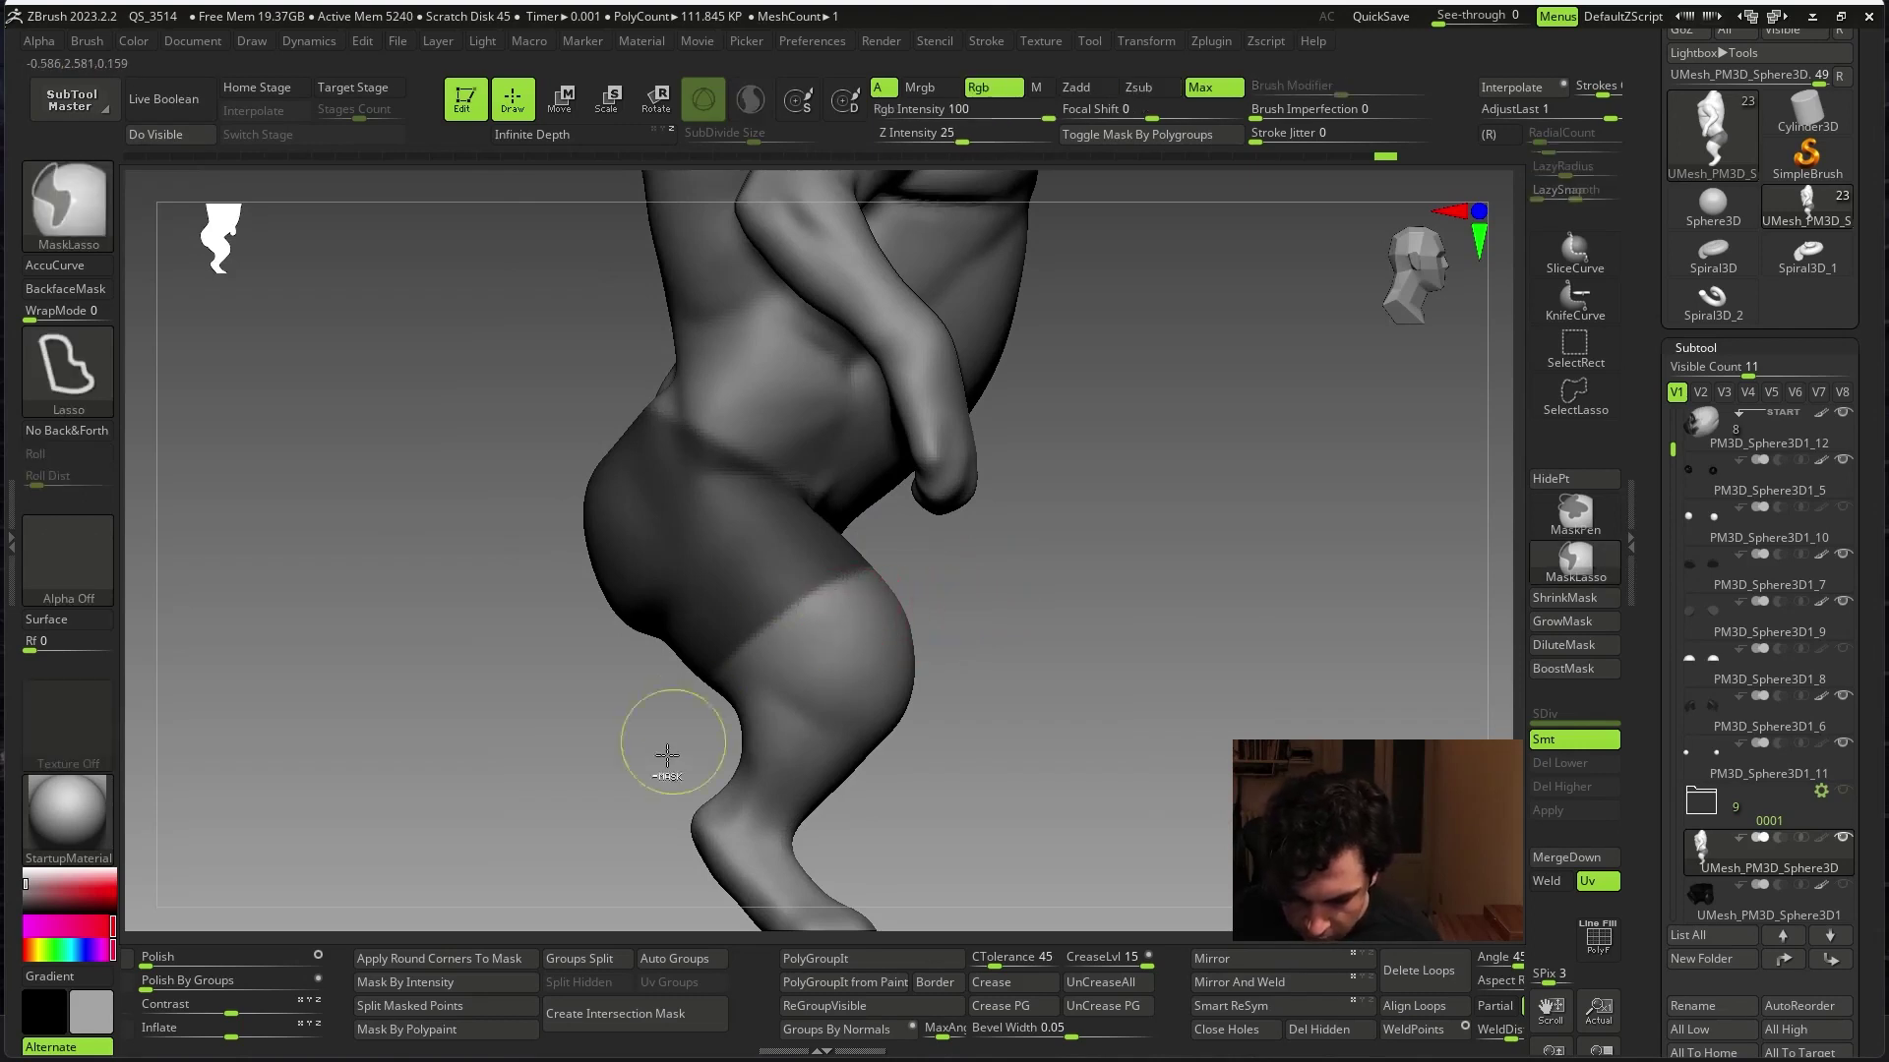
- Draw mask lines across the lower thighs and hips, masking the legs and upper body
ctrl+drag(665, 758, 892, 540)
mouse_move(1160, 718)
mouse_down()
mouse_move(1033, 750)
mouse_move(1265, 725)
mouse_move(1182, 753)
mouse_move(1179, 705)
mouse_move(522, 823)
mouse_up()
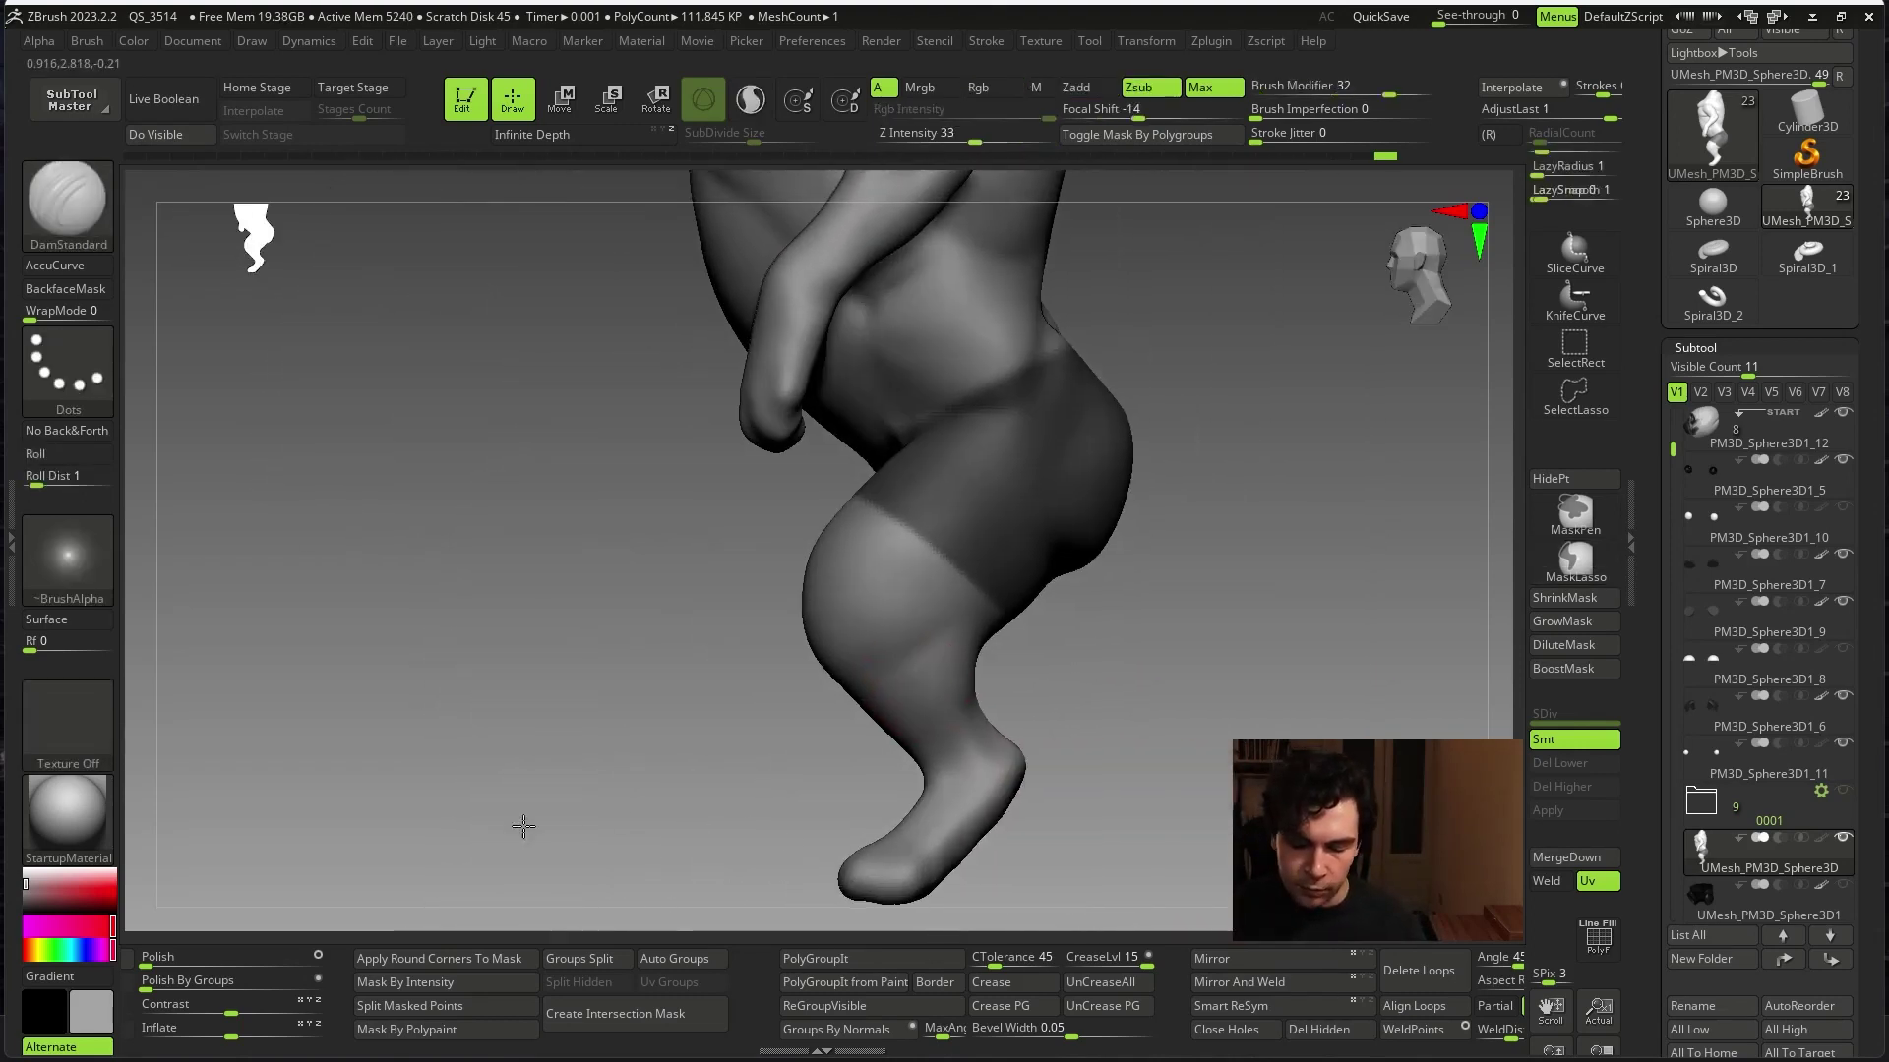
alt+drag(1193, 577, 1037, 489)
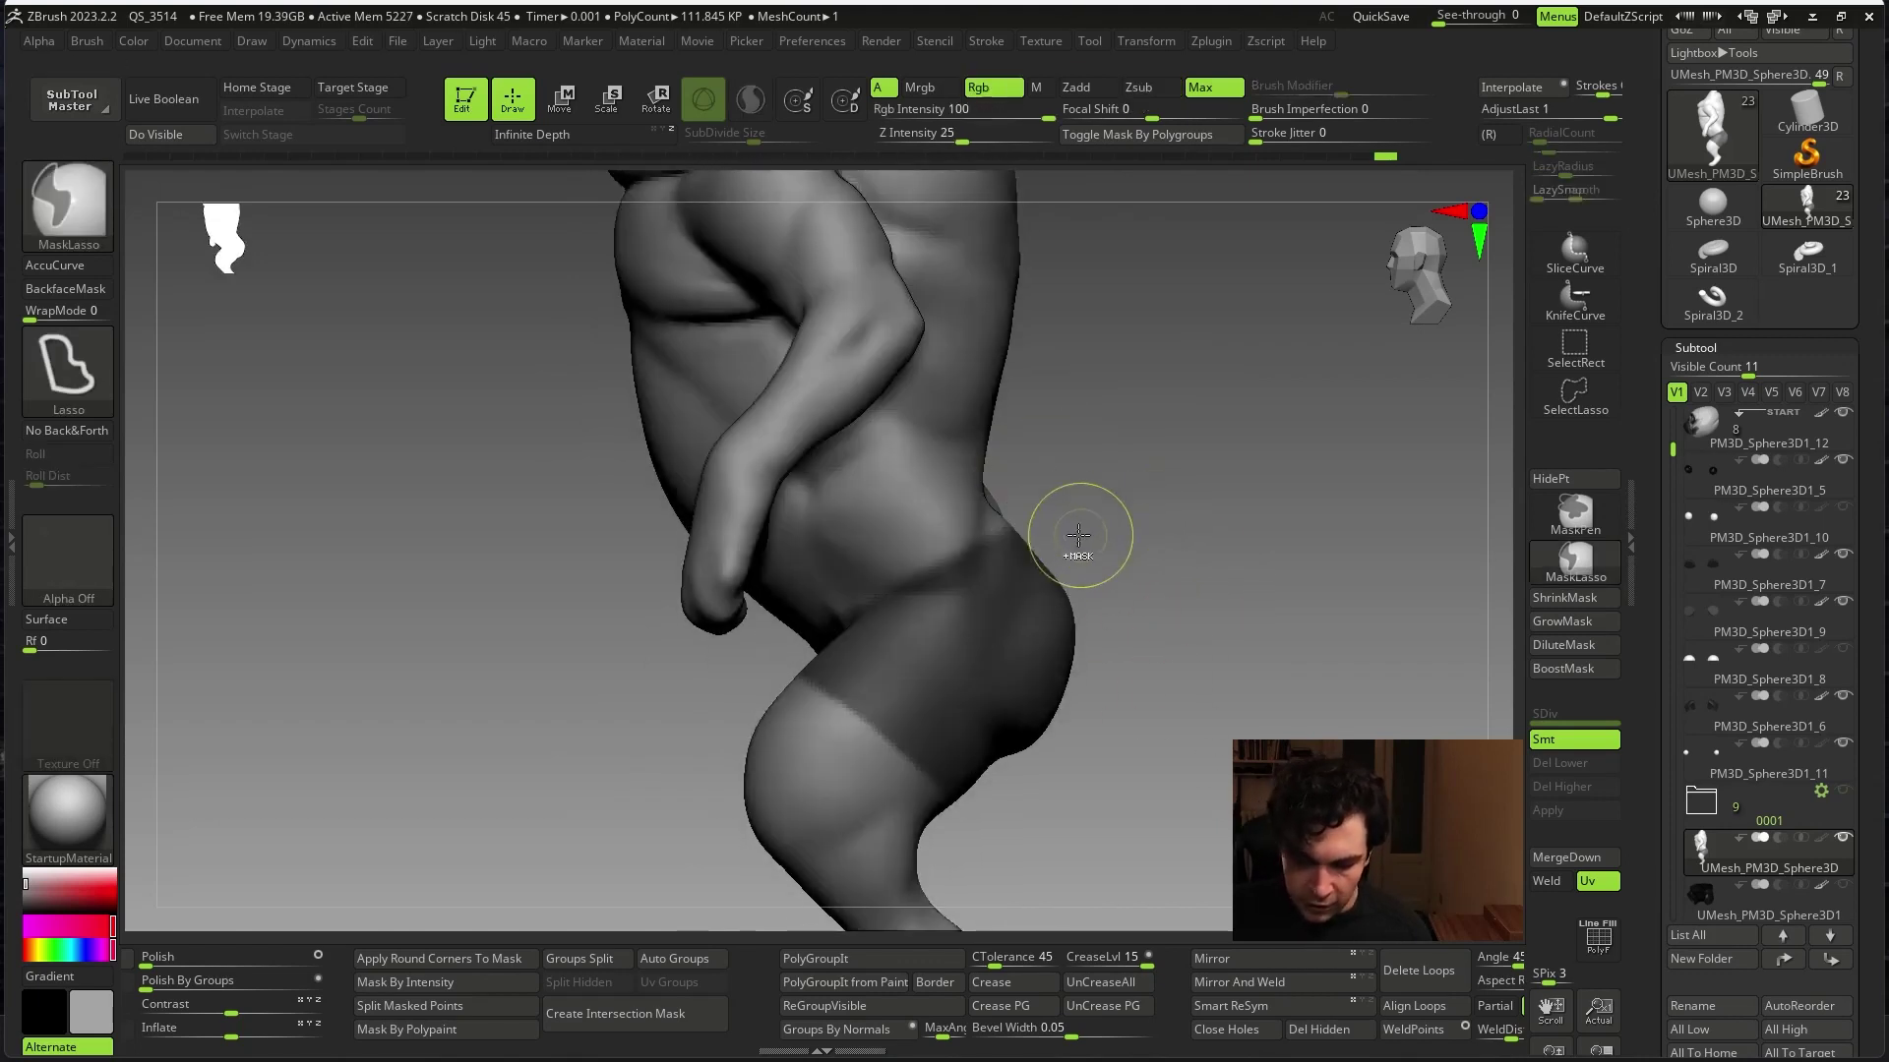
mouse_move(1206, 445)
mouse_down()
mouse_move(1236, 662)
mouse_move(1294, 633)
mouse_move(1163, 662)
mouse_move(1155, 682)
mouse_up()
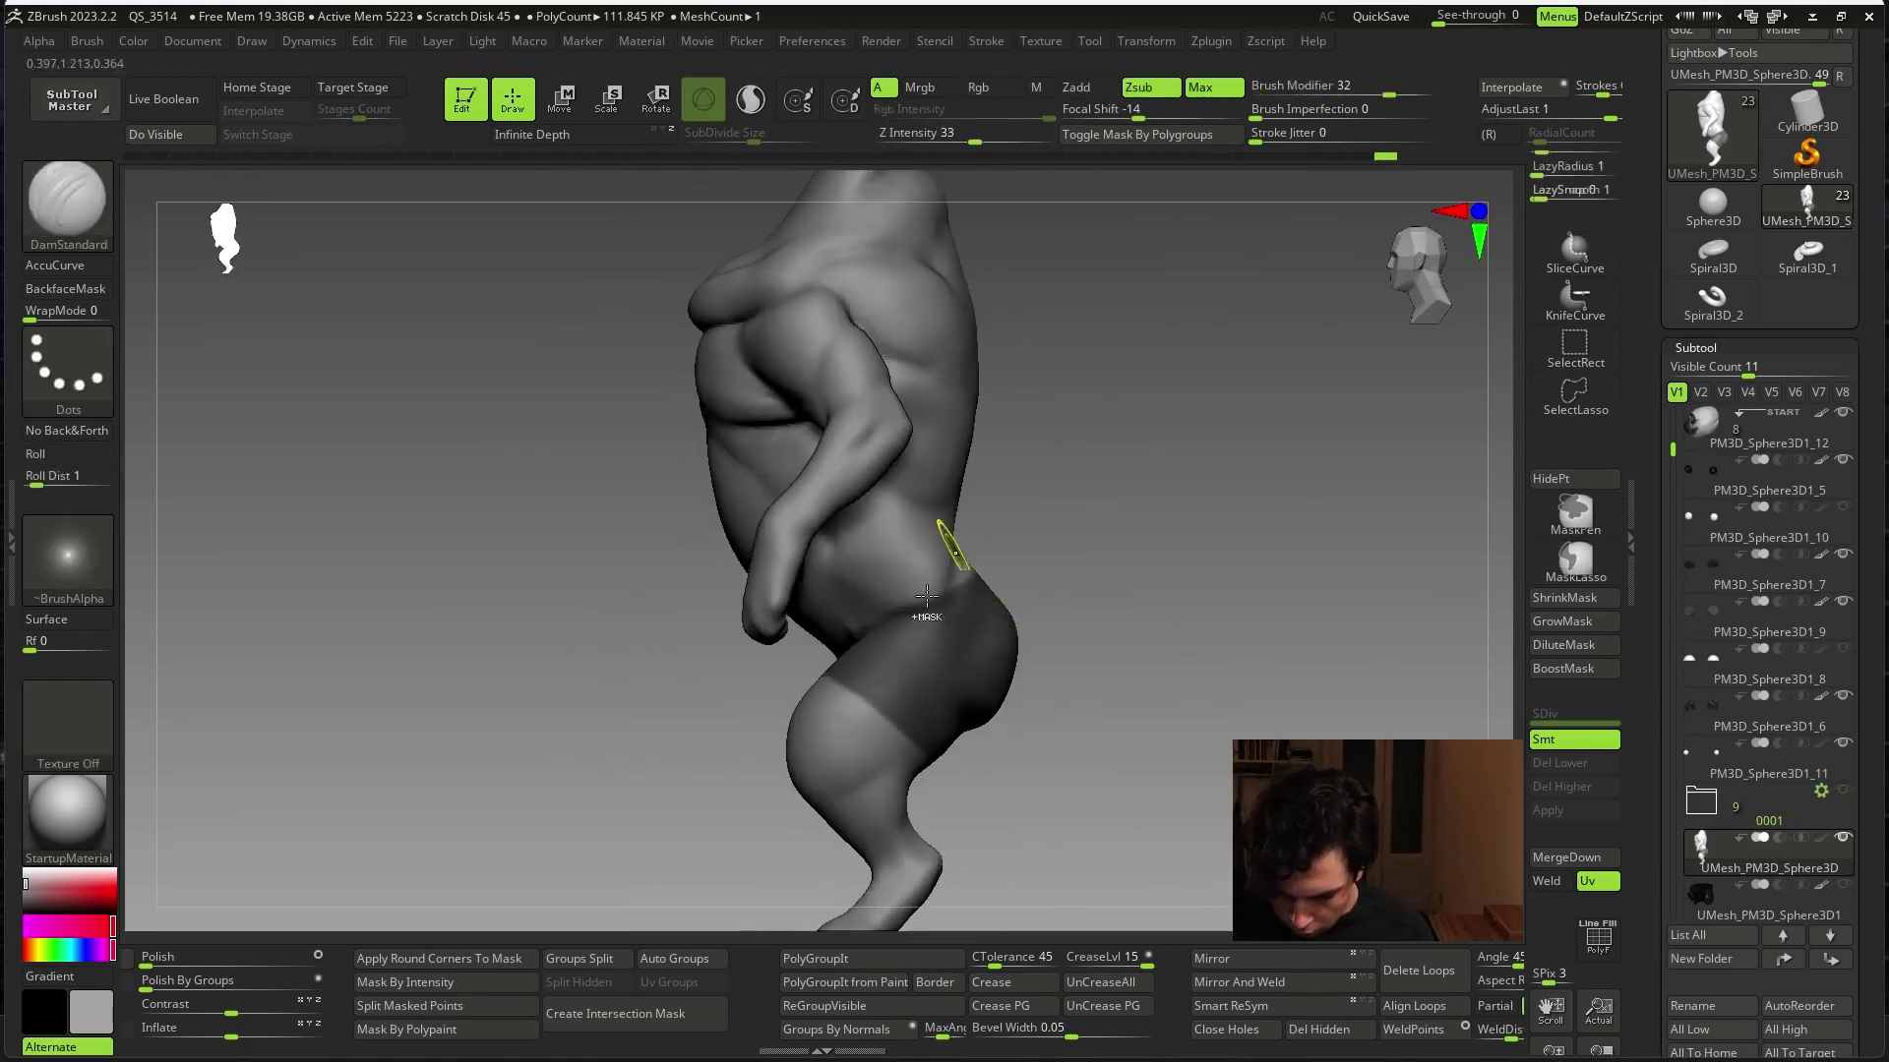
ctrl+drag(909, 657, 972, 561)
ctrl+drag(912, 686, 915, 684)
mouse_move(1220, 679)
mouse_down()
mouse_move(1278, 590)
mouse_move(1256, 696)
mouse_move(1222, 569)
mouse_move(1231, 719)
mouse_up()
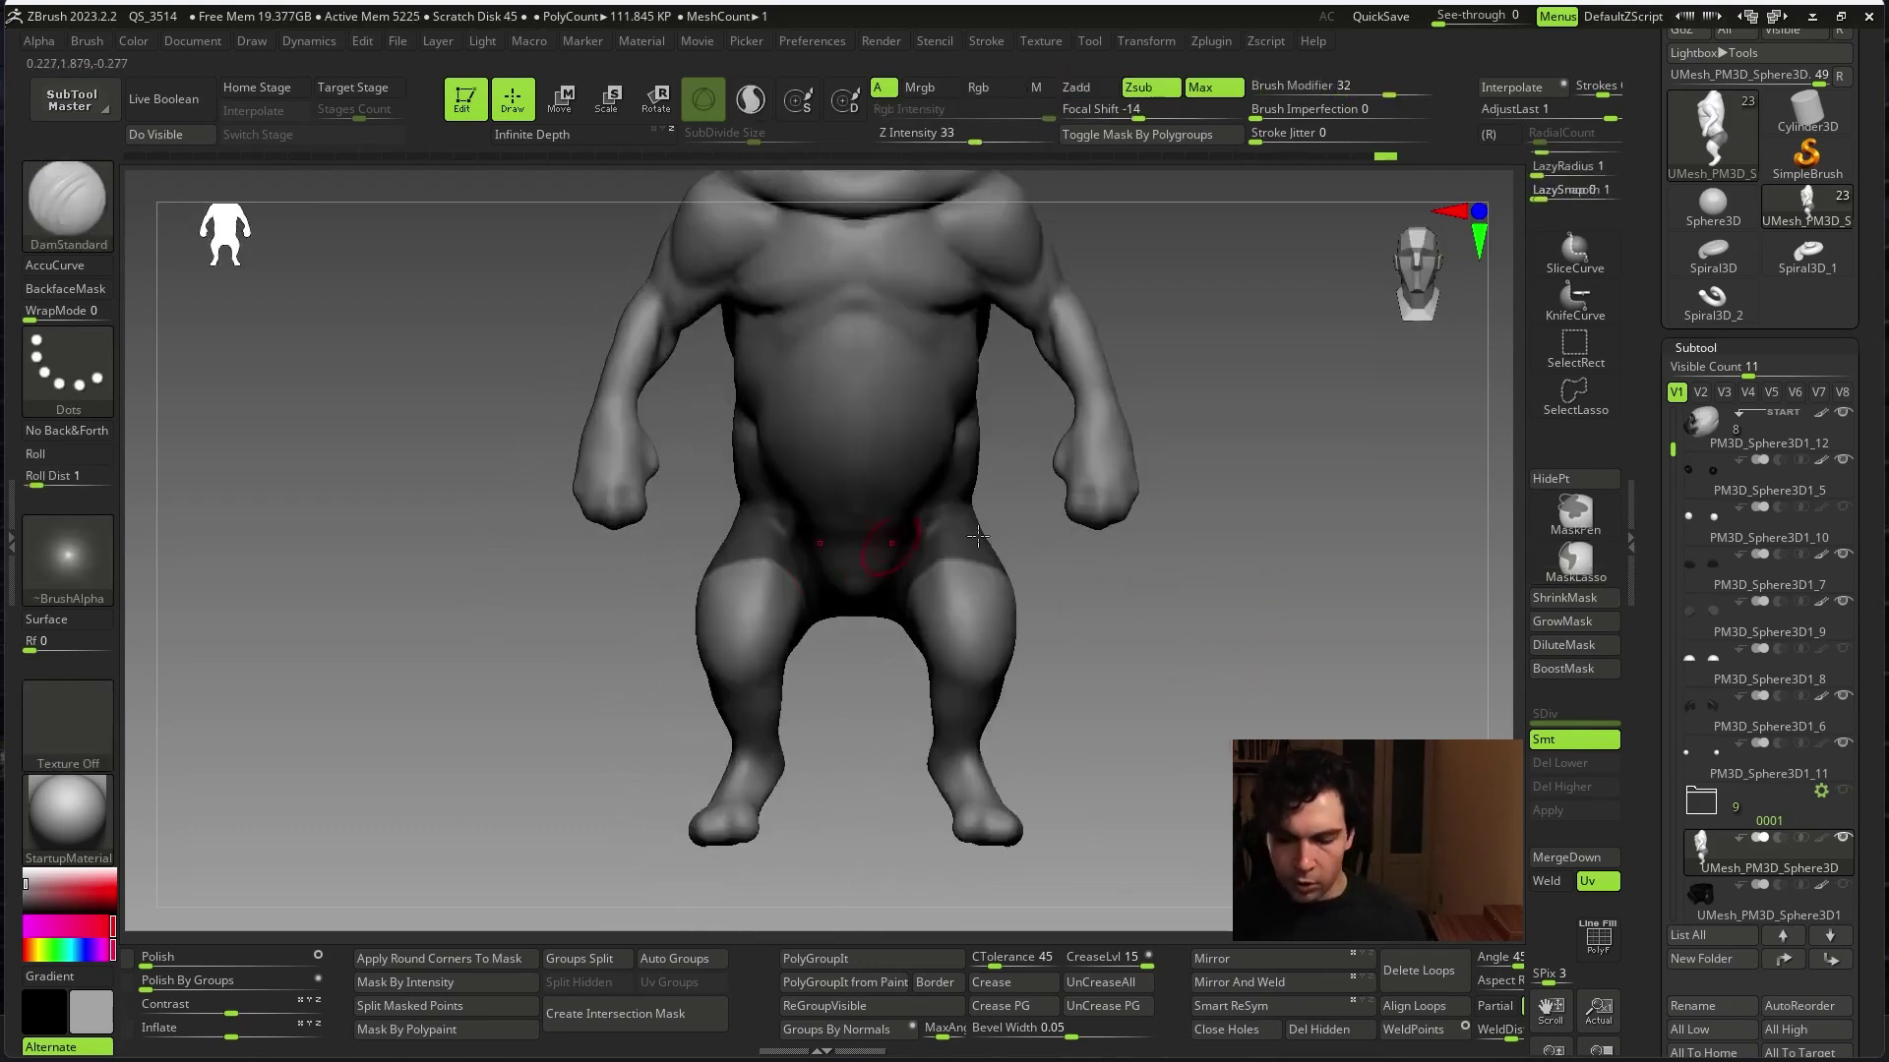
- Finish the mask across the thighs and confirm it from a front view
drag(1229, 842, 1247, 865)
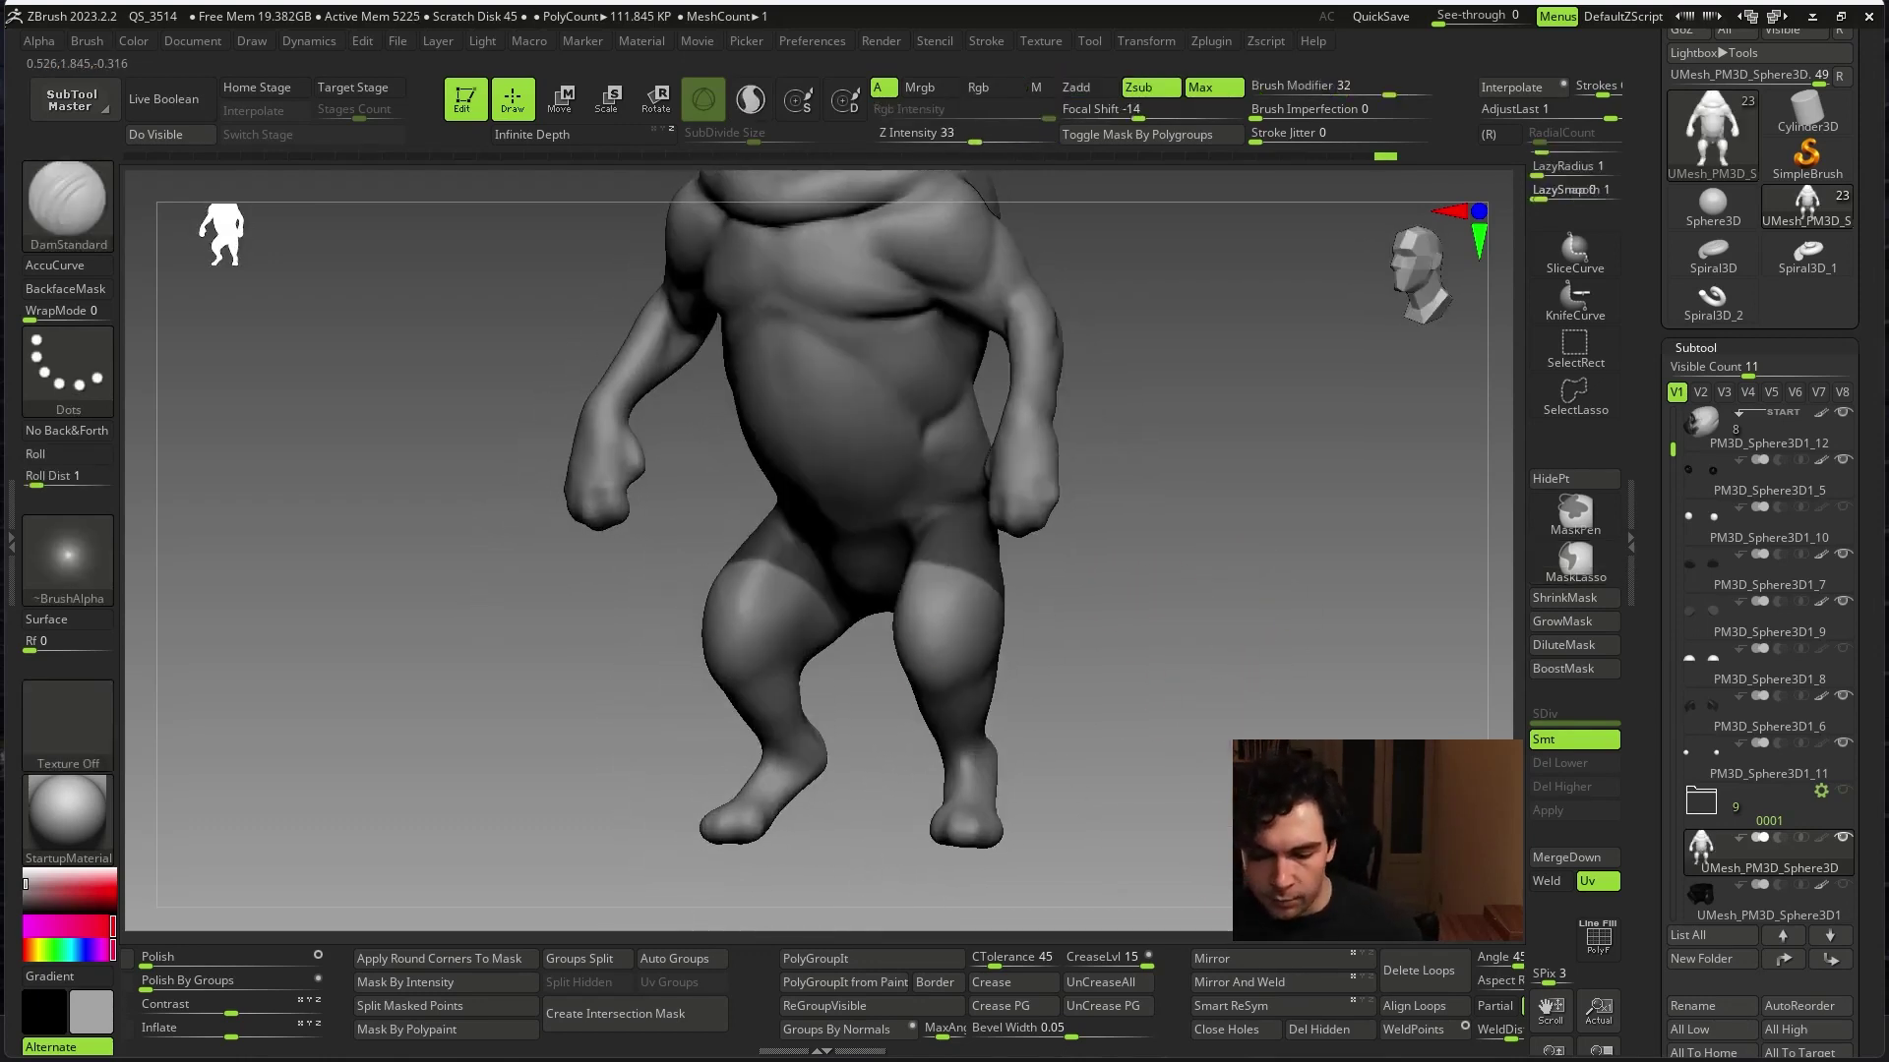
mouse_move(1123, 685)
mouse_down()
mouse_move(721, 654)
mouse_move(754, 637)
mouse_up()
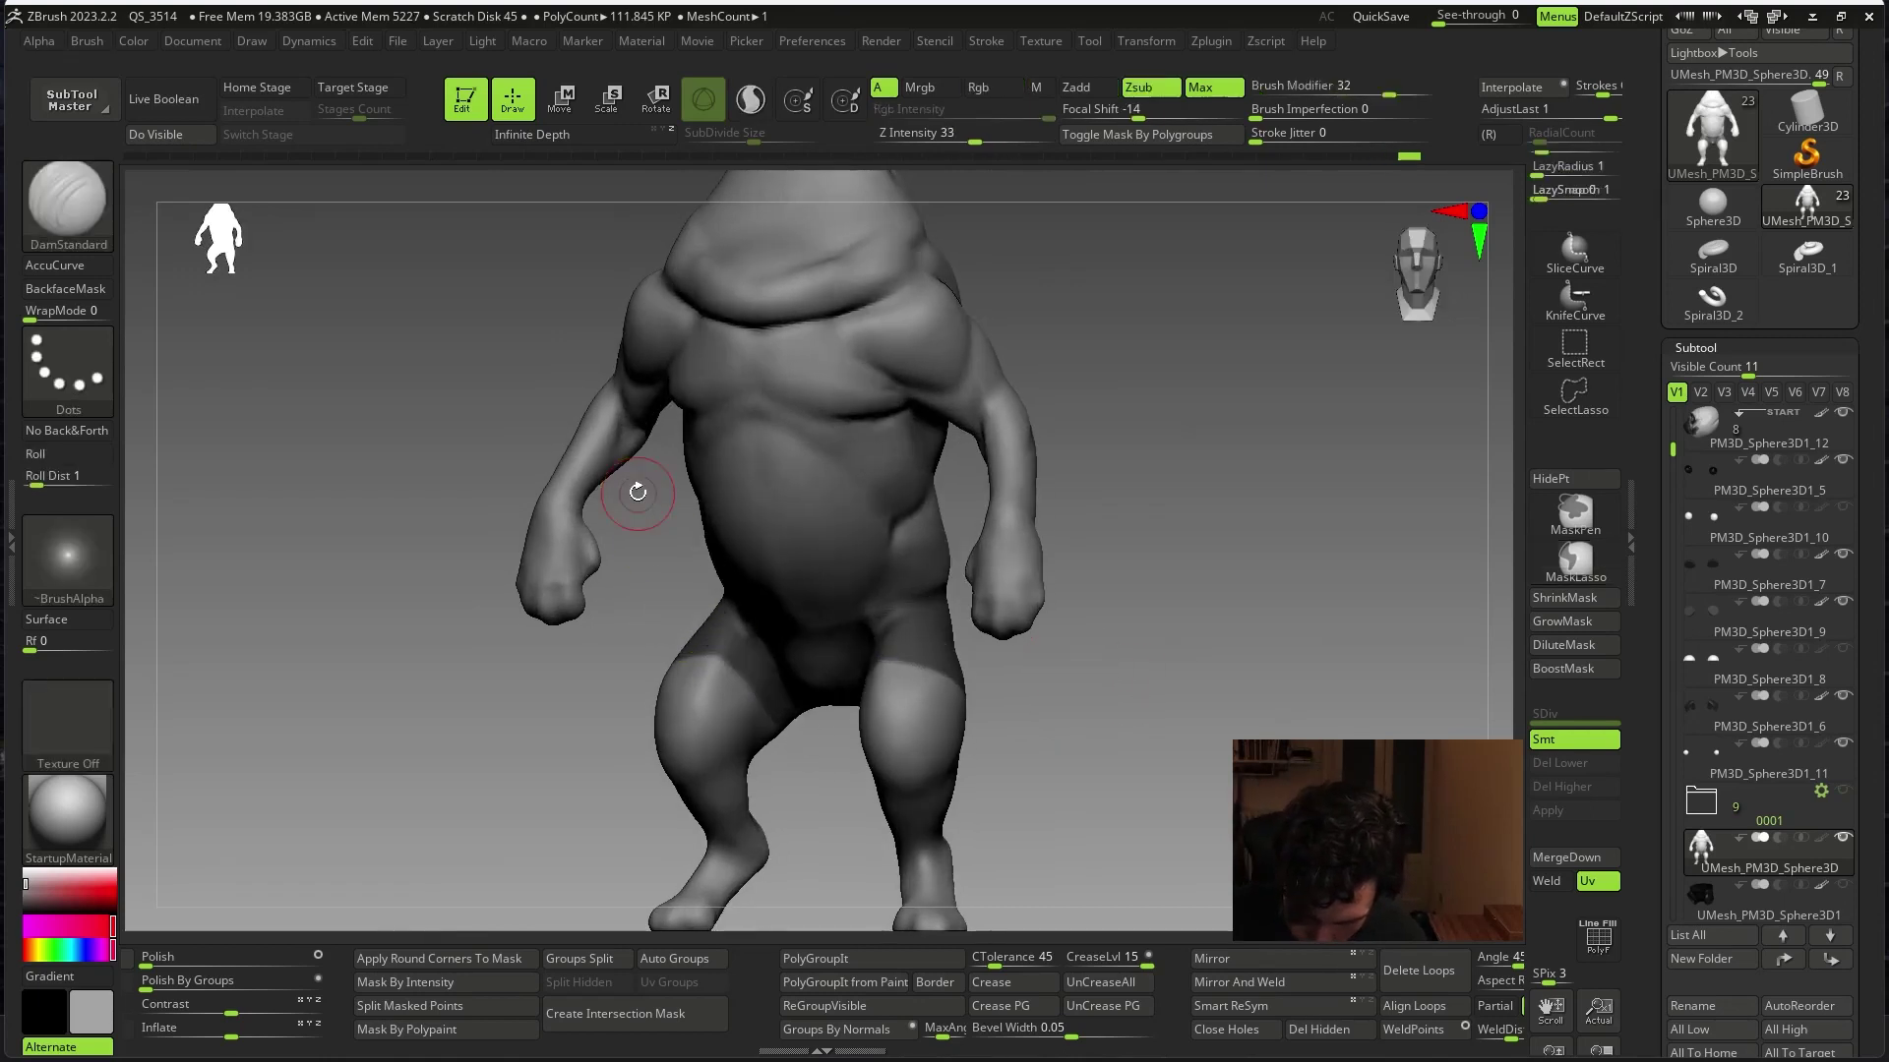
mouse_move(1269, 689)
mouse_down()
mouse_move(1319, 662)
mouse_move(1391, 552)
mouse_move(1355, 446)
mouse_move(970, 358)
mouse_move(1065, 300)
mouse_up()
key(ctrl)
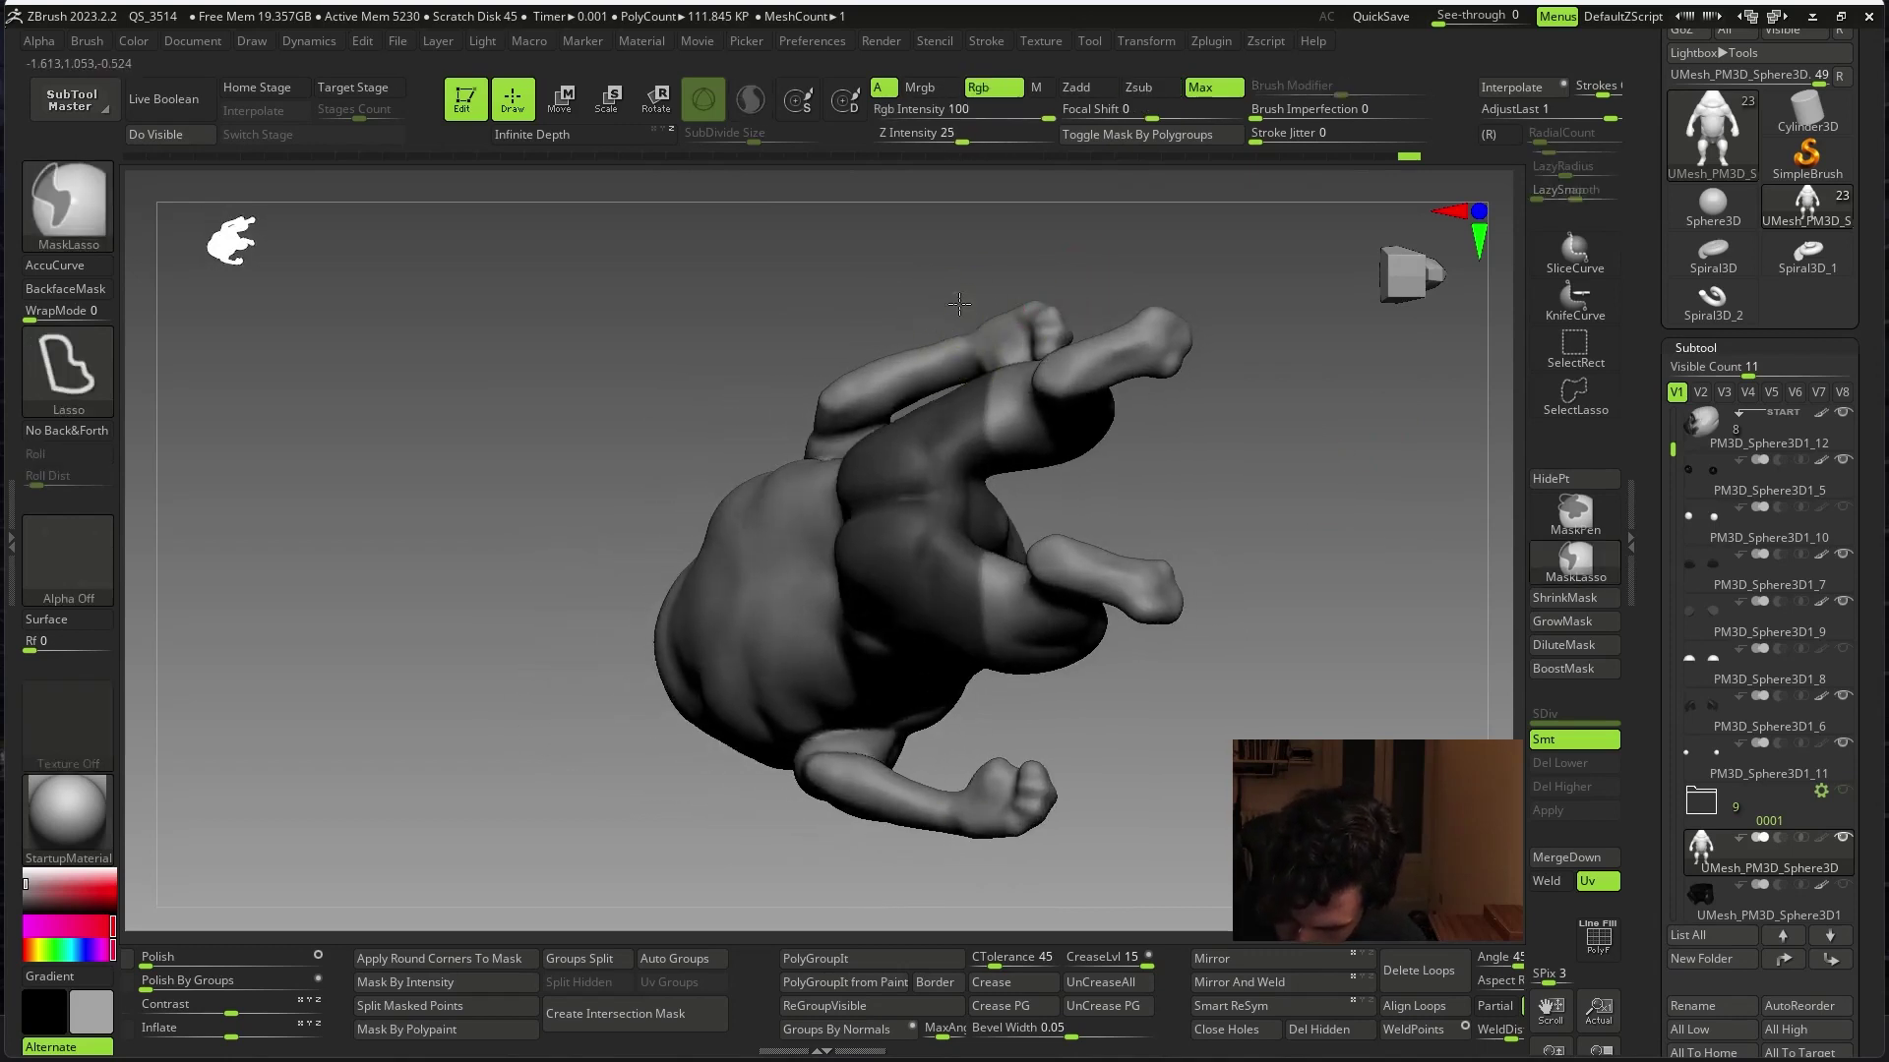
mouse_move(951, 204)
mouse_down()
mouse_move(1298, 709)
mouse_move(1131, 708)
mouse_move(1229, 688)
mouse_move(1404, 713)
mouse_up()
scroll(1668, 890, down, 2)
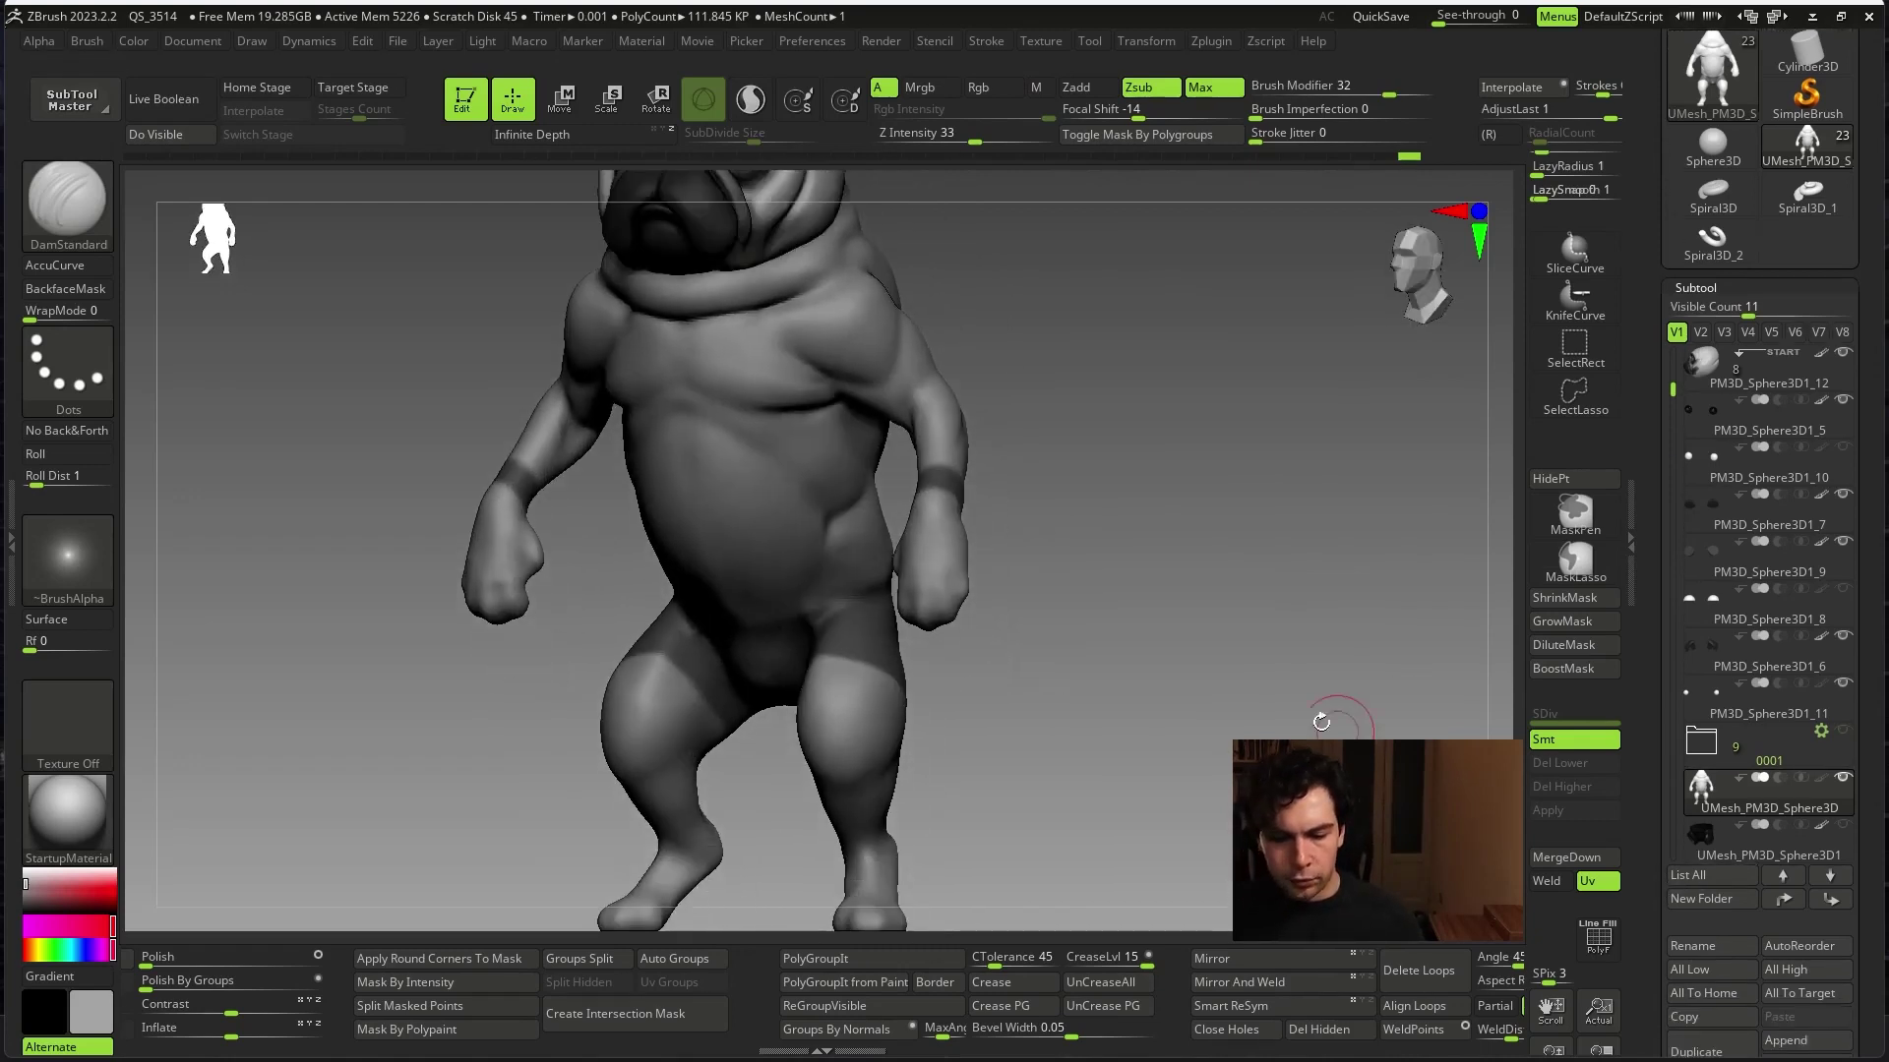
- Duplicate the body subtool and turn on polygroup display with PolyF
key(f)
drag(1197, 751, 1275, 718)
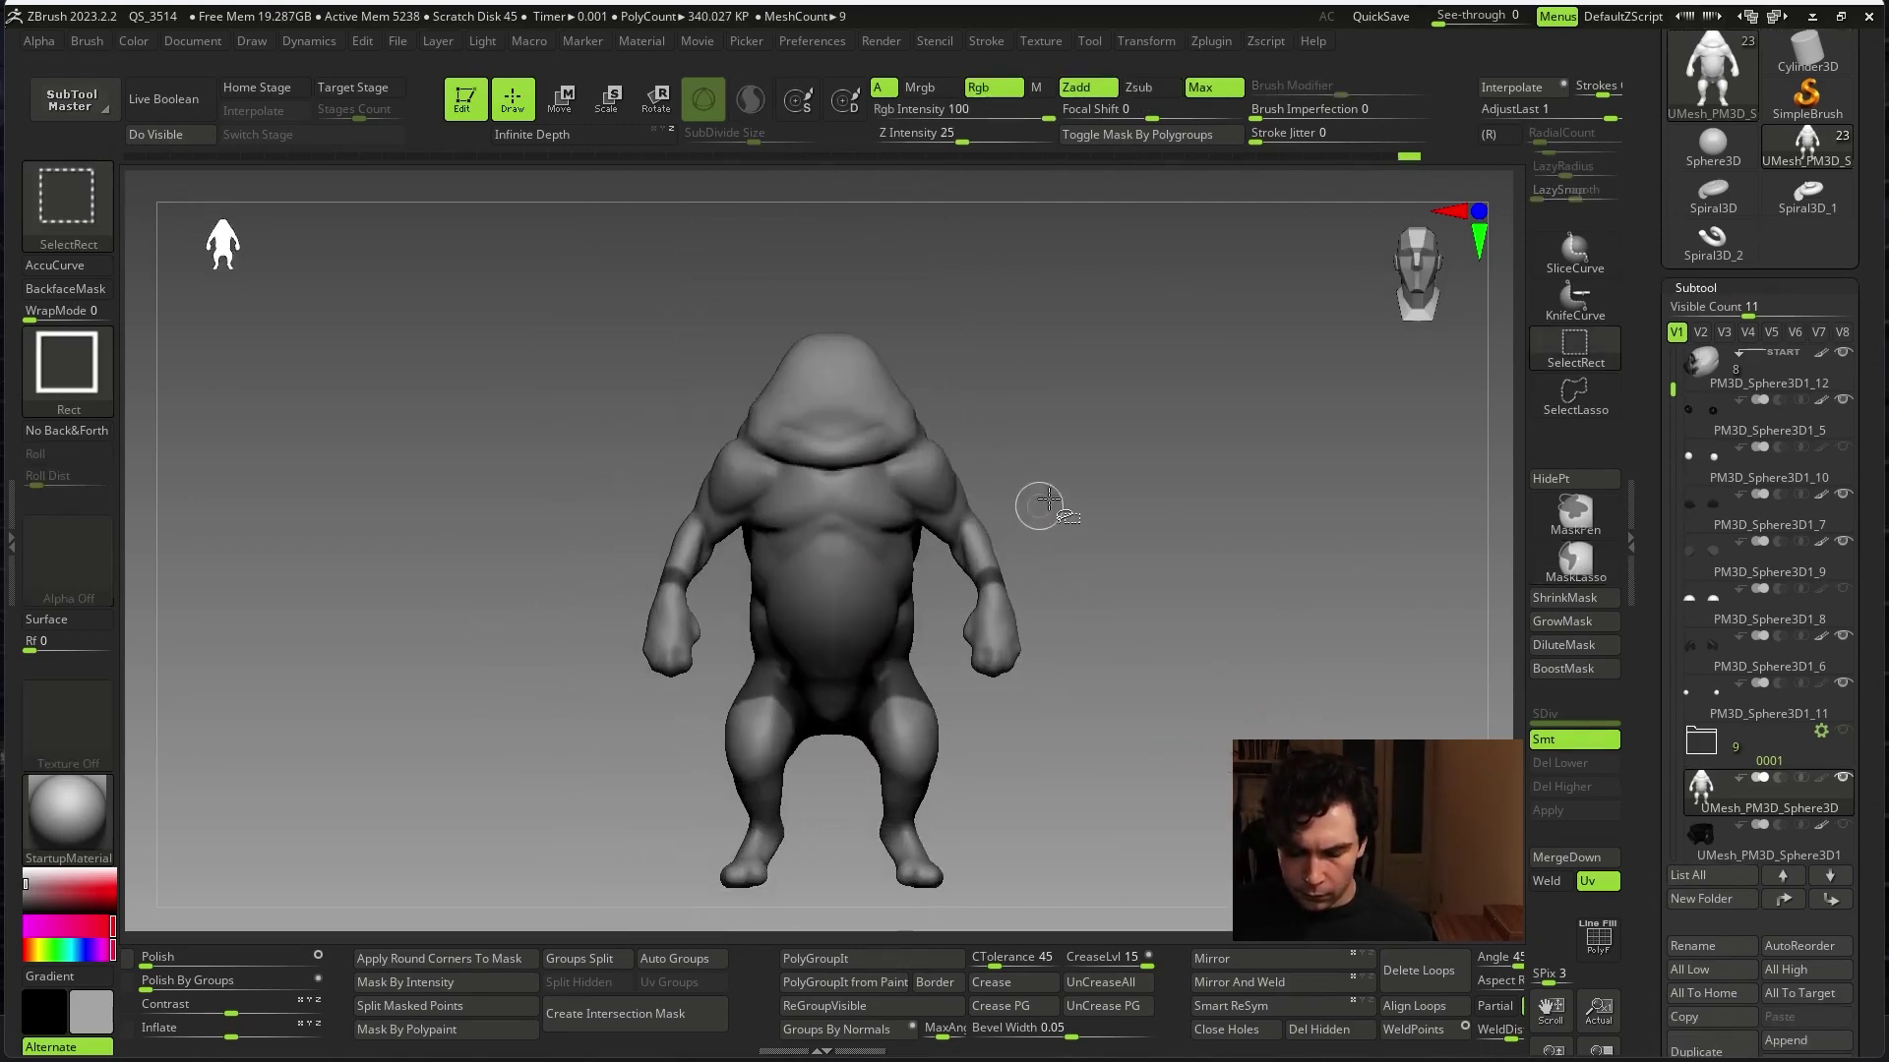
mouse_move(1051, 482)
ctrl+mouse_down()
mouse_move(1051, 639)
mouse_move(1033, 485)
ctrl+mouse_up()
drag(1186, 562, 1242, 684)
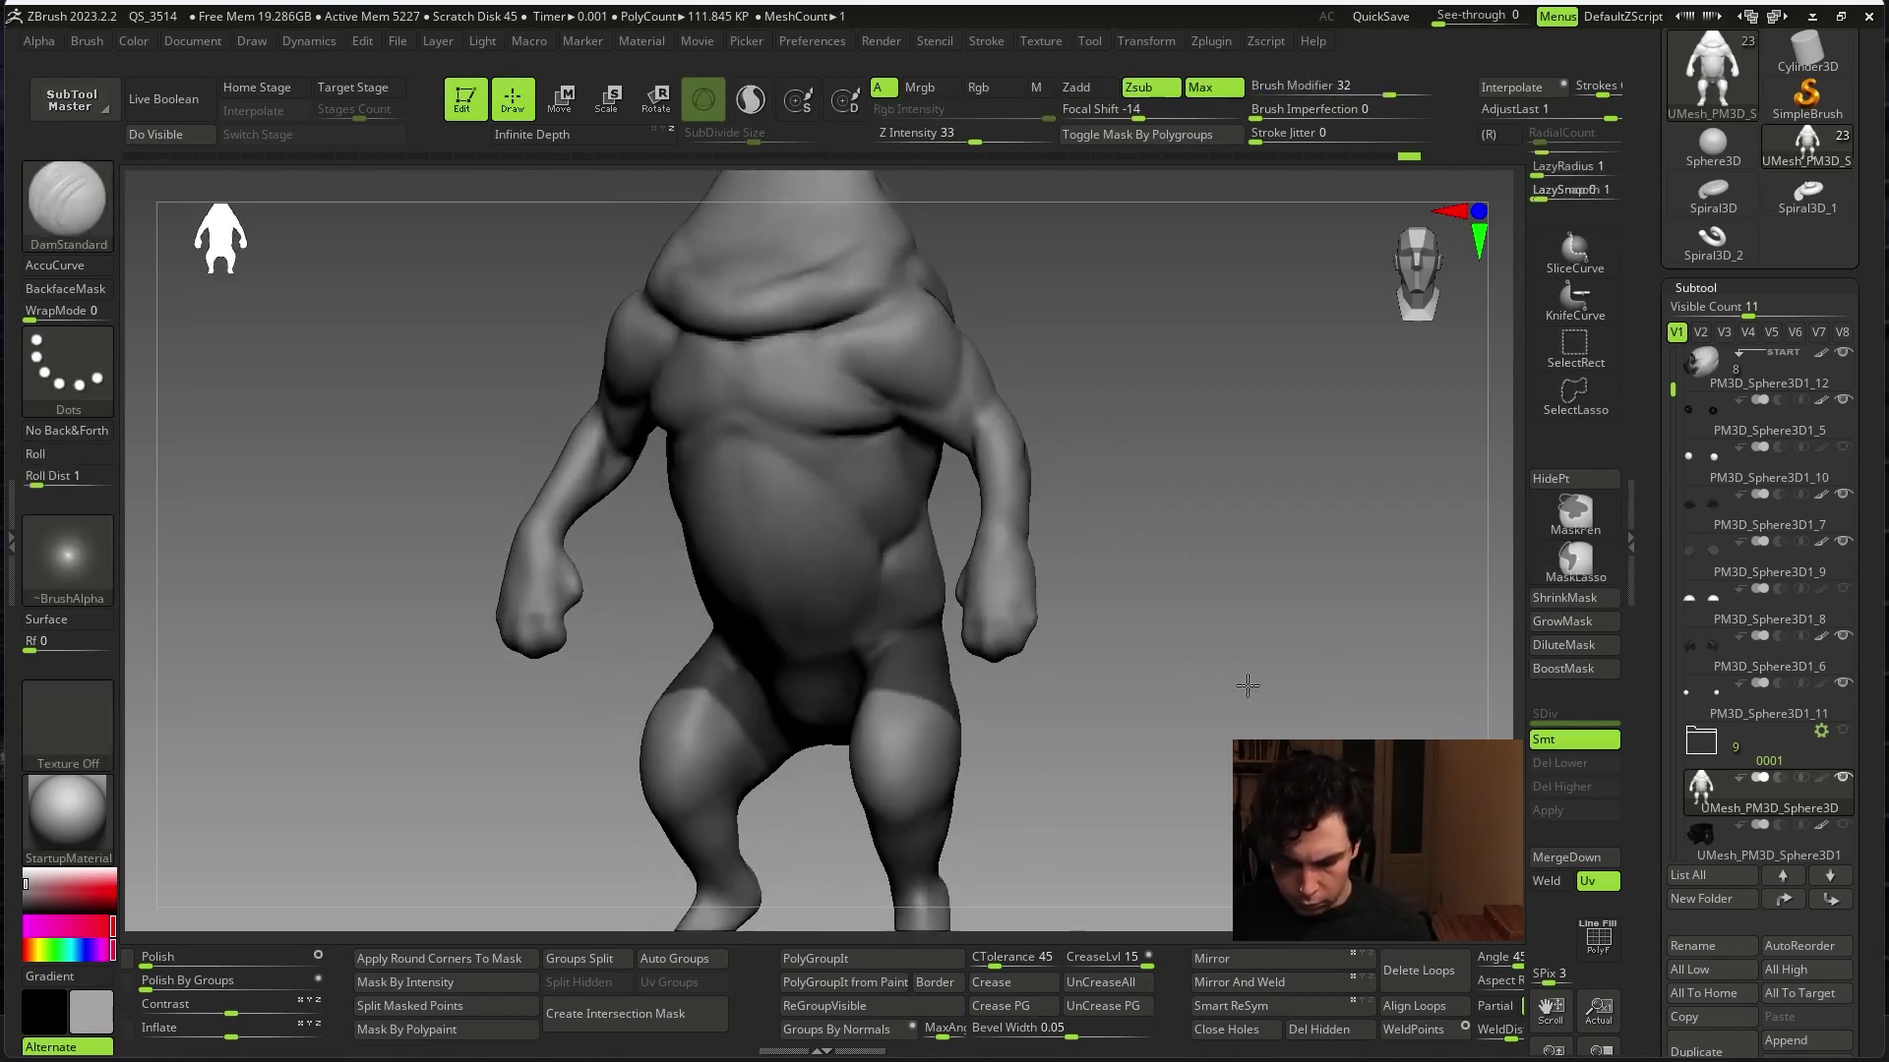
click(1219, 982)
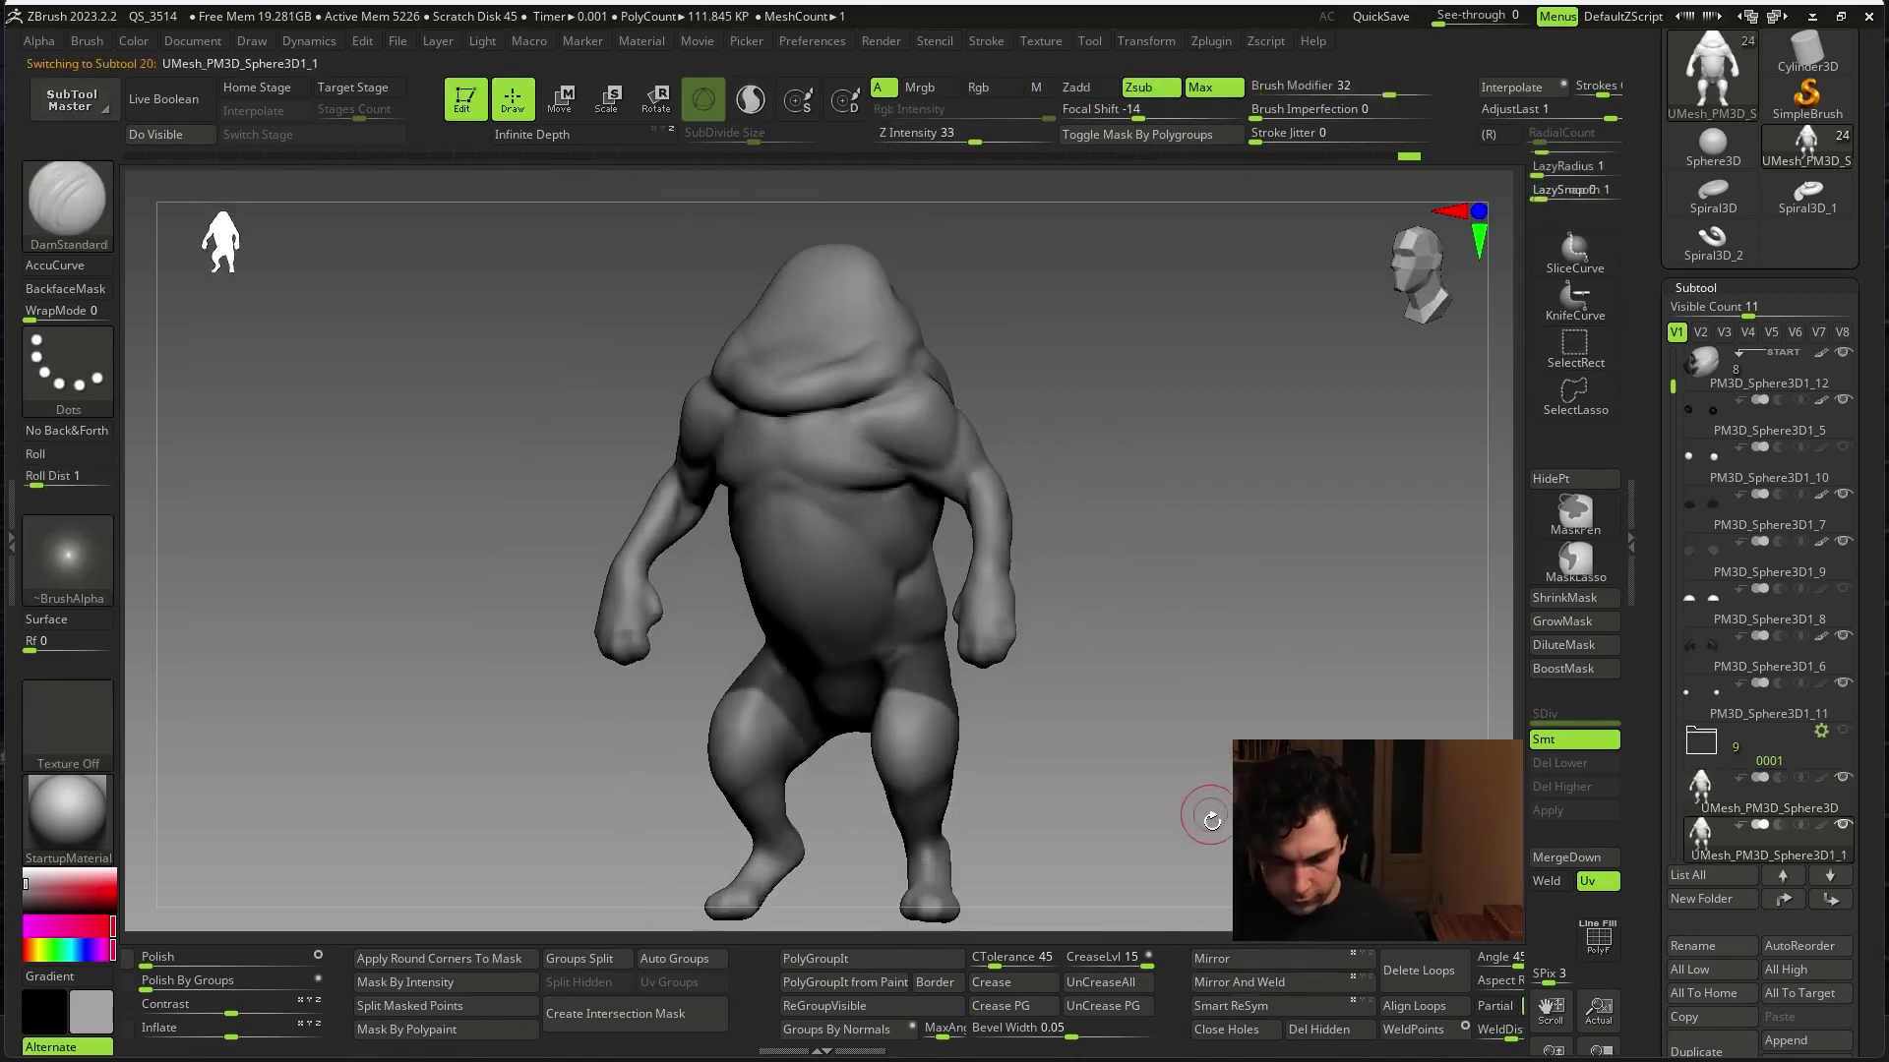
key(shift+f)
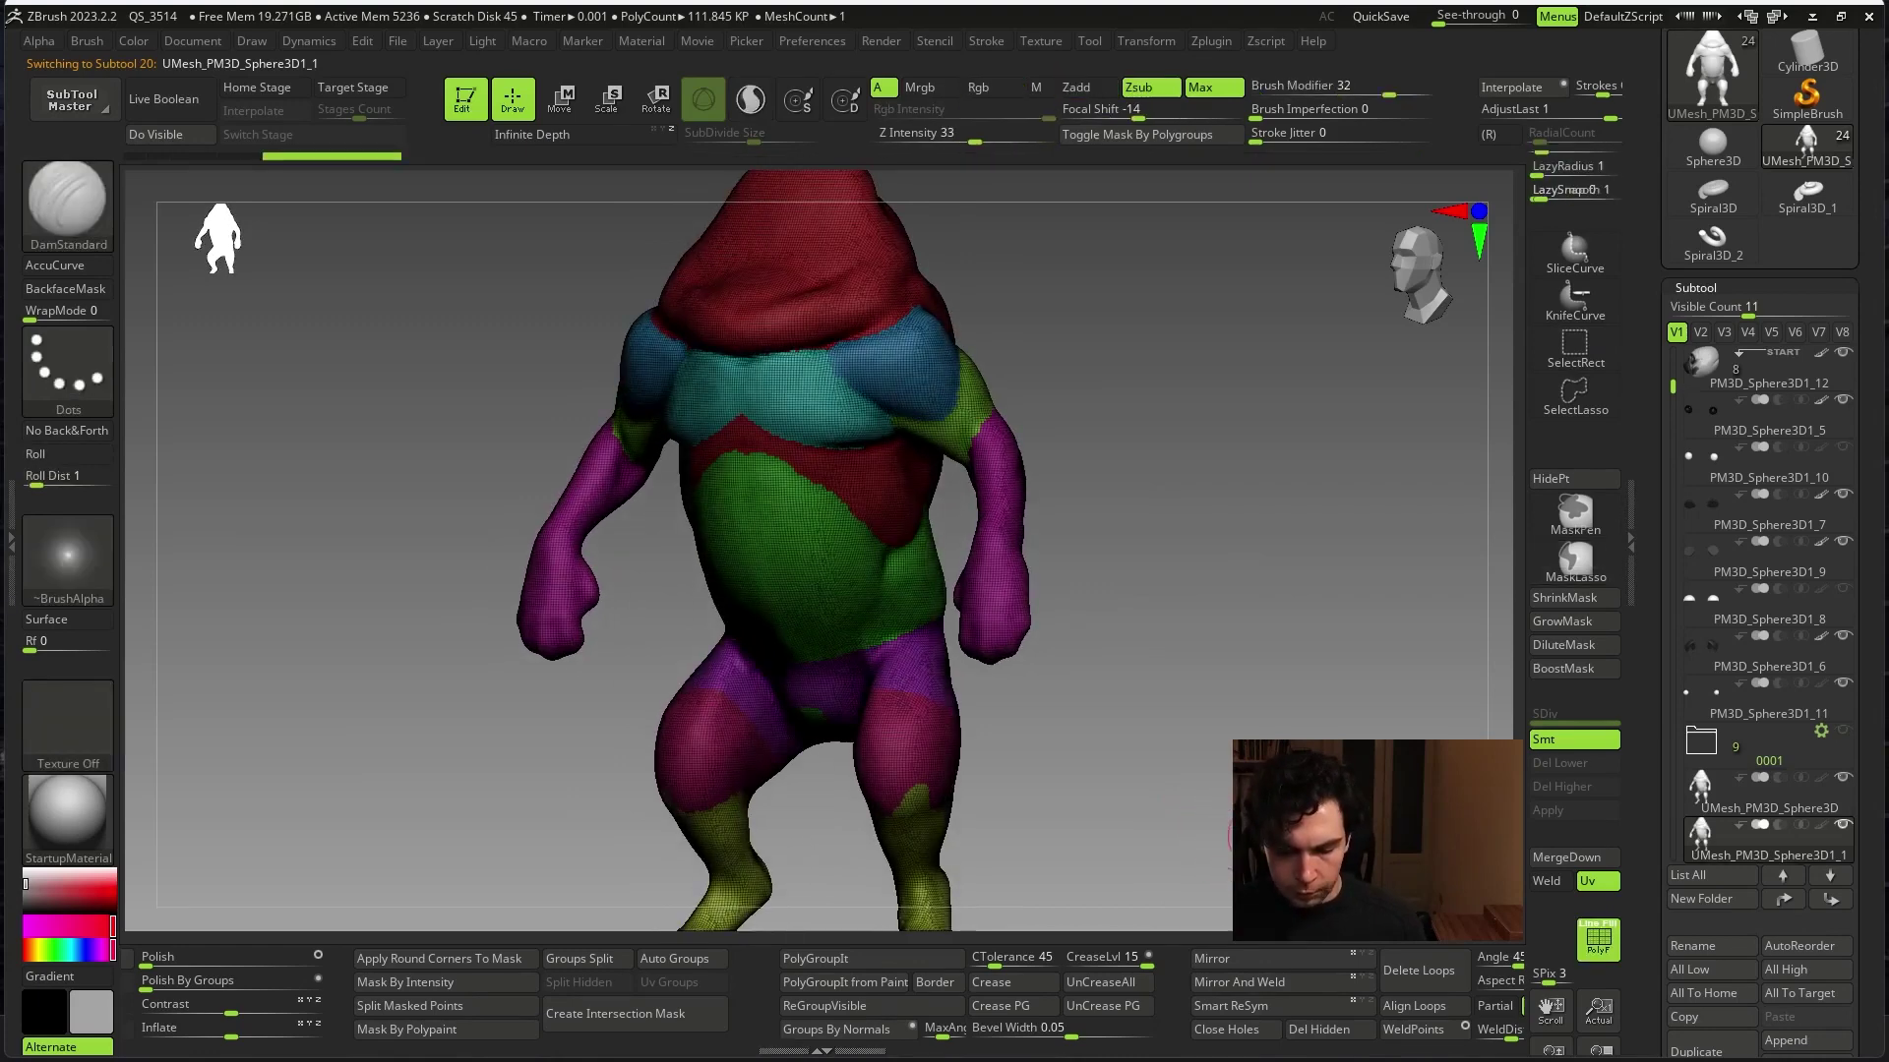
- Isolate the green shorts polygroup and delete all the hidden geometry
mouse_move(1244, 848)
mouse_down()
mouse_move(1163, 708)
mouse_move(1114, 564)
mouse_move(1147, 666)
mouse_move(882, 616)
mouse_up()
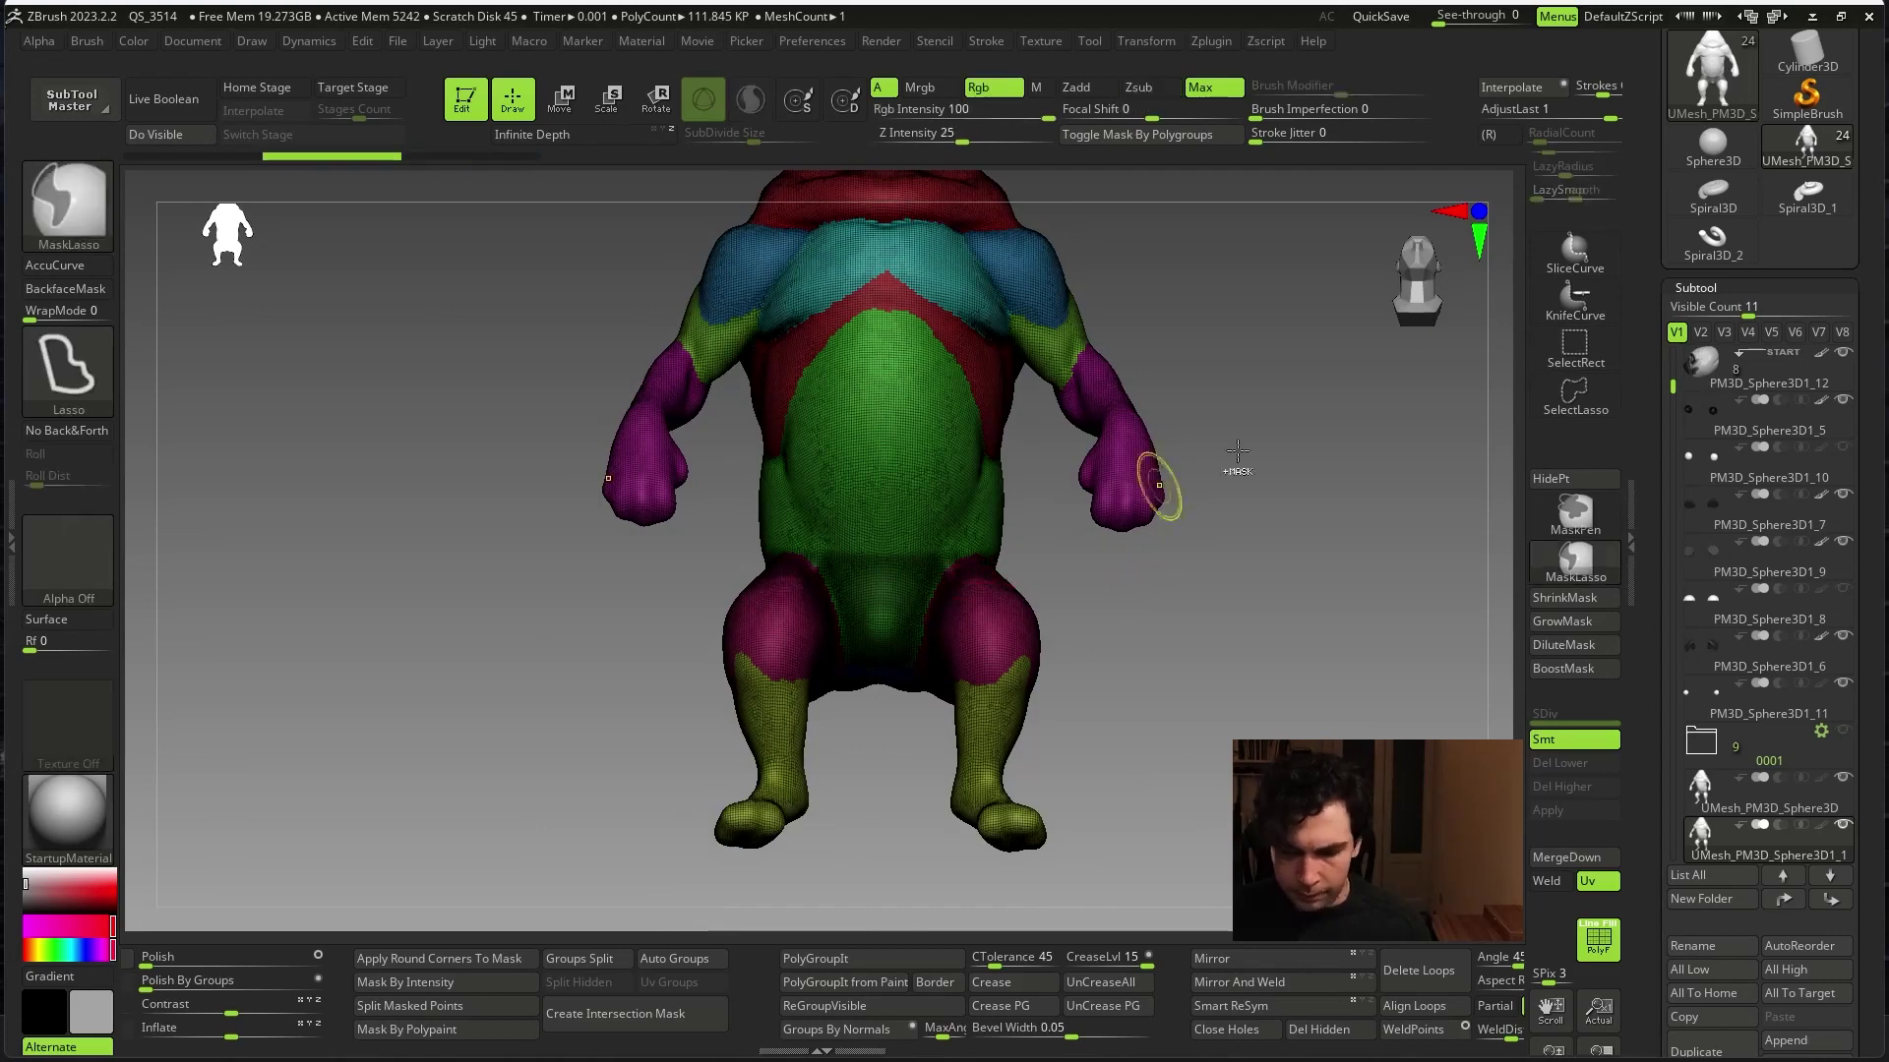
ctrl+click(1571, 515)
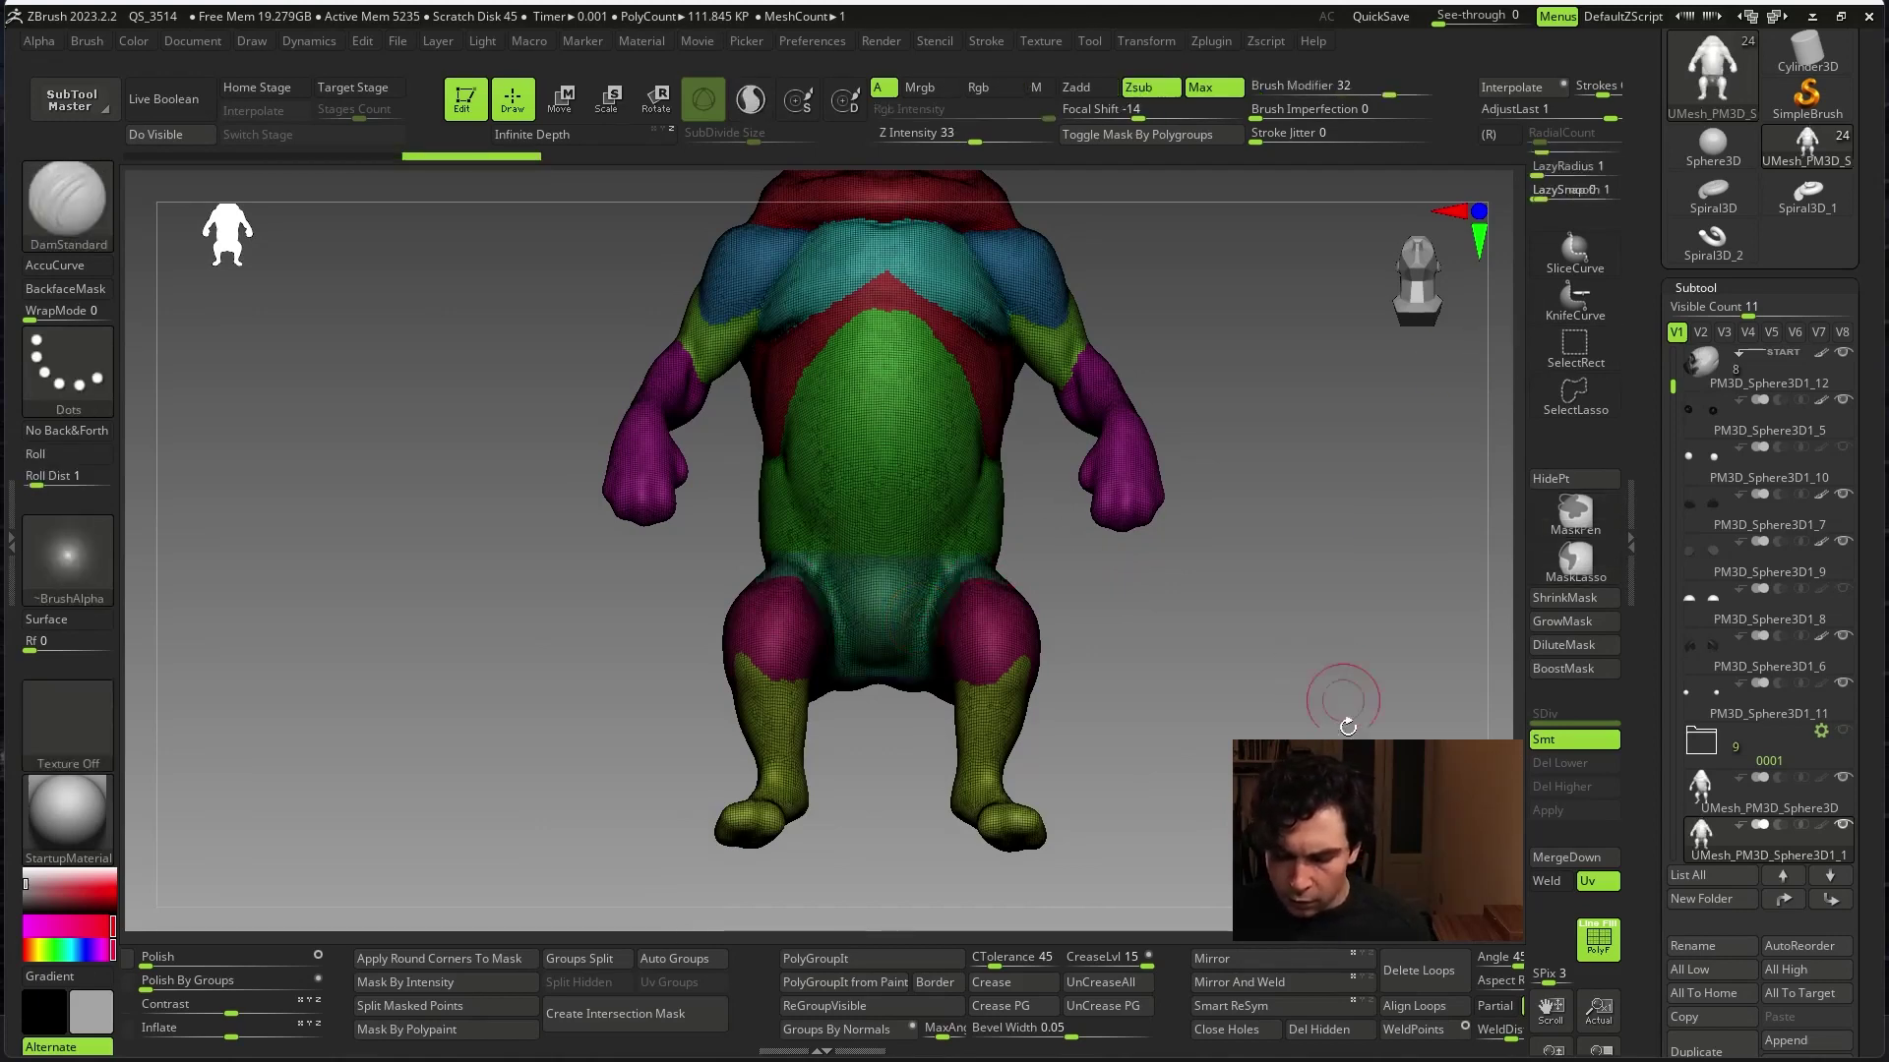
drag(1341, 695, 876, 590)
mouse_move(725, 598)
ctrl+shift+mouse_down()
mouse_move(1299, 675)
mouse_move(1045, 771)
mouse_move(1049, 851)
ctrl+shift+mouse_up()
ctrl+shift+click(853, 602)
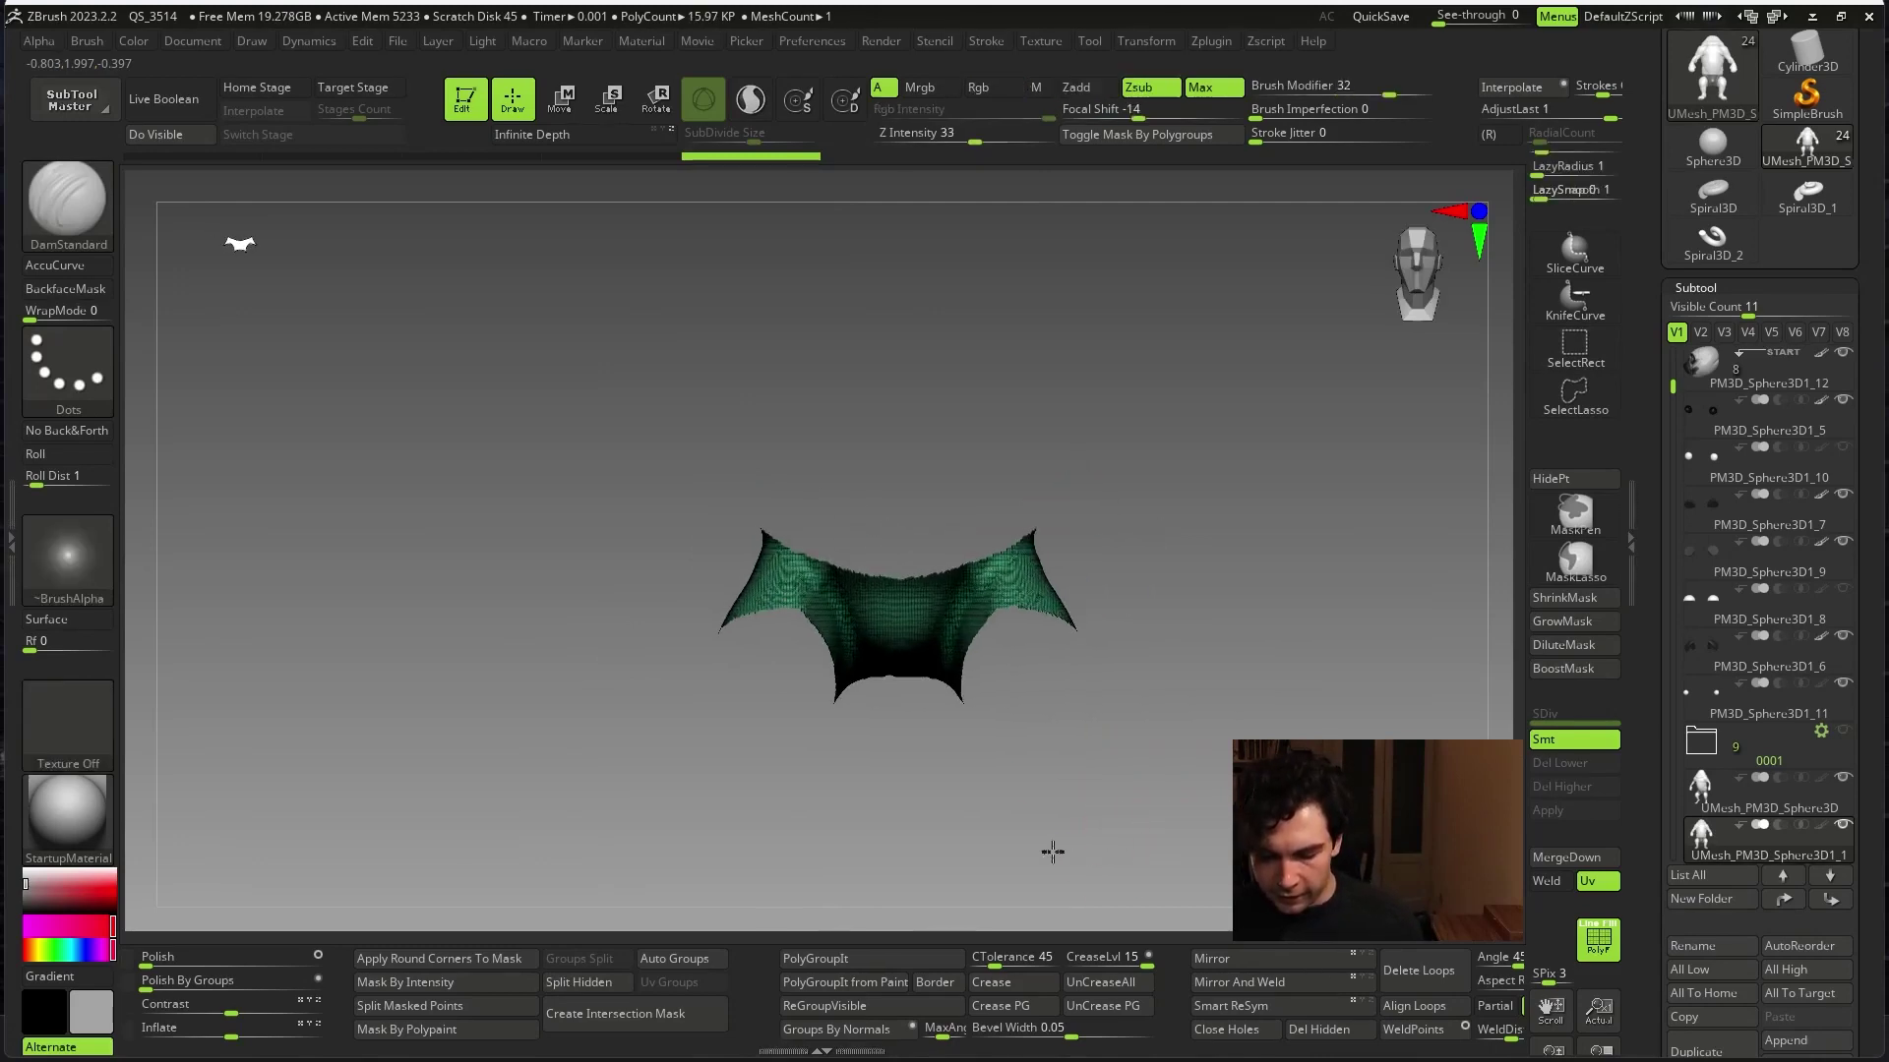
click(1325, 1030)
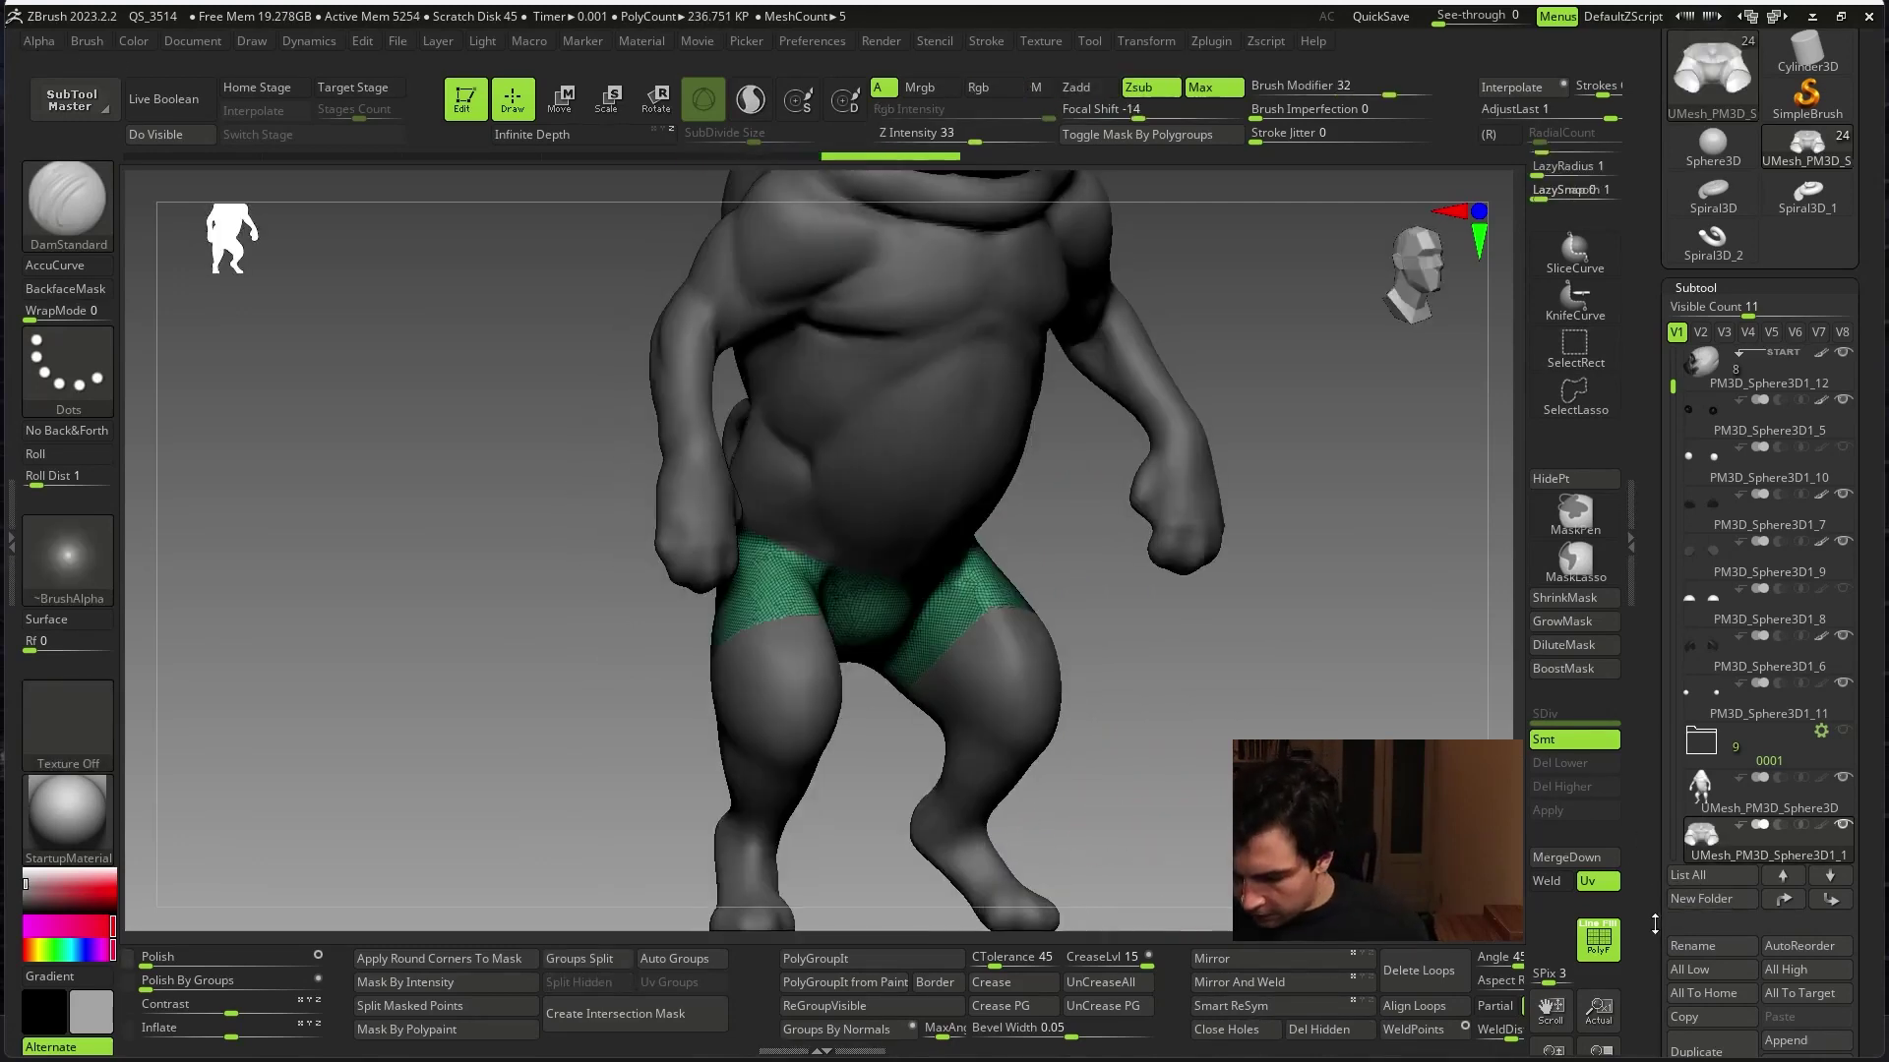
- ZRemesh the shorts into clean quads, keeping polygroups, with a target polycount below 1
scroll(1648, 899, down, 5)
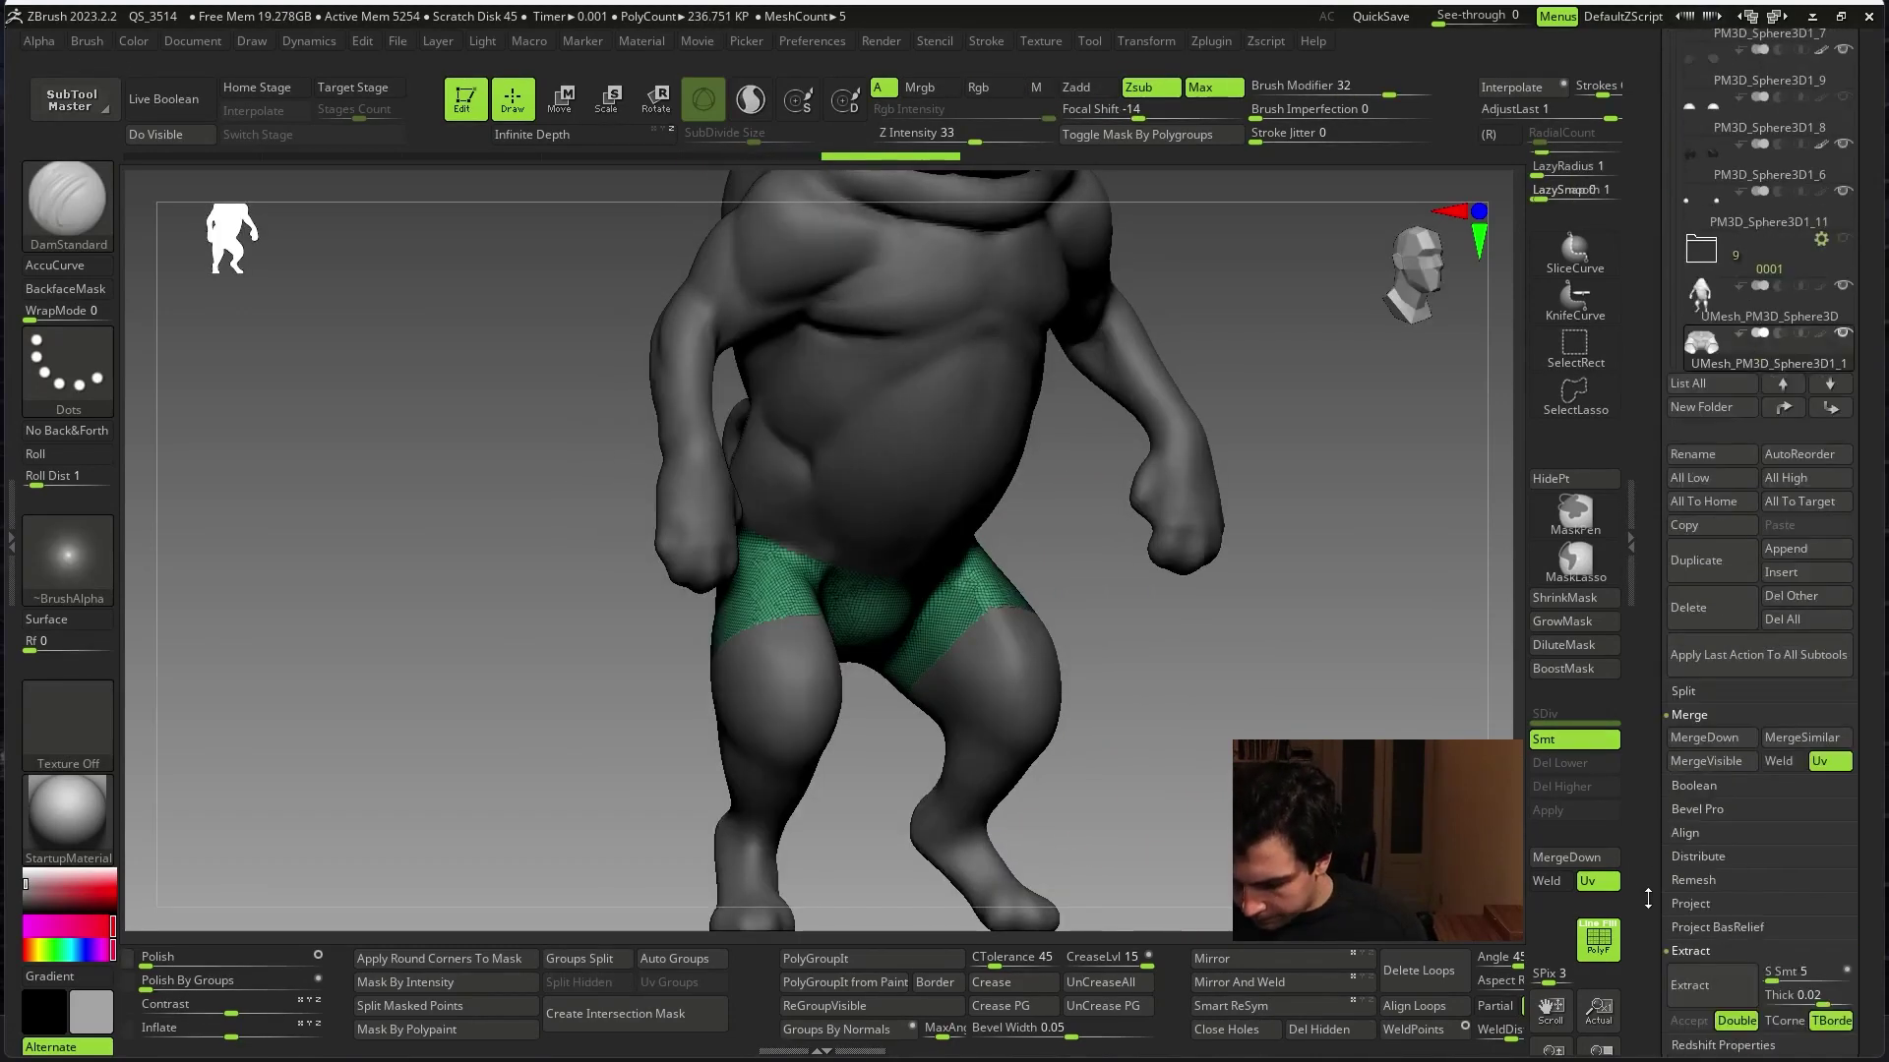
scroll(1656, 786, down, 5)
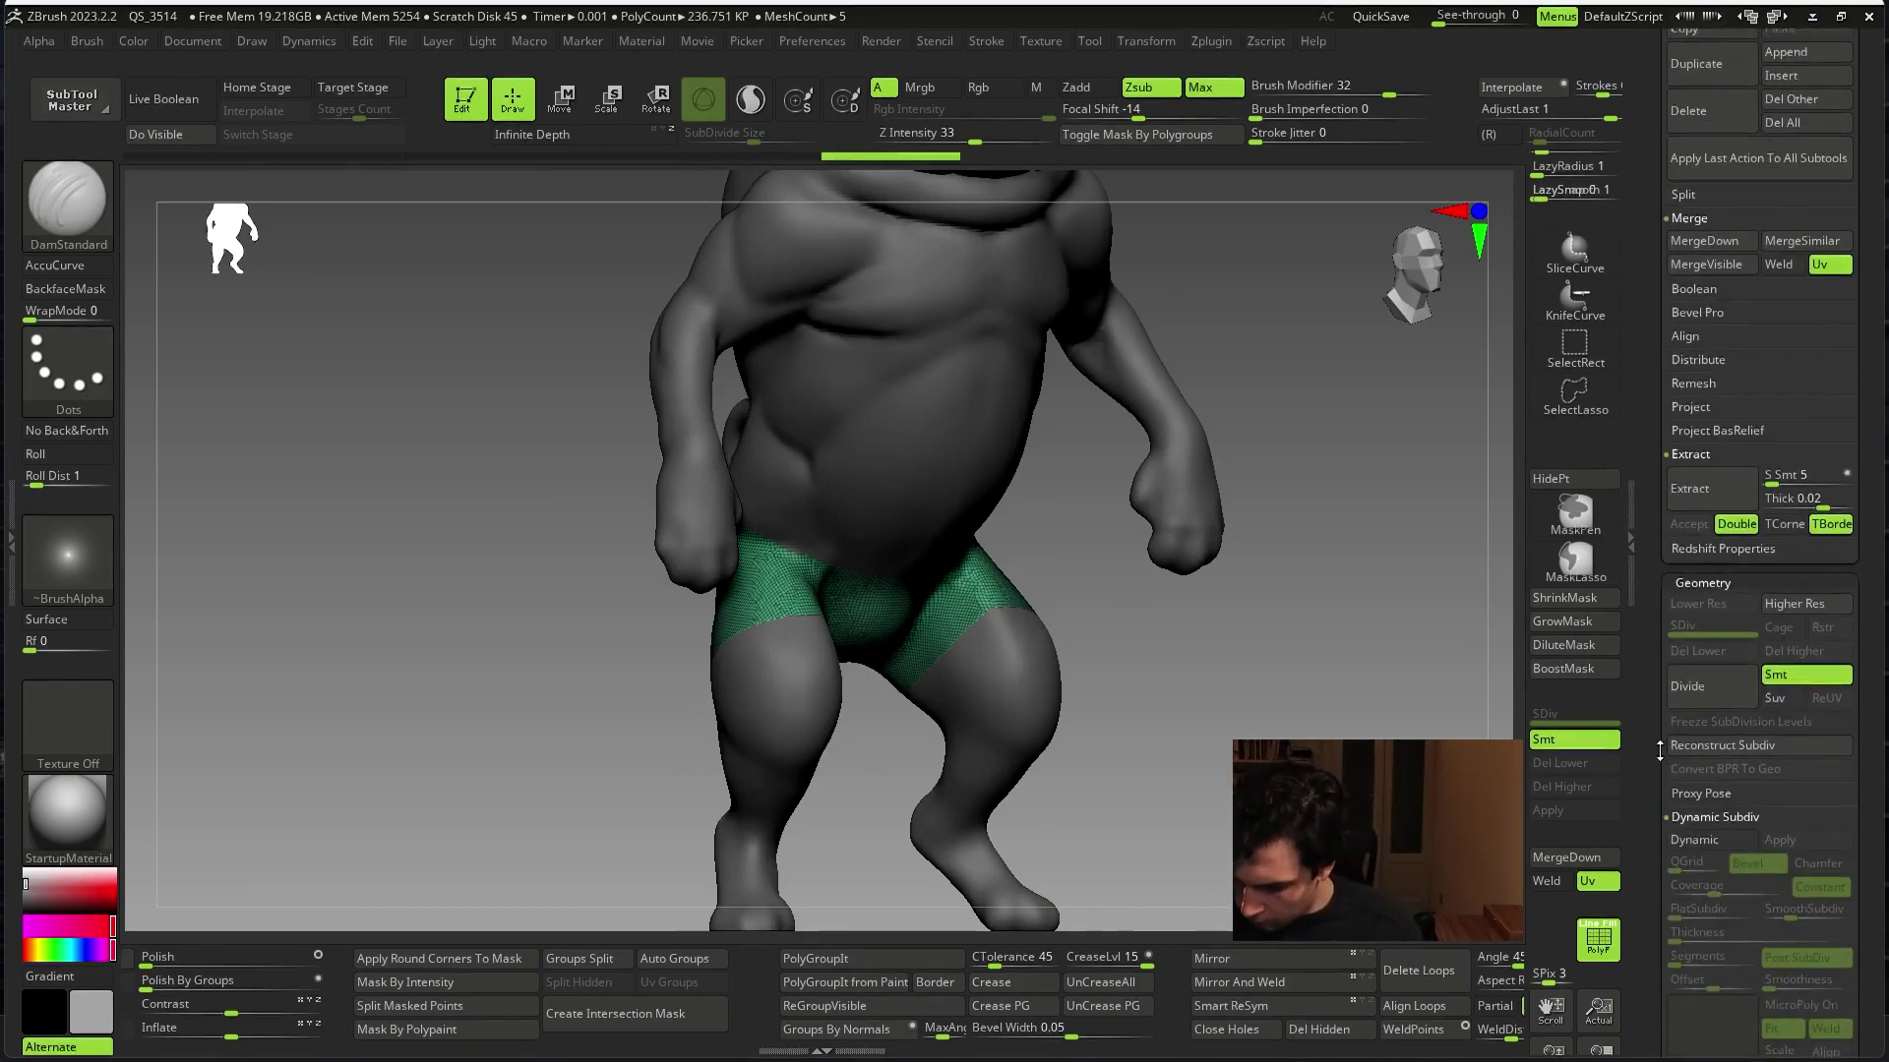
scroll(1660, 751, down, 3)
scroll(1702, 759, down, 3)
scroll(1746, 771, down, 3)
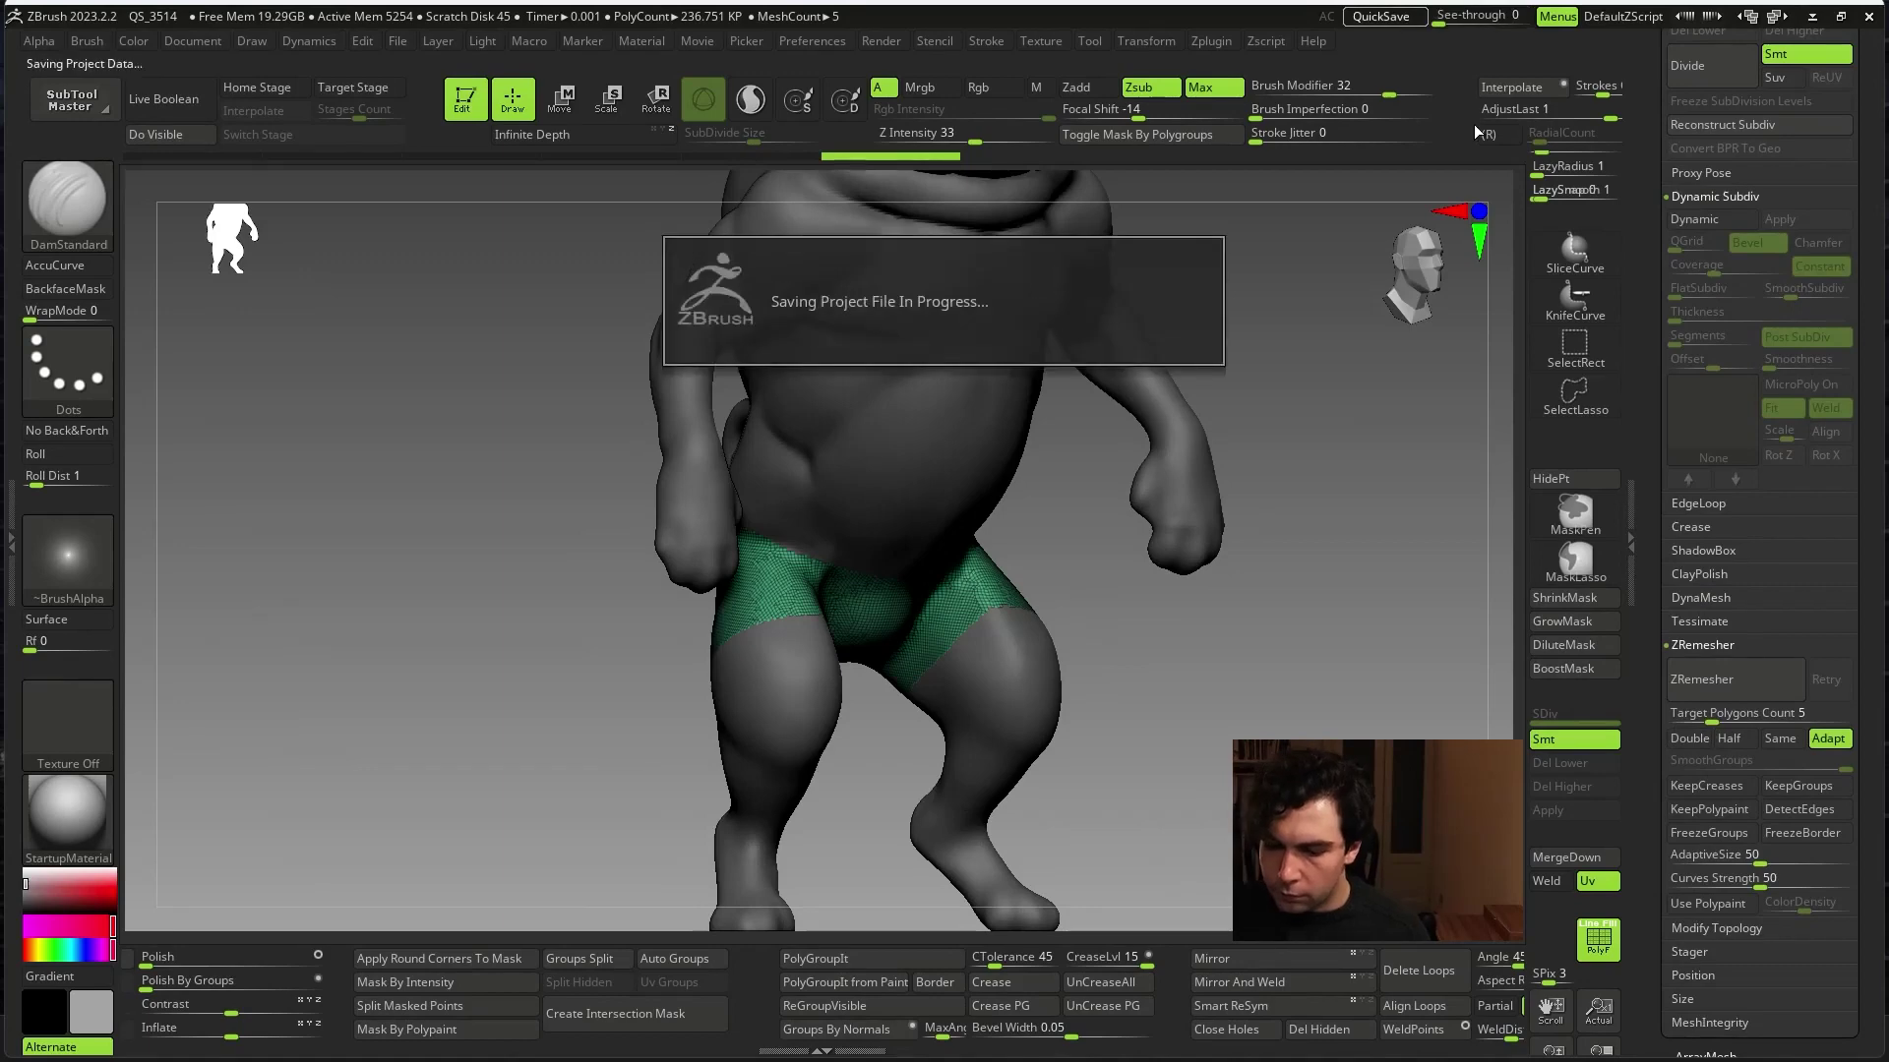
click(1798, 785)
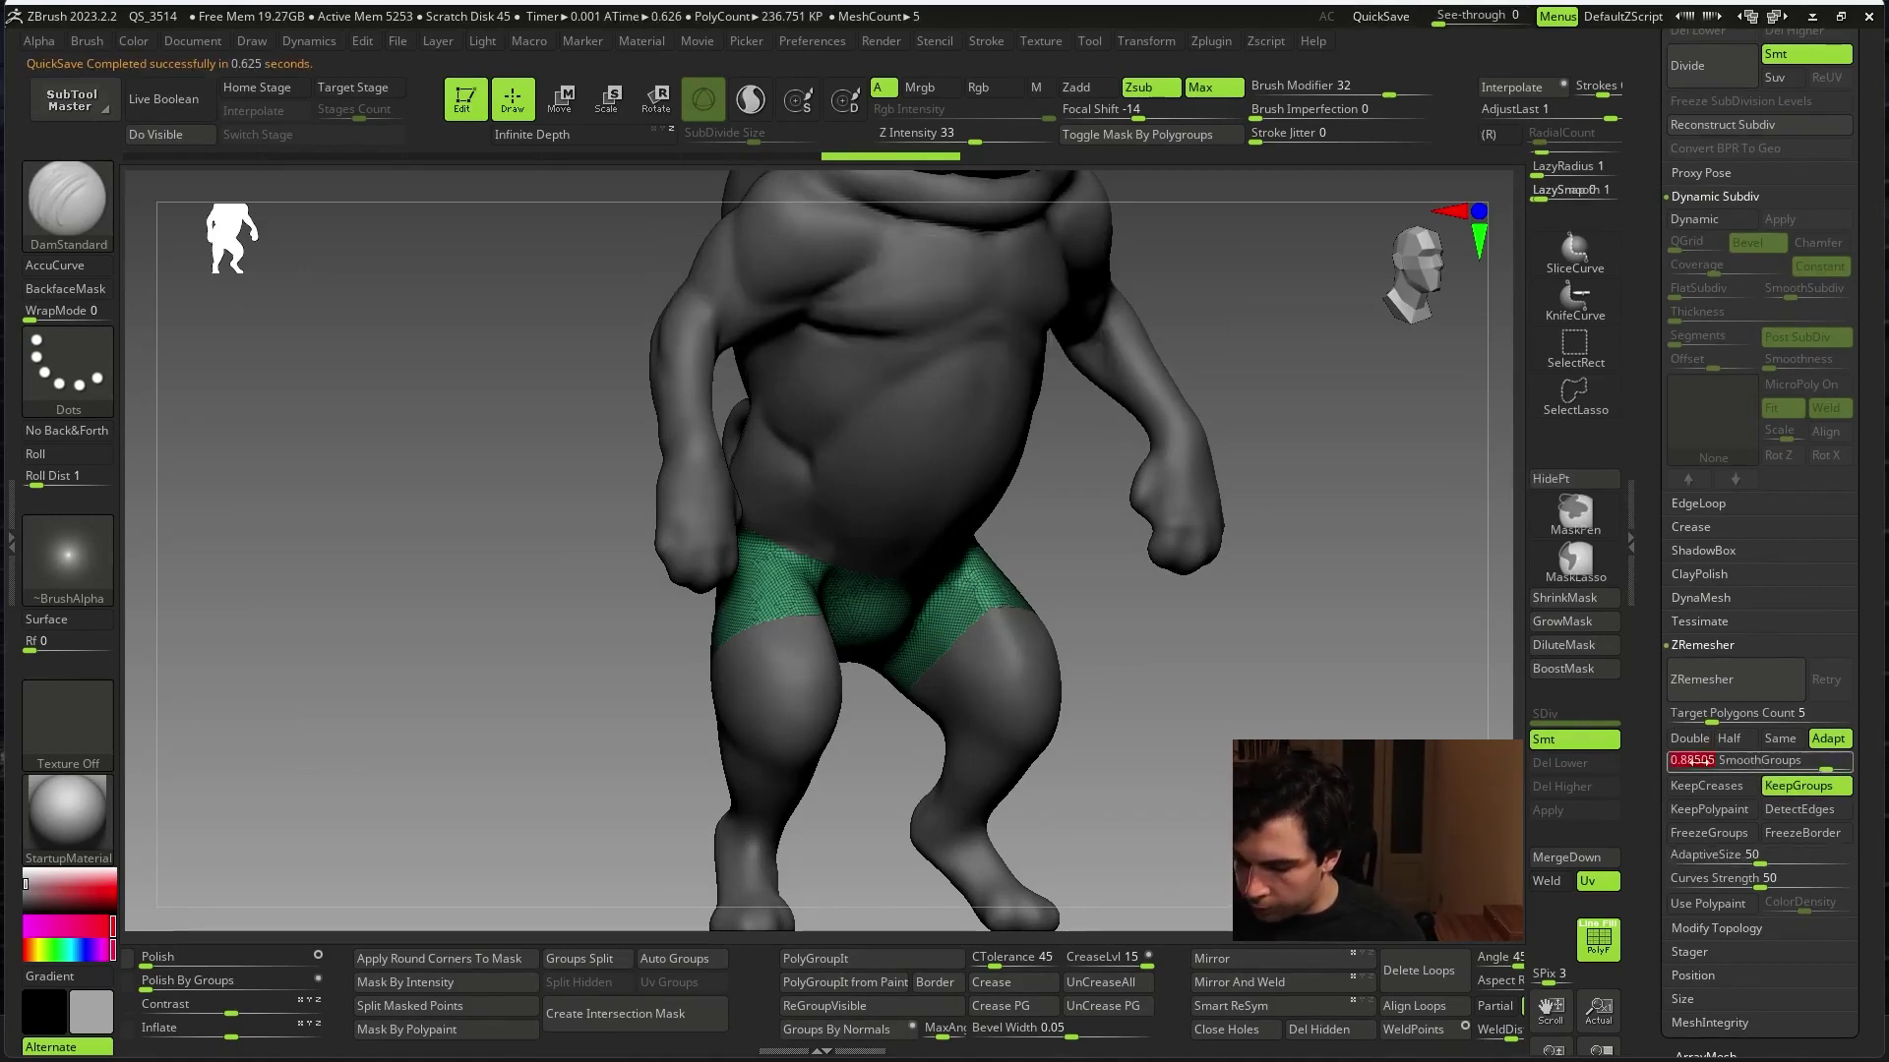
drag(1702, 718, 1662, 710)
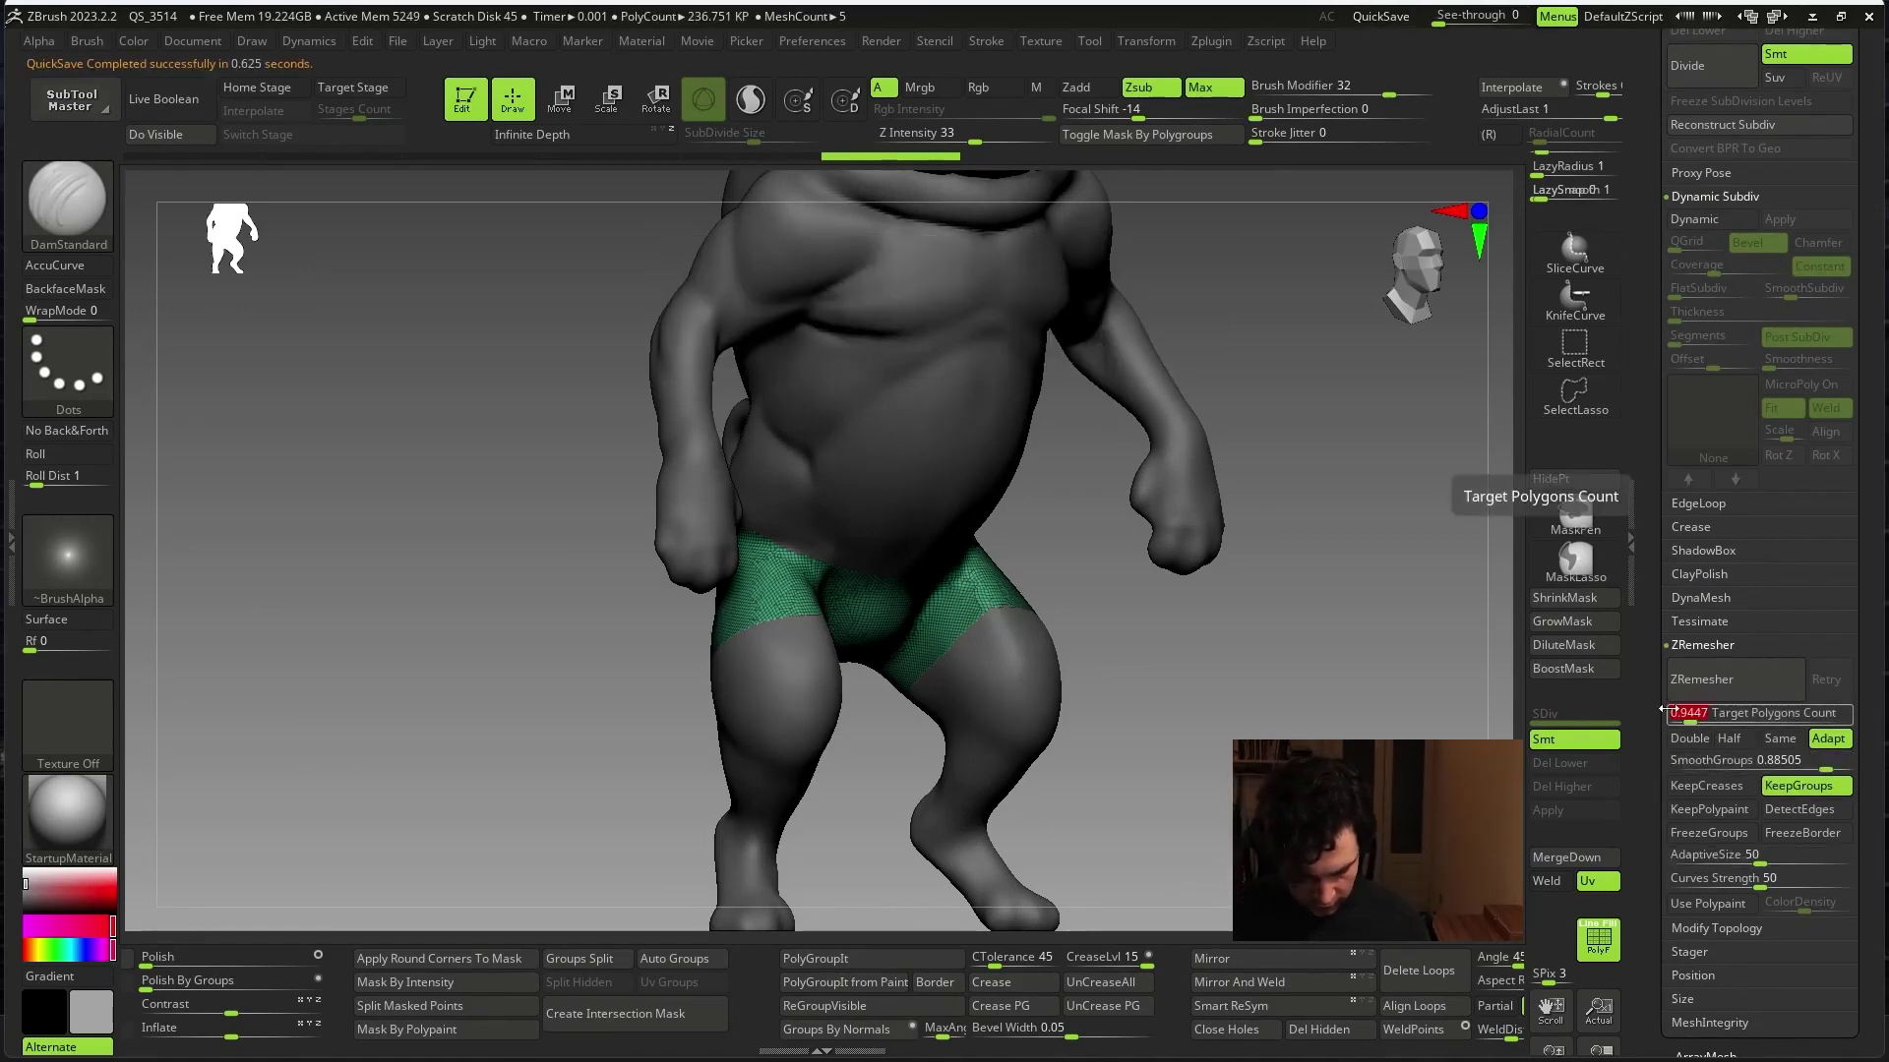
click(1702, 679)
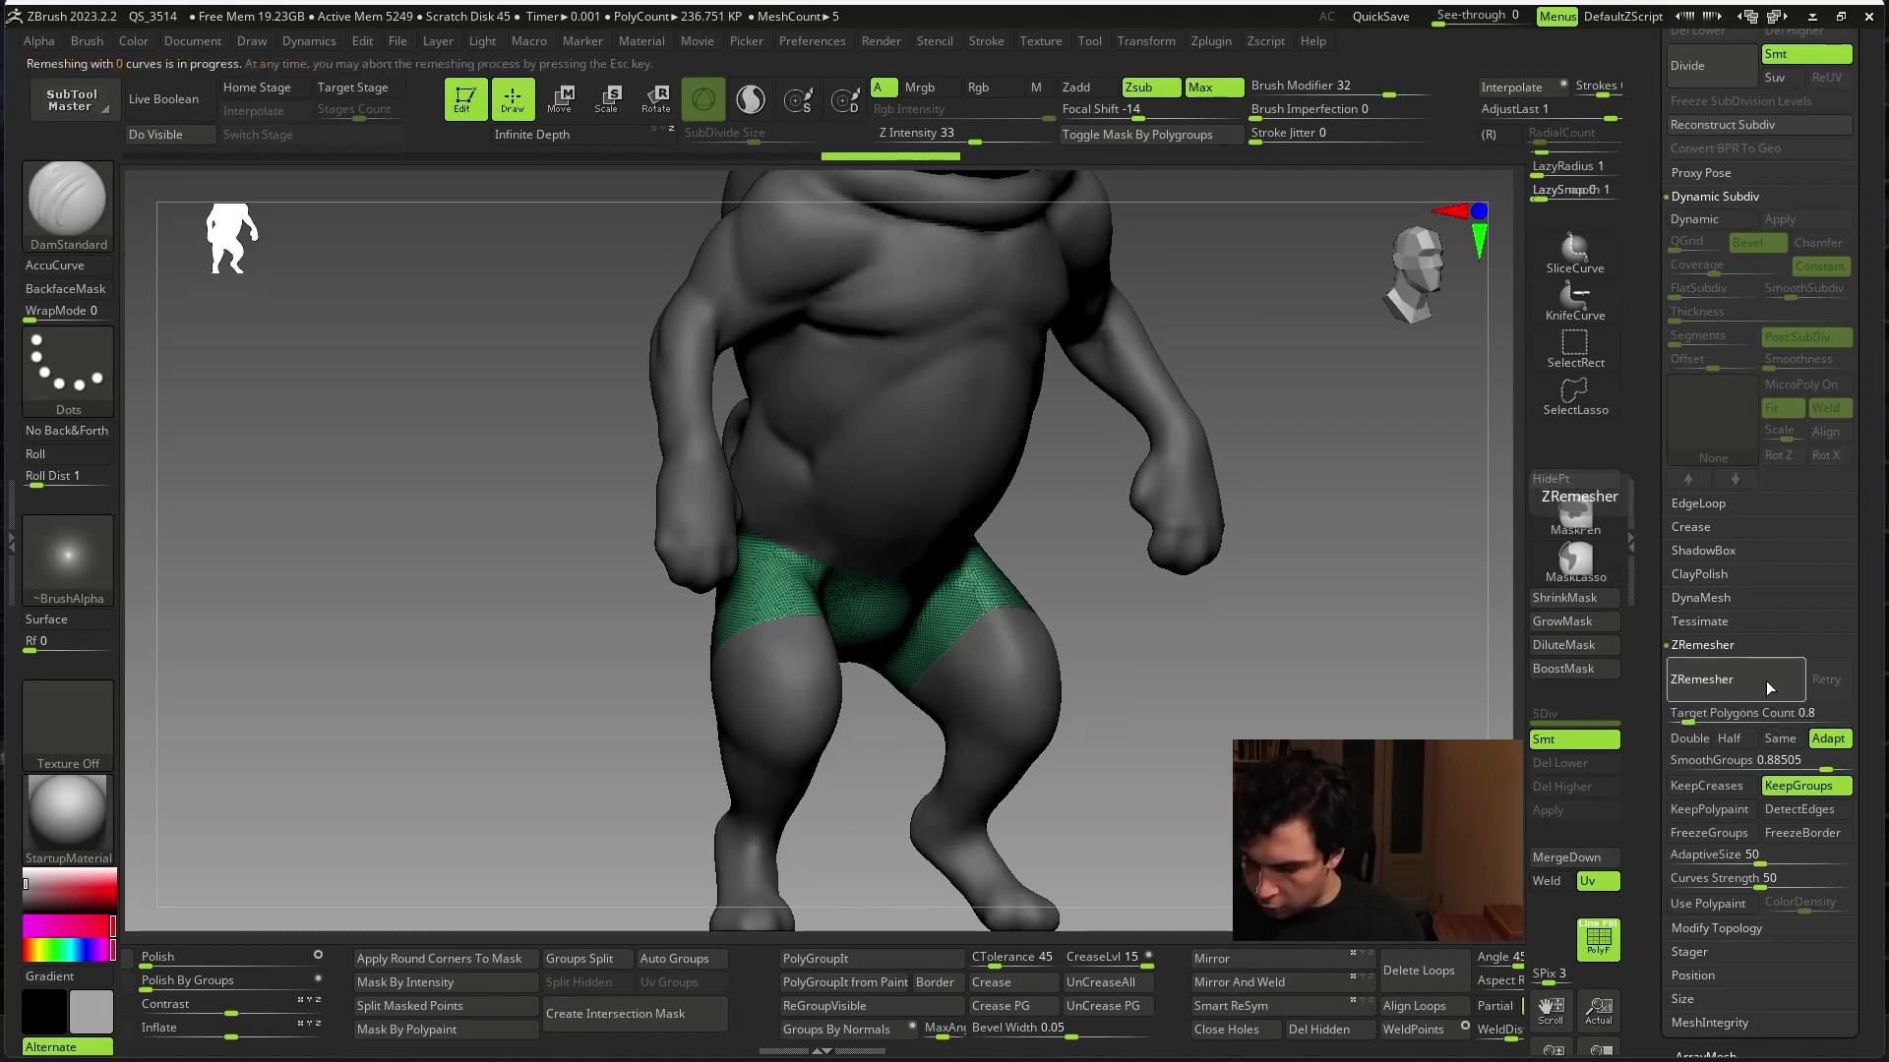
- Redo the remesh with adaptive size 21, then with a slightly higher target polycount
key(ctrl+z)
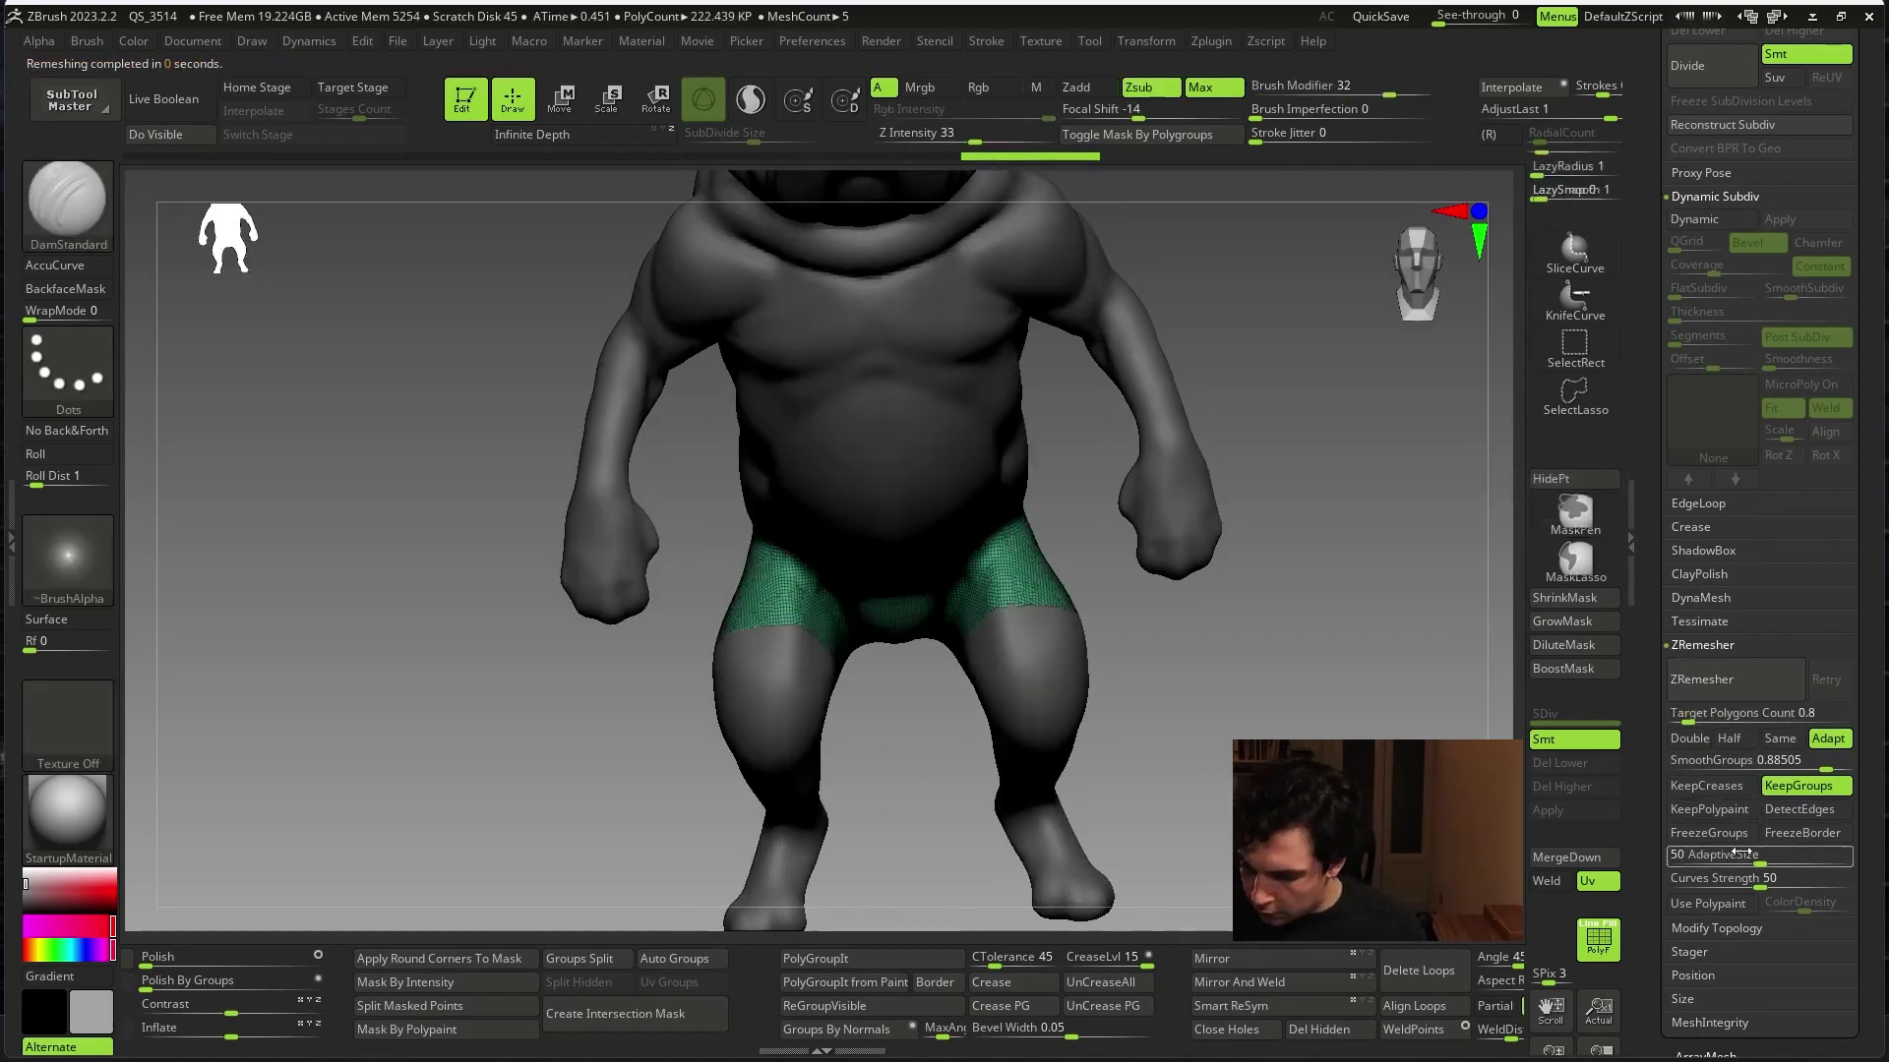
drag(1756, 855, 1711, 855)
click(1745, 674)
drag(1279, 915, 1350, 934)
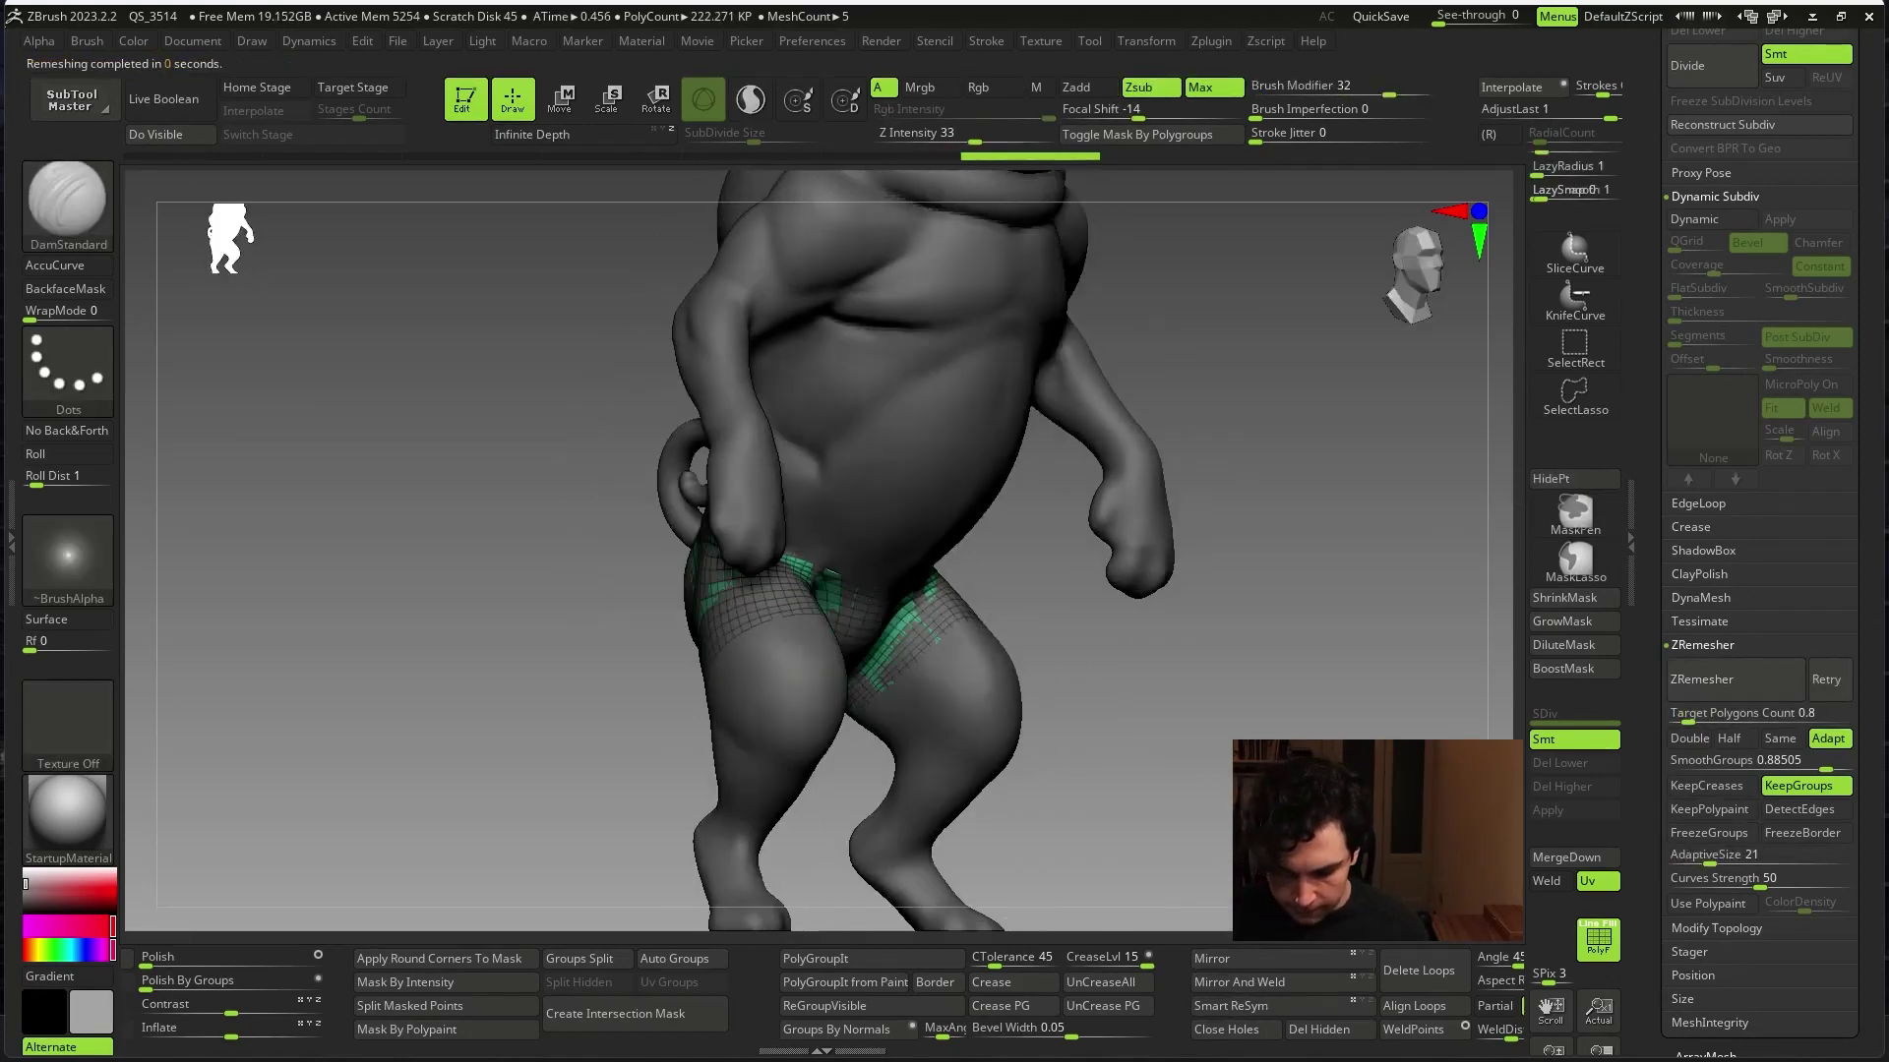
key(ctrl+z)
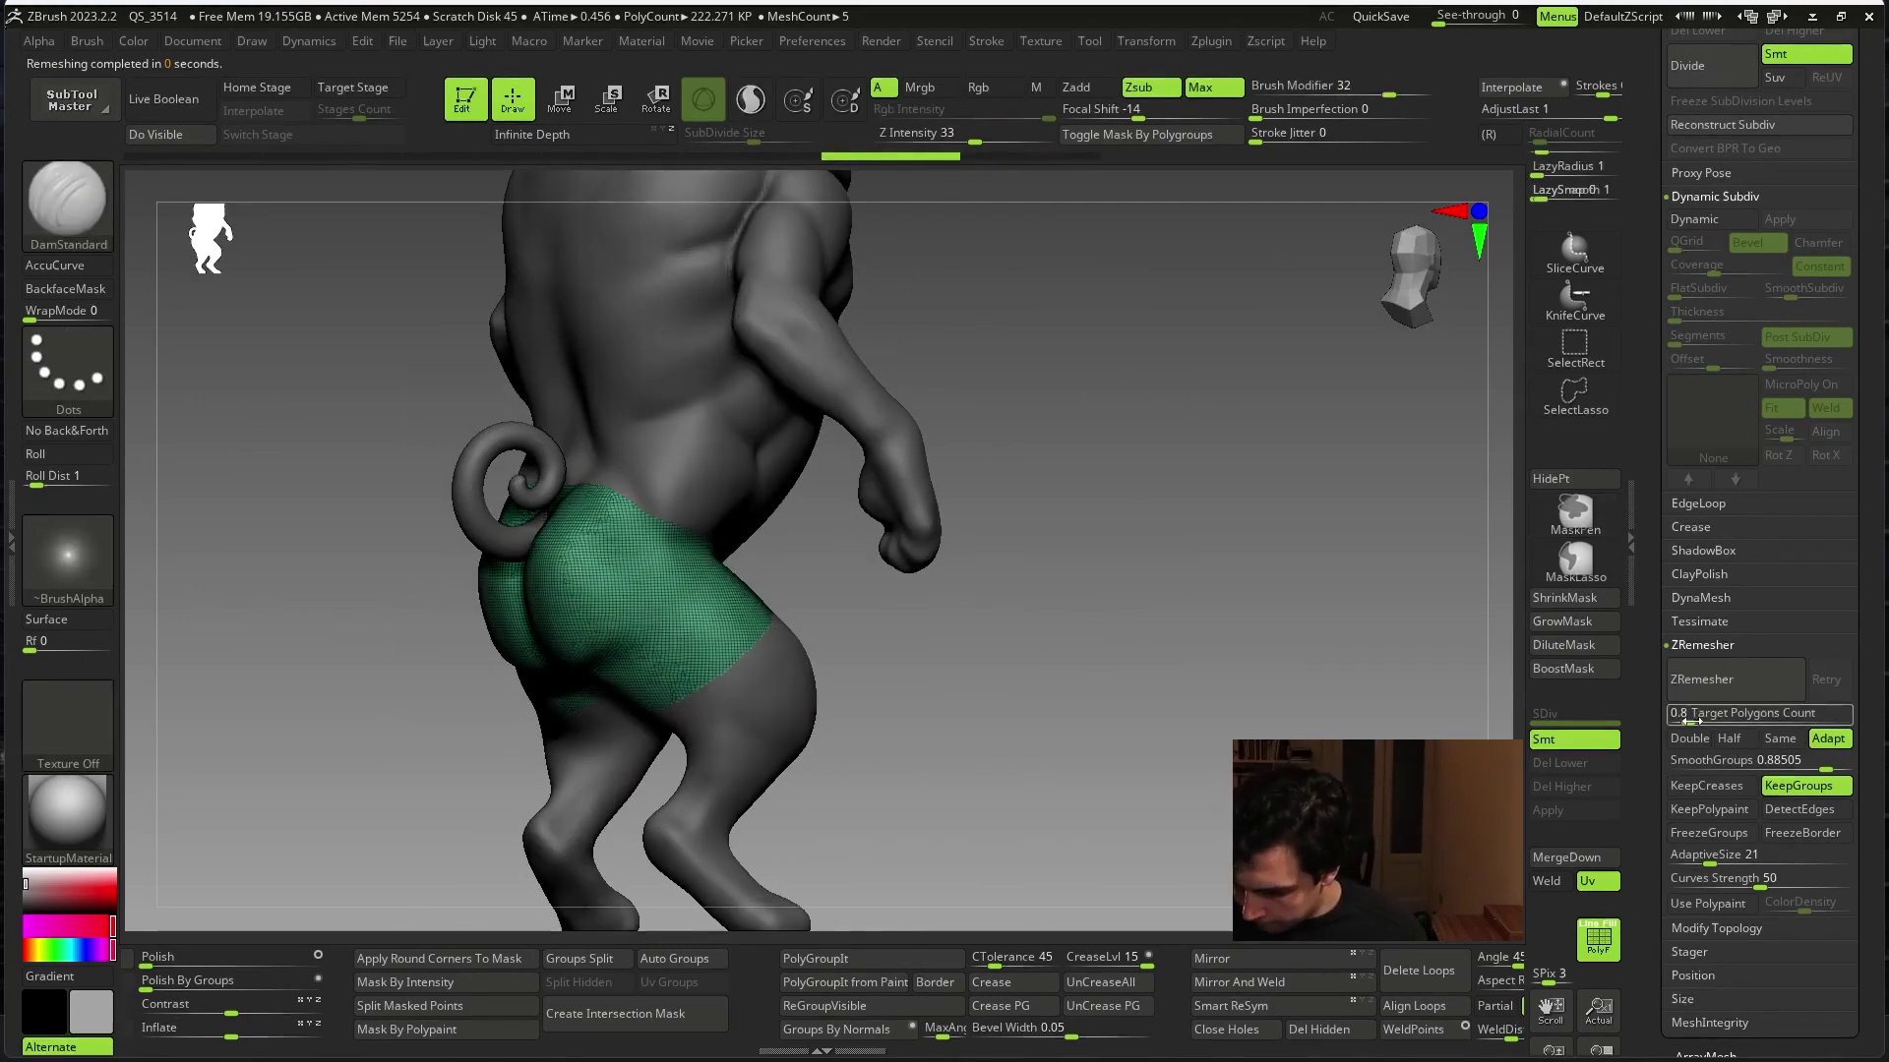
drag(1672, 717, 1694, 719)
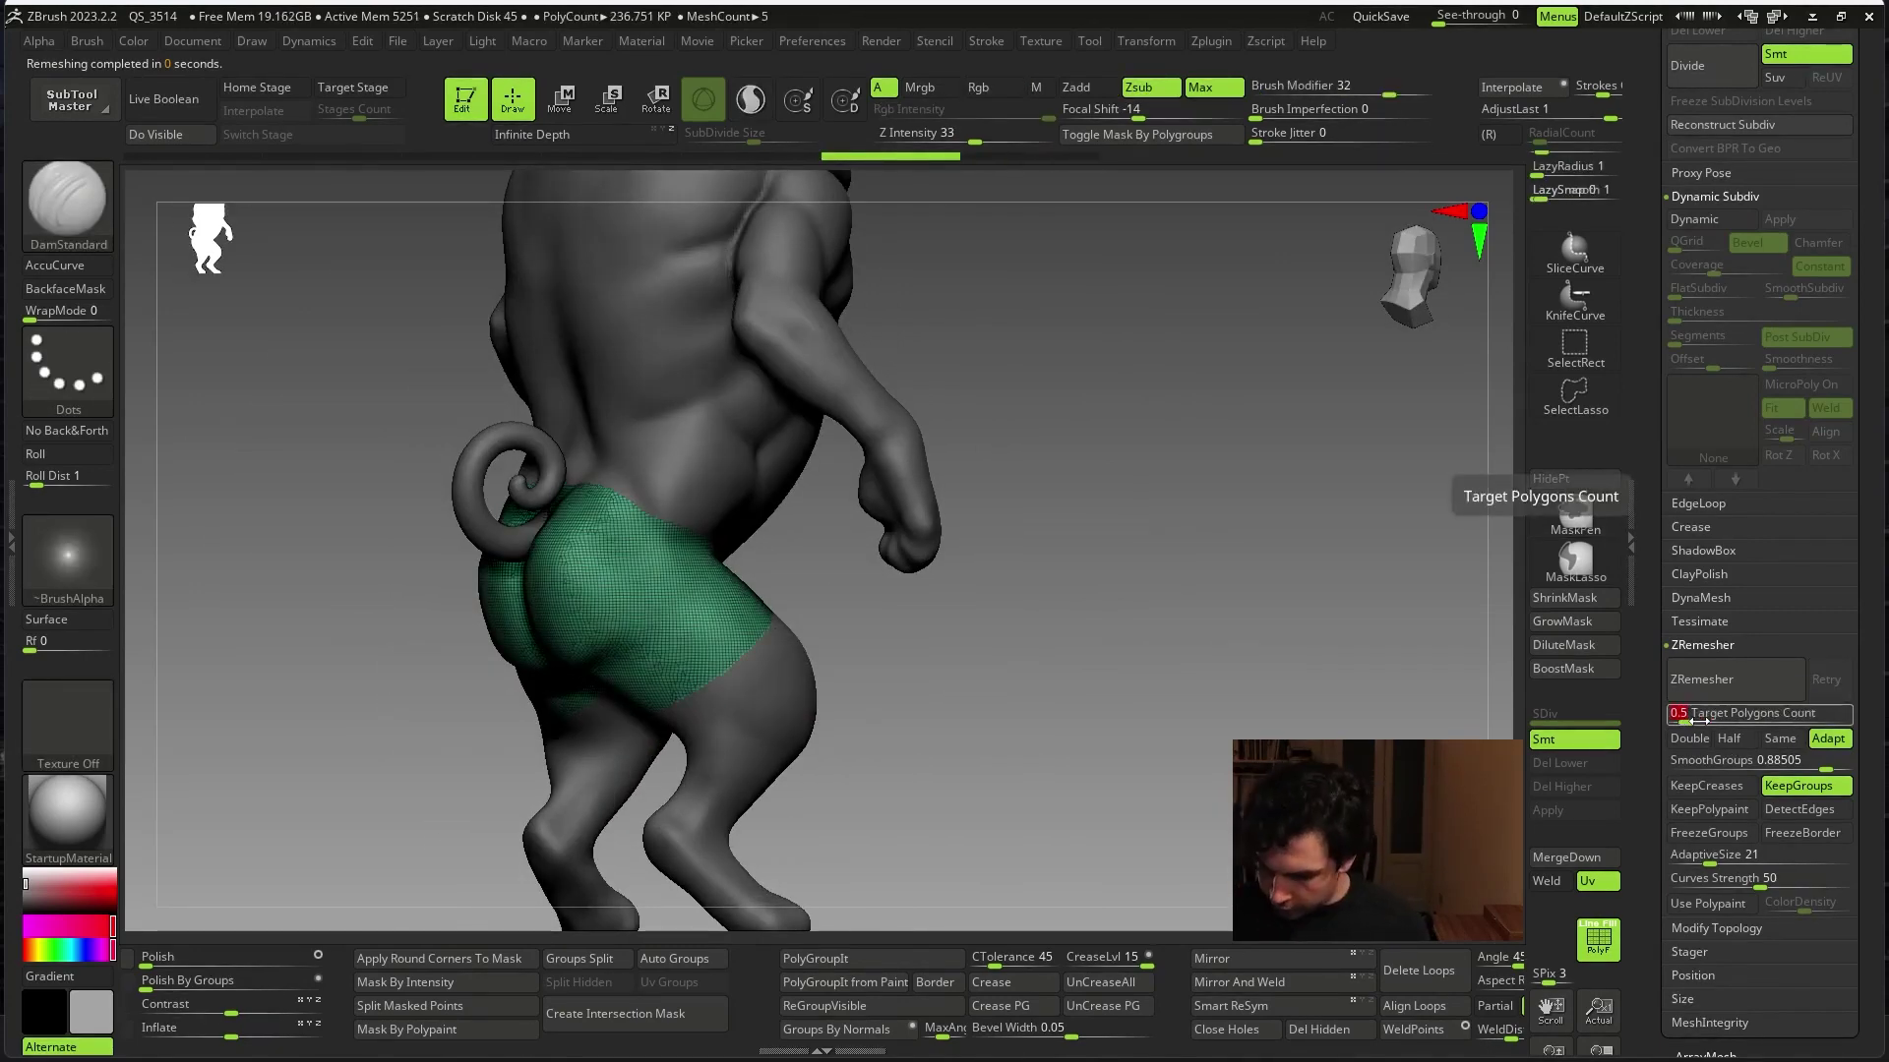
click(1745, 679)
drag(1278, 885, 1348, 905)
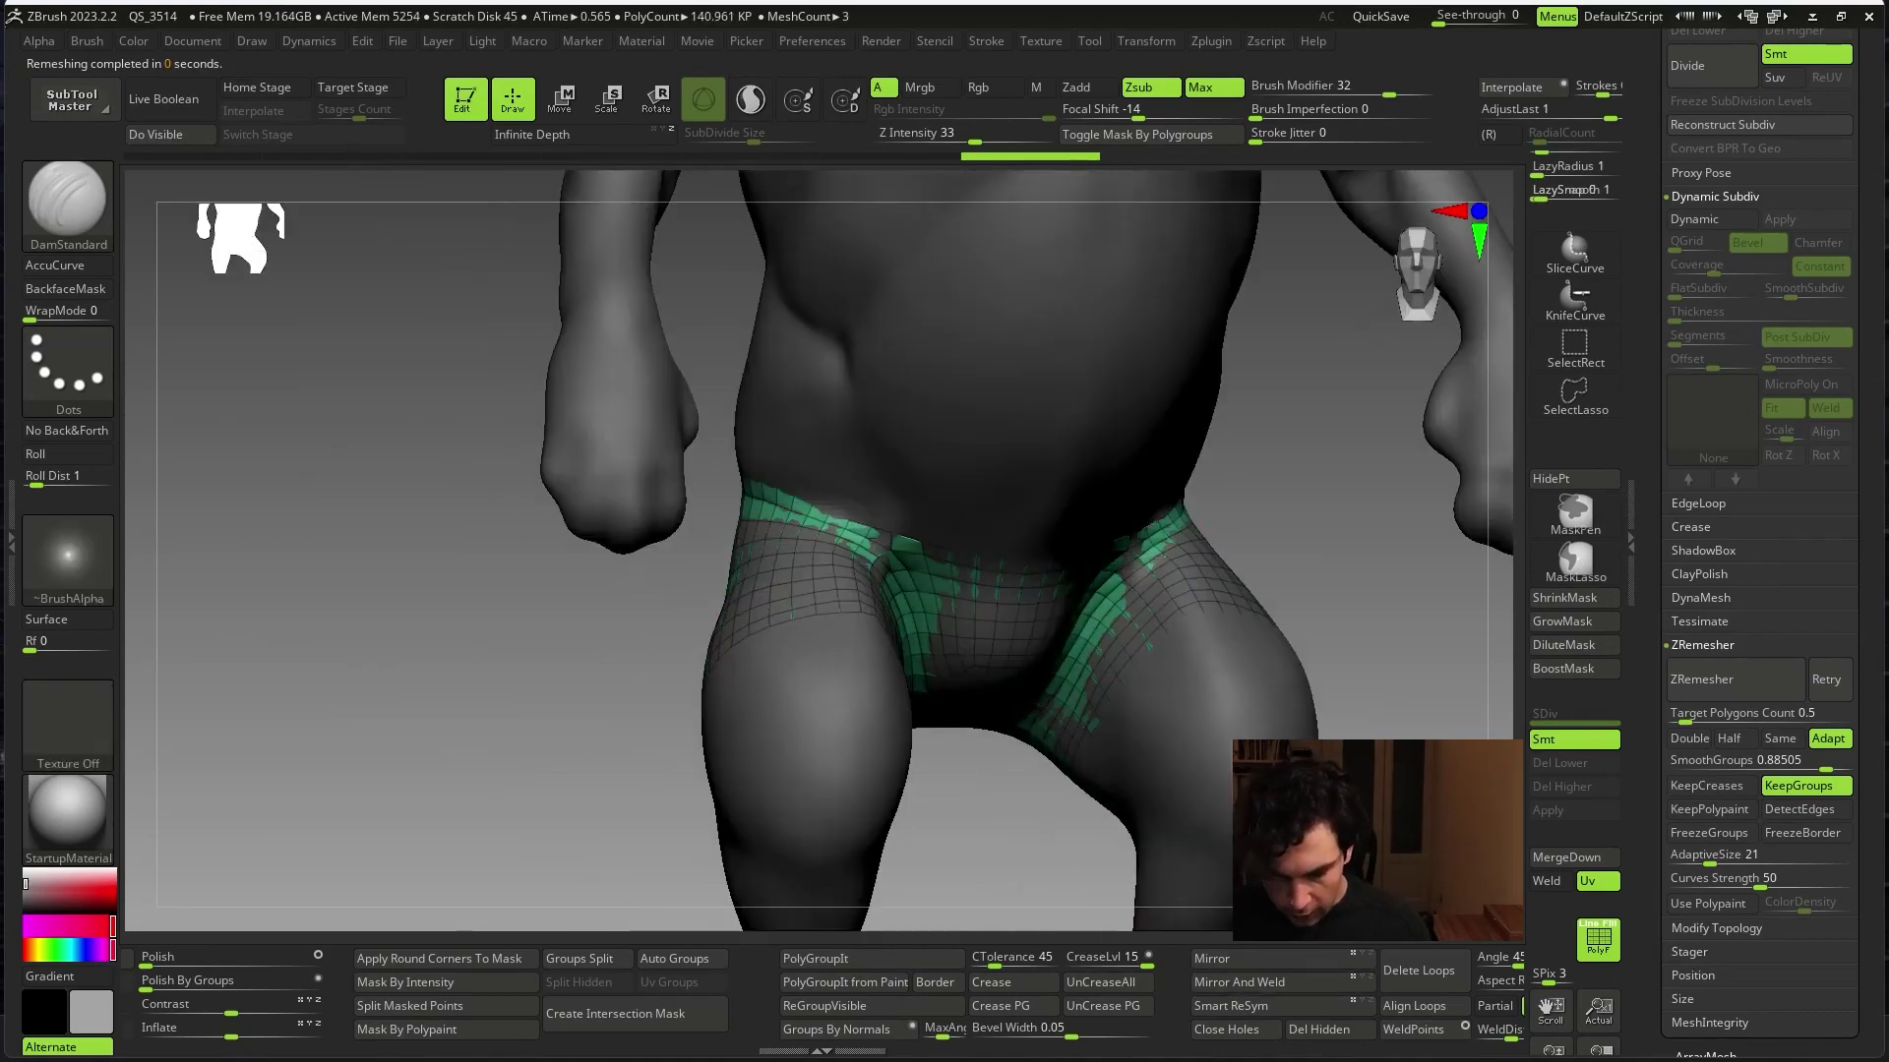
- Turn on Dynamic subdivision for the shorts and raise Thickness slightly
drag(1655, 606, 1655, 846)
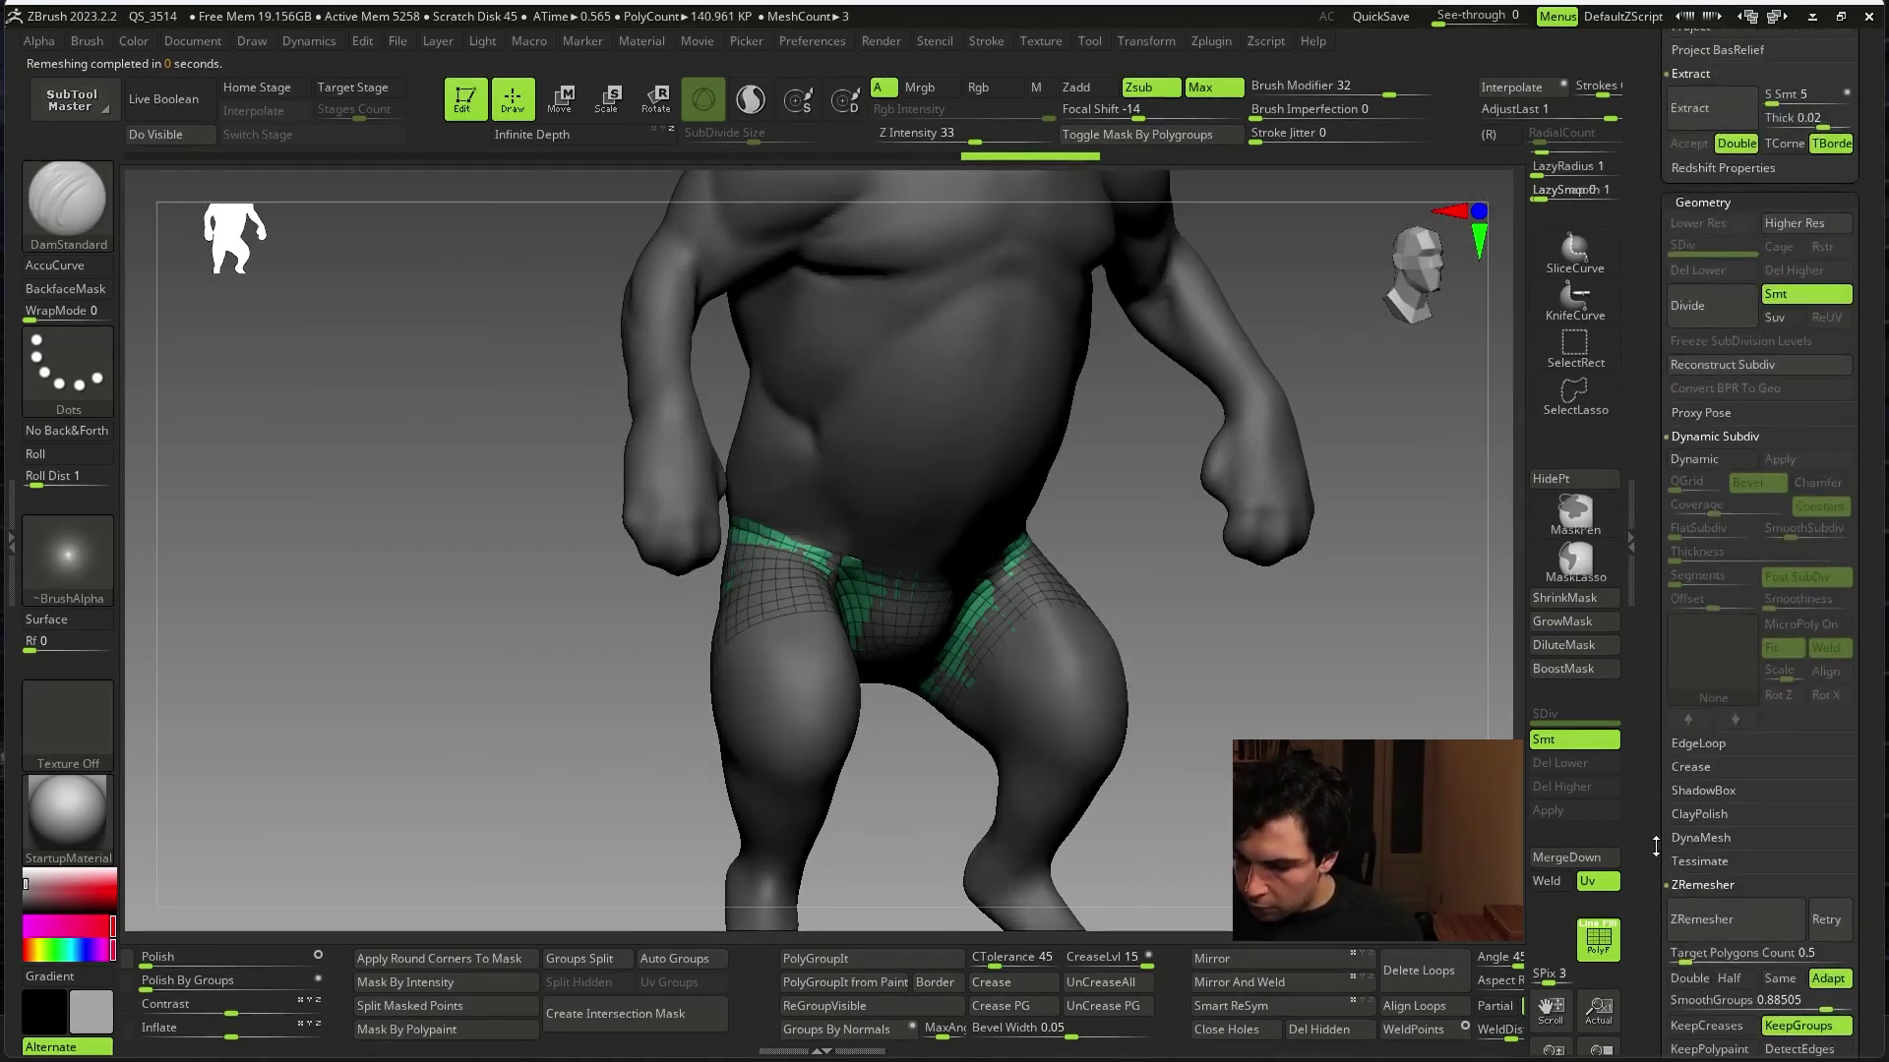
click(1692, 459)
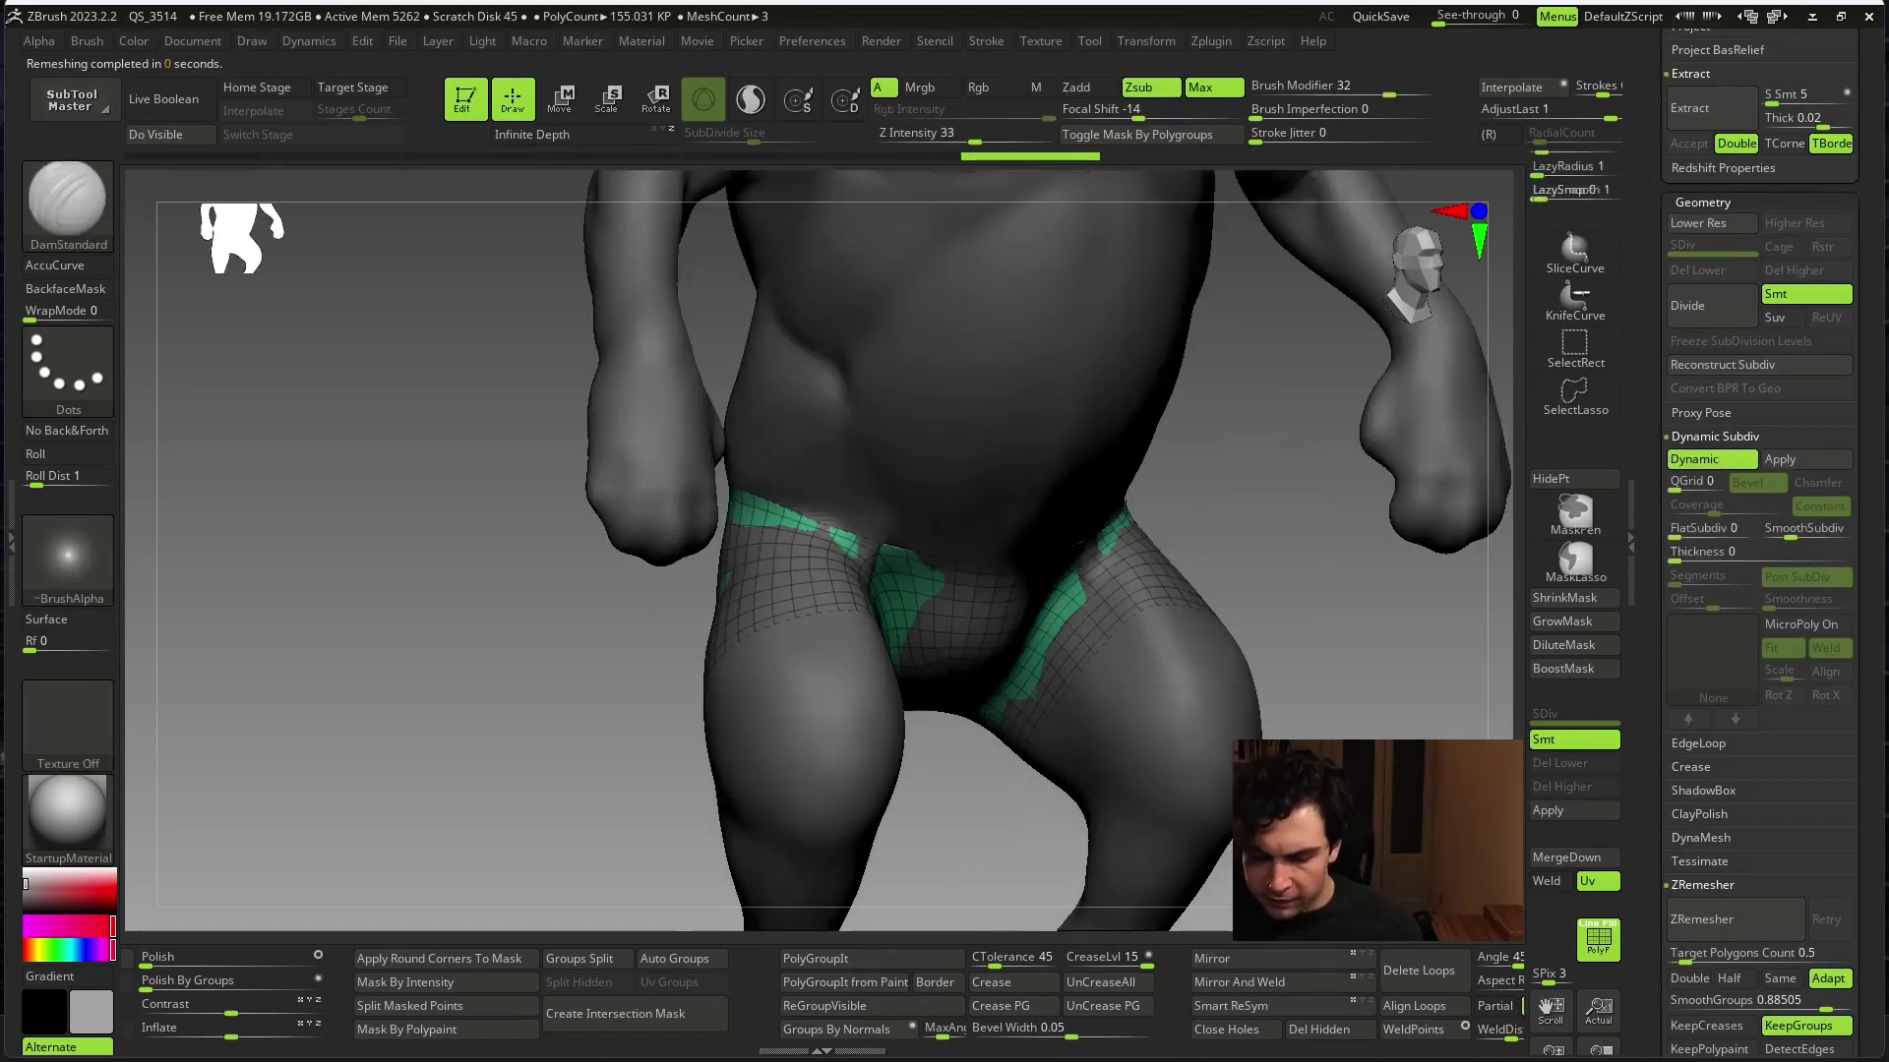
drag(1673, 552, 1729, 554)
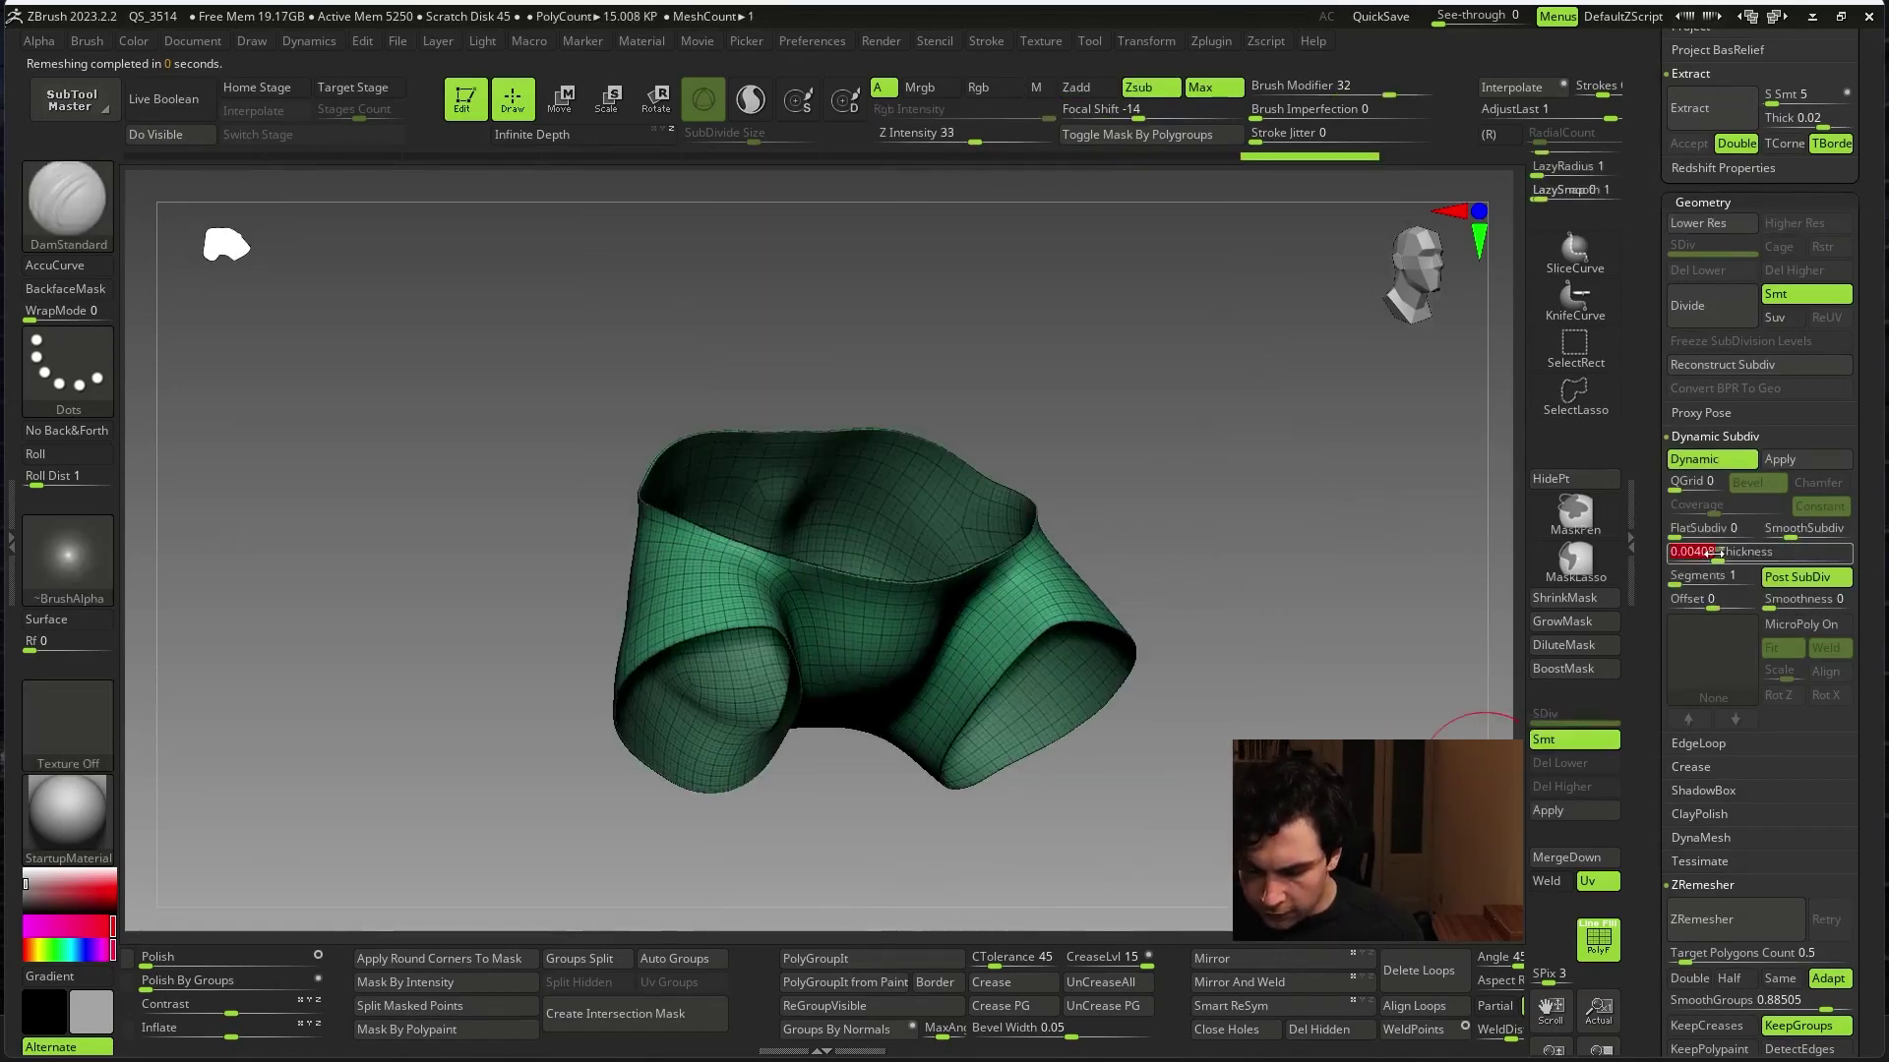
- Disable Post SubDiv, set Offset 100 and Thickness 0.0086, and check the shorts from behind
click(1808, 580)
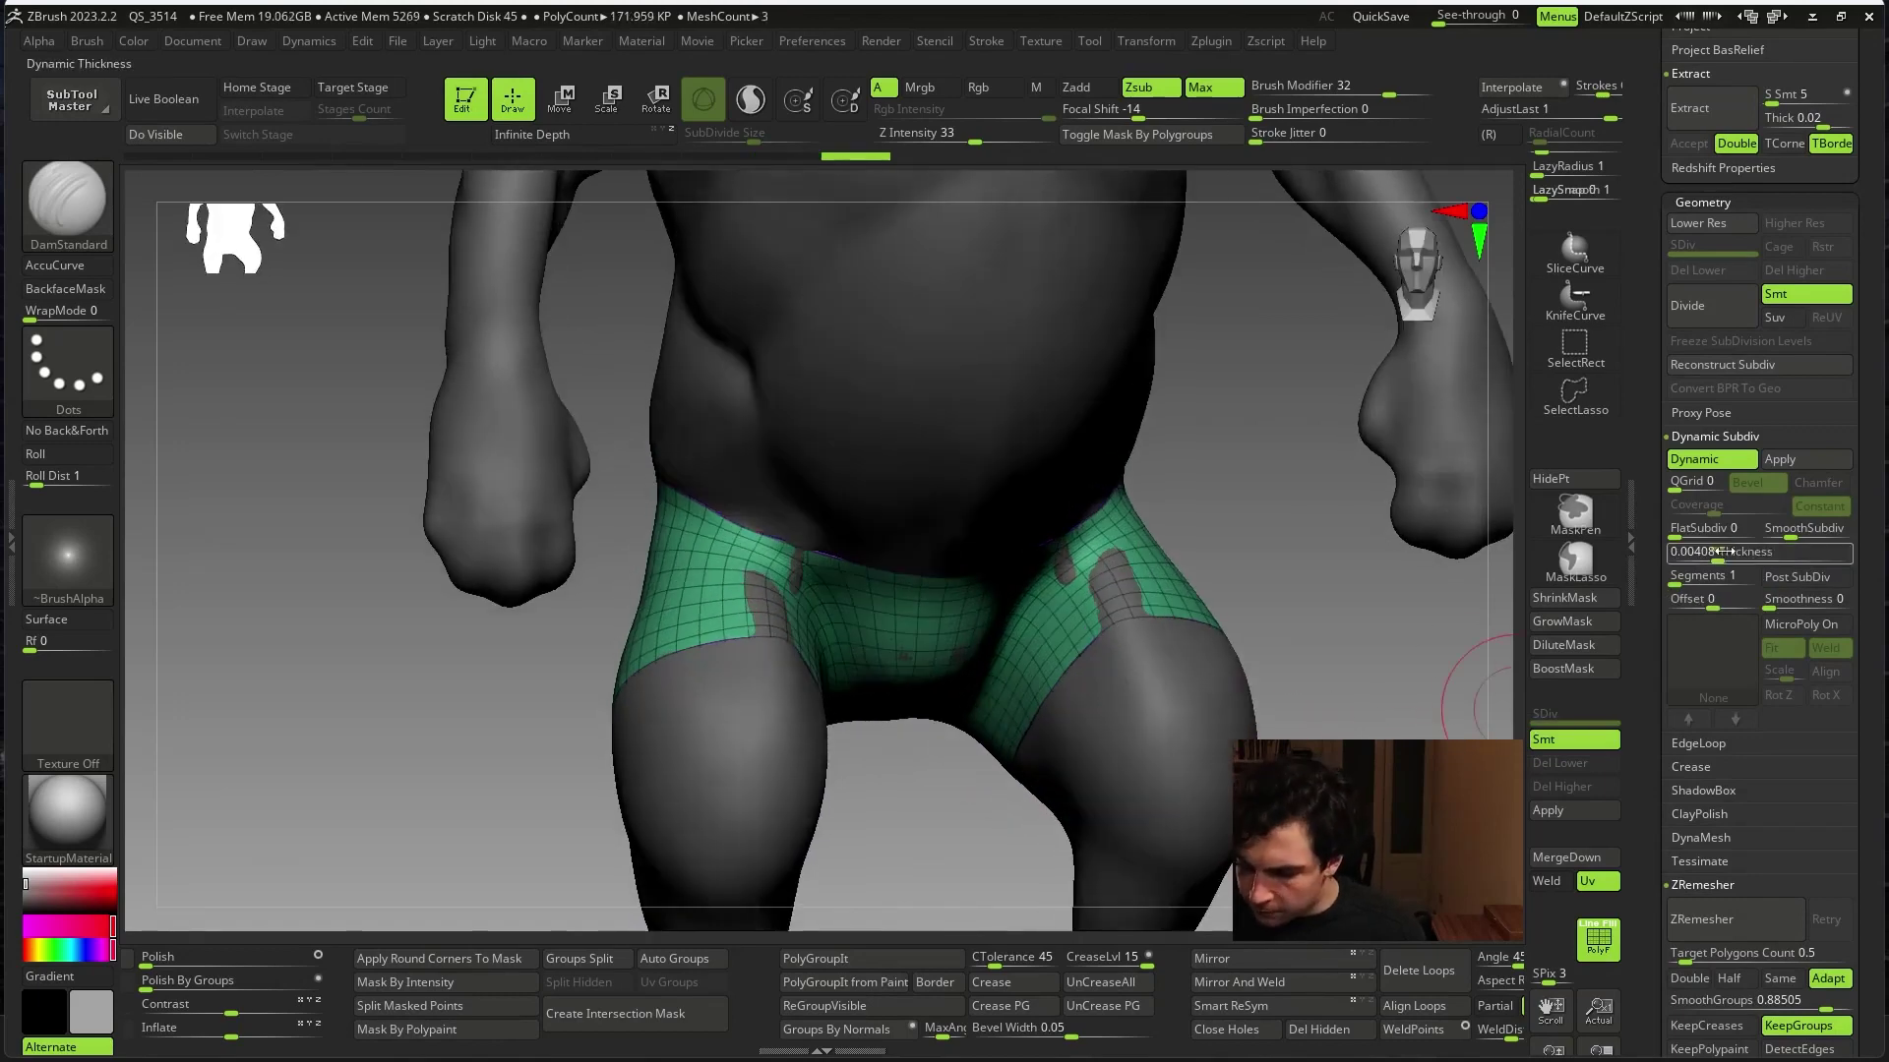
drag(1672, 600, 1756, 600)
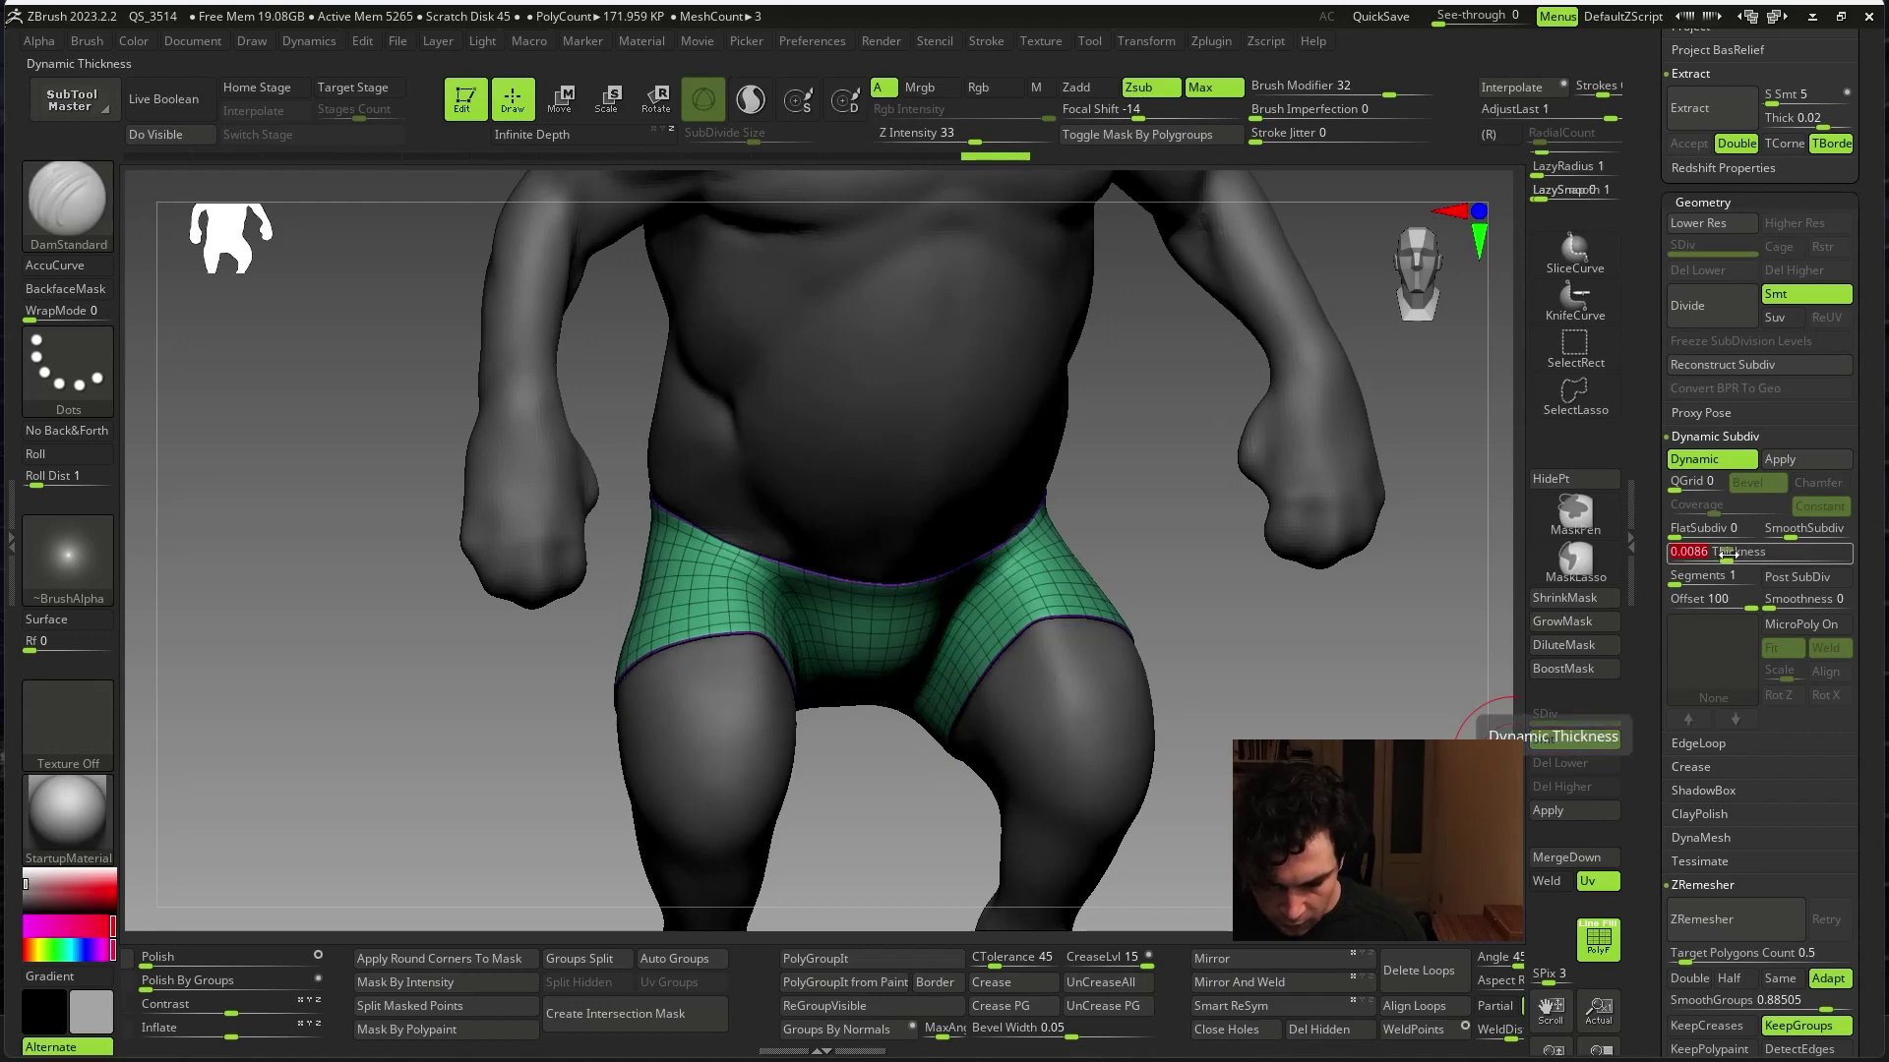
mouse_move(1729, 554)
mouse_down()
mouse_move(1456, 731)
mouse_move(1201, 864)
mouse_move(1181, 856)
mouse_move(1210, 855)
mouse_up()
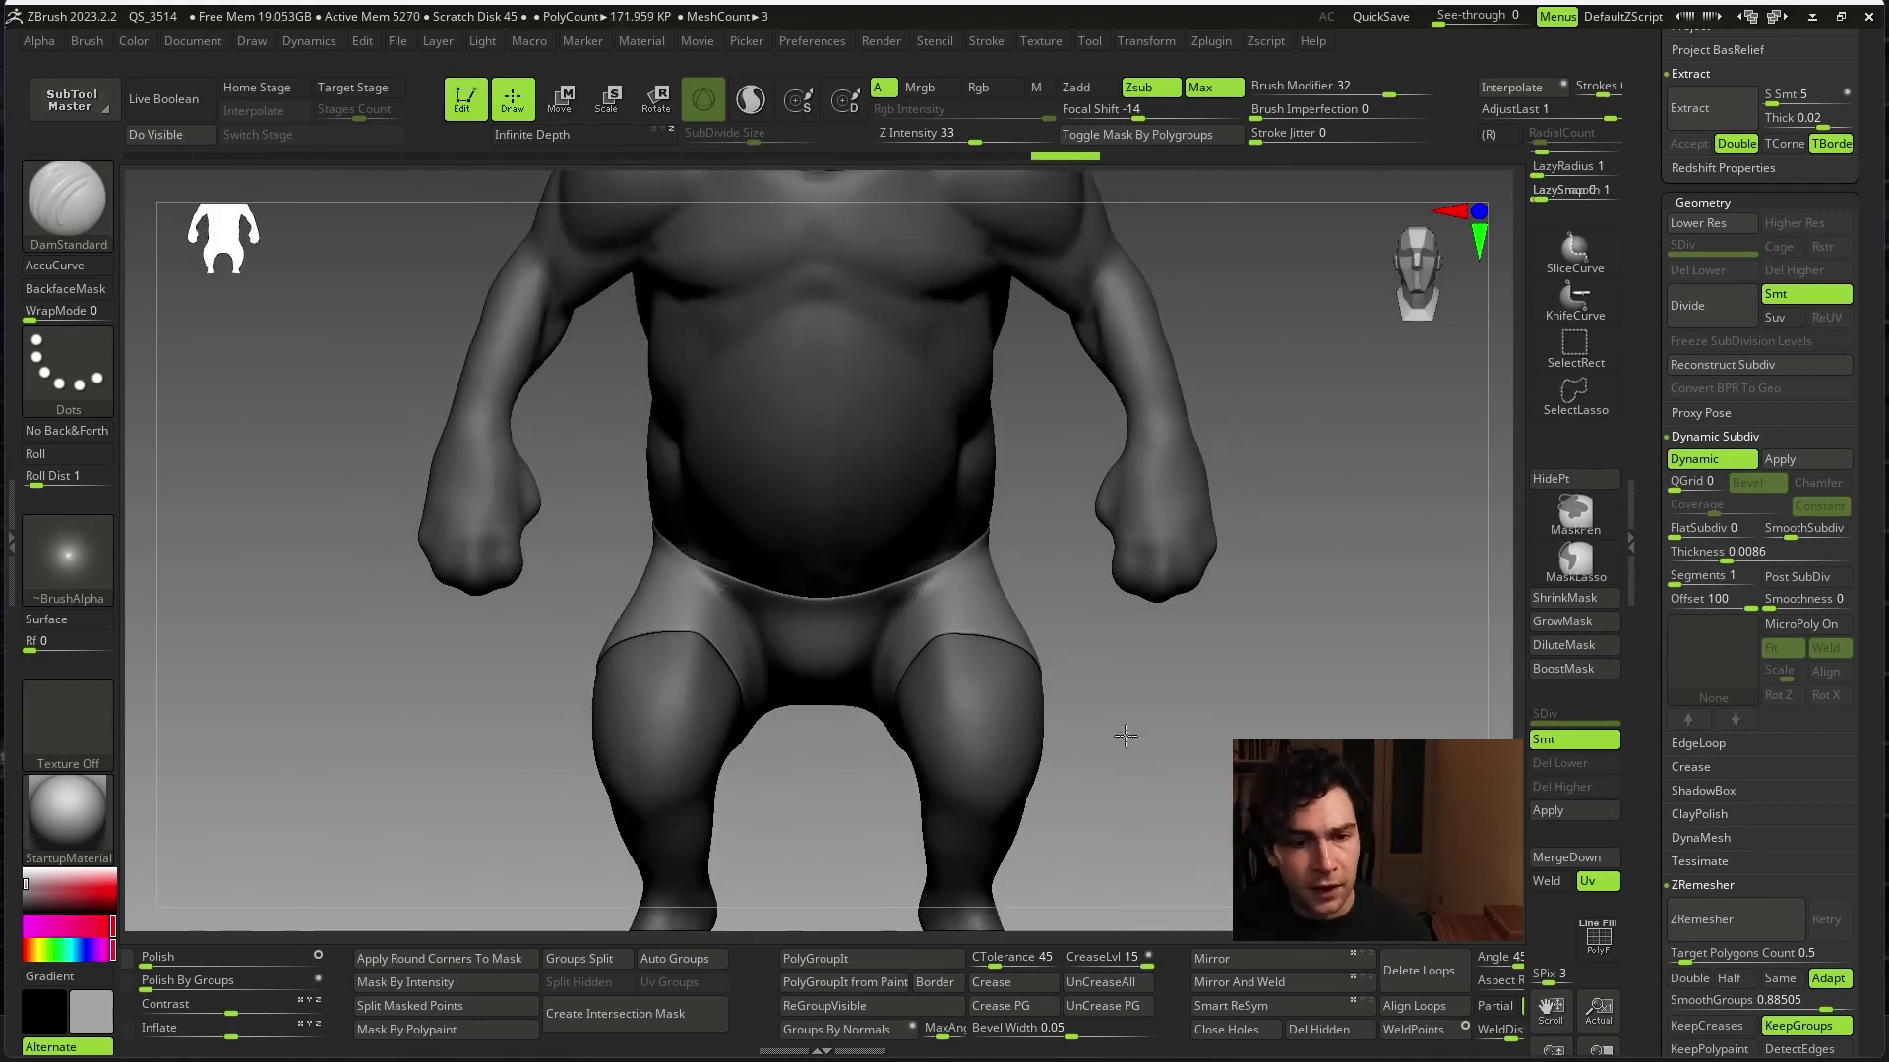
mouse_move(1125, 737)
mouse_down()
mouse_move(1201, 725)
mouse_move(1218, 745)
mouse_move(1122, 709)
mouse_up()
key(shift+f)
key(shift+f)
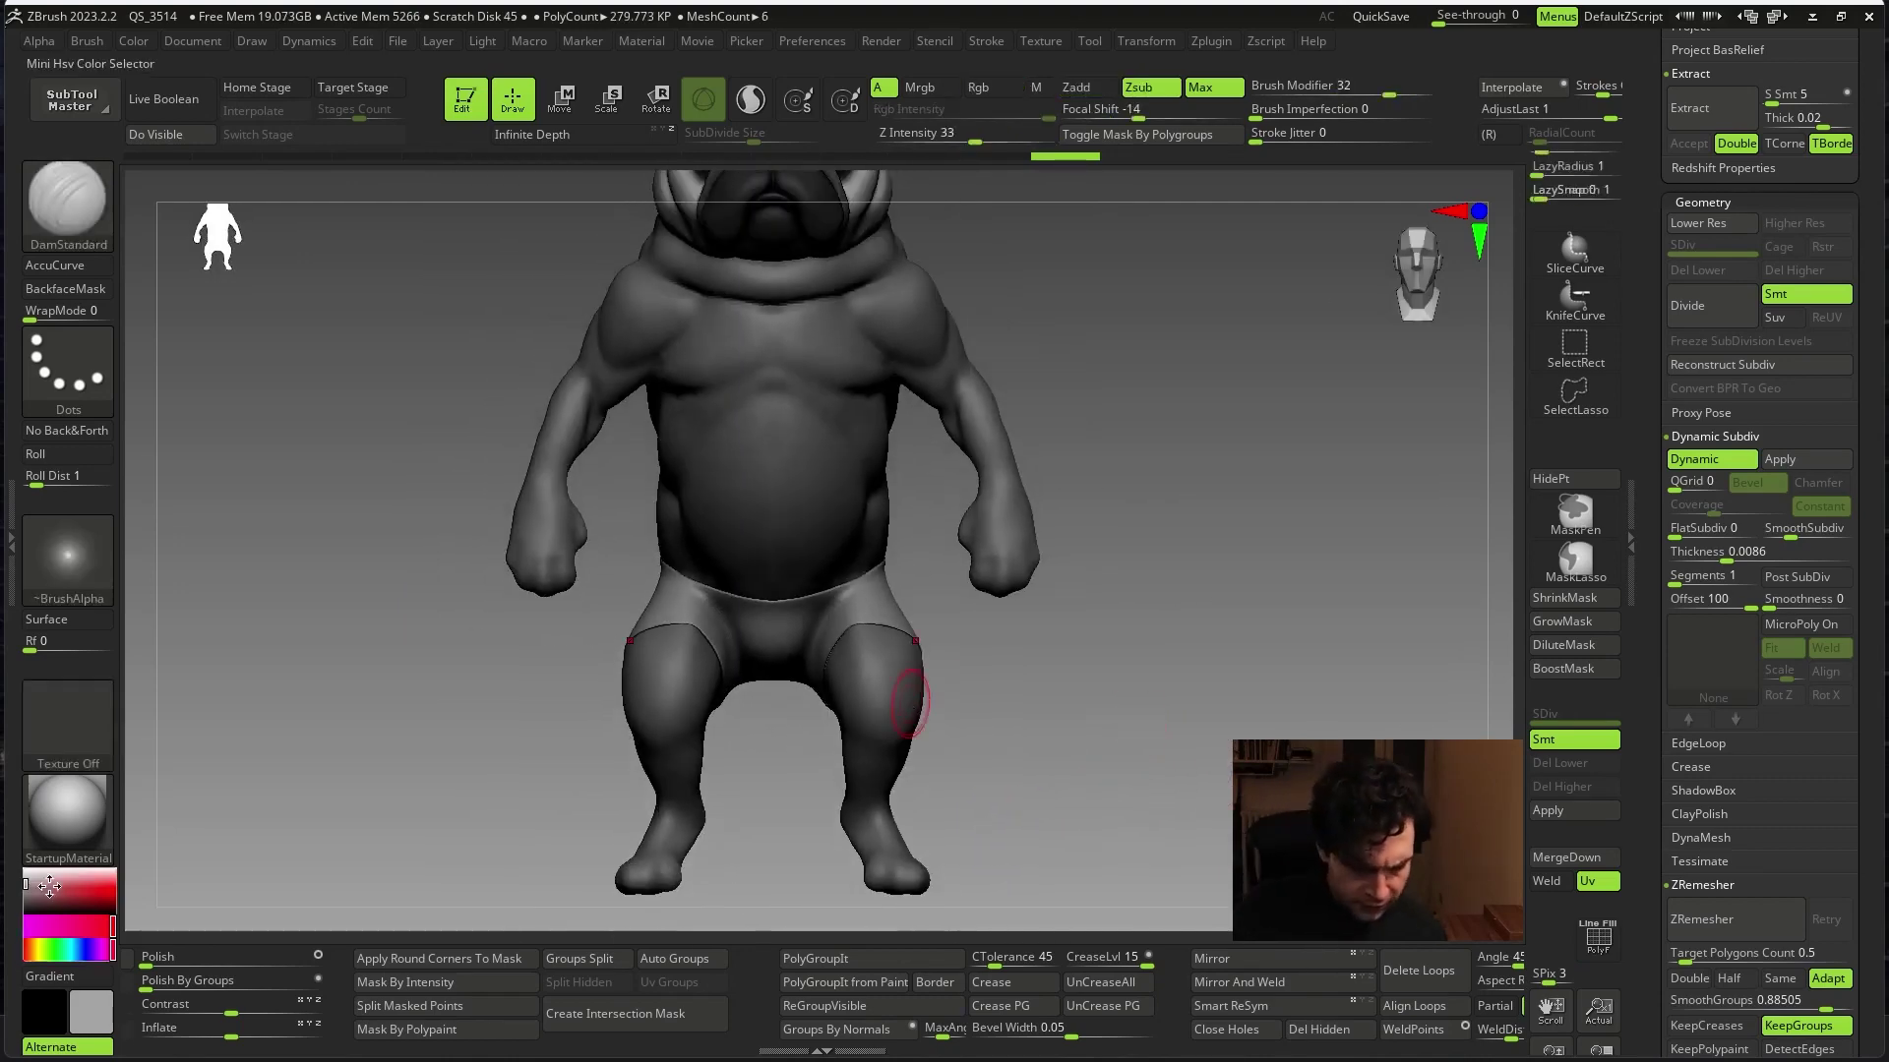
- Pick black, apply BasicMaterial2 and enable Mrgb painting on the shorts
drag(50, 885, 26, 904)
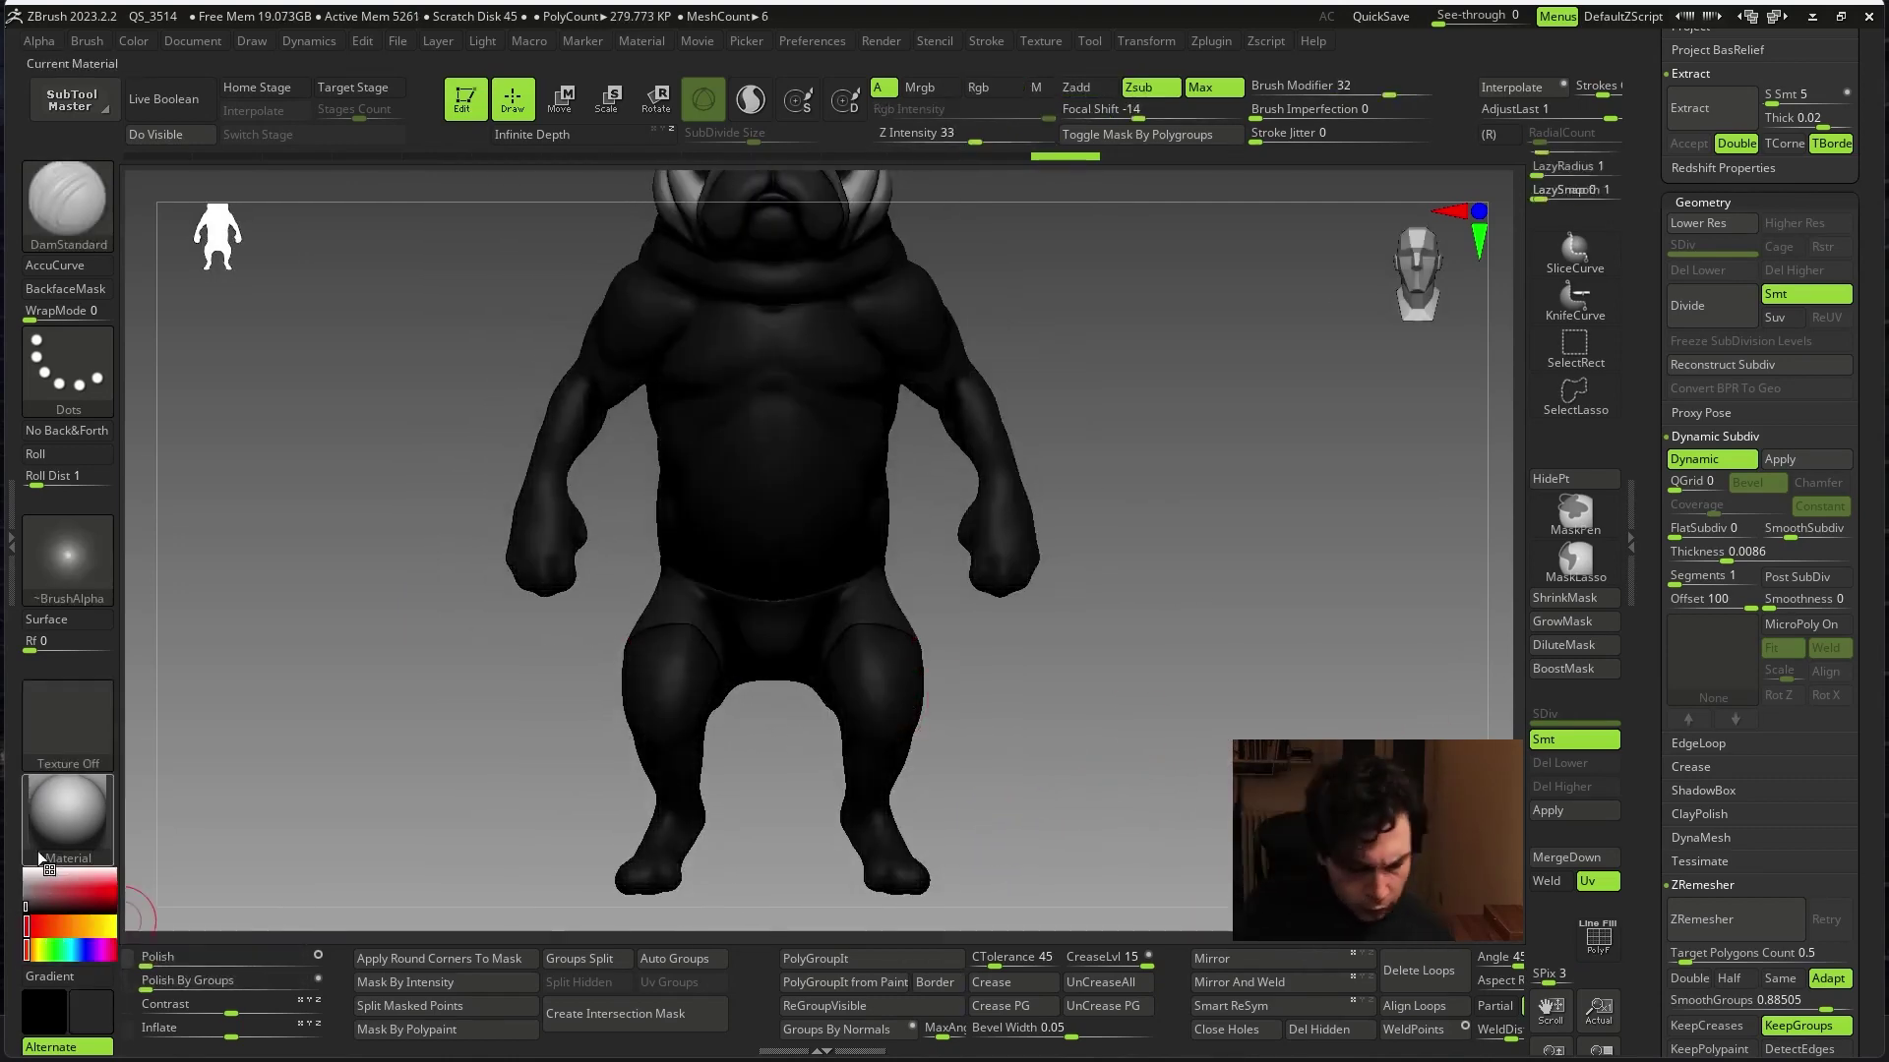
click(69, 830)
click(472, 209)
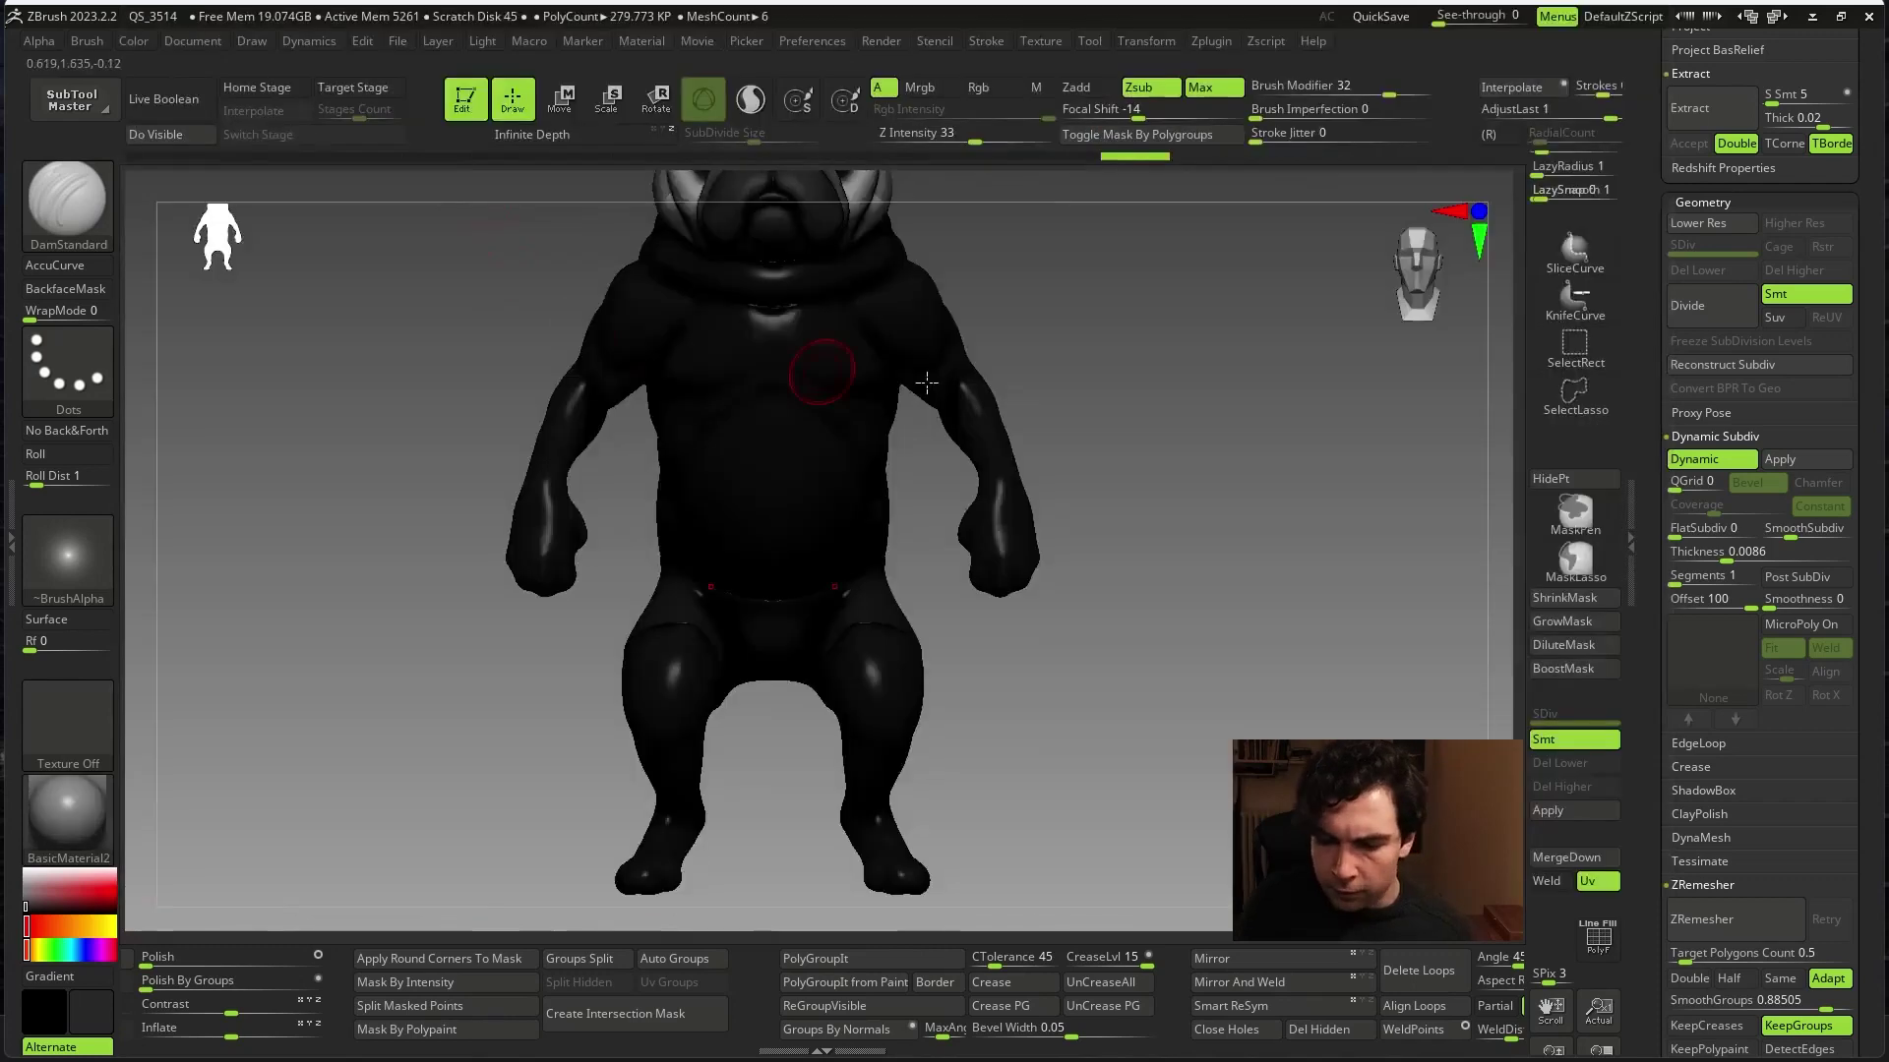
mouse_move(1324, 447)
mouse_down()
mouse_move(1248, 451)
mouse_move(1302, 451)
mouse_move(1220, 475)
mouse_move(1155, 204)
mouse_up()
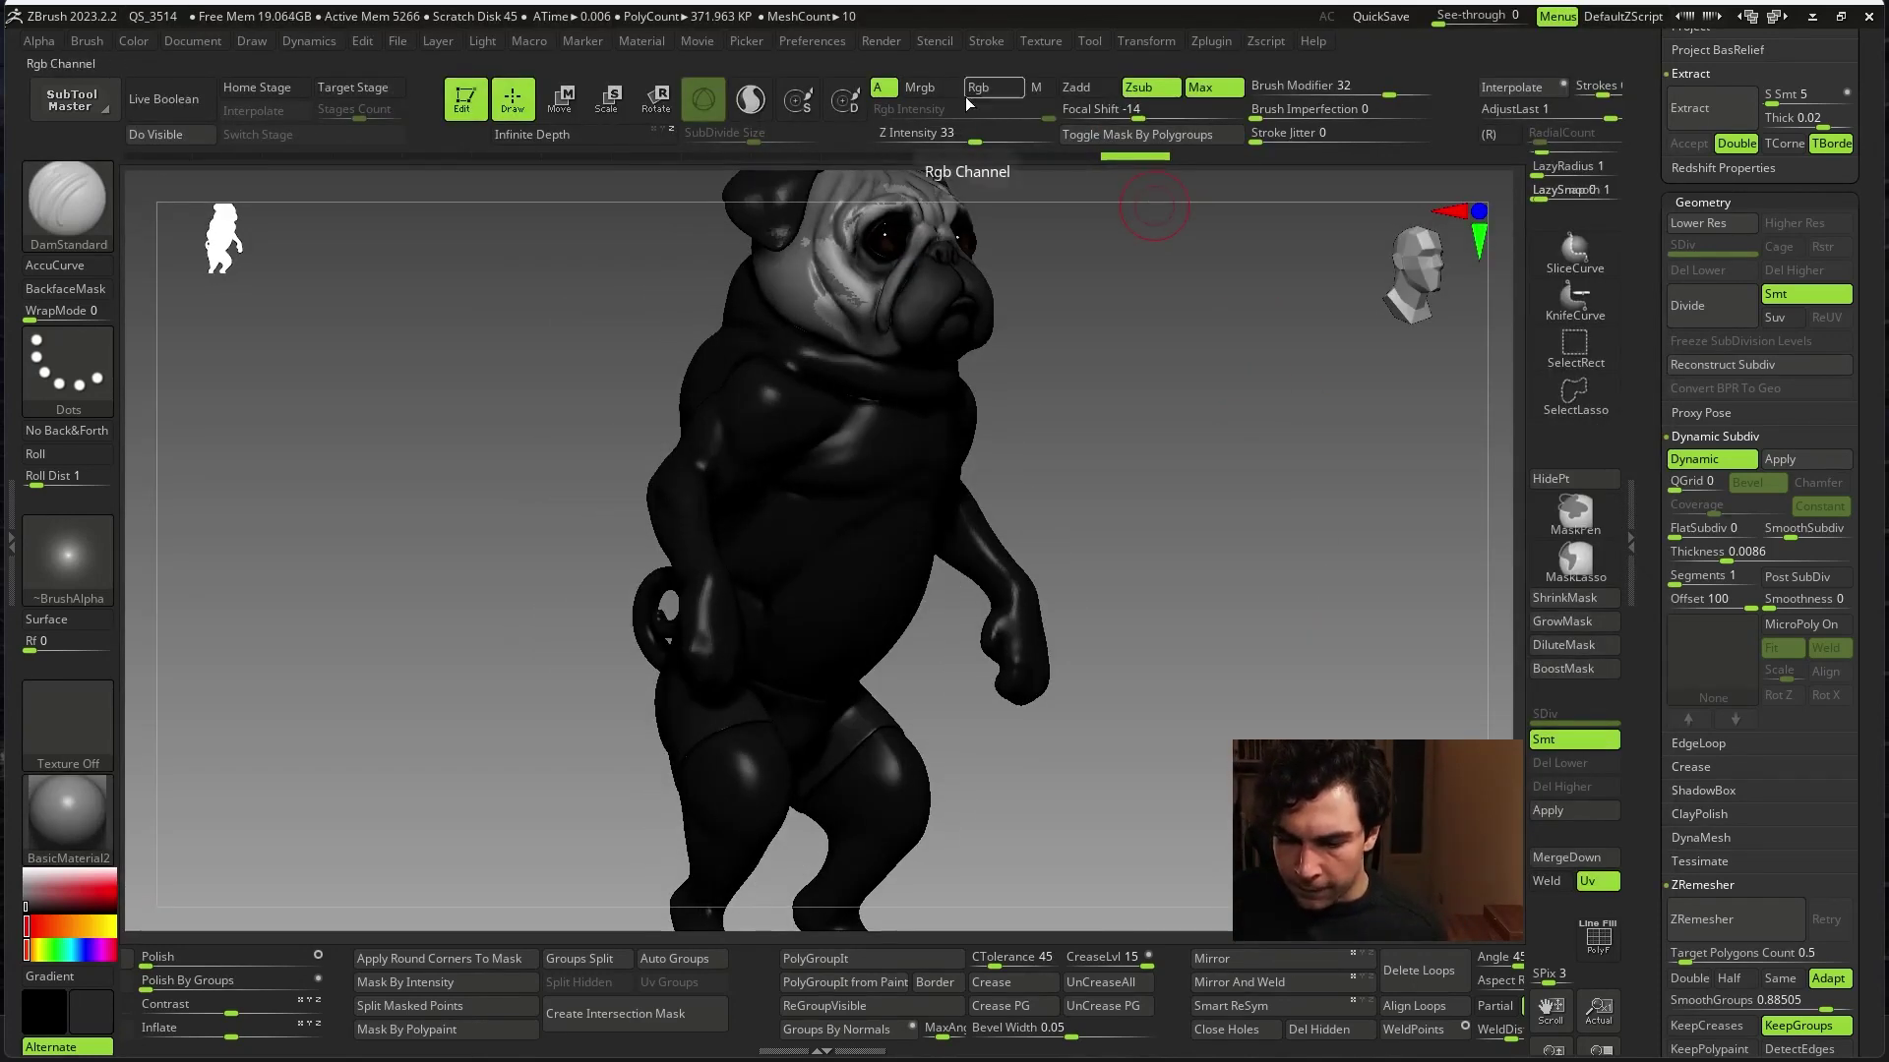
click(920, 87)
drag(1279, 625, 1247, 629)
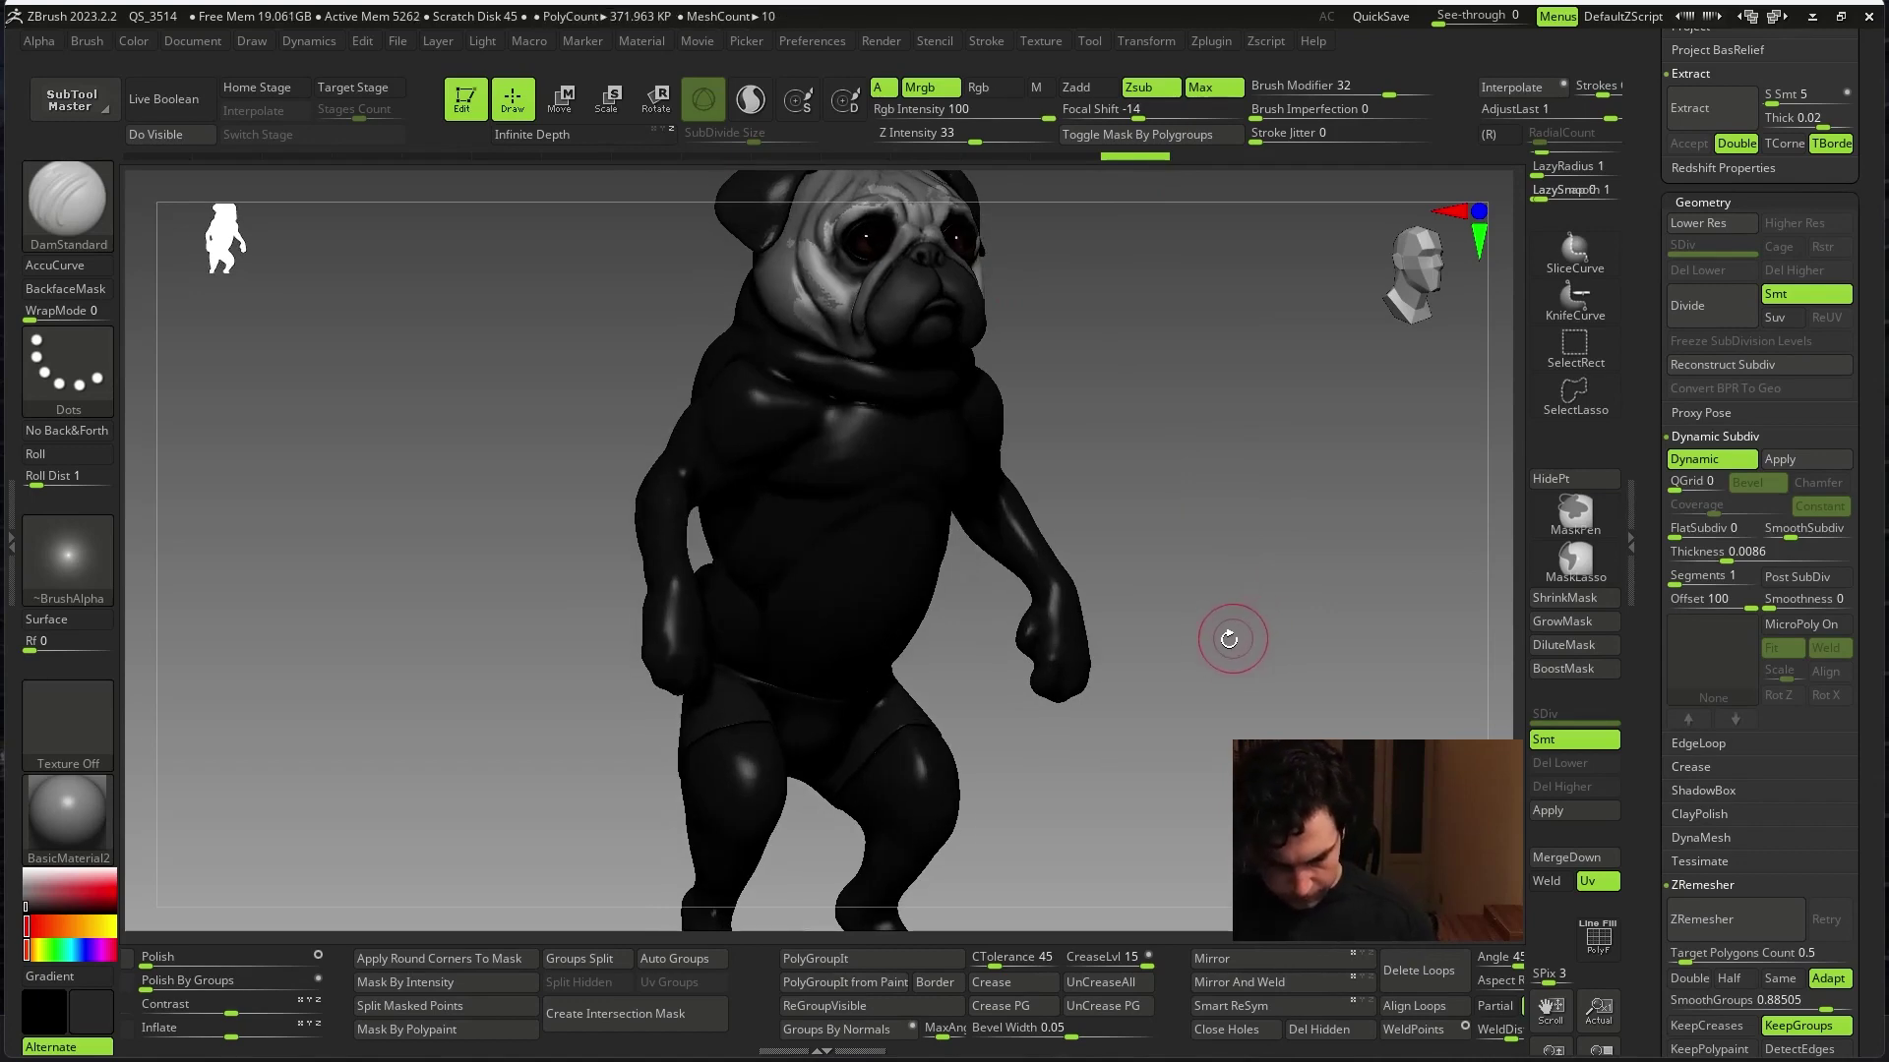
- Reset the colour to white and the material to StartupMaterial, returning to the front view
click(27, 882)
key(ctrl+shift+f)
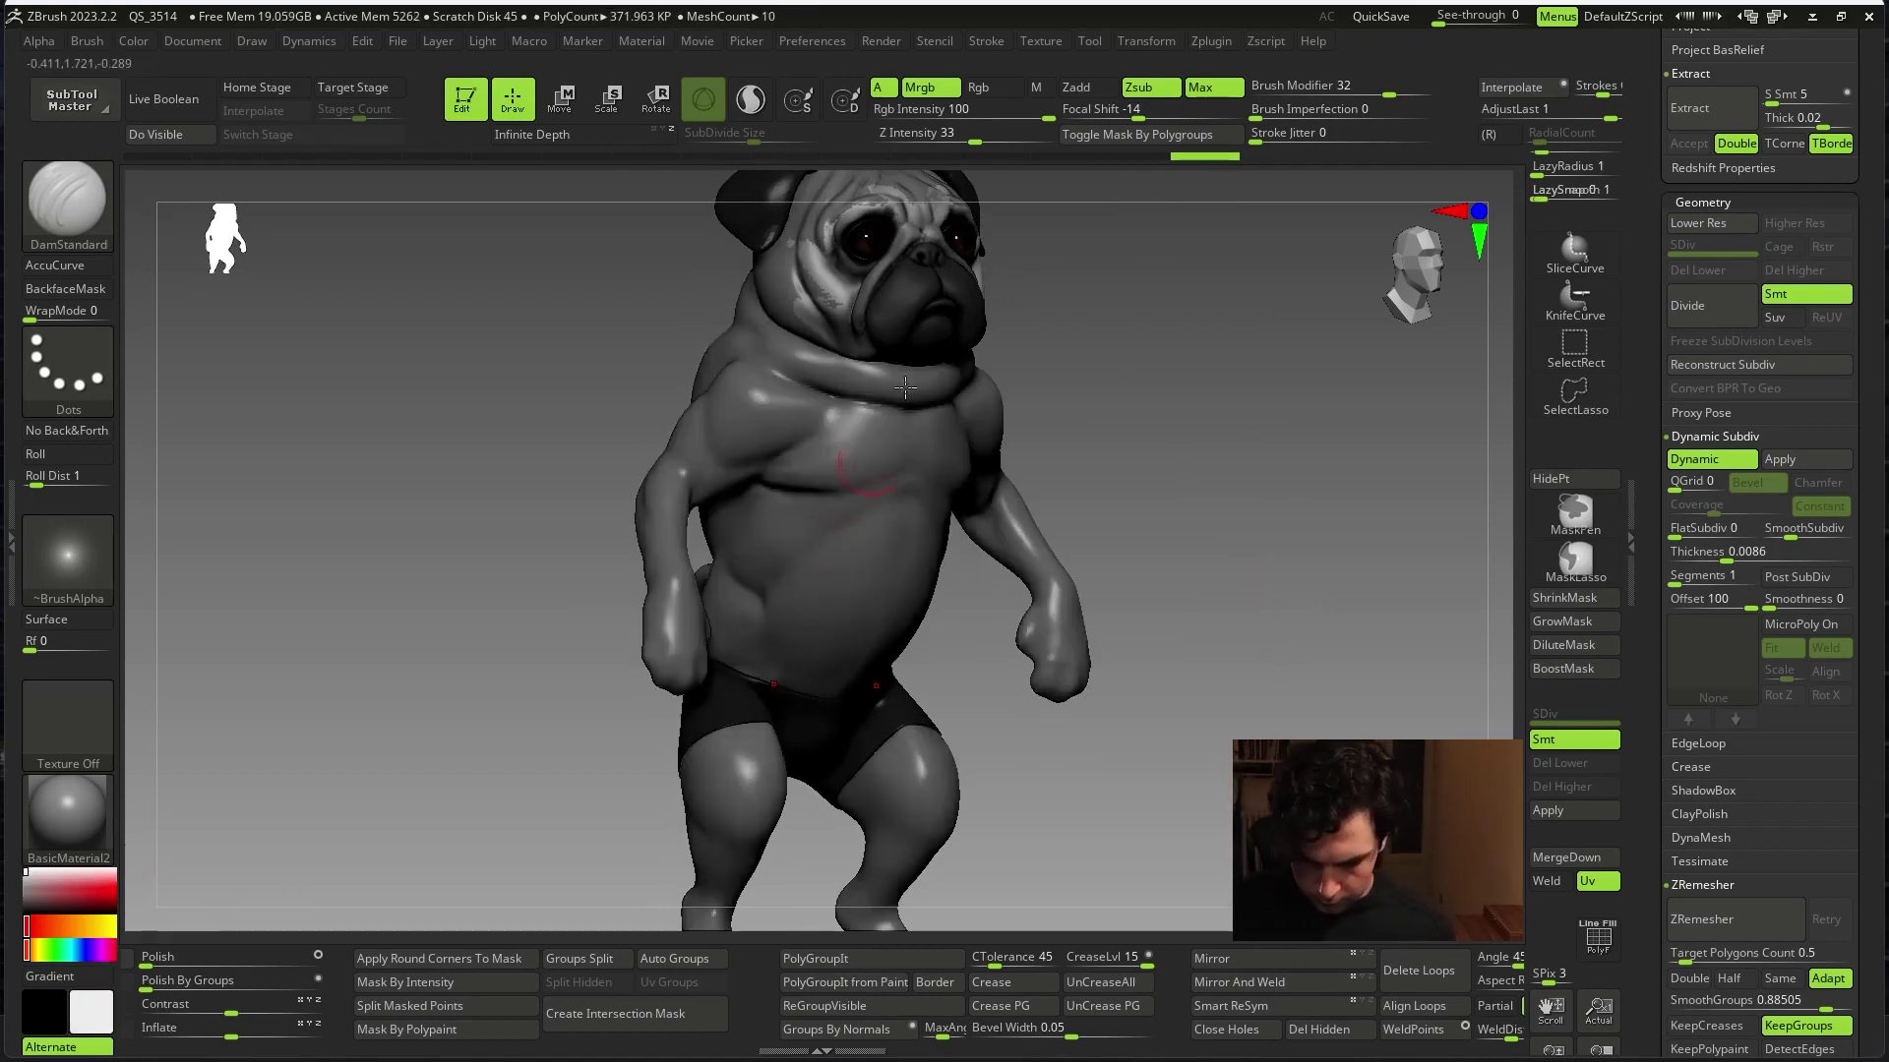
drag(1170, 425, 1087, 430)
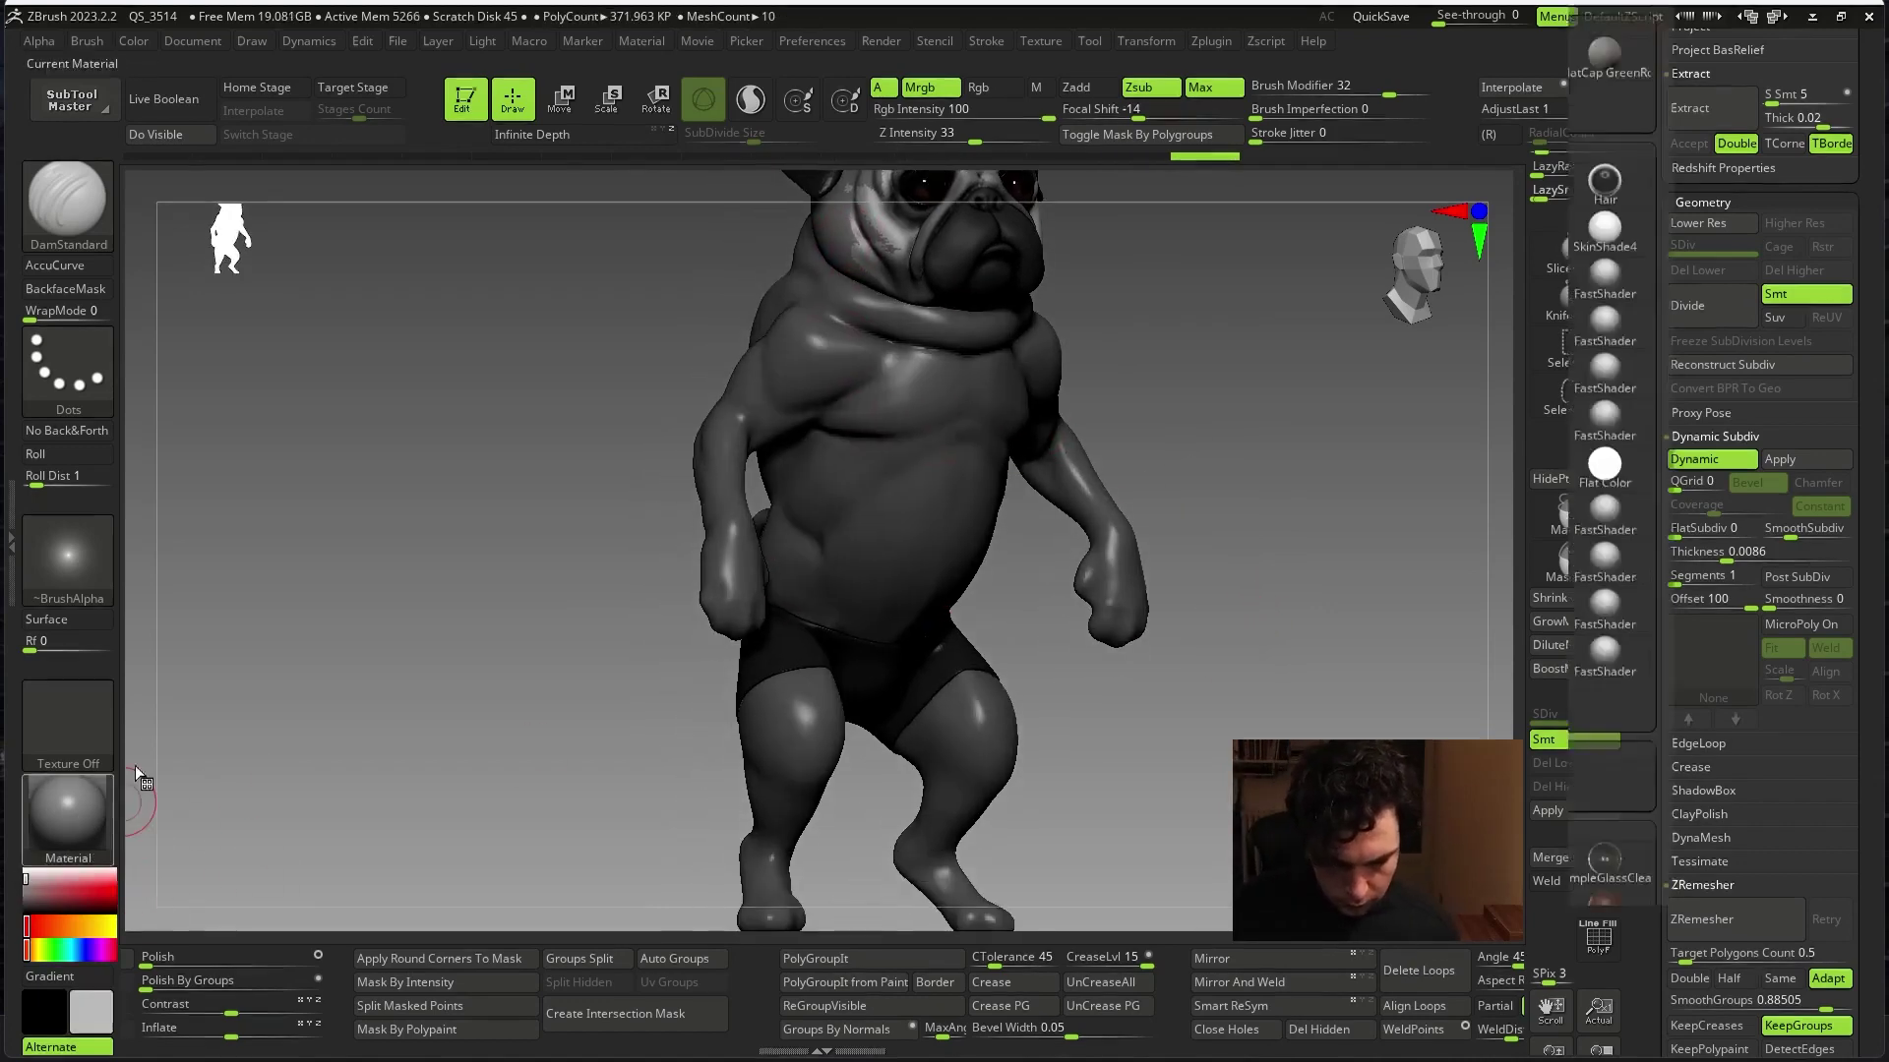
click(68, 817)
click(375, 201)
mouse_move(324, 253)
shift+mouse_down()
mouse_move(1291, 572)
mouse_move(1281, 675)
mouse_move(1213, 688)
mouse_move(1309, 684)
mouse_move(1260, 632)
mouse_move(1273, 666)
mouse_move(1081, 583)
mouse_move(1193, 640)
mouse_move(1193, 619)
shift+mouse_up()
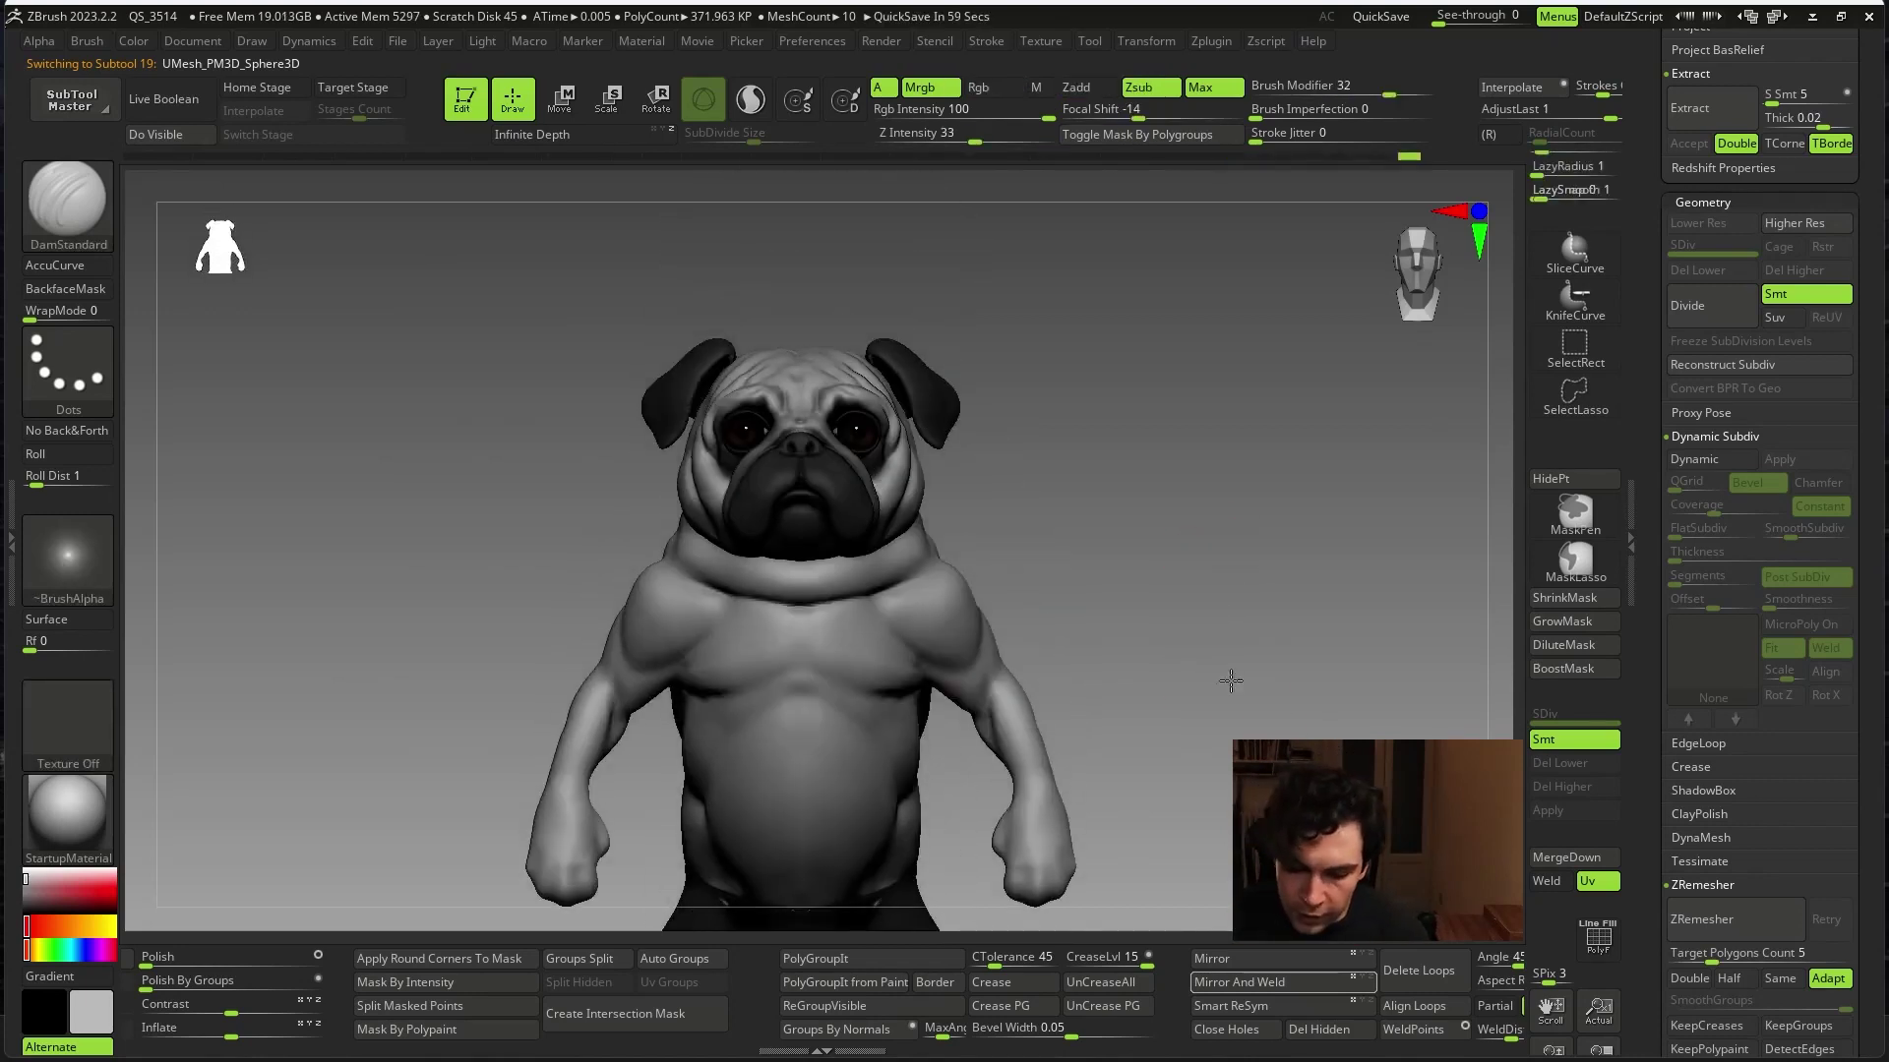
- Append a Sphere3D subtool to the pug and switch to moving it
mouse_move(1230, 680)
mouse_down()
mouse_move(1286, 632)
mouse_move(1319, 653)
mouse_move(1223, 640)
mouse_move(1147, 666)
mouse_up()
drag(1650, 40, 1650, 1012)
click(1816, 661)
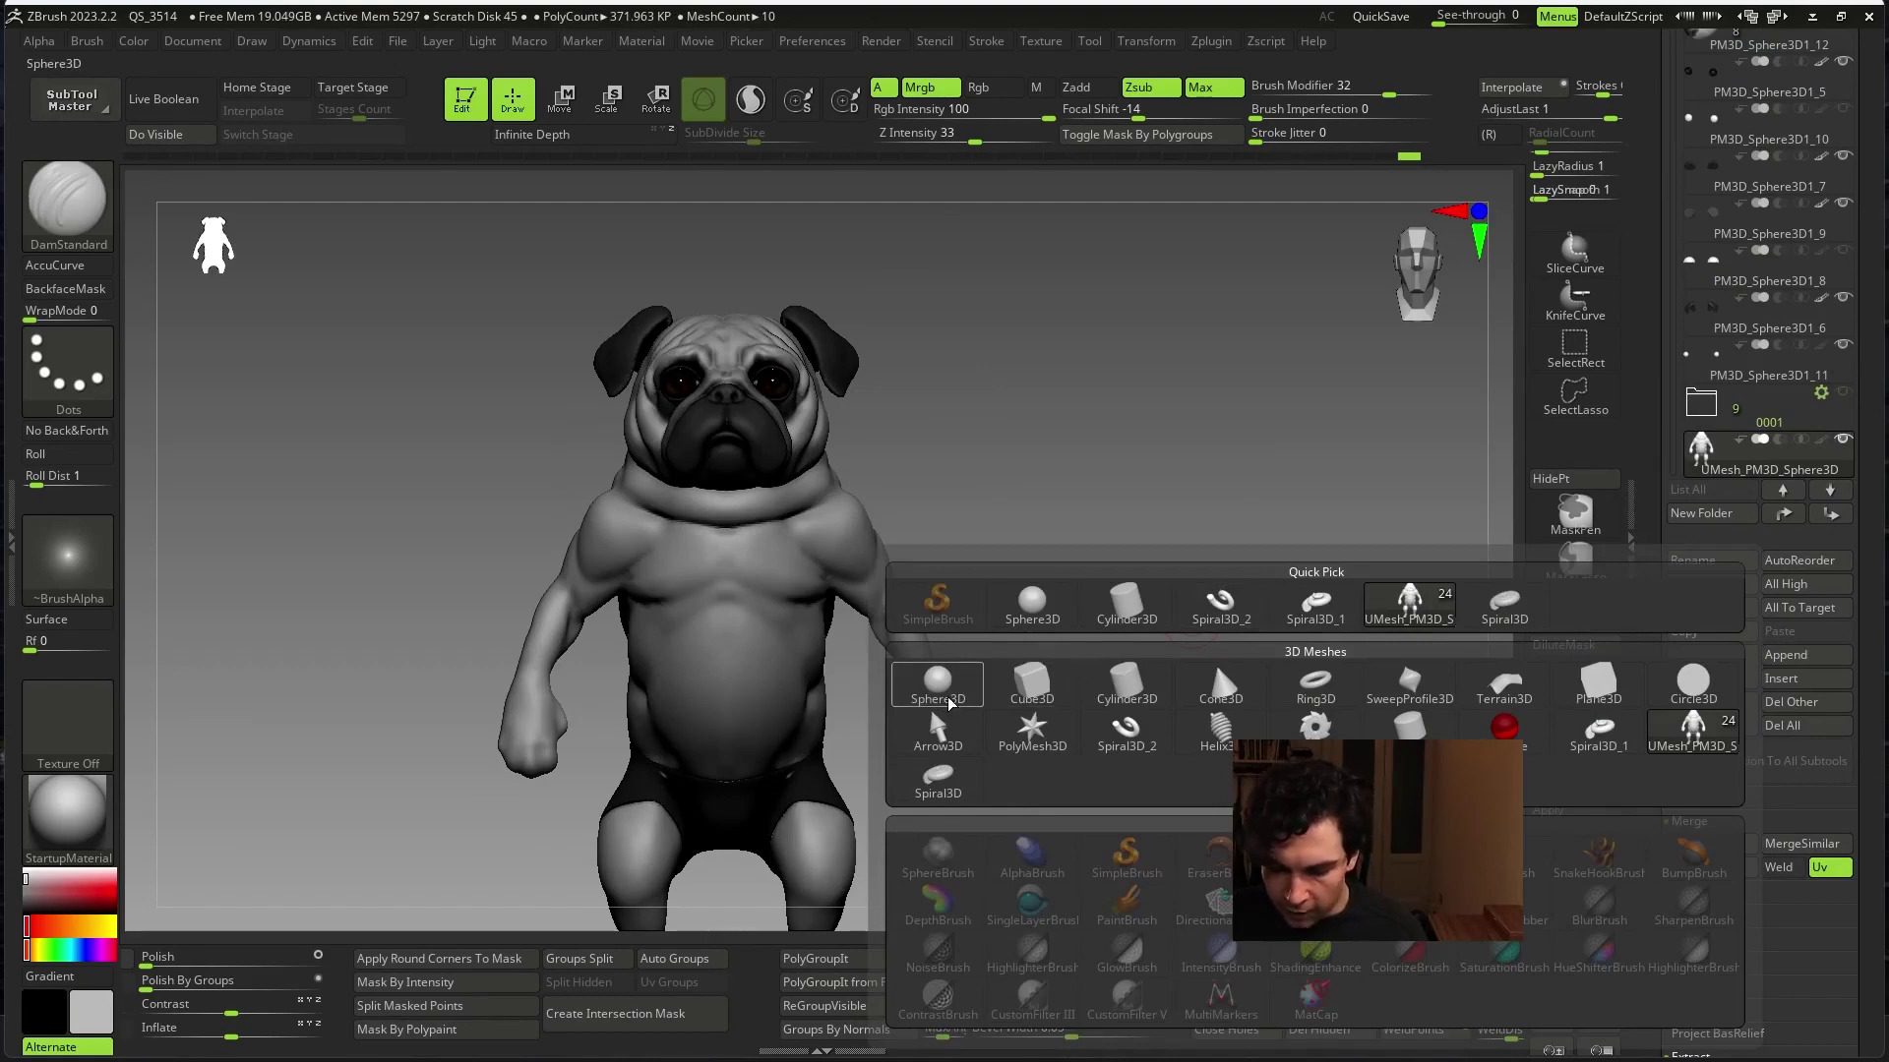
click(1032, 600)
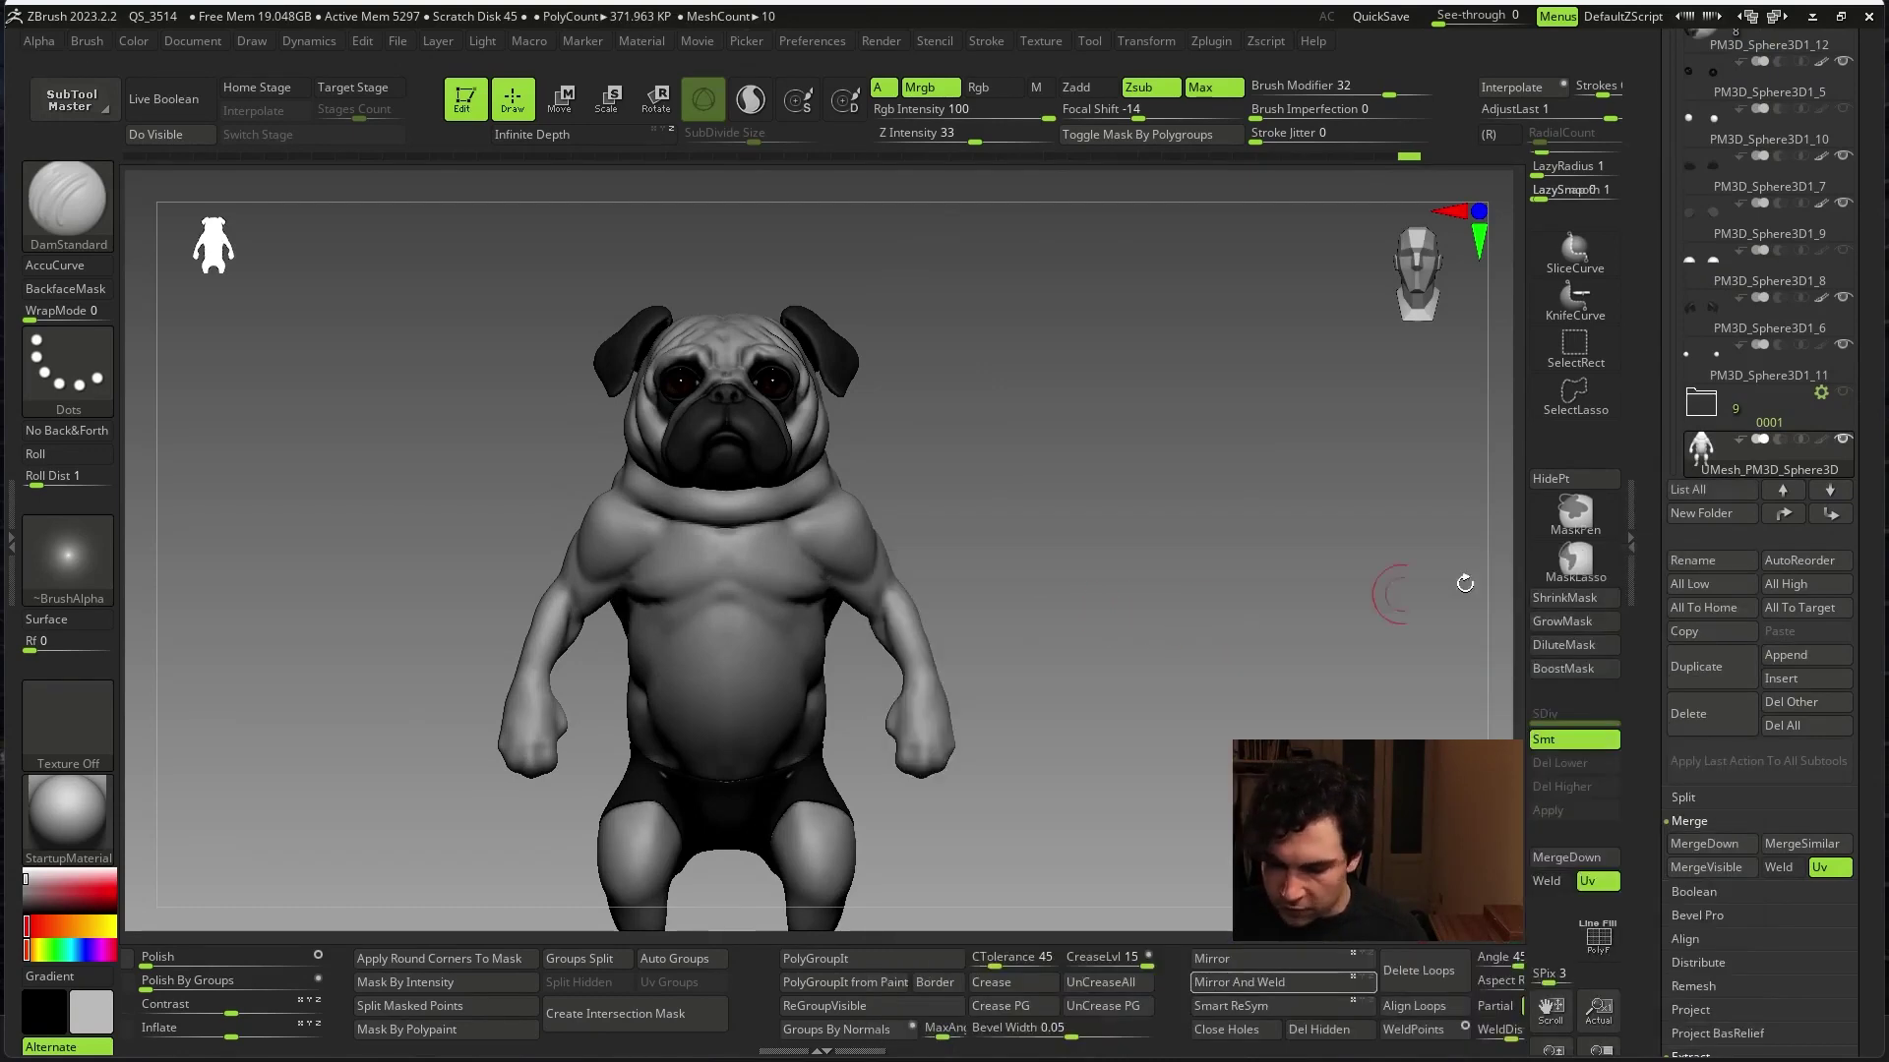
mouse_move(1116, 683)
mouse_down()
mouse_move(994, 619)
mouse_move(977, 534)
mouse_move(1133, 545)
mouse_up()
key(w)
- With the Move brush (B, M, V), pull the sphere down over the pug's torso
key(q)
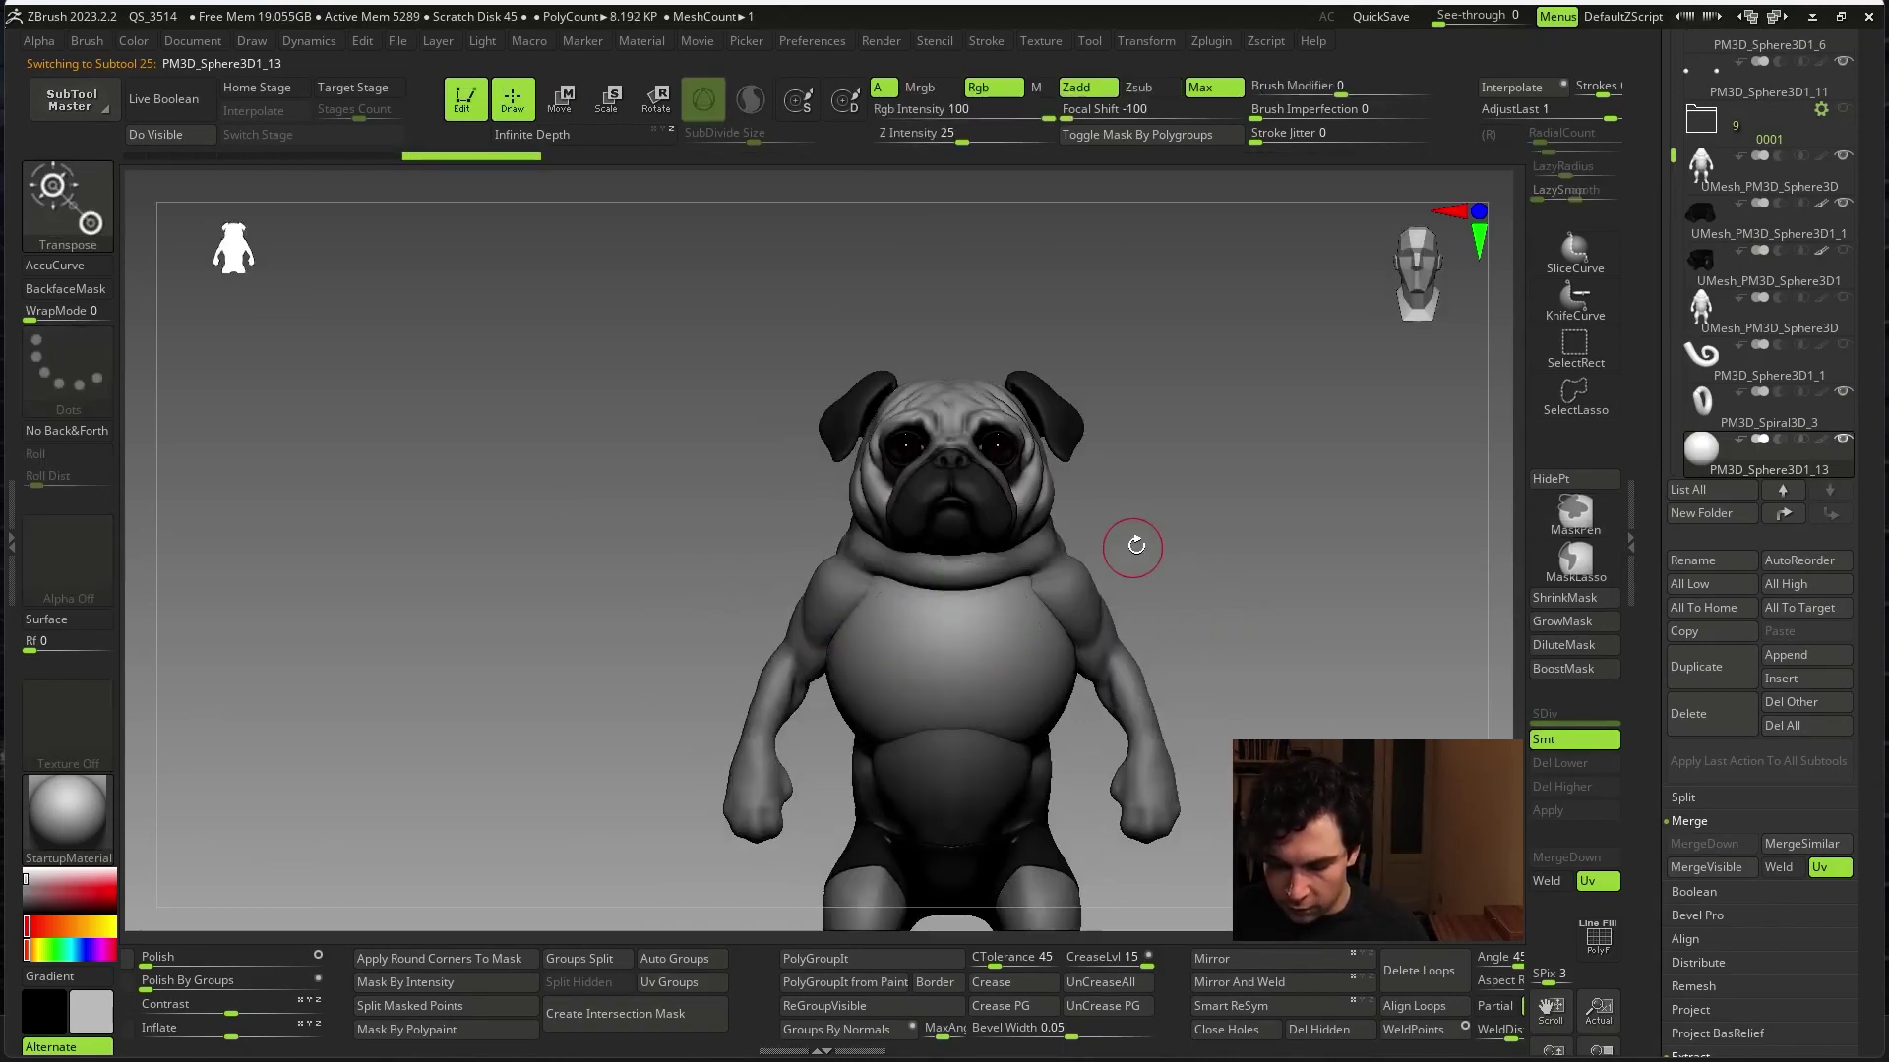
key(b)
key(m)
key(v)
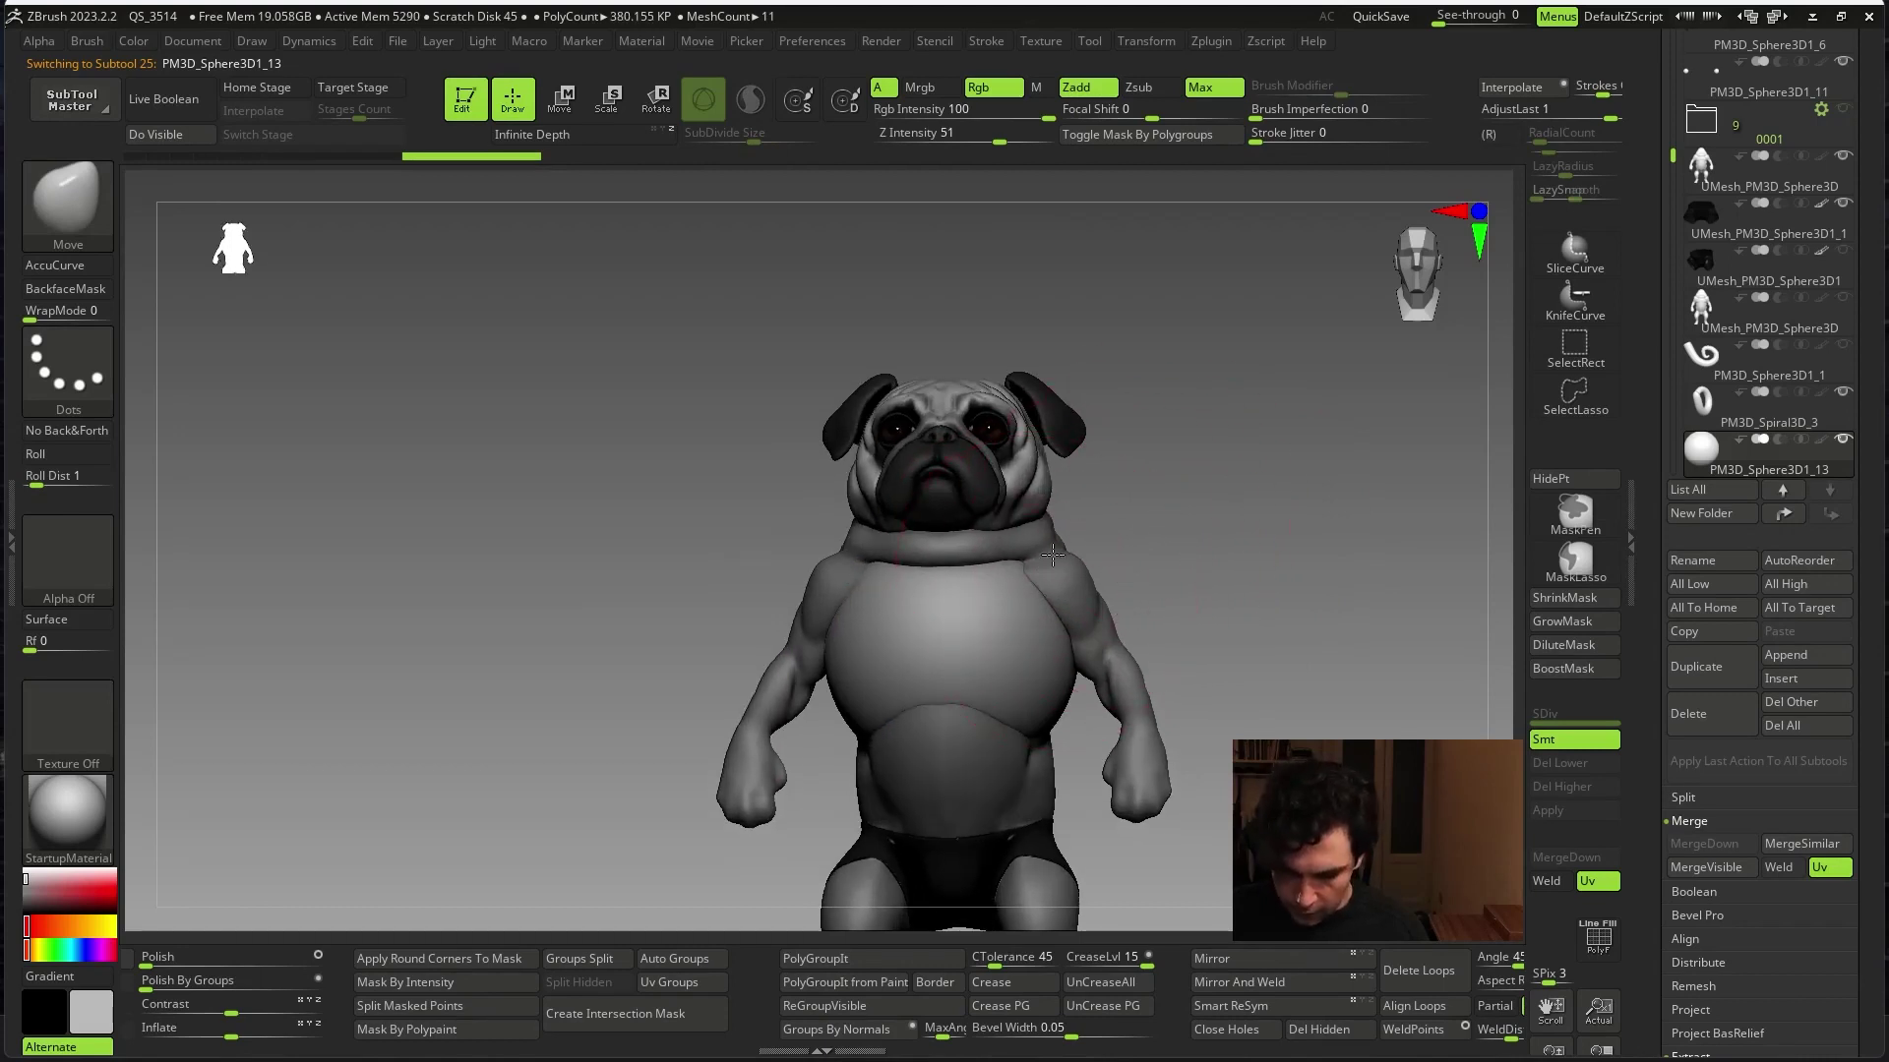
drag(1092, 551, 1076, 780)
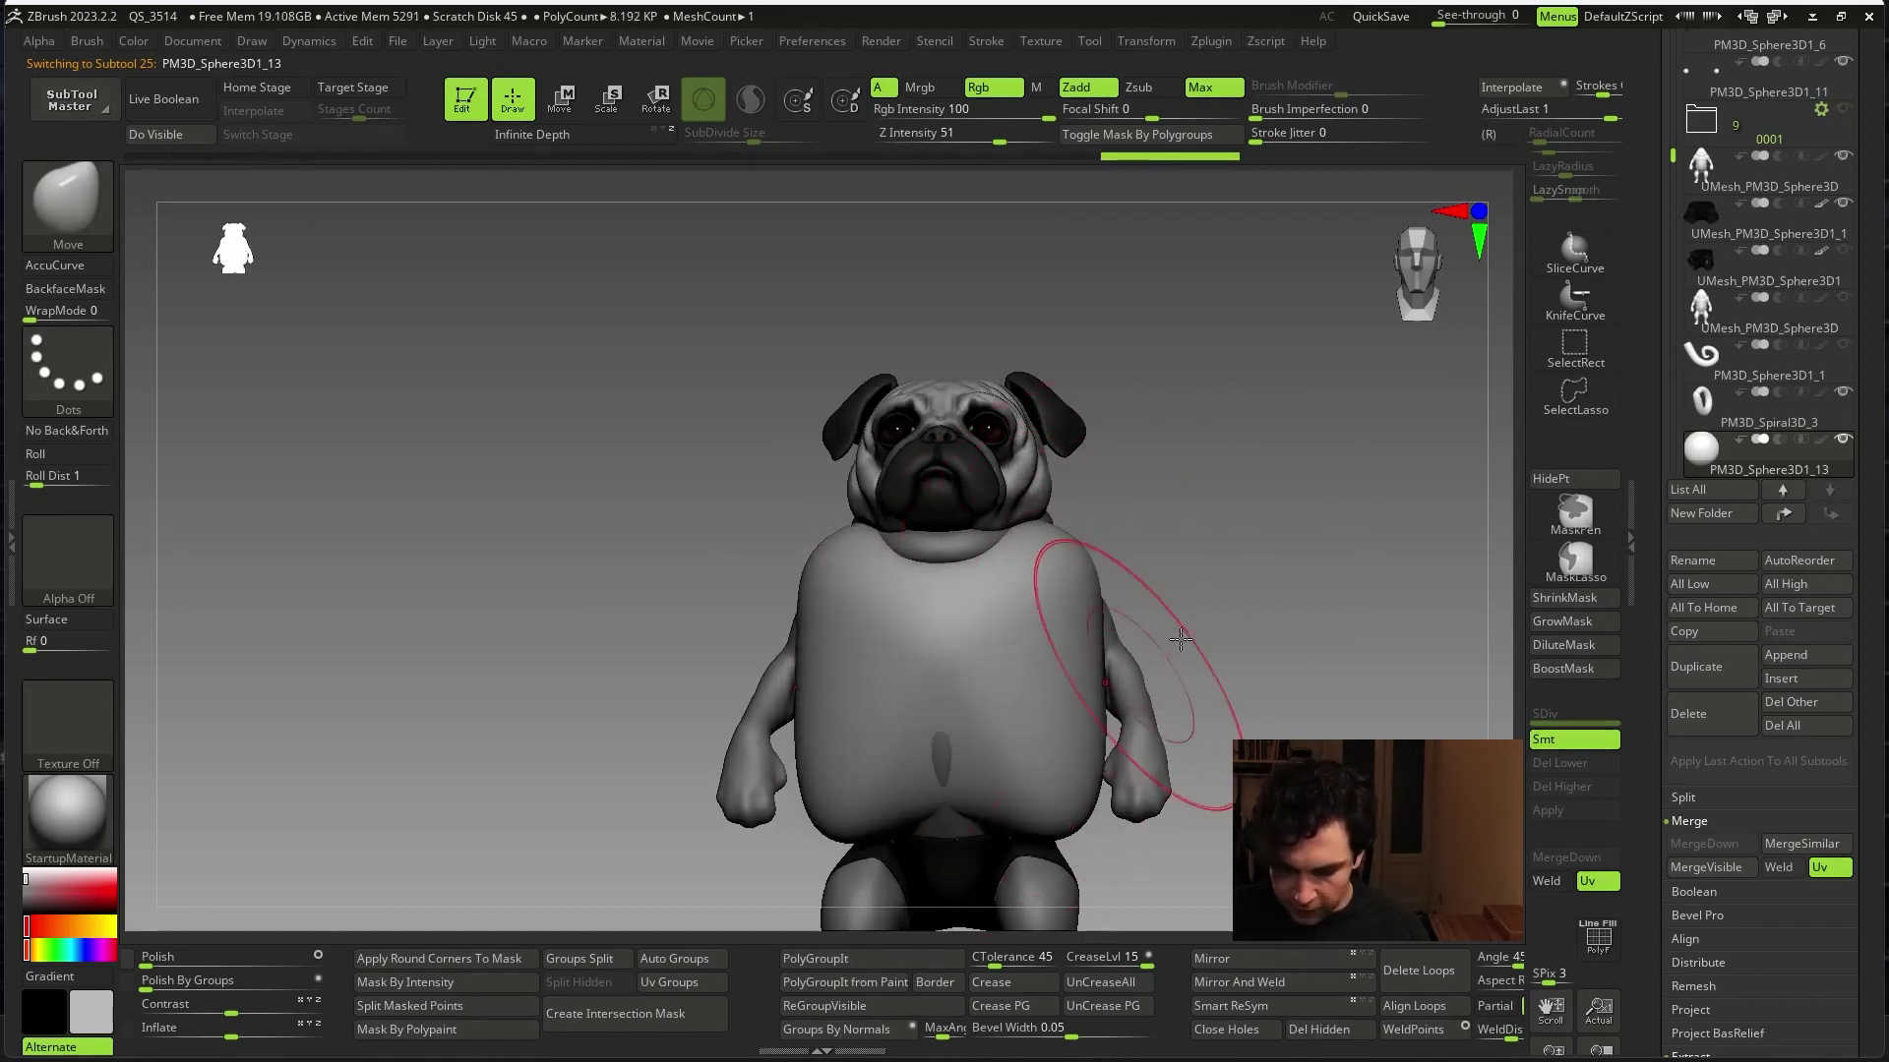
drag(1181, 639, 1018, 536)
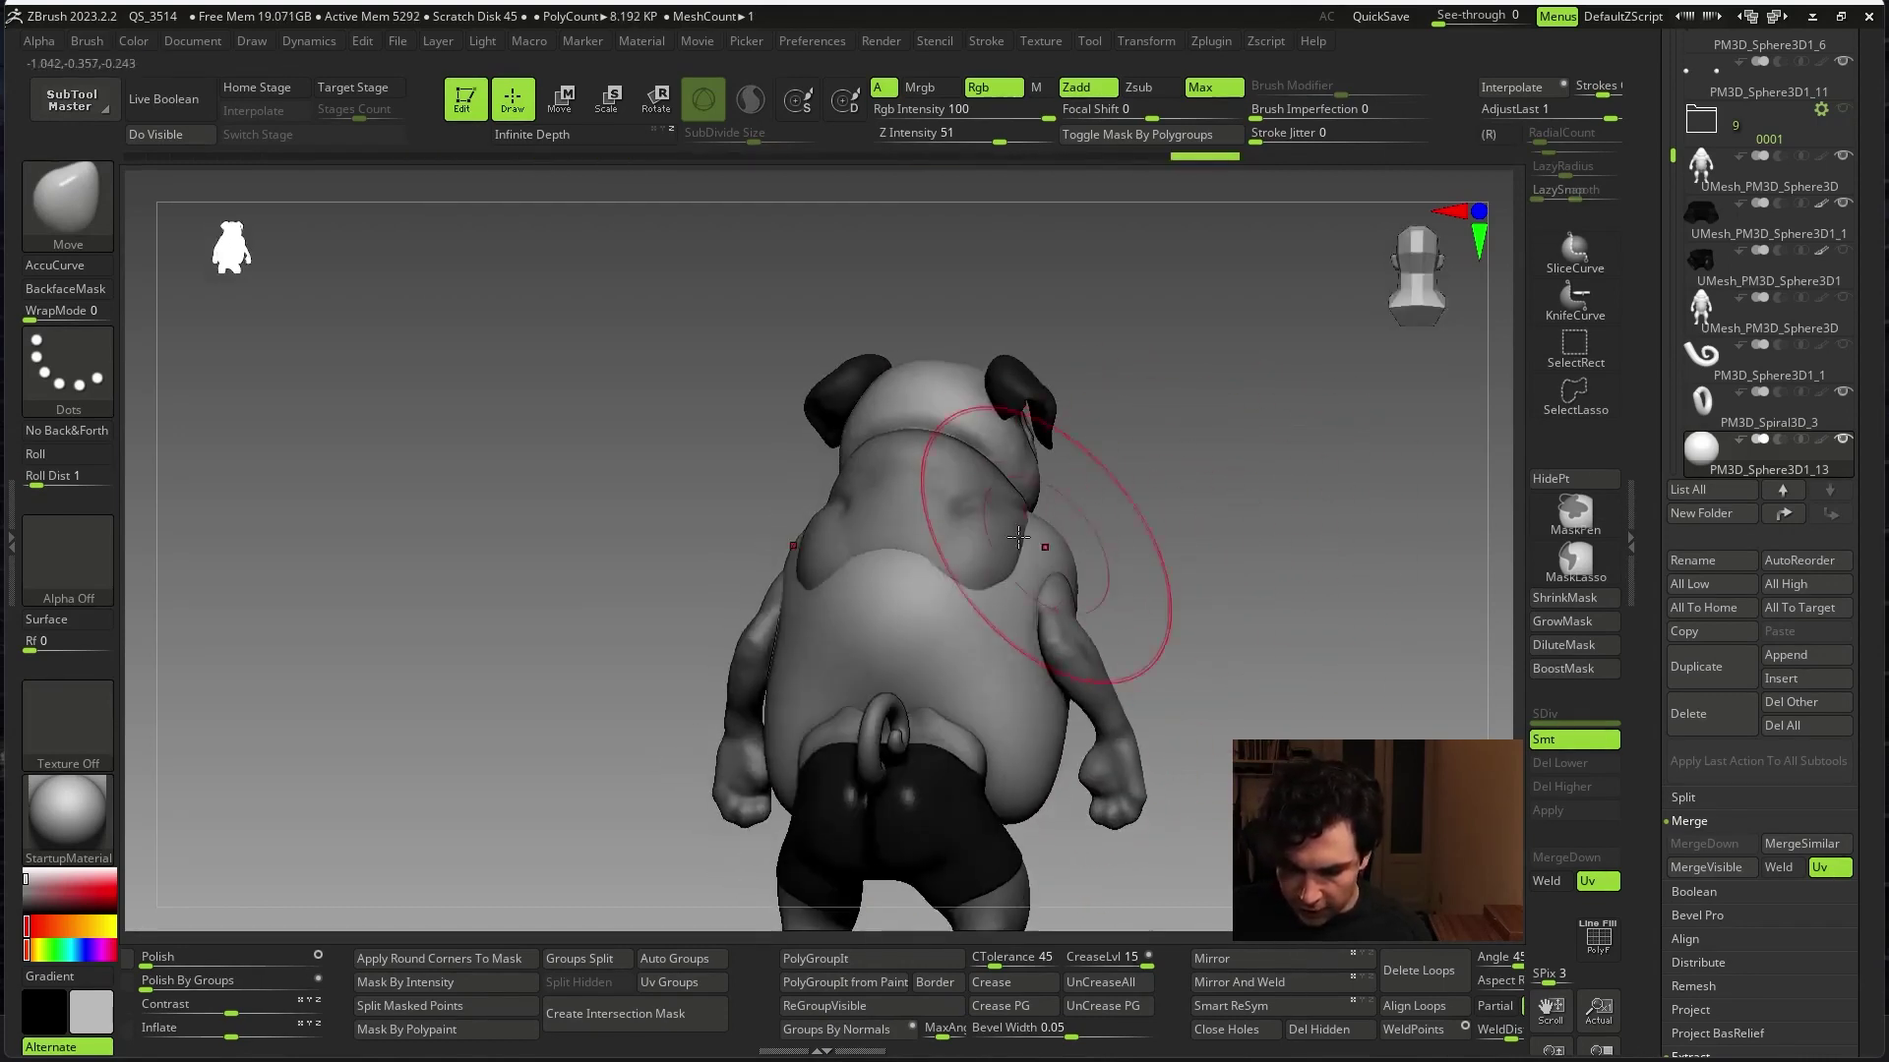
drag(998, 487, 801, 544)
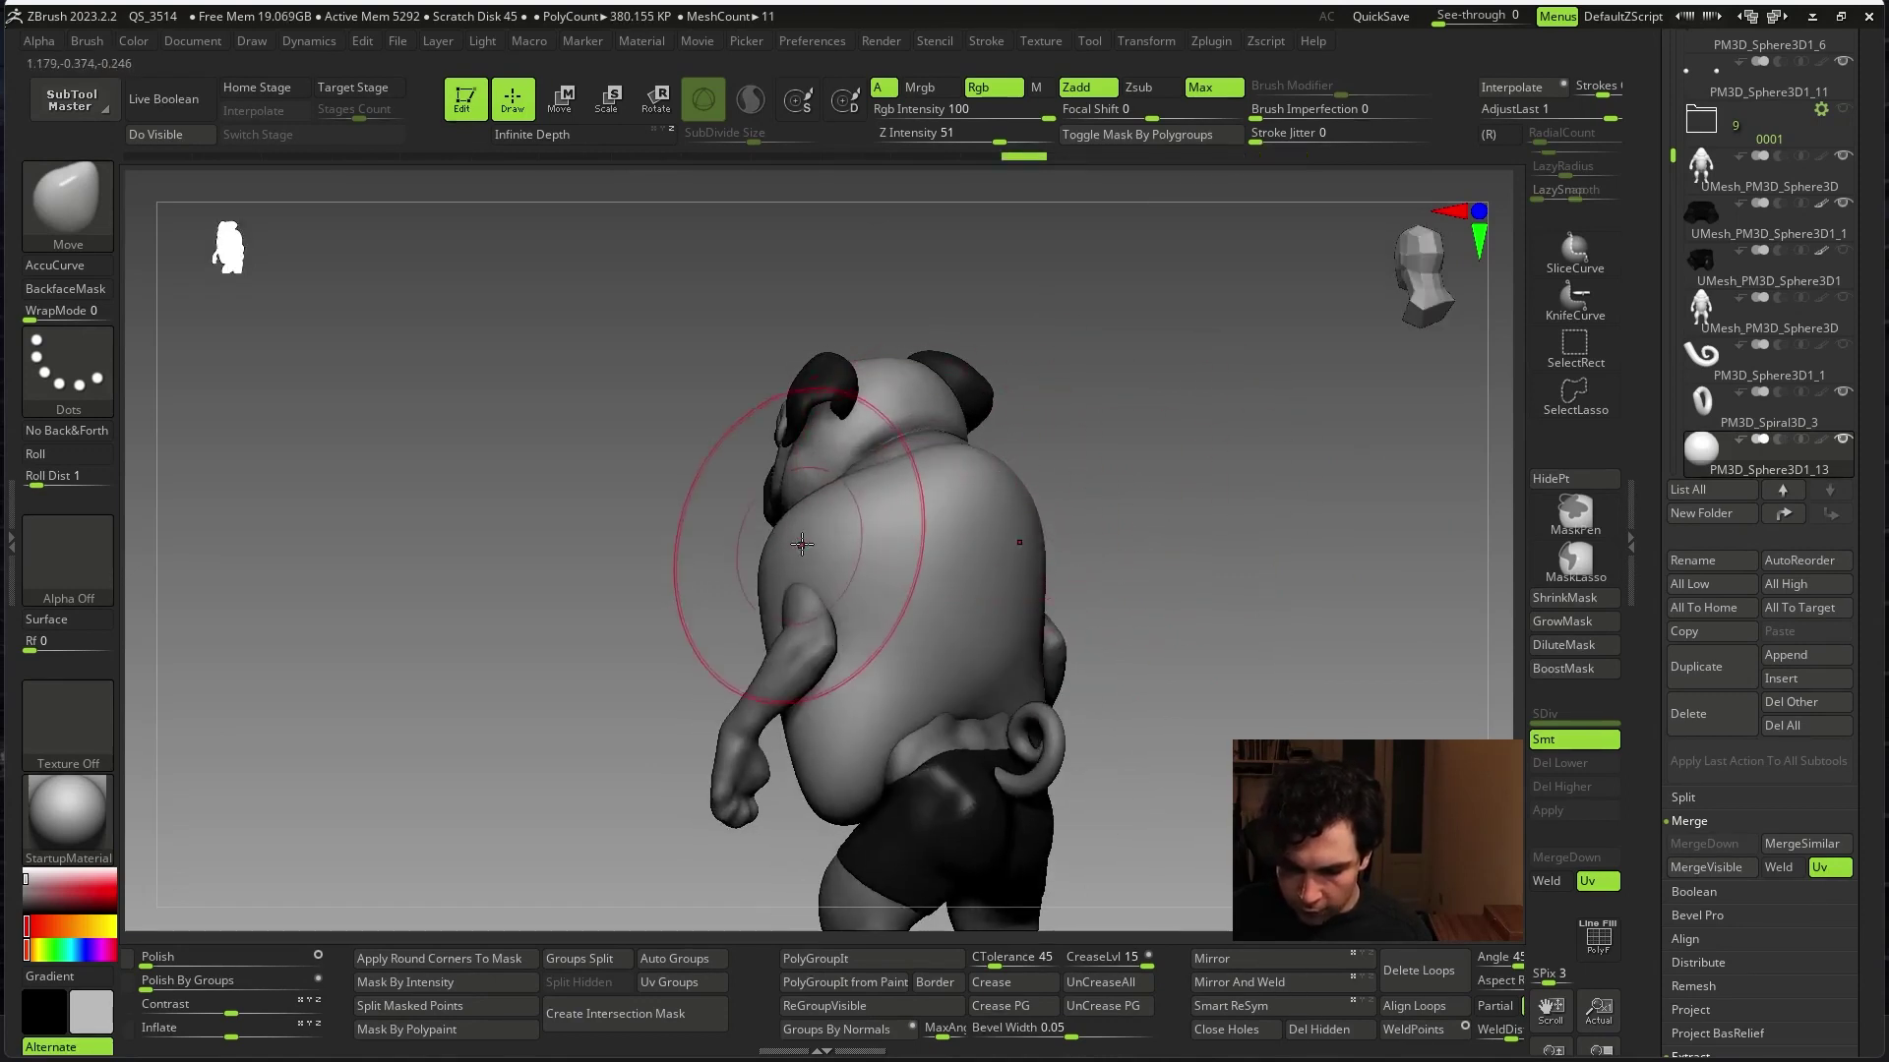
drag(1130, 515, 1087, 570)
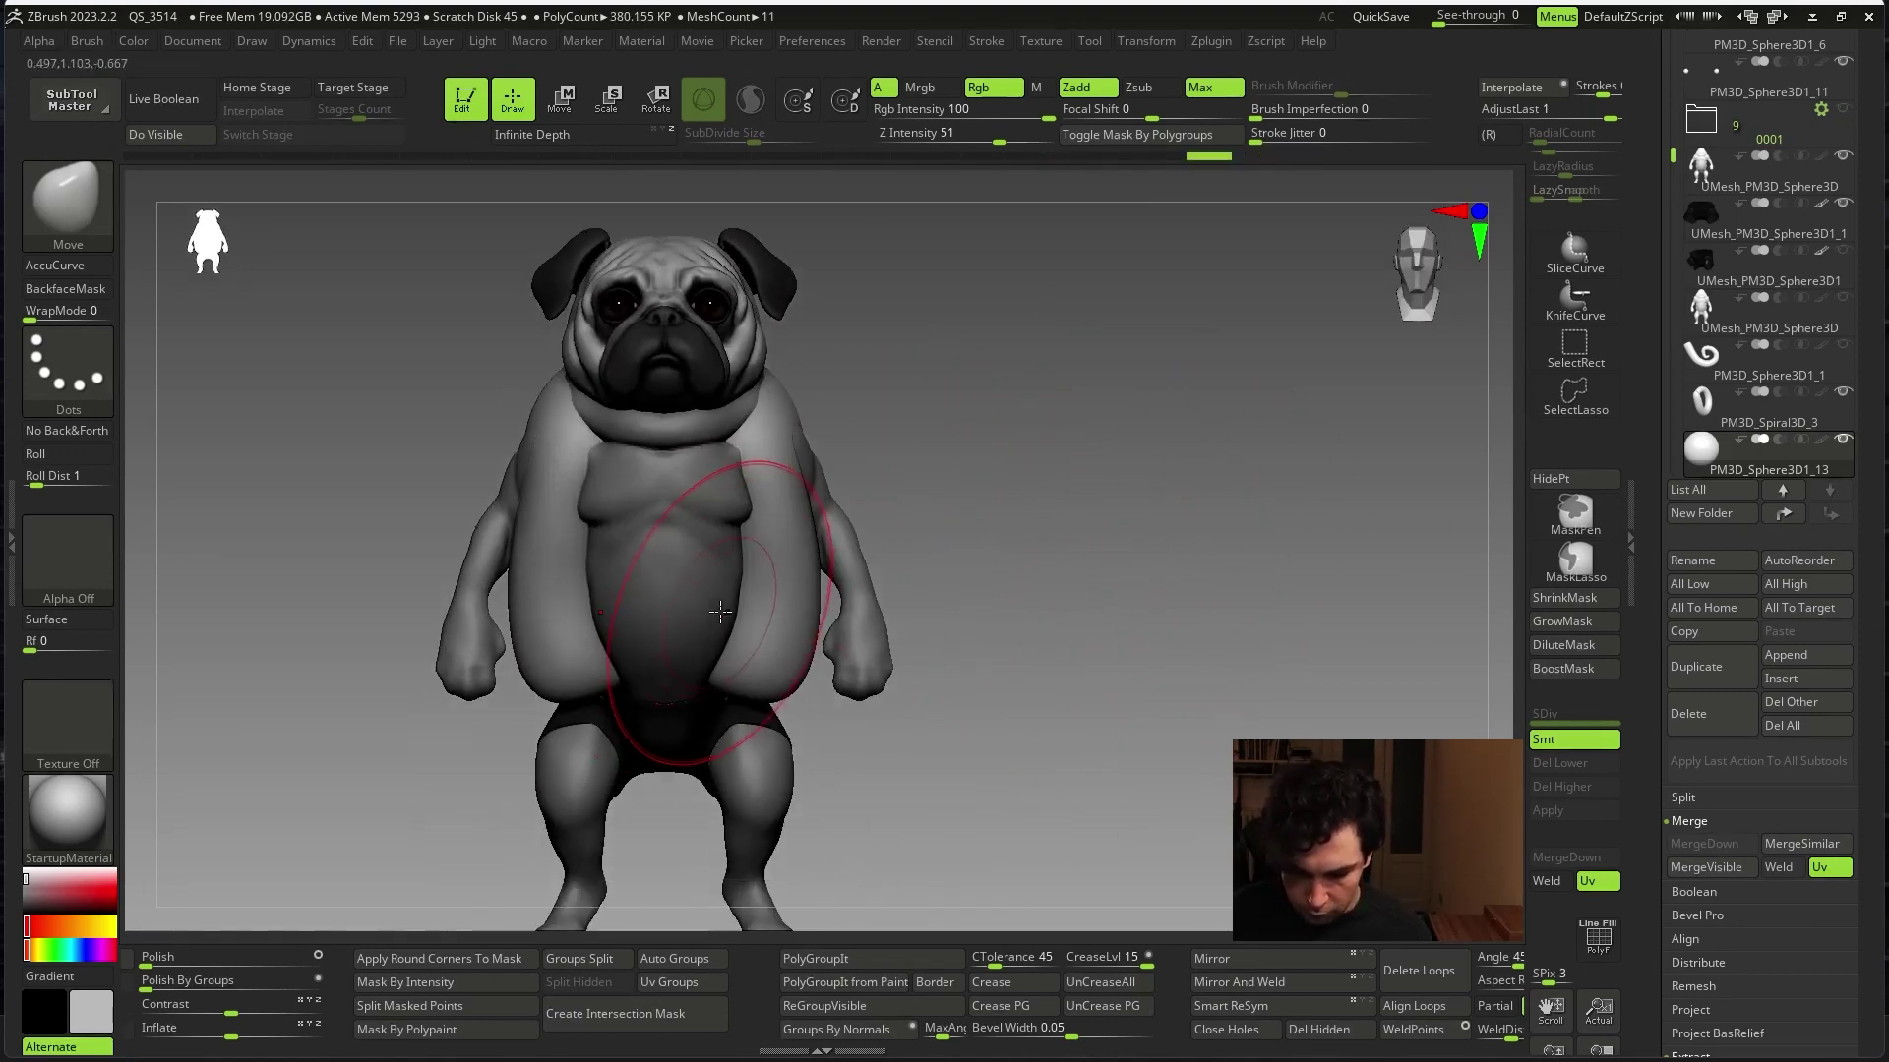
mouse_move(727, 607)
right_down()
mouse_move(802, 548)
mouse_move(695, 653)
mouse_move(961, 430)
mouse_move(979, 488)
right_up()
drag(949, 489, 817, 442)
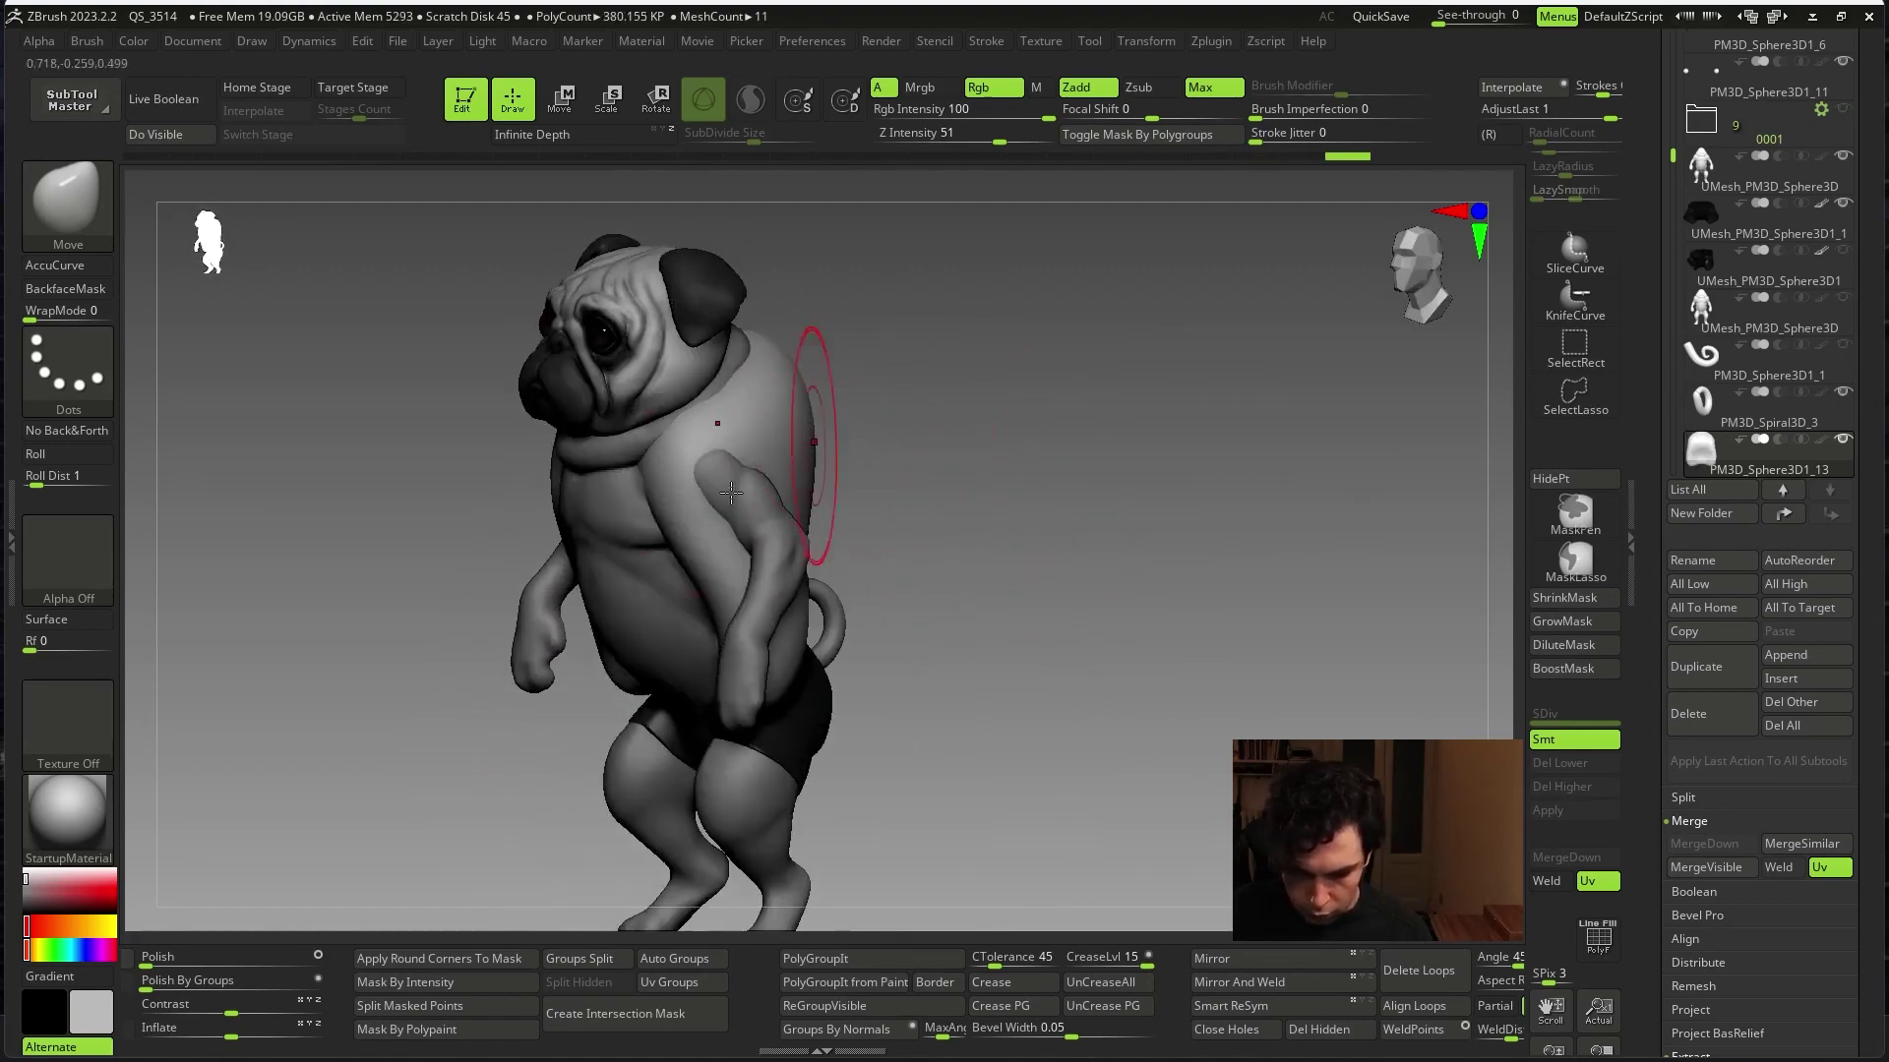
- Isolate the new shell and adjust brush size while checking its shape from the side
right_click(737, 470)
mouse_move(737, 470)
right_down()
mouse_move(785, 442)
mouse_move(885, 443)
mouse_move(1029, 540)
mouse_move(753, 638)
mouse_move(1028, 540)
mouse_move(973, 457)
right_up()
right_click(1082, 505)
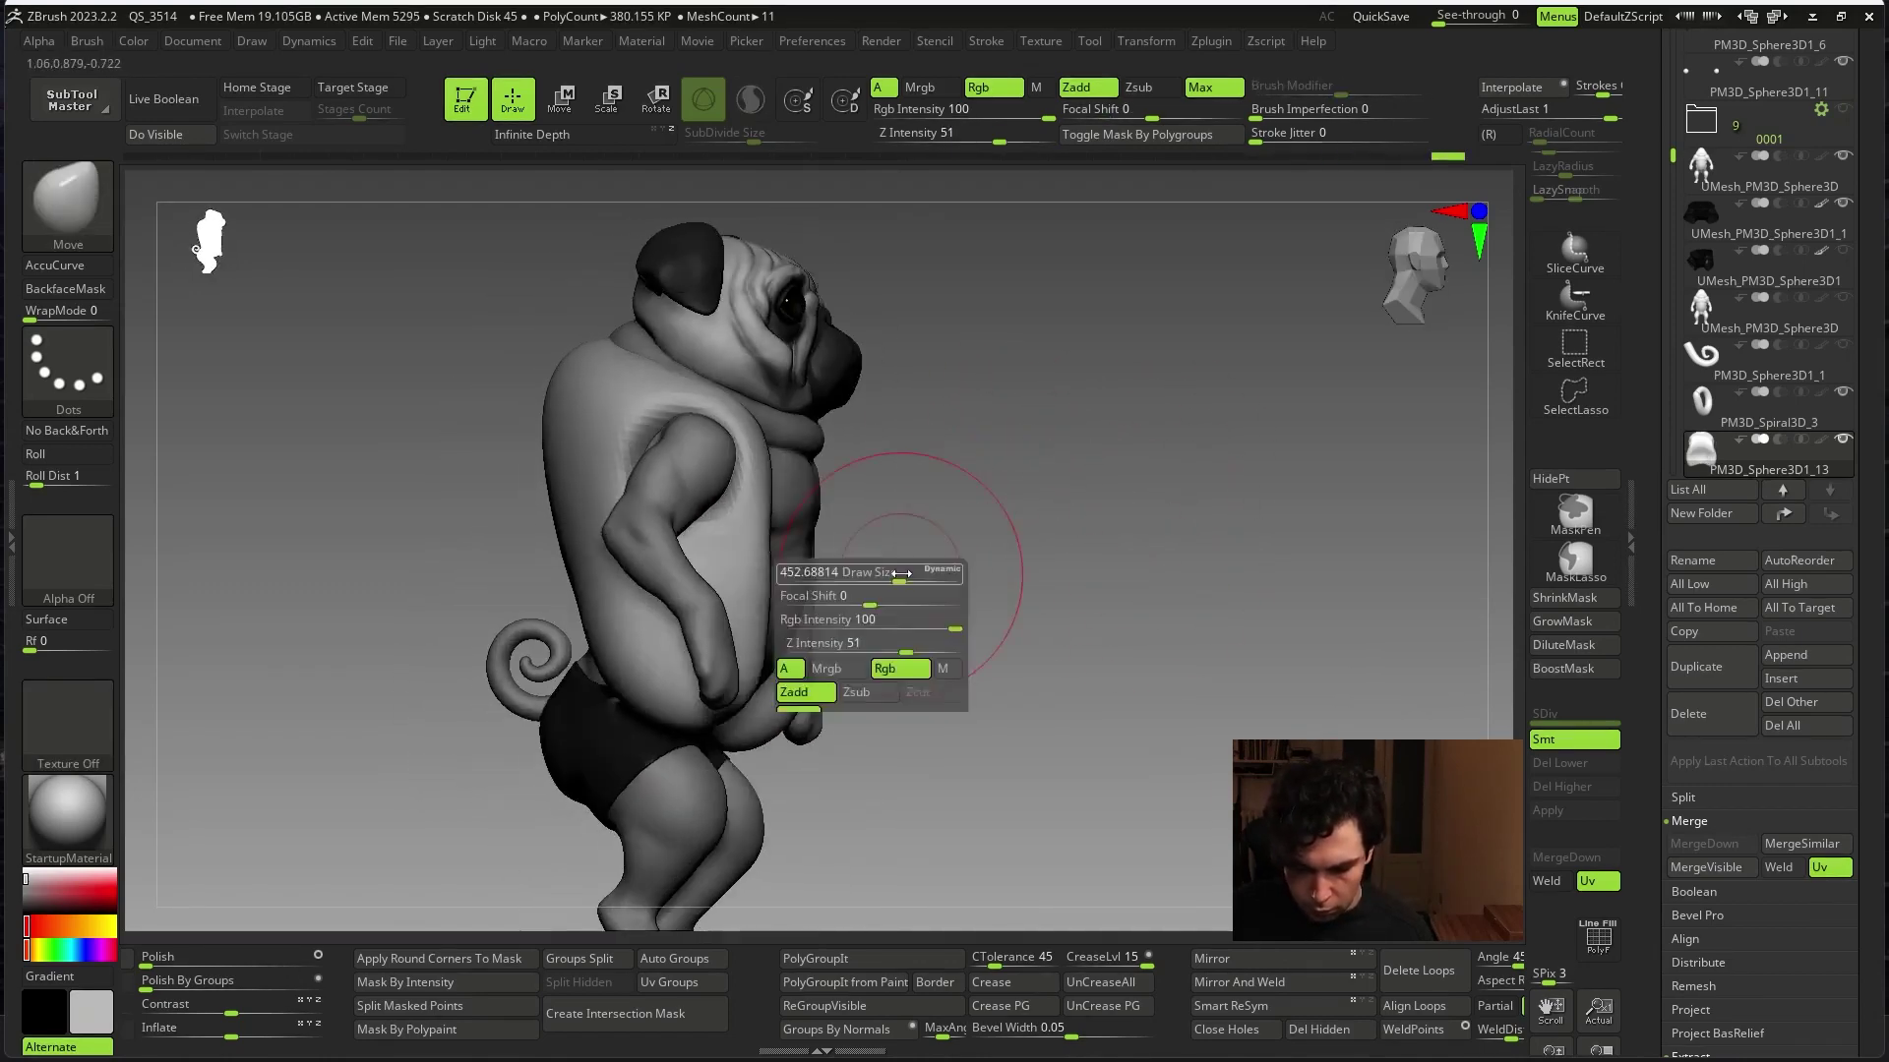
mouse_move(571, 652)
right_down()
mouse_move(1002, 530)
mouse_move(609, 612)
mouse_move(633, 573)
mouse_move(556, 442)
mouse_move(597, 440)
right_up()
key(space)
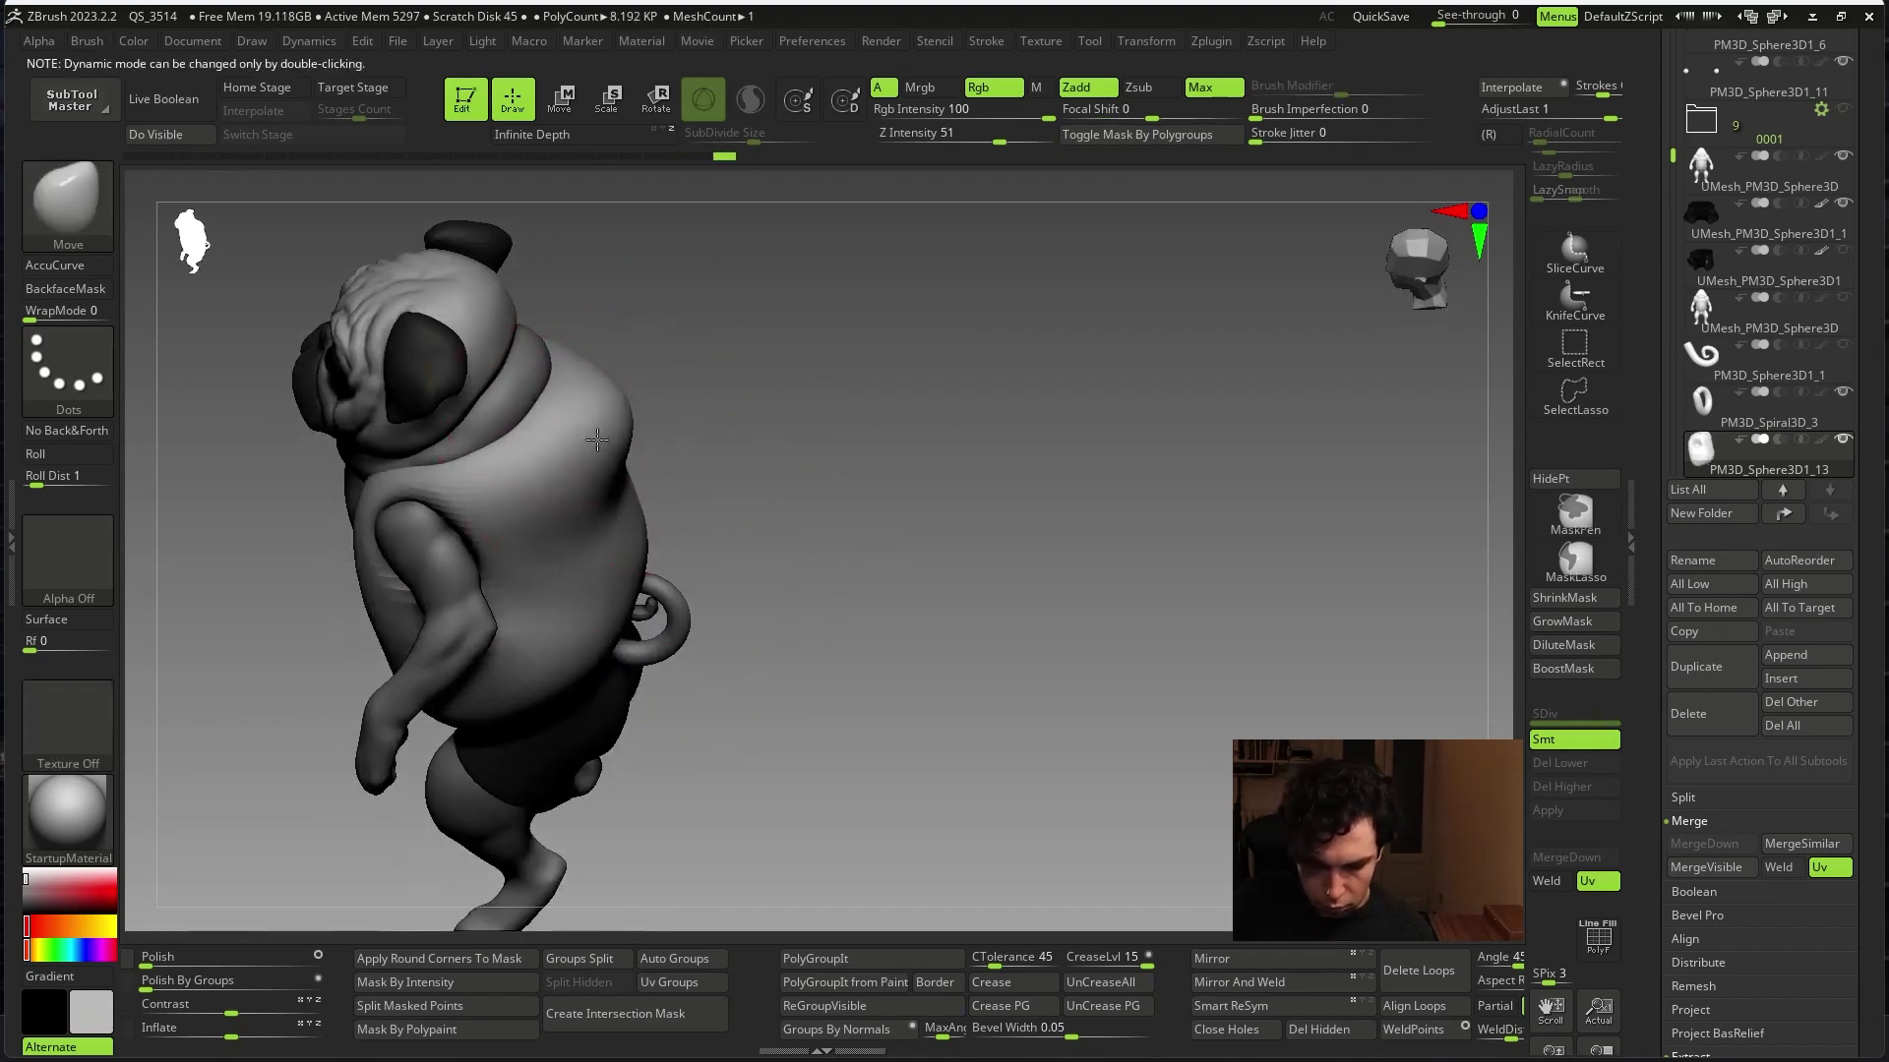
mouse_move(708, 411)
right_down()
mouse_move(618, 462)
mouse_move(675, 403)
right_up()
- Carve a crease along the inner edge of both arms with DamStandard
key(space)
key(b)
key(d)
key(s)
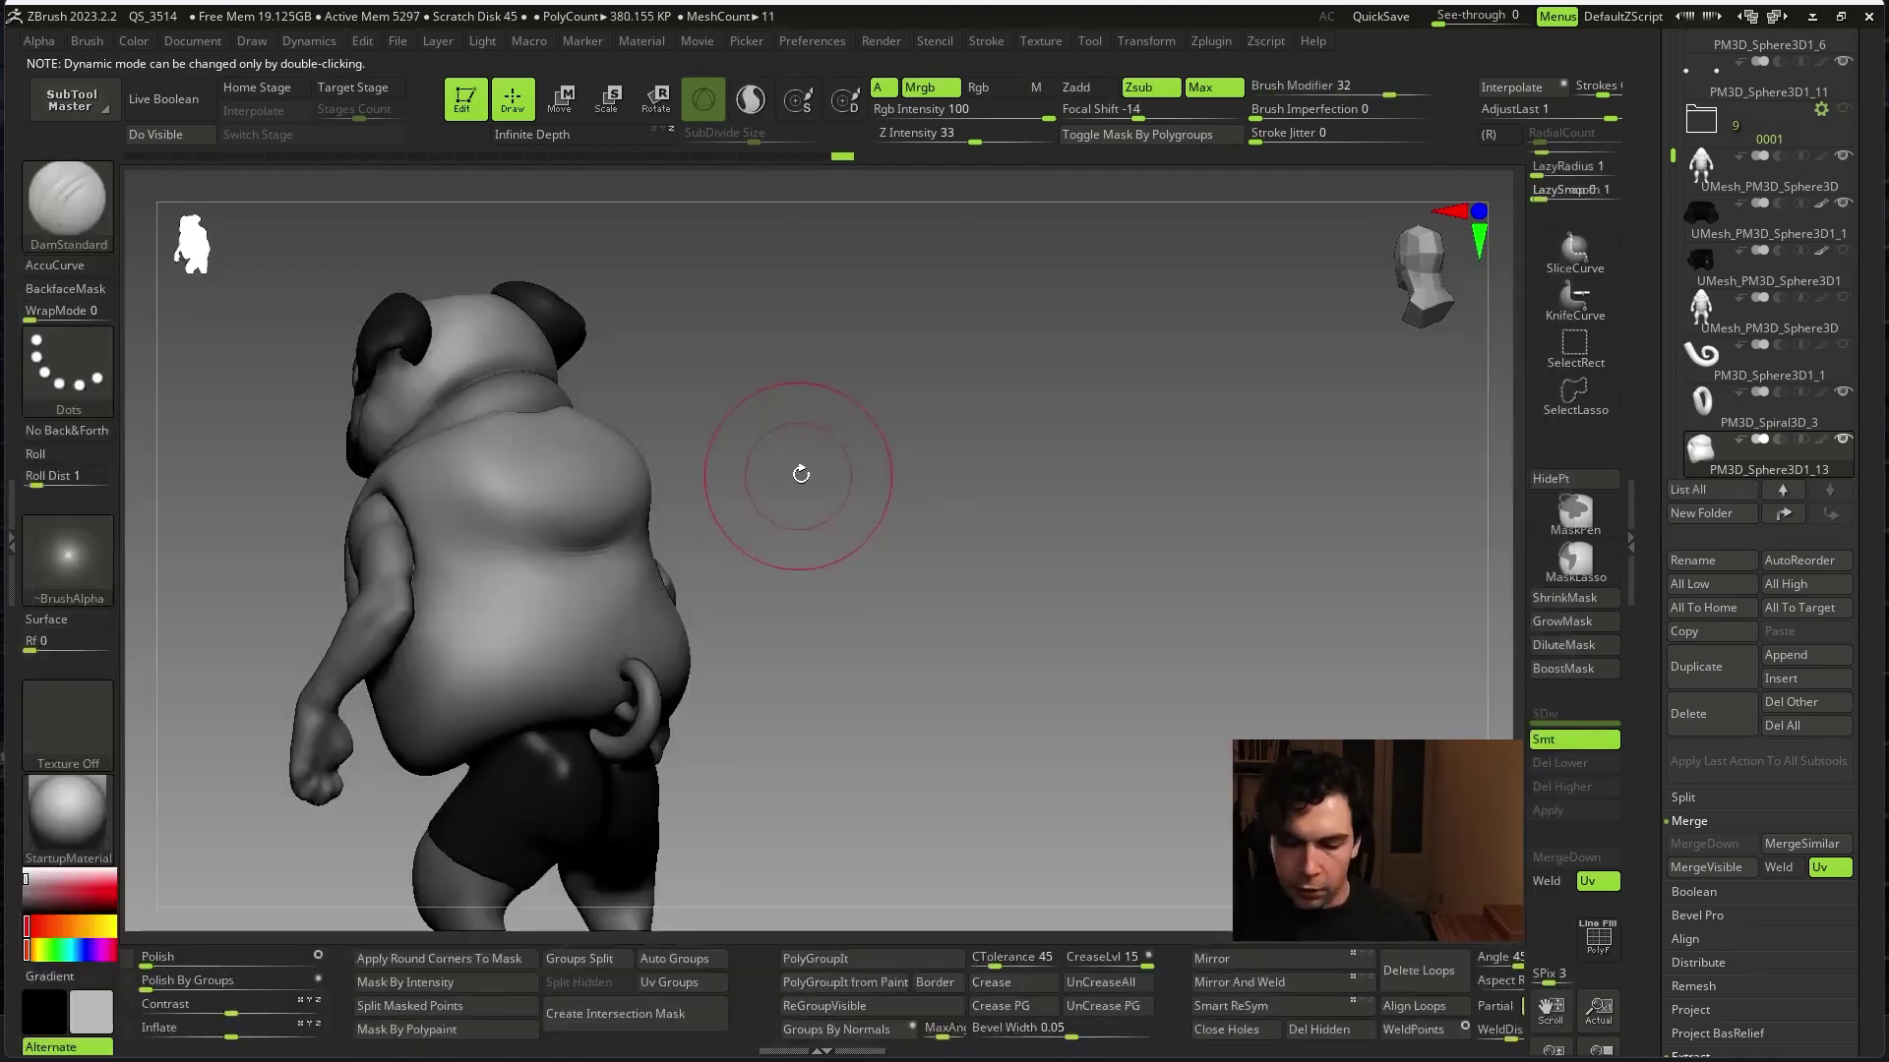
mouse_move(434, 518)
right_down()
mouse_move(825, 497)
mouse_move(538, 489)
right_up()
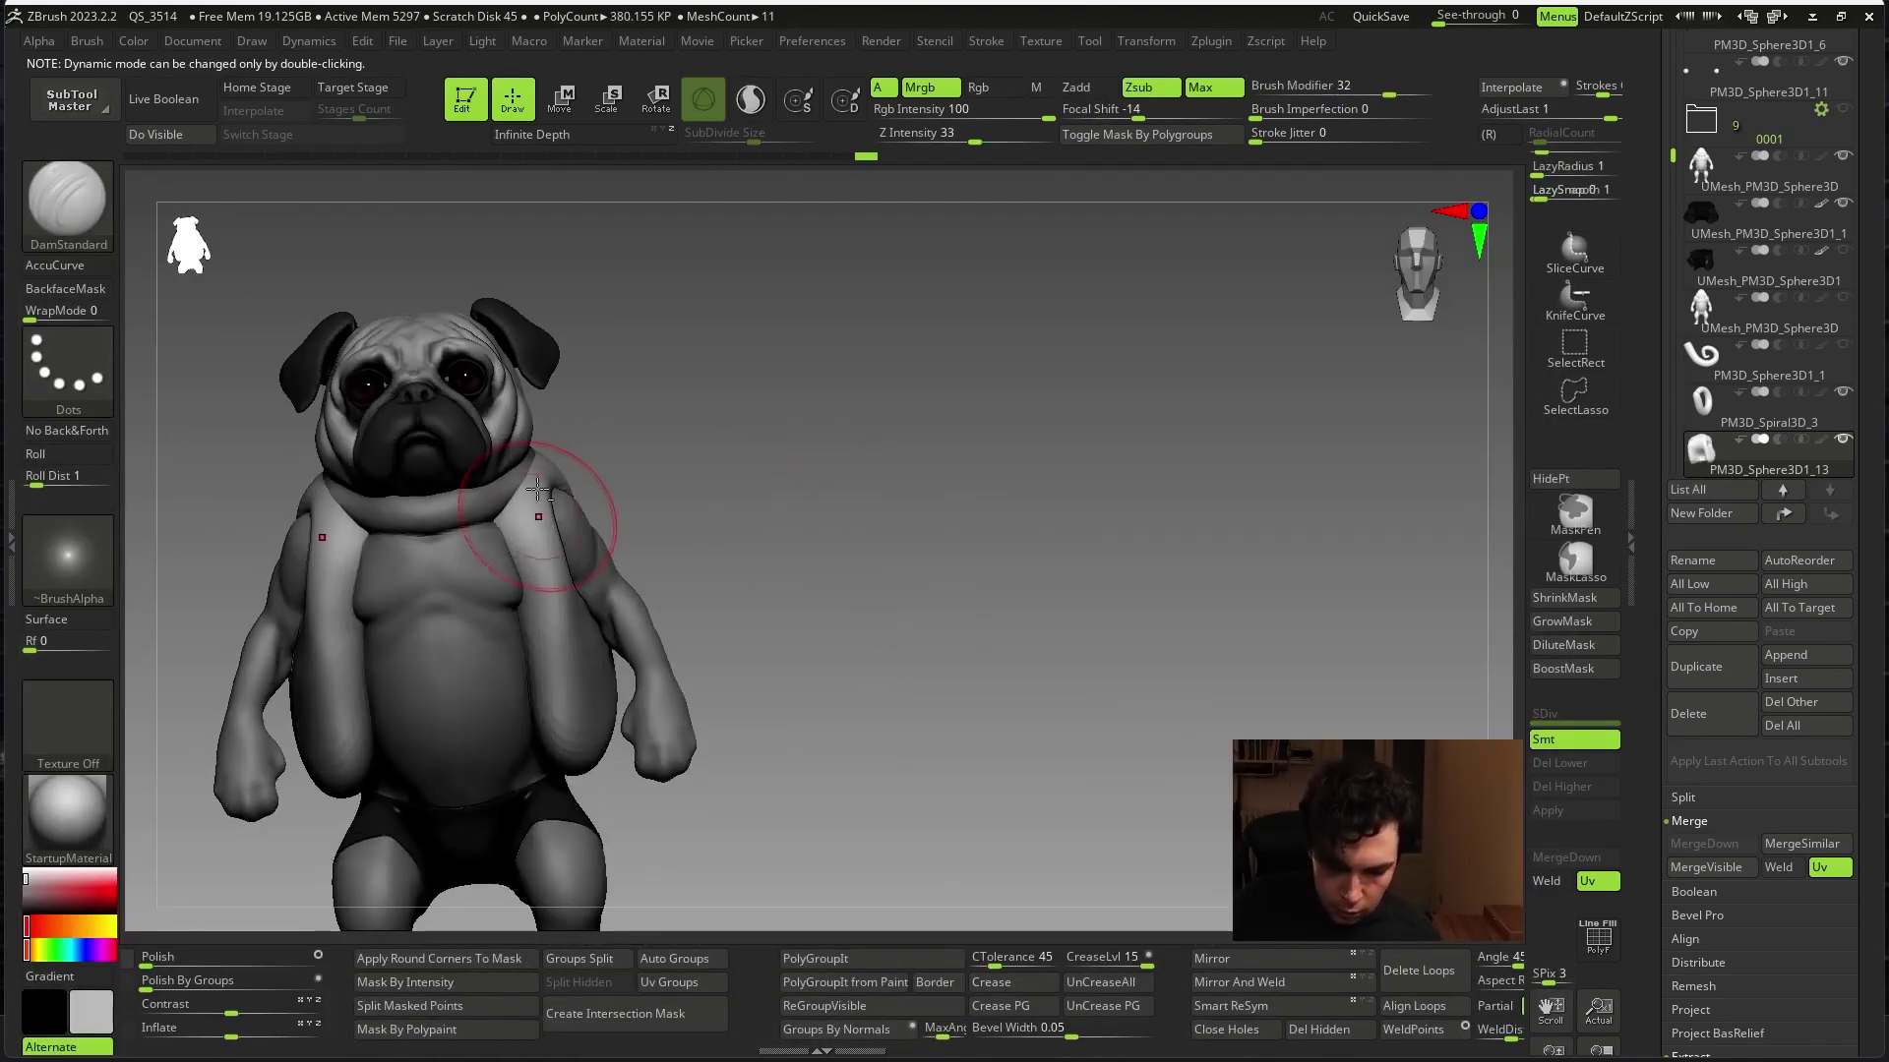
drag(534, 542, 540, 675)
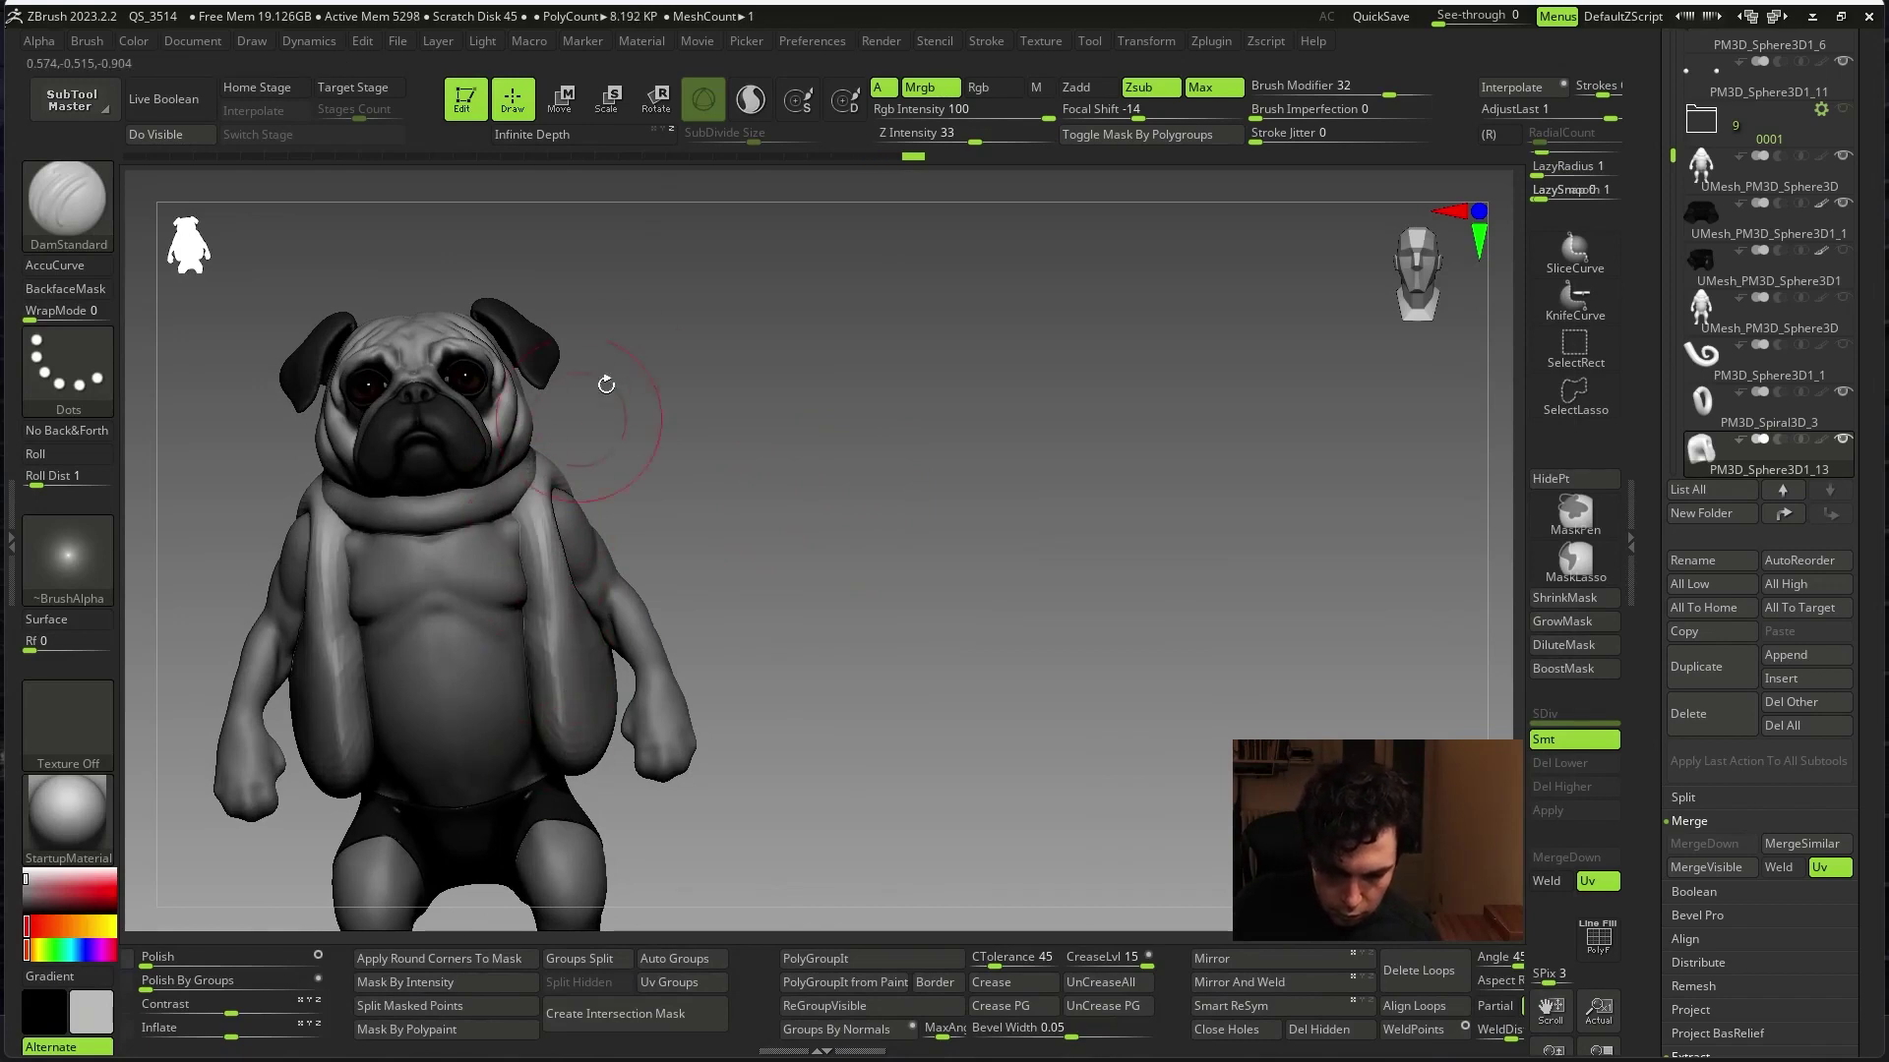
mouse_move(606, 385)
right_down()
mouse_move(580, 462)
mouse_move(653, 380)
mouse_move(865, 527)
mouse_move(975, 503)
mouse_move(979, 523)
right_up()
- Switch back to the Move brush and inspect the shell from side and rear
key(b)
key(m)
key(v)
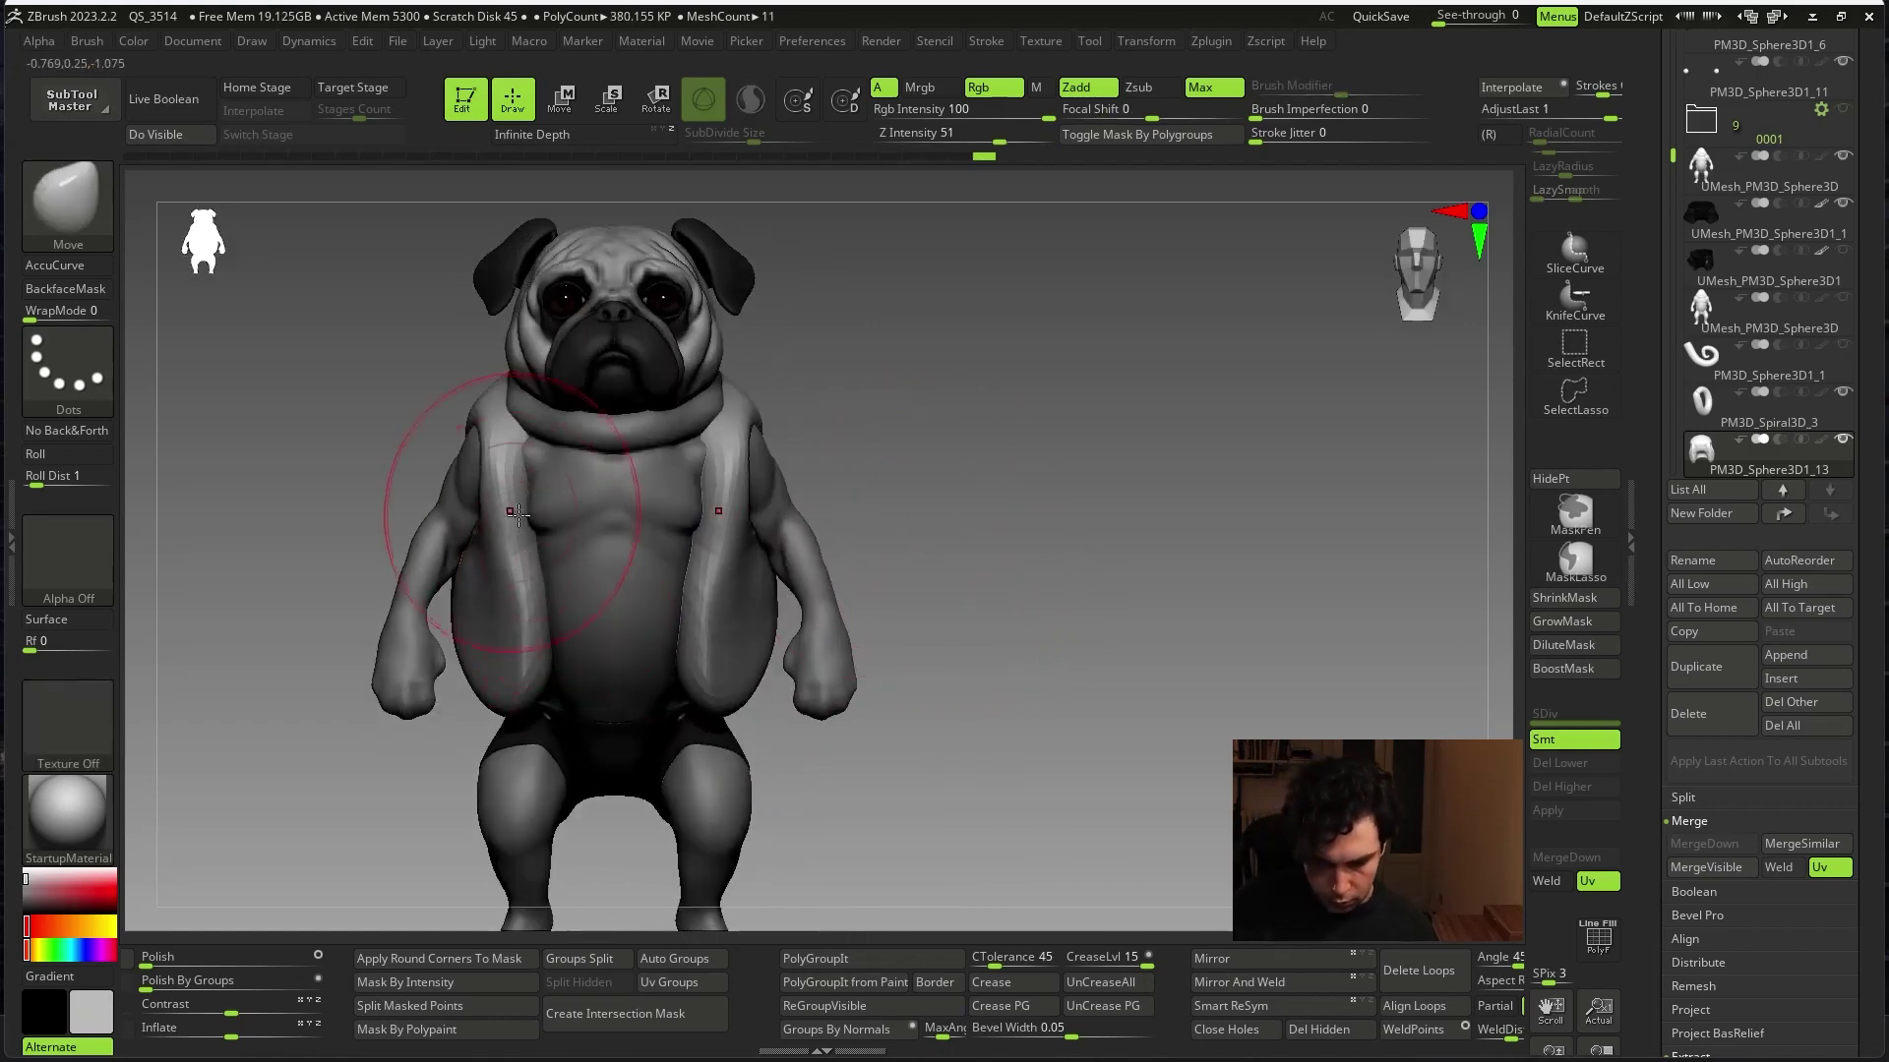
mouse_move(518, 512)
right_down()
mouse_move(1239, 442)
mouse_move(780, 485)
mouse_move(698, 608)
mouse_move(712, 553)
right_up()
mouse_move(827, 561)
right_down()
mouse_move(1098, 449)
mouse_move(1247, 518)
mouse_move(1231, 561)
mouse_move(1210, 561)
right_up()
key(b)
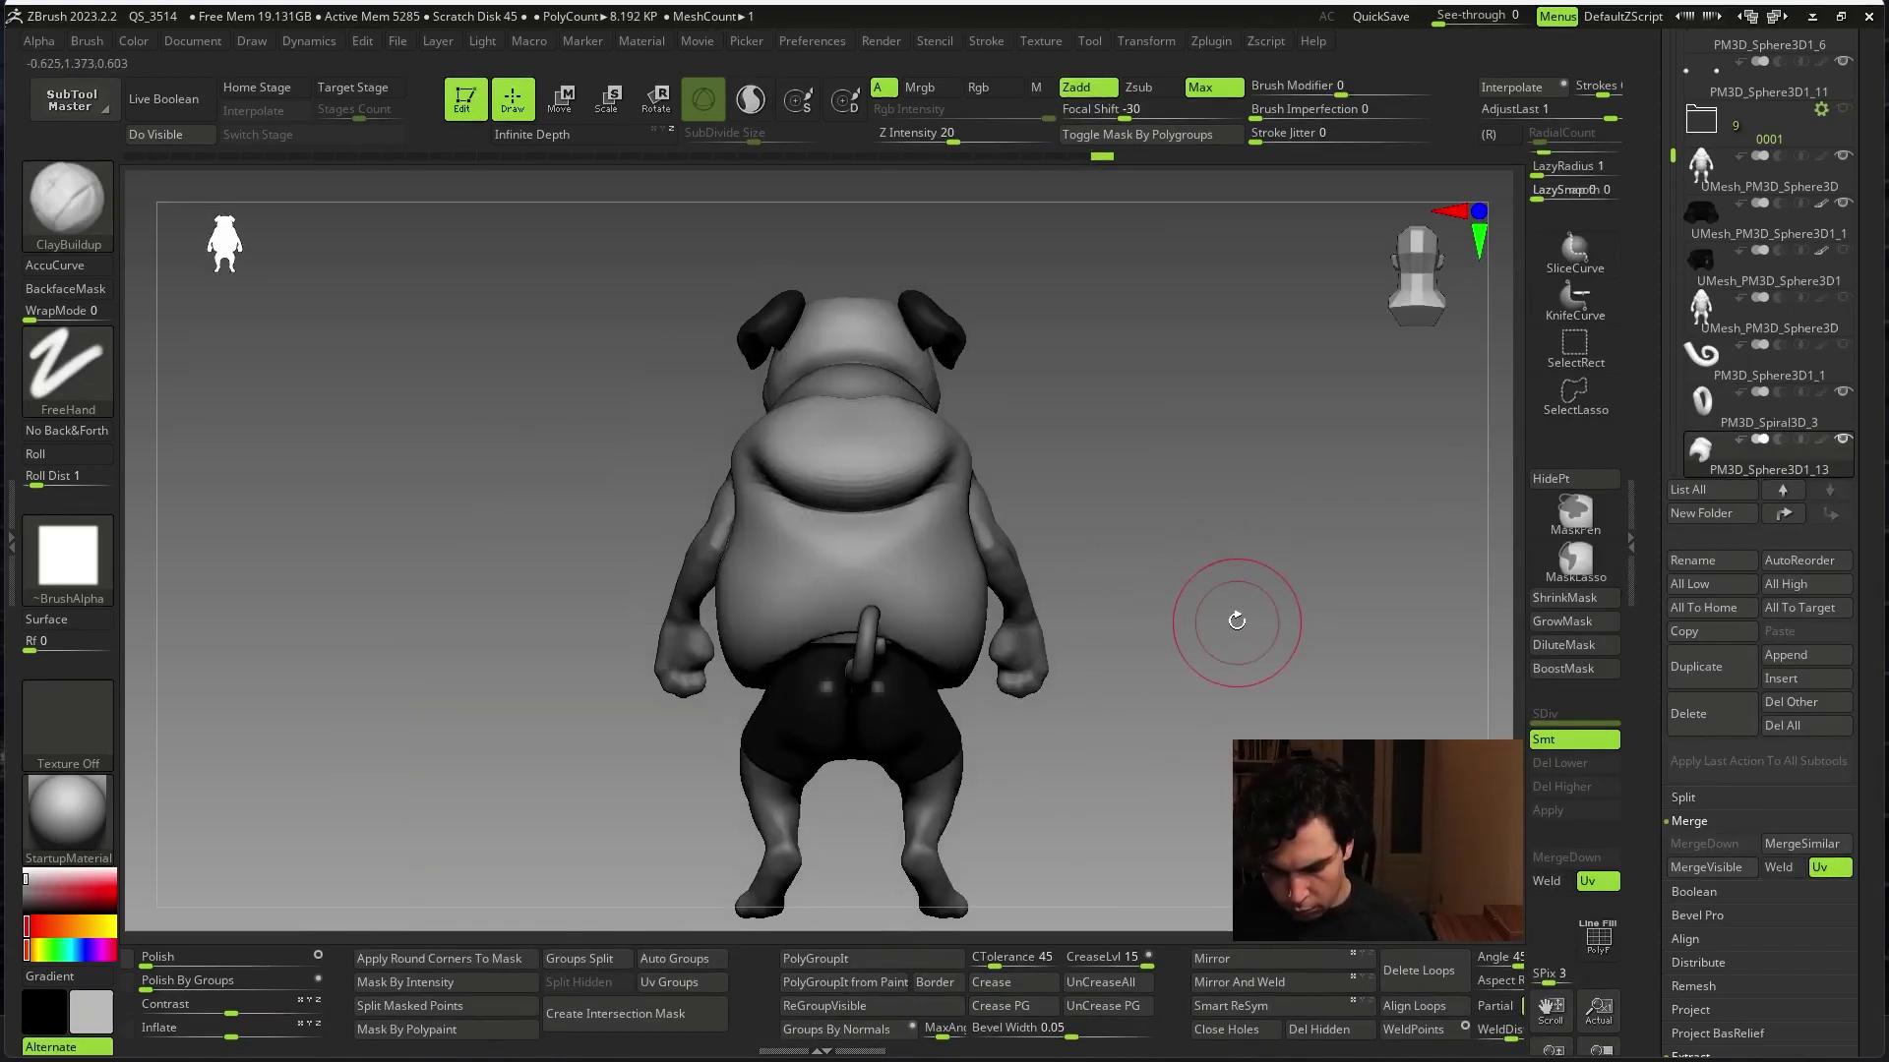
mouse_move(1222, 620)
right_down()
mouse_move(1327, 662)
mouse_move(1227, 683)
mouse_move(1009, 581)
mouse_move(1155, 535)
mouse_move(1121, 505)
mouse_move(969, 525)
mouse_move(934, 549)
right_up()
right_click(1155, 535)
mouse_move(1043, 519)
shift+right_down()
mouse_move(1220, 472)
mouse_move(1335, 481)
mouse_move(1338, 814)
mouse_move(1535, 815)
shift+right_up()
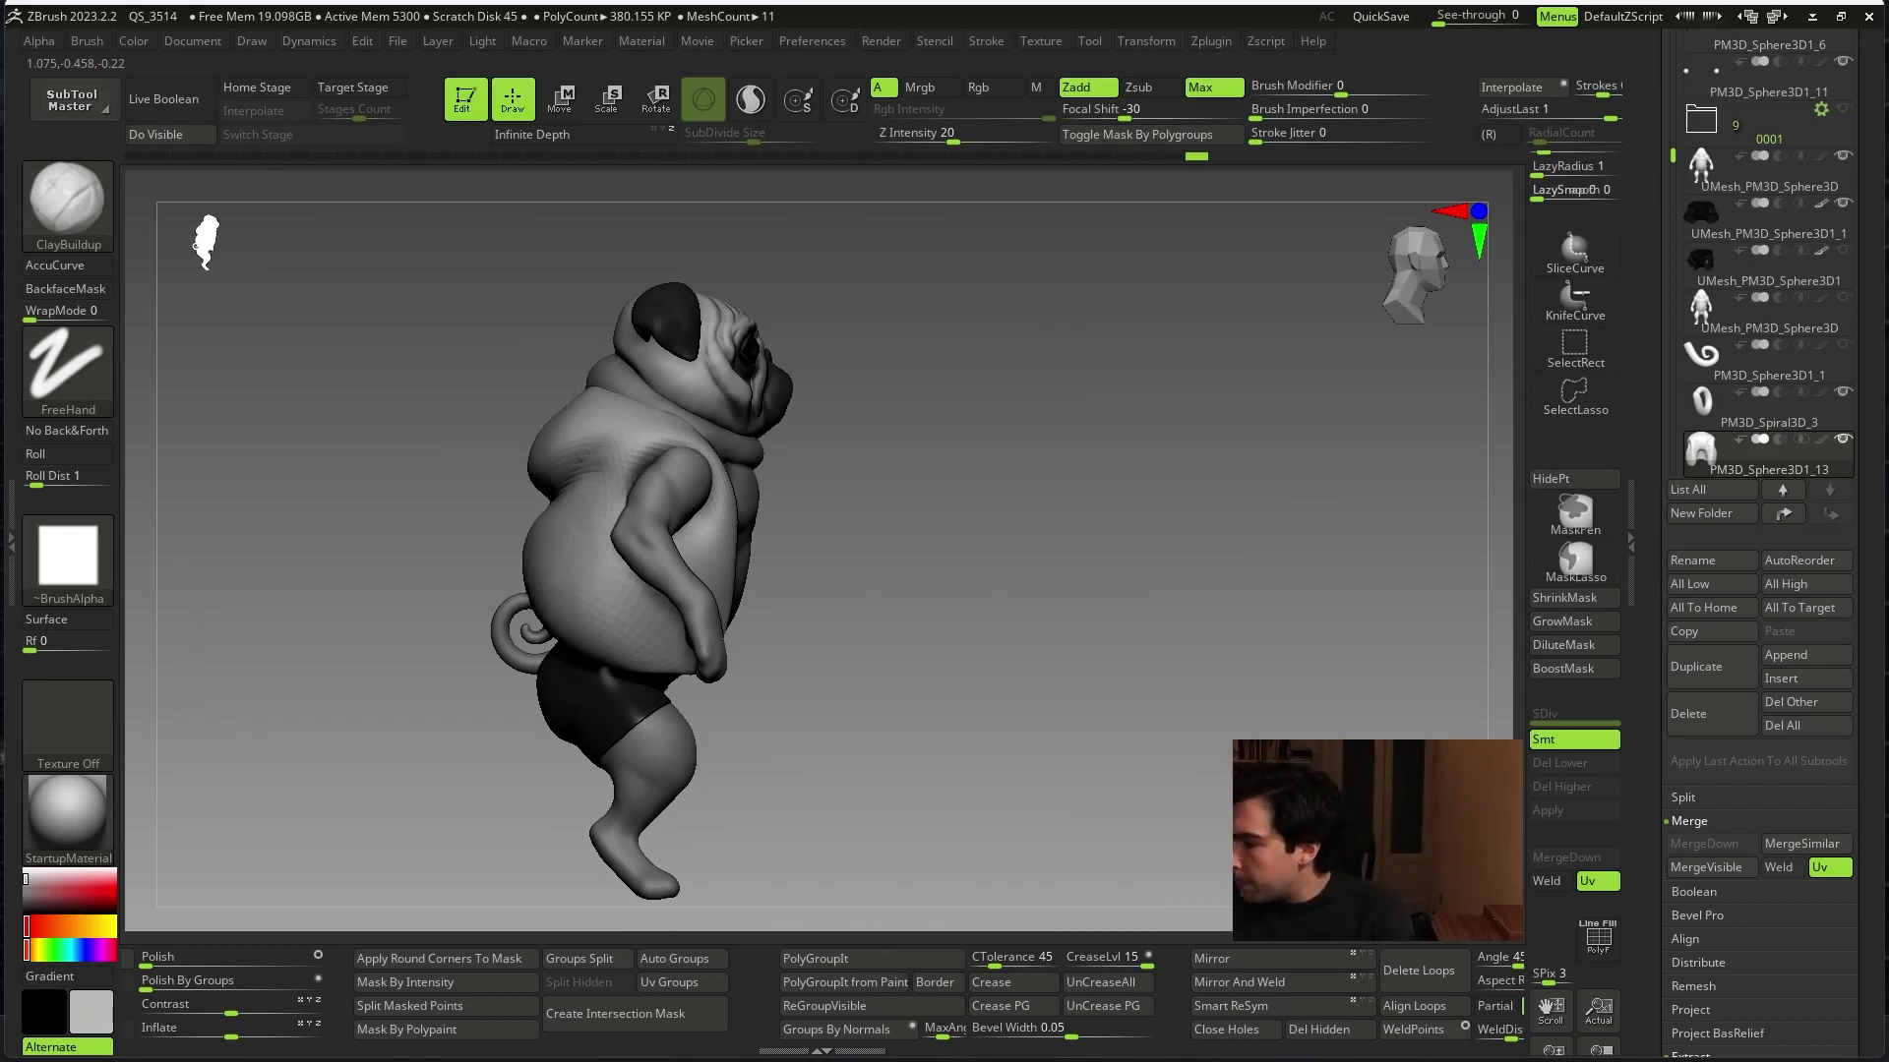
mouse_move(1535, 814)
shift+right_down()
mouse_move(1338, 815)
mouse_move(1338, 885)
shift+right_up()
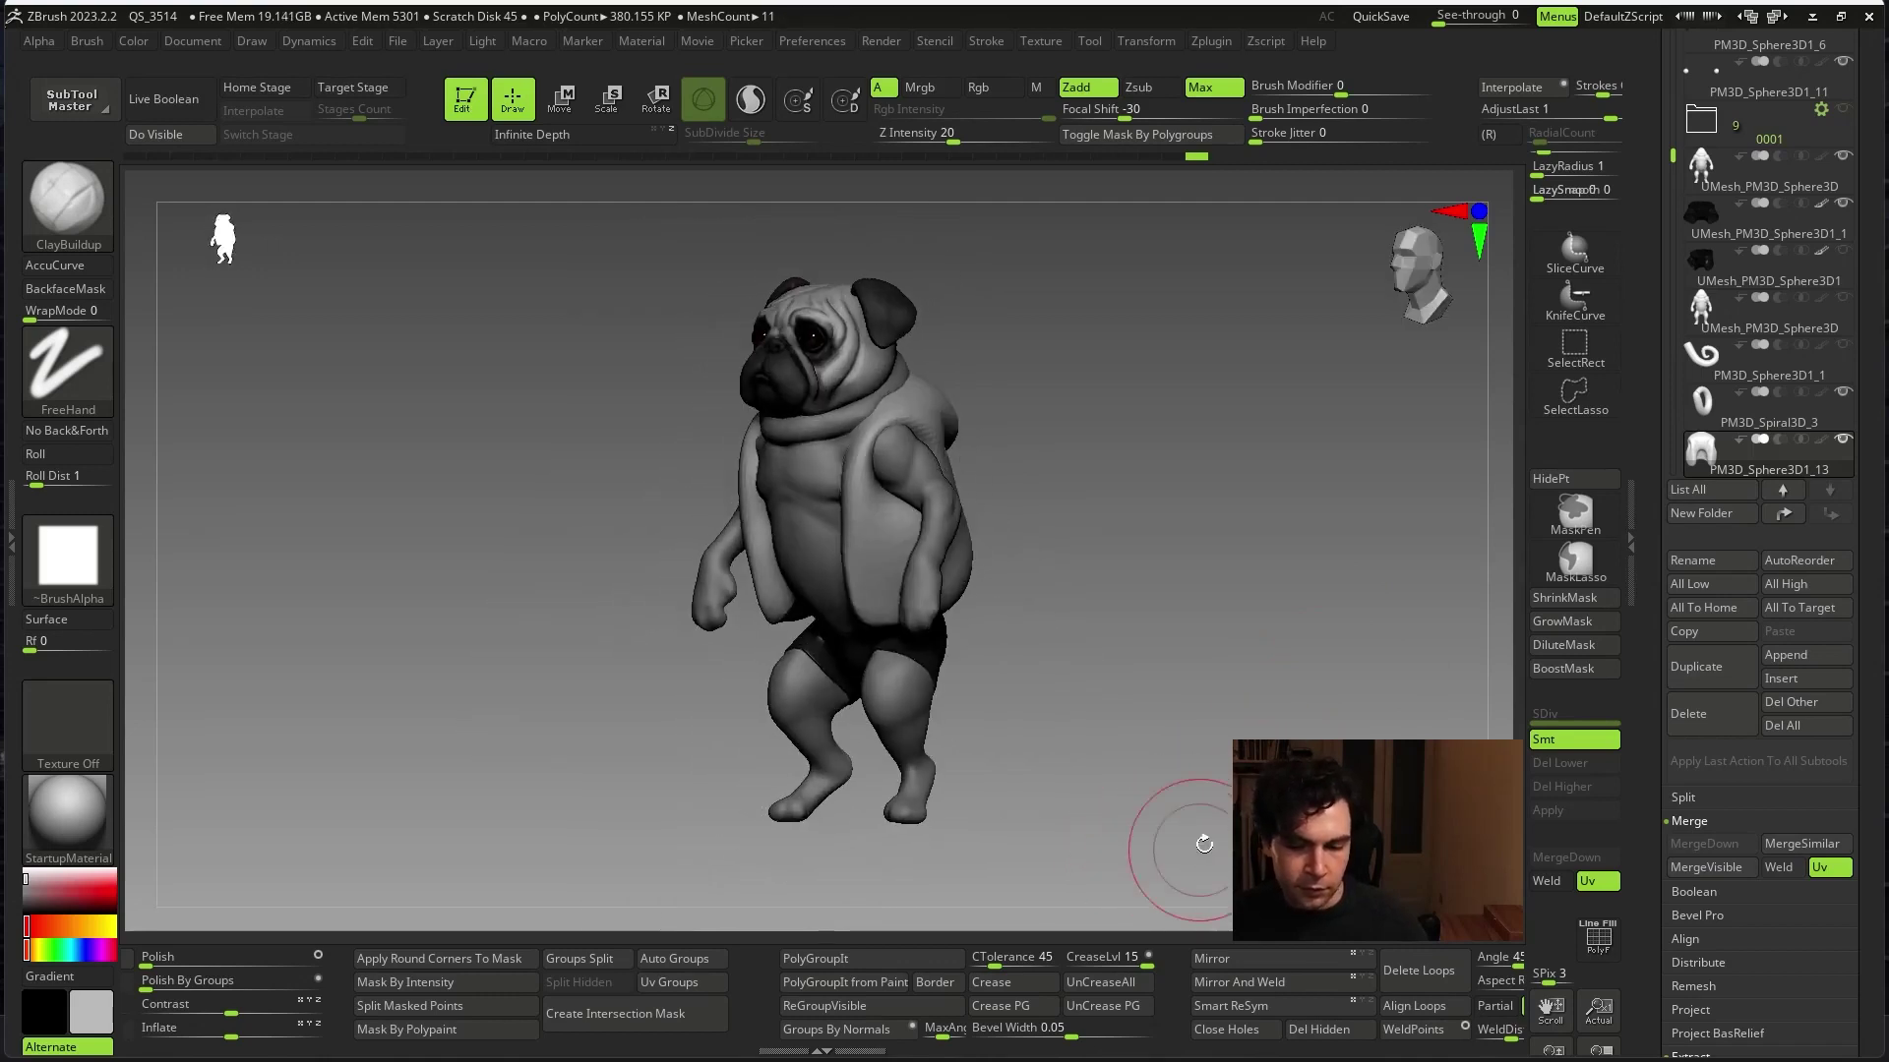
- Orbit and zoom out on the pug, then frame it to fill the canvas
right_drag(1201, 843, 1131, 836)
scroll(1731, 590, up, 2)
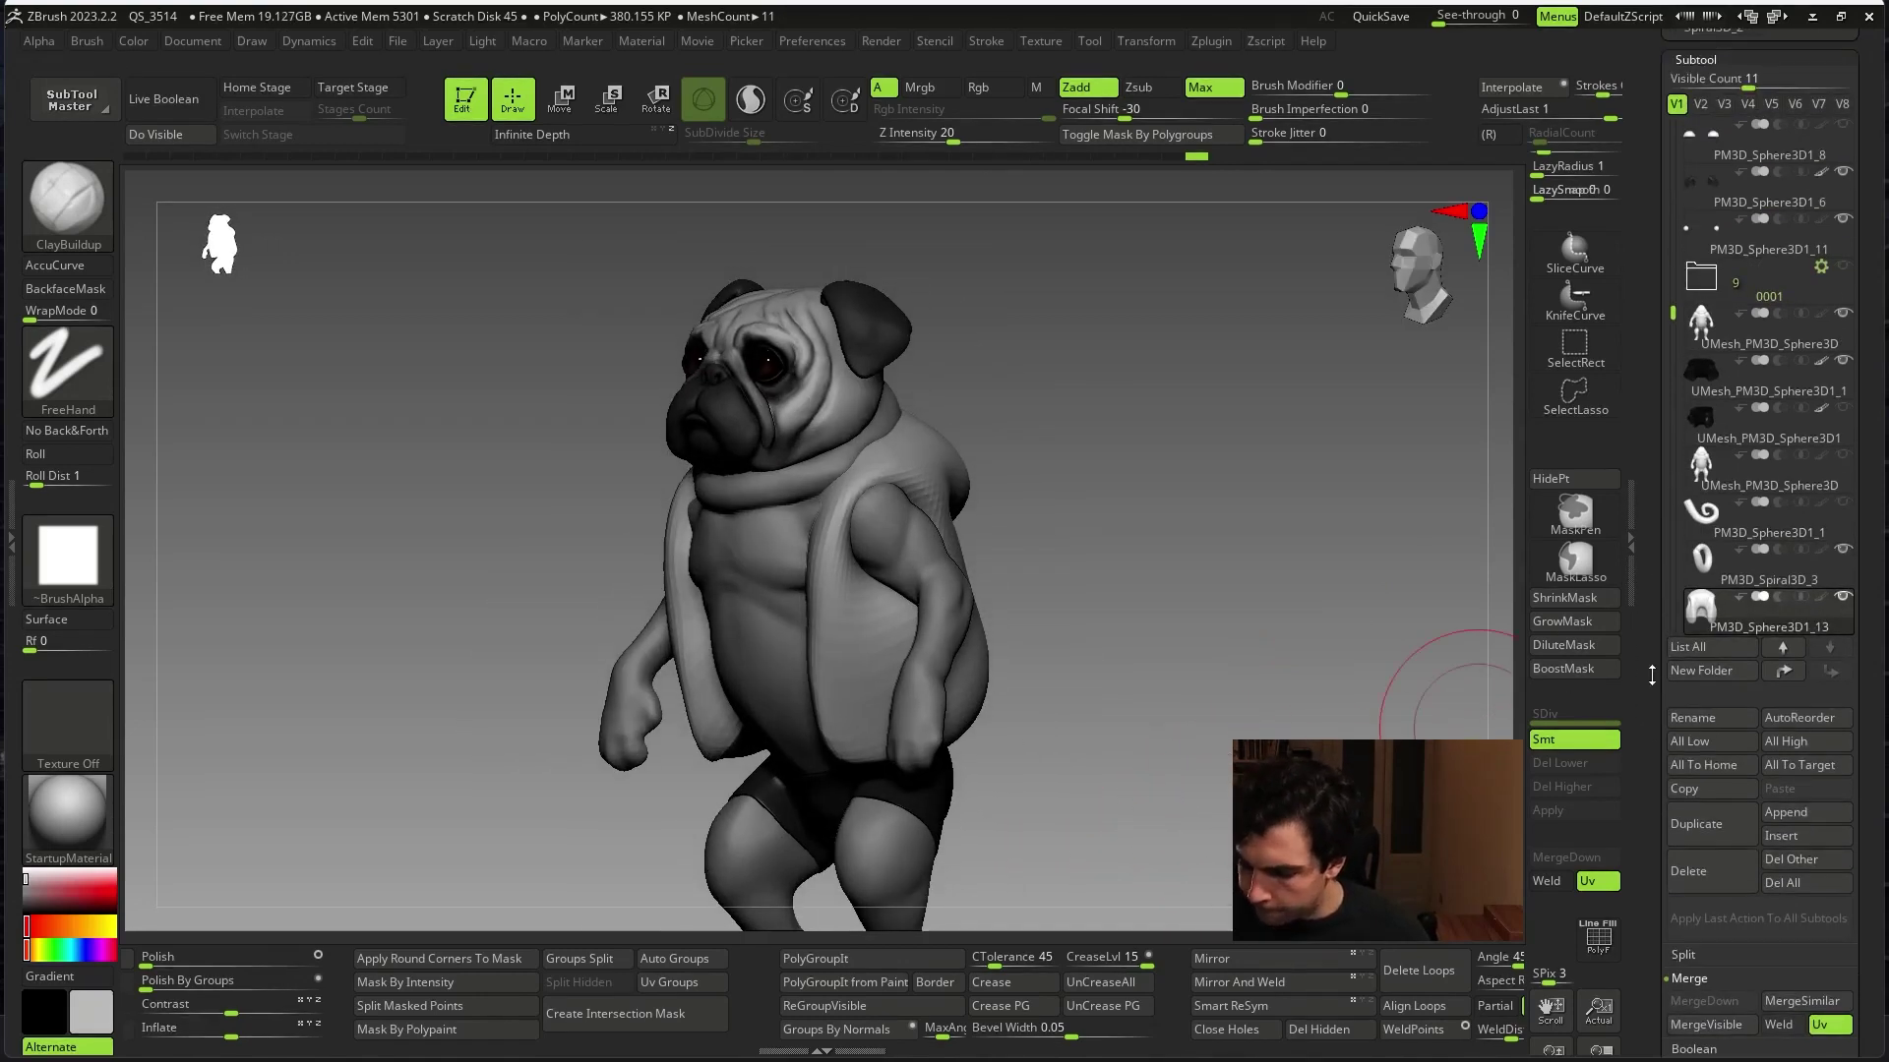
scroll(1740, 697, up, 3)
drag(1671, 402, 1673, 456)
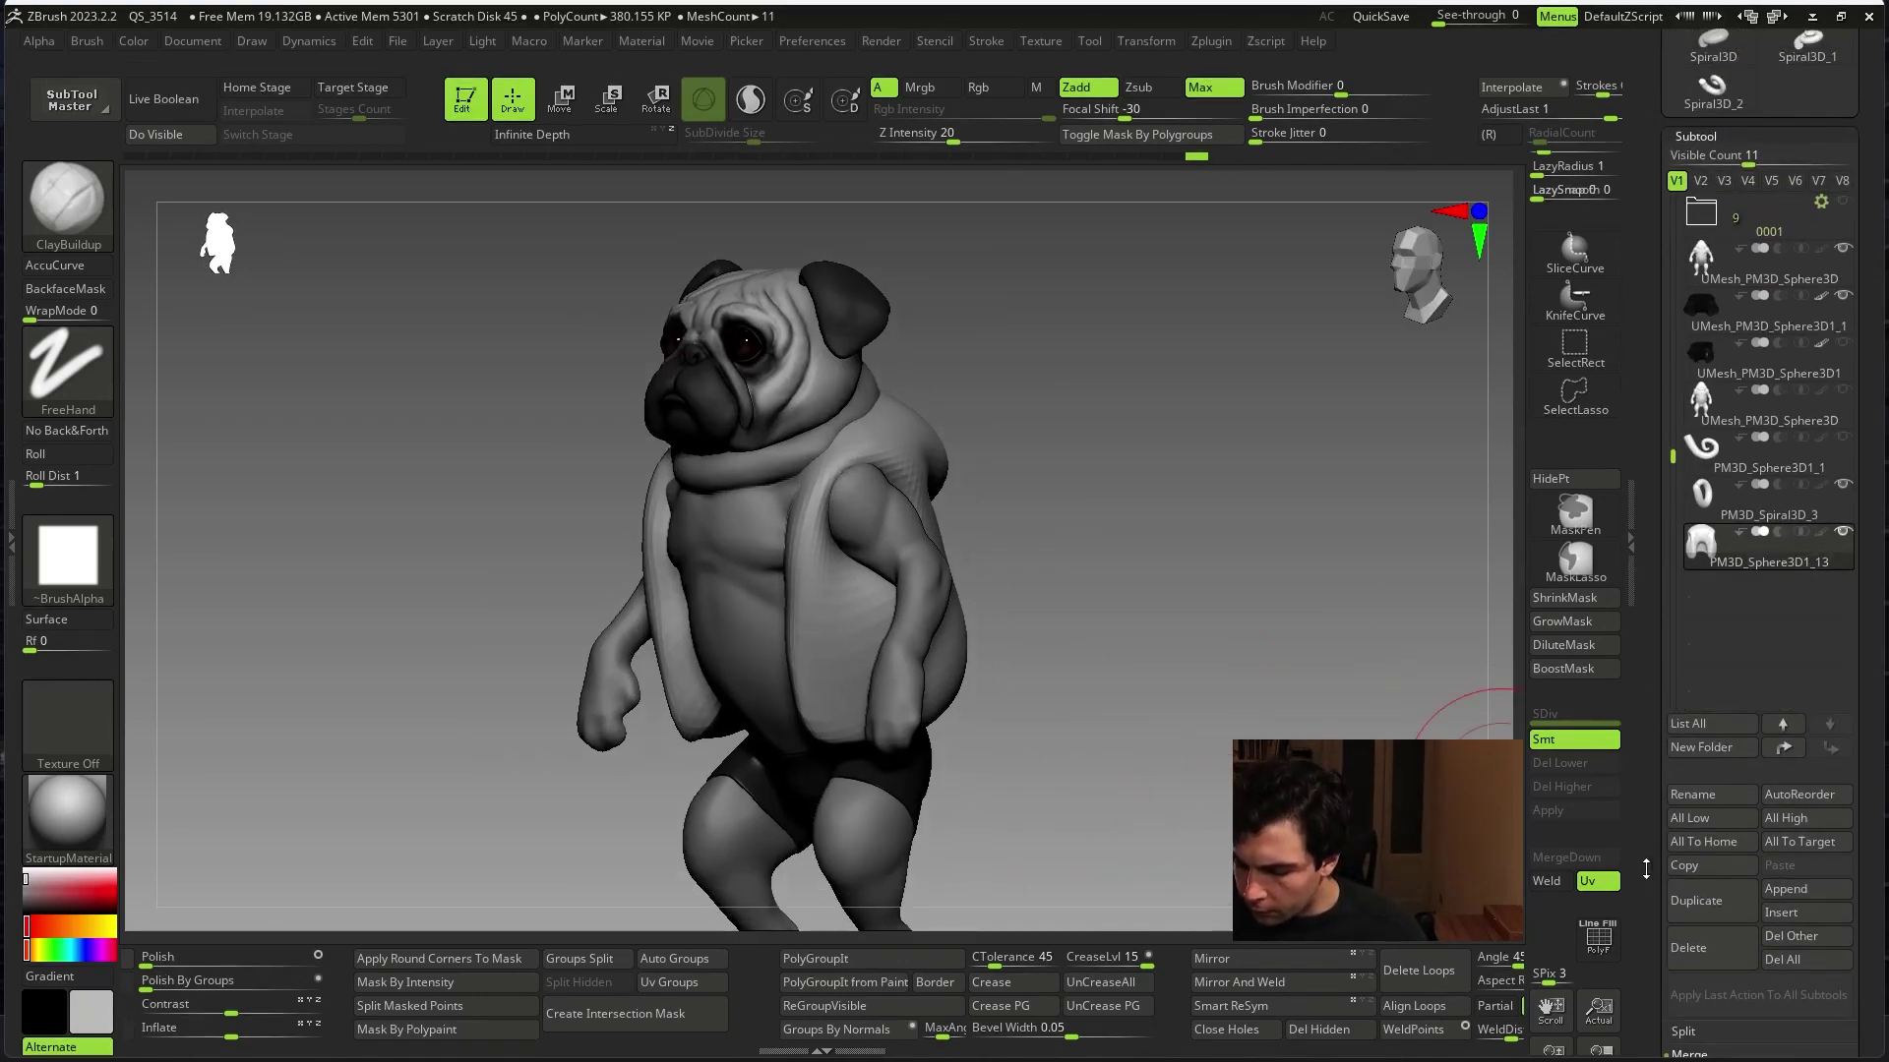
drag(1645, 868, 1645, 860)
shift+right_drag(1181, 590, 1131, 590)
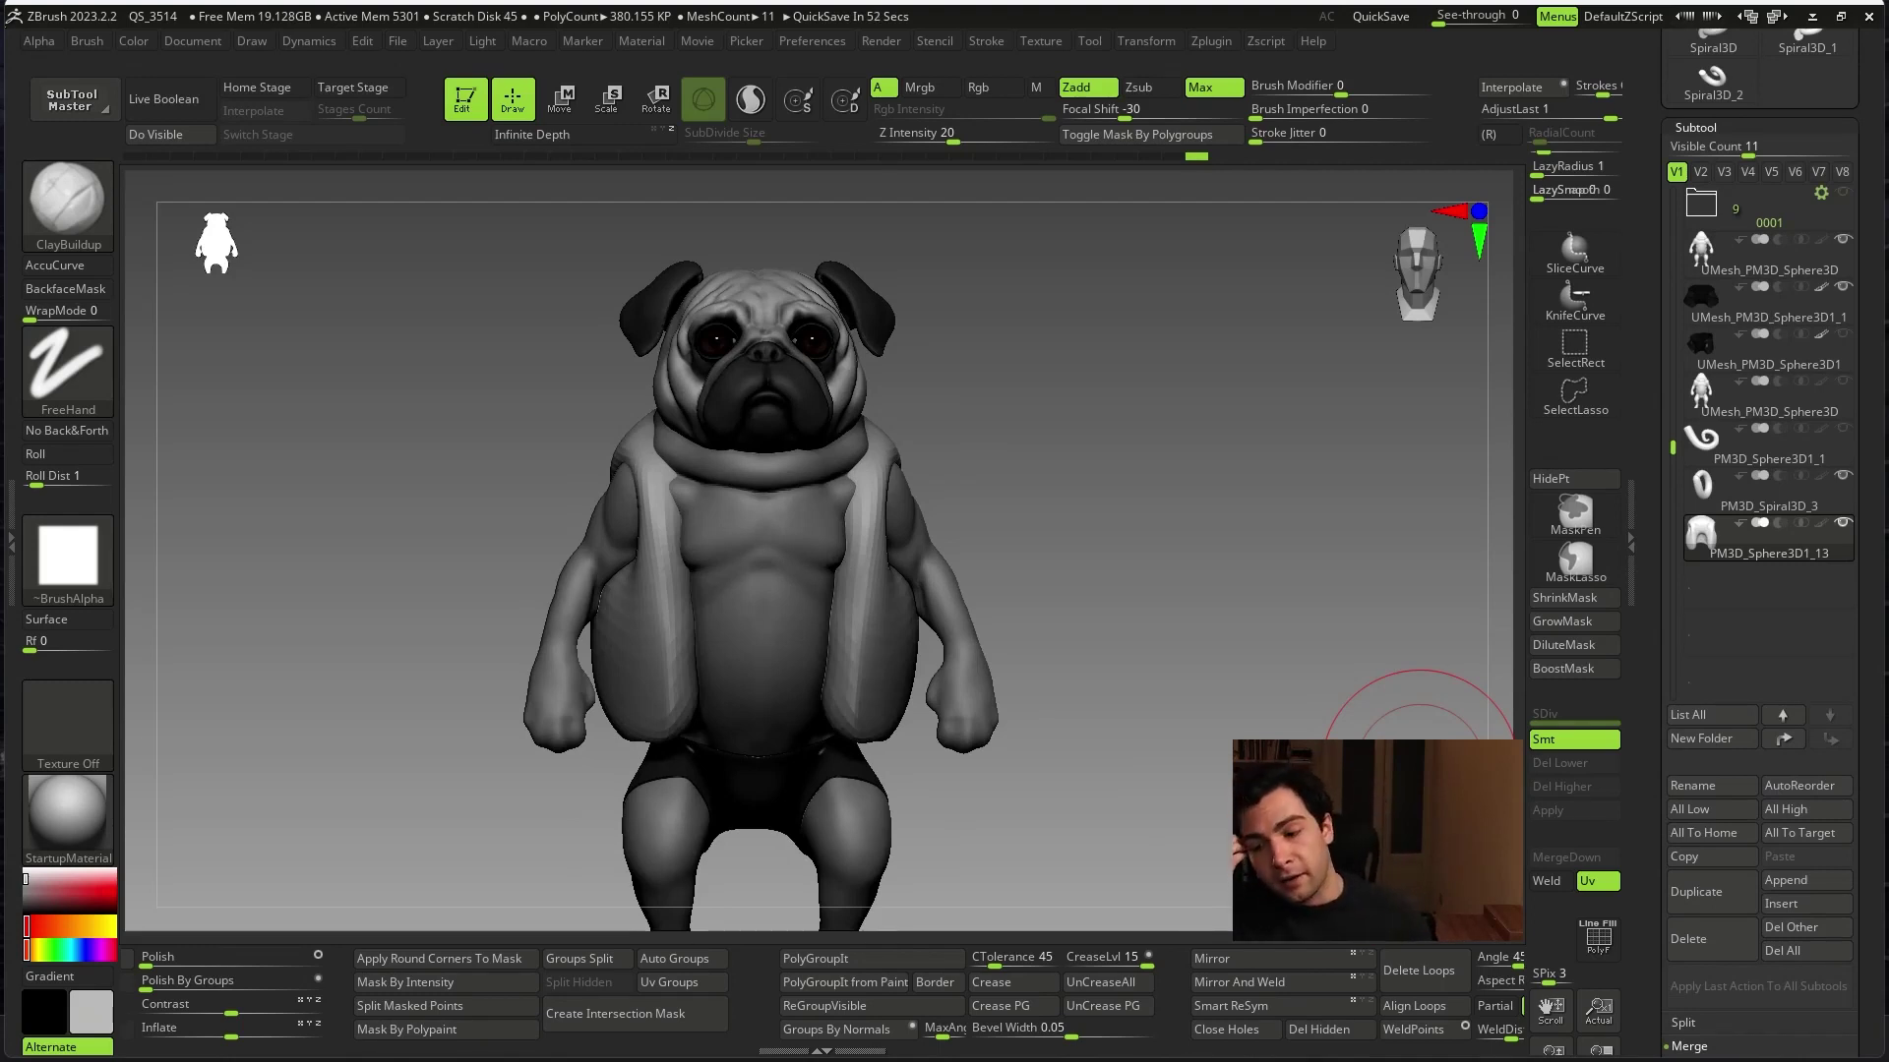
ctrl+right_drag(1420, 767, 1373, 777)
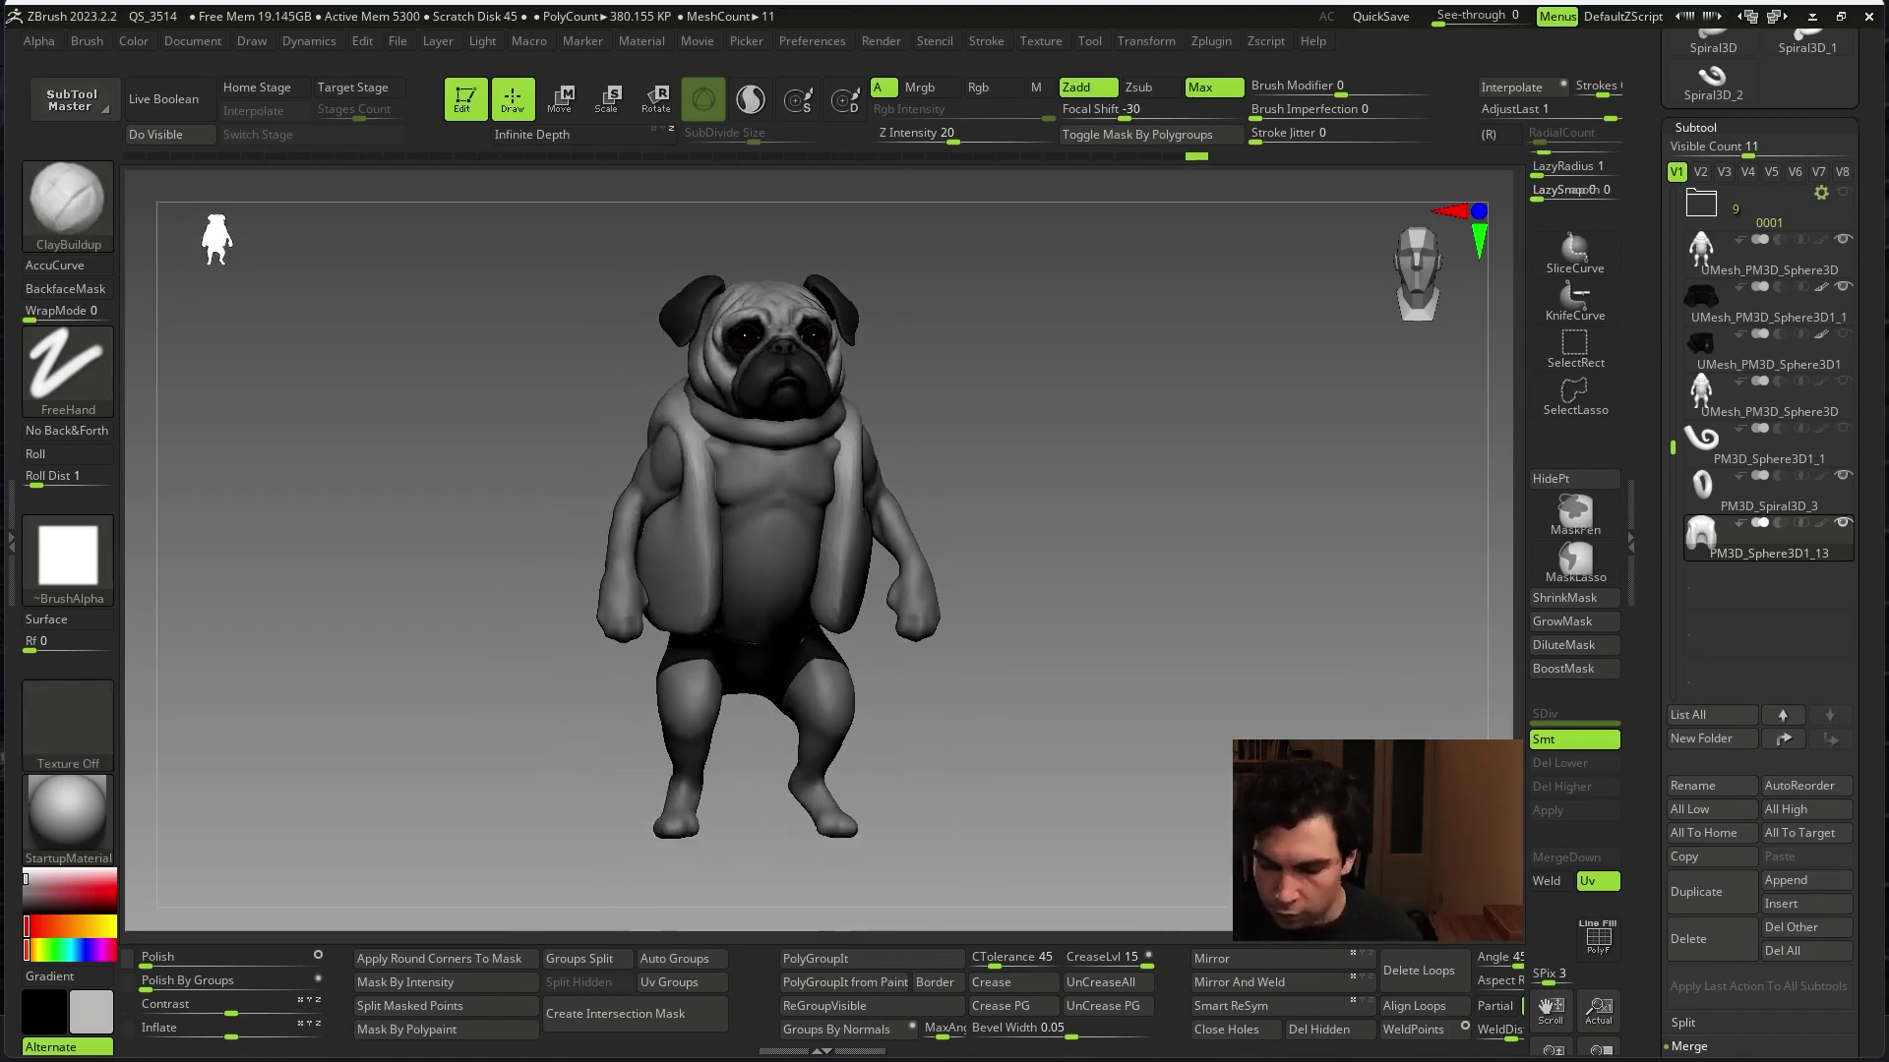
key(f)
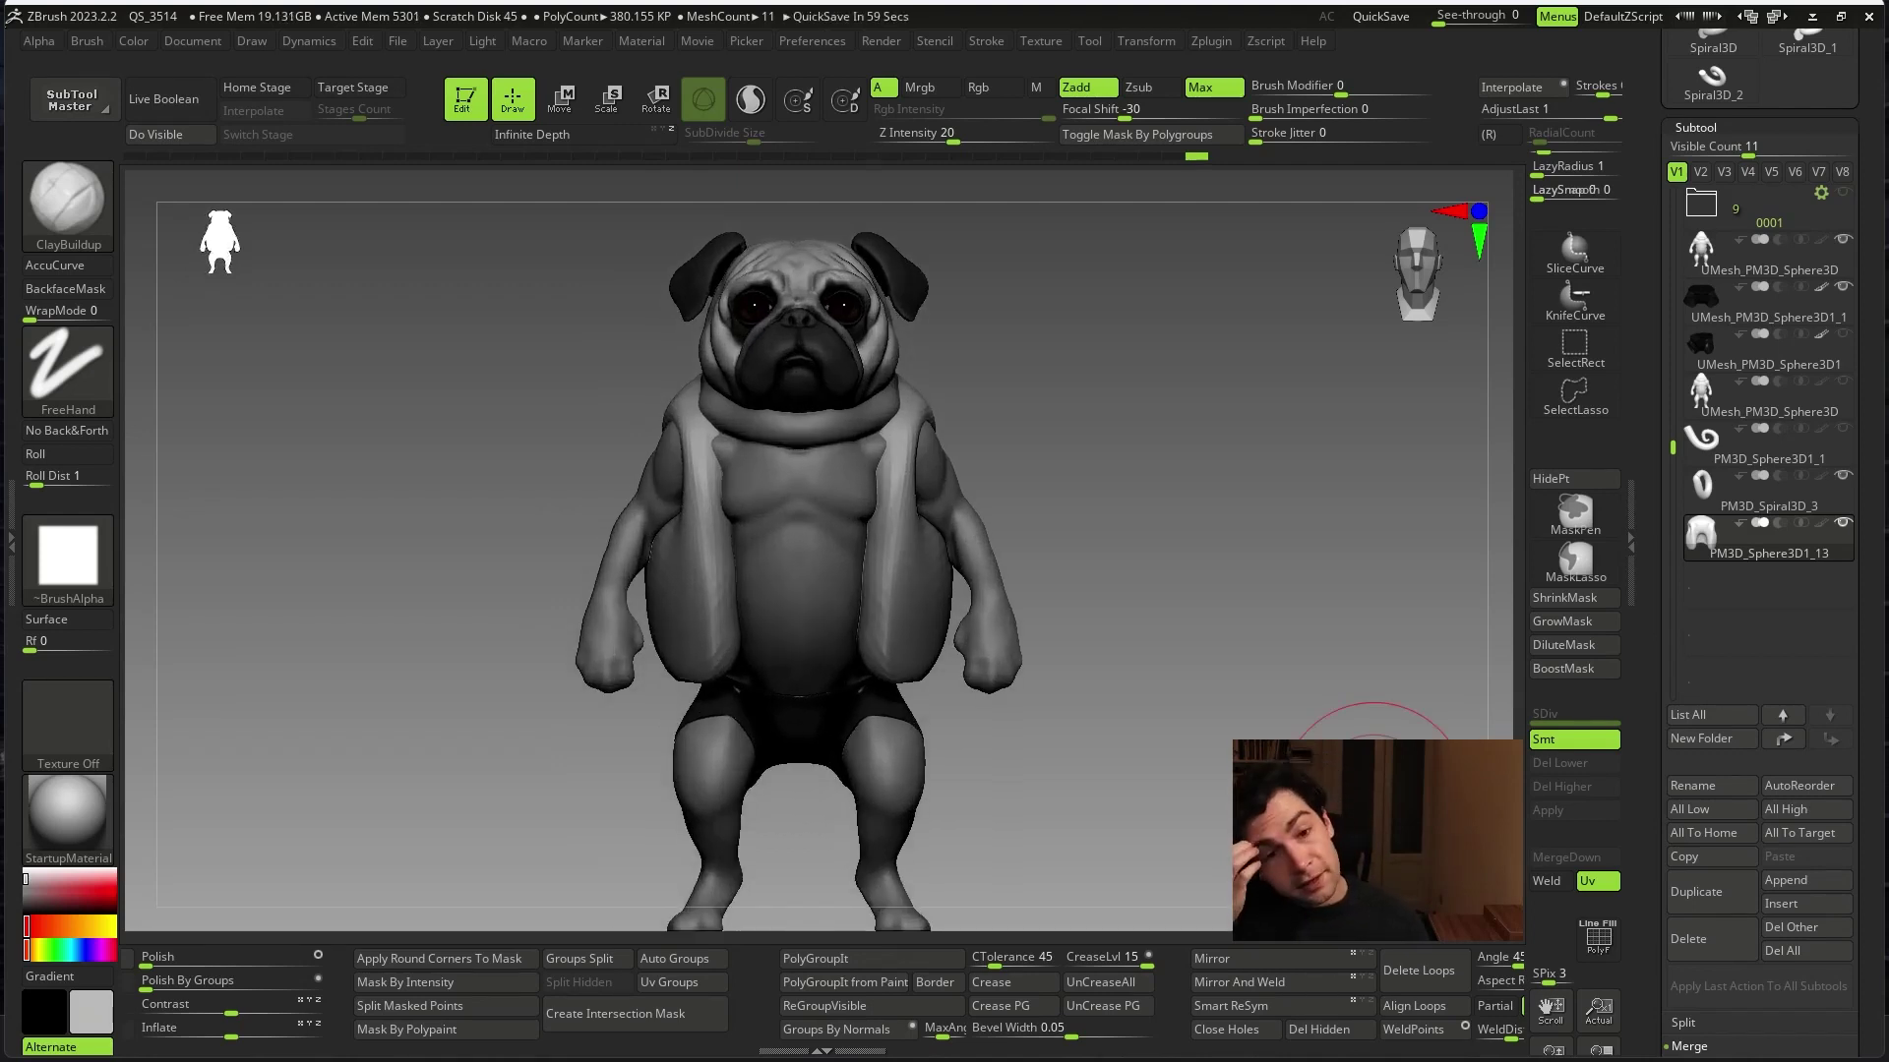
- Turn the pug through side and front views and pick the Move brush (B, M, V)
mouse_move(1374, 797)
mouse_down()
mouse_move(1161, 758)
mouse_move(1286, 674)
mouse_move(1339, 678)
mouse_move(1340, 704)
mouse_up()
right_click(1340, 705)
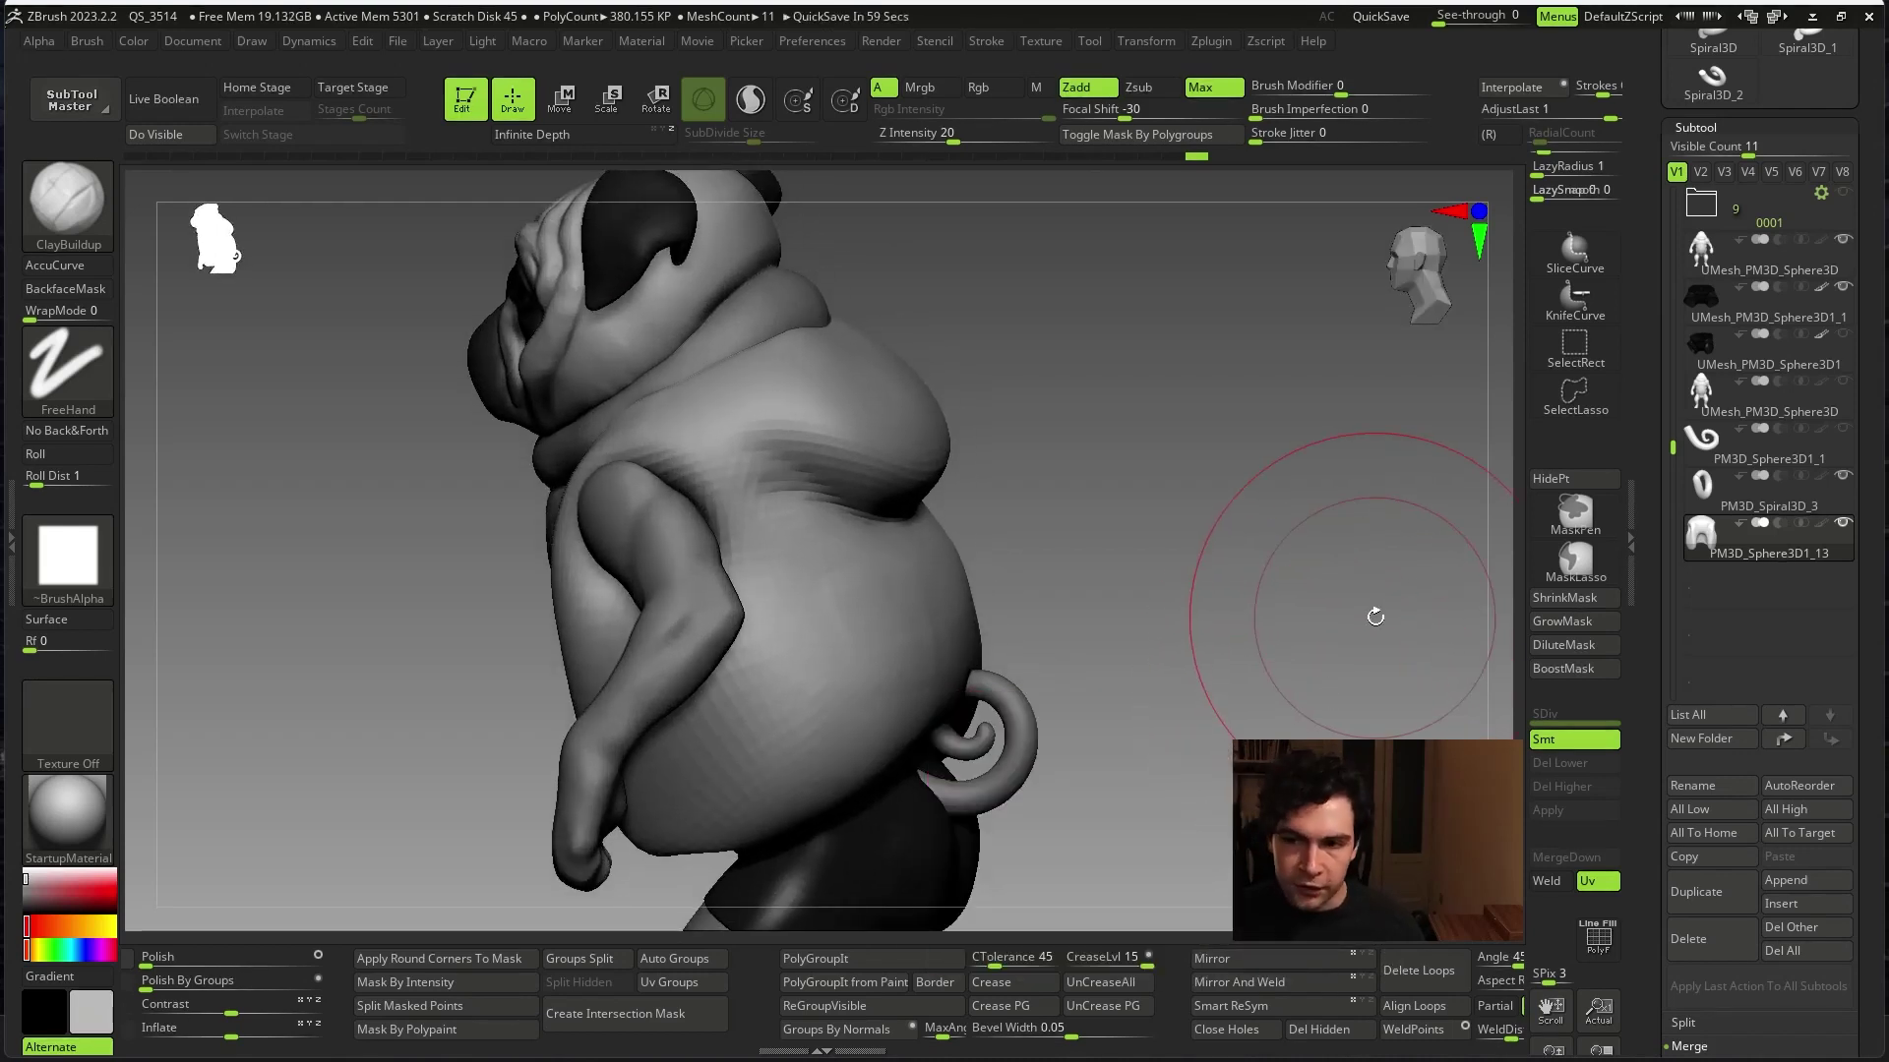
mouse_move(1375, 617)
shift+mouse_down()
mouse_move(1329, 742)
mouse_move(1426, 757)
shift+mouse_up()
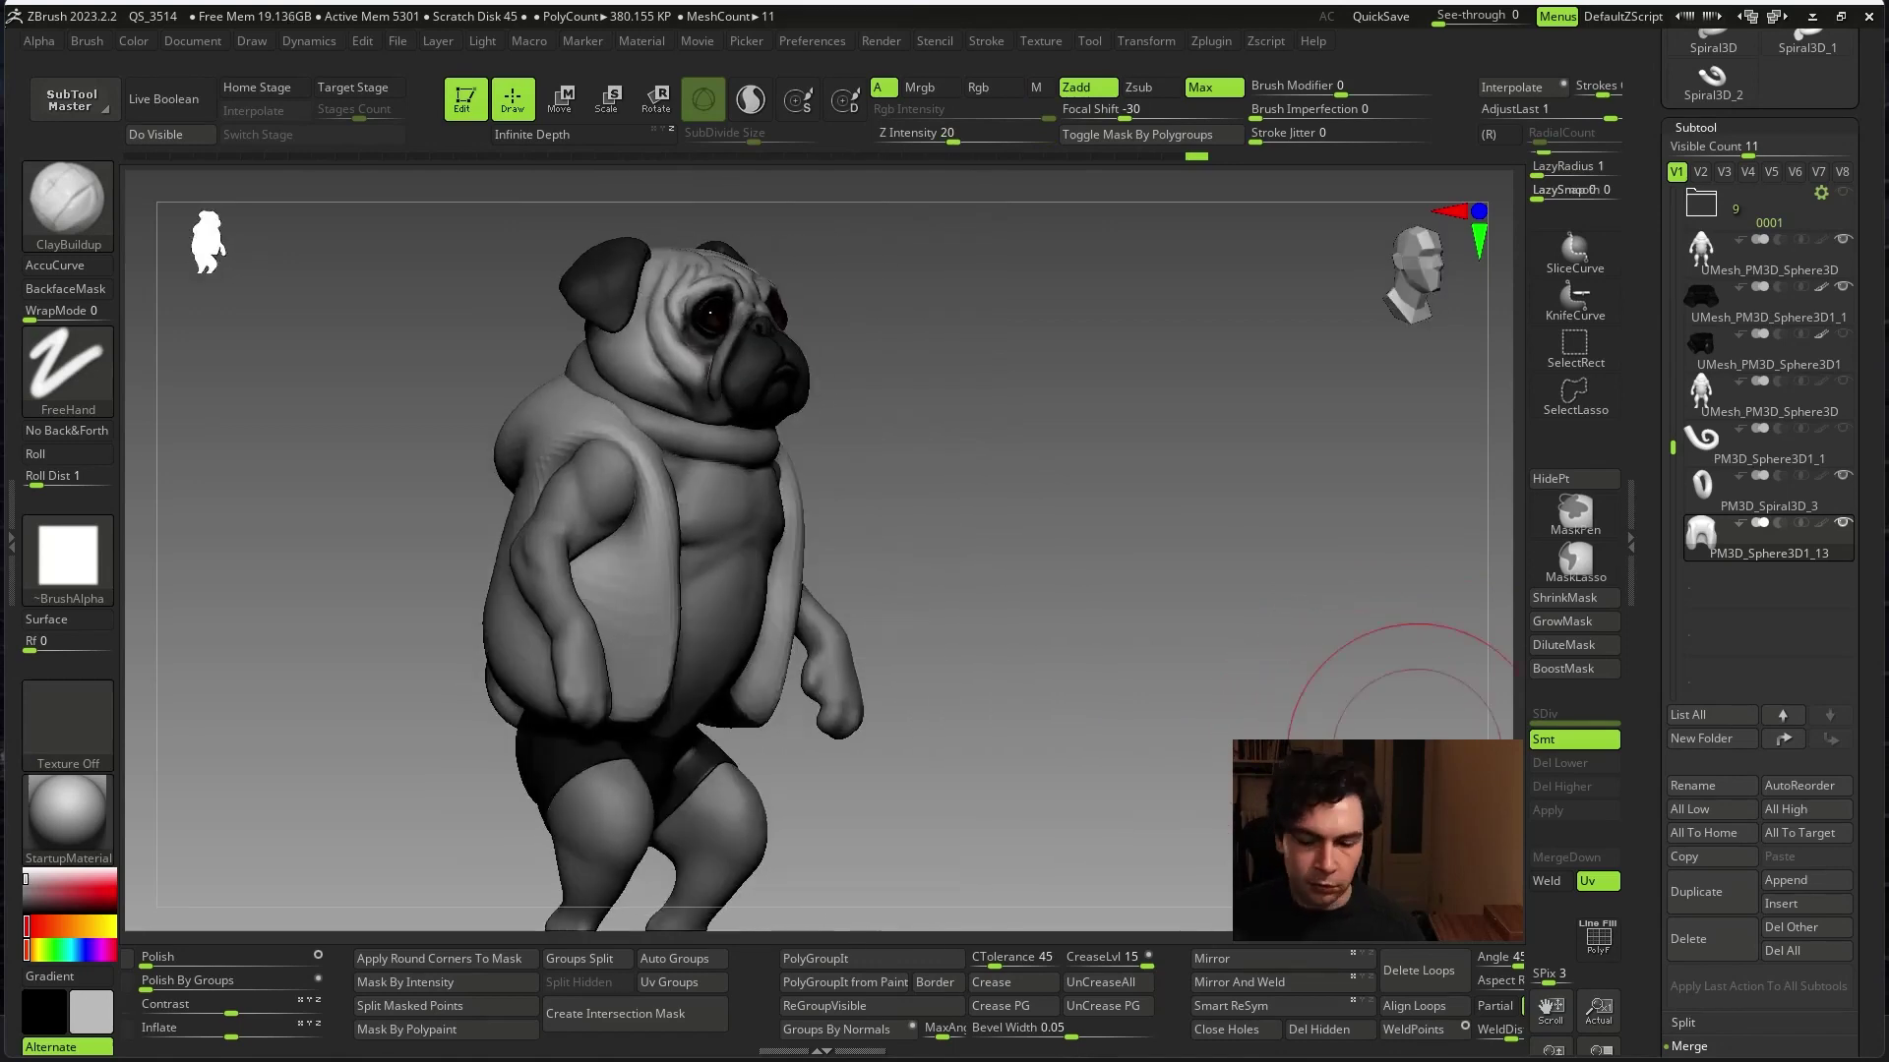
key(space)
drag(966, 458, 747, 433)
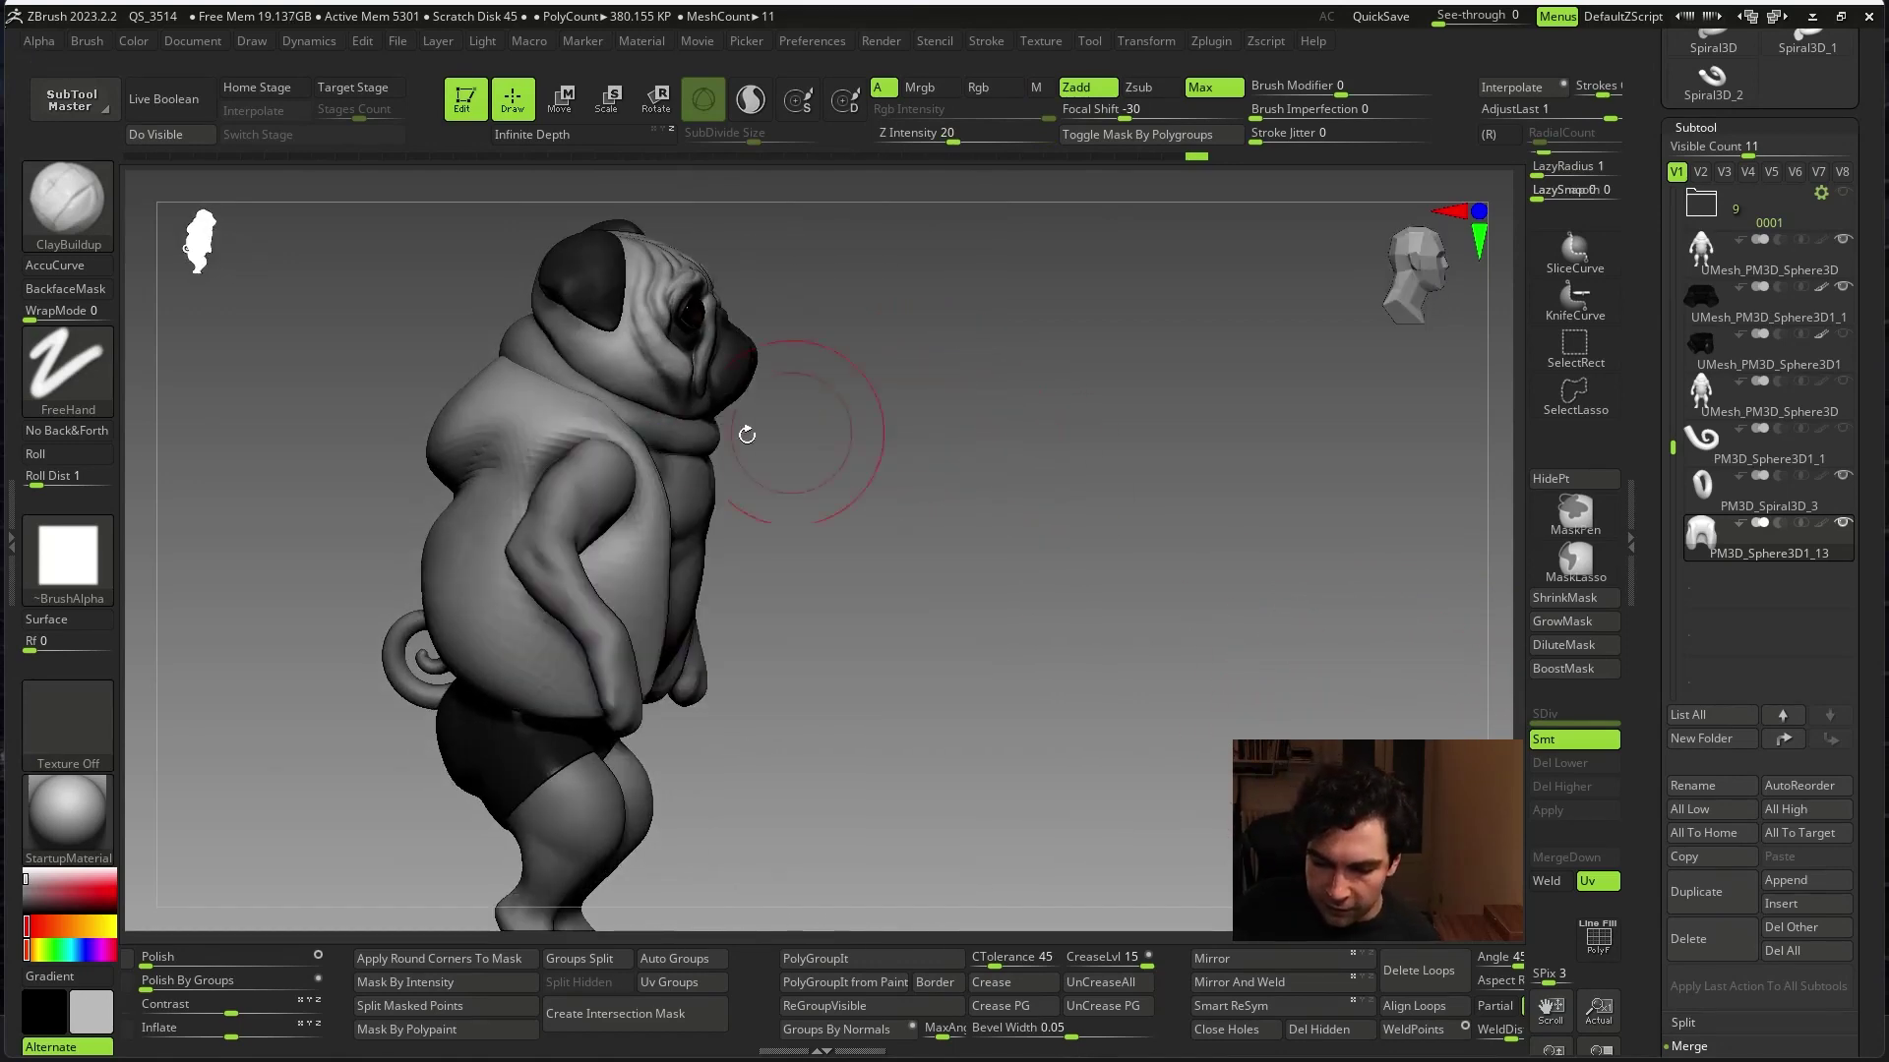
key(b)
key(m)
key(v)
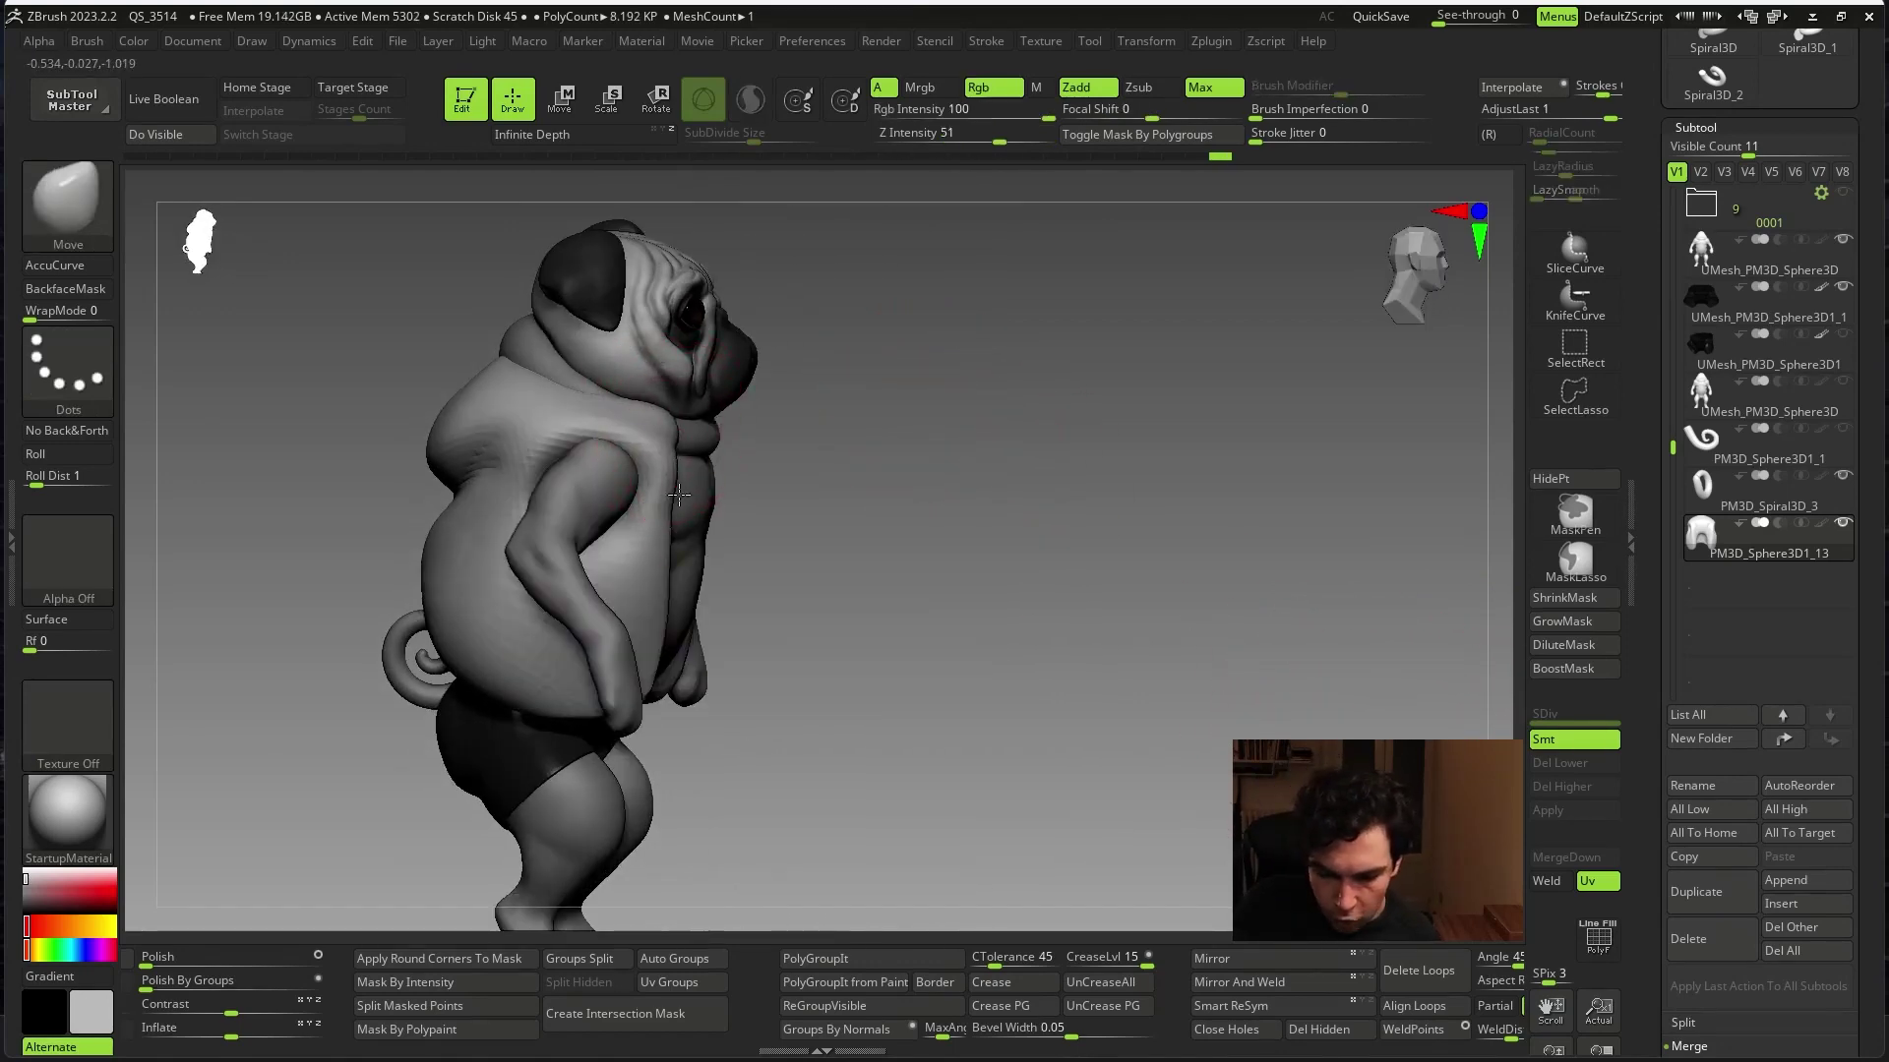
drag(679, 495, 1092, 400)
key(space)
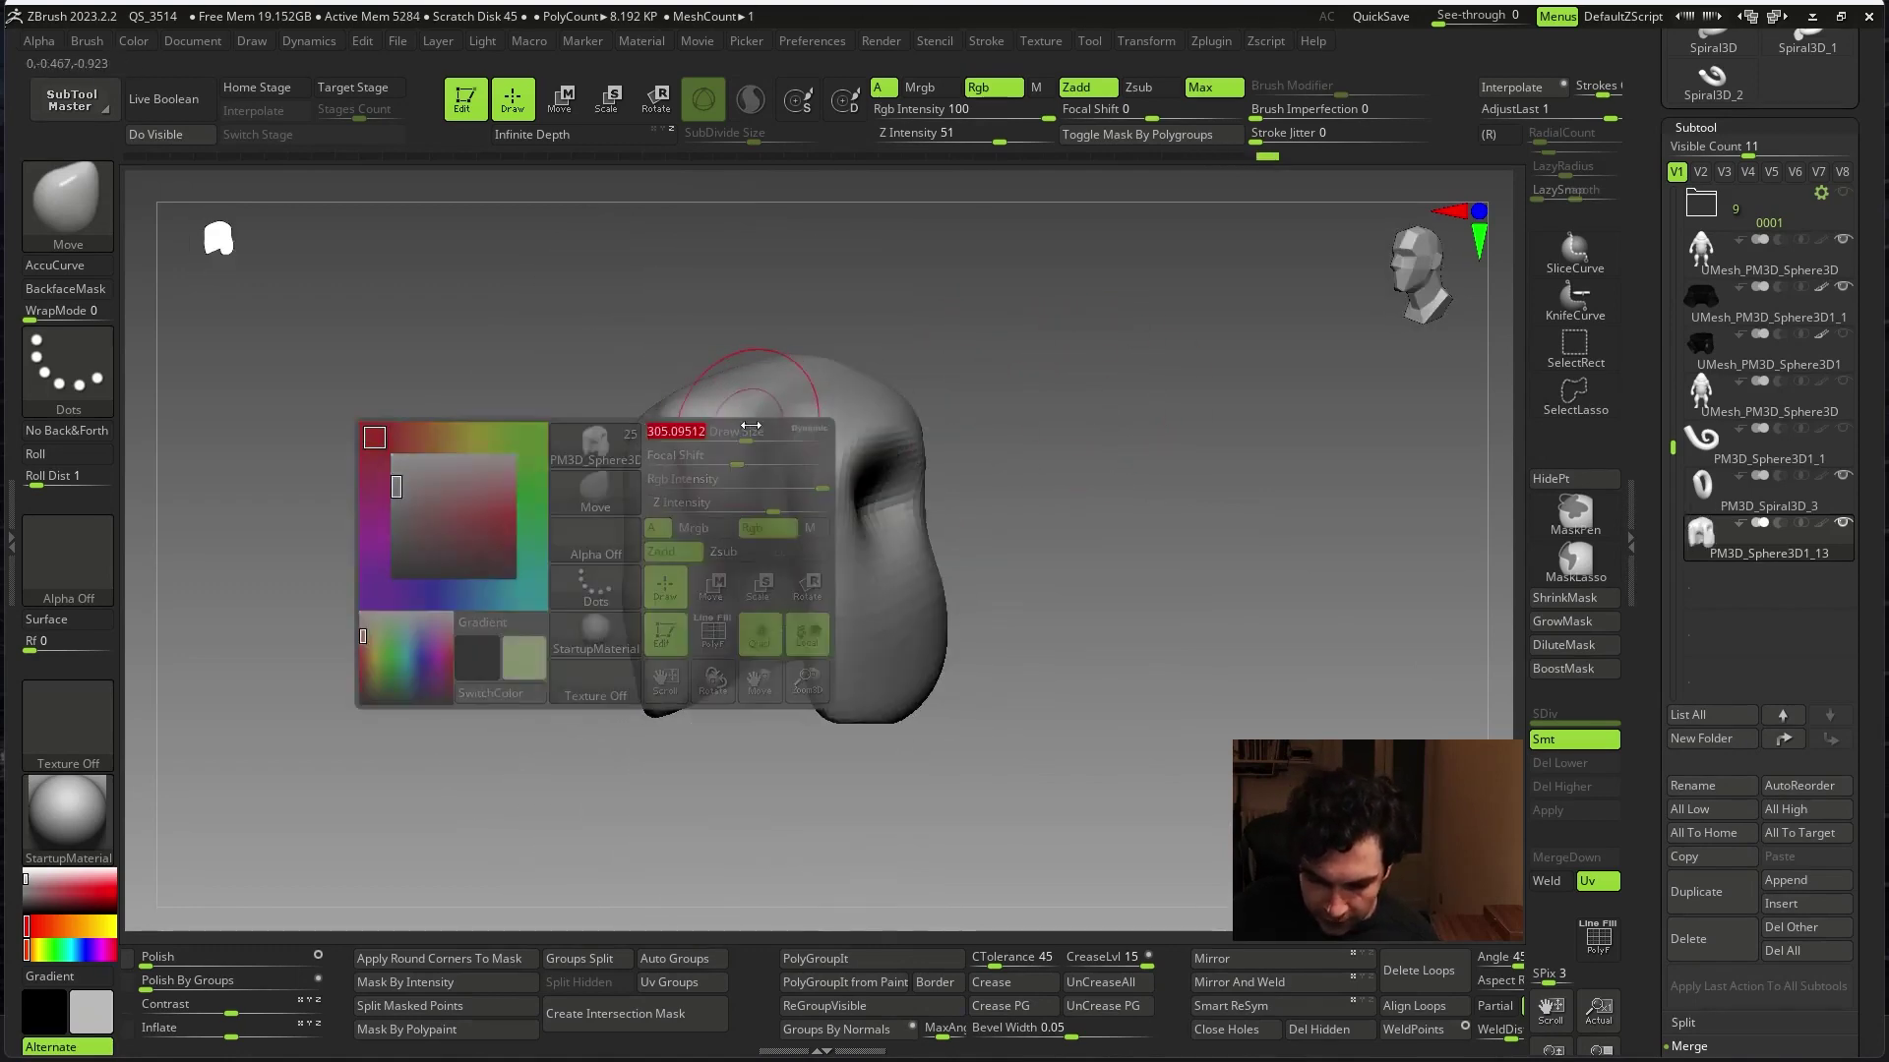
mouse_move(942, 371)
shift+mouse_down()
mouse_move(1058, 361)
mouse_move(1088, 574)
mouse_move(658, 563)
shift+mouse_up()
ctrl+shift+click(1058, 361)
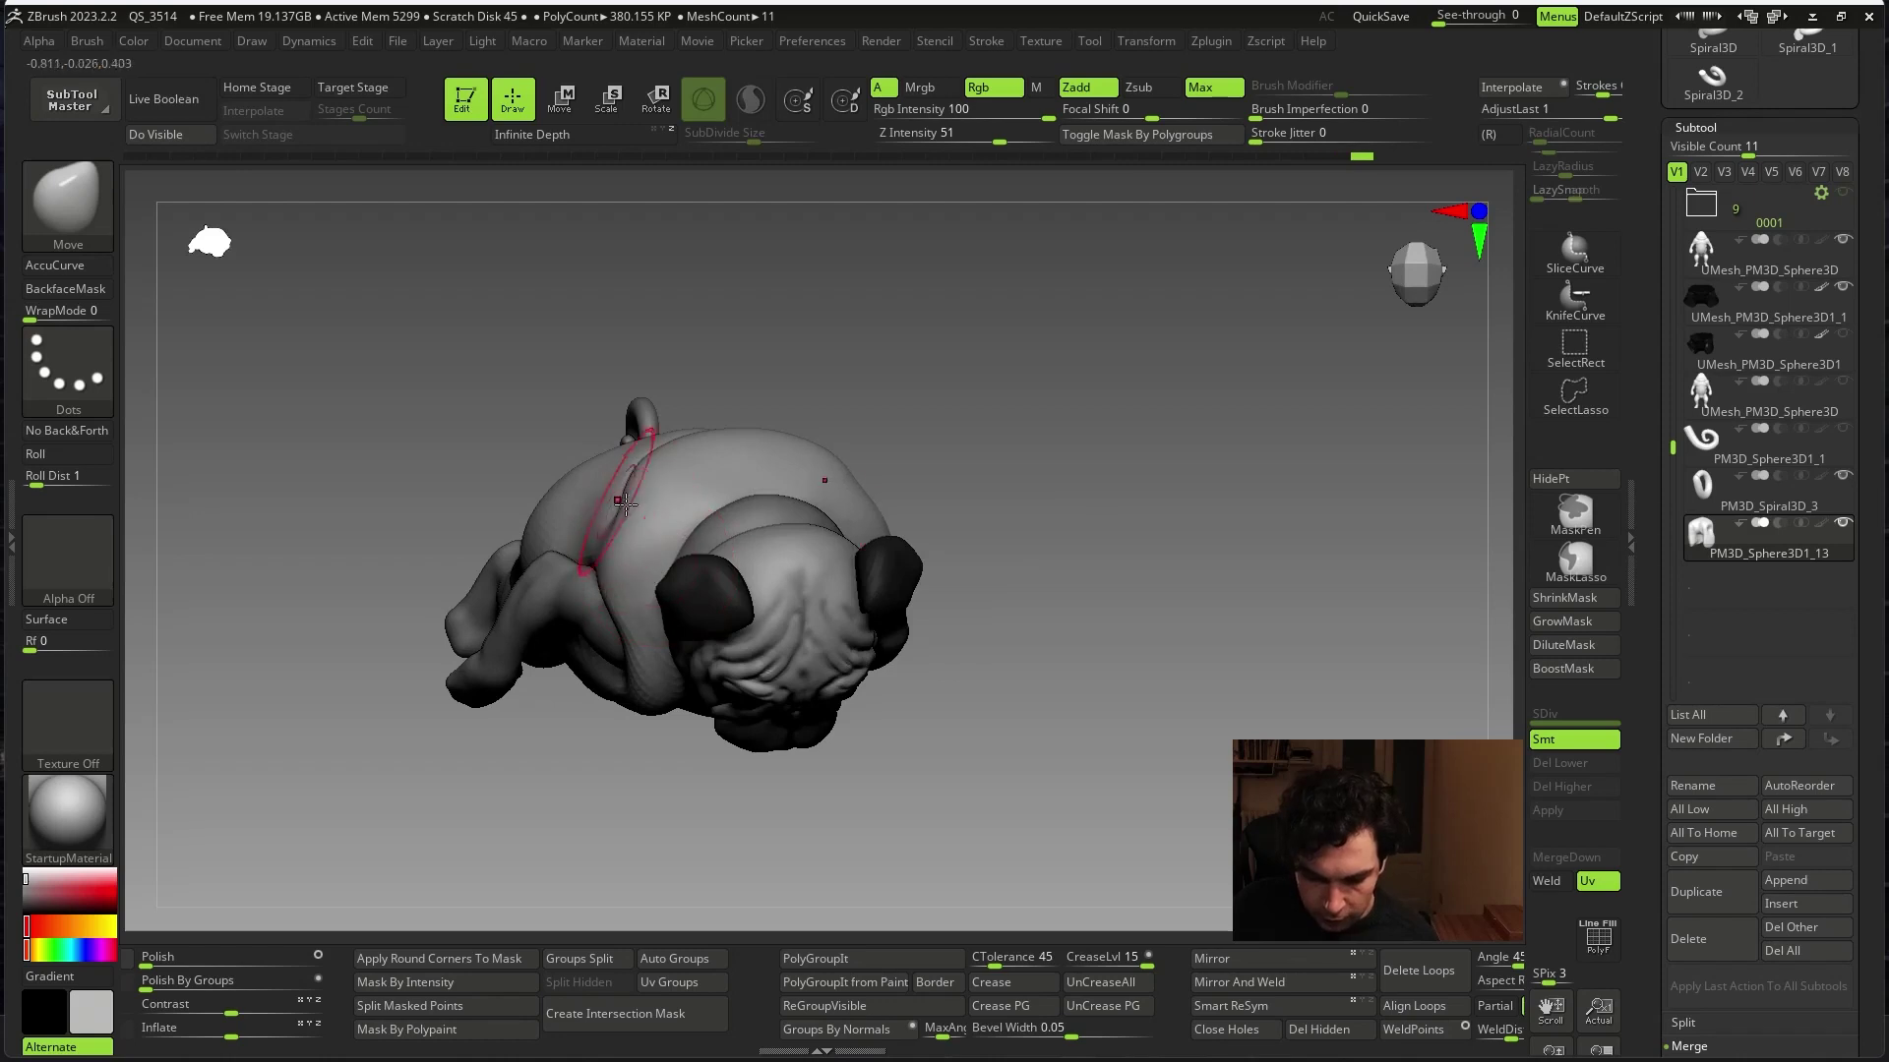
key(space)
mouse_move(961, 443)
mouse_down()
mouse_move(854, 525)
mouse_move(952, 426)
mouse_up()
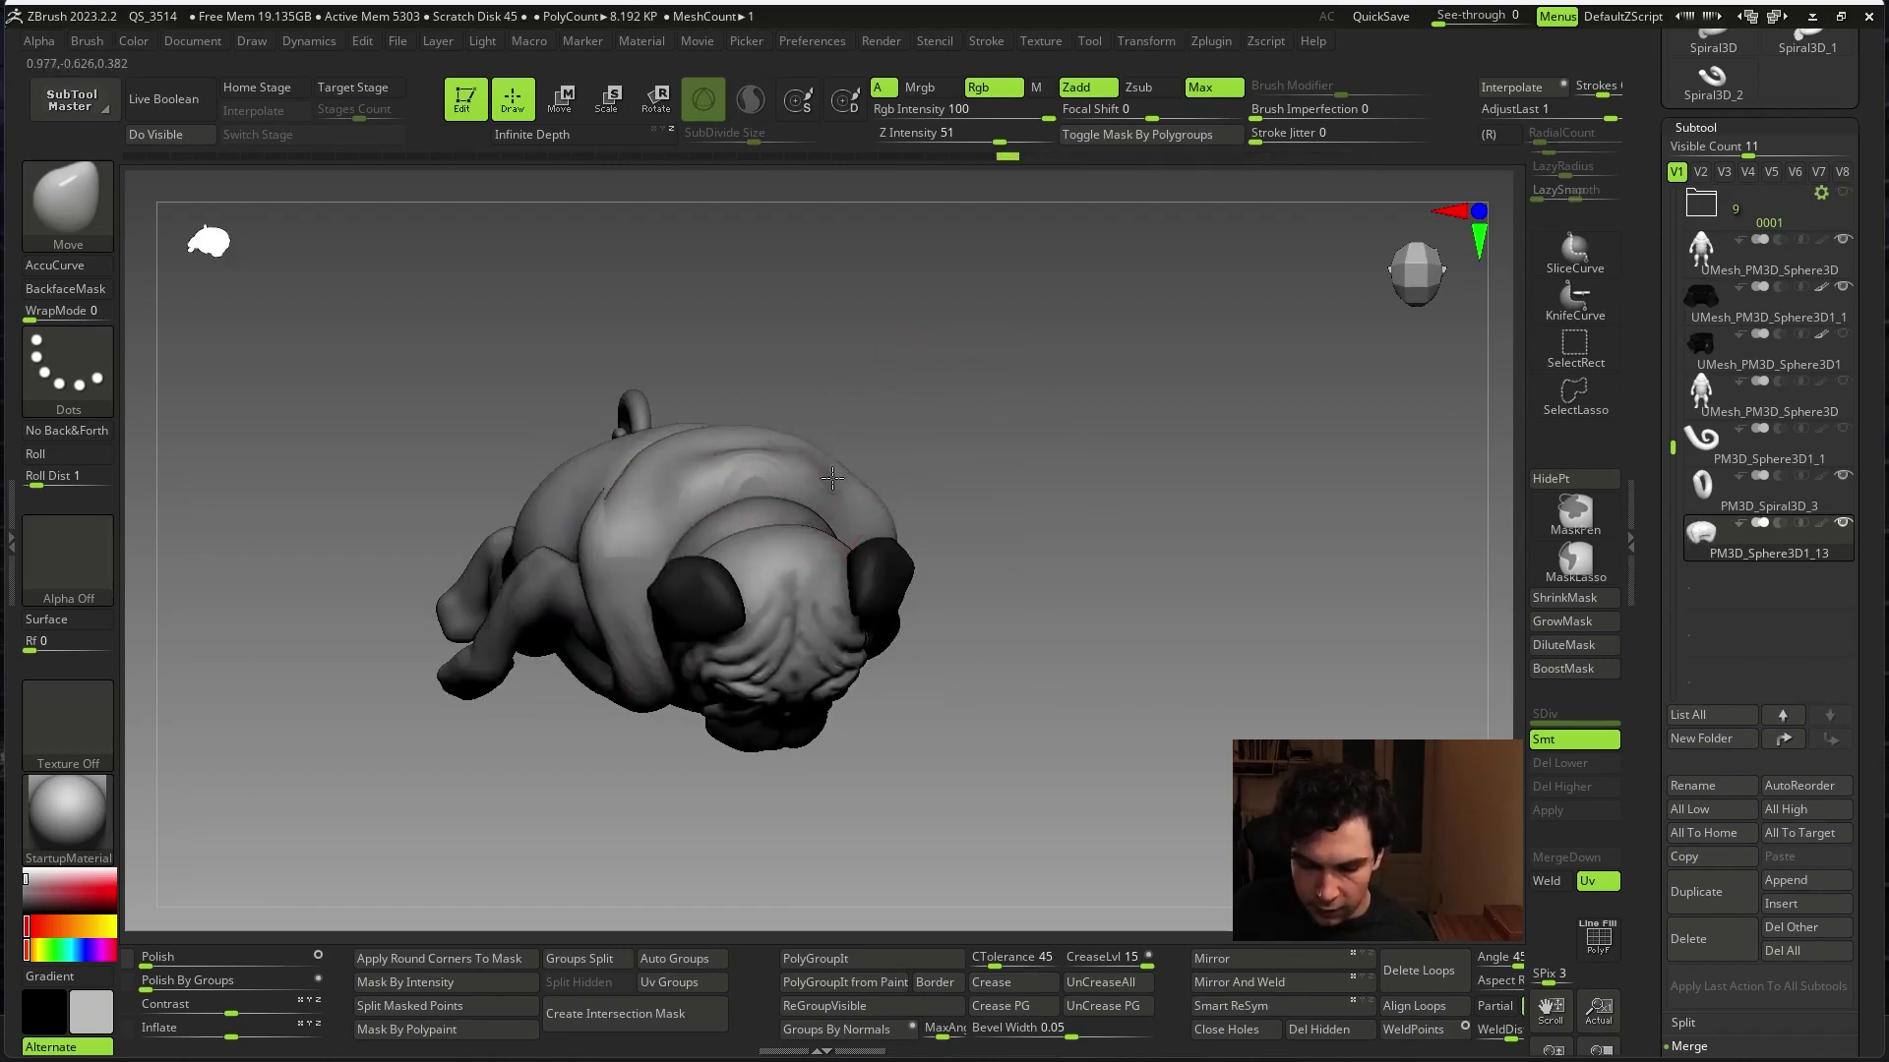
mouse_move(841, 516)
mouse_down()
mouse_move(855, 492)
mouse_move(815, 474)
mouse_move(1050, 405)
mouse_up()
key(alt+shift+s)
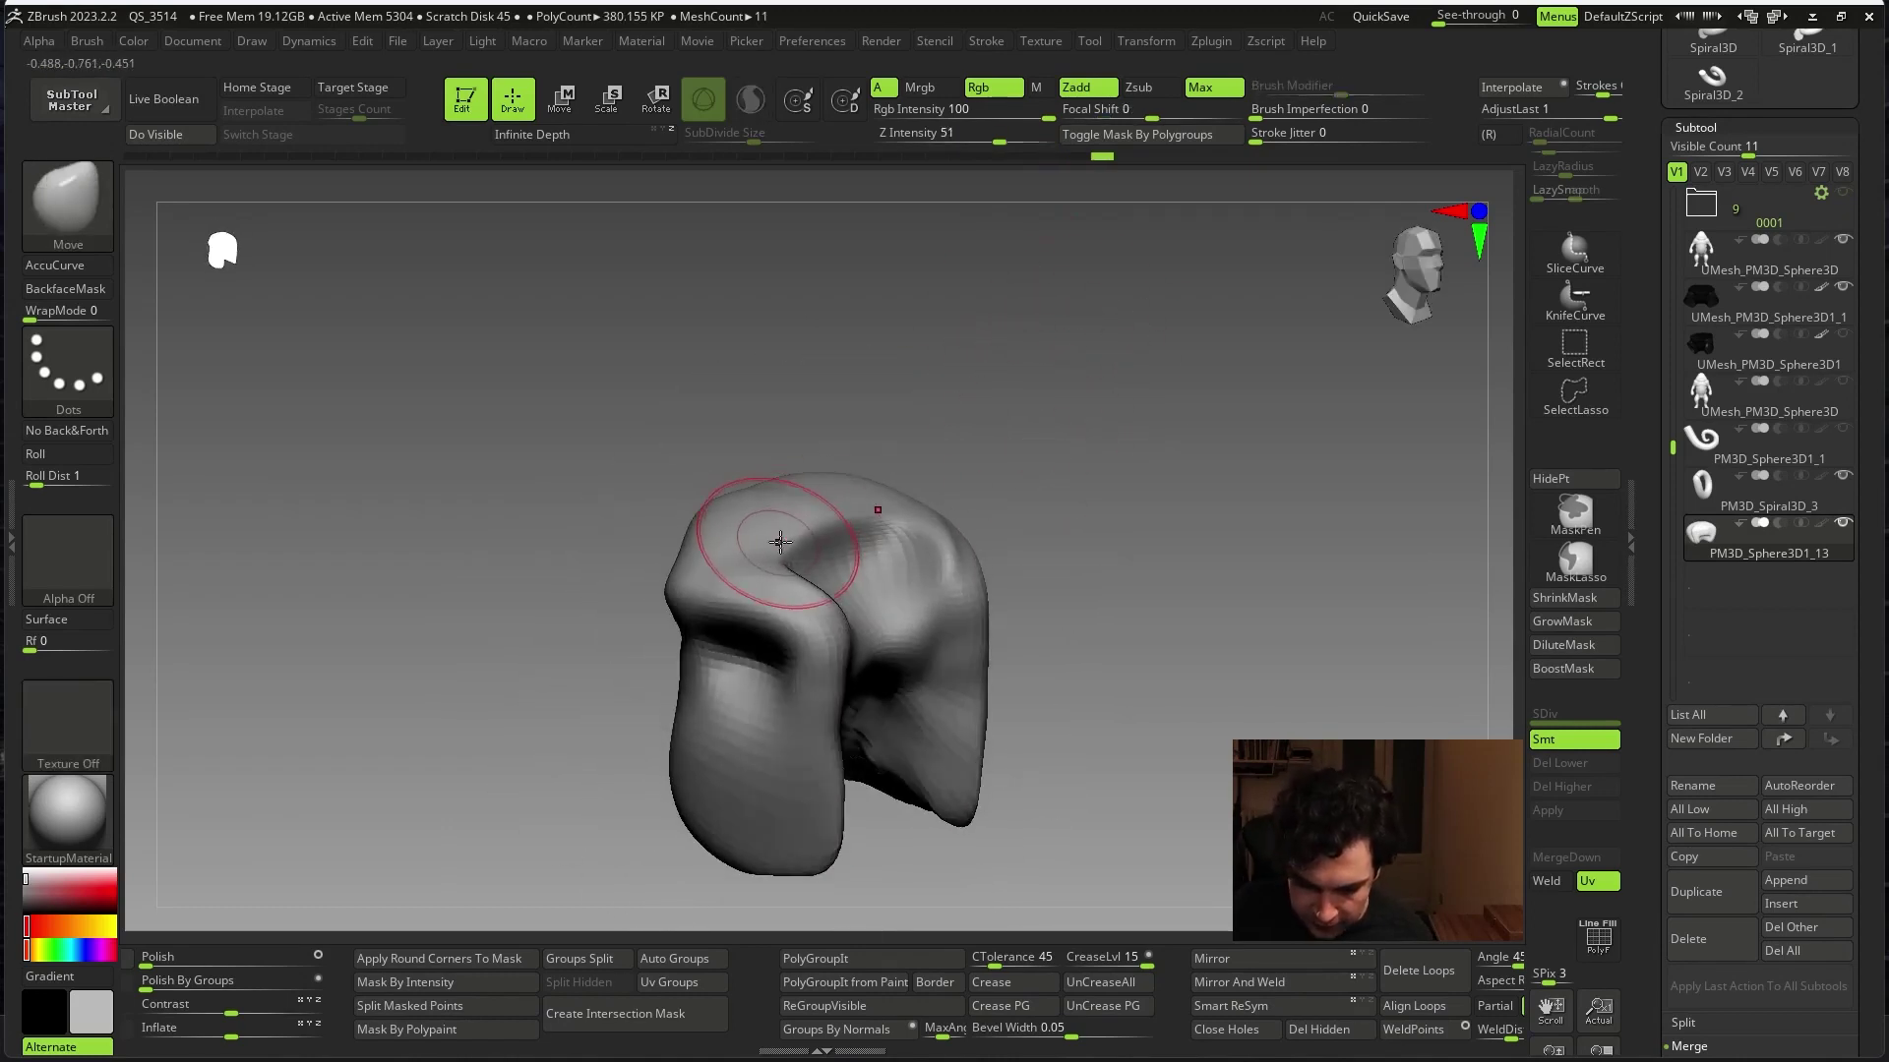
shift+drag(752, 378, 906, 472)
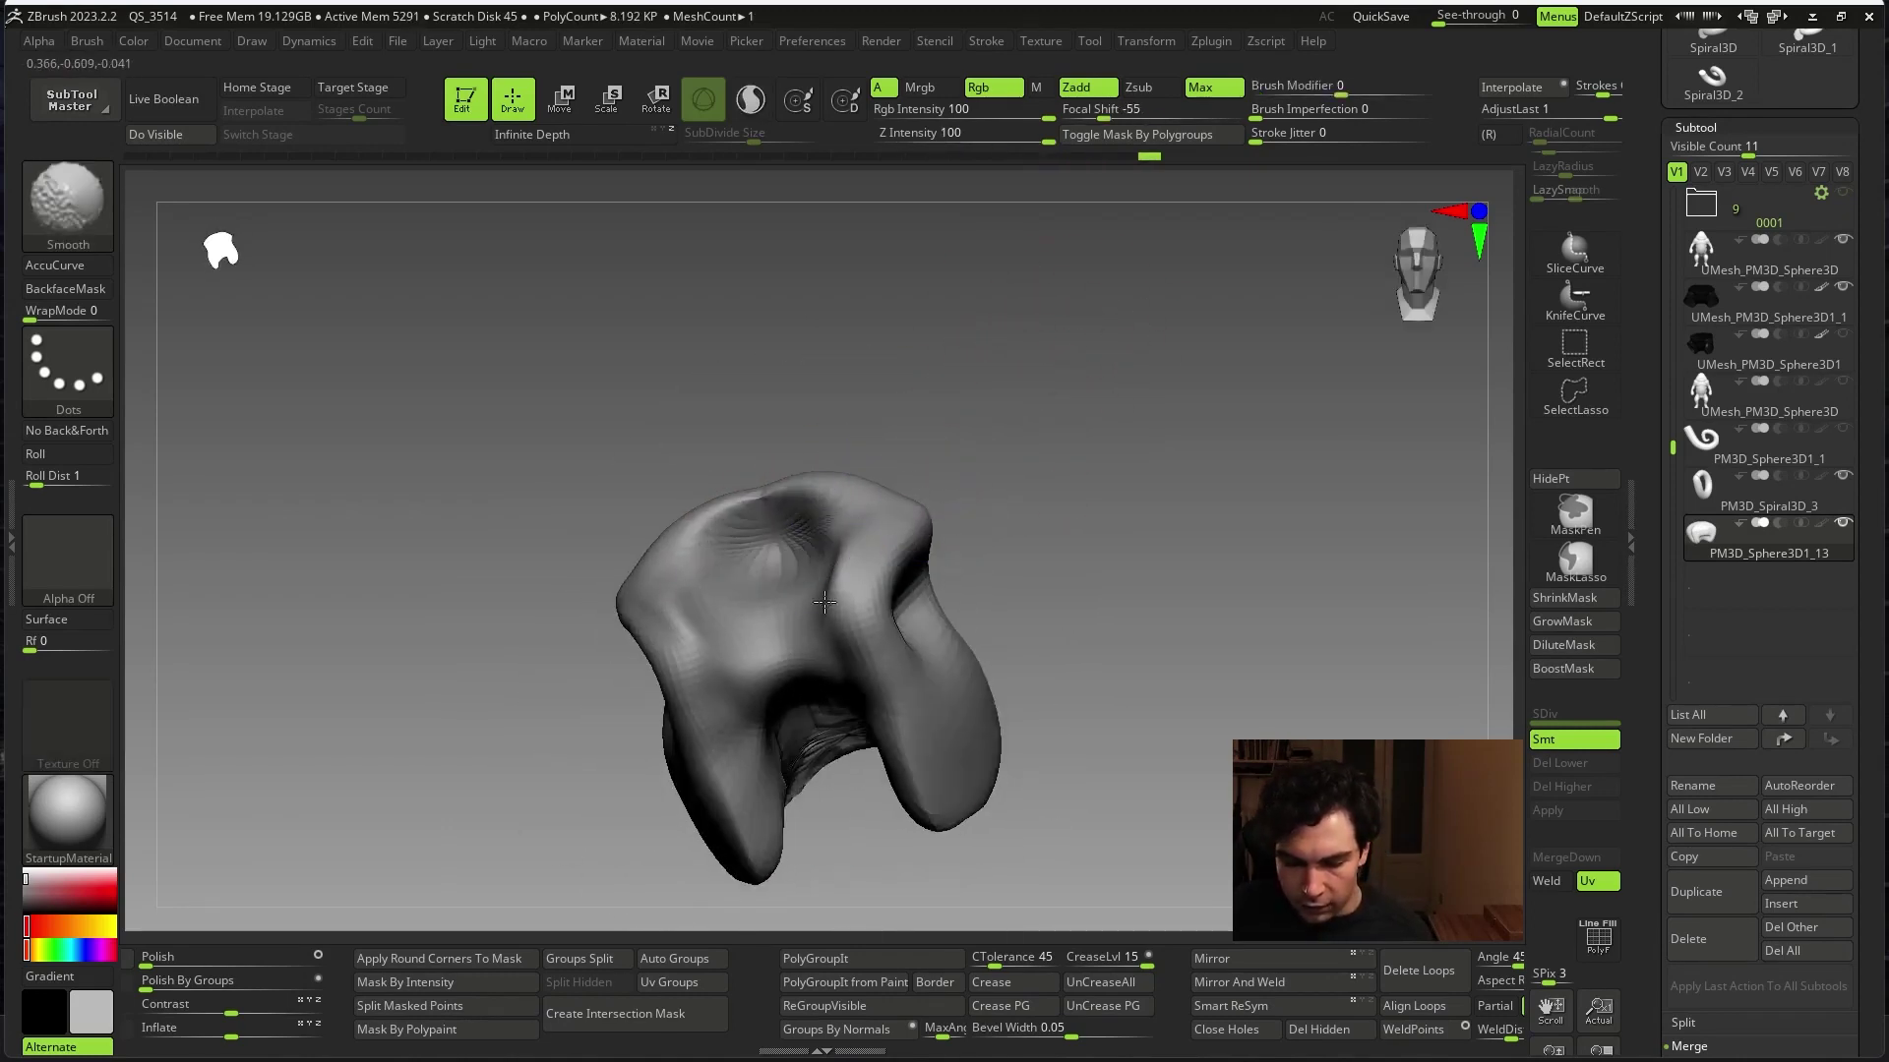
key(alt+shift+s)
mouse_move(923, 544)
mouse_down()
mouse_move(1357, 717)
mouse_move(1392, 685)
mouse_move(1279, 640)
mouse_up()
drag(1663, 939, 1663, 742)
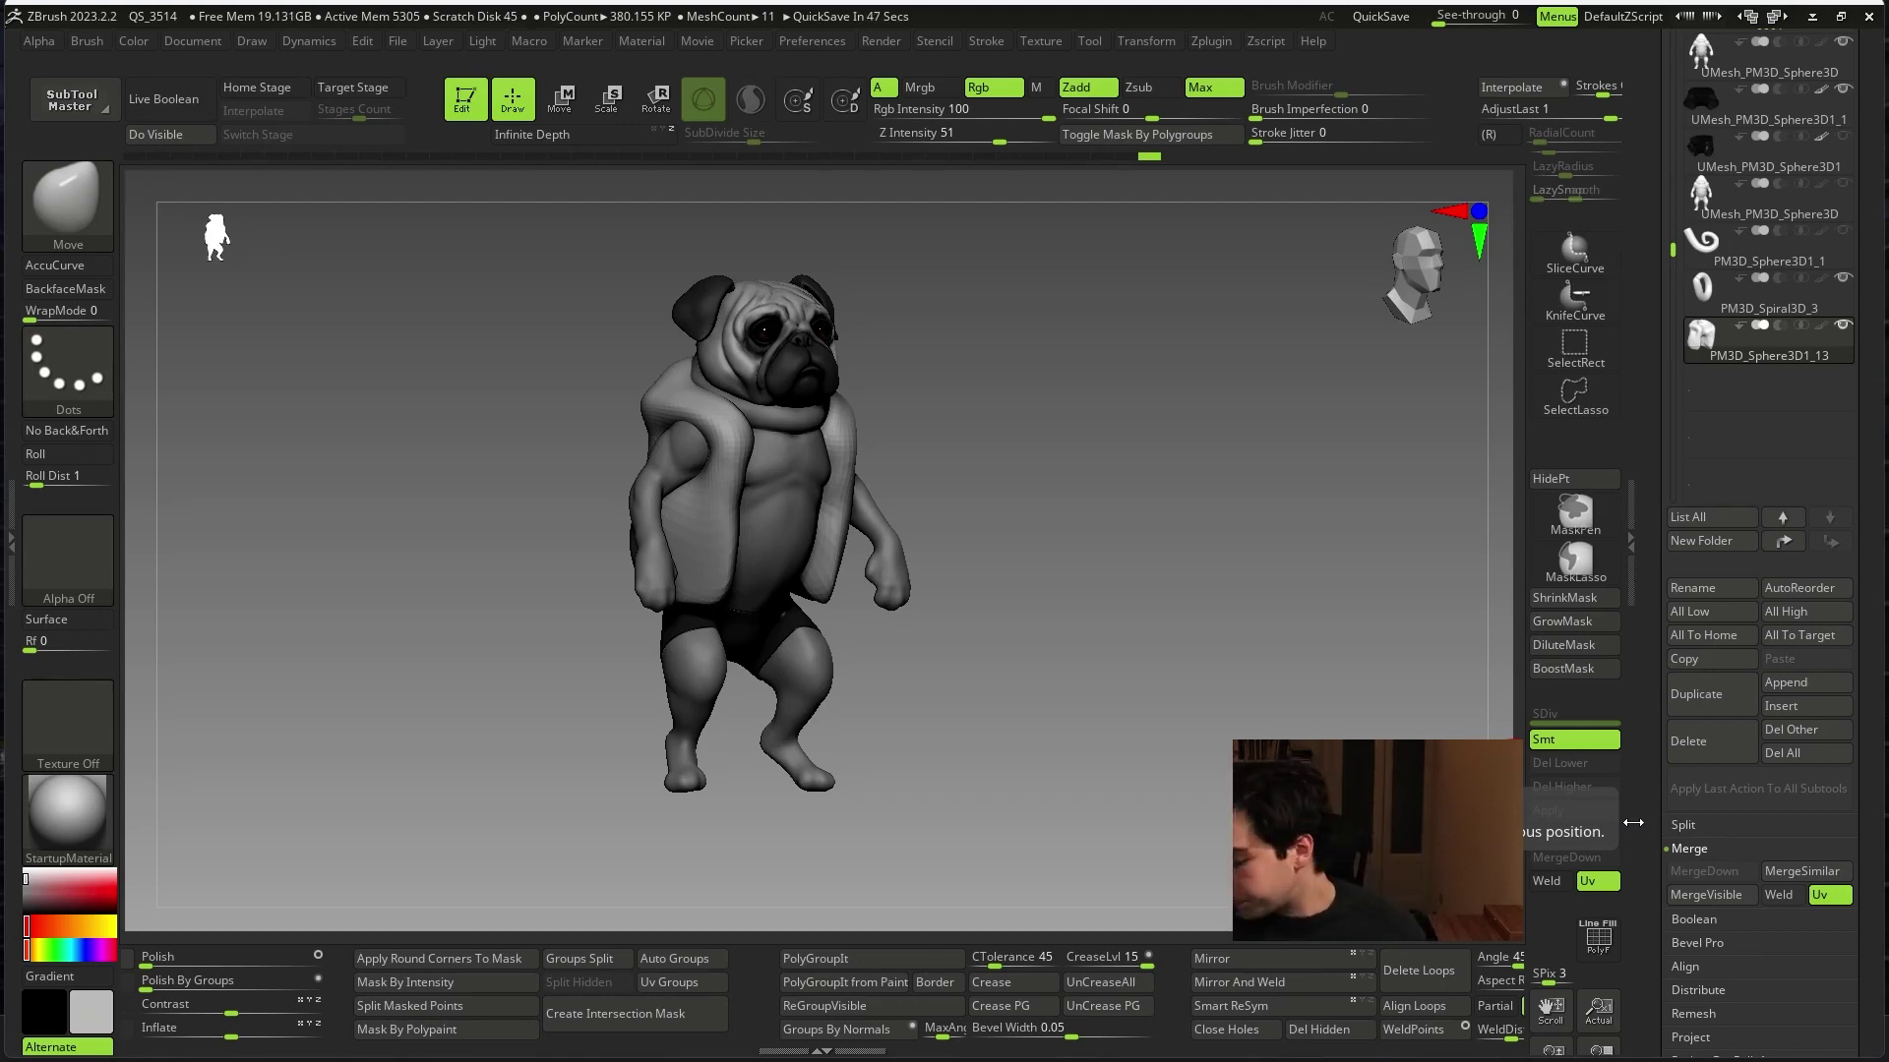
- Append a Plane3D subtool and frame it in the view
drag(1410, 646, 1518, 575)
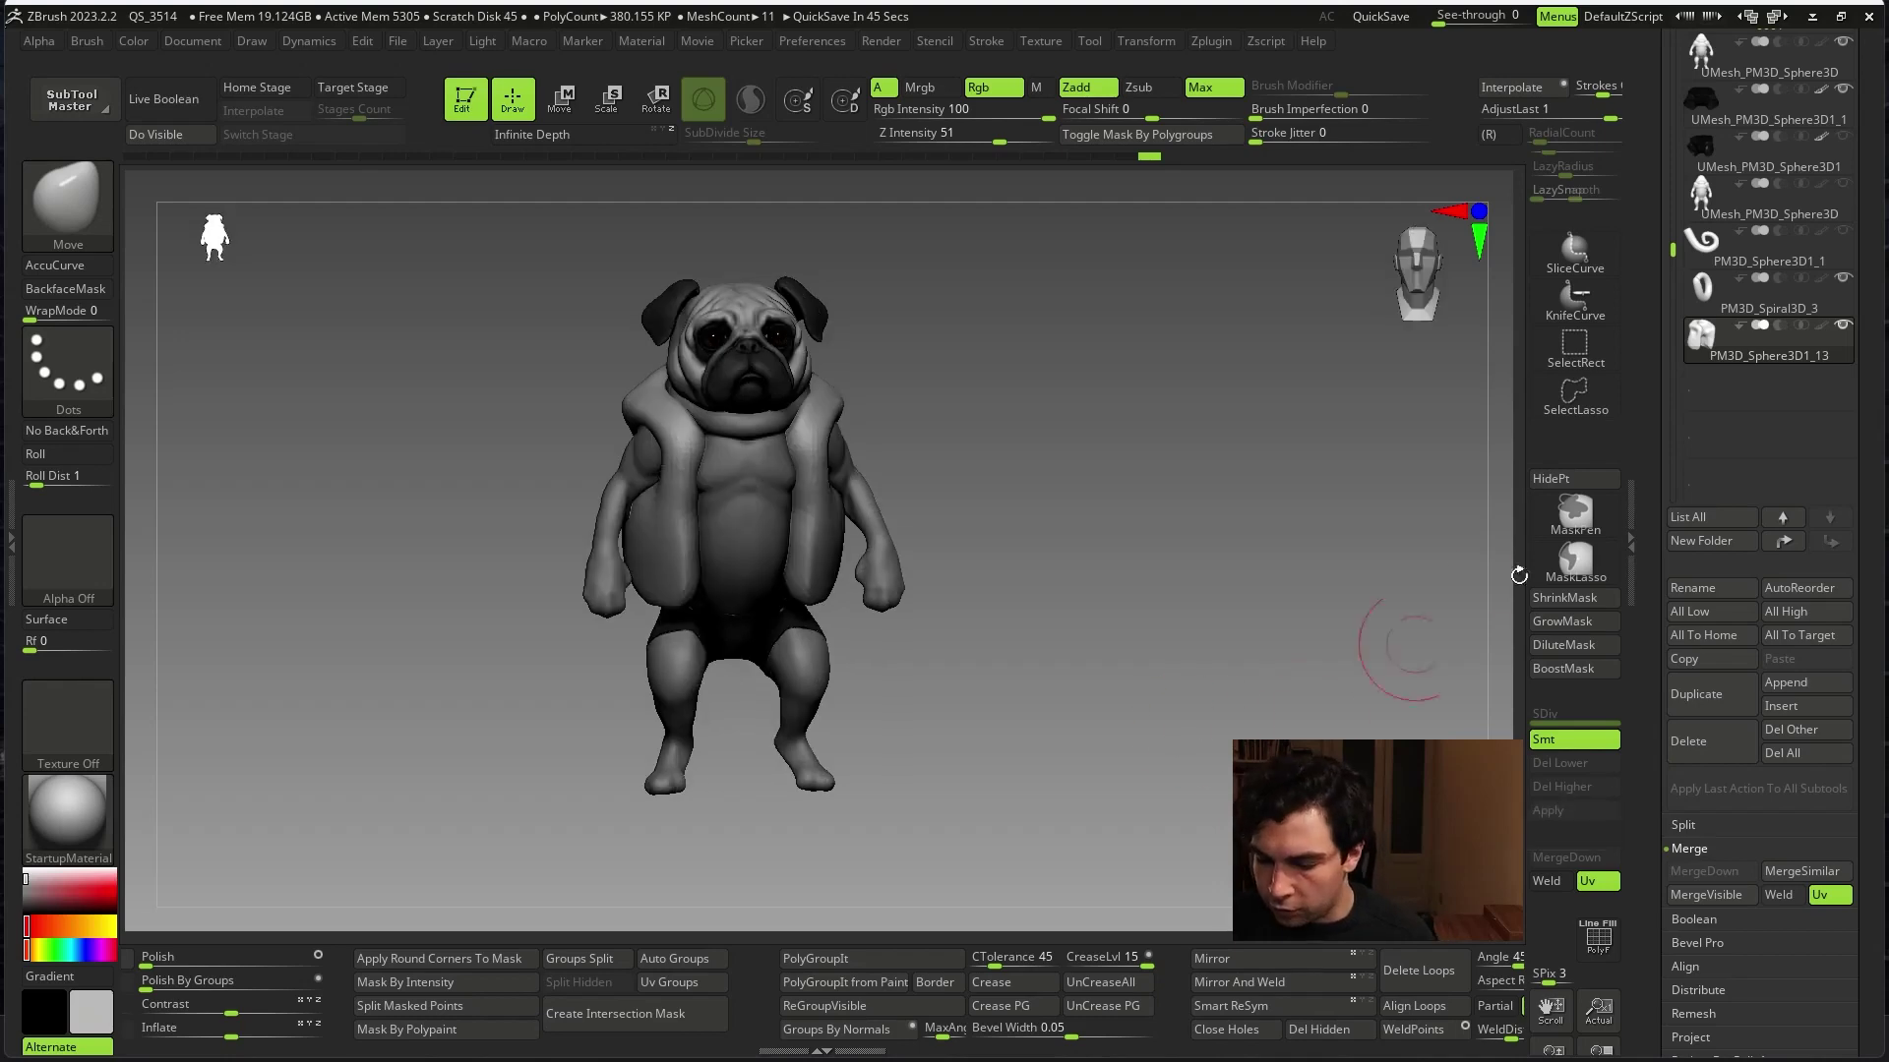
click(1816, 685)
click(1790, 689)
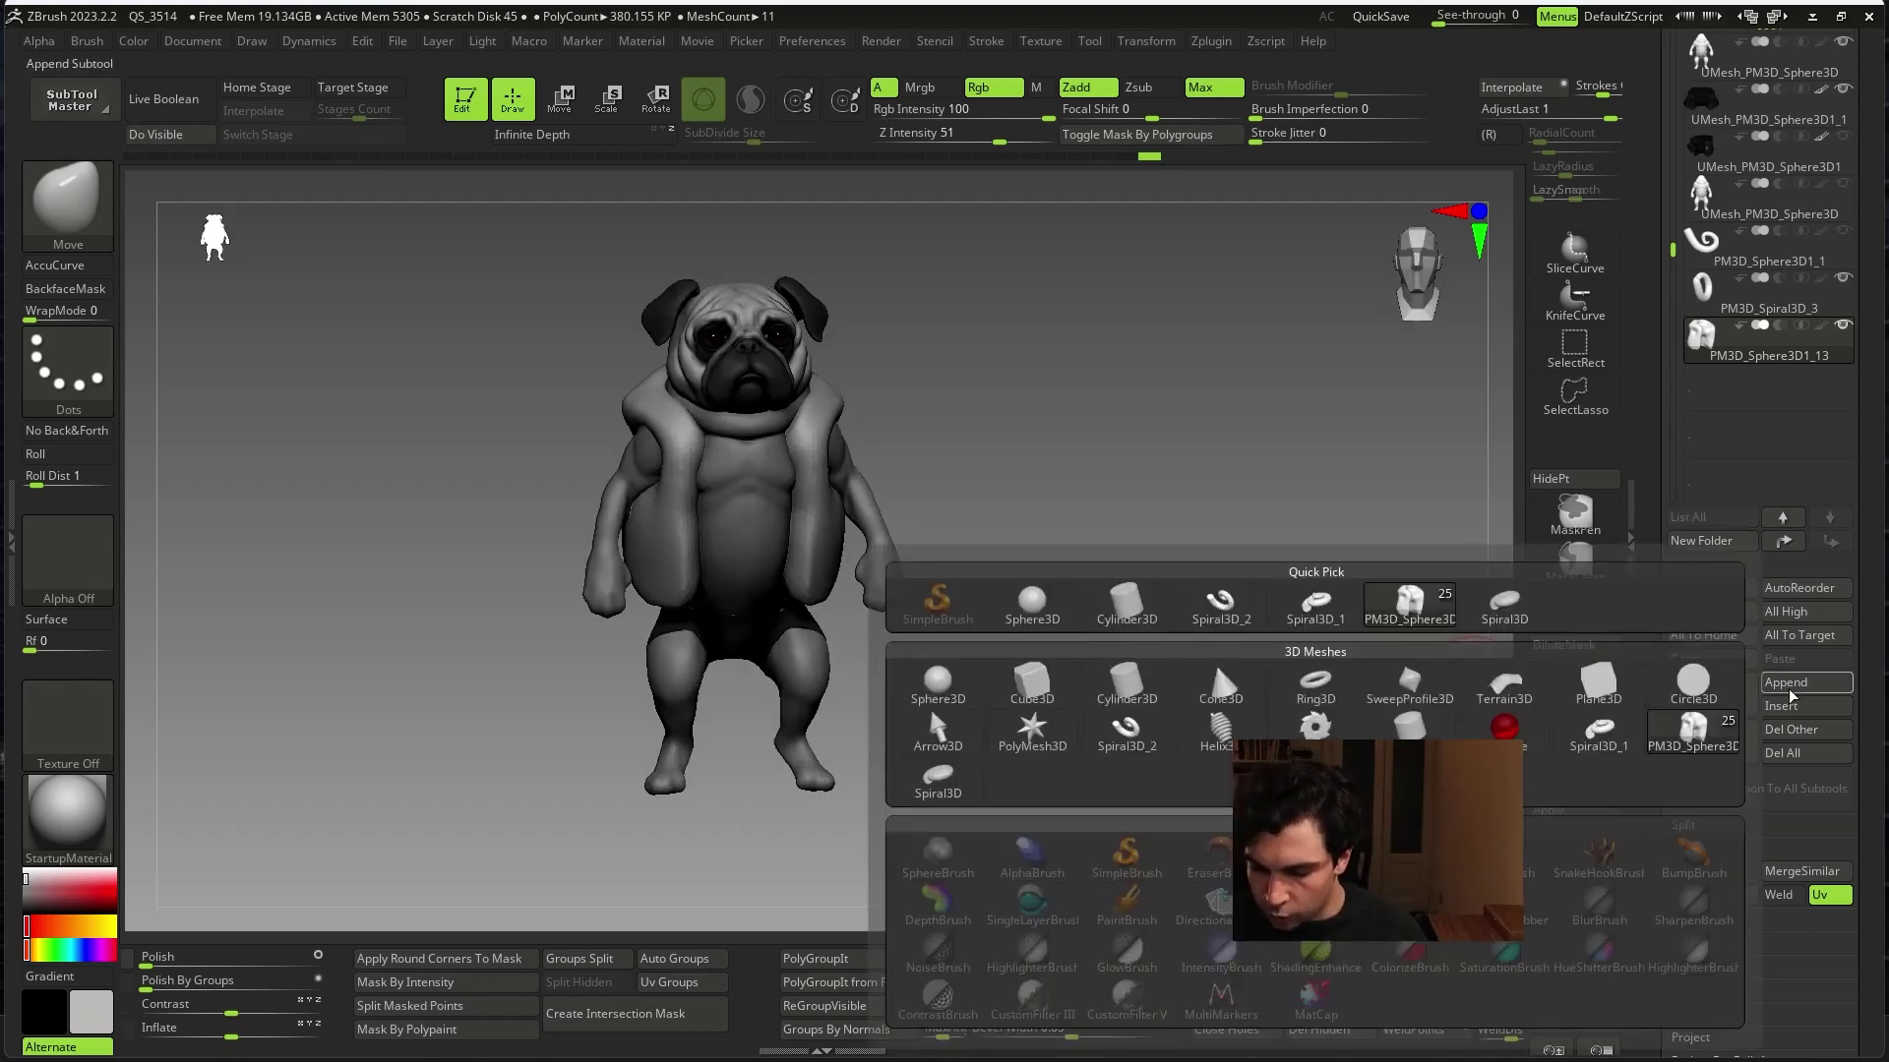
click(1597, 682)
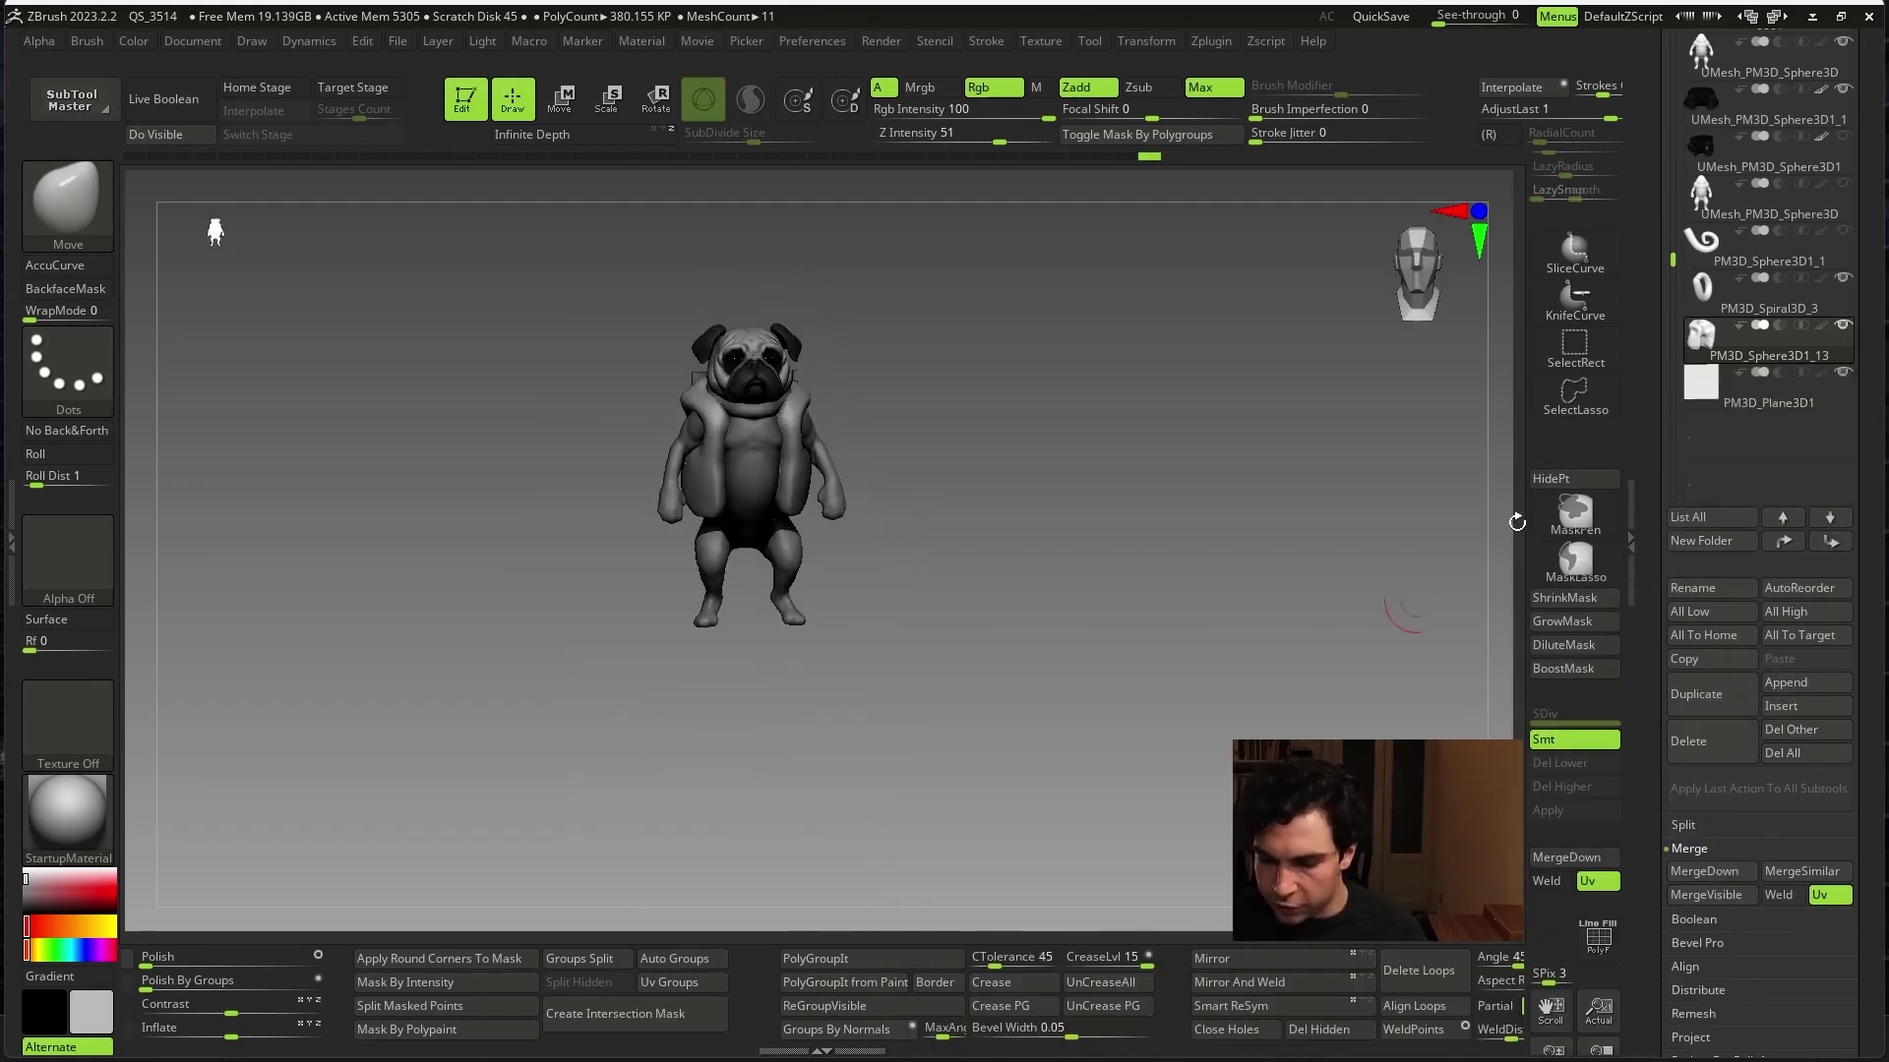
key(f)
- Trim the plane to a narrow vertical strip with SelectRect and Del Hidden, then duplicate it
key(shift+f)
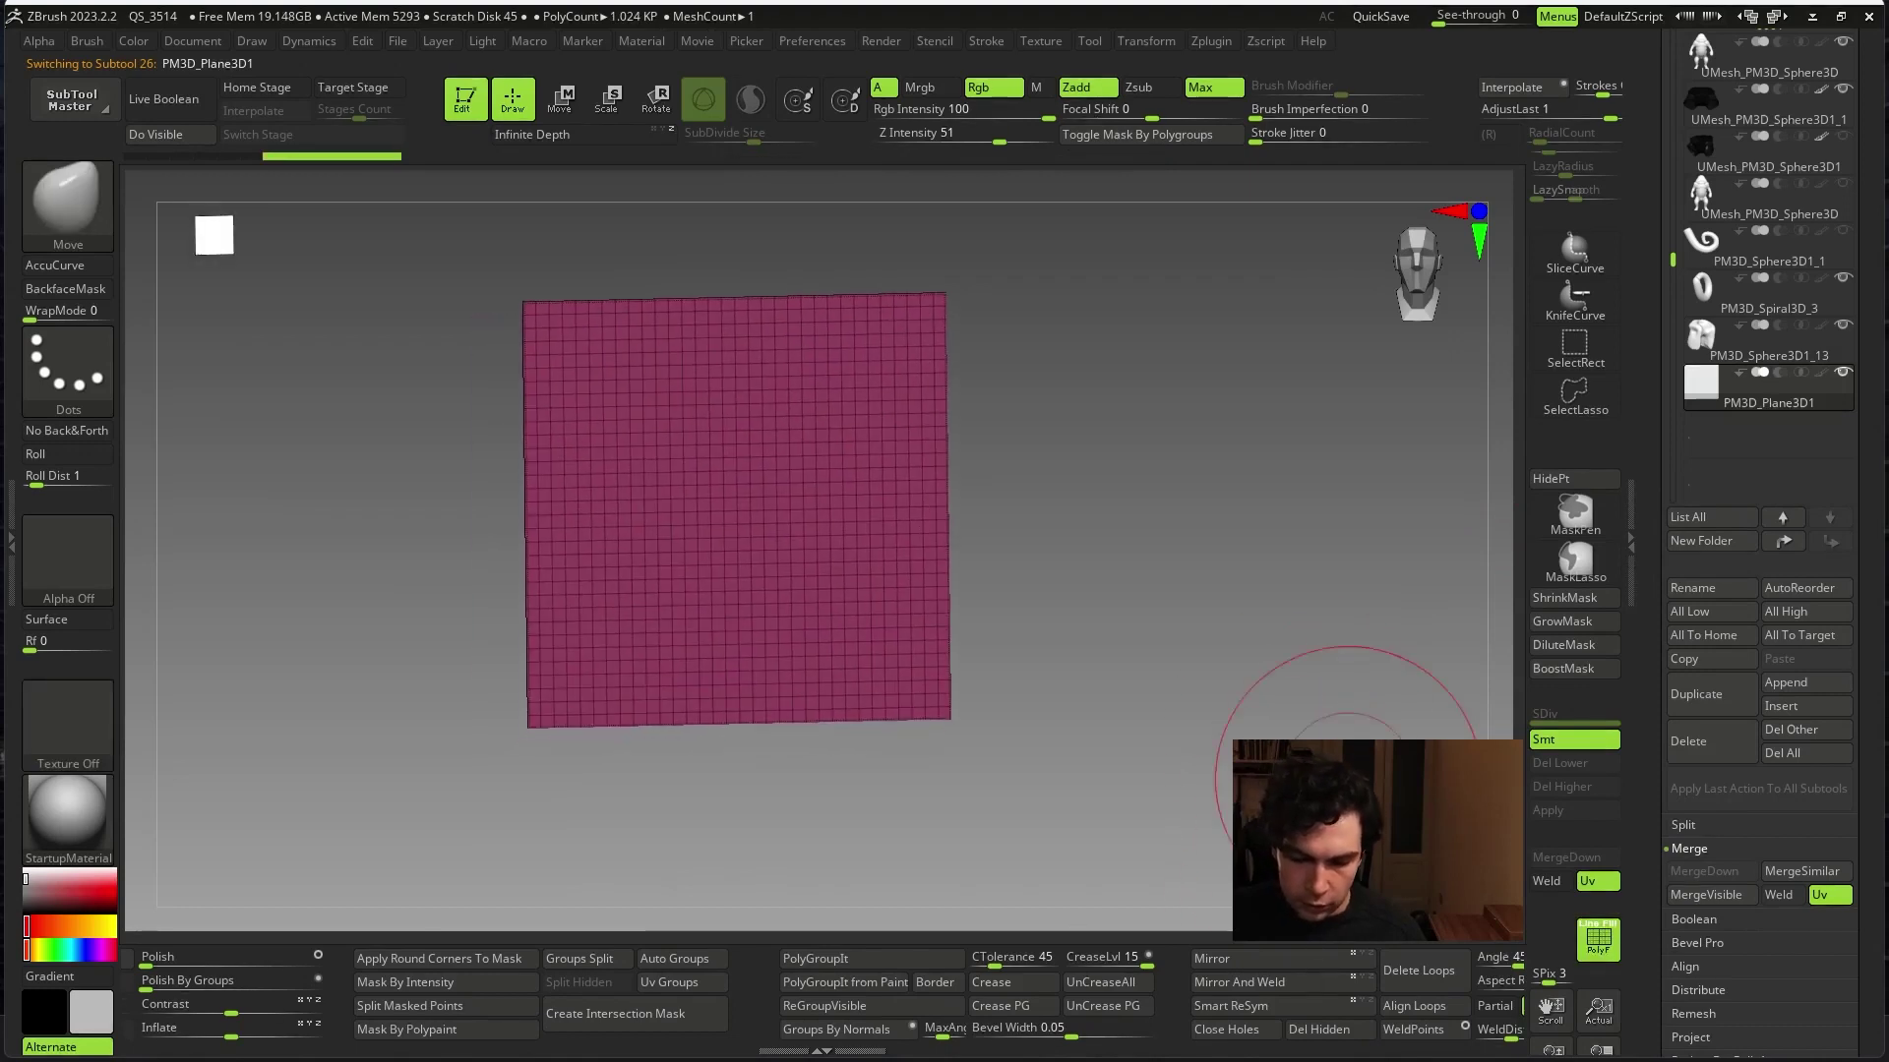
mouse_move(723, 263)
ctrl+shift+mouse_down()
mouse_move(746, 789)
mouse_move(843, 865)
mouse_move(1149, 764)
mouse_move(1129, 666)
mouse_move(1050, 695)
mouse_move(1084, 830)
ctrl+shift+mouse_up()
drag(942, 410, 1119, 527)
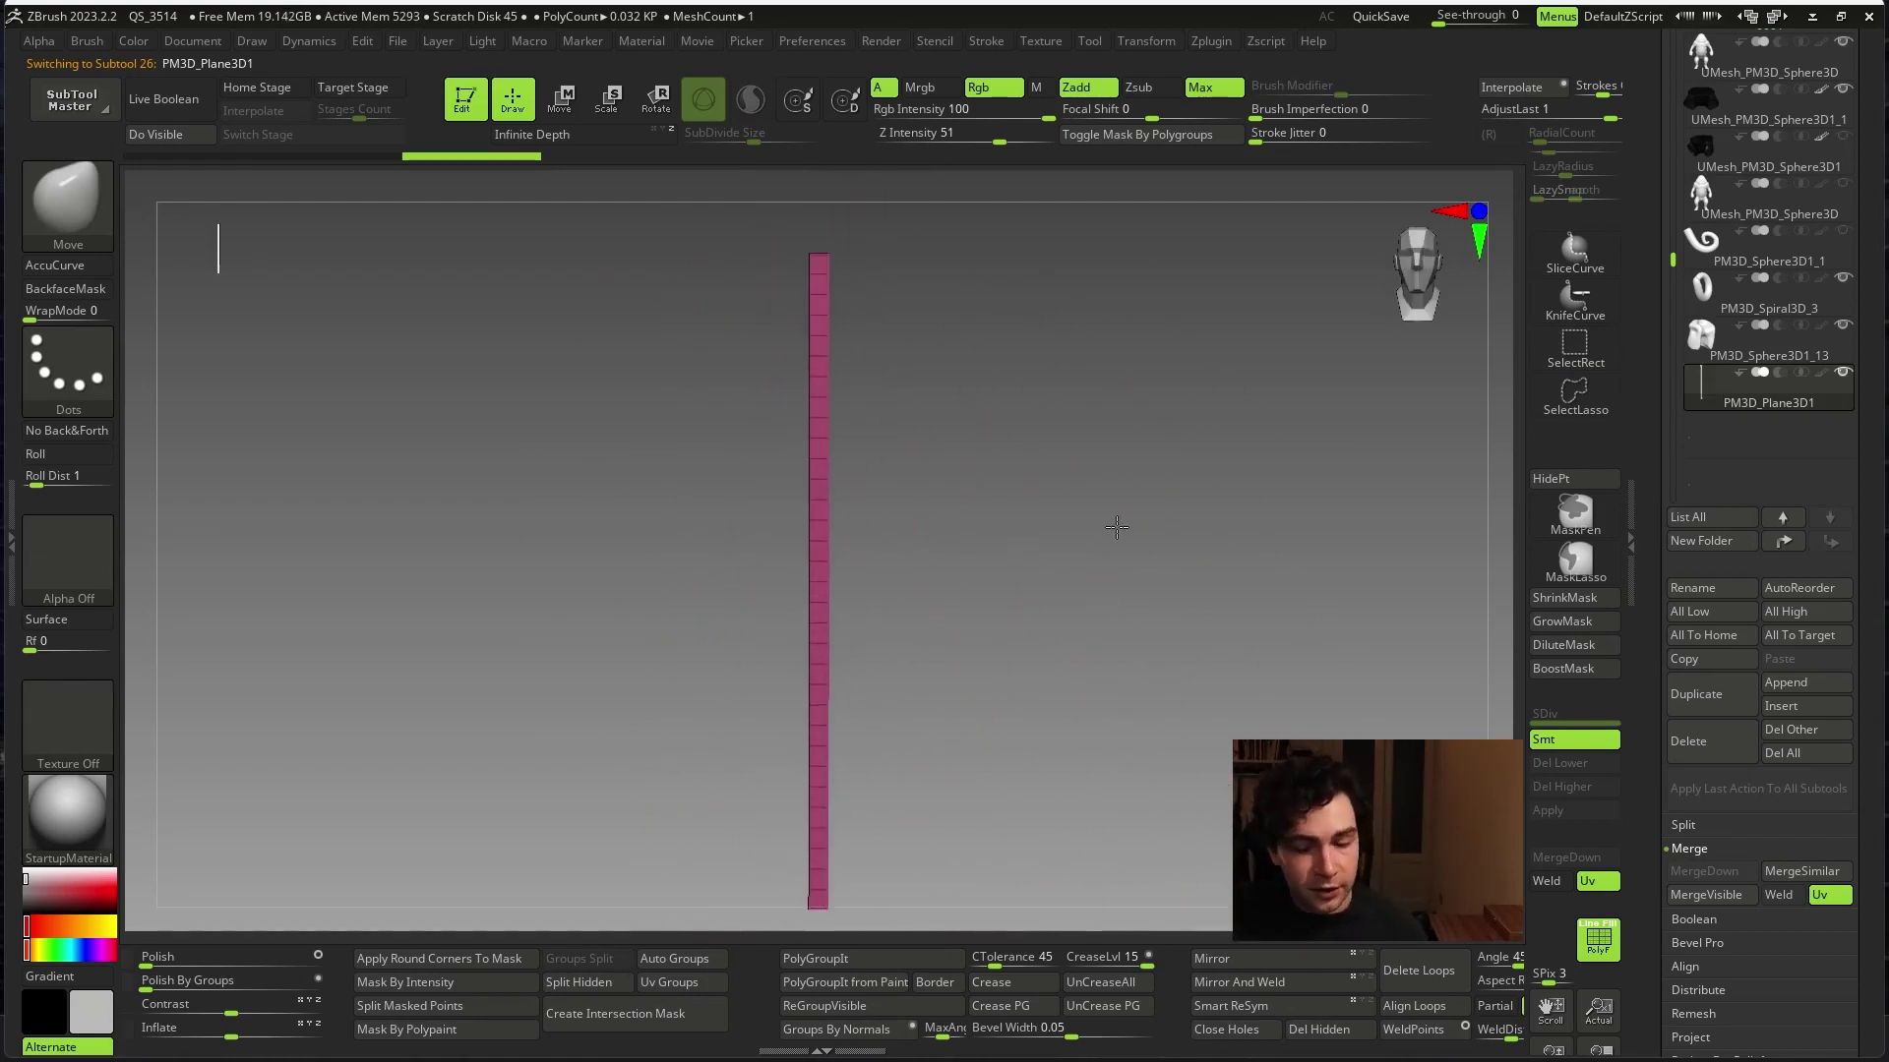
click(1337, 1033)
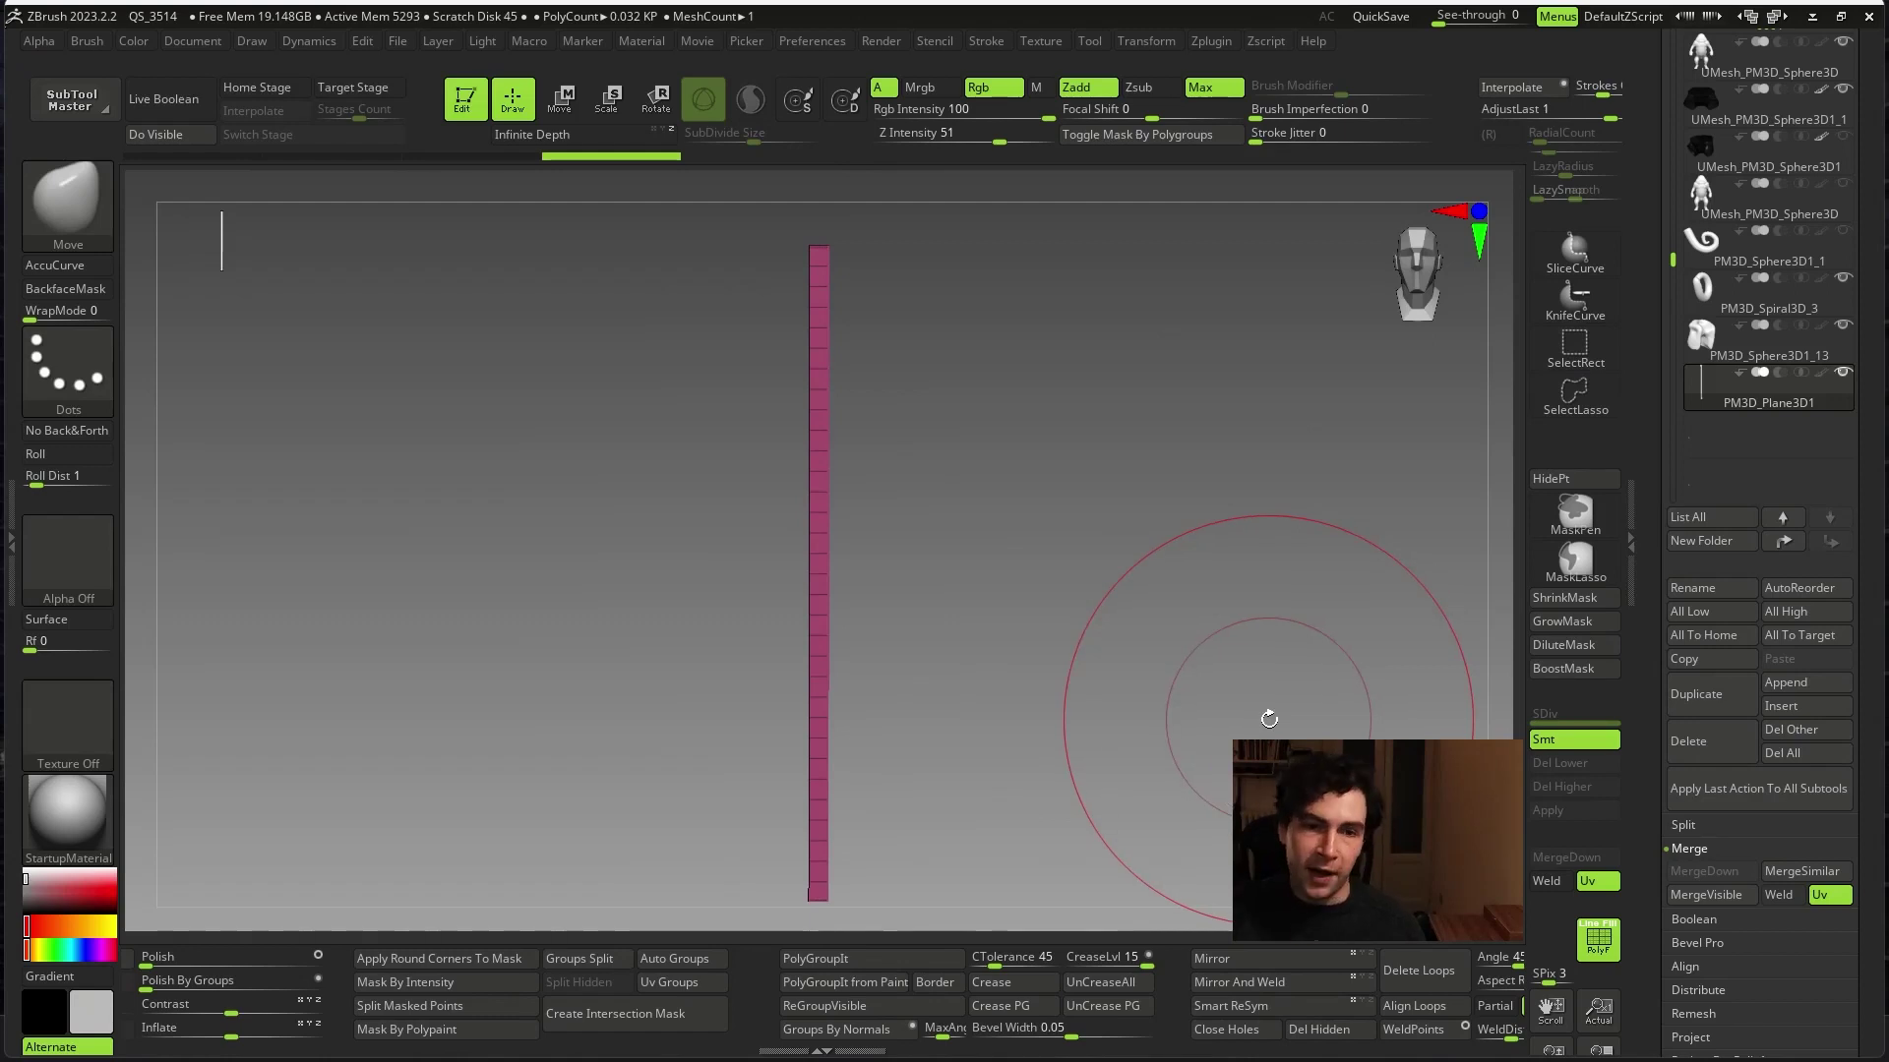
drag(1269, 719, 1377, 723)
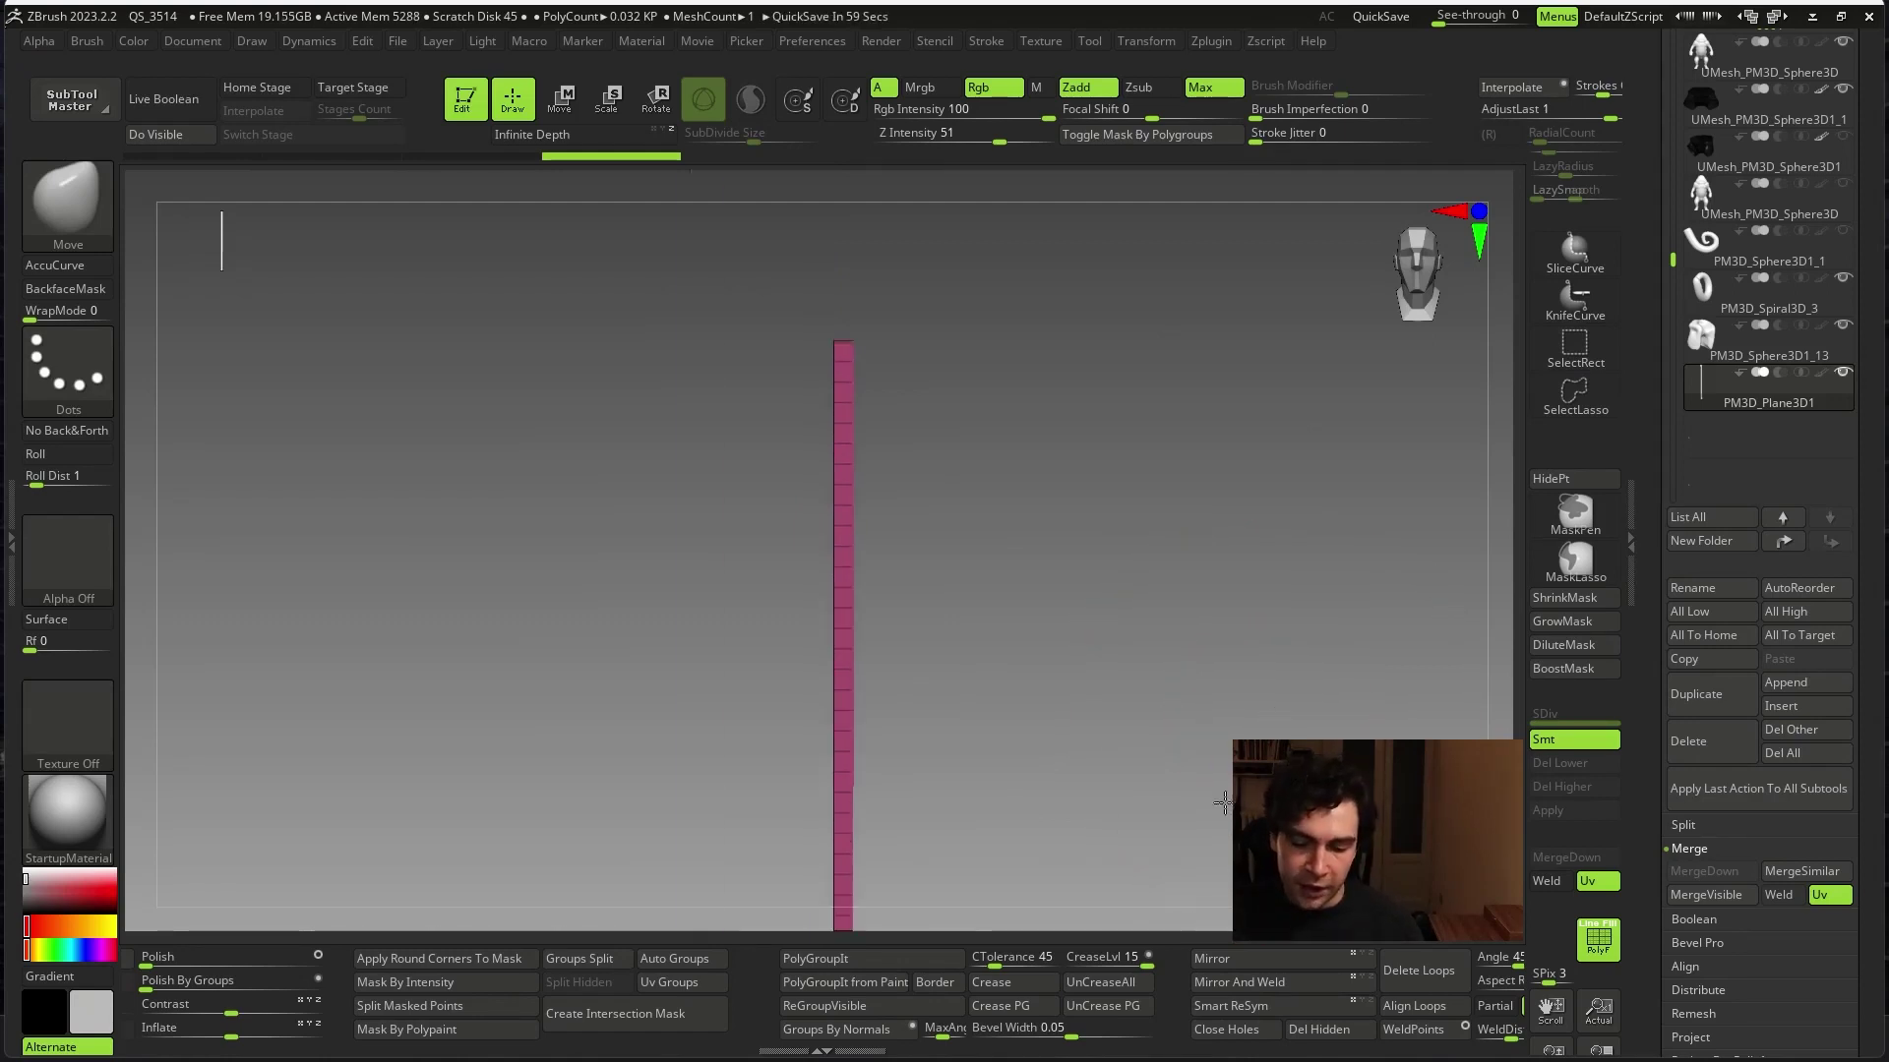
click(1696, 694)
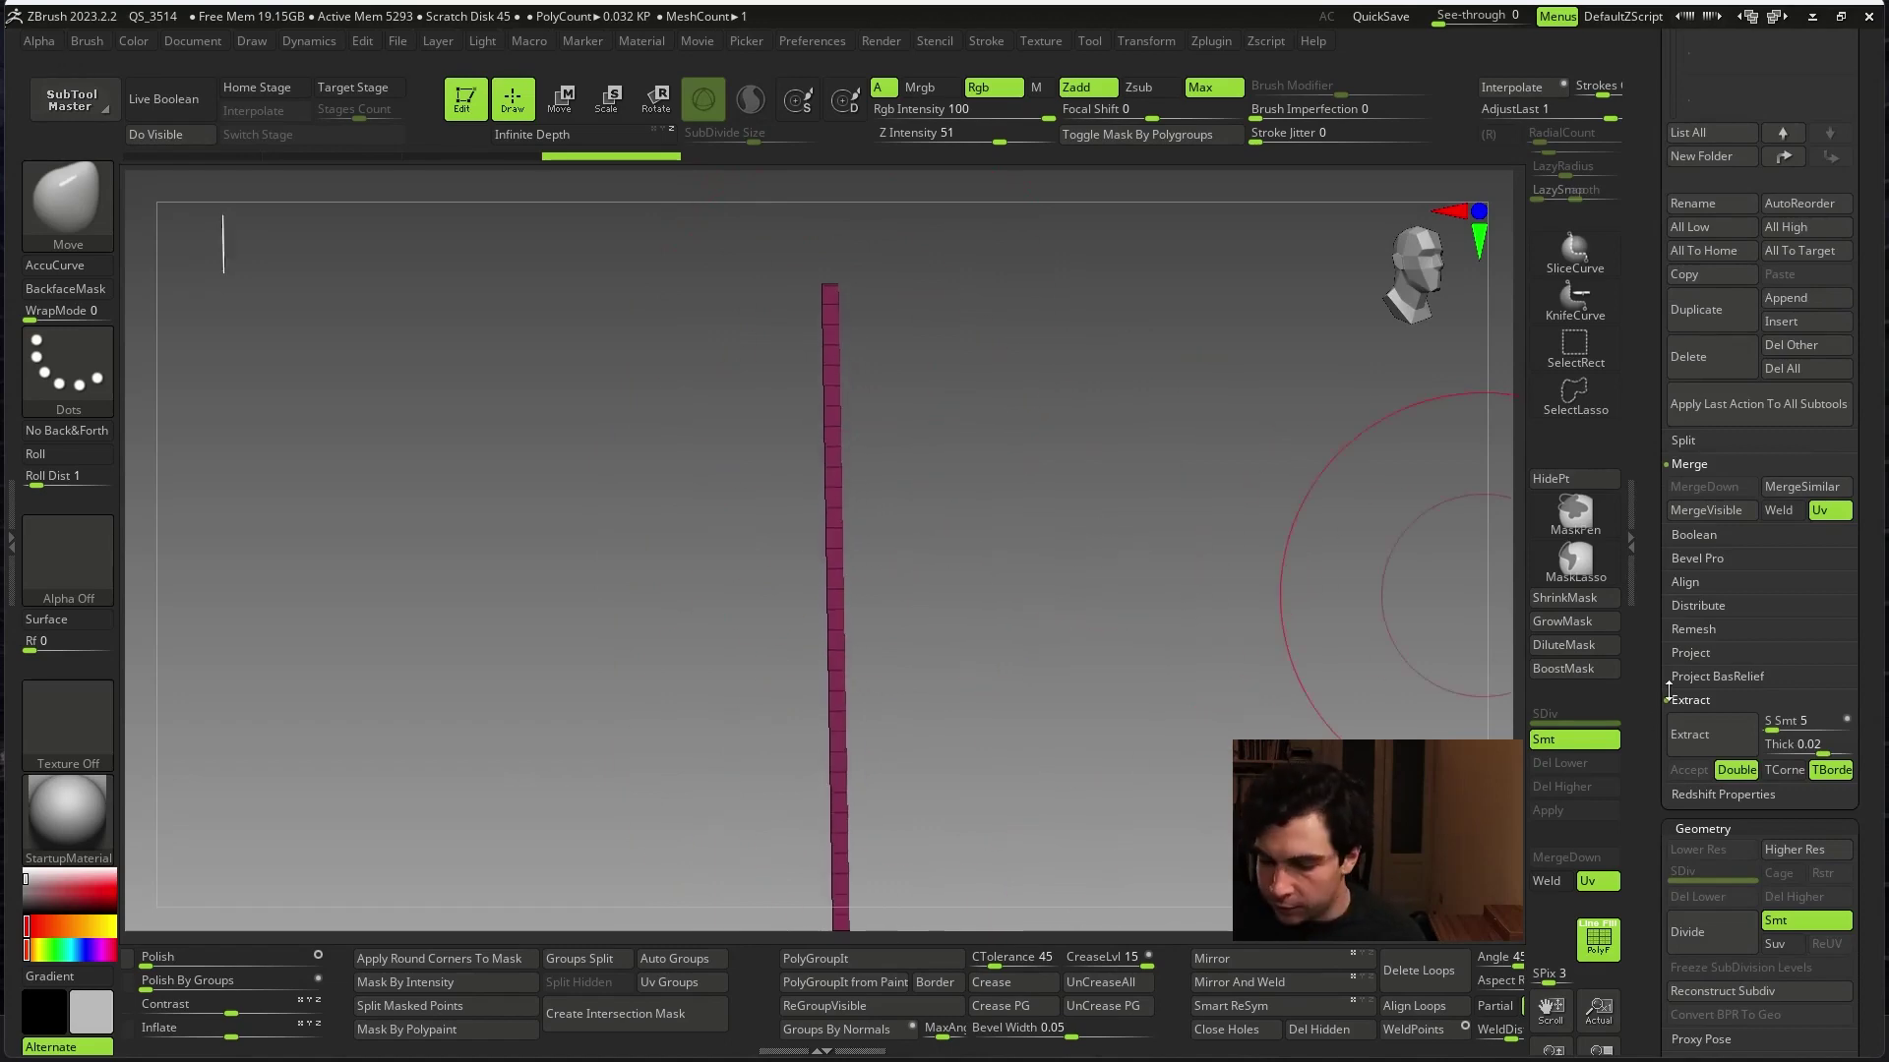
- Enable Dynamic subdivision and MicroPoly on the strip, opening the MicroPoly pattern library
scroll(1673, 698, down, 5)
scroll(1673, 698, up, 1)
scroll(1673, 698, up, 2)
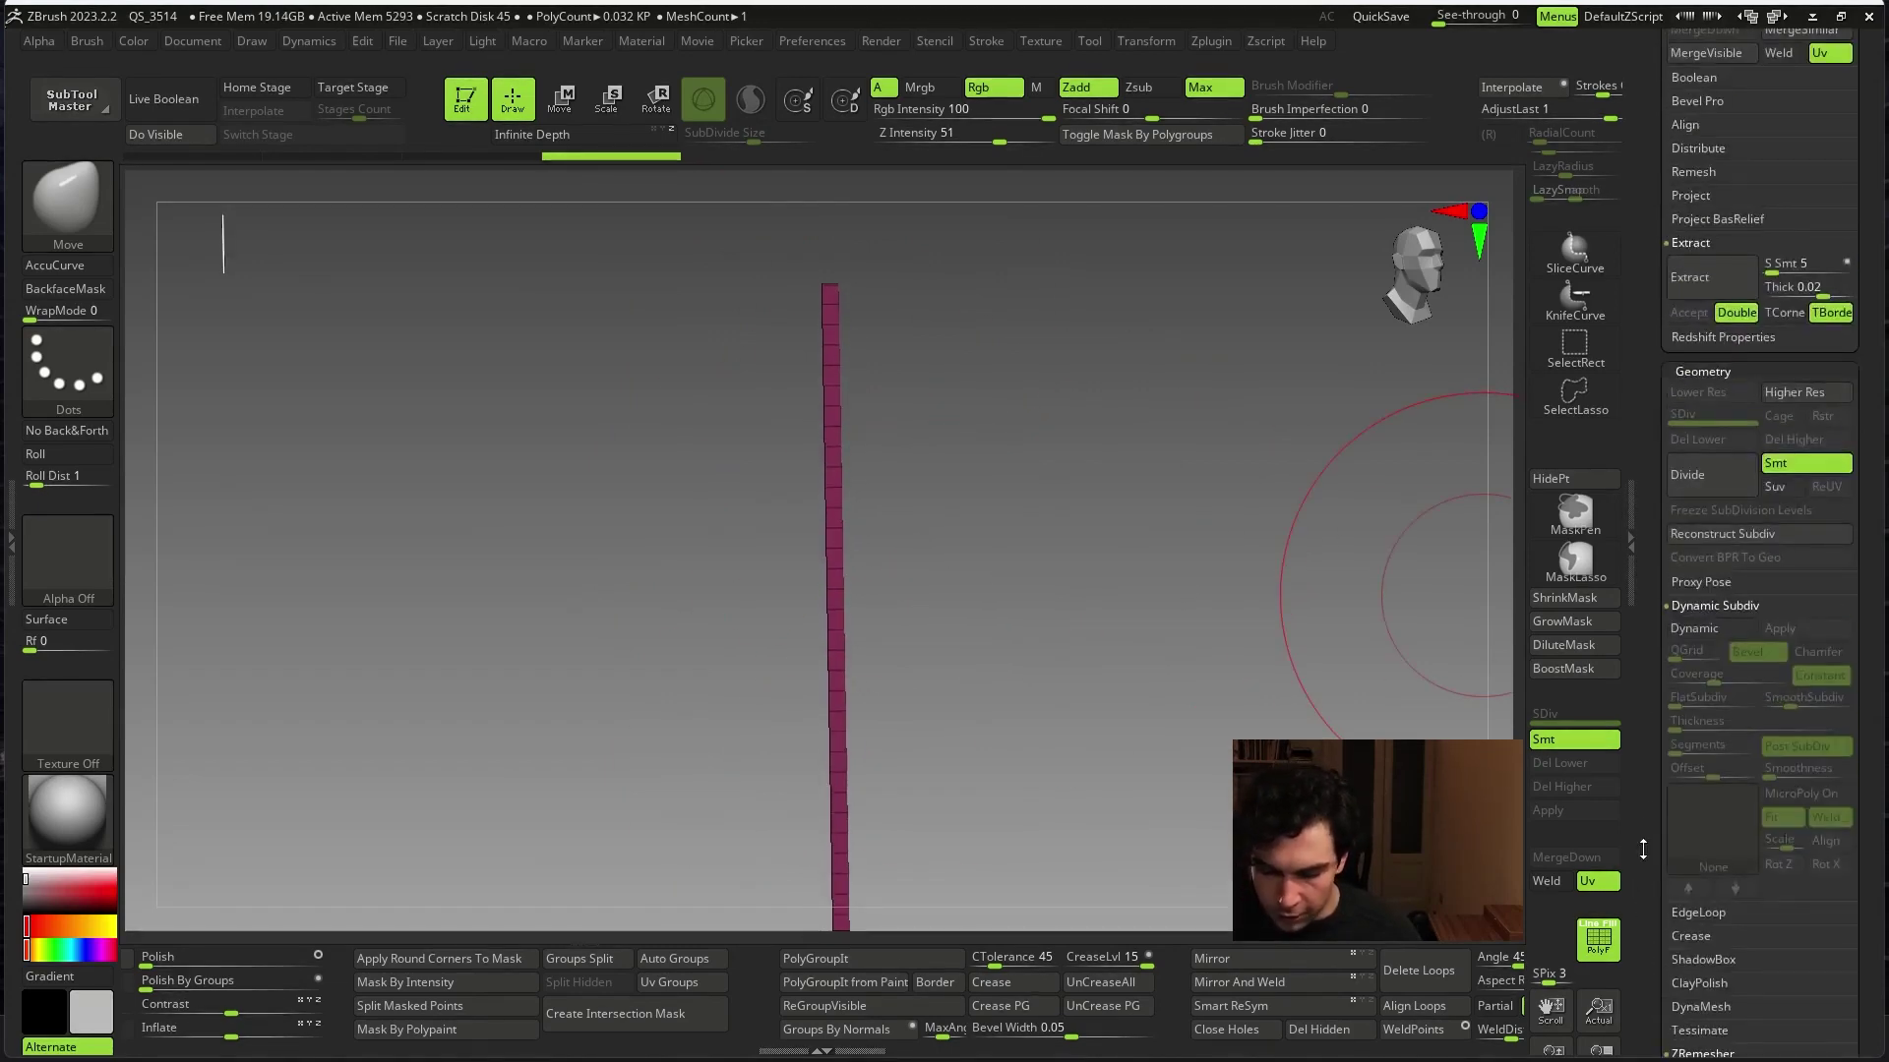
scroll(1674, 698, up, 1)
scroll(1673, 699, up, 1)
scroll(1672, 721, up, 3)
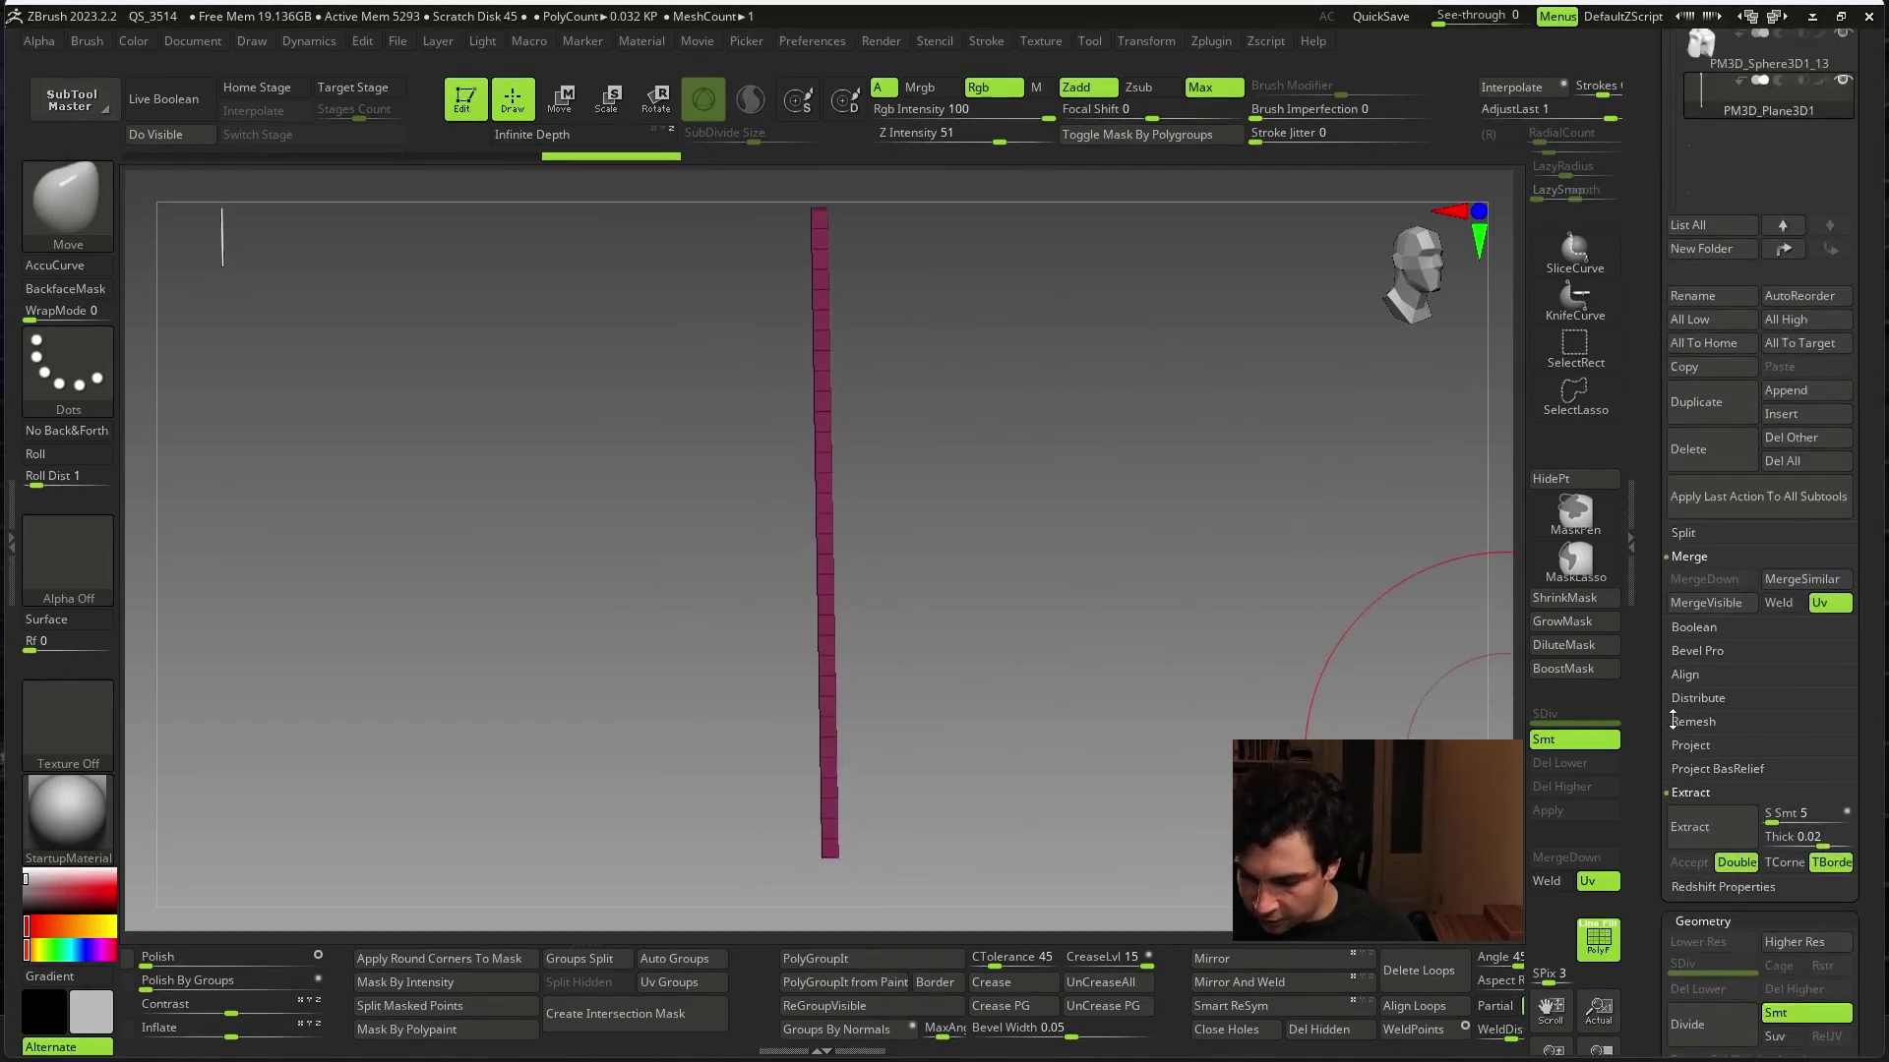
scroll(1672, 767, down, 5)
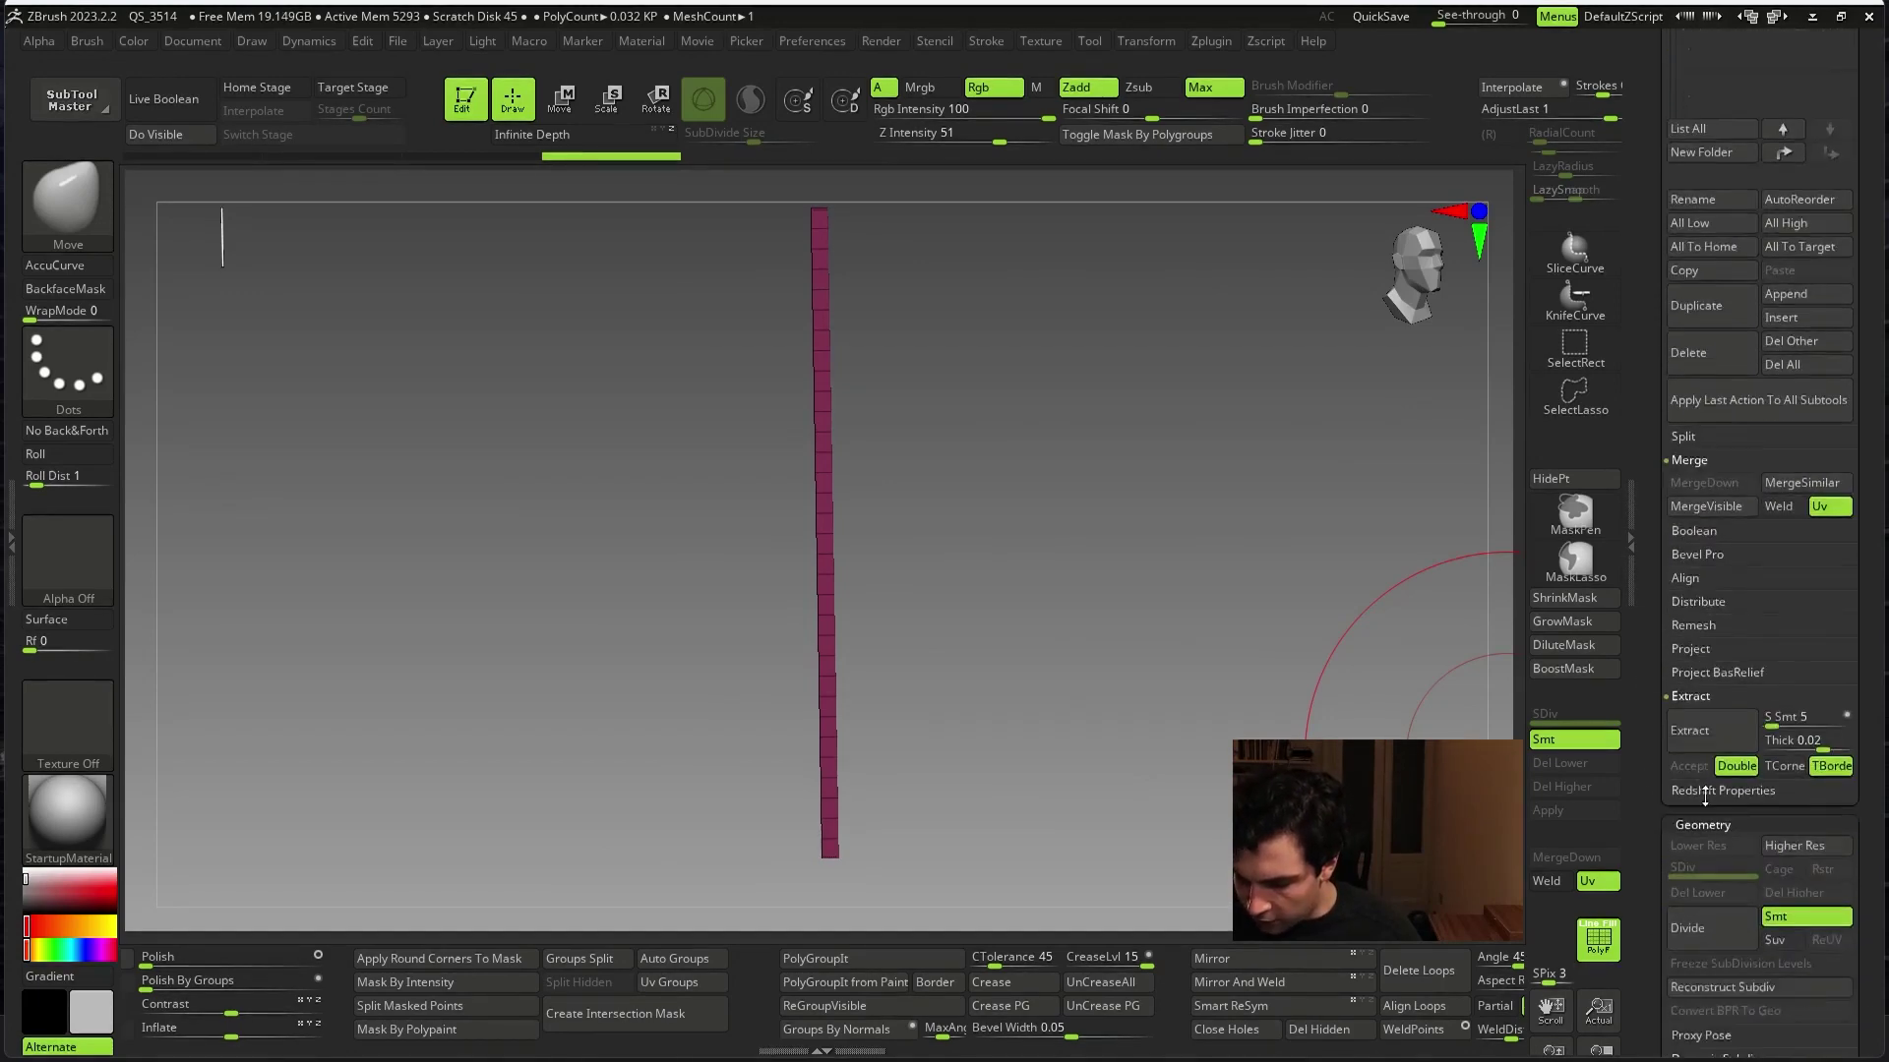
scroll(1682, 841, down, 5)
click(1719, 716)
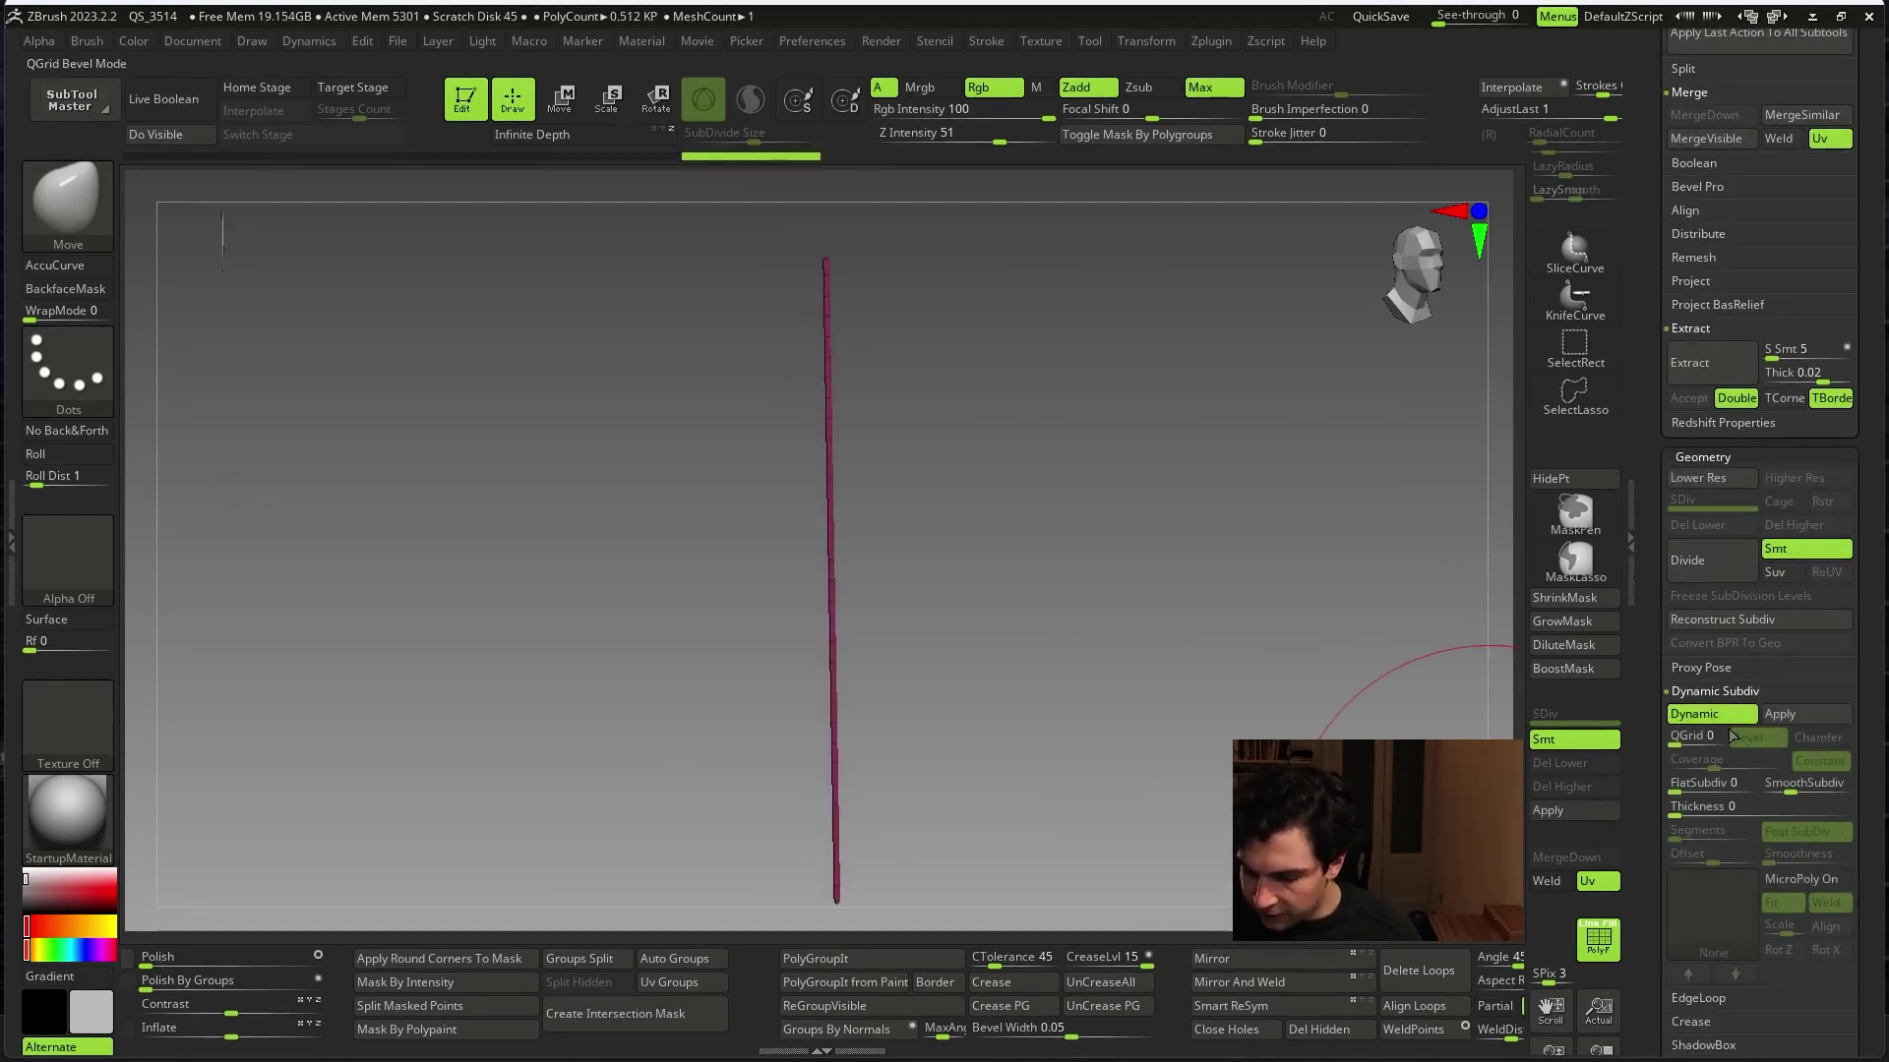
scroll(1761, 875, down, 1)
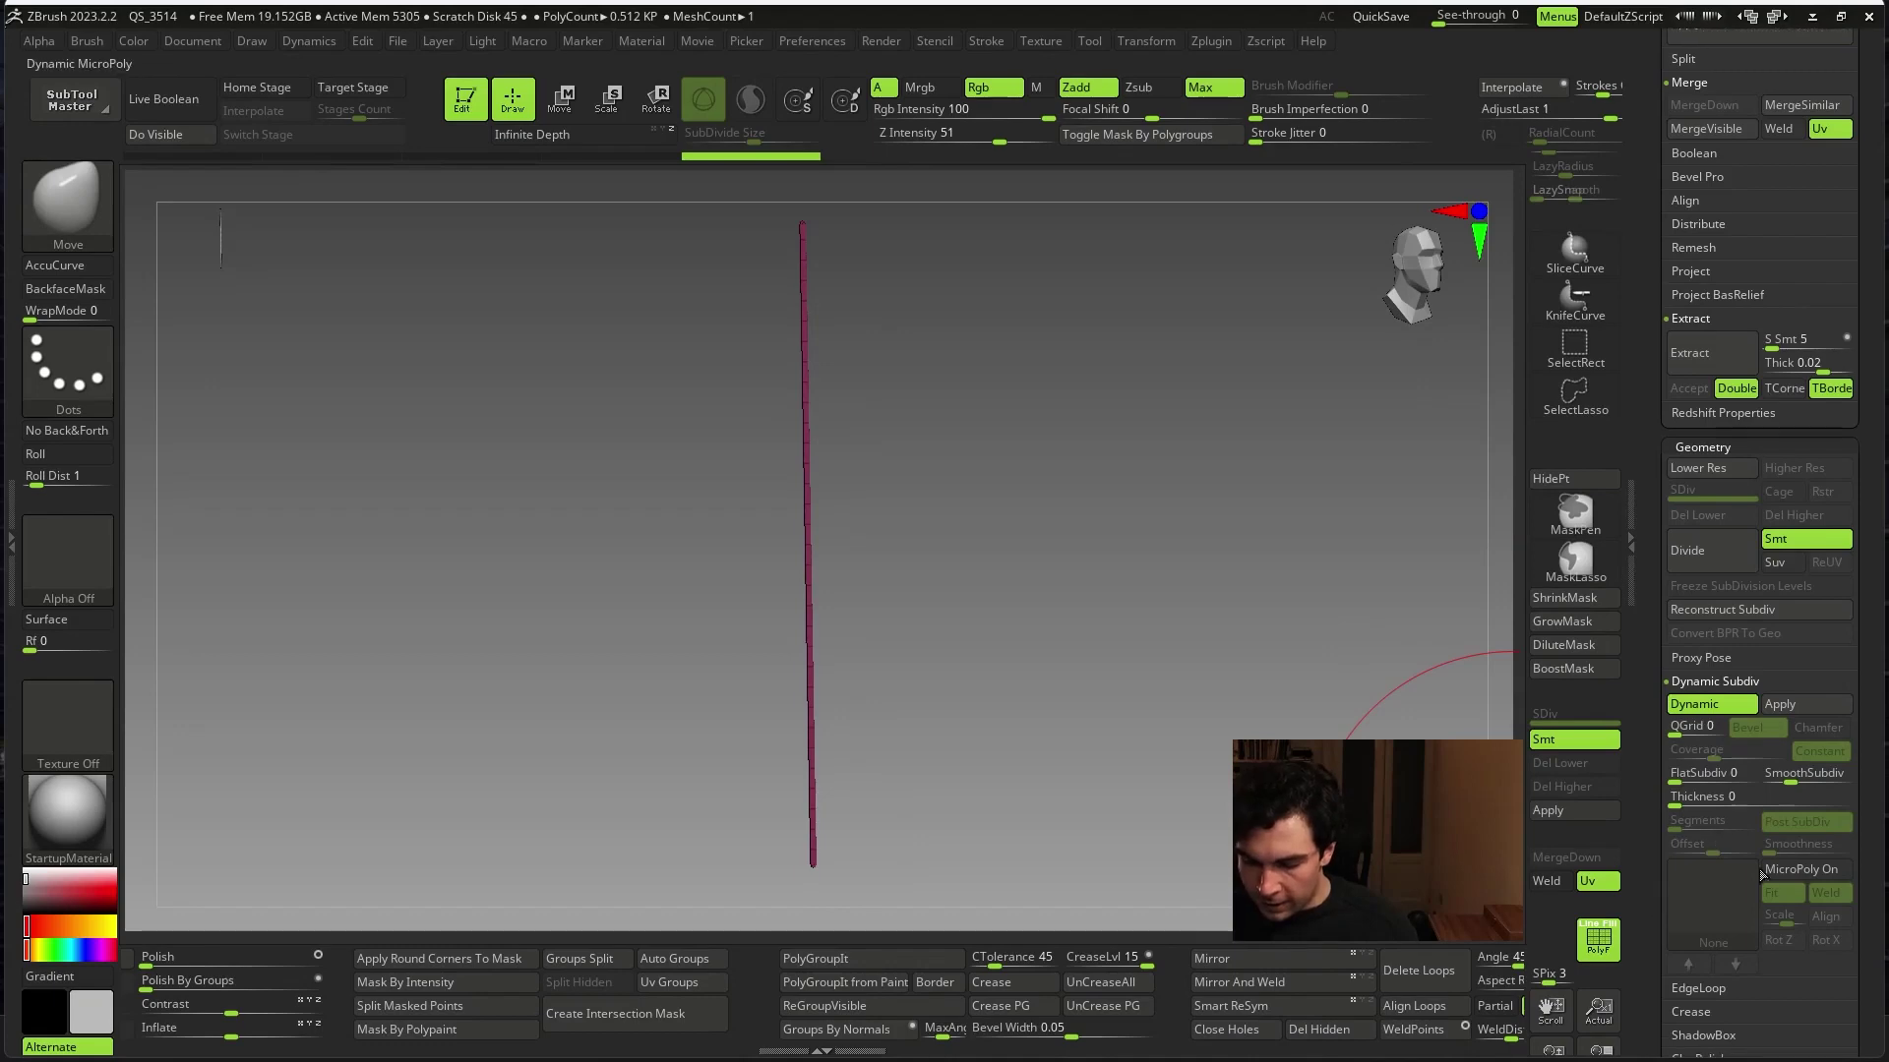
click(1822, 871)
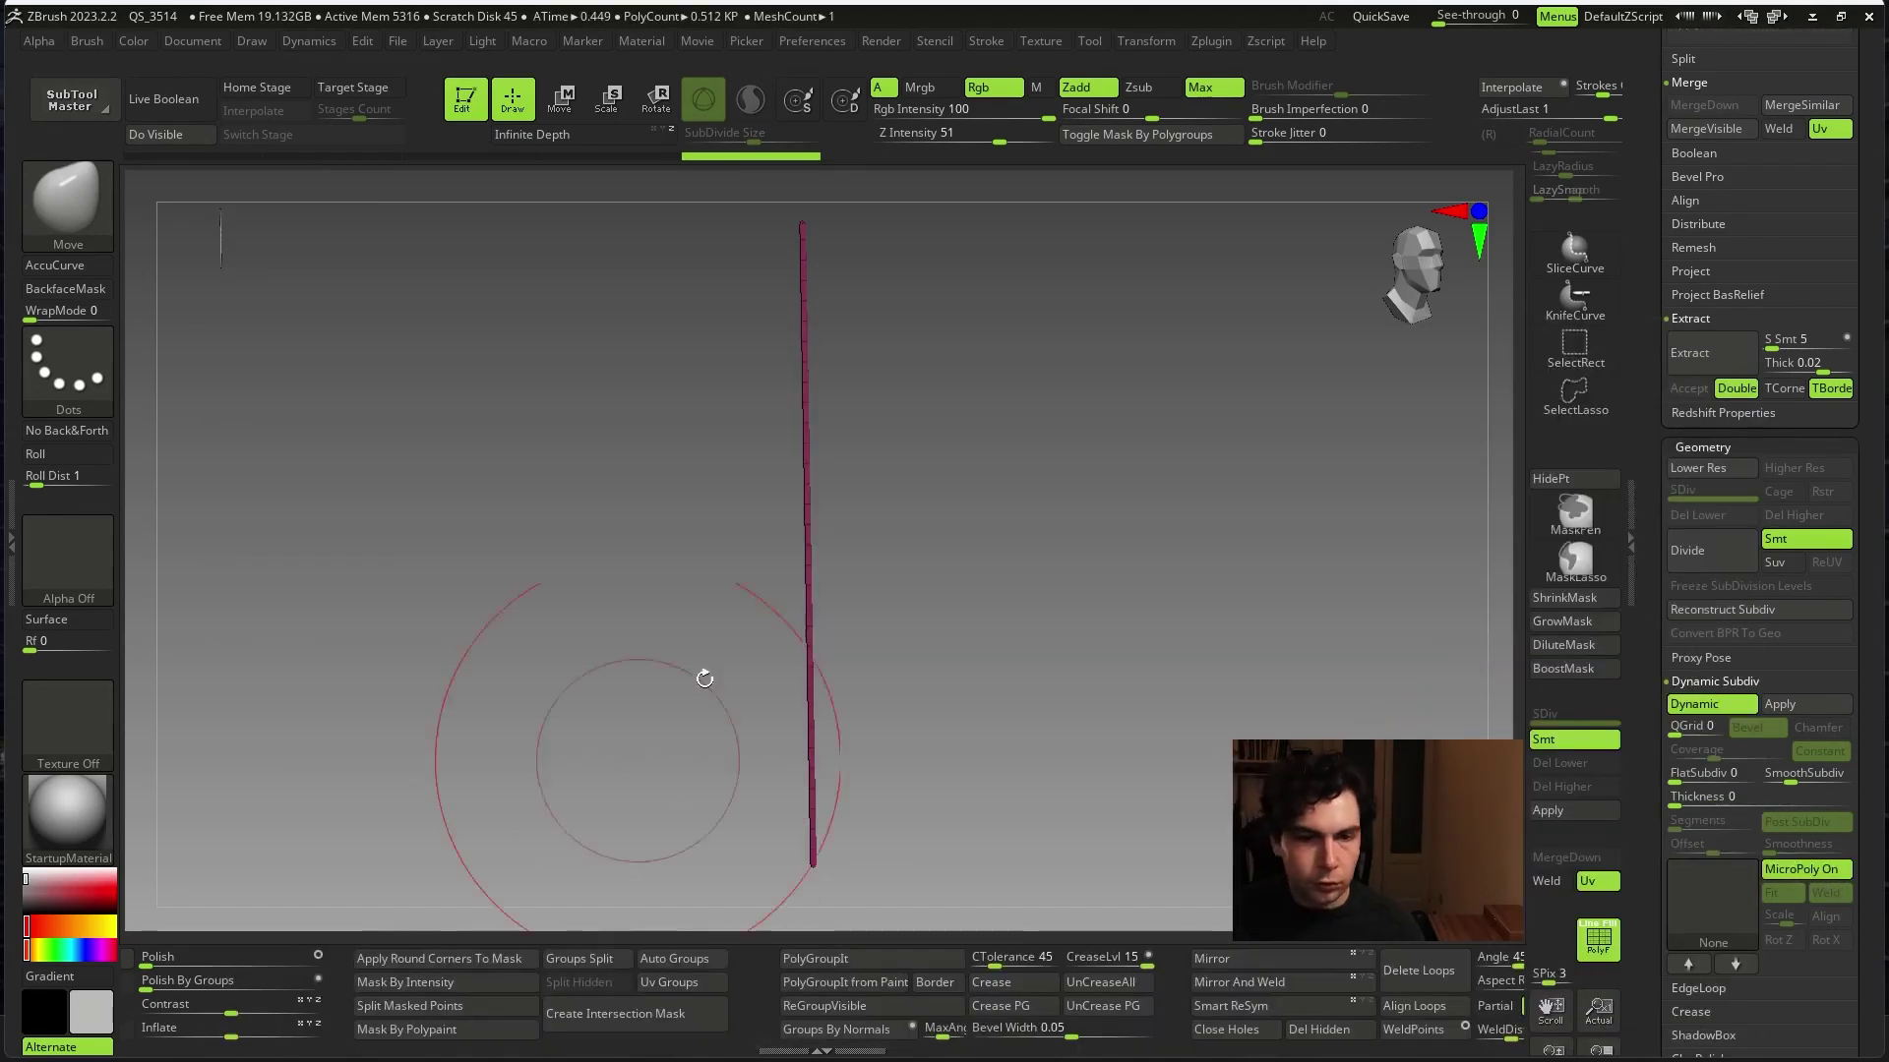
click(1826, 873)
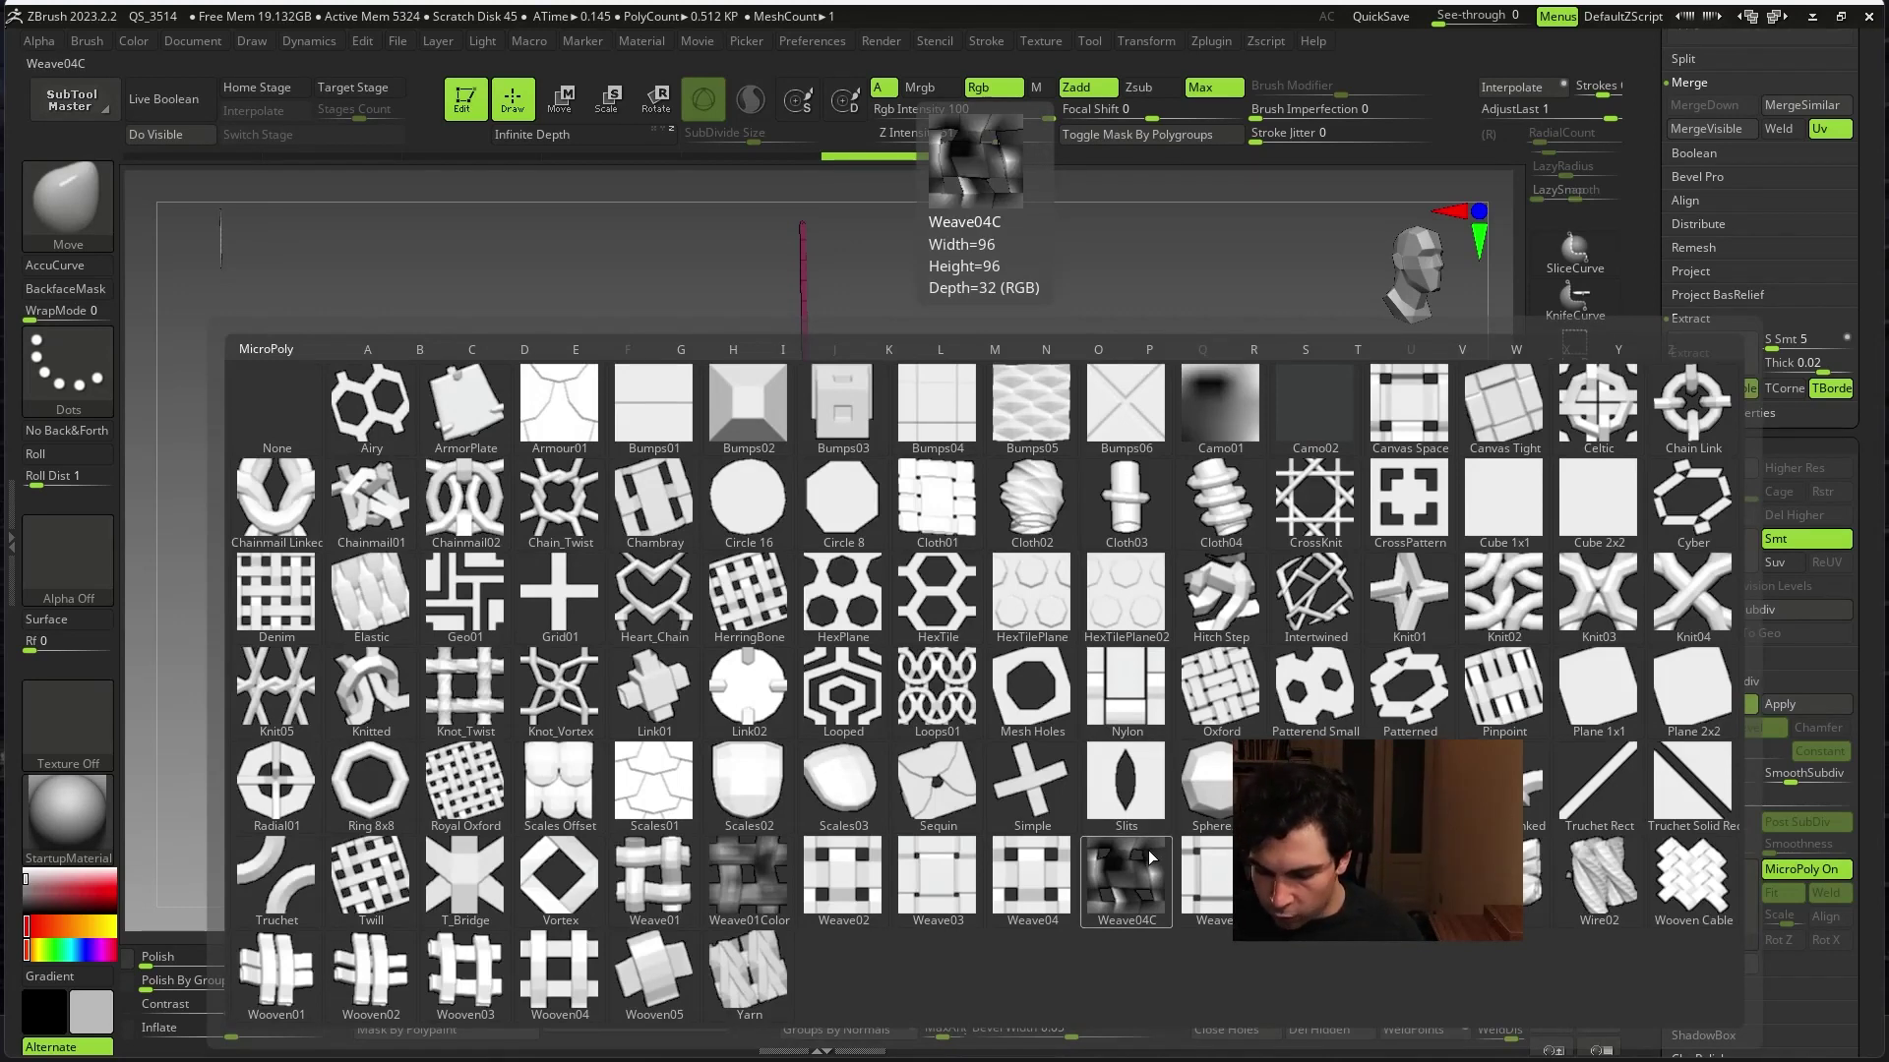
- Apply the Truchet Linked MicroPoly pattern to the strip and zoom in on the chain
click(1504, 787)
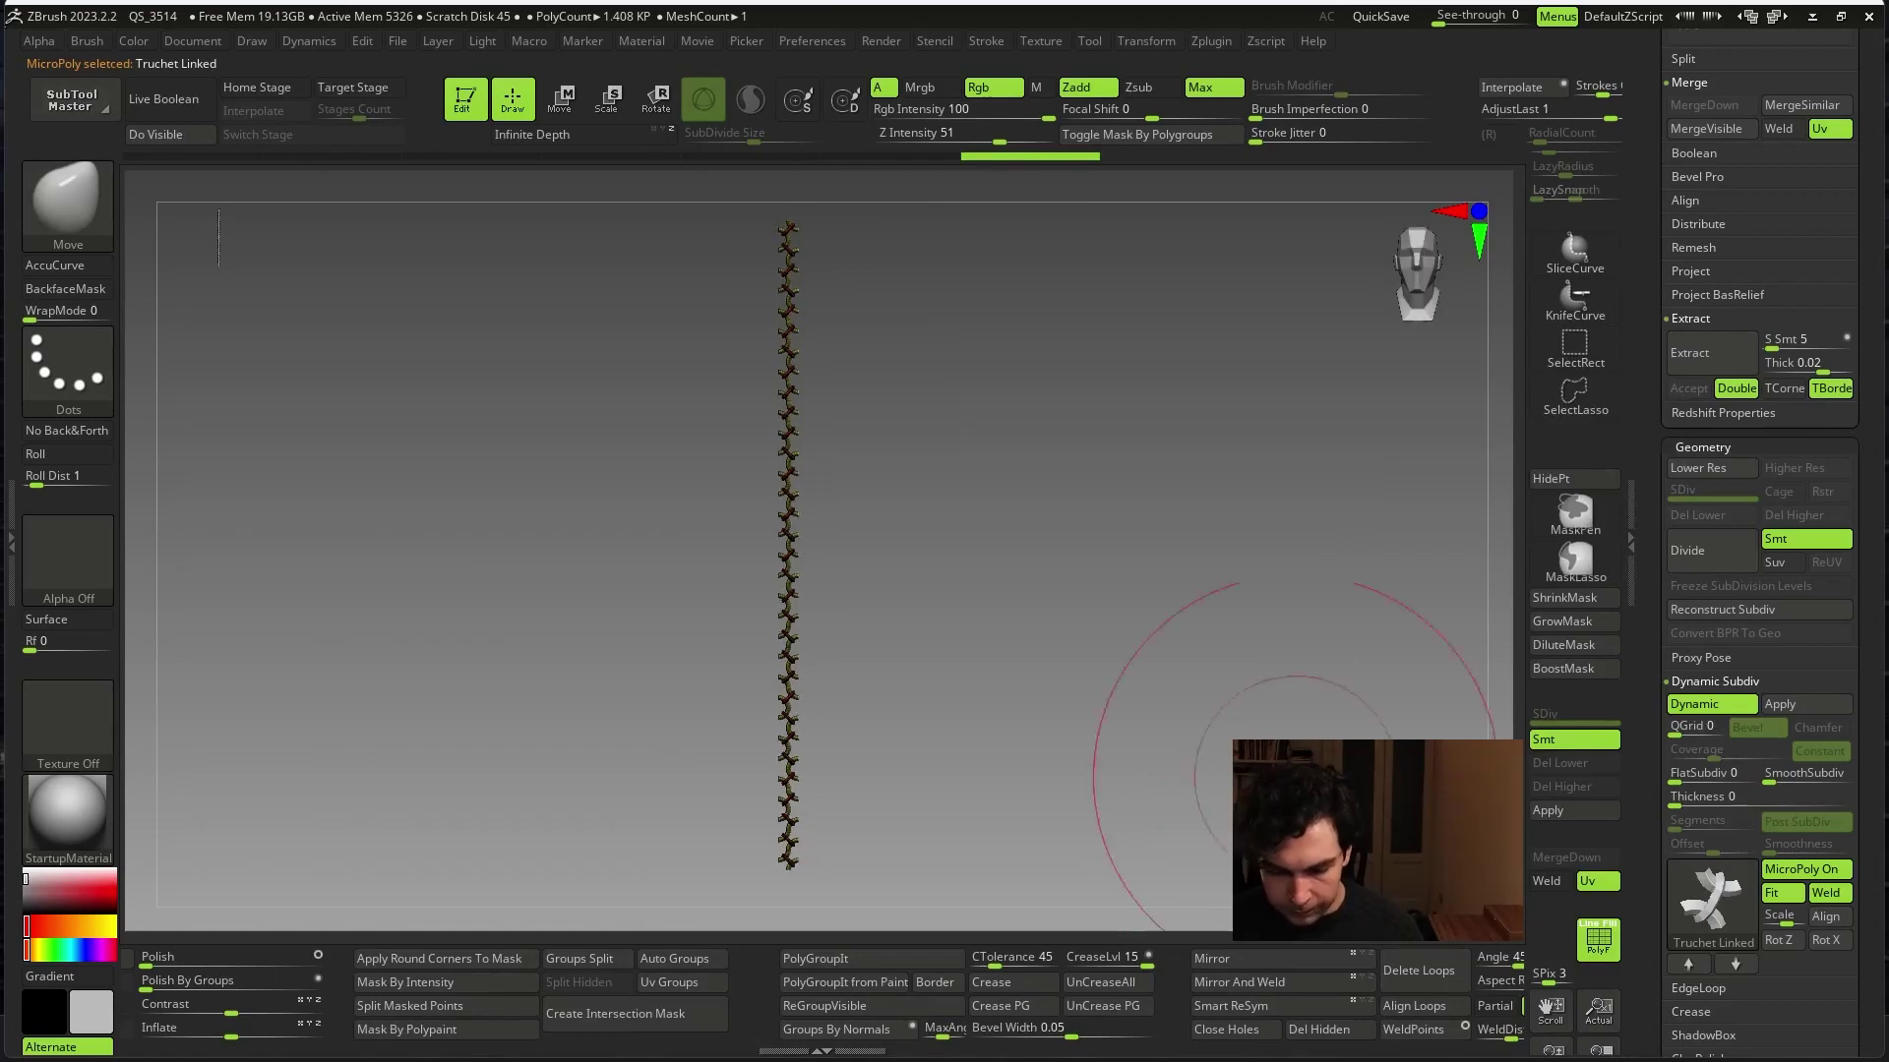
alt+right_drag(1138, 725, 1180, 728)
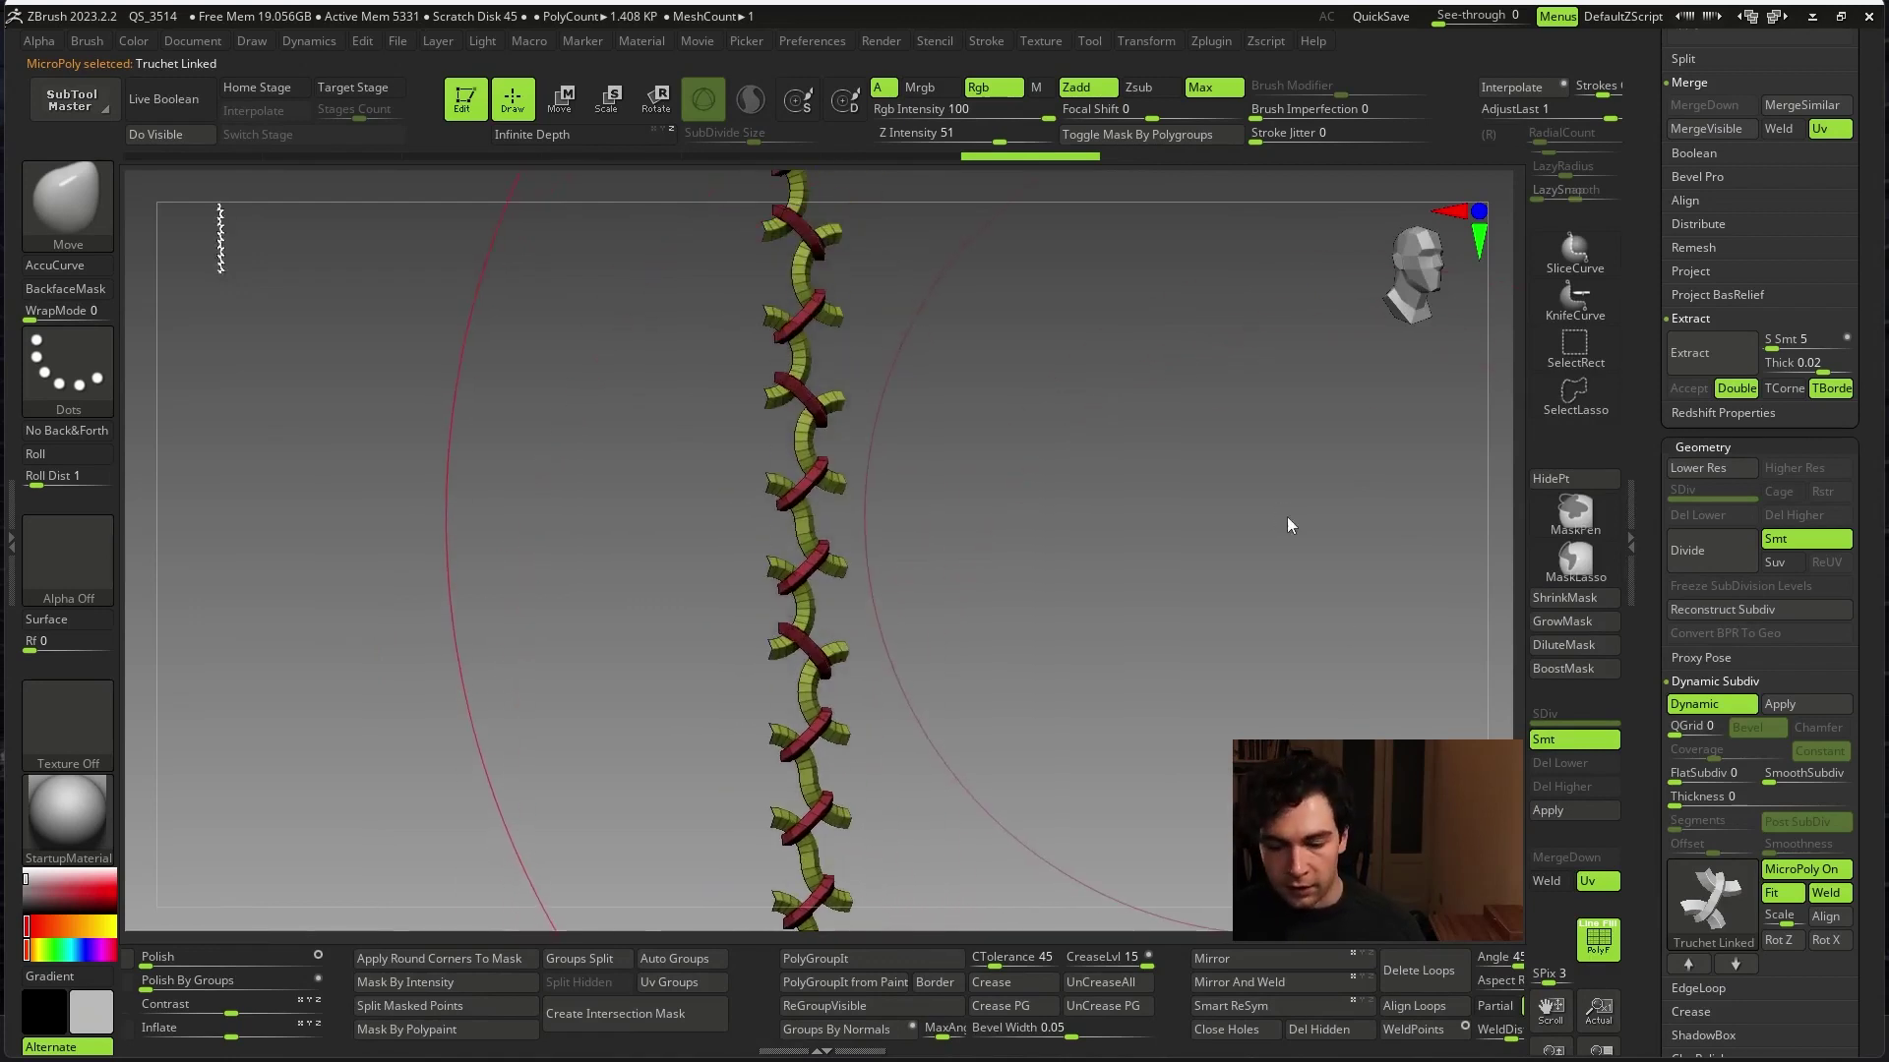
key(space)
drag(1288, 524, 1327, 577)
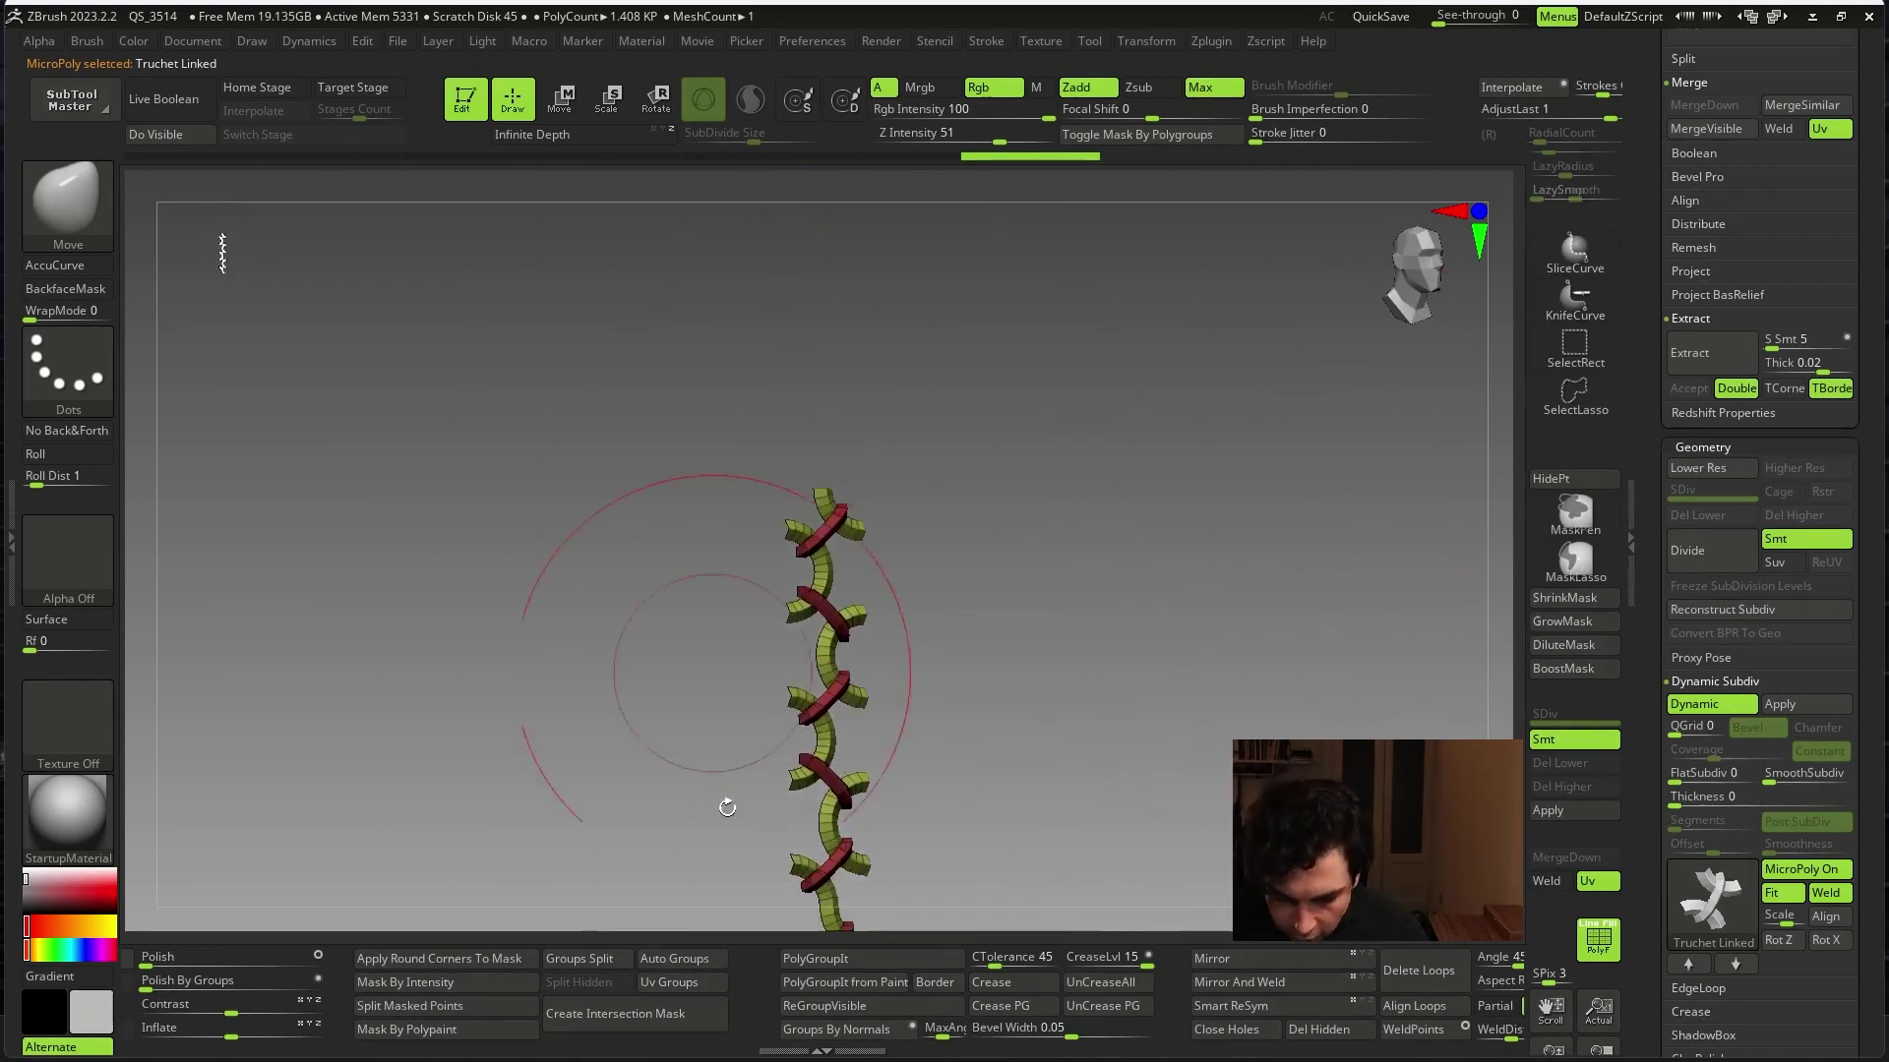
drag(727, 808, 1291, 557)
key(space)
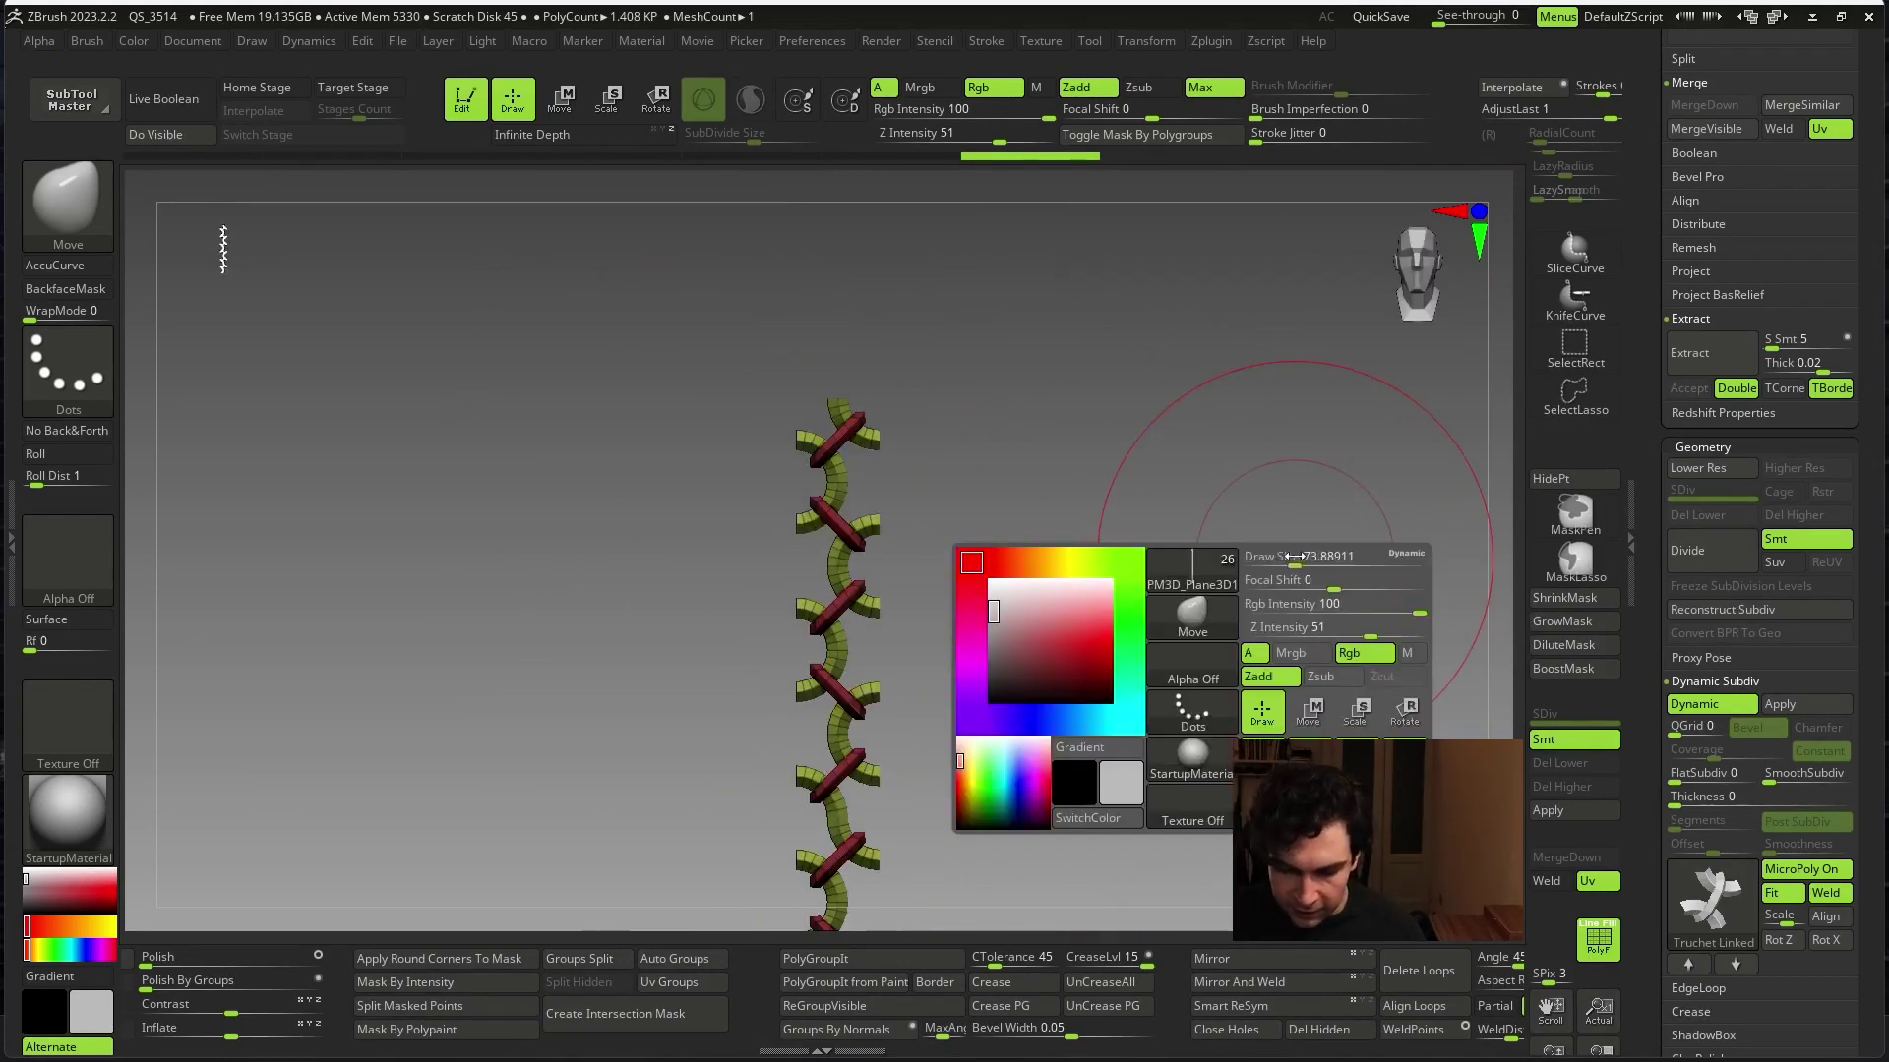
mouse_move(1024, 552)
mouse_down()
mouse_move(921, 652)
mouse_move(730, 639)
mouse_move(982, 573)
mouse_move(834, 721)
mouse_up()
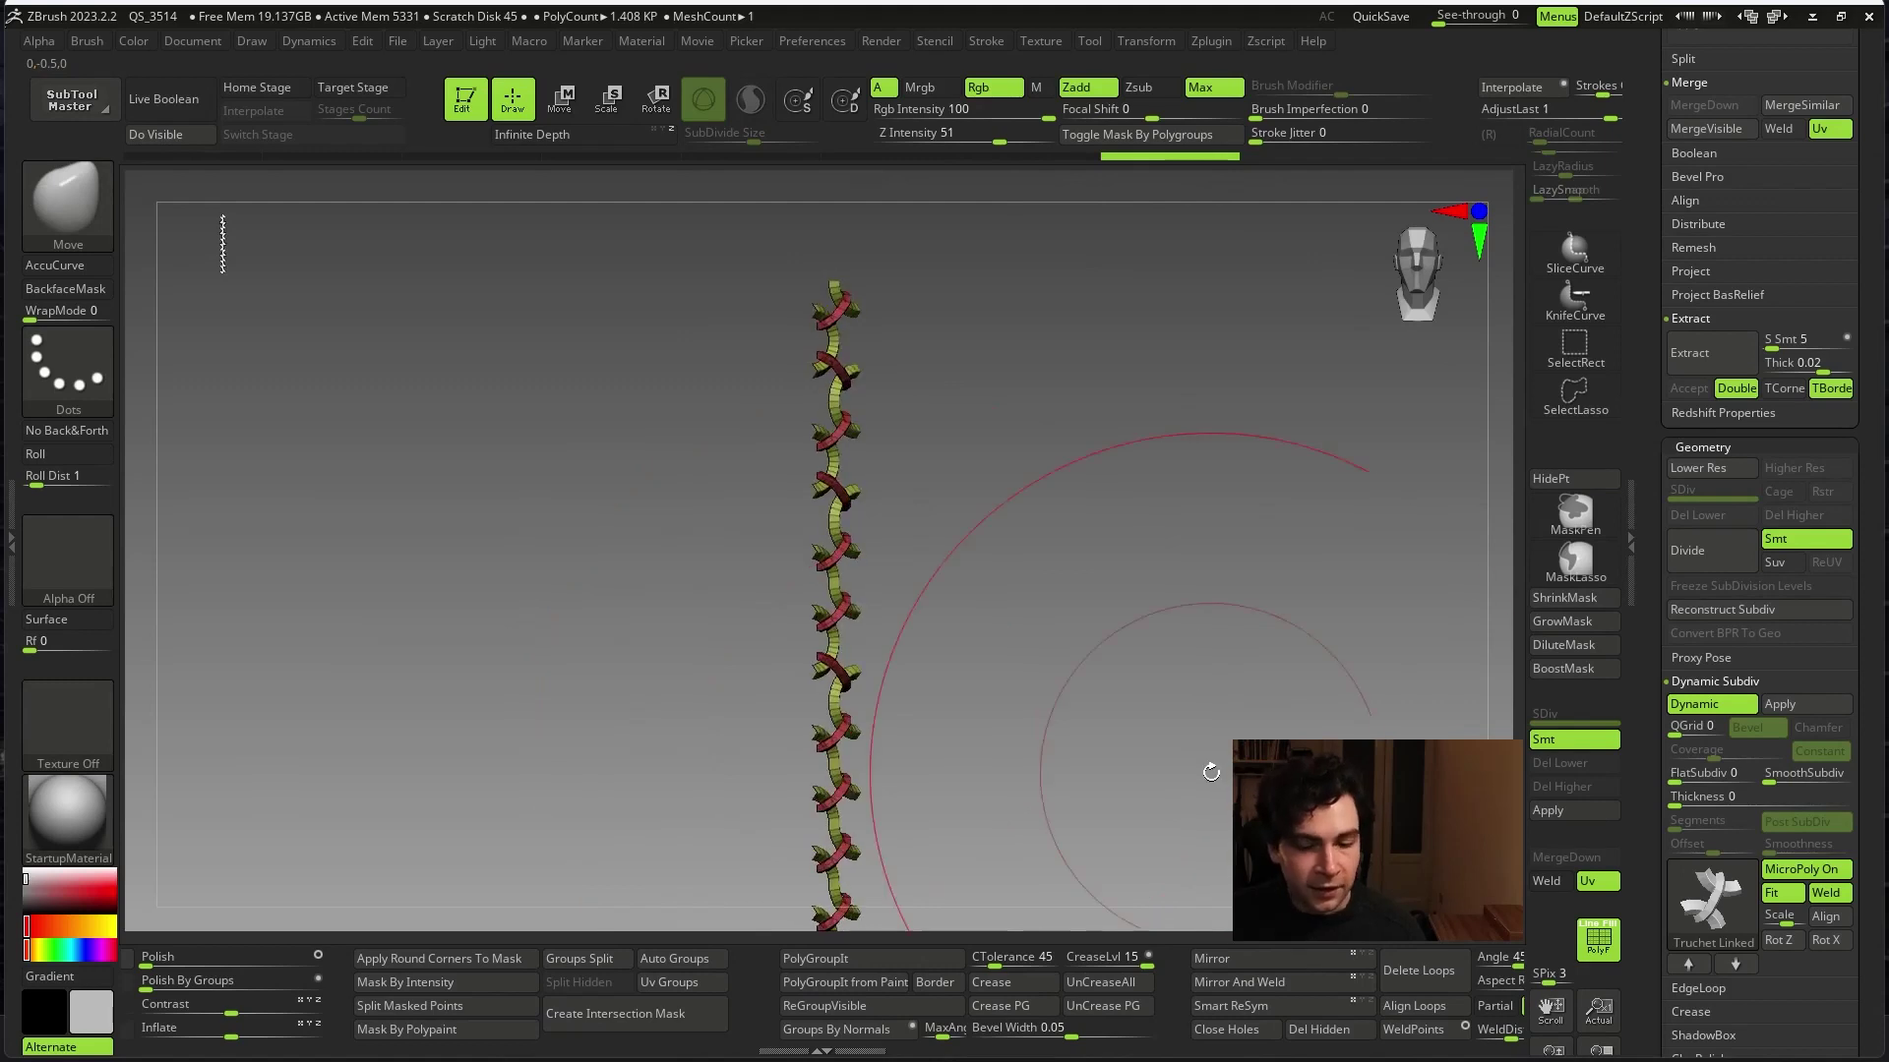
drag(1208, 770, 1164, 797)
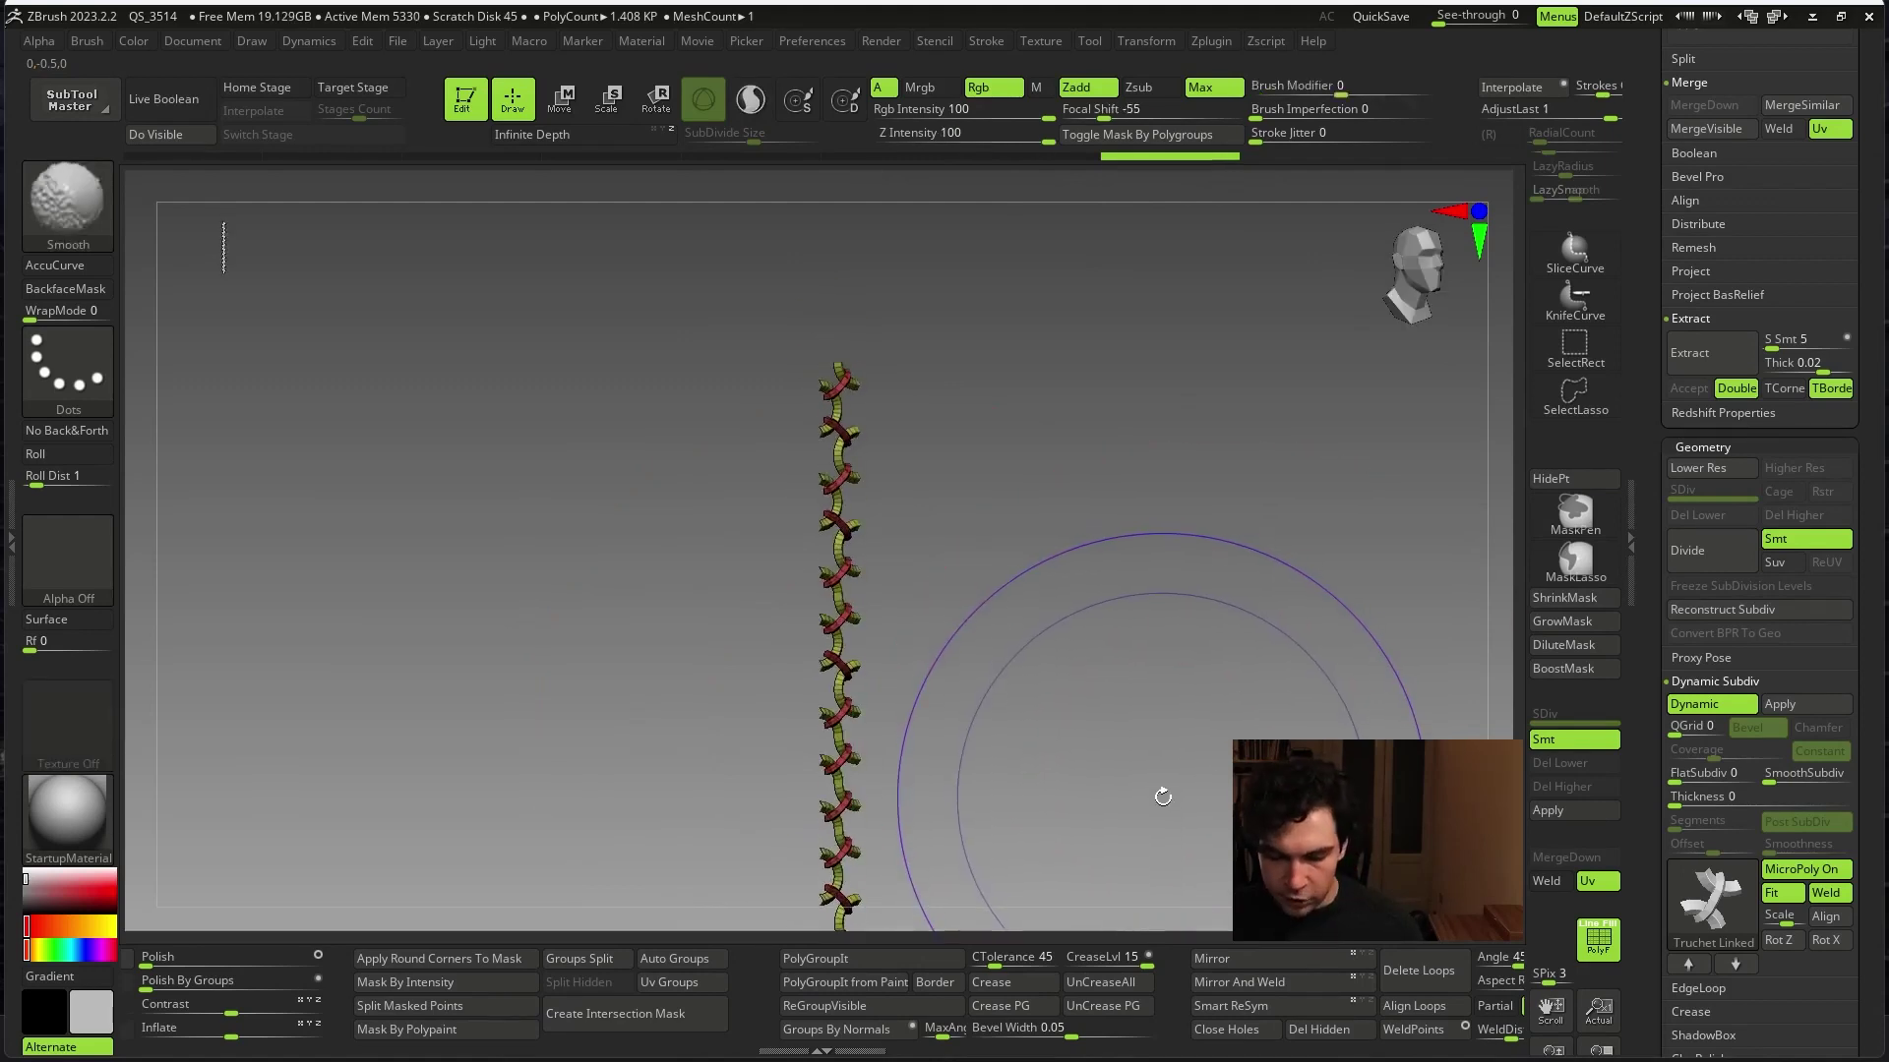
- Toggle Dynamic Subdiv off and back on to compare the chain with the base strip
key(shift+d)
key(d)
key(Escape)
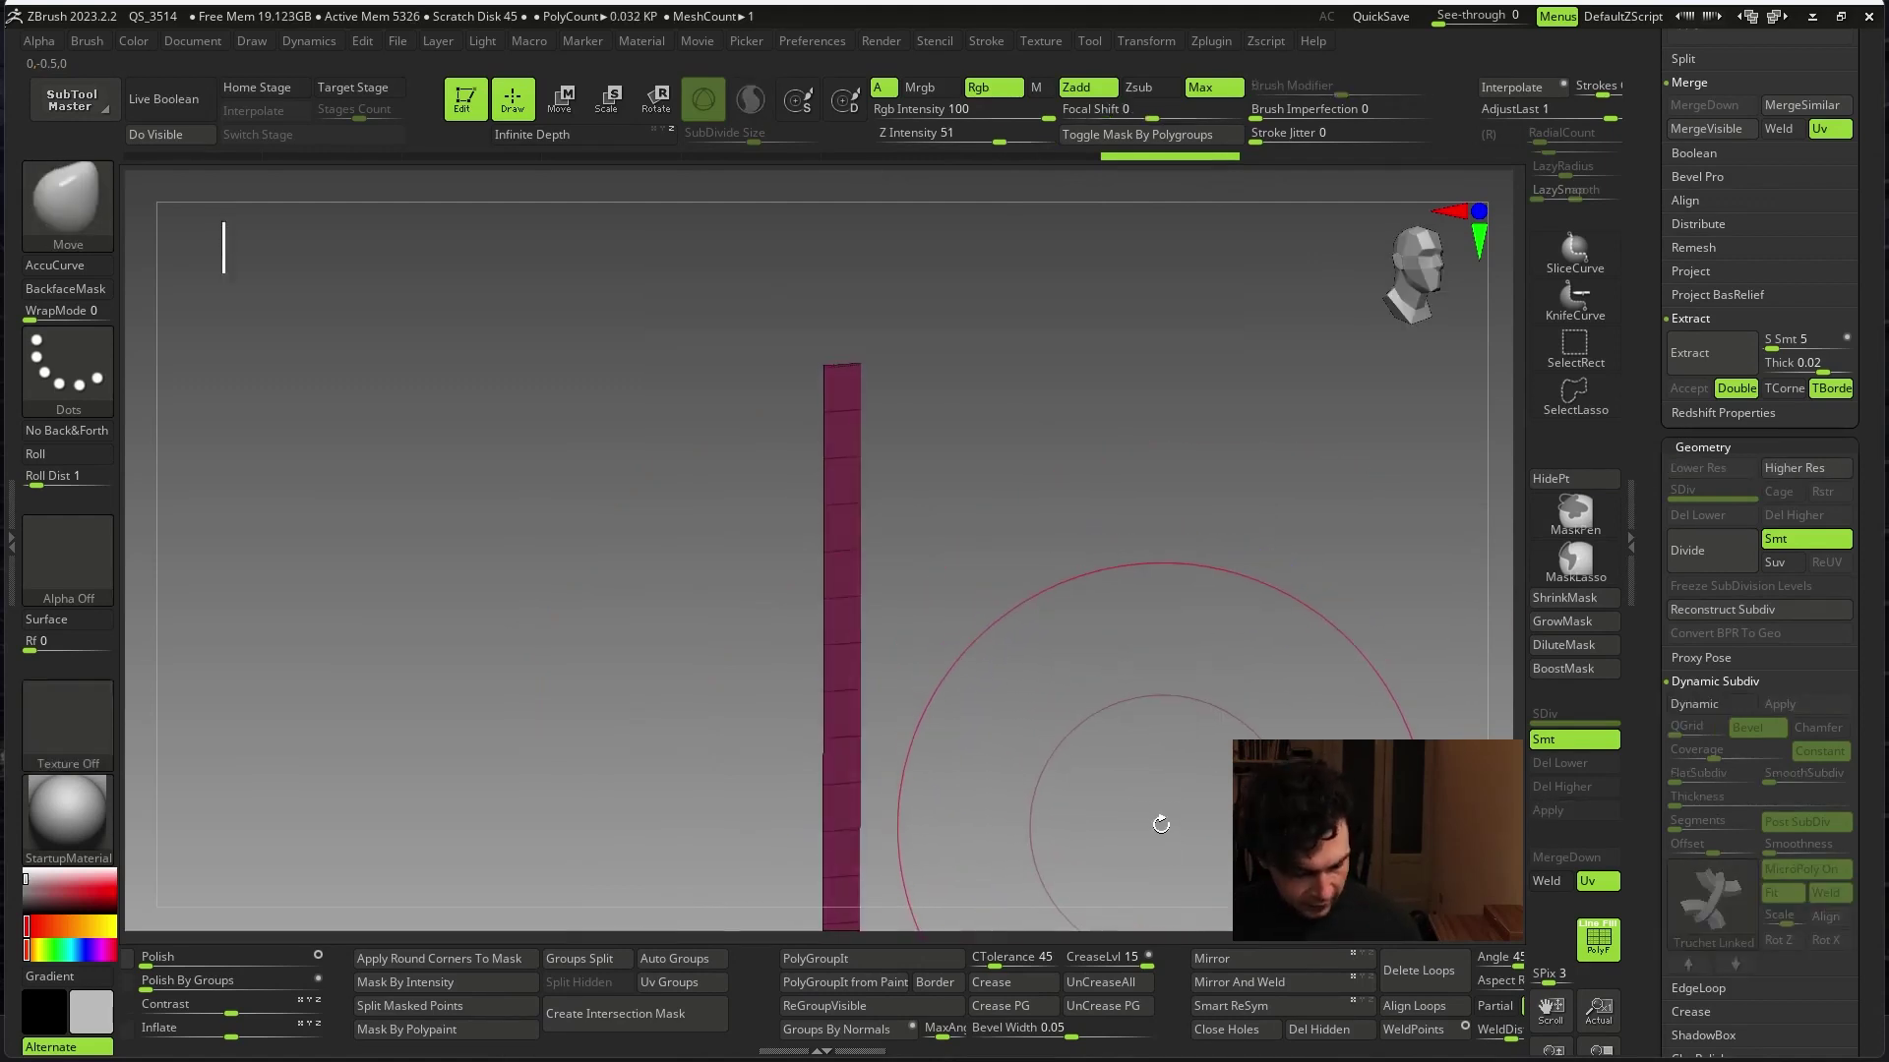
key(d)
click(833, 351)
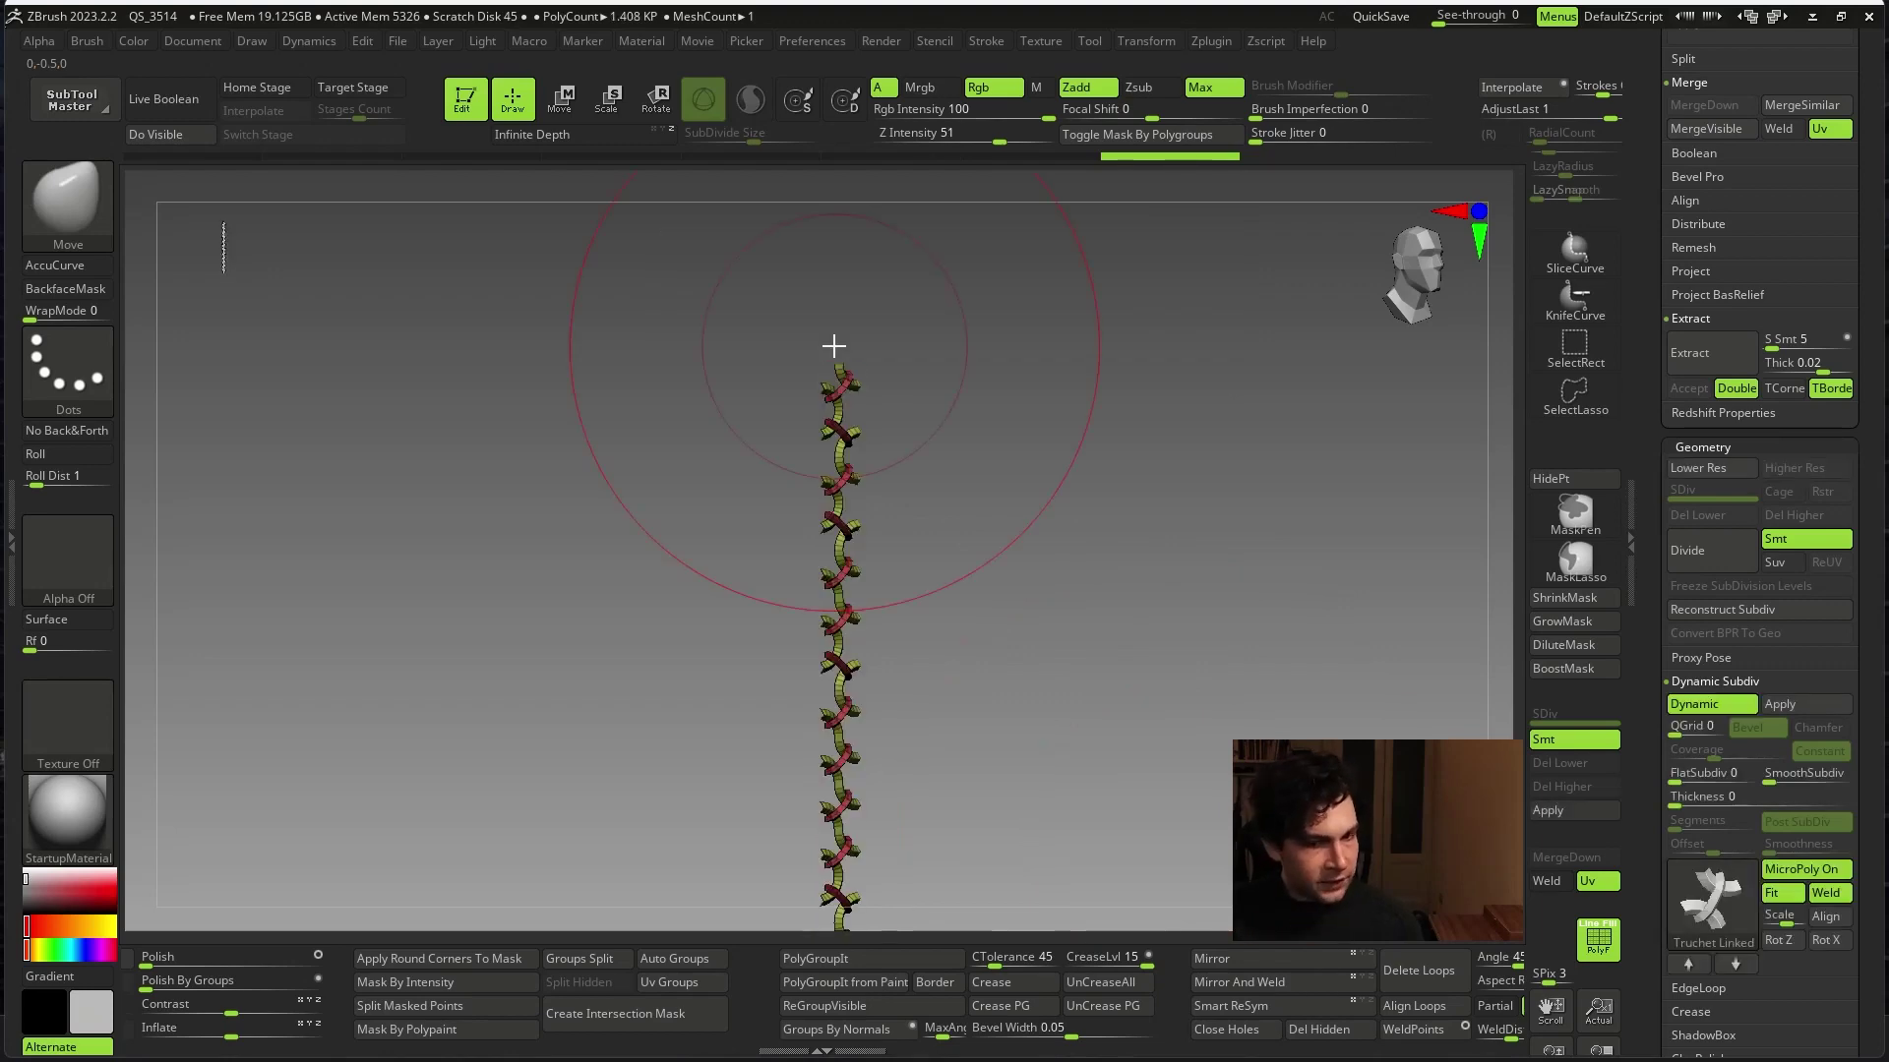
mouse_move(774, 667)
mouse_down()
mouse_move(1108, 624)
mouse_move(1141, 740)
mouse_up()
- Try the HexTilePlane and then Loops01 MicroPoly patterns on the strap
click(1712, 900)
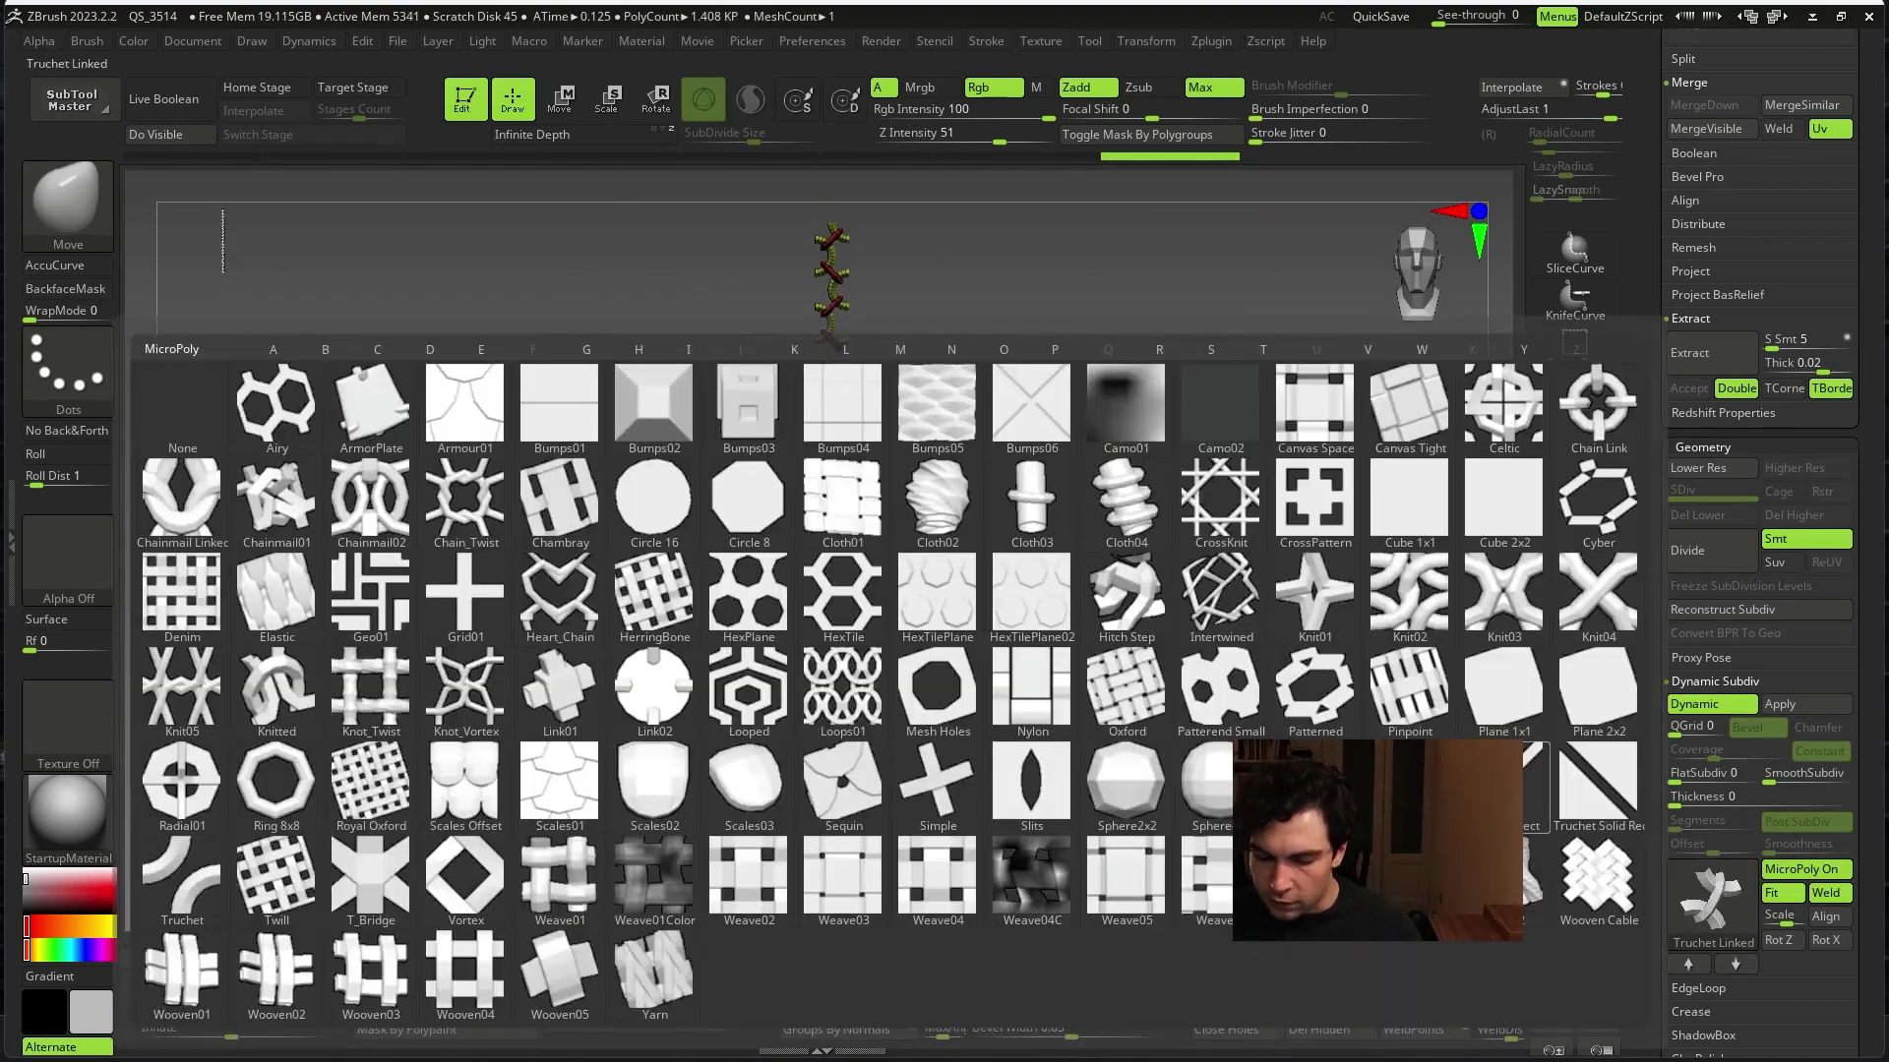
click(942, 607)
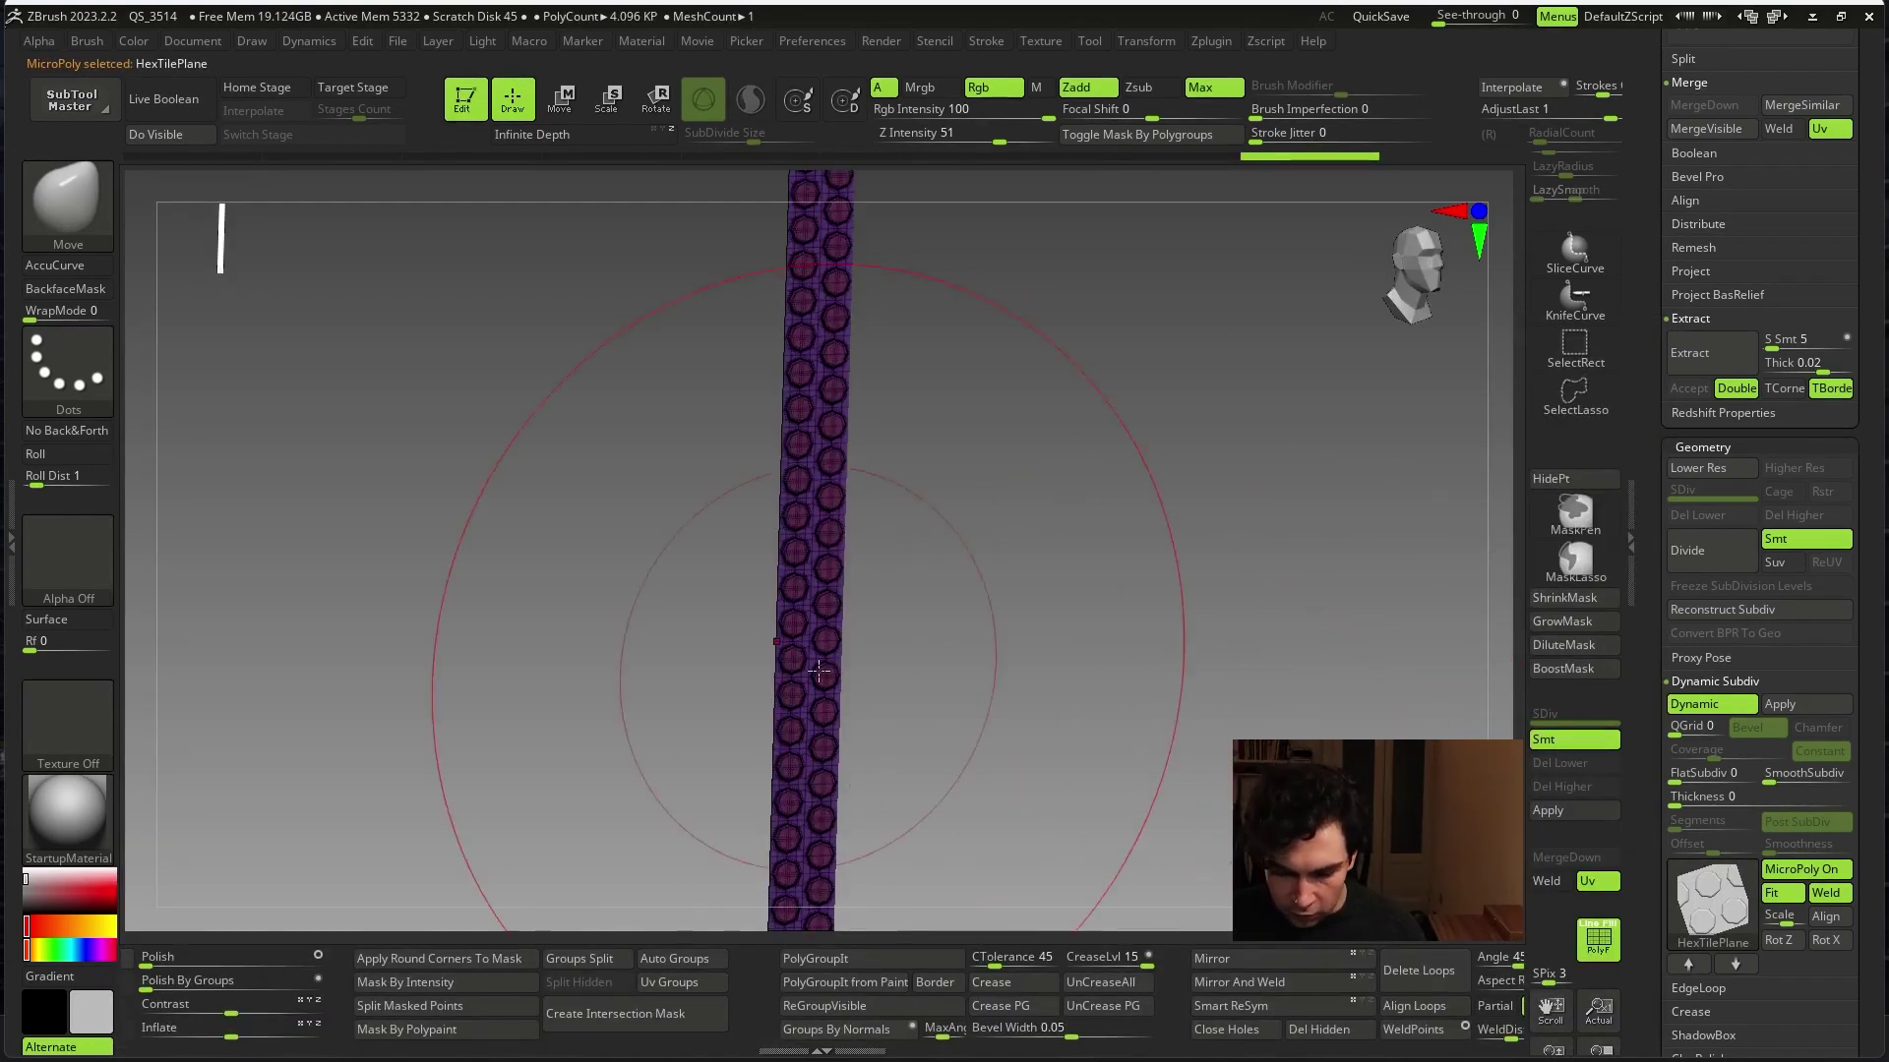
drag(905, 675, 994, 669)
click(1712, 900)
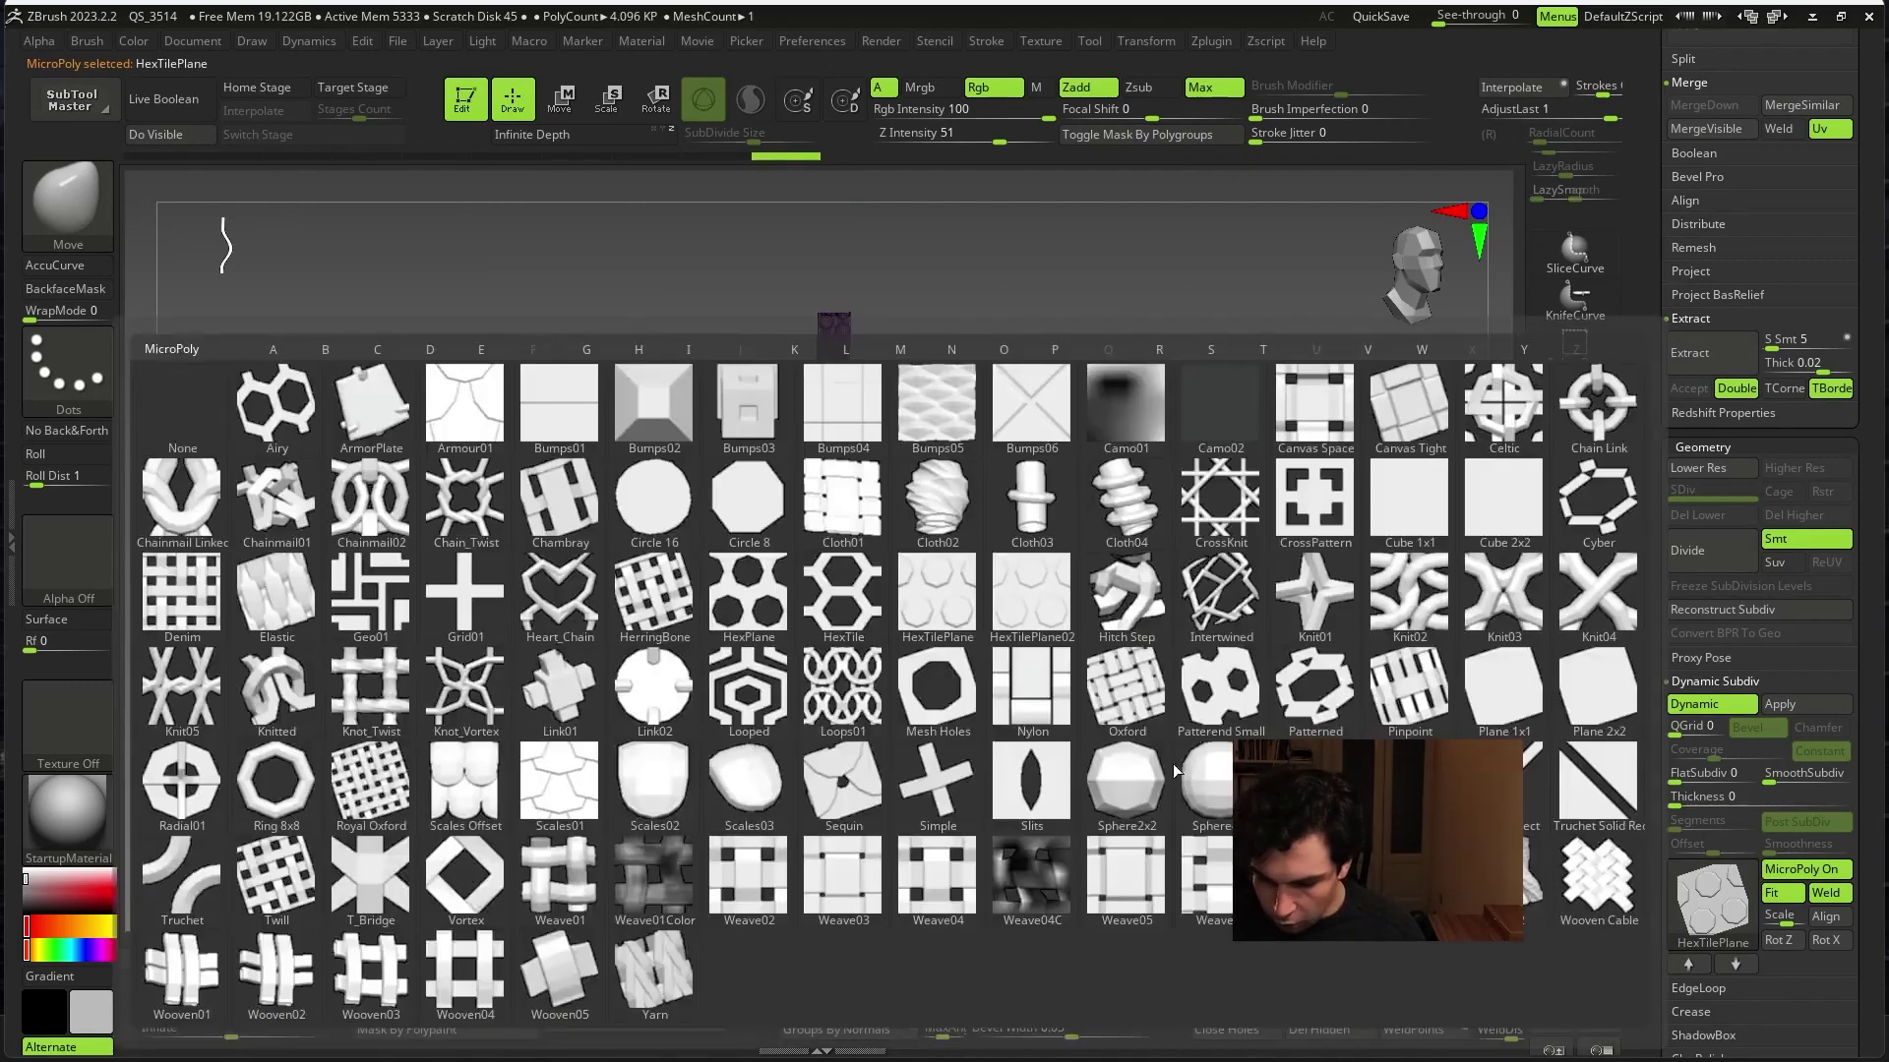
click(843, 694)
mouse_move(1252, 717)
mouse_down()
mouse_move(1230, 701)
mouse_move(1193, 784)
mouse_move(1147, 801)
mouse_move(1189, 814)
mouse_up()
- Toggle Dynamic Subdiv off and back on to compare the Loops01 chain with the base strip
key(shift+d)
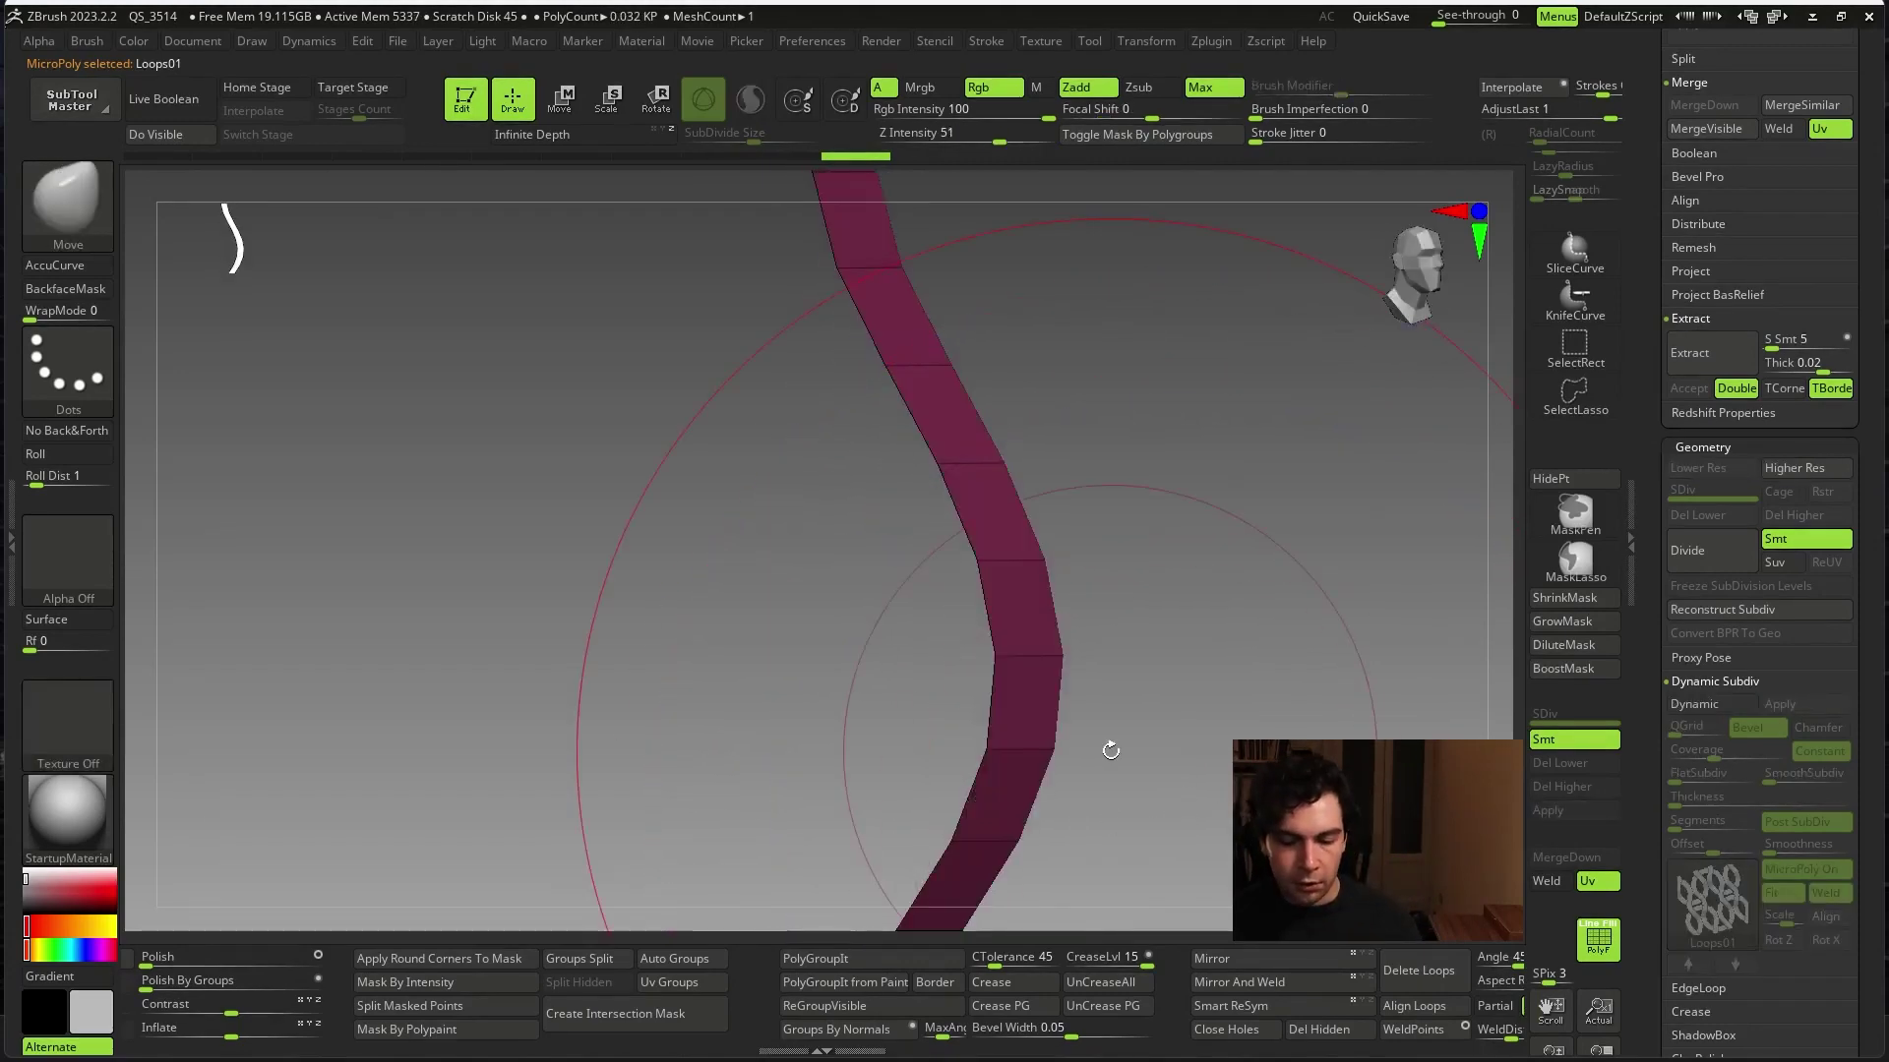
key(d)
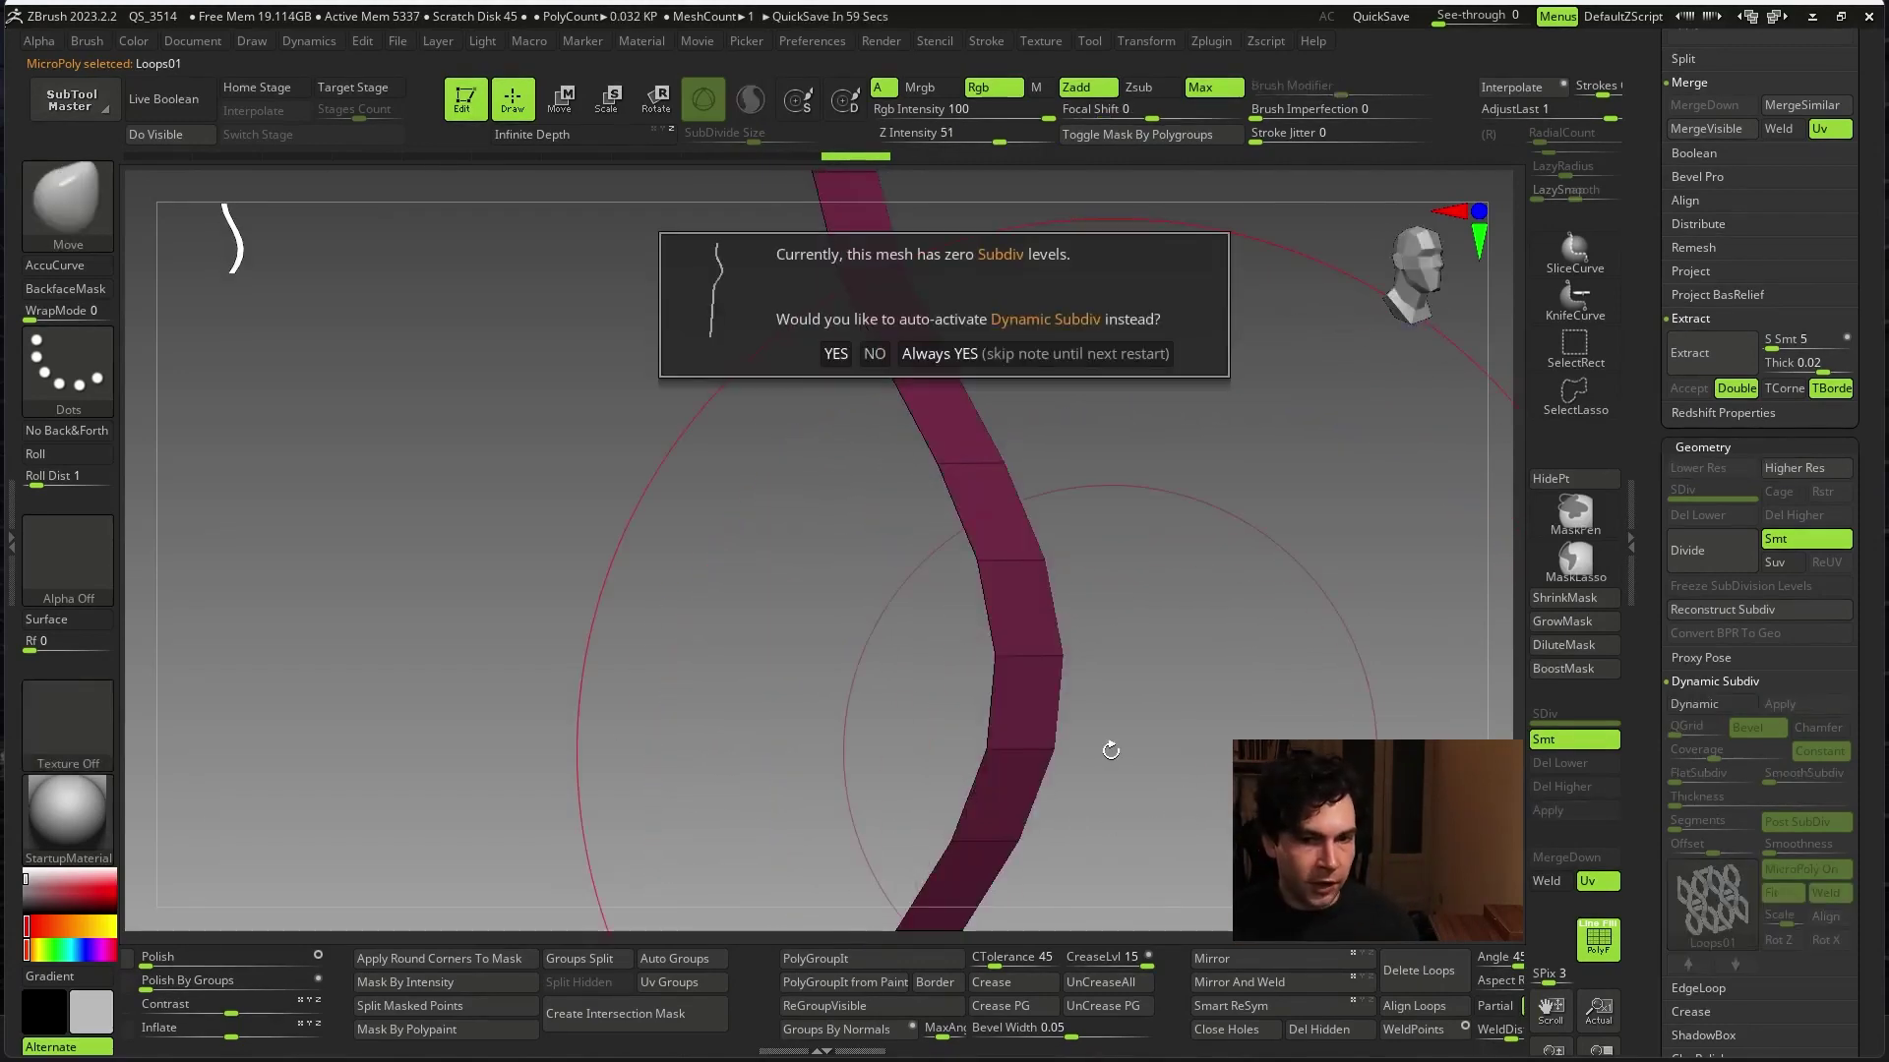
click(947, 352)
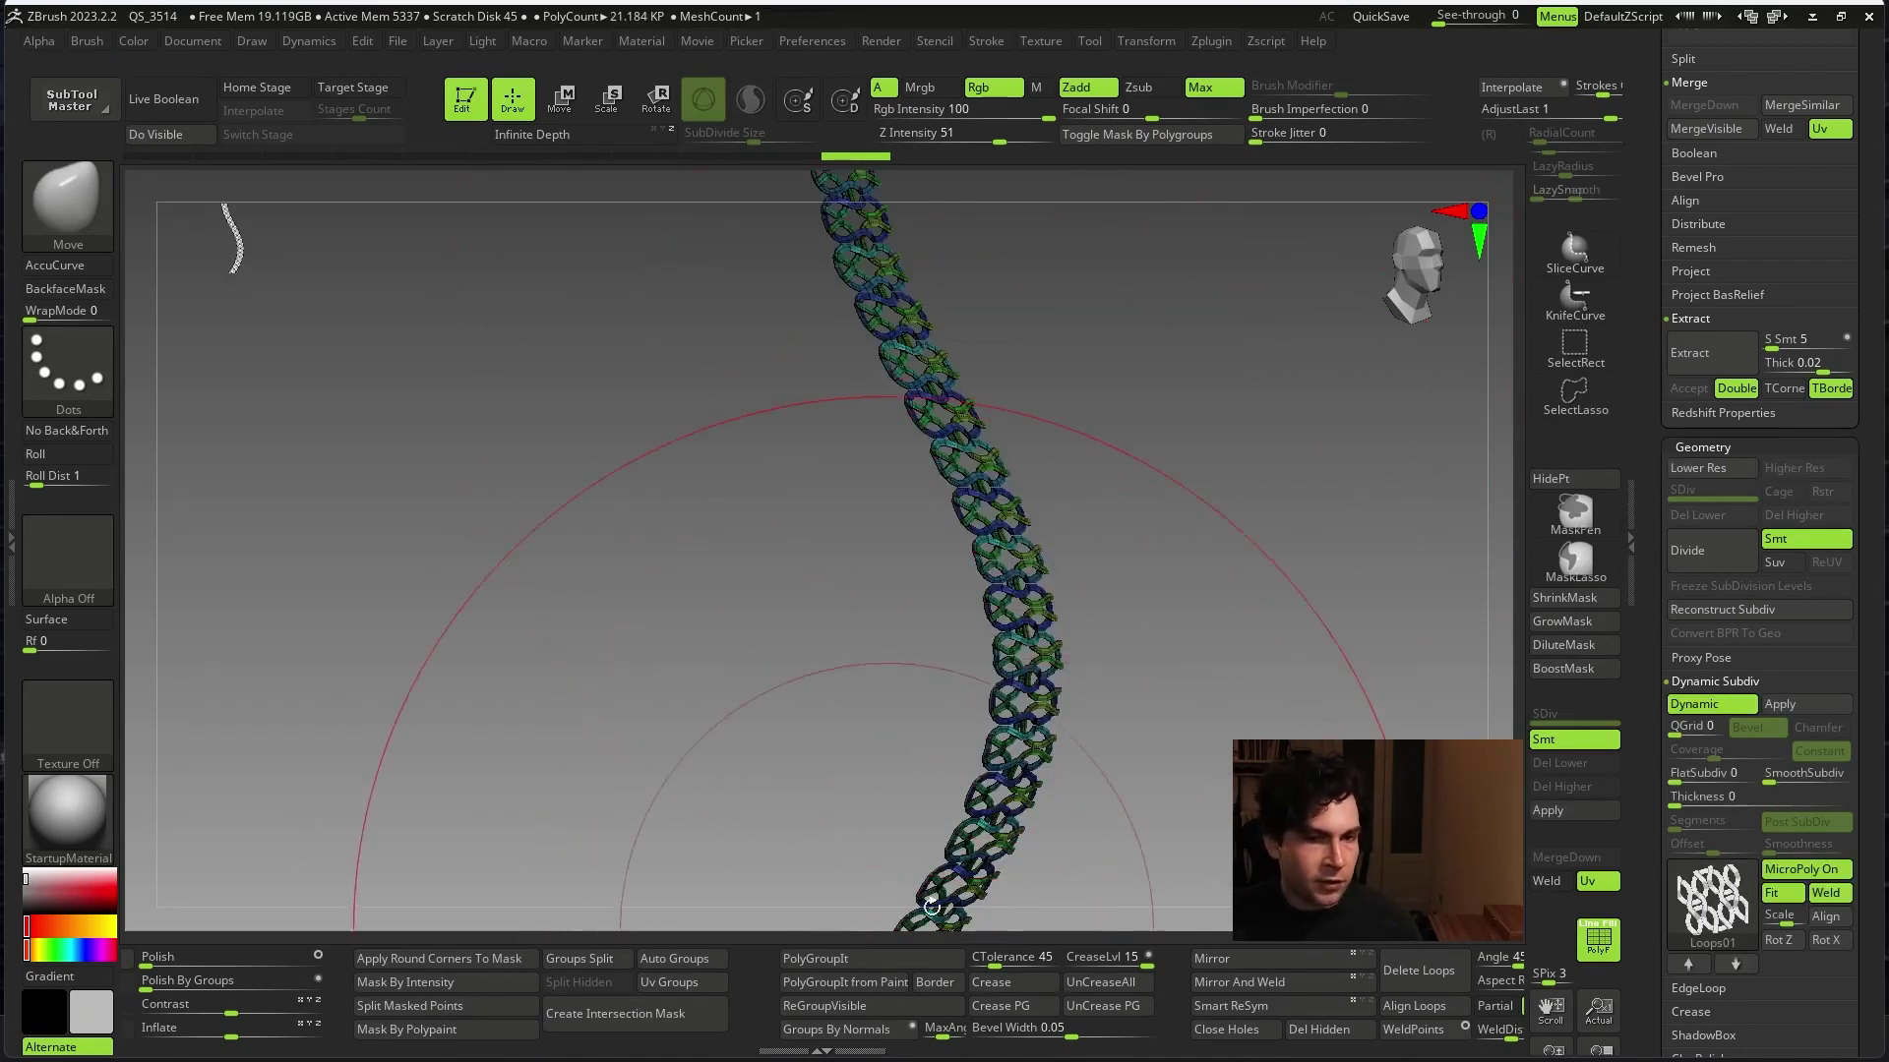
drag(931, 905, 1225, 875)
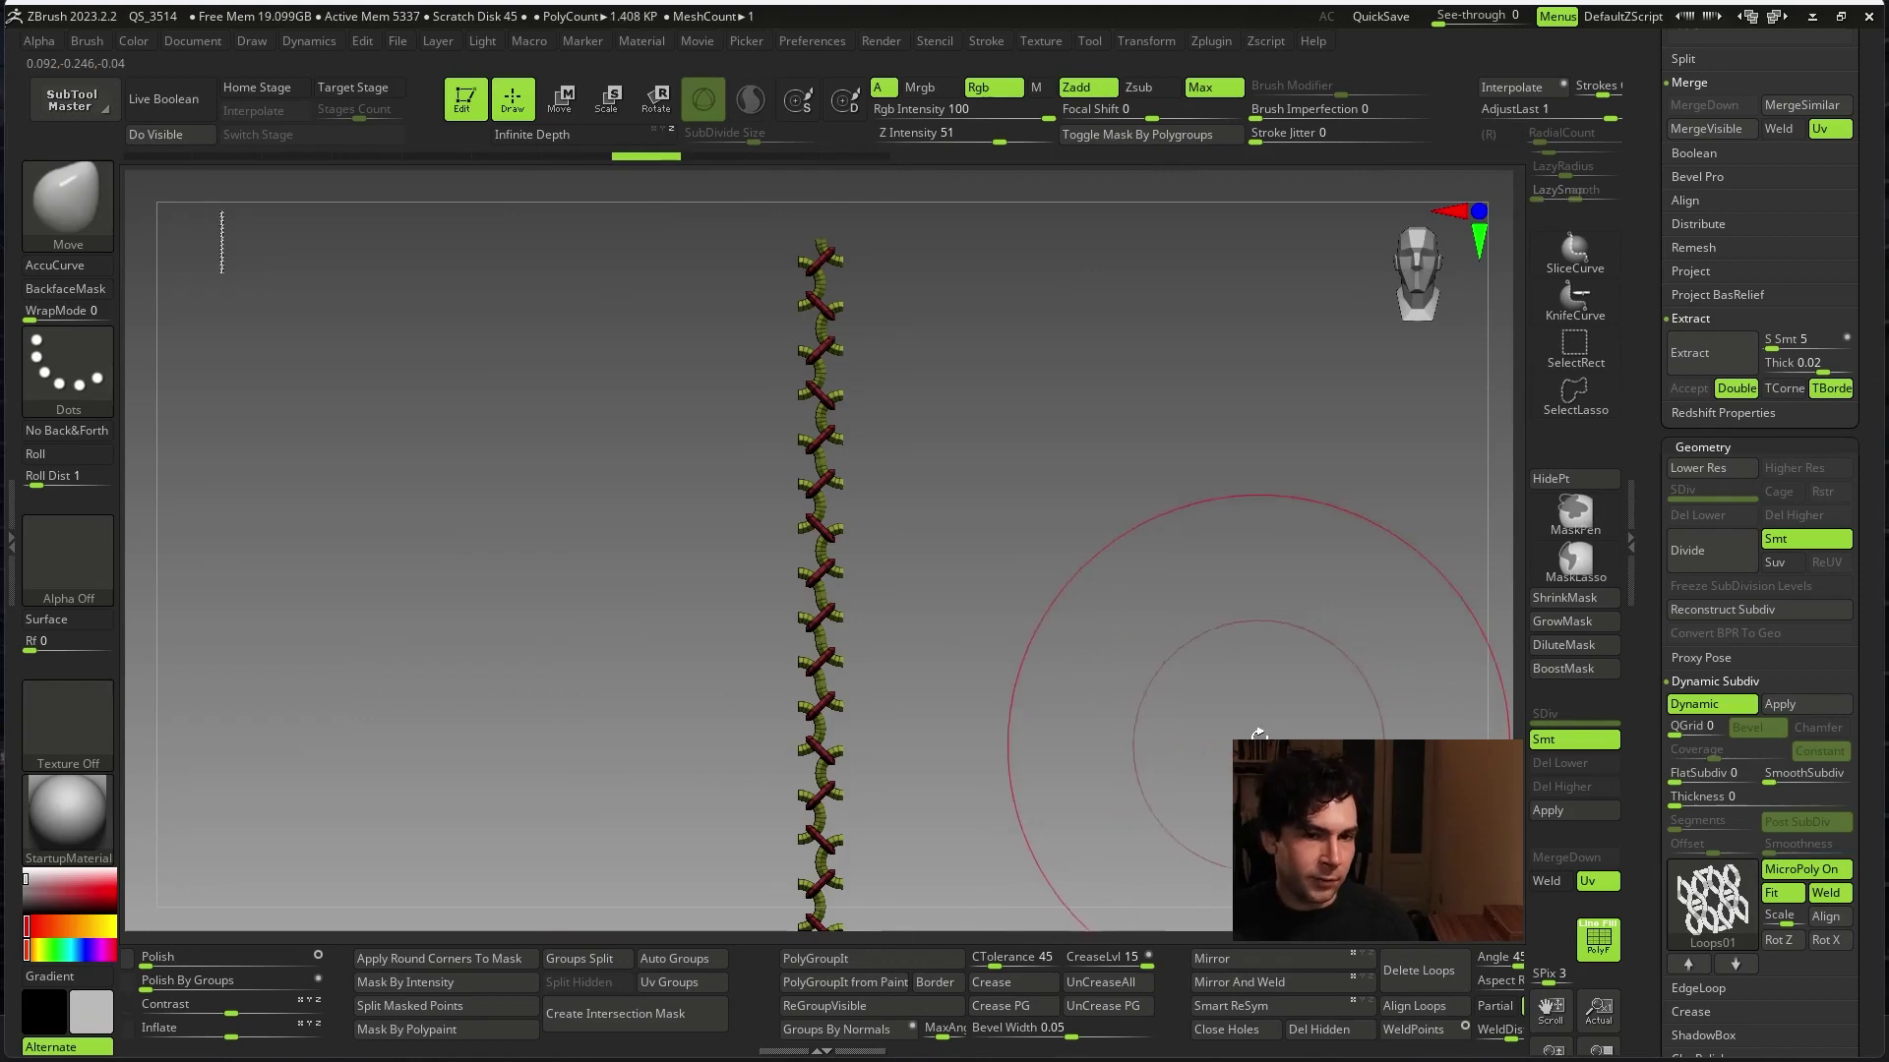
- Set the MicroPoly pattern to None, re-enable MicroPoly, and reopen the pattern library
click(1731, 796)
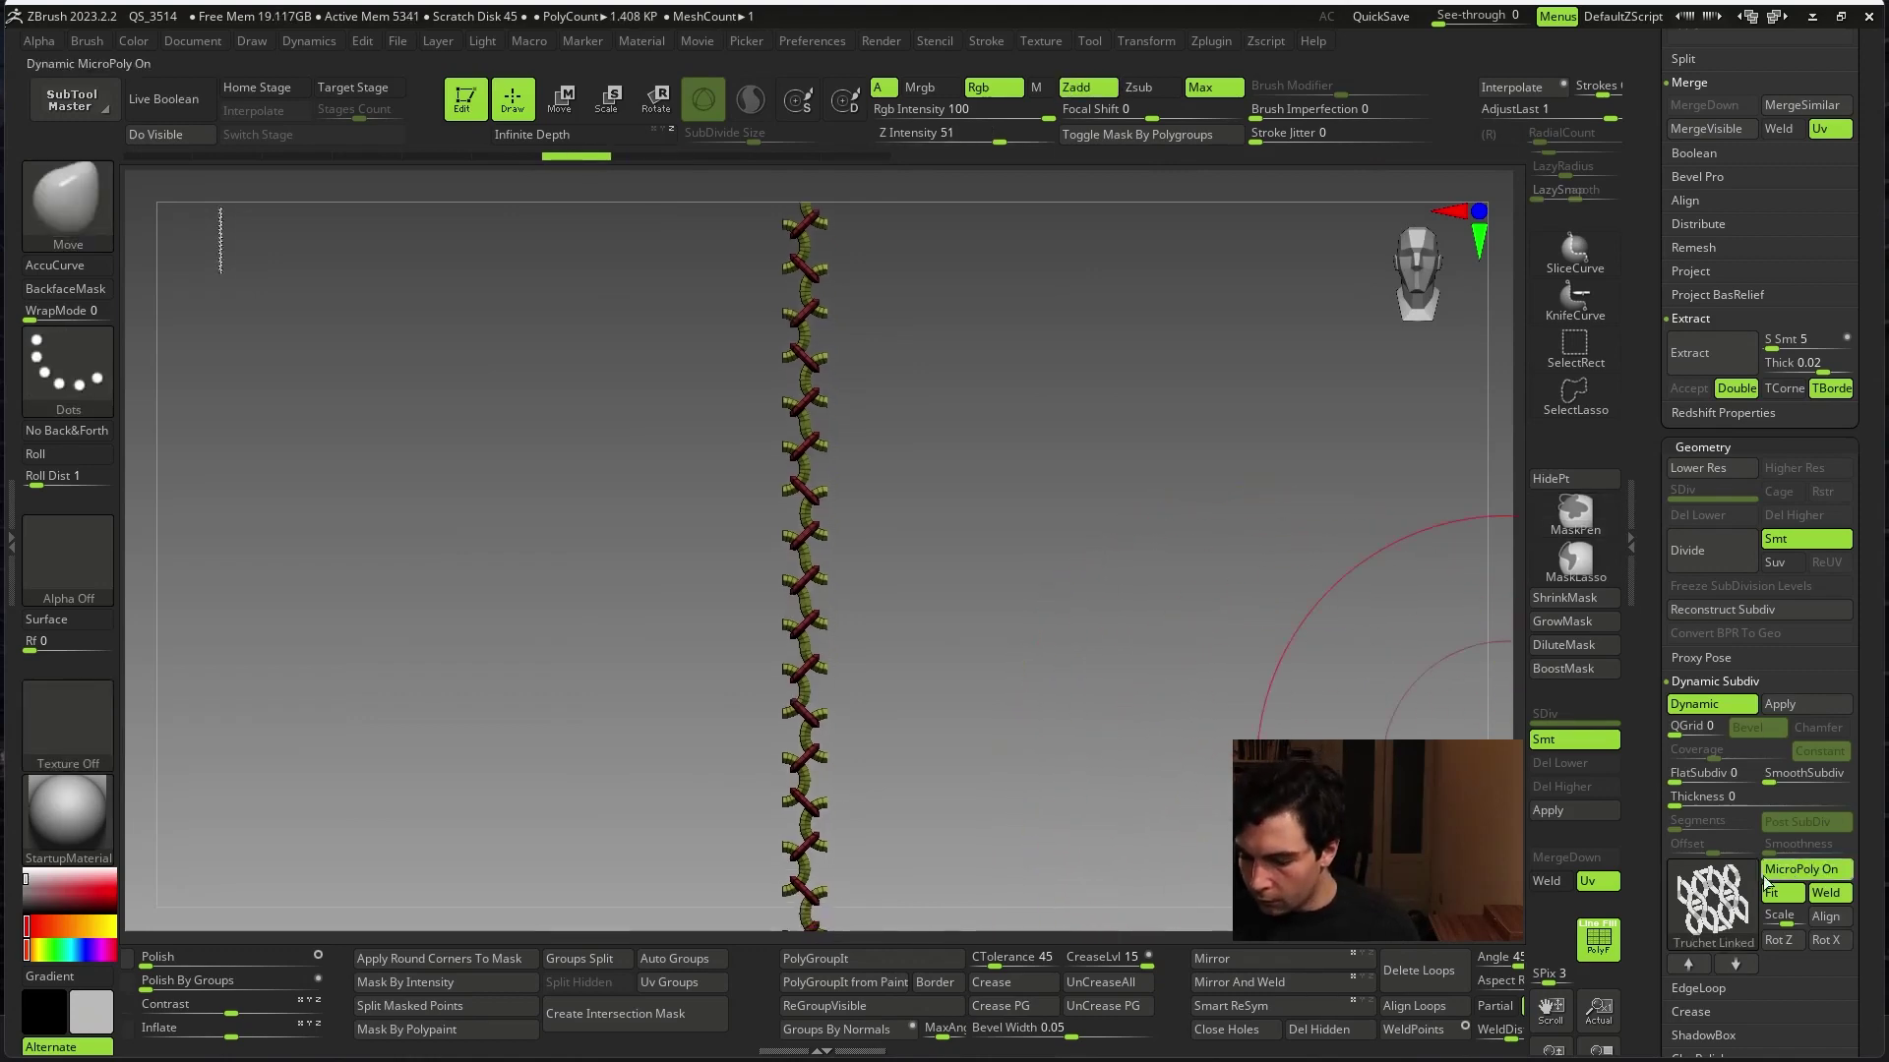
click(1713, 907)
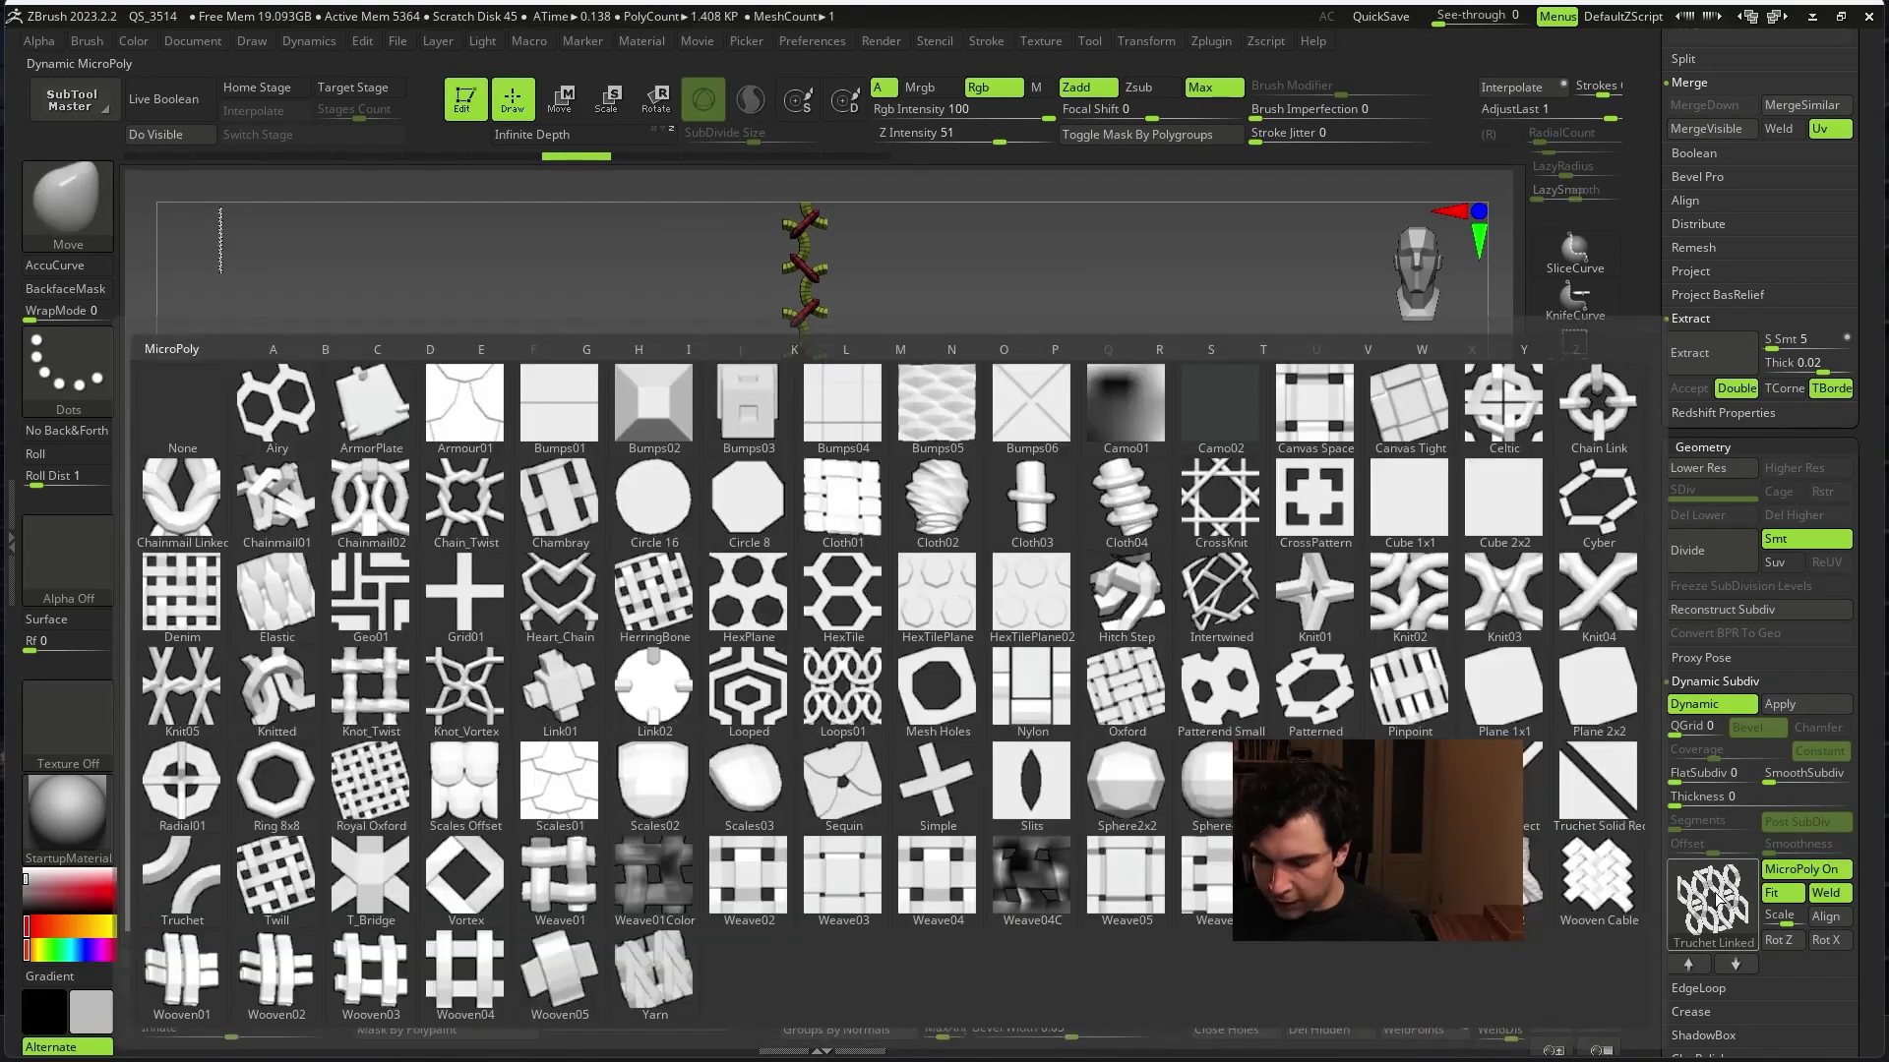
click(1090, 907)
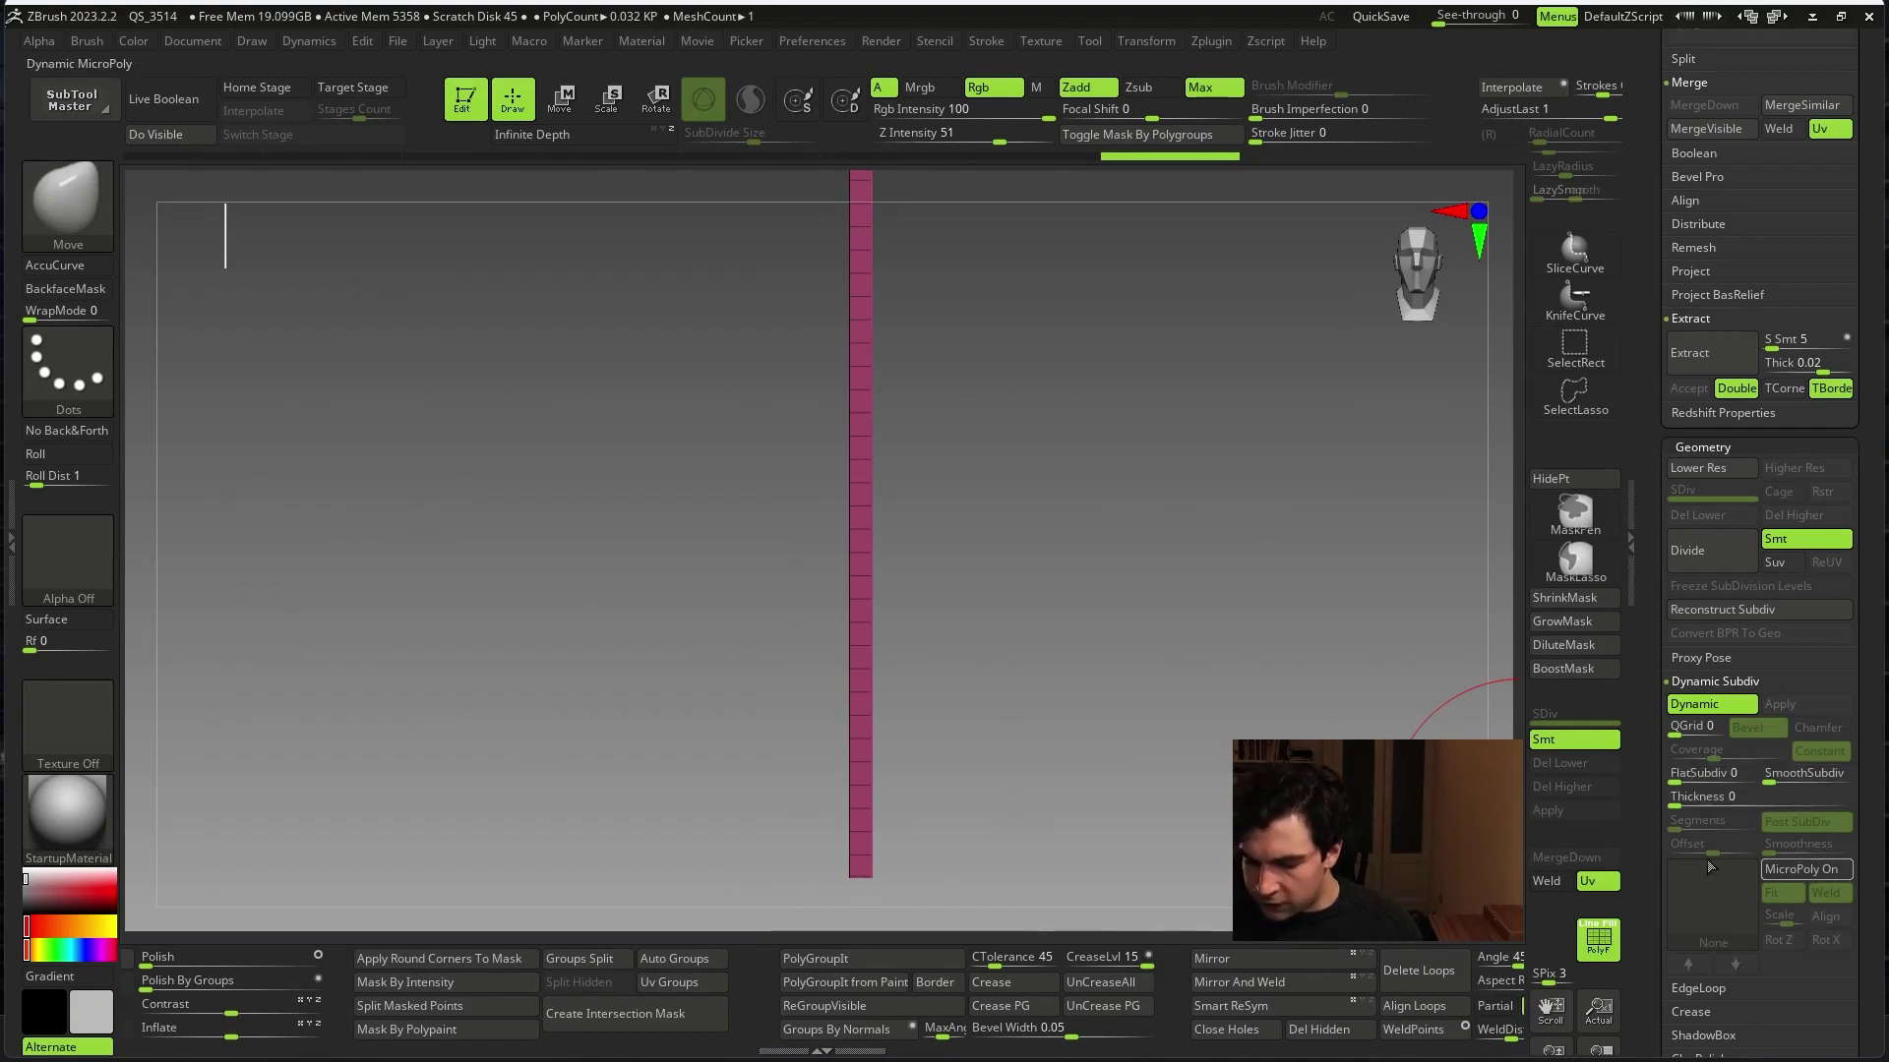
click(1795, 869)
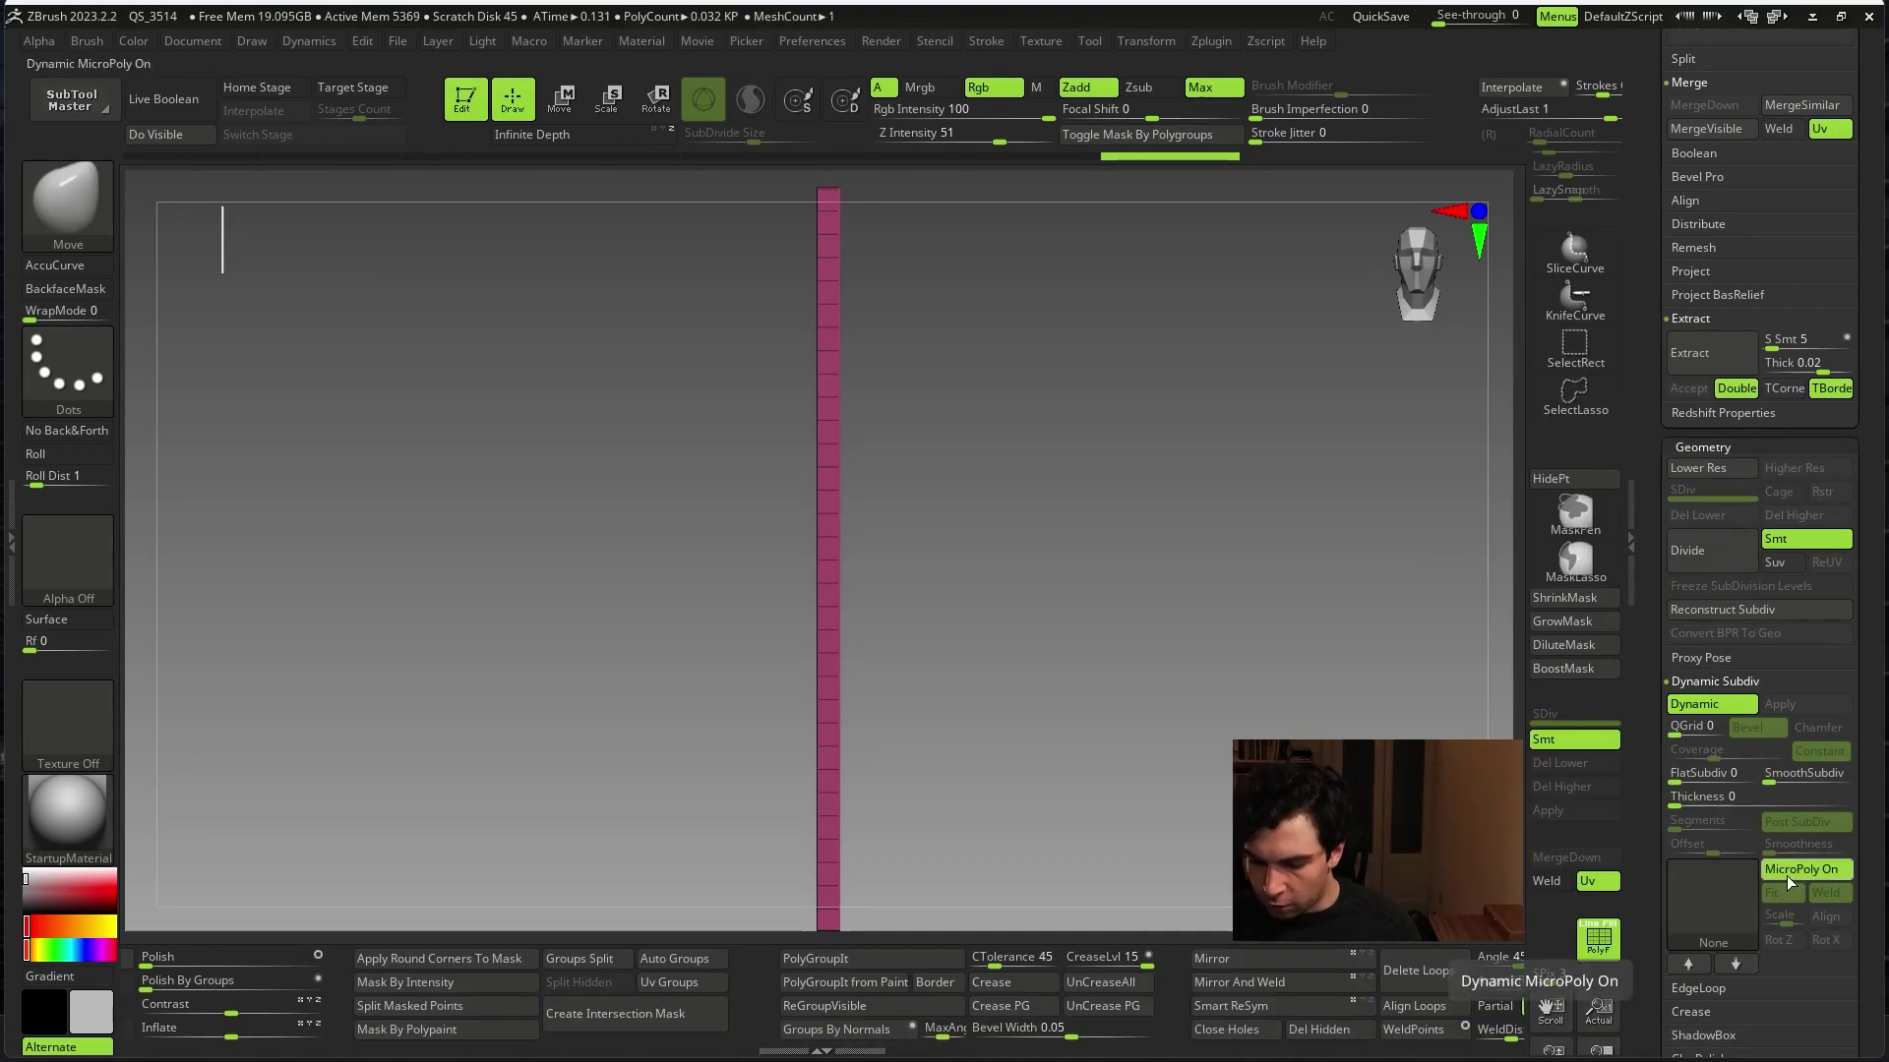
click(1786, 873)
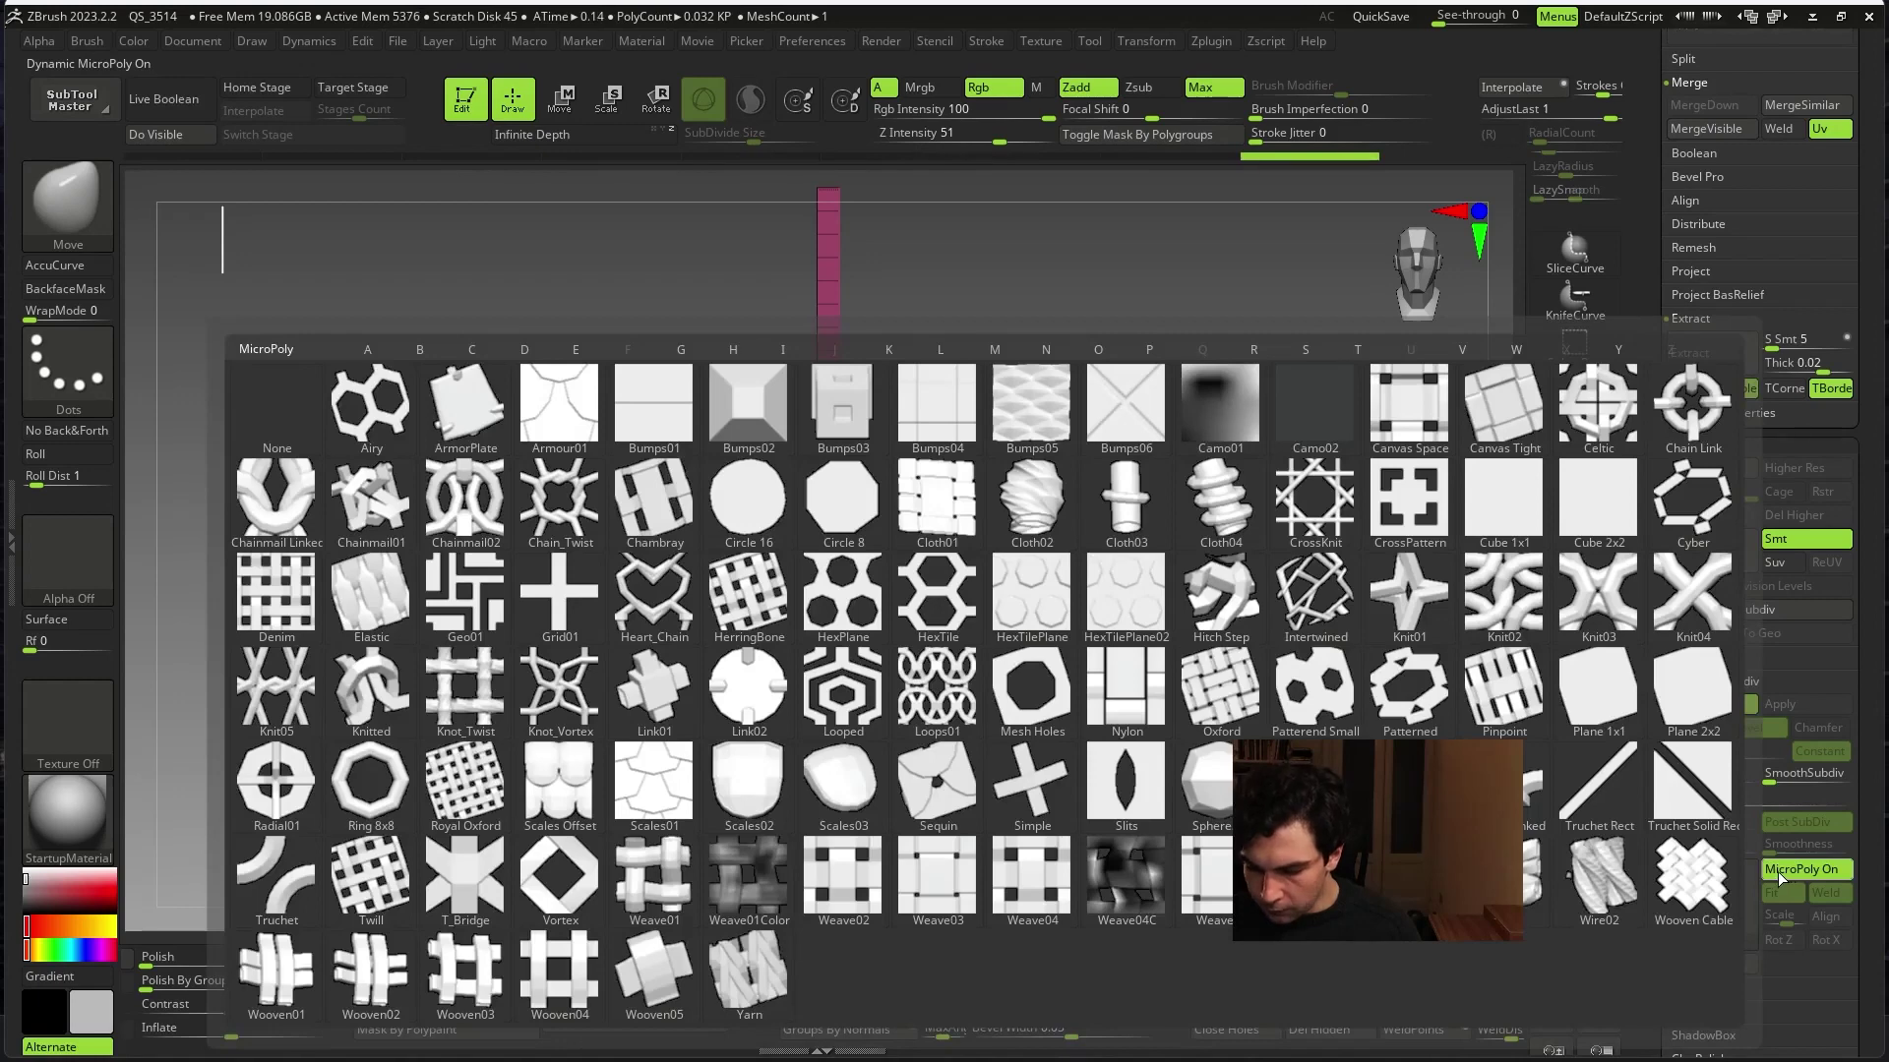
mouse_move(1503, 502)
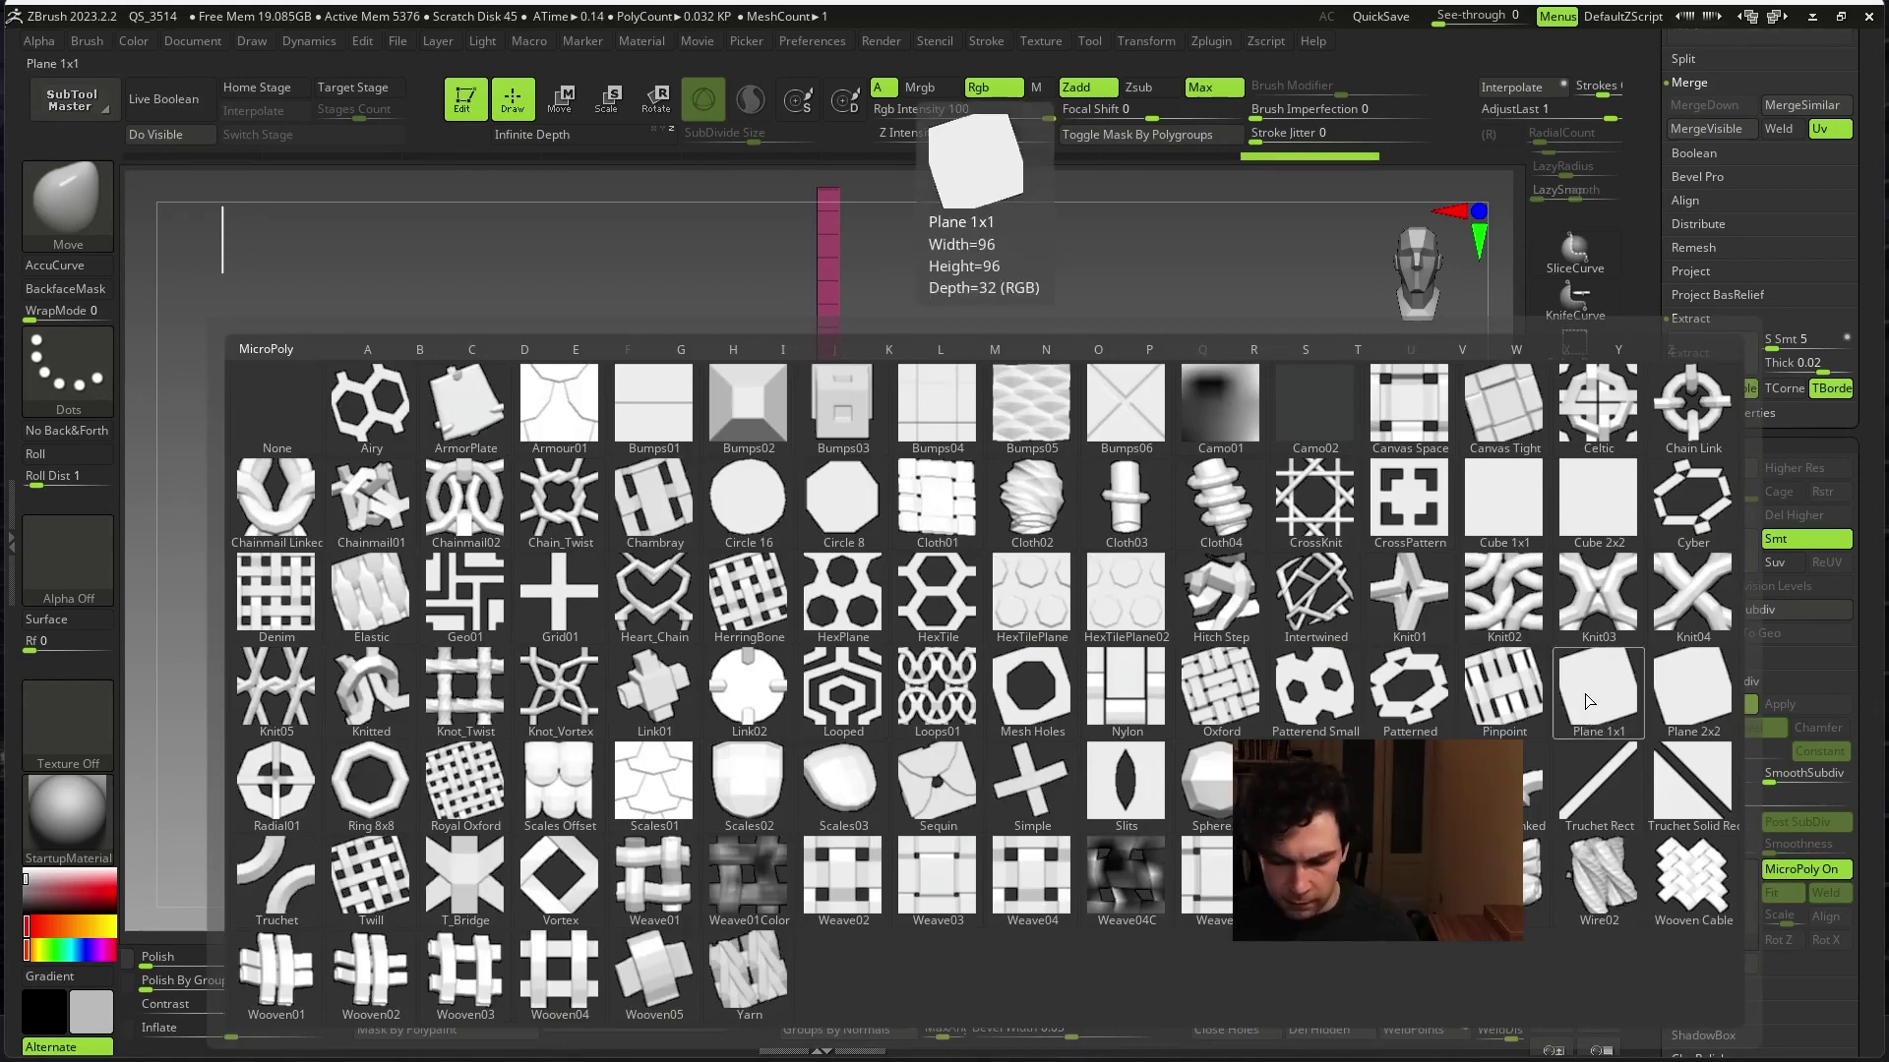
- Undo the stray S-curve bends and baked subdivision on the strip, restoring its front view
click(1500, 544)
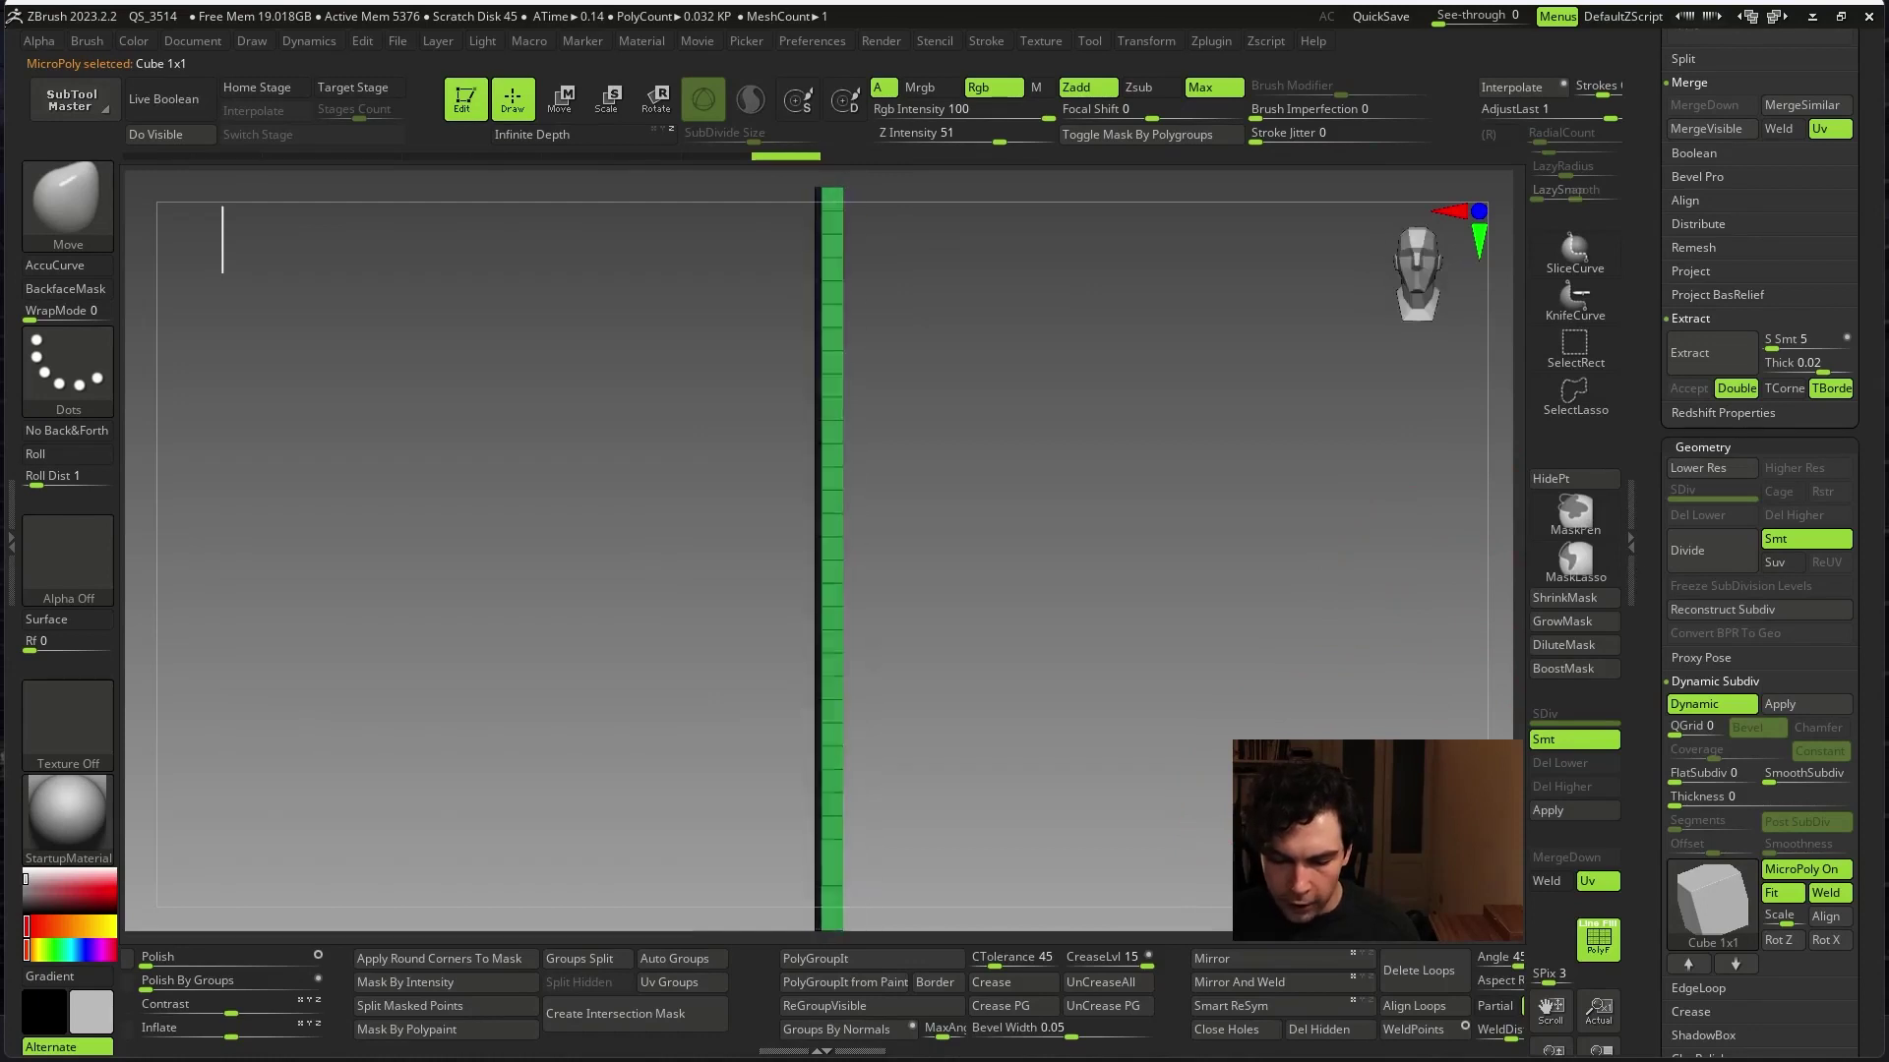
key(space)
mouse_move(847, 593)
mouse_down()
mouse_move(970, 620)
mouse_move(696, 619)
mouse_move(1252, 624)
mouse_move(573, 706)
mouse_up()
key(ctrl+z)
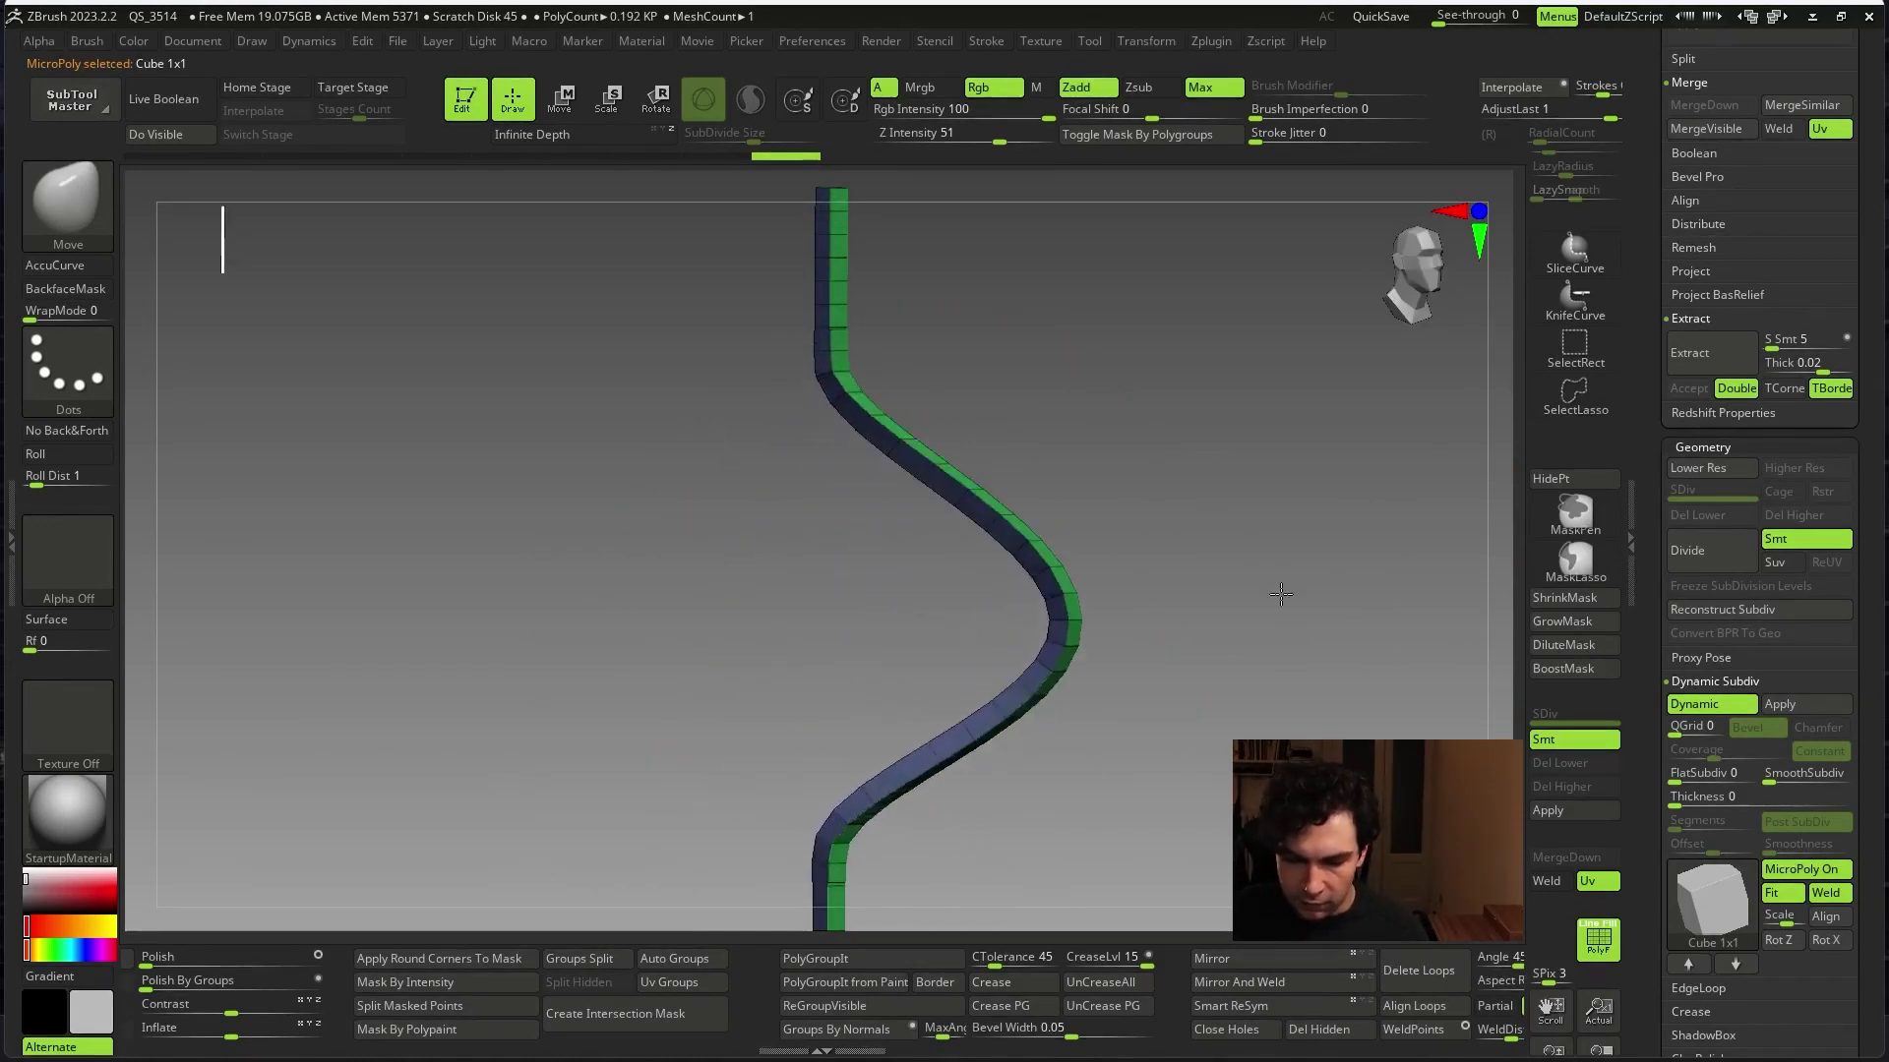
key(ctrl+z)
key(ctrl+z)
drag(1117, 582, 1040, 582)
mouse_move(1148, 633)
shift+mouse_down()
mouse_move(1076, 645)
mouse_move(1189, 688)
shift+mouse_up()
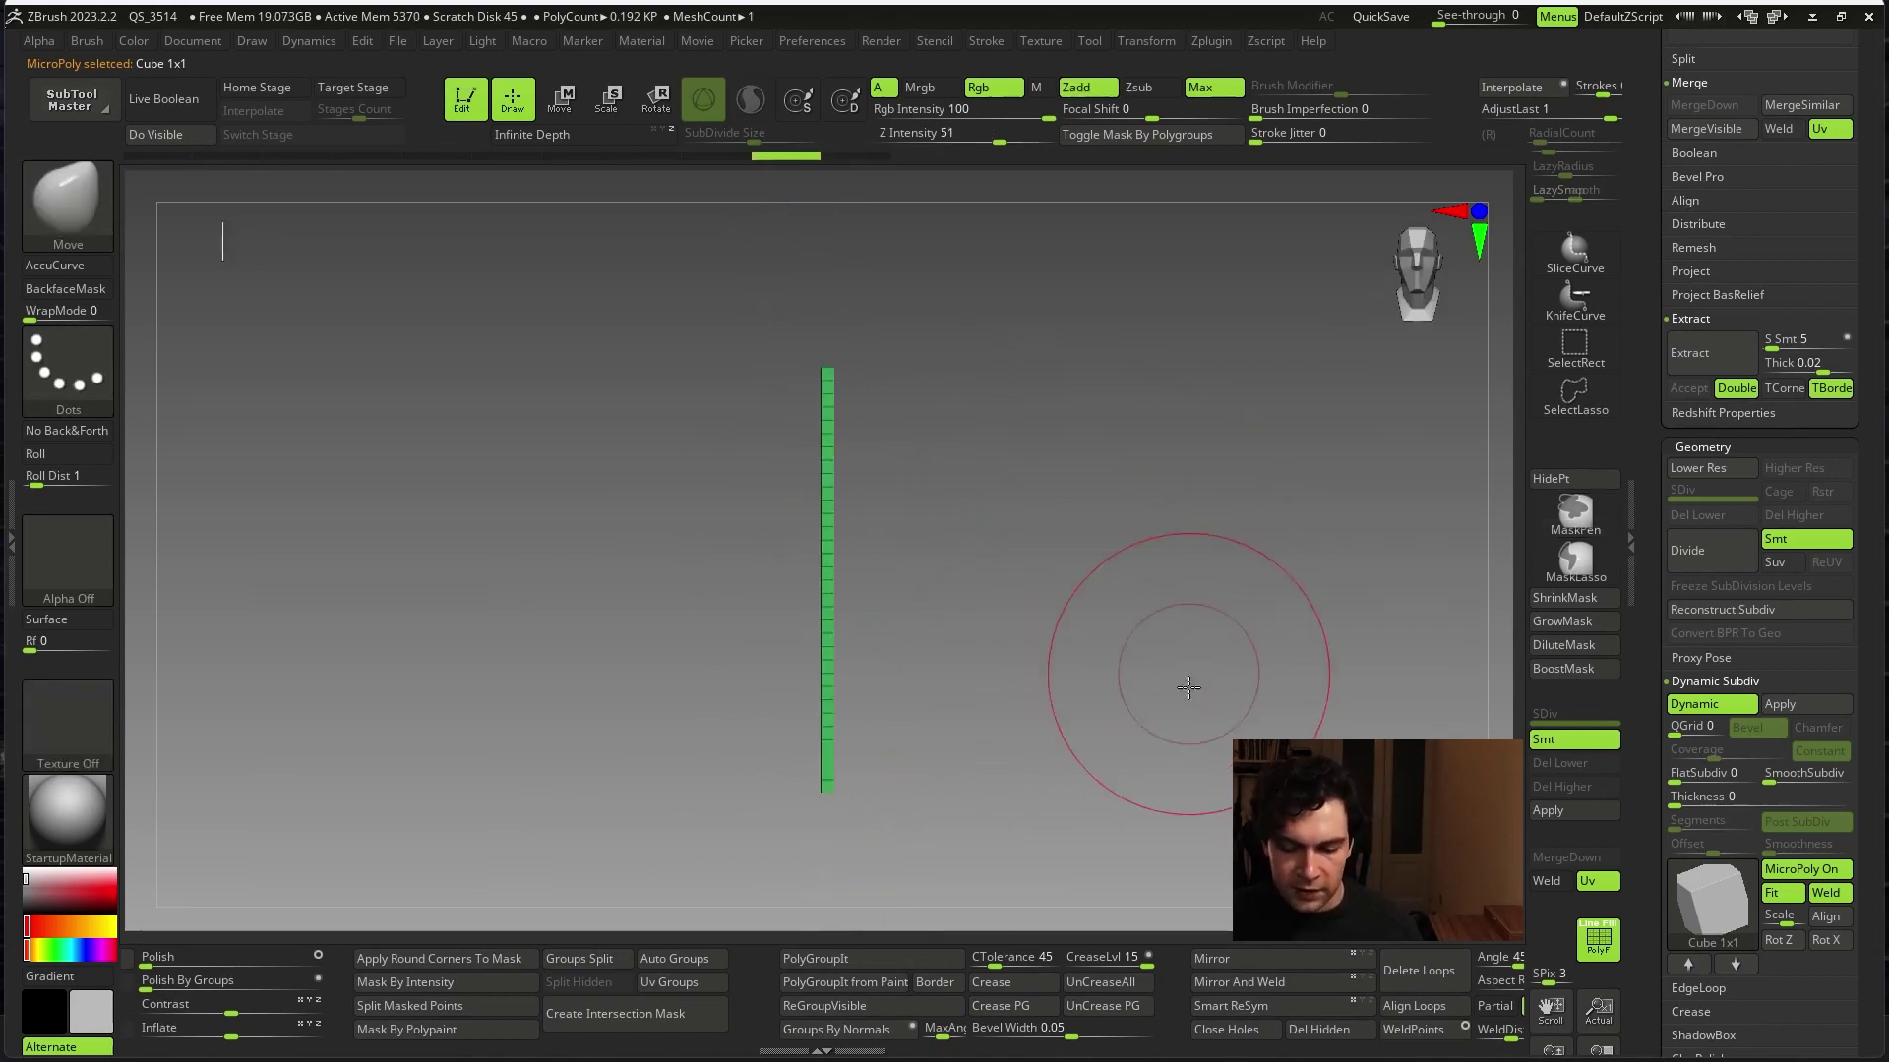
click(1780, 705)
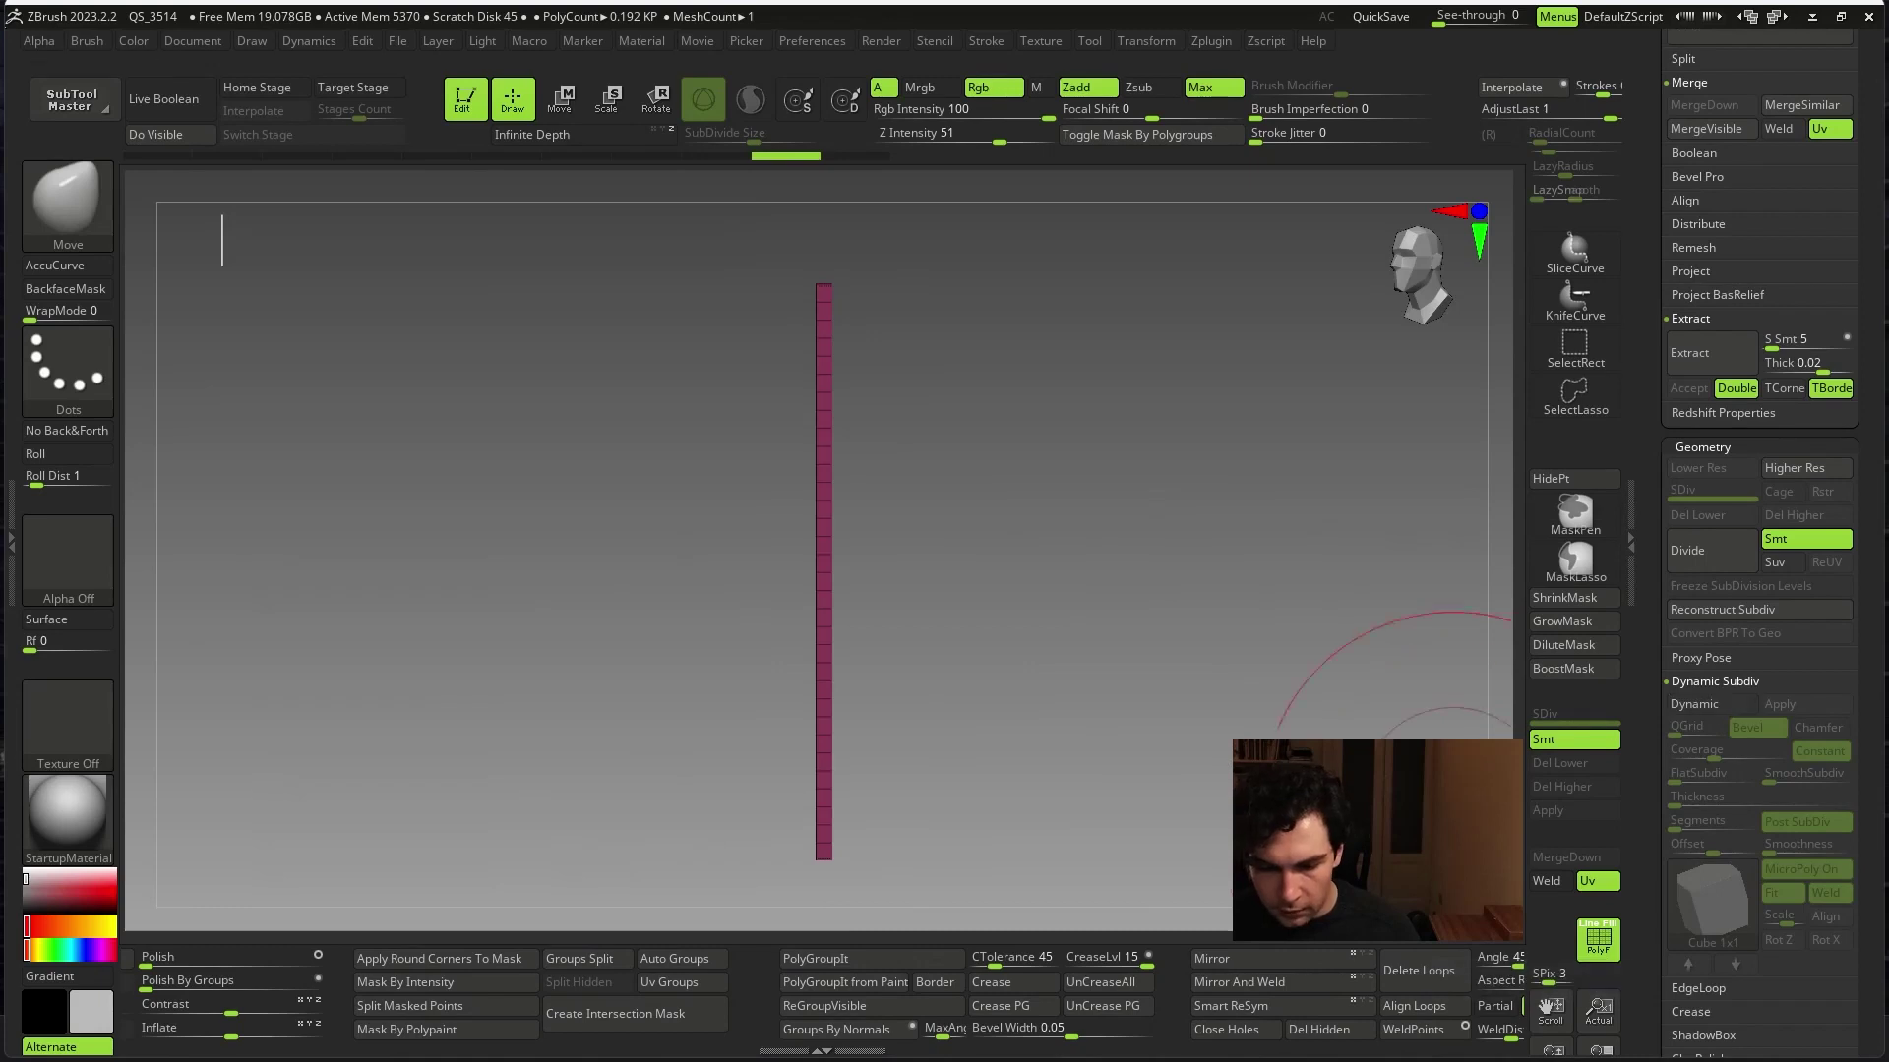
key(ctrl+z)
key(ctrl+z)
key(ctrl+z)
key(ctrl+z)
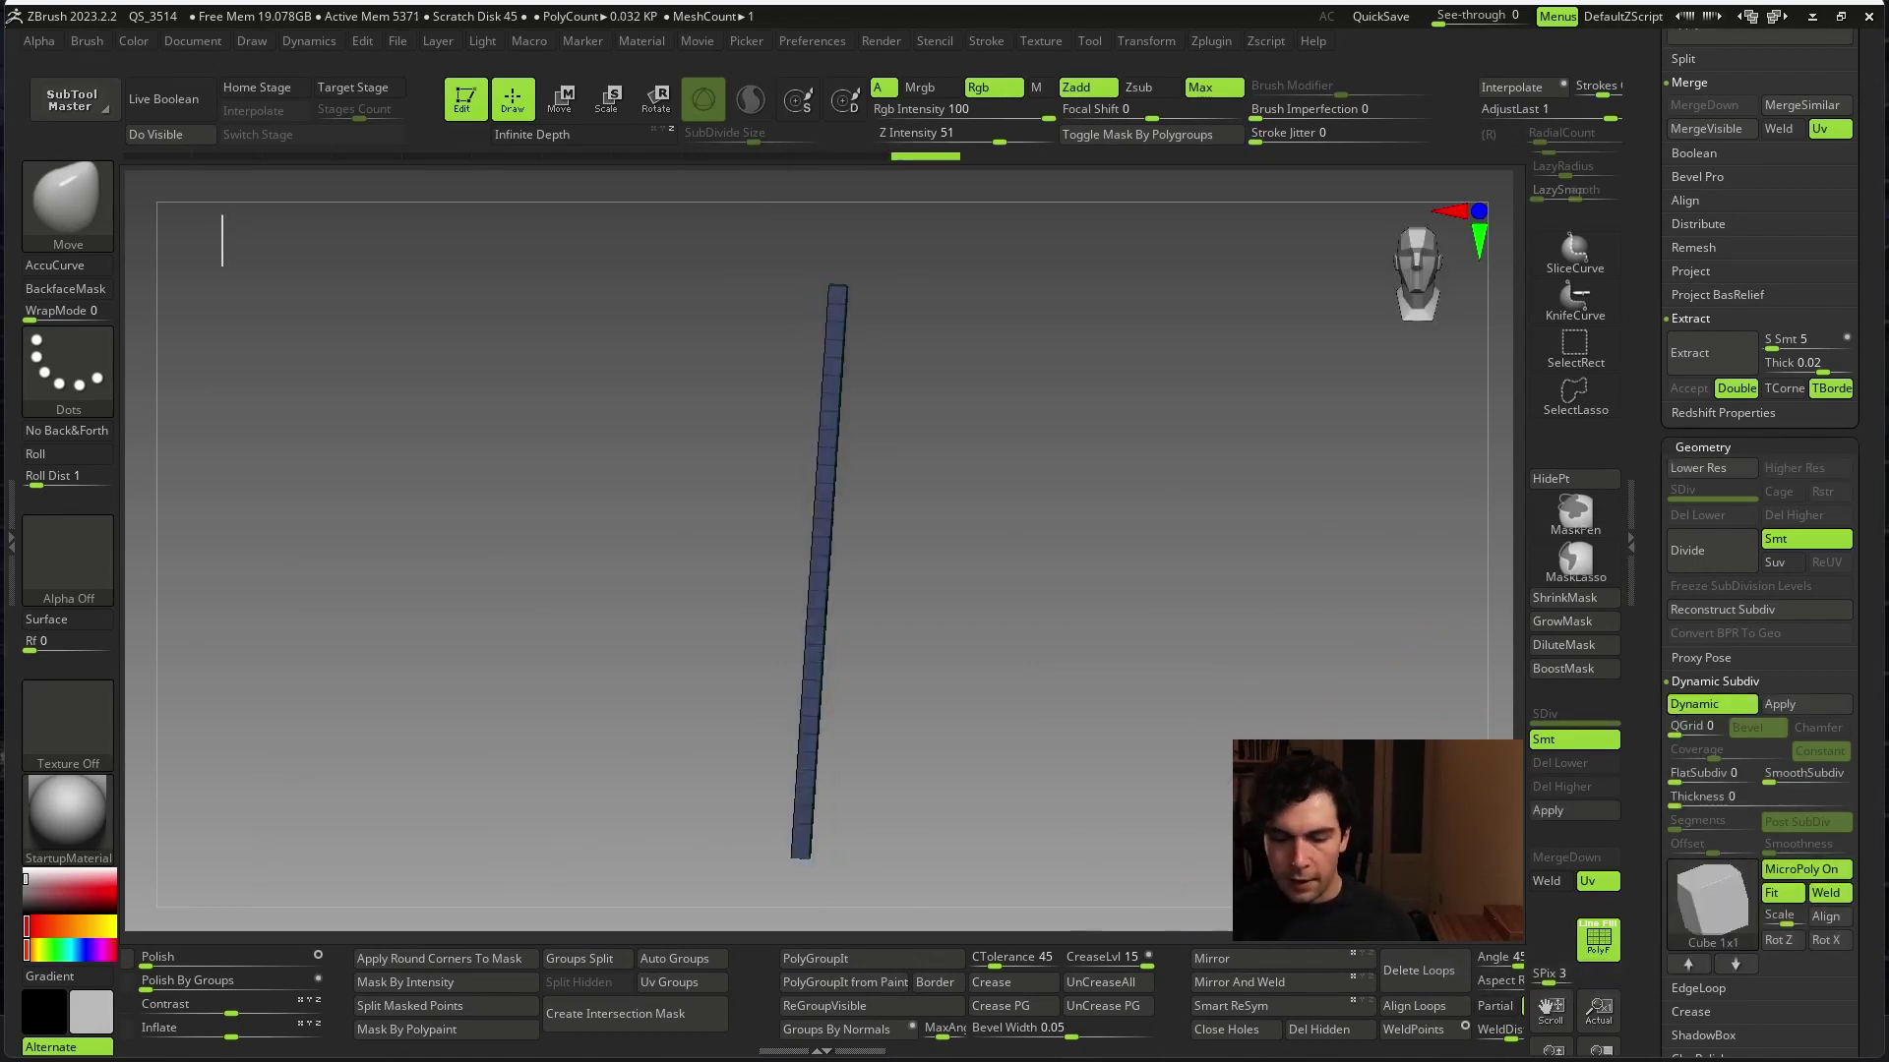
key(ctrl+shift+z)
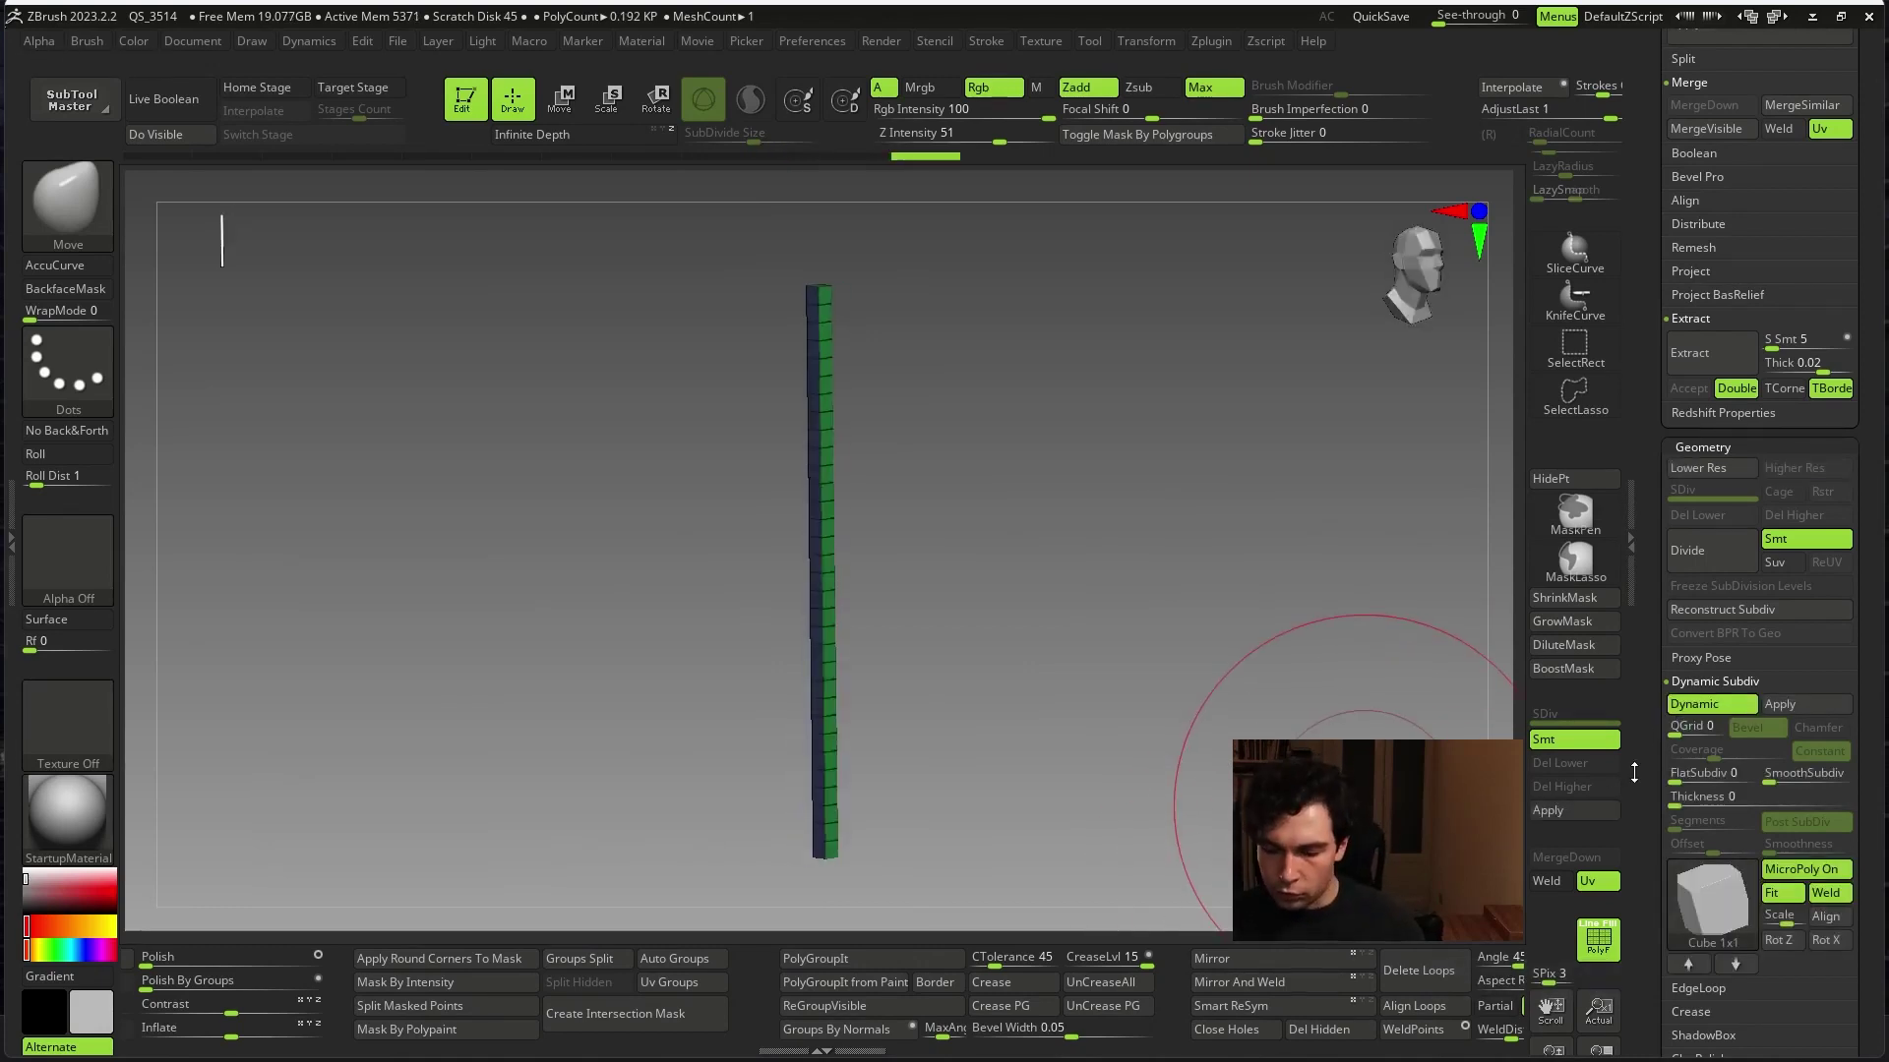
key(ctrl+shift+z)
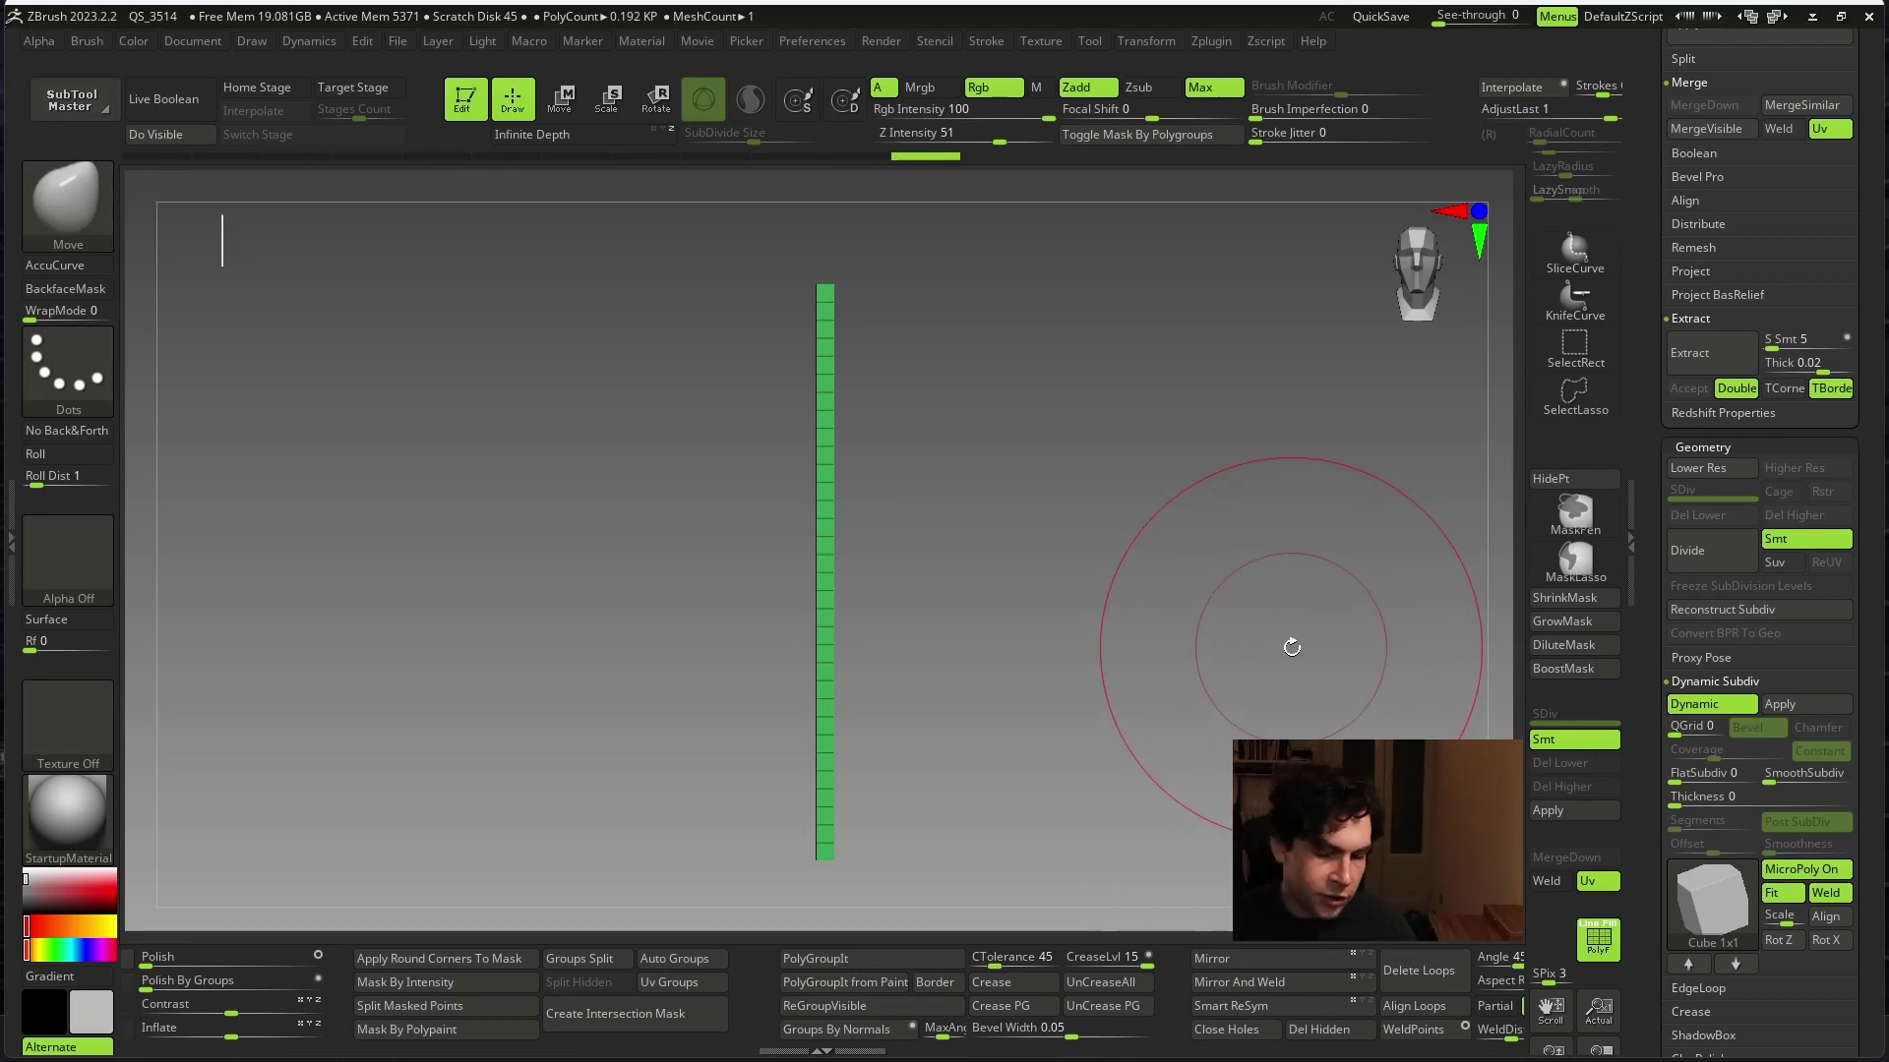
key(space)
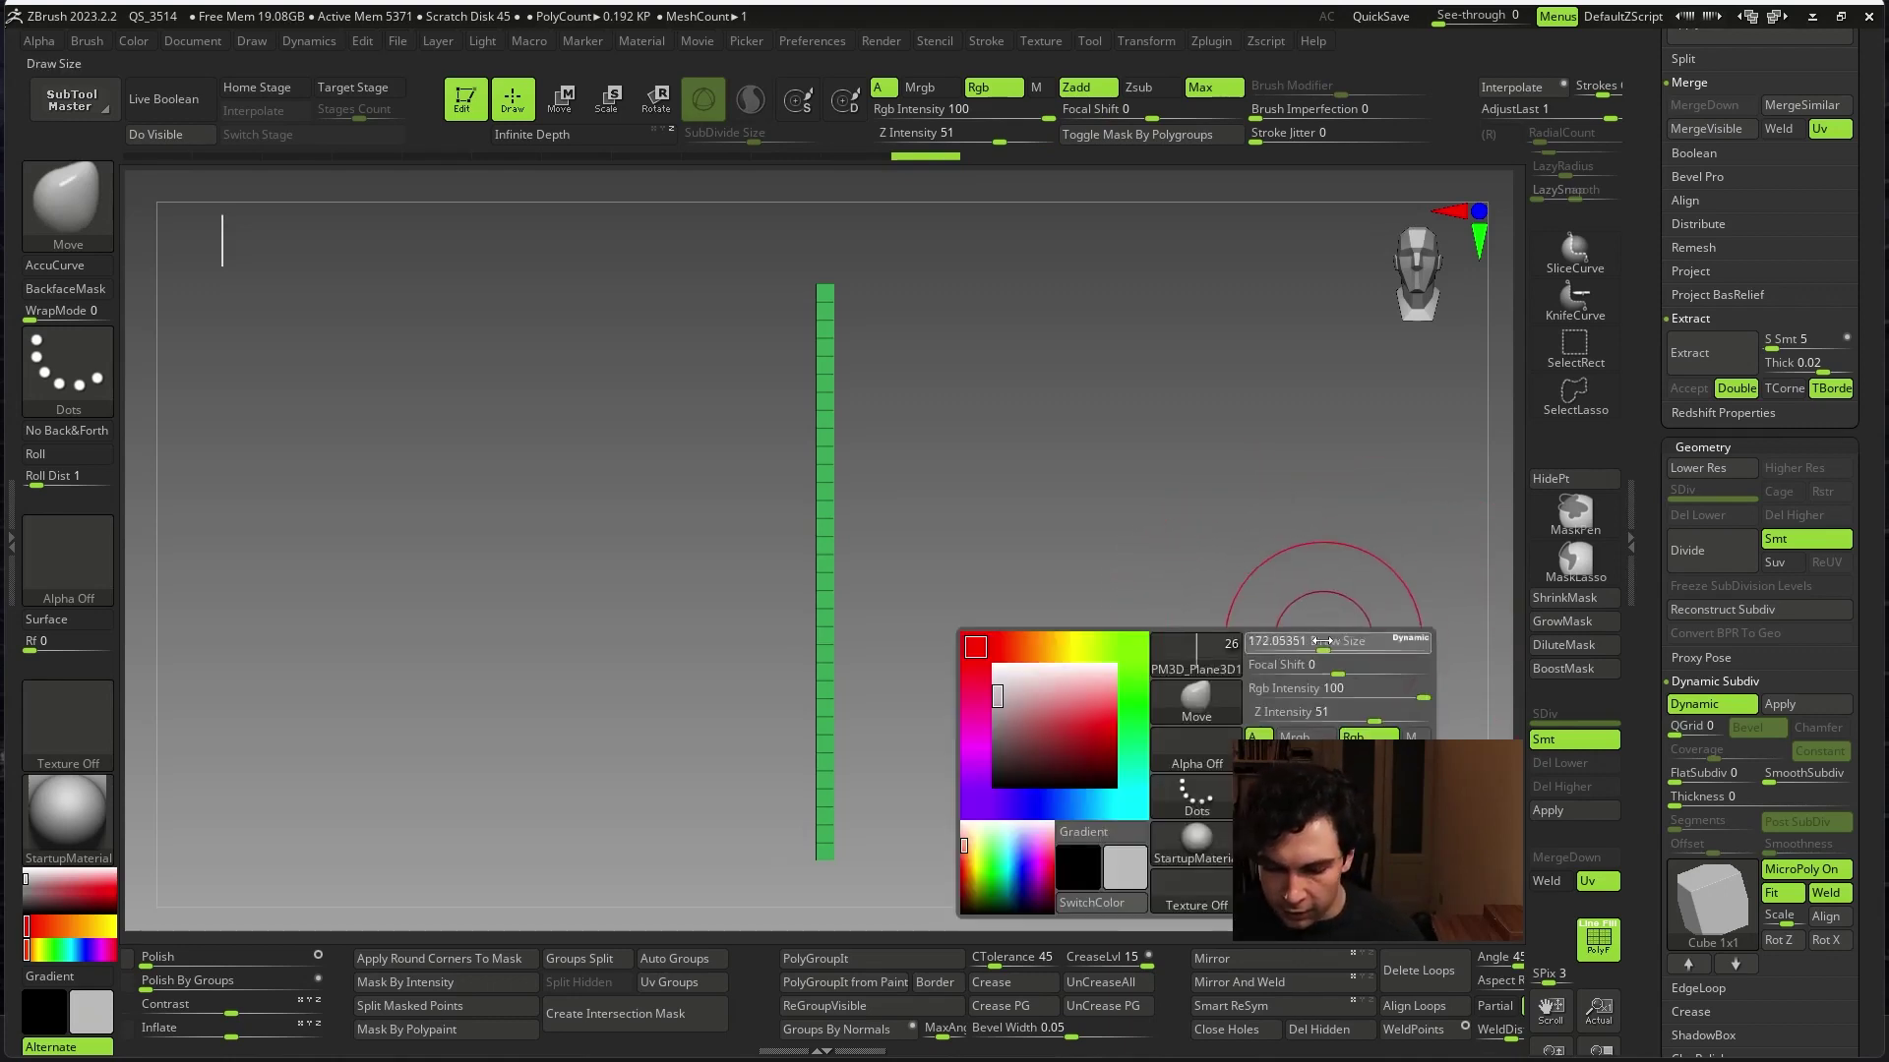
key(ctrl+shift+z)
key(ctrl+shift+z)
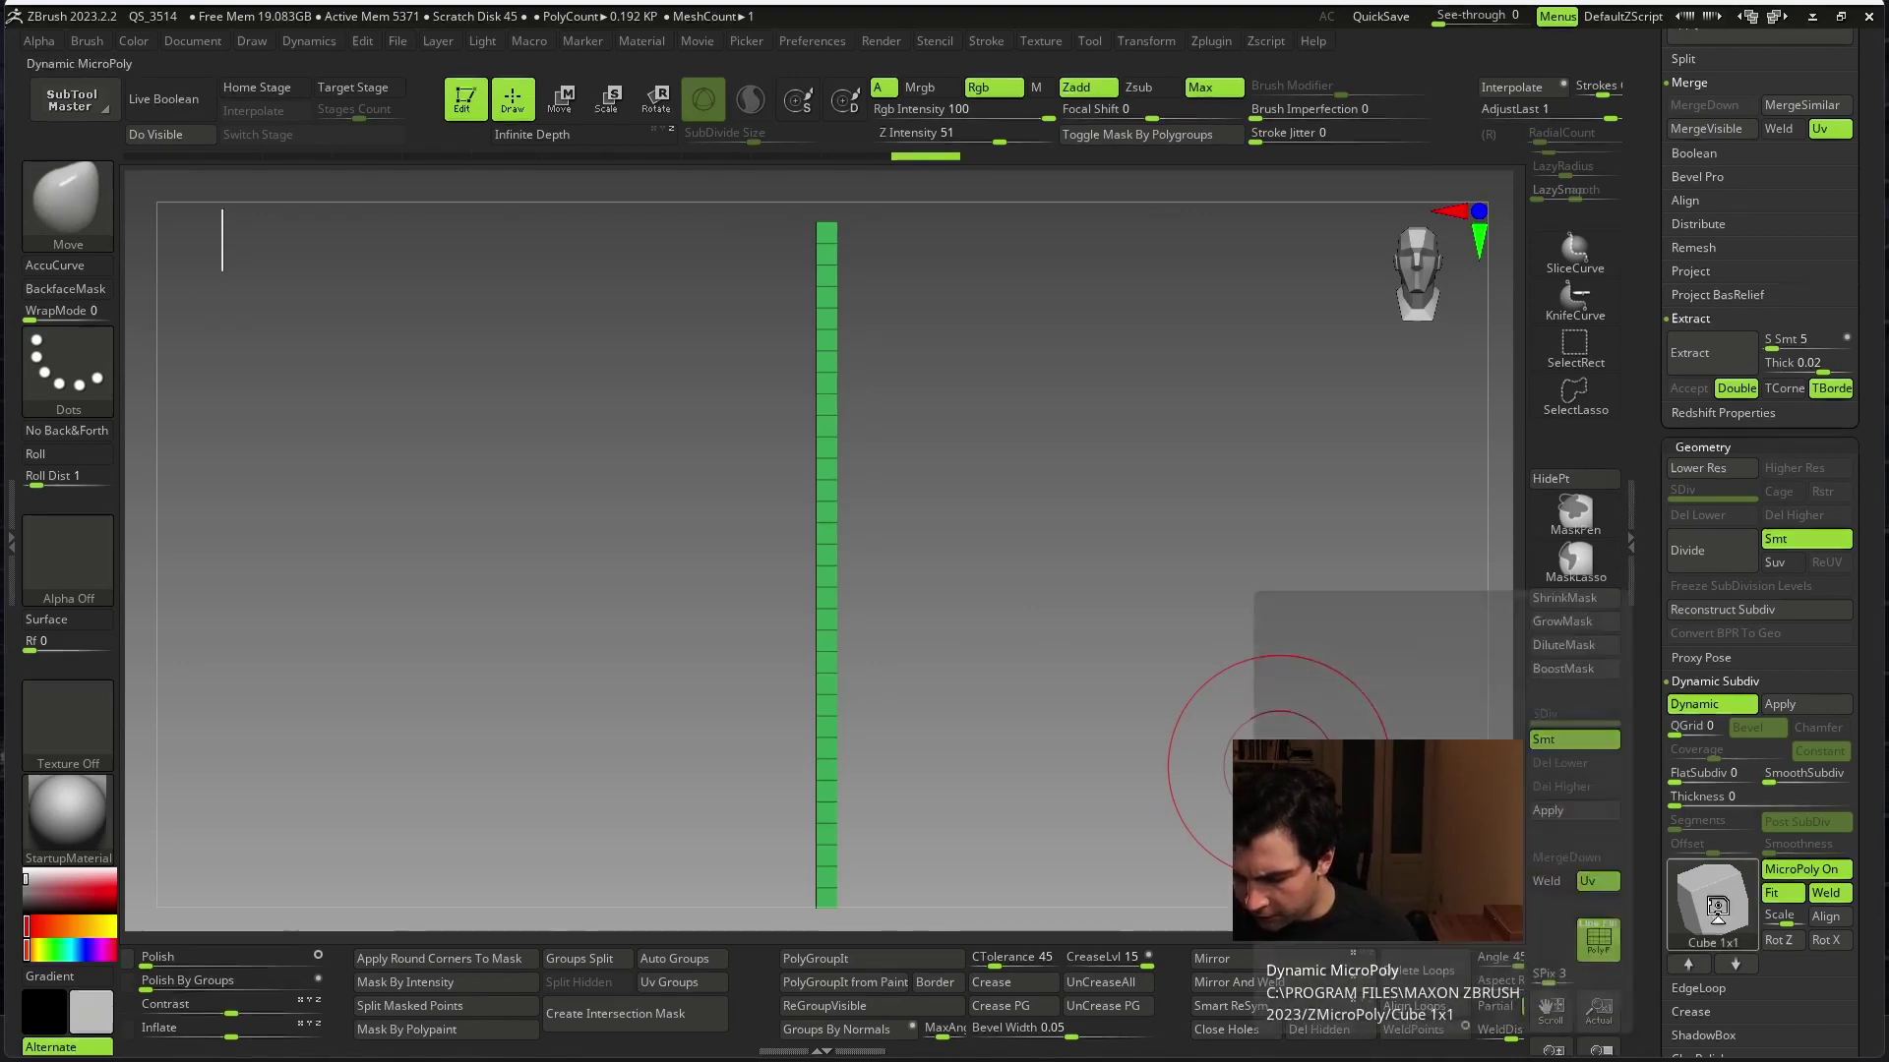
- Choose Cube 1x1 from the MicroPoly pattern library and load it as the model
click(1717, 905)
click(1715, 904)
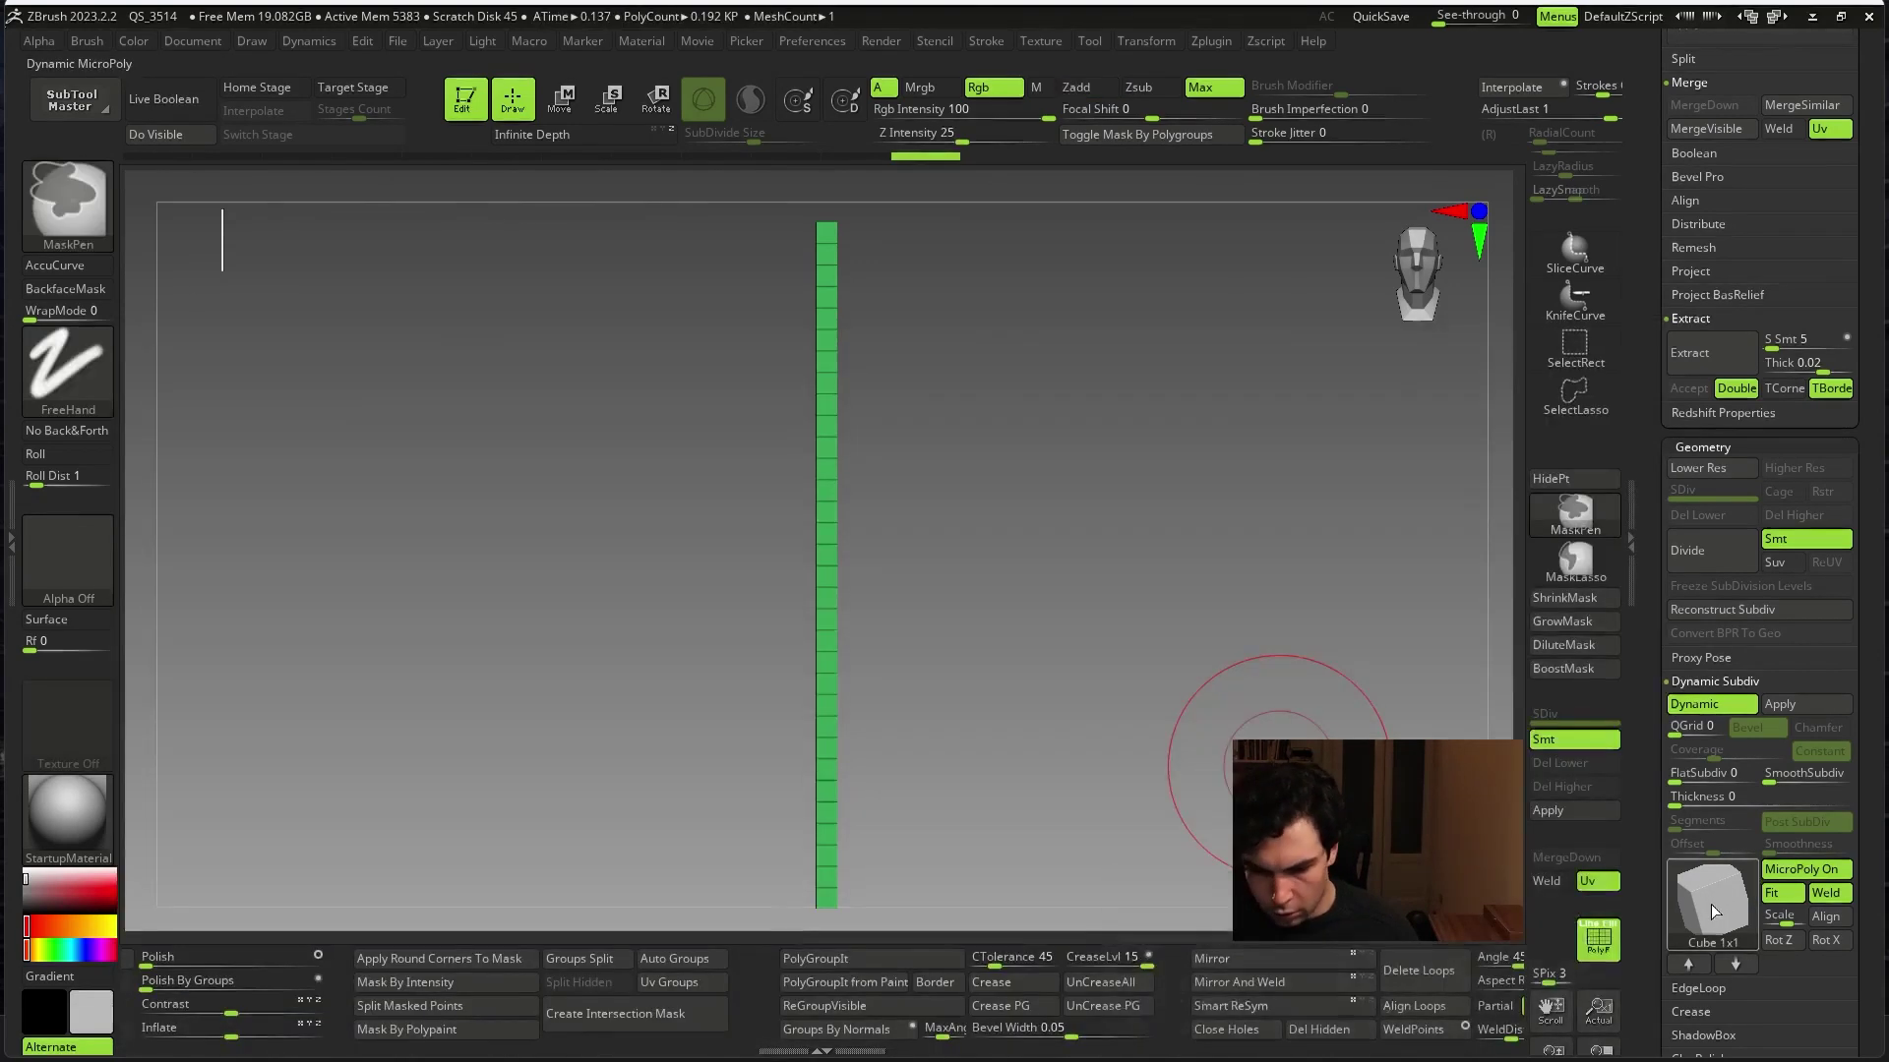
key(b)
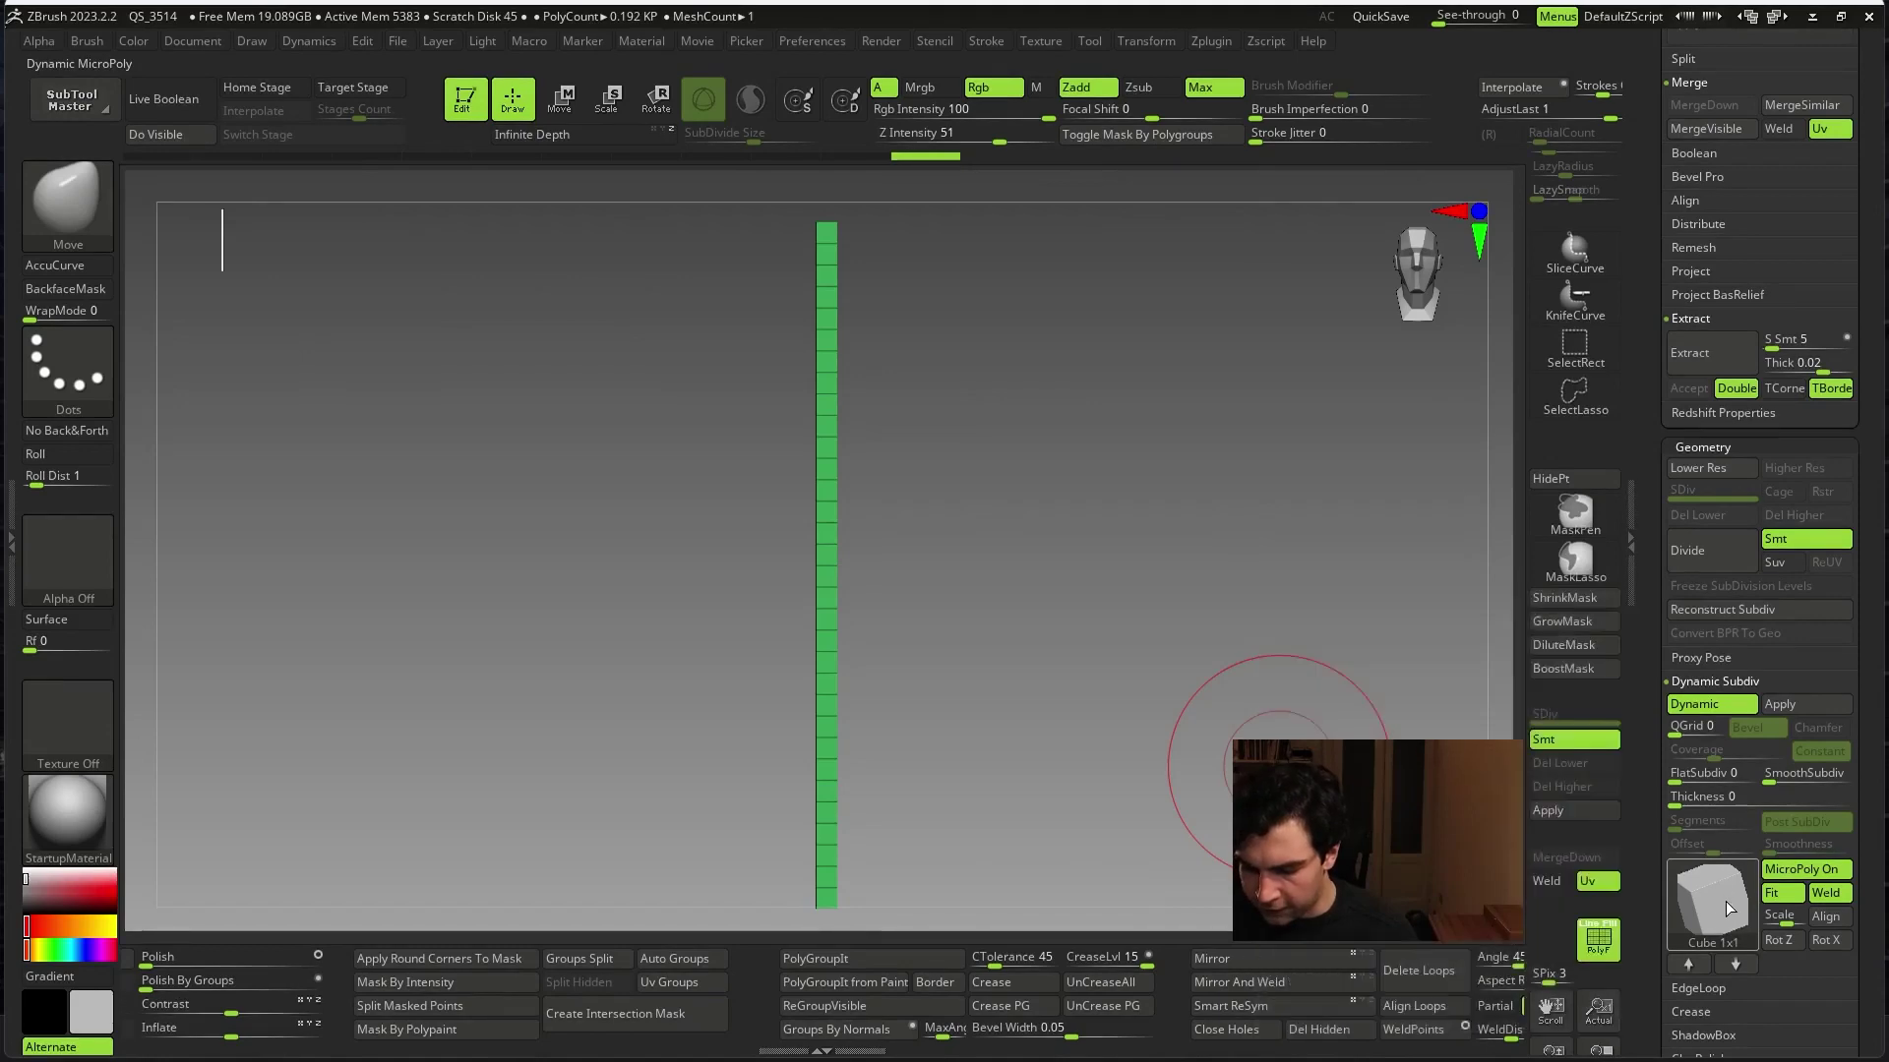
key(shift)
click(1727, 913)
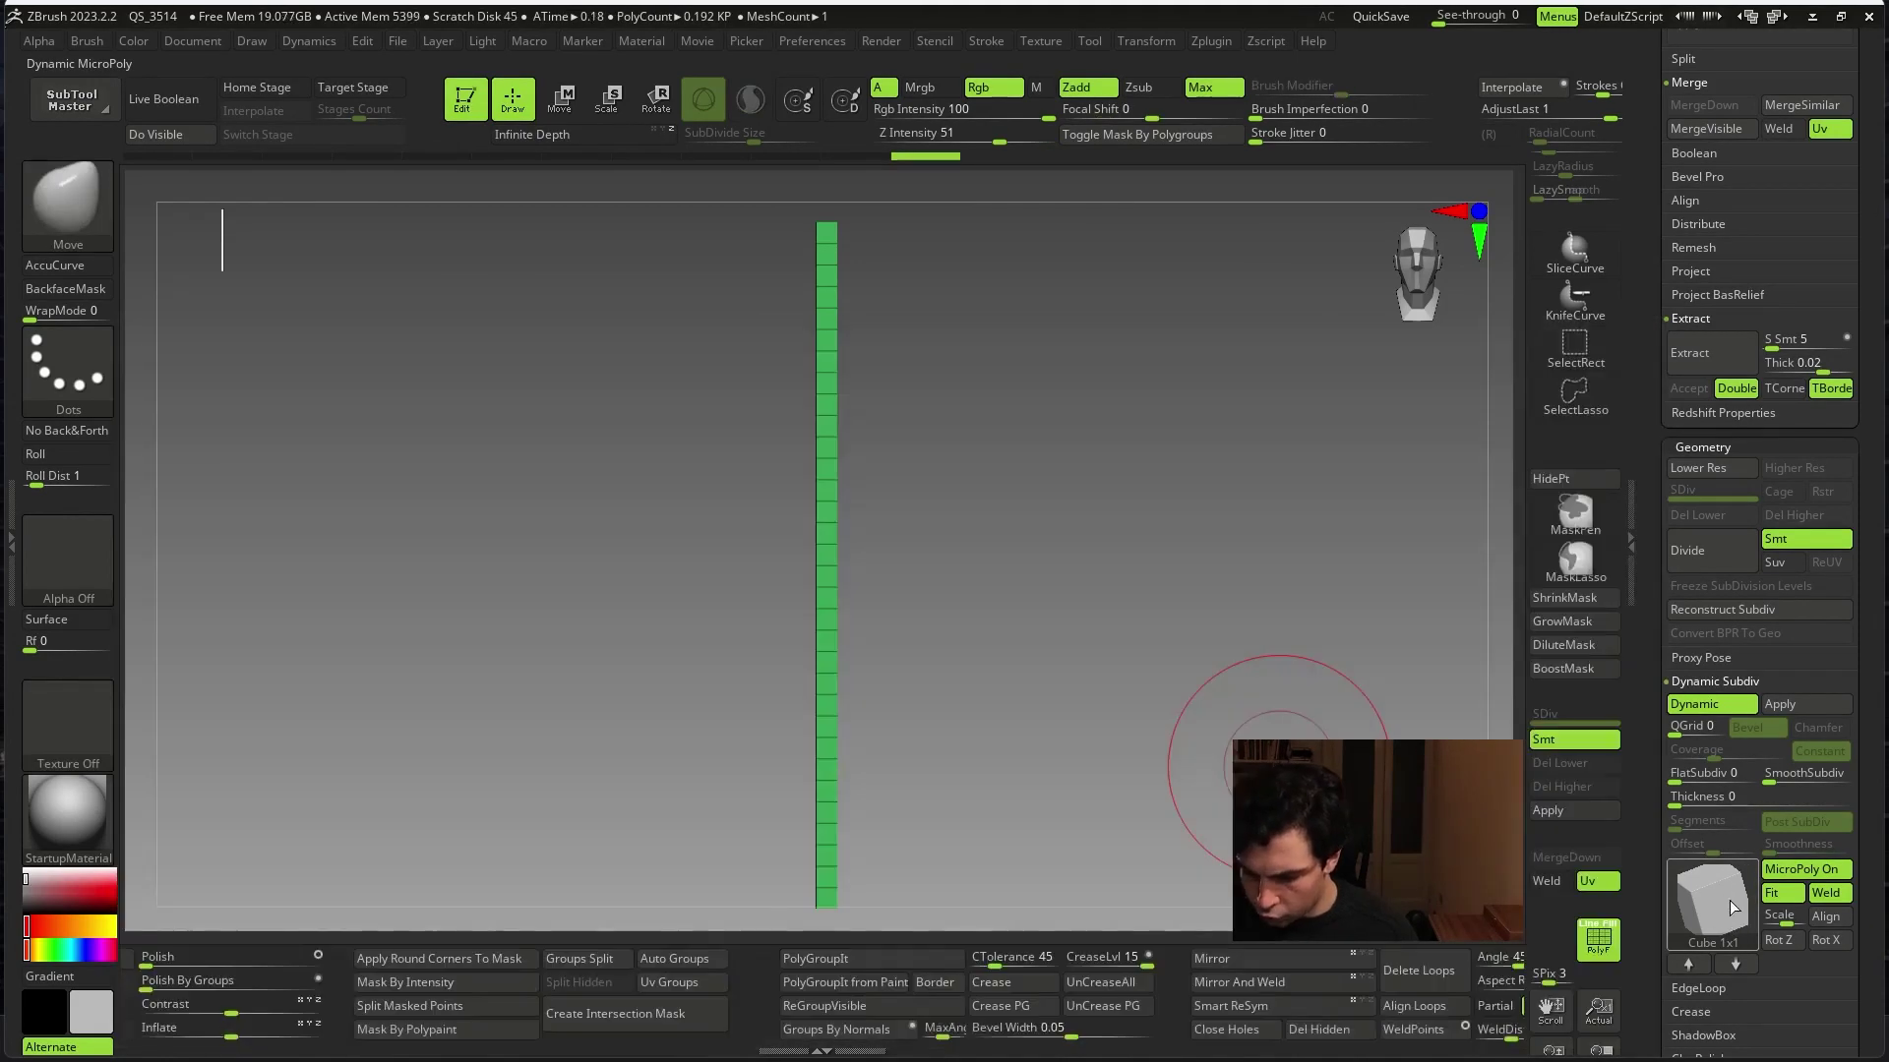
click(1710, 911)
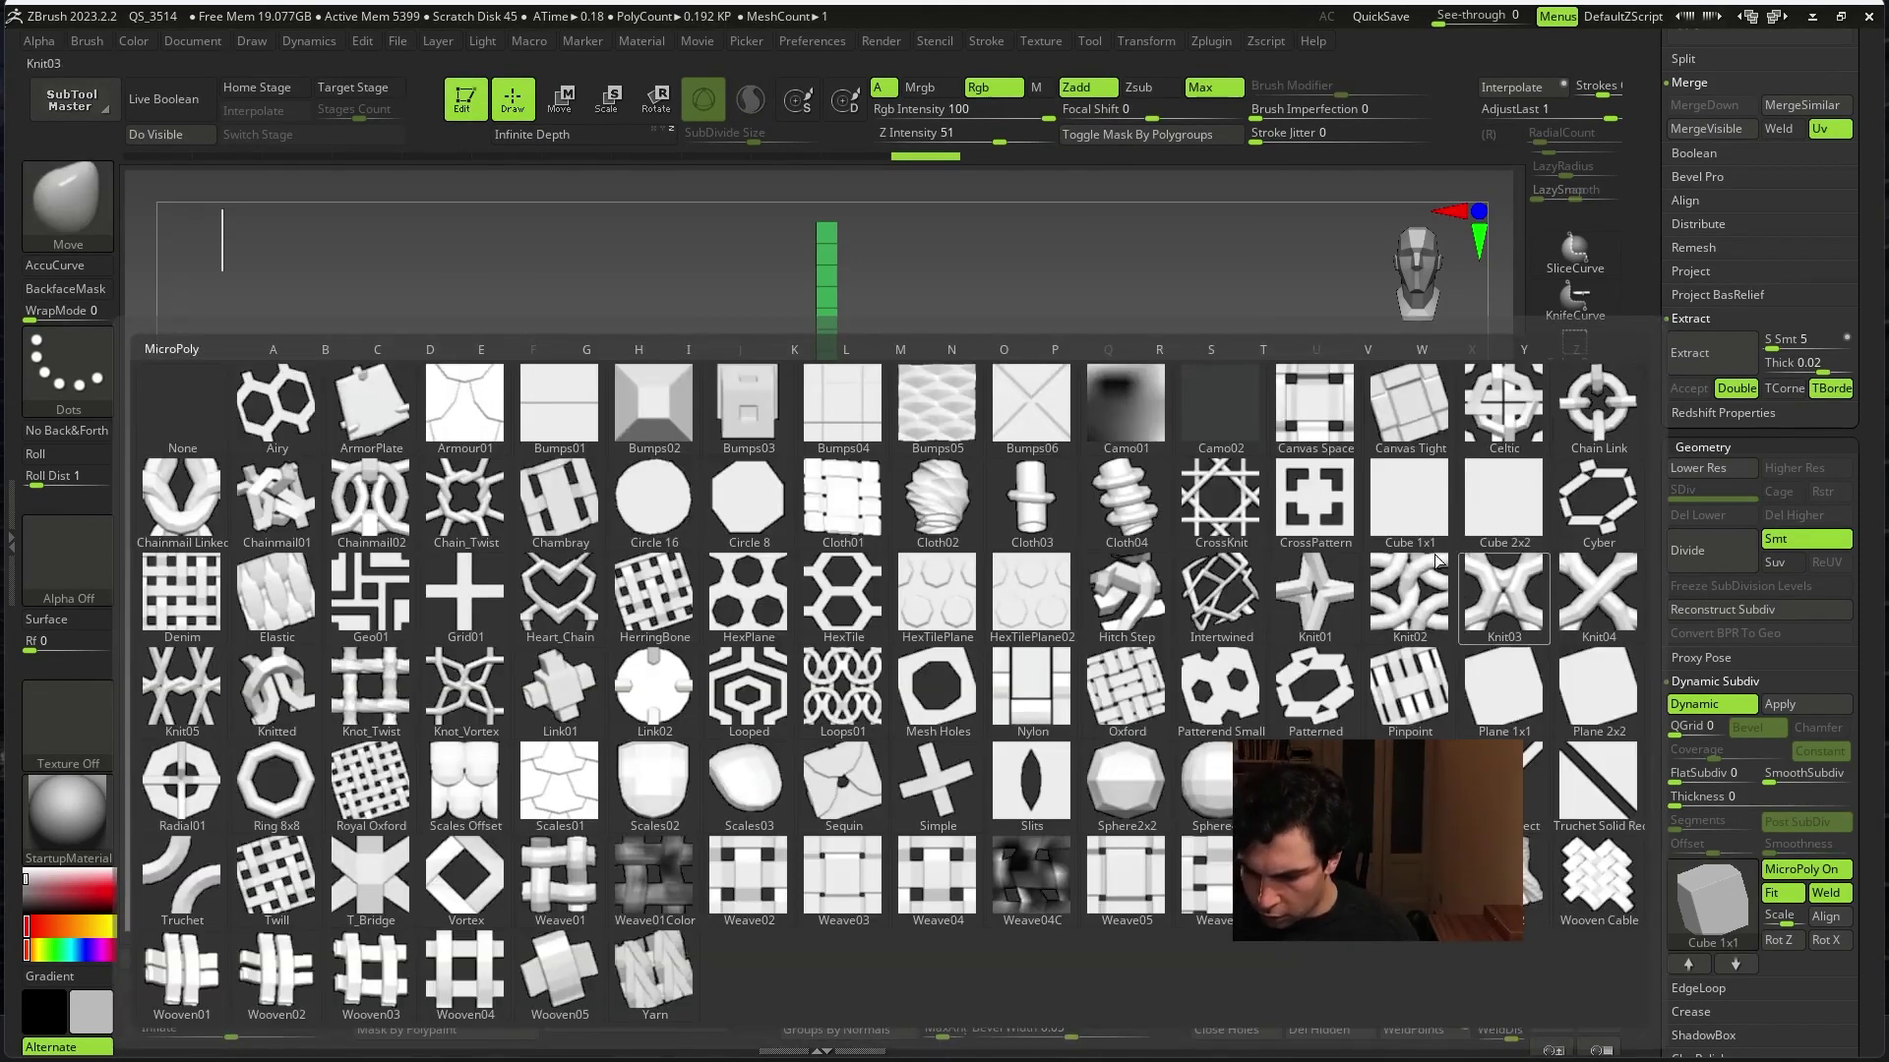
click(1407, 526)
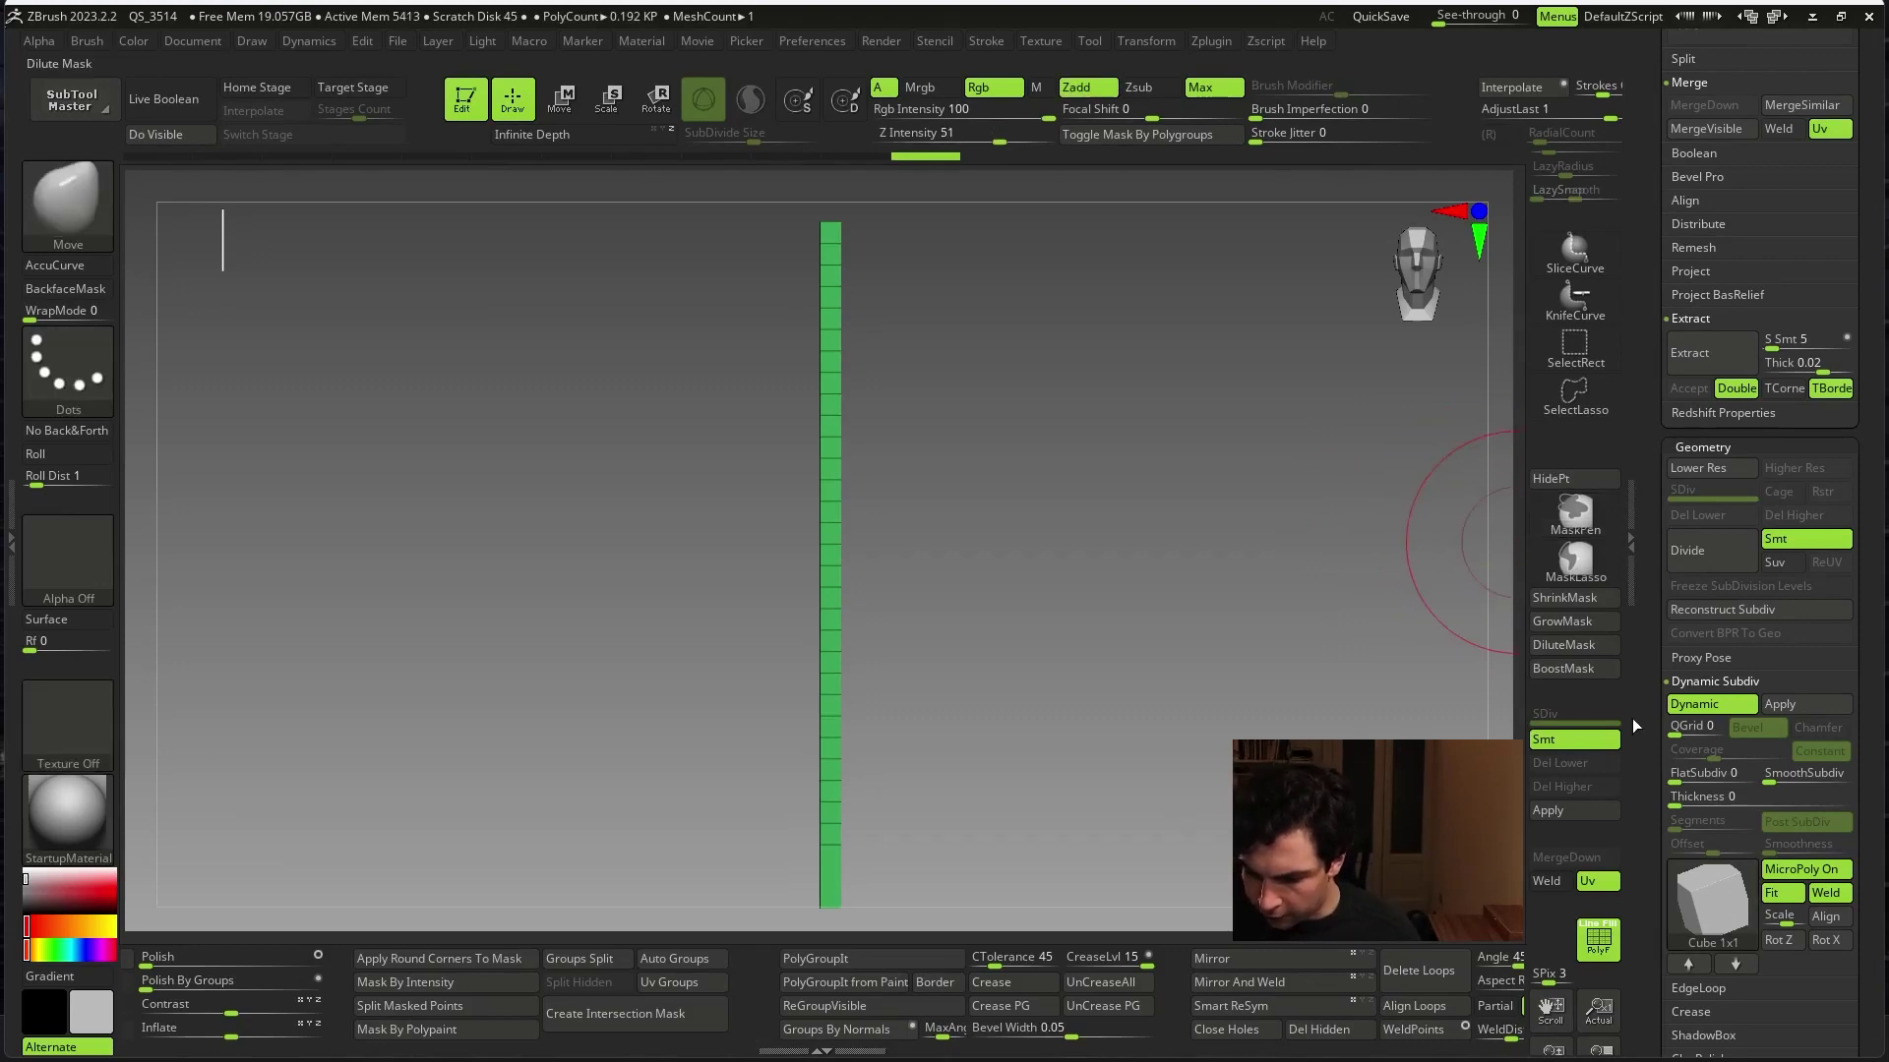
click(1709, 905)
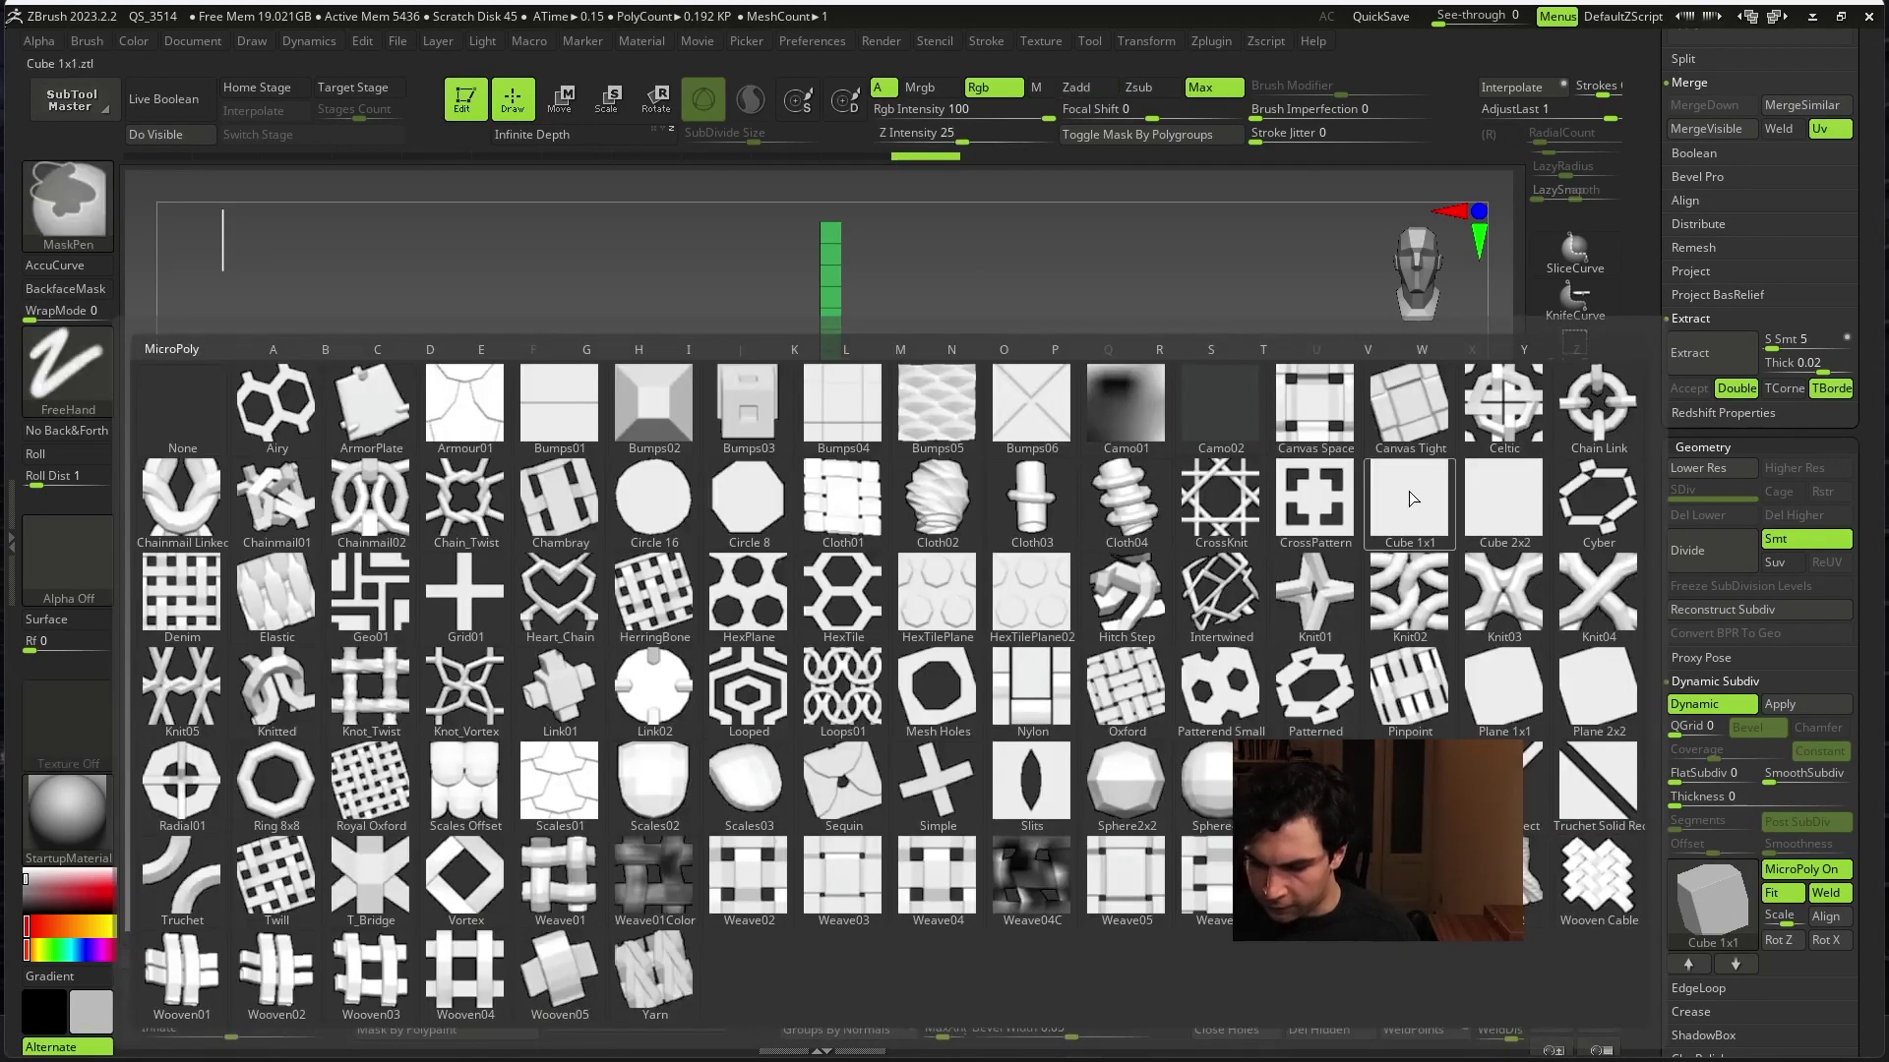
click(1469, 539)
scroll(1657, 937, up, 3)
scroll(1657, 936, up, 3)
scroll(1657, 936, up, 3)
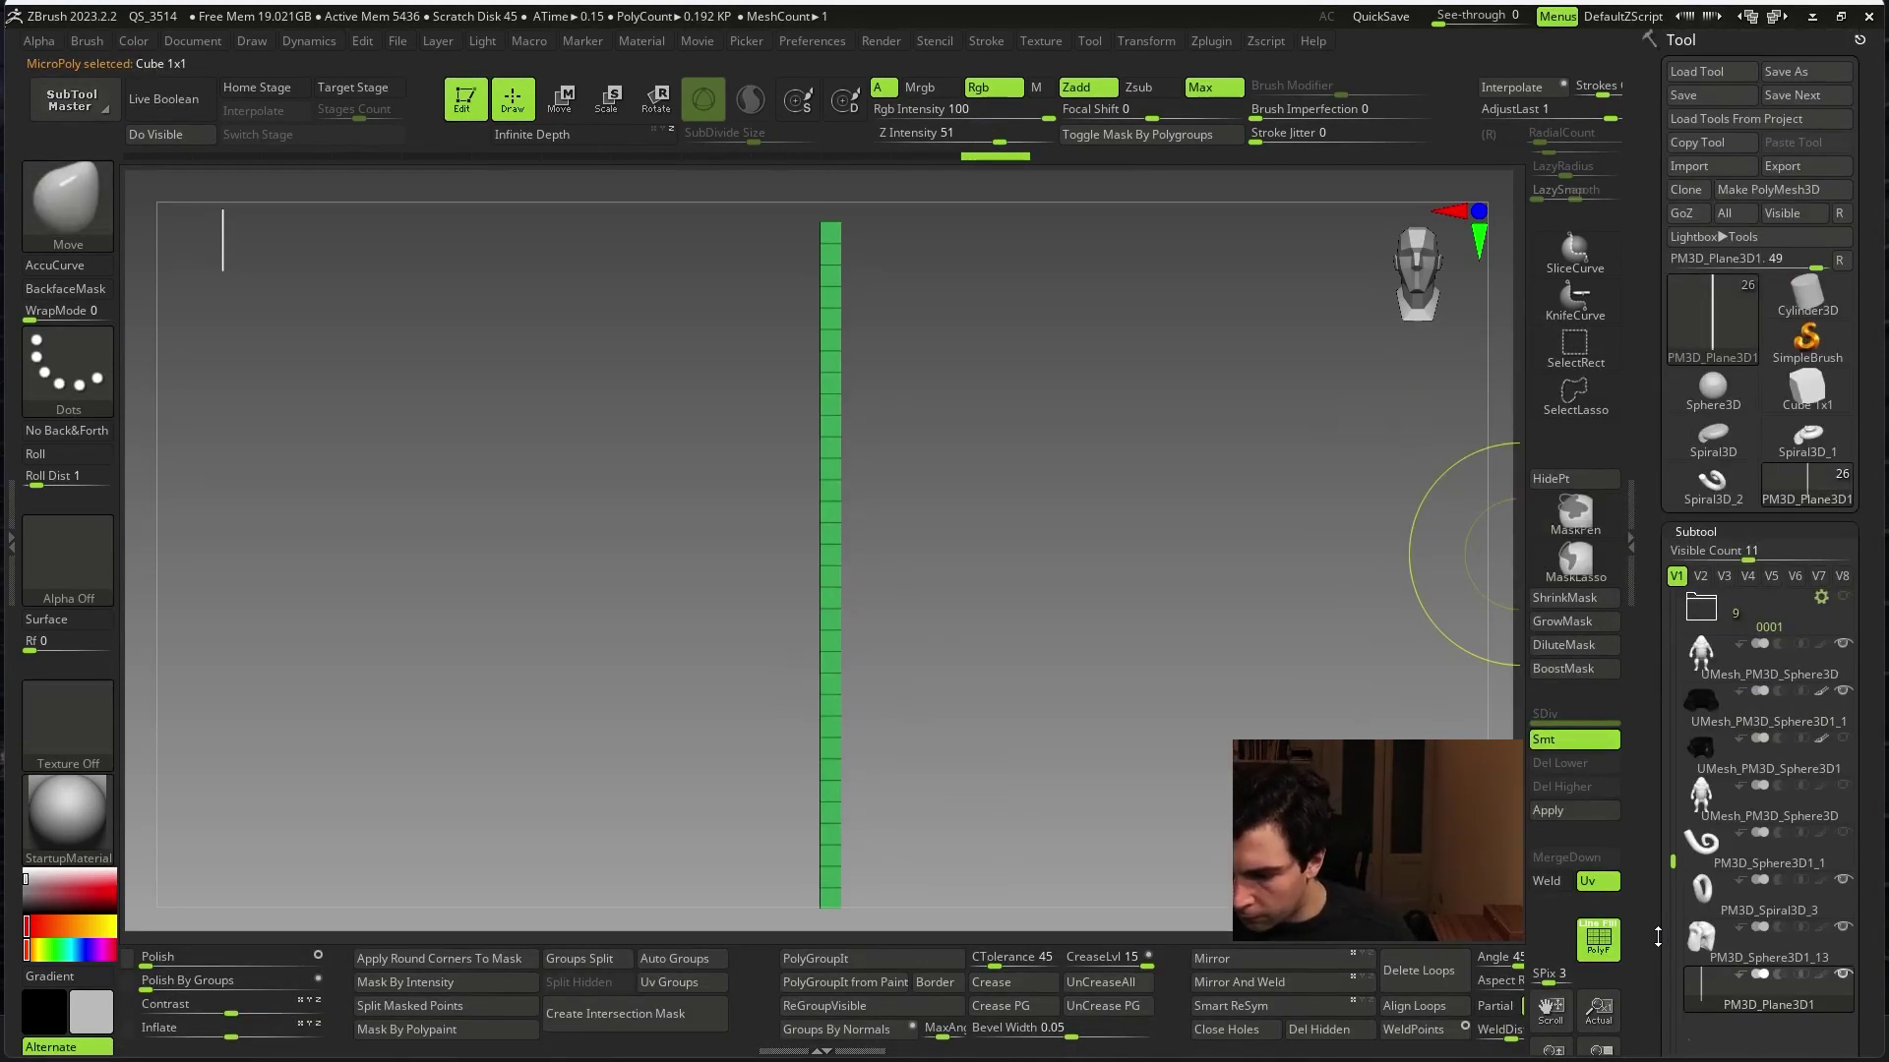
click(1805, 398)
- Duplicate the cube into a second subtool and hide part of it with SelectRect
drag(1240, 797, 1191, 853)
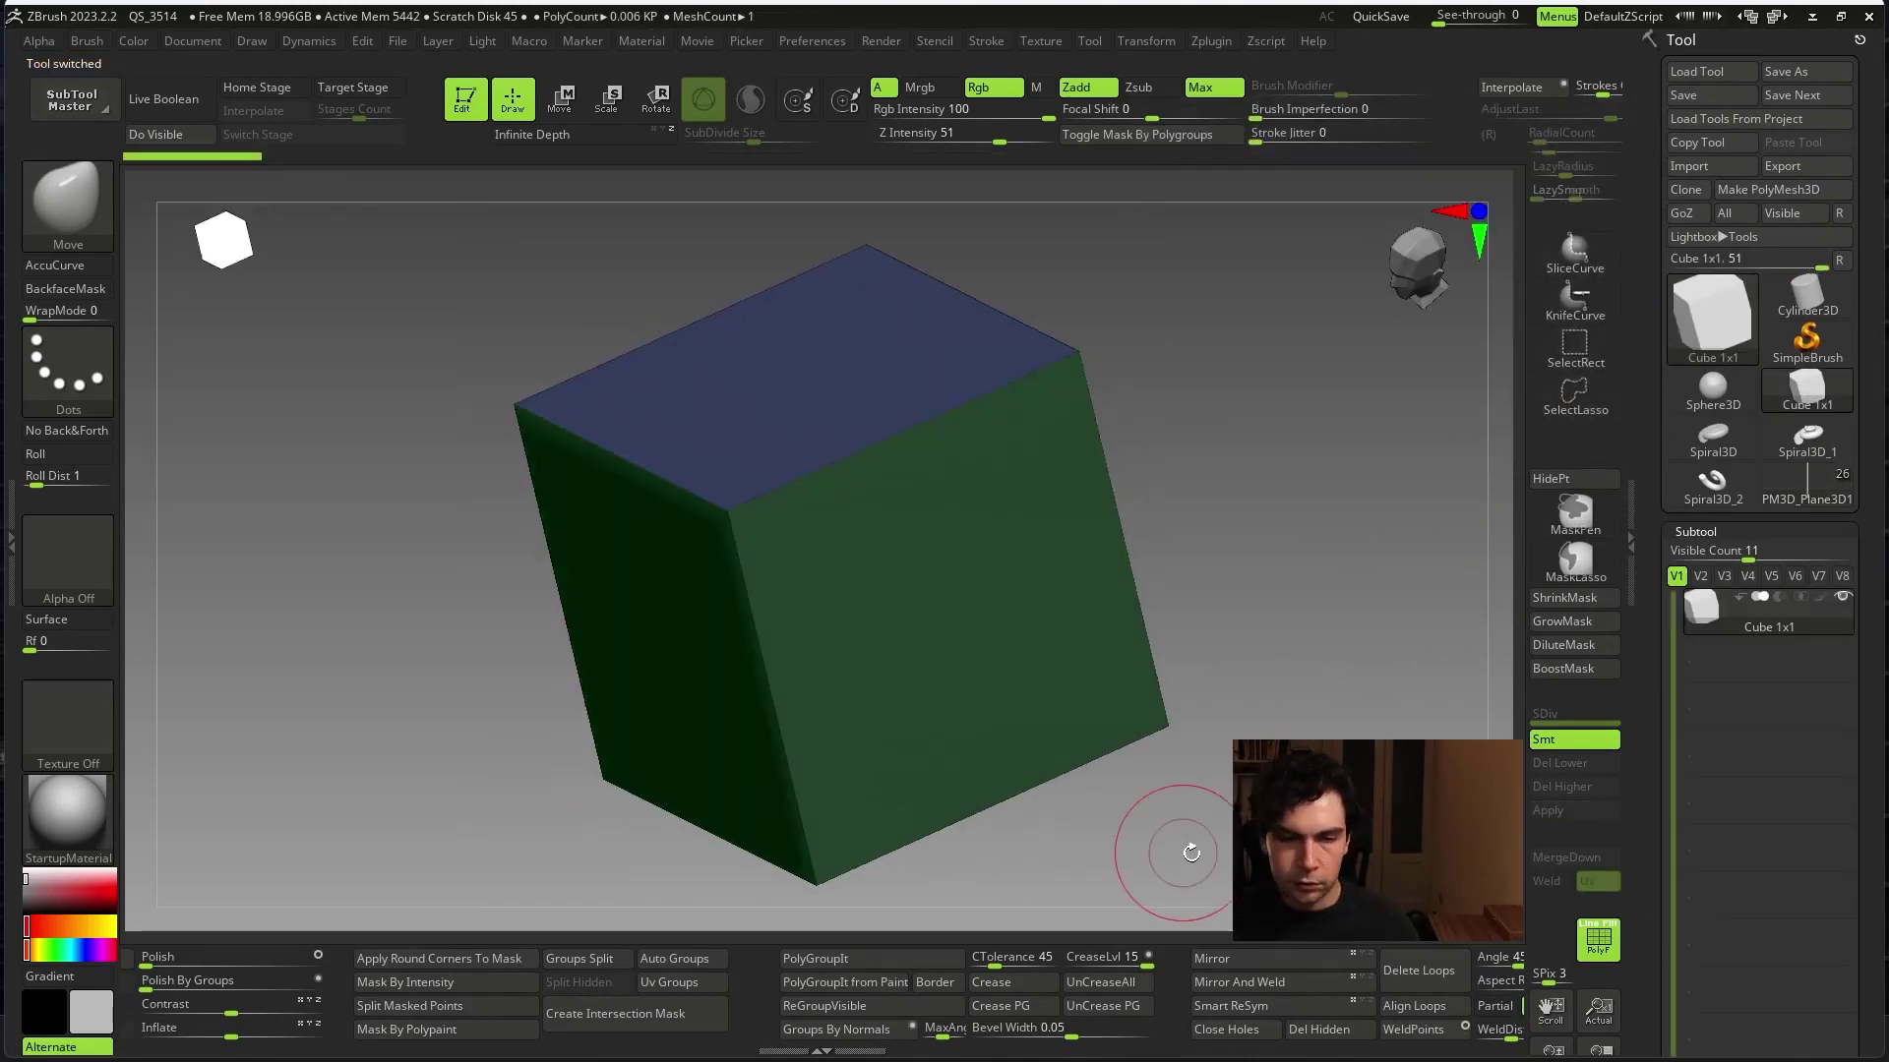
mouse_move(1073, 851)
mouse_down()
mouse_move(1042, 748)
mouse_move(983, 777)
mouse_up()
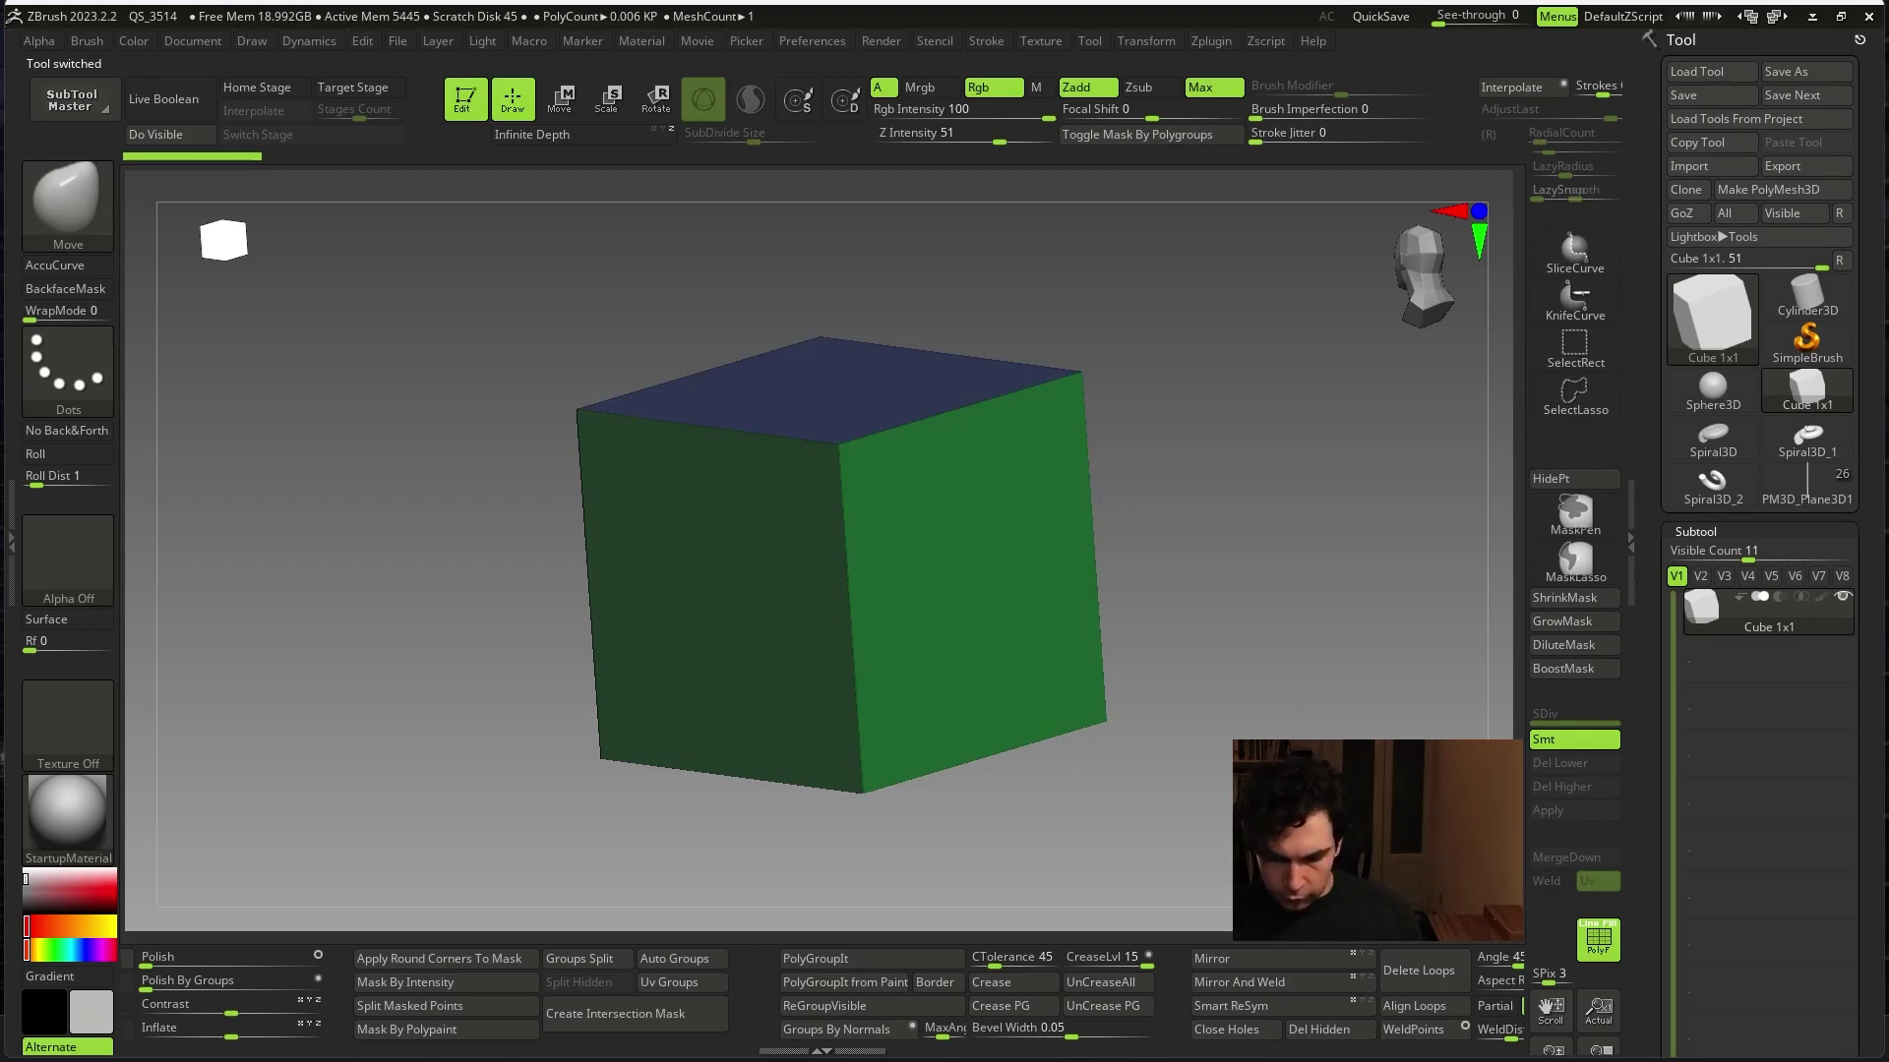
mouse_move(1111, 703)
mouse_down()
mouse_move(1016, 639)
mouse_move(1071, 831)
mouse_move(849, 828)
mouse_up()
key(ctrl+shift+d)
key(ctrl+shift)
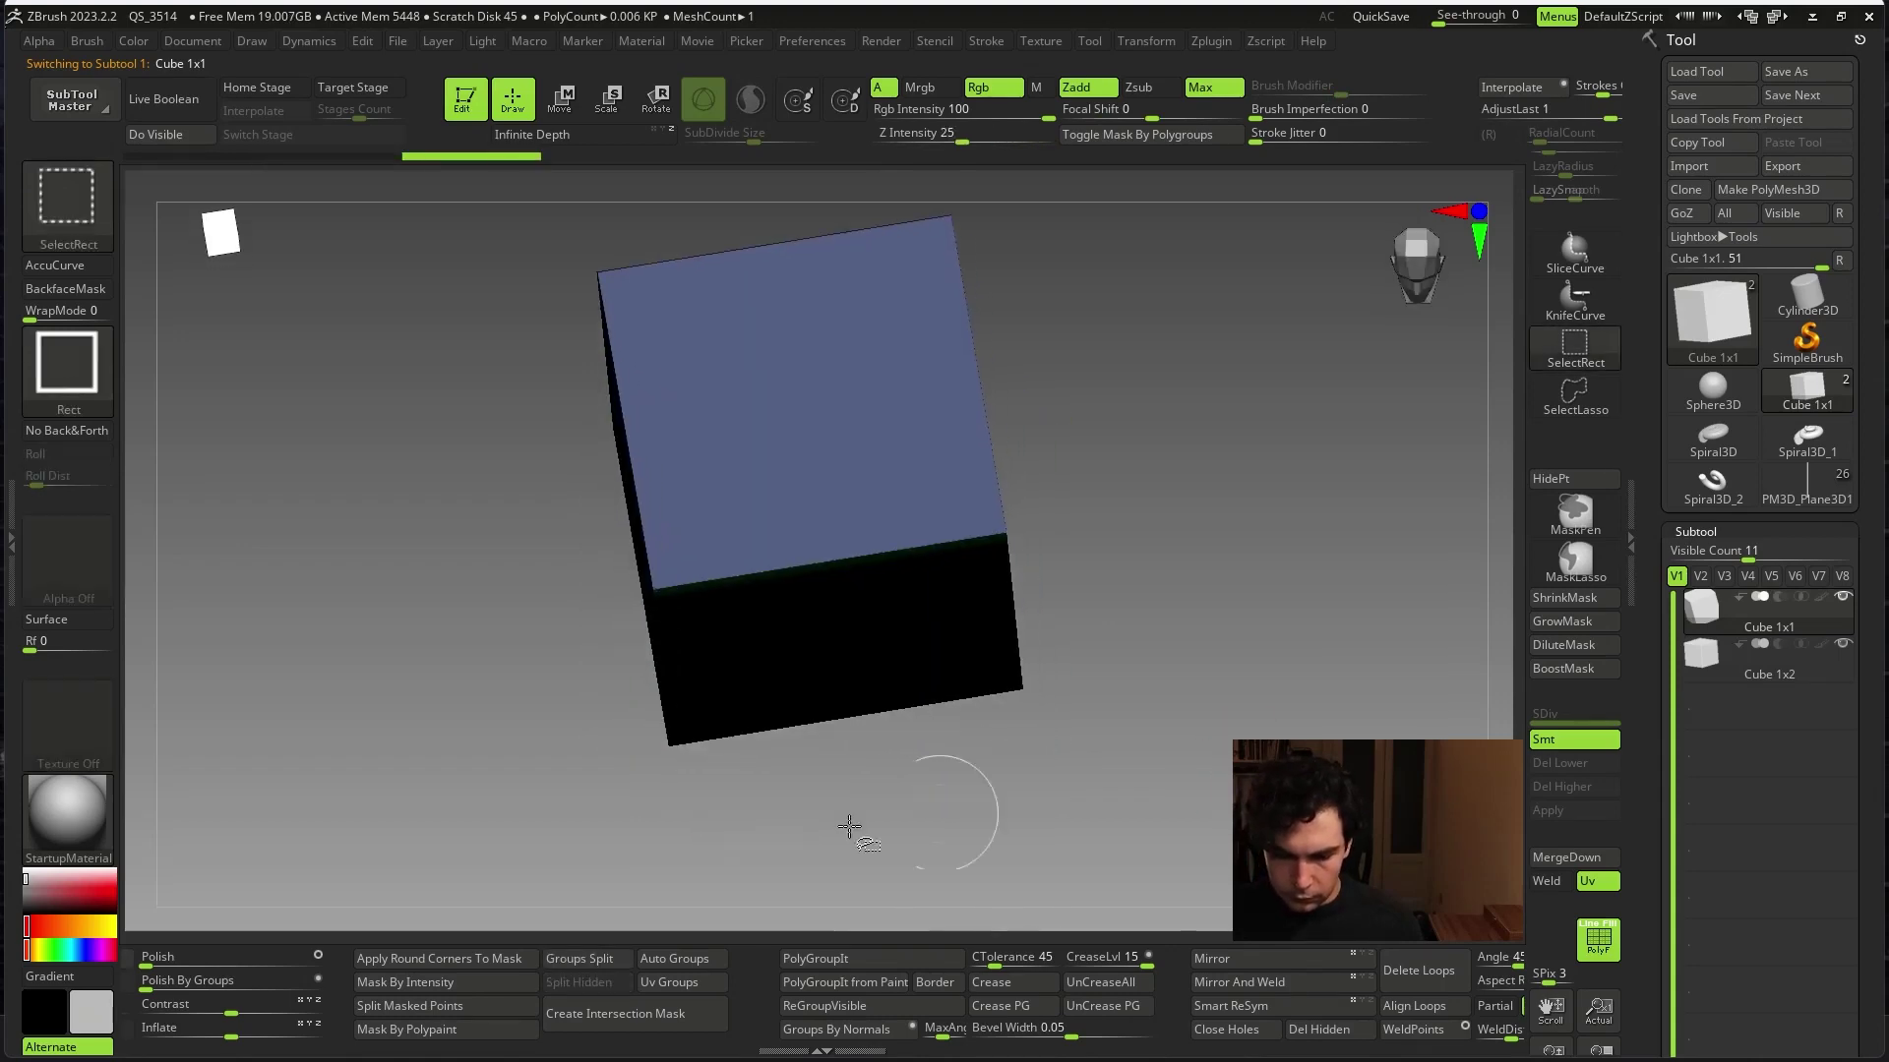
ctrl+alt+shift+drag(605, 460, 1148, 885)
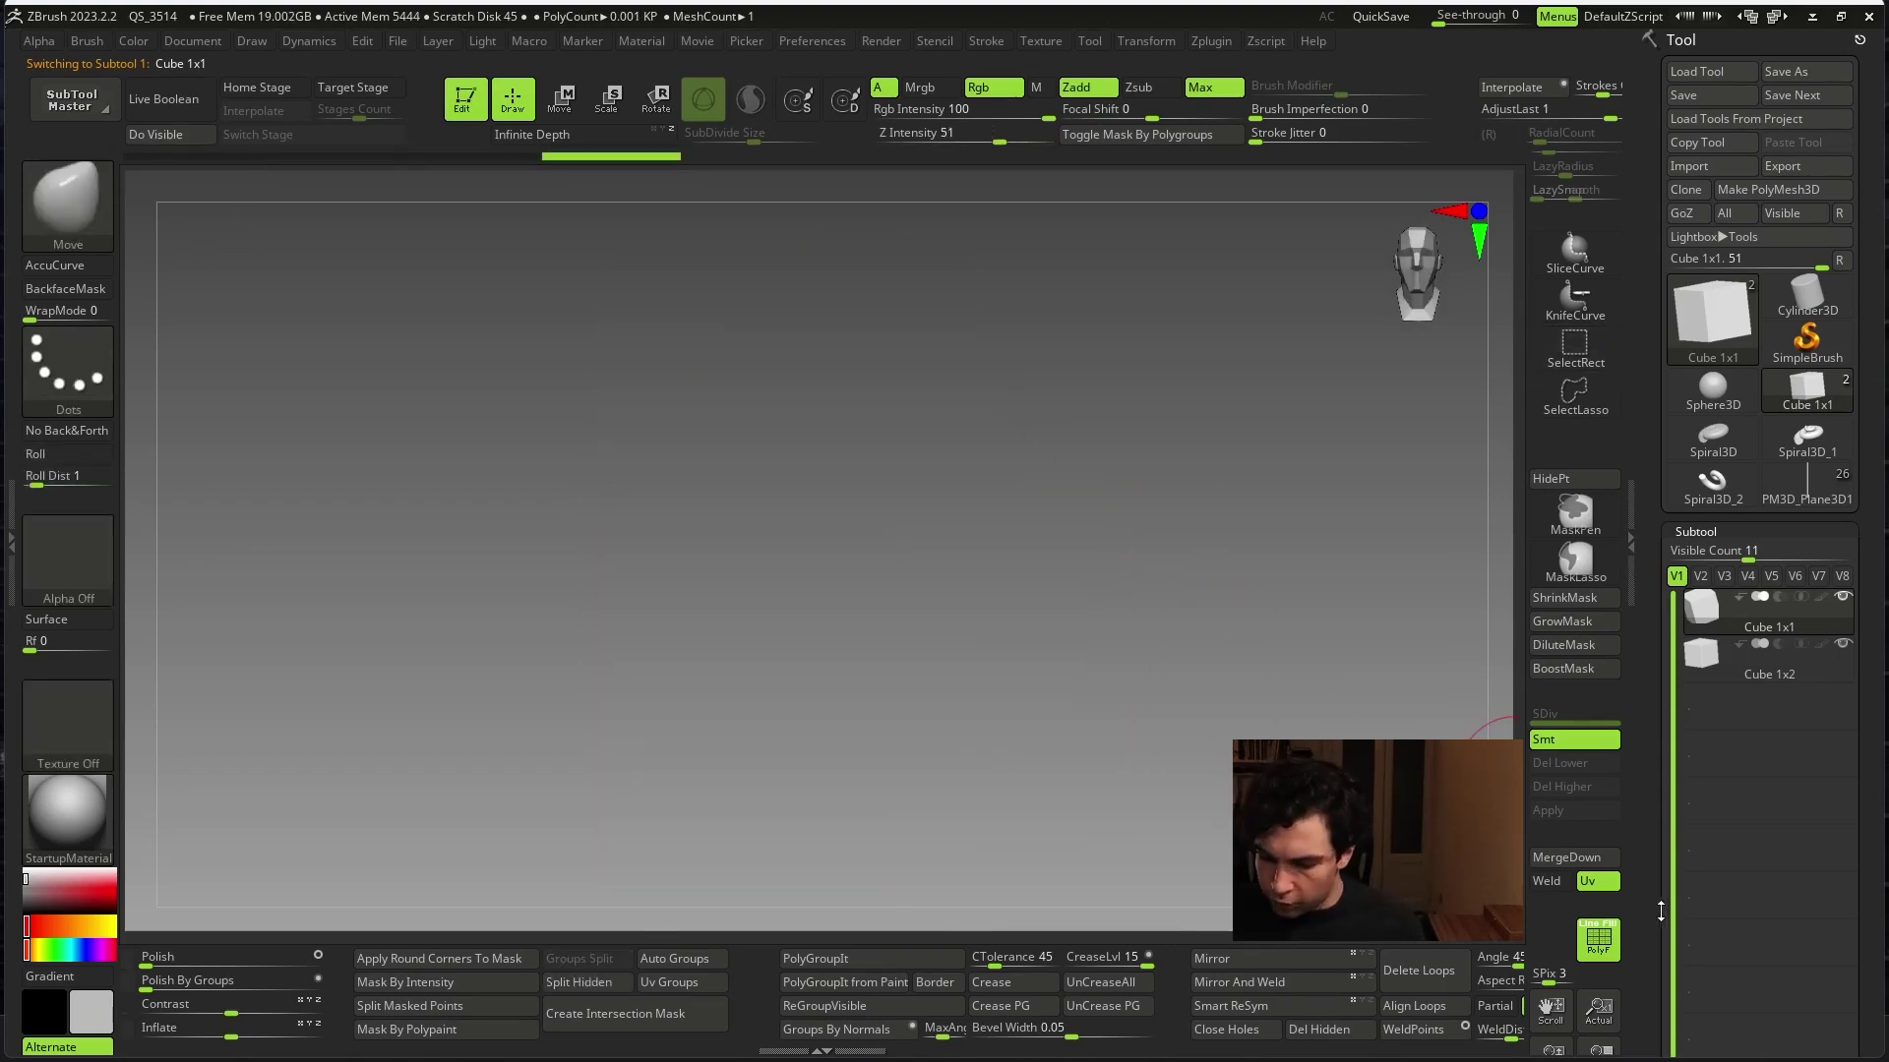
scroll(1729, 726, down, 10)
key(shift)
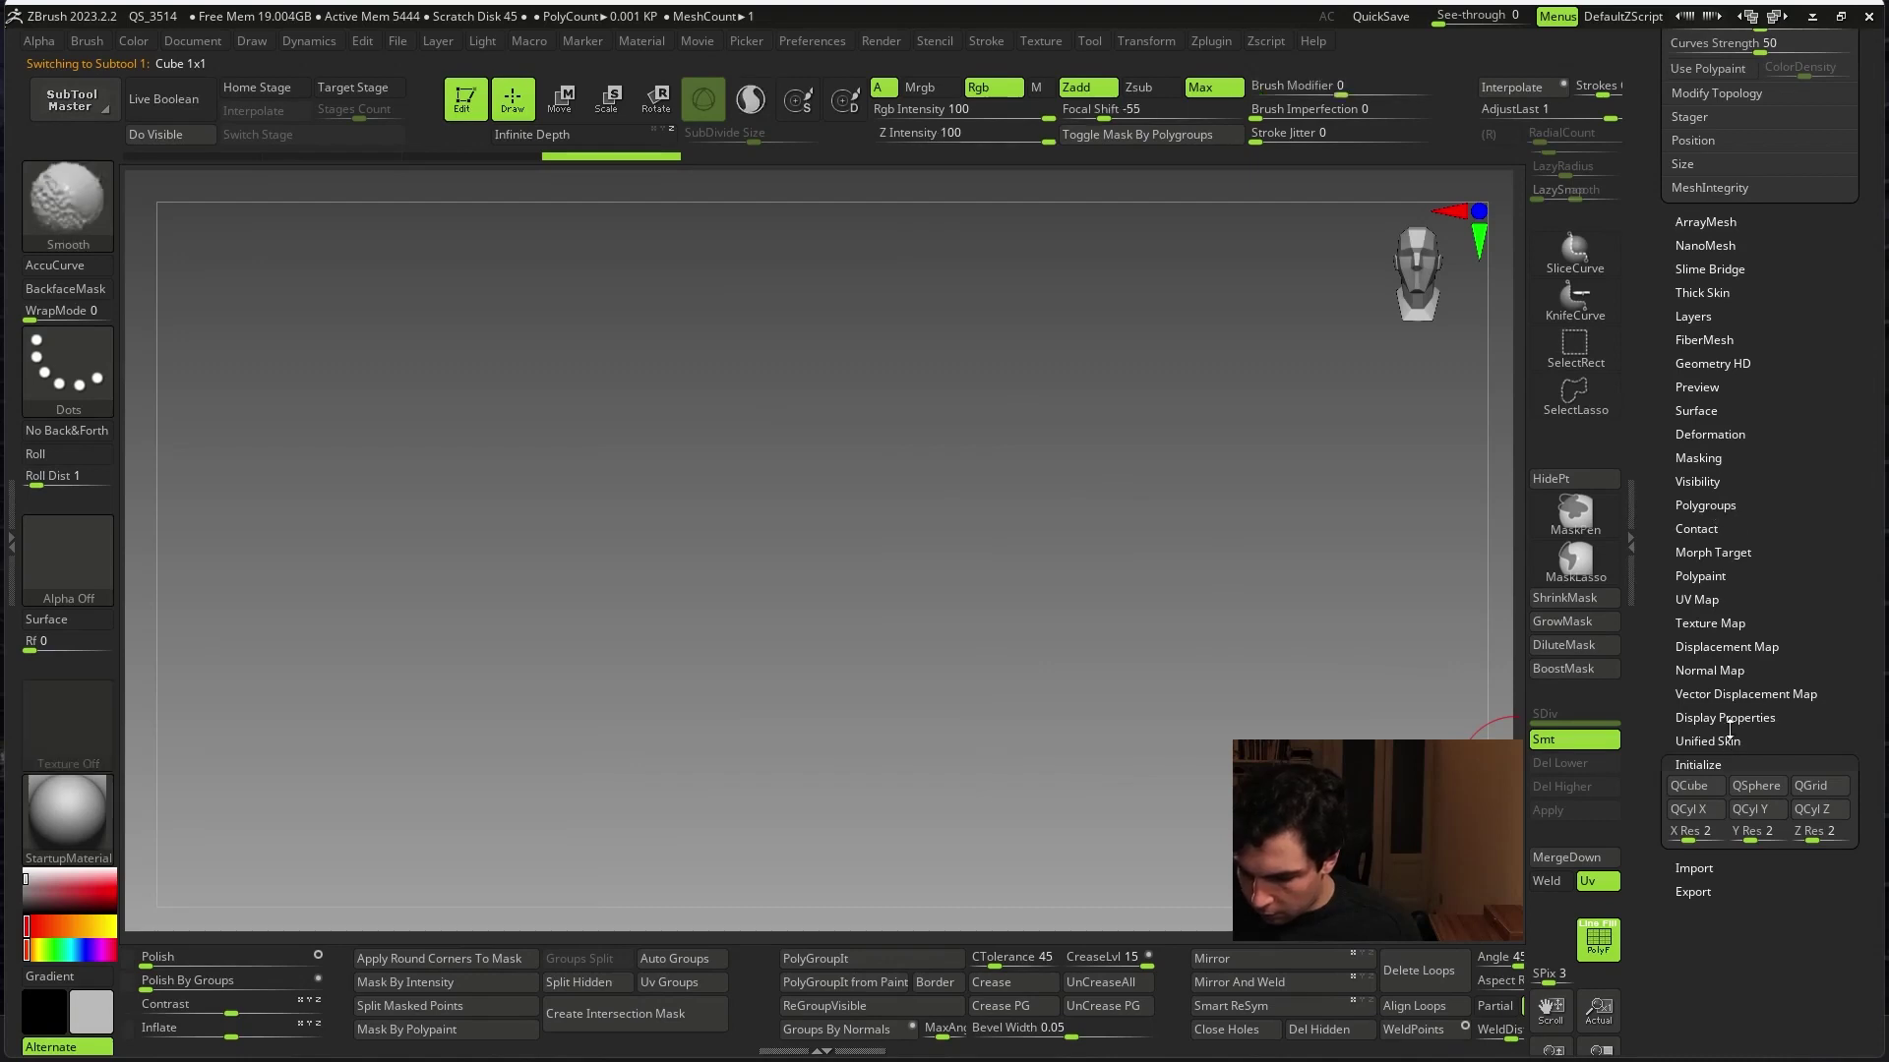
- Enable Double display, then make the second cube subtool active with the move gizmo
click(1731, 647)
click(1716, 752)
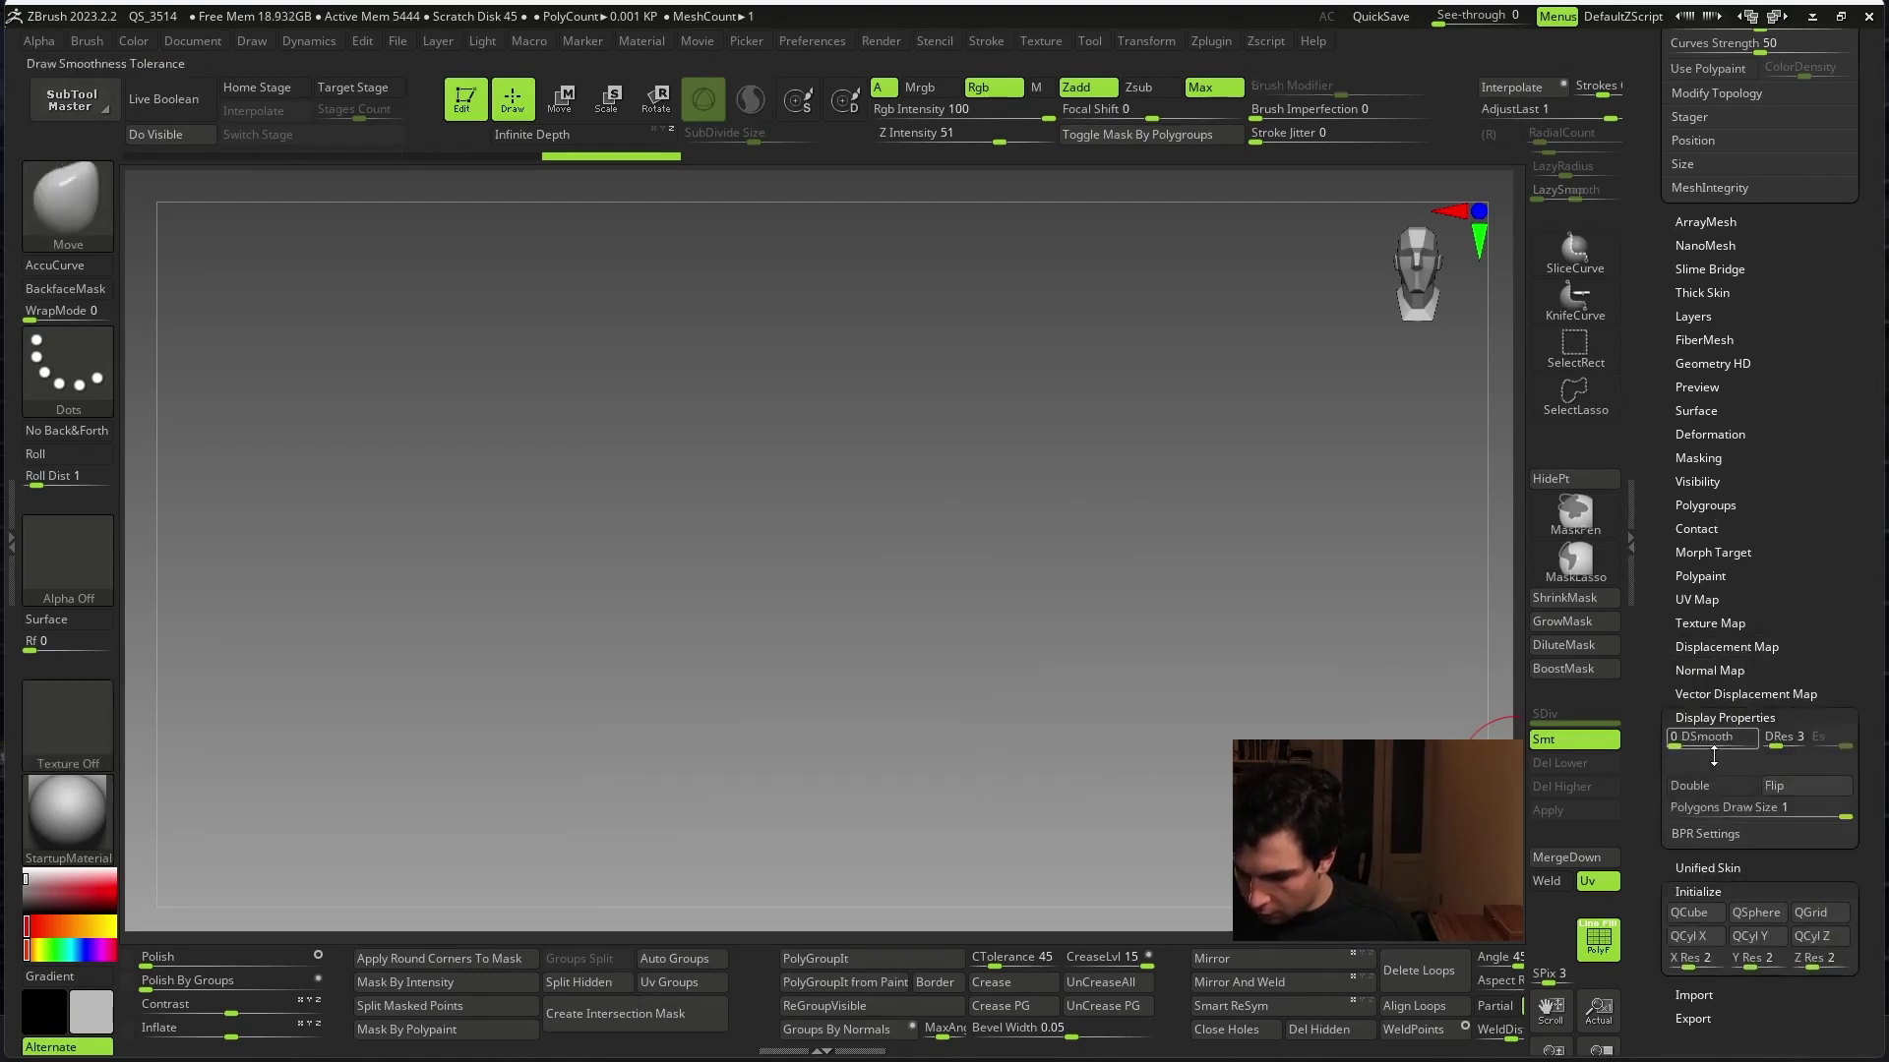
click(1732, 787)
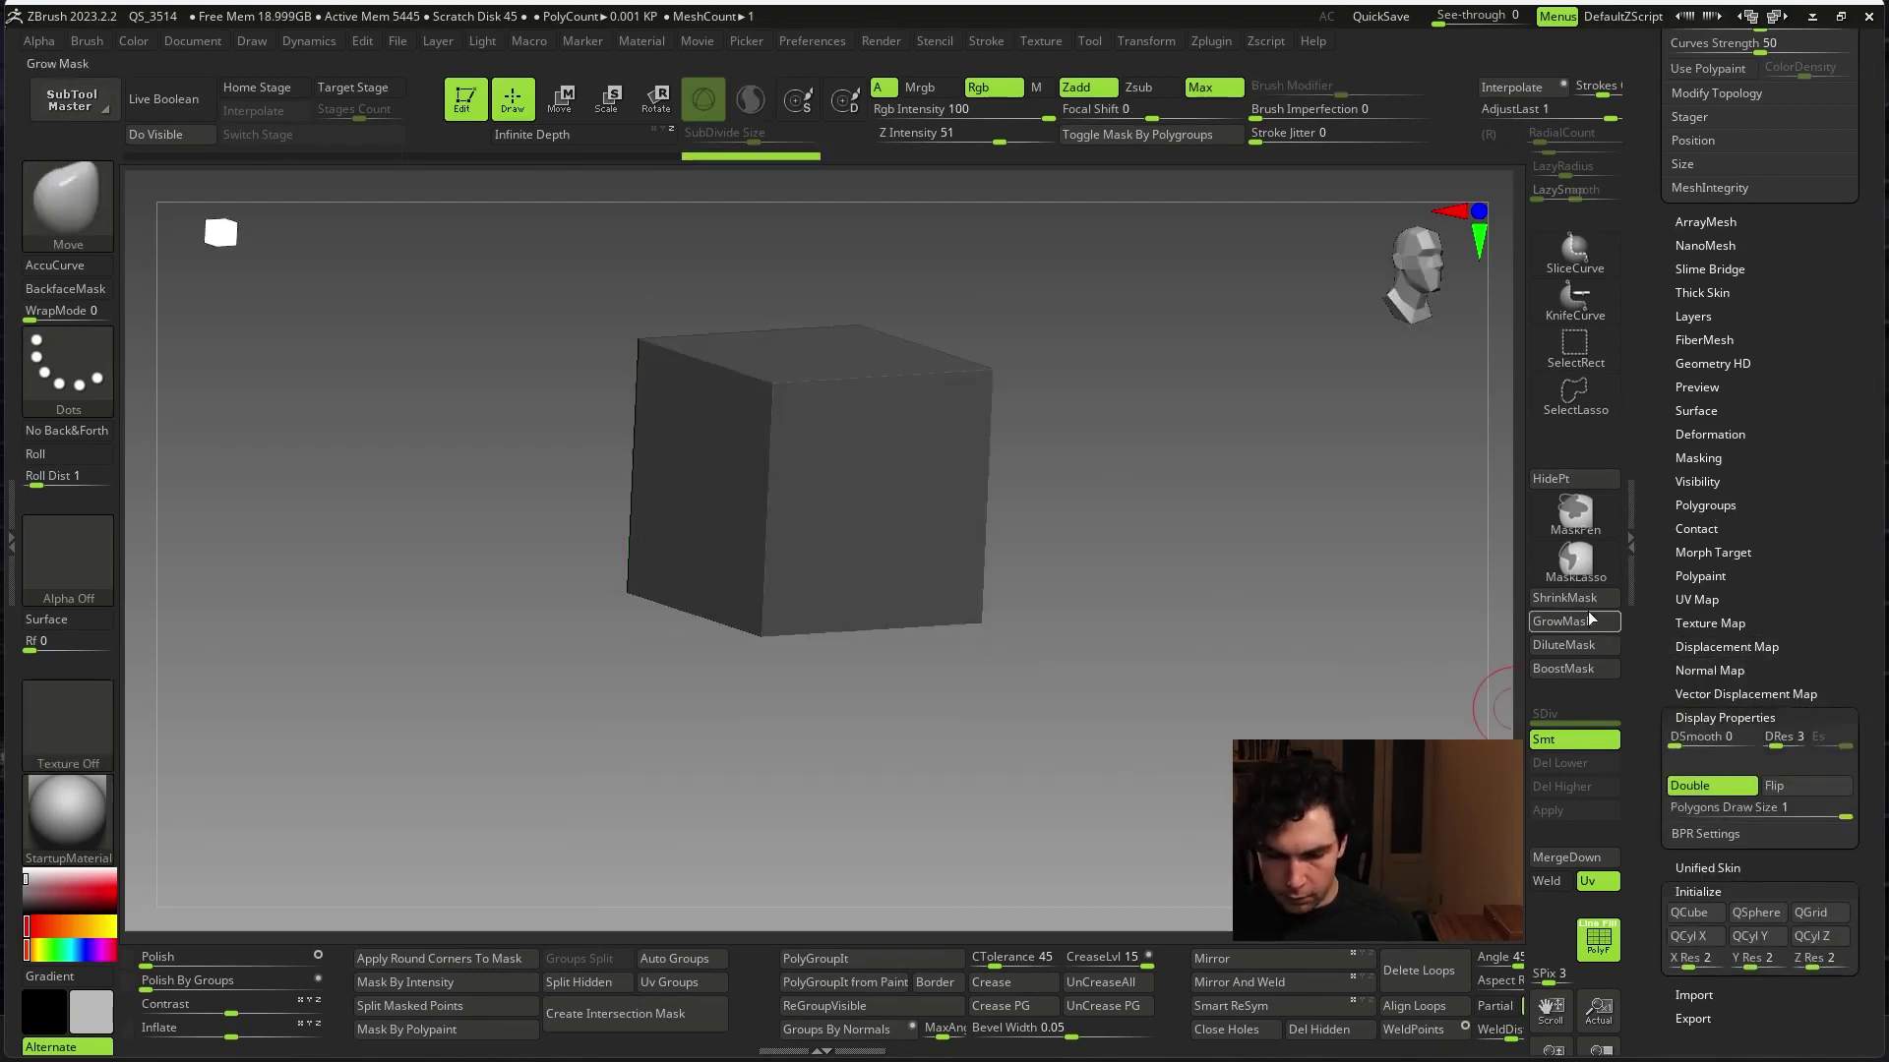
drag(1377, 610, 1082, 492)
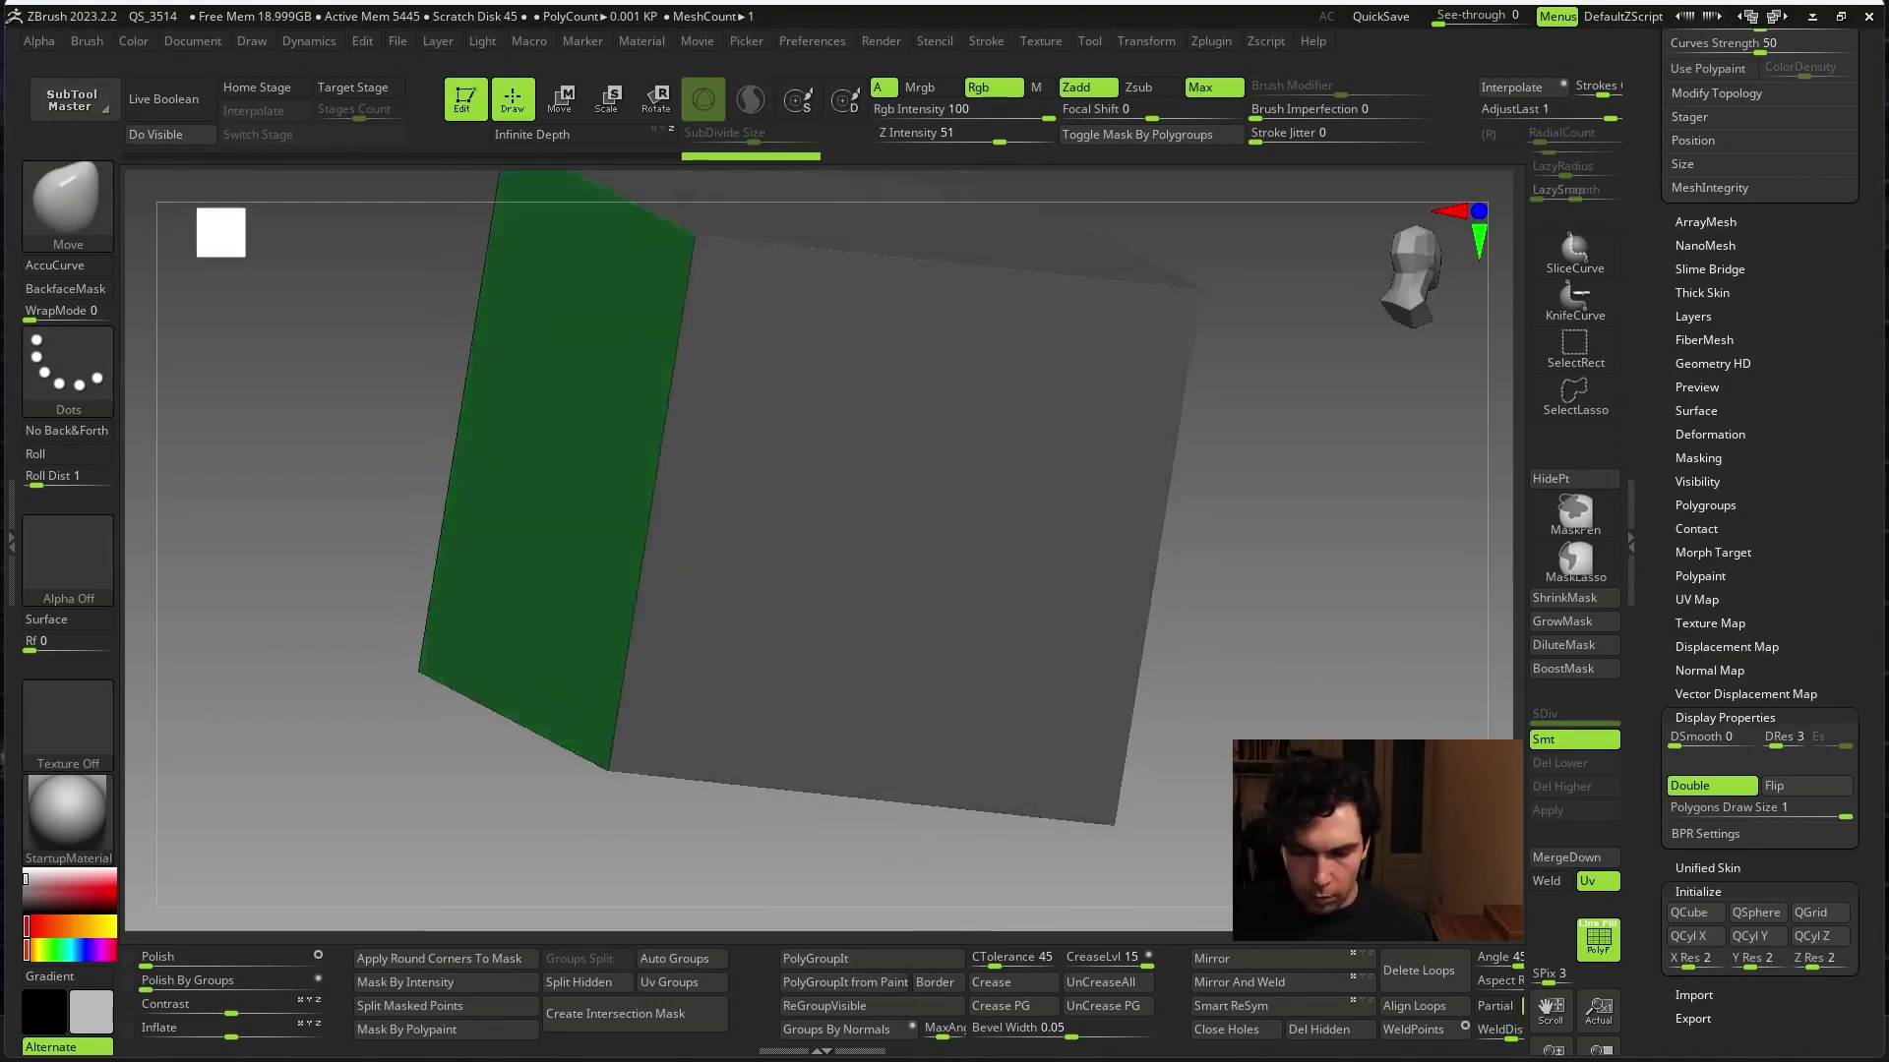
drag(1279, 492, 1318, 497)
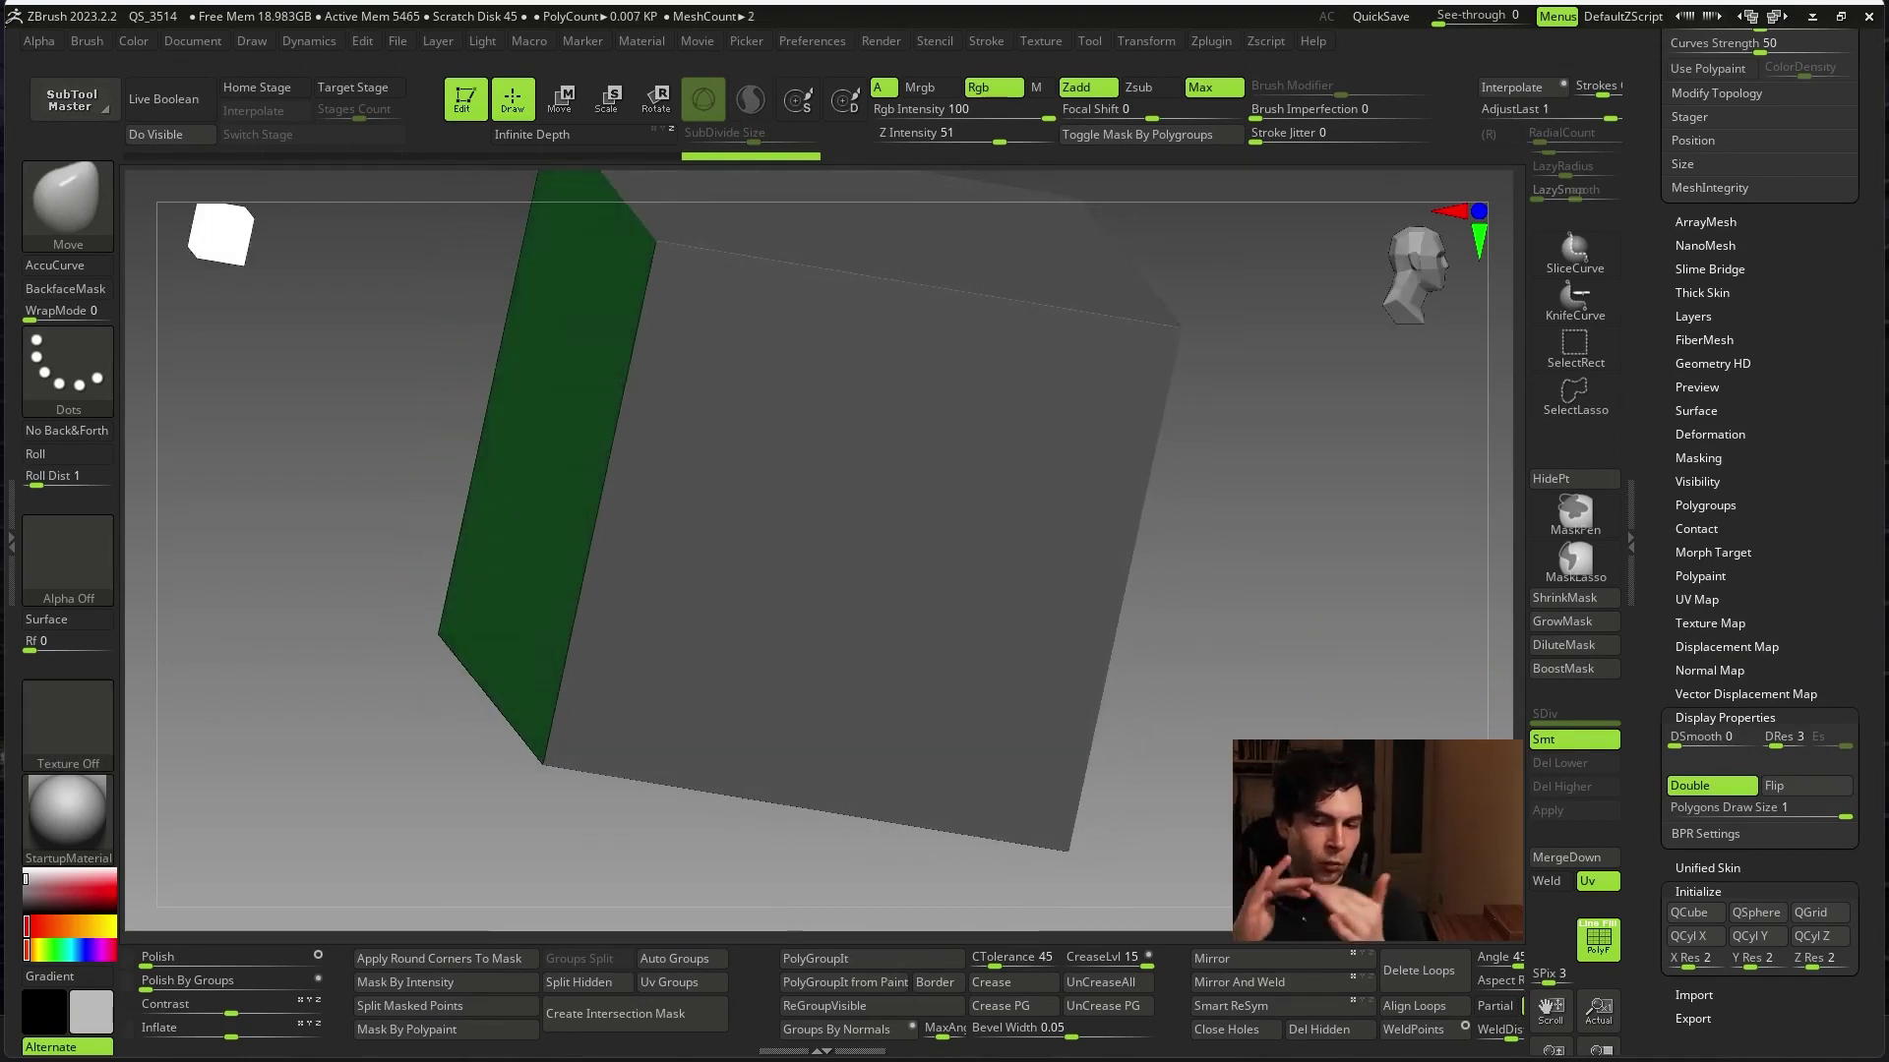
shift+drag(1275, 731, 1262, 667)
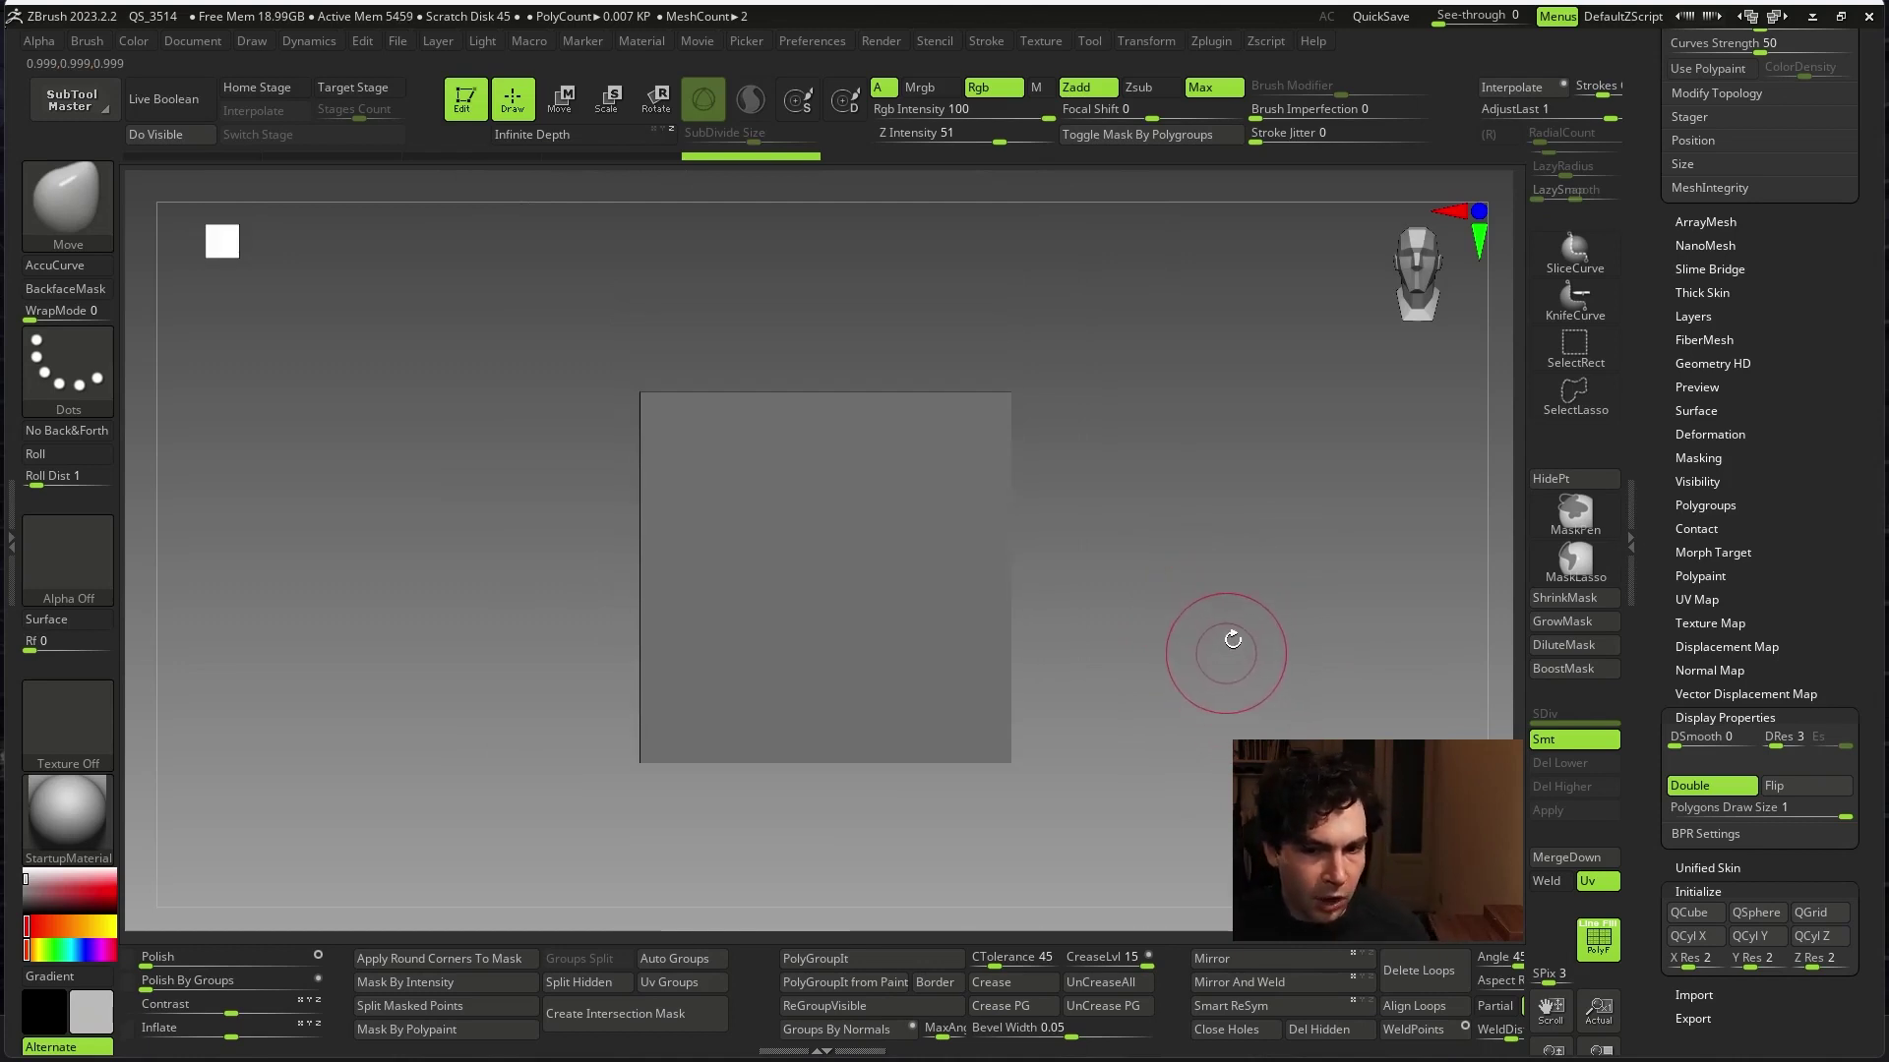
alt+click(961, 662)
key(w)
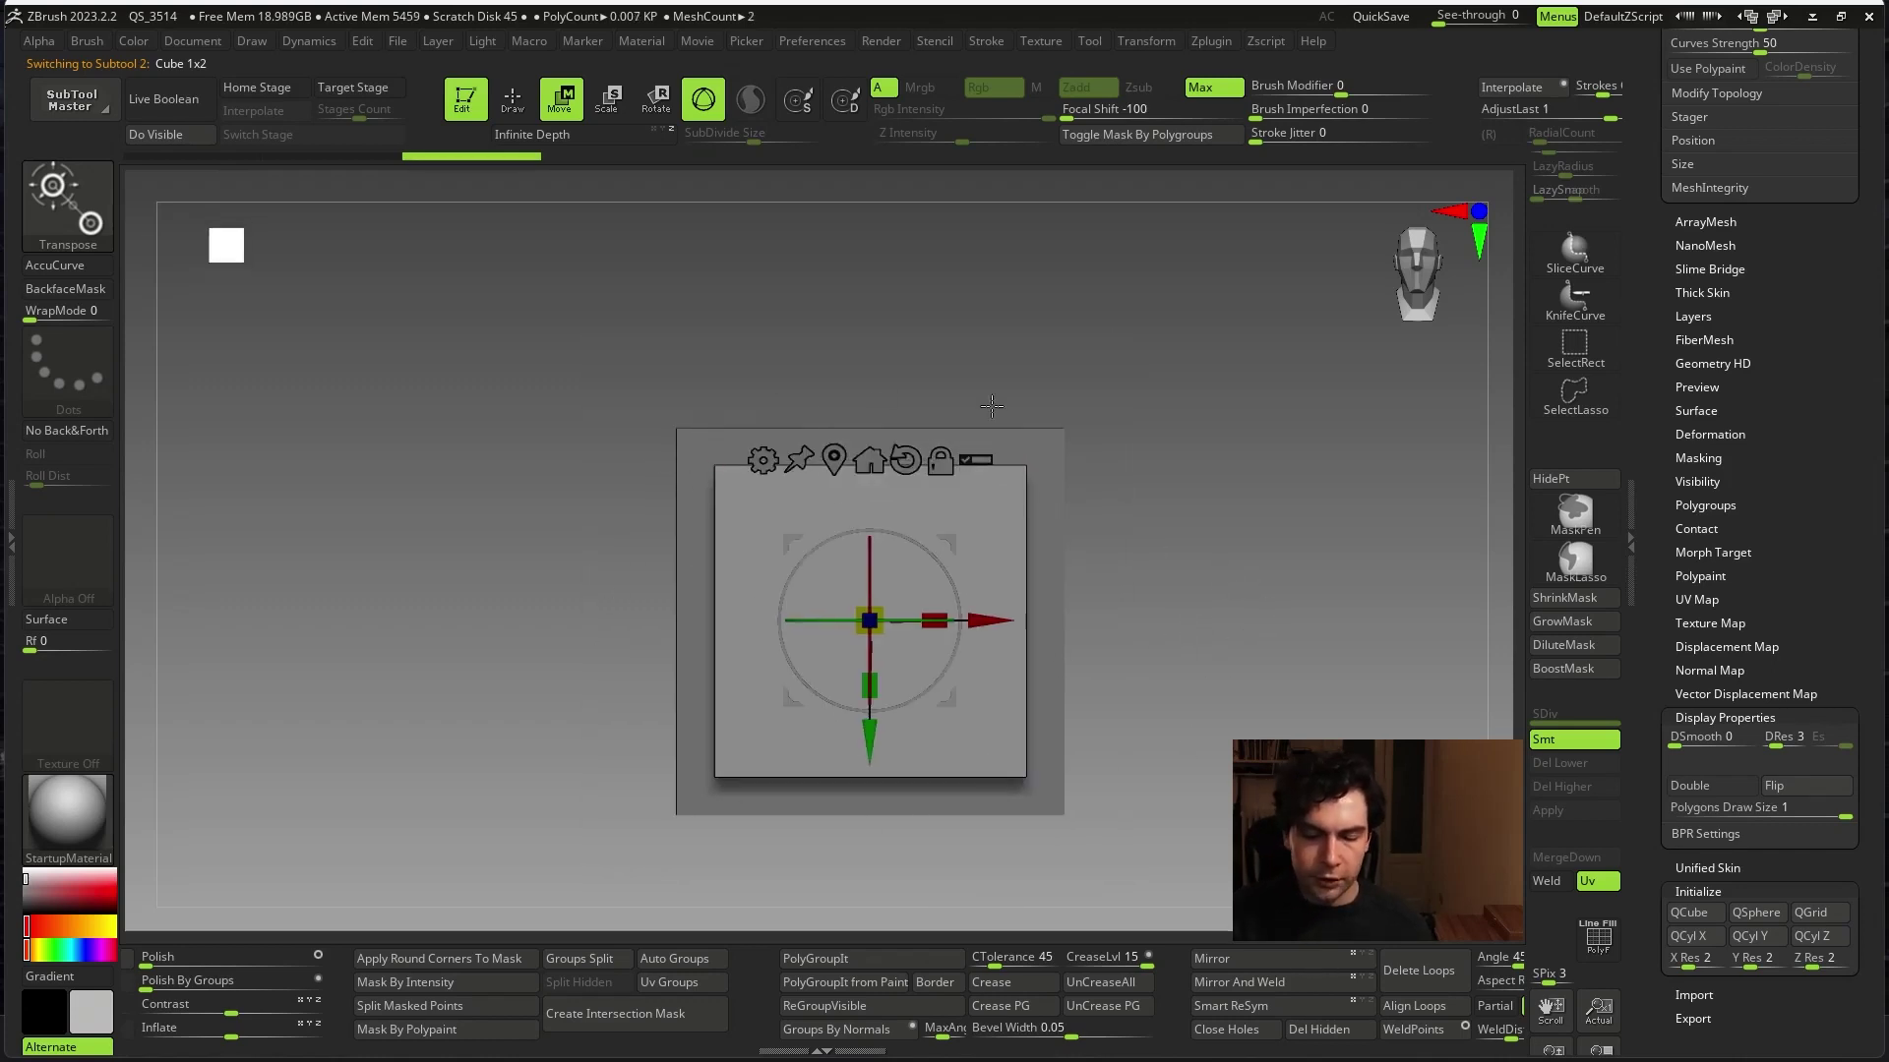
- Scale the cube down uniformly to 0.77 and check its polygroups
mouse_move(992, 407)
mouse_down()
mouse_move(1311, 654)
mouse_move(1246, 675)
mouse_move(1264, 736)
mouse_up()
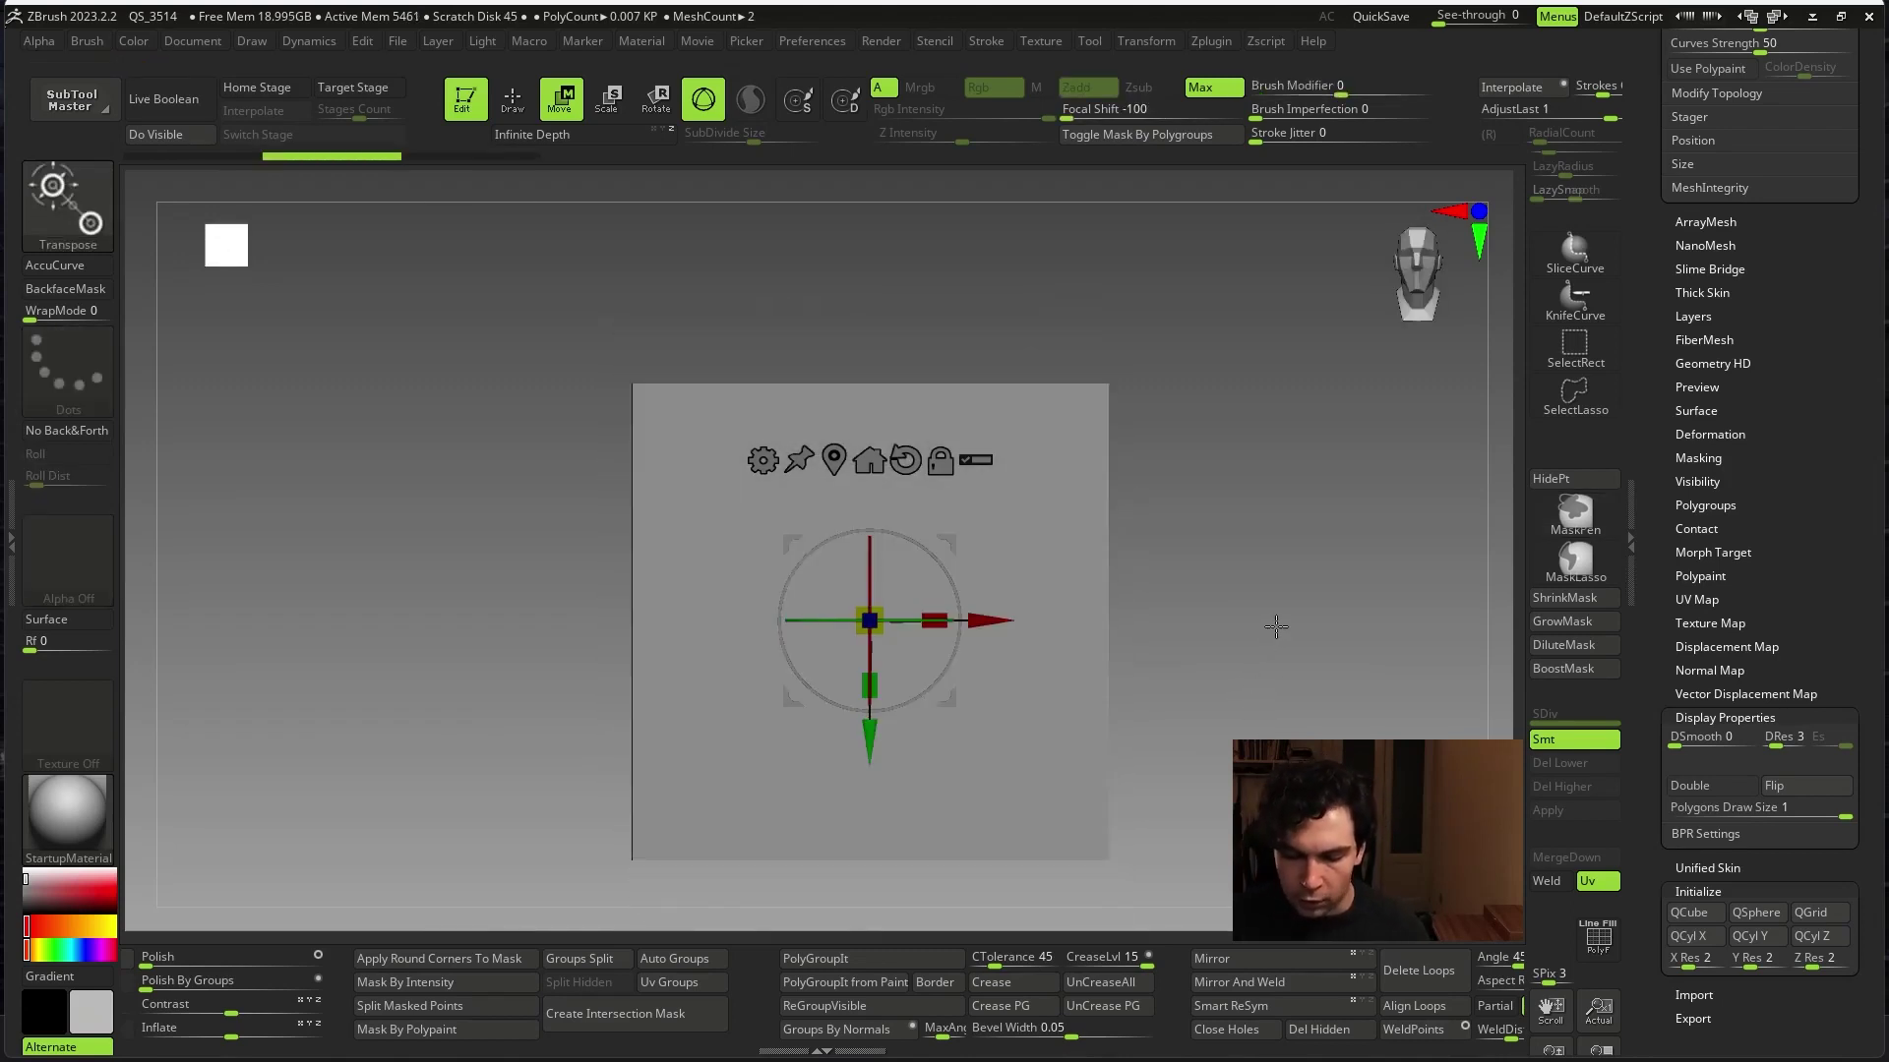
drag(885, 604, 863, 621)
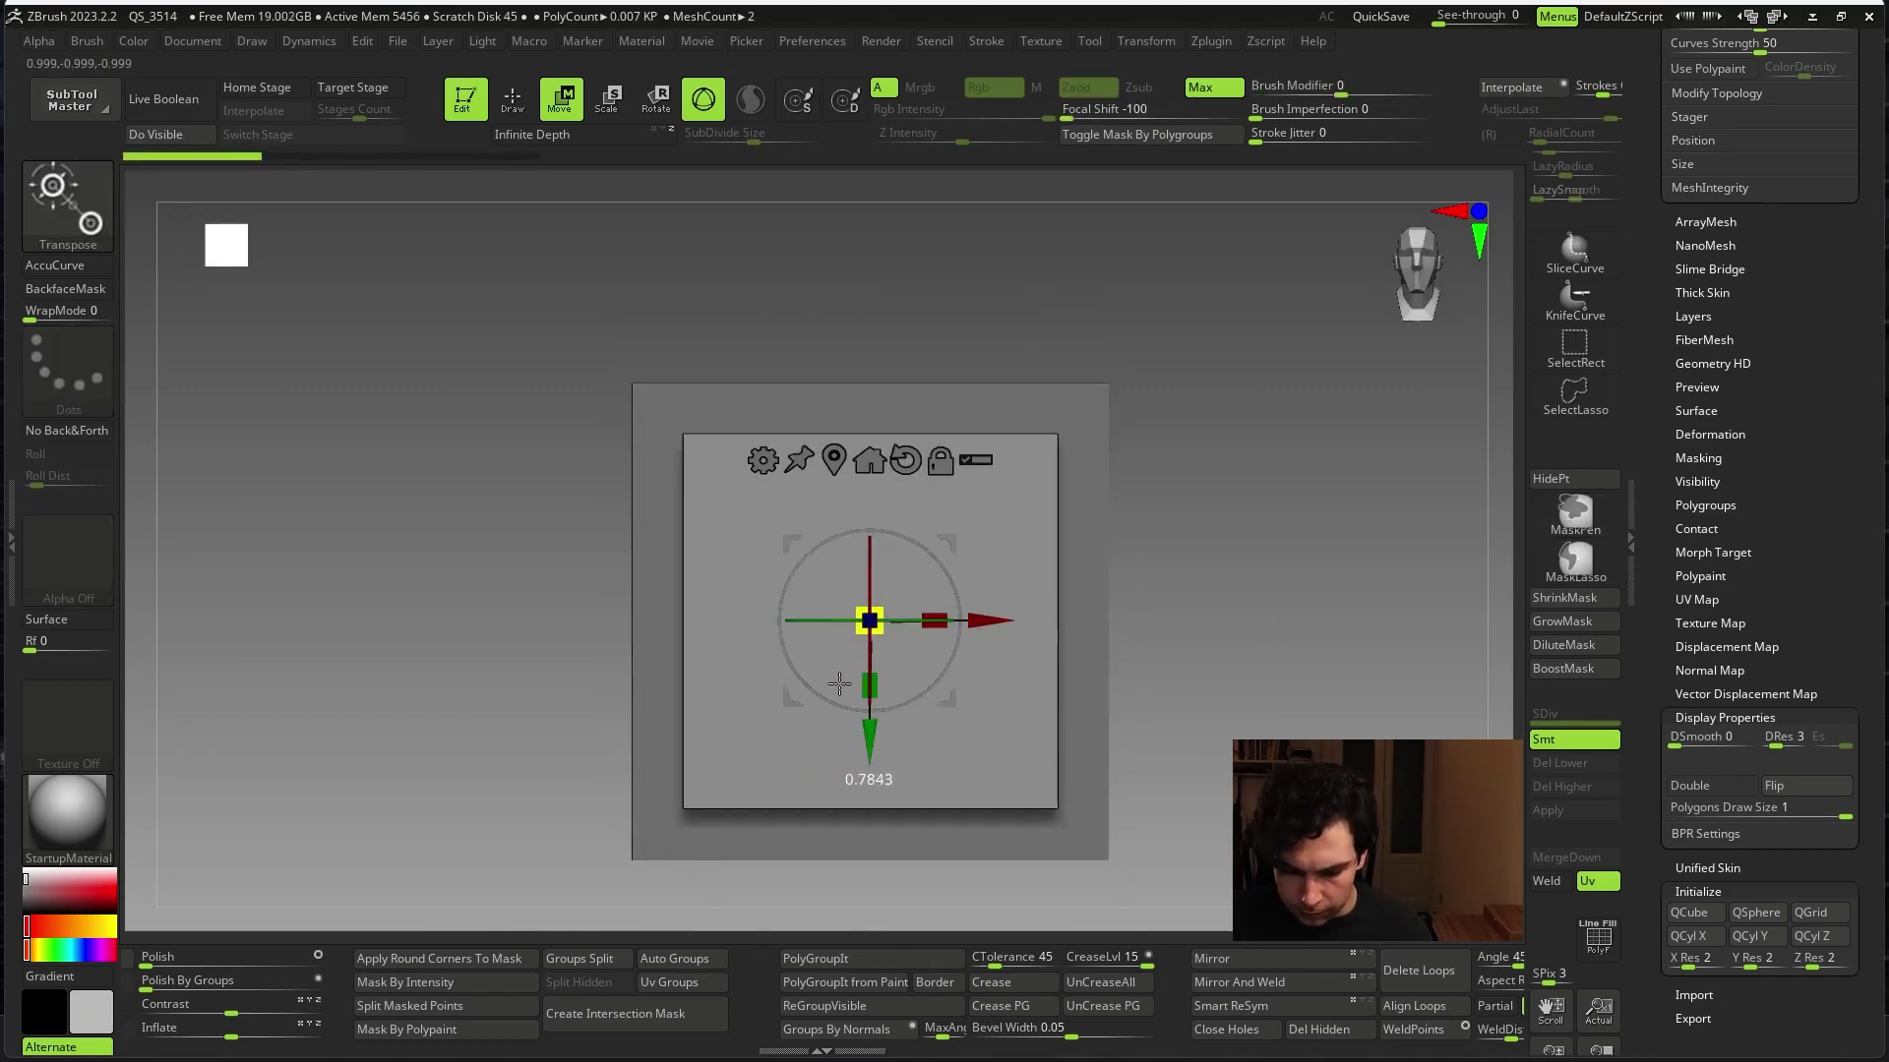
drag(1219, 670, 1247, 739)
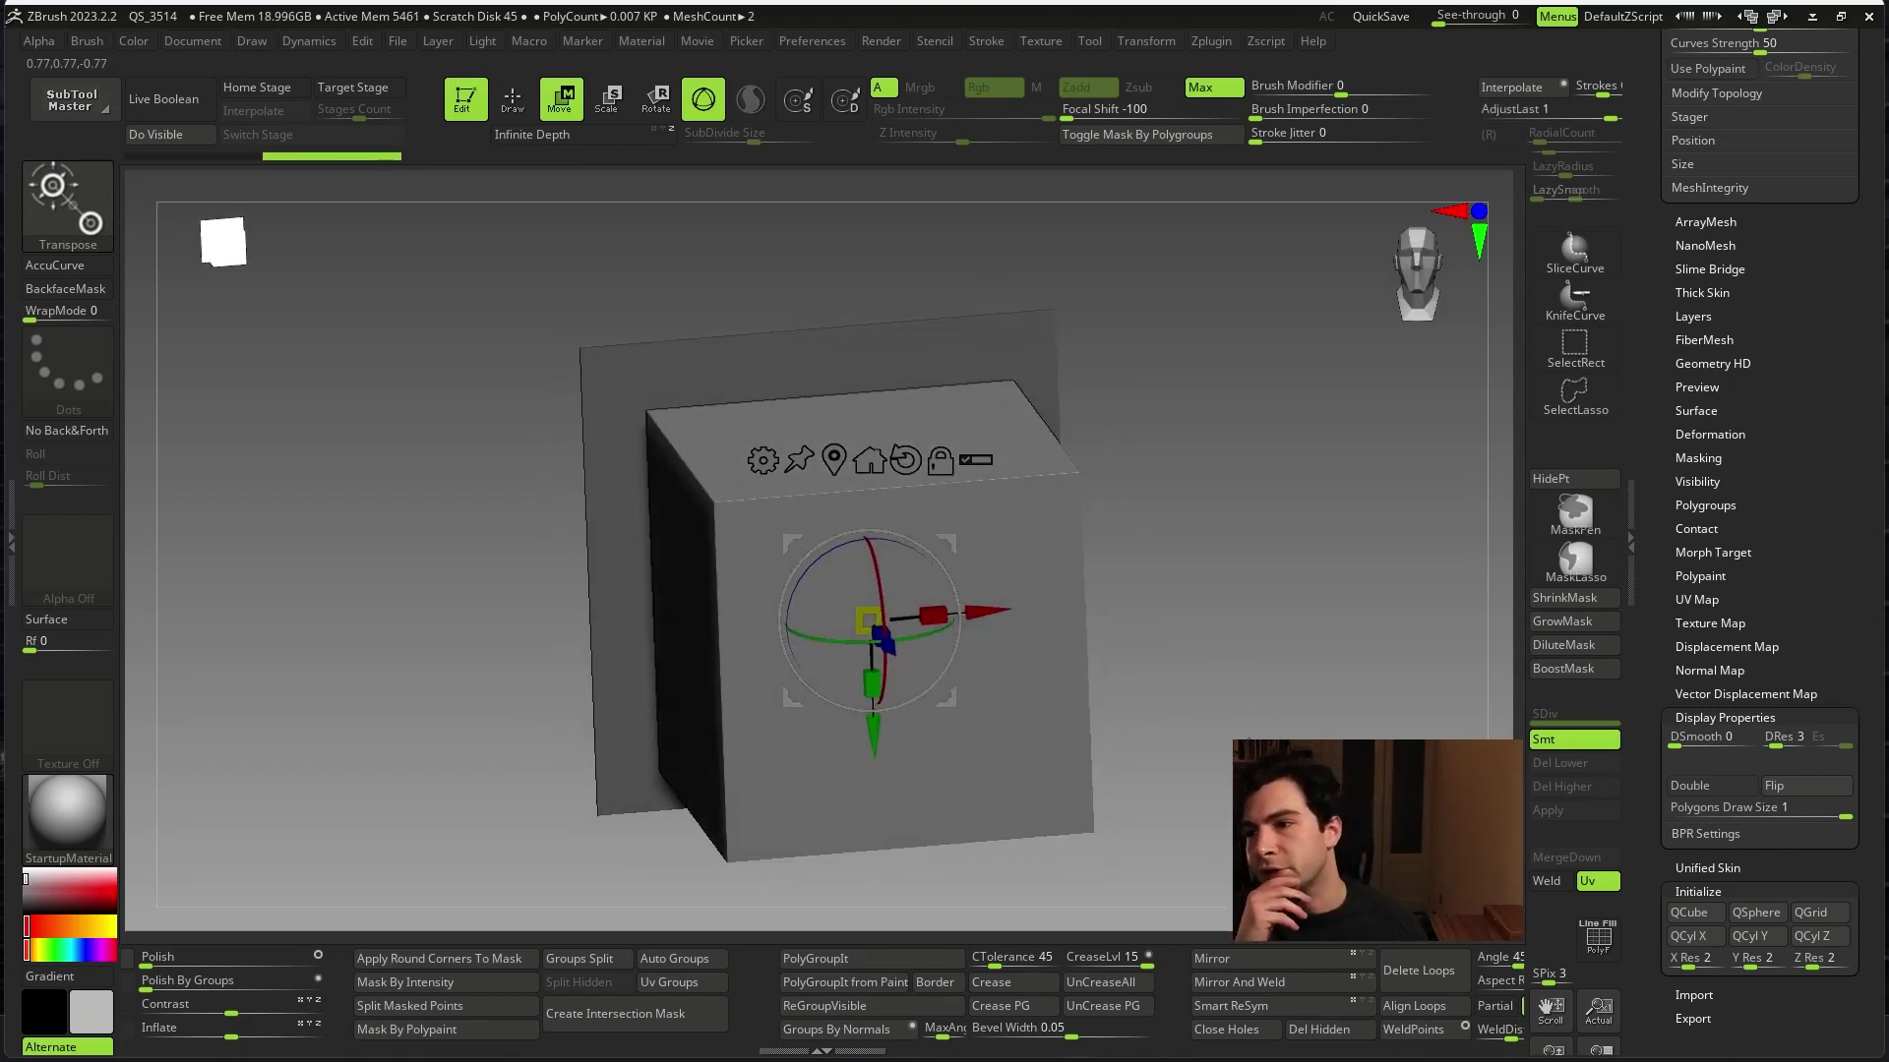
drag(1248, 739, 1285, 655)
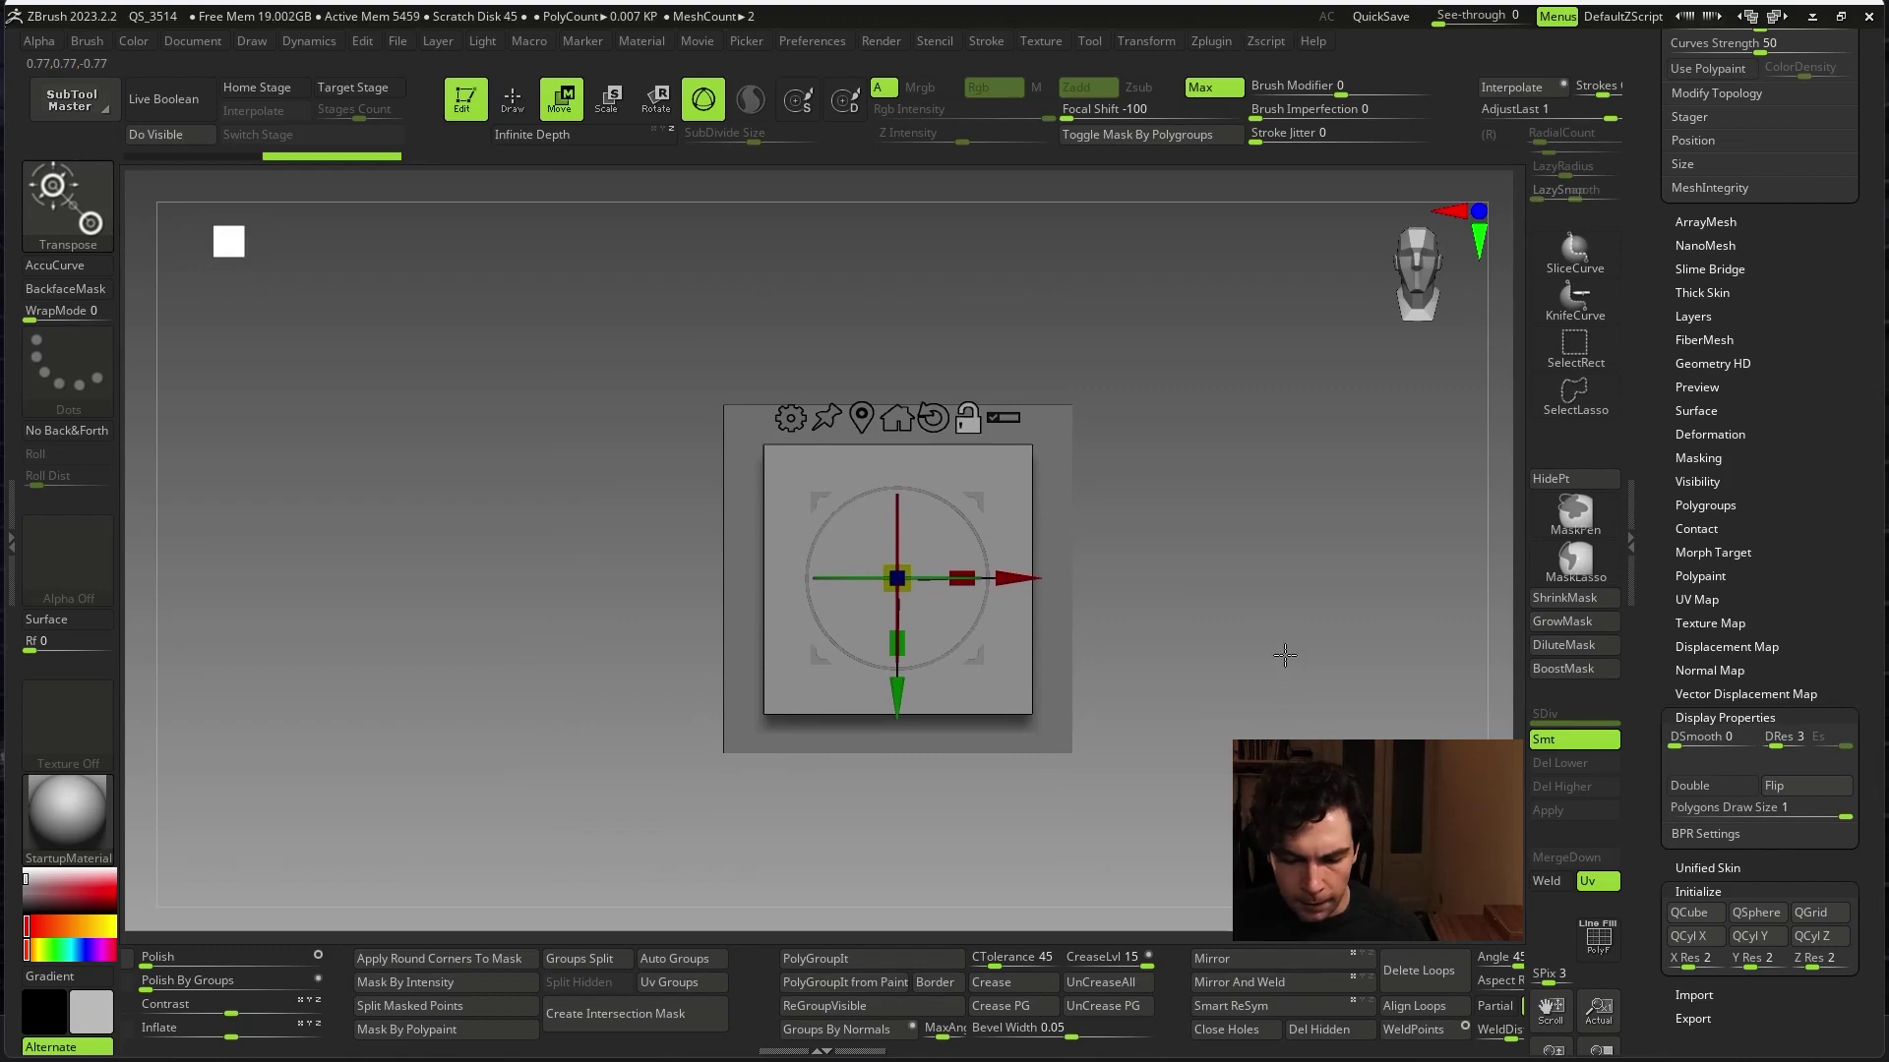
scroll(1751, 492, up, 3)
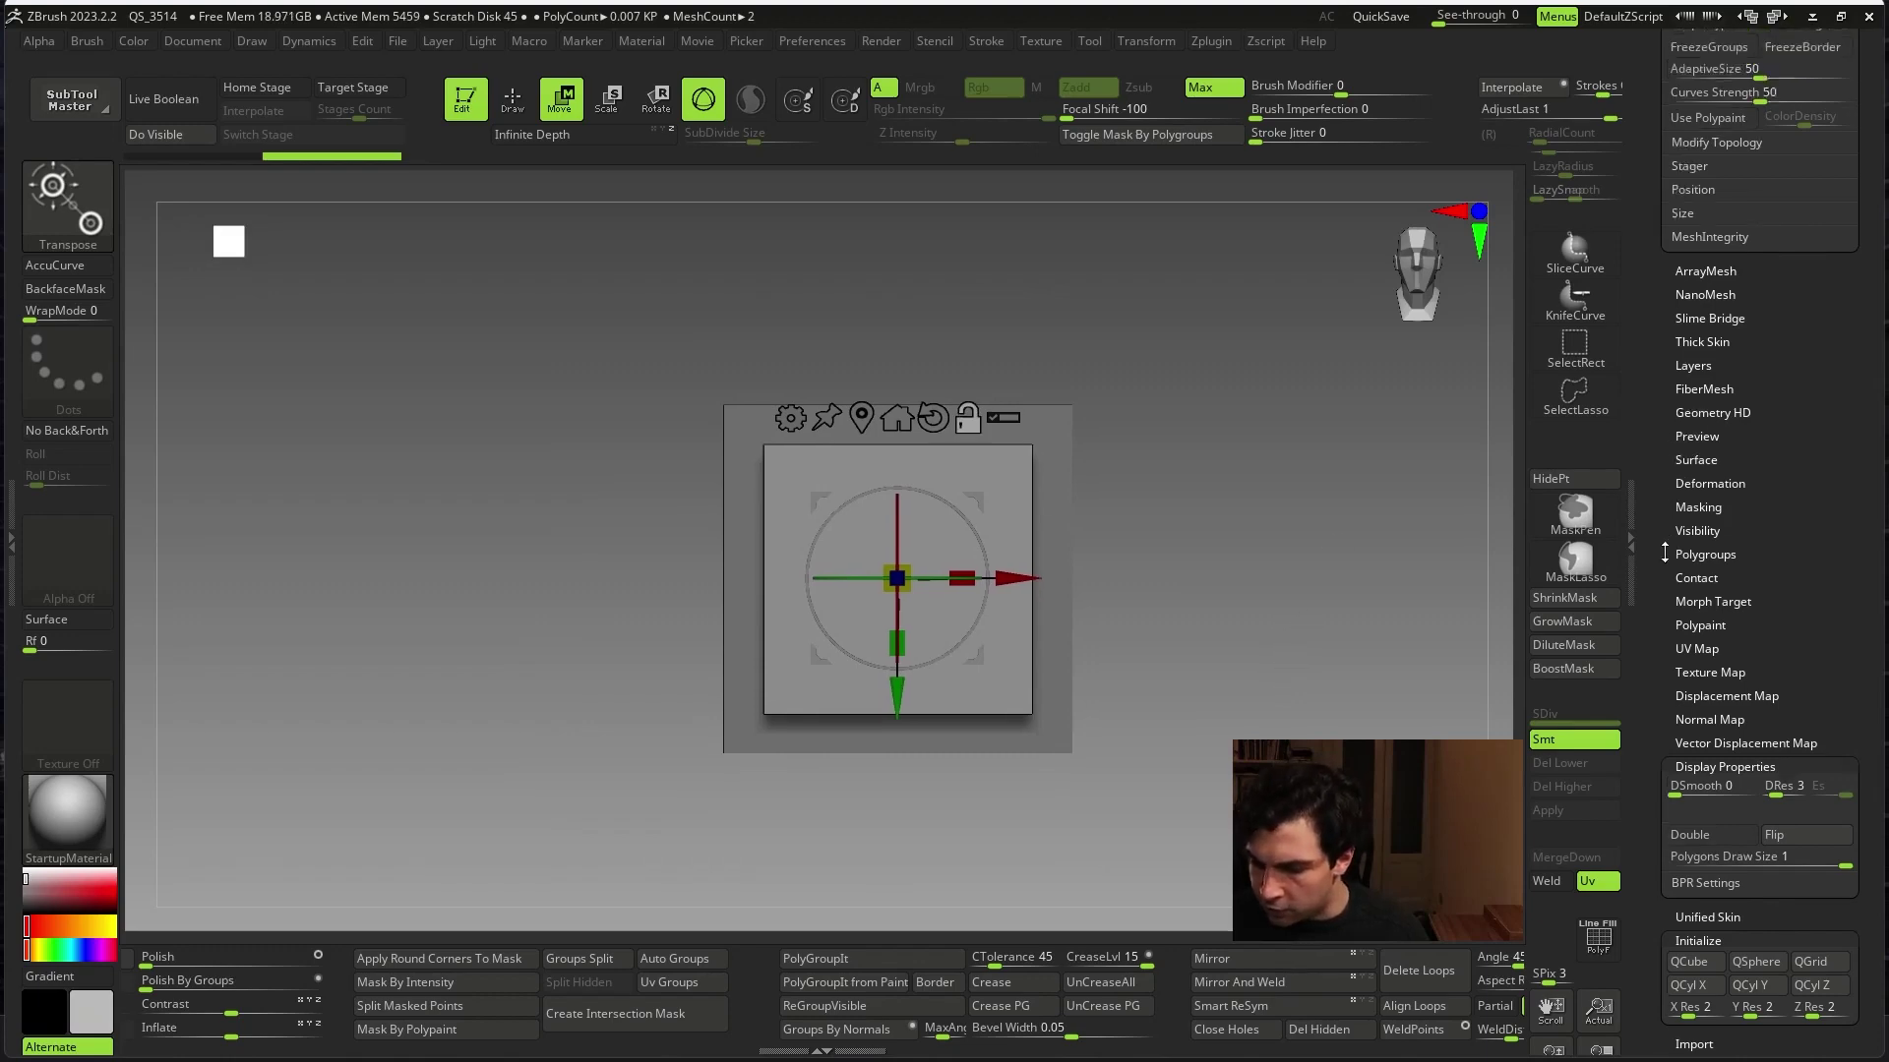
scroll(1751, 492, up, 3)
scroll(1750, 491, up, 3)
key(shift+f)
mouse_move(1299, 737)
mouse_down()
mouse_move(1277, 693)
mouse_move(1259, 725)
mouse_move(1216, 646)
mouse_up()
key(shift+f)
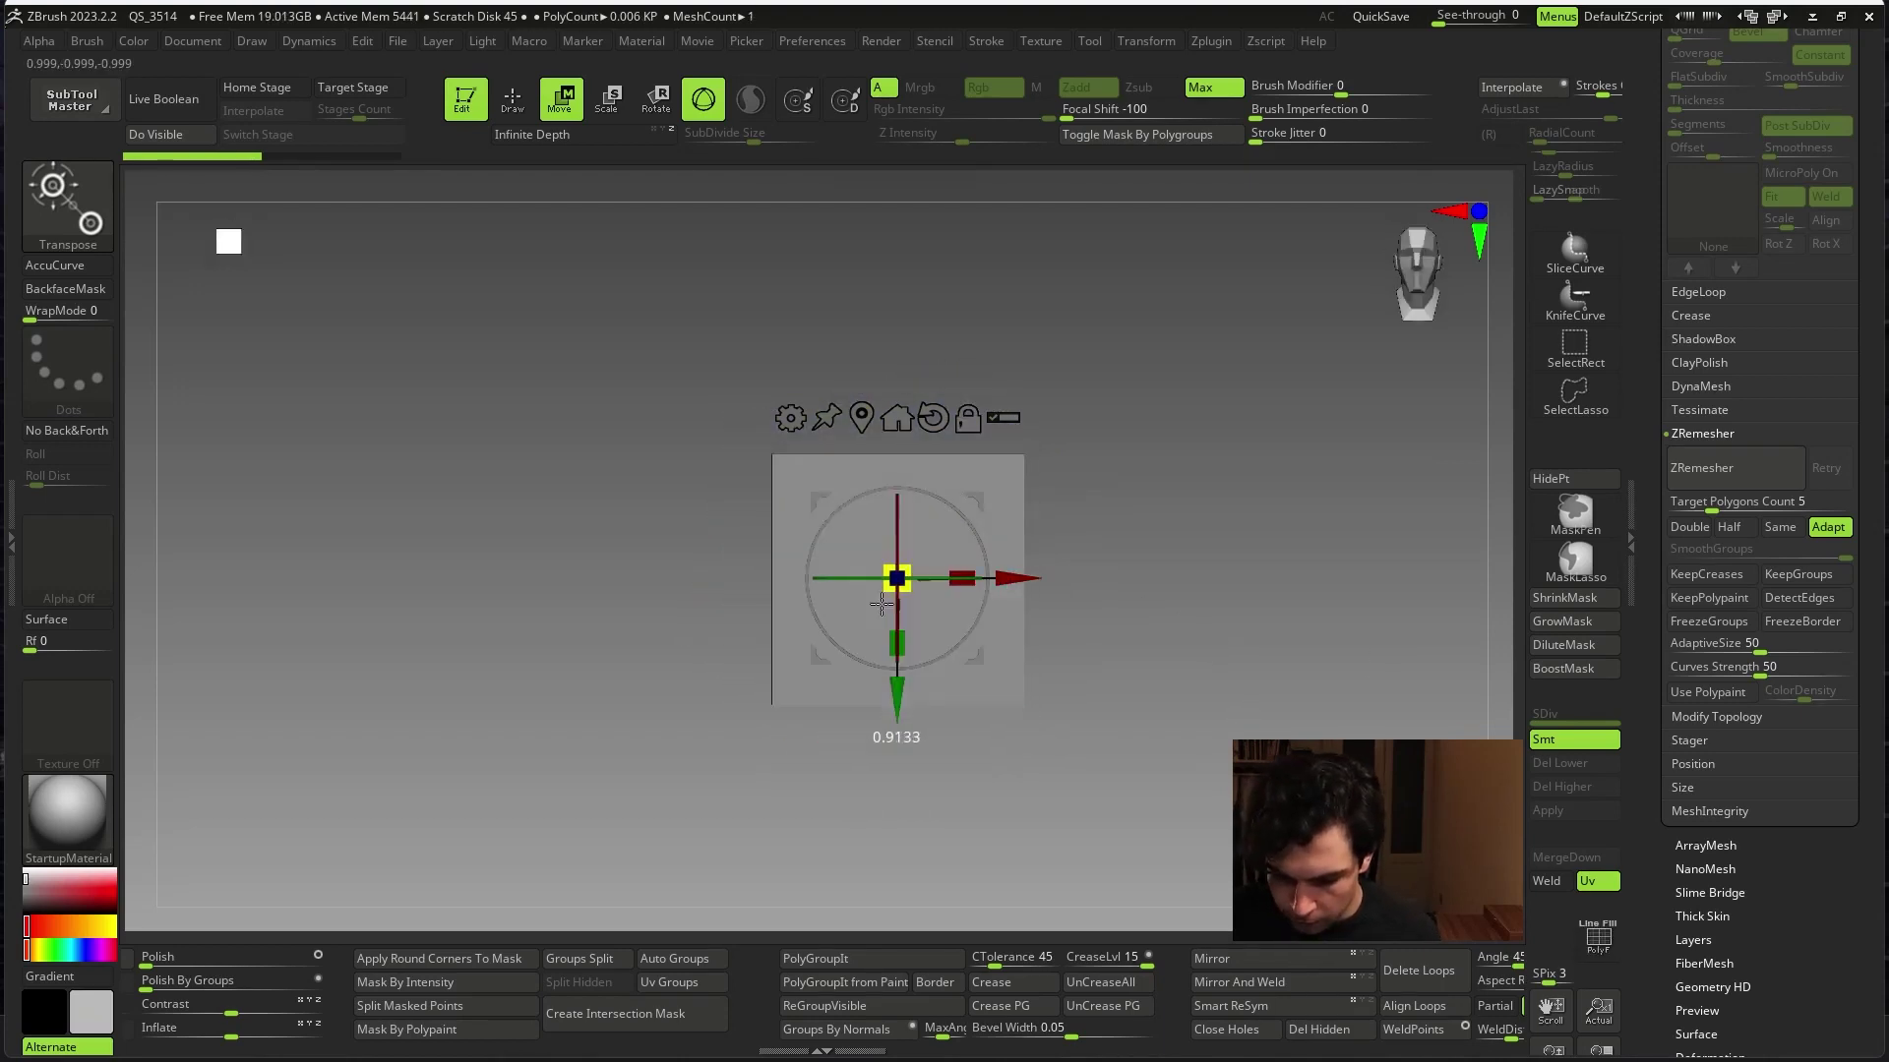
- Move the mesh to the left and shrink it into a smaller column
mouse_move(1009, 577)
mouse_down()
mouse_move(852, 618)
mouse_move(833, 812)
mouse_up()
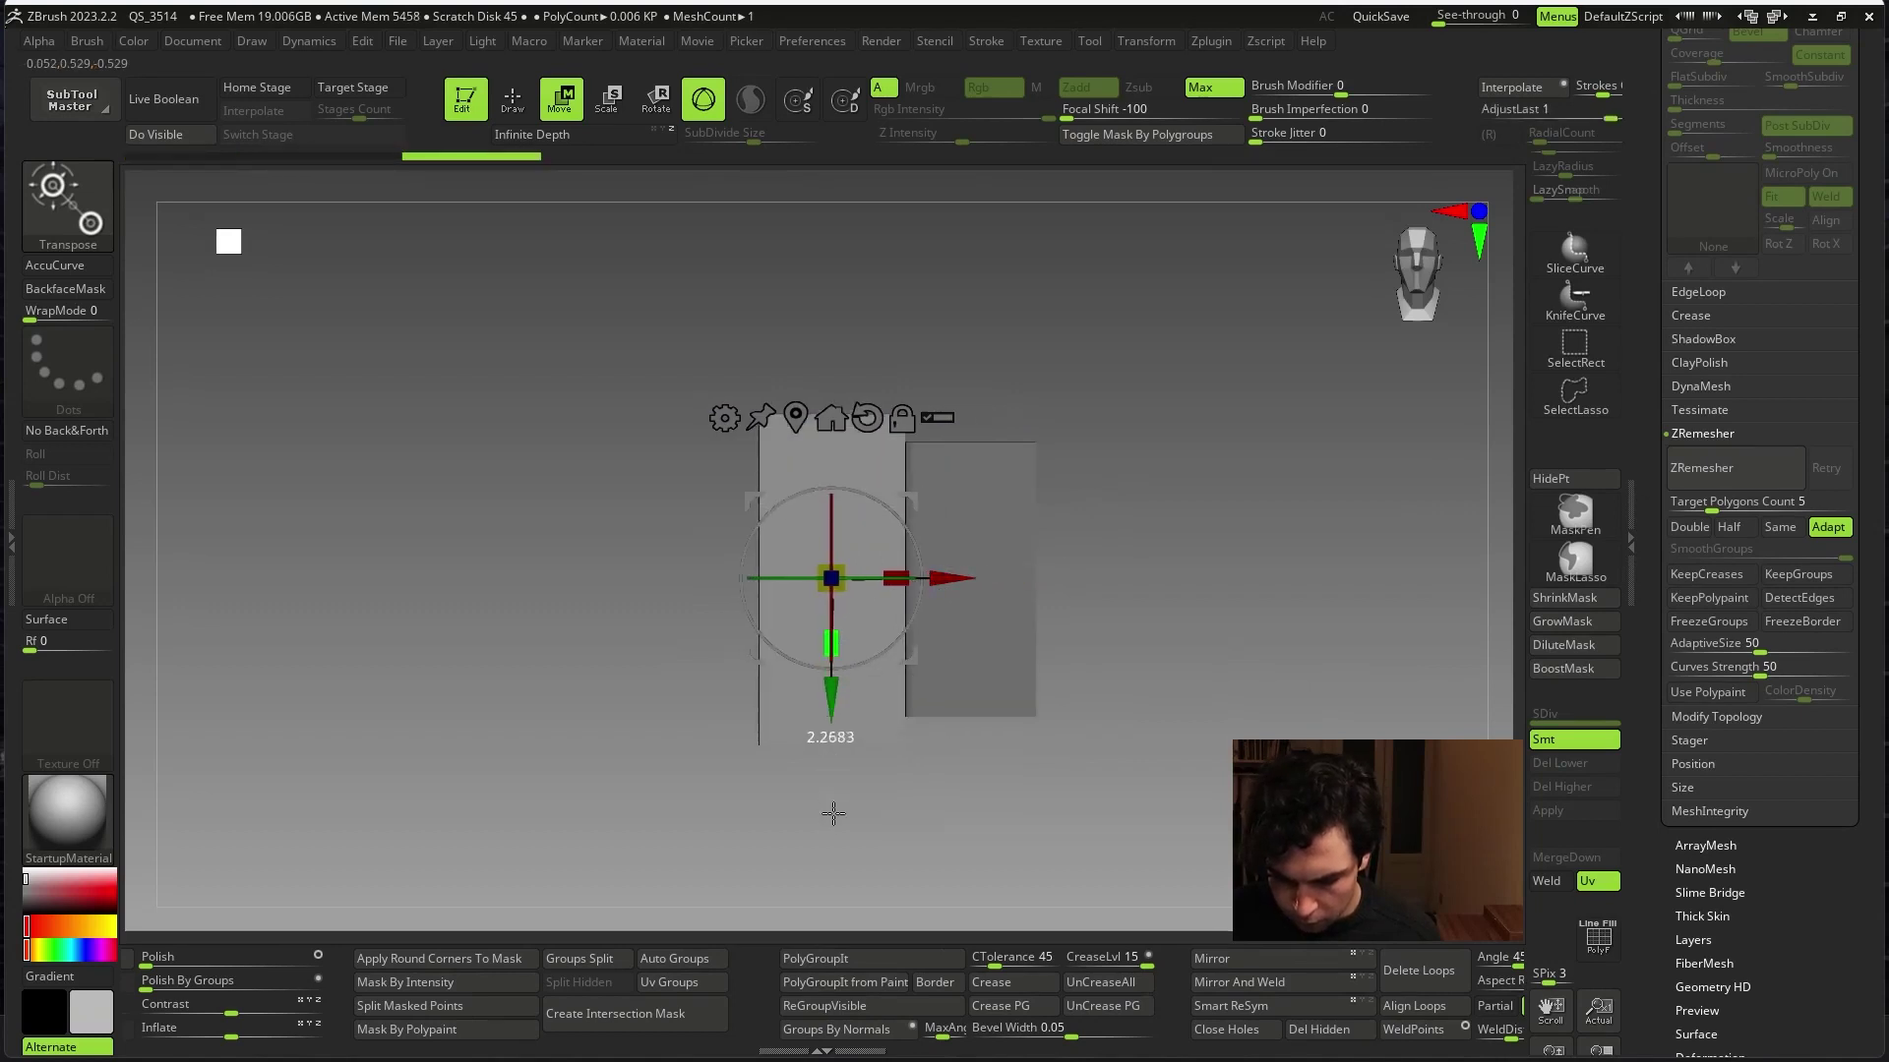
drag(852, 563, 817, 640)
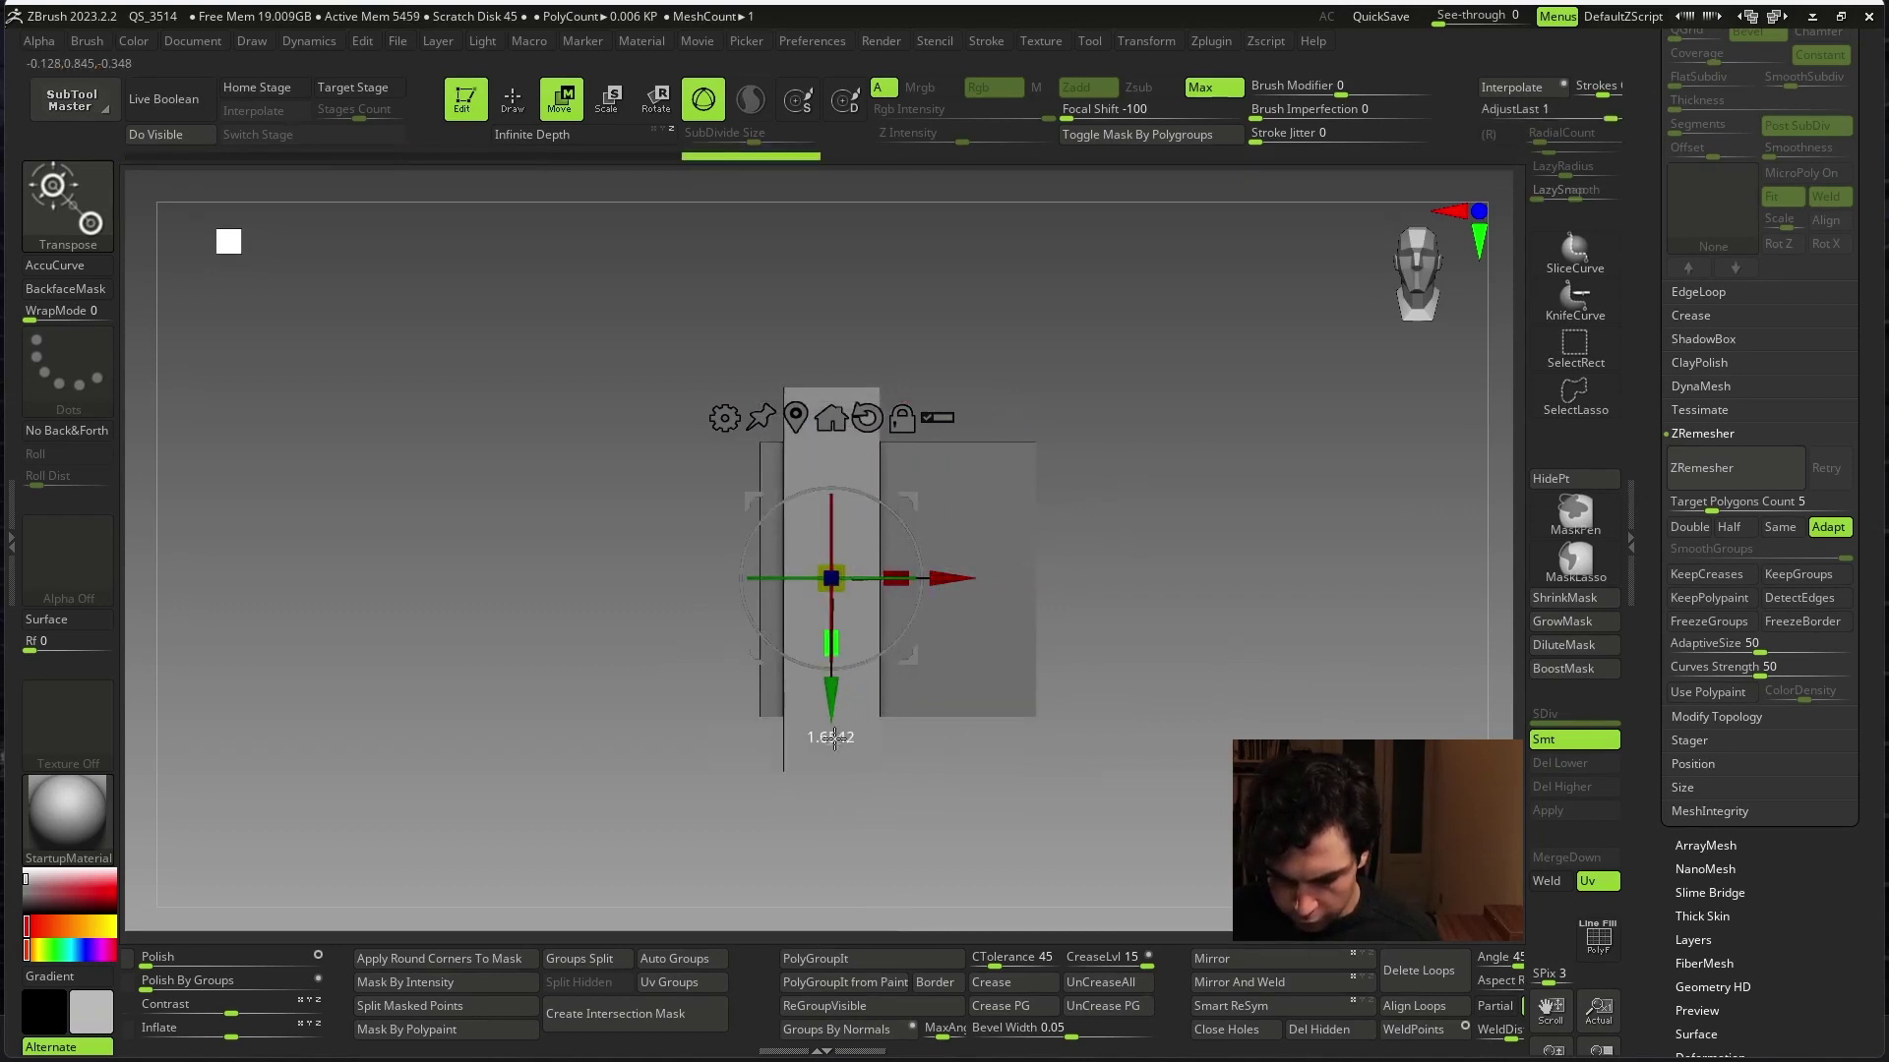
mouse_move(1214, 611)
mouse_down()
mouse_move(1156, 621)
mouse_move(832, 479)
mouse_move(823, 507)
mouse_up()
alt+drag(1039, 449, 961, 557)
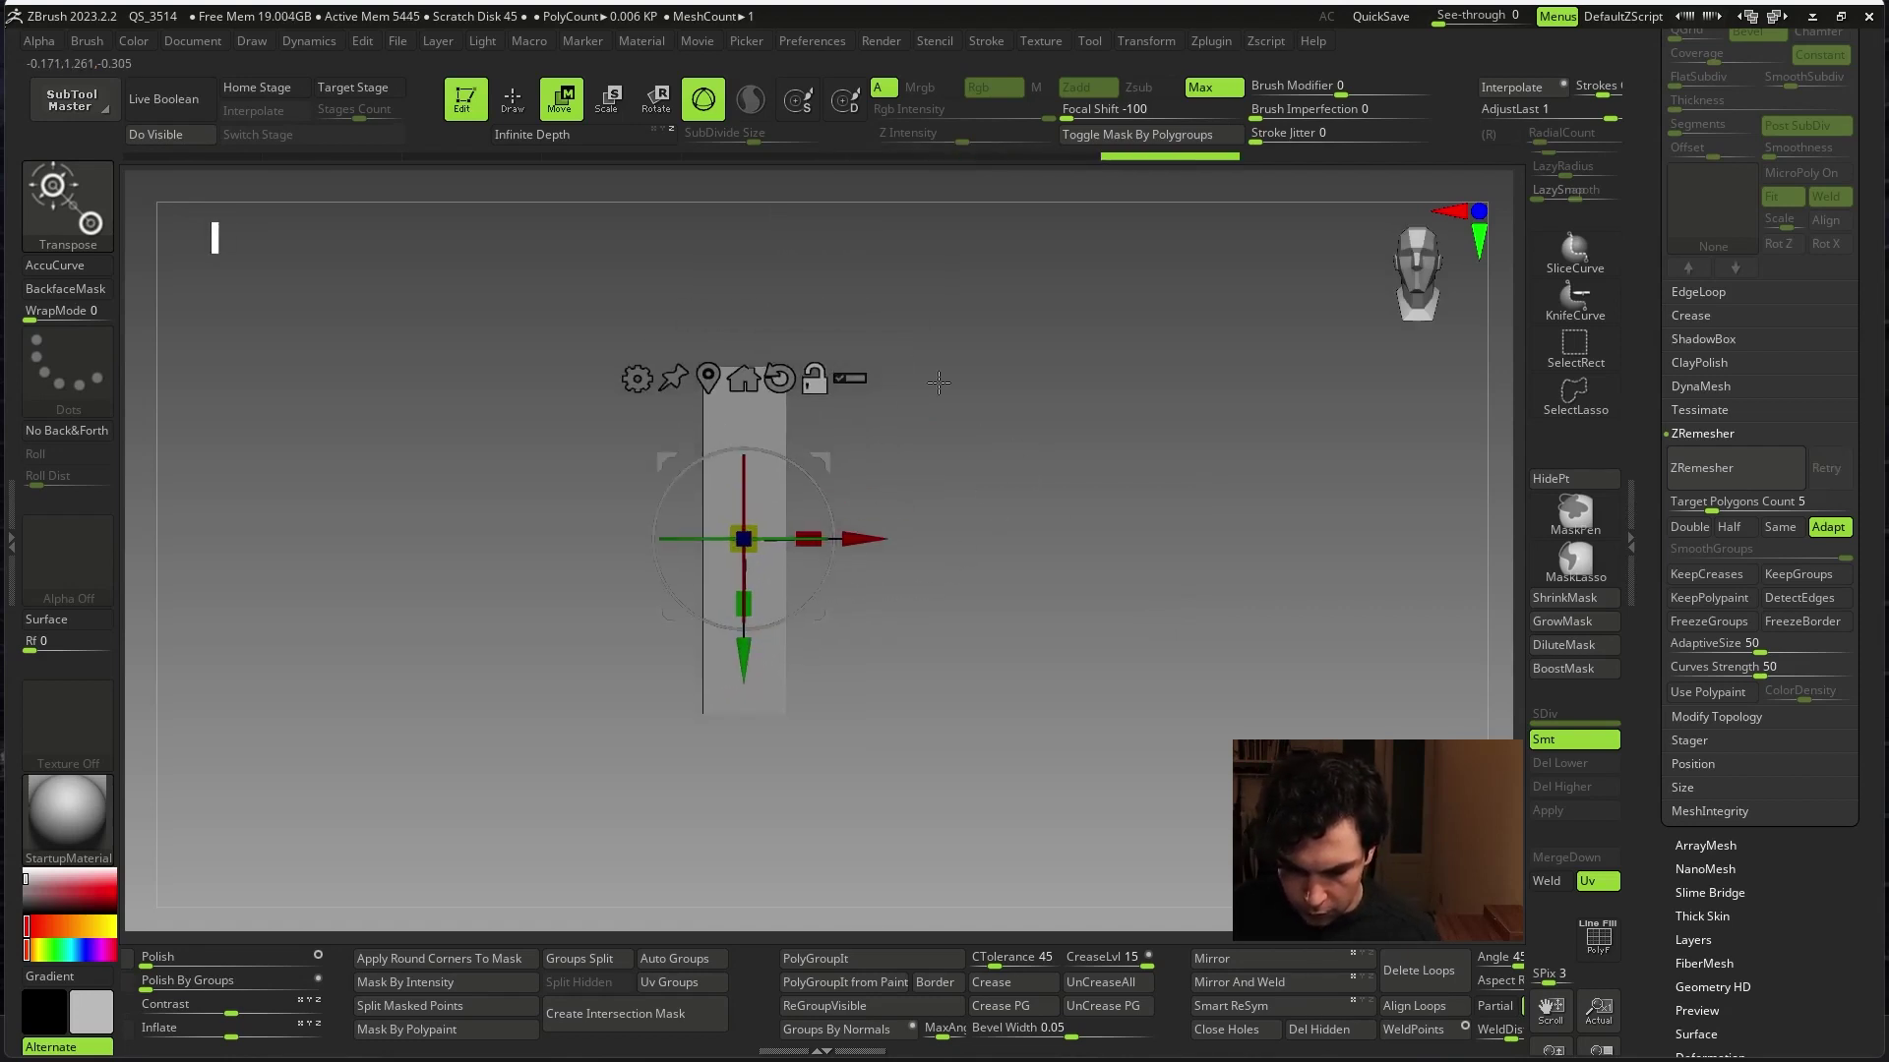
ctrl+shift+drag(927, 311, 759, 802)
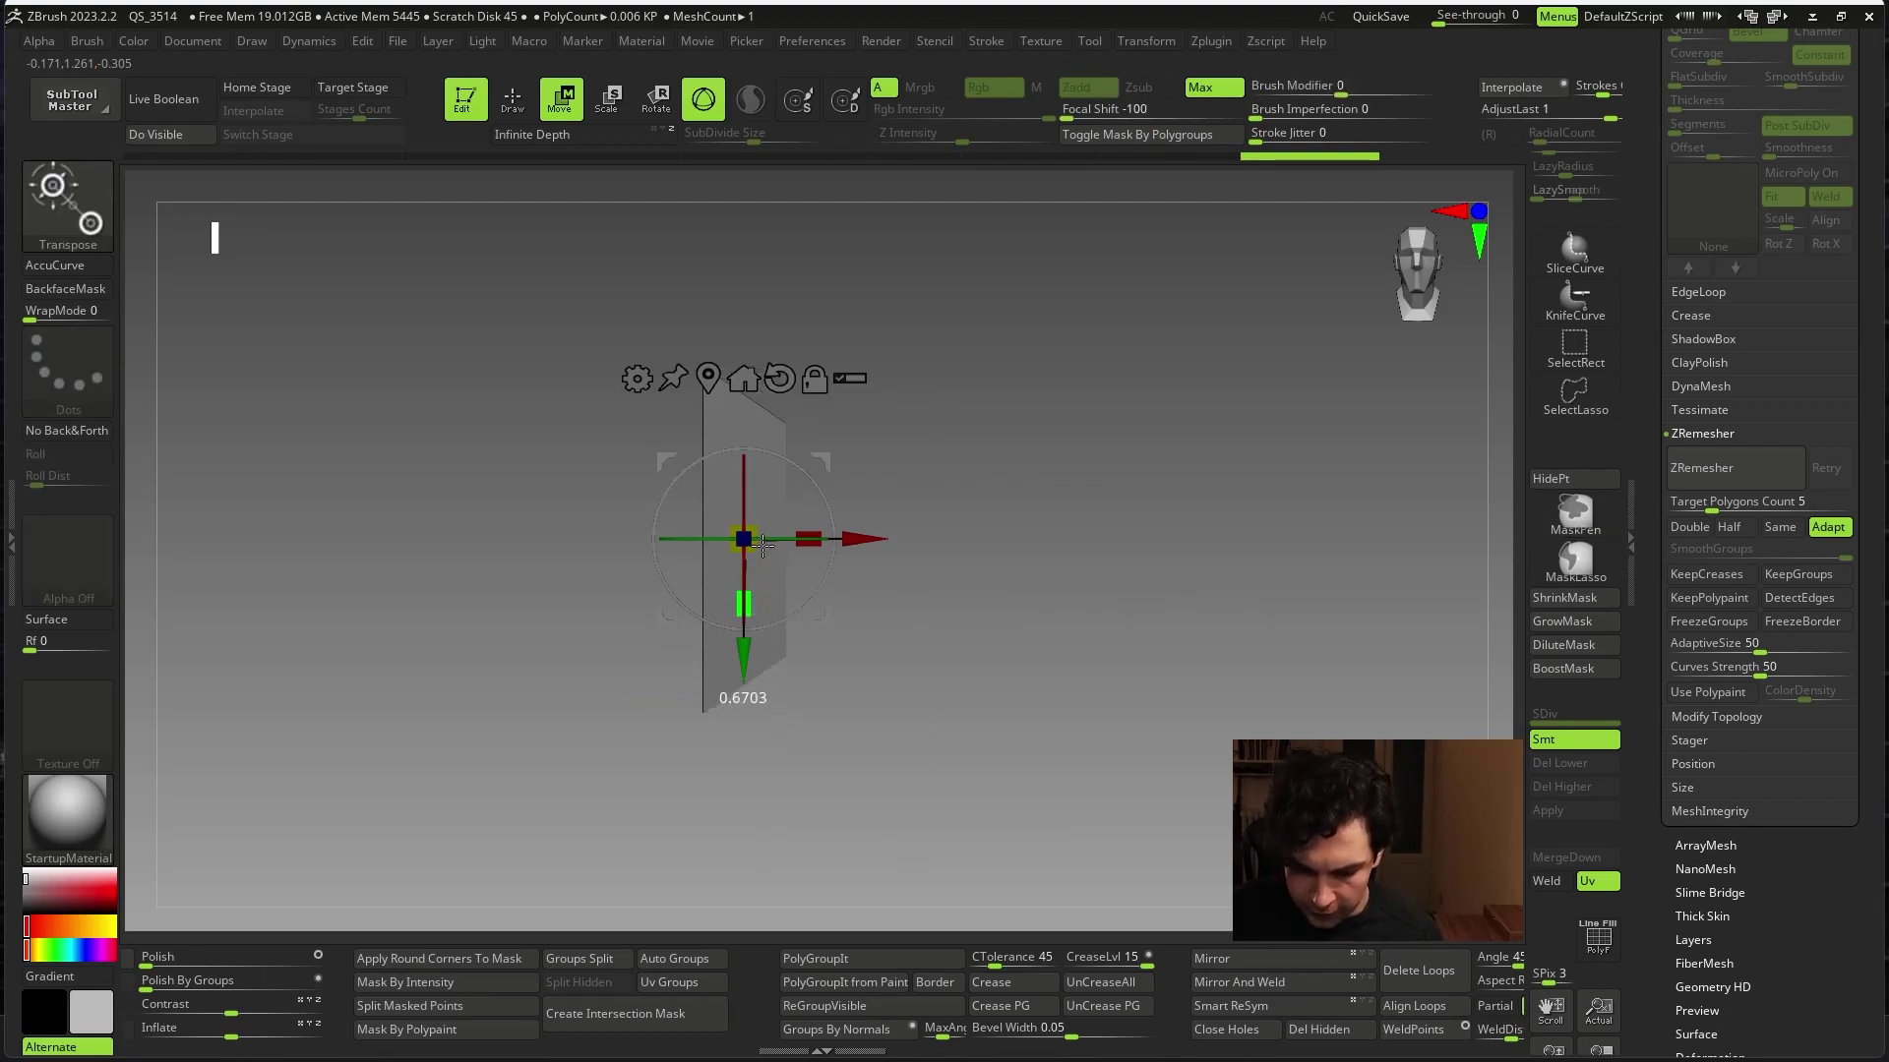
alt+drag(776, 480, 677, 454)
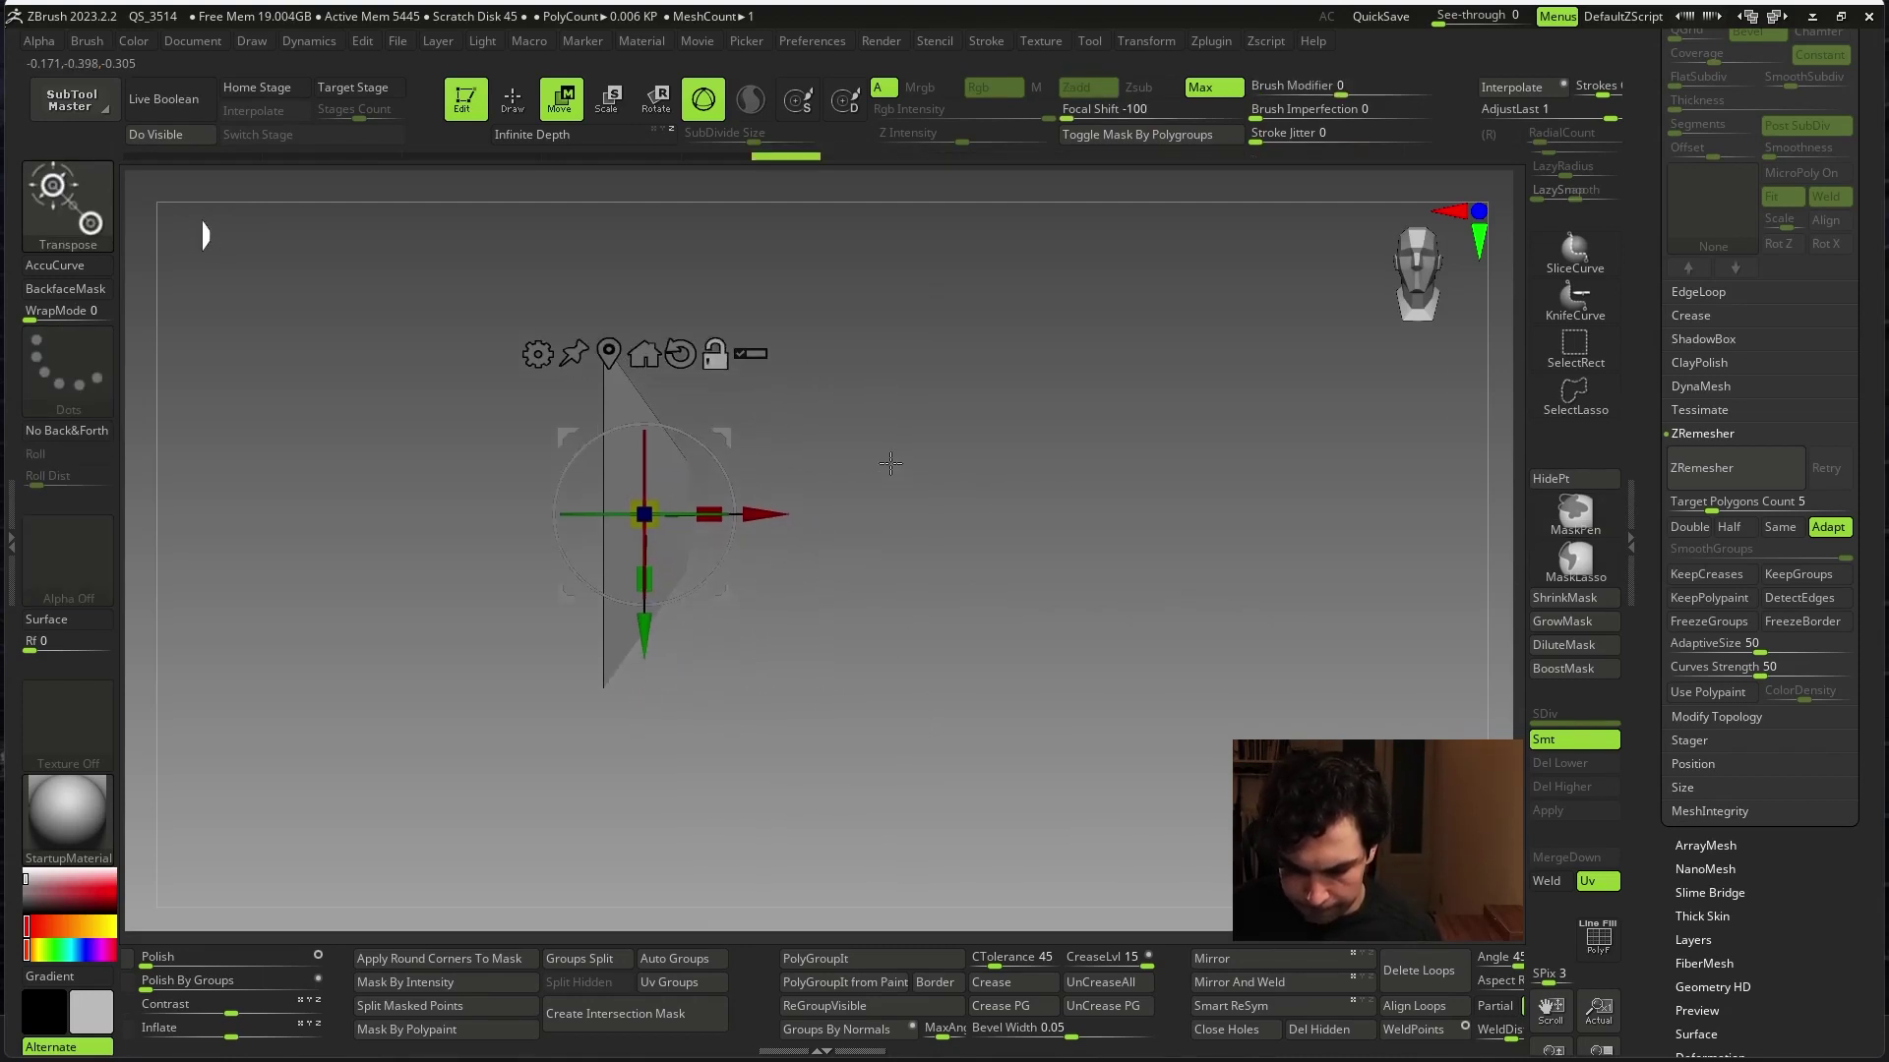
ctrl+drag(873, 224, 555, 496)
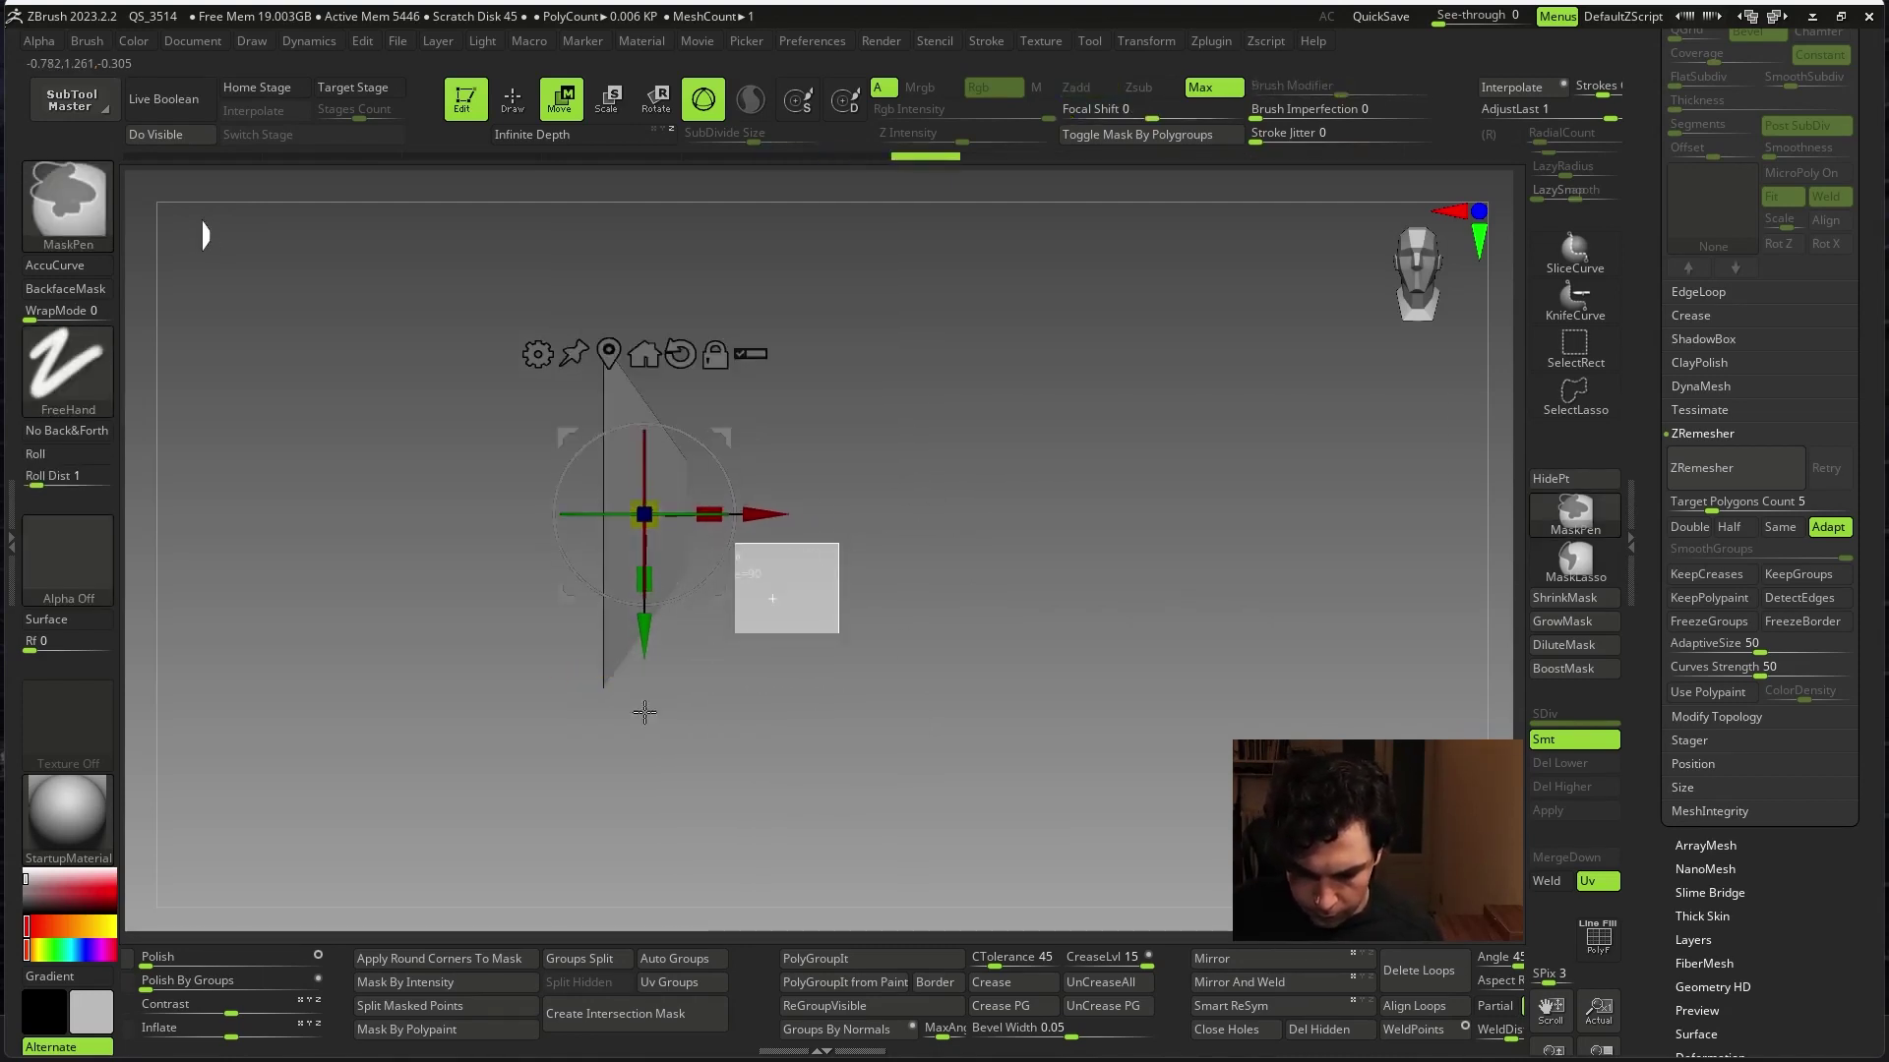
ctrl+drag(865, 536, 541, 817)
mouse_move(892, 597)
mouse_down()
mouse_move(898, 642)
mouse_move(922, 611)
mouse_up()
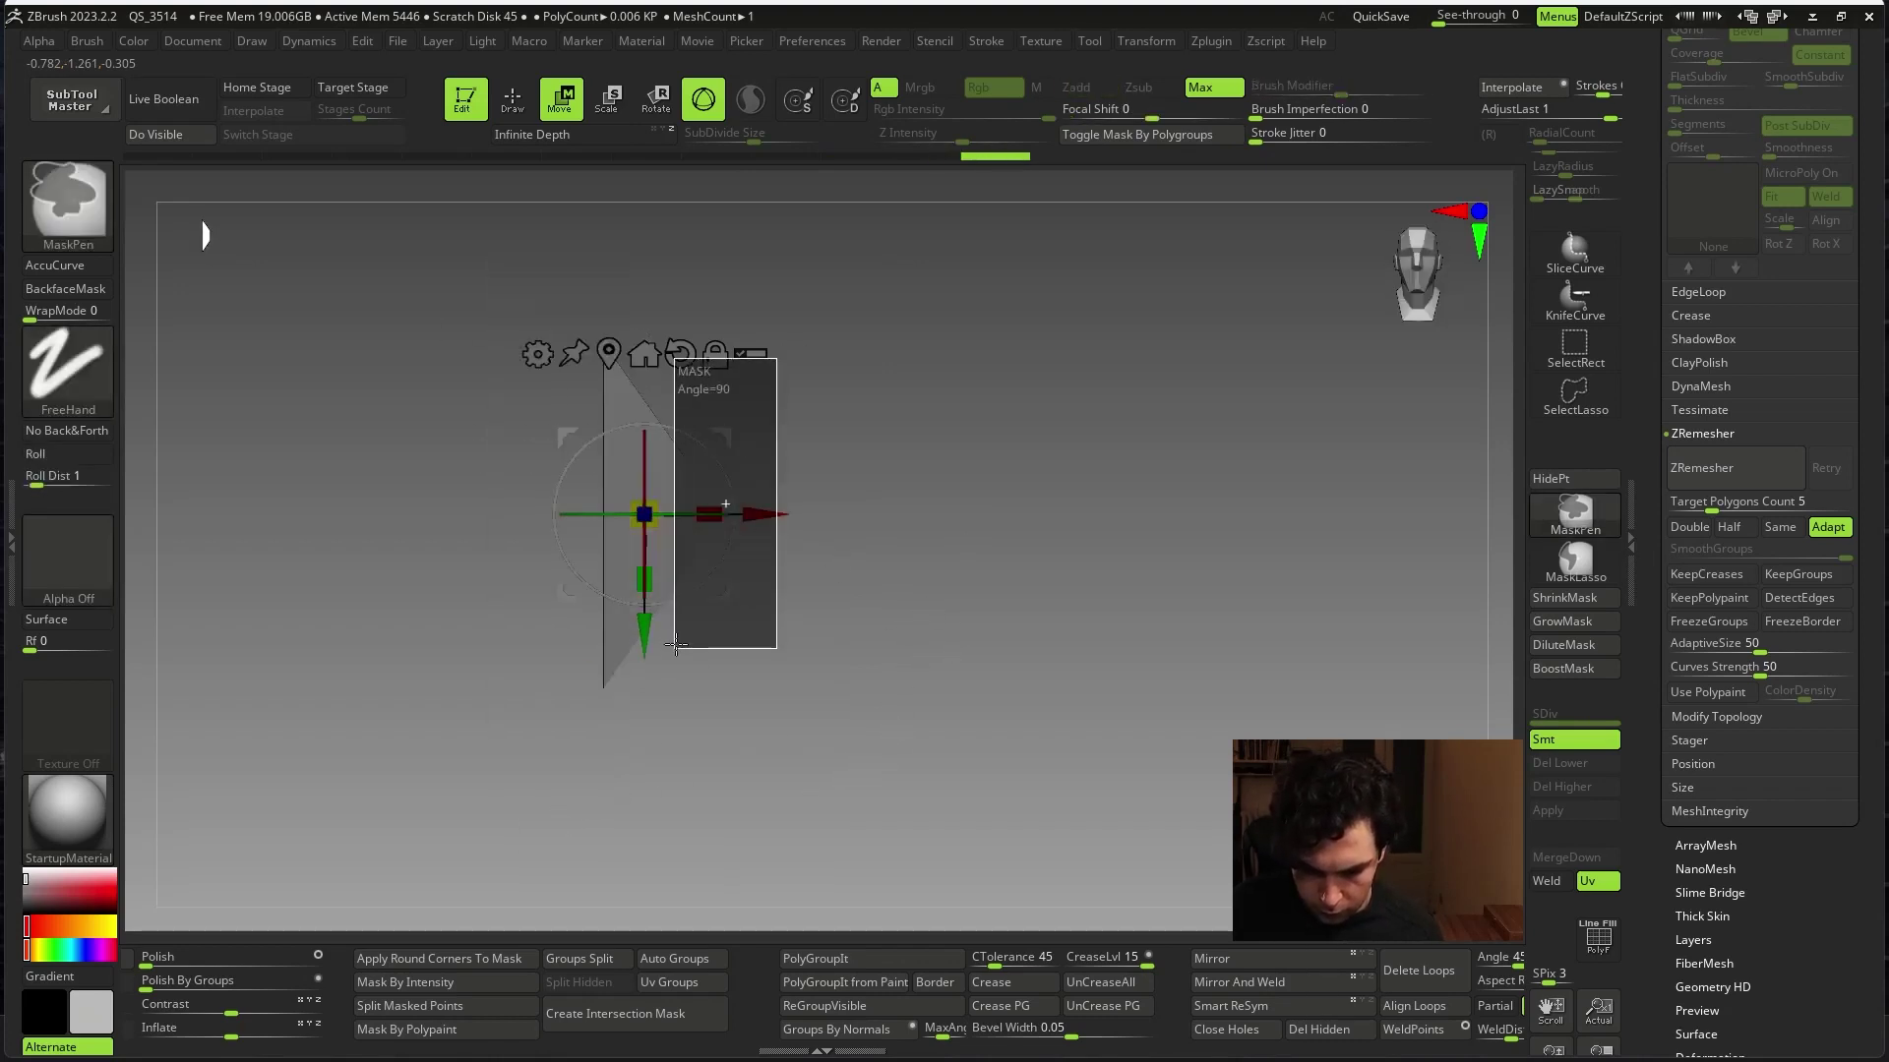
mouse_move(856, 688)
mouse_down()
mouse_move(882, 730)
mouse_move(898, 603)
mouse_move(959, 636)
mouse_move(978, 574)
mouse_move(961, 616)
mouse_up()
shift+drag(853, 345, 699, 263)
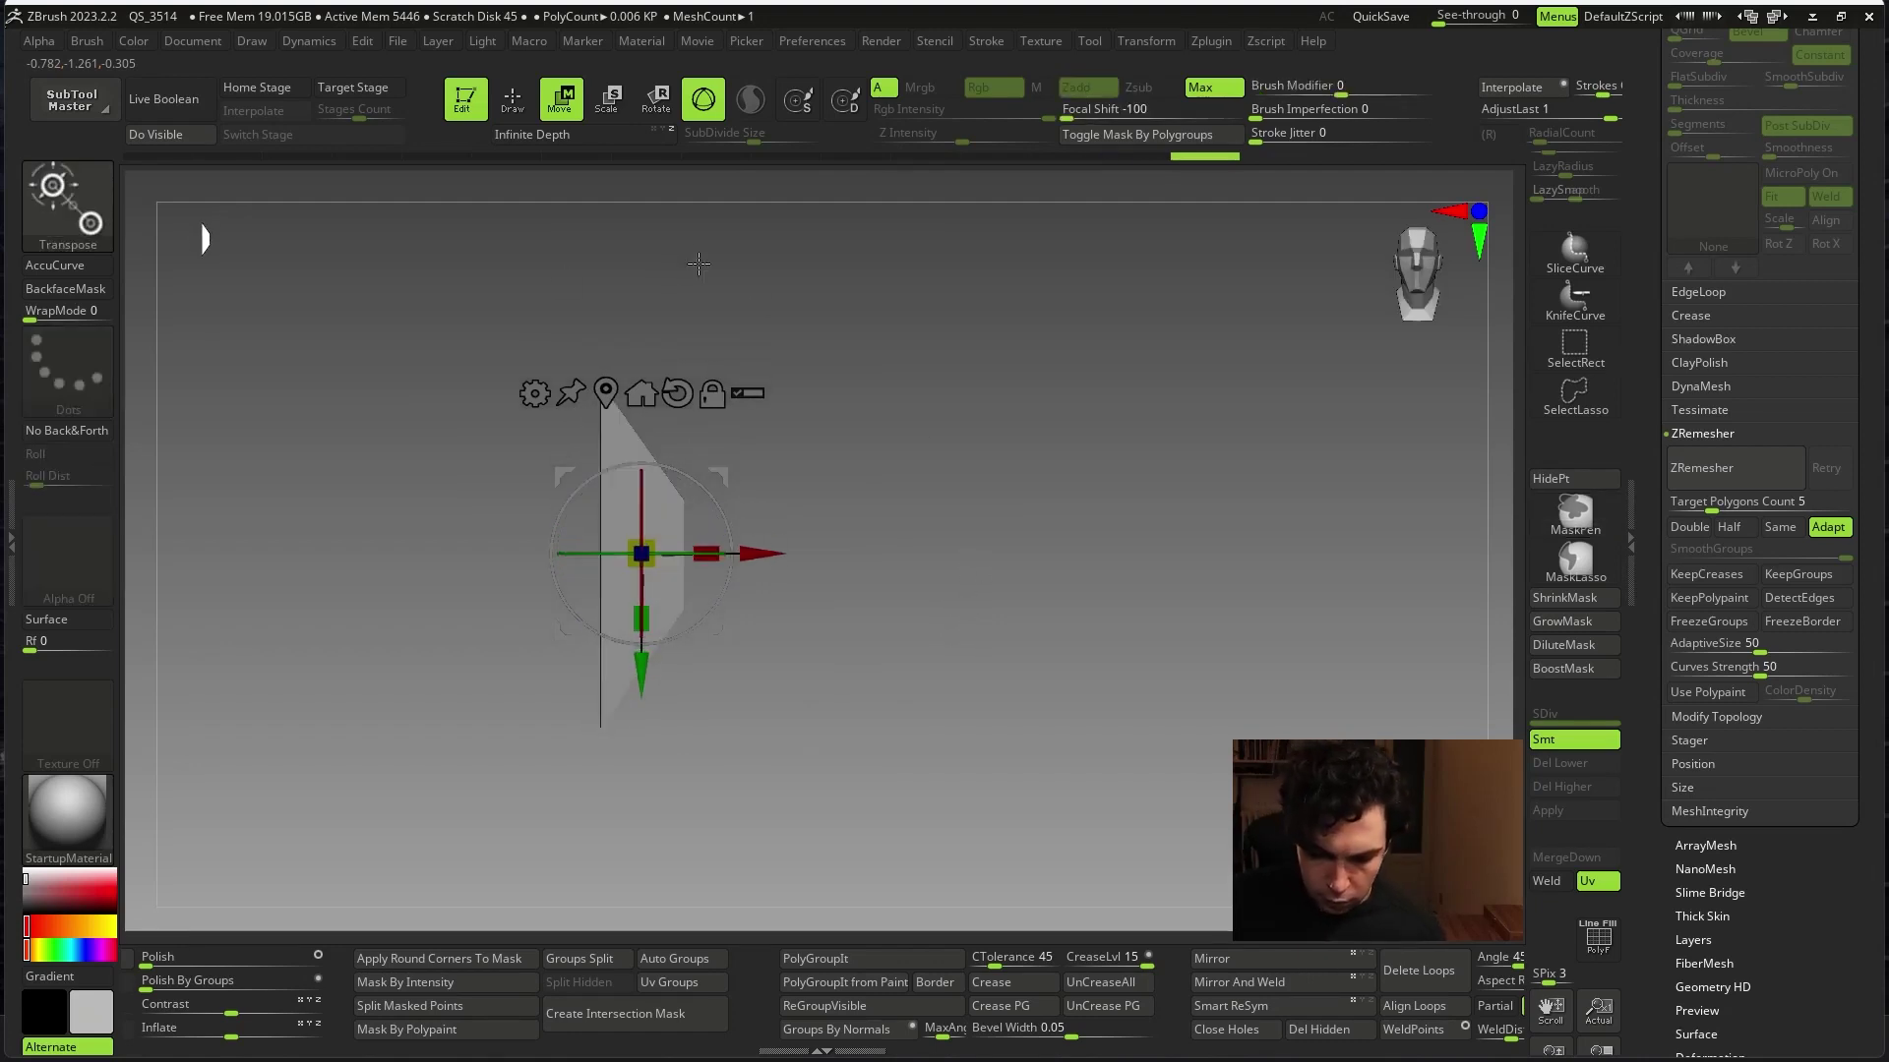
- Undo an over-thick extrusion, rework the mask, and shift the frame piece horizontally
mouse_move(787, 553)
ctrl+mouse_down()
mouse_move(812, 543)
mouse_move(550, 851)
mouse_move(825, 553)
ctrl+mouse_up()
key(ctrl+z)
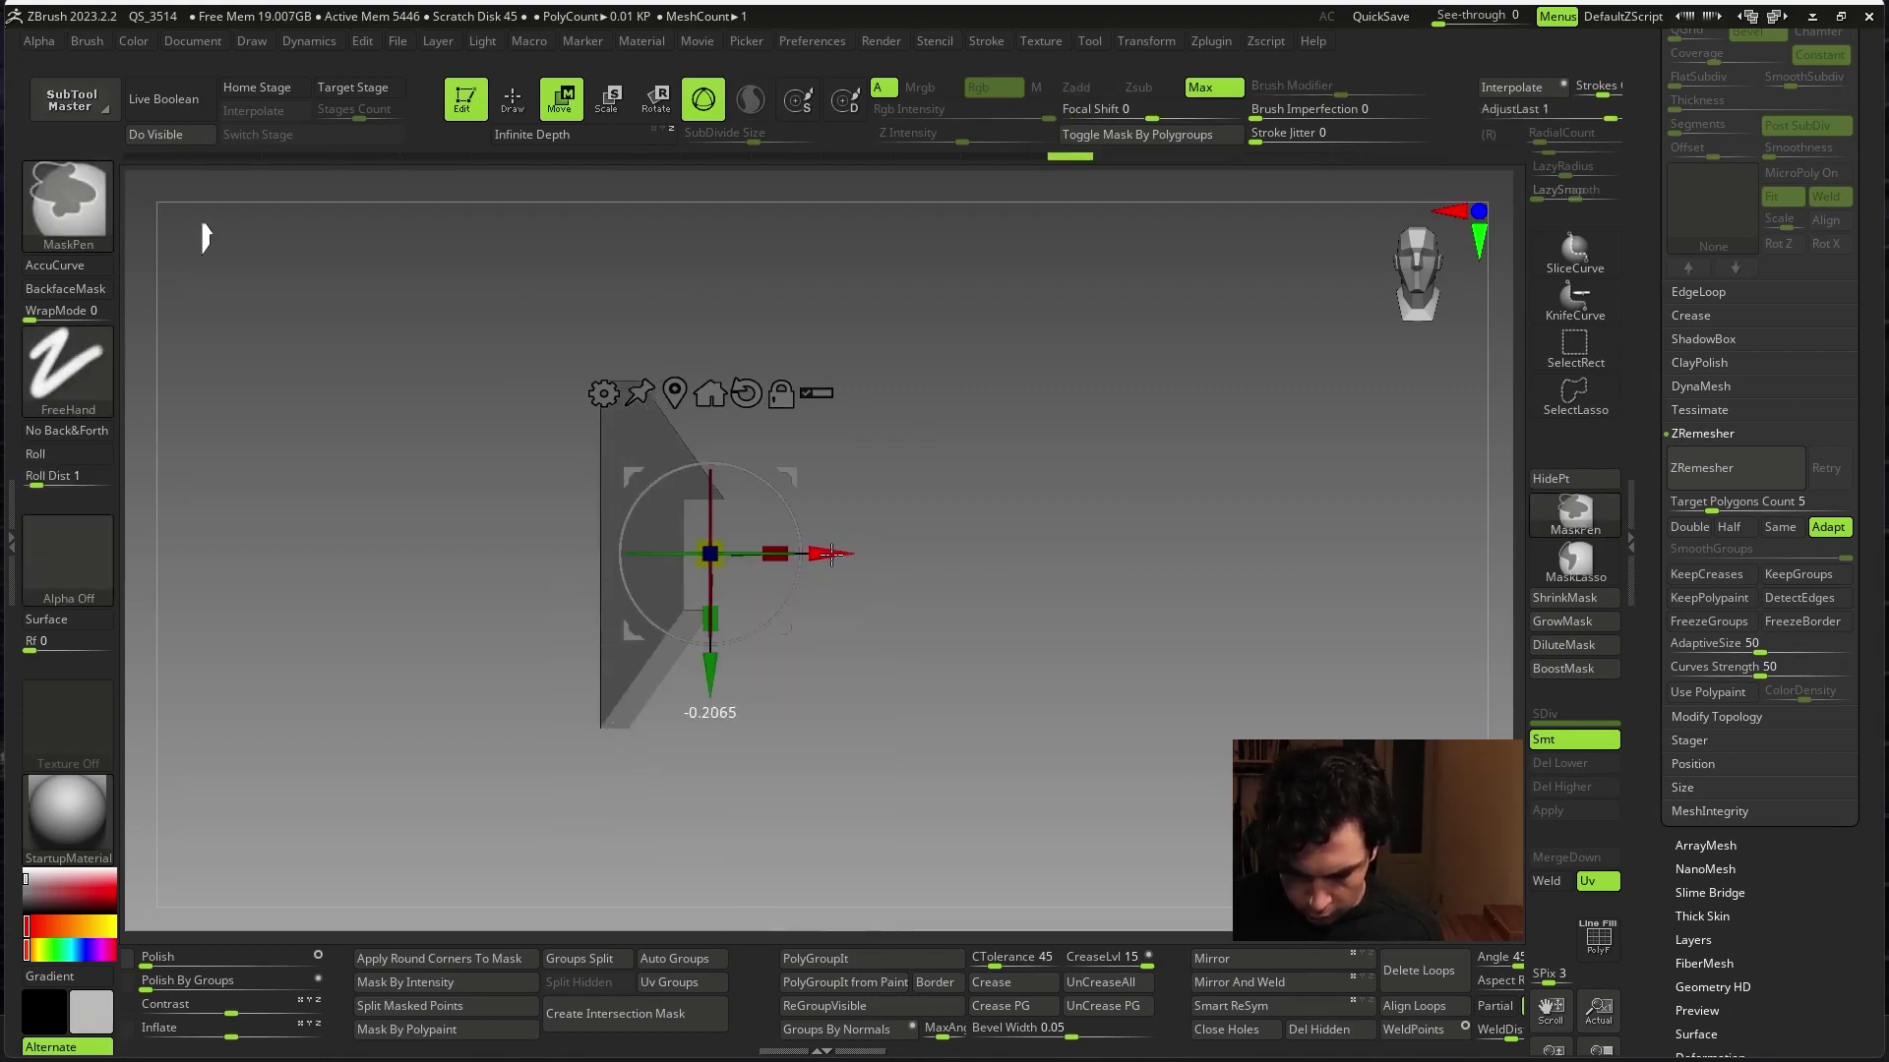
ctrl+click(652, 255)
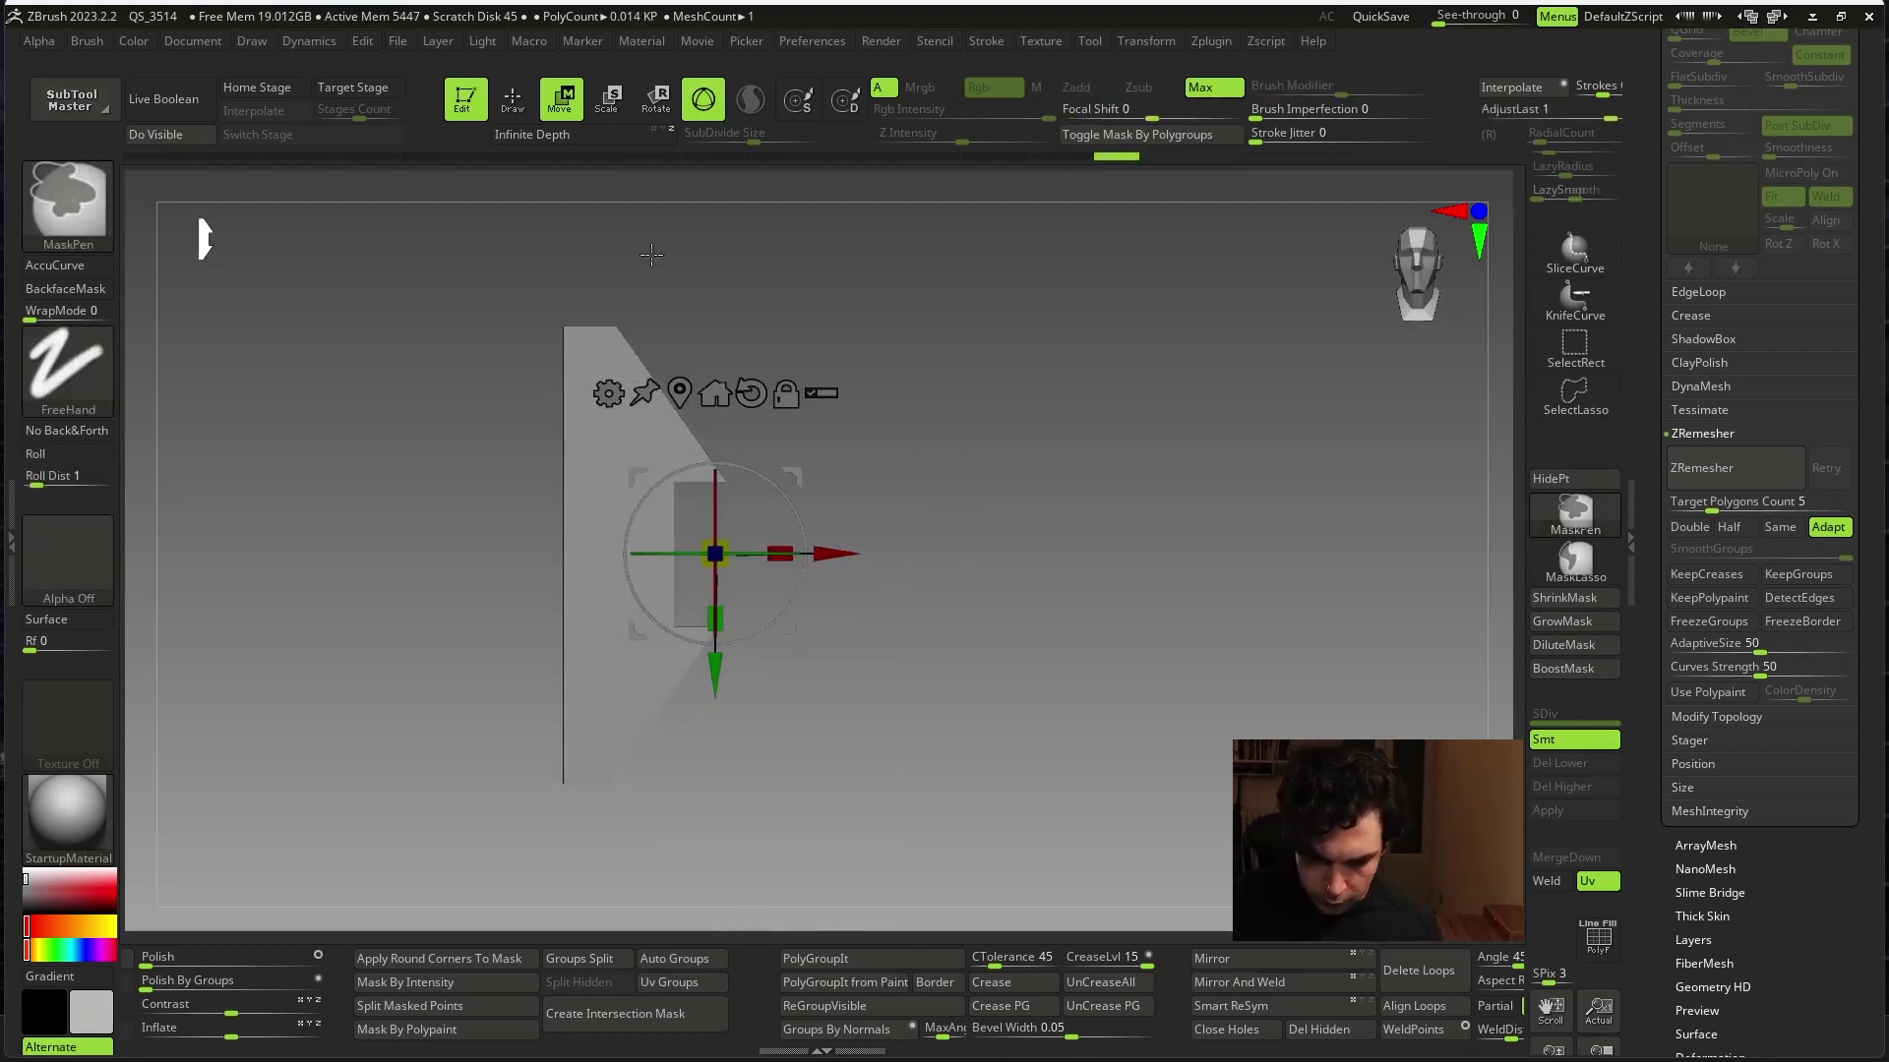
mouse_move(624, 688)
mouse_down()
mouse_move(871, 427)
mouse_move(1000, 459)
mouse_up()
ctrl+click(1000, 458)
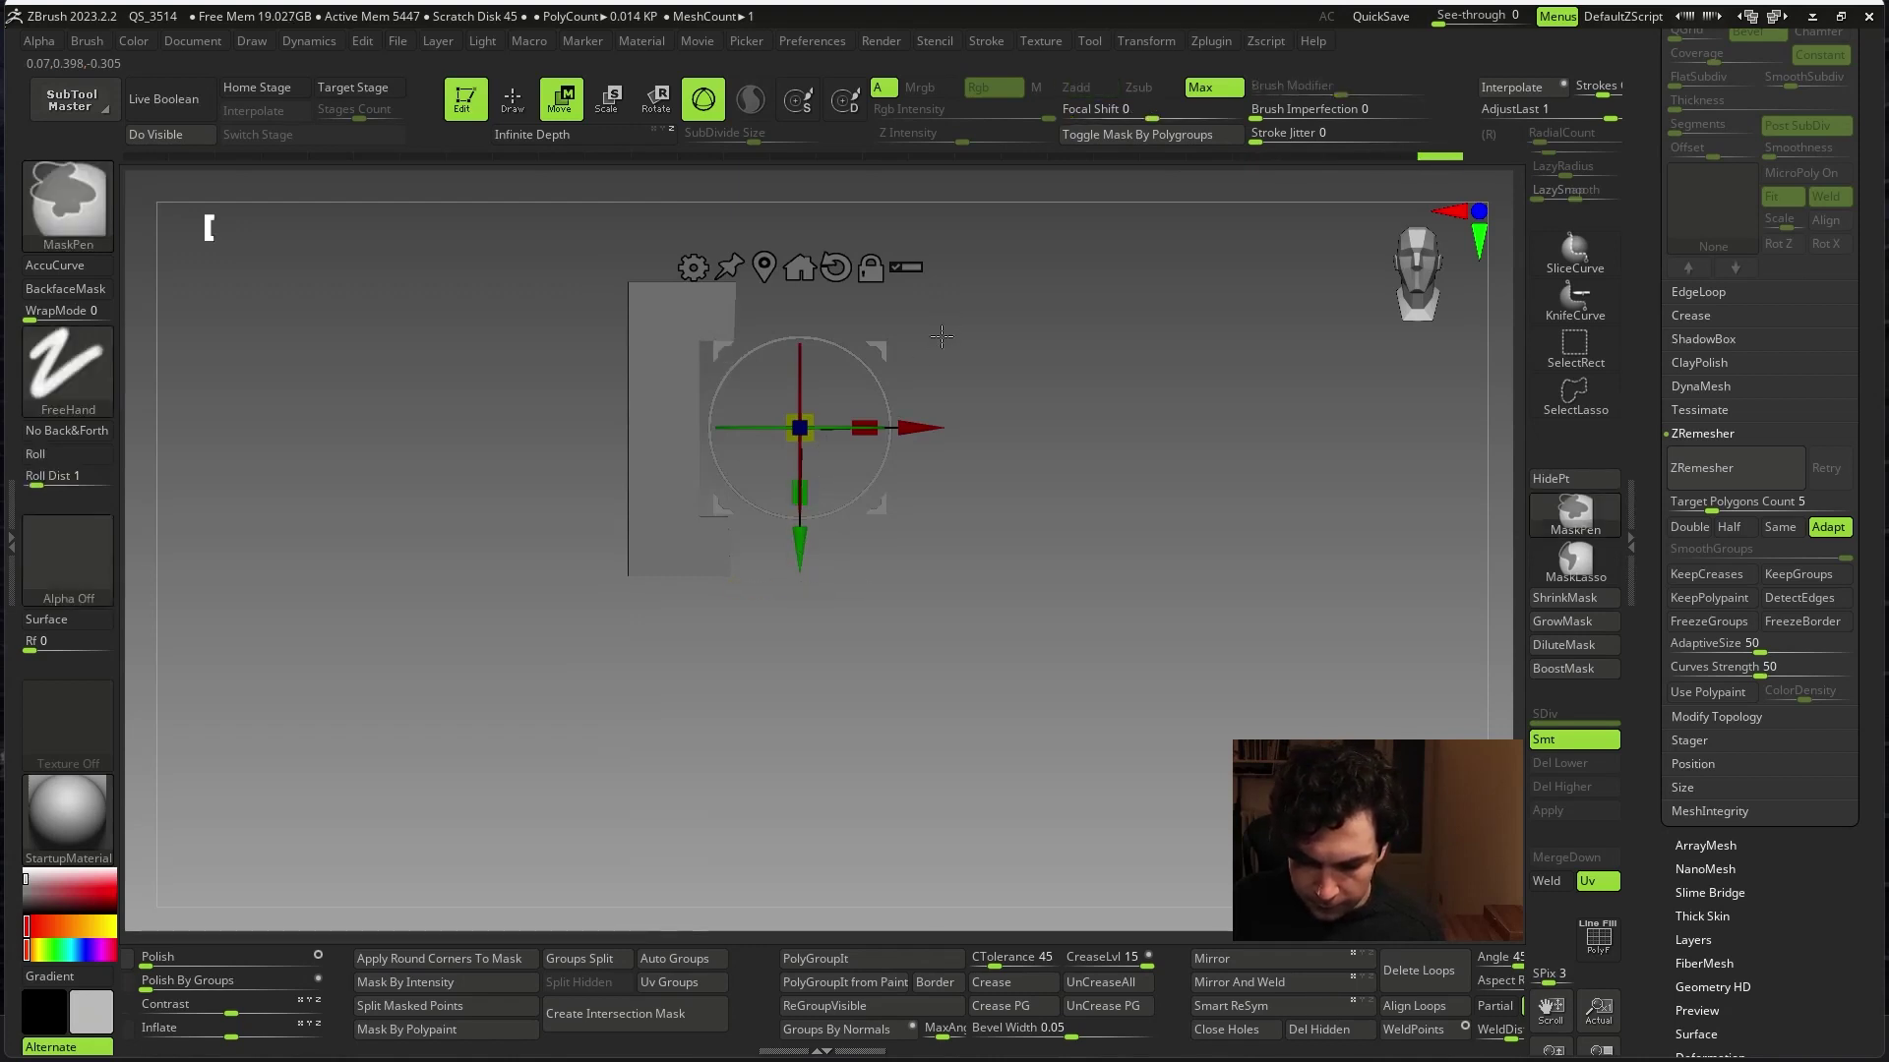
ctrl+click(1024, 408)
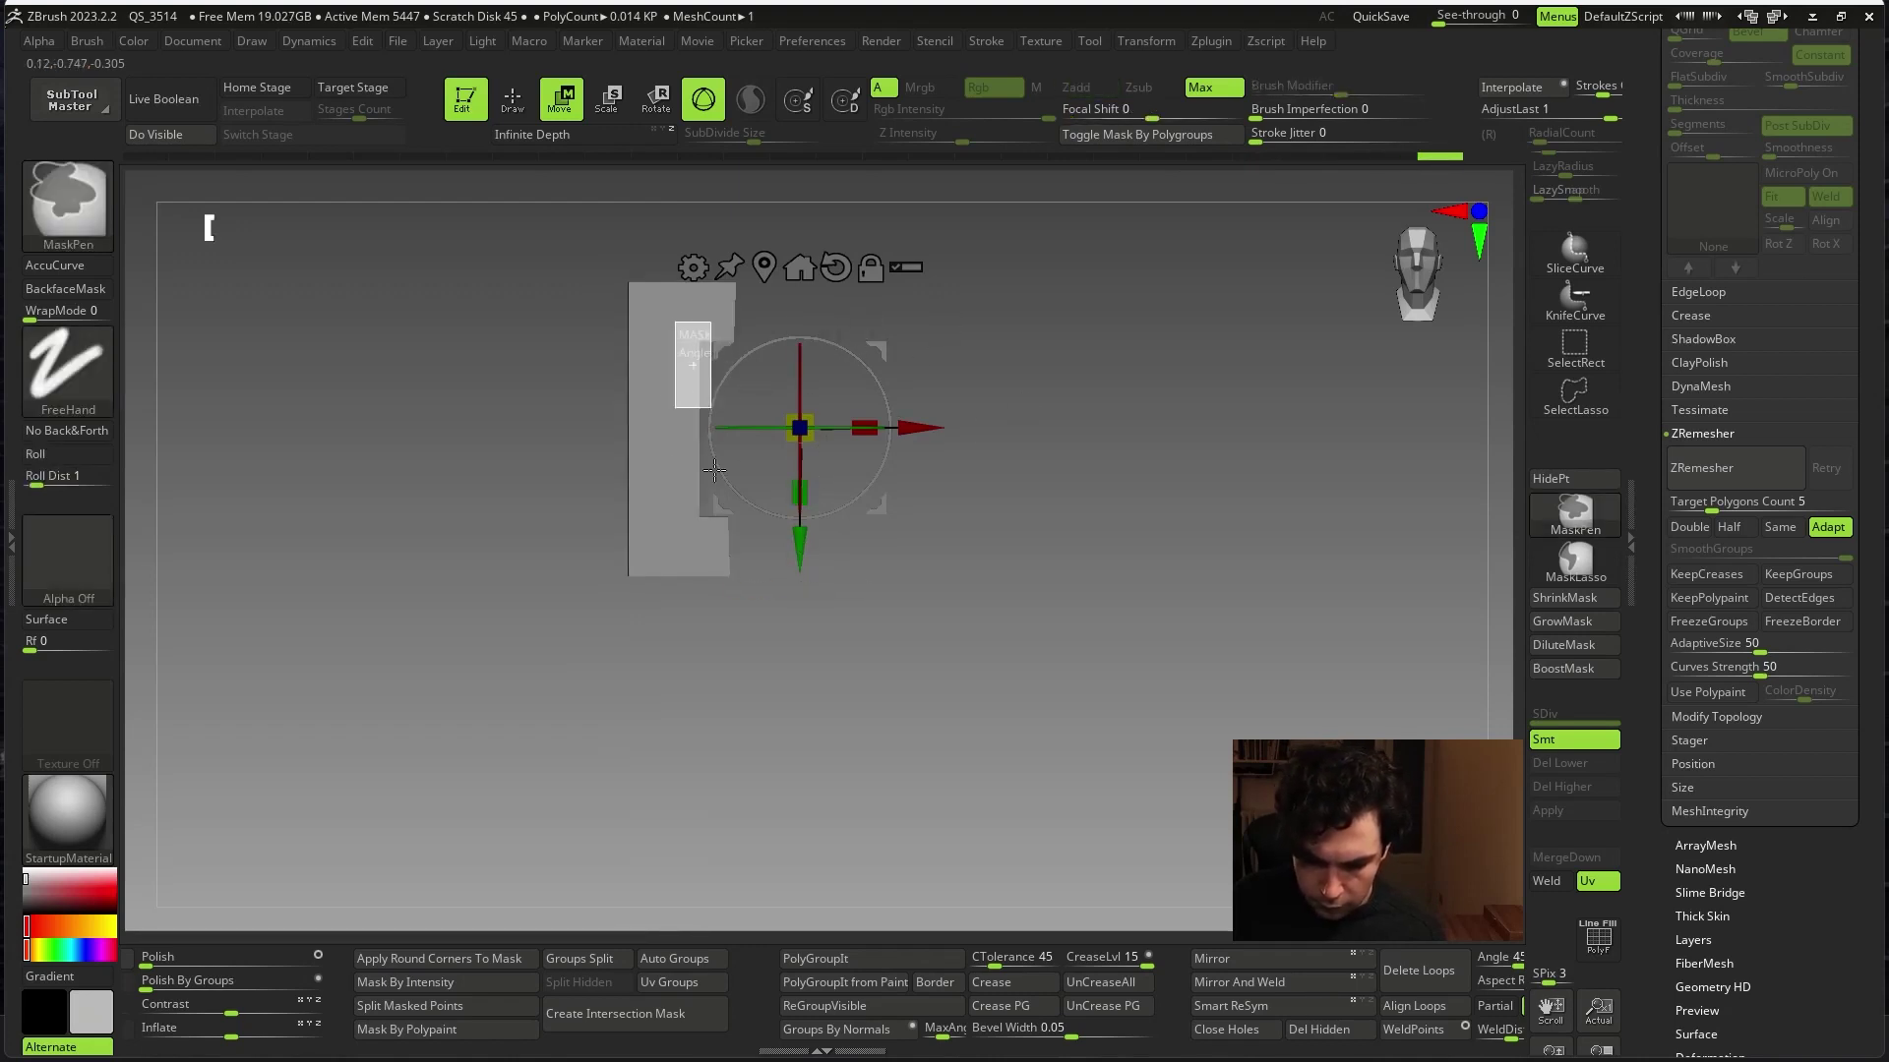
drag(923, 427, 903, 427)
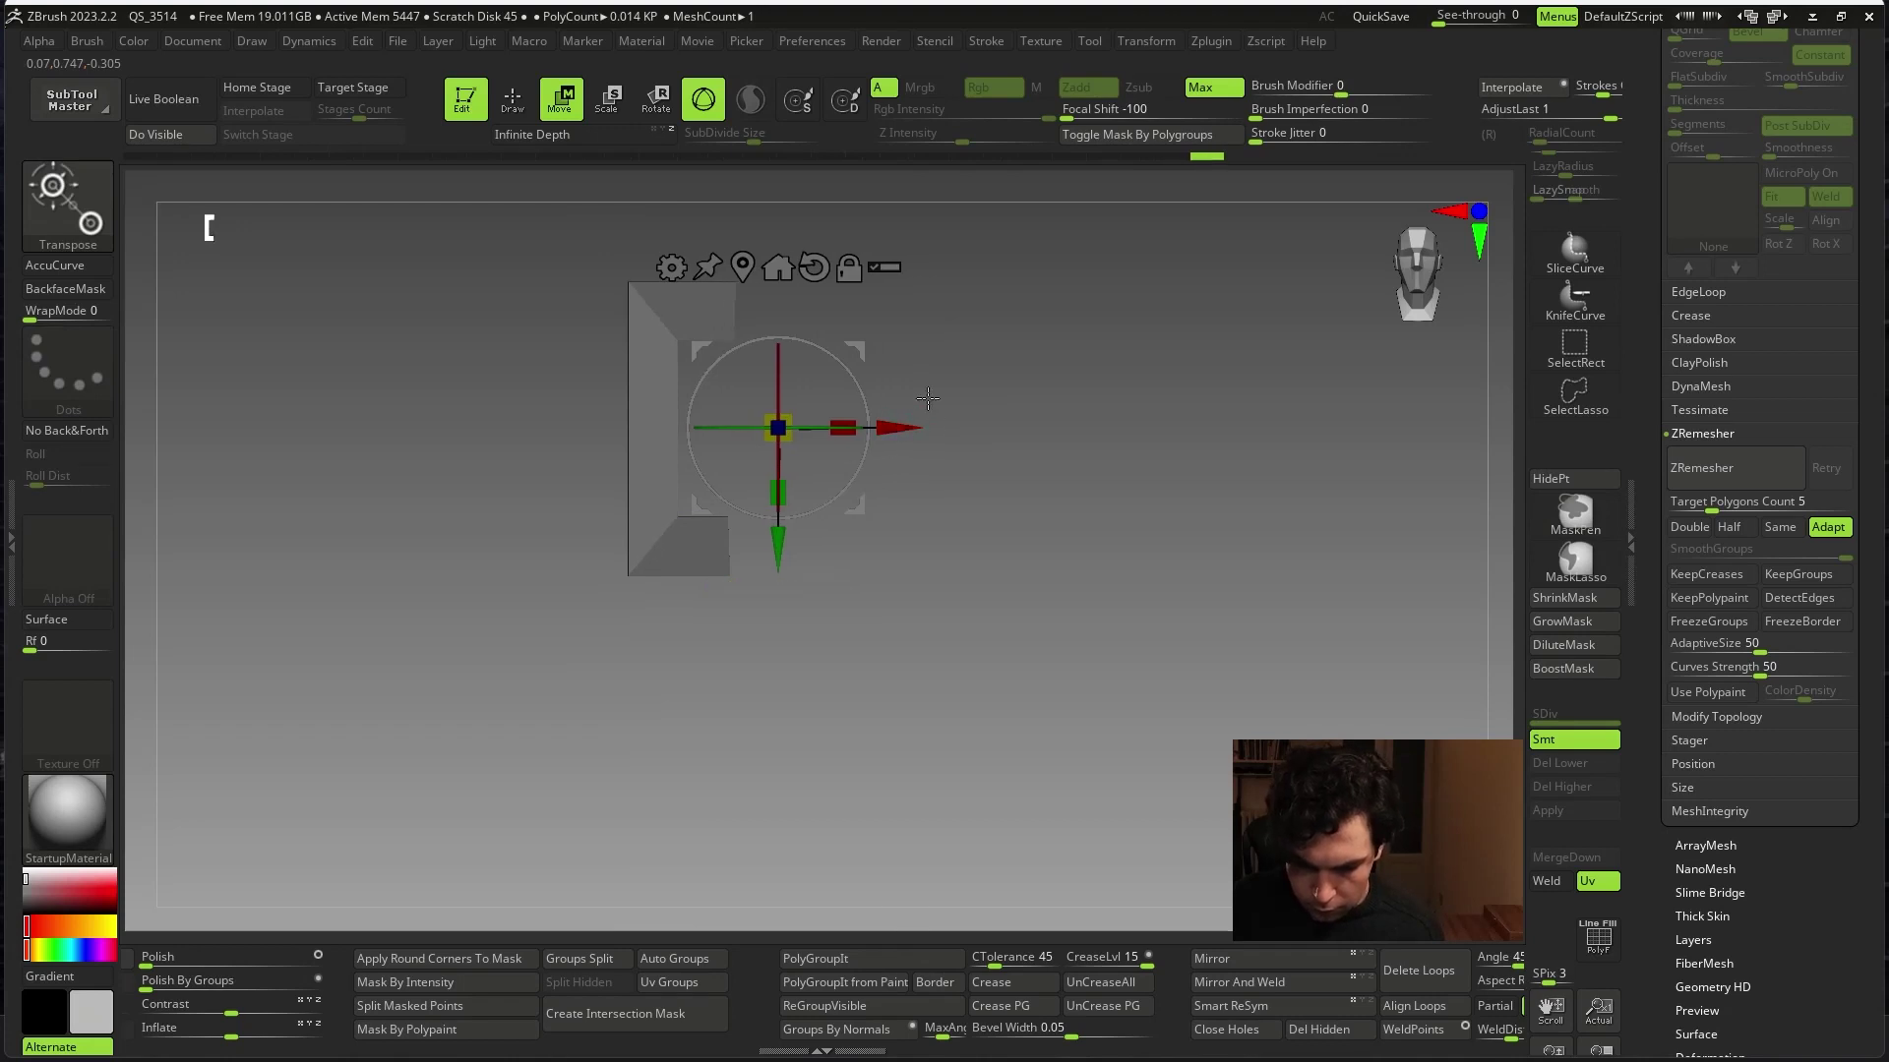
- Mask the lower frame, stretch it taller, then apply Mirror and Mirror And Weld
ctrl+drag(998, 326, 720, 547)
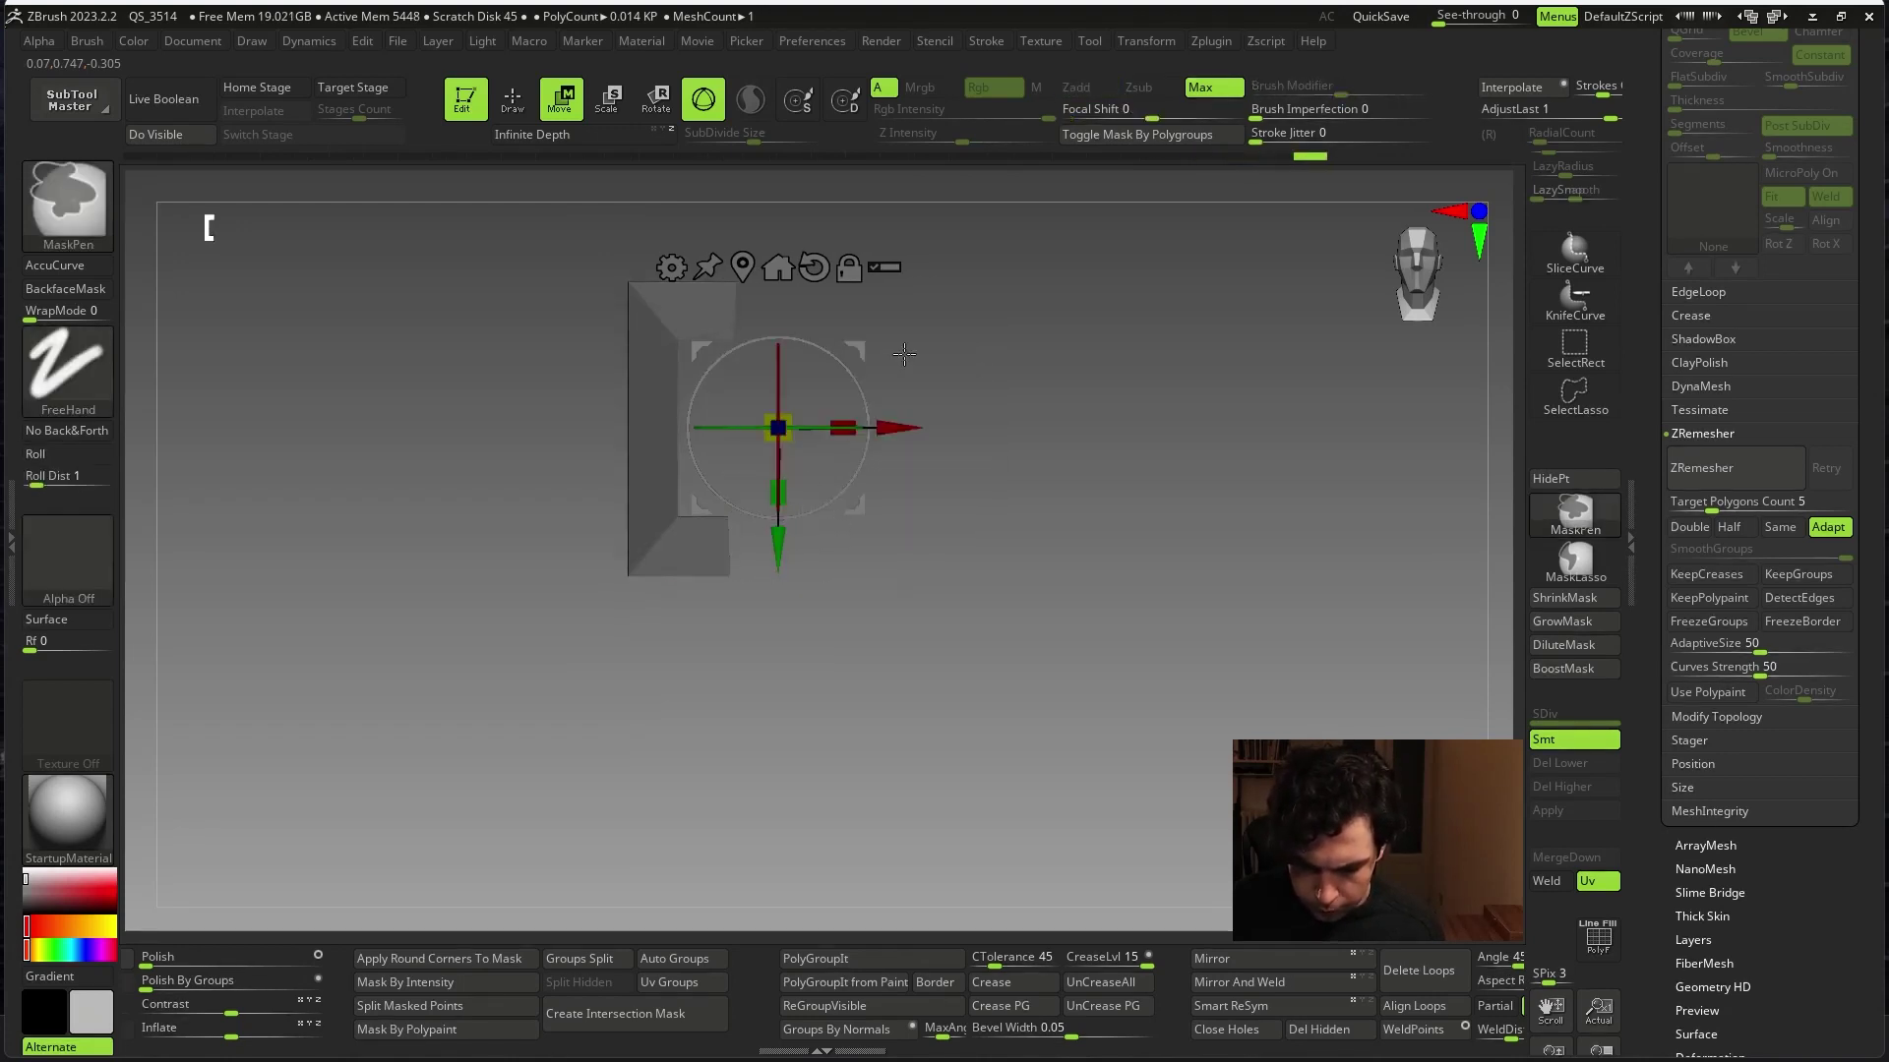
ctrl+drag(906, 301, 692, 563)
drag(778, 492, 782, 531)
click(1269, 959)
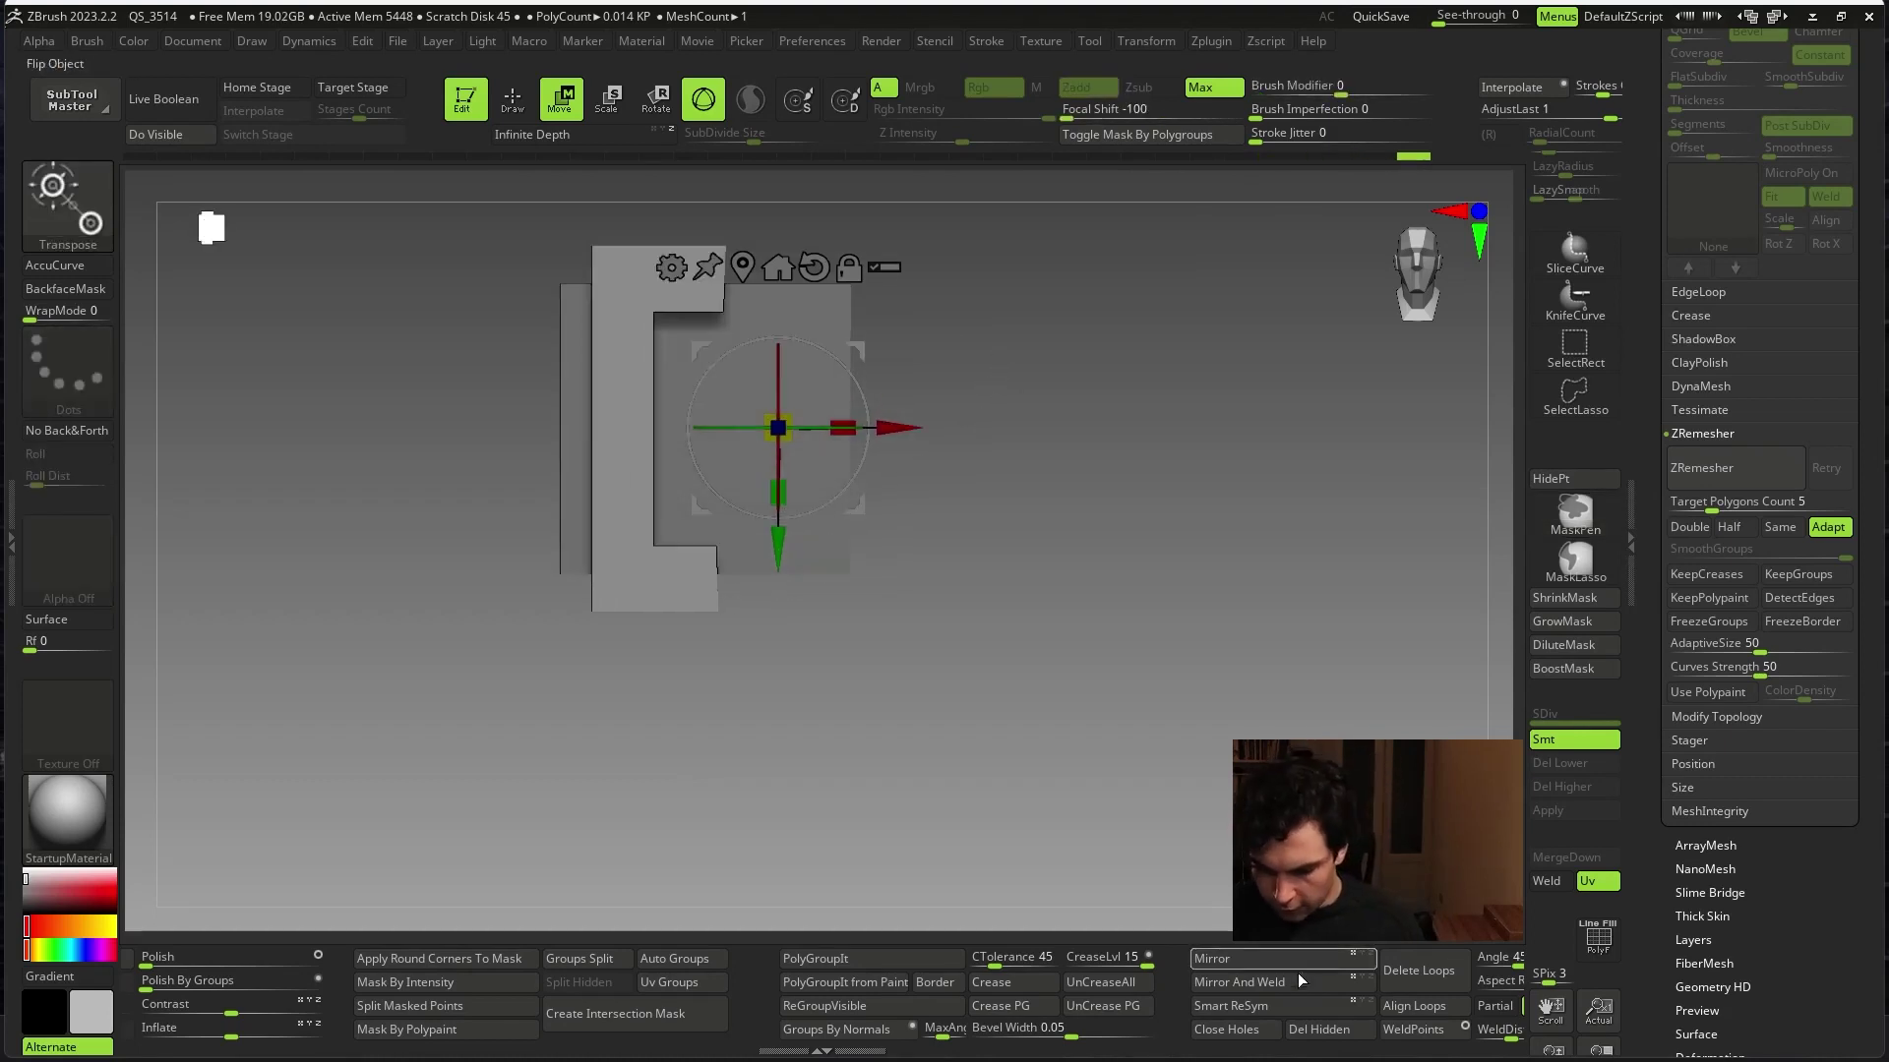
click(1289, 988)
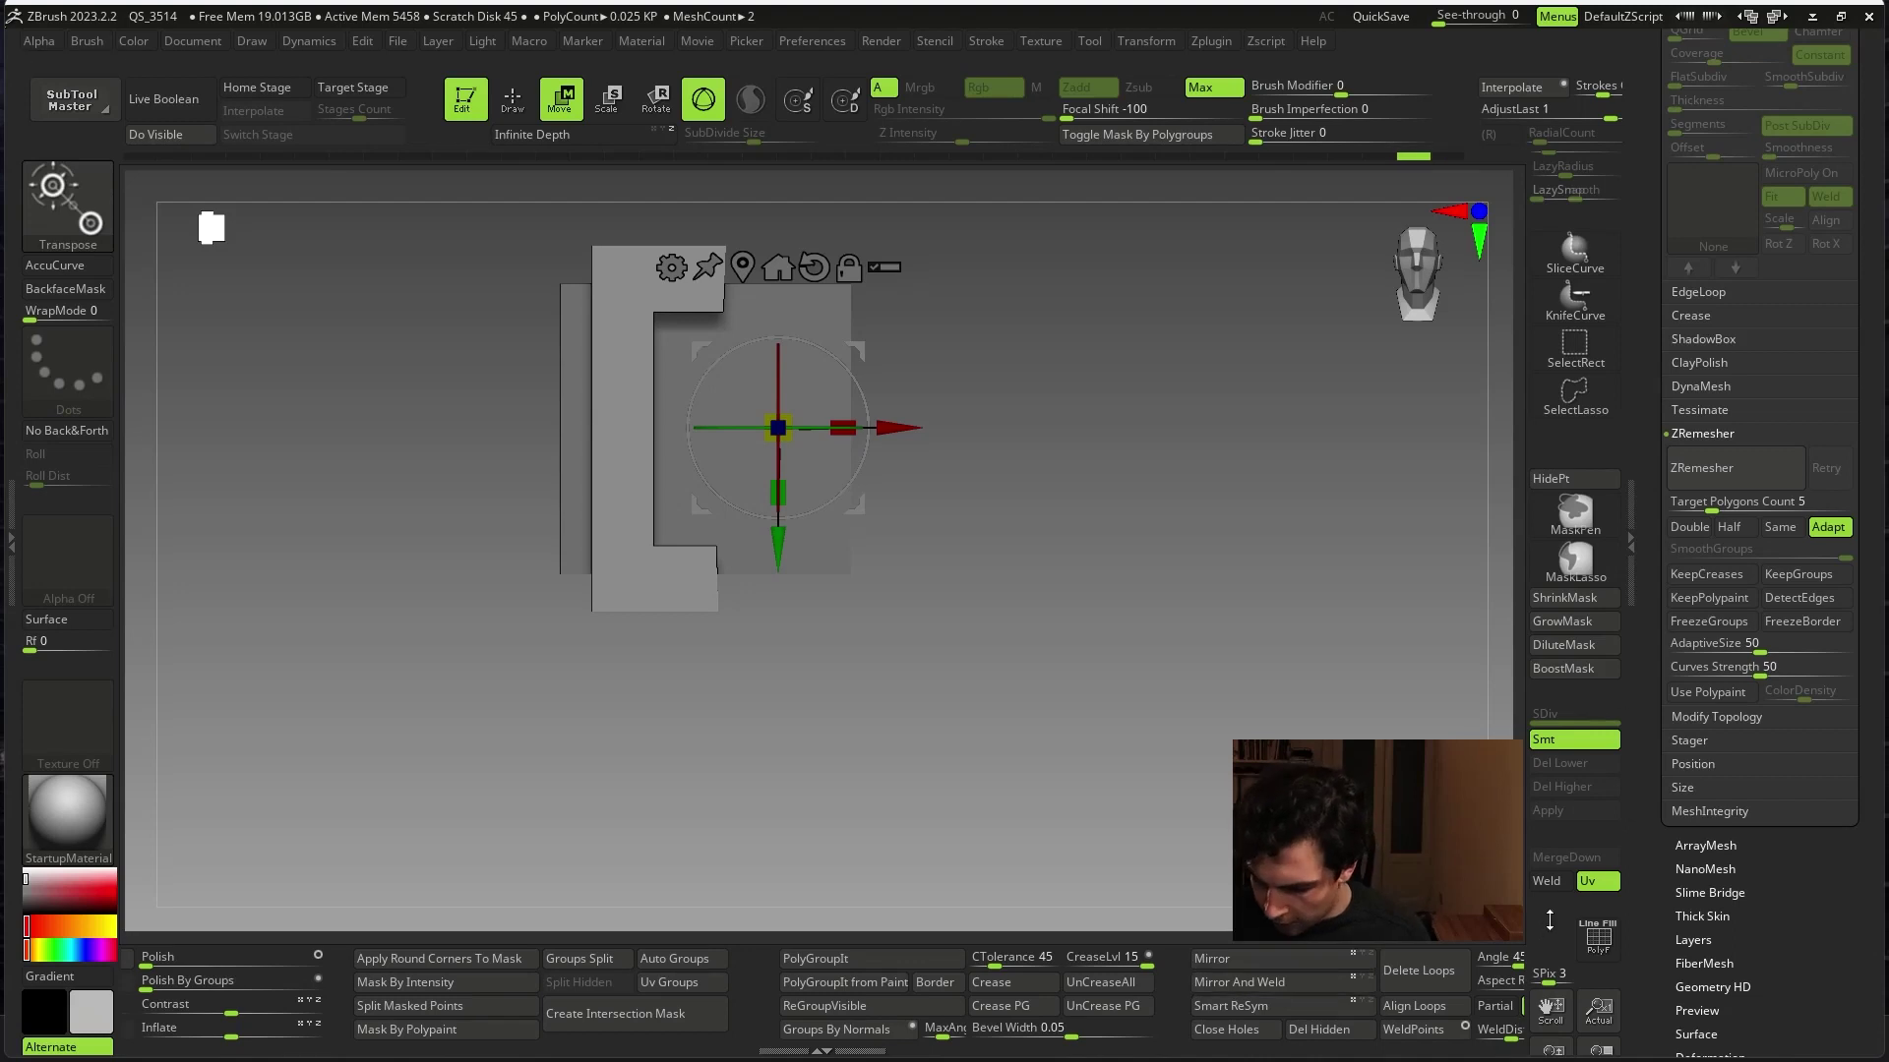
scroll(1549, 920, down, 3)
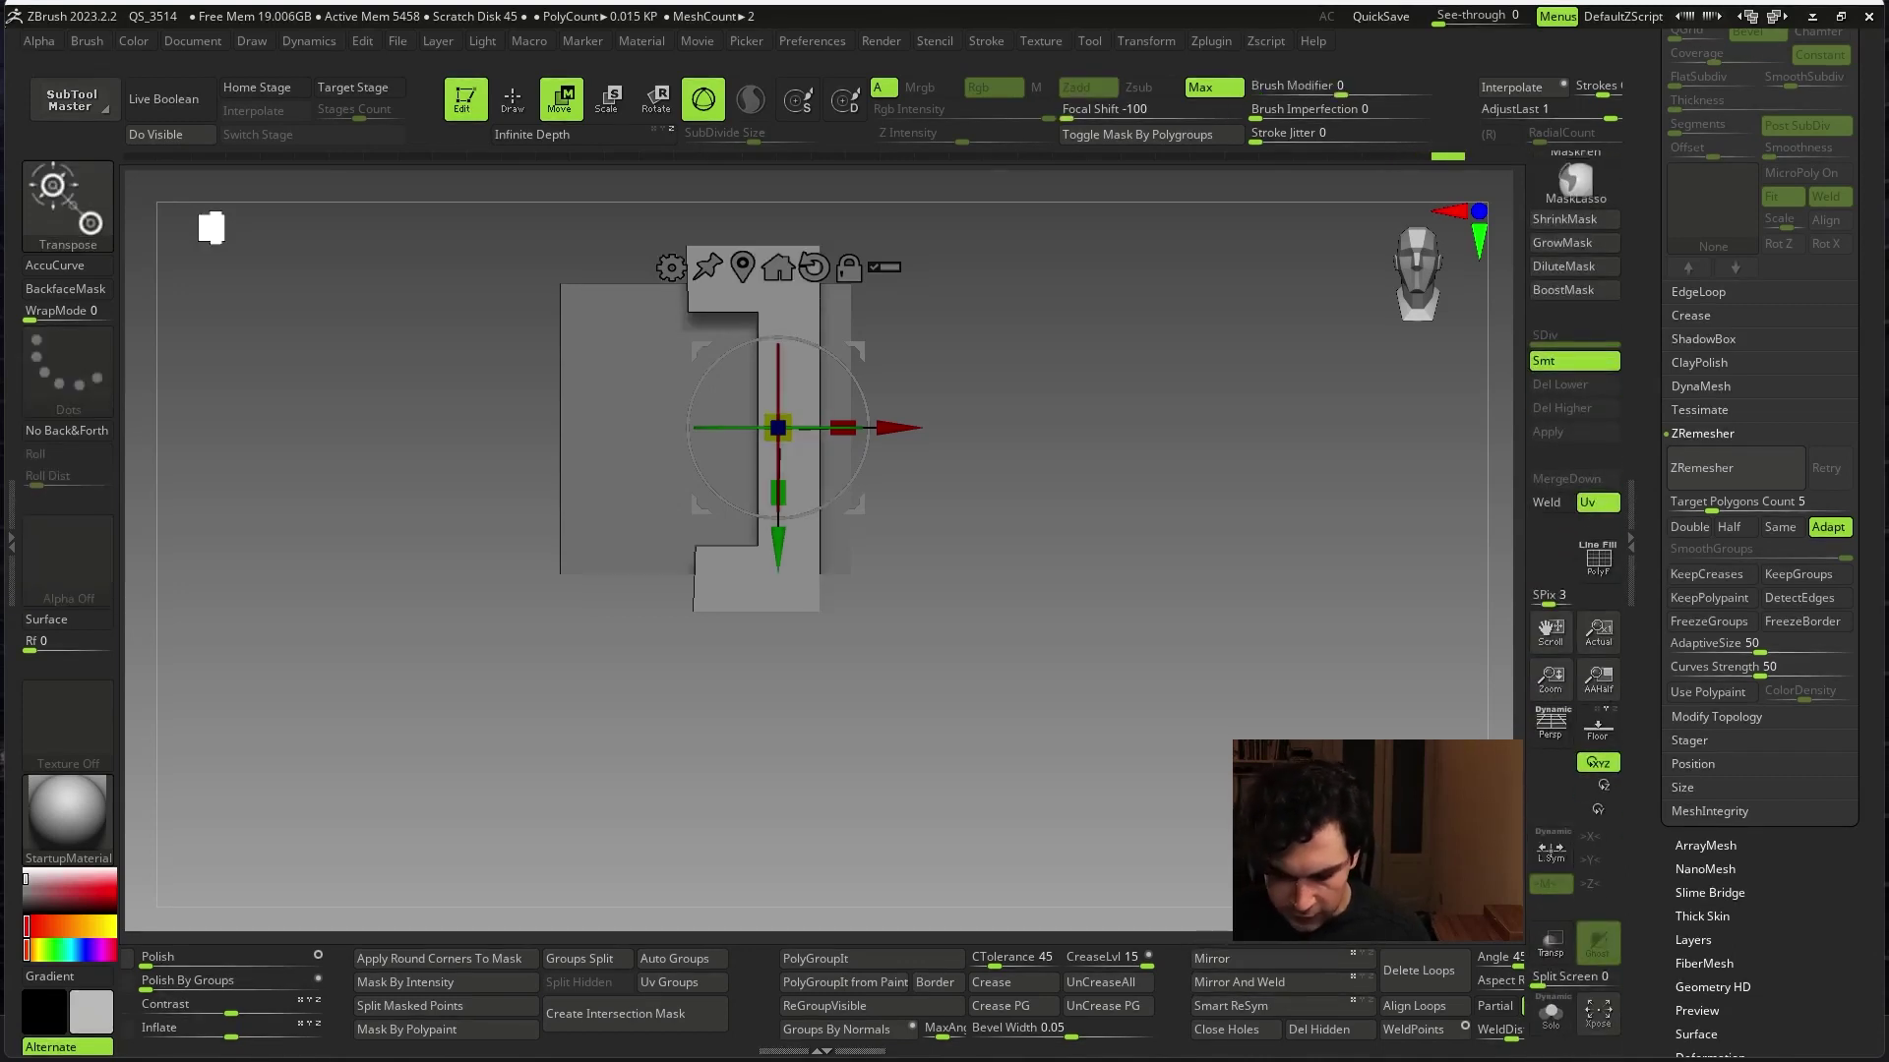
drag(984, 590, 1013, 668)
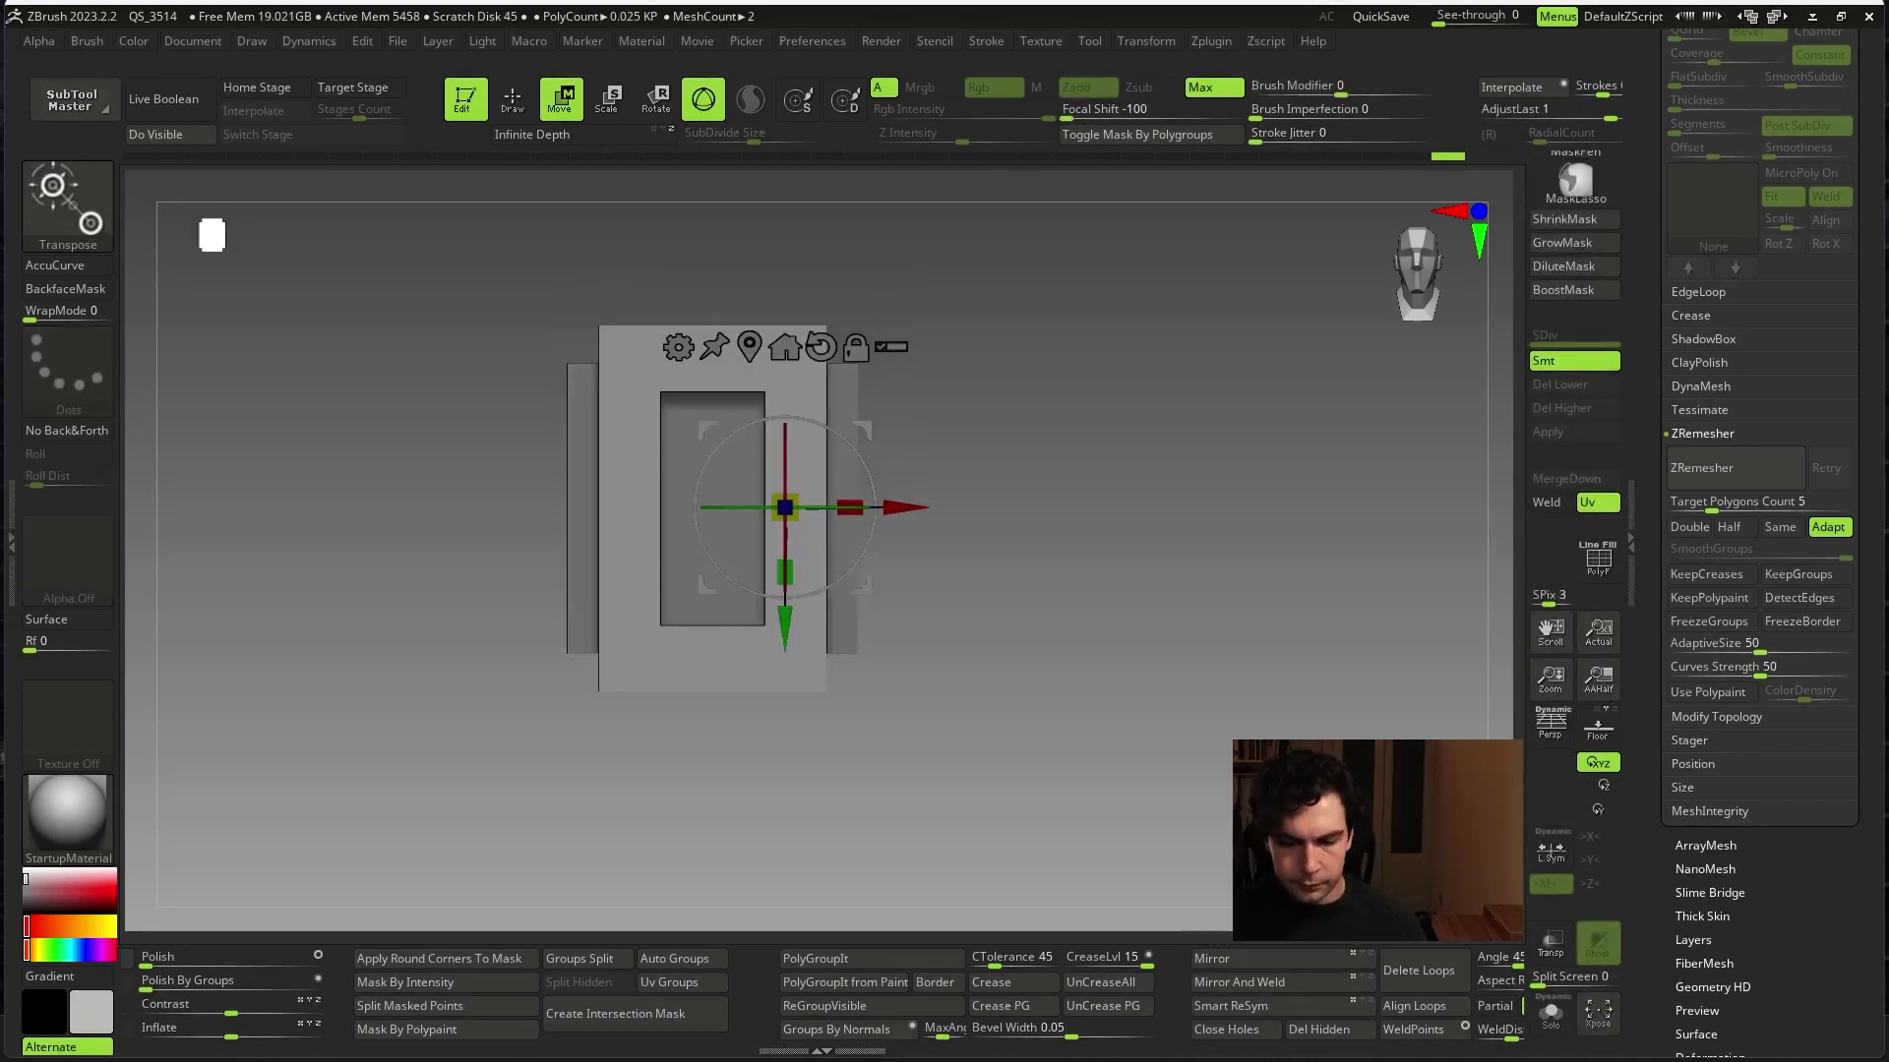
key(shift+f)
drag(1129, 687, 1143, 665)
- Switch to the ZModeler brush and remove the split edge across the frame's top
key(b)
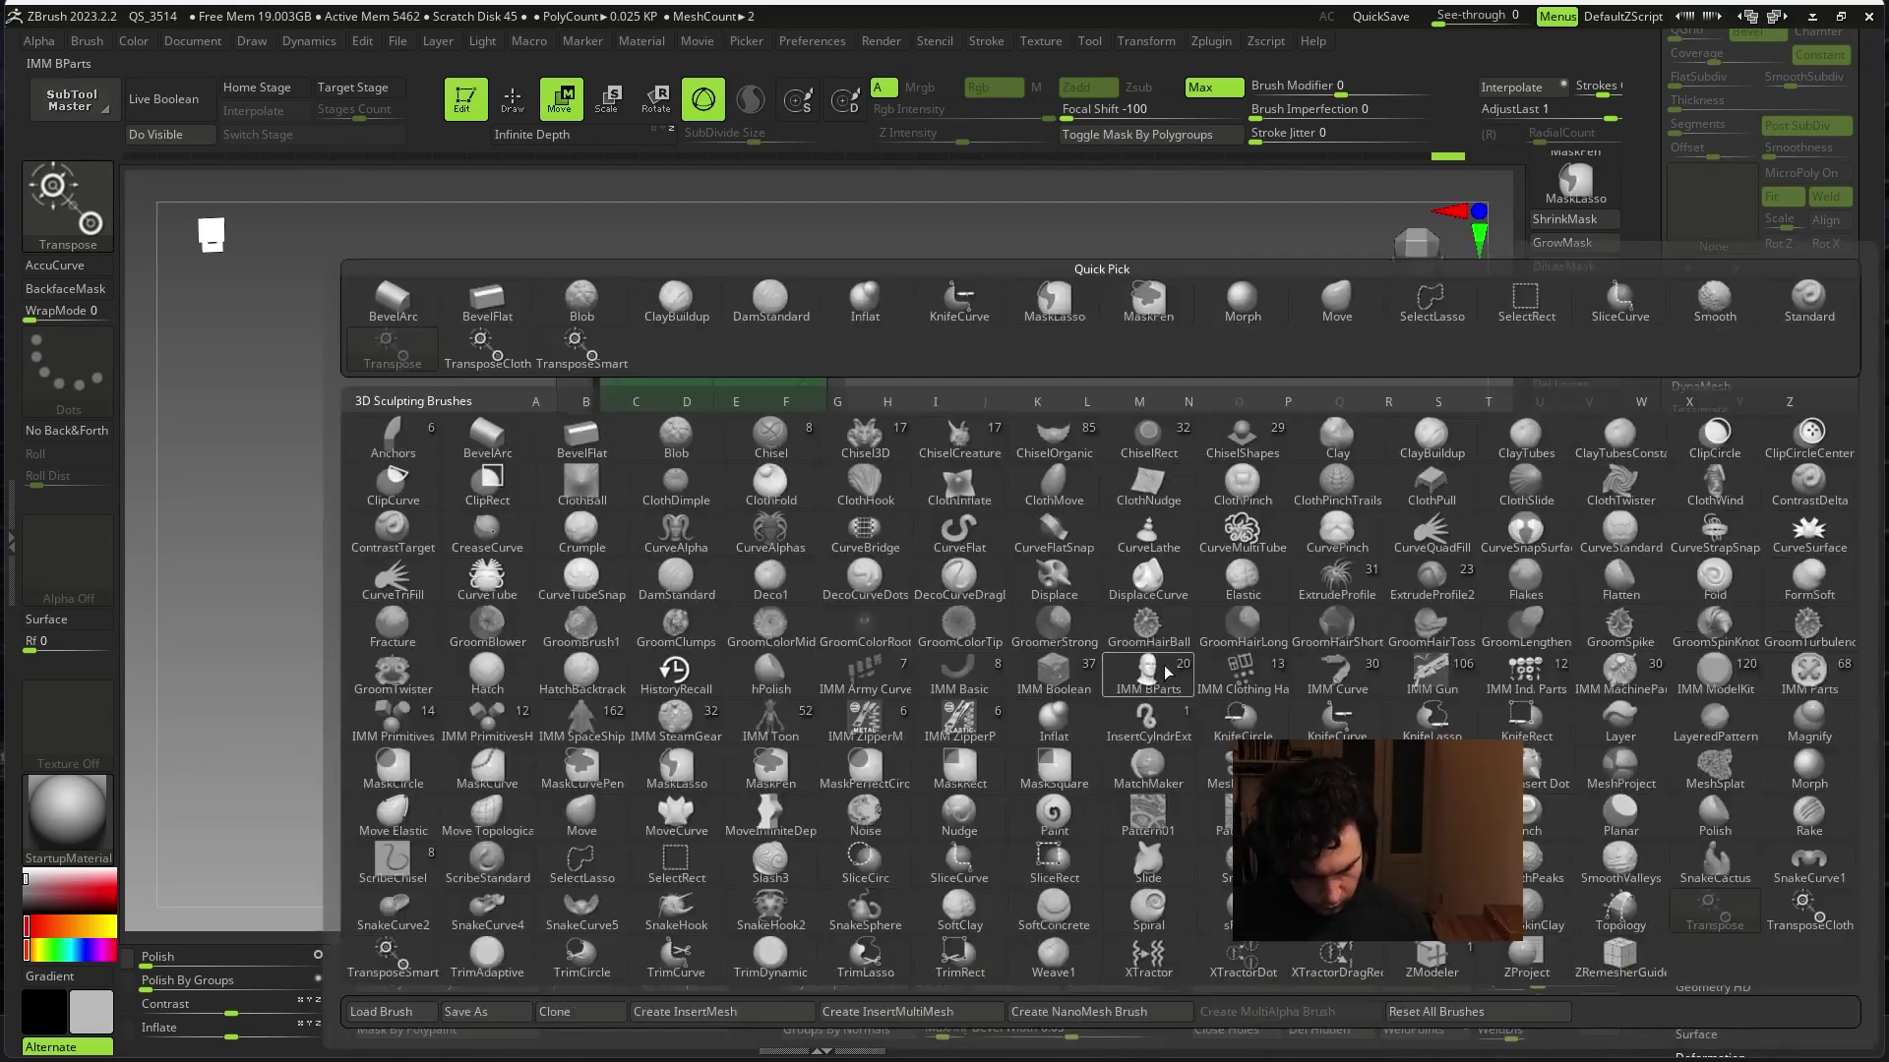
key(z)
key(m)
shift+drag(1102, 641, 725, 657)
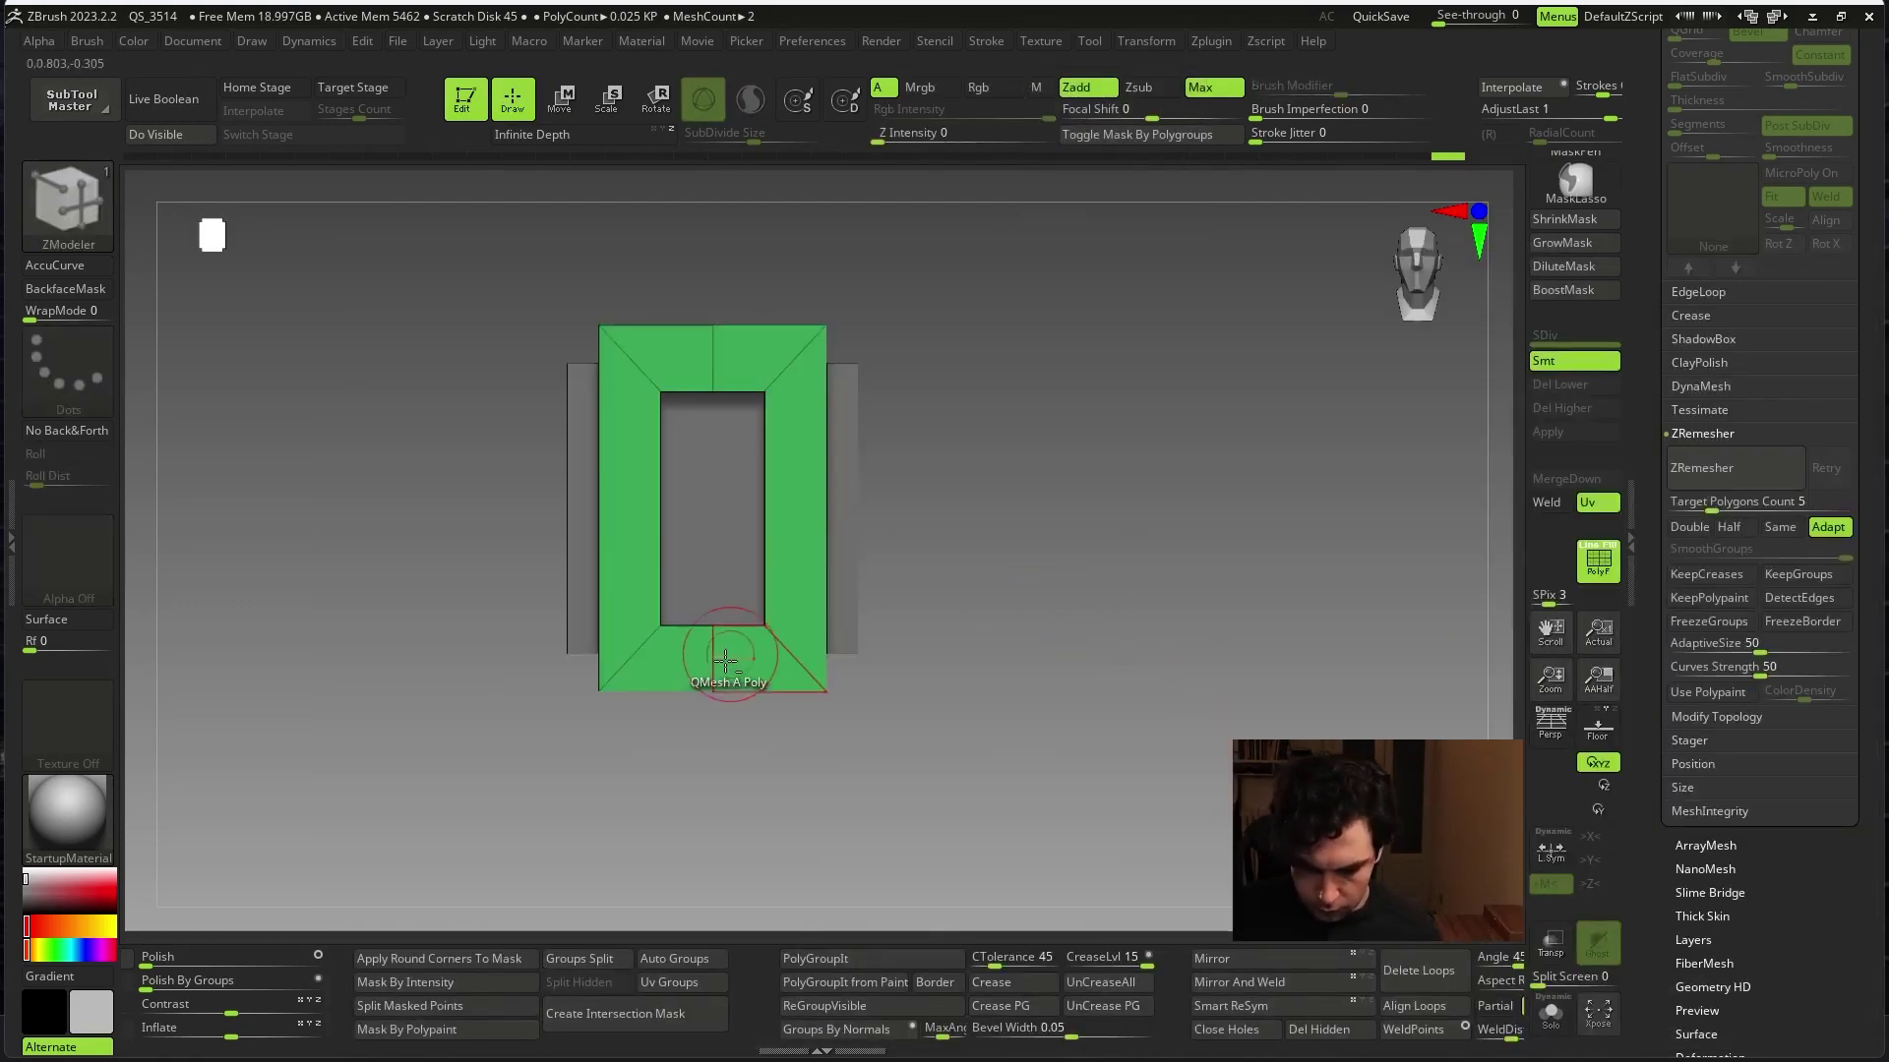
click(717, 358)
key(f)
mouse_move(1265, 590)
mouse_down()
mouse_move(1265, 611)
mouse_move(1130, 466)
mouse_up()
click(969, 433)
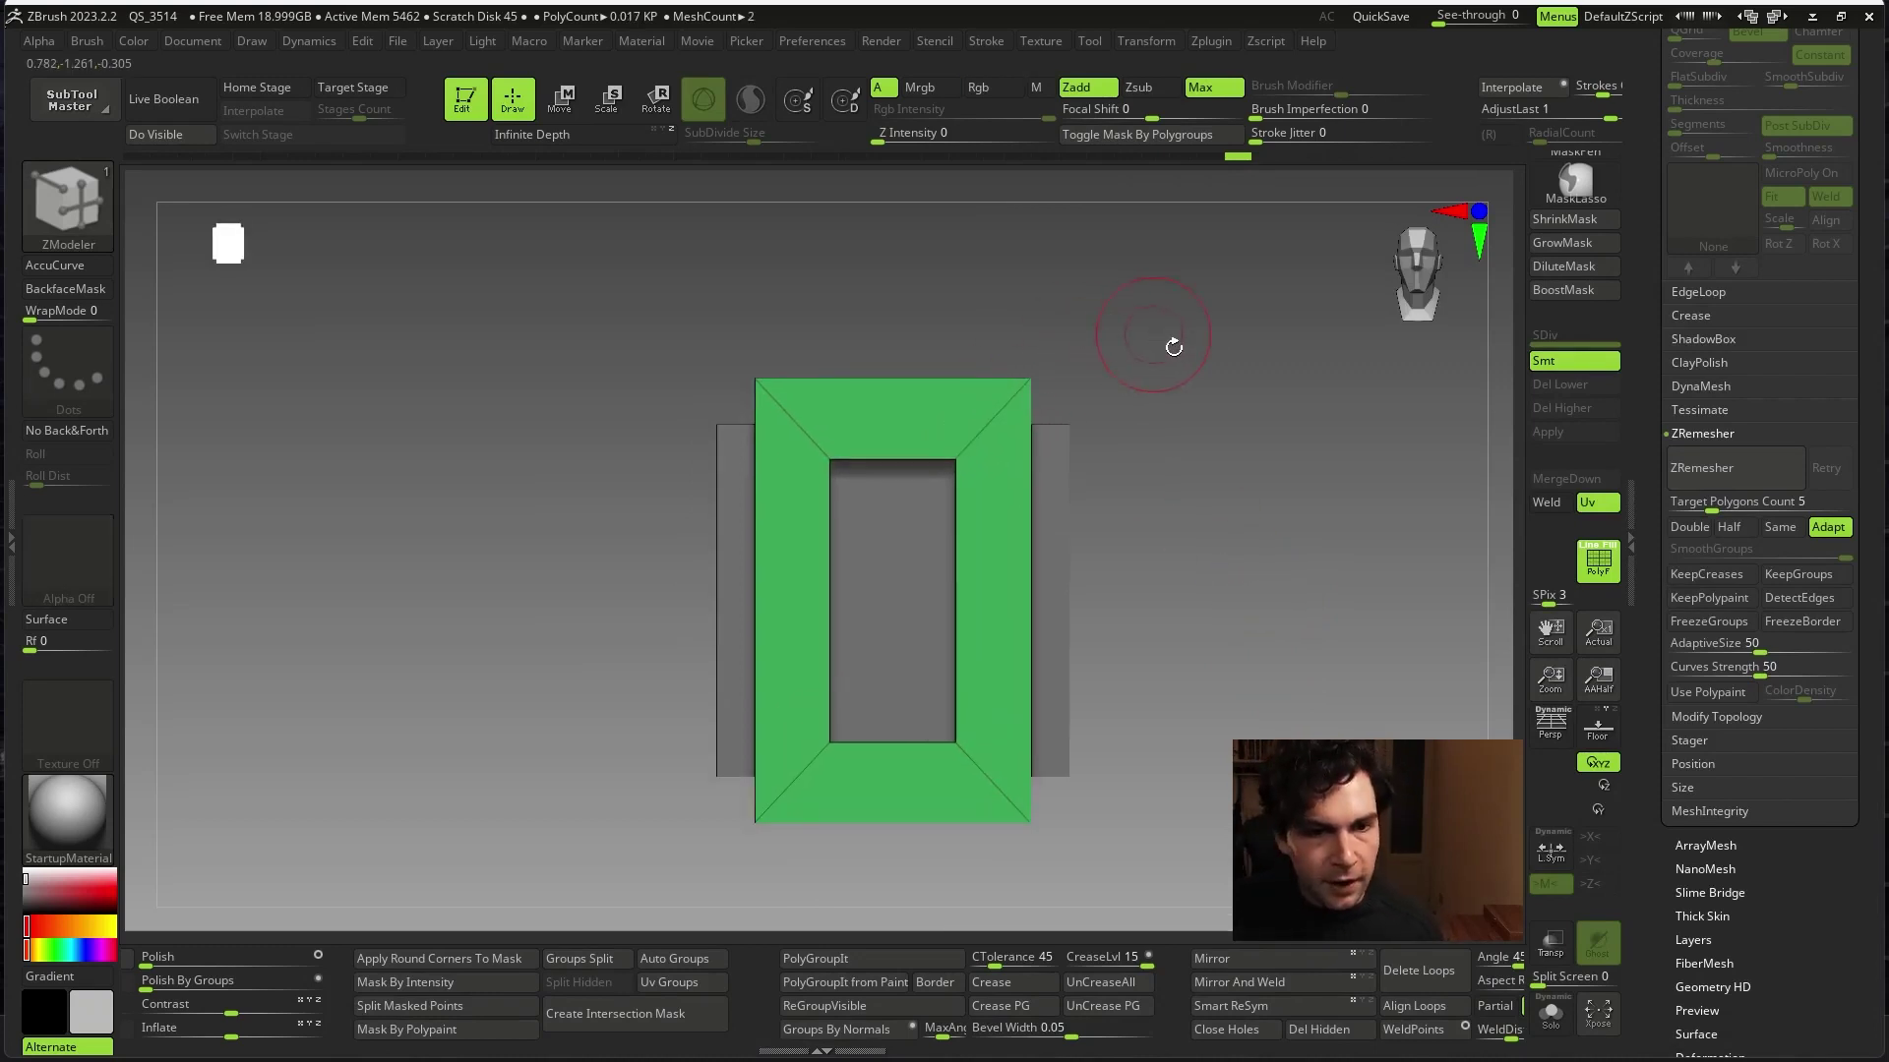
drag(1172, 356, 1191, 387)
mouse_move(1230, 529)
mouse_down()
mouse_move(1193, 568)
mouse_move(982, 411)
mouse_up()
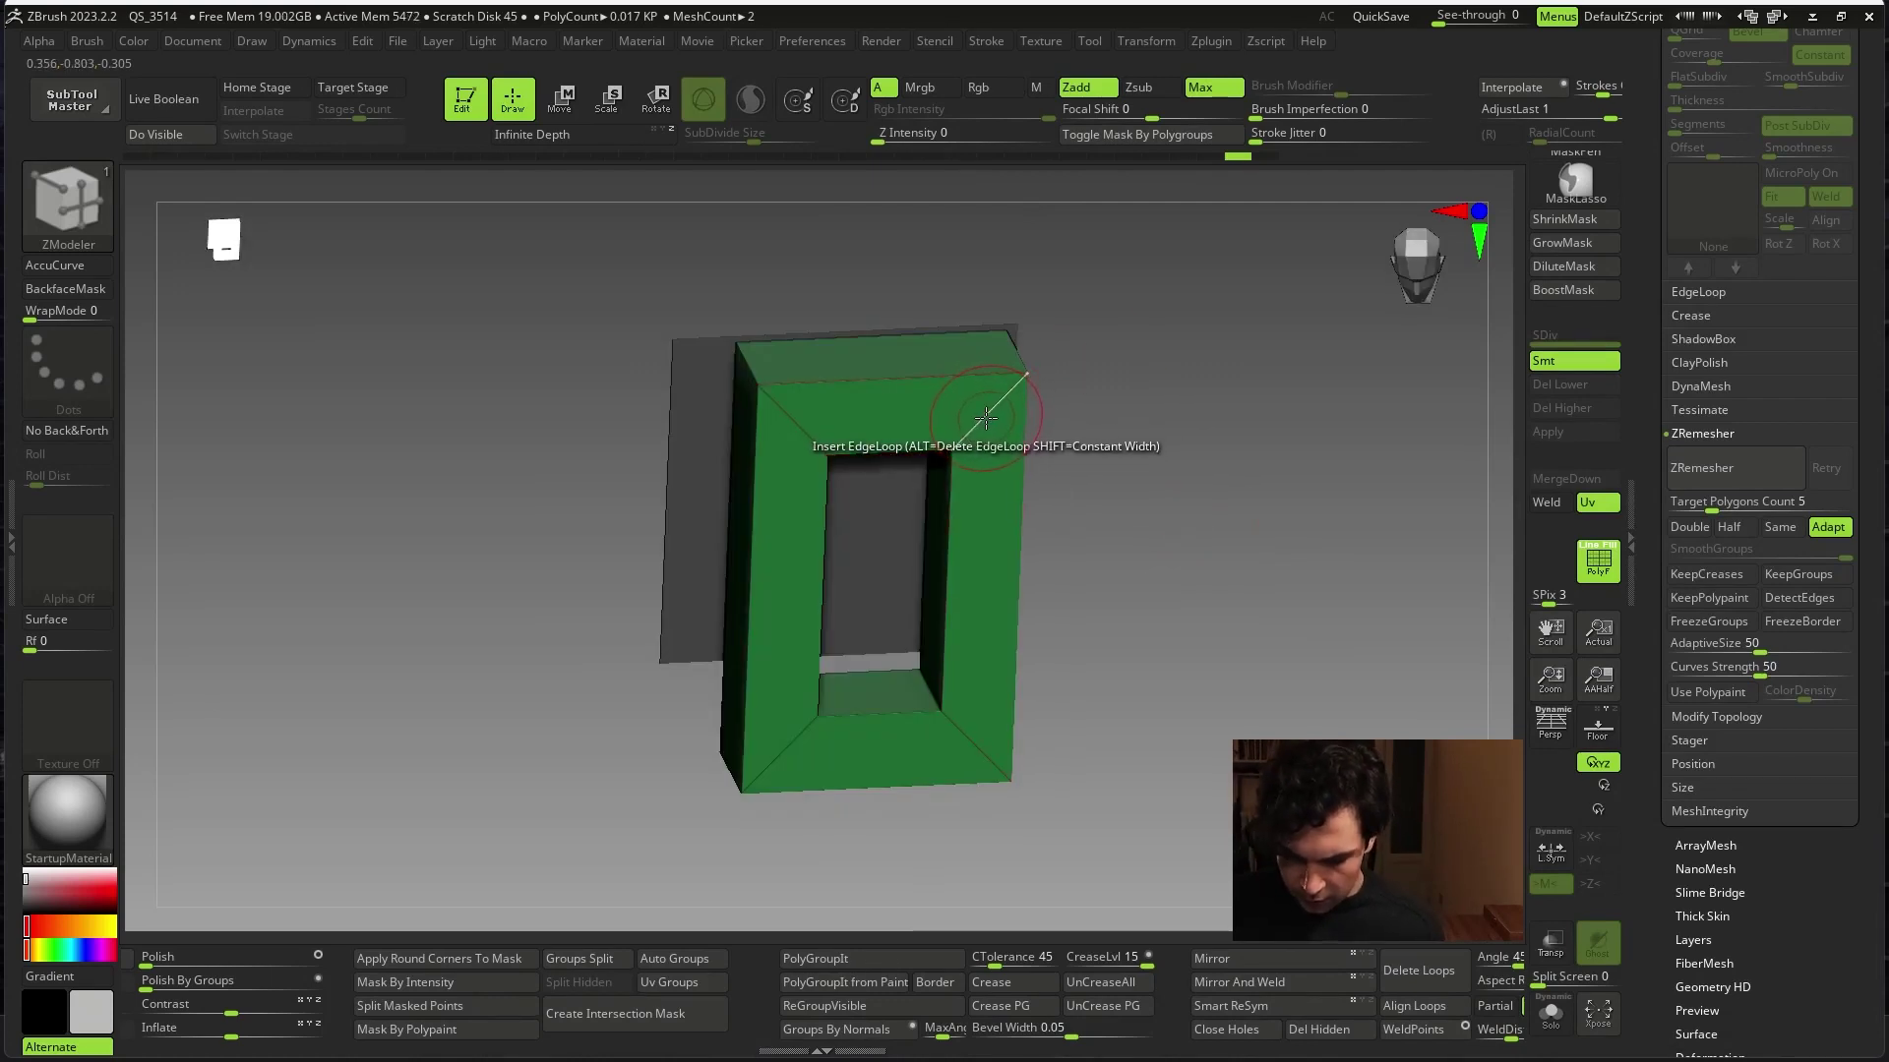
- Bevel all four corner edges with EdgeLoop Complete, then subdivide with Ctrl+D
key(space)
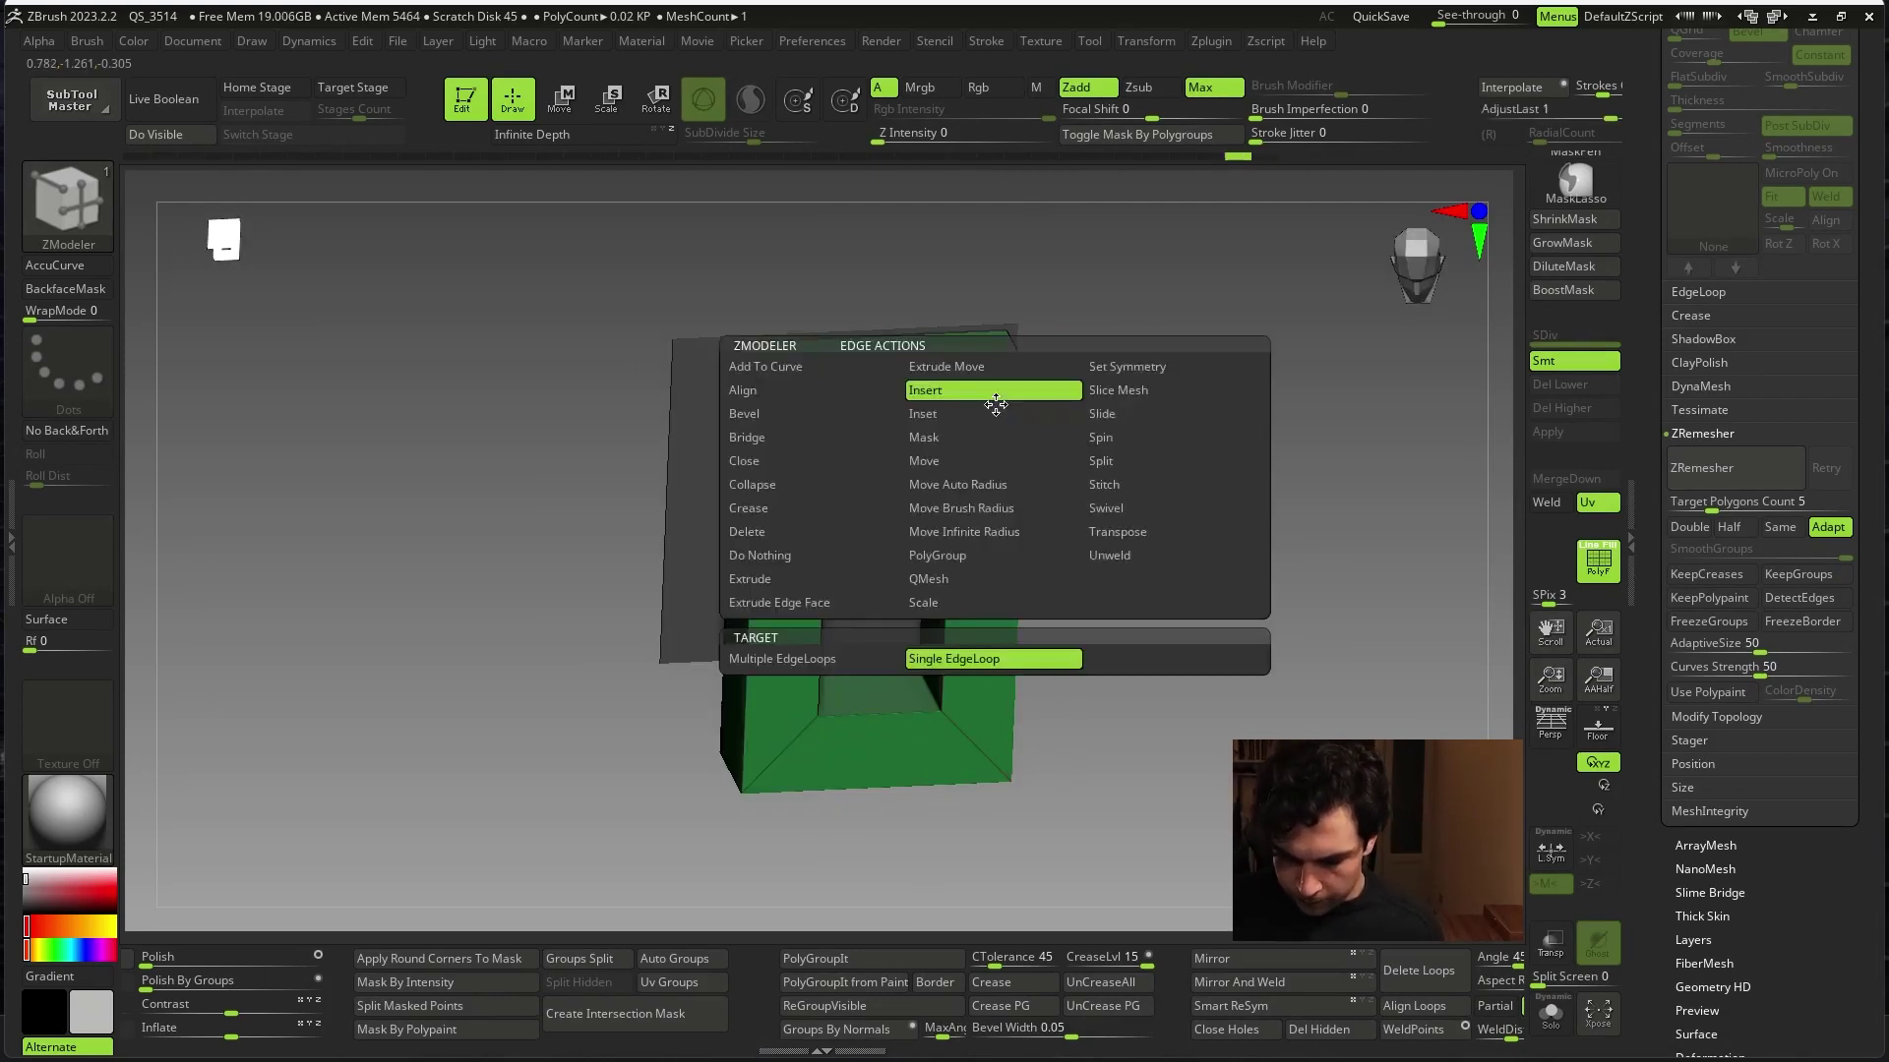
click(869, 416)
click(956, 643)
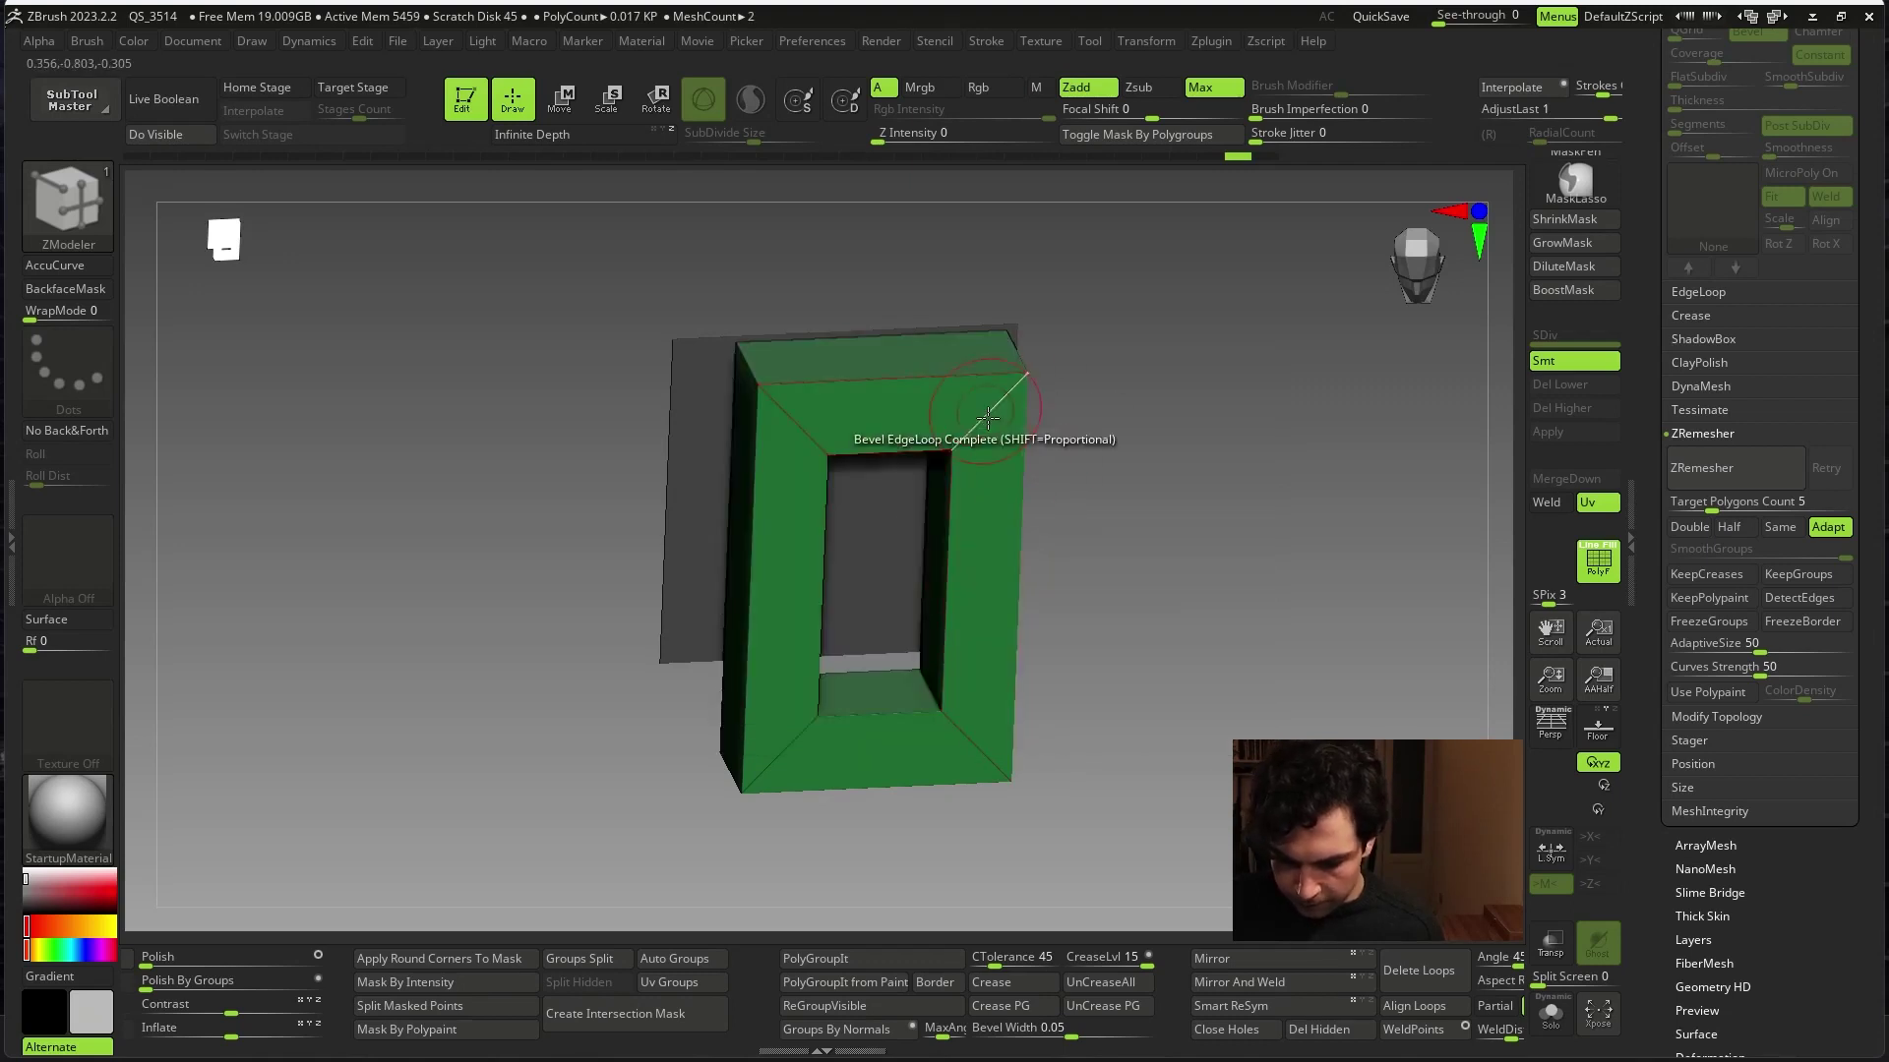
drag(988, 369, 1024, 391)
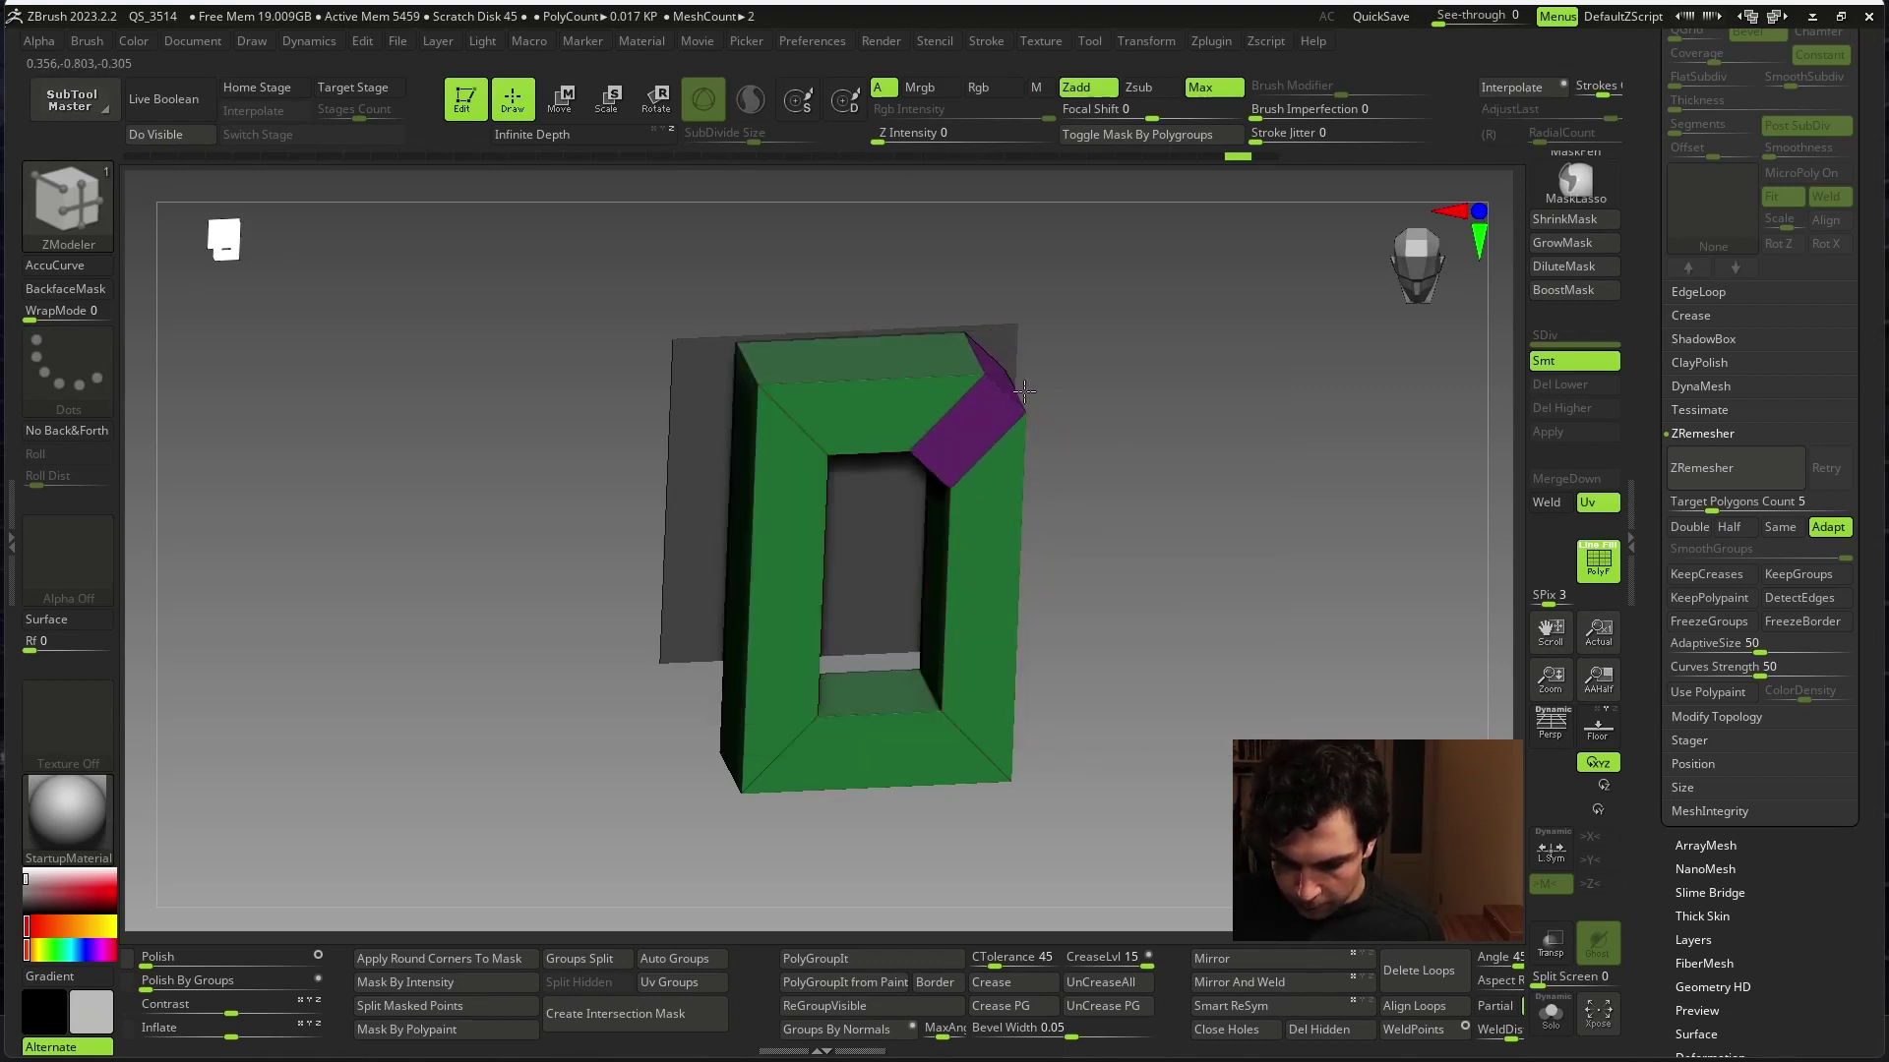
click(798, 434)
click(792, 752)
click(968, 742)
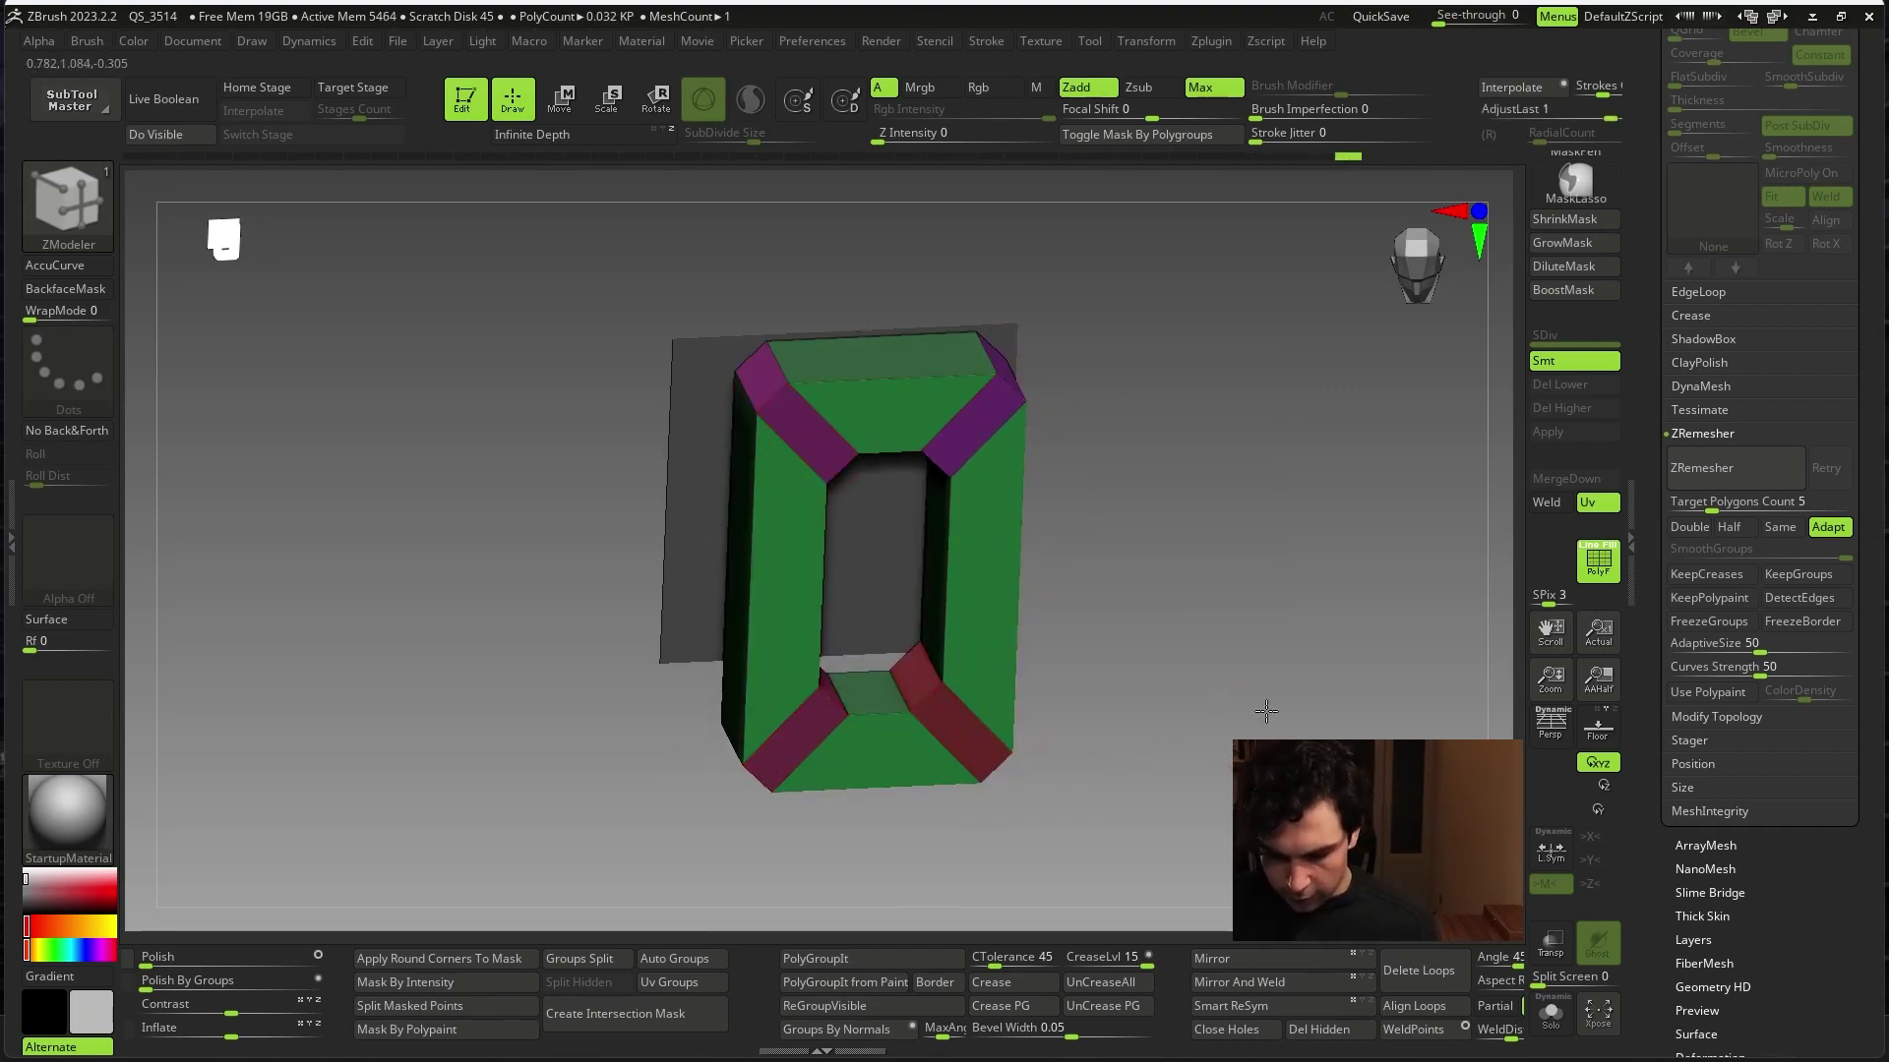
shift+drag(1082, 767, 1317, 748)
key(ctrl+d)
key(shift+f)
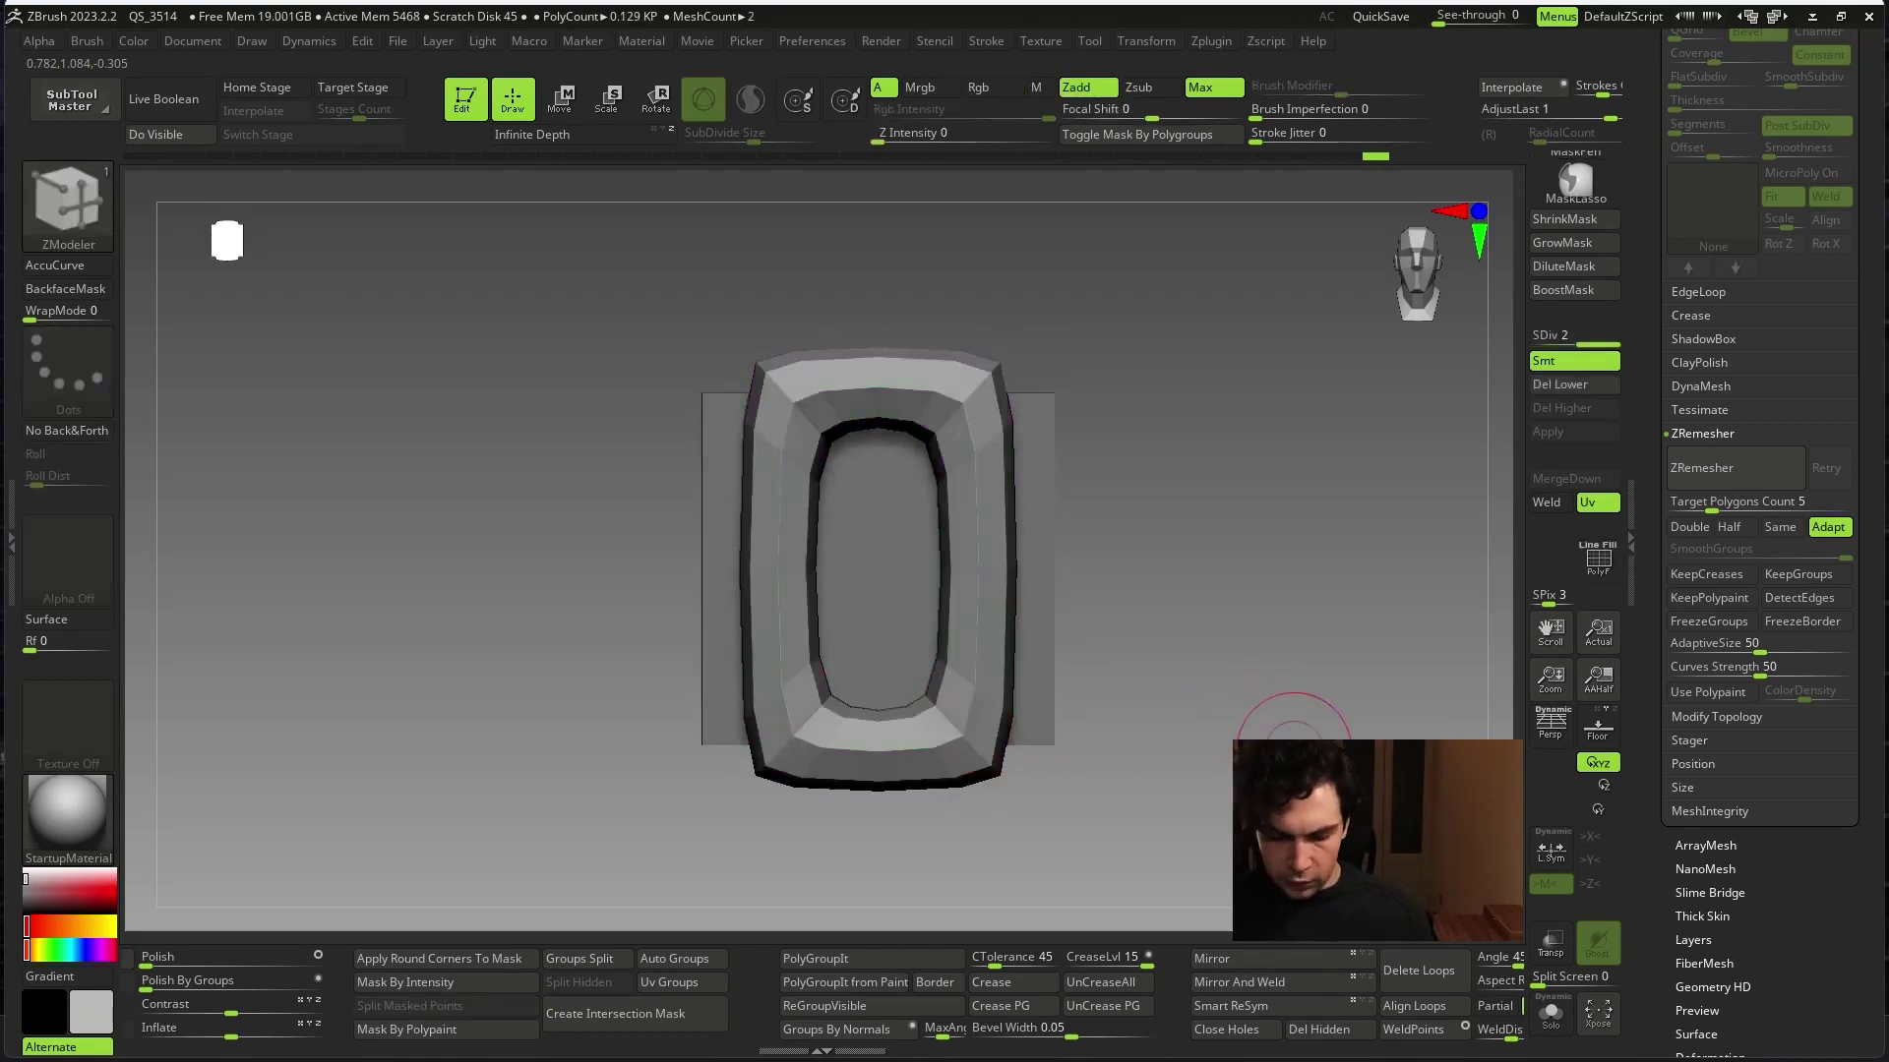
key(shift+f)
shift+drag(1314, 856, 1257, 756)
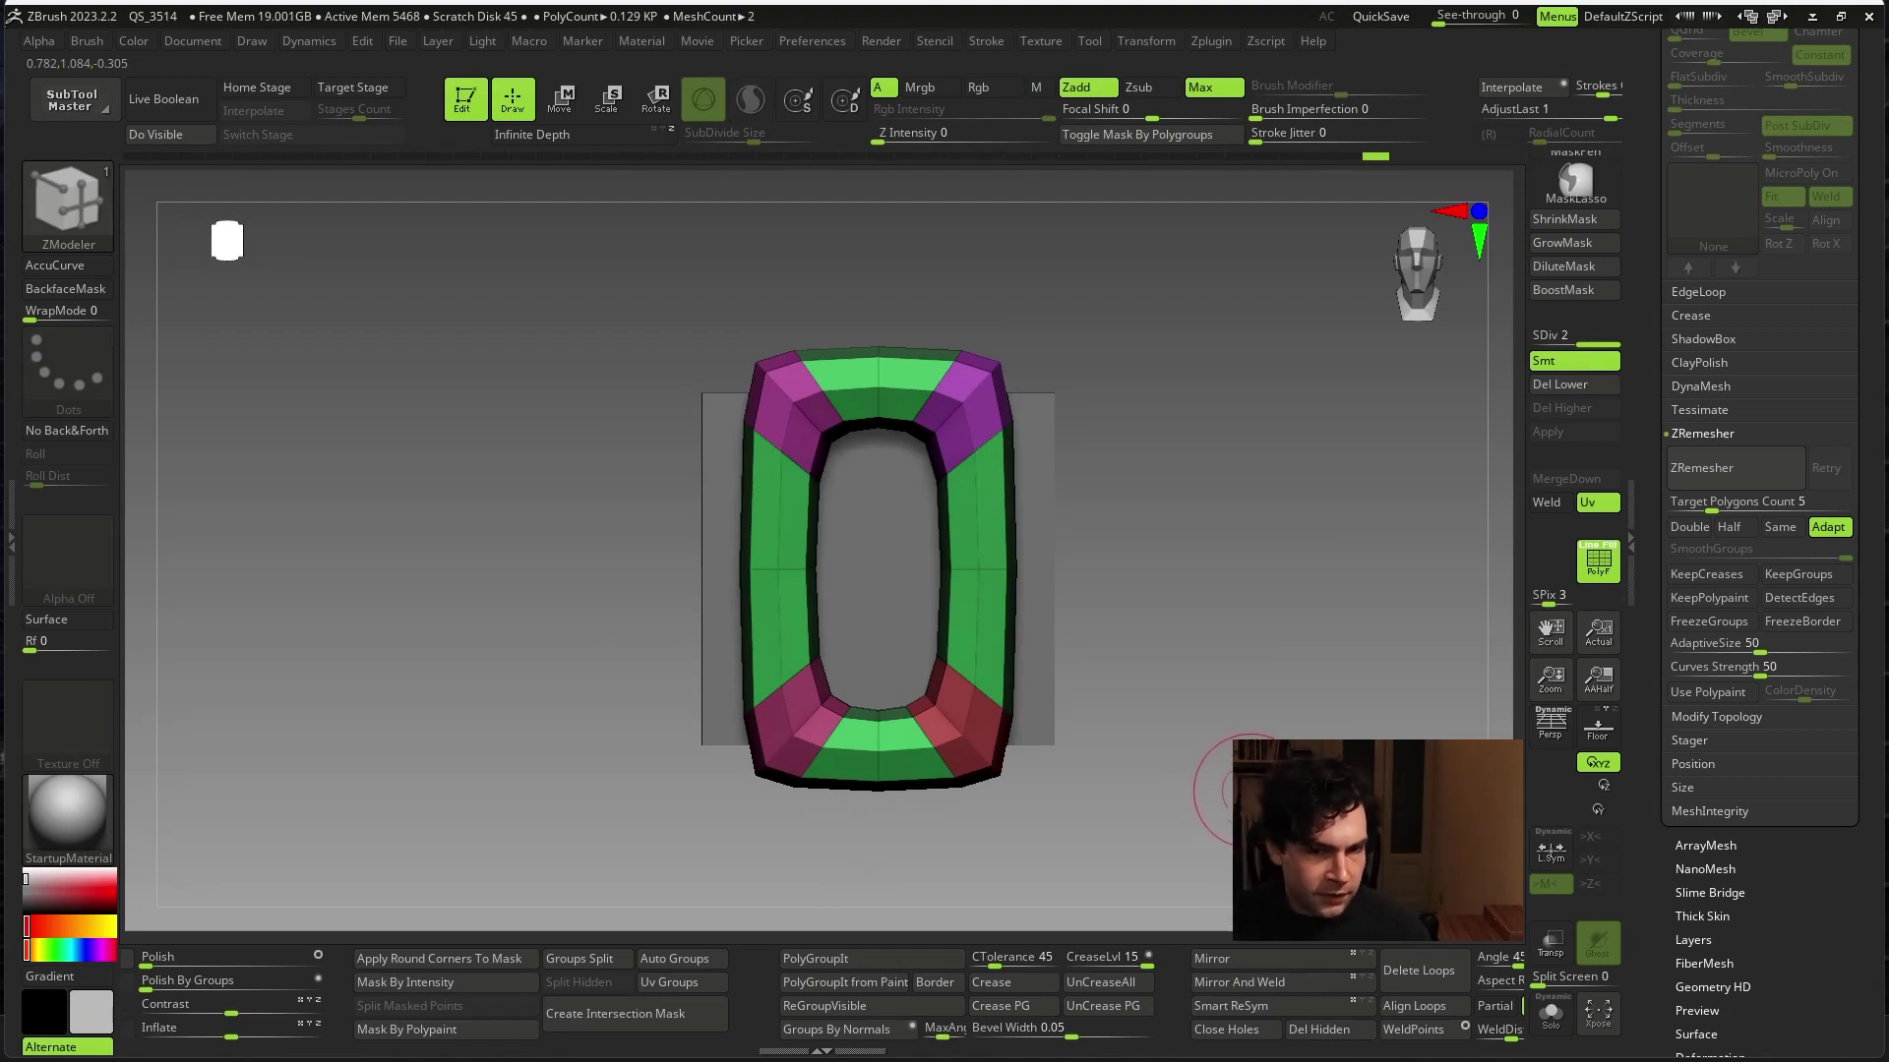
- Hide the ring's top with SelectRect, delete the hidden part, and Del Lower its subdivisions
key(f)
scroll(1316, 674, down, 2)
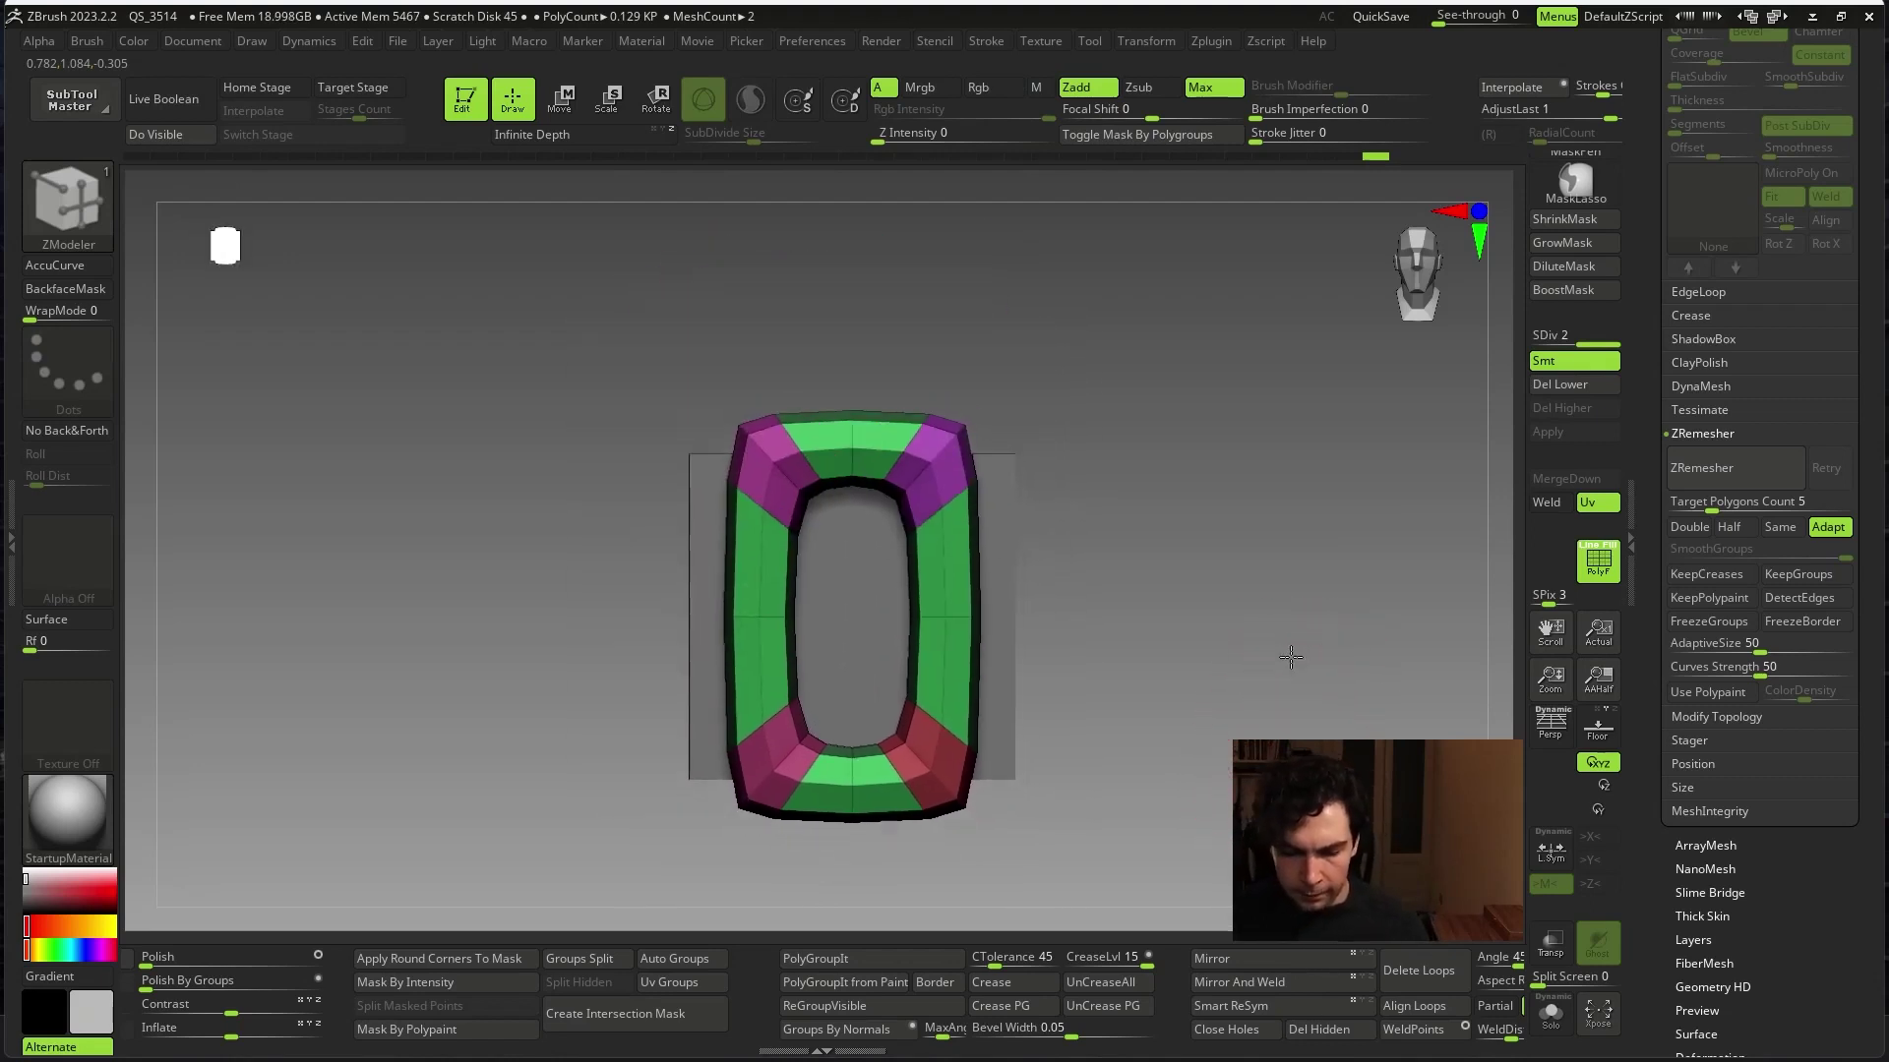
ctrl+alt+shift+drag(630, 313, 1143, 529)
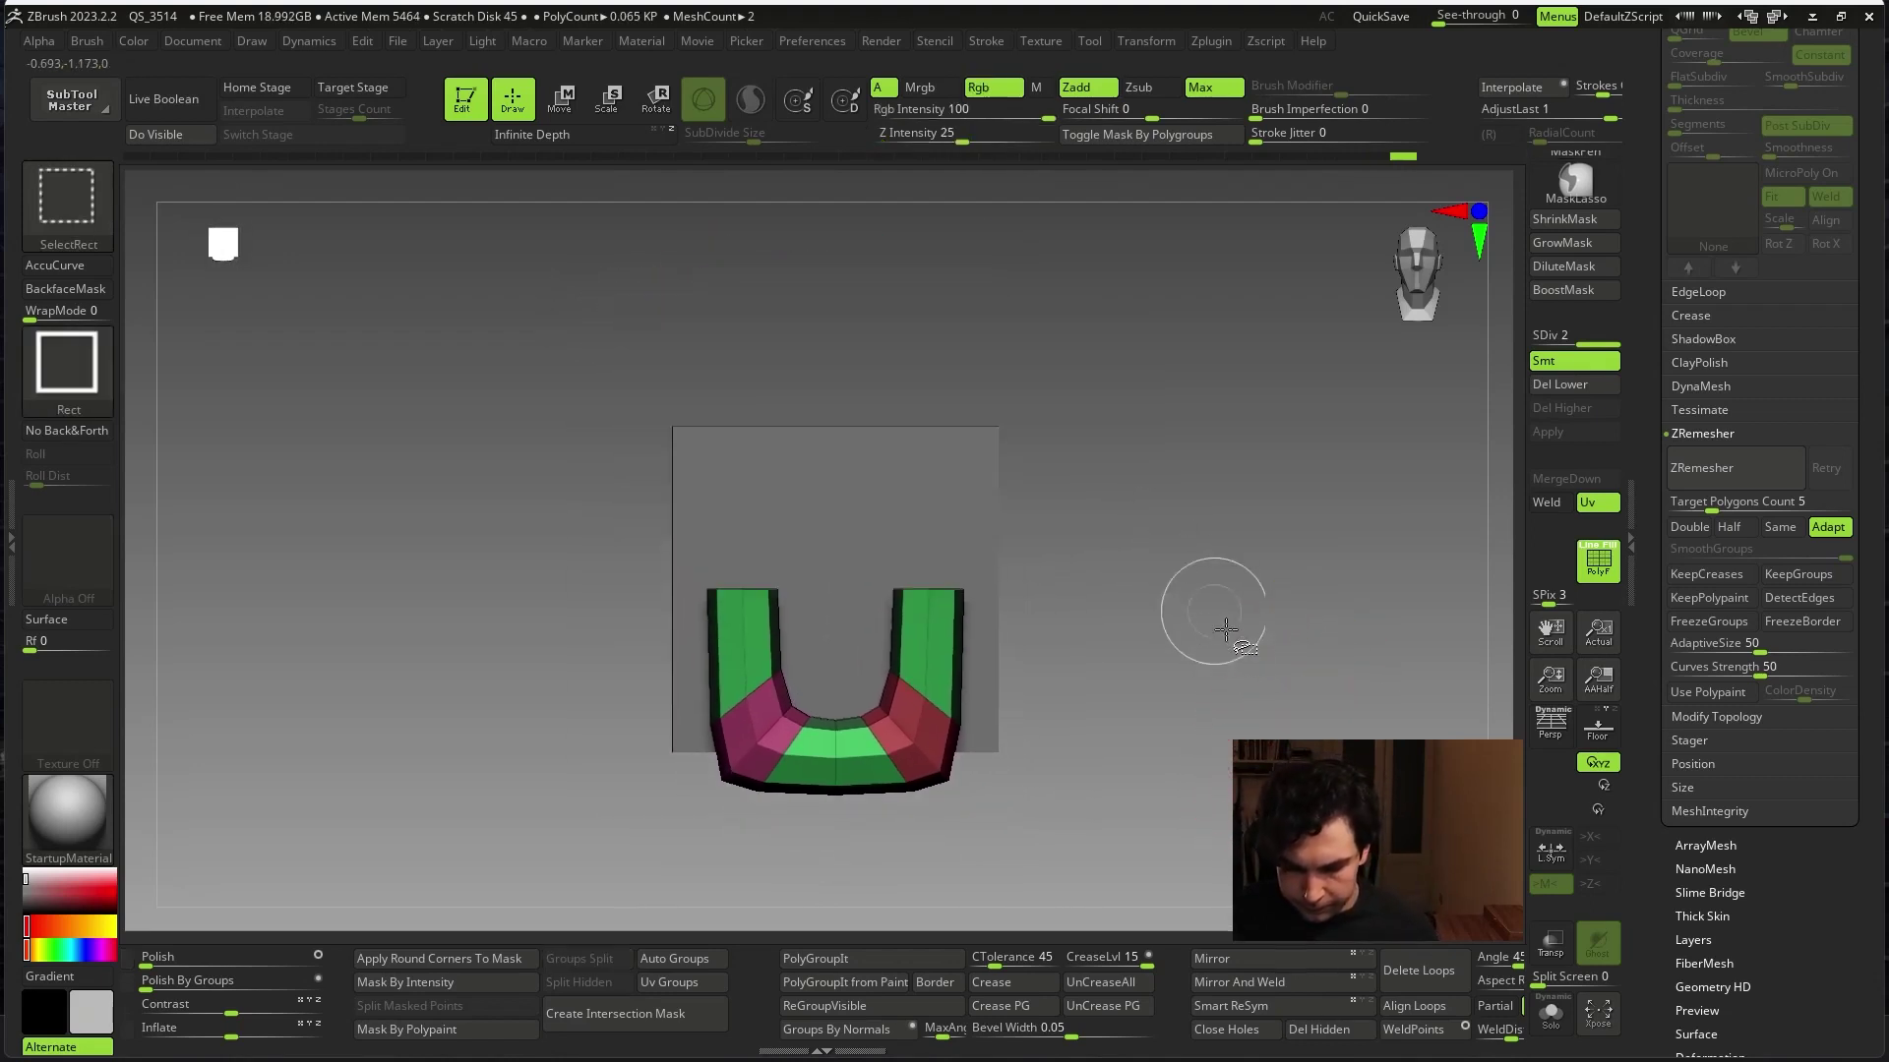
key(b)
key(z)
key(m)
alt+drag(1267, 804, 1275, 731)
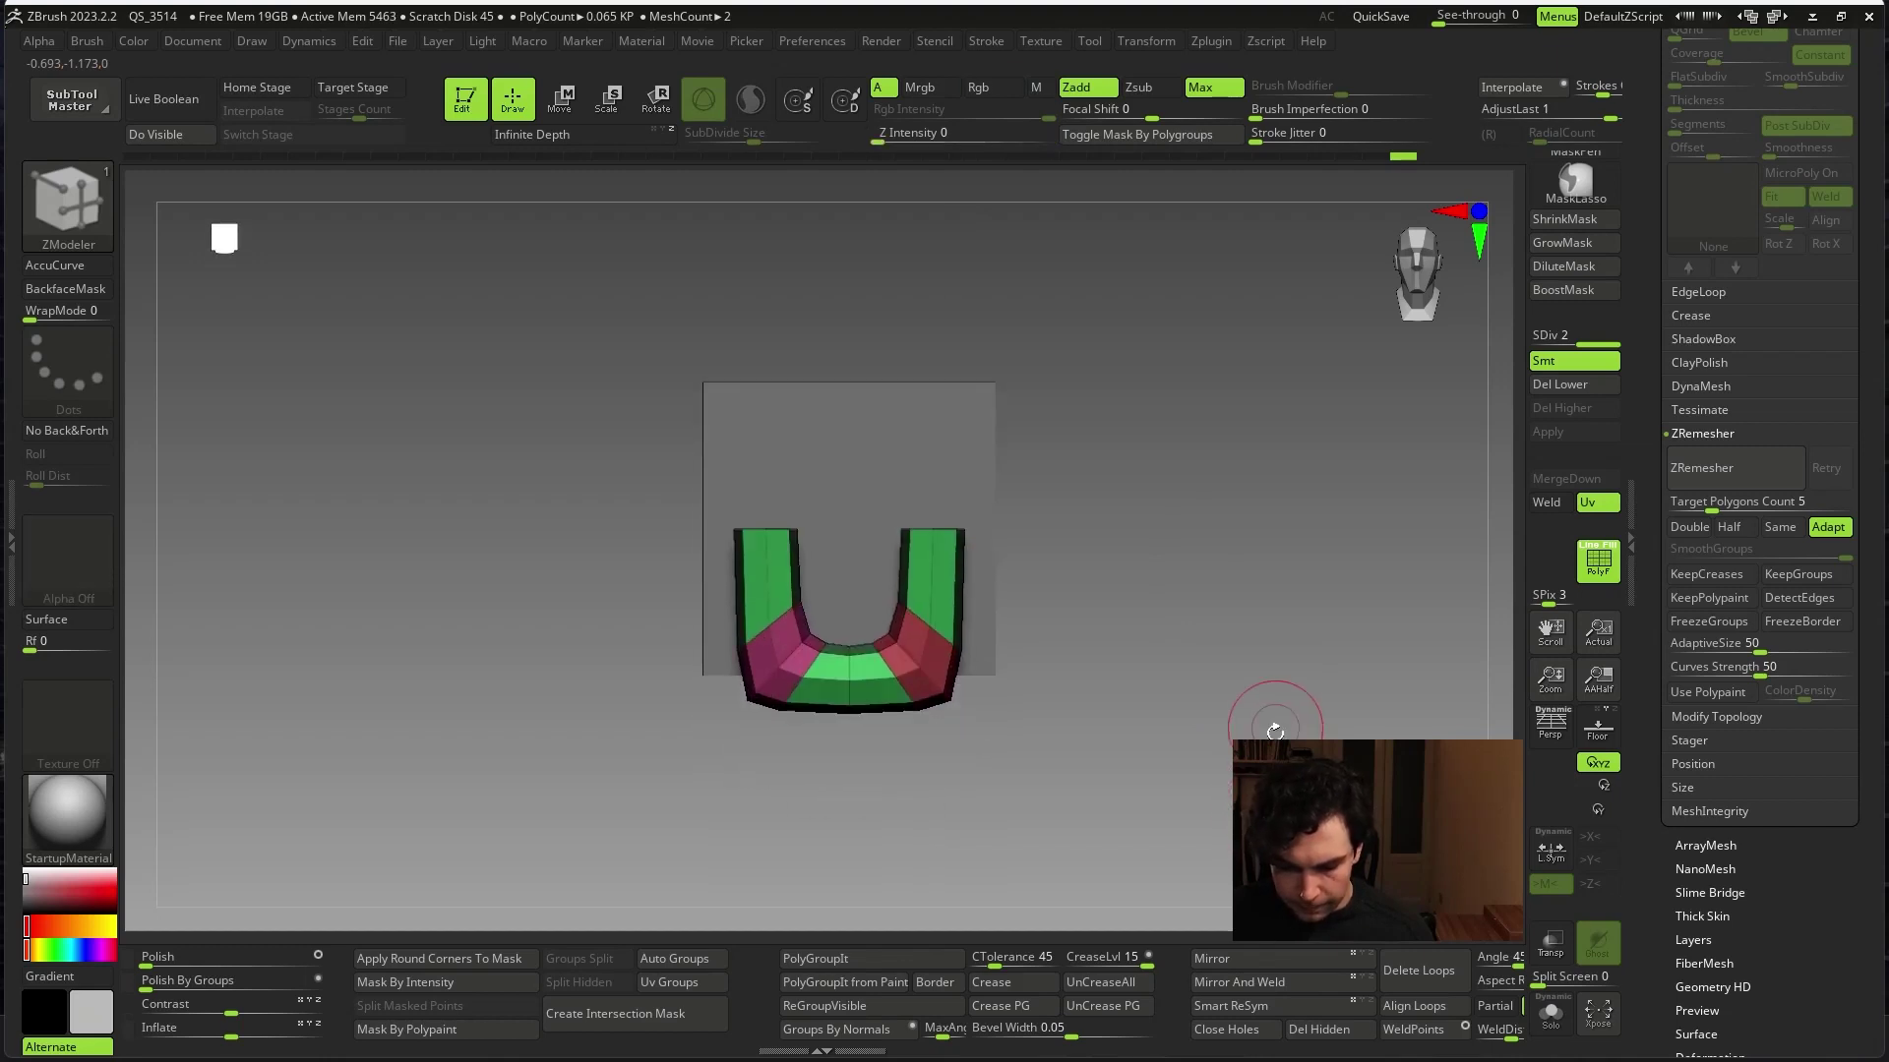
click(1324, 1032)
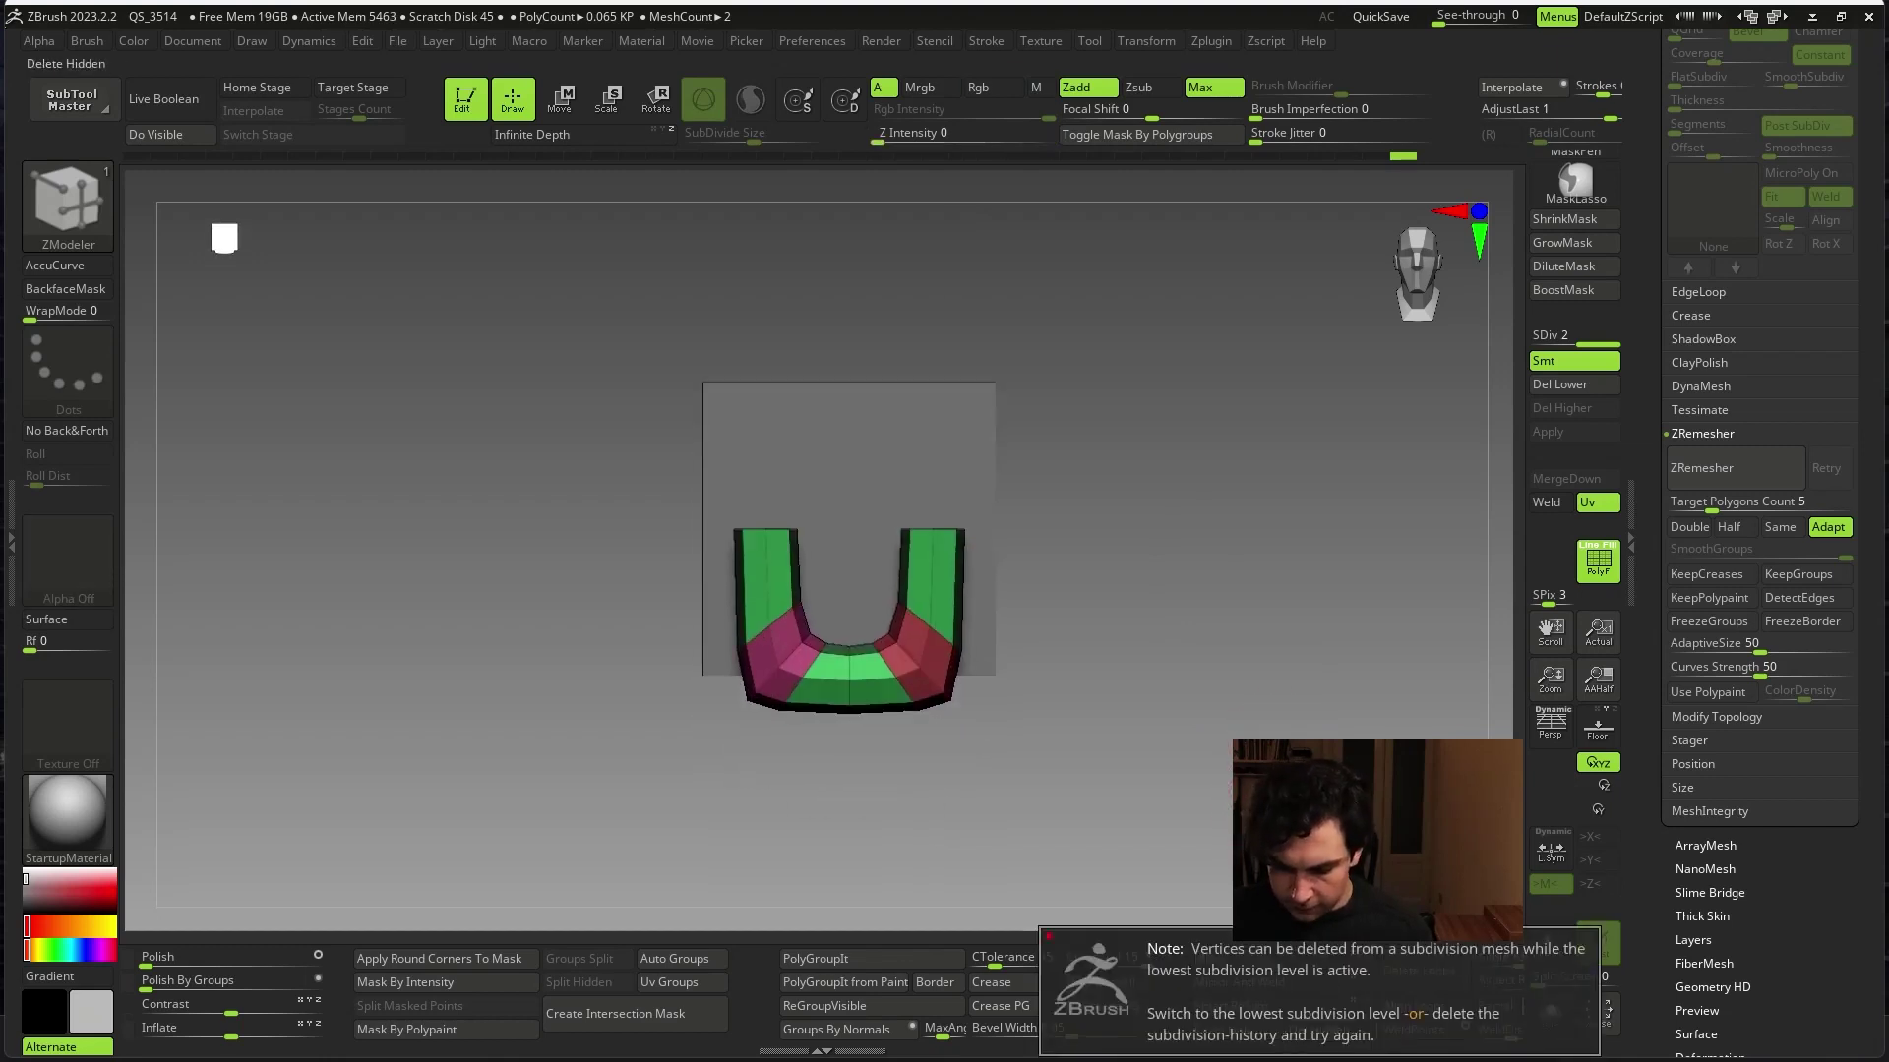
click(1564, 394)
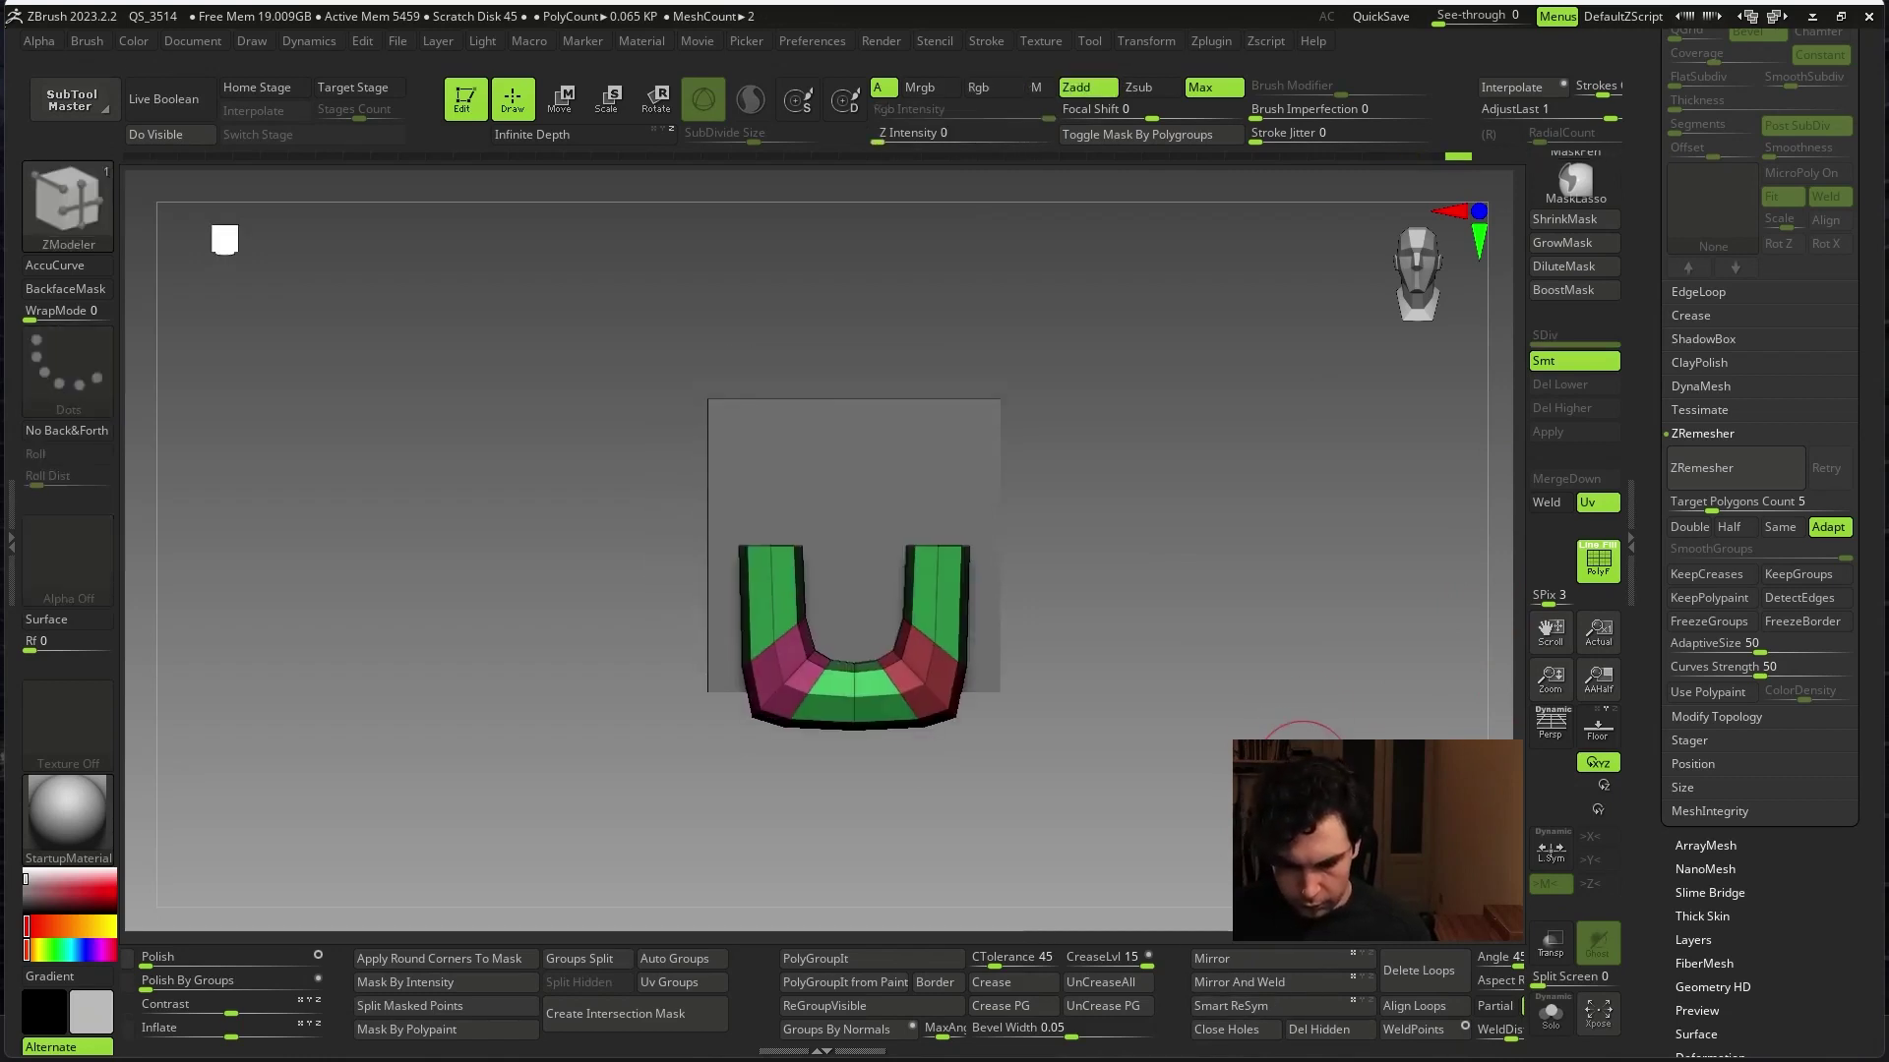
- Raise the U loop along the gizmo's Y axis and check its position
key(w)
mouse_move(932, 719)
mouse_down()
mouse_move(959, 581)
mouse_move(1184, 606)
mouse_up()
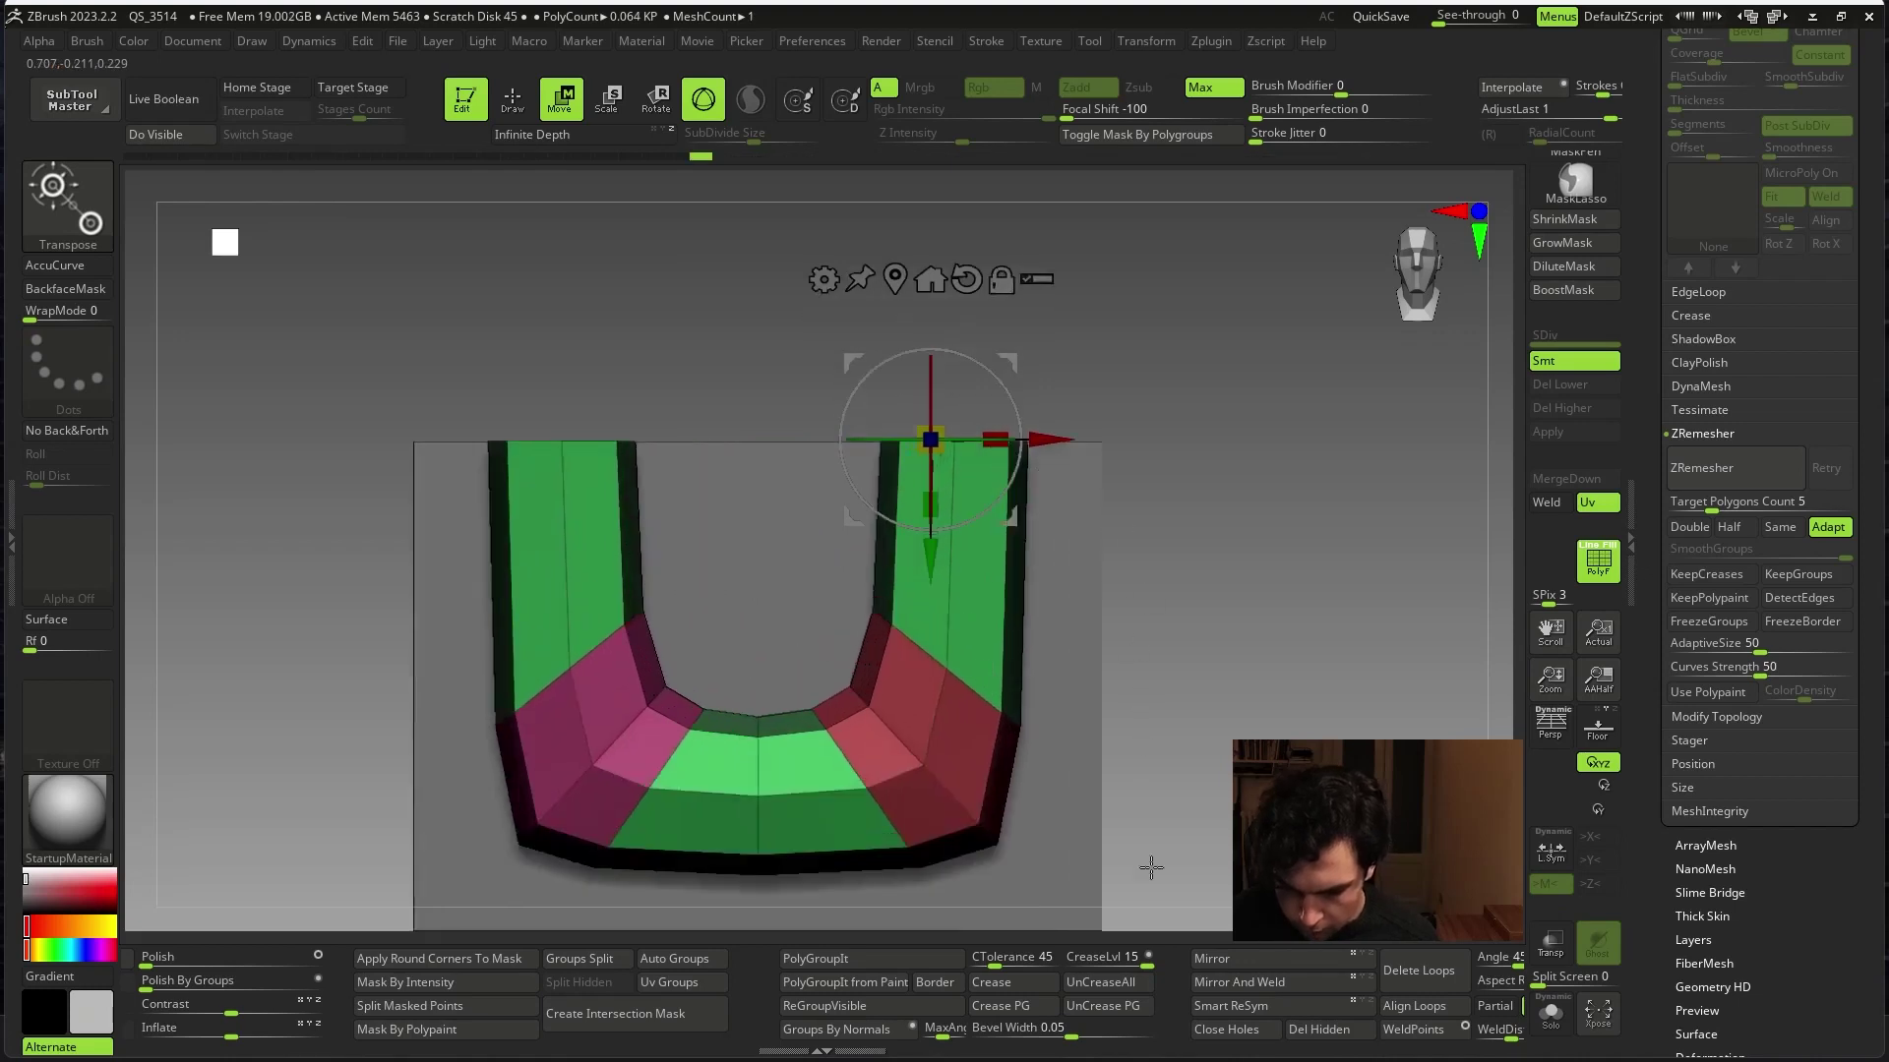
ctrl+drag(926, 560, 926, 567)
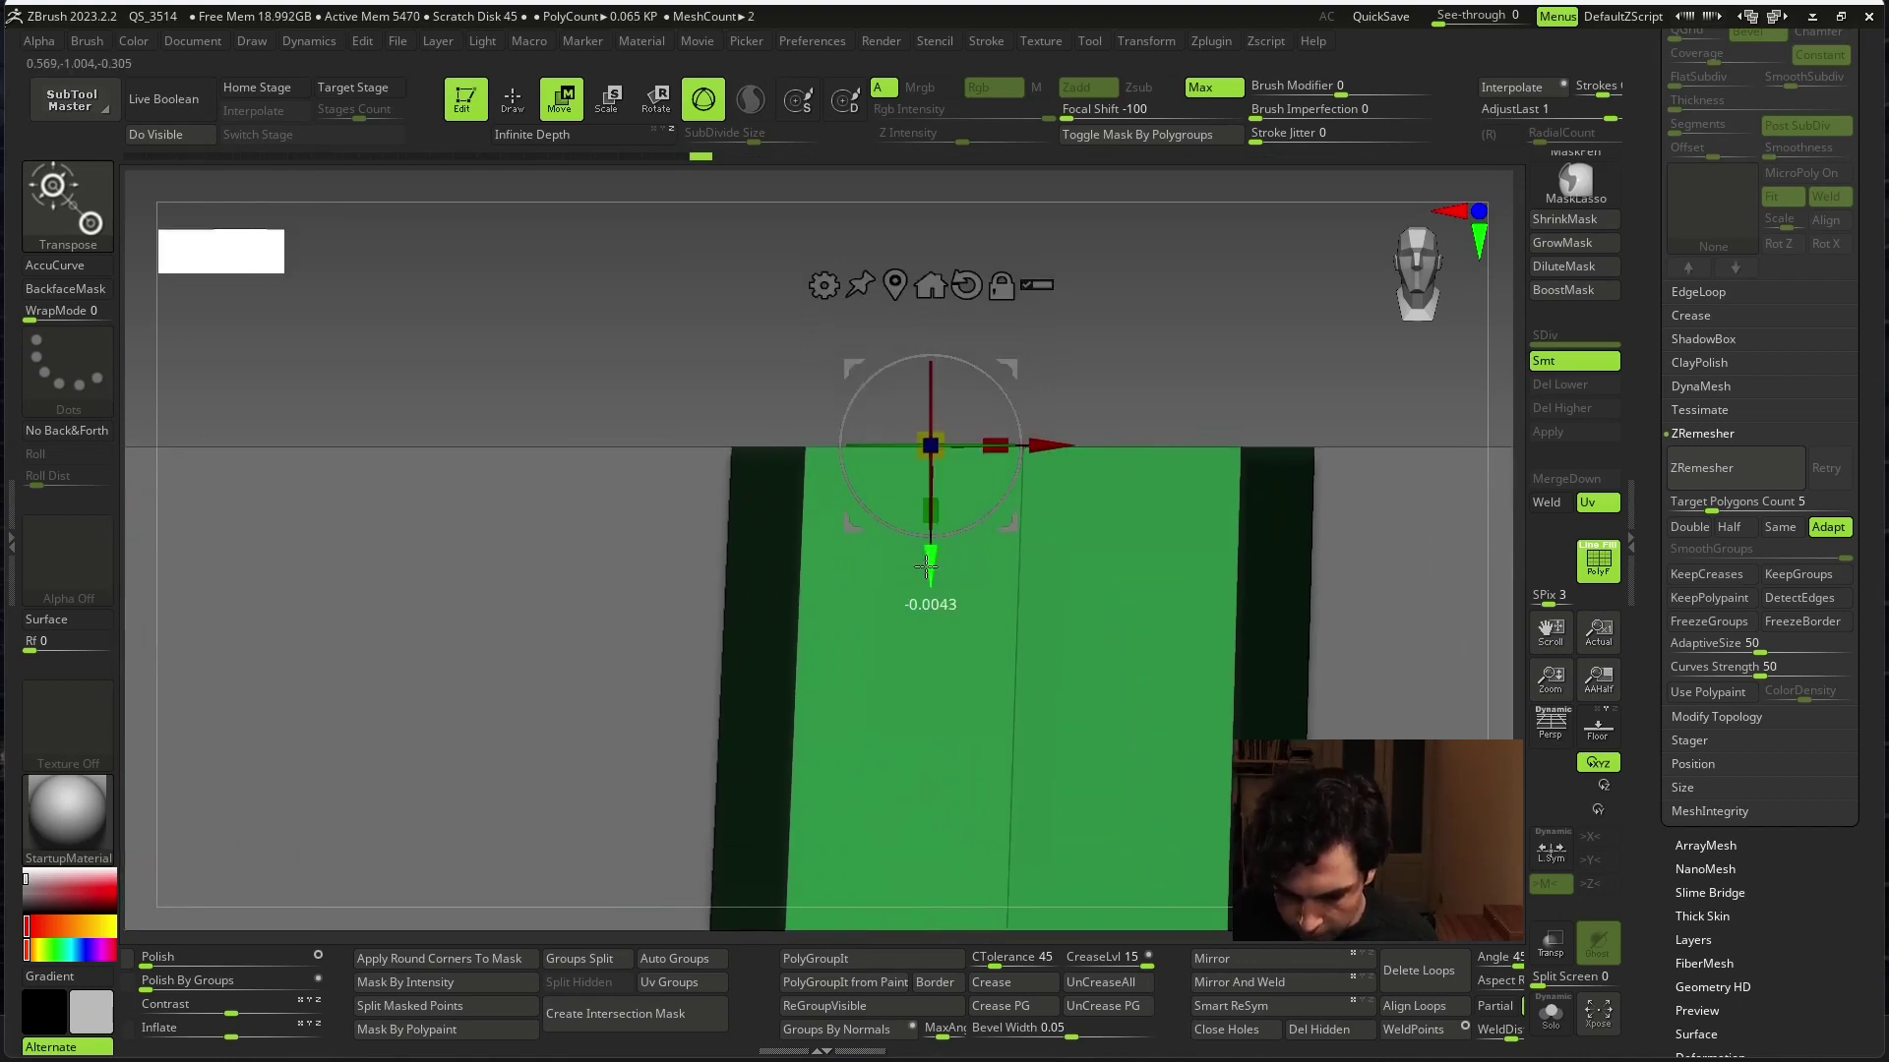
scroll(1012, 508, down, 6)
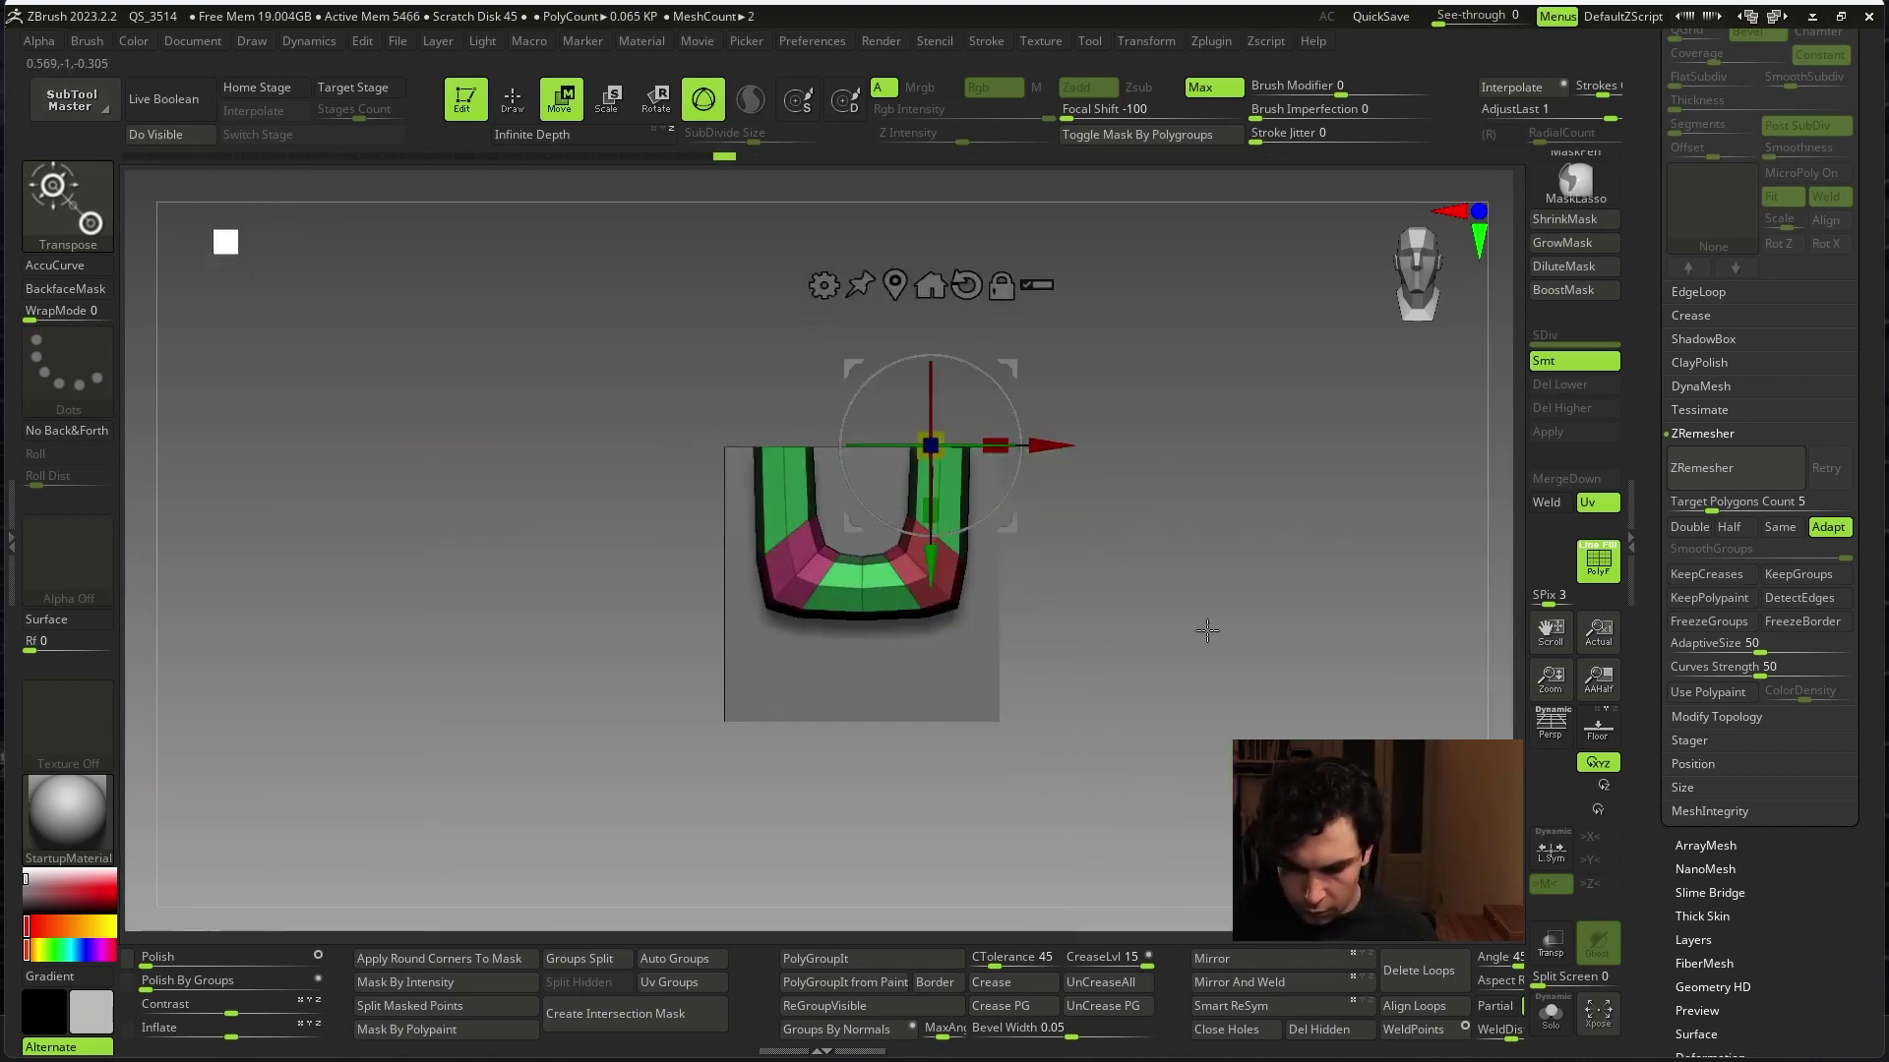
mouse_move(1210, 625)
mouse_down()
mouse_move(1166, 649)
mouse_move(1189, 860)
mouse_move(1180, 751)
mouse_up()
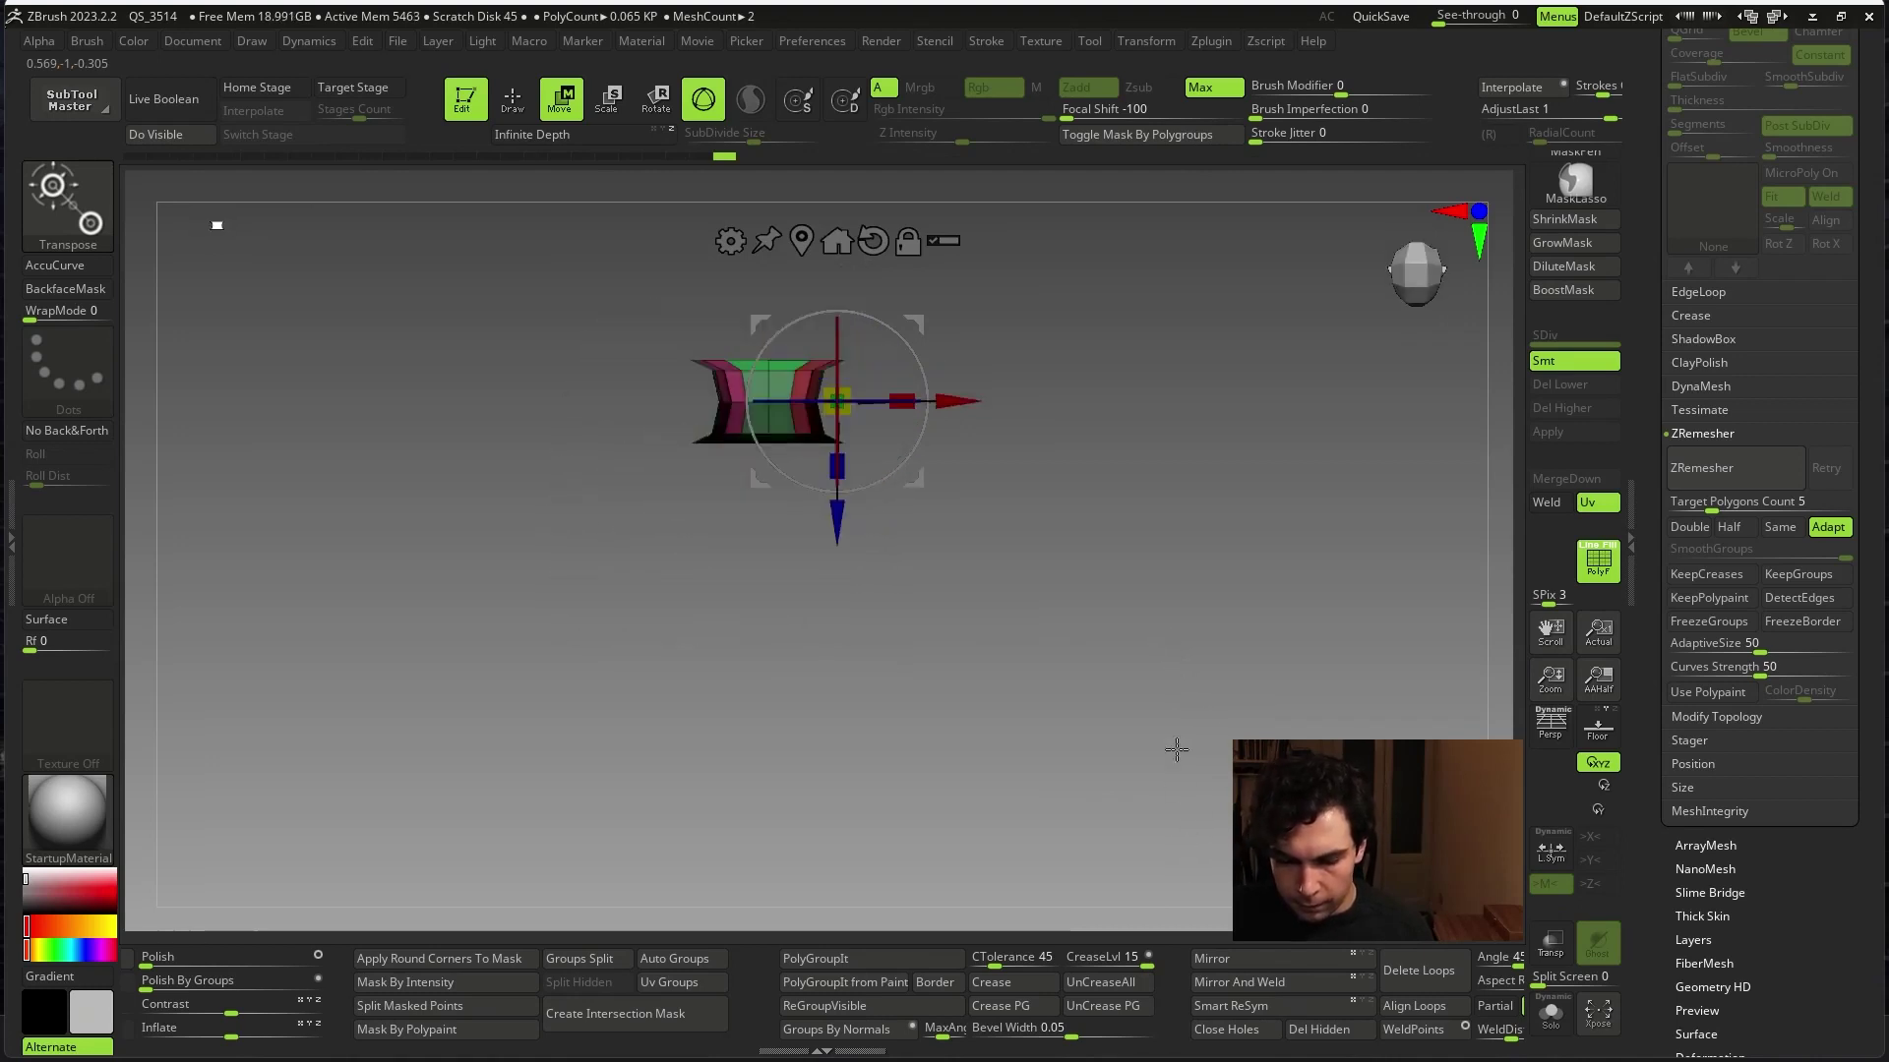
drag(959, 532, 1053, 598)
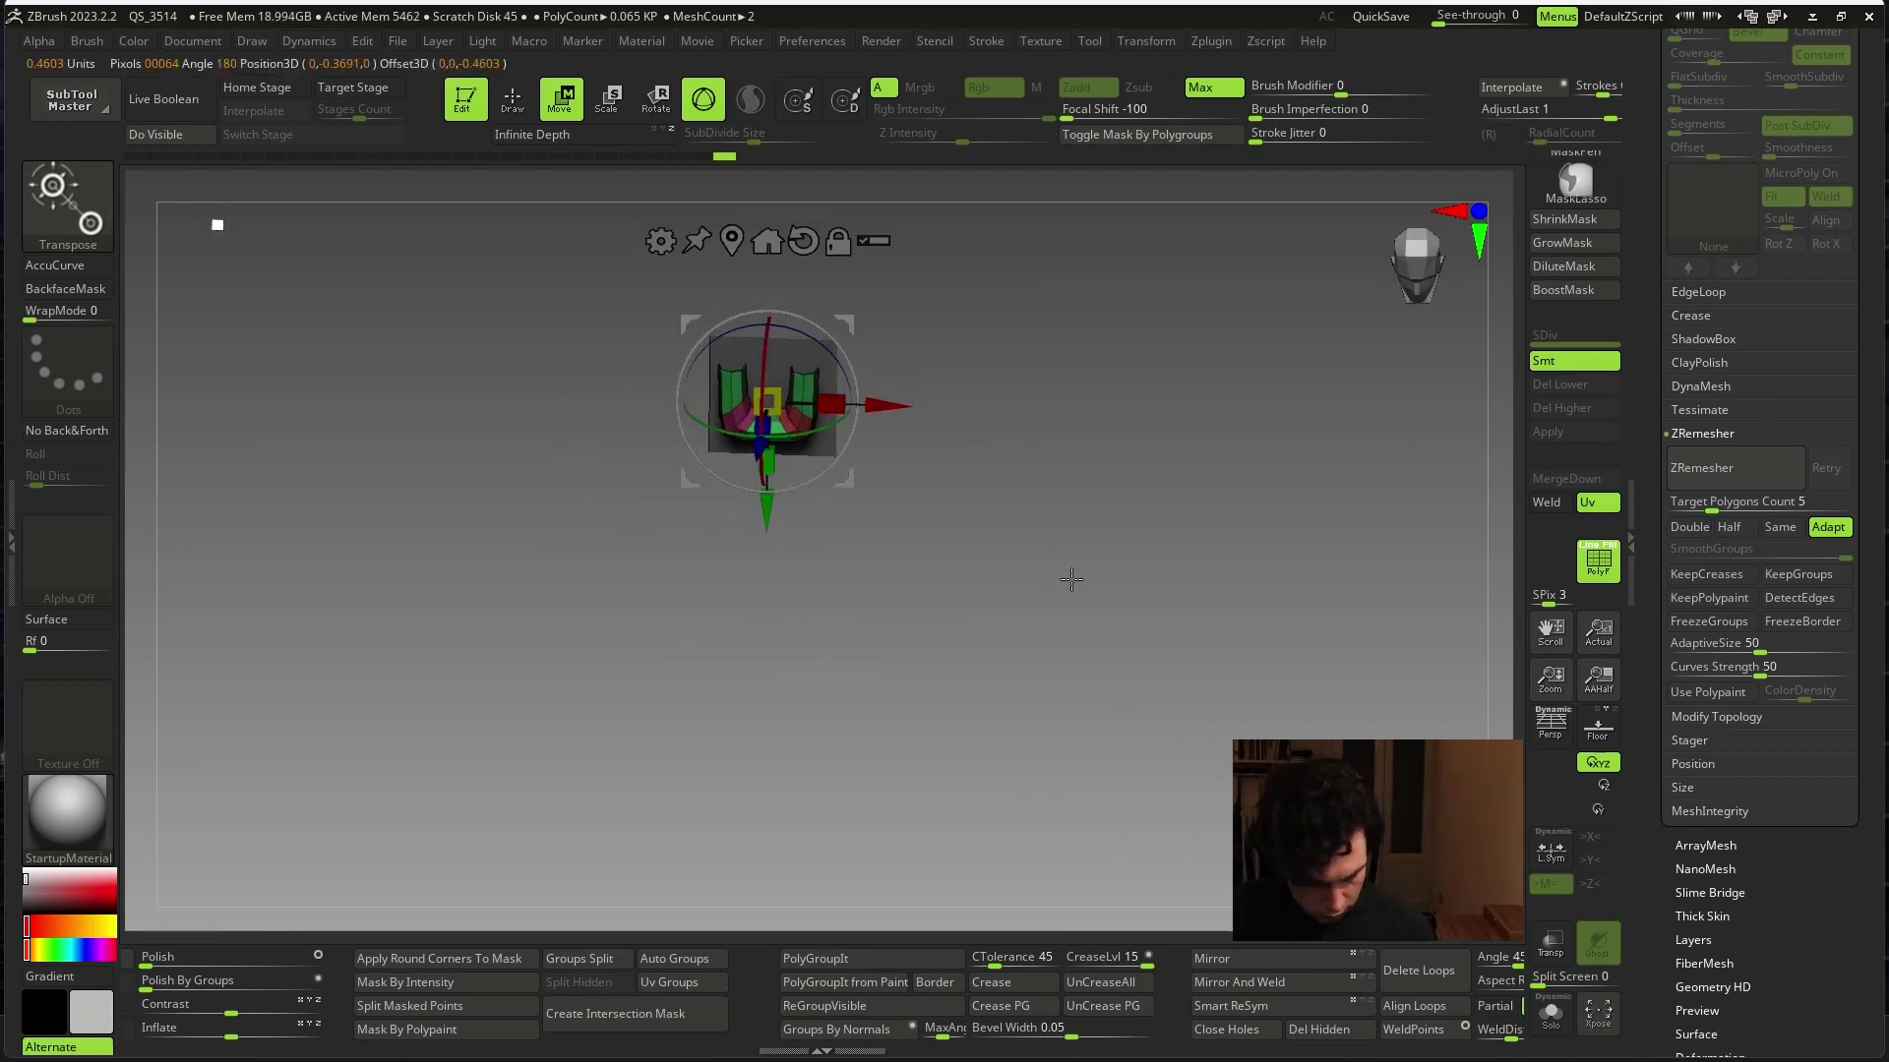
shift+drag(1088, 681, 1045, 561)
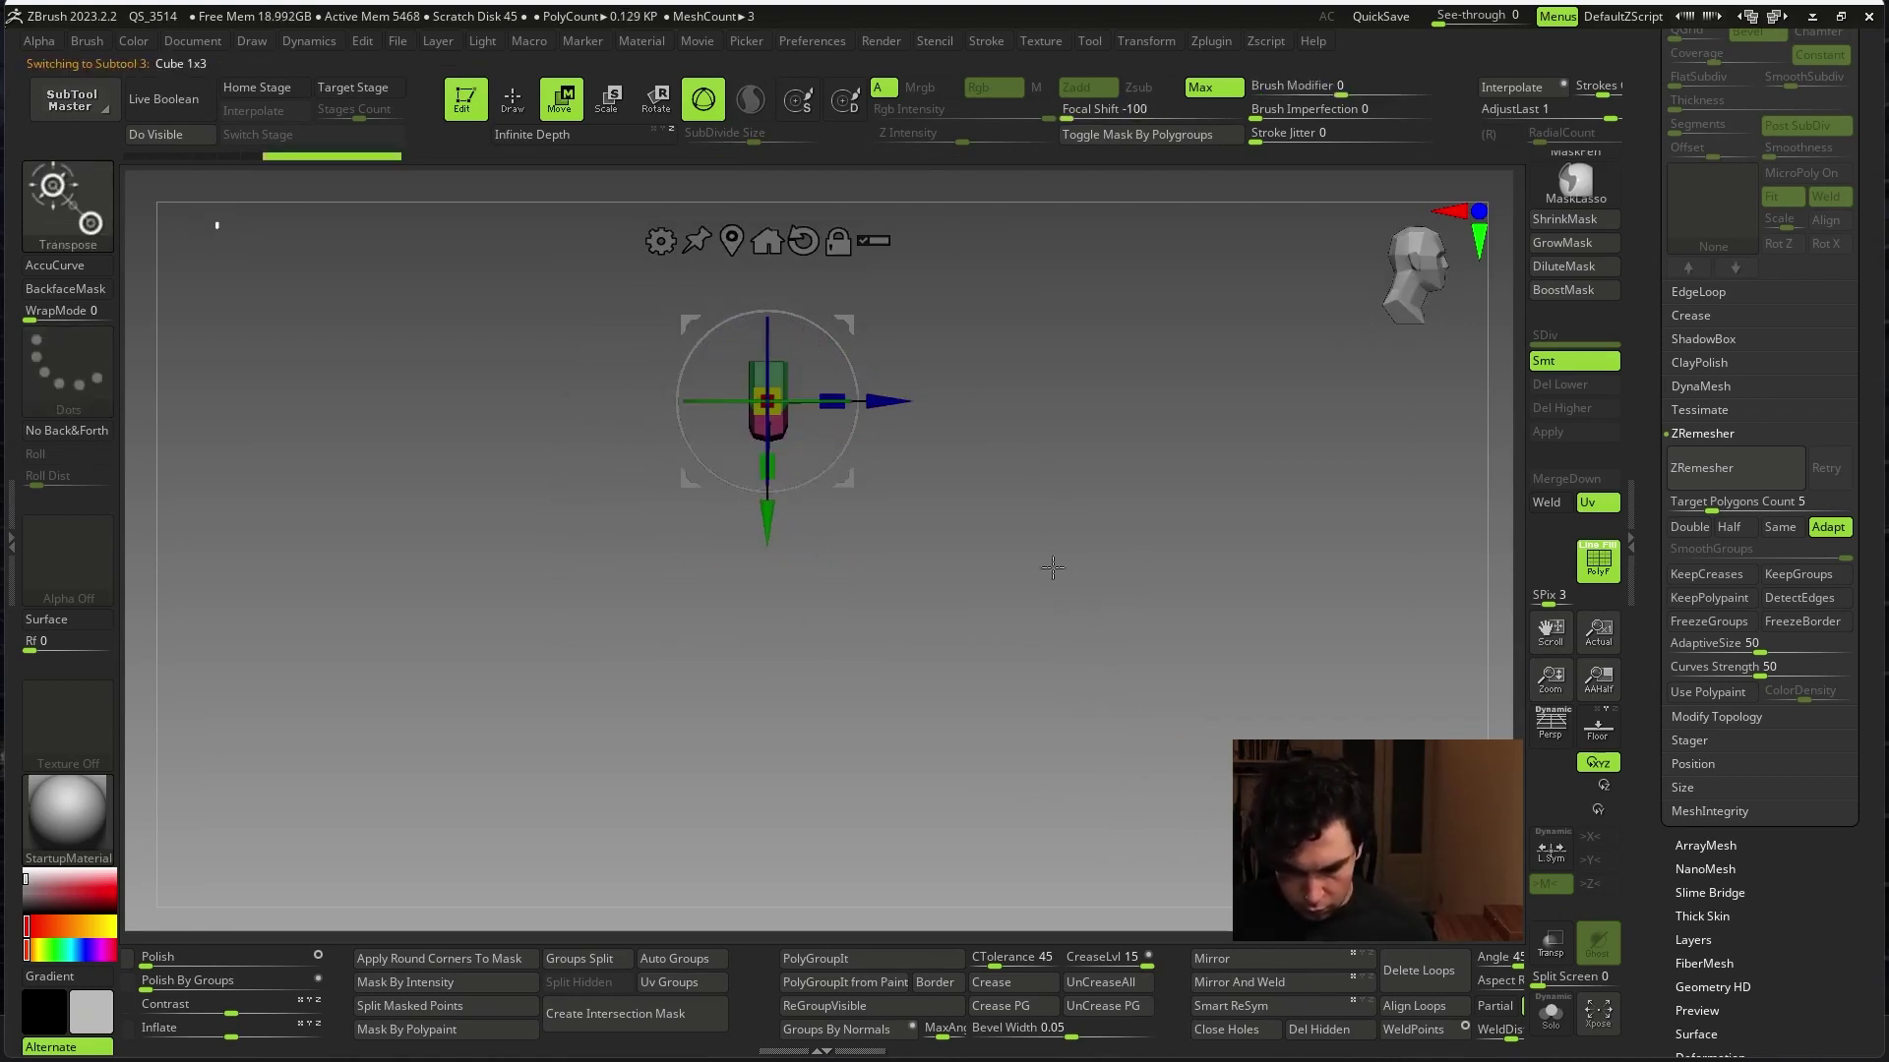
- Turn the strap piece 90 degrees and move it down through the U loop
ctrl+drag(767, 511, 884, 396)
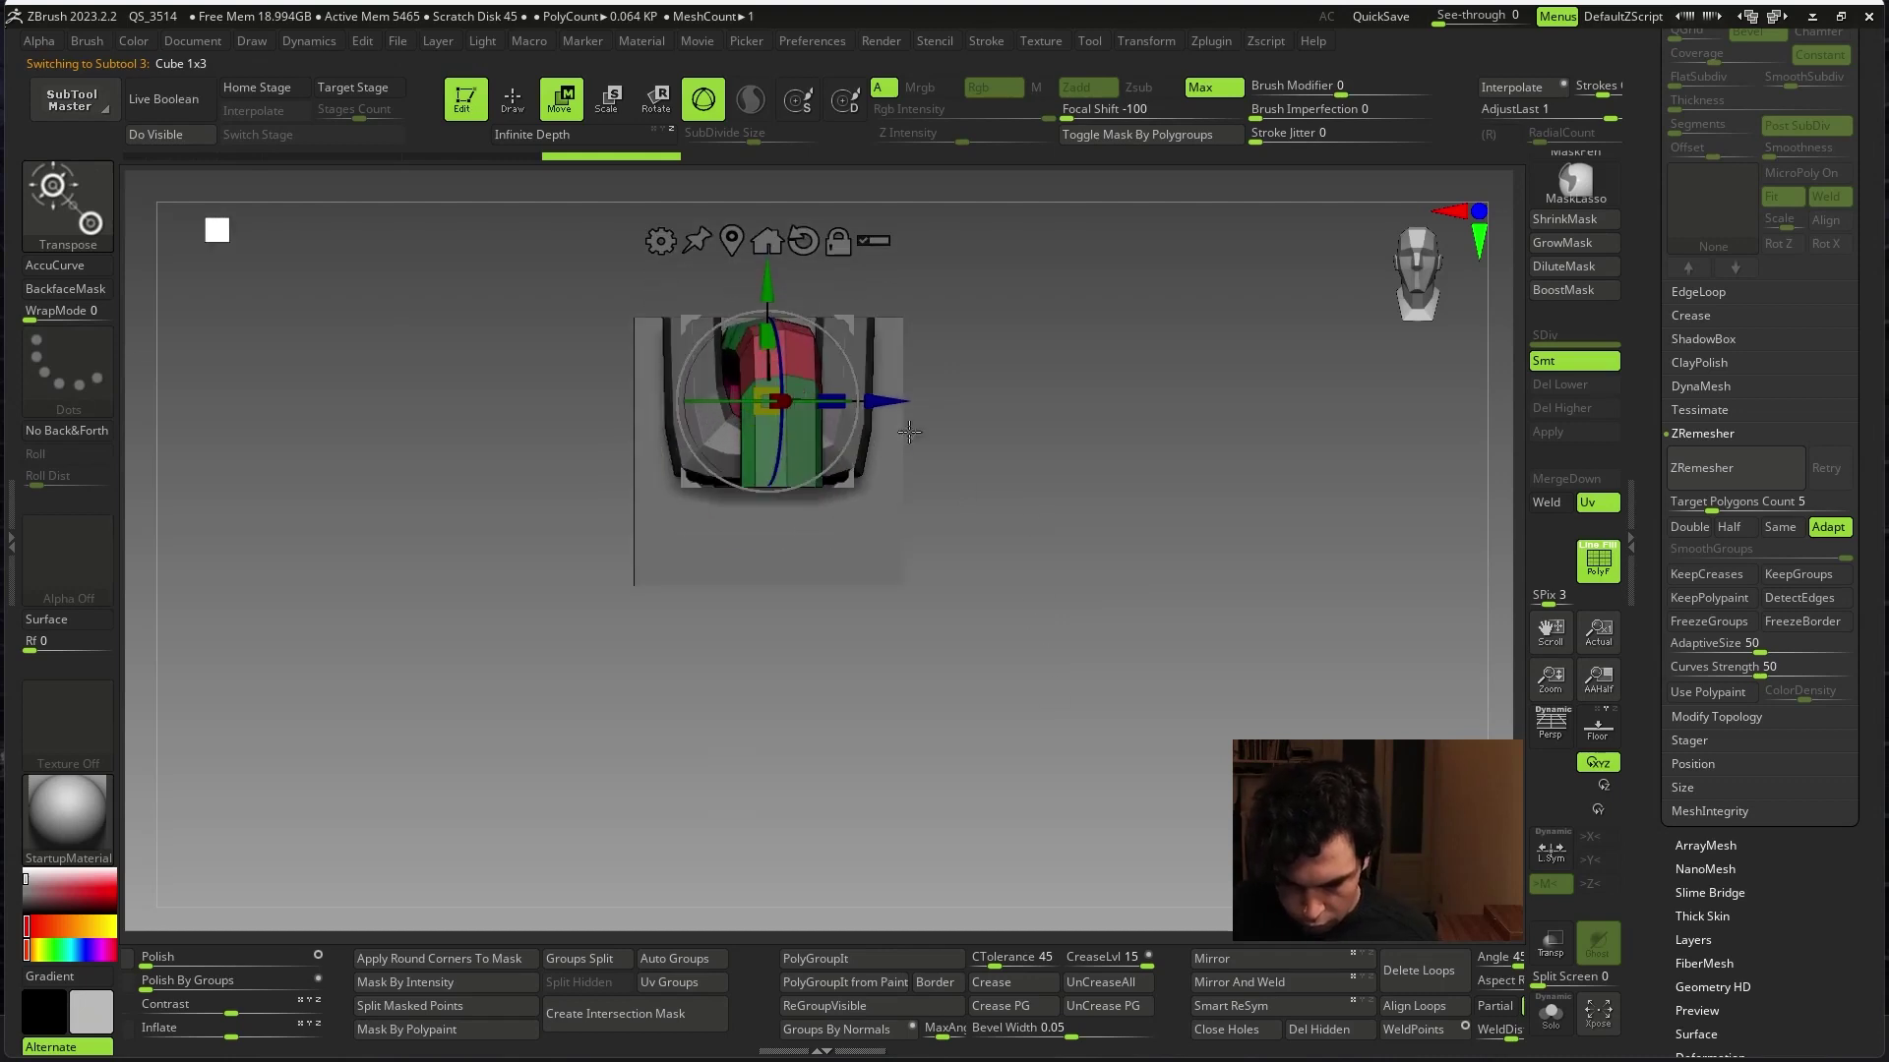
shift+drag(1072, 763, 1053, 683)
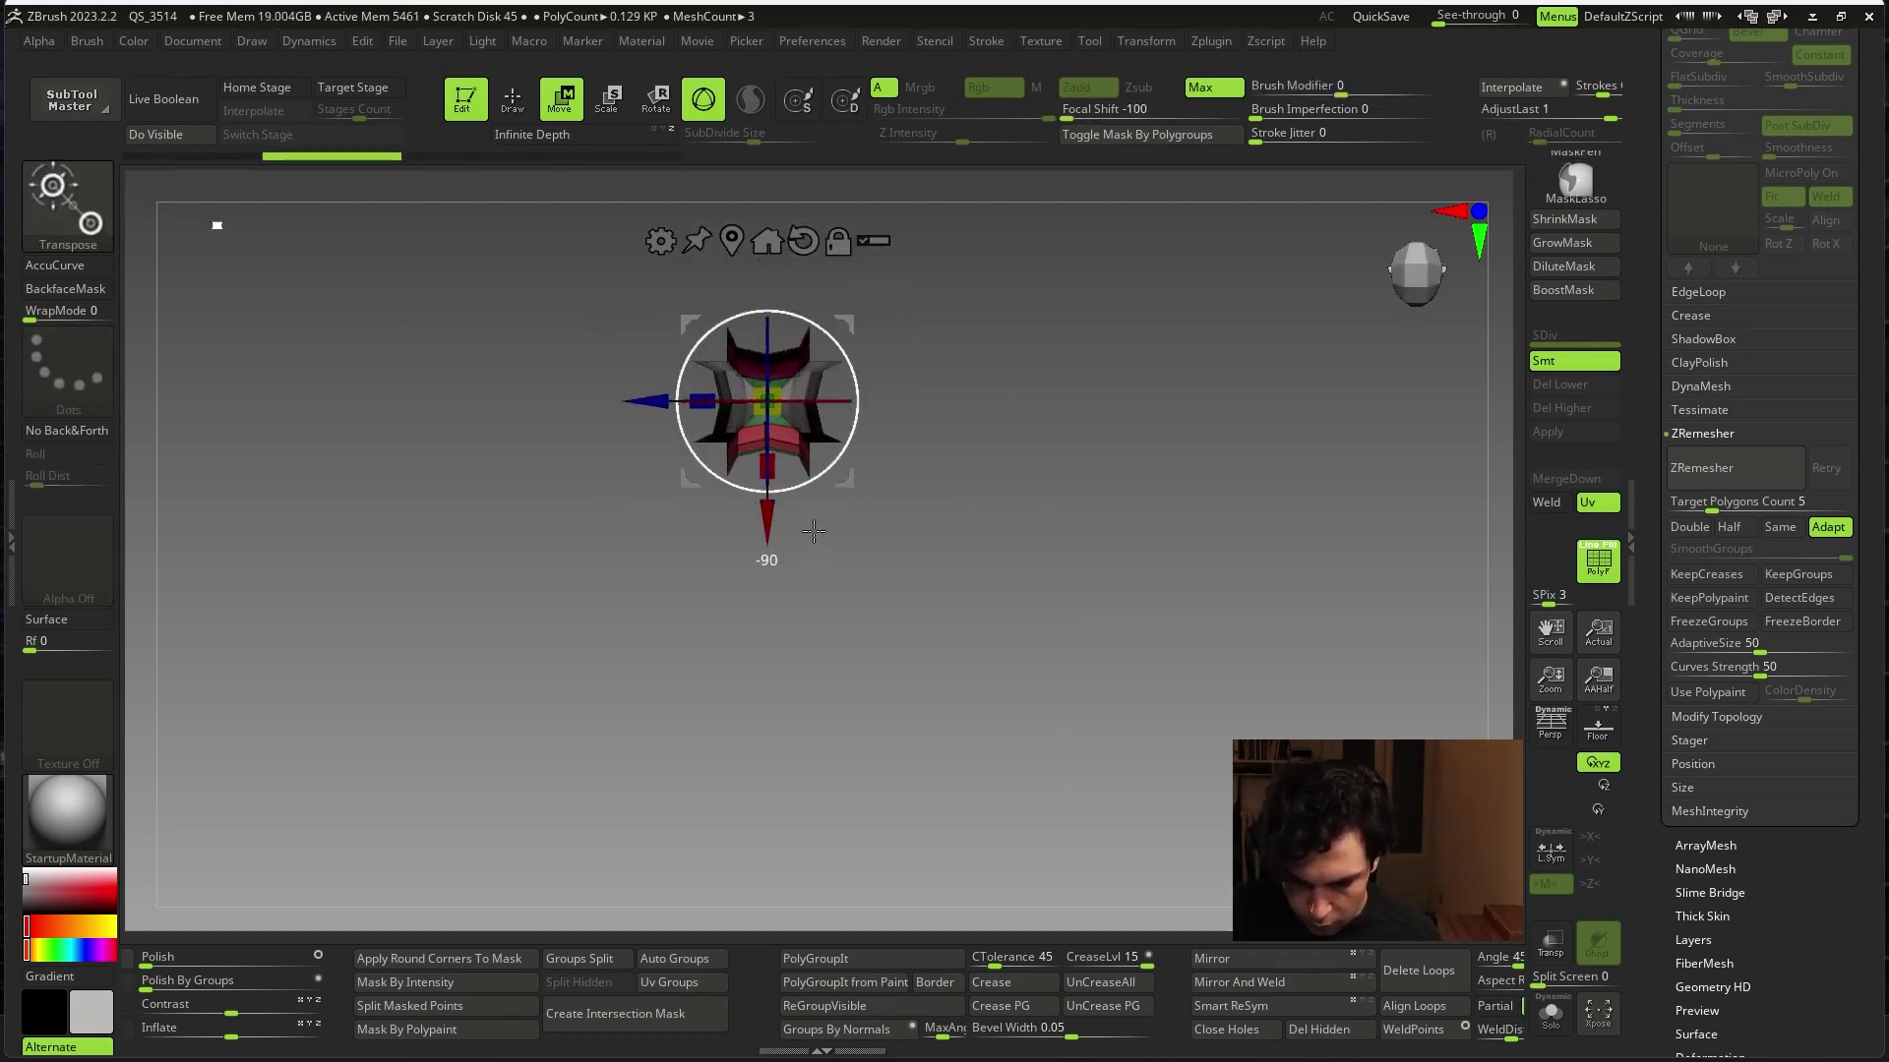
drag(813, 531, 988, 286)
drag(837, 342, 523, 616)
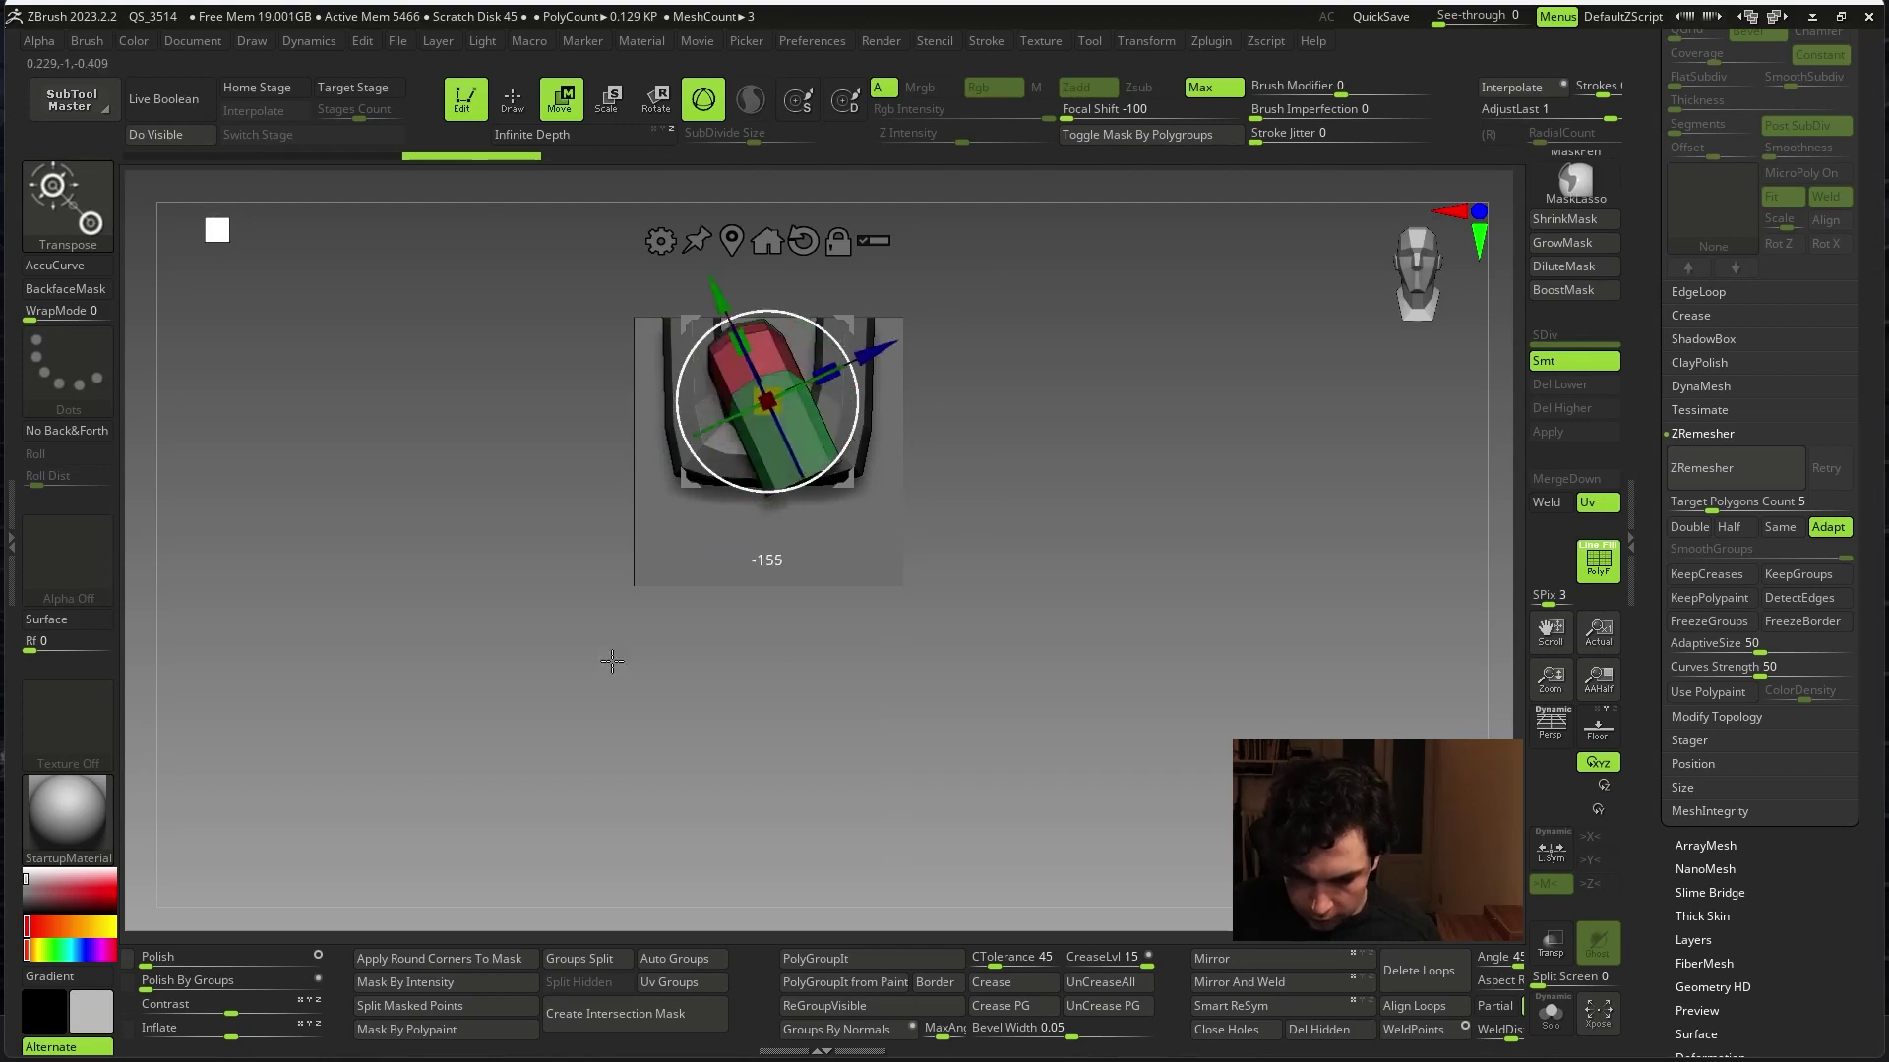
drag(767, 280, 779, 357)
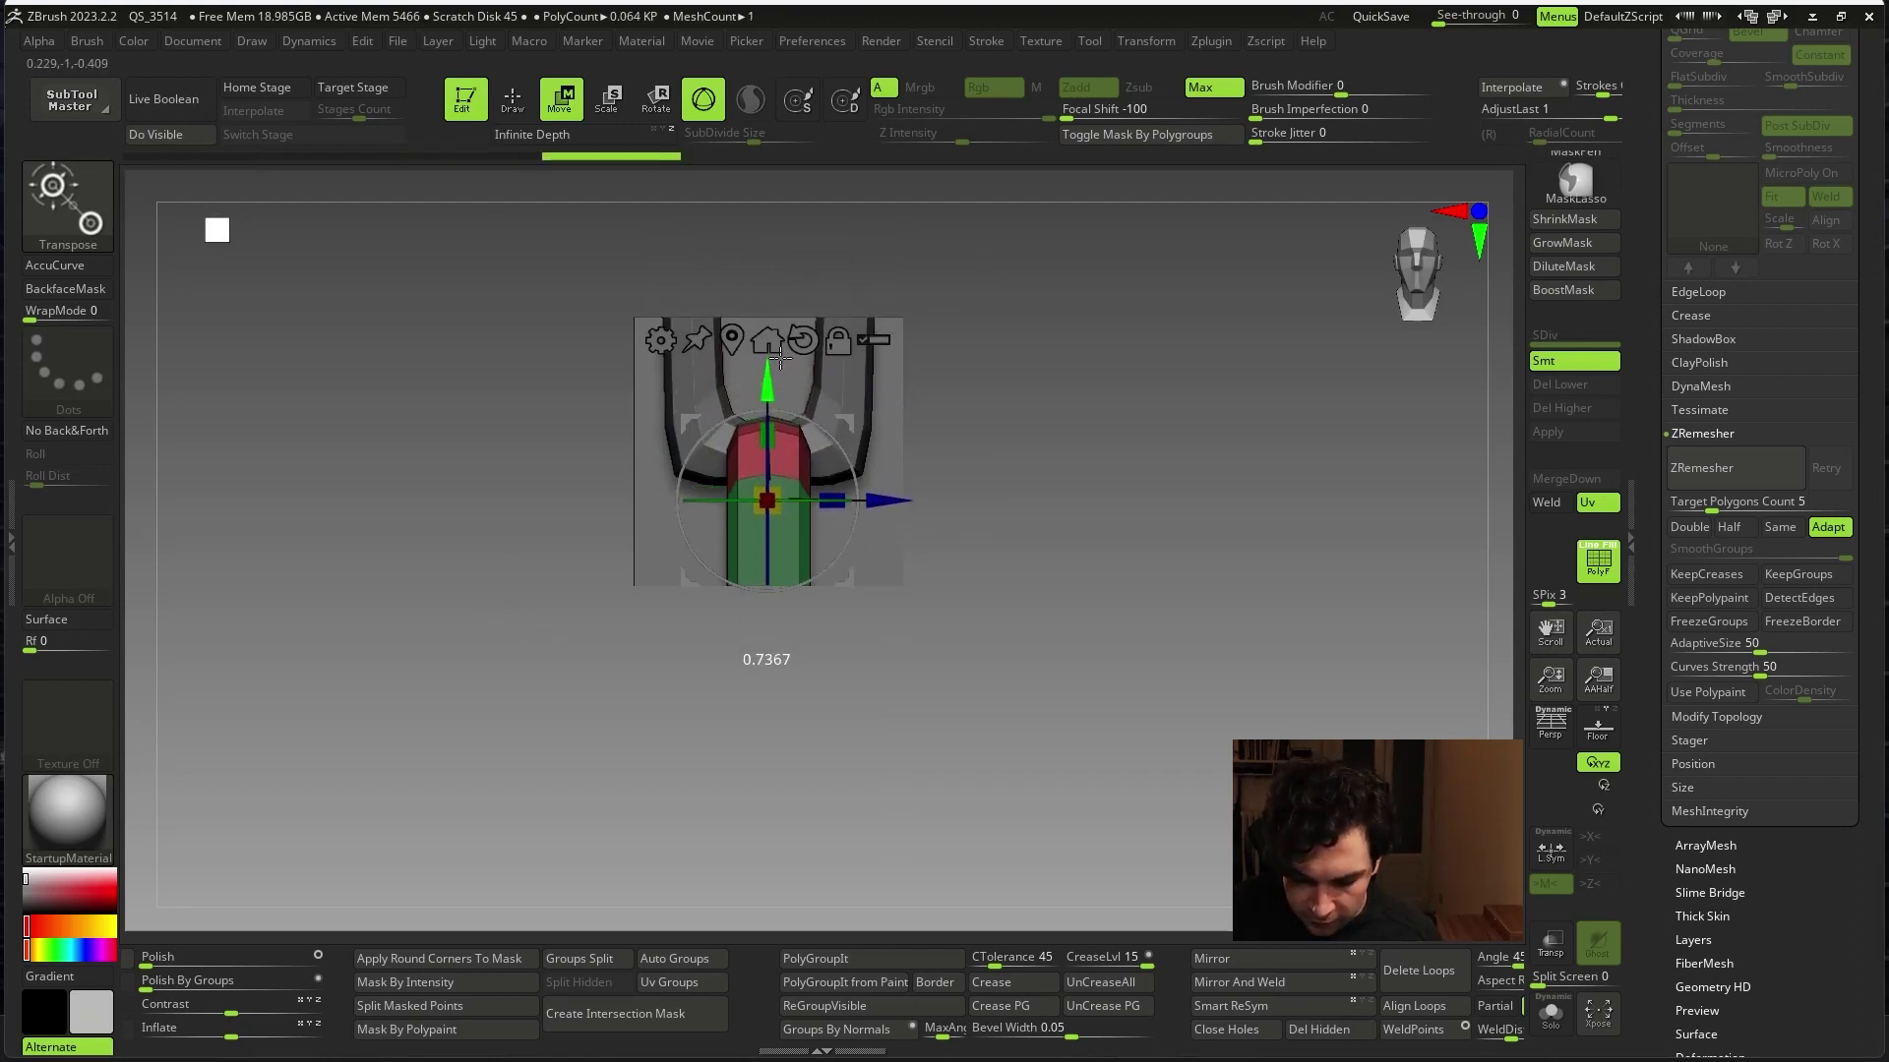
alt+drag(993, 342, 1185, 620)
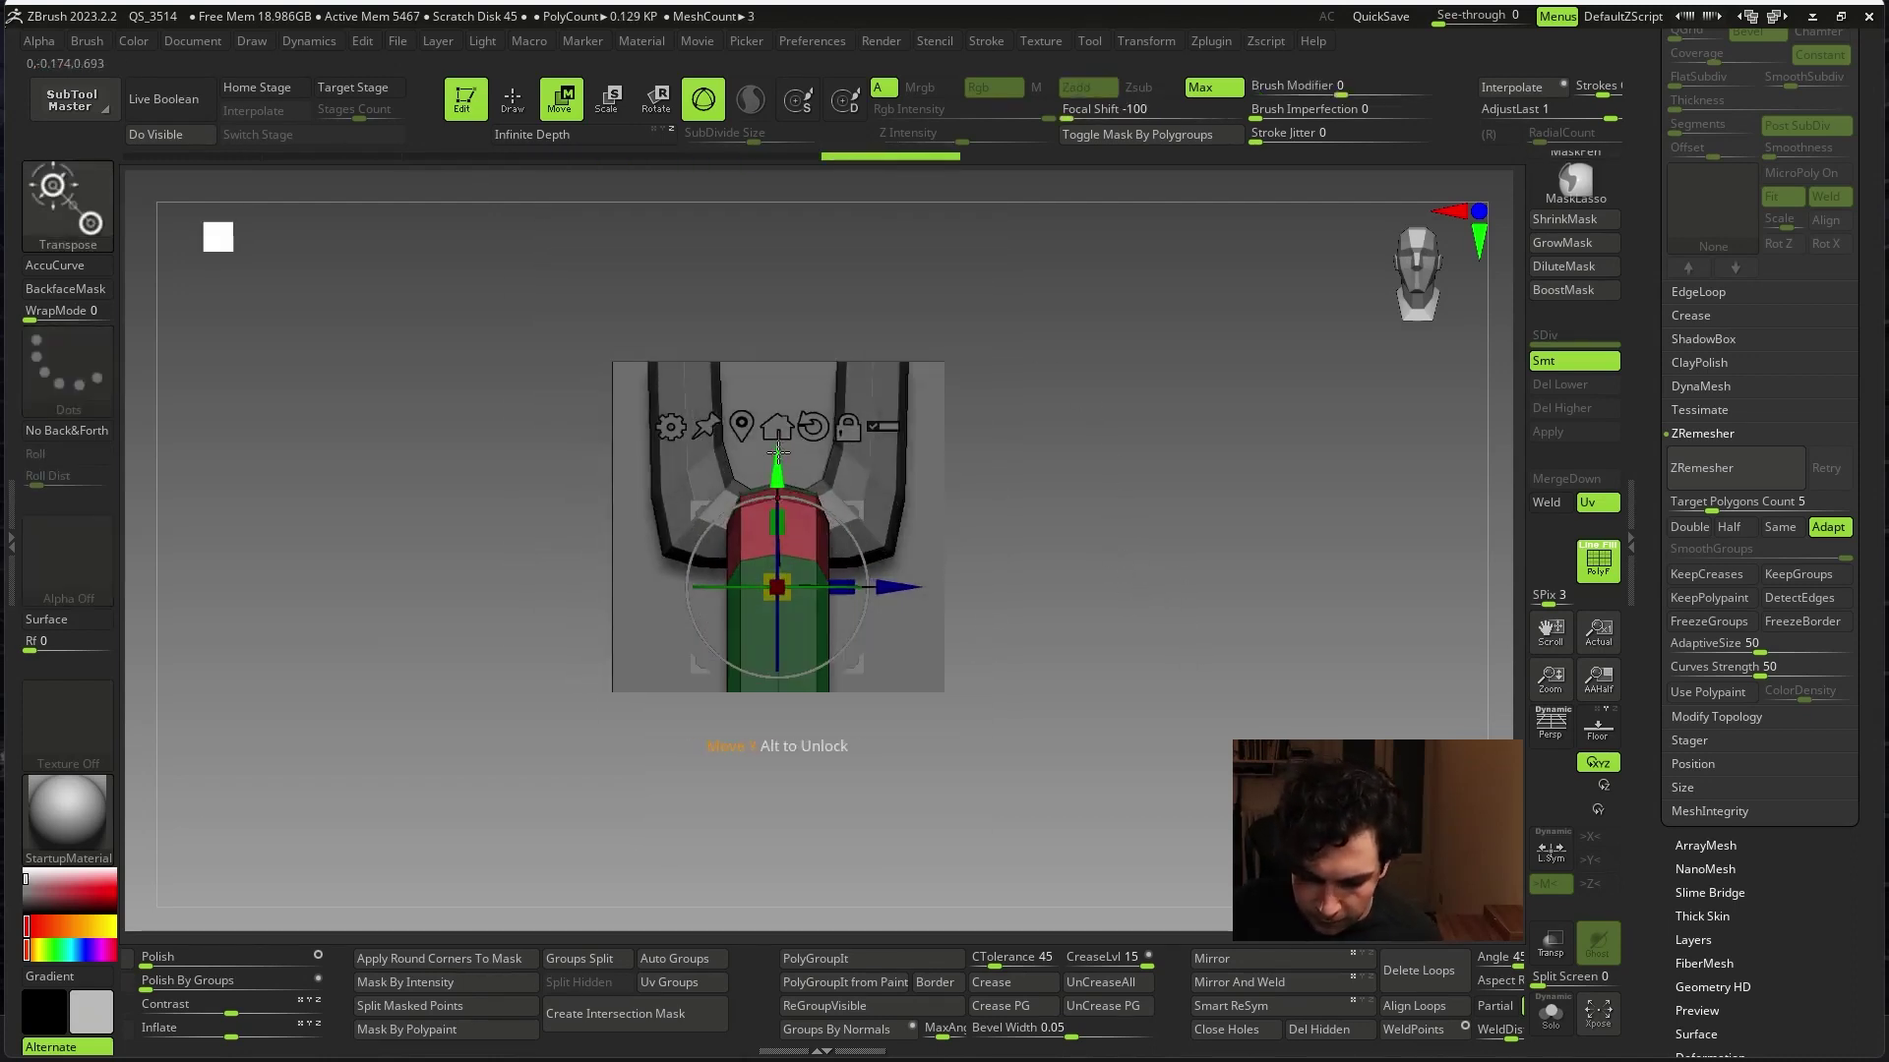
- Undo and redo through the edit history to restore the state with three meshes
drag(784, 461, 784, 408)
key(ctrl+z)
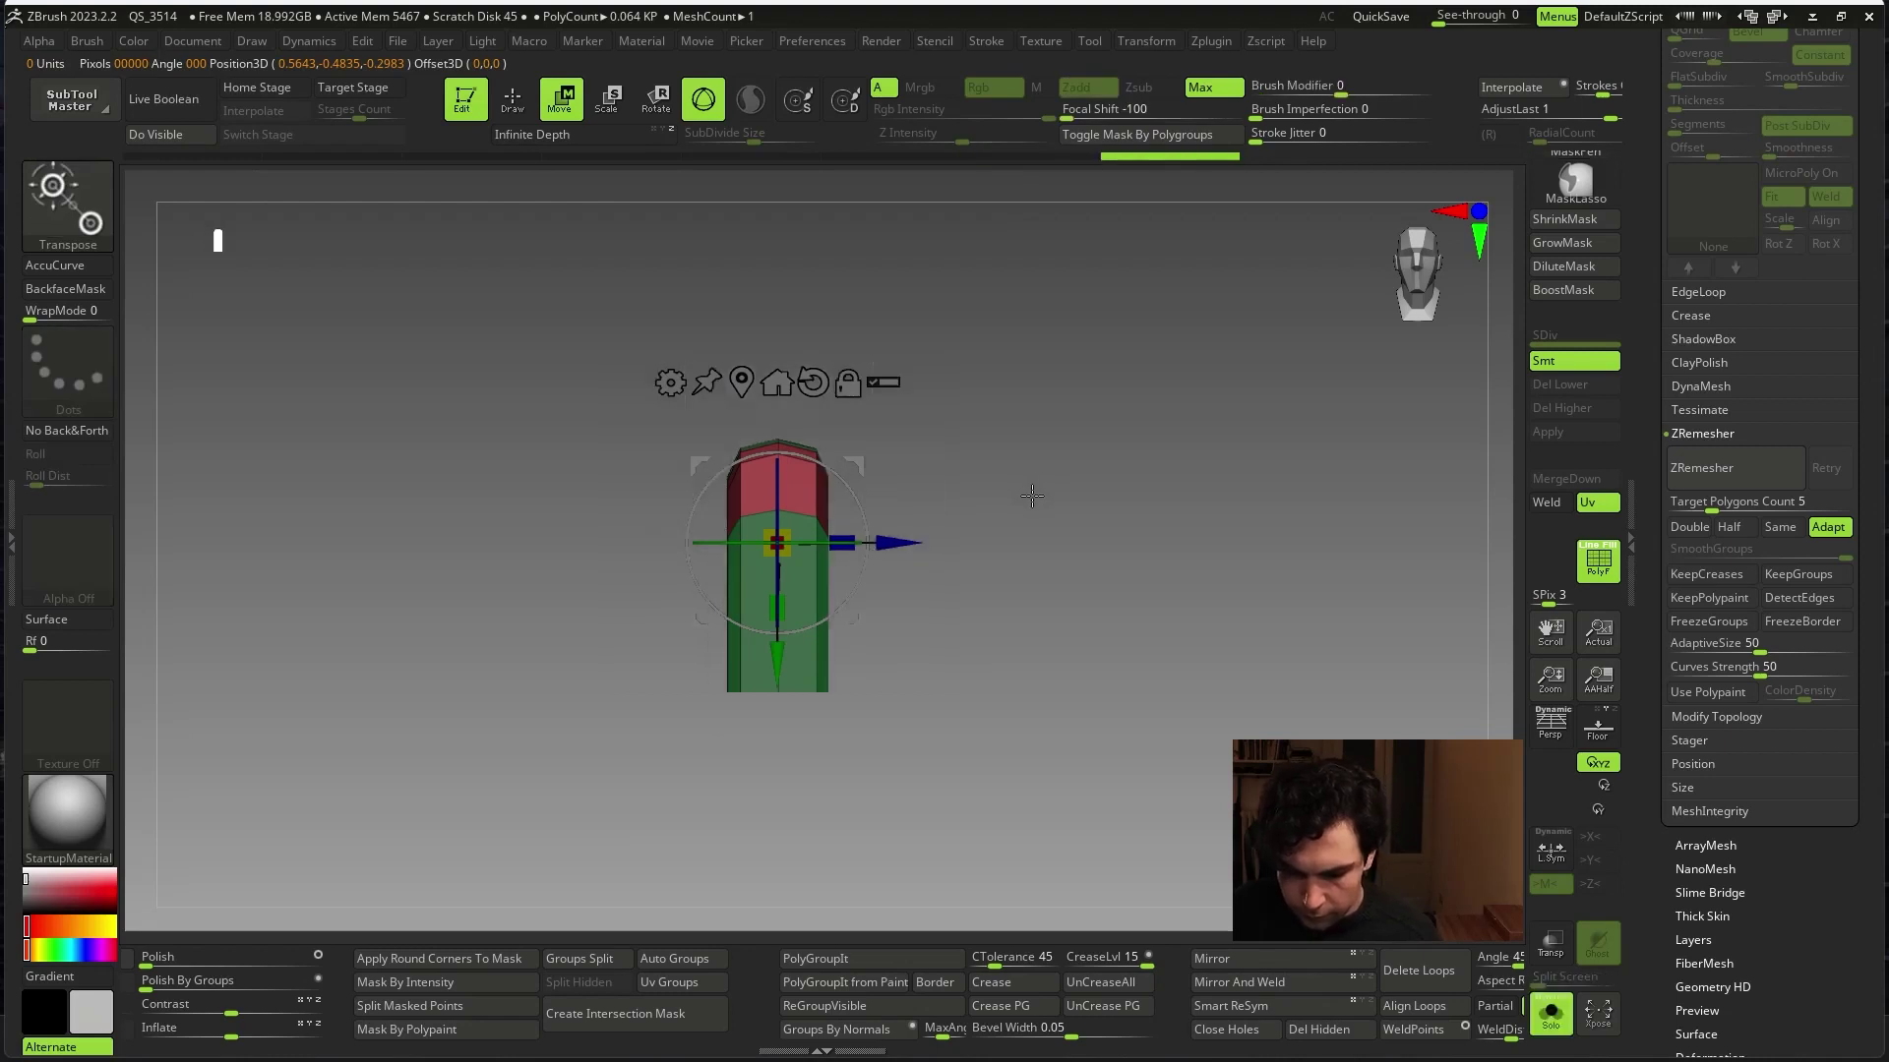
key(ctrl+z)
key(ctrl+z)
key(ctrl+z)
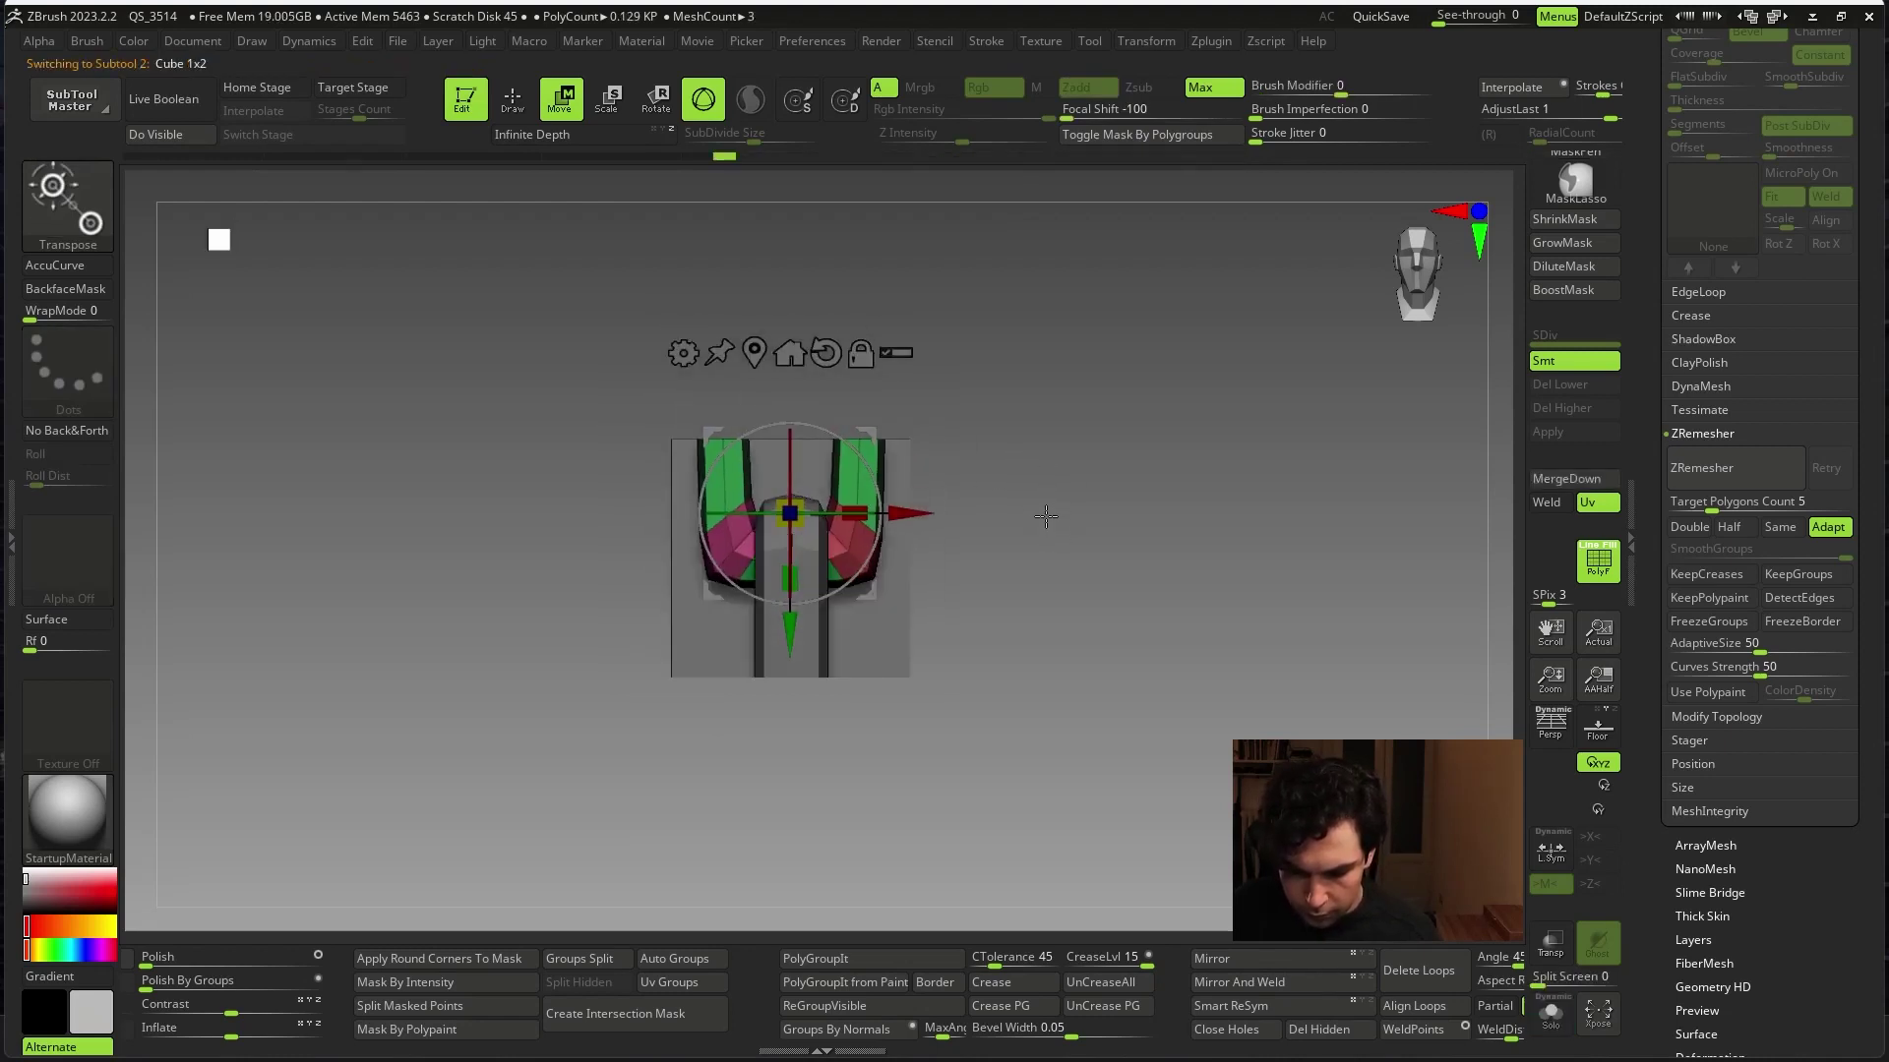
key(ctrl+z)
key(ctrl+z)
key(ctrl+z)
key(ctrl+z)
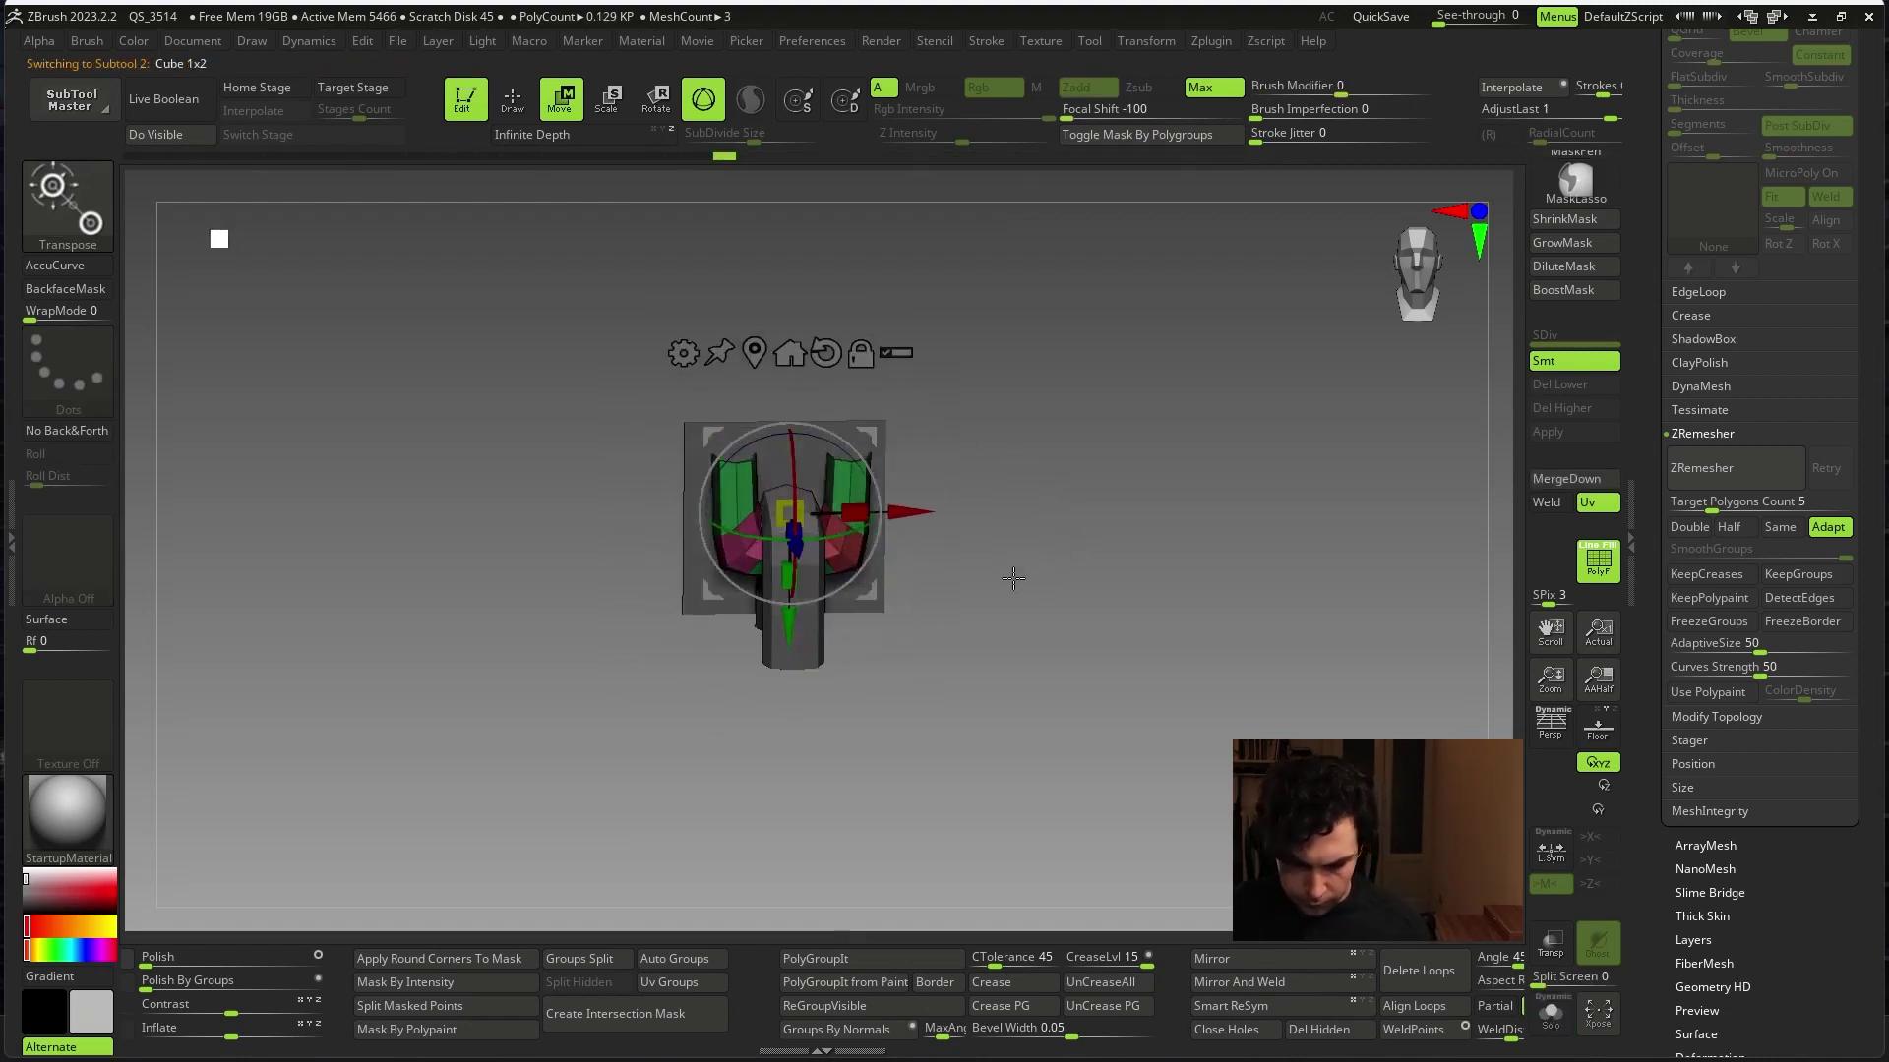
key(ctrl+z)
key(ctrl+z)
key(ctrl+z)
ctrl+drag(623, 625, 937, 481)
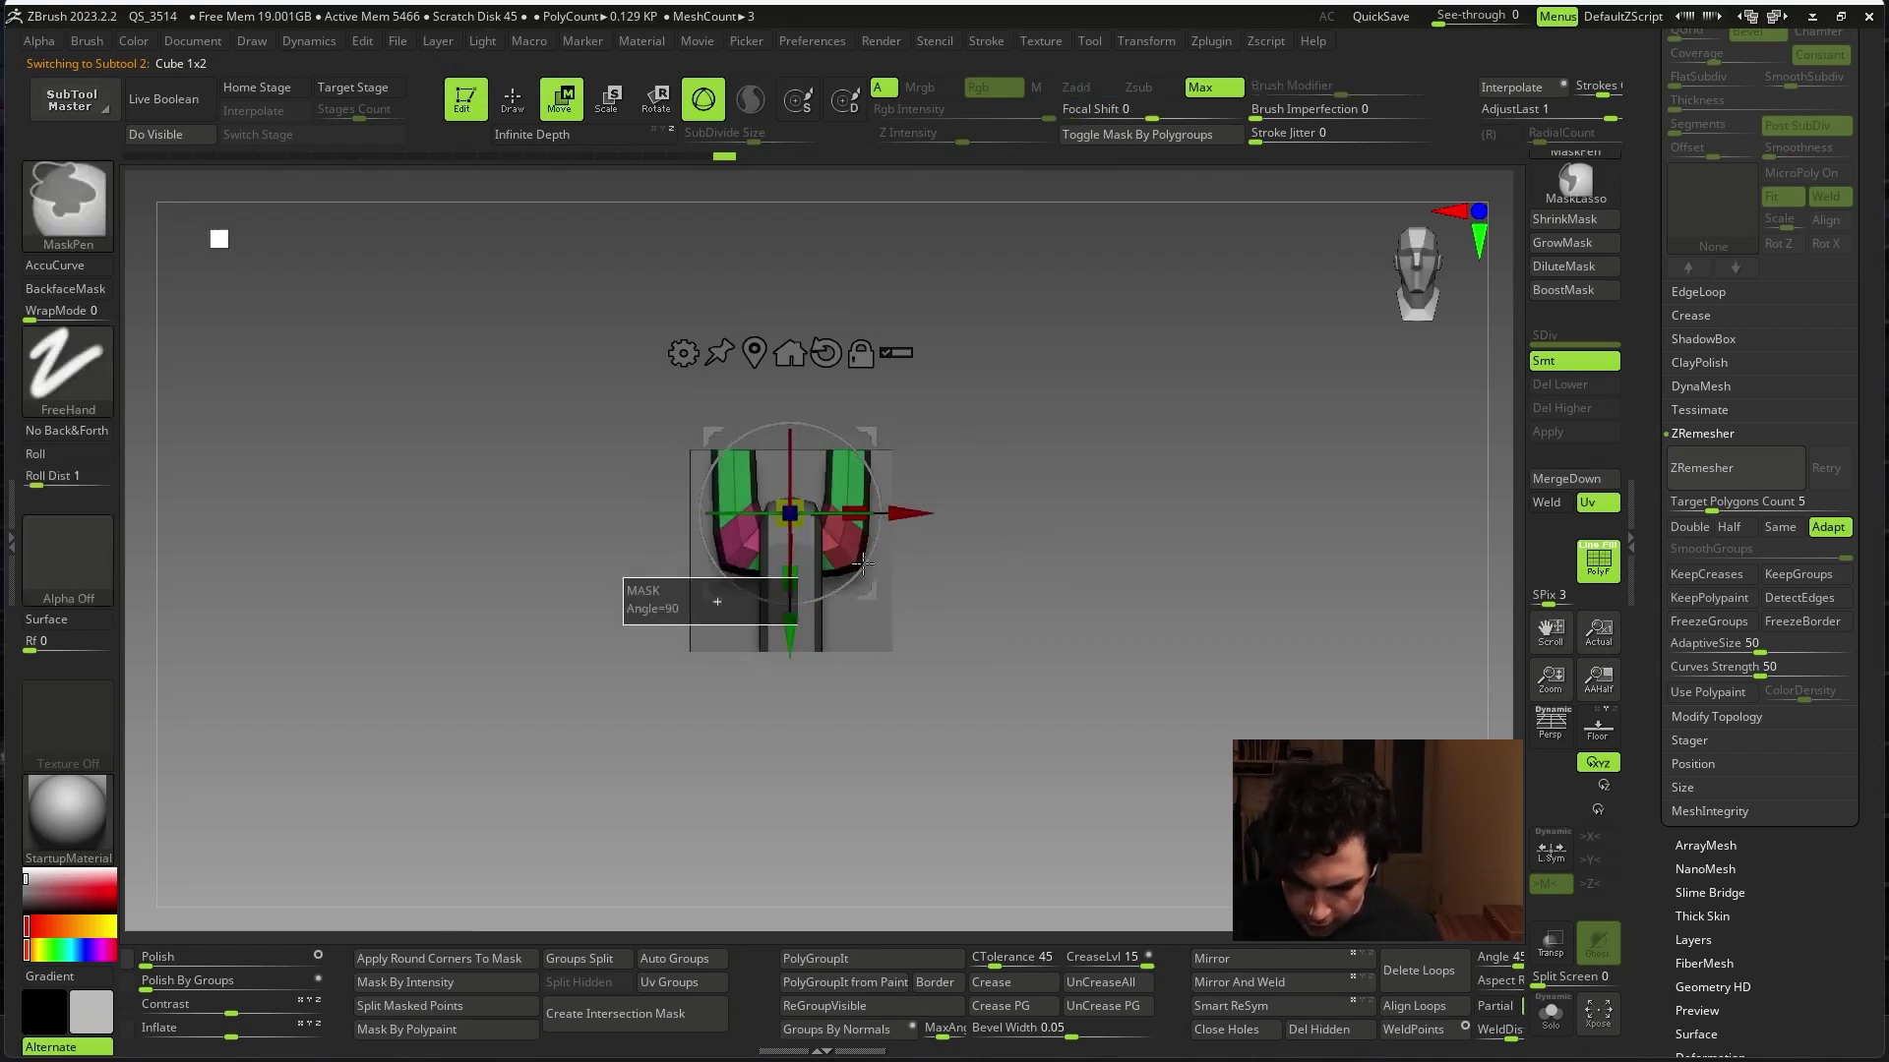
key(ctrl+z)
key(ctrl+z)
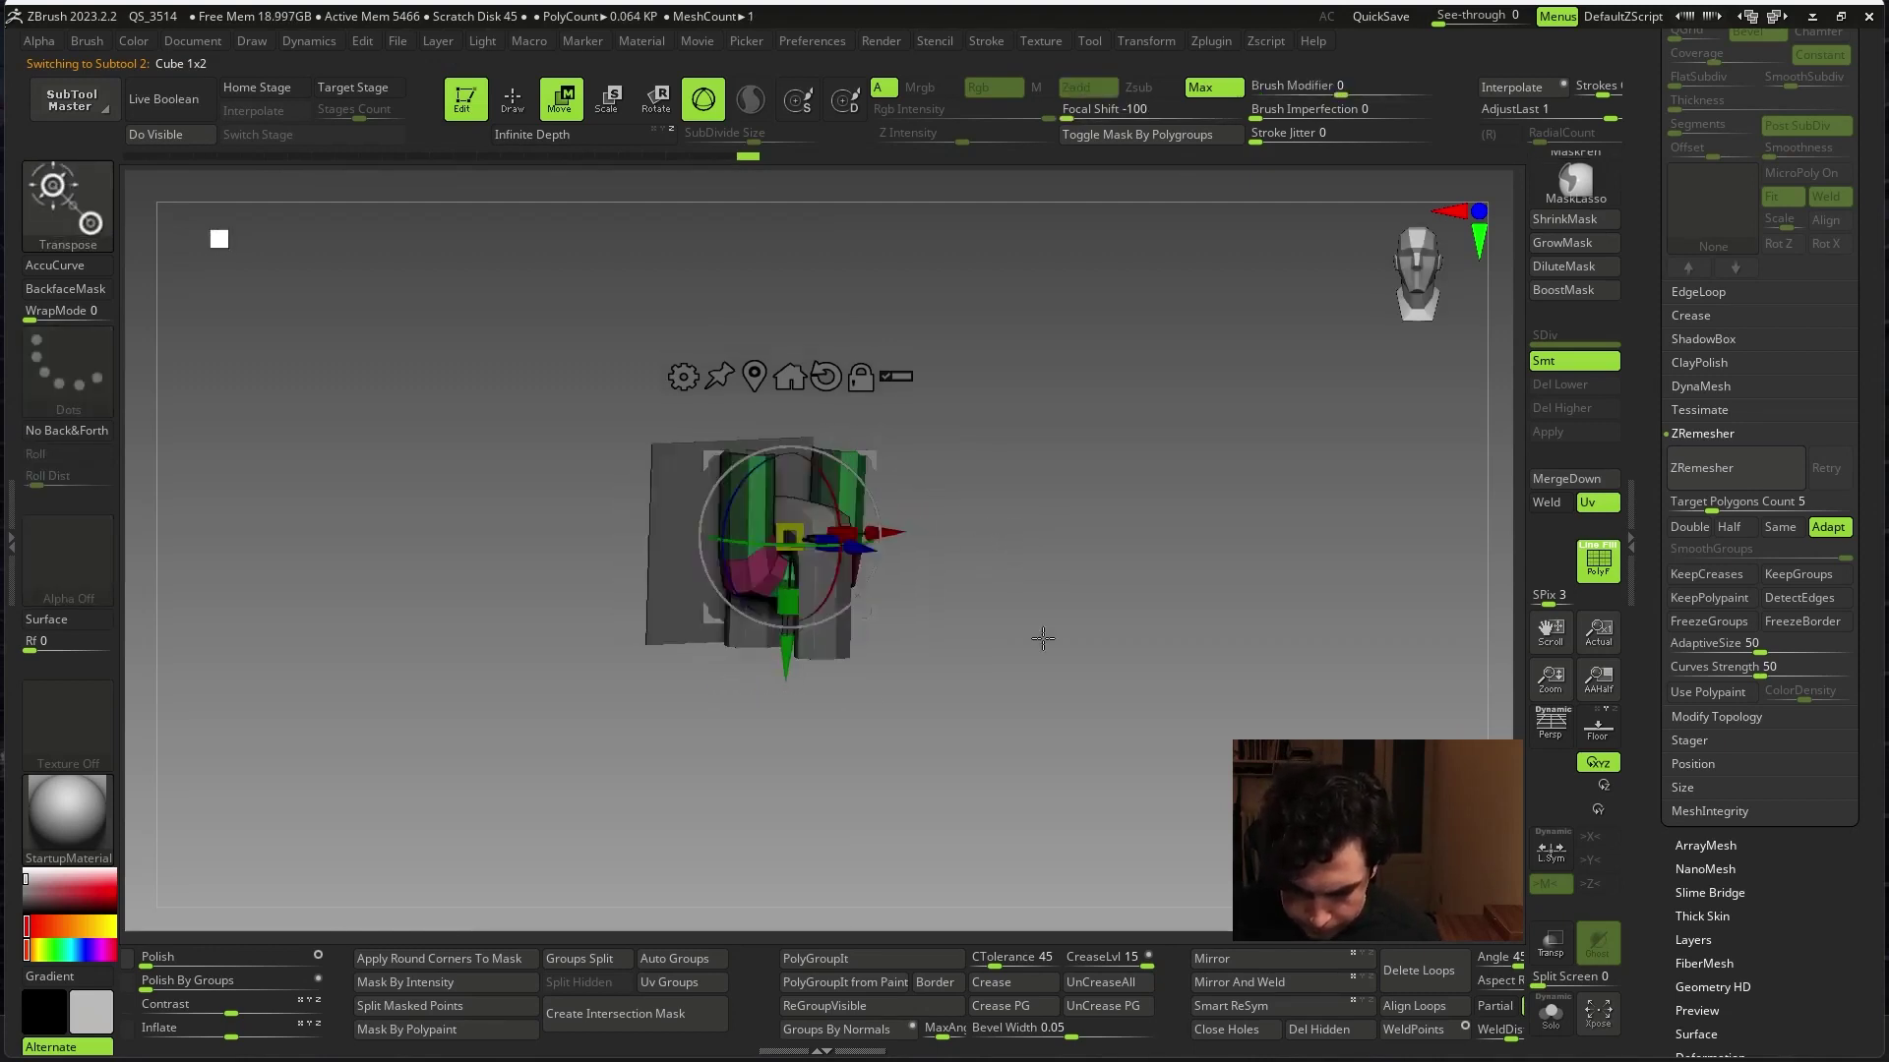
key(ctrl+z)
key(ctrl+shift+z)
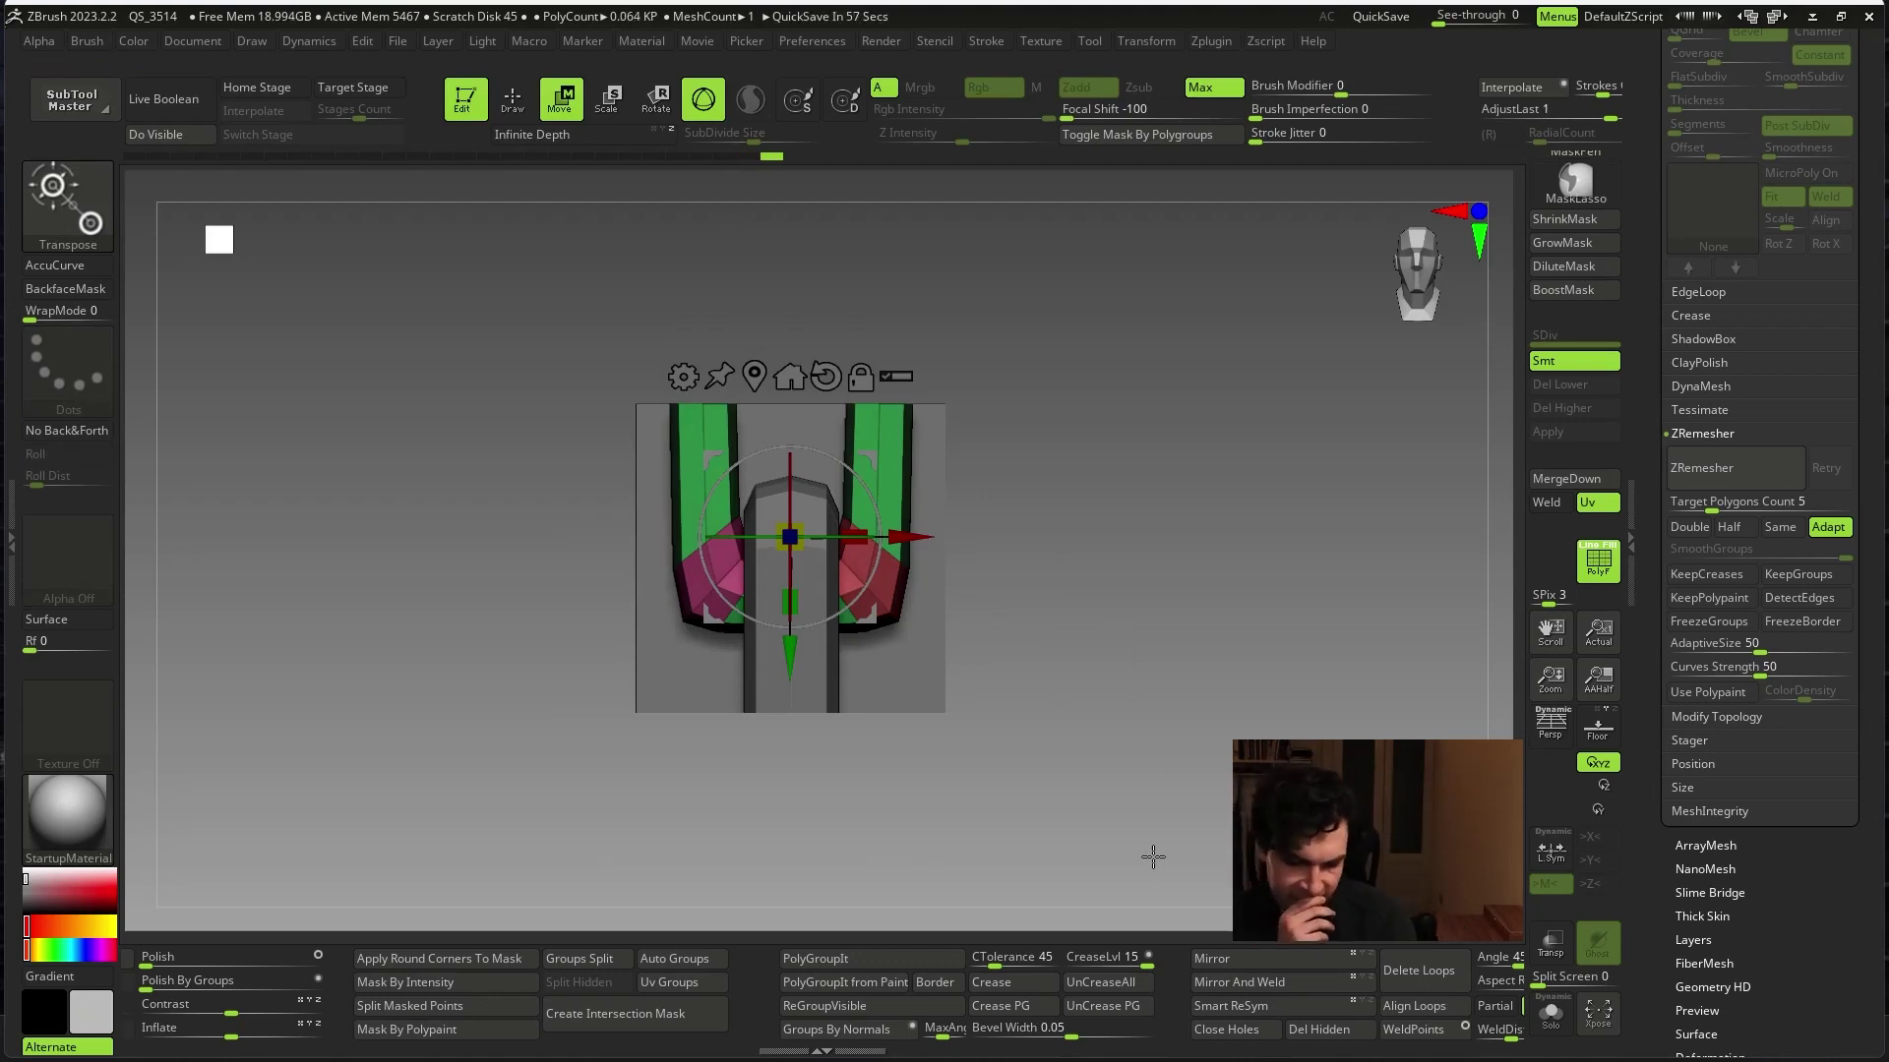
- Snap to a front view in Move mode and step back to the pre-resize history state
key(q)
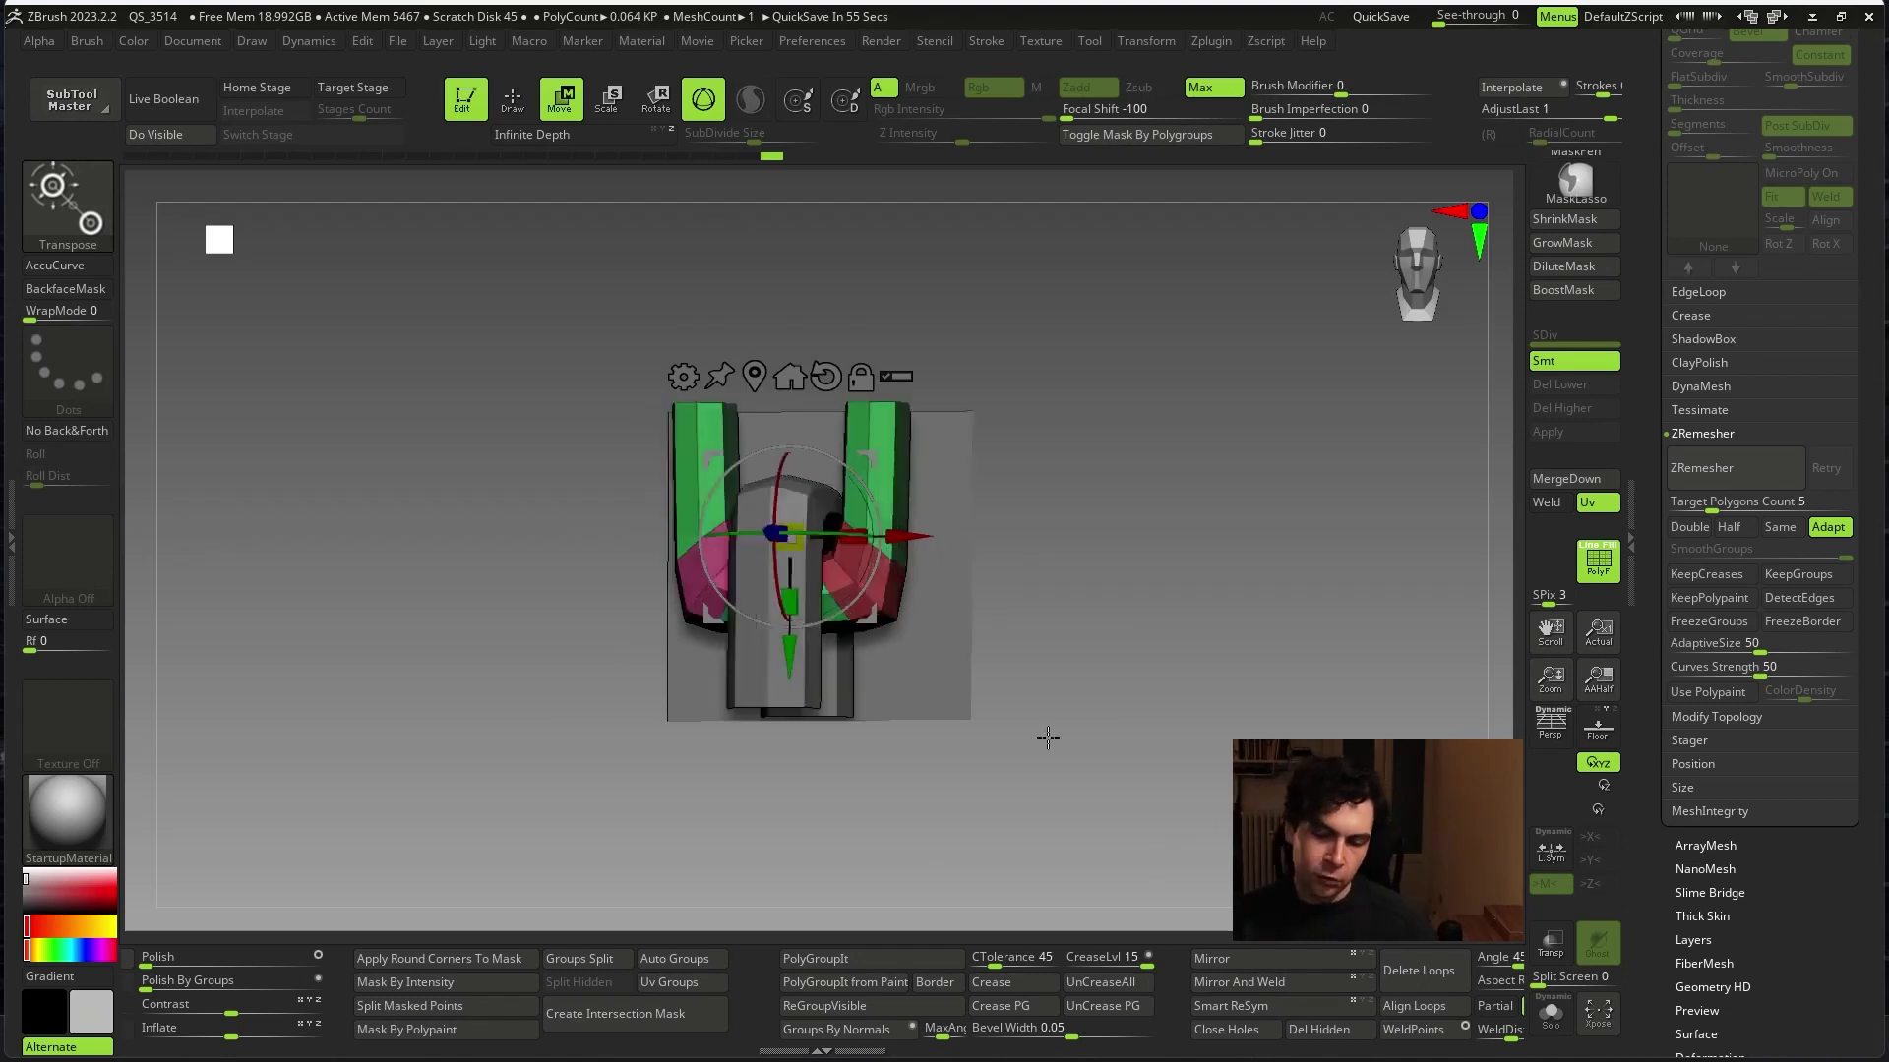
drag(1046, 737, 741, 709)
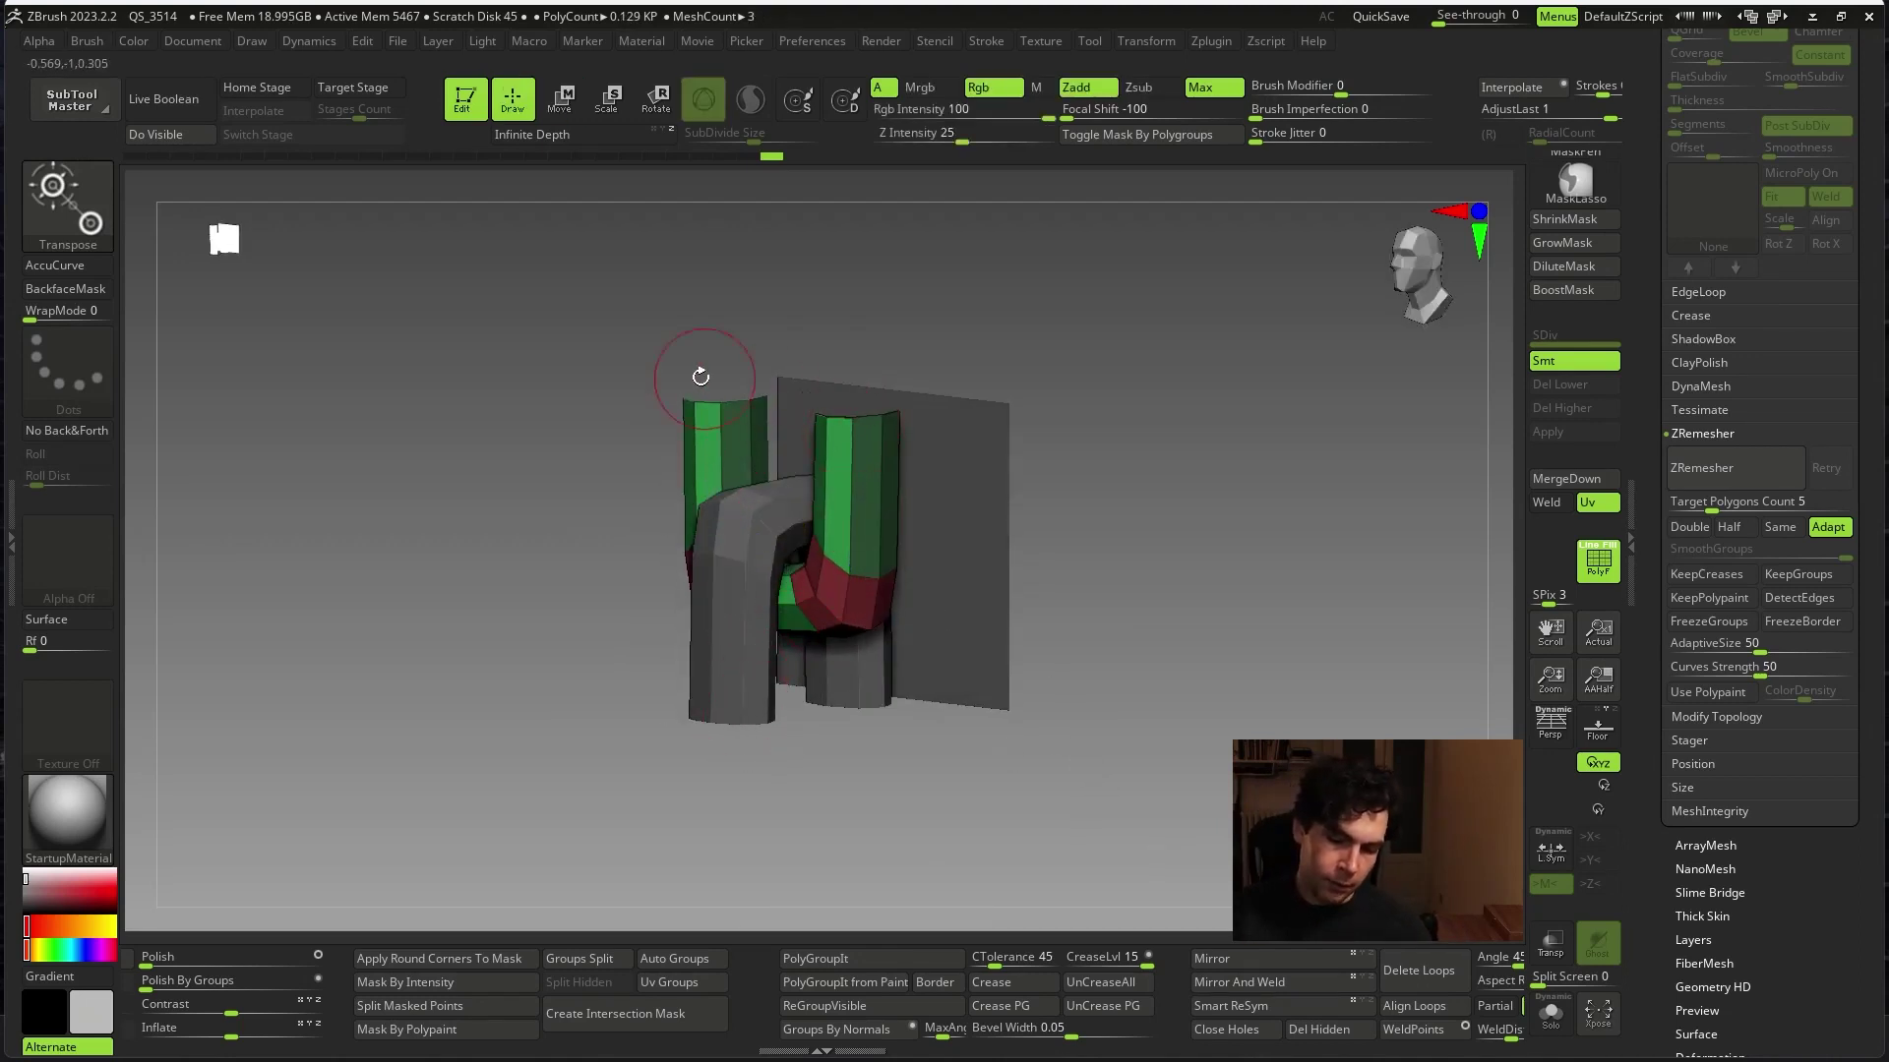
shift+drag(984, 688, 1185, 625)
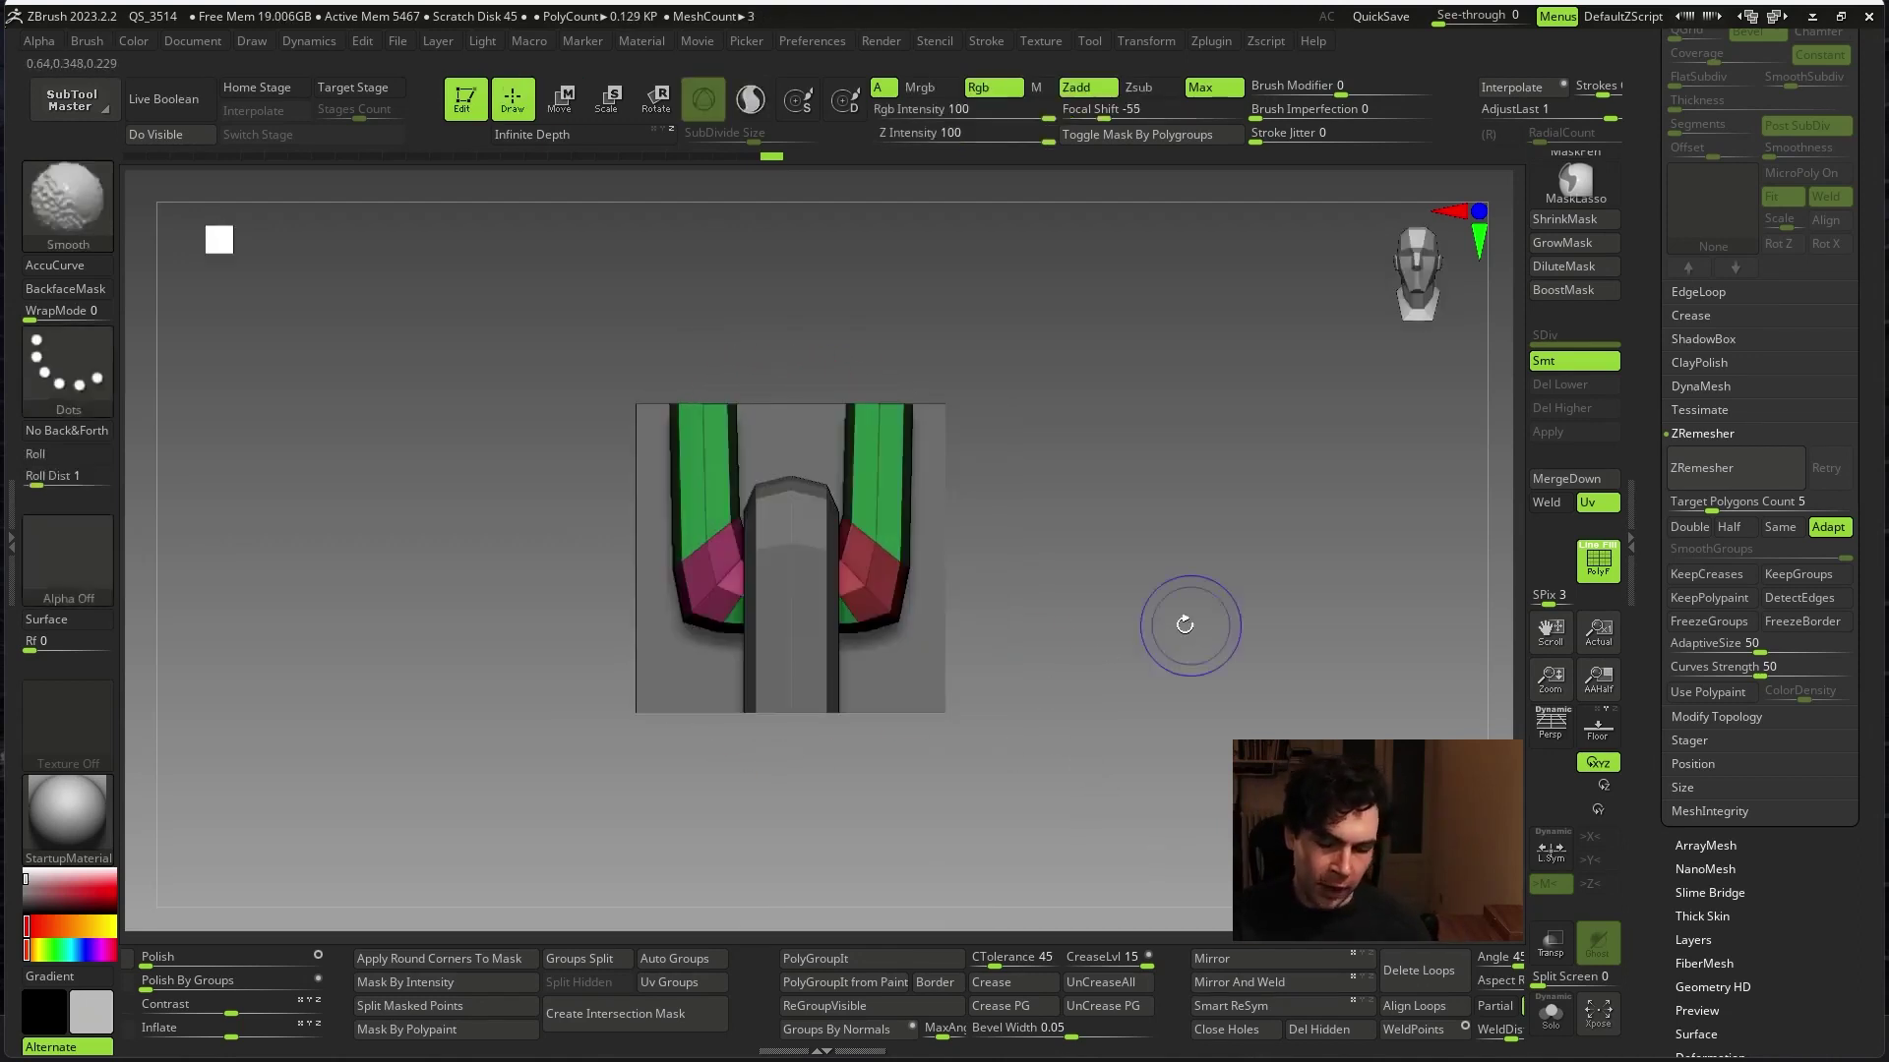
key(w)
key(ctrl+z)
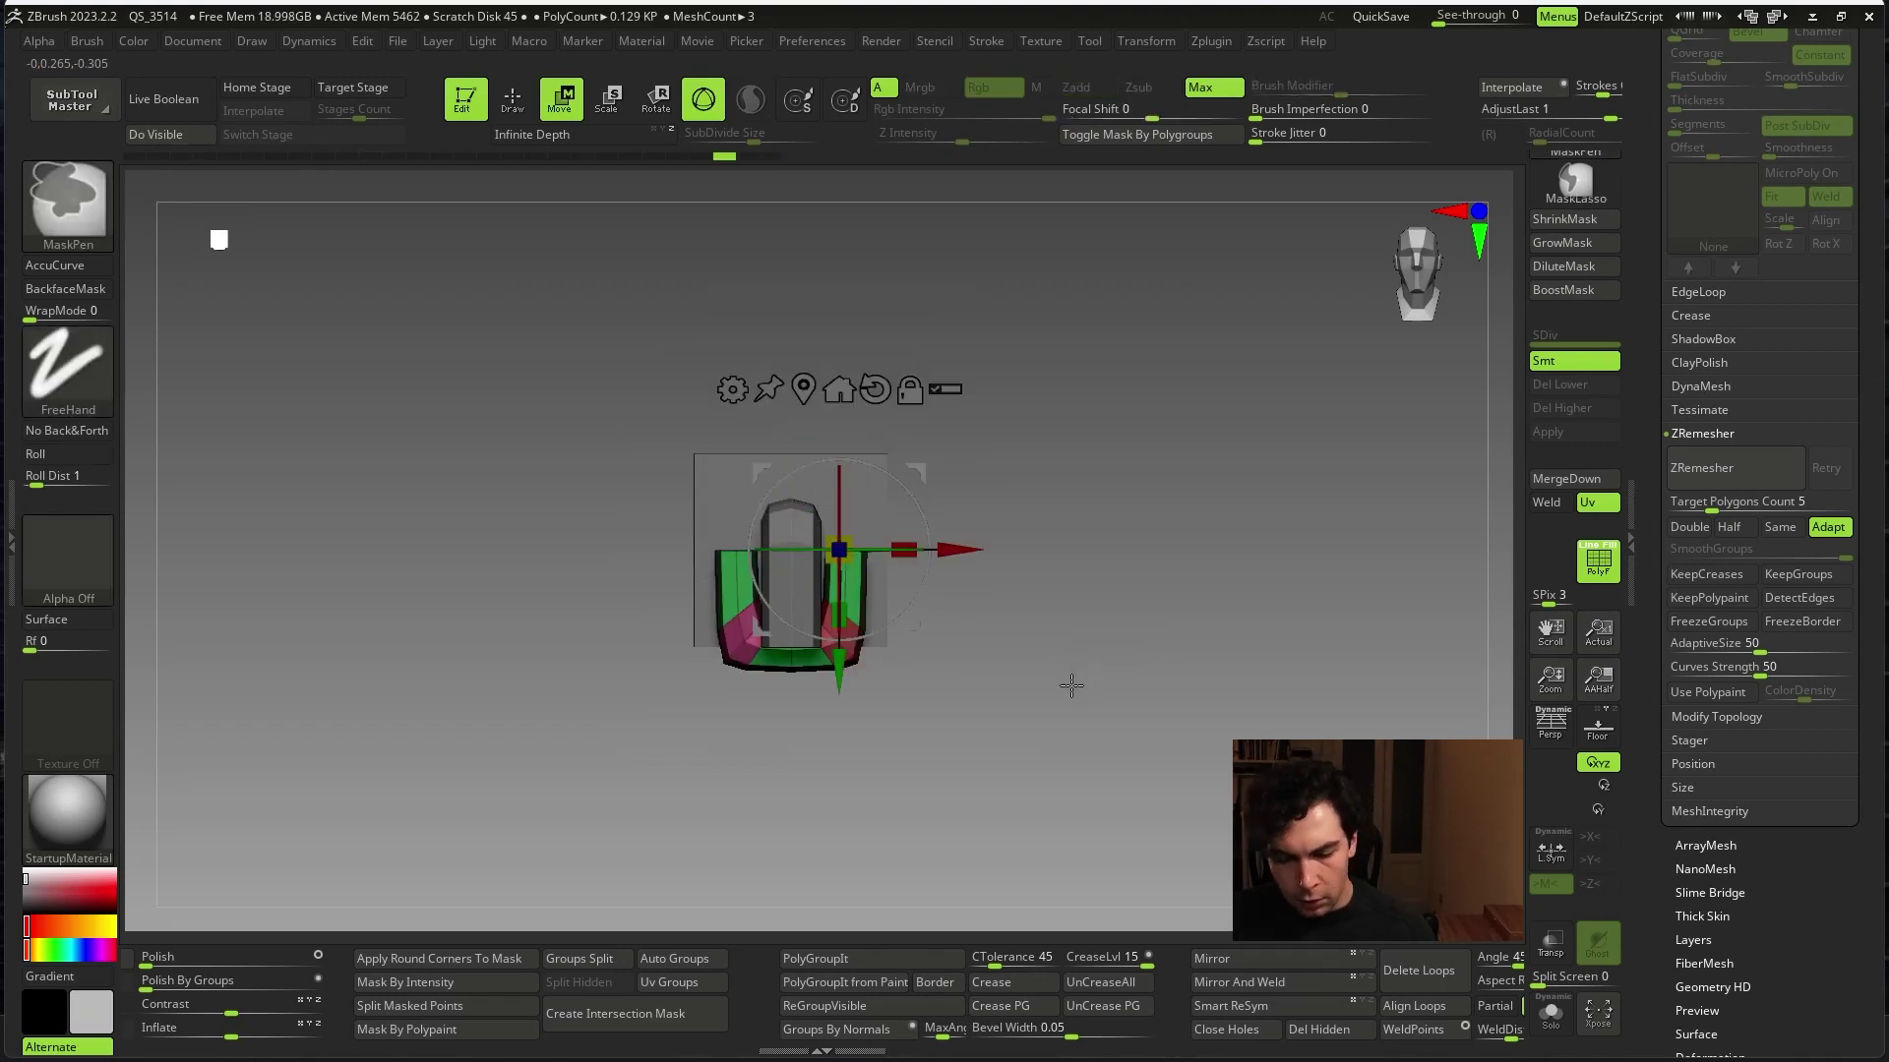
key(ctrl+z)
key(ctrl+z)
key(ctrl+z)
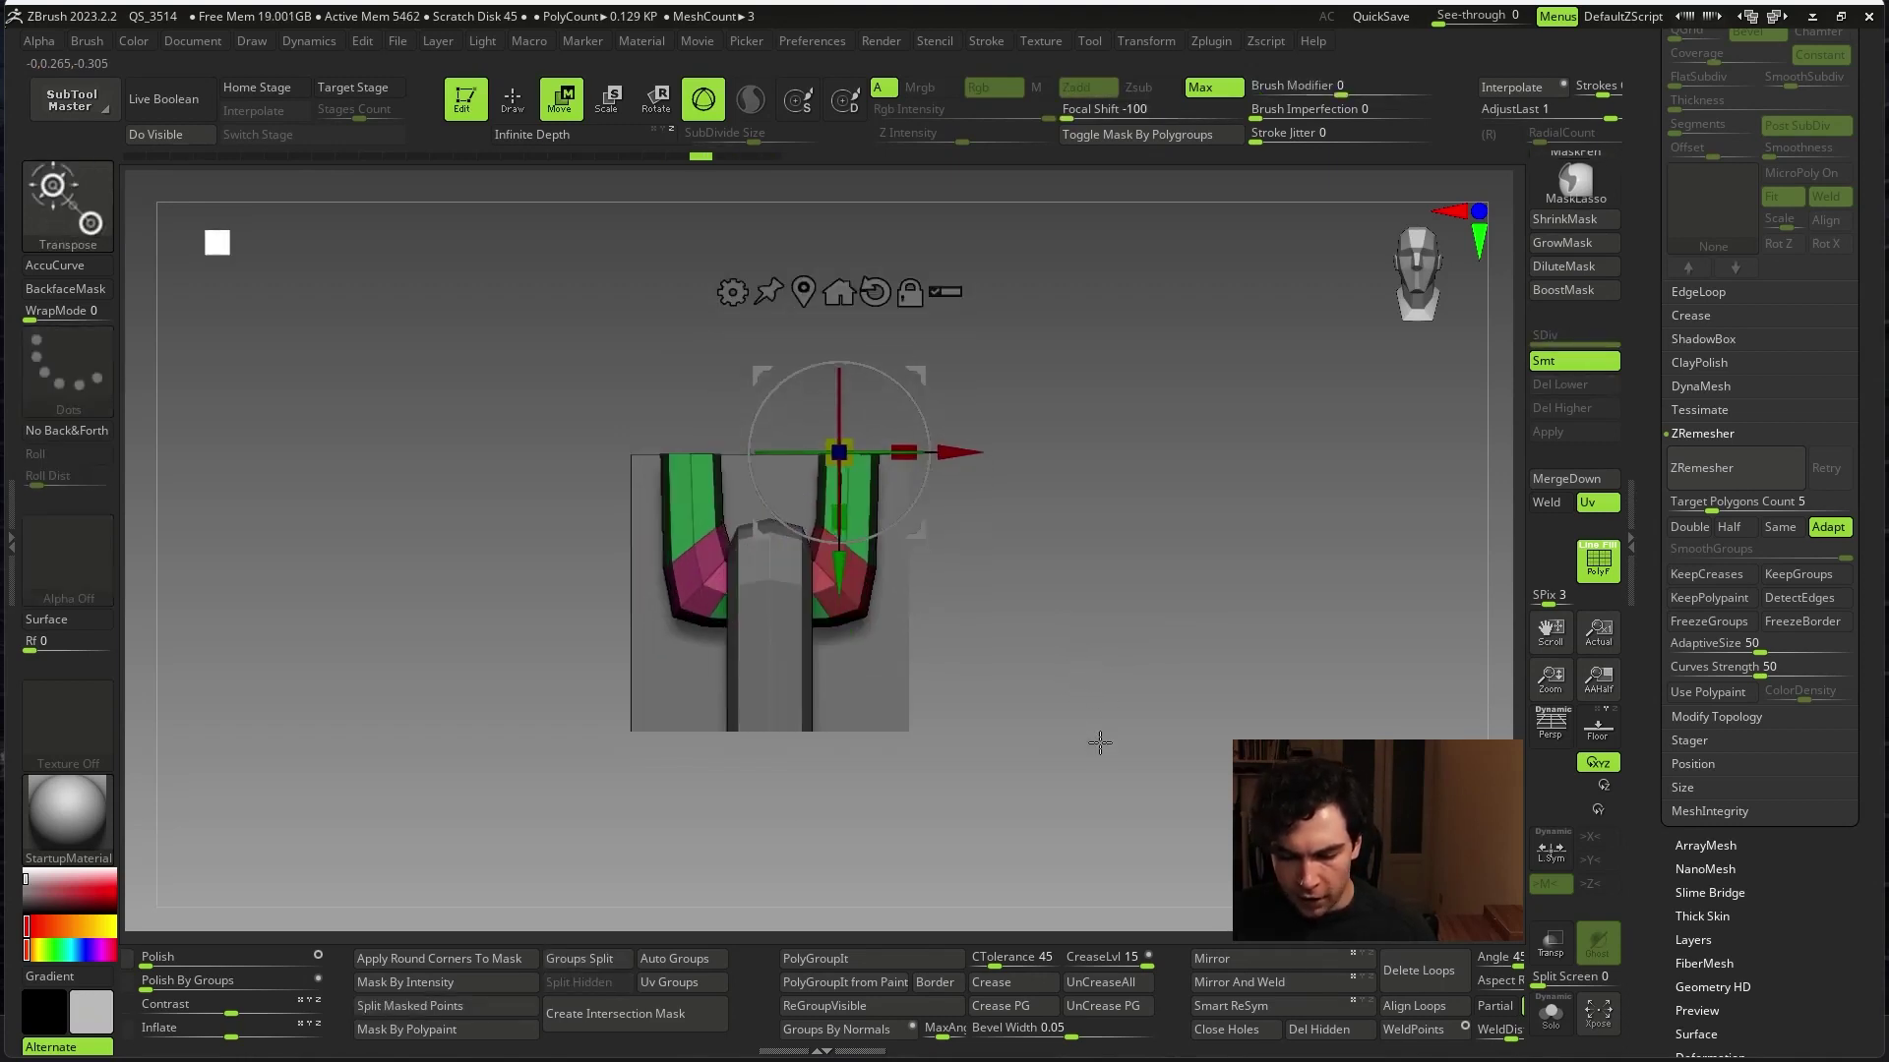
key(ctrl+z)
key(ctrl+z)
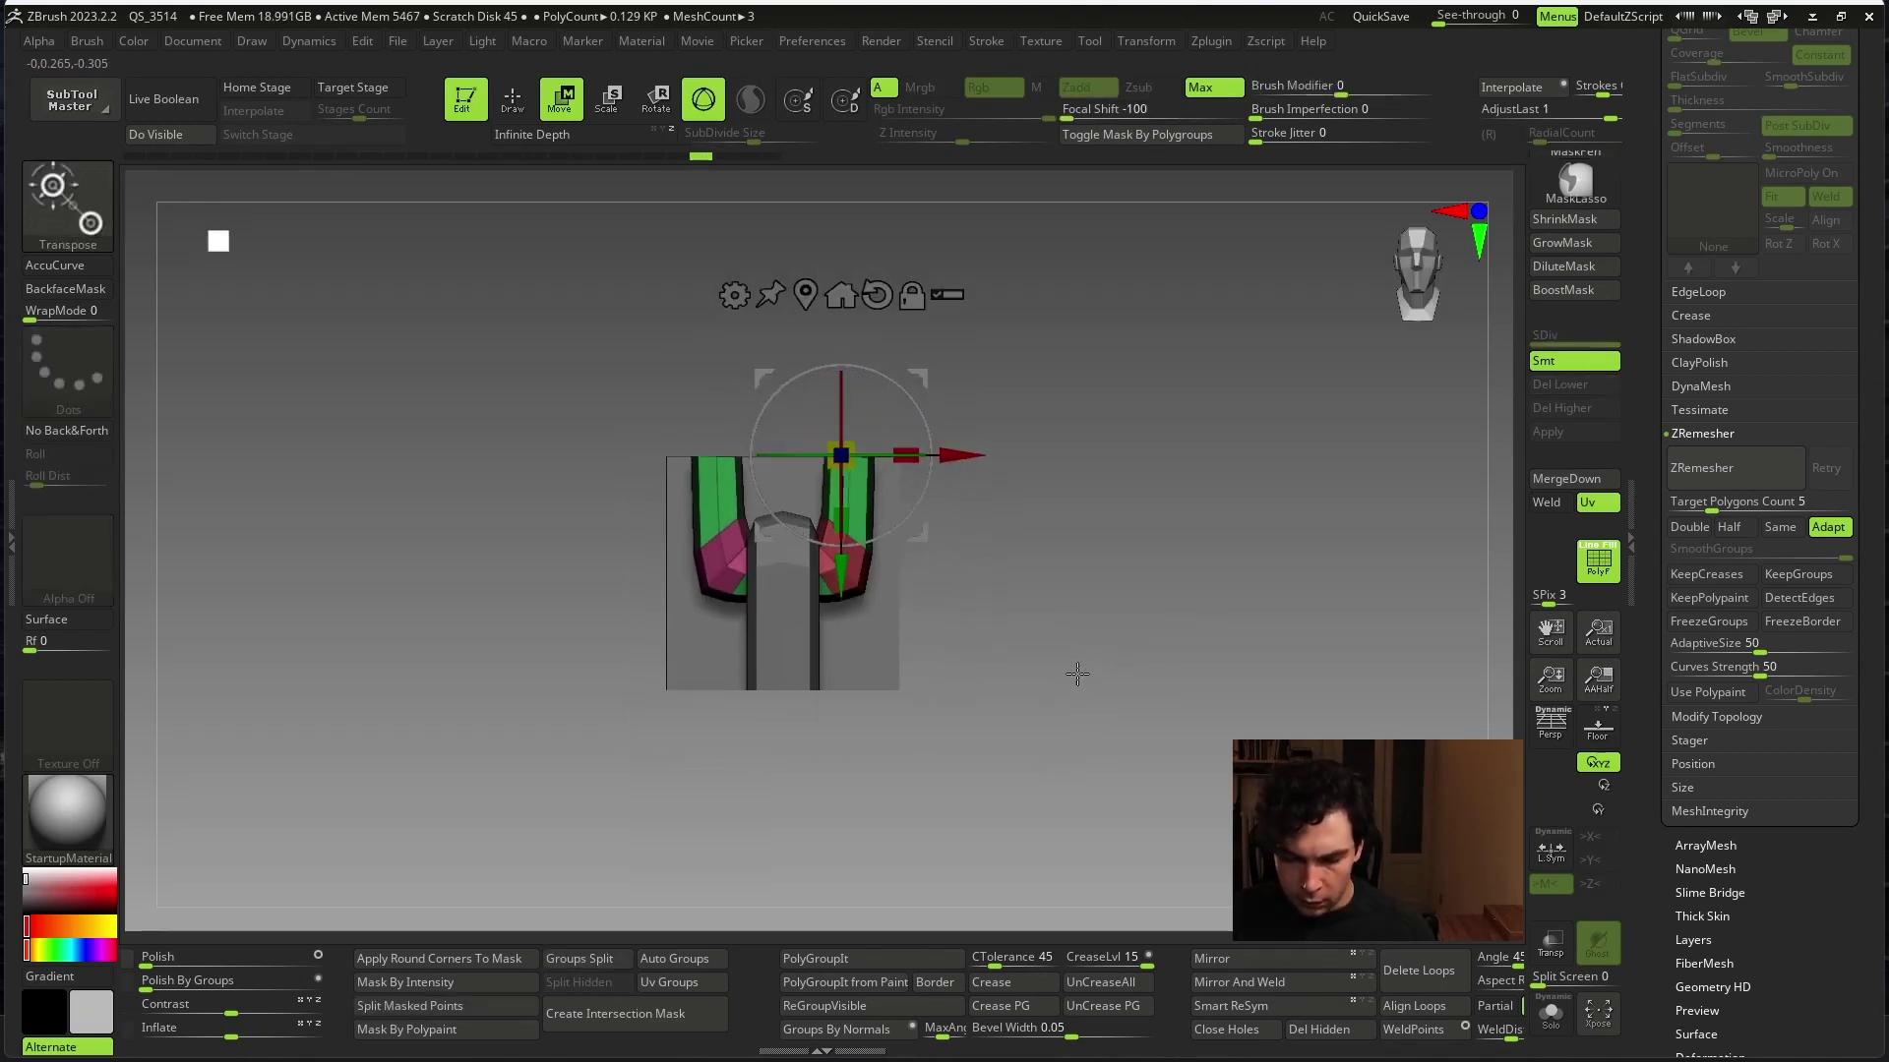
key(ctrl+z)
- Scale the U-shaped loop to about 0.65 and move it up along Y
drag(854, 440, 840, 479)
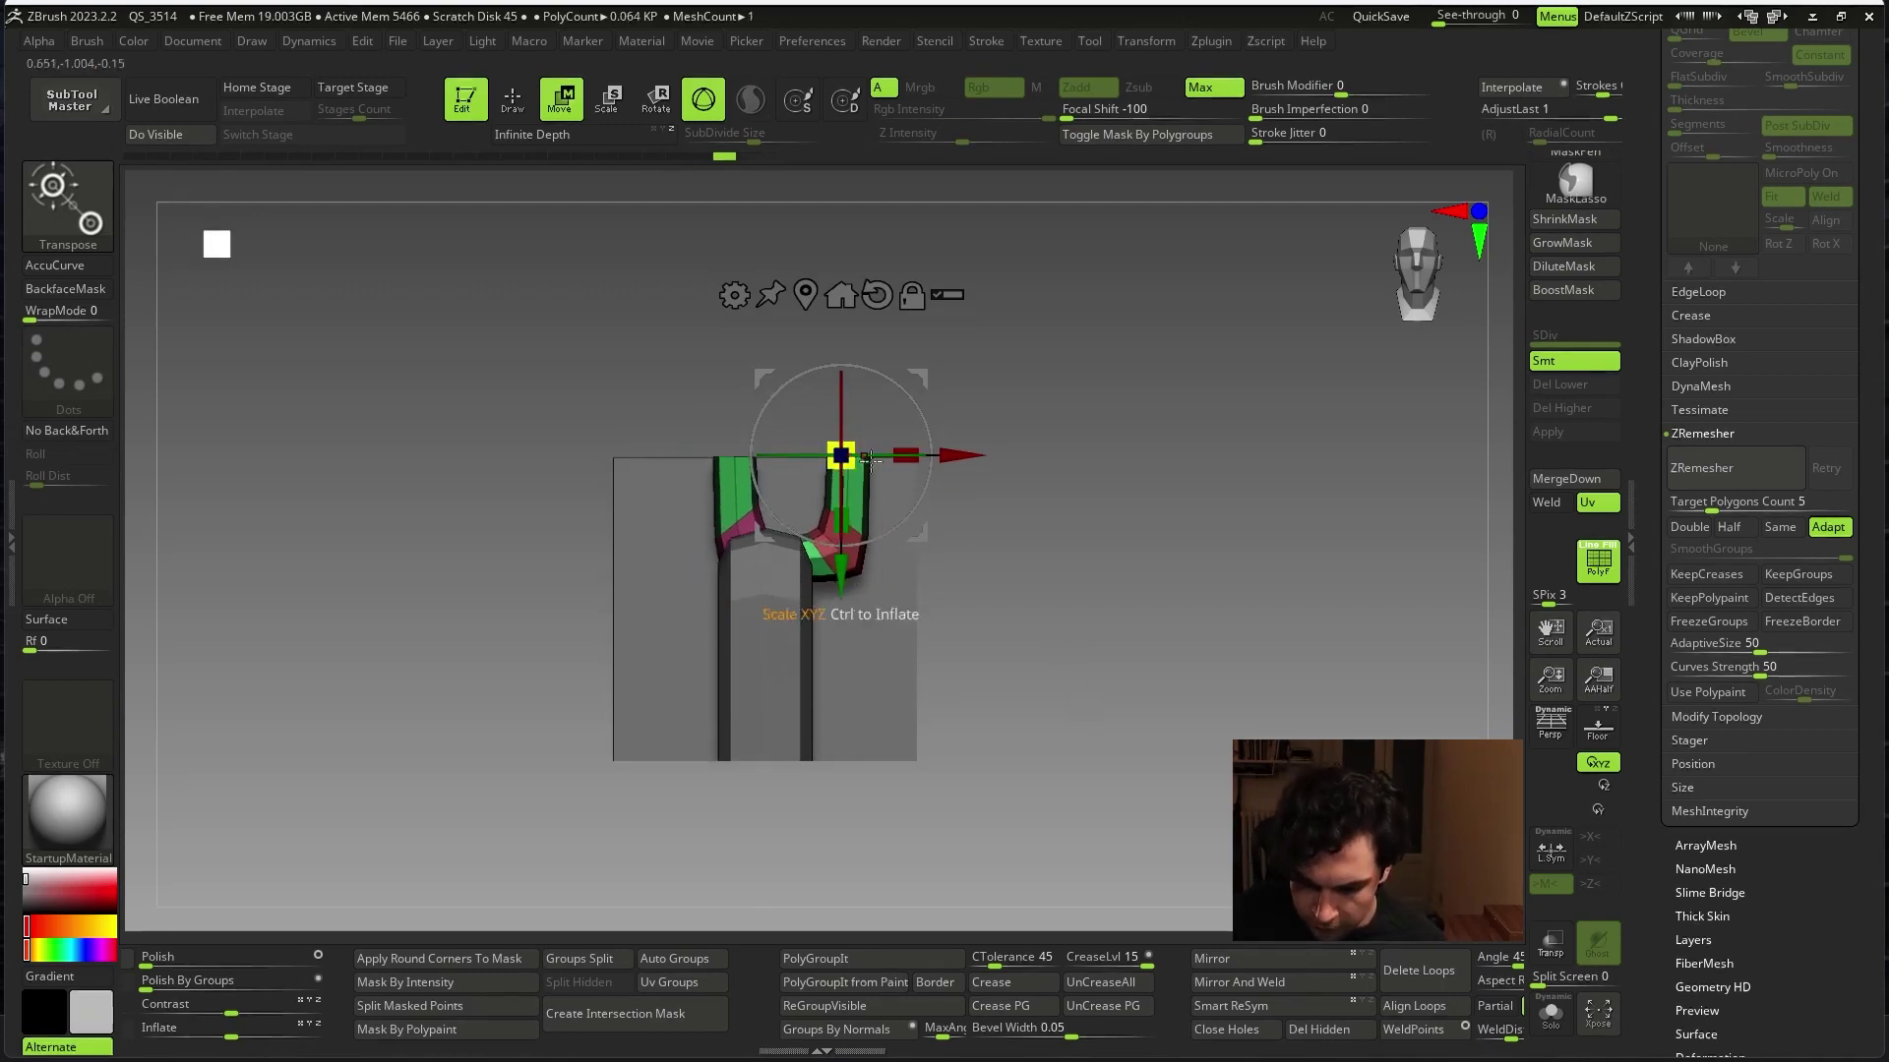
key(ctrl+z)
drag(764, 673, 787, 584)
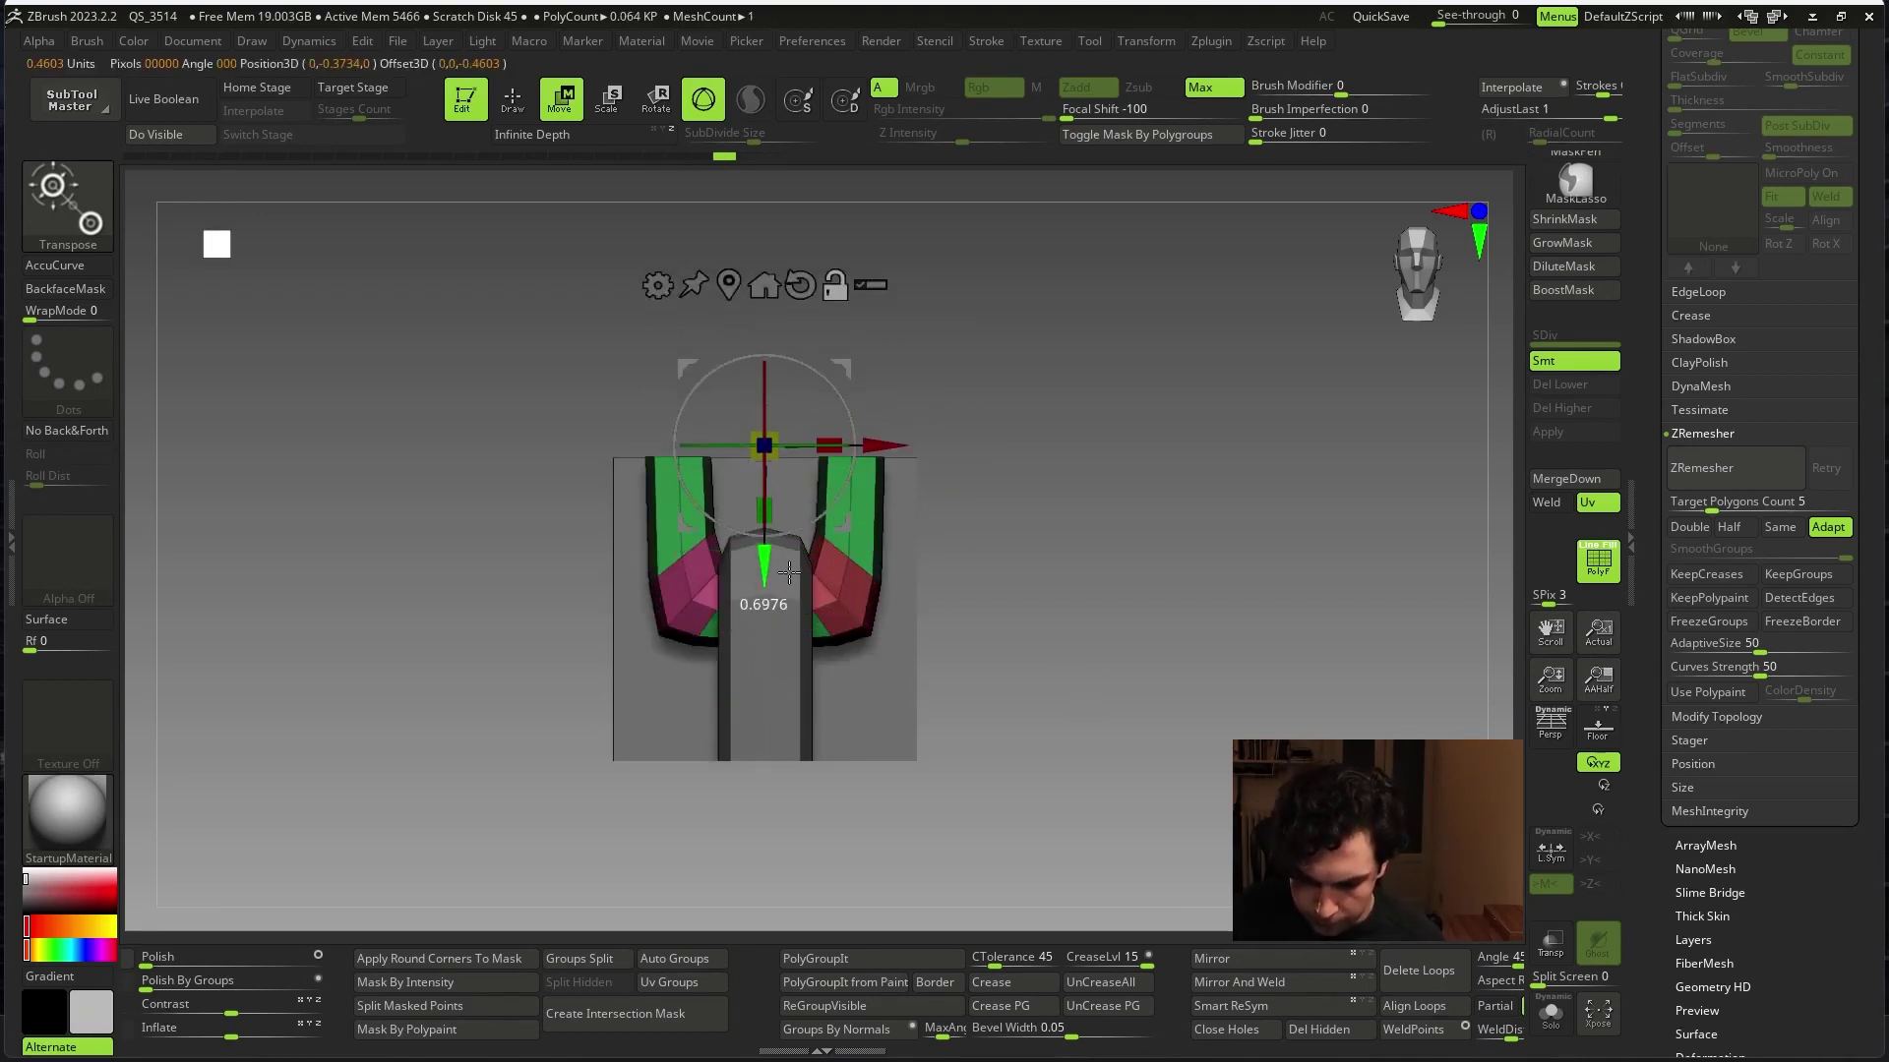
drag(764, 454, 765, 476)
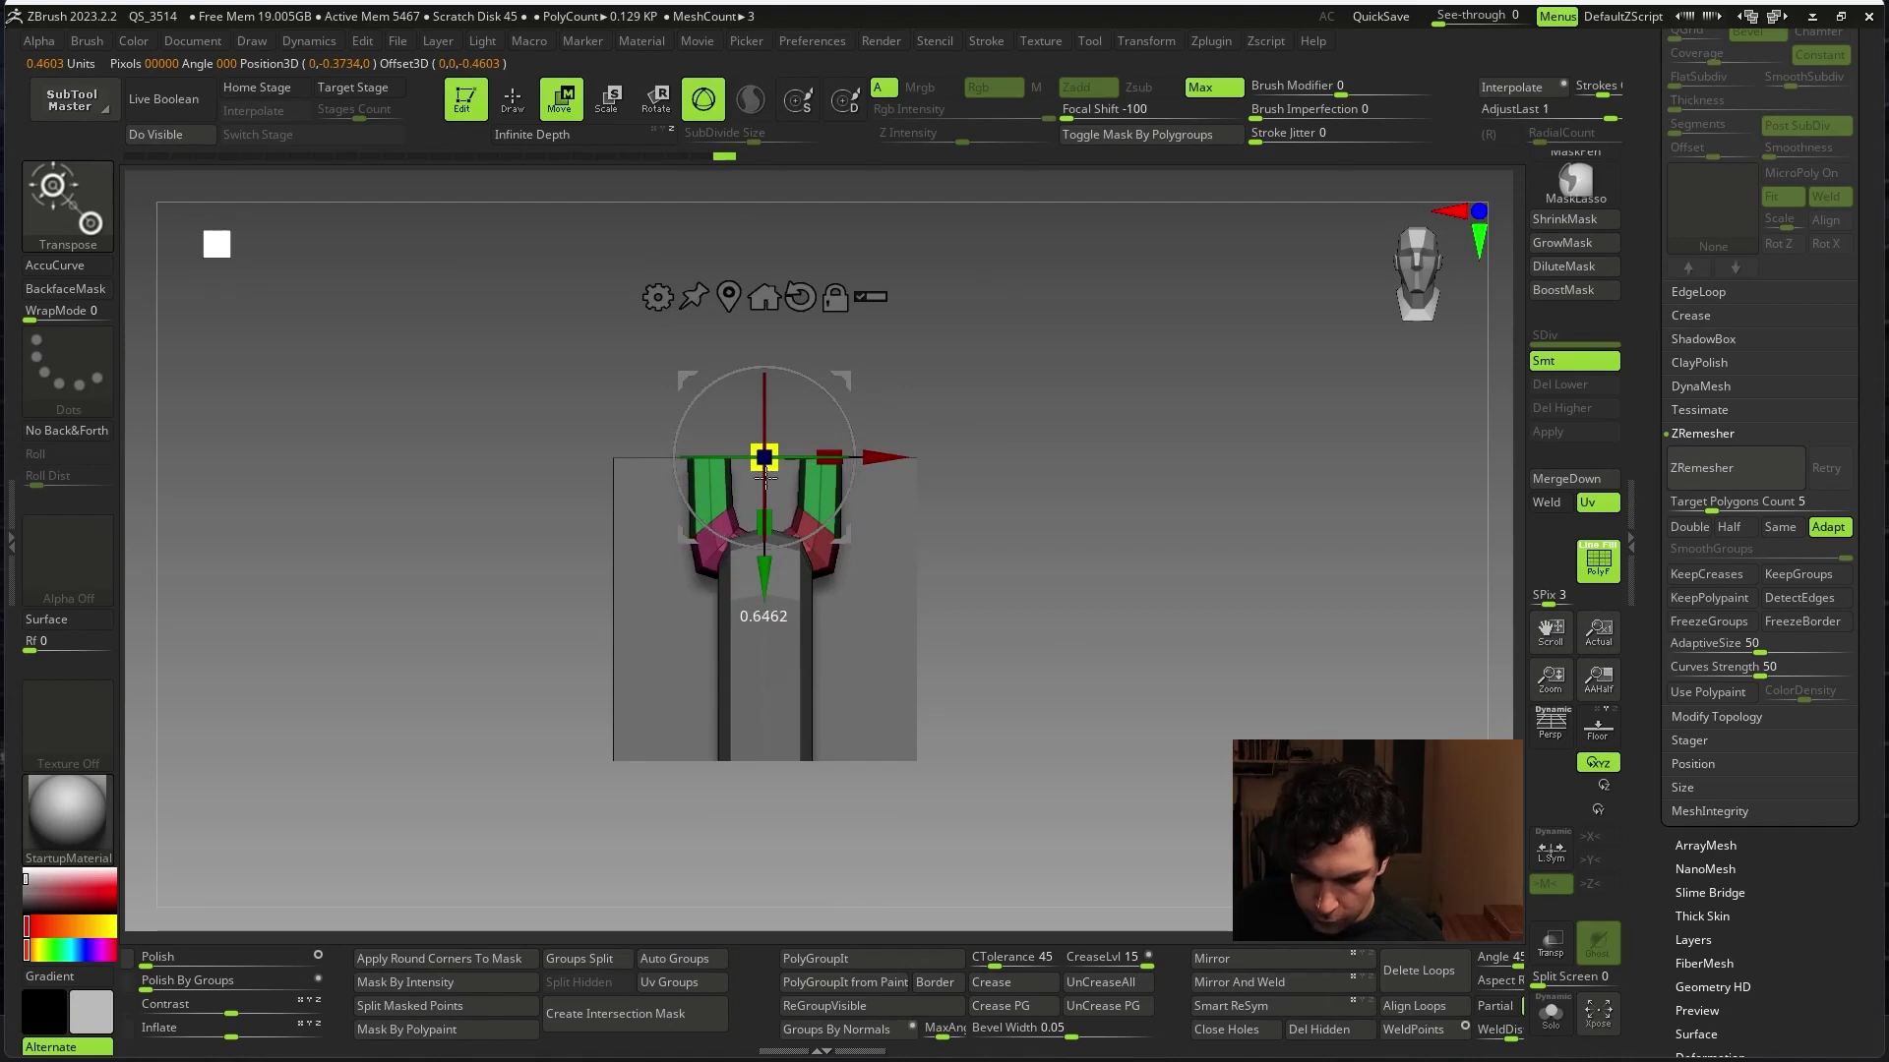
drag(1128, 599, 1153, 836)
- Turn Solo off, snap to front view, and redo lowering the U loop onto the strap
key(ctrl+shift+f)
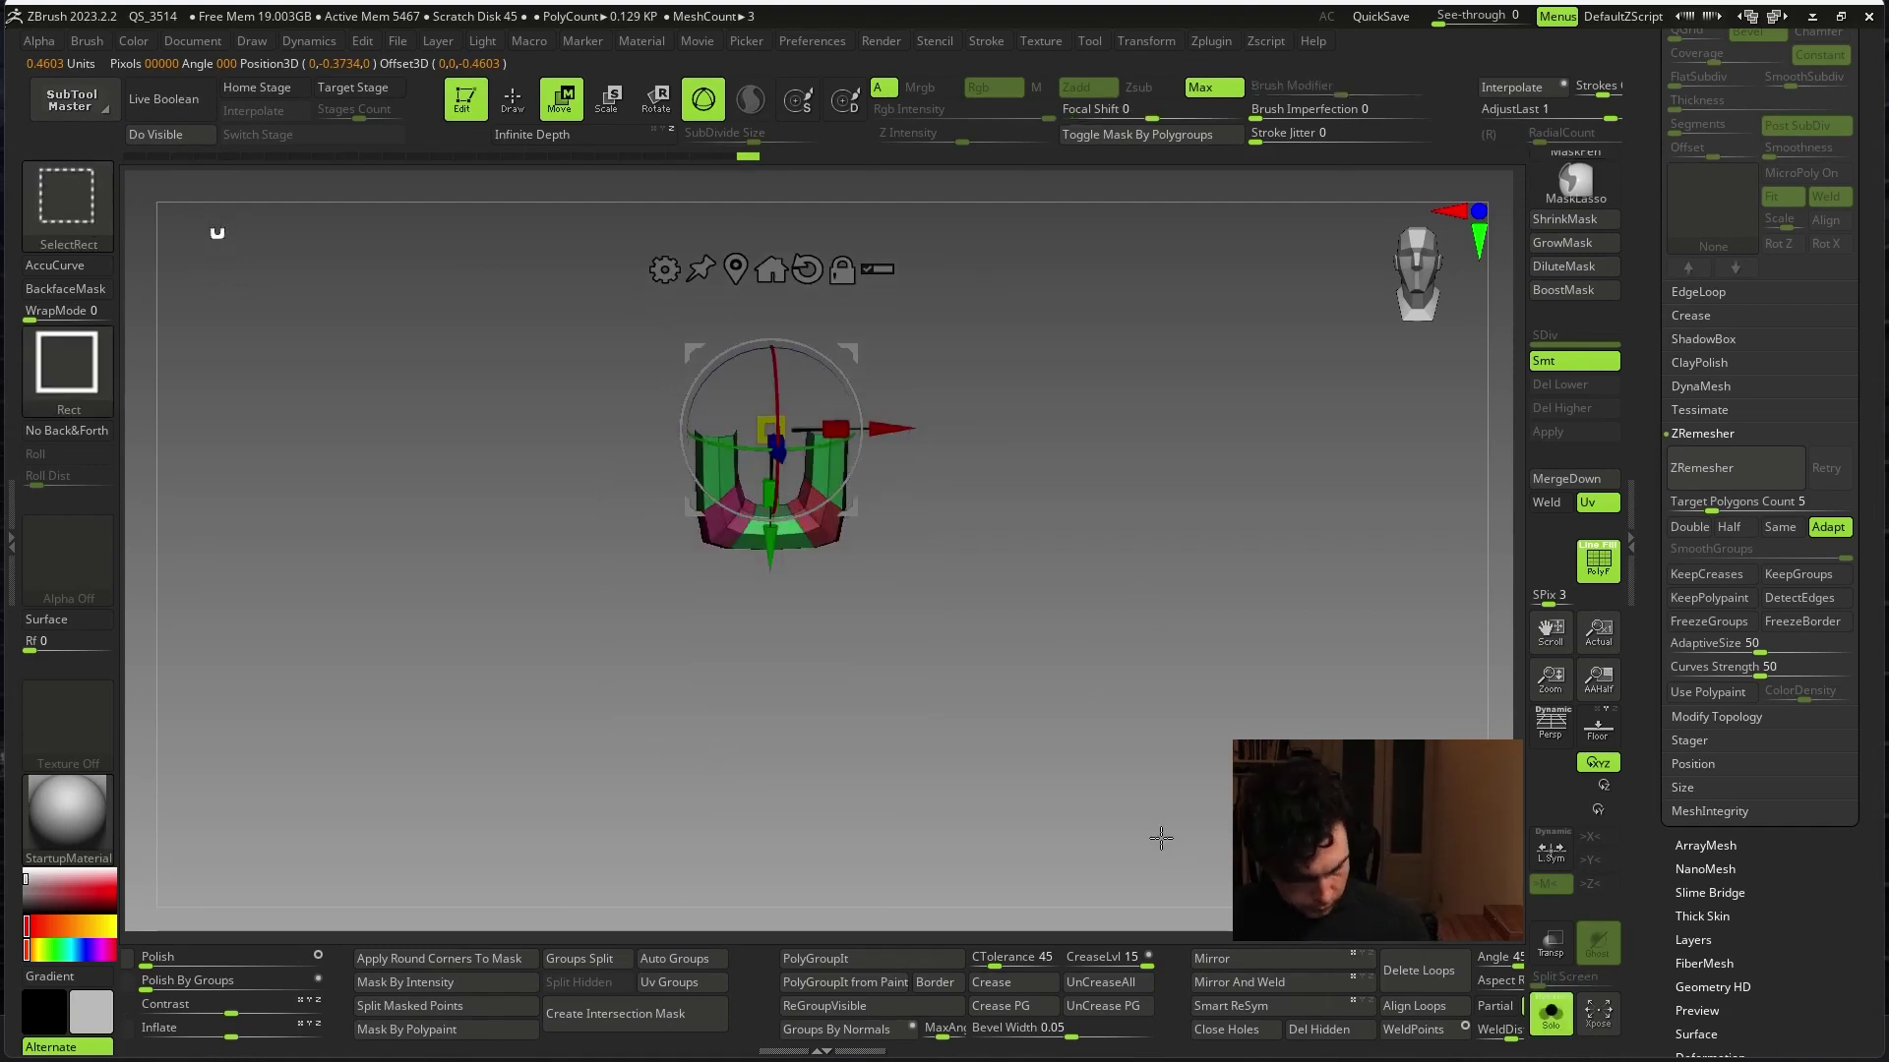
key(ctrl+shift+f)
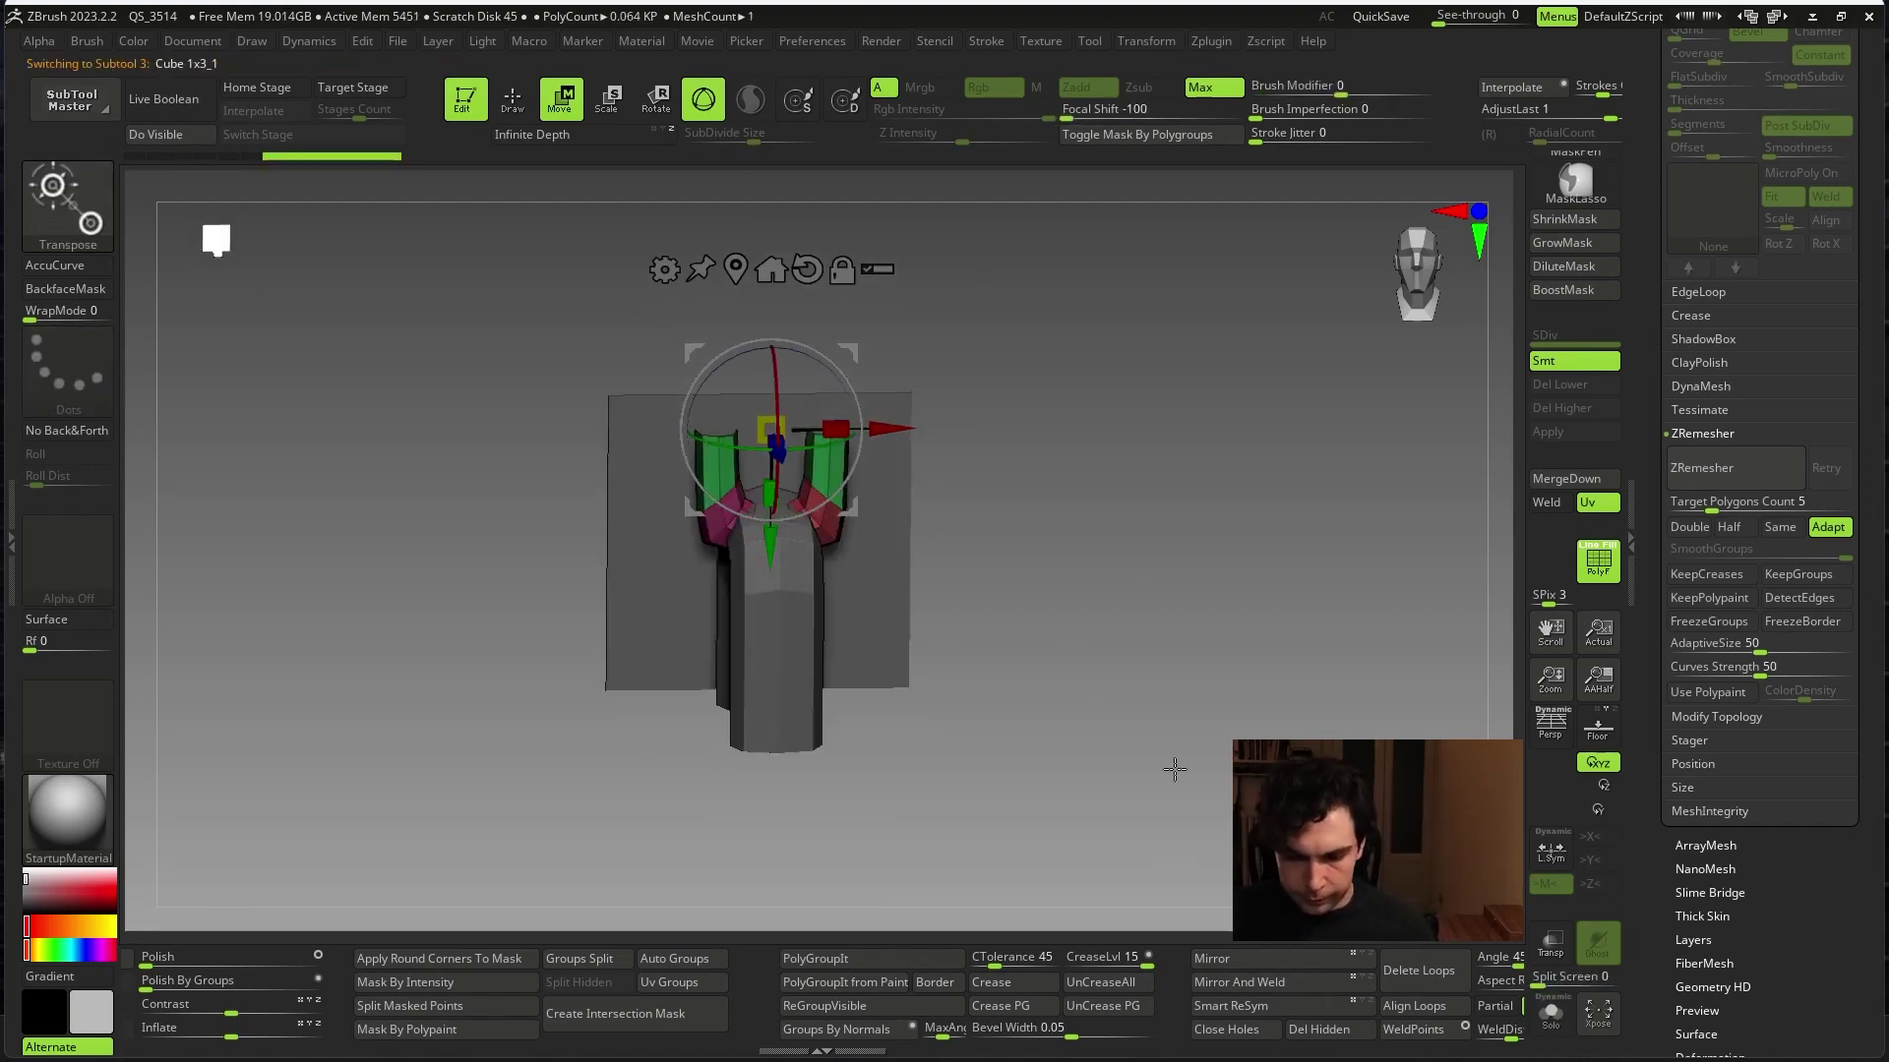
shift+drag(1174, 769, 1193, 810)
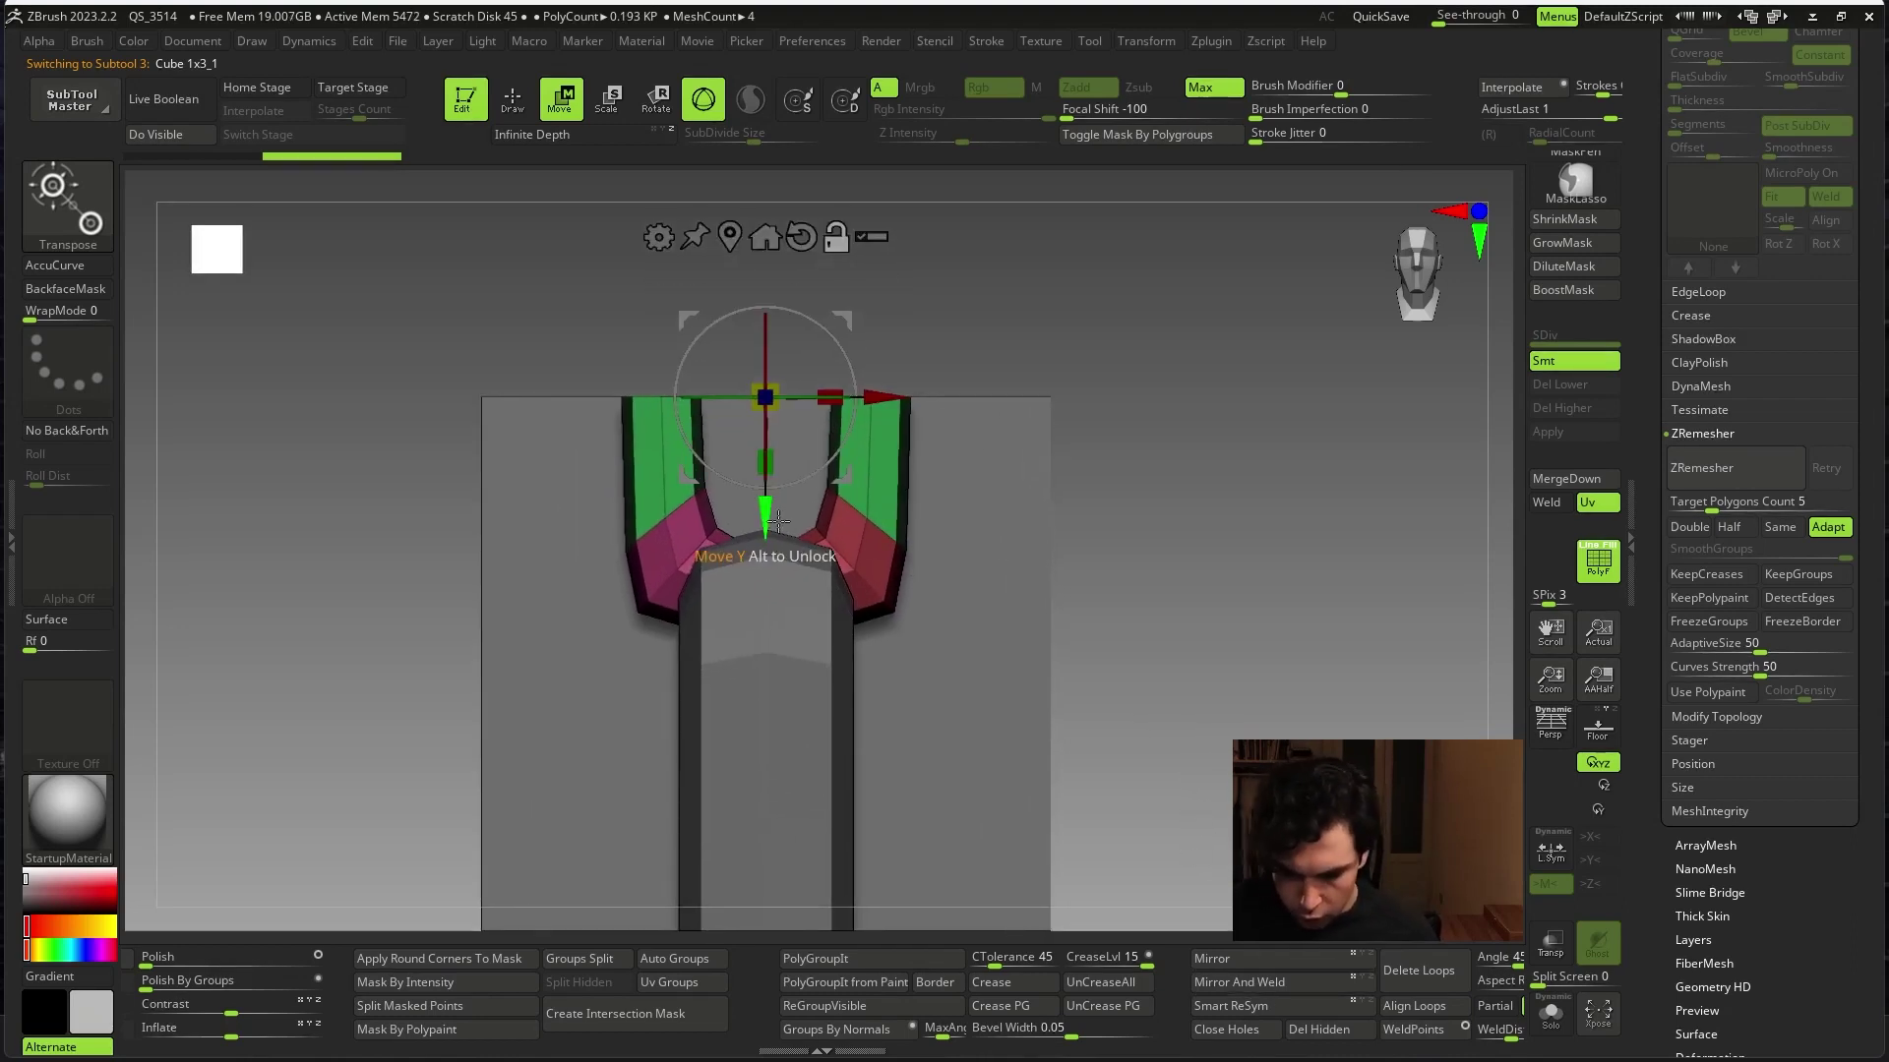
key(ctrl+shift+z)
key(ctrl+shift+z)
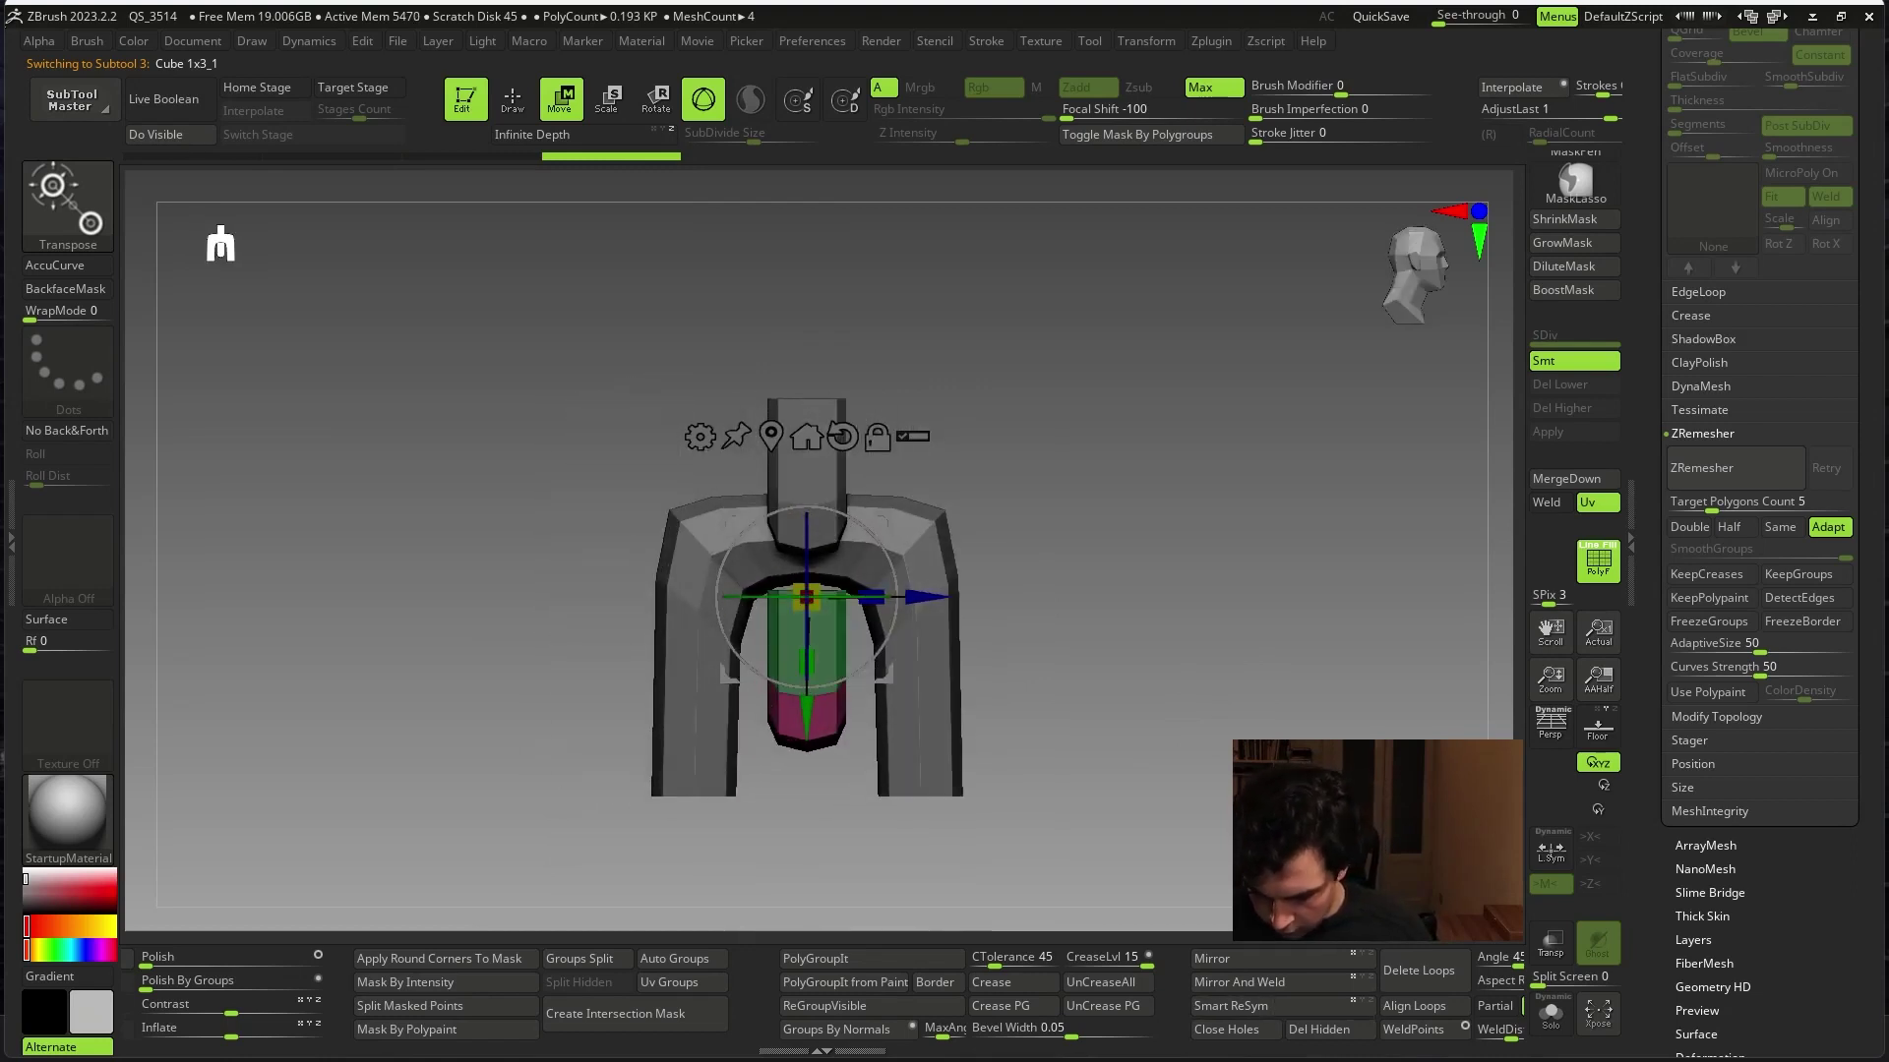
- Check the loop's placement from the top view and scroll to the Subtool palette
shift+drag(1299, 846, 1308, 925)
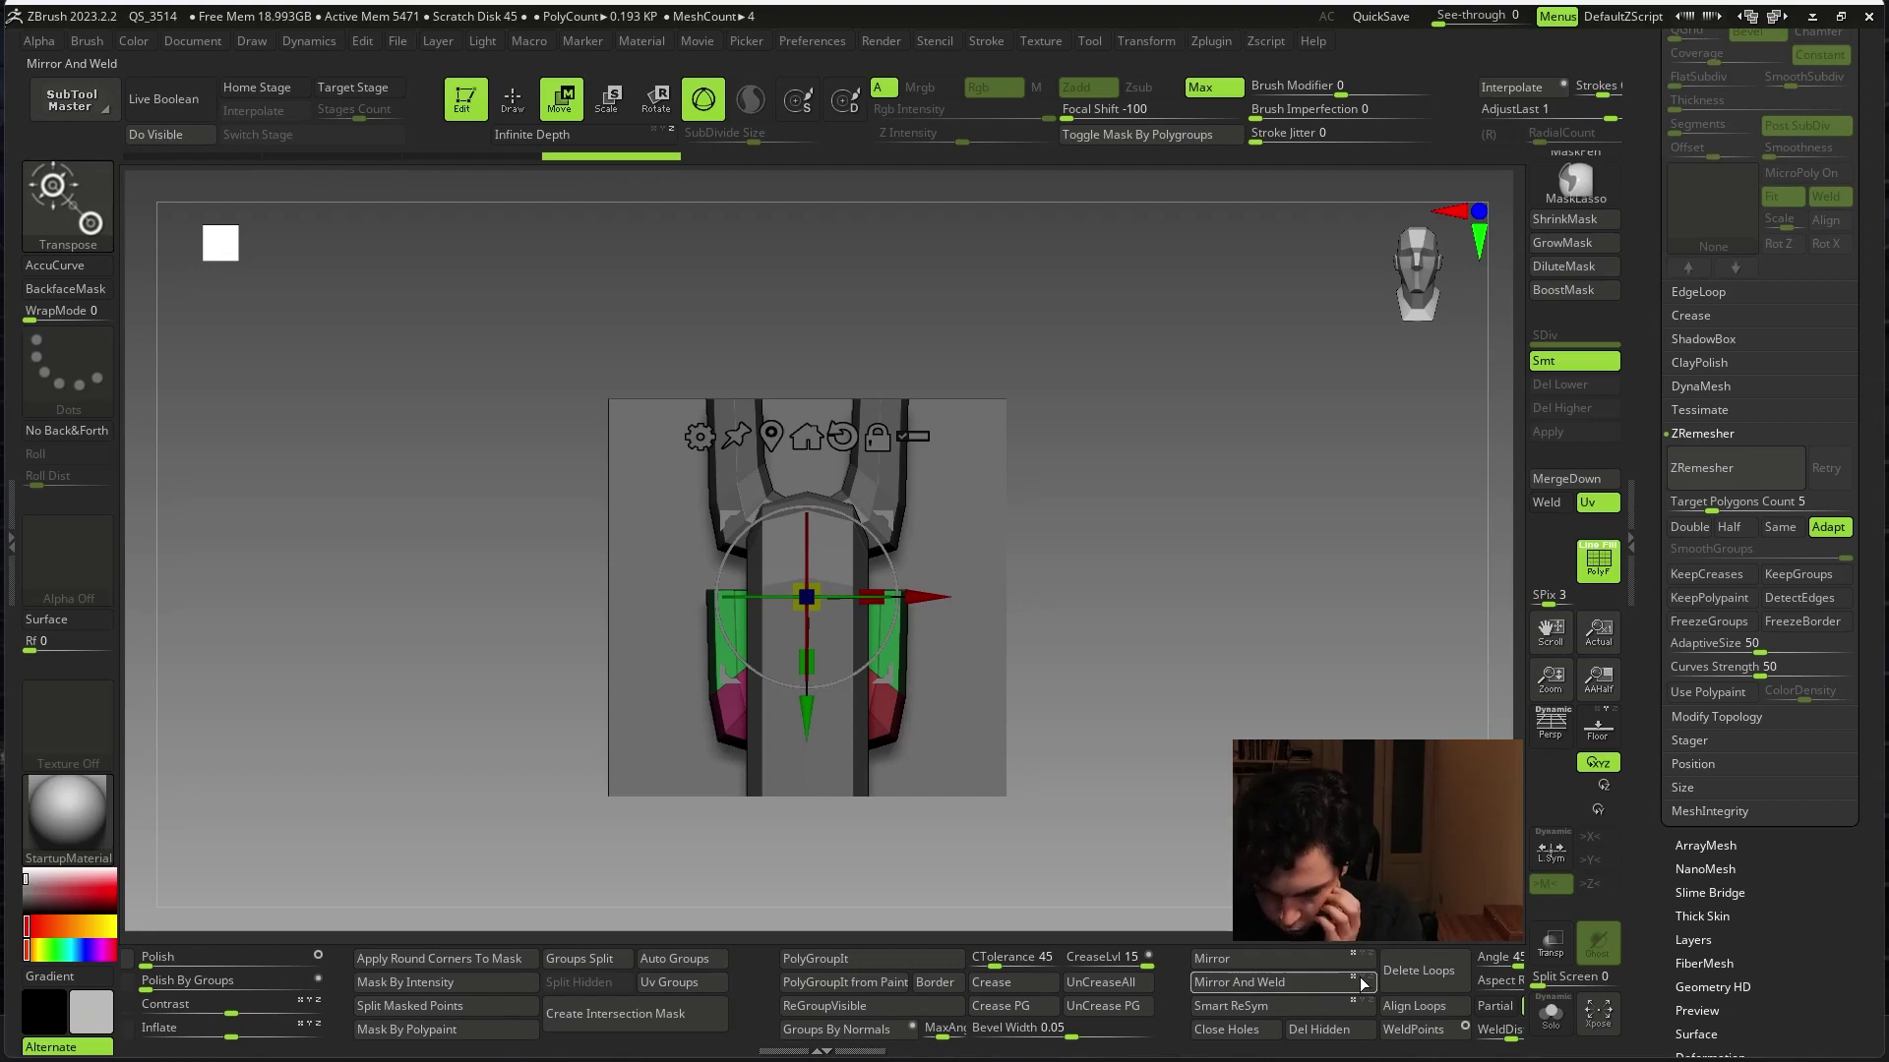
key(ctrl)
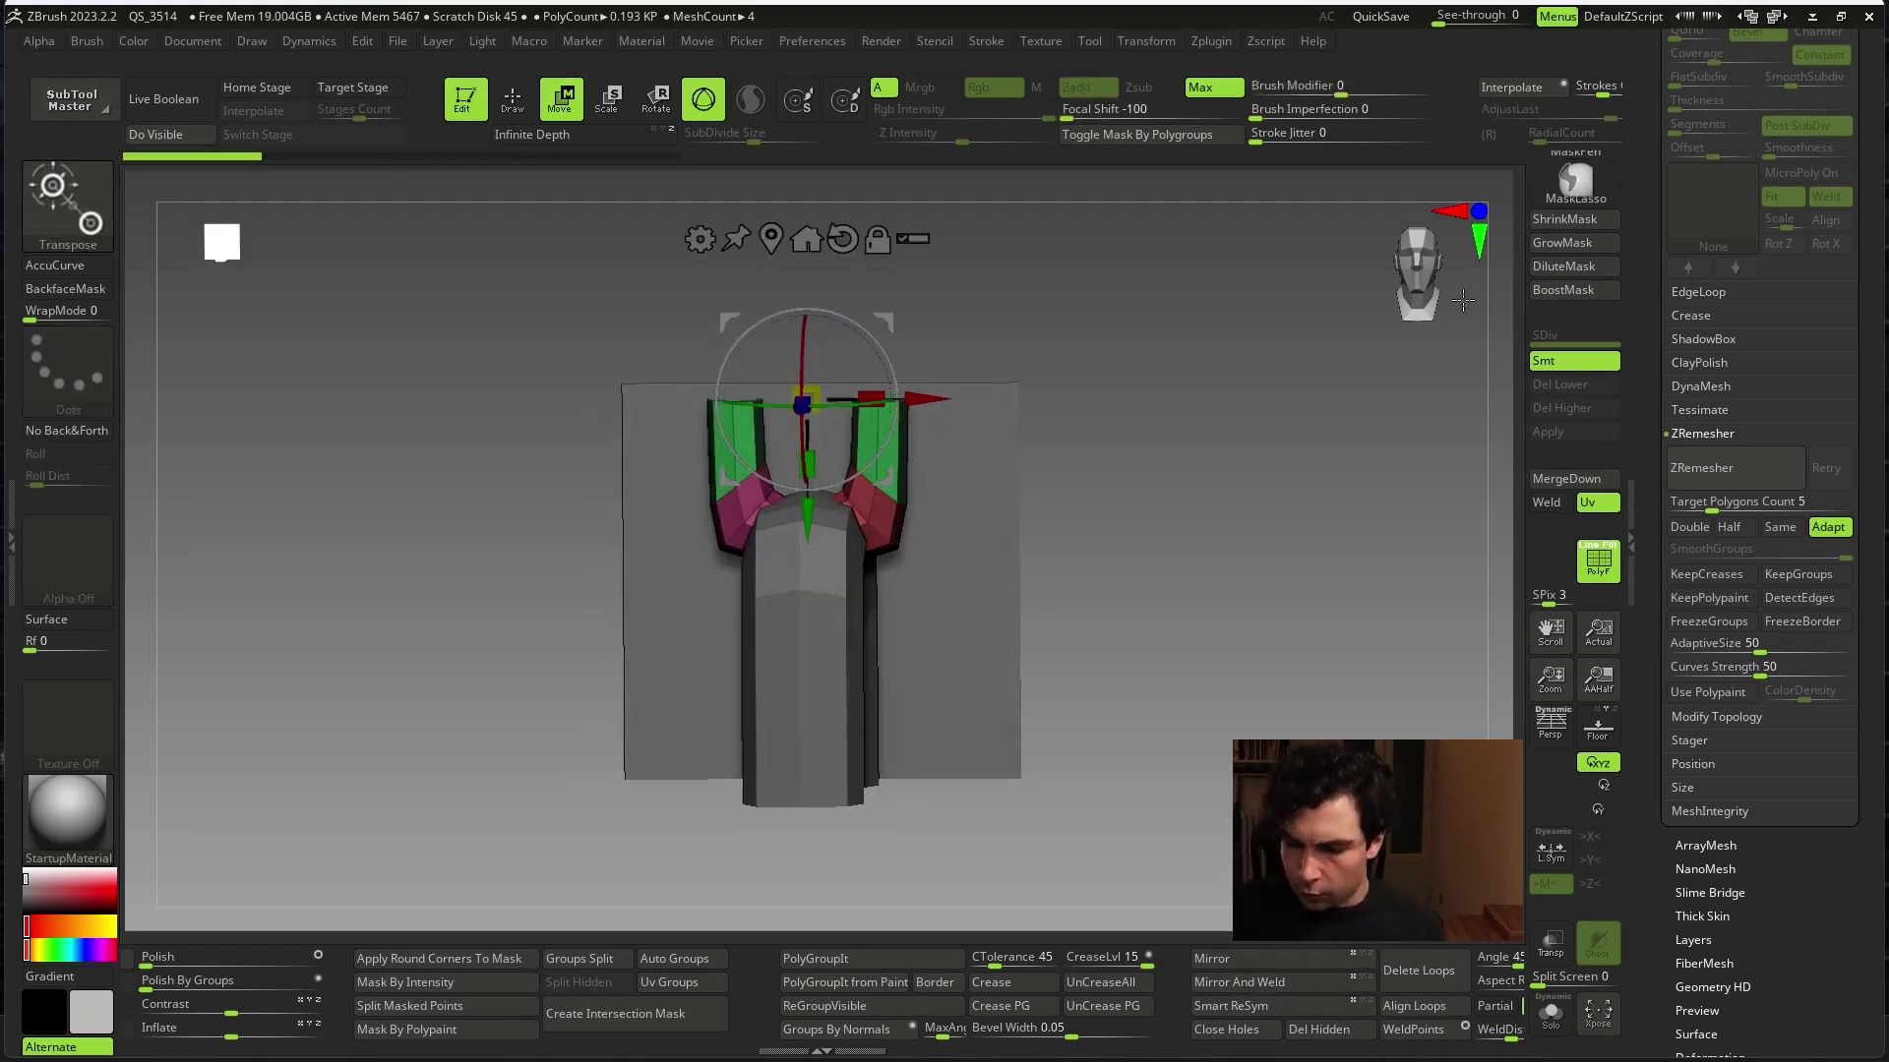
drag(1641, 268, 1658, 674)
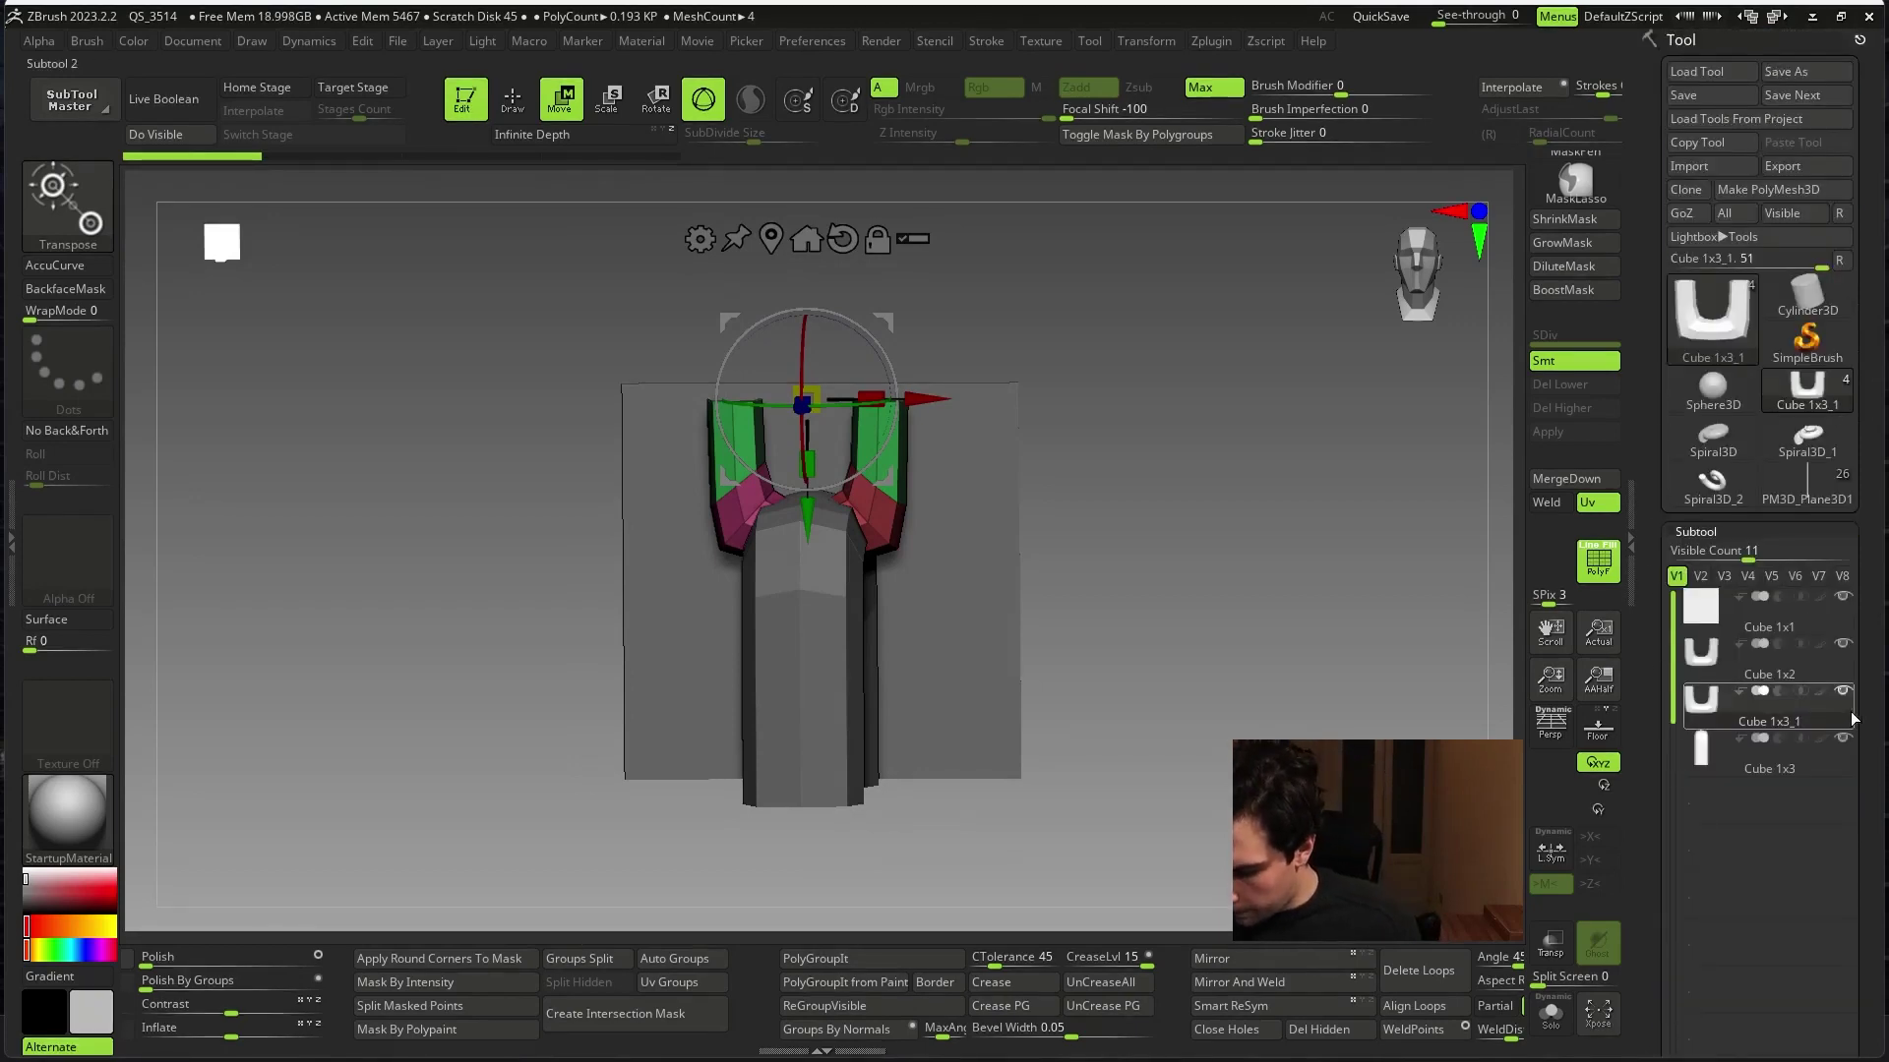
- Solo Cube 1x2 and scale the rectangular ring to about half size
click(1704, 654)
click(1550, 1014)
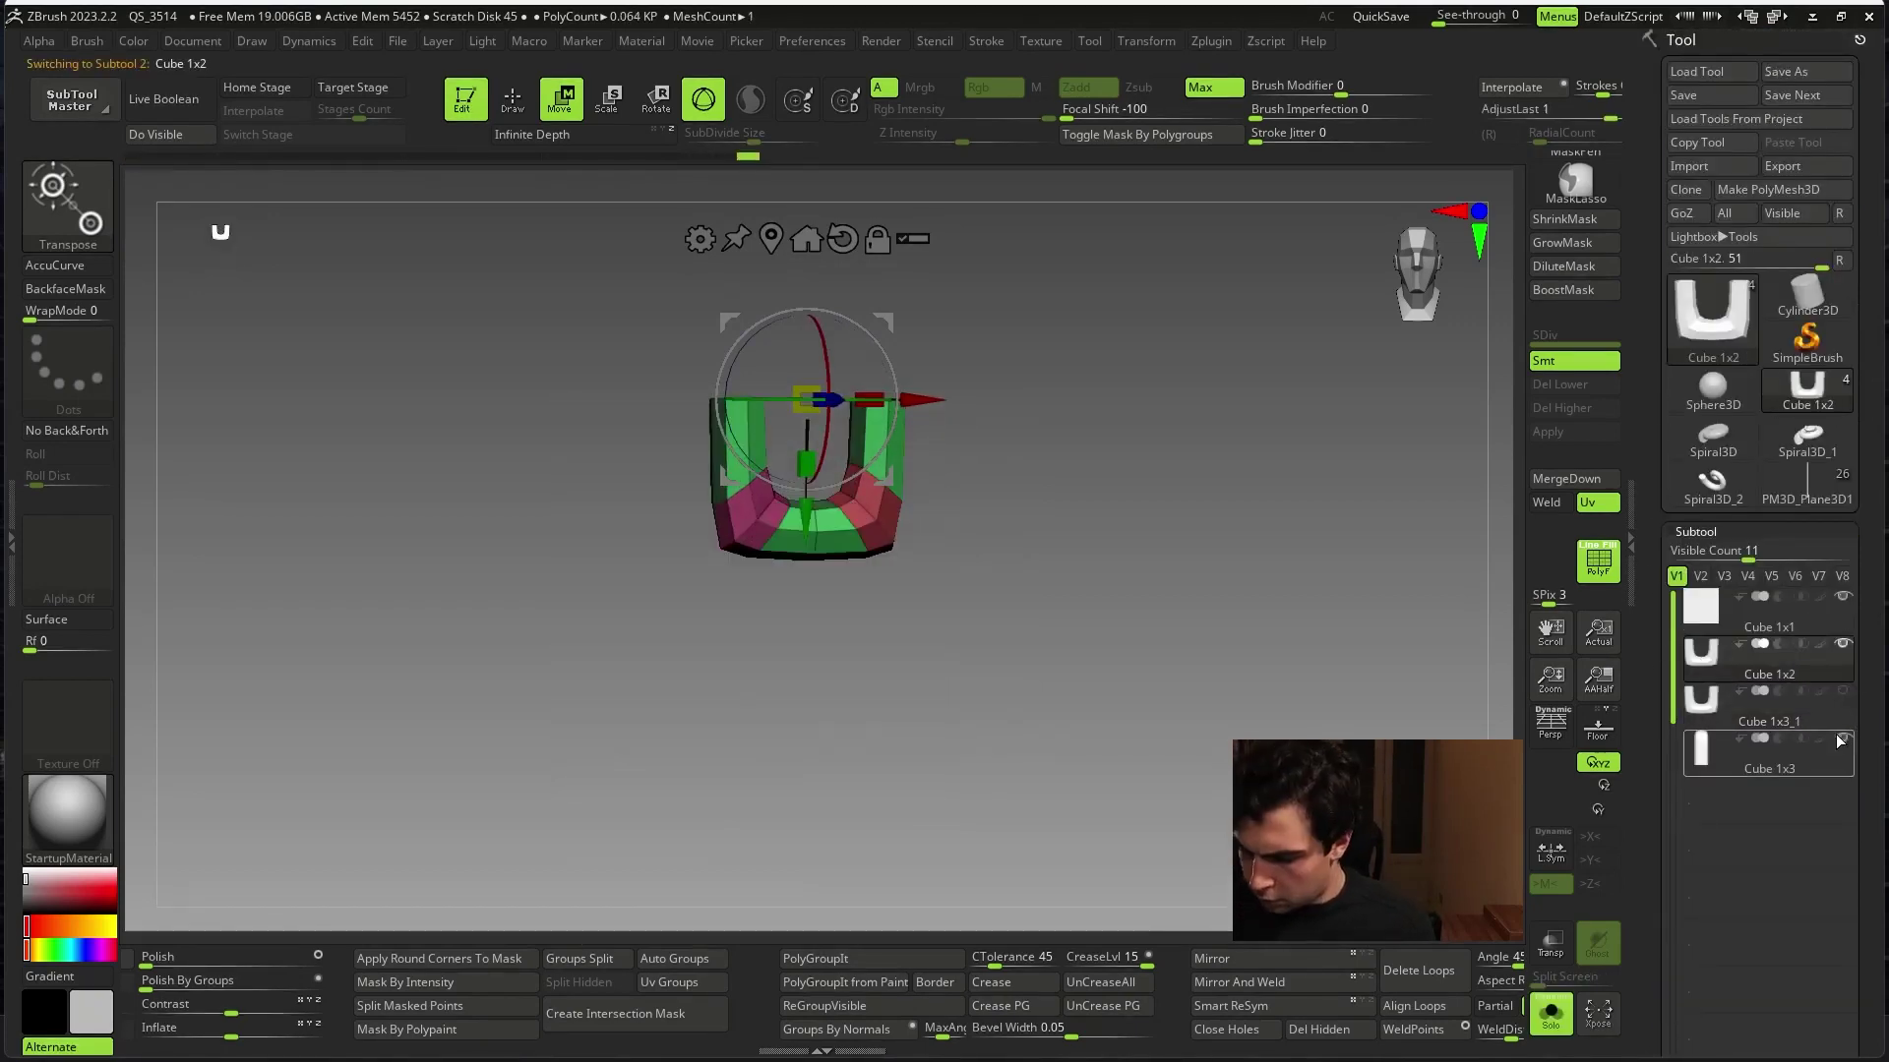
mouse_move(765, 157)
mouse_down()
mouse_move(576, 169)
mouse_move(728, 162)
mouse_move(657, 164)
mouse_up()
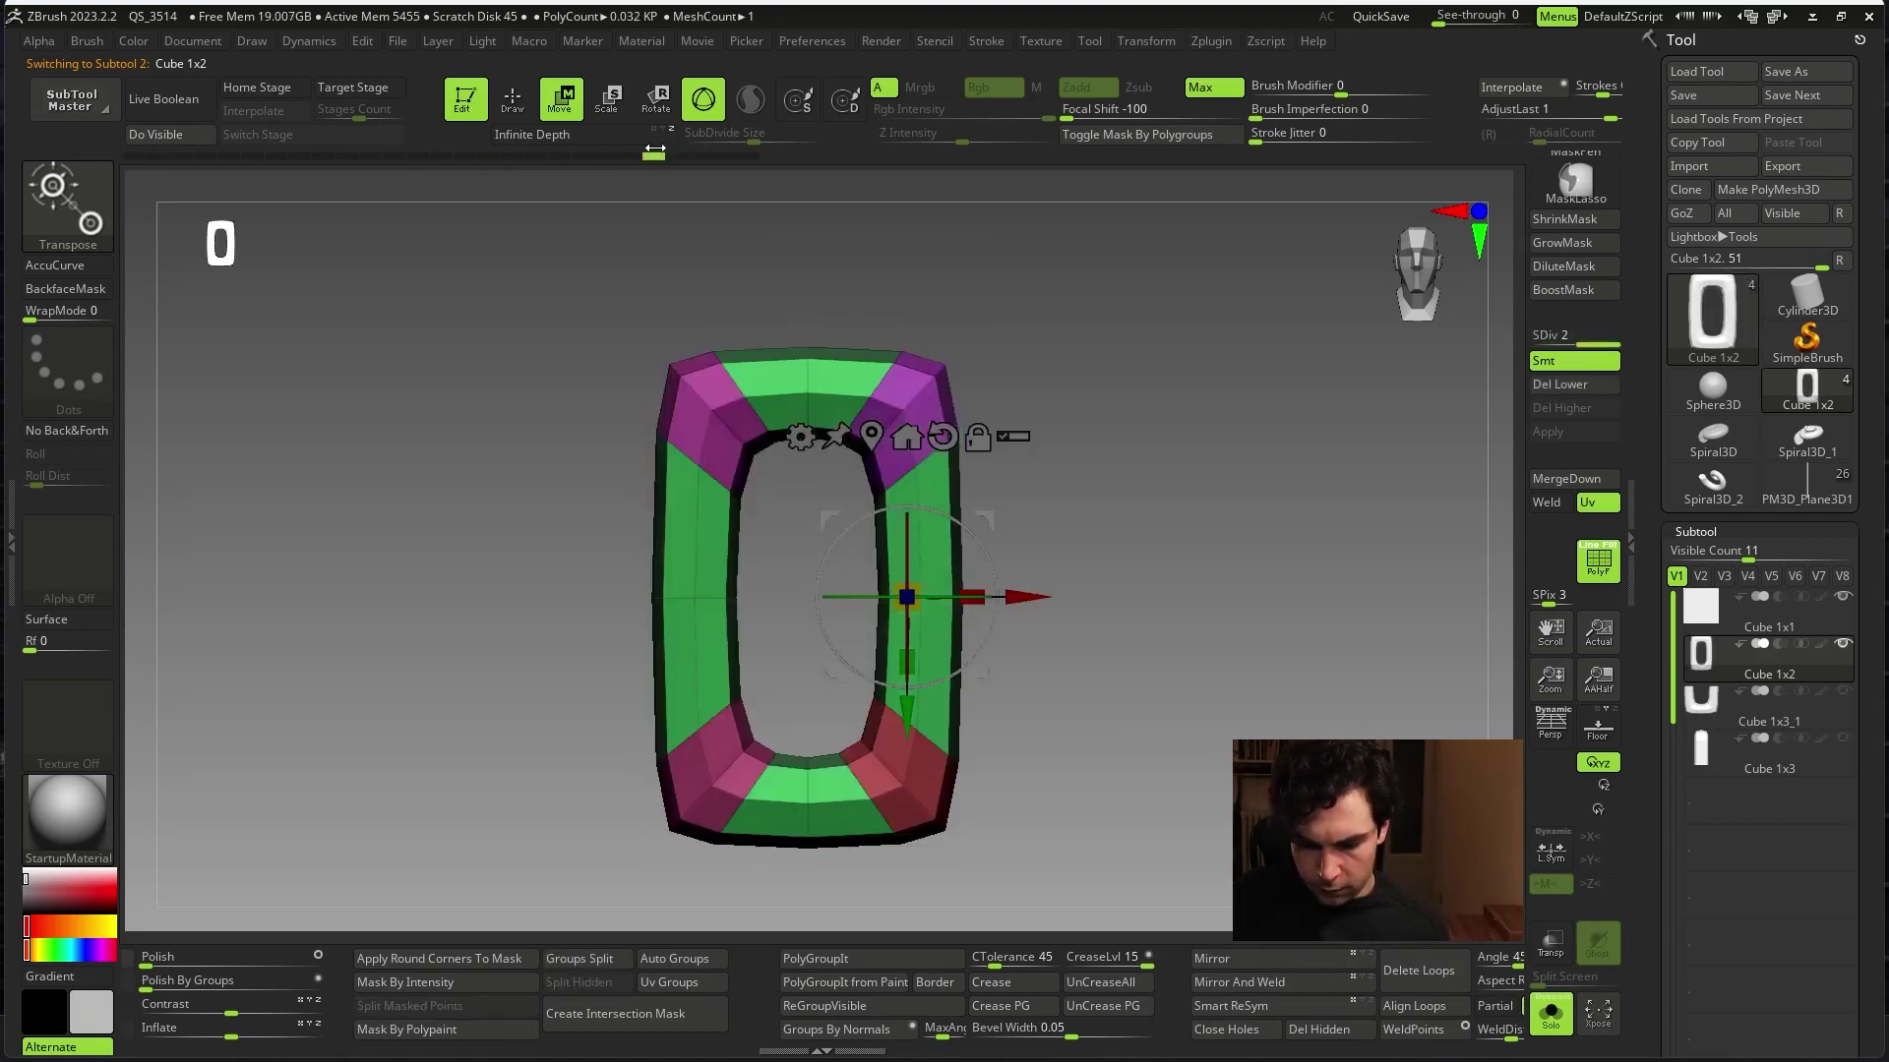
drag(825, 580, 784, 685)
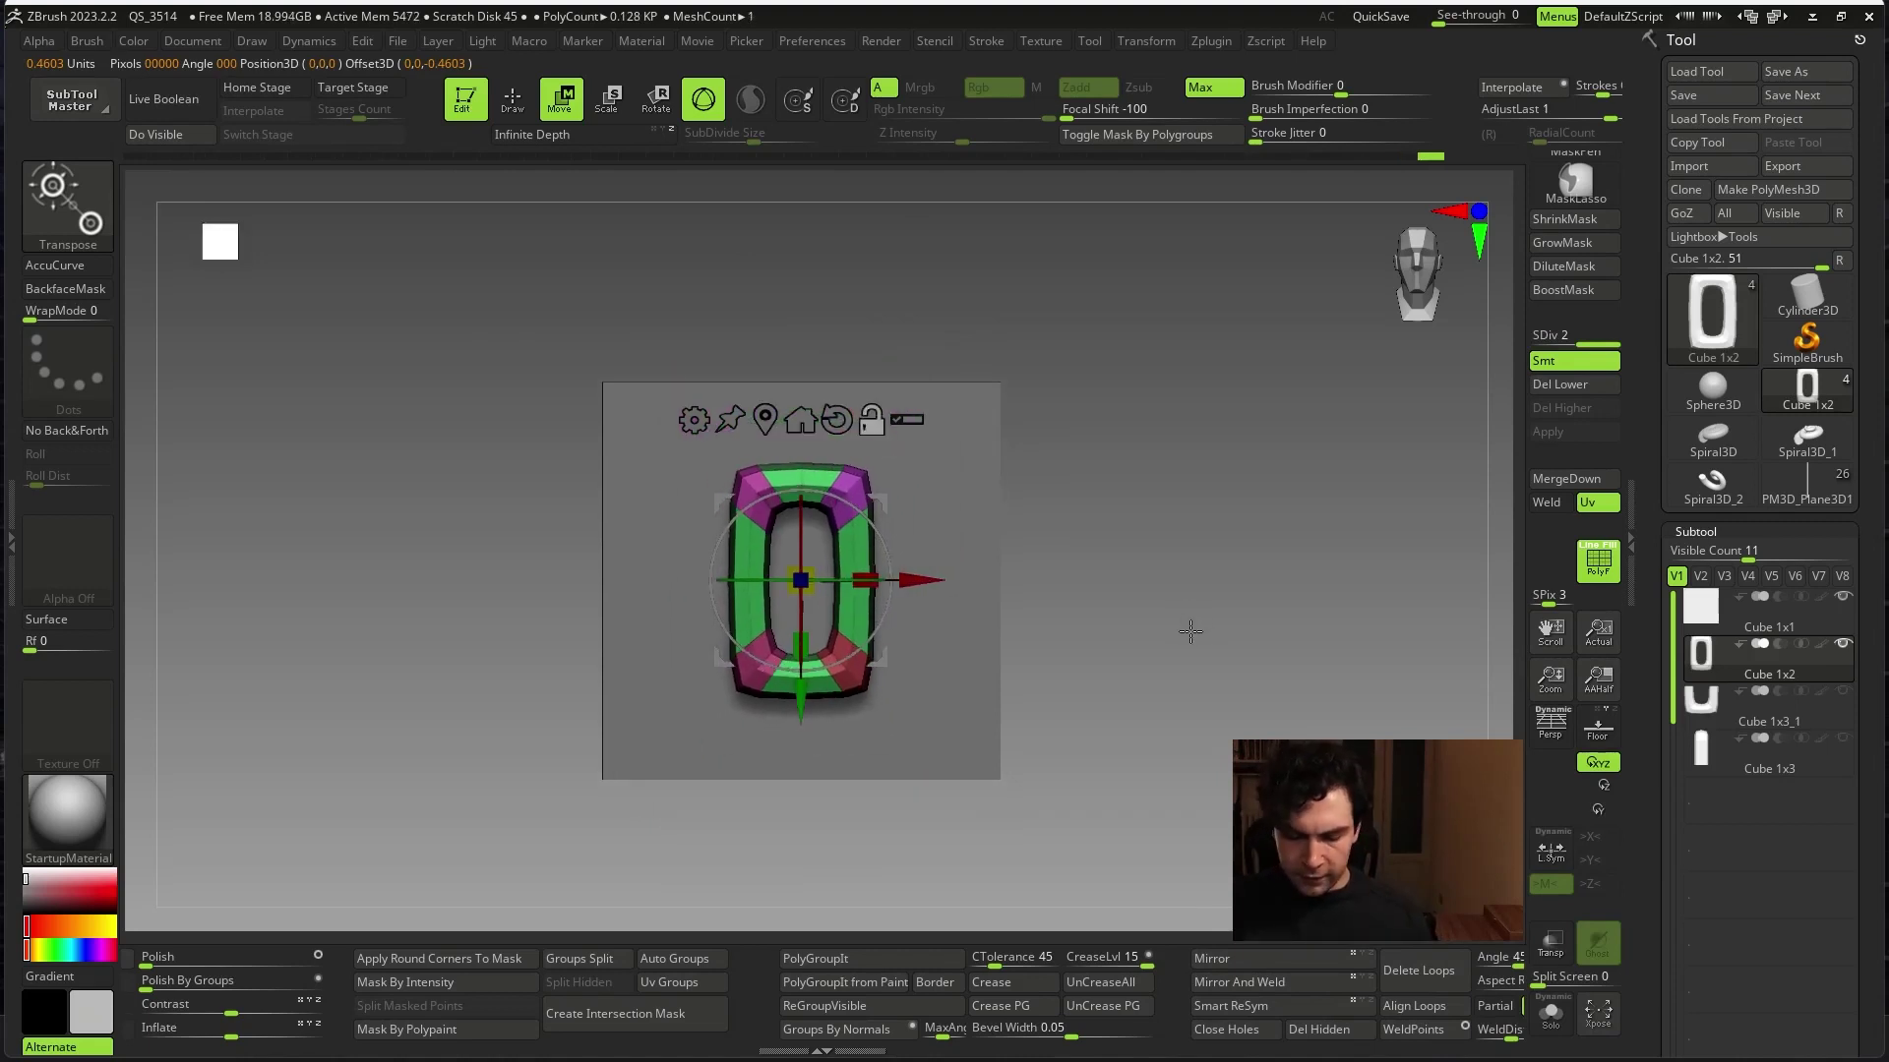
- Duplicate the ring, rotate the copy 90° on Y, and lift it above the original
key(ctrl+shift+d)
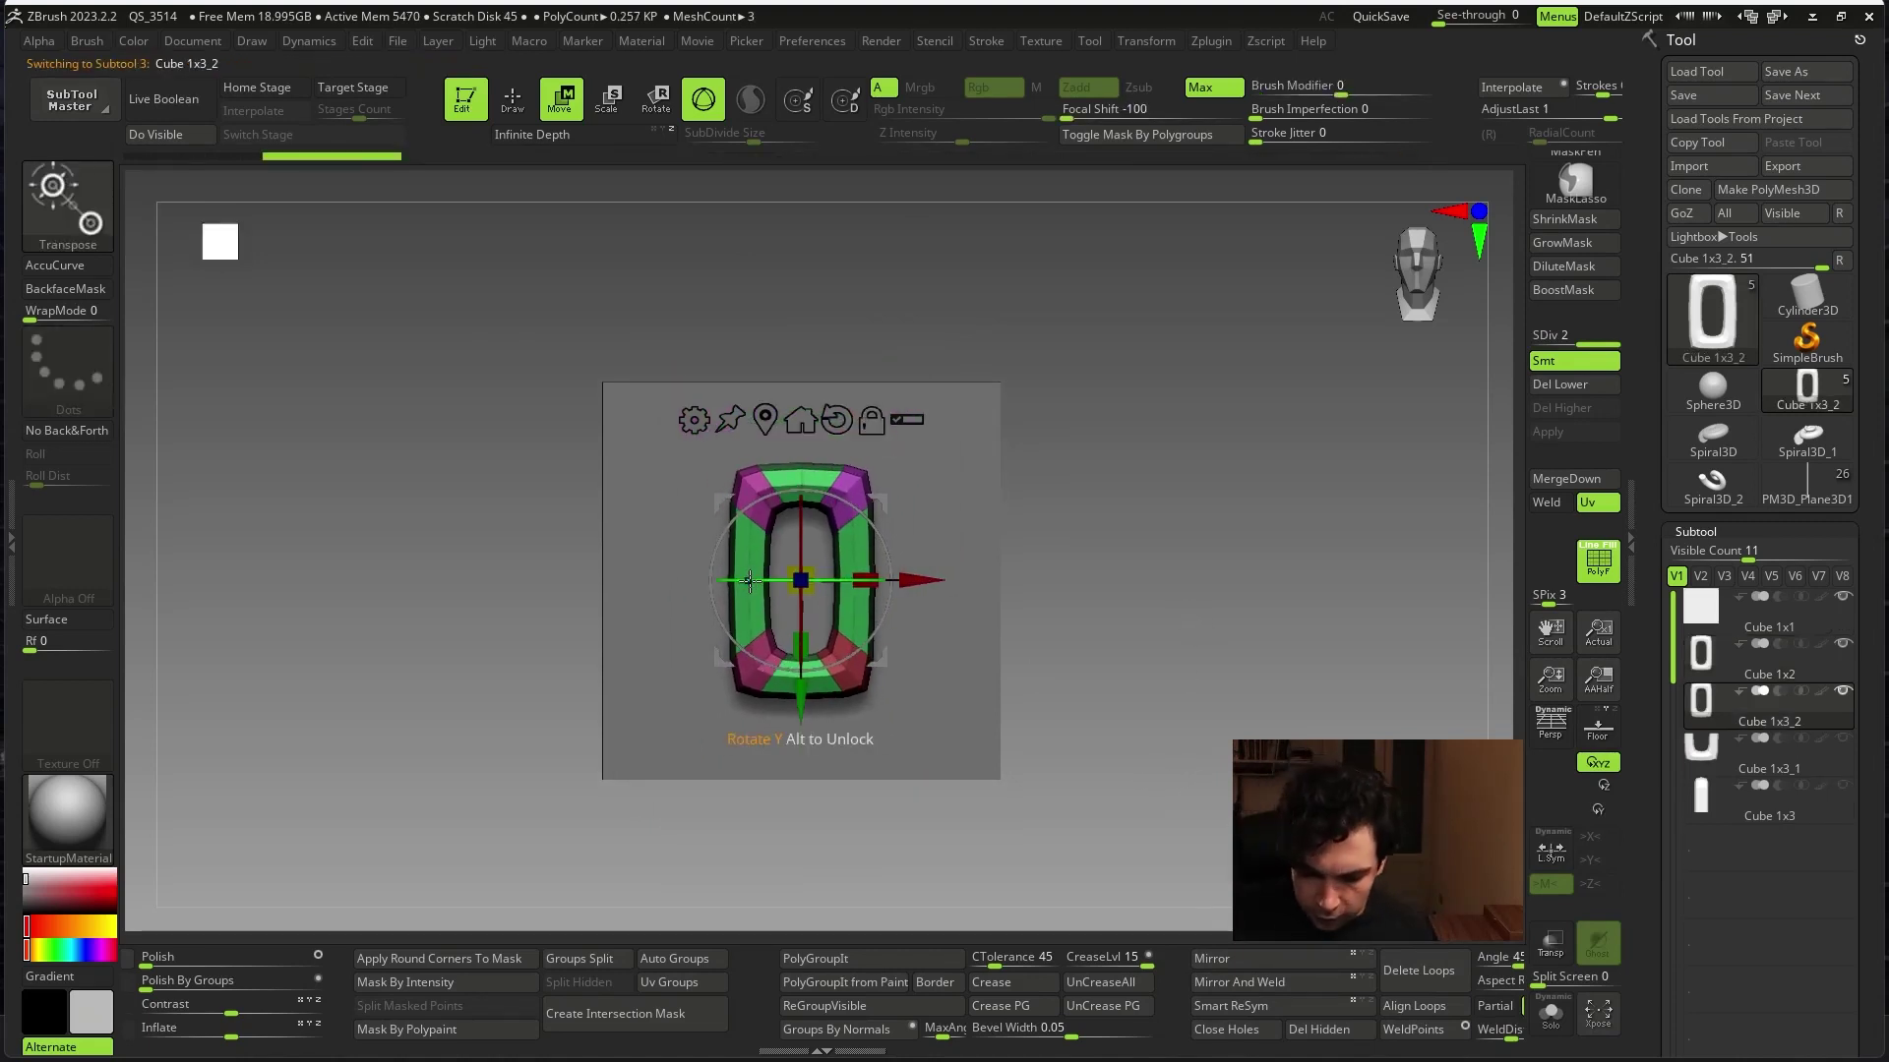
drag(751, 582, 900, 583)
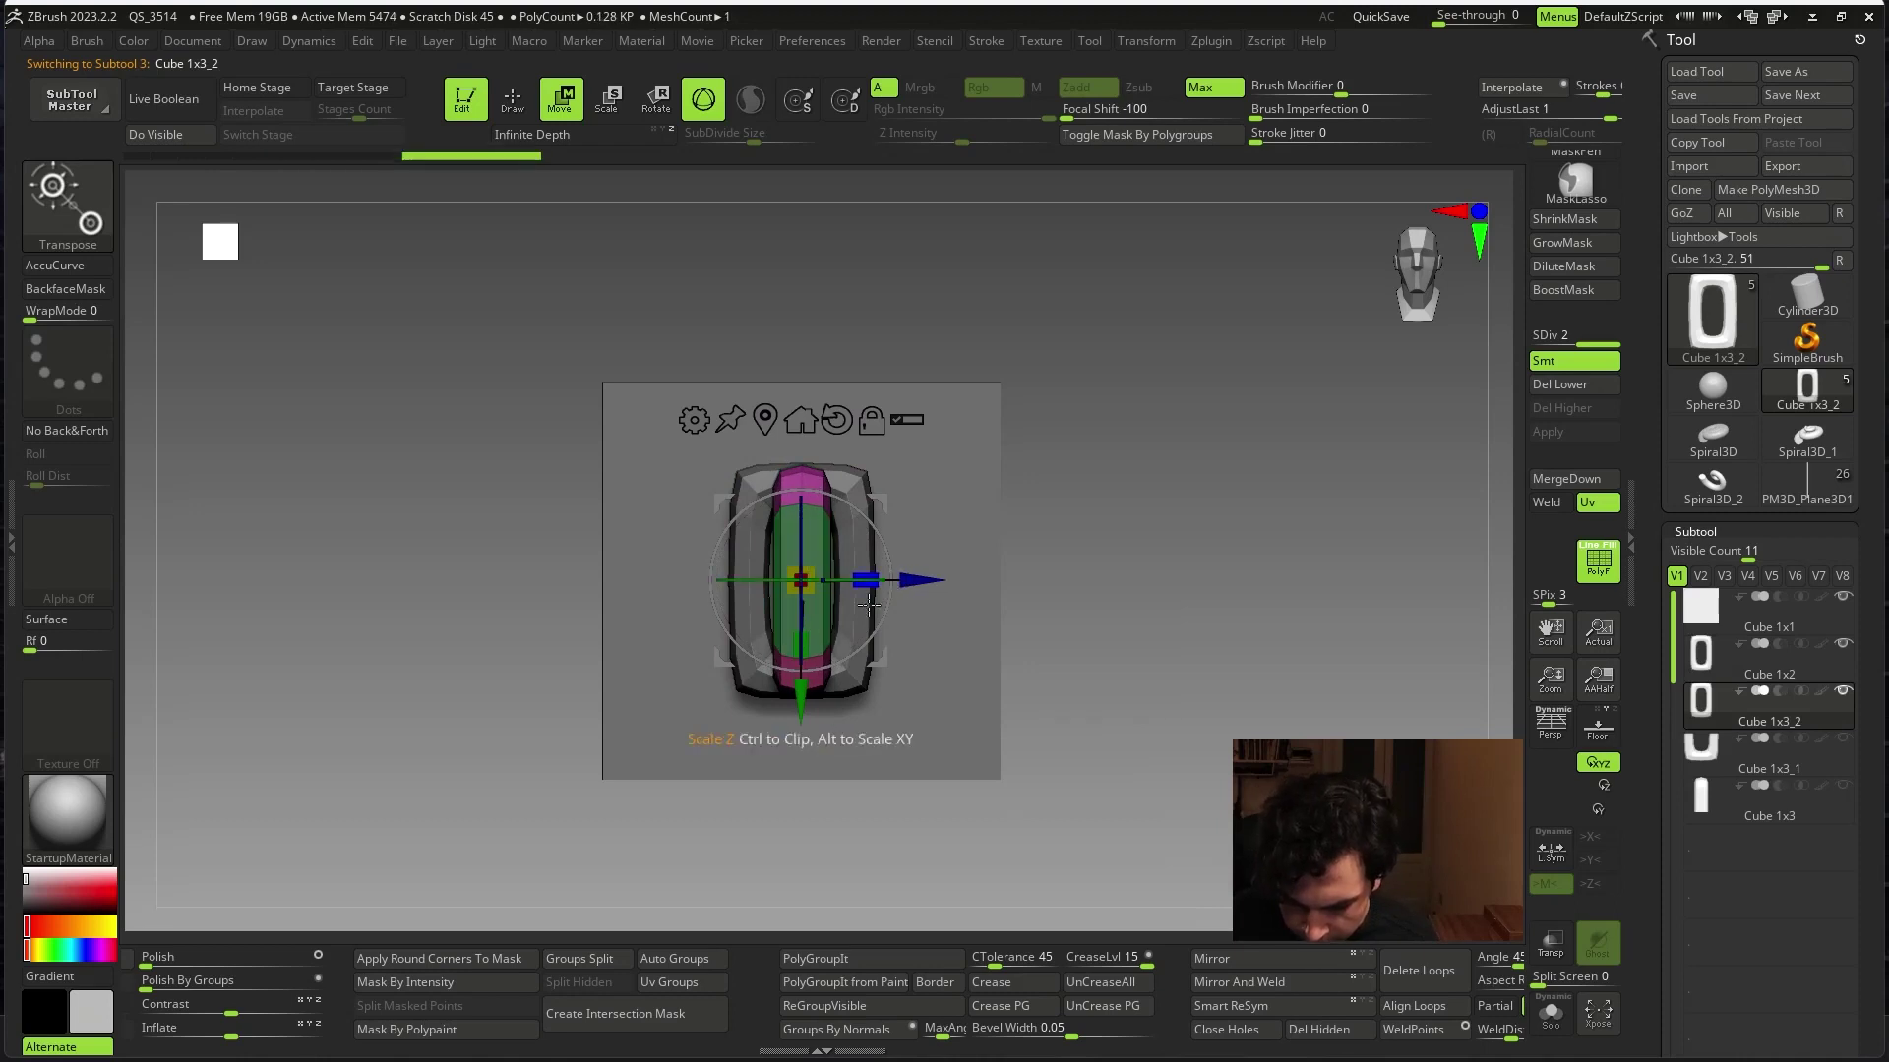
drag(799, 708, 847, 516)
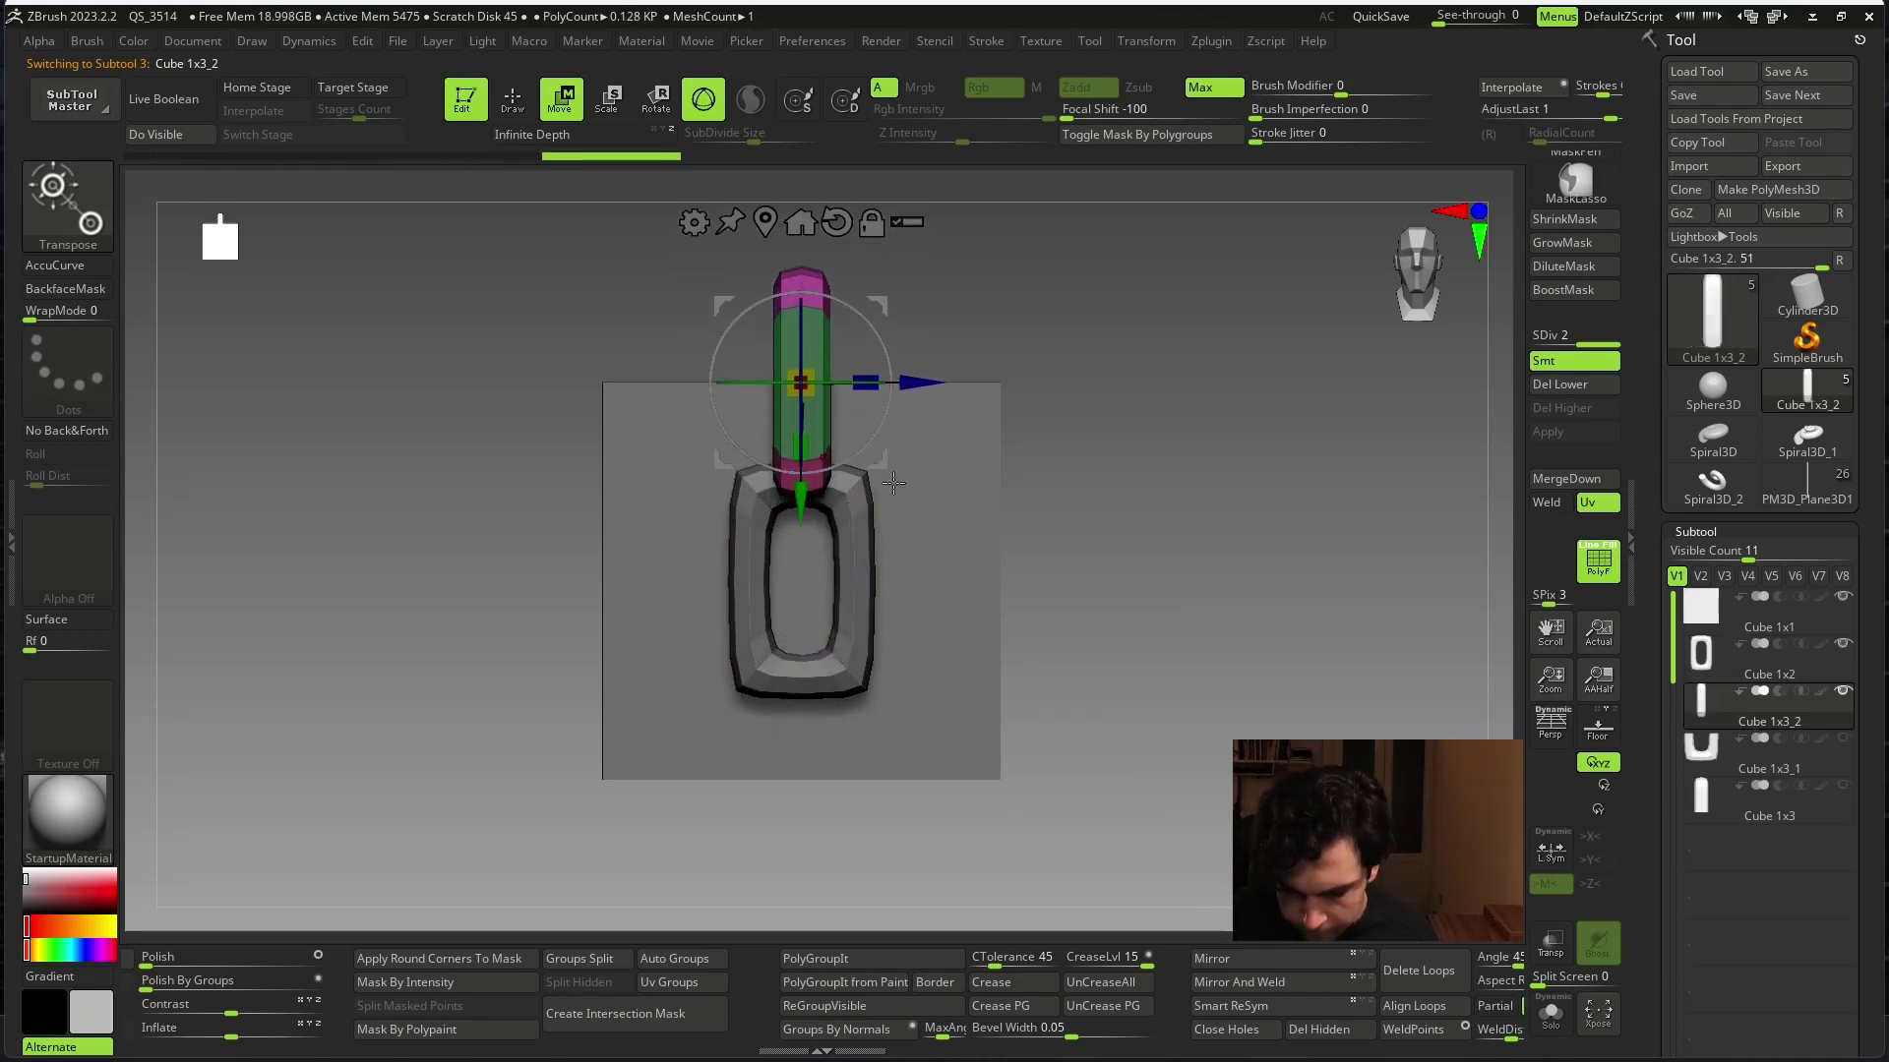
drag(893, 482, 850, 313)
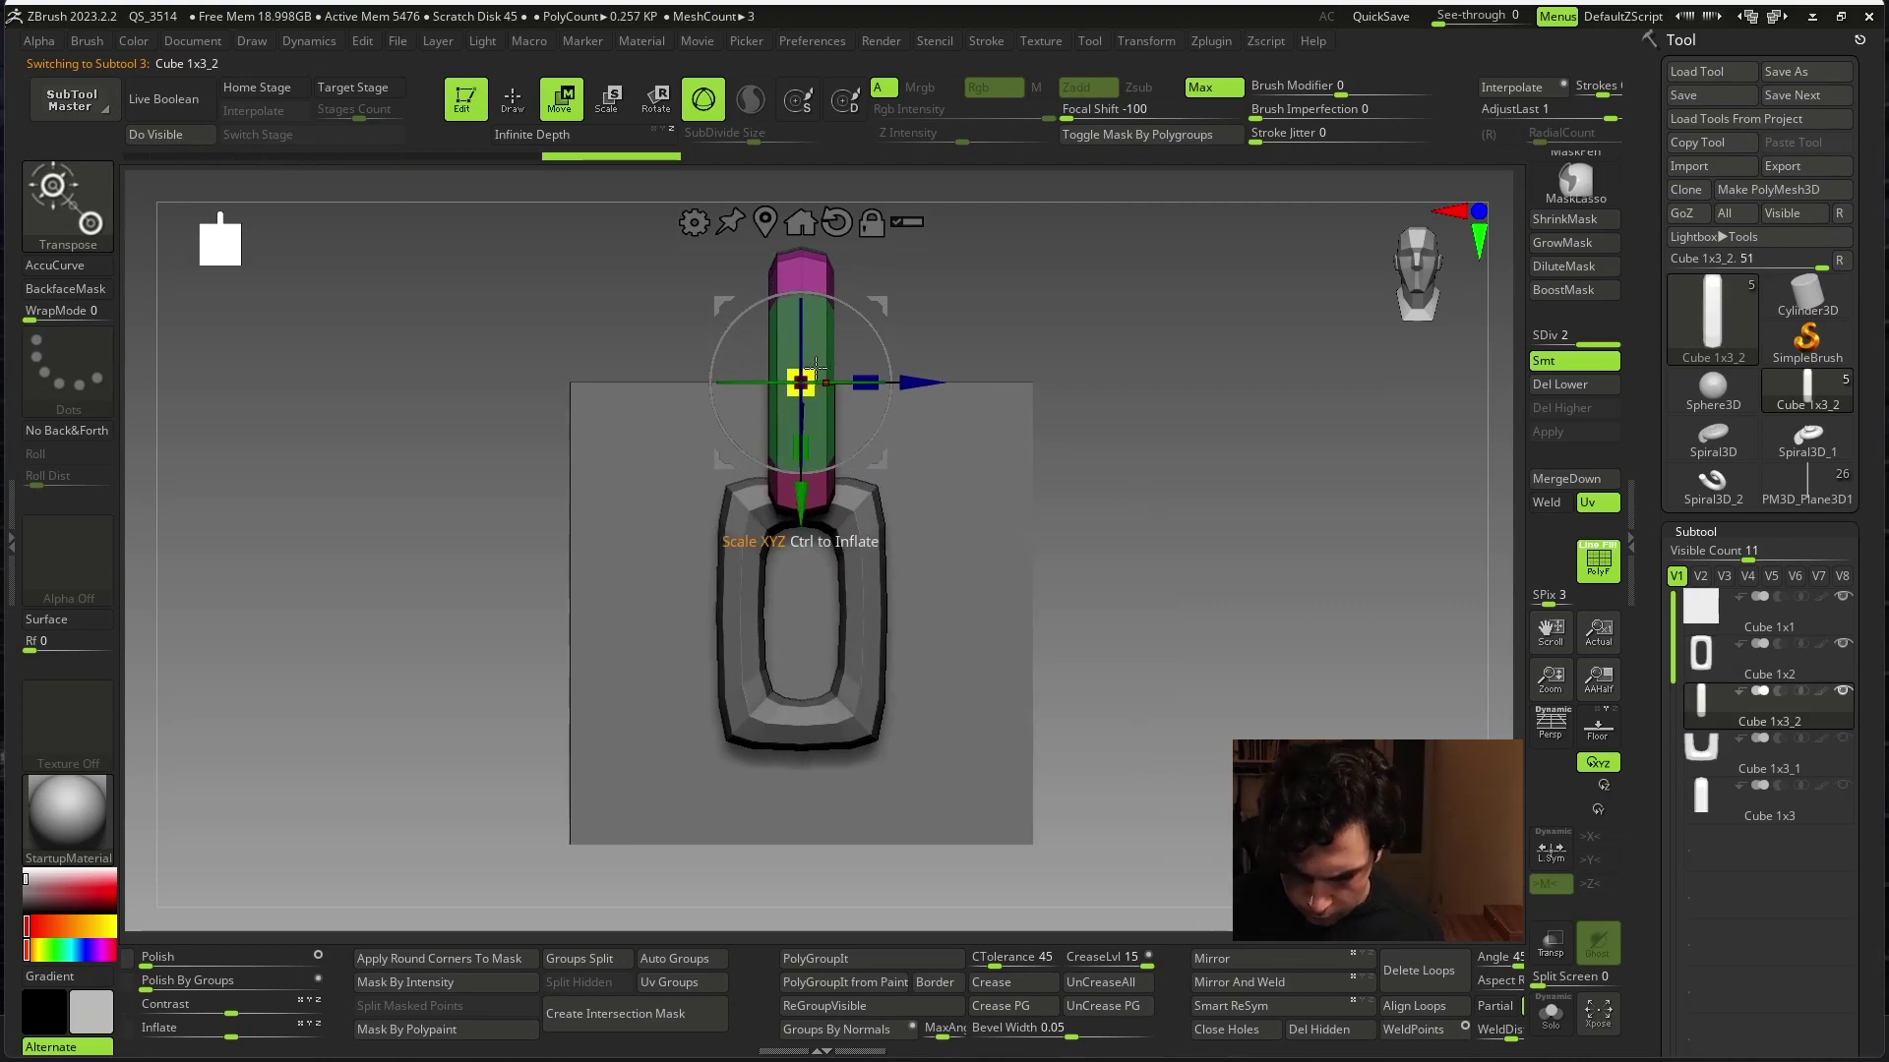
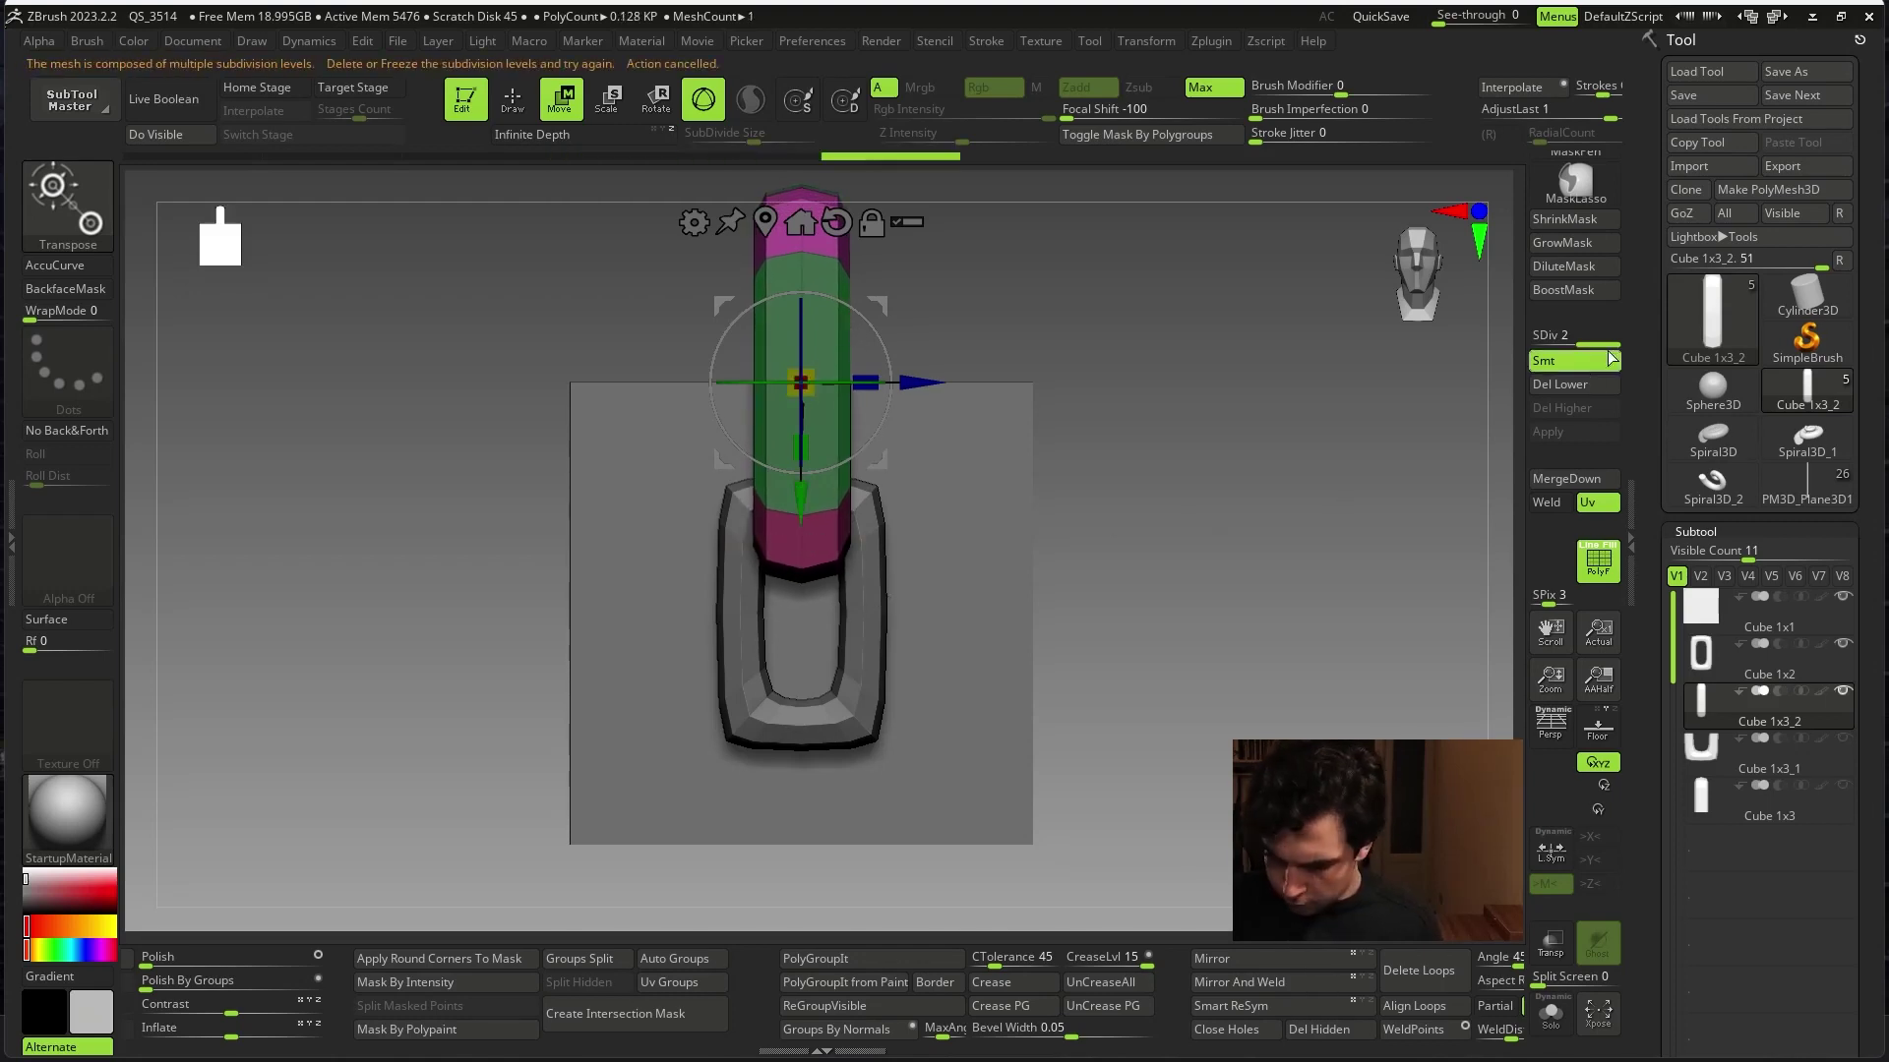
- Hide the bar's lower half and rebuild it with Mirror And Weld
mouse_move(1377, 484)
mouse_down()
mouse_move(1210, 581)
mouse_move(923, 489)
mouse_move(1002, 603)
mouse_move(1104, 535)
mouse_move(1130, 544)
mouse_move(1098, 549)
mouse_move(1214, 577)
mouse_move(1163, 683)
mouse_move(1195, 753)
mouse_move(1175, 723)
mouse_move(1201, 625)
mouse_up()
key(ctrl+z)
key(y)
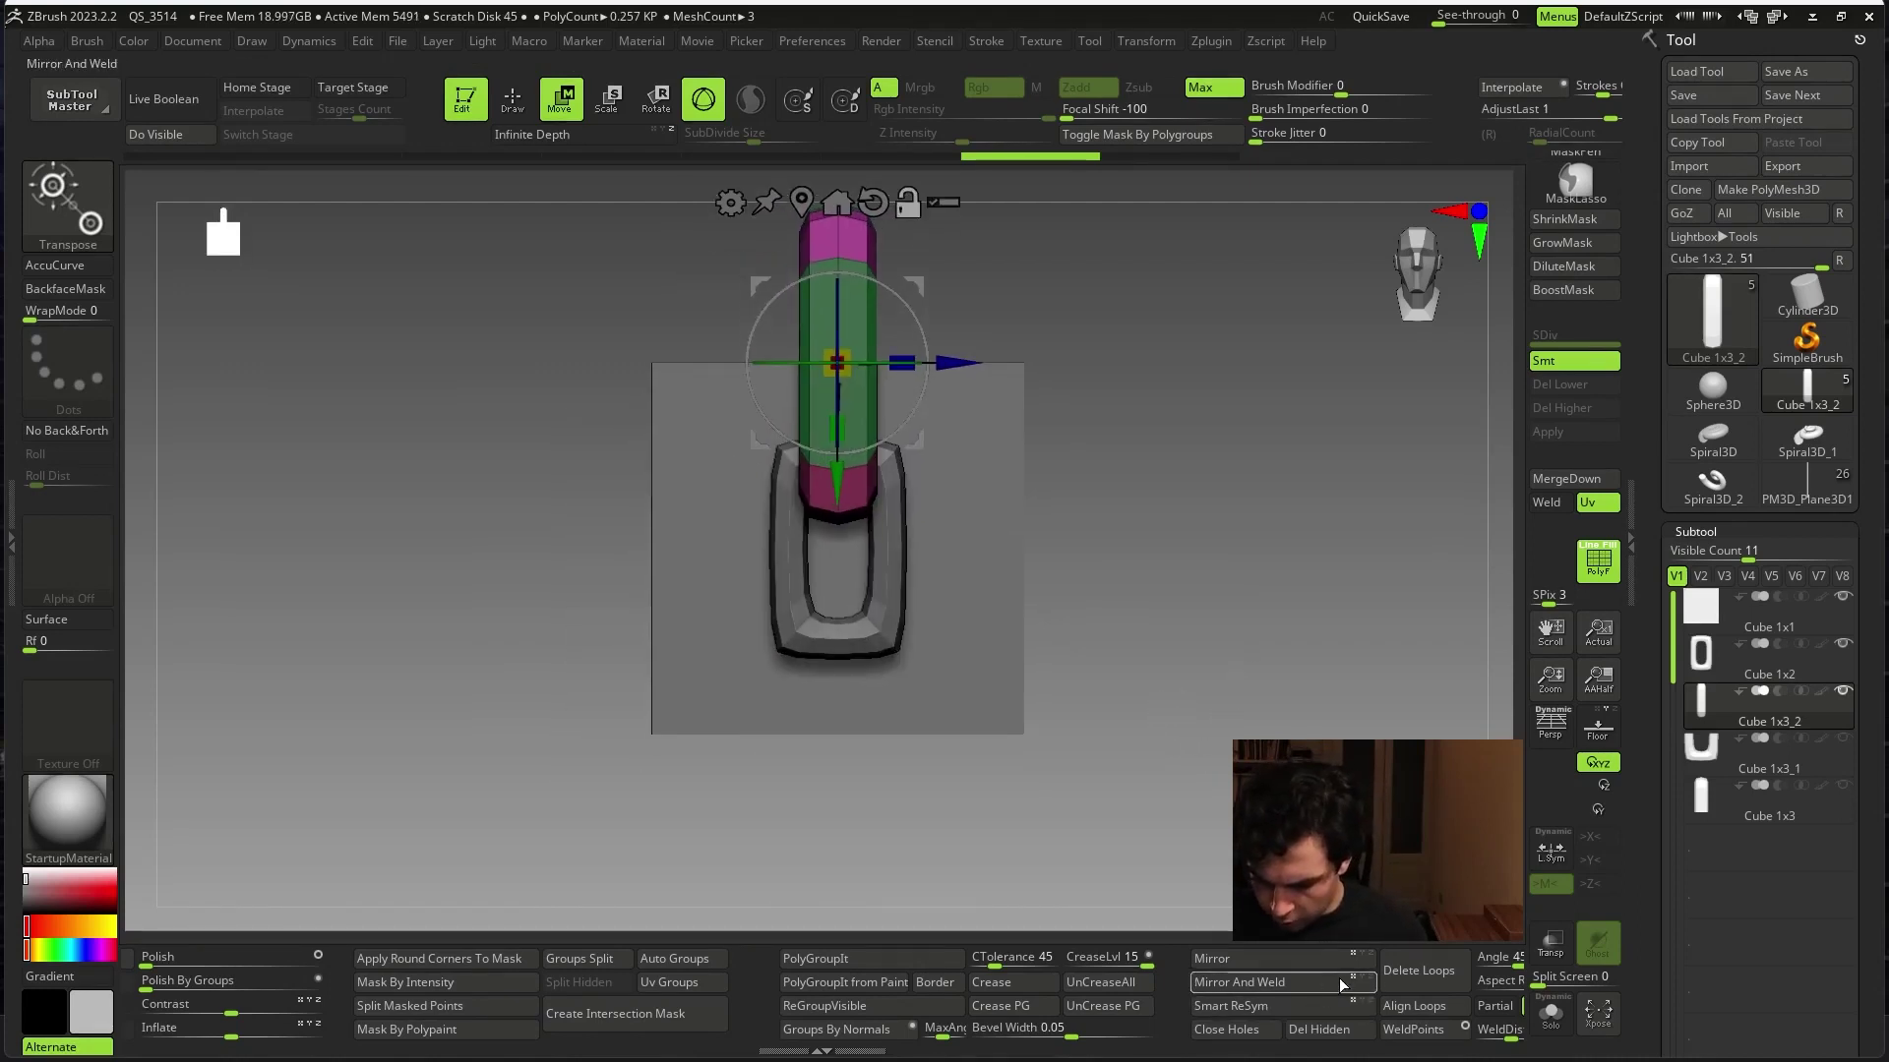
click(1336, 984)
mouse_move(1220, 728)
mouse_down()
mouse_move(1239, 748)
mouse_move(1018, 696)
mouse_move(694, 938)
mouse_up()
- Duplicate the bar as Cube 1x3_3 and rotate the copy 90° about Y
key(ctrl+shift+d)
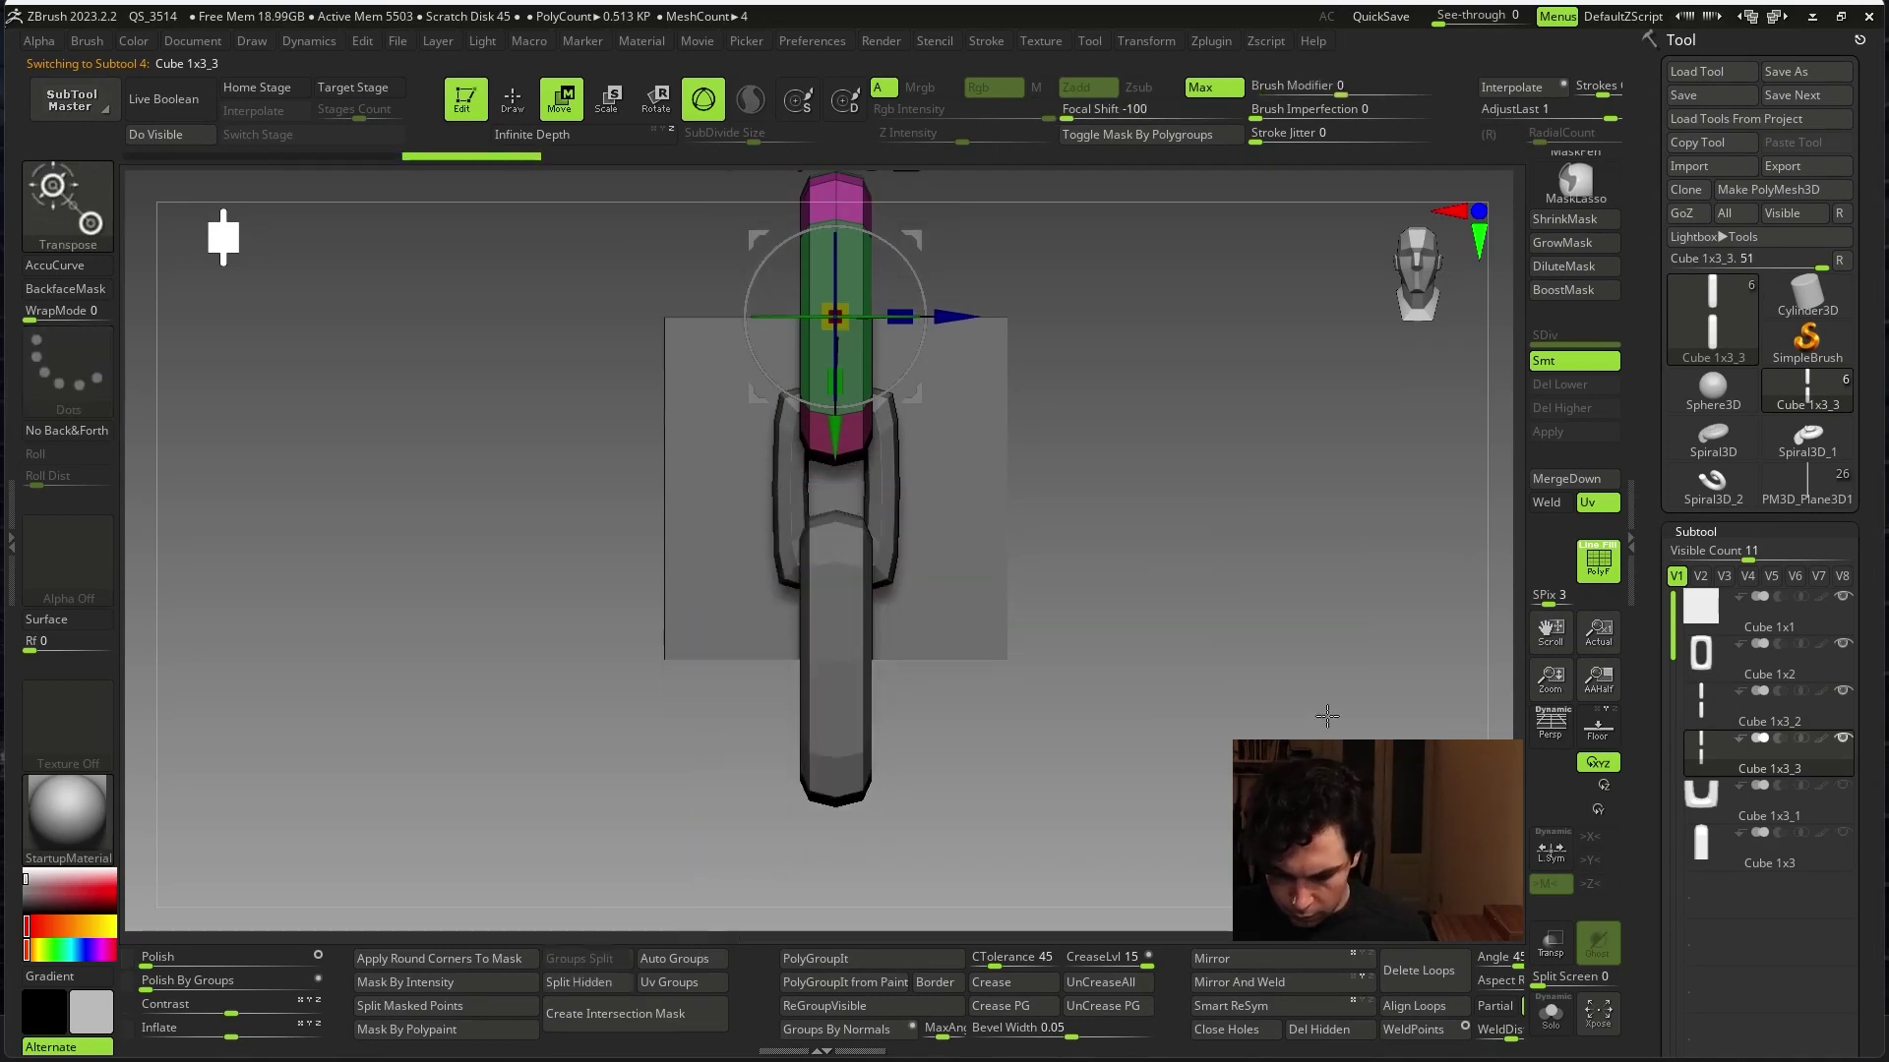
drag(784, 309, 831, 413)
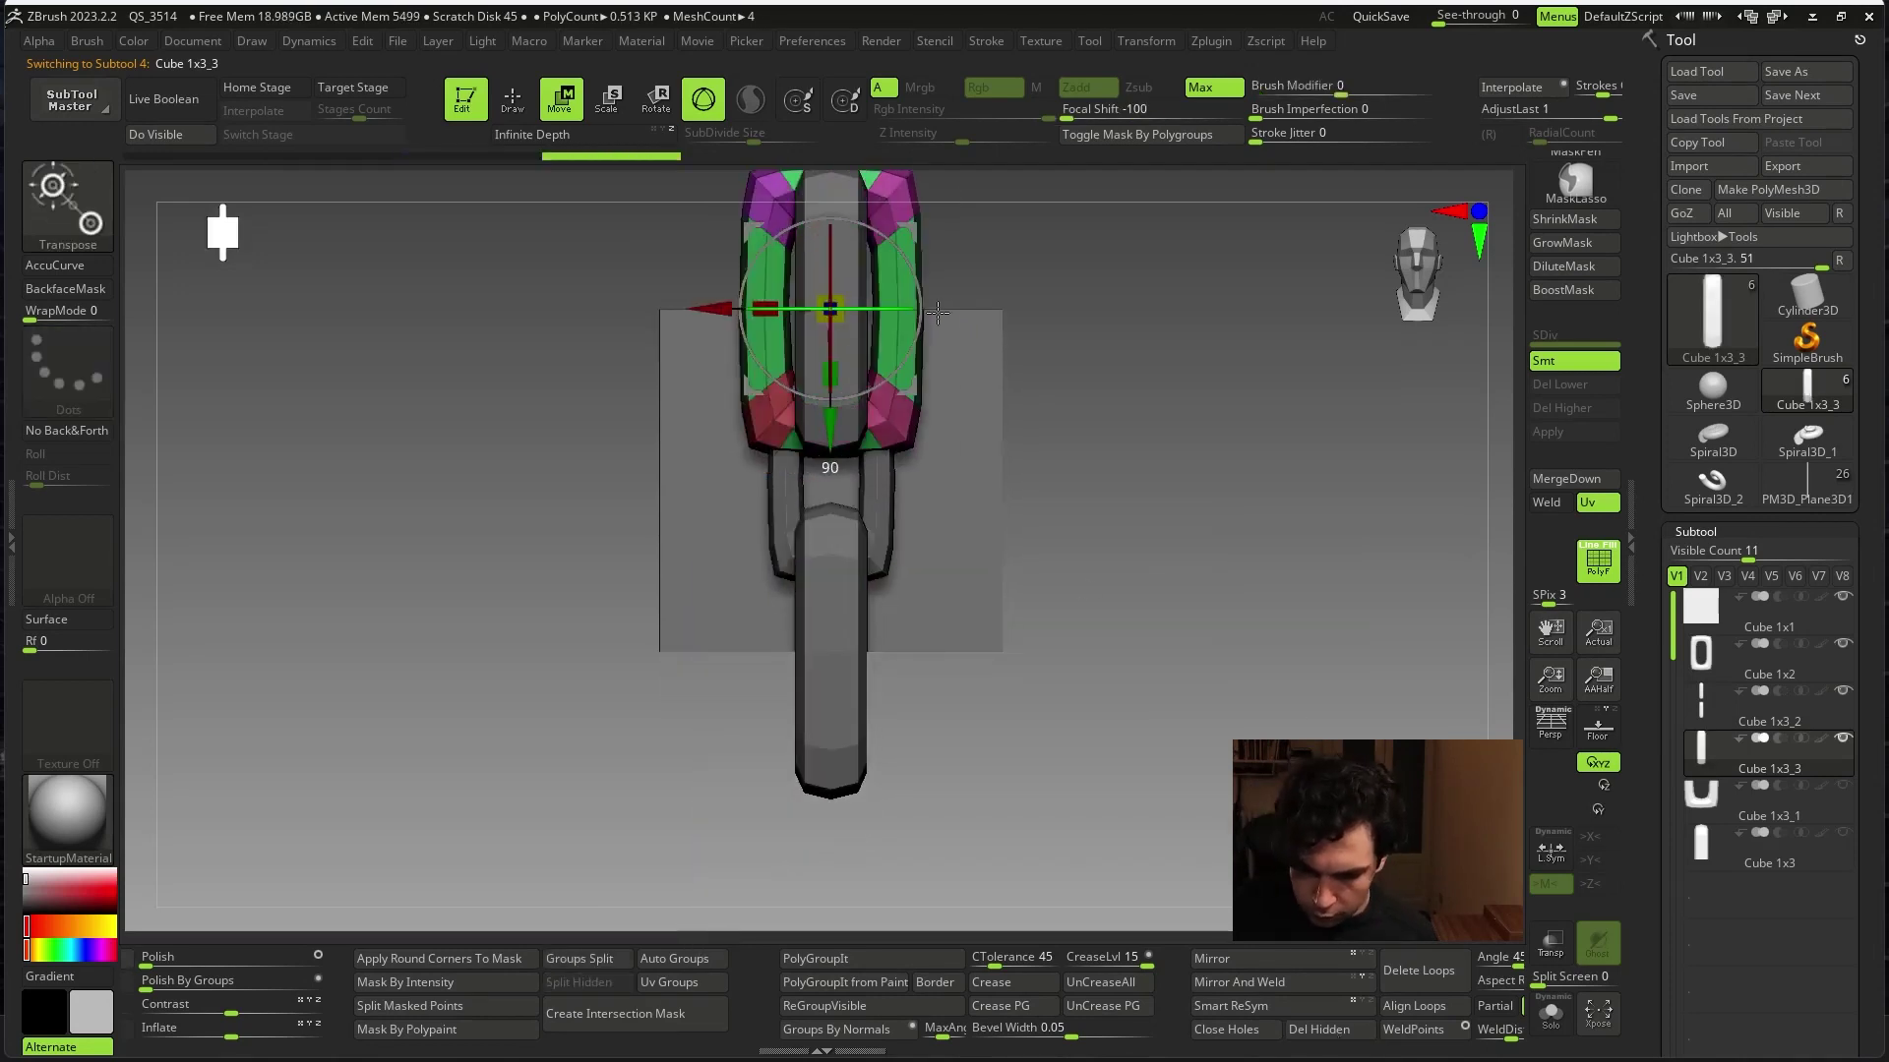
mouse_move(1101, 421)
alt+mouse_down()
mouse_move(1159, 671)
mouse_move(1193, 644)
mouse_move(1256, 640)
mouse_move(1173, 644)
mouse_move(1112, 618)
alt+mouse_up()
click(853, 391)
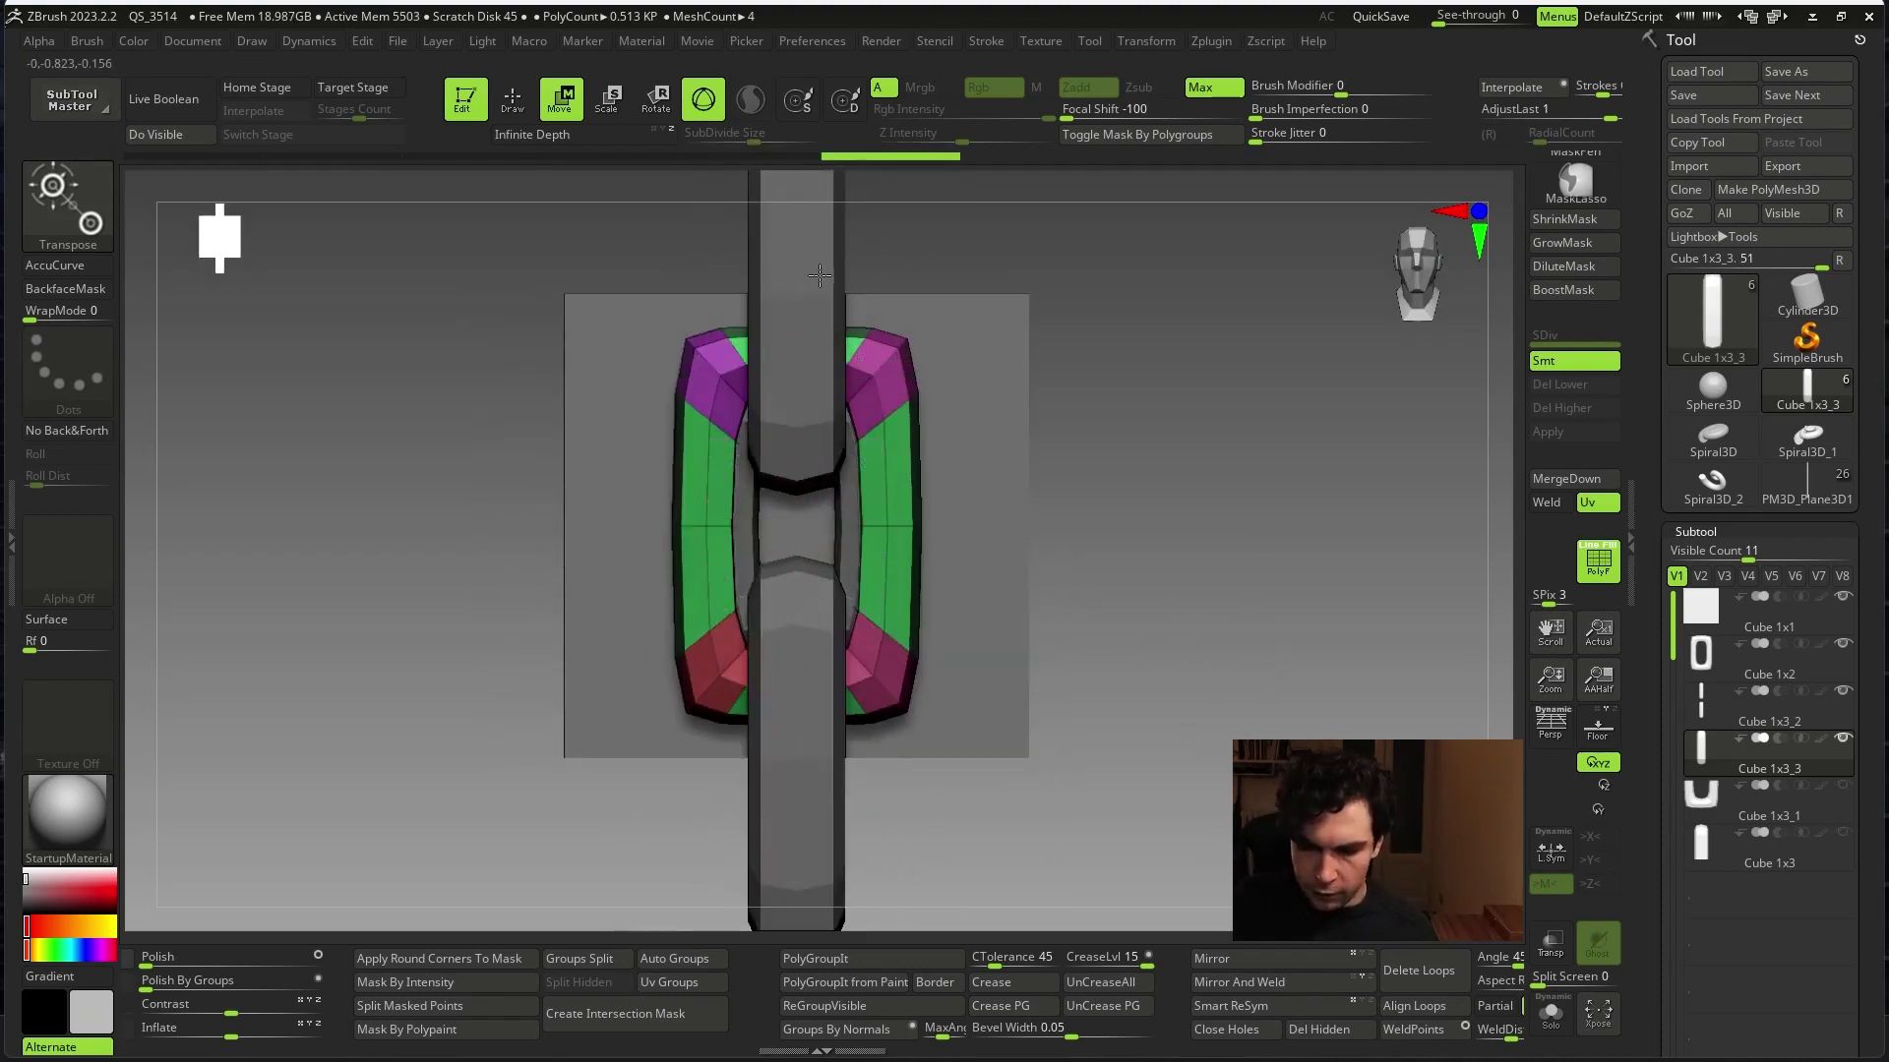
- Inspect the bar pieces, switching between them, and clear the mask on the bar
alt+click(819, 275)
ctrl+alt+shift+drag(658, 245, 998, 433)
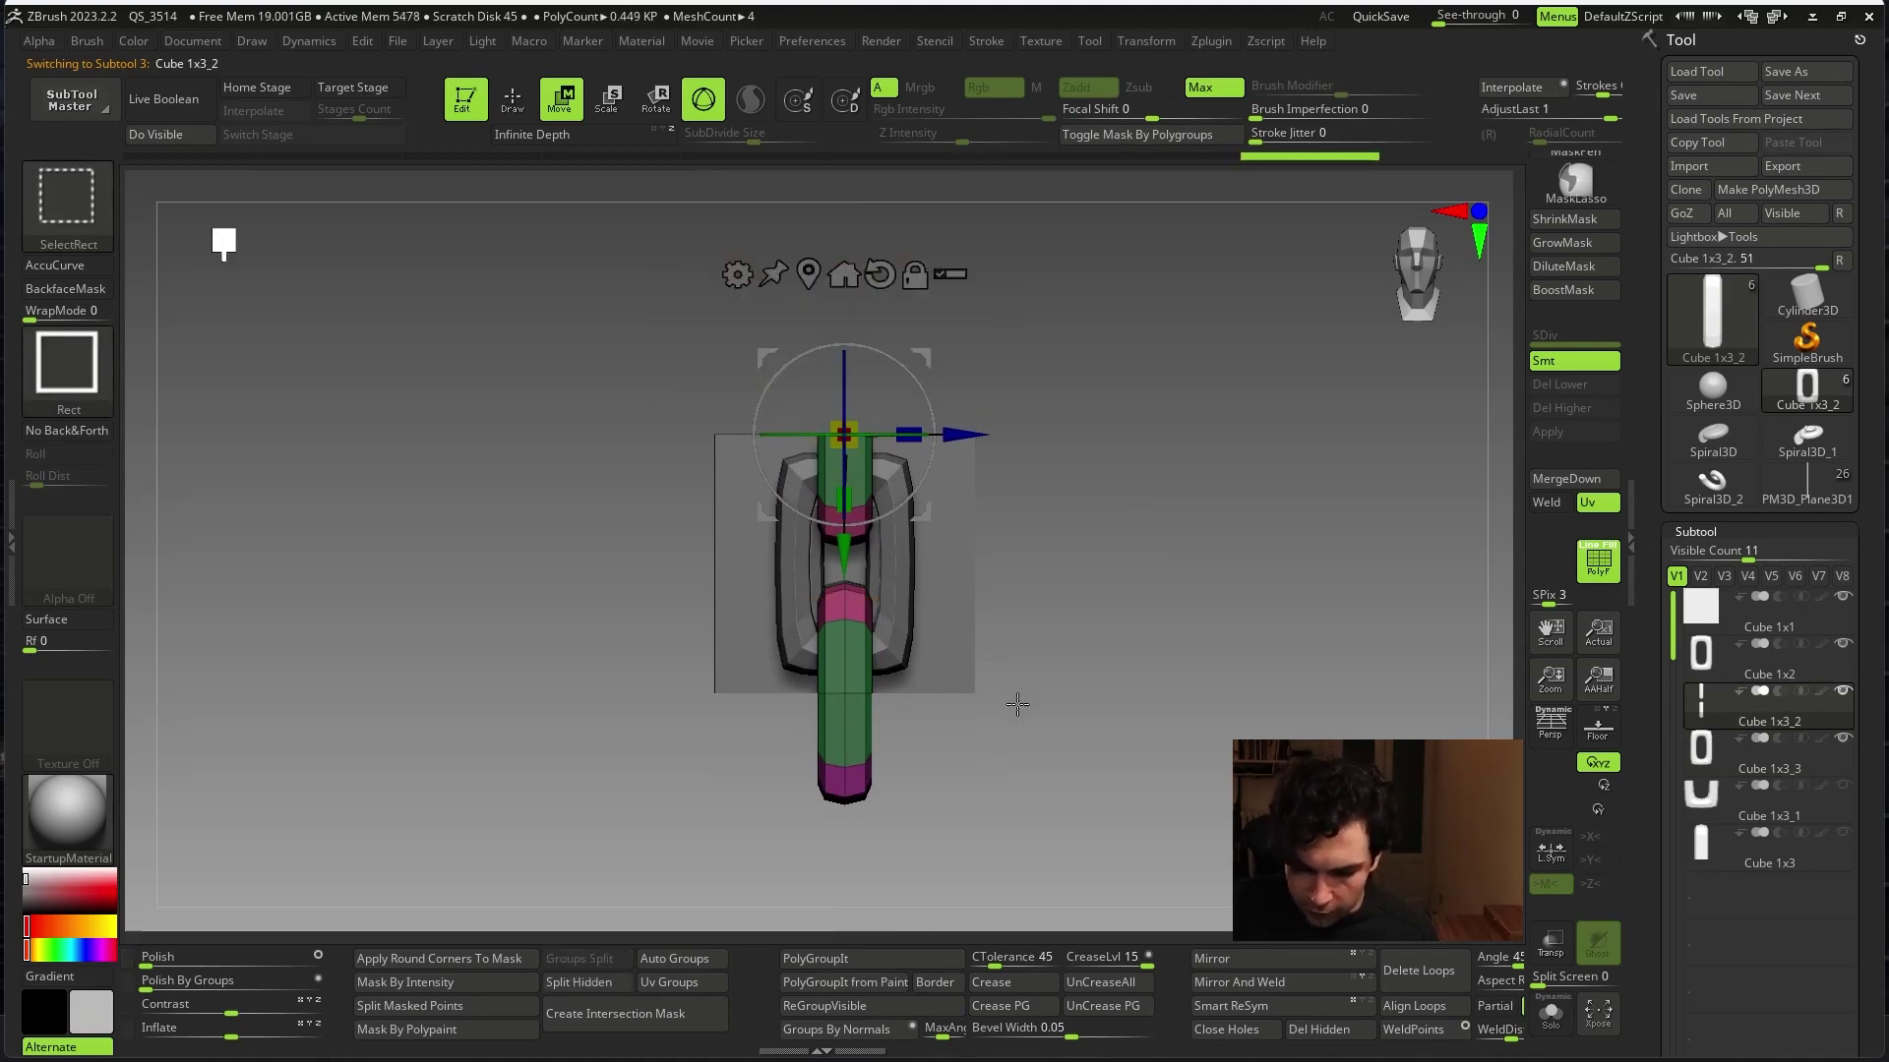
ctrl+alt+shift+drag(994, 740, 718, 890)
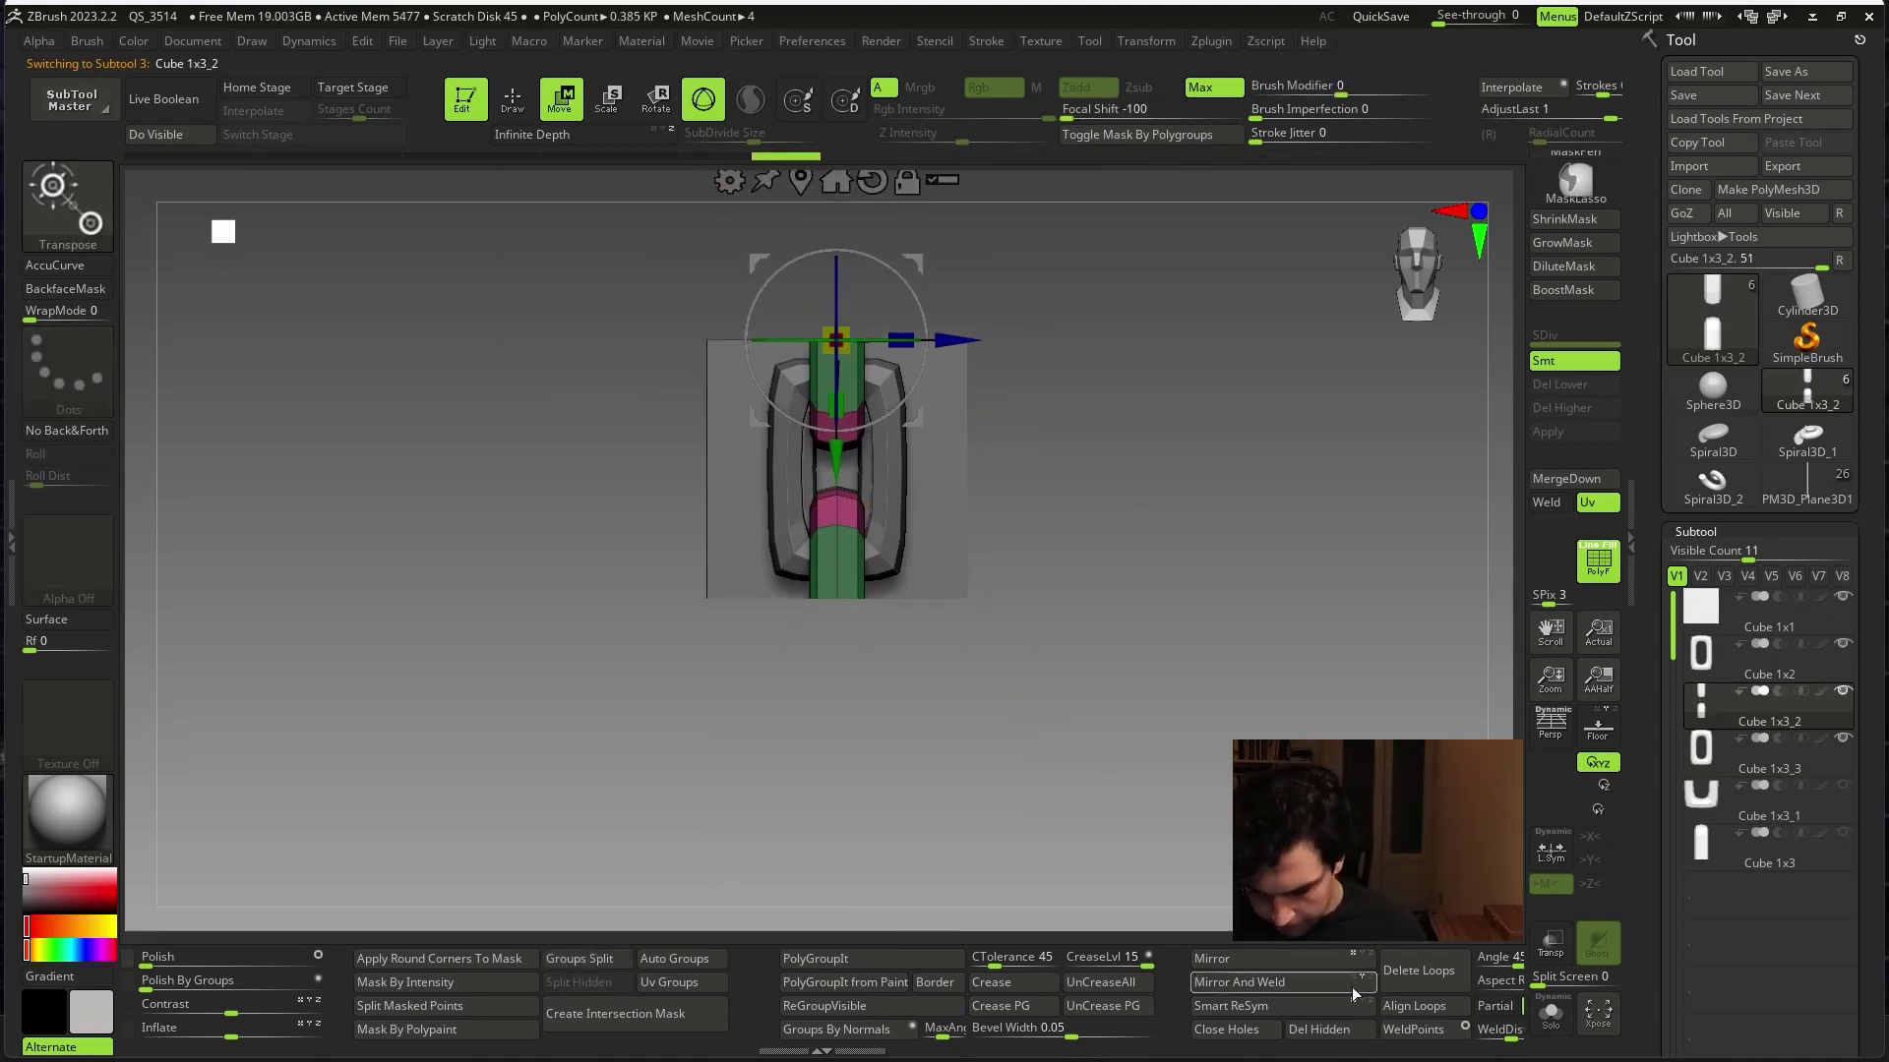
drag(1220, 856, 1215, 816)
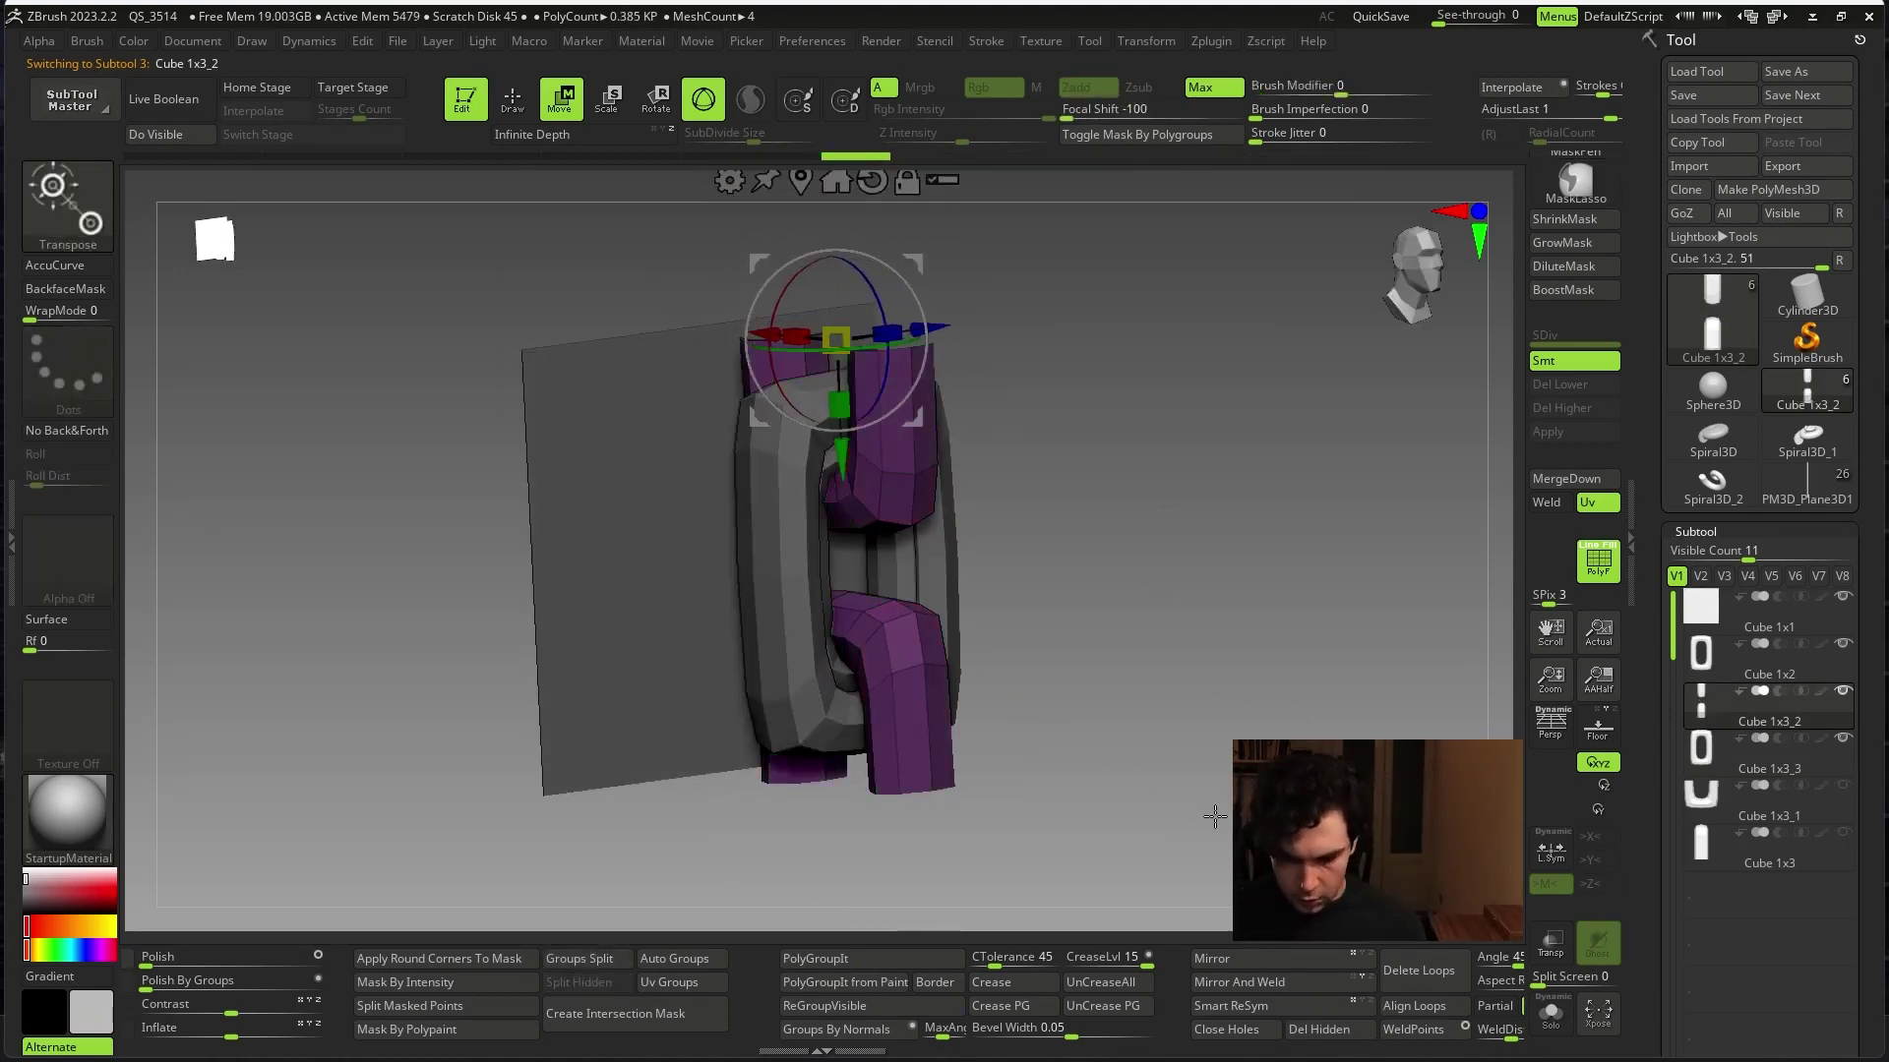
alt+click(794, 702)
mouse_move(1195, 929)
shift+mouse_down()
mouse_move(1144, 905)
mouse_move(1229, 869)
shift+mouse_up()
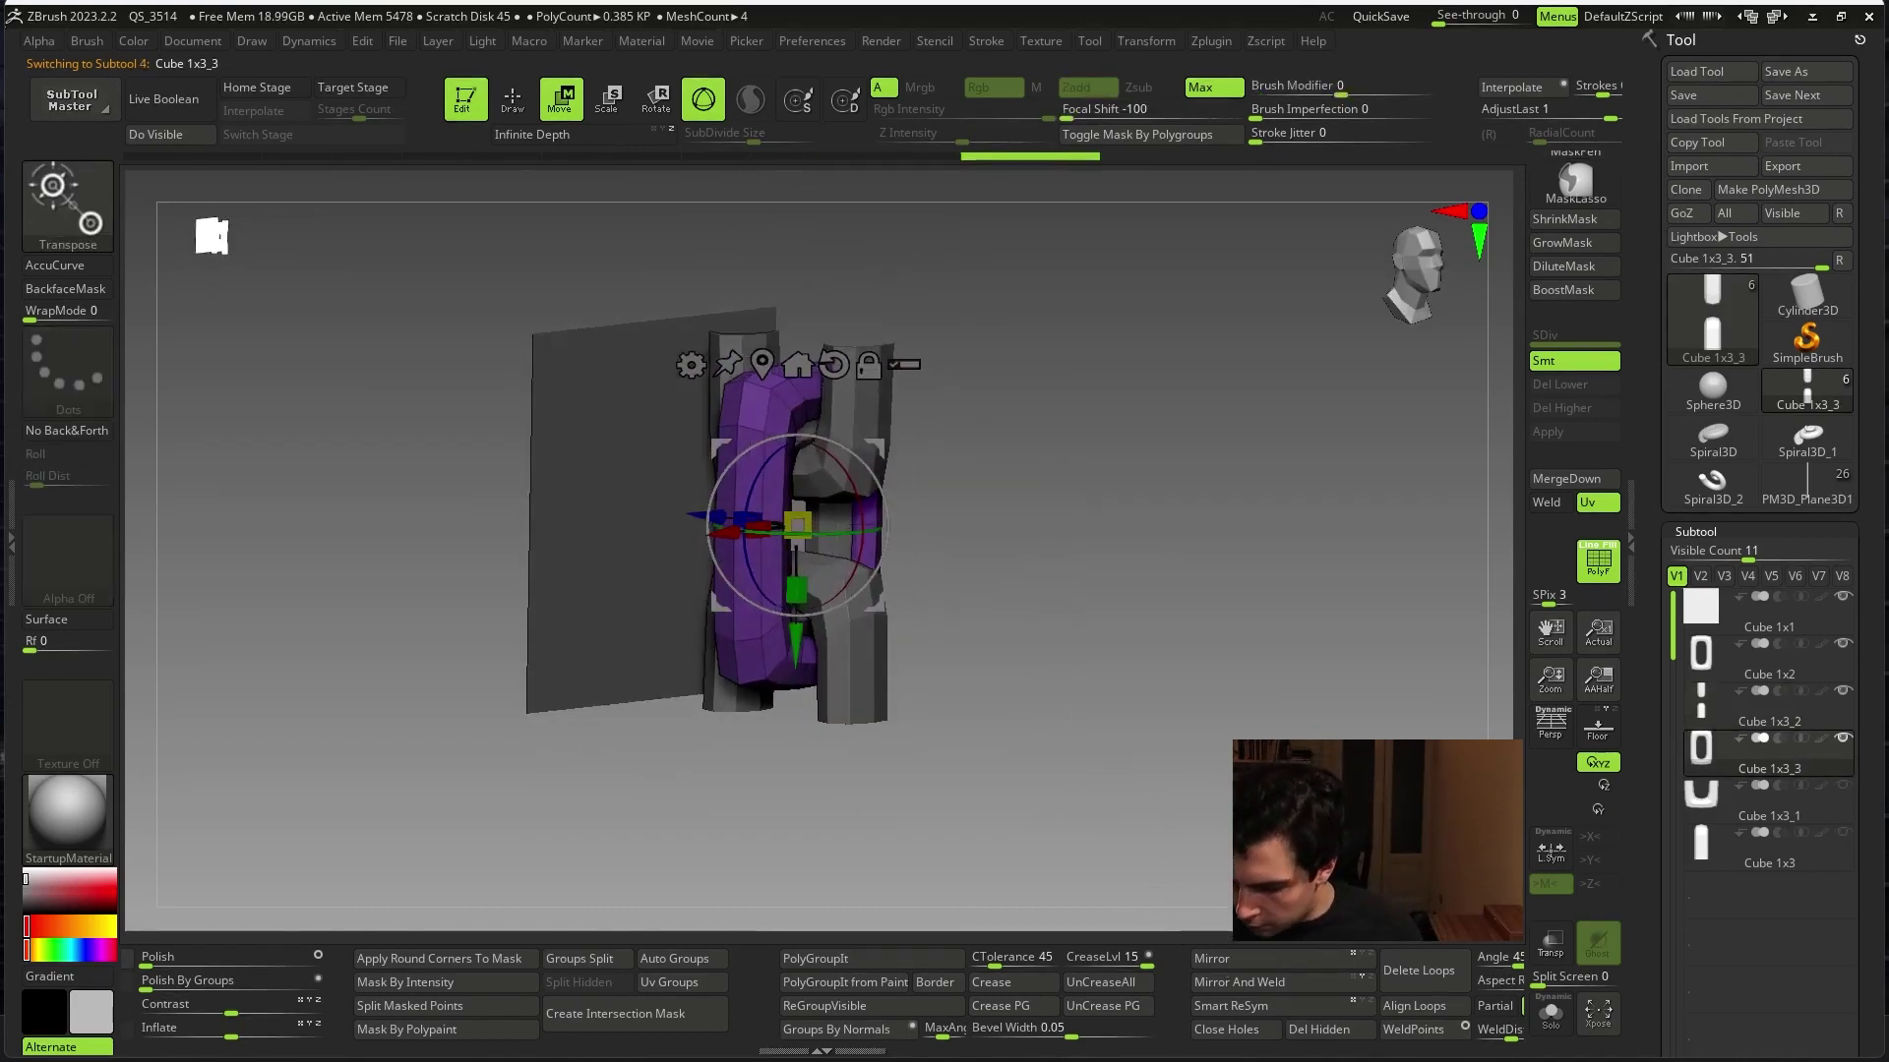
alt+click(809, 400)
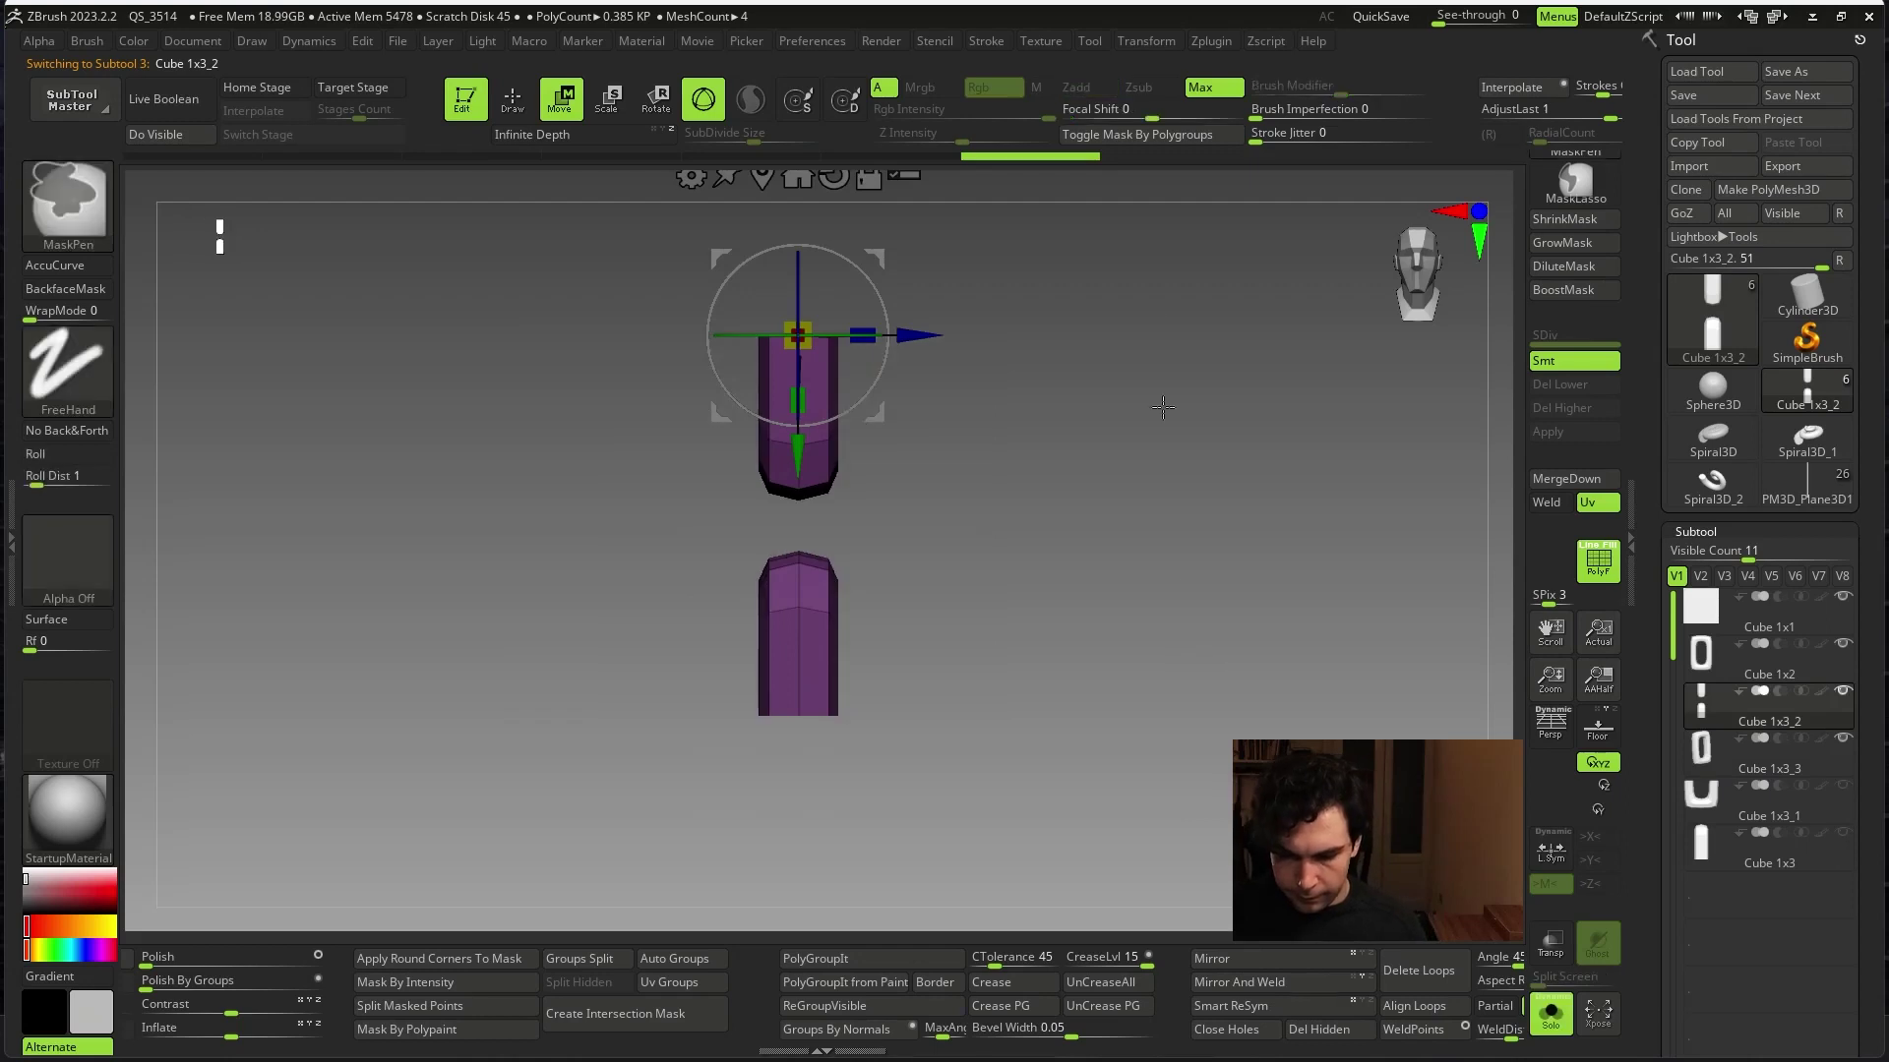
mouse_move(1160, 240)
ctrl+mouse_down()
mouse_move(594, 544)
mouse_move(620, 600)
mouse_move(1767, 741)
ctrl+mouse_up()
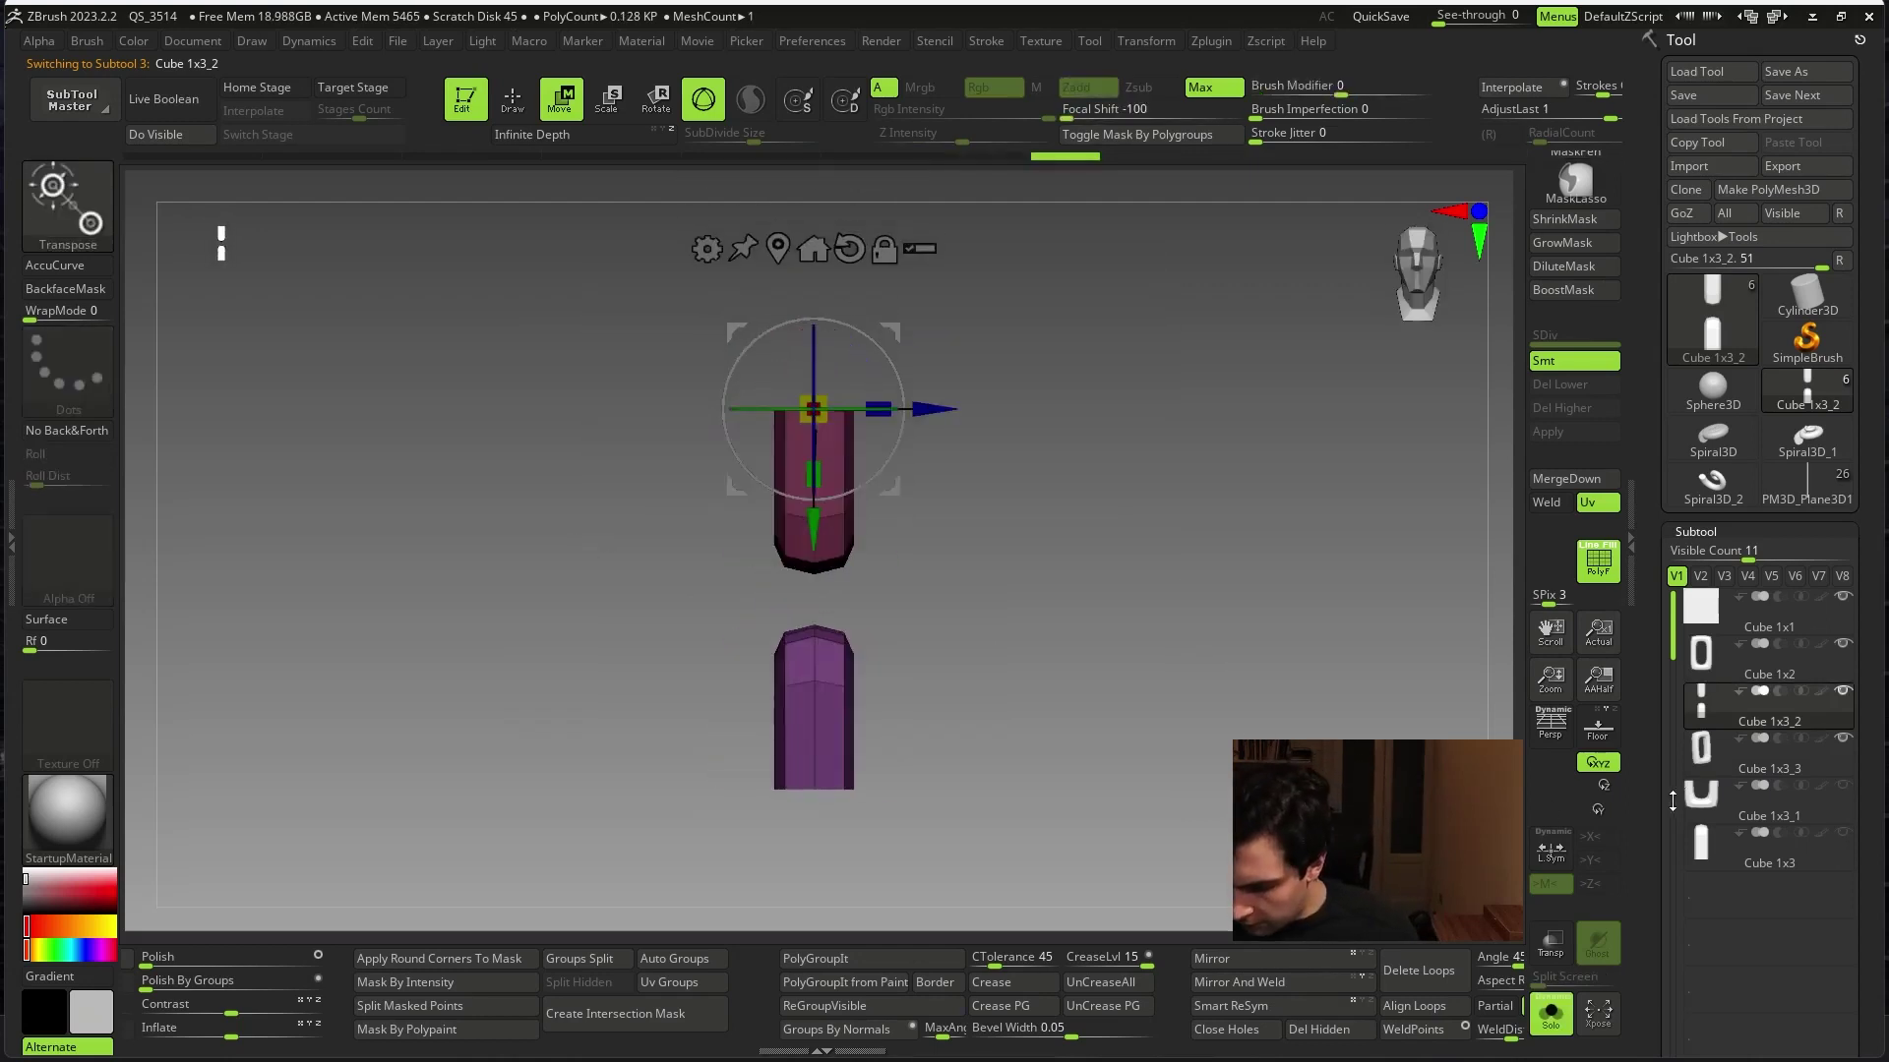
- MergeDown Cube 1x3_2 into the ring, confirm, and switch to Draw mode
click(1745, 661)
mouse_move(1771, 657)
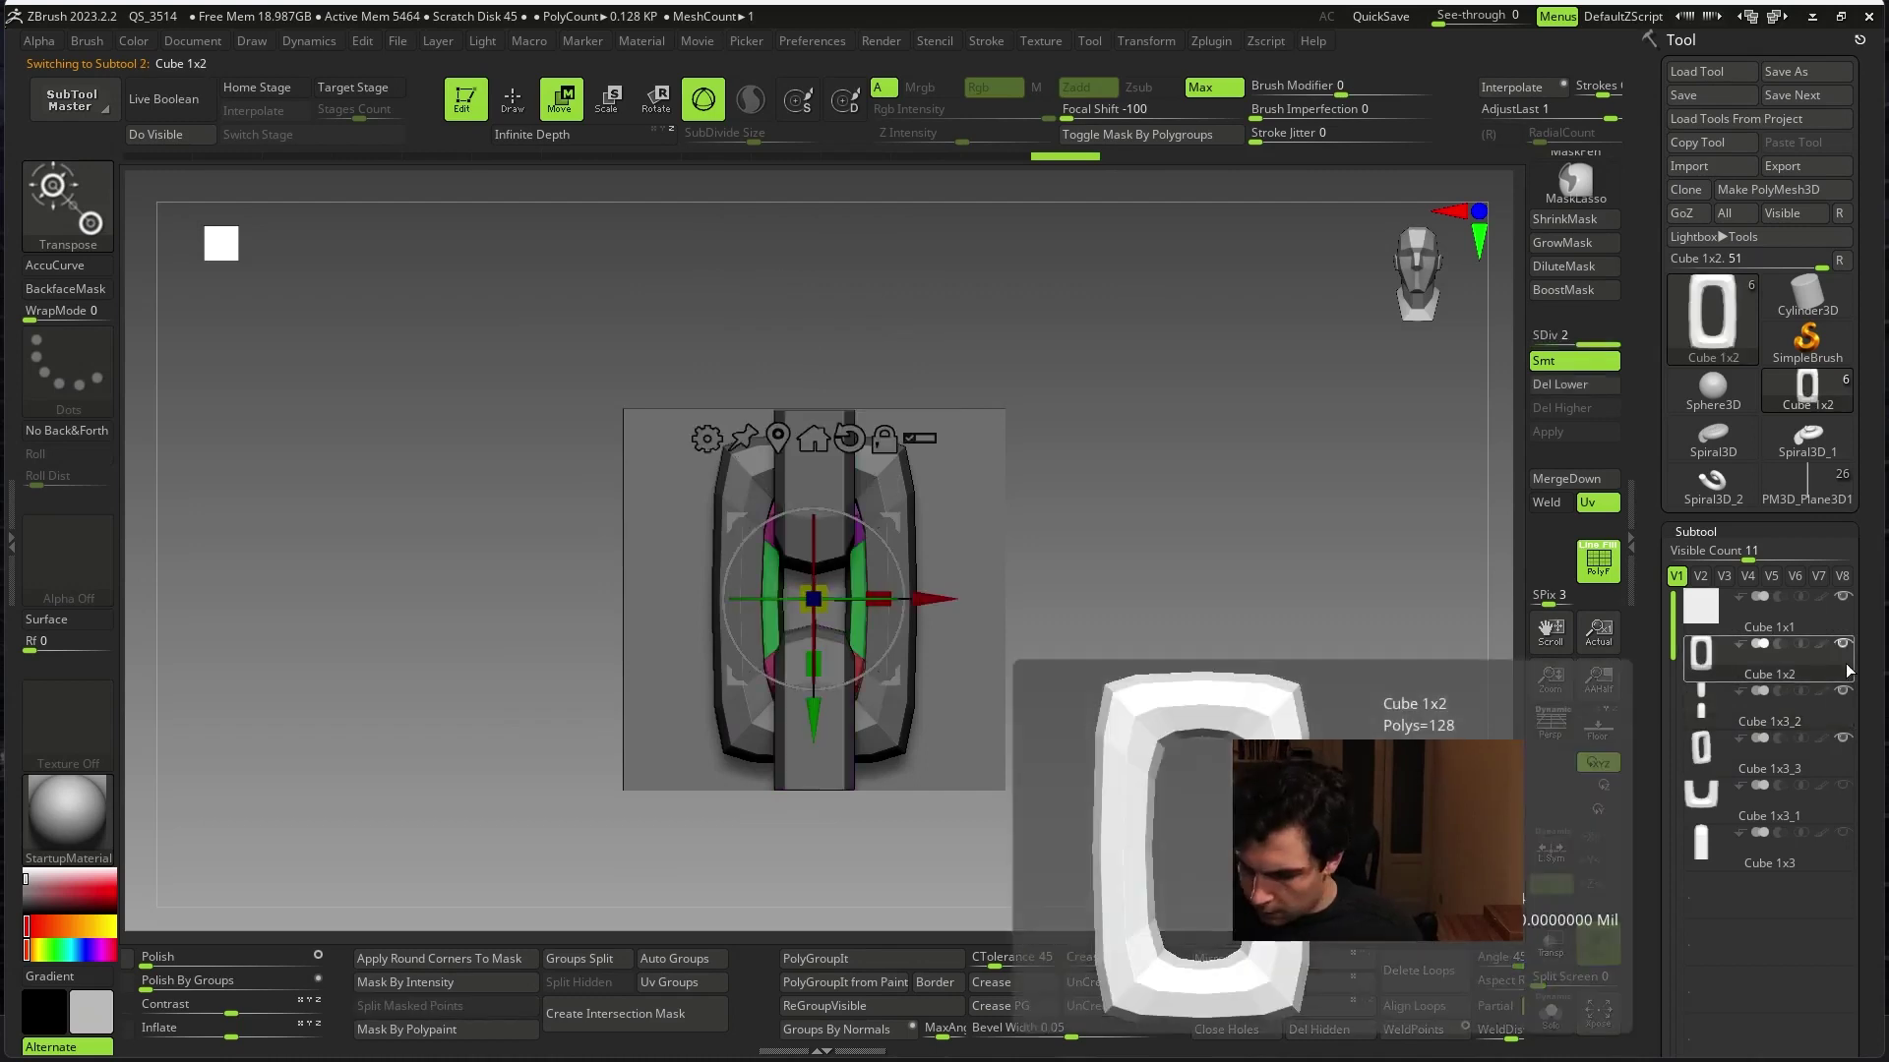
click(1771, 710)
scroll(1682, 836, down, 3)
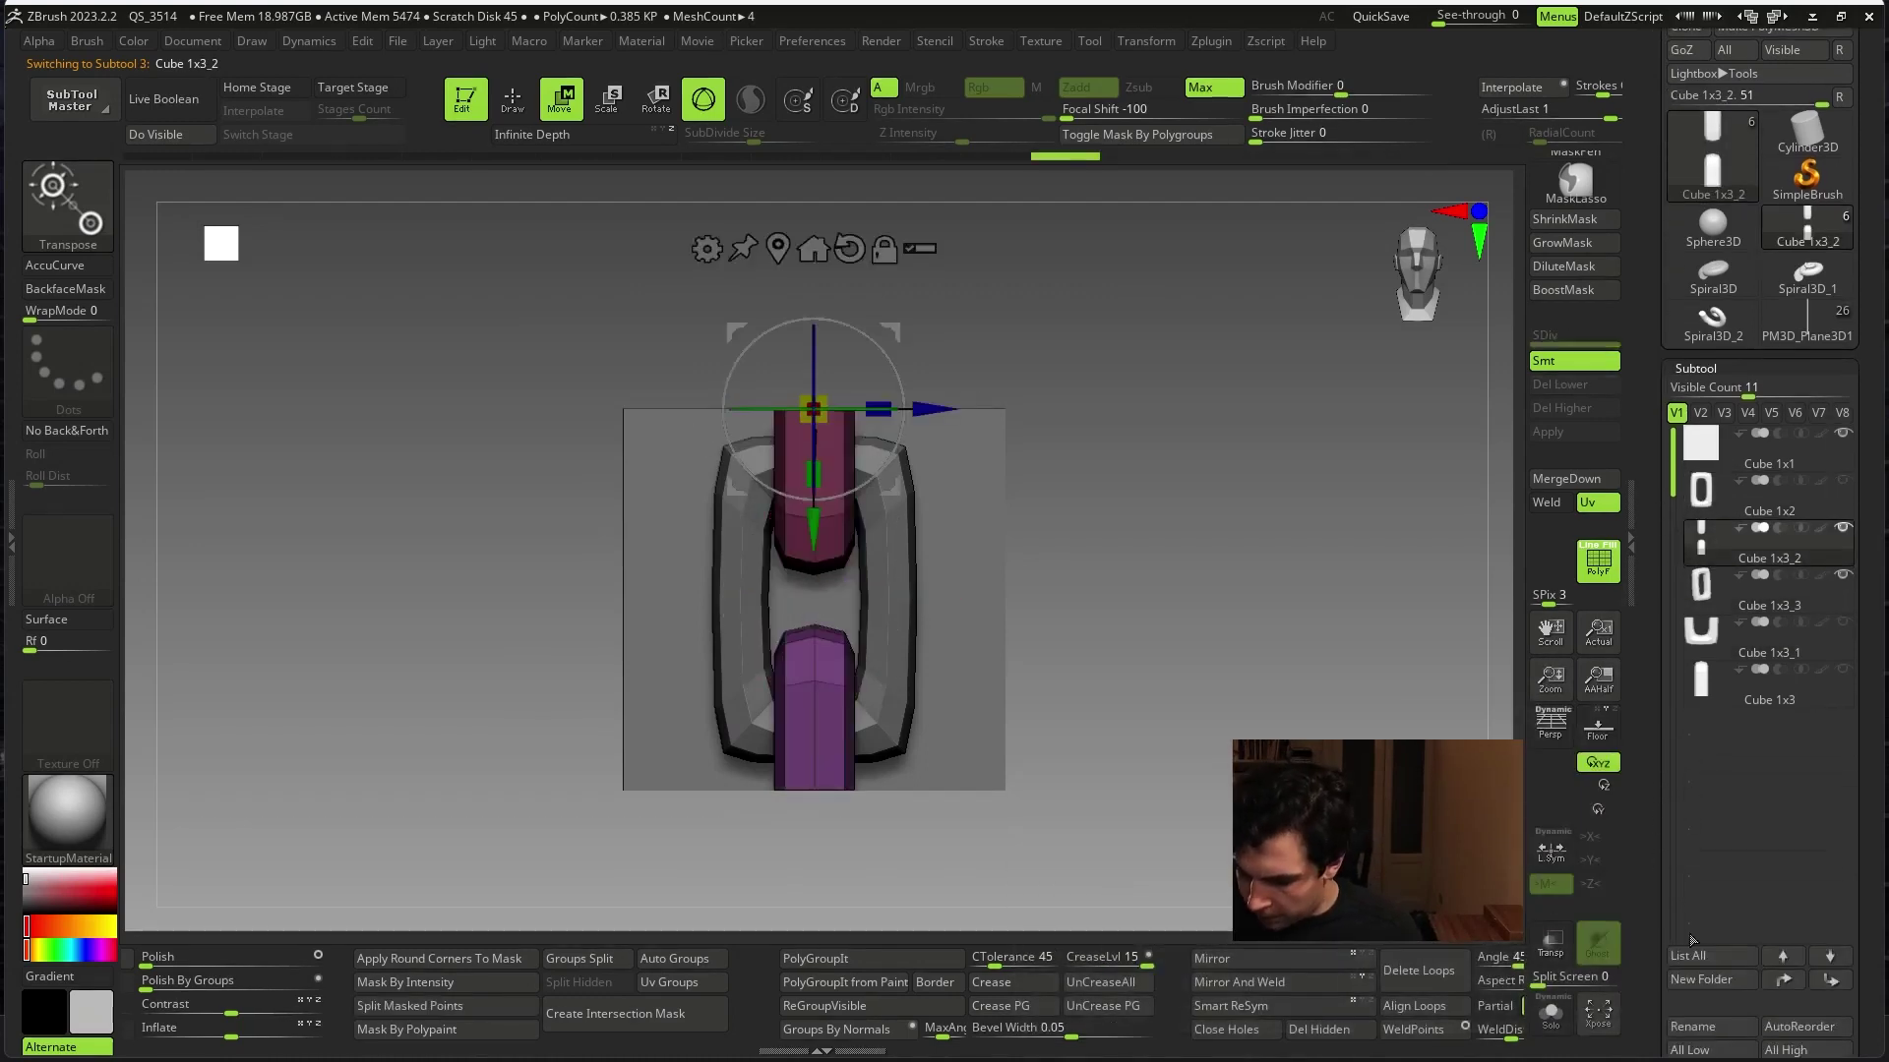
scroll(1725, 814, down, 3)
click(1716, 841)
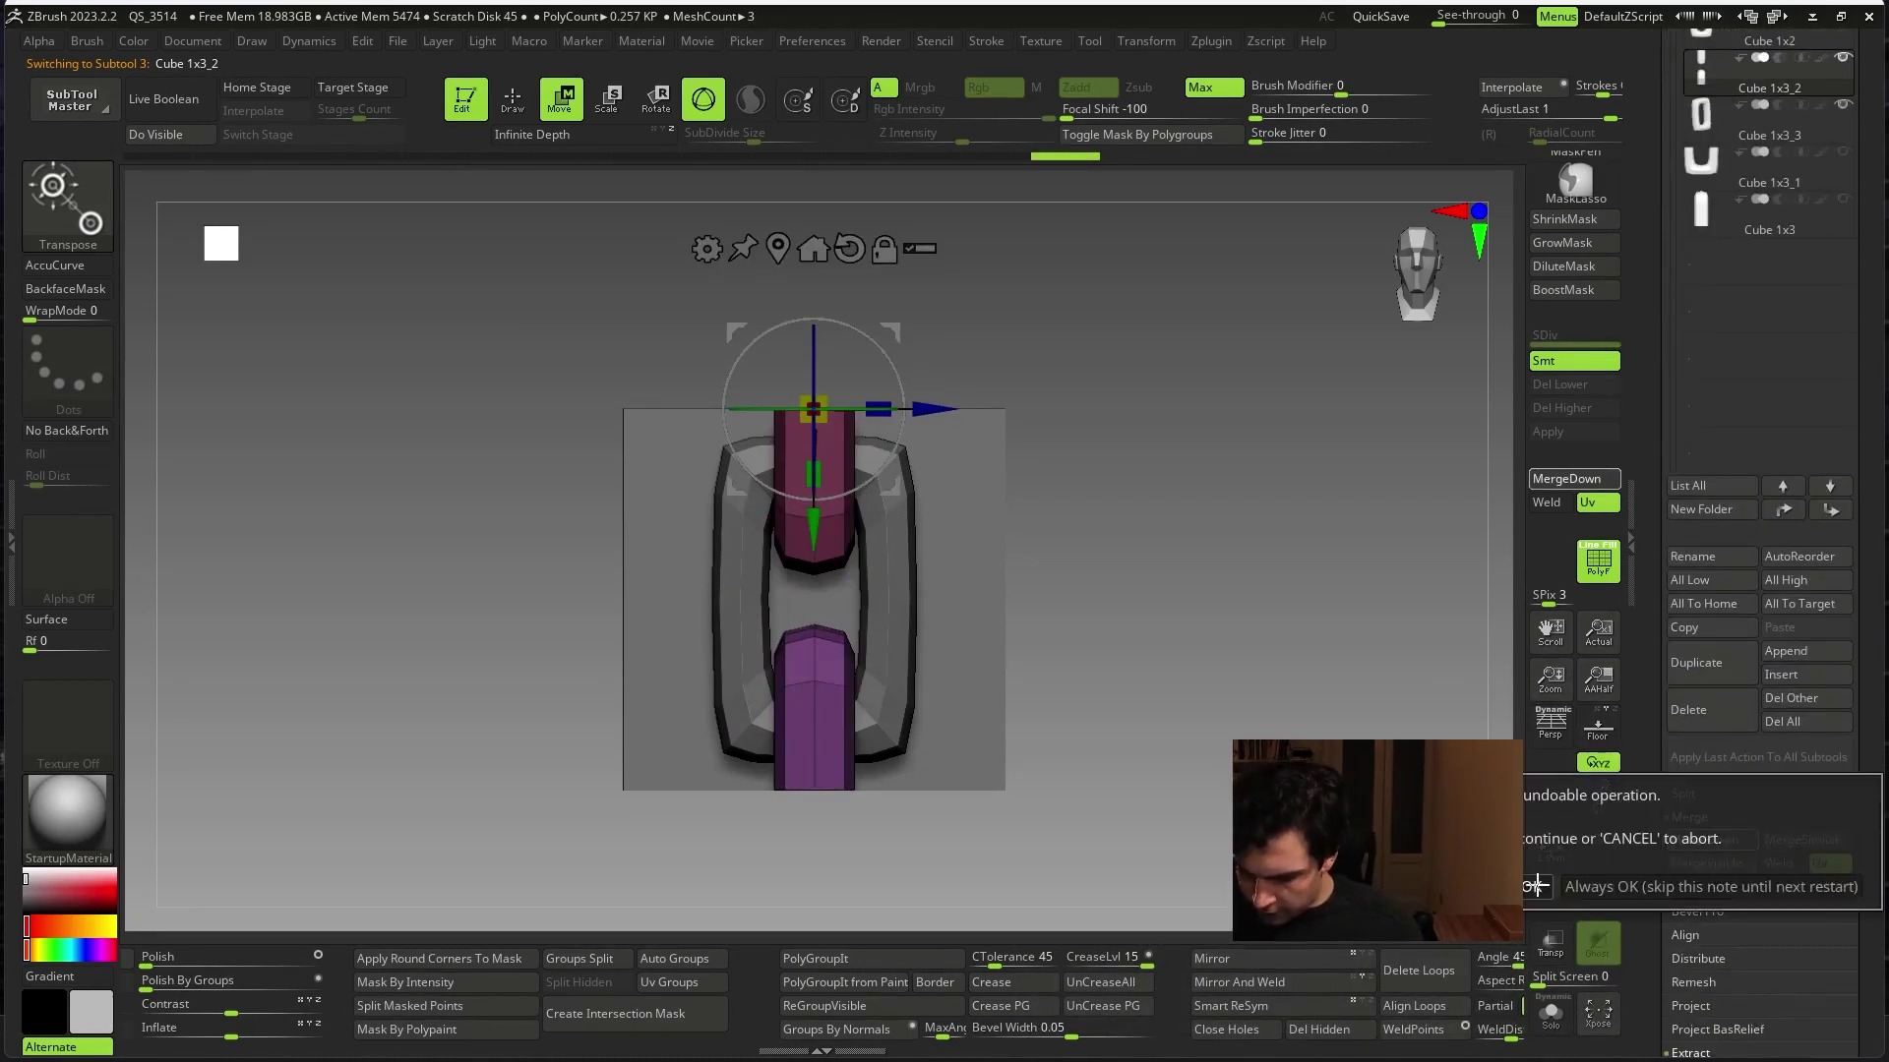
click(1647, 815)
drag(1315, 767, 1315, 659)
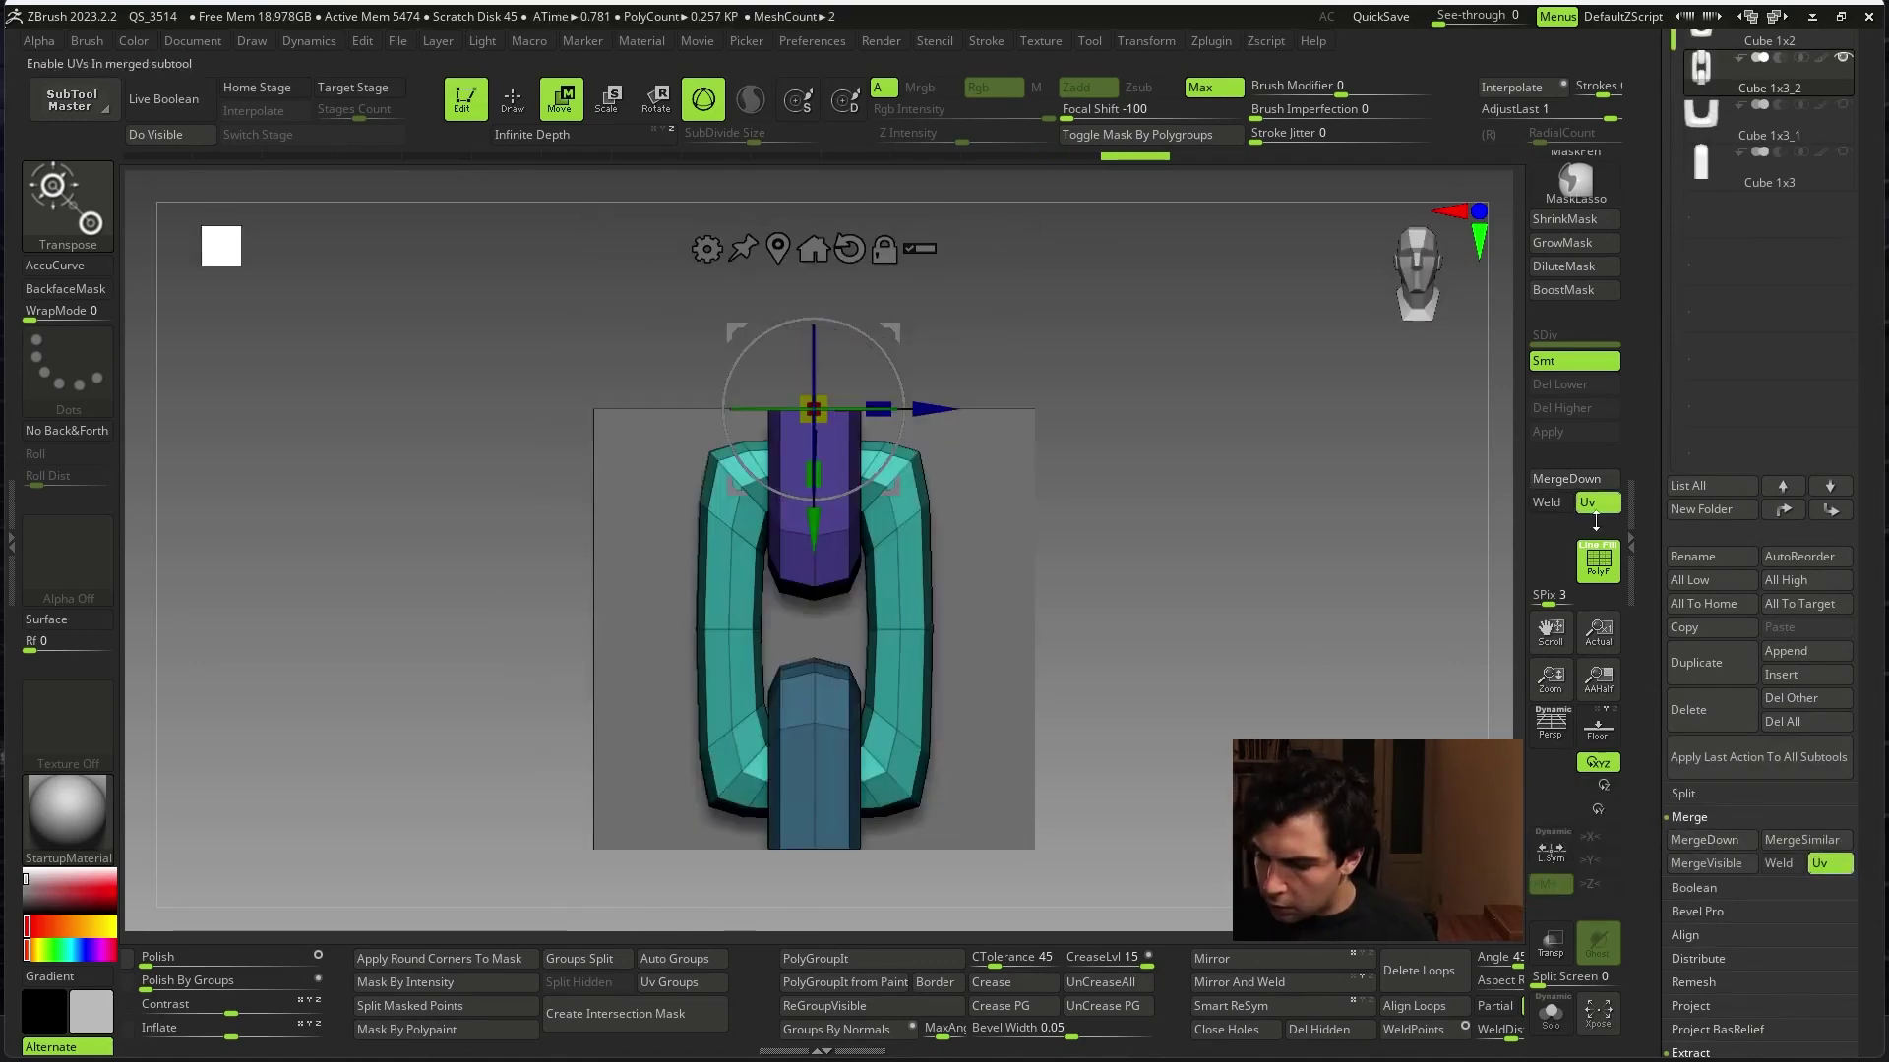
scroll(1574, 787, up, 5)
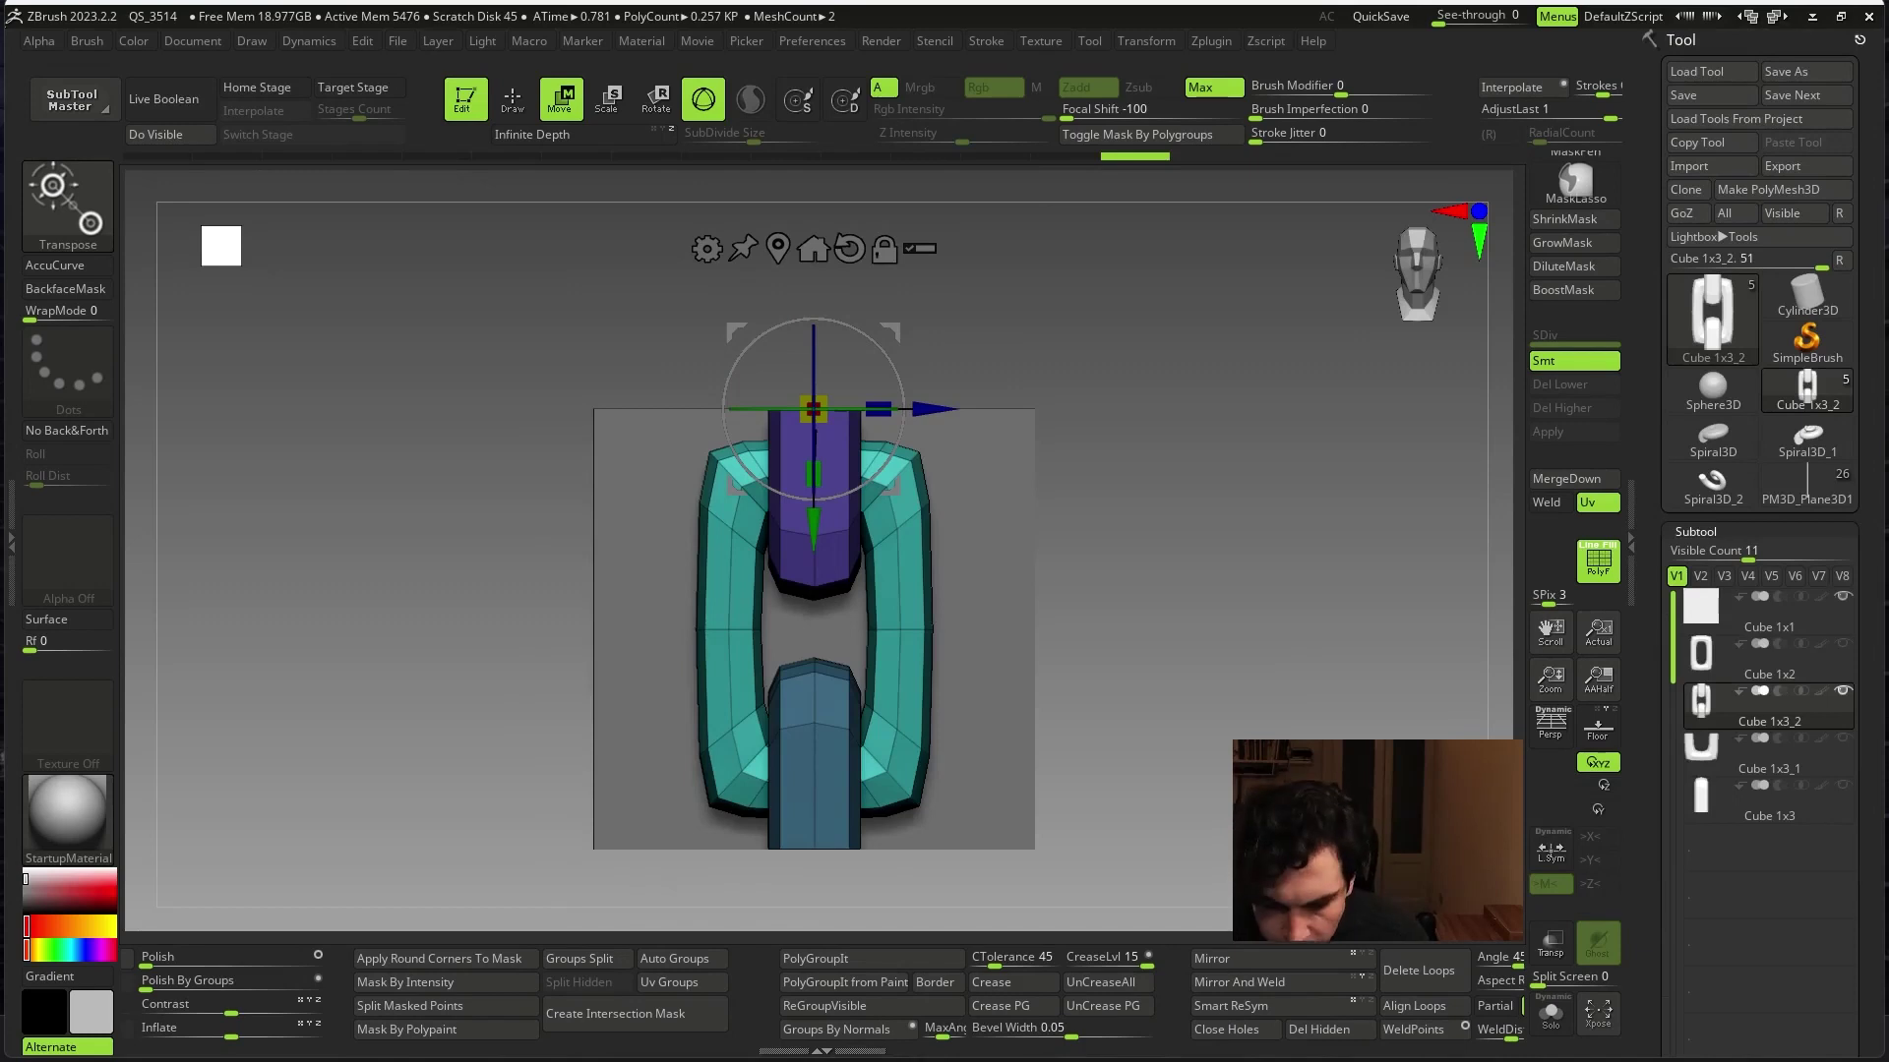
key(q)
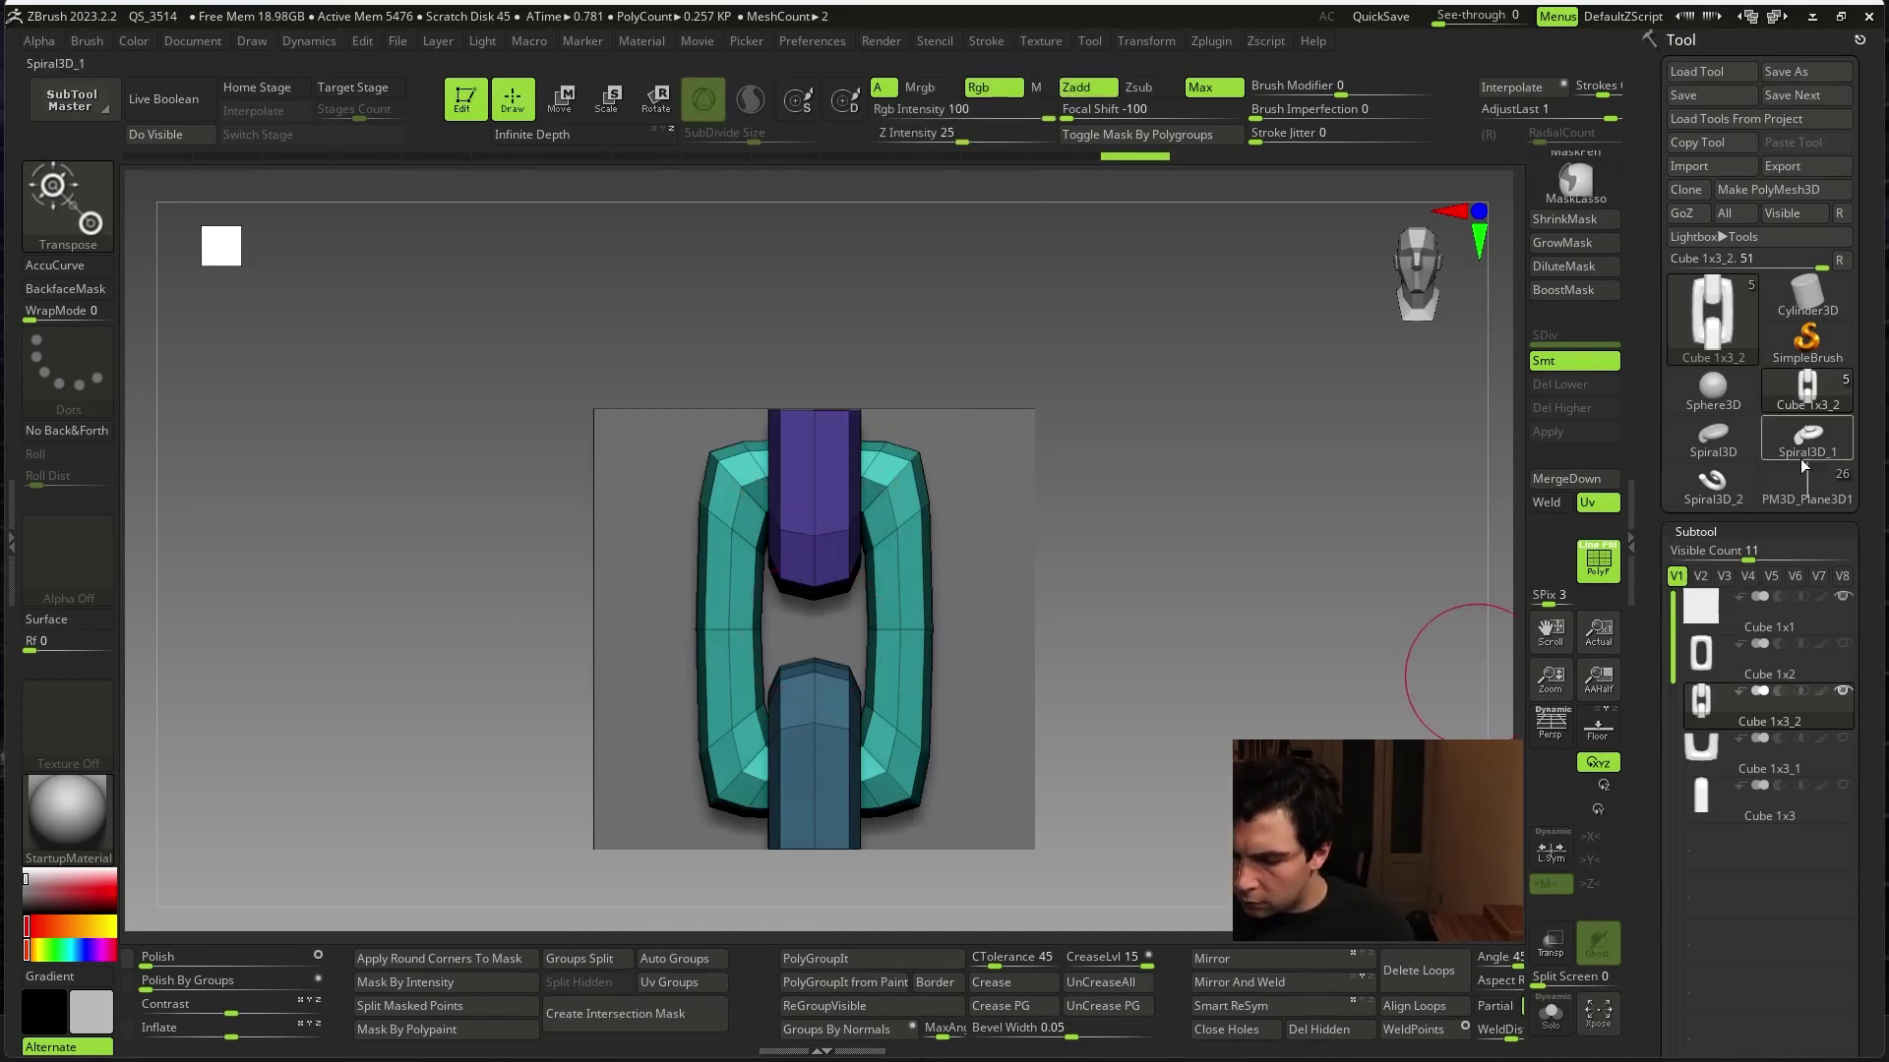
- Convert the merged link to a PolyMesh3D tool and reselect the pug tool
click(1790, 190)
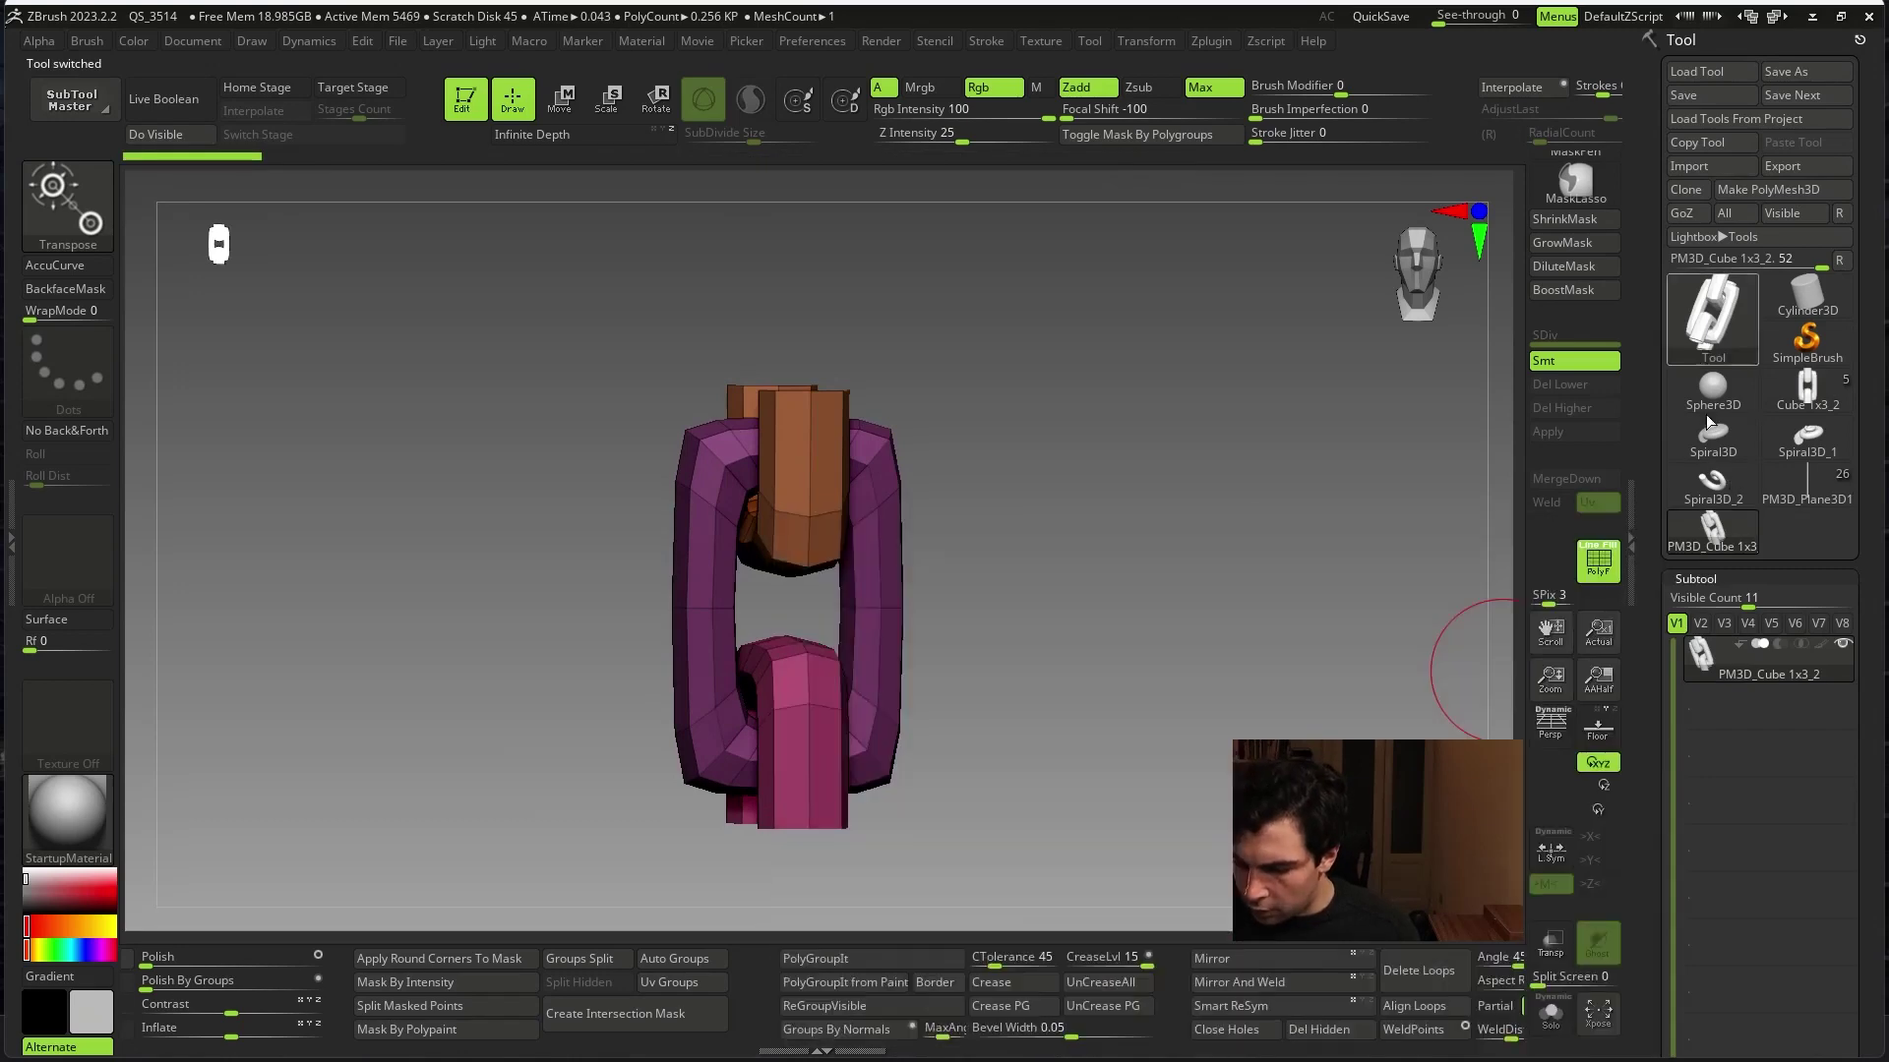
click(1807, 437)
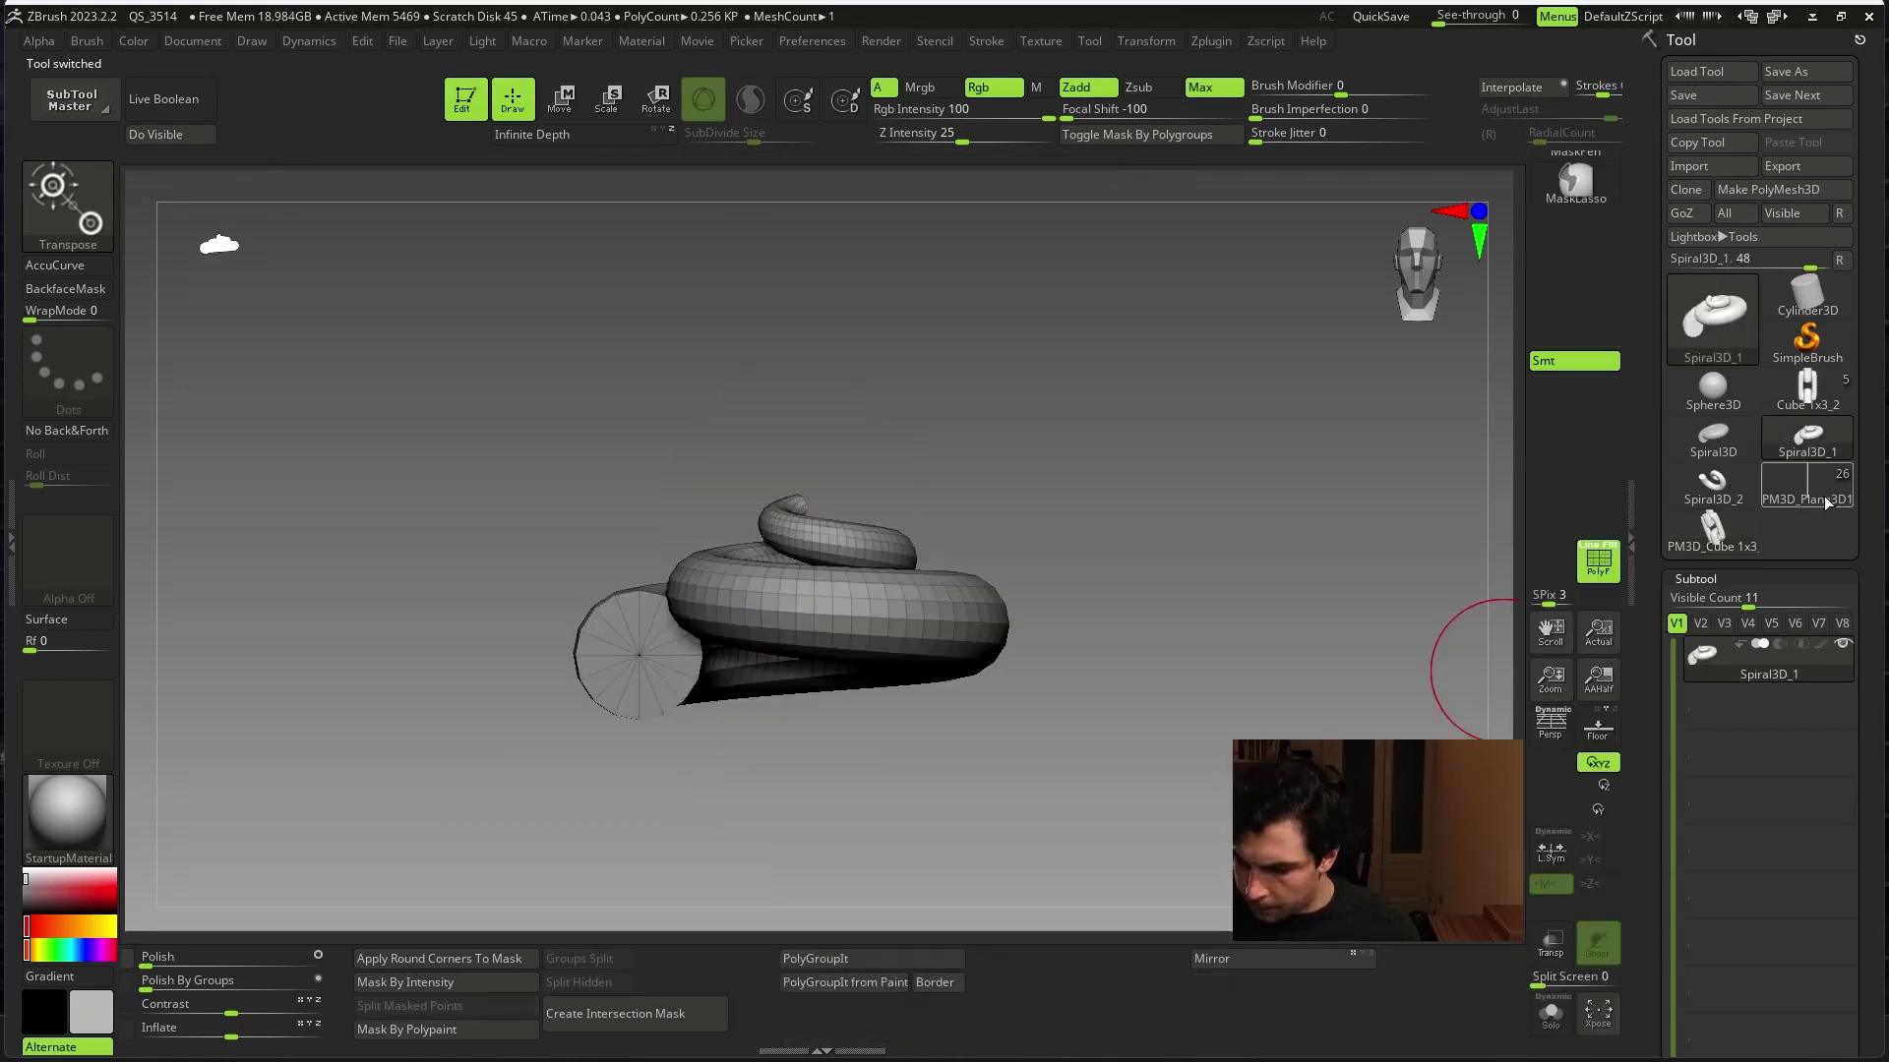
click(1824, 503)
- QuickSave the pug project
key(w)
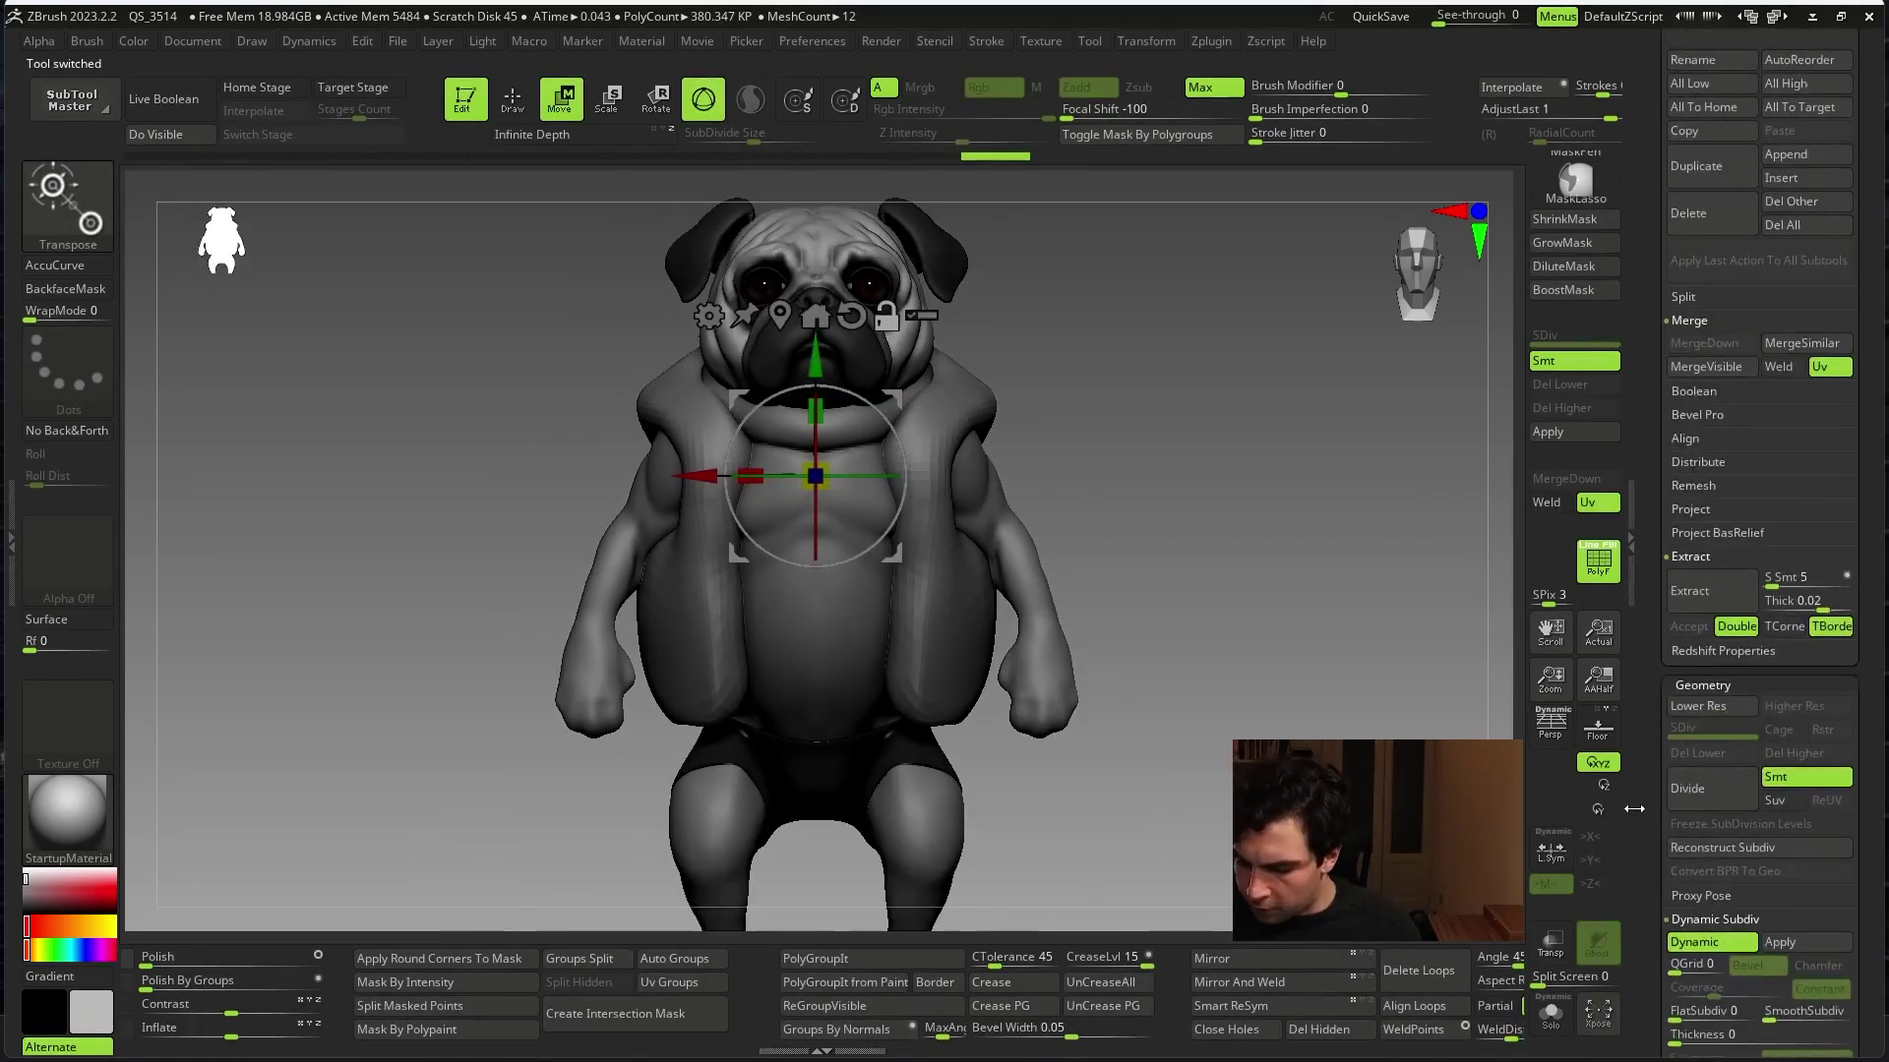
scroll(1632, 808, down, 5)
drag(1279, 590, 1338, 550)
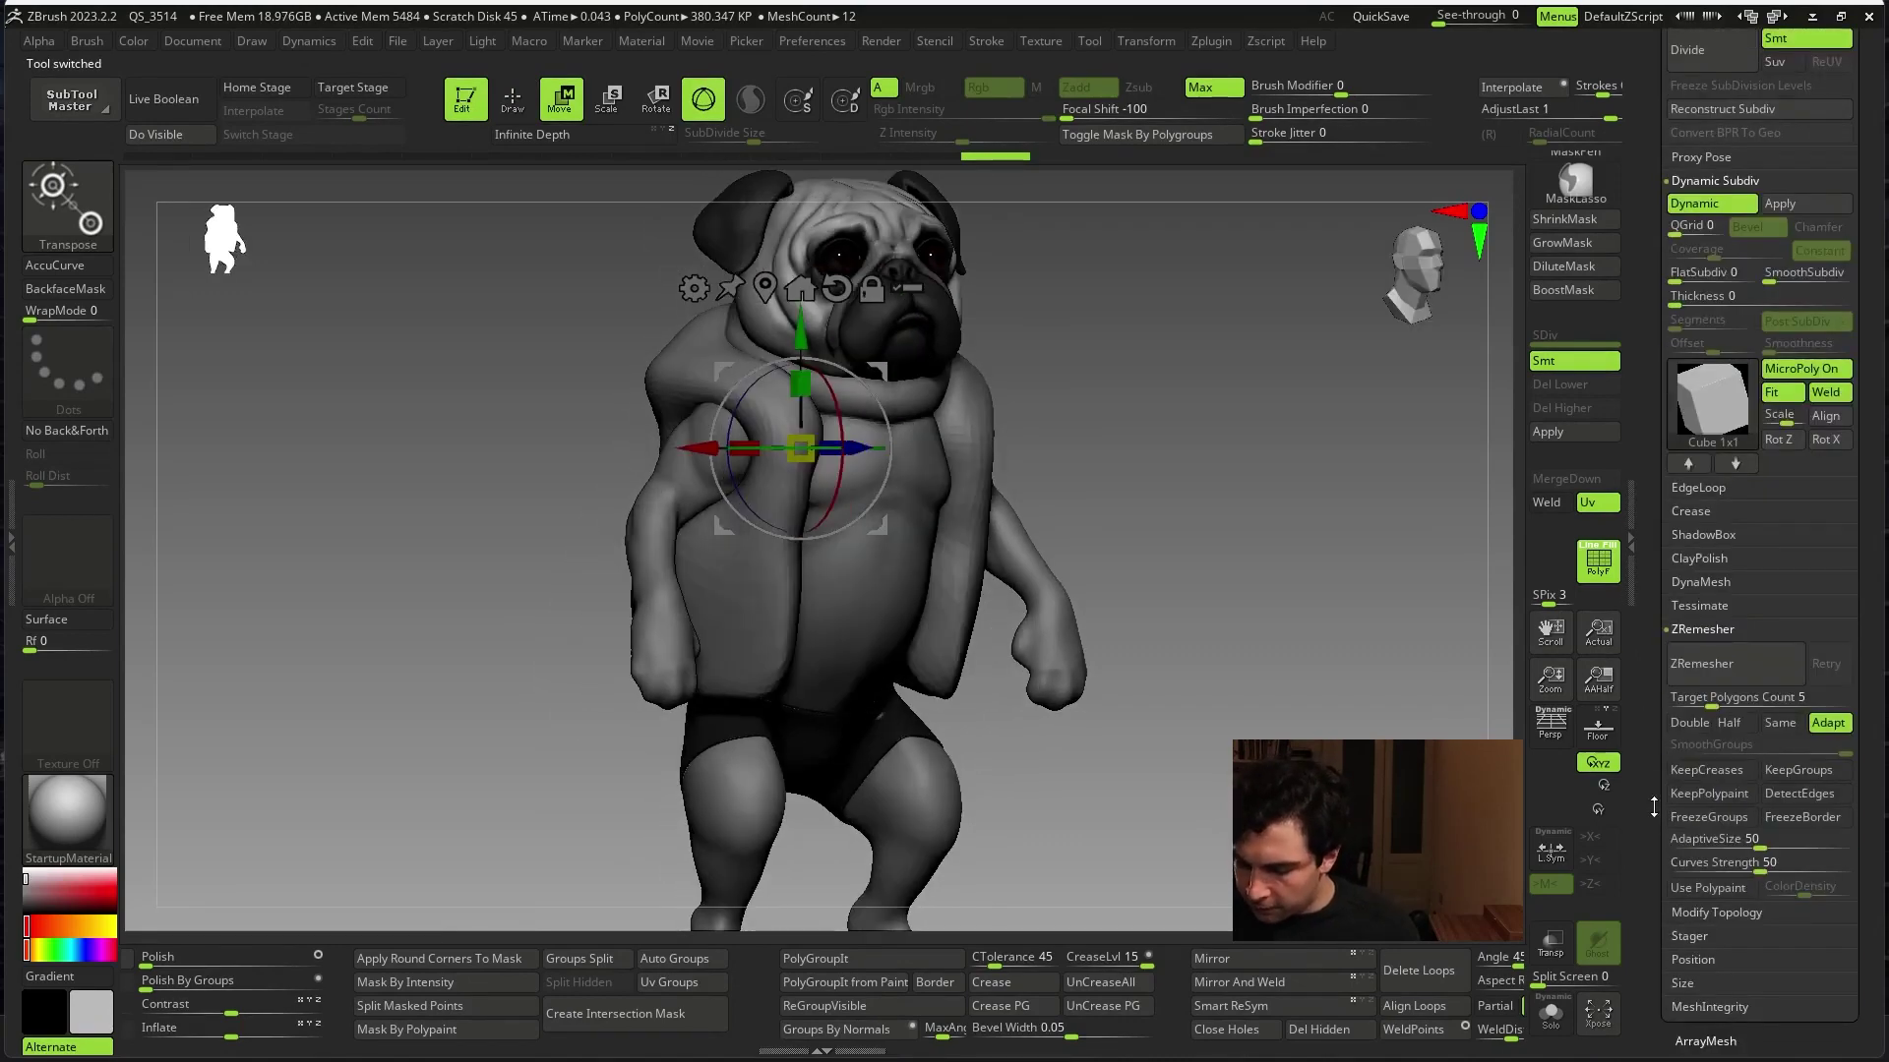
scroll(1654, 806, down, 3)
click(1381, 20)
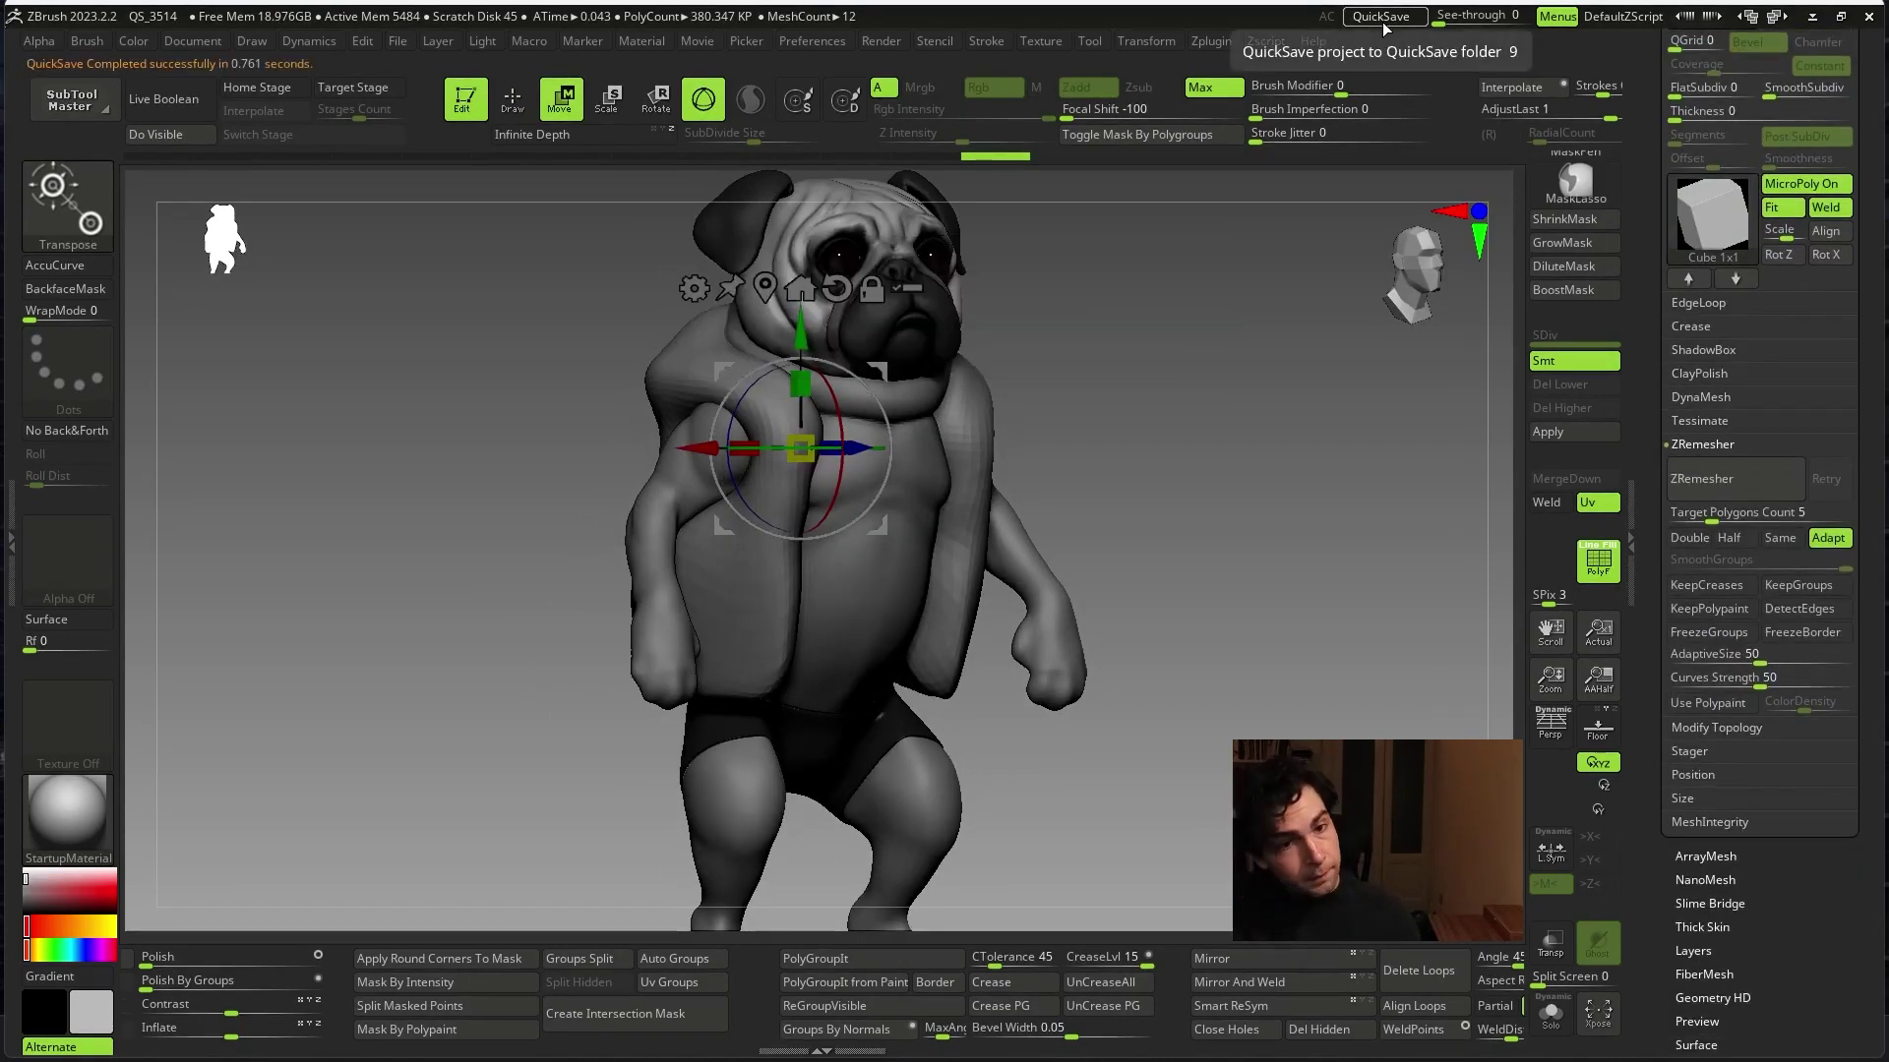
- Open the MicroPoly mesh picker under Geometry > Dynamic Subdiv
scroll(1770, 570, up, 3)
scroll(1770, 570, up, 2)
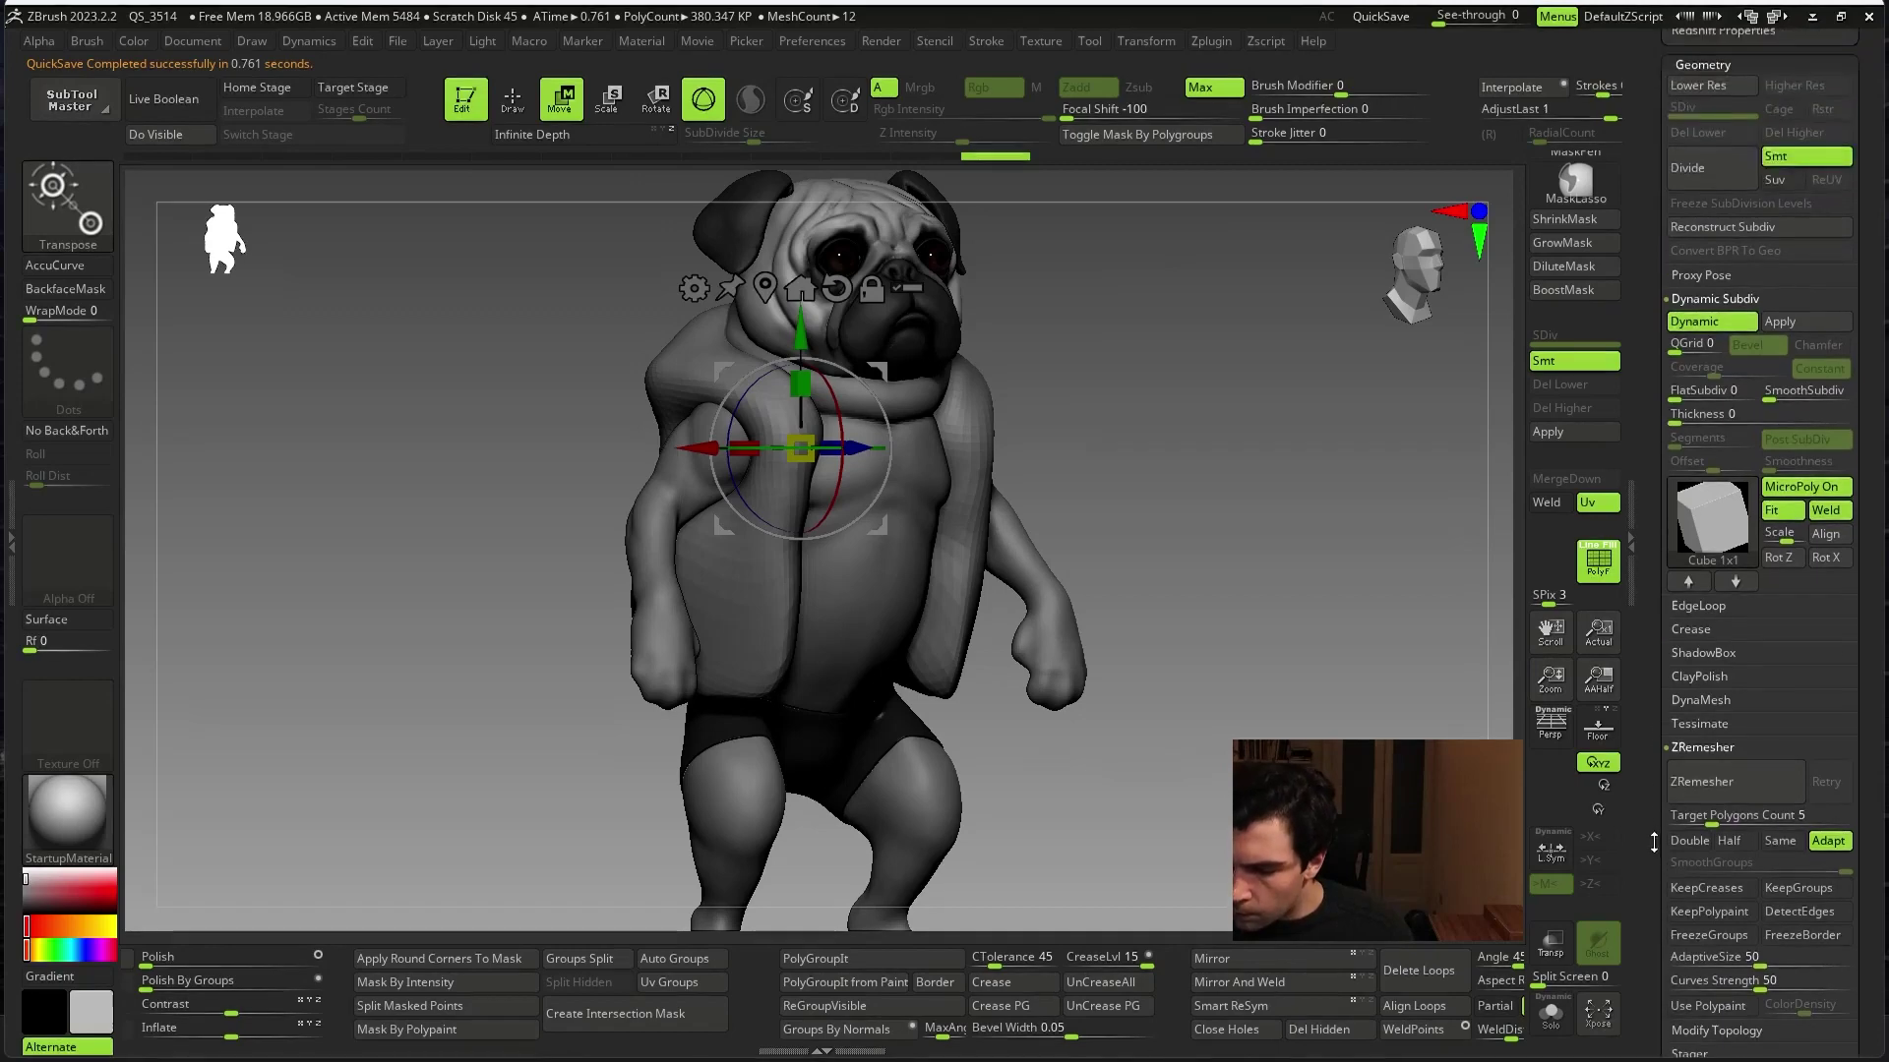
scroll(1790, 572, up, 2)
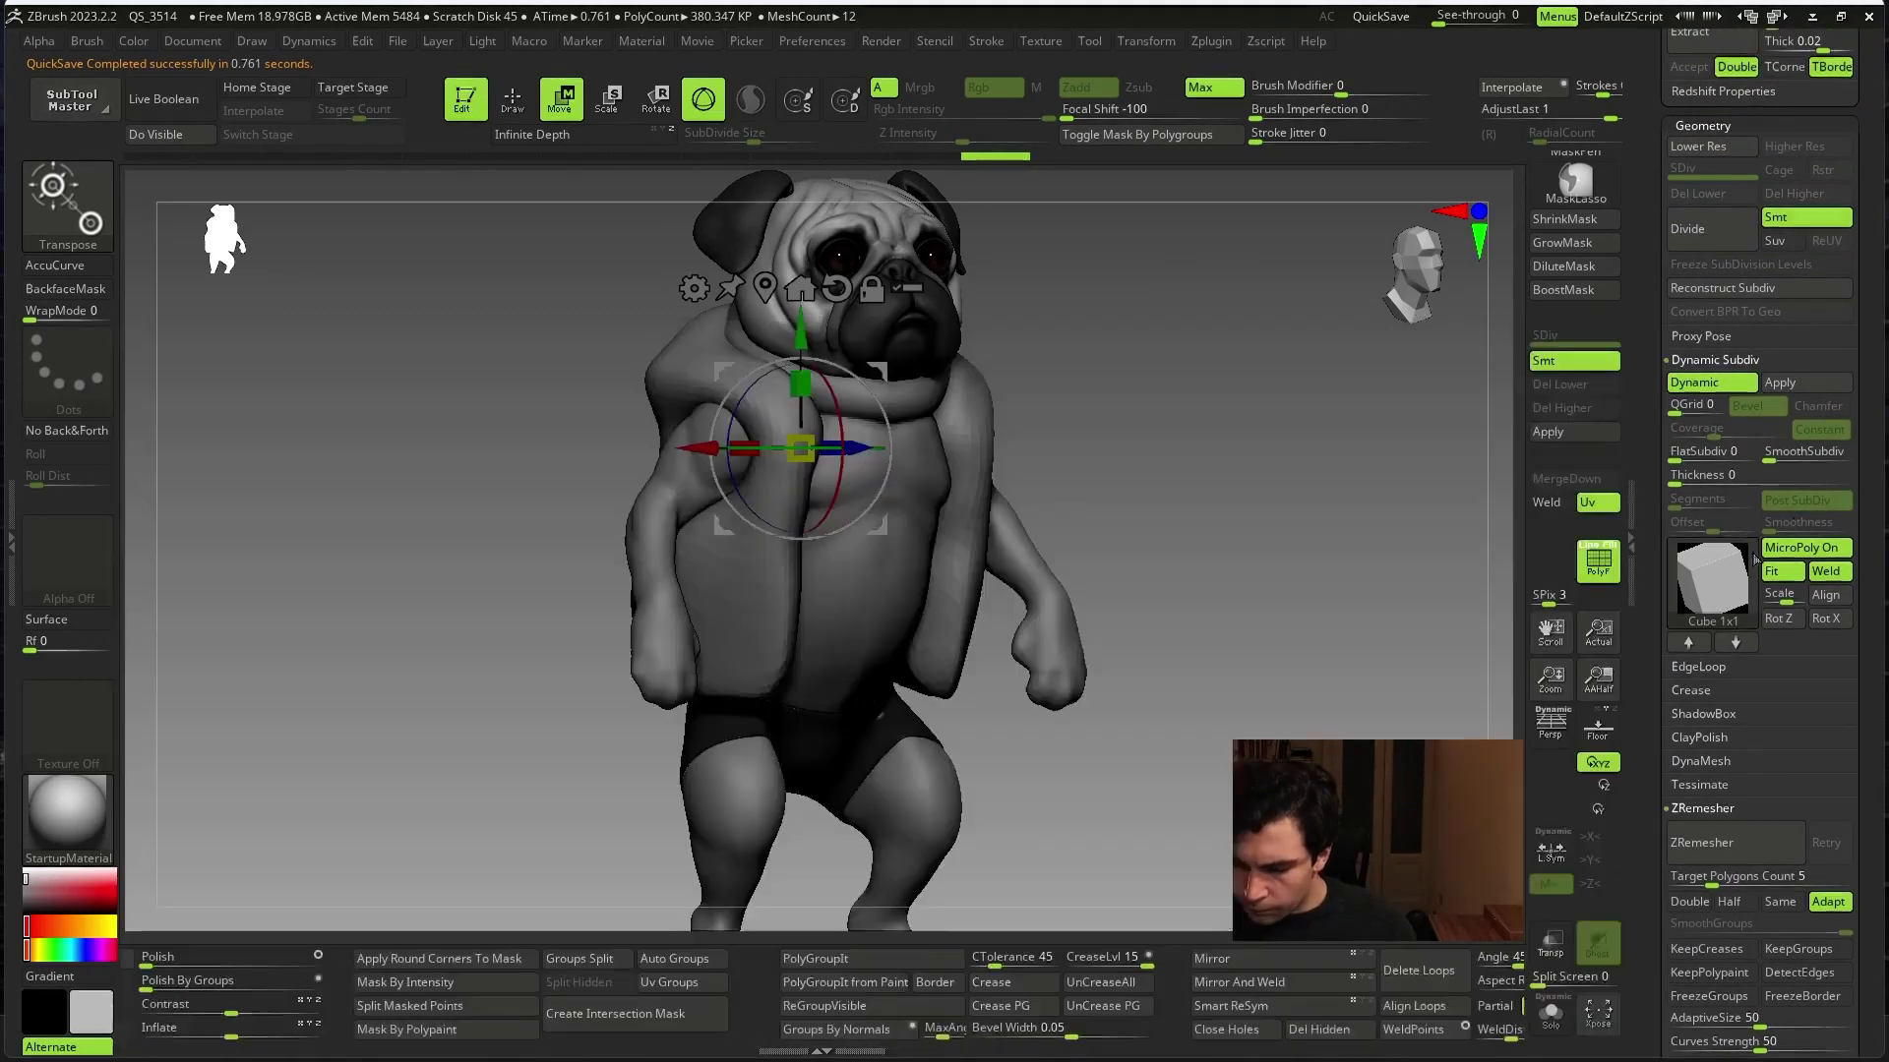
click(1721, 598)
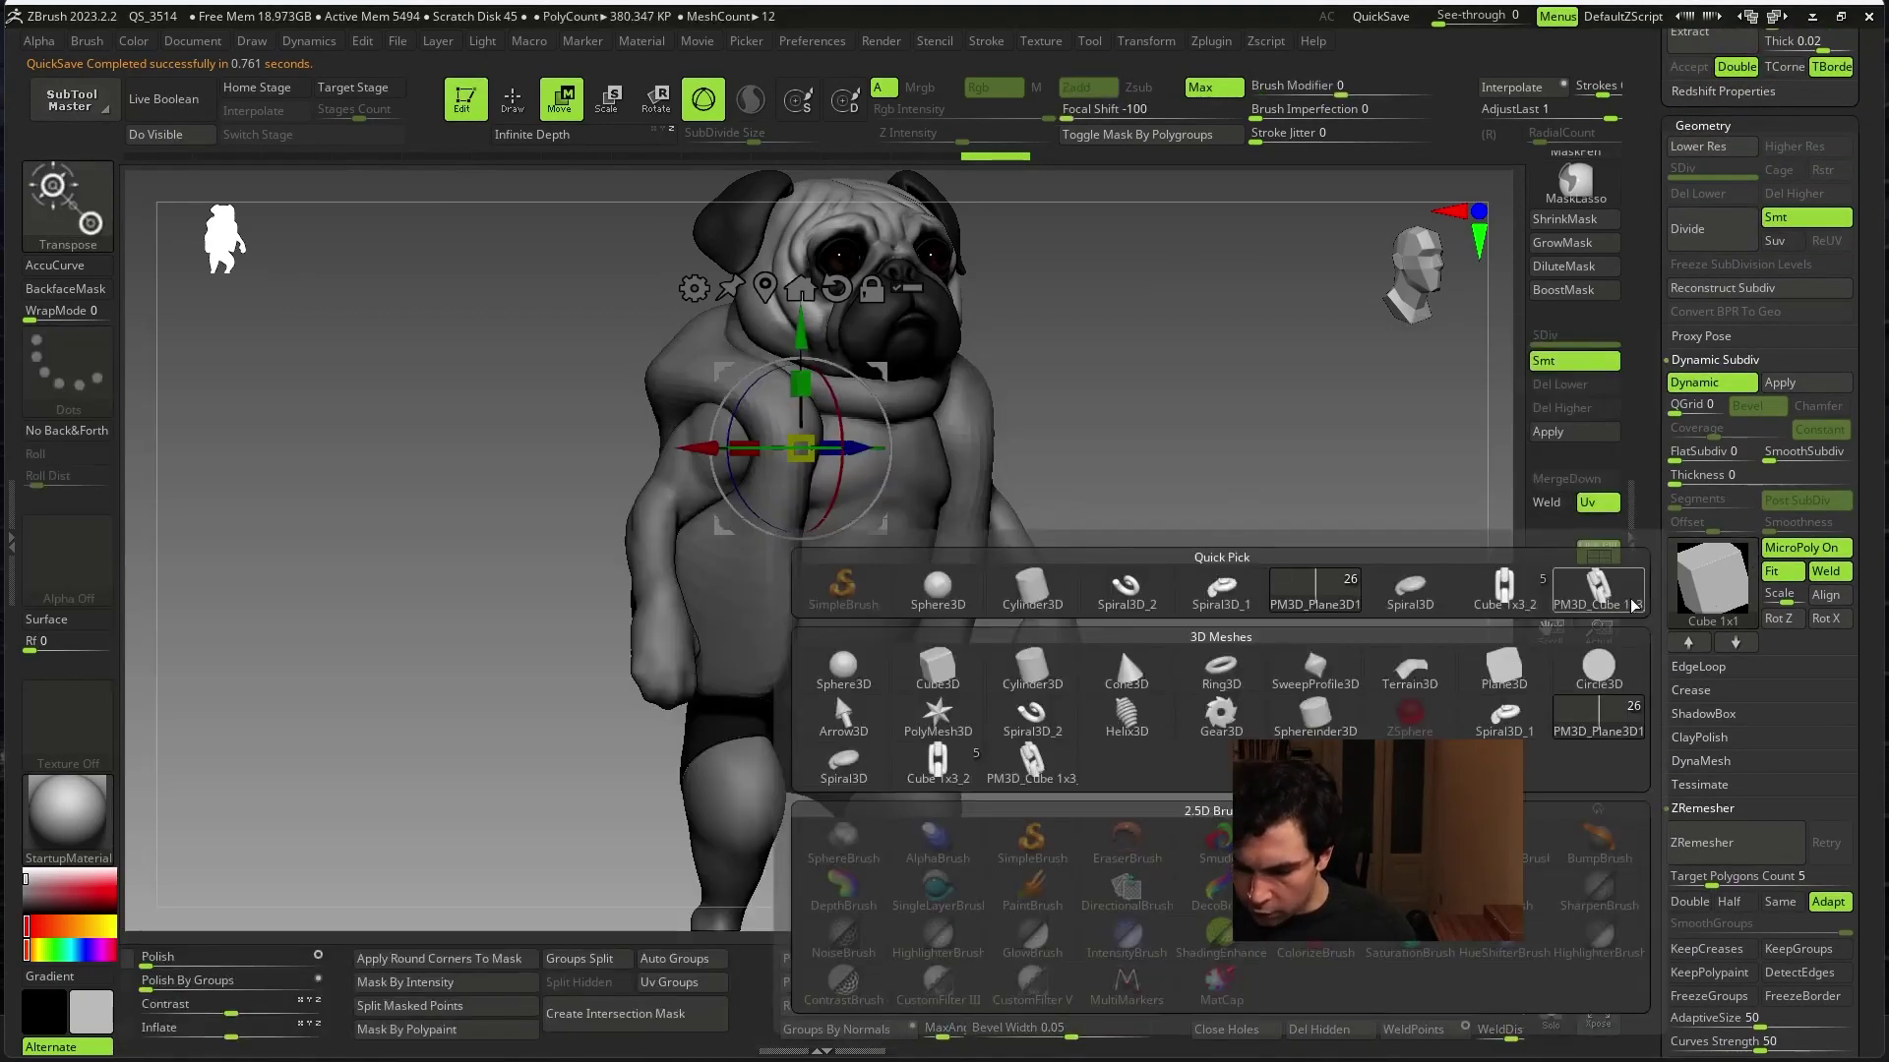
- Apply PM3D_Cube 1x3_2 as MicroPoly in Solo, rotating links with Rot Z and Rot X
click(1601, 602)
click(1550, 1013)
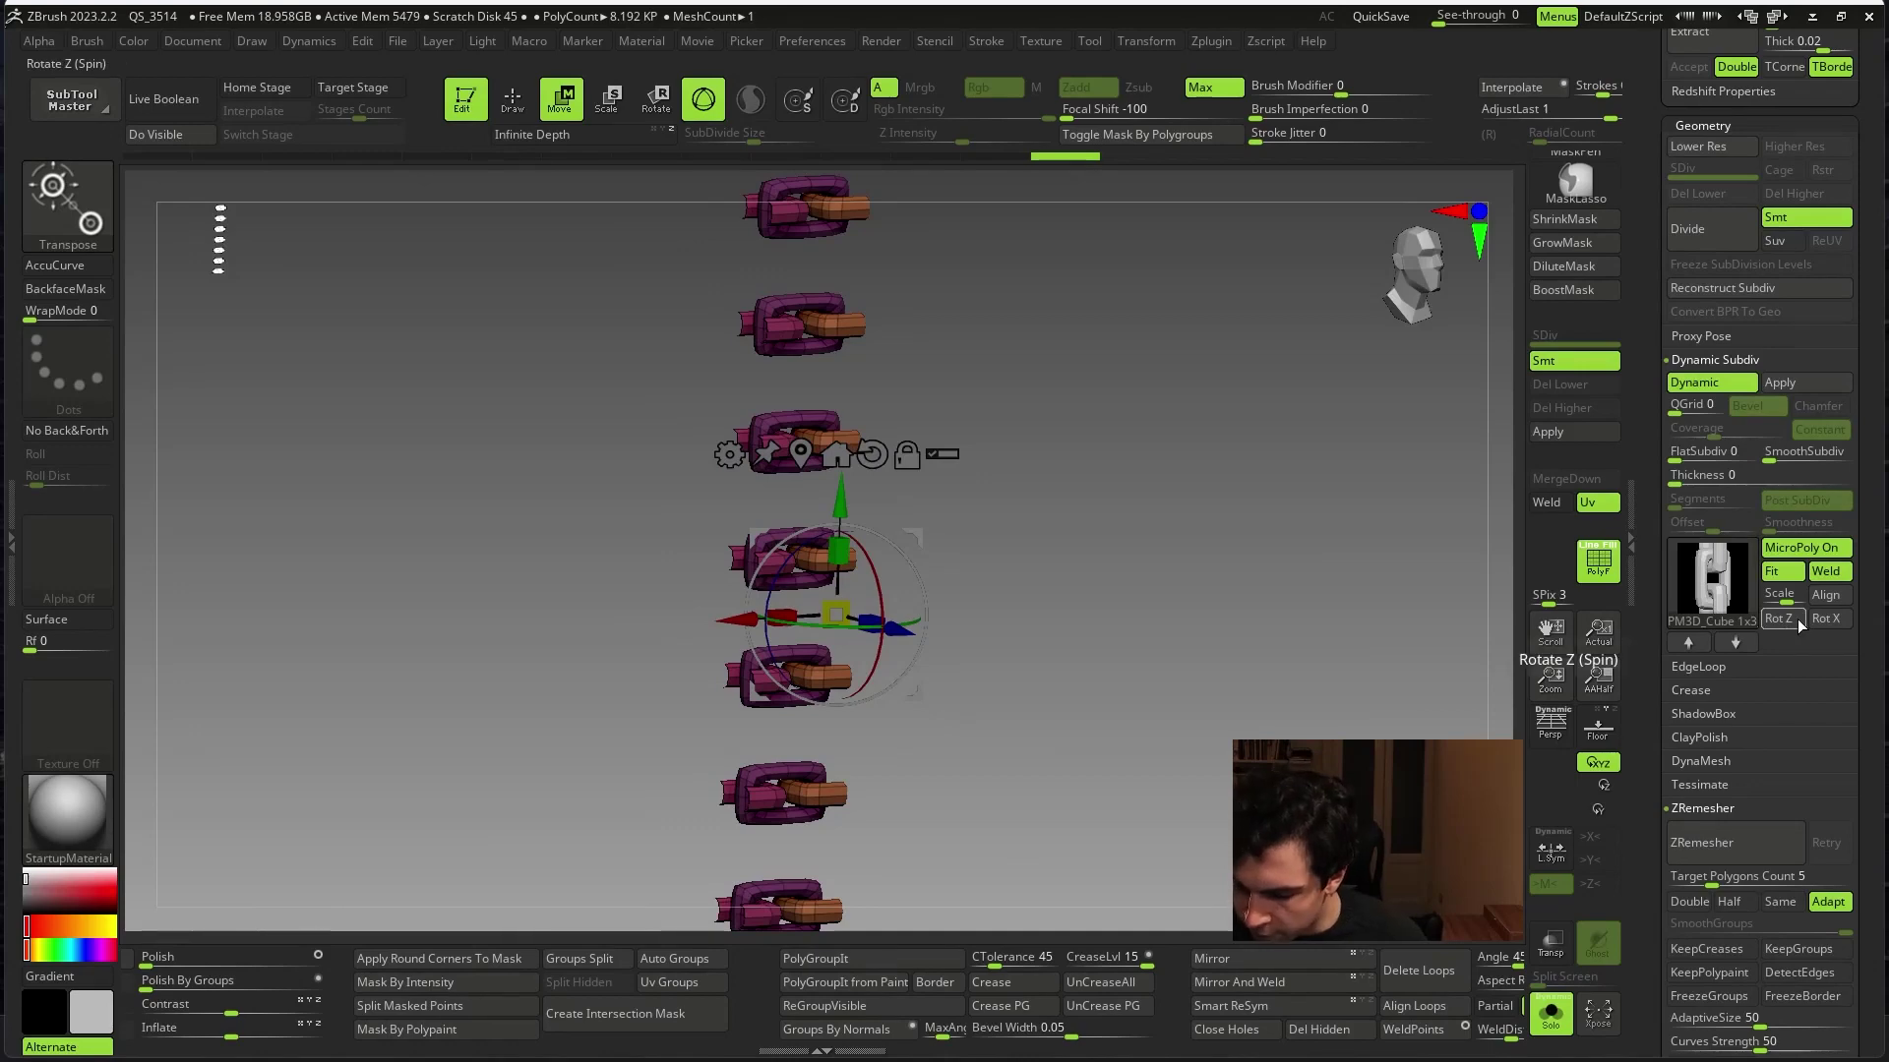
click(1790, 620)
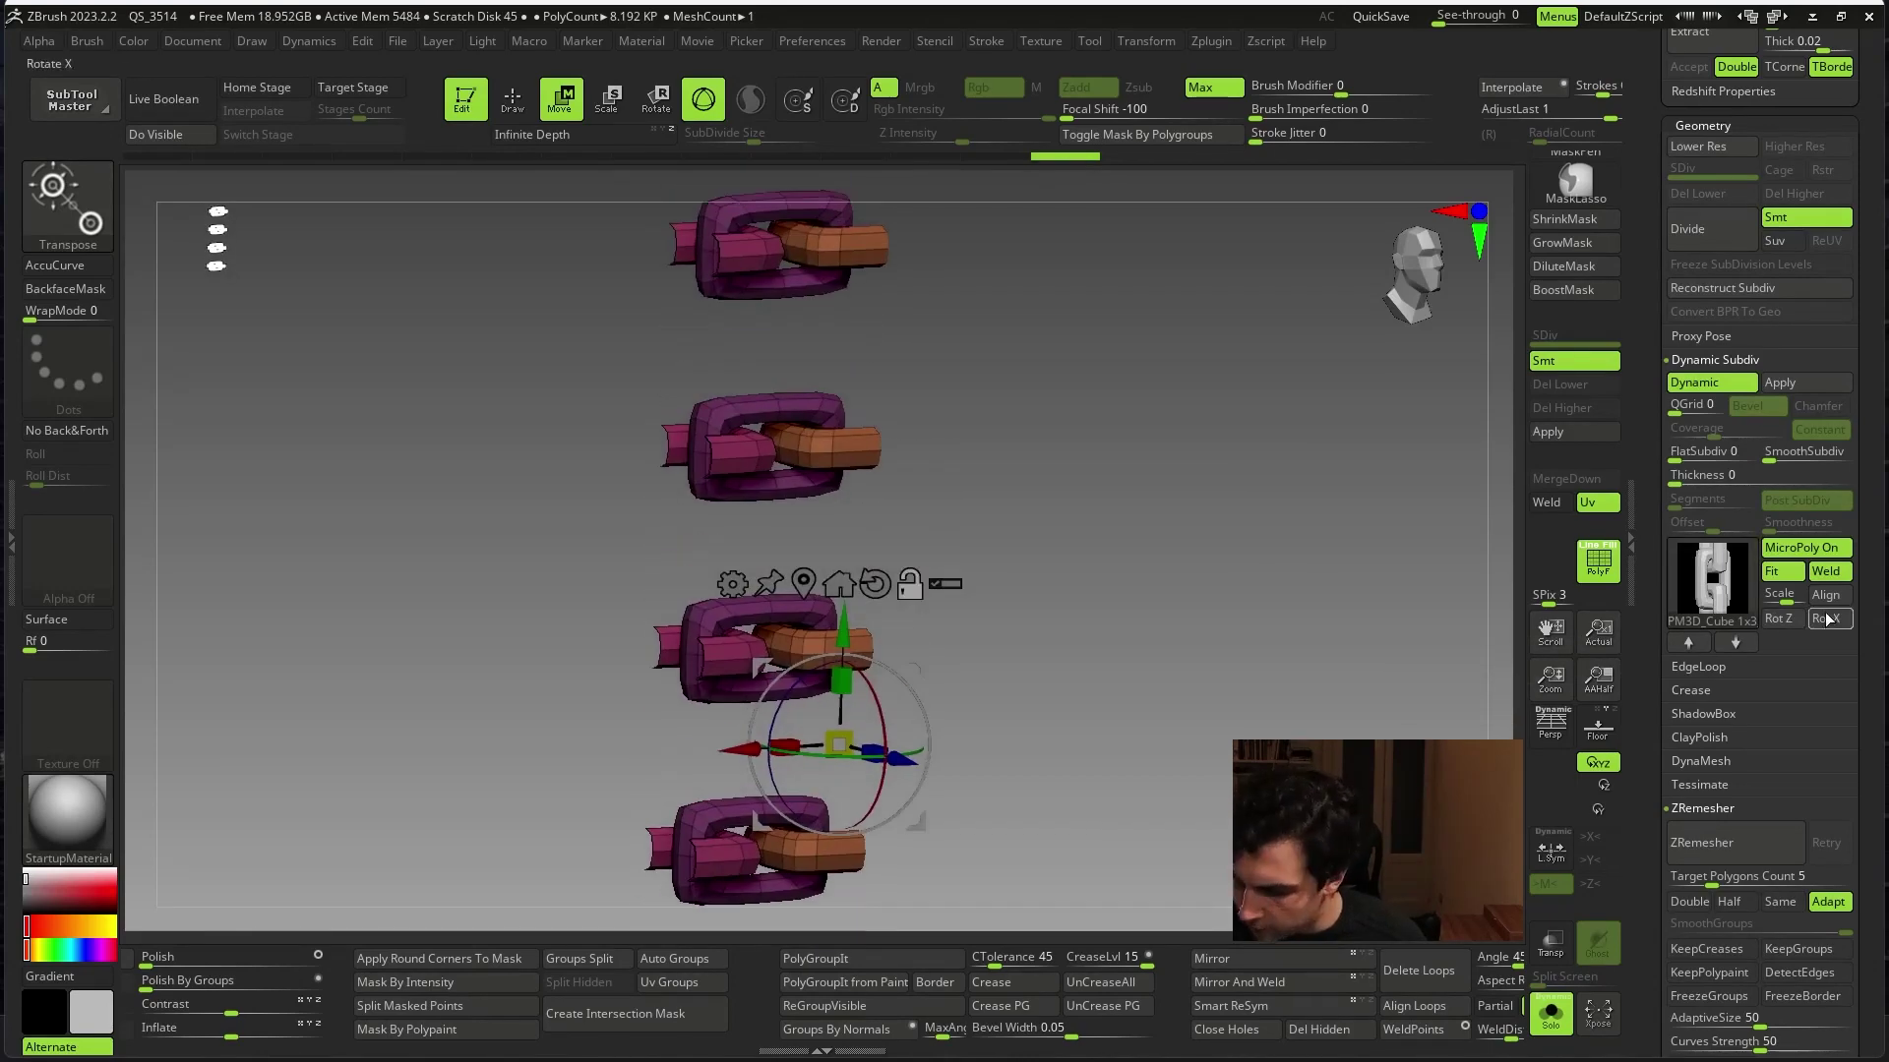
click(1790, 620)
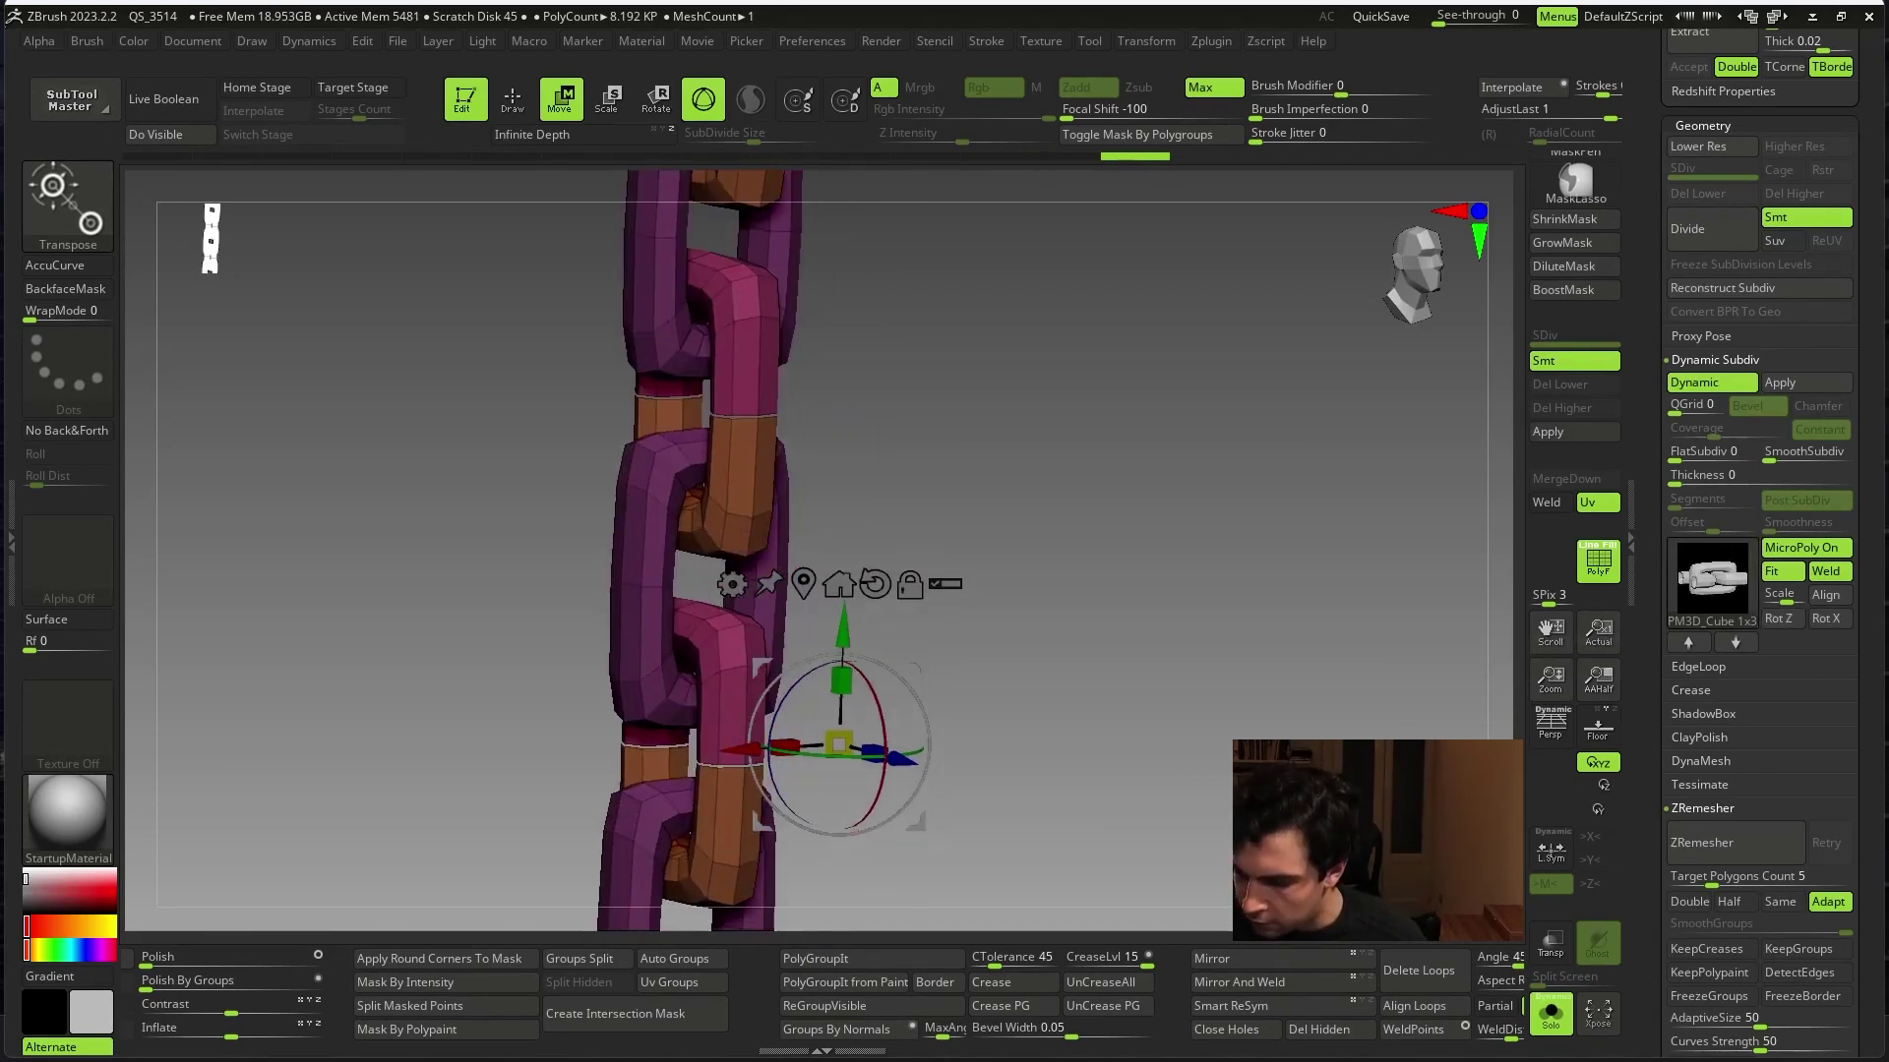
drag(1780, 597, 1834, 590)
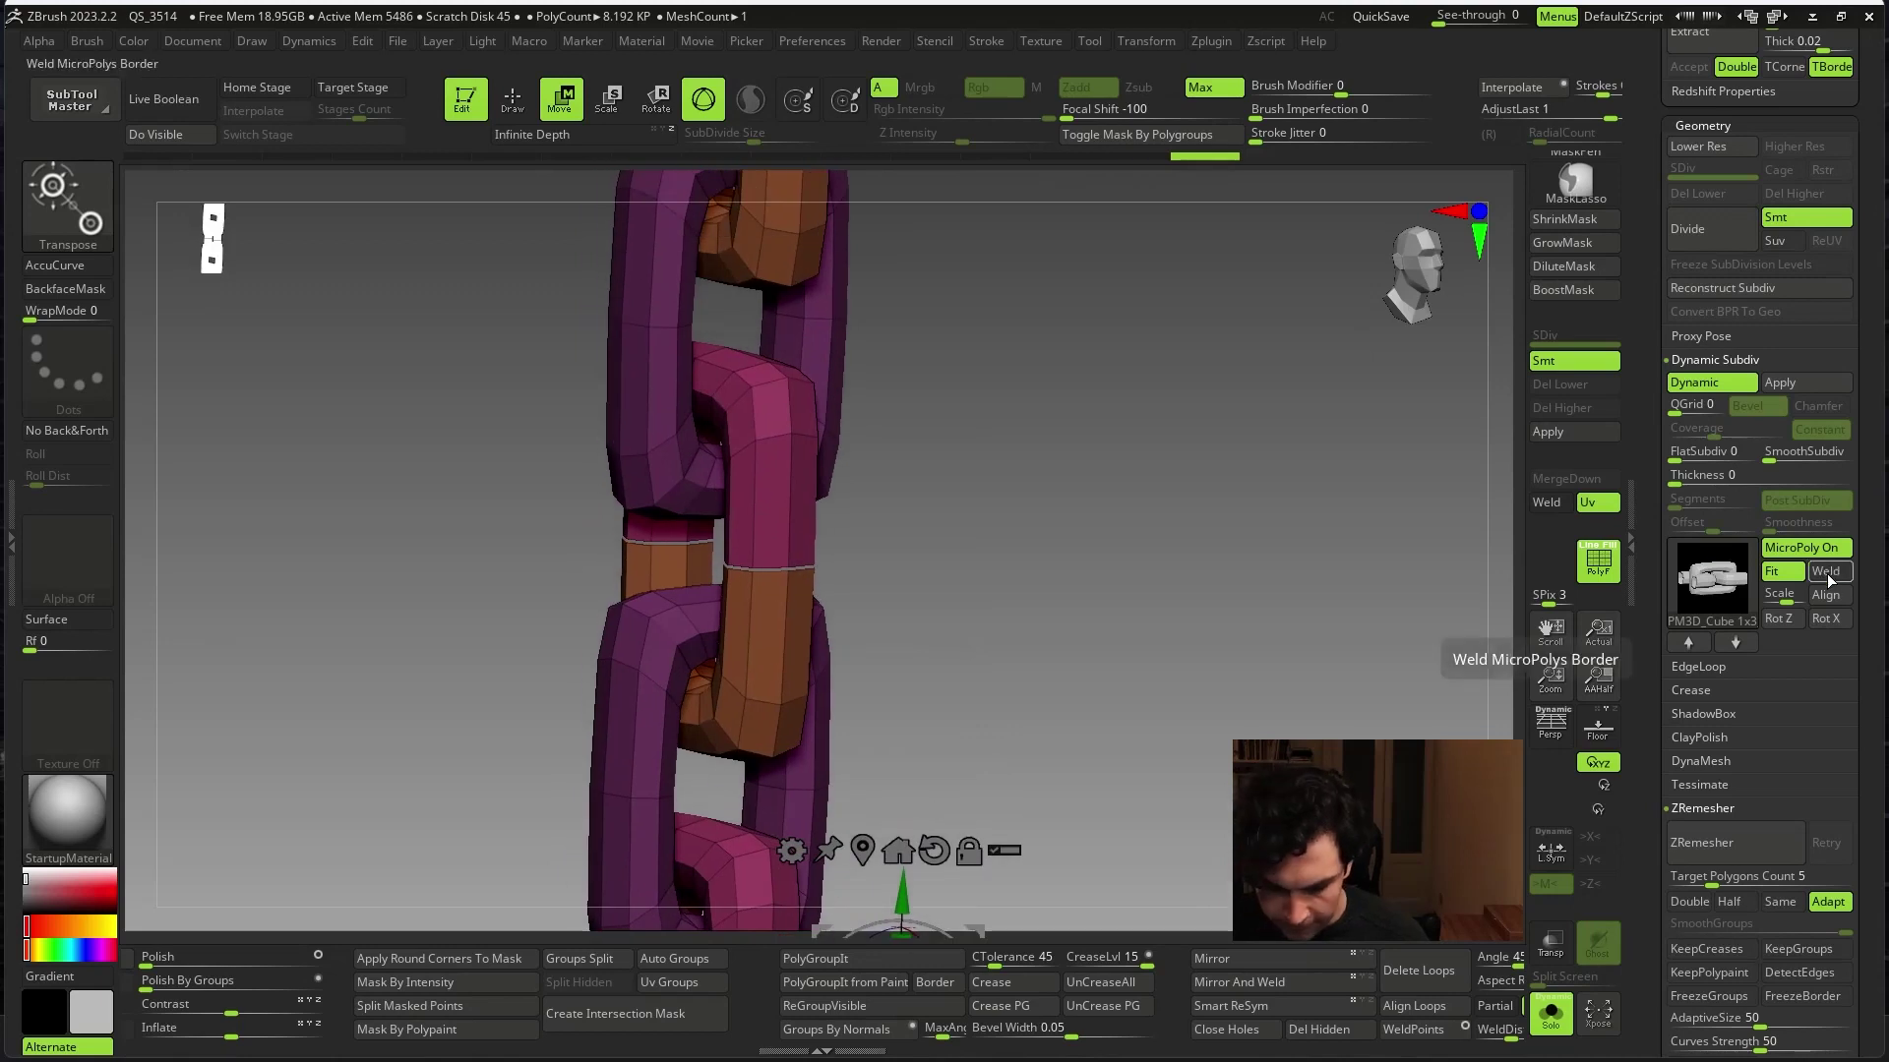
drag(1082, 492, 1131, 511)
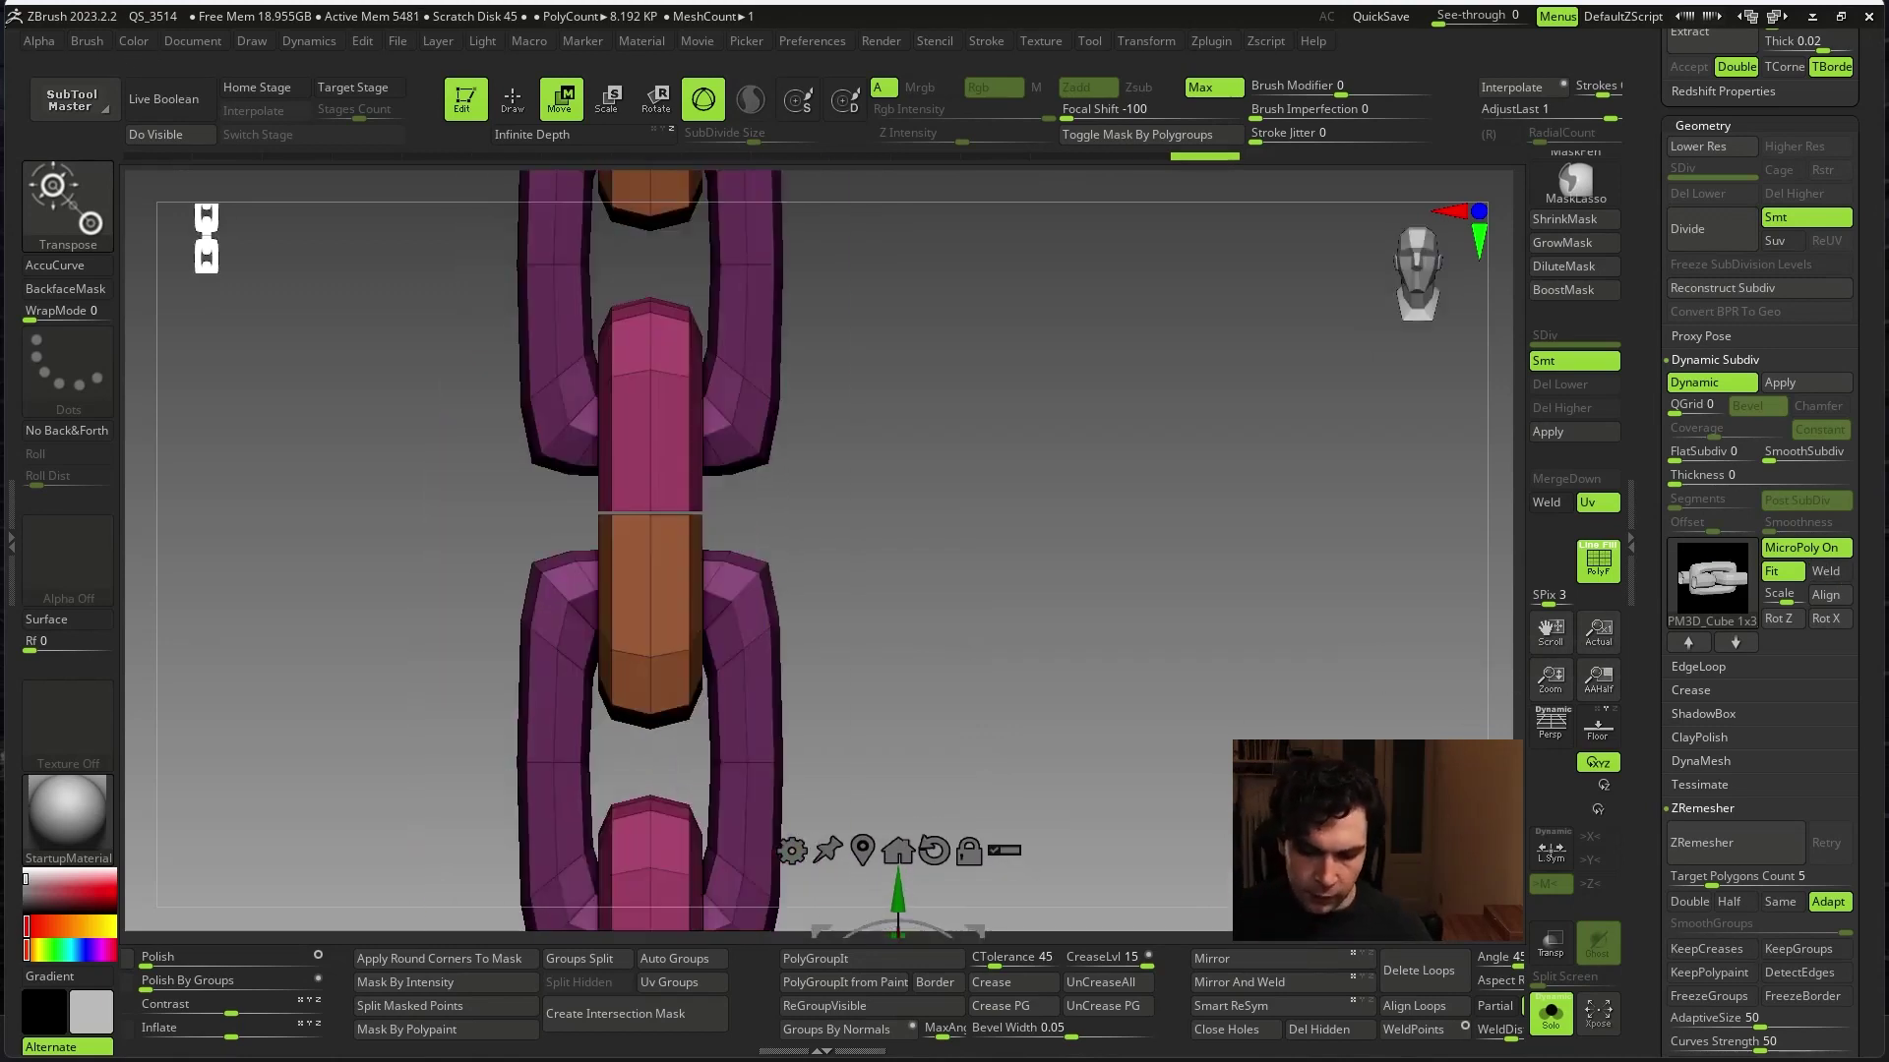
scroll(608, 502, up, 3)
scroll(886, 531, down, 5)
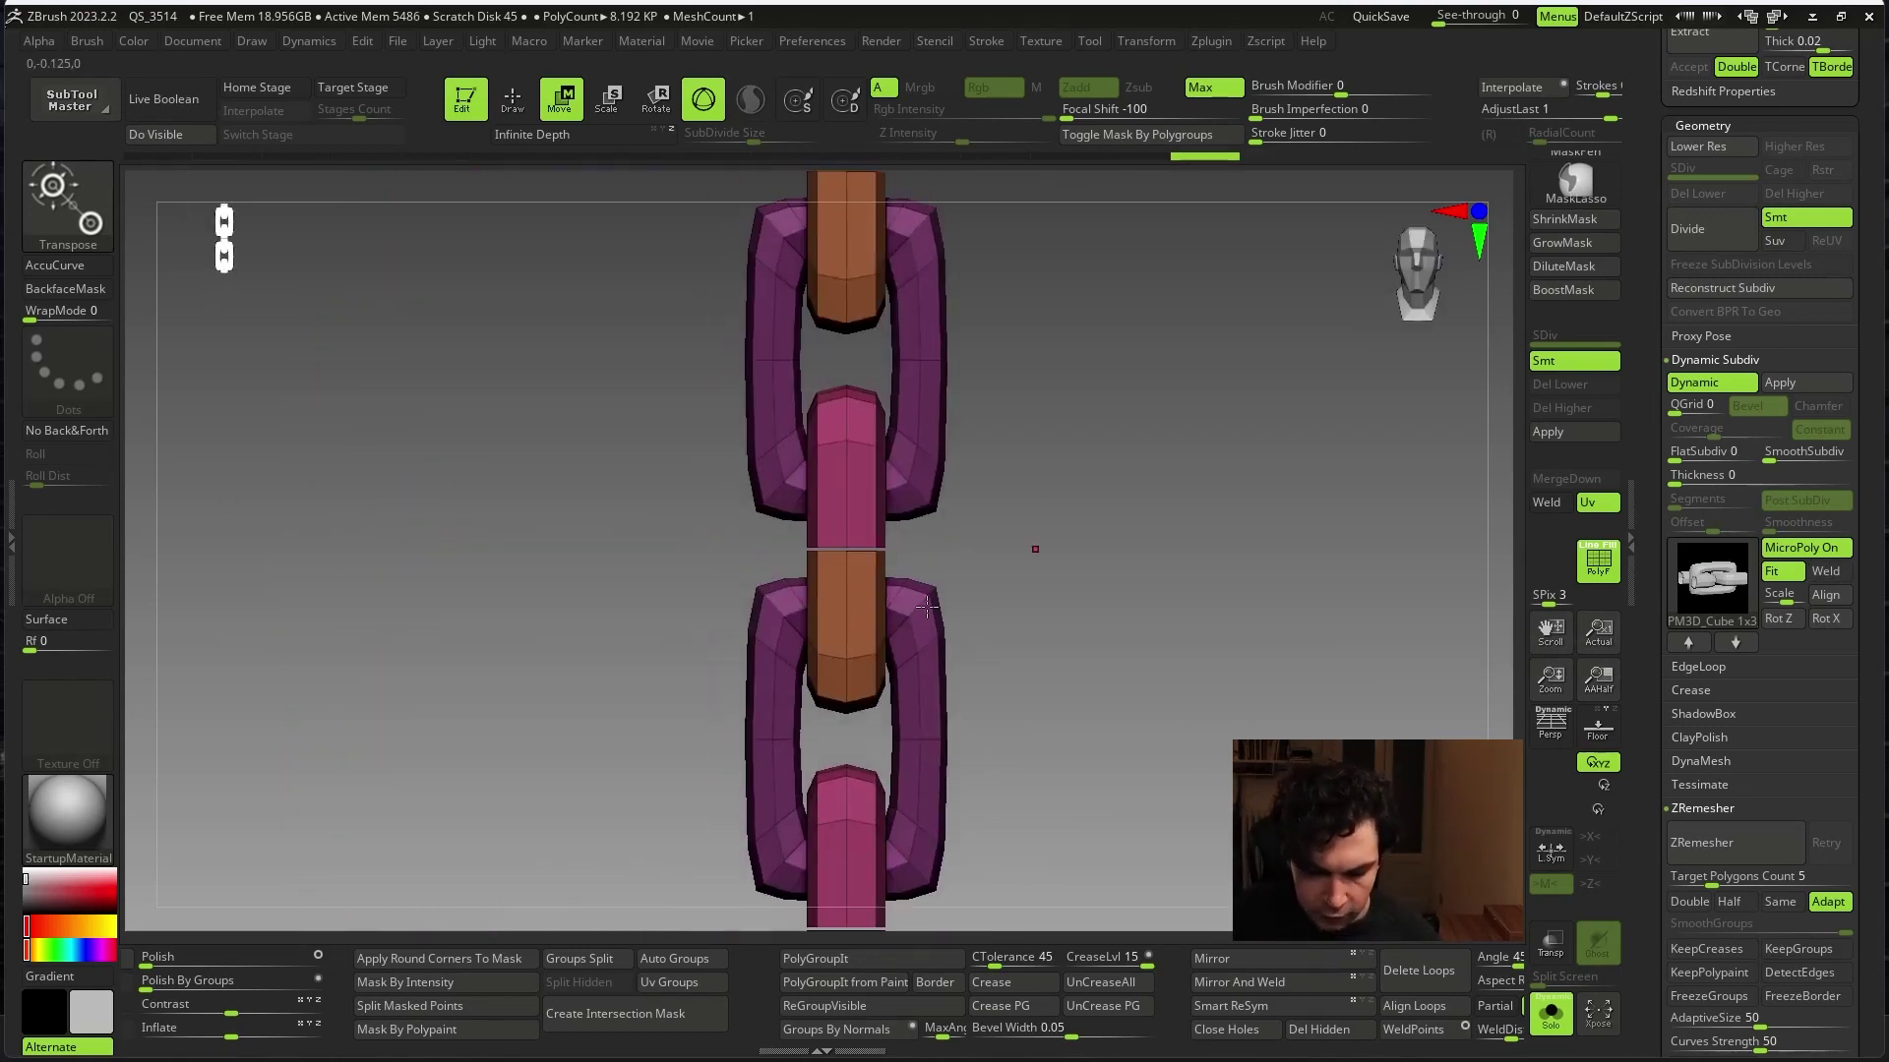
scroll(1082, 688, down, 3)
scroll(1662, 744, up, 5)
scroll(1661, 744, up, 5)
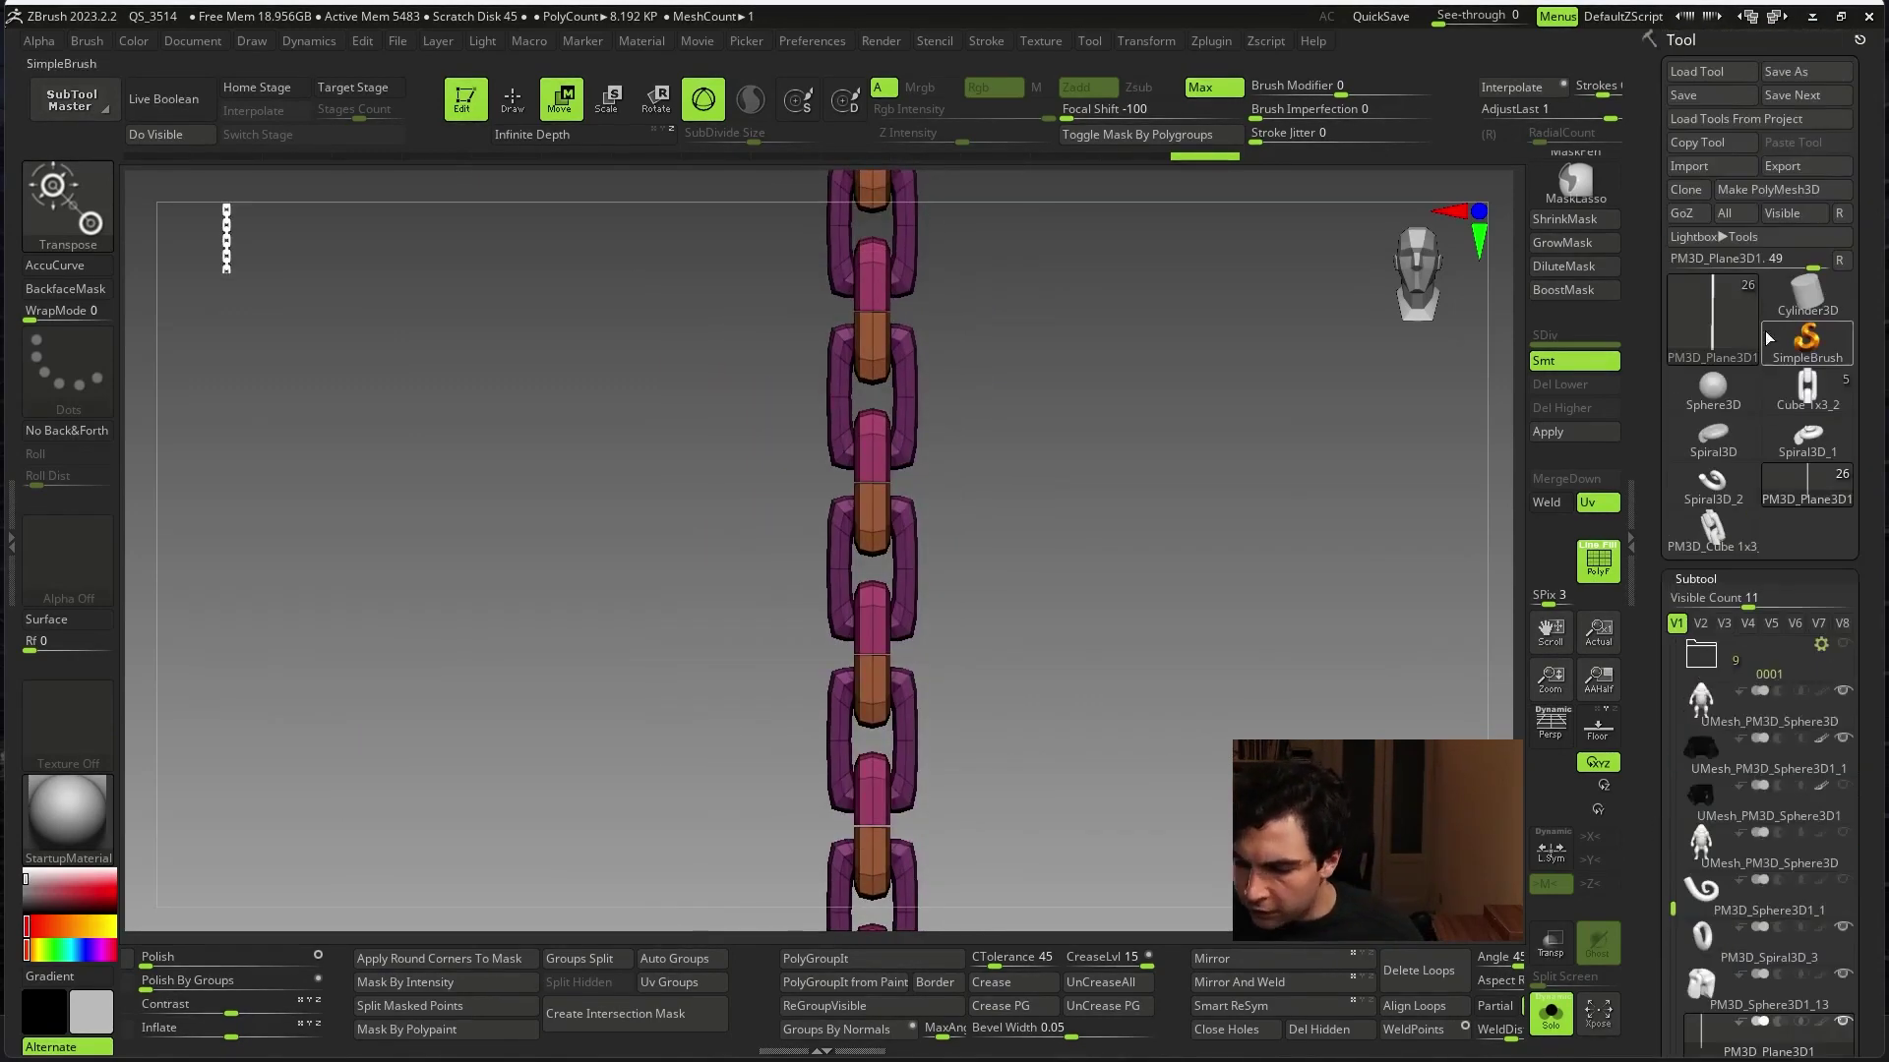
- Select the single chain link mesh and mask its top and lower parts
click(1715, 532)
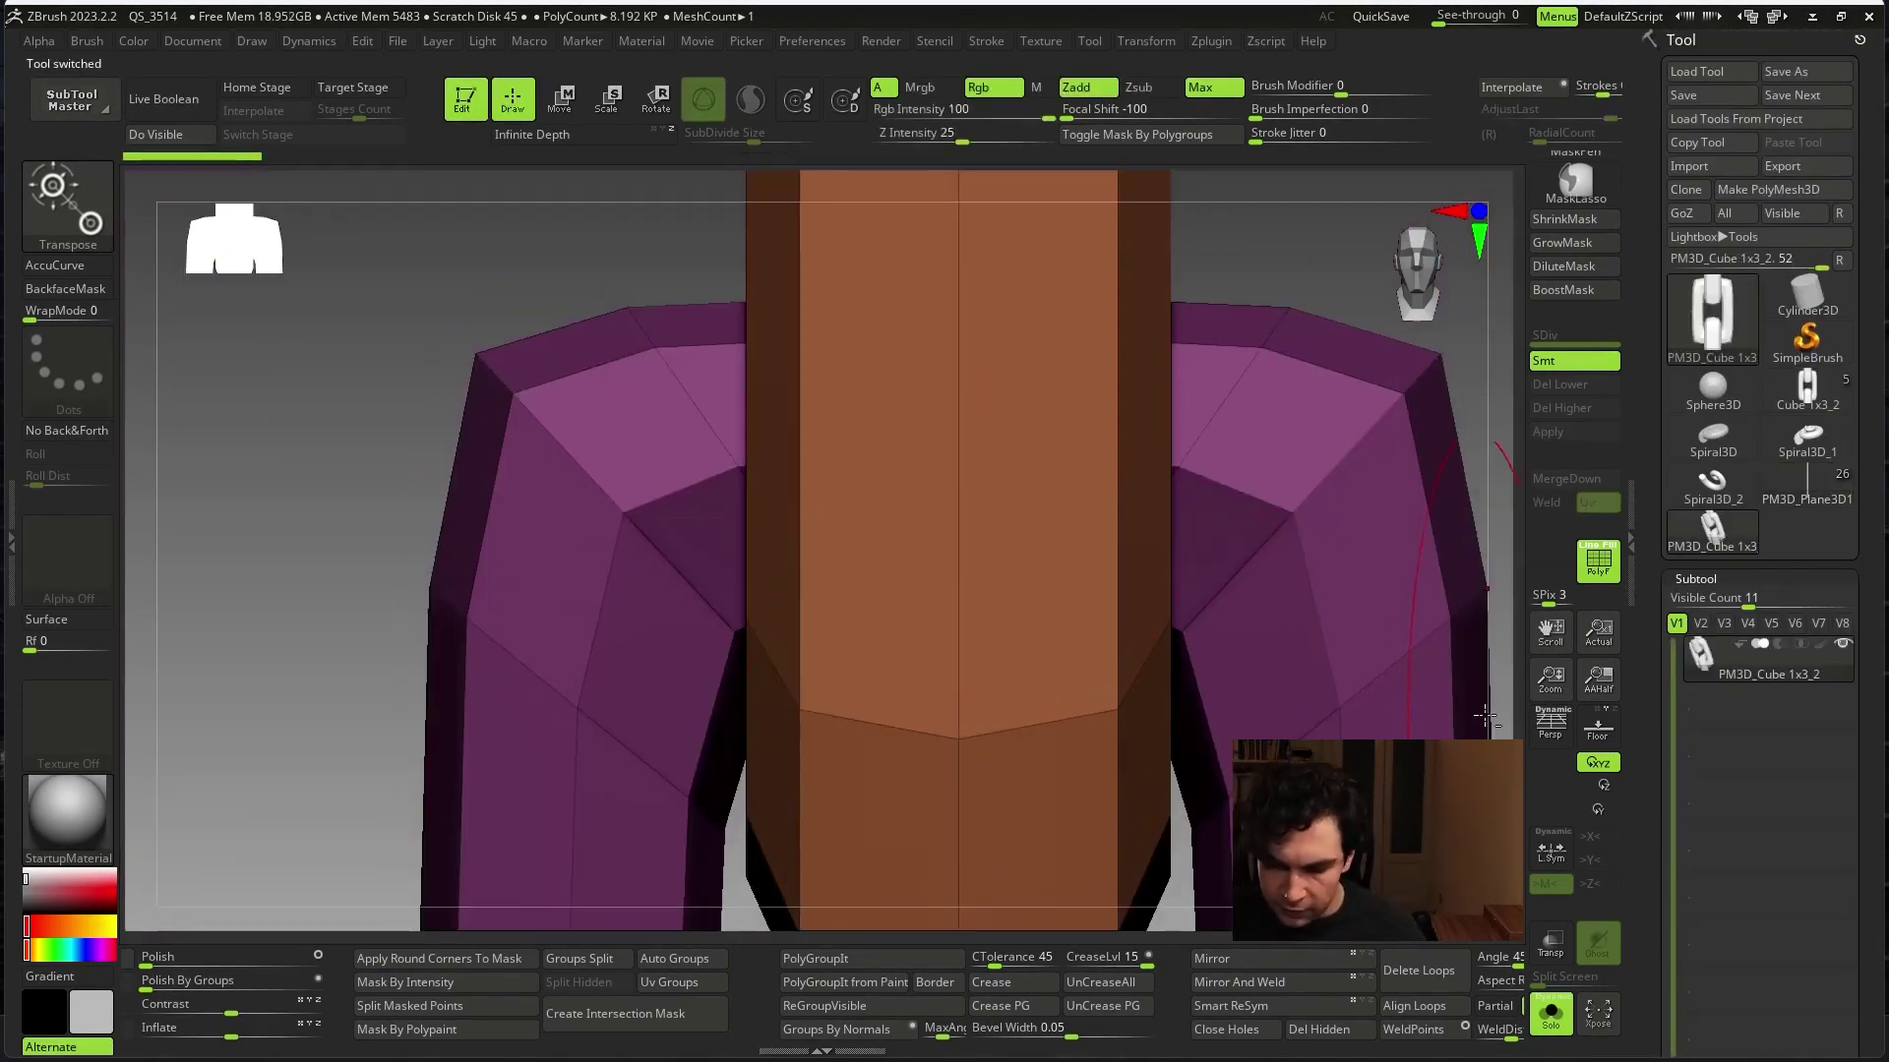
key(f)
key(w)
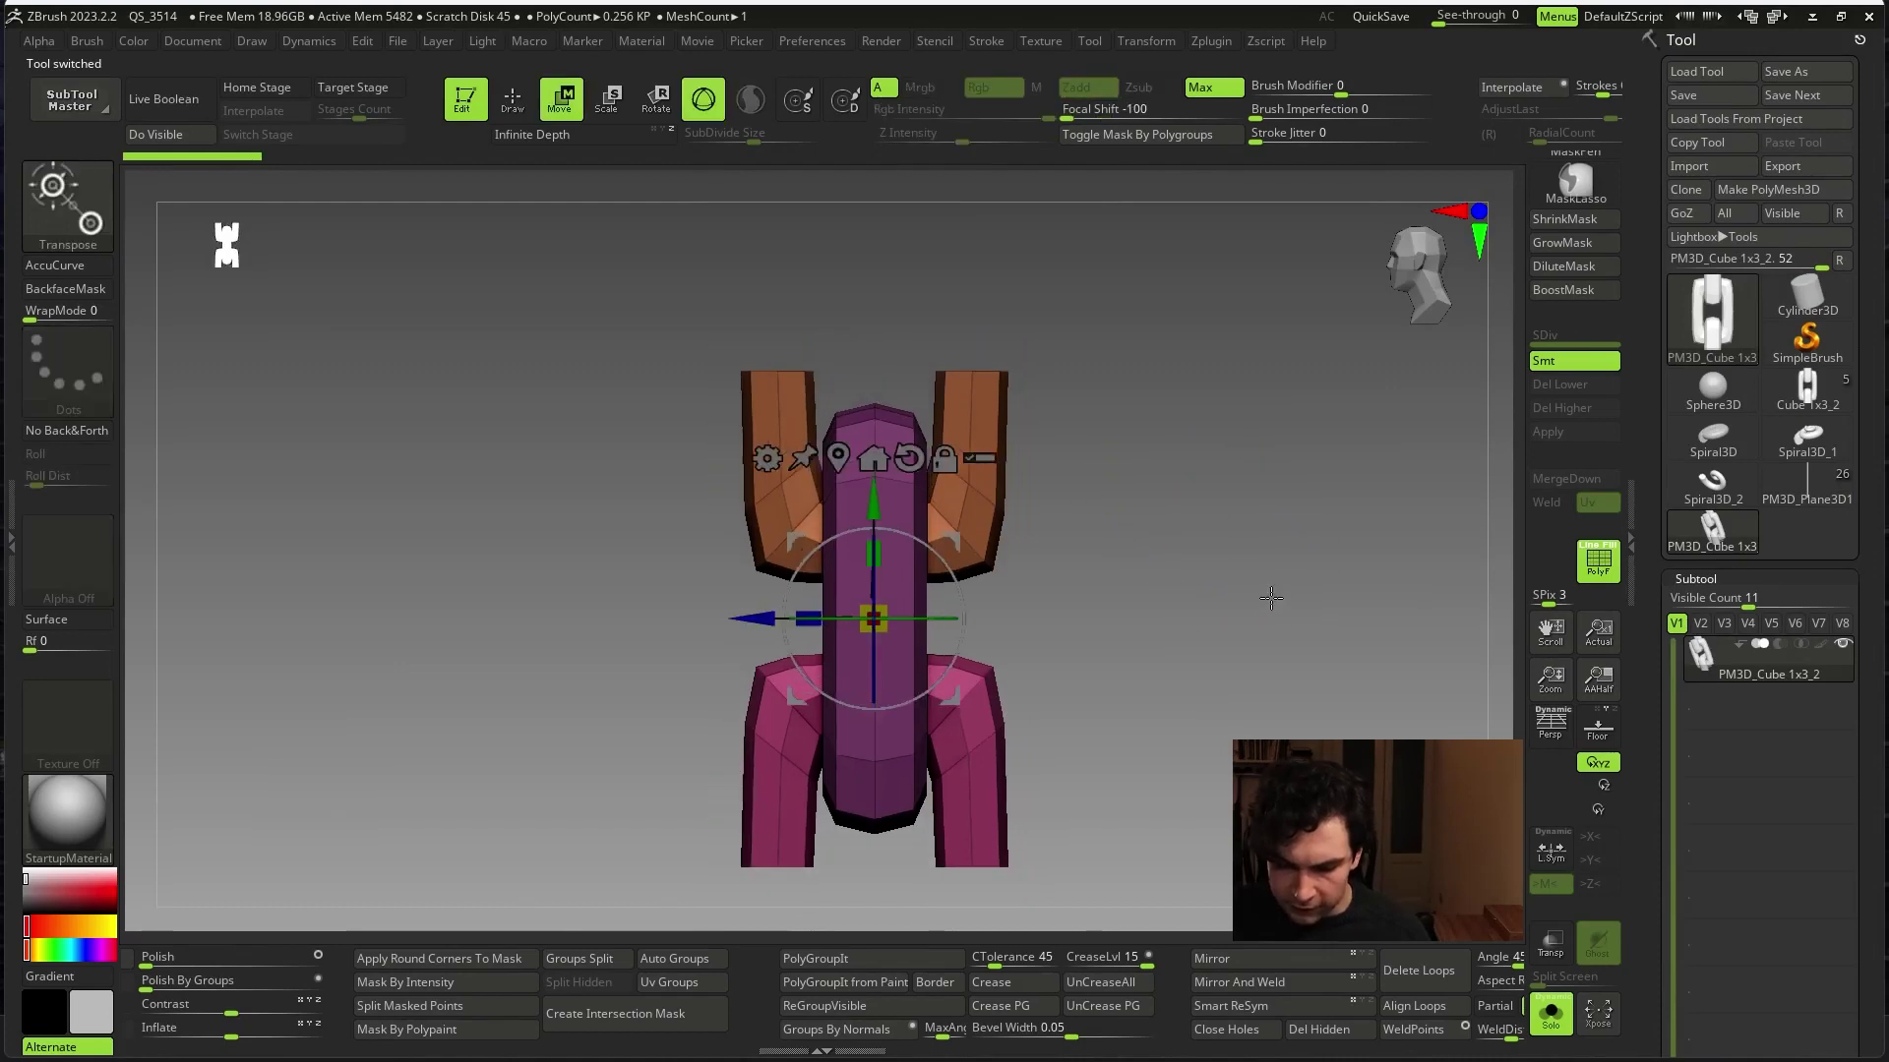
ctrl+drag(813, 354, 1089, 385)
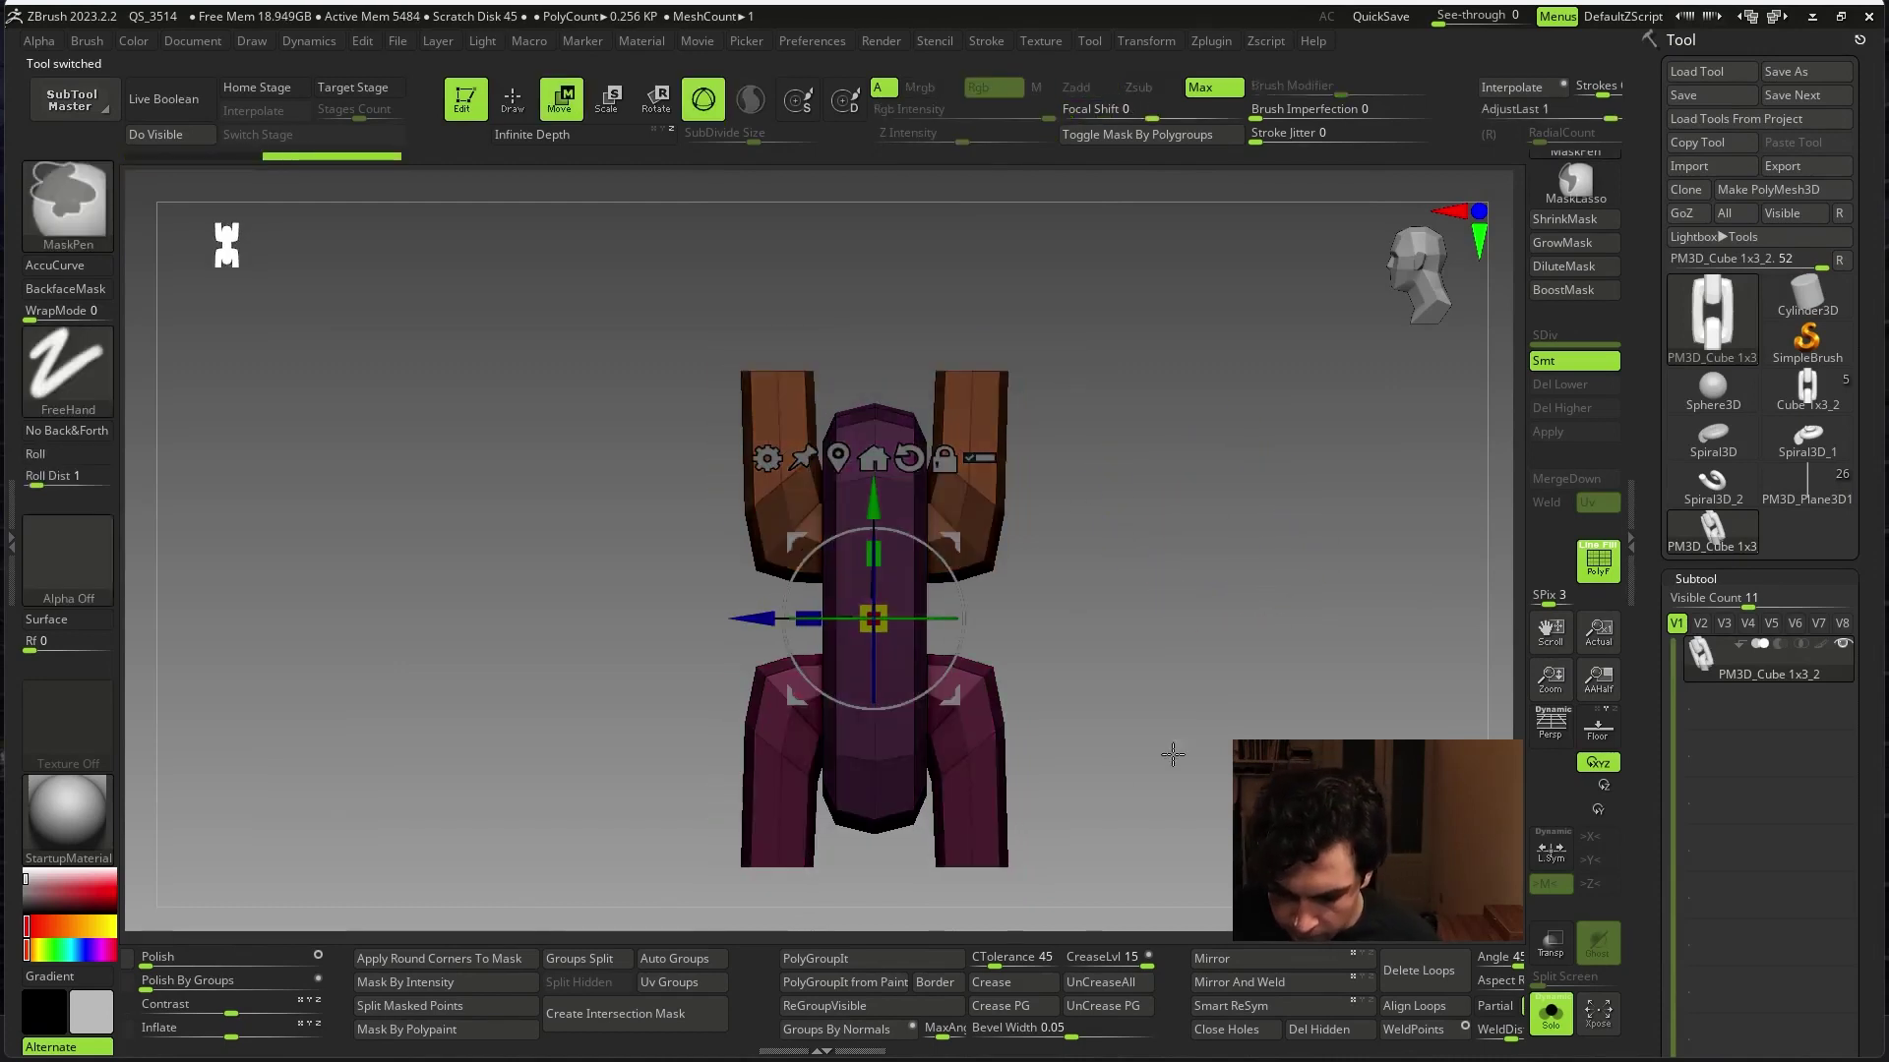
ctrl+click(1173, 759)
ctrl+drag(700, 873, 1055, 811)
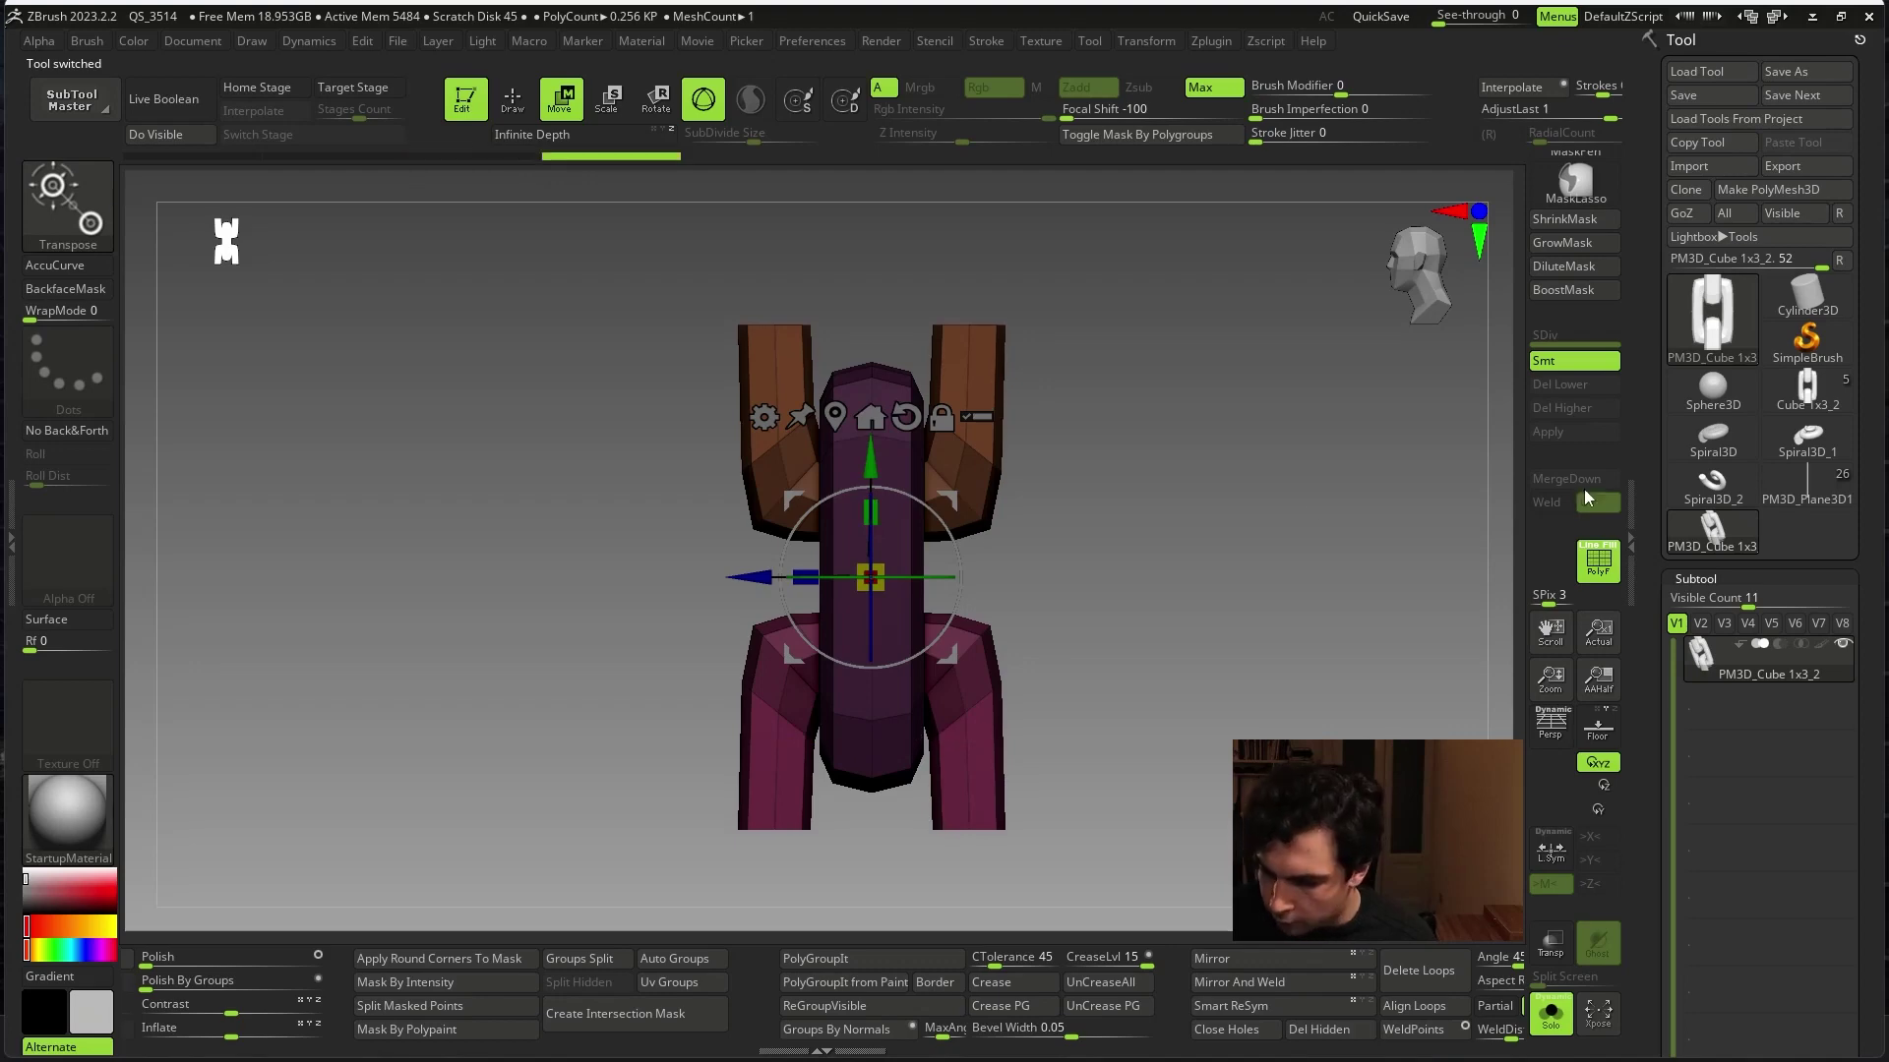
- Return to the PM3D_Plane3D1 strip and swap its MicroPoly shape in Dynamic Subdiv
click(1814, 494)
scroll(1660, 492, down, 5)
scroll(1661, 794, down, 5)
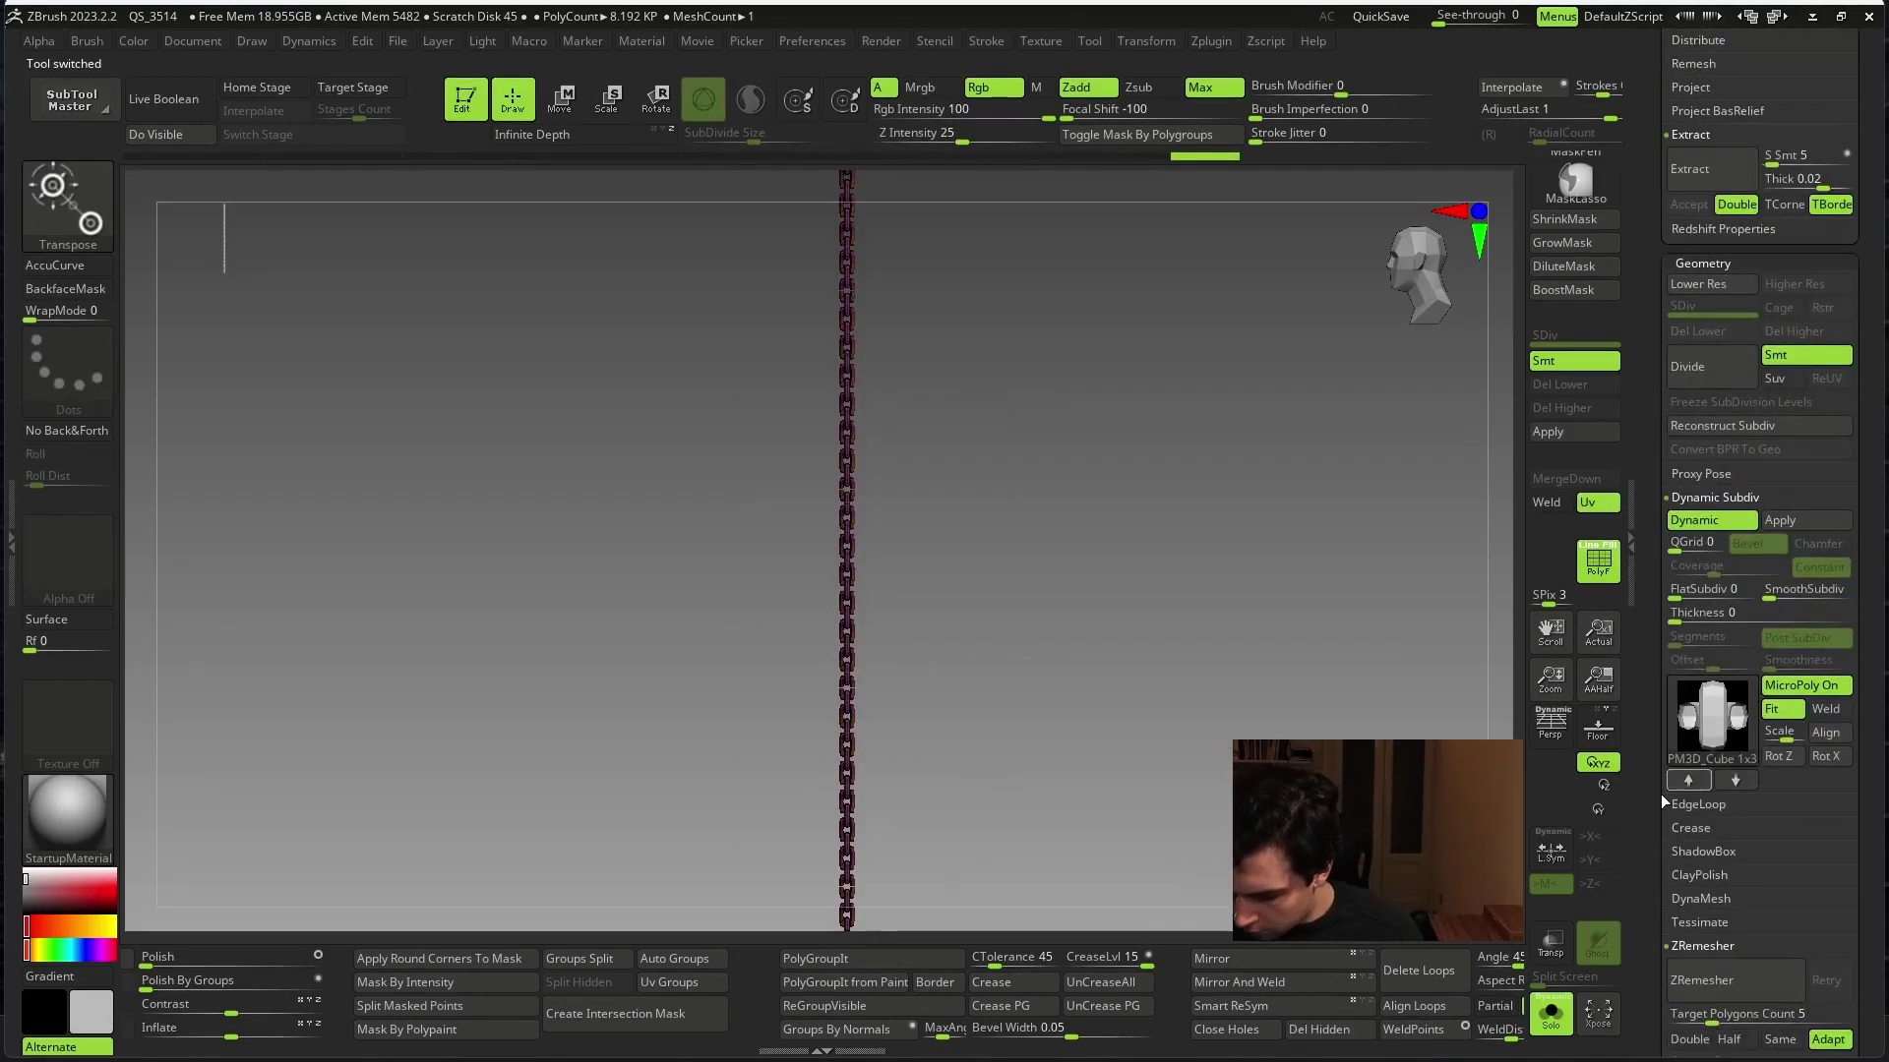
scroll(1660, 794, down, 3)
click(1712, 590)
click(1599, 590)
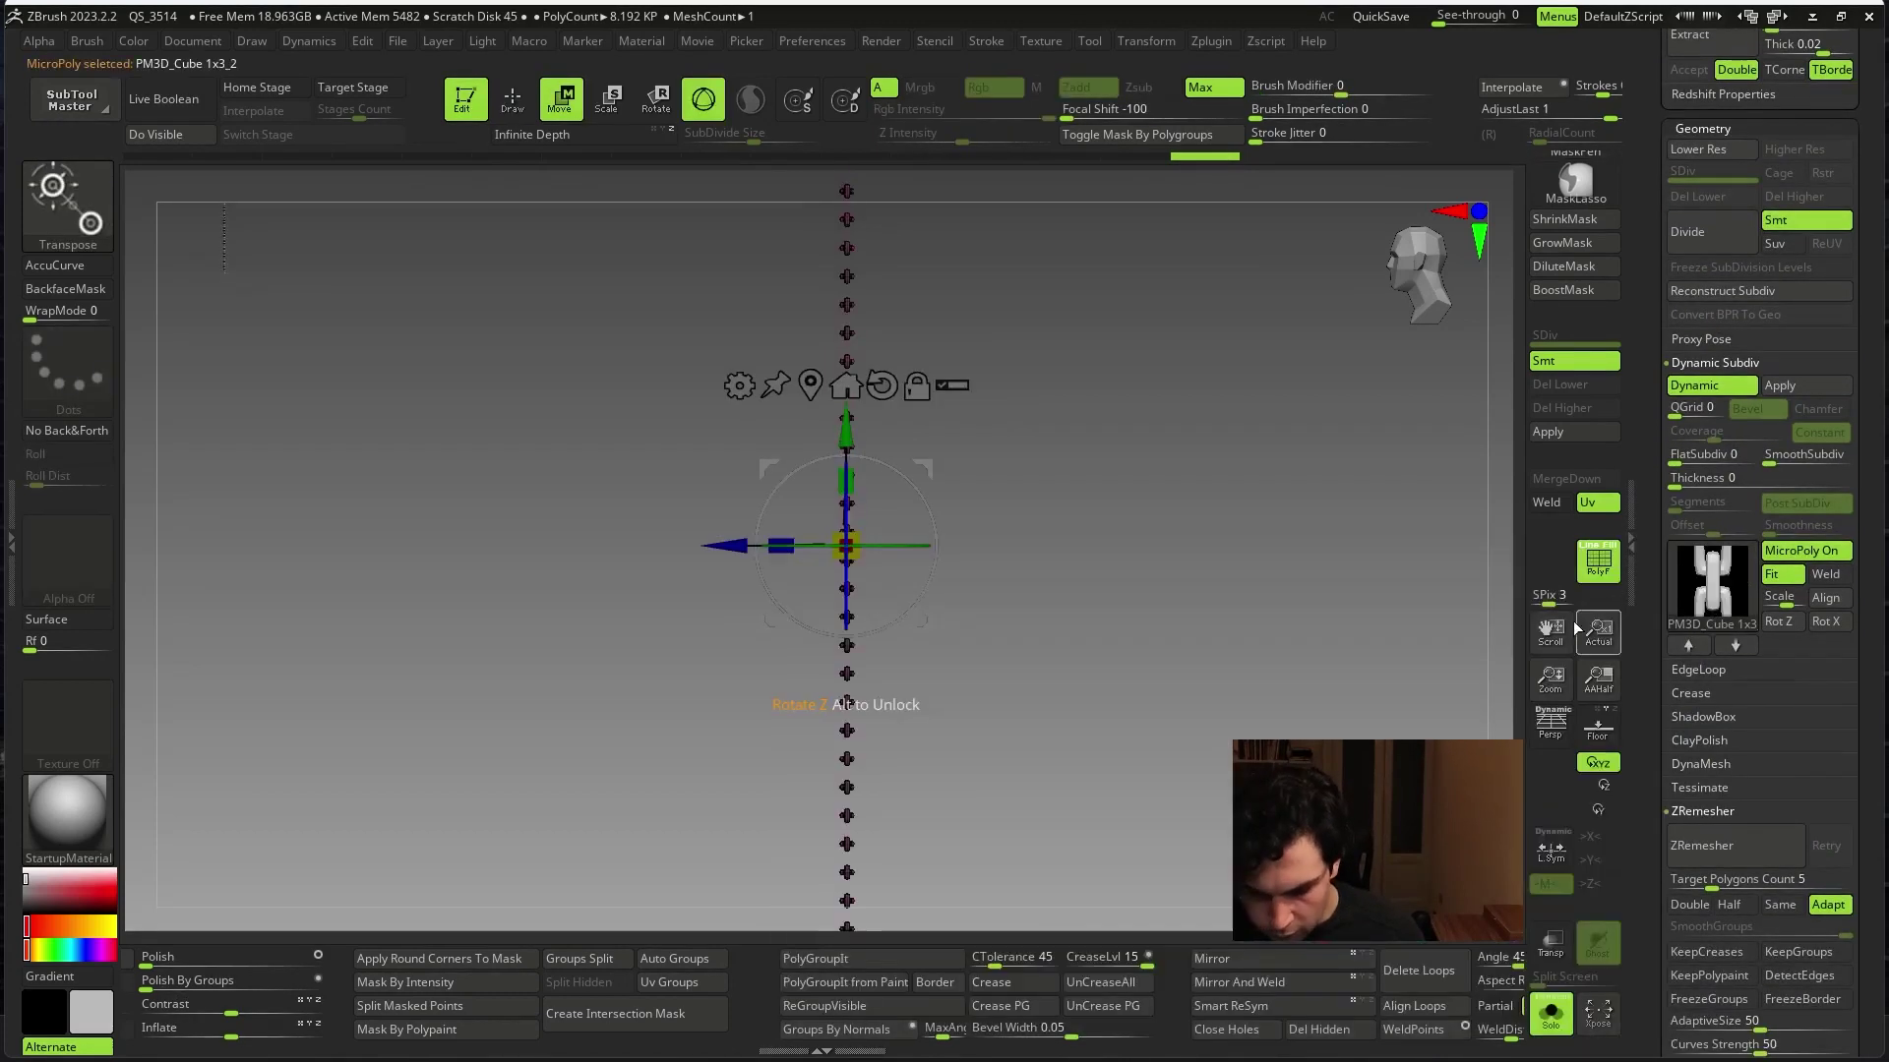
- Set the strip's MicroPoly back to PM3D_Cube 1x3_2, rotated with Rot X and Rot Z
click(1686, 647)
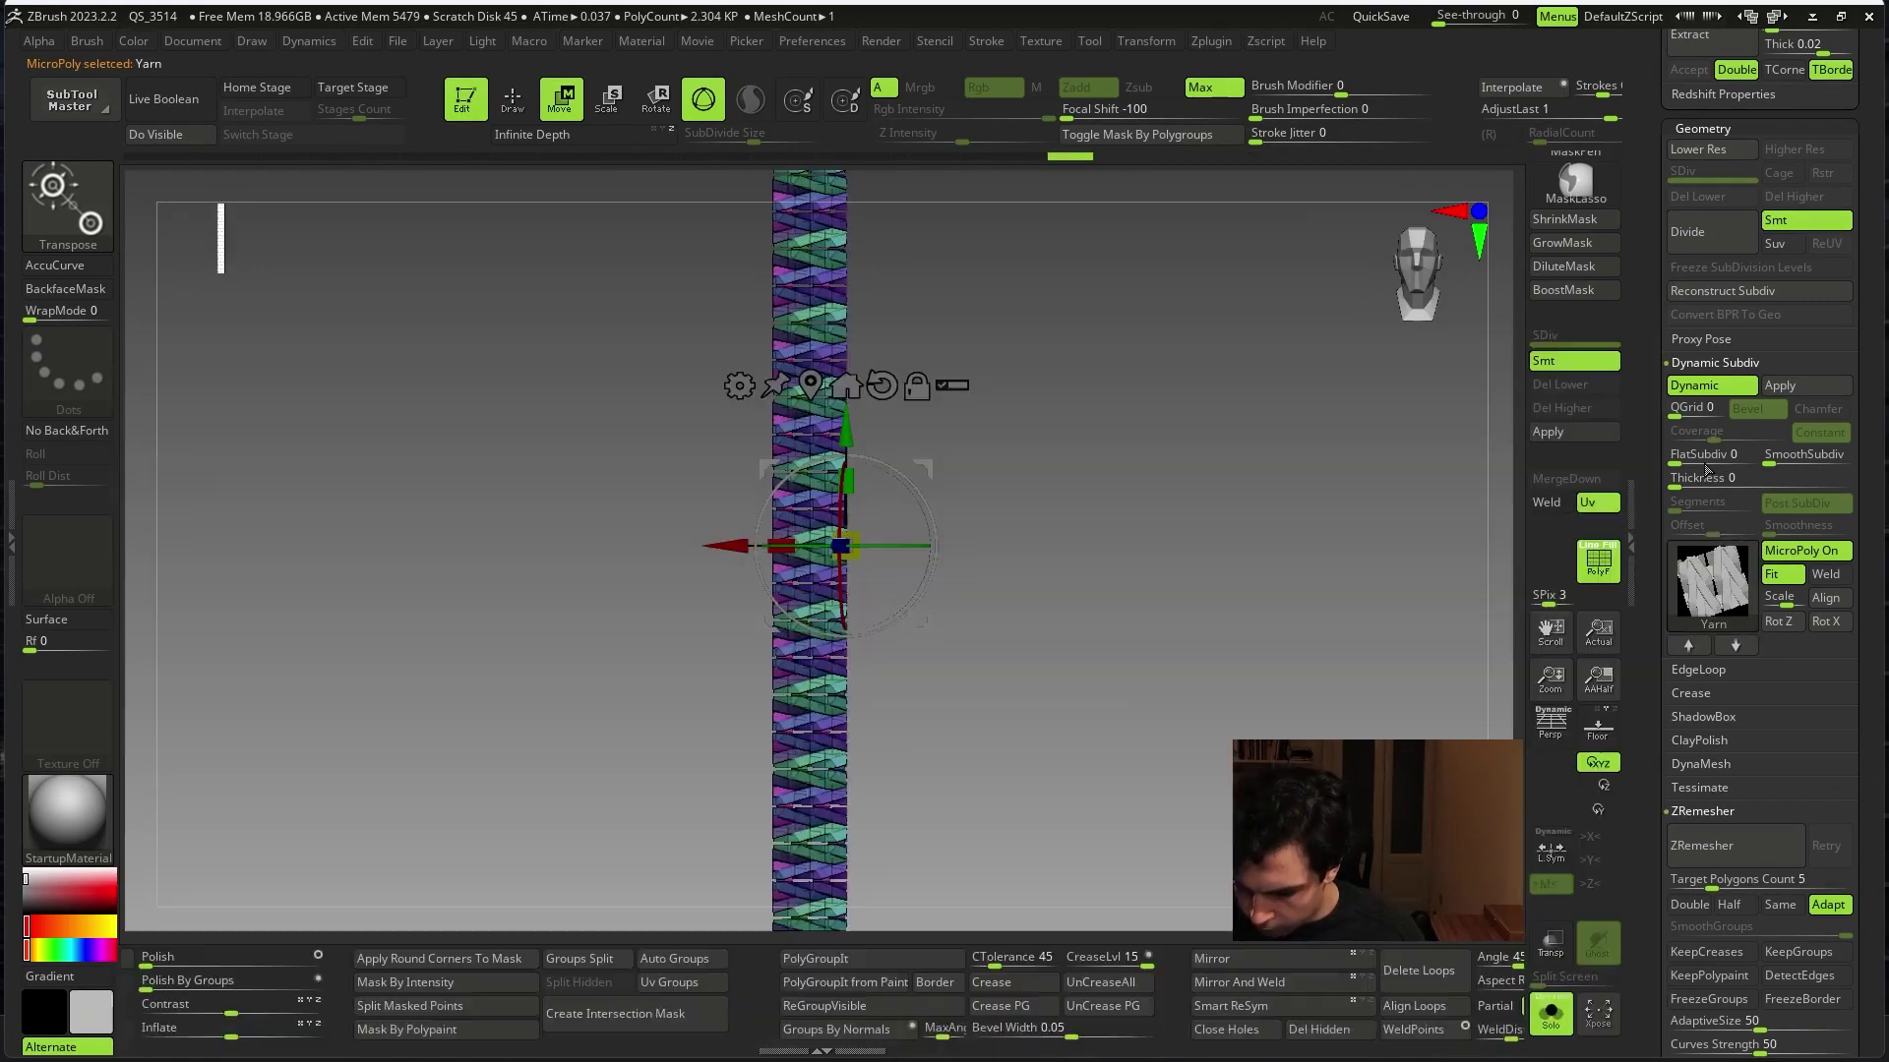
click(1710, 612)
click(1599, 590)
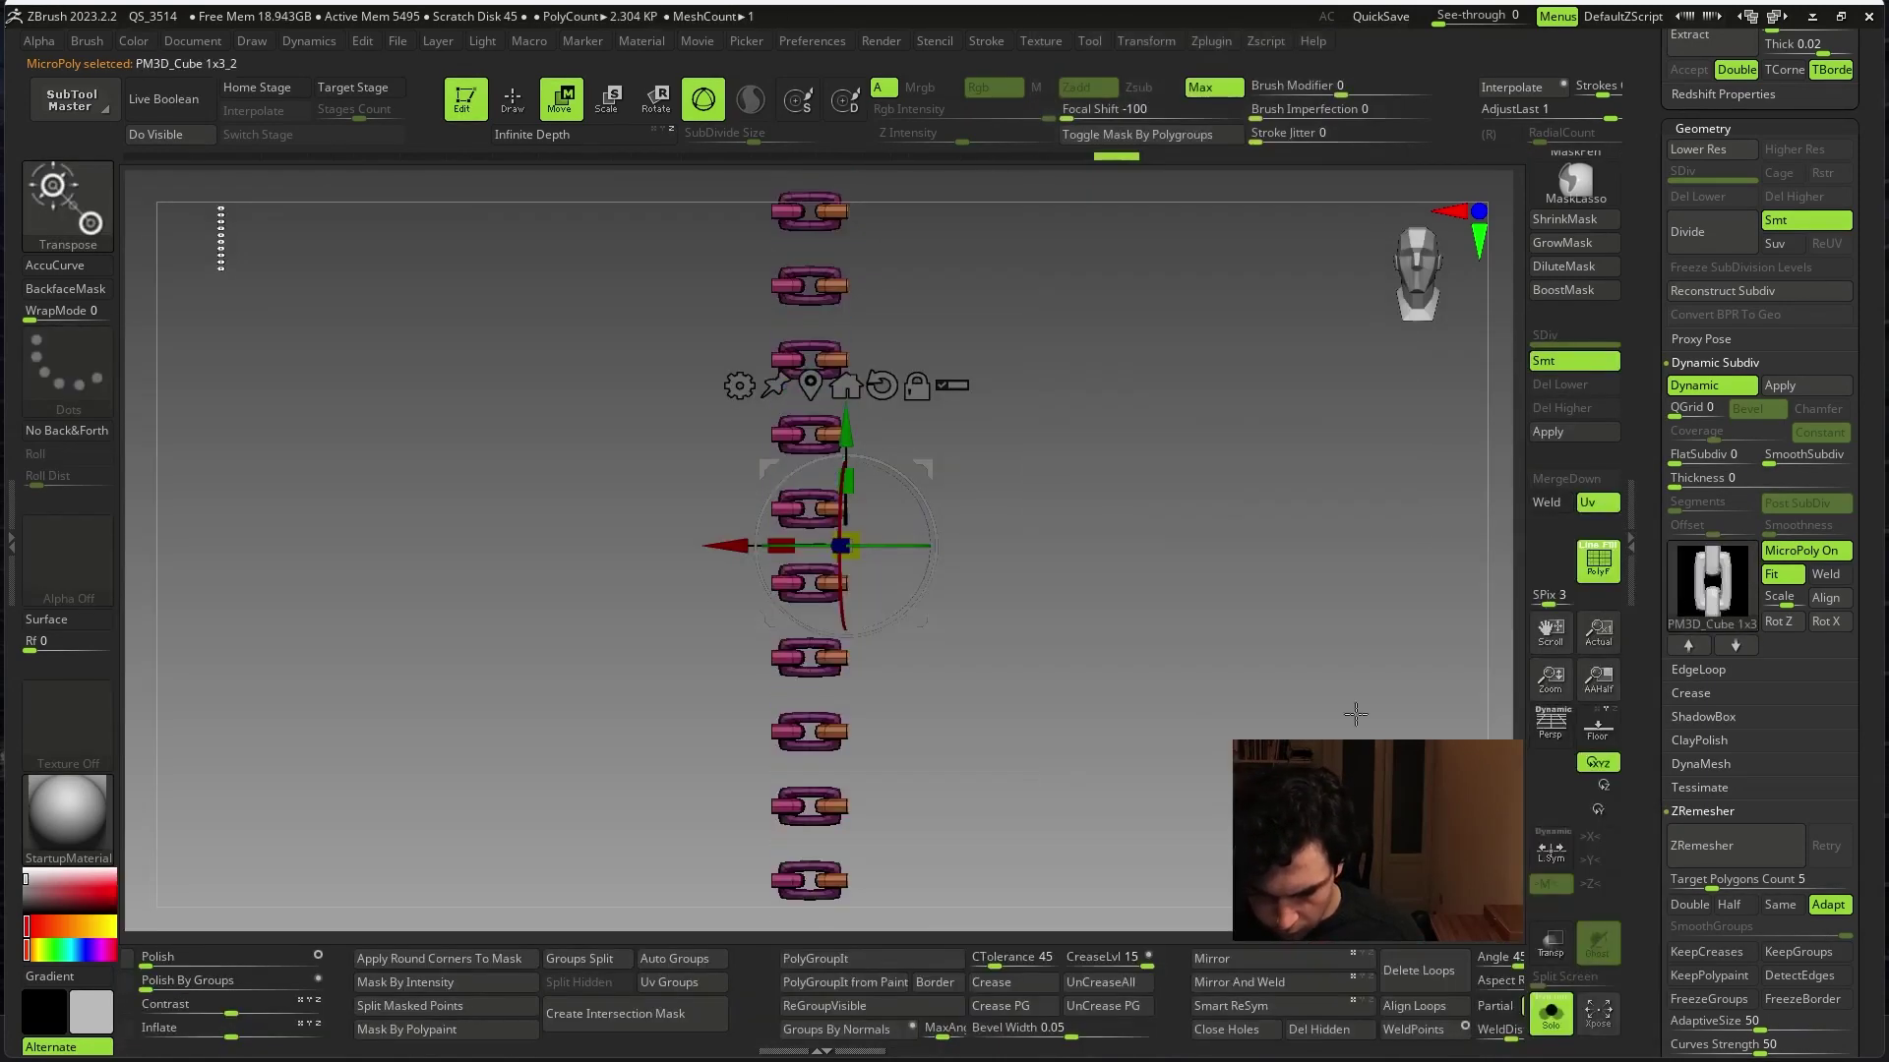
click(1830, 623)
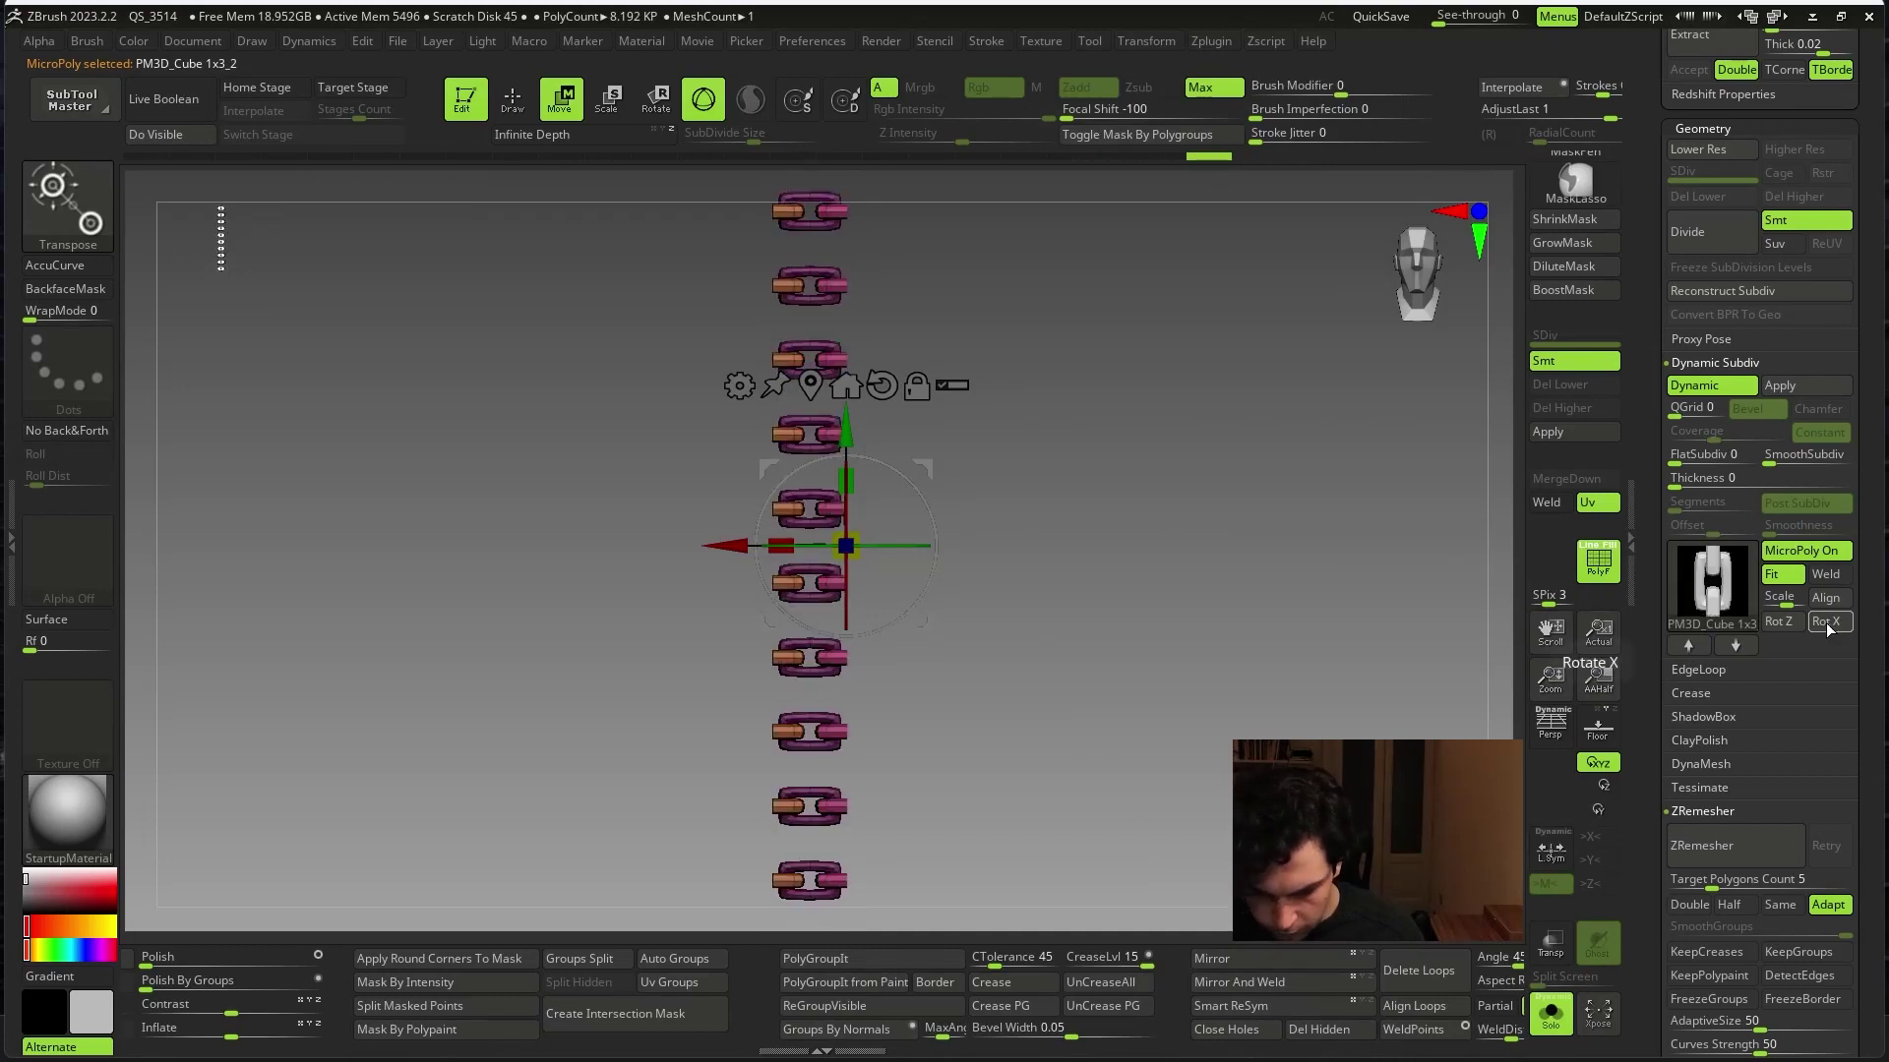
click(1788, 622)
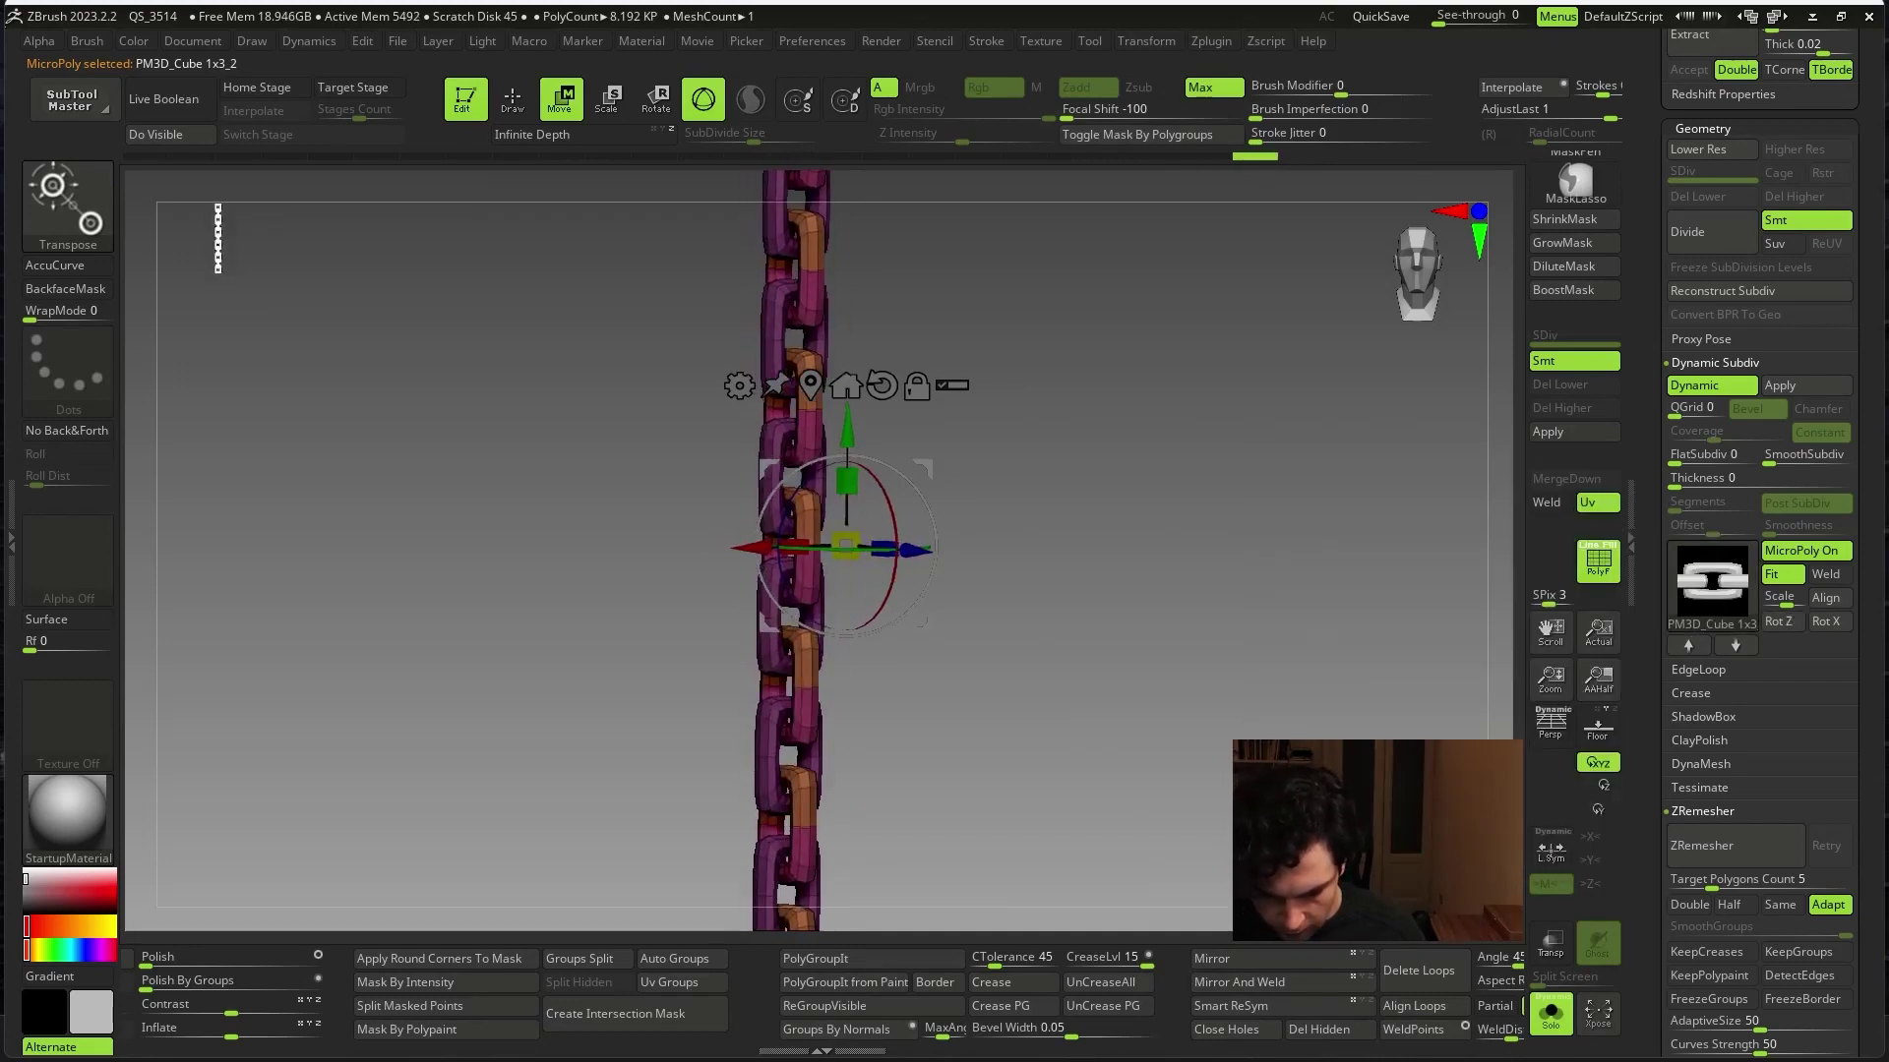
- Check the base strip with dynamic subdivision off, then re-enable it to show the chain
click(1362, 960)
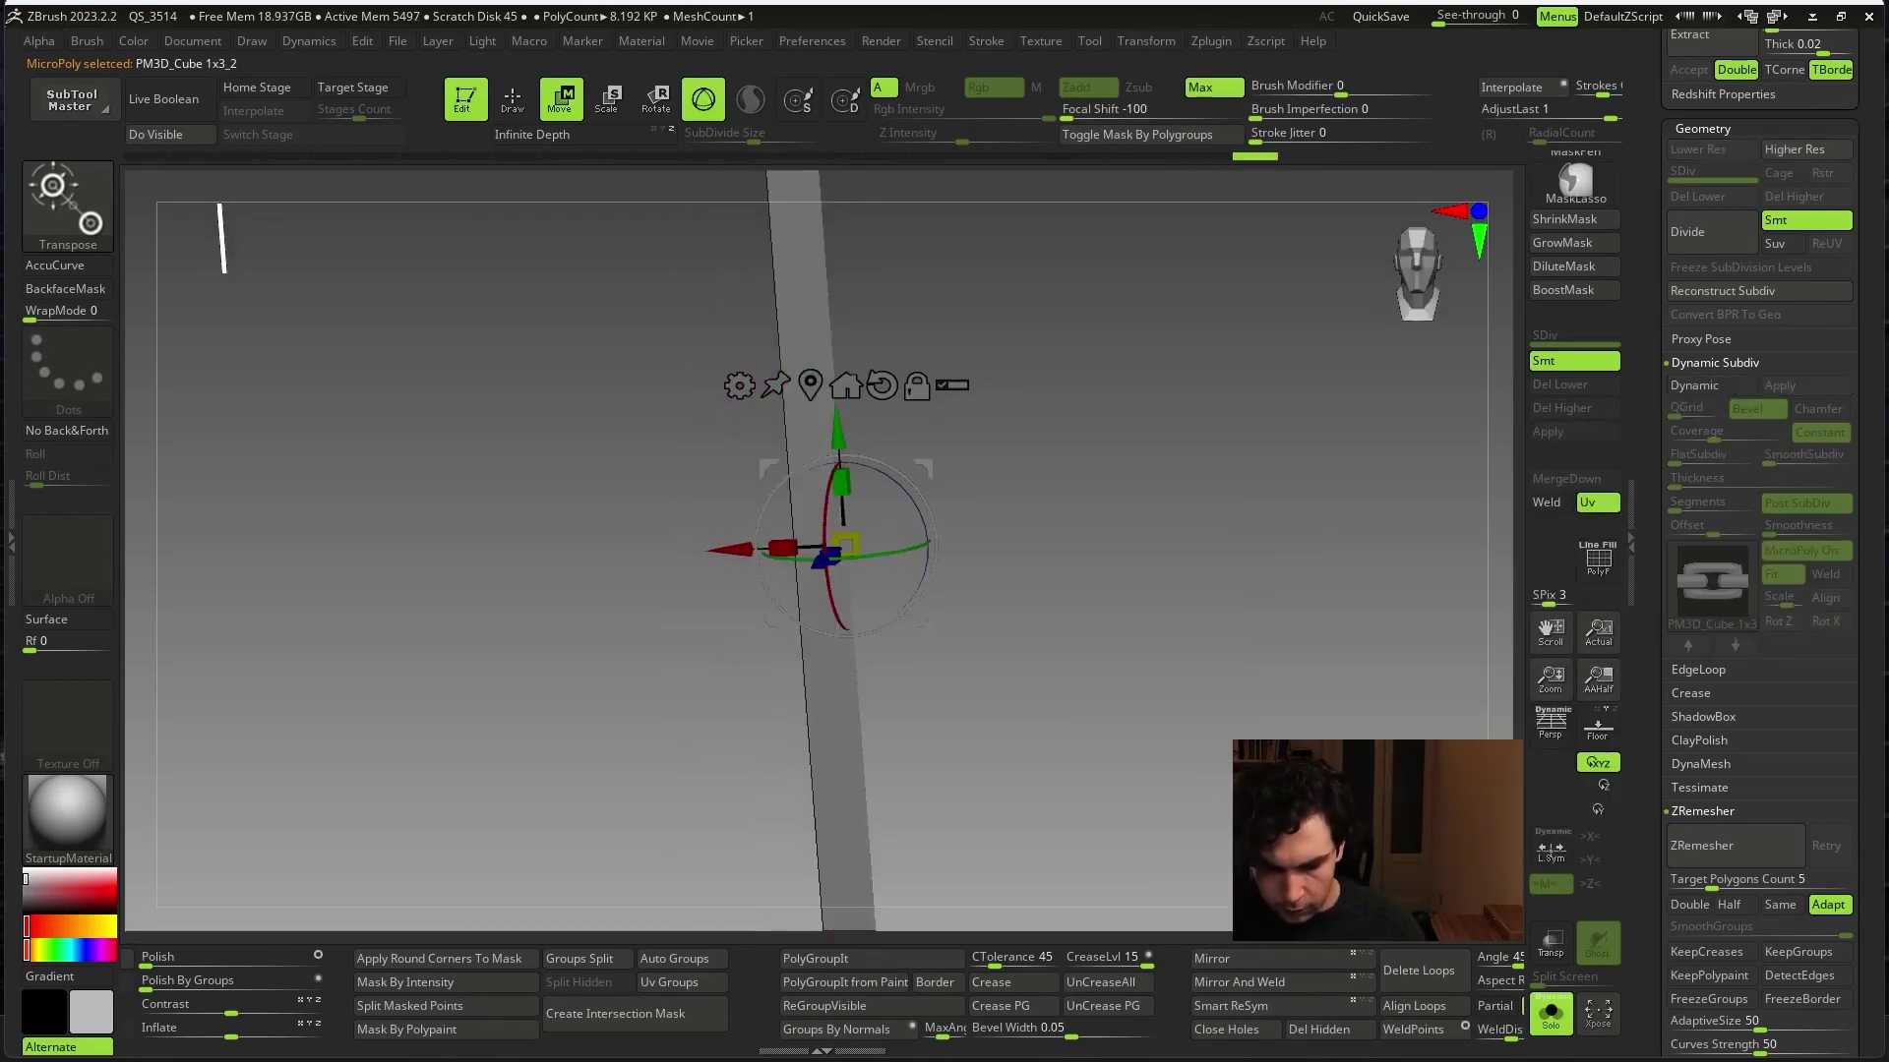
key(shift+f)
key(q)
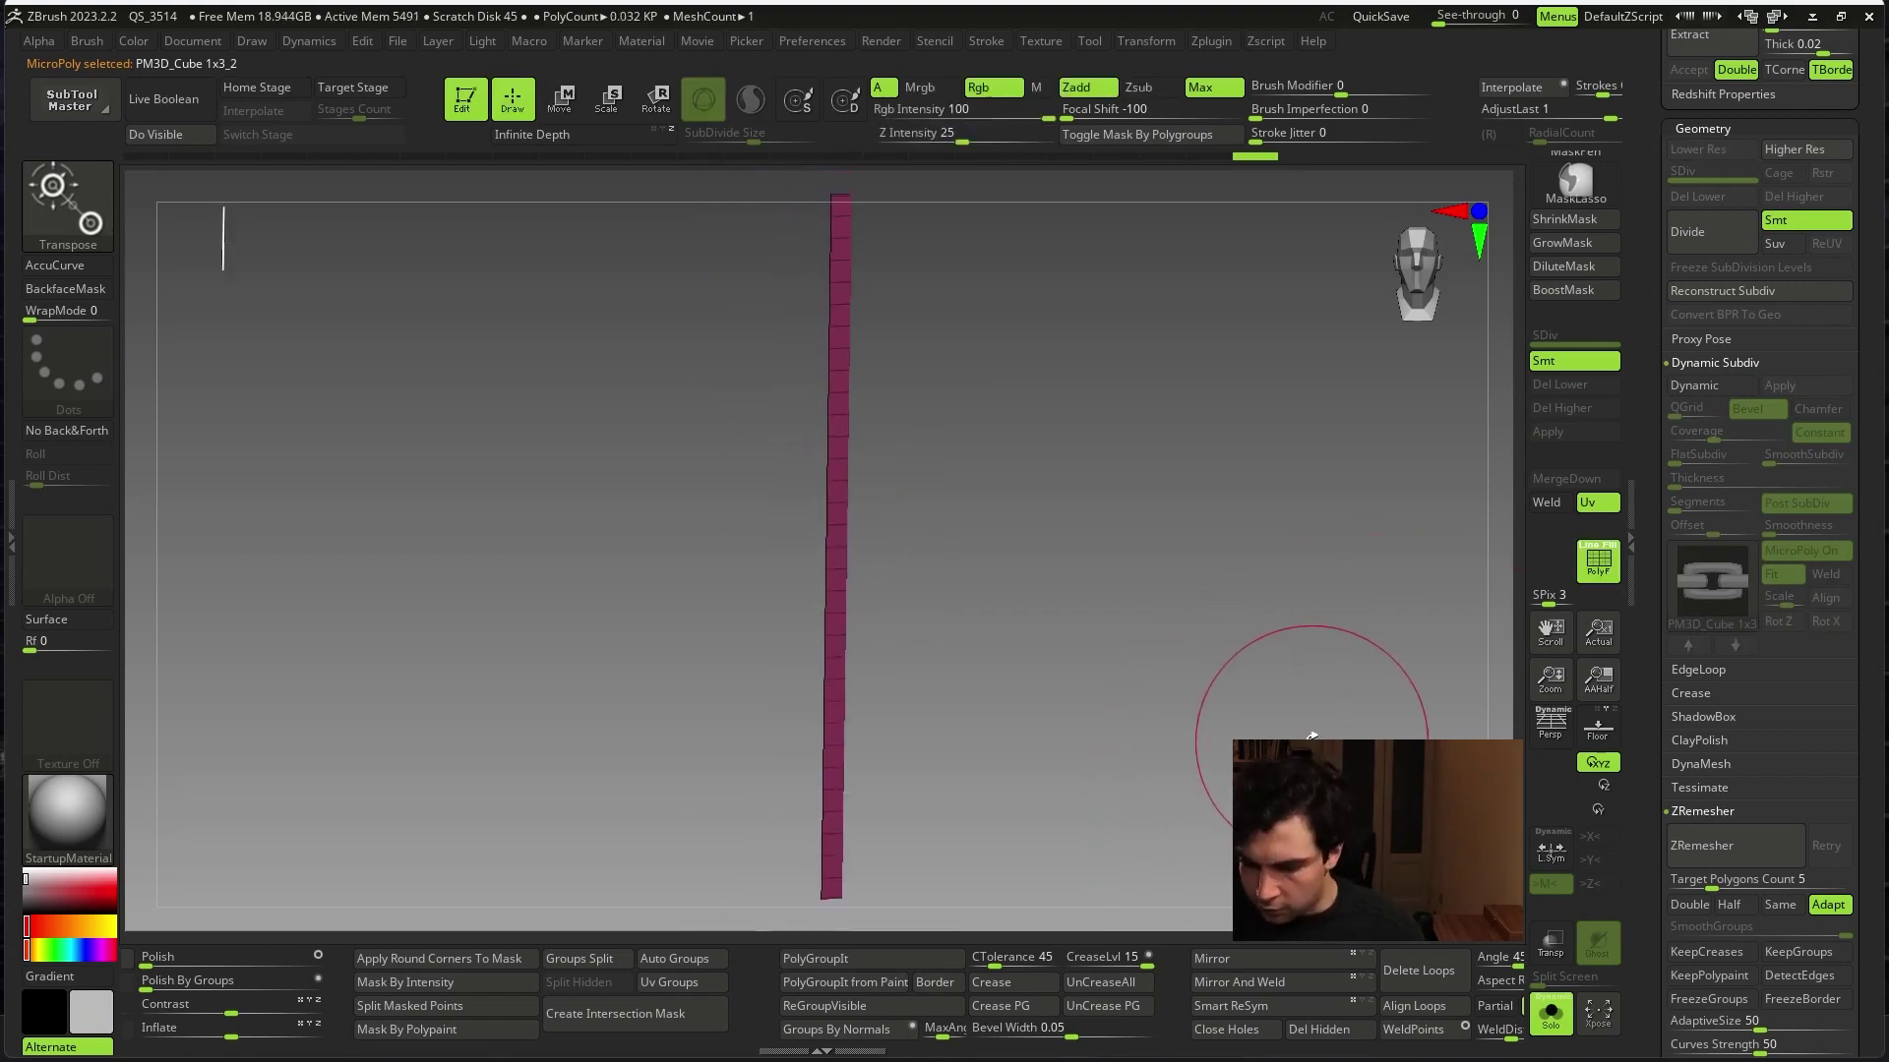
key(f)
key(d)
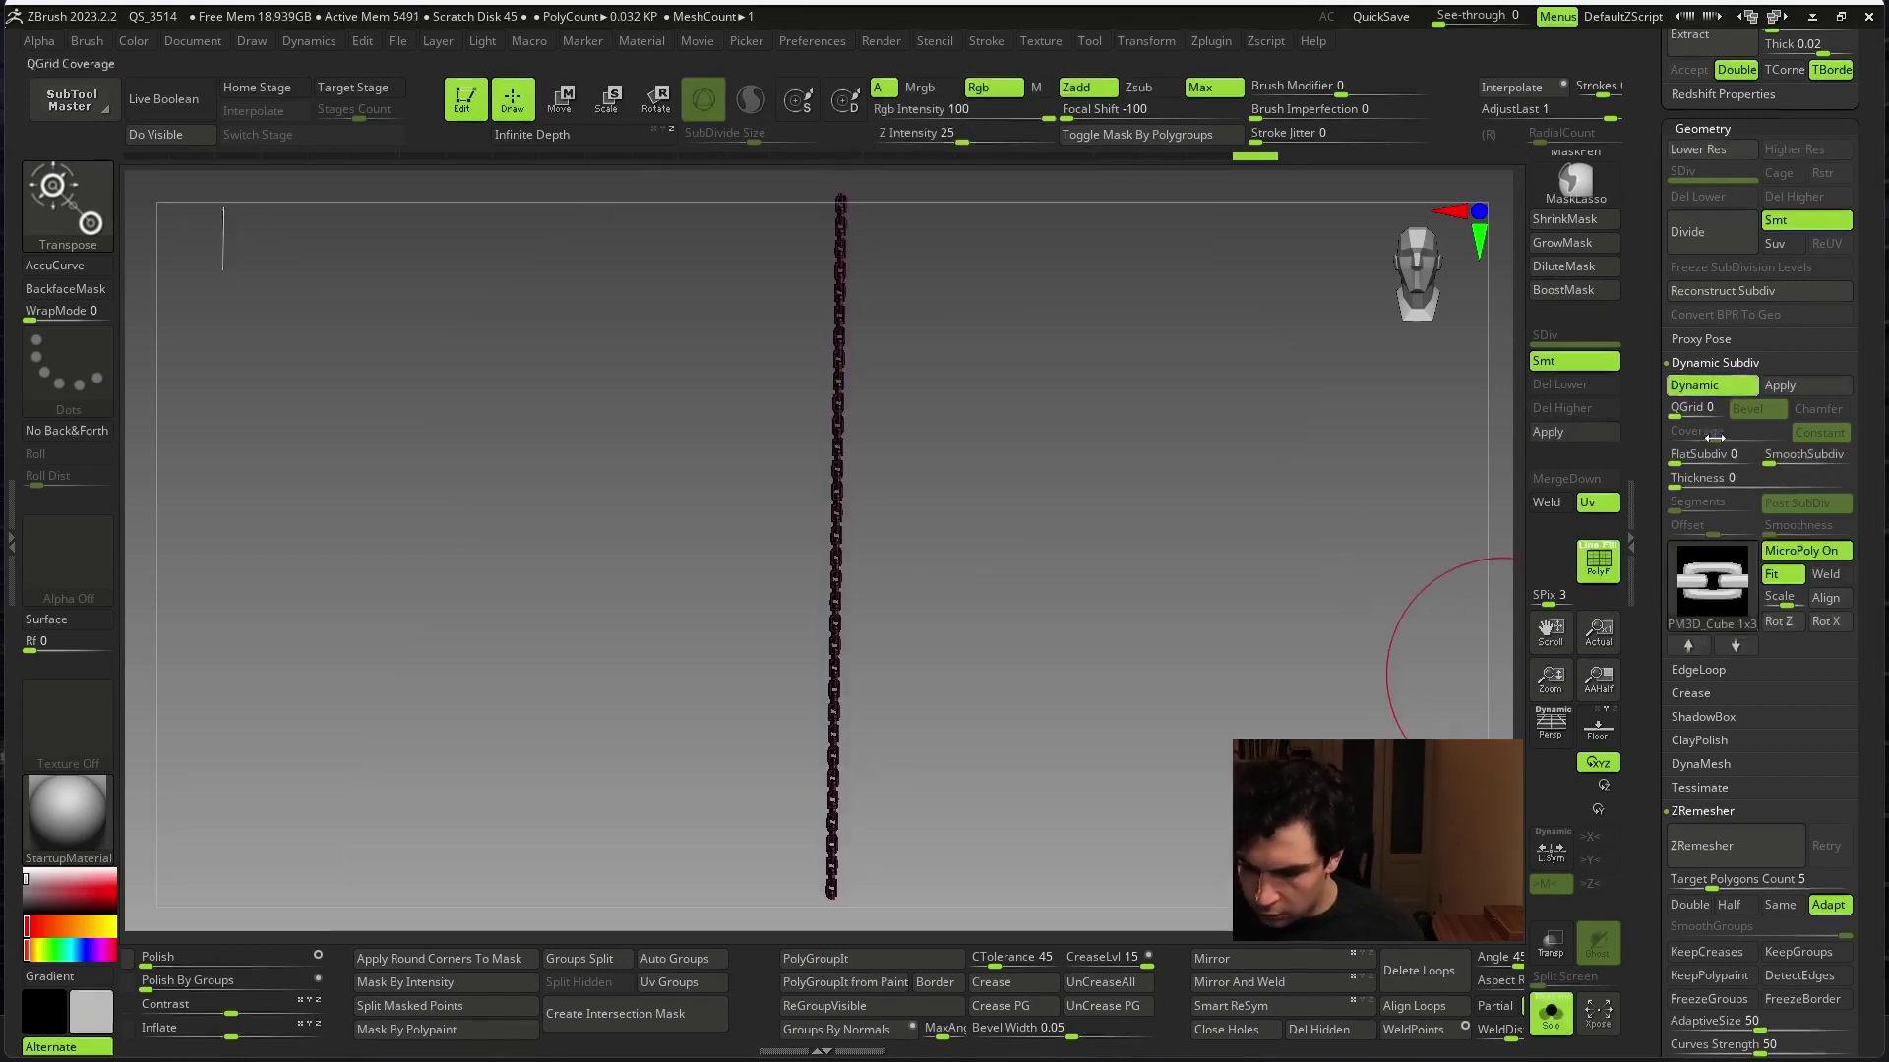
- Bend the chain into an S-curve with the Move brush and turn Solo off
key(b)
key(m)
key(v)
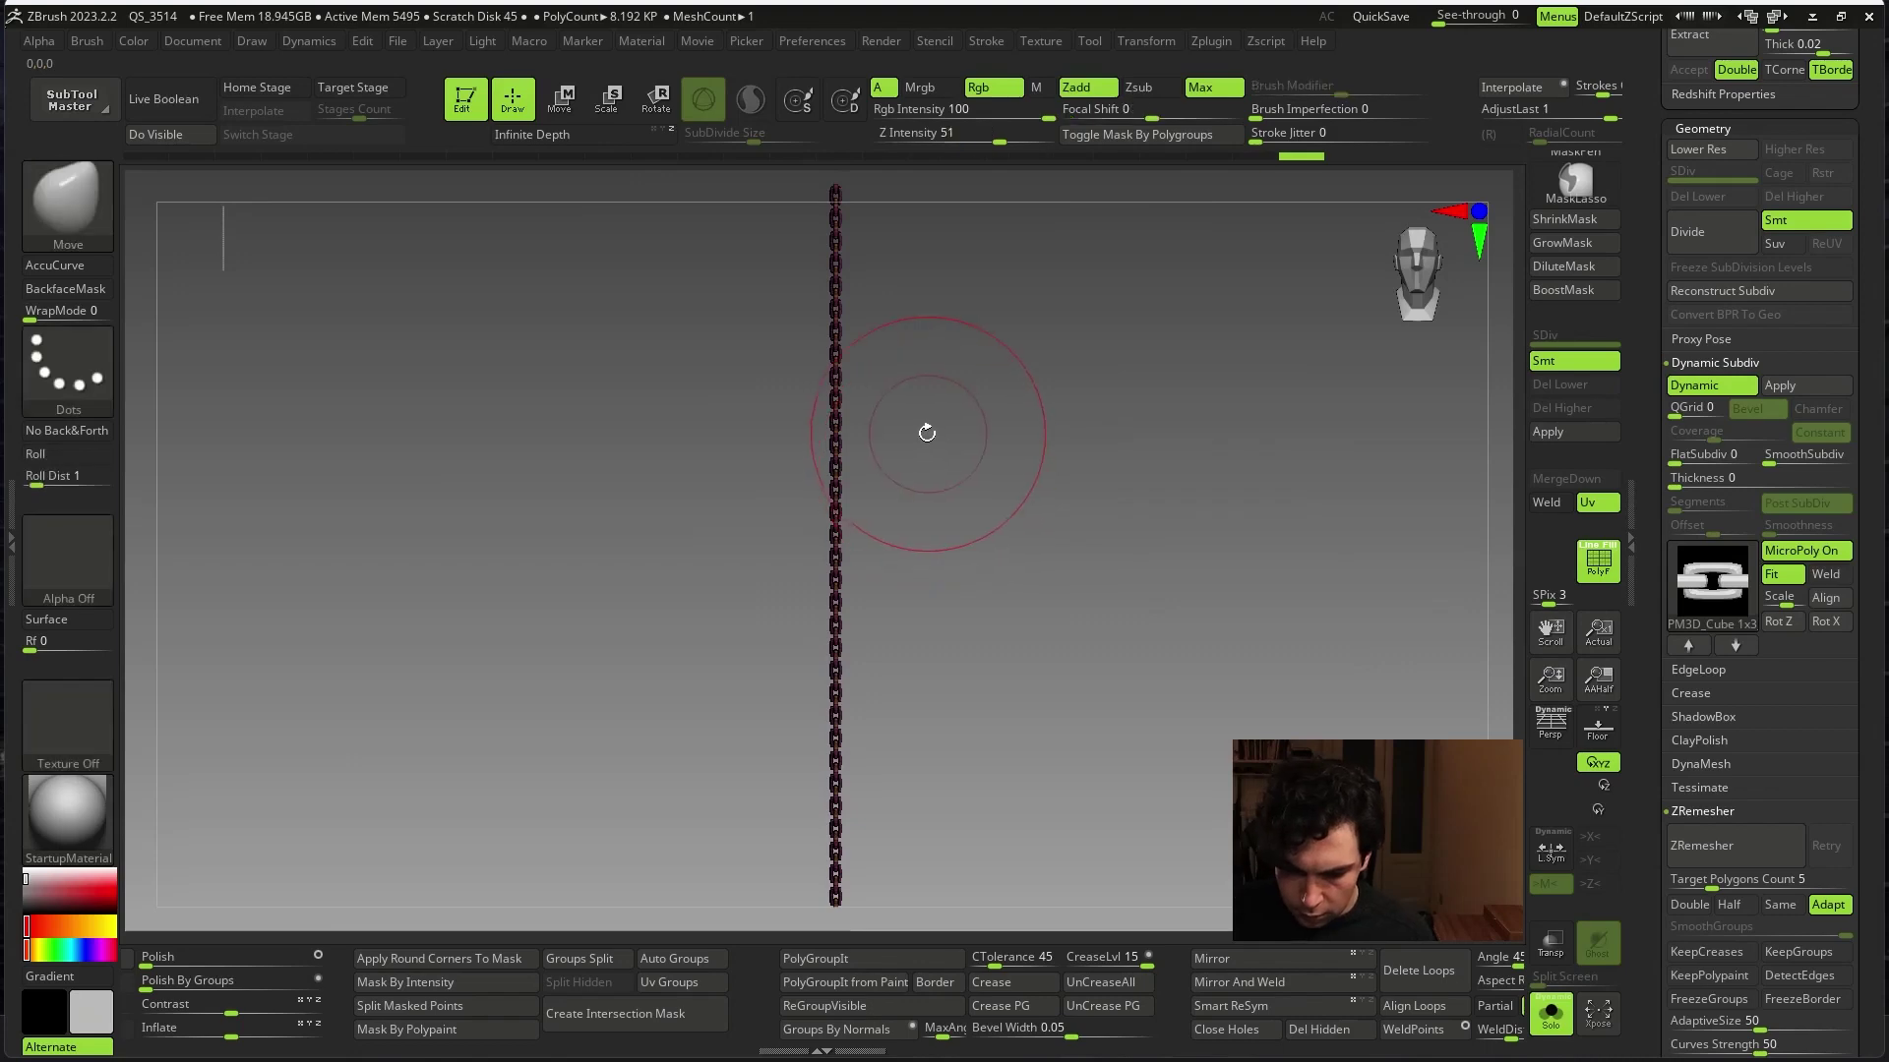
mouse_move(906, 433)
mouse_down()
mouse_move(985, 430)
mouse_move(836, 511)
mouse_move(1033, 571)
mouse_up()
key(space)
key(ctrl+z)
key(ctrl+z)
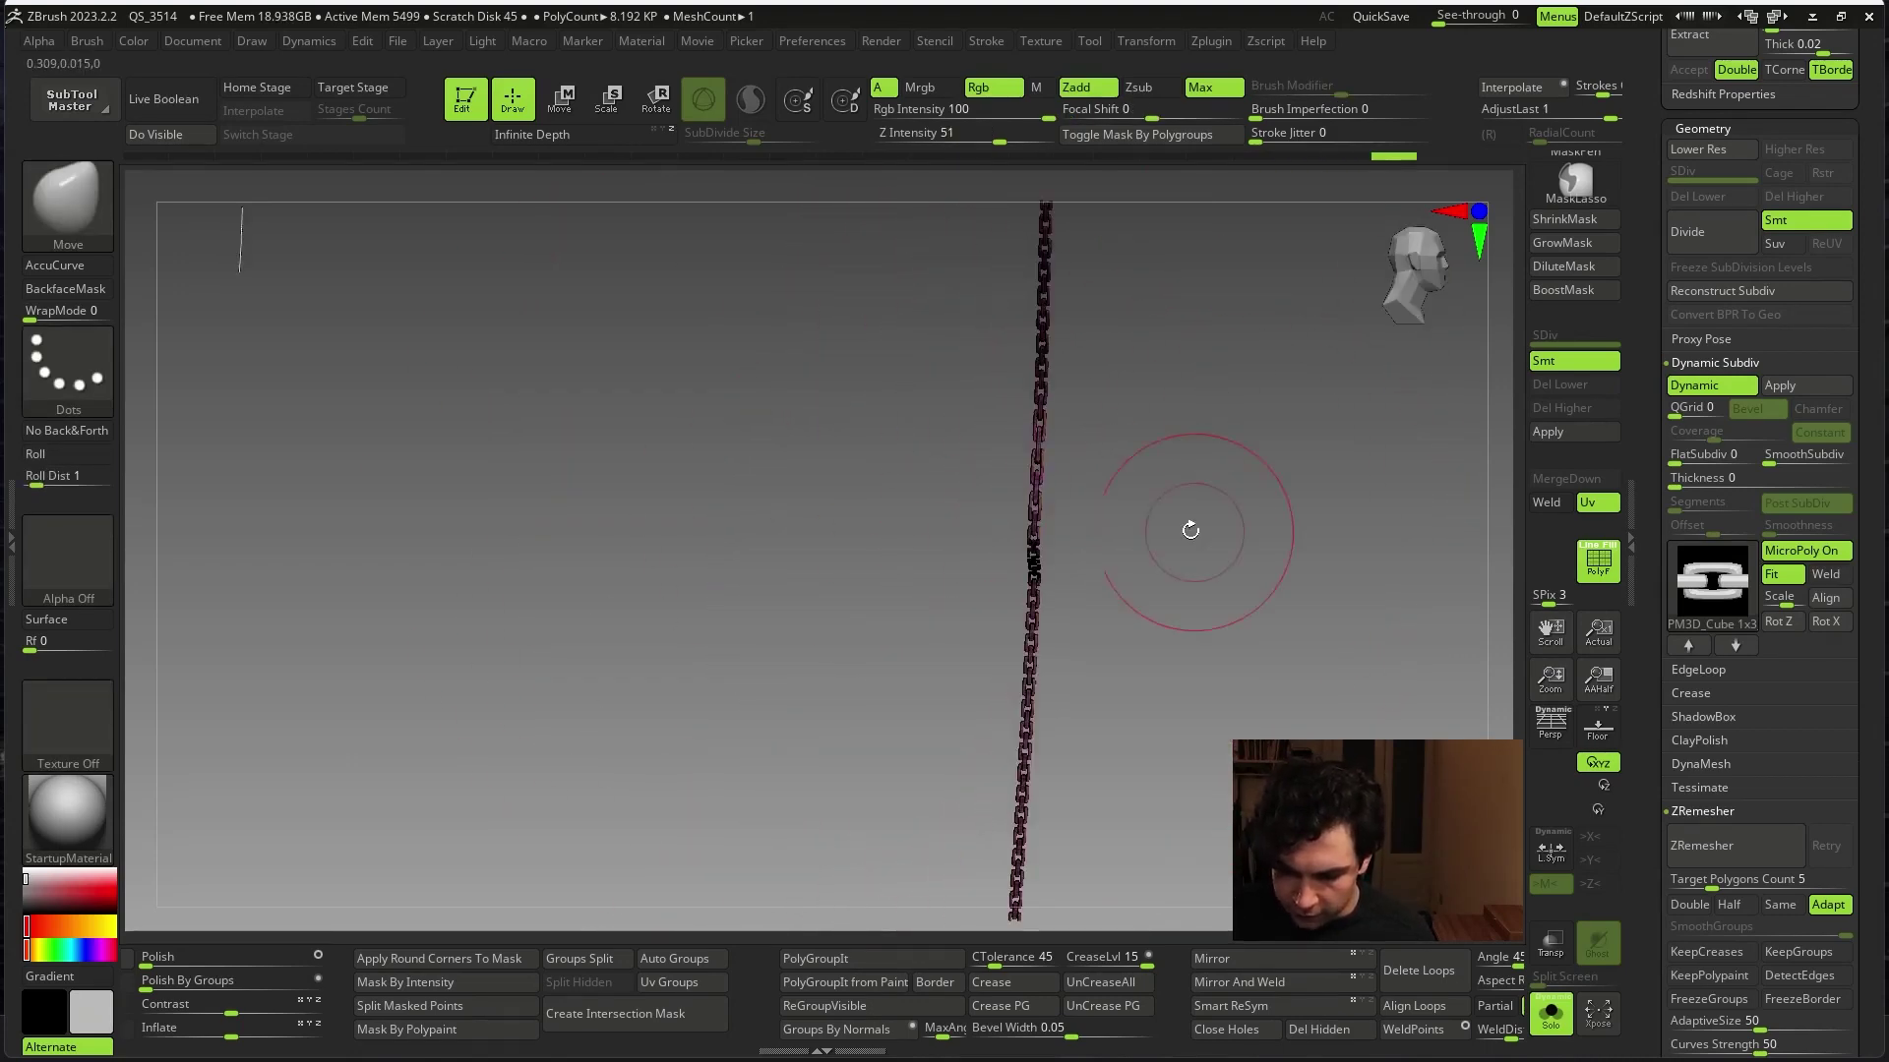
key(ctrl+z)
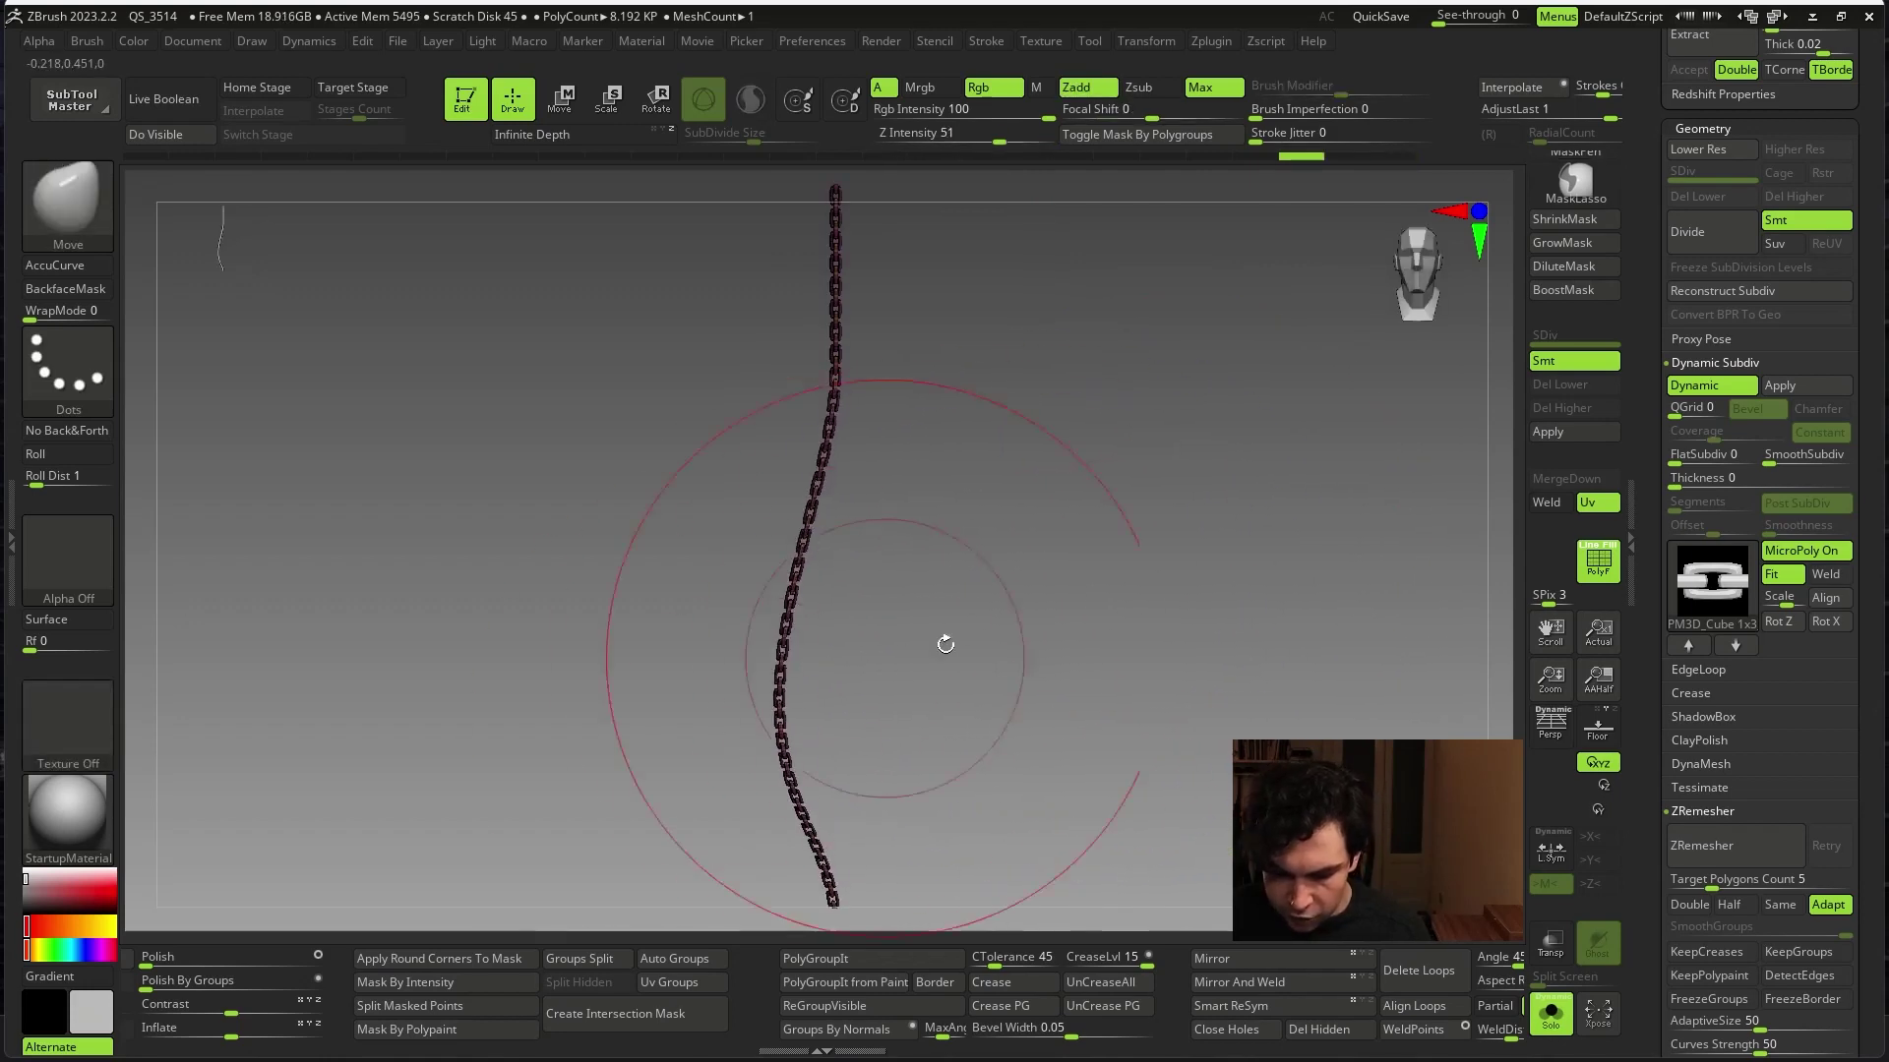
mouse_move(944, 642)
mouse_down()
mouse_move(939, 458)
mouse_move(1138, 560)
mouse_up()
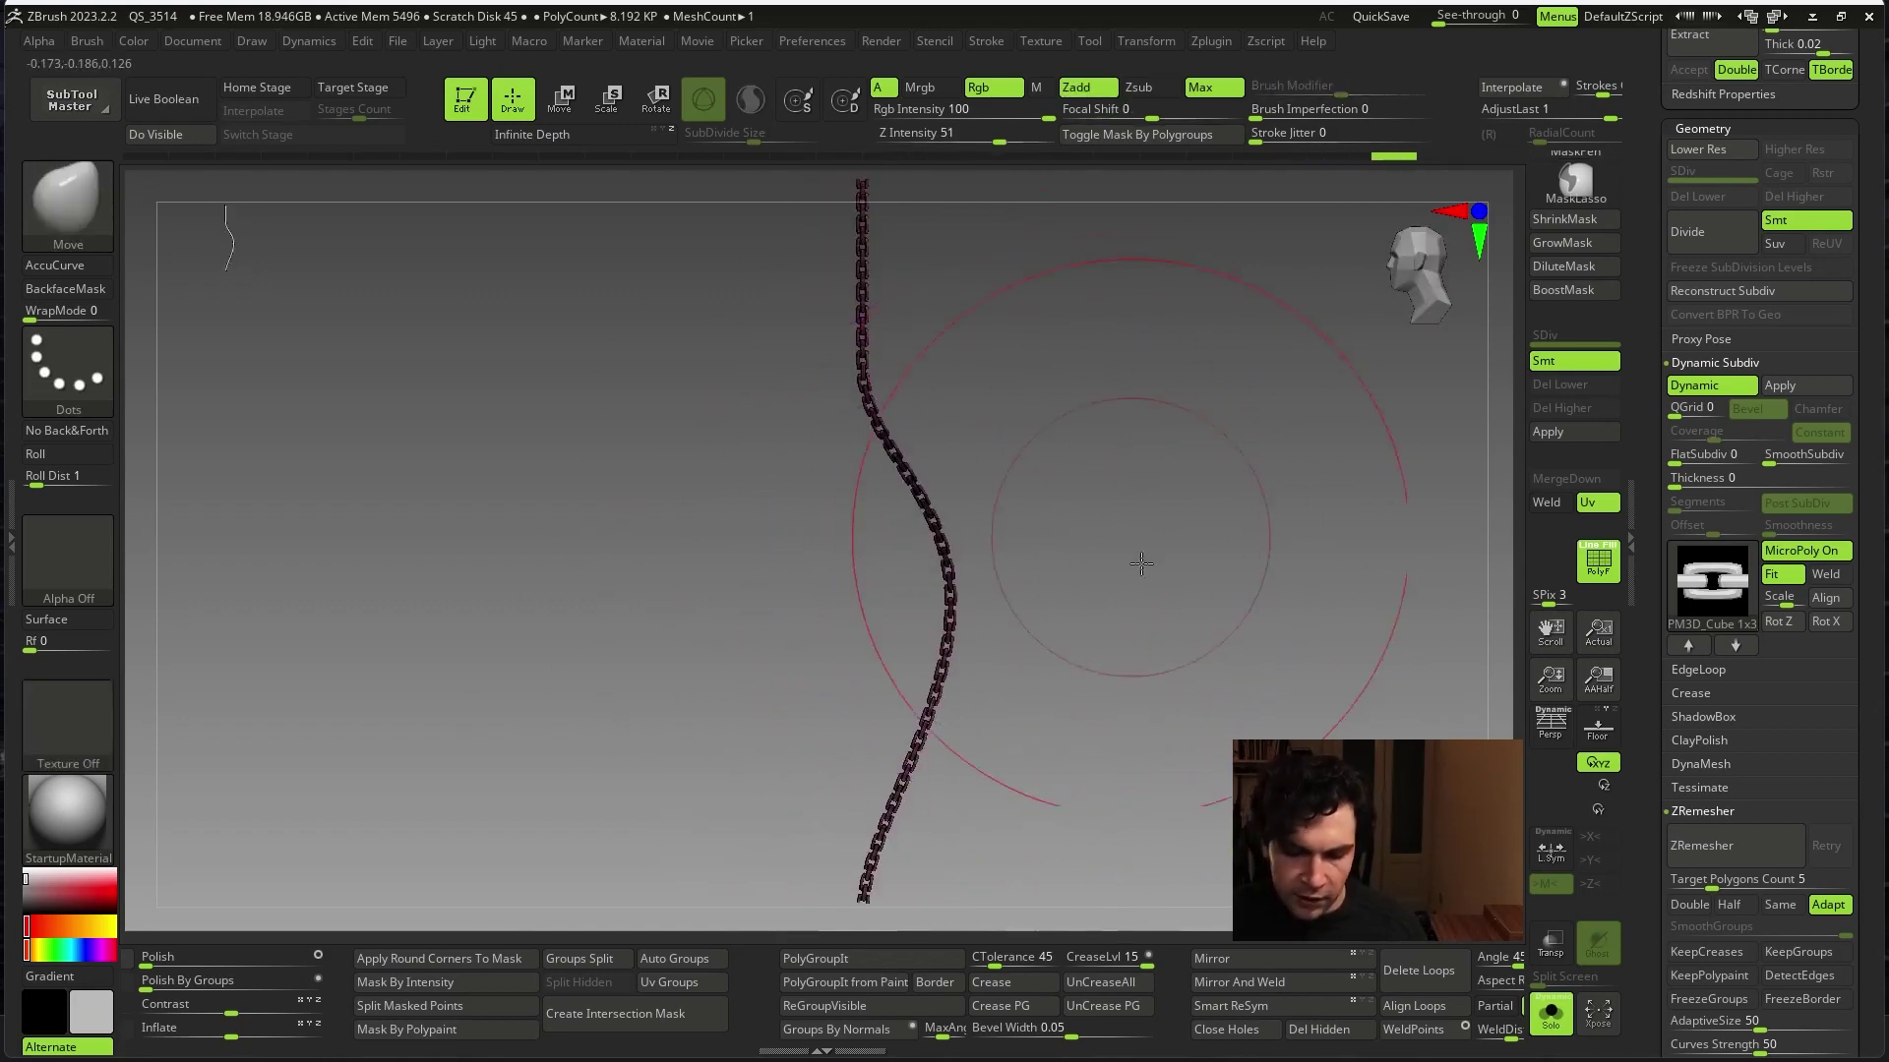
click(1550, 1013)
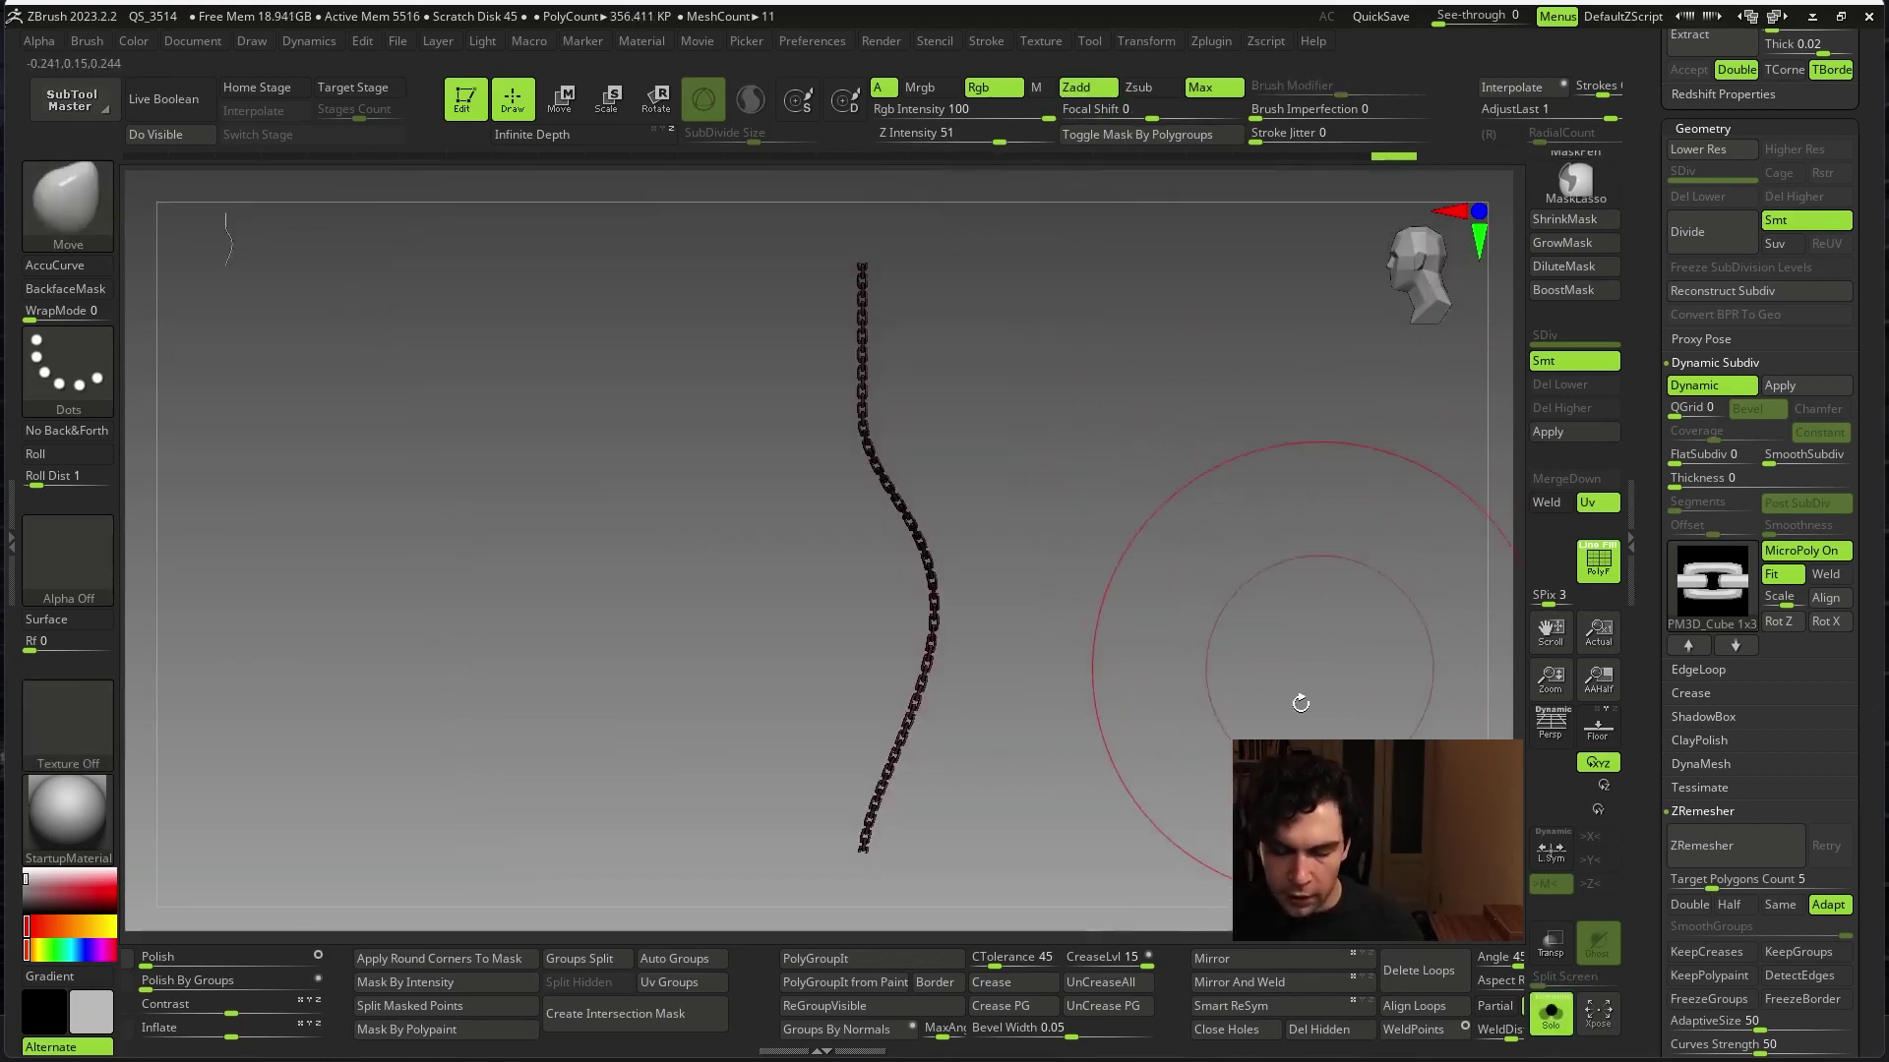
- Append a Cylinder3D subtool to the pug
key(shift+f)
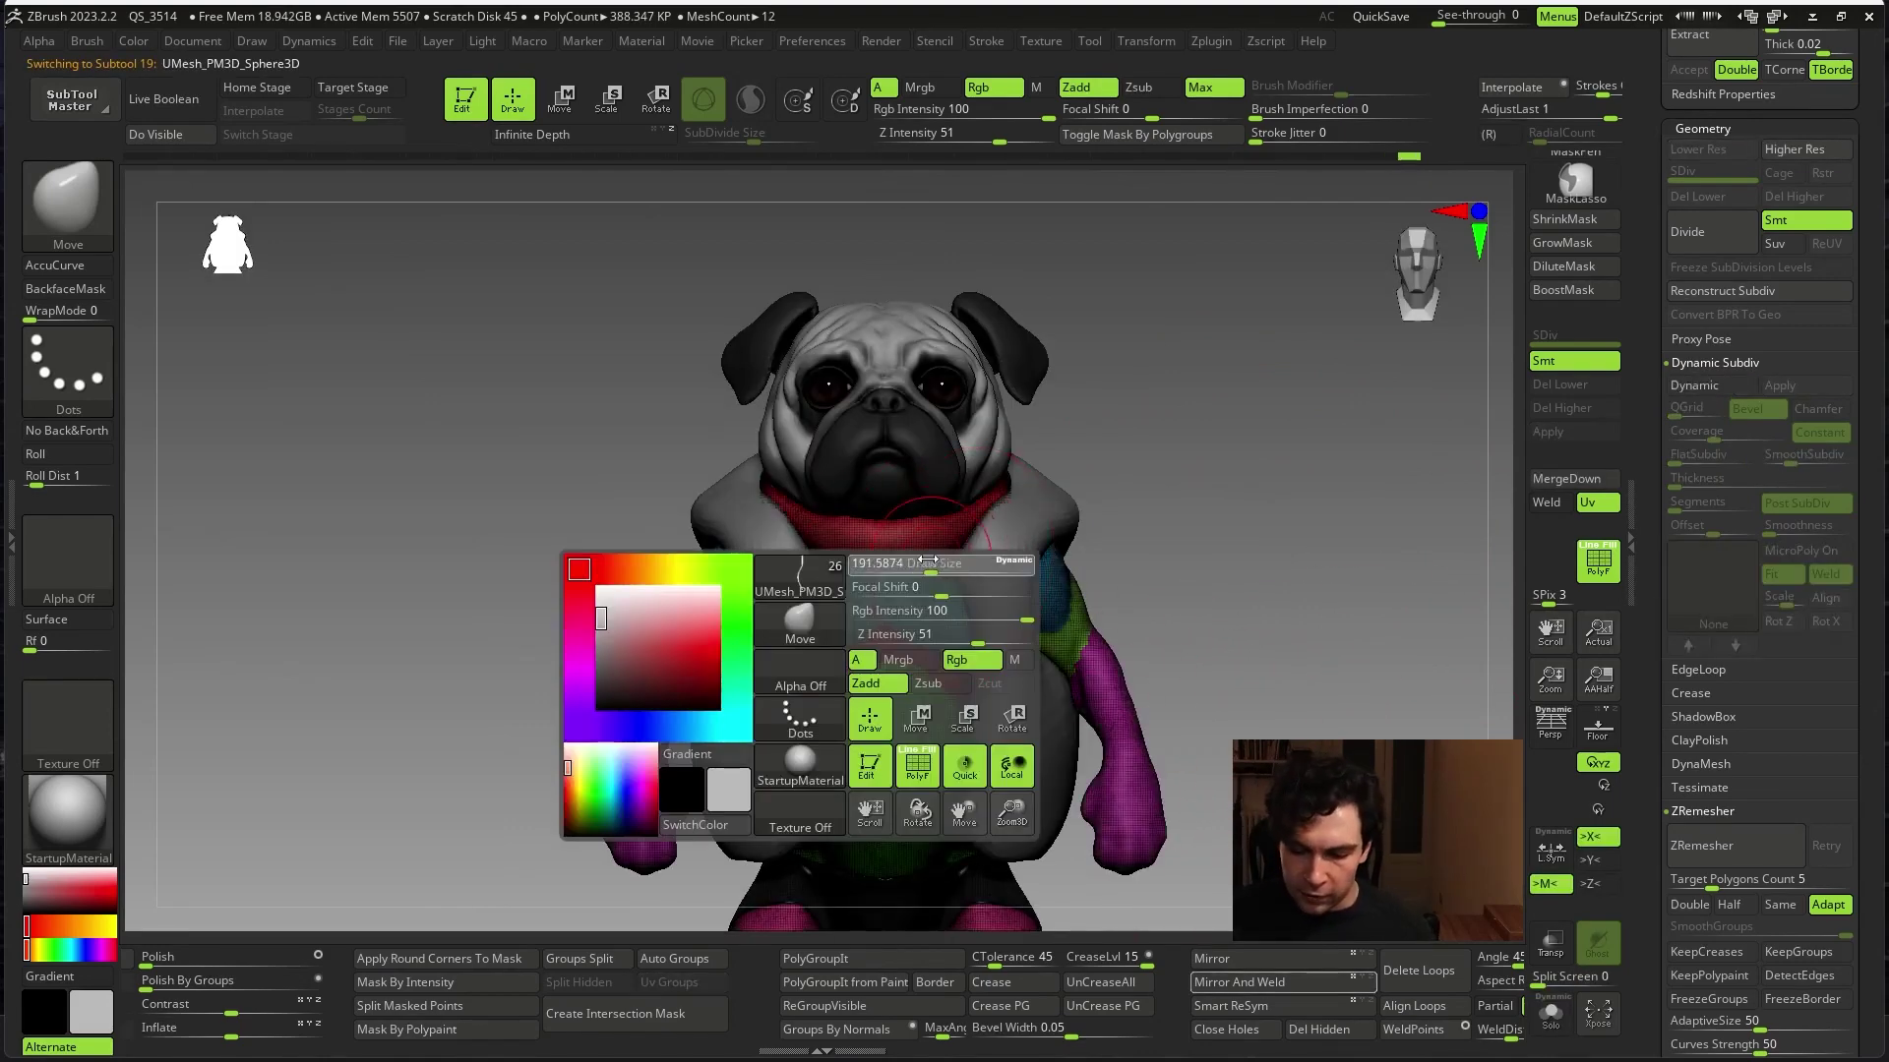
mouse_move(1308, 433)
mouse_down()
mouse_move(1188, 534)
mouse_move(1193, 511)
mouse_move(1392, 472)
mouse_up()
key(alt+s)
key(f)
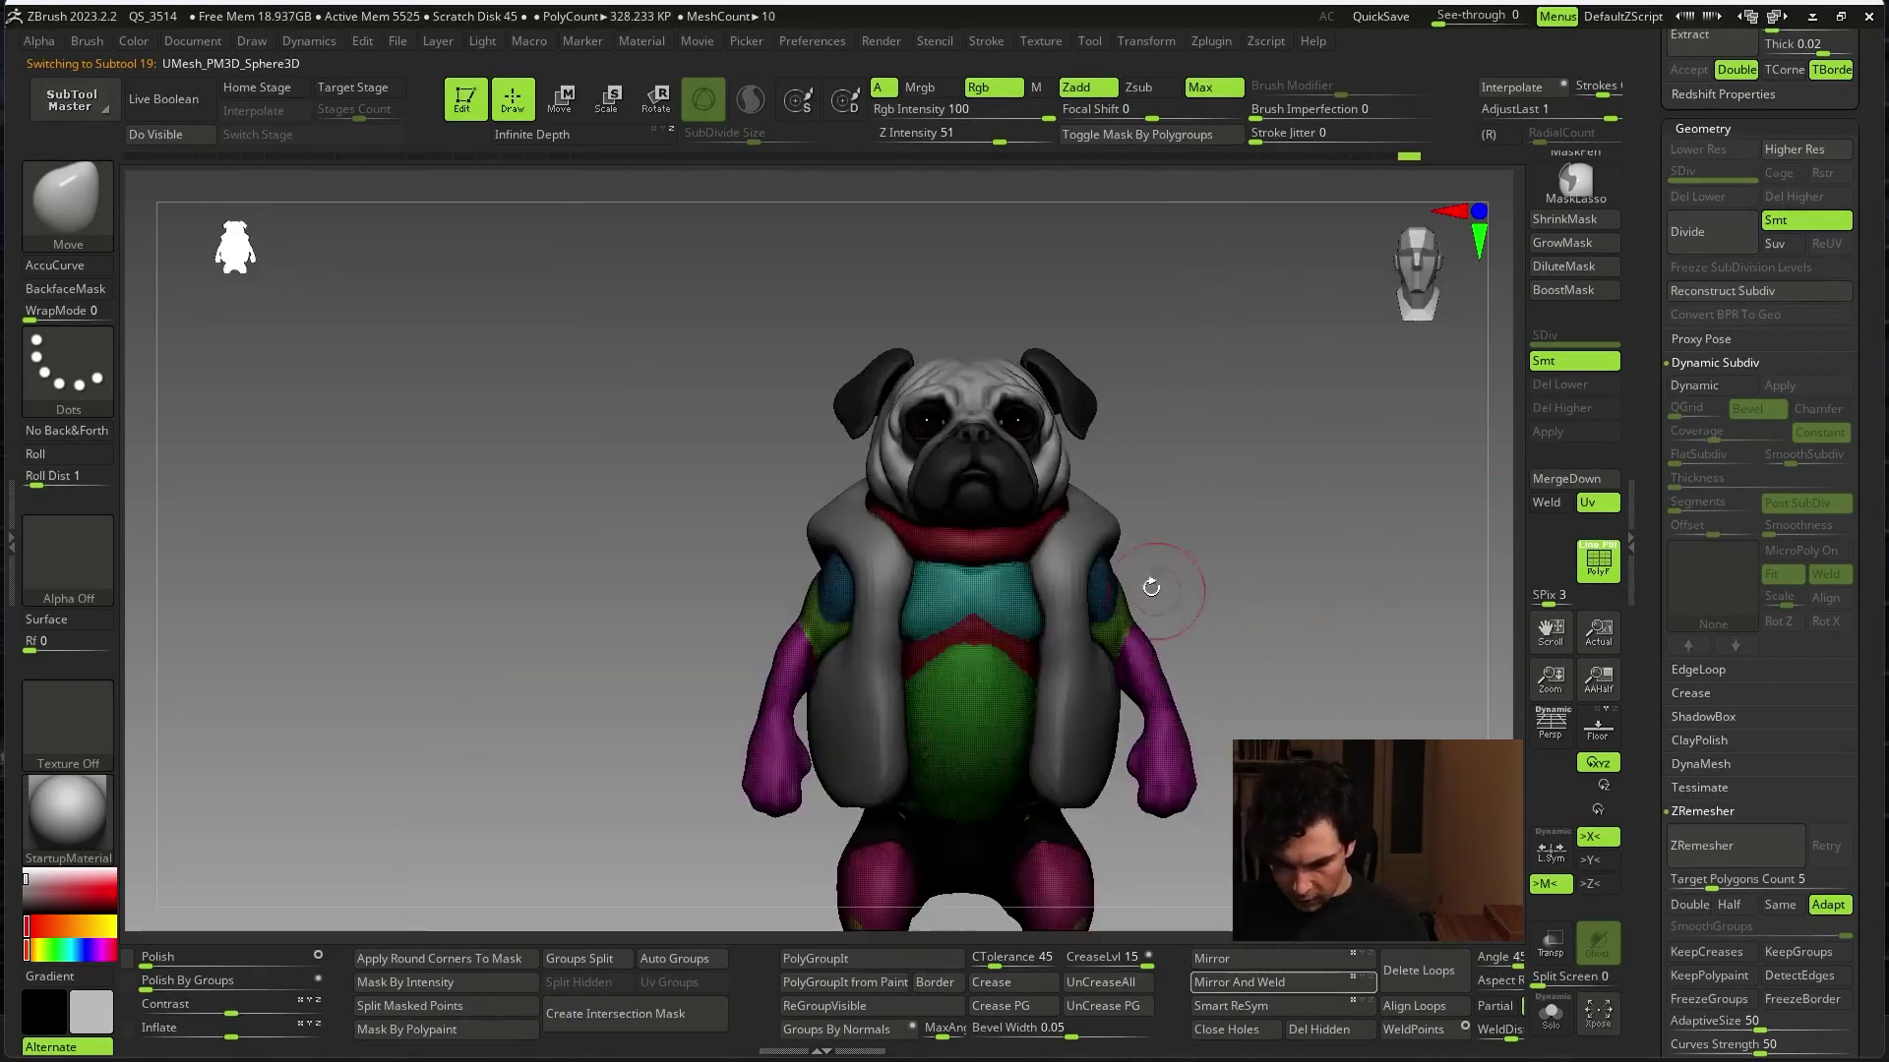
mouse_move(1033, 582)
mouse_down()
mouse_move(1413, 599)
mouse_move(1362, 540)
mouse_move(1495, 639)
mouse_up()
scroll(1736, 640, up, 5)
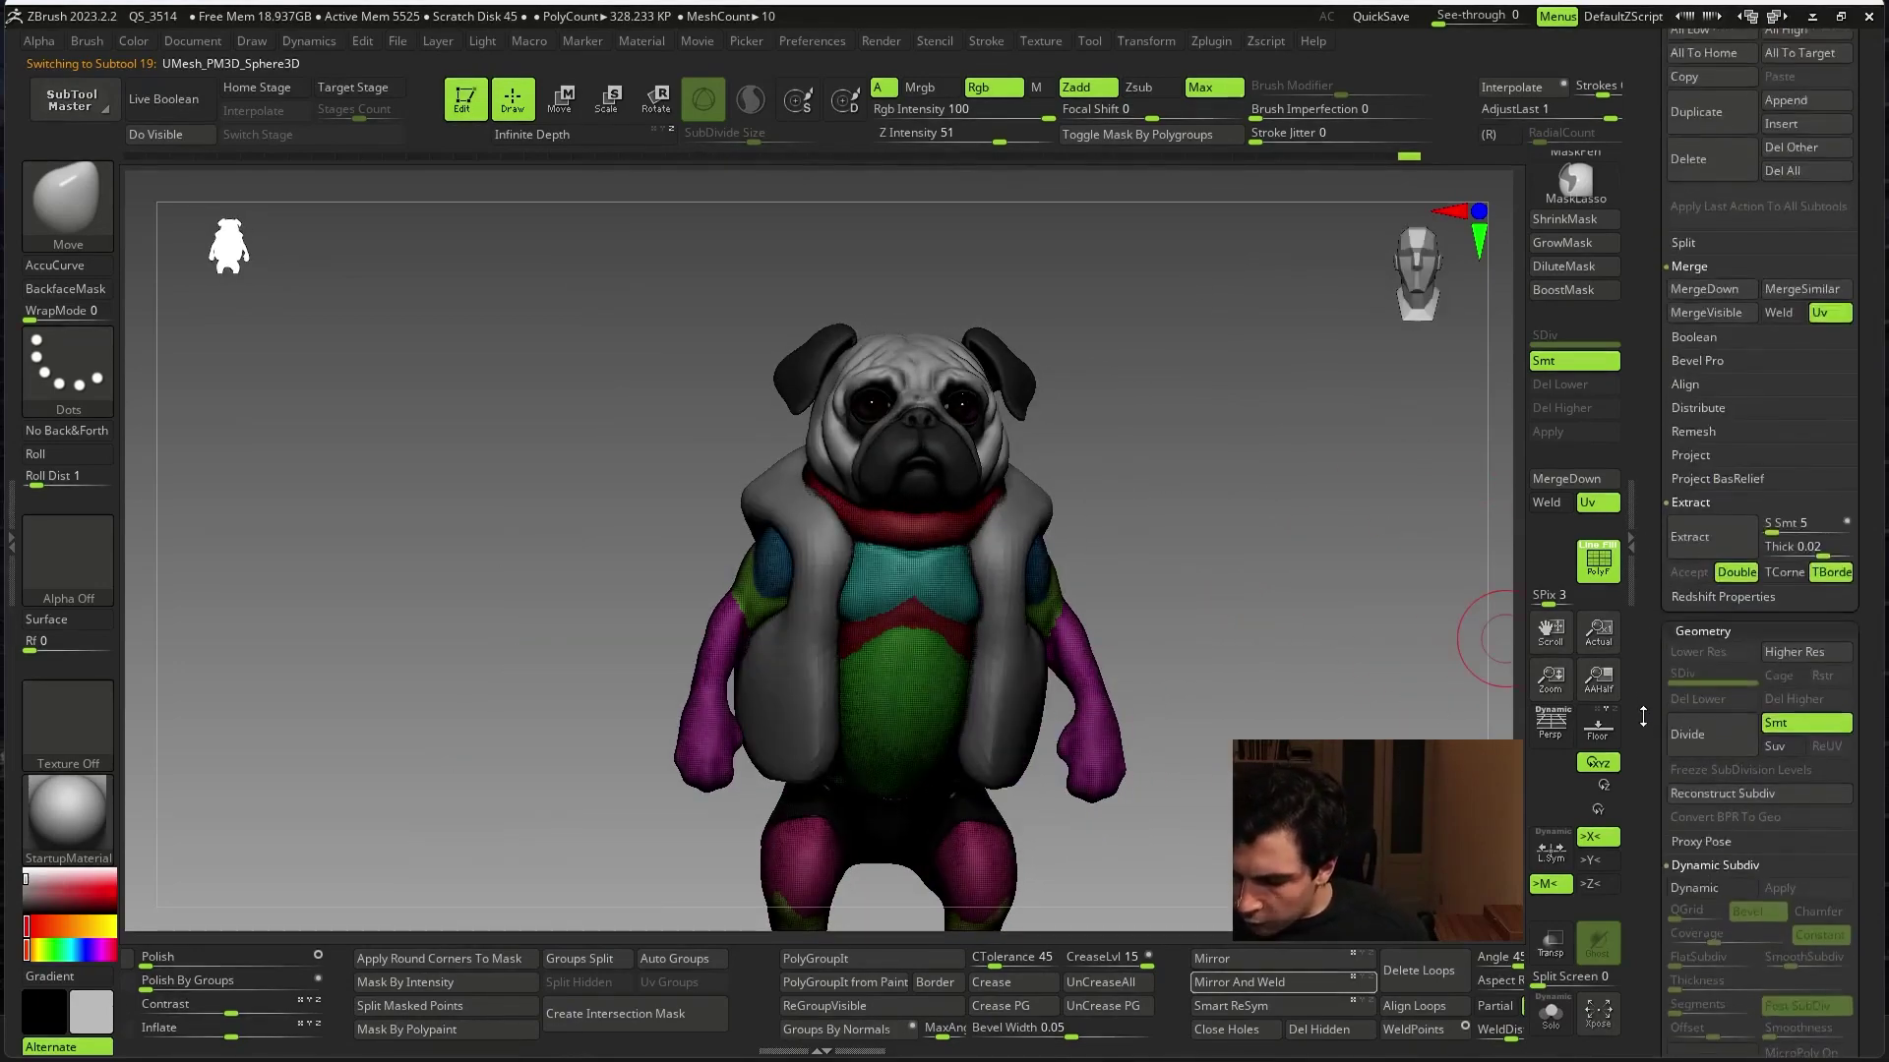
scroll(1740, 689, up, 5)
scroll(1740, 694, up, 5)
click(1802, 442)
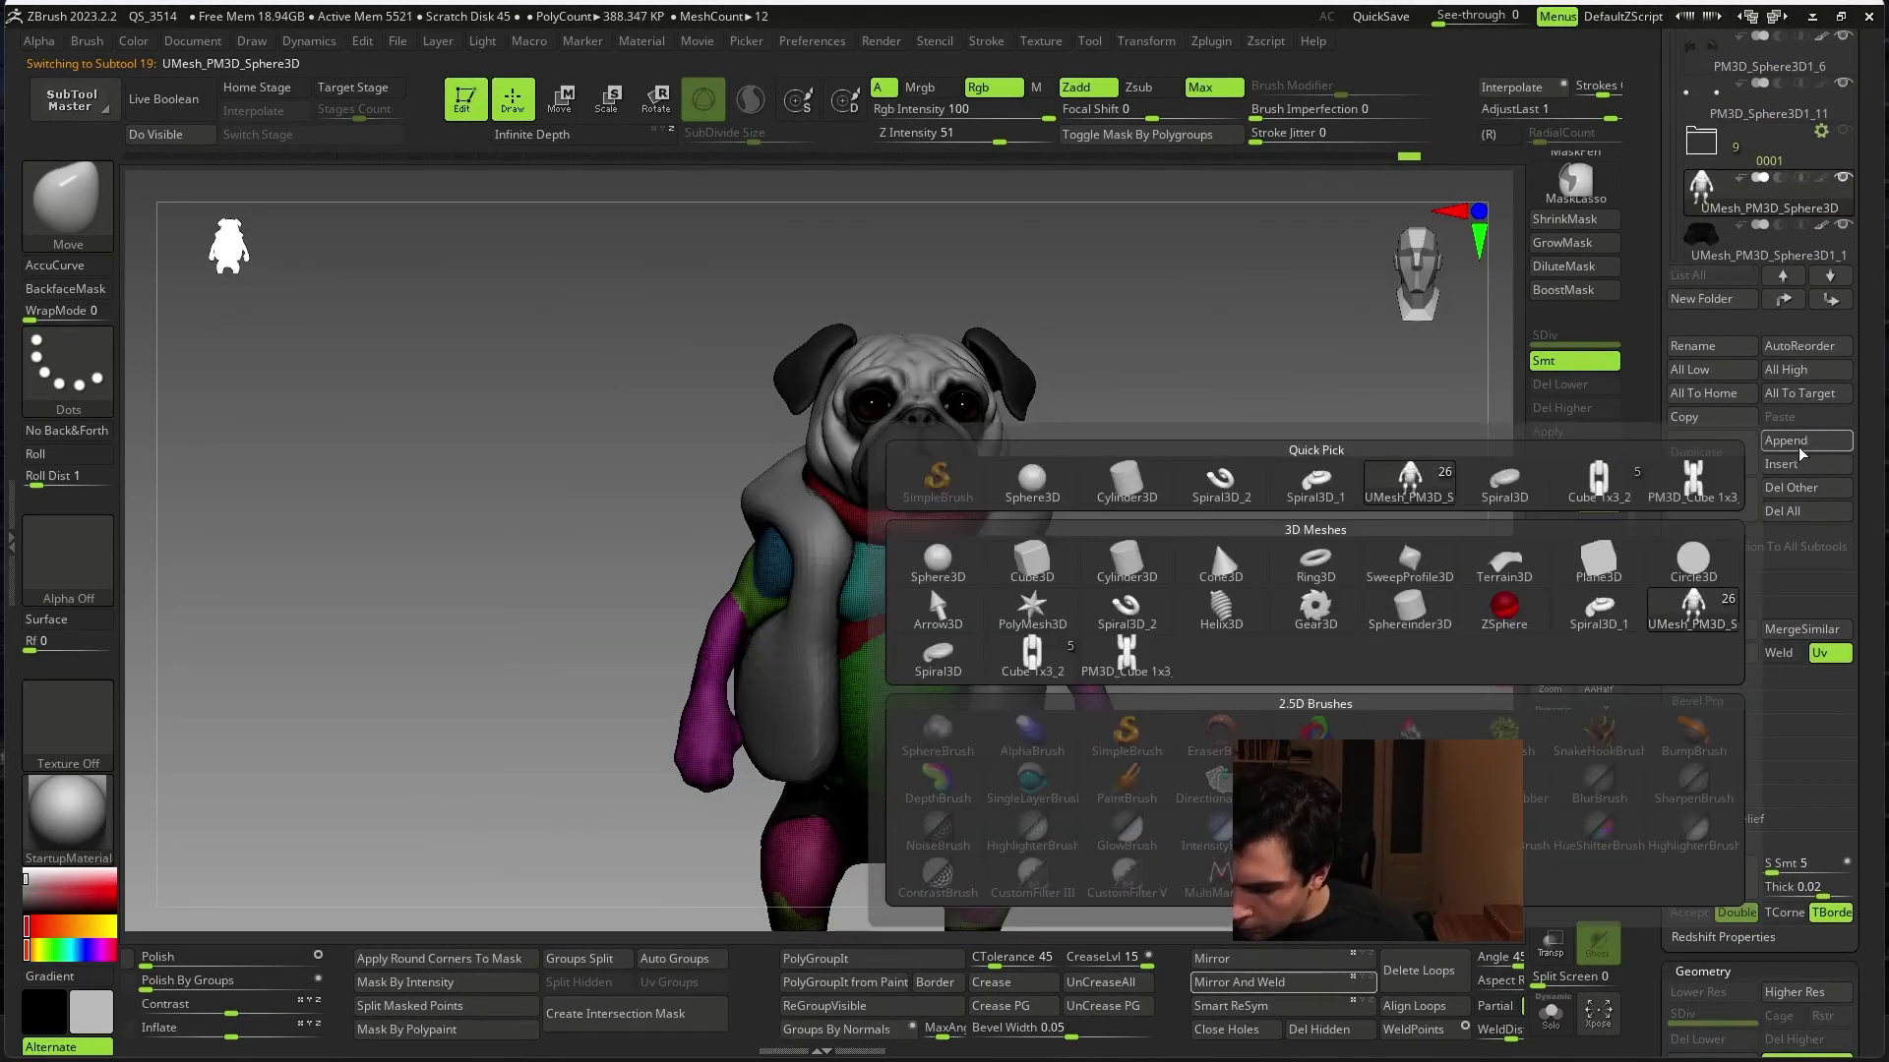
click(997, 578)
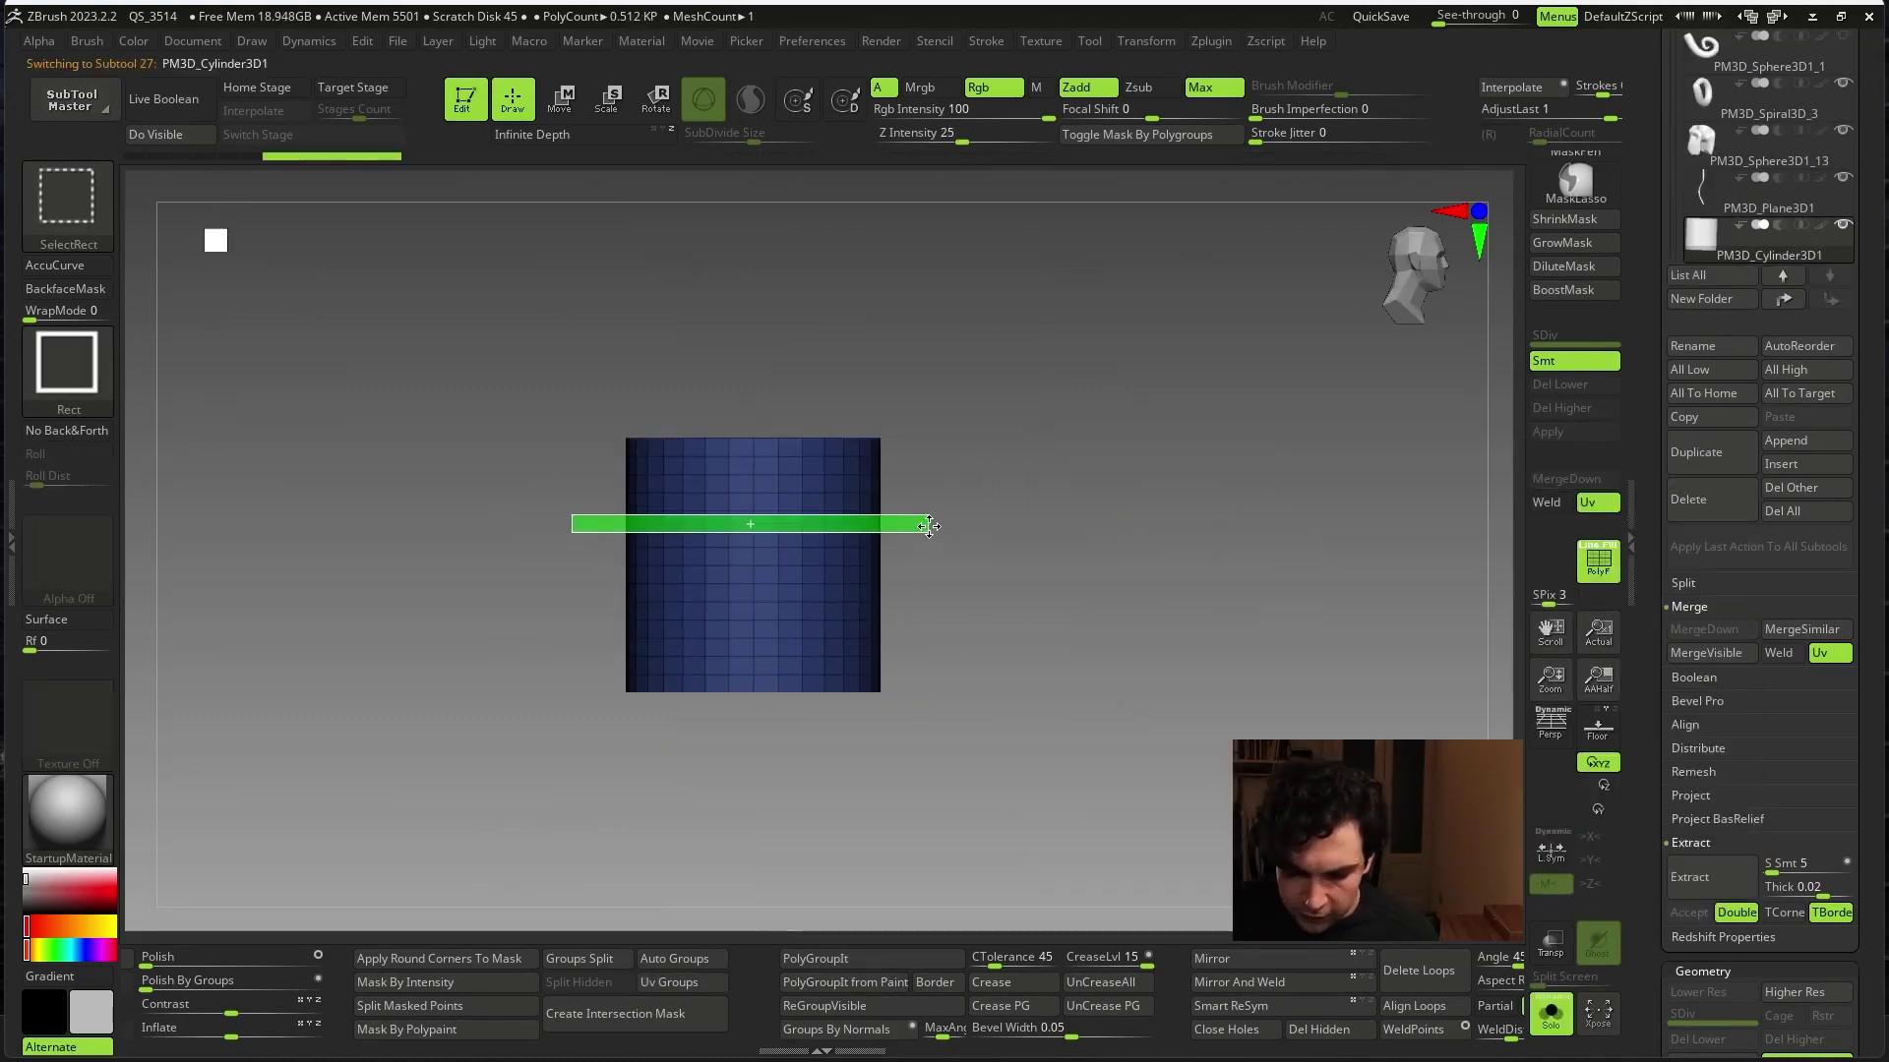
- Trim the cylinder to a thin band with SelectRect and Del Hidden
ctrl+shift+drag(932, 536, 934, 543)
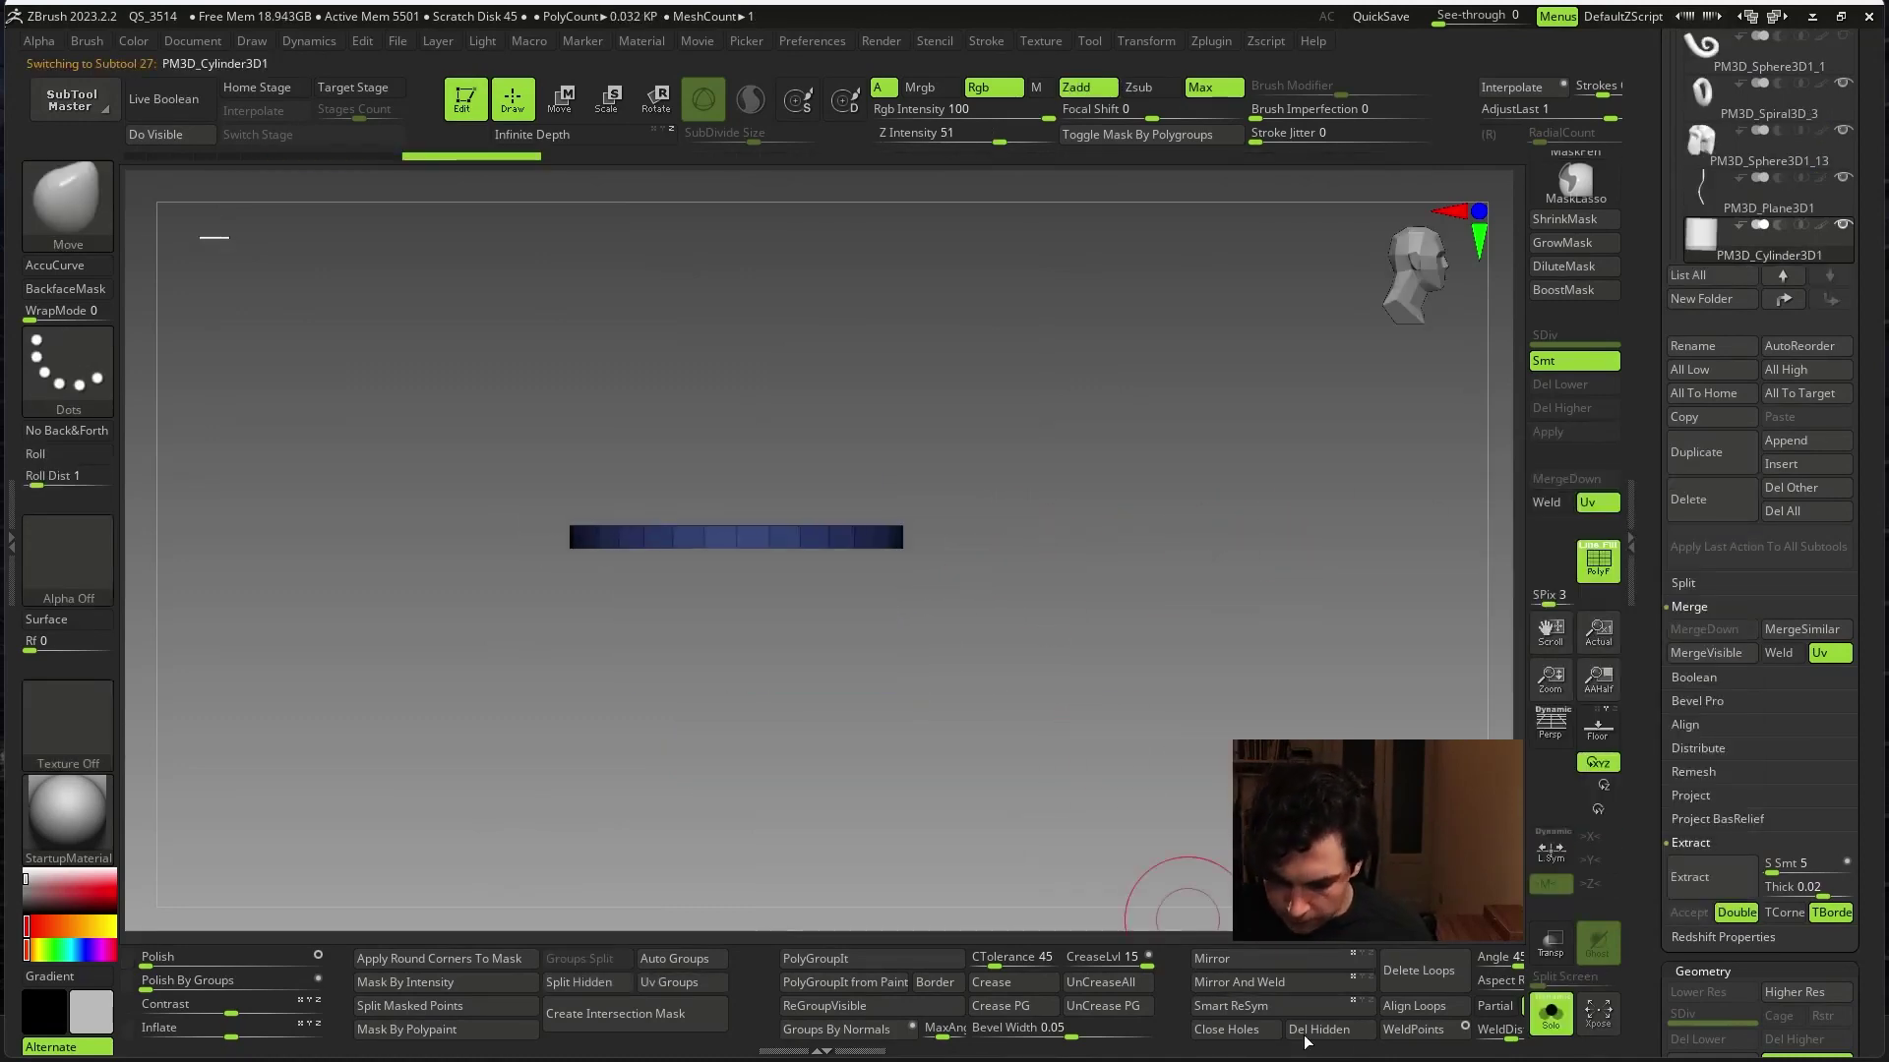
click(1357, 1036)
key(w)
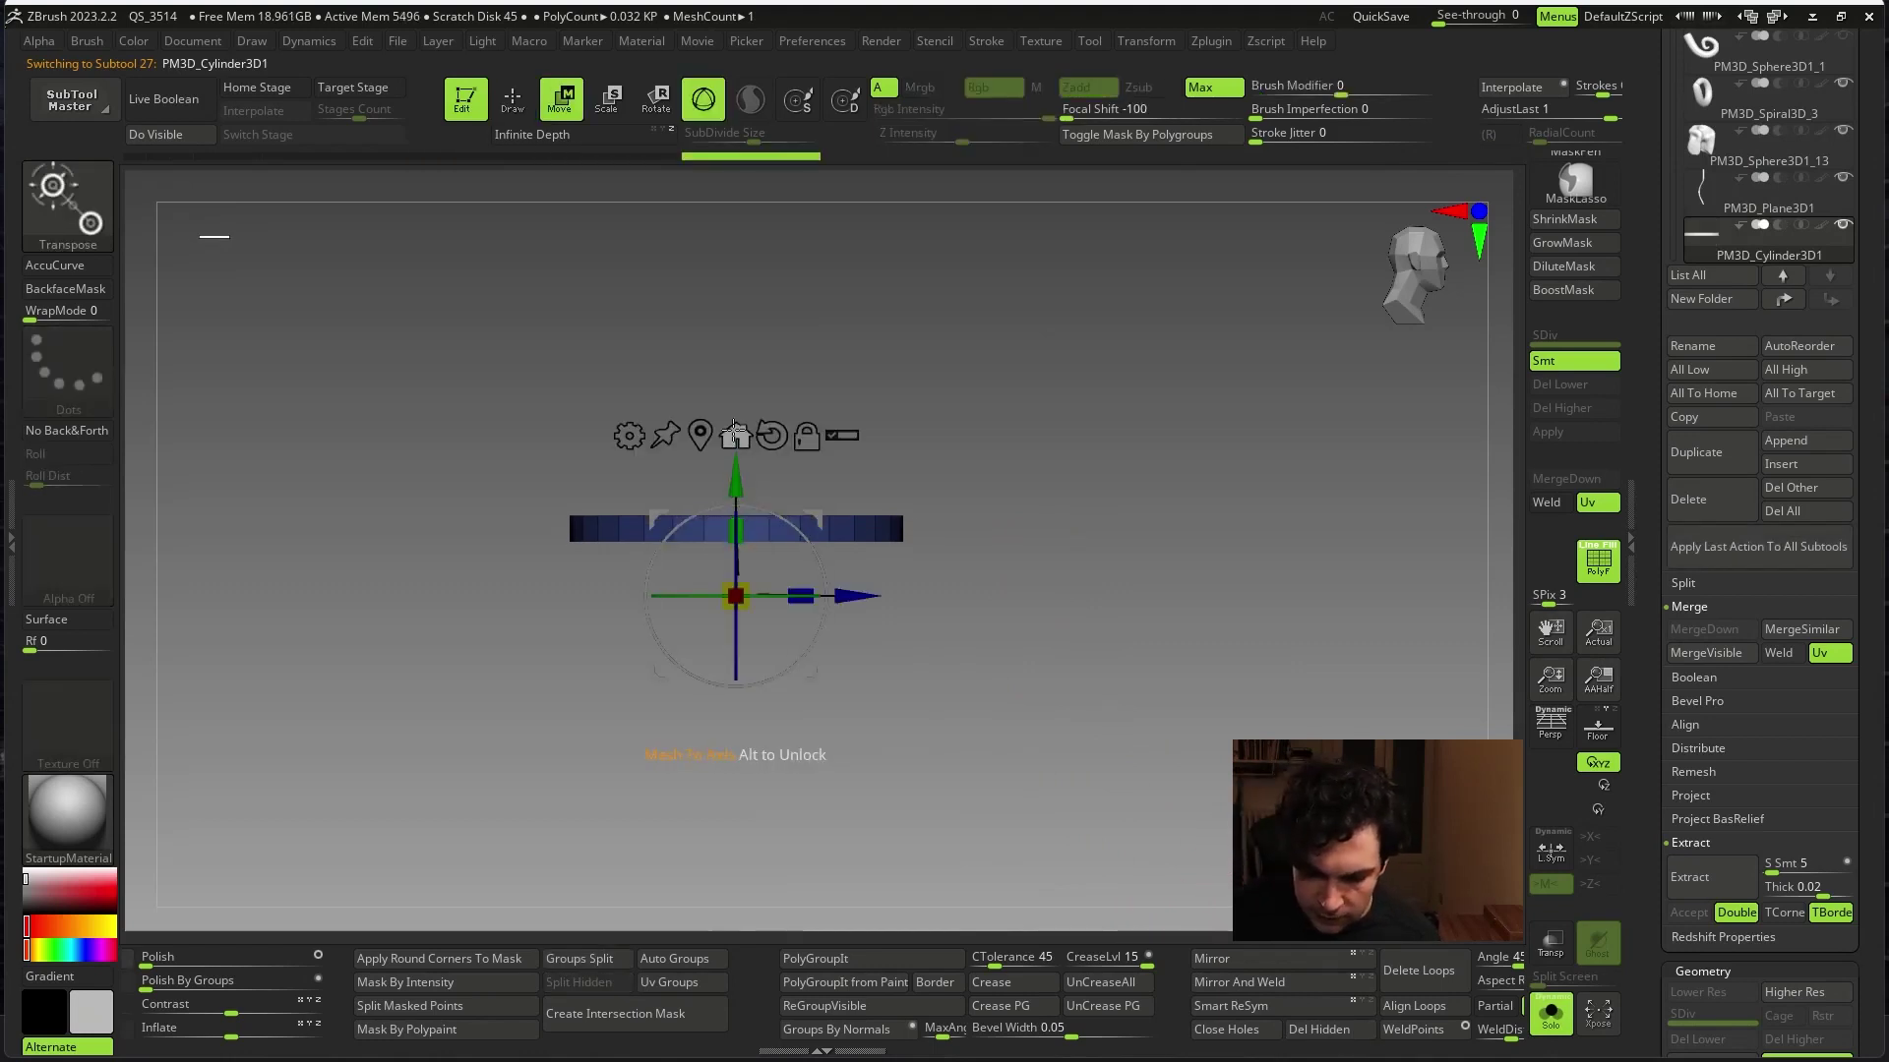
click(735, 433)
key(ctrl+shift+f)
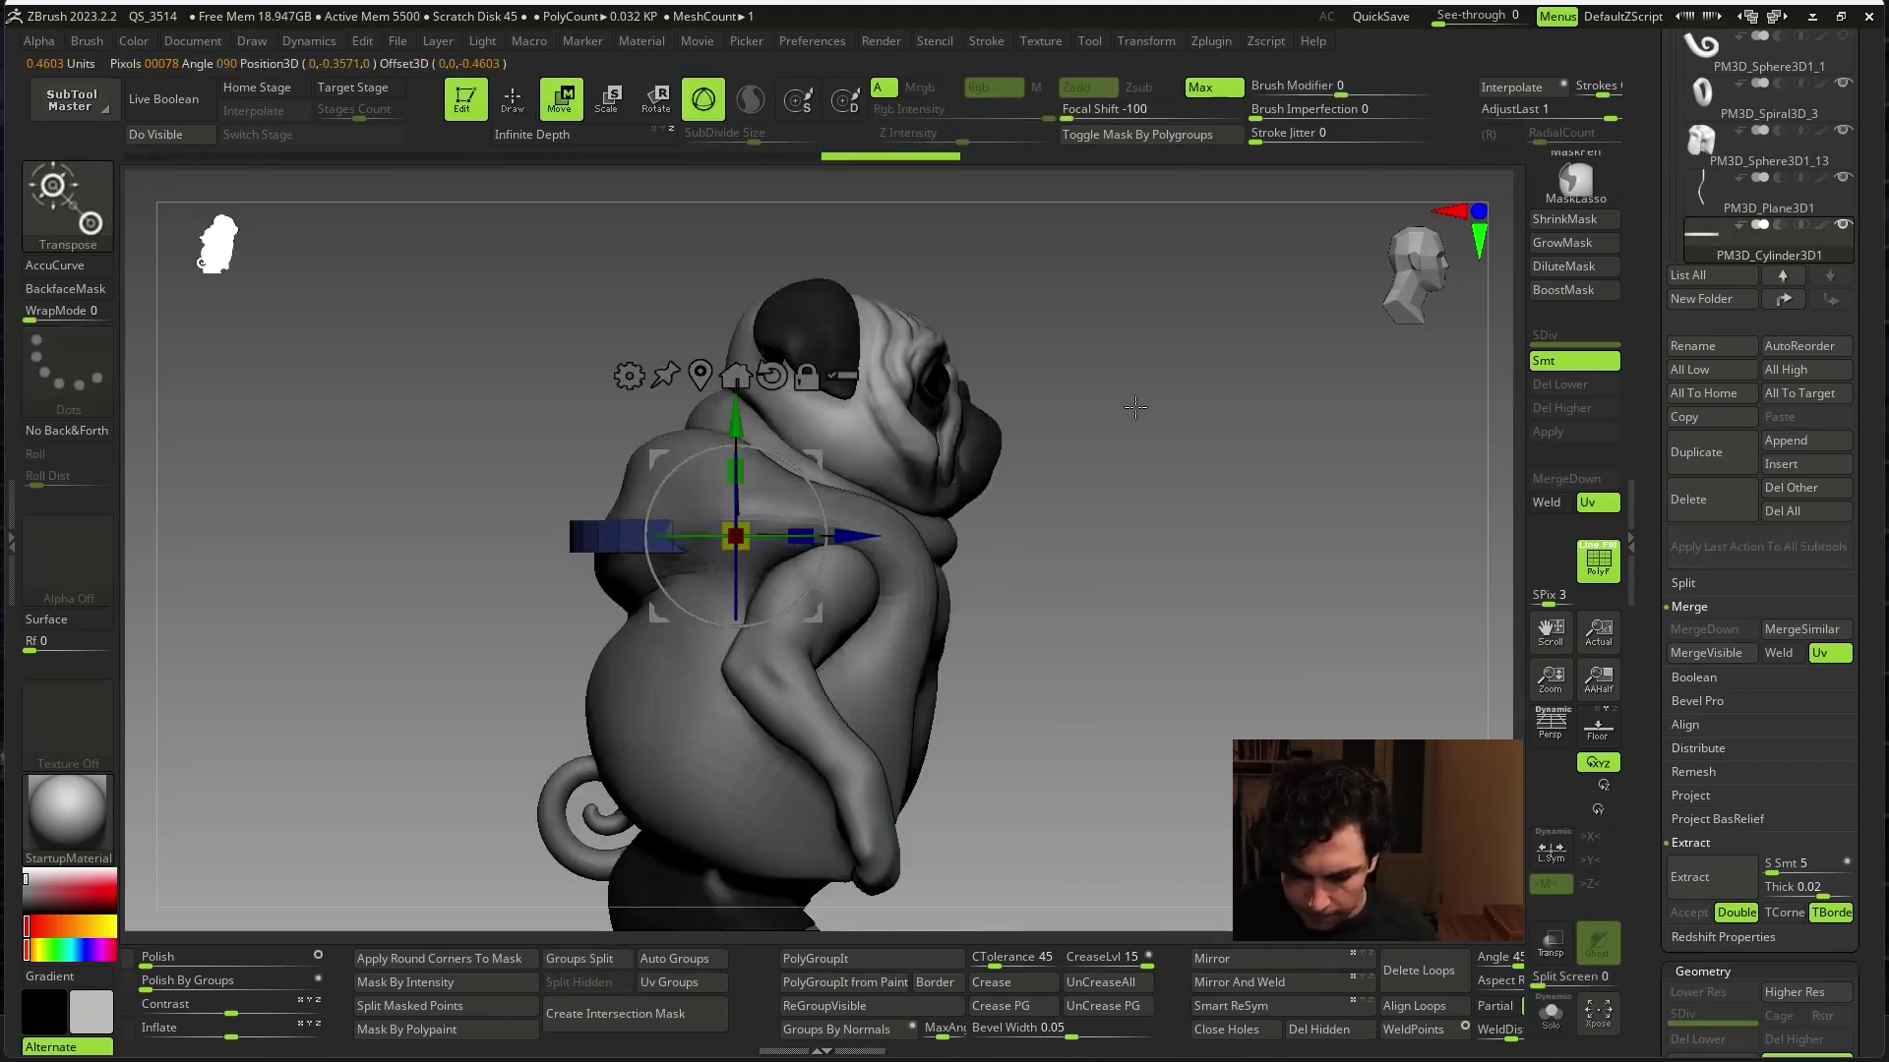
- Rotate and move the band to sit level around the pug's neck
alt+click(836, 472)
drag(928, 431, 939, 503)
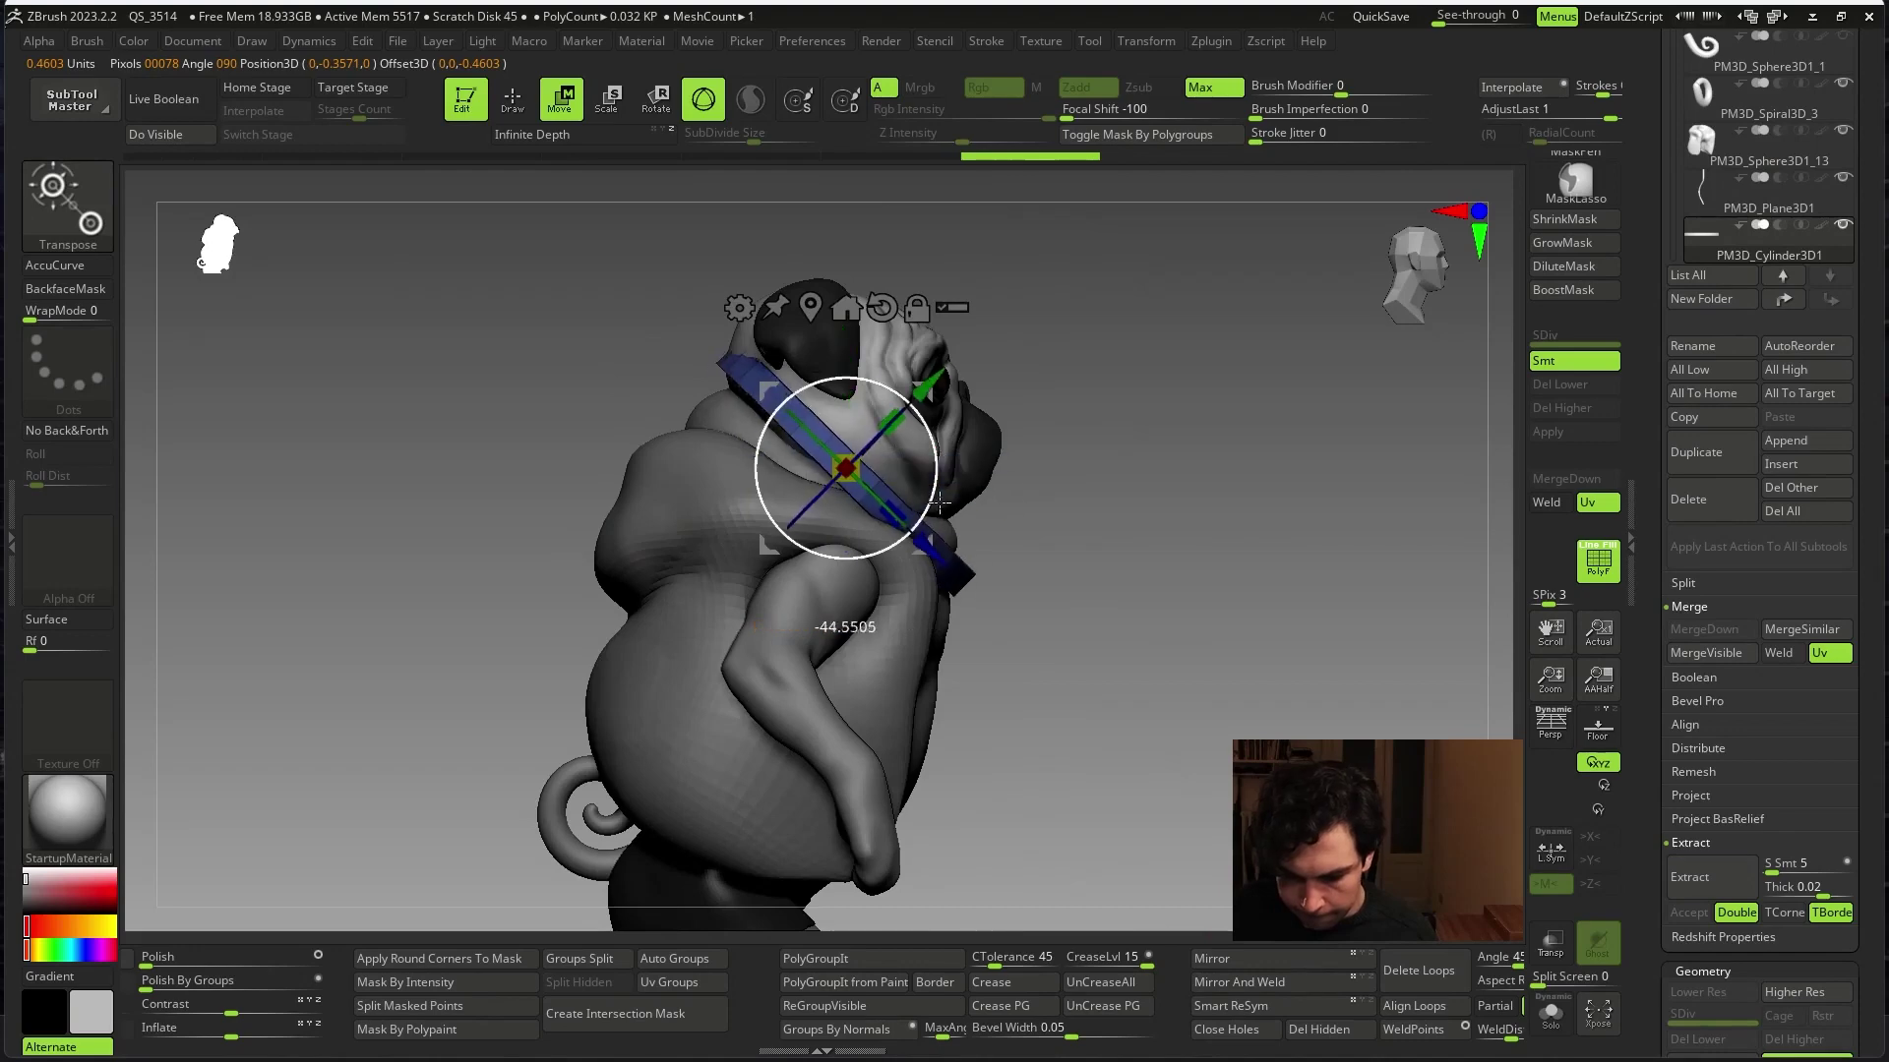
drag(934, 404, 945, 462)
mouse_move(1131, 462)
shift+mouse_down()
mouse_move(1286, 498)
mouse_move(1019, 406)
shift+mouse_up()
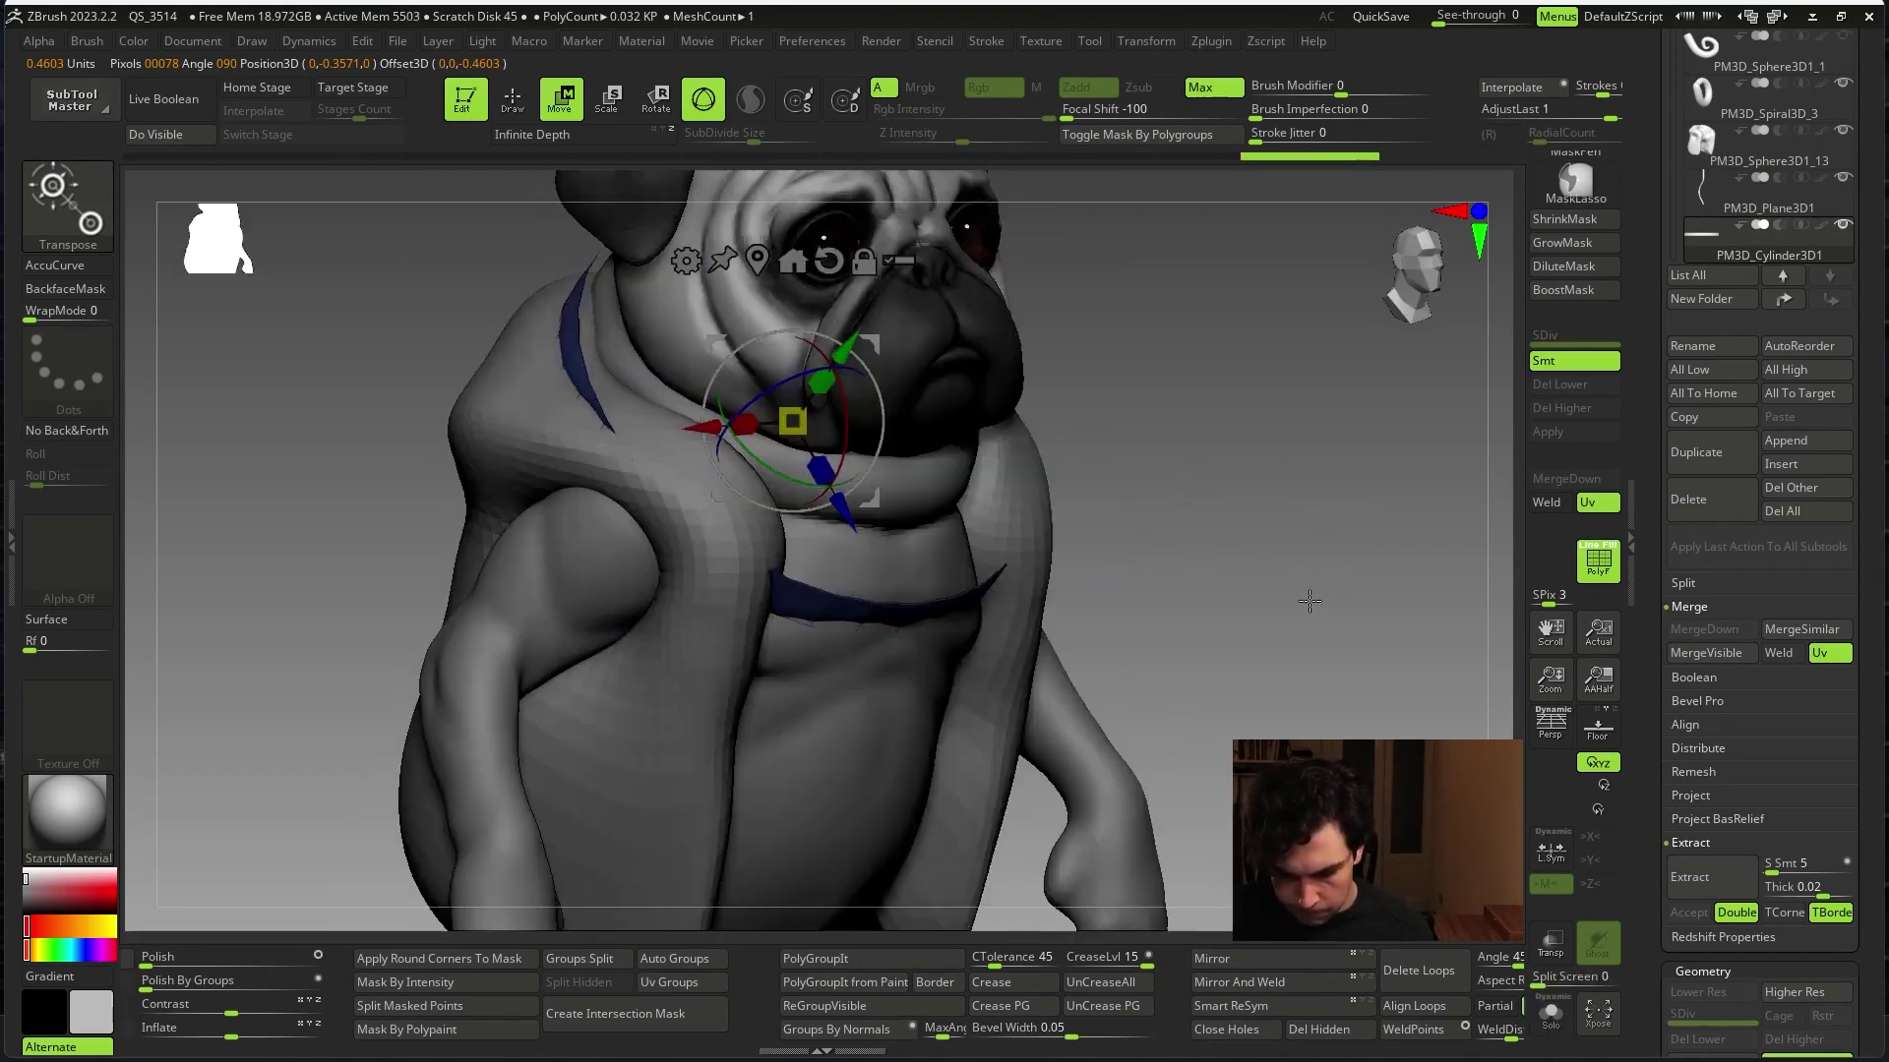
drag(888, 354, 885, 546)
mouse_move(1160, 511)
shift+mouse_down()
mouse_move(1228, 492)
mouse_move(837, 553)
shift+mouse_up()
- Check the collar against the vest and body, then reselect the collar subtool
alt+click(900, 625)
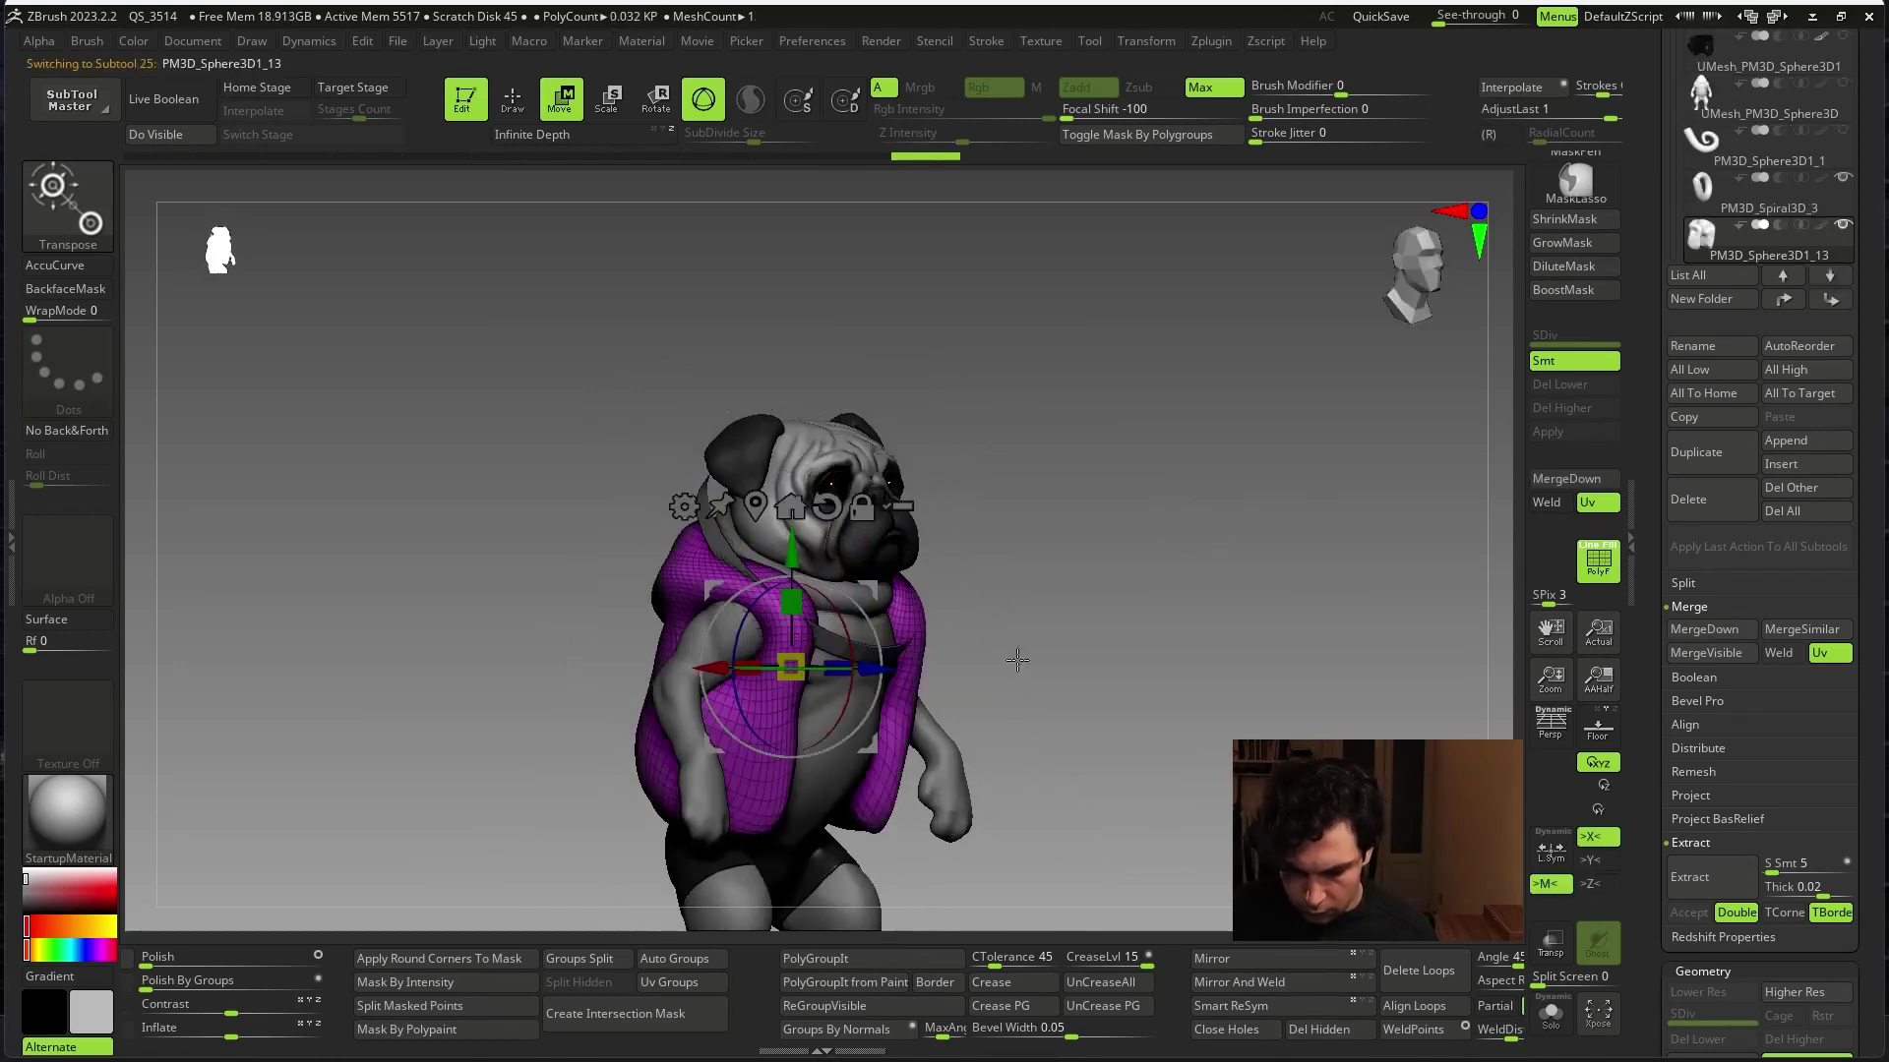
drag(1643, 470, 1853, 496)
drag(1416, 680, 1464, 681)
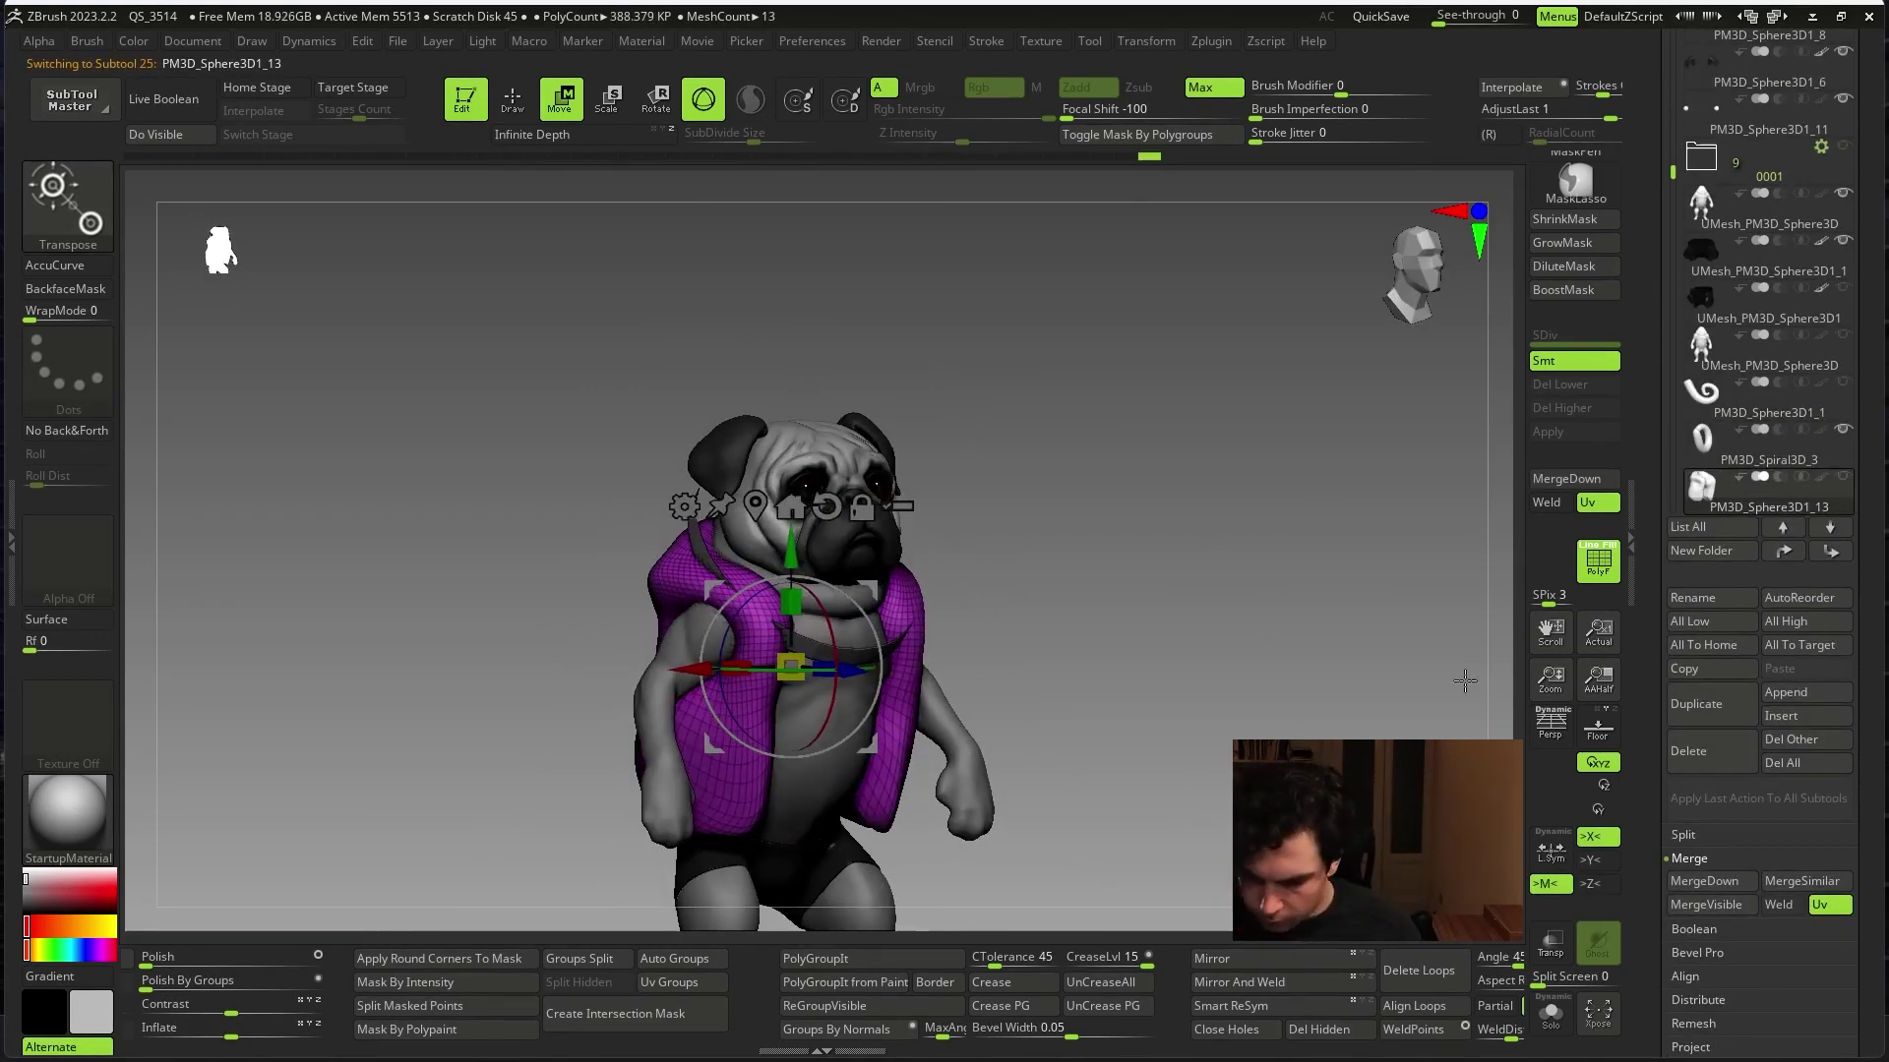
alt+click(821, 805)
mouse_move(1181, 674)
mouse_down()
mouse_move(1167, 750)
mouse_move(1224, 868)
mouse_move(1131, 747)
mouse_up()
key(shift+f)
alt+click(984, 630)
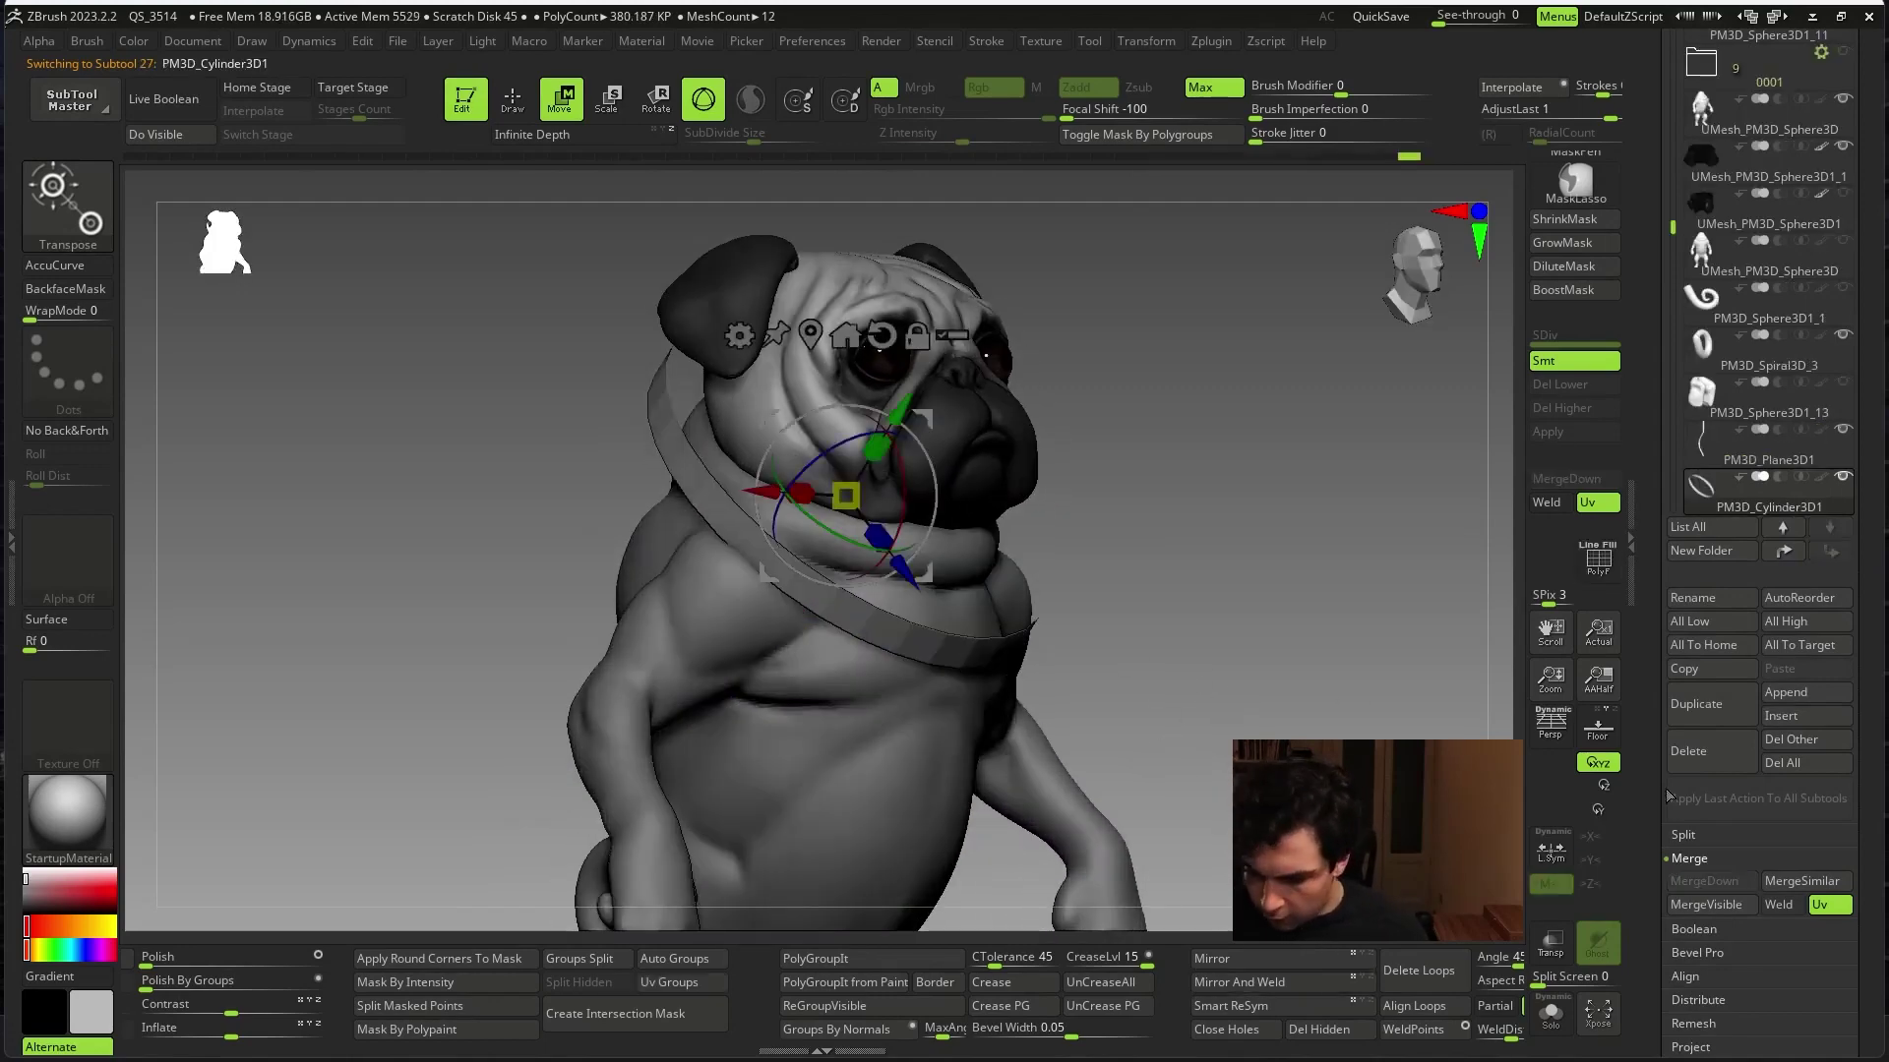
click(1680, 671)
scroll(1680, 671, up, 2)
- Set SmoothSubdiv to 2 and tile the ring with the PM3D_Cube 1x3_2 MicroPoly link
scroll(1680, 671, up, 2)
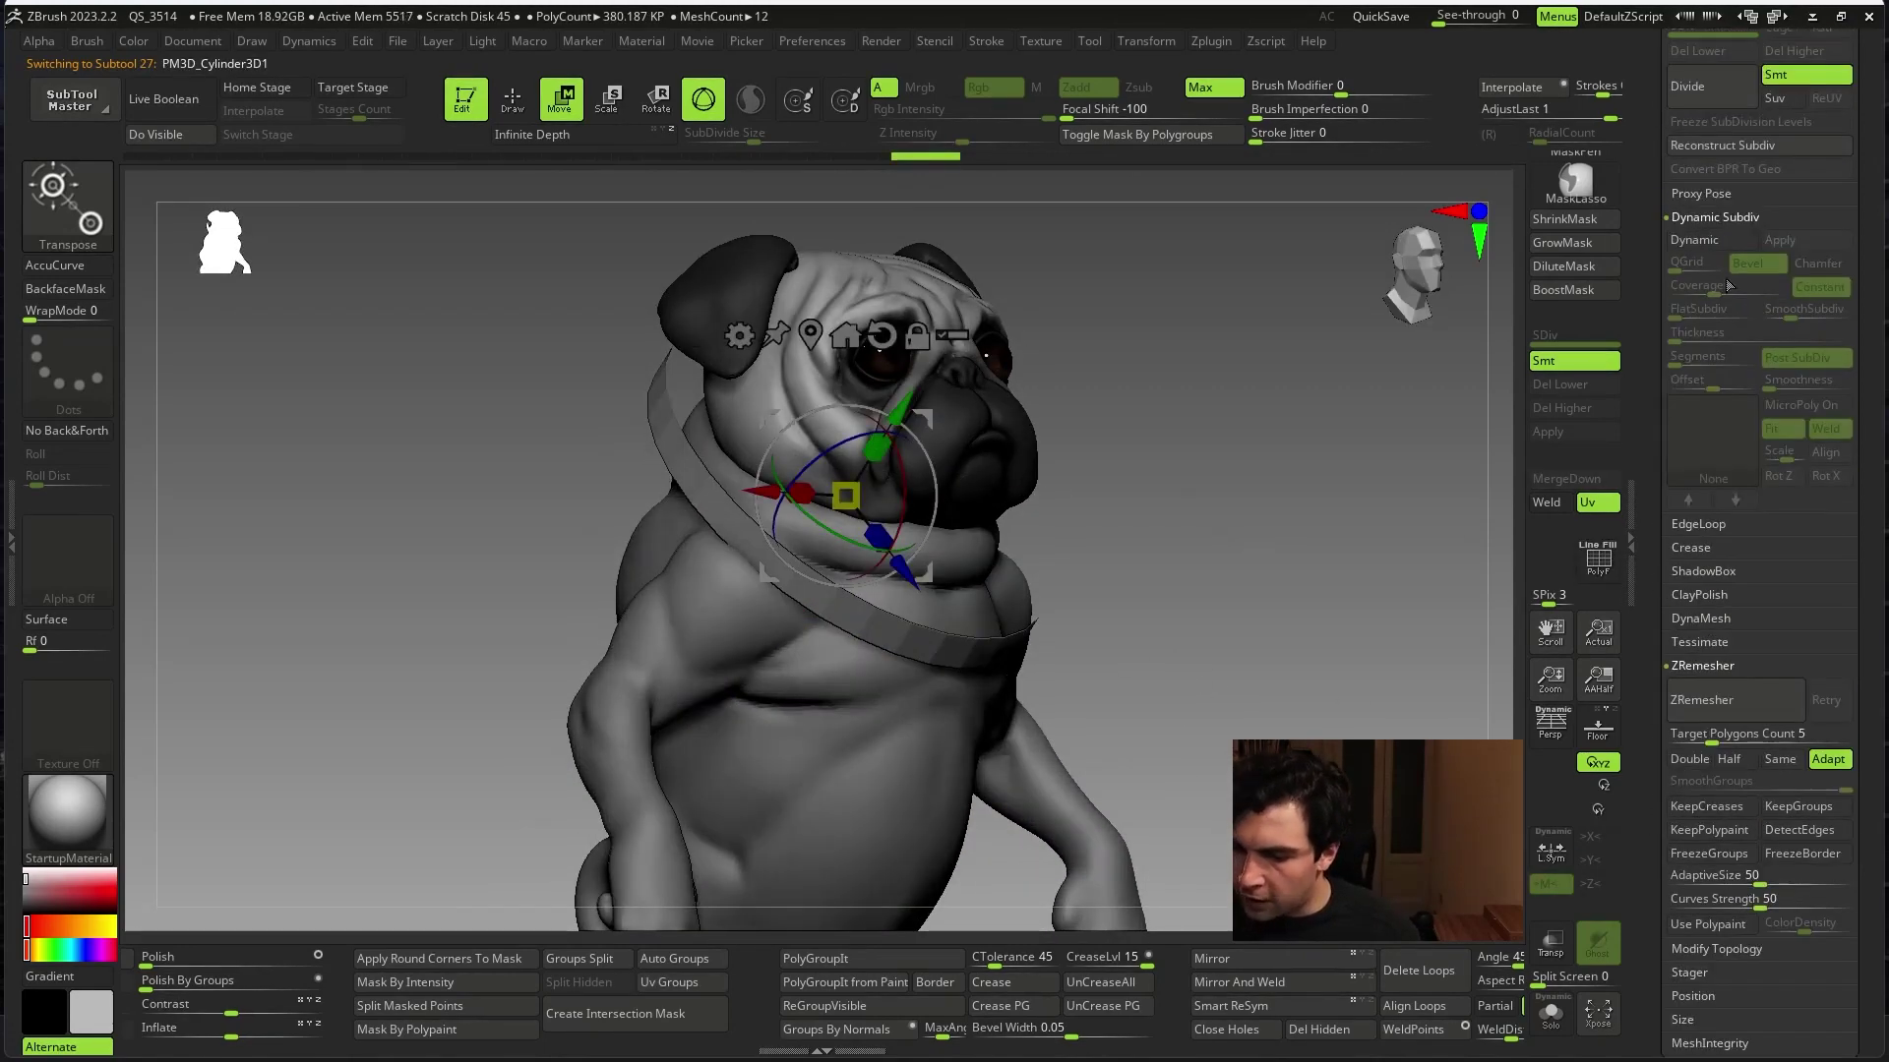
key(Return)
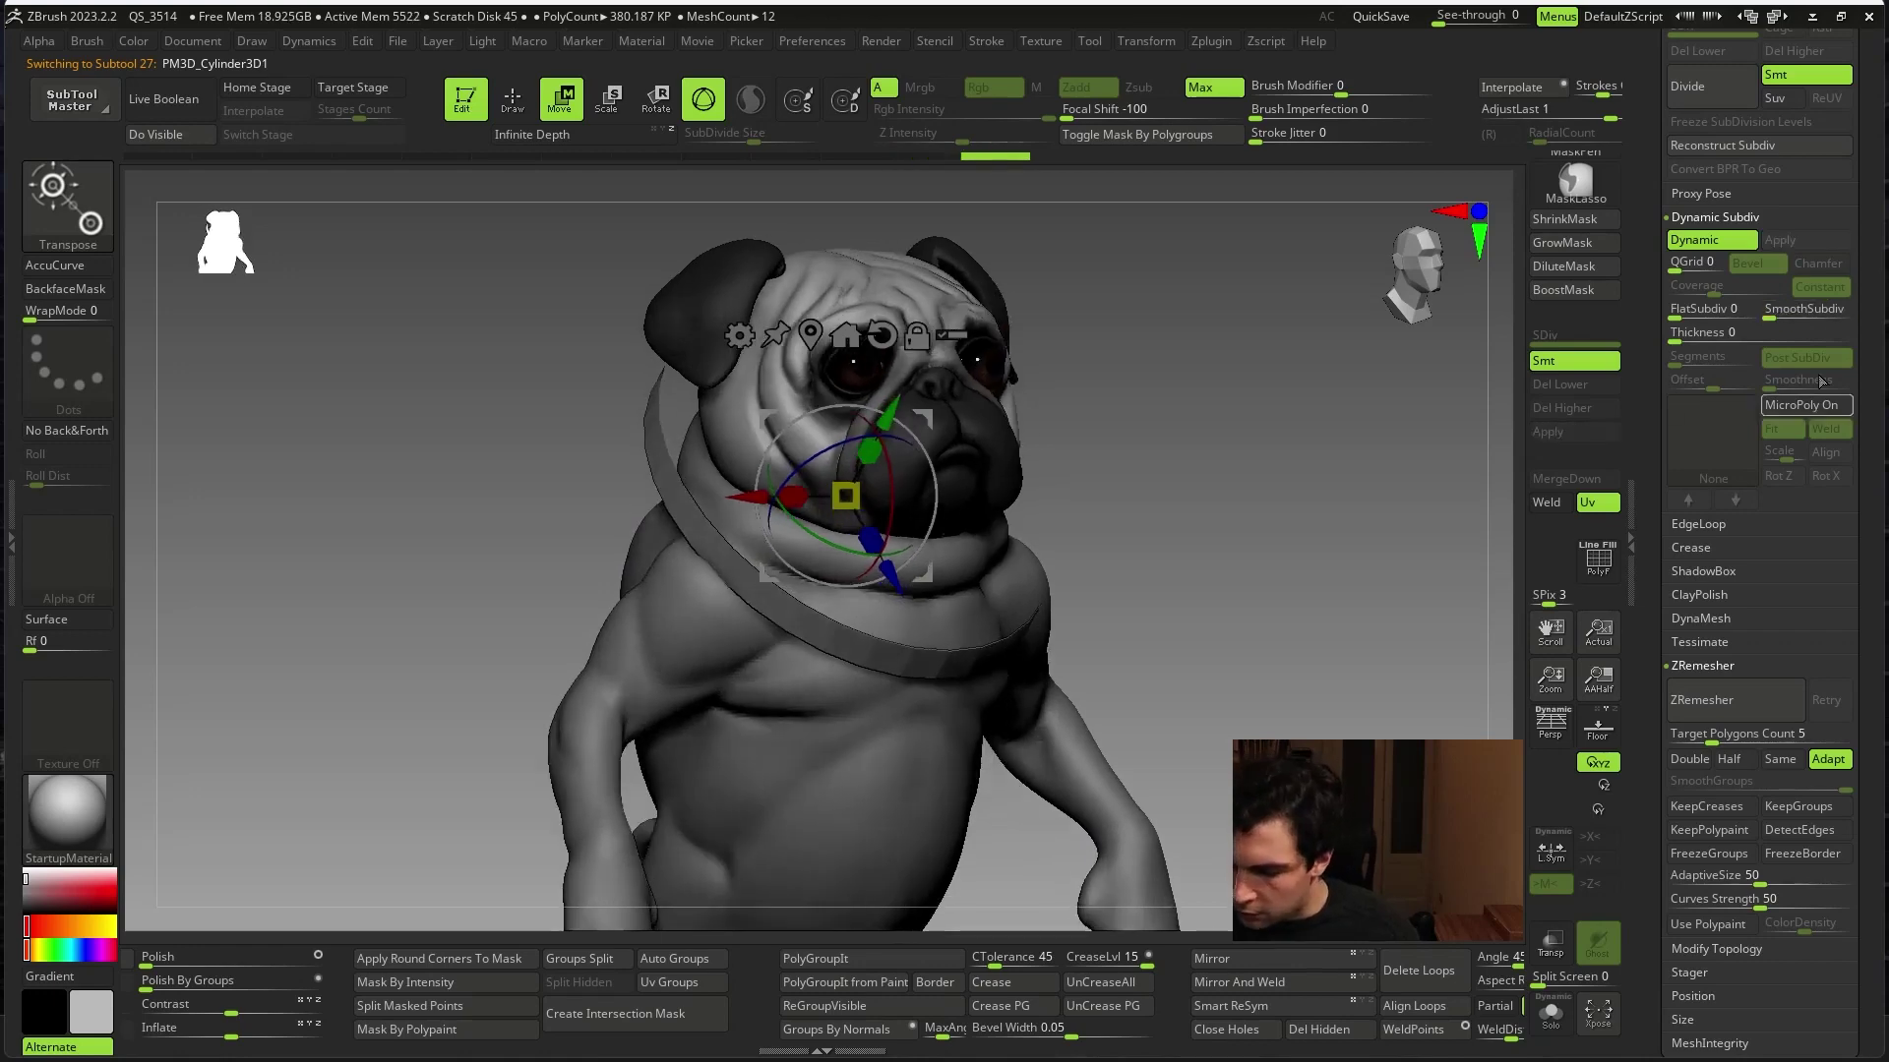
click(1789, 404)
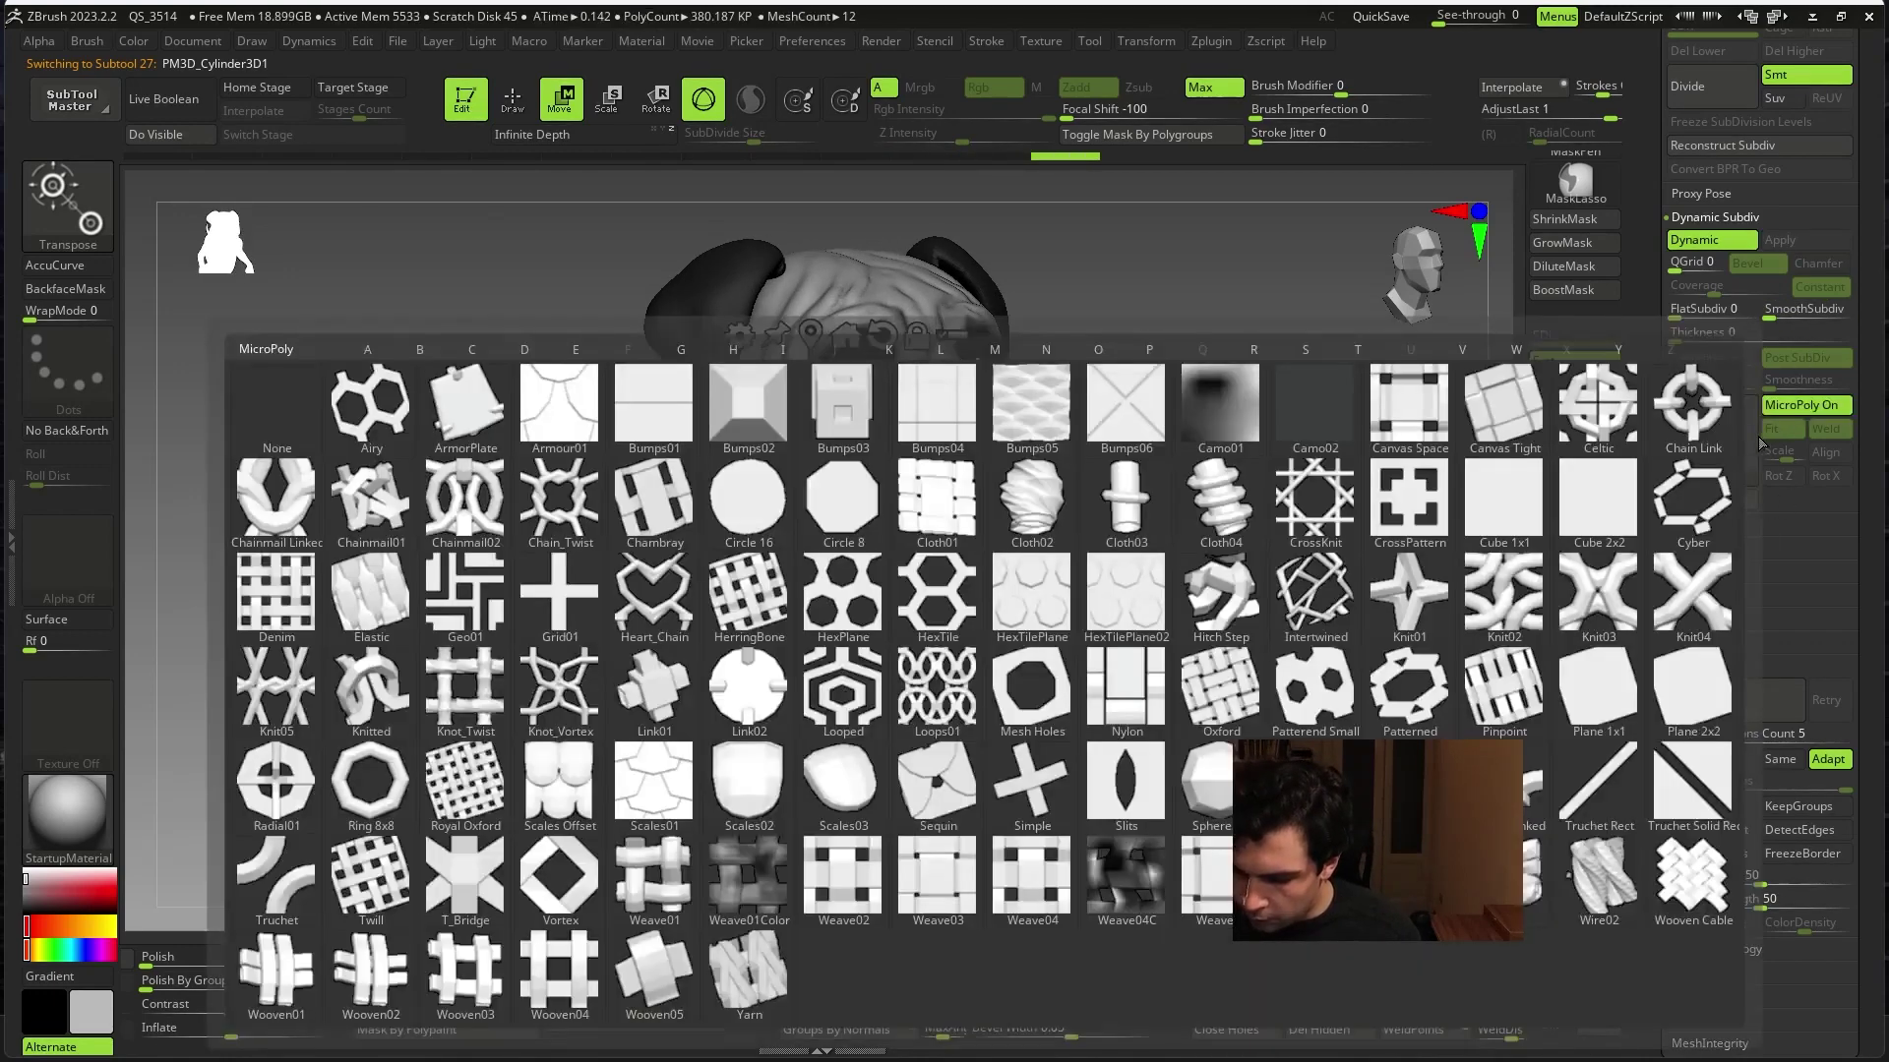
click(1712, 448)
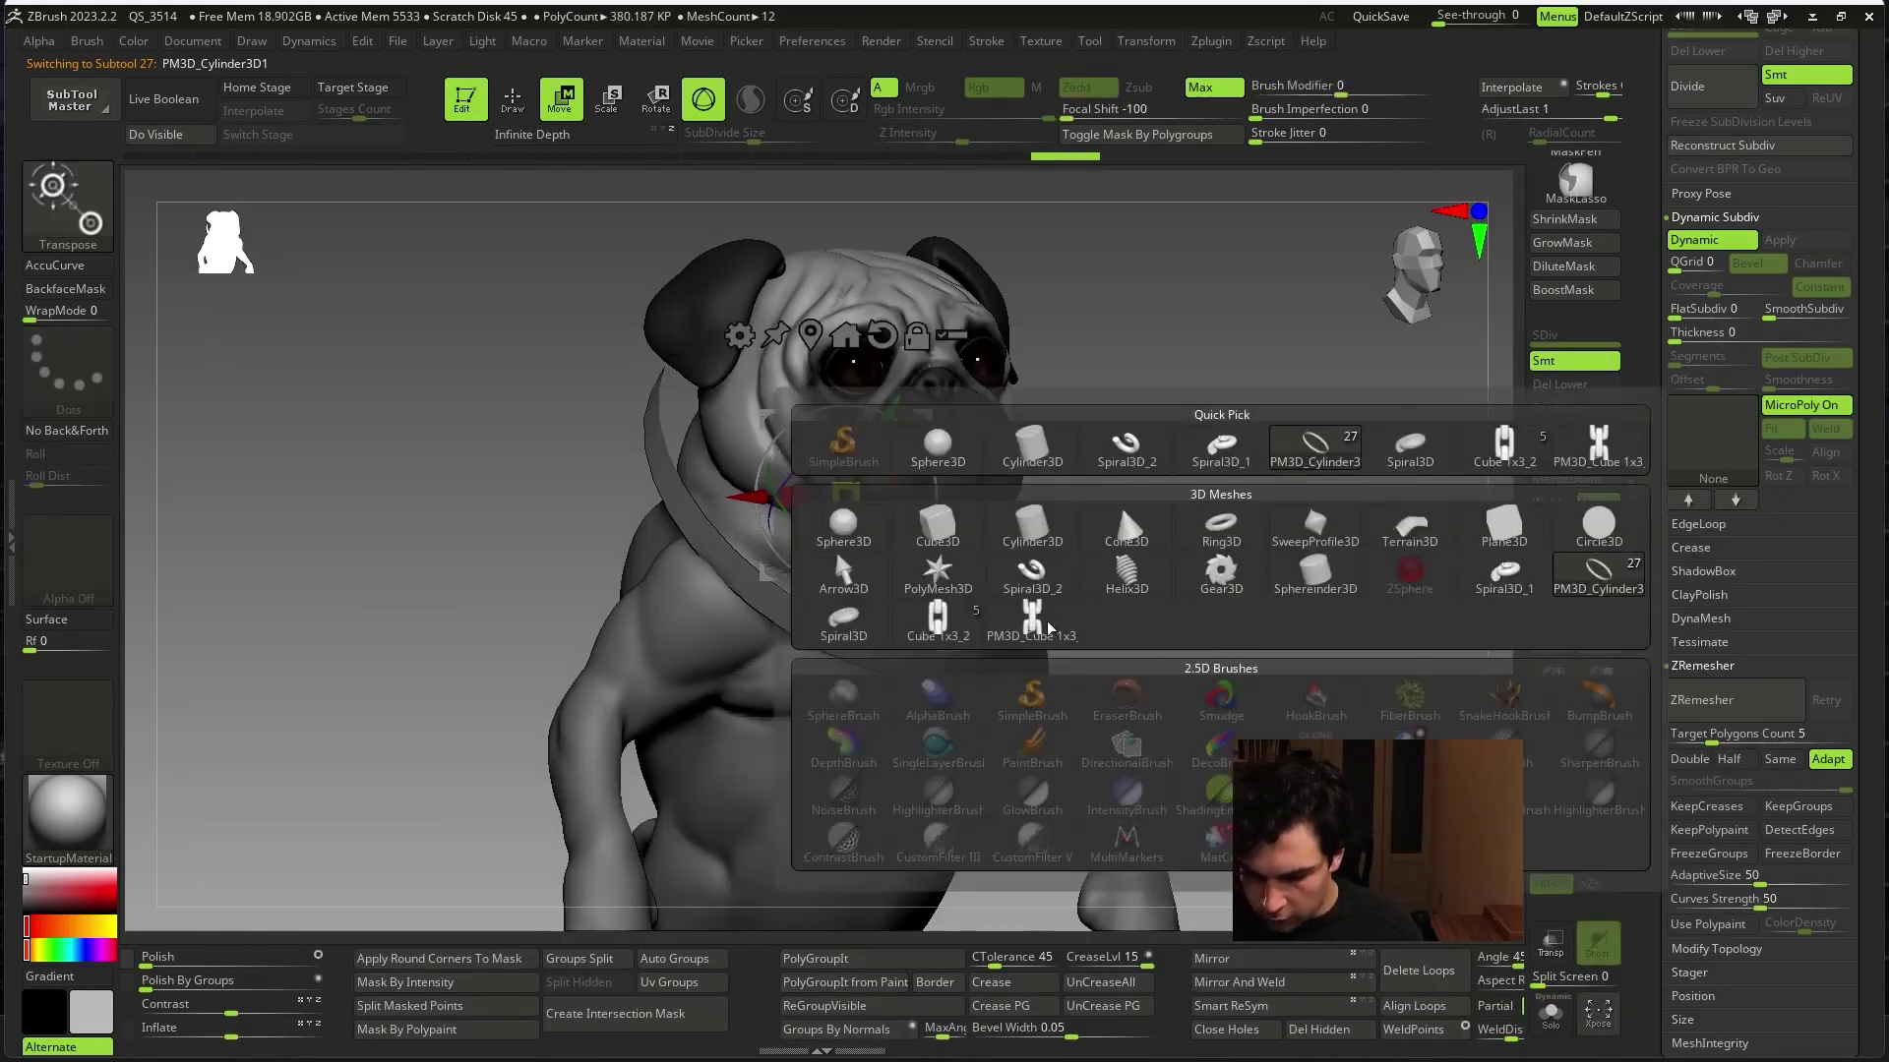
click(1503, 444)
- Shrink the chain links down onto the pug's neck with the Transpose gizmo
drag(1446, 728, 1352, 725)
drag(852, 551, 833, 553)
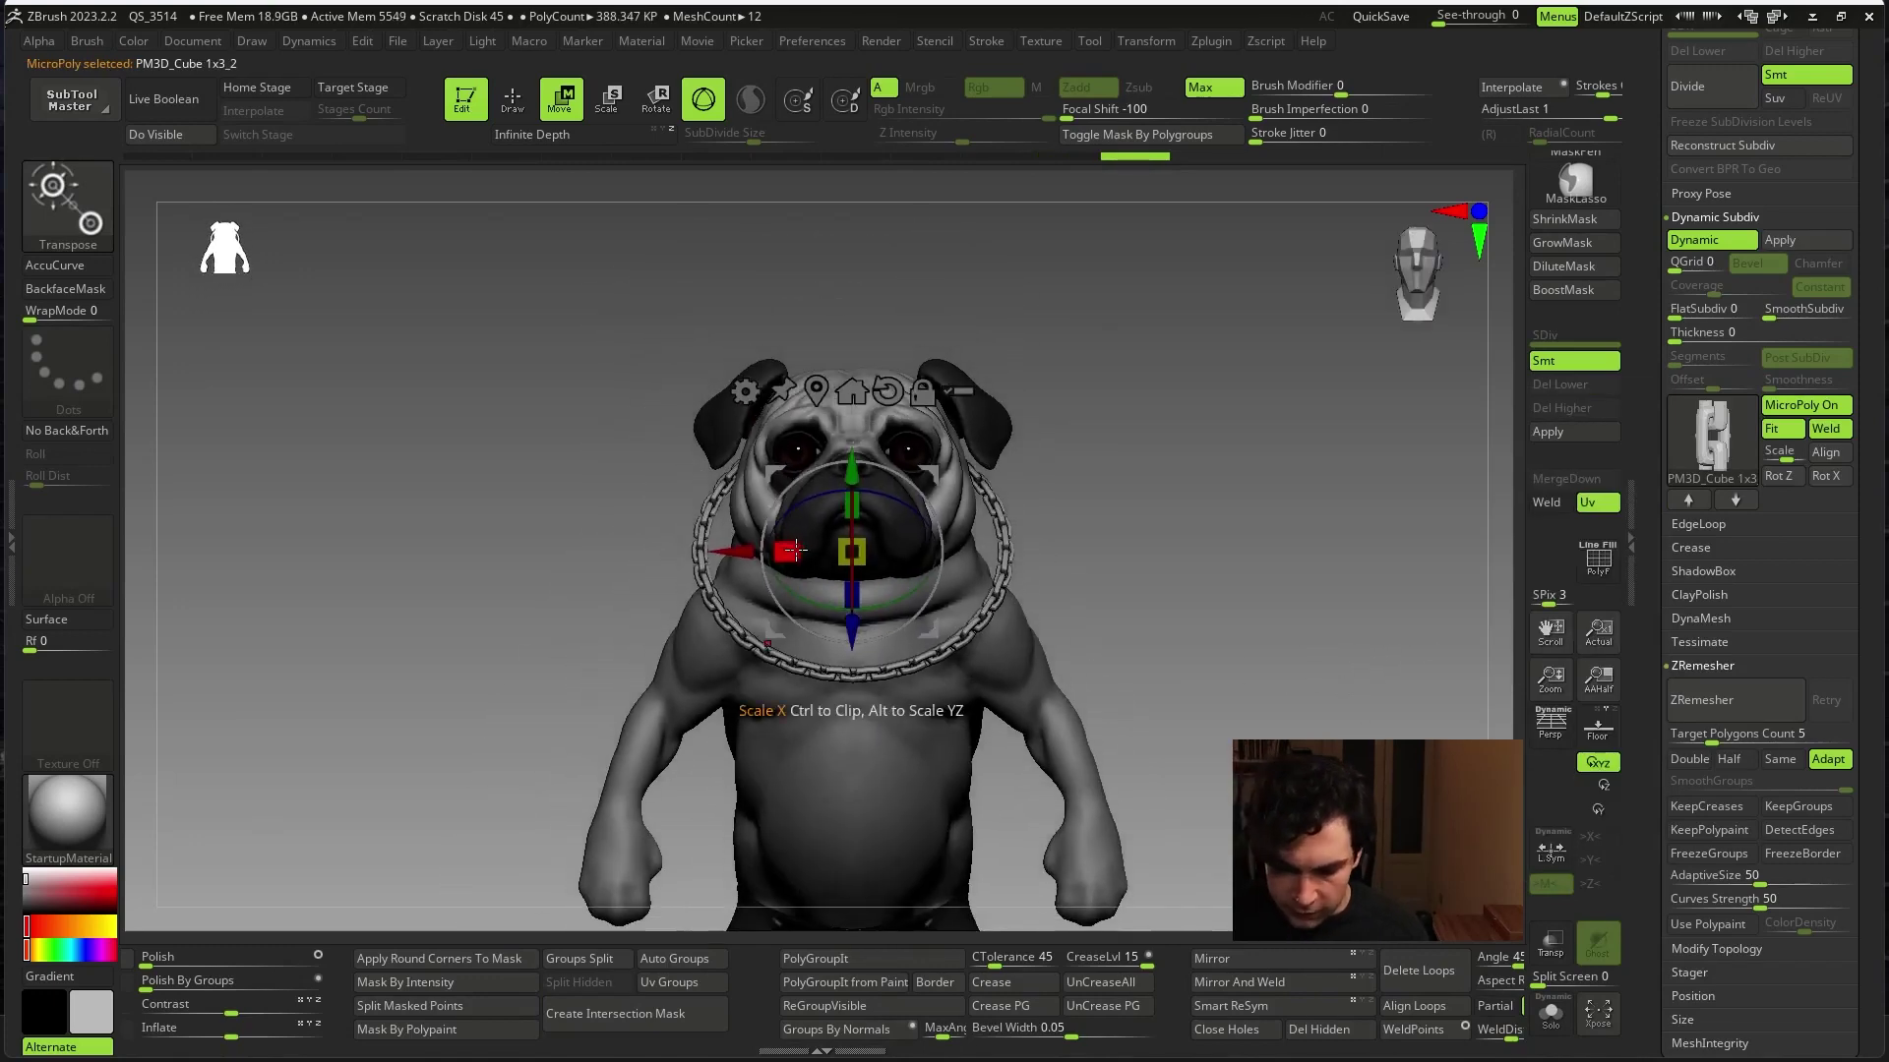
mouse_move(944, 528)
mouse_down()
mouse_move(1243, 623)
mouse_move(1016, 492)
mouse_move(885, 462)
mouse_up()
- Set the Move brush to focal shift 73 with a much larger draw size
key(q)
key(space)
key(space)
drag(1013, 437, 1091, 438)
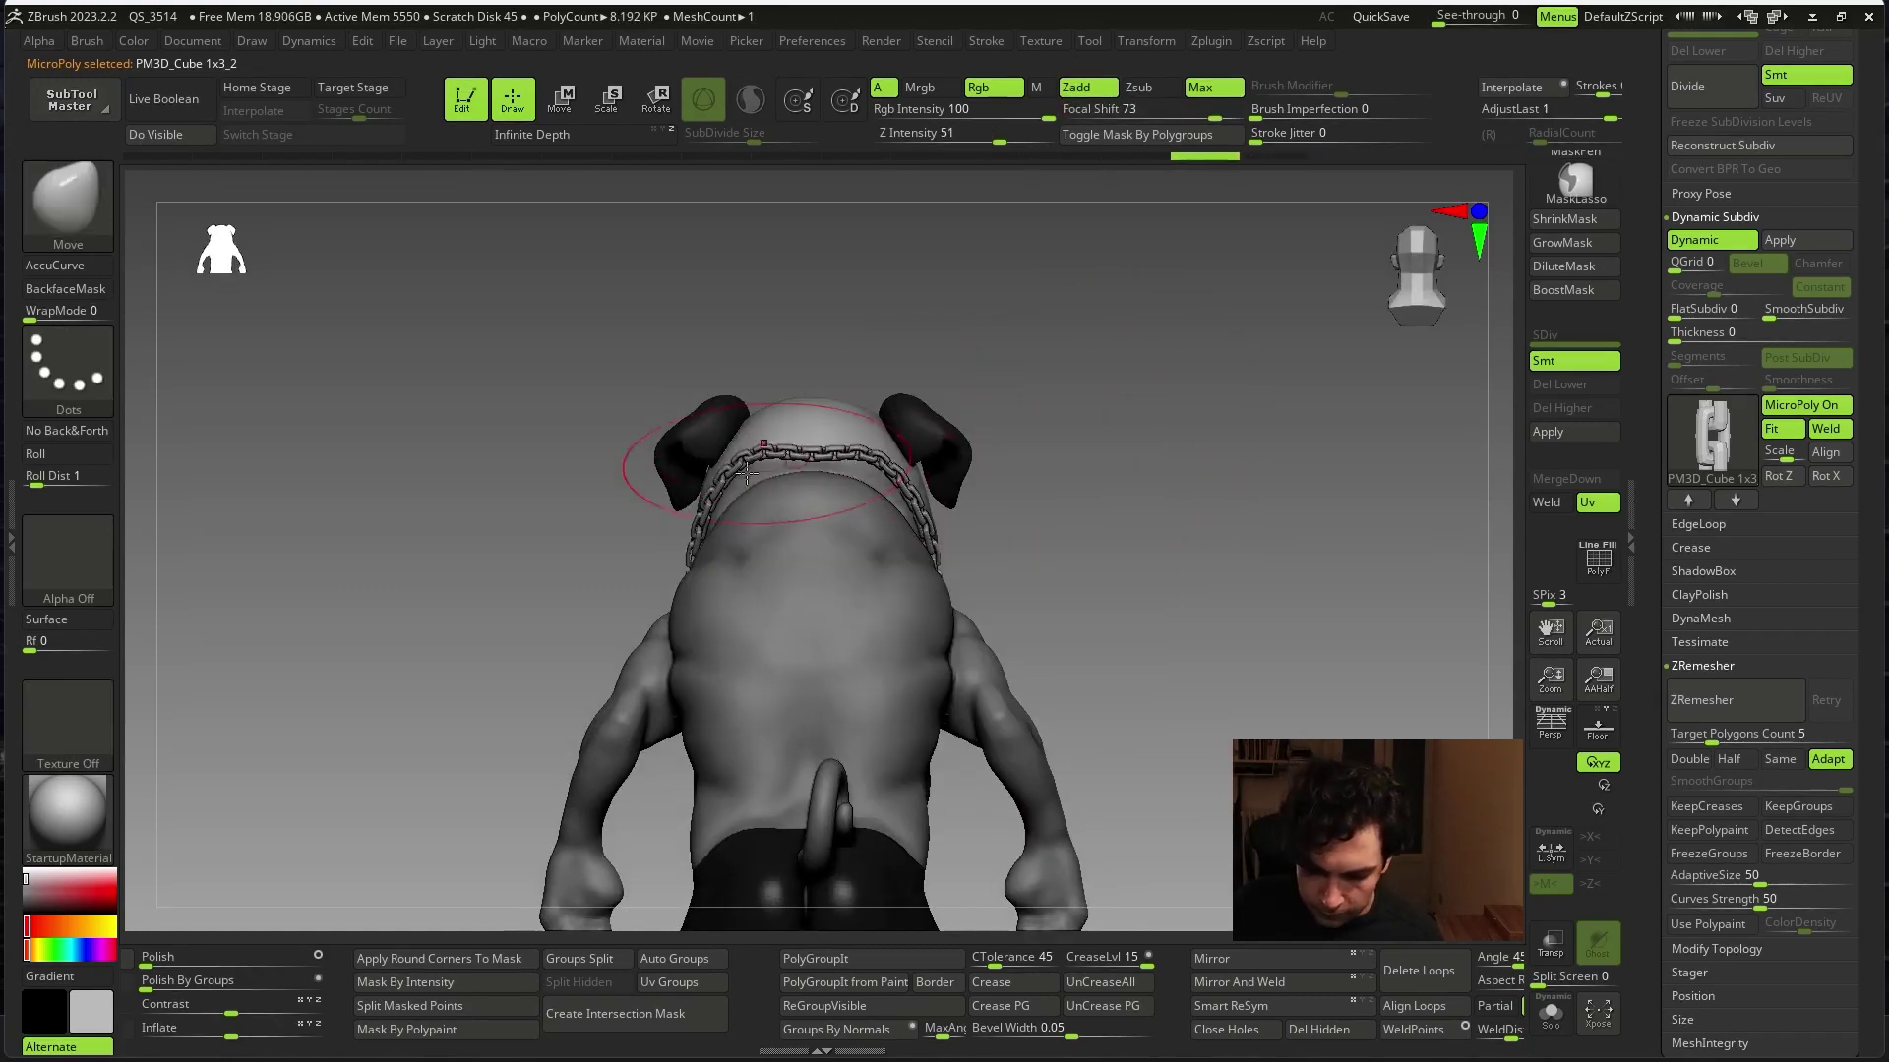
key(space)
drag(748, 423, 788, 444)
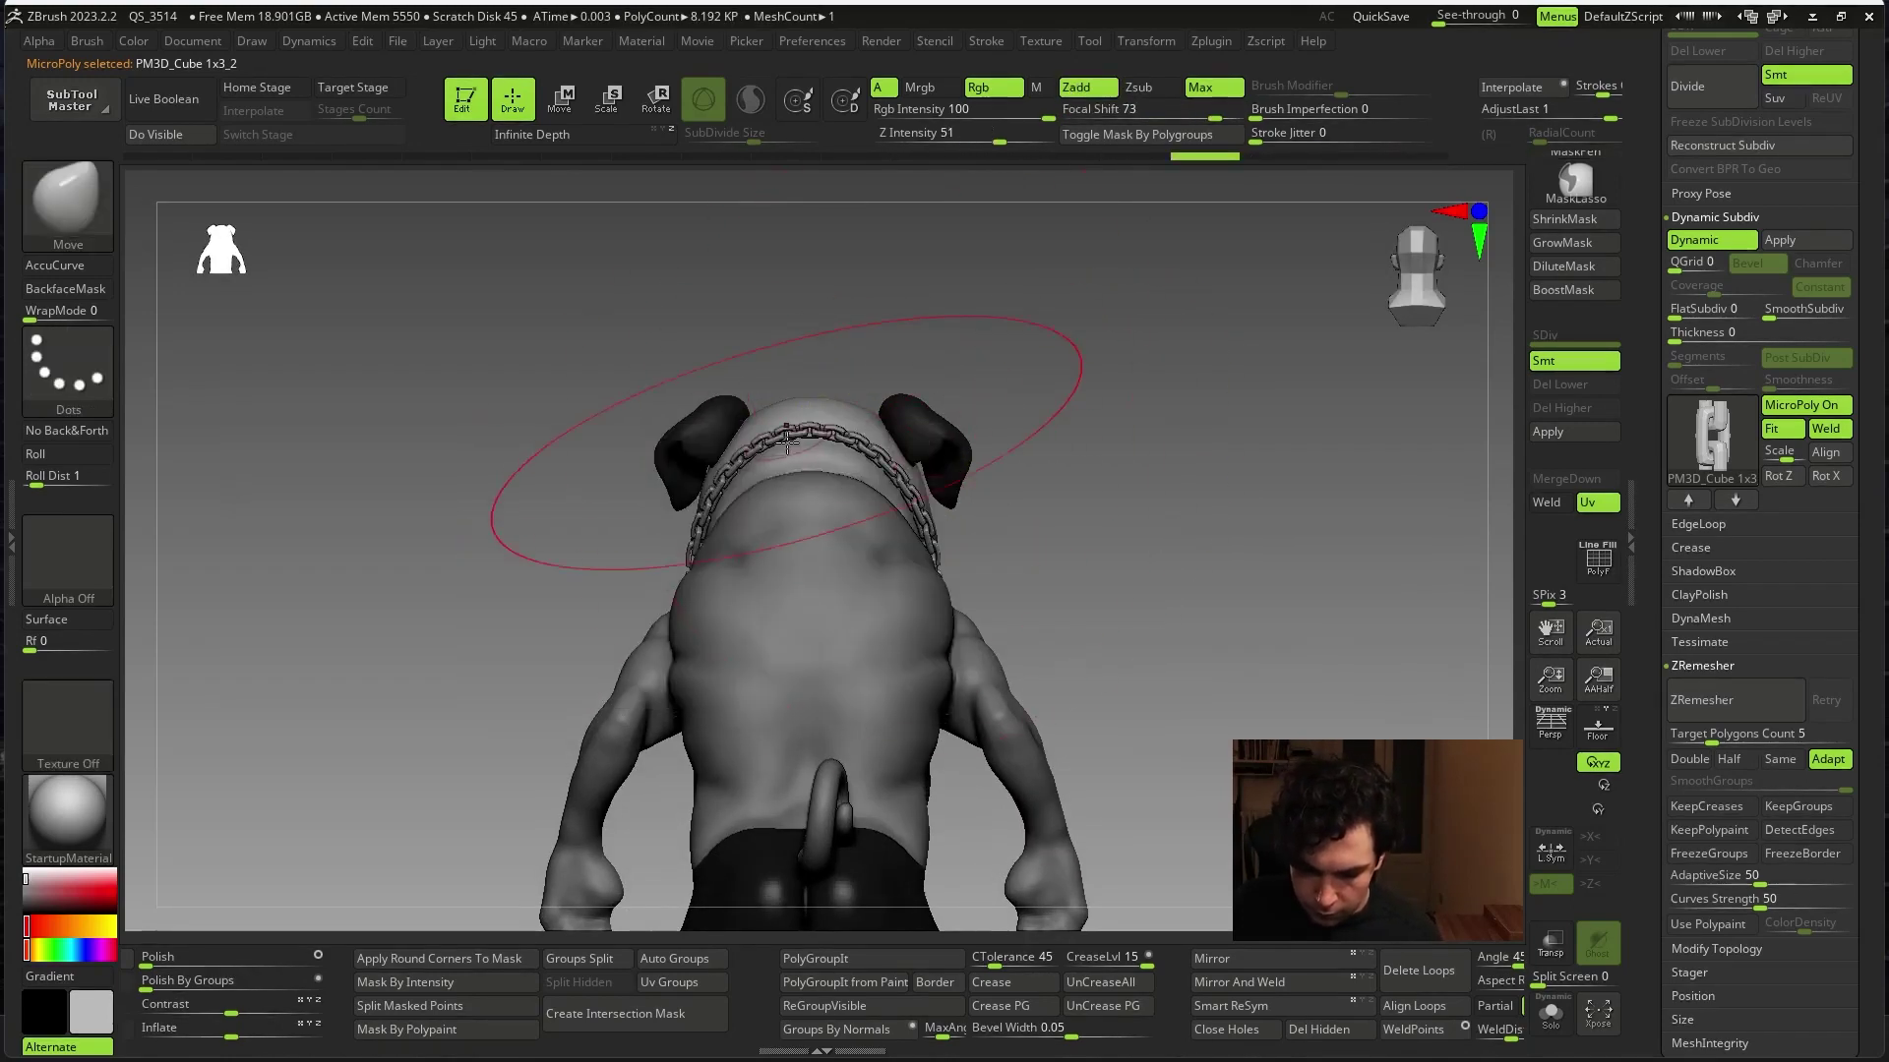
- Reposition the transform gizmo on the chain from a side view
key(w)
drag(1127, 405, 854, 562)
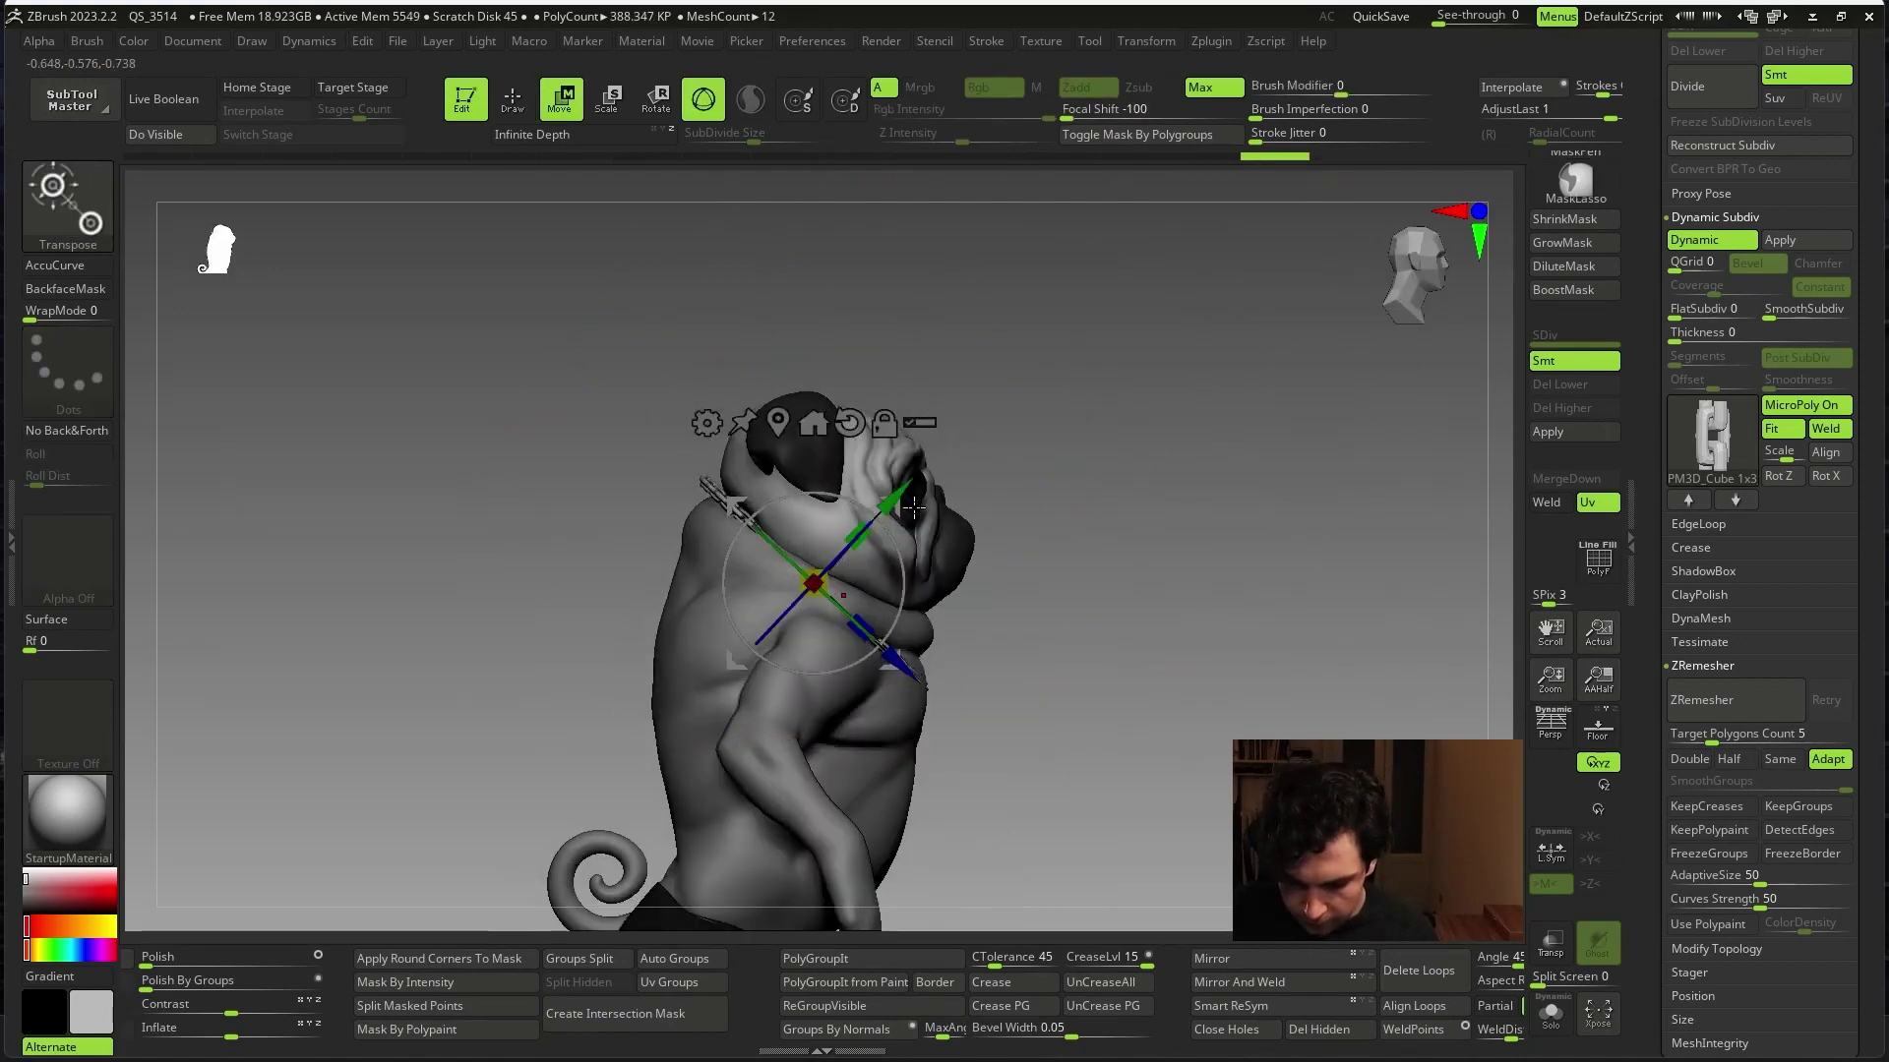
mouse_move(897, 504)
mouse_down()
mouse_move(915, 529)
mouse_move(1071, 560)
mouse_move(915, 590)
mouse_up()
- Lower the Move brush focal shift below zero and drape the chain toward the chest
key(q)
key(space)
key(space)
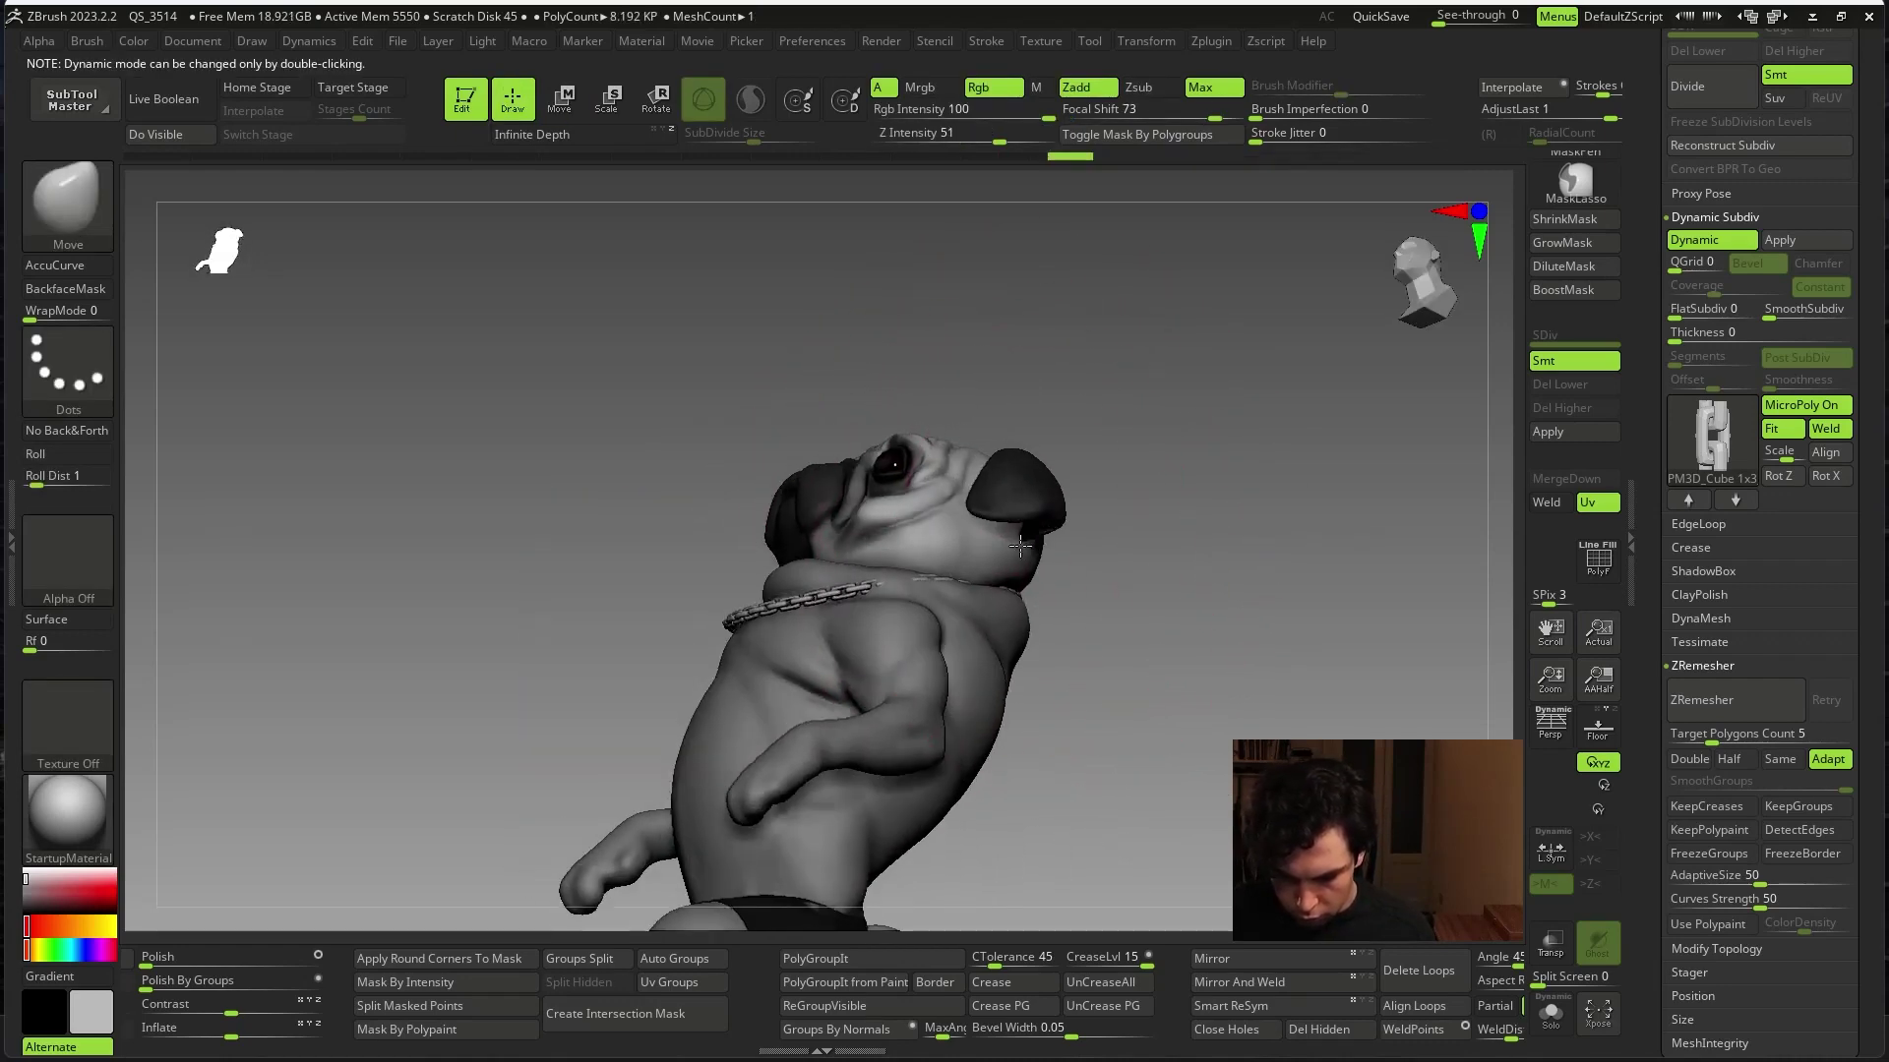
key(space)
mouse_move(1033, 580)
mouse_down()
mouse_move(901, 578)
mouse_move(1152, 642)
mouse_move(1160, 540)
mouse_move(936, 480)
mouse_up()
key(space)
key(space)
mouse_move(1063, 451)
mouse_down()
mouse_move(1193, 468)
mouse_move(1142, 504)
mouse_up()
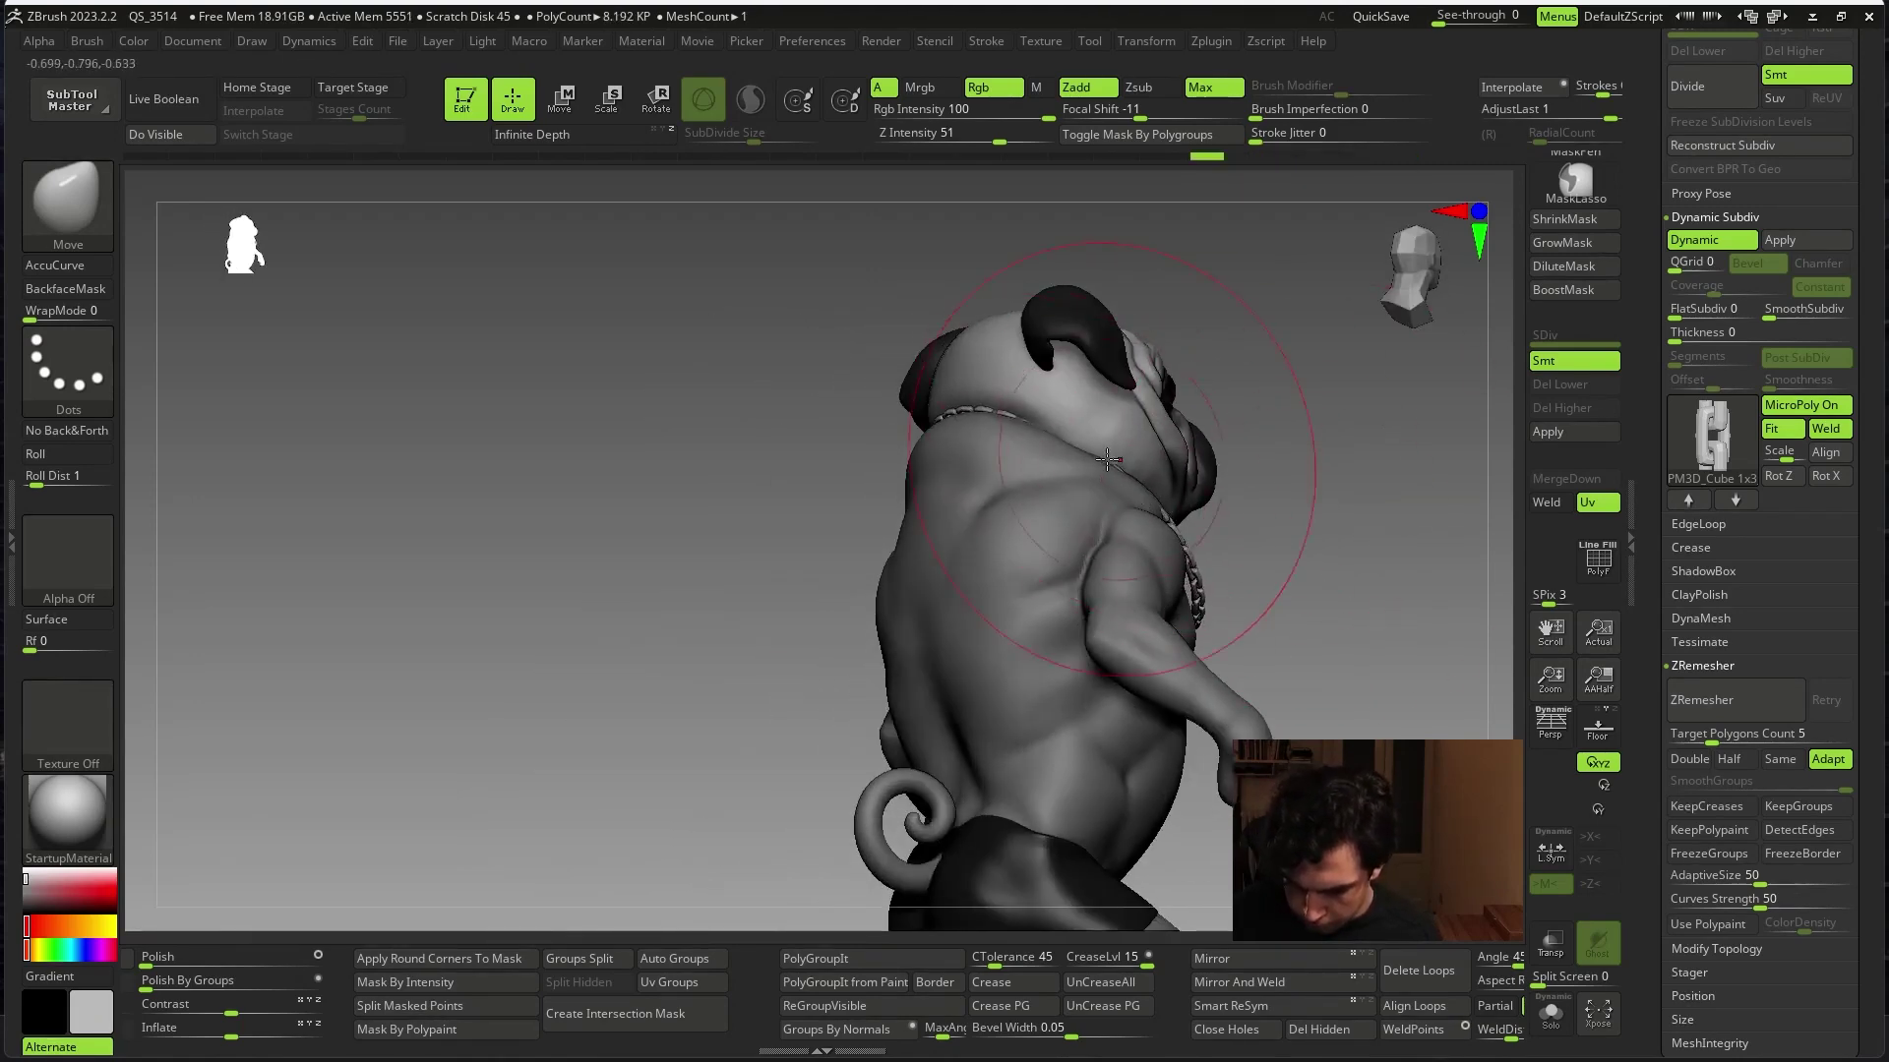
mouse_move(1257, 442)
mouse_down()
mouse_move(1096, 468)
mouse_move(1253, 581)
mouse_move(1064, 656)
mouse_move(1114, 661)
mouse_up()
- Review the draped chain from front and back, ending on an exact front view
key(space)
key(space)
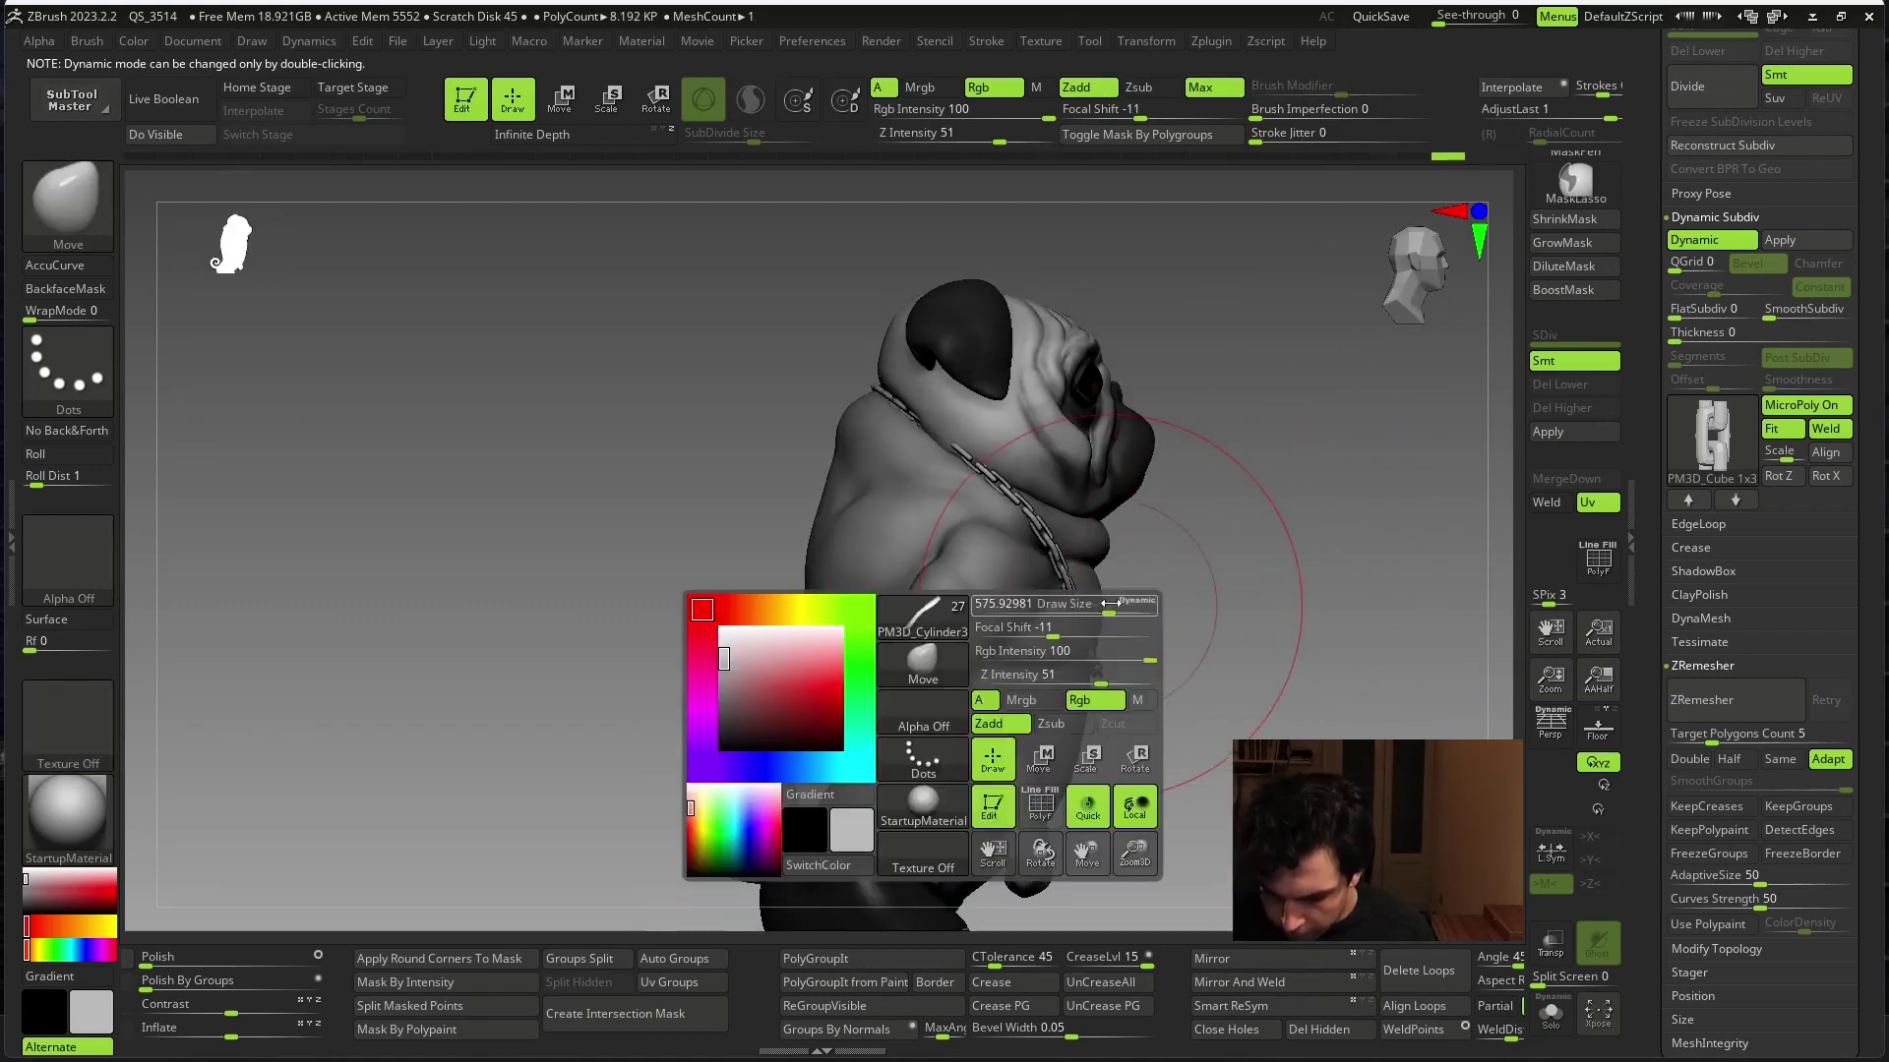
drag(1104, 598, 1035, 446)
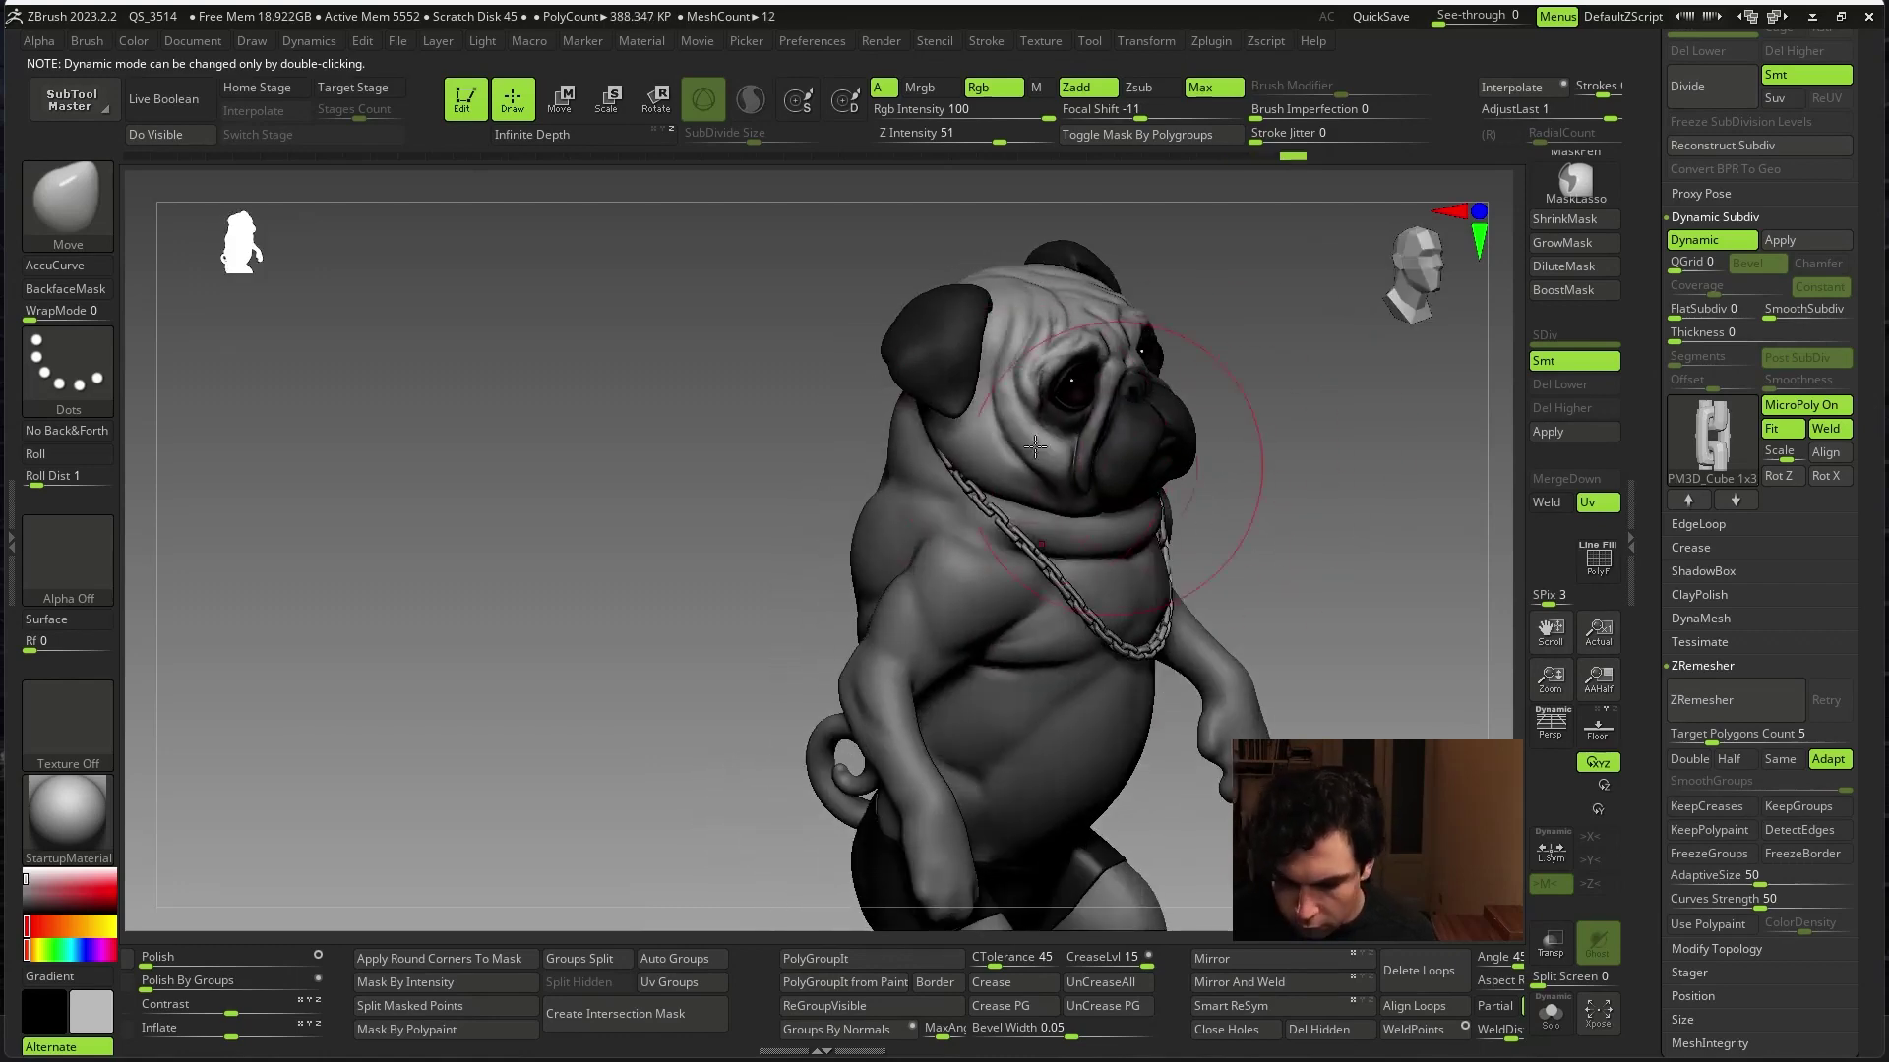
shift+drag(1338, 364, 1287, 341)
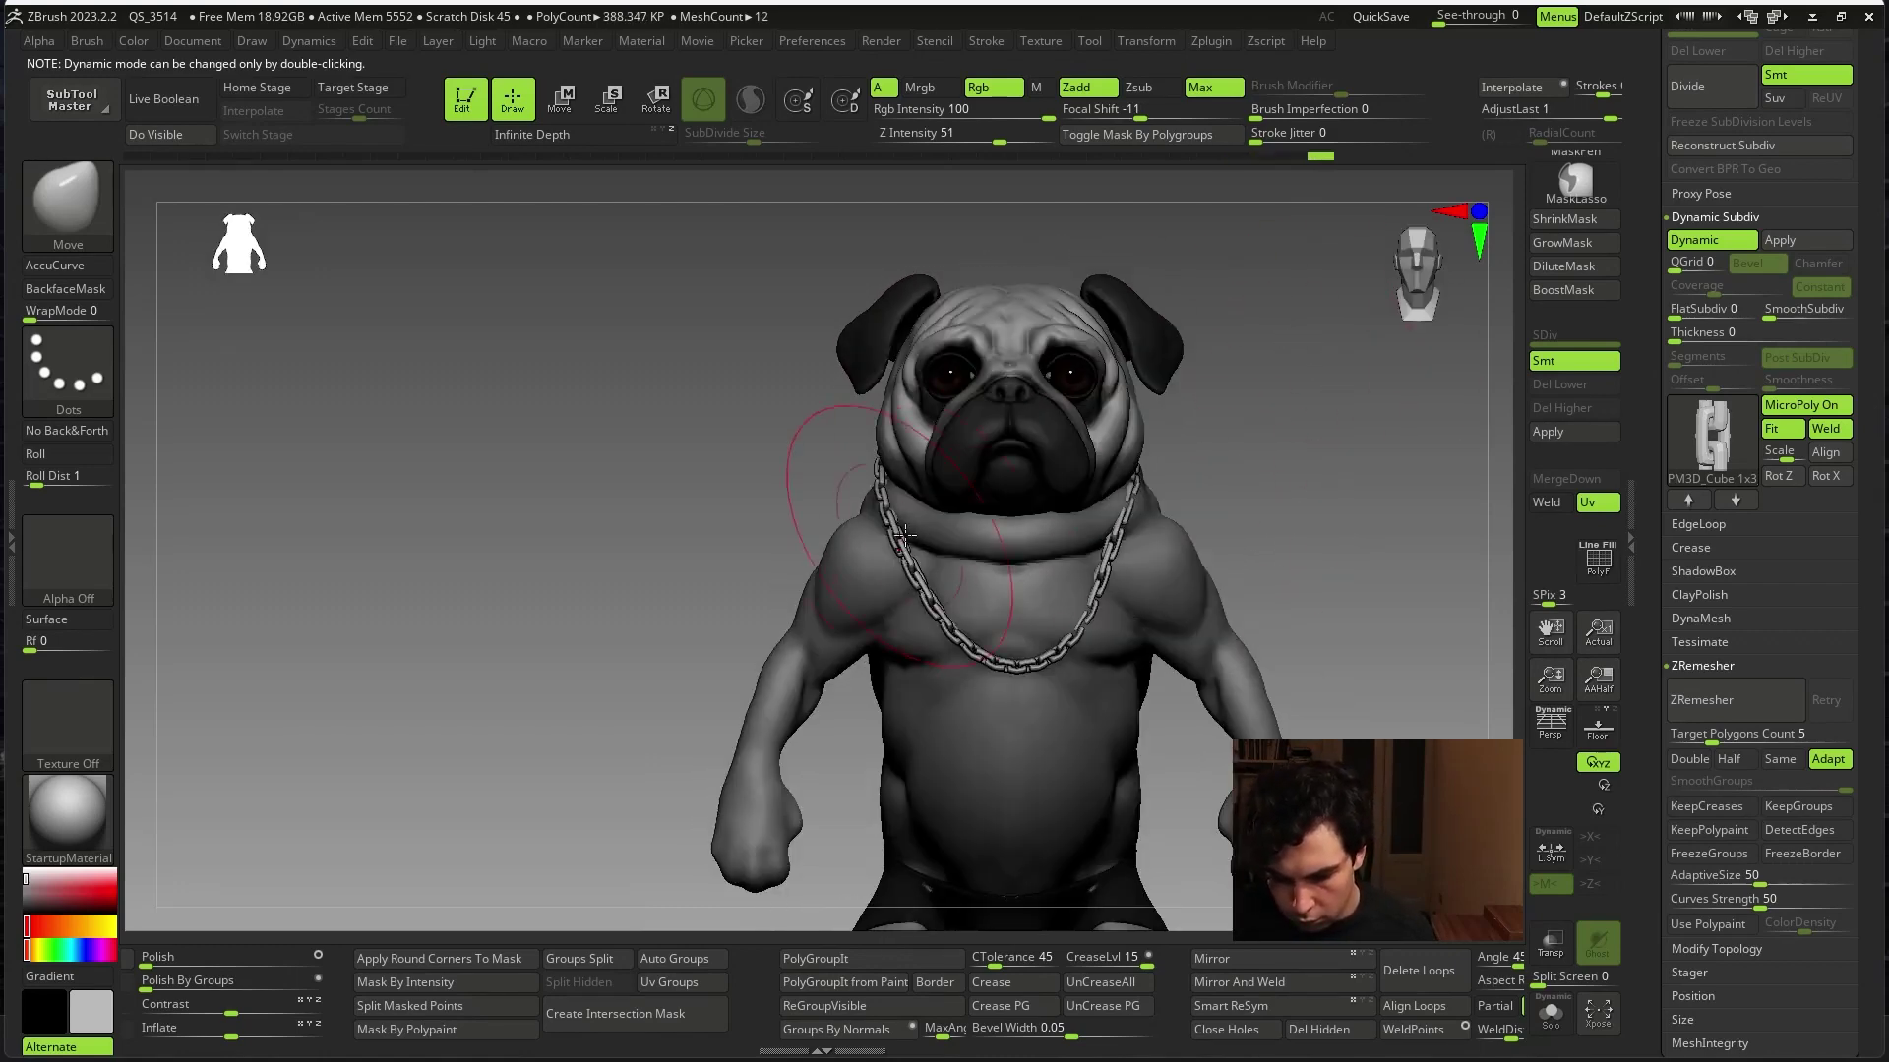
drag(1206, 502, 914, 526)
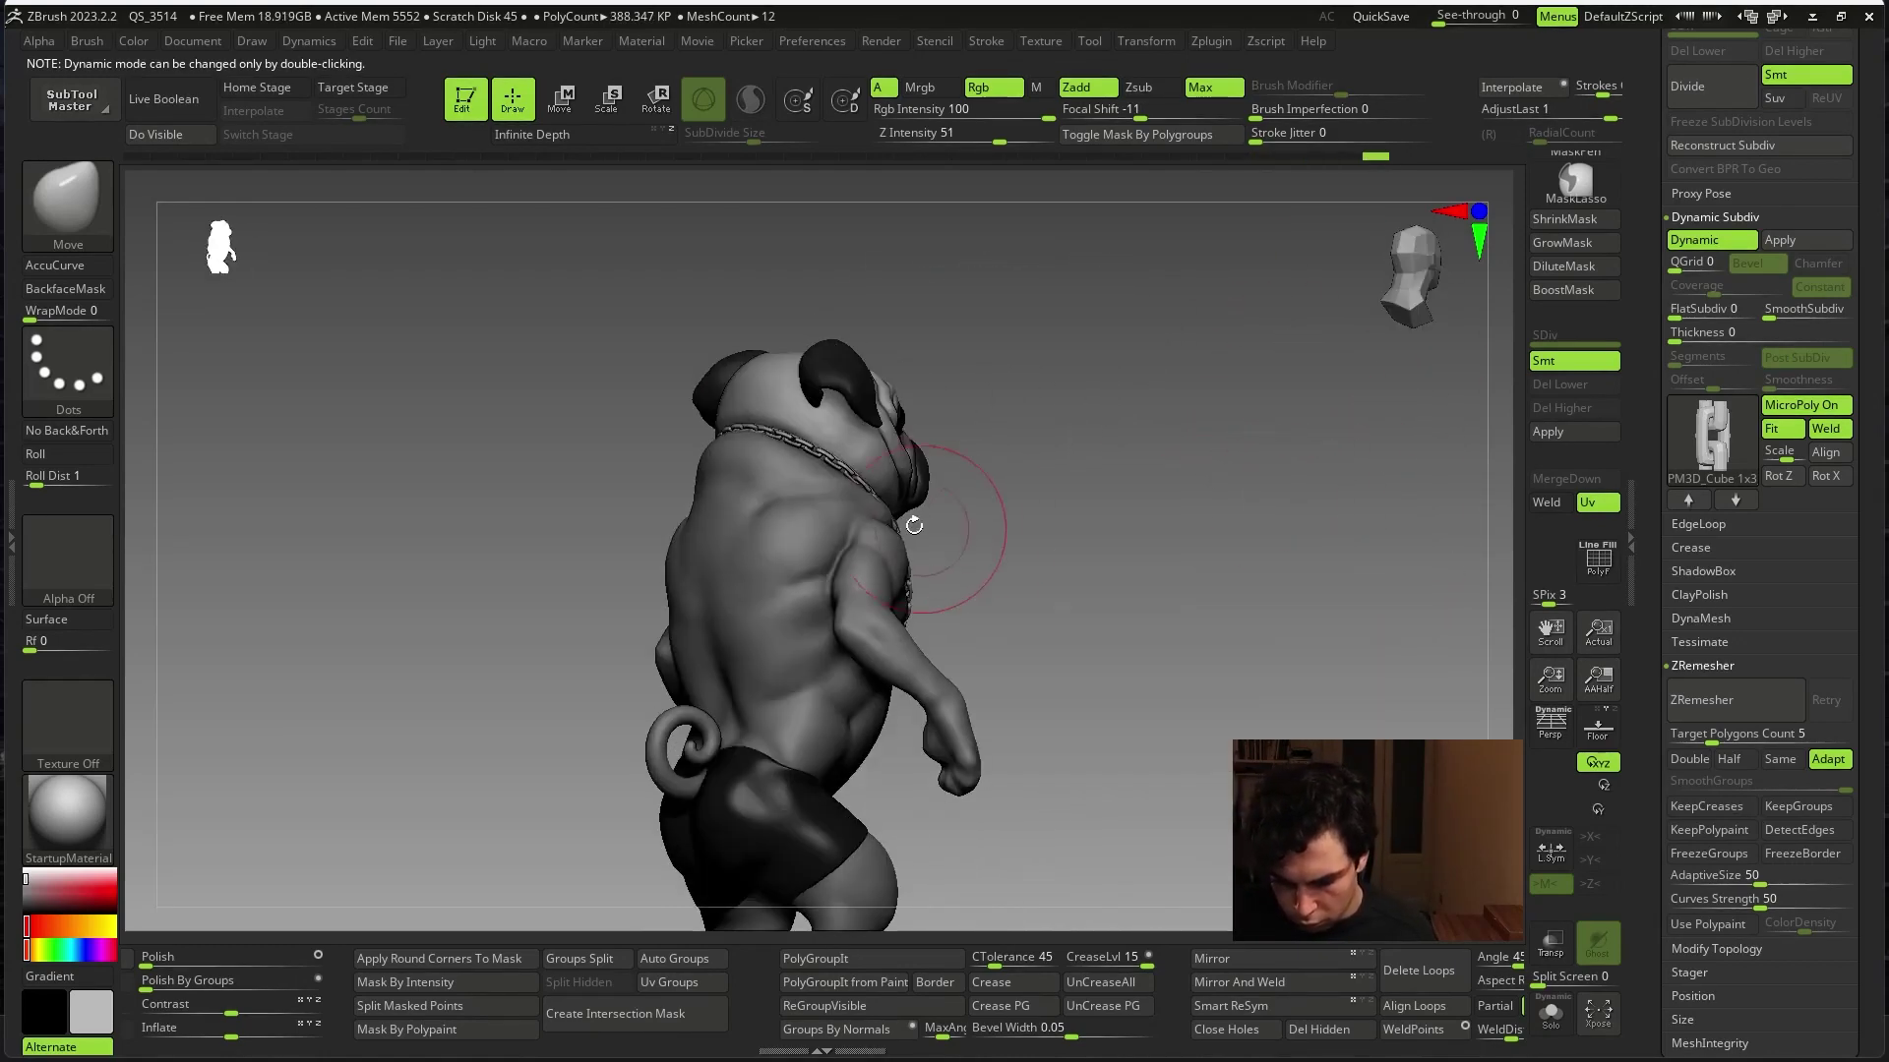
mouse_move(1025, 540)
mouse_down()
mouse_move(1256, 535)
mouse_move(1436, 489)
mouse_move(1277, 687)
mouse_move(1358, 662)
mouse_up()
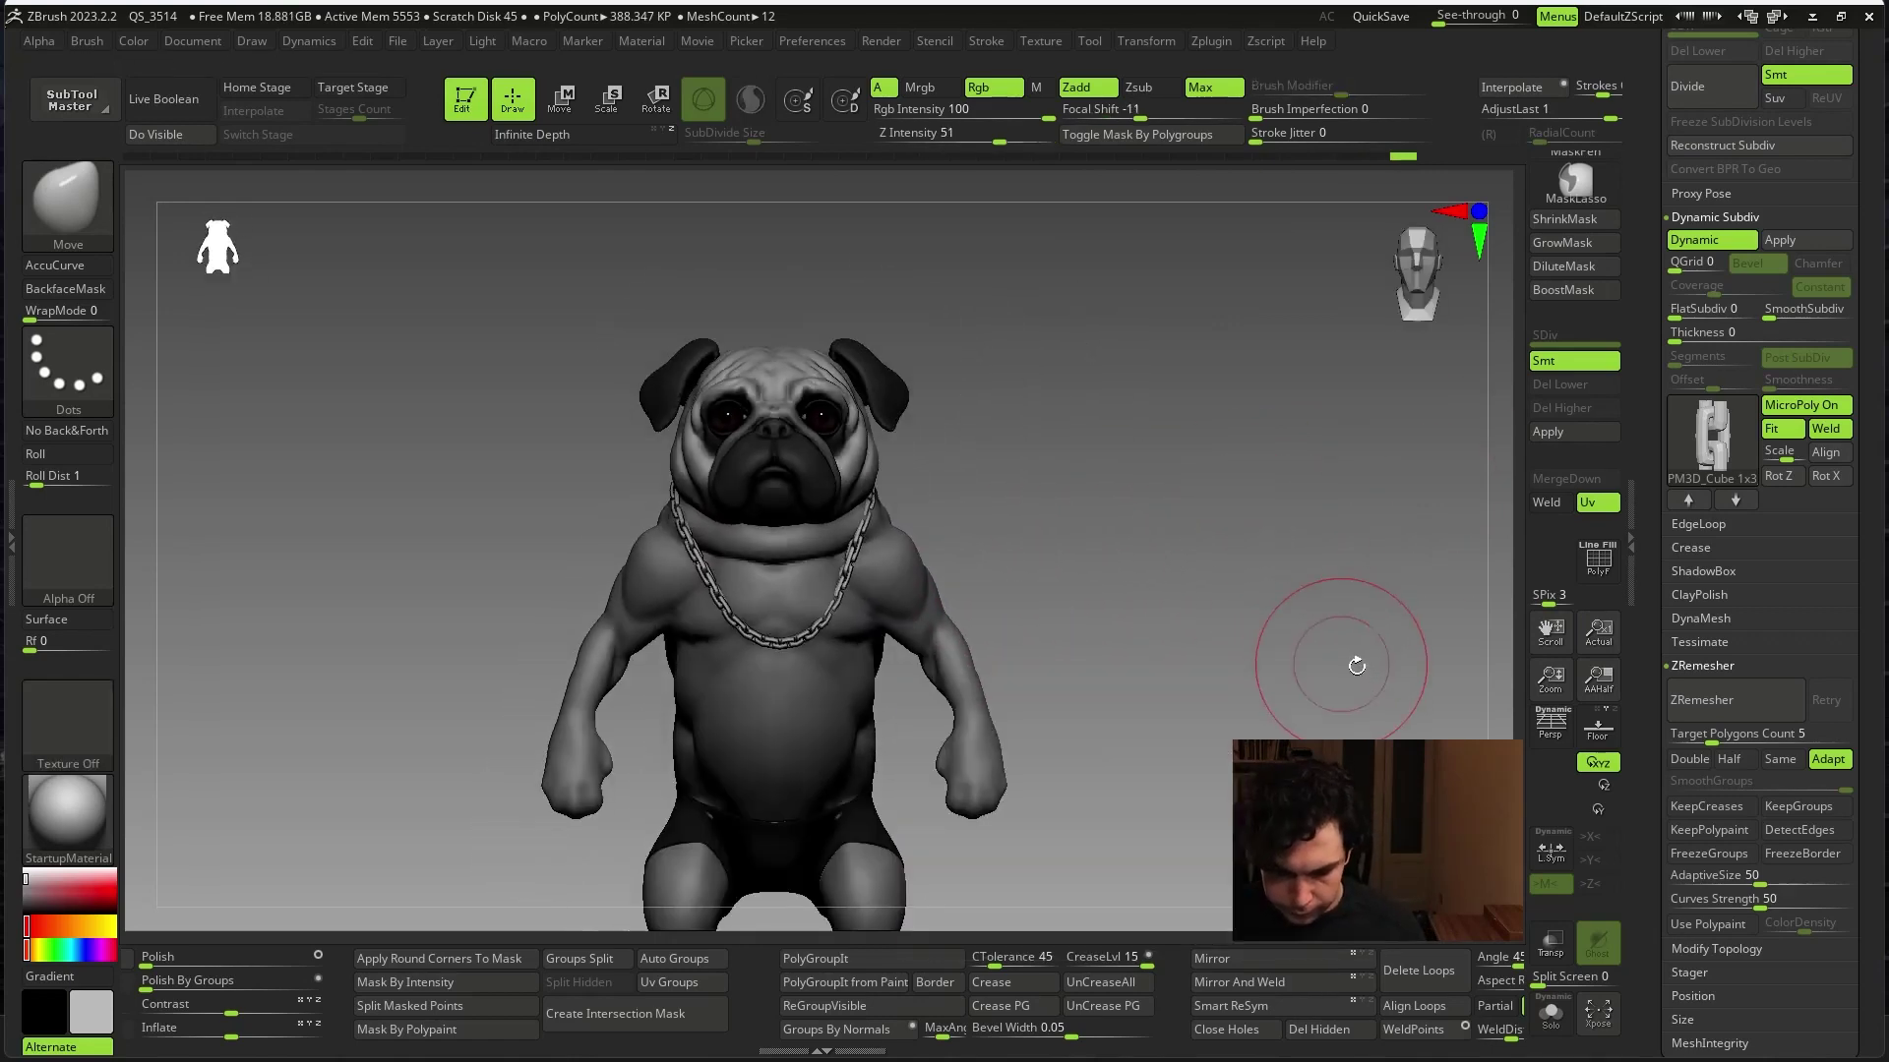
key(space)
alt+drag(1349, 540, 824, 504)
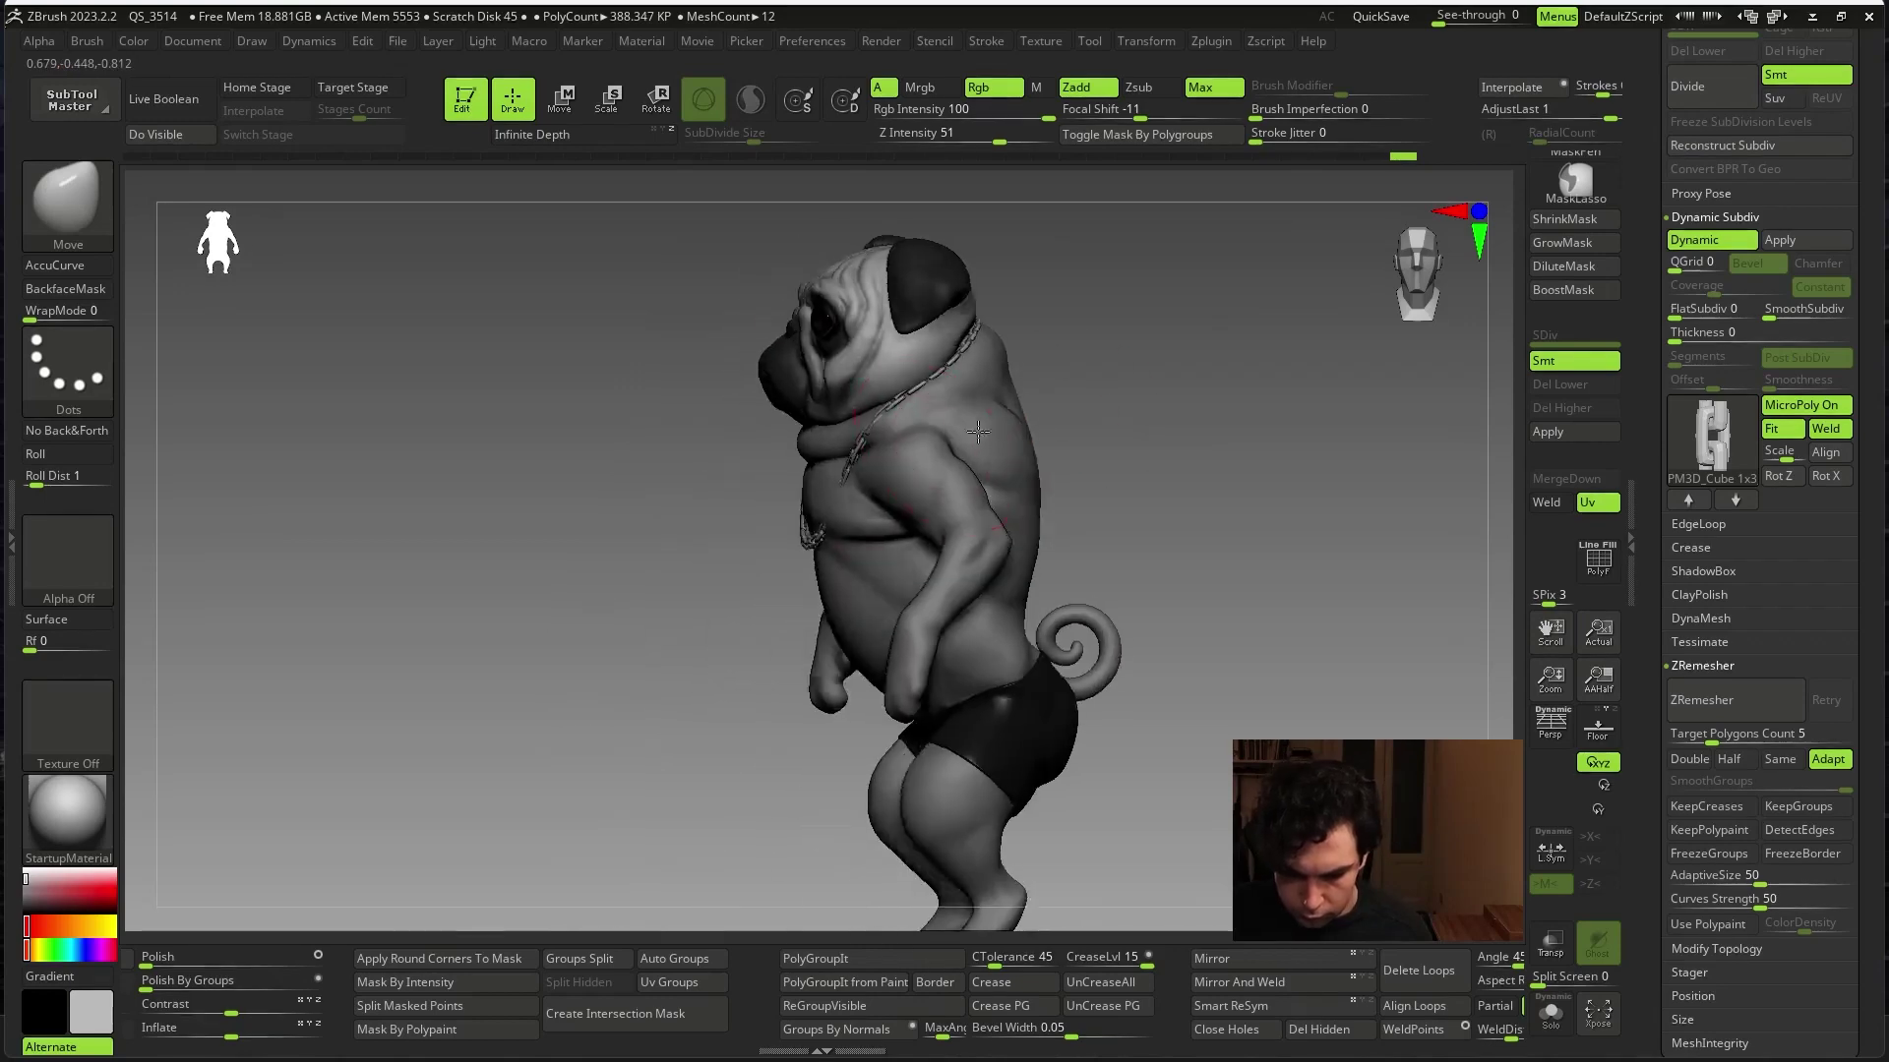
shift+drag(1221, 392, 1192, 400)
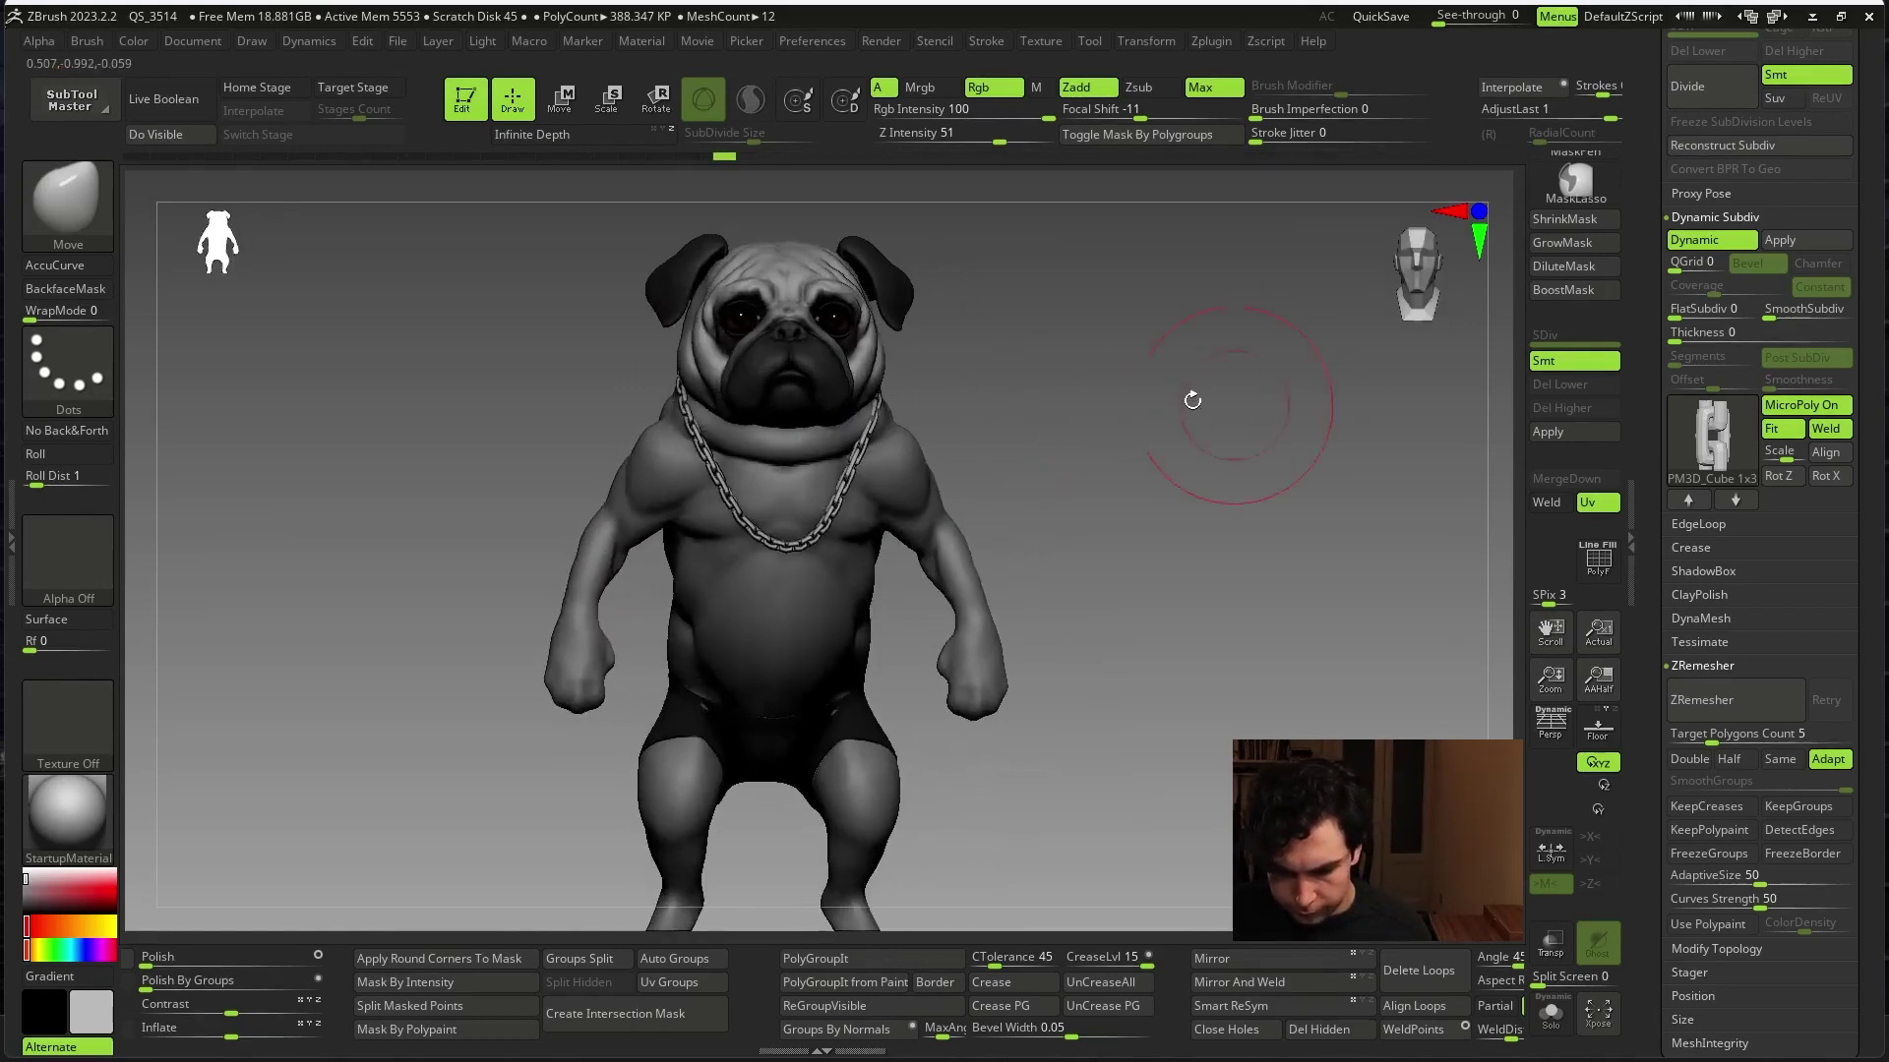
drag(630, 668, 592, 767)
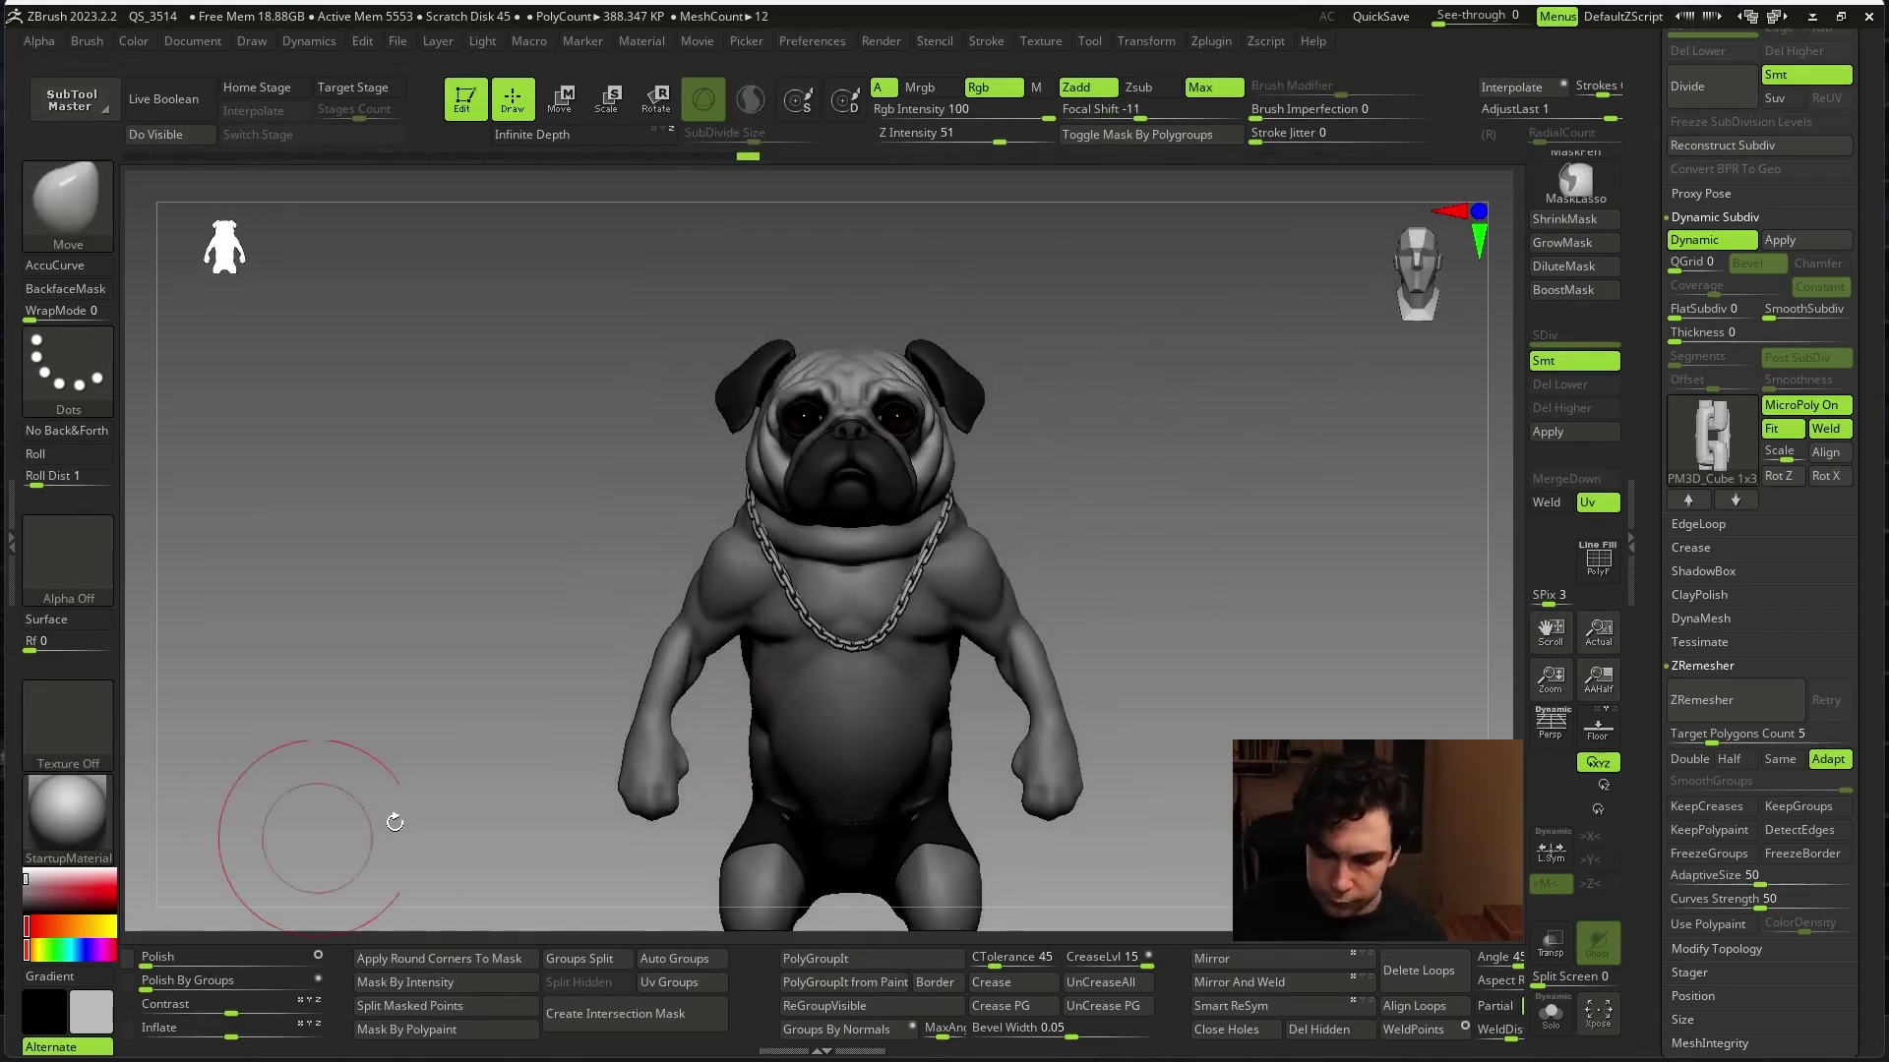
- Apply the Gold MatCap to the chain subtool with M-only painting
click(69, 813)
click(1037, 55)
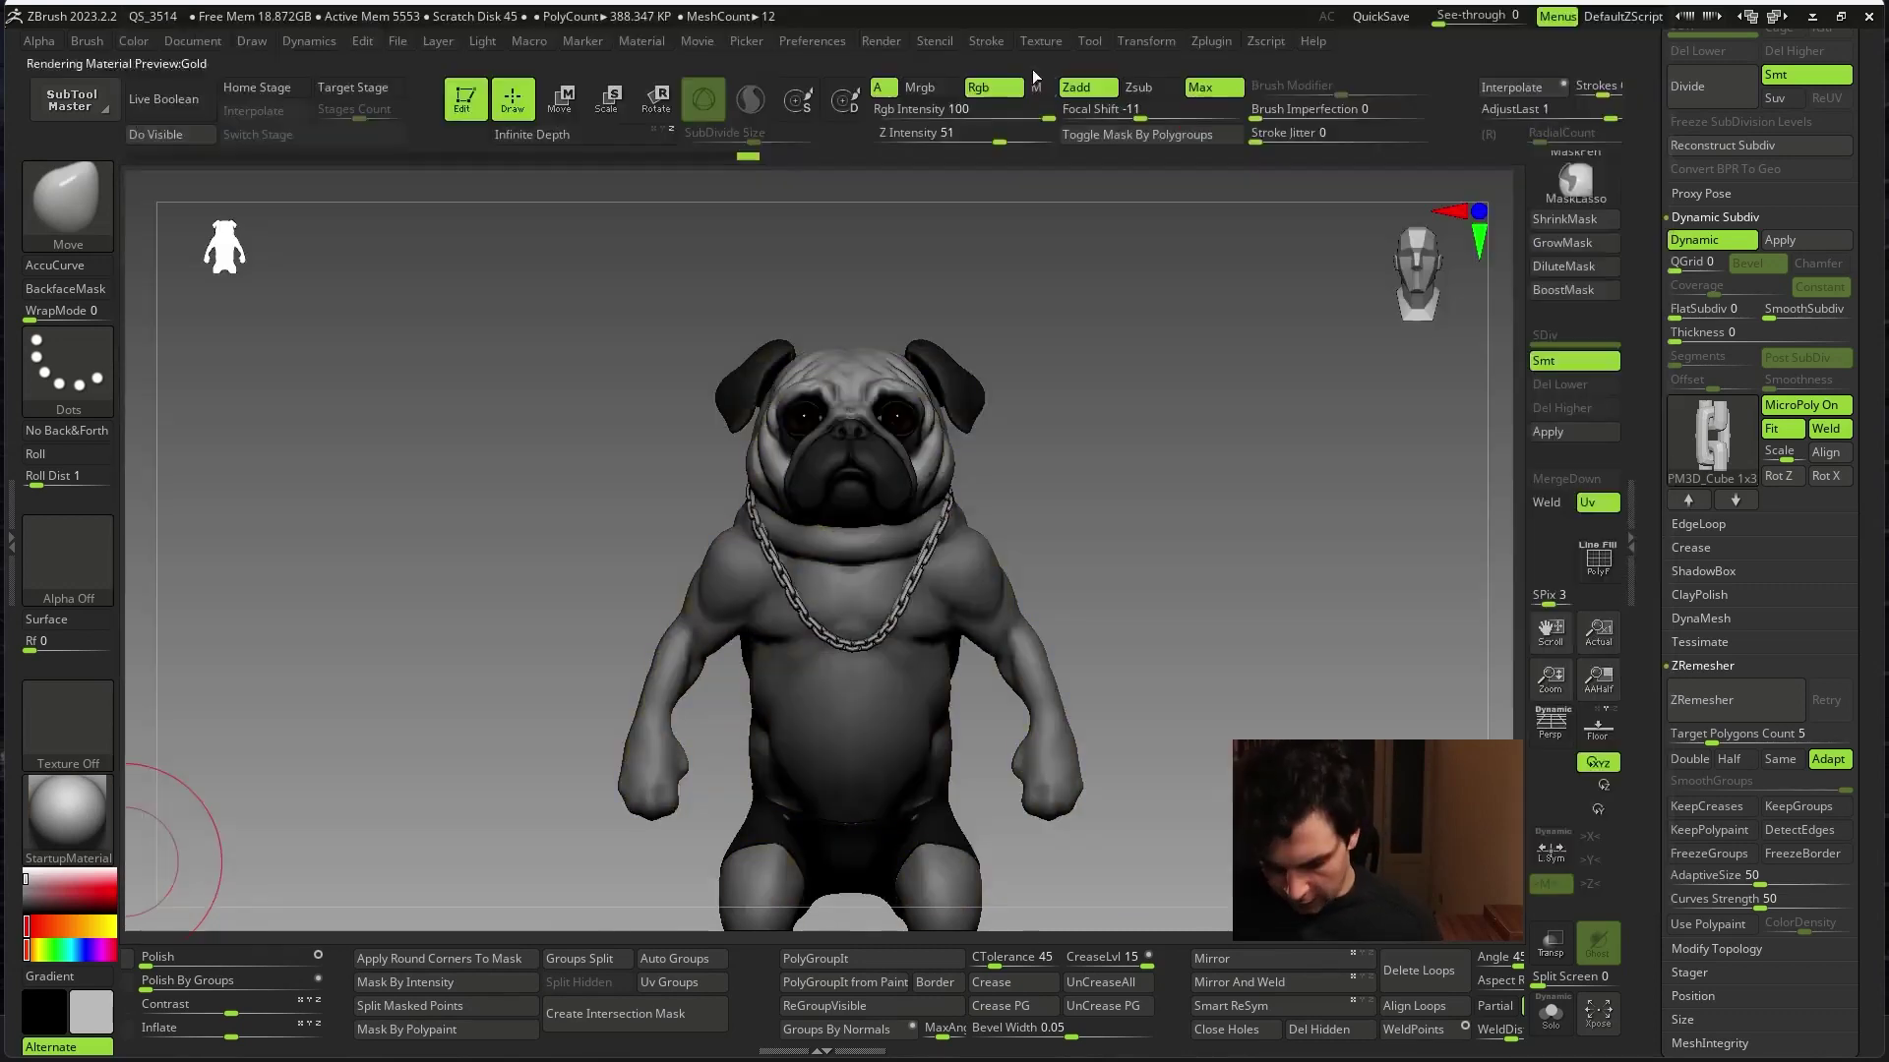
click(1038, 89)
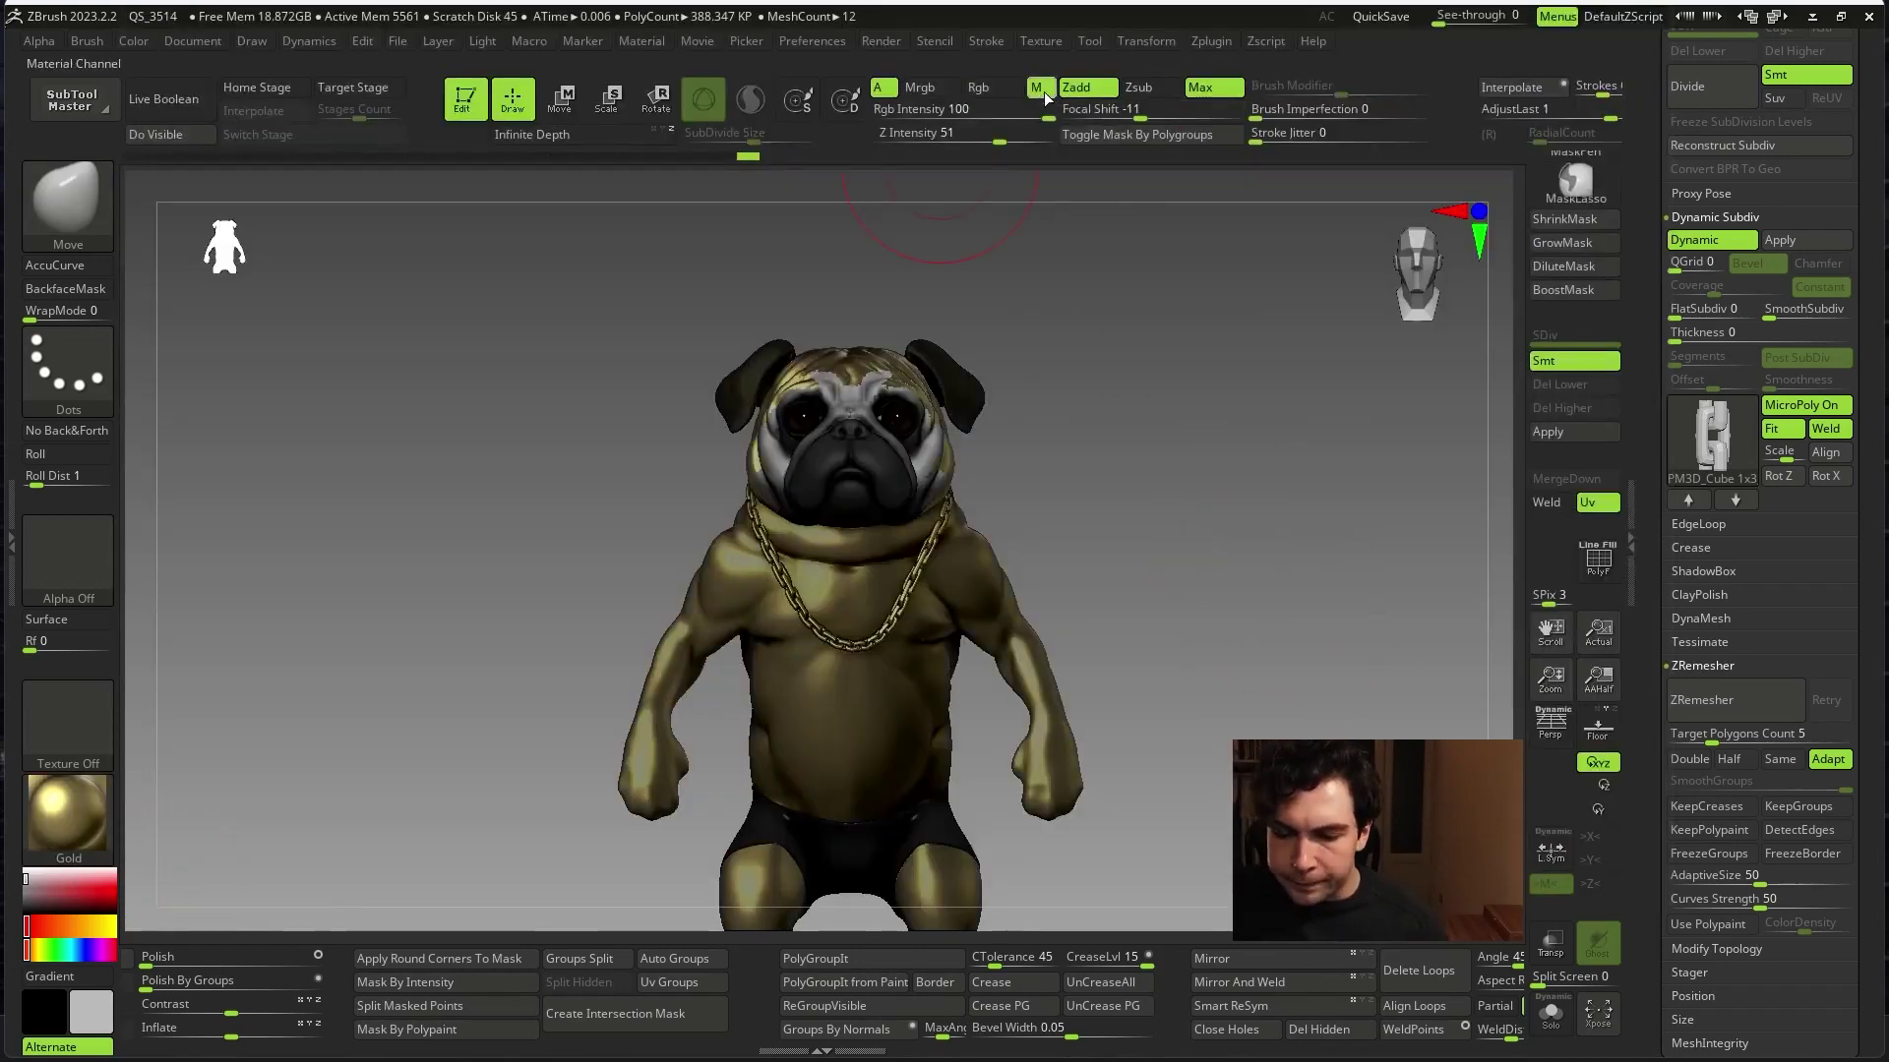
- Reset the active material to StartupMaterial and frame the whole pug
click(94, 809)
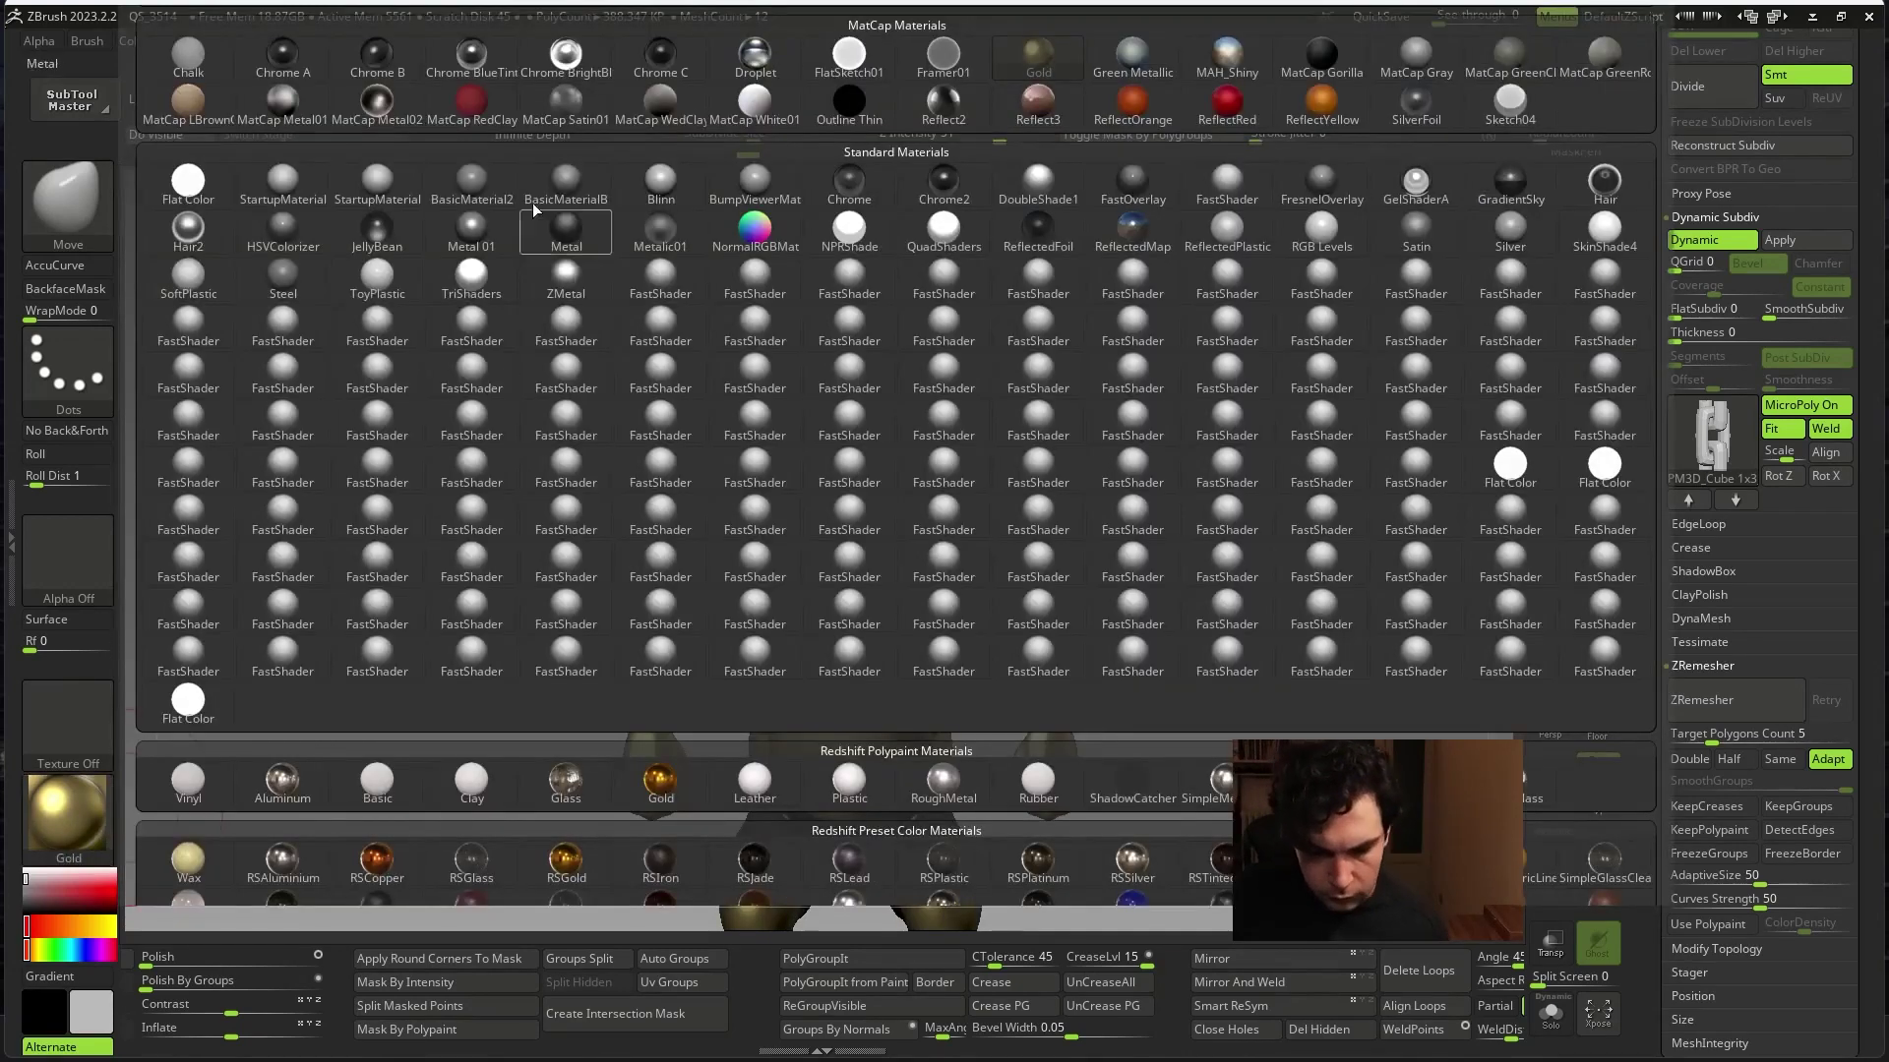
click(291, 179)
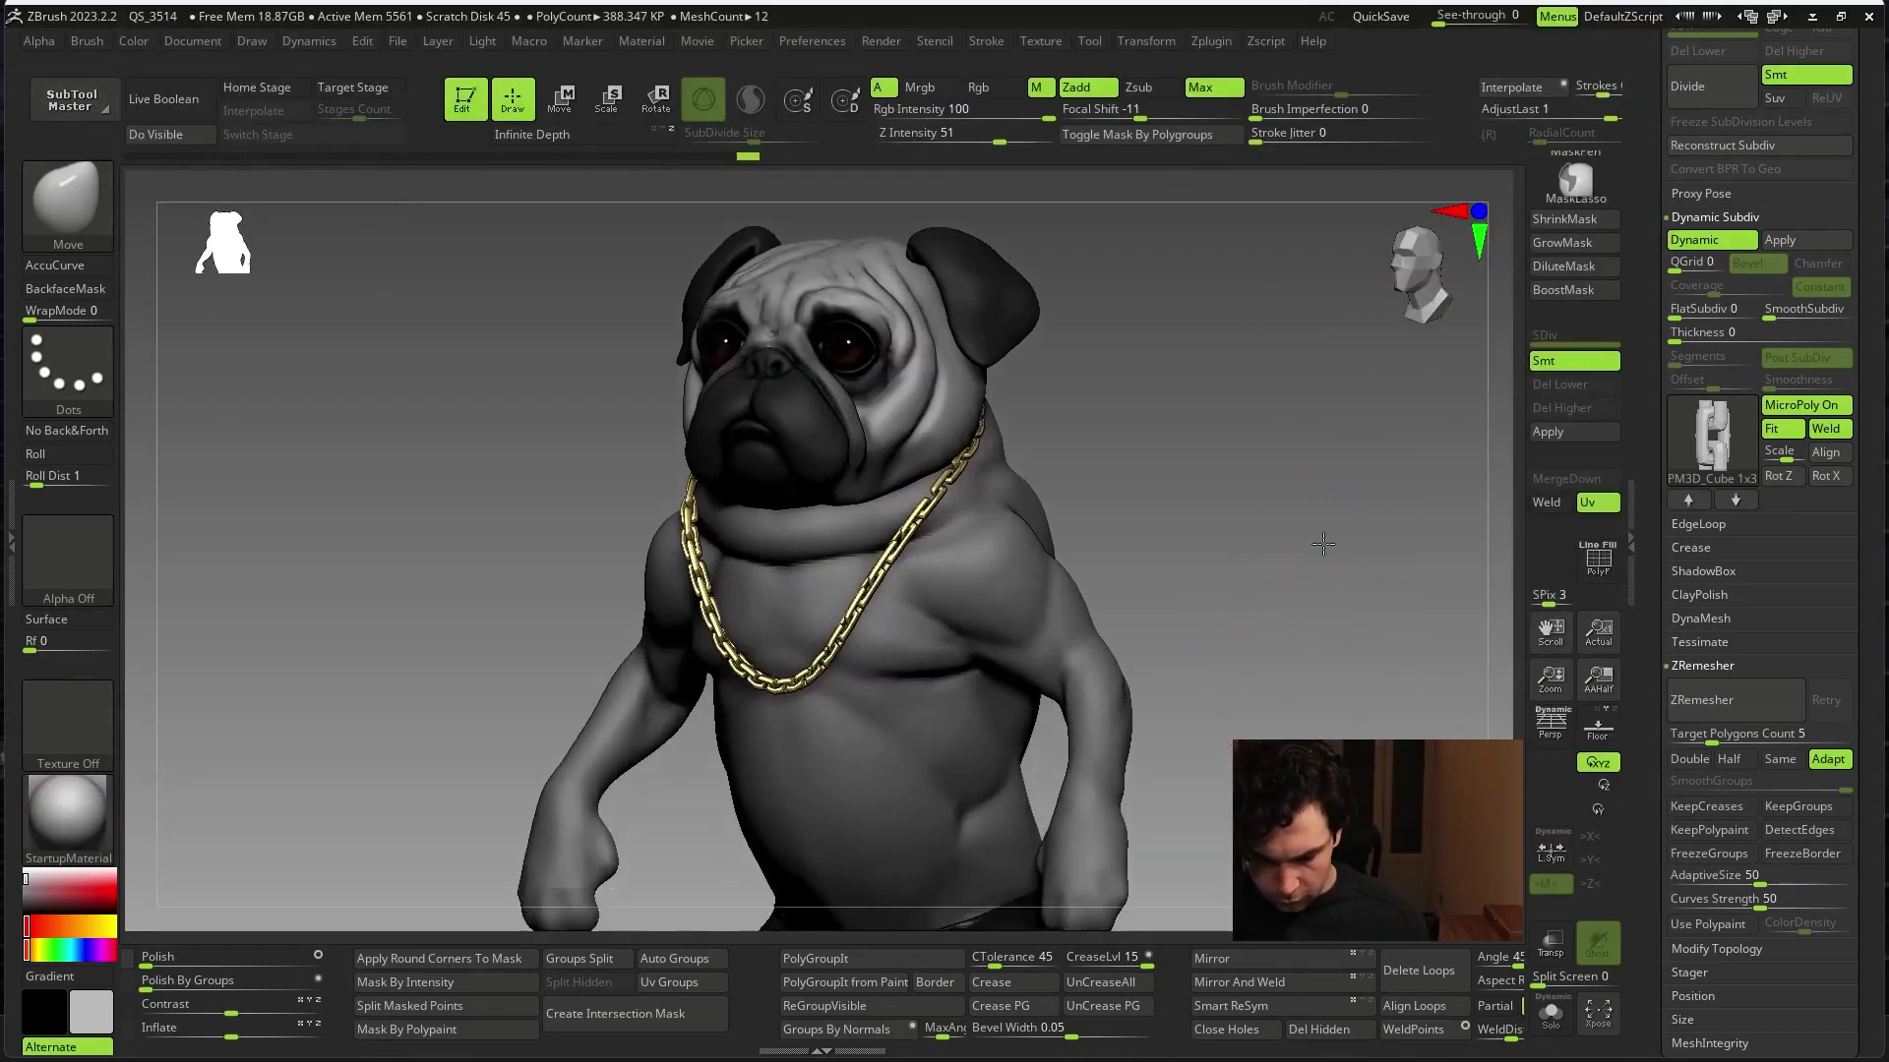
scroll(1645, 506, up, 10)
key(f)
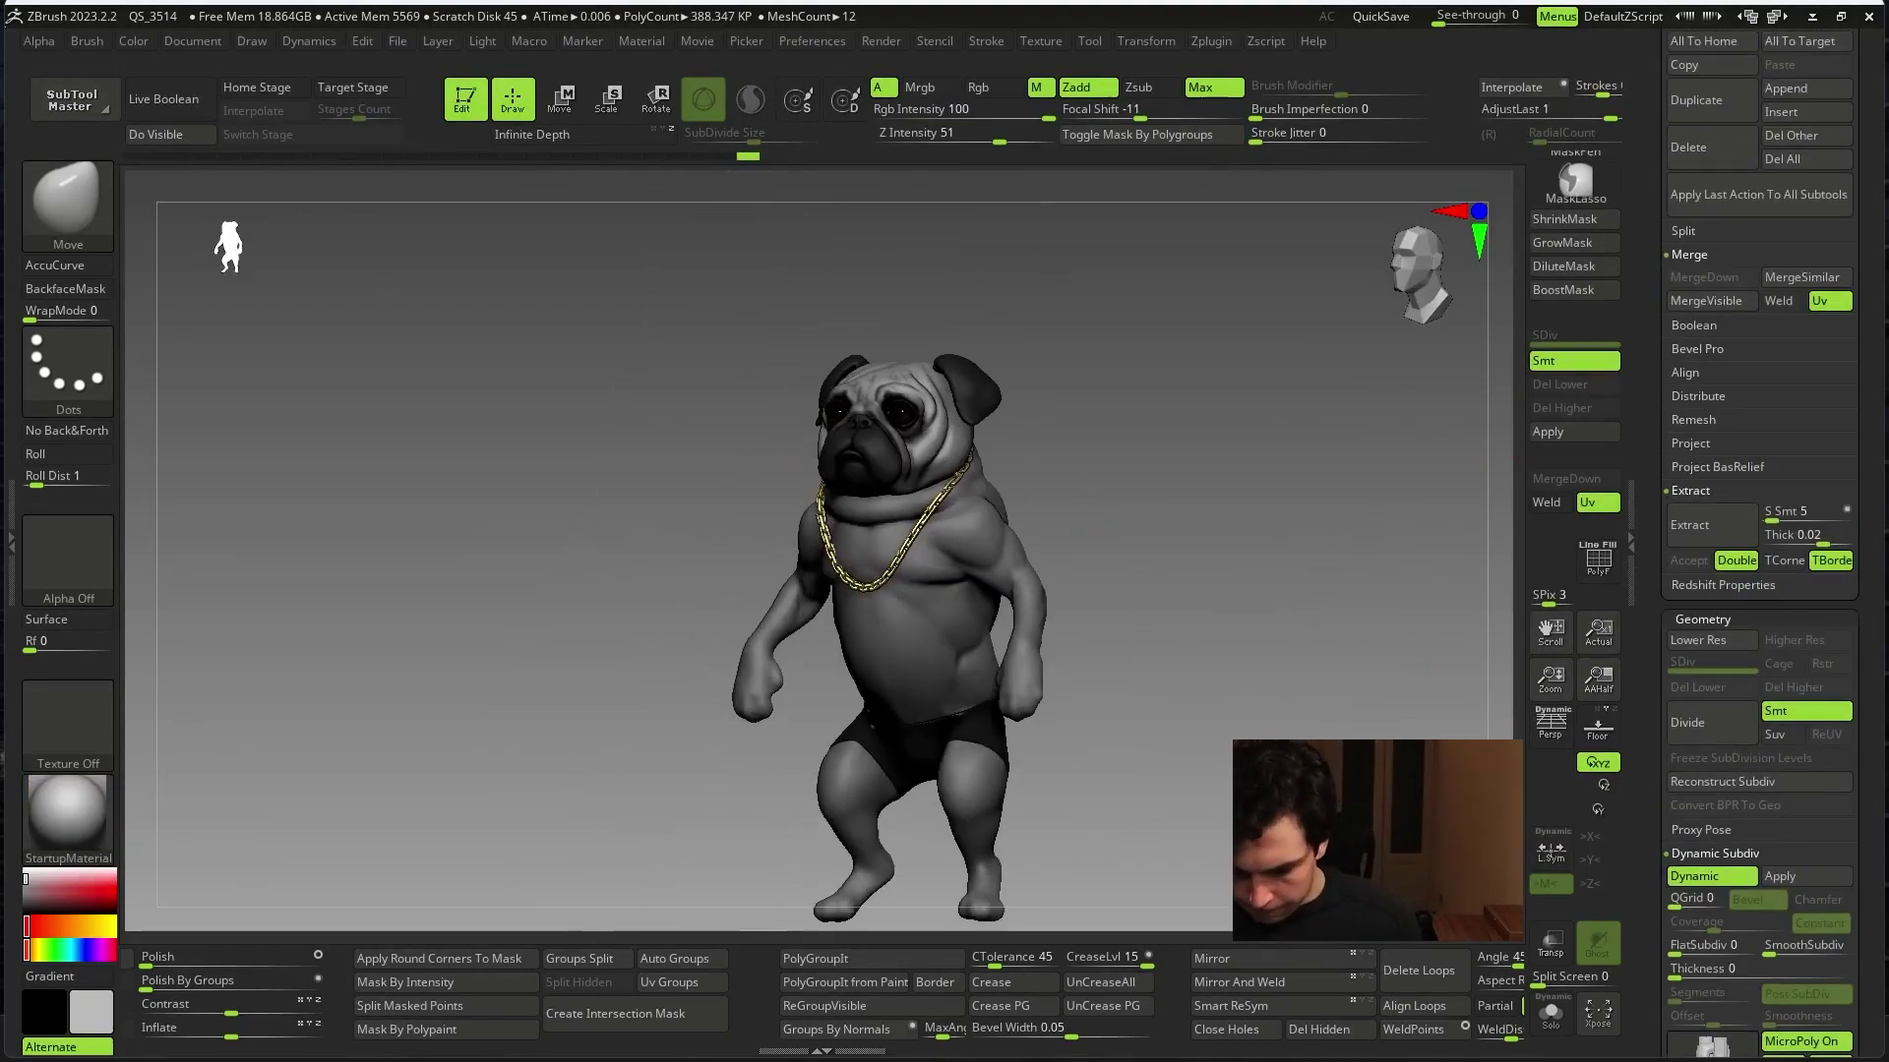
scroll(1650, 676, up, 5)
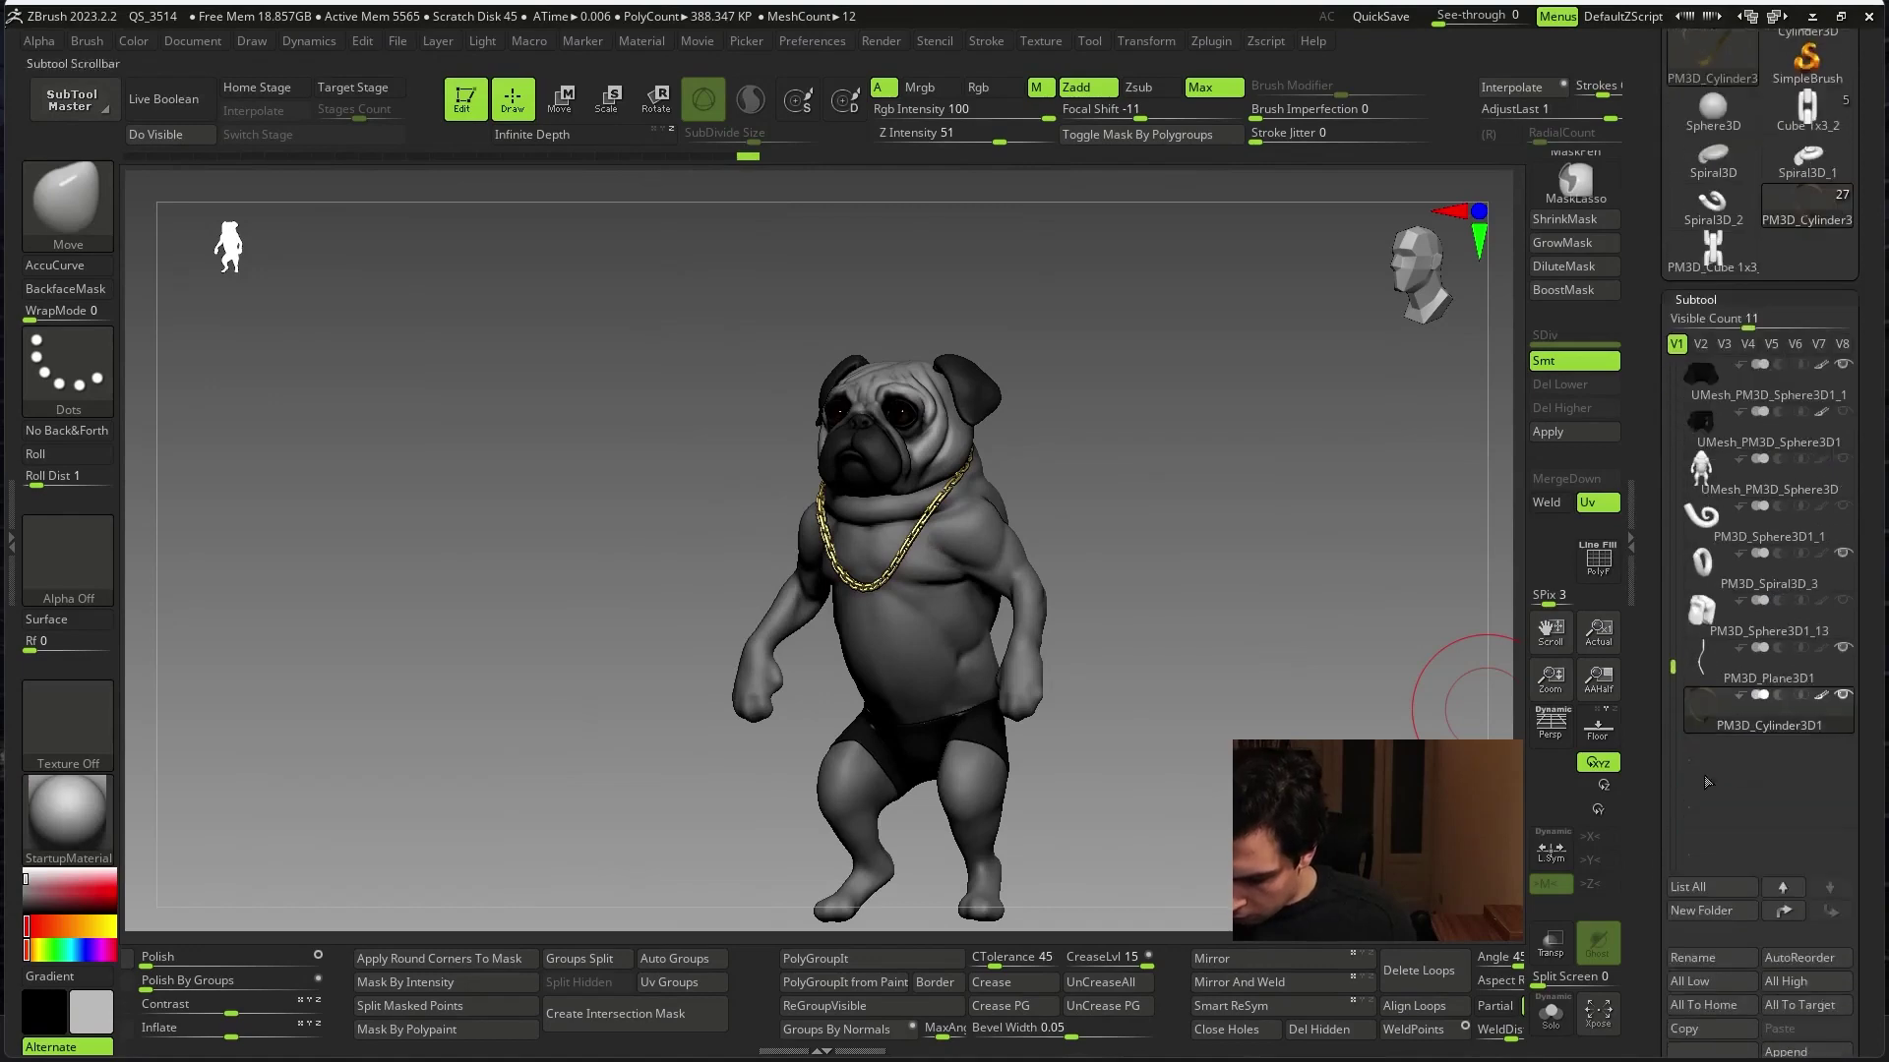
- Select the vest subtool and view it isolated from the front
click(1833, 599)
drag(1279, 688, 1147, 750)
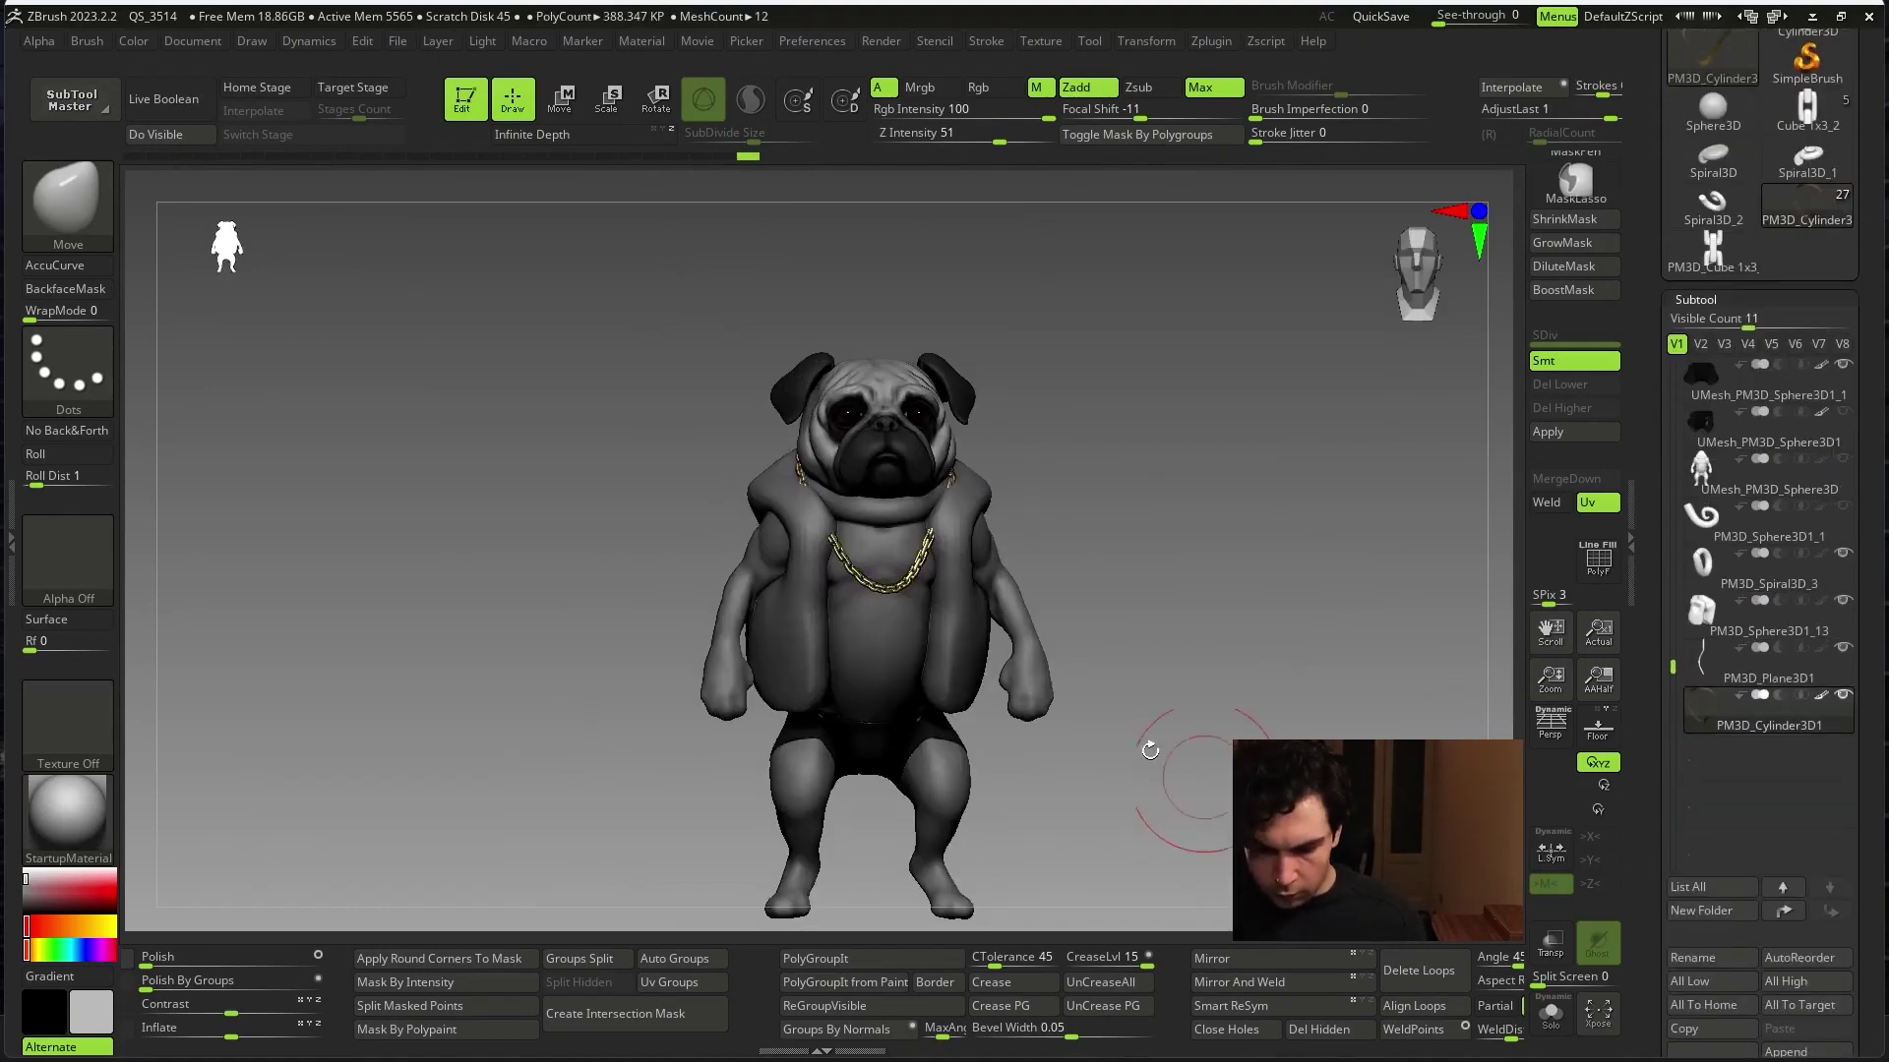
mouse_move(1163, 623)
alt+mouse_down()
mouse_move(1282, 560)
mouse_move(1177, 527)
mouse_move(936, 568)
mouse_move(1146, 492)
mouse_move(1156, 523)
mouse_move(1042, 489)
alt+mouse_up()
key(space)
key(ctrl+shift+f)
- Pick the ClayBuildup brush and toggle the vest's isolation while inspecting it
key(b)
key(c)
key(b)
key(space)
key(ctrl+shift+f)
key(ctrl+shift+f)
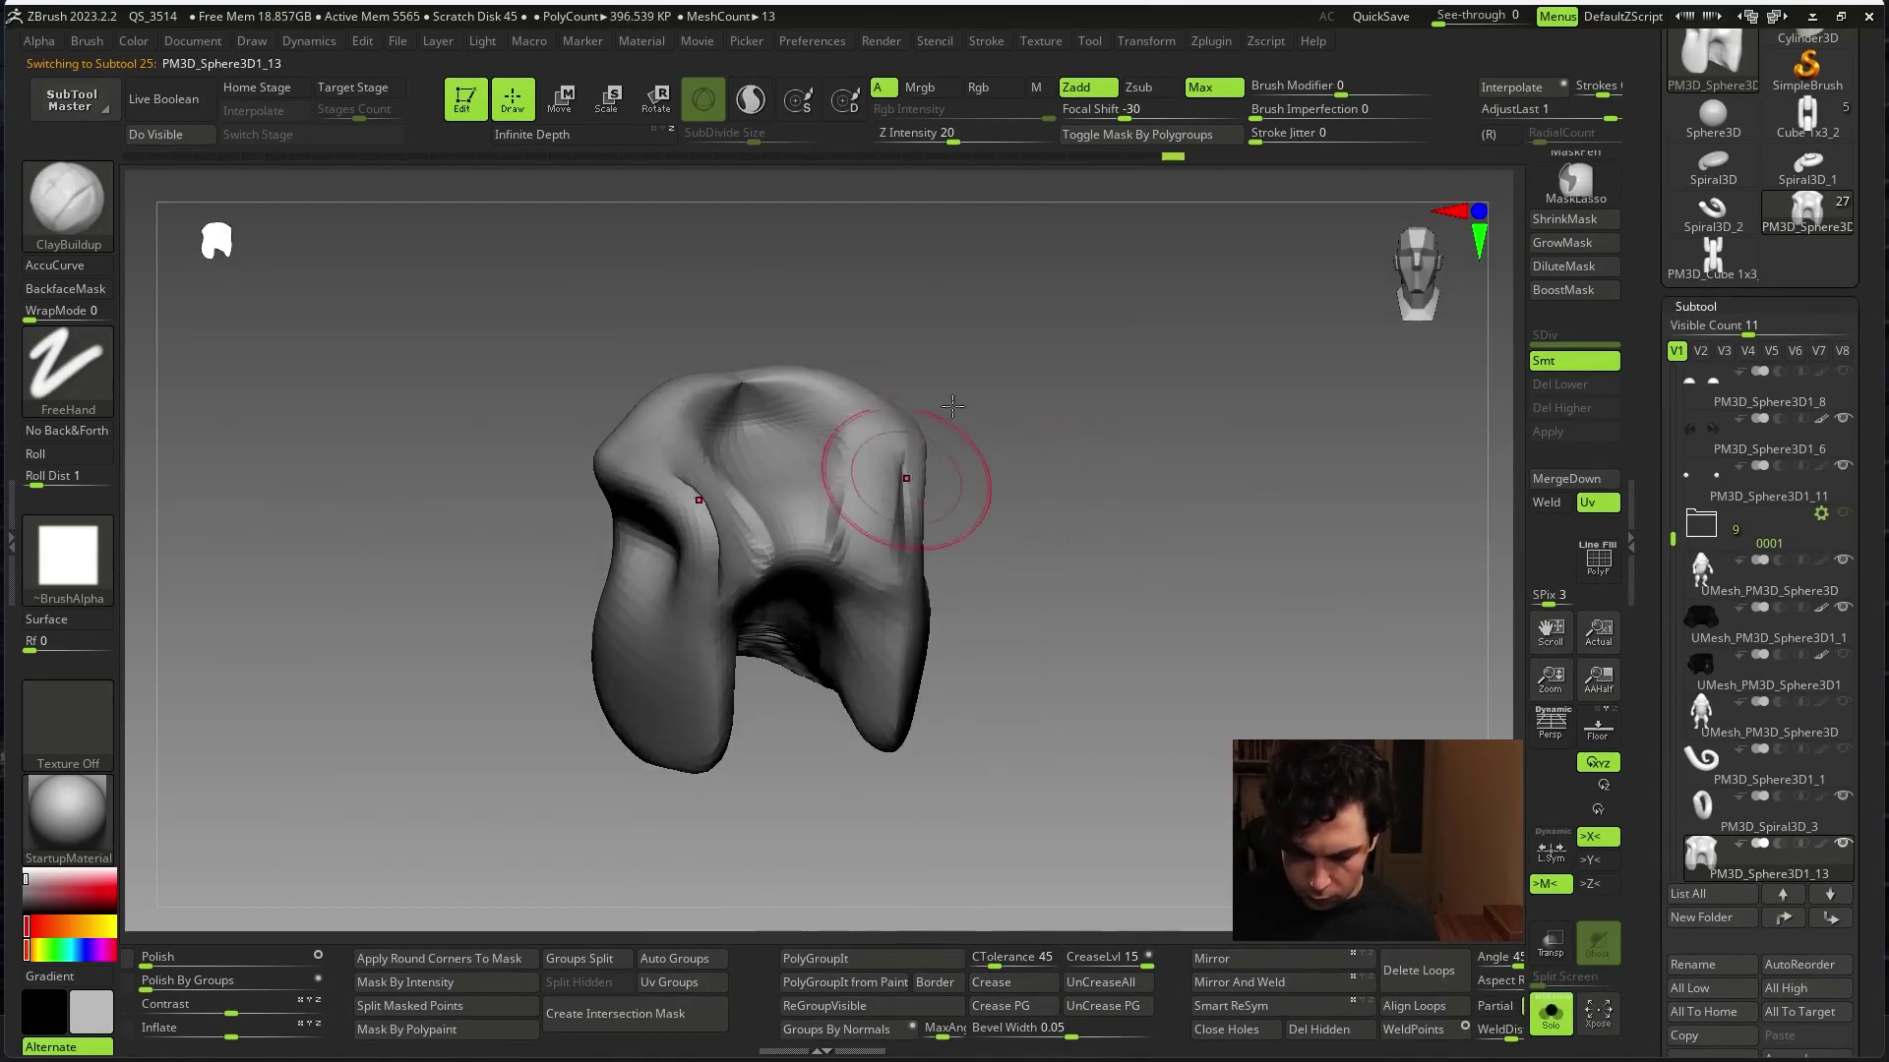
key(space)
shift+drag(953, 407, 910, 482)
key(ctrl+shift+f)
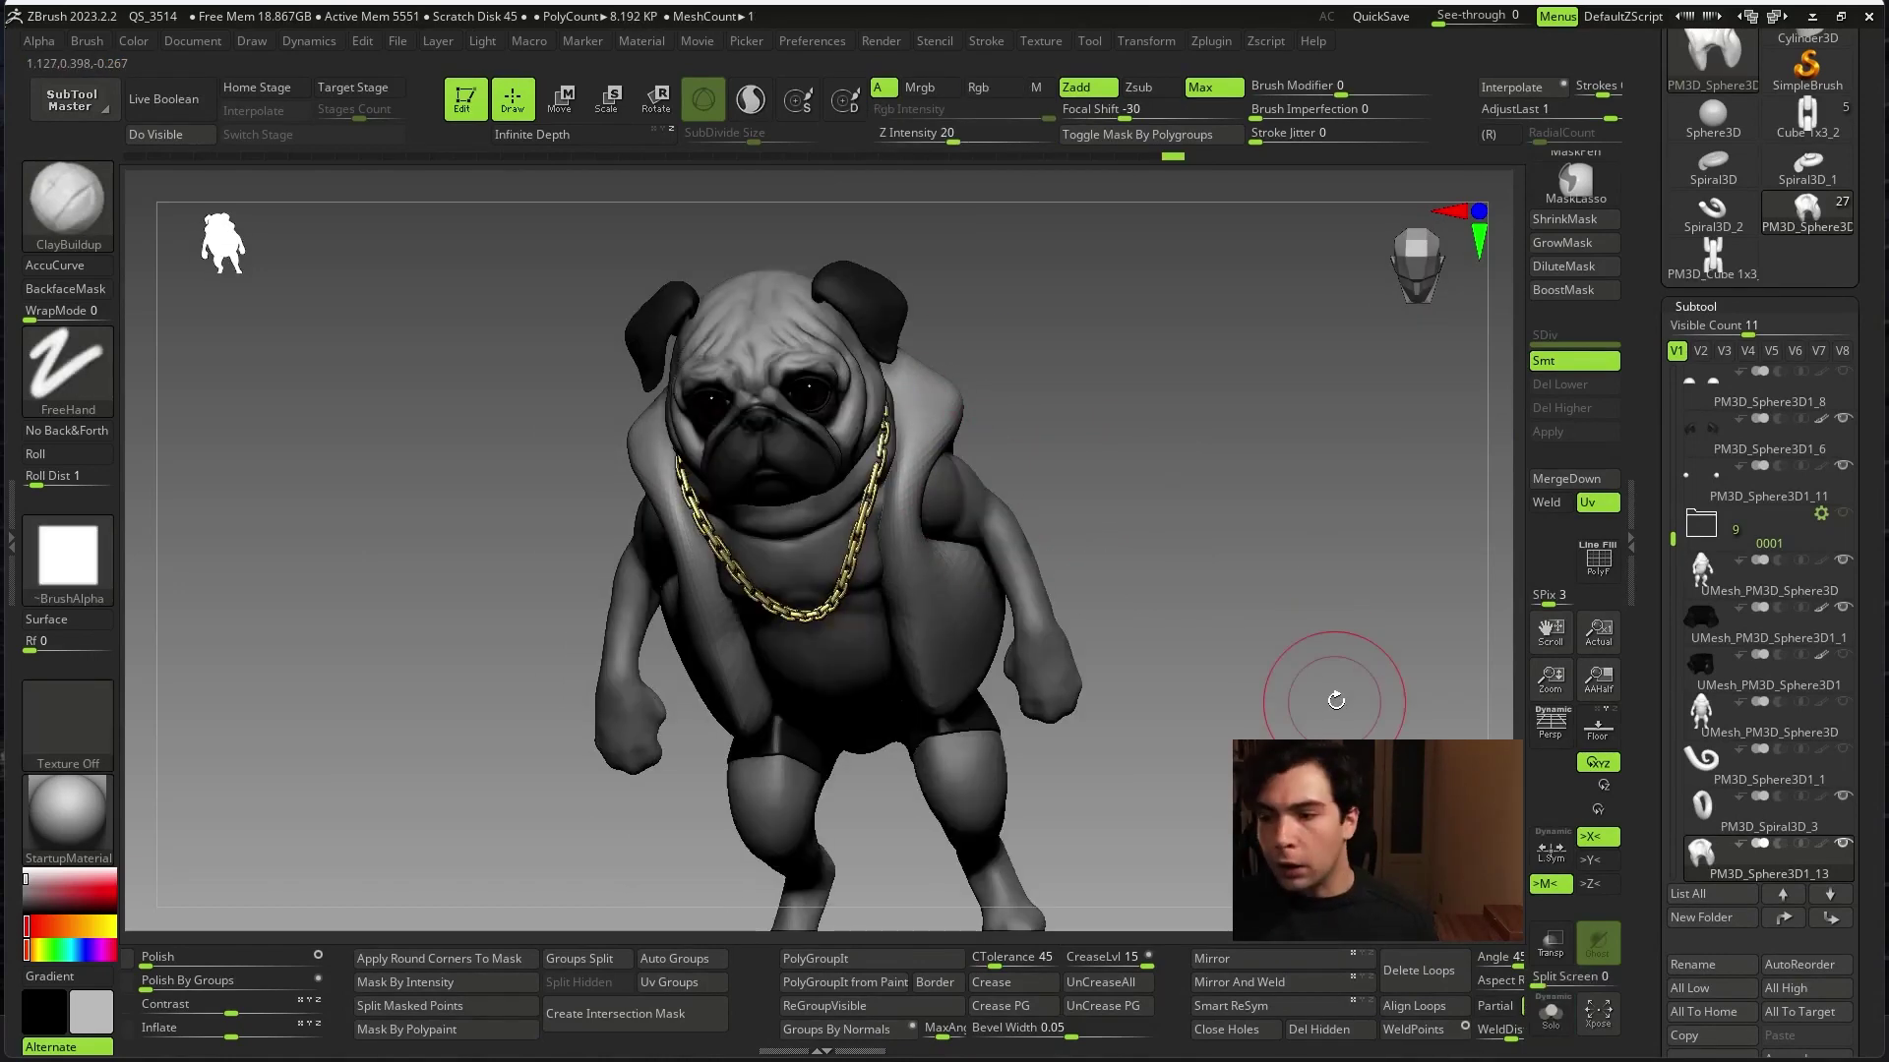
key(ctrl+shift+f)
mouse_move(1308, 725)
mouse_down()
mouse_move(1320, 684)
mouse_move(1293, 695)
mouse_move(1201, 624)
mouse_move(1095, 459)
mouse_move(1079, 452)
mouse_move(1061, 480)
mouse_up()
key(ctrl+shift+f)
- Switch to the DamStandard brush and orbit to a rear three-quarter view
key(b)
key(d)
key(s)
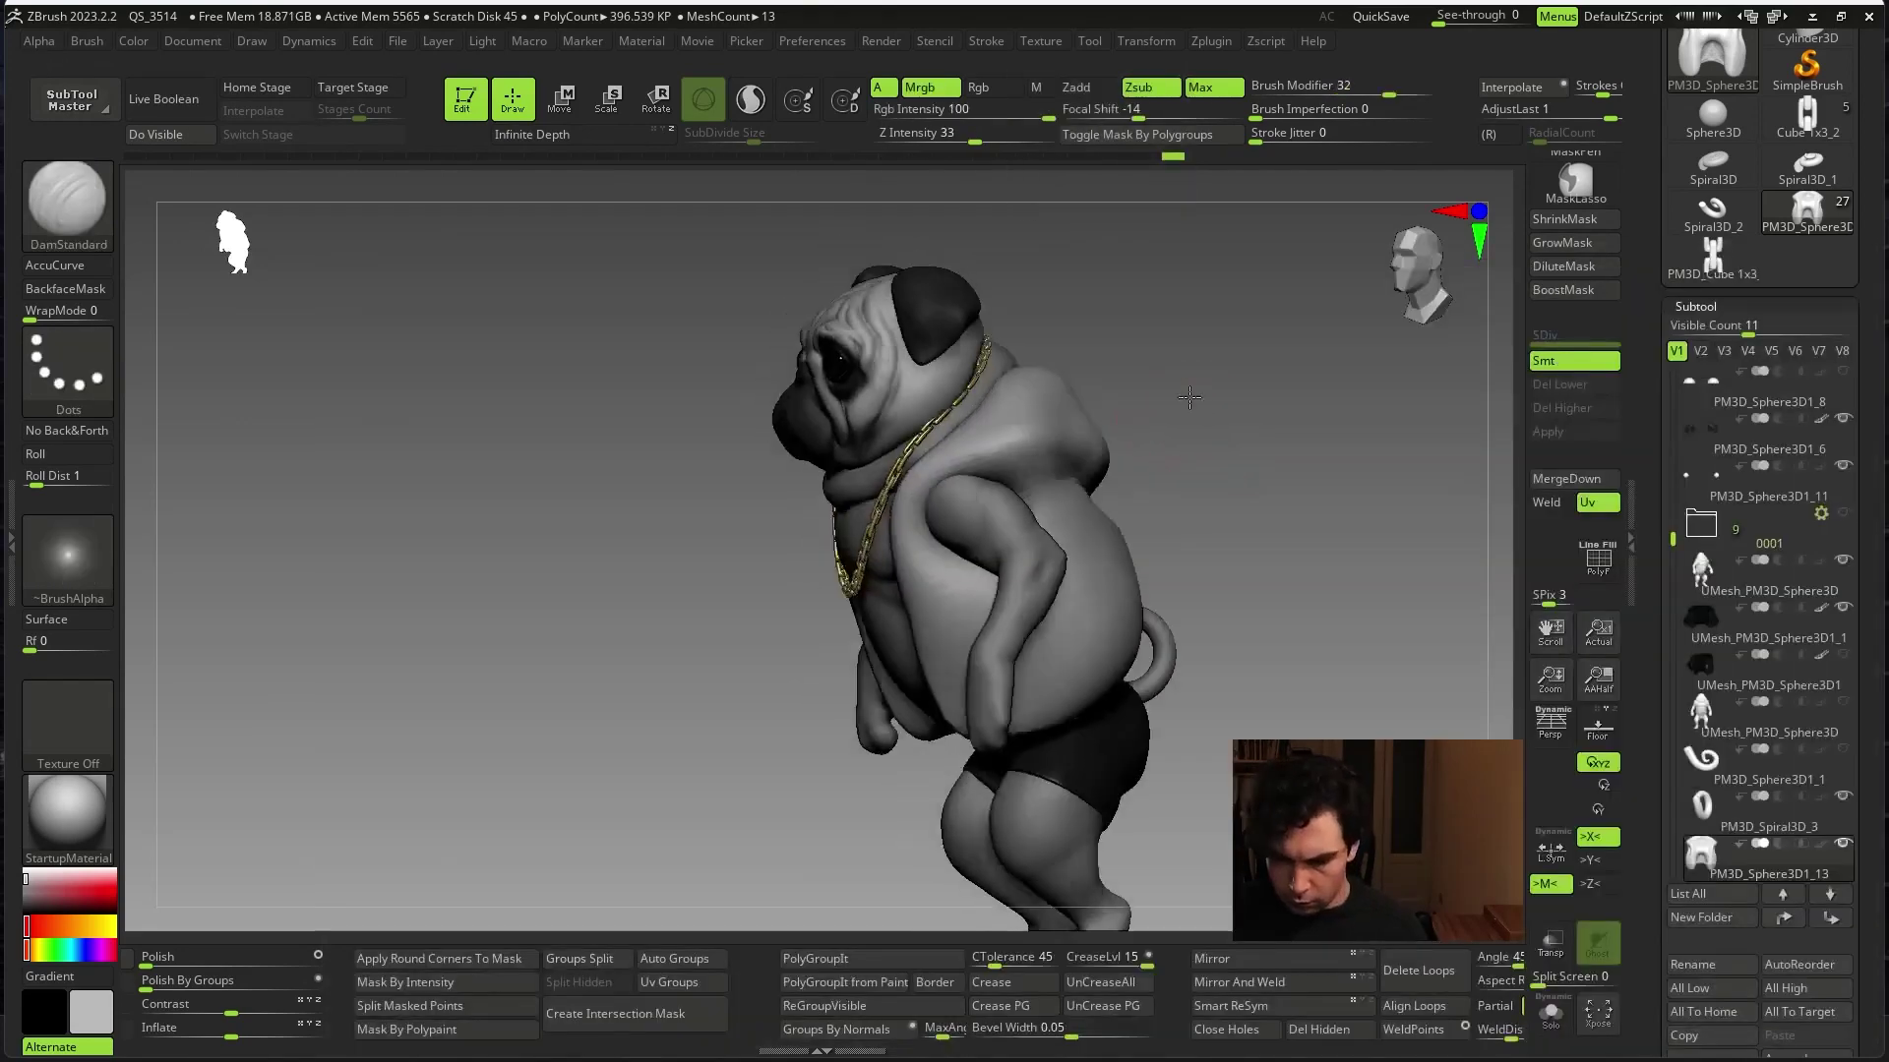
drag(1169, 411, 939, 481)
mouse_move(1091, 458)
right_down()
mouse_move(1082, 485)
mouse_move(1151, 433)
mouse_move(1206, 457)
mouse_move(1198, 438)
right_up()
- Push the vest edge outward over the chain with the Move brush
key(b)
key(m)
key(v)
key(space)
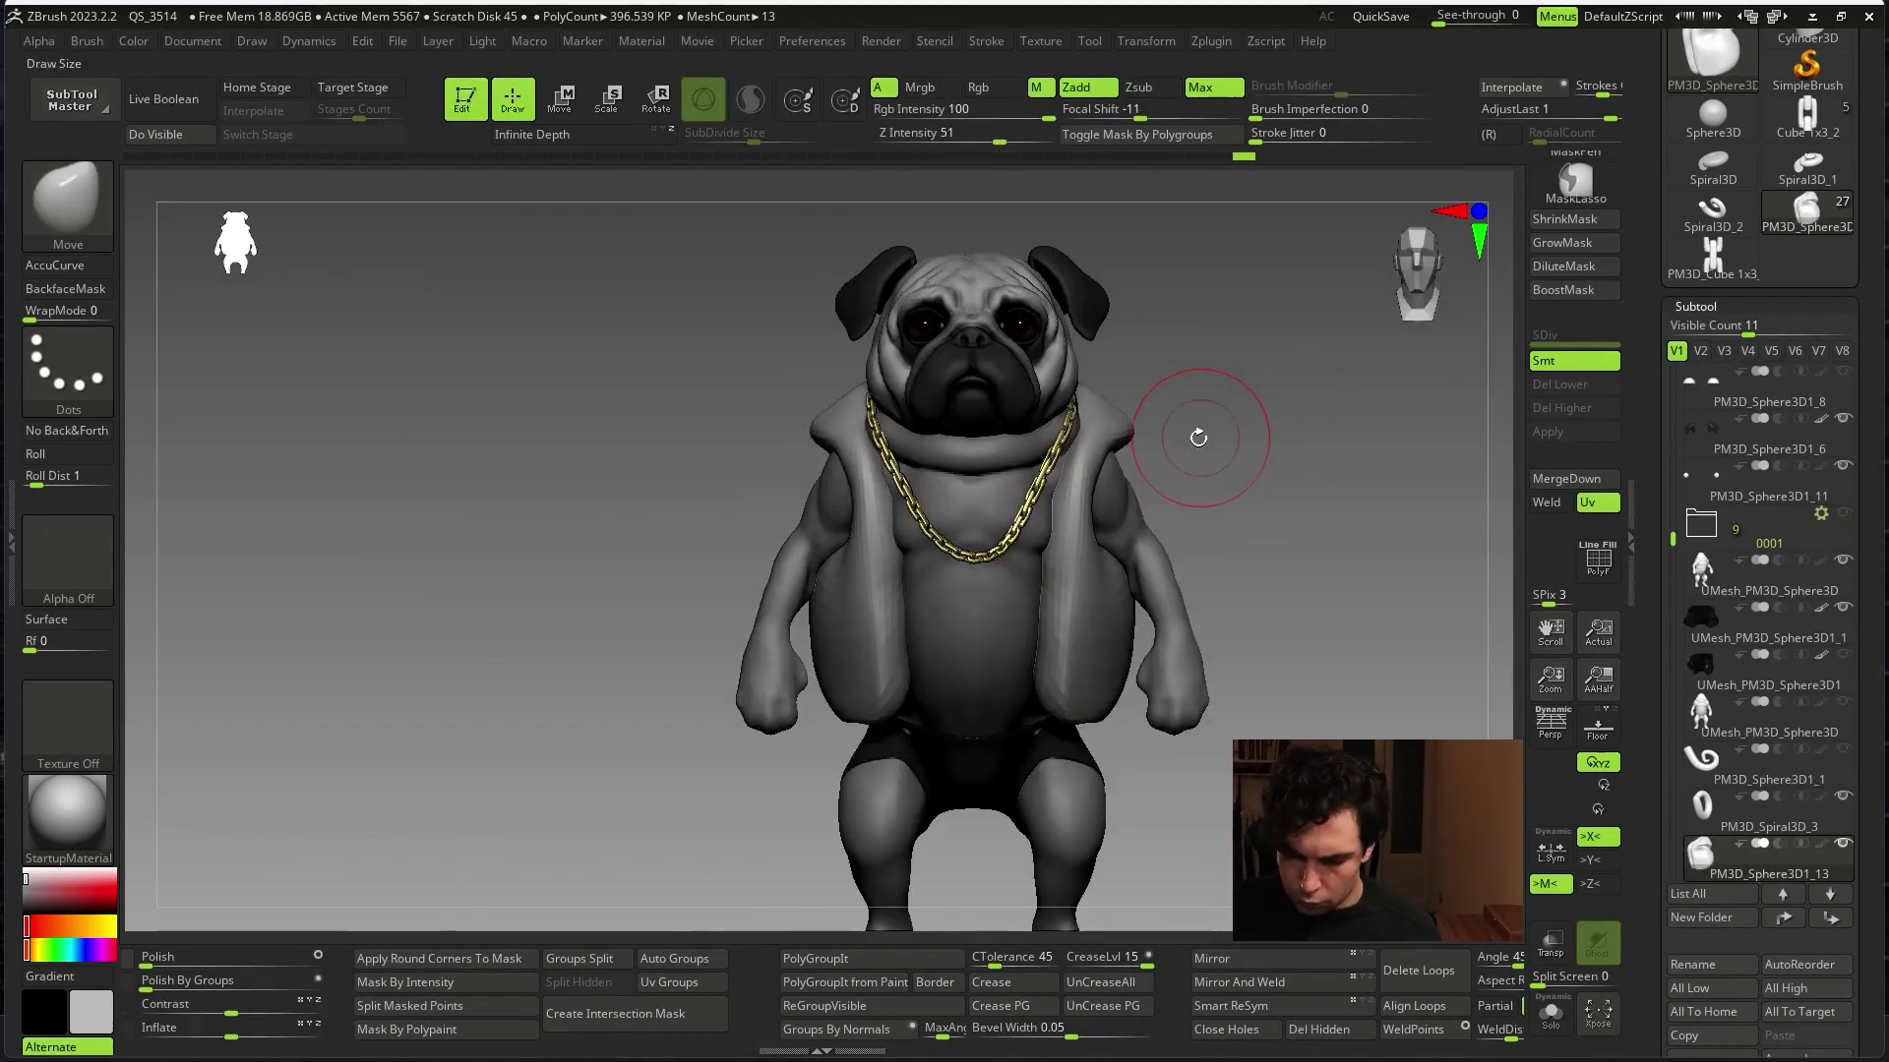
key(space)
key(ctrl)
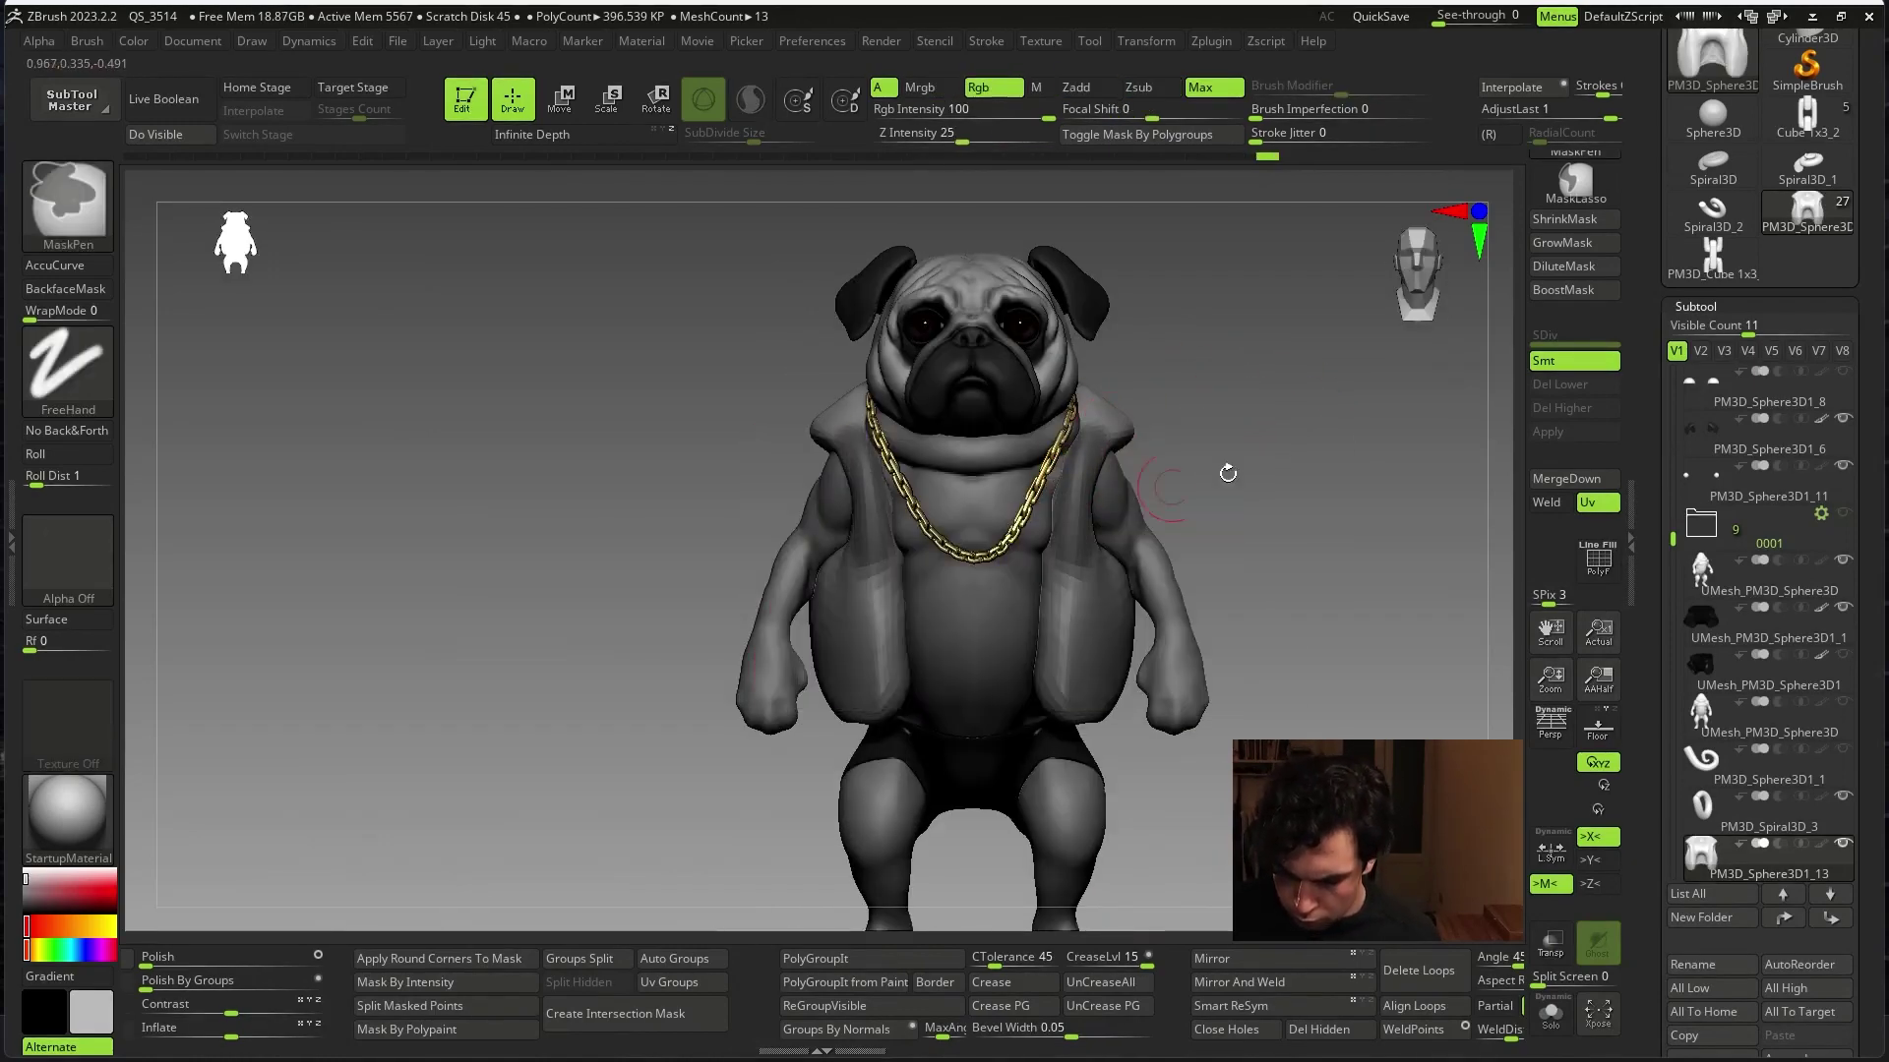
right_drag(1223, 476, 1263, 453)
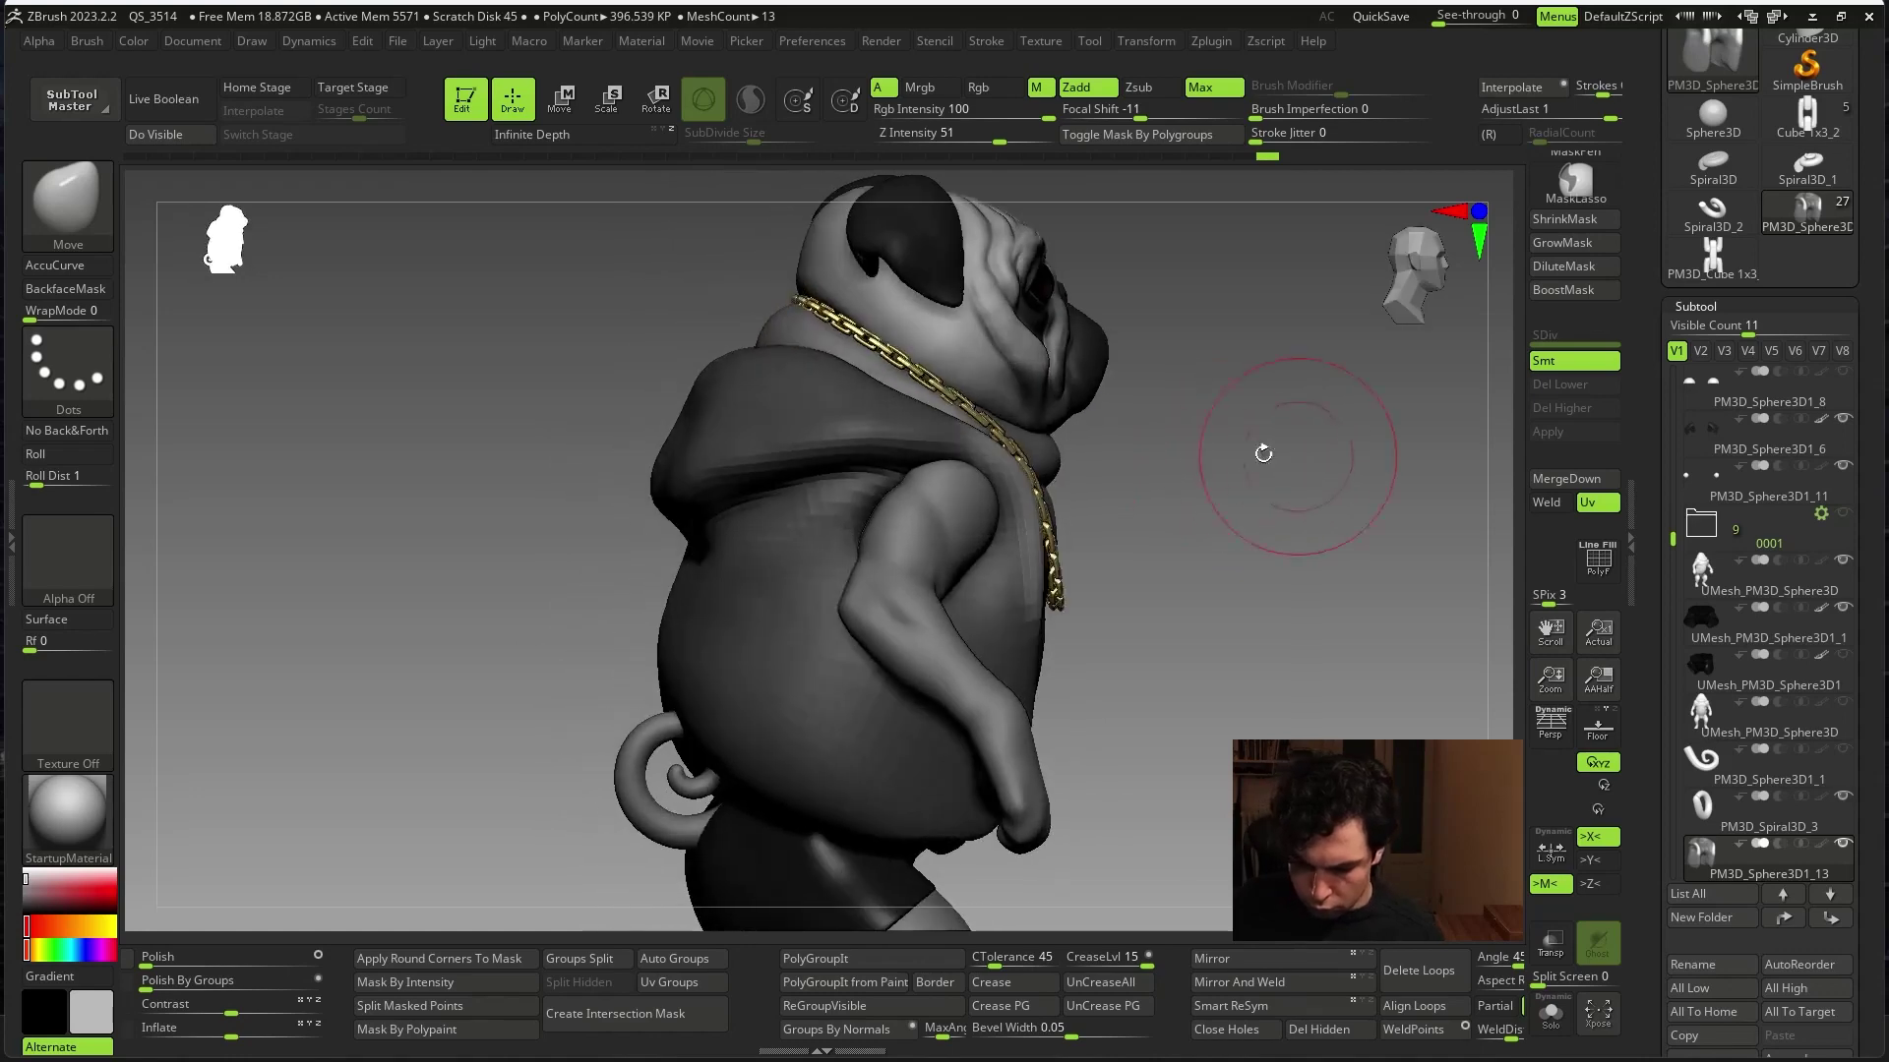
key(space)
drag(1031, 474, 1053, 479)
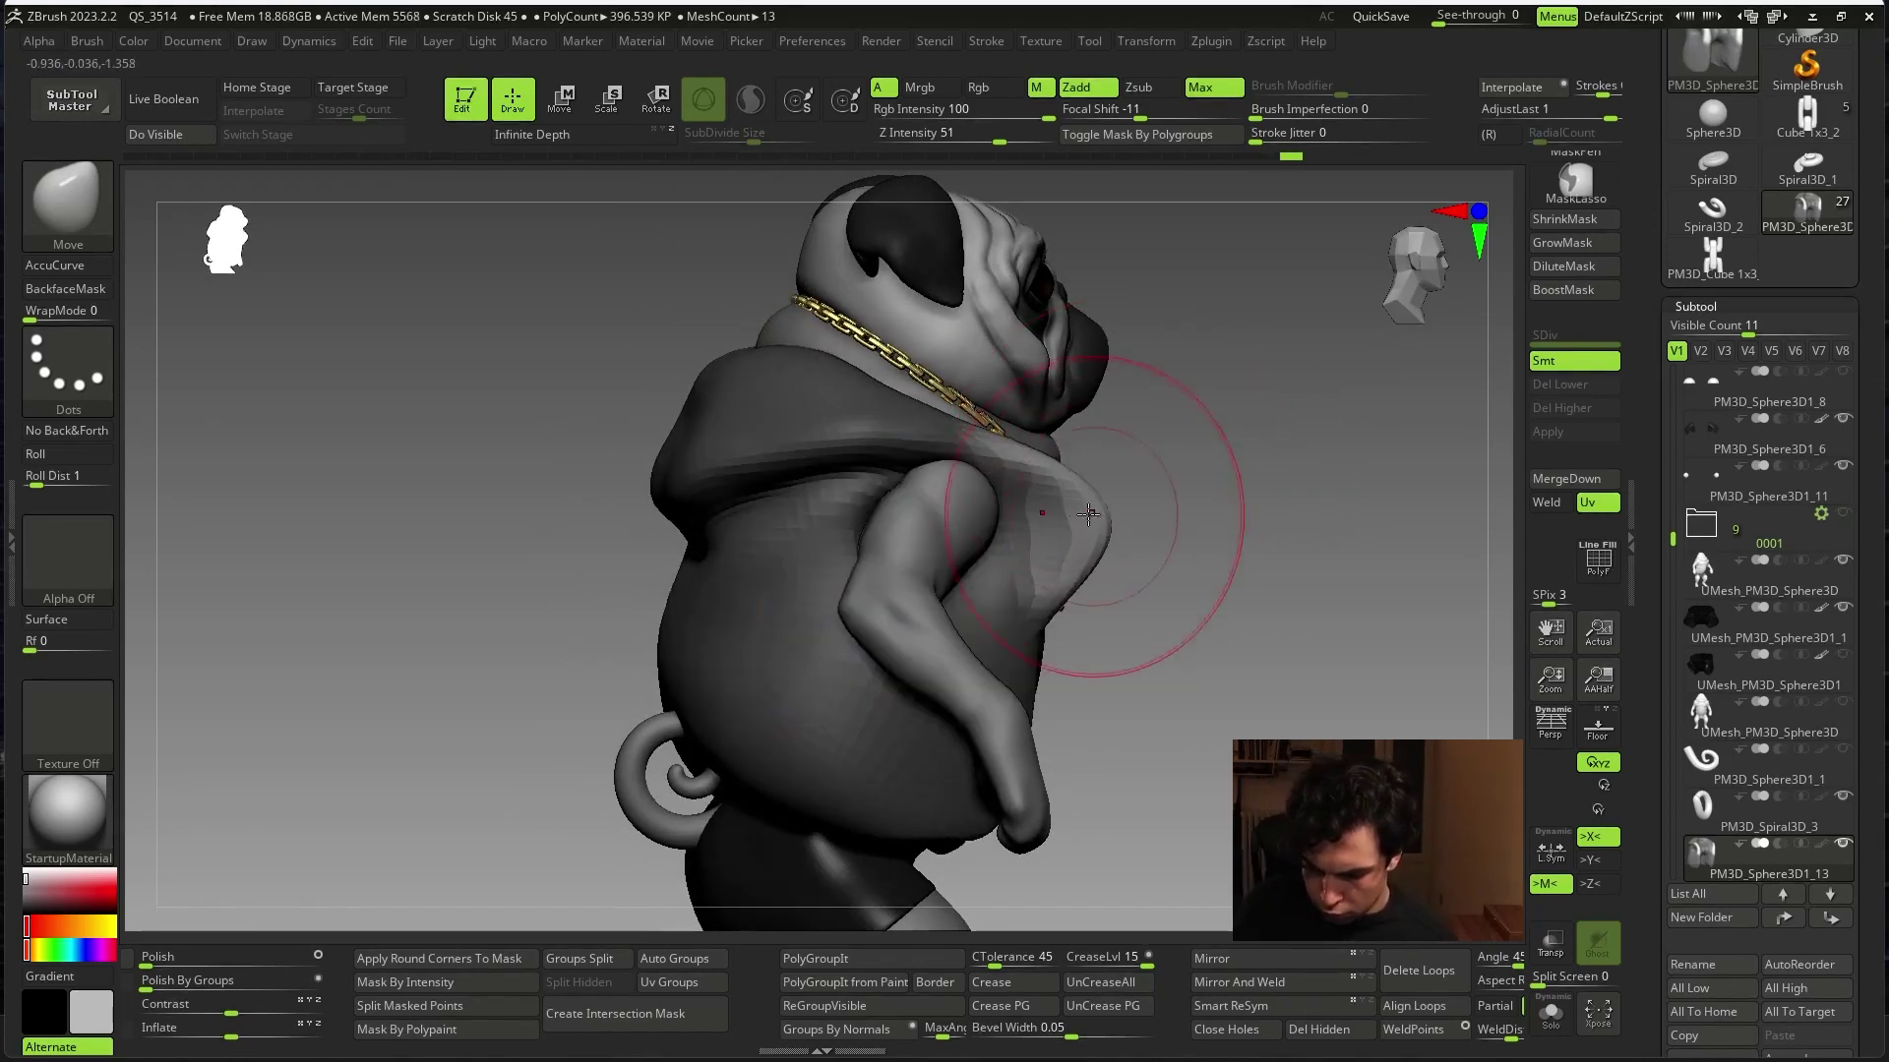
- Orbit the pug through front, rear and elevated views to review the vest
mouse_move(1049, 627)
right_down()
mouse_move(1414, 492)
mouse_move(1356, 449)
mouse_move(1358, 467)
right_up()
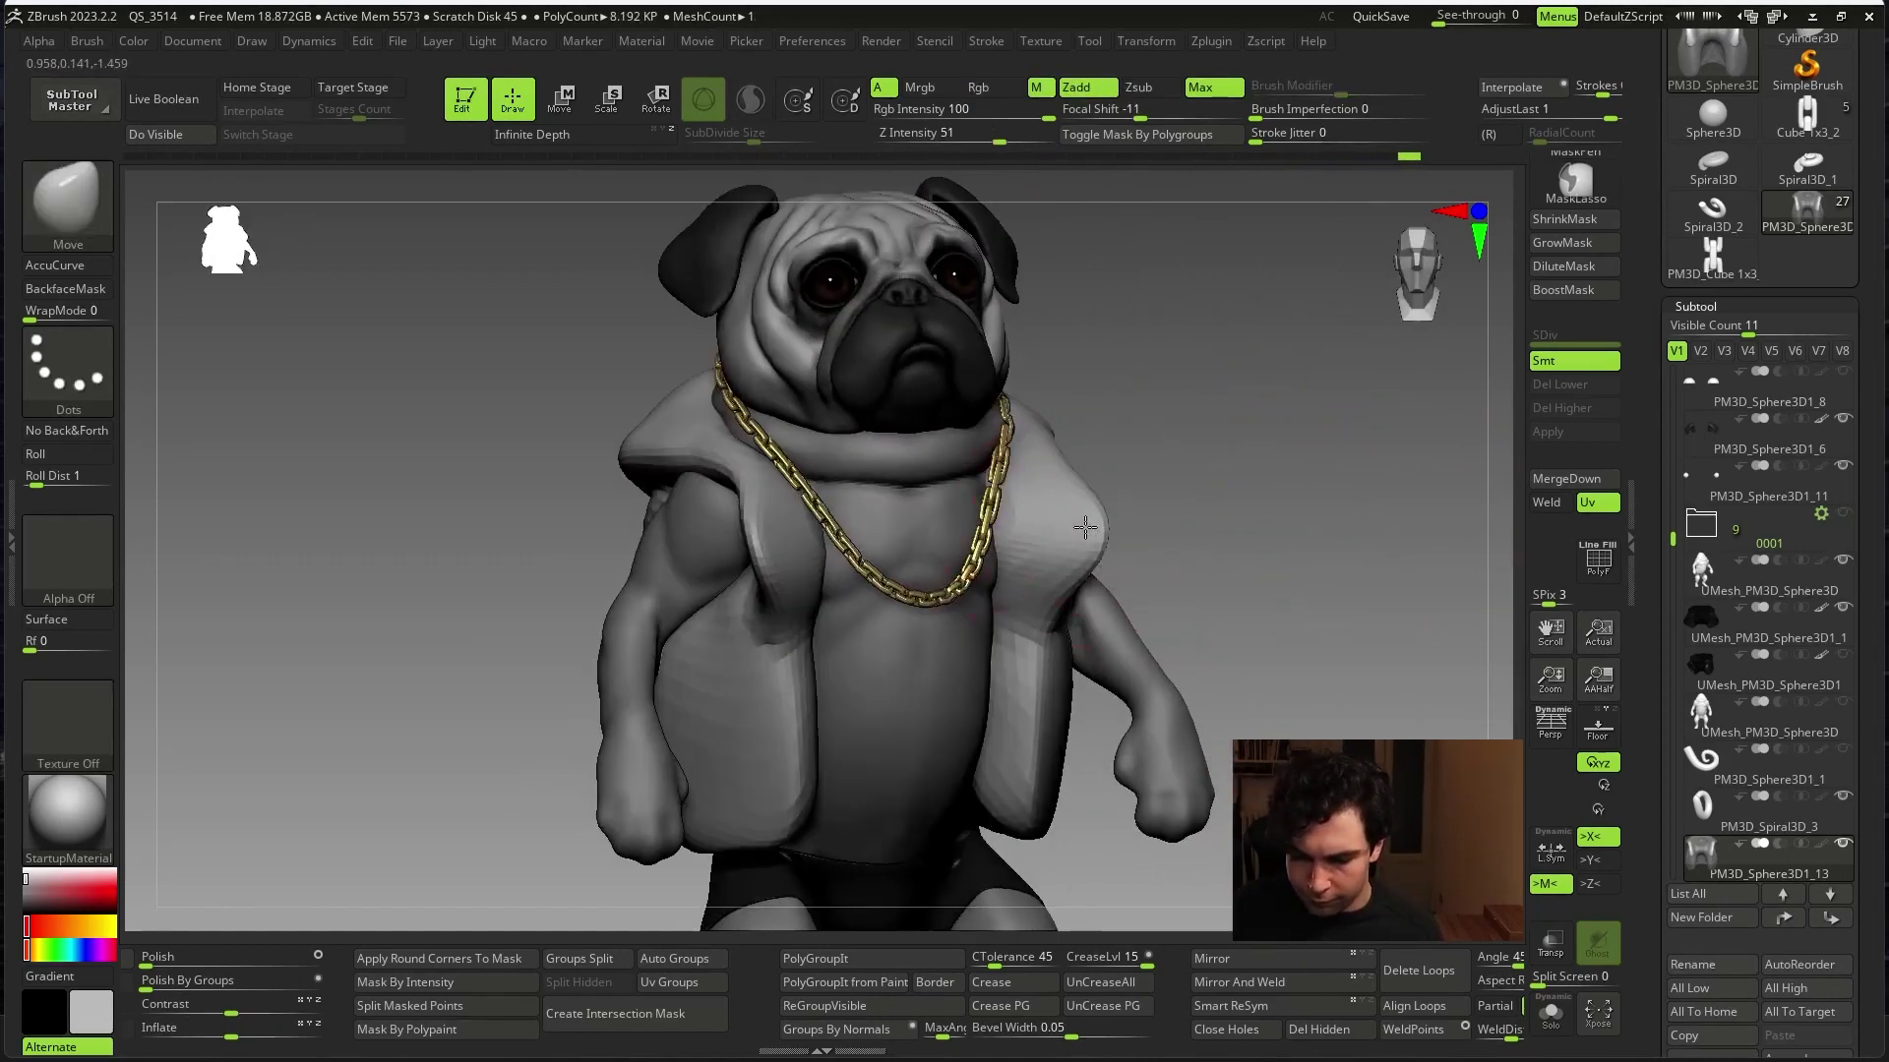
mouse_move(1237, 506)
right_down()
mouse_move(1193, 498)
mouse_move(1283, 454)
mouse_move(1206, 512)
right_up()
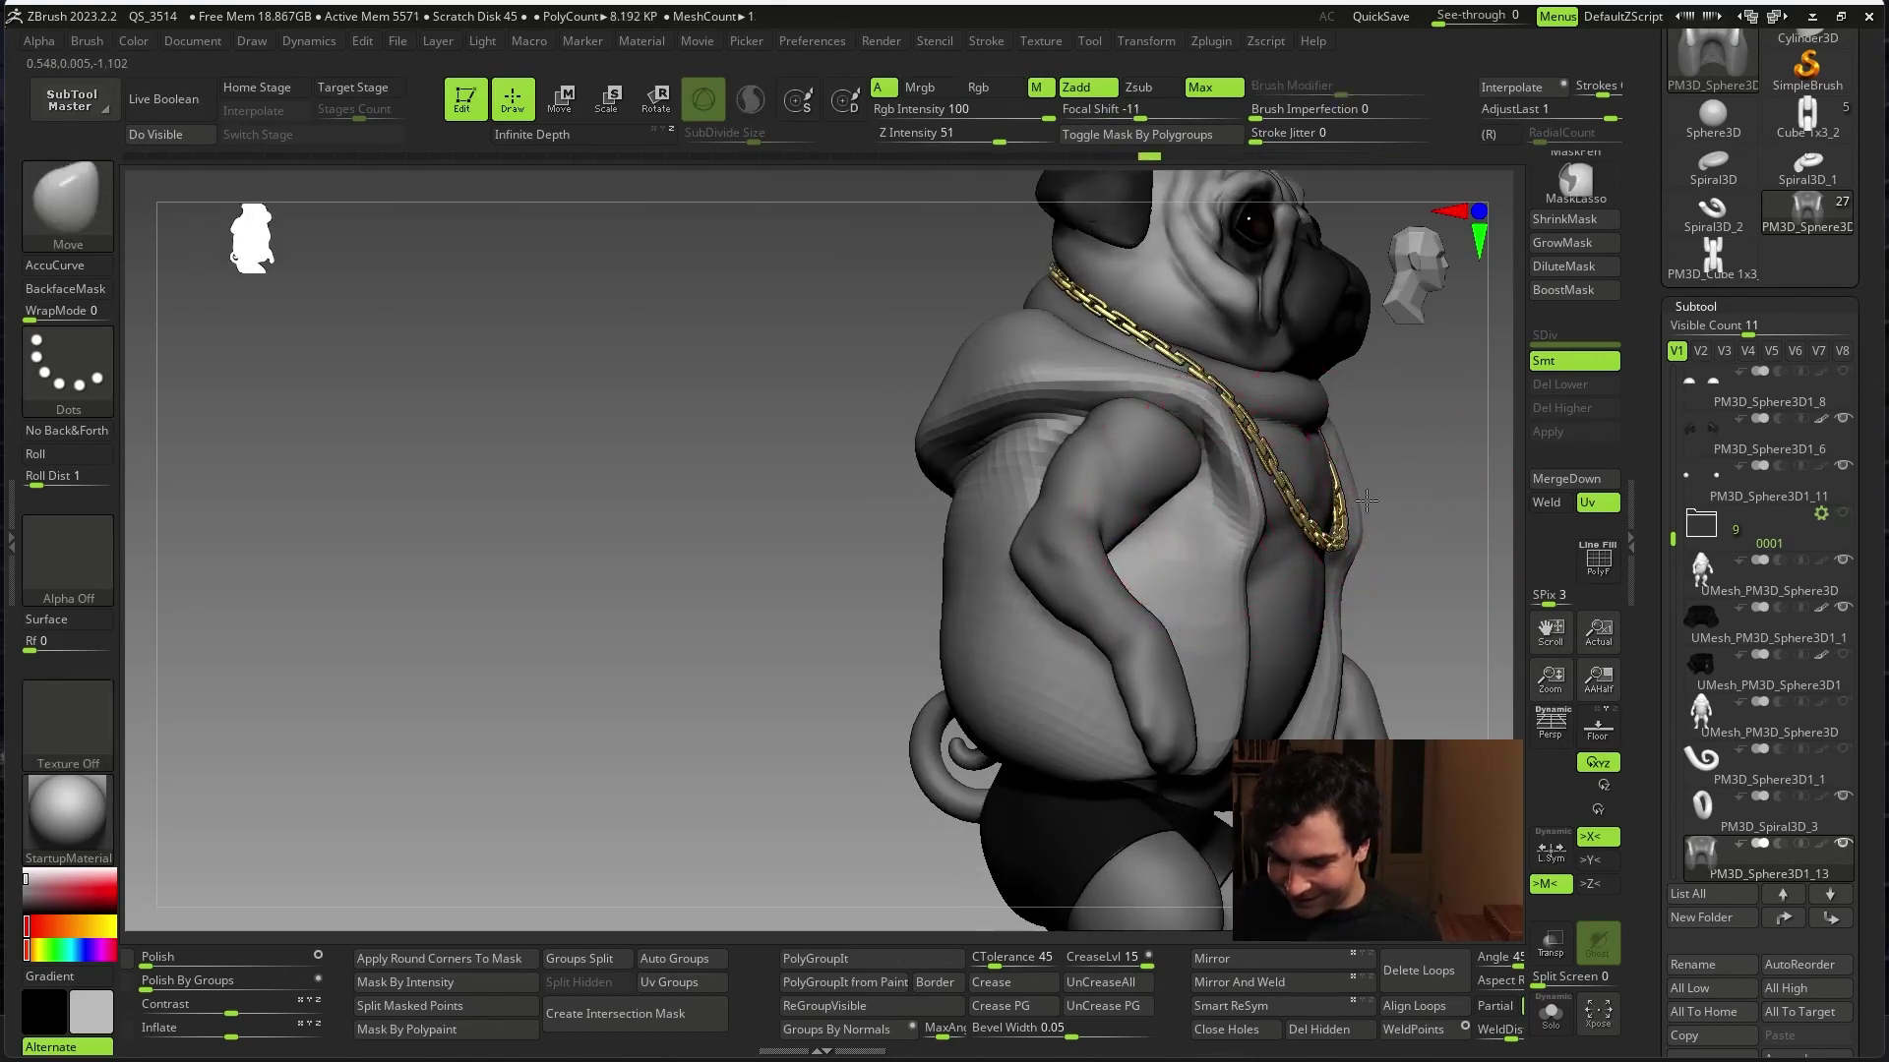
shift+right_drag(1366, 502, 1151, 630)
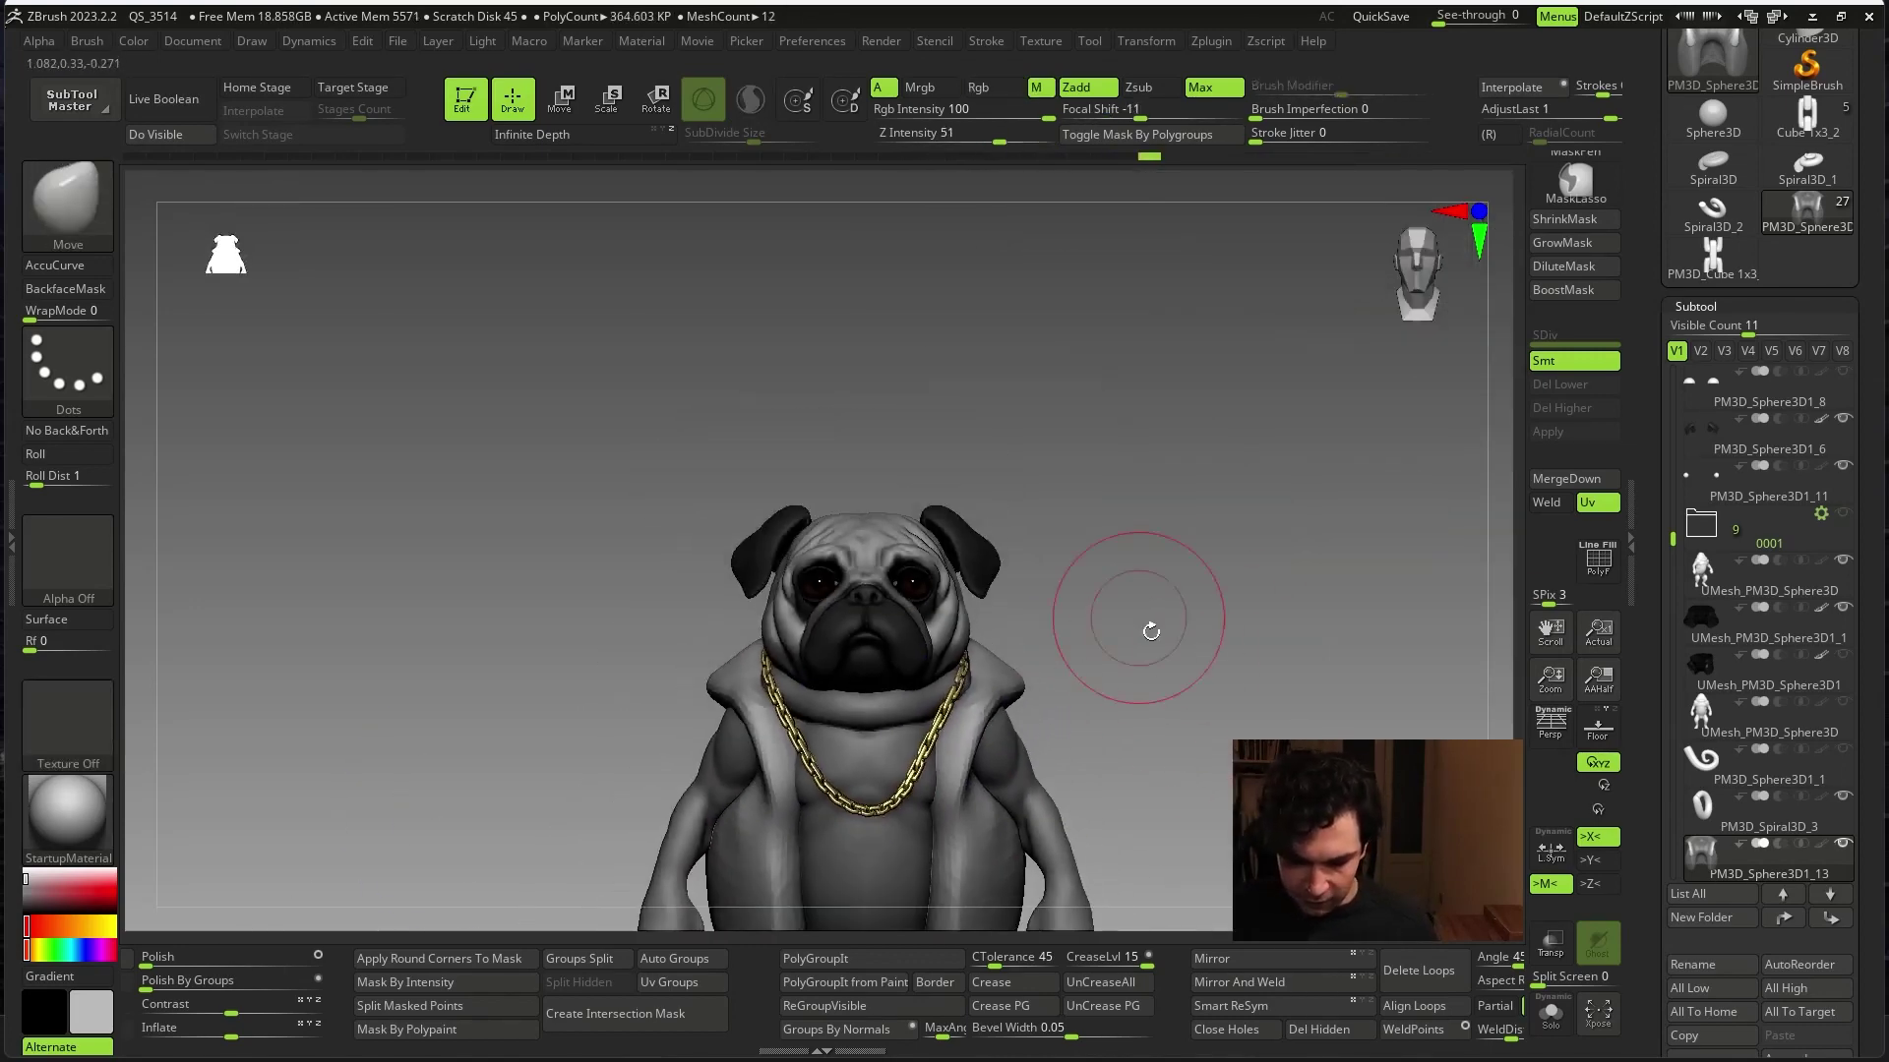
right_drag(1193, 666, 986, 679)
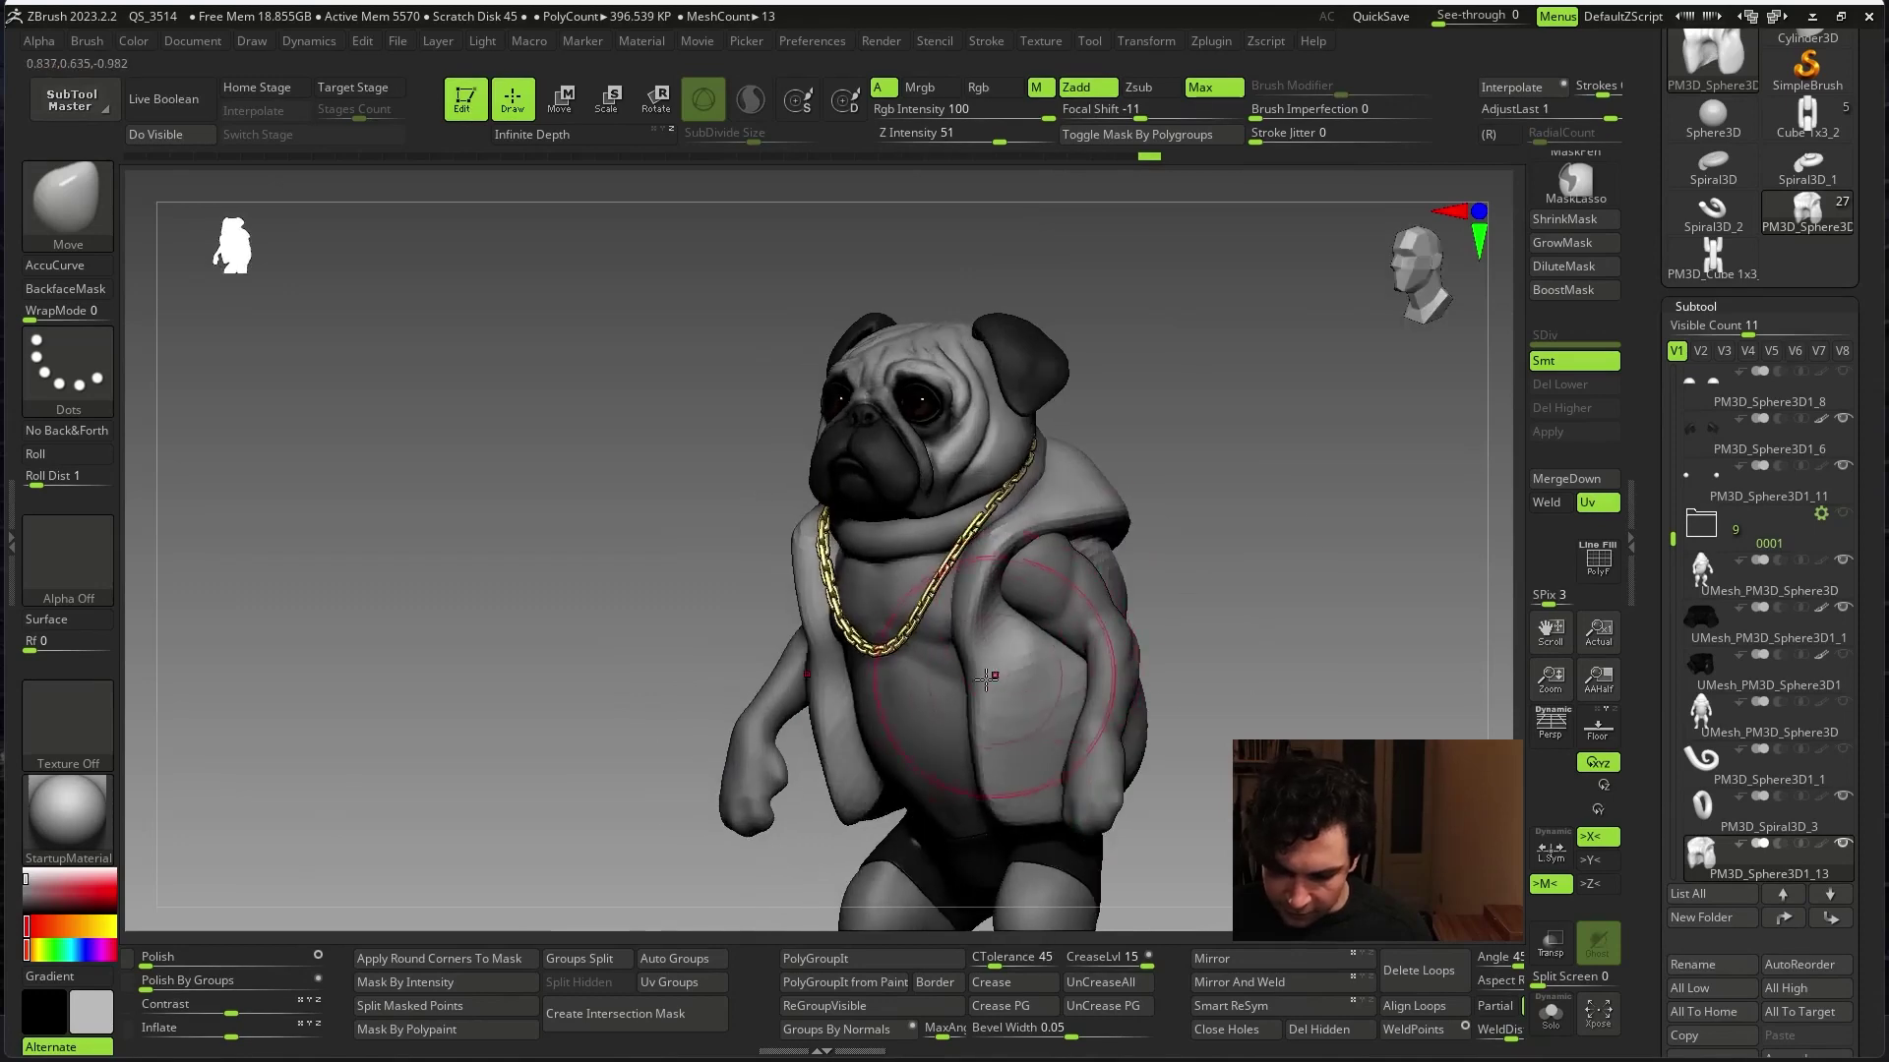
mouse_move(1294, 563)
shift+right_down()
mouse_move(1303, 540)
mouse_move(1365, 584)
shift+right_up()
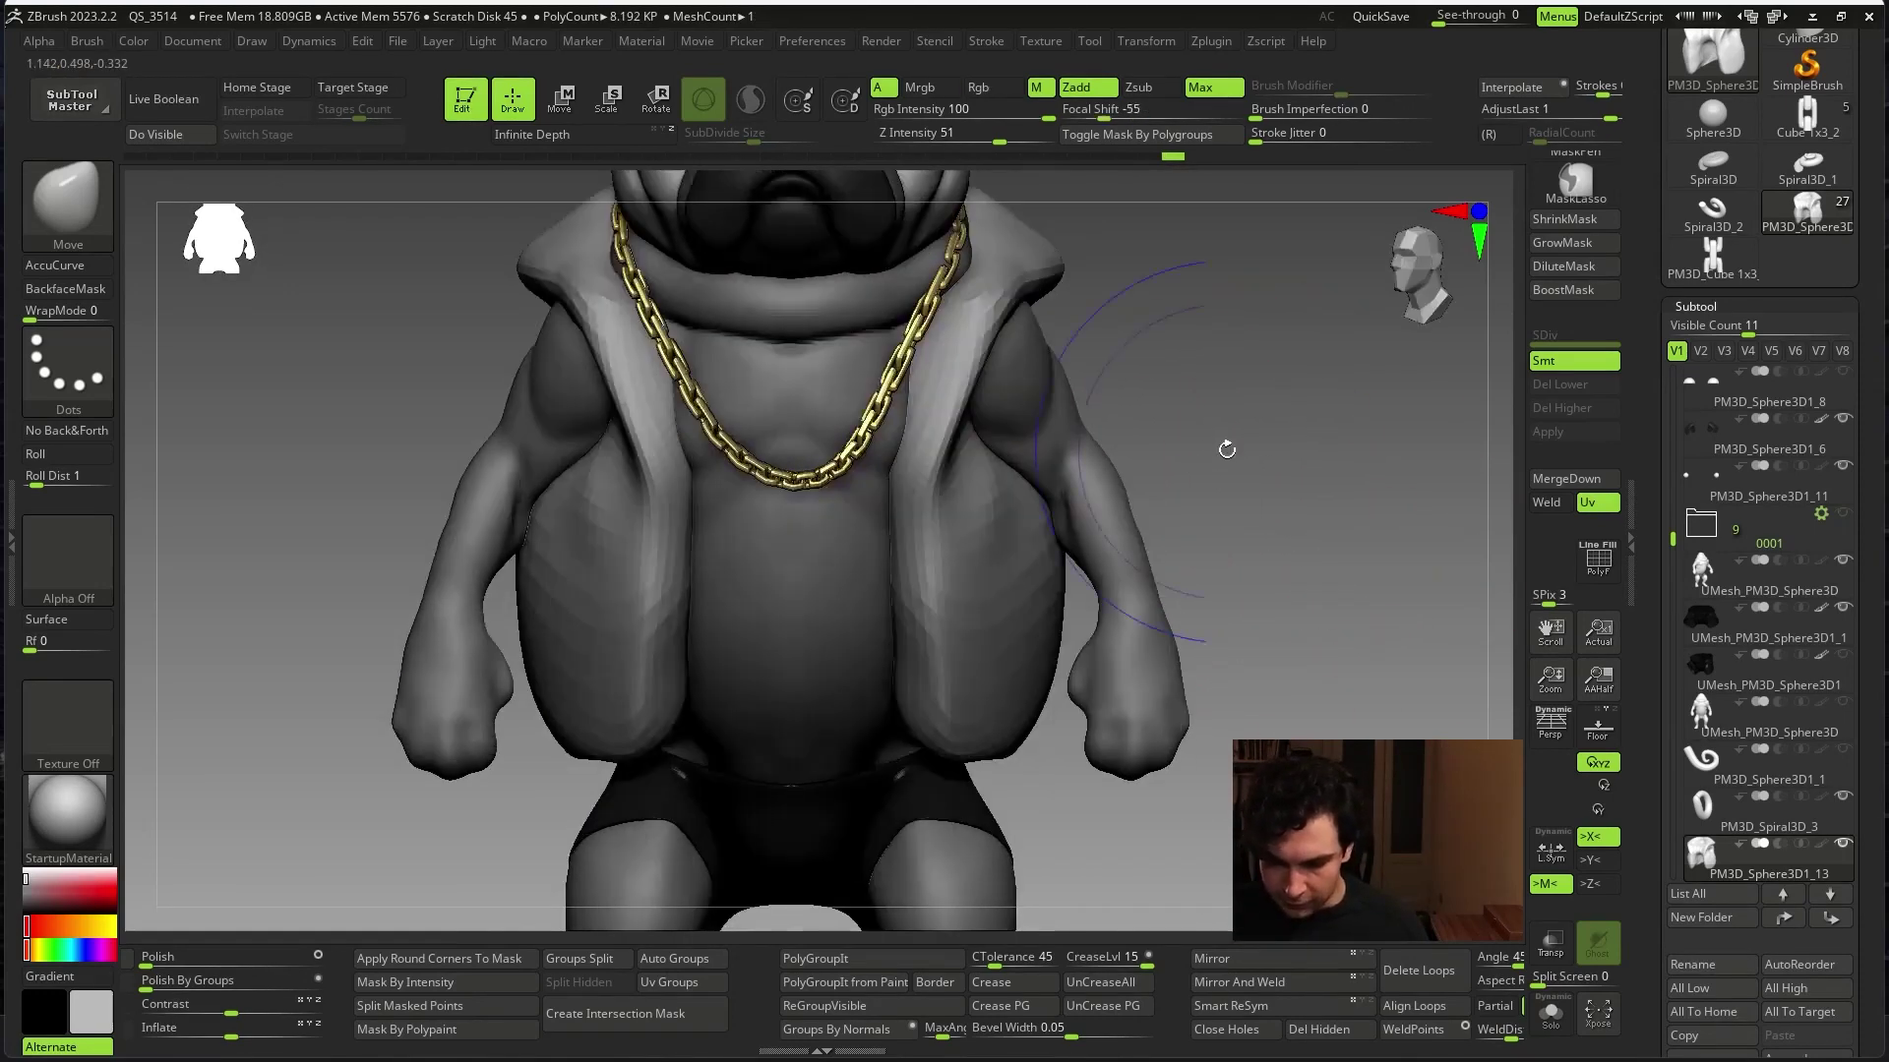
right_drag(1223, 448, 1005, 521)
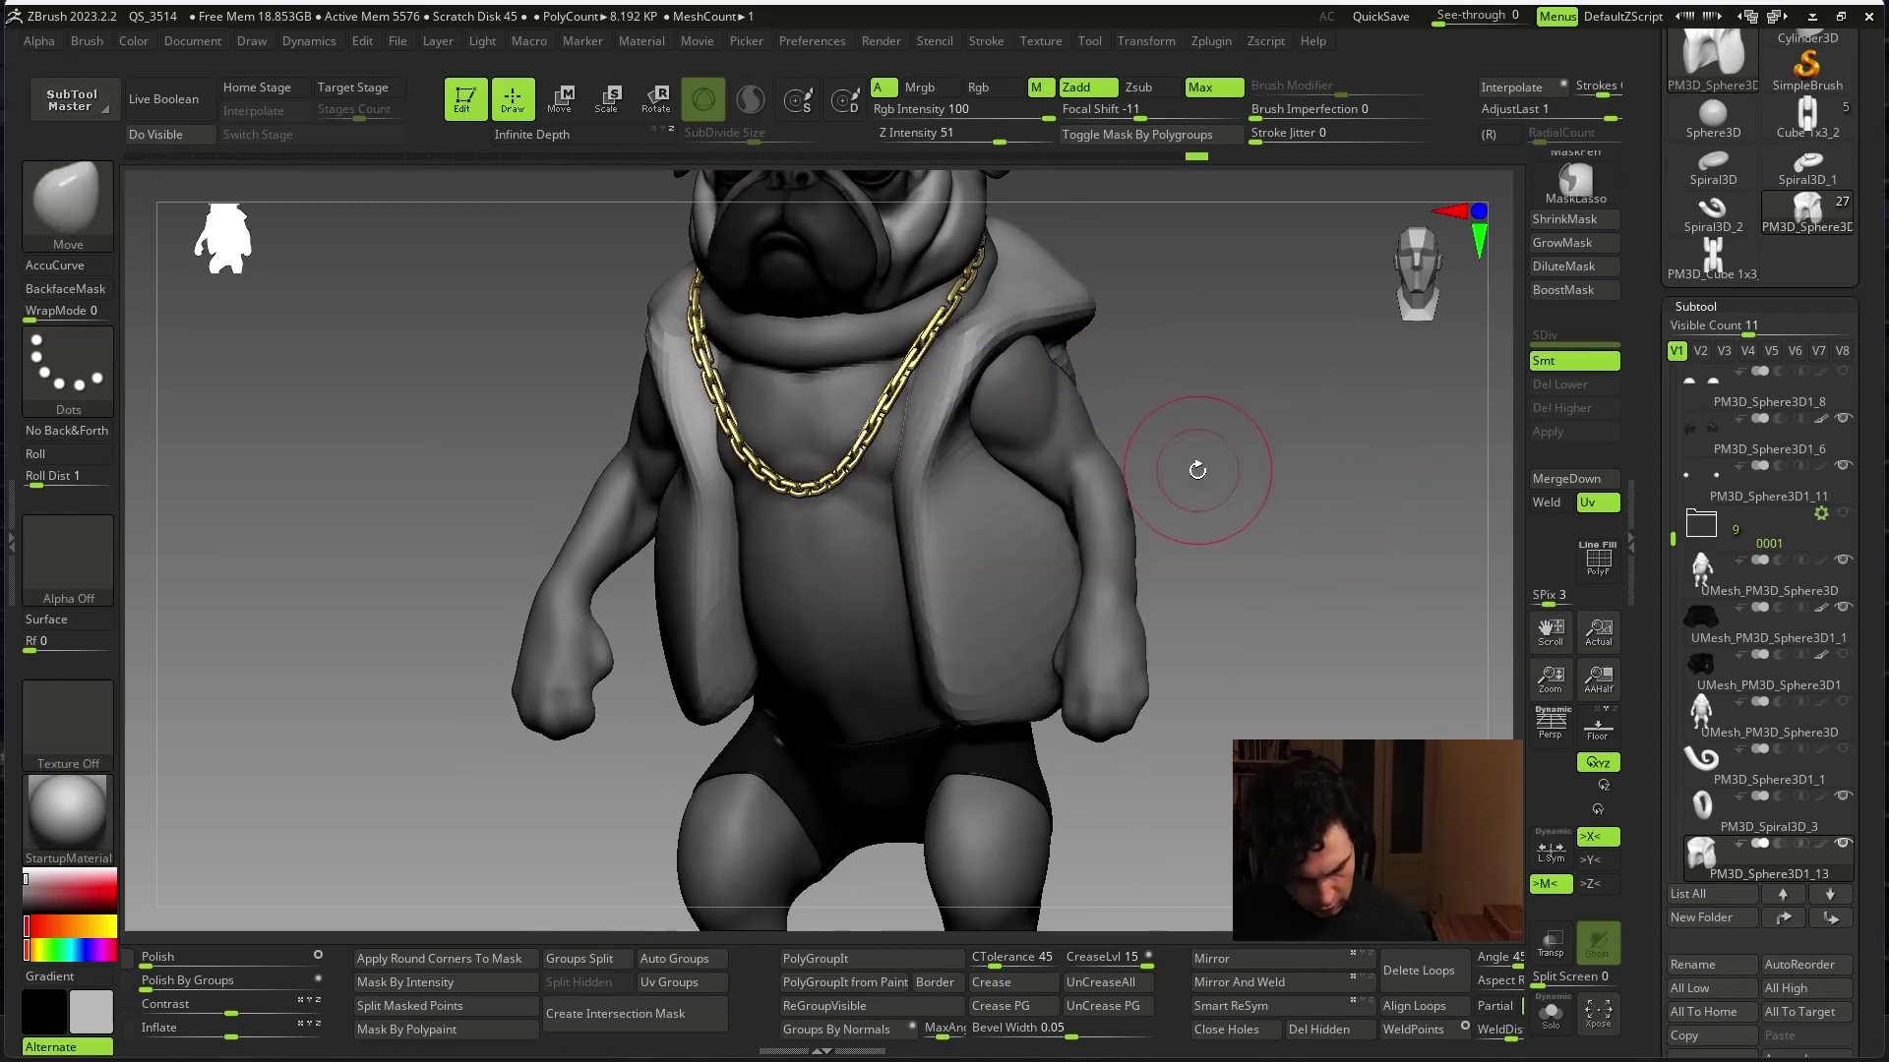
- Switch through ClayBuildup to DamStandard and turn on Solo for the hood subtool
key(b)
key(c)
key(b)
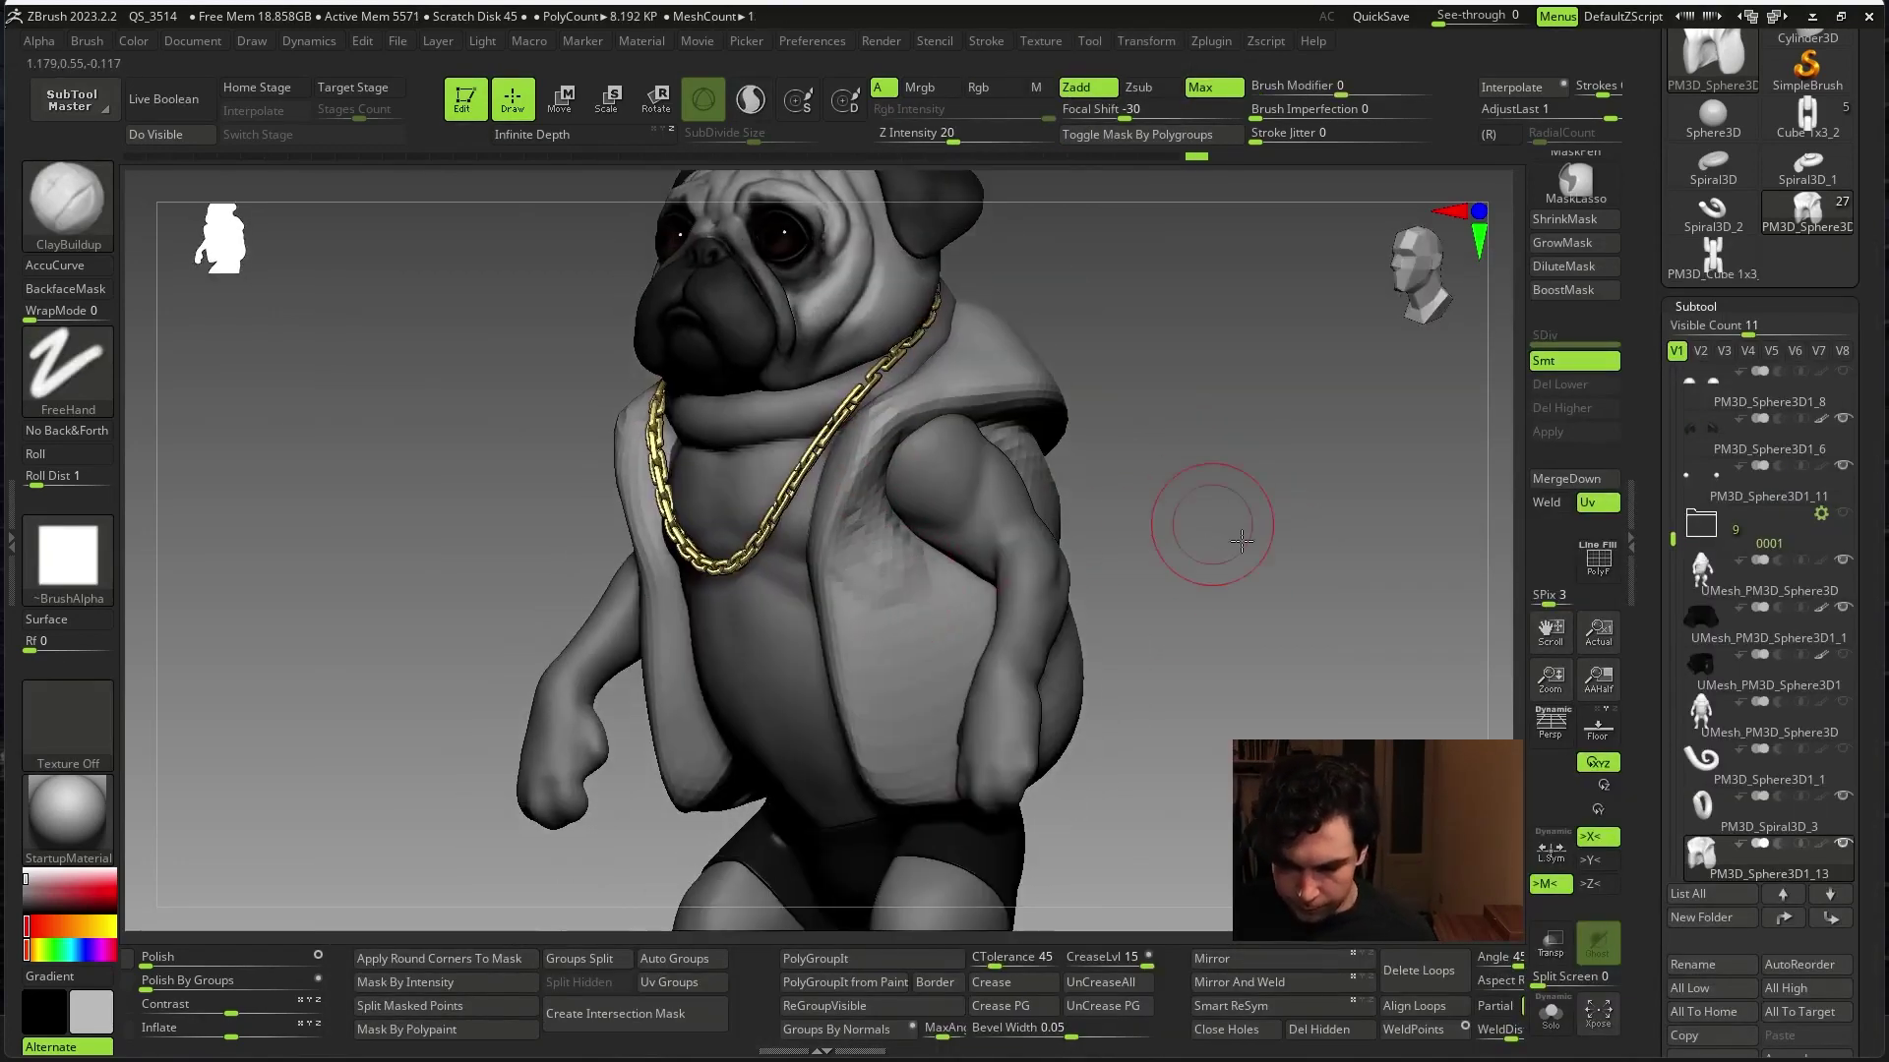
drag(1210, 514, 1206, 540)
key(b)
key(d)
key(s)
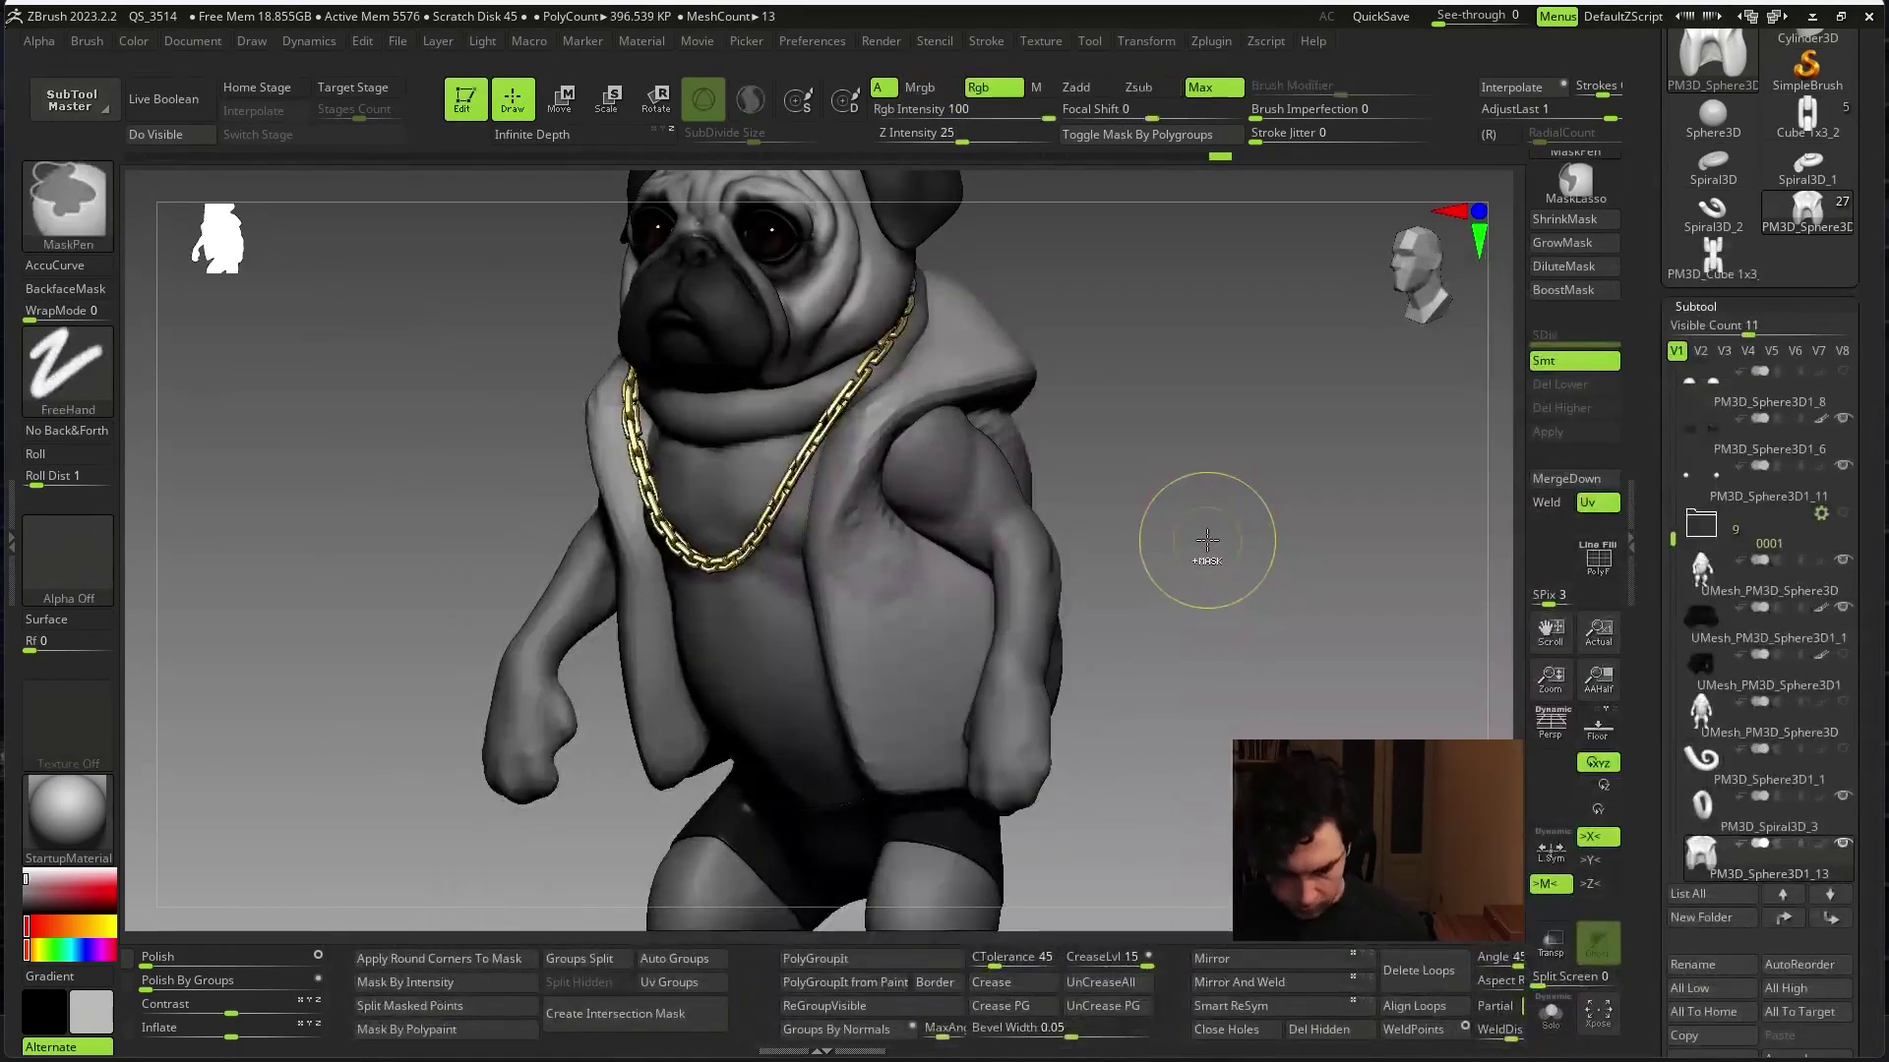
key(alt+s)
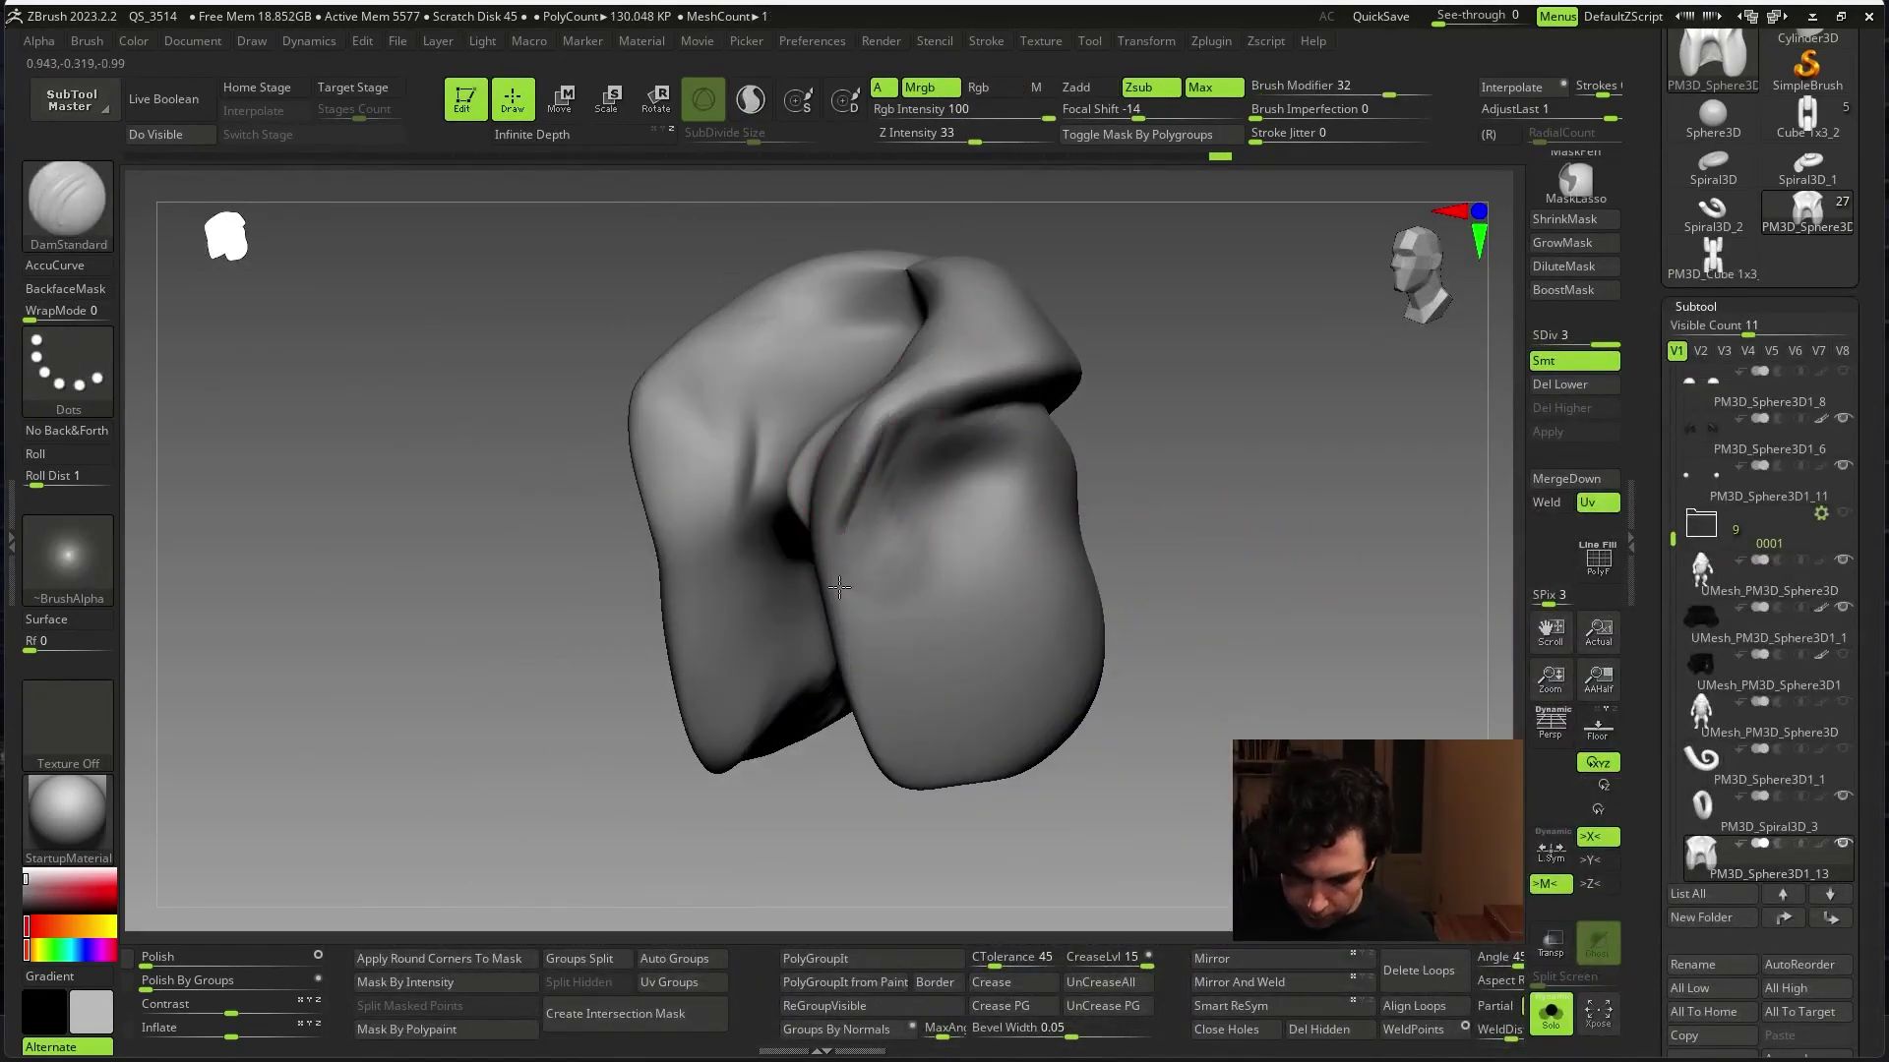
- Toggle Solo off and on to inspect the hood, then return to the full pug
drag(841, 623, 1187, 590)
key(alt+s)
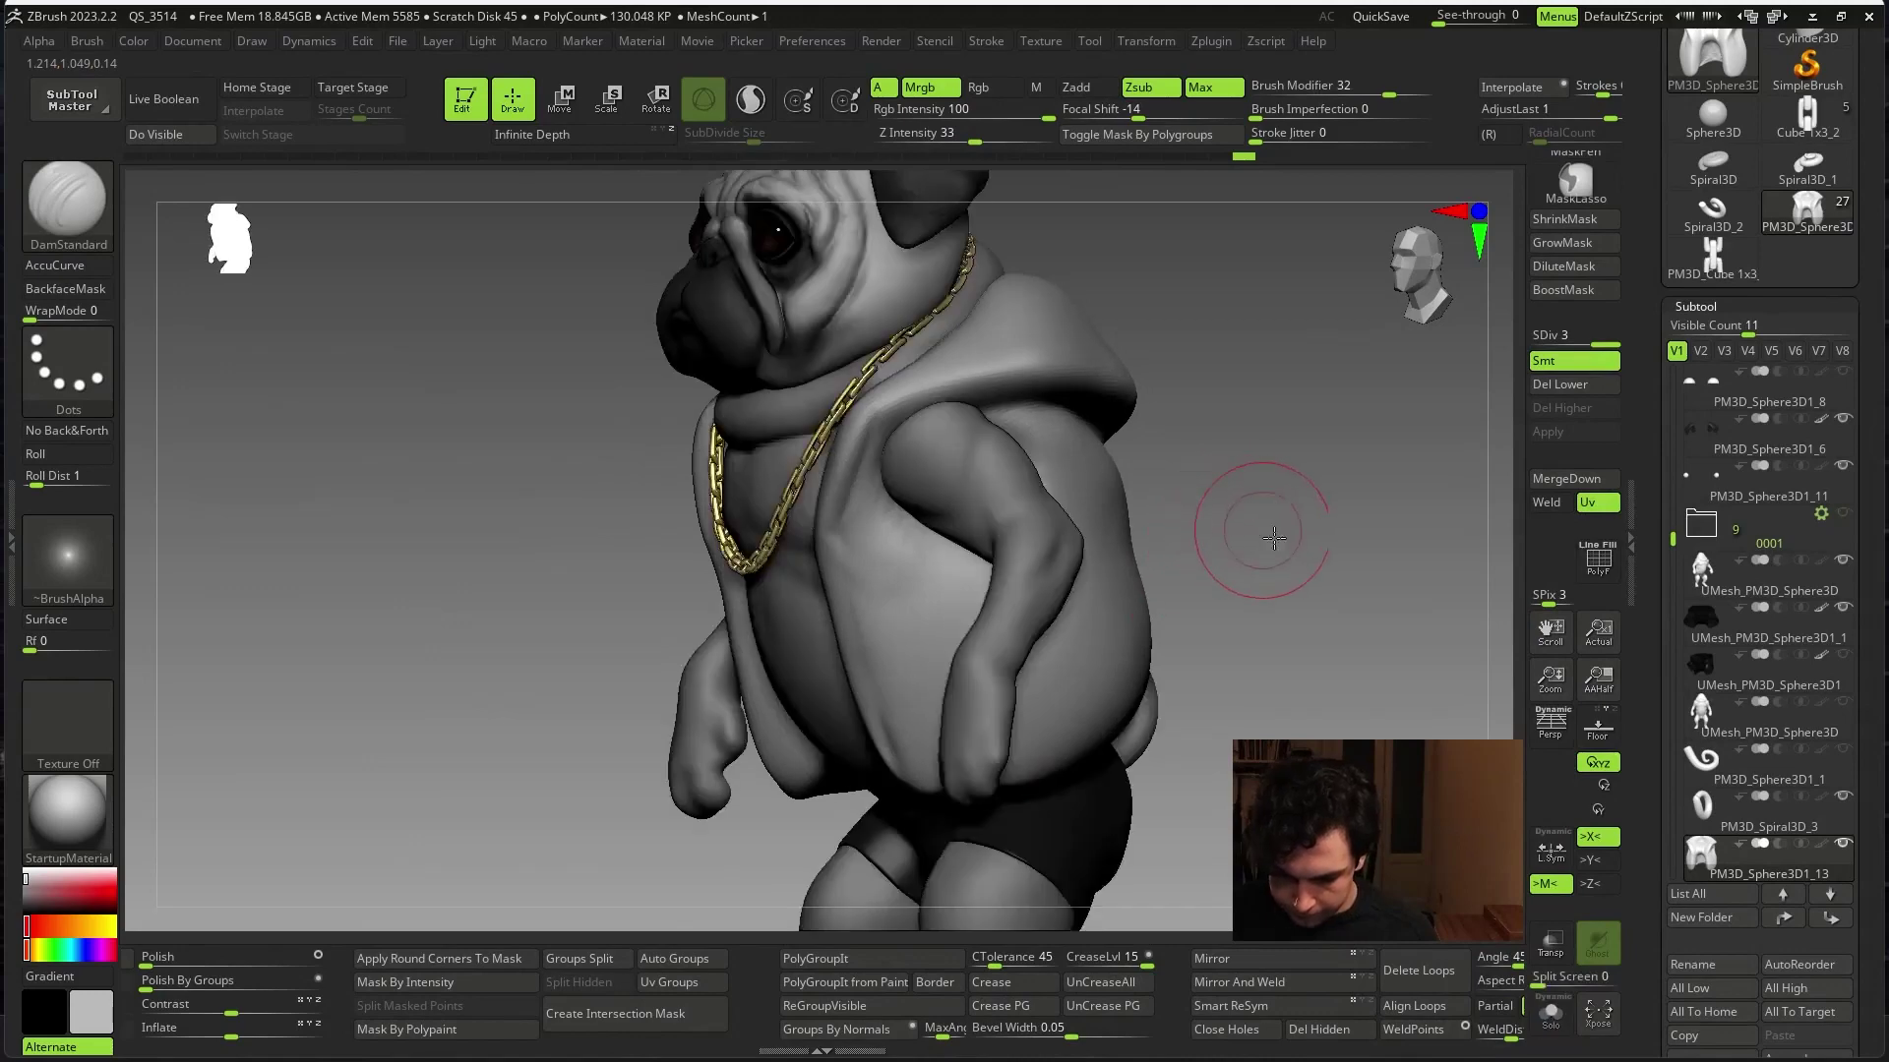
key(space)
key(space)
key(alt+s)
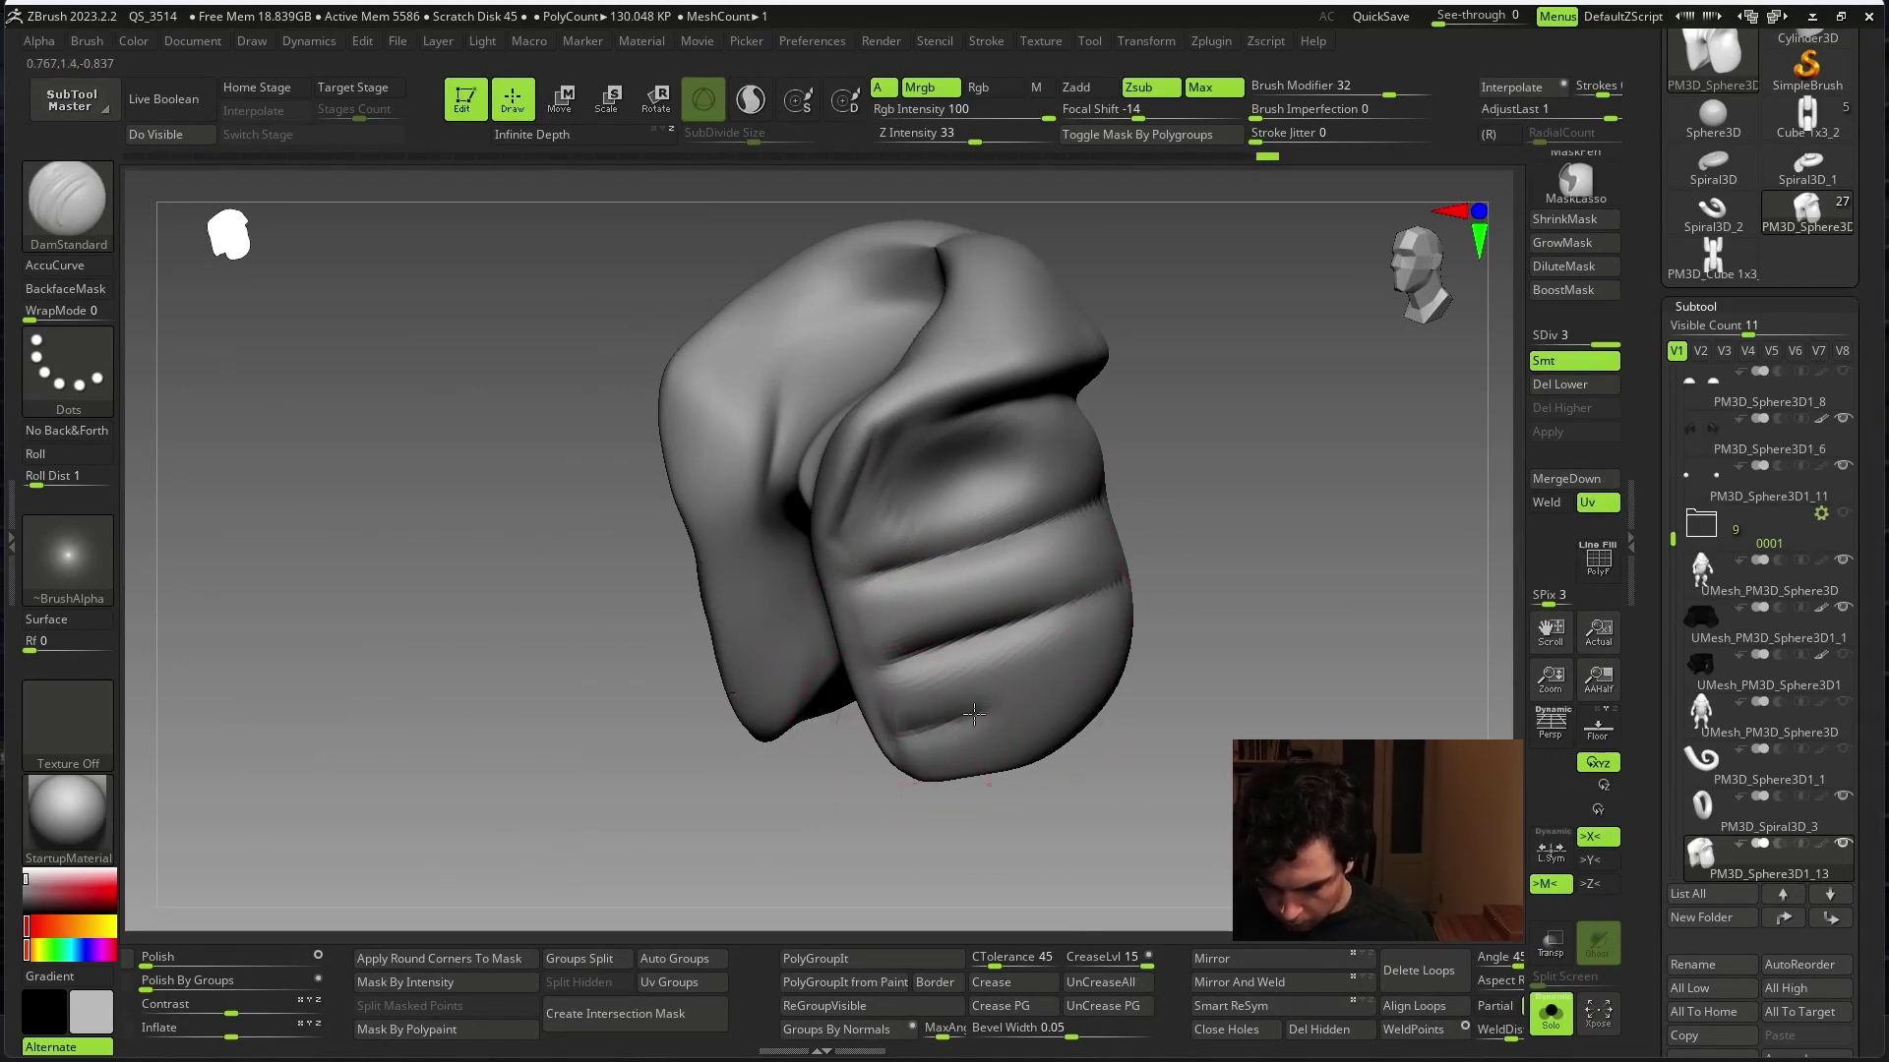
right_drag(1000, 722, 854, 508)
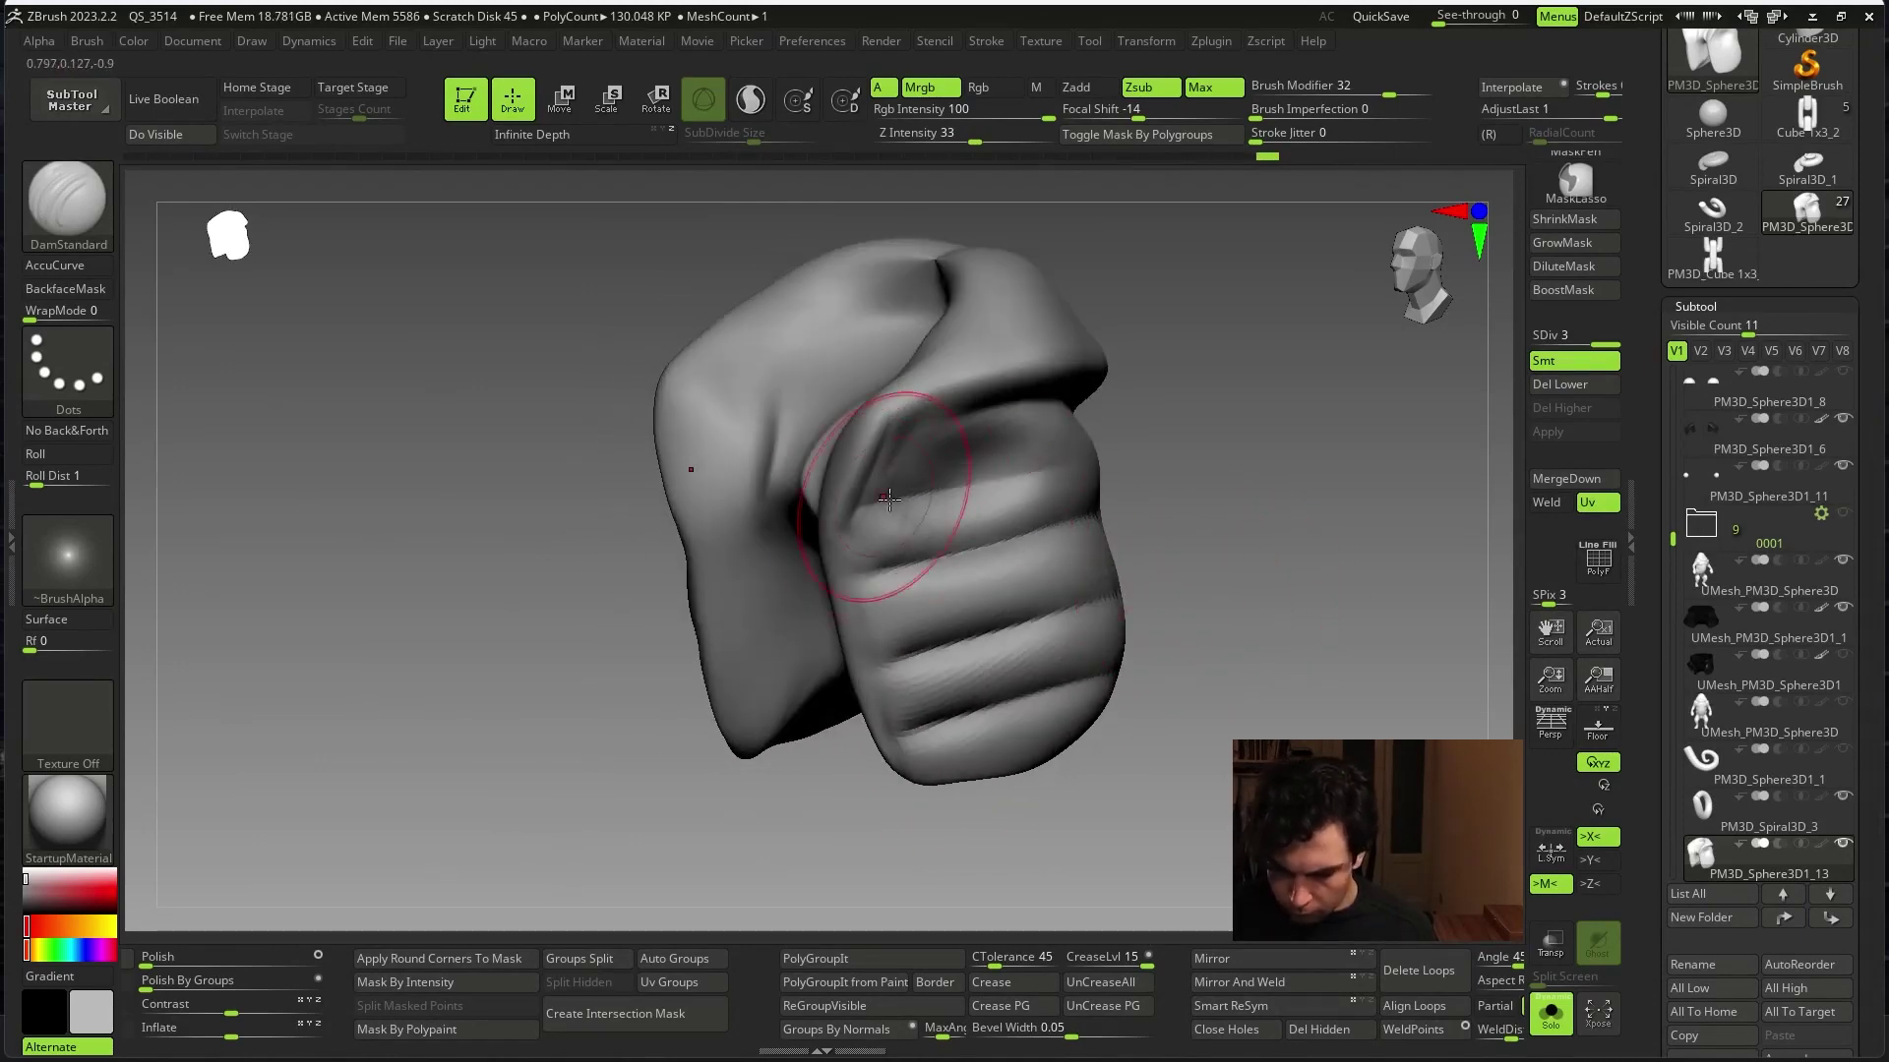
key(alt+s)
mouse_move(1279, 463)
right_down()
mouse_move(1194, 590)
mouse_move(1224, 556)
right_up()
- Stroke clay along the vest's left shoulder with the ClayBuildup brush
key(b)
key(m)
key(v)
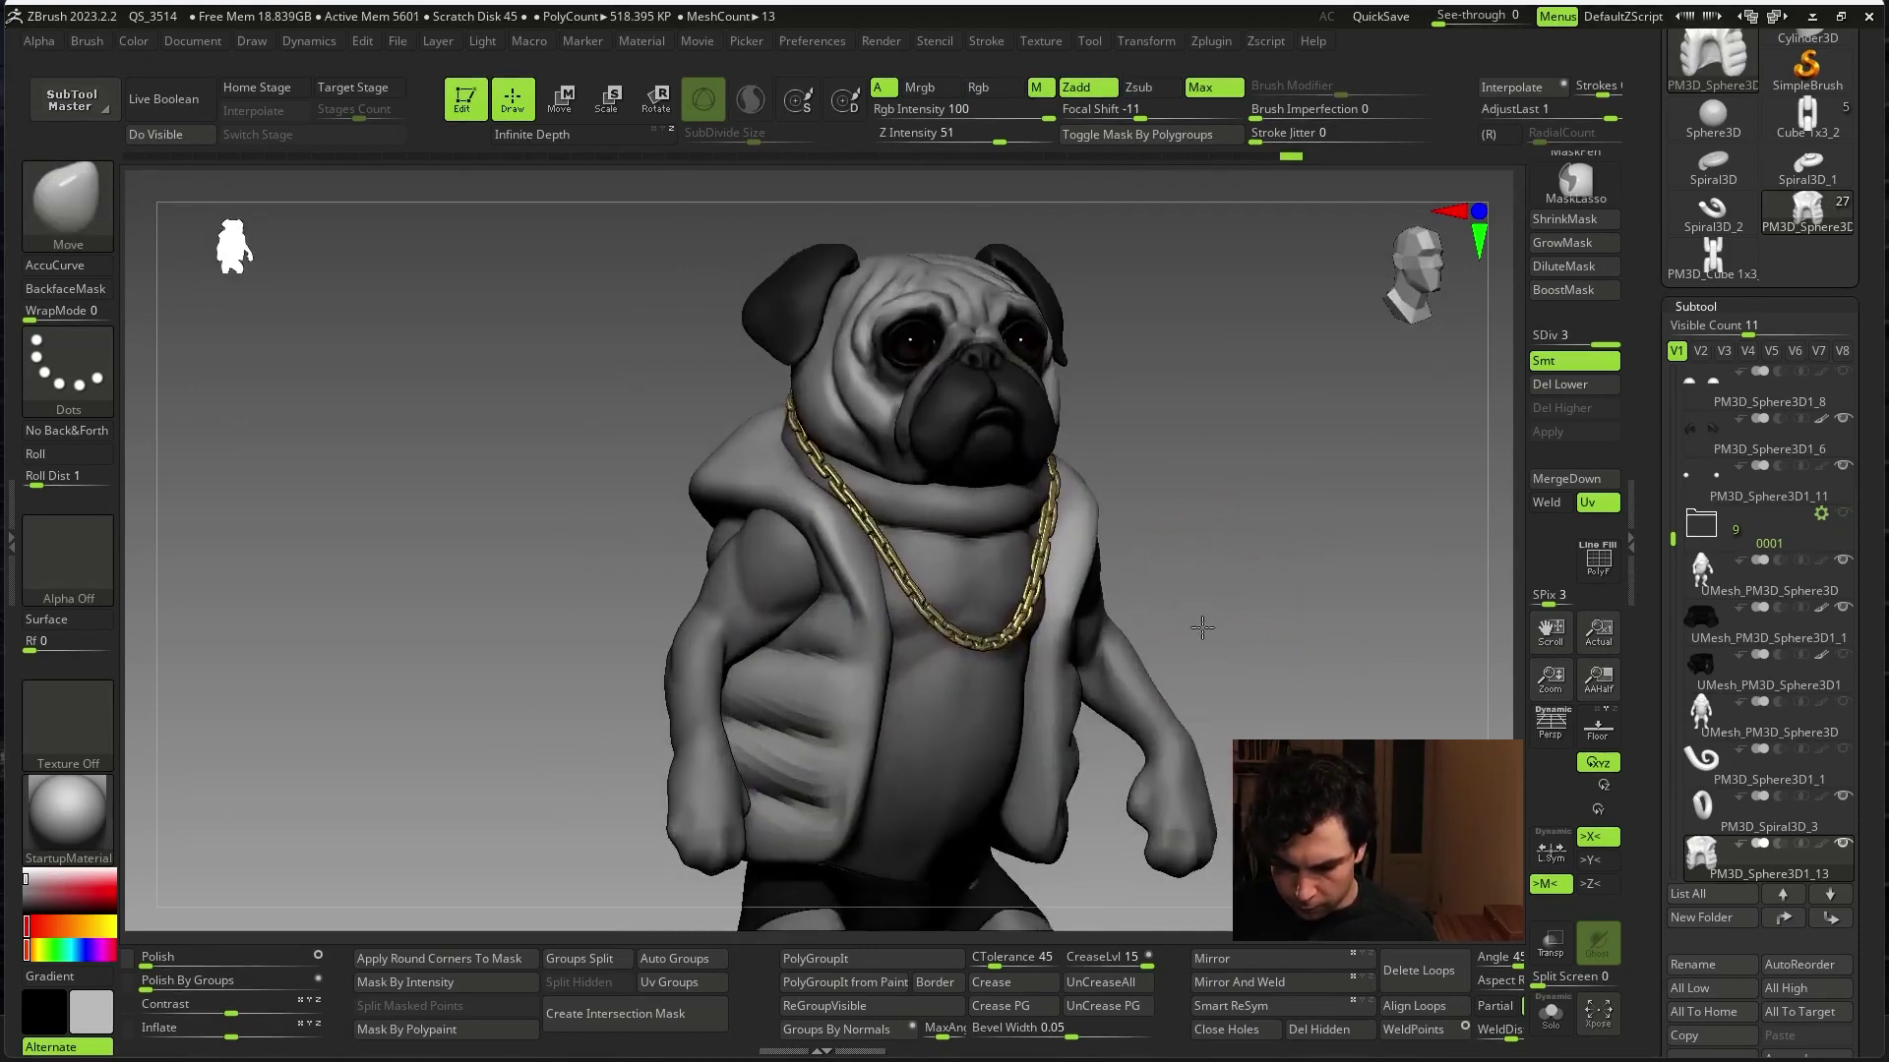
key(space)
key(b)
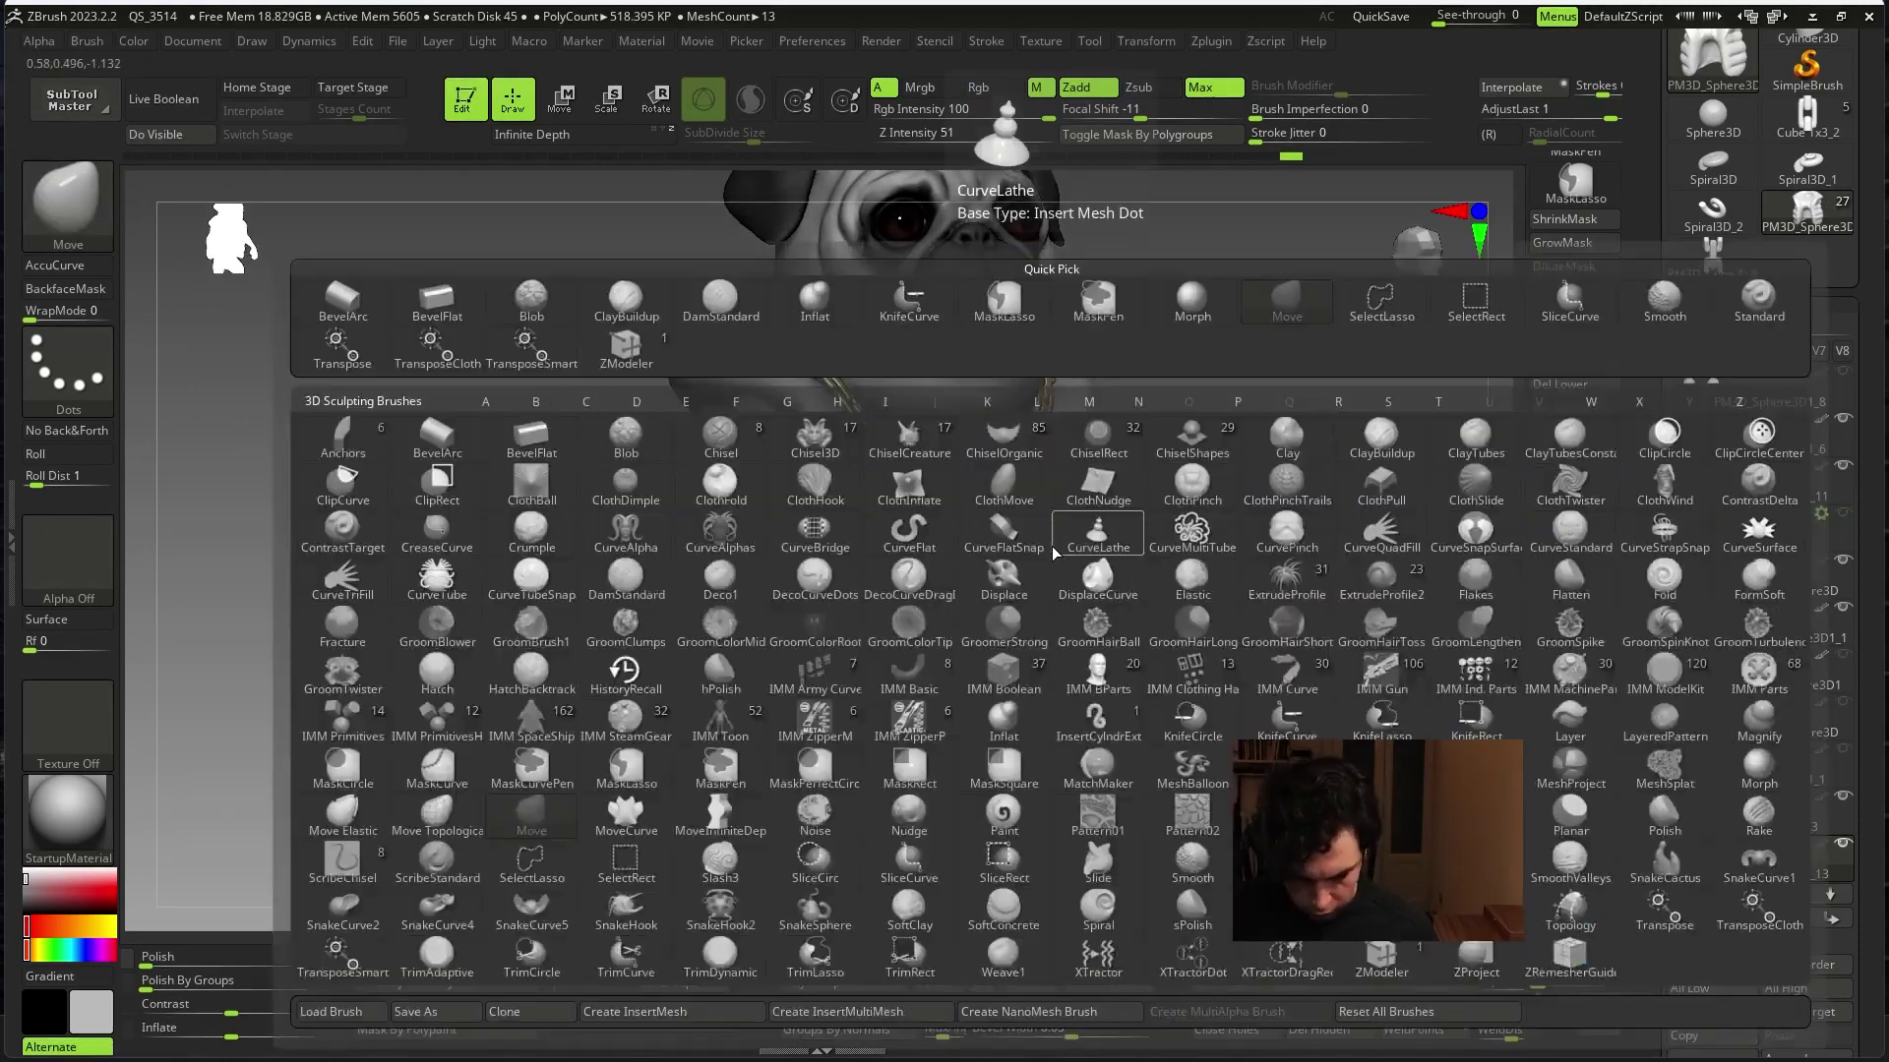
key(c)
key(b)
key(space)
key(space)
drag(768, 398, 848, 460)
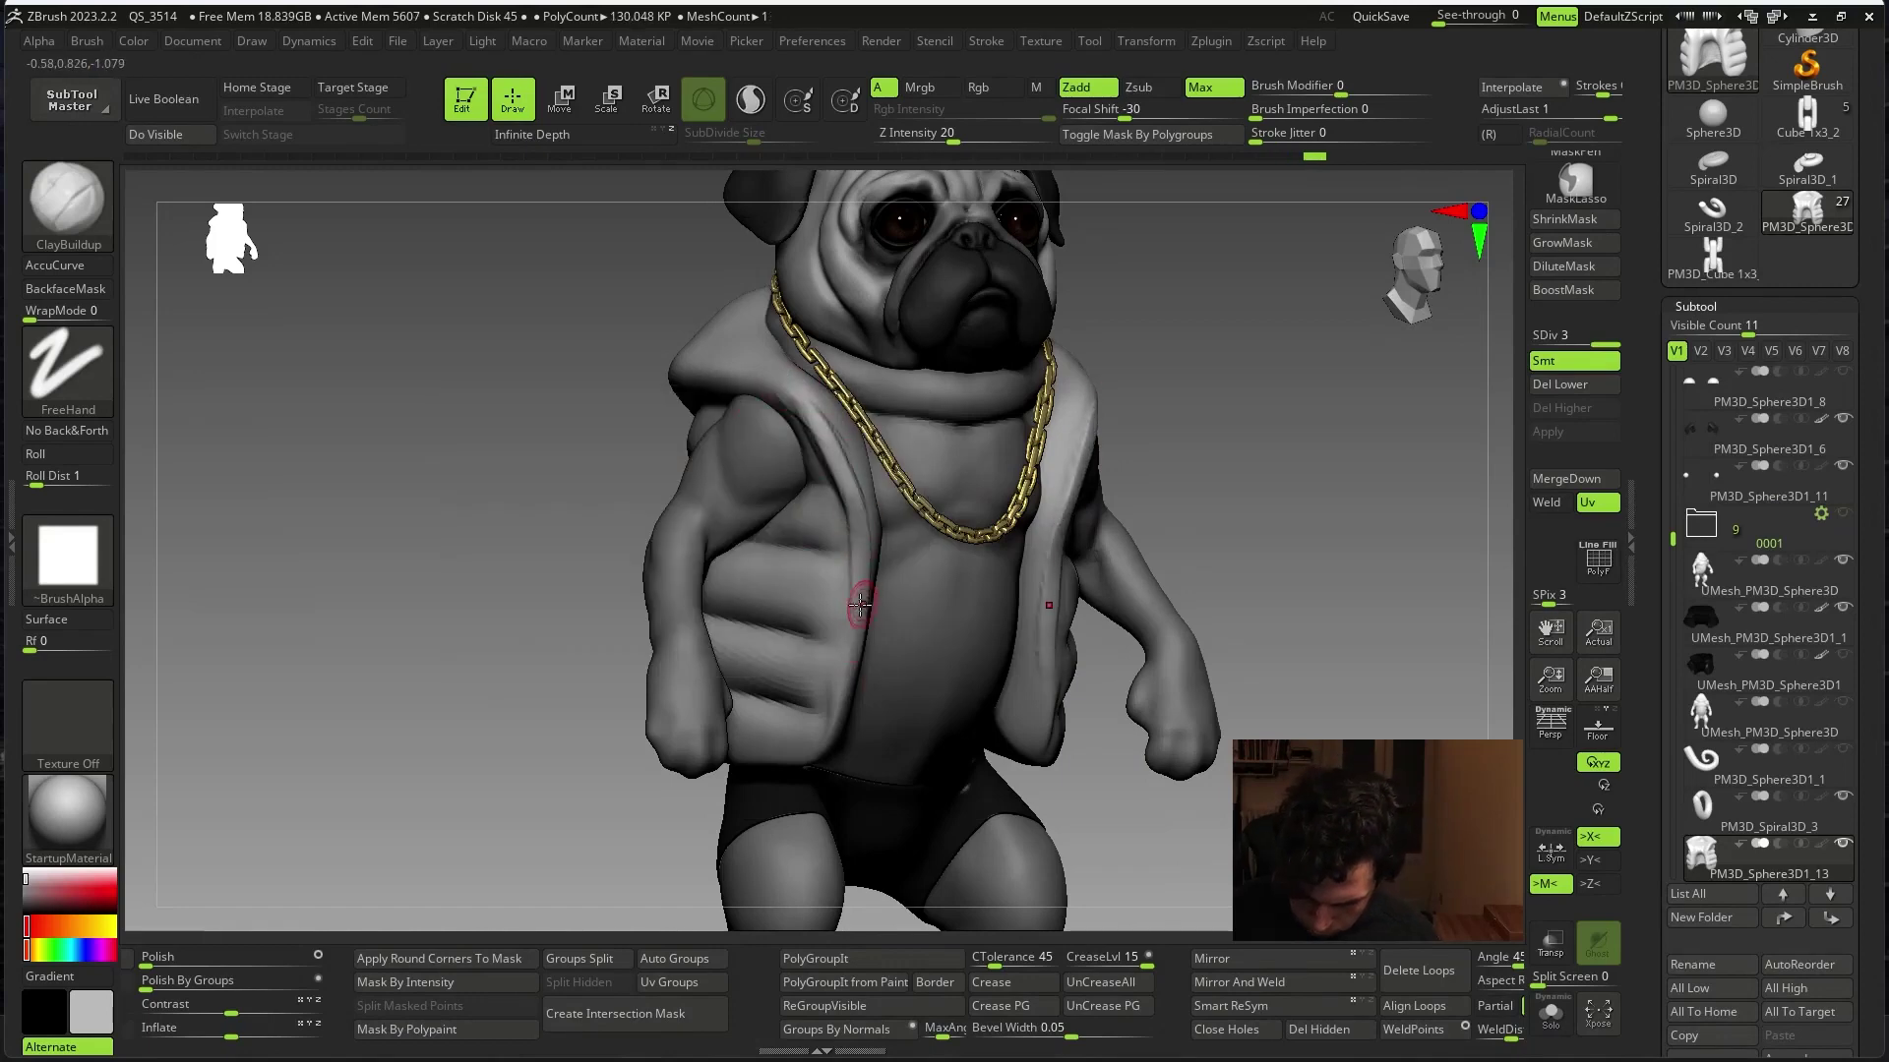
- Orbit the pug through front, three-quarter and rear views, ending on a full front view
key(space)
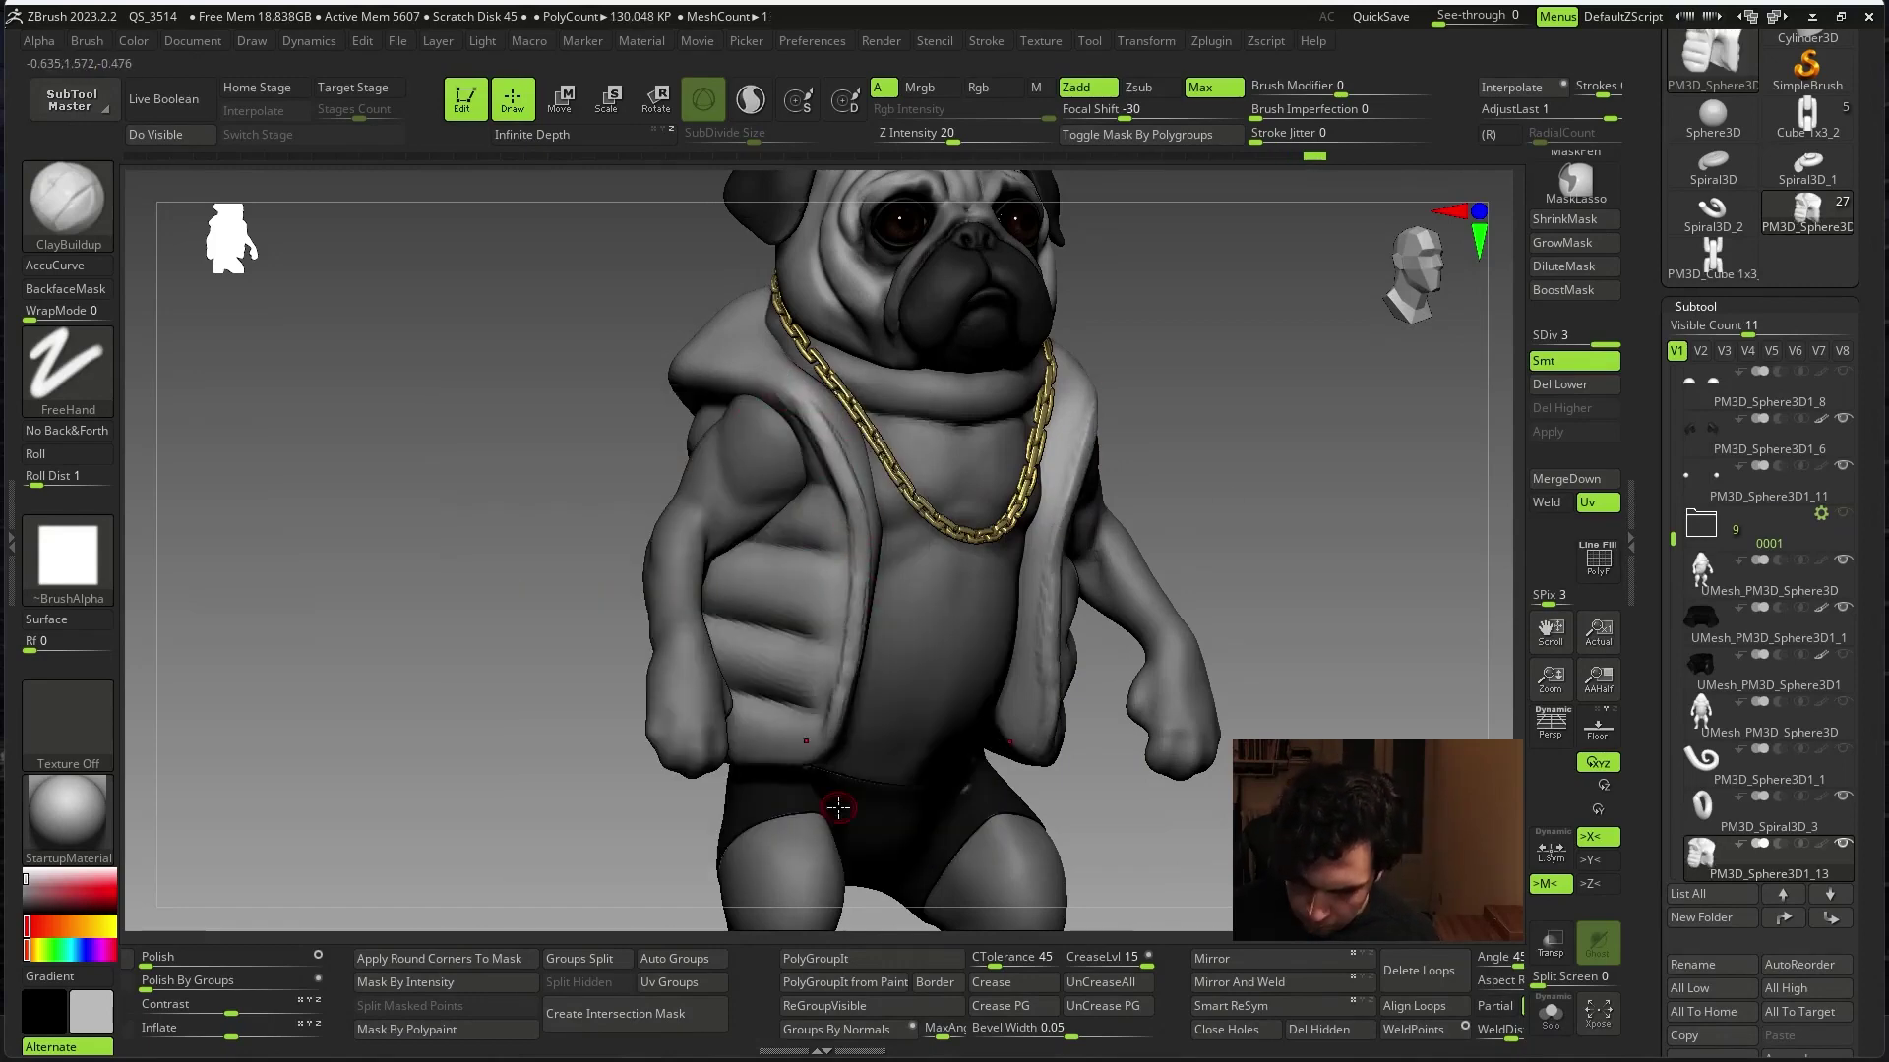
mouse_move(837, 808)
right_down()
mouse_move(1070, 638)
mouse_move(1087, 449)
right_up()
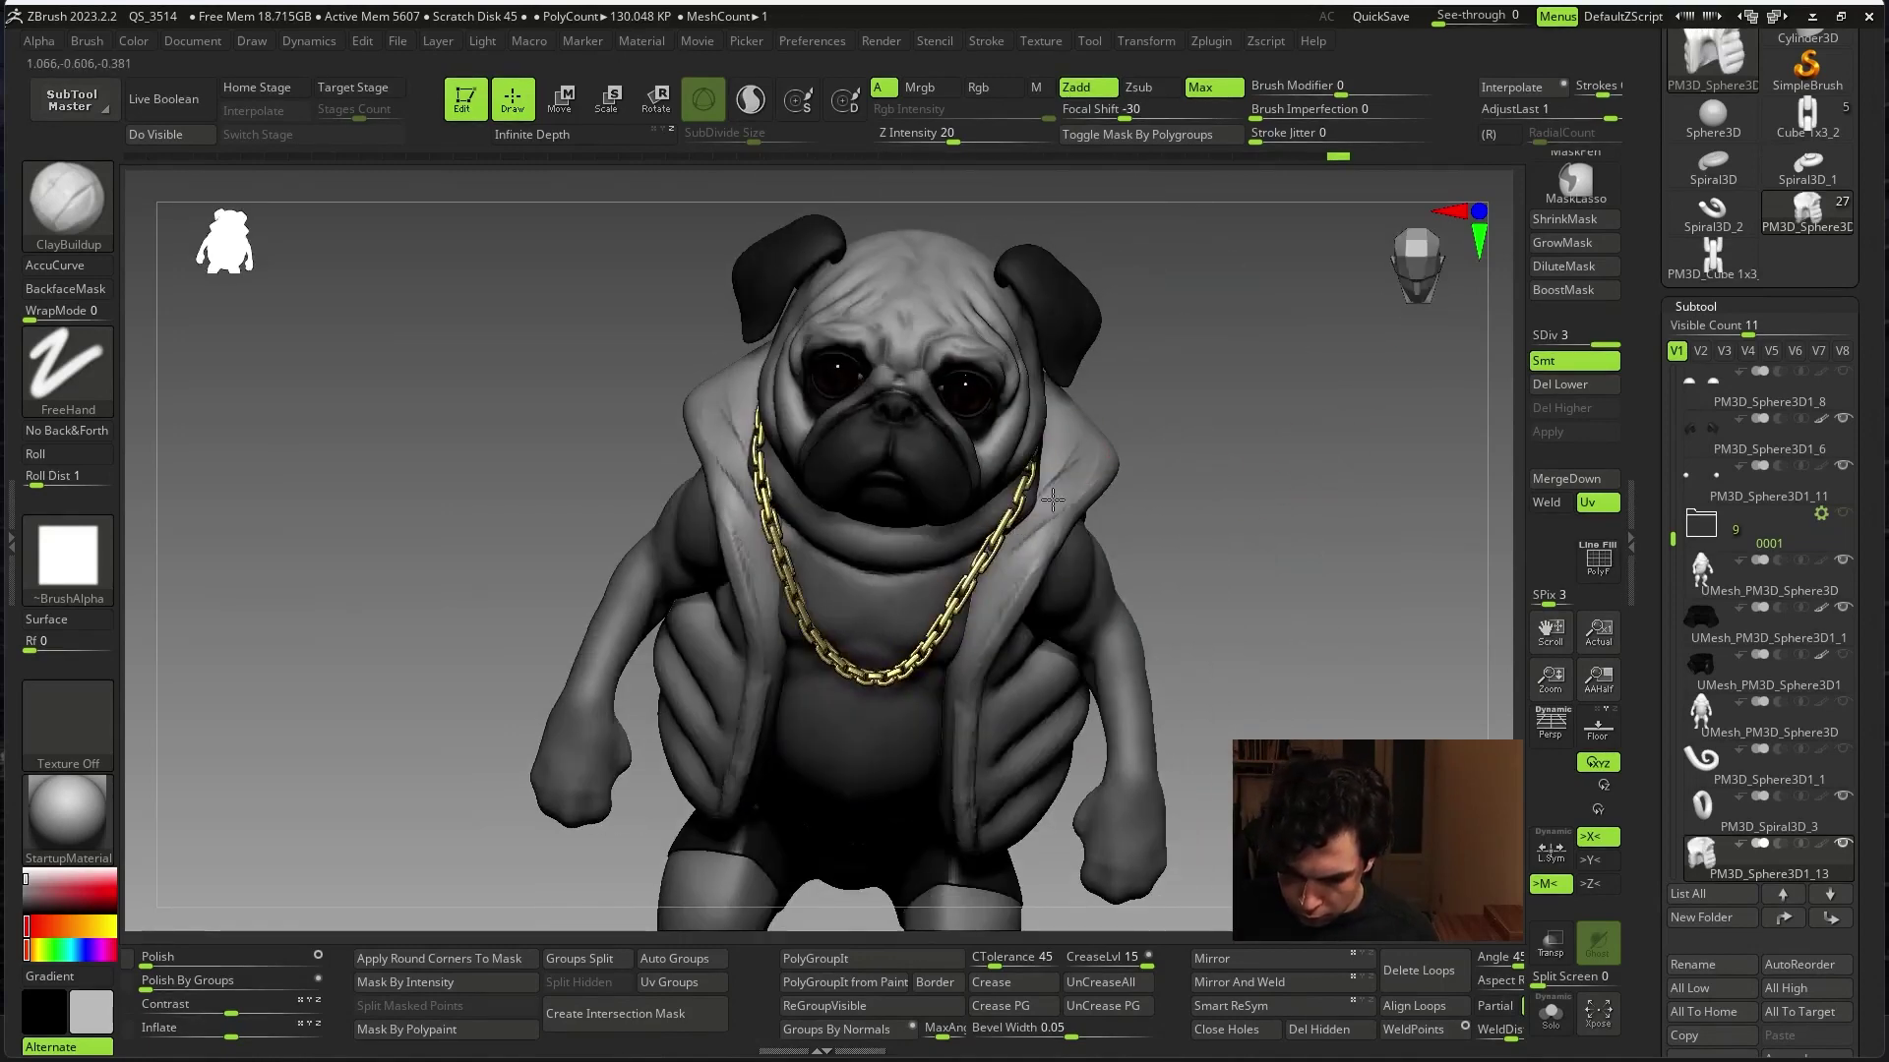
right_drag(1013, 524, 1032, 531)
key(space)
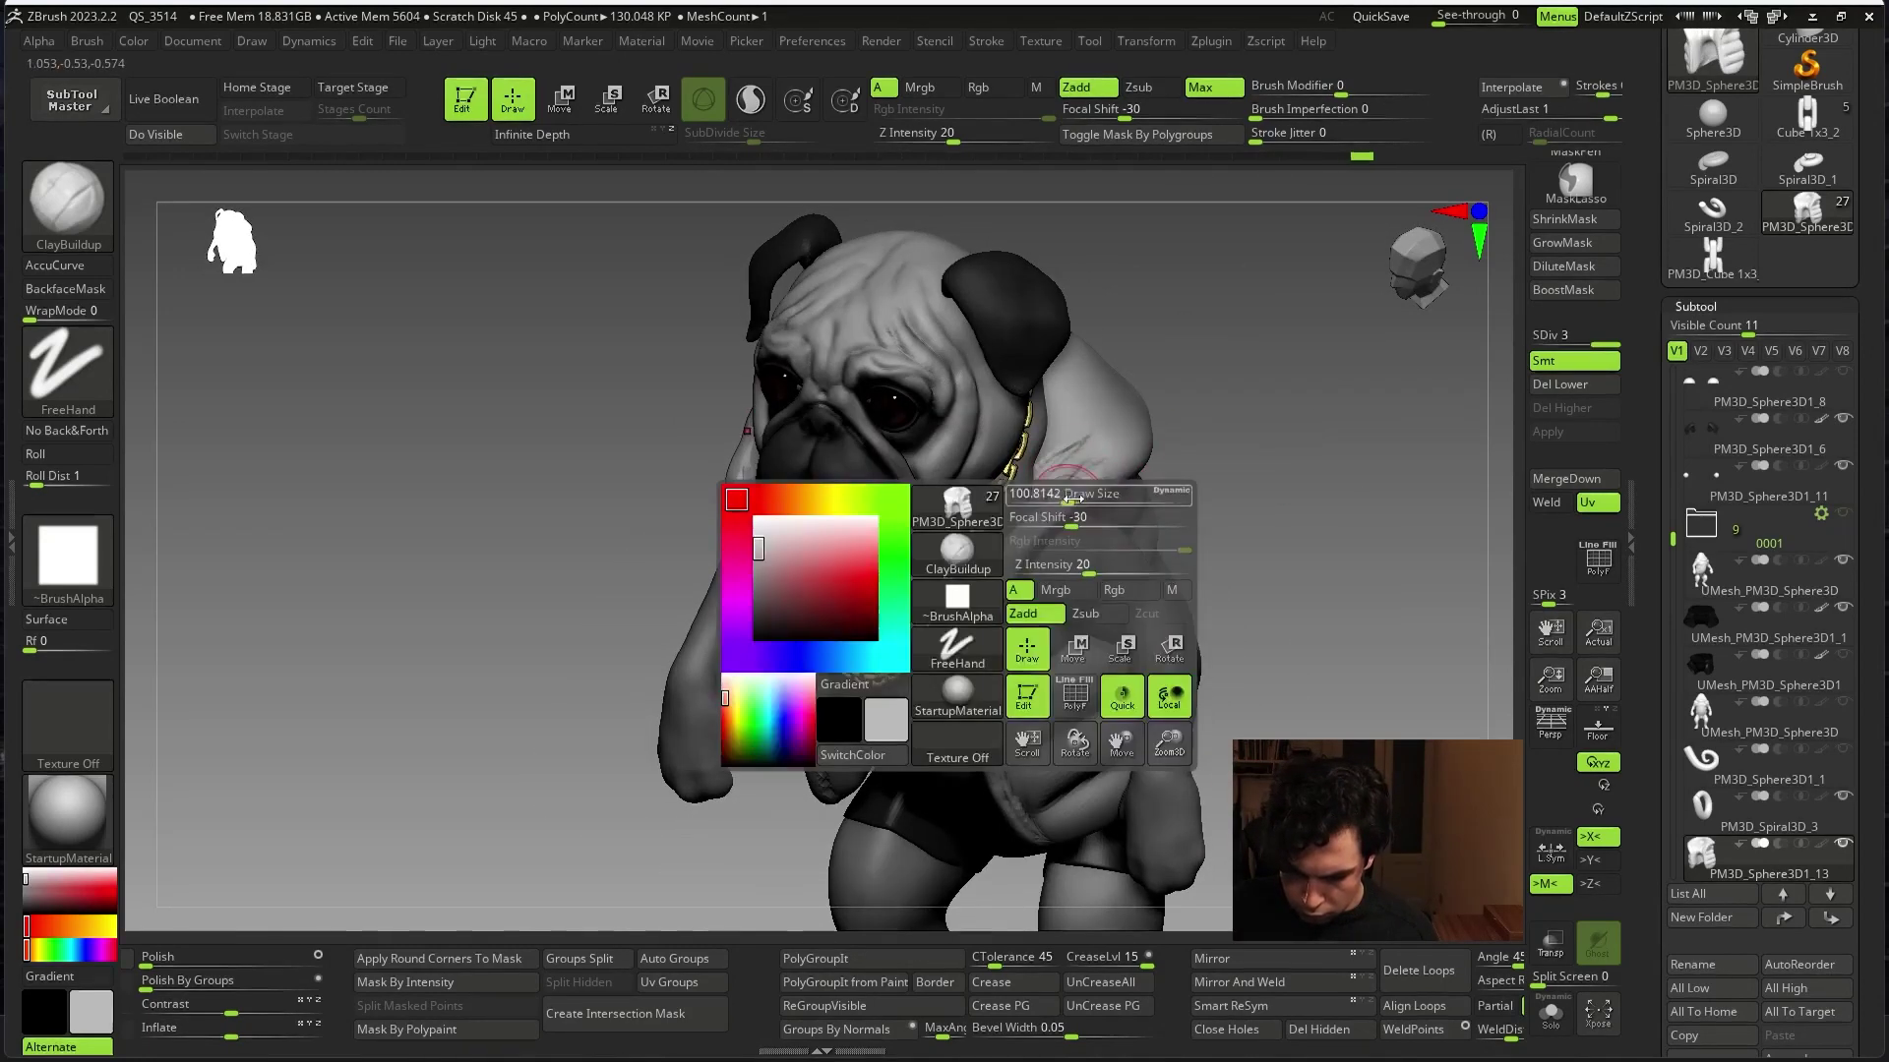
mouse_move(1071, 452)
right_down()
mouse_move(1141, 488)
mouse_move(1059, 529)
right_up()
key(space)
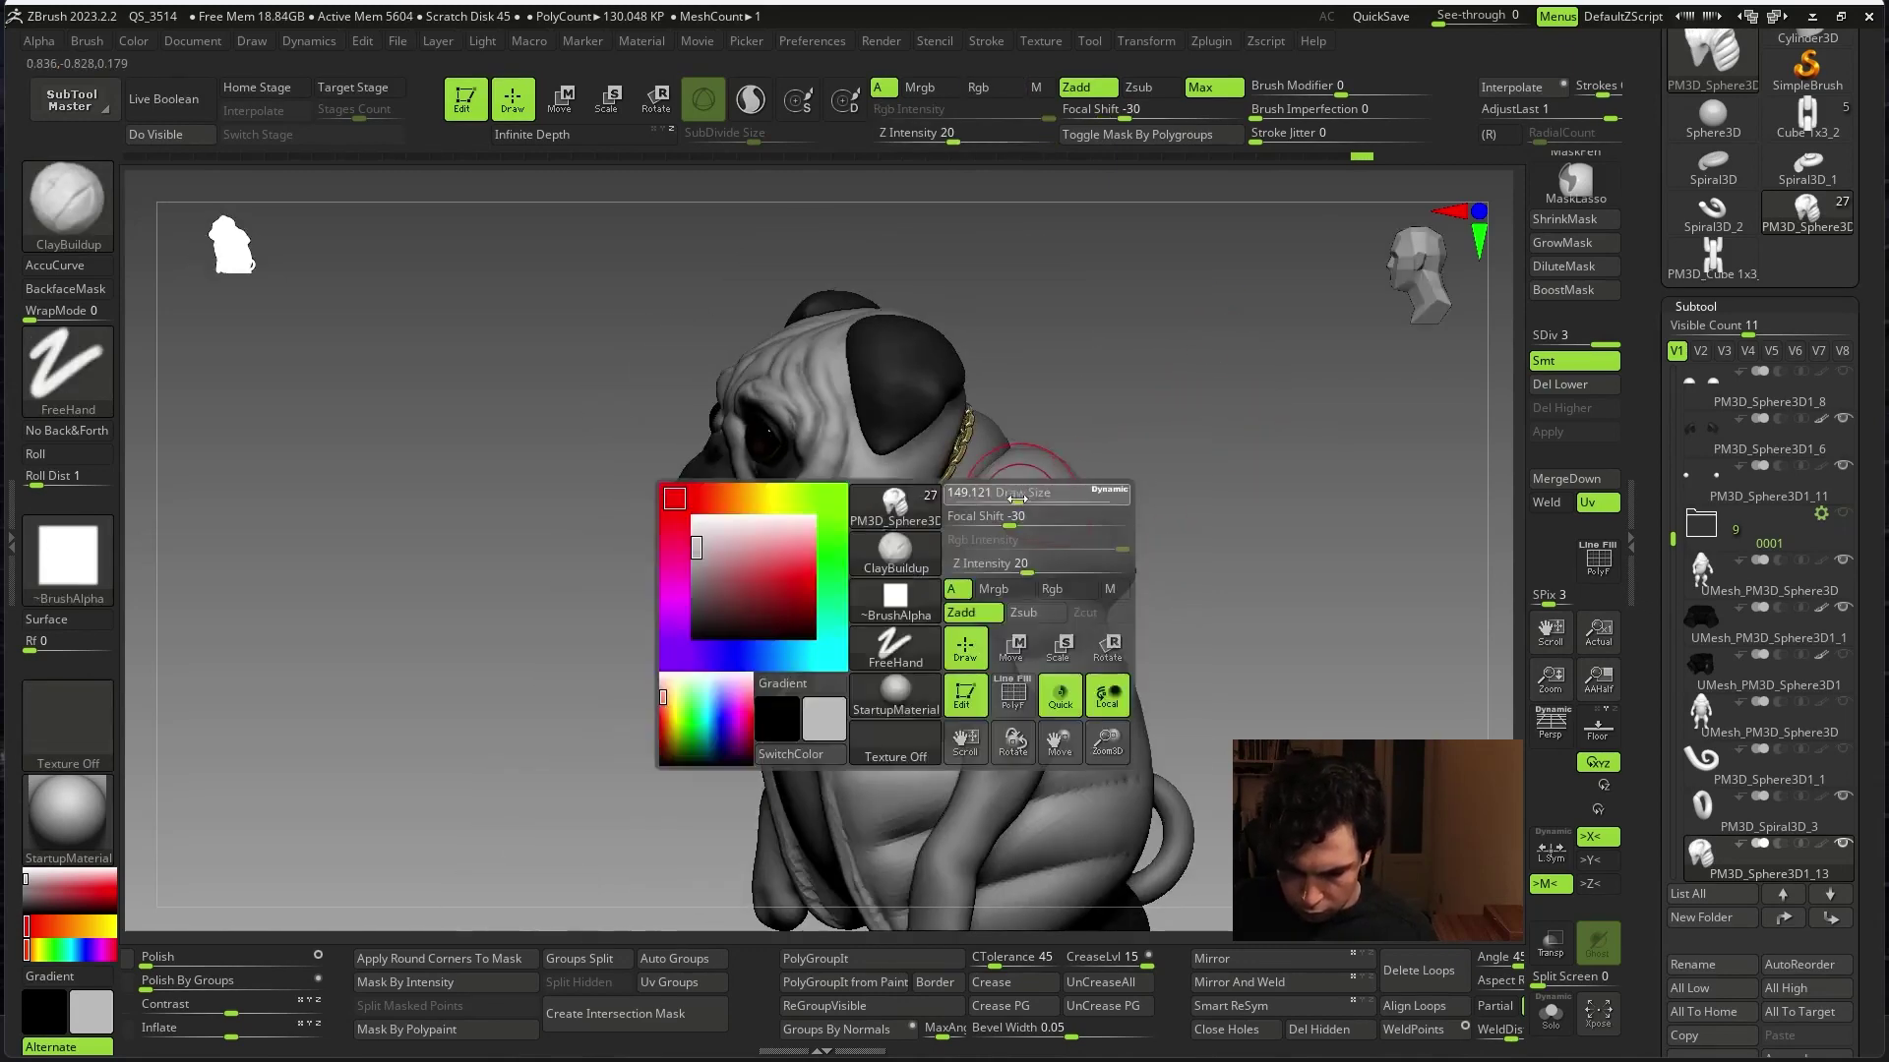
right_drag(1182, 474, 1177, 509)
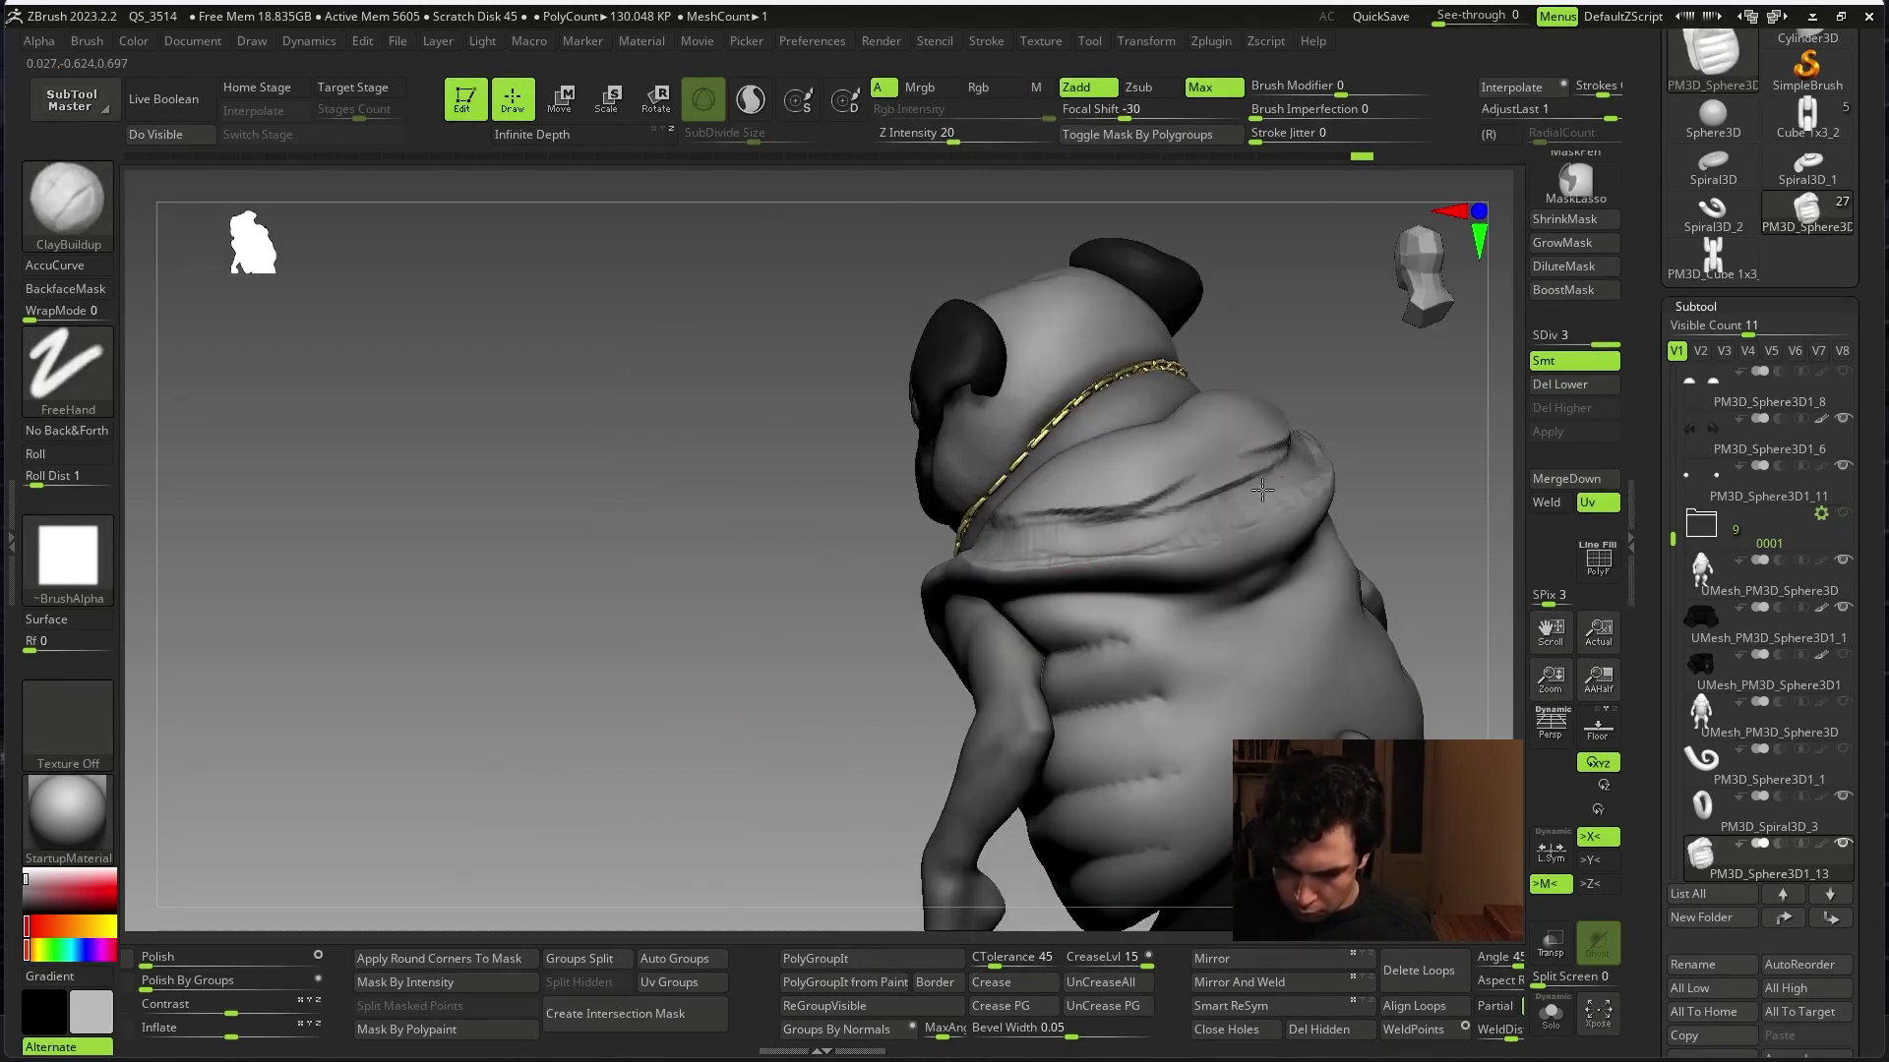
key(space)
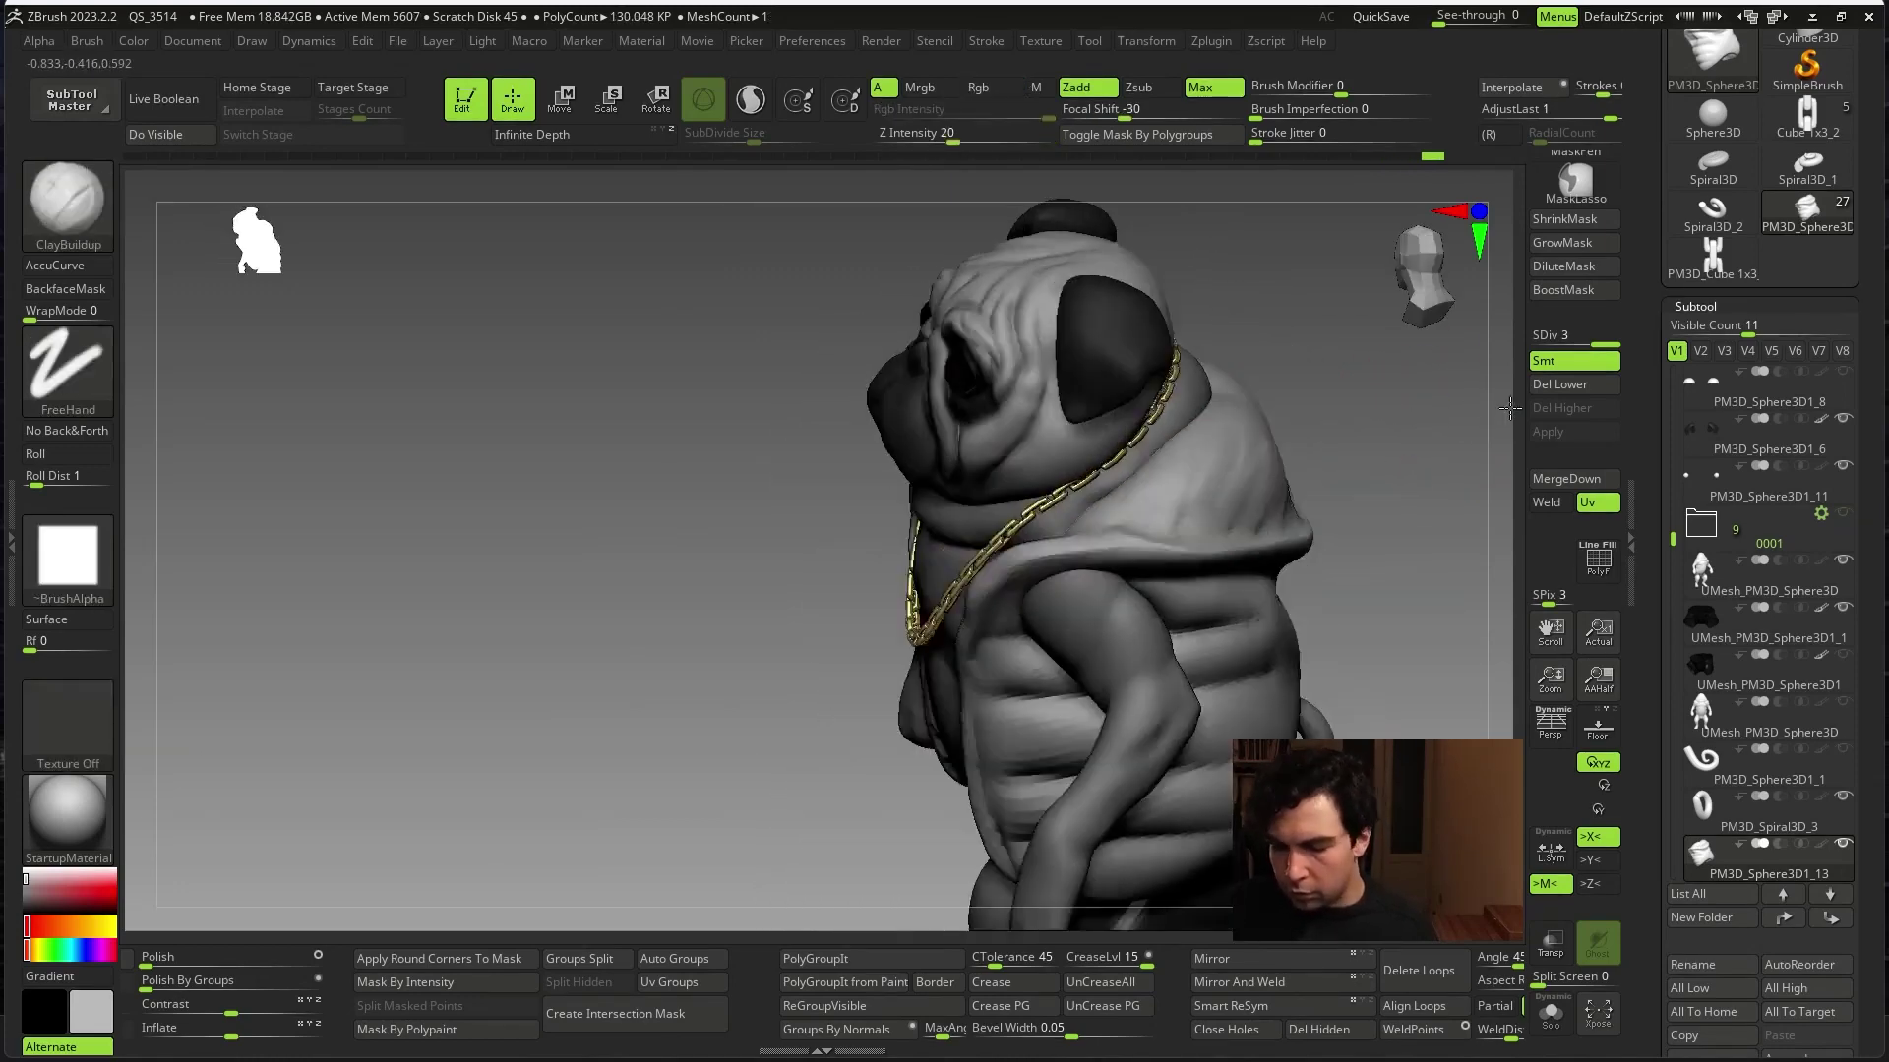
mouse_move(1349, 515)
mouse_down()
mouse_move(1096, 666)
mouse_move(1195, 730)
mouse_move(1181, 699)
mouse_up()
key(space)
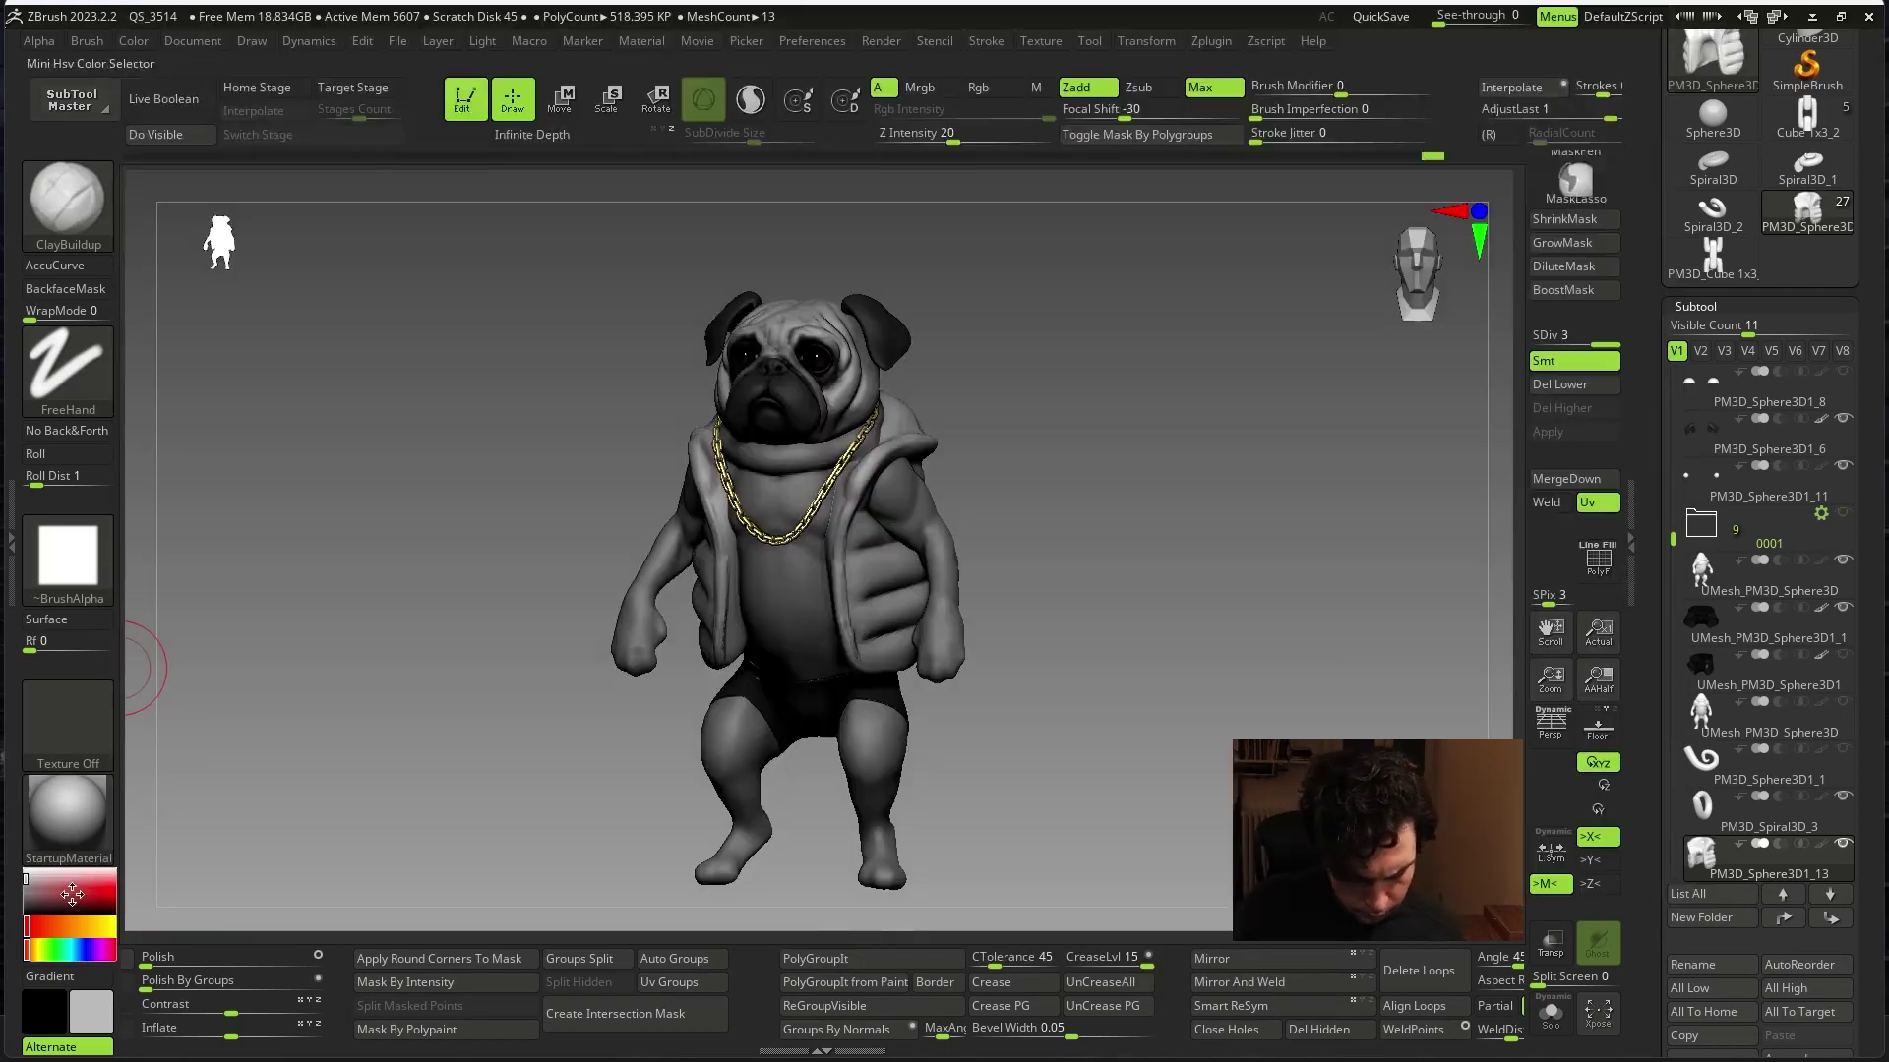
- Pick red as the main colour and preview BasicMaterial2 and Metal materials
click(56, 891)
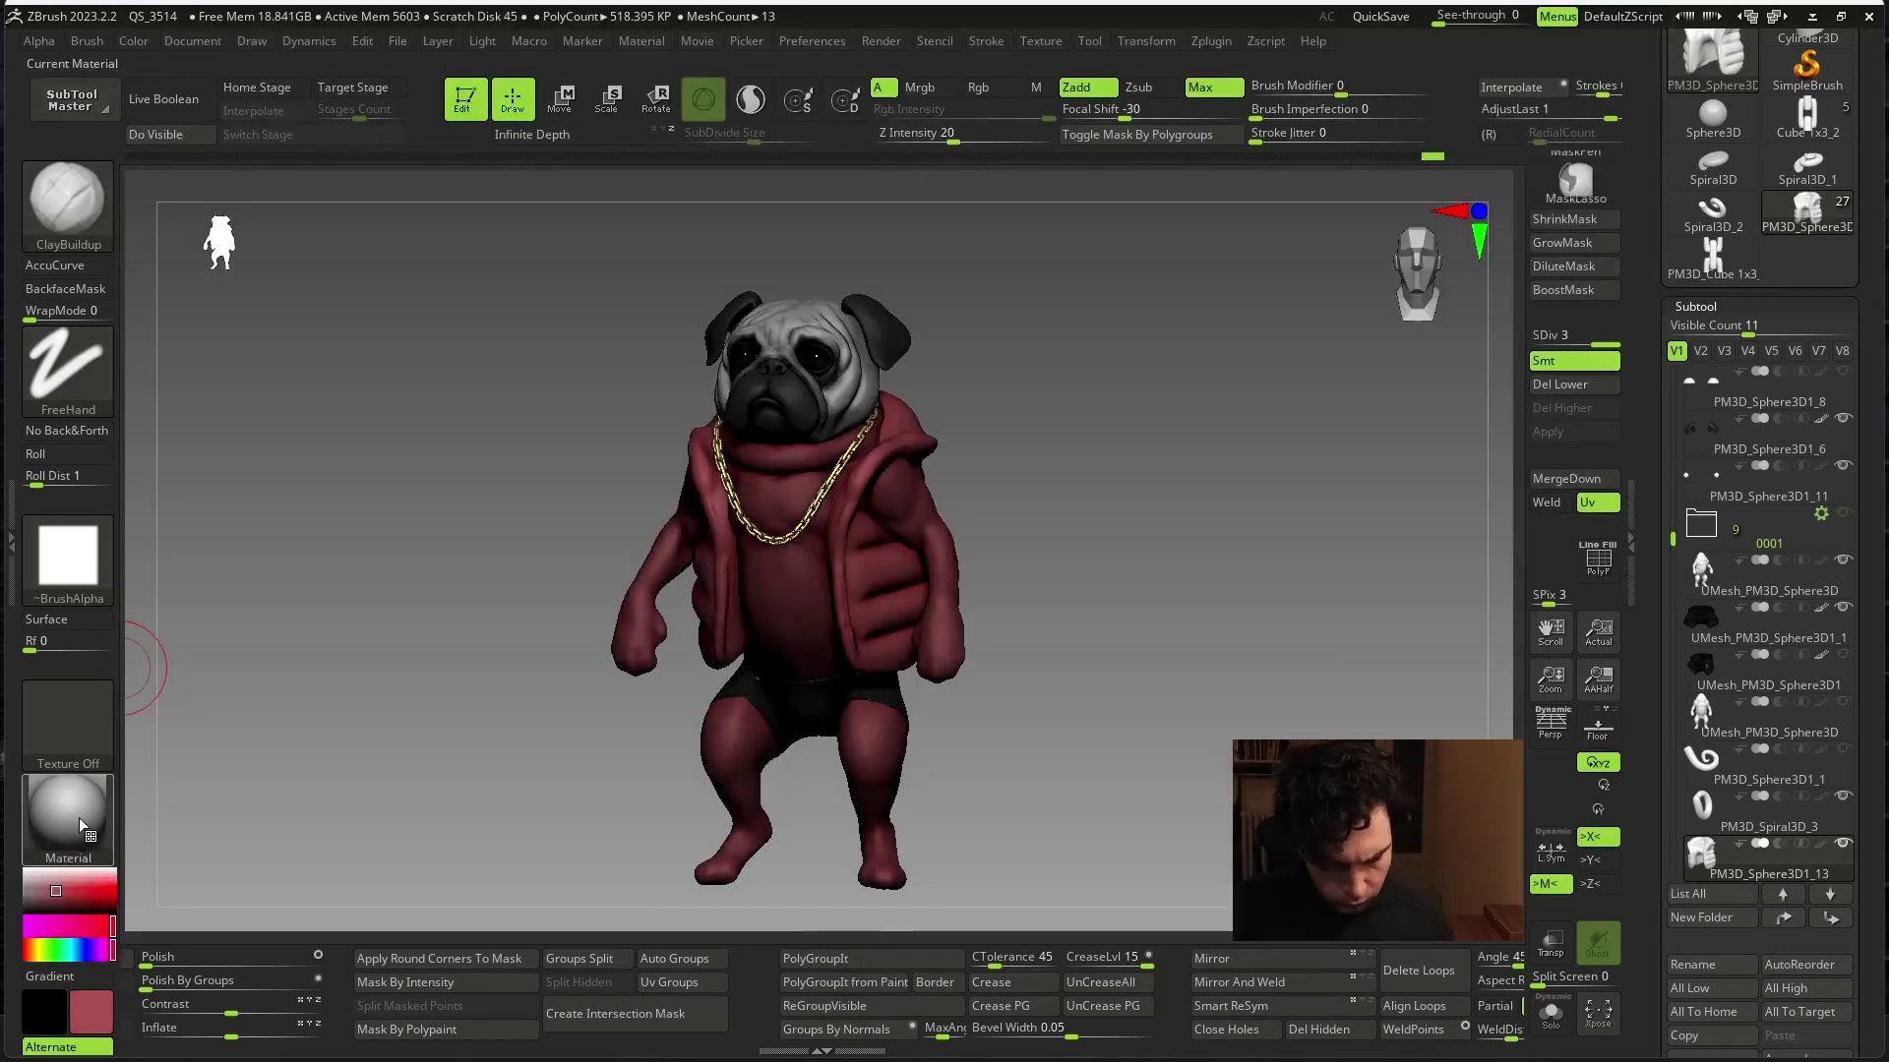
click(82, 824)
click(472, 182)
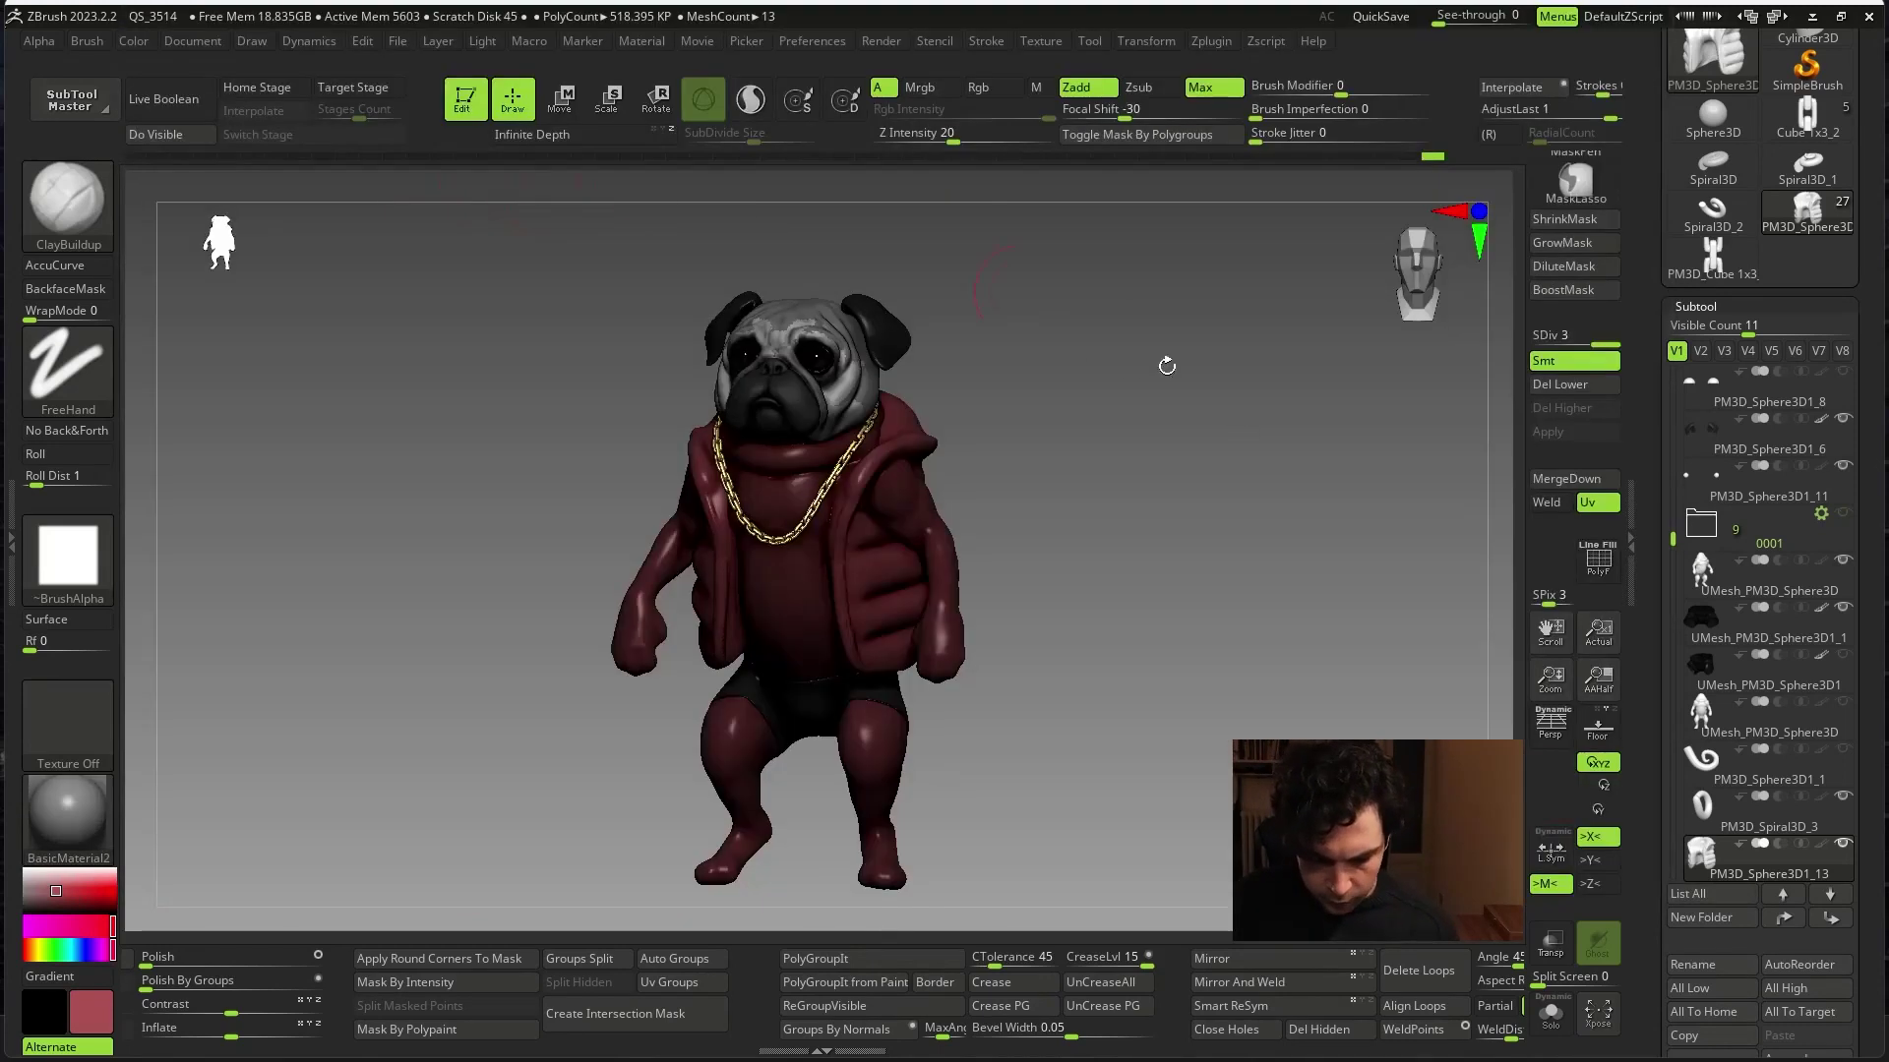
mouse_move(1289, 610)
mouse_down()
mouse_move(1260, 592)
mouse_move(1277, 540)
mouse_move(1290, 581)
mouse_move(1087, 662)
mouse_up()
click(69, 836)
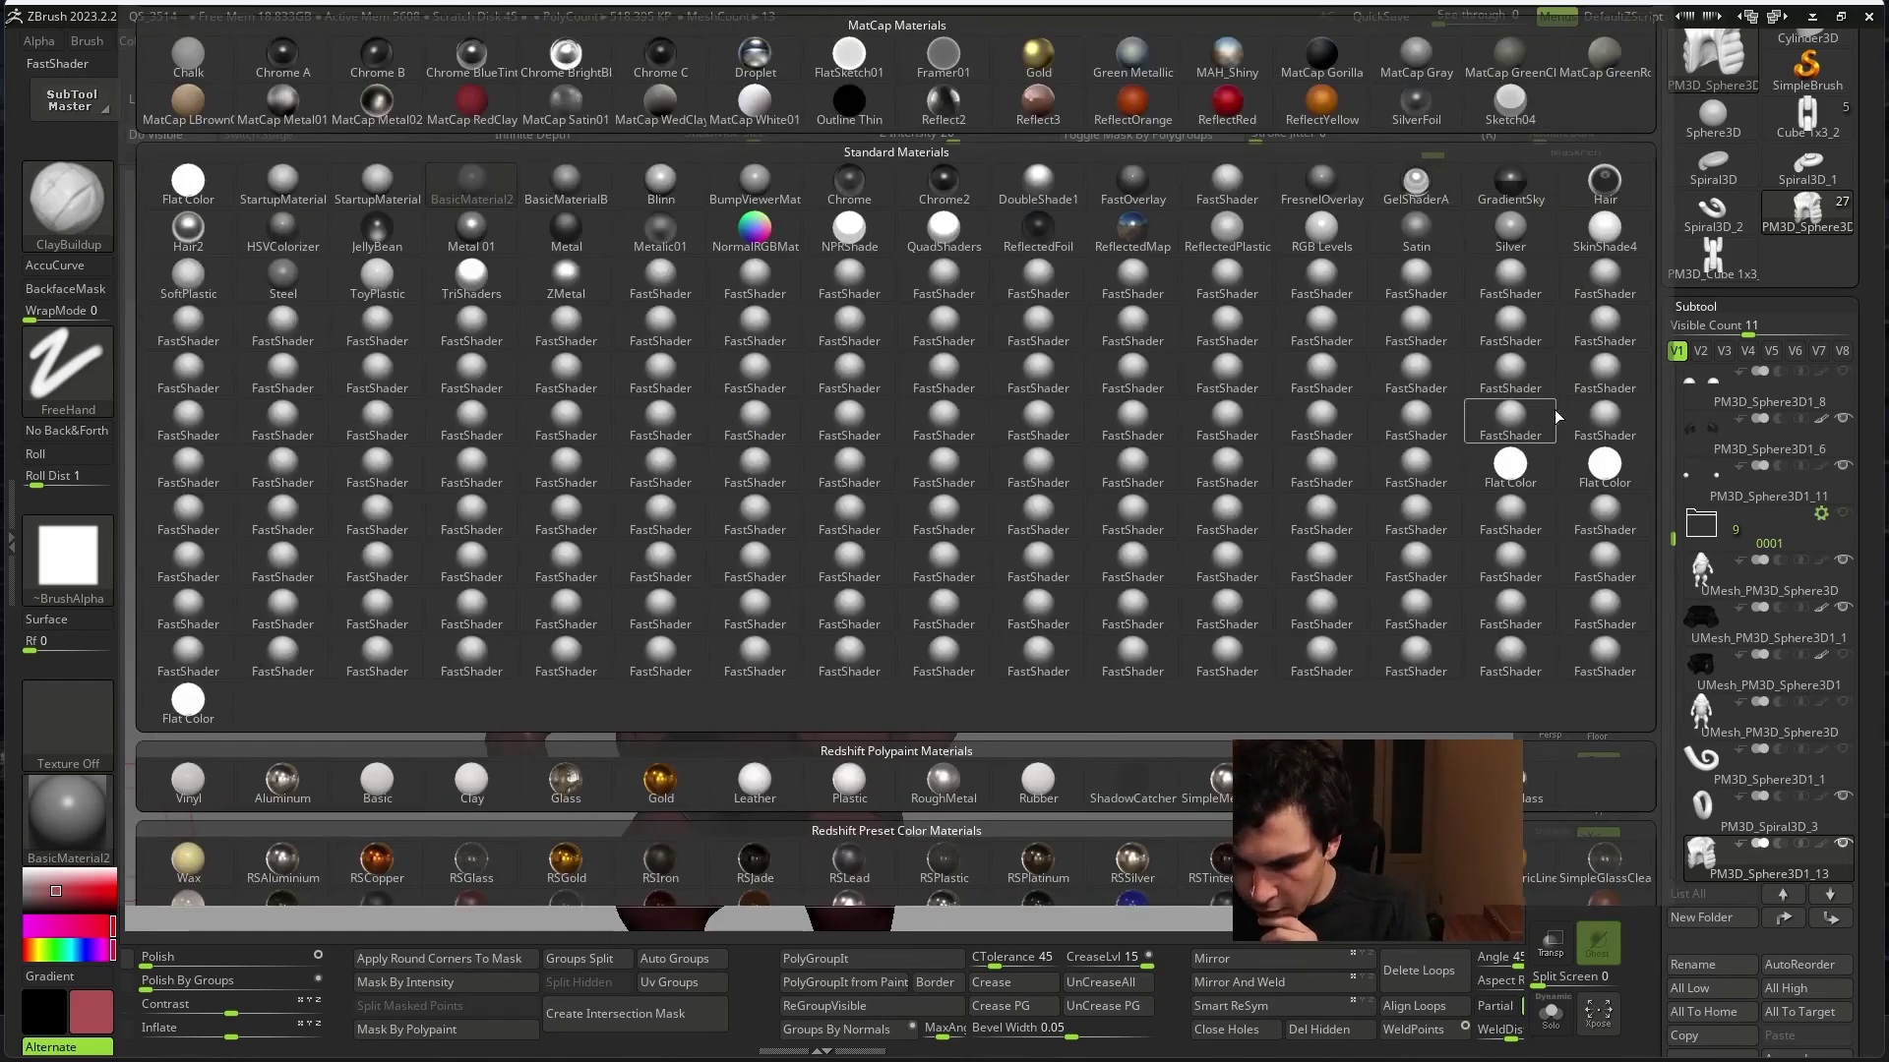
click(568, 231)
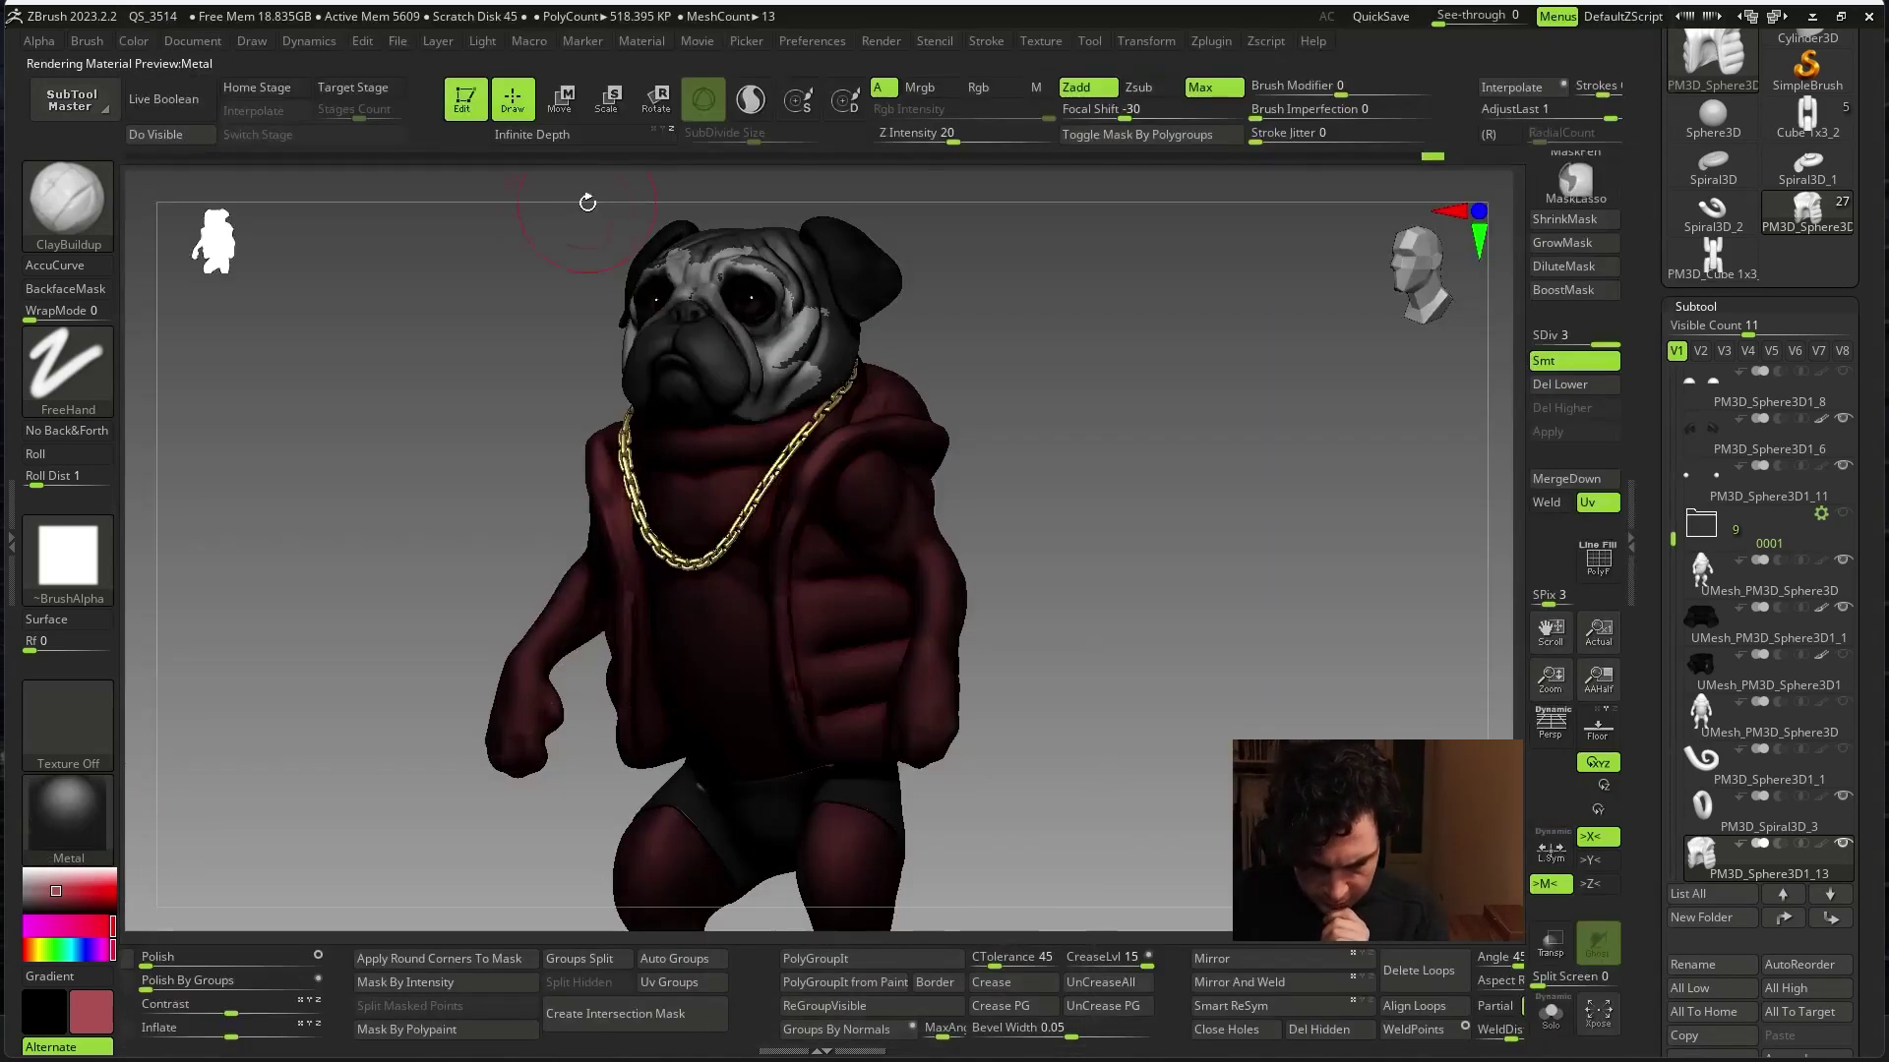
mouse_move(587, 203)
mouse_down()
mouse_move(1220, 541)
mouse_move(1066, 527)
mouse_up()
- Preview the pug in ToyPlastic and Blinn materials
key(m)
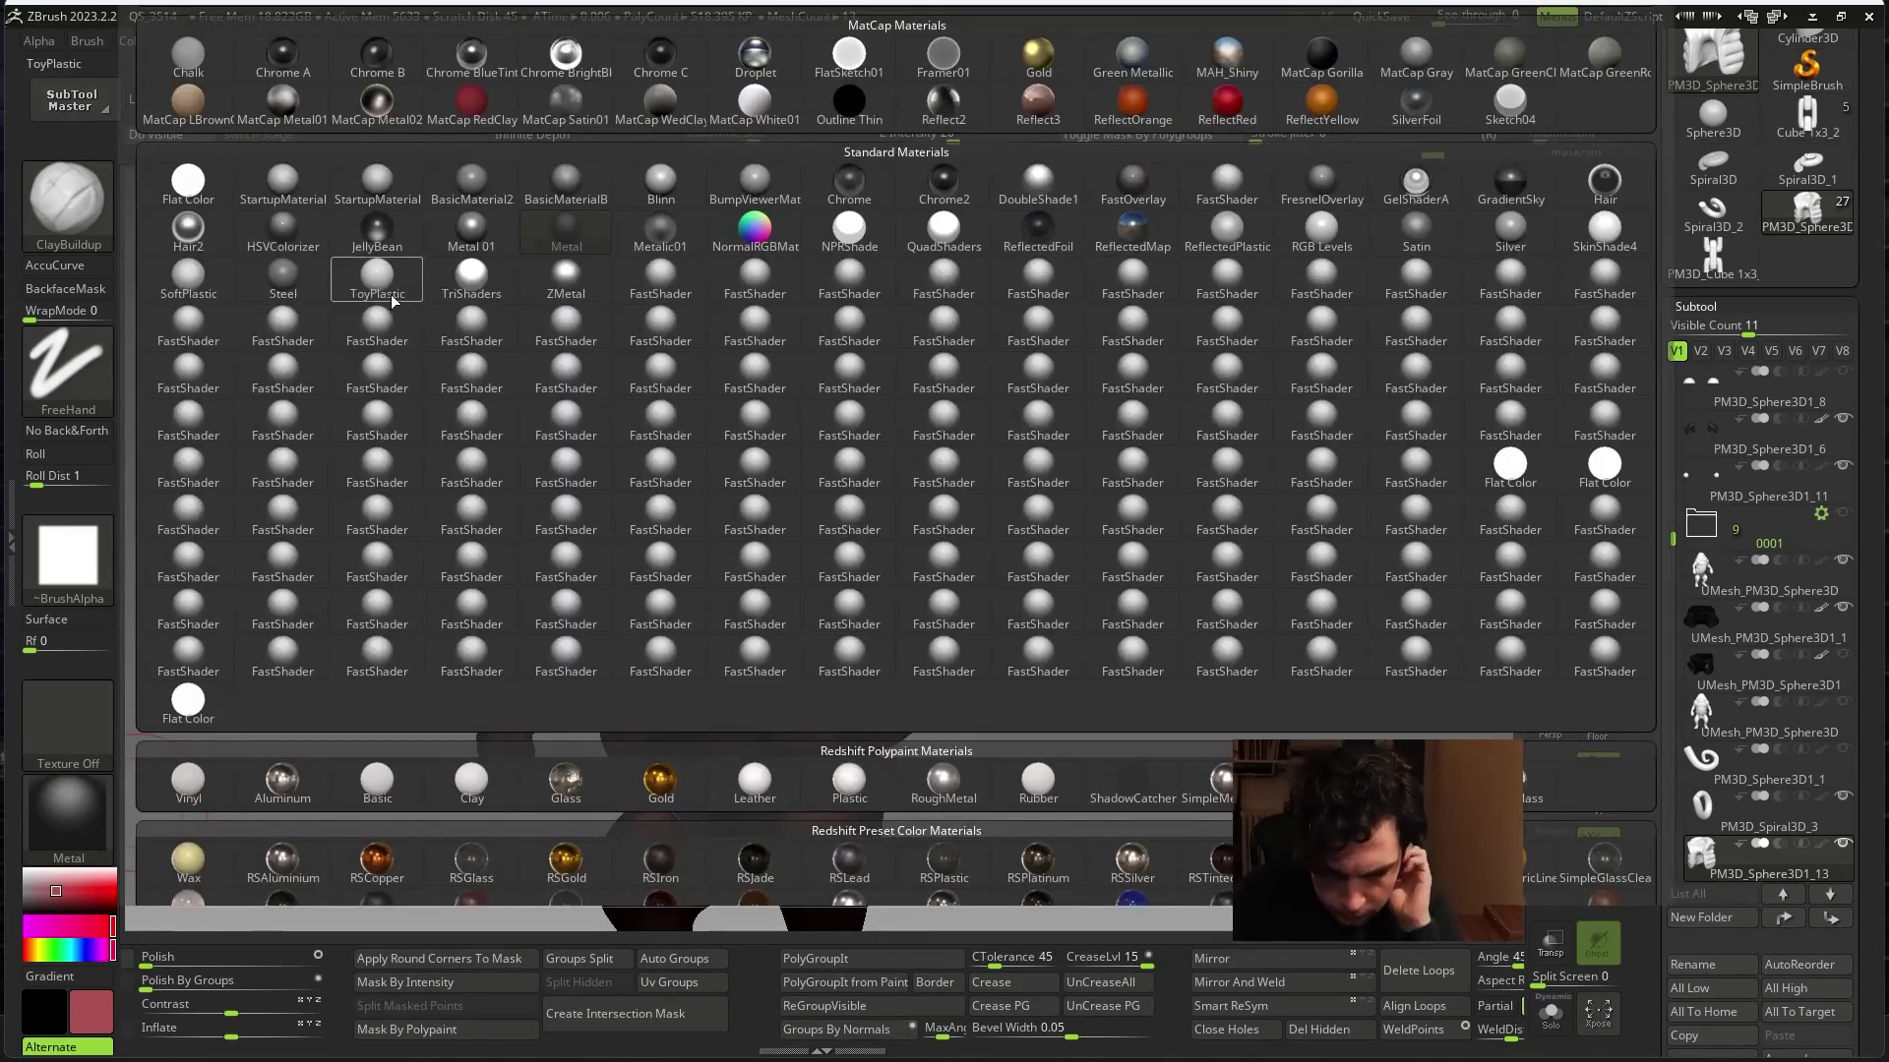
click(392, 301)
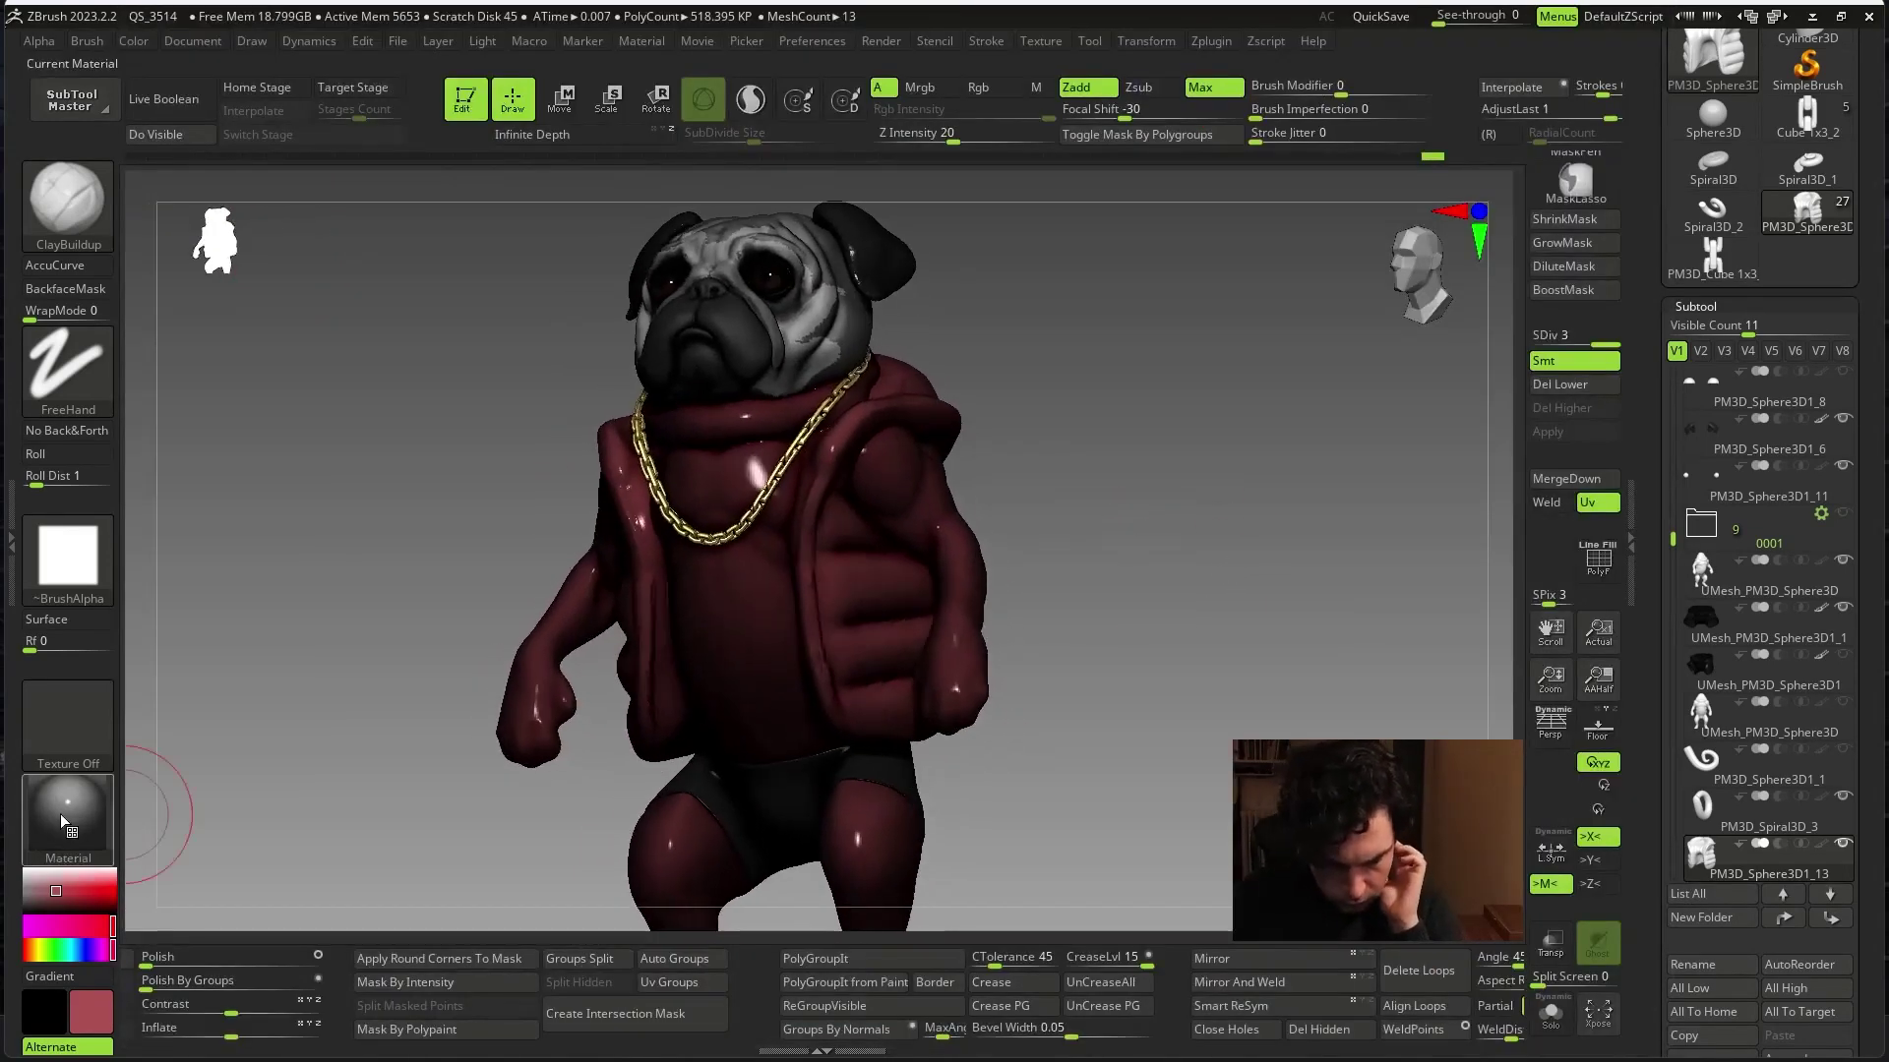
click(61, 822)
click(656, 197)
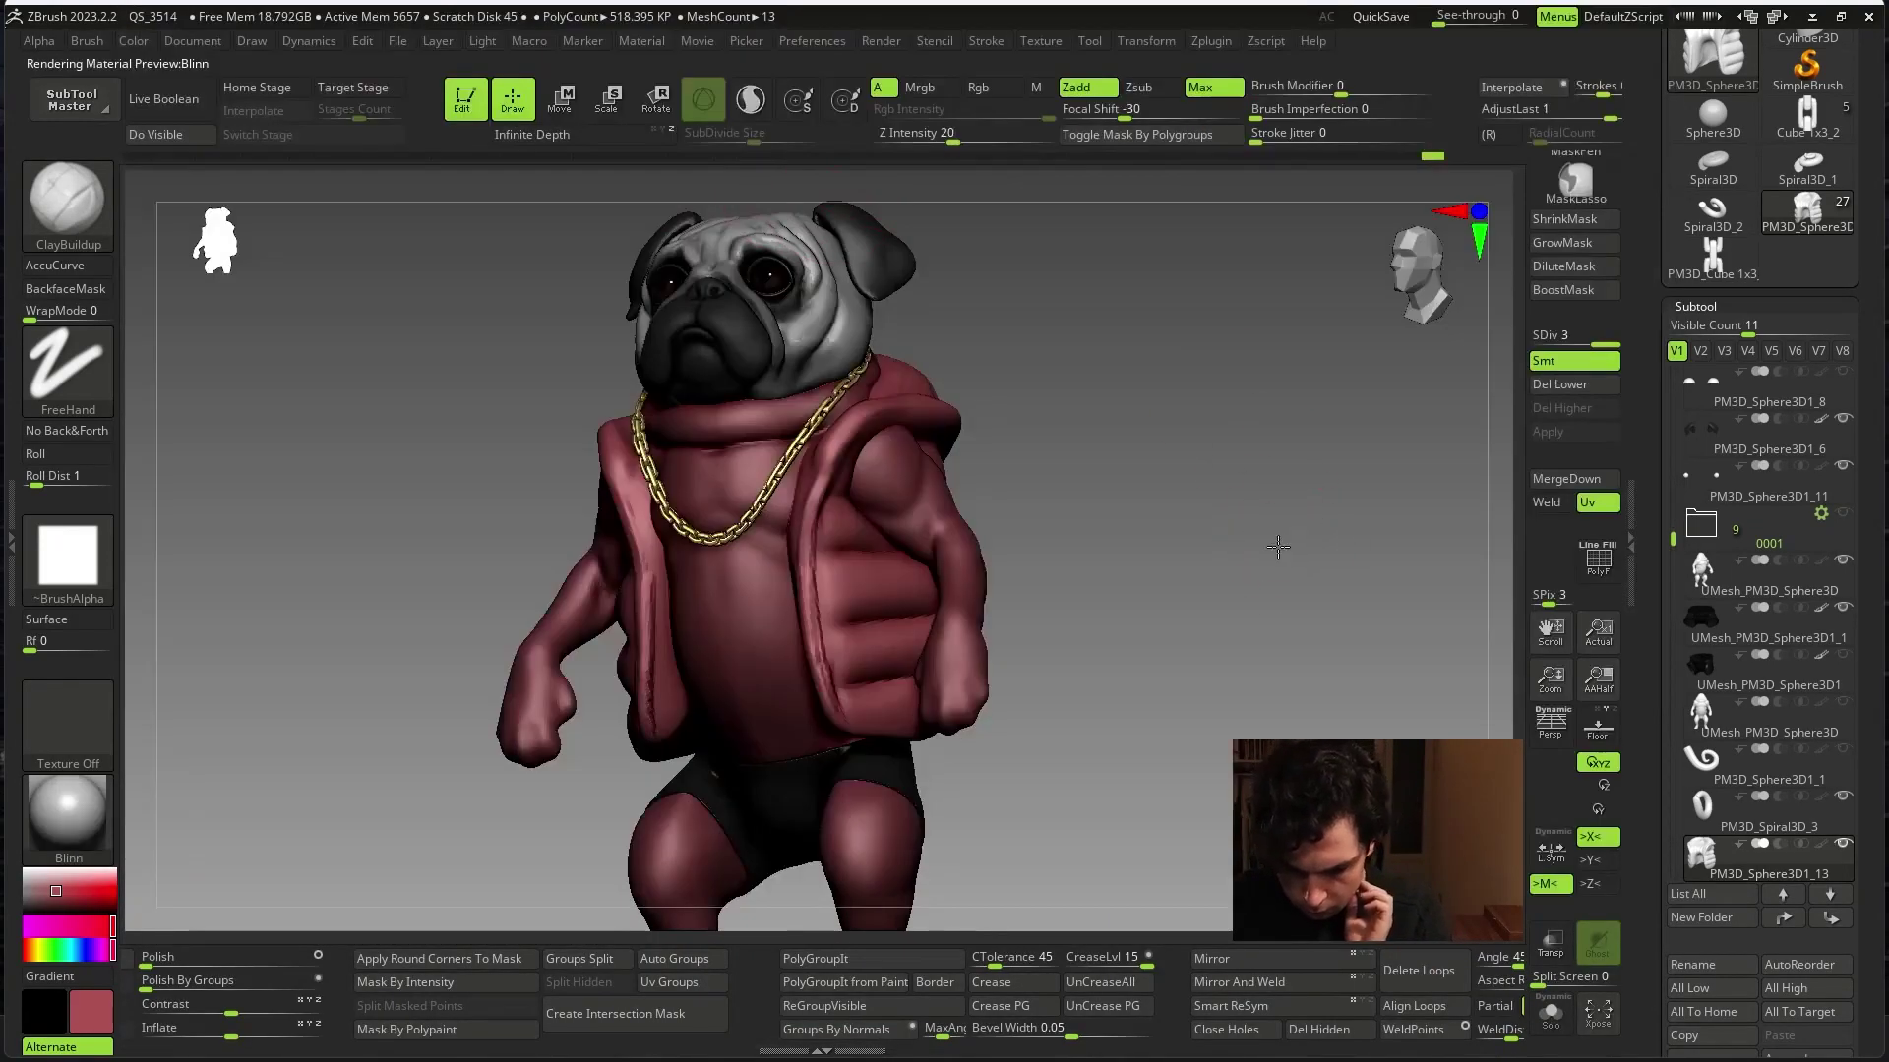
mouse_move(295, 866)
mouse_down()
mouse_move(127, 868)
mouse_move(103, 890)
mouse_up()
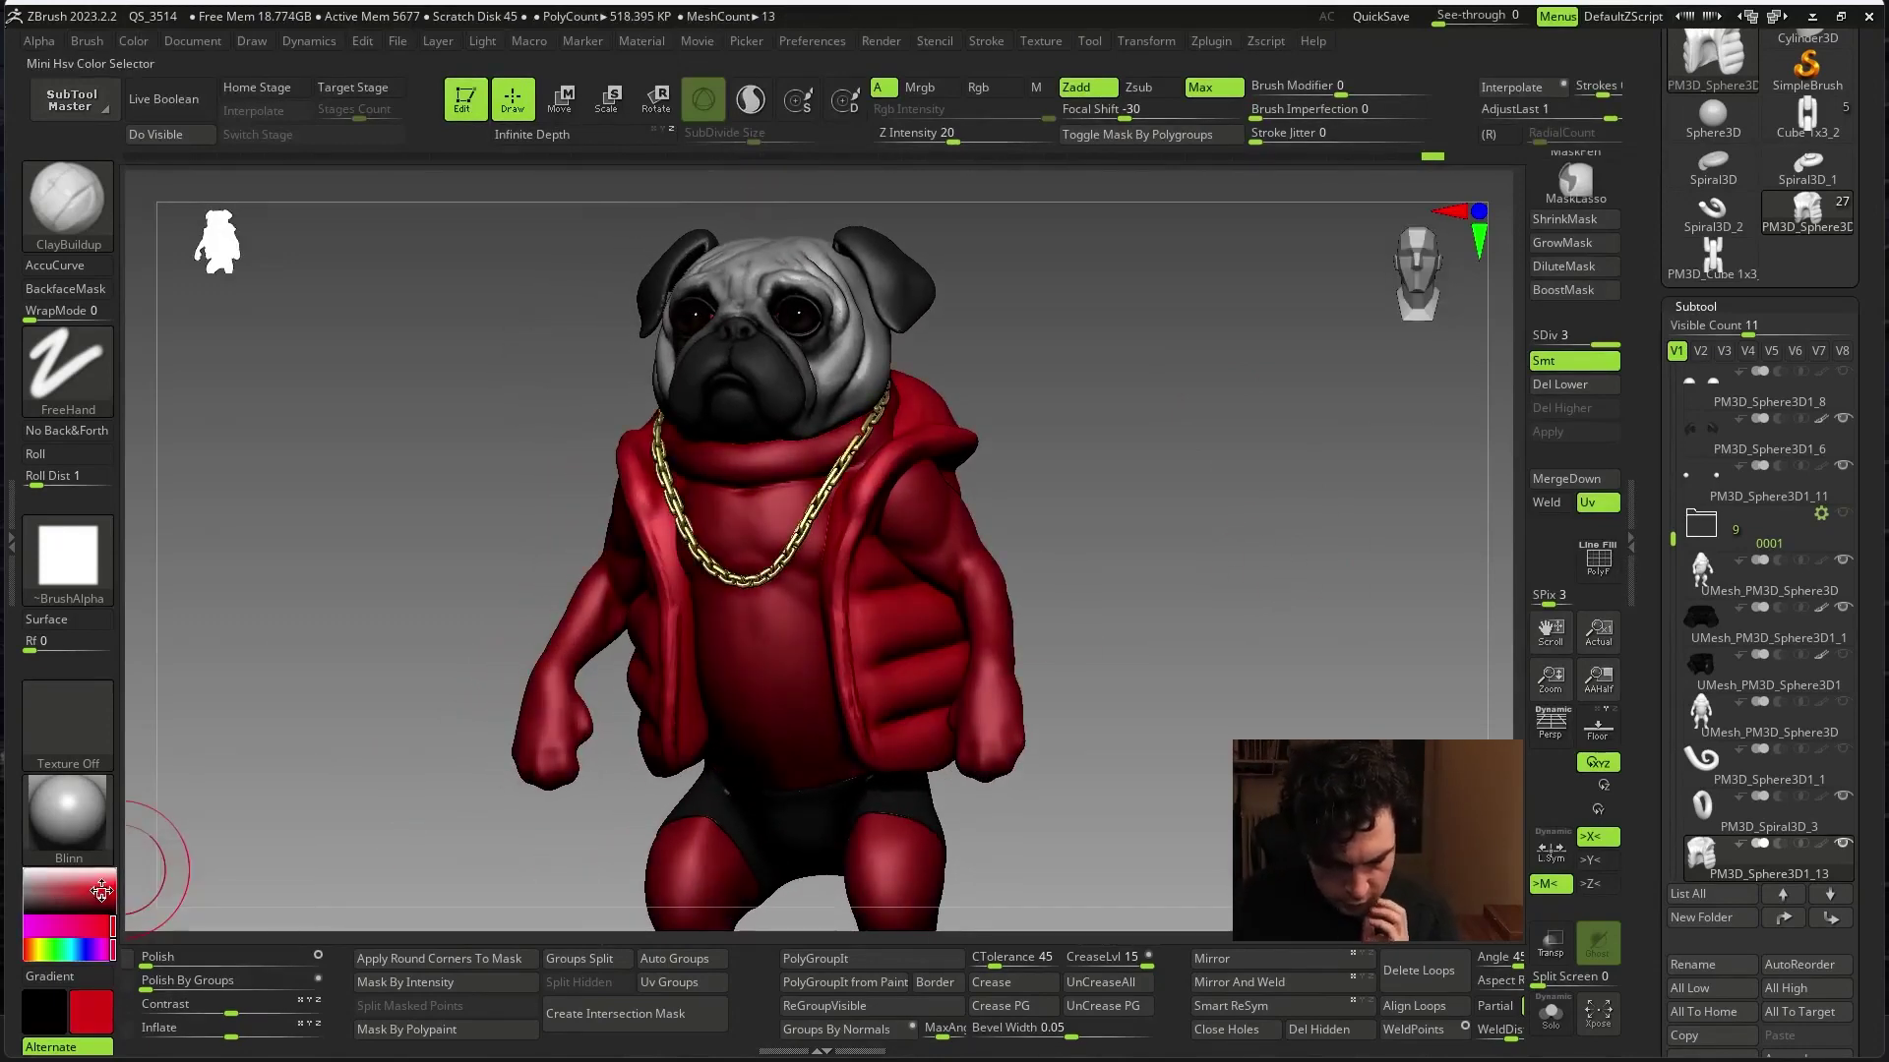
drag(1265, 640, 1256, 609)
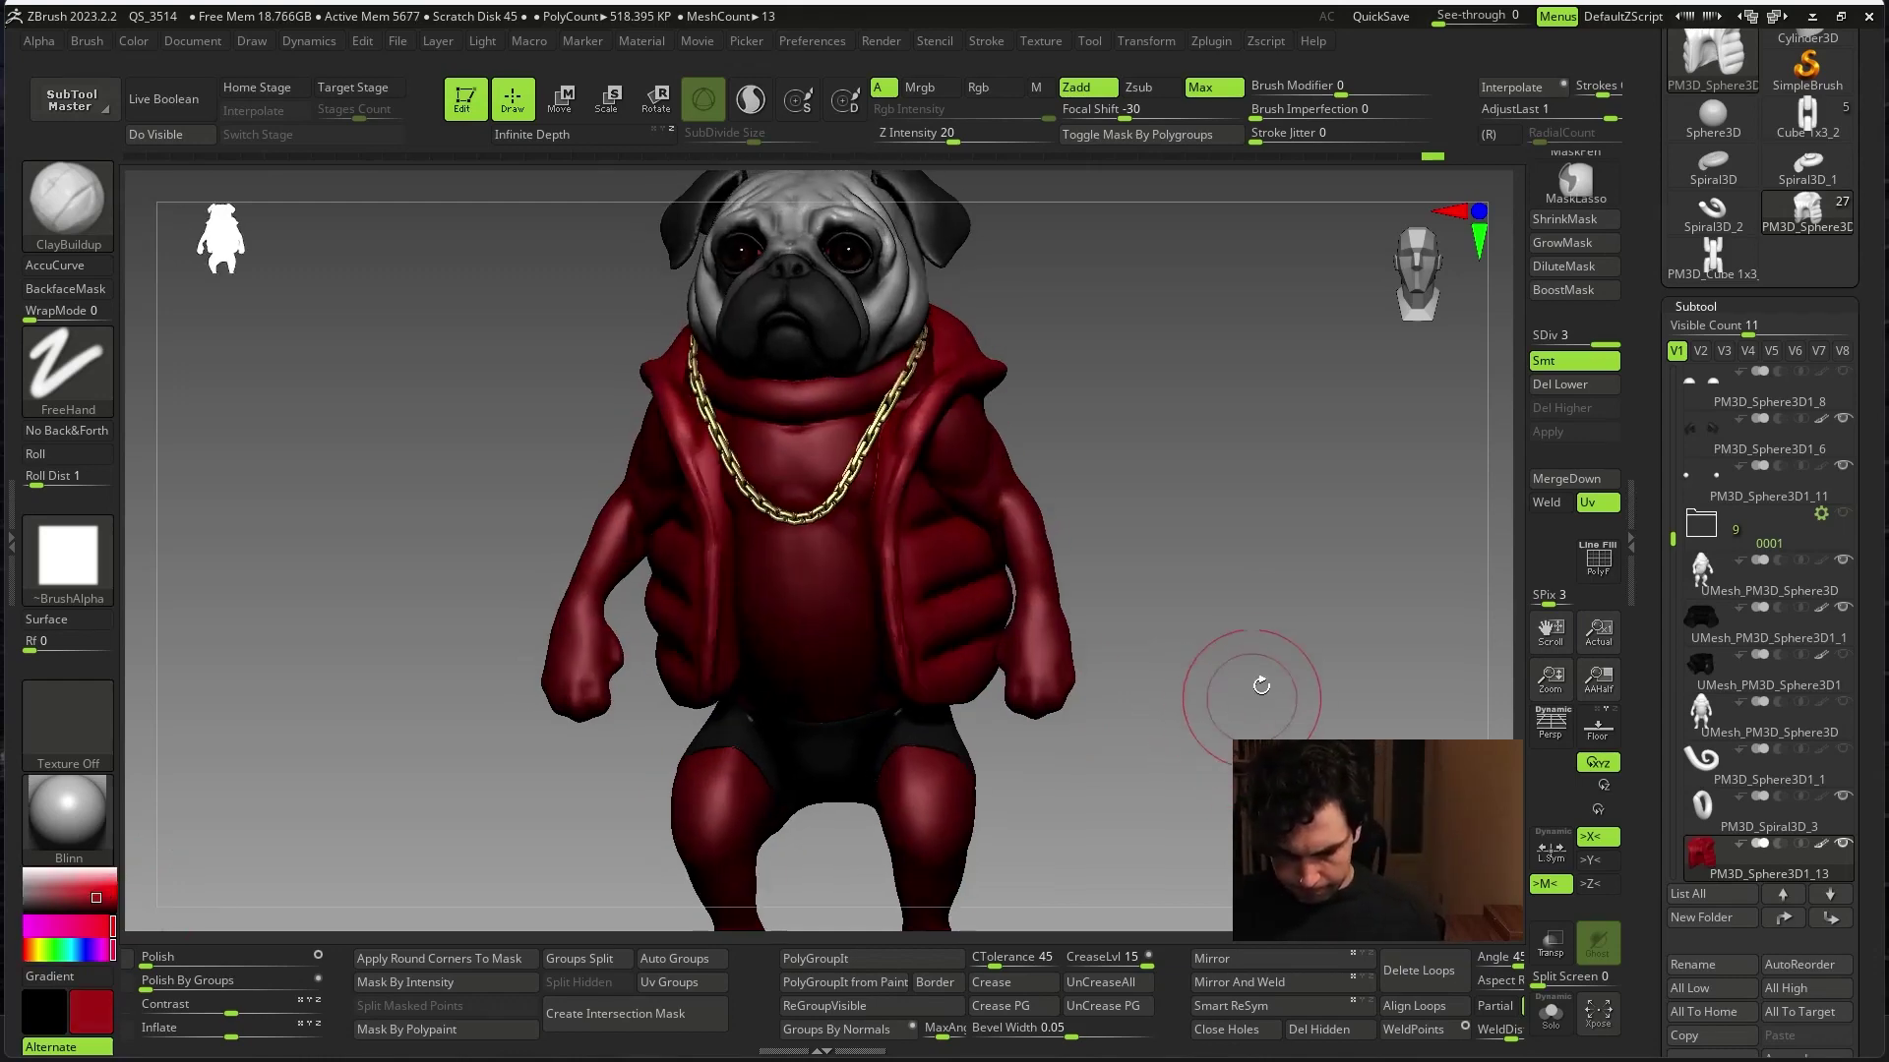
drag(1234, 730, 1249, 669)
- Restore white colour and StartupMaterial, select the body and enable Mrgb painting
key(c)
click(67, 817)
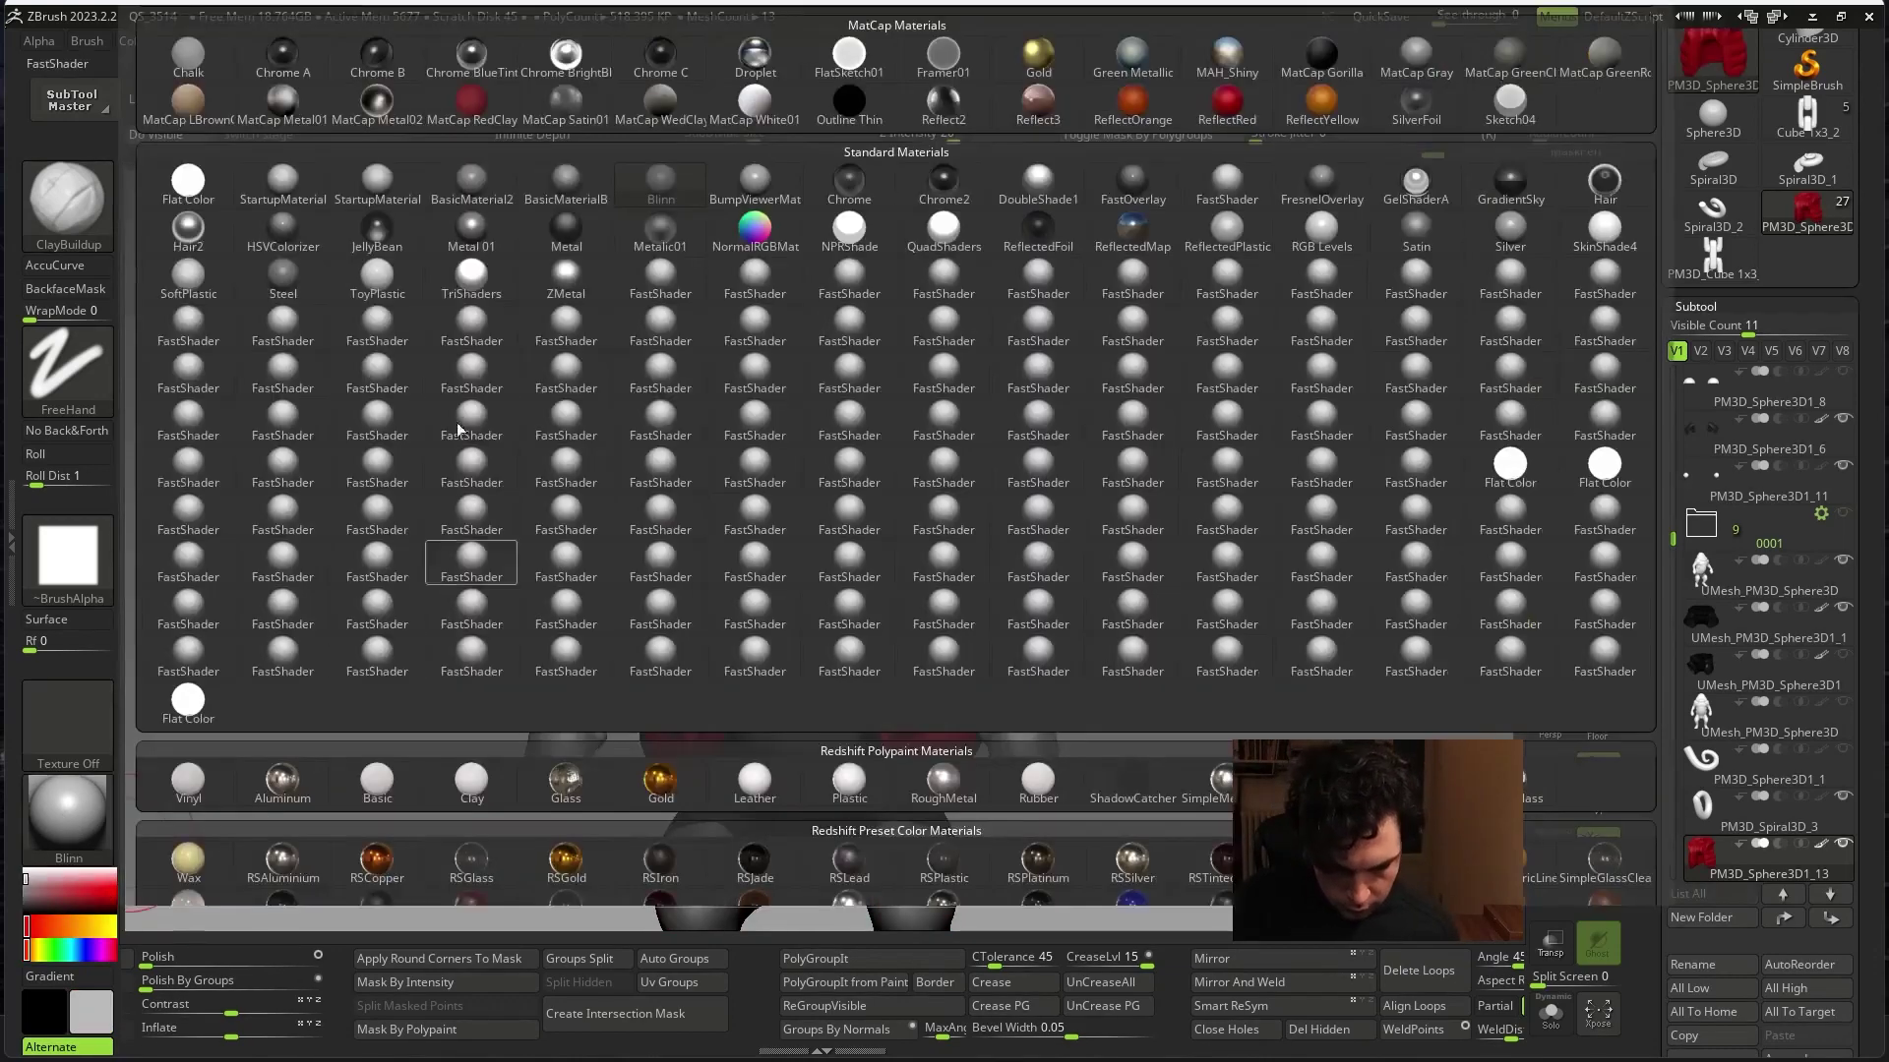
click(283, 228)
drag(1213, 636, 1176, 629)
alt+click(1035, 512)
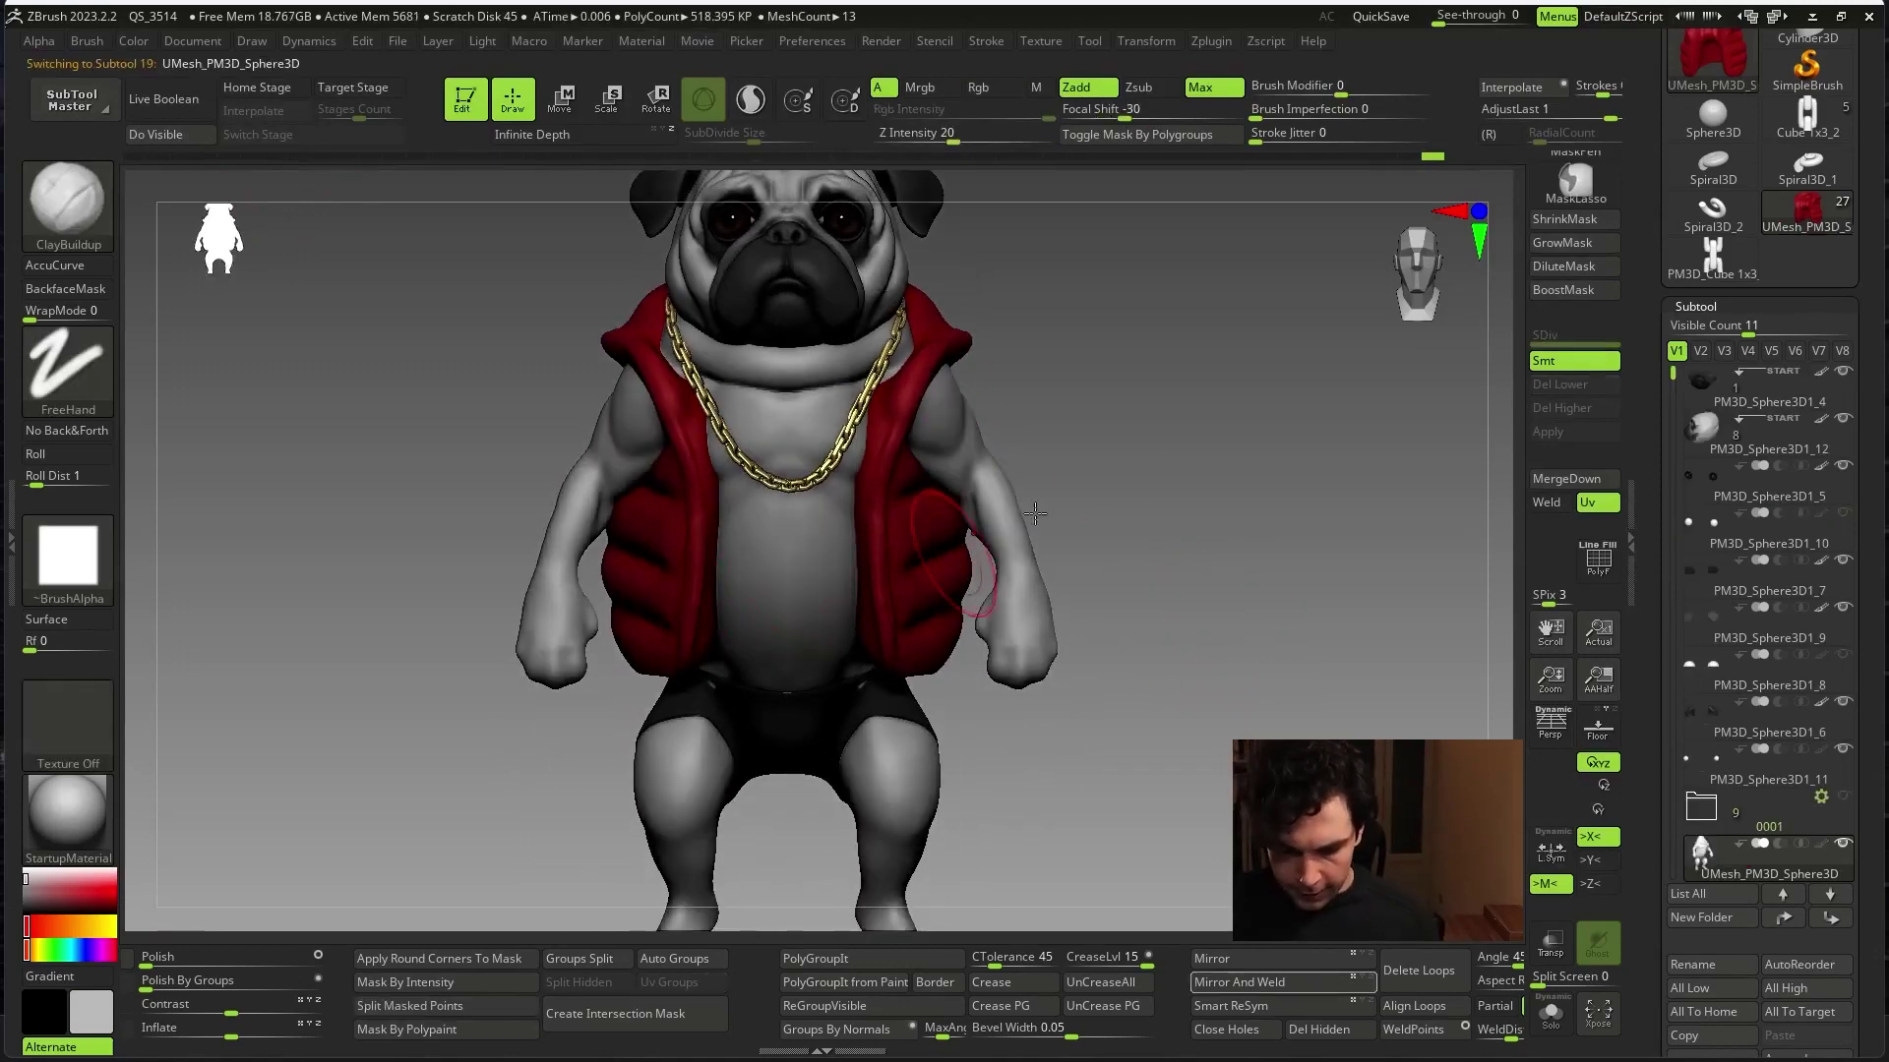
click(946, 89)
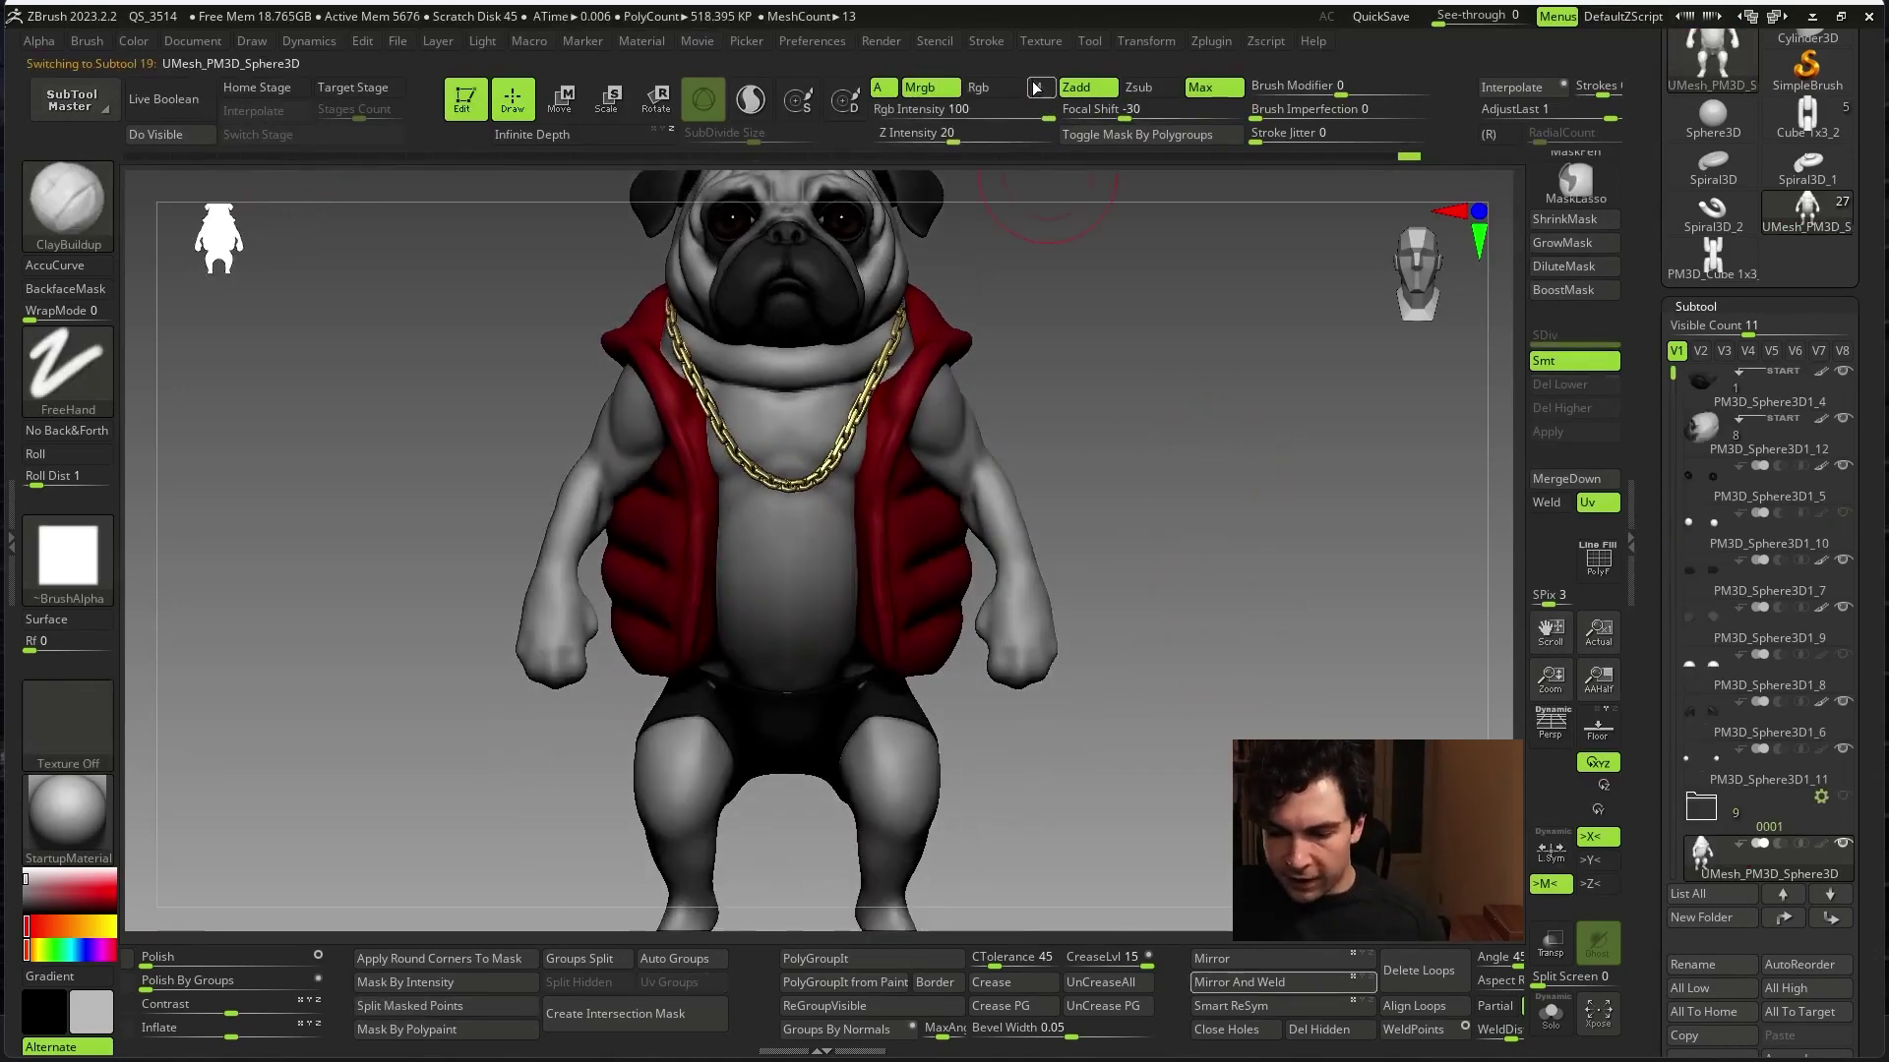
drag(1163, 611, 1148, 681)
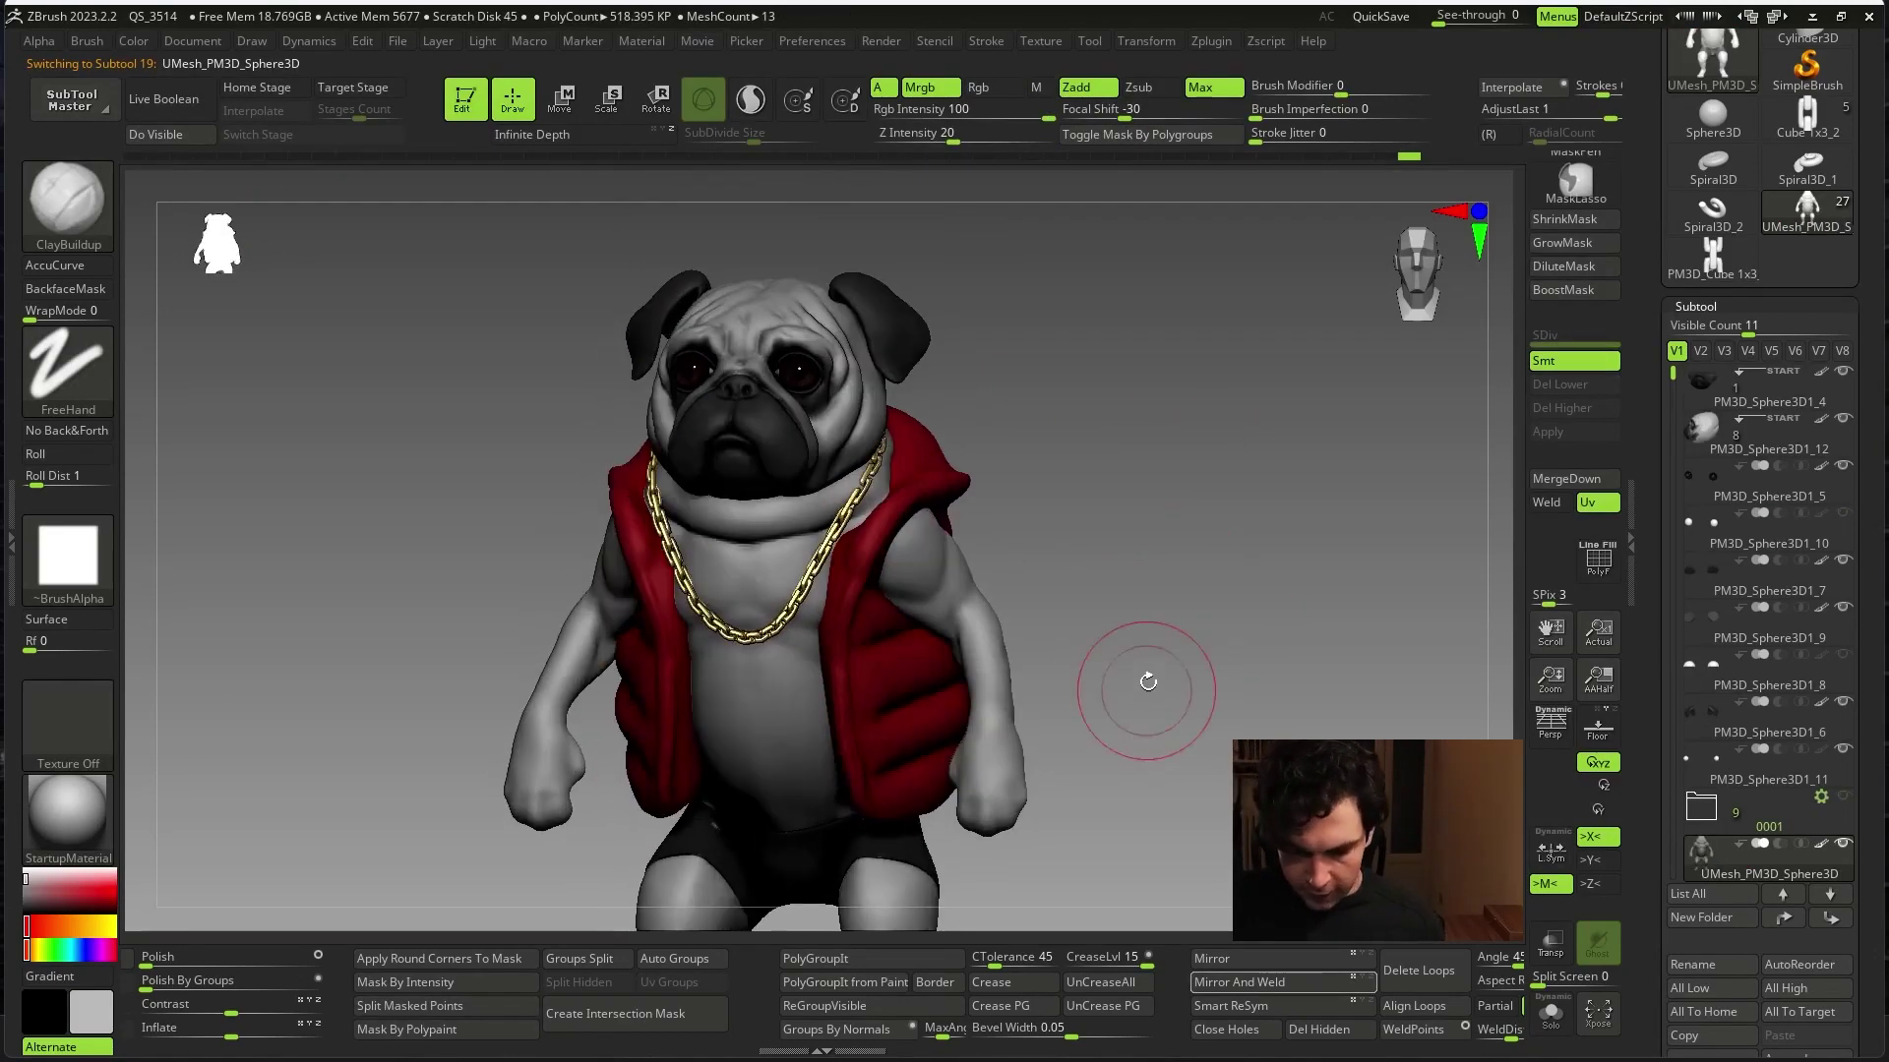
- Select the head, switch to M-only painting, then select the PM3D_Sphere3D1_11 eye subtool
alt+click(923, 349)
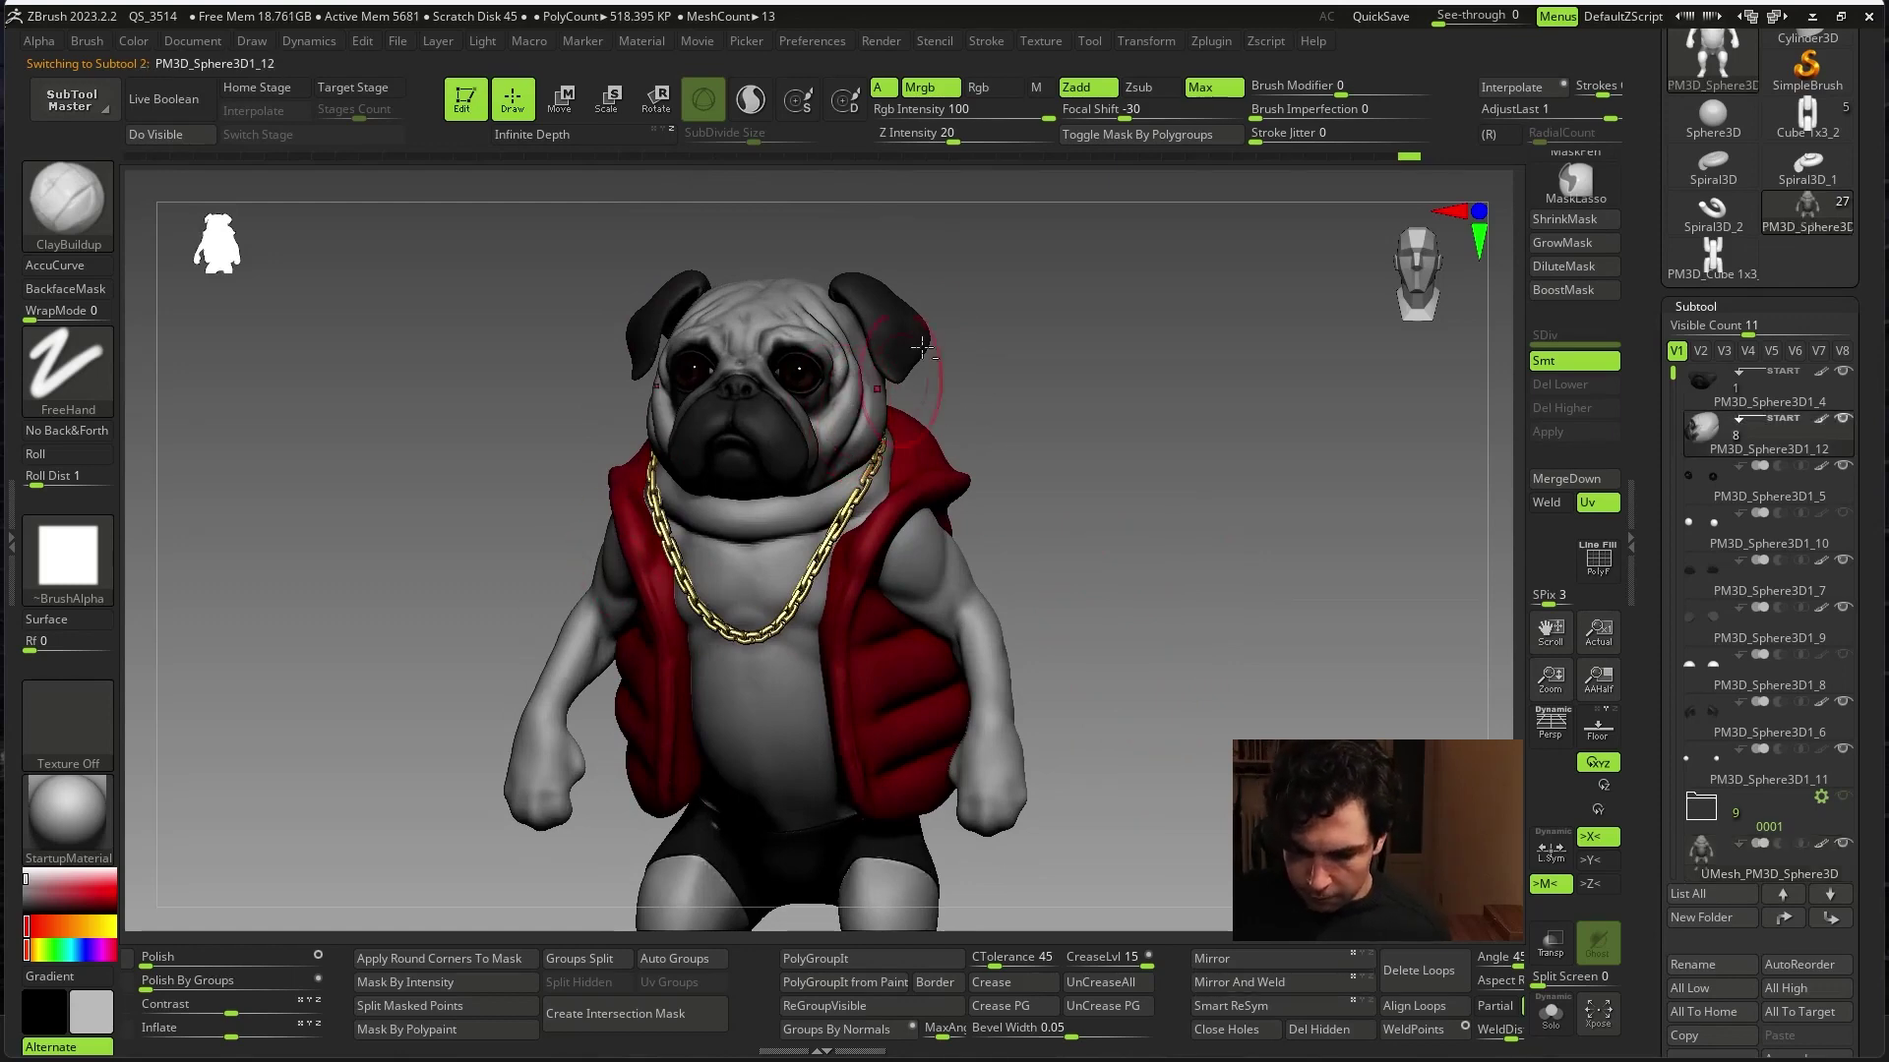
click(1038, 89)
mouse_move(1181, 581)
mouse_down()
mouse_move(1164, 594)
mouse_move(1151, 565)
mouse_move(1087, 557)
mouse_up()
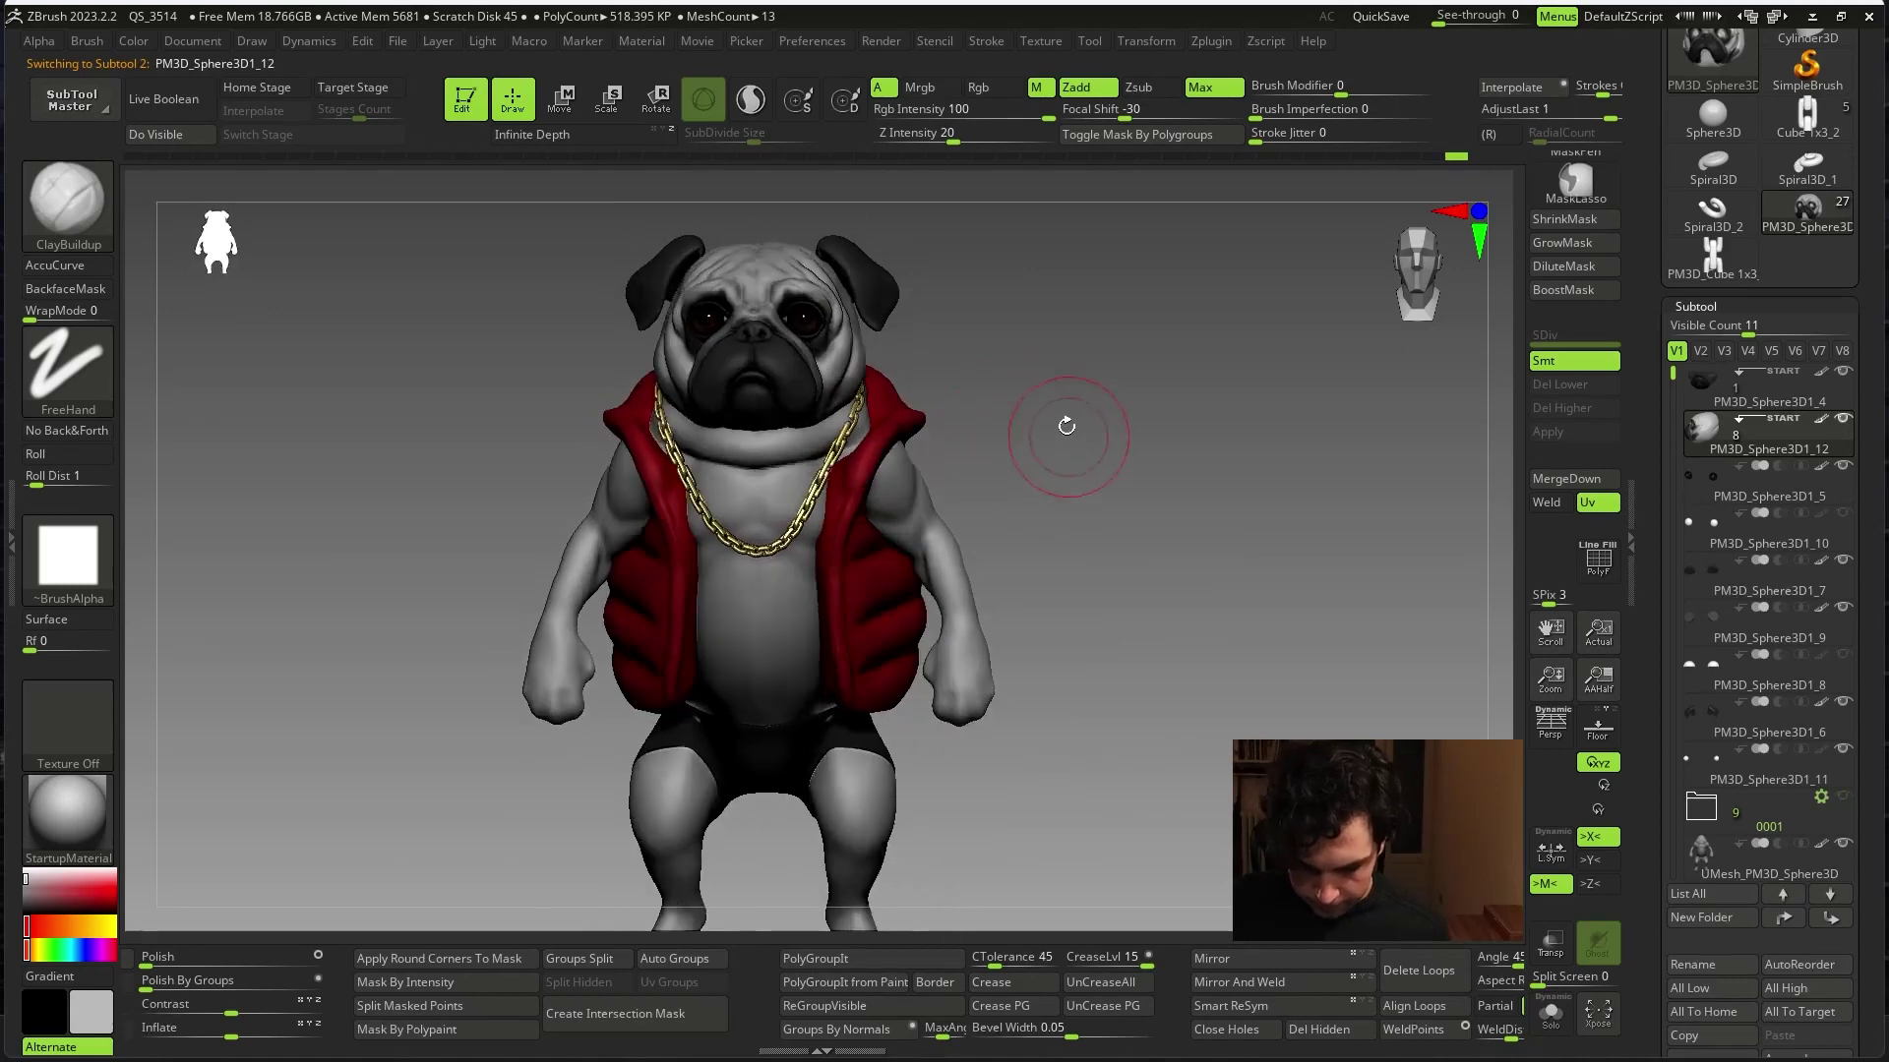
mouse_move(1067, 422)
alt+mouse_down()
mouse_move(1260, 409)
mouse_move(1235, 594)
mouse_move(1170, 728)
mouse_move(1081, 590)
alt+mouse_up()
key(space)
alt+click(388, 443)
- Try the SkinShade4 material, then give the pug's eyes the ToyPlastic material
alt+drag(393, 448, 1393, 645)
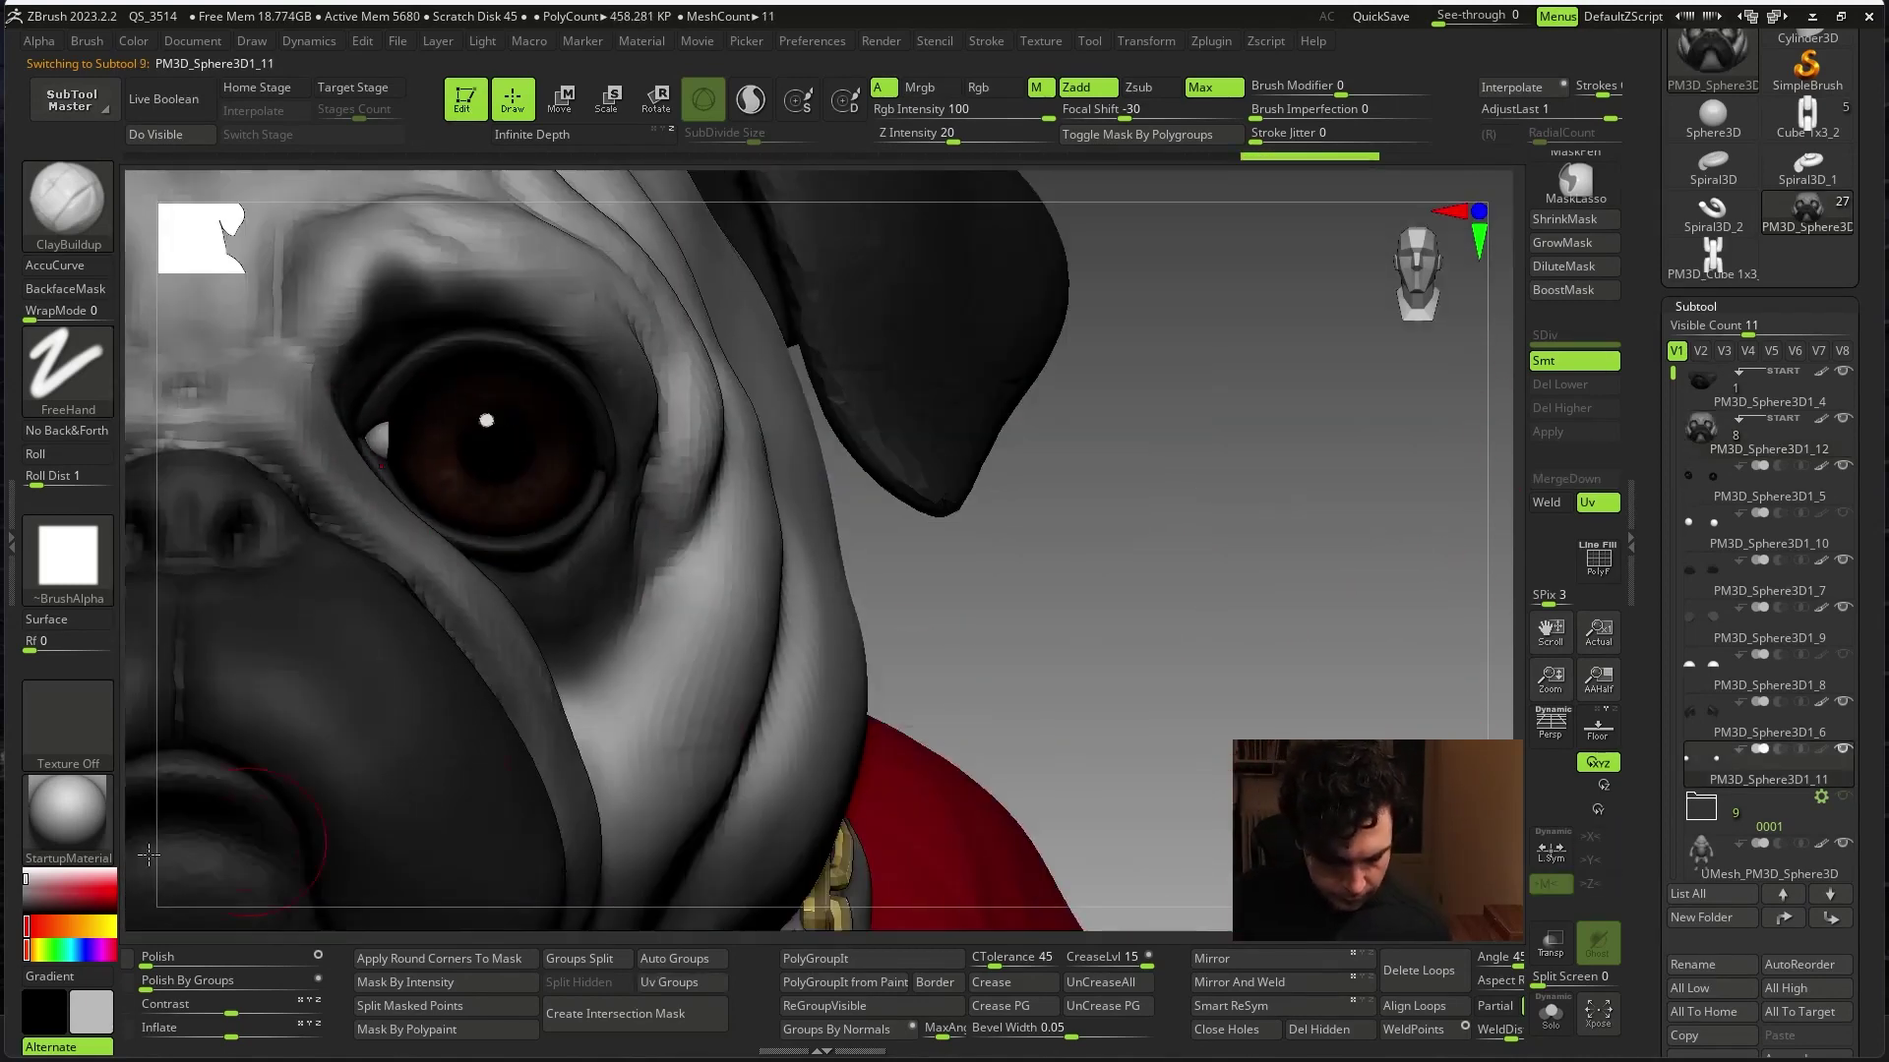
click(73, 817)
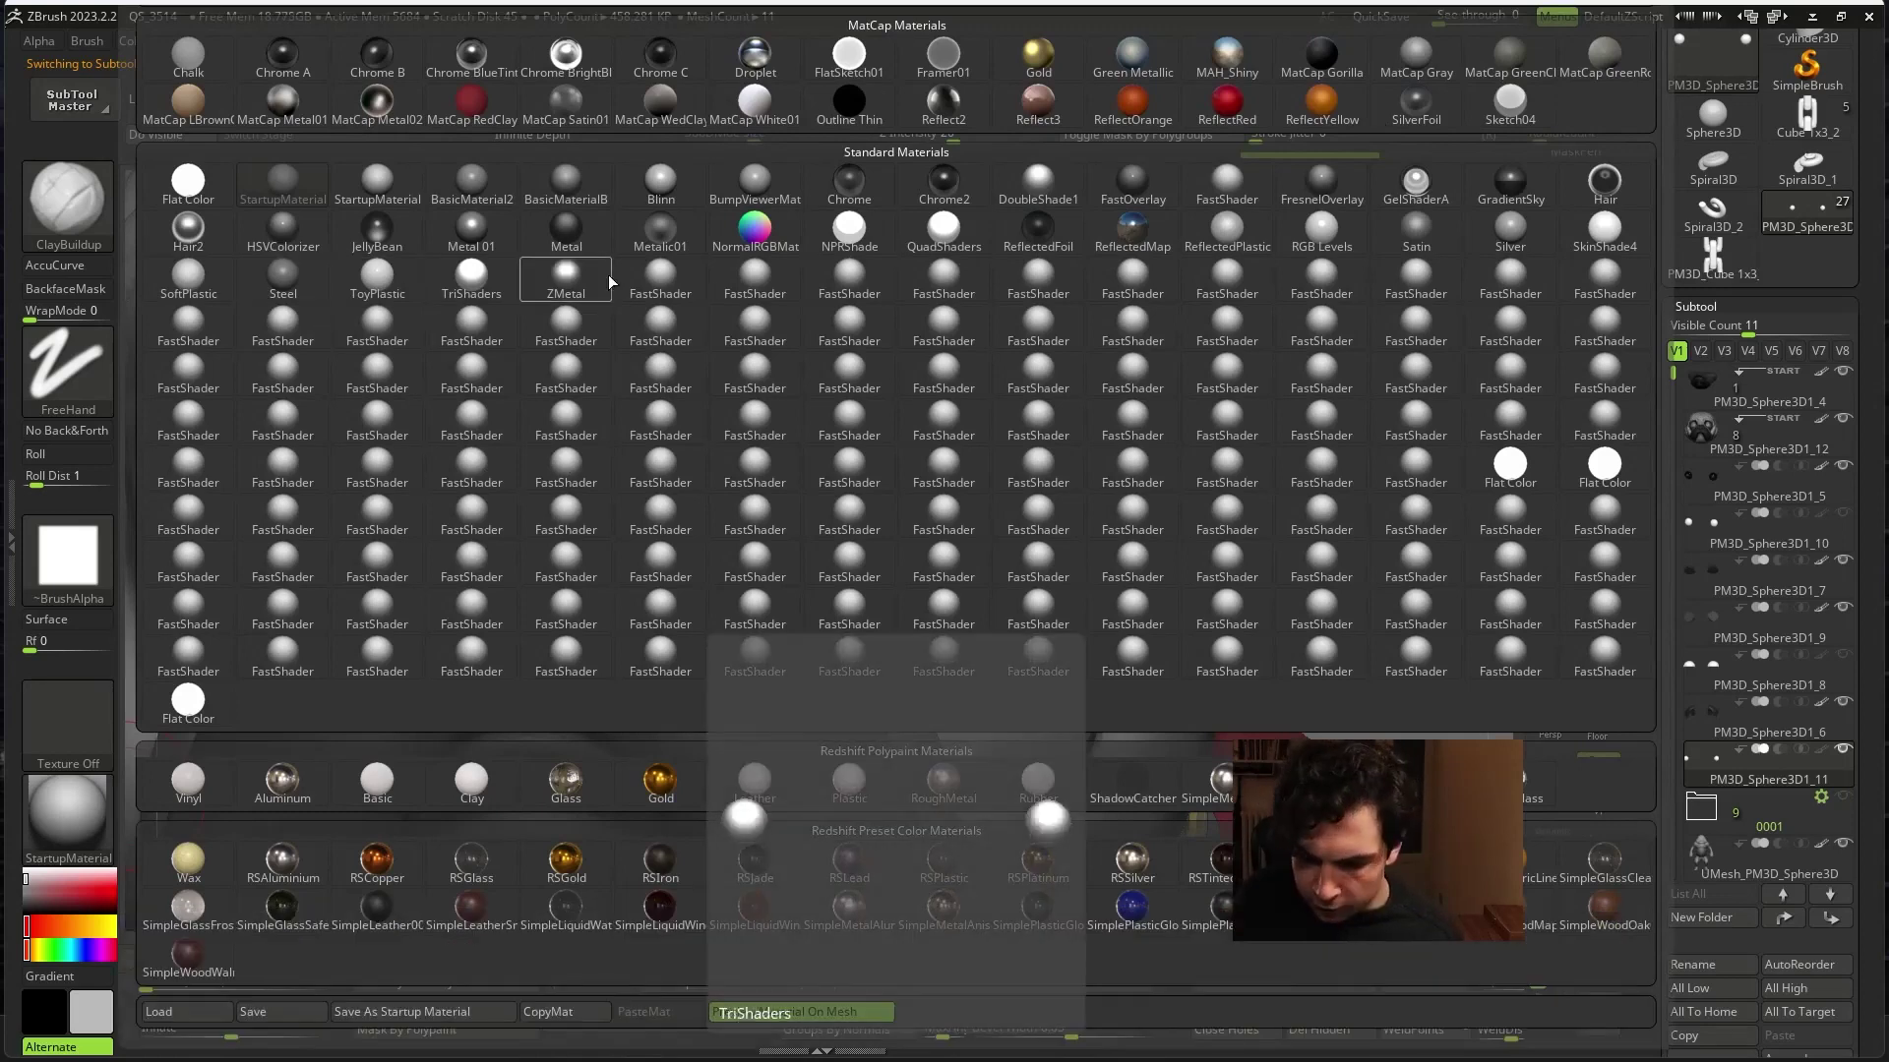
click(1604, 231)
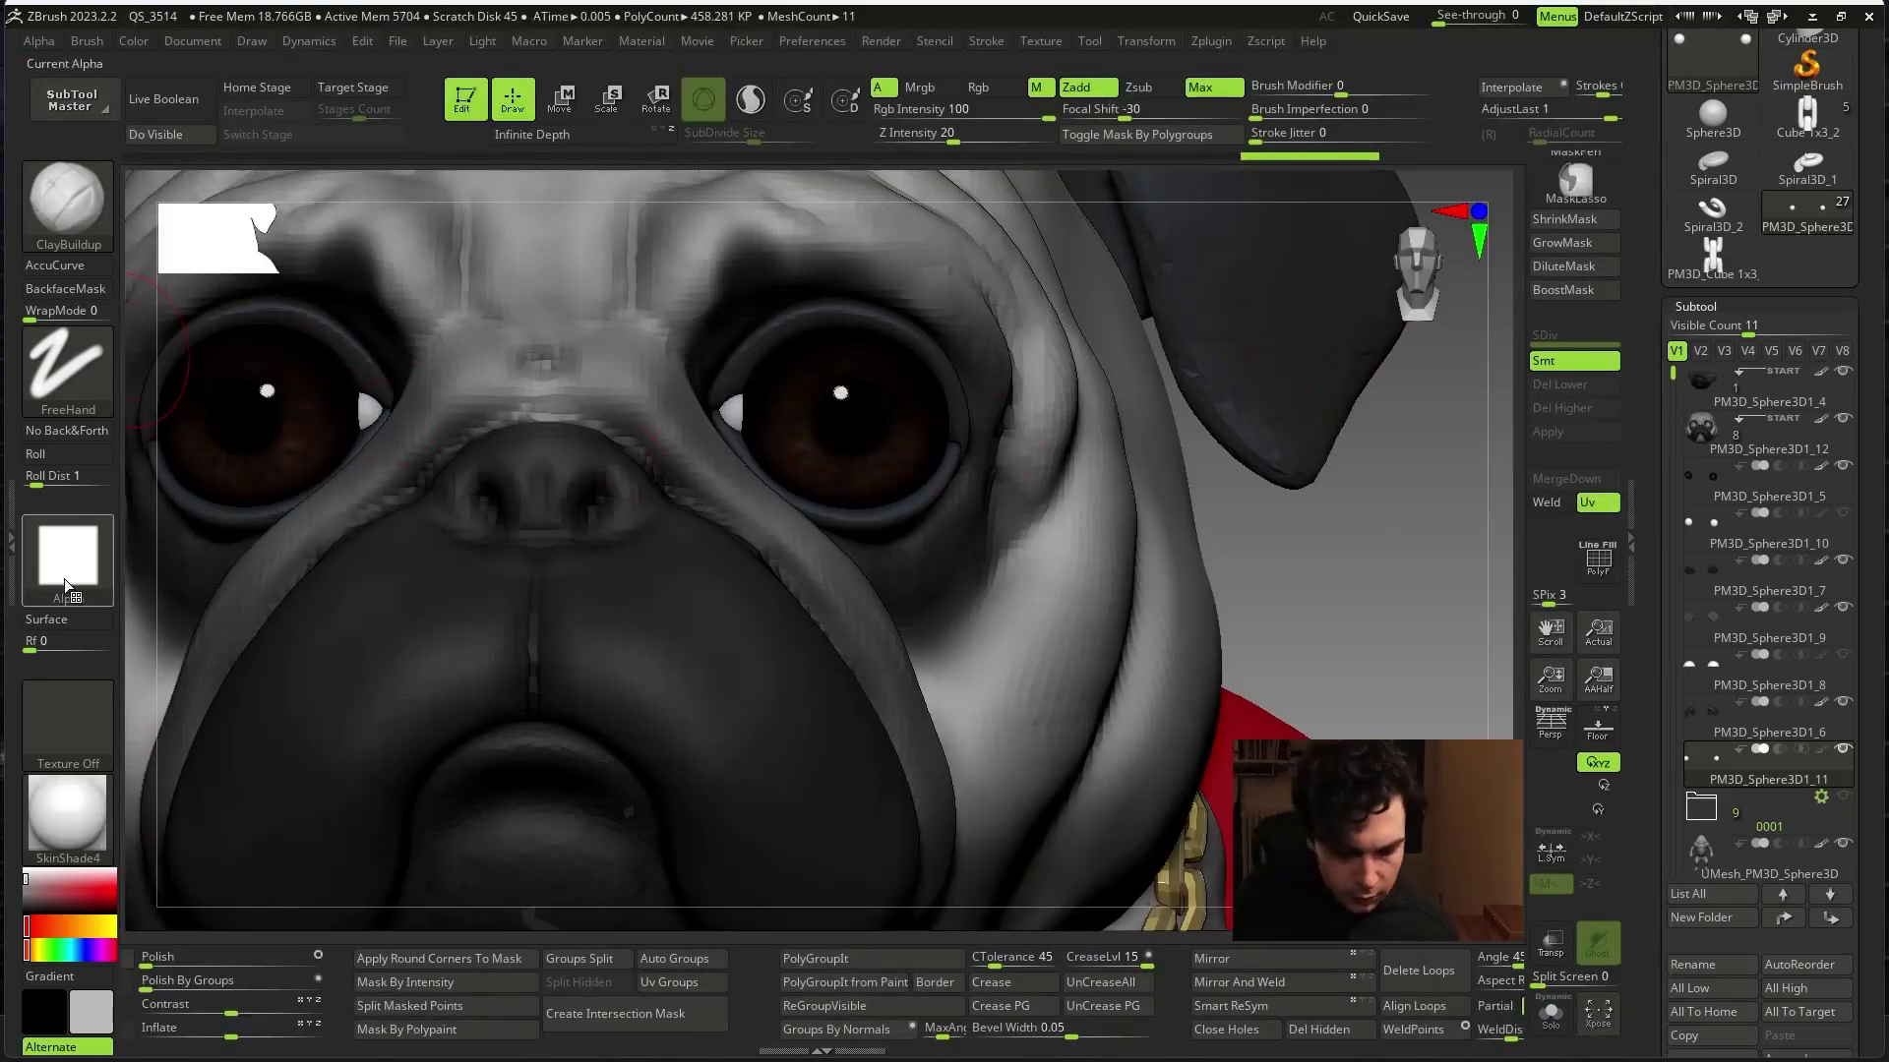
click(71, 833)
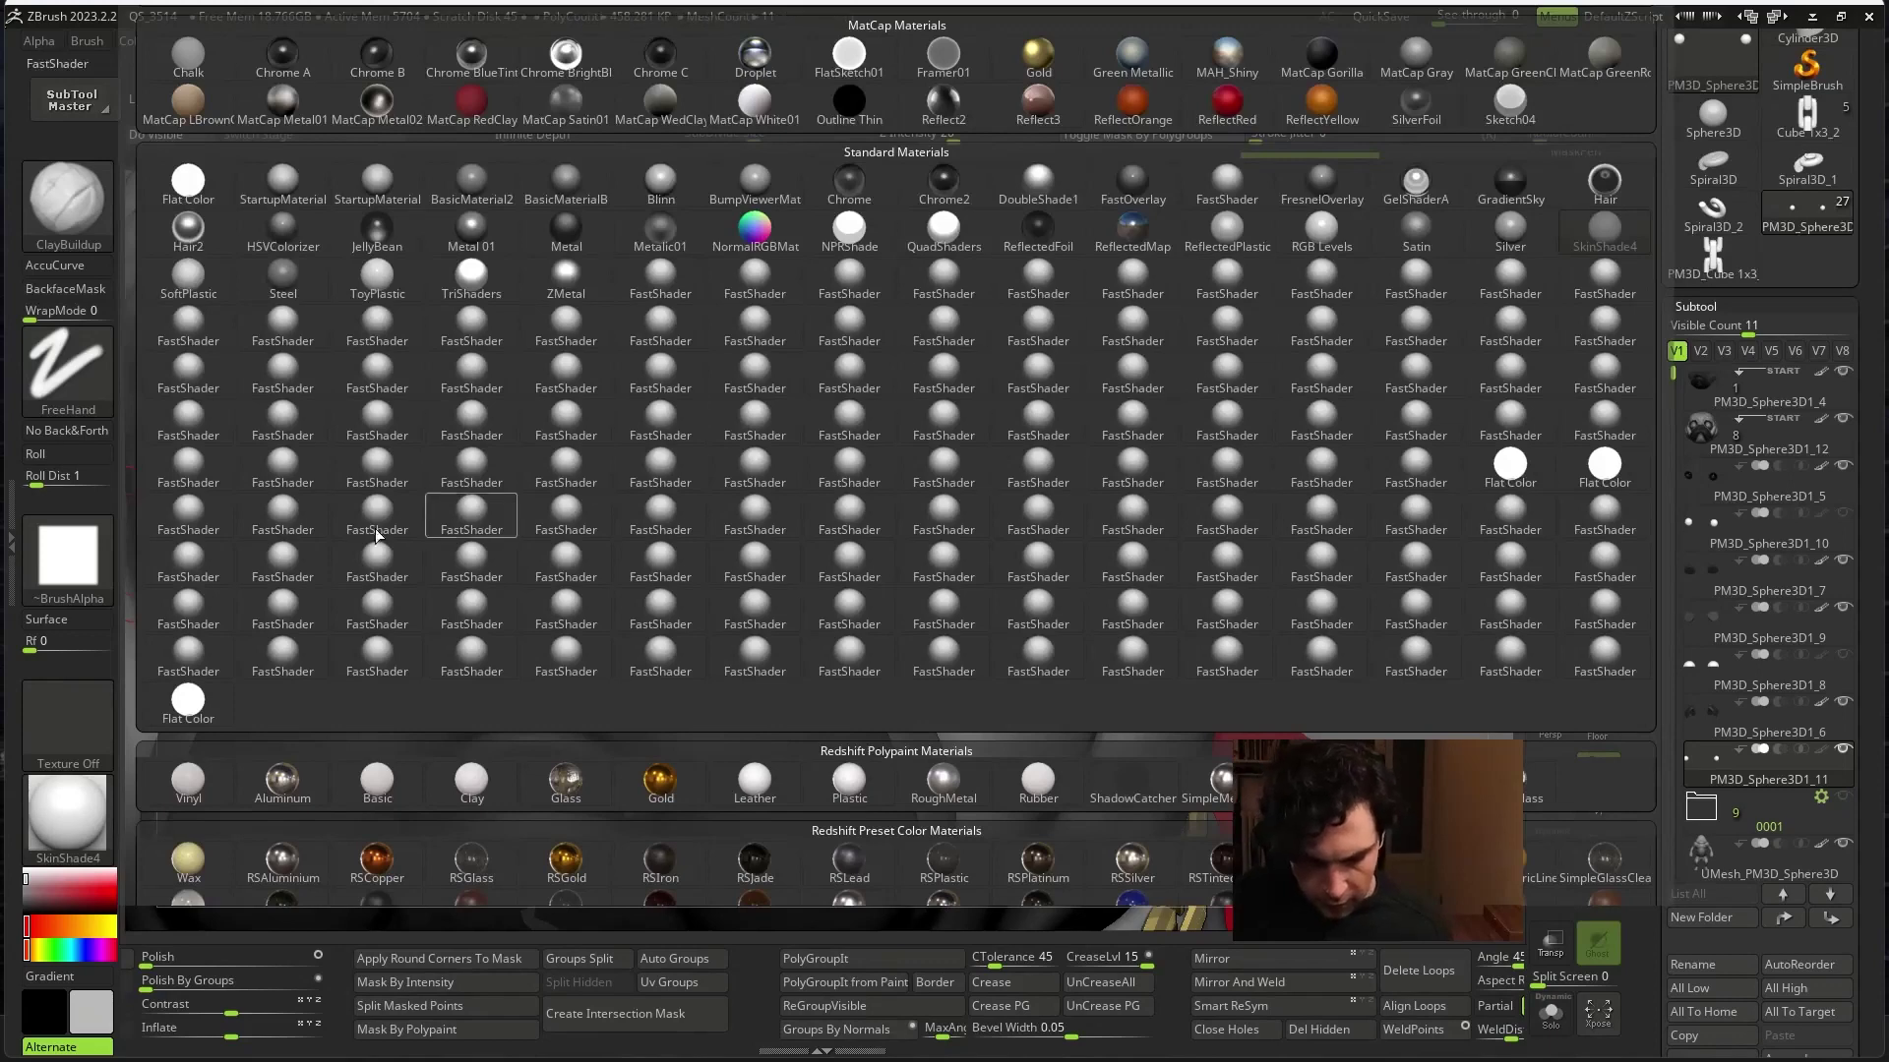
click(376, 278)
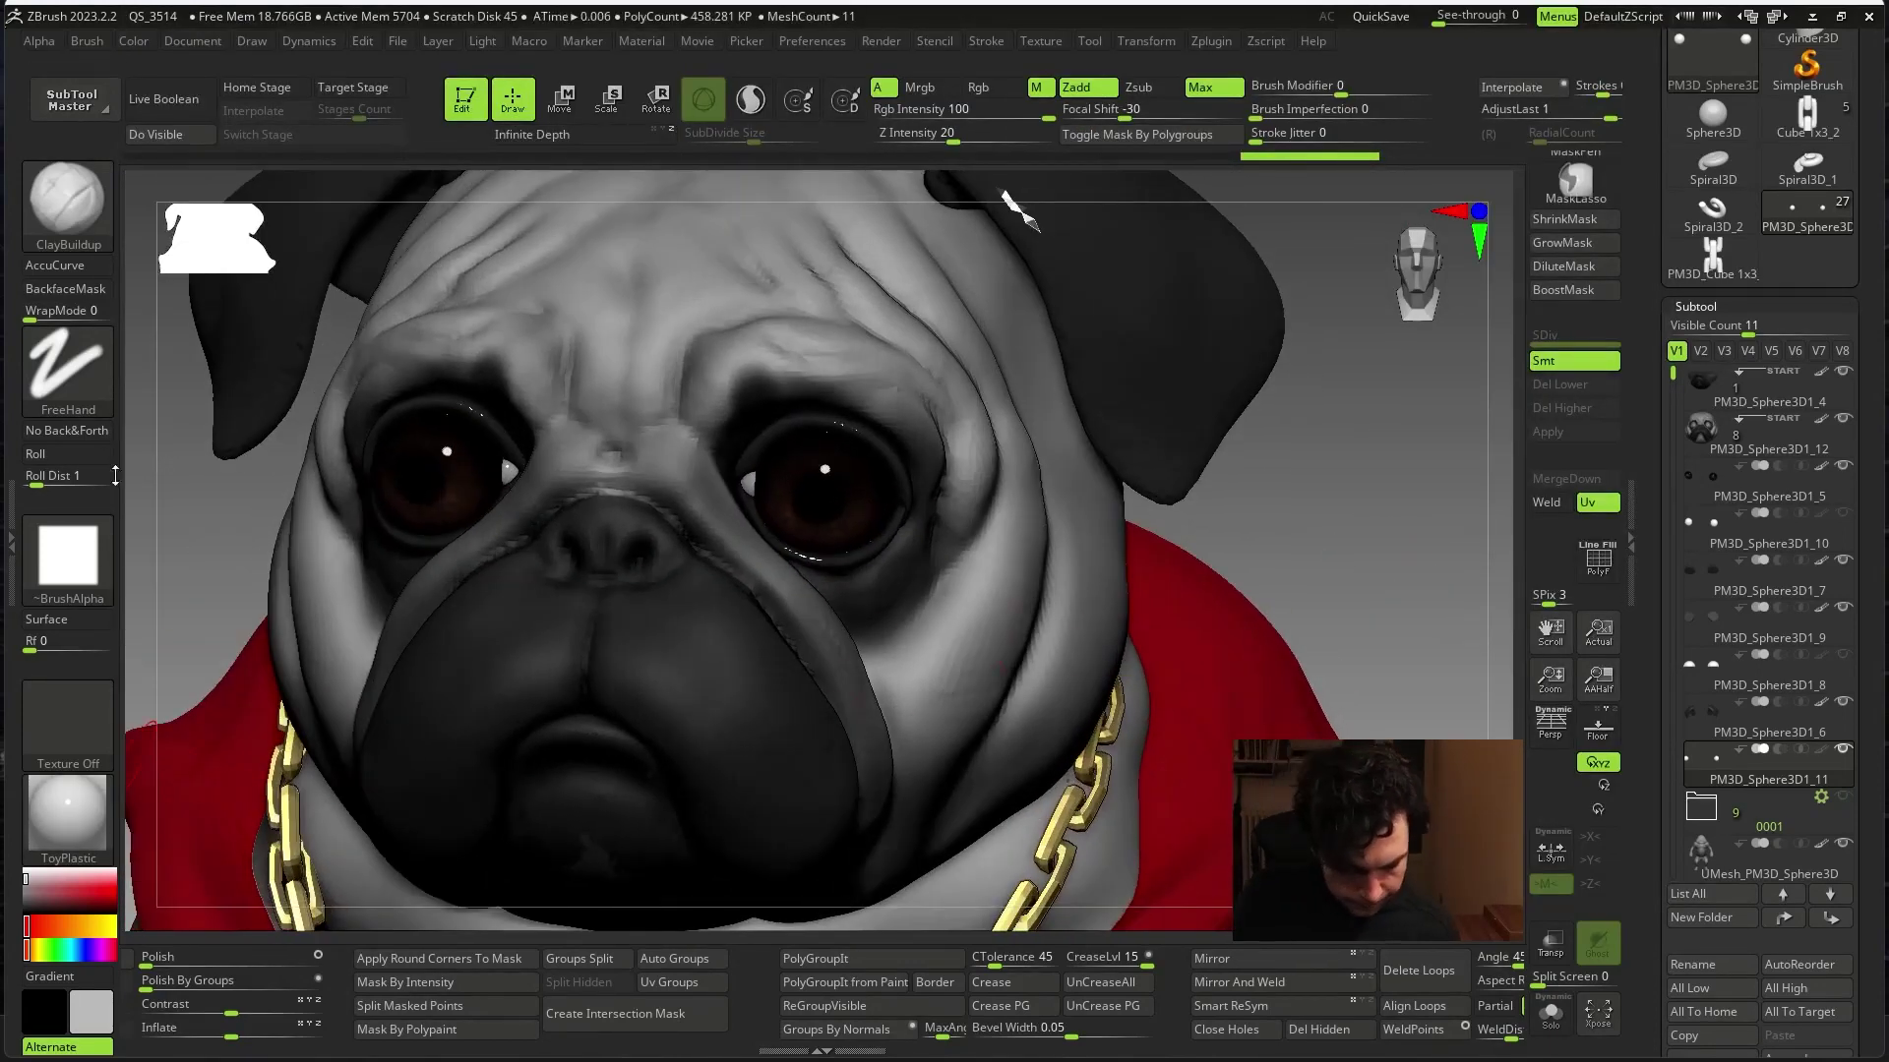
click(69, 815)
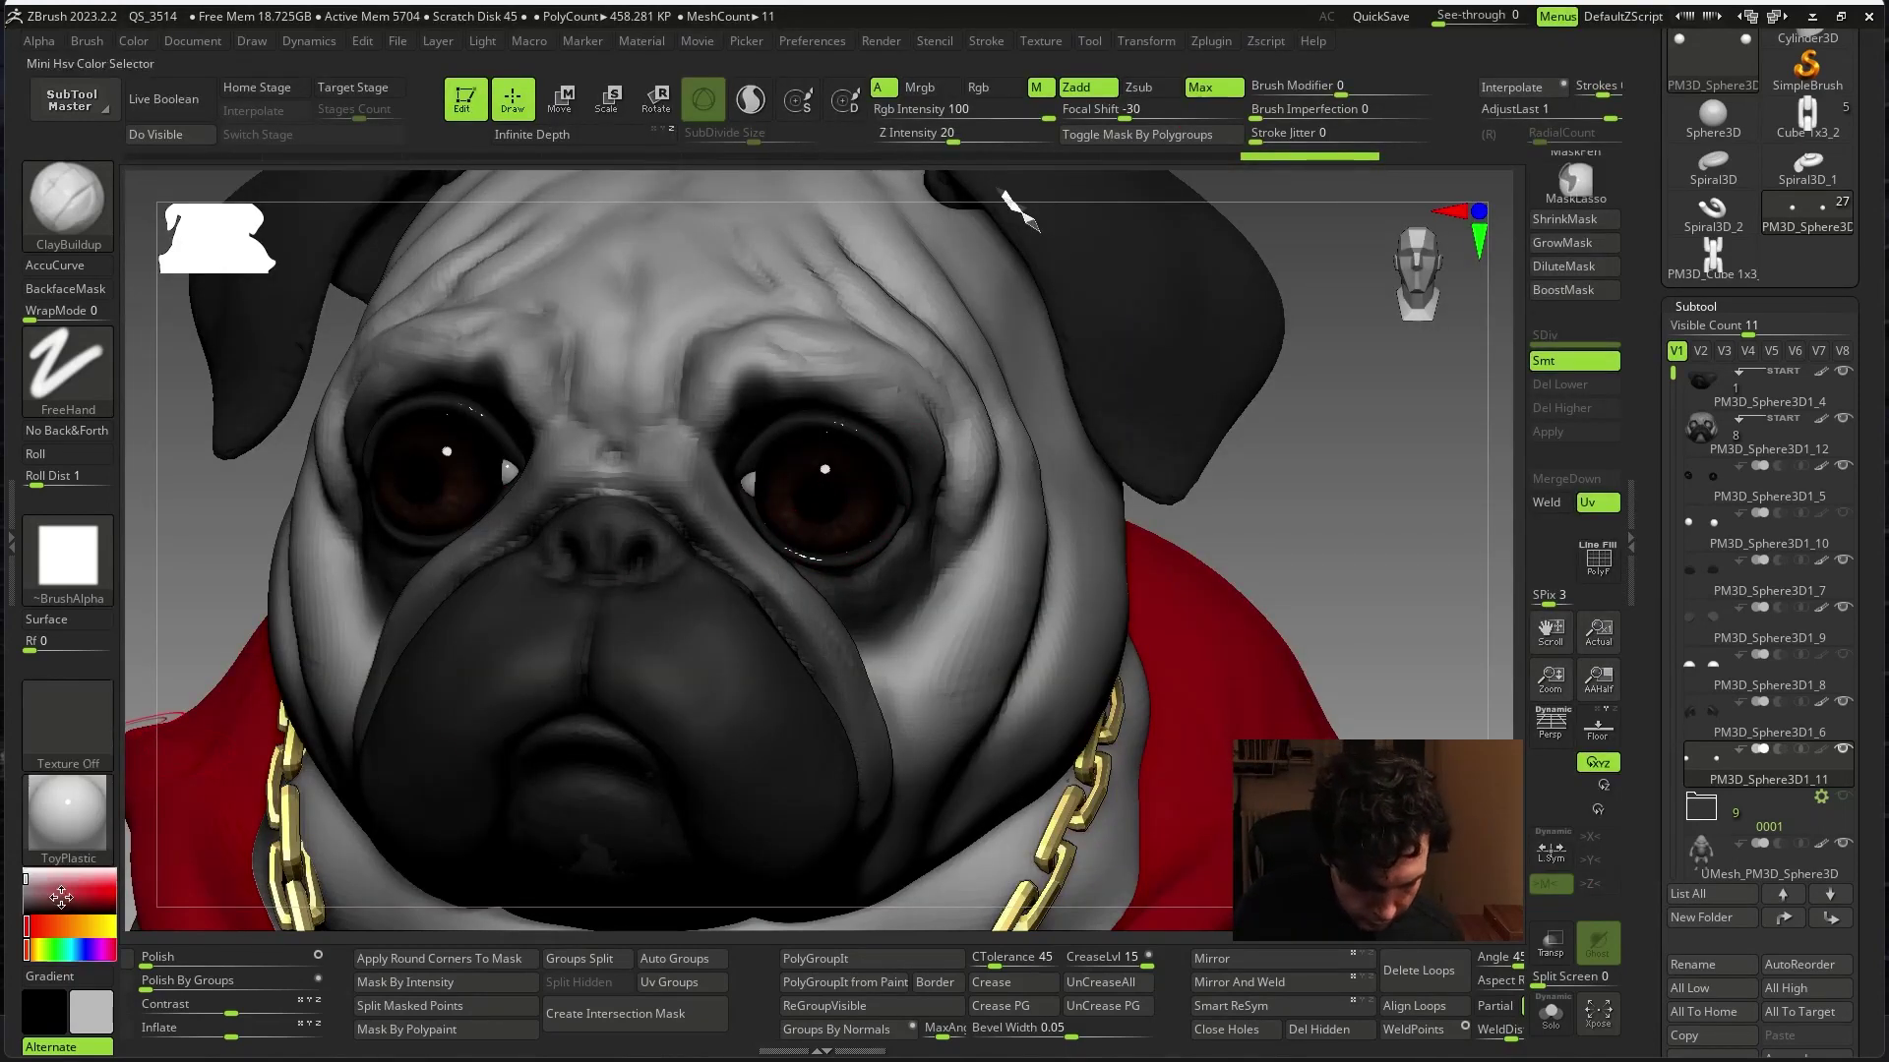
- Tint the eye-corner pieces pale pink and check them from the front
drag(56, 886, 59, 882)
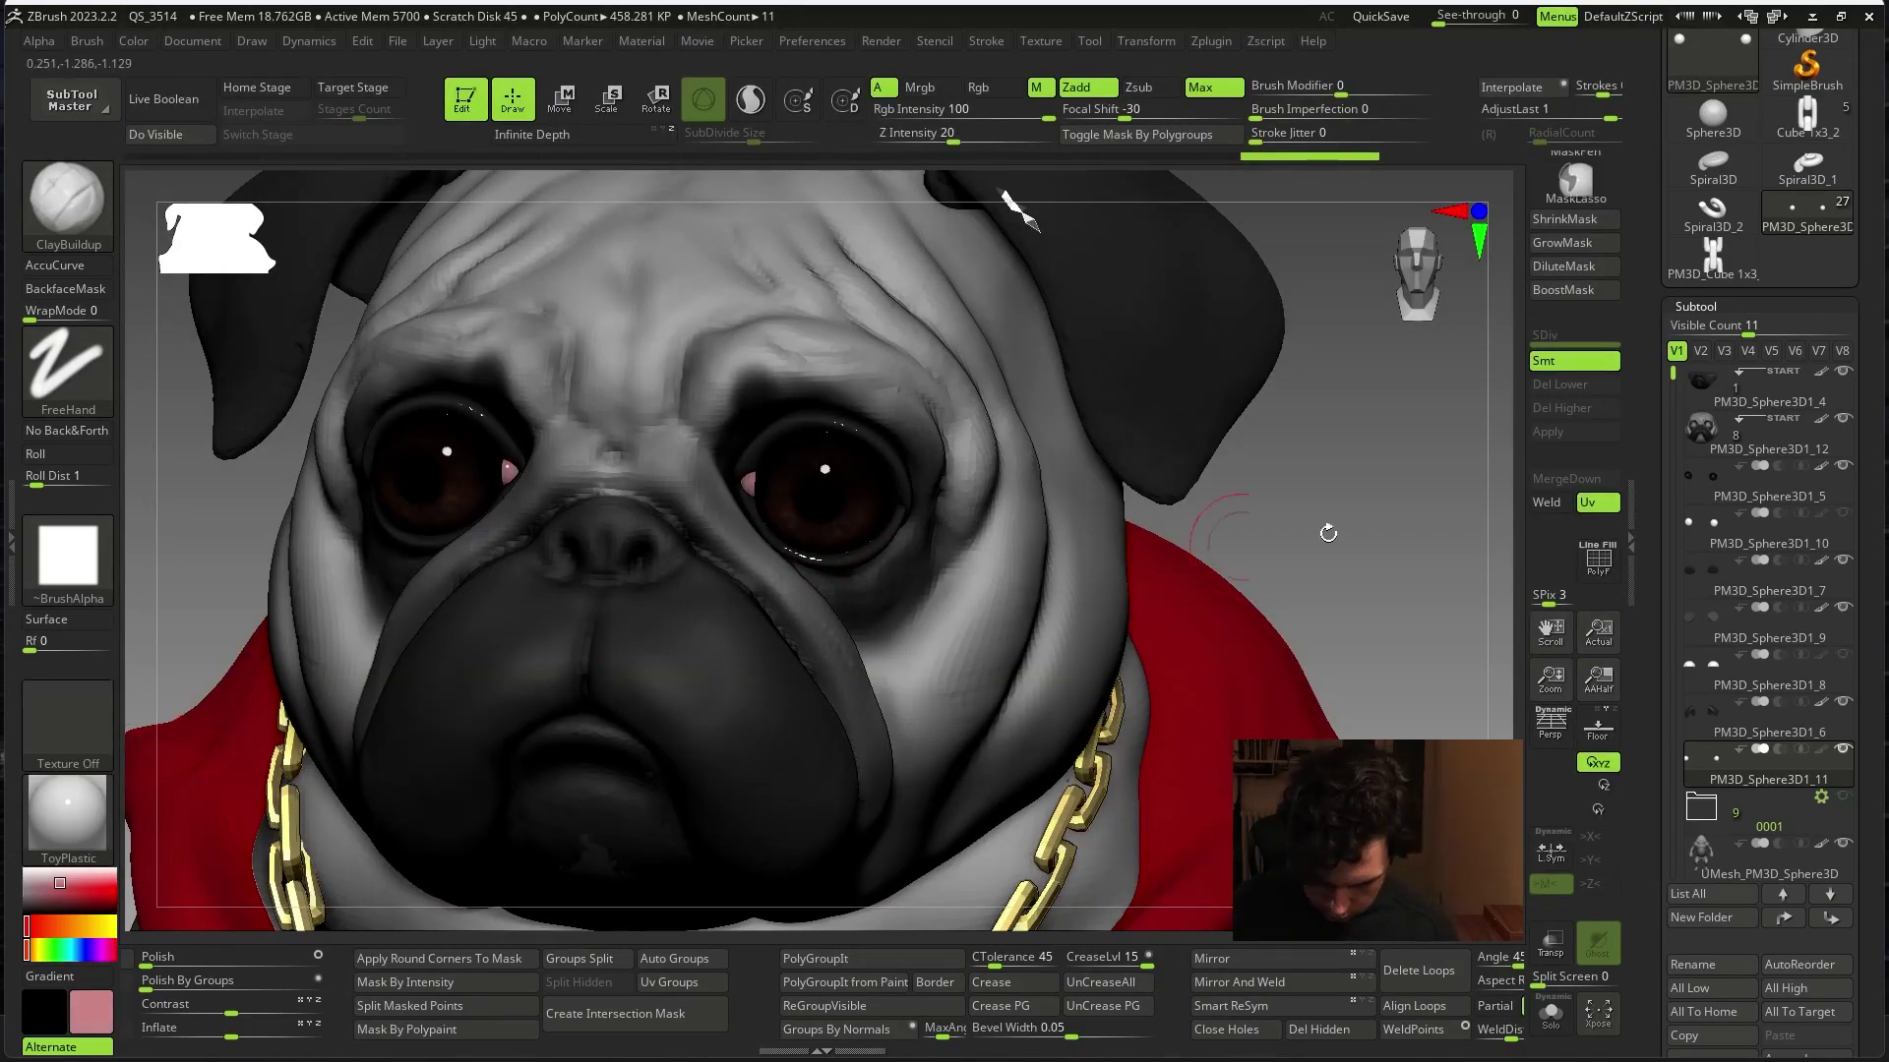
drag(1328, 532, 1165, 275)
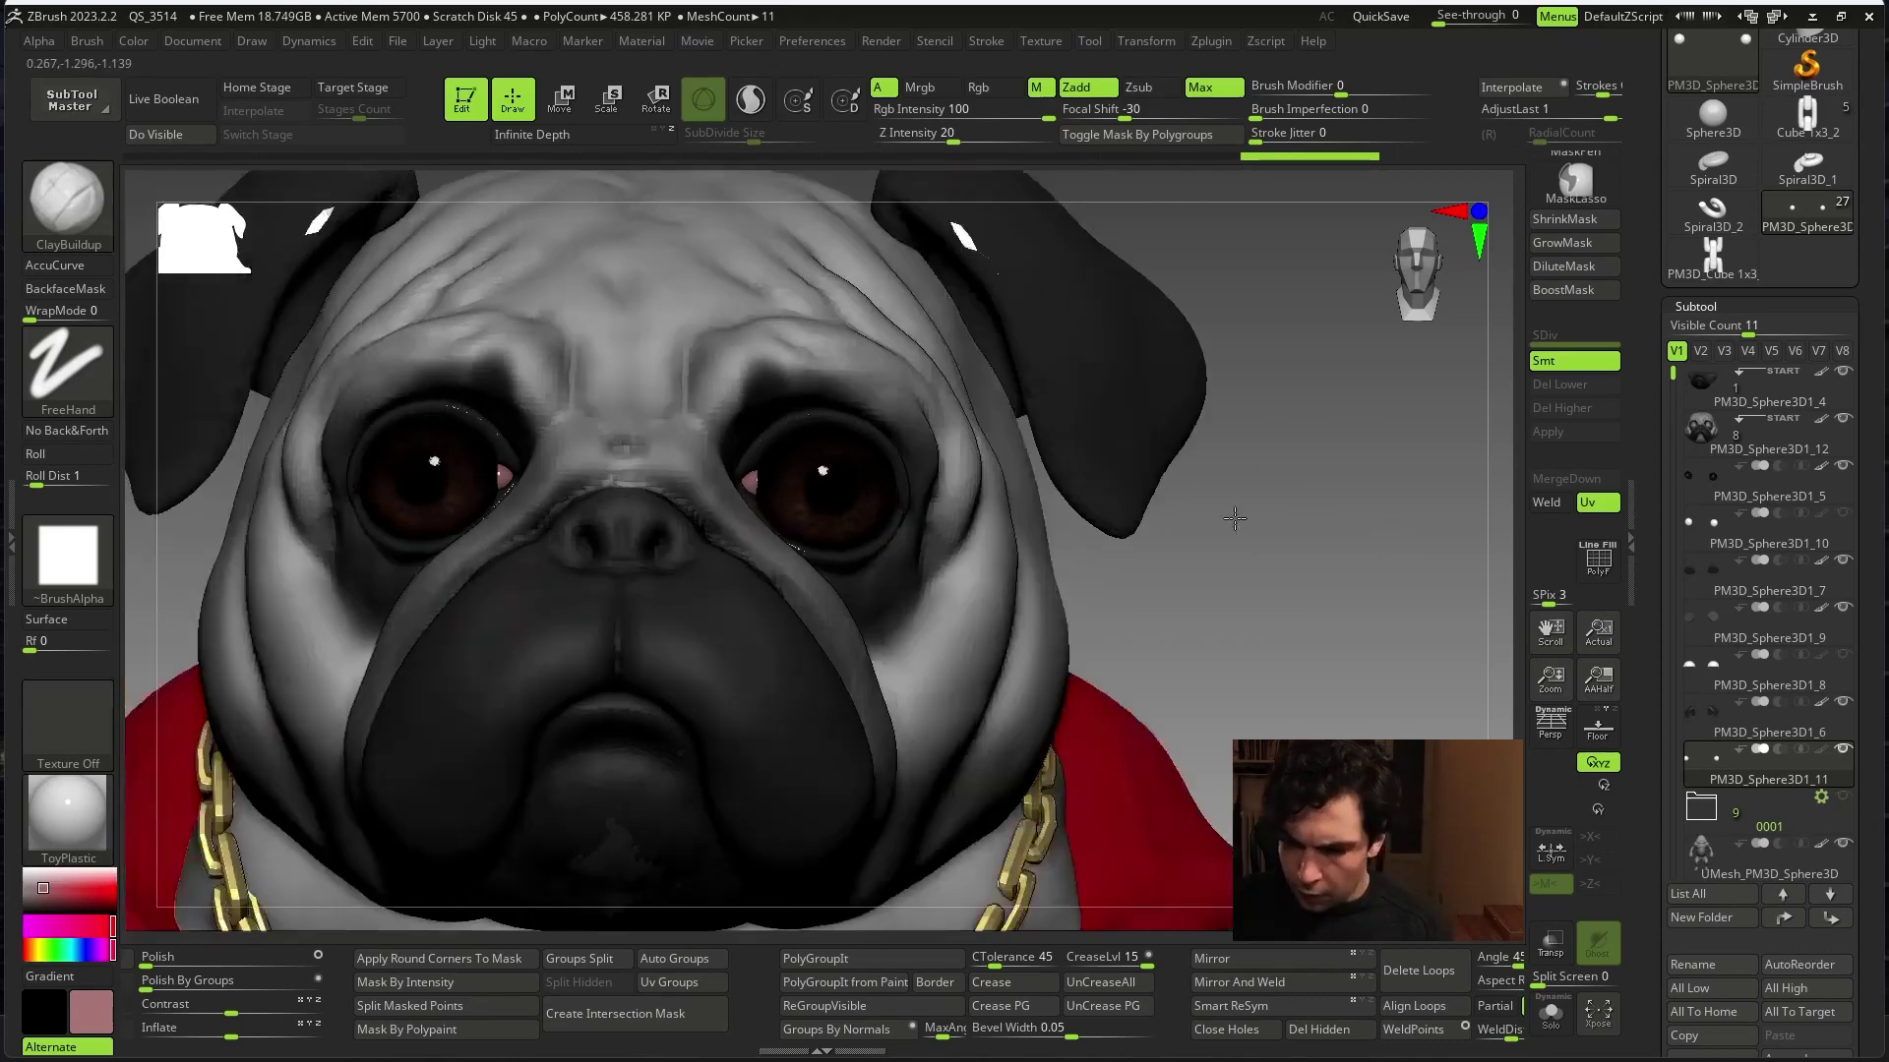
drag(1269, 551, 1321, 477)
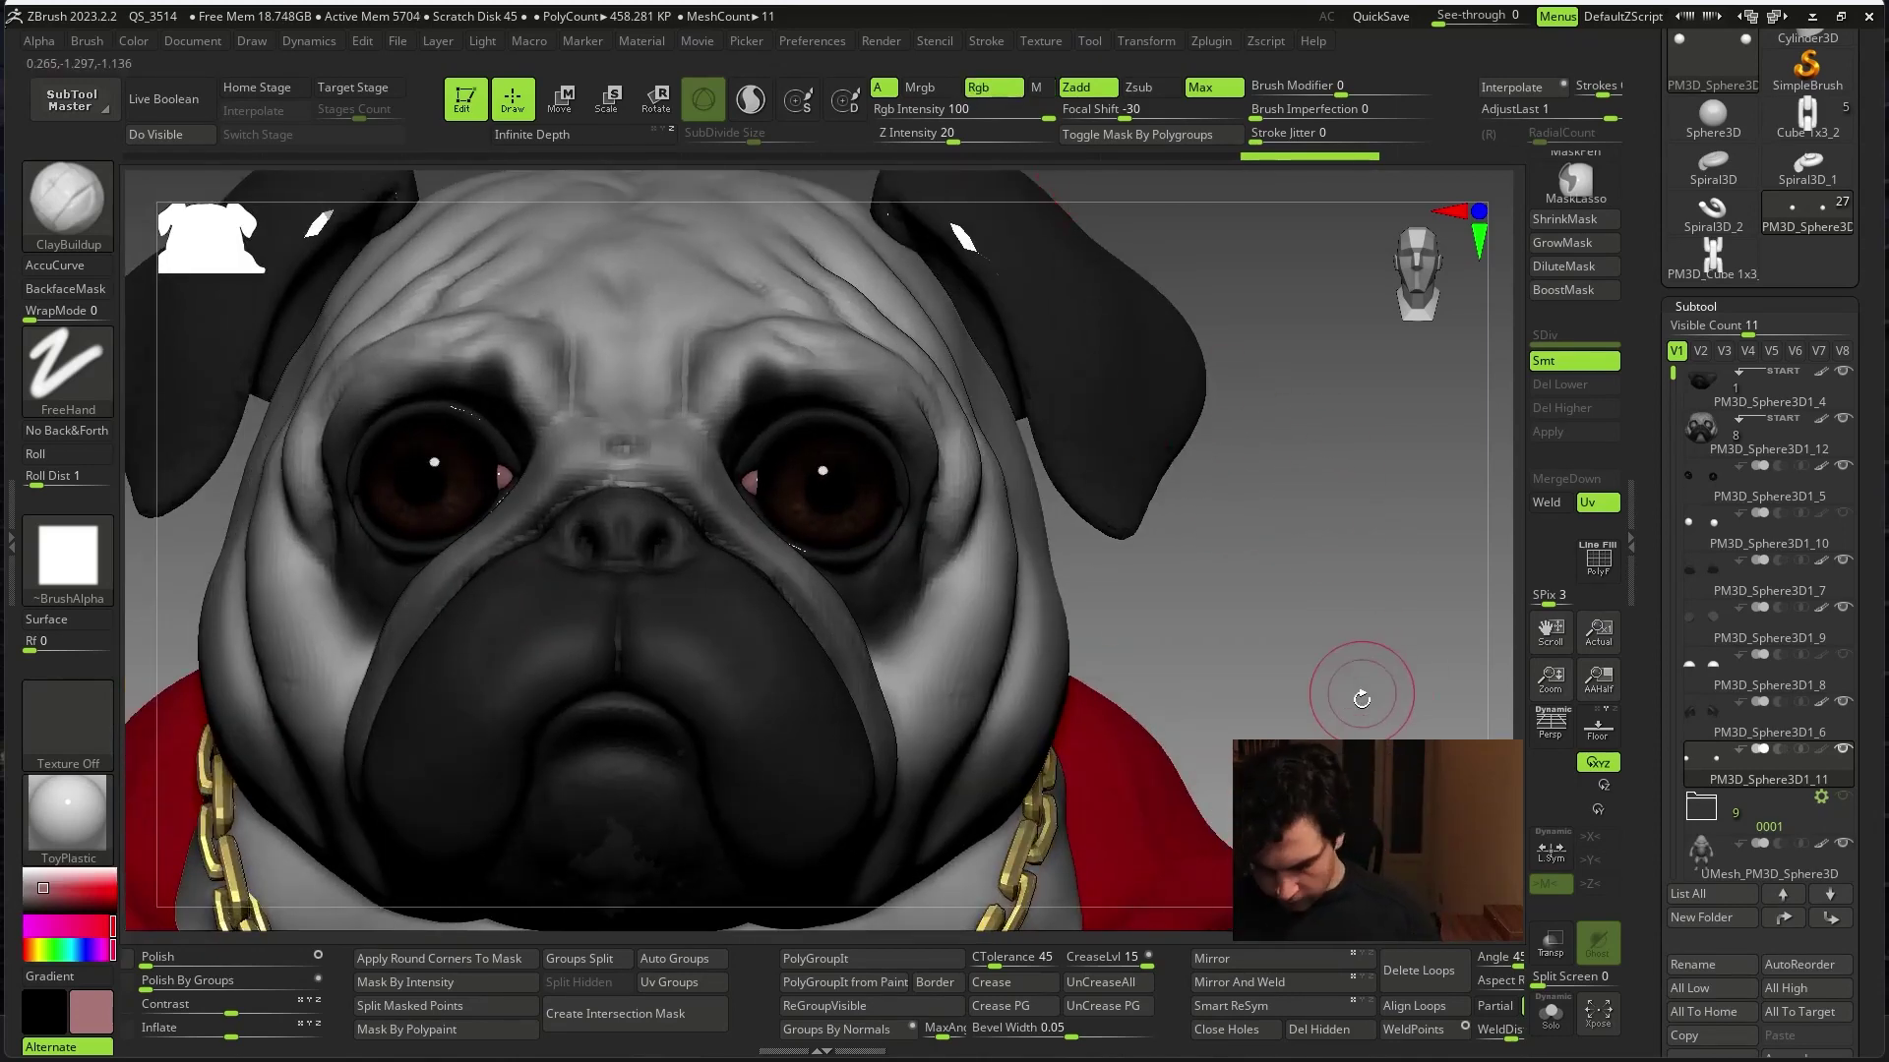
mouse_move(1361, 698)
mouse_down()
mouse_move(1295, 714)
mouse_move(1318, 632)
mouse_up()
- Switch to the Move brush (B, M, V) and pick a lighter pinkish grey colour
key(b)
key(m)
key(v)
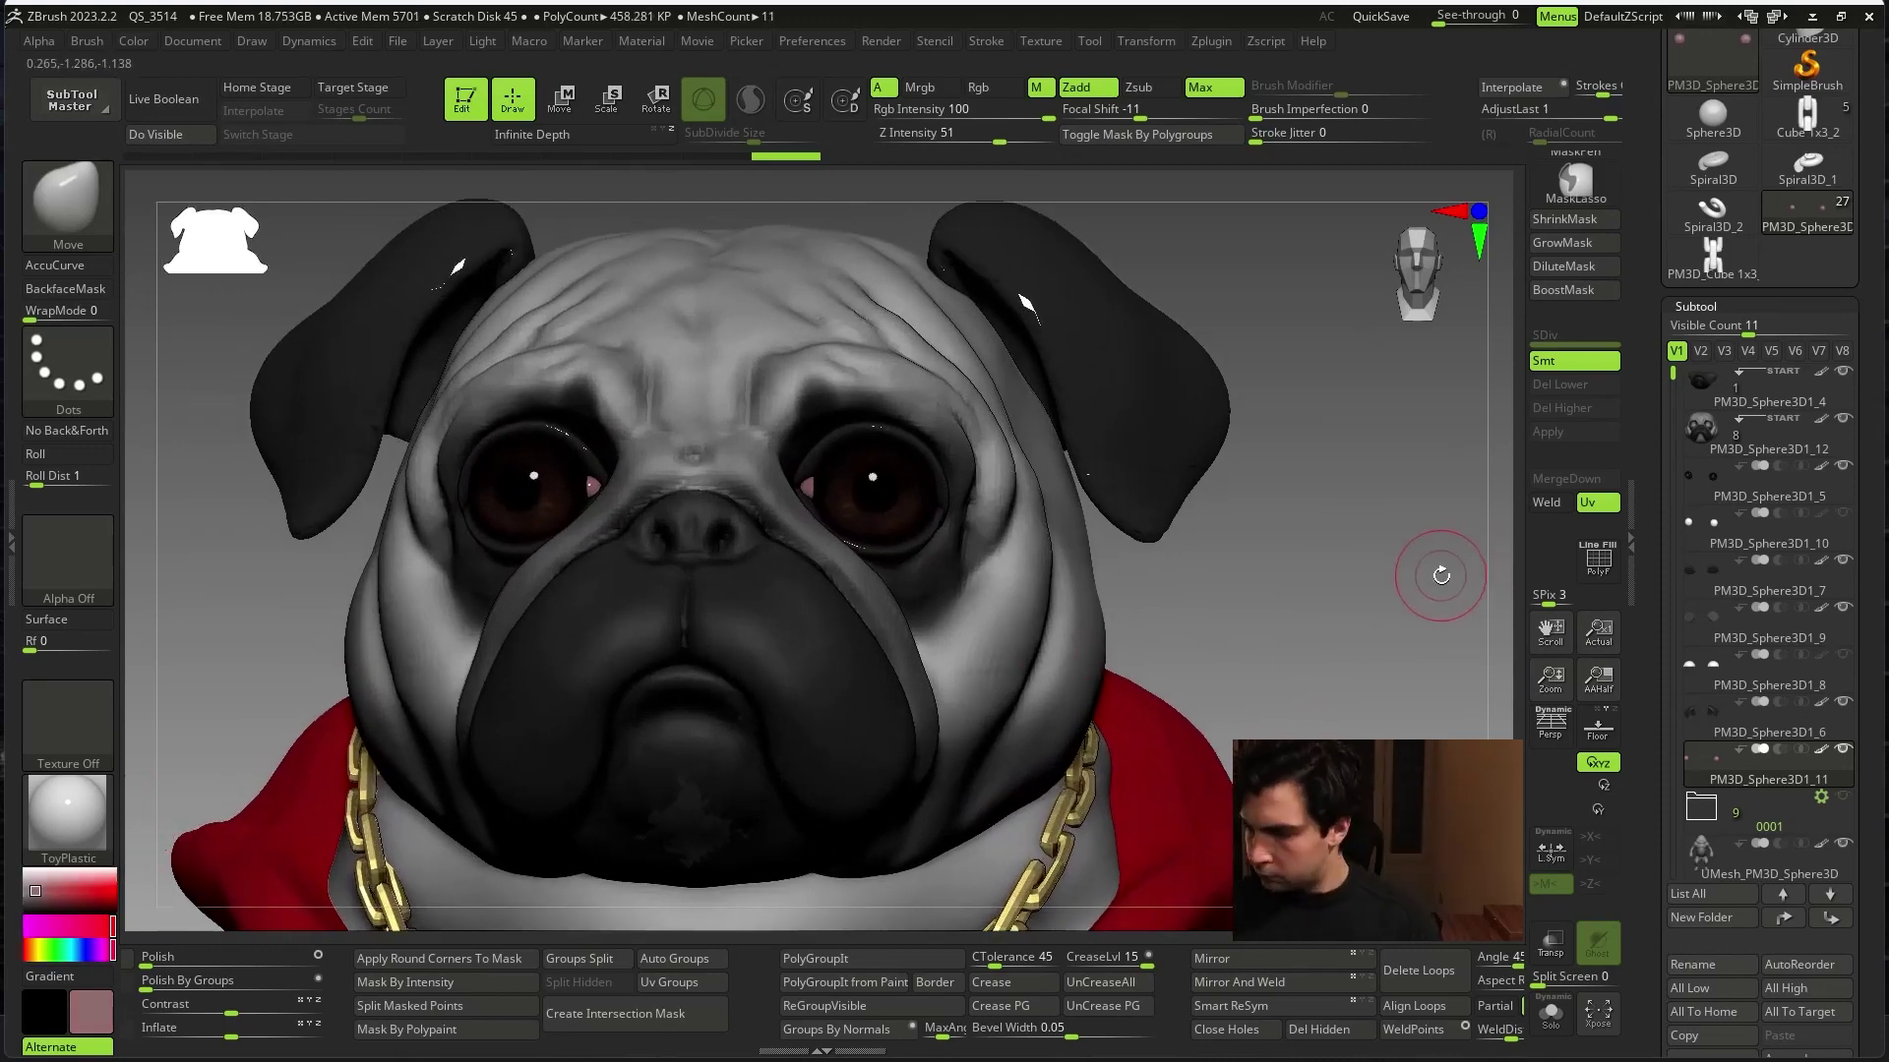
mouse_move(1441, 575)
mouse_down()
mouse_move(1390, 610)
mouse_move(1423, 619)
mouse_up()
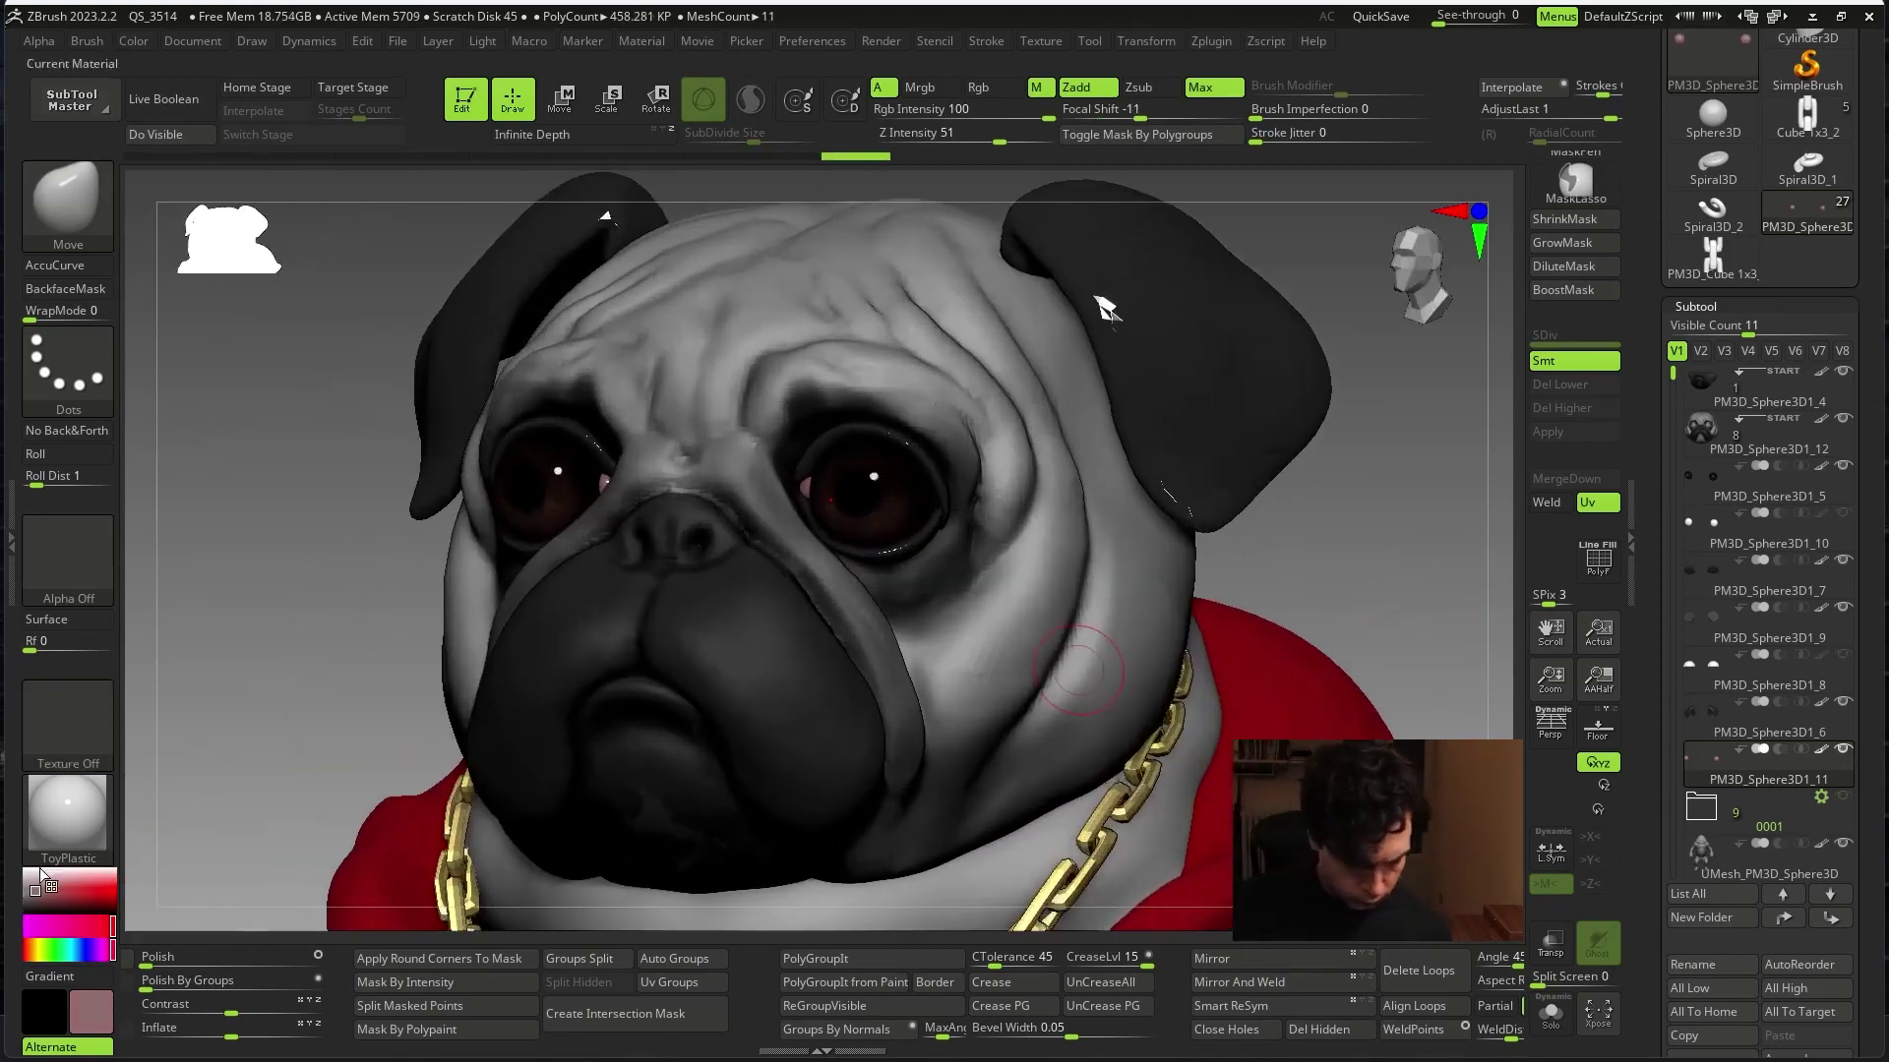
click(31, 883)
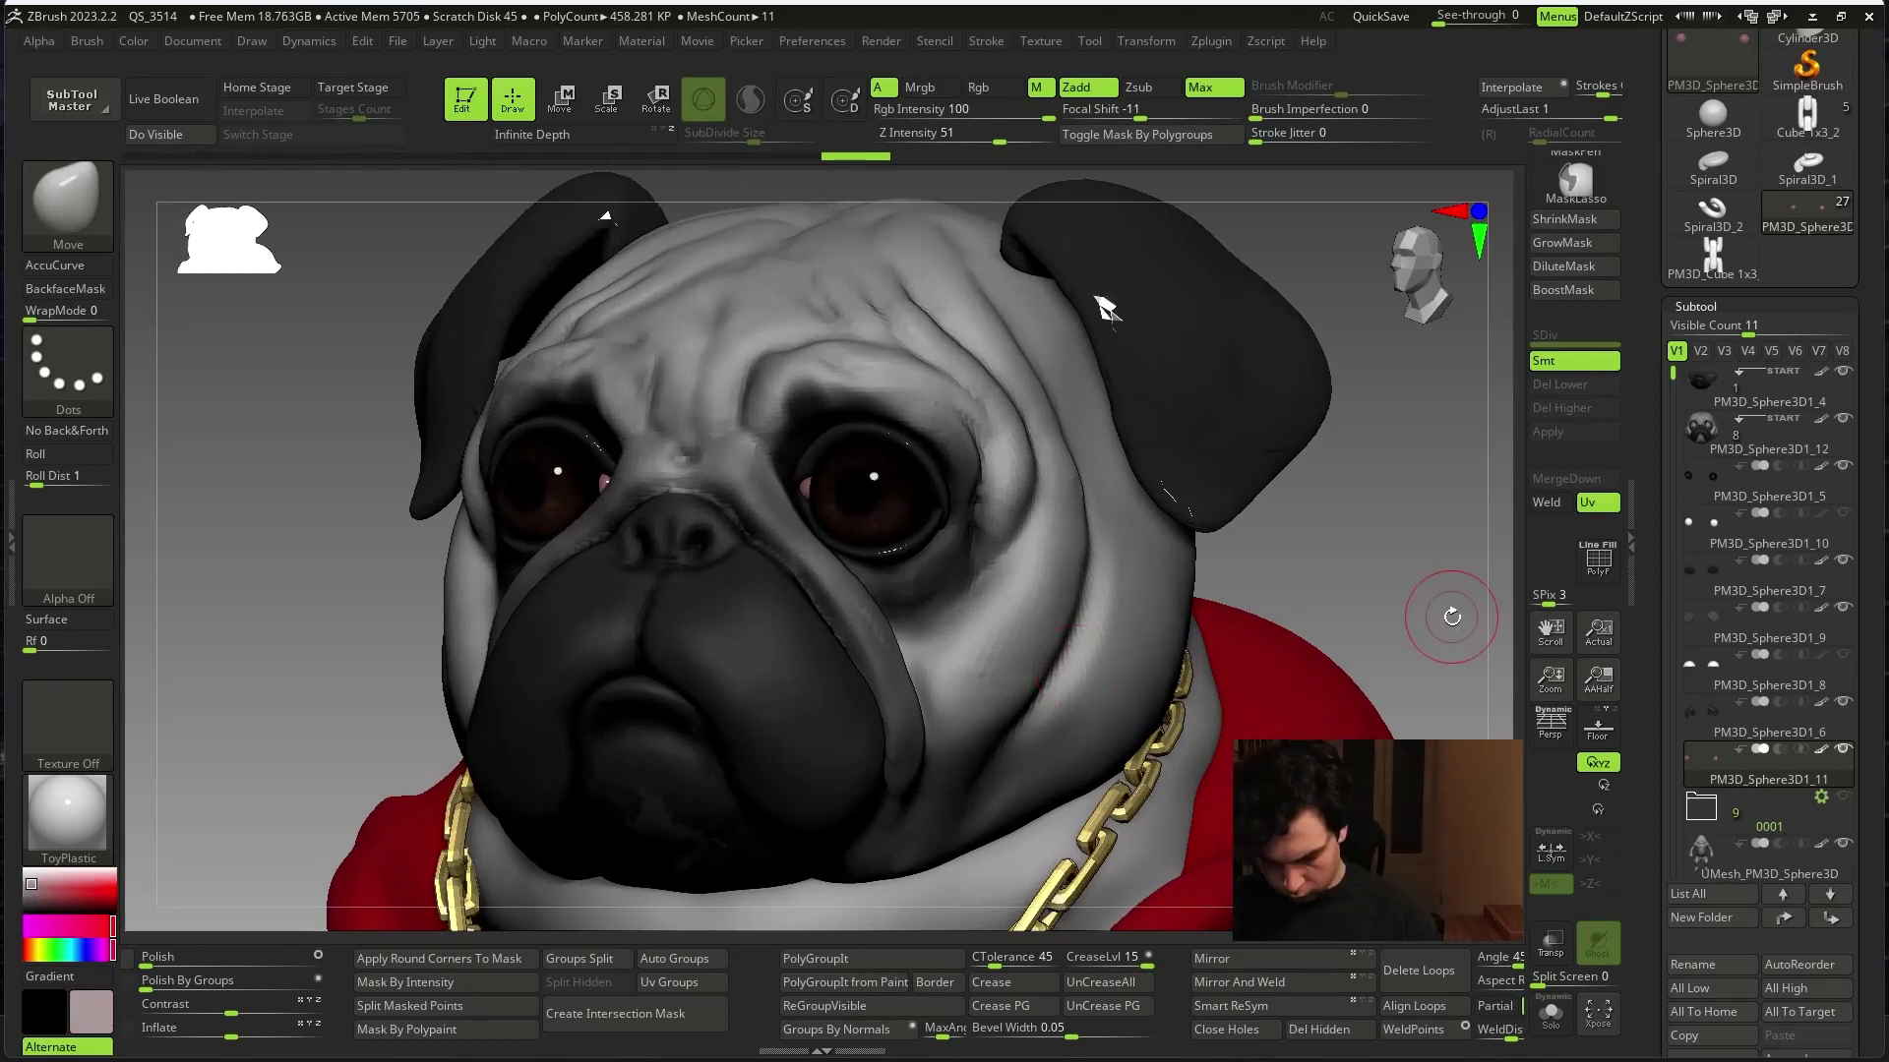
mouse_move(1473, 638)
shift+mouse_down()
mouse_move(1431, 593)
mouse_move(1391, 700)
shift+mouse_up()
- Turn on X symmetry, frame the whole body and select the red vest subtool
key(c)
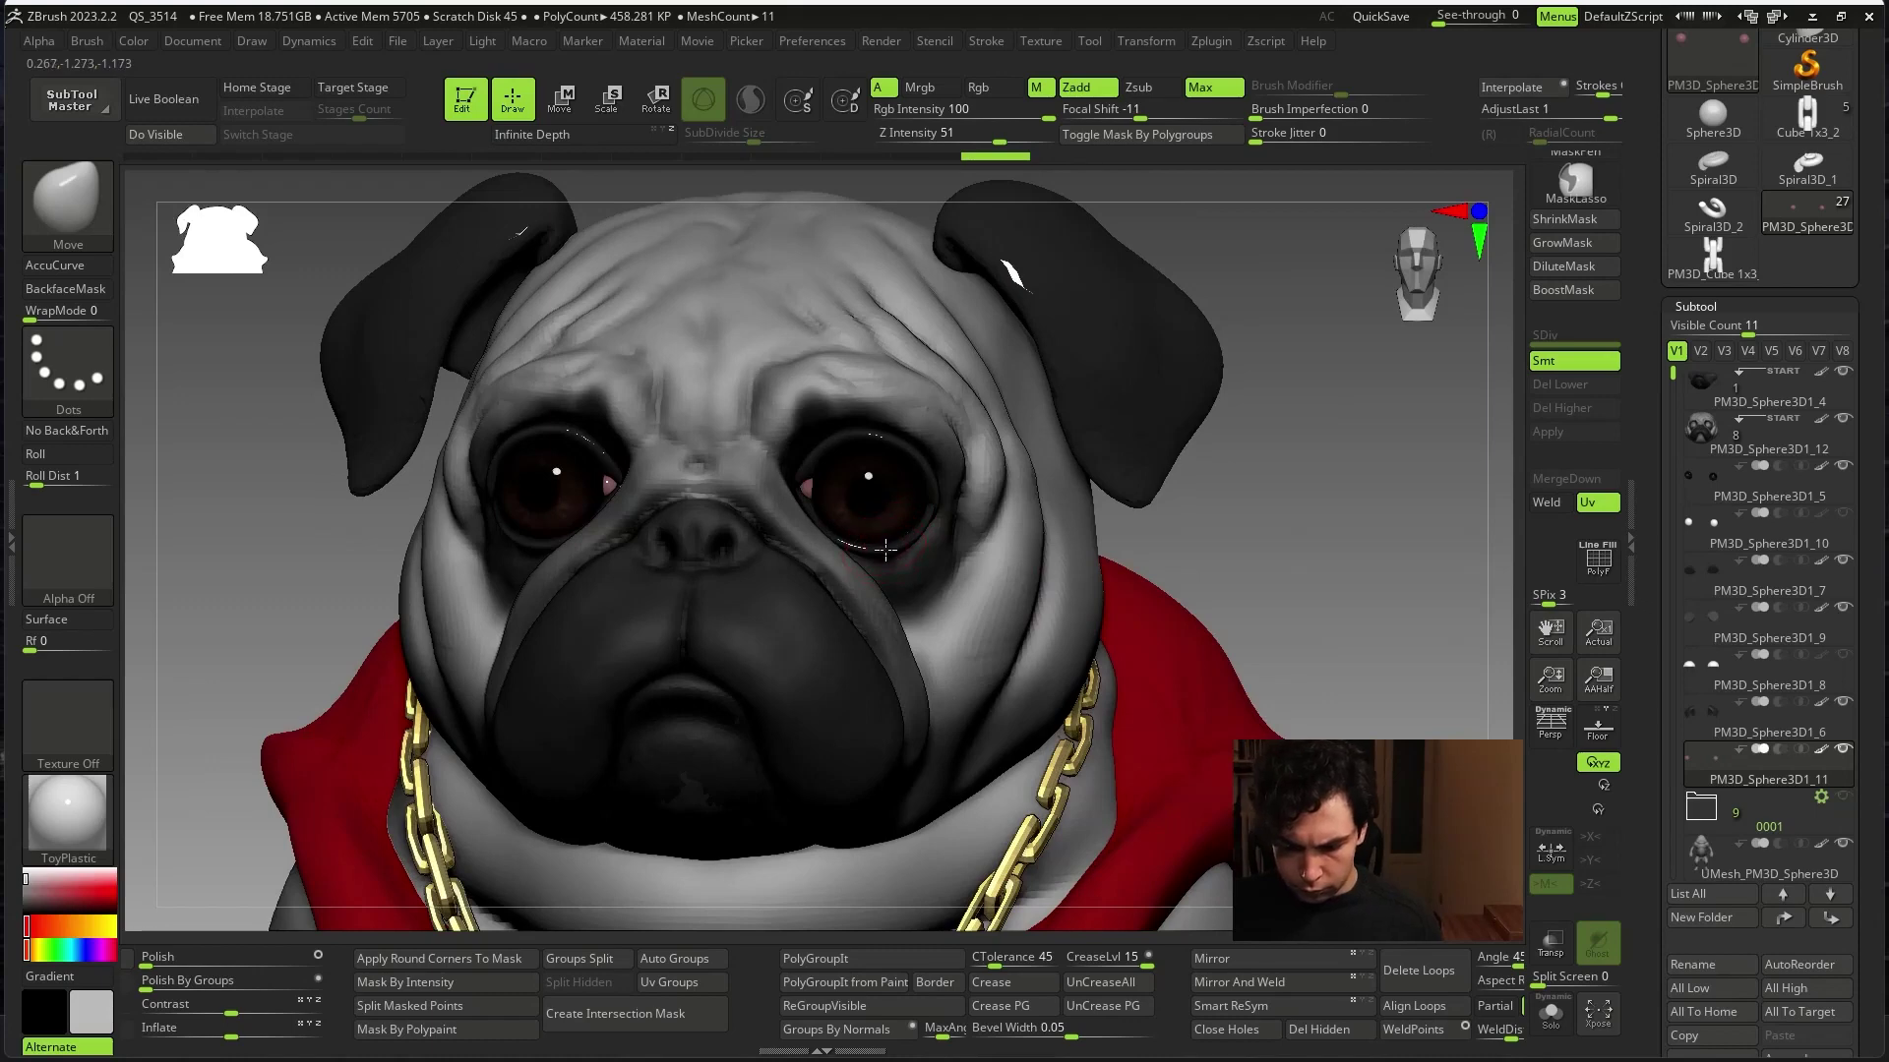
alt+click(885, 548)
shift+drag(570, 894, 1358, 588)
key(x)
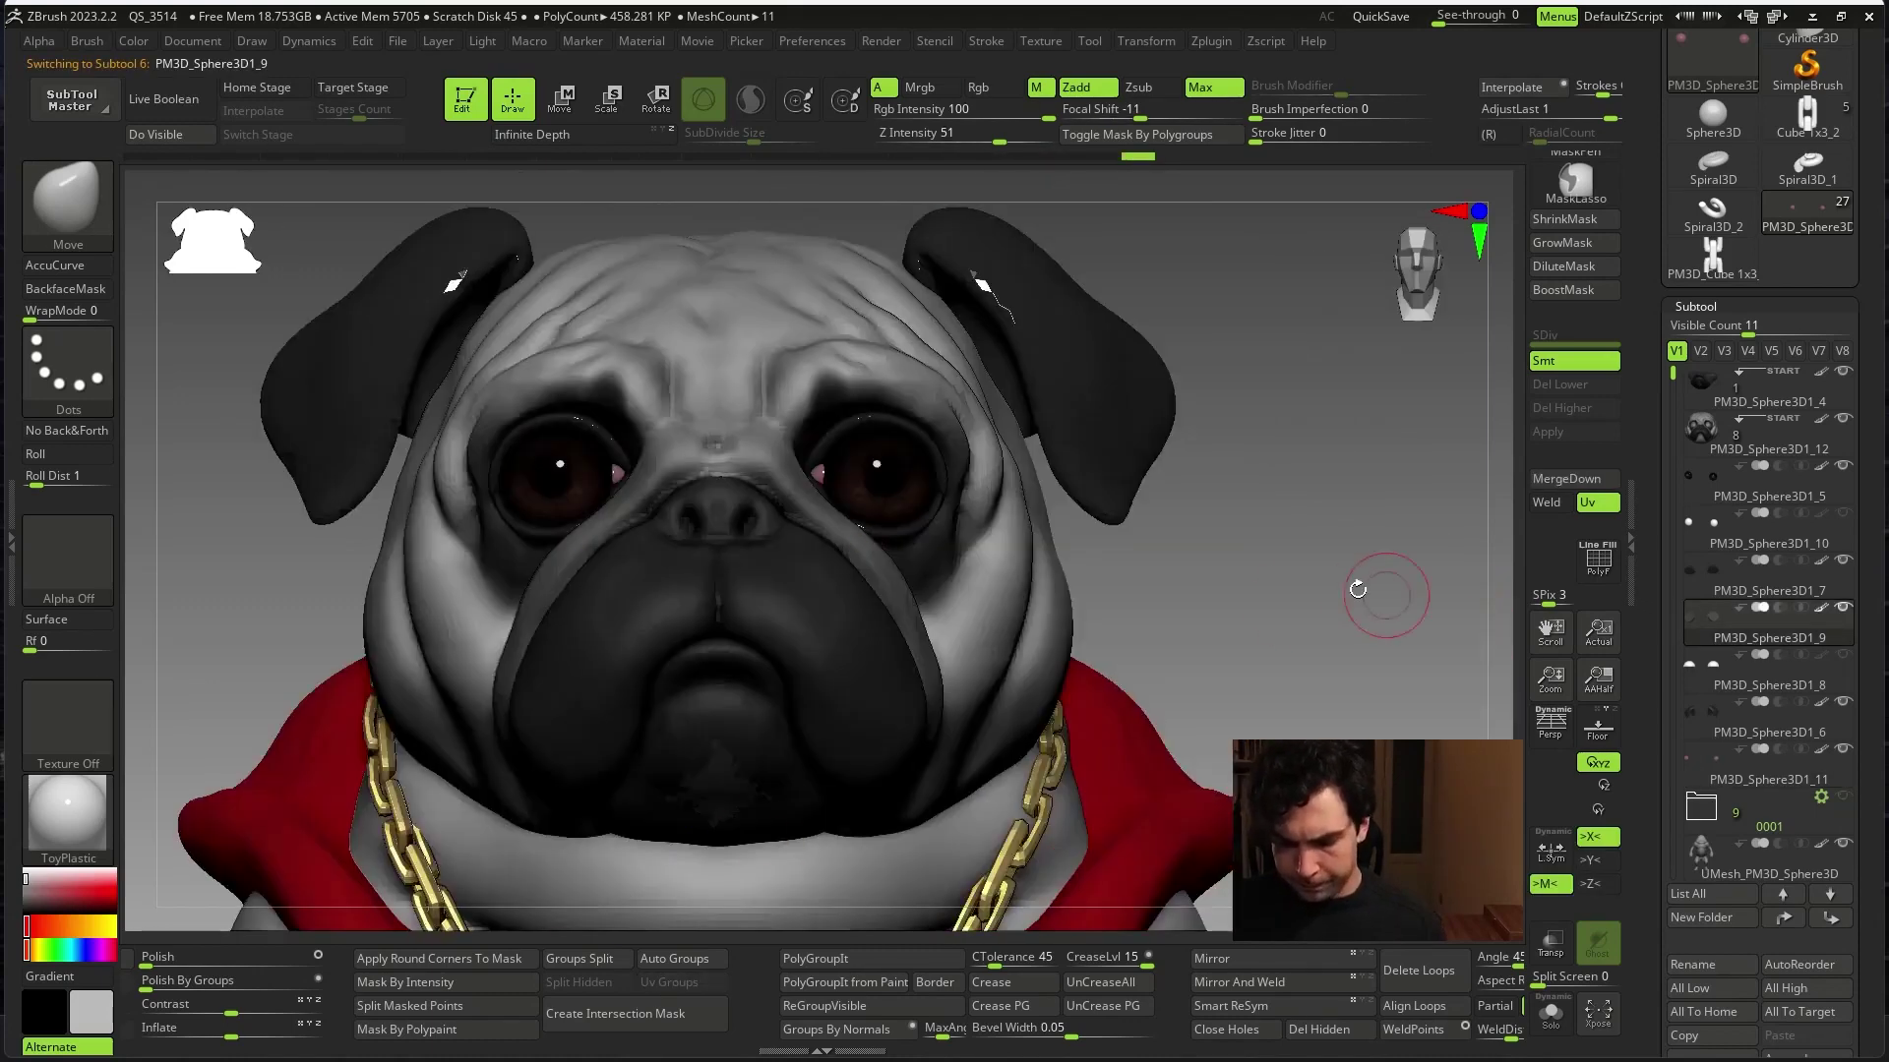
key(f)
alt+click(1057, 654)
- Select the gold chain subtool, Solo it, then show all parts with the vest hidden
mouse_move(1256, 624)
mouse_down()
mouse_move(1288, 627)
mouse_move(1238, 706)
mouse_up()
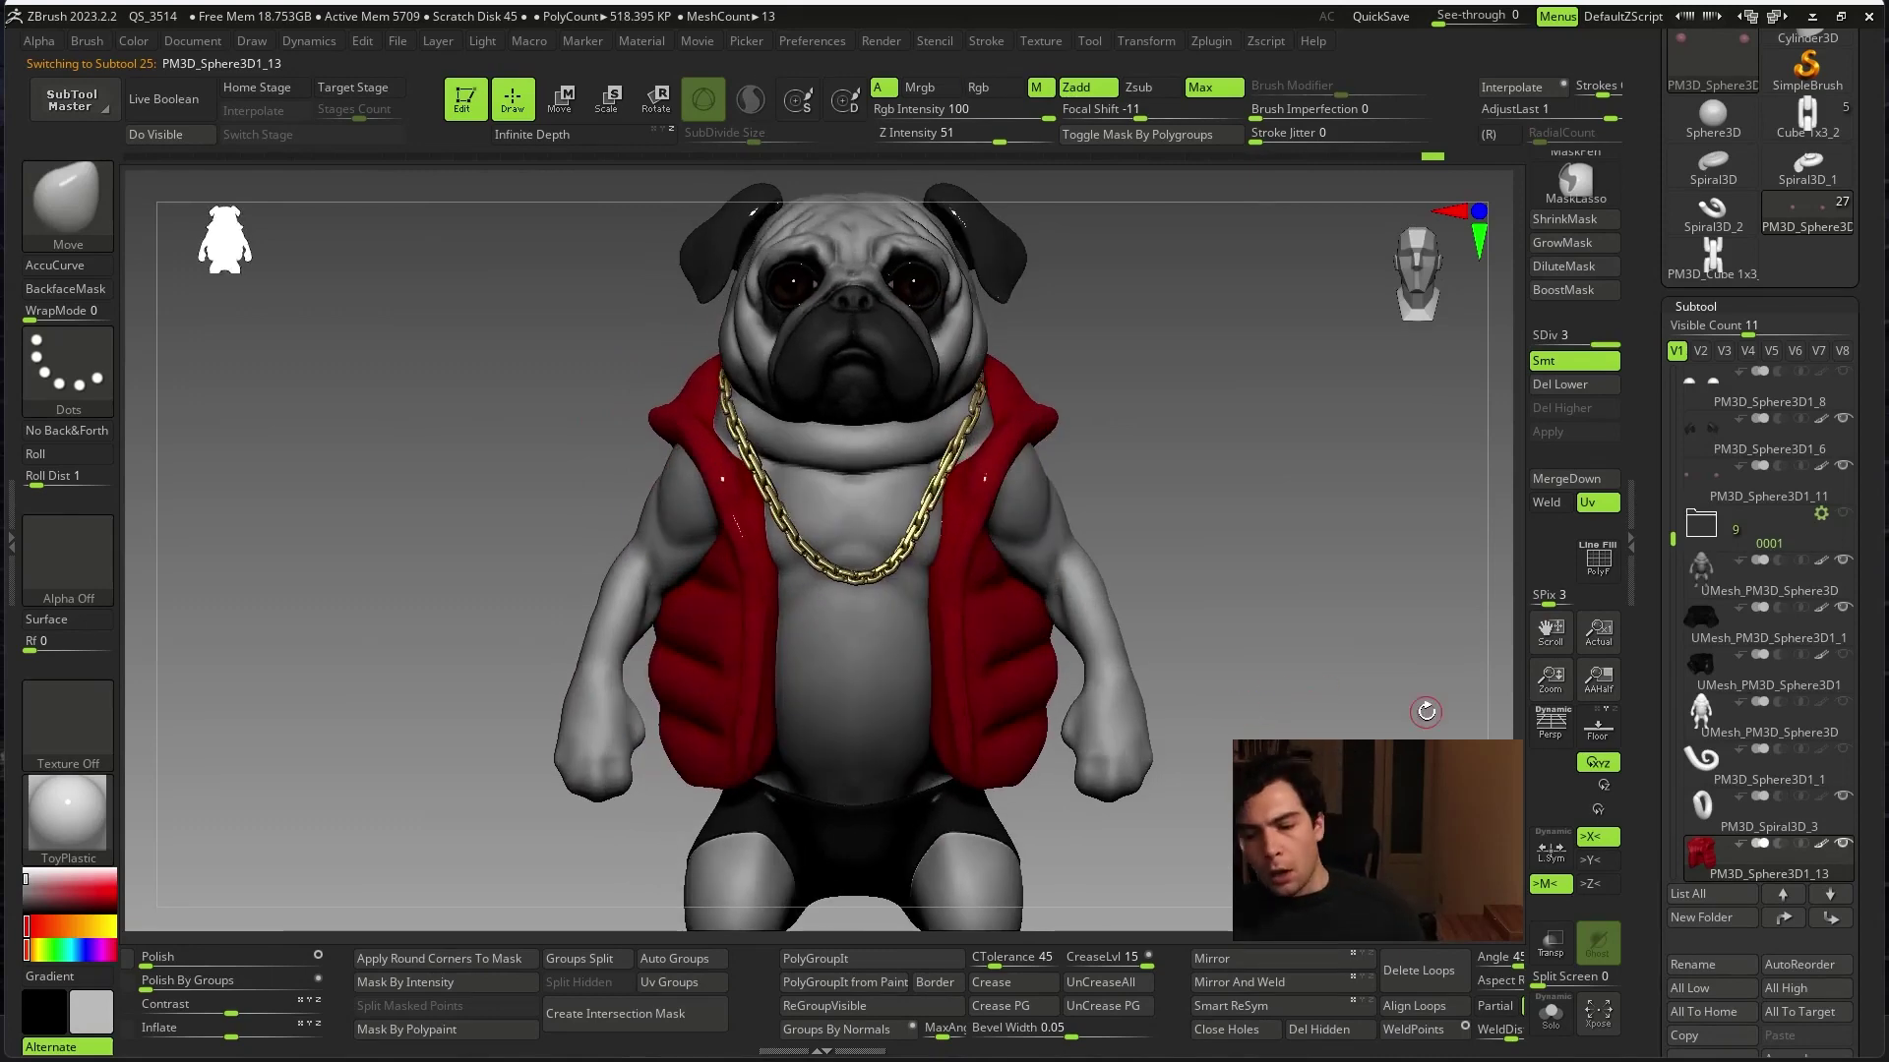
mouse_move(1257, 909)
mouse_down()
mouse_move(1318, 905)
mouse_move(1269, 906)
mouse_move(1328, 603)
mouse_move(1306, 548)
mouse_up()
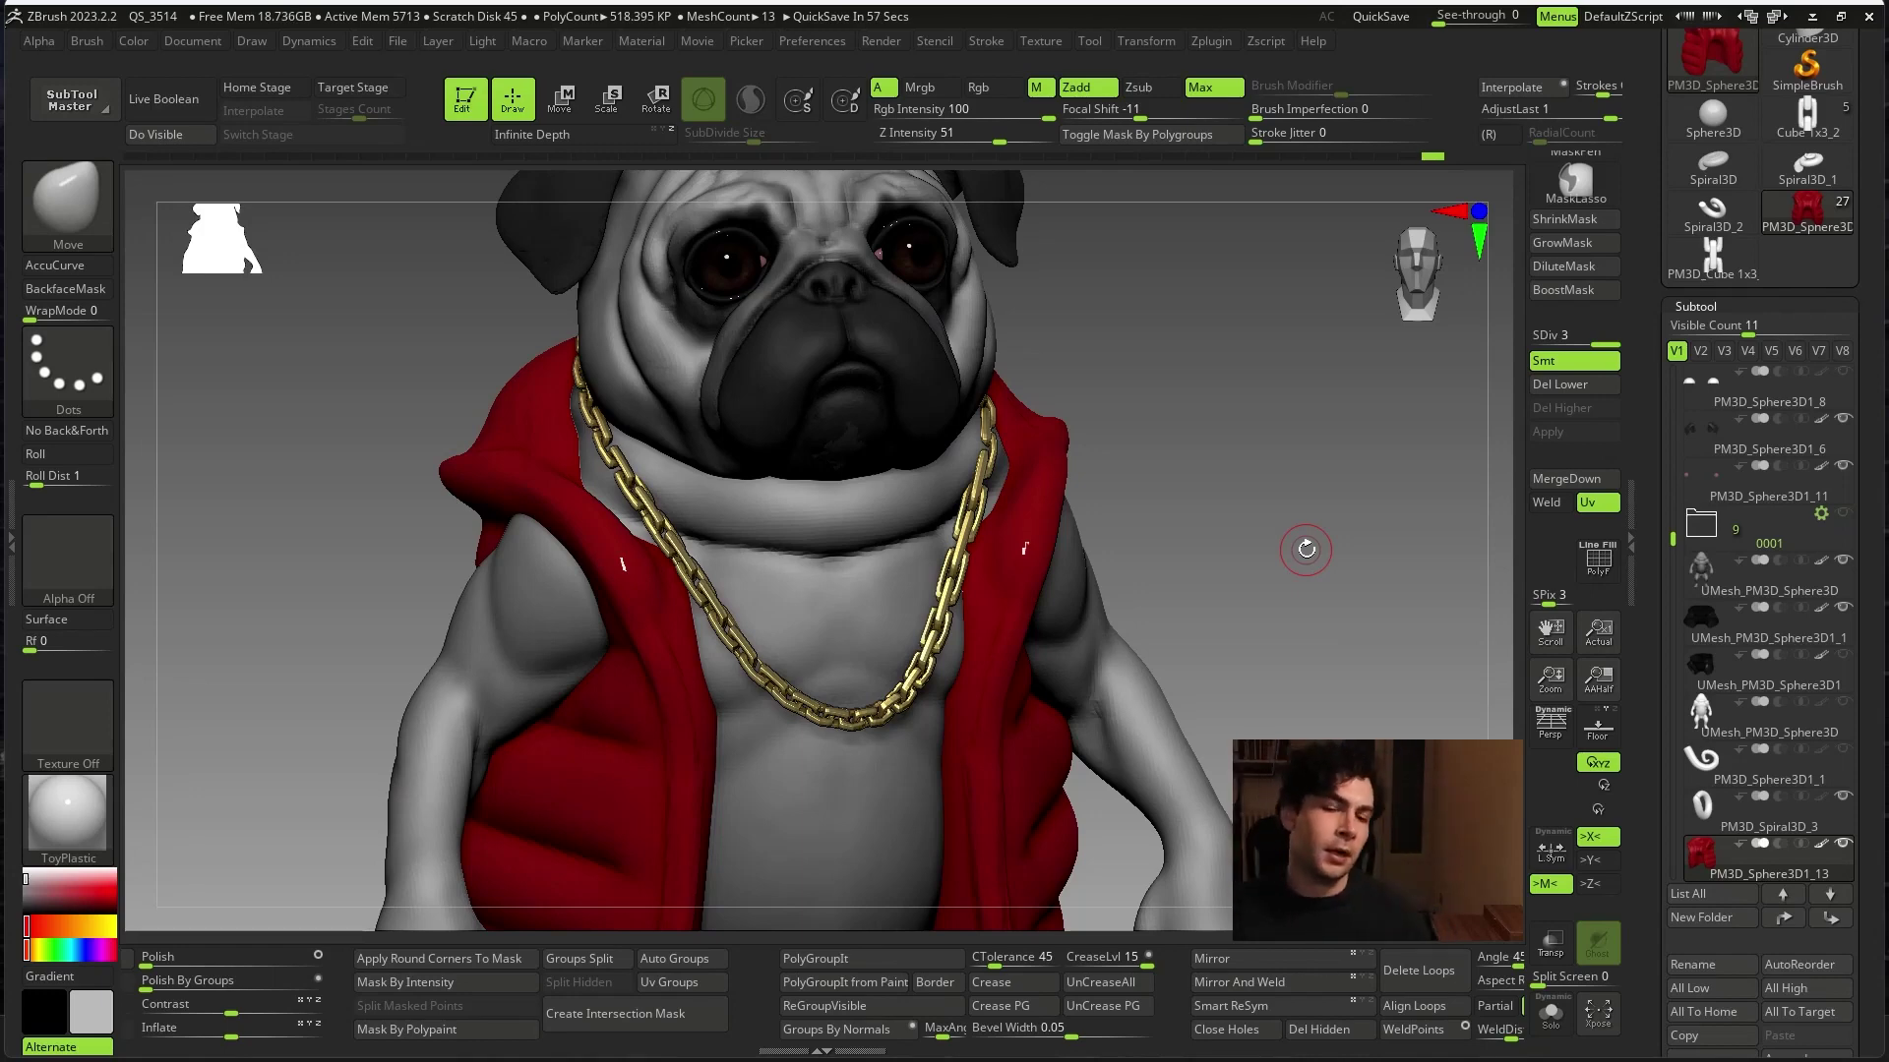
alt+drag(1306, 549, 1200, 475)
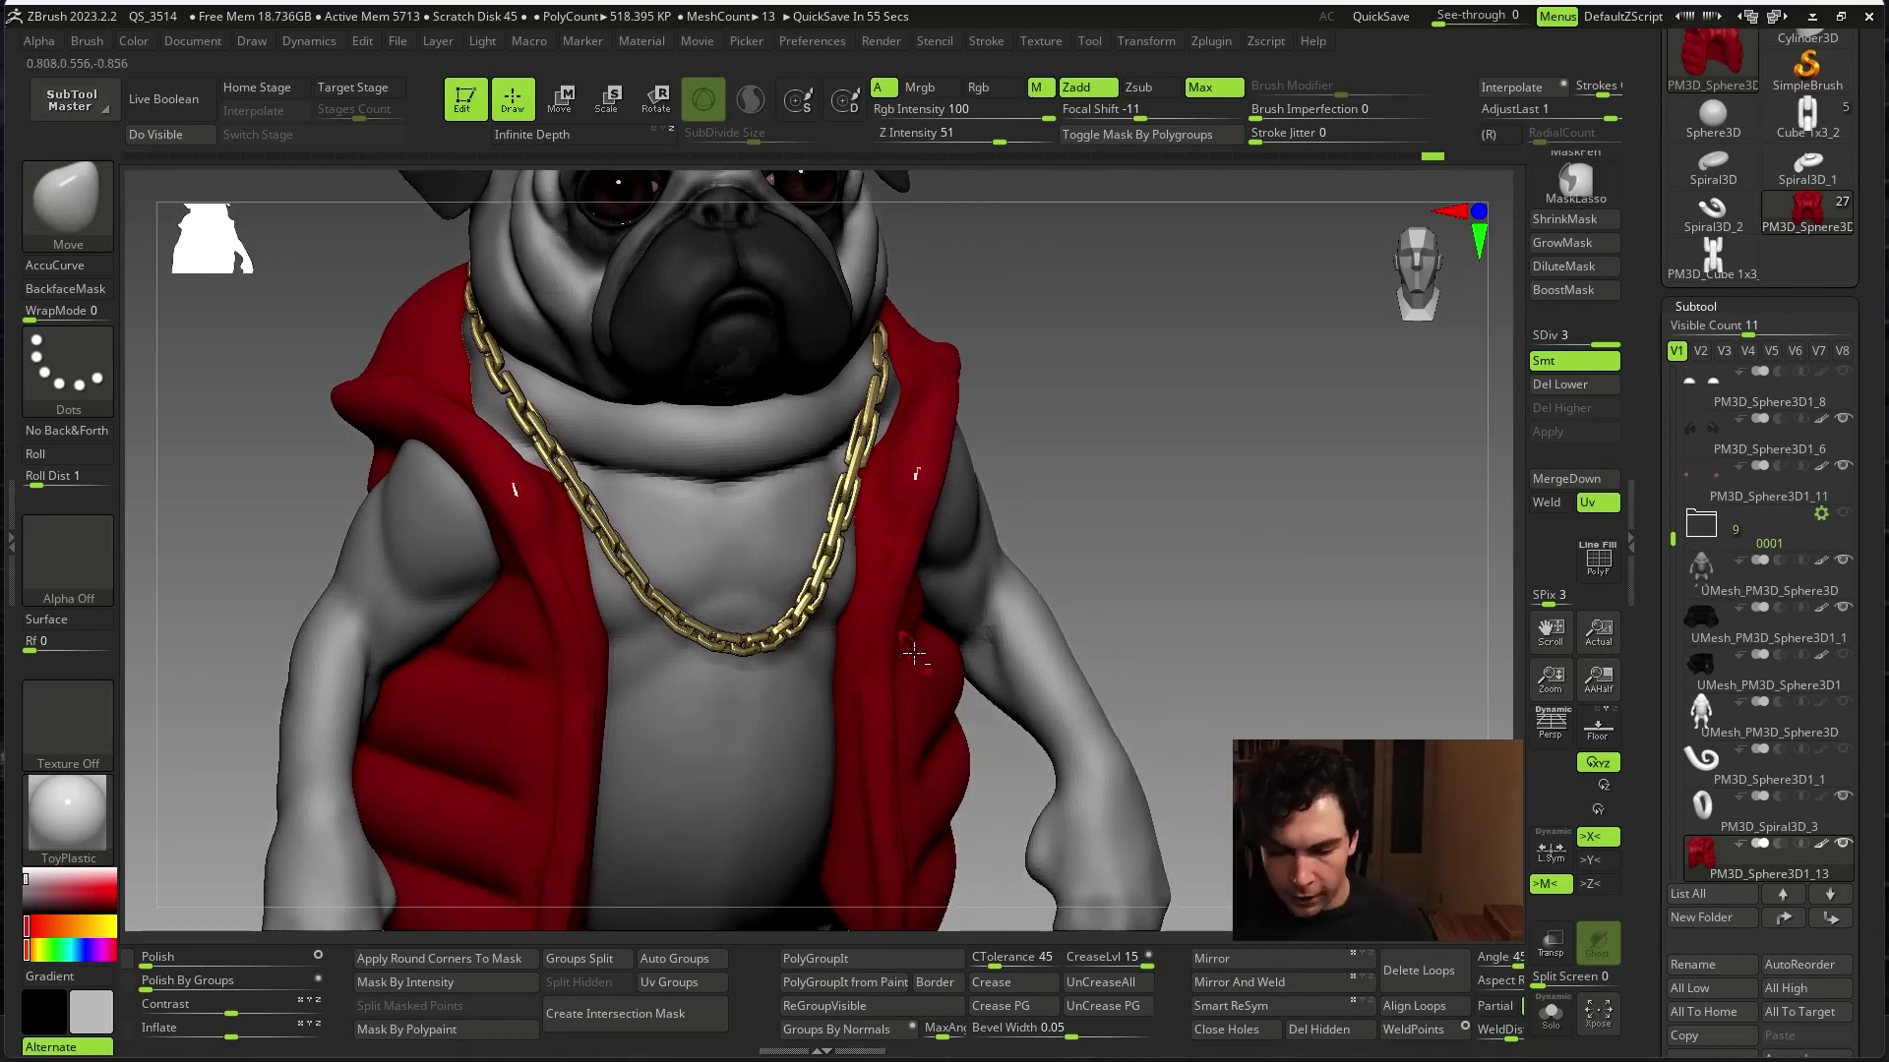
mouse_move(1225, 588)
mouse_down()
mouse_move(1340, 537)
mouse_move(1311, 548)
mouse_move(934, 447)
mouse_up()
alt+click(934, 448)
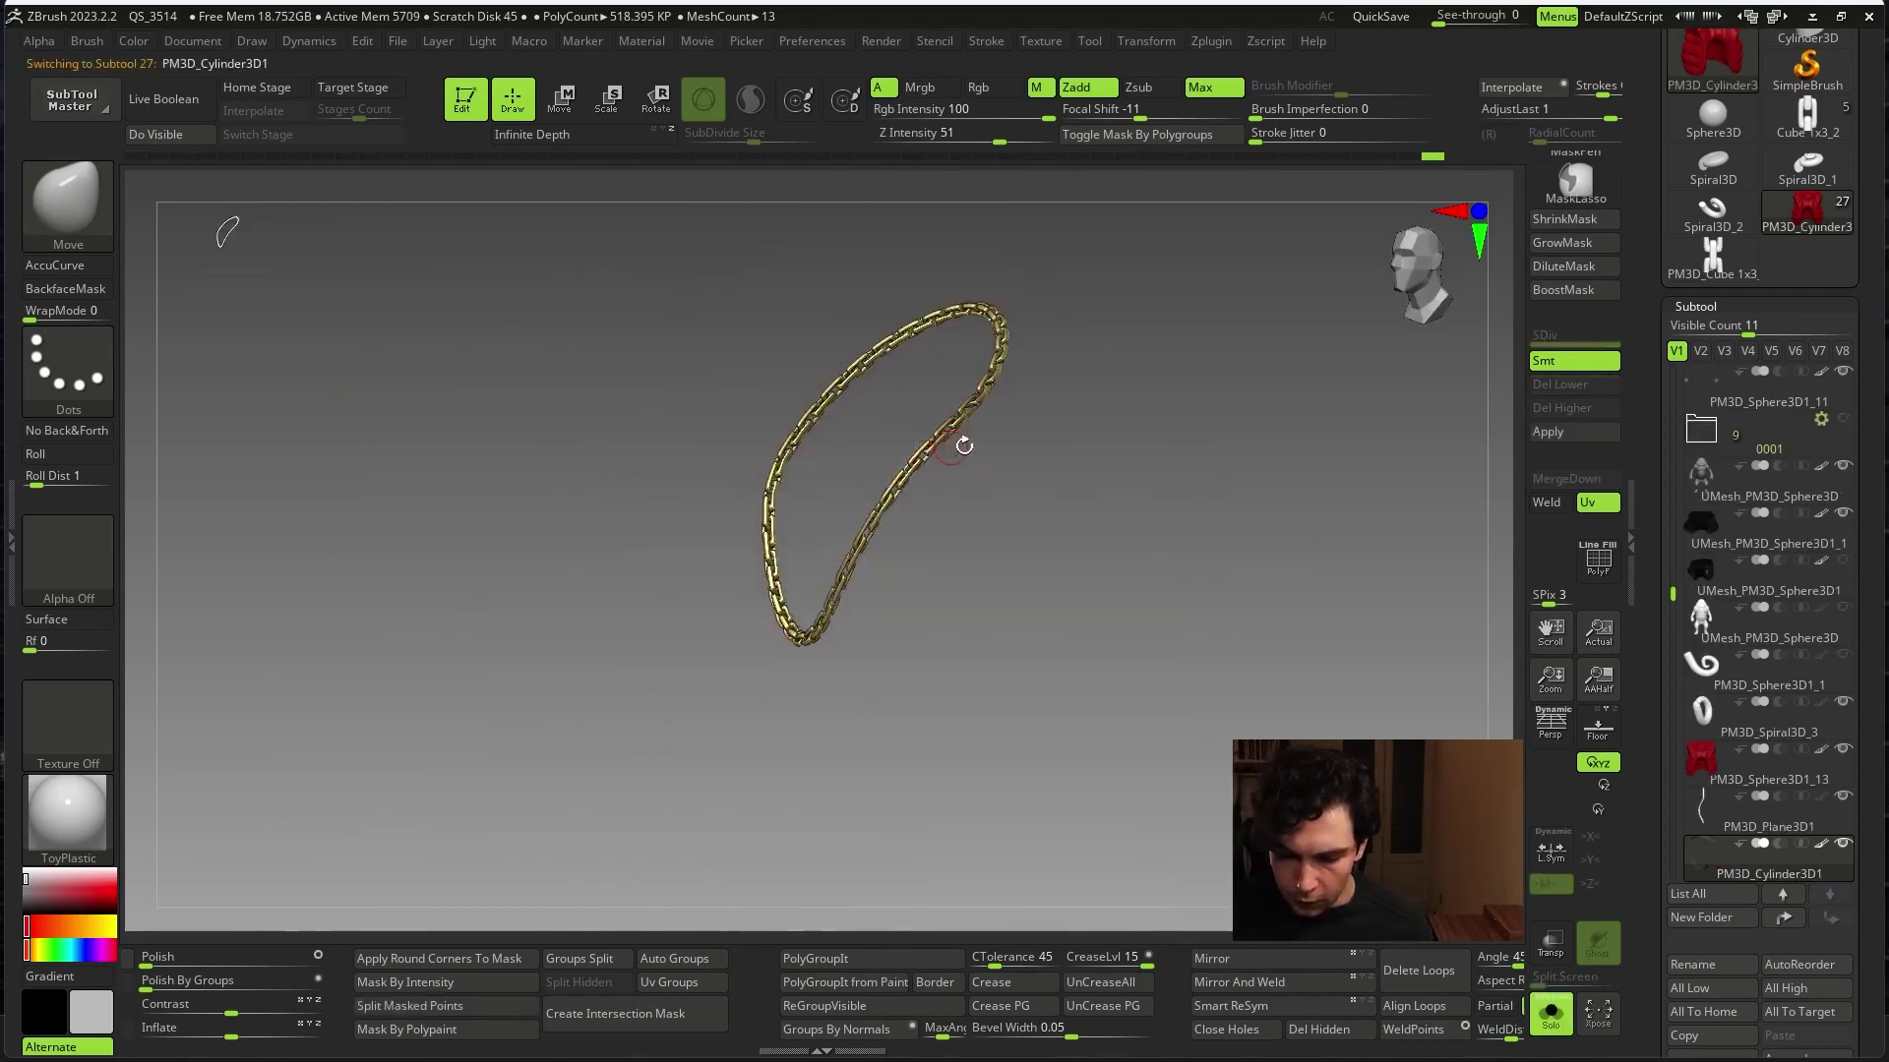
key(space)
key(ctrl)
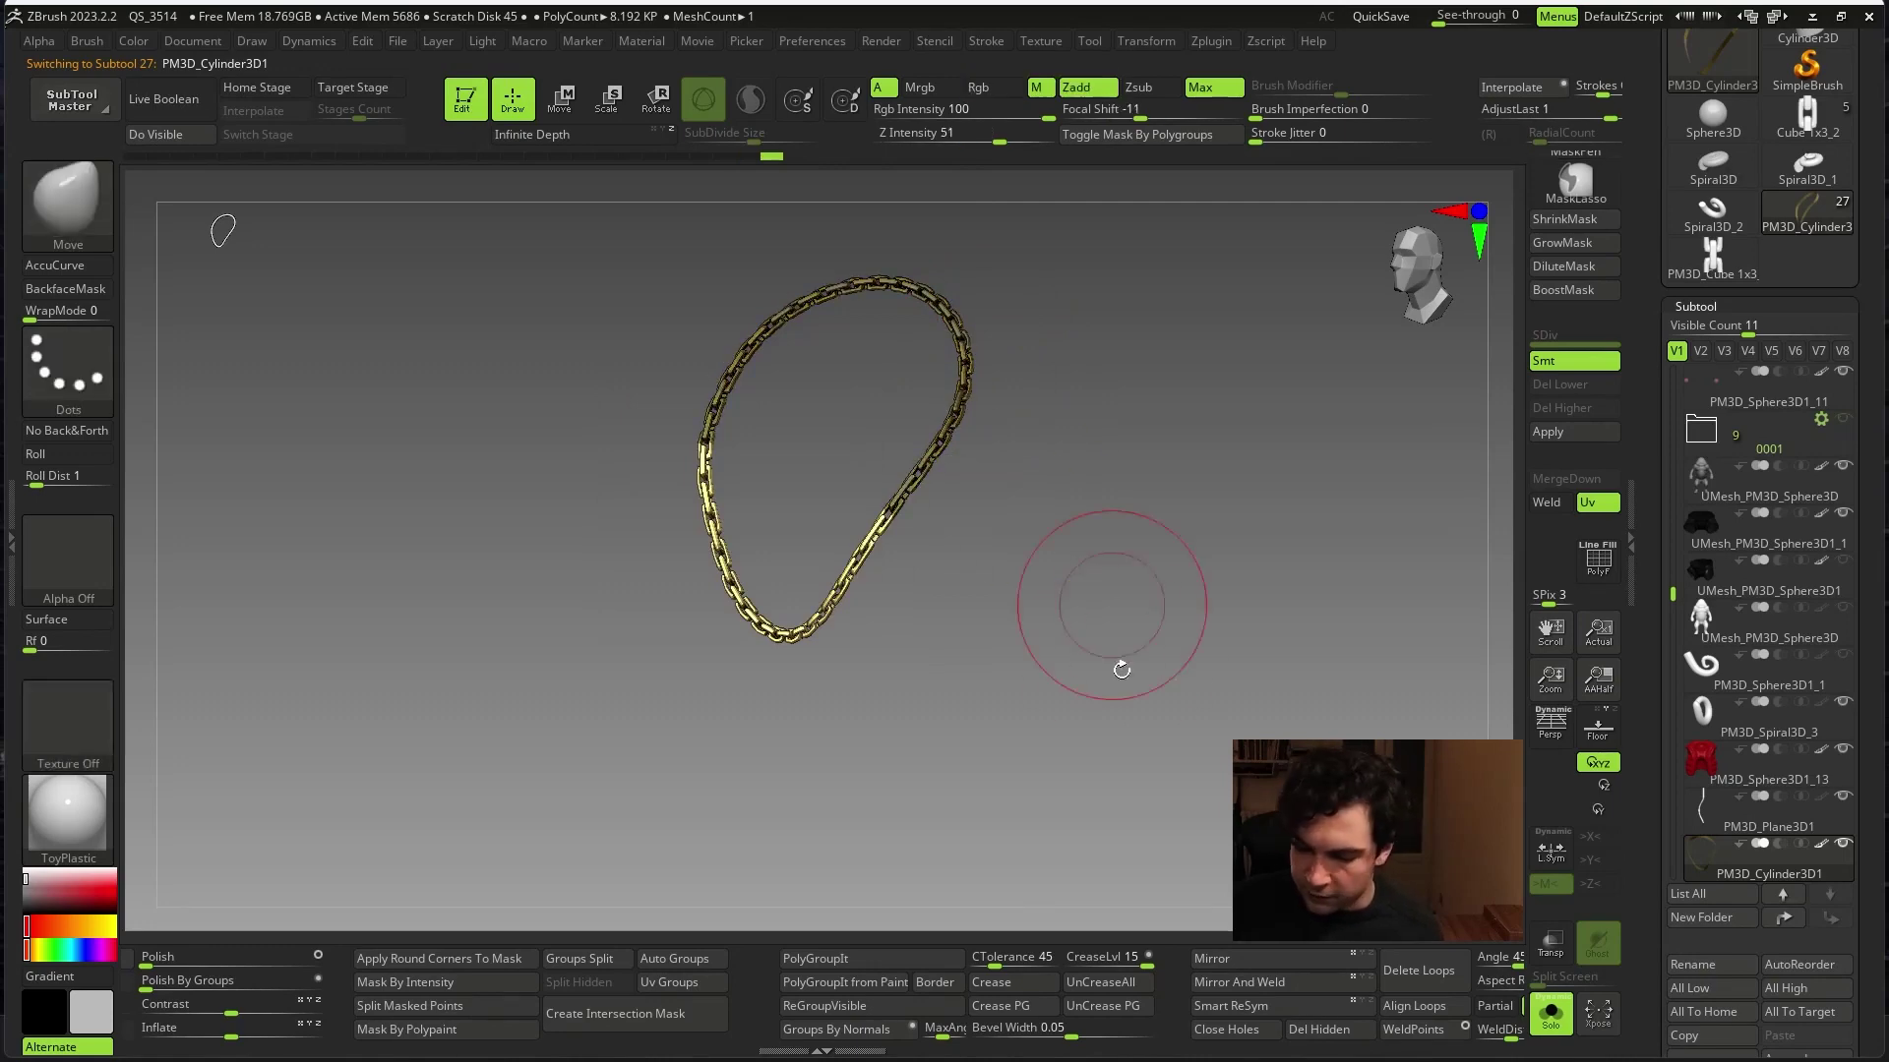
shift+drag(1122, 662, 1855, 675)
- Open the Dynamics settings and dock them in the left tray
mouse_move(1308, 826)
mouse_down()
mouse_move(1289, 836)
mouse_move(1372, 805)
mouse_up()
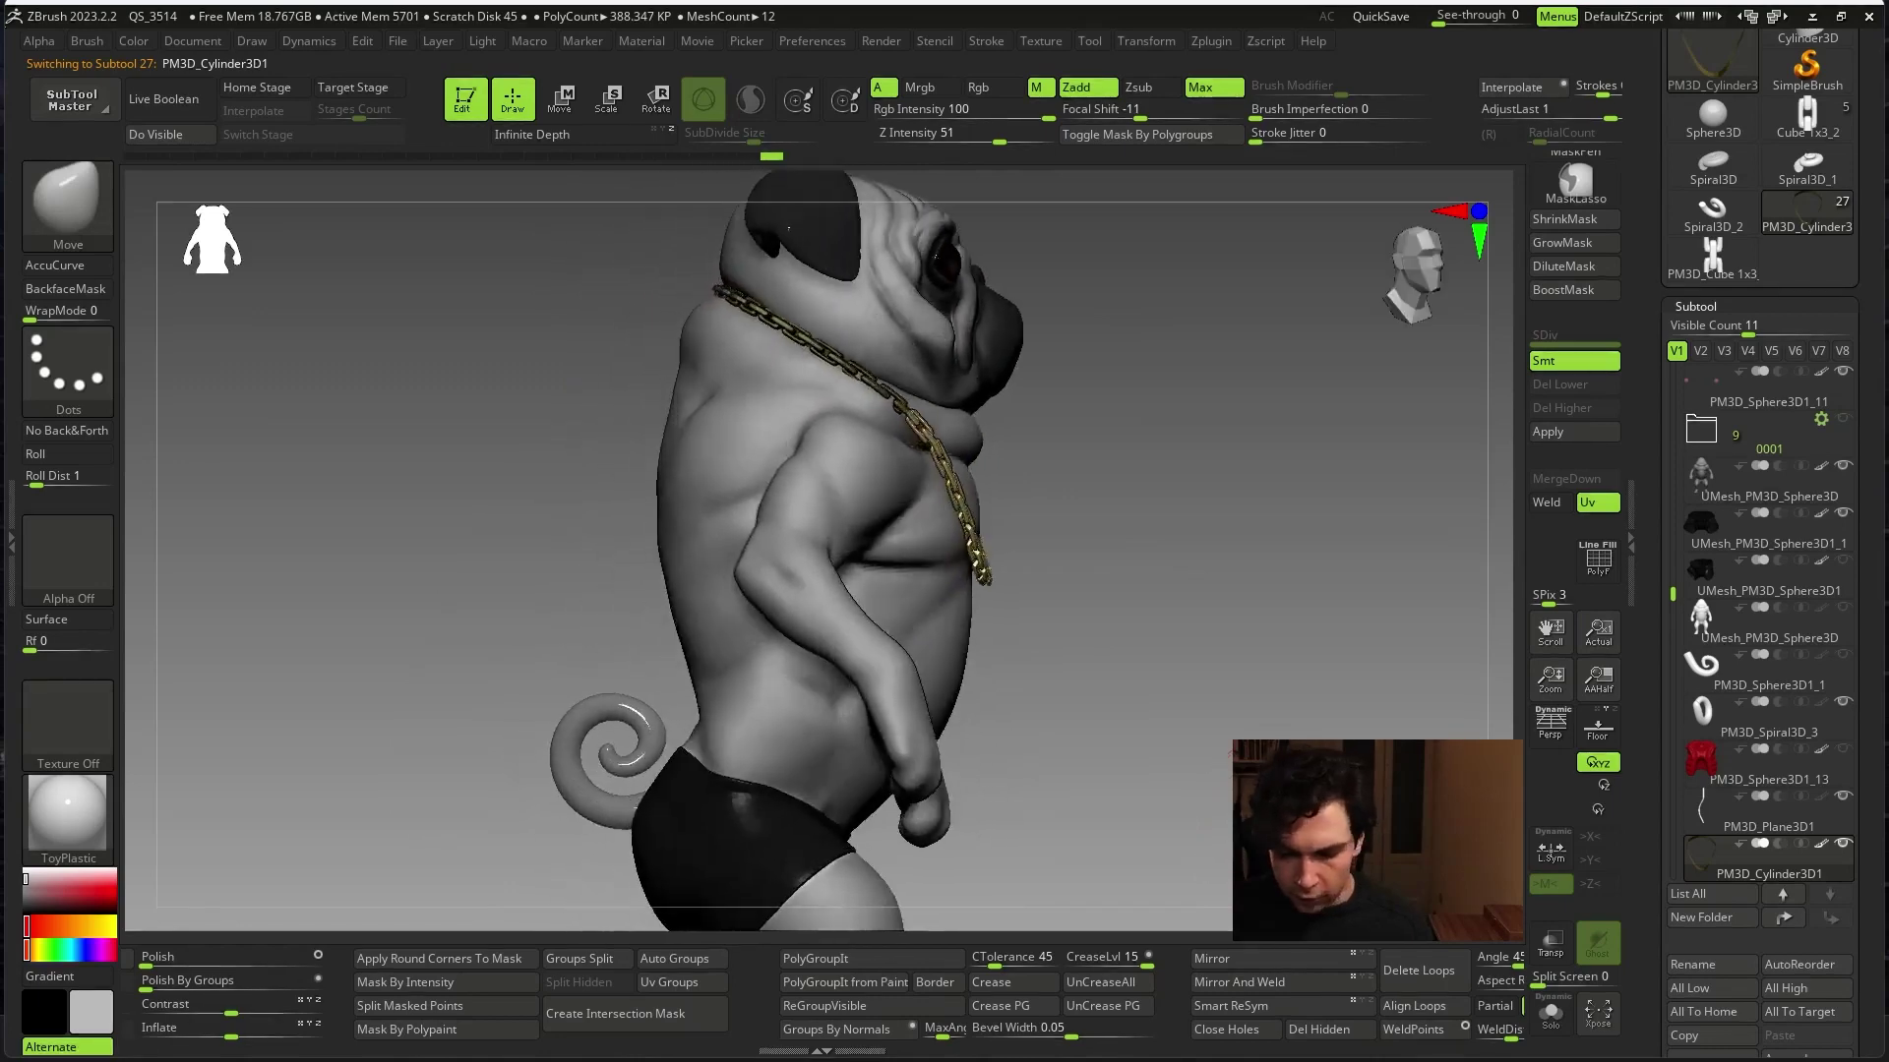
shift+drag(1048, 782, 931, 378)
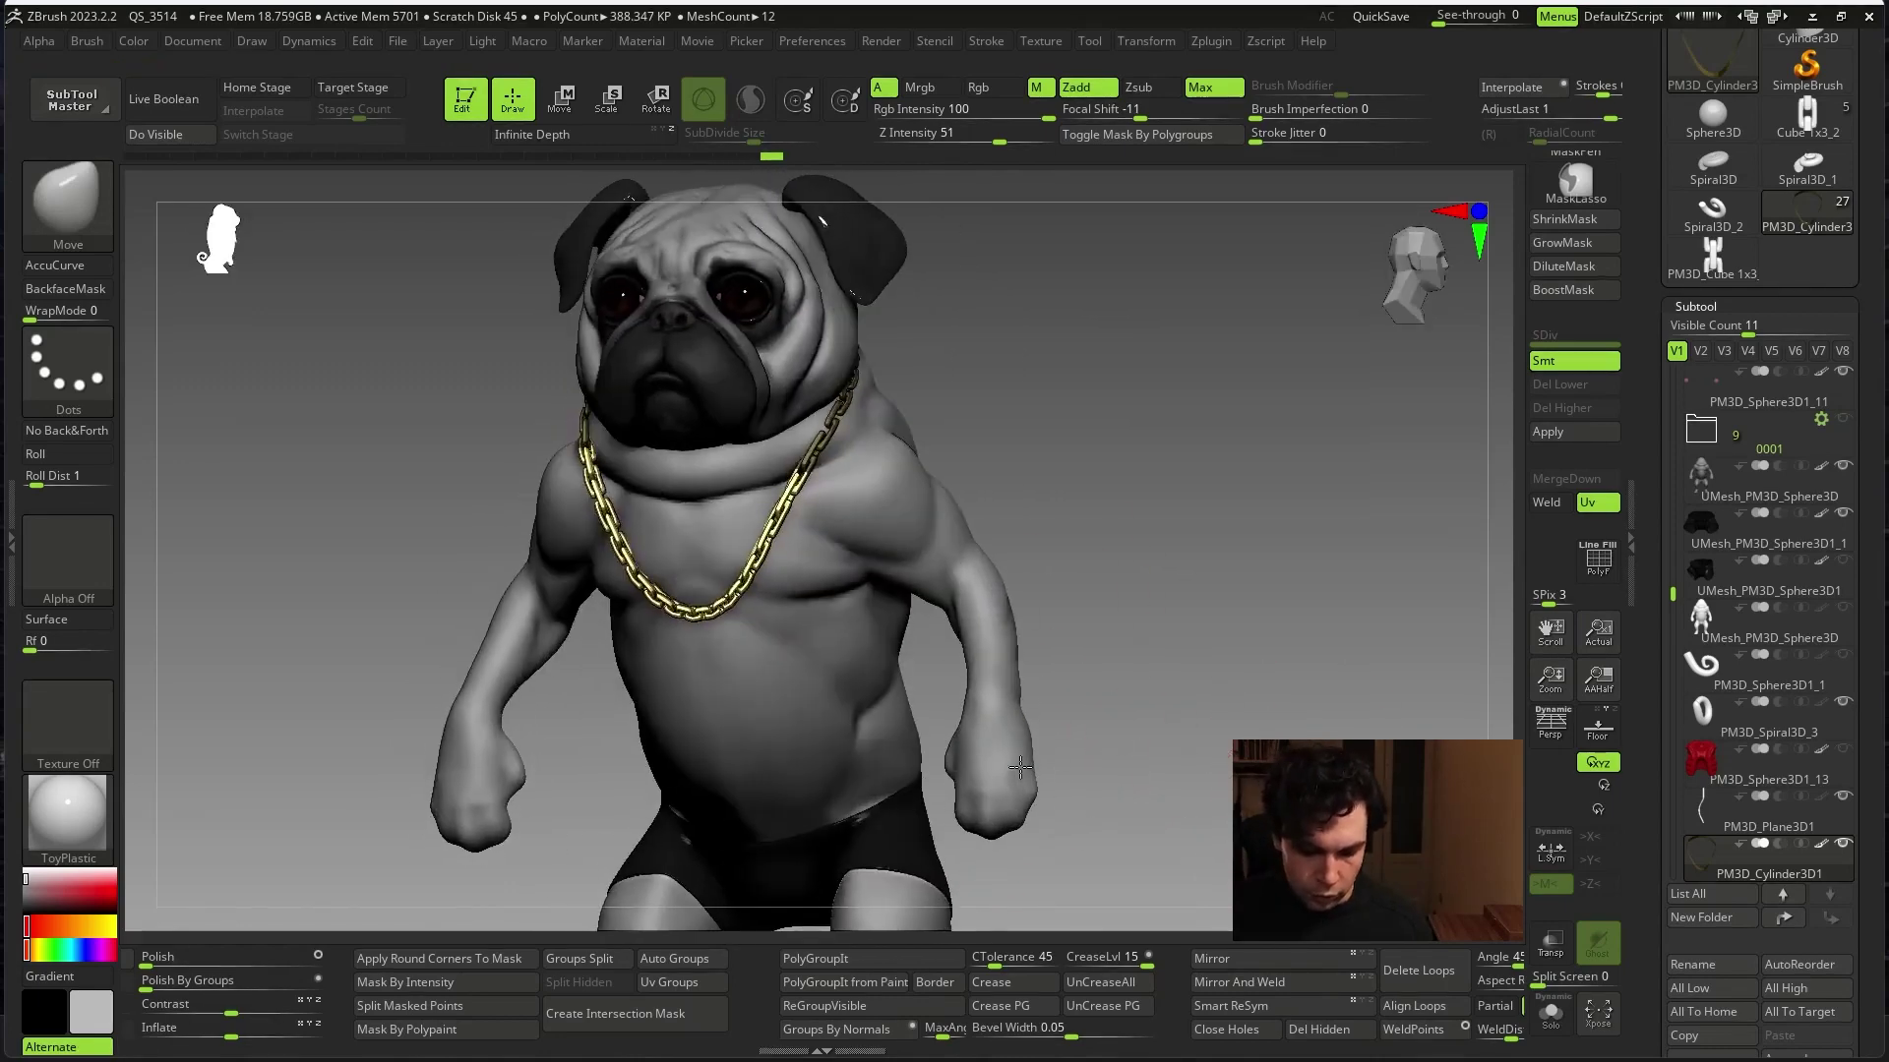
click(336, 40)
click(290, 64)
drag(426, 477, 1104, 538)
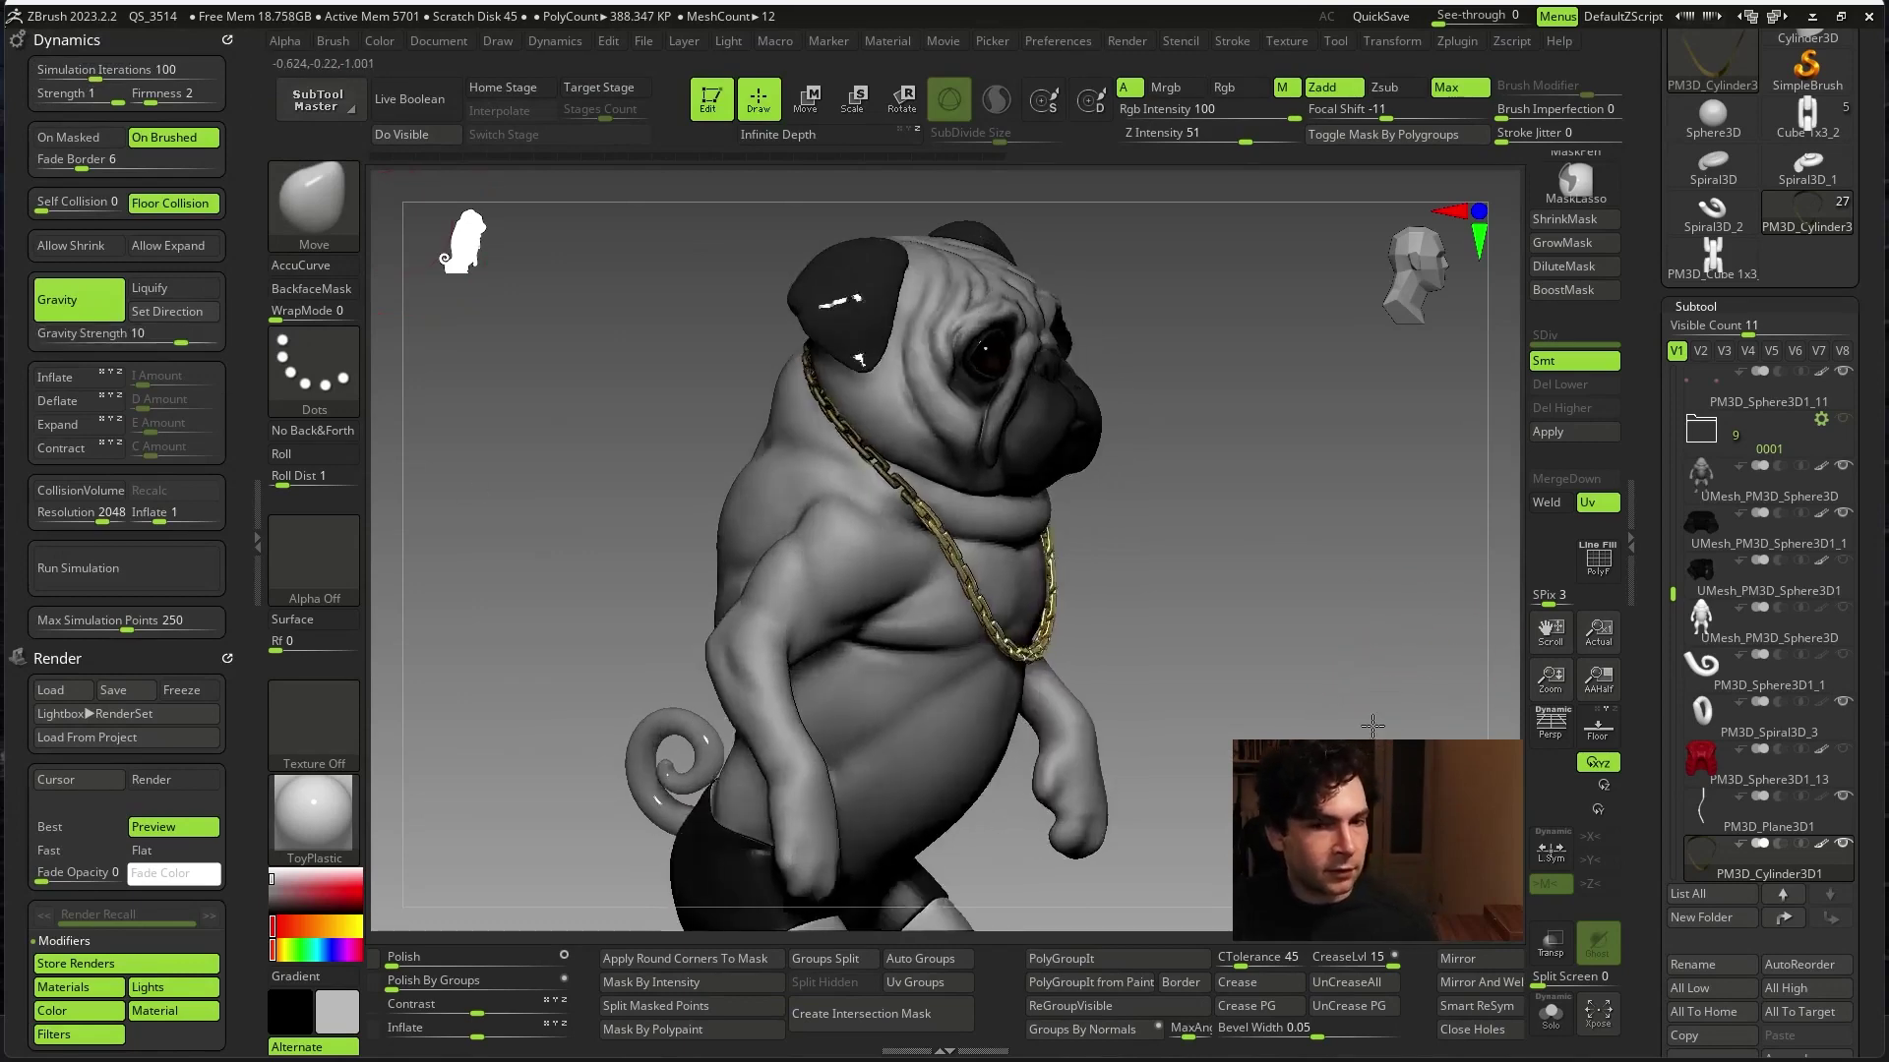
- Run a first chain simulation and raise collision inflate to about 0.199
drag(477, 492, 1341, 696)
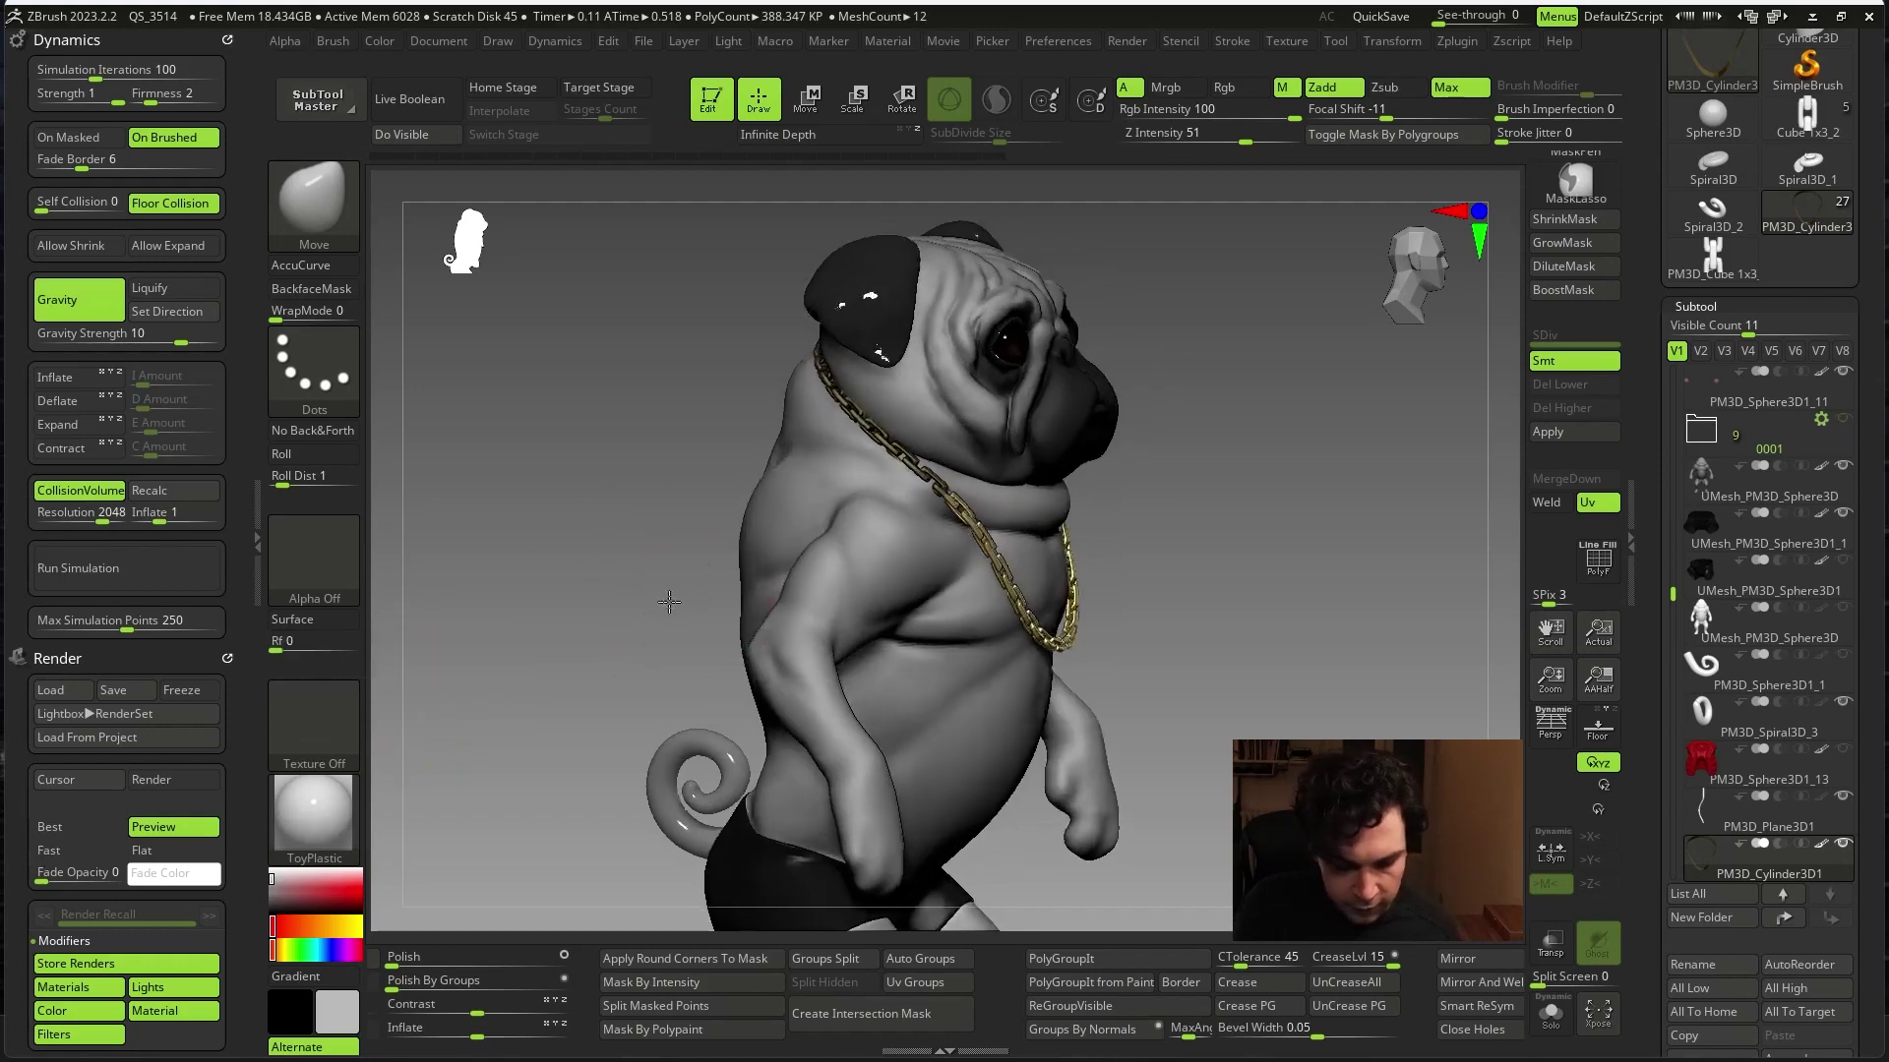
scroll(548, 724, up, 6)
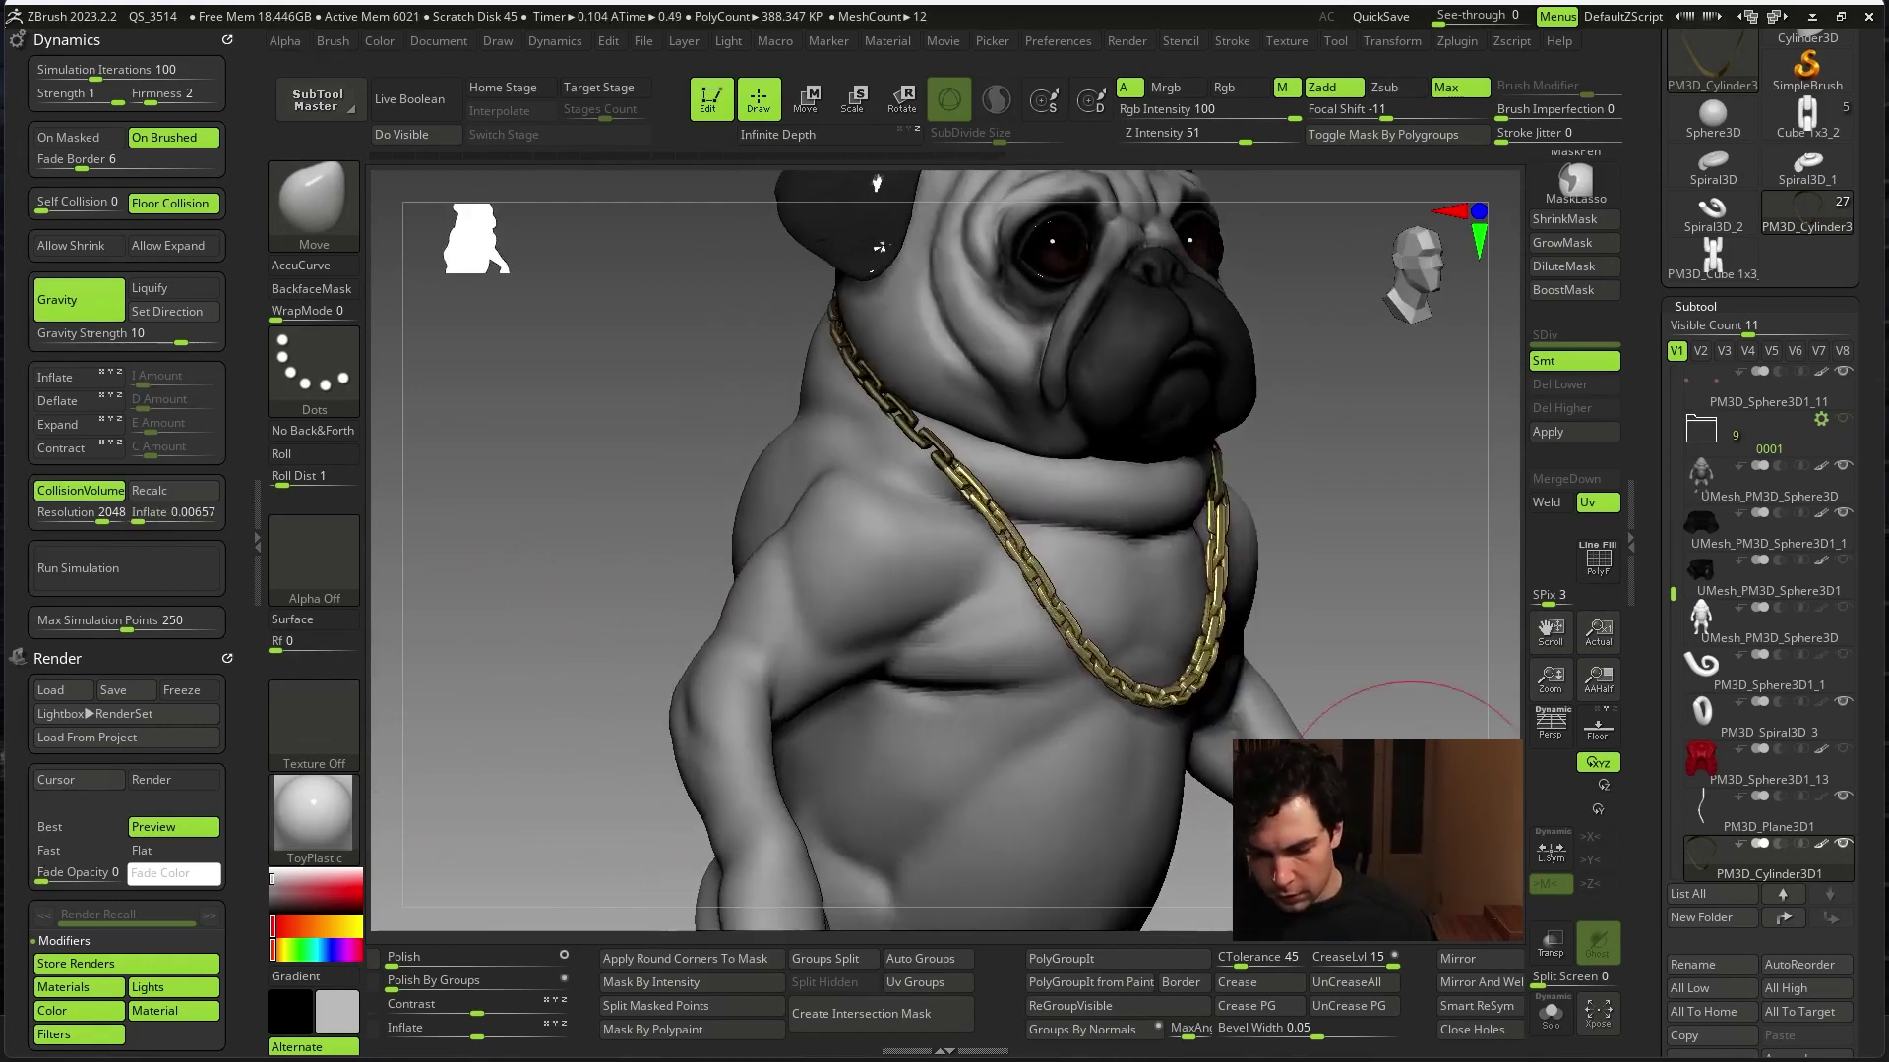
mouse_move(610, 590)
mouse_down()
mouse_move(473, 600)
mouse_move(431, 861)
mouse_up()
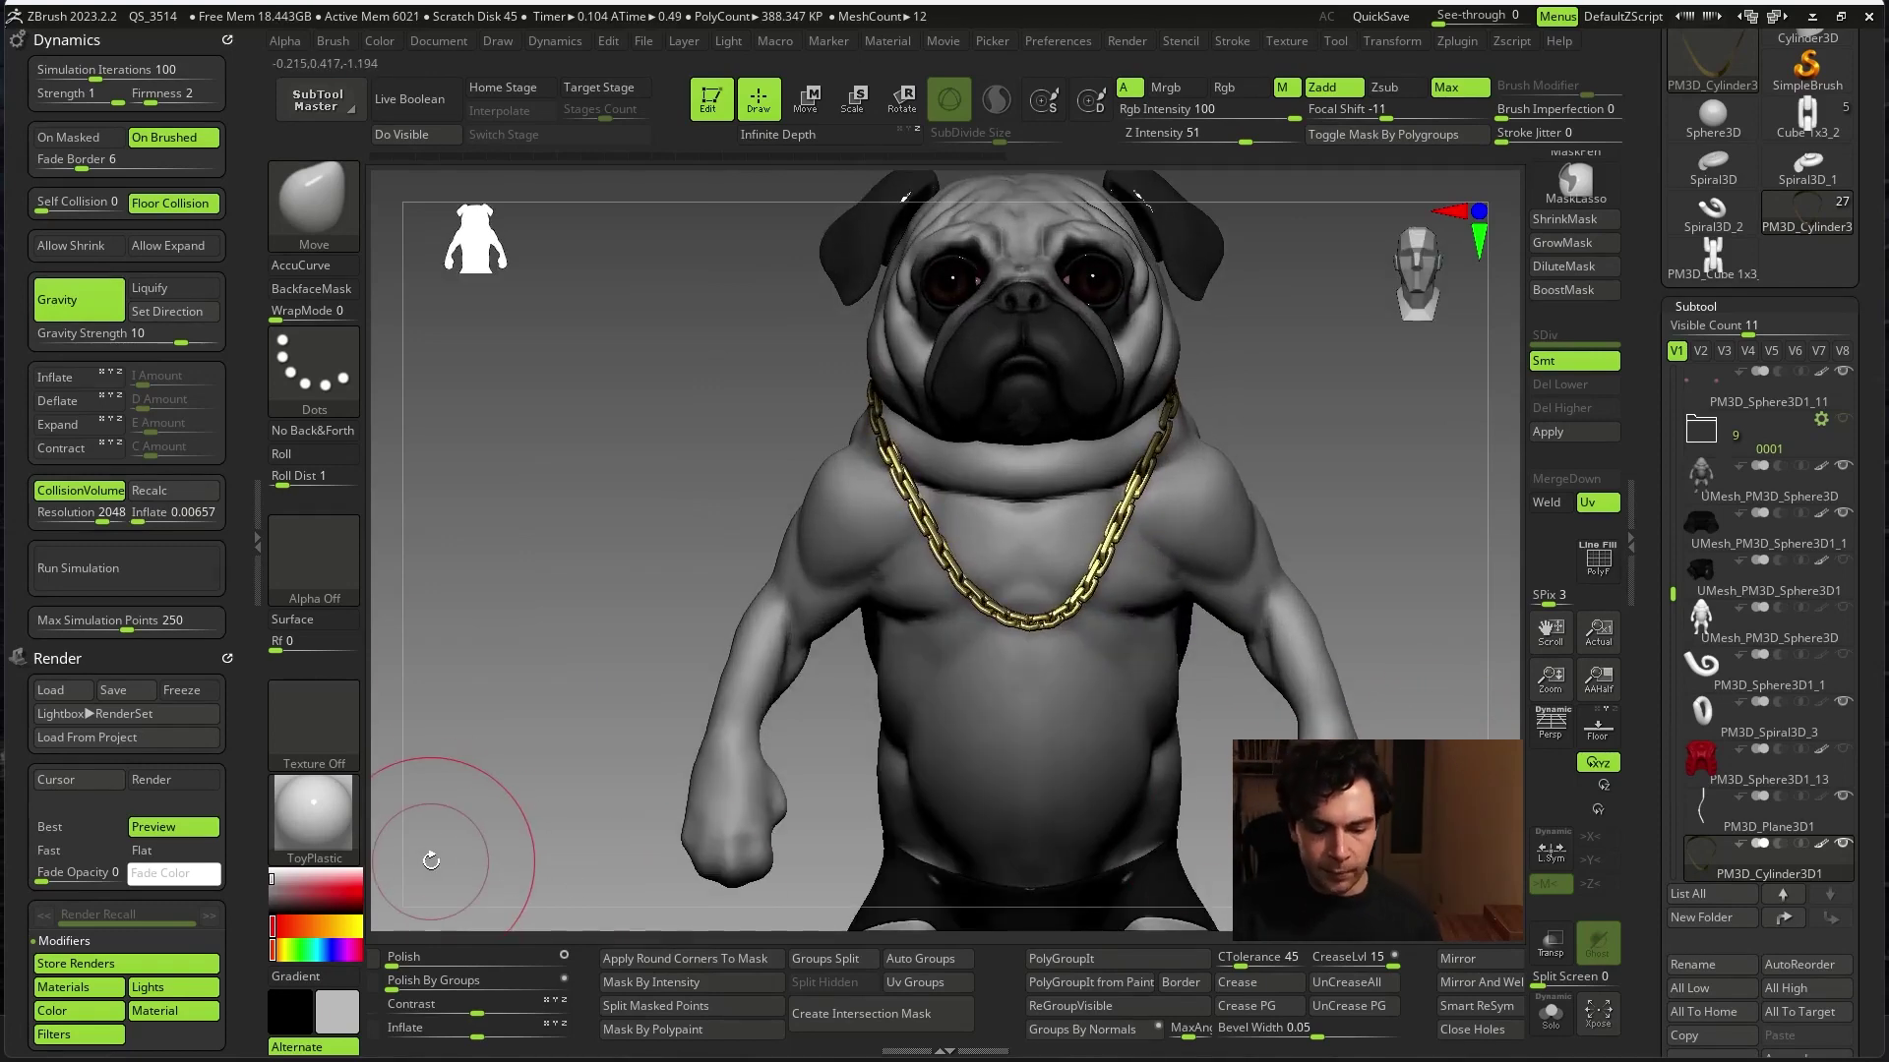
click(148, 570)
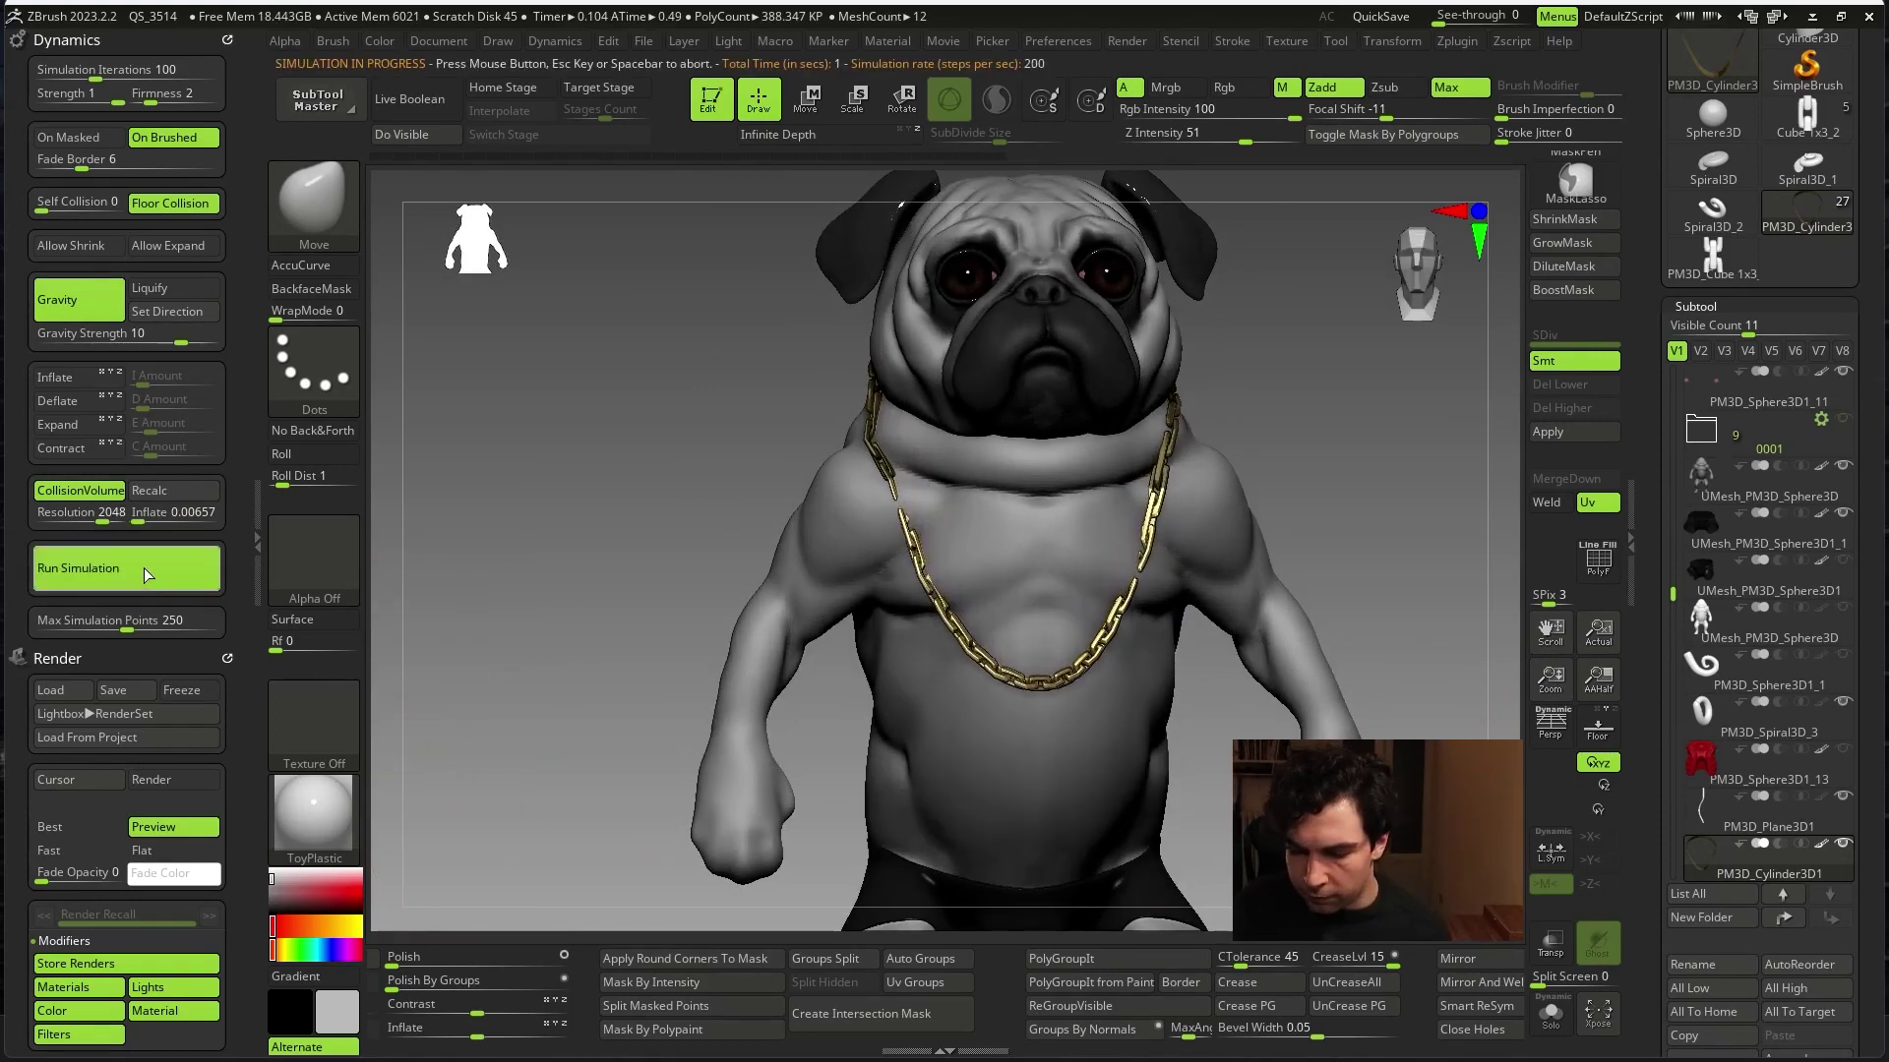
mouse_move(1378, 598)
mouse_down()
mouse_move(1462, 620)
mouse_move(1391, 615)
mouse_move(1256, 653)
mouse_up()
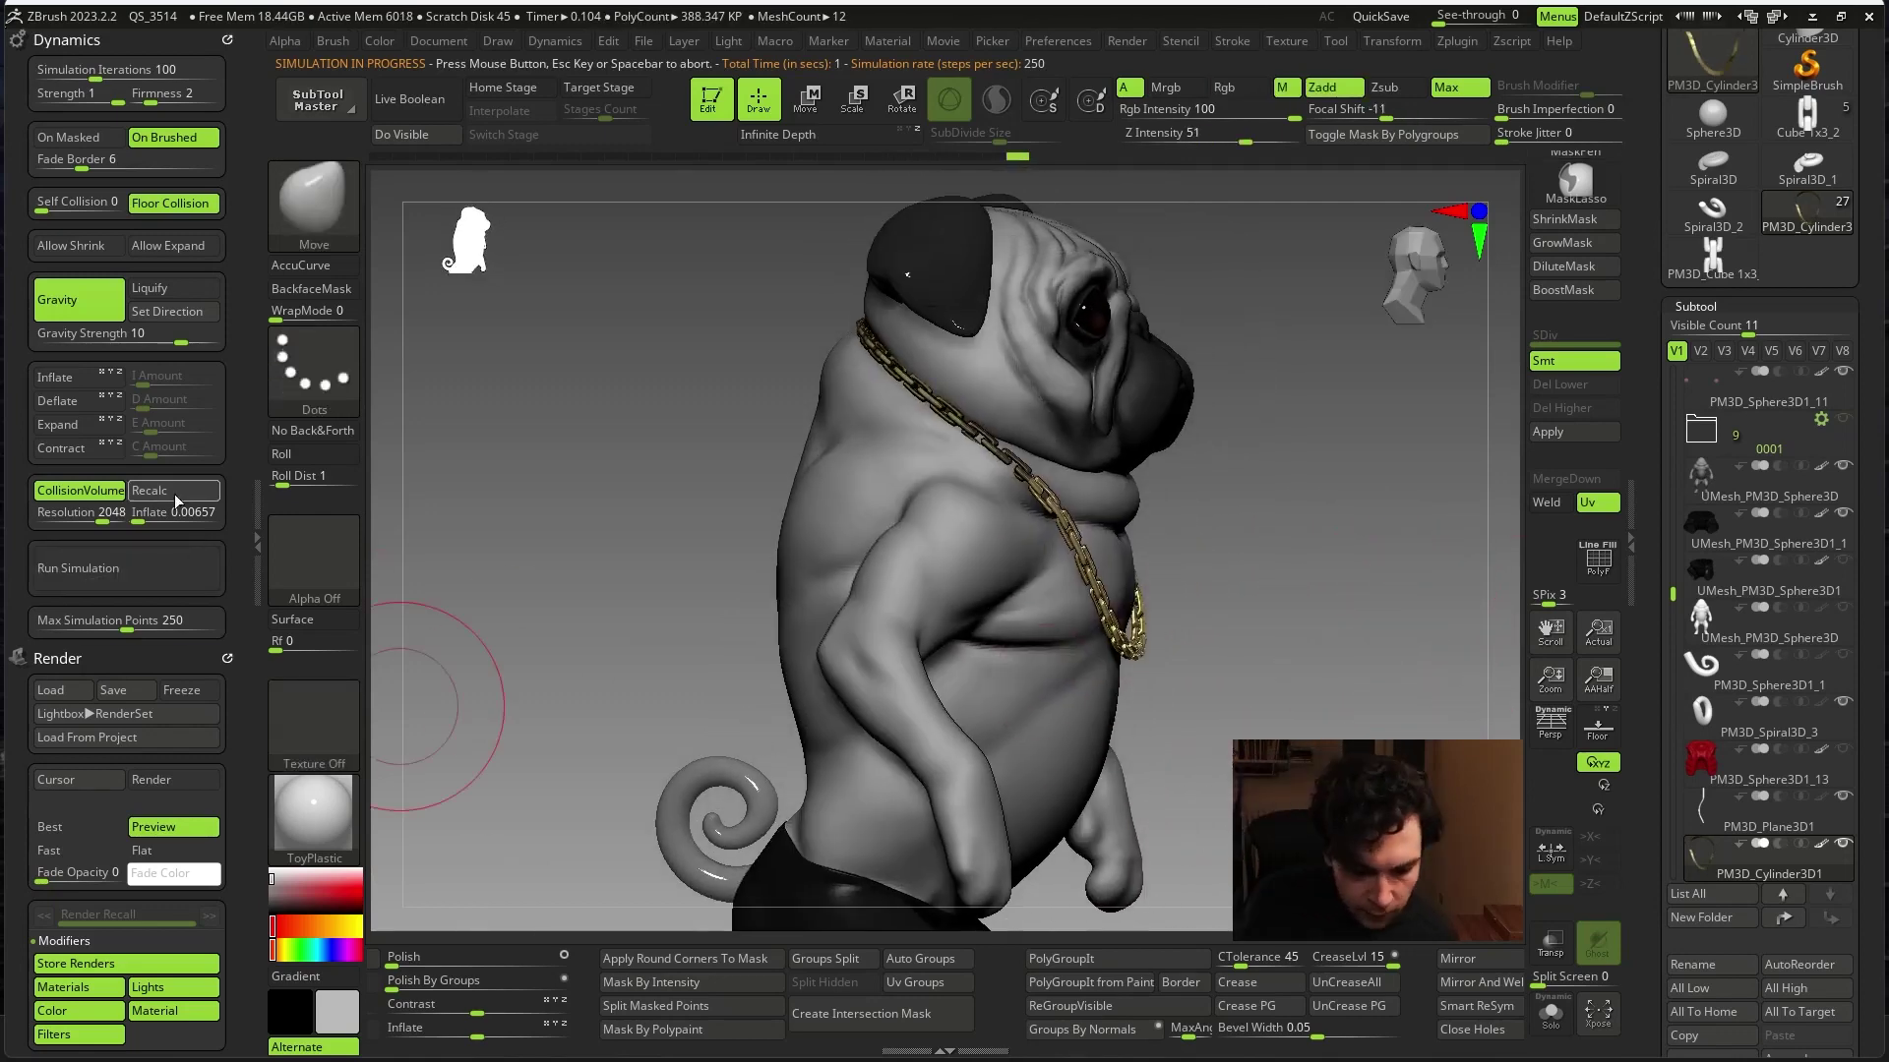
click(136, 516)
drag(146, 515, 149, 515)
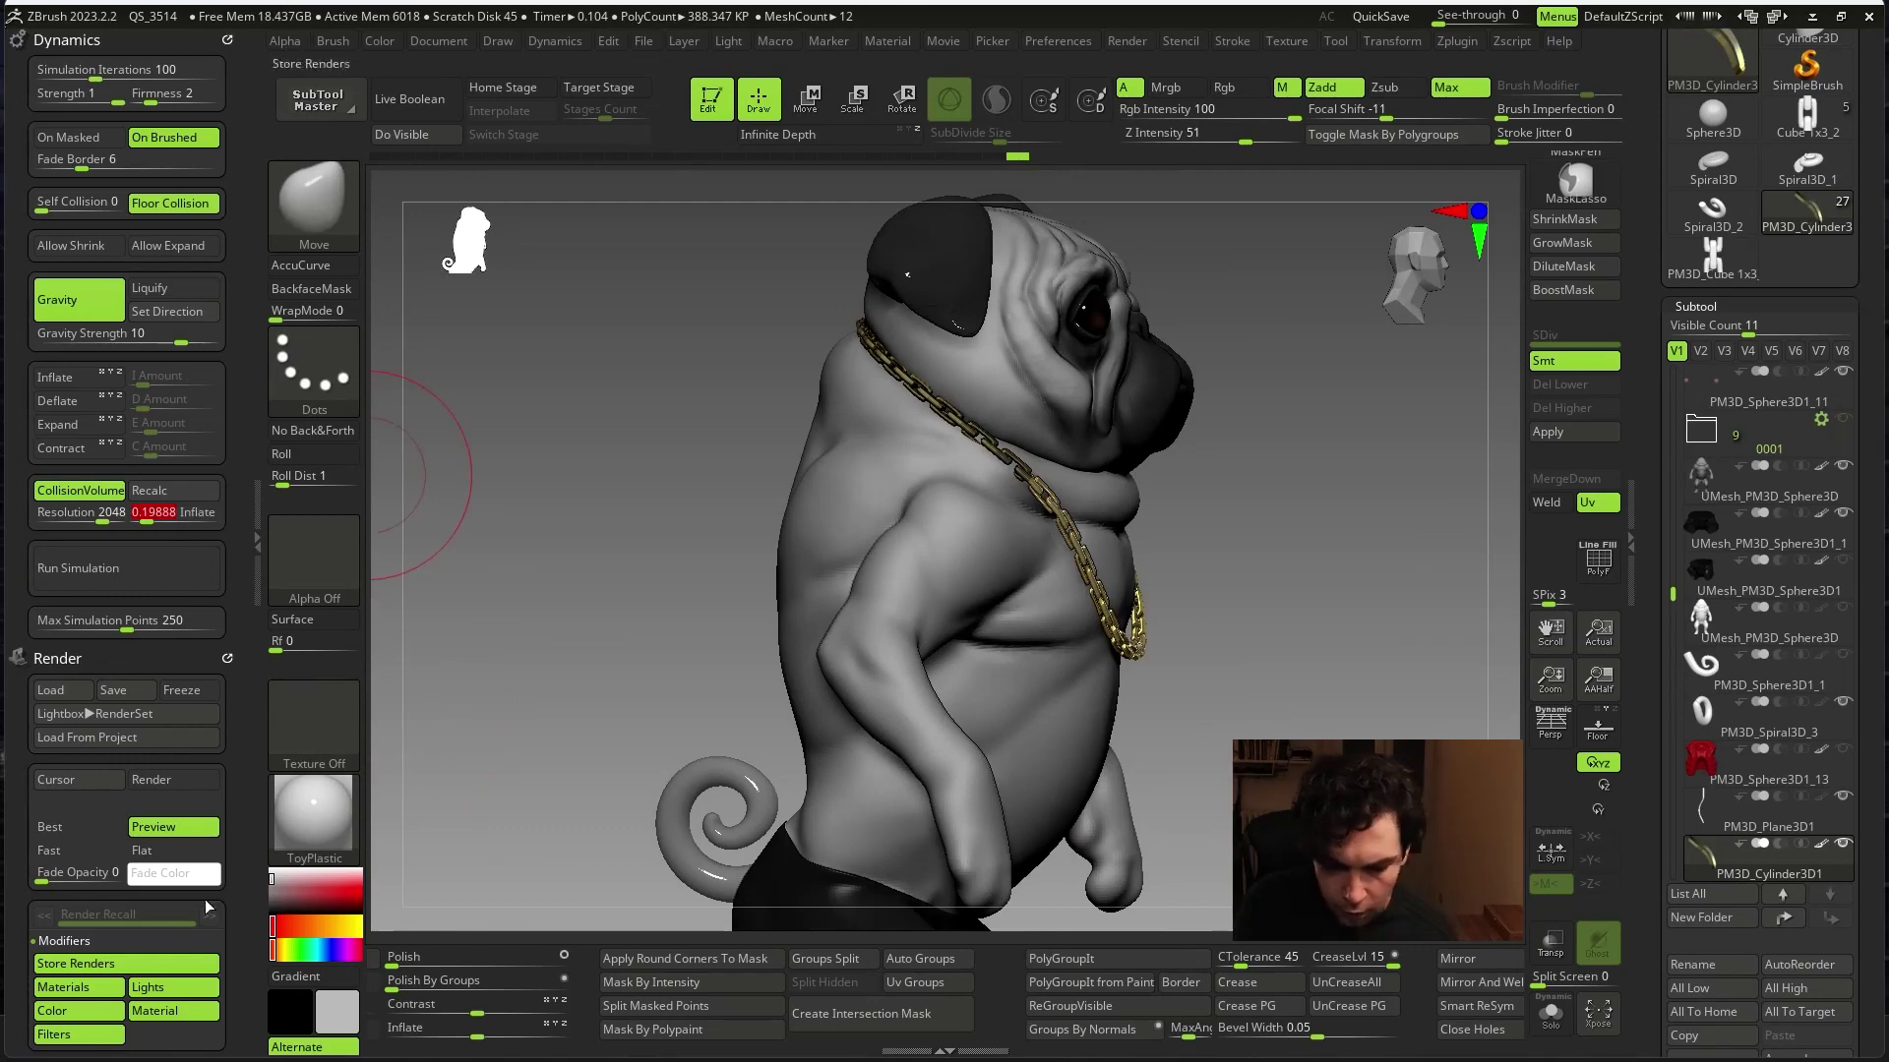
- Set cloth firmness to 3 and rerun the chain simulation
mouse_move(423, 748)
mouse_down()
mouse_move(612, 780)
mouse_move(1321, 702)
mouse_move(442, 653)
mouse_move(433, 581)
mouse_up()
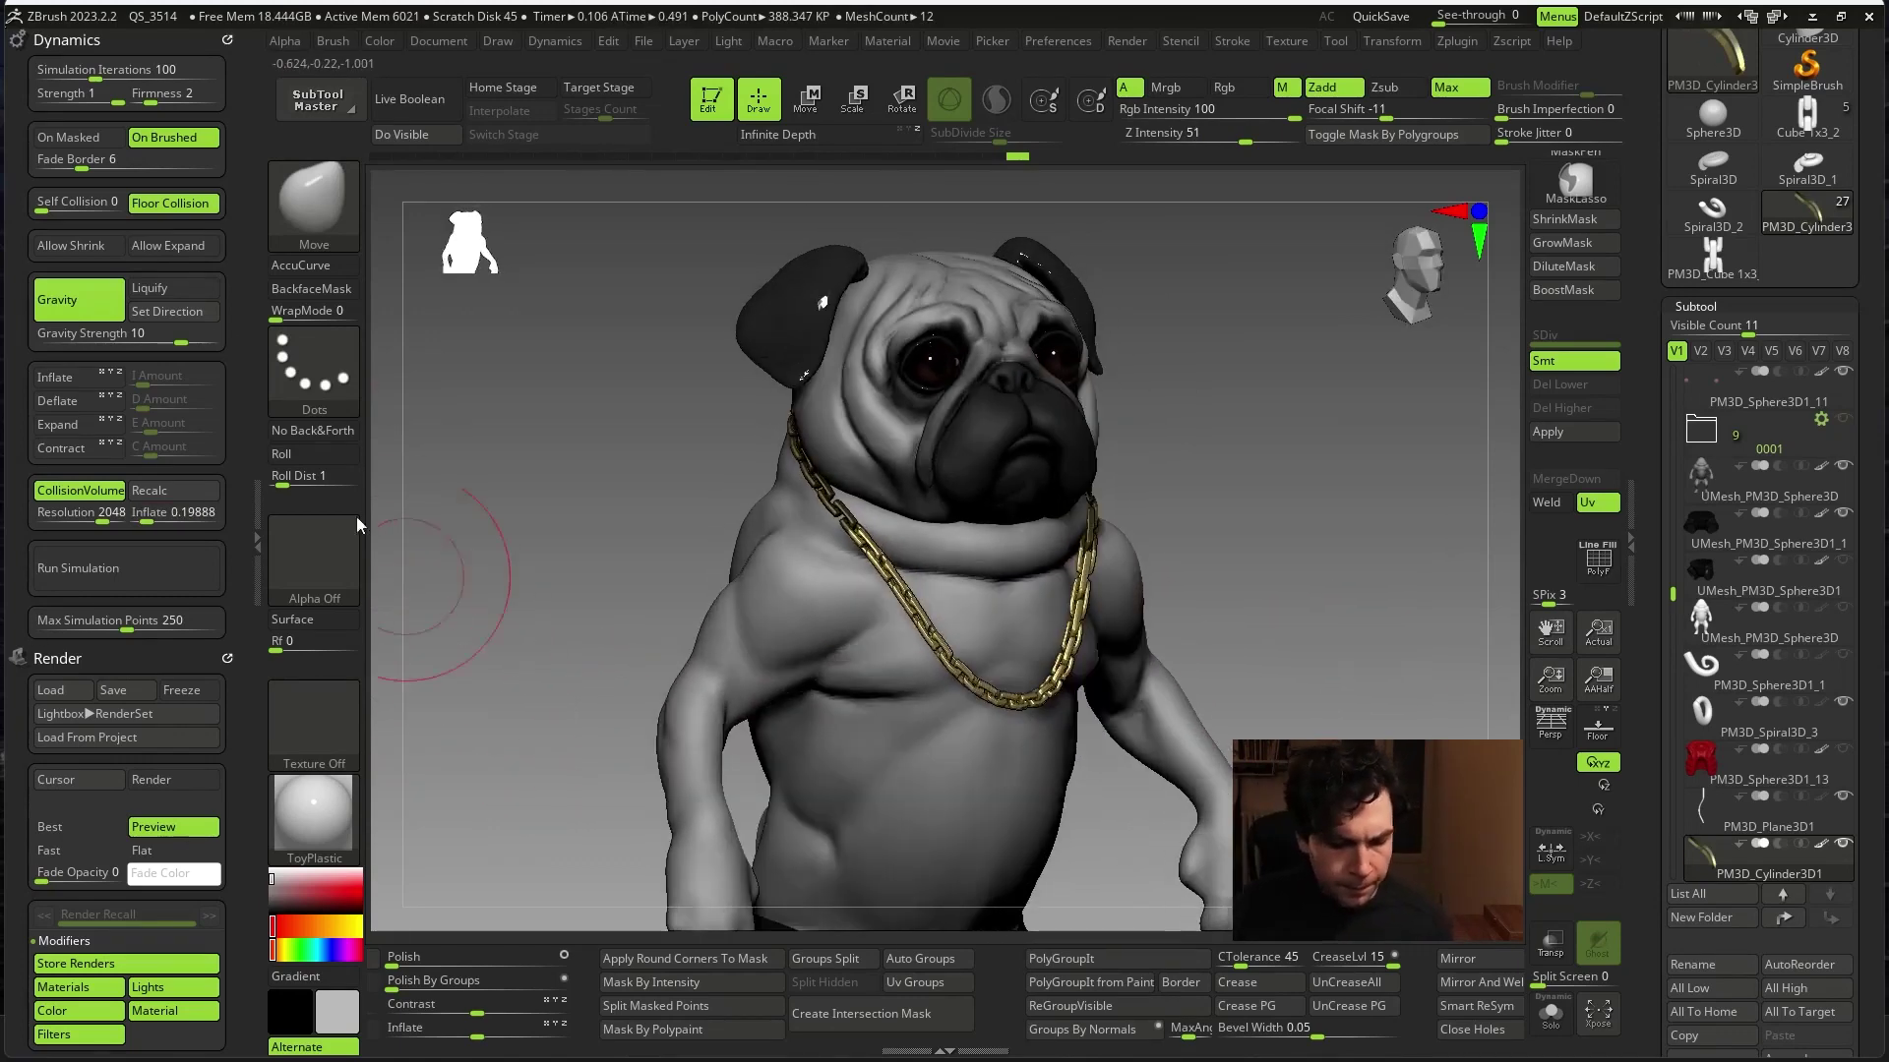
click(153, 99)
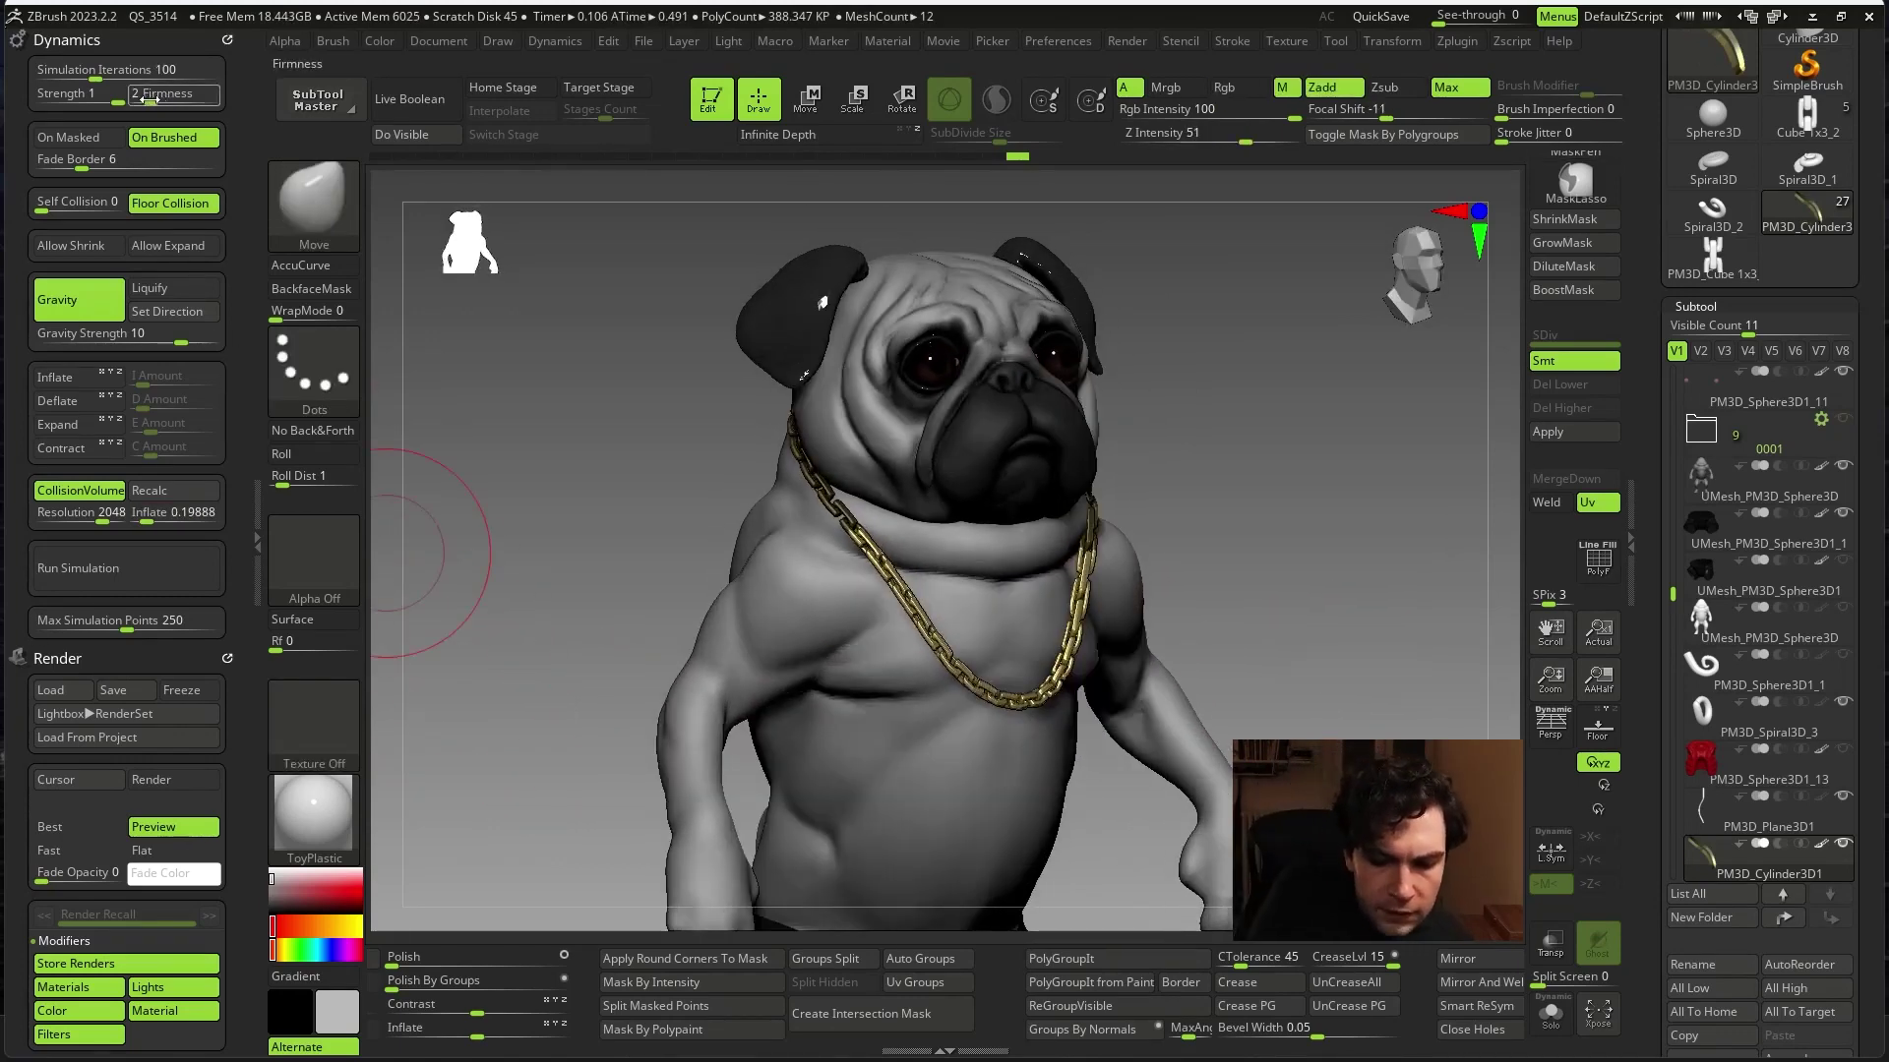
text(3)
key(Return)
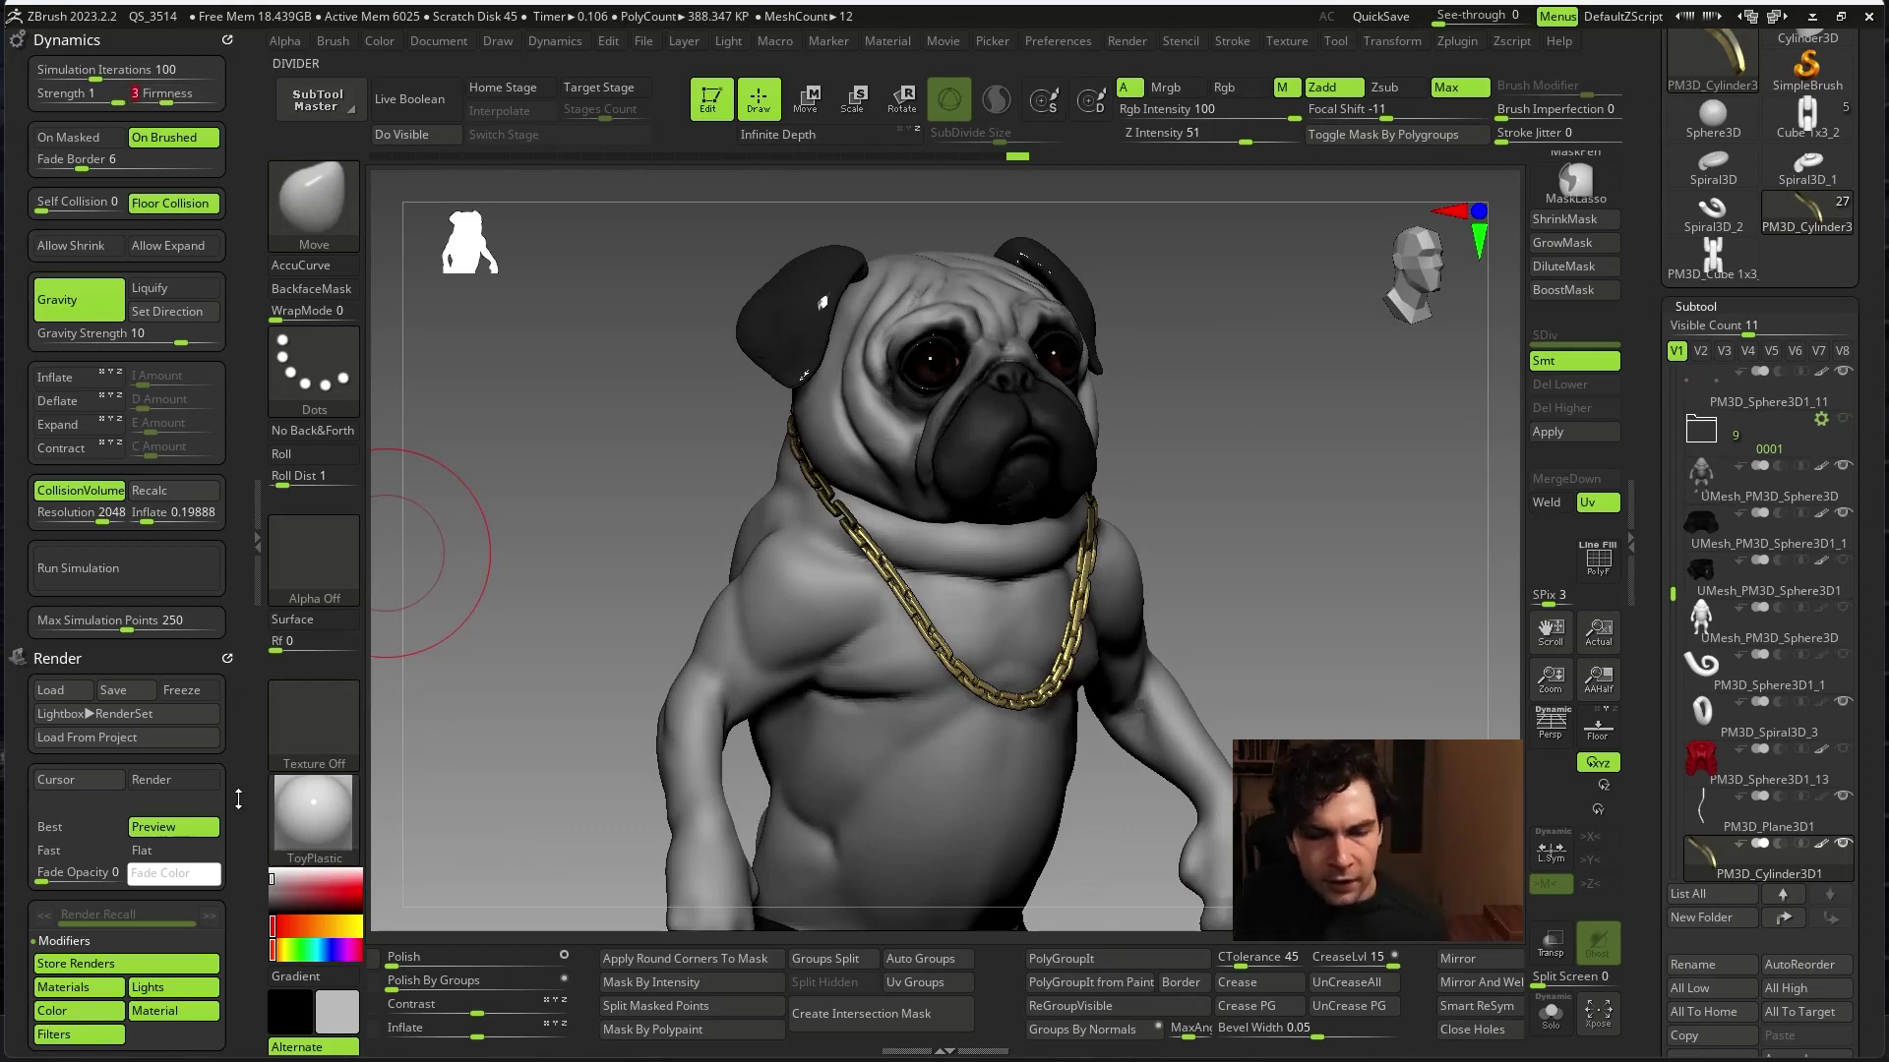
click(126, 737)
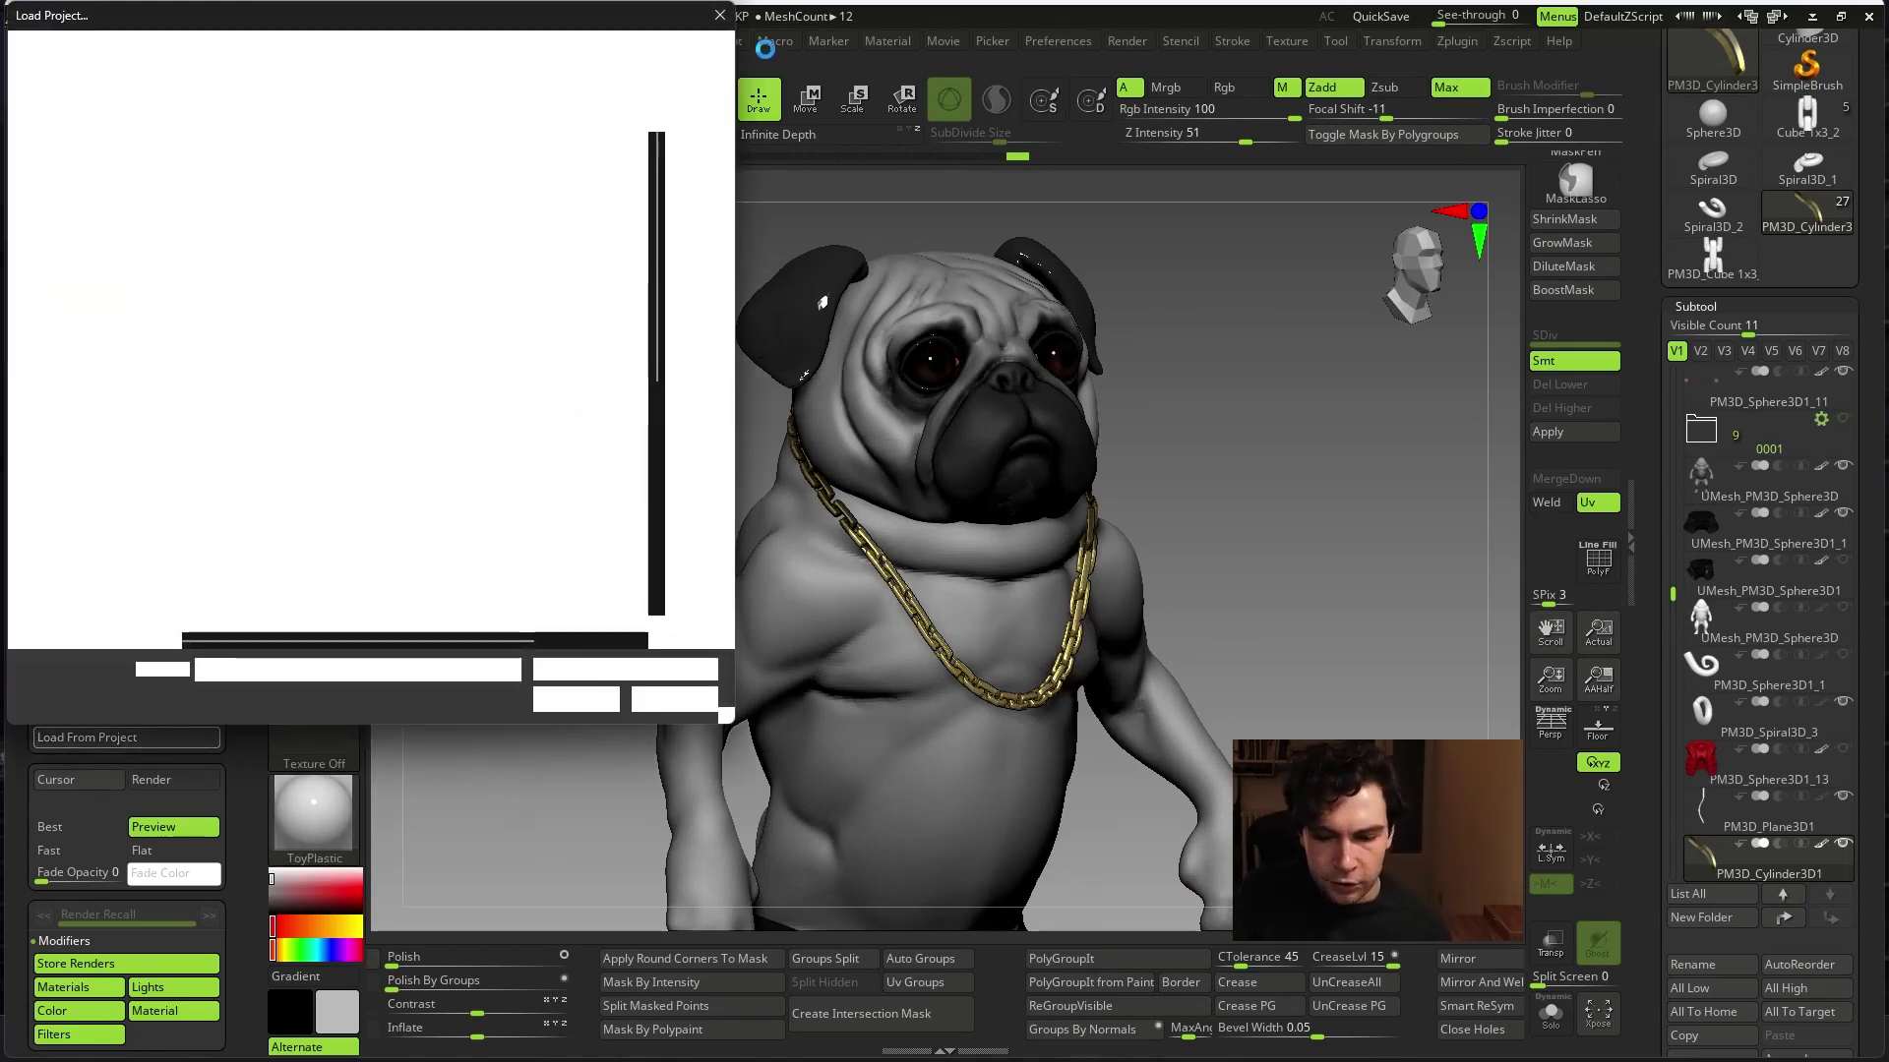
click(719, 16)
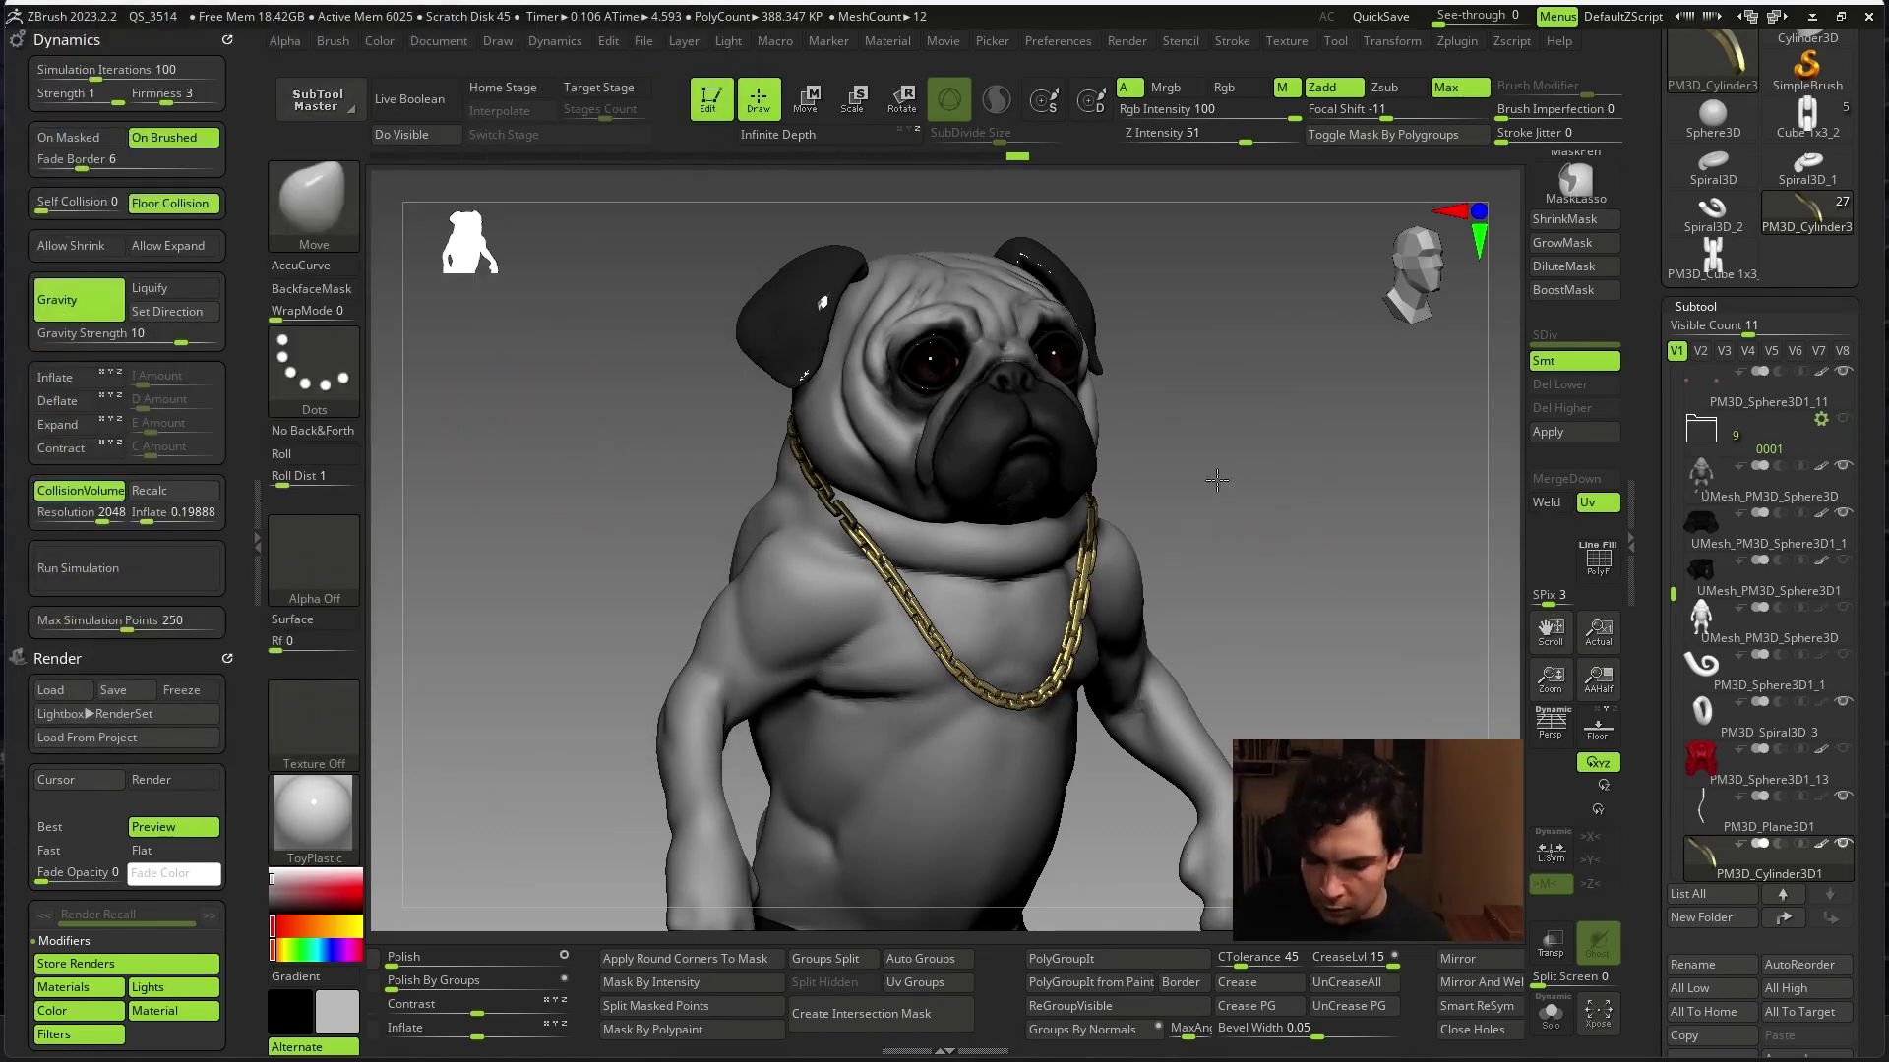
drag(1216, 479, 1265, 316)
click(125, 568)
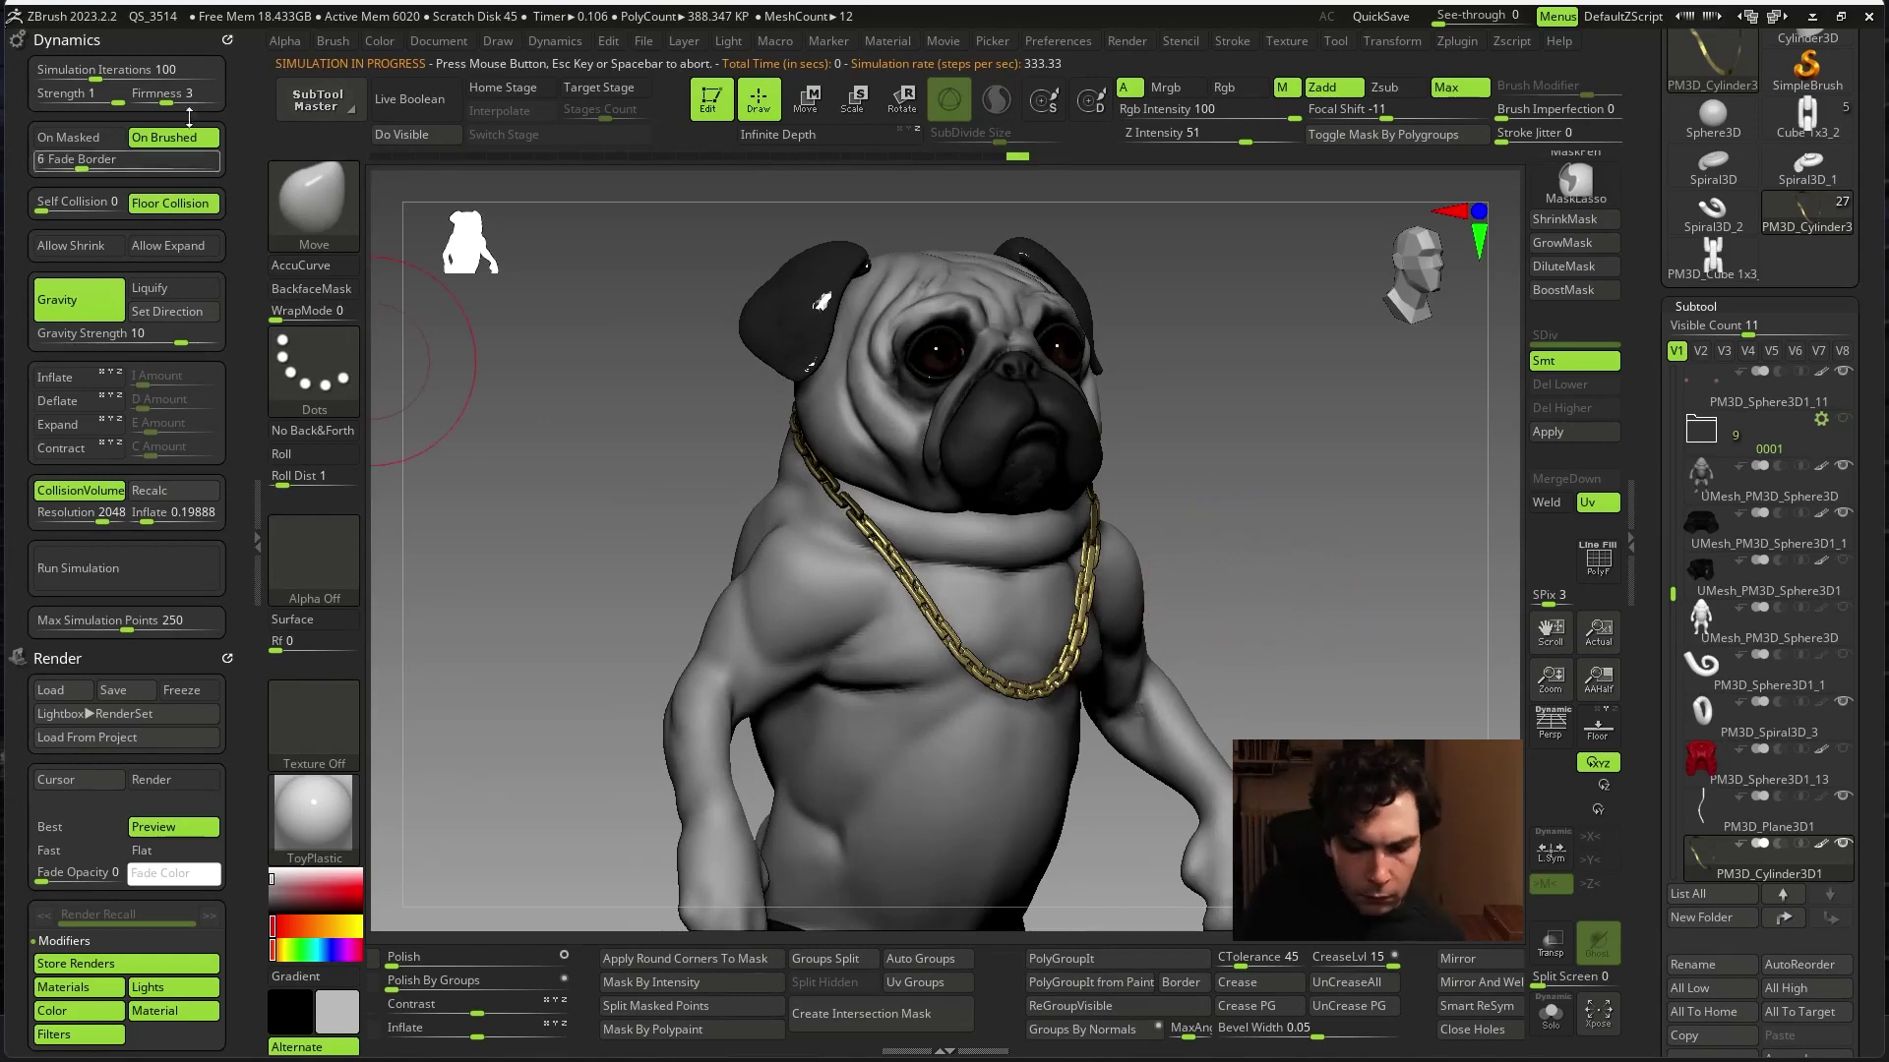
- Adjust firmness and gravity, set cloth strength to 1, and simulate again
drag(189, 100, 201, 100)
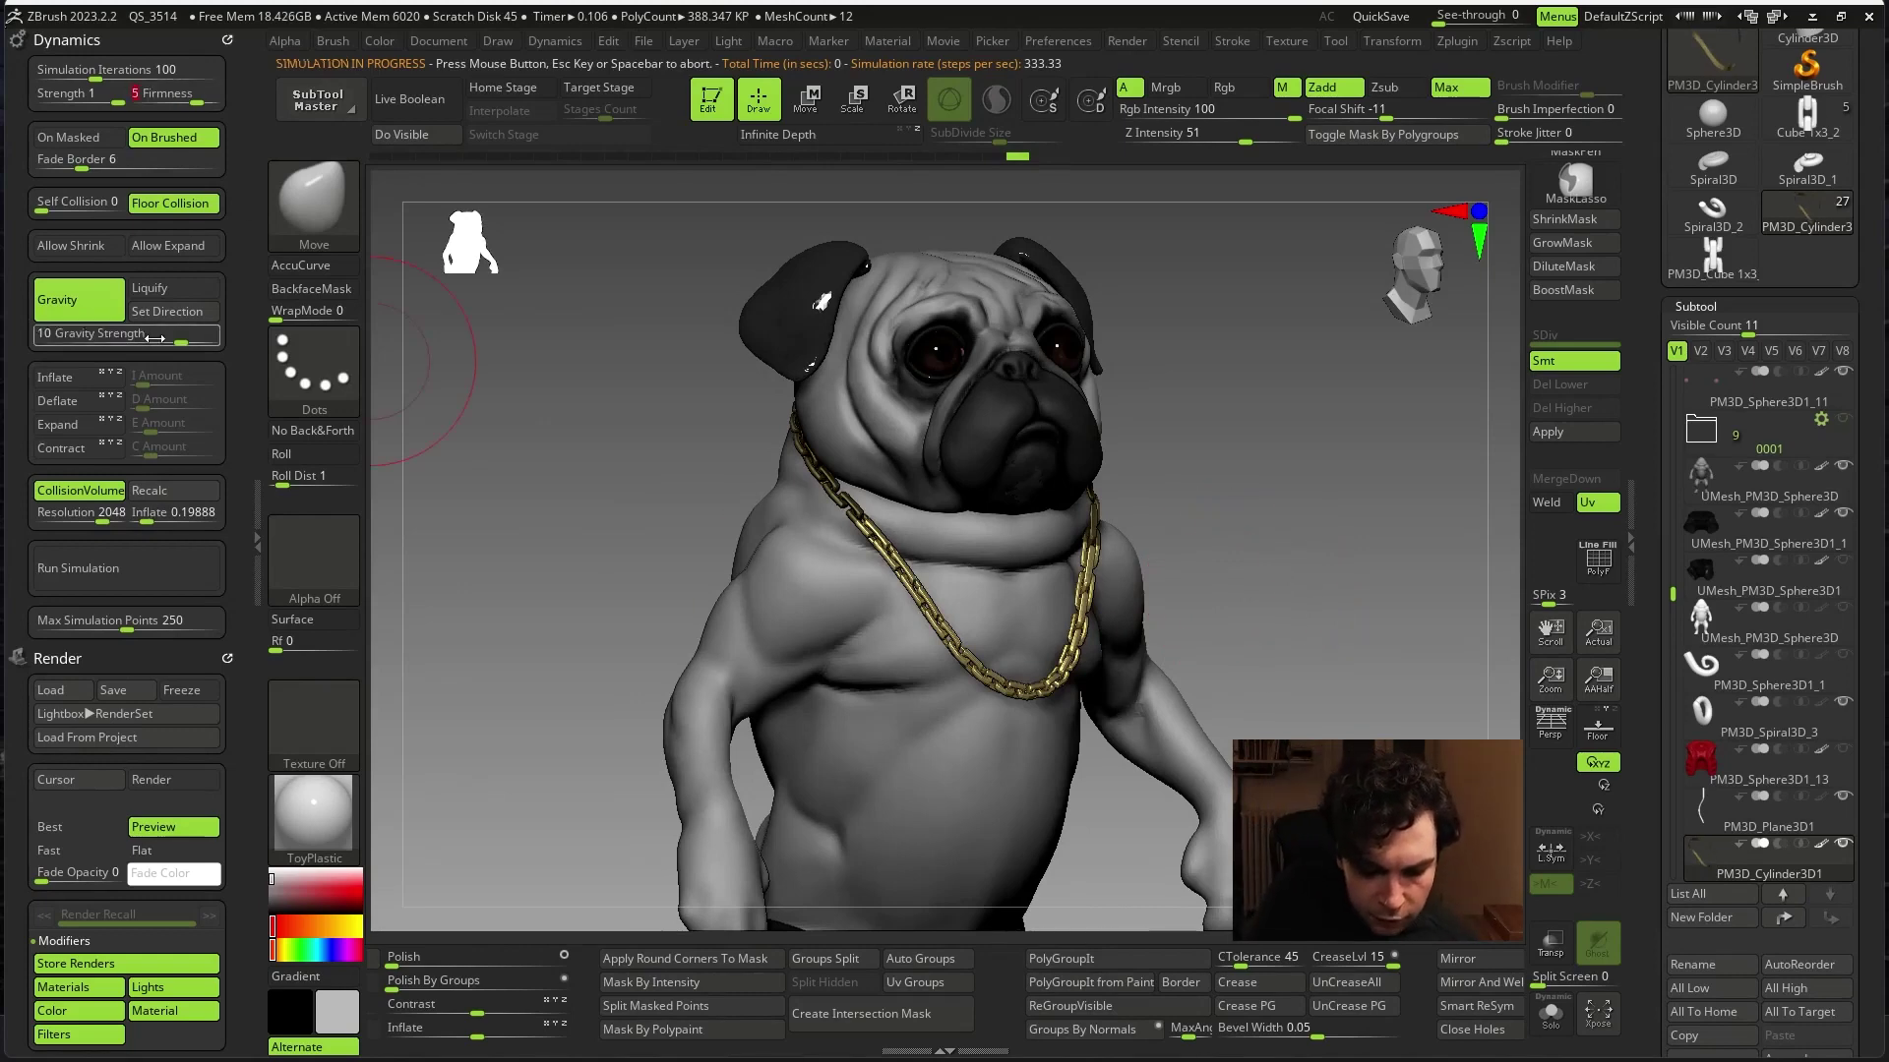
drag(154, 338, 137, 338)
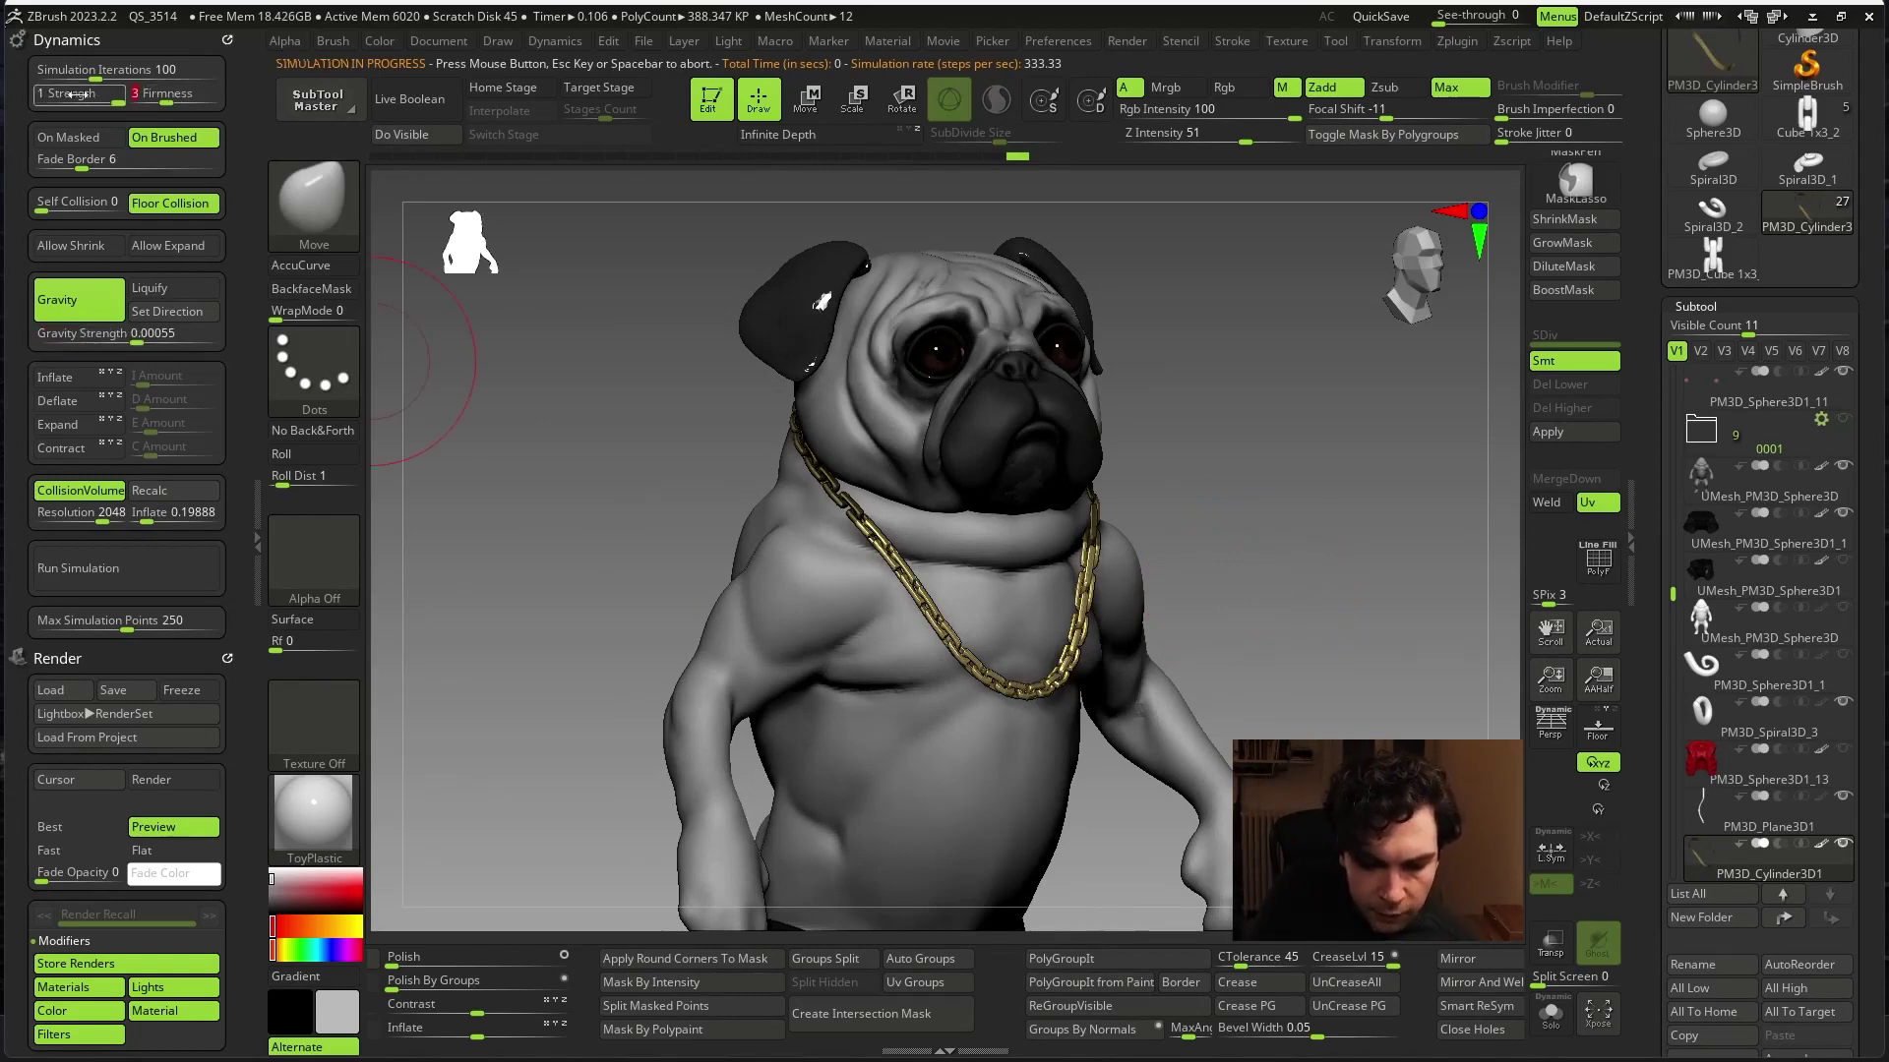
drag(87, 99, 85, 98)
key(ctrl)
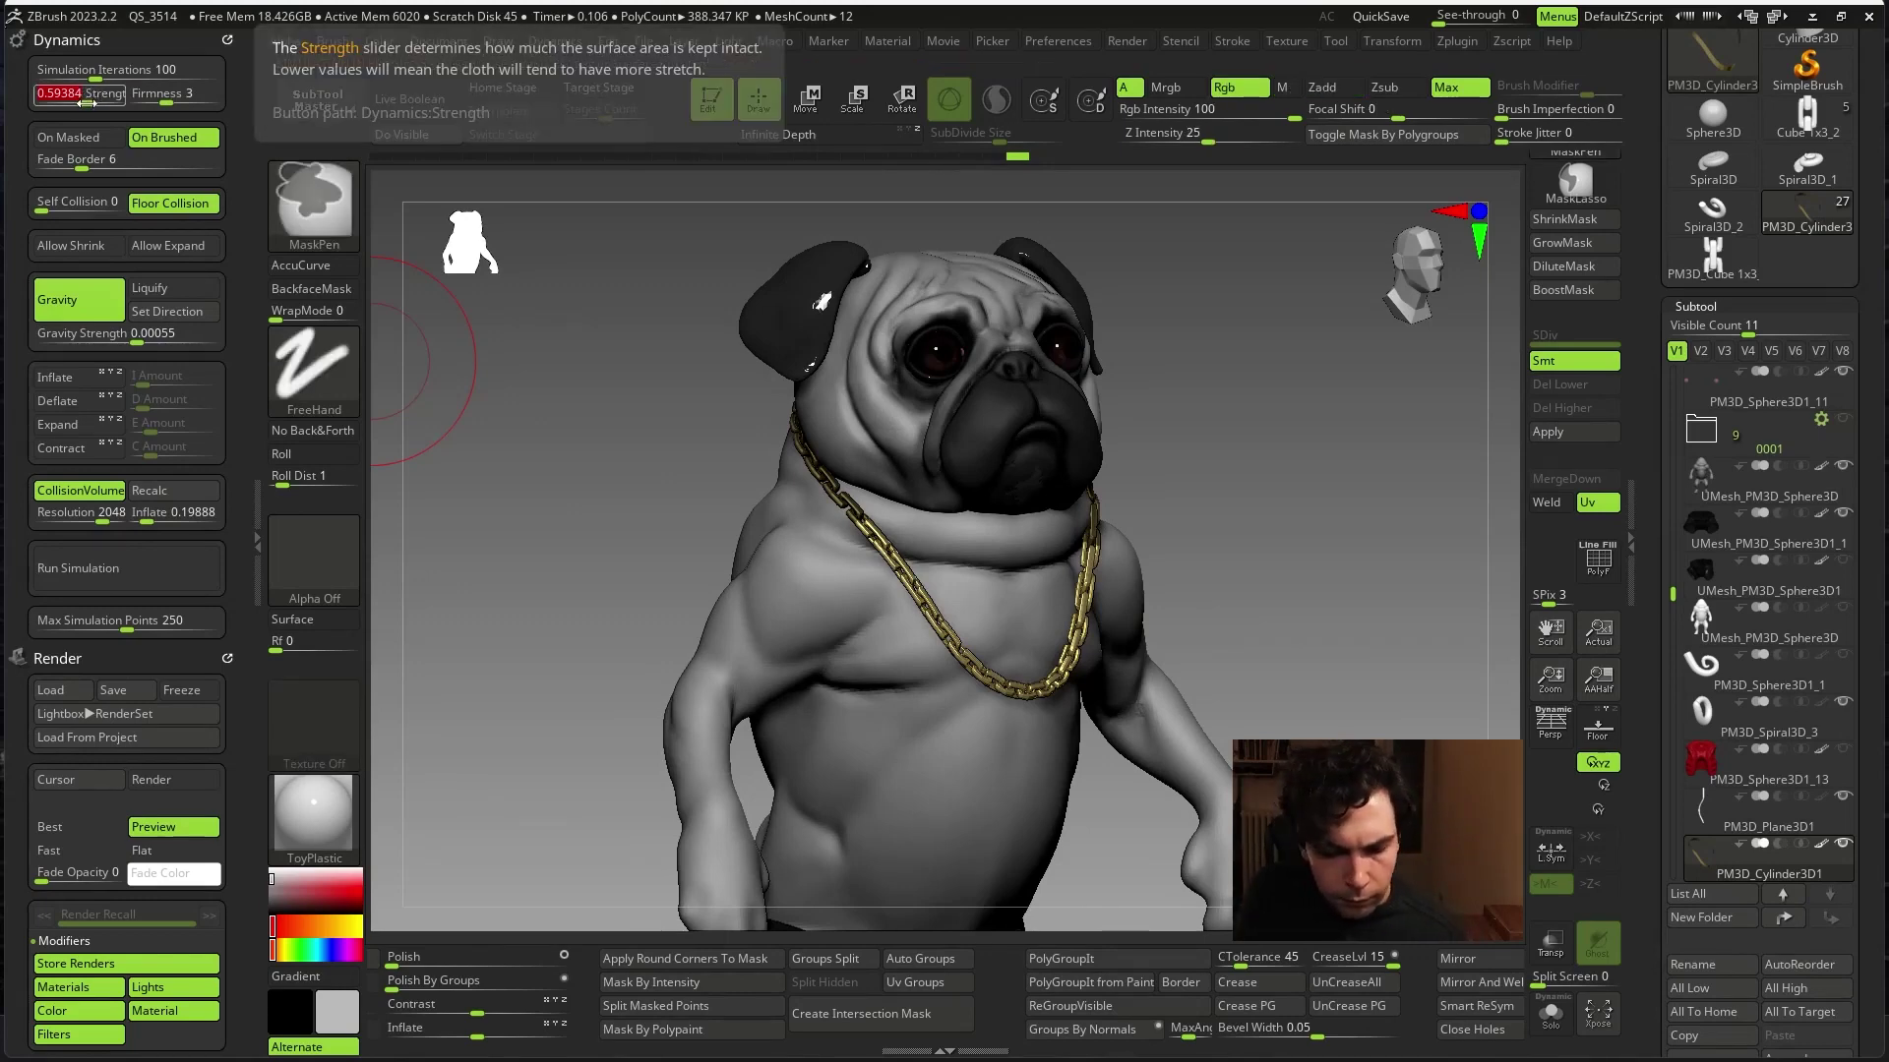
text(1)
key(Return)
click(165, 579)
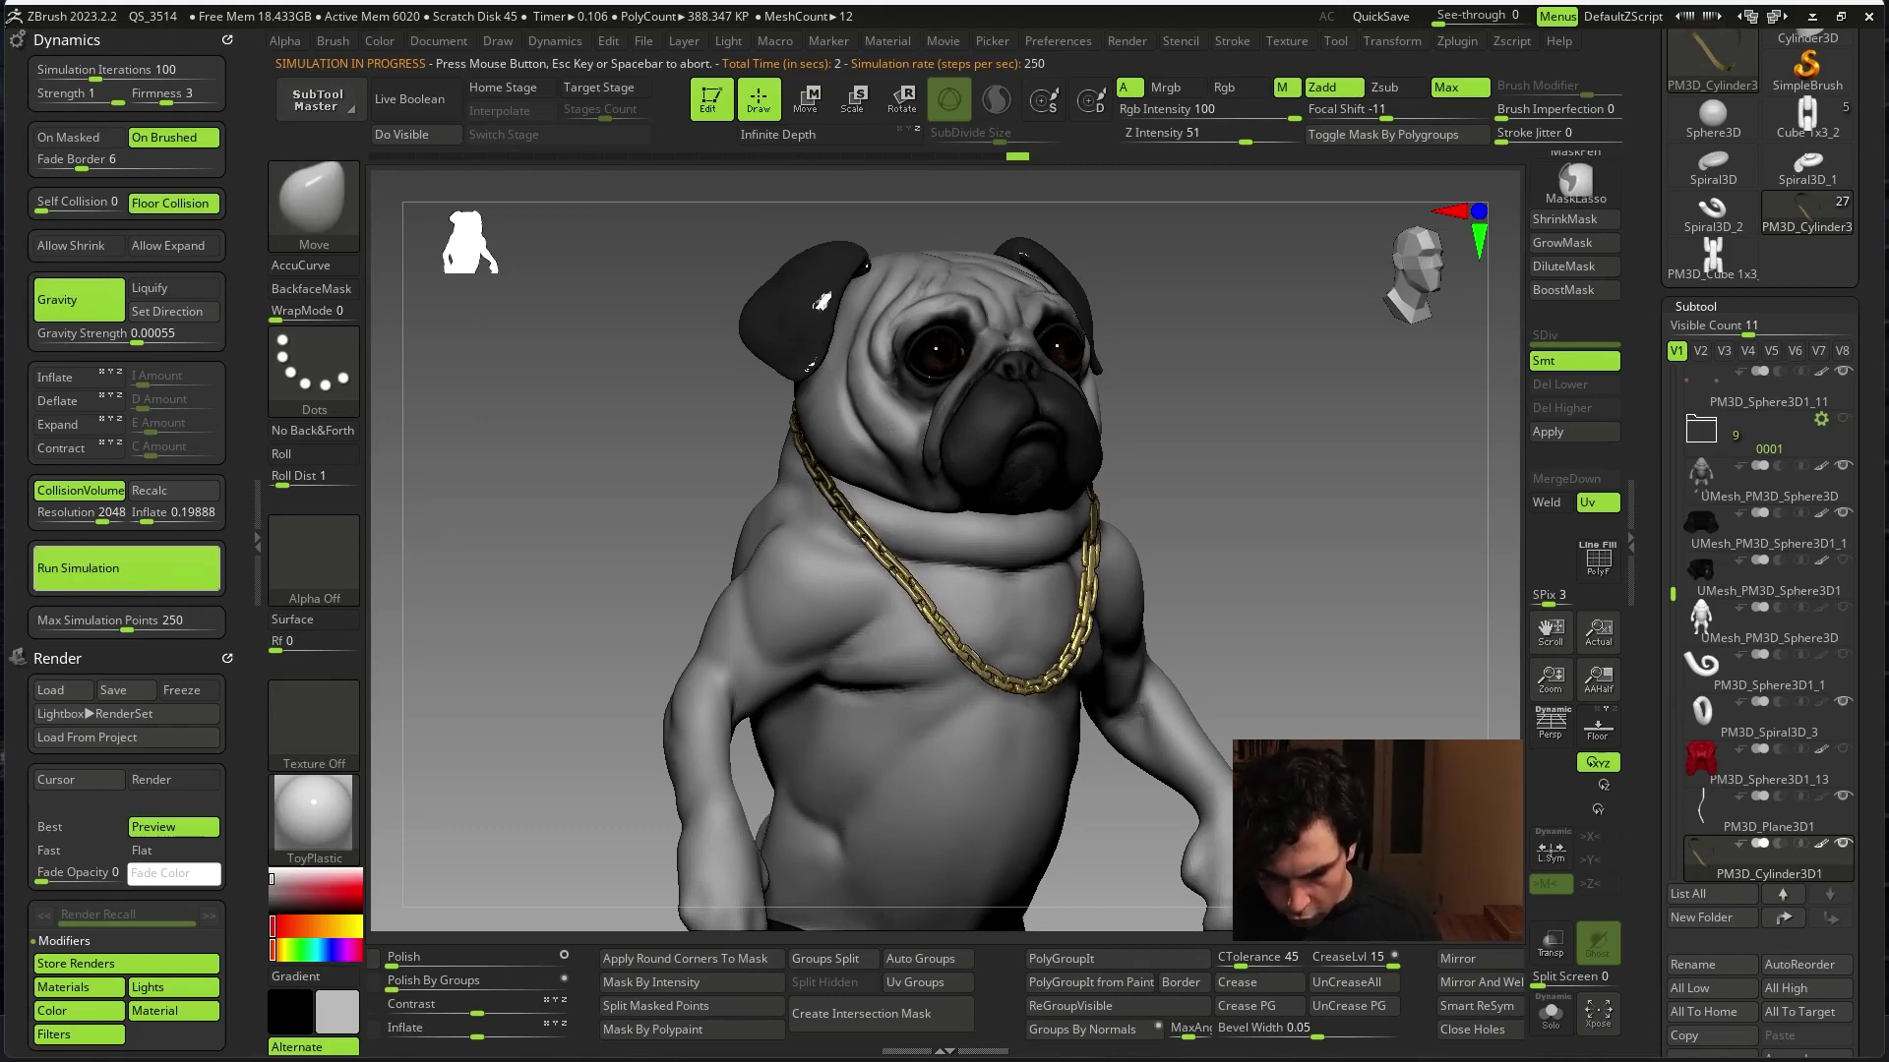
- Set gravity strength to 0.16636 and rerun so the chain drapes over the chest
click(1306, 695)
drag(1306, 695, 1285, 687)
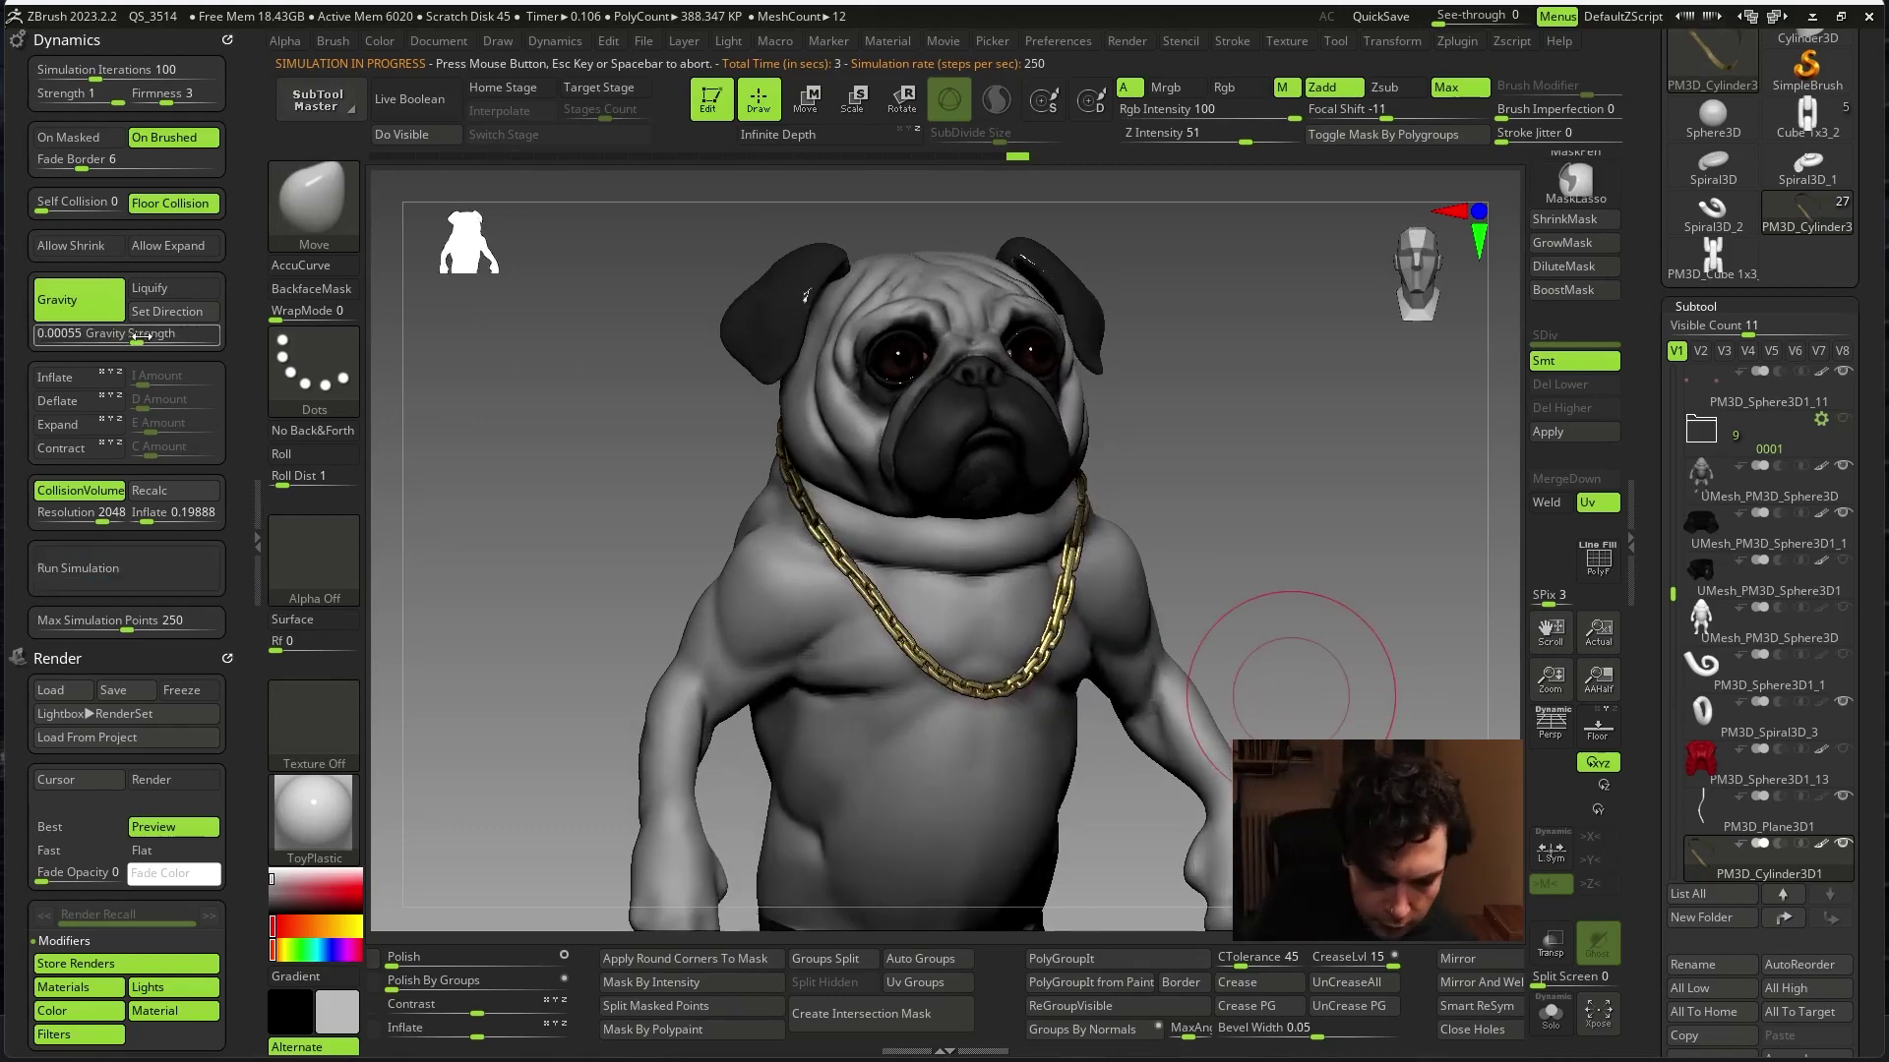
drag(148, 337, 161, 360)
click(149, 576)
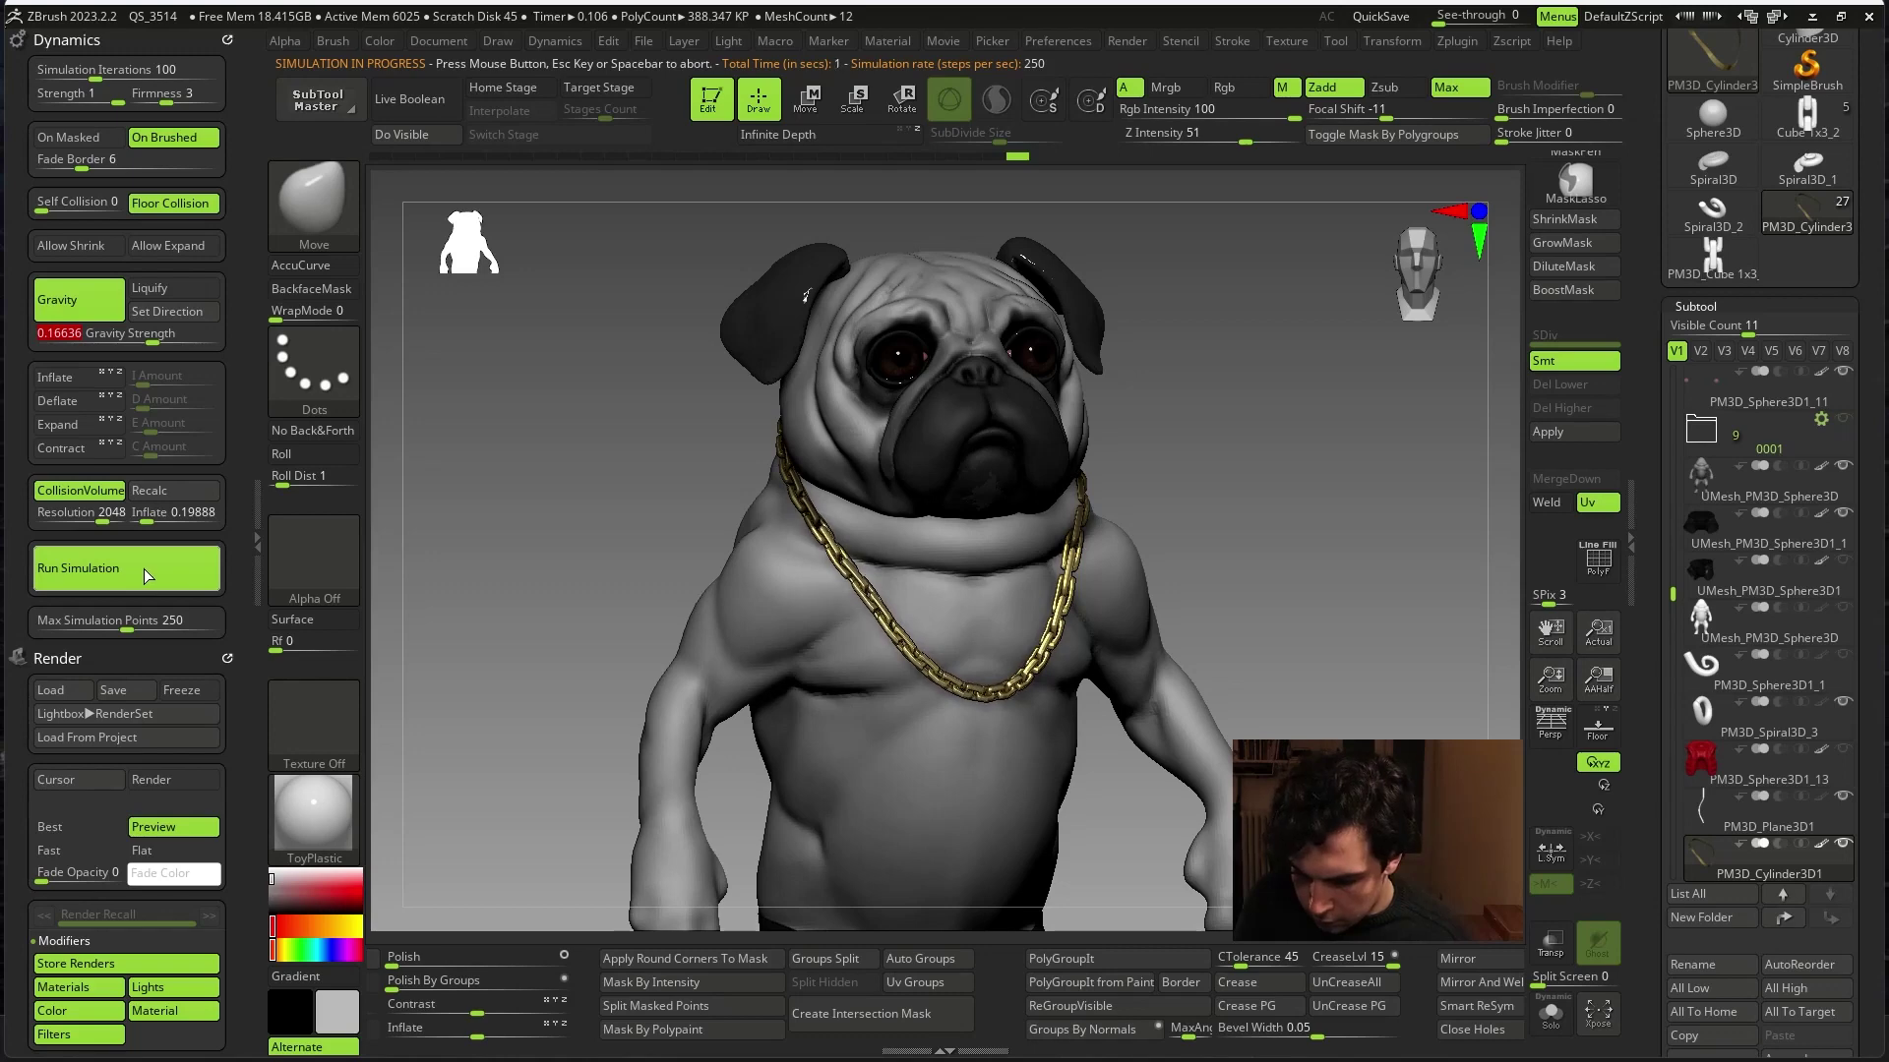
mouse_move(1200, 632)
mouse_down()
mouse_move(1158, 674)
mouse_move(1210, 716)
mouse_move(1314, 459)
mouse_up()
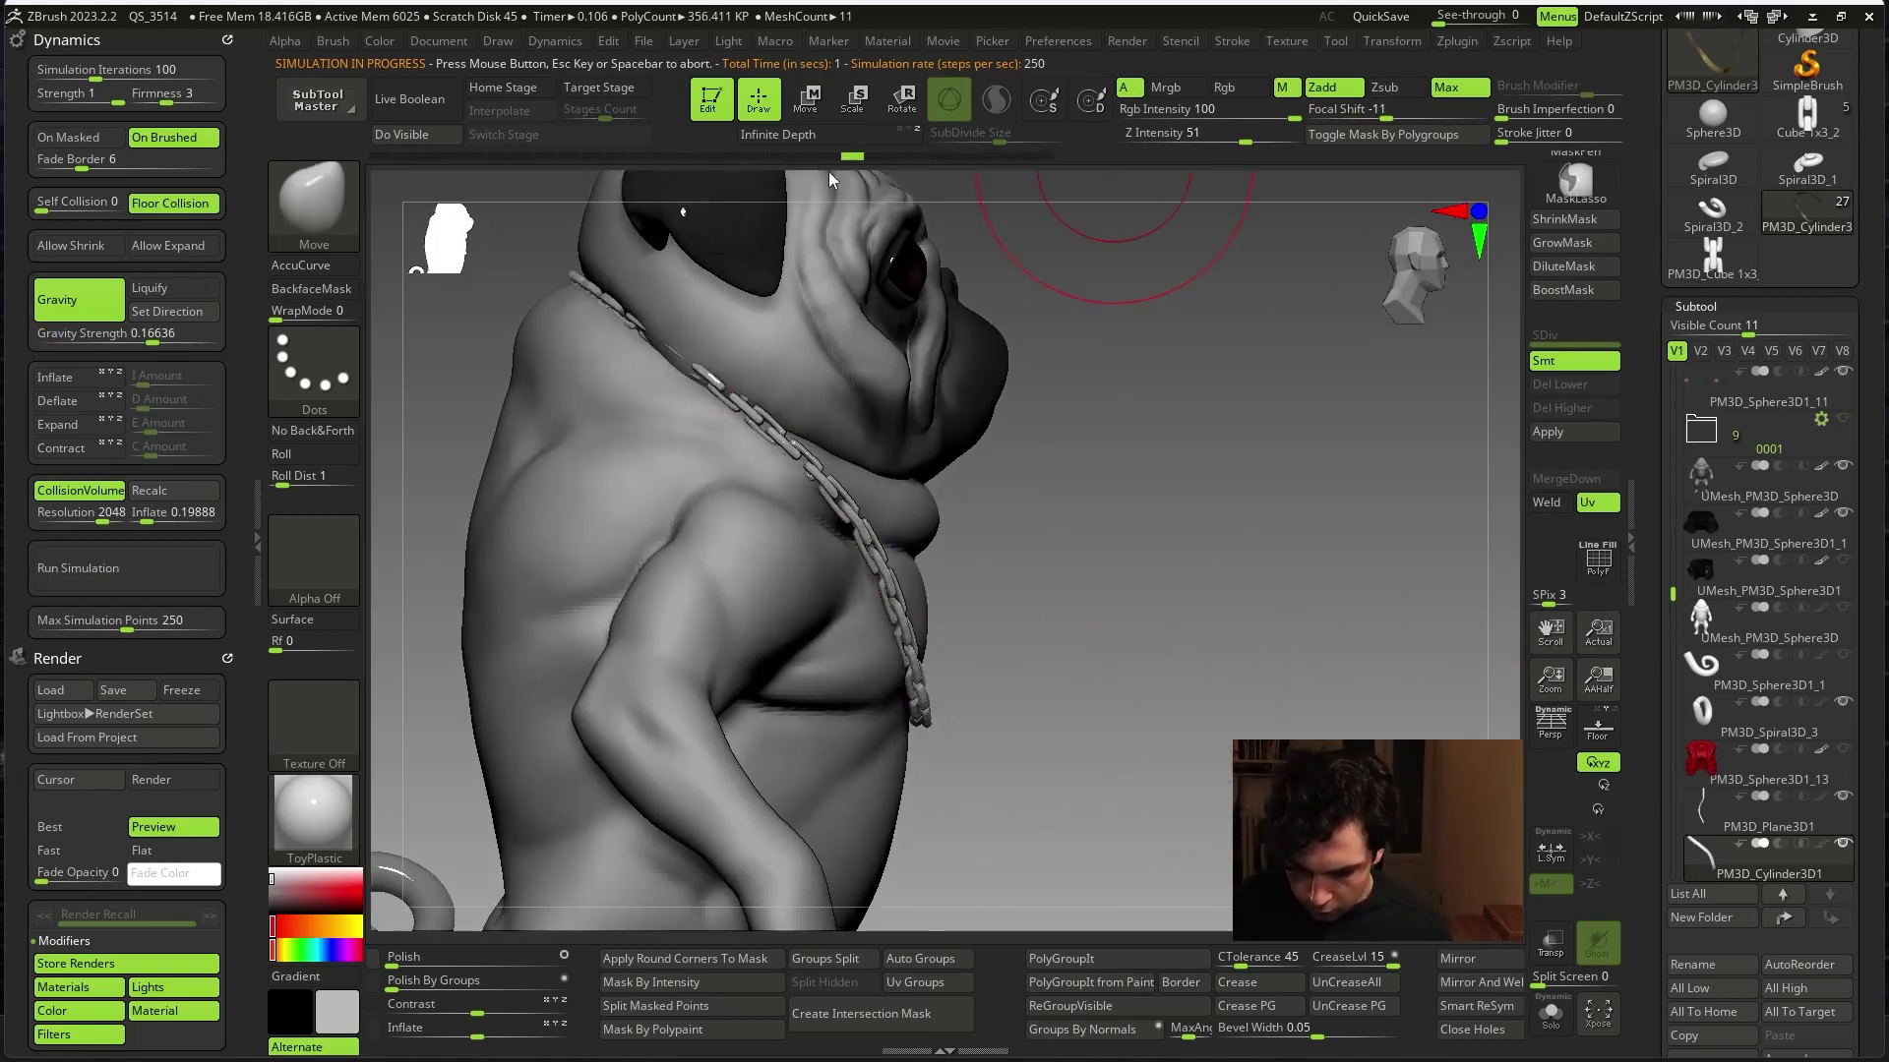
mouse_move(1197, 579)
mouse_down()
mouse_move(1206, 619)
mouse_move(1295, 634)
mouse_up()
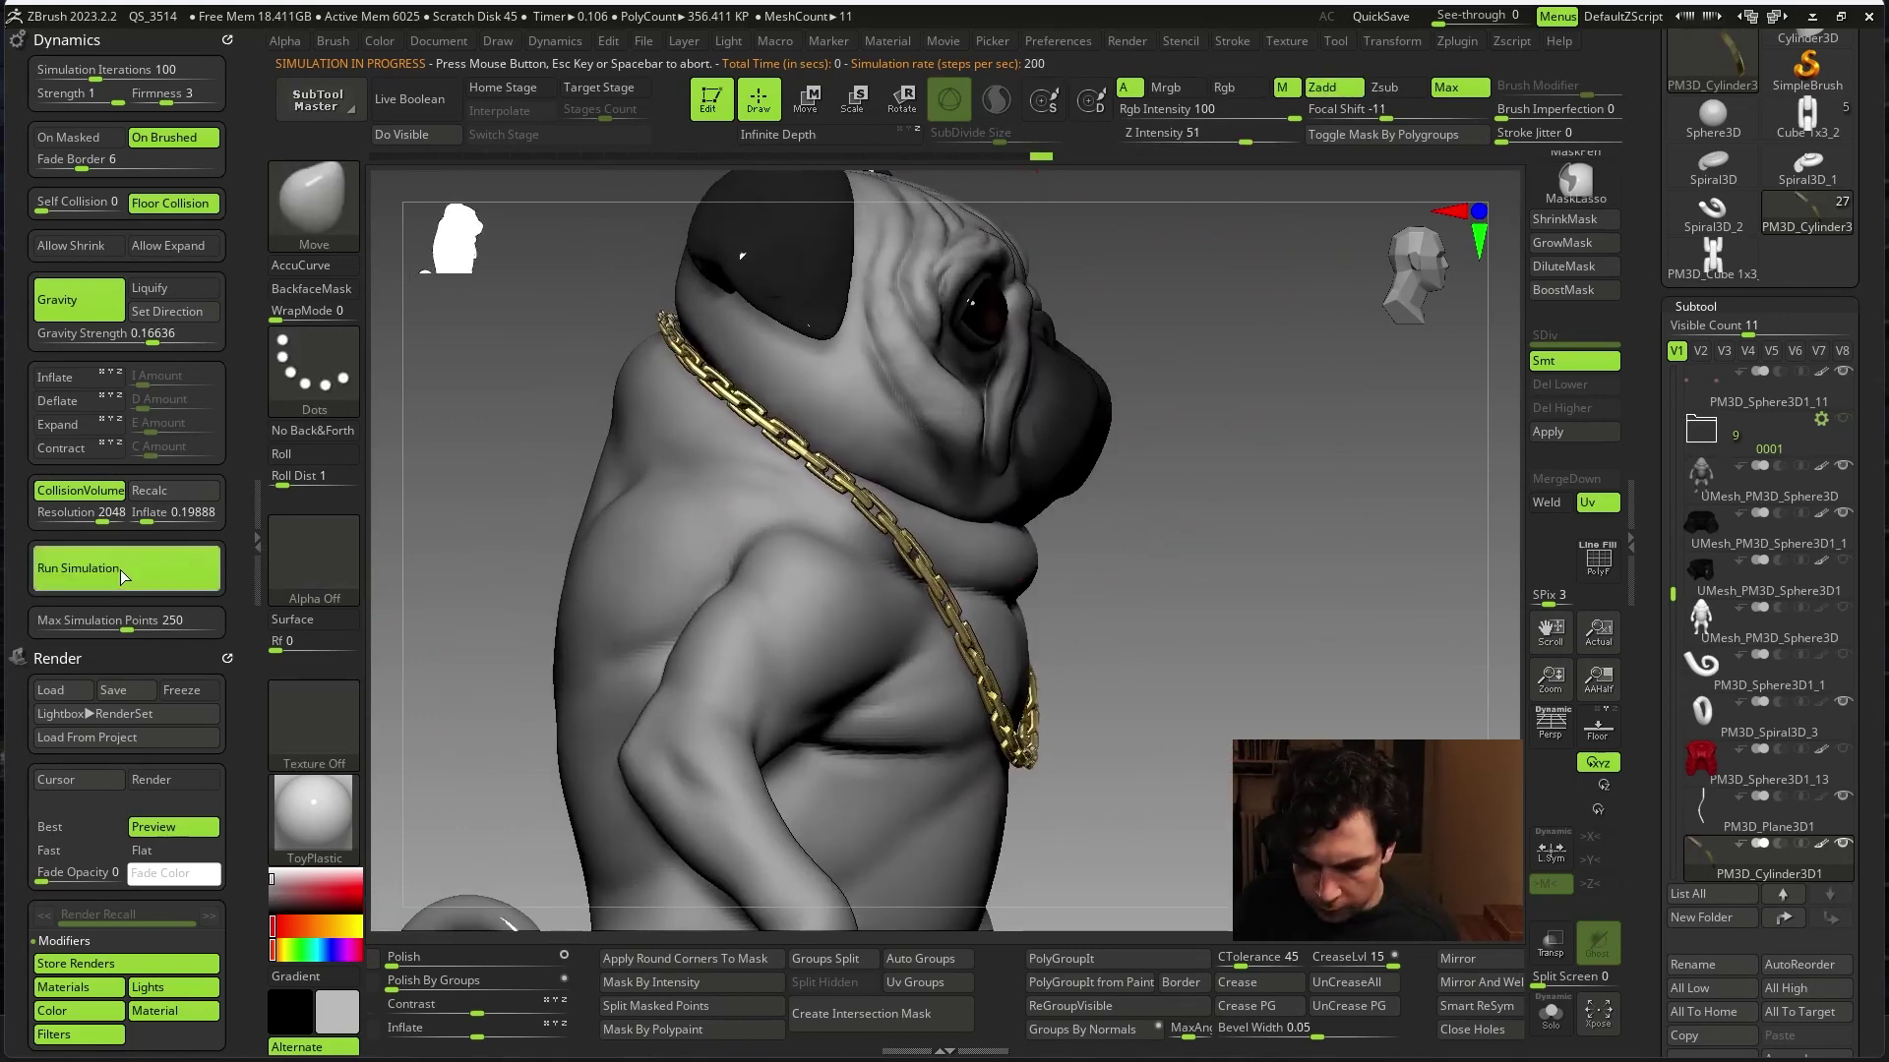
mouse_move(983, 679)
shift+mouse_down()
mouse_move(1196, 675)
mouse_move(1325, 603)
shift+mouse_up()
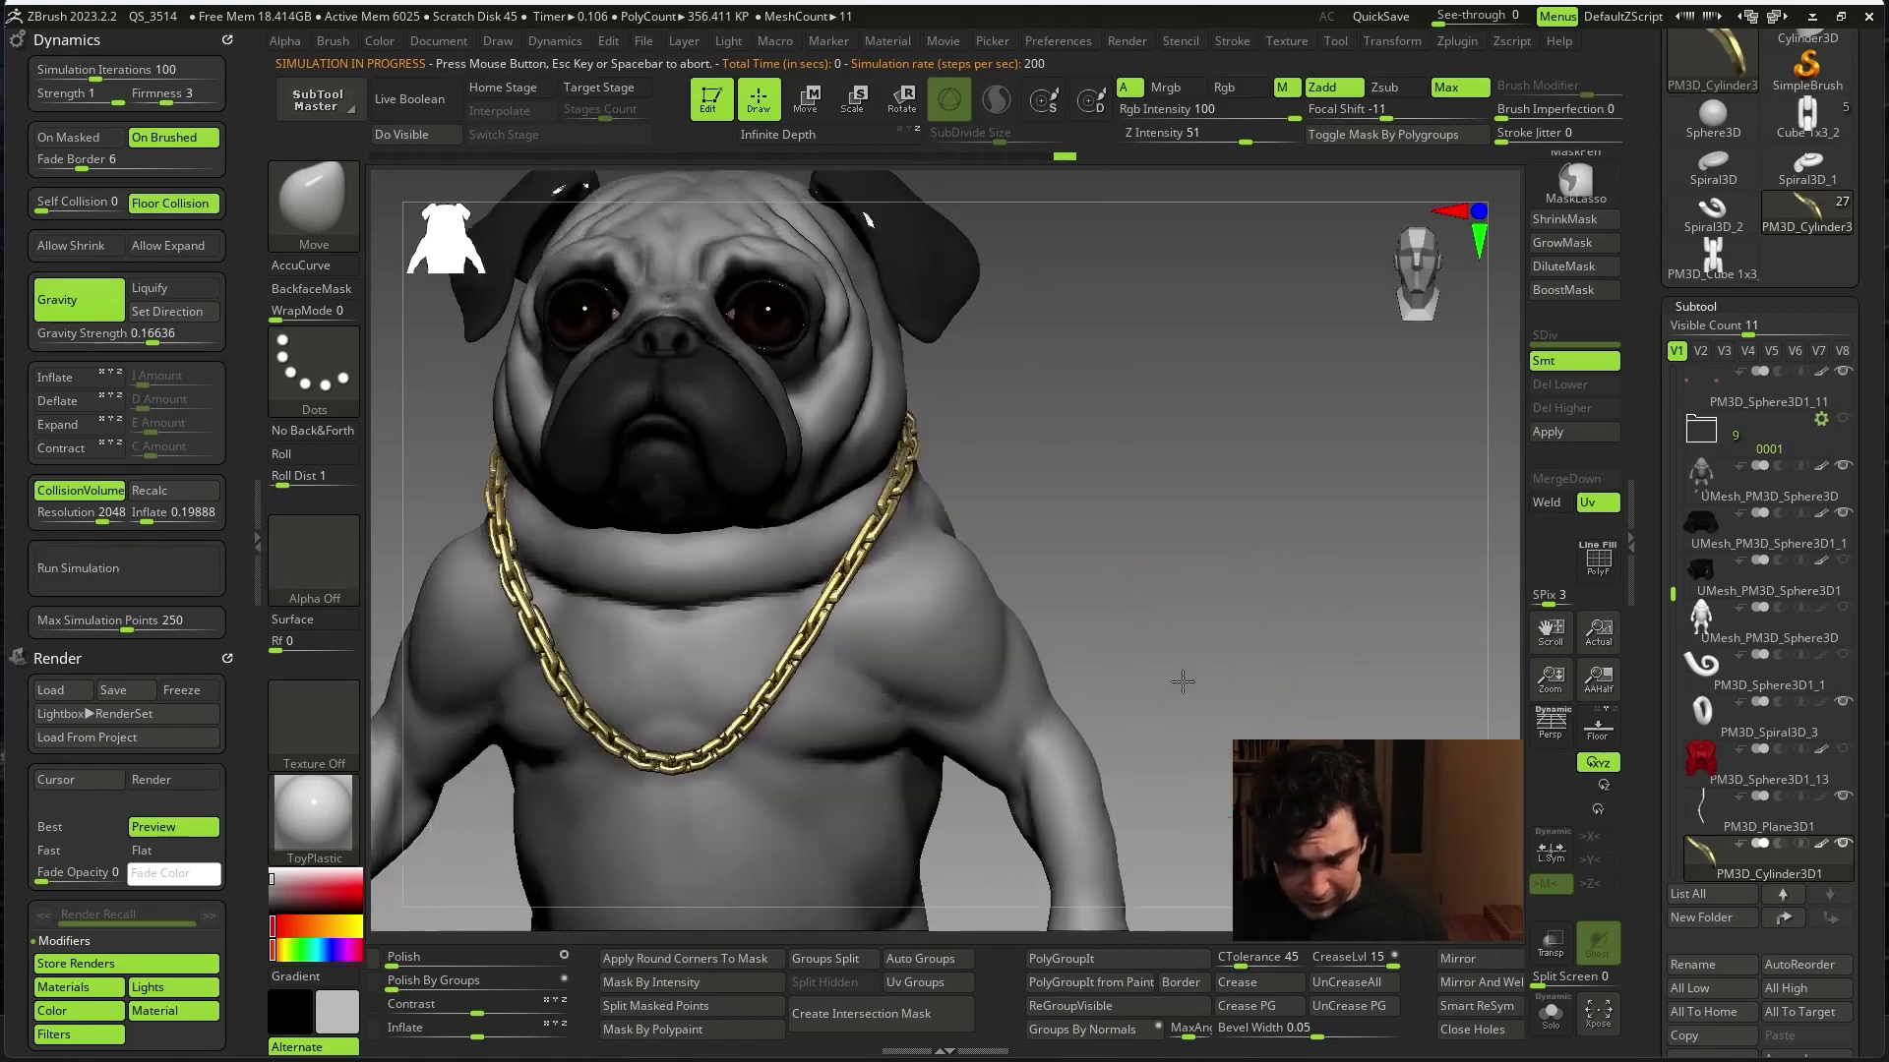
key(ctrl+shift+s)
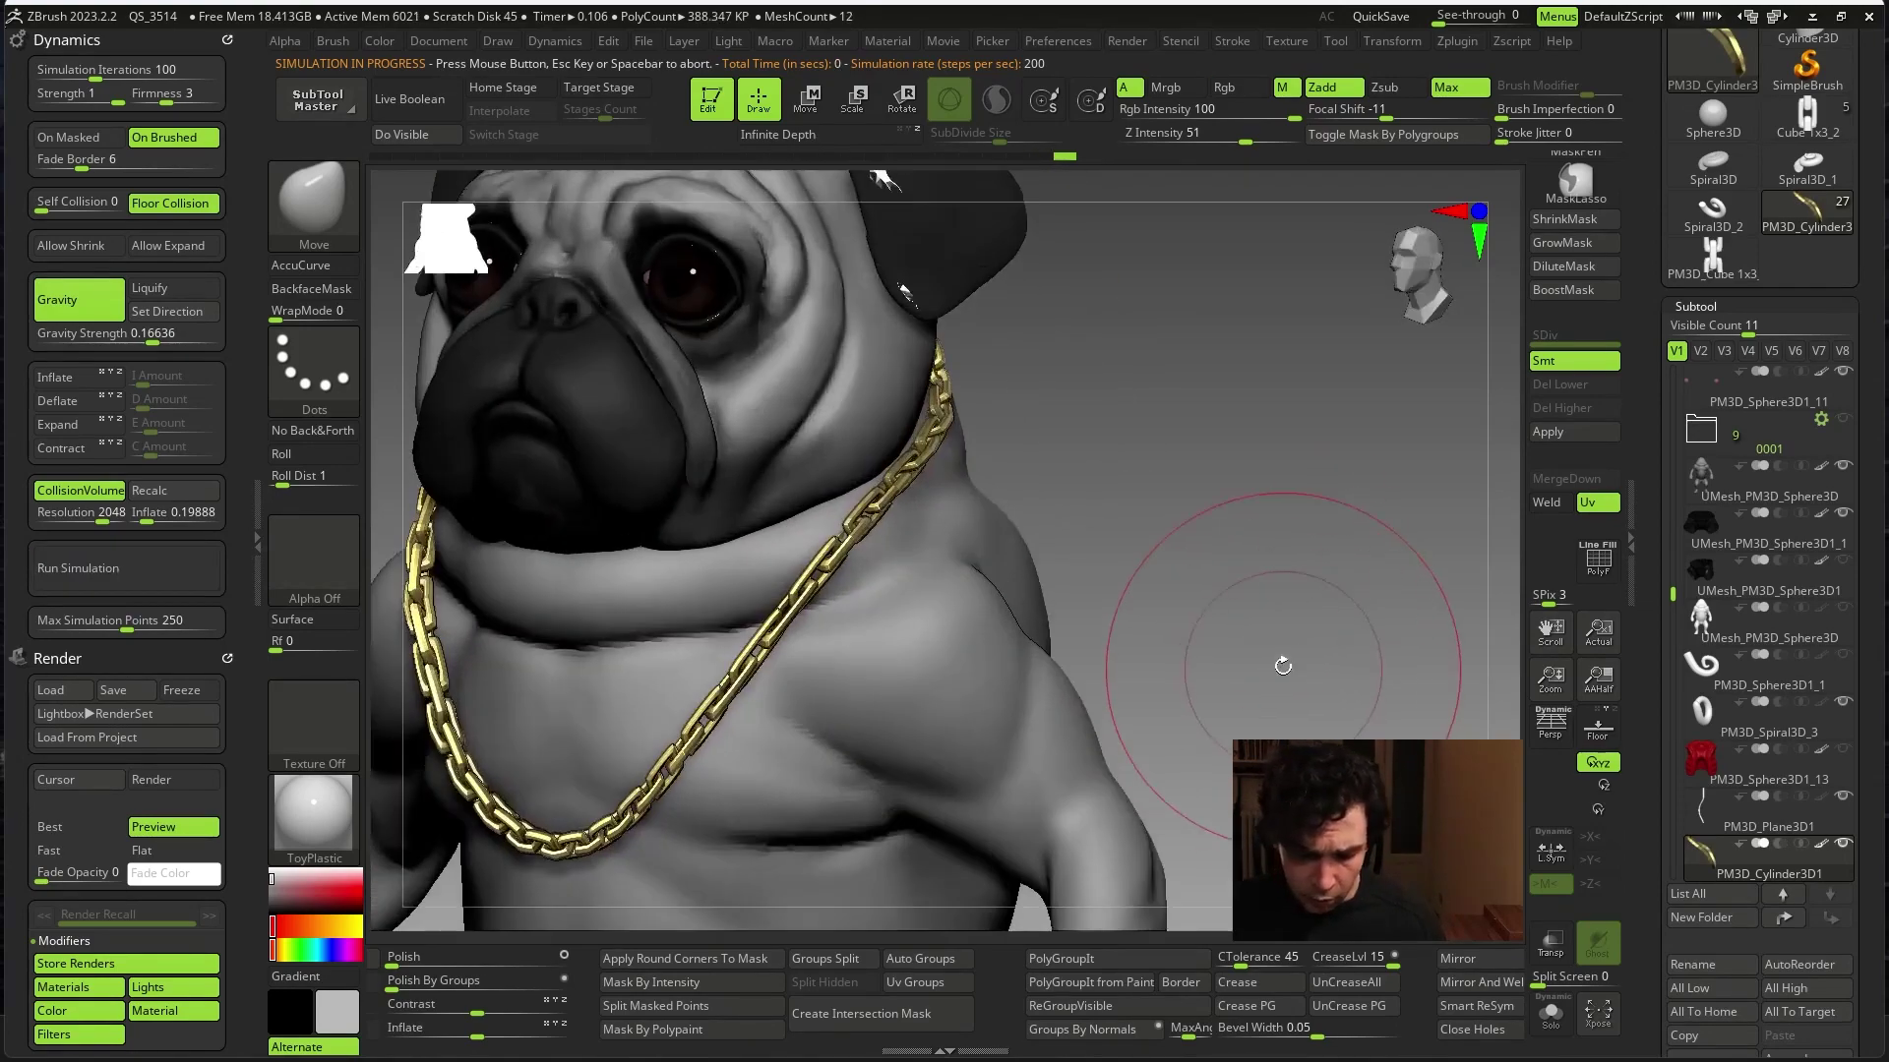
- Orbit around the chain strip and restore its gold link look
mouse_move(1324, 604)
mouse_down()
mouse_move(1361, 694)
mouse_move(1316, 678)
mouse_up()
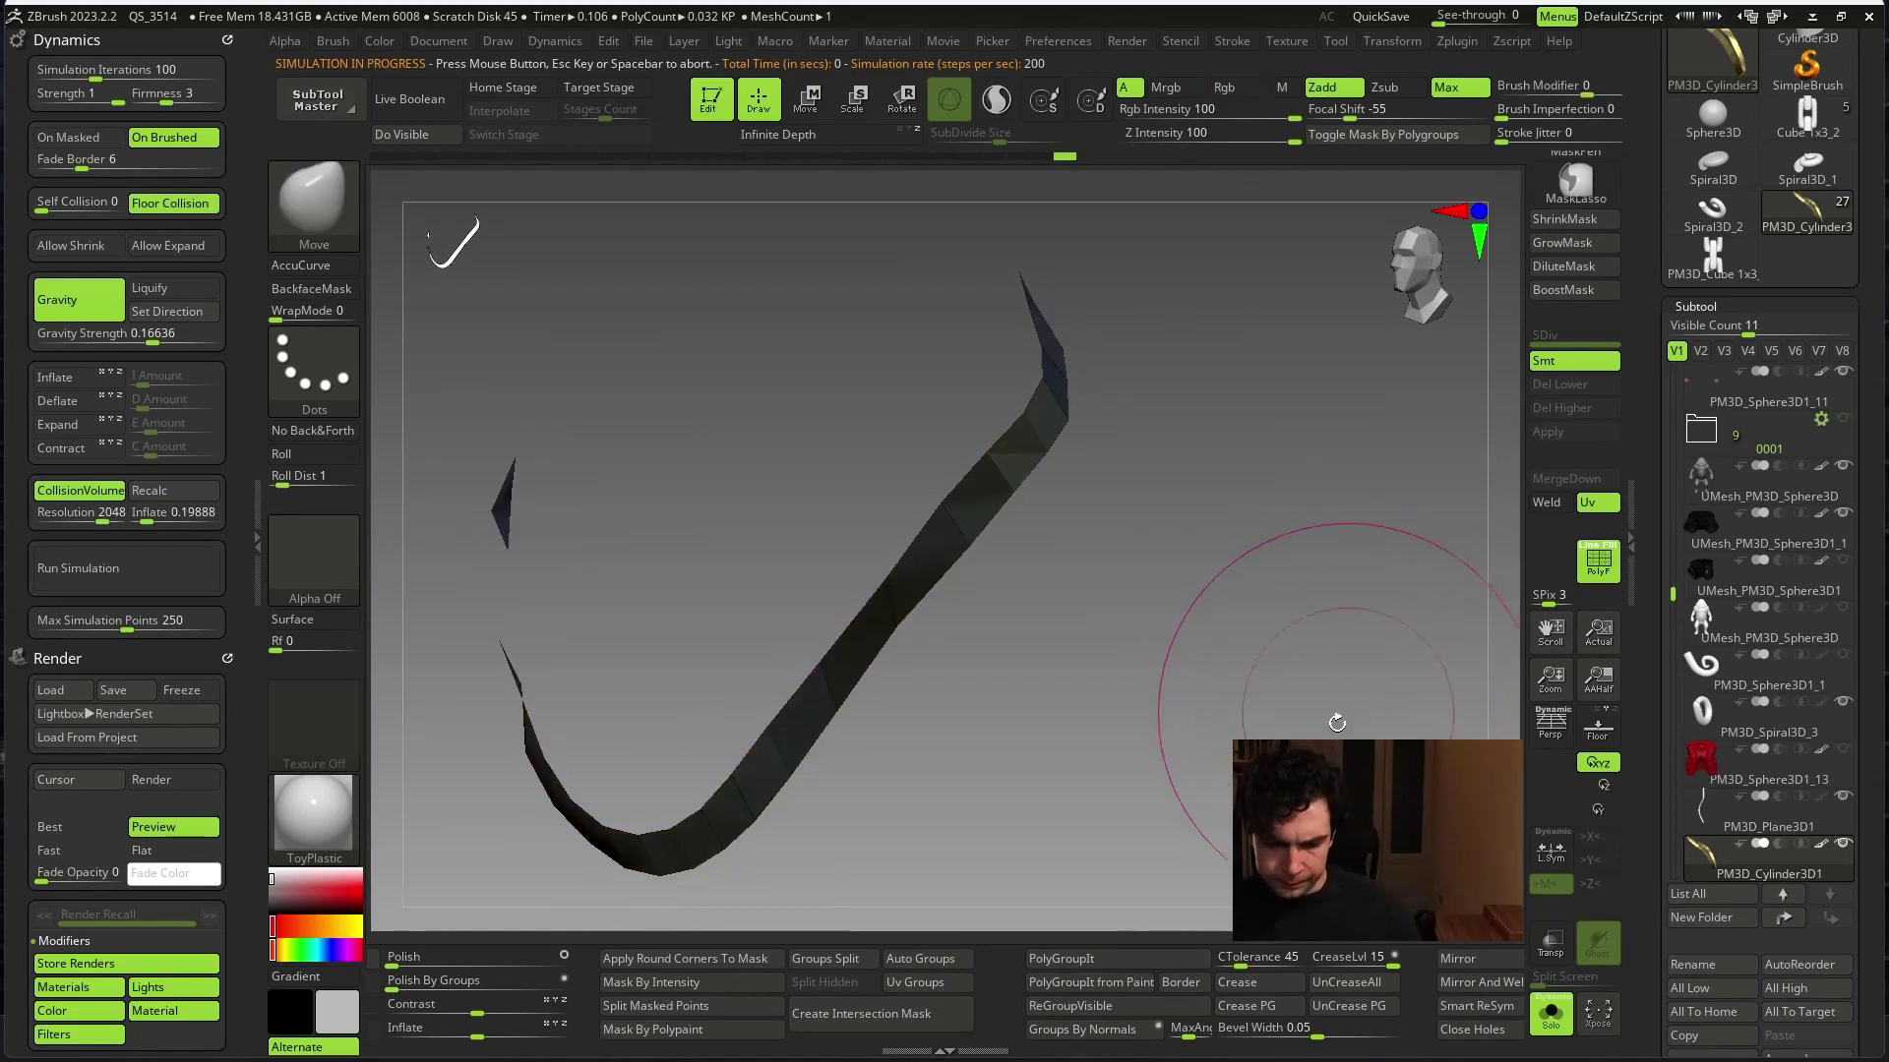
key(space)
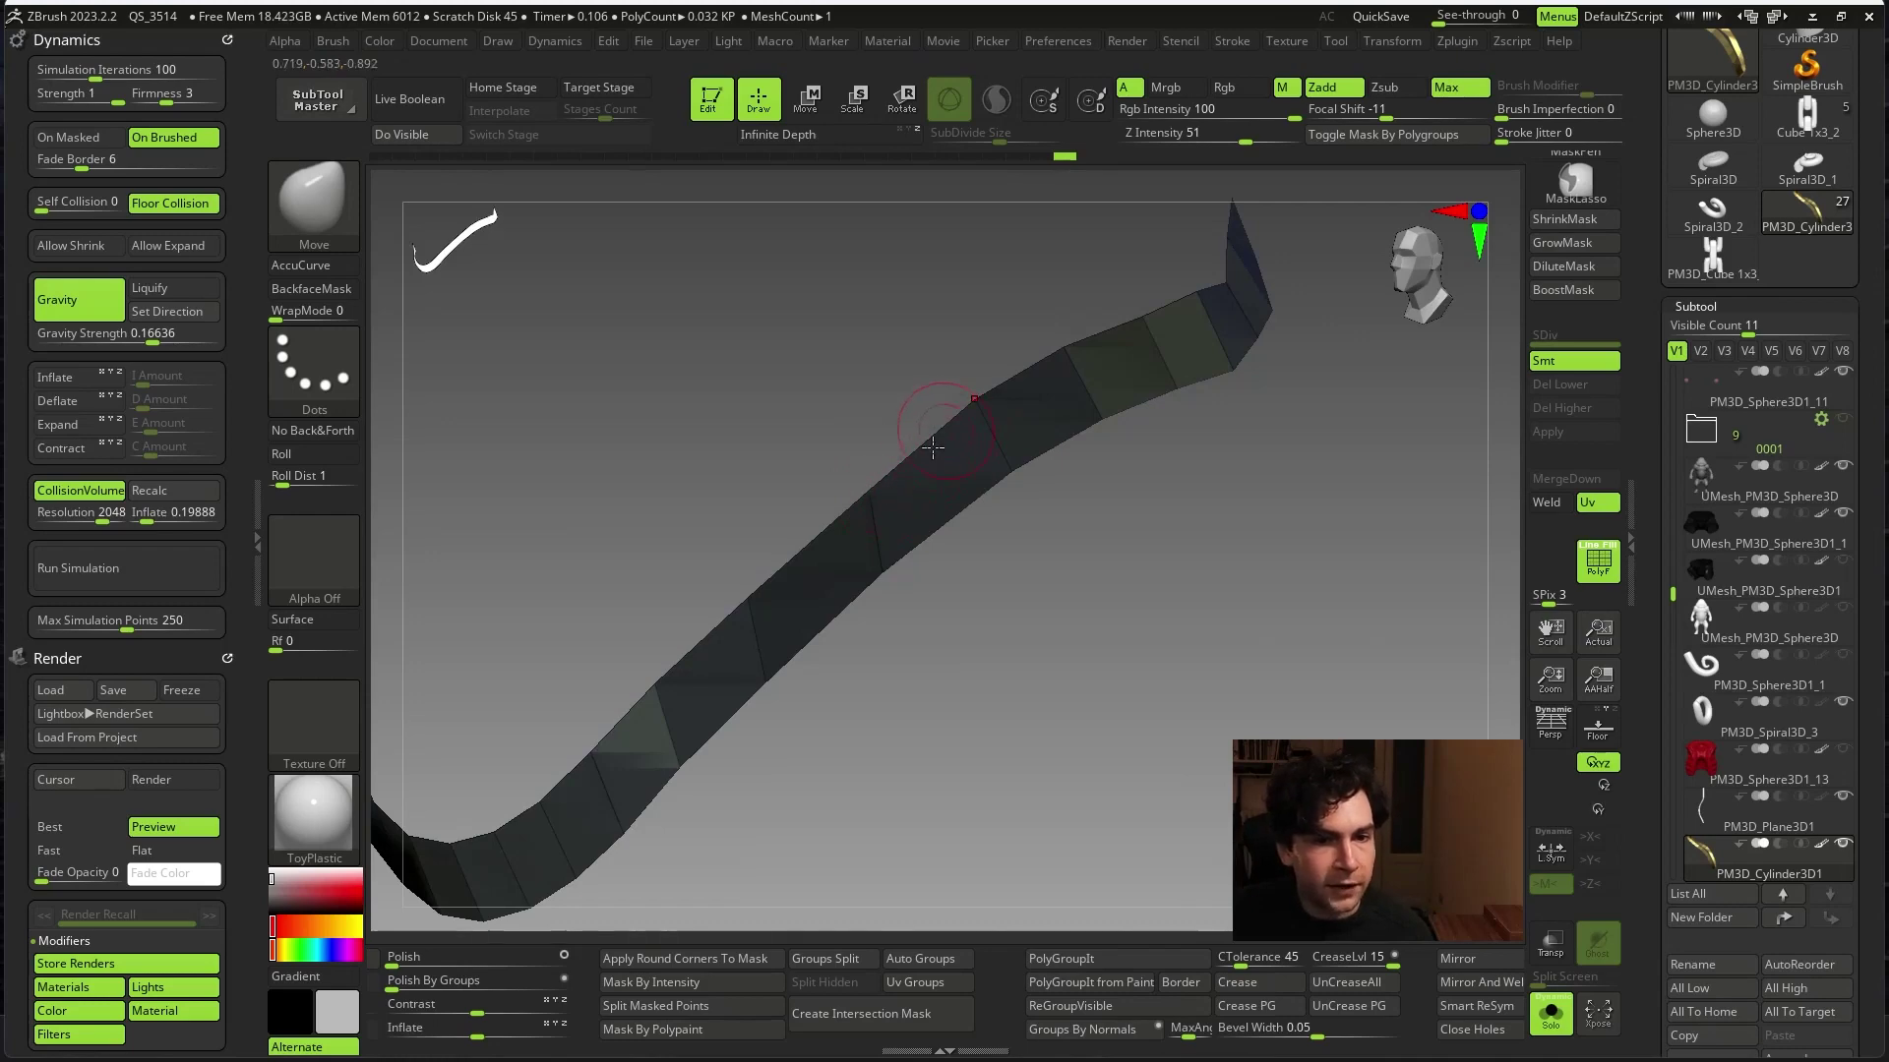
mouse_move(932, 447)
mouse_down()
mouse_move(918, 666)
mouse_move(1070, 641)
mouse_move(1180, 708)
mouse_up()
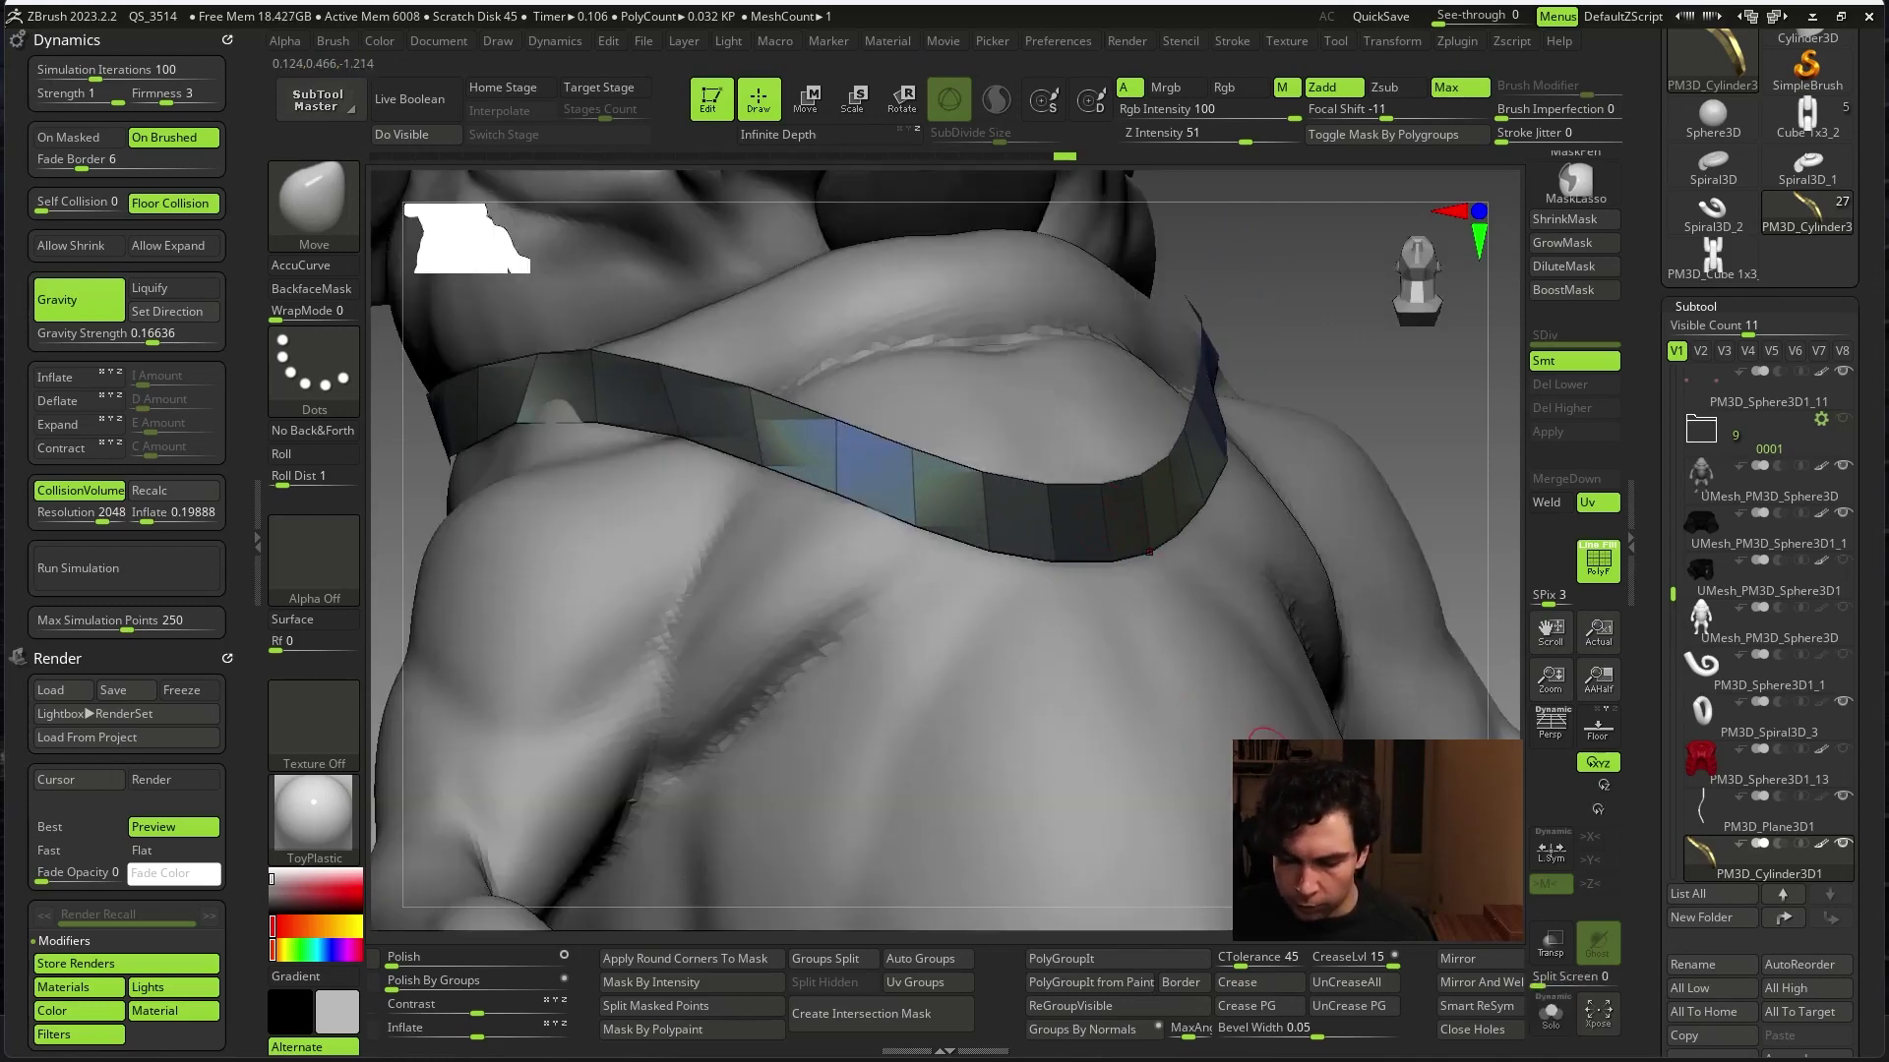
drag(1442, 577, 1401, 672)
scroll(1041, 700, down, 5)
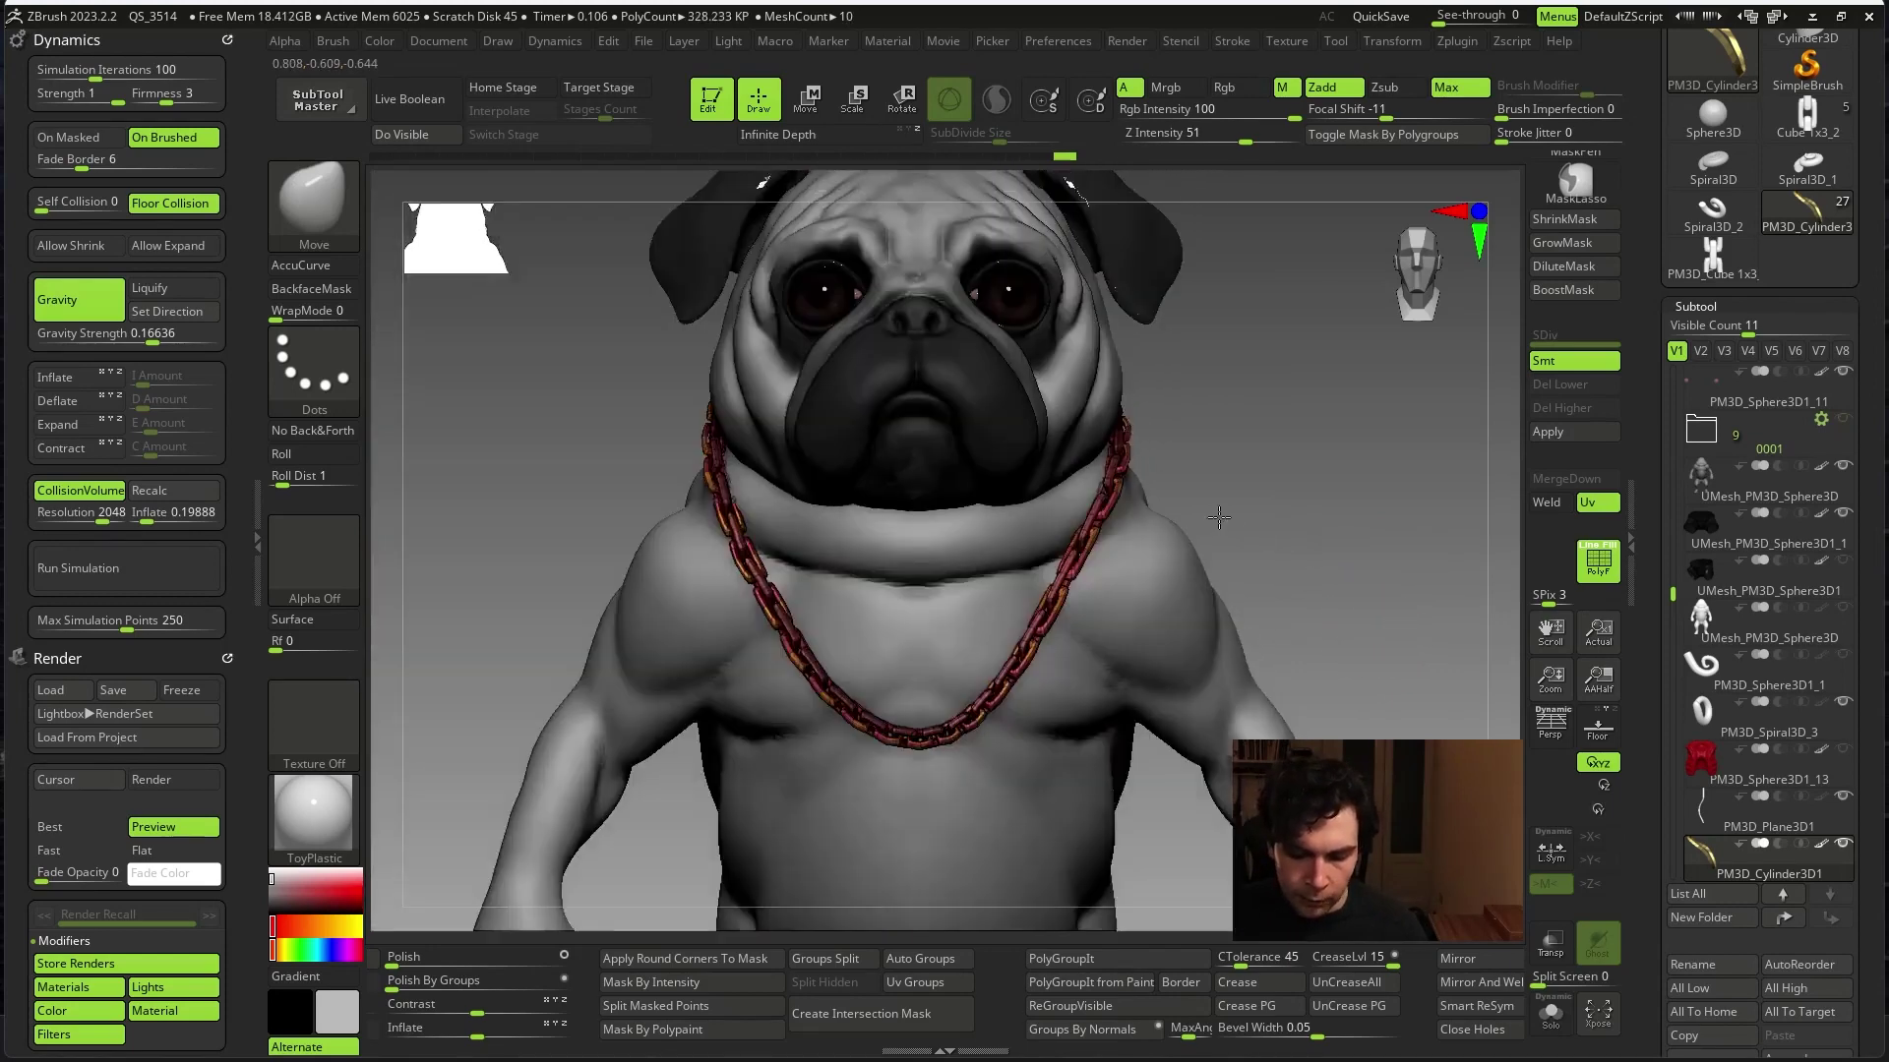
scroll(963, 588, down, 2)
scroll(1222, 490, down, 2)
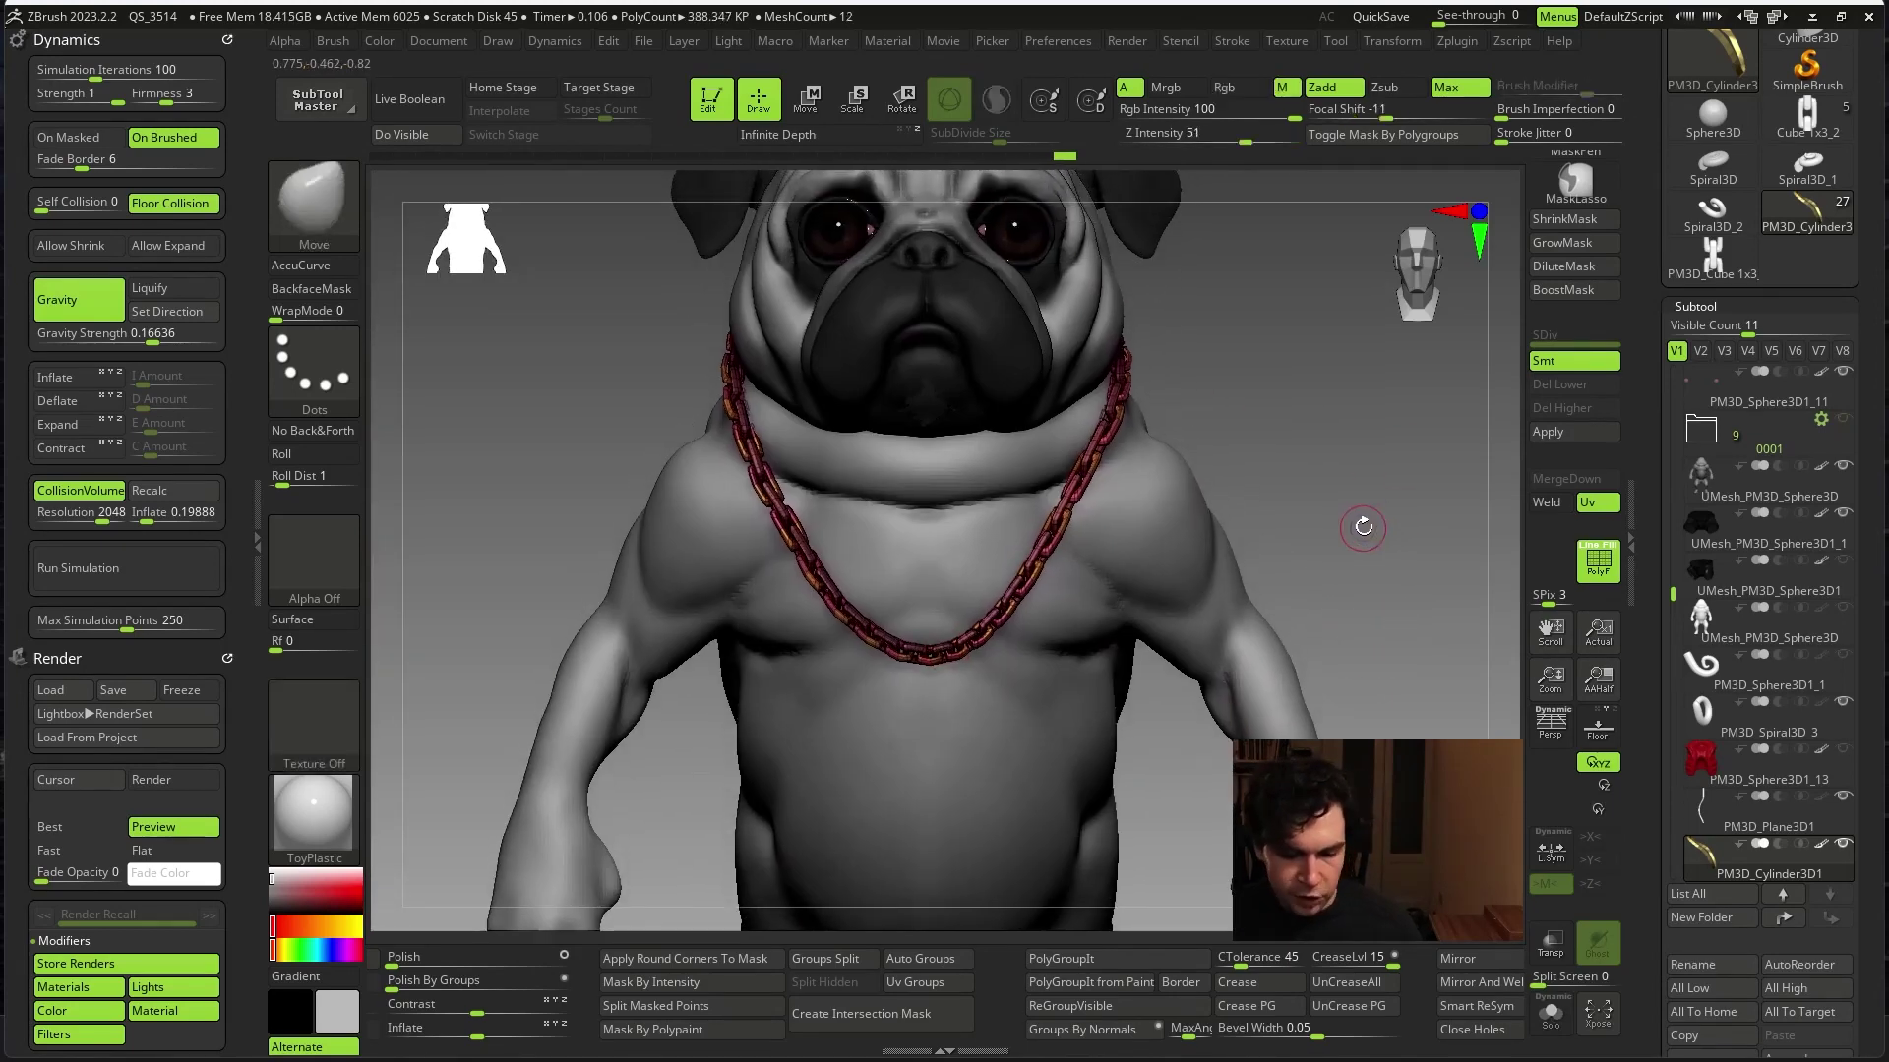
key(space)
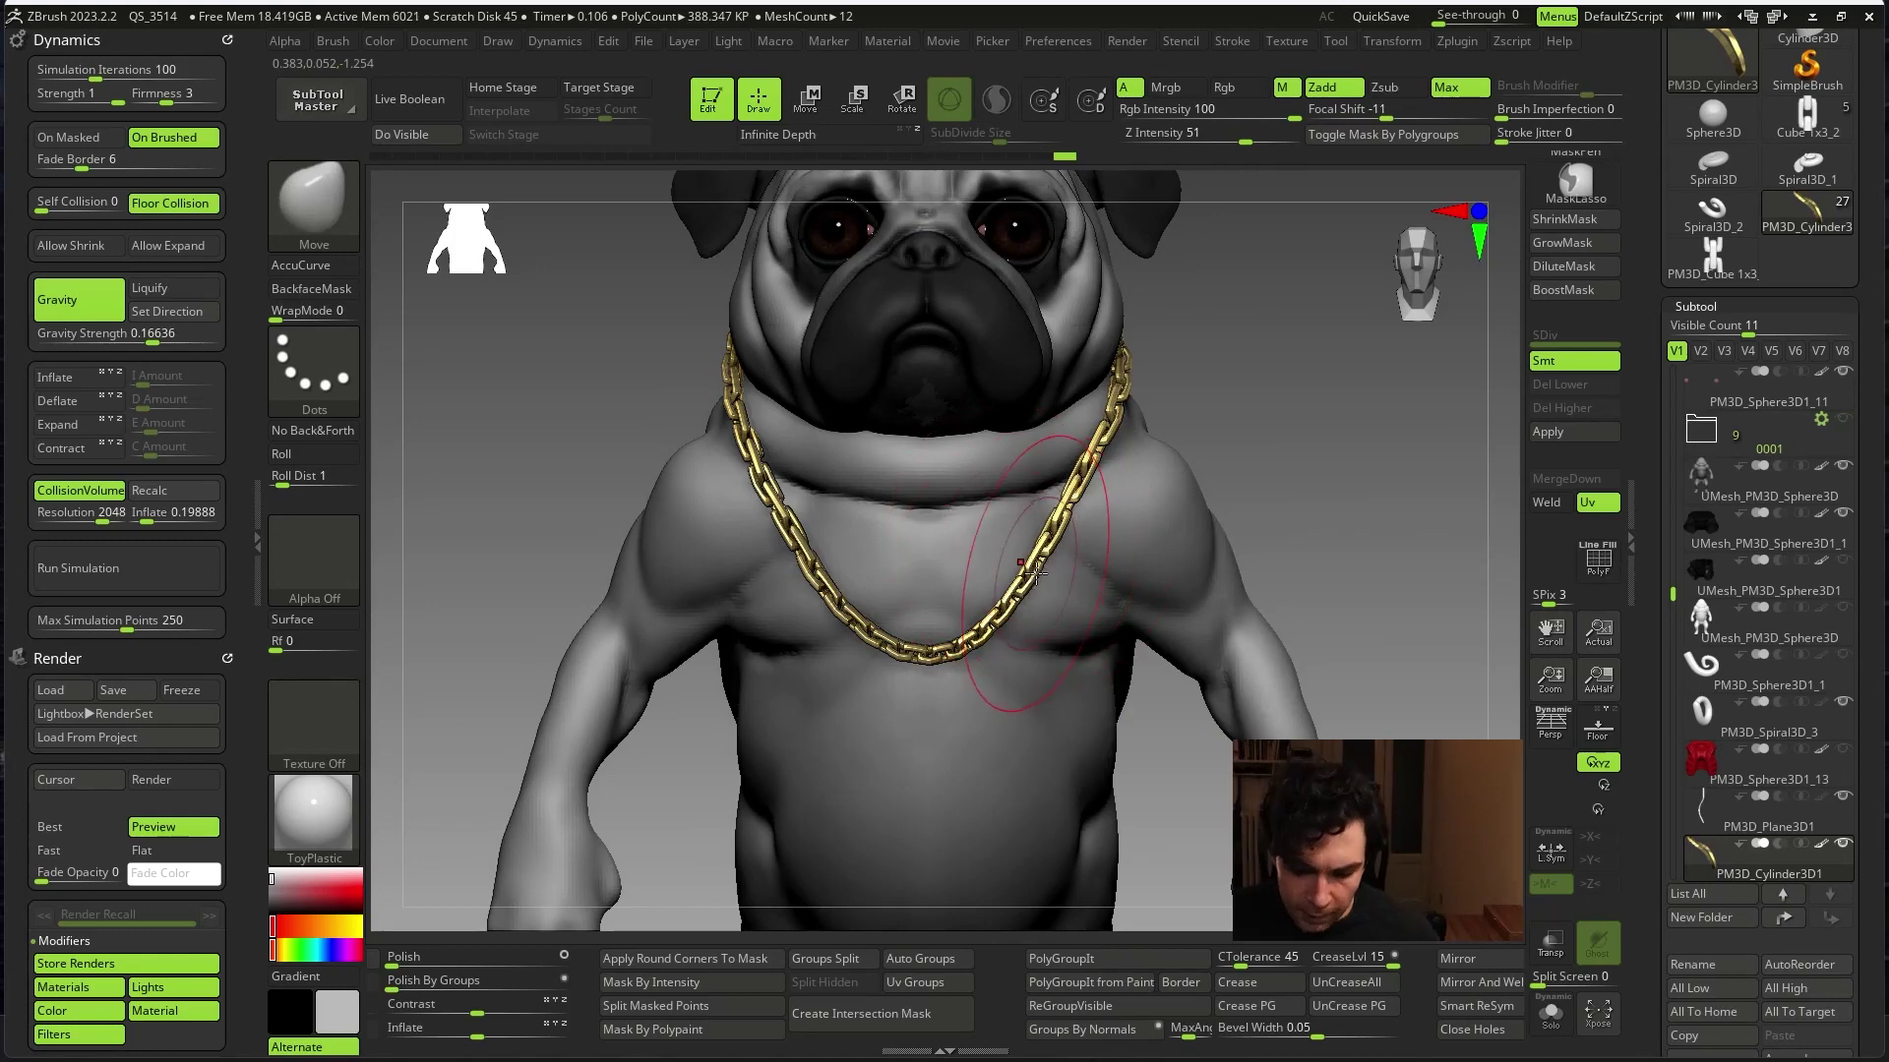
right_drag(1036, 570, 875, 684)
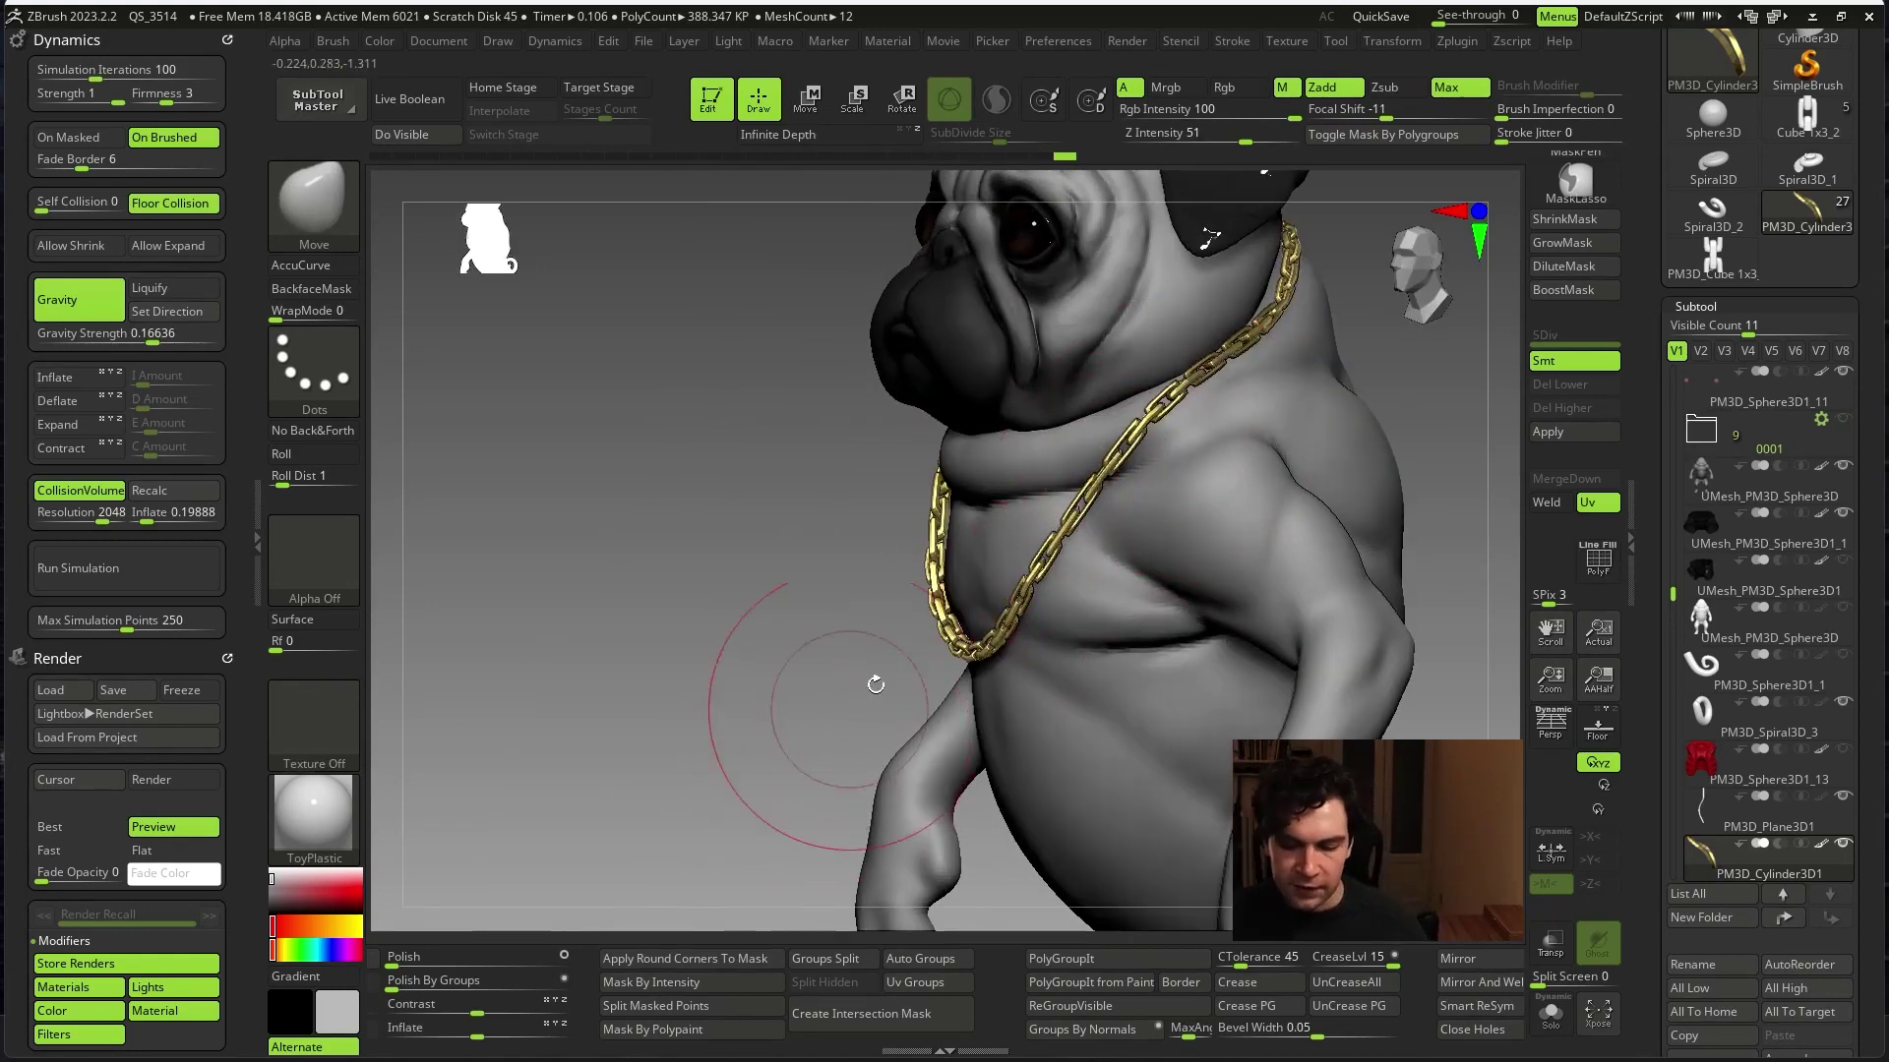
- Solo the chain, undo back to its low-poly bent strip, and set brush size 51
key(shift+ctrl+s)
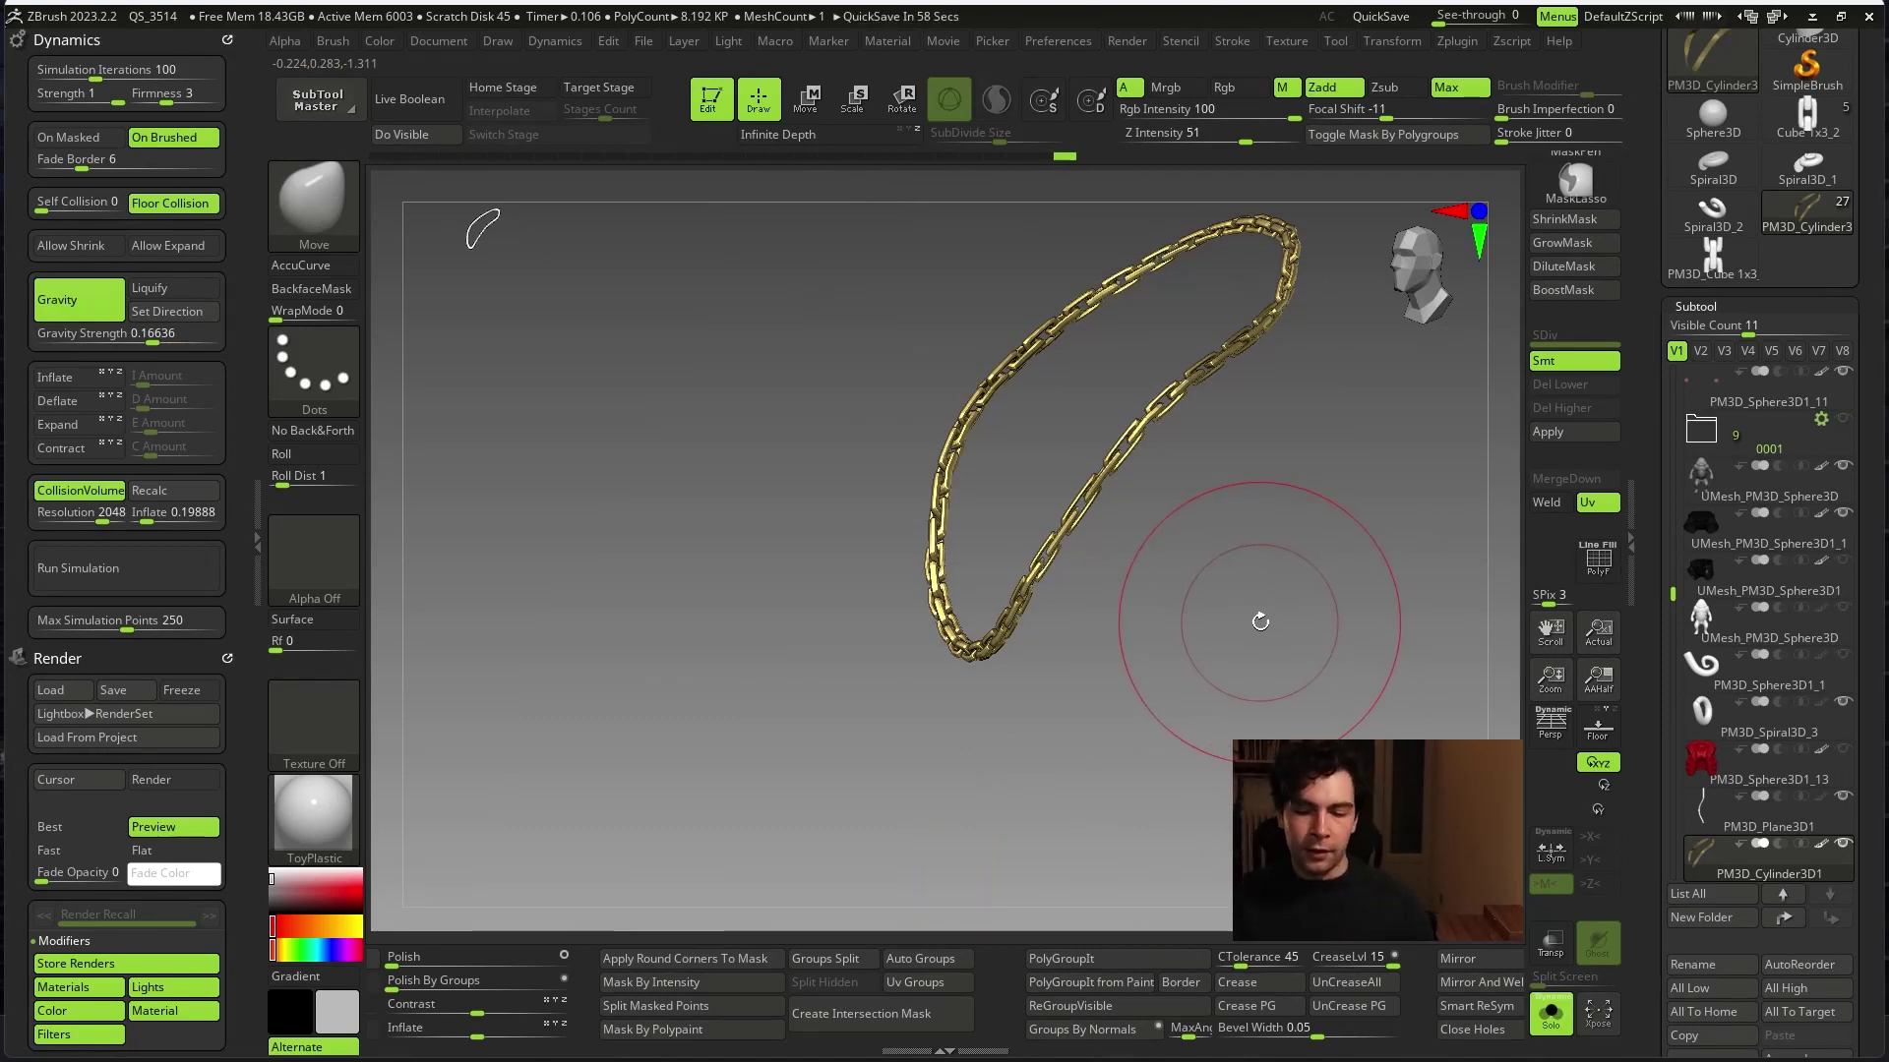
key(ctrl+z)
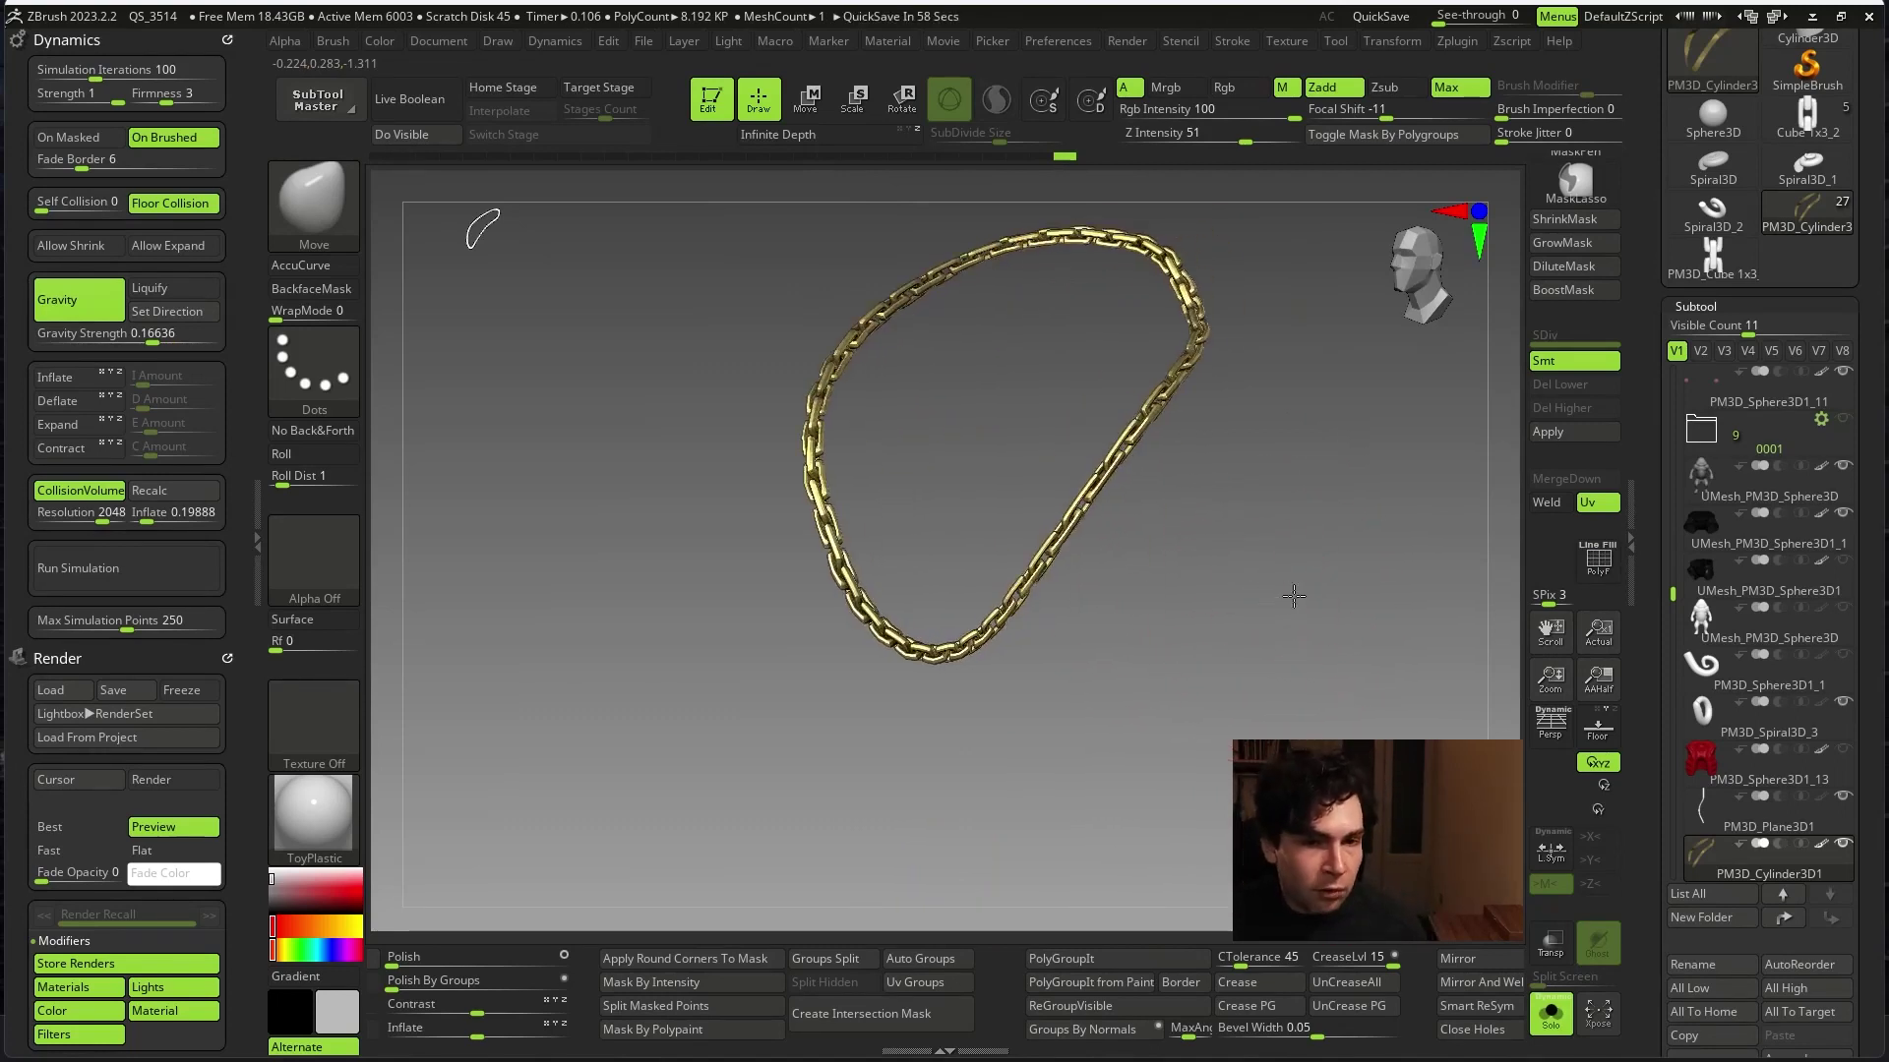
key(shift)
key(g)
key(Escape)
key(ctrl+z)
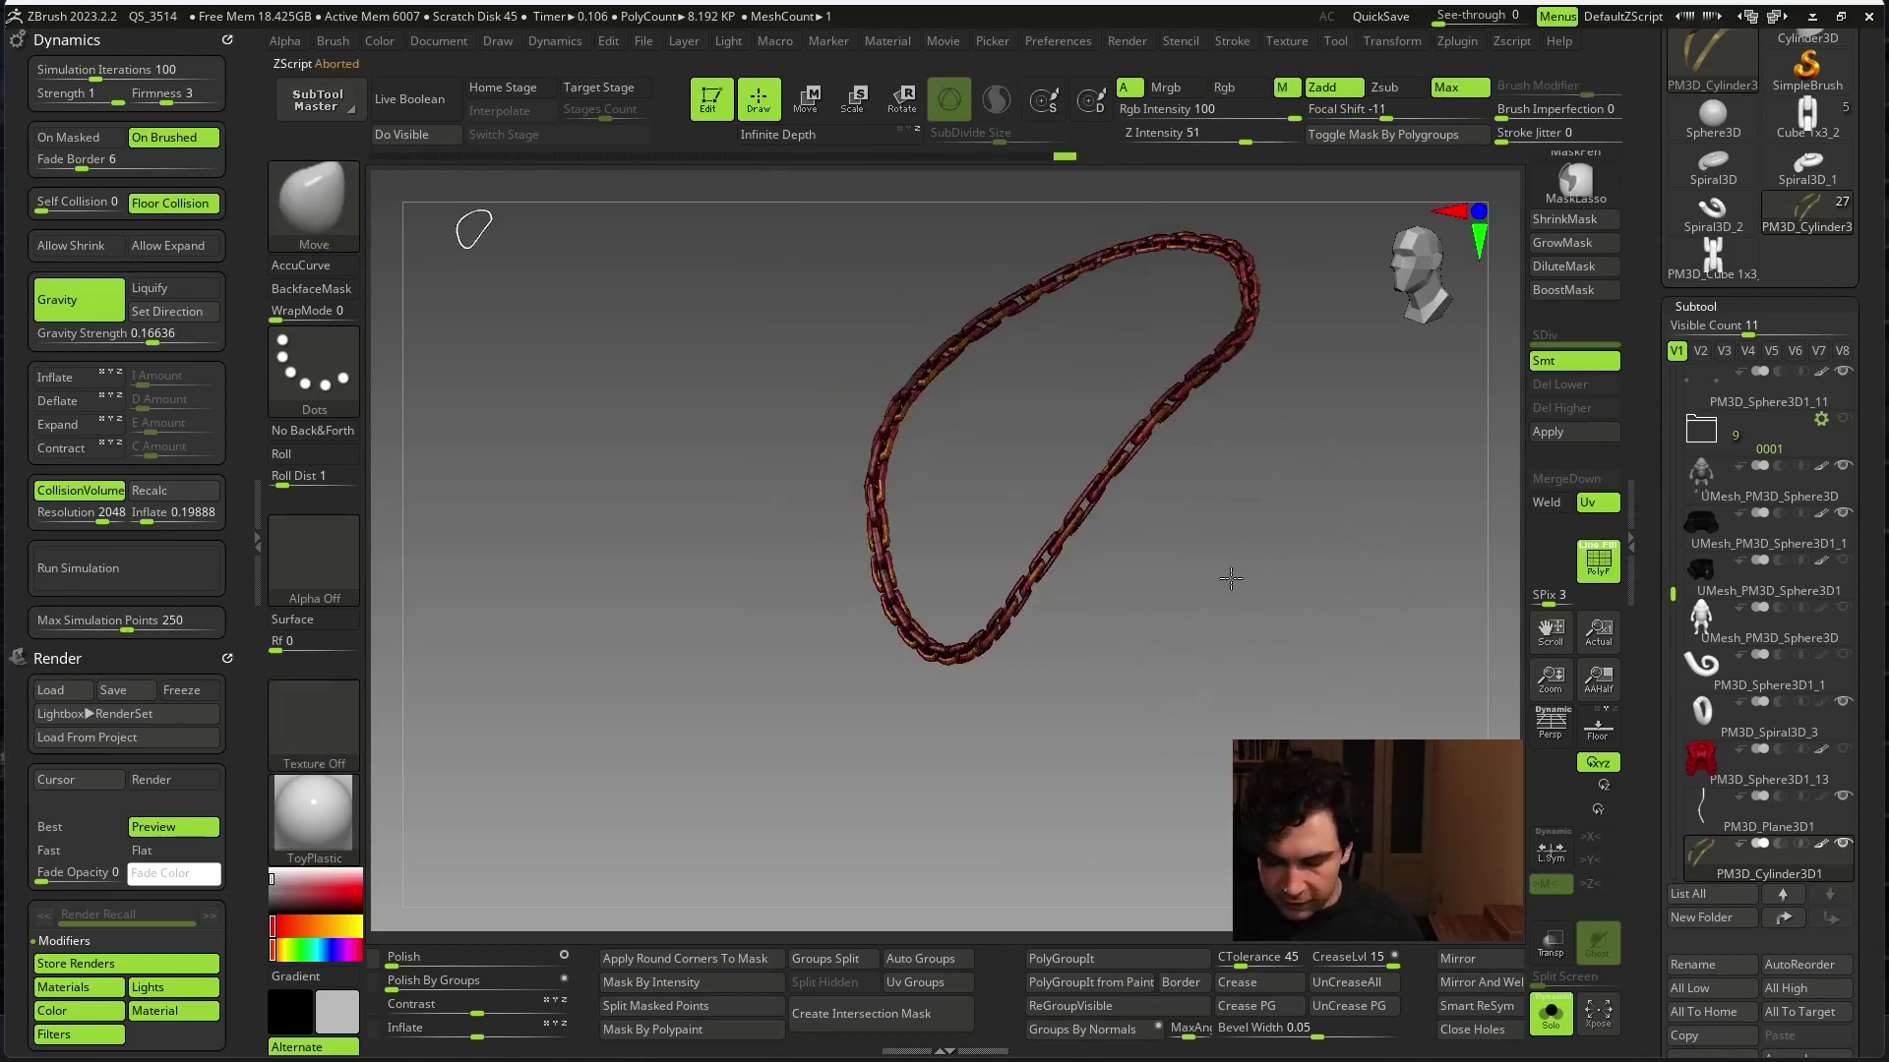
key(ctrl+z)
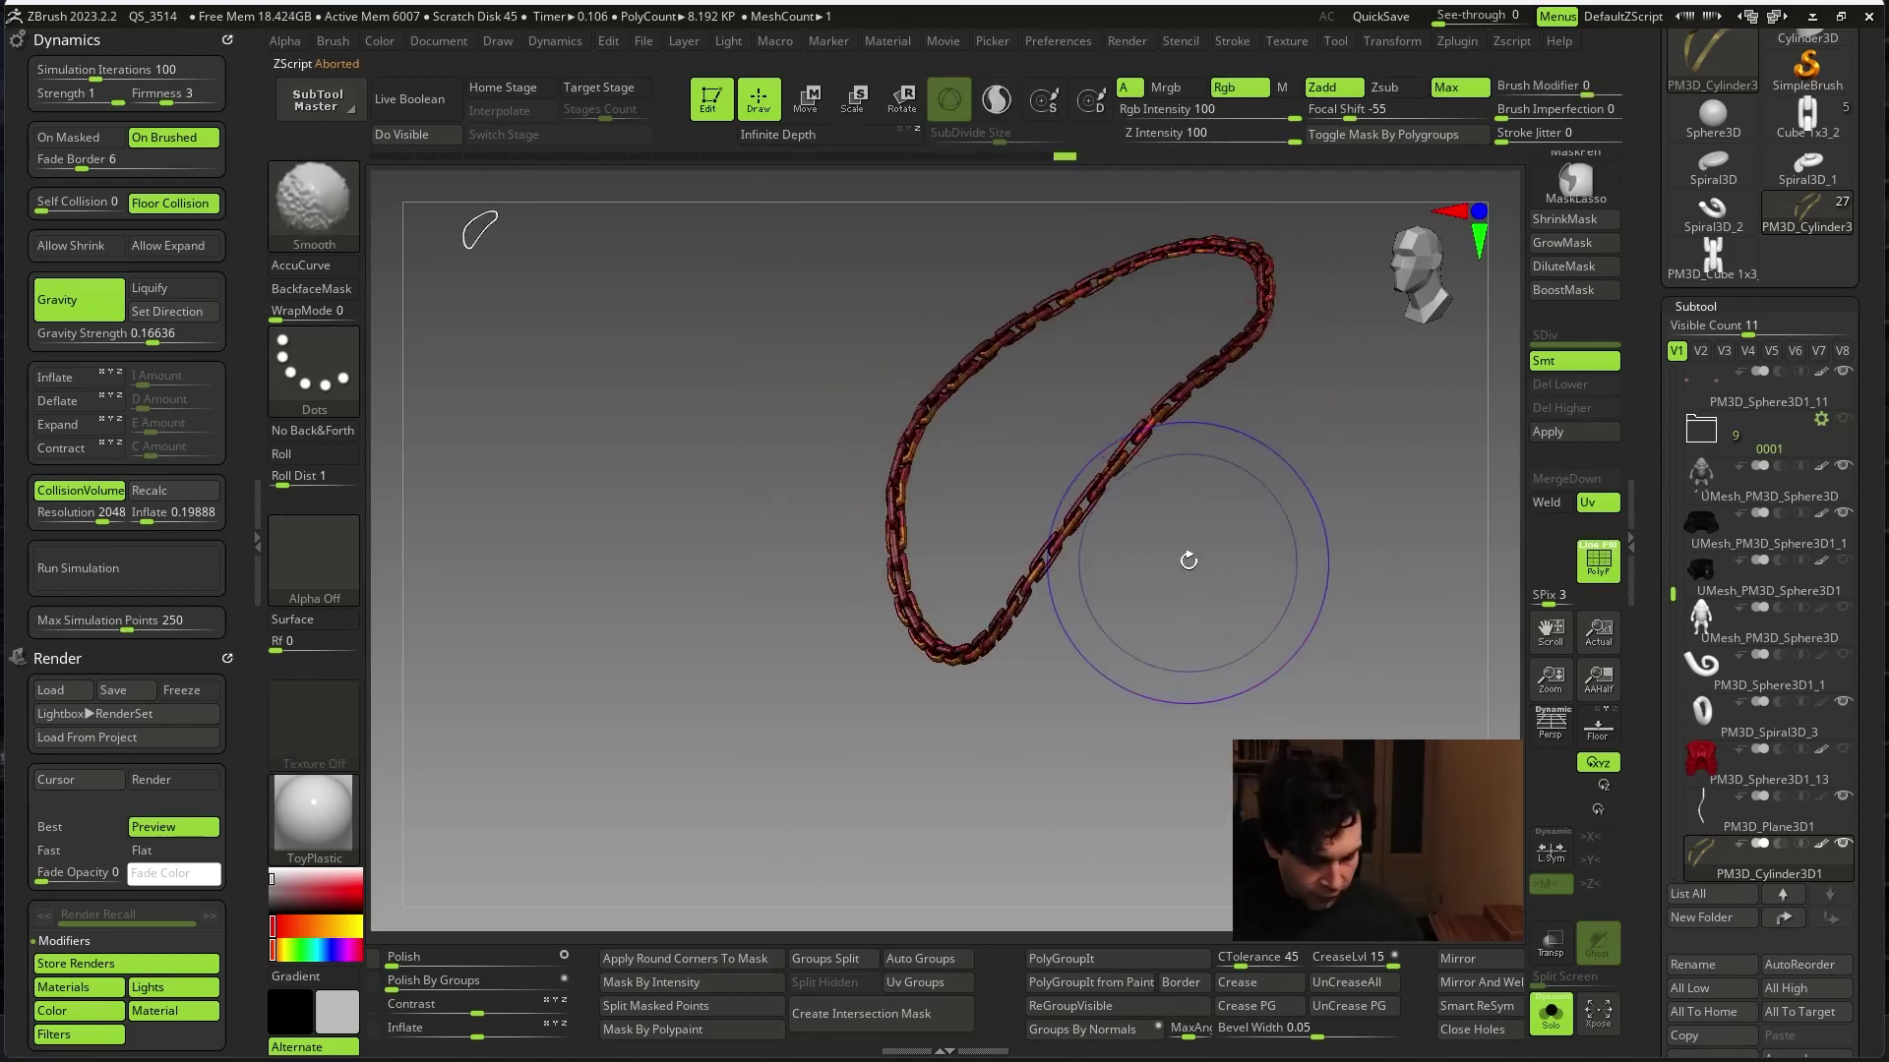
key(ctrl+z)
key(space)
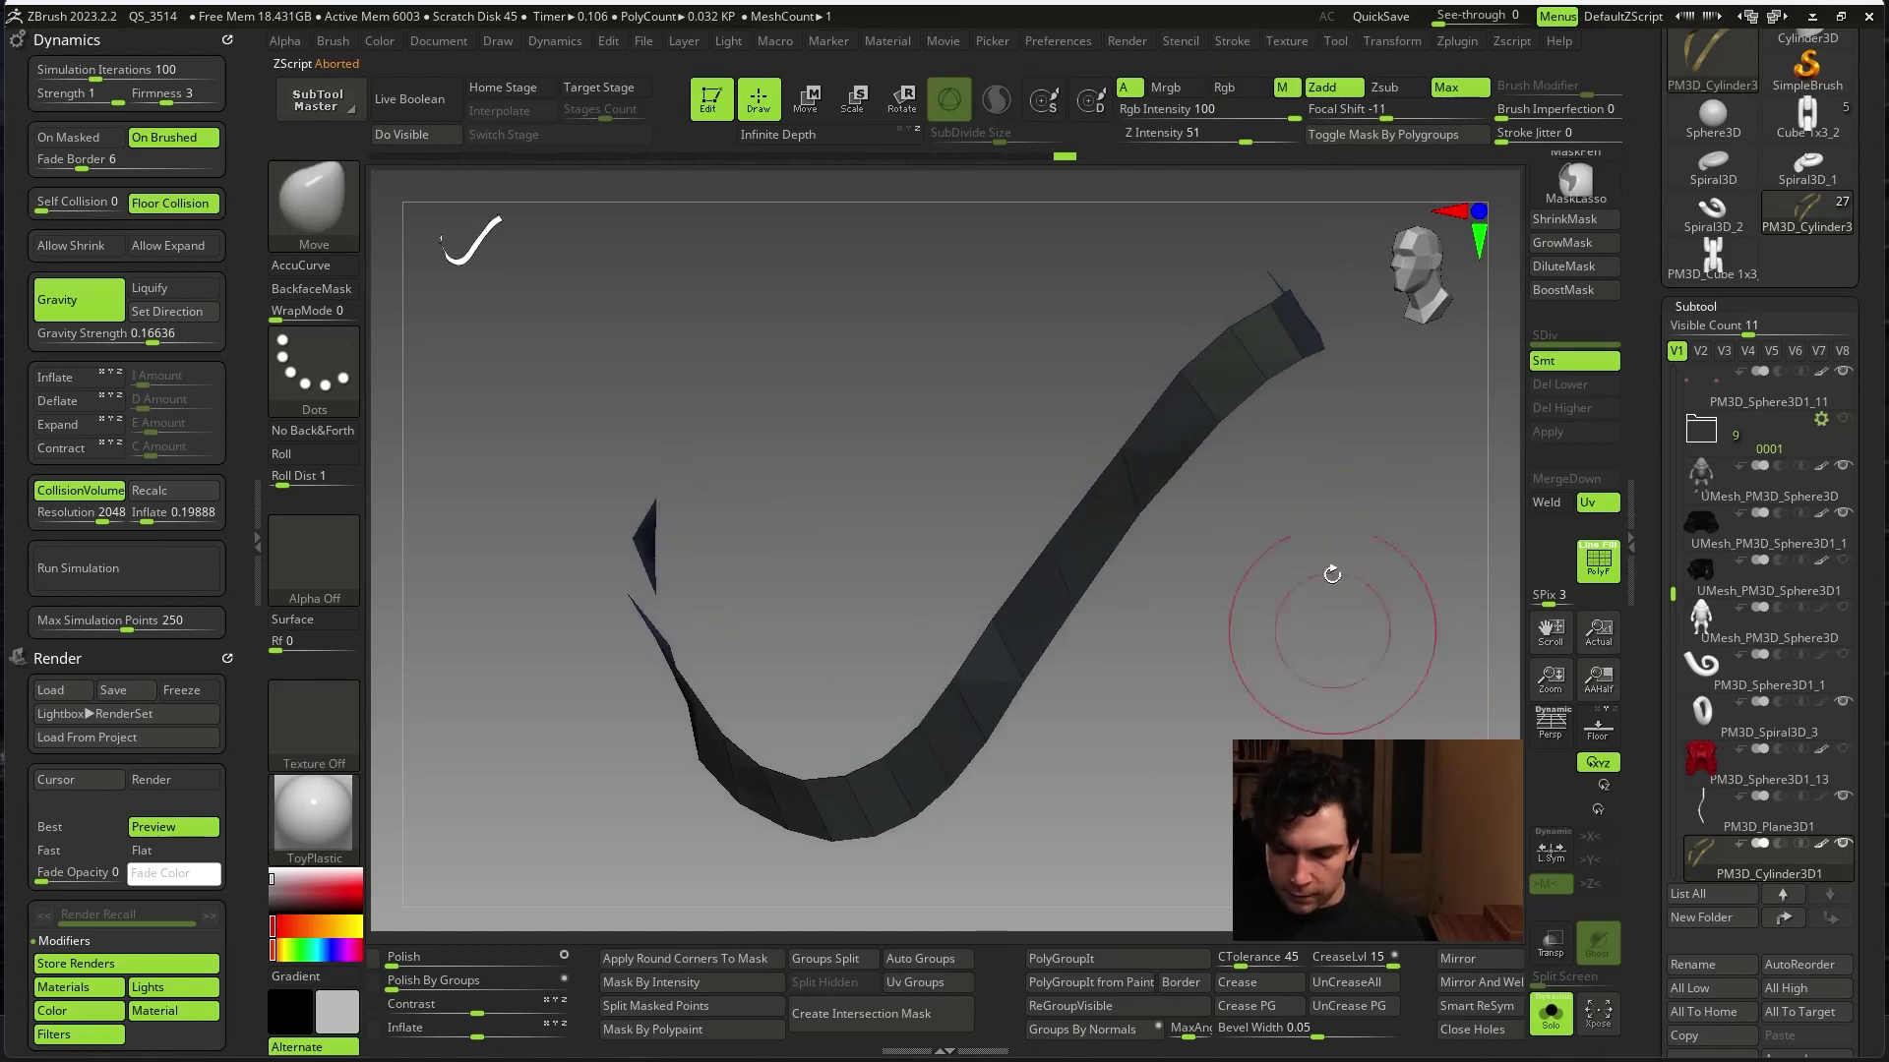
key(space)
mouse_move(1328, 557)
mouse_down()
mouse_move(1300, 552)
mouse_move(1223, 434)
mouse_up()
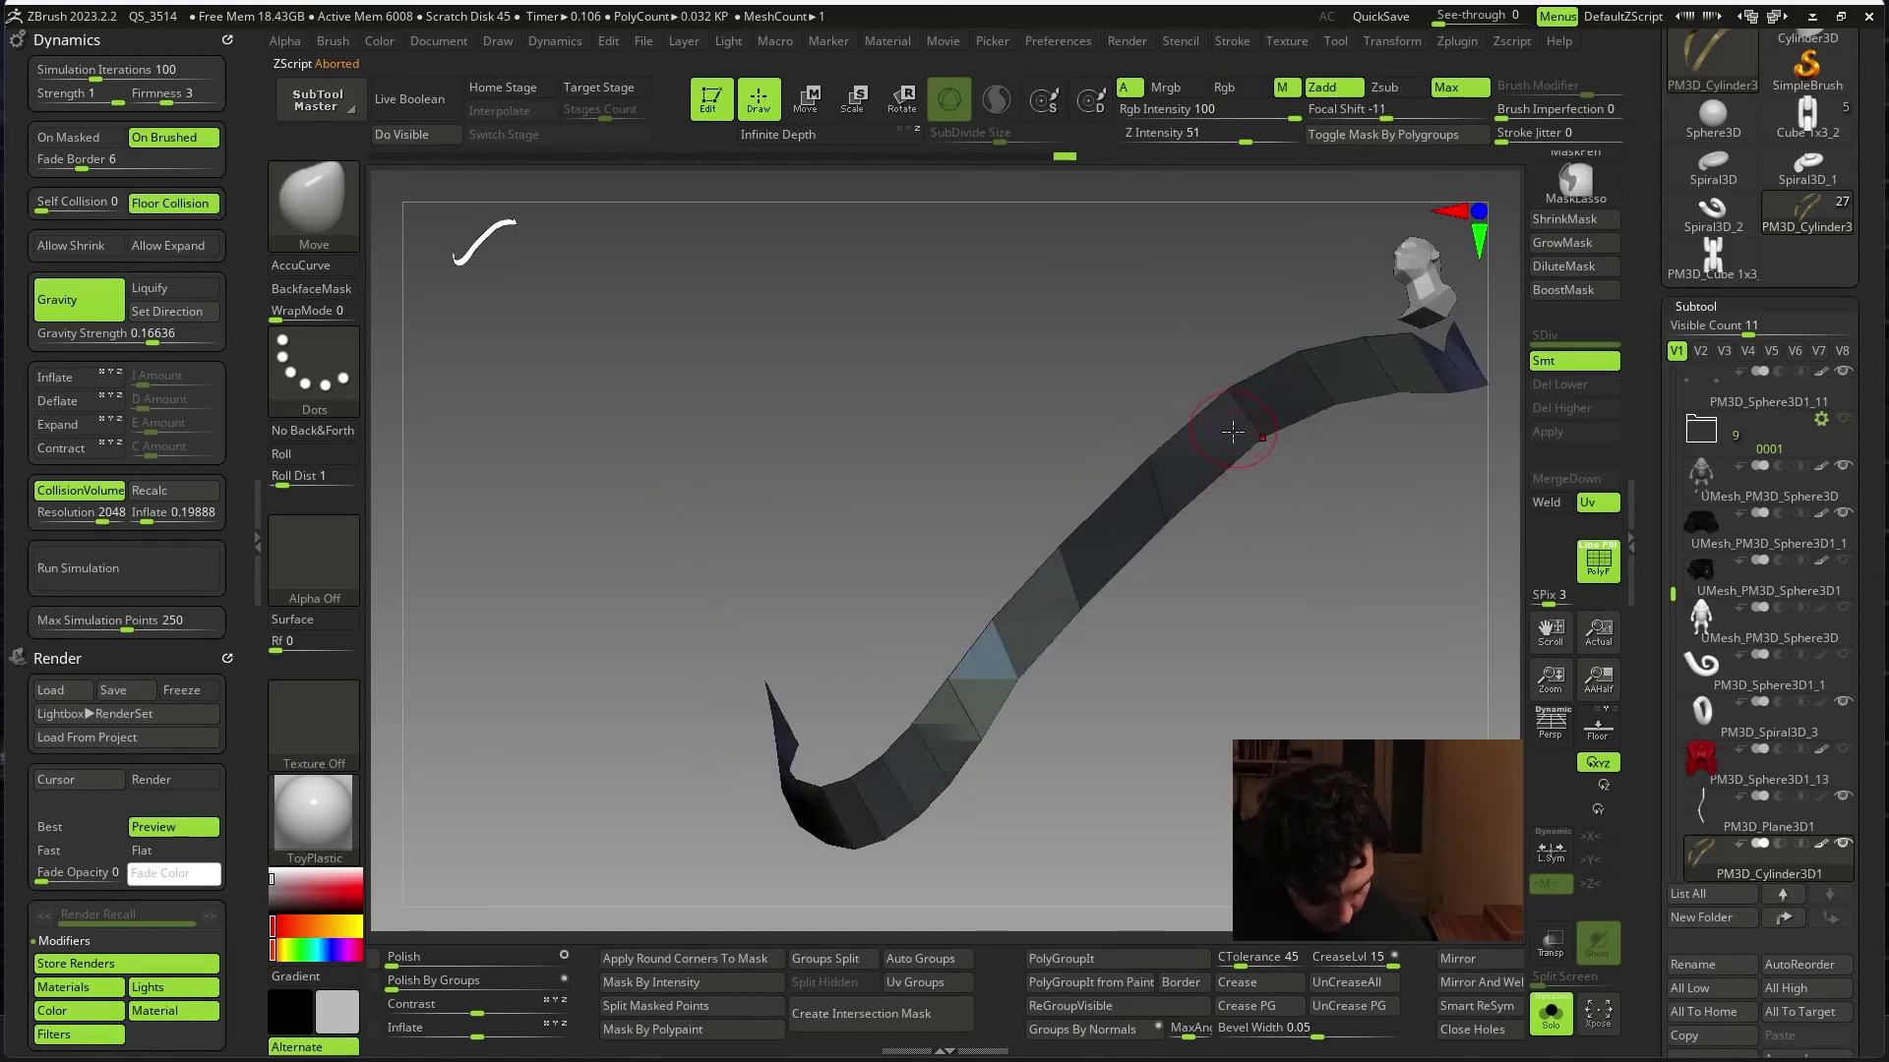
- Switch to the ZModeler brush with a slicing edge action
key(b)
key(z)
key(m)
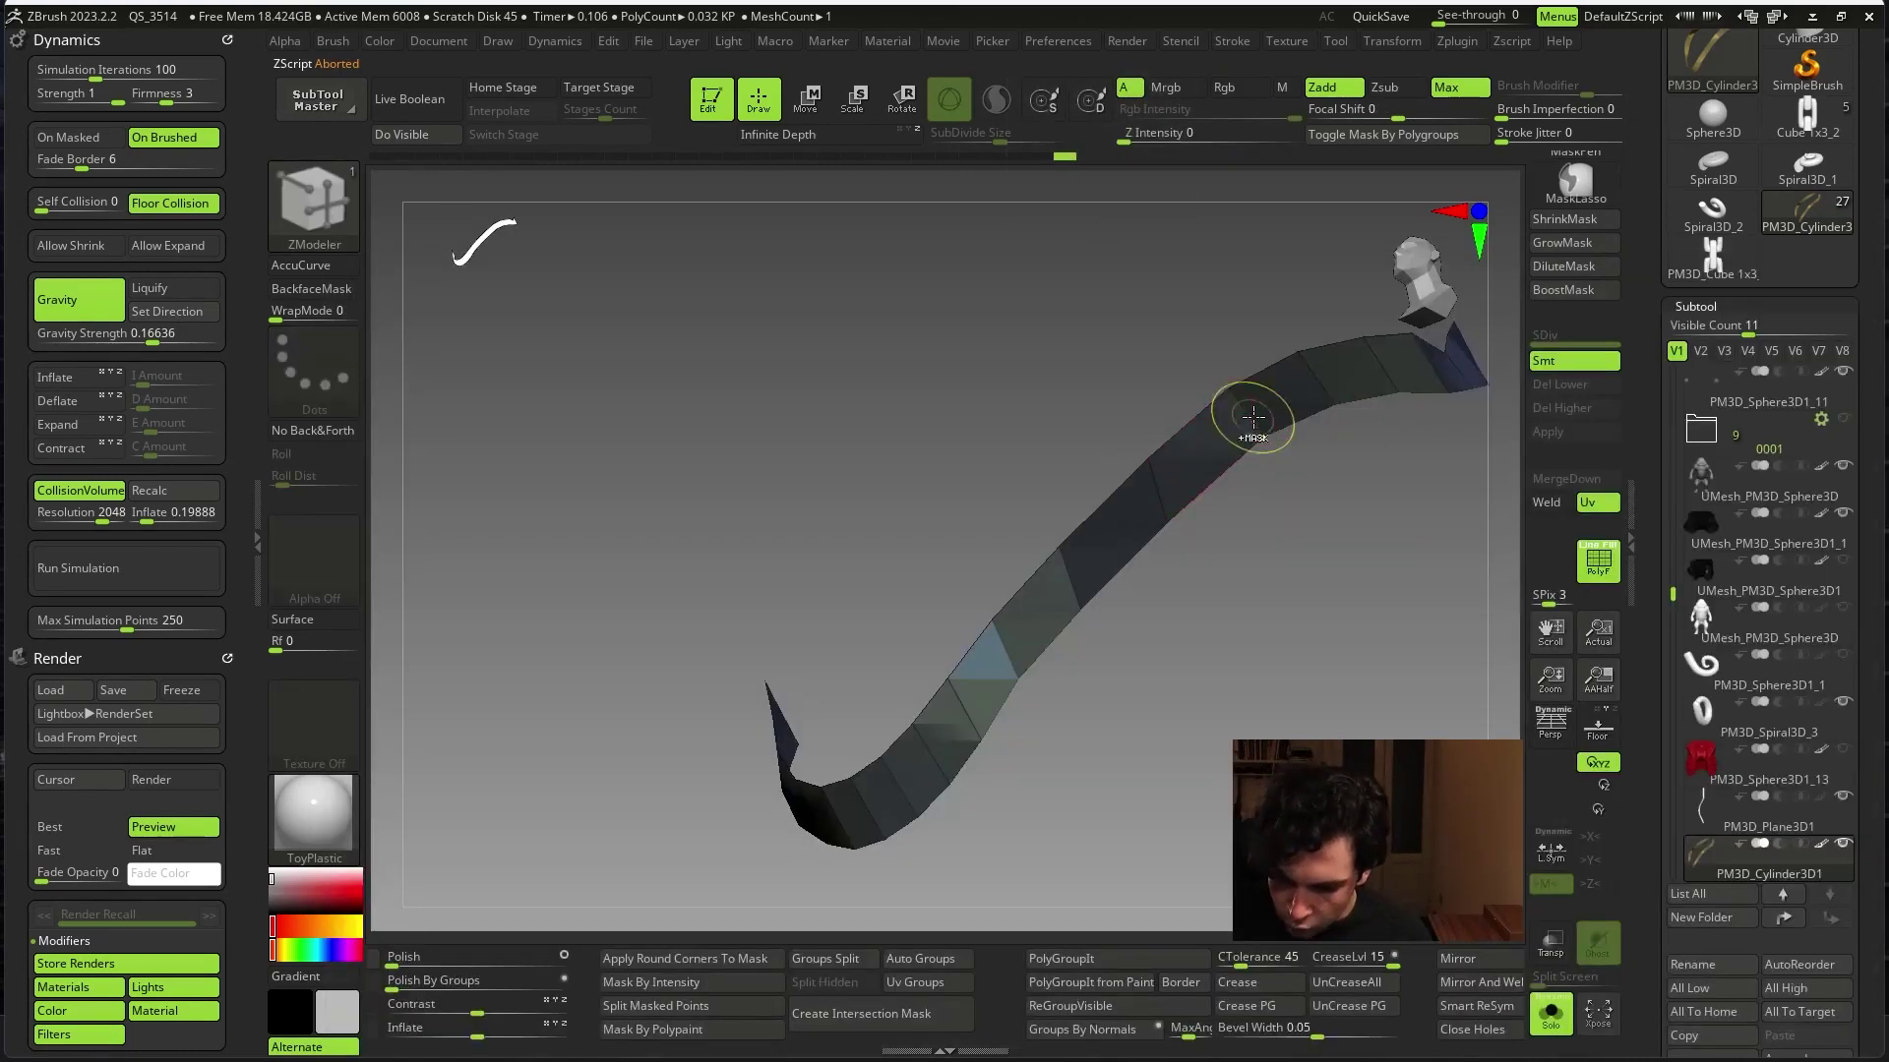
key(space)
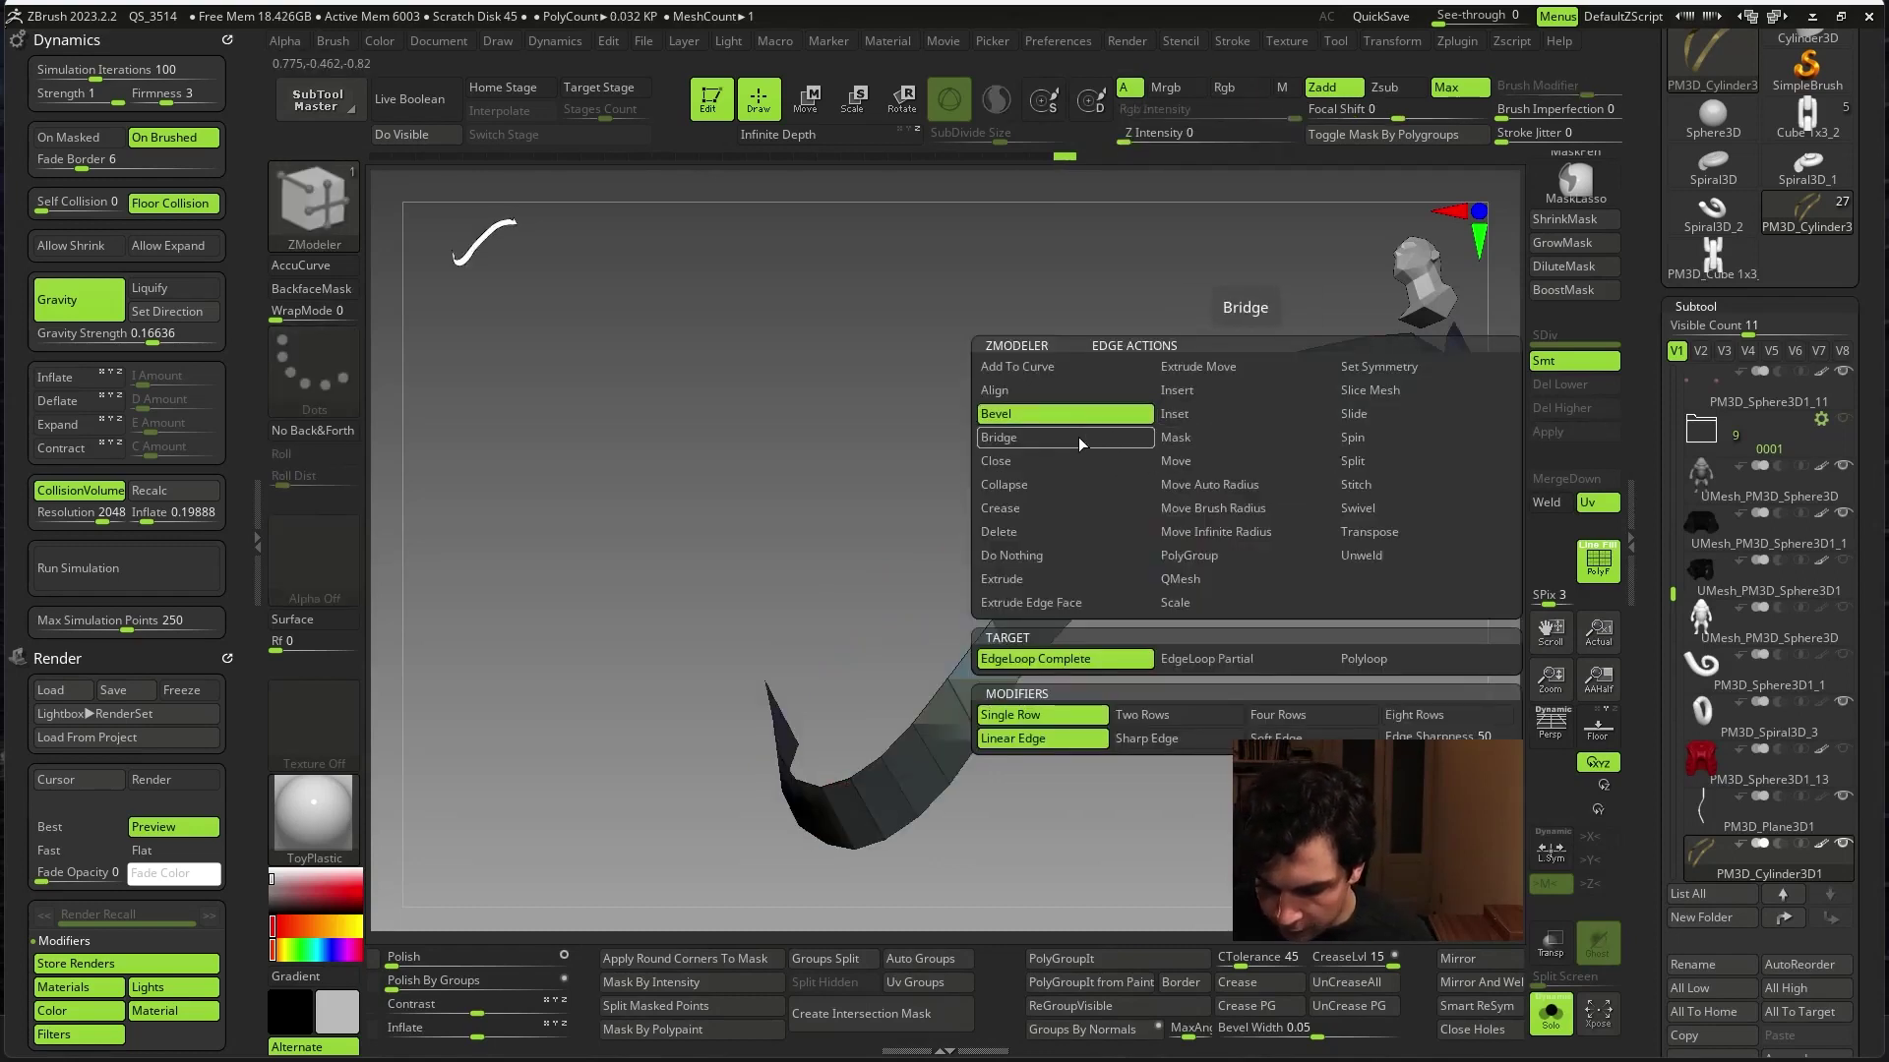
click(1438, 390)
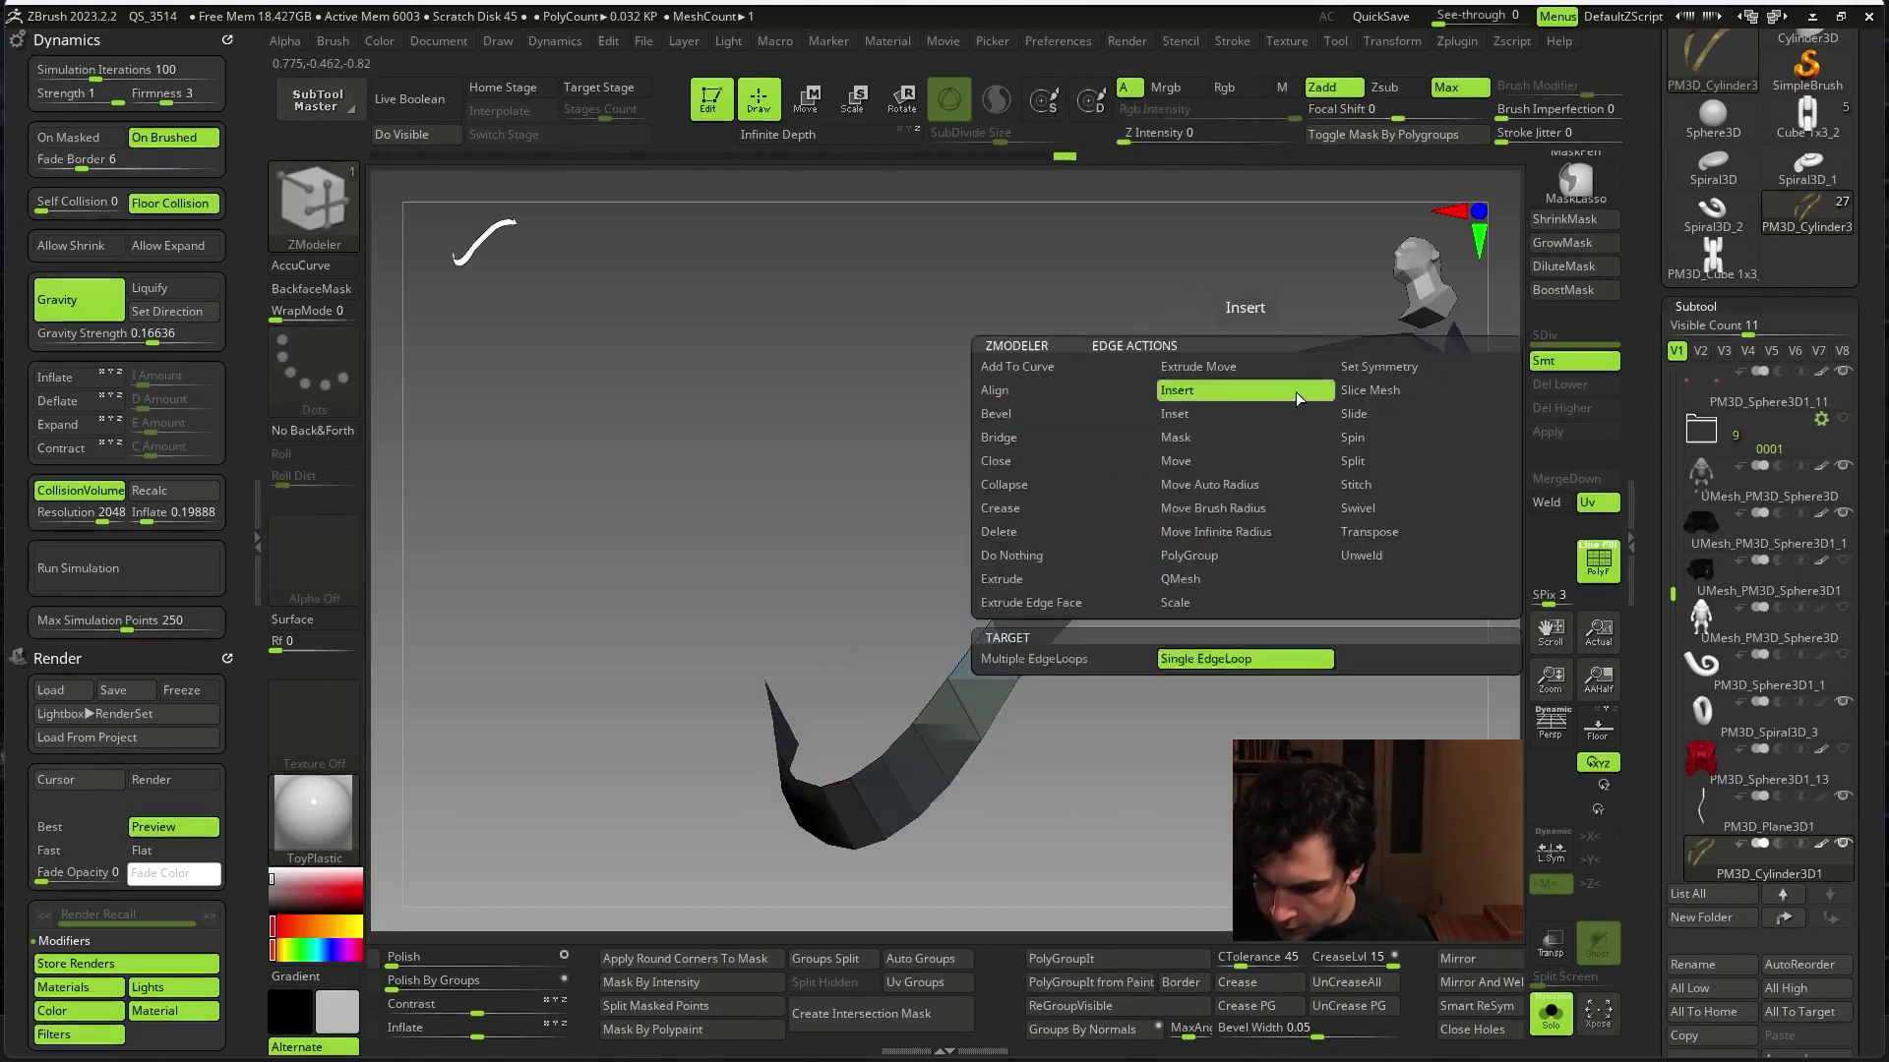
mouse_move(1295, 391)
right_down()
mouse_move(1285, 581)
mouse_move(1193, 758)
mouse_move(1193, 695)
right_up()
- Use the PolyGroup Polyloop edge action to give one side loop its own polygroup
key(space)
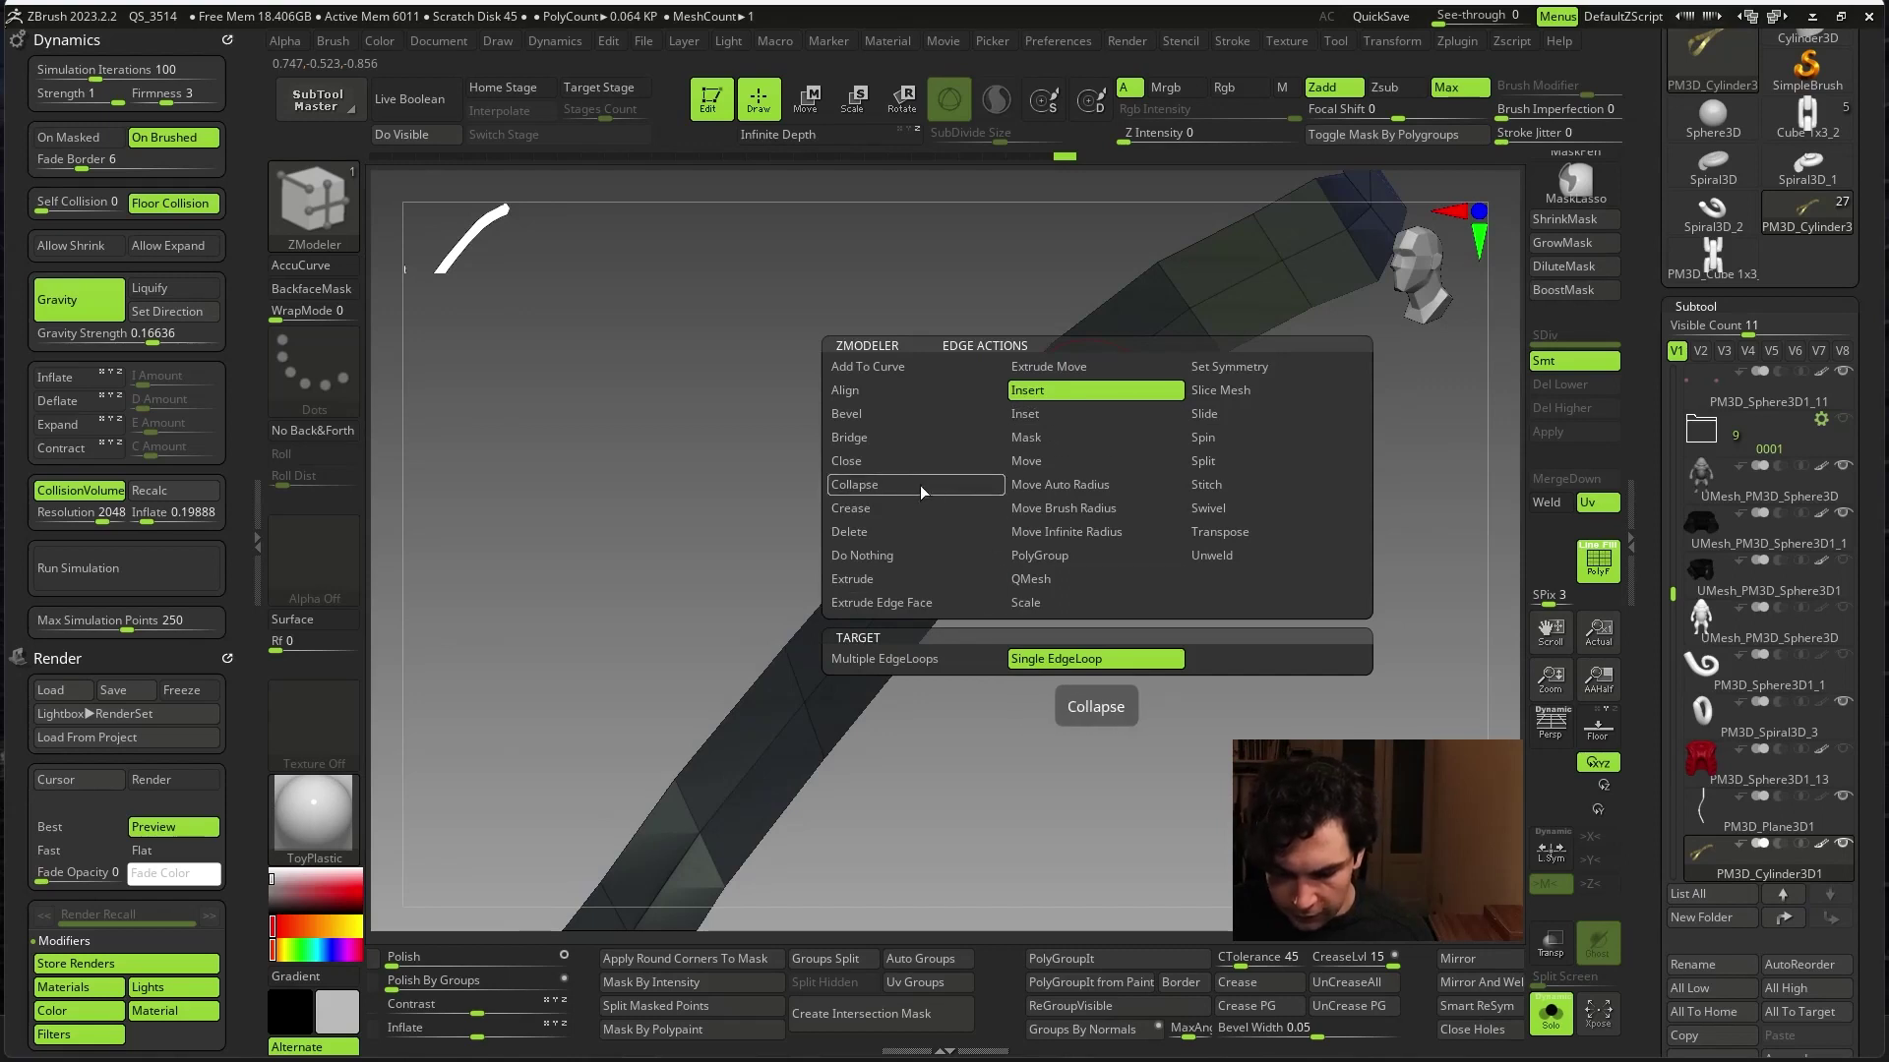
click(1074, 557)
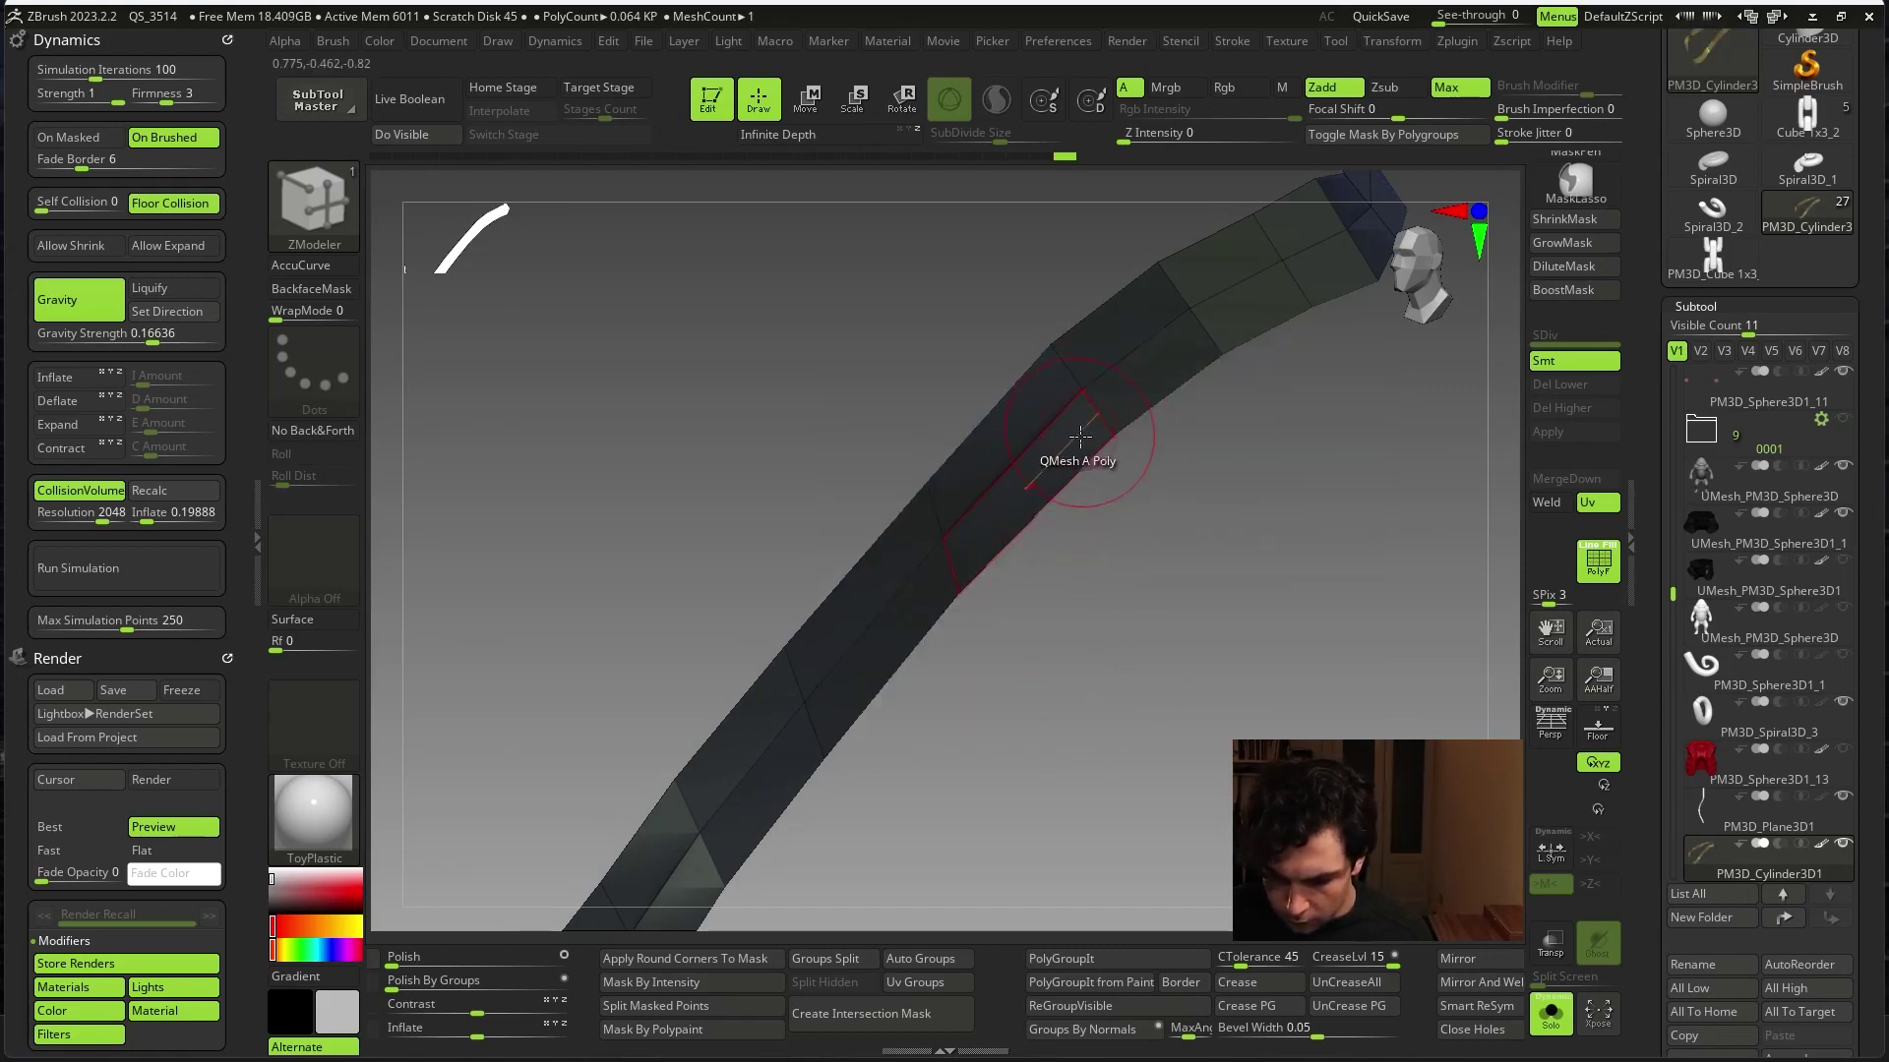
click(1080, 436)
mouse_move(1244, 696)
mouse_down()
mouse_move(1159, 767)
mouse_move(1189, 768)
mouse_move(1249, 679)
mouse_up()
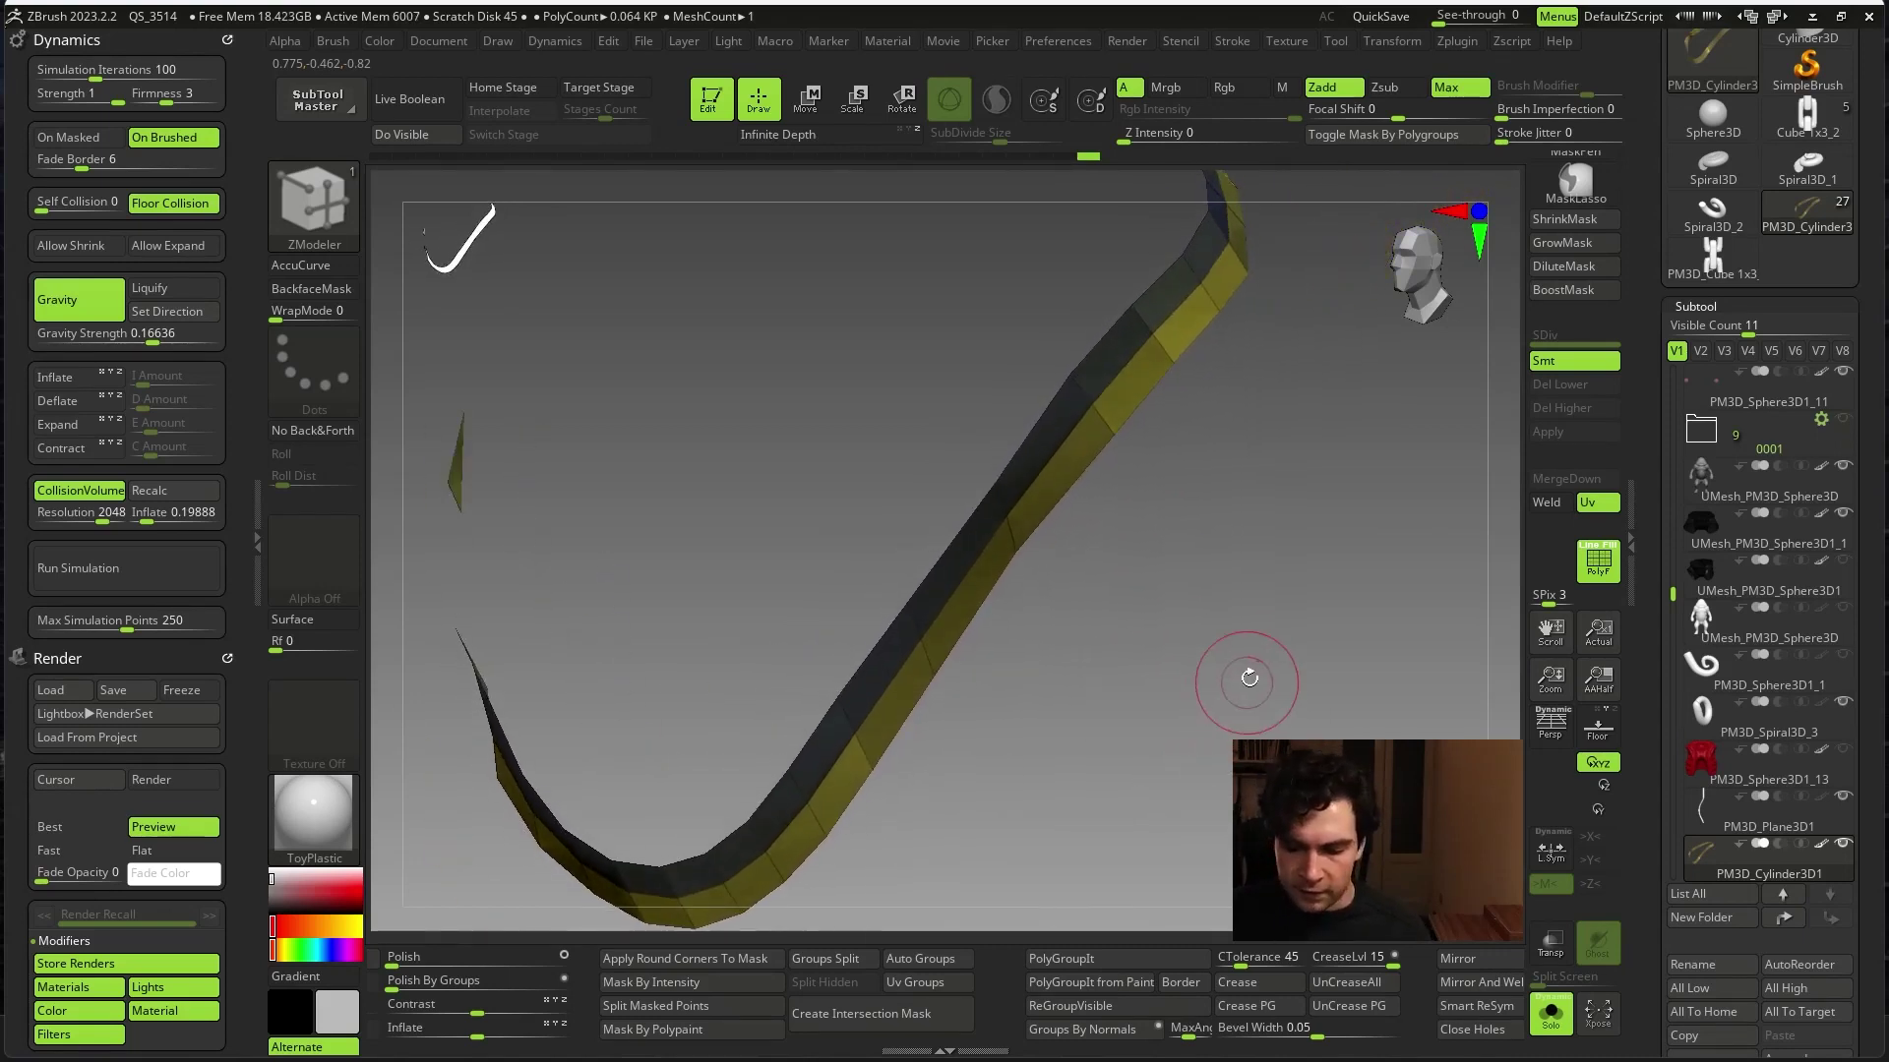
drag(1299, 449, 434, 293)
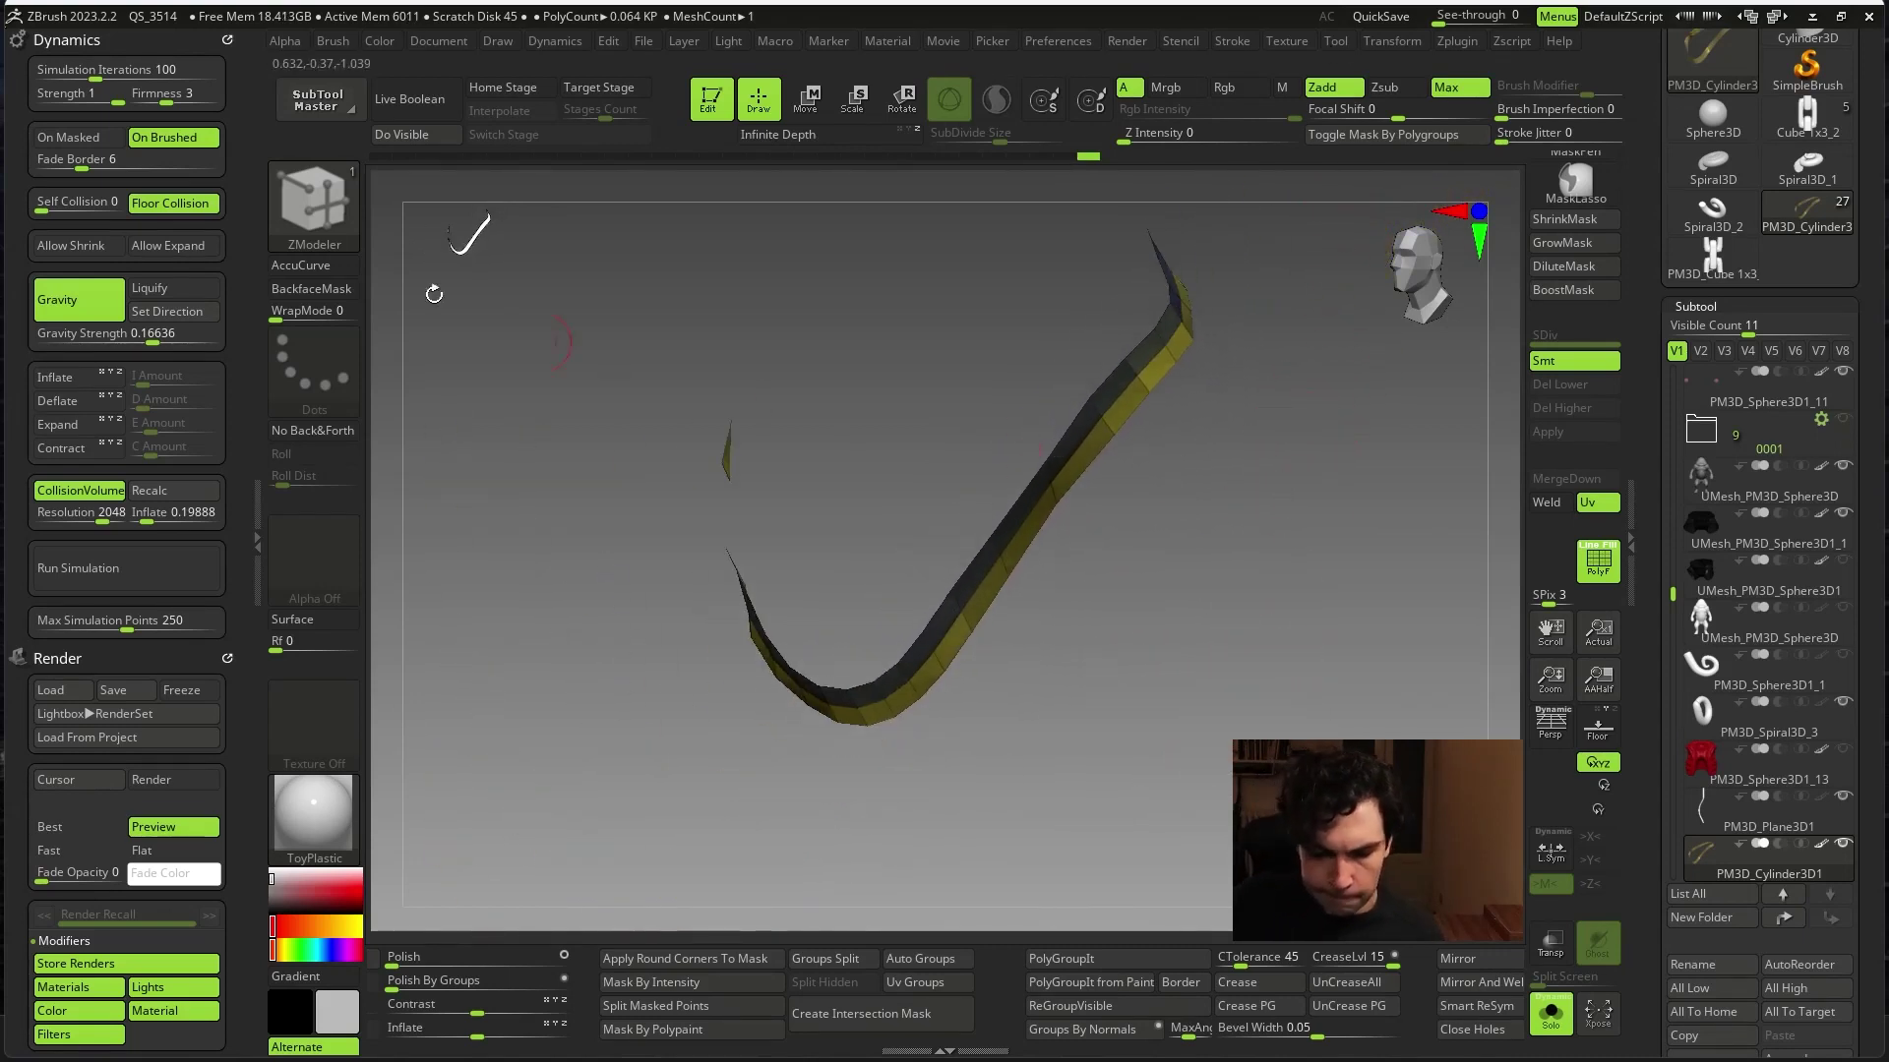
click(310, 209)
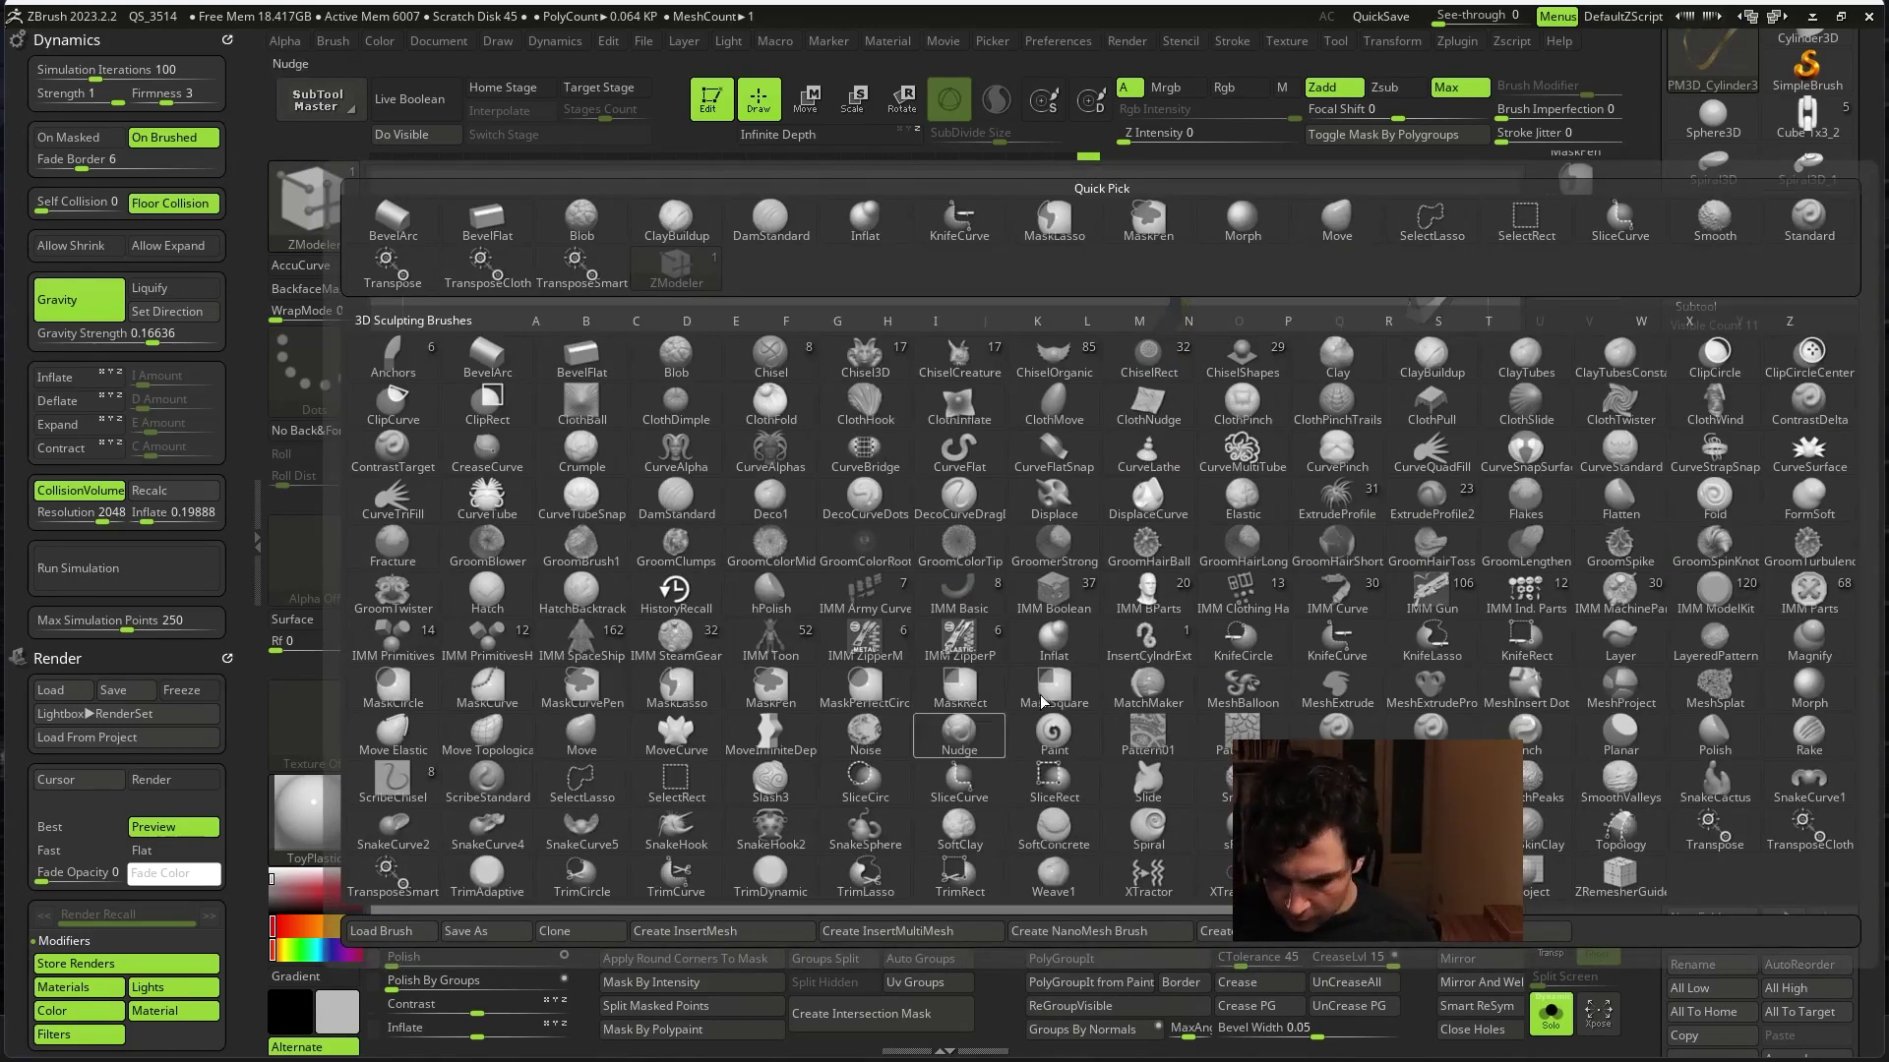
- Try MatchMaker, then load the CurveFlat brush and draw a curve over the strip
click(1178, 710)
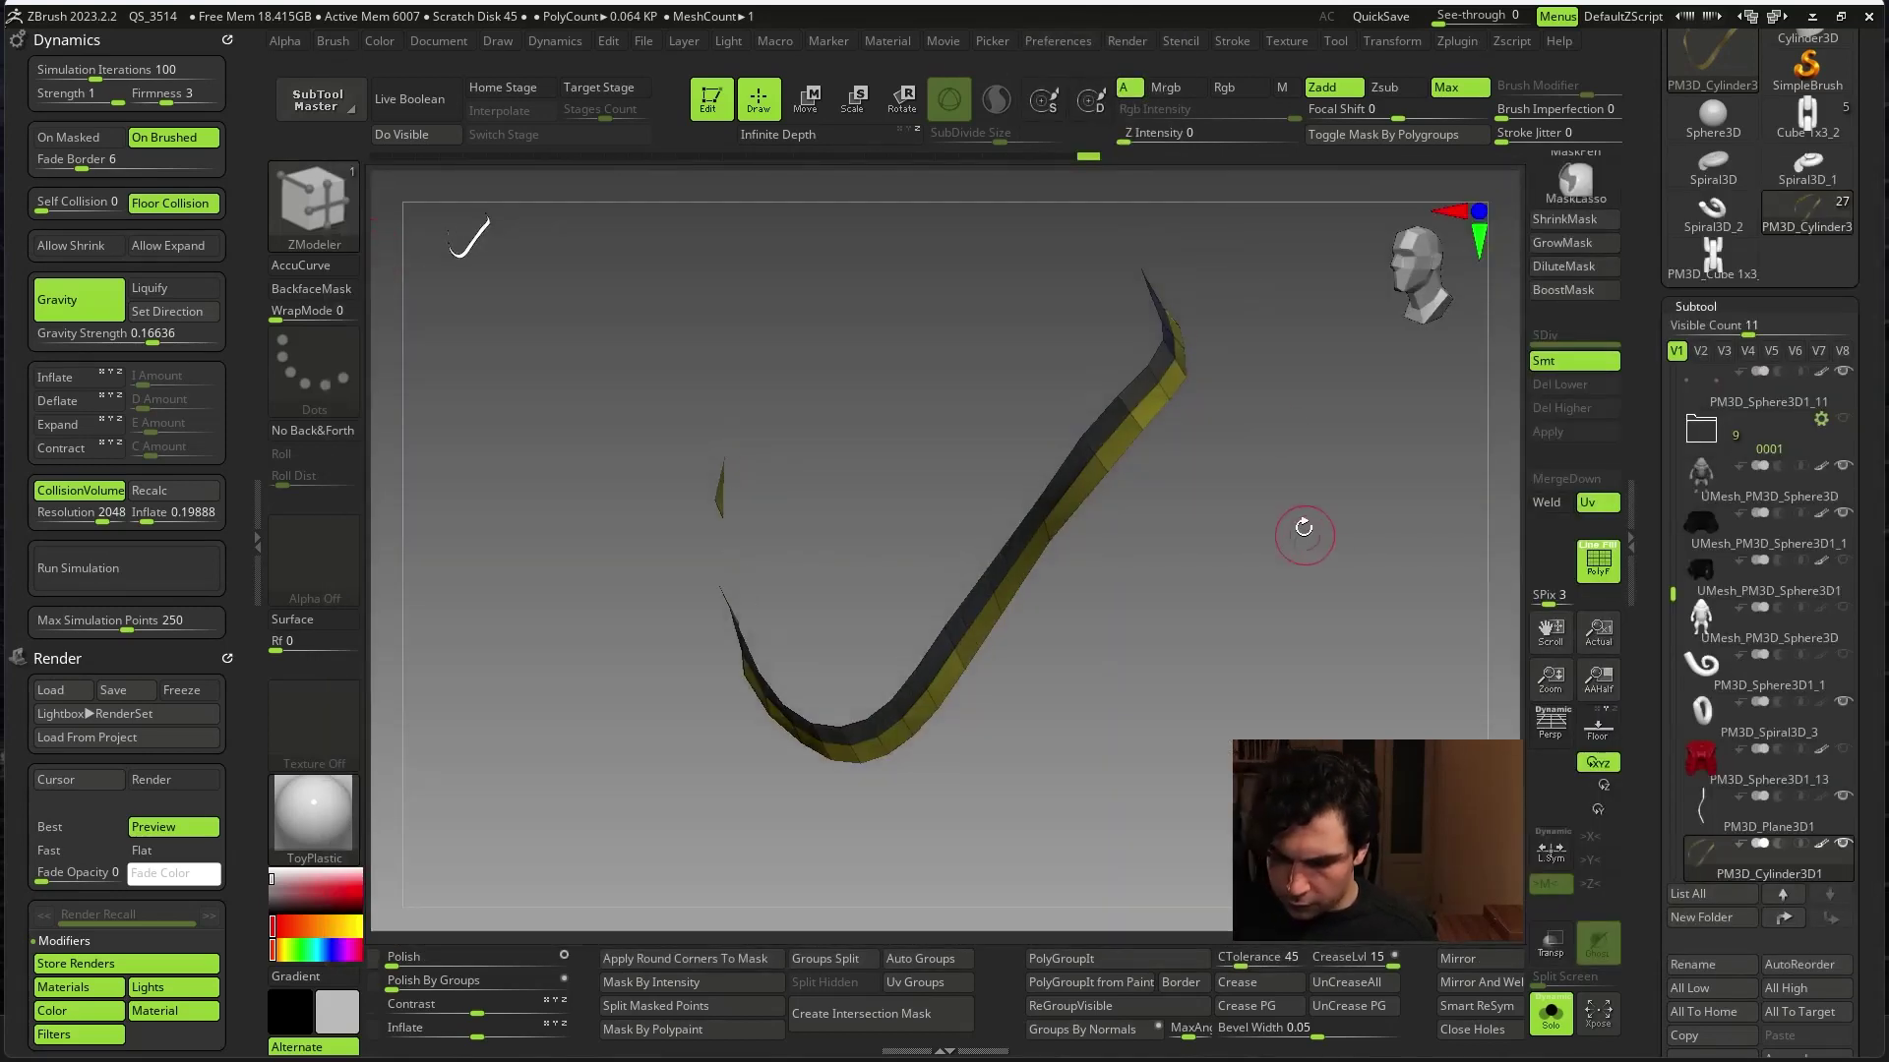
drag(1298, 519, 1201, 499)
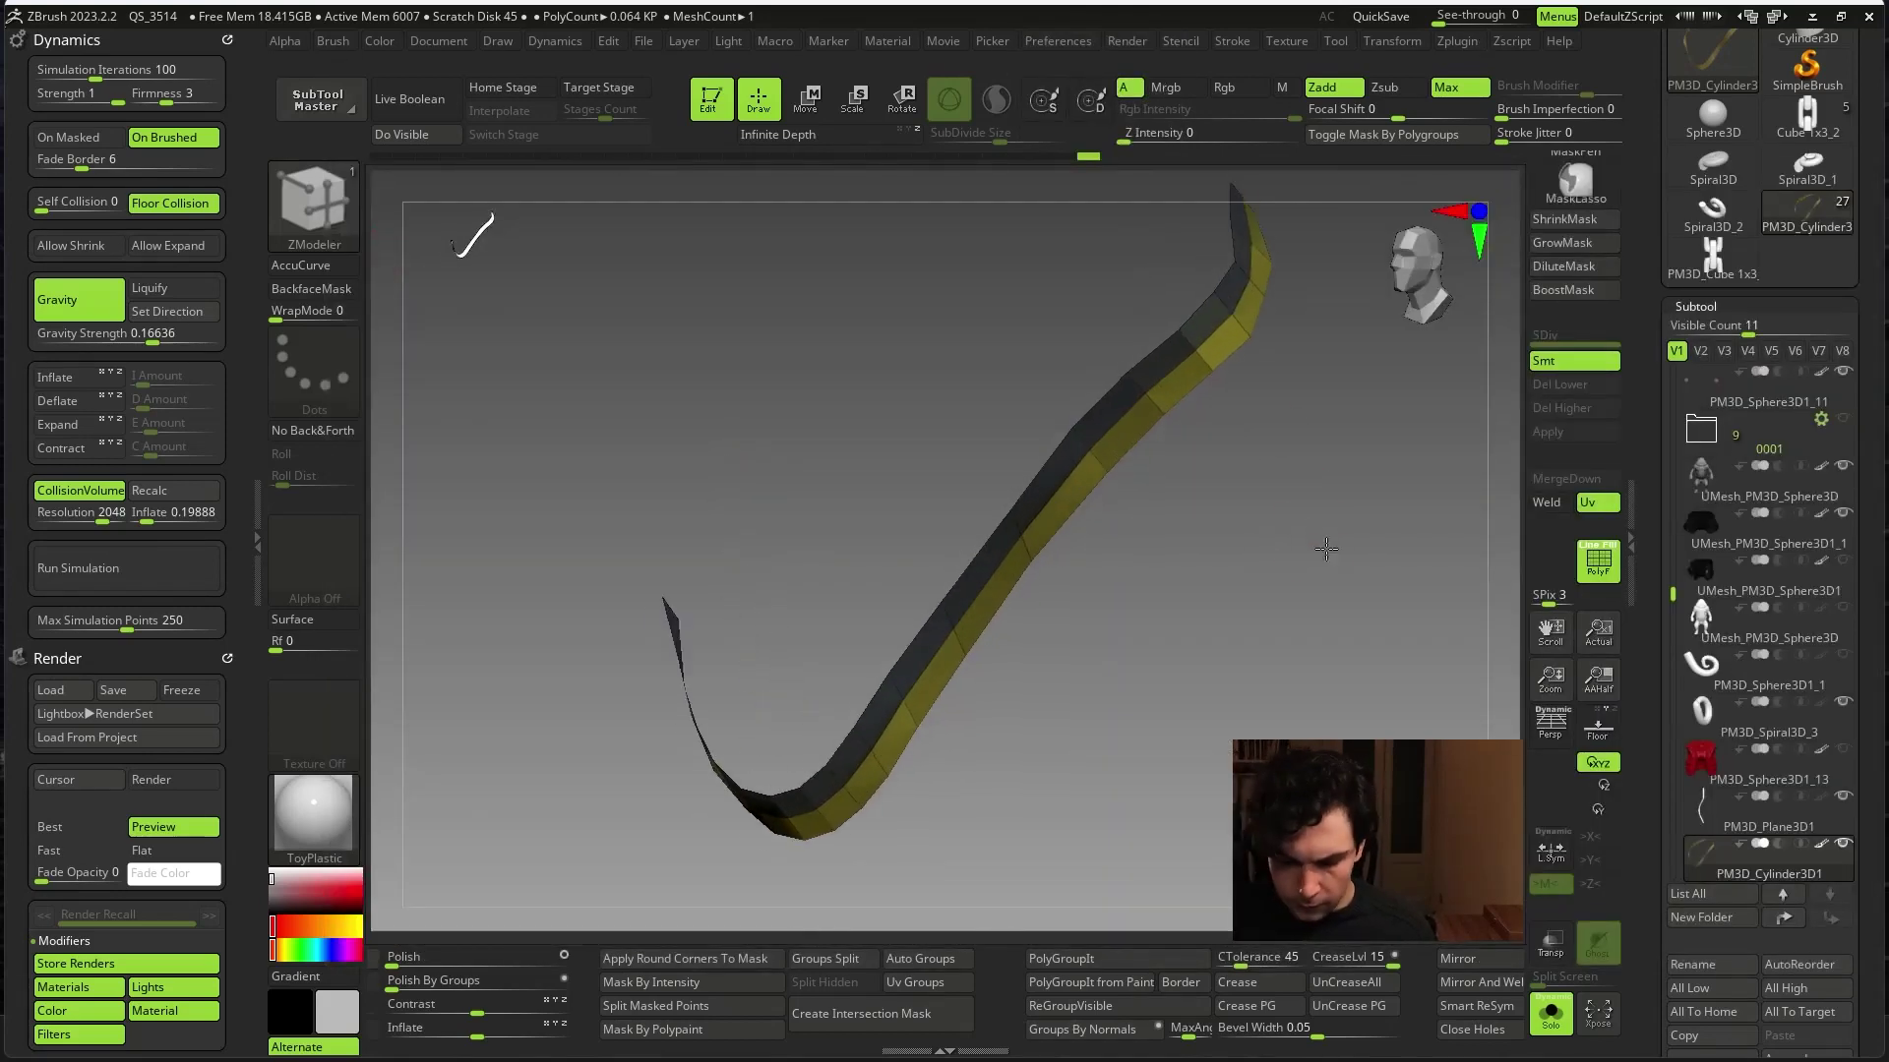
click(317, 202)
key(shift)
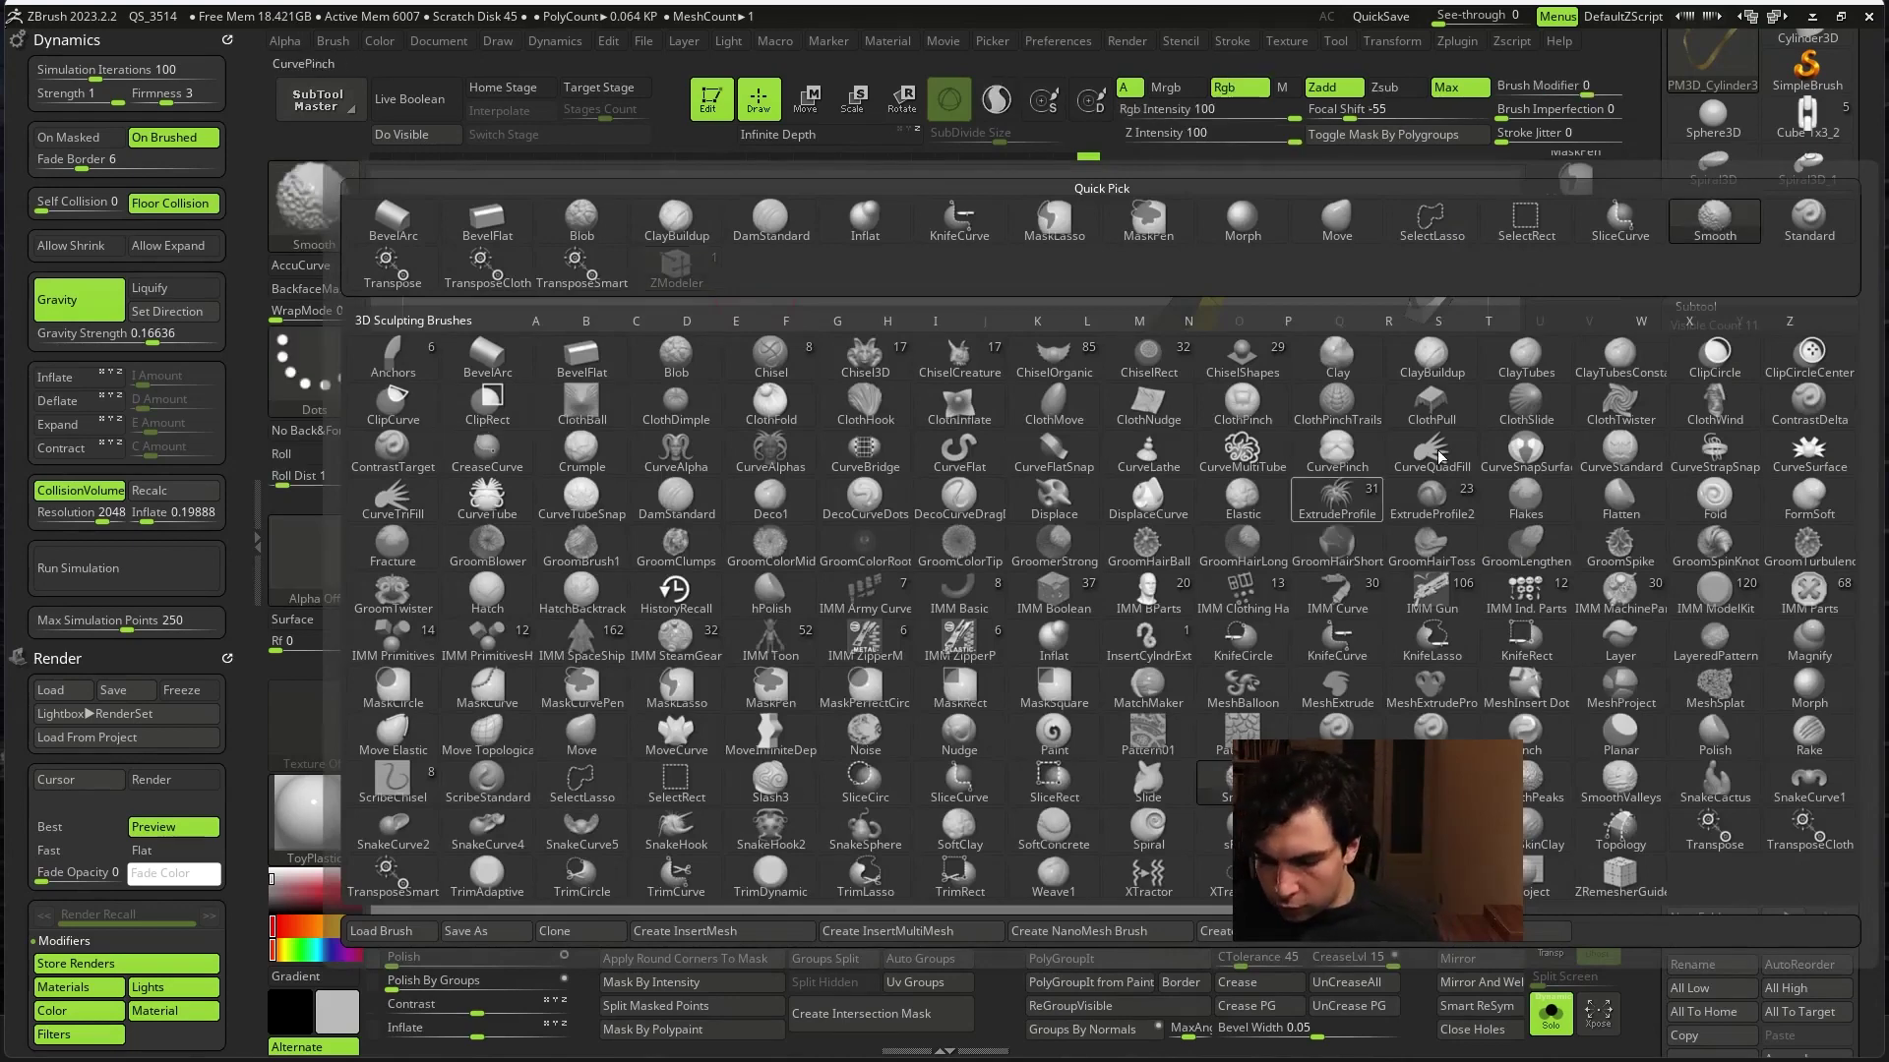
click(959, 448)
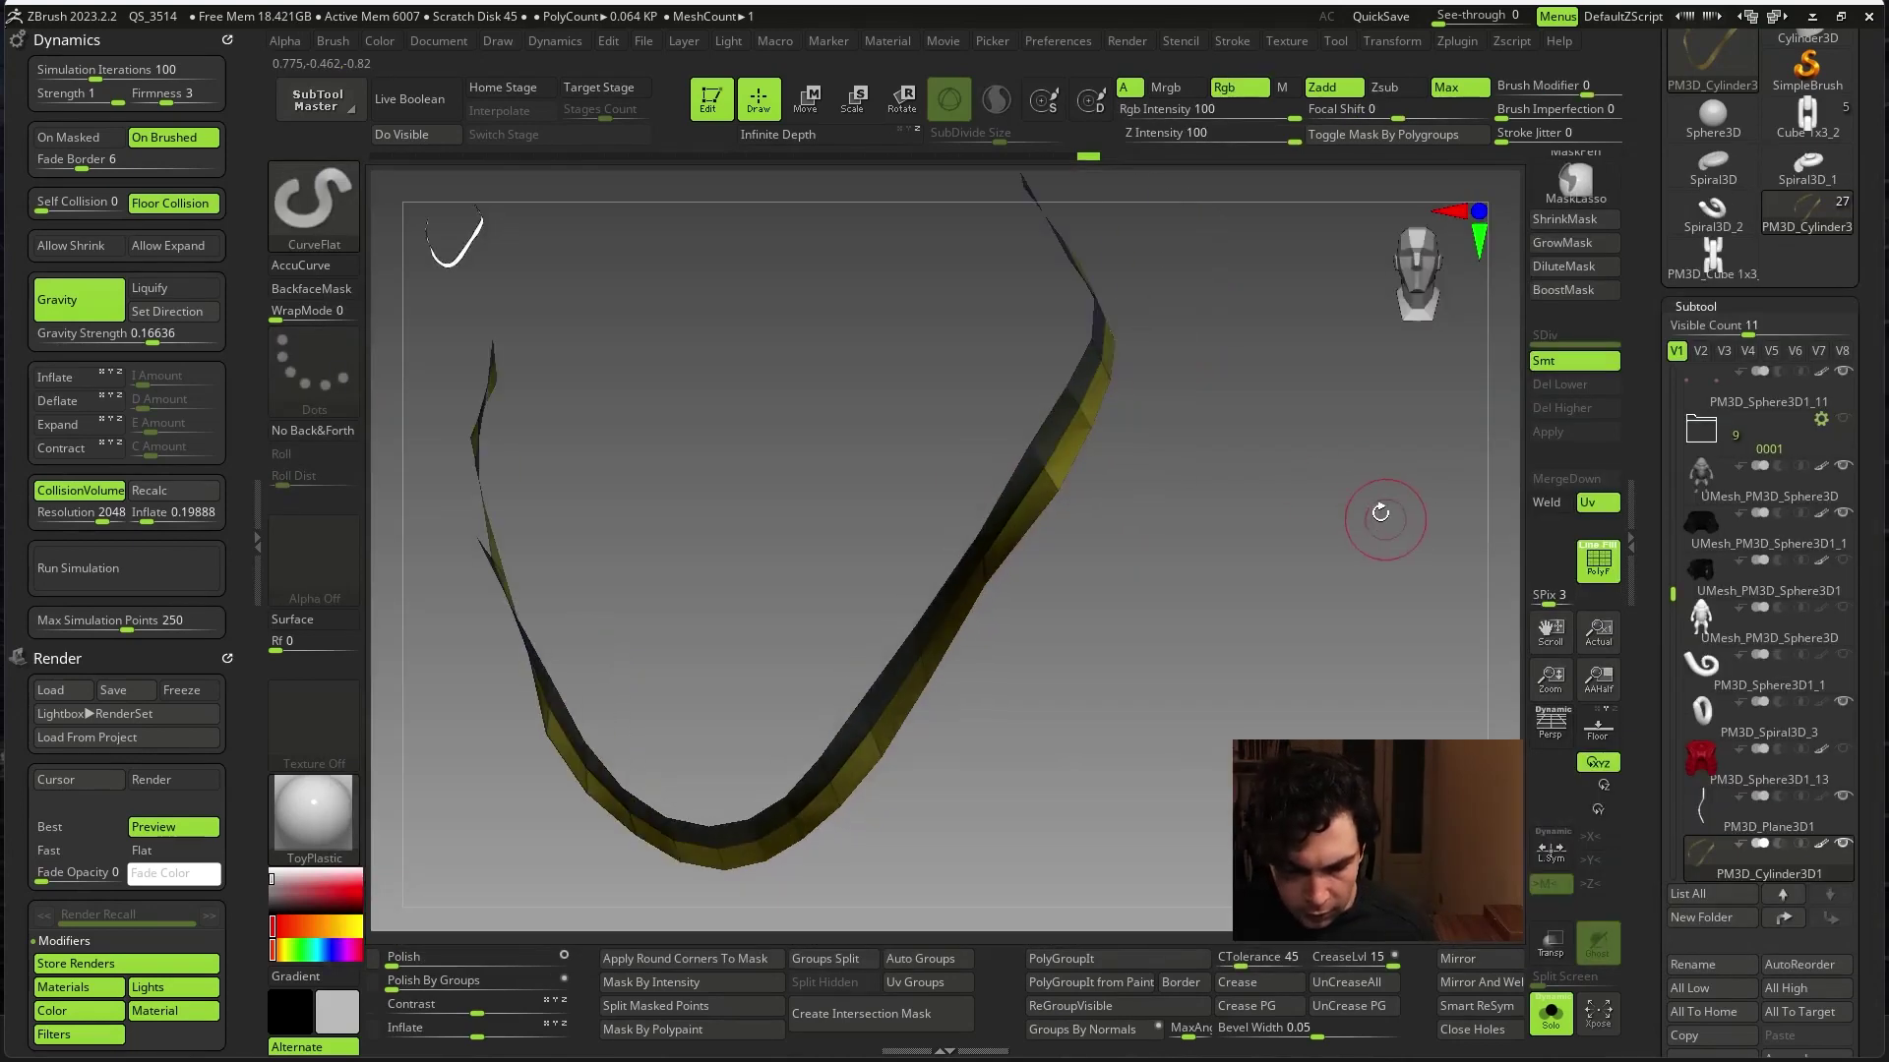
mouse_move(1138, 337)
mouse_down()
mouse_move(1316, 683)
mouse_move(1266, 725)
mouse_up()
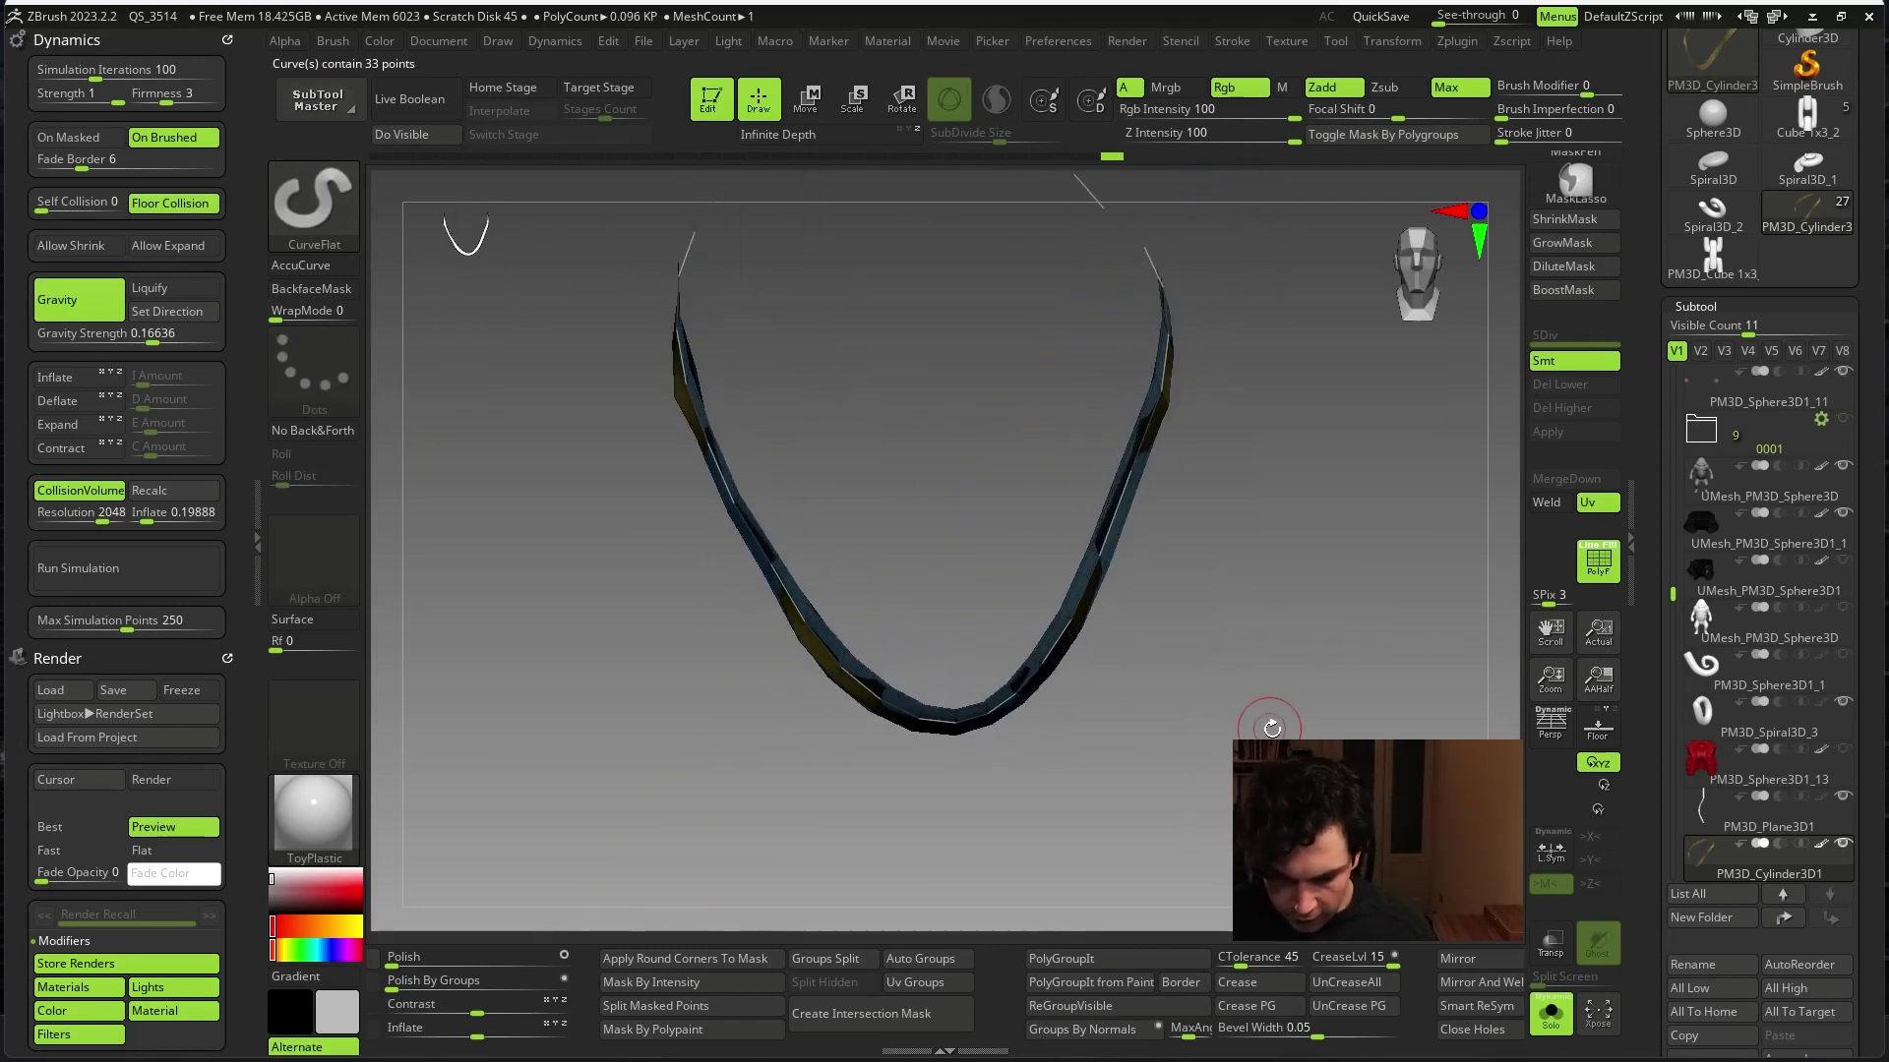
- Redraw the CurveFlat curve so the ribbon rebuilds along the strip
mouse_move(1368, 667)
mouse_down()
mouse_move(1388, 533)
mouse_move(1320, 590)
mouse_up()
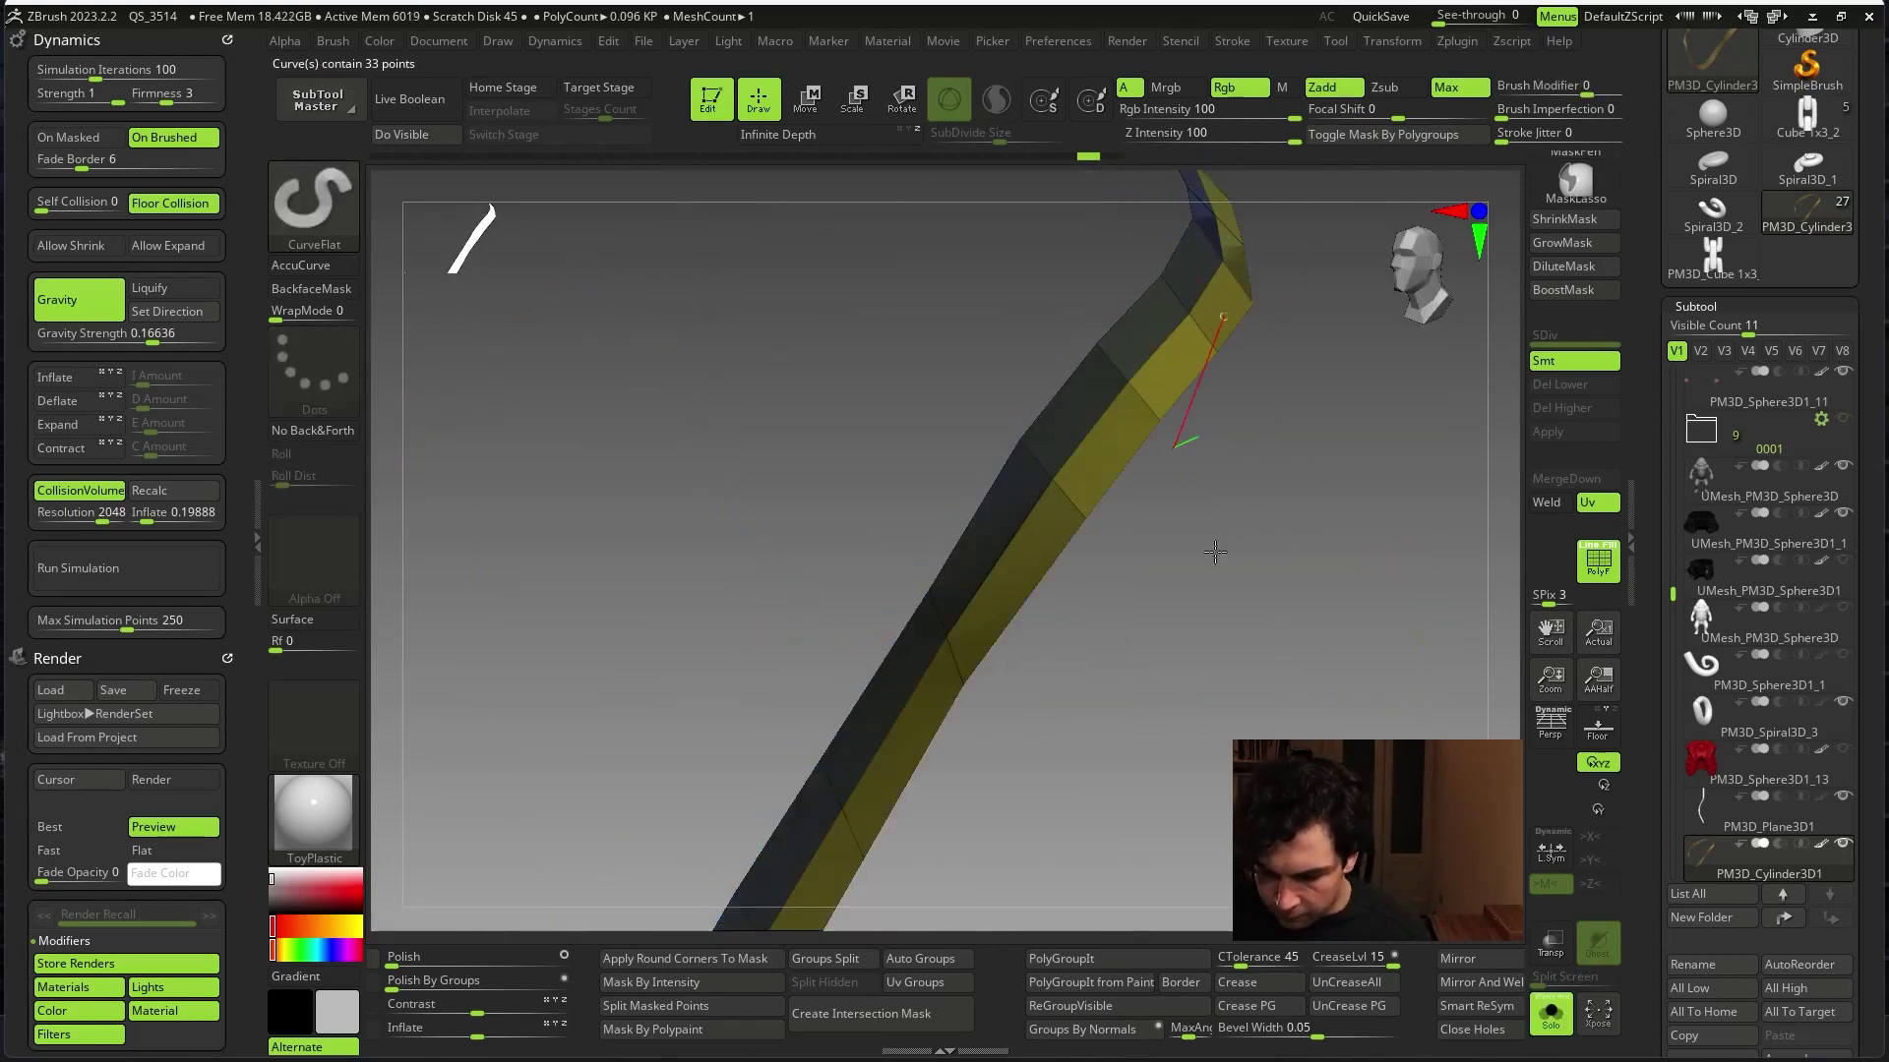
mouse_move(1210, 548)
mouse_down()
mouse_move(1158, 777)
mouse_move(1076, 779)
mouse_move(906, 843)
mouse_move(839, 813)
mouse_move(1105, 699)
mouse_move(1214, 680)
mouse_move(1178, 523)
mouse_up()
right_click(1177, 523)
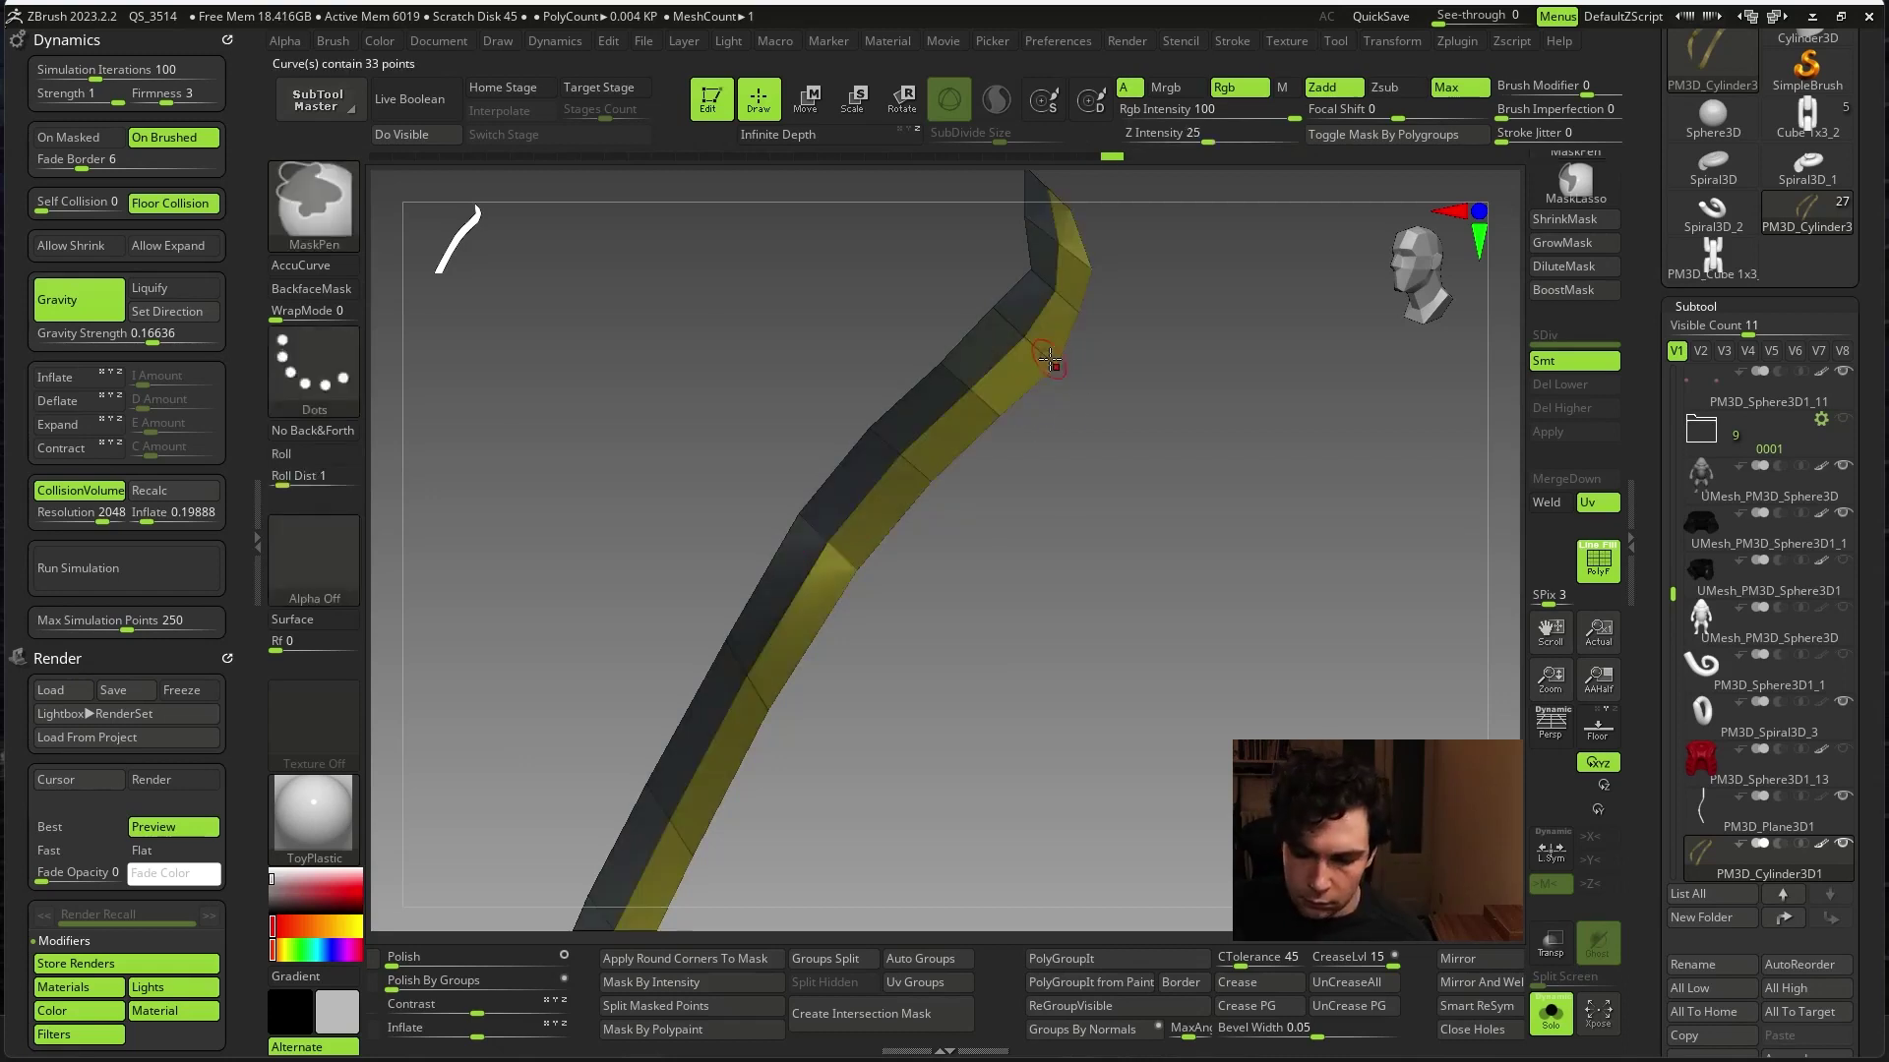
mouse_move(1043, 310)
mouse_down()
mouse_move(952, 391)
mouse_move(1004, 379)
mouse_up()
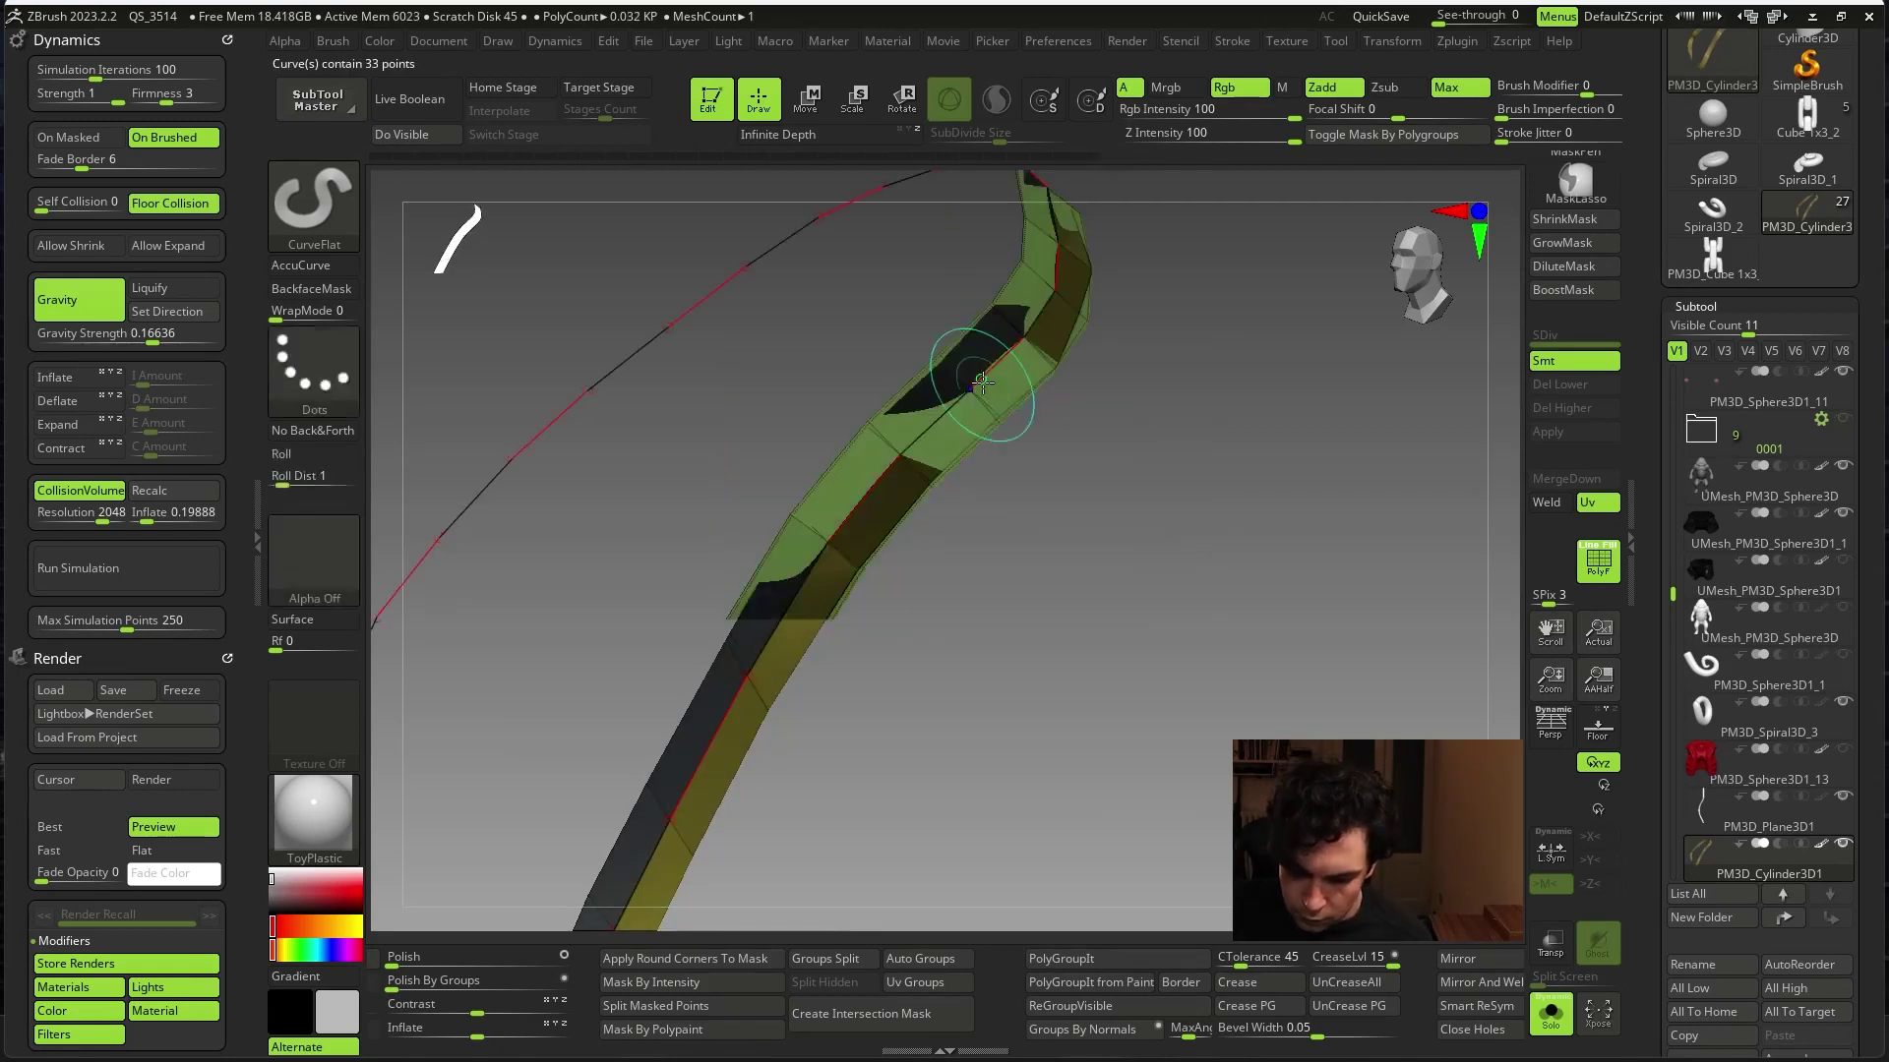
mouse_move(1033, 590)
mouse_down()
mouse_move(1071, 778)
mouse_move(1121, 679)
mouse_move(1101, 629)
mouse_up()
drag(983, 551, 1038, 622)
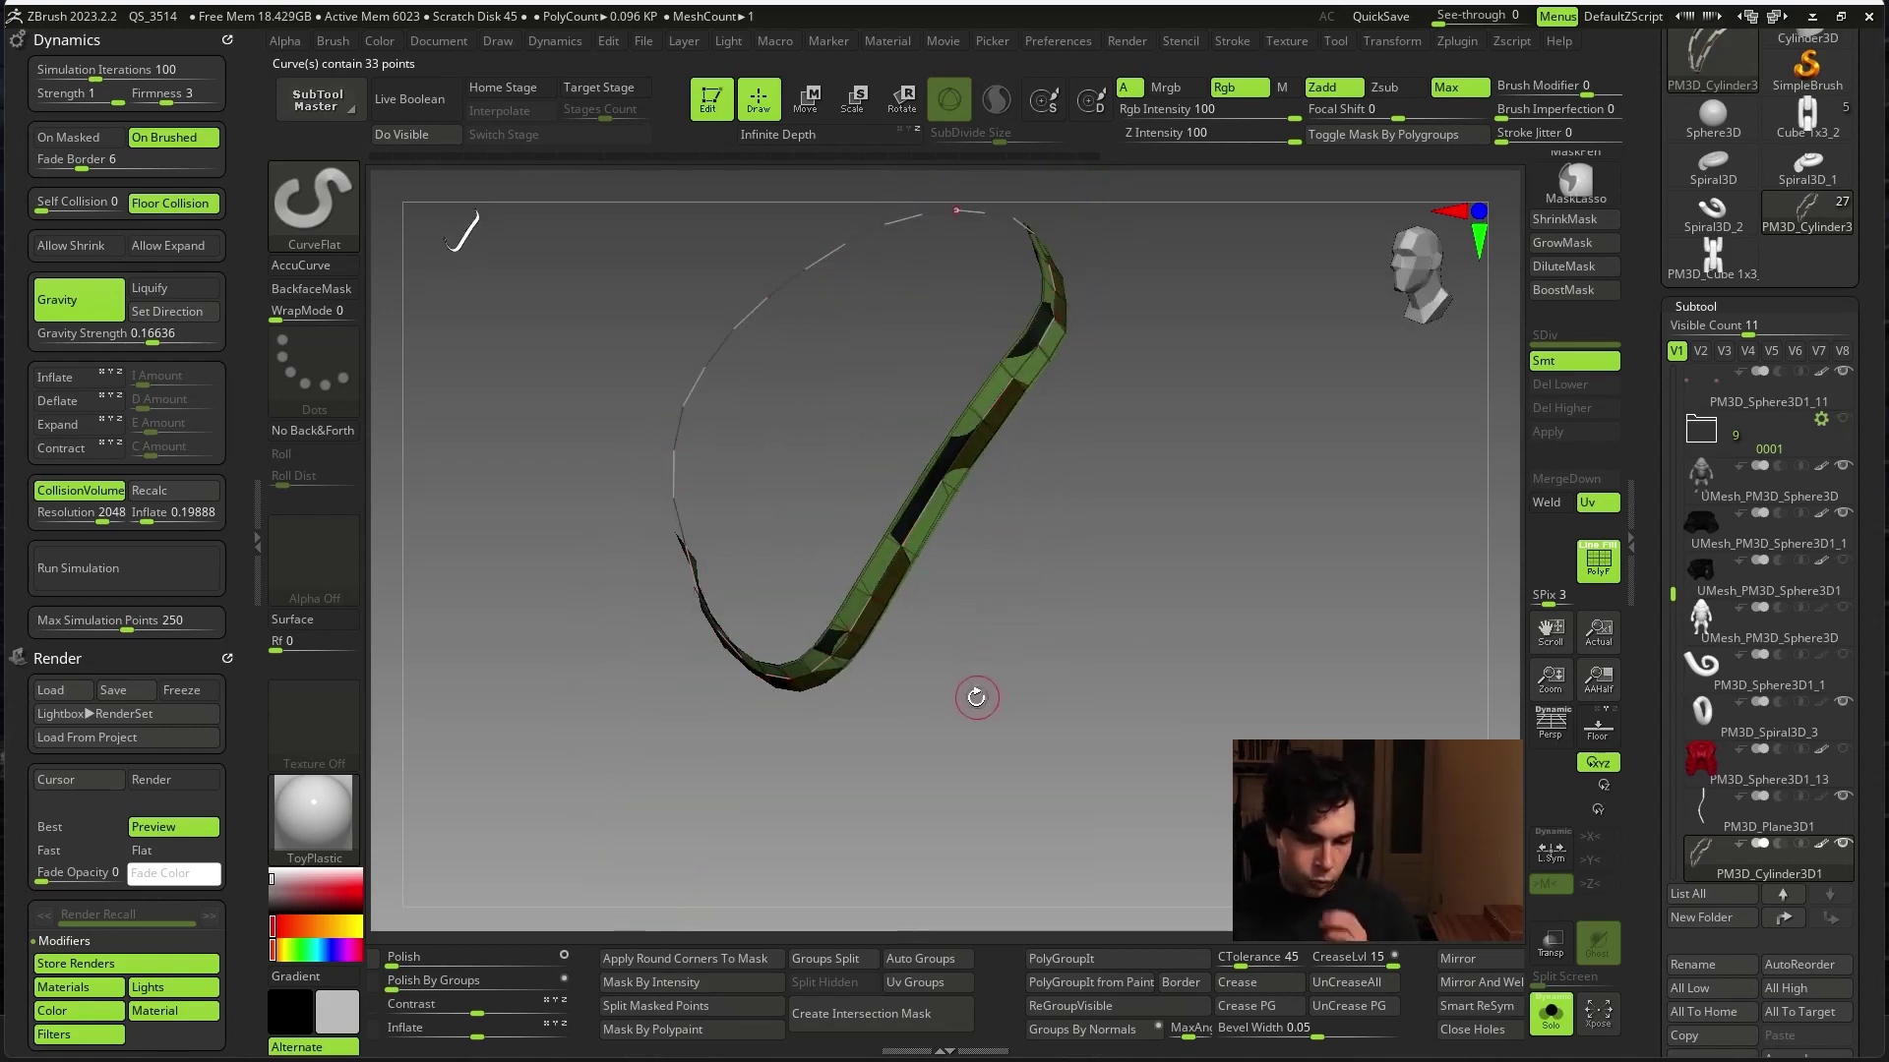
mouse_move(952, 666)
mouse_down()
mouse_move(1117, 686)
mouse_move(1070, 586)
mouse_up()
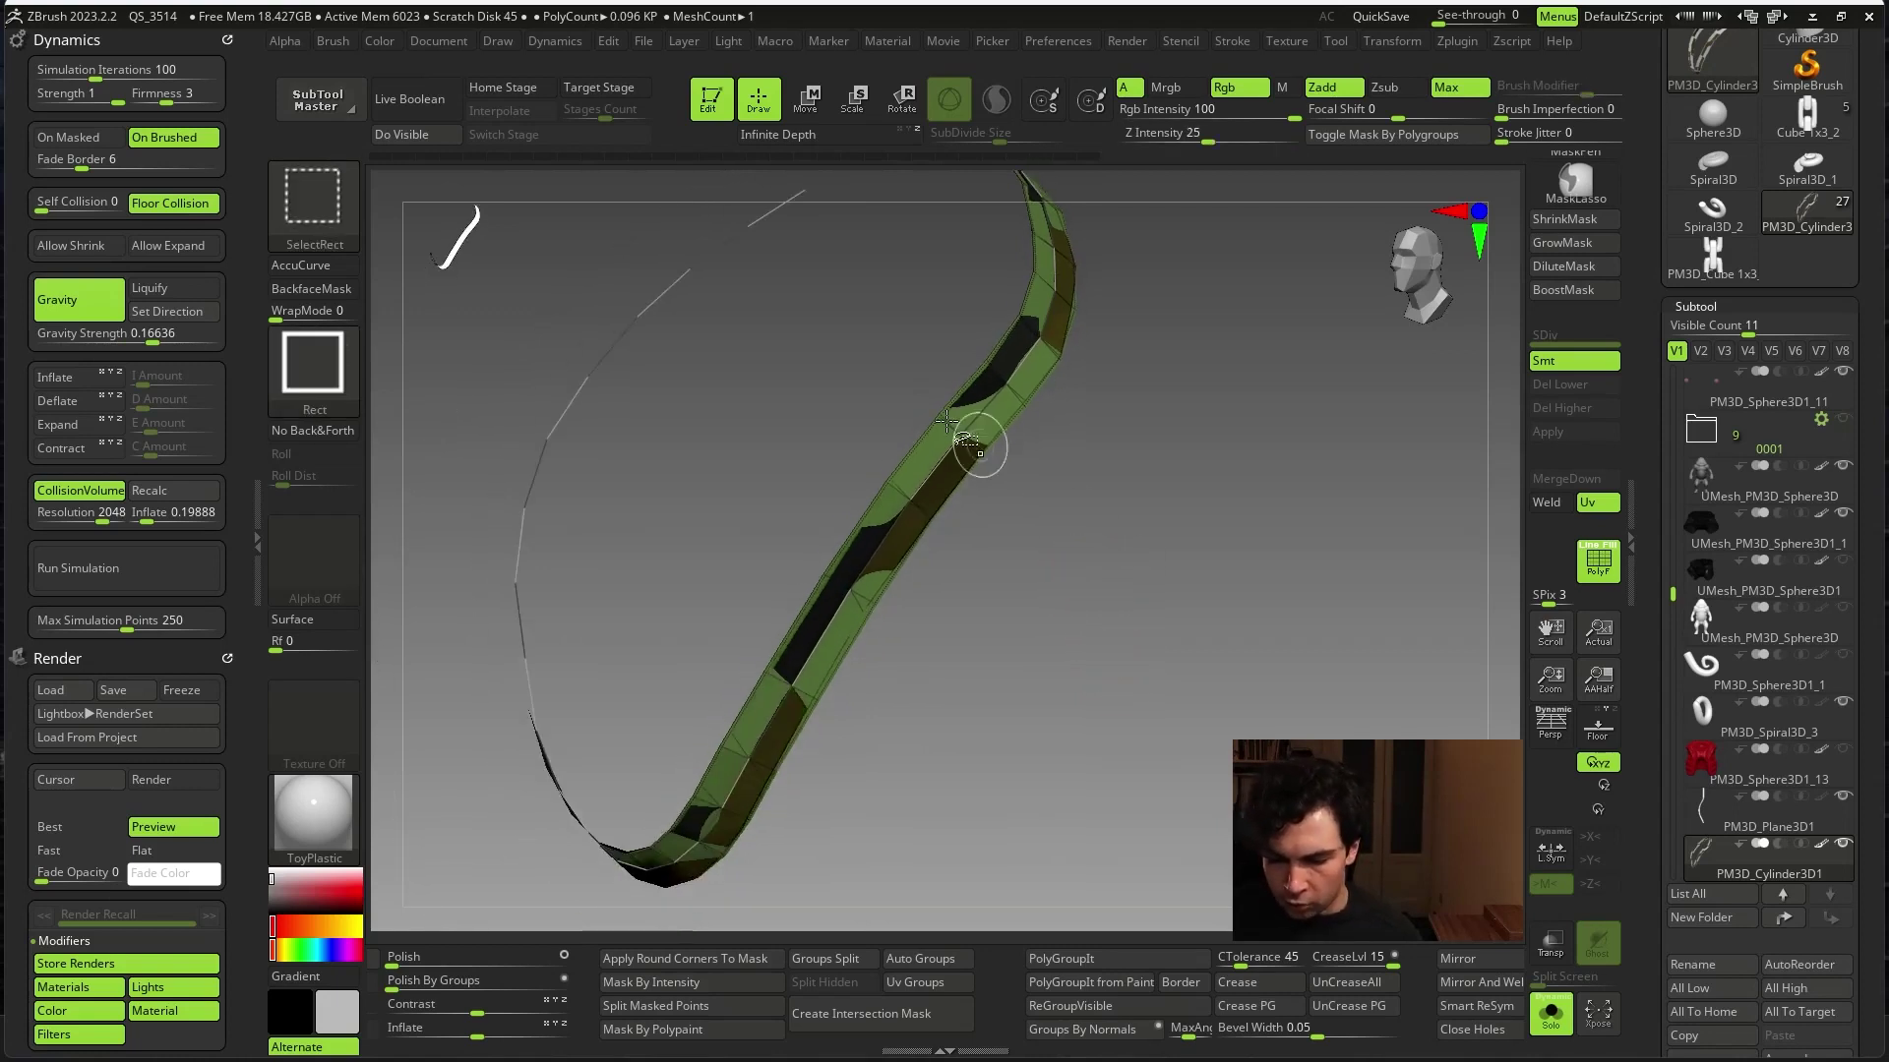
- Ctrl-click to clear the strip's masks and apply Del Hidden
ctrl+click(1102, 517)
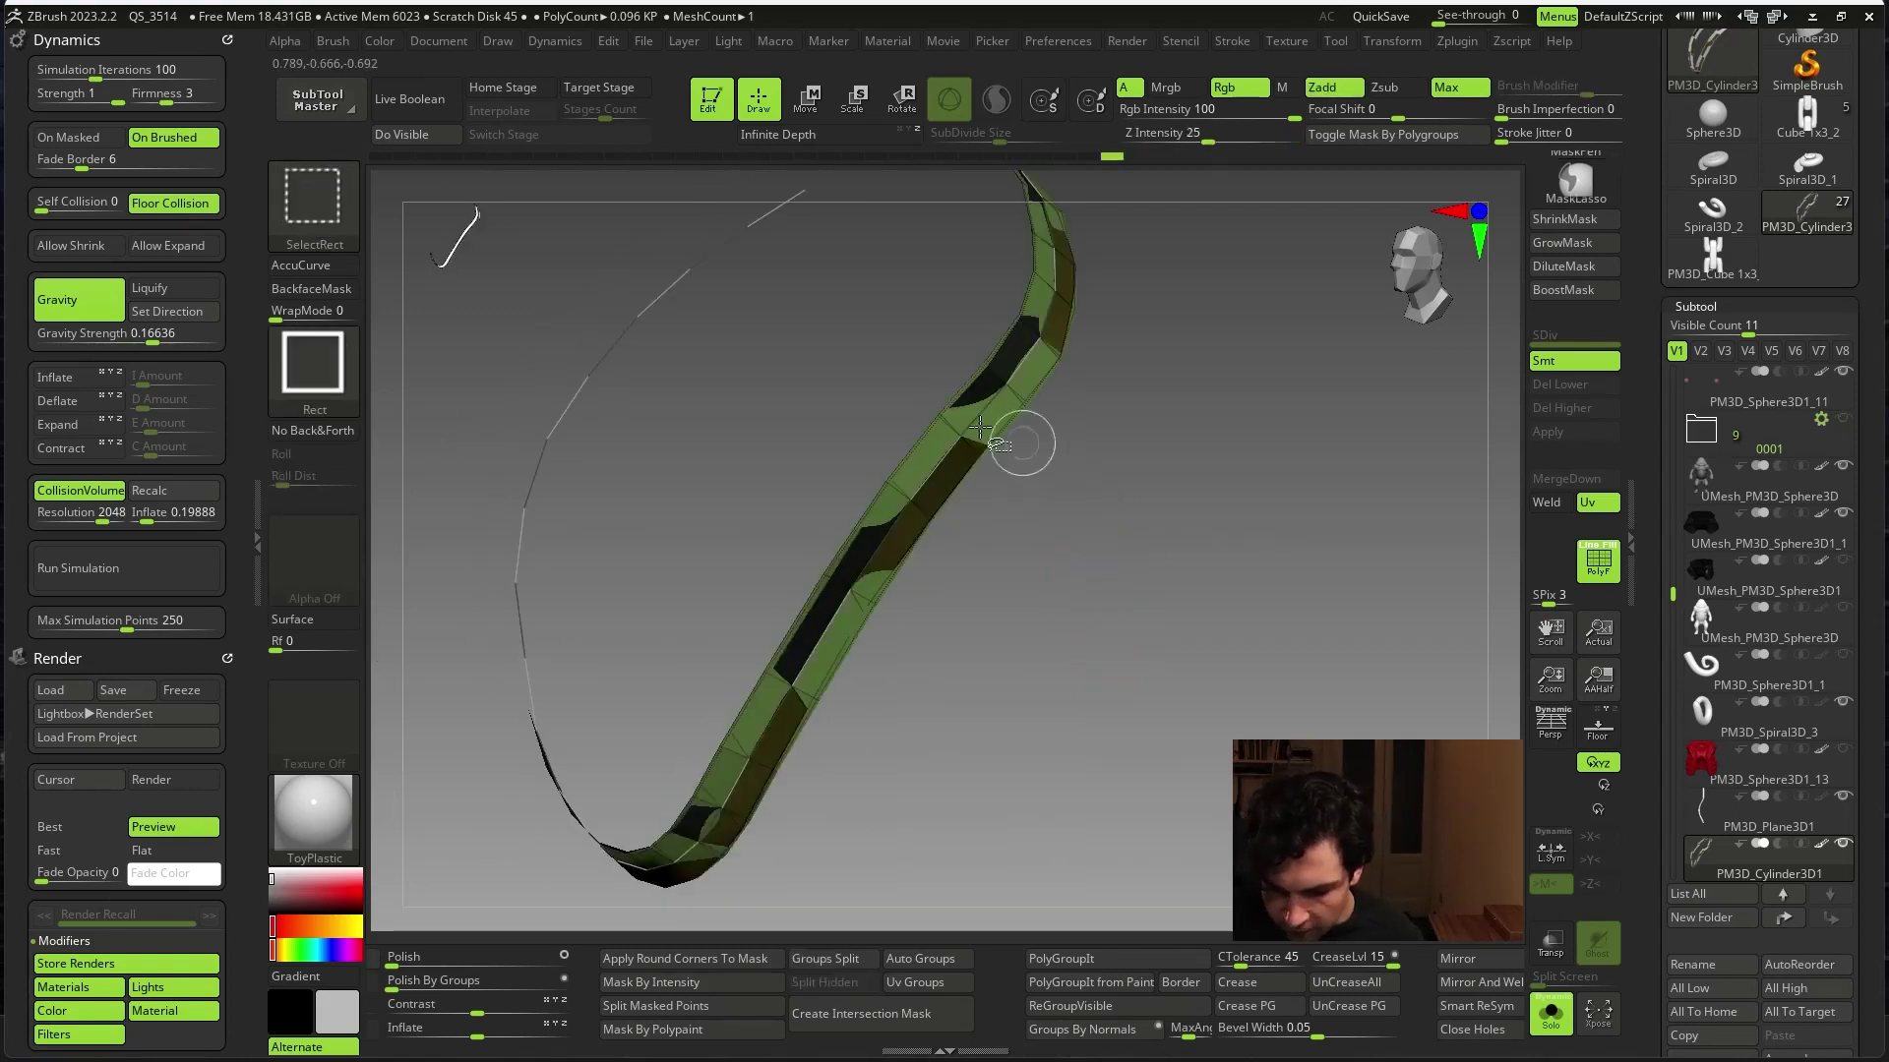
ctrl+drag(1025, 434, 1082, 472)
mouse_move(1082, 472)
mouse_down()
mouse_move(1147, 536)
mouse_move(1124, 595)
mouse_move(1016, 451)
mouse_up()
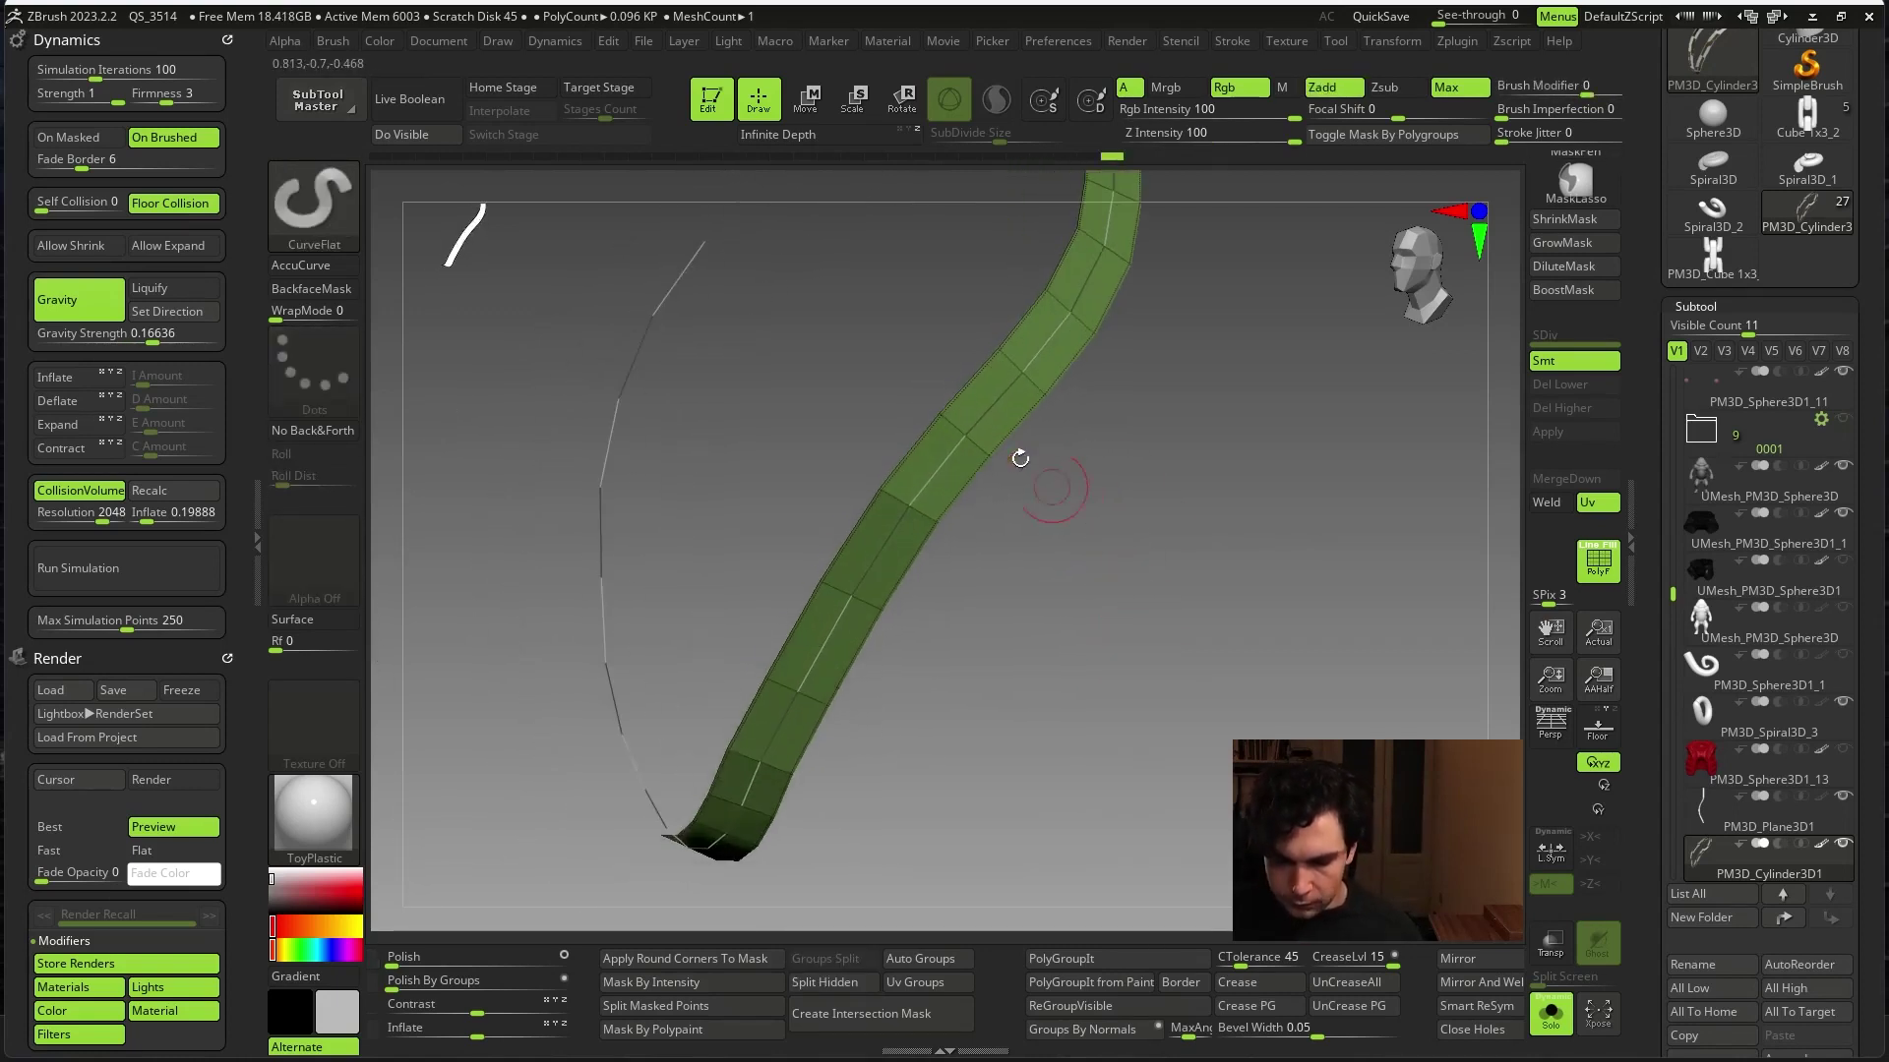
ctrl+click(995, 409)
mouse_move(1130, 688)
ctrl+mouse_down()
mouse_move(1143, 716)
mouse_move(1295, 762)
ctrl+mouse_up()
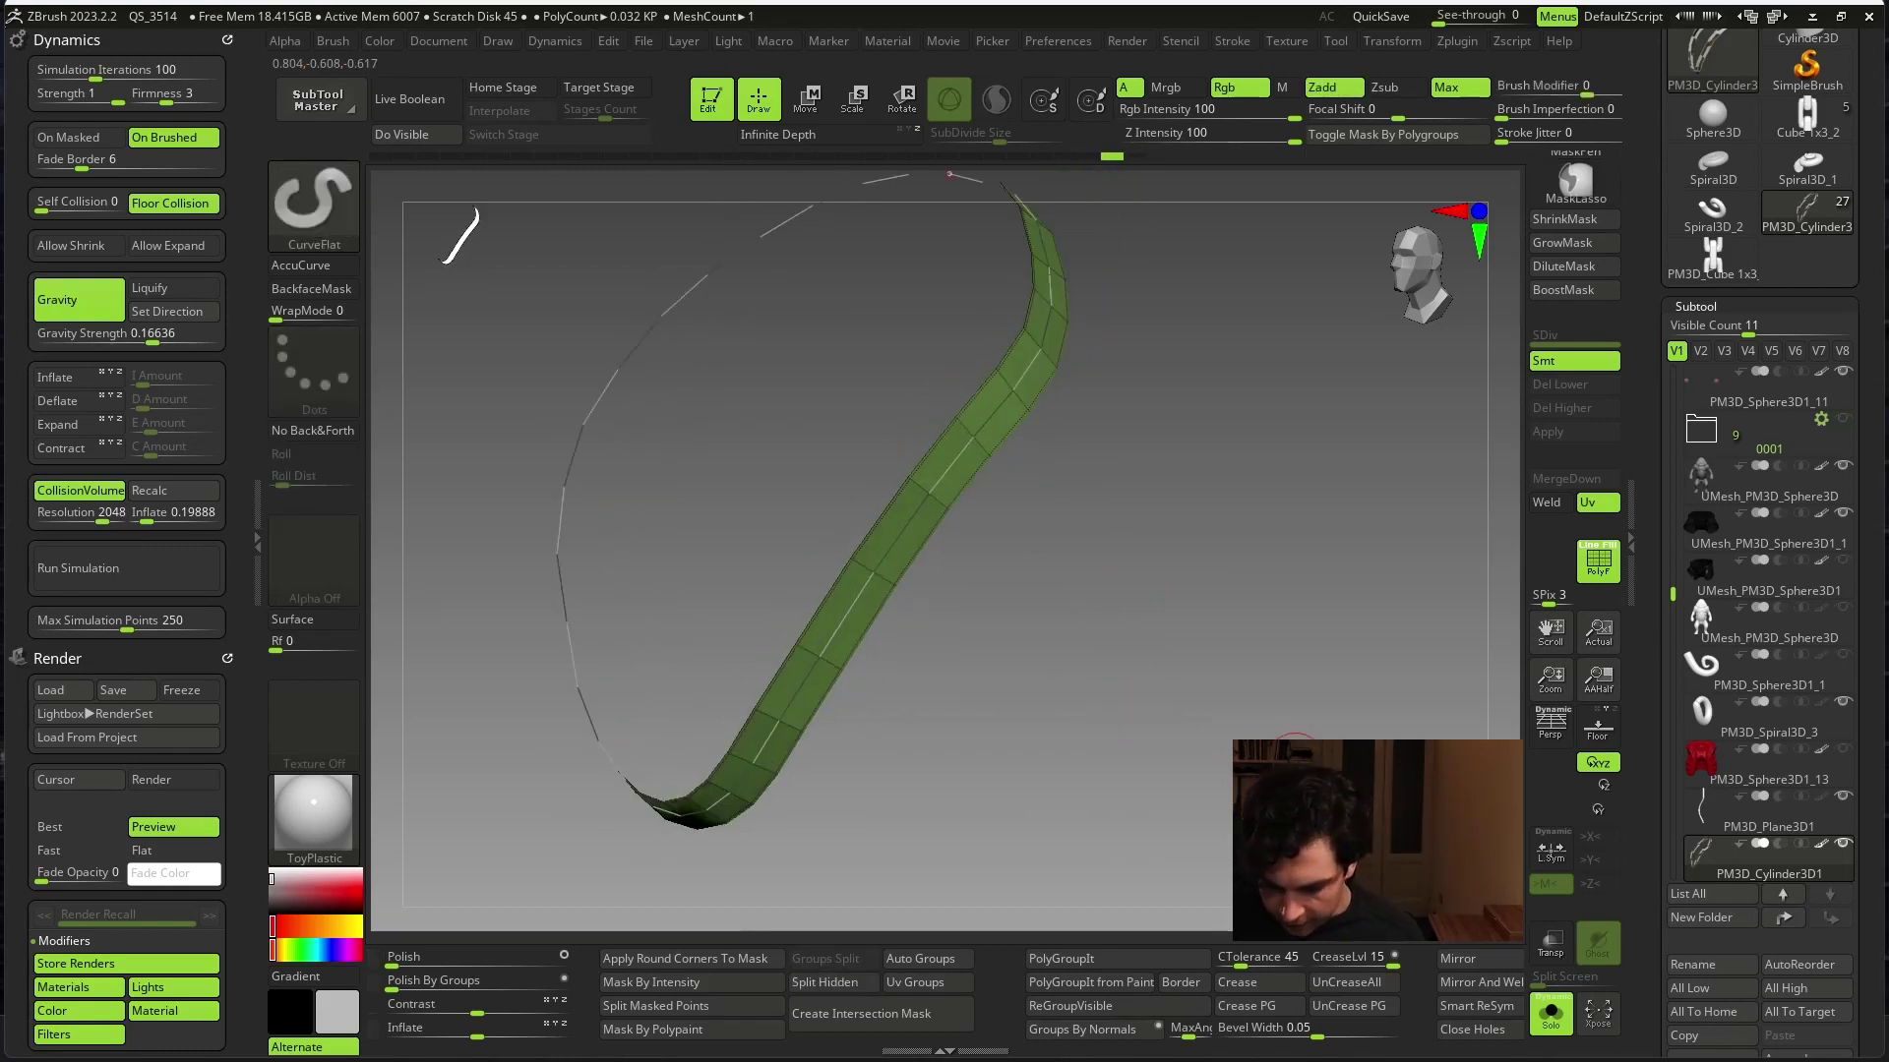
drag(1423, 1027, 797, 1026)
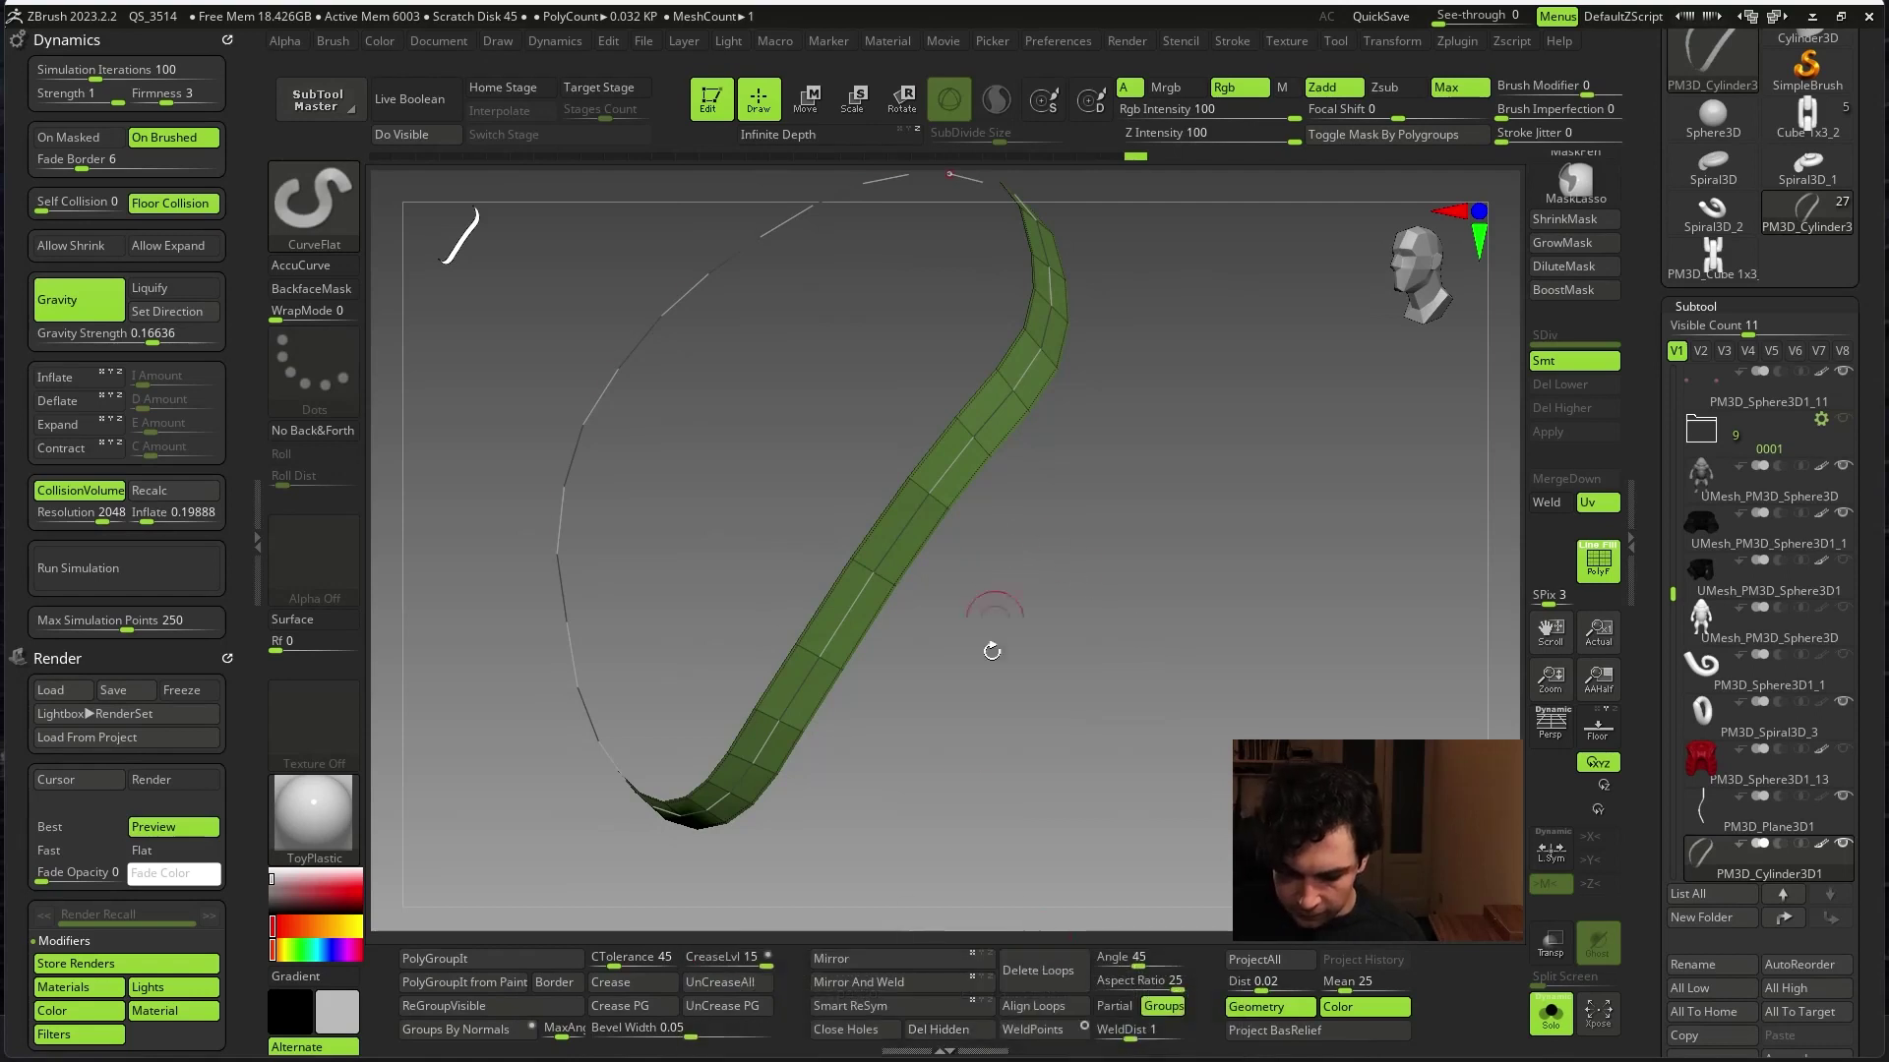
click(951, 1035)
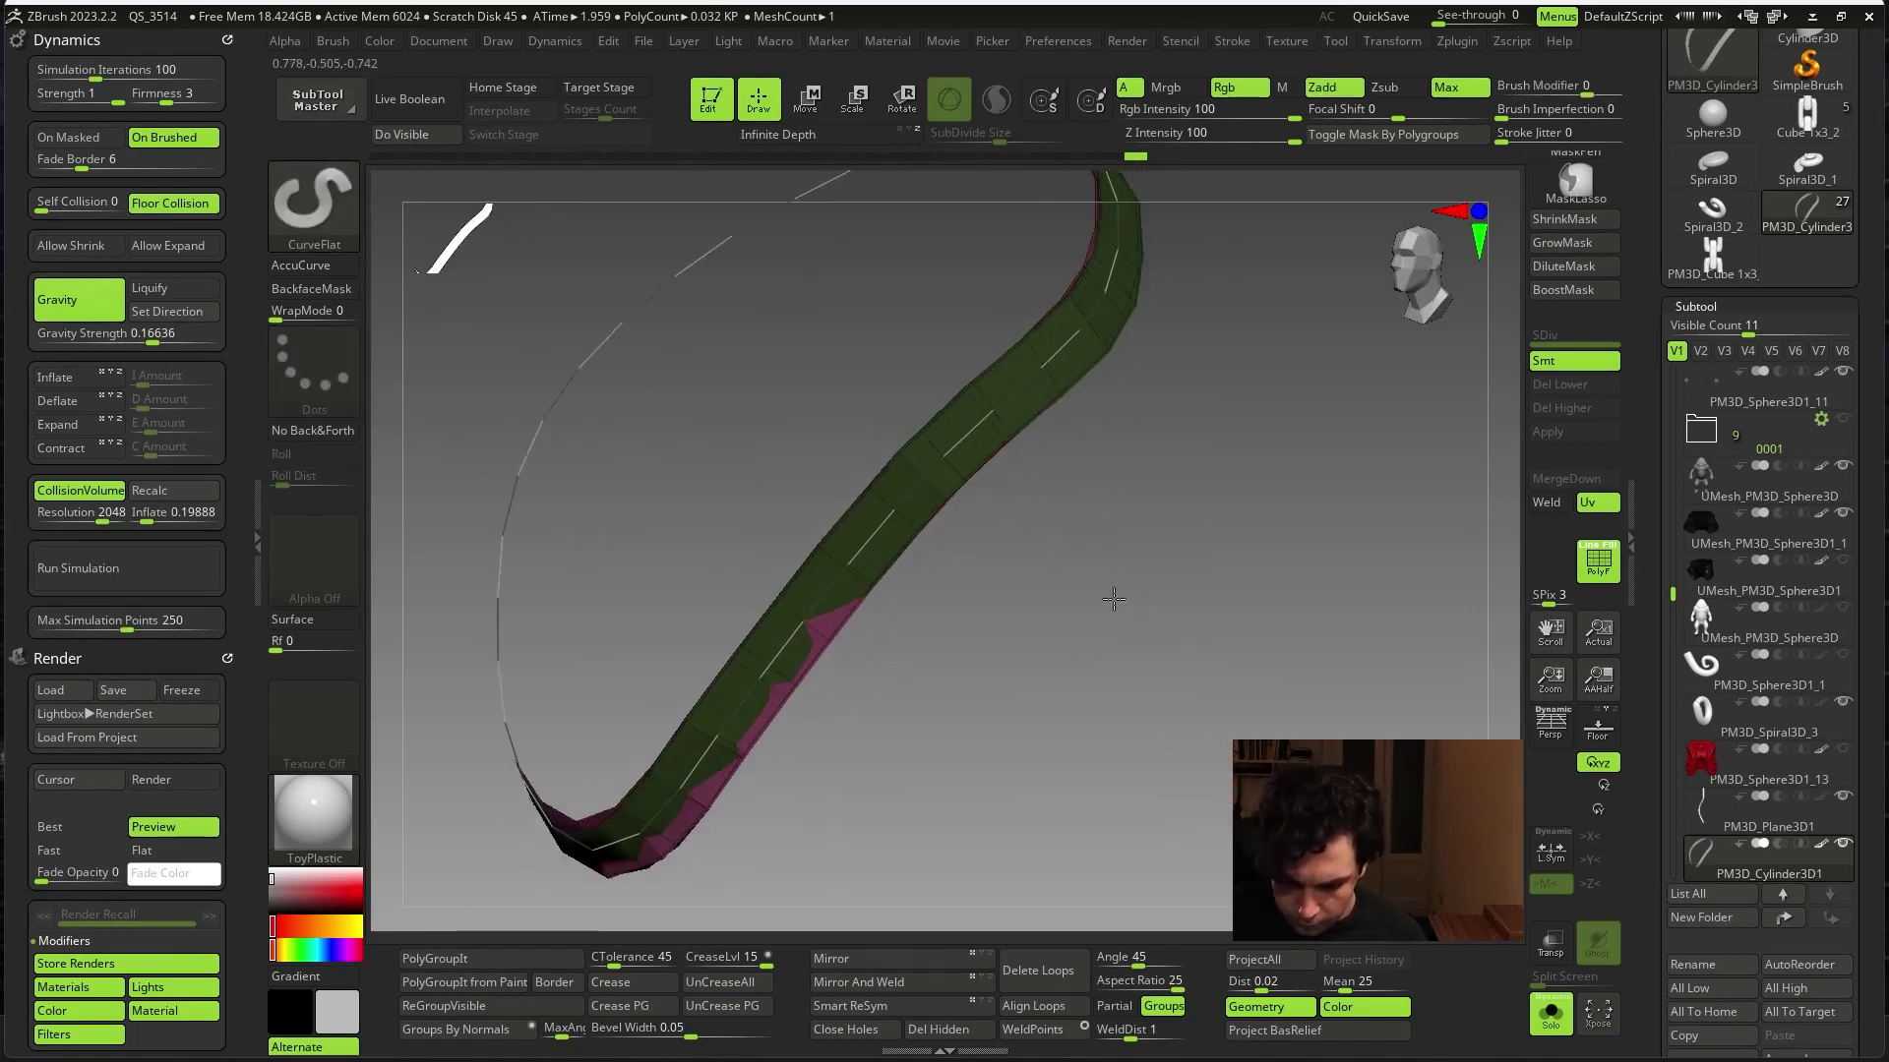
- Drag the ribbon's guide curve into a neck loop, then turn Solo off to show the whole pug
drag(1113, 599, 1128, 661)
key(ctrl+shift)
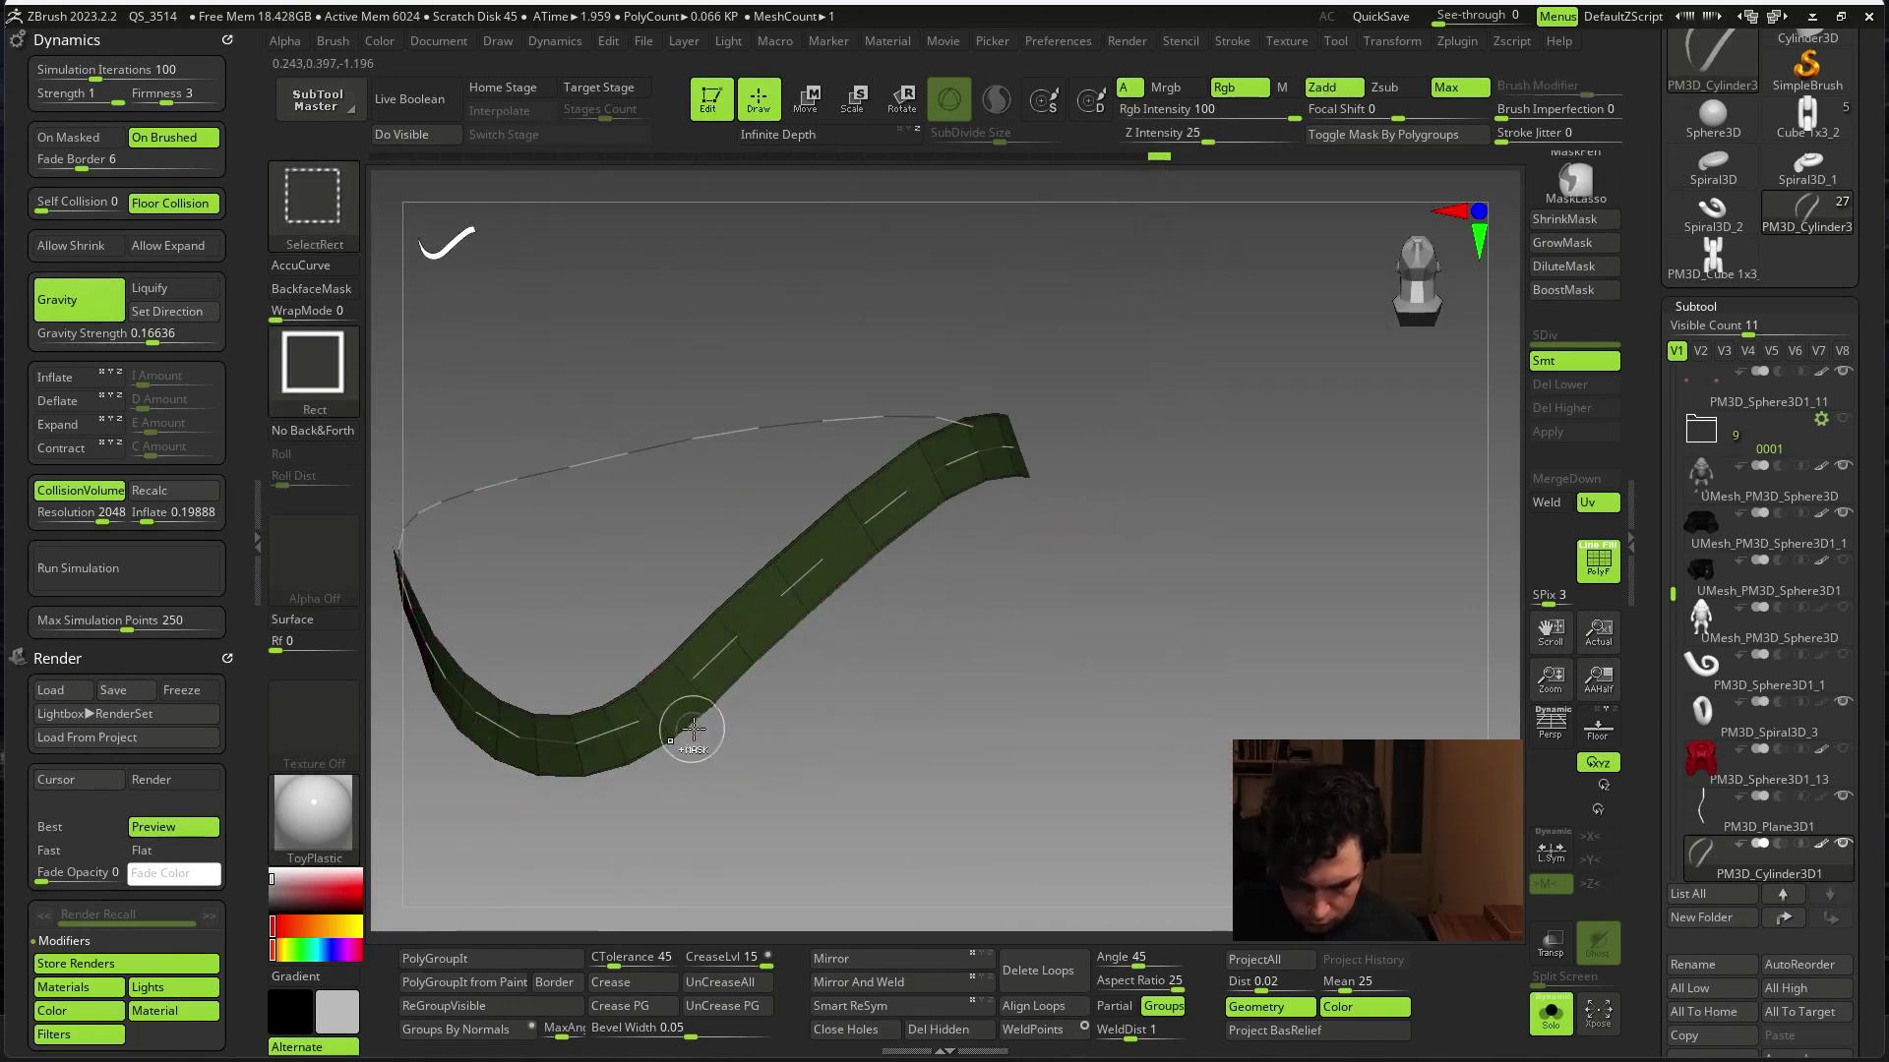
key(ctrl+shift)
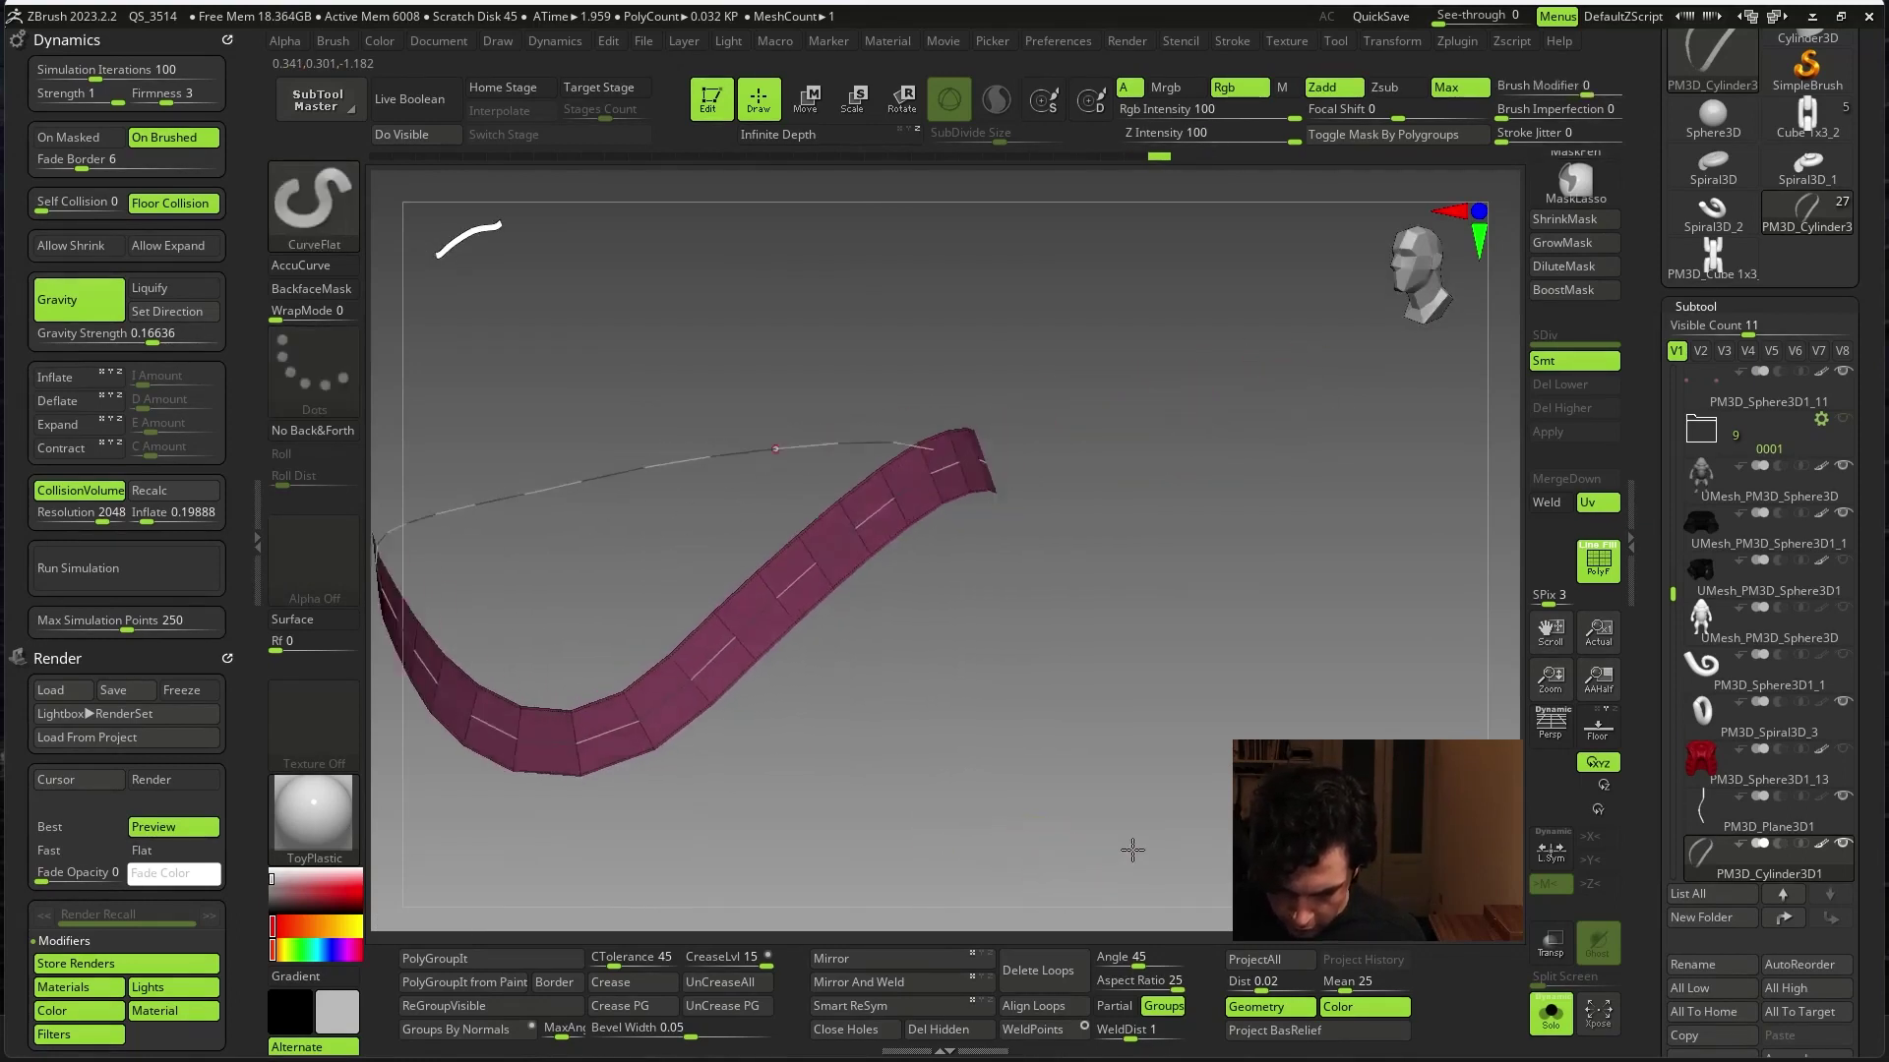
drag(1132, 850, 1220, 846)
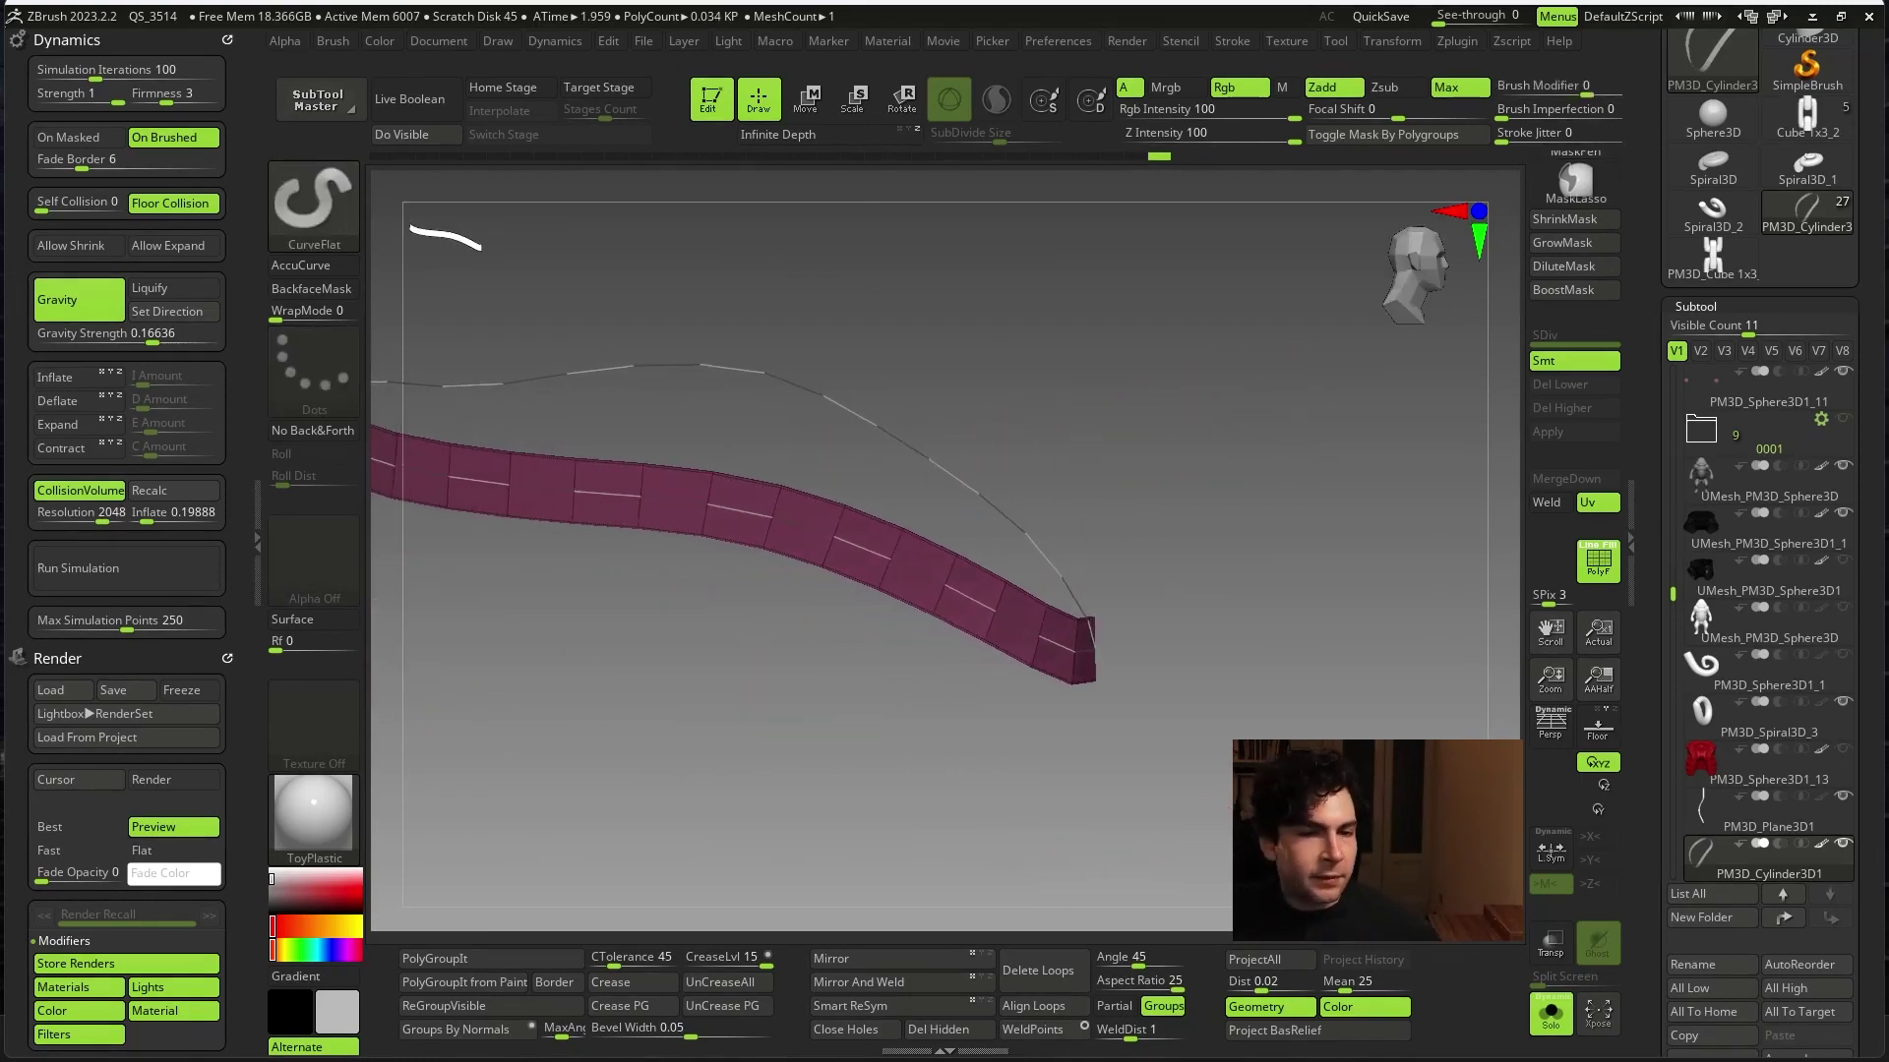
drag(1116, 539, 1347, 398)
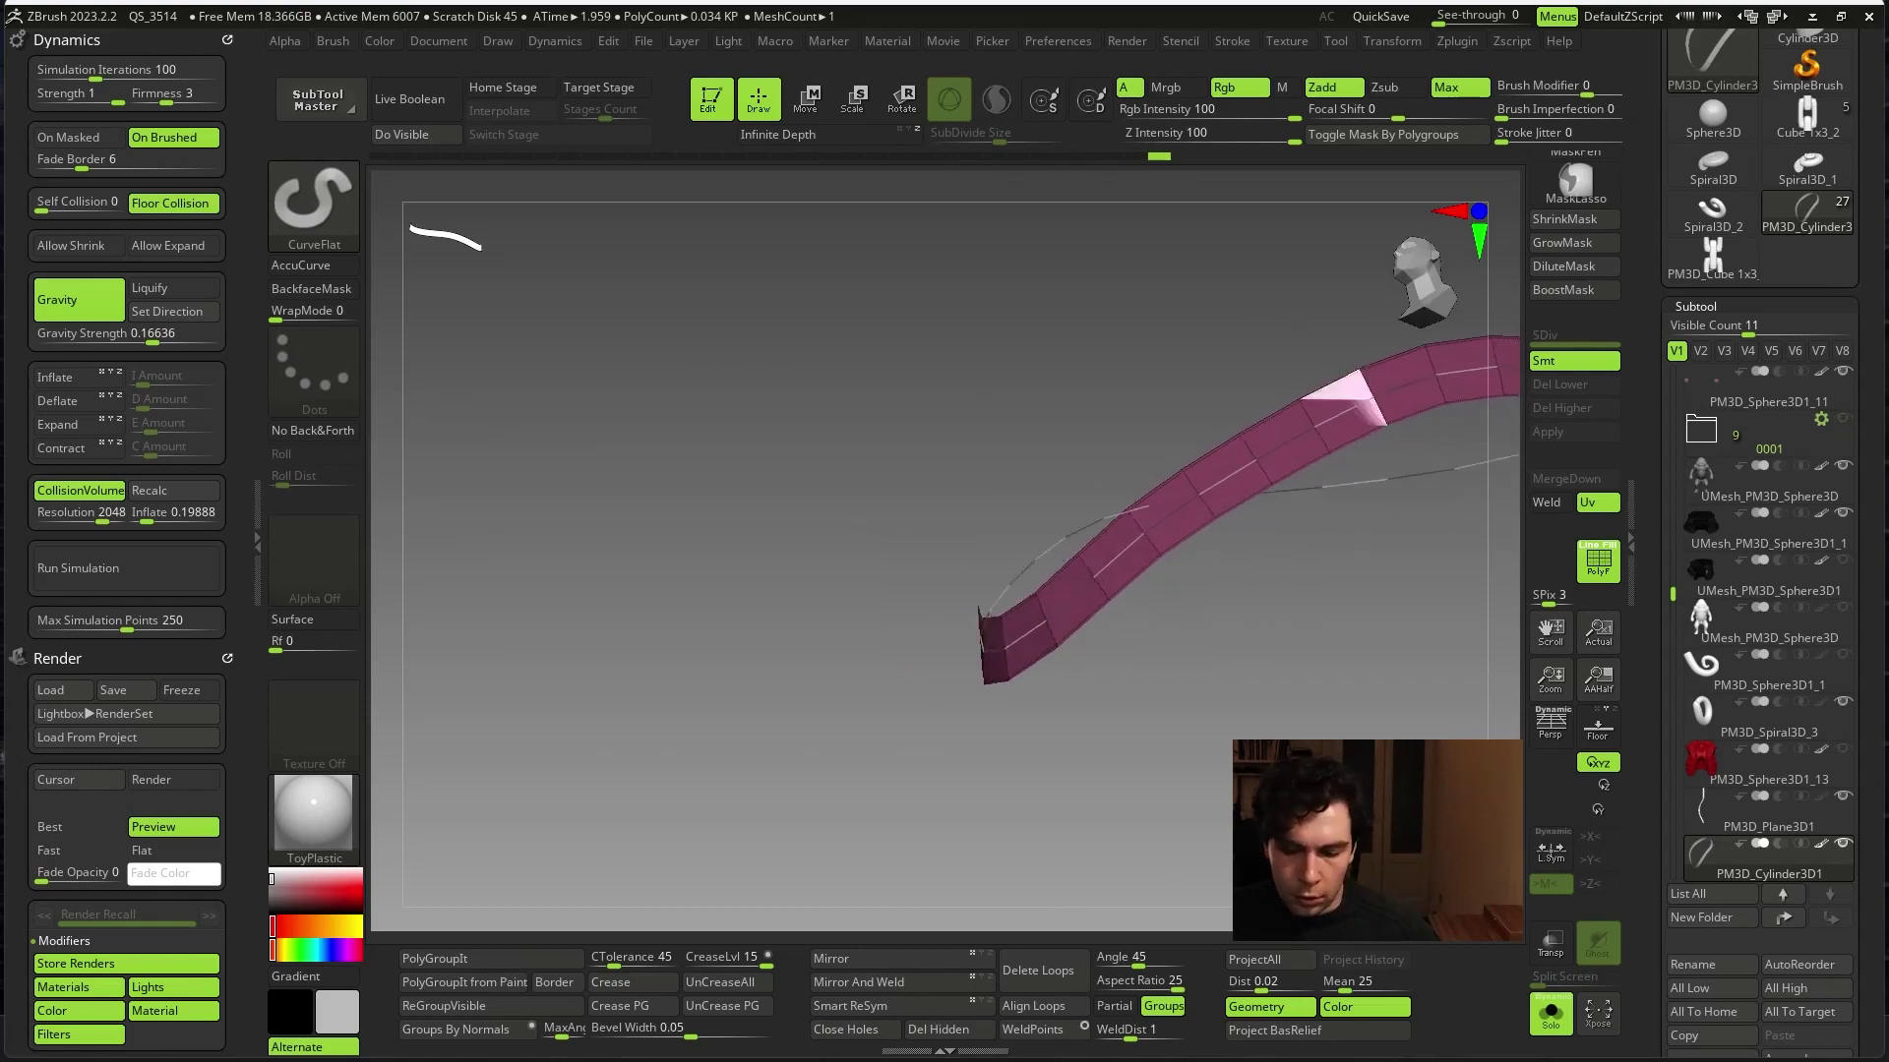
drag(1308, 845, 1269, 885)
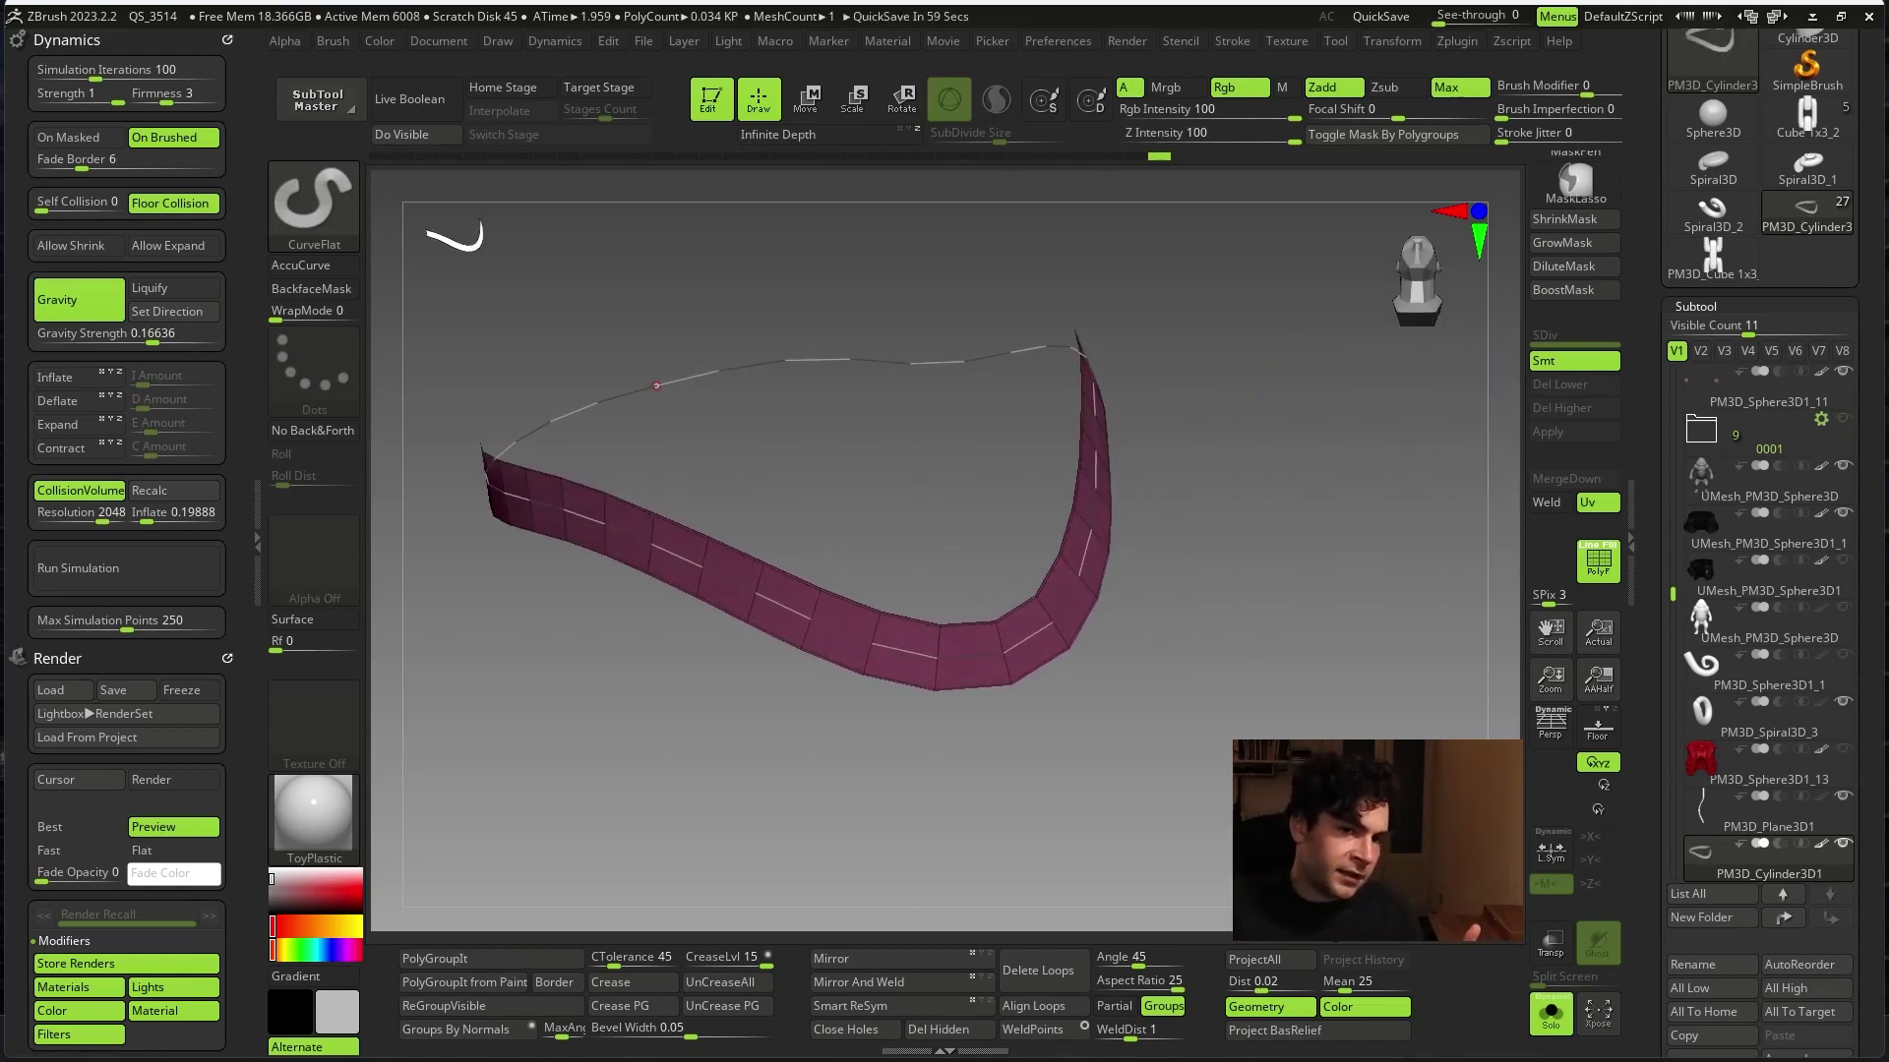
drag(1279, 865, 1210, 925)
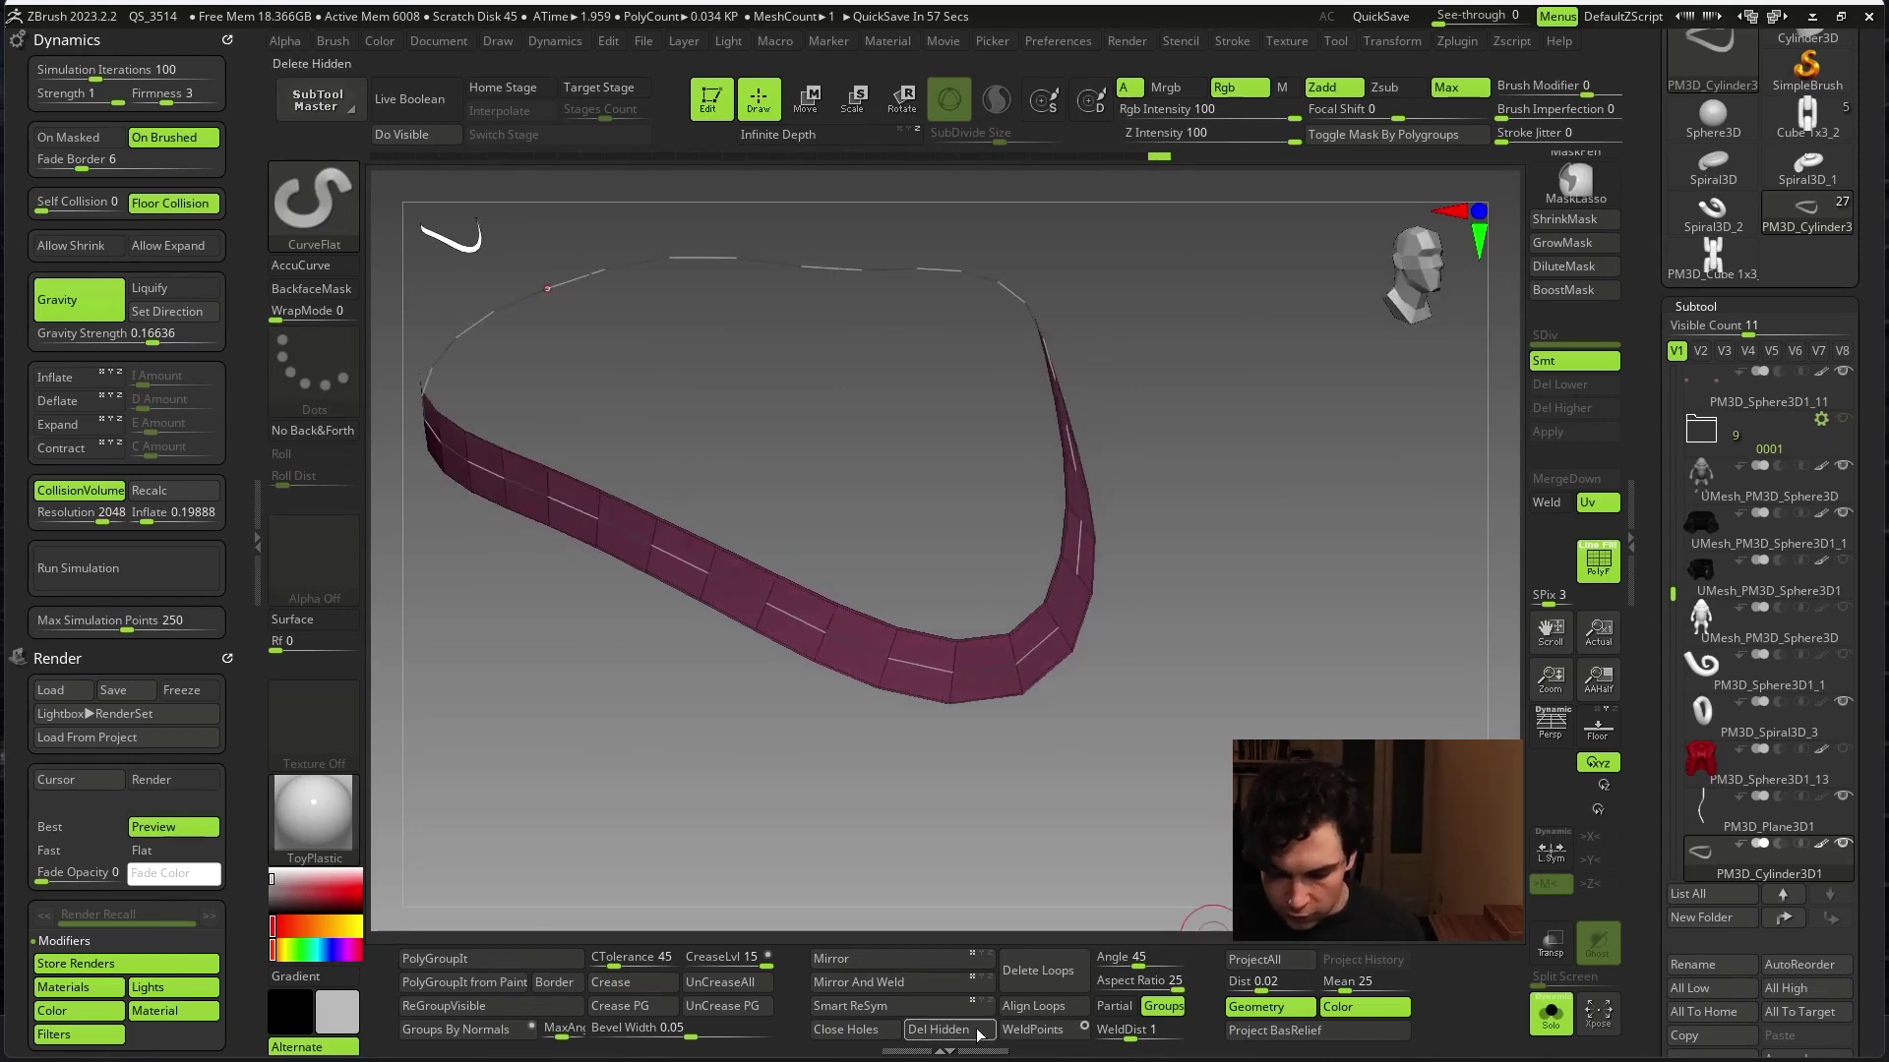
mouse_move(1019, 805)
mouse_down()
mouse_move(1316, 661)
mouse_move(1320, 681)
mouse_up()
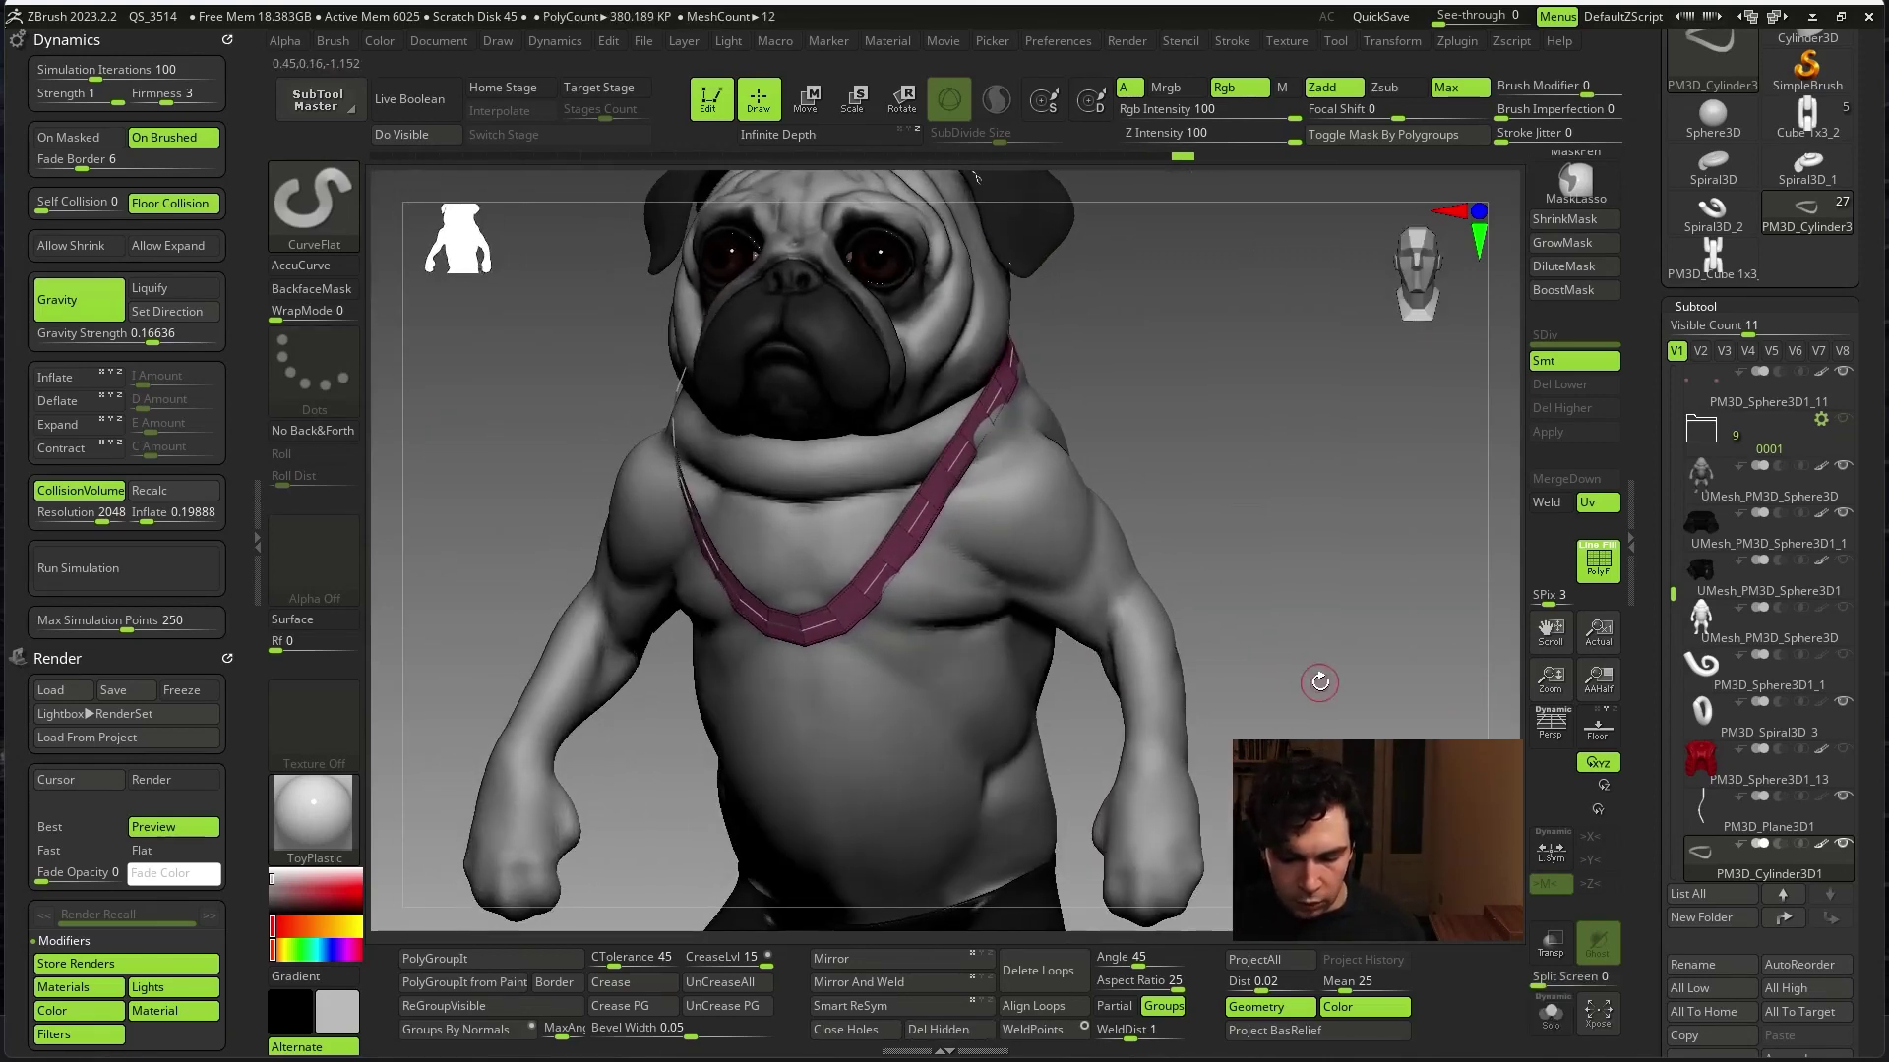
- Convert the collar ribbon into chain links, apply the Gold material and frame the whole pug
key(shift+d)
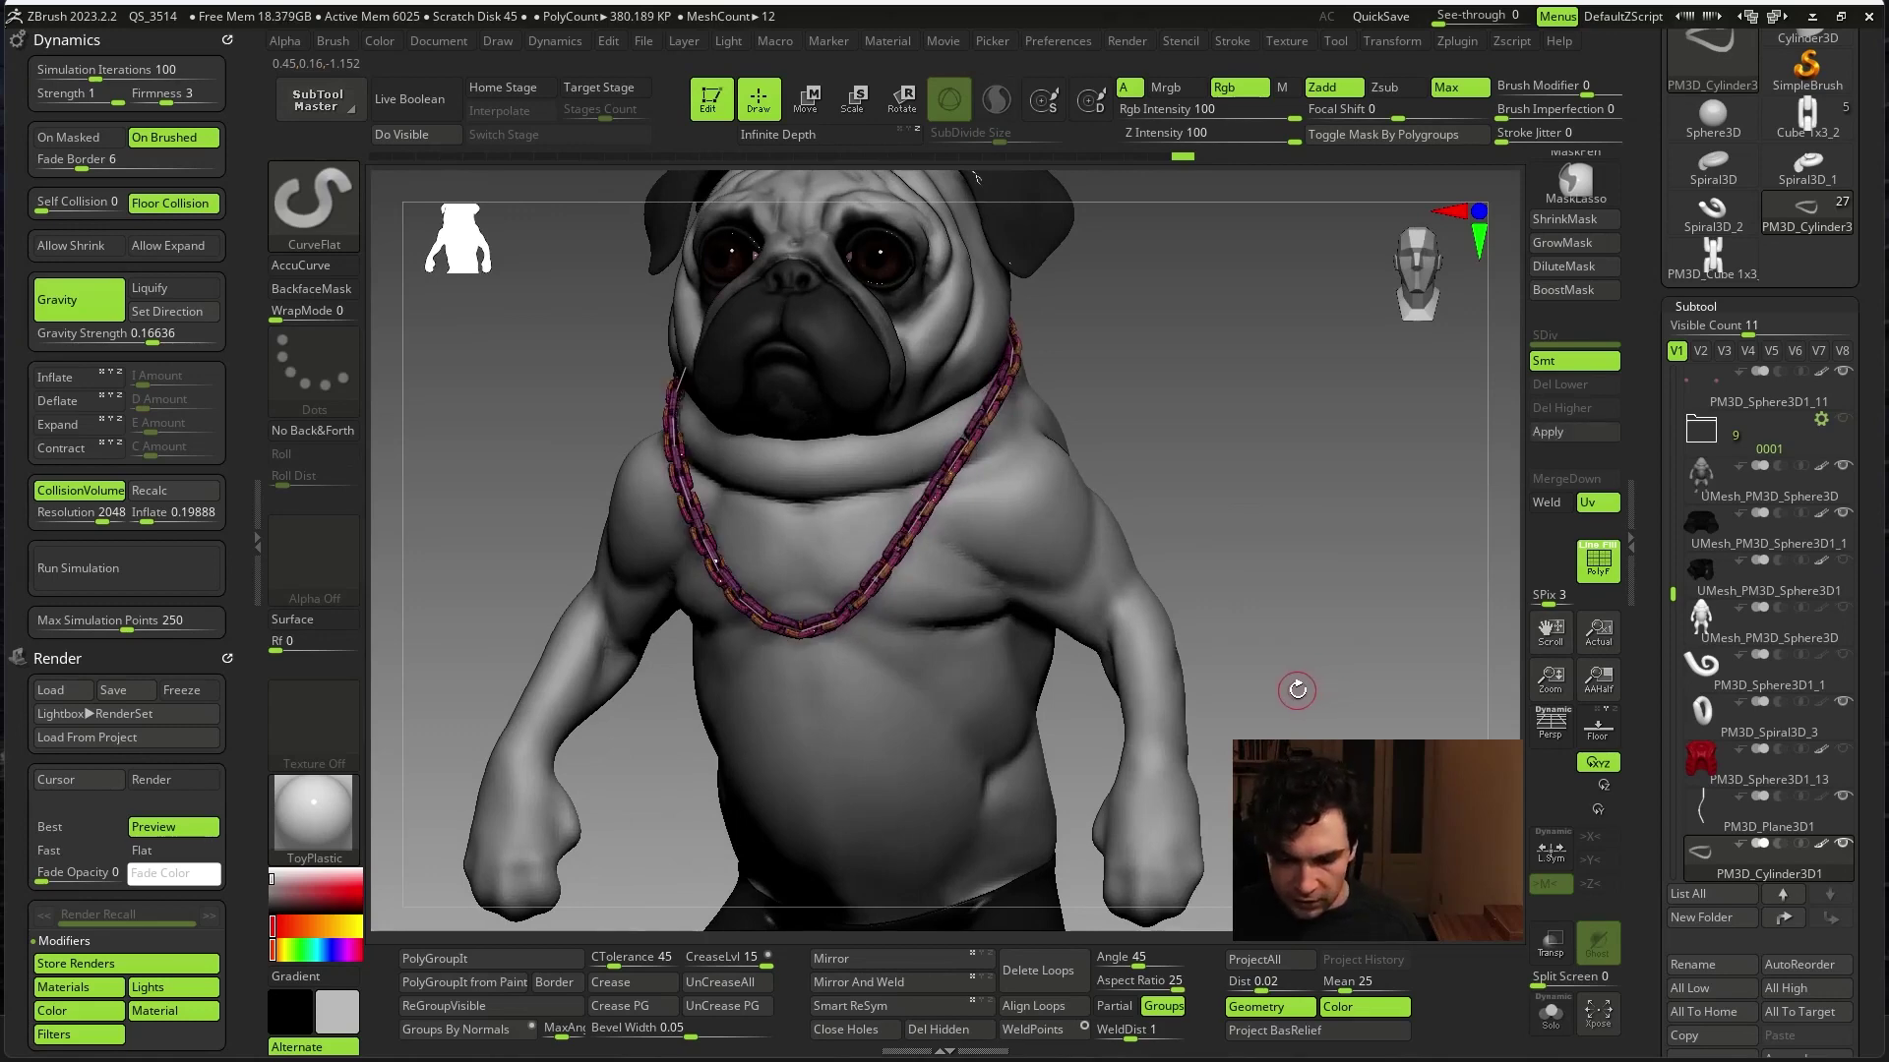
scroll(1160, 635, up, 2)
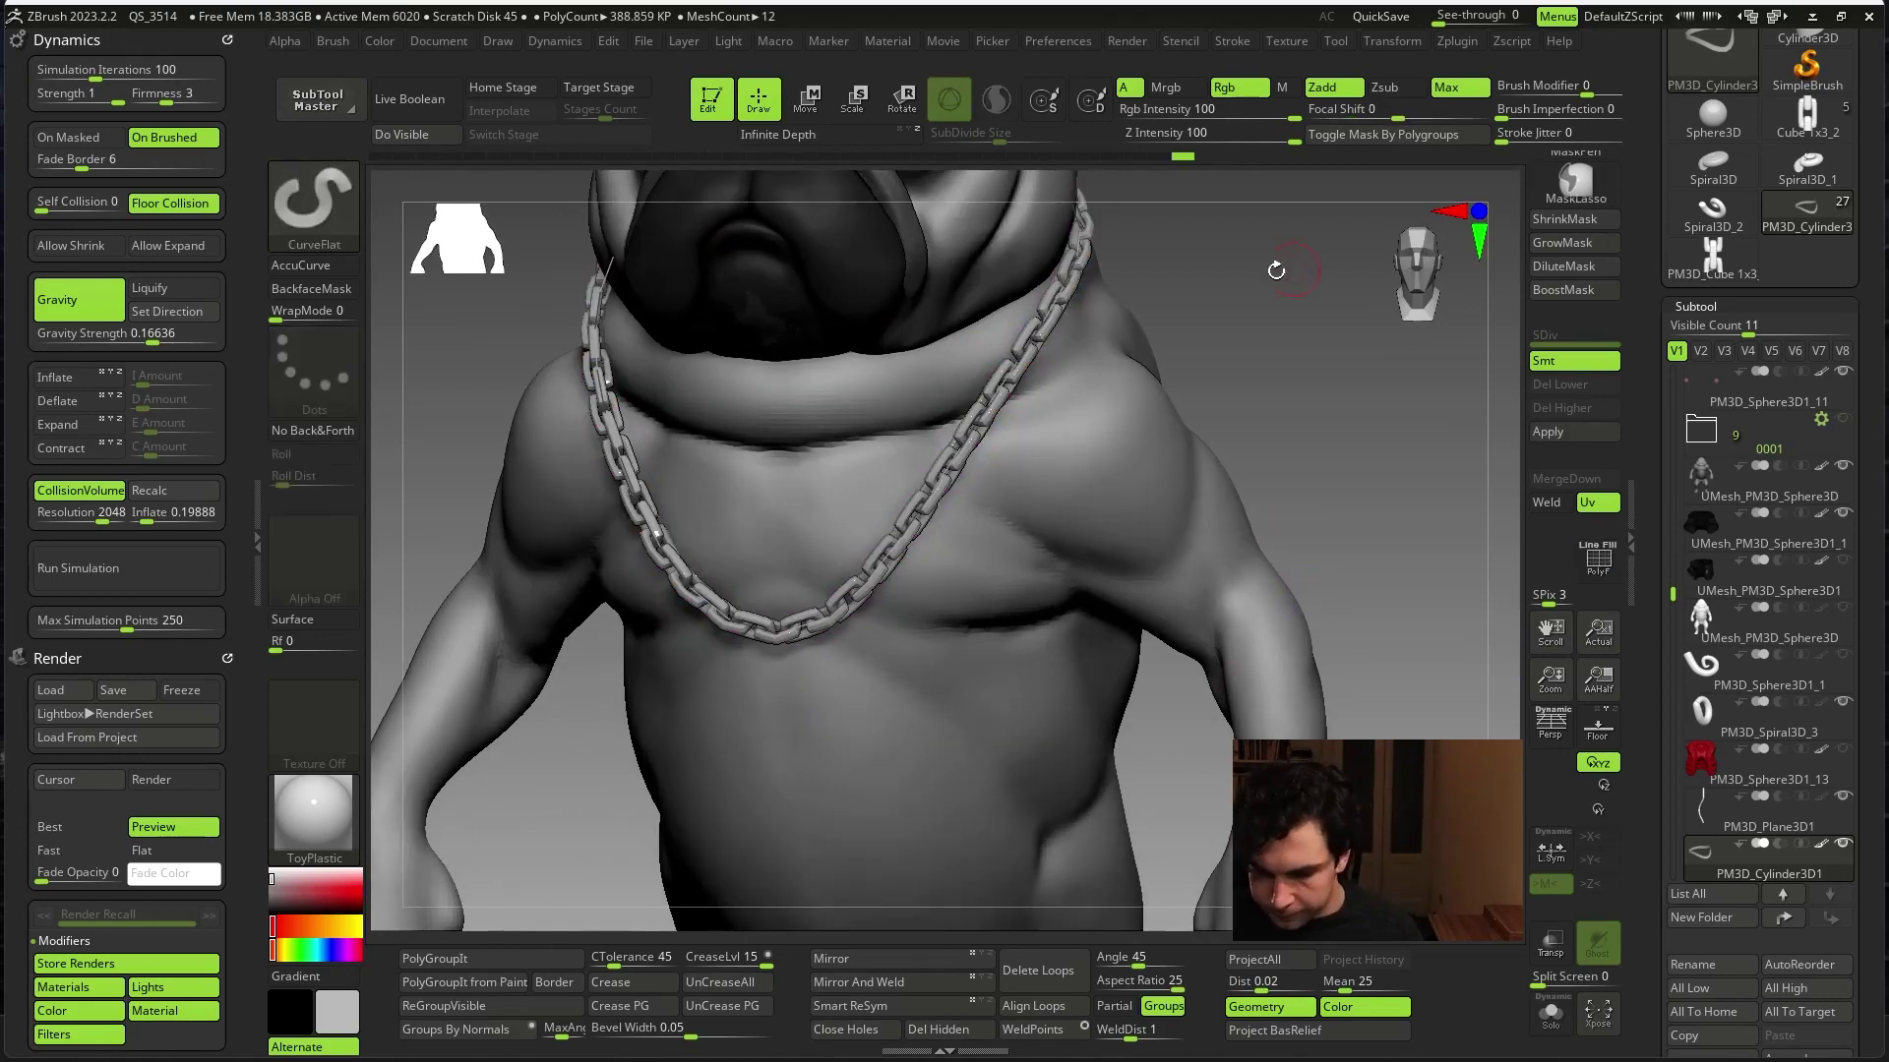
scroll(1273, 270, up, 2)
key(m)
click(1242, 54)
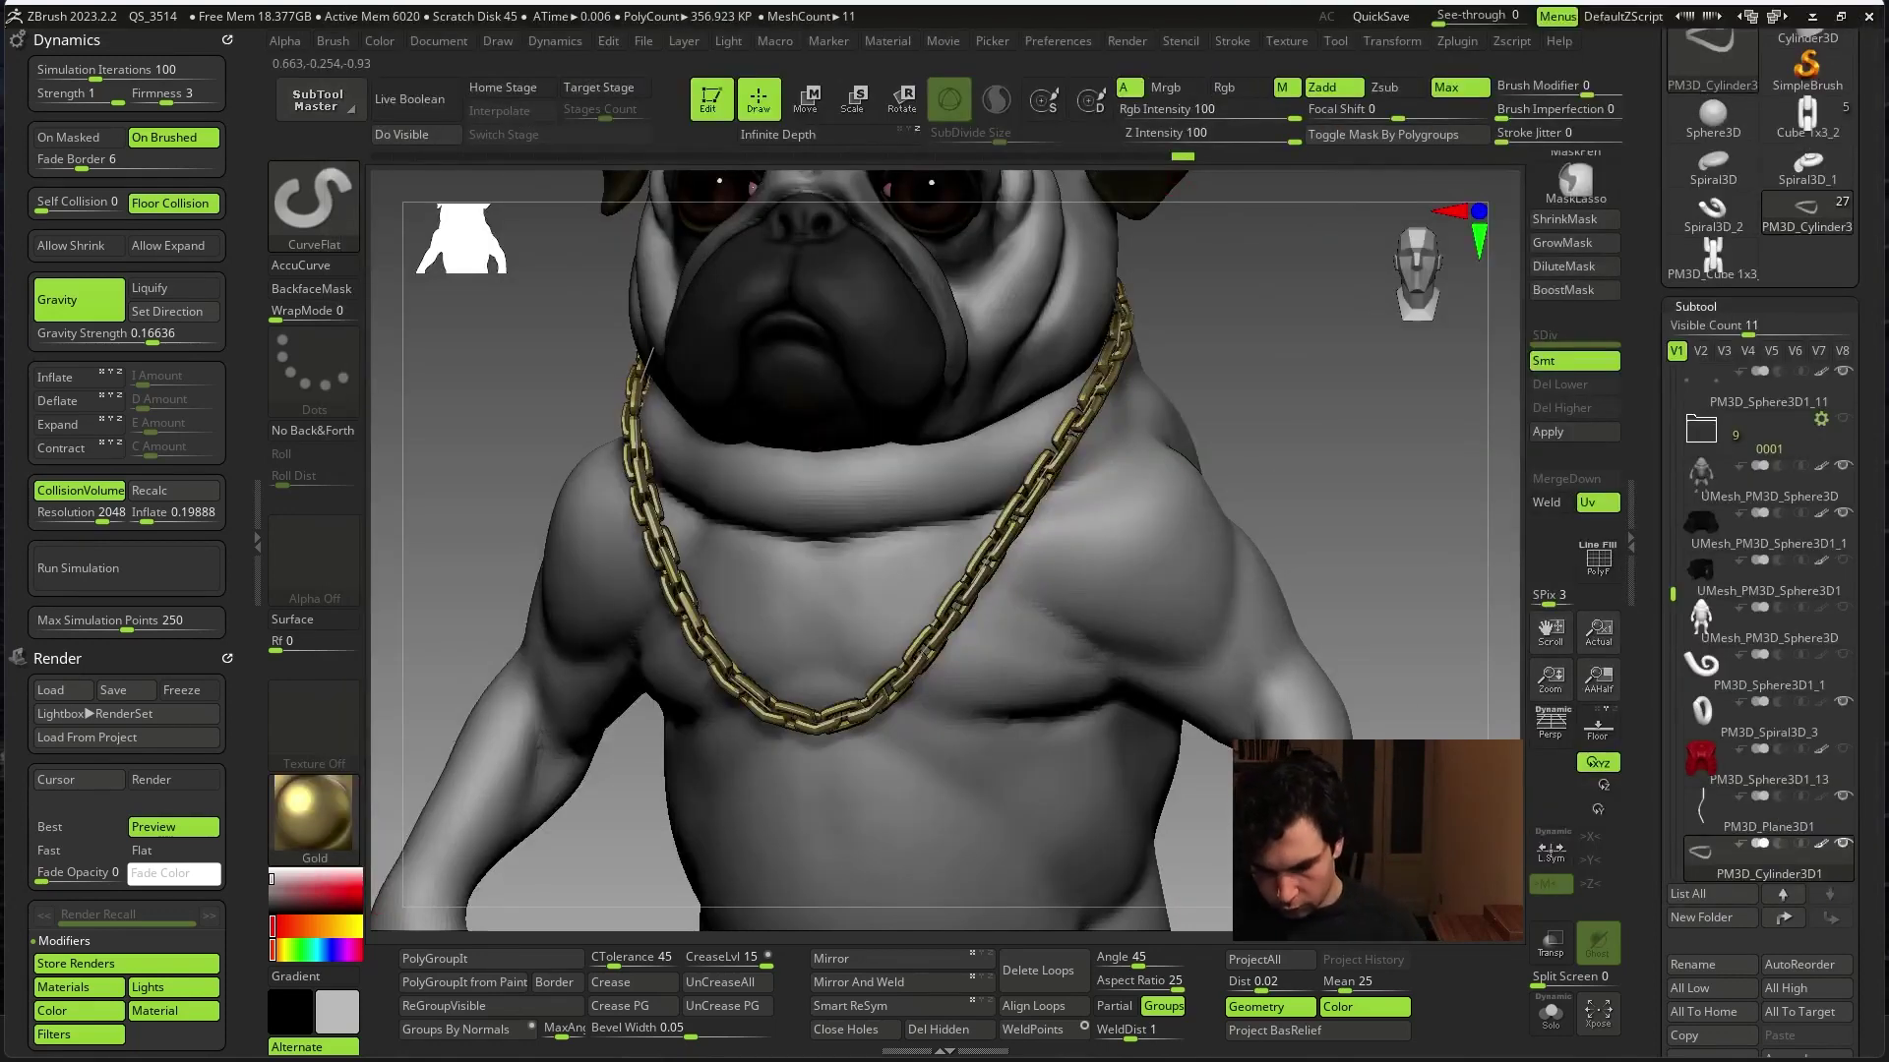
drag(1397, 645, 1279, 703)
scroll(1227, 478, up, 3)
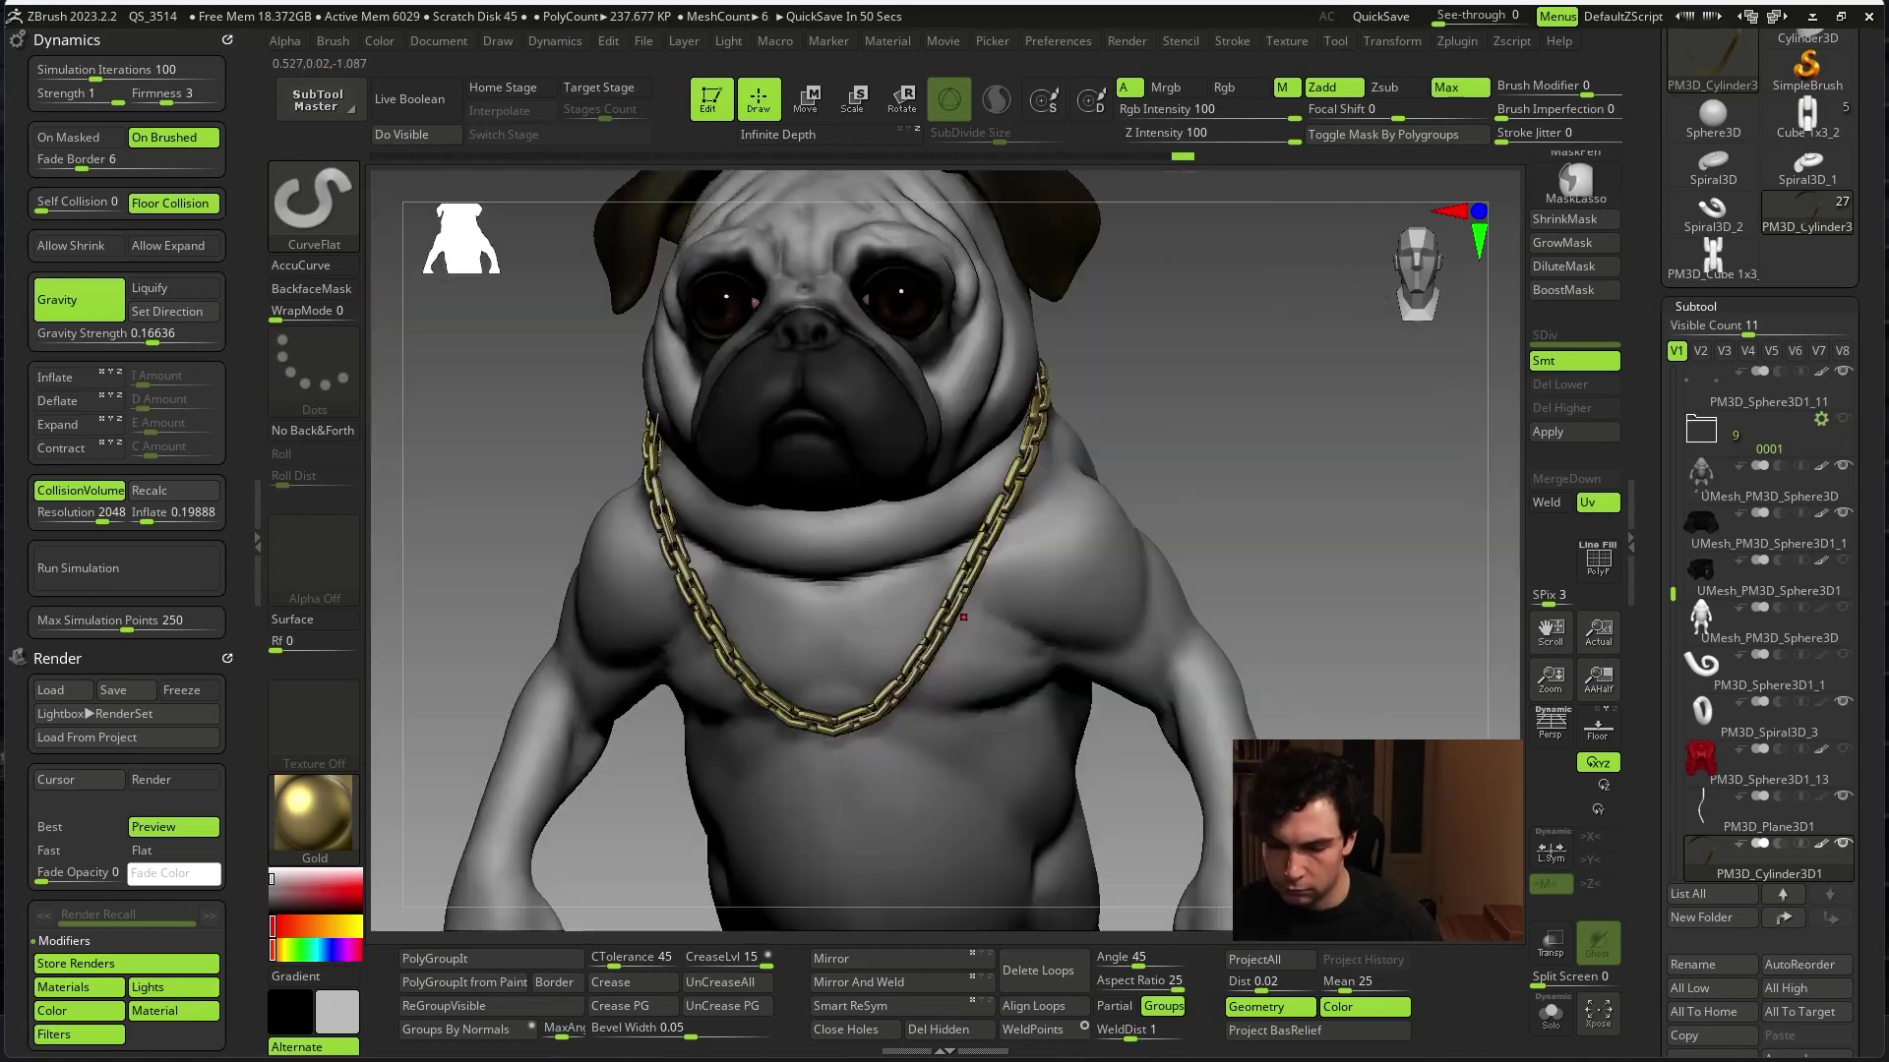
click(1842, 750)
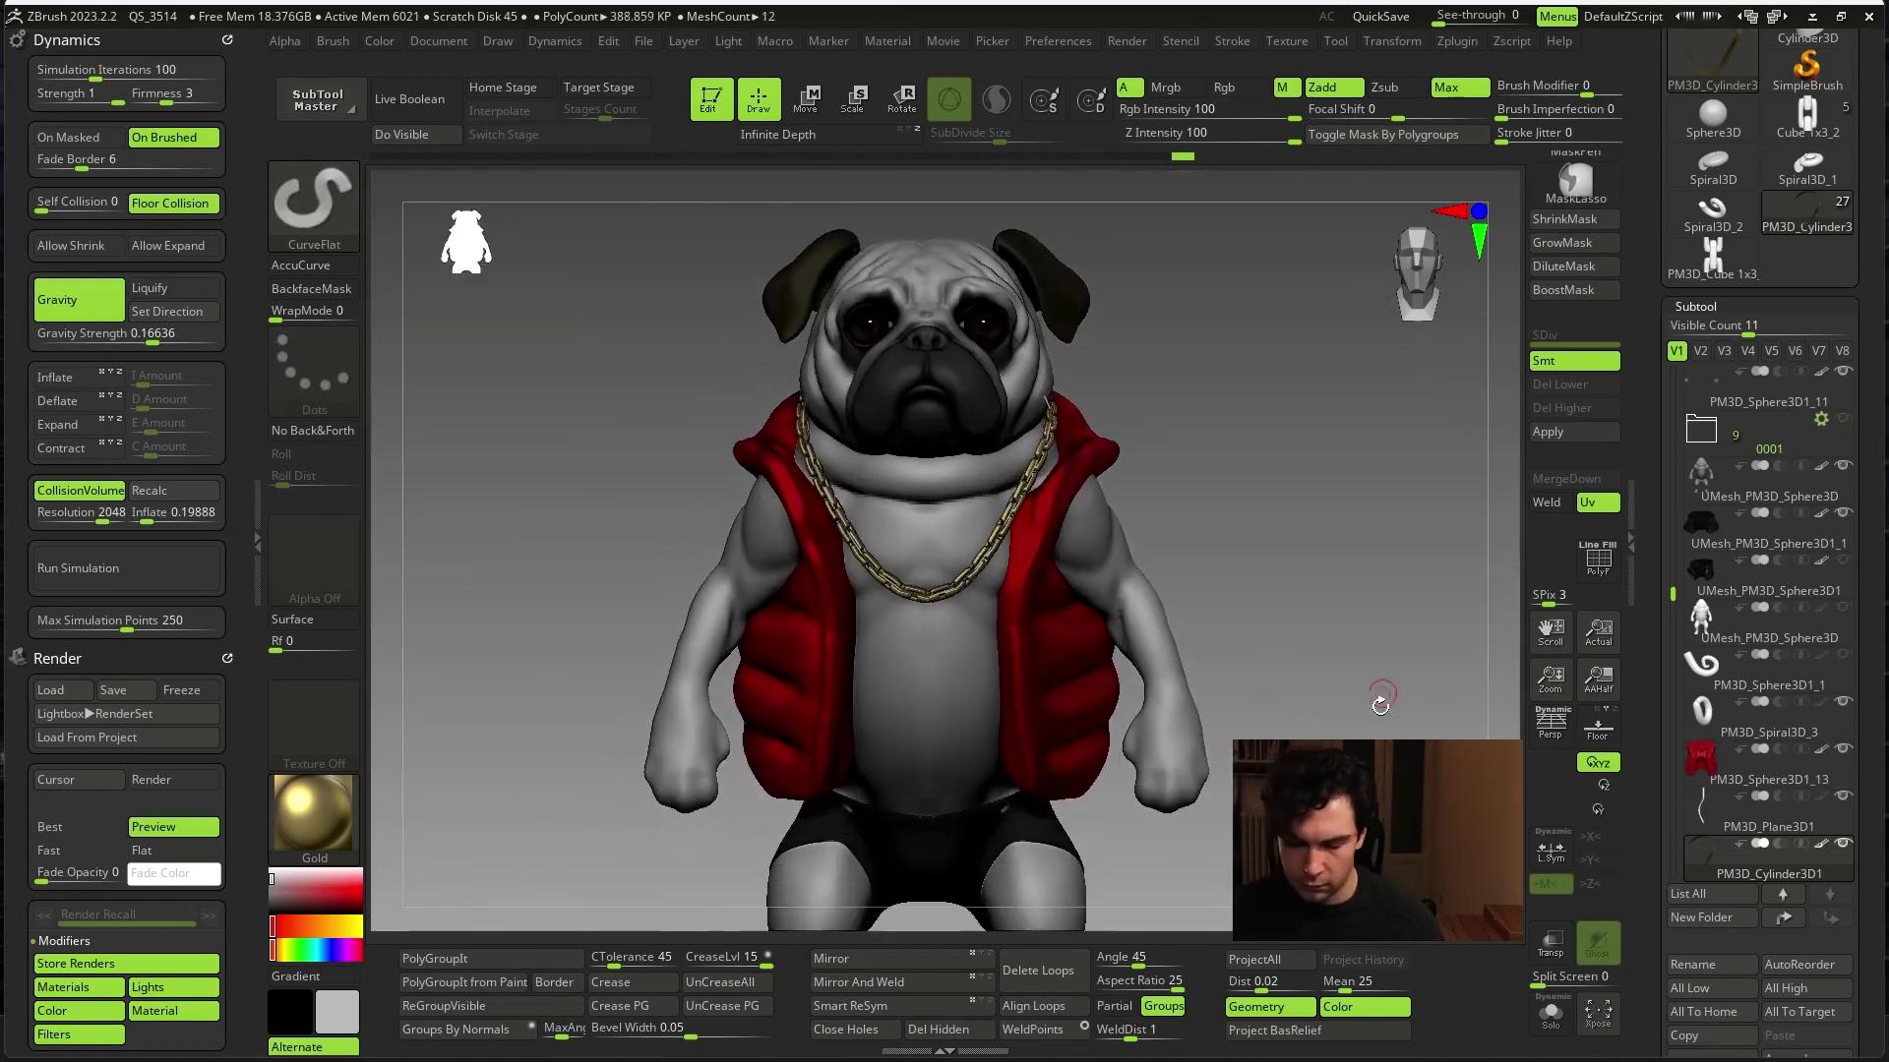
- Apply the Metal 01 material and a strong red paint colour, undoing the red fill on the chain
drag(1377, 695, 1173, 631)
key(m)
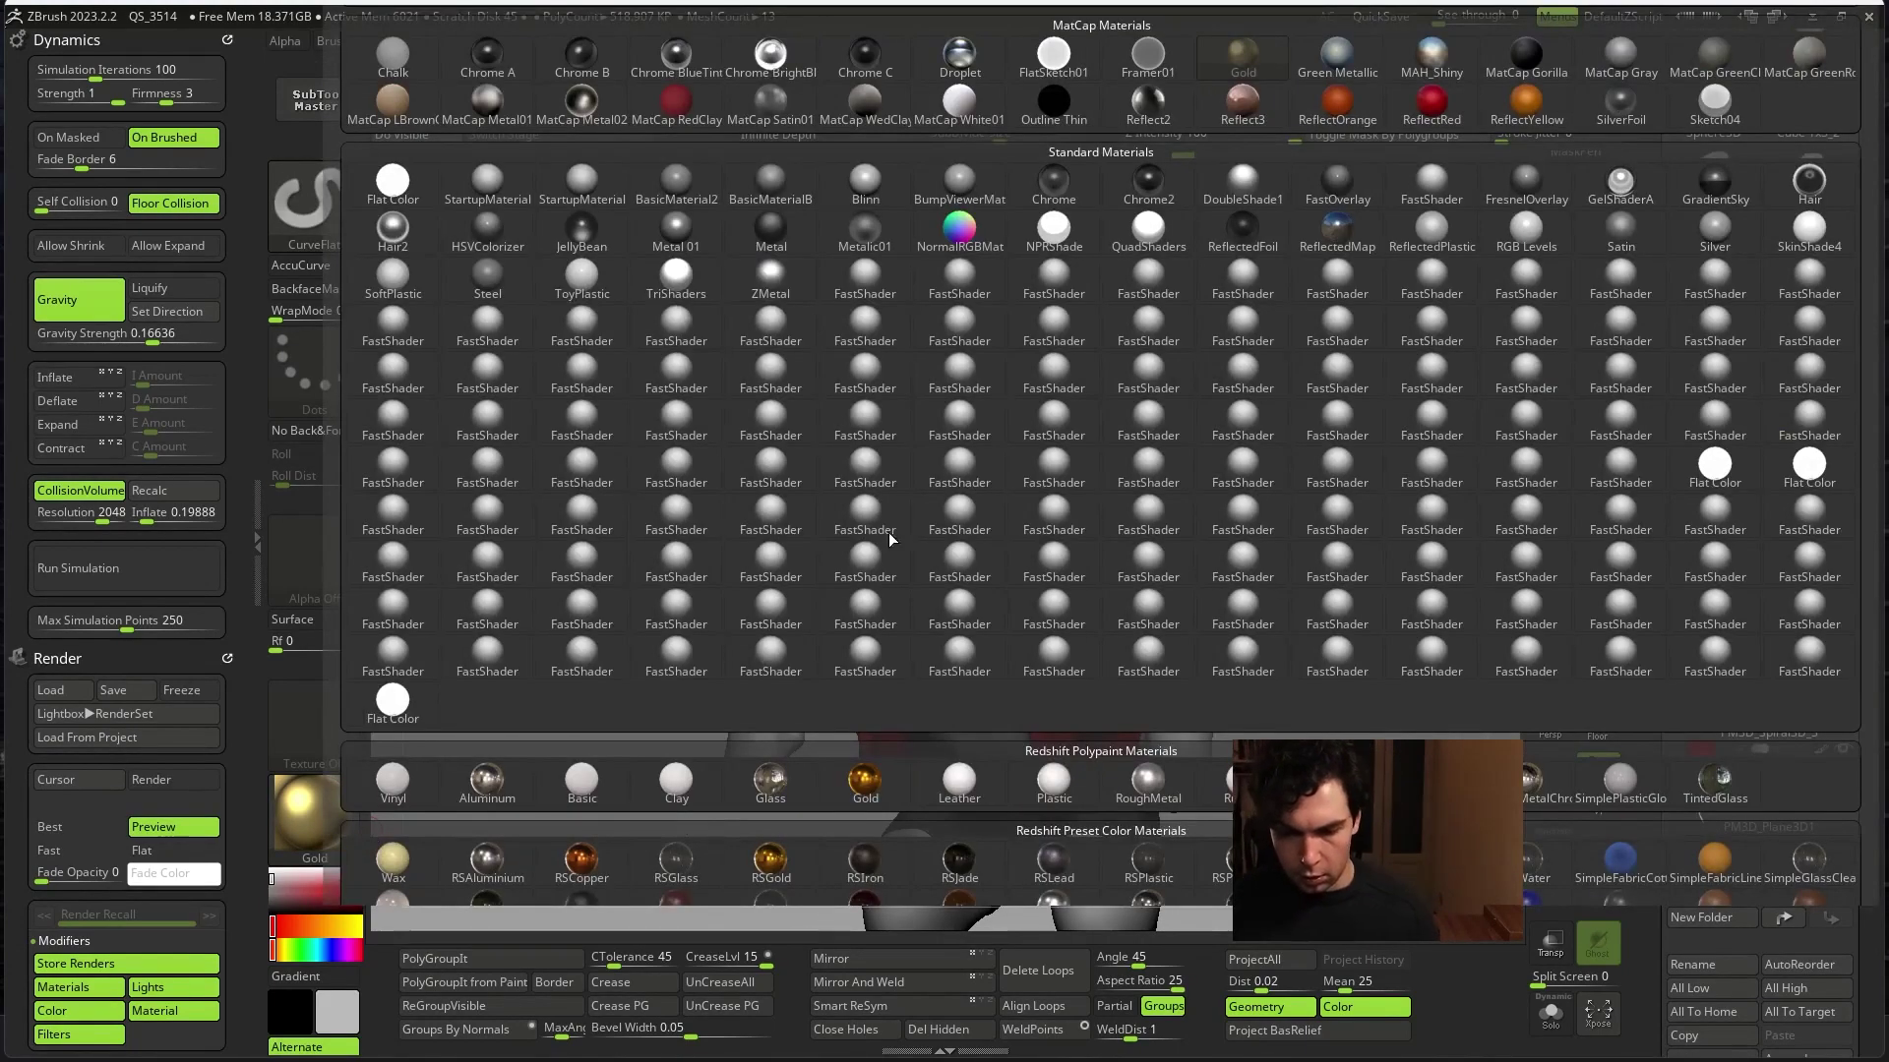
click(676, 236)
drag(1181, 590, 1311, 540)
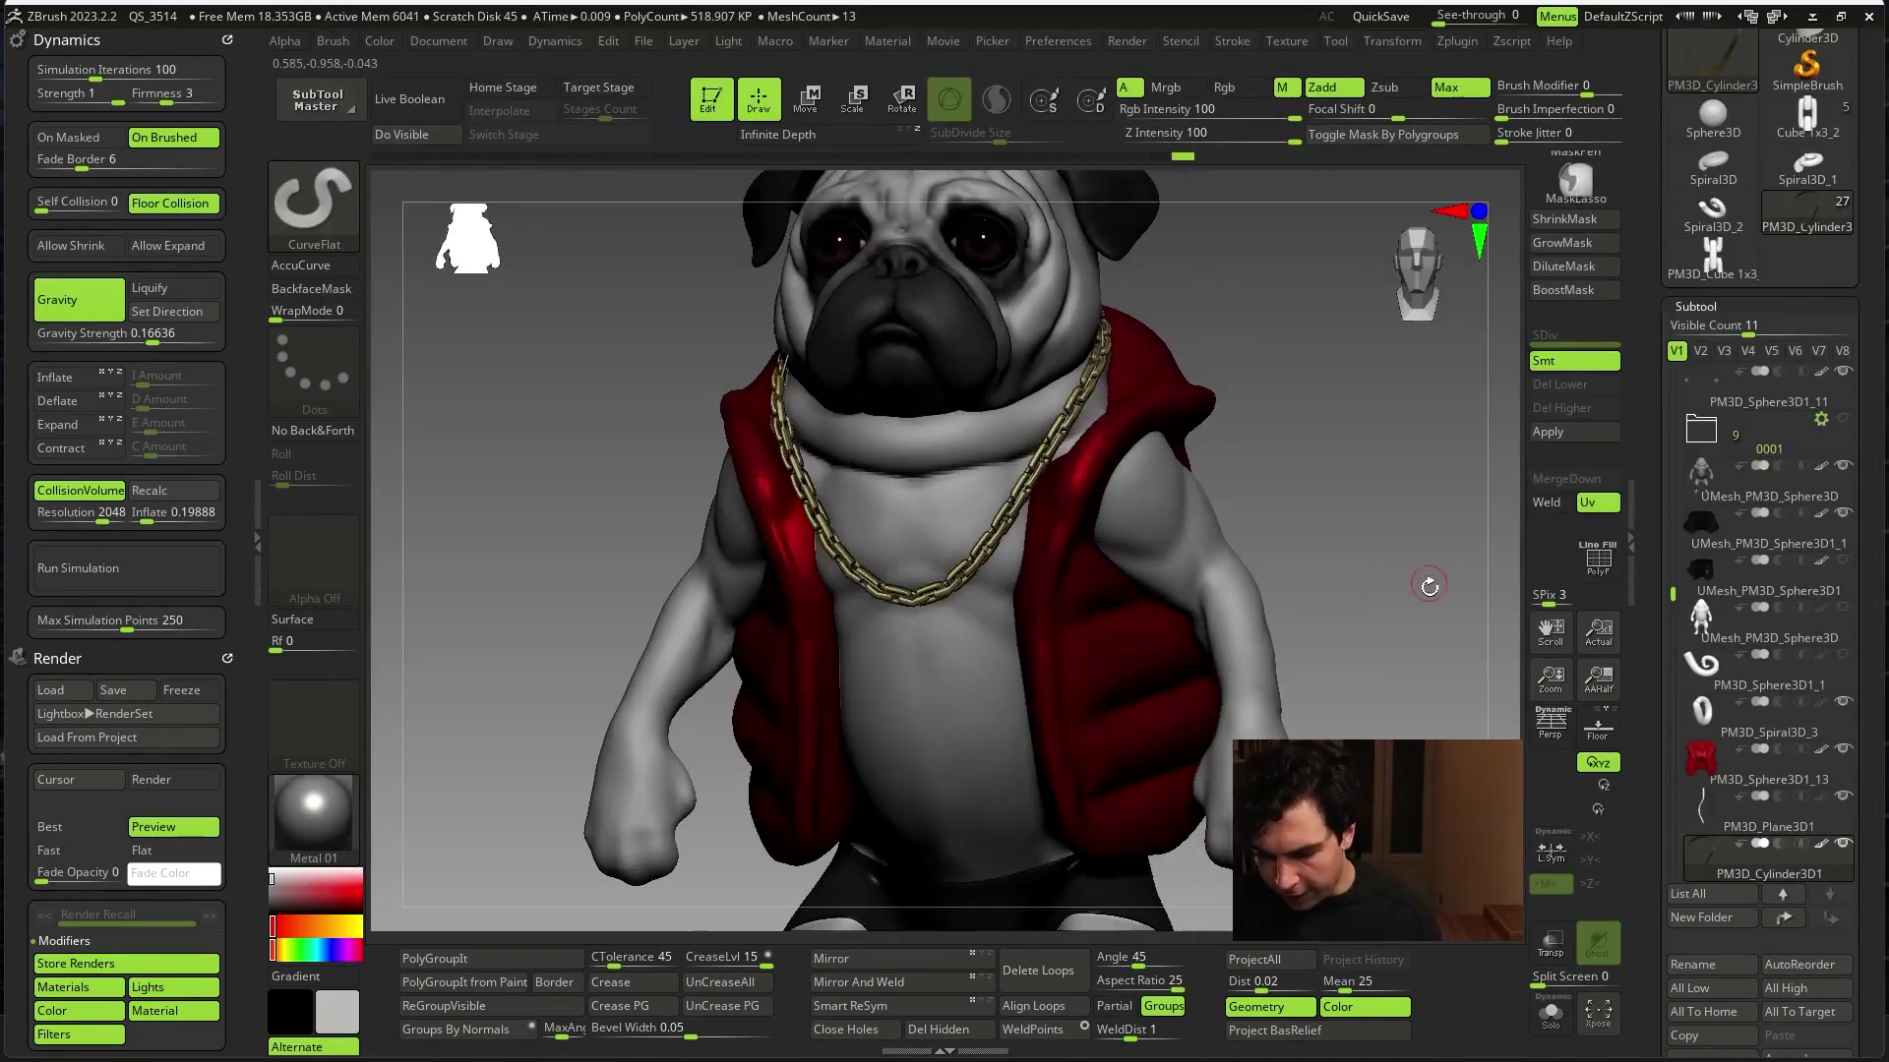
click(357, 949)
click(326, 878)
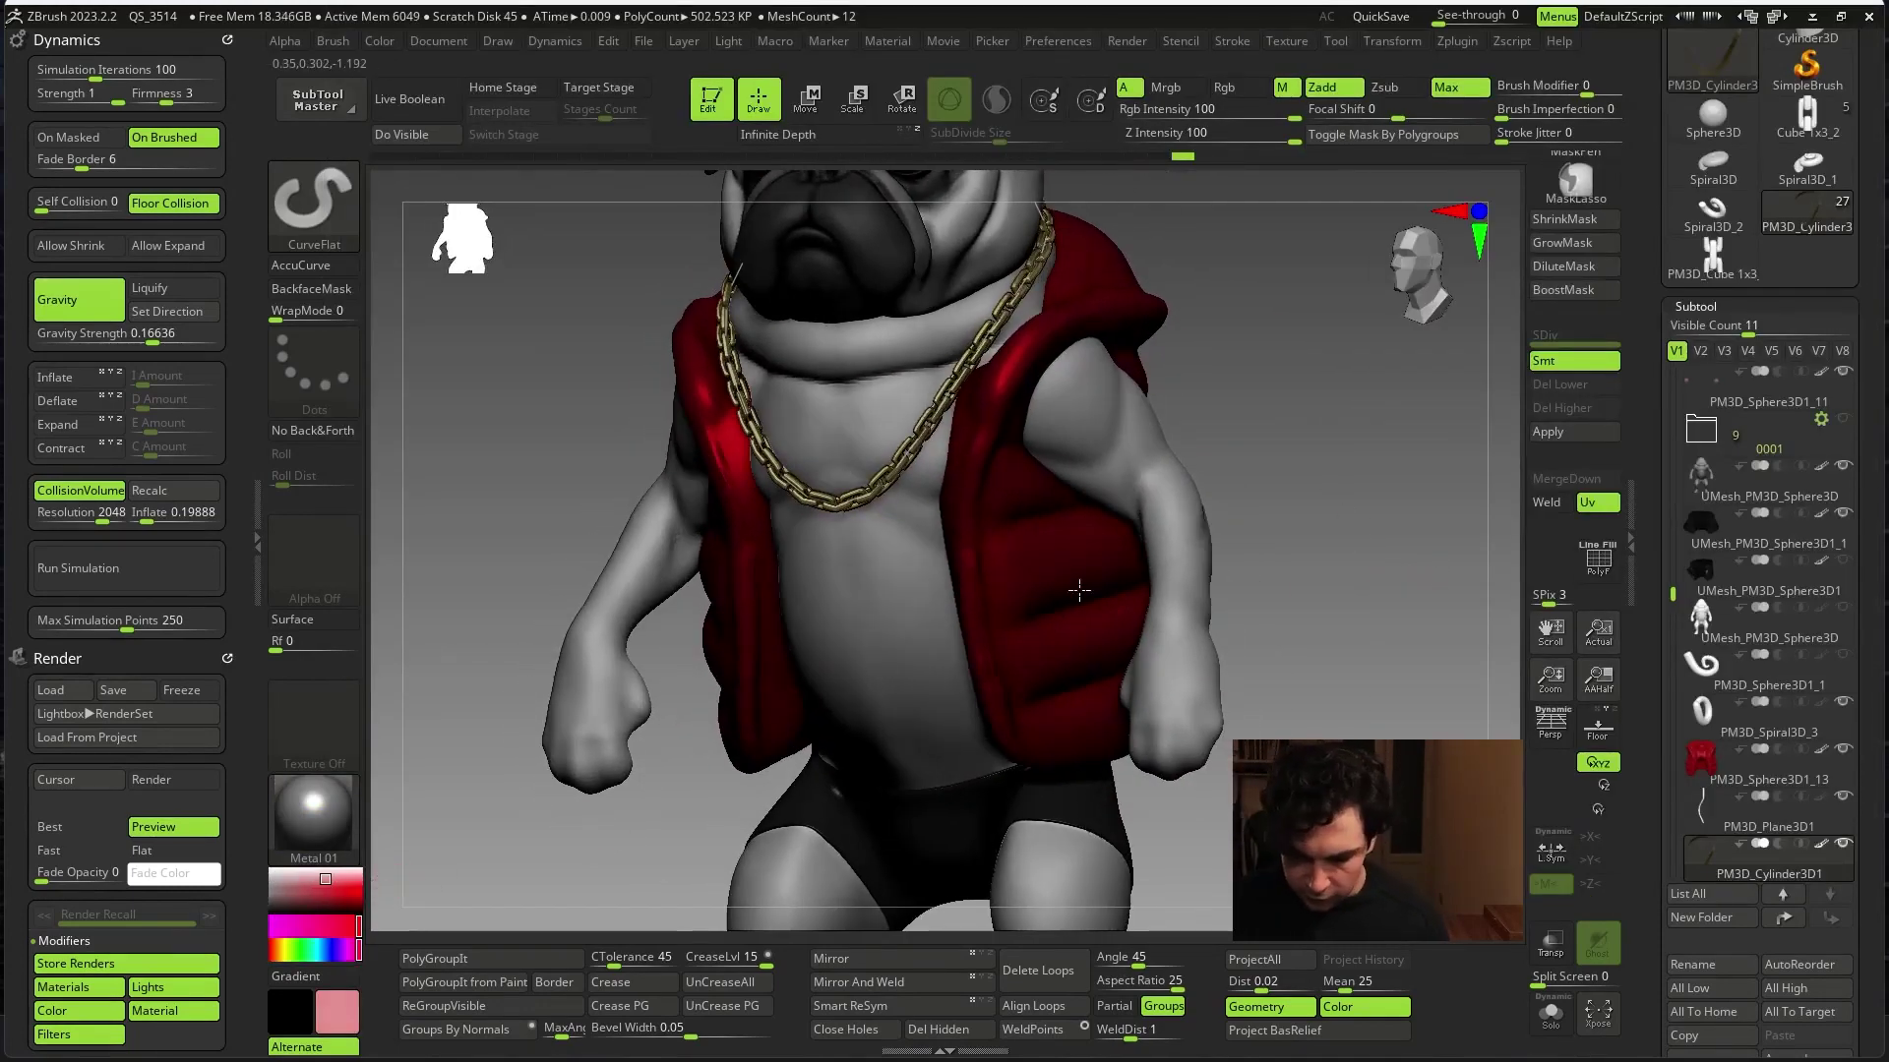
click(340, 891)
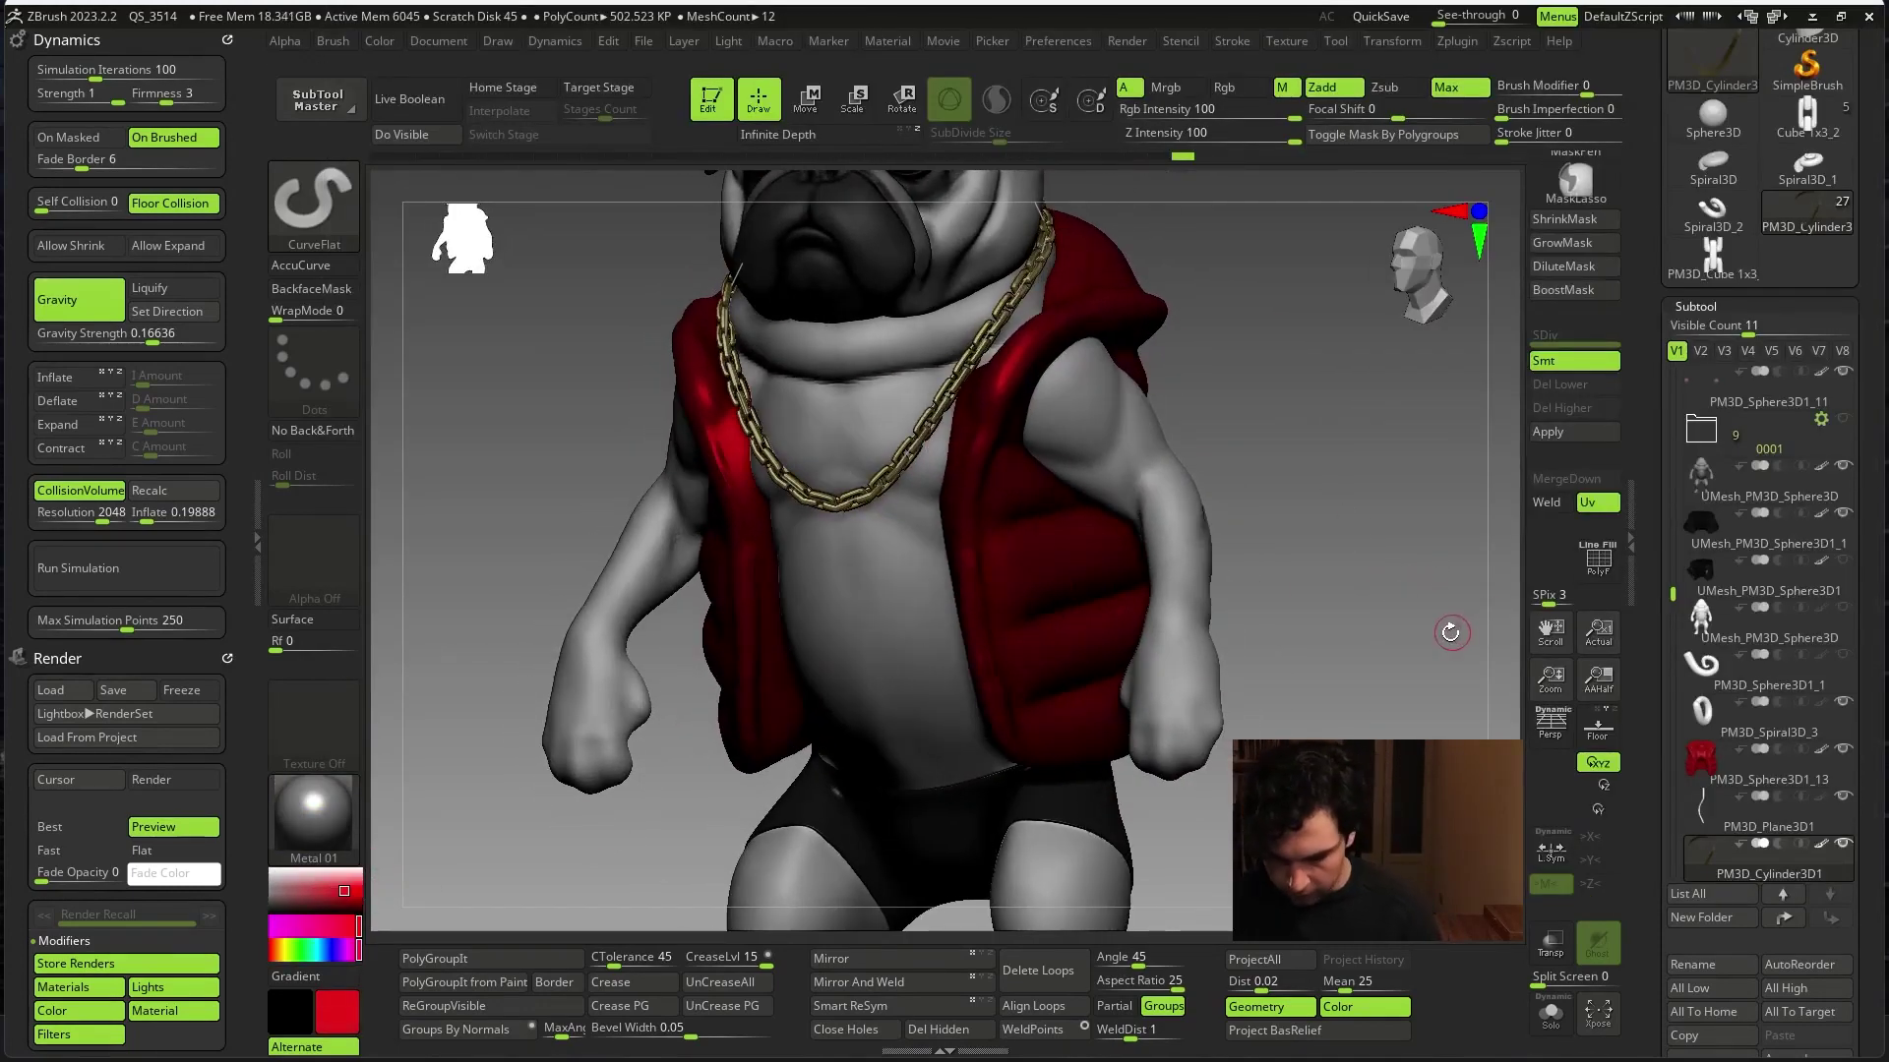
click(1192, 89)
key(ctrl+z)
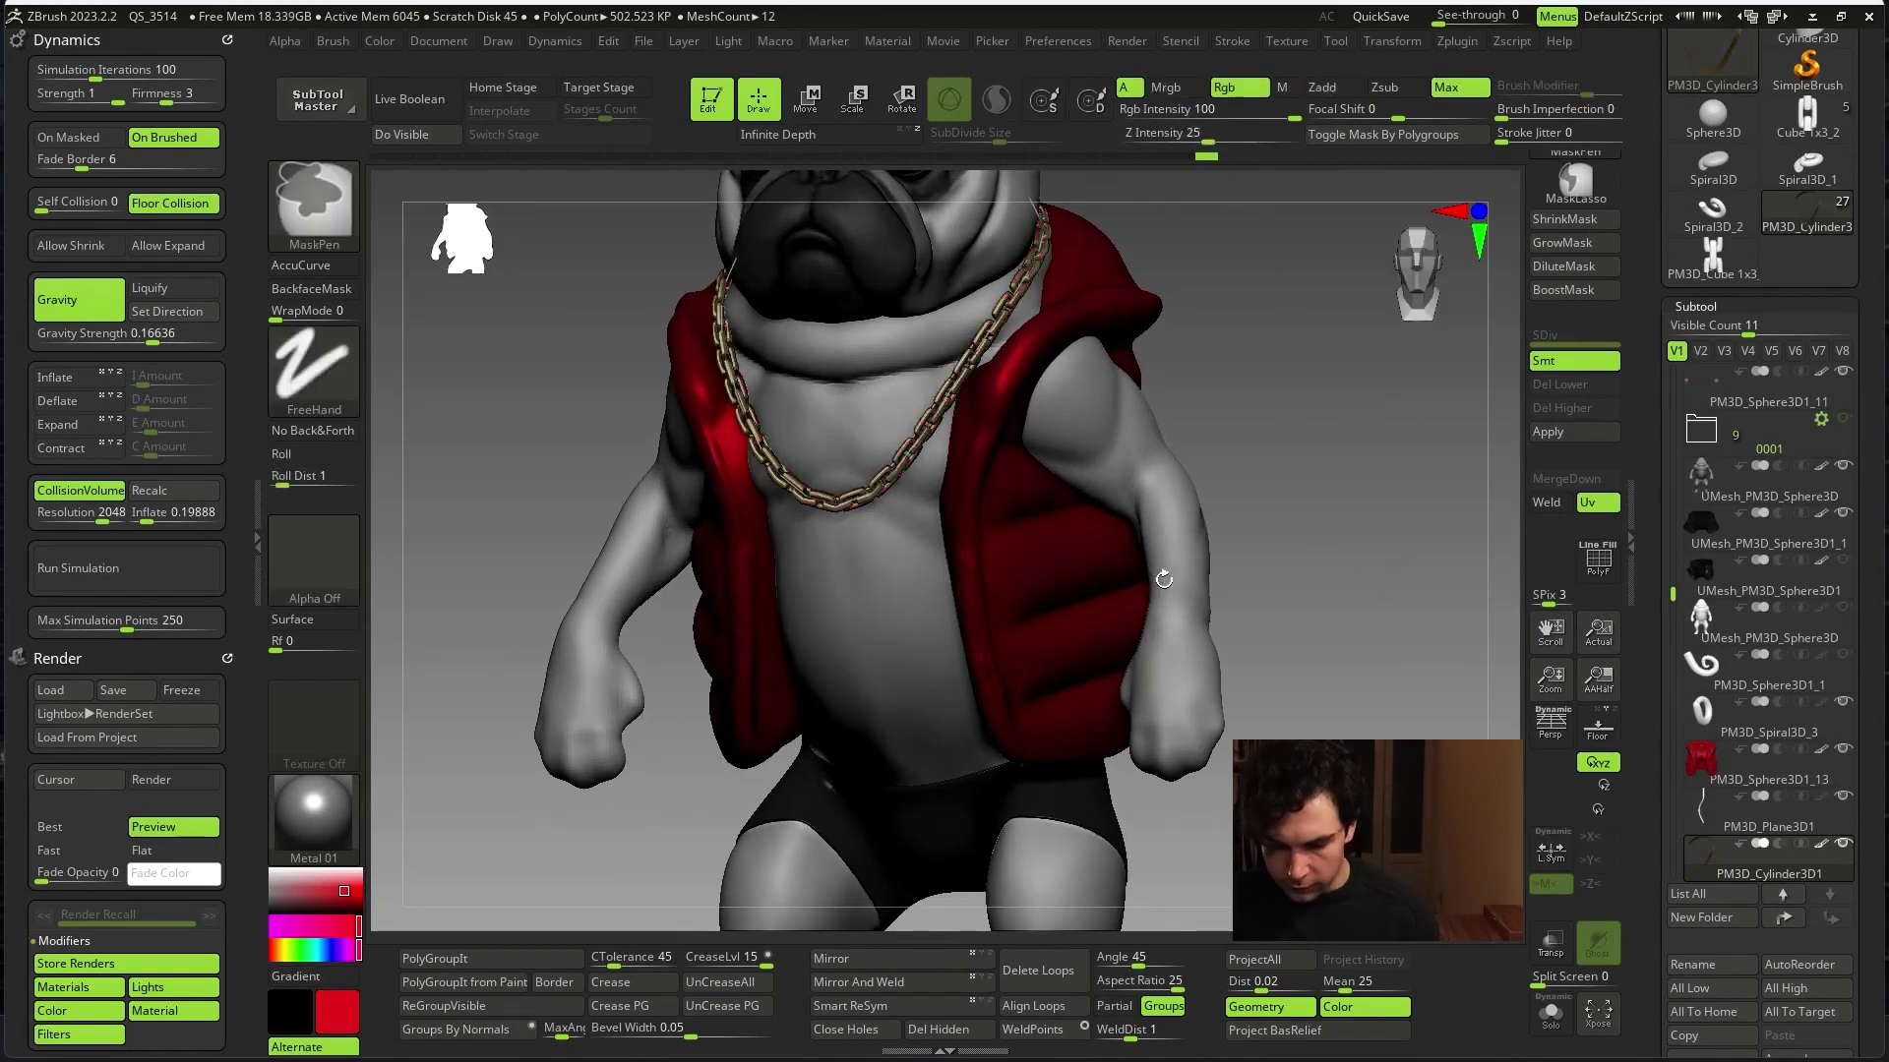
- Select the red vest subtool and frame the whole pug from the front
alt+click(1062, 629)
mouse_move(1335, 561)
mouse_down()
mouse_move(1337, 646)
mouse_move(1325, 616)
mouse_move(1361, 531)
mouse_move(1340, 696)
mouse_move(1265, 683)
mouse_move(1318, 664)
mouse_move(1276, 552)
mouse_move(1301, 590)
mouse_up()
key(Tab)
mouse_move(1438, 611)
mouse_down()
mouse_move(1382, 642)
mouse_move(1454, 717)
mouse_move(363, 799)
mouse_up()
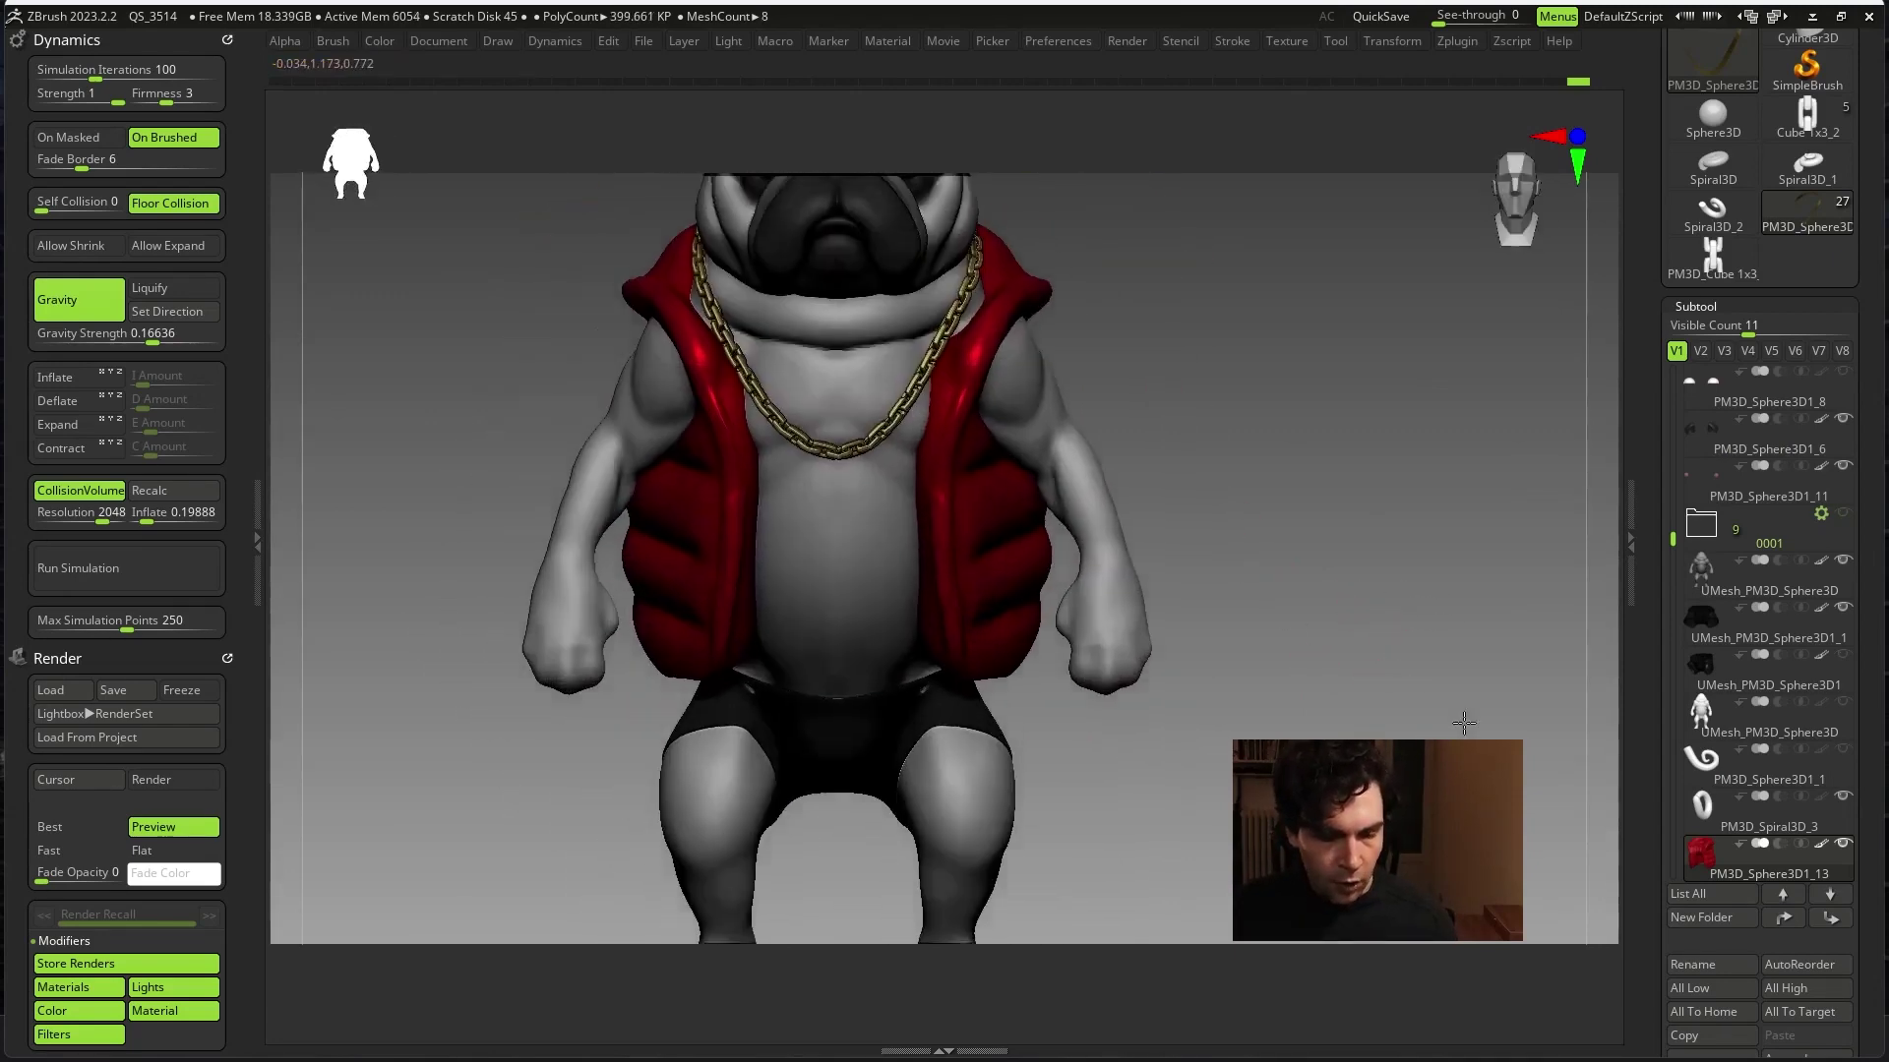
key(f)
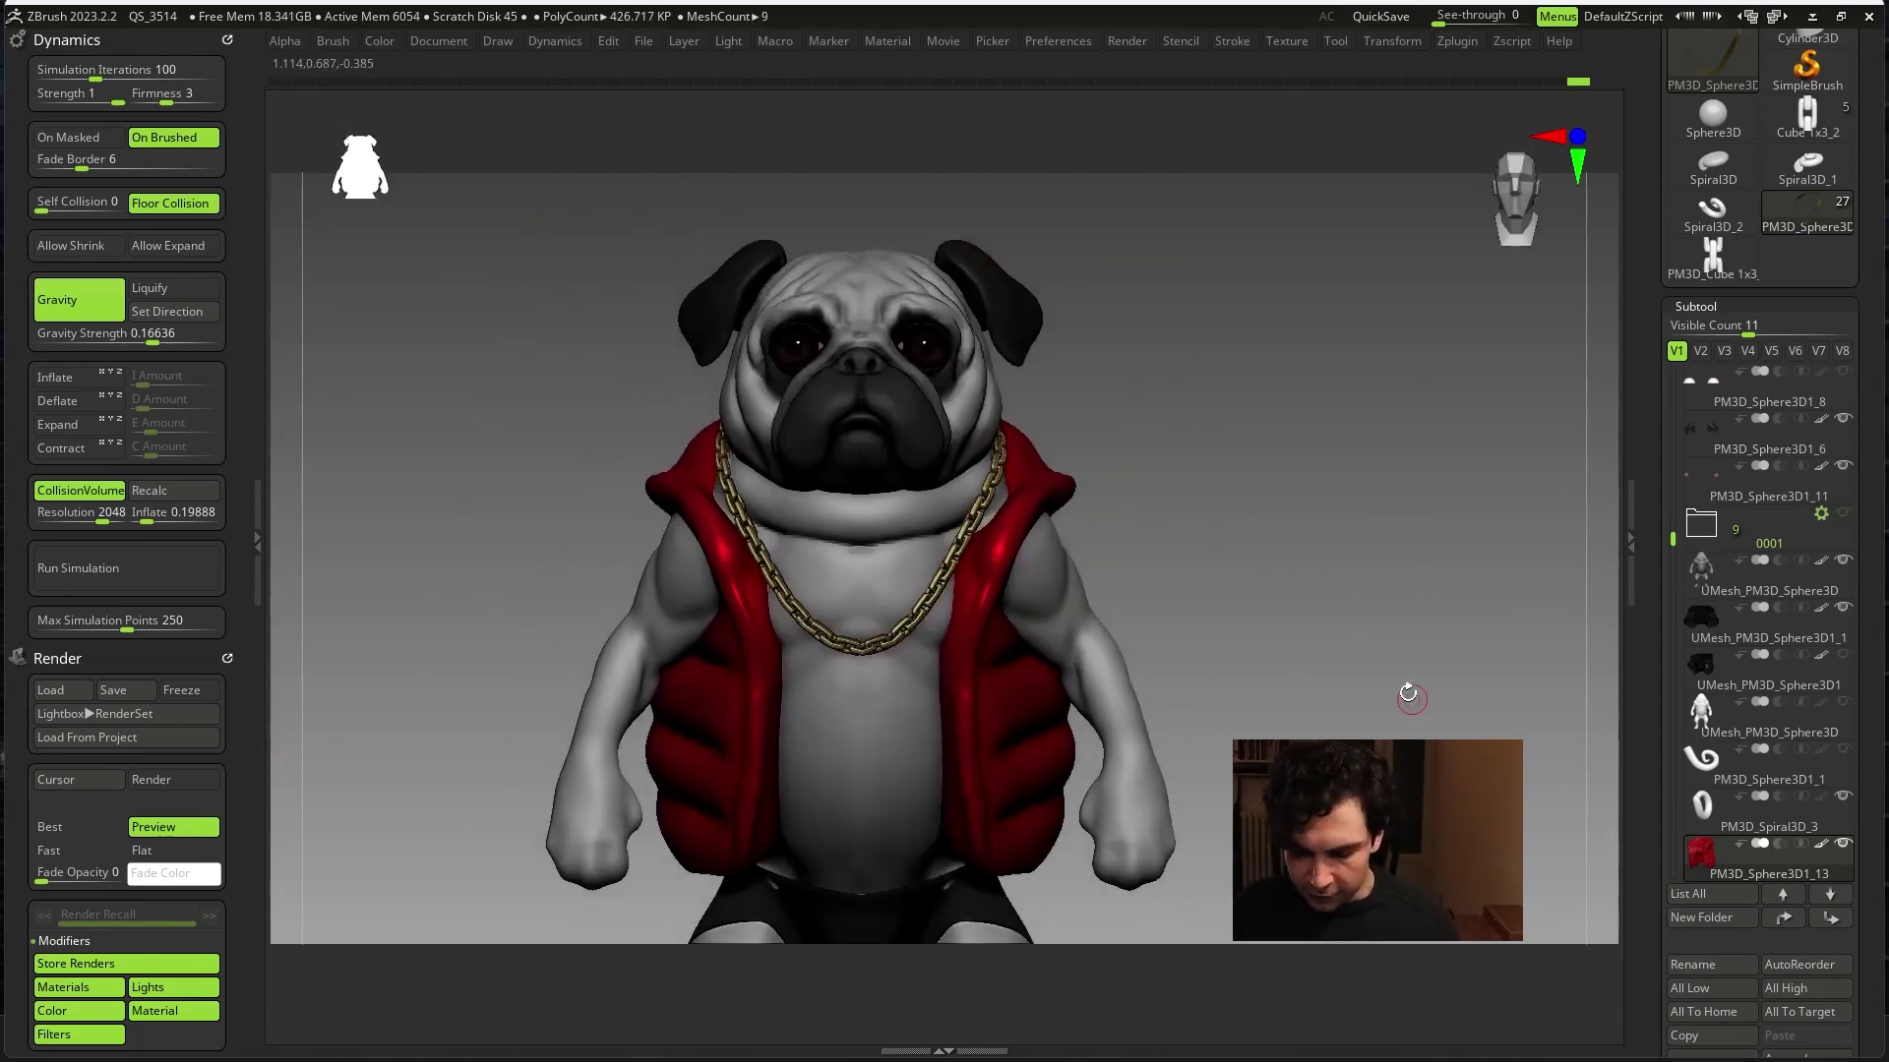
mouse_move(1411, 698)
mouse_down()
mouse_move(1340, 653)
mouse_move(1308, 590)
mouse_move(1278, 591)
mouse_move(1327, 519)
mouse_up()
key(space)
key(Tab)
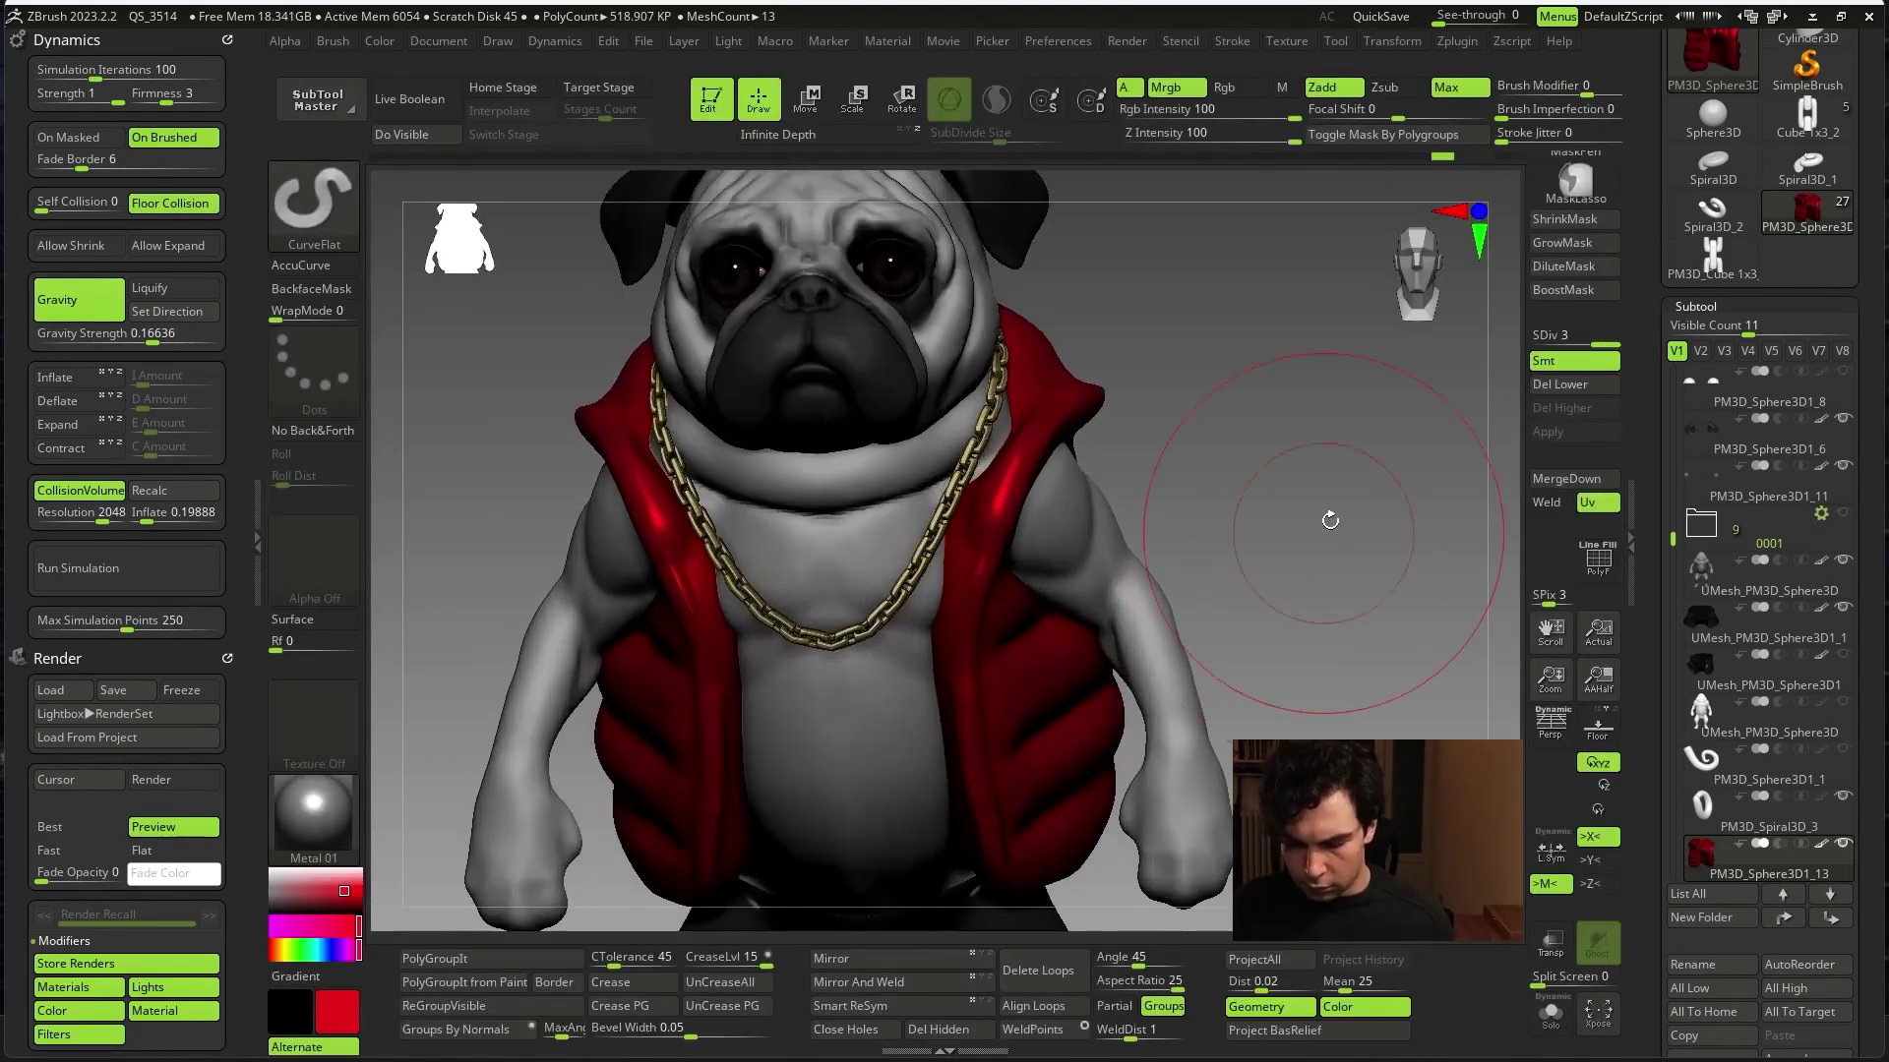
key(space)
key(space)
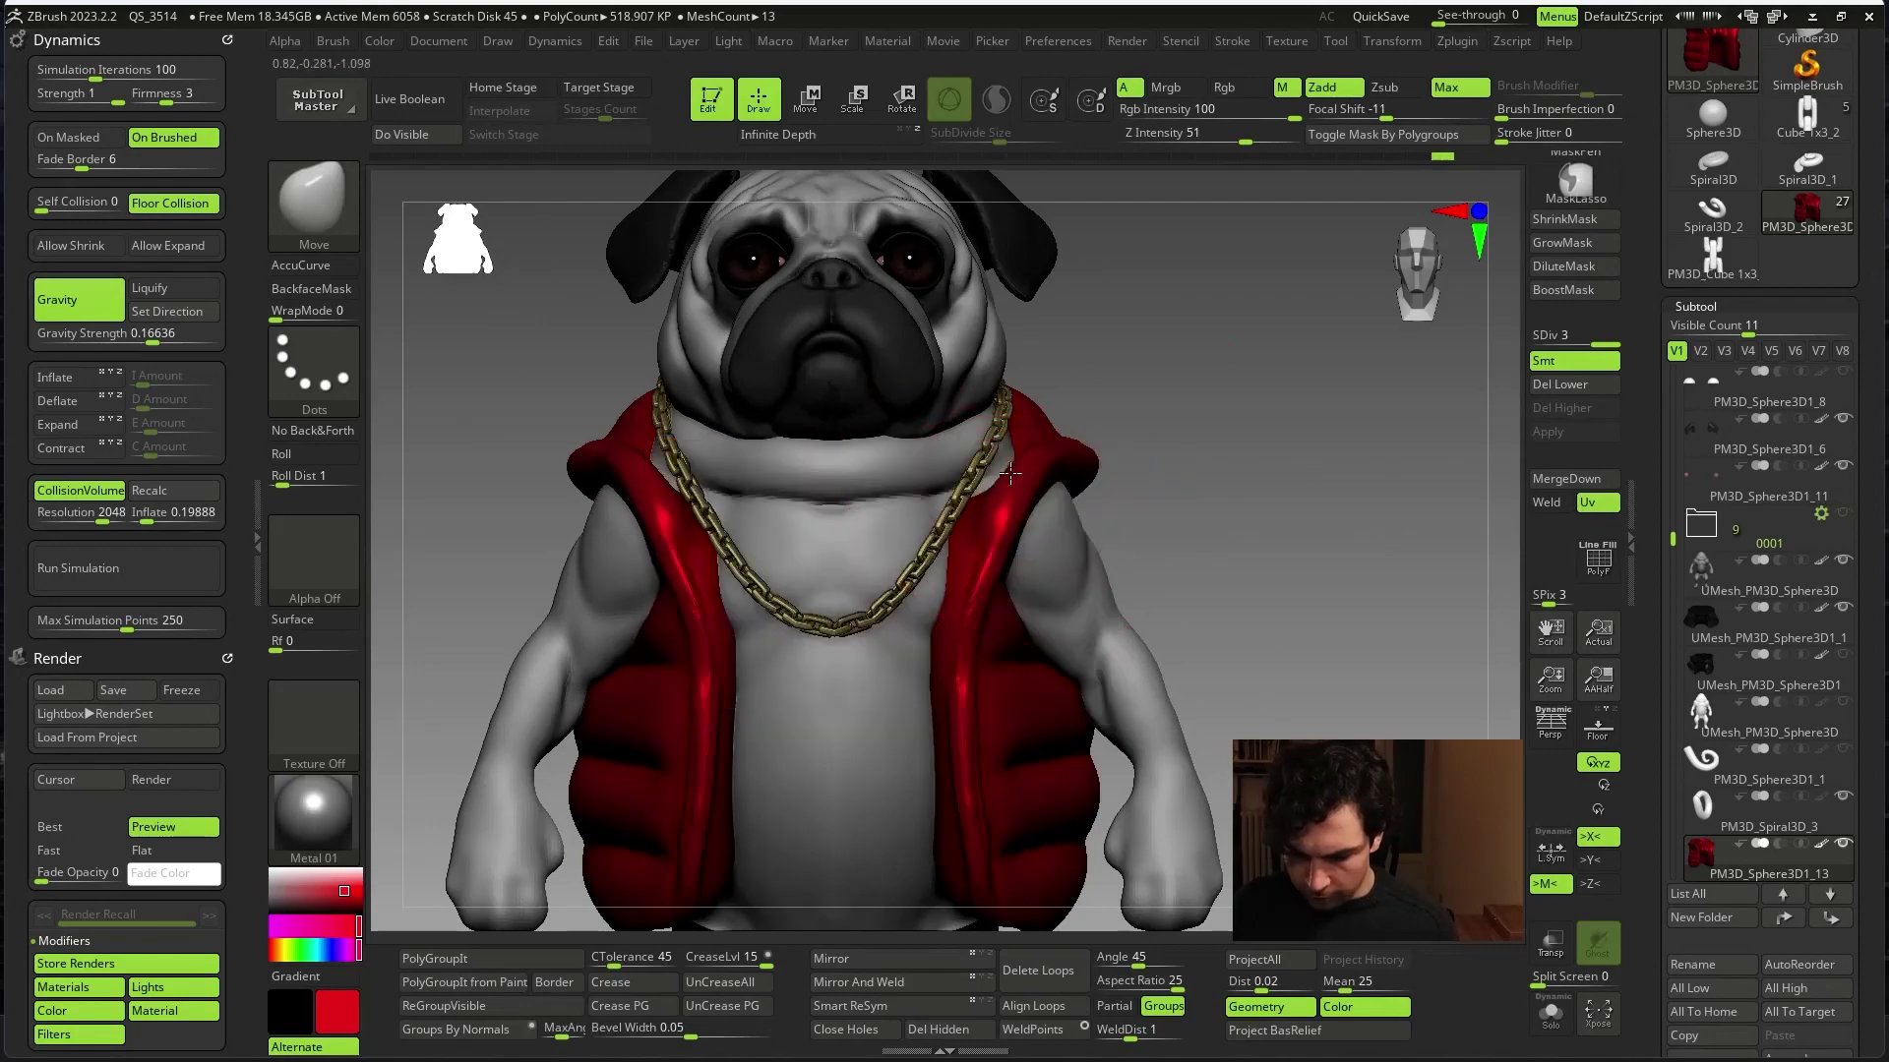
- Load DamStandard, solo the vest and carve a mirrored crease down its side
right_drag(1084, 436, 1249, 407)
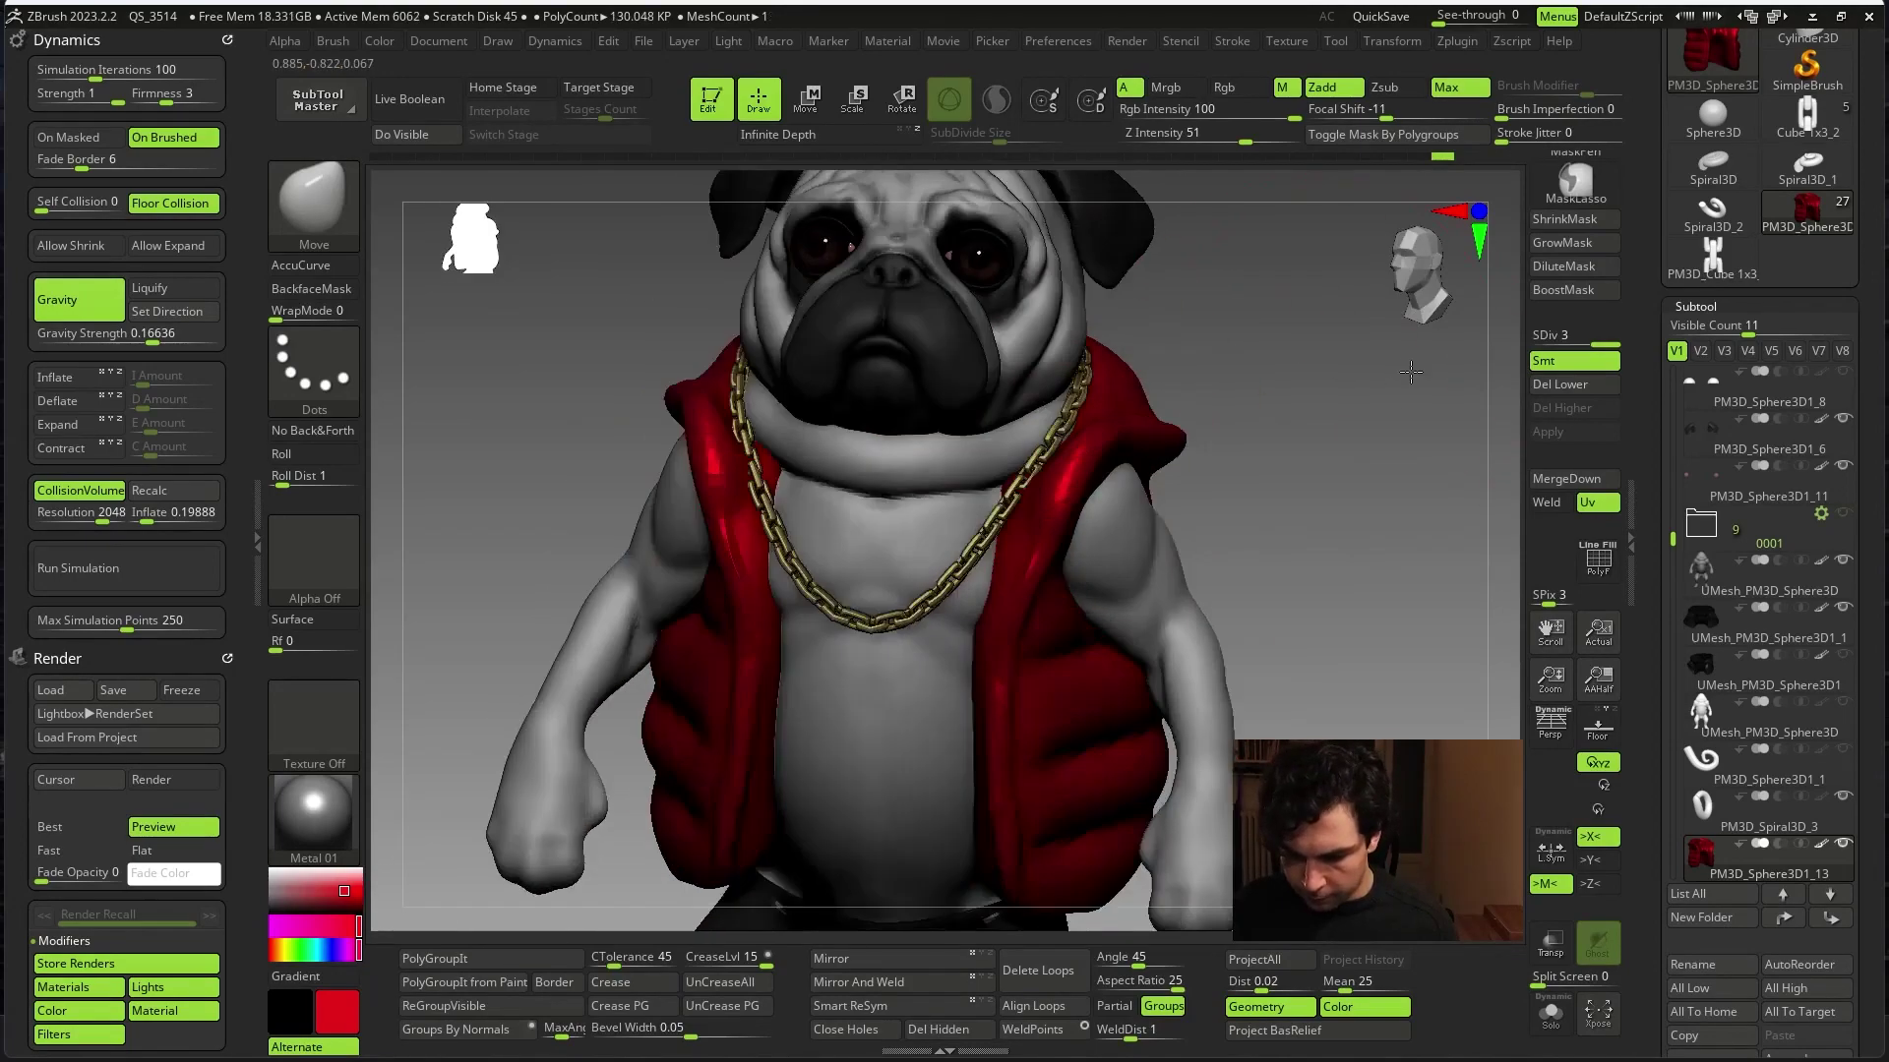
key(space)
key(b)
key(d)
key(s)
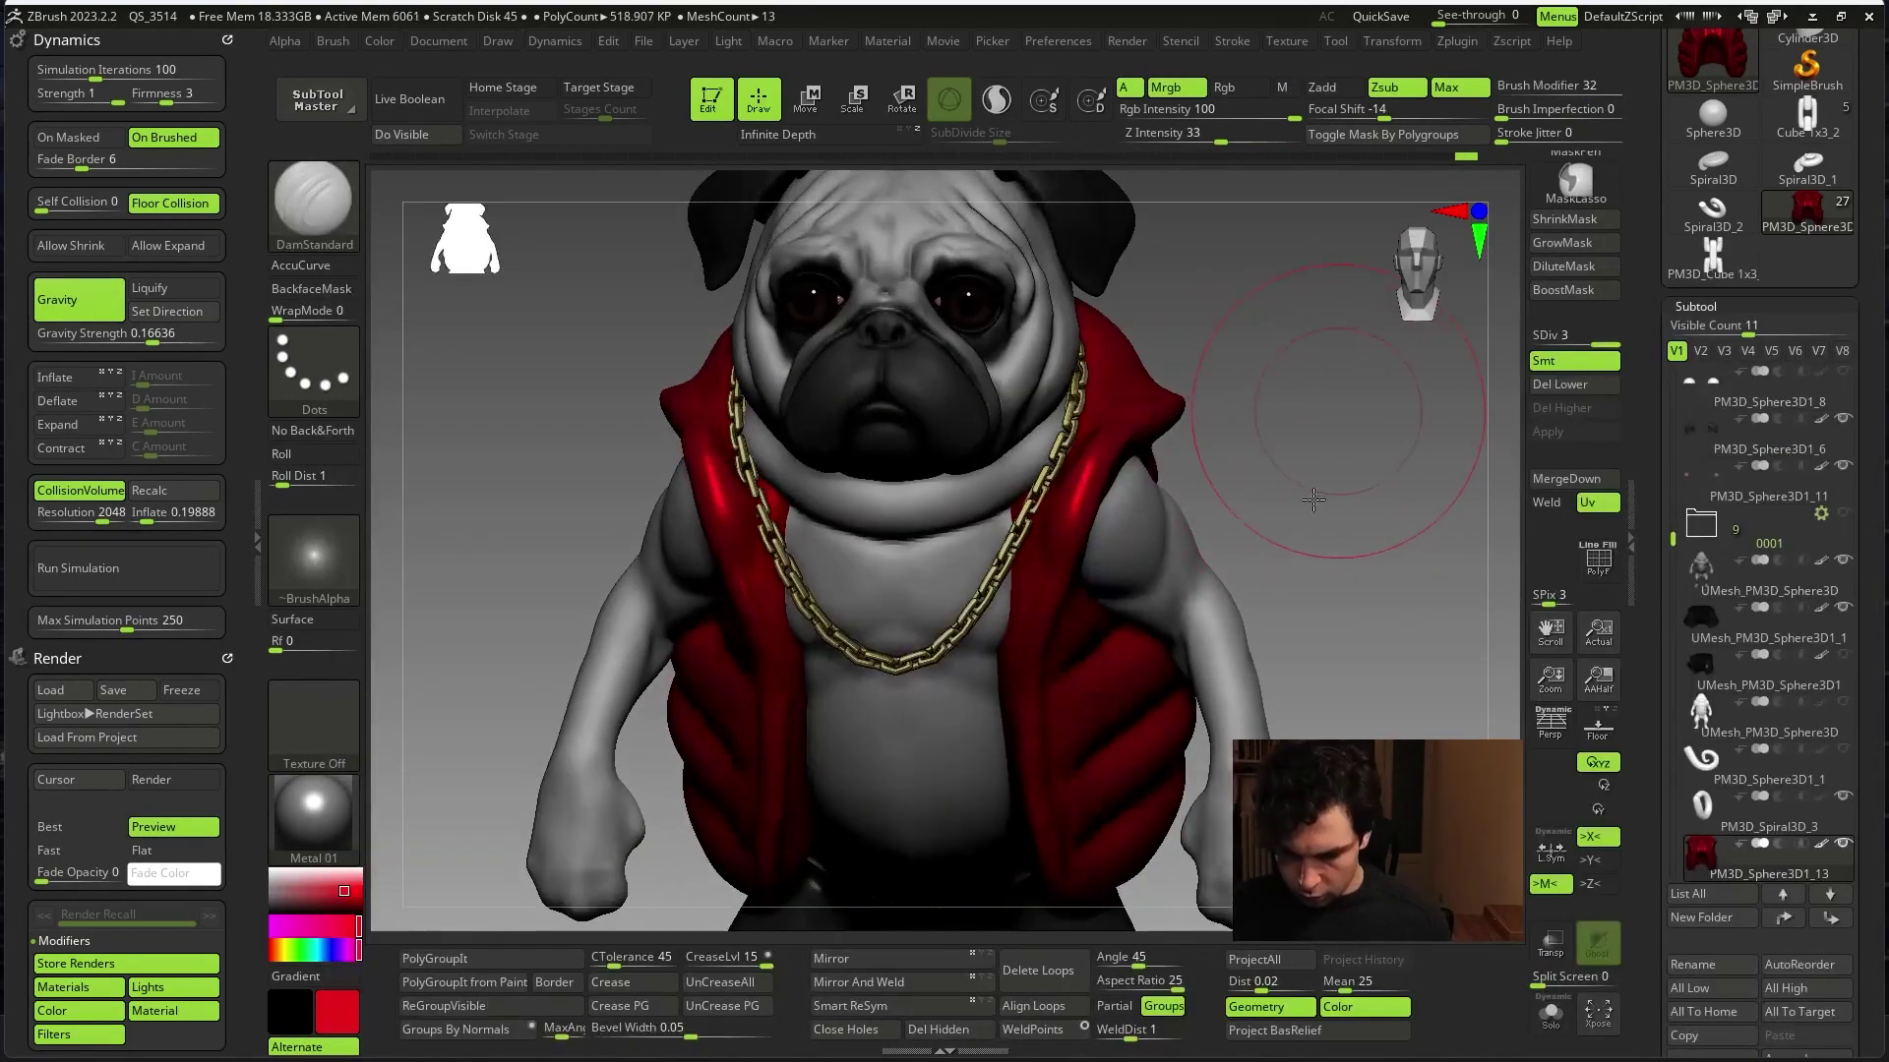
key(space)
key(alt+s)
drag(1011, 425, 1015, 579)
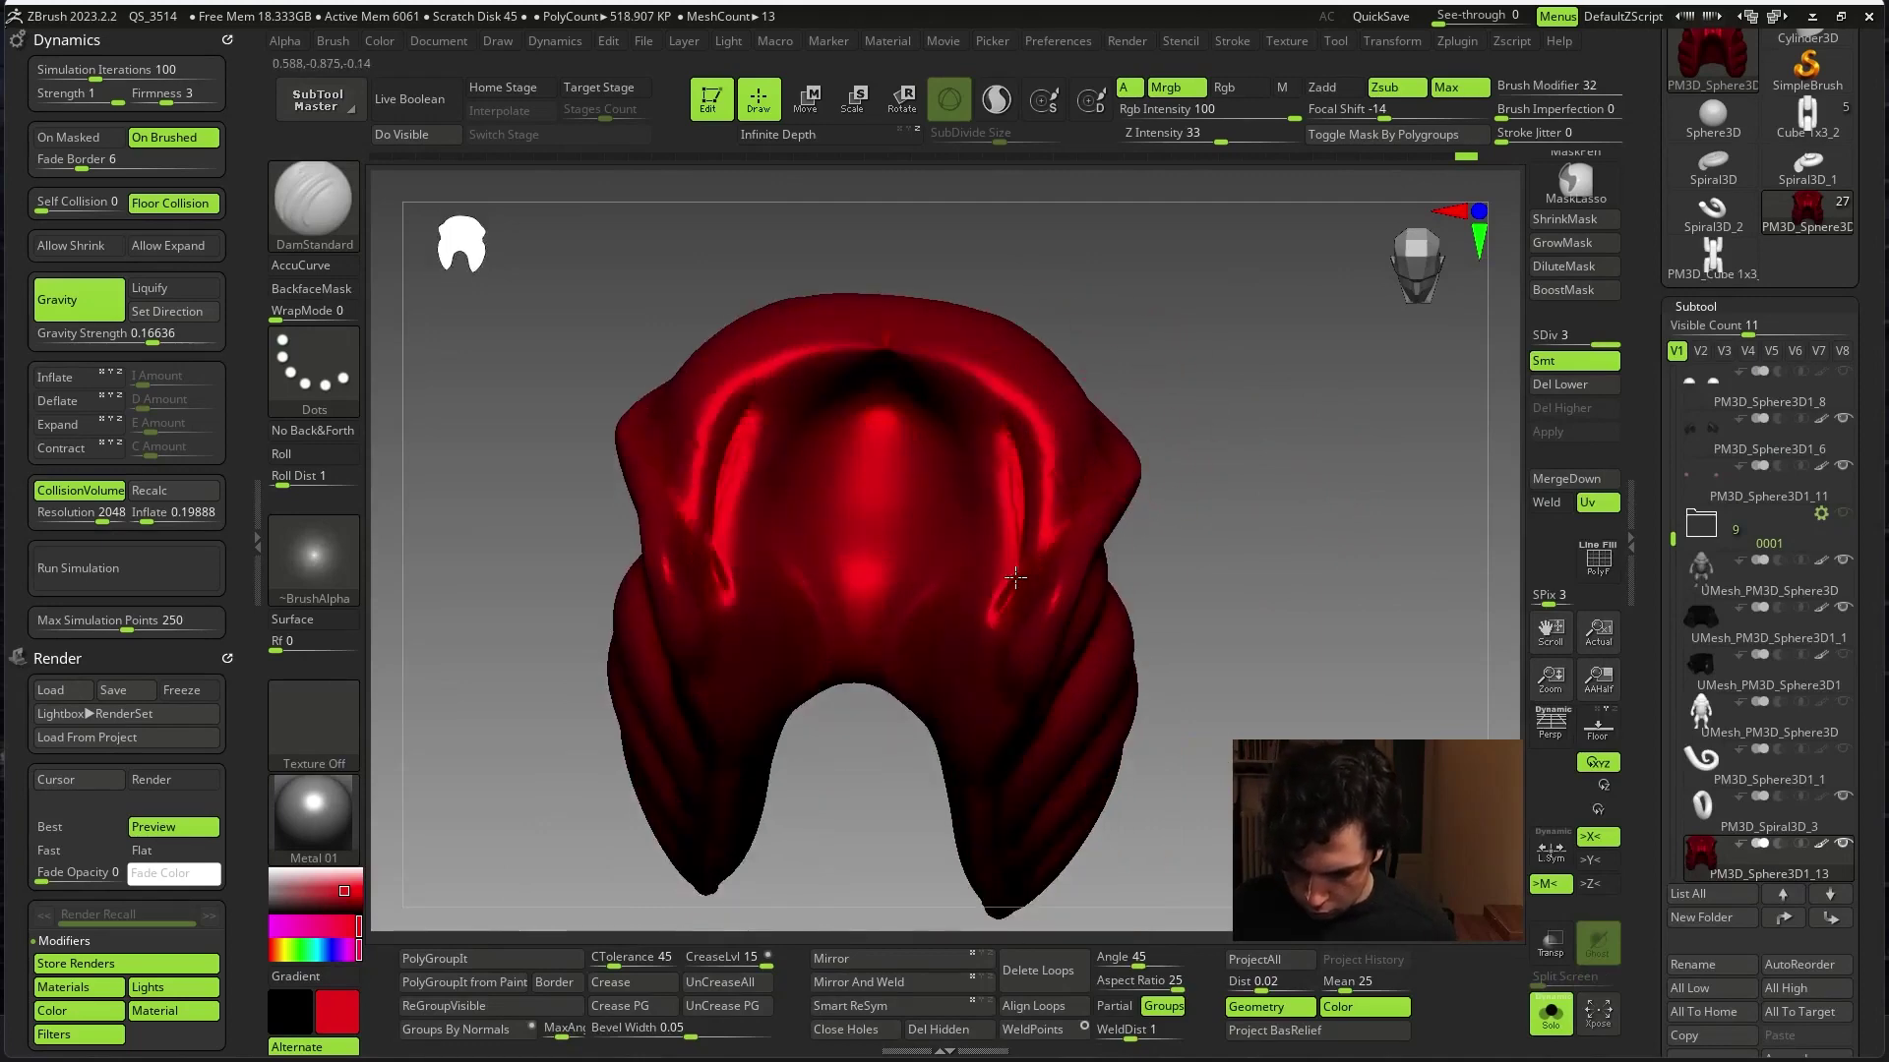
right_drag(958, 386, 838, 372)
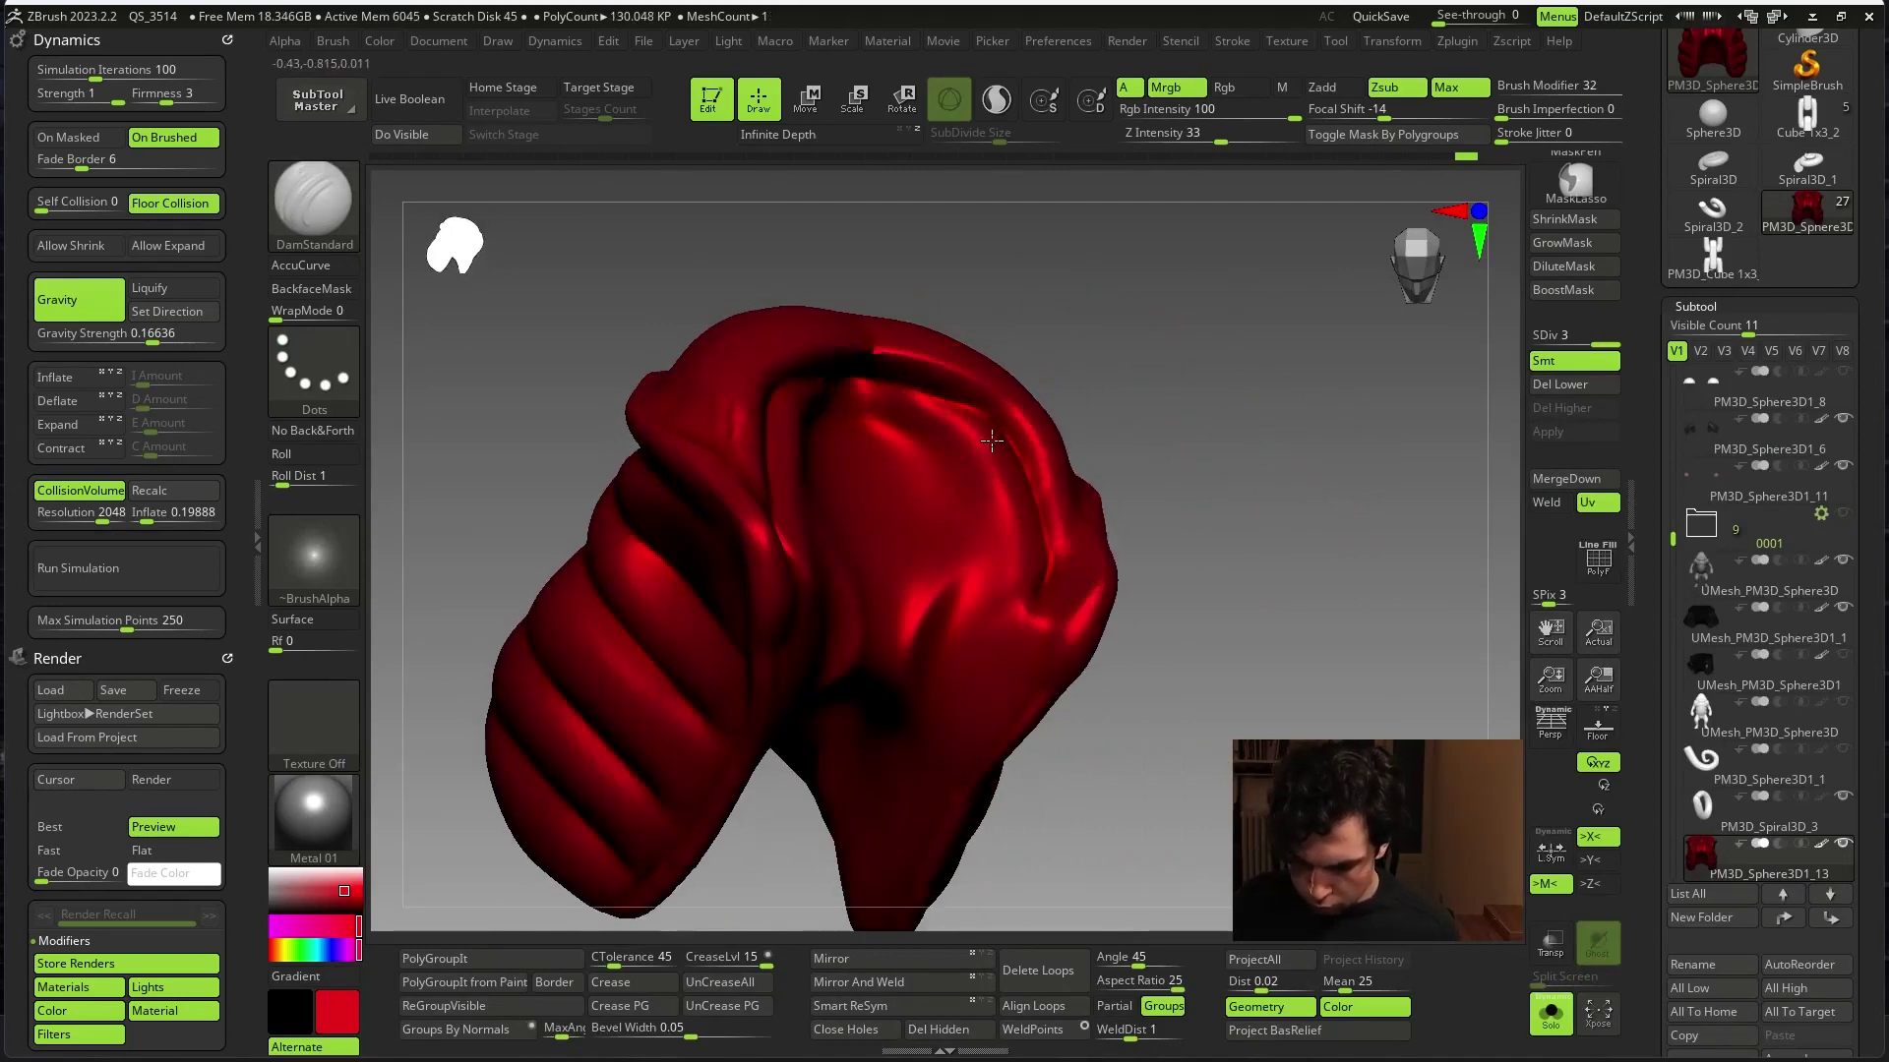
- Unsolo the vest and pull its edge down over the body with the Move brush
right_drag(991, 440, 865, 408)
click(1550, 1013)
mouse_move(1279, 492)
right_down()
mouse_move(1180, 492)
mouse_move(1437, 560)
mouse_move(886, 413)
right_up()
key(b)
key(m)
key(v)
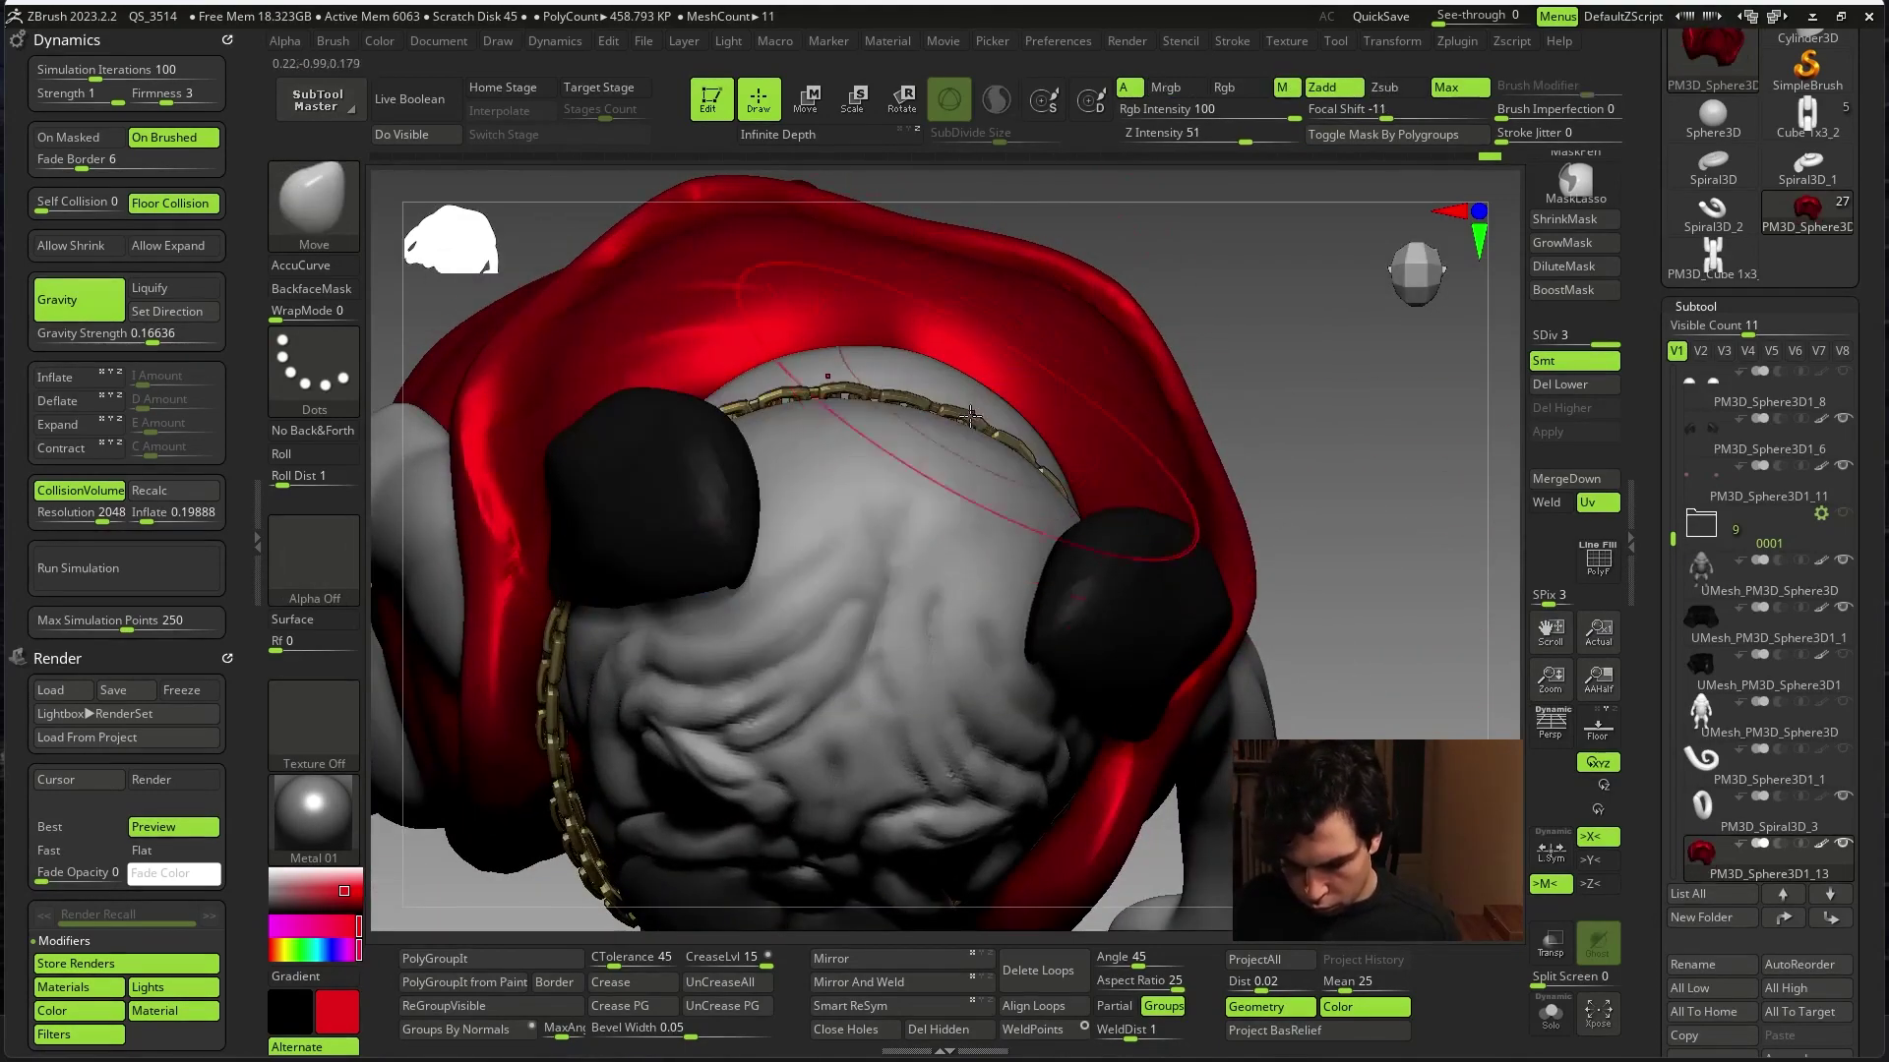
right_drag(1092, 423, 1261, 380)
drag(1260, 380, 1096, 488)
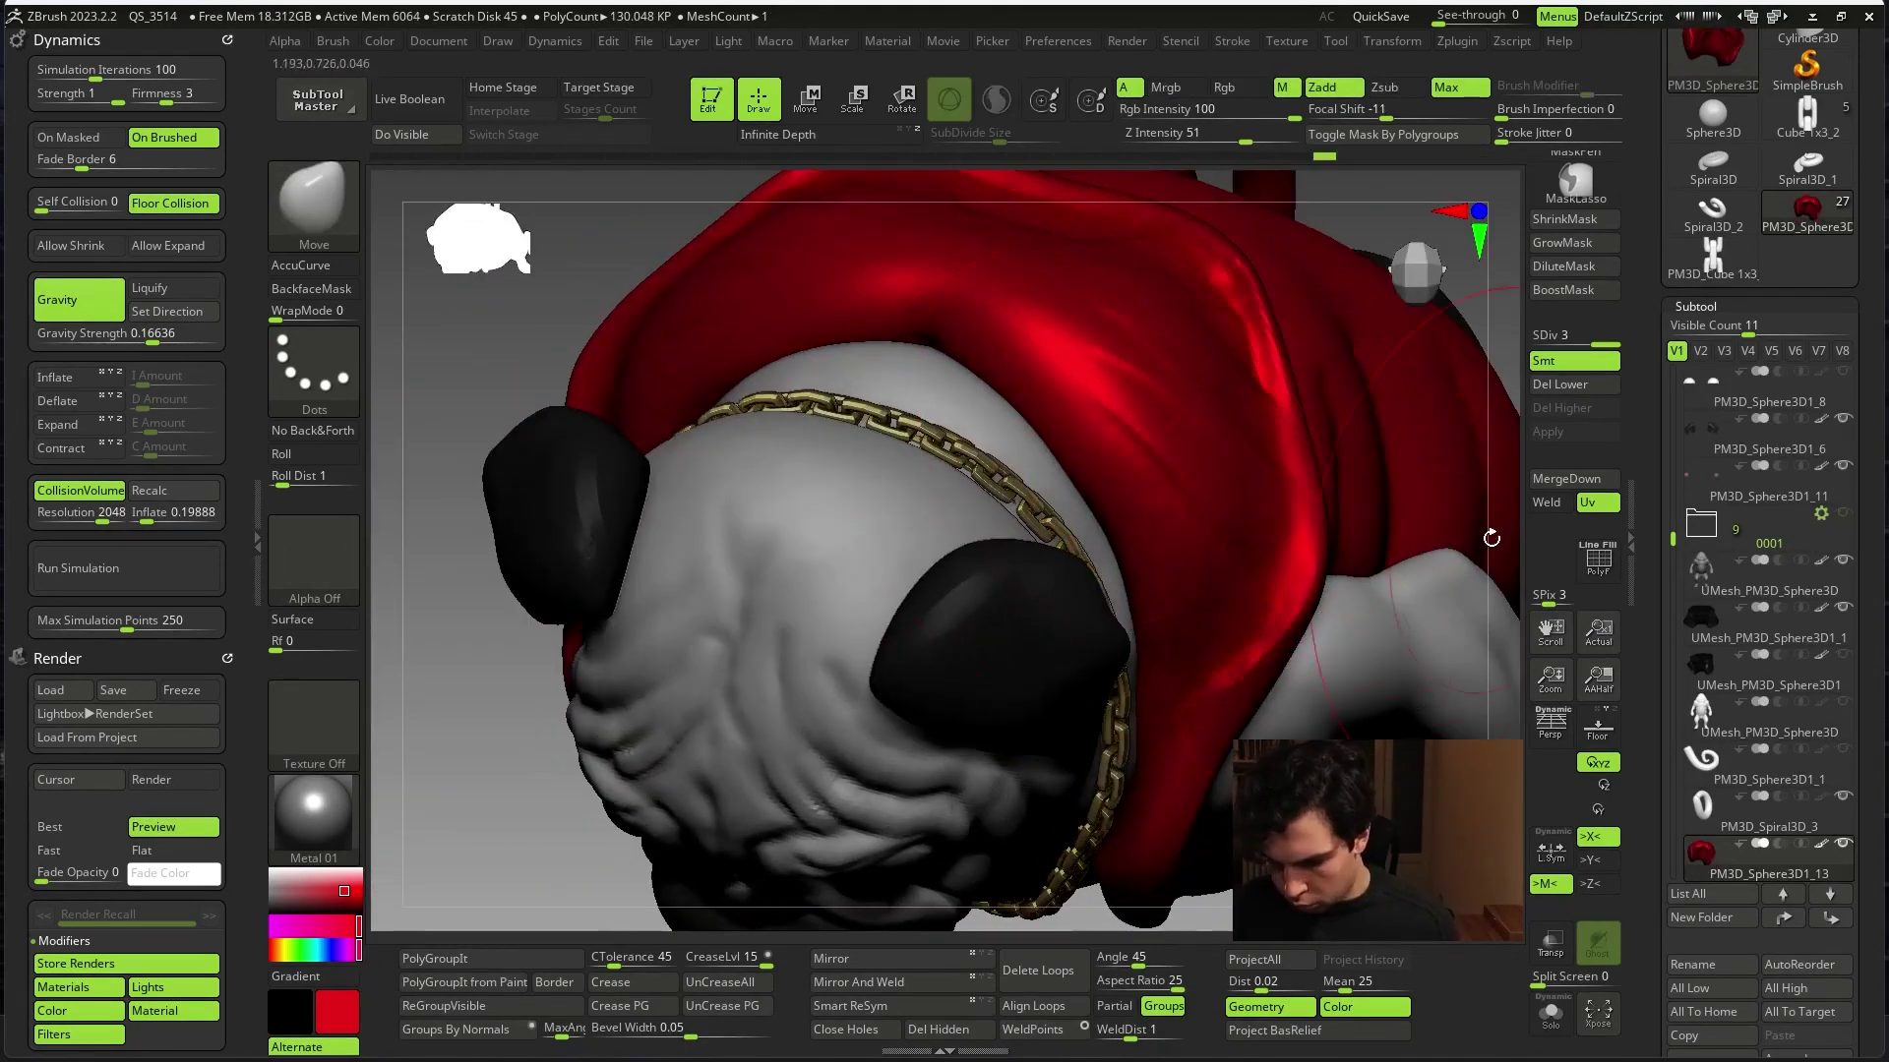
- Resize the brush and Shift-smooth the vest surface
right_drag(1491, 538, 1325, 442)
key(f)
shift+right_drag(1371, 514, 1359, 527)
key(space)
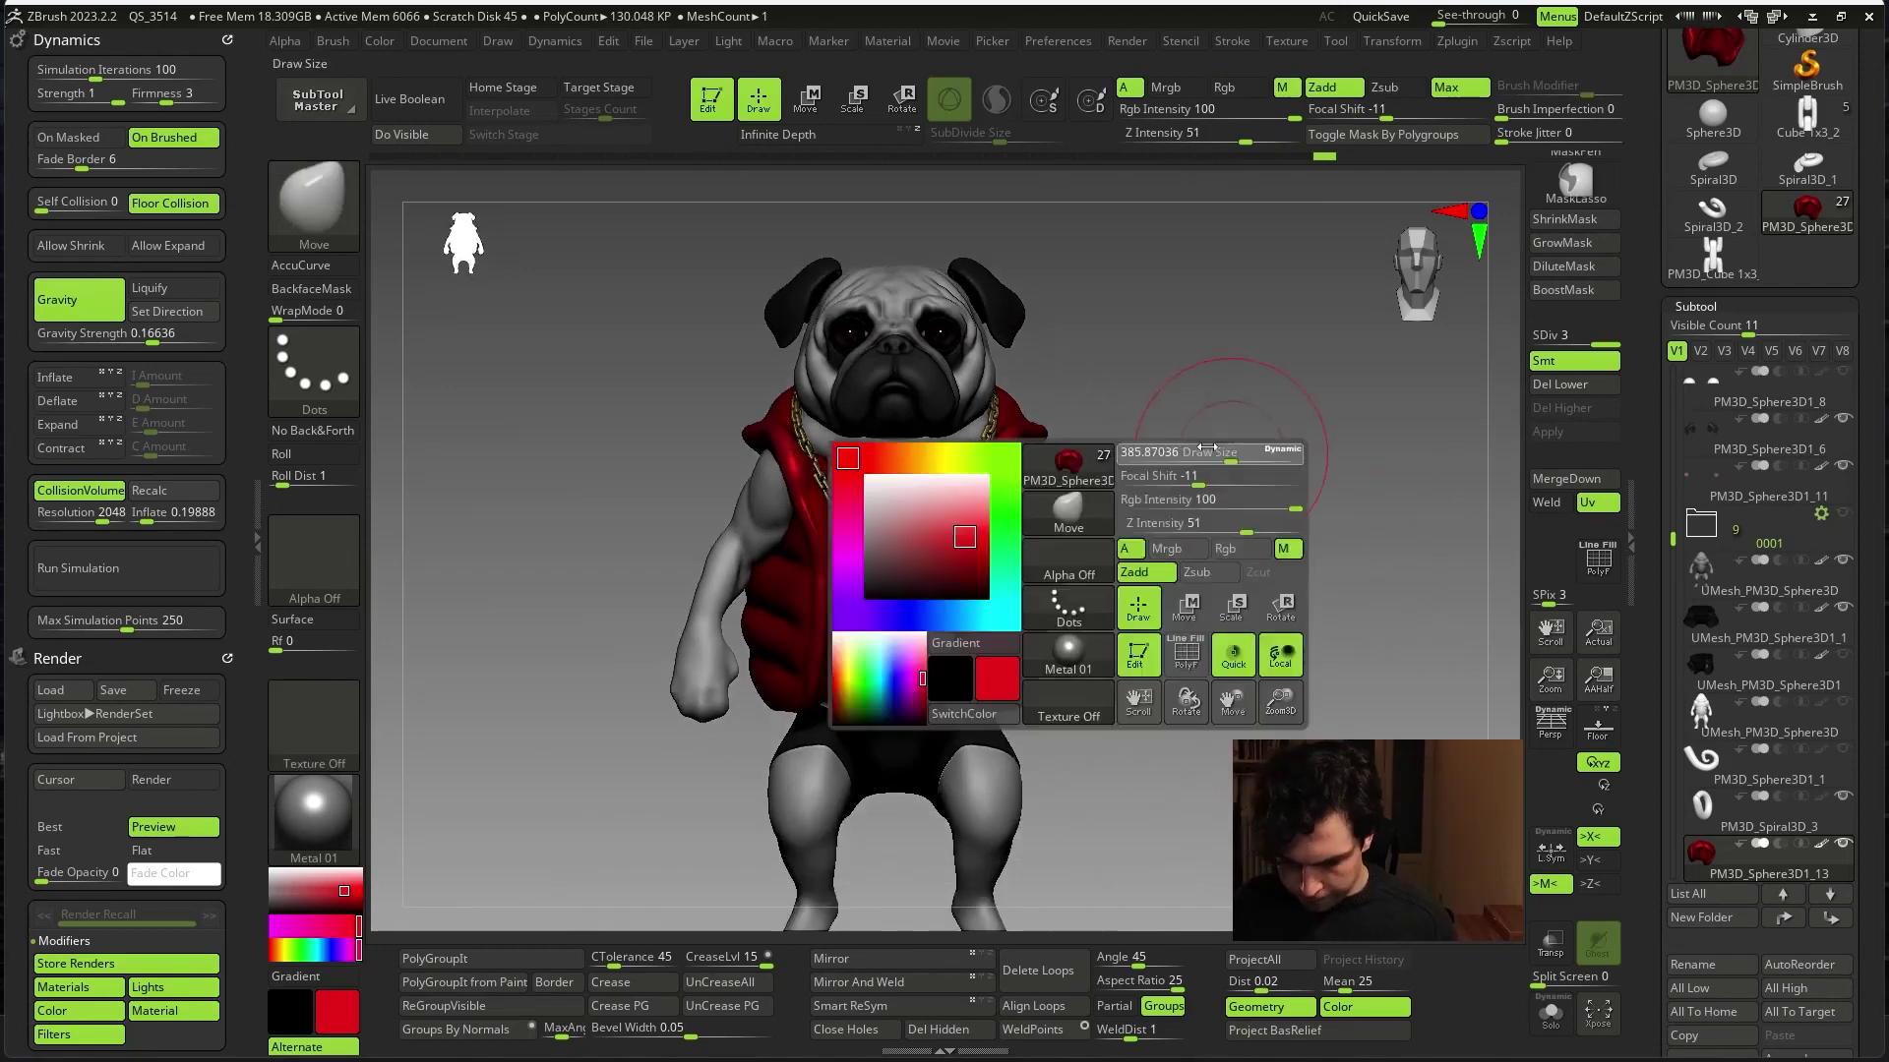
mouse_move(1206, 448)
ctrl+right_down()
mouse_move(1214, 582)
mouse_move(1214, 393)
mouse_move(1192, 327)
mouse_move(1156, 561)
ctrl+right_up()
key(space)
key(space)
key(space)
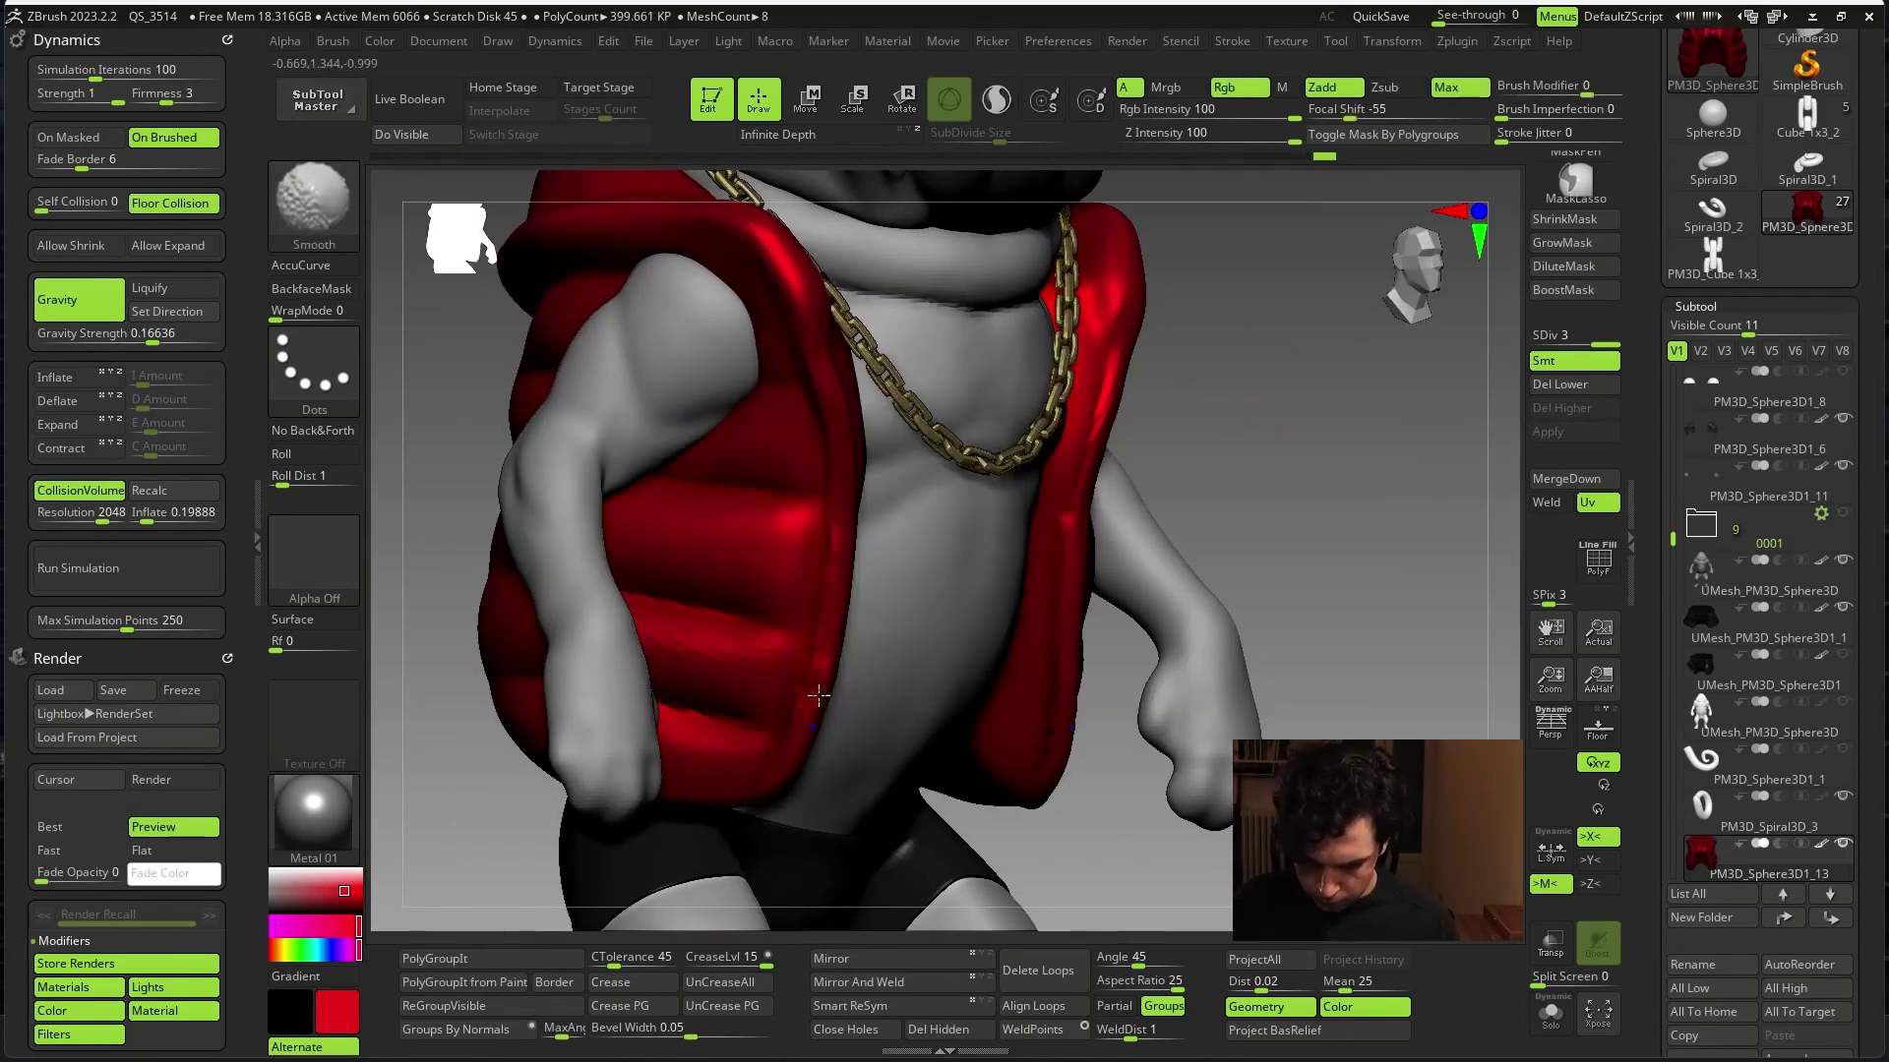
key(space)
key(shift)
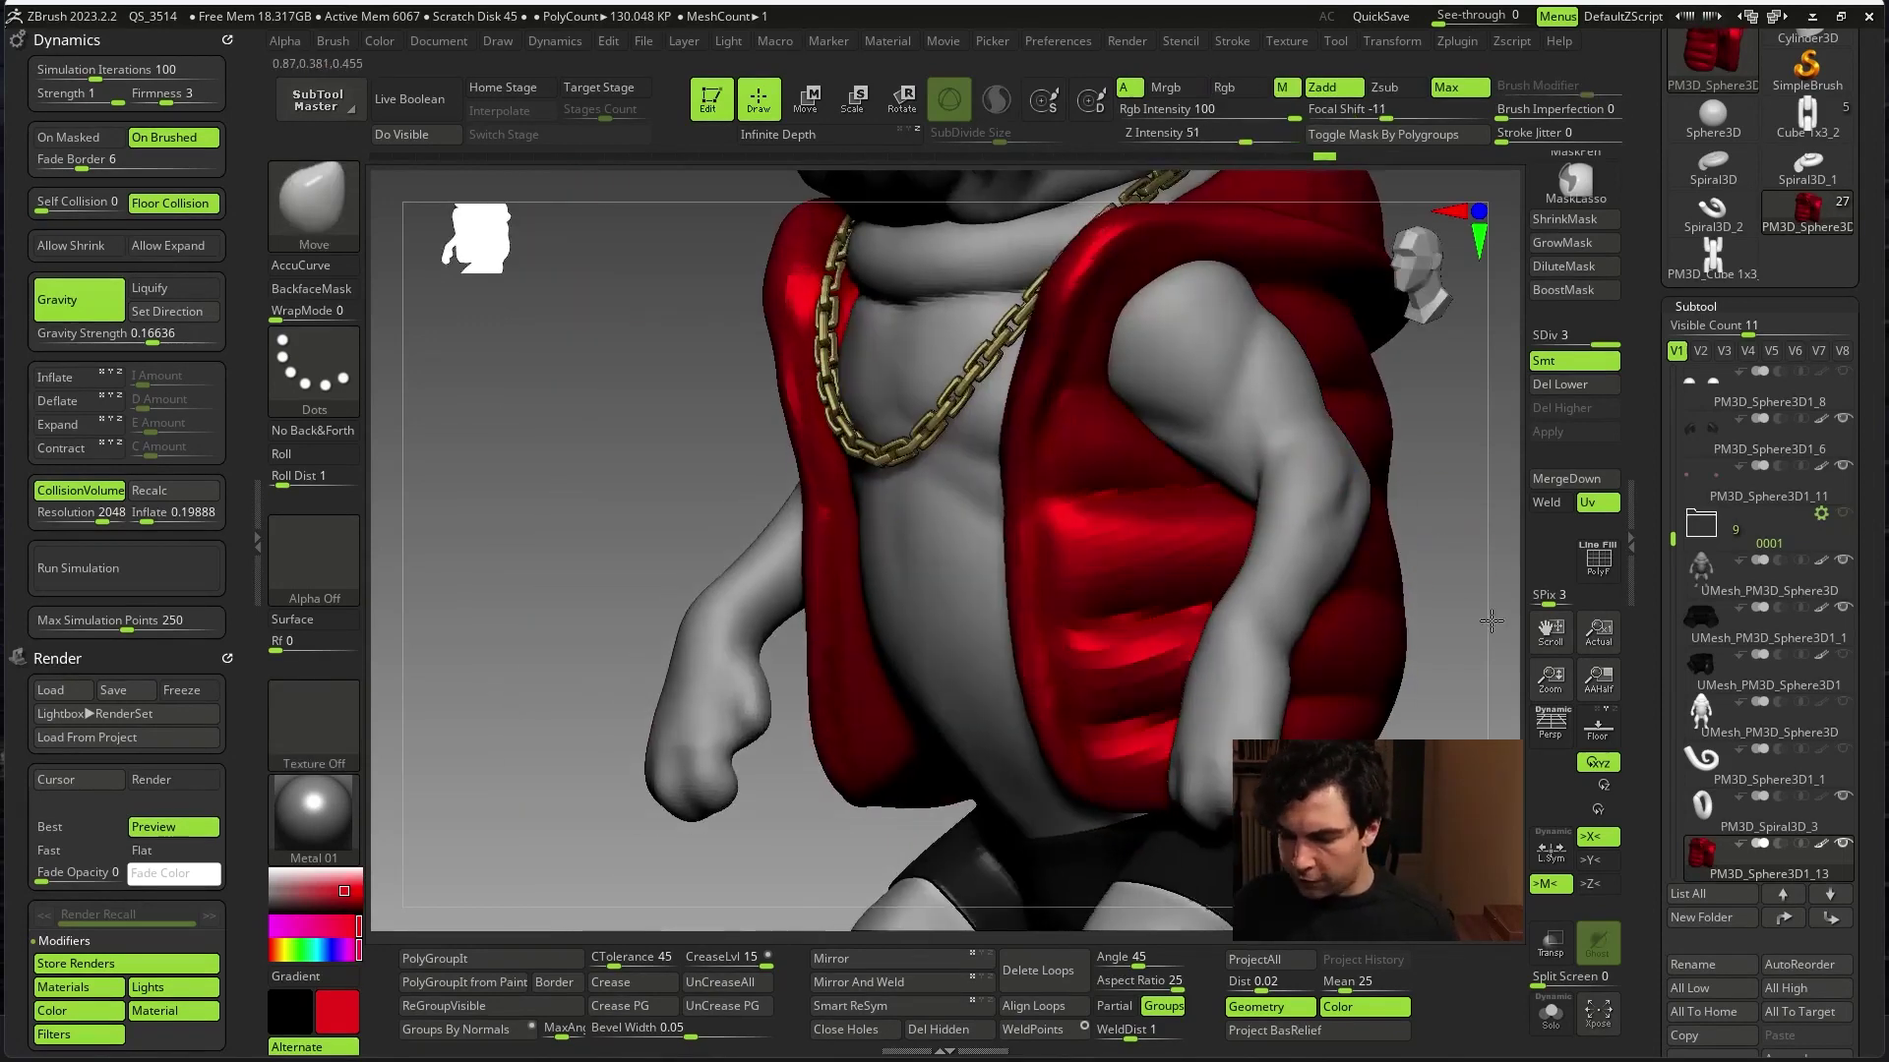
right_drag(775, 861, 1454, 548)
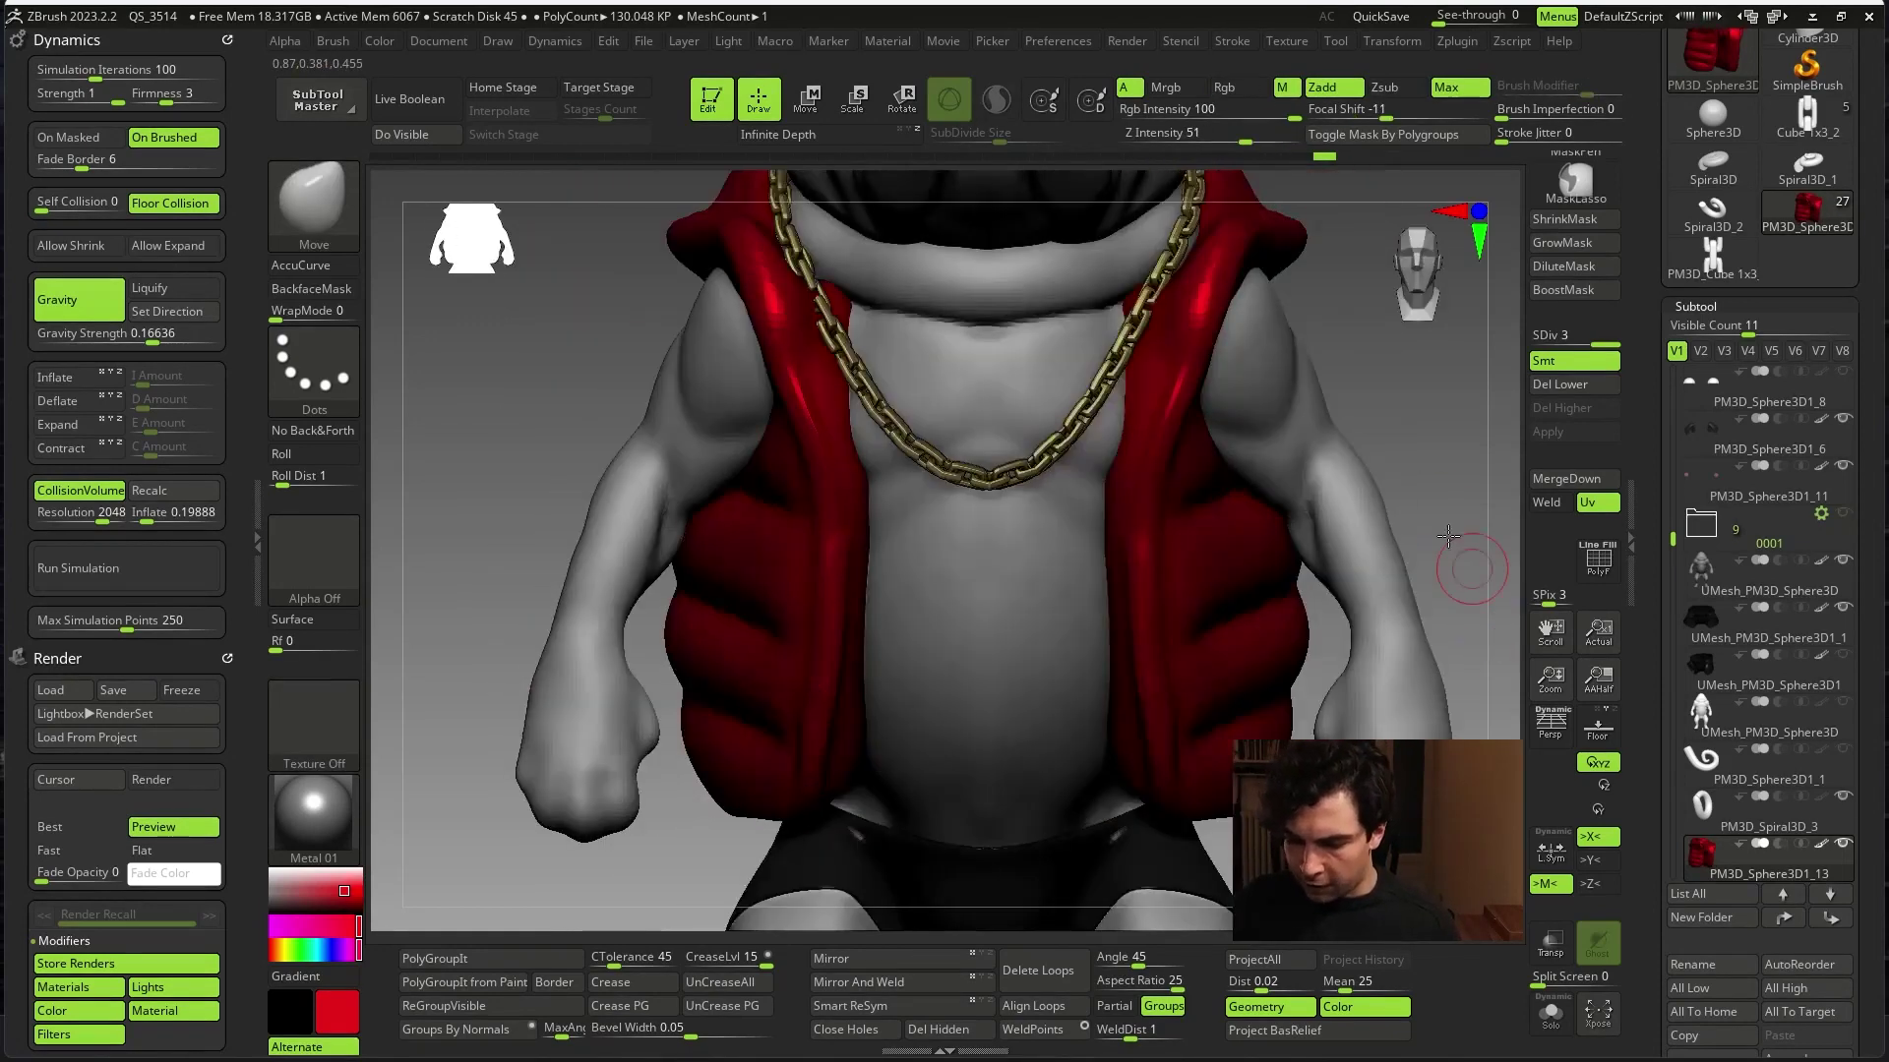
key(space)
- Reselect the red vest subtool and briefly isolate it to check its shape
alt+click(1290, 539)
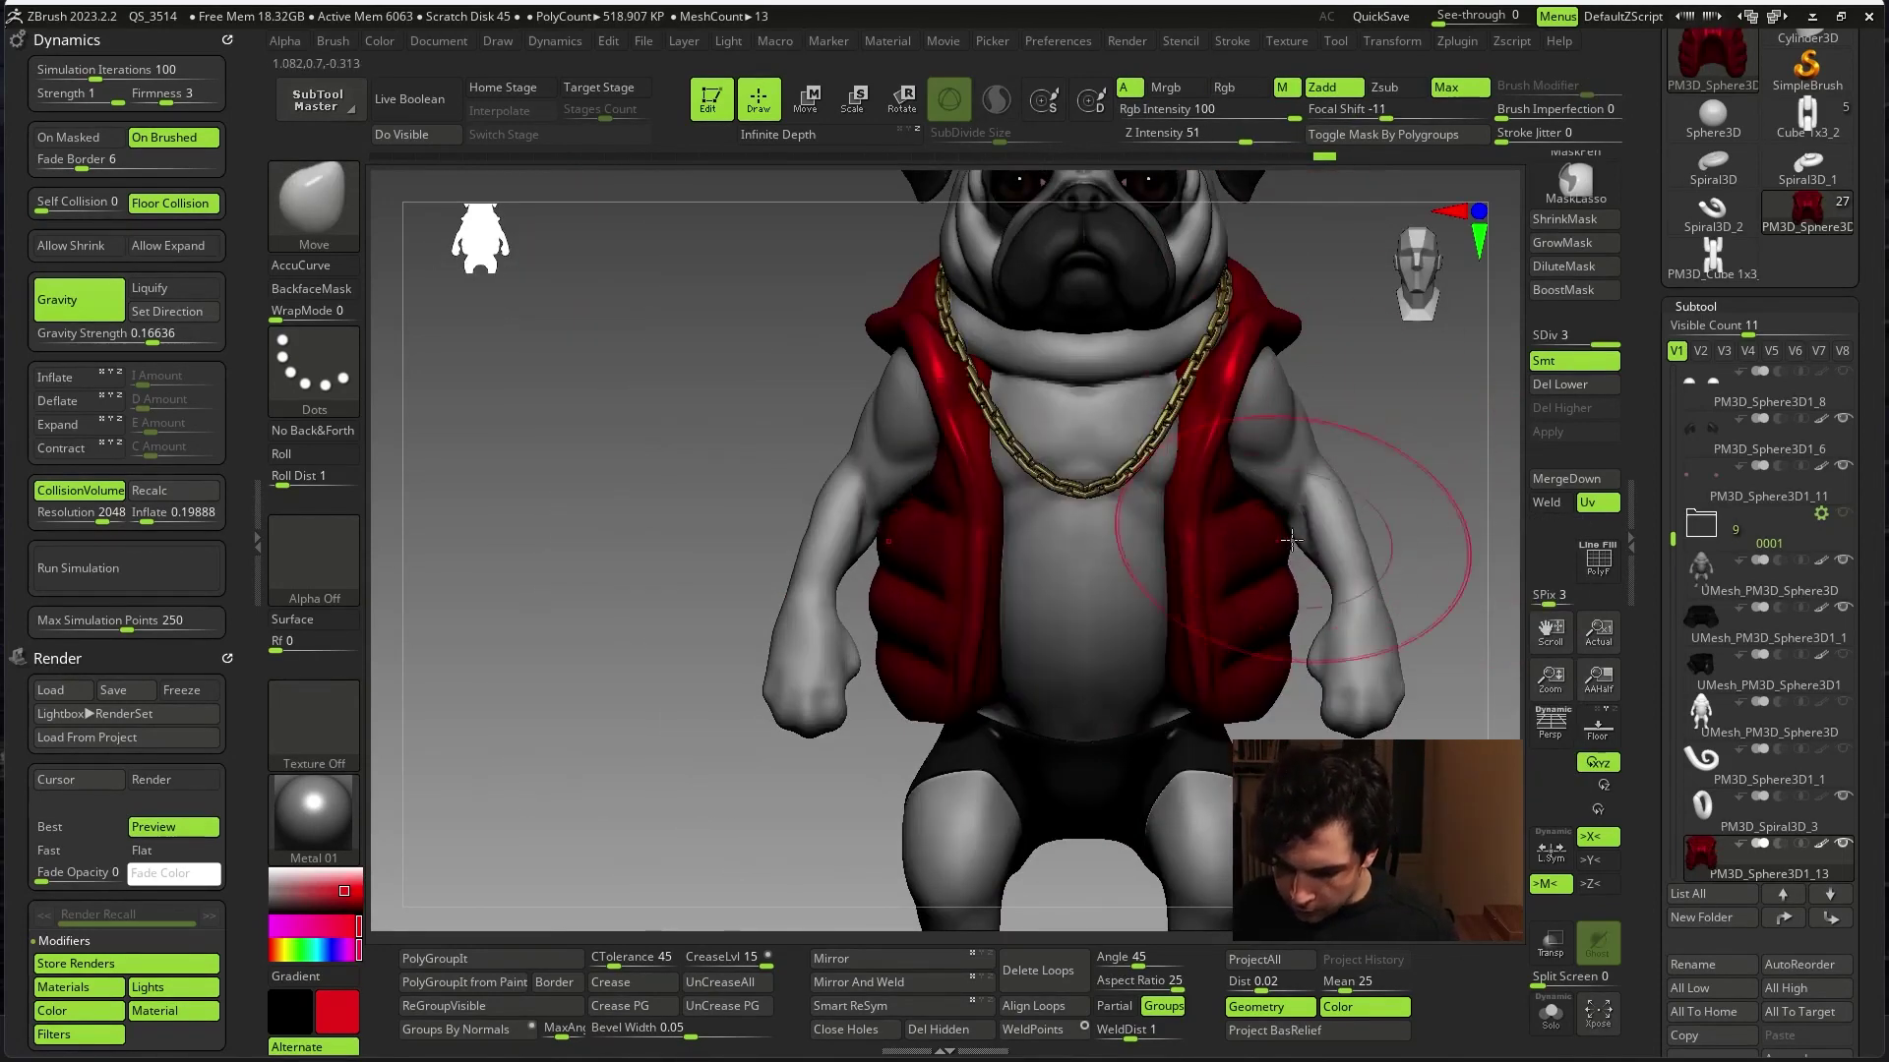
right_drag(1299, 522, 1269, 665)
key(space)
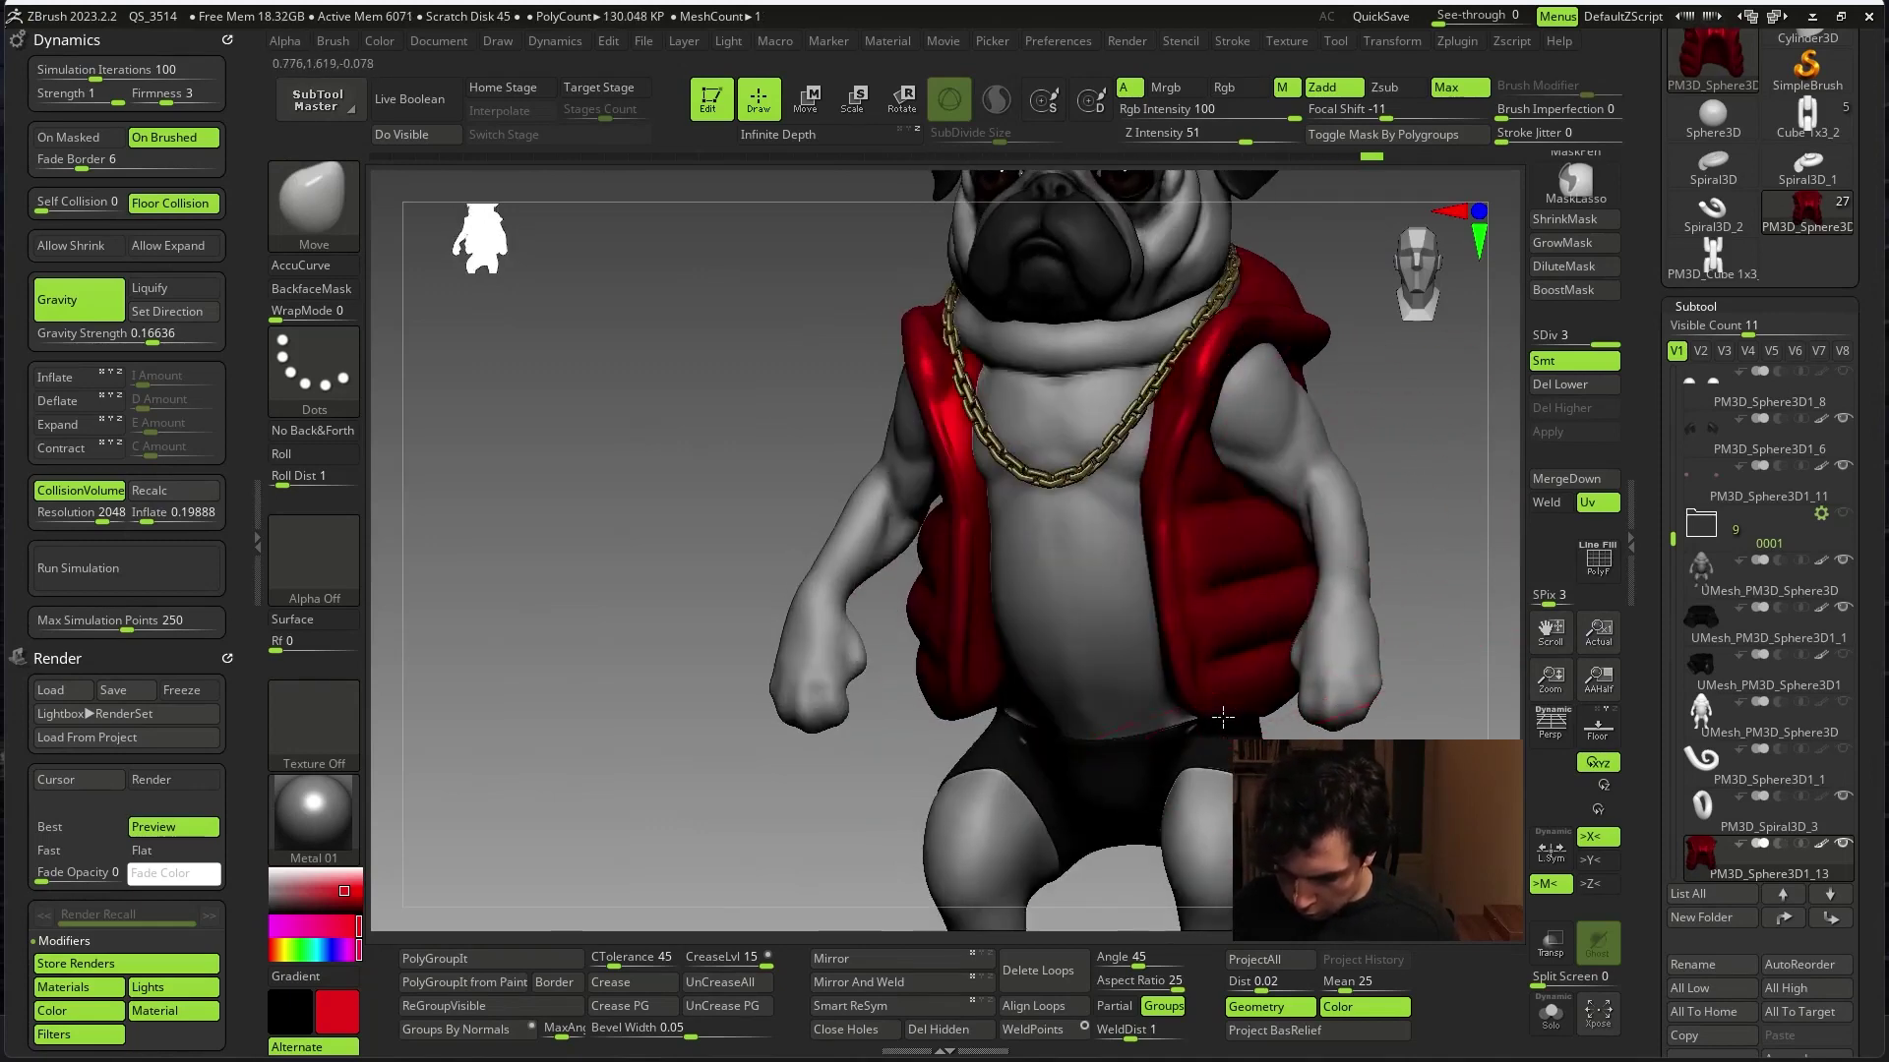
alt+click(1222, 717)
mouse_move(1268, 551)
right_down()
mouse_move(1325, 668)
mouse_move(1198, 599)
right_up()
key(ctrl+shift+s)
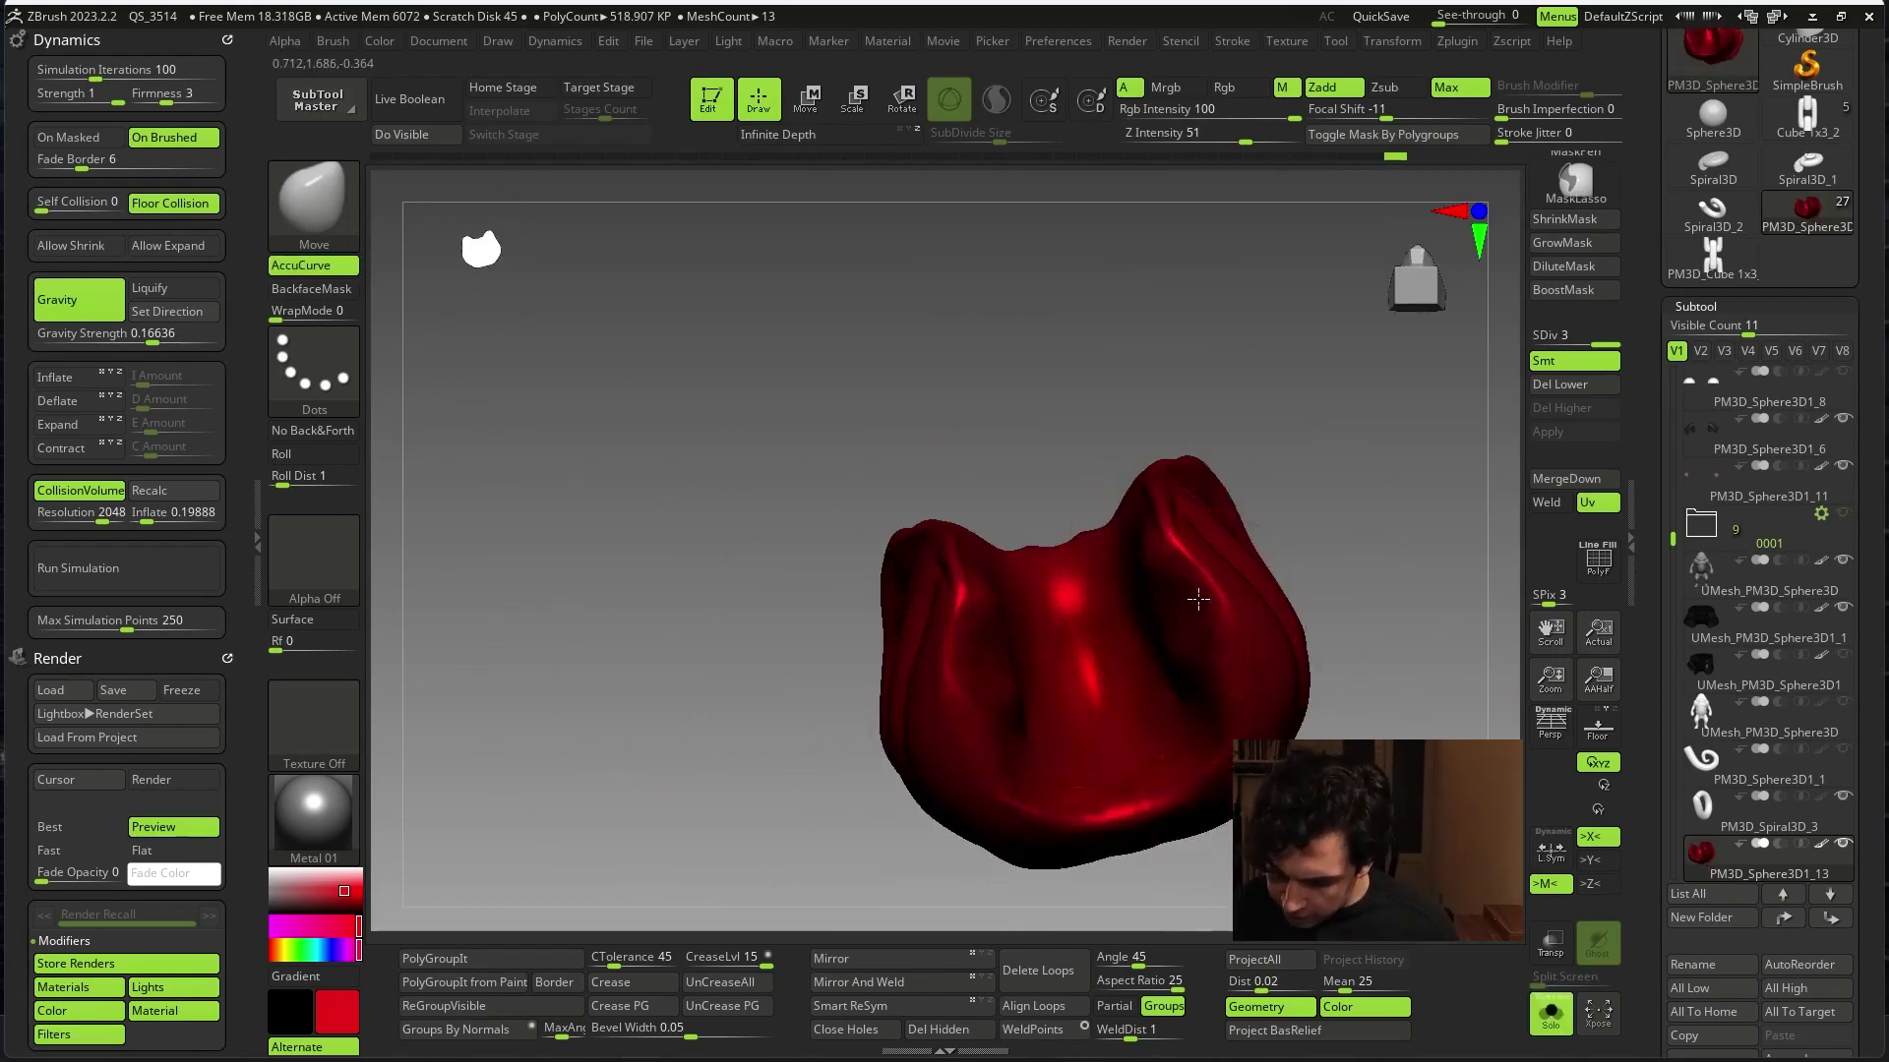
mouse_move(1246, 715)
right_down()
mouse_move(1279, 689)
mouse_move(1392, 717)
right_up()
key(ctrl+shift+s)
mouse_move(1189, 640)
right_down()
mouse_move(1404, 527)
mouse_move(1273, 521)
right_up()
- Load DamStandard and isolate the red vest again
key(space)
key(b)
key(d)
key(s)
key(space)
key(ctrl+shift+s)
key(space)
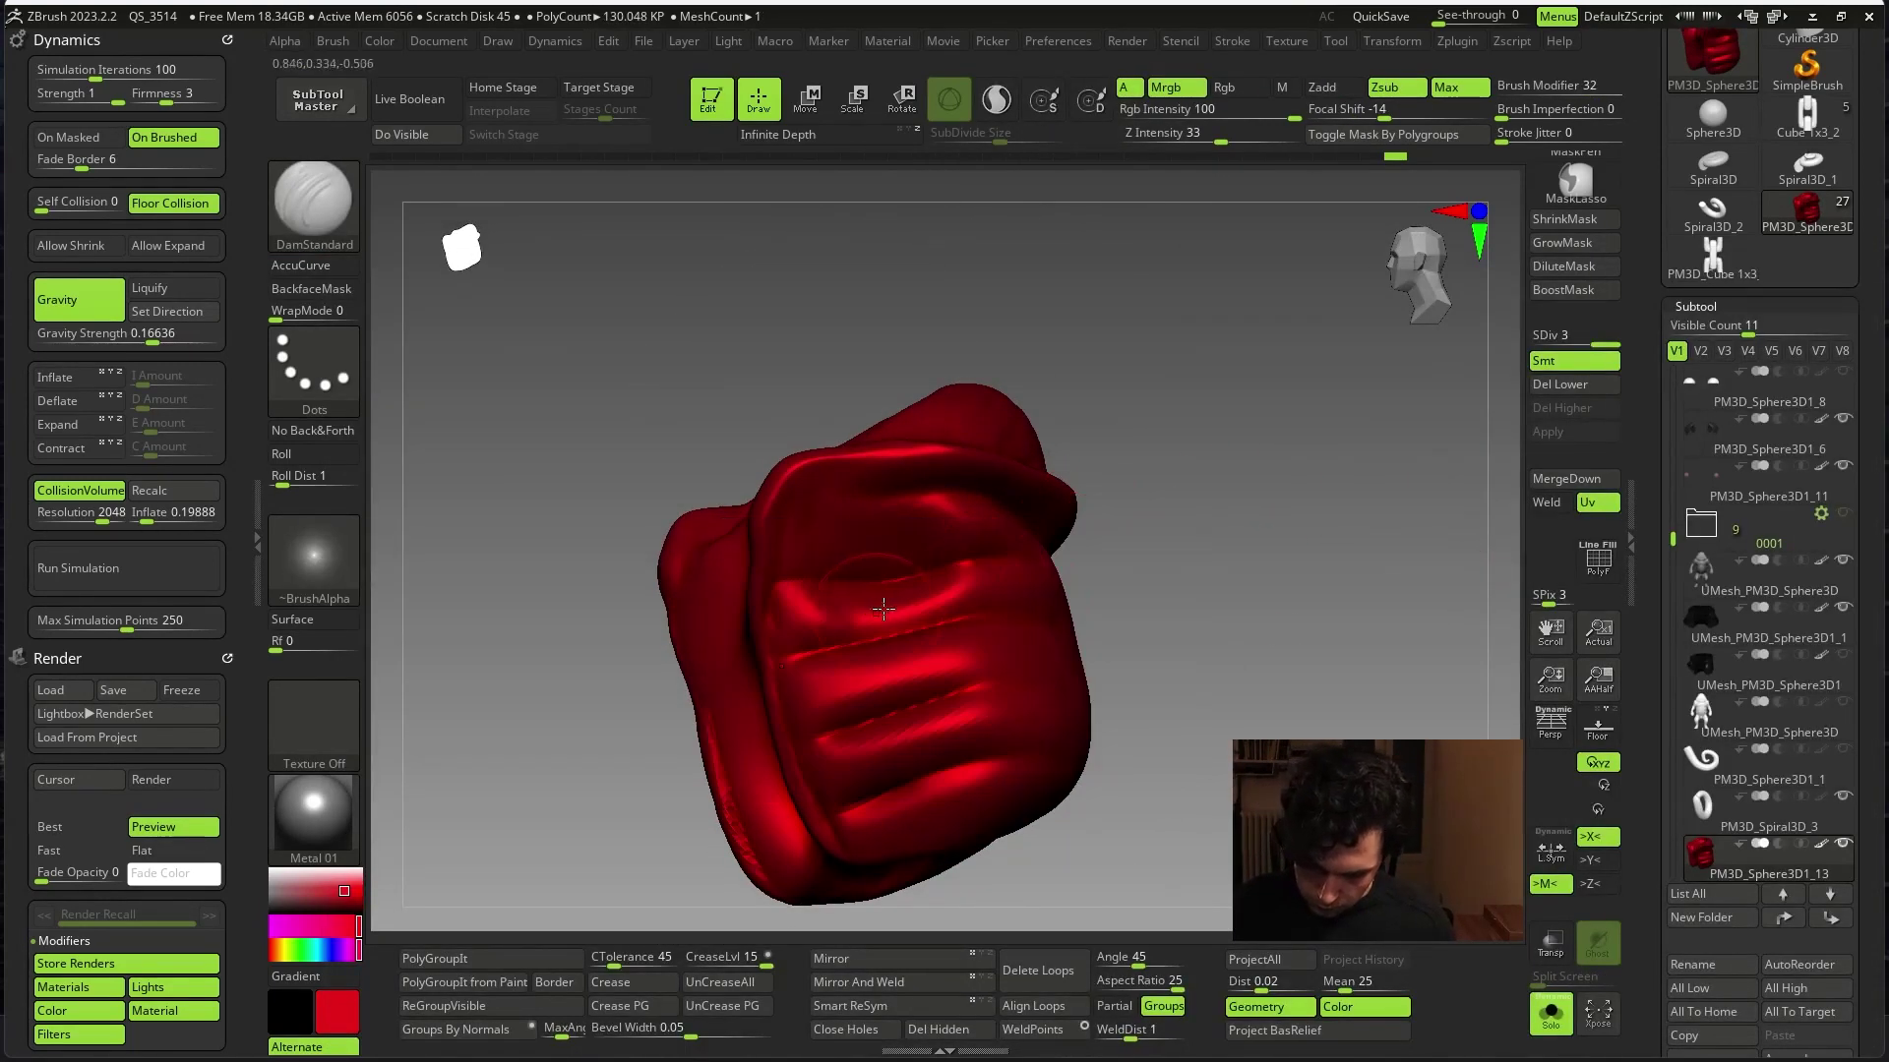
- Deepen the quilting creases on the lower vest, checking the pug from several angles
key(space)
key(space)
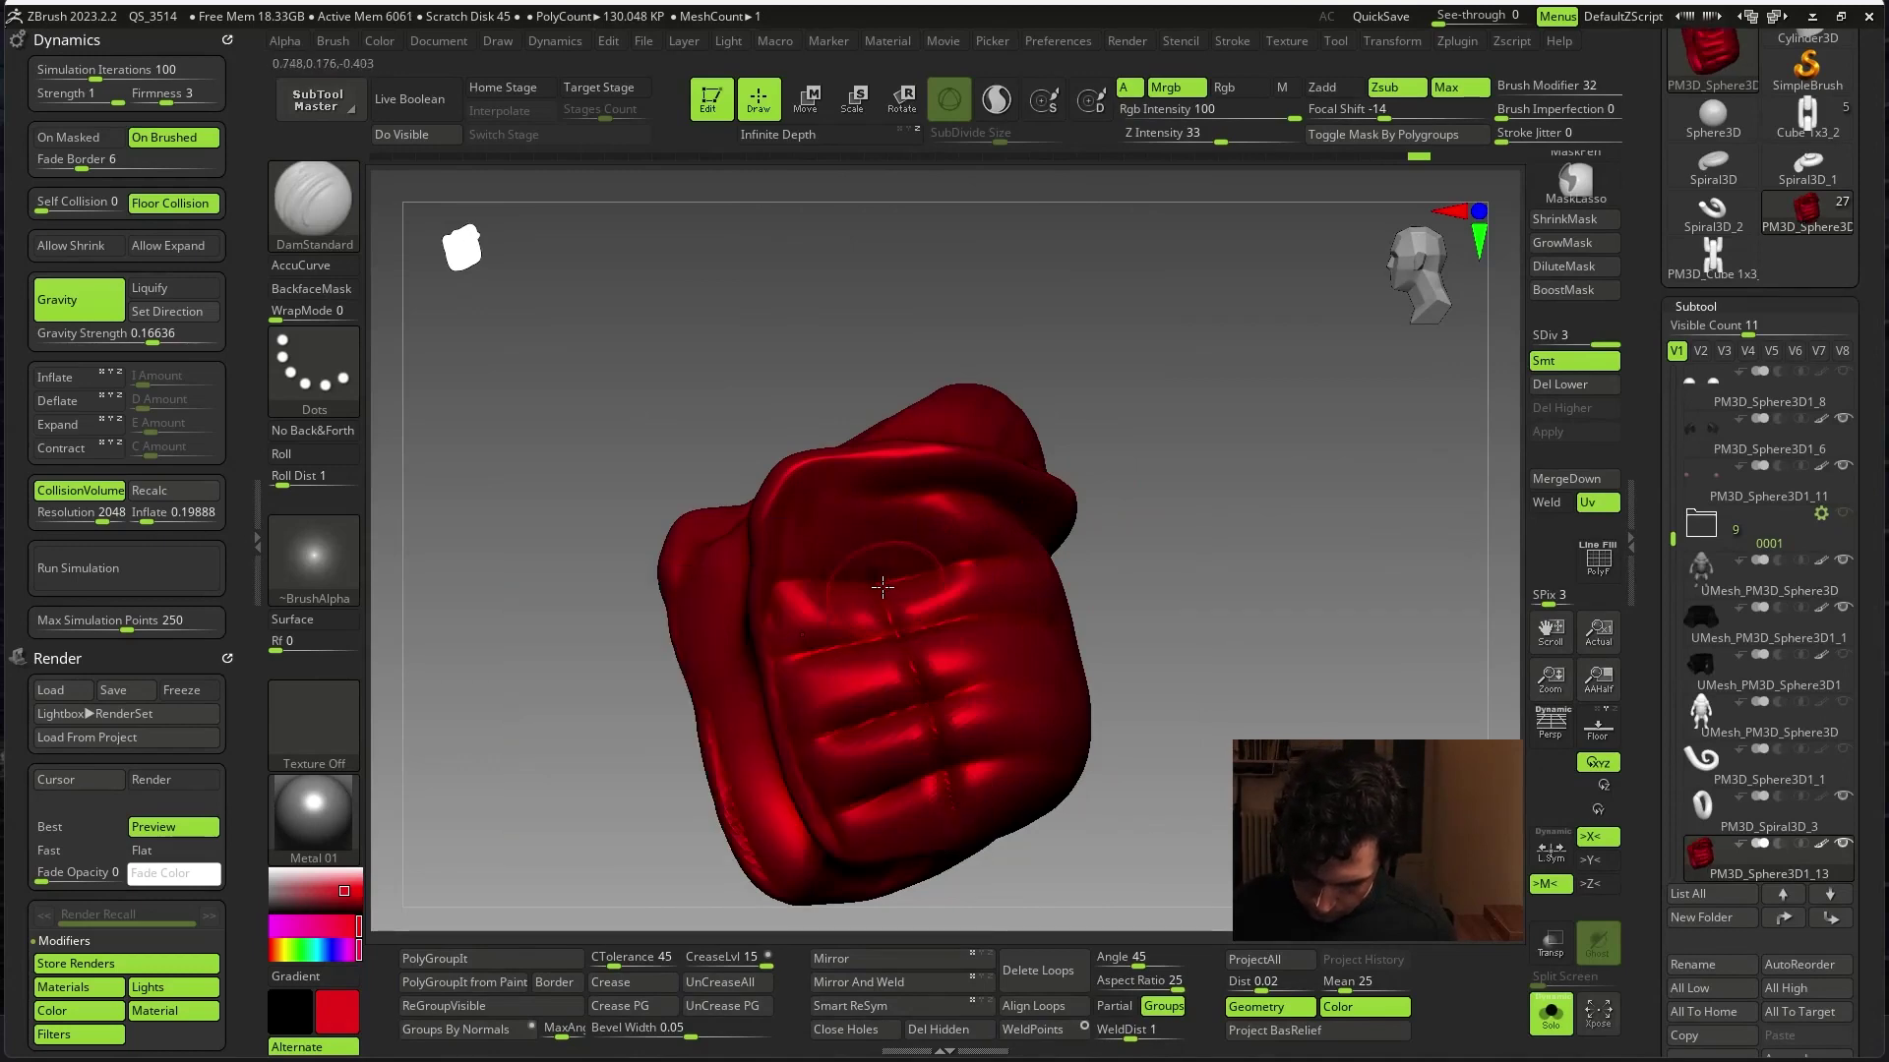
key(ctrl+shift+s)
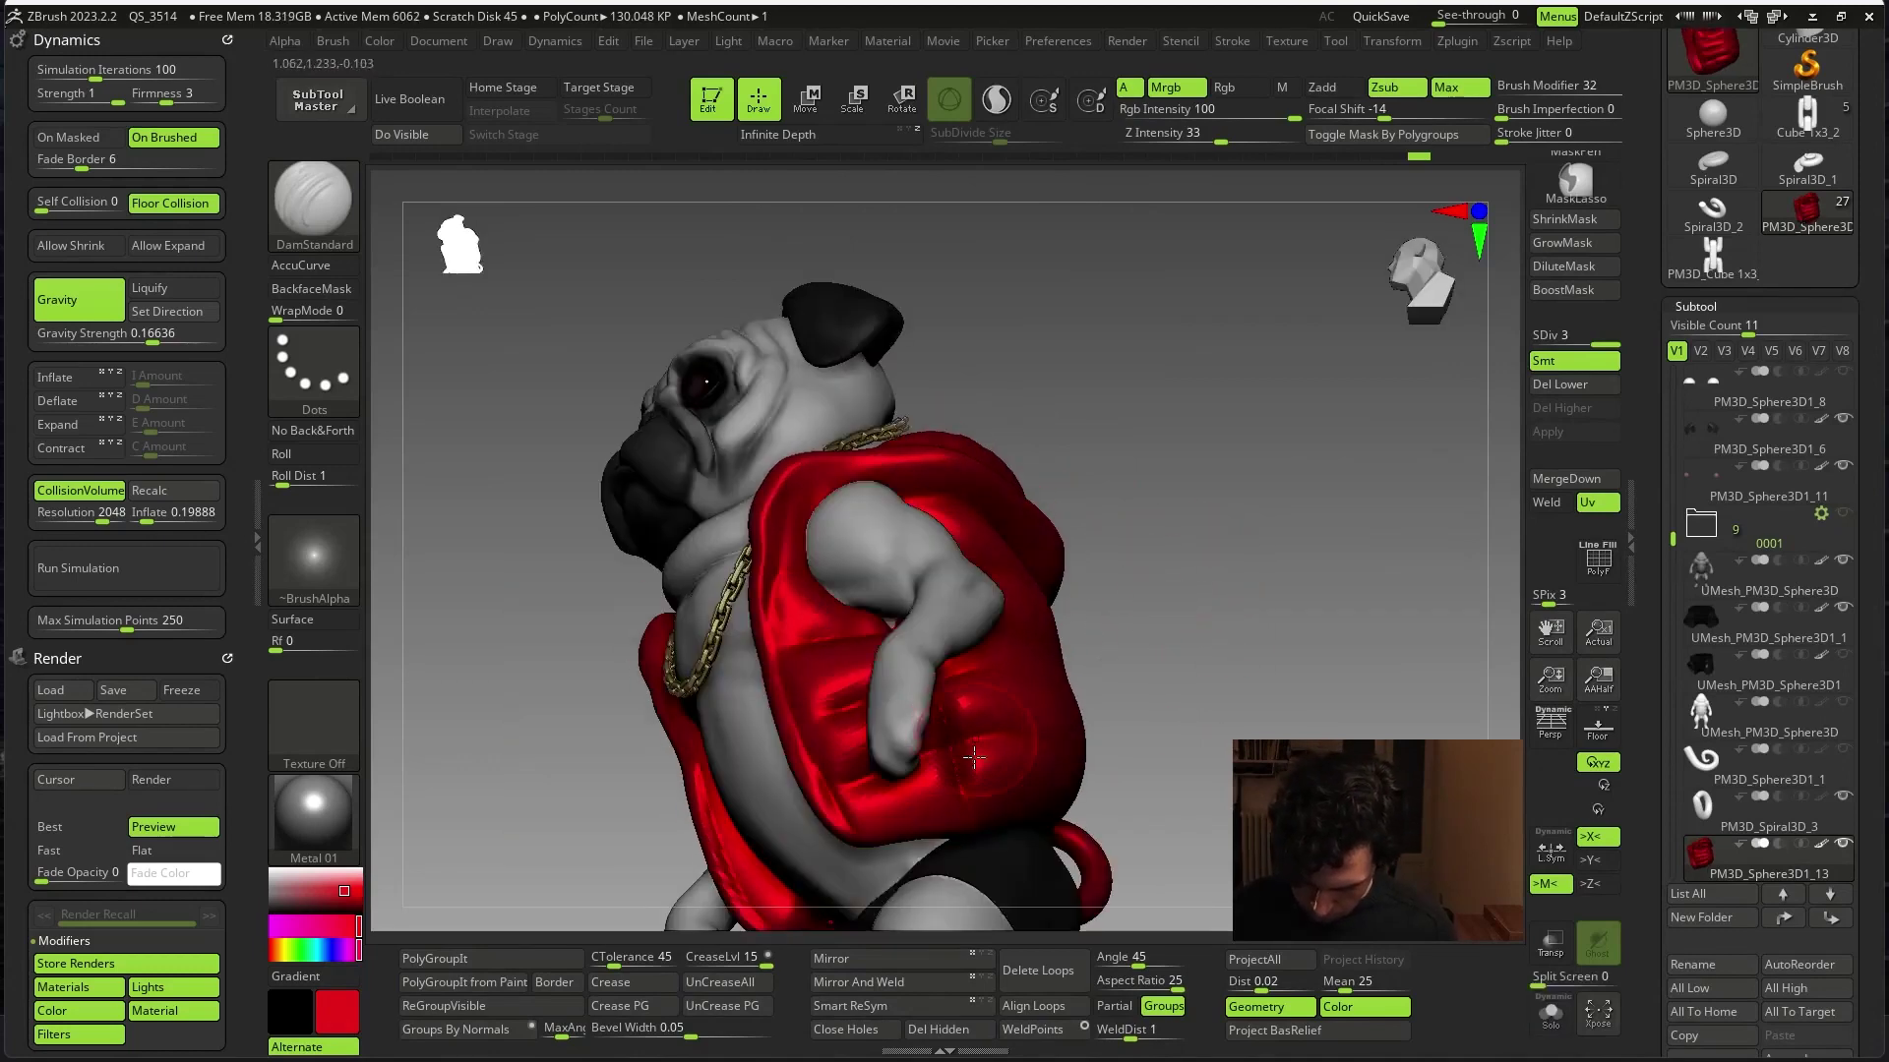
mouse_move(987, 807)
right_down()
mouse_move(1012, 750)
mouse_move(962, 810)
right_up()
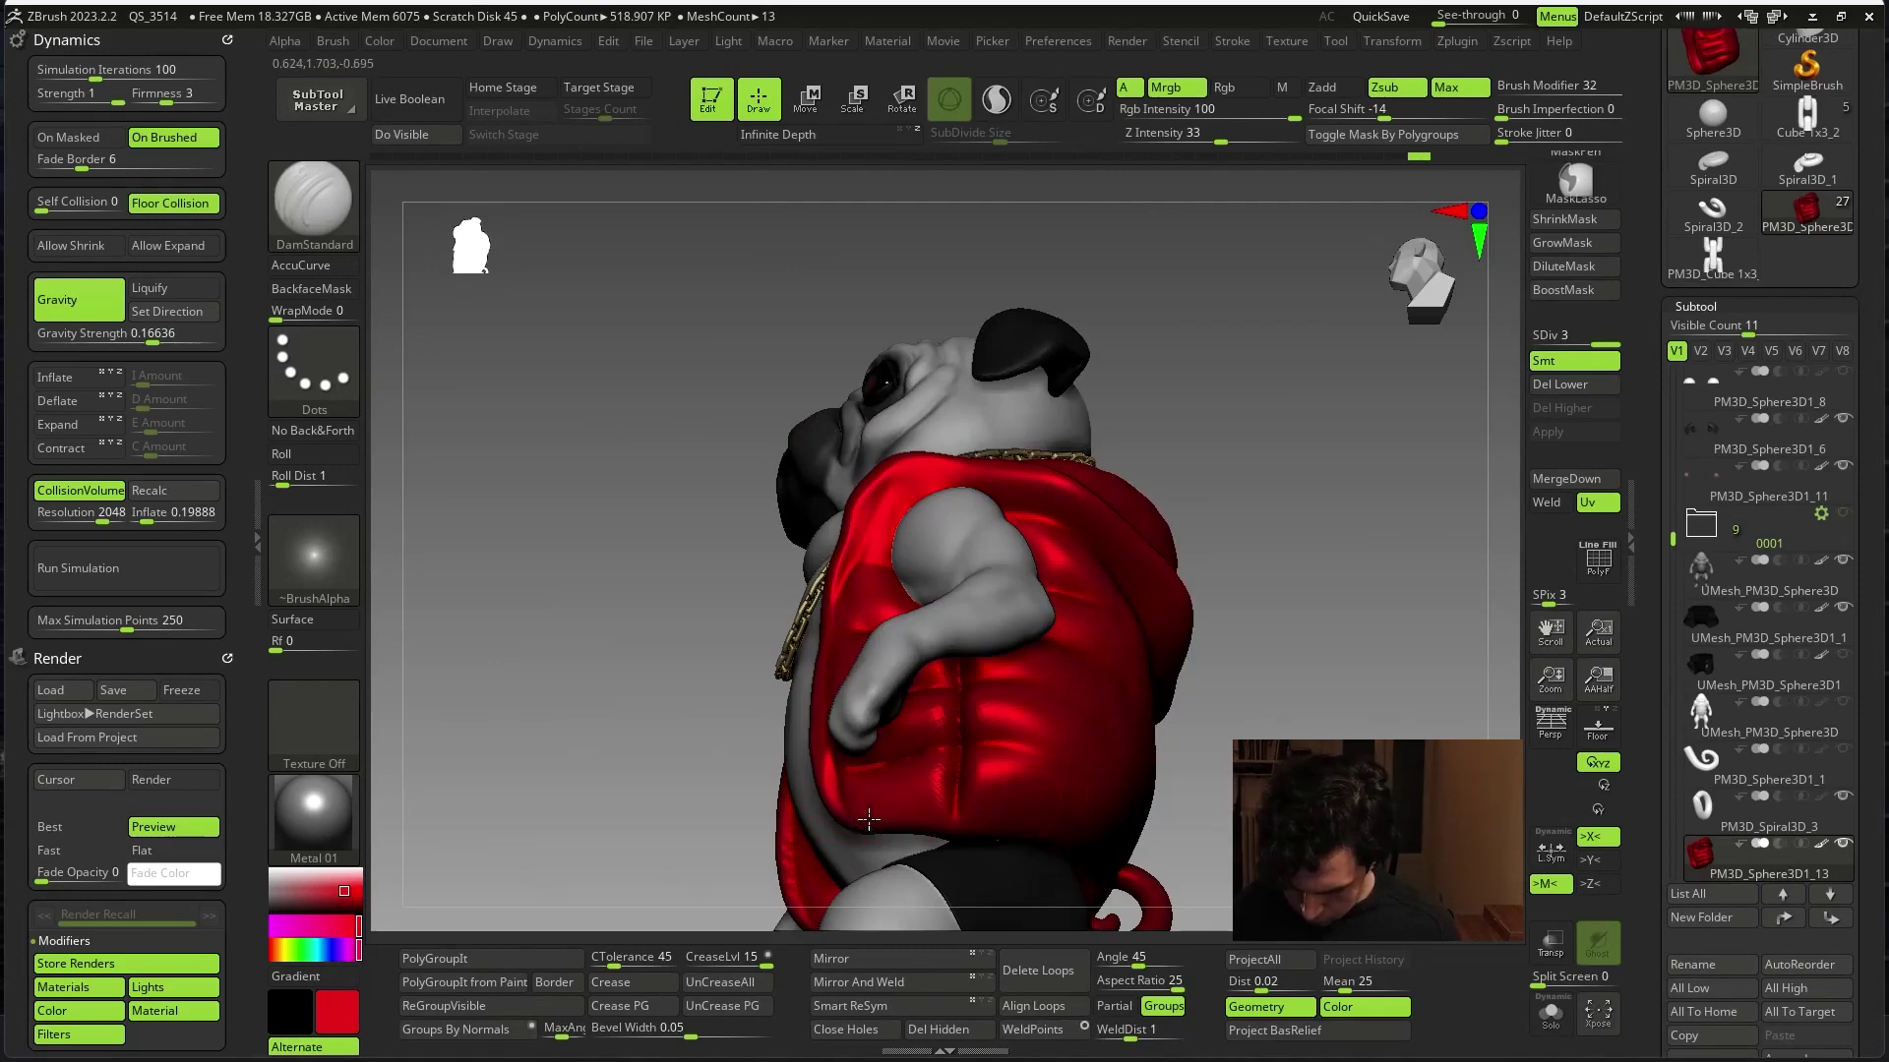
right_drag(1220, 822, 1237, 690)
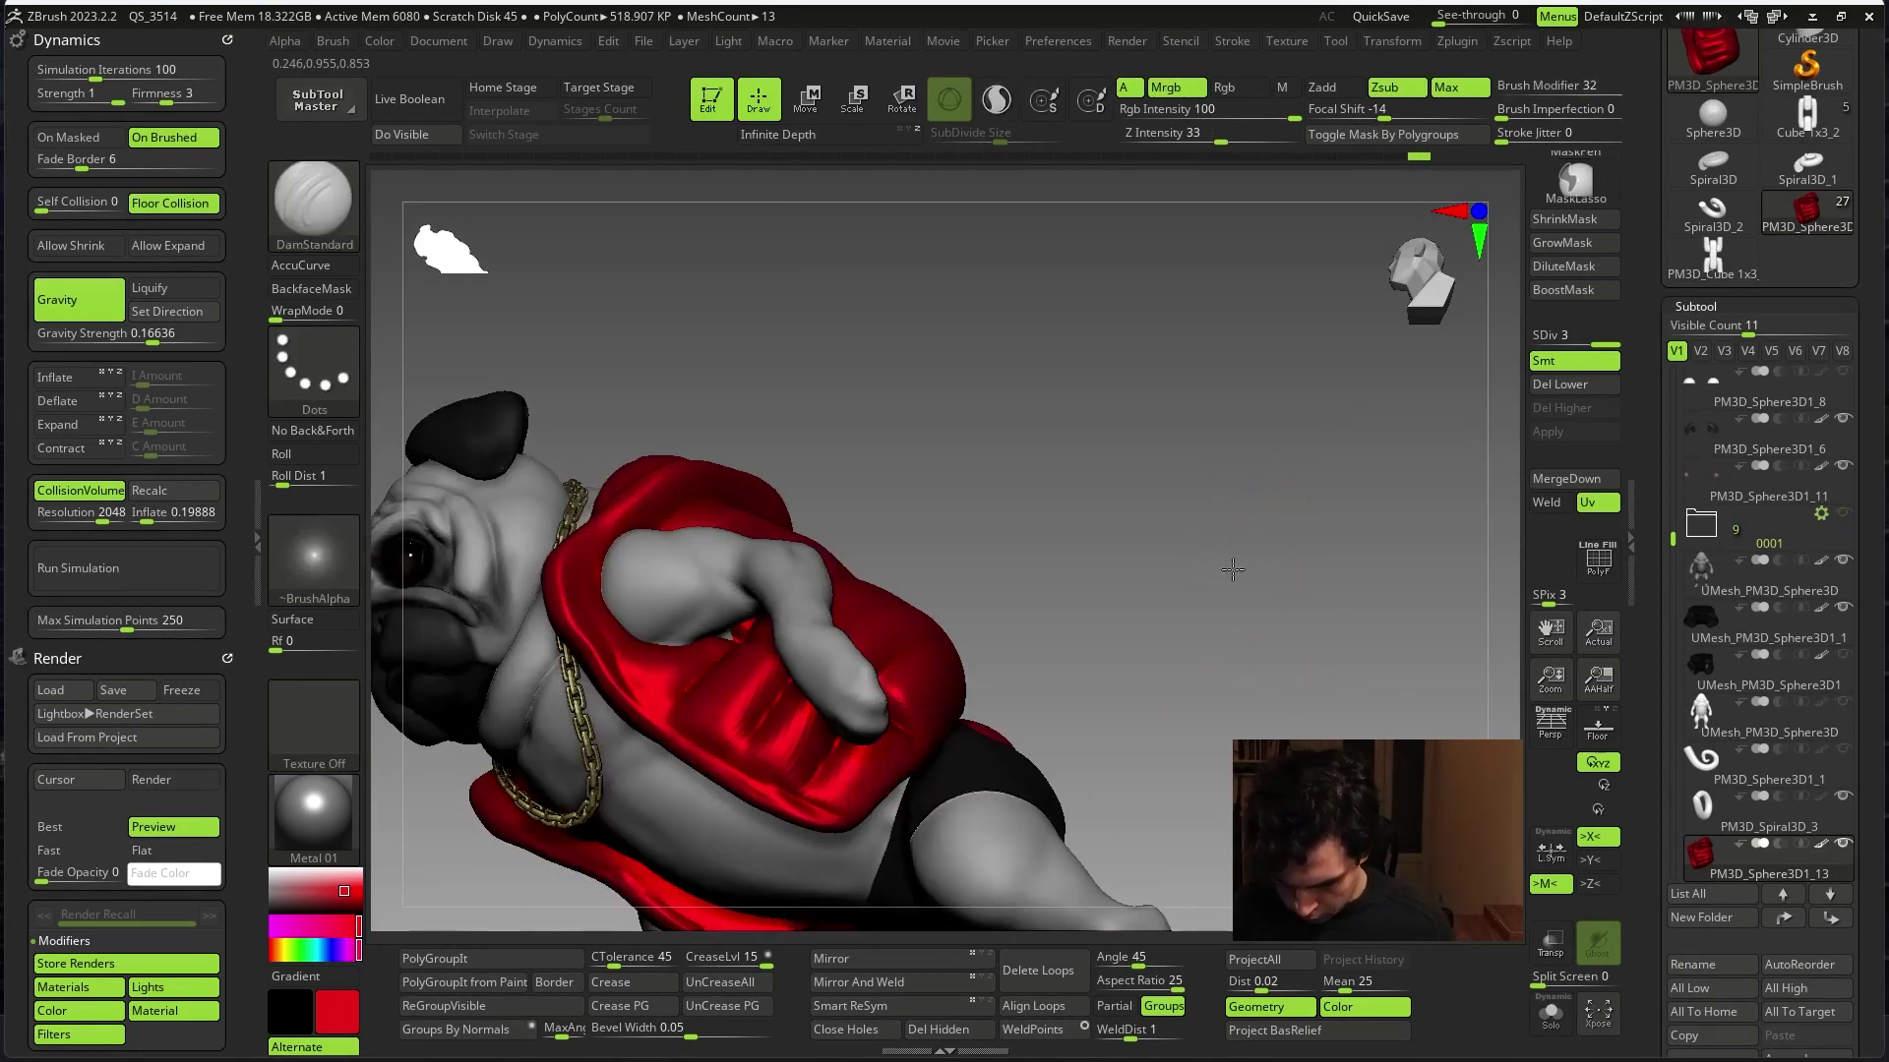
right_drag(1232, 571, 836, 818)
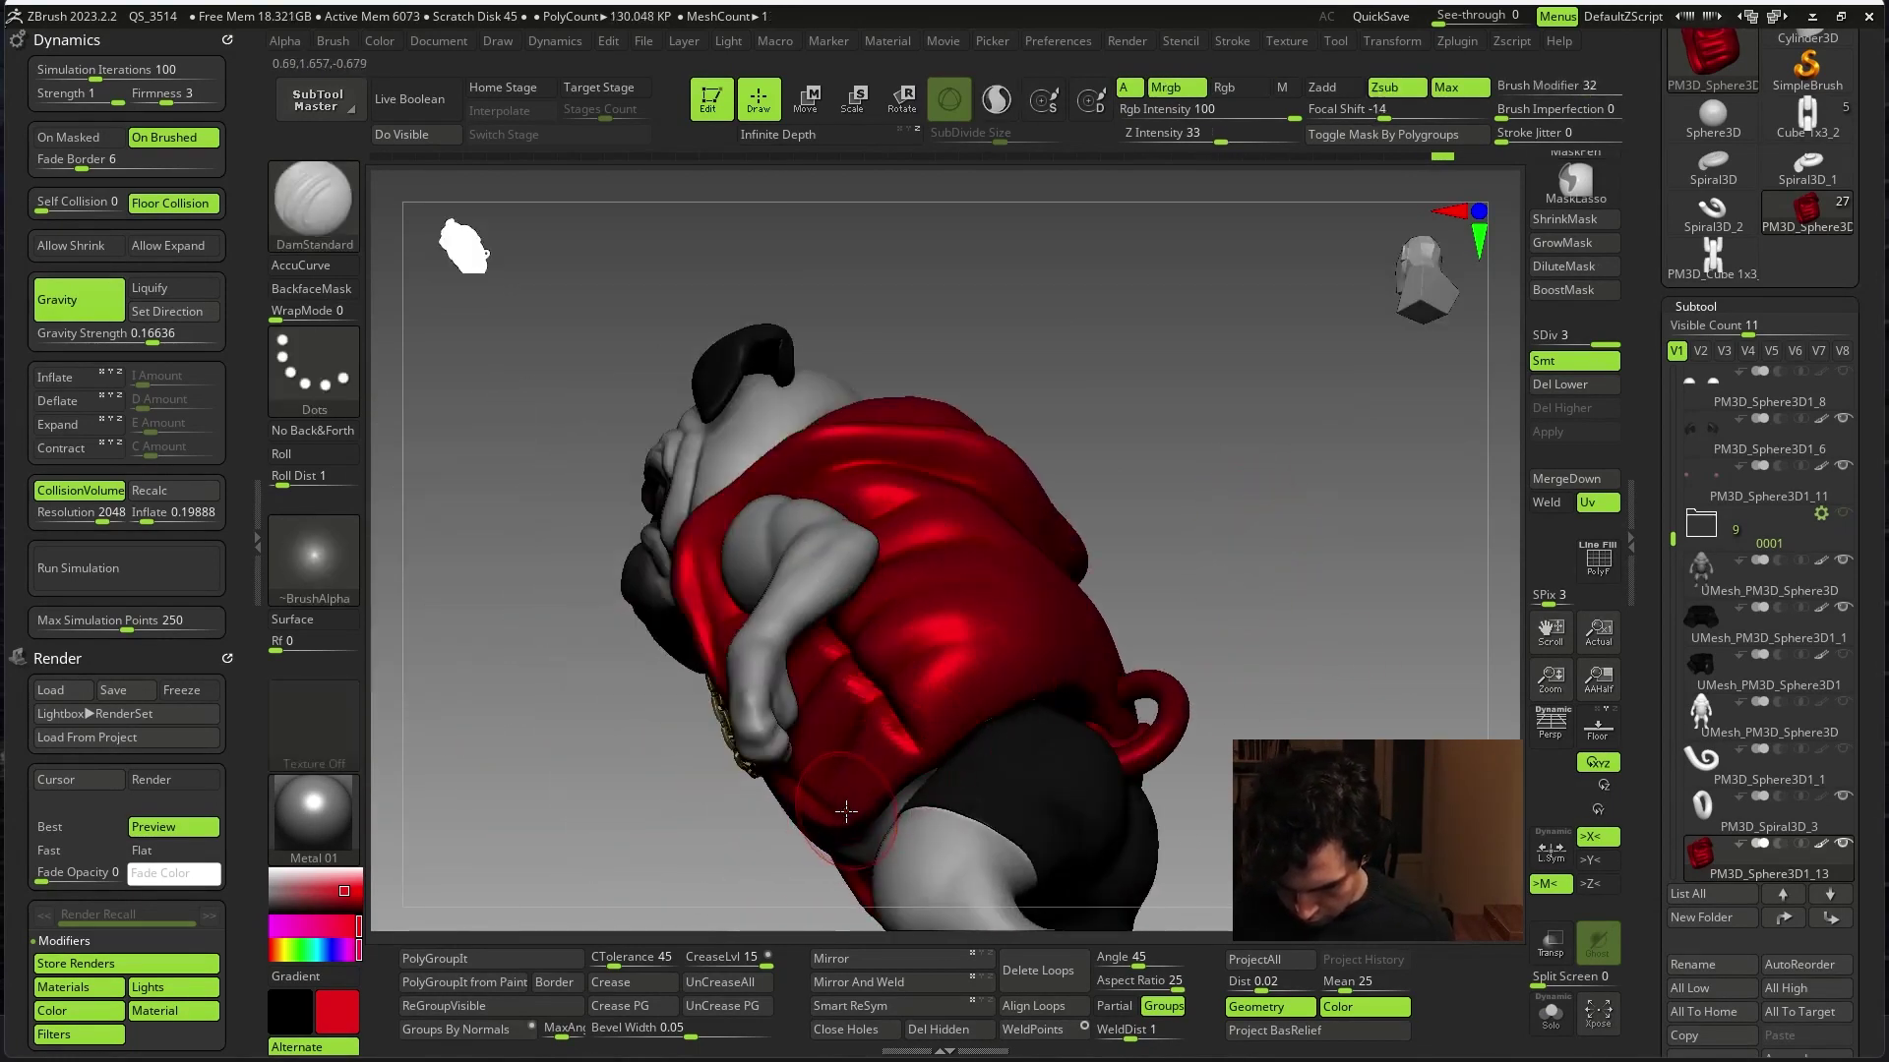
mouse_move(1123, 651)
right_down()
mouse_move(1060, 680)
mouse_move(1319, 653)
mouse_move(1226, 662)
right_up()
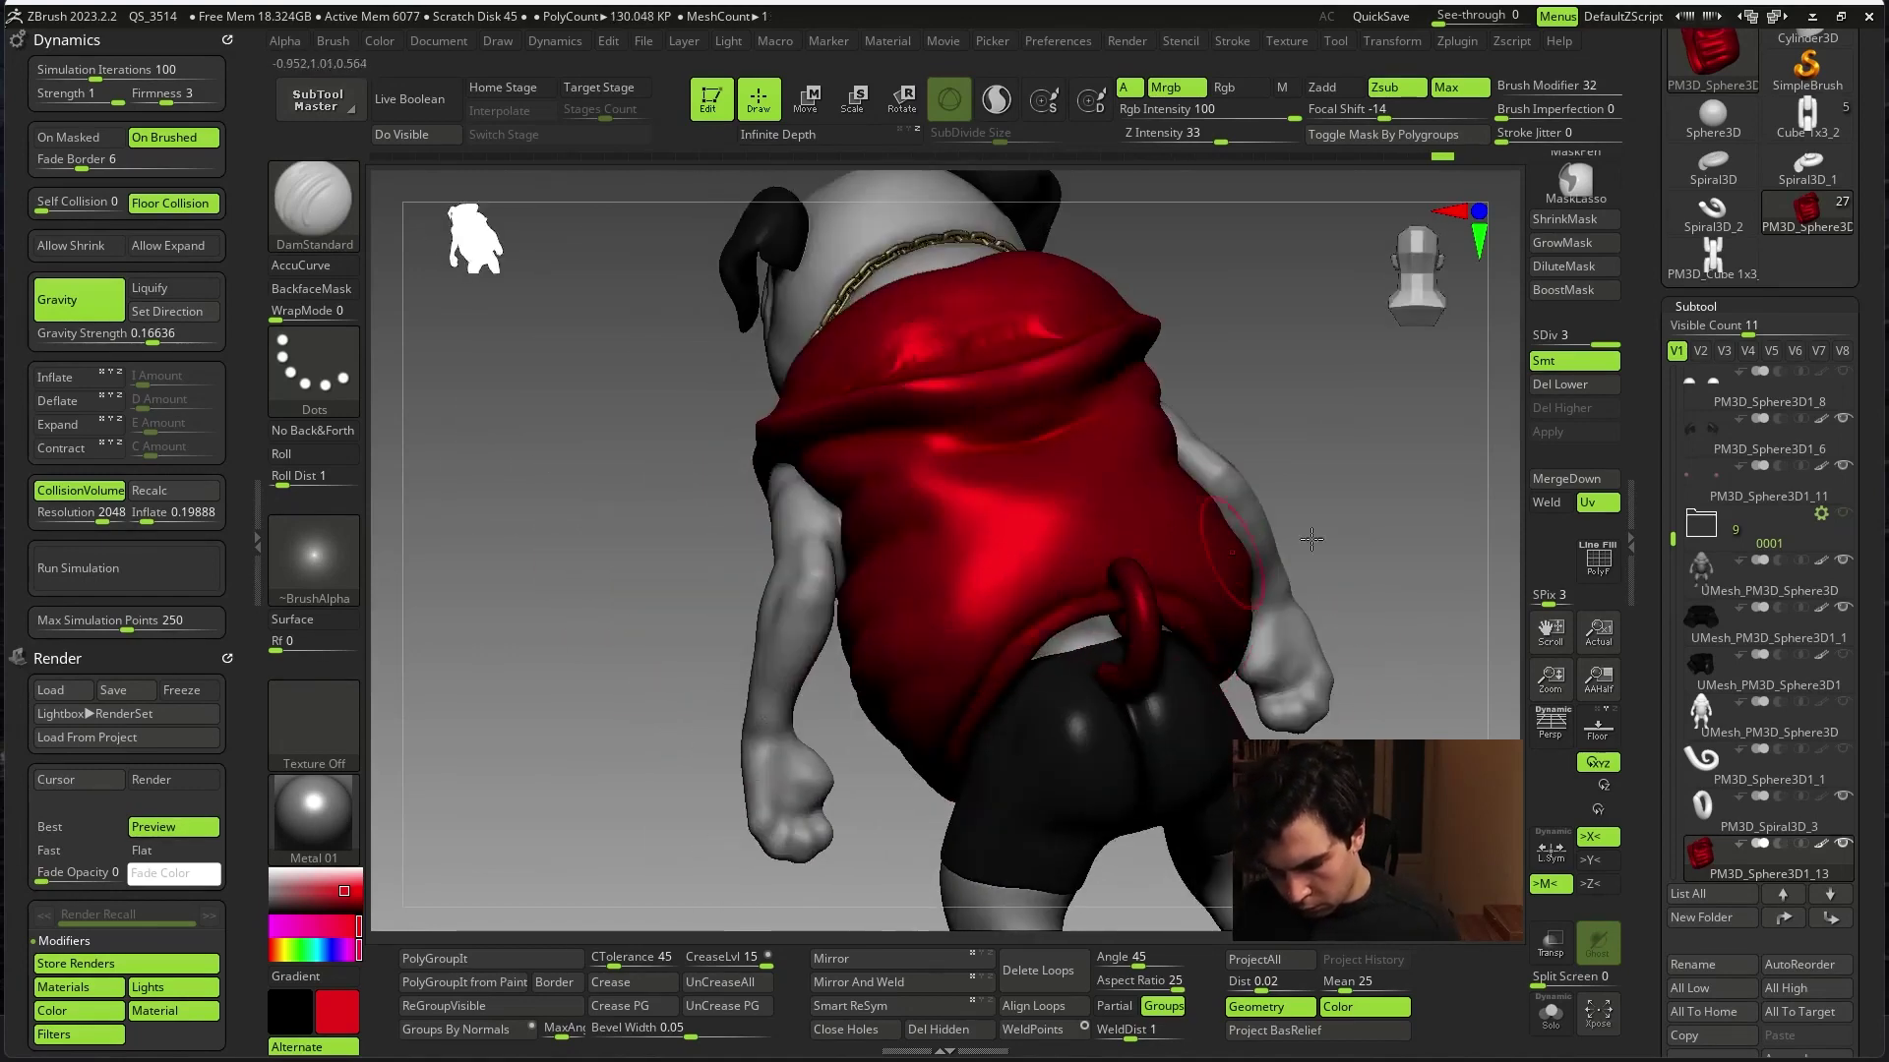
right_drag(1311, 540, 865, 482)
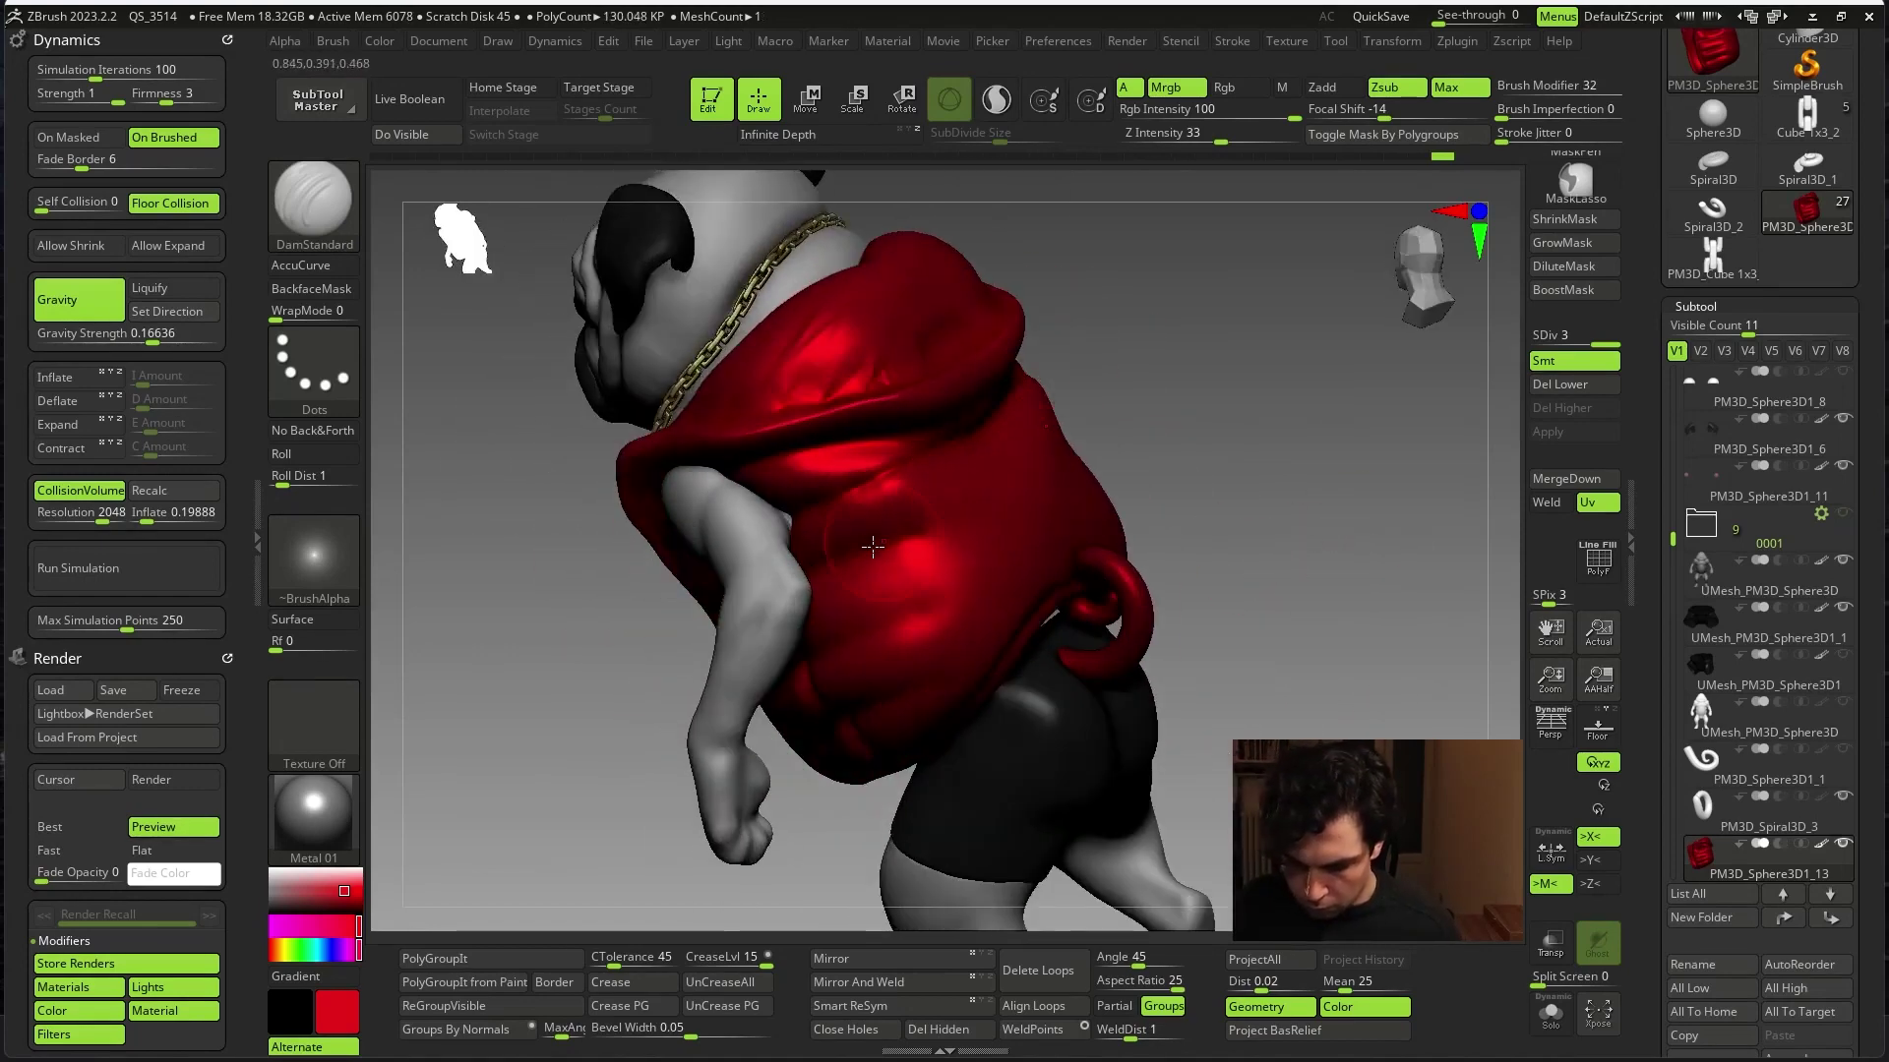
drag(875, 612, 1013, 556)
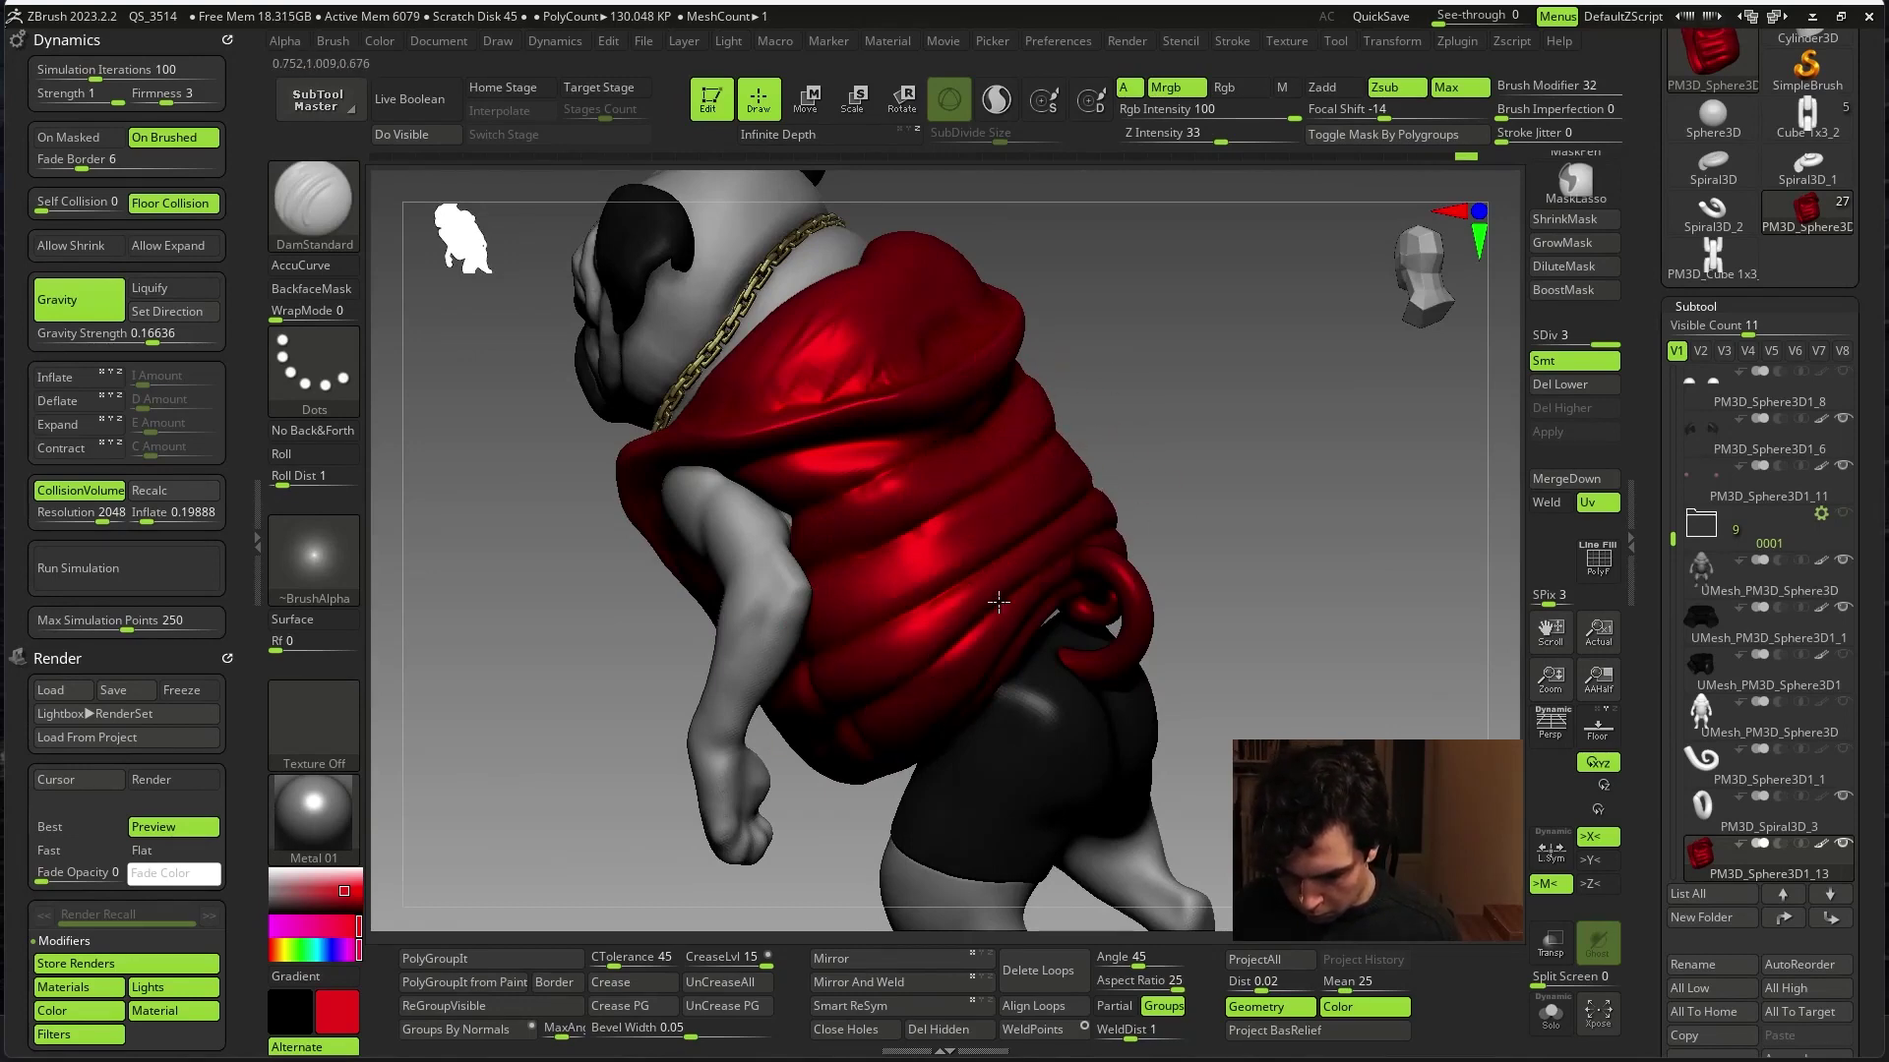
mouse_move(998, 602)
right_down()
mouse_move(1256, 476)
mouse_move(1243, 506)
mouse_move(813, 447)
right_up()
- Turn the pug to side and front-left views and load the Move brush
key(space)
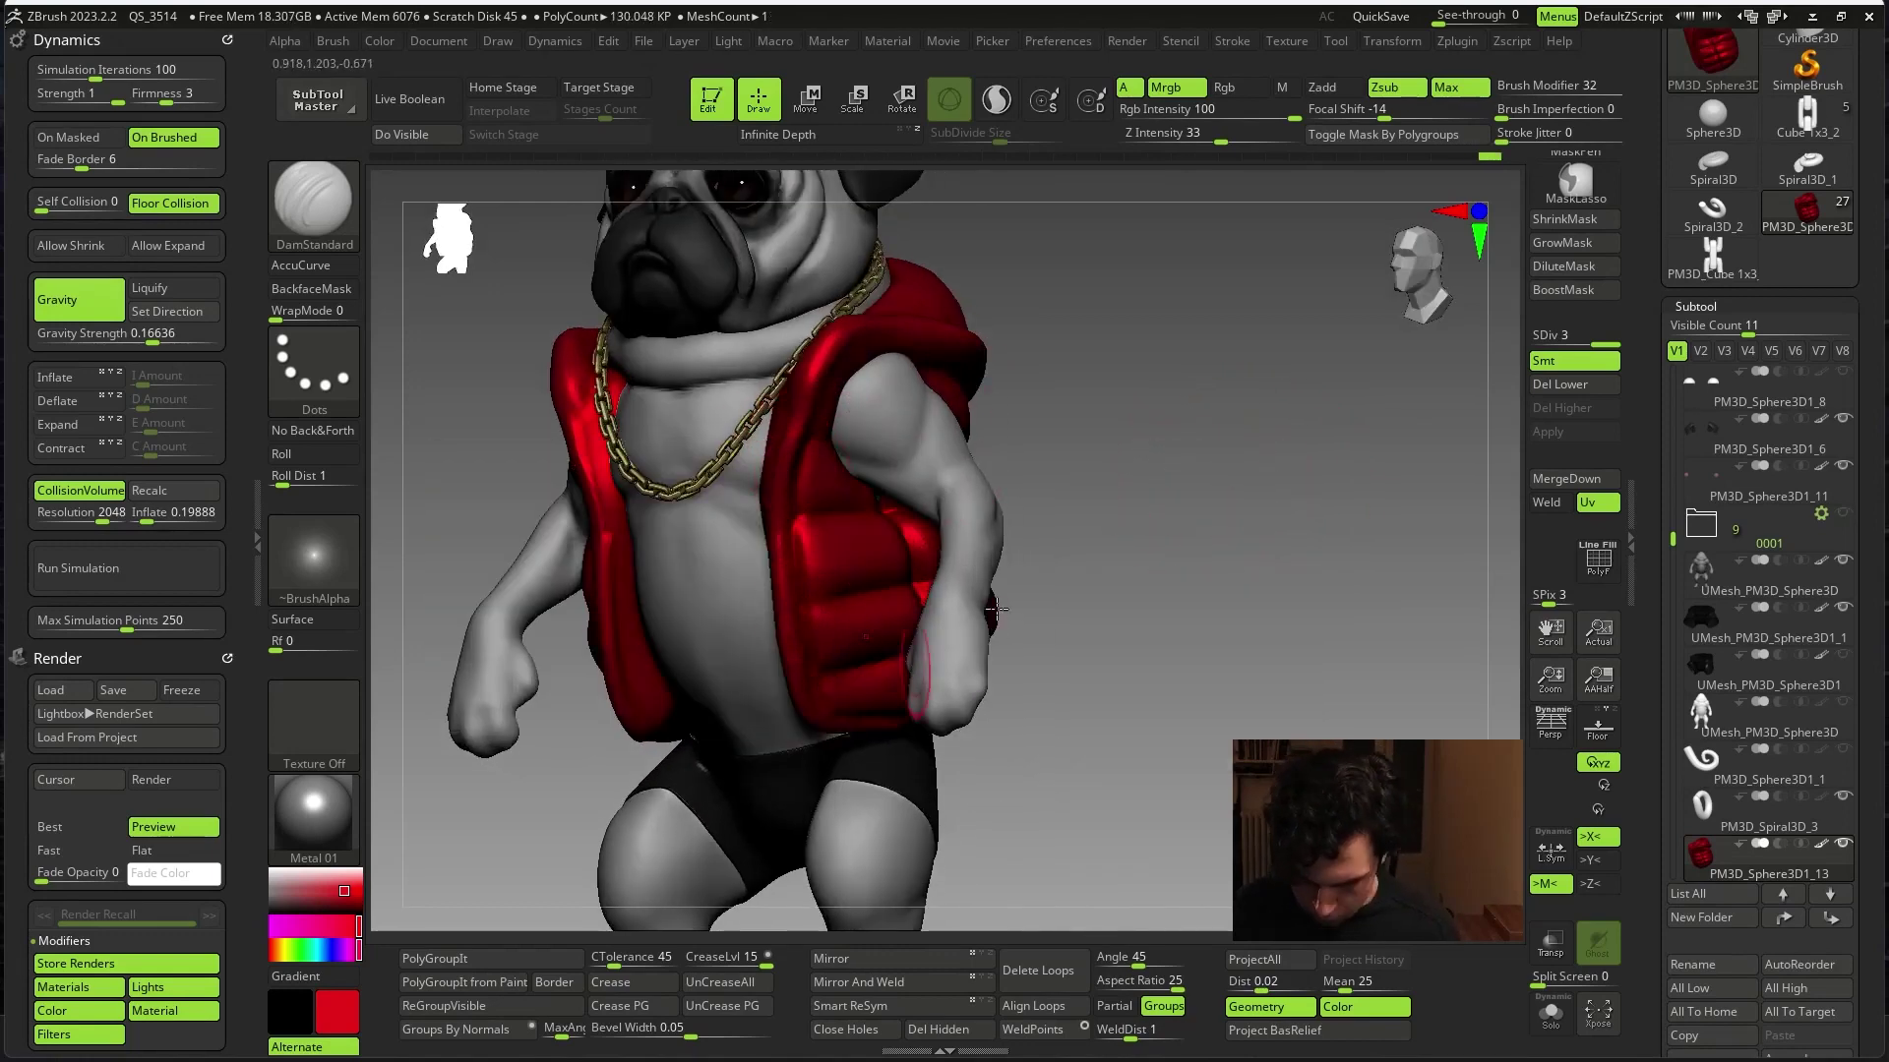
right_drag(996, 610, 886, 380)
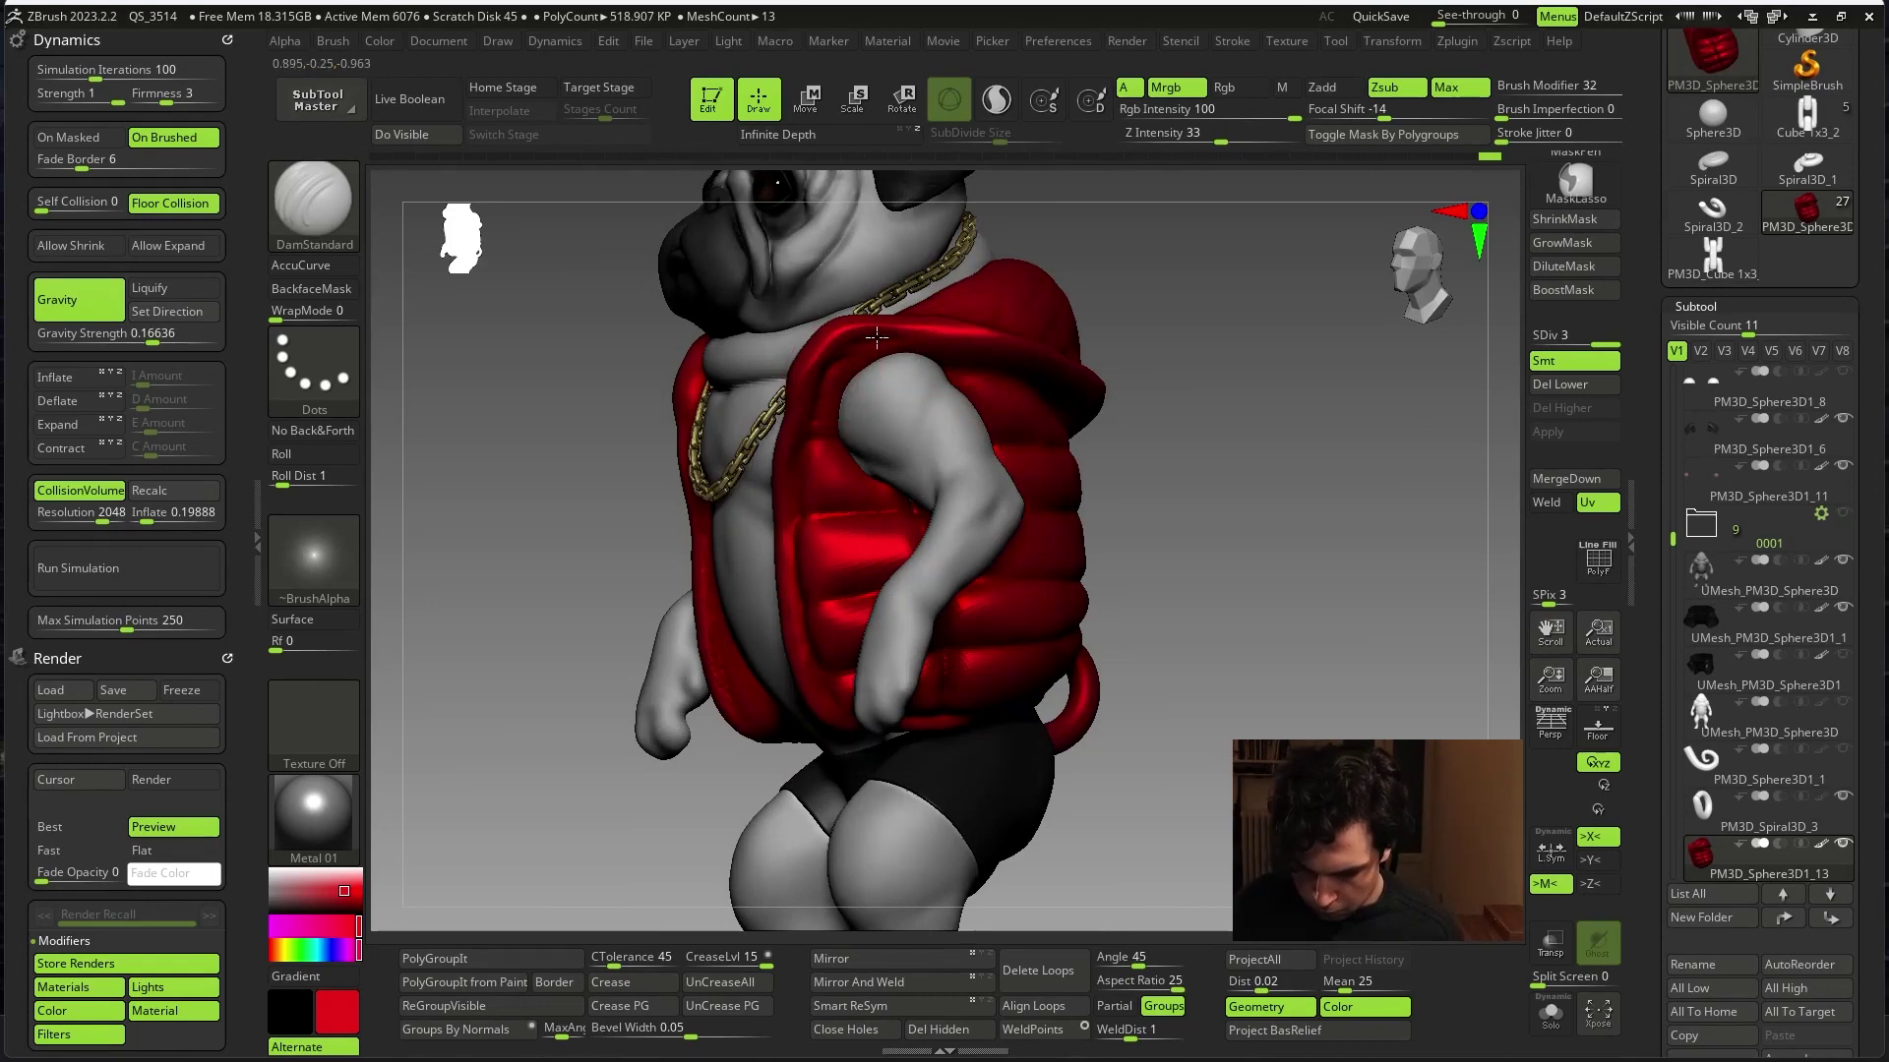
mouse_move(994, 360)
right_down()
mouse_move(1240, 371)
mouse_move(944, 452)
right_up()
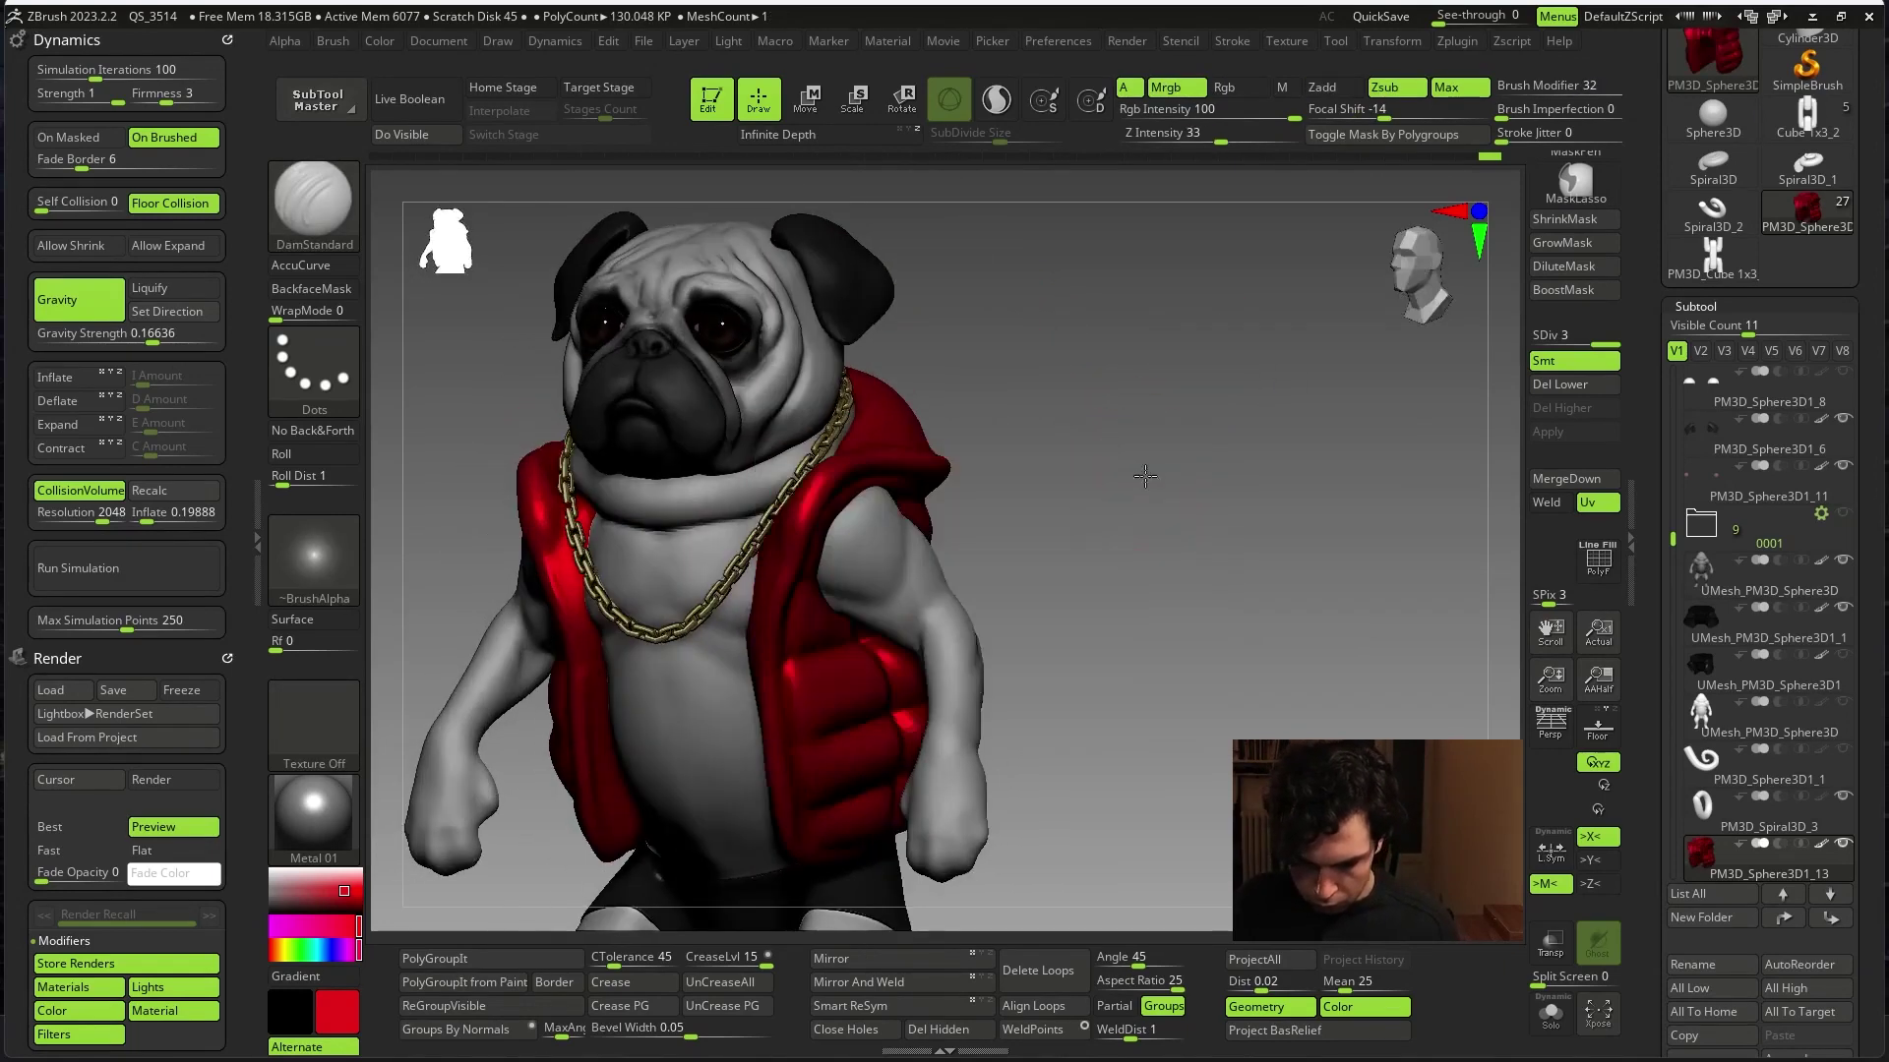
key(b)
key(m)
key(v)
key(space)
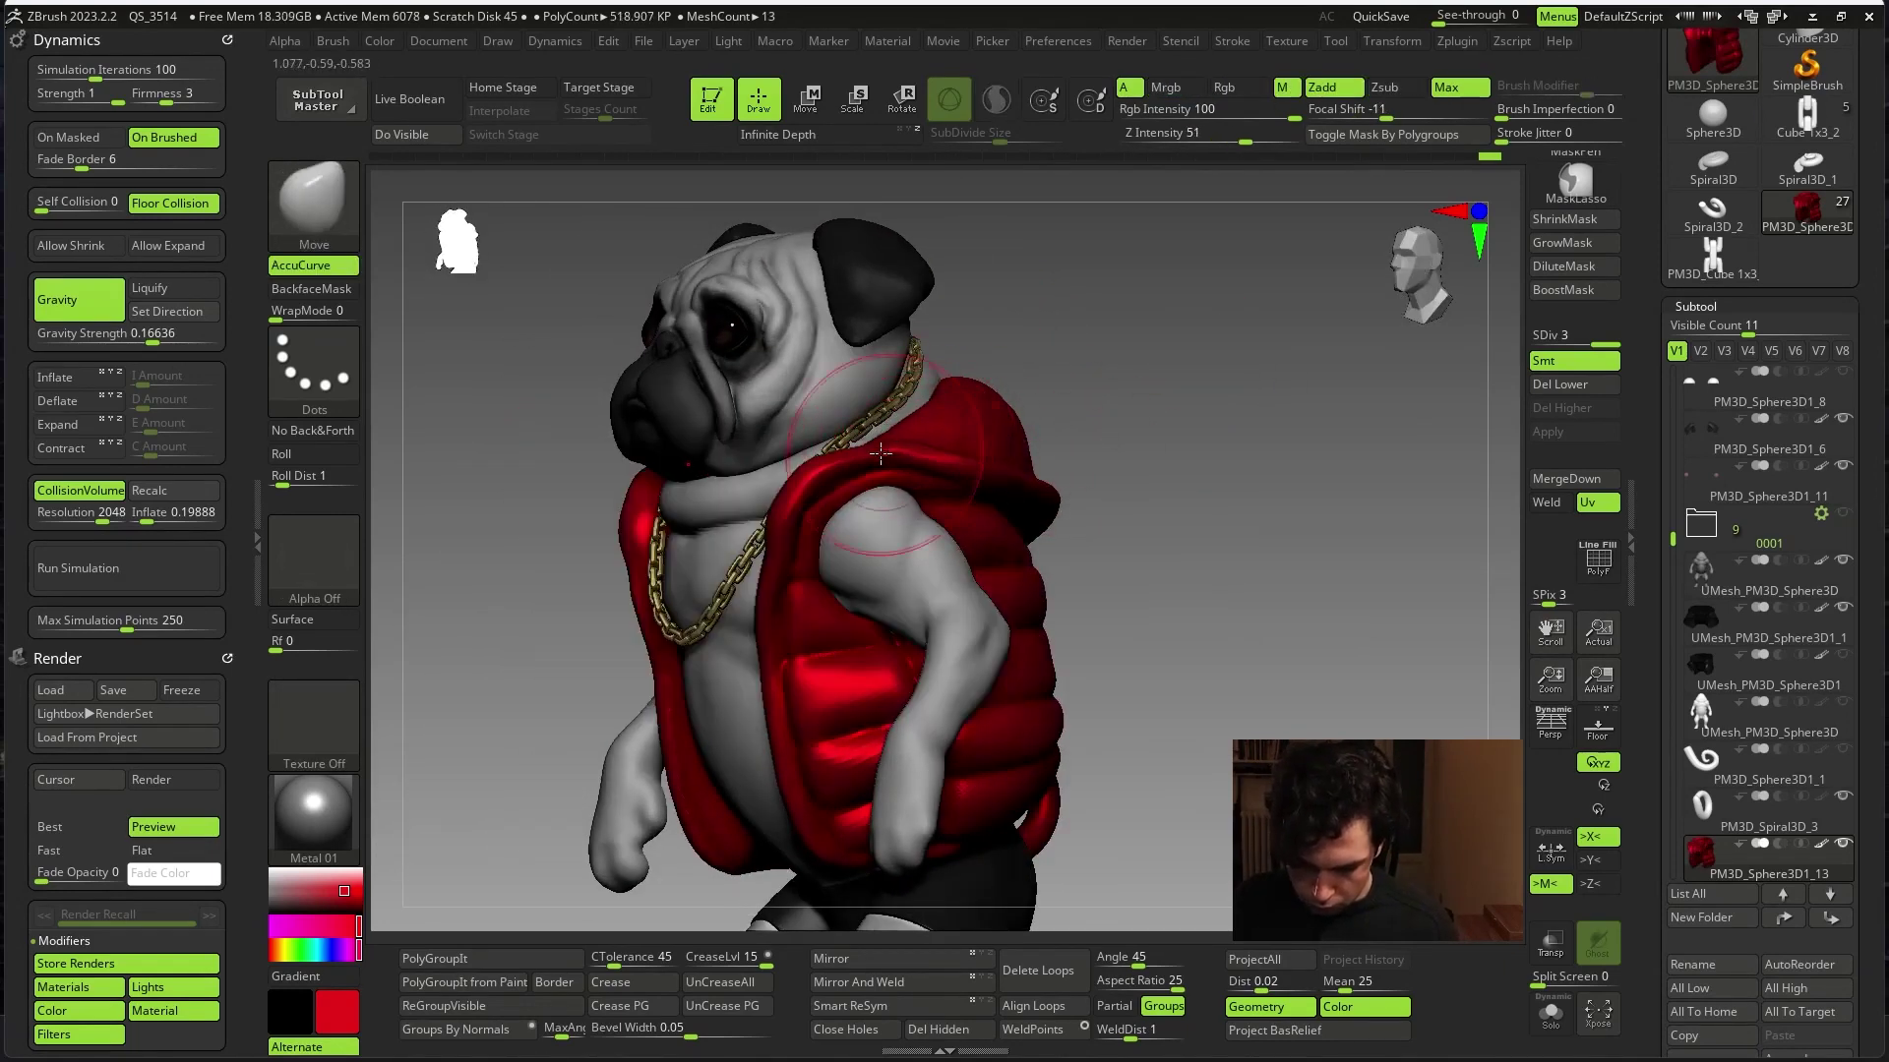
right_drag(1132, 413, 1071, 442)
- Select ClayBuildup, solo the vest and Shift-smooth part of its surface
key(b)
key(b)
key(c)
key(b)
key(space)
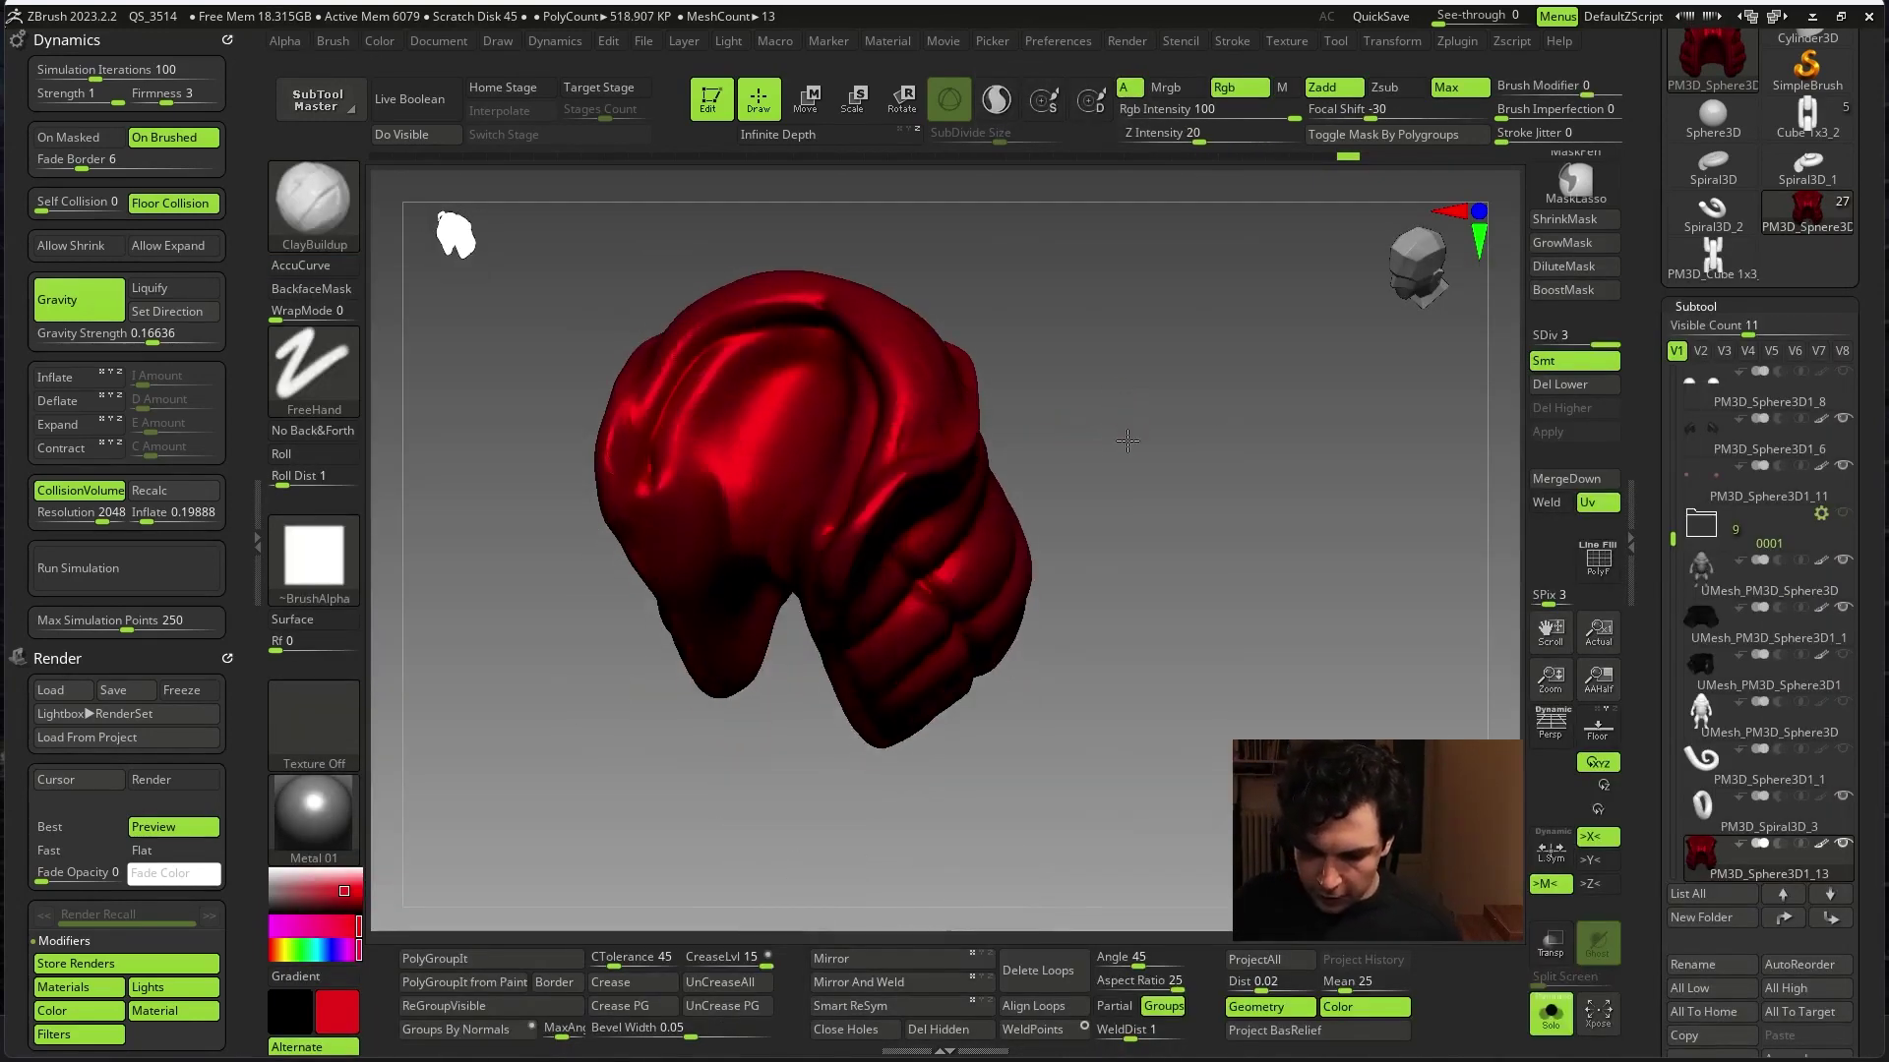
key(space)
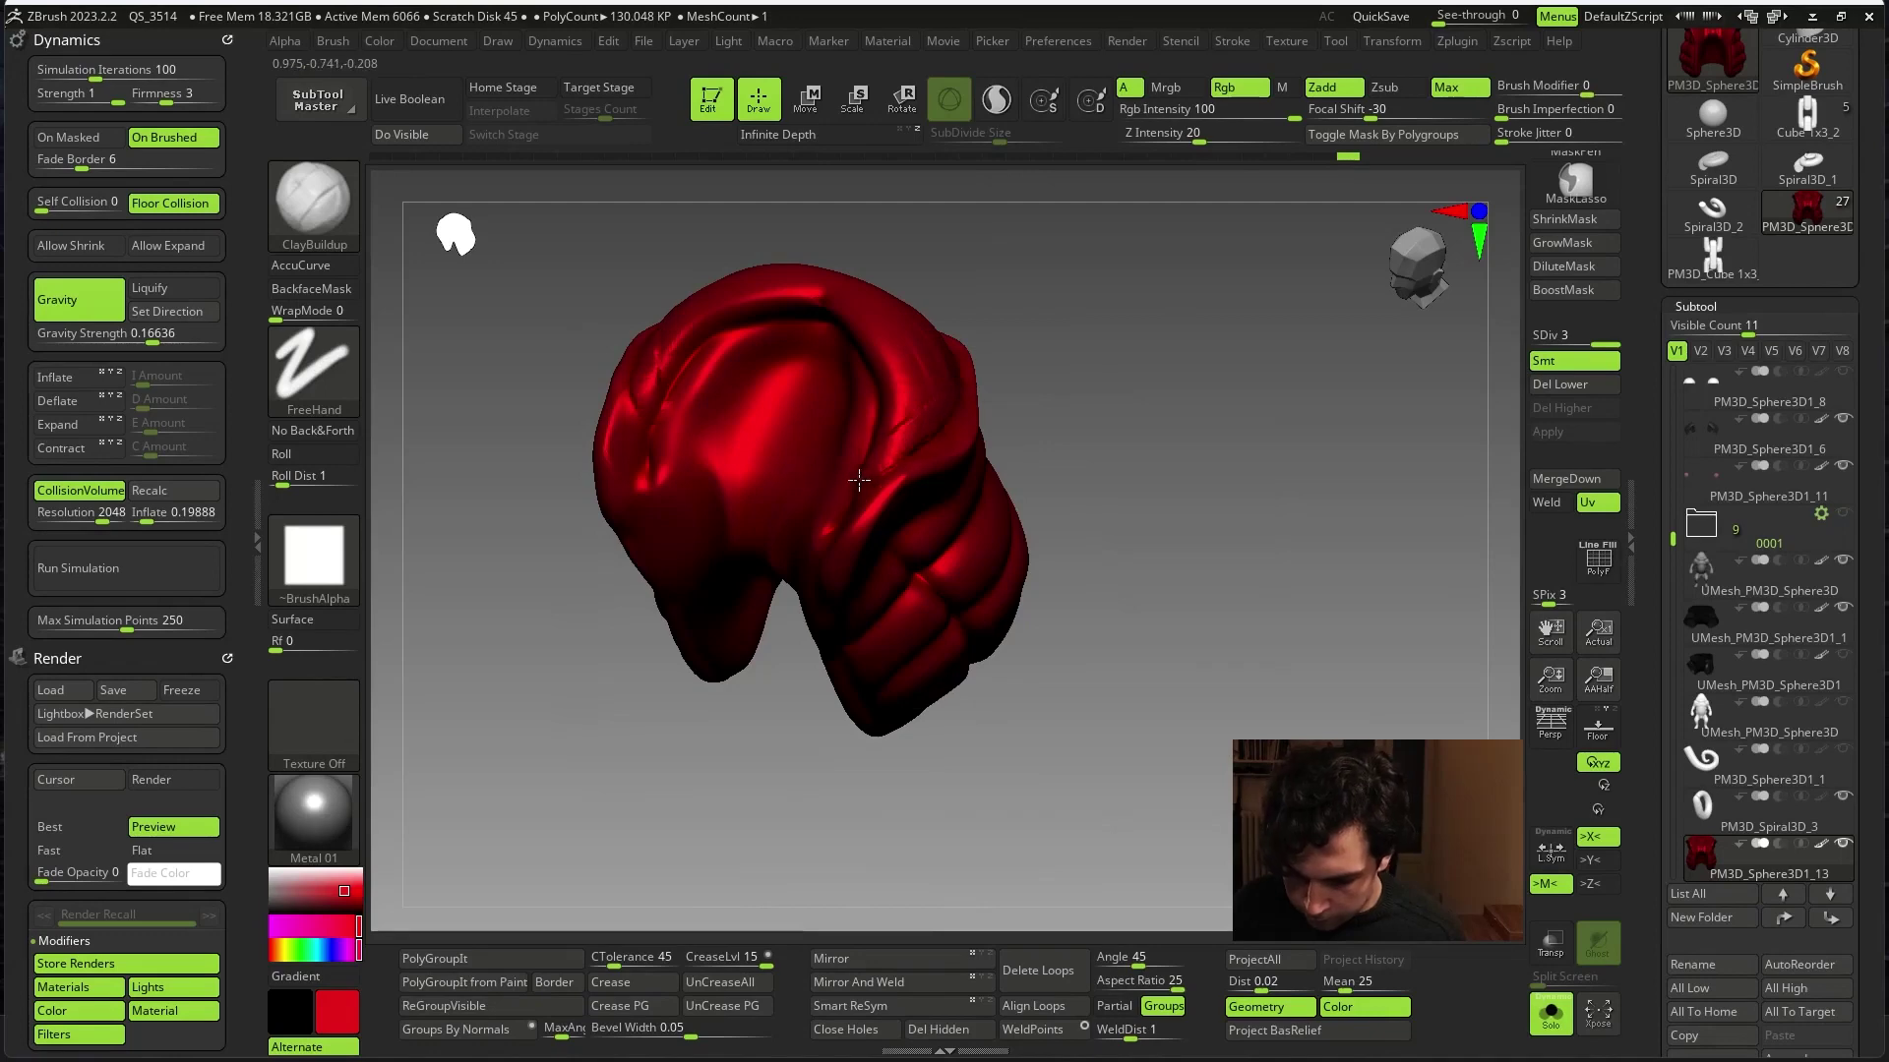
key(space)
key(shift)
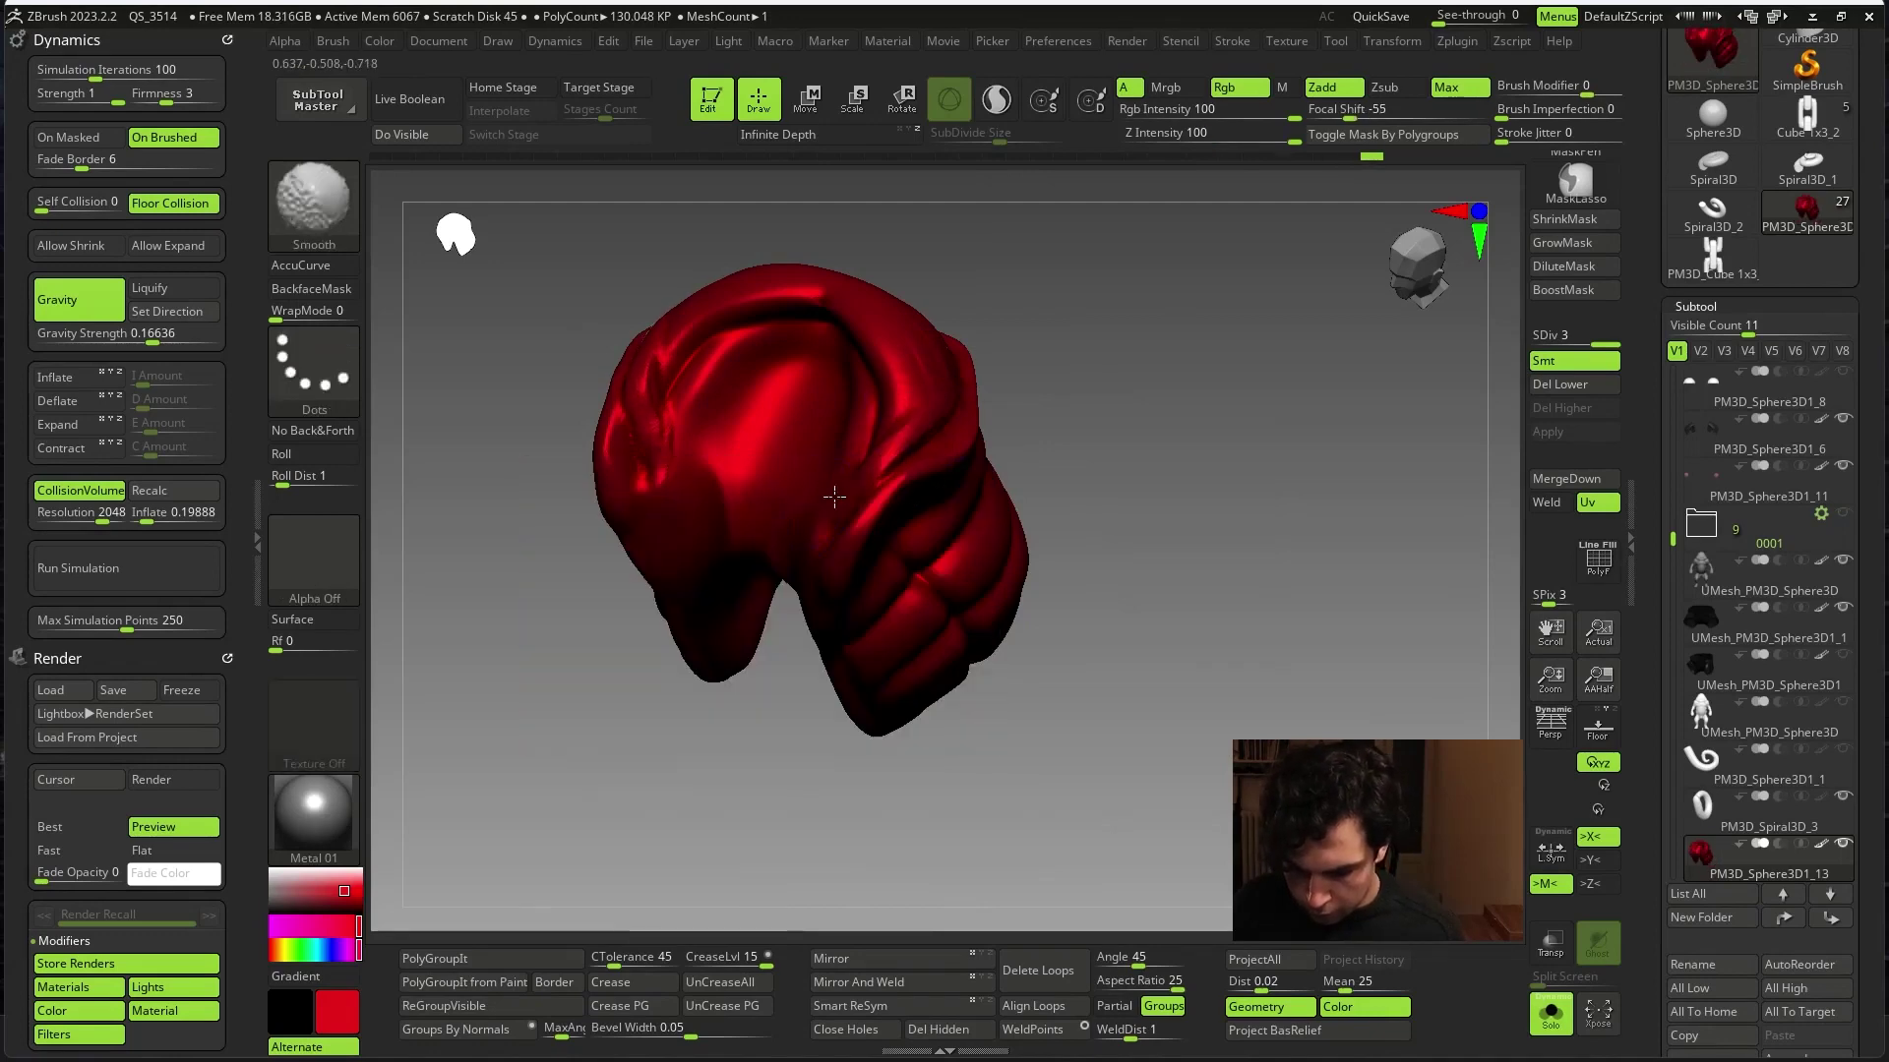
shift+drag(984, 324, 1062, 304)
- Show the whole pug again and pick a dark grey paint colour
key(alt+shift+s)
mouse_move(1096, 559)
mouse_down()
mouse_move(1171, 594)
mouse_move(377, 885)
mouse_up()
click(277, 897)
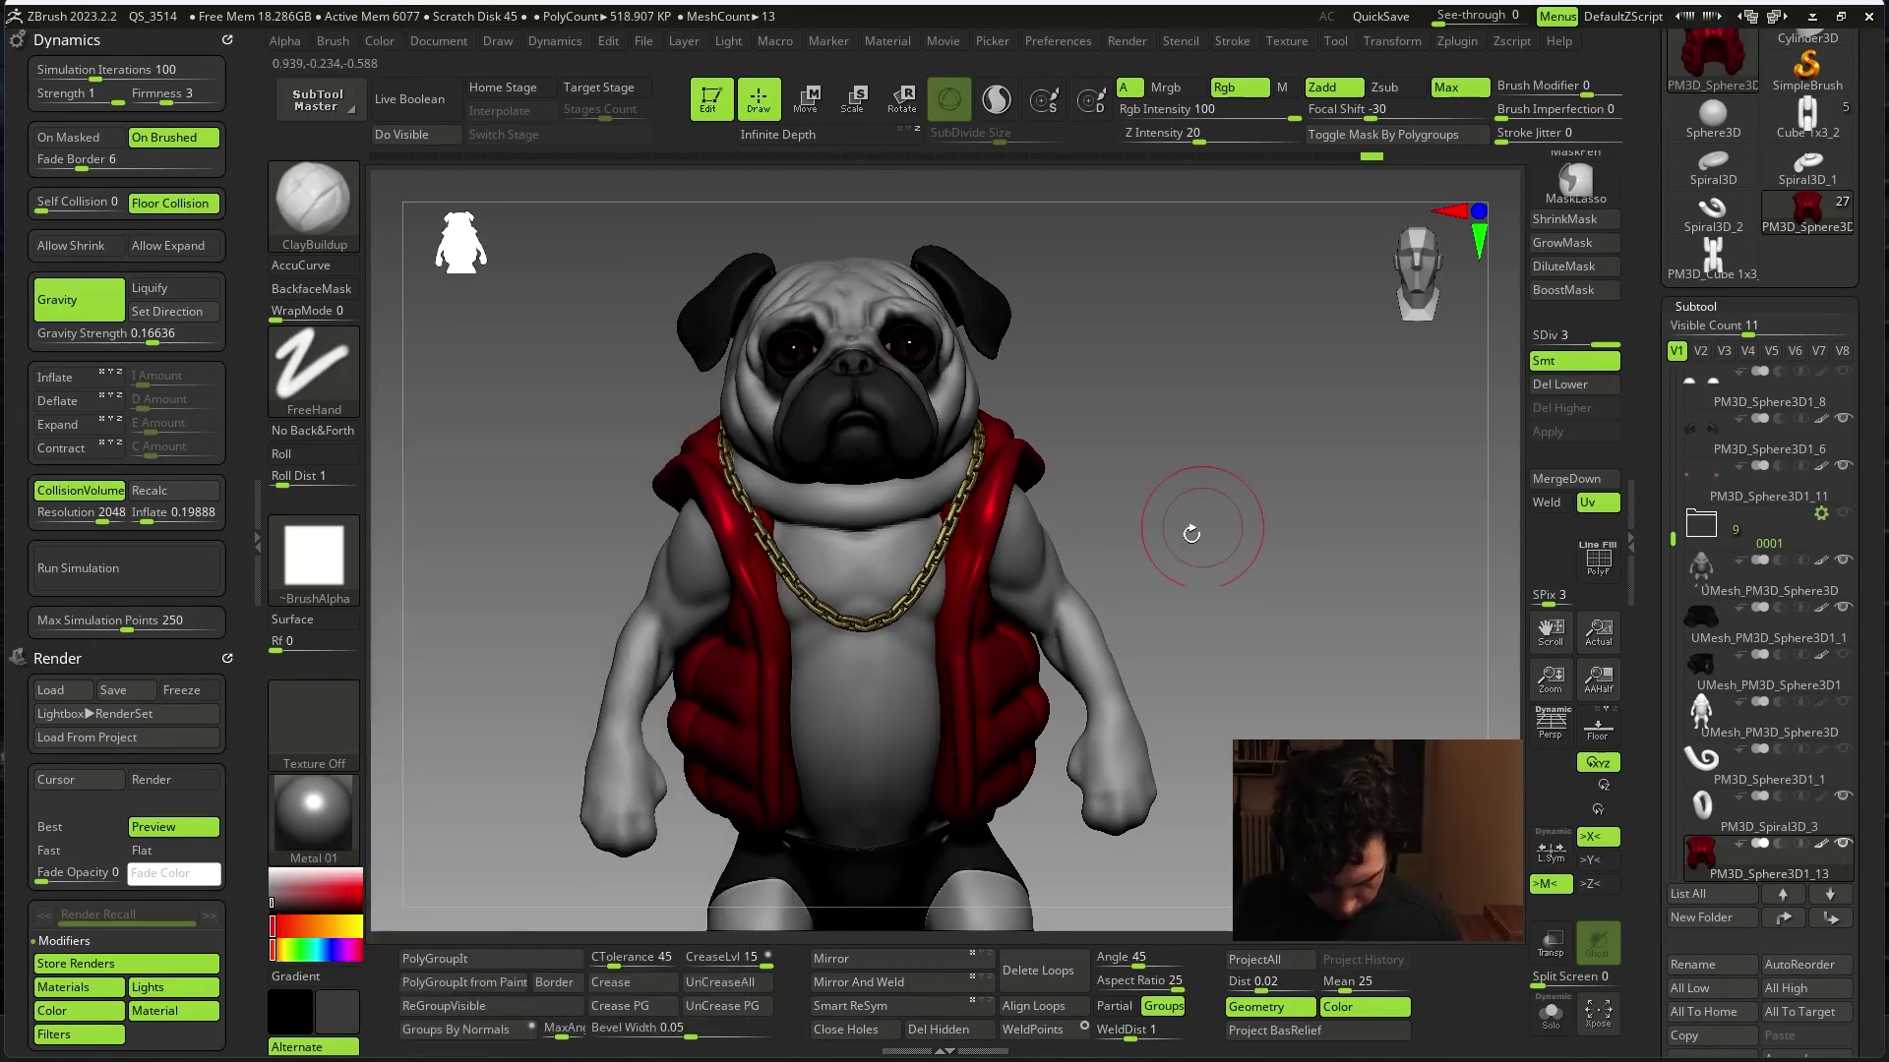
- Load the Paint brush and turn the vest to paint its collar and top
key(b)
key(p)
key(a)
mouse_move(1193, 528)
mouse_down()
mouse_move(1269, 719)
mouse_move(1070, 434)
mouse_move(708, 399)
mouse_up()
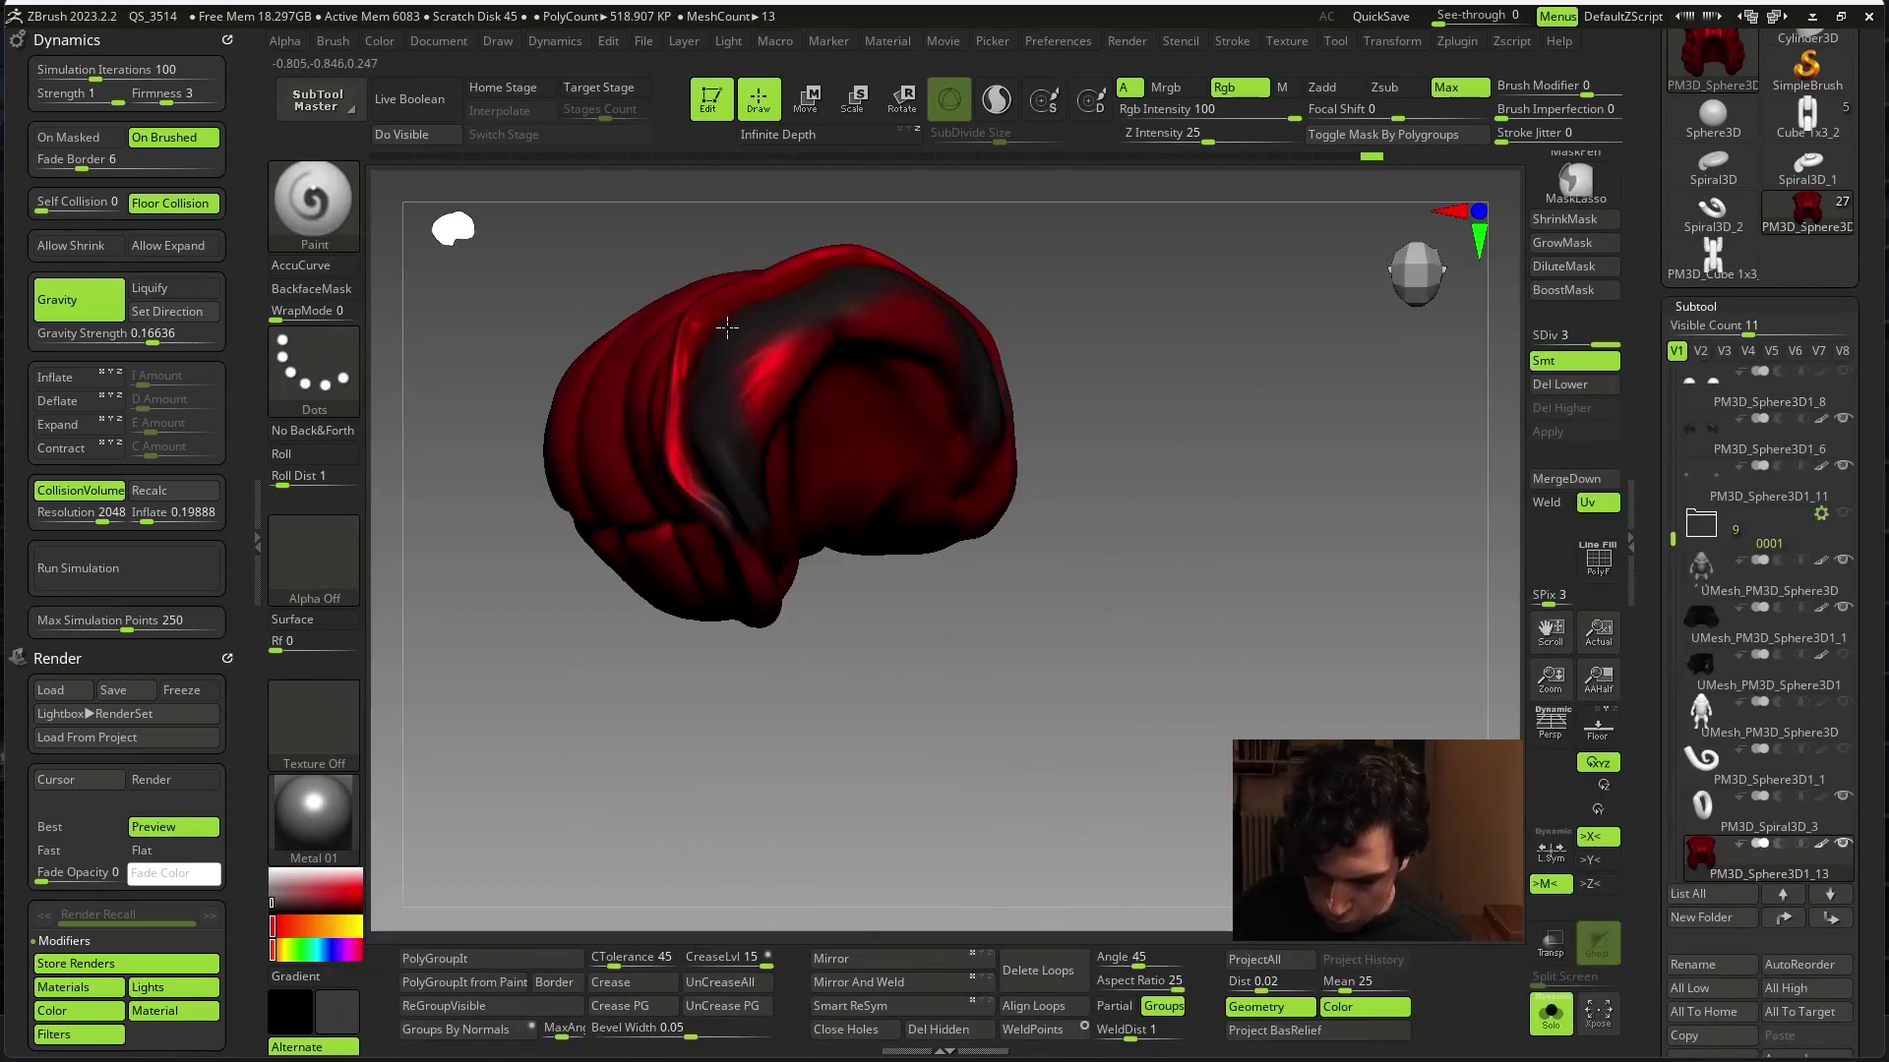
mouse_move(887, 476)
mouse_down()
mouse_move(1117, 379)
mouse_move(1180, 388)
mouse_move(1176, 455)
mouse_move(792, 440)
mouse_up()
drag(812, 542, 798, 508)
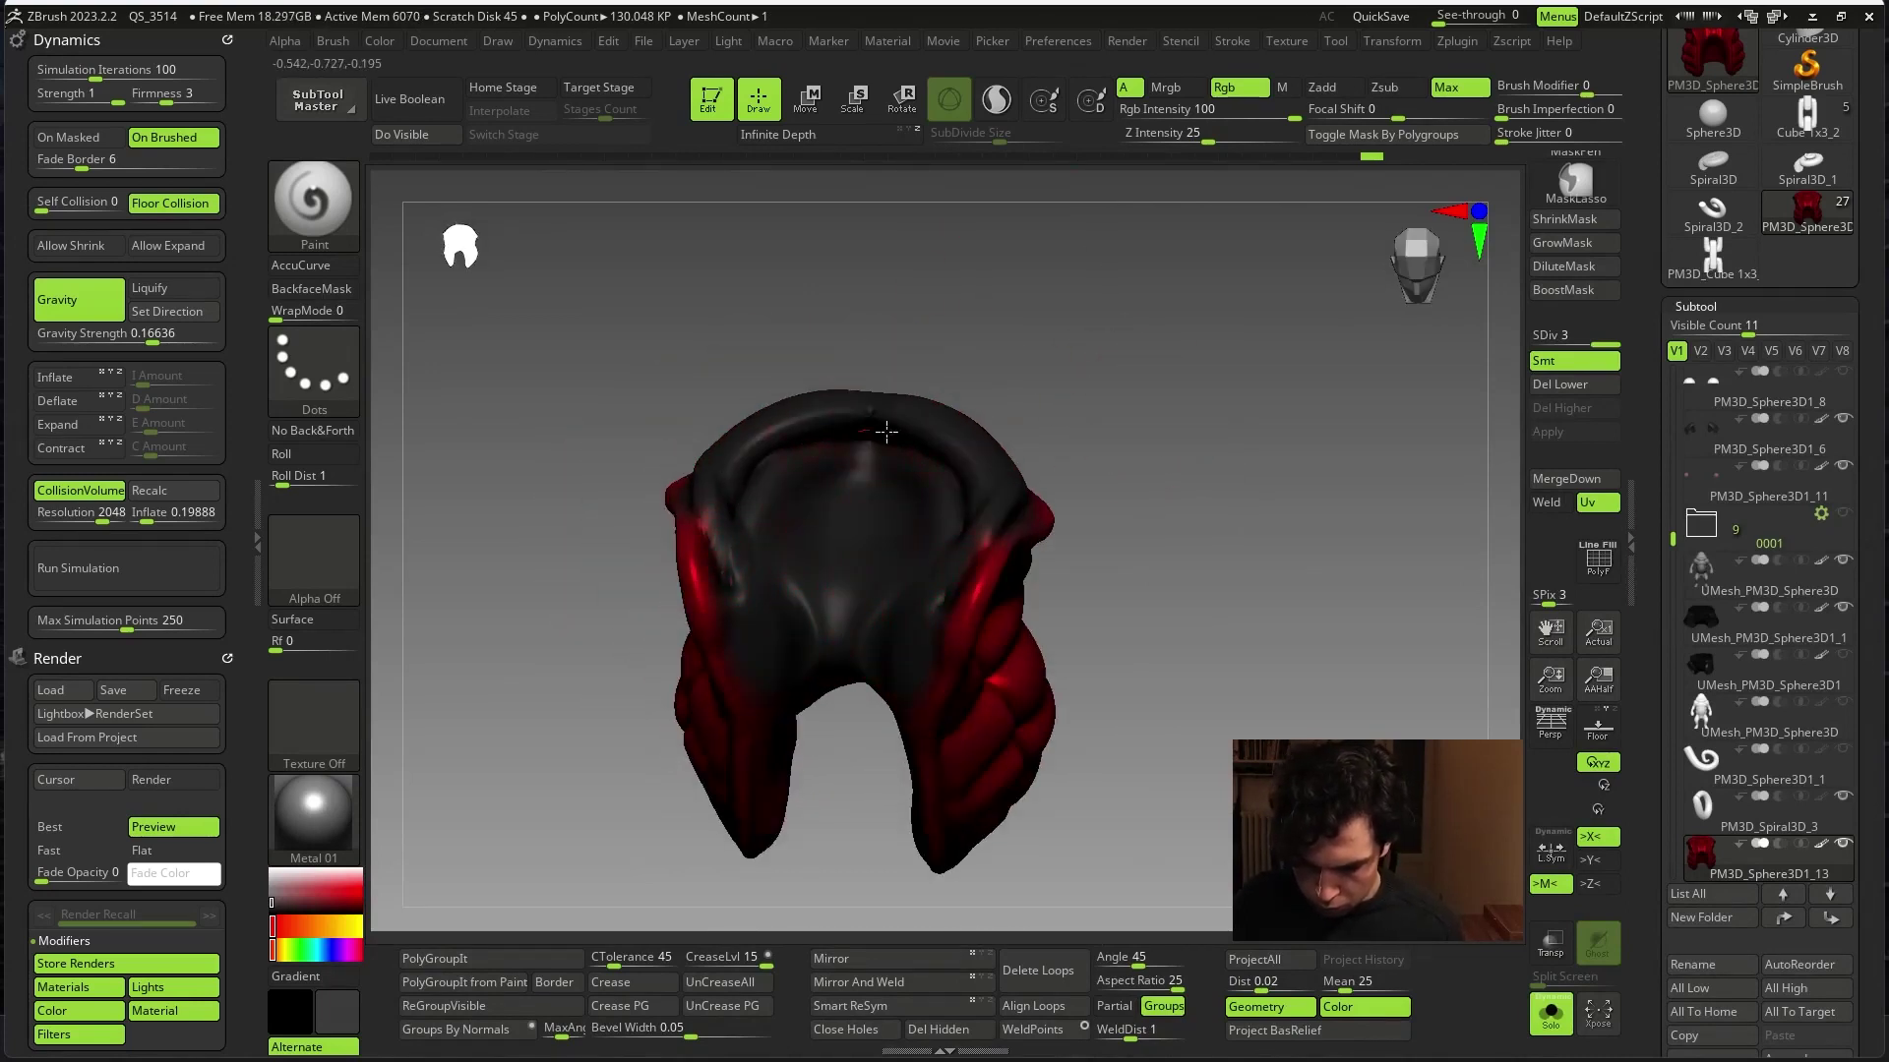
click(1550, 1013)
mouse_move(1161, 511)
mouse_down()
mouse_move(1201, 443)
mouse_move(1031, 433)
mouse_up()
key(space)
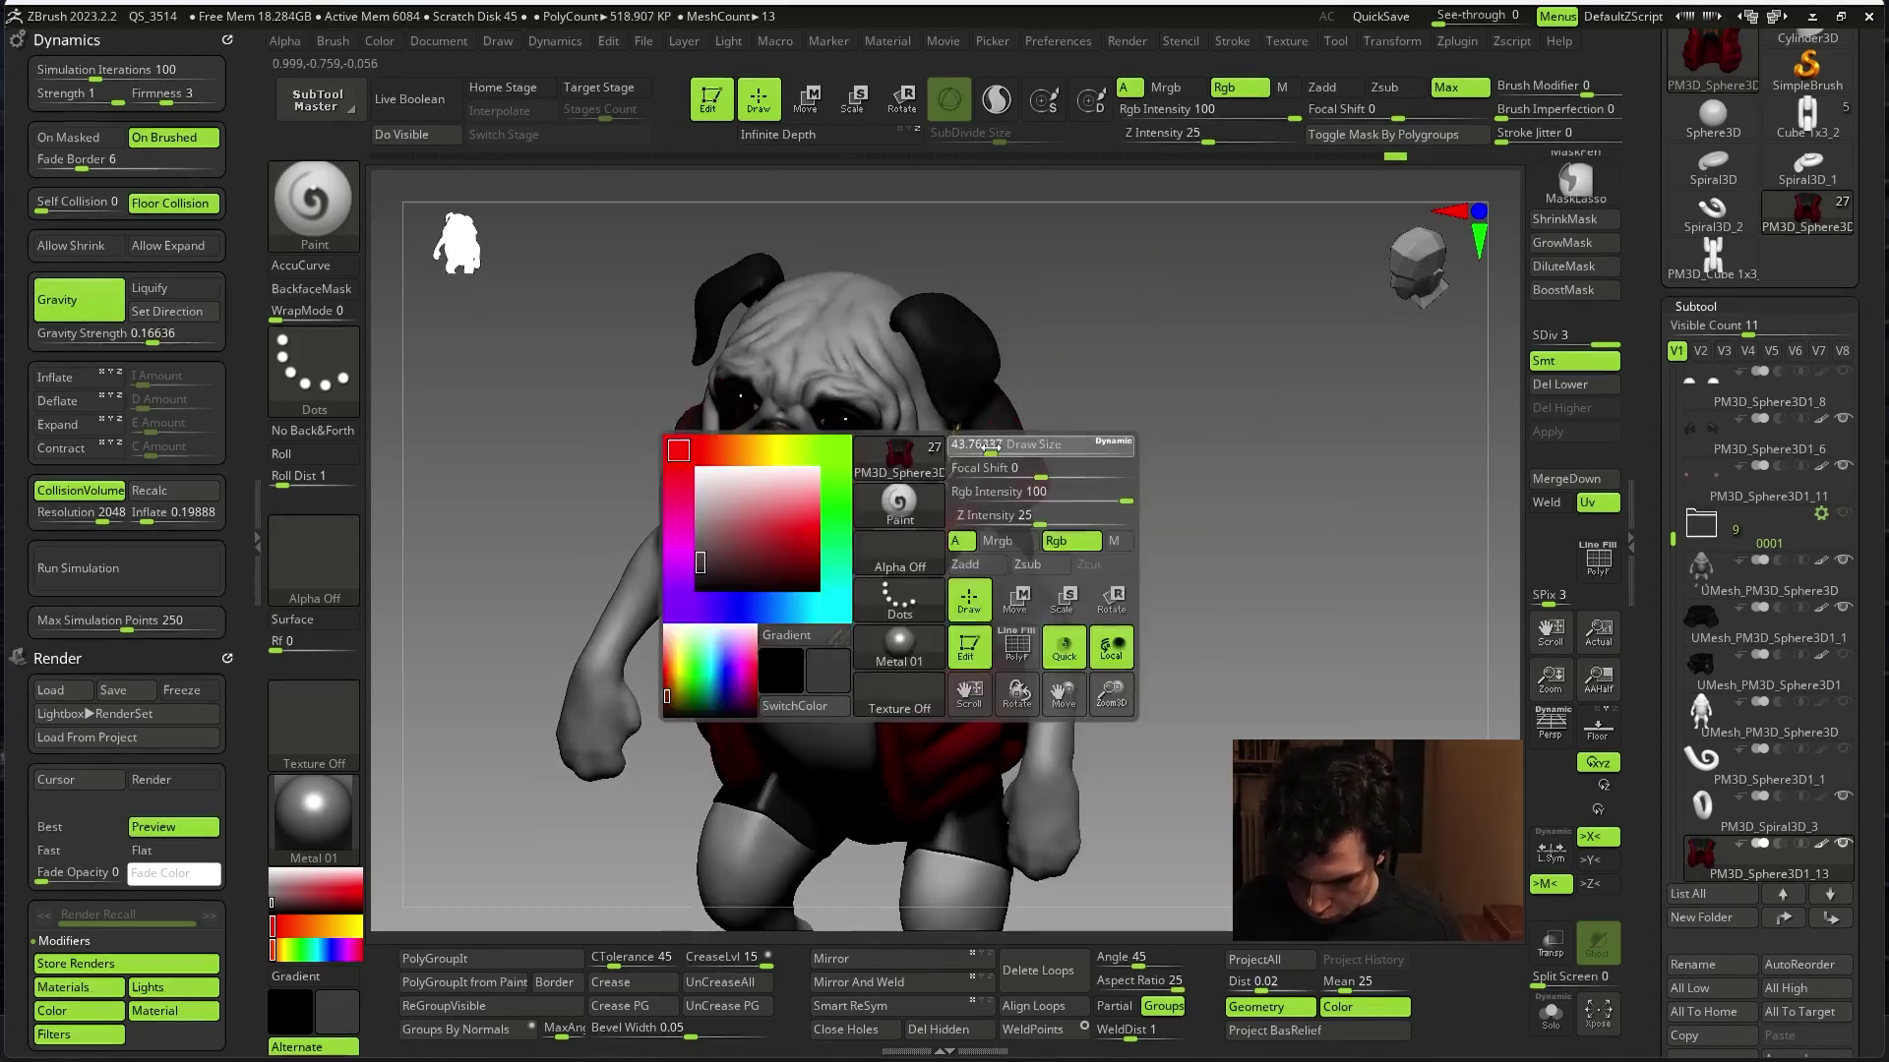
mouse_move(1161, 532)
mouse_down()
mouse_move(1151, 456)
mouse_move(1146, 482)
mouse_up()
- Solo the vest, paint its inside black, then show the whole pug
click(1550, 1013)
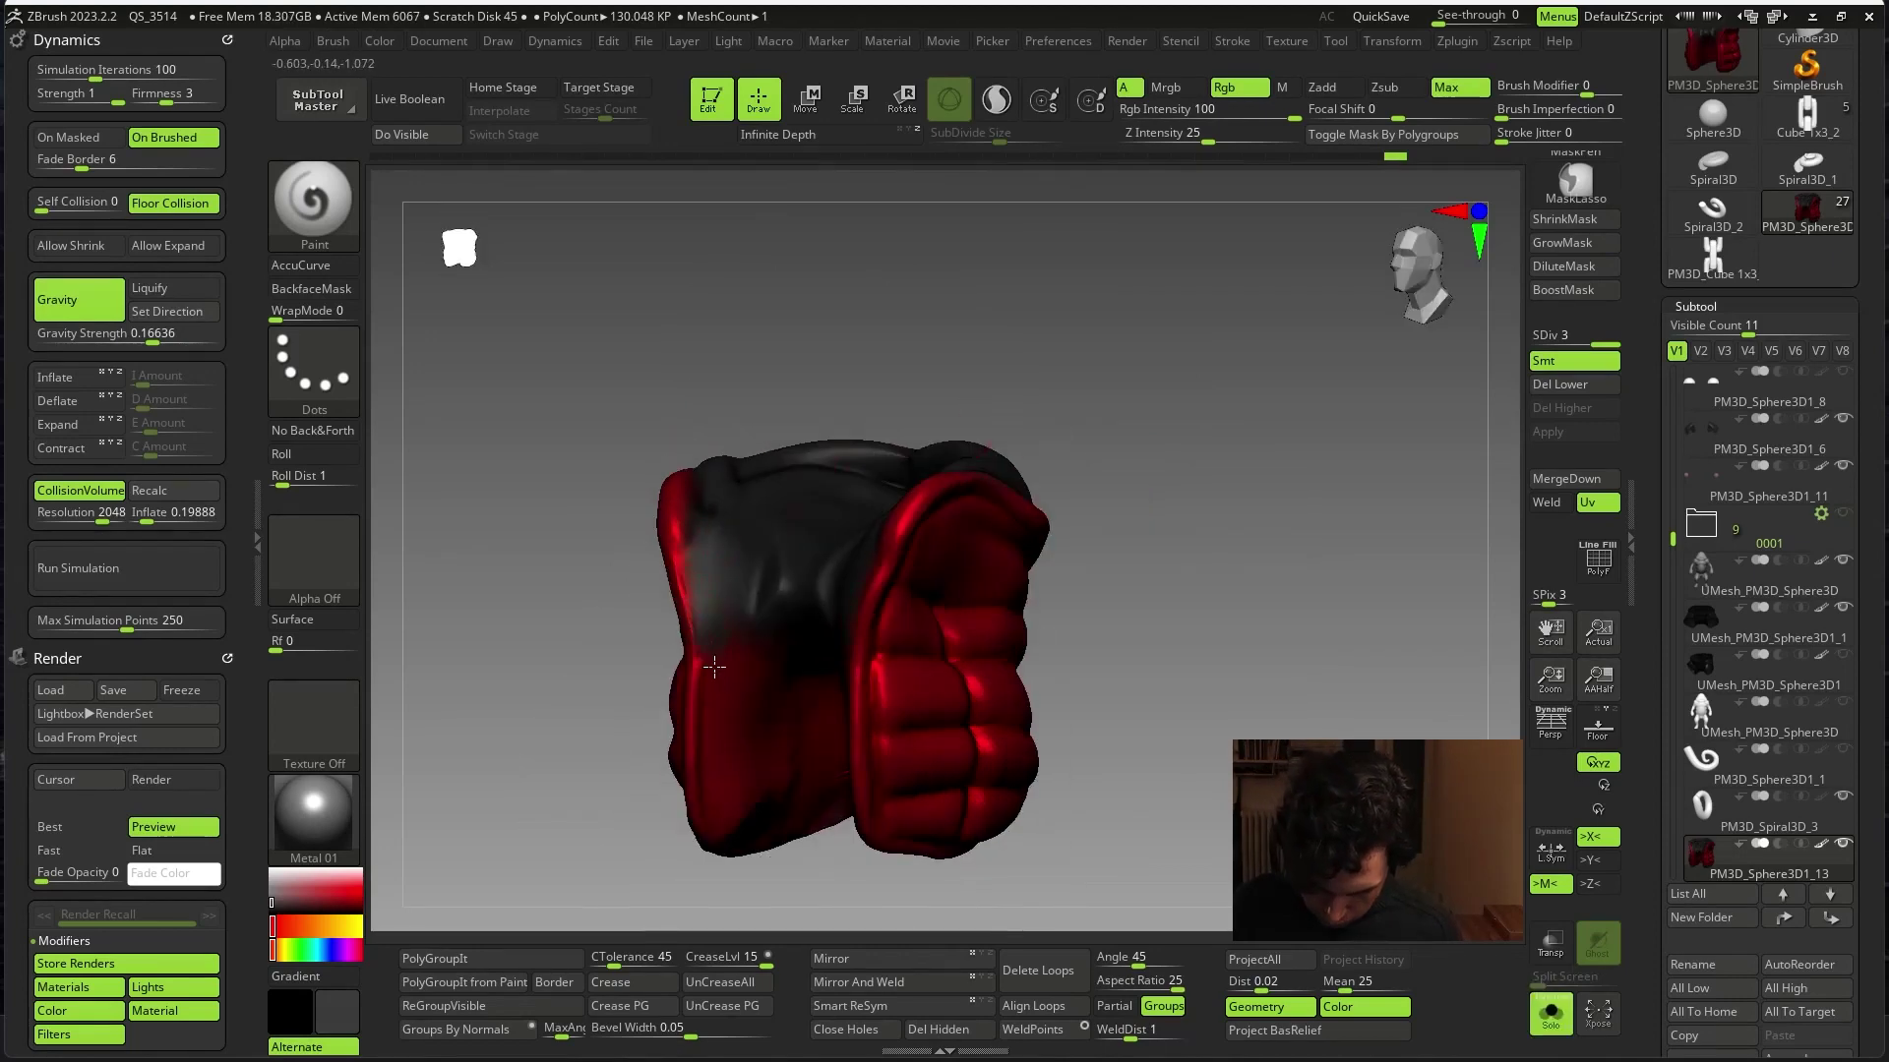
drag(1163, 578, 1170, 521)
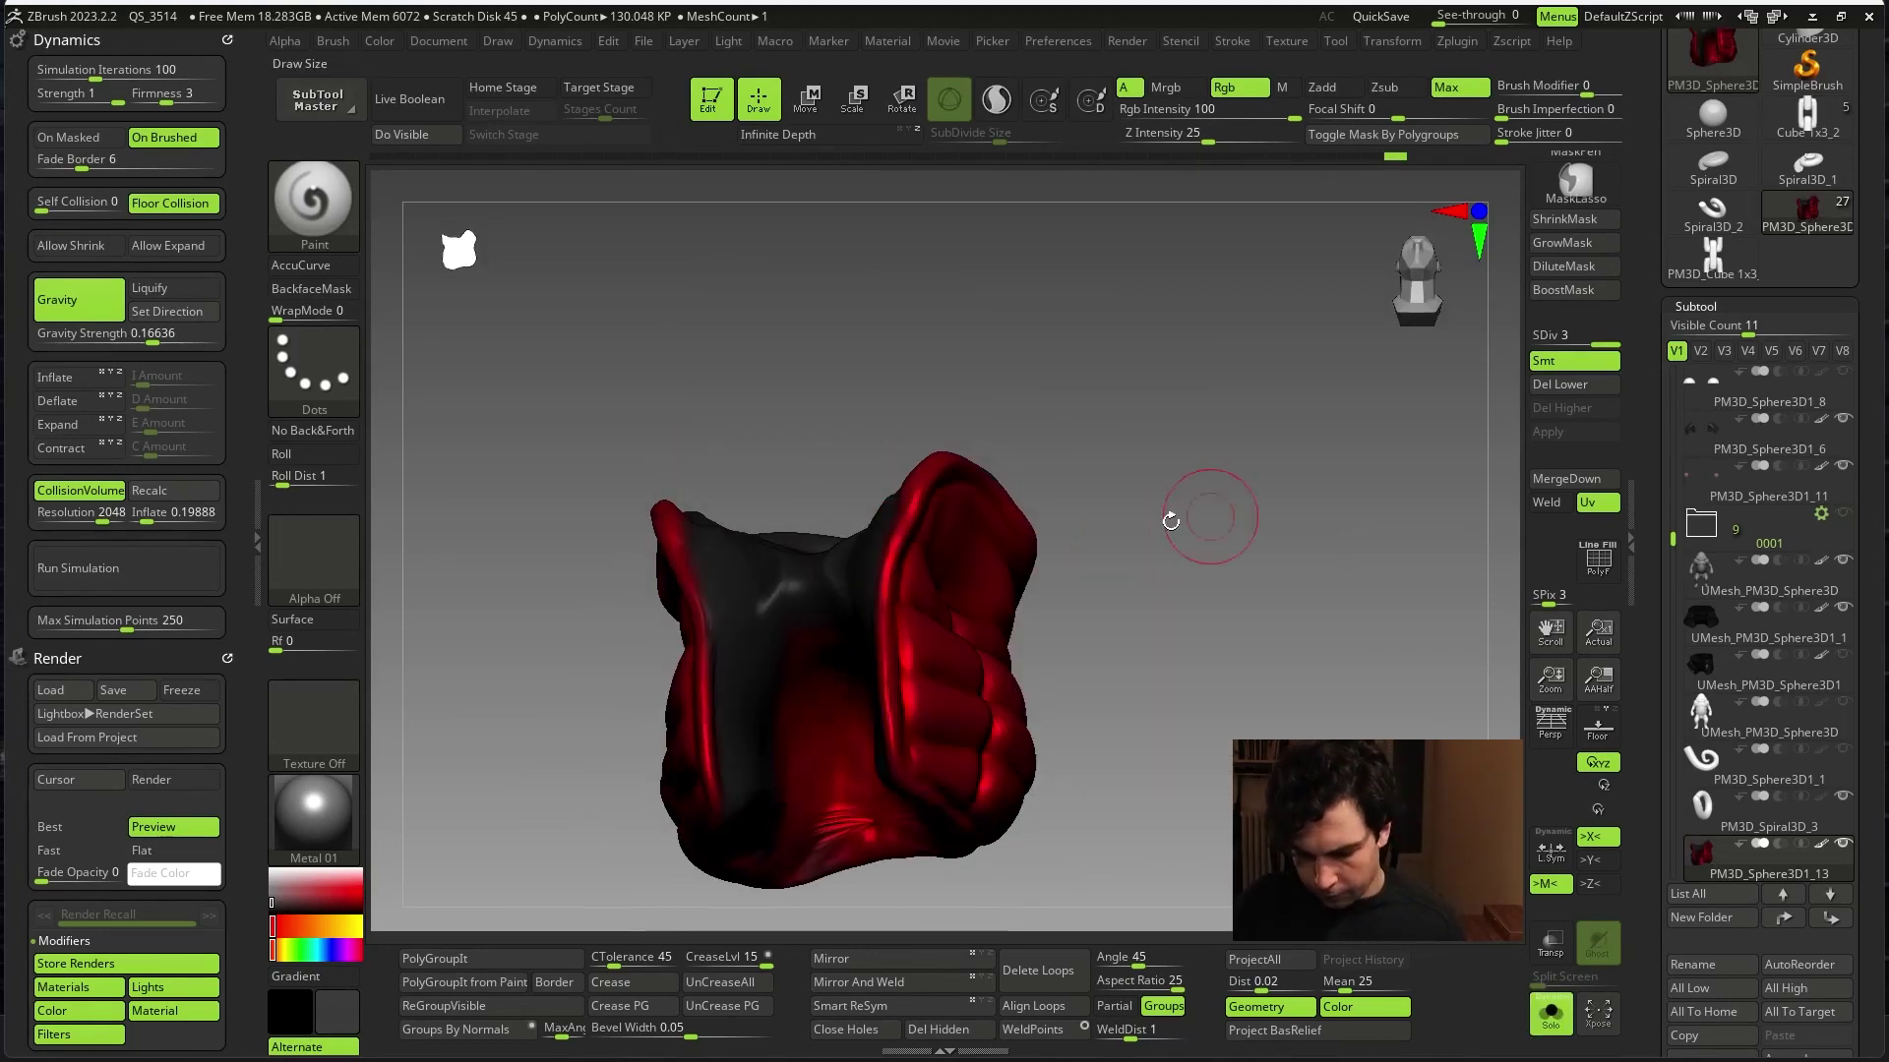
right_drag(936, 728, 796, 518)
key(space)
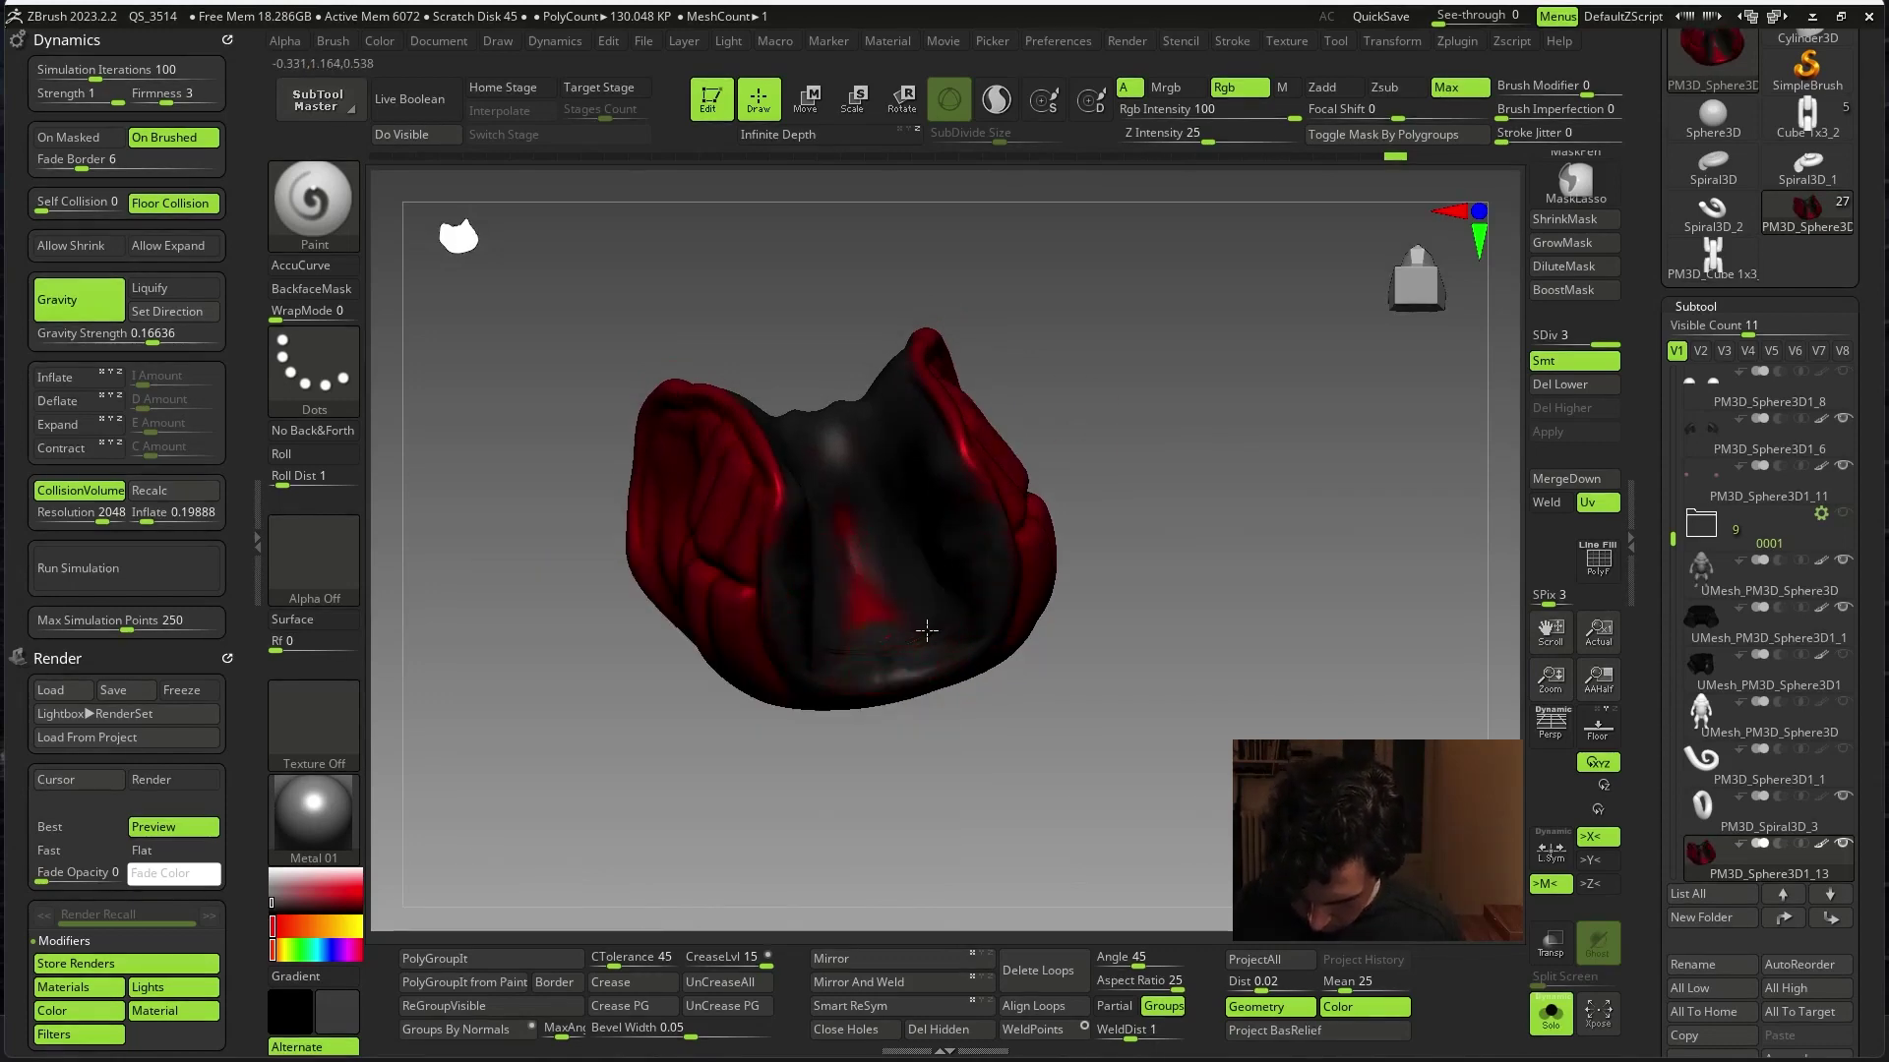
shift+drag(1196, 649, 1308, 715)
key(shift+ctrl+s)
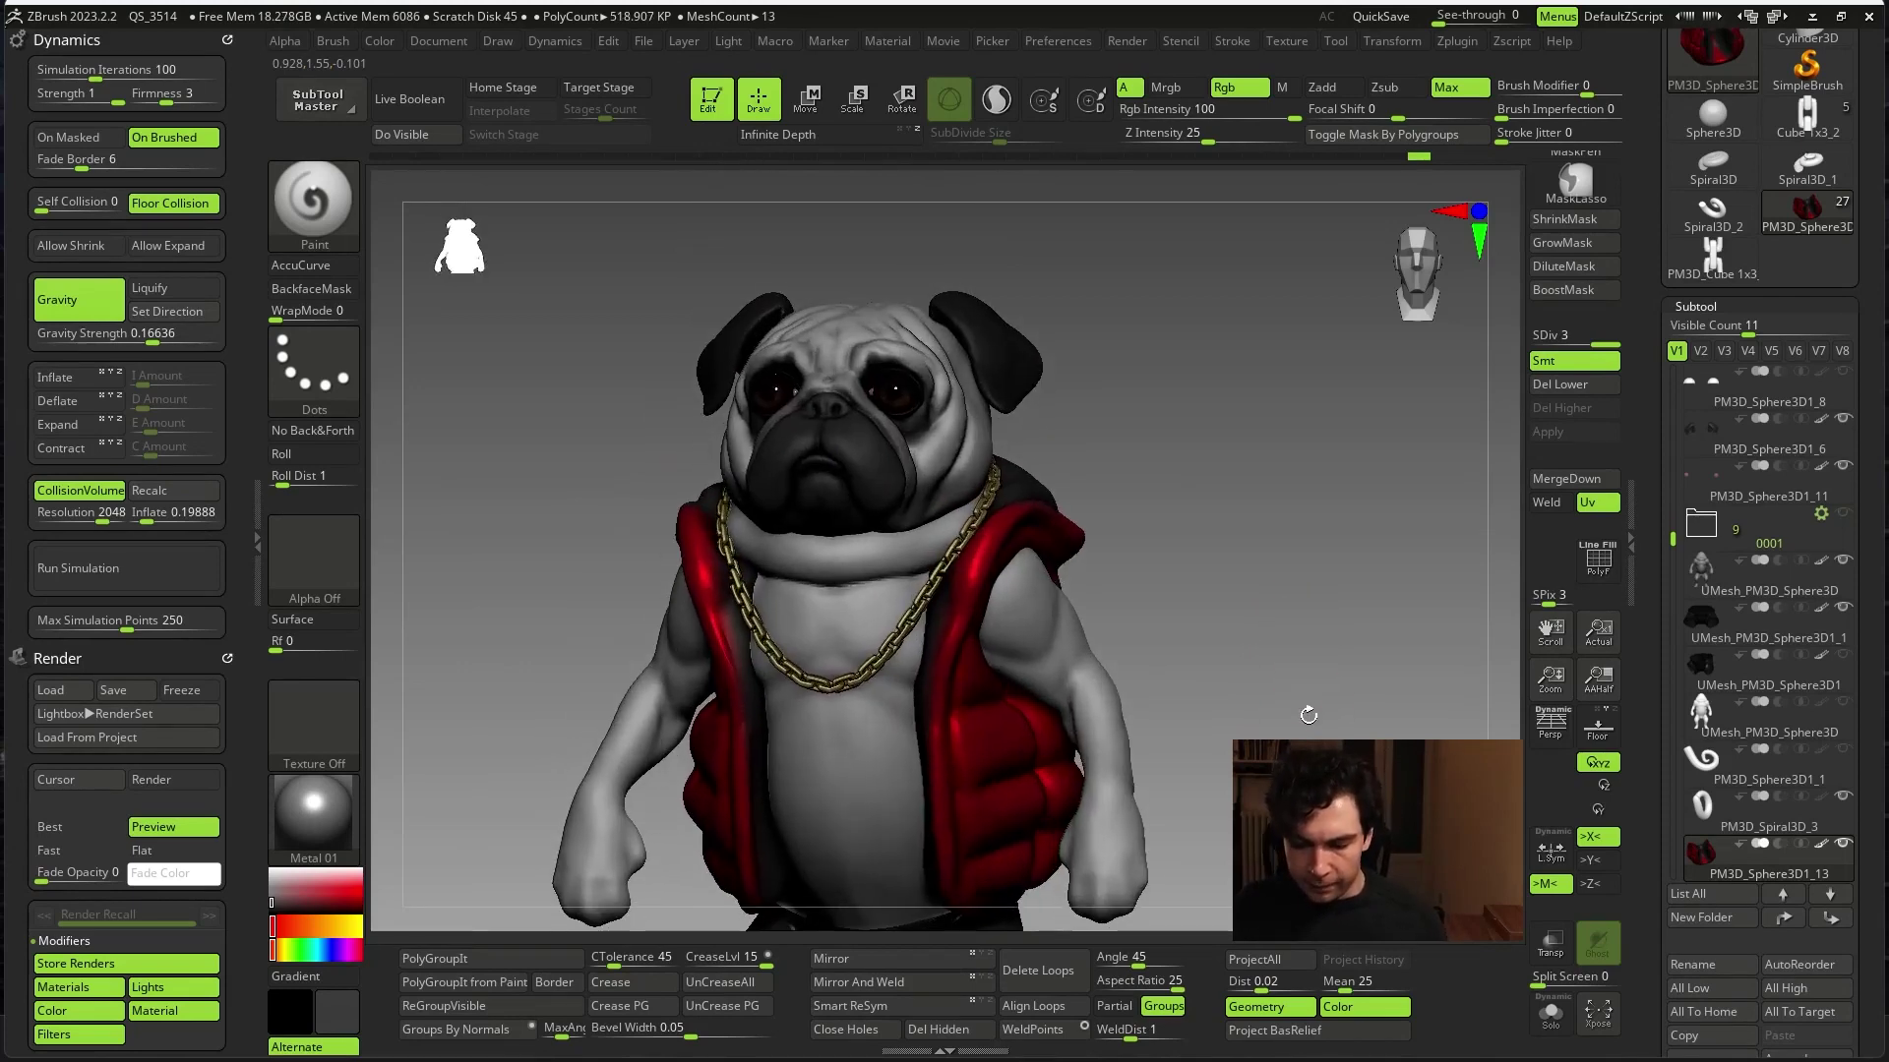
- Select the head subtool PM3D_Sphere3D1_12 and frame it in a front view
drag(1265, 645, 1222, 472)
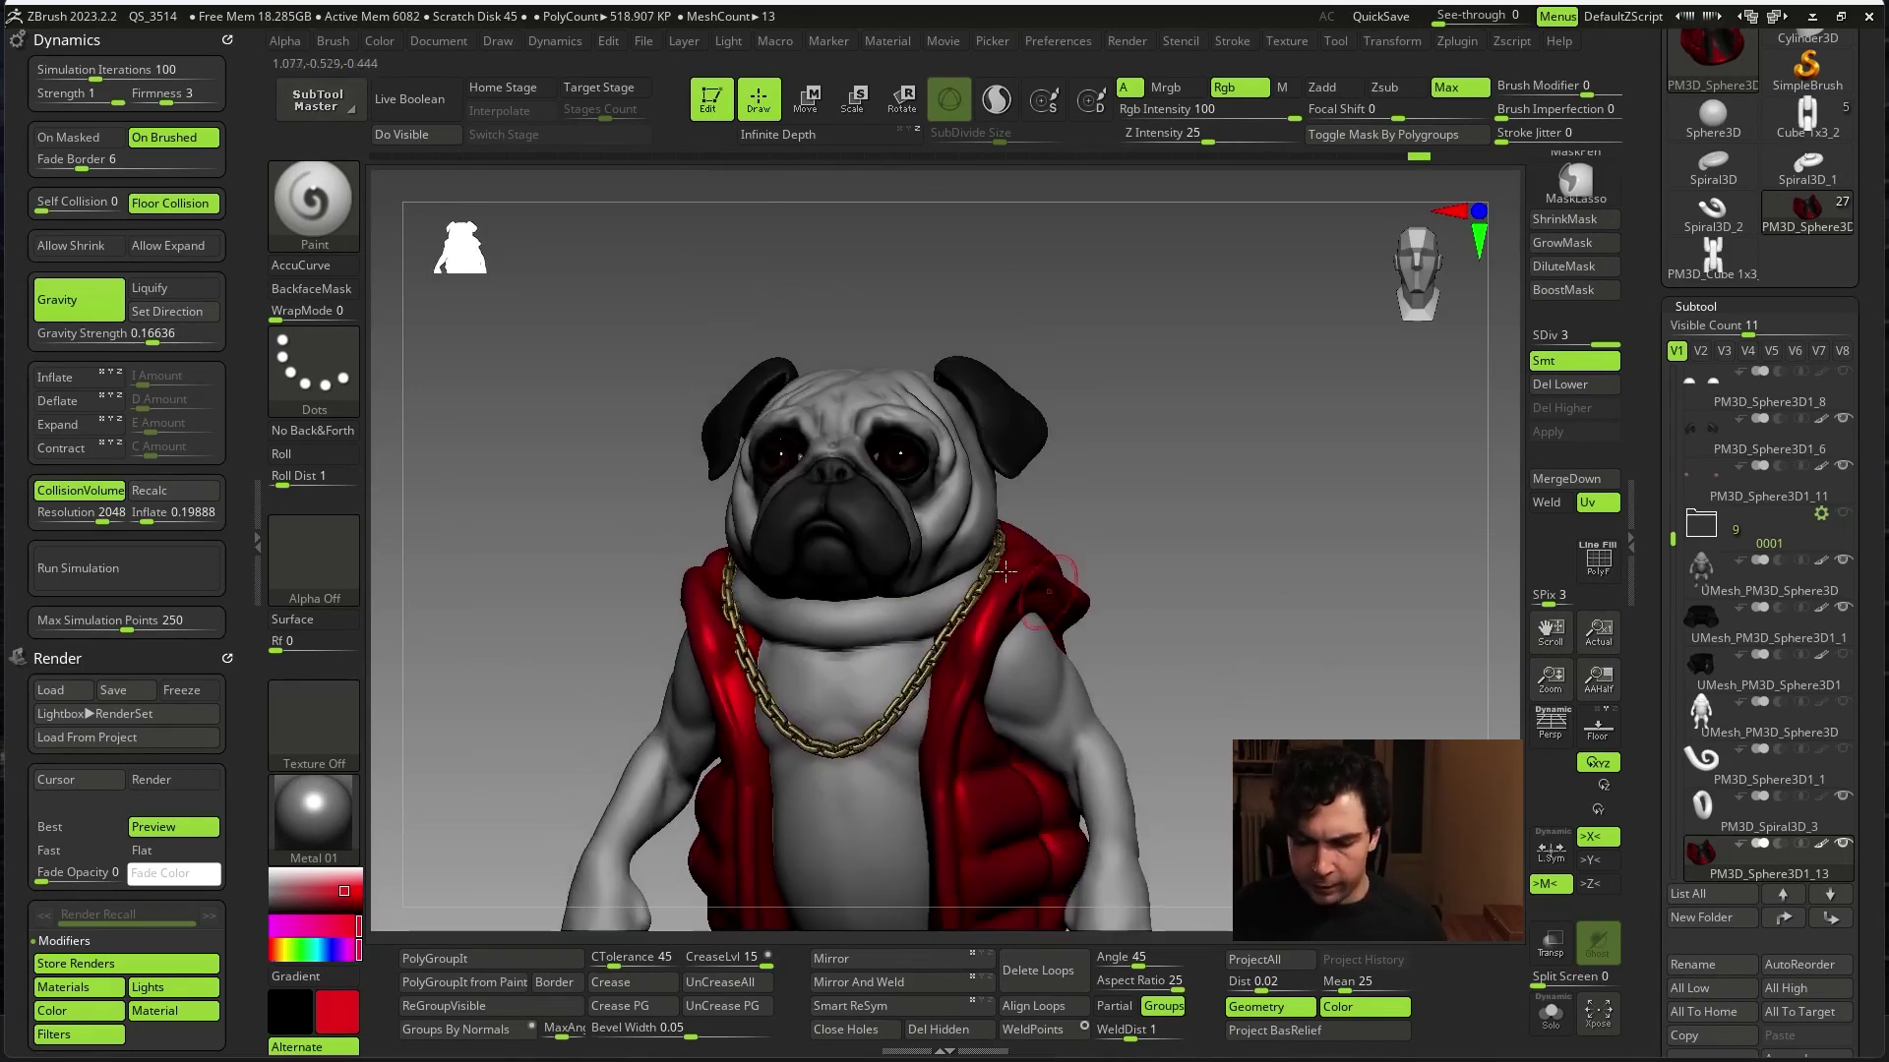
alt+click(1131, 462)
key(f)
mouse_move(1375, 686)
shift+mouse_down()
mouse_move(1350, 627)
mouse_move(1389, 571)
shift+mouse_up()
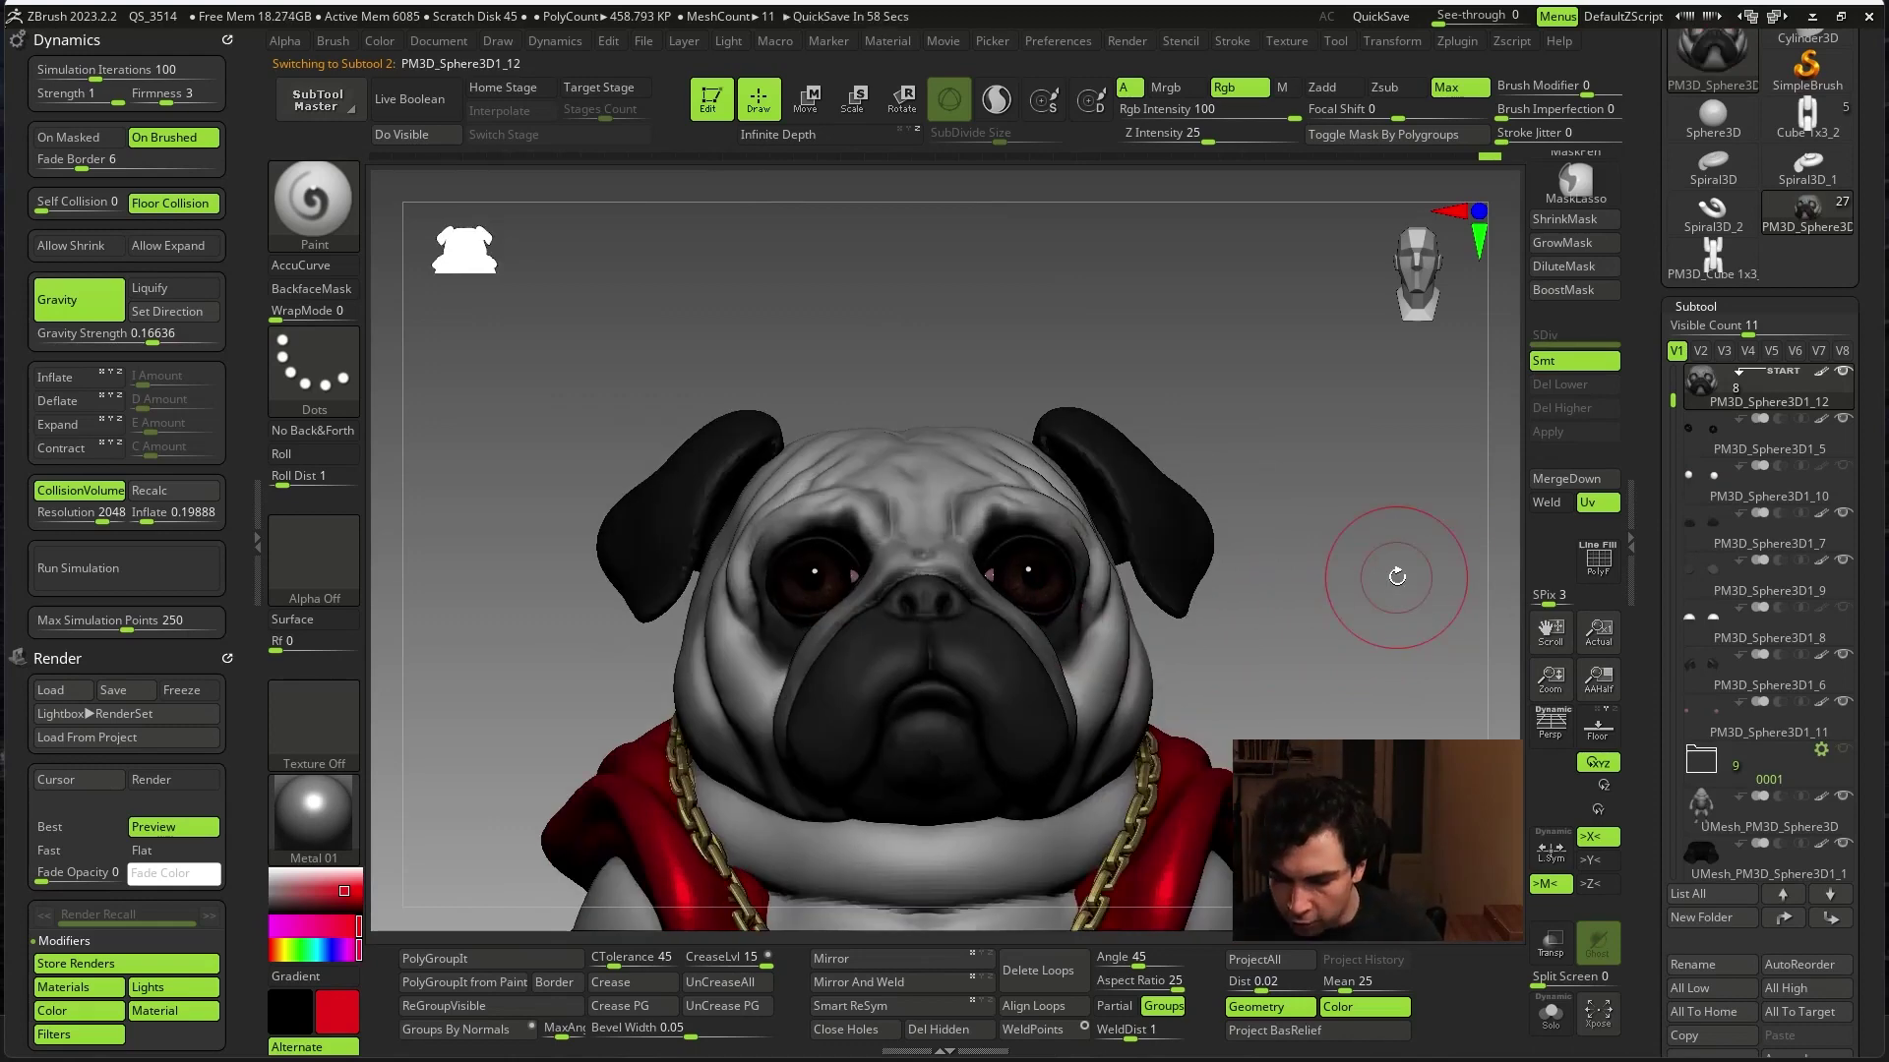
- Solo the head and run ZRemesher with a target polygon count of 2
alt+drag(1396, 570, 1386, 563)
click(1550, 1013)
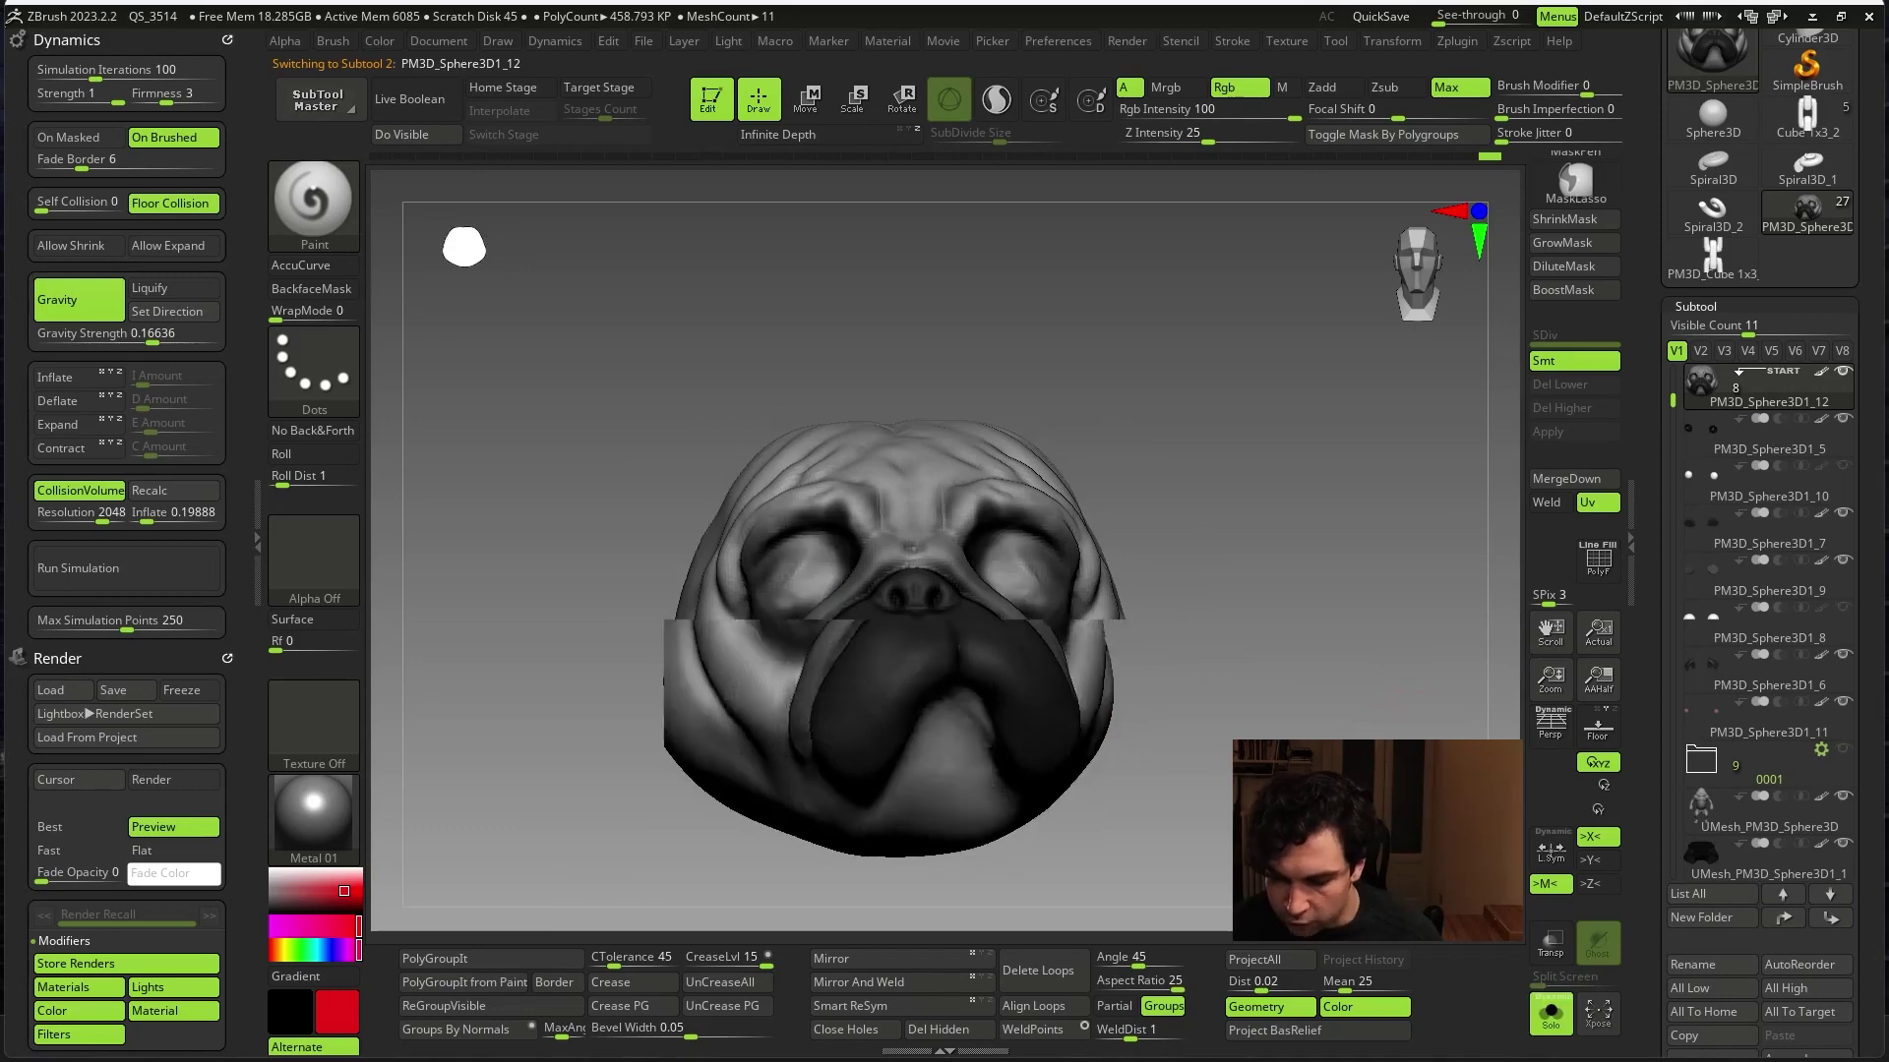
drag(1406, 708, 1426, 678)
drag(1671, 832, 1670, 790)
scroll(1670, 789, down, 3)
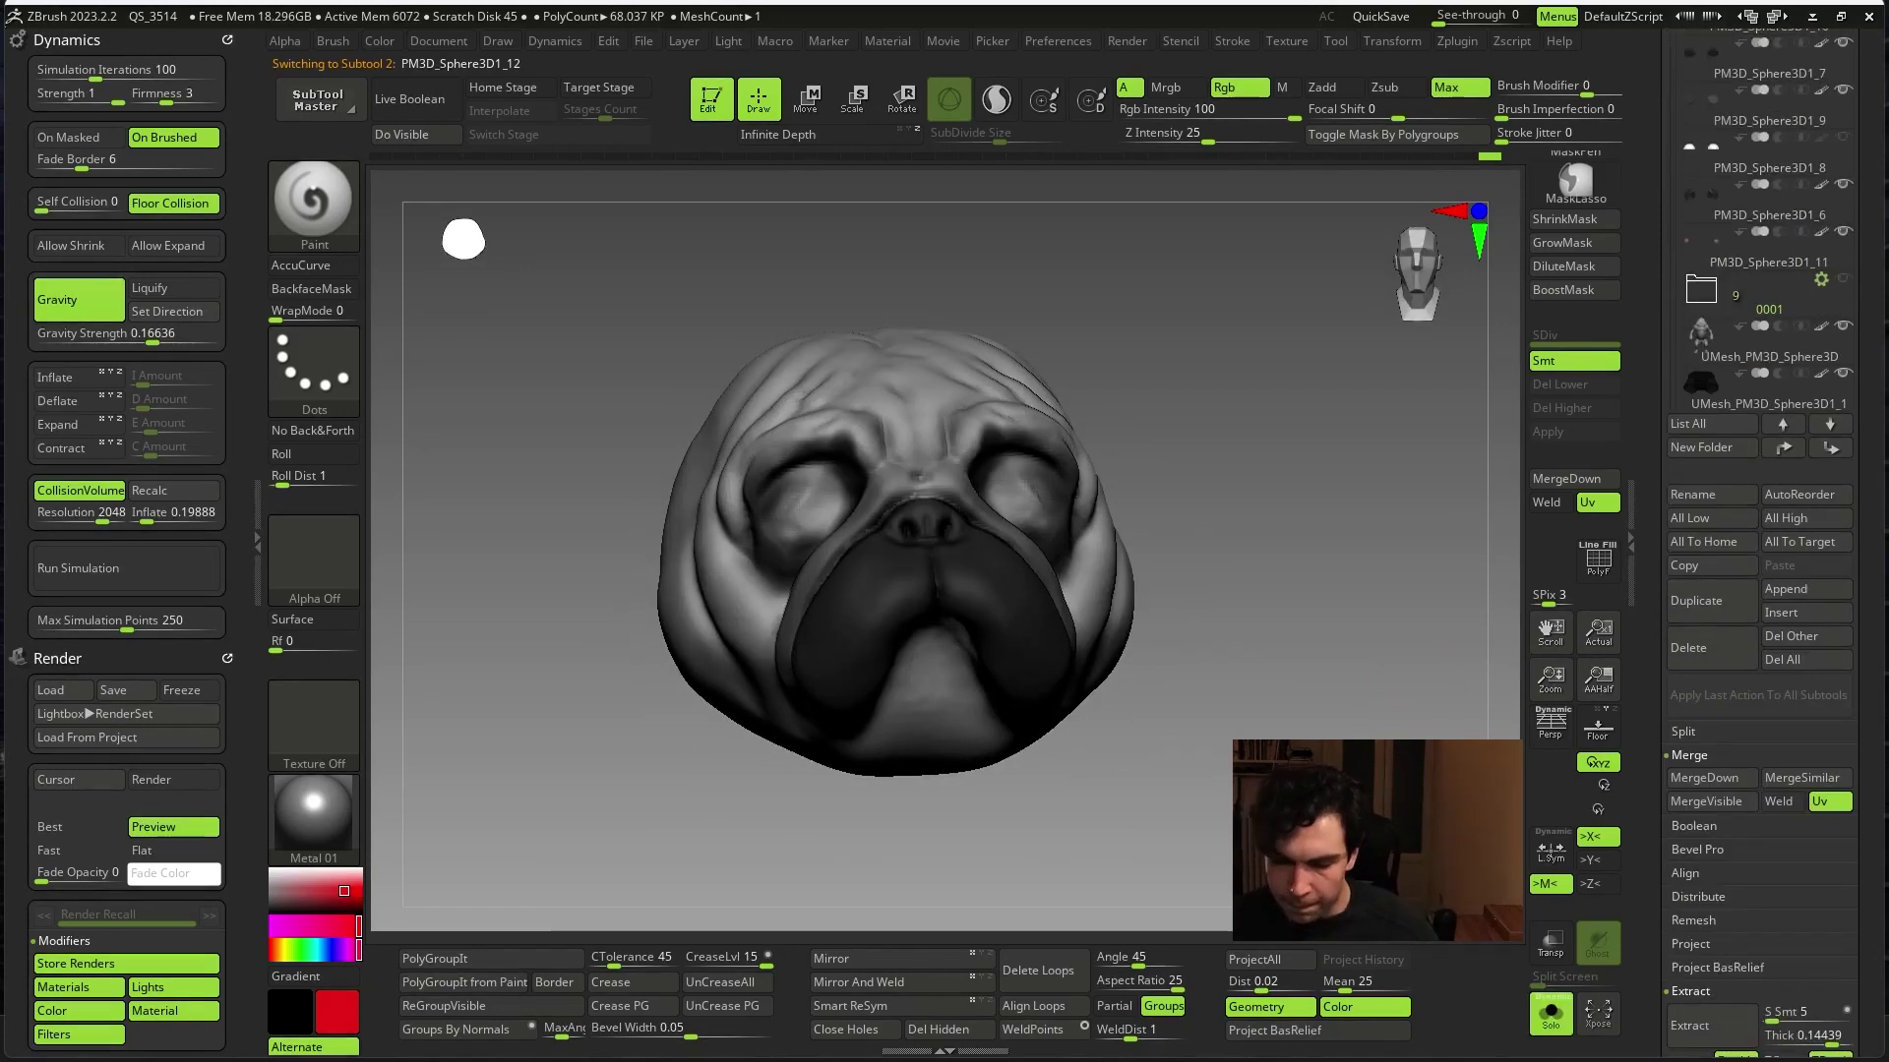
scroll(1657, 865, down, 3)
scroll(1646, 931, down, 3)
click(1646, 931)
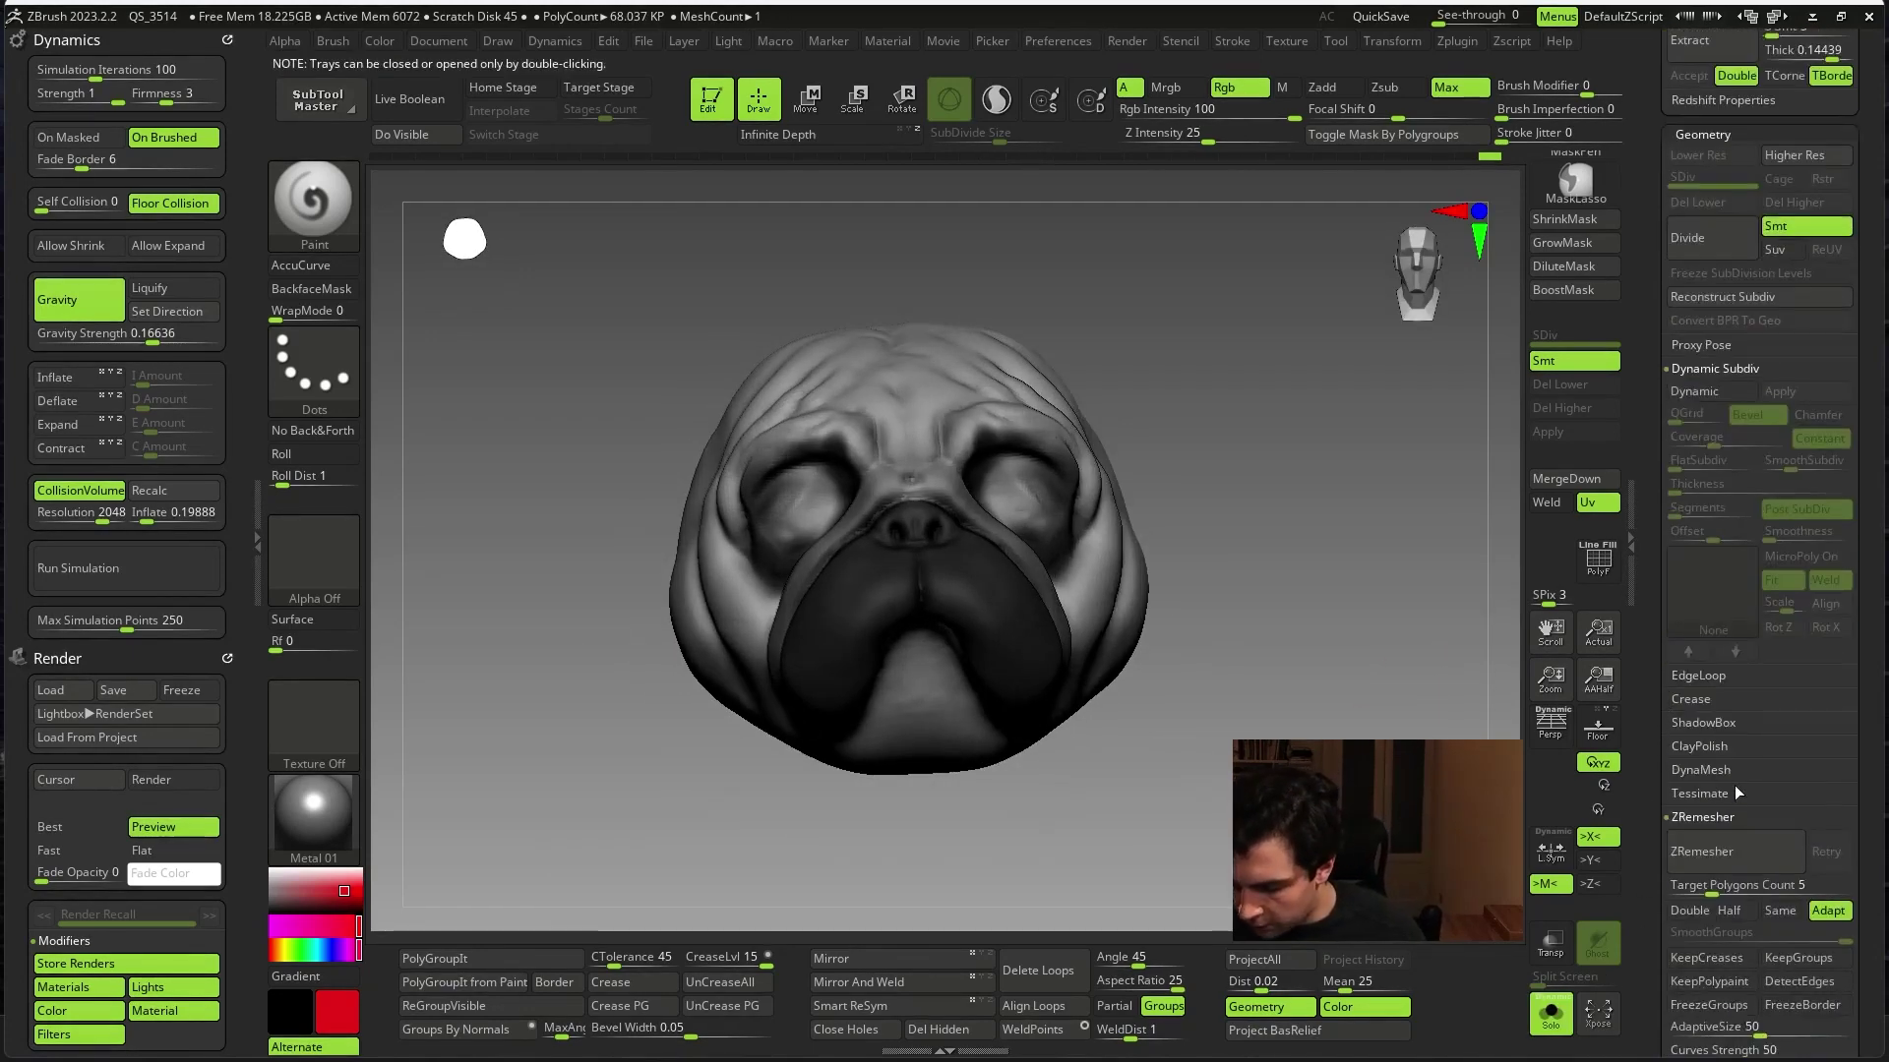
drag(1703, 894, 1692, 894)
scroll(1728, 846, down, 1)
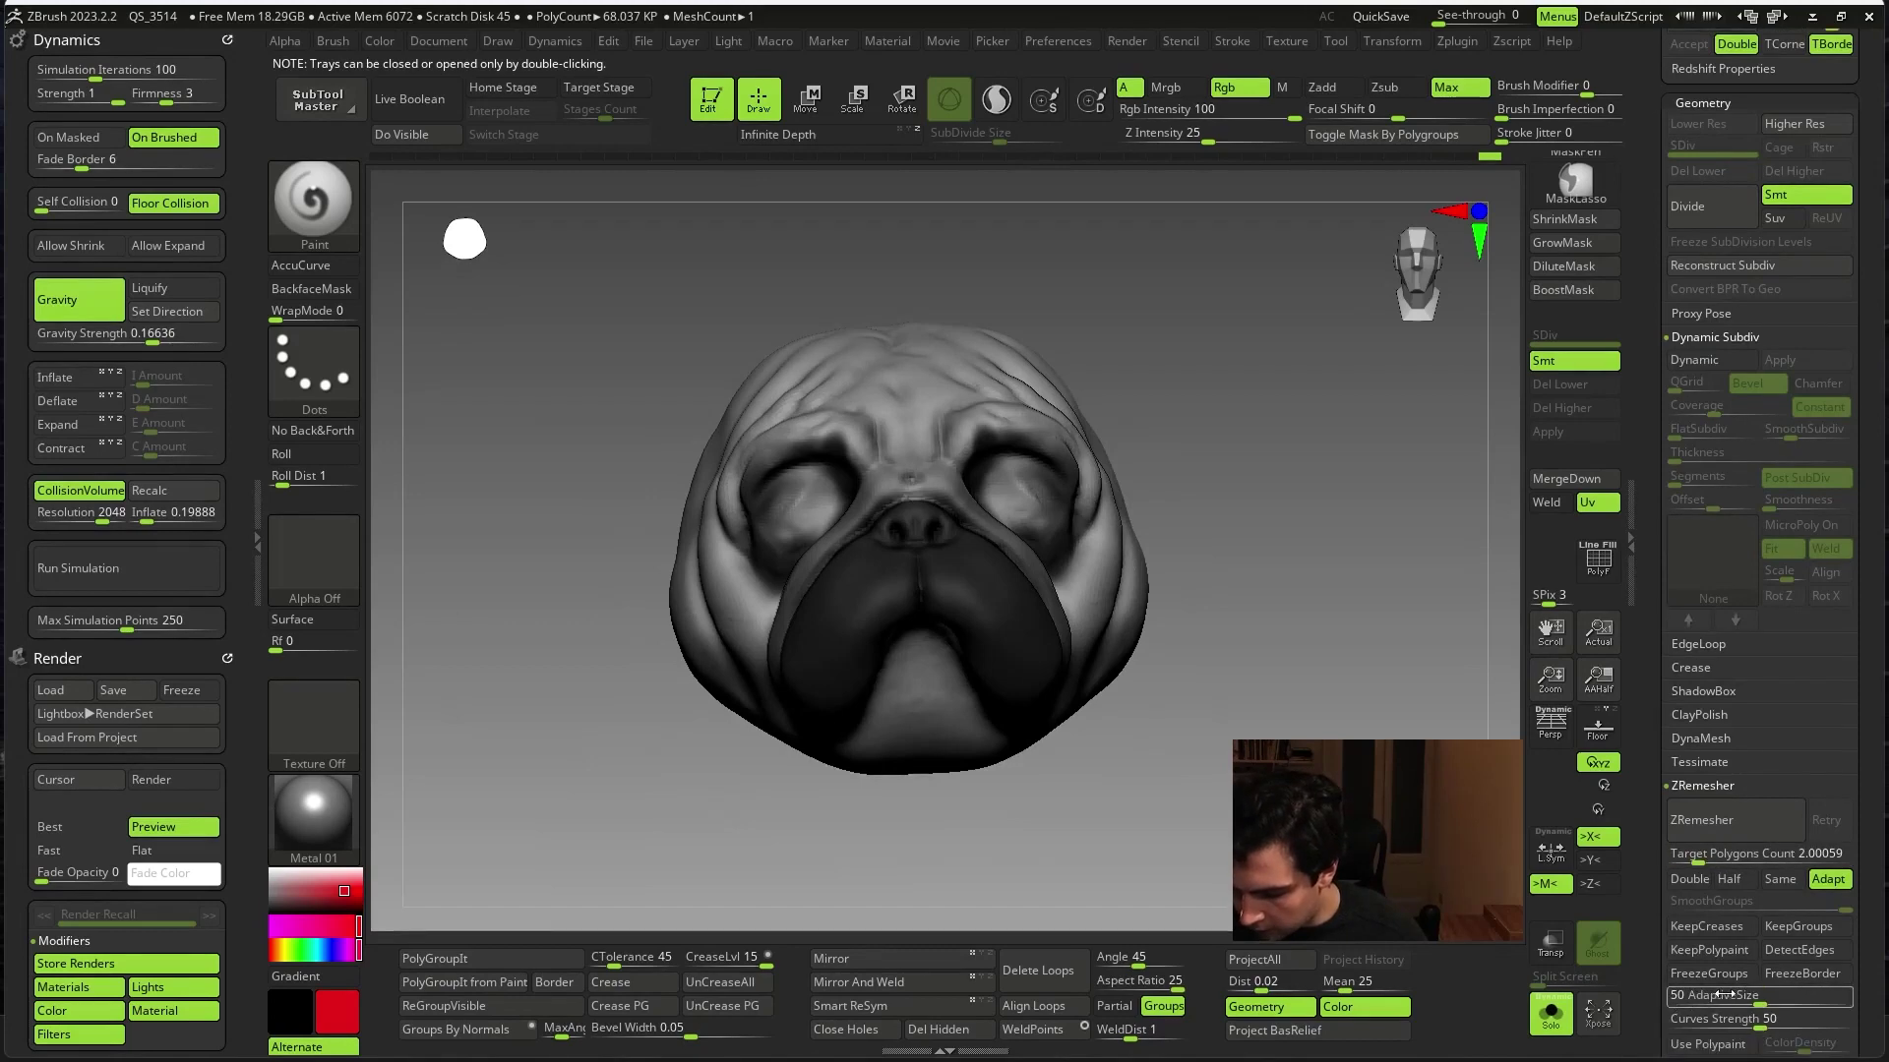
click(1728, 827)
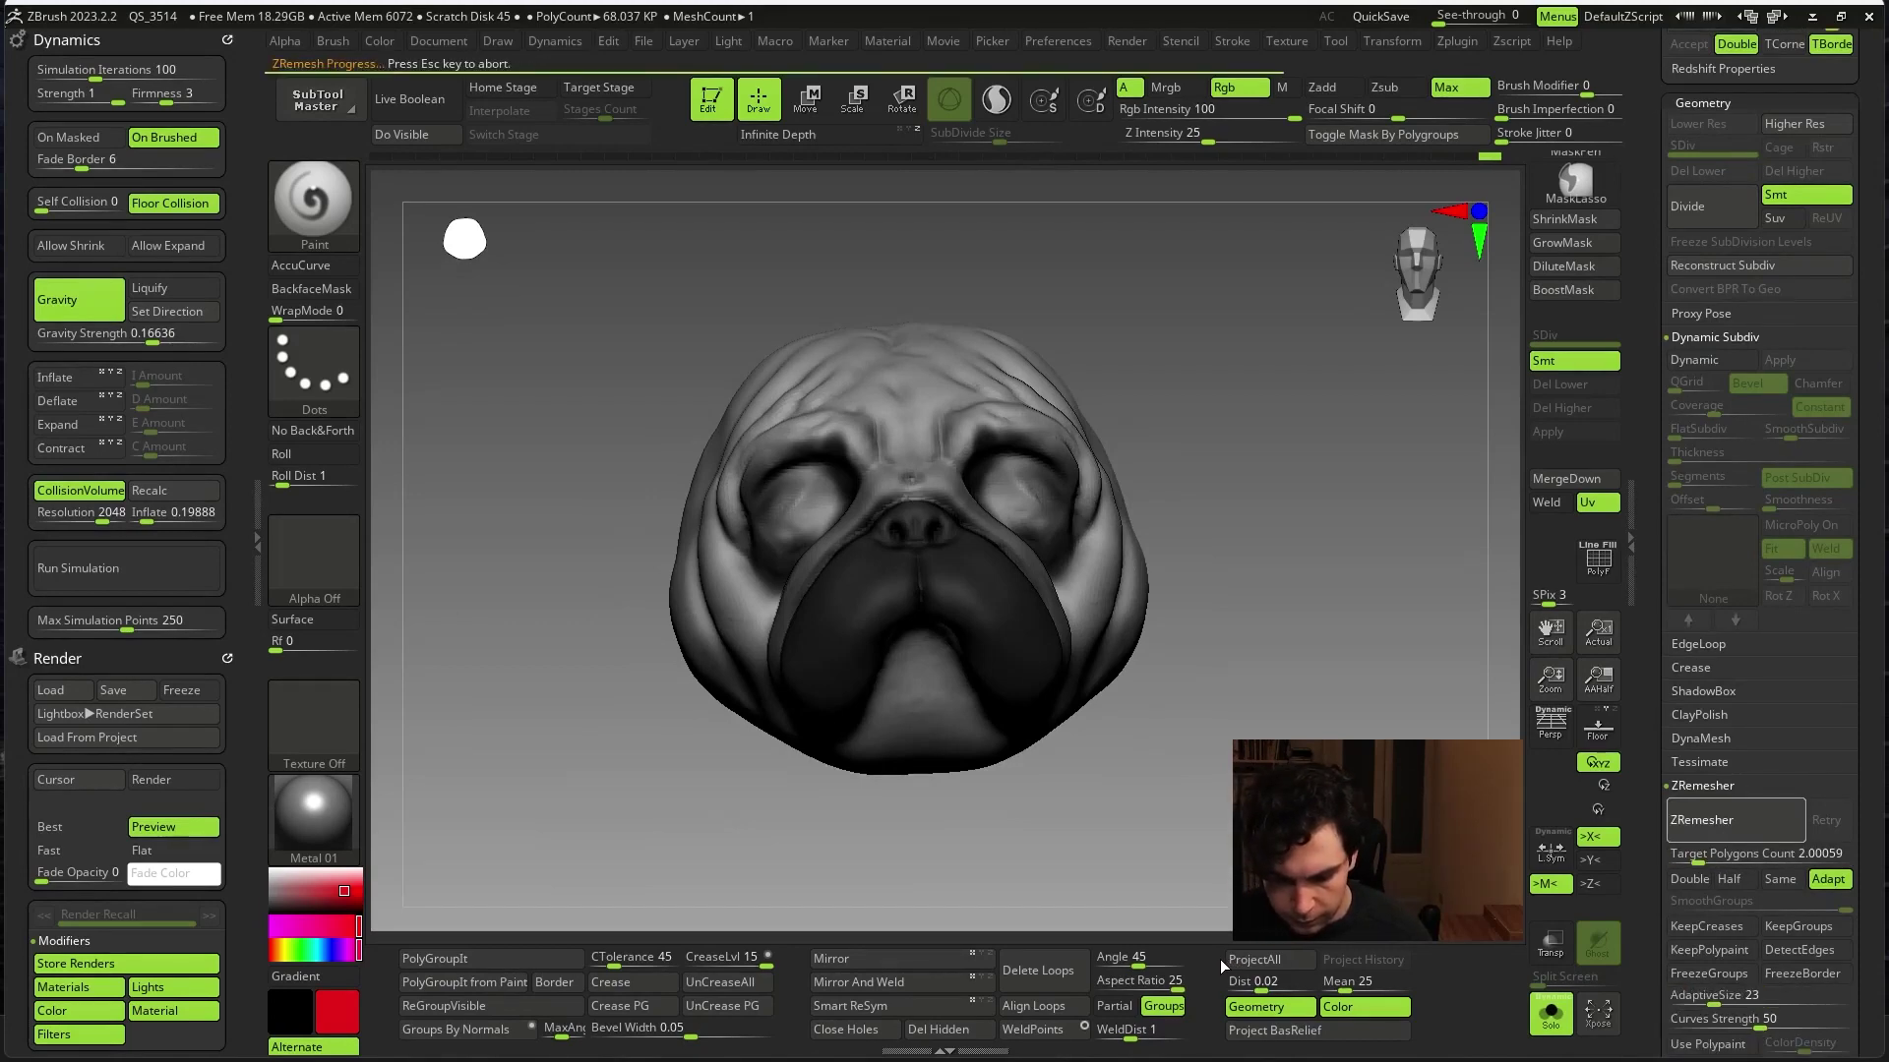
key(shift+f)
- Undo and rerun ZRemesher at target counts 4.14, then 3.91438
key(ctrl+z)
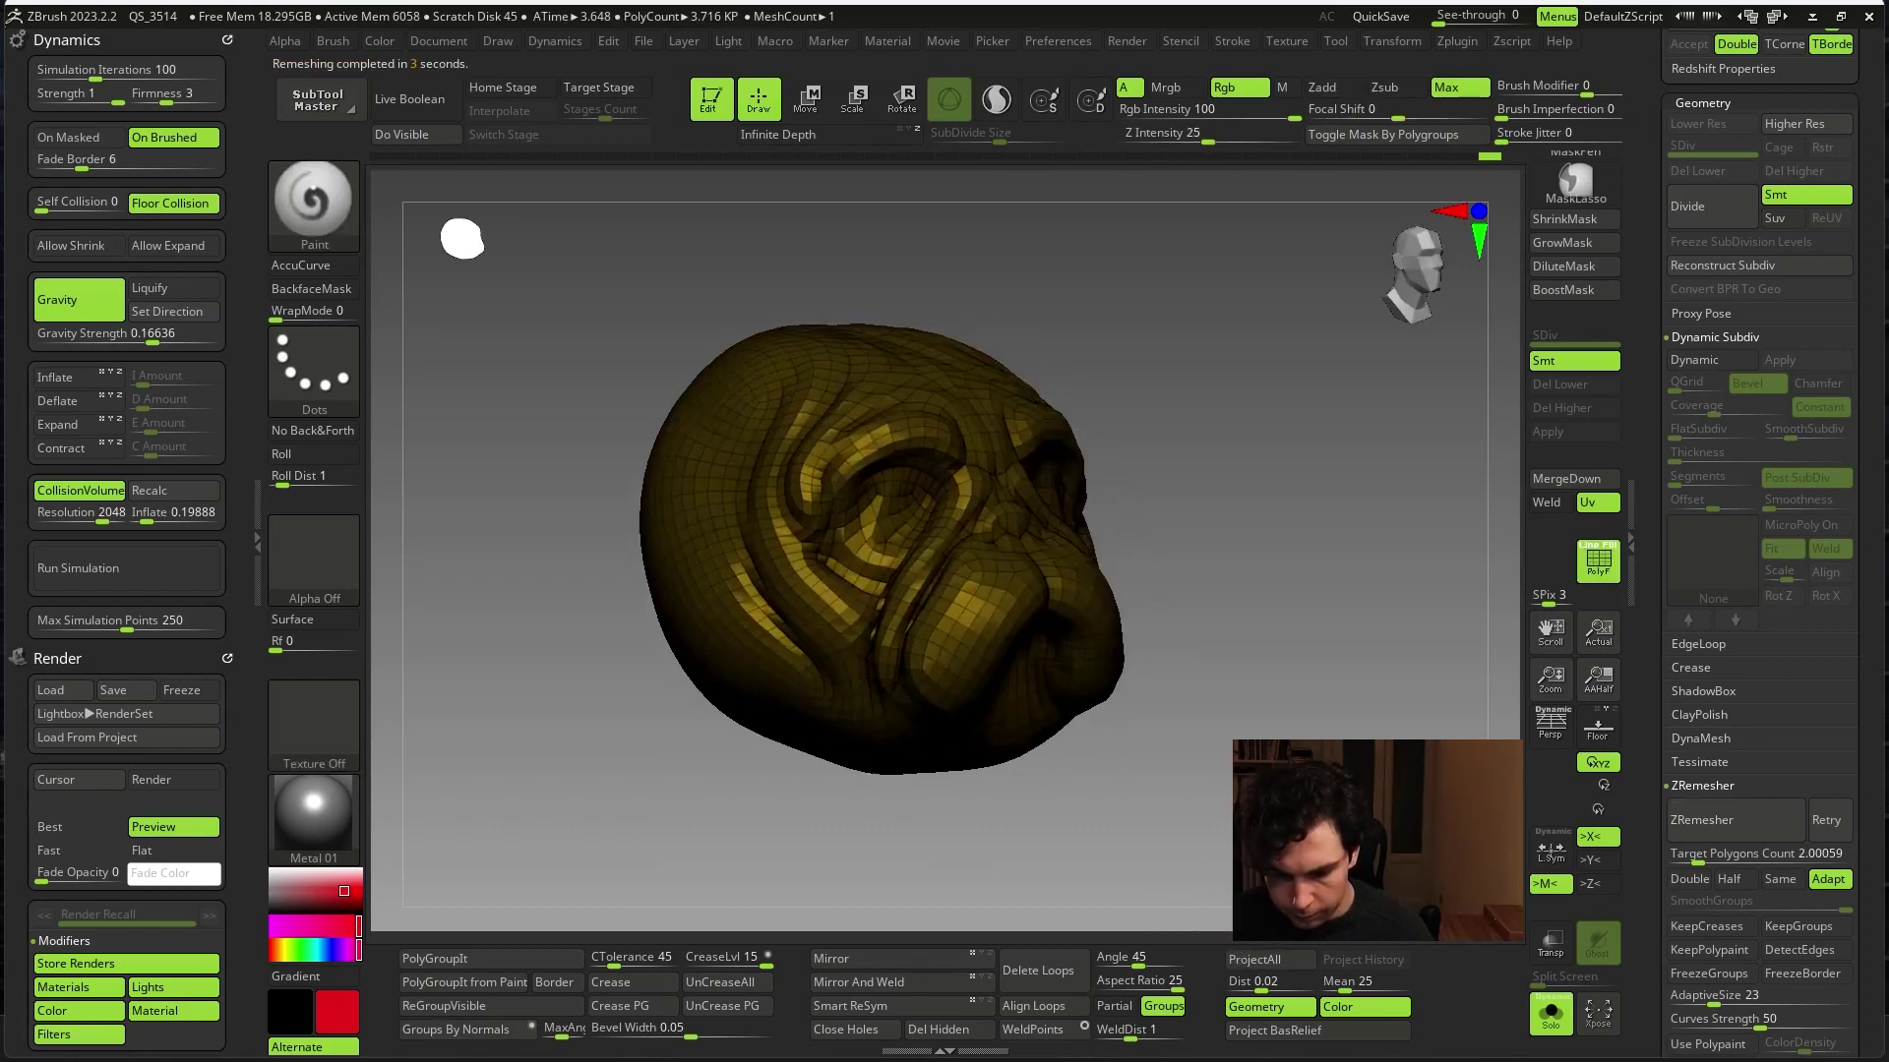
key(ctrl+z)
drag(1717, 866, 1736, 853)
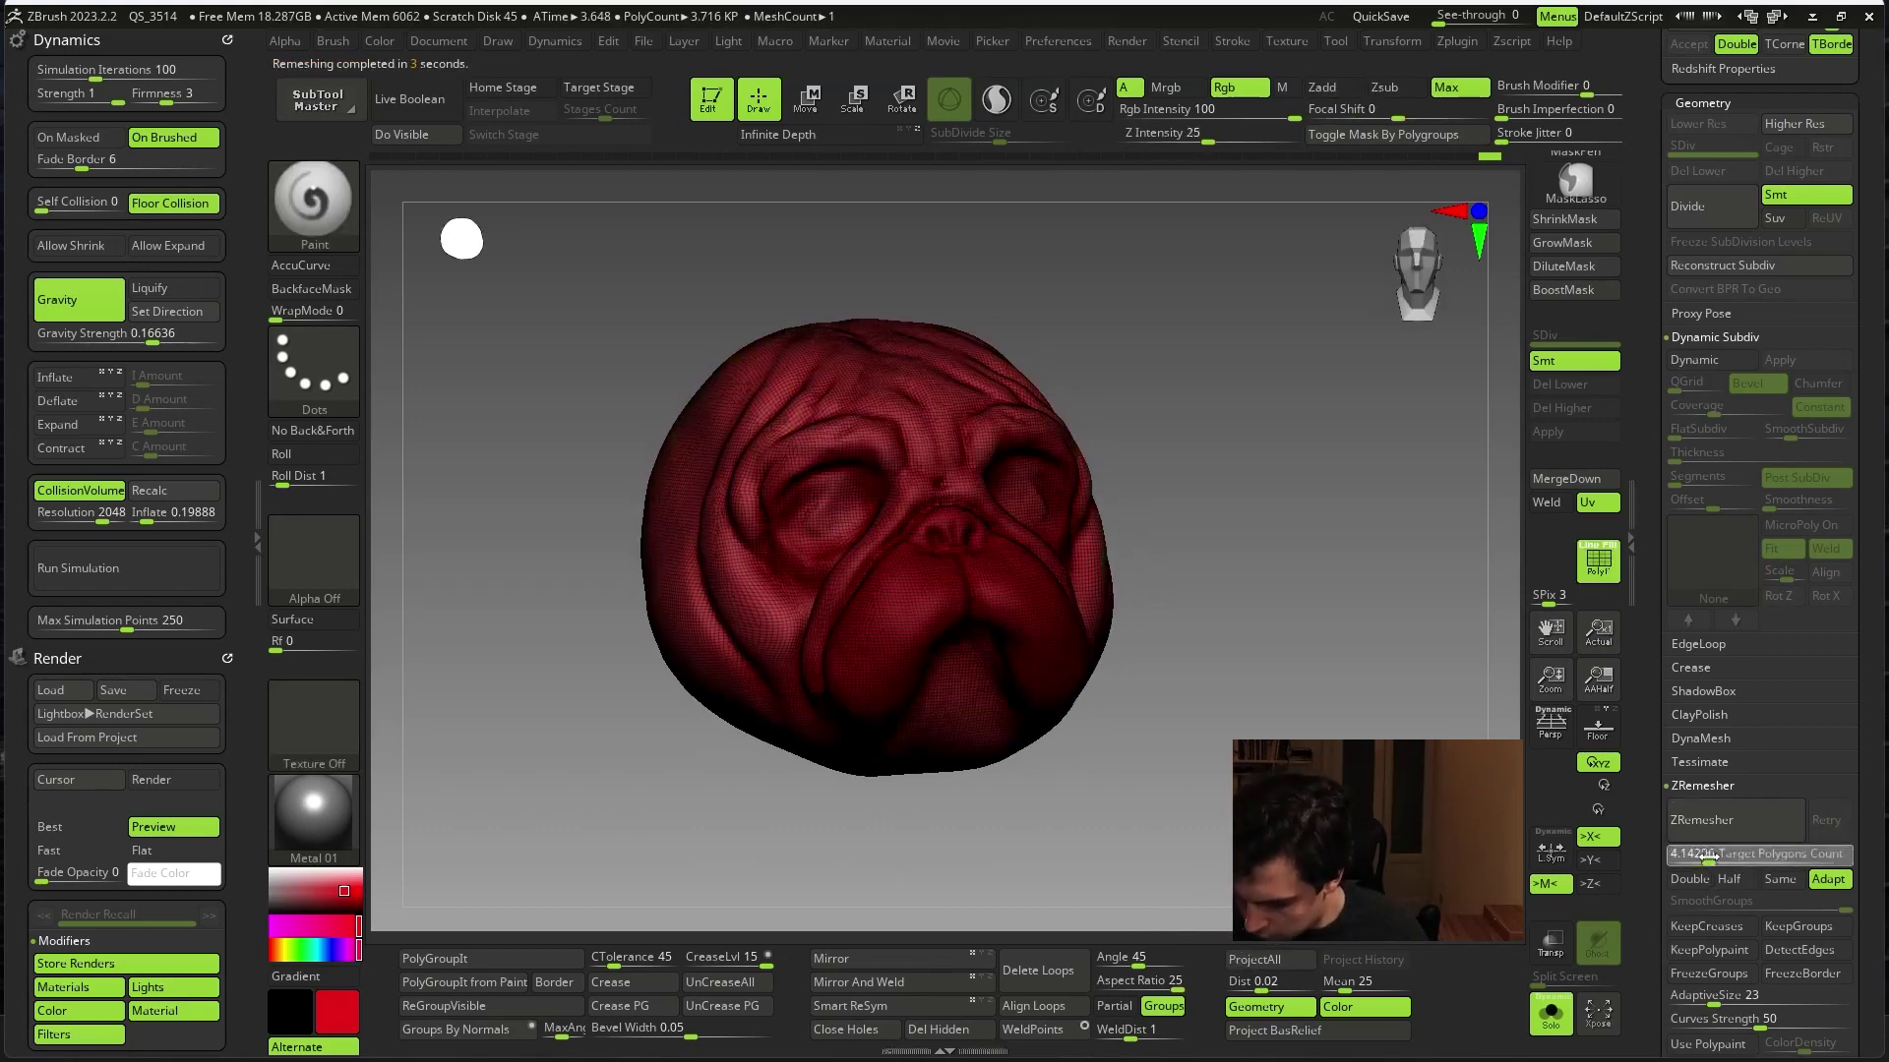
click(1701, 820)
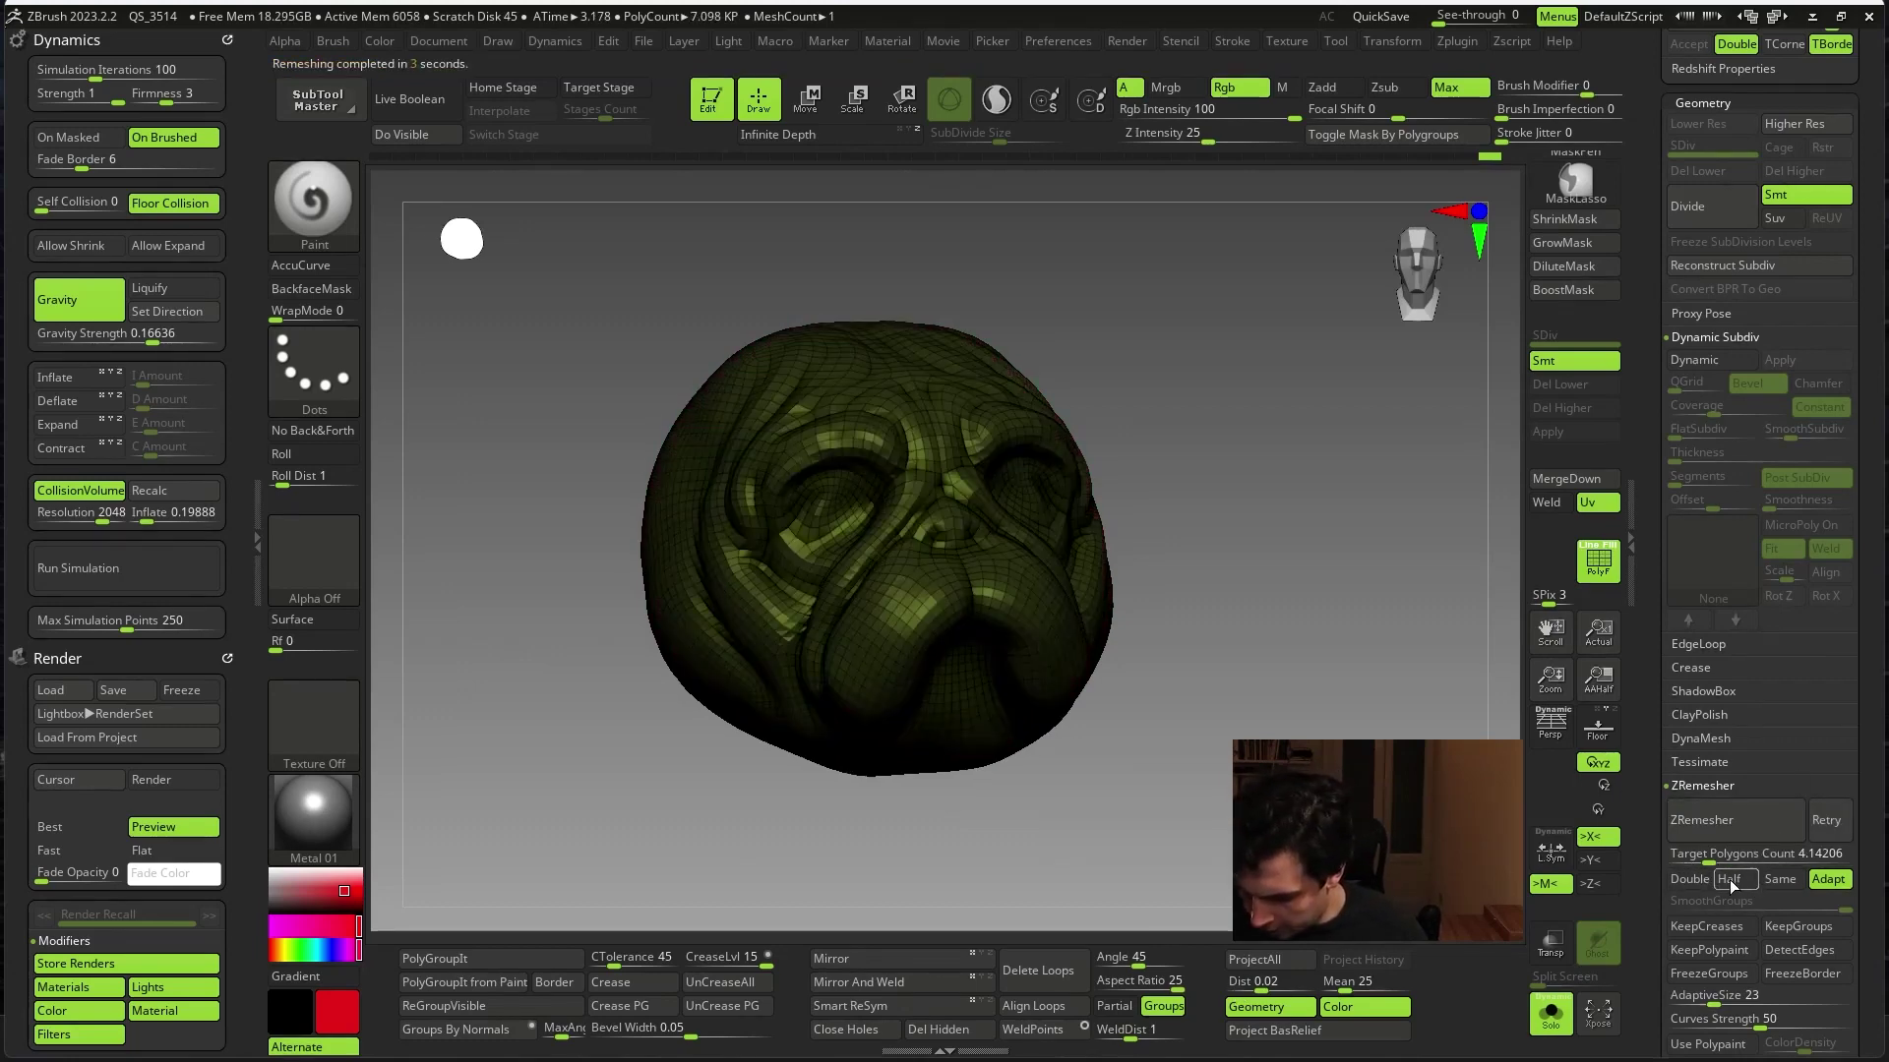
key(ctrl+z)
drag(1702, 854, 1708, 856)
click(1710, 818)
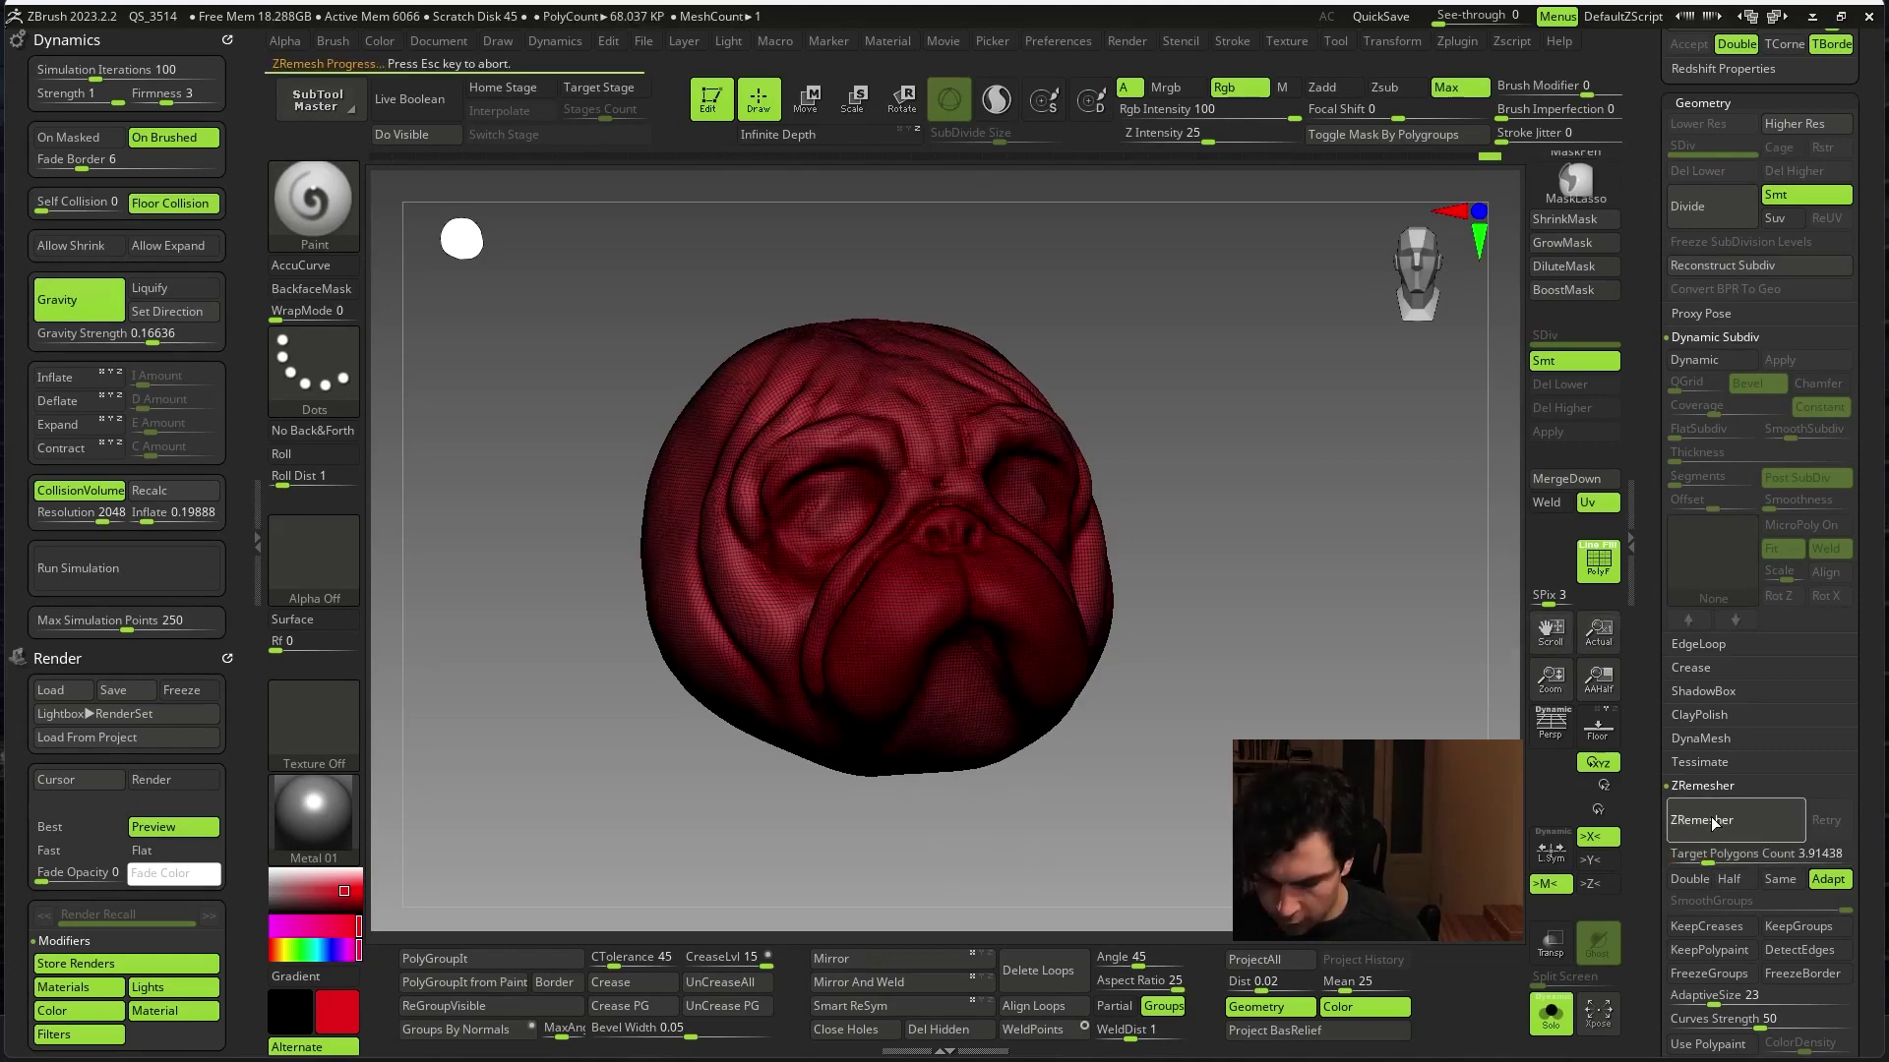
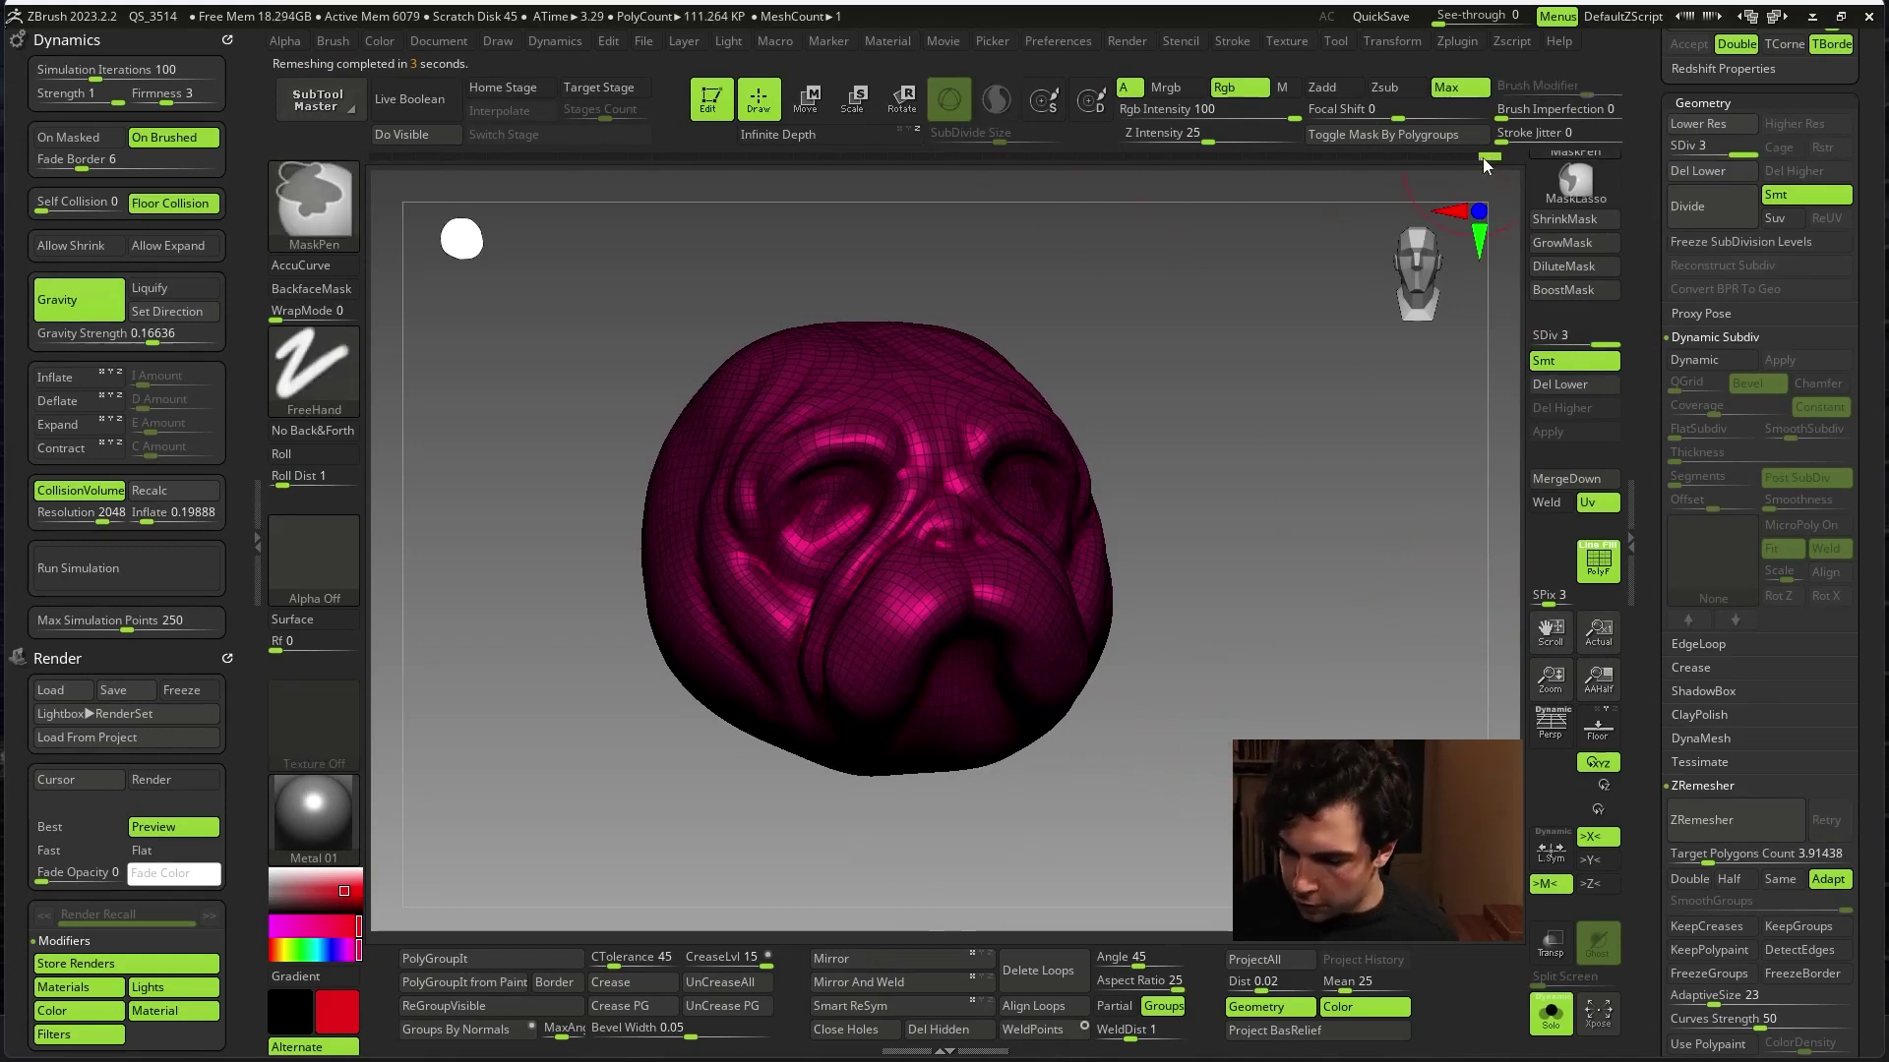
- Scrub the Undo History to compare the dense painted head with the remeshed, subdivided version
key(ctrl+z)
drag(1394, 167, 1443, 158)
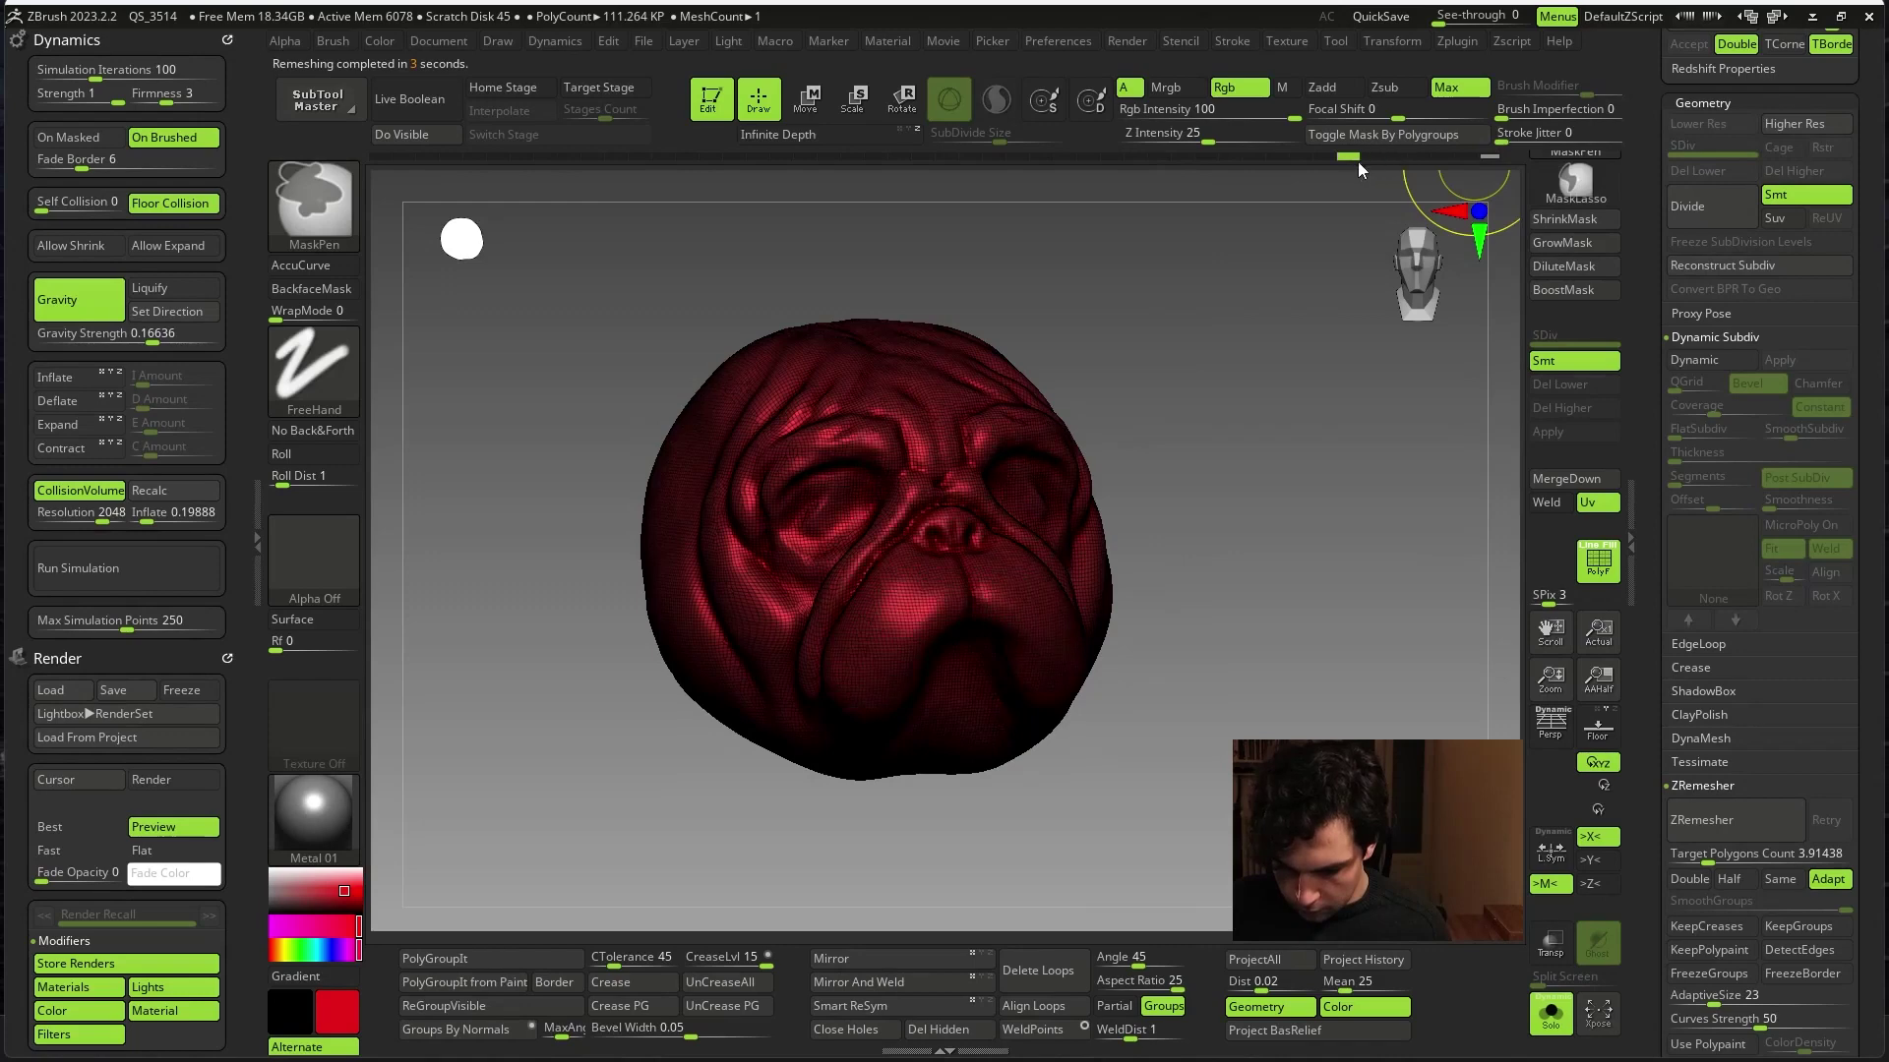
drag(1443, 165, 1502, 152)
key(ctrl+z)
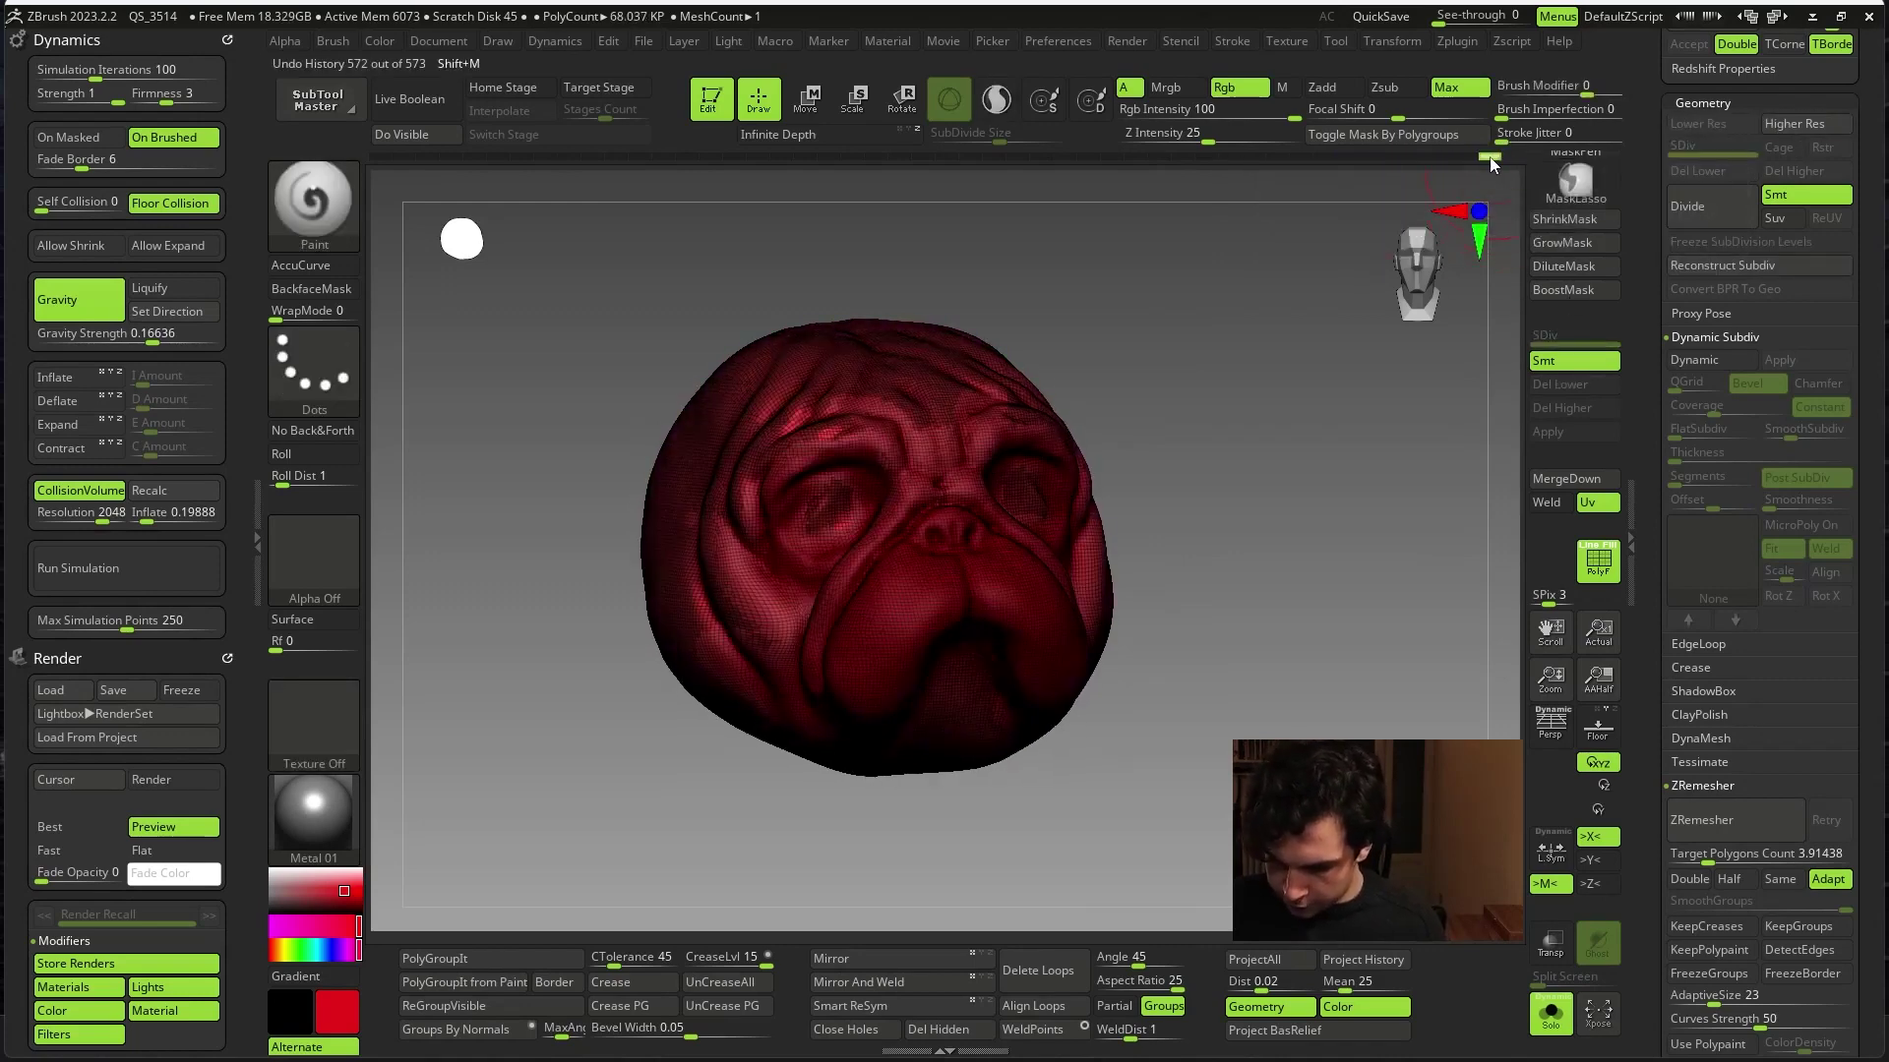
key(ctrl+shift+z)
key(ctrl+z)
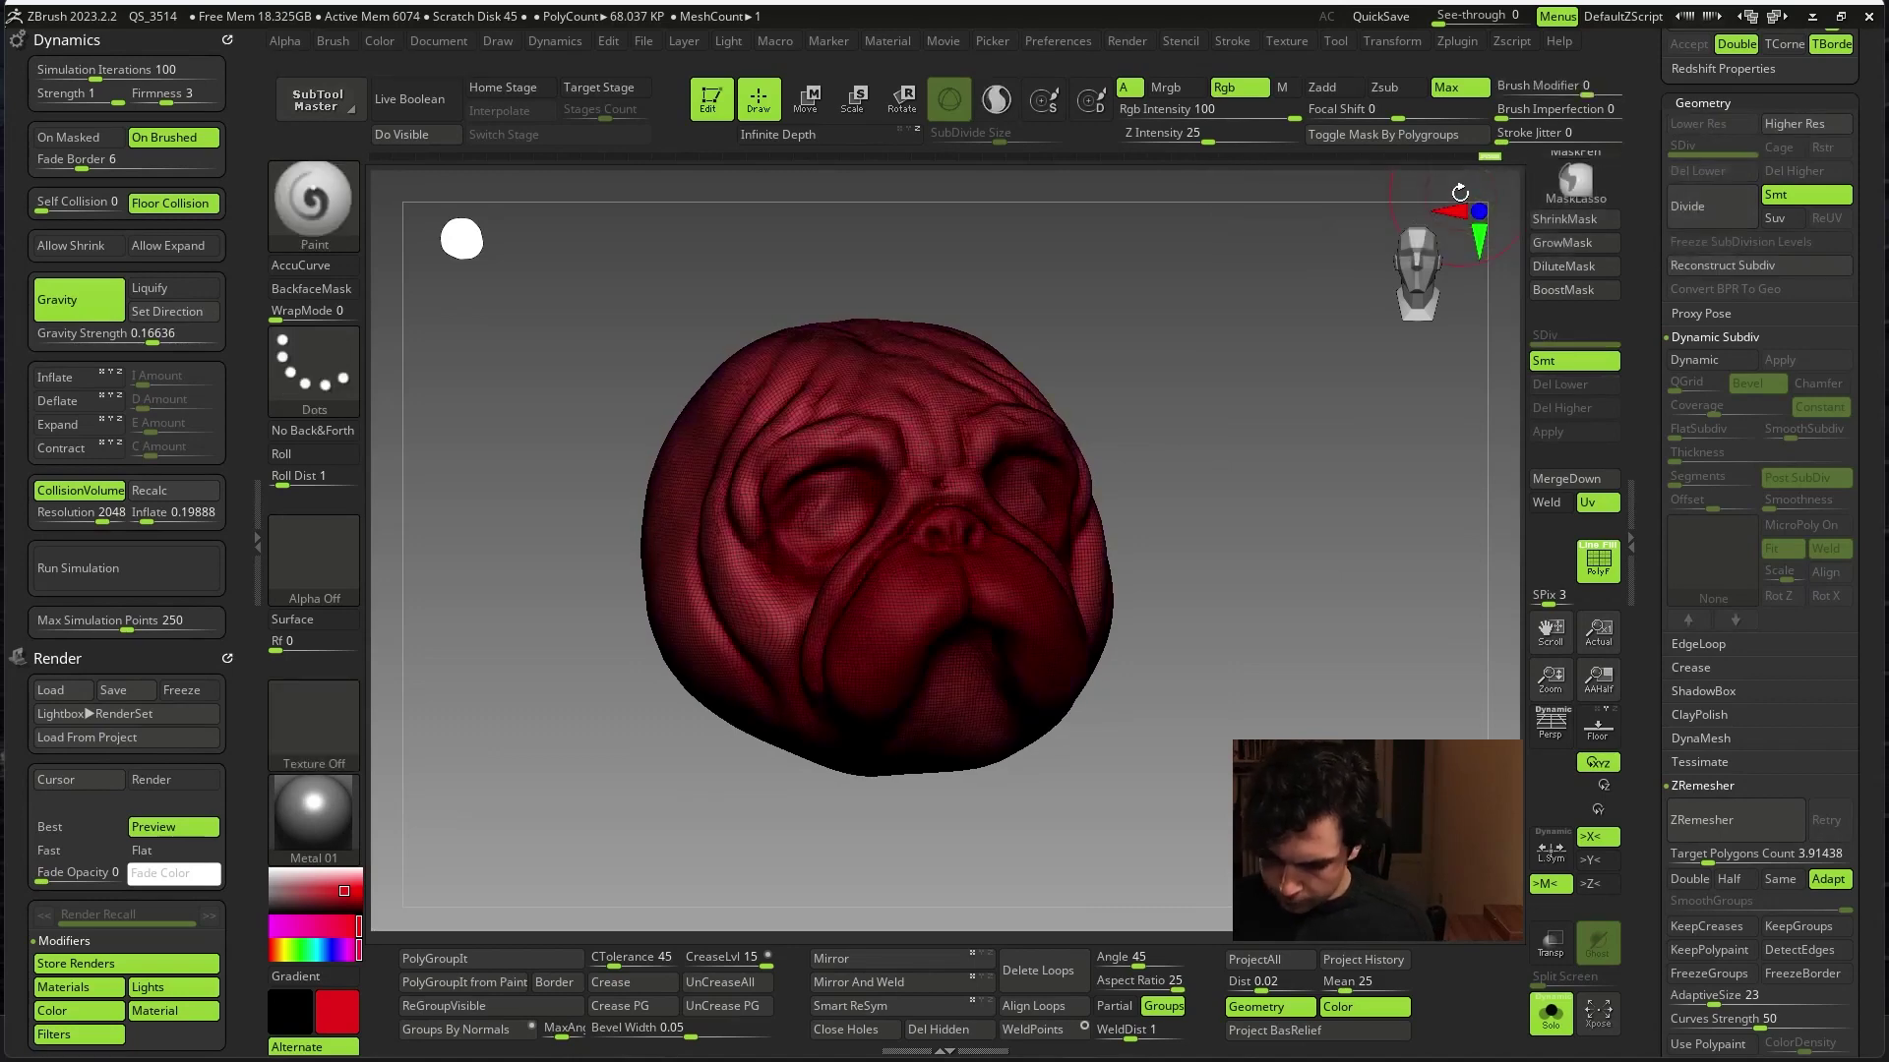
click(1493, 162)
click(1516, 165)
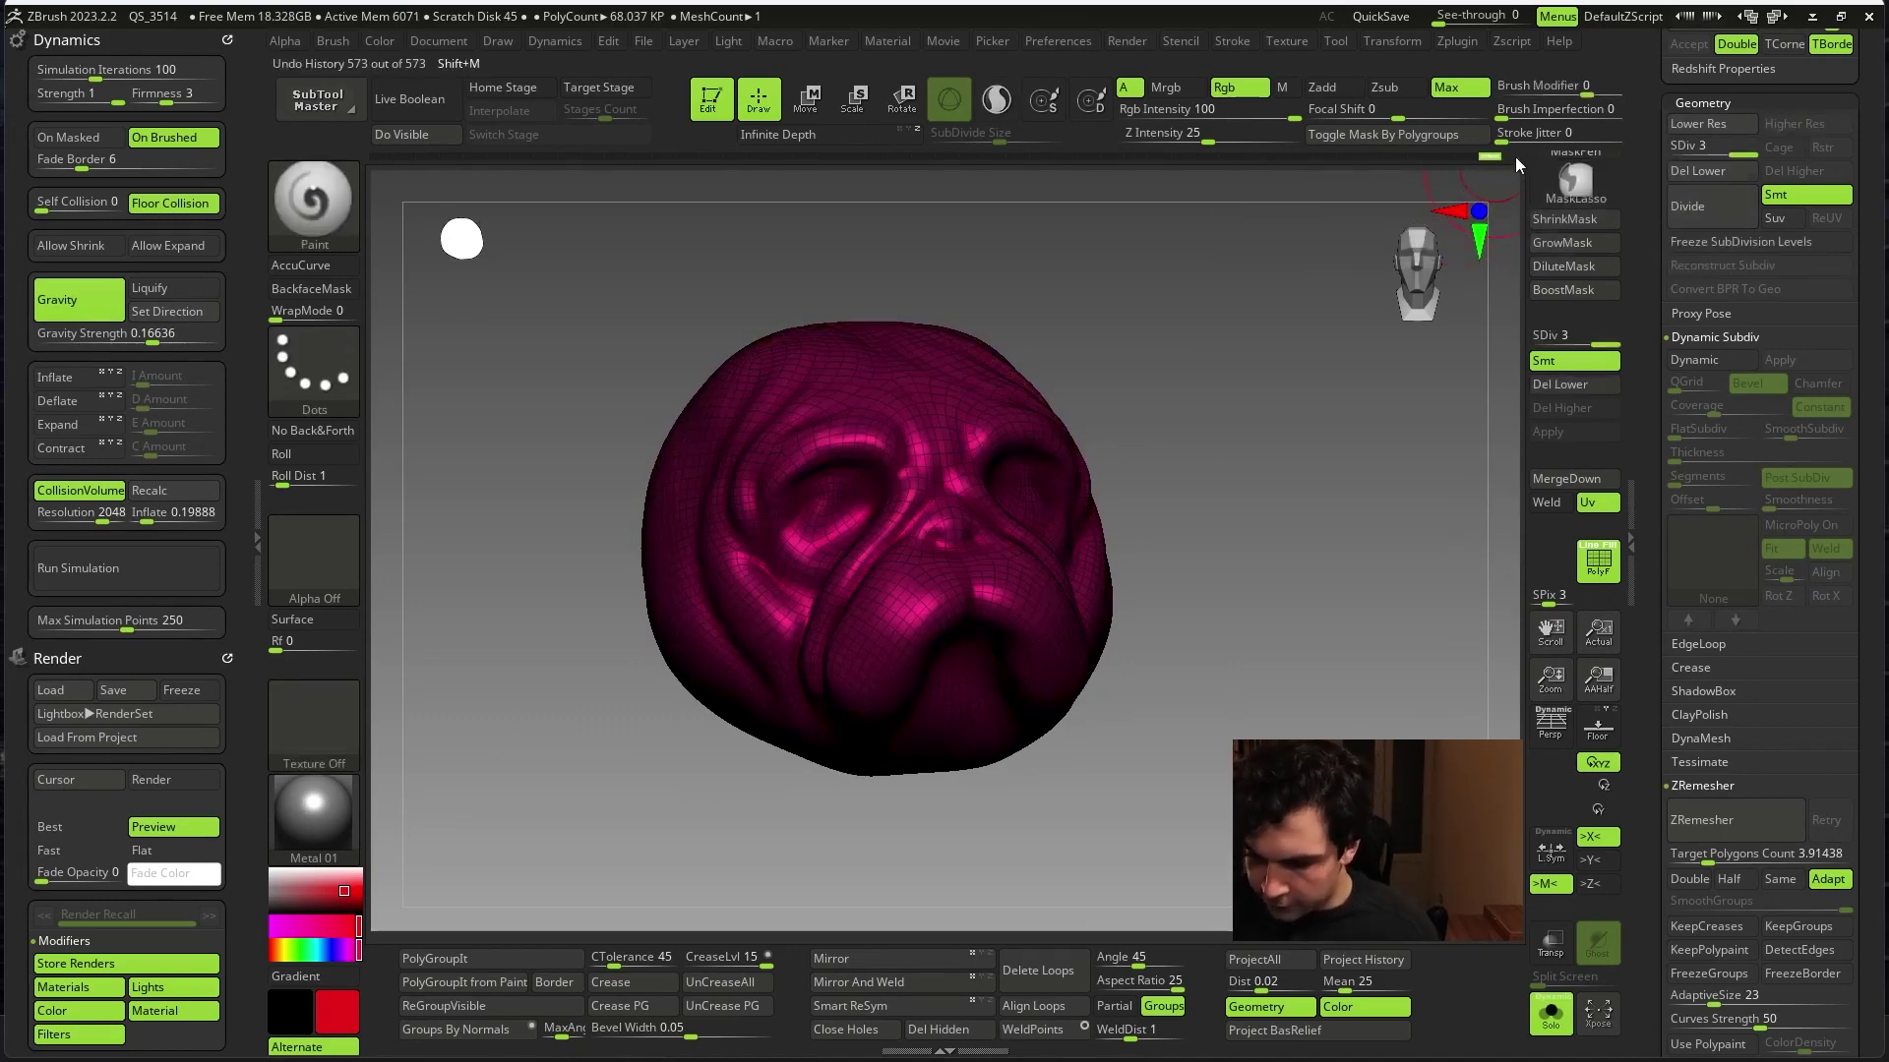
key(ctrl+z)
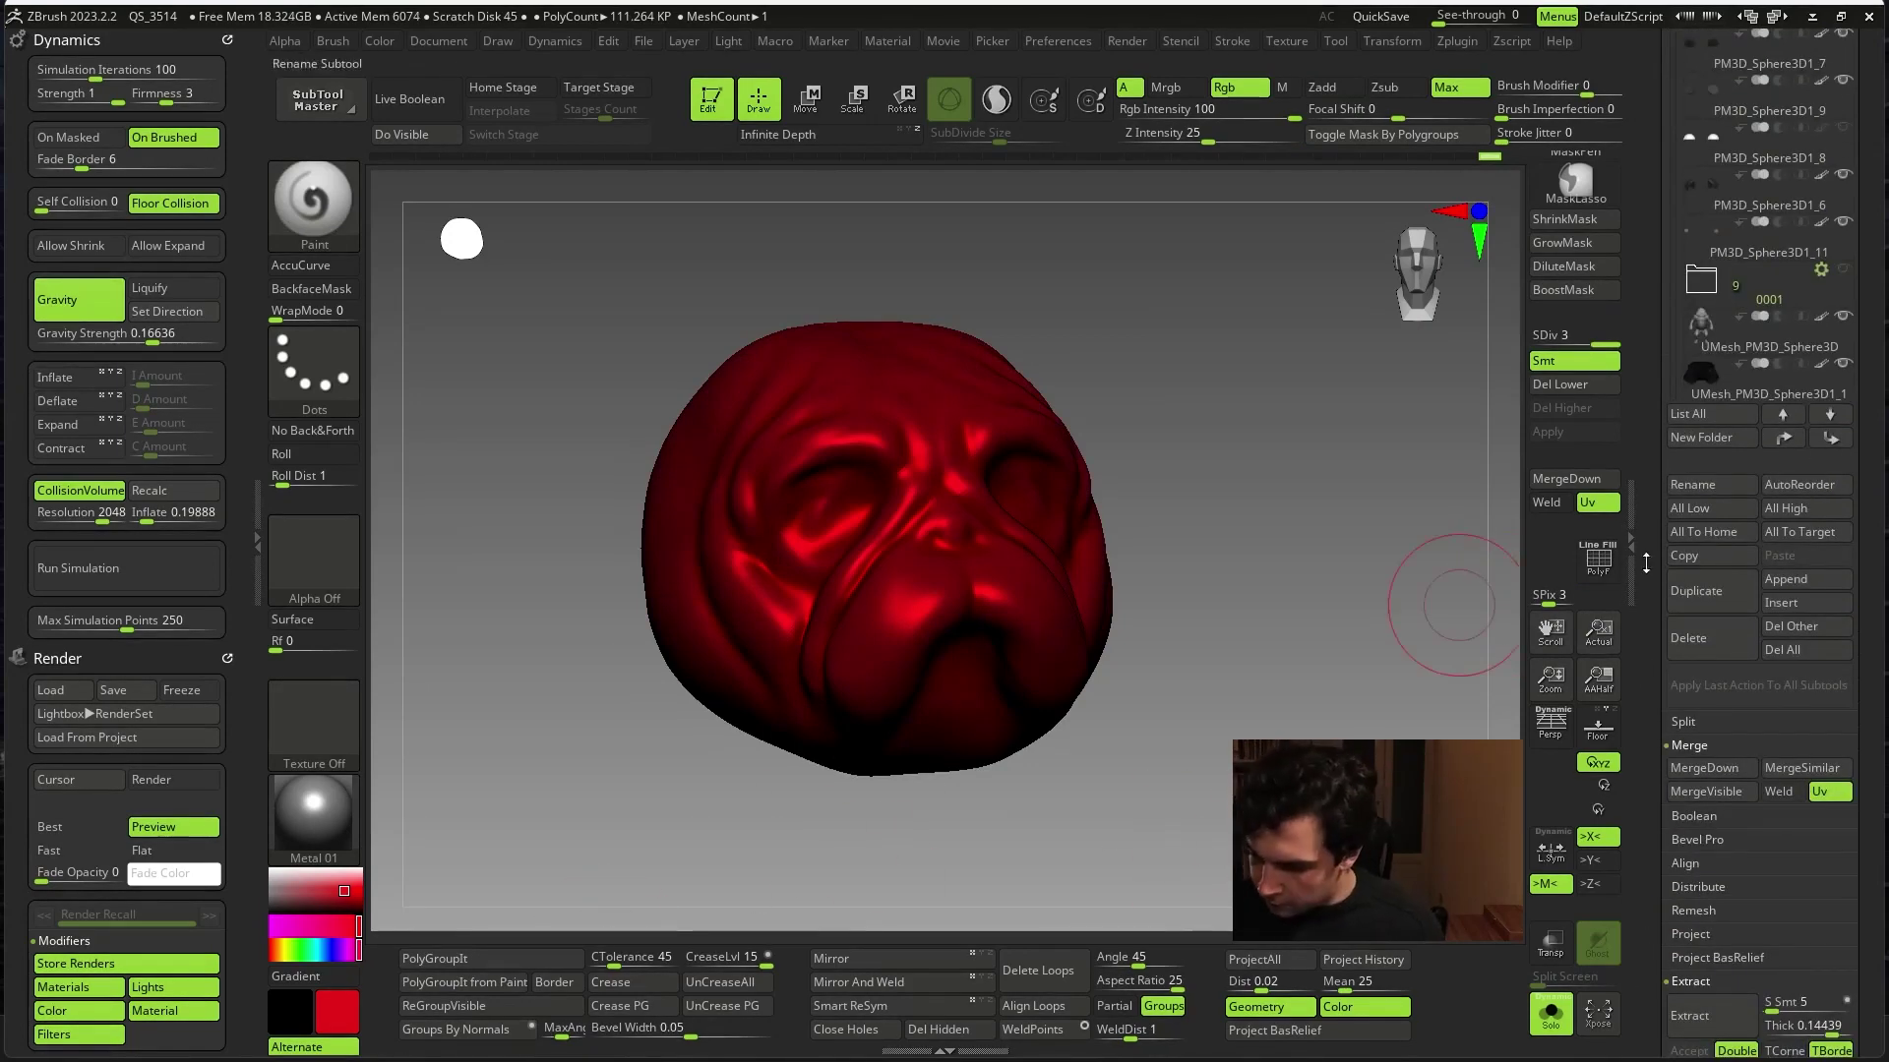
scroll(1646, 561, down, 5)
- Switch the head's material to StartupMaterial
click(313, 811)
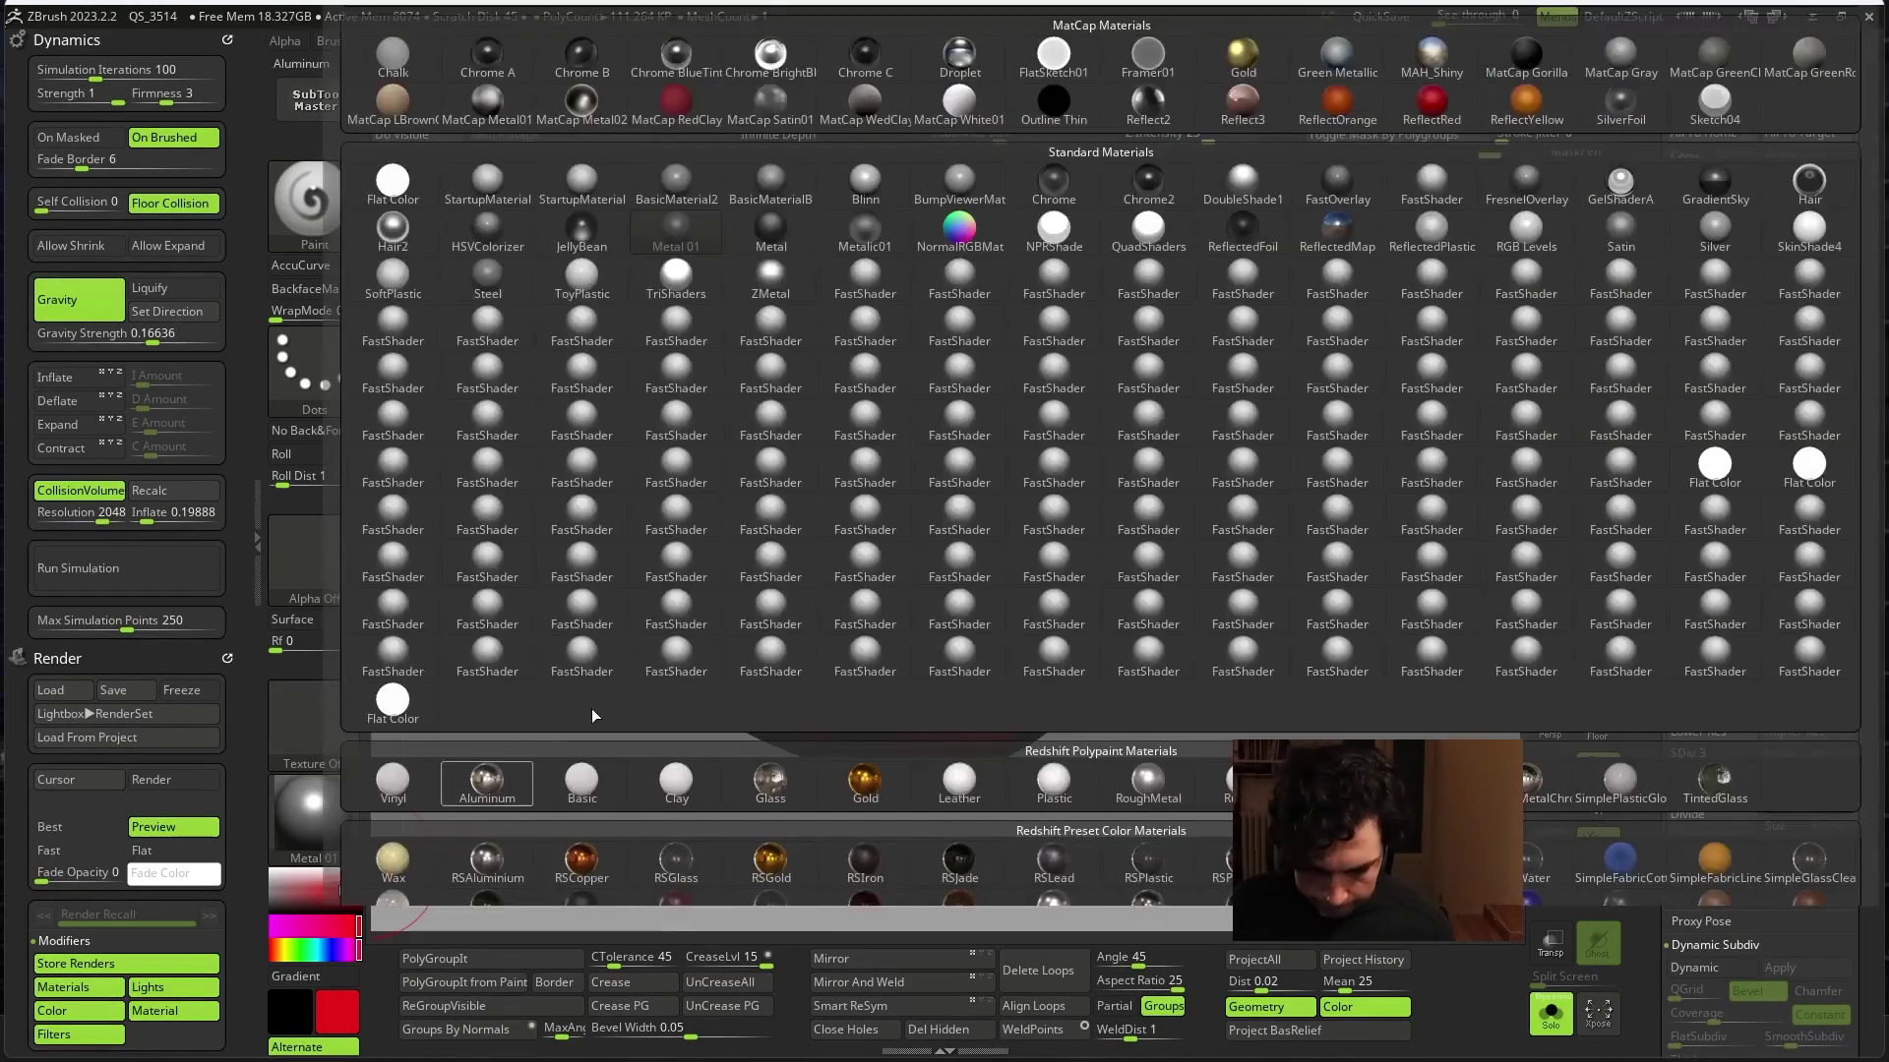
click(548, 203)
scroll(1698, 655, down, 3)
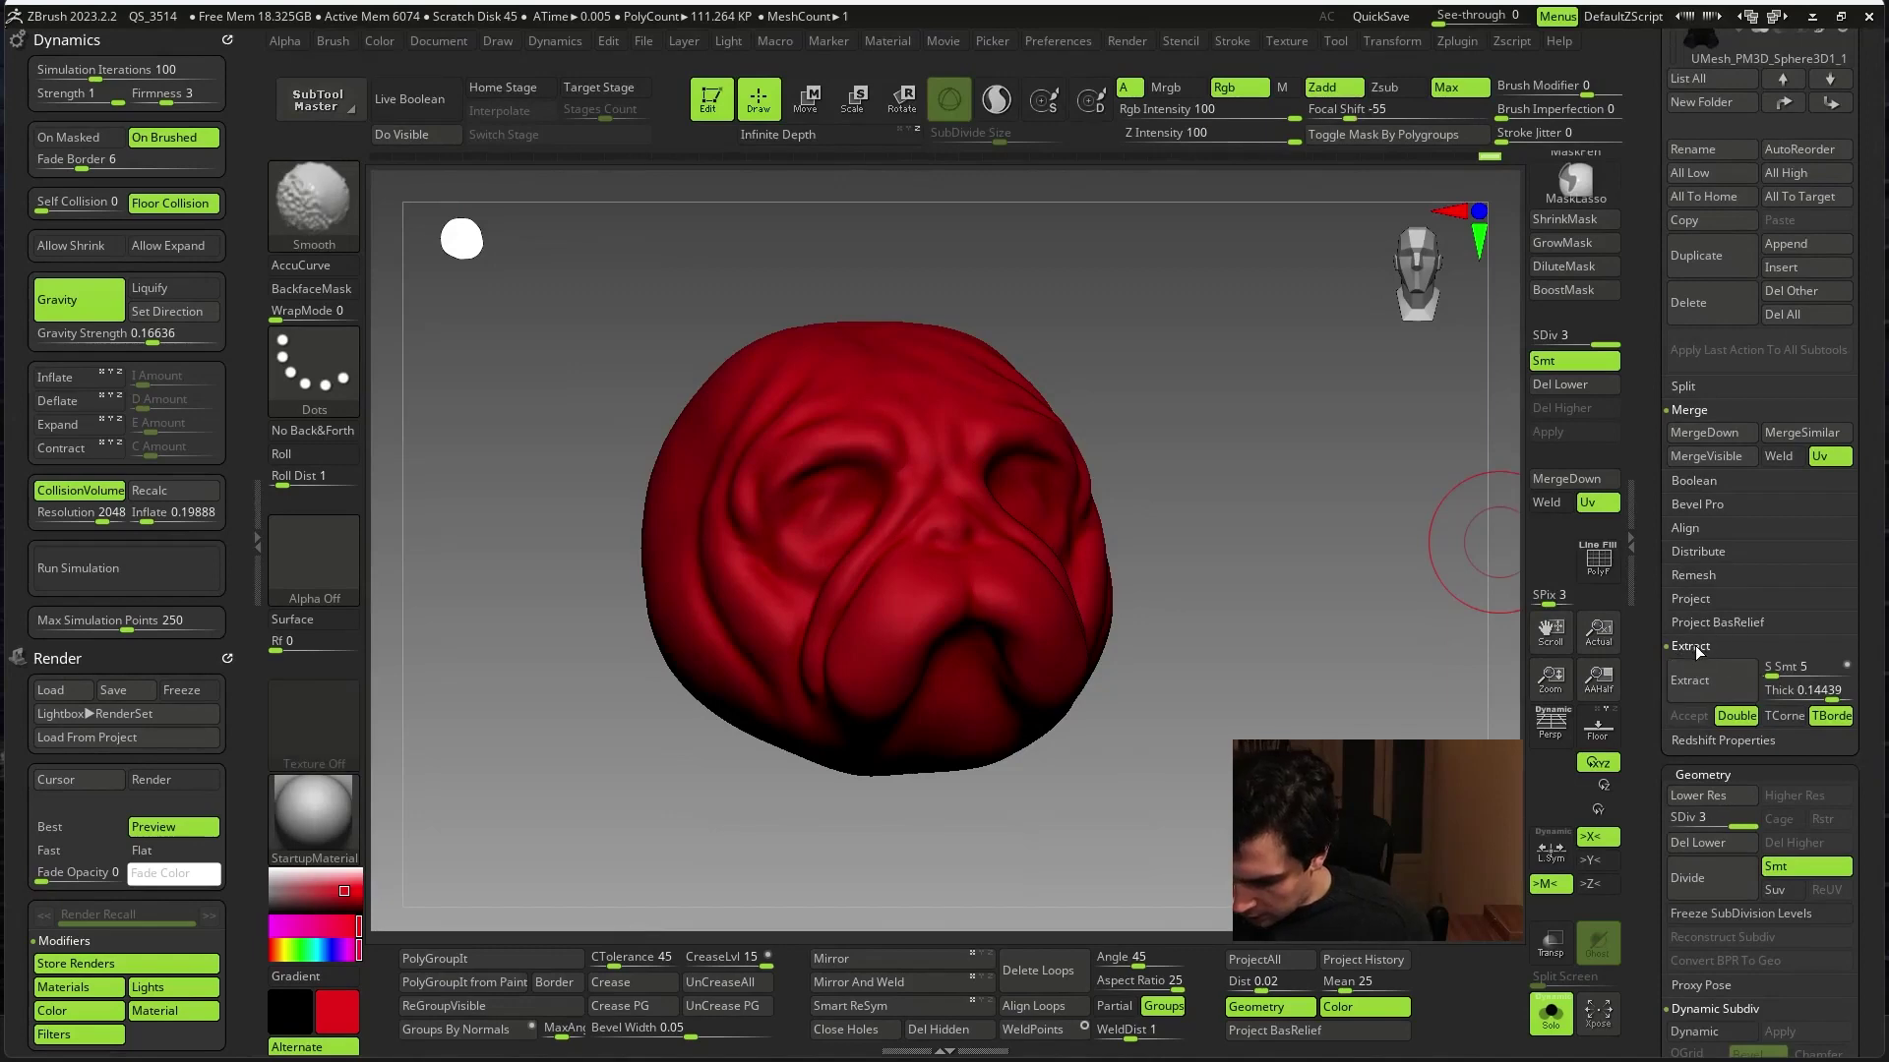
- Project colour only from the history onto the head, with Geometry off, confirming YES
click(1697, 652)
click(1721, 600)
click(1820, 621)
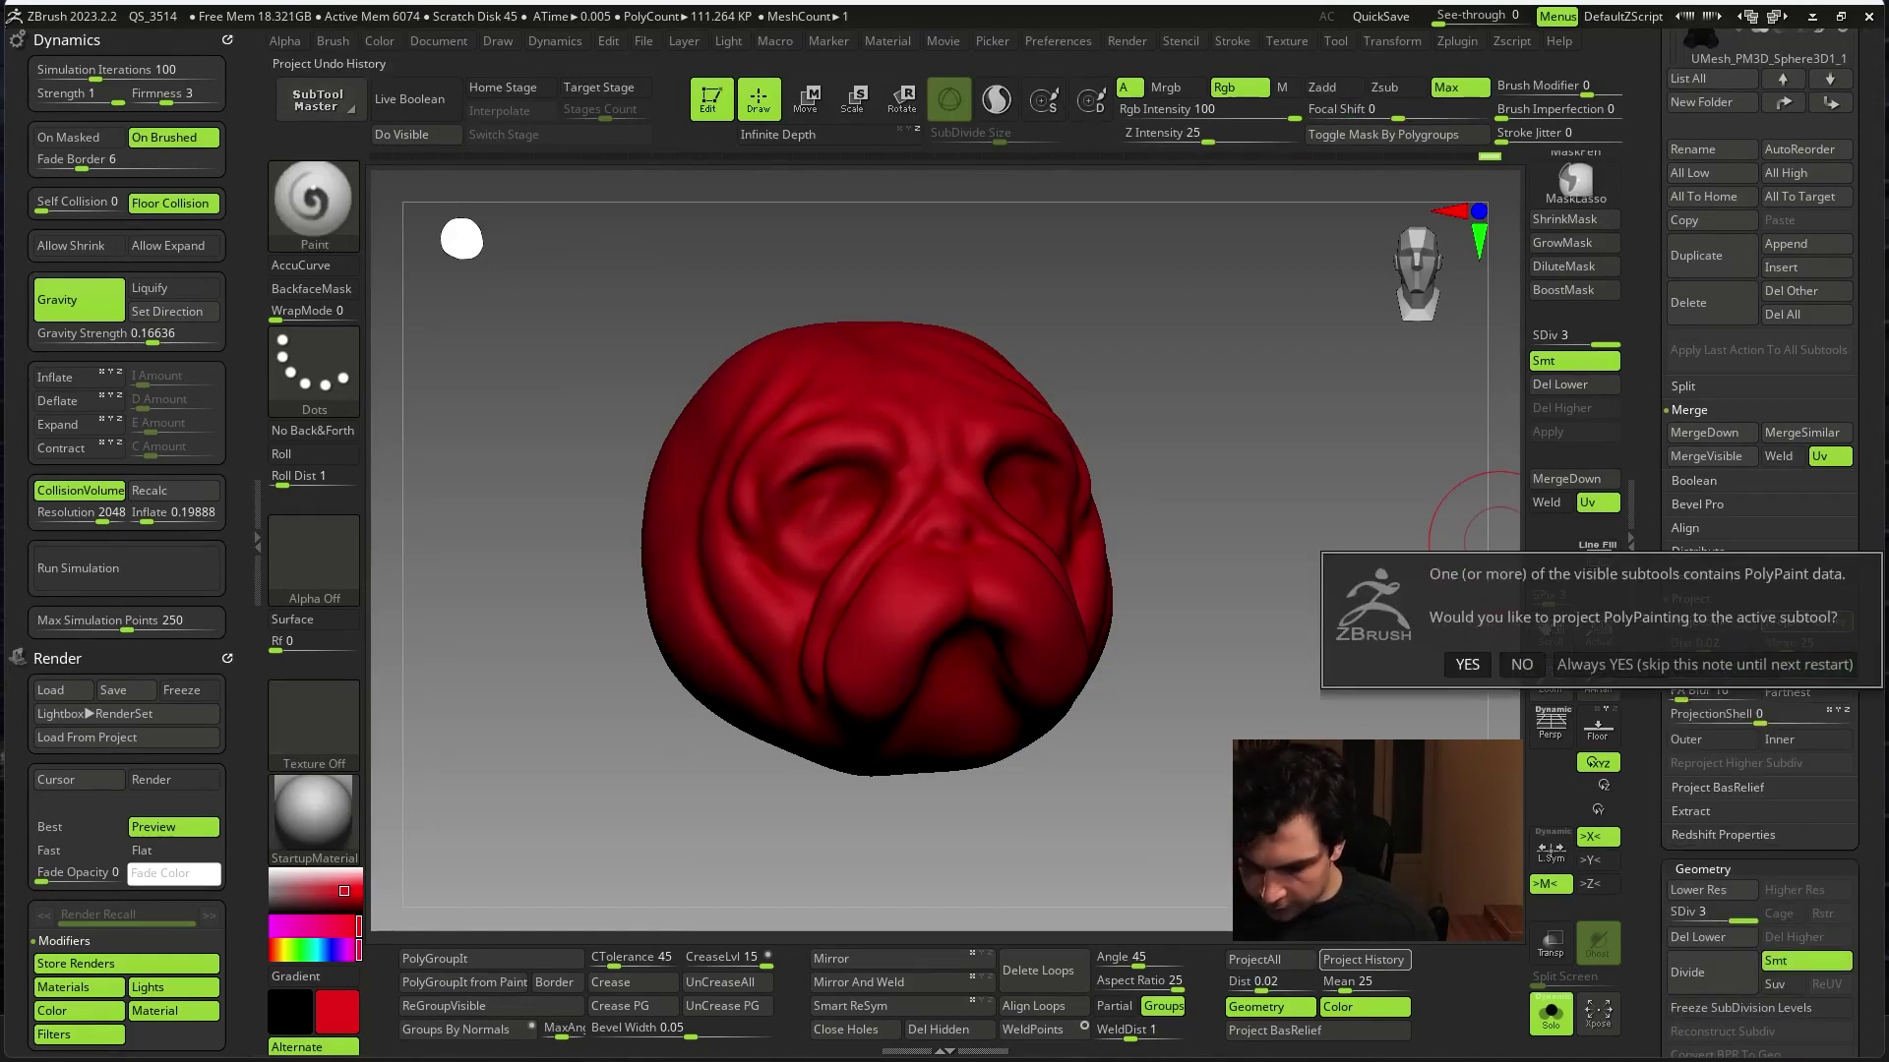
click(1522, 664)
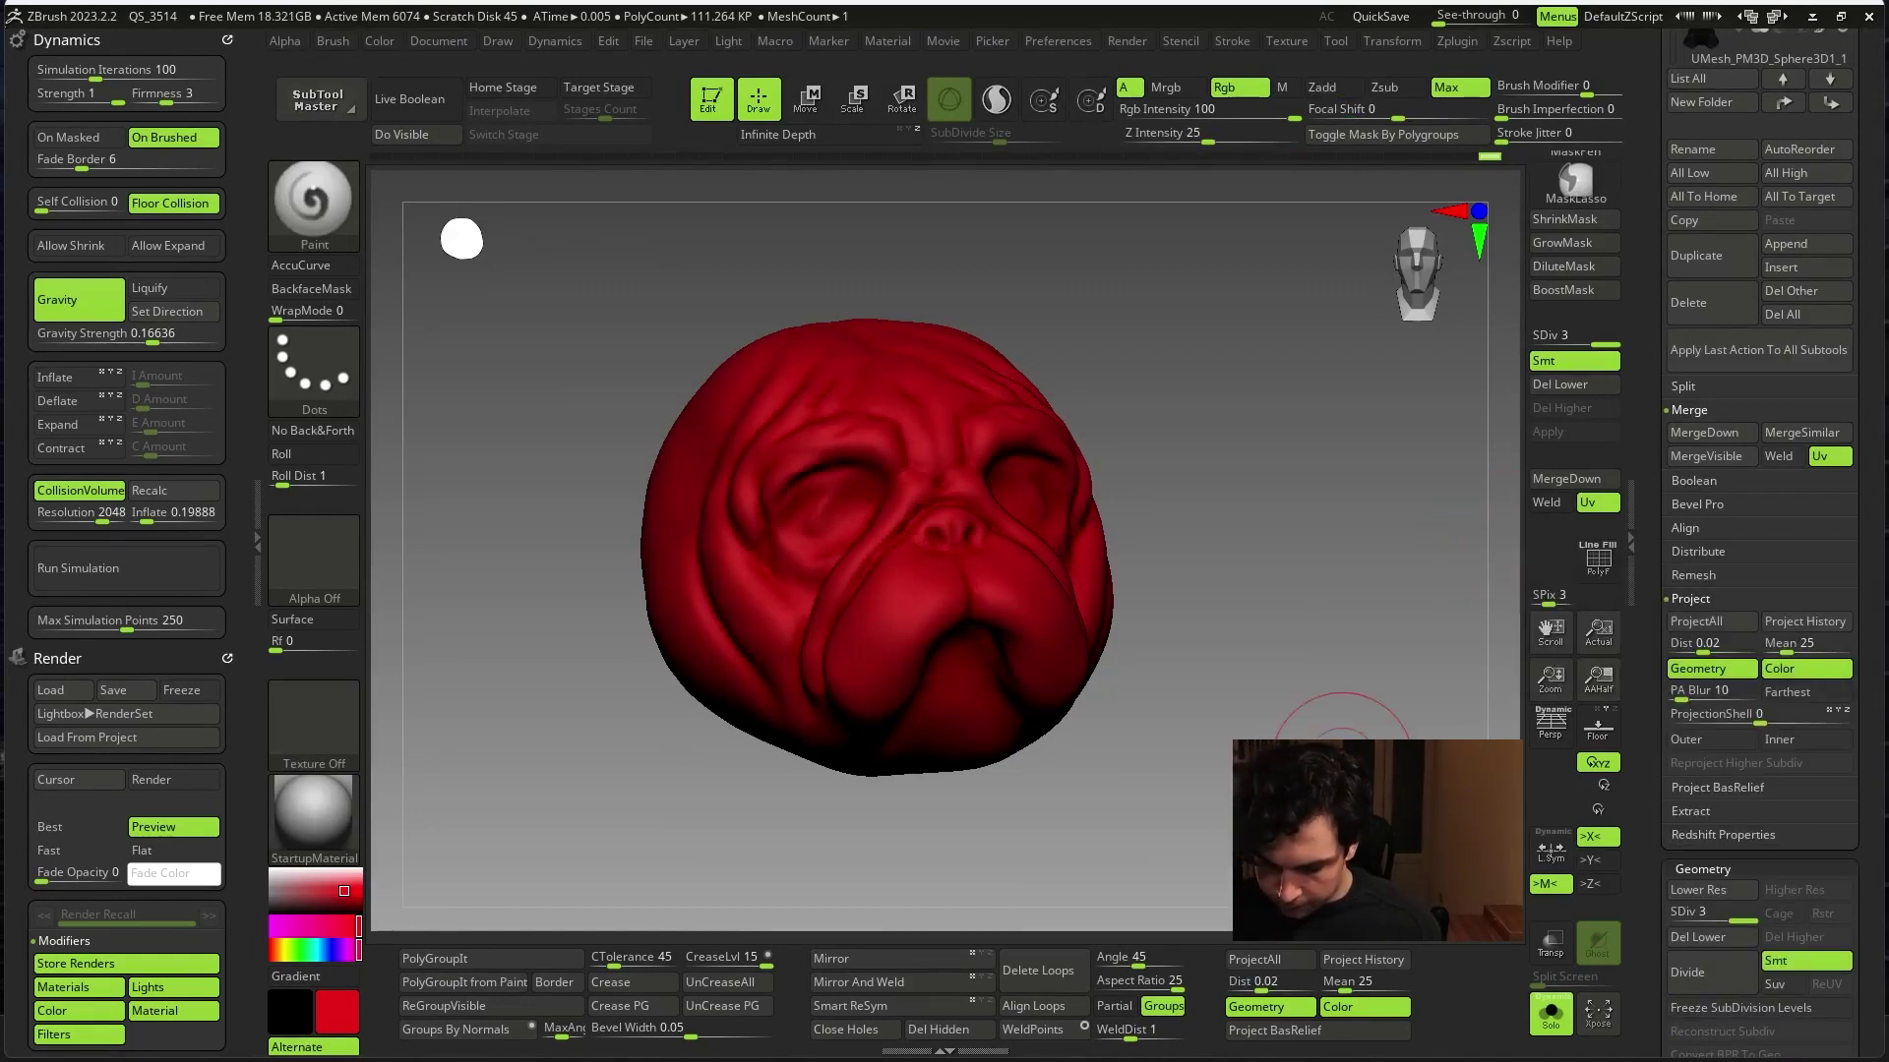
click(1837, 622)
click(1516, 675)
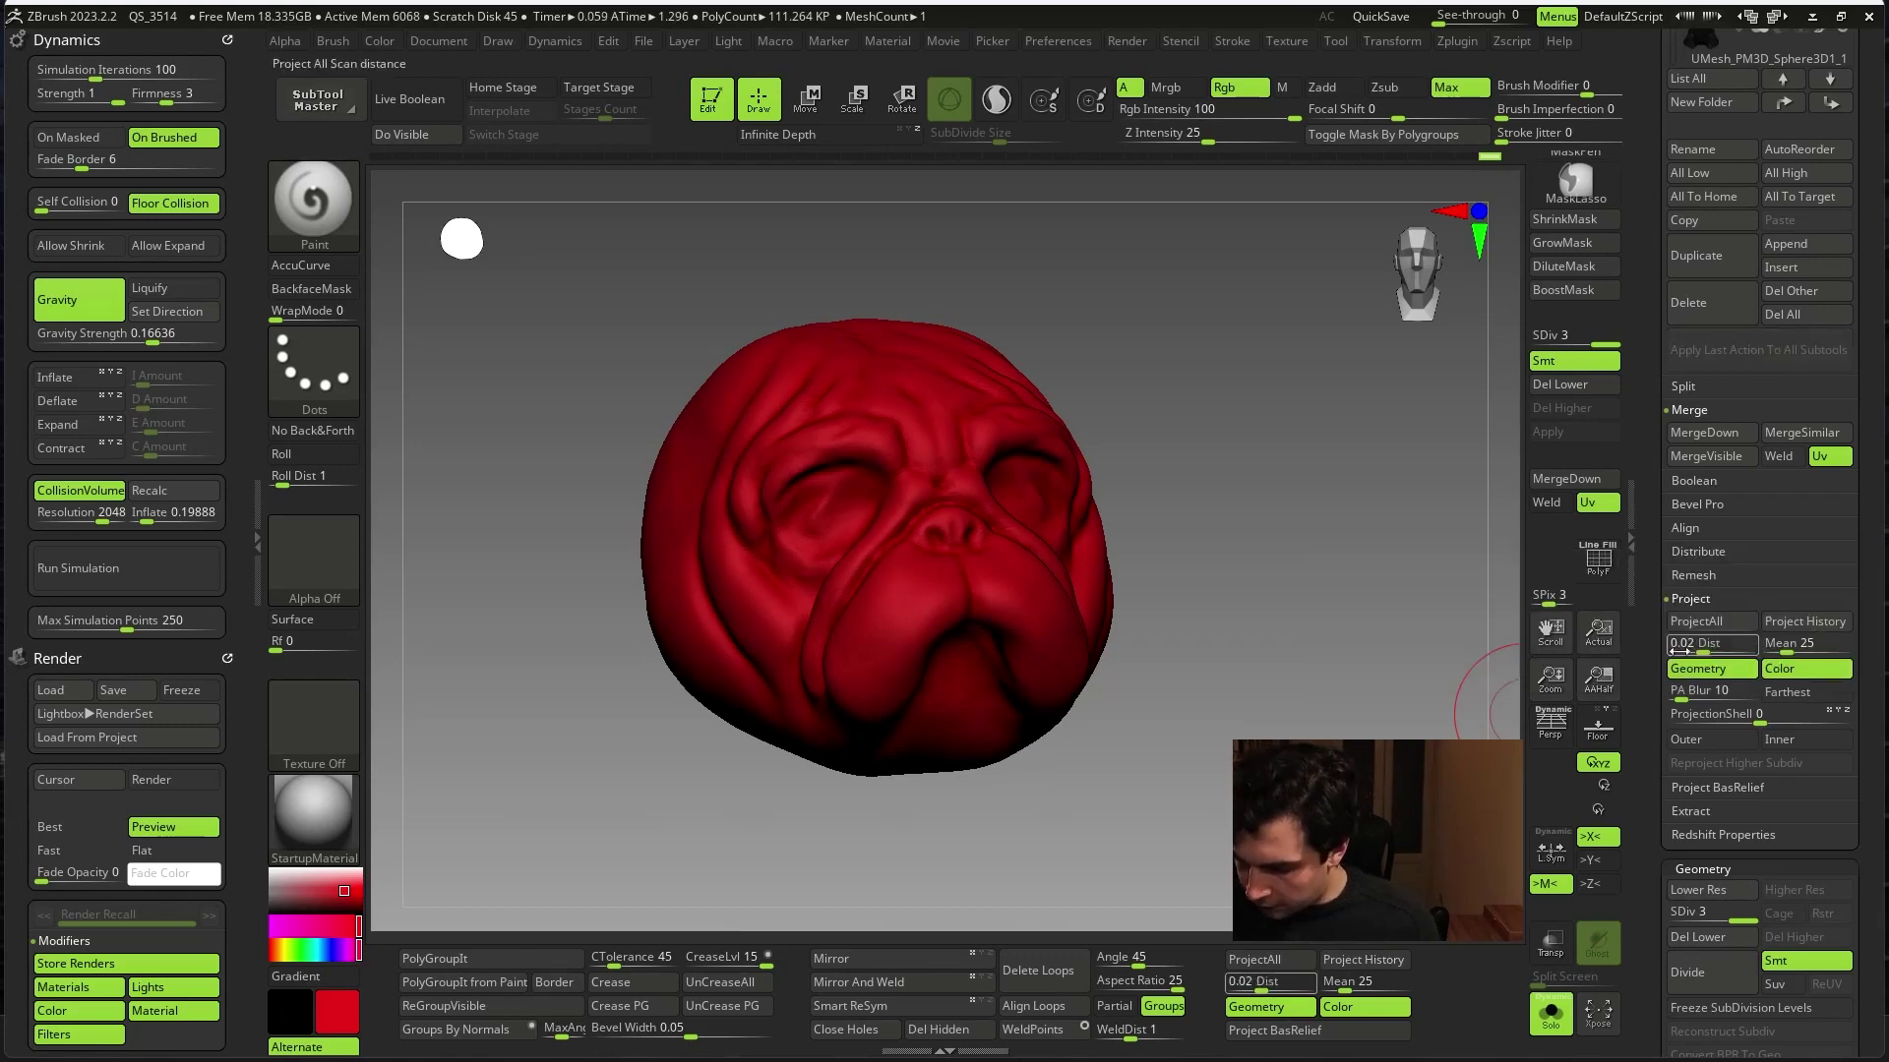
click(1742, 672)
click(1805, 620)
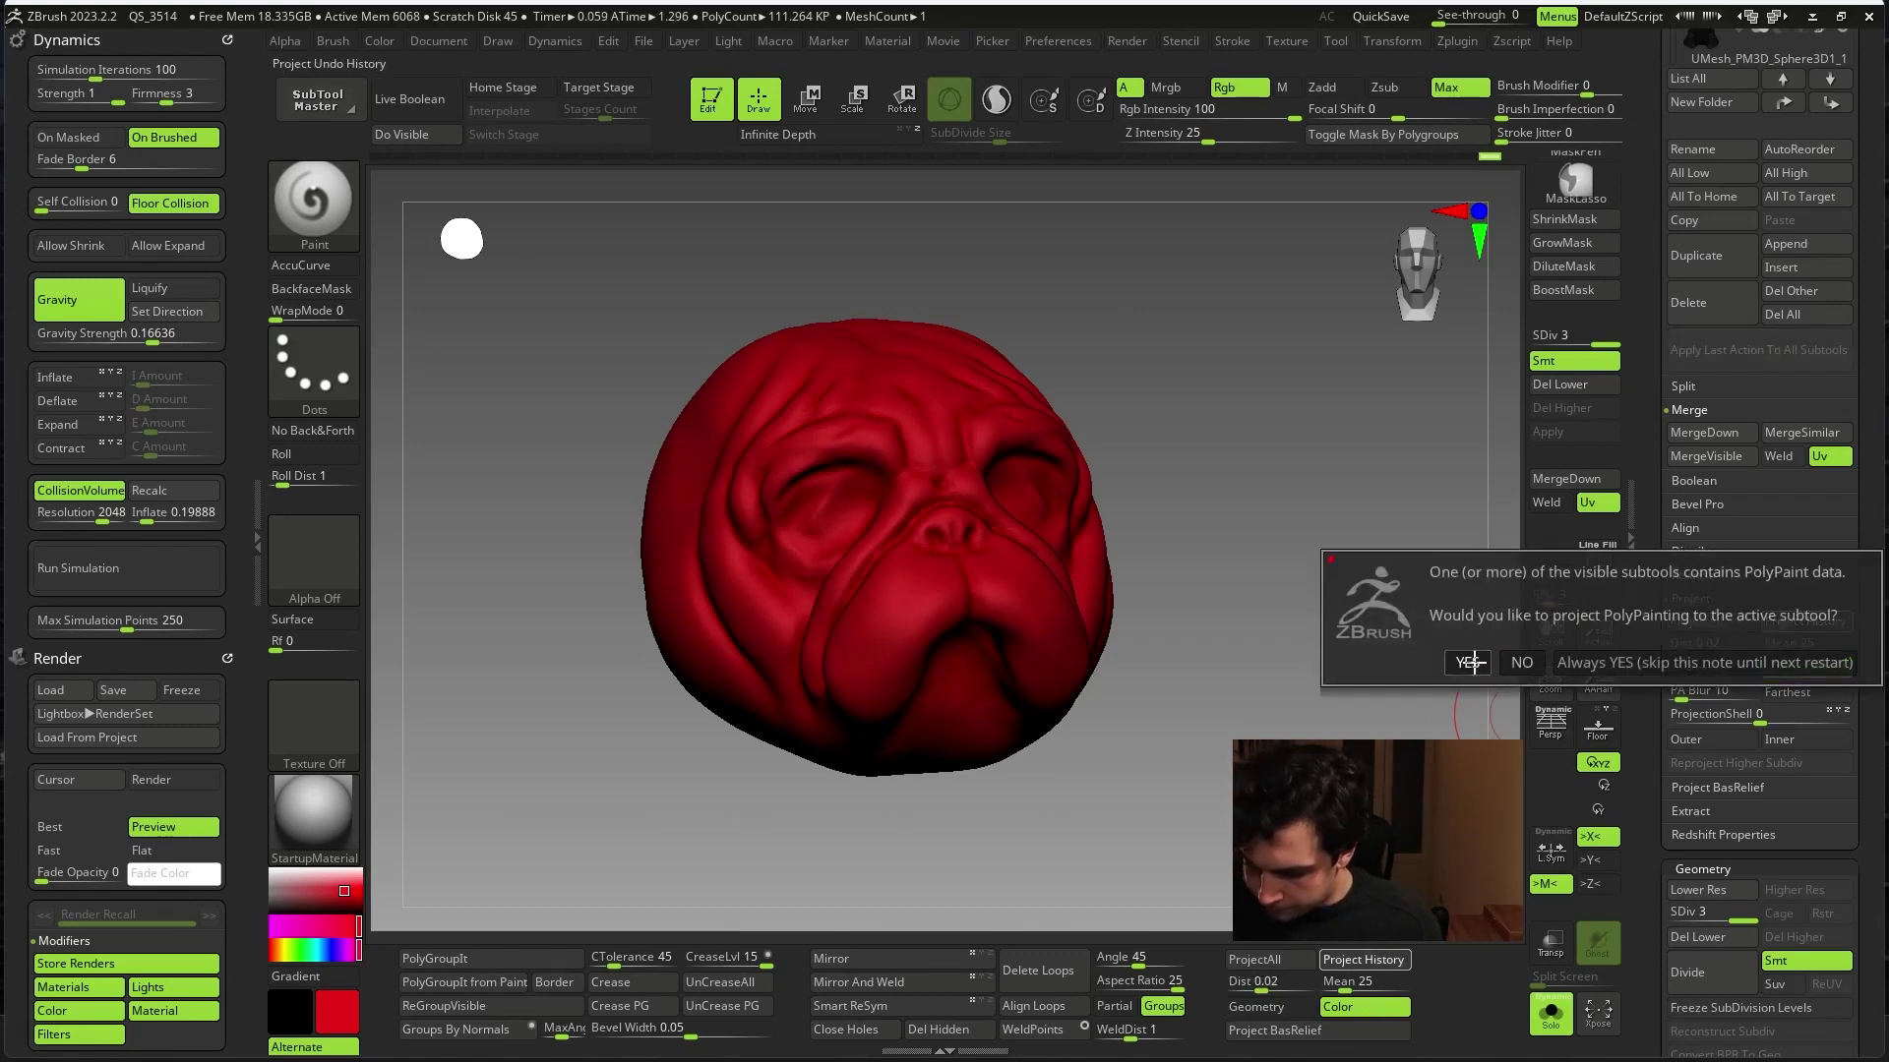
click(1468, 663)
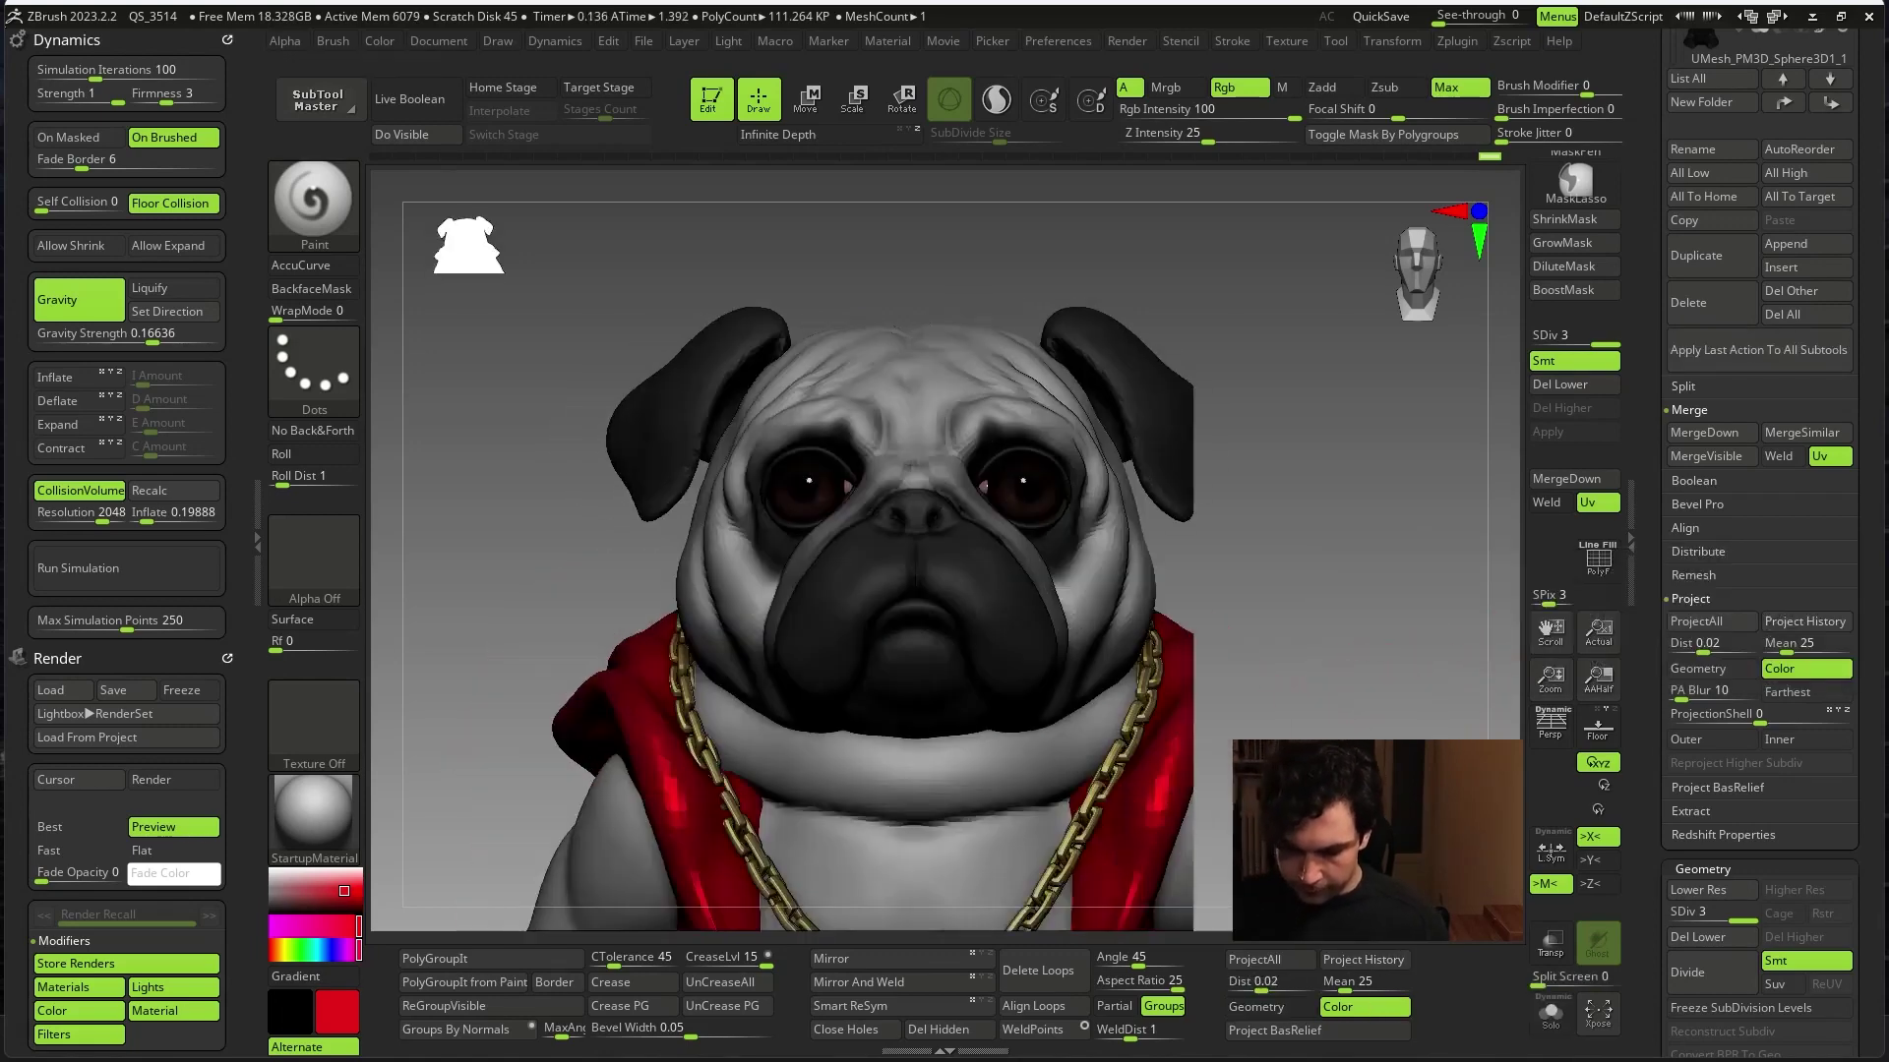
- Toggle PolyF, drop to the lowest SDiv and frame the pug in a three-quarter view
key(shift+f)
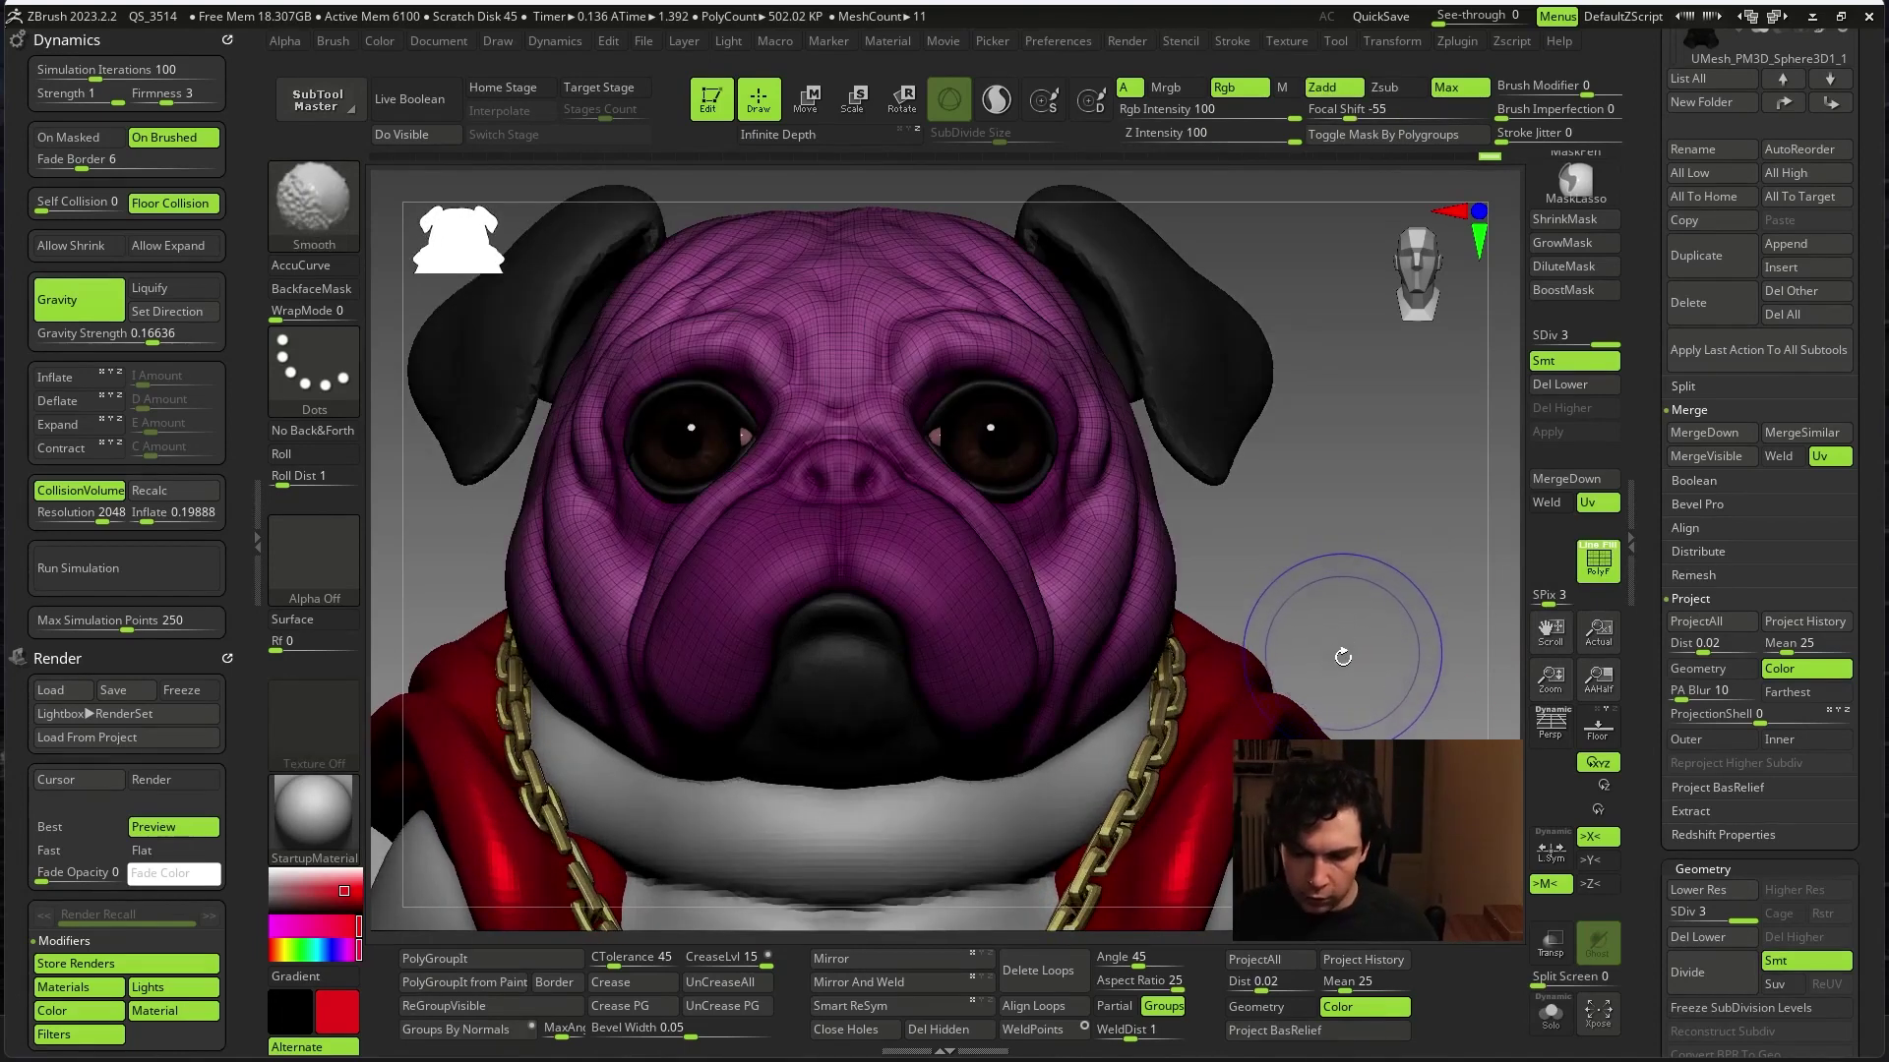
key(shift+f)
key(shift+d)
key(shift+d)
key(f)
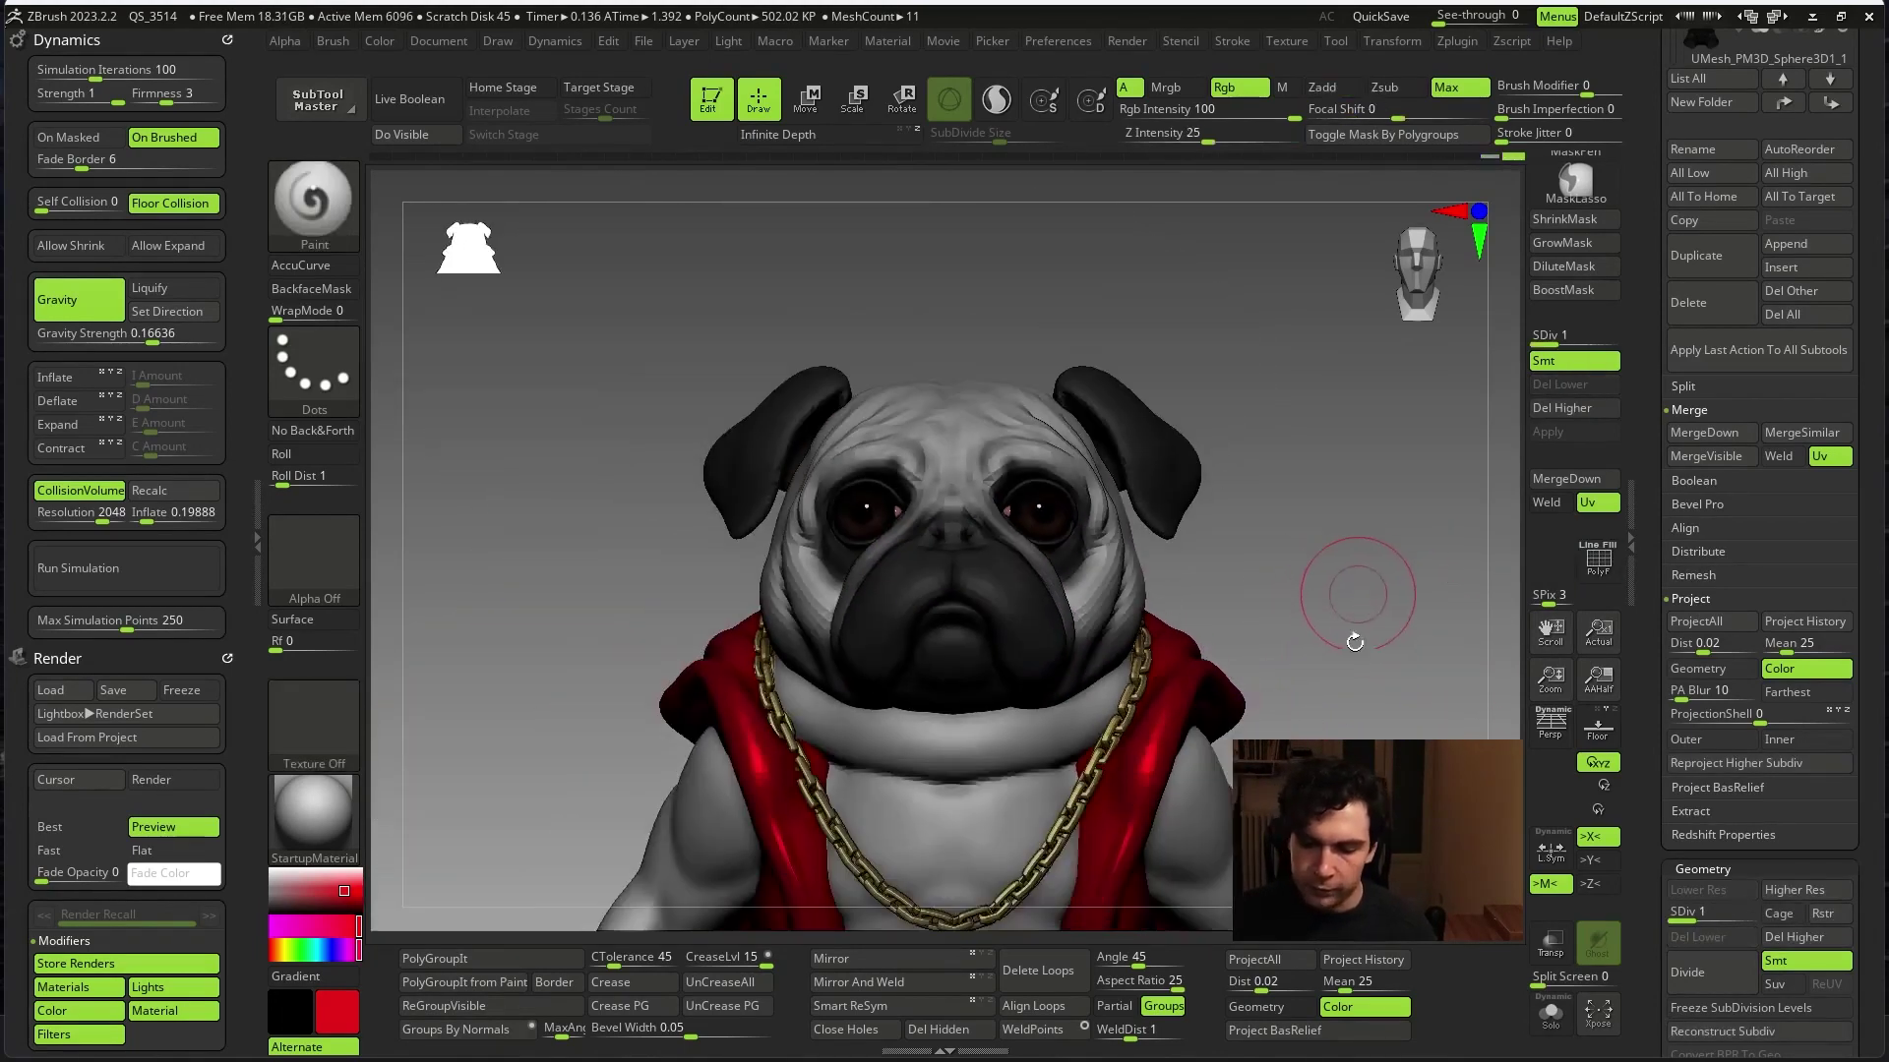
mouse_move(1355, 641)
mouse_down()
mouse_move(1403, 641)
mouse_move(858, 426)
mouse_move(1238, 531)
mouse_move(1340, 440)
mouse_up()
key(b)
key(m)
key(v)
key(space)
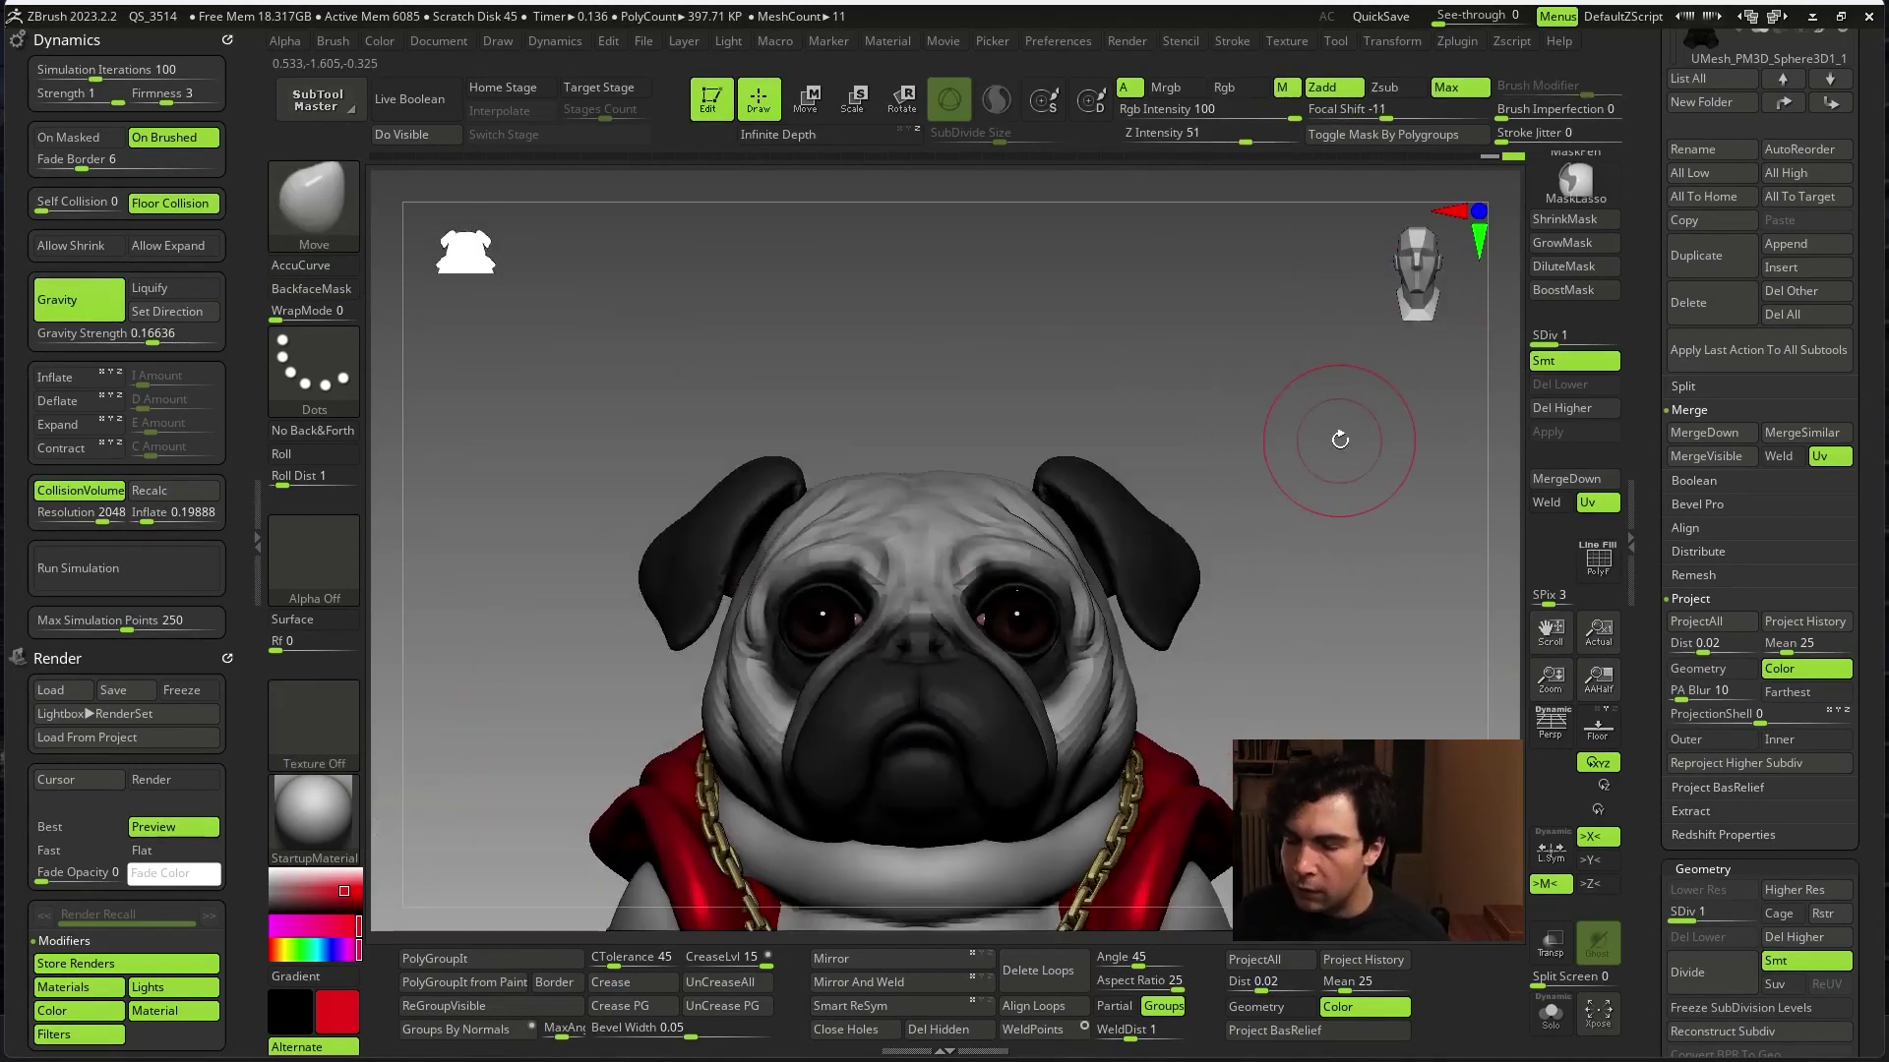
- Select the body, then the head, and briefly Solo the head to inspect it
alt+click(902, 763)
key(space)
drag(902, 763, 1268, 658)
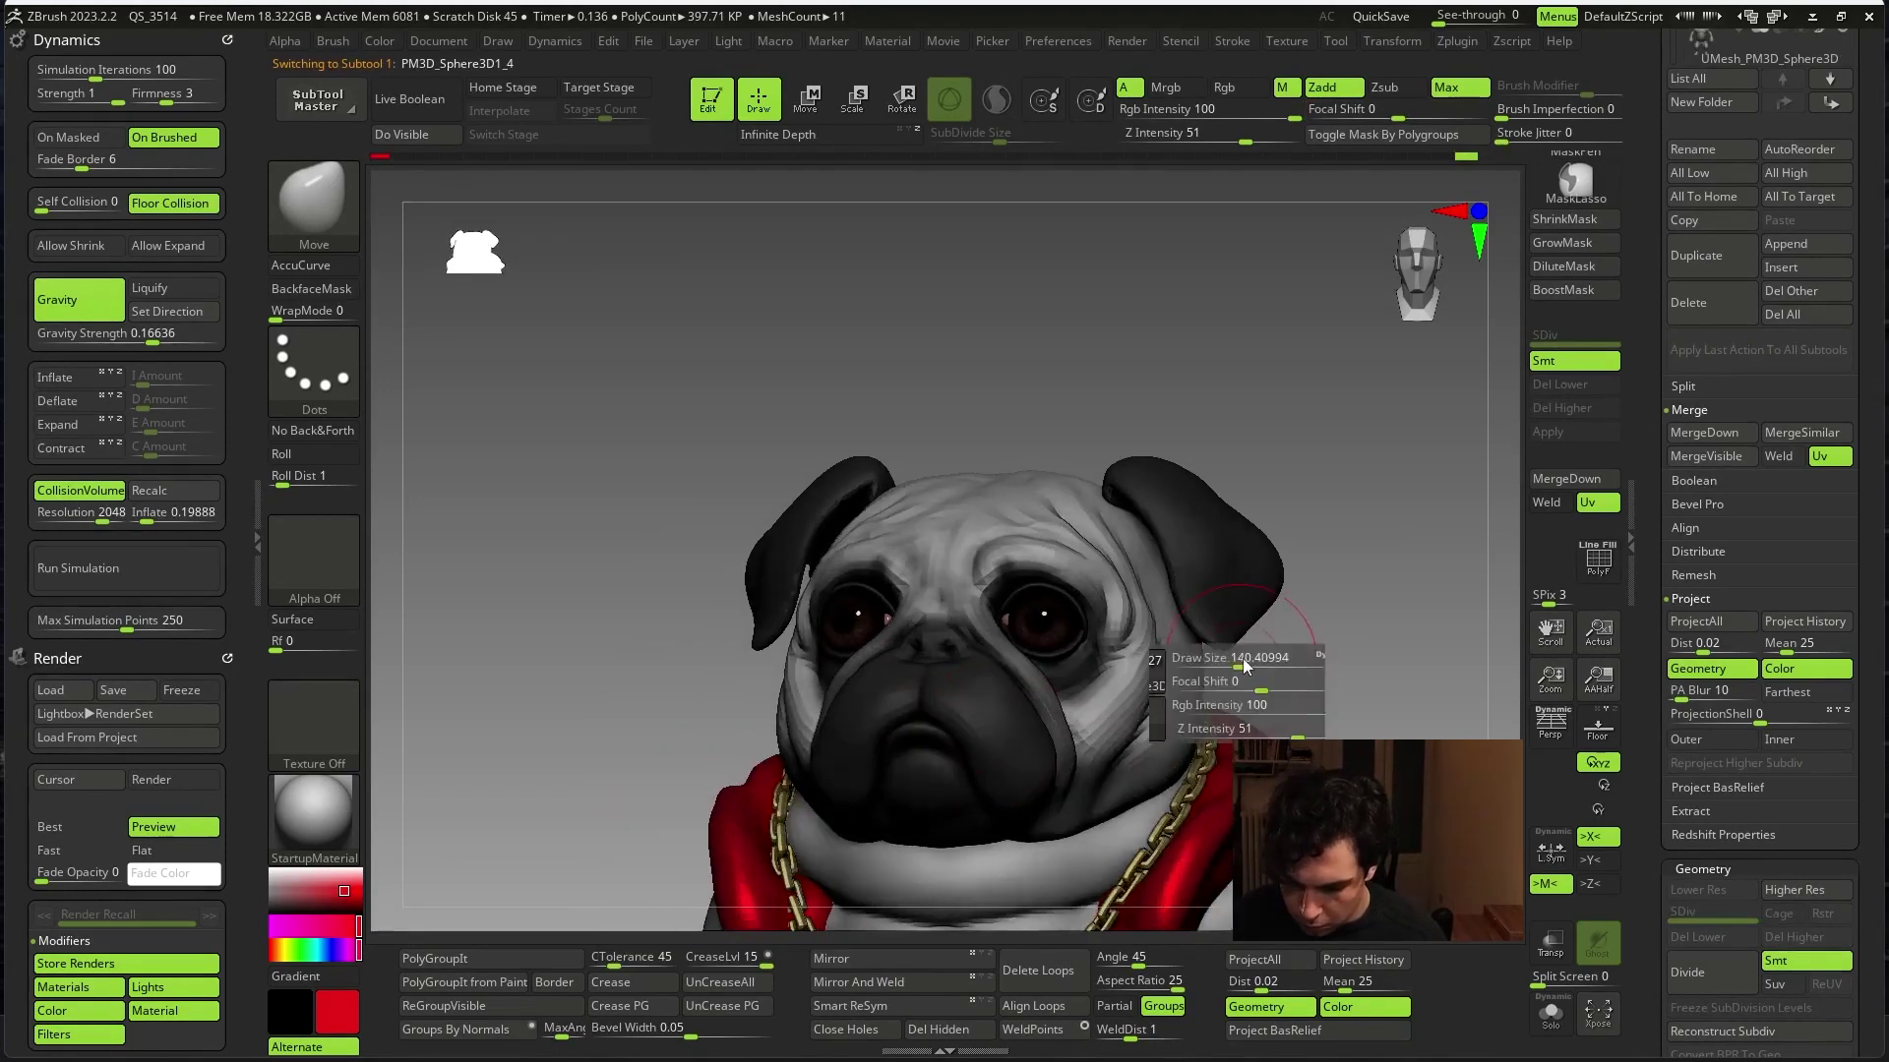
key(space)
mouse_move(1358, 583)
mouse_down()
mouse_move(931, 648)
mouse_move(1377, 413)
mouse_up()
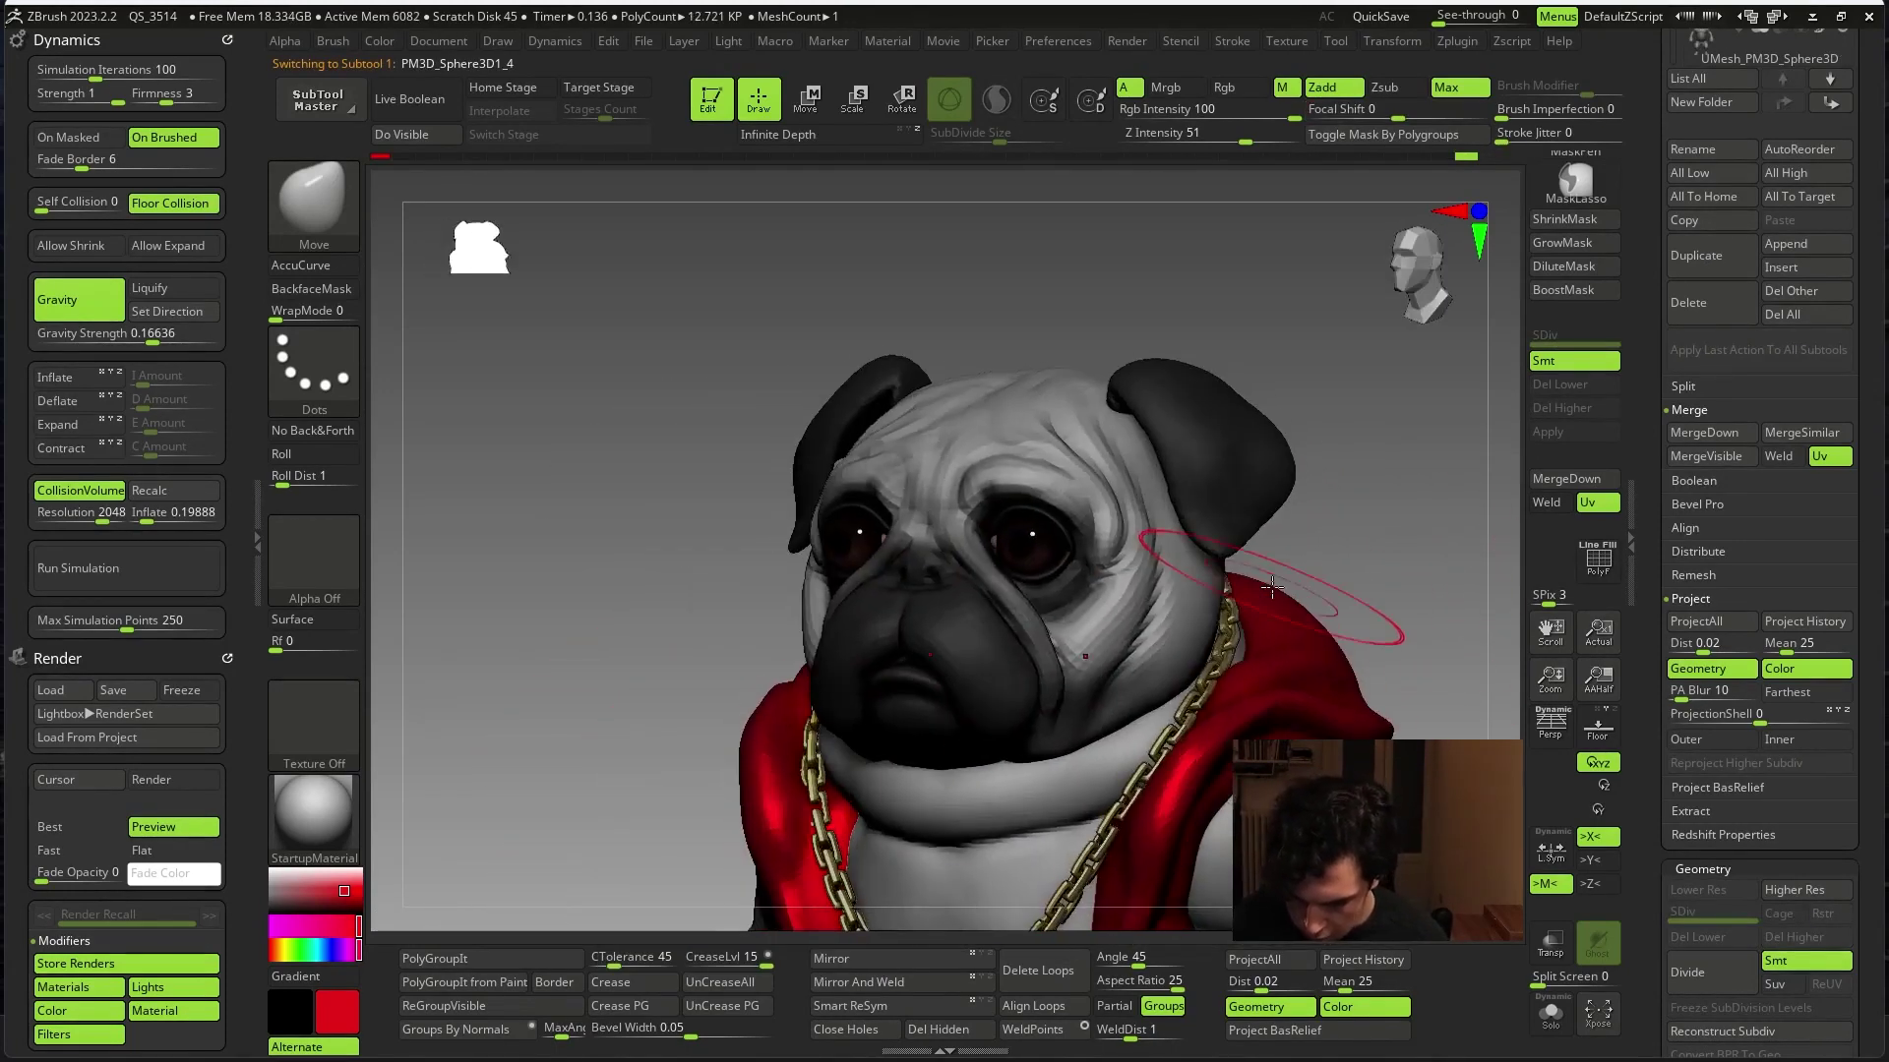
right_click(984, 639)
shift+drag(984, 639, 974, 654)
key(alt+s)
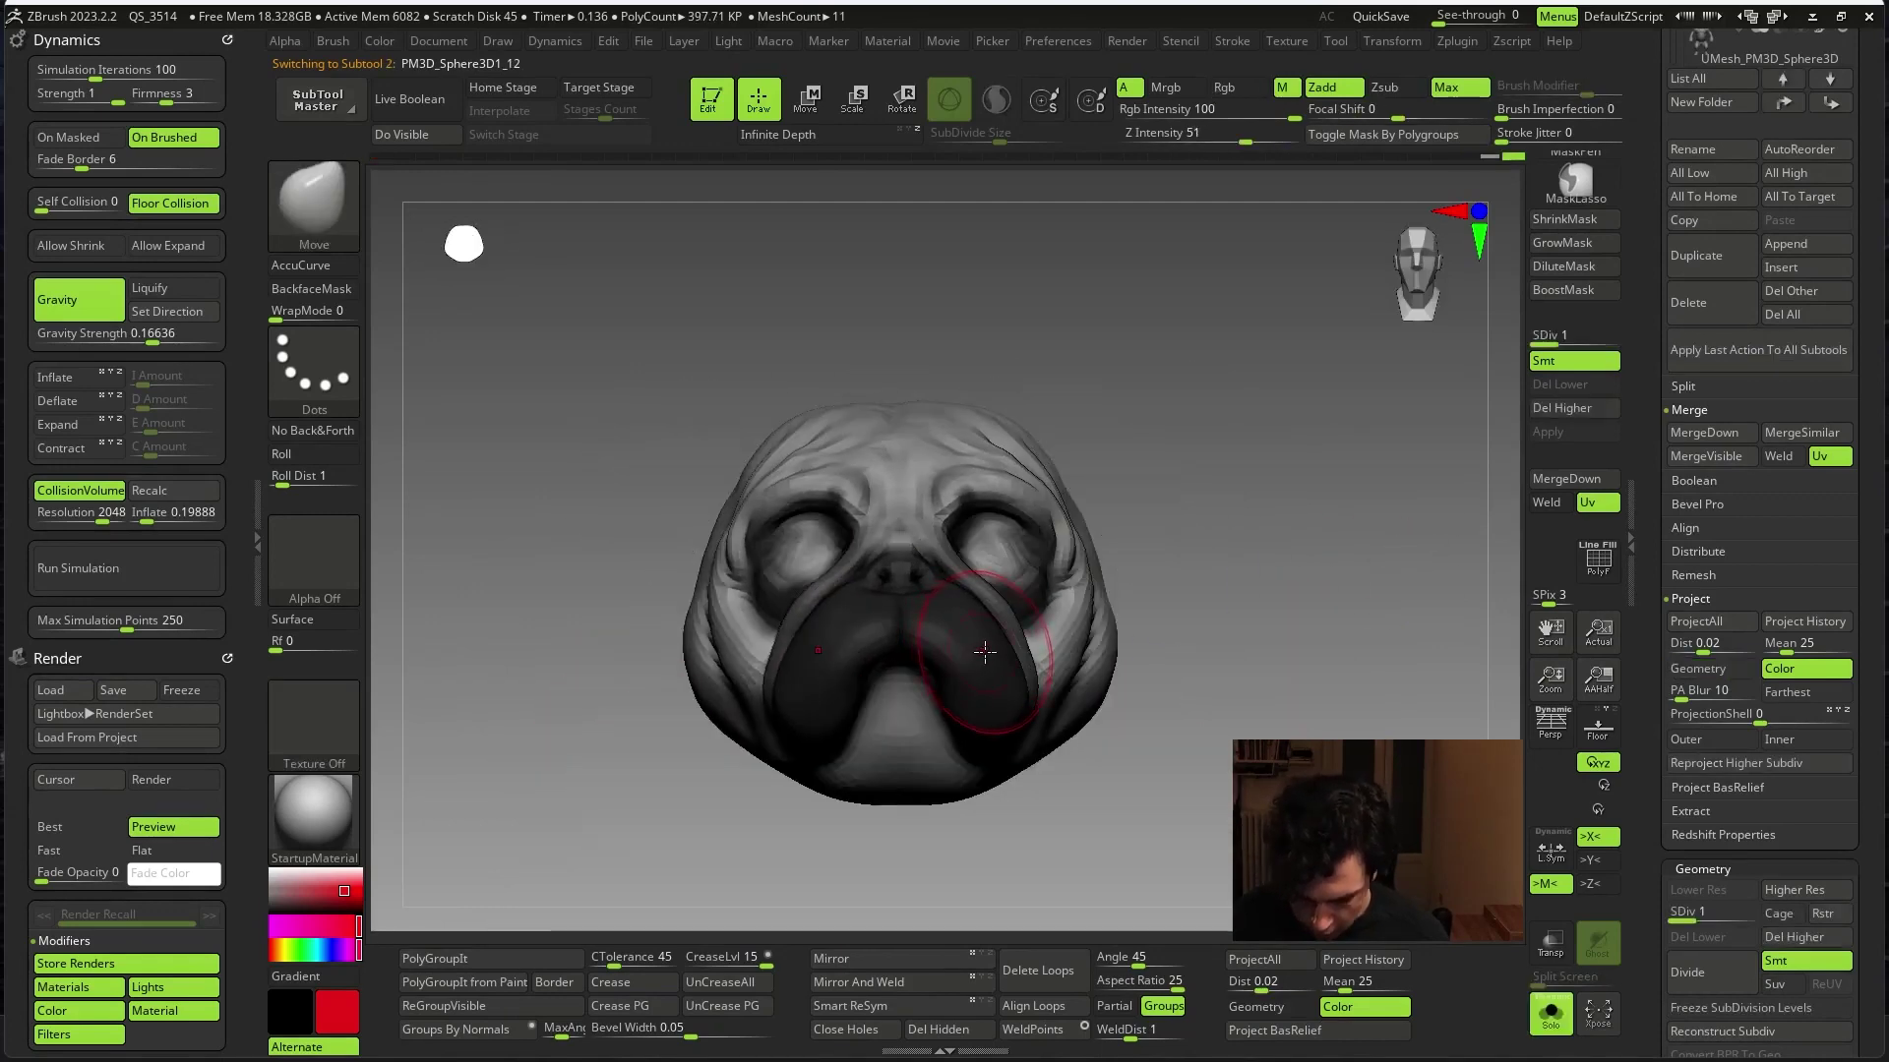
right_click(991, 656)
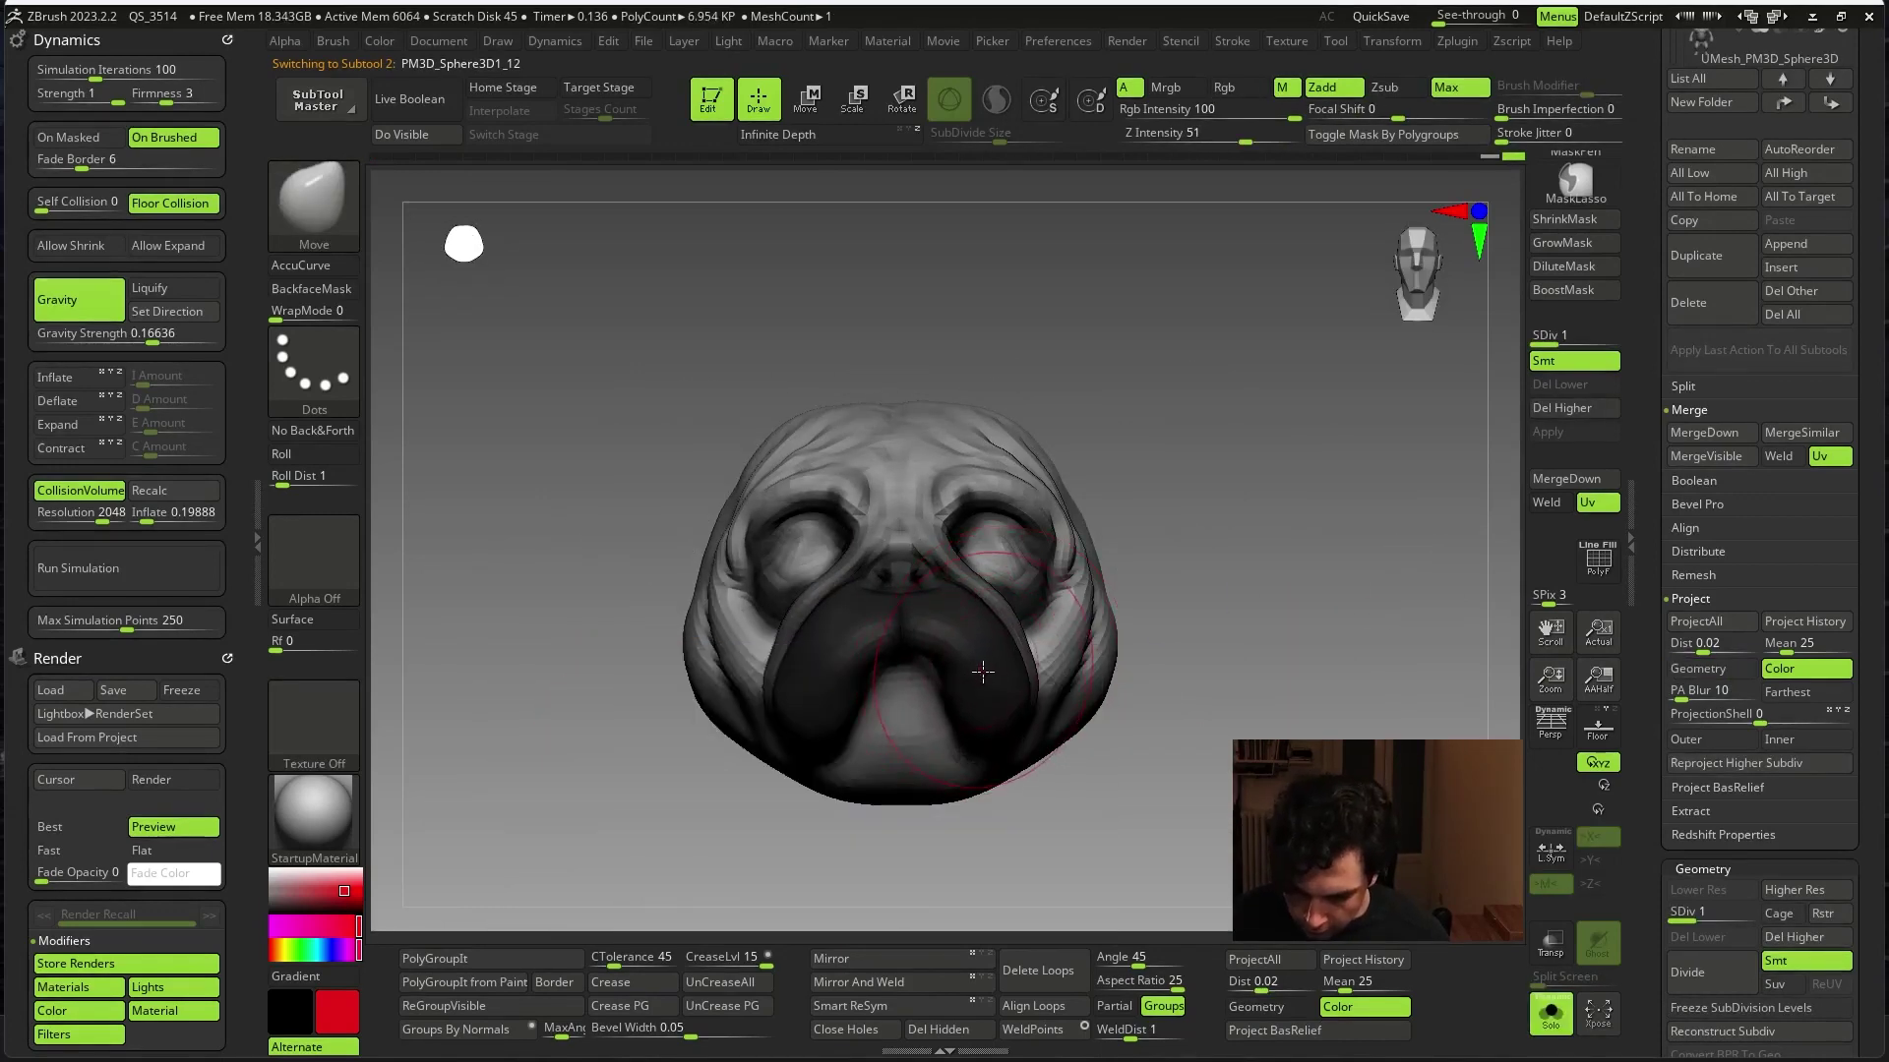
right_drag(983, 671, 1010, 692)
key(alt+s)
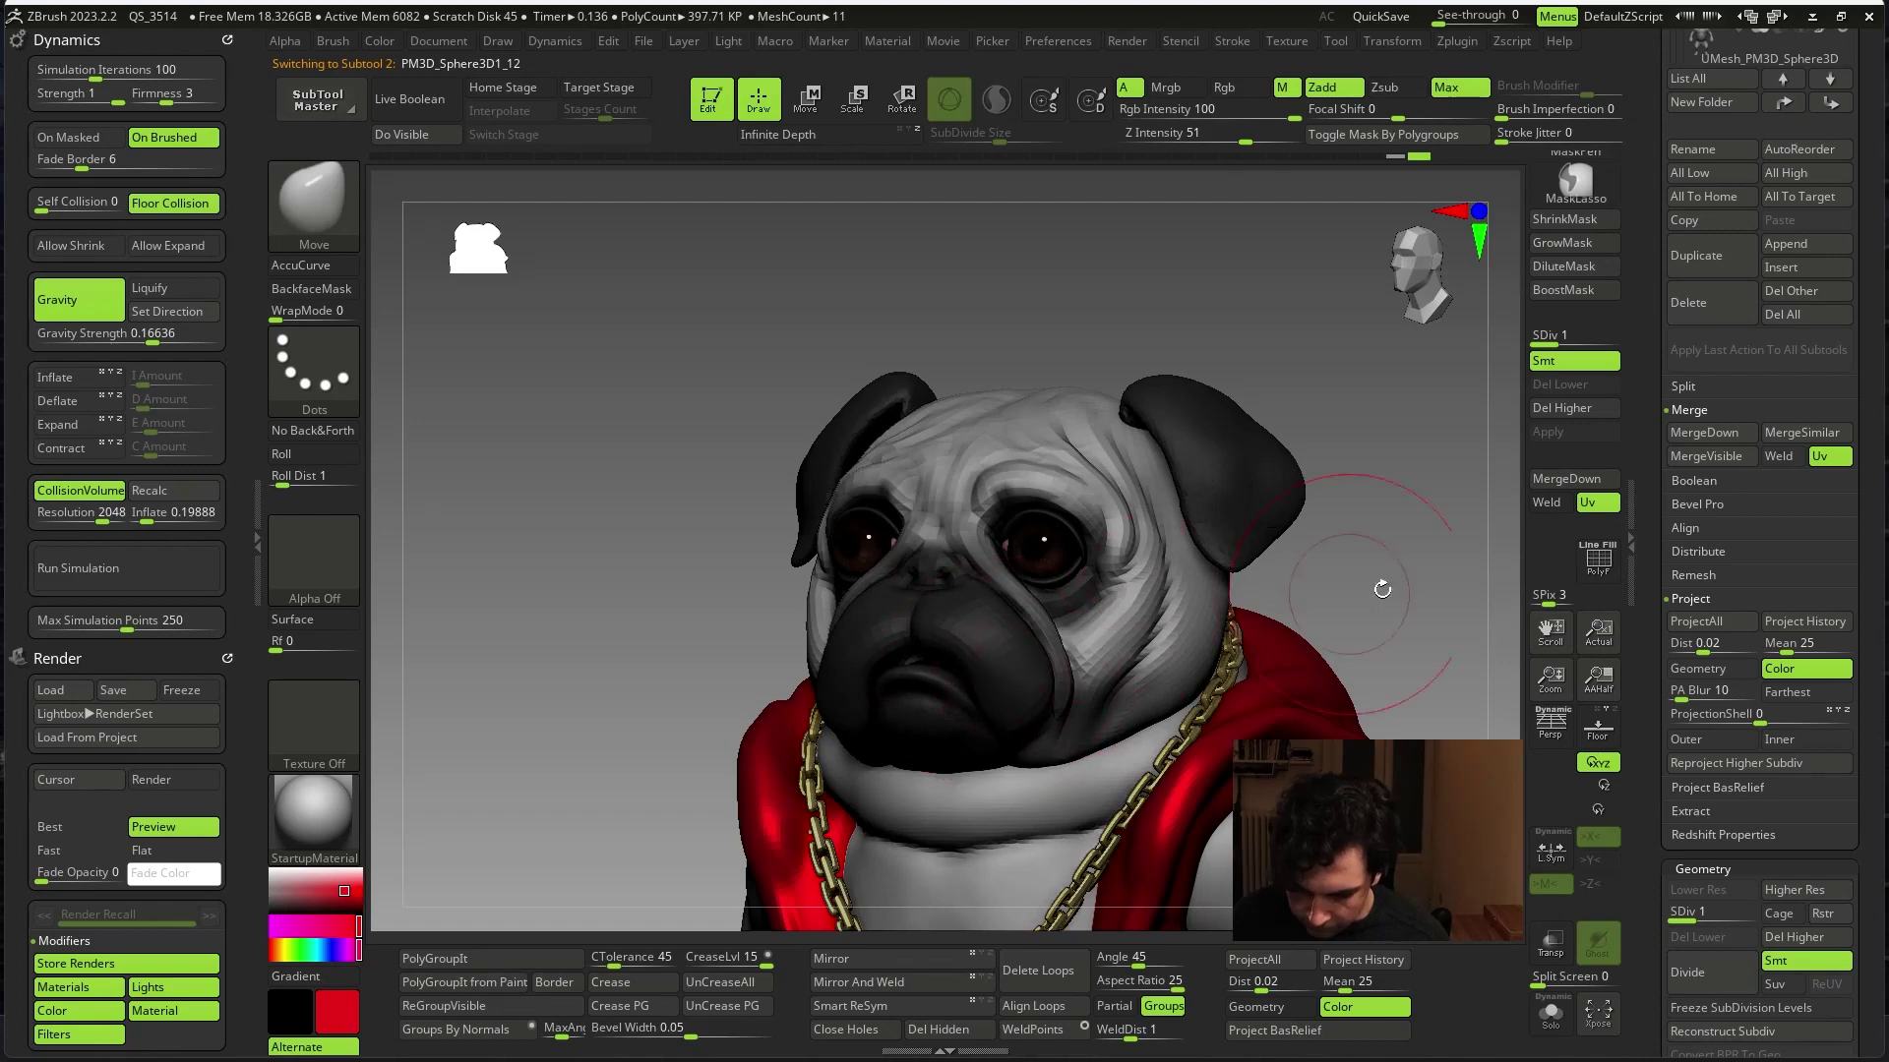
- Rotate to a front view, select the eye subtool and Solo it
mouse_move(1382, 590)
right_down()
mouse_move(1279, 629)
mouse_move(905, 683)
mouse_move(878, 755)
mouse_move(1248, 623)
mouse_move(982, 535)
mouse_move(1224, 520)
mouse_move(1265, 451)
mouse_move(1072, 551)
mouse_move(1038, 546)
mouse_move(1160, 495)
right_up()
right_click(905, 682)
right_click(1072, 551)
alt+click(1042, 509)
mouse_move(1348, 422)
right_down()
mouse_move(1328, 603)
mouse_move(1402, 640)
right_up()
key(shift+ctrl+s)
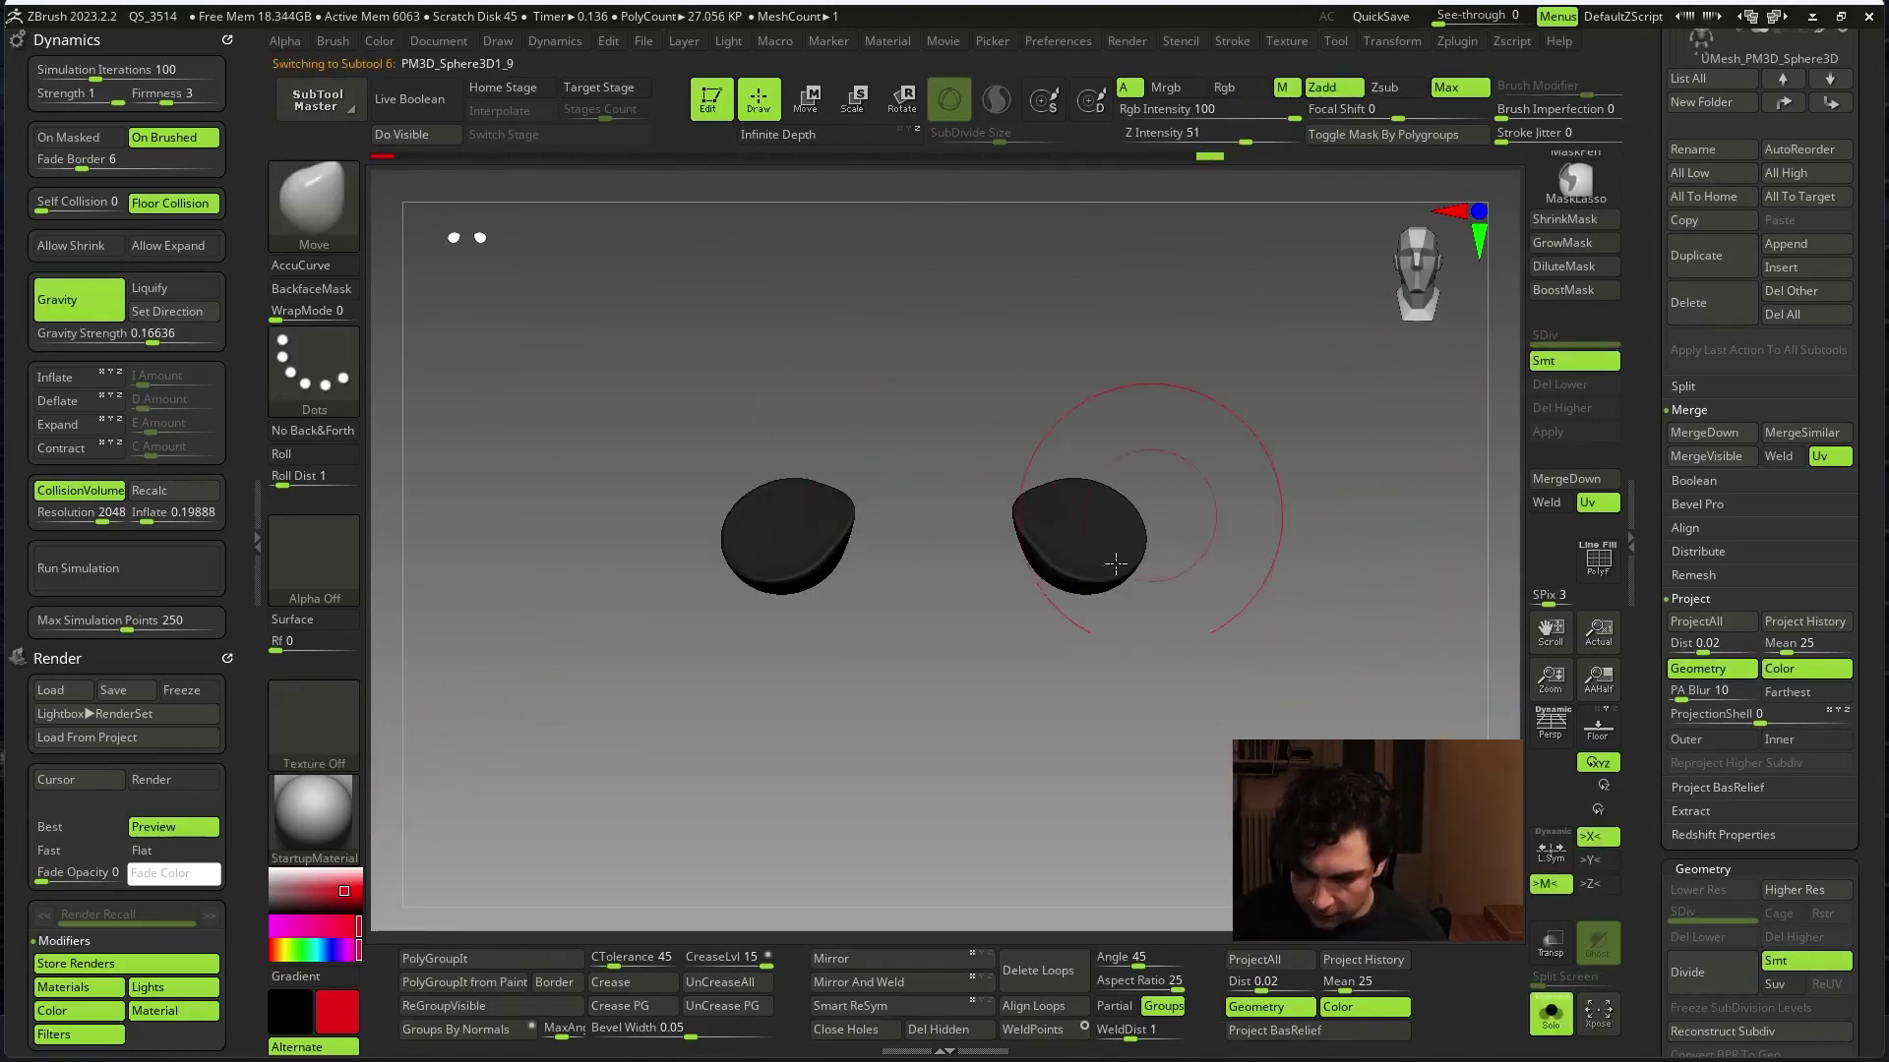
- Bring up the Move gizmo on the eye, toggling Solo to check it against the head
key(w)
key(shift+ctrl+s)
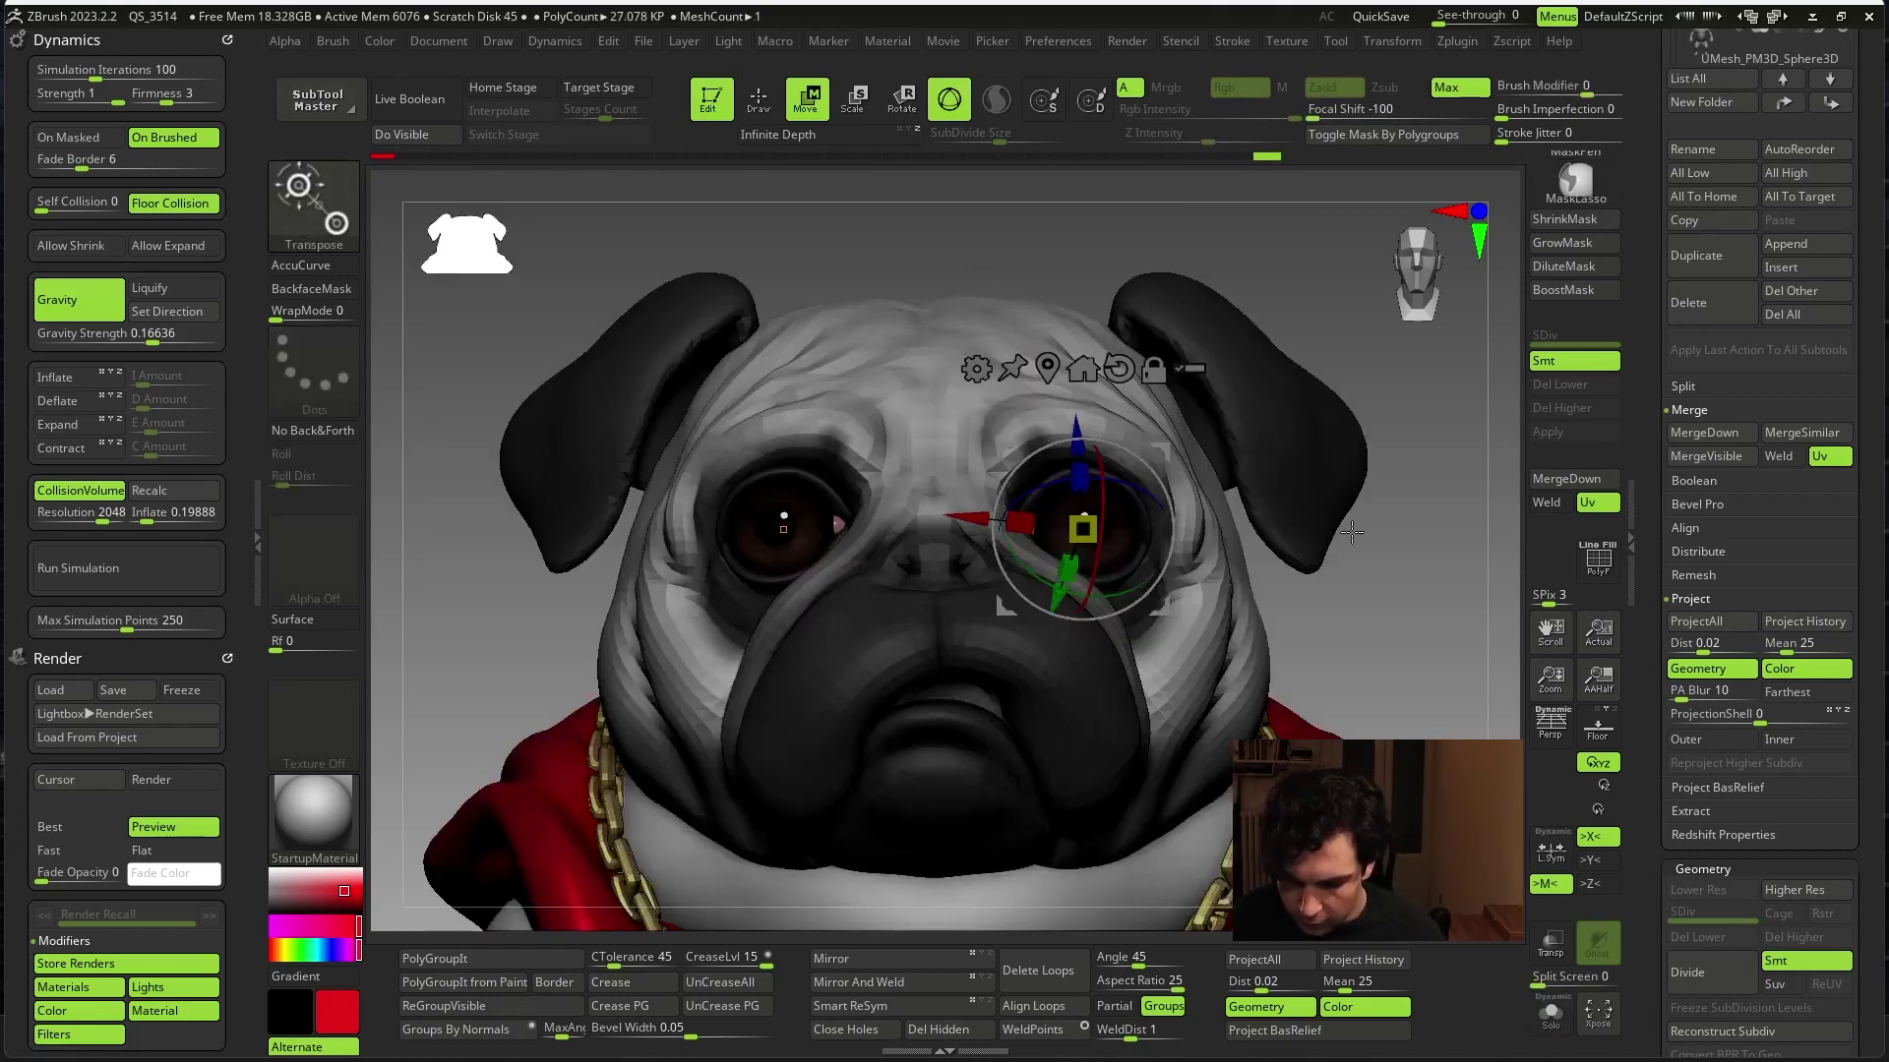
key(shift+ctrl+s)
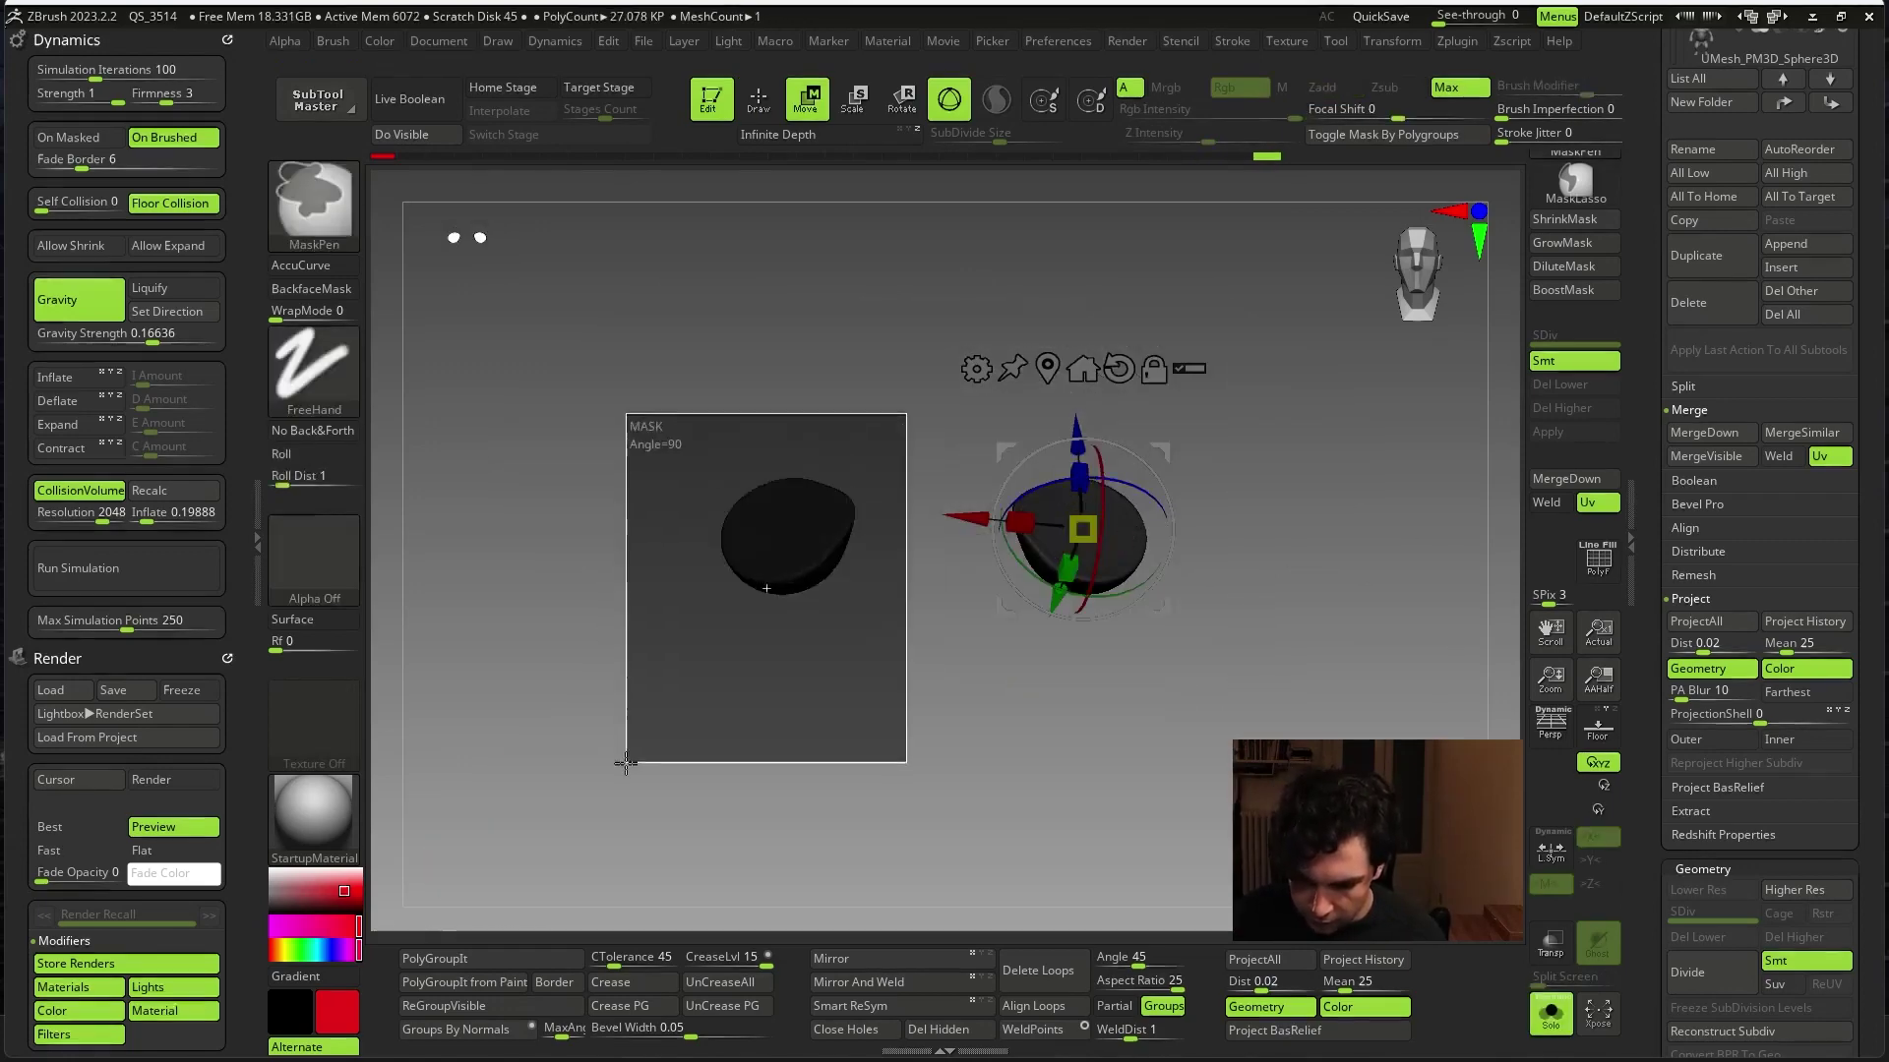
key(shift+ctrl+s)
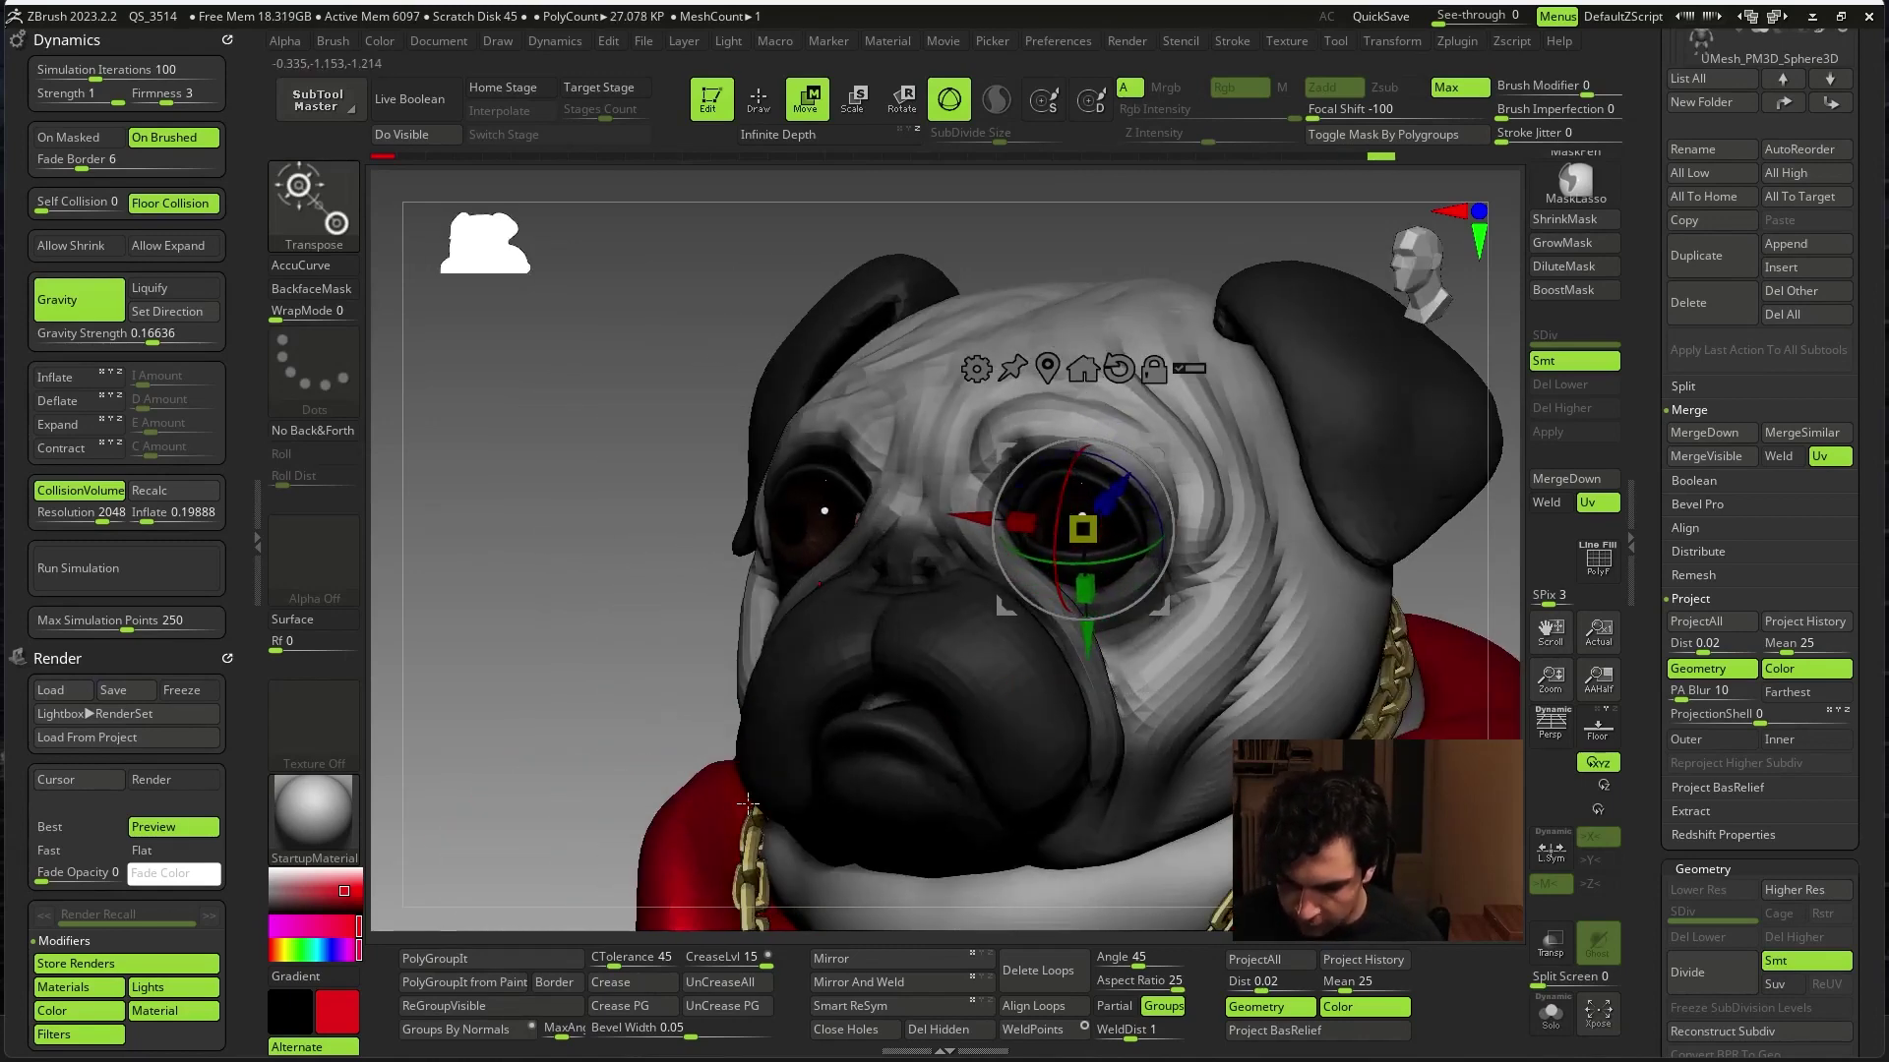
key(q)
key(f)
drag(1229, 551, 1292, 586)
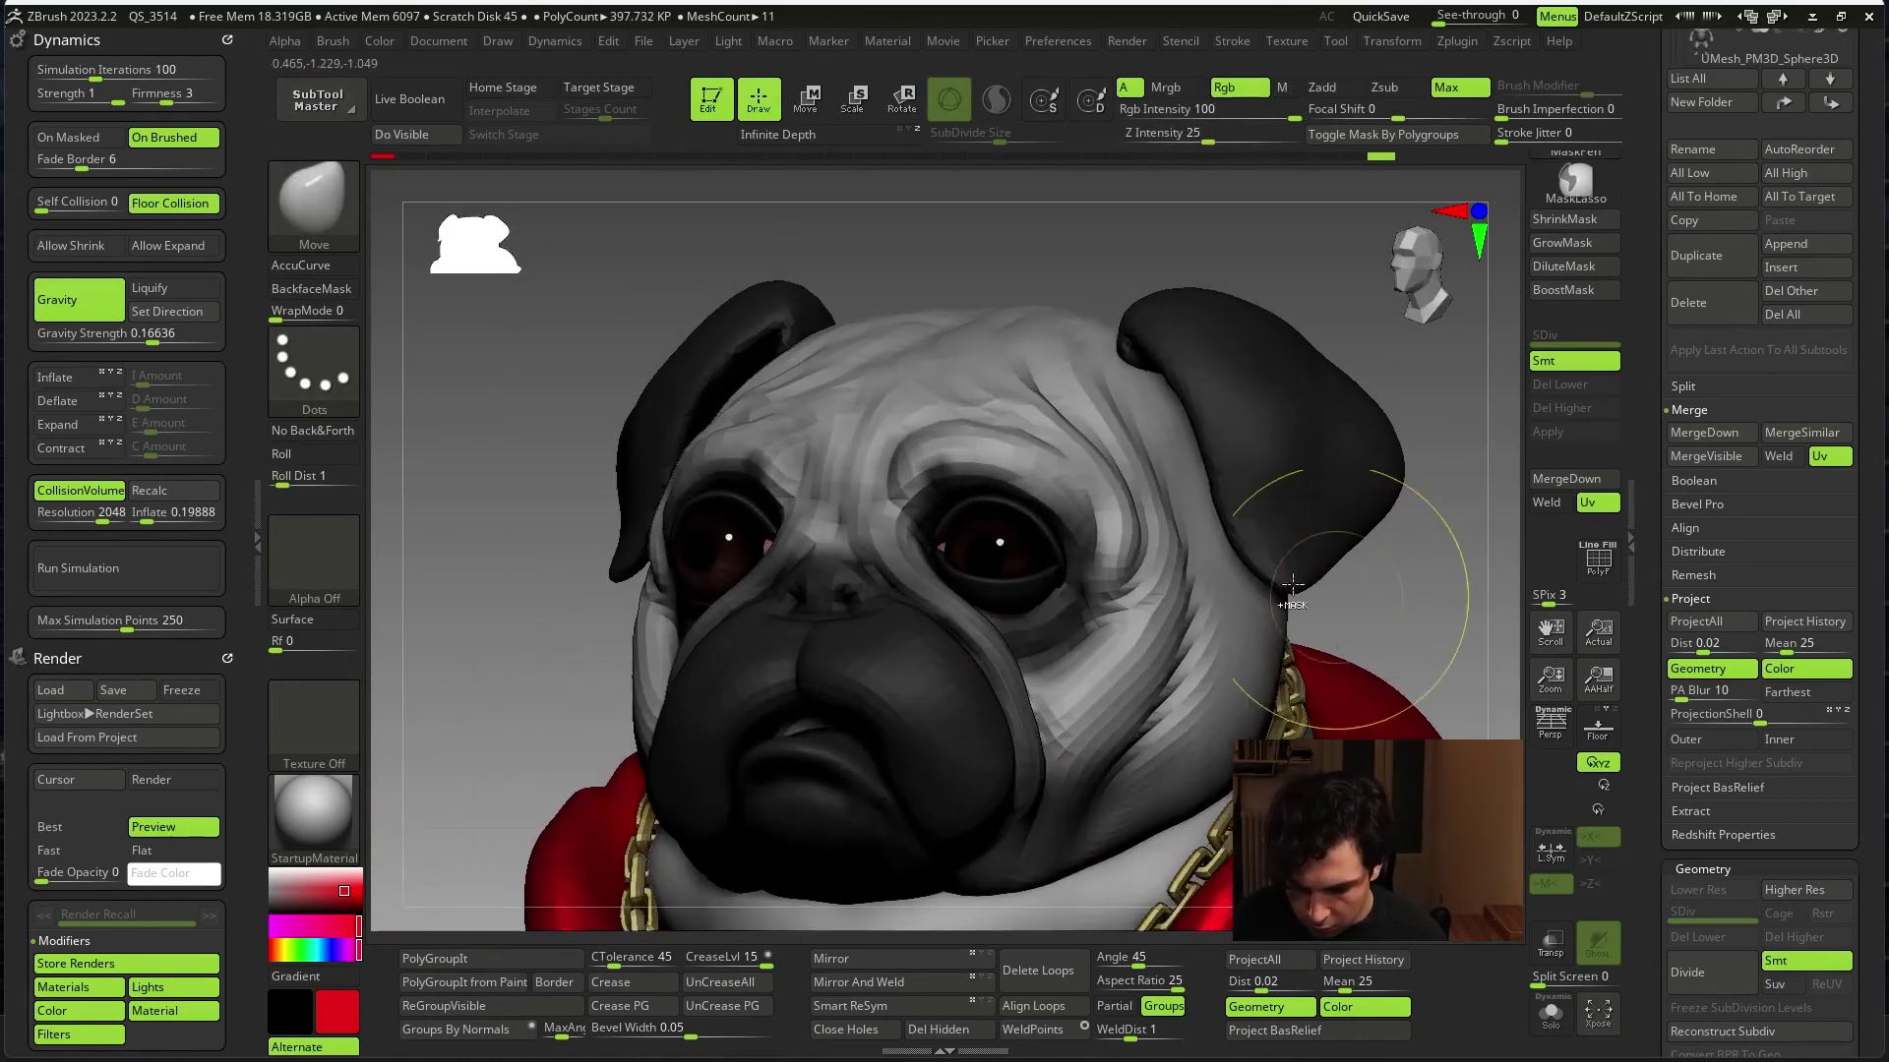
key(w)
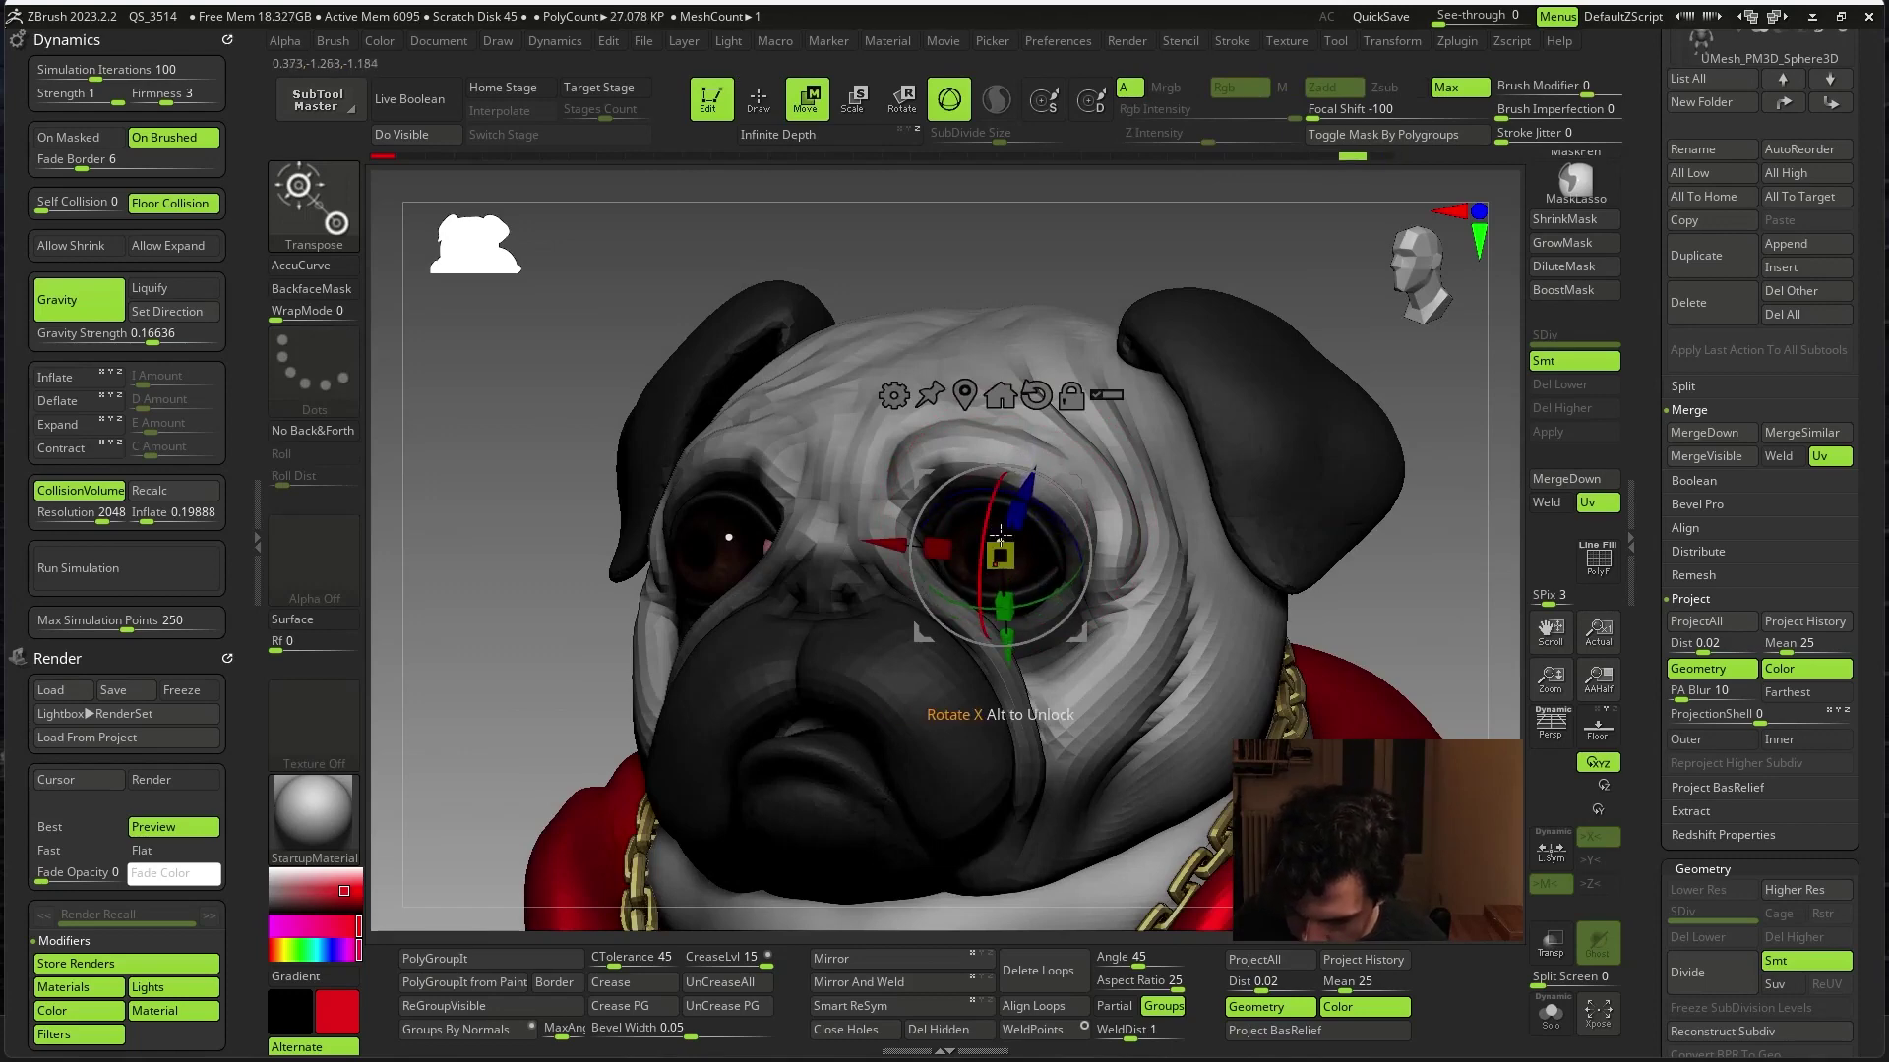
key(q)
drag(1378, 620, 1279, 594)
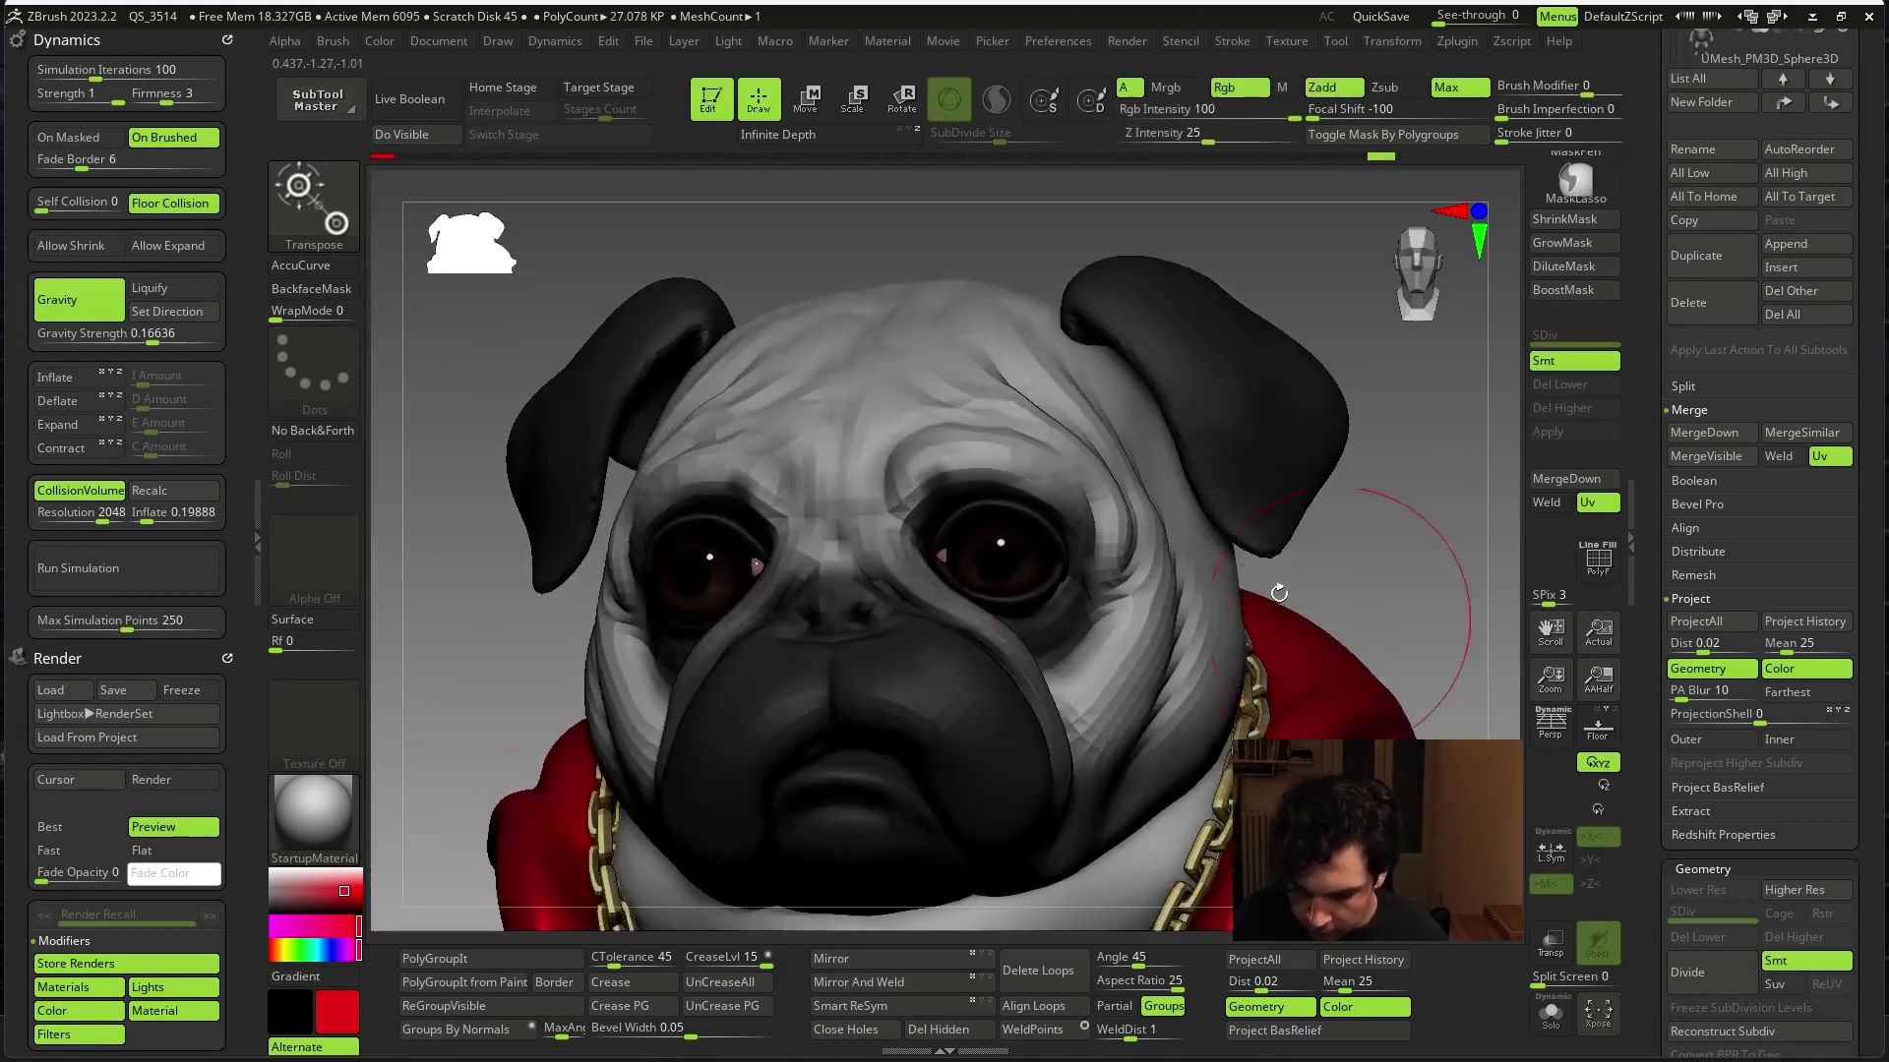
- Select the right eye, isolate it and shift it with the Move gizmo
alt+click(997, 506)
key(ctrl+shift+s)
key(w)
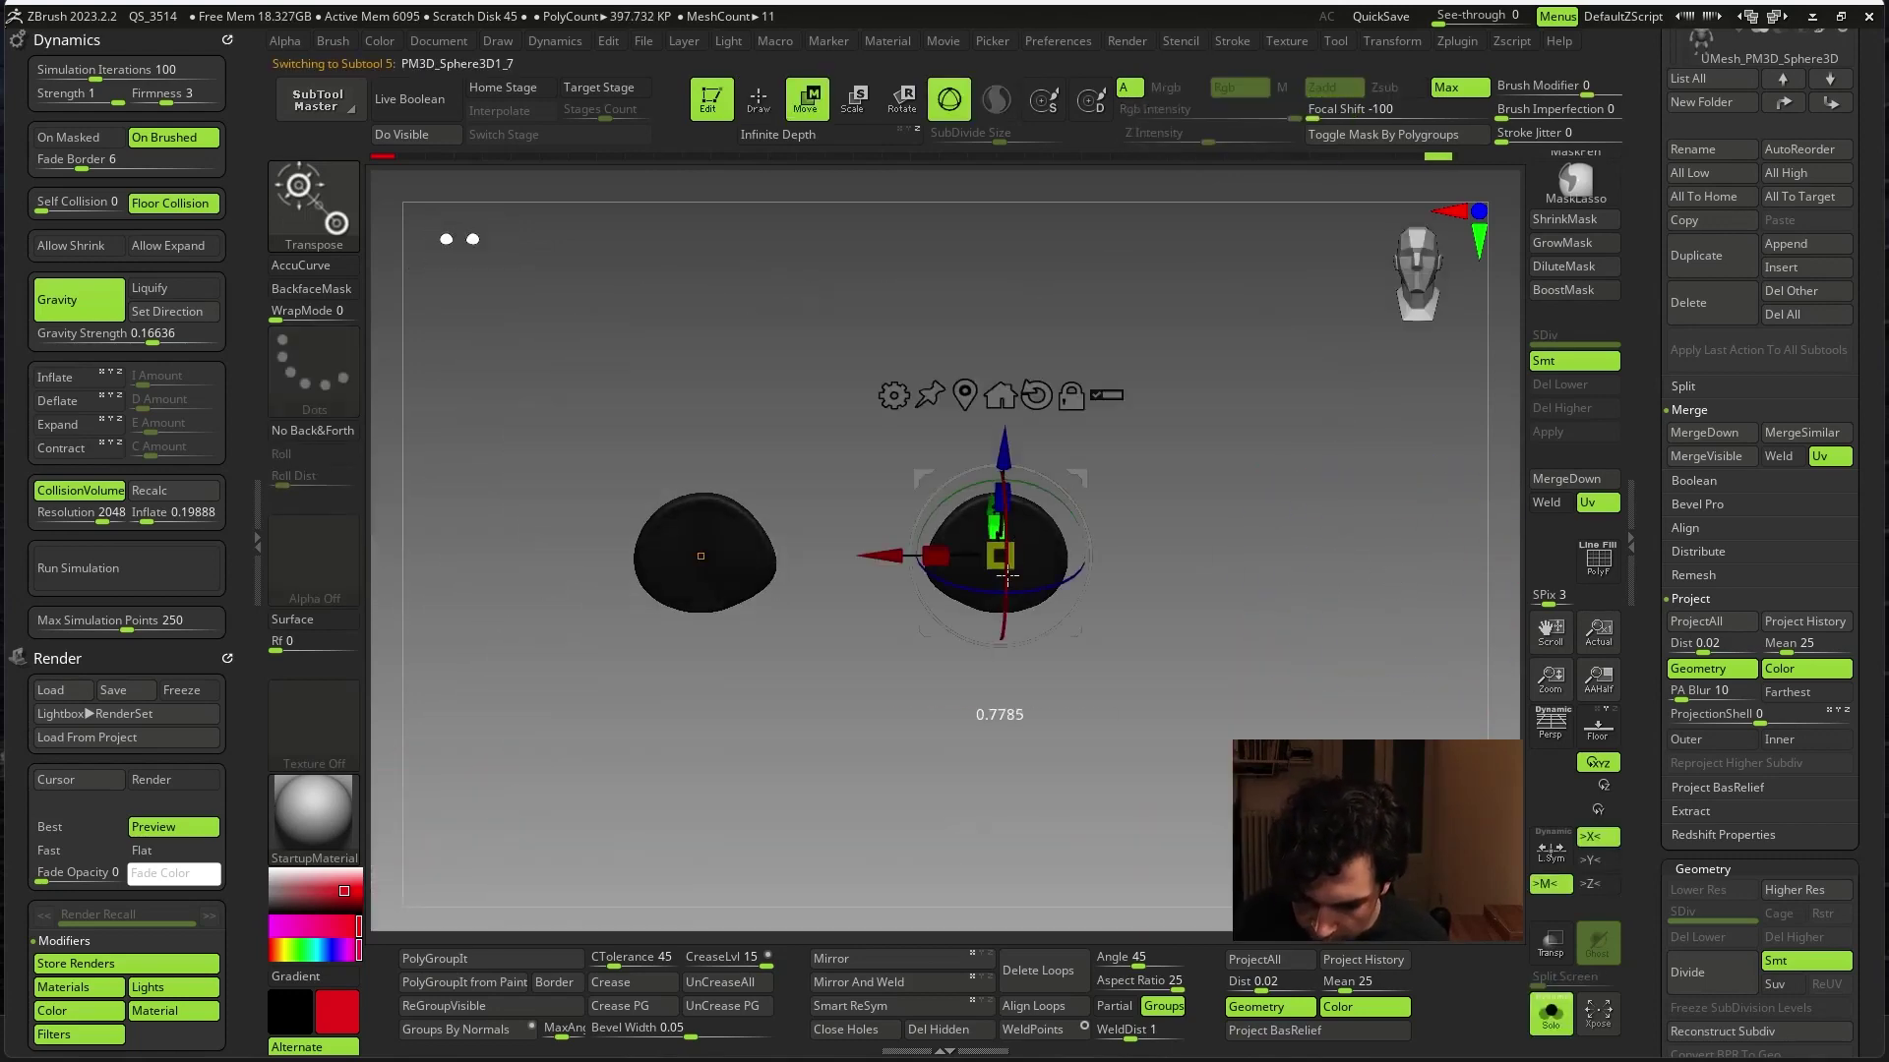
key(ctrl+shift+s)
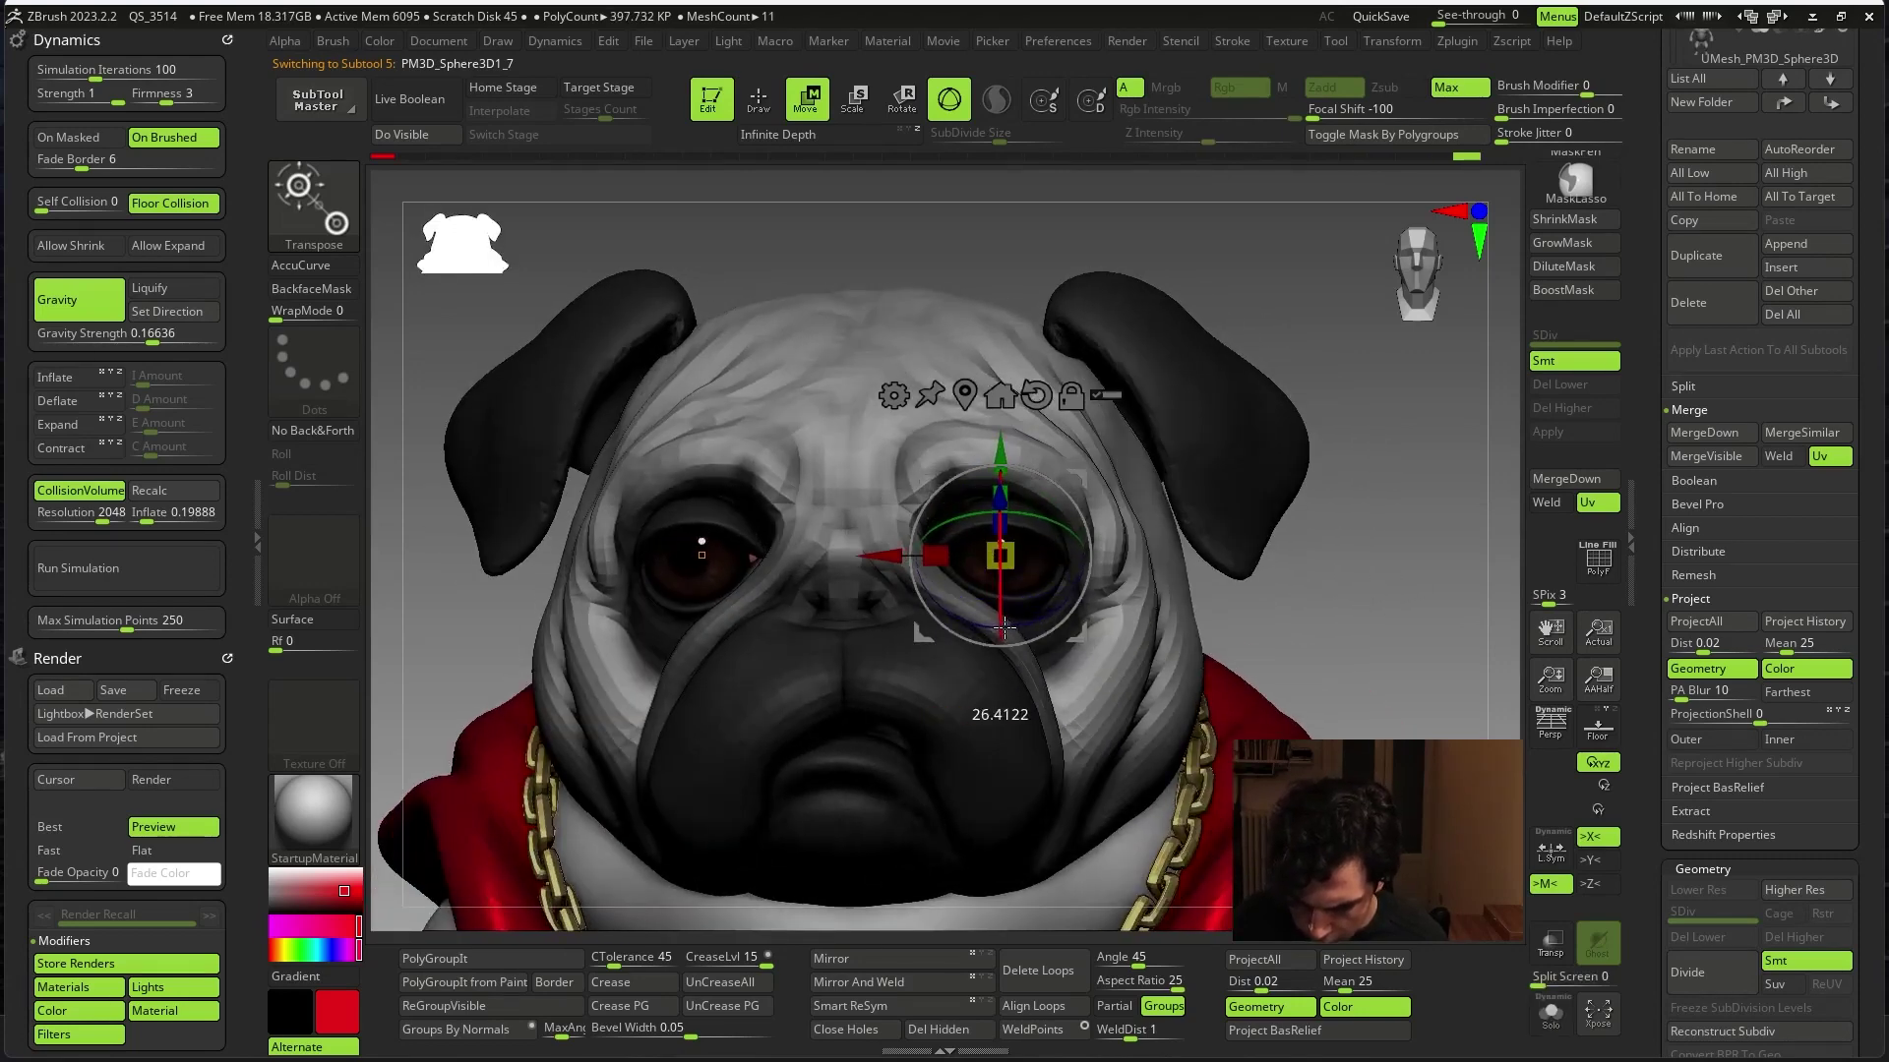
key(f)
key(q)
alt+click(1082, 640)
- Adjust the right eye again with Solo and the gizmo, then return to sculpting mode
drag(1426, 630, 1404, 609)
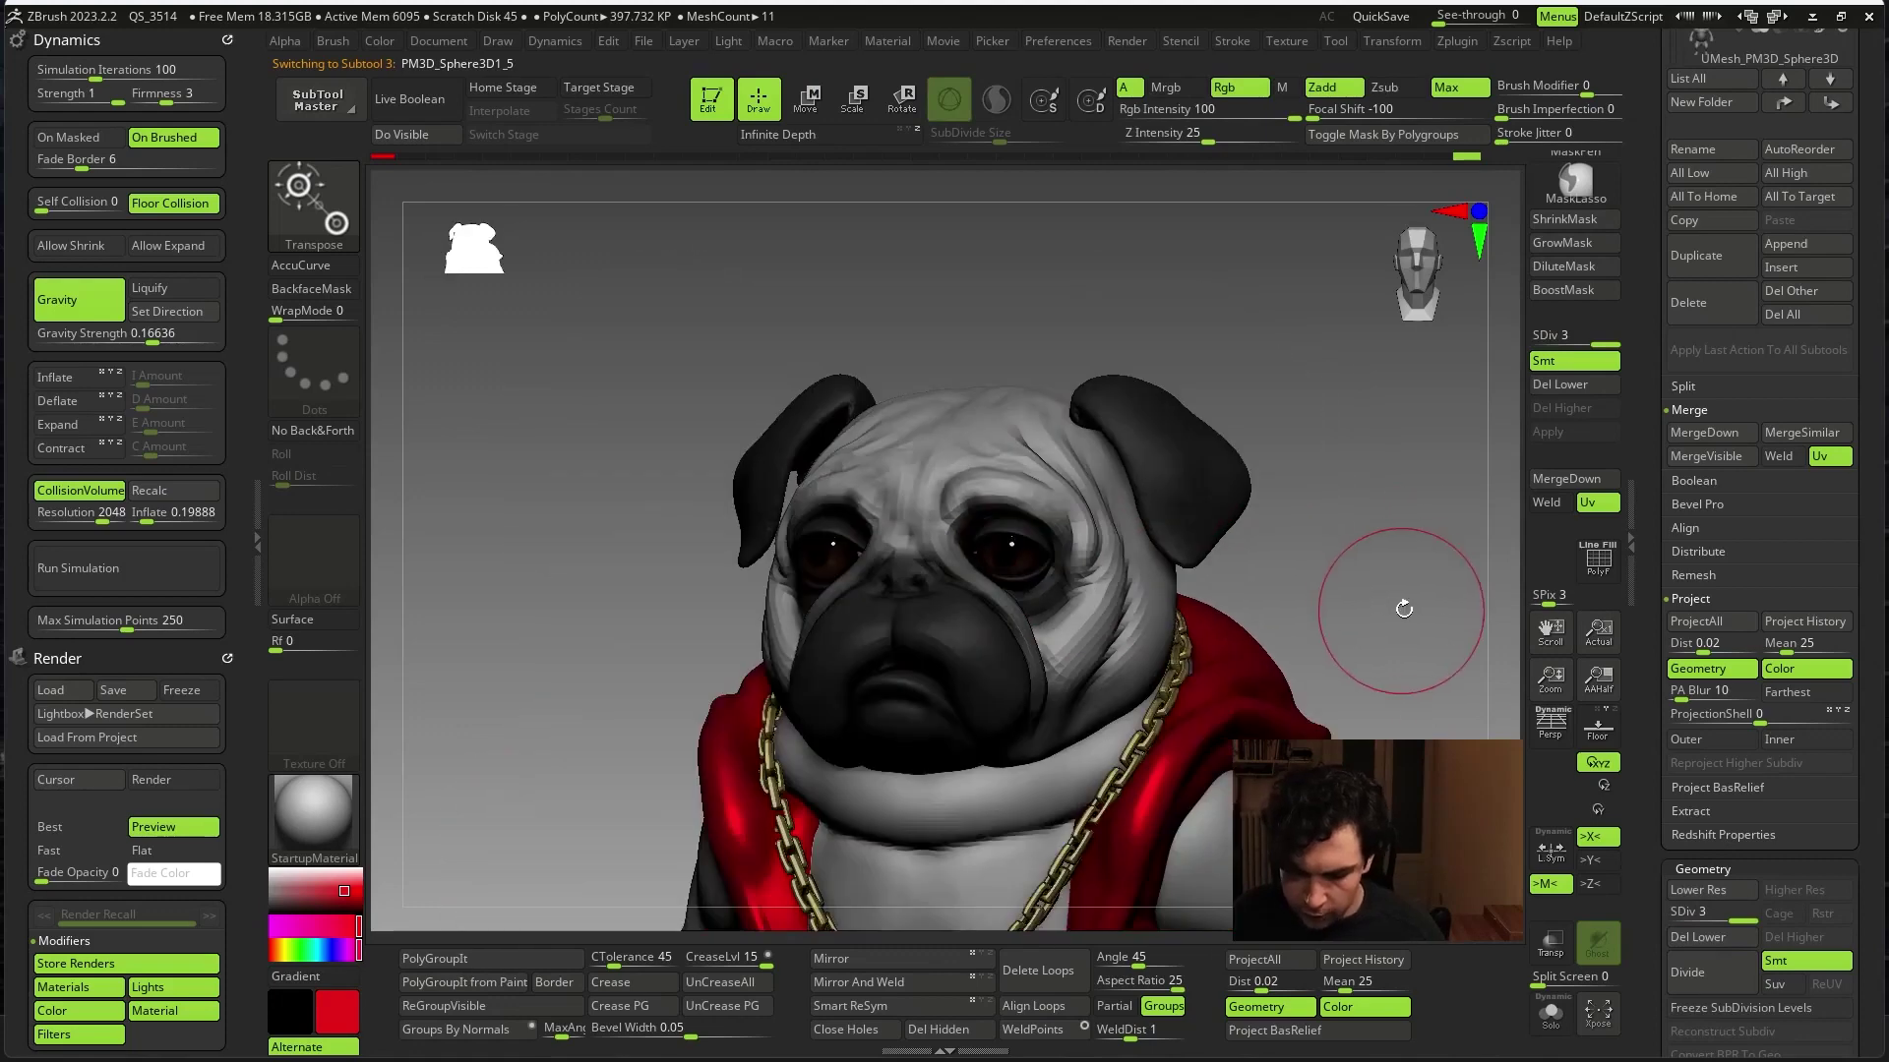
key(ctrl+shift+s)
key(w)
key(ctrl+shift+s)
key(f)
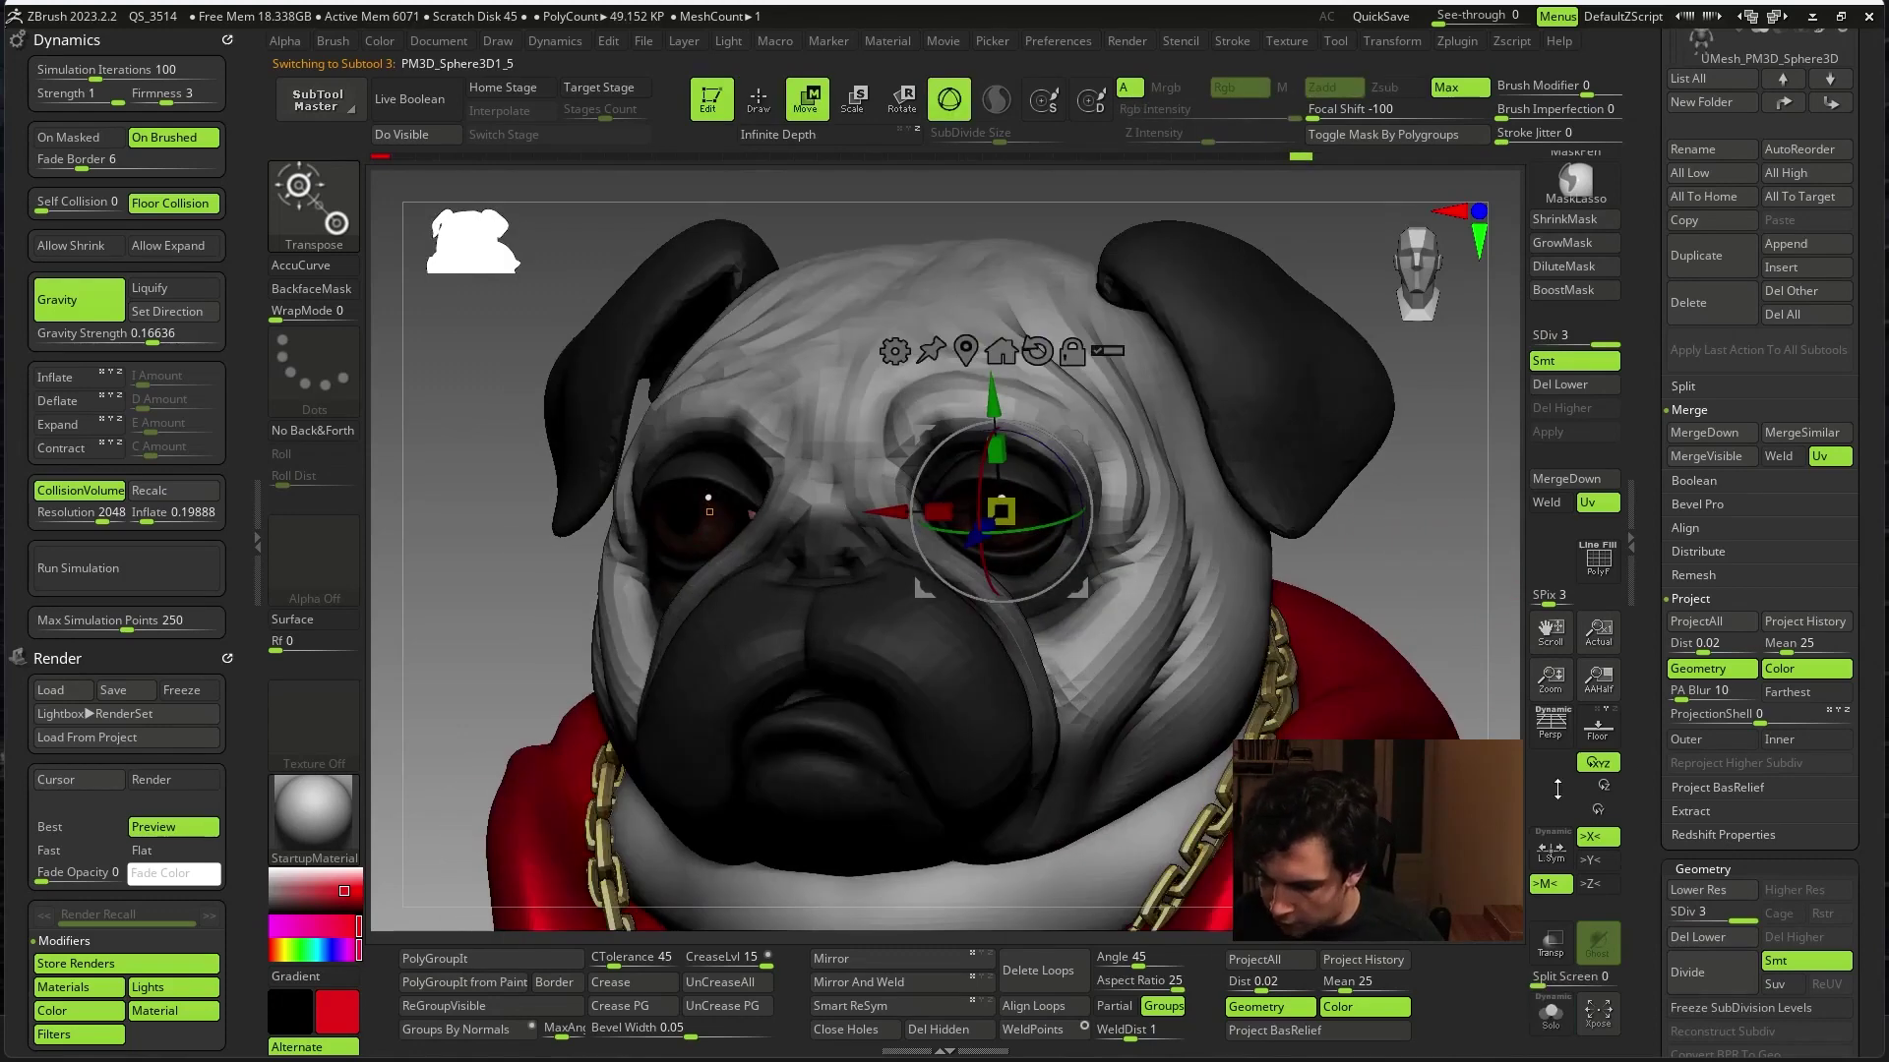
scroll(1557, 788, down, 2)
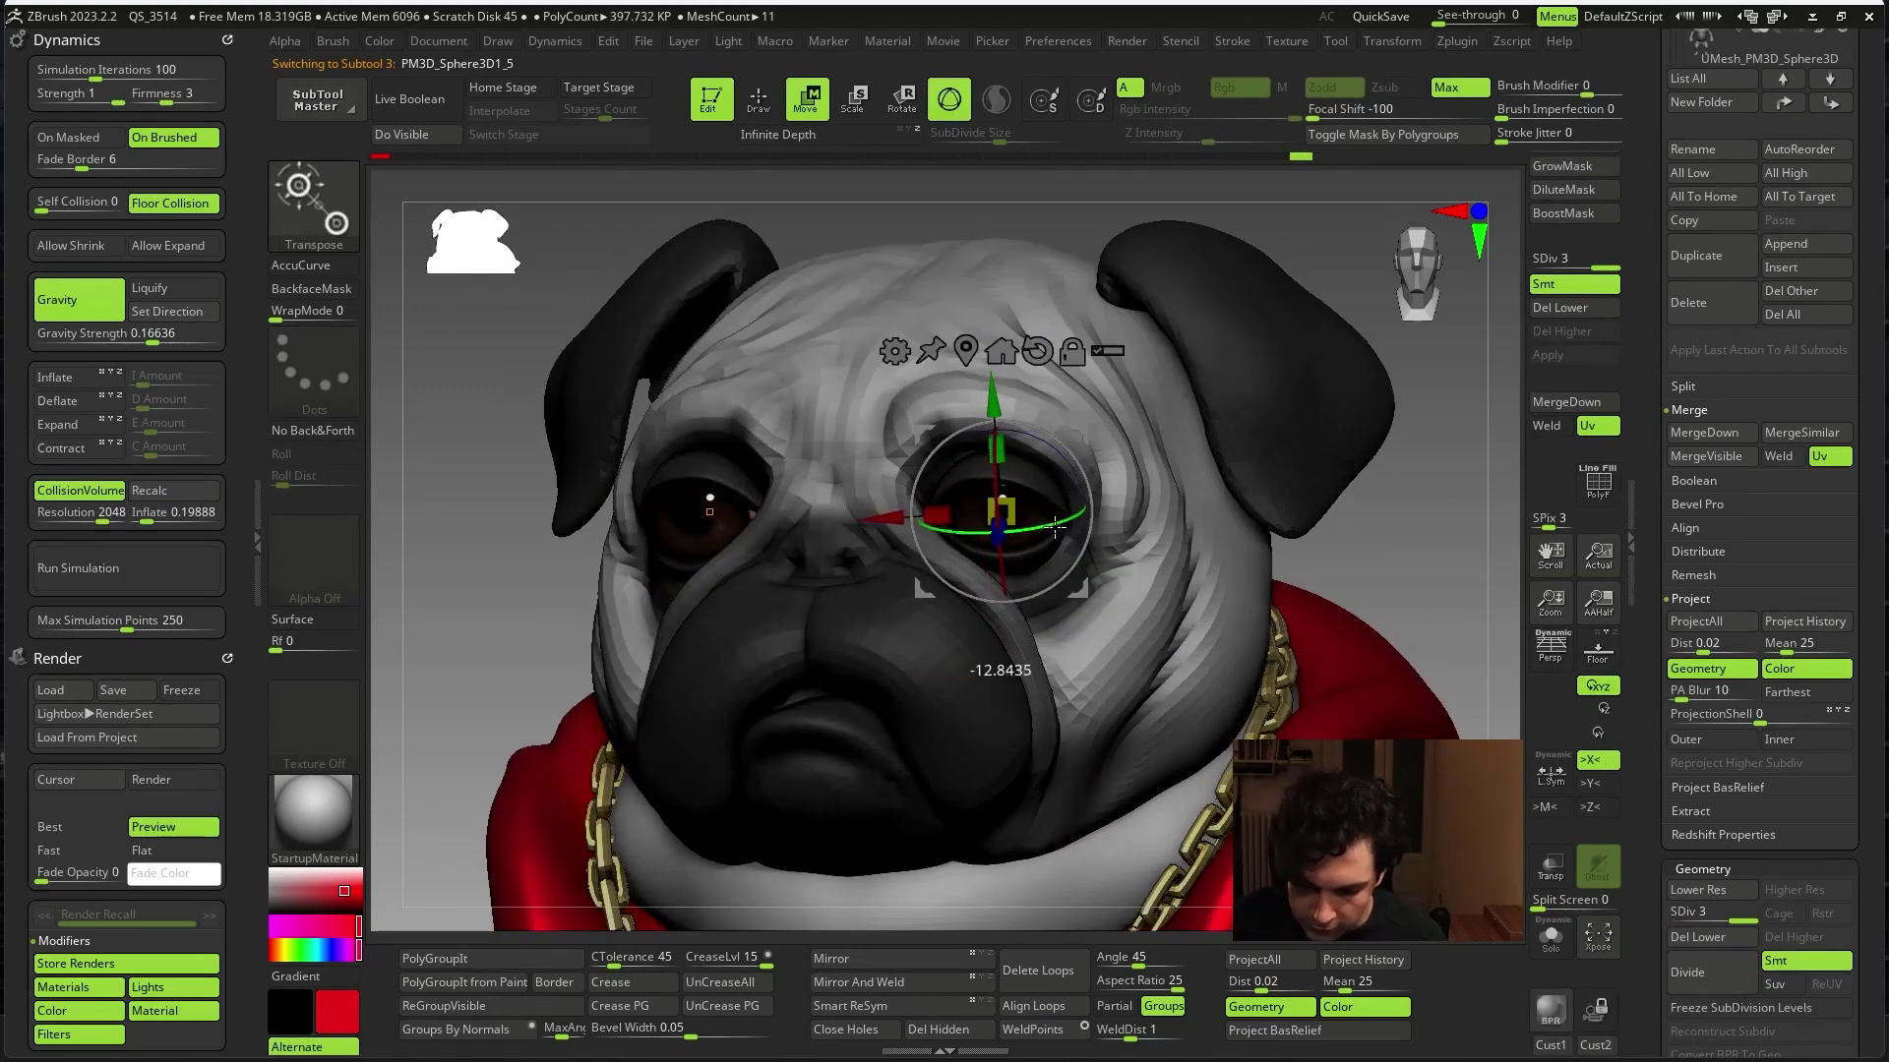
key(f)
key(q)
drag(1387, 590, 1278, 364)
- Select the head, Solo it and orbit around to inspect the pug's face close up
alt+click(1269, 374)
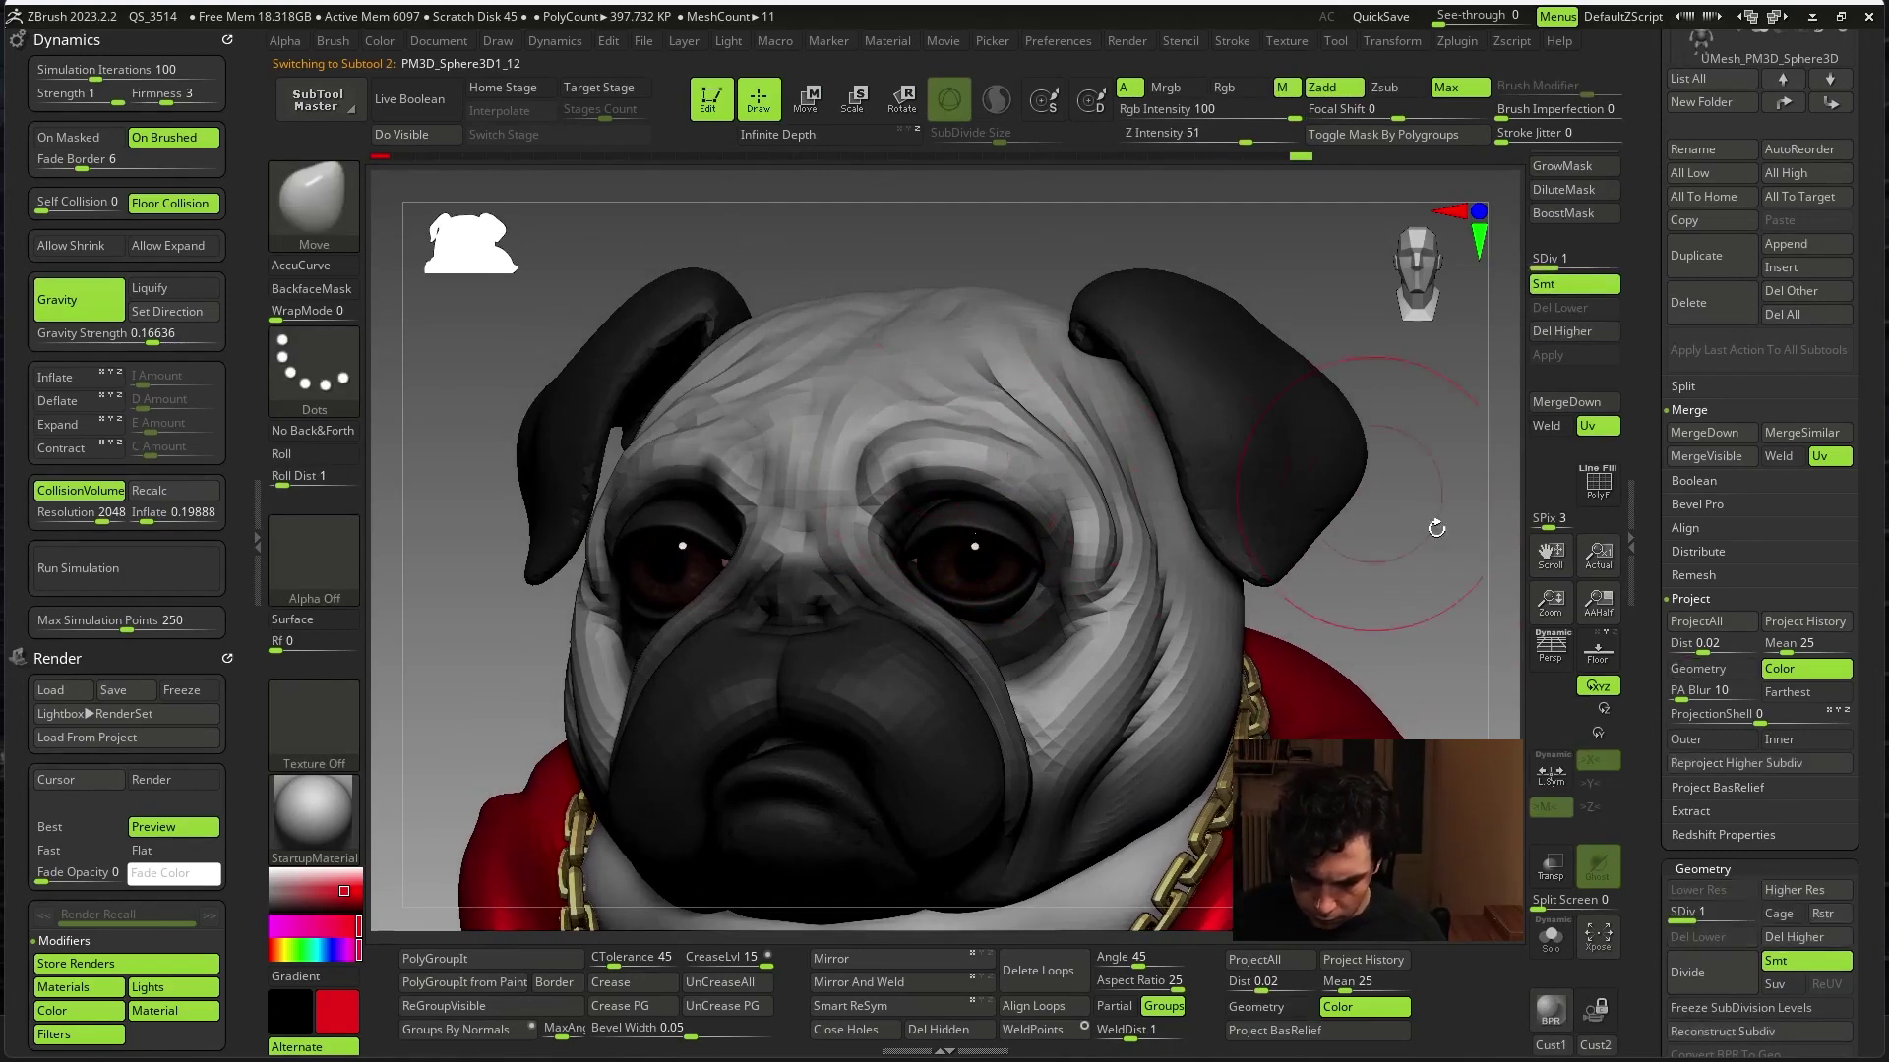
mouse_move(1431, 526)
mouse_down()
mouse_move(1438, 595)
mouse_move(1197, 548)
mouse_up()
key(space)
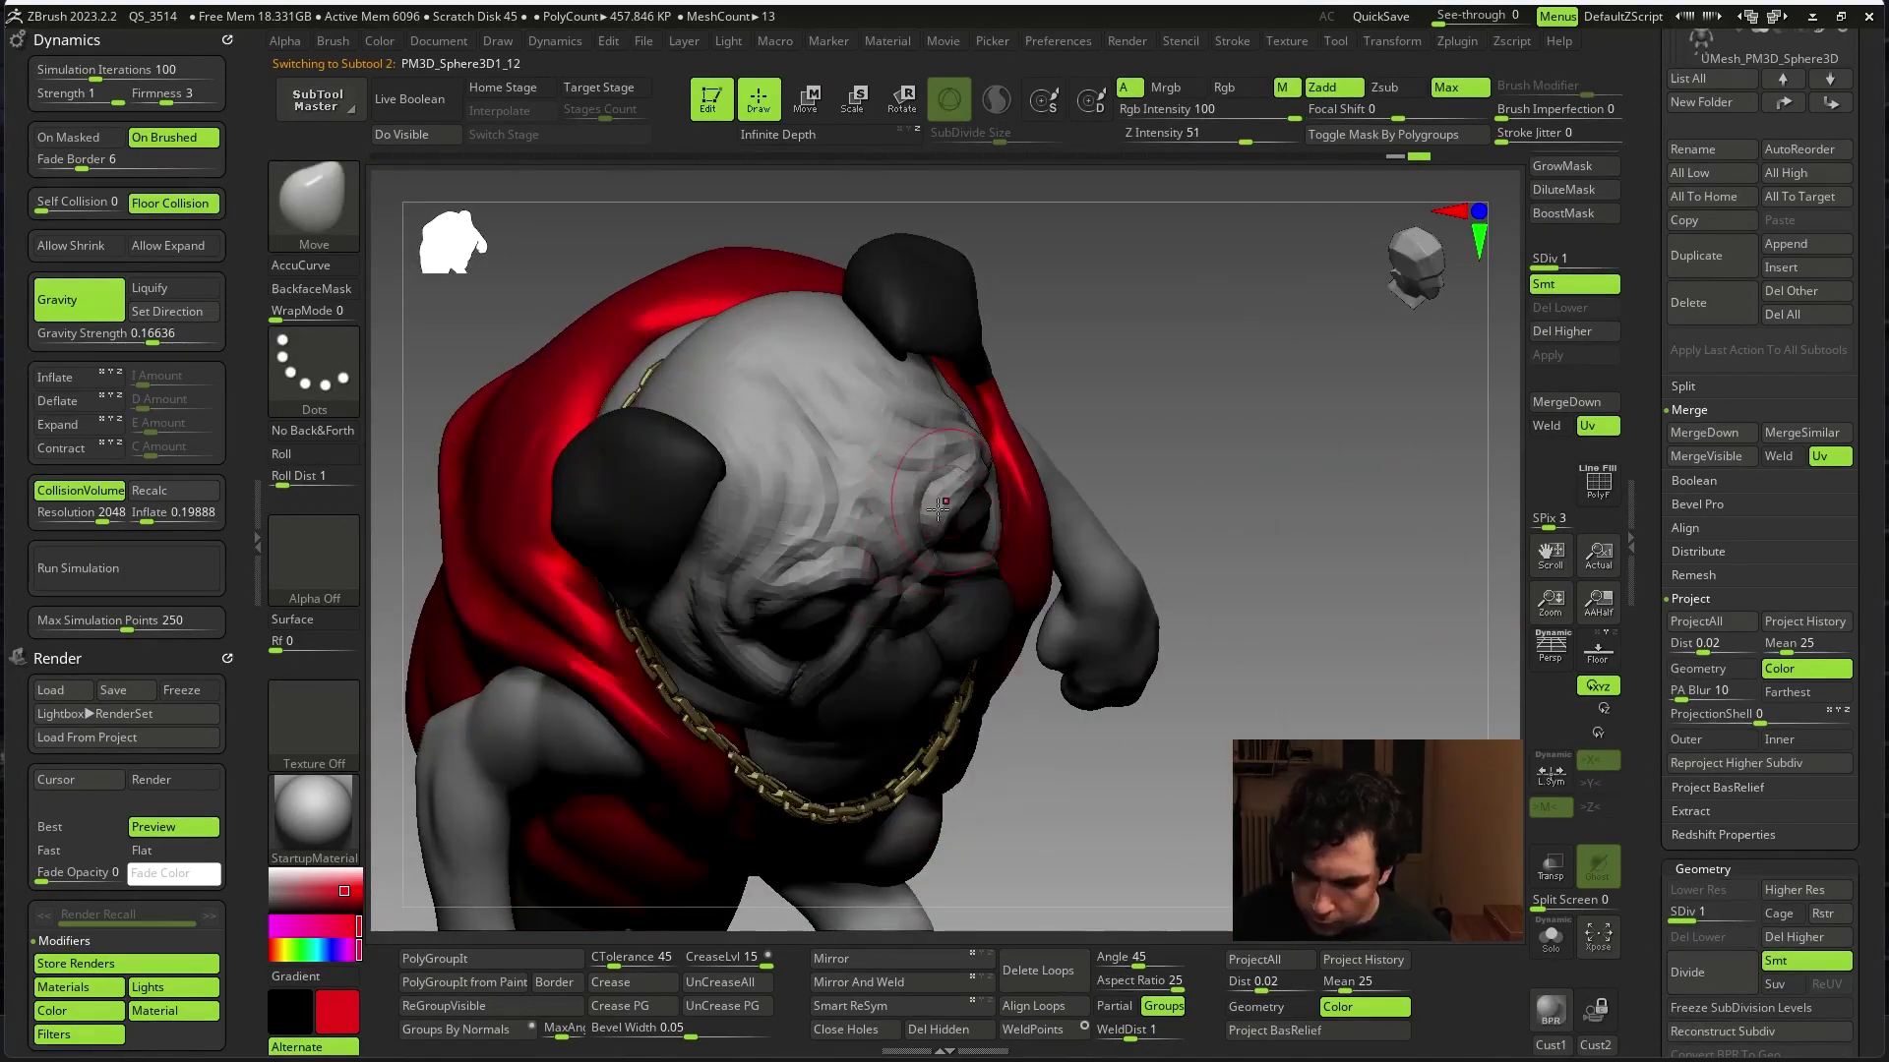
key(ctrl+shift+s)
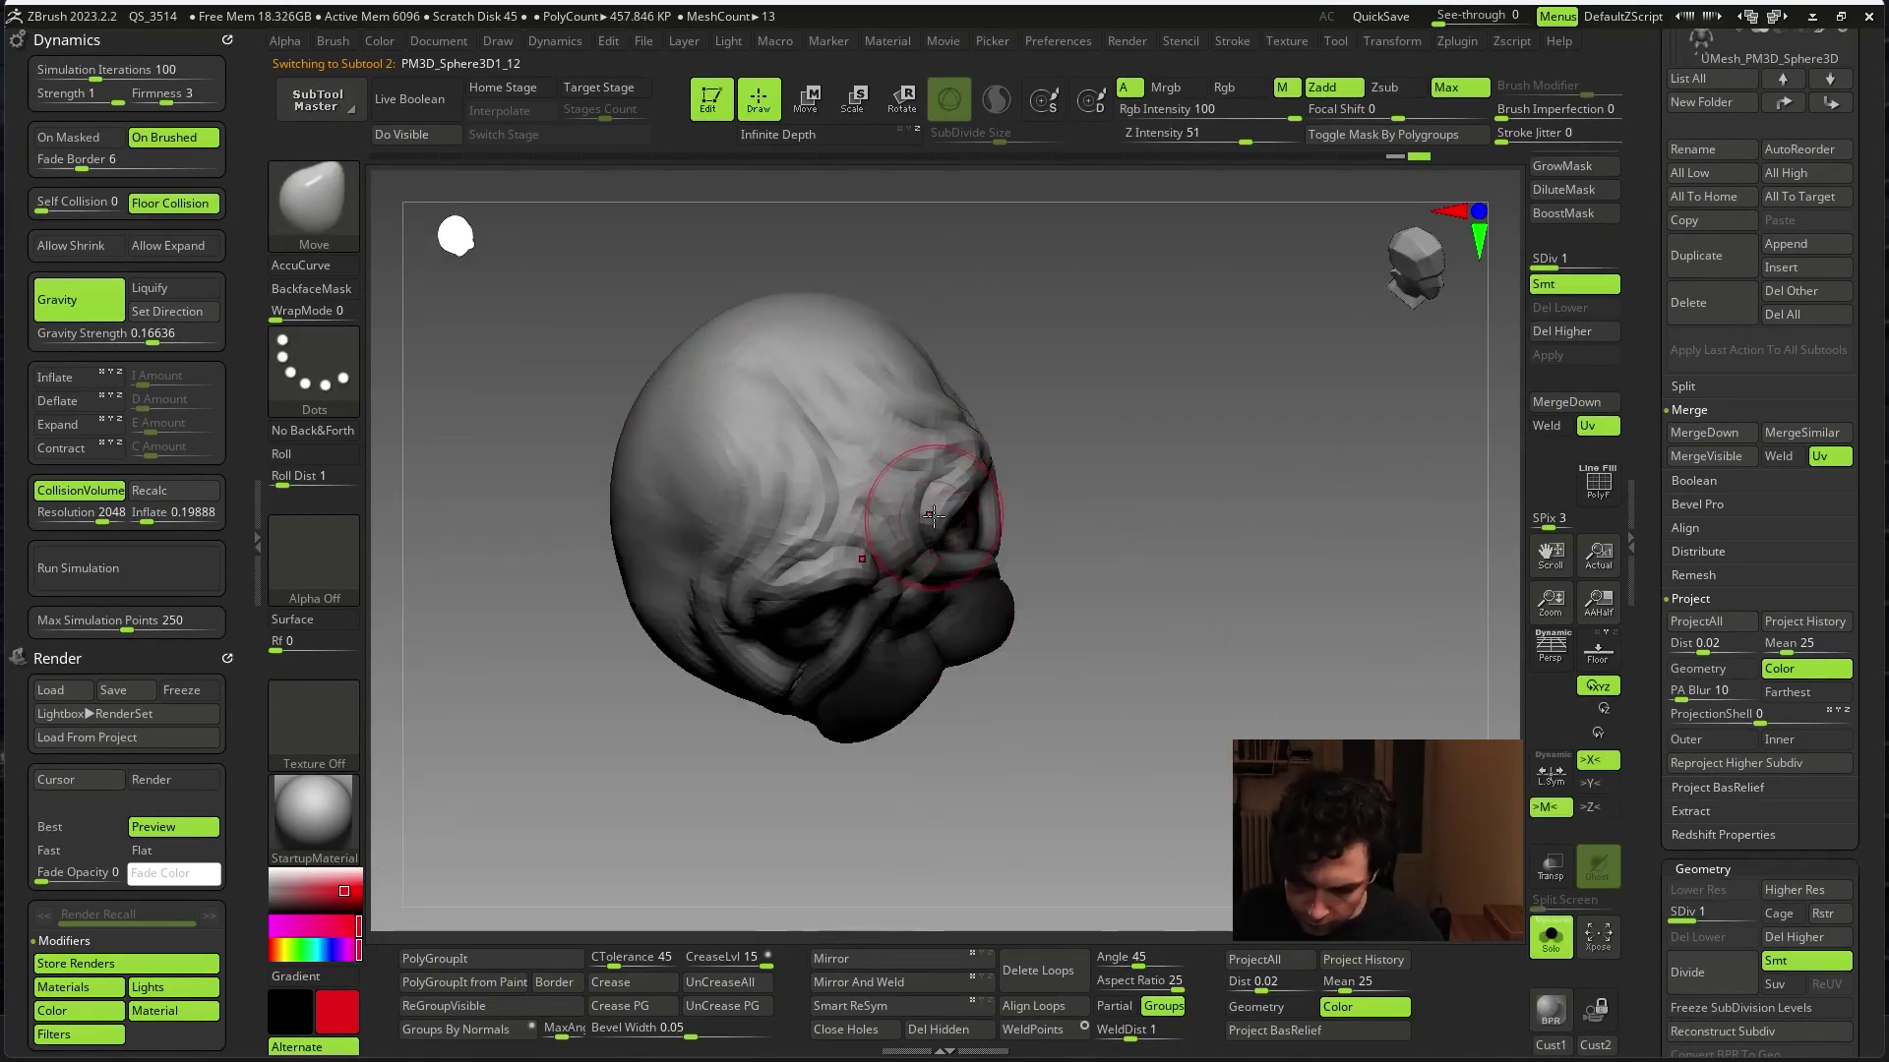
mouse_move(1011, 503)
shift+mouse_down()
mouse_move(1181, 472)
mouse_move(963, 540)
shift+mouse_up()
key(ctrl+shift+s)
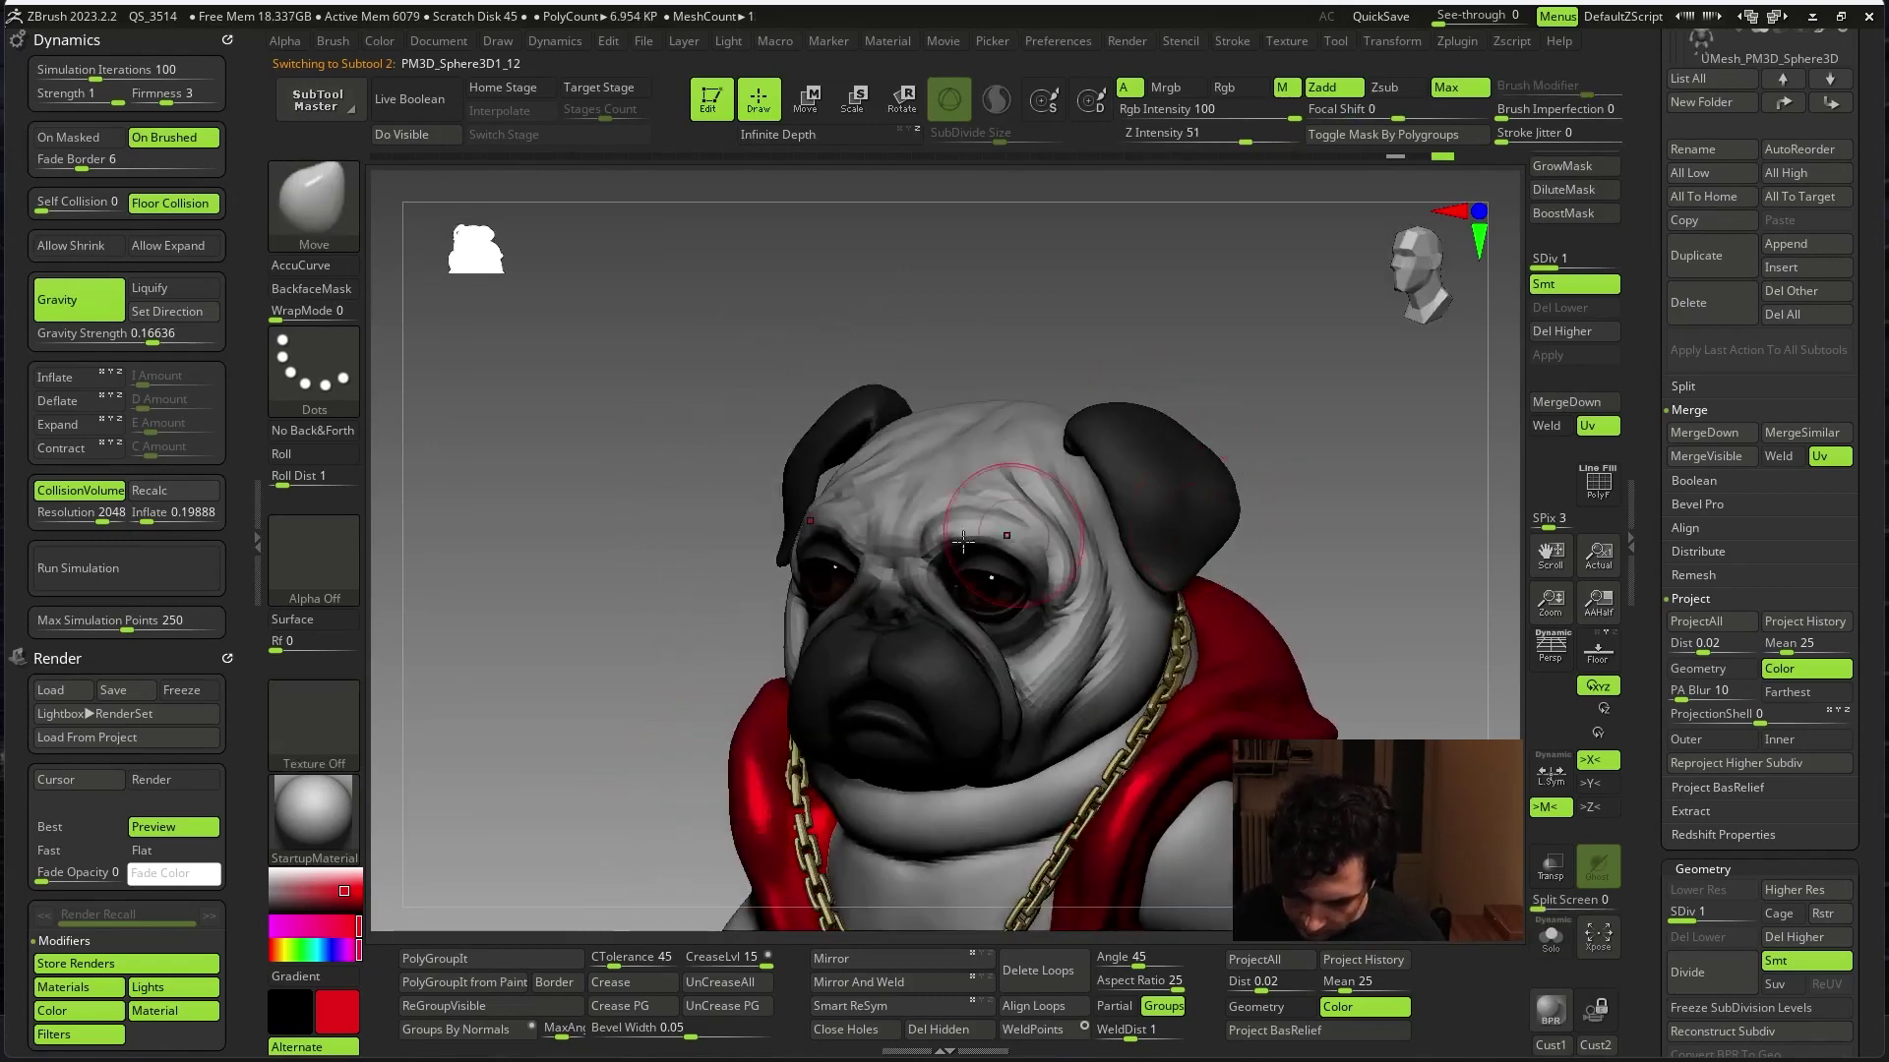
shift+right_drag(1047, 499, 1302, 469)
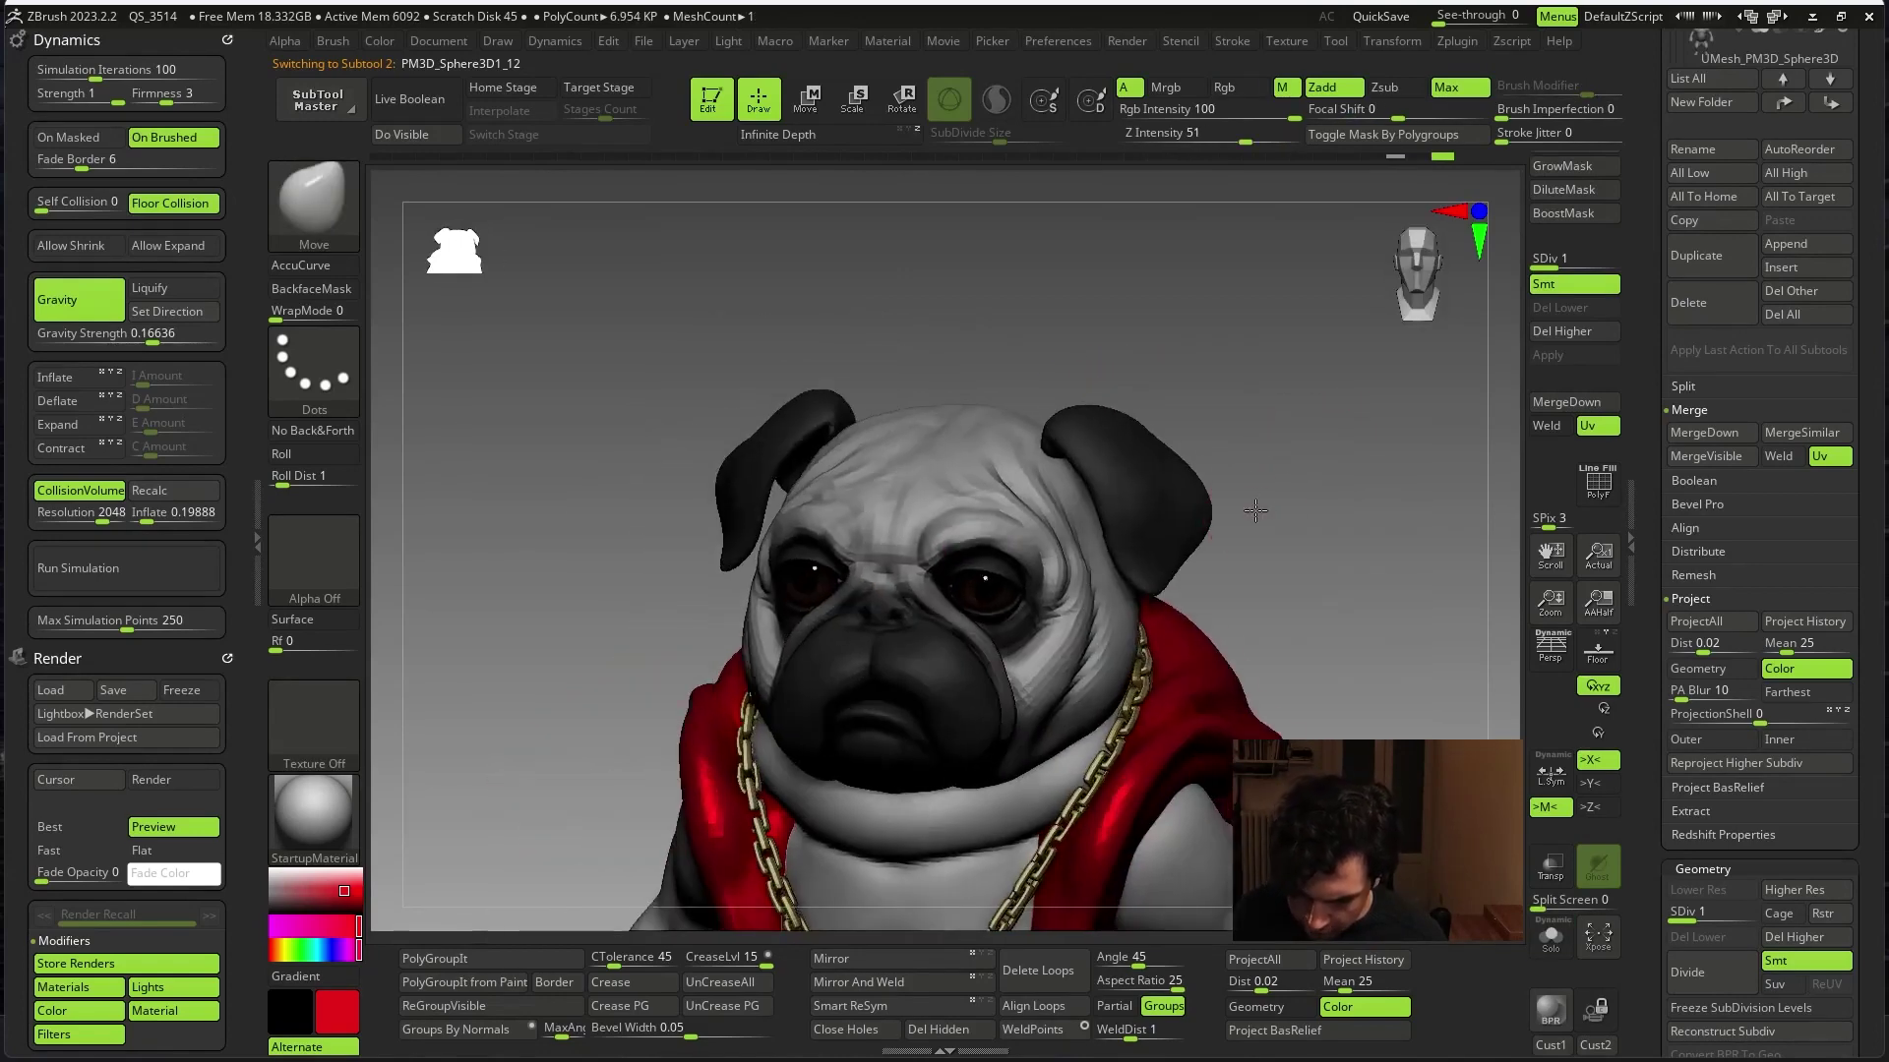
mouse_move(961, 535)
right_down()
mouse_move(1247, 426)
mouse_move(979, 556)
mouse_move(1024, 557)
right_up()
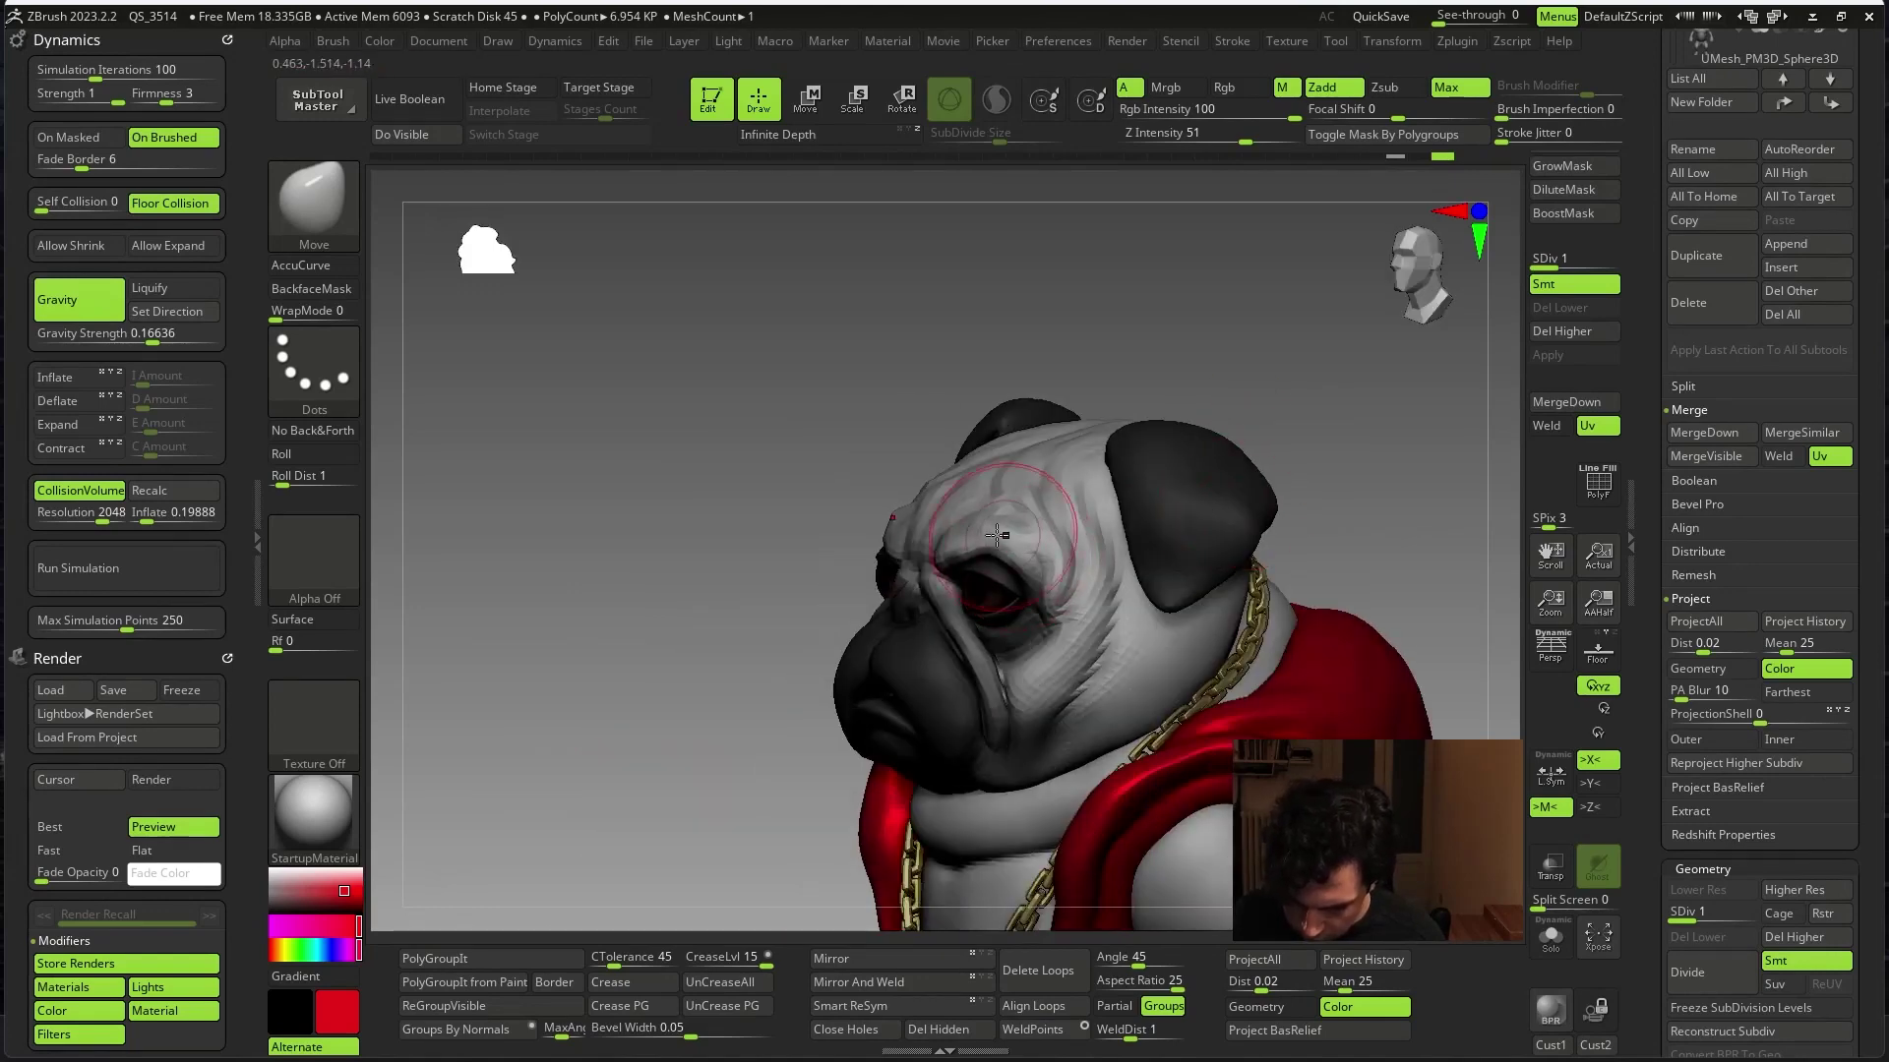
right_drag(1117, 484, 962, 548)
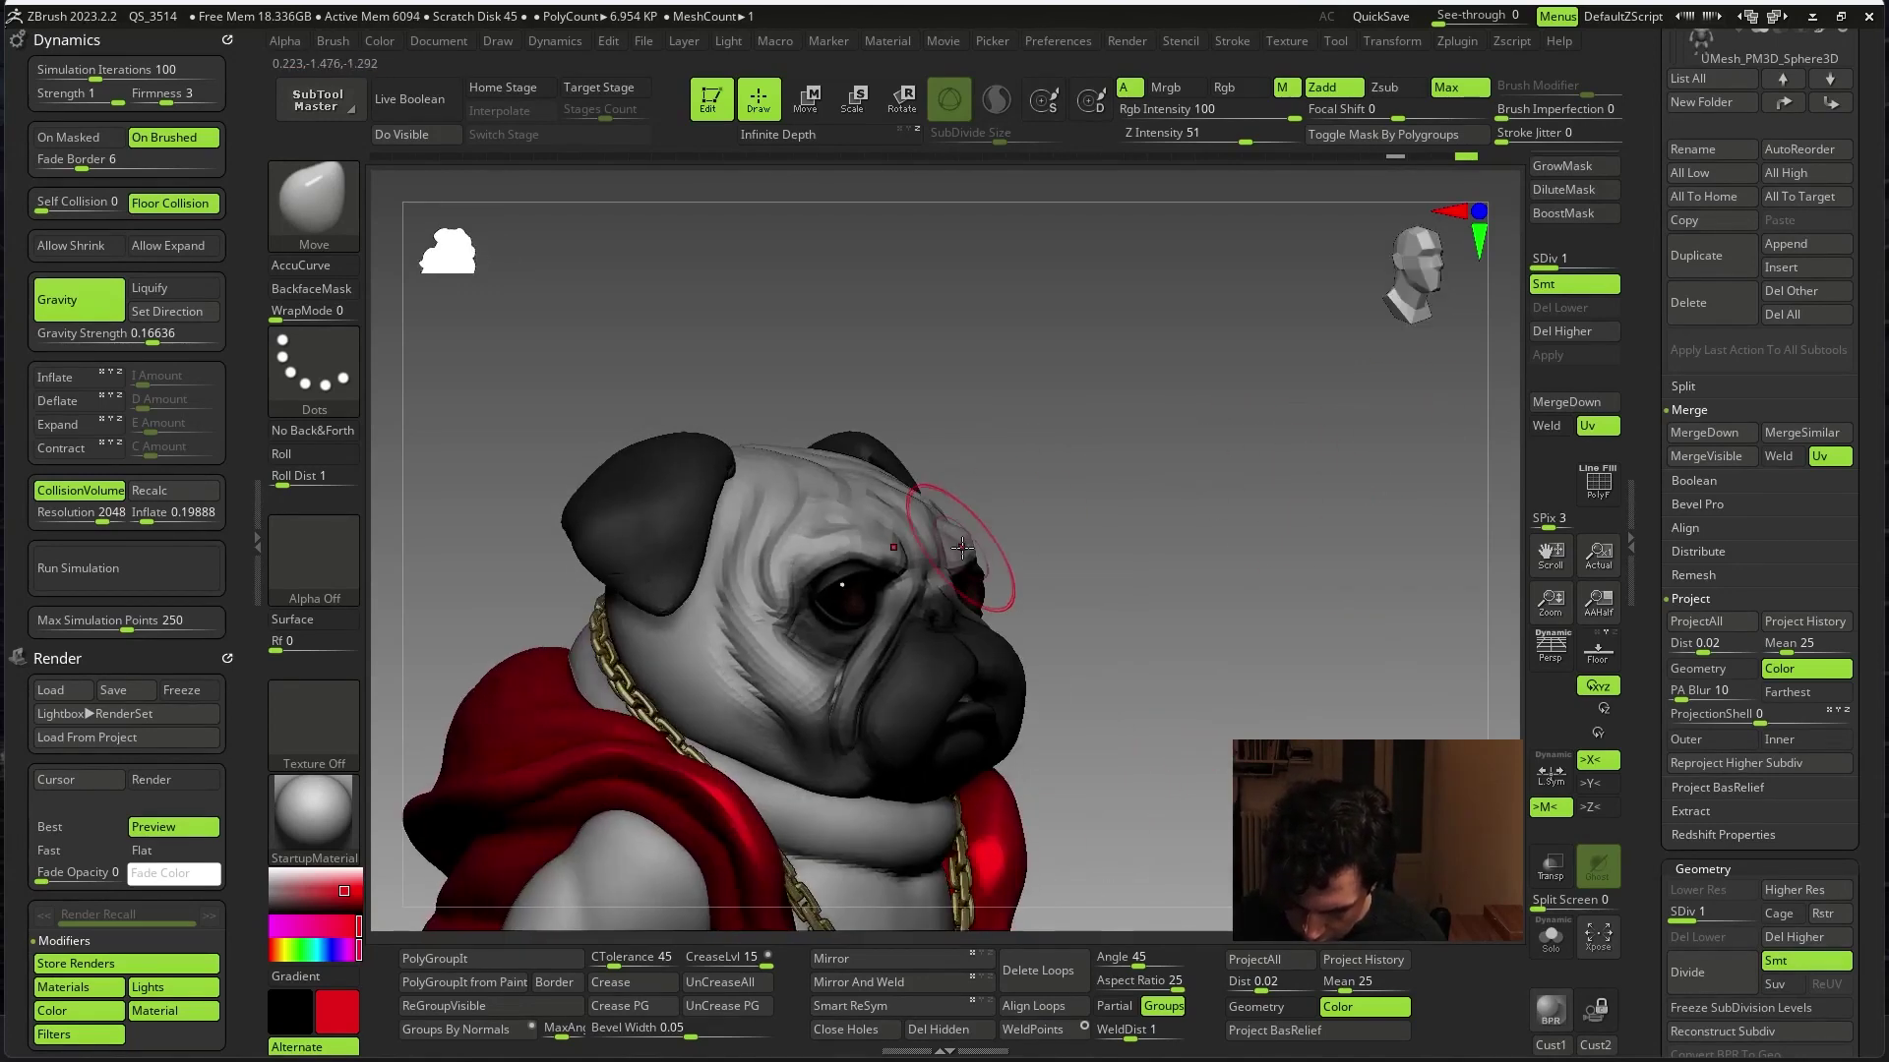
right_drag(1111, 525, 1344, 499)
mouse_move(1057, 557)
alt+right_down()
mouse_move(602, 891)
mouse_move(514, 816)
mouse_move(742, 591)
alt+right_up()
- Solo the eyes and reposition the right and left eyes with the Move gizmo
alt+click(743, 590)
key(ctrl+shift+s)
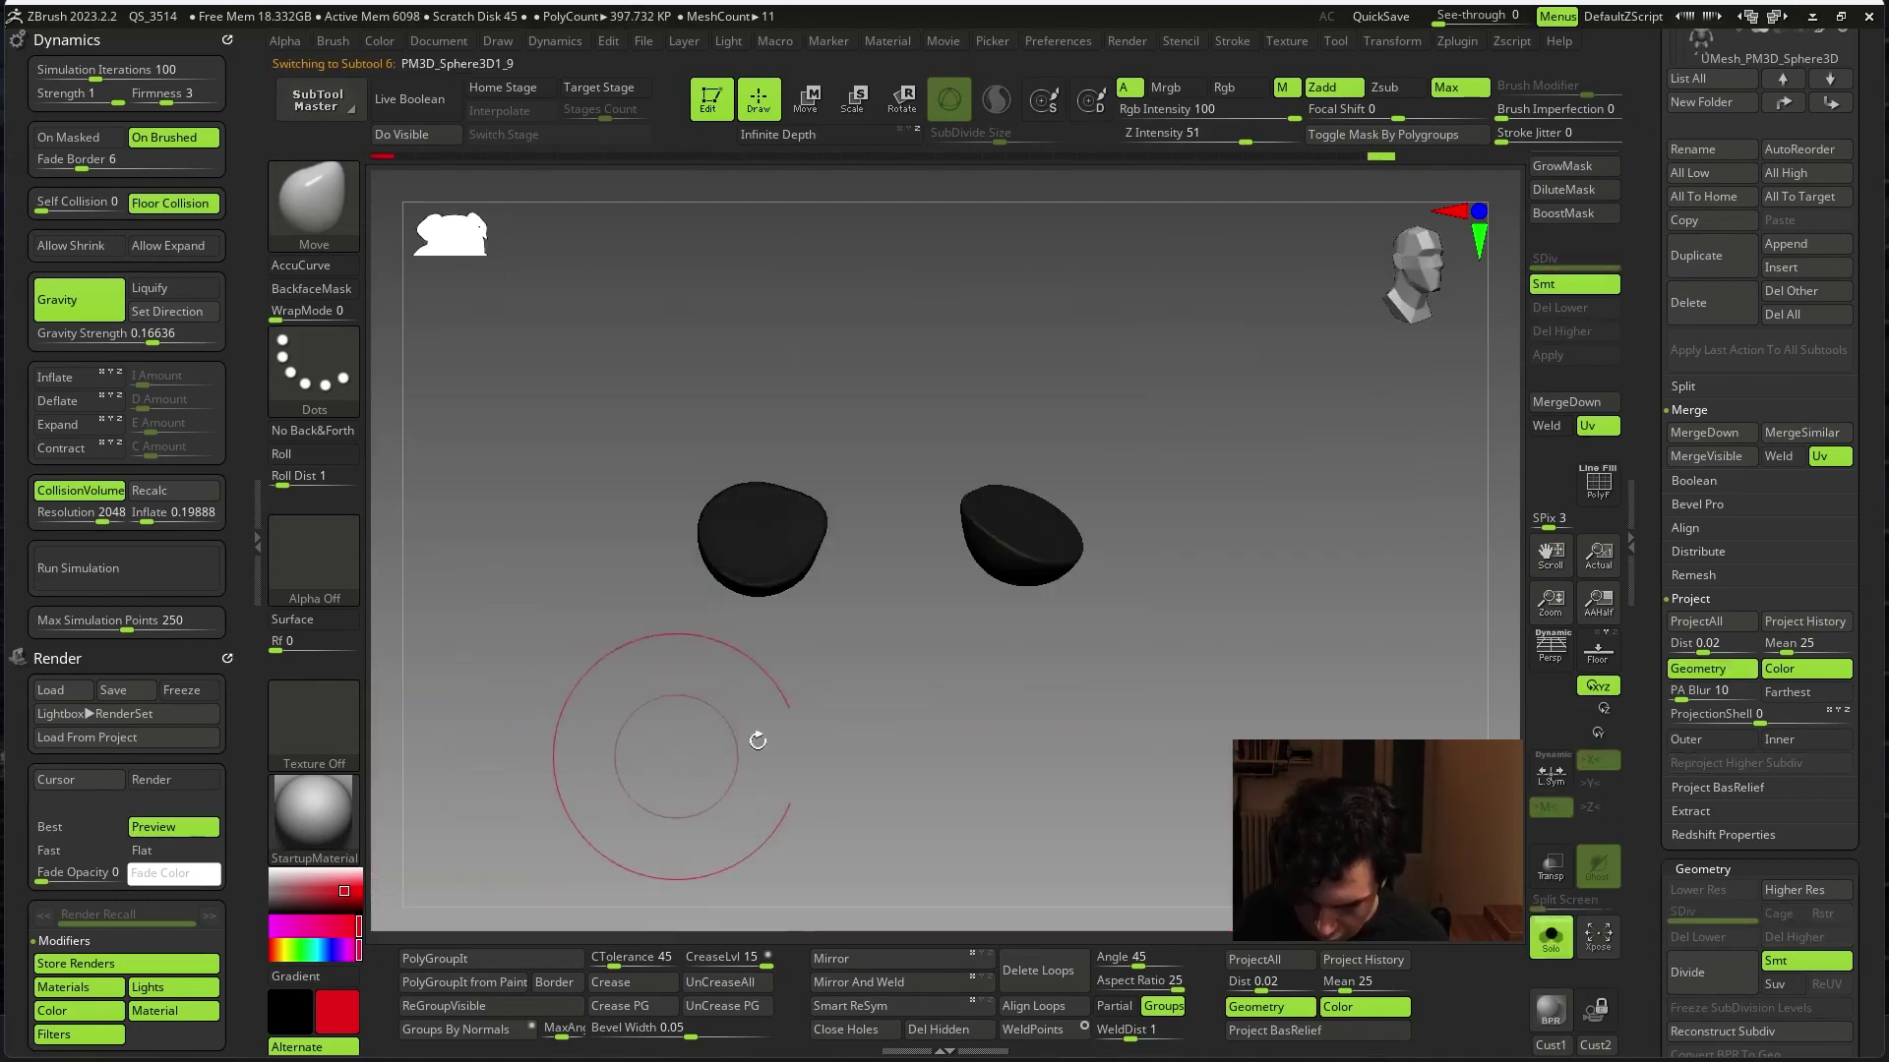
key(w)
key(ctrl+shift+s)
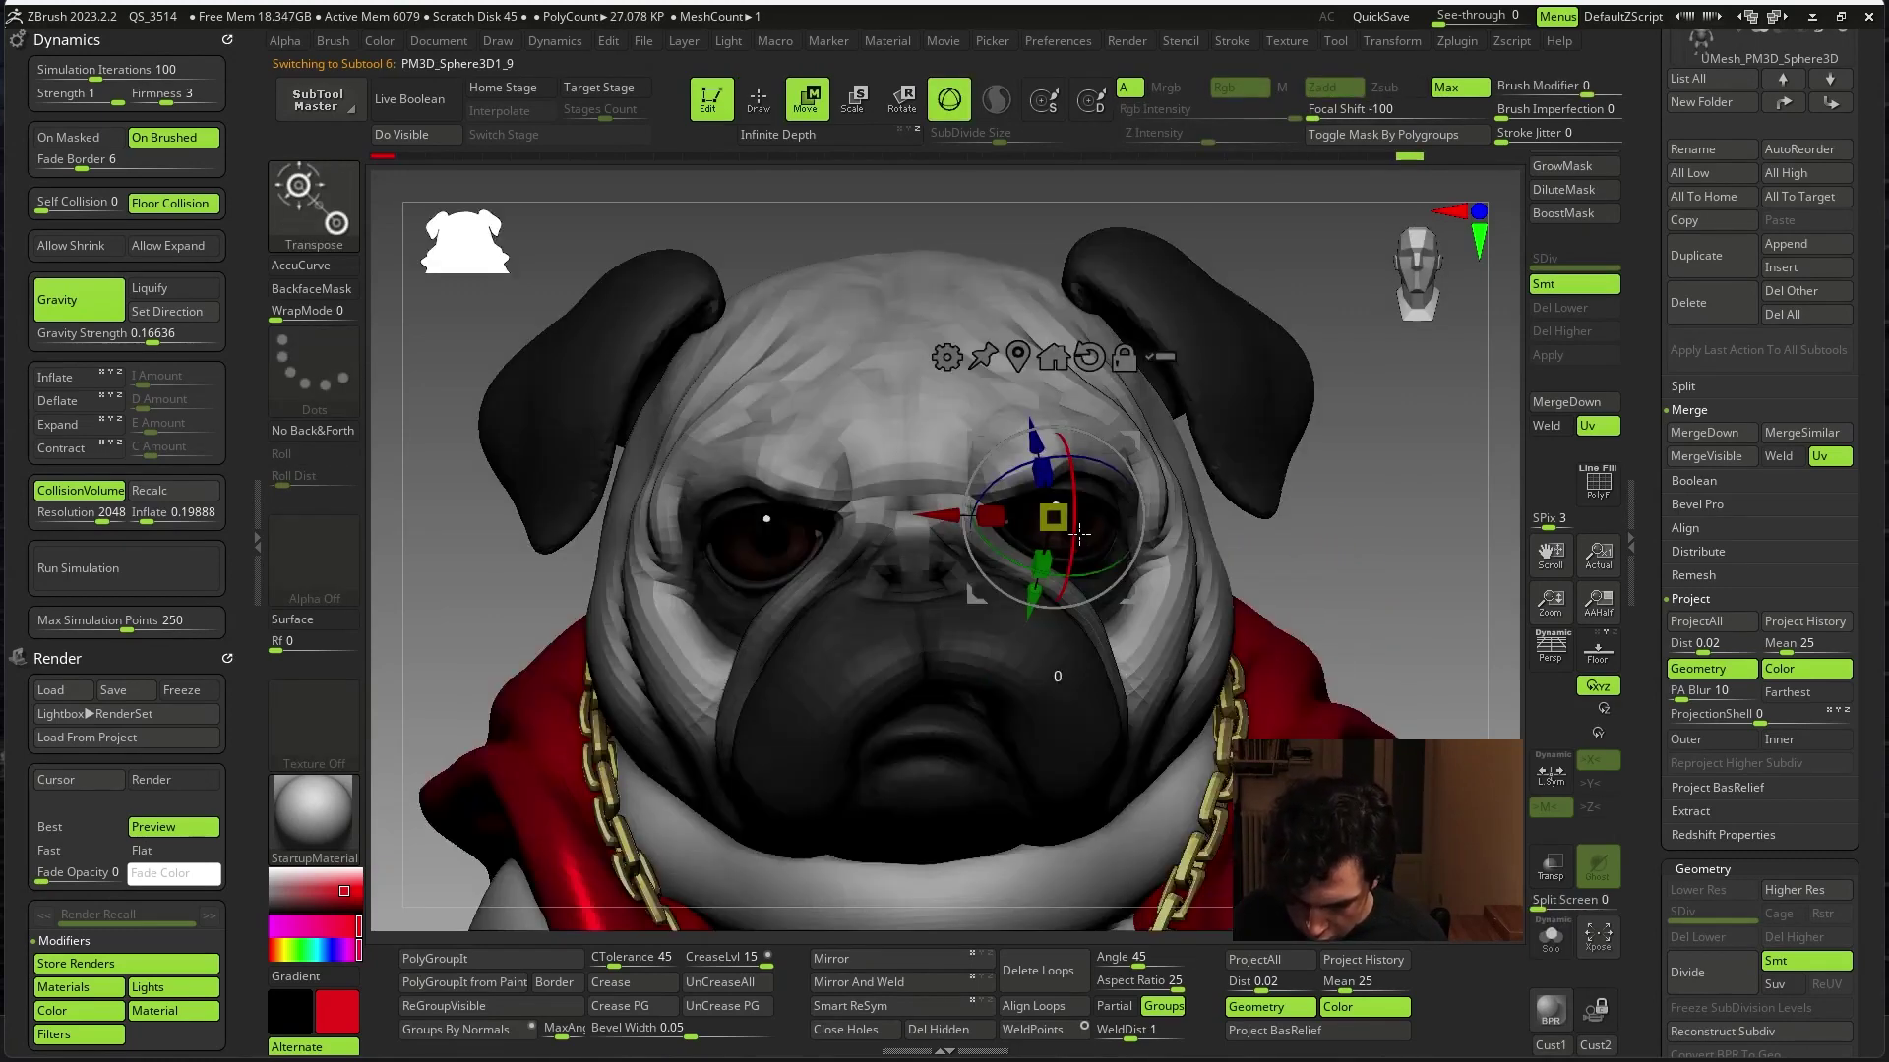
key(ctrl+shift+s)
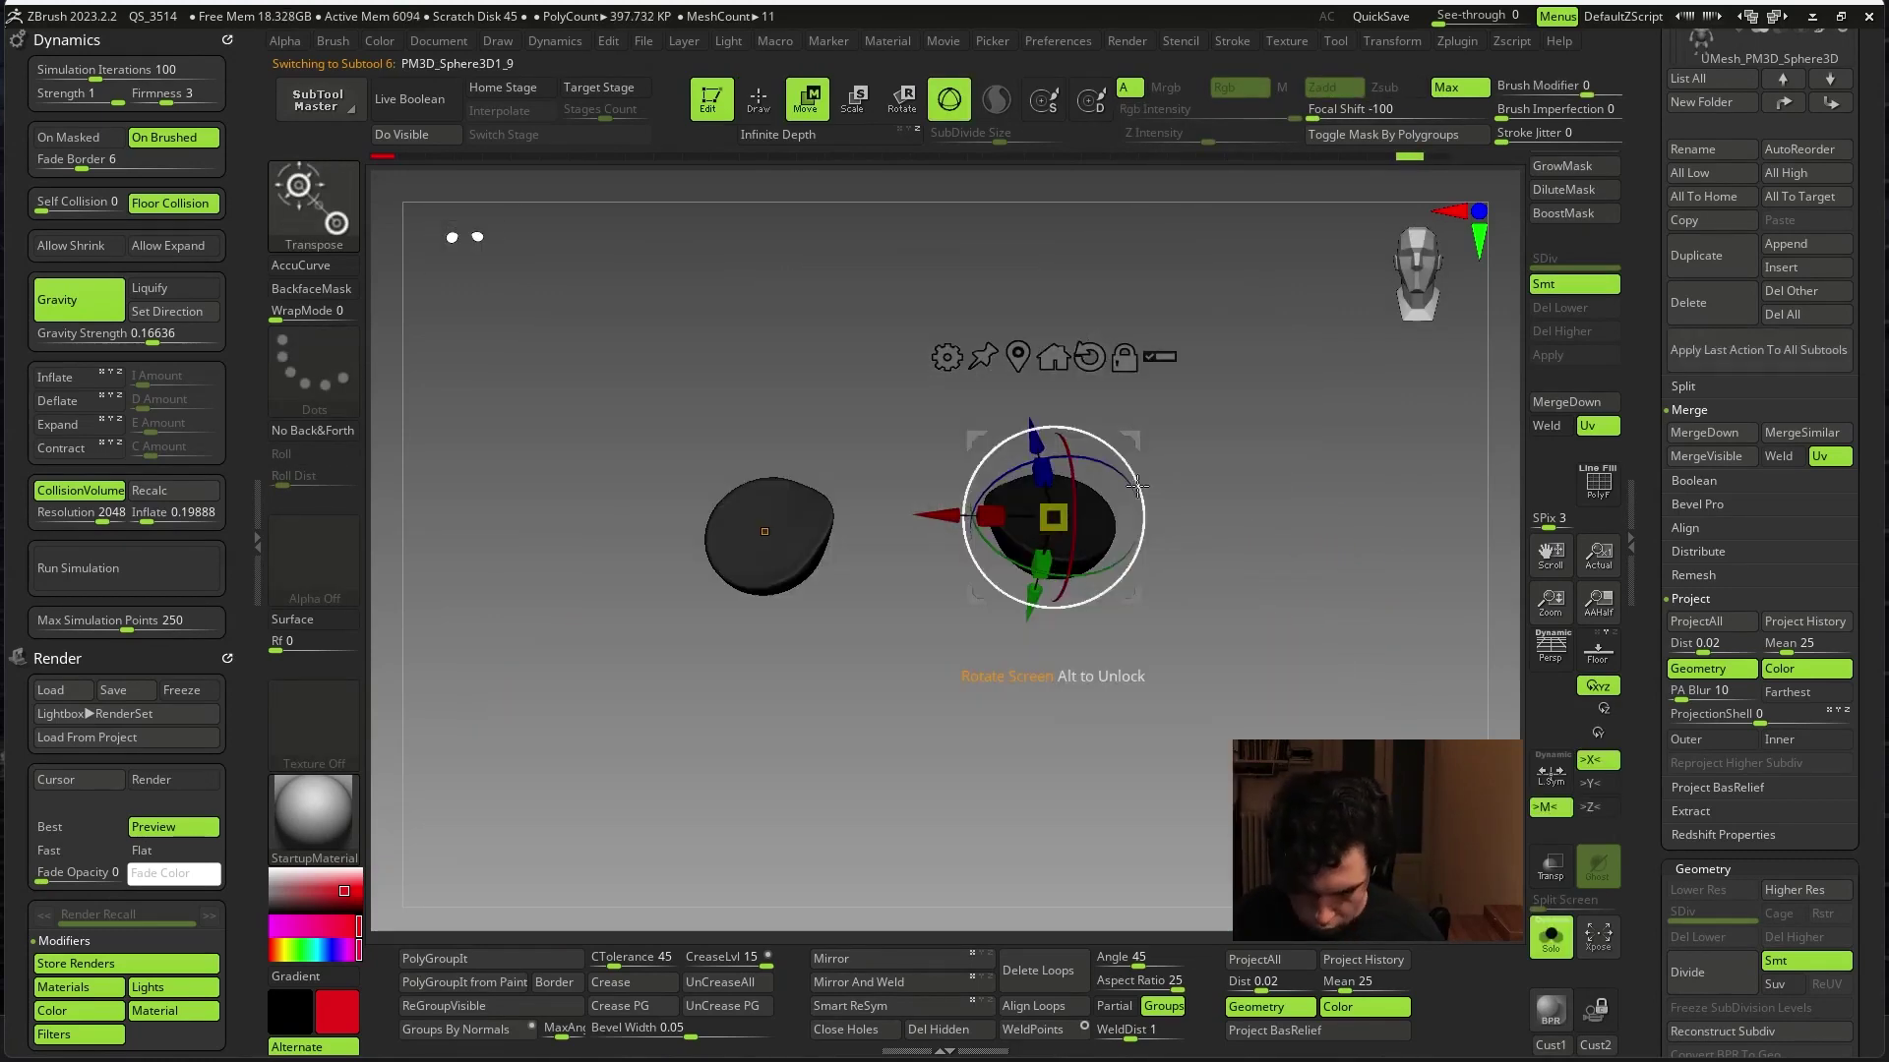
click(763, 531)
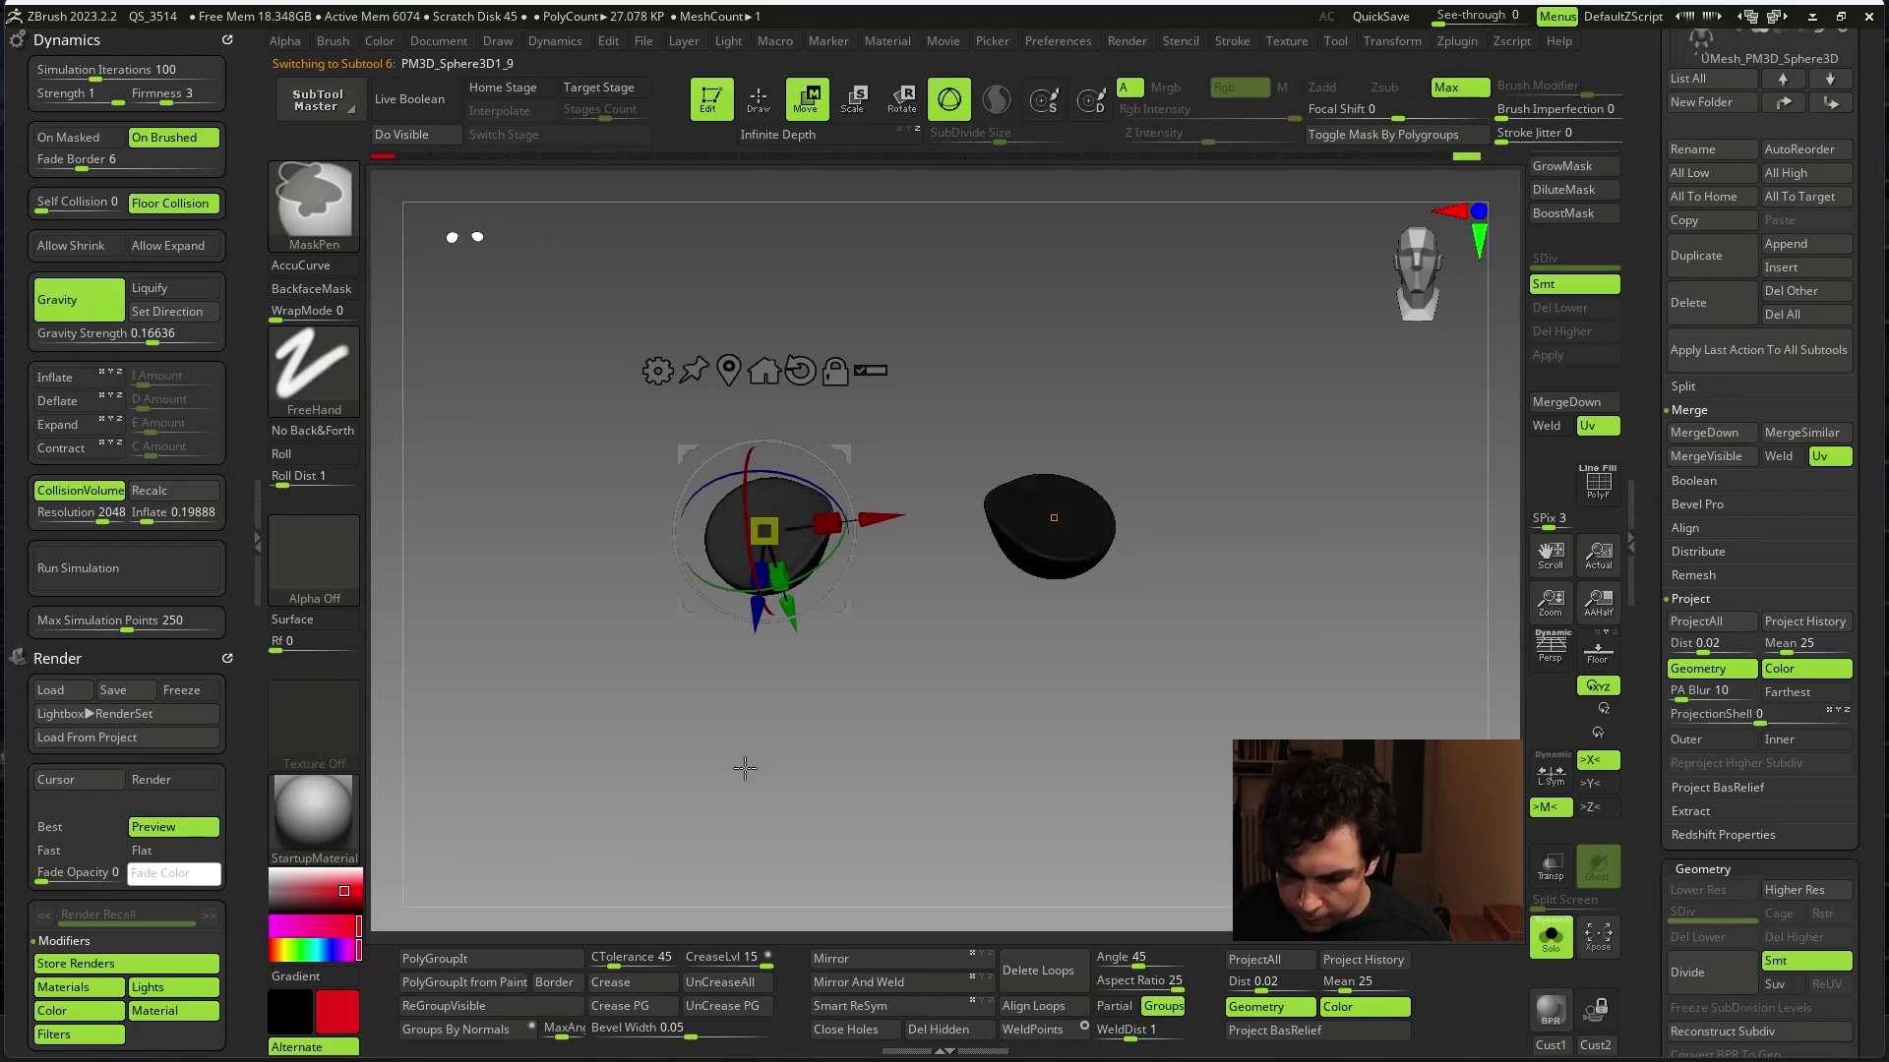
key(ctrl+shift+s)
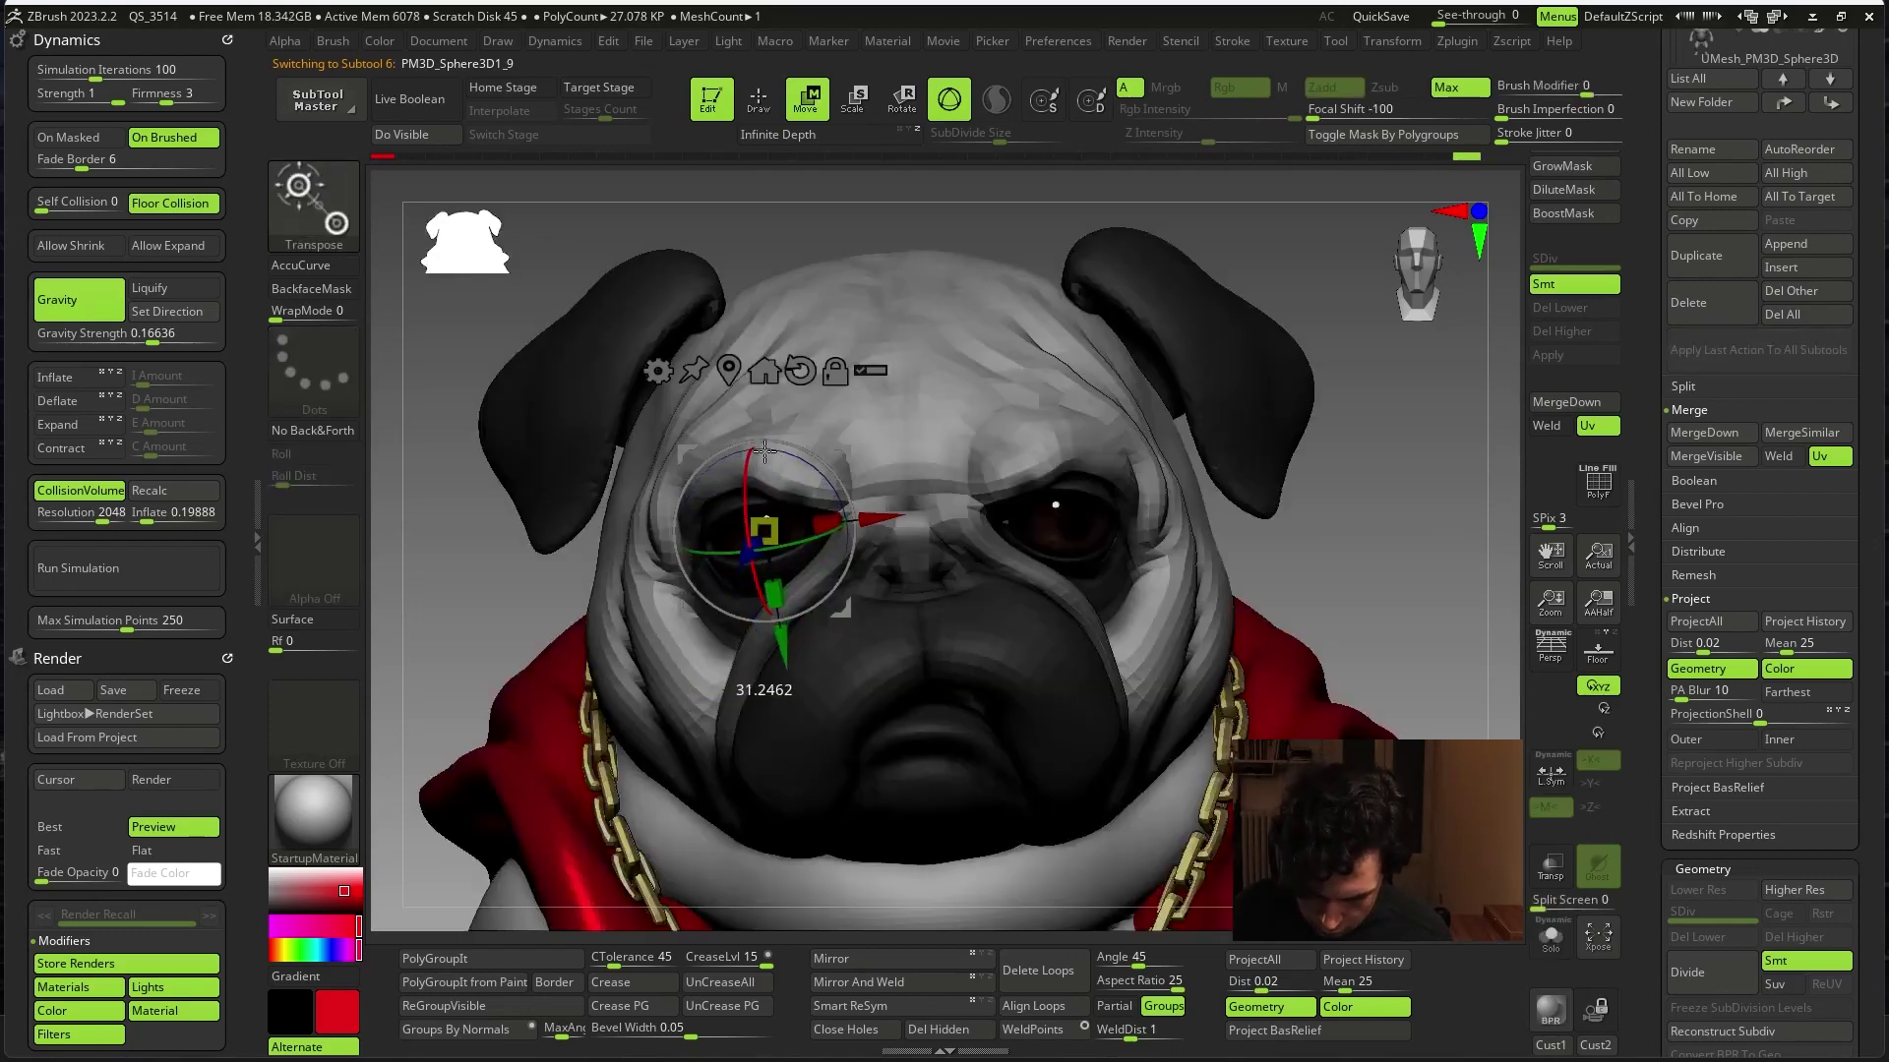
key(q)
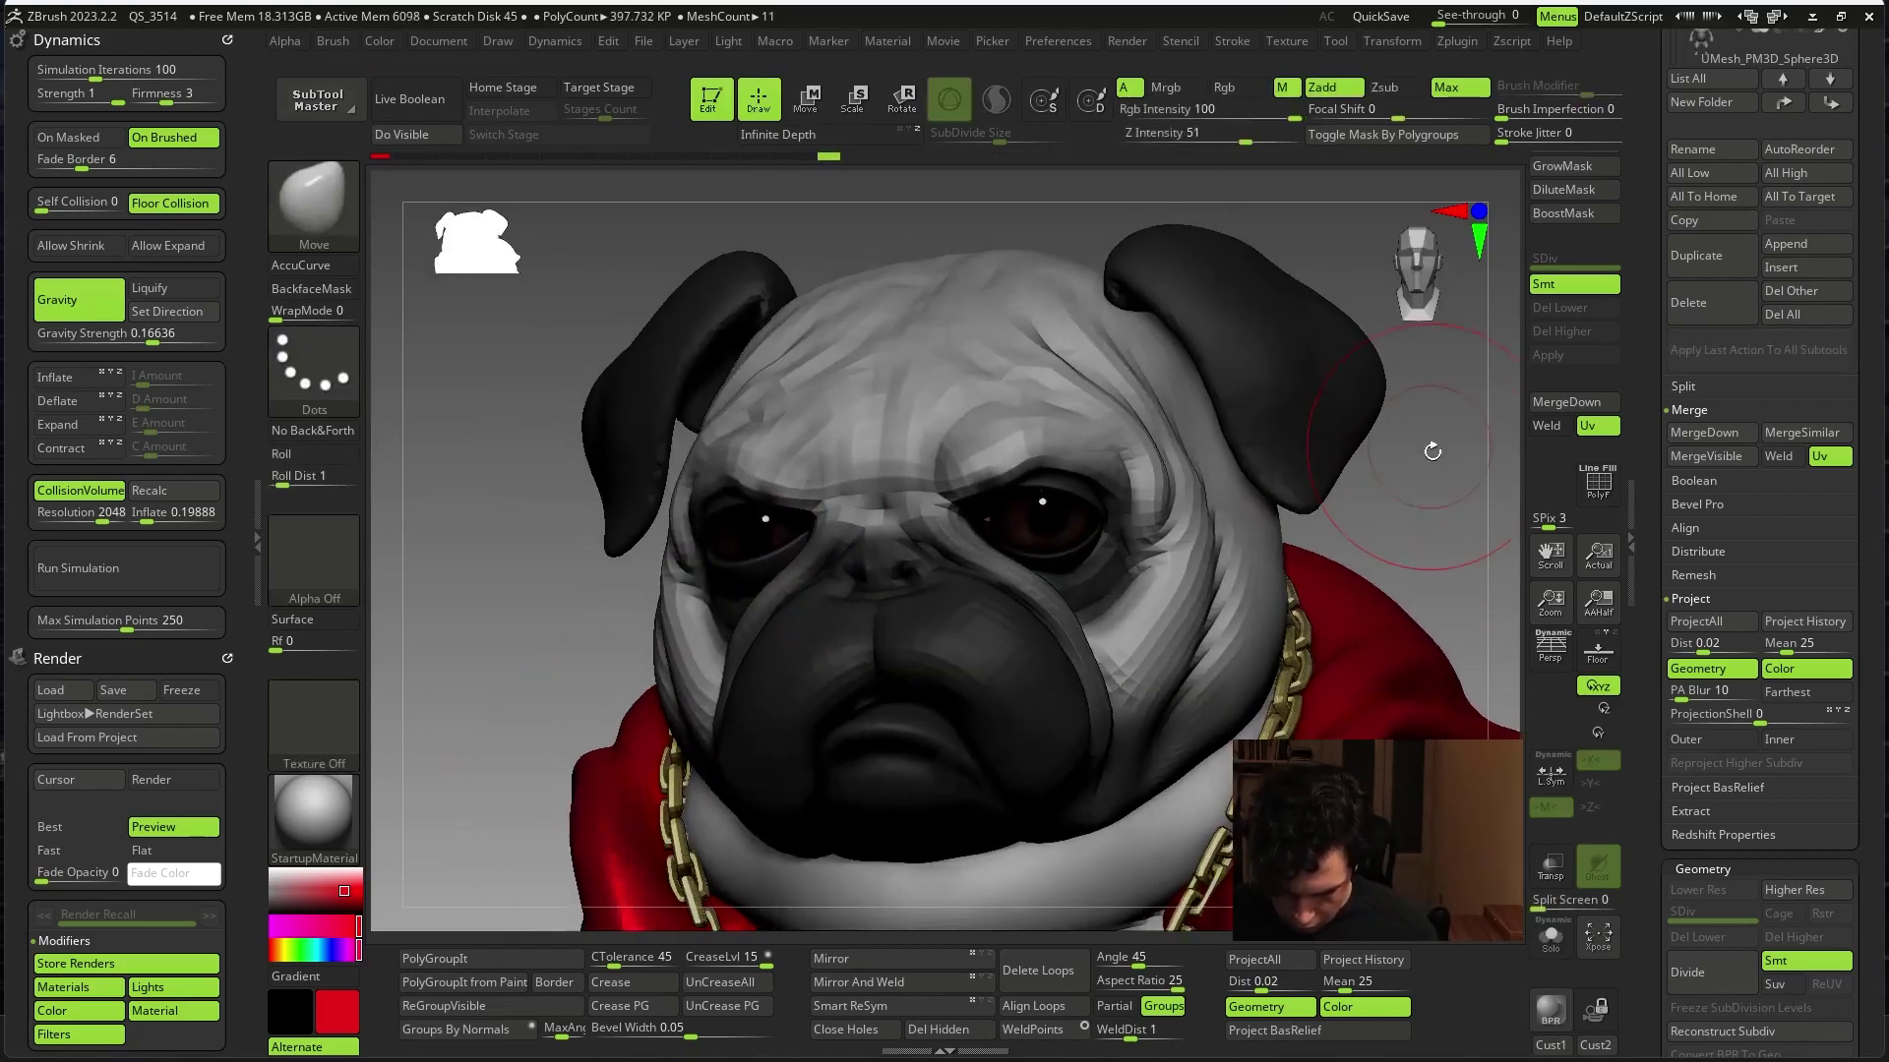
- Check the face from another angle and open the Lightbox QuickSave files
drag(1328, 413, 1411, 493)
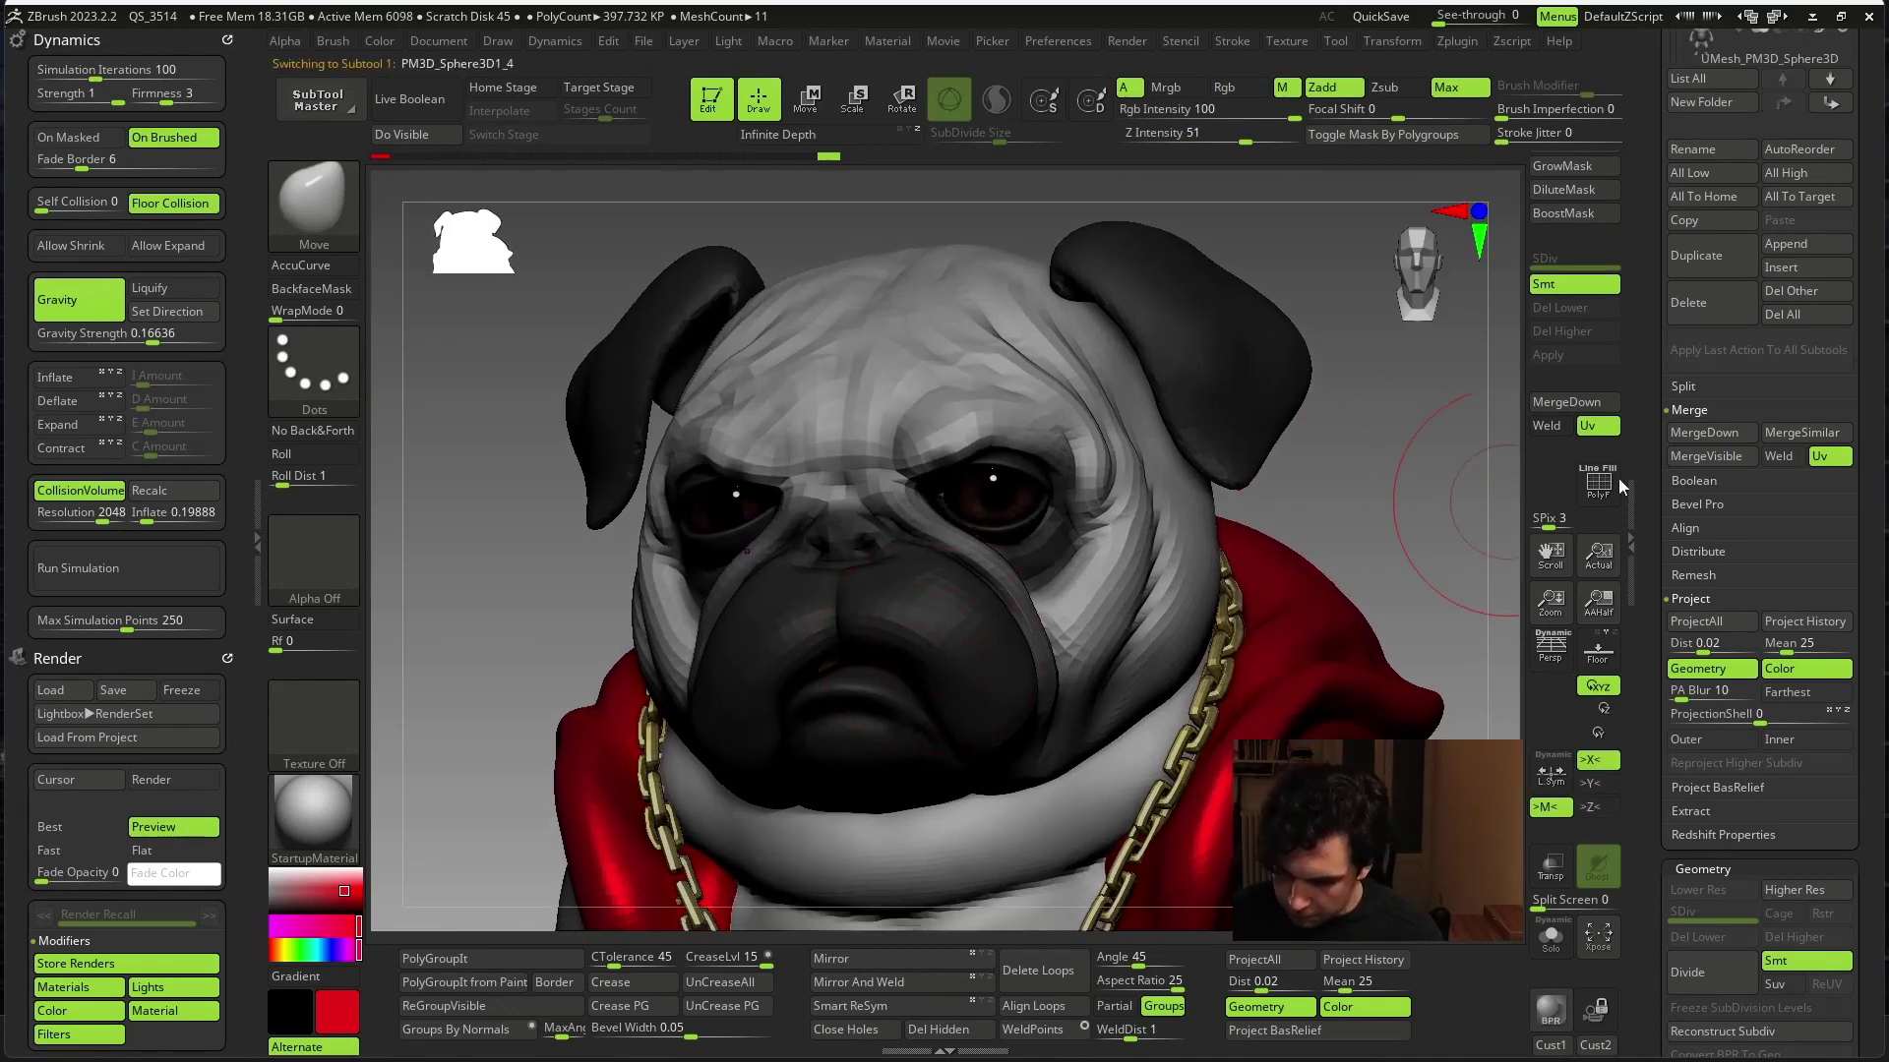
drag(1633, 492, 1656, 602)
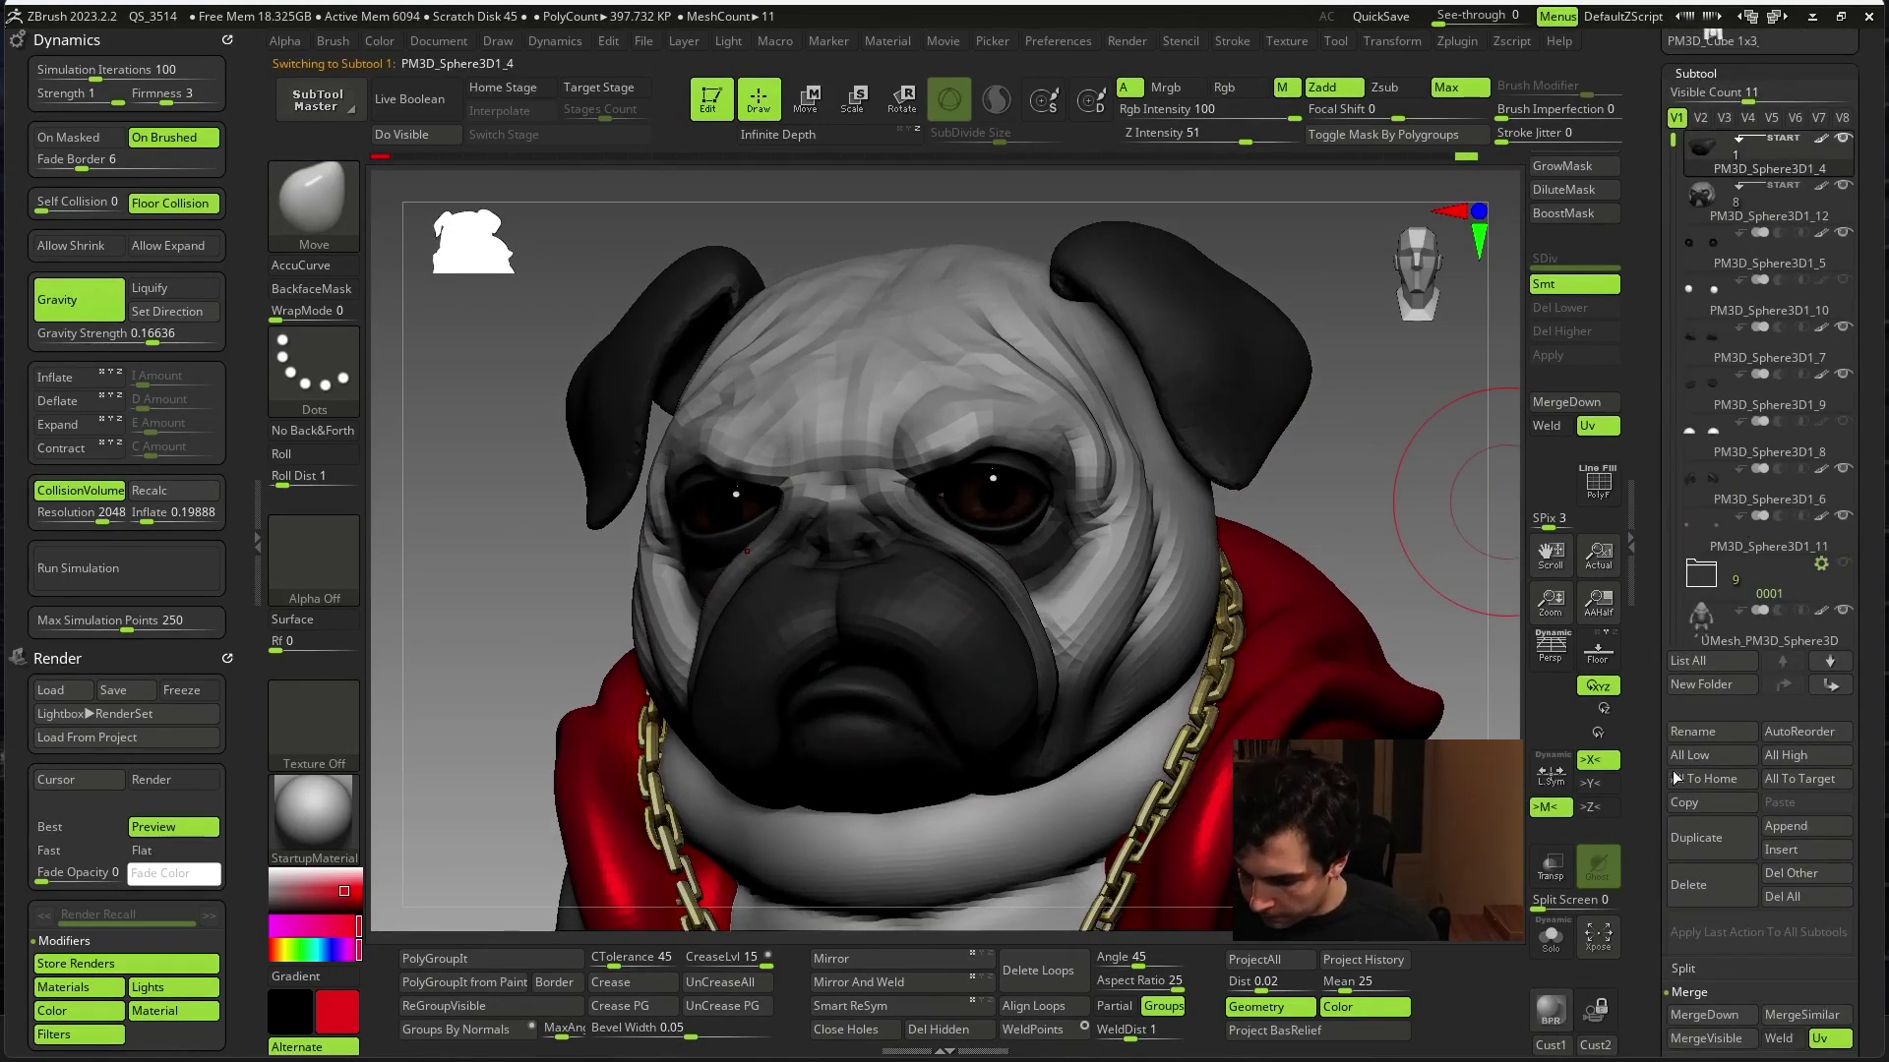
scroll(1719, 679, down, 1)
scroll(1700, 590, up, 10)
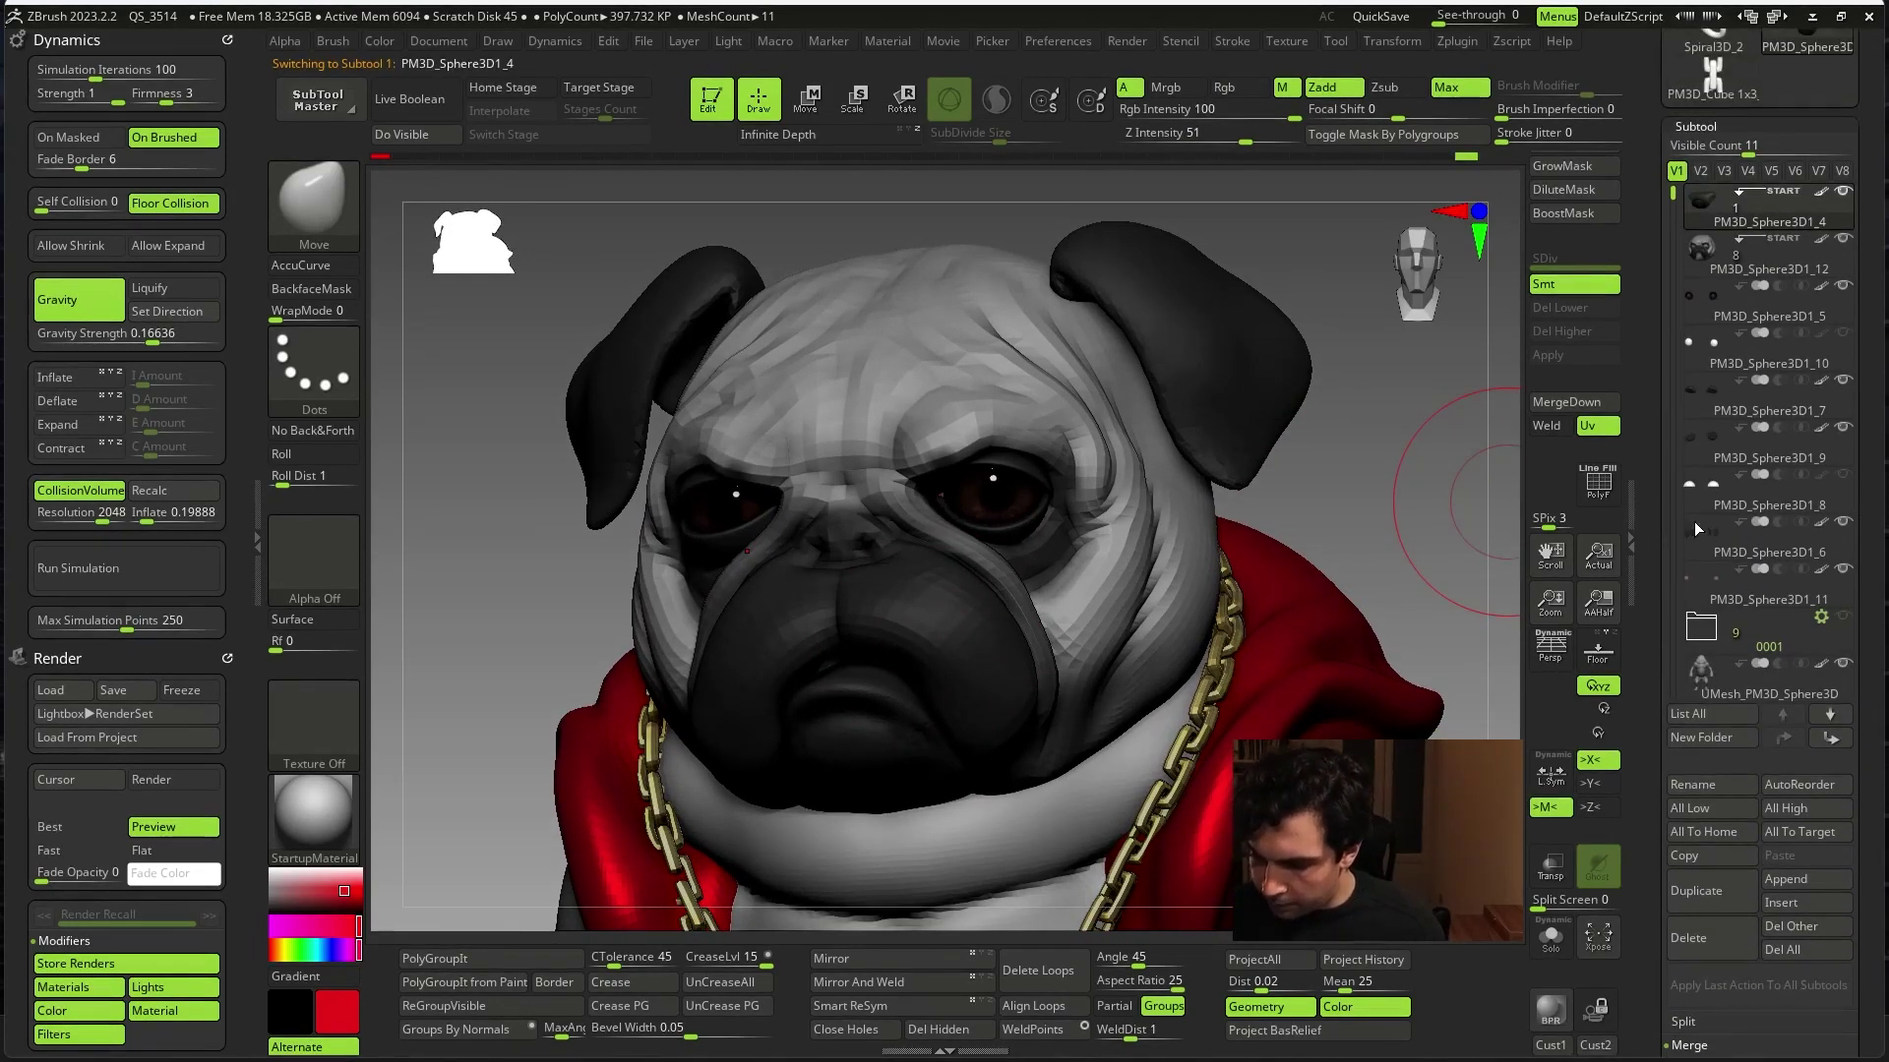
key(comma)
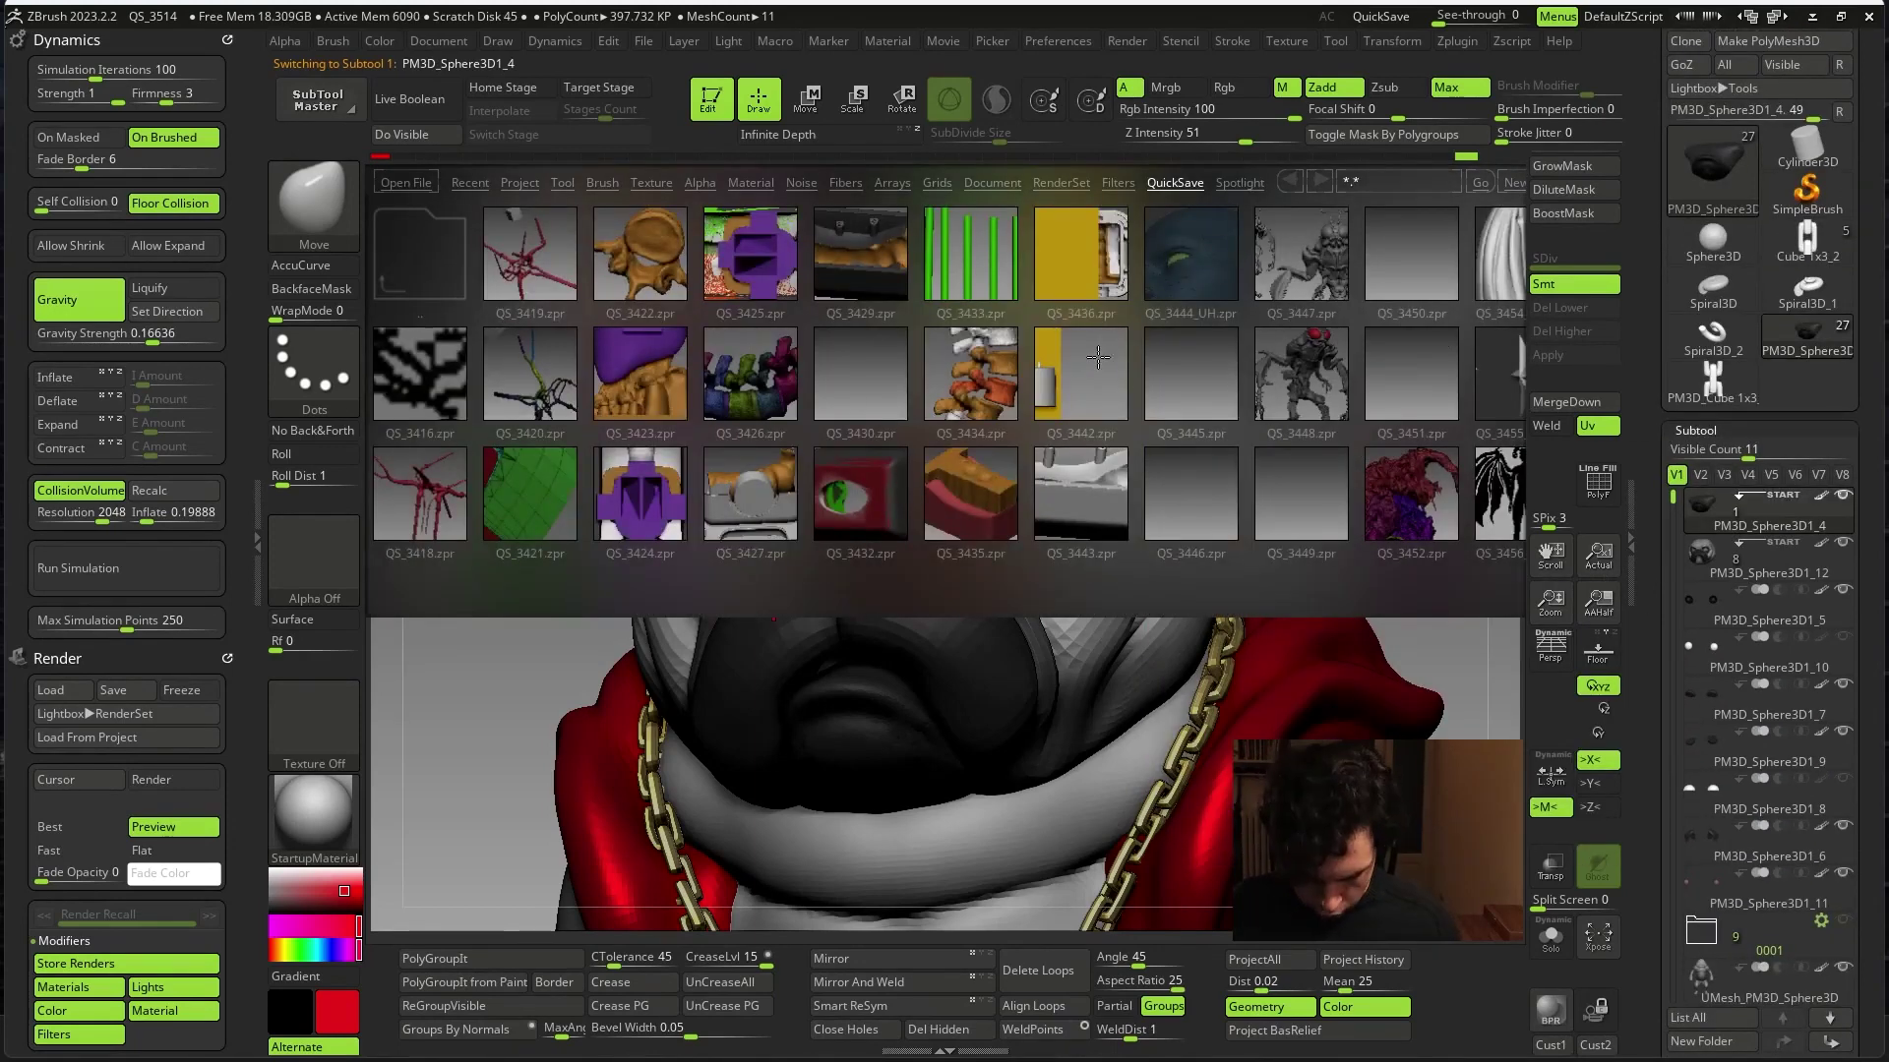
- Reopen Lightbox and browse from the Project tab to the Tool library of ready-made models
key(comma)
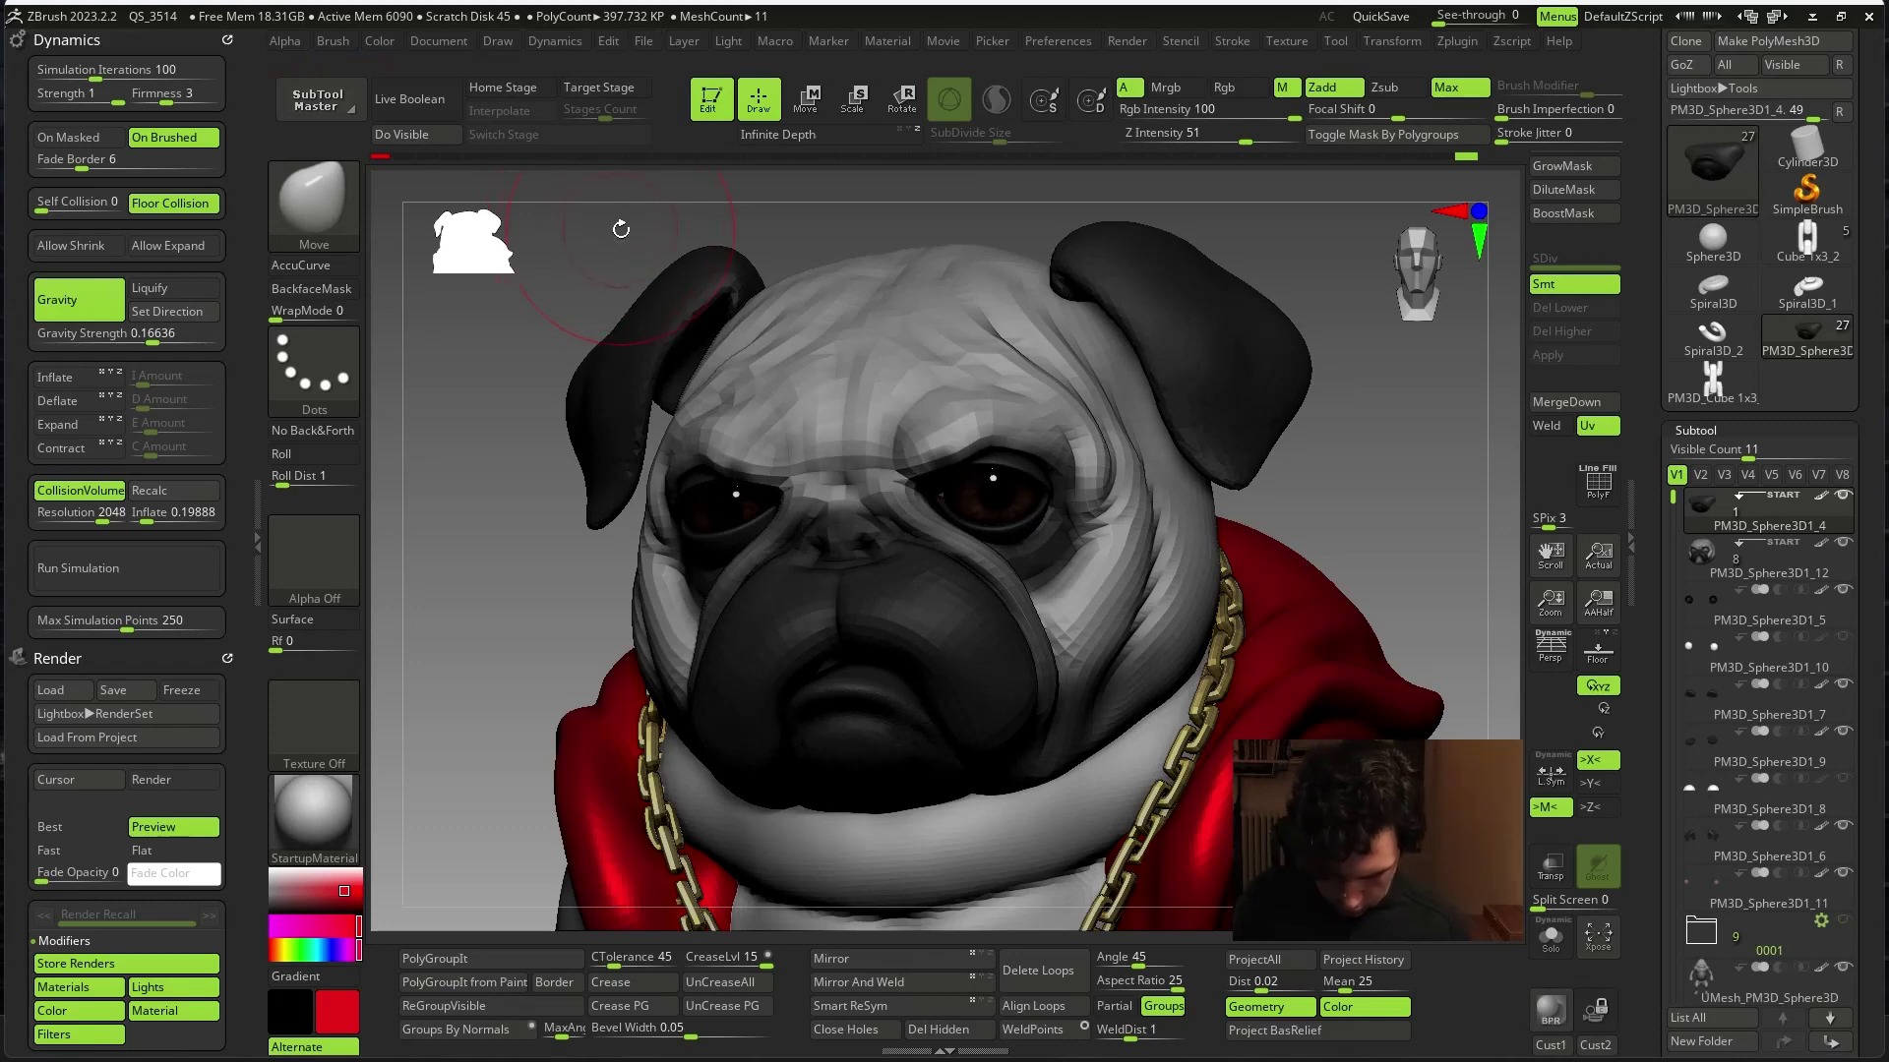
key(comma)
click(520, 183)
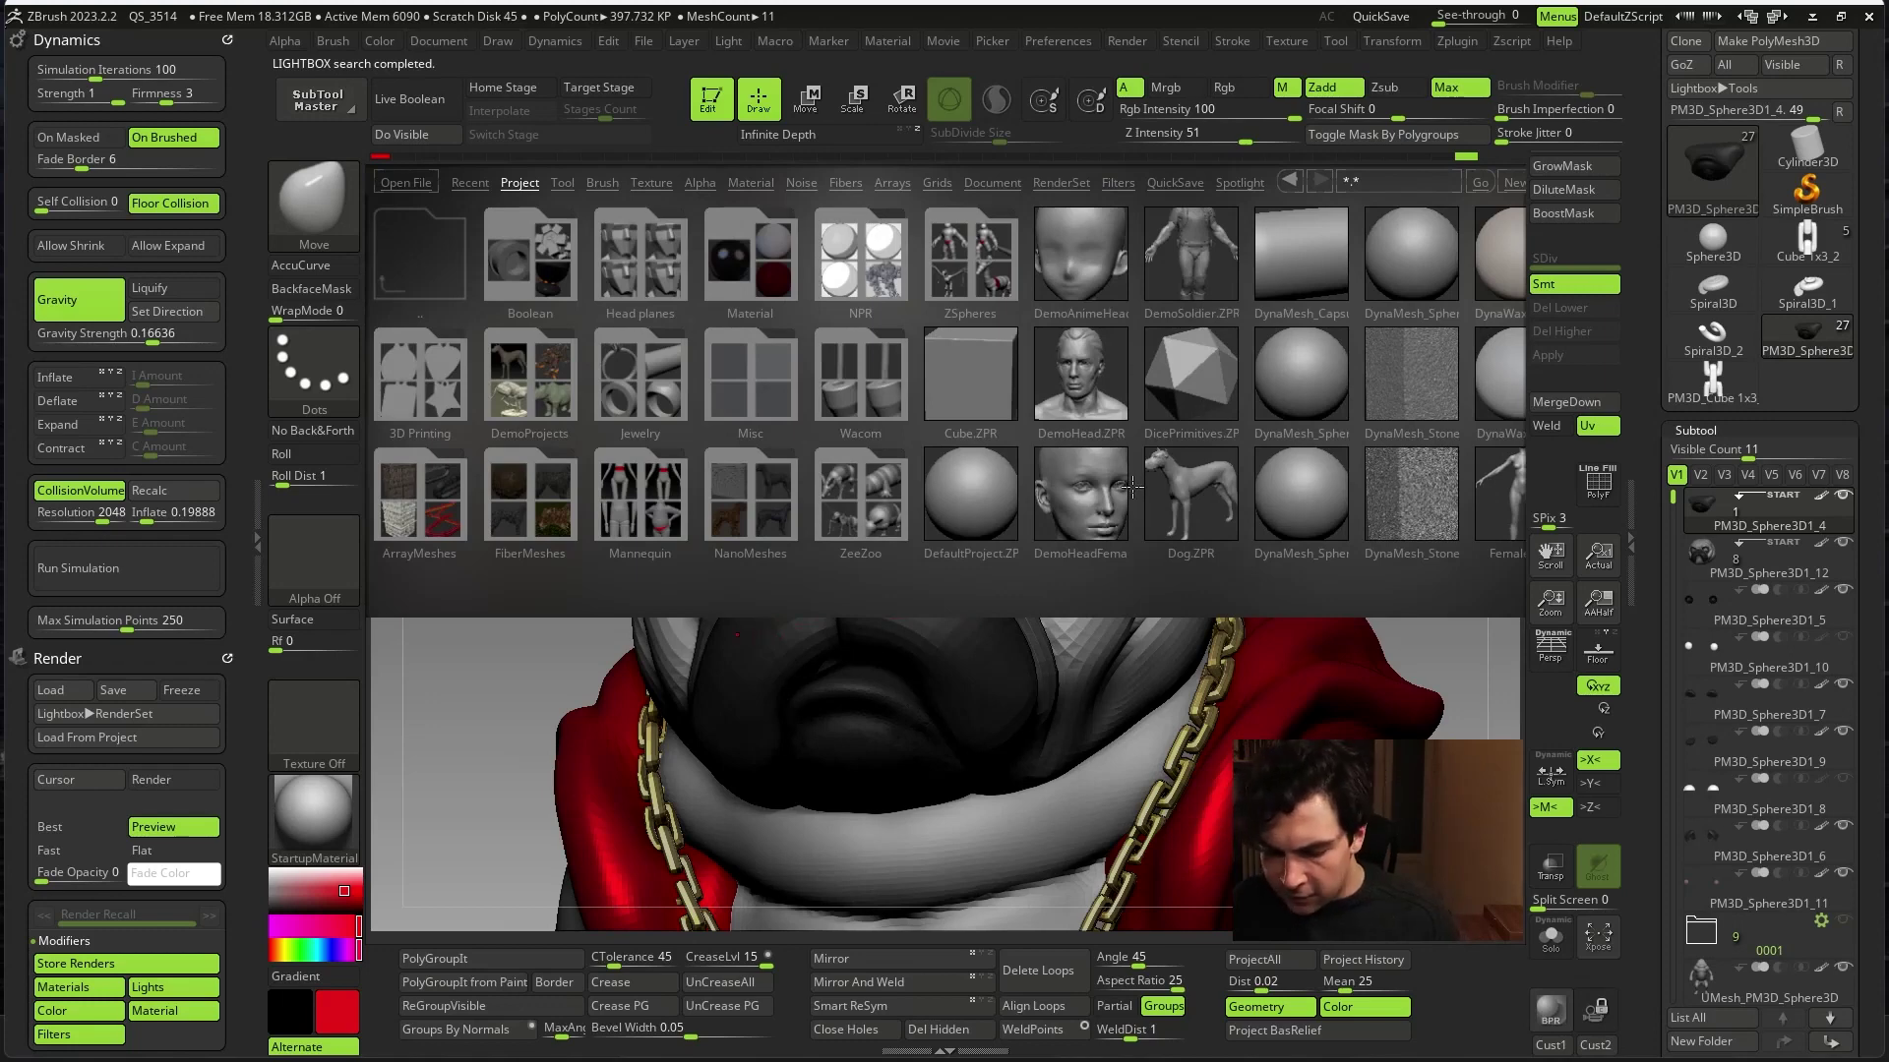
click(562, 183)
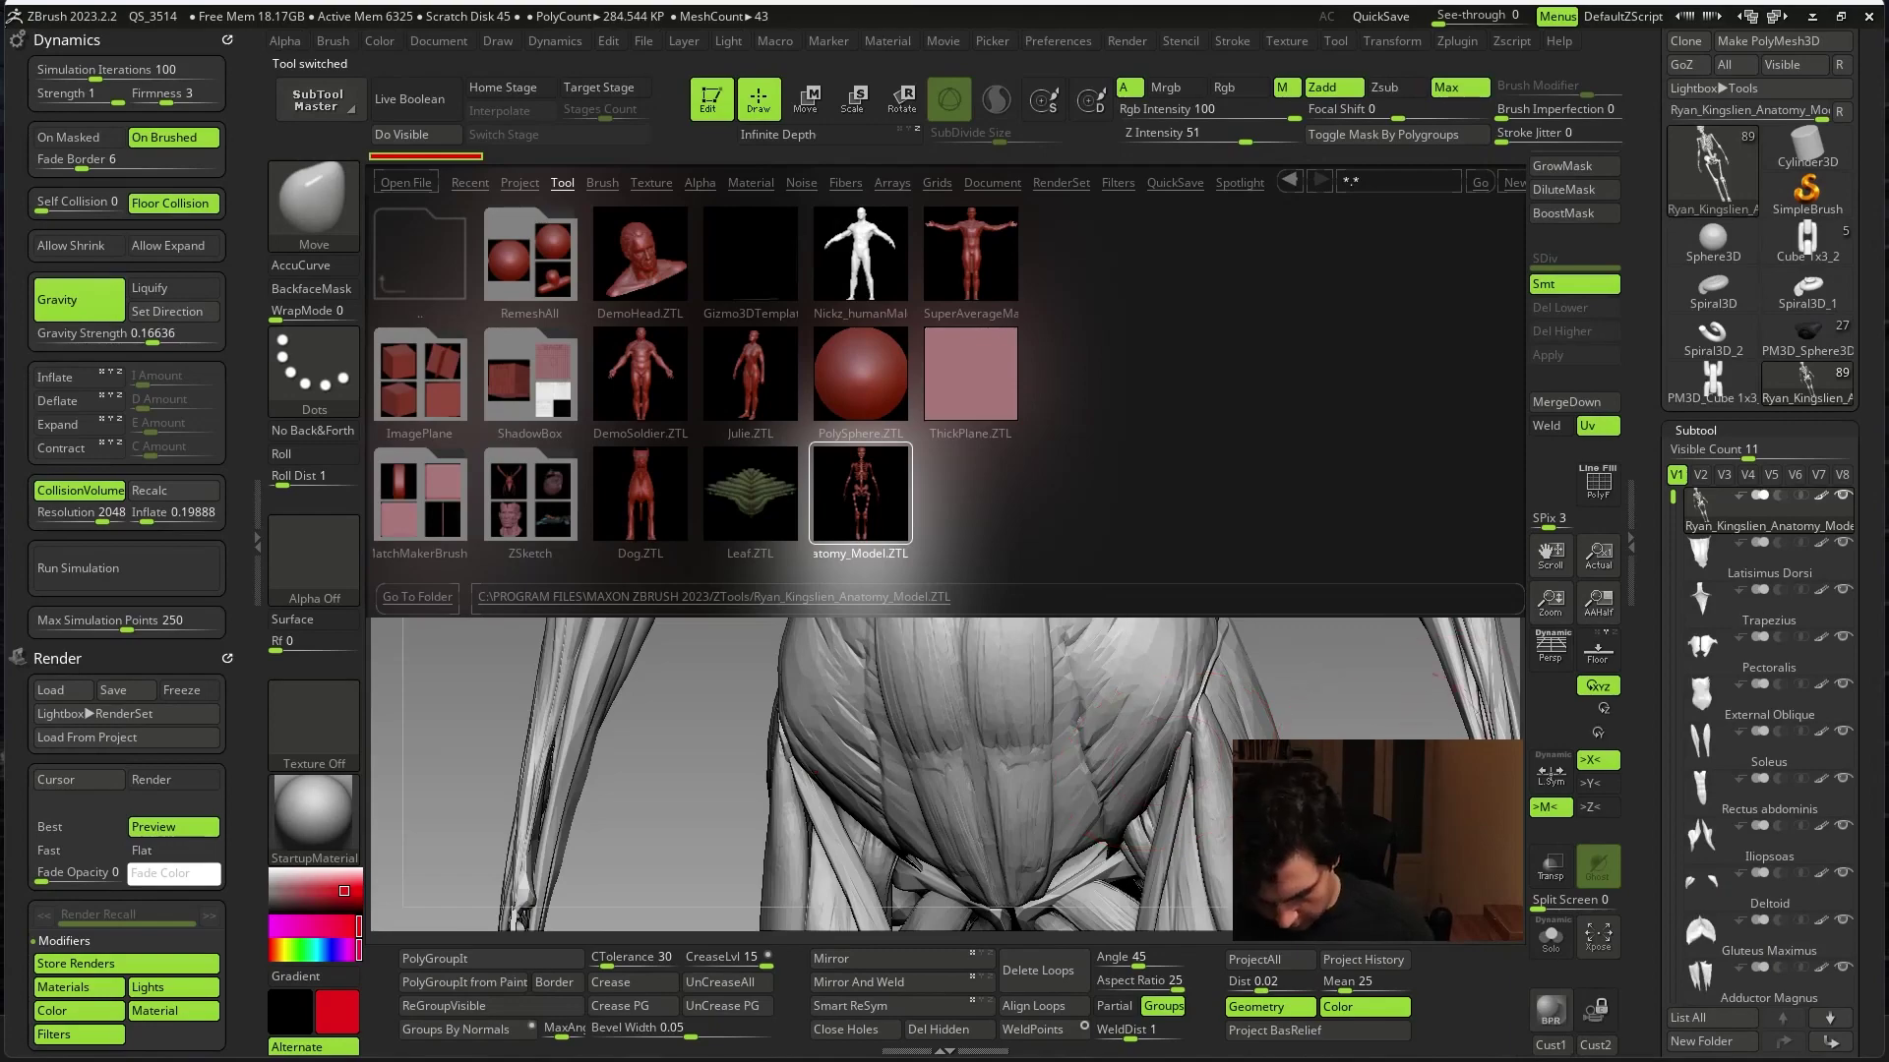
- Solo the skeleton subtool with wireframe on, then isolate the skull and jaw
key(comma)
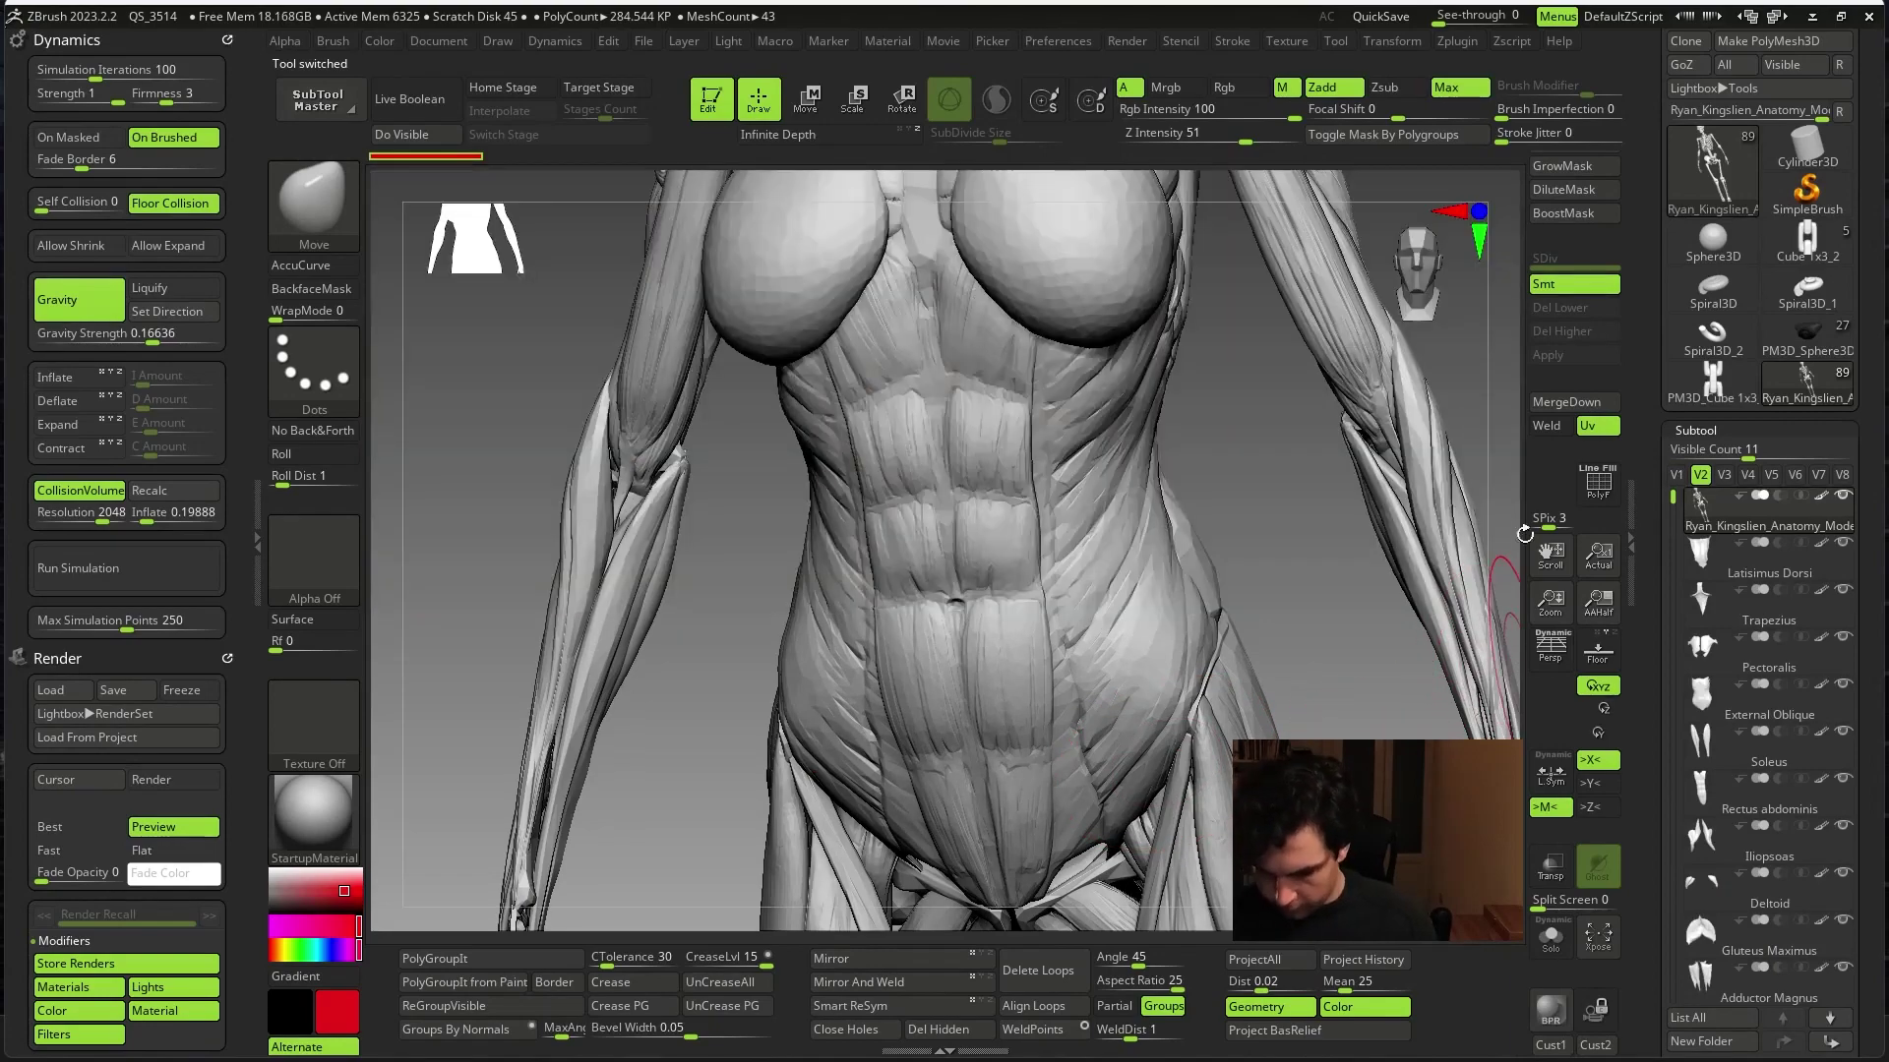
key(alt+shift+s)
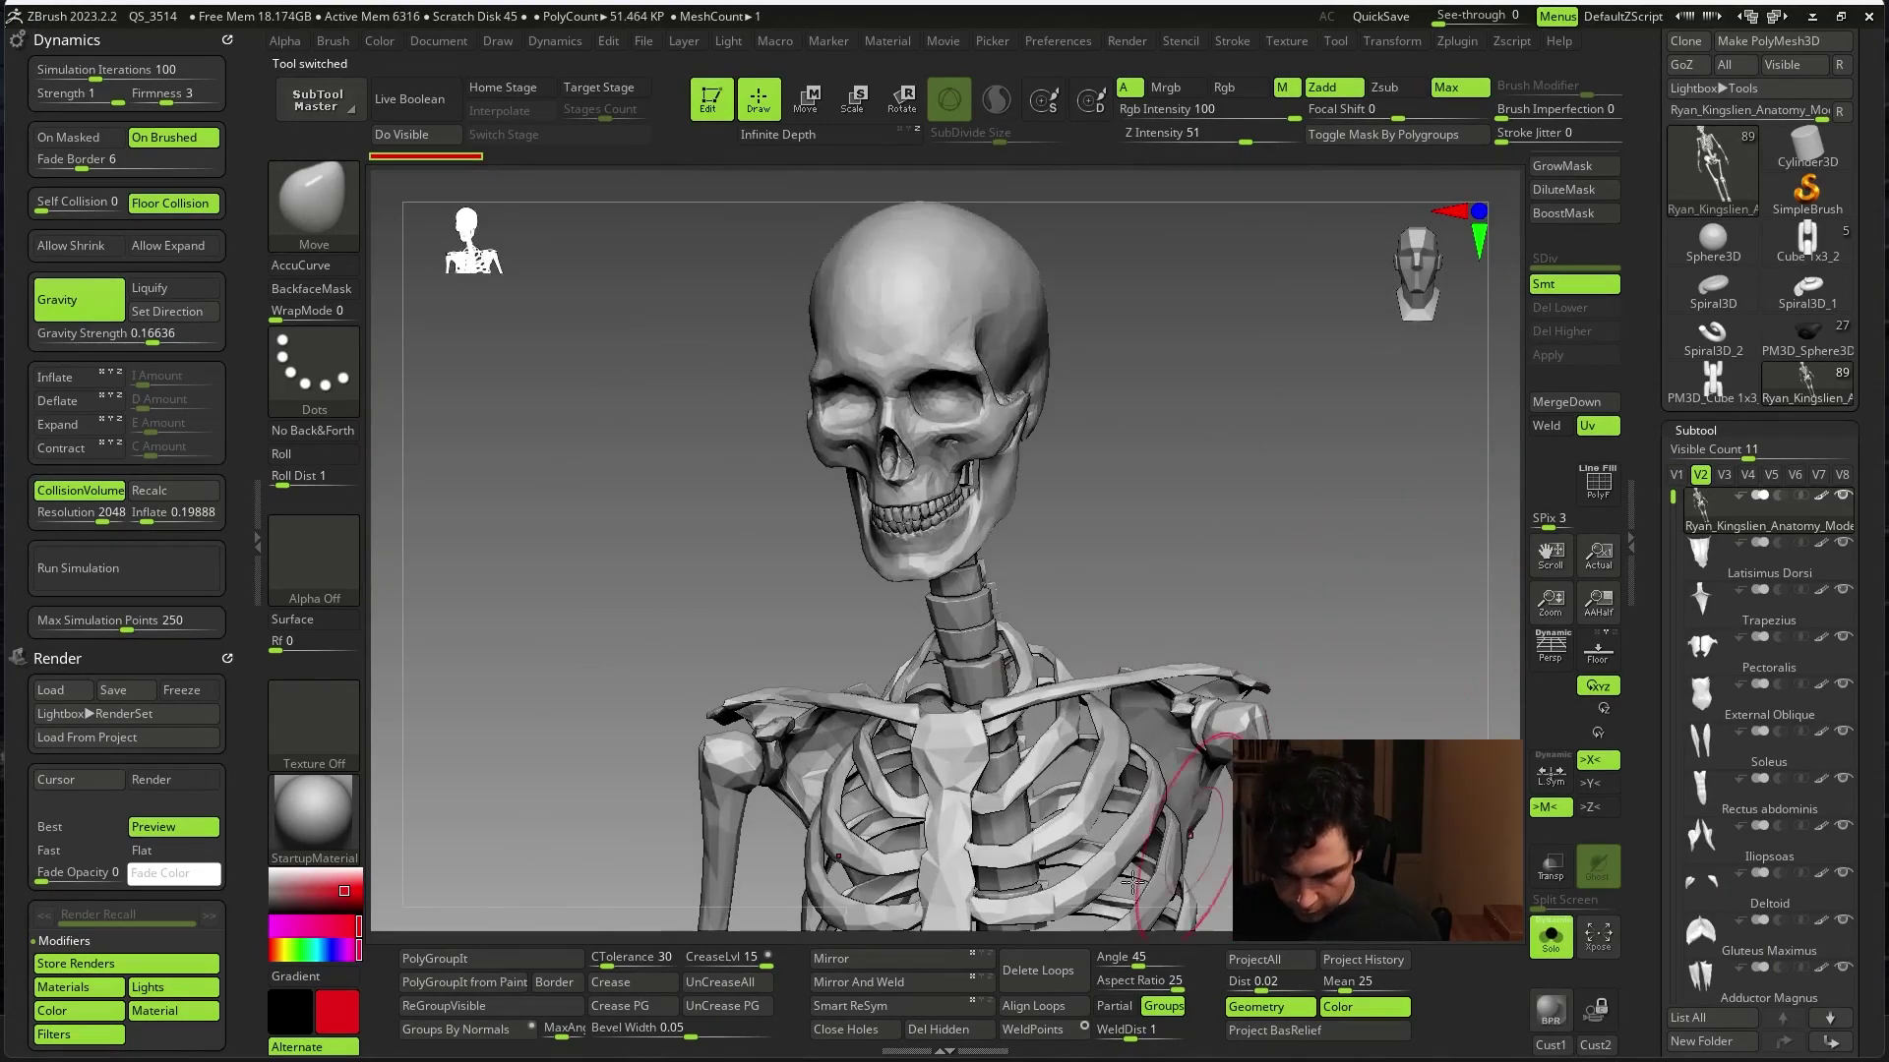
key(shift+f)
alt+drag(1075, 463, 1173, 364)
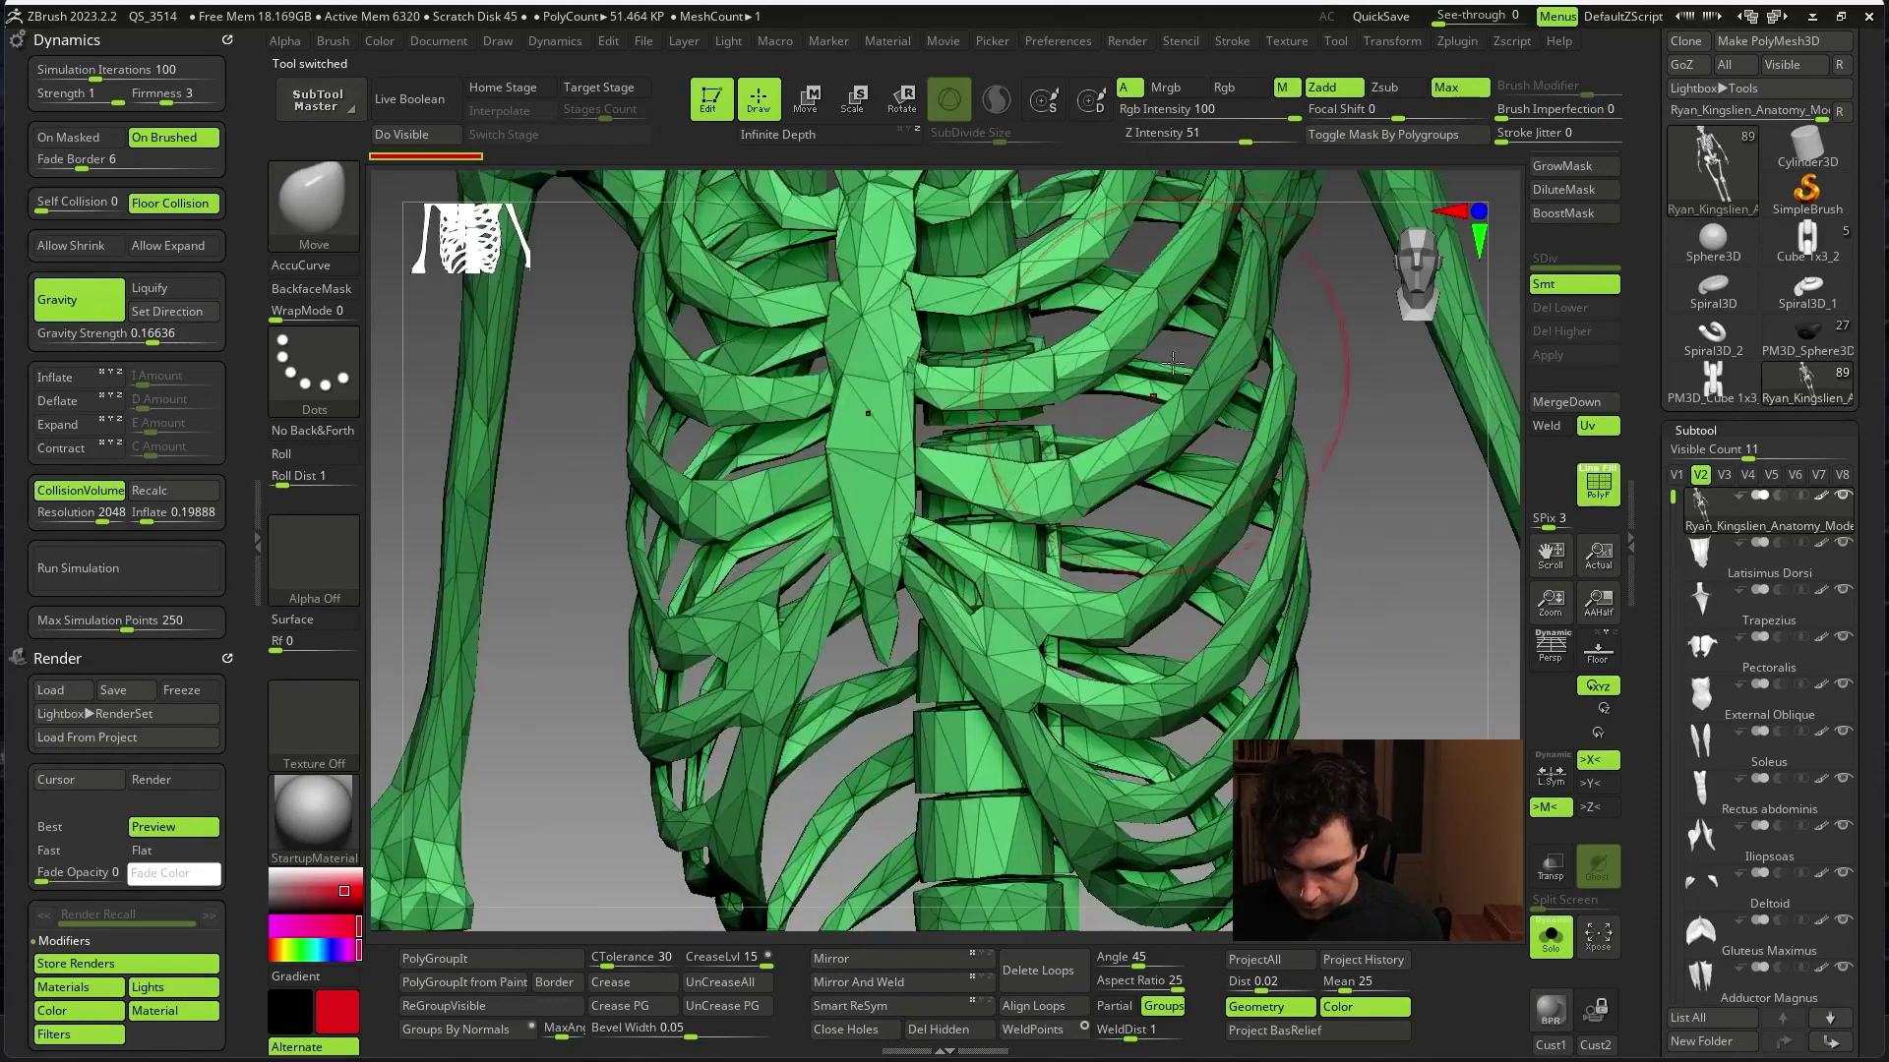
key(f)
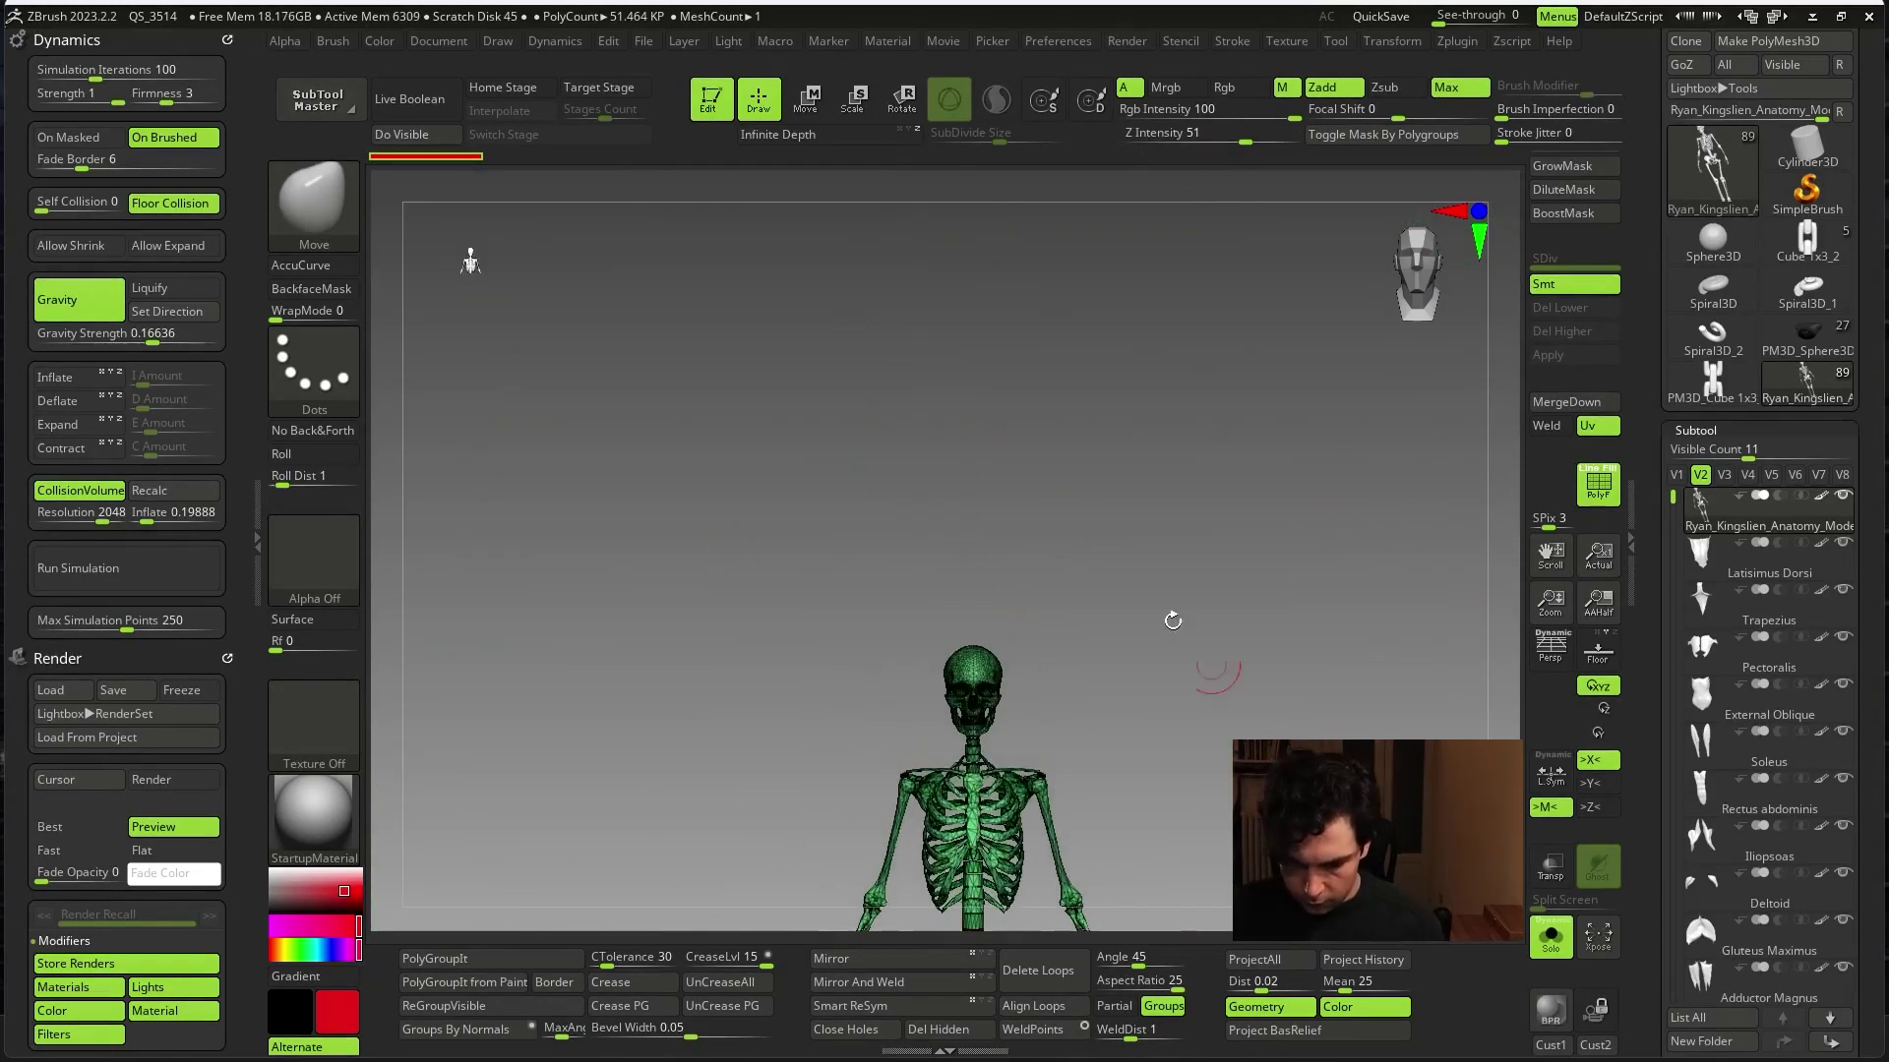
ctrl+shift+drag(914, 587, 1055, 734)
key(f)
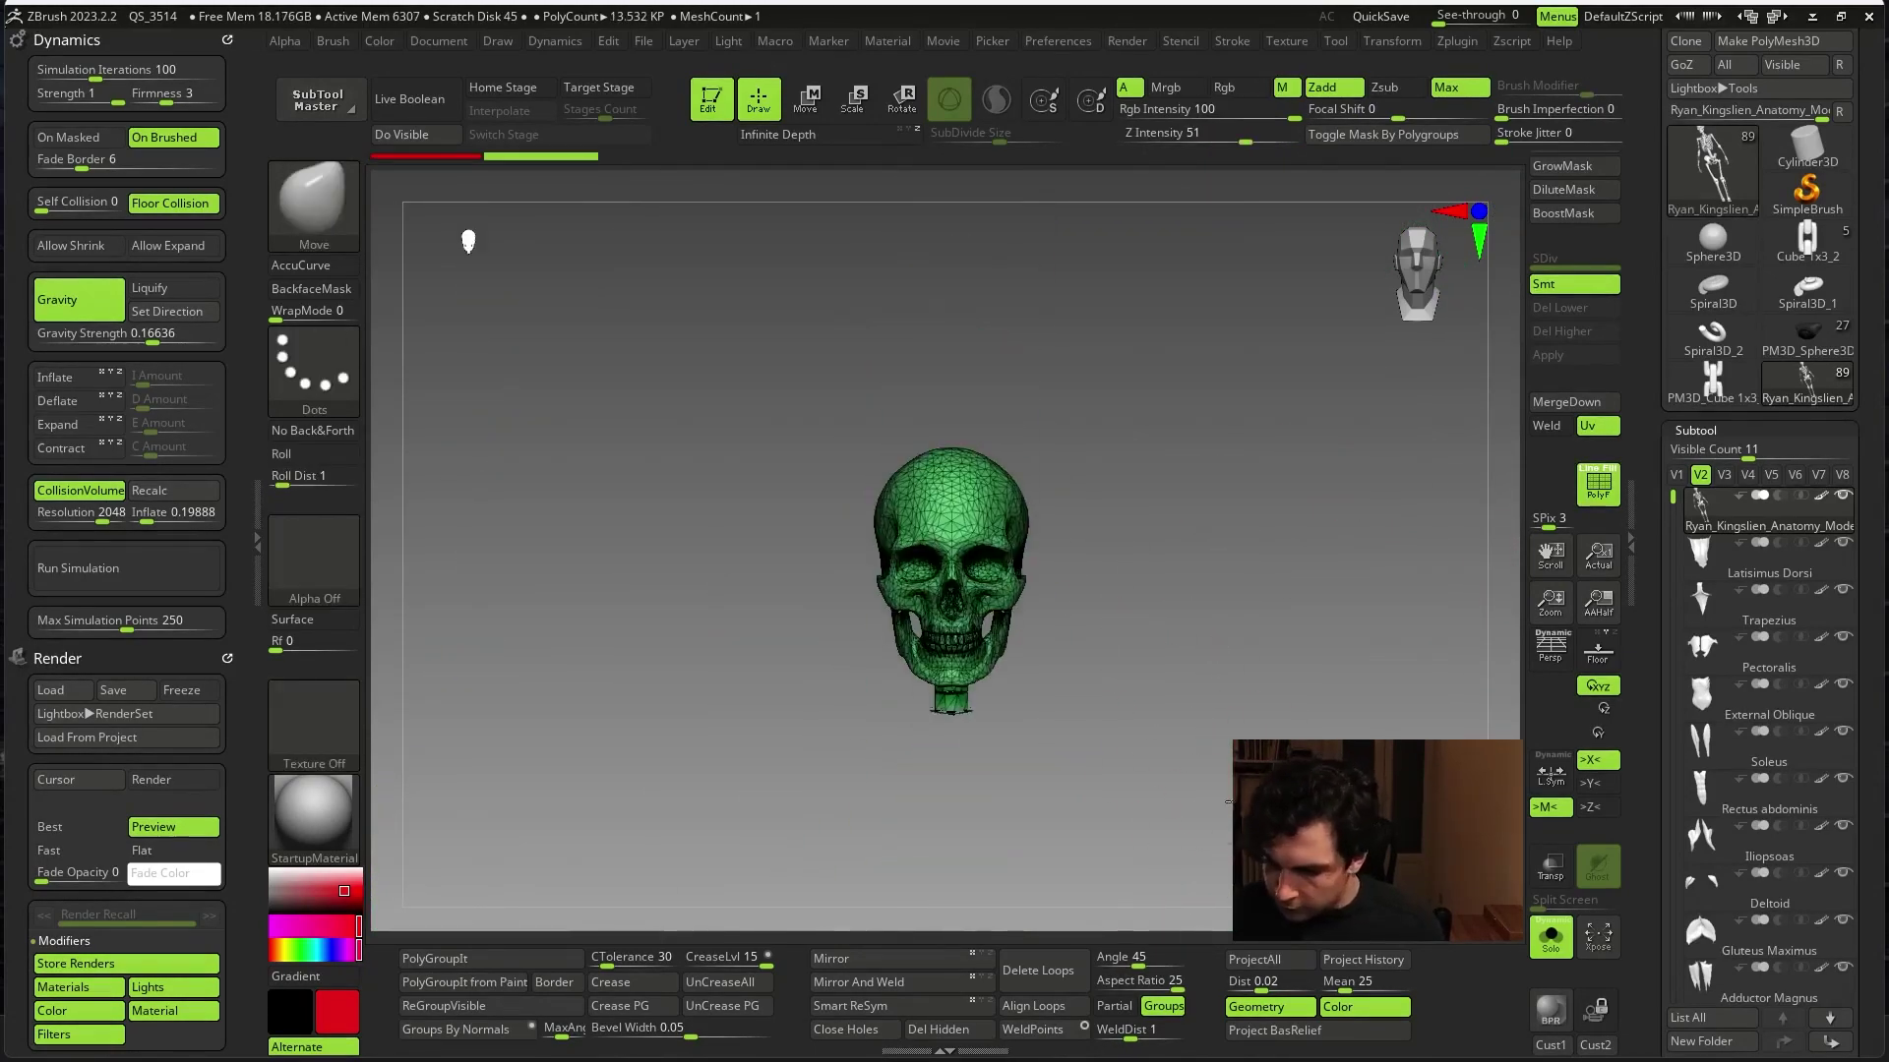
mouse_move(1495, 679)
shift+mouse_down()
mouse_move(1324, 691)
mouse_move(1235, 553)
mouse_move(1235, 641)
shift+mouse_up()
ctrl+shift+drag(1264, 548, 866, 885)
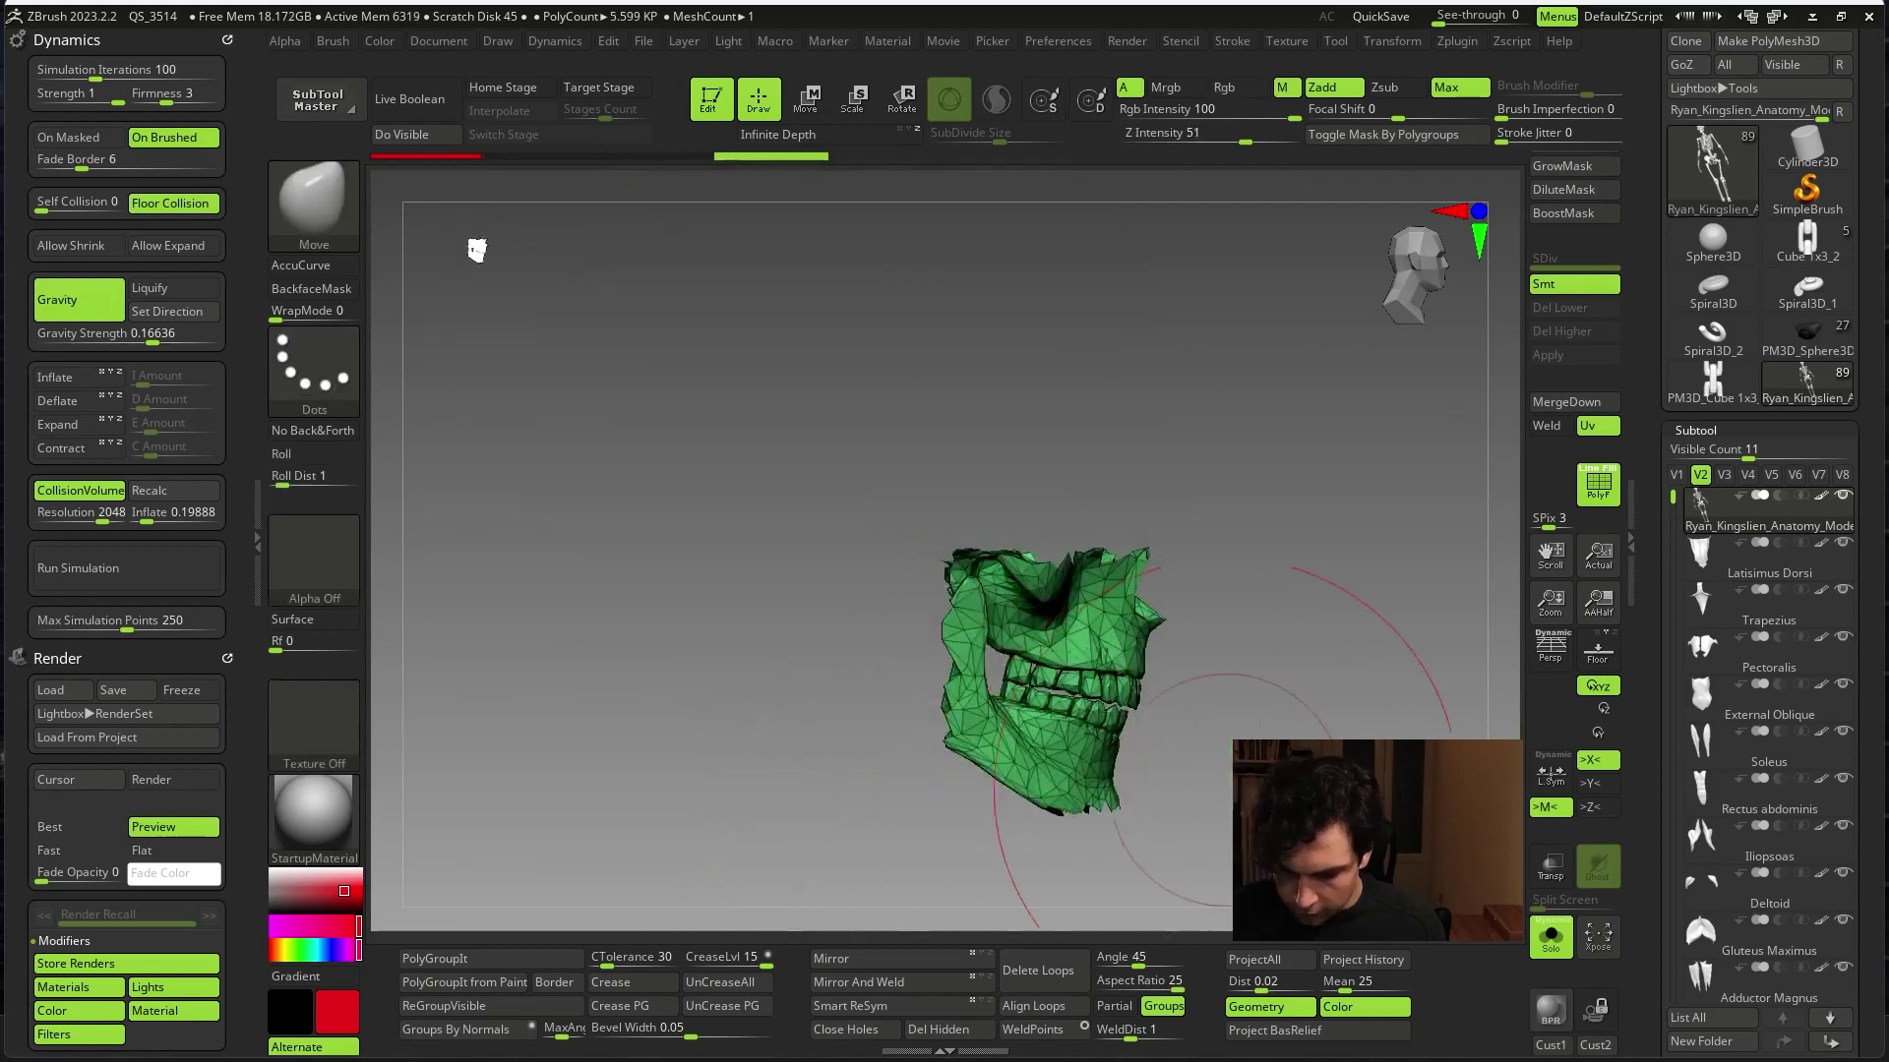
- Run Auto Groups so each tooth gets its own polygroup, then isolate the teeth
click(1004, 1030)
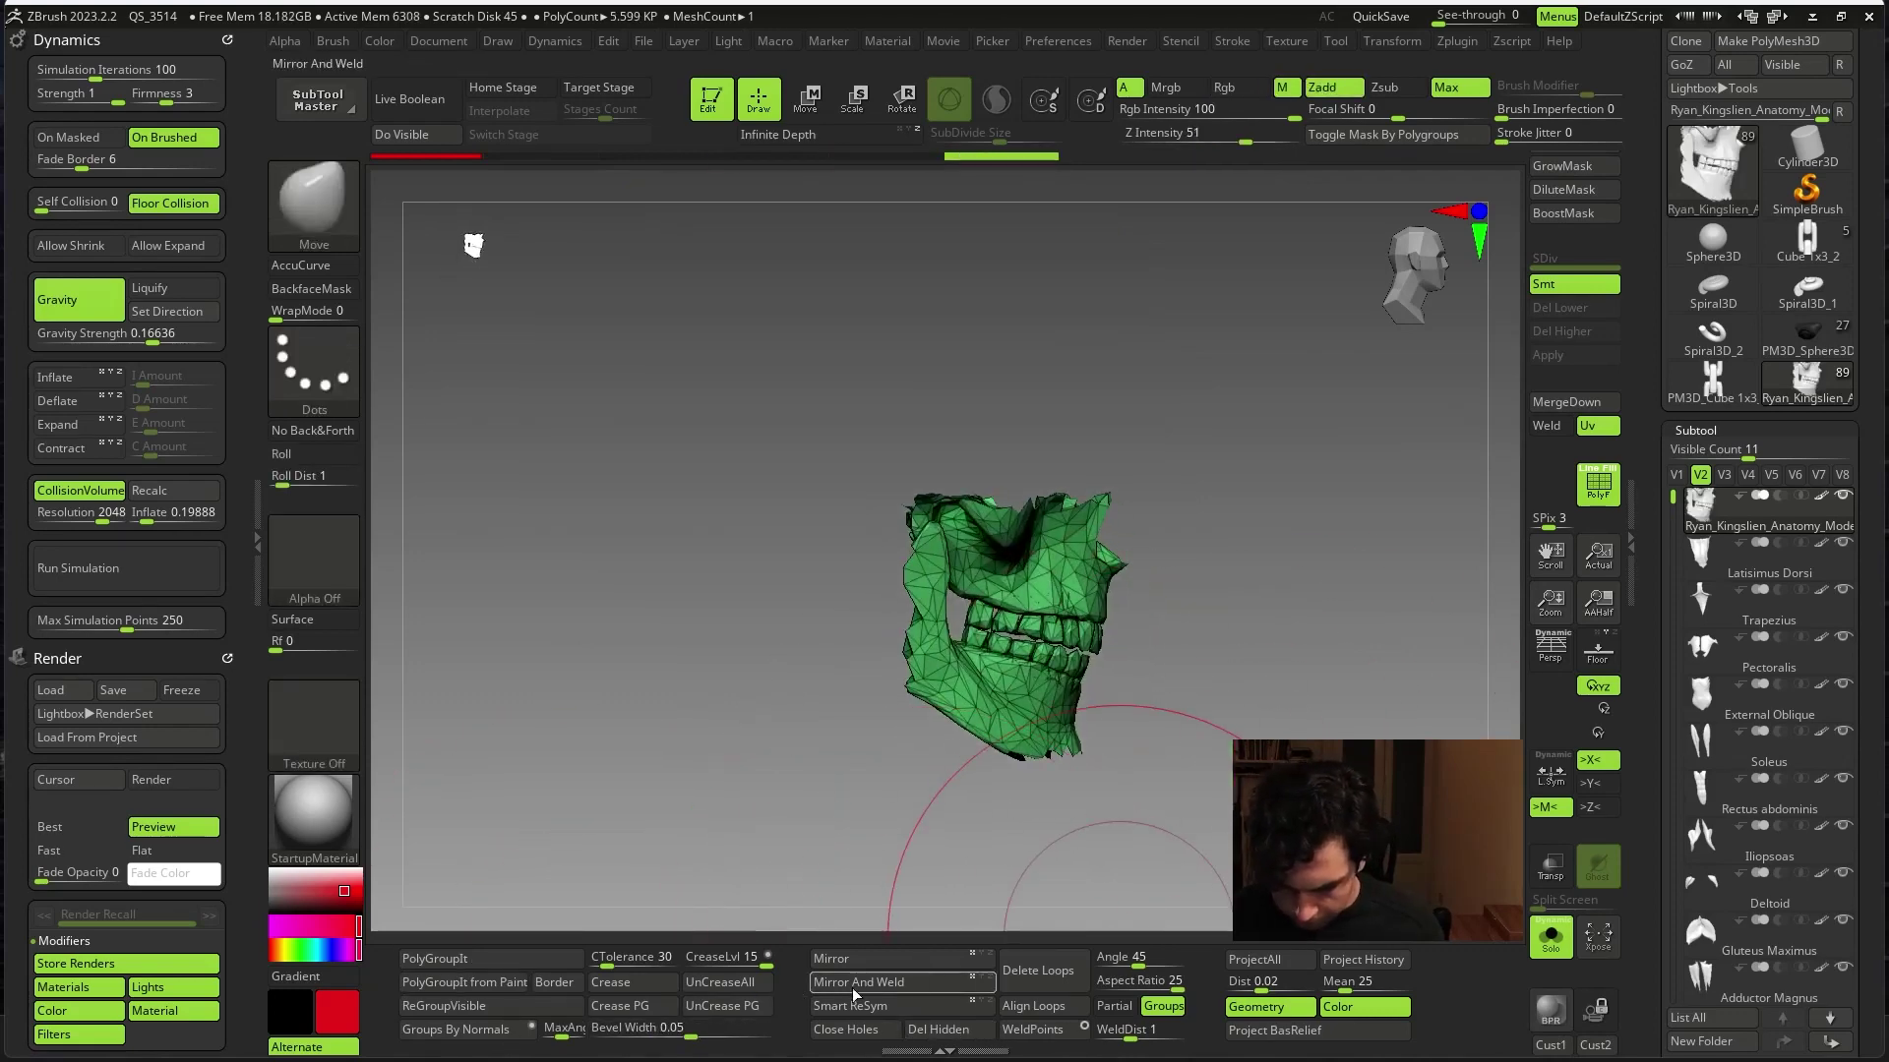
scroll(905, 991, up, 5)
click(942, 972)
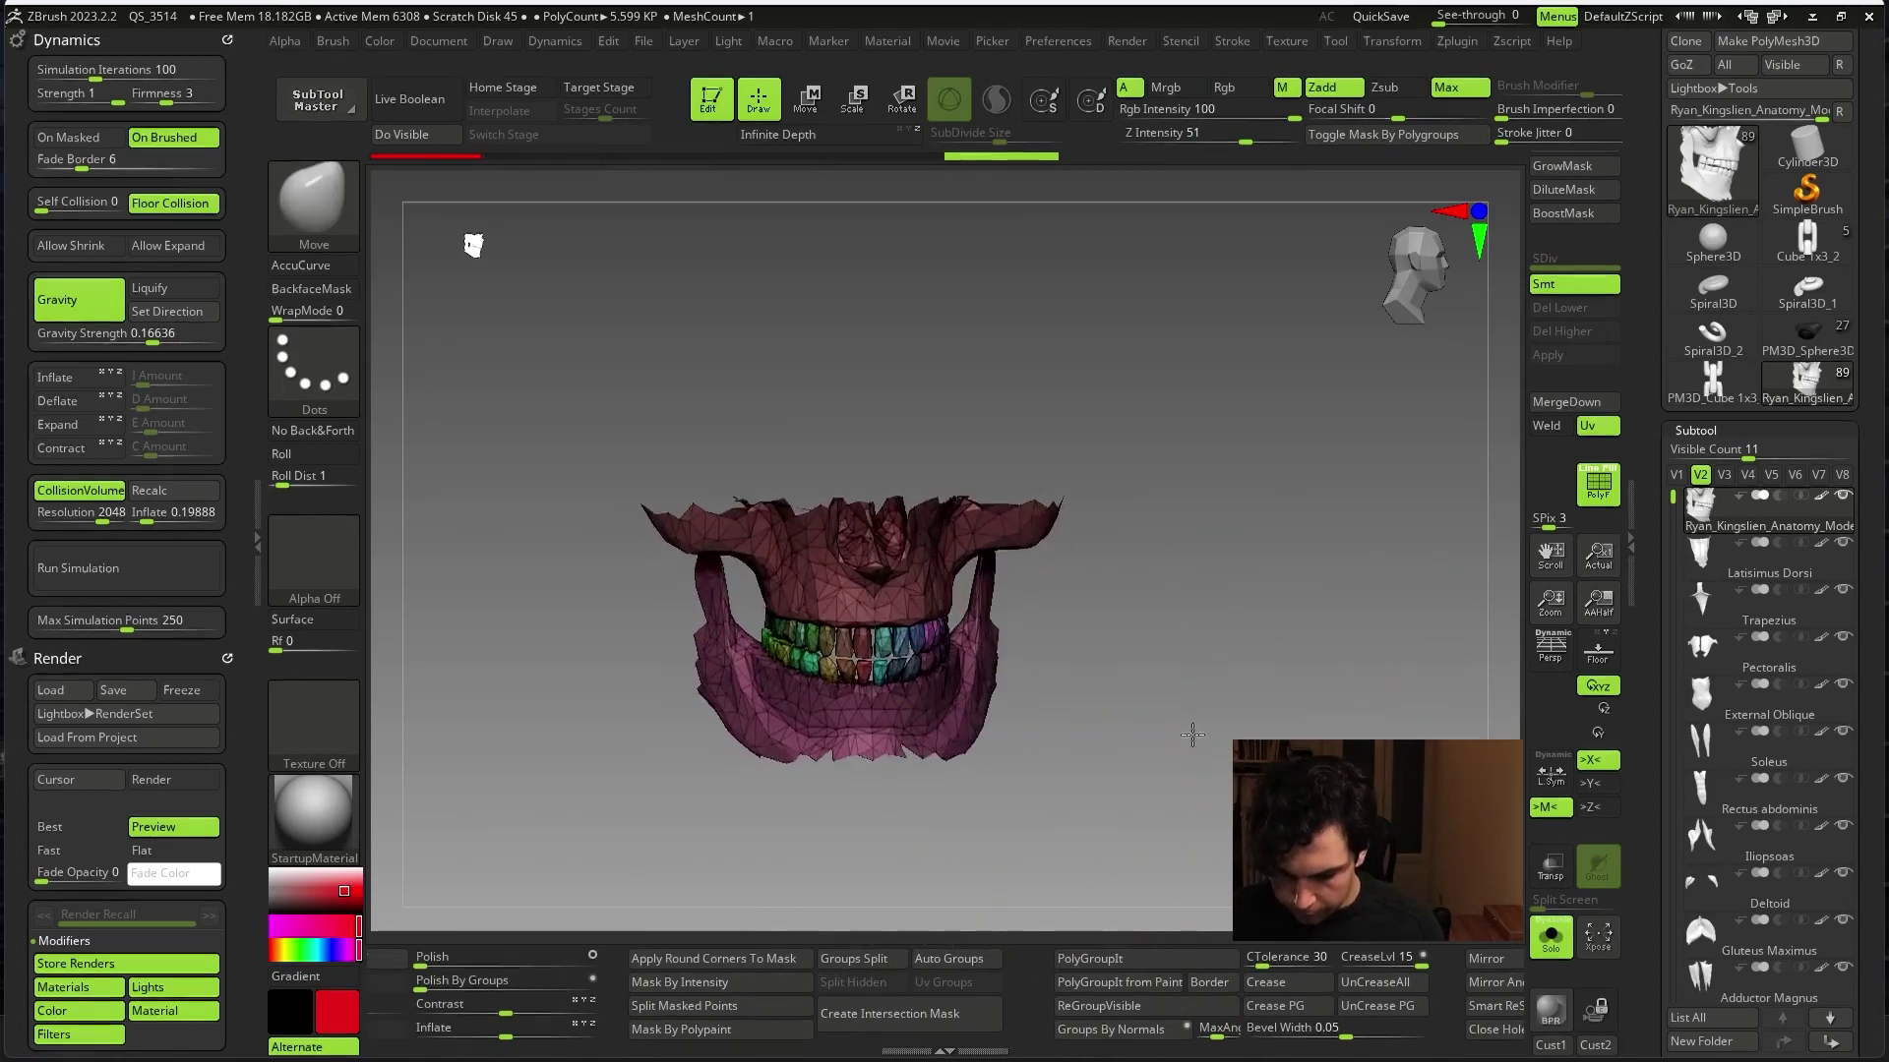
ctrl+shift+click(945, 551)
ctrl+shift+click(1210, 705)
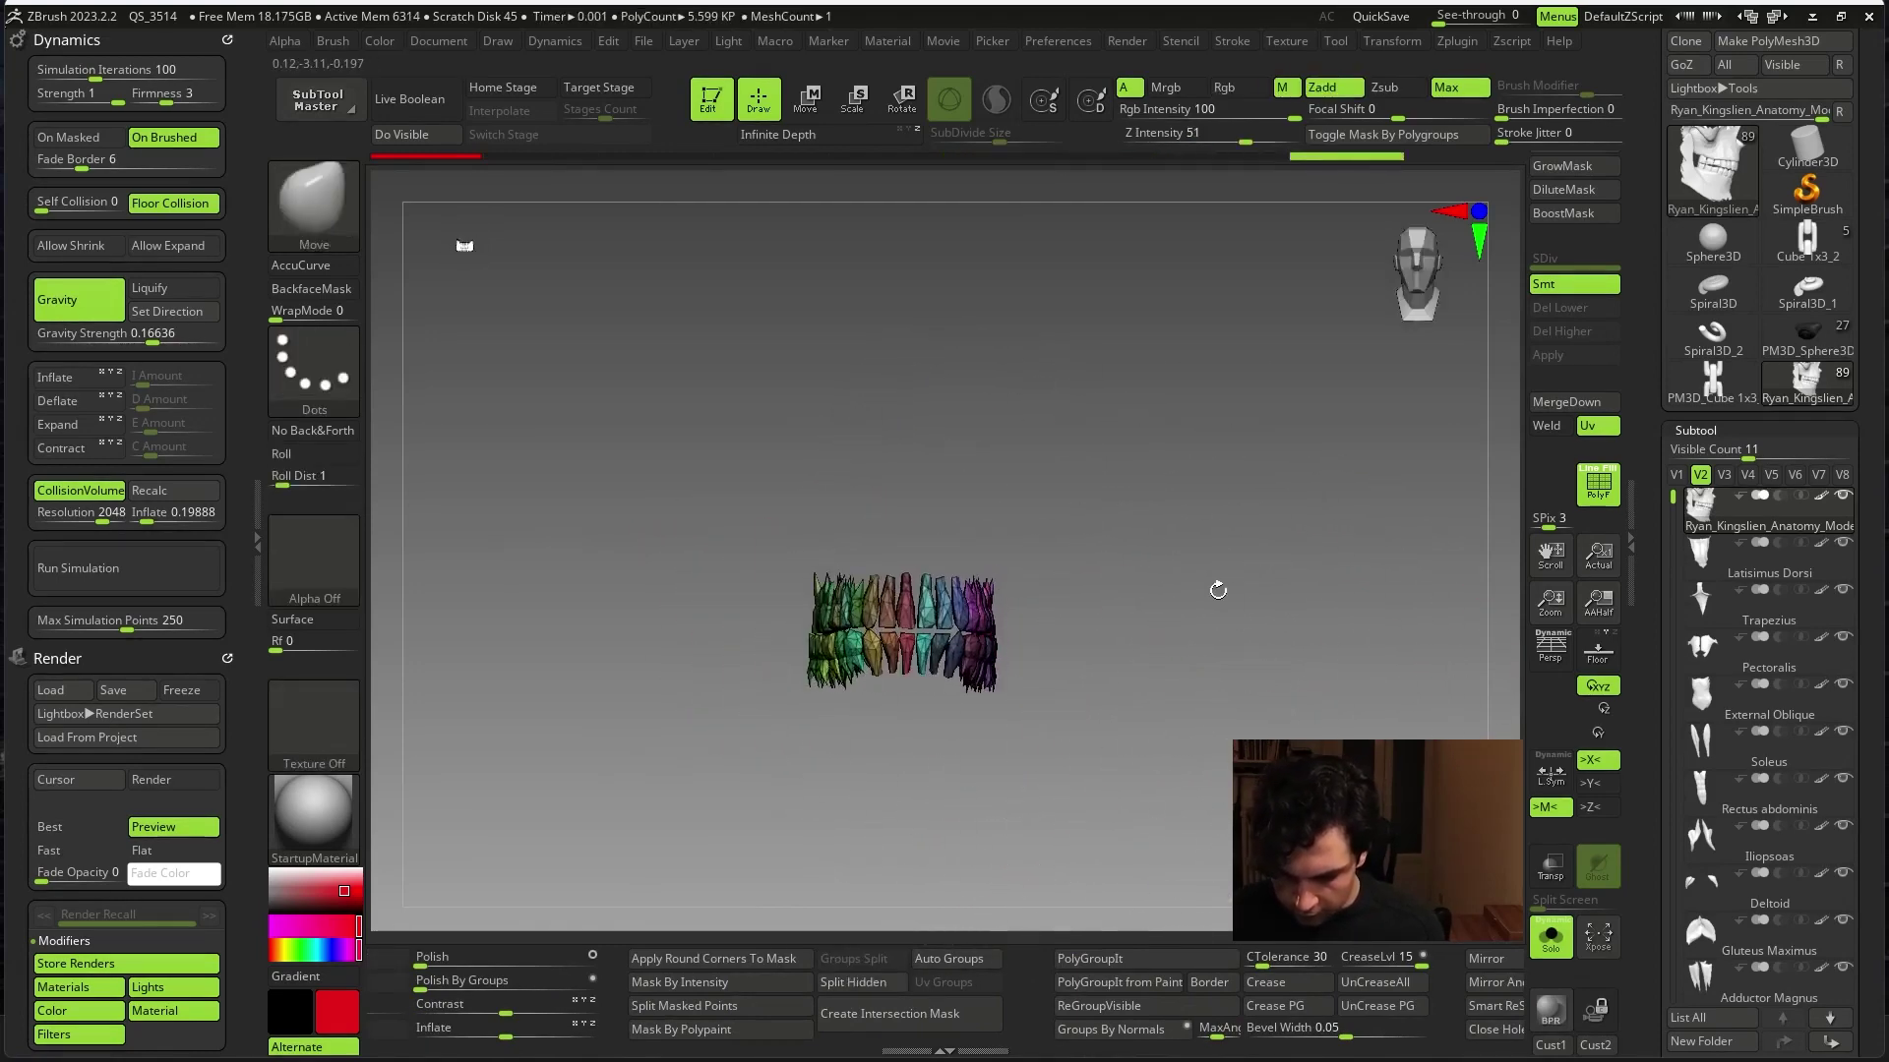
- Hide the skull, jaw and blue teeth polygroups, leaving only part of the tooth row
key(f)
key(space)
drag(1263, 679, 1087, 506)
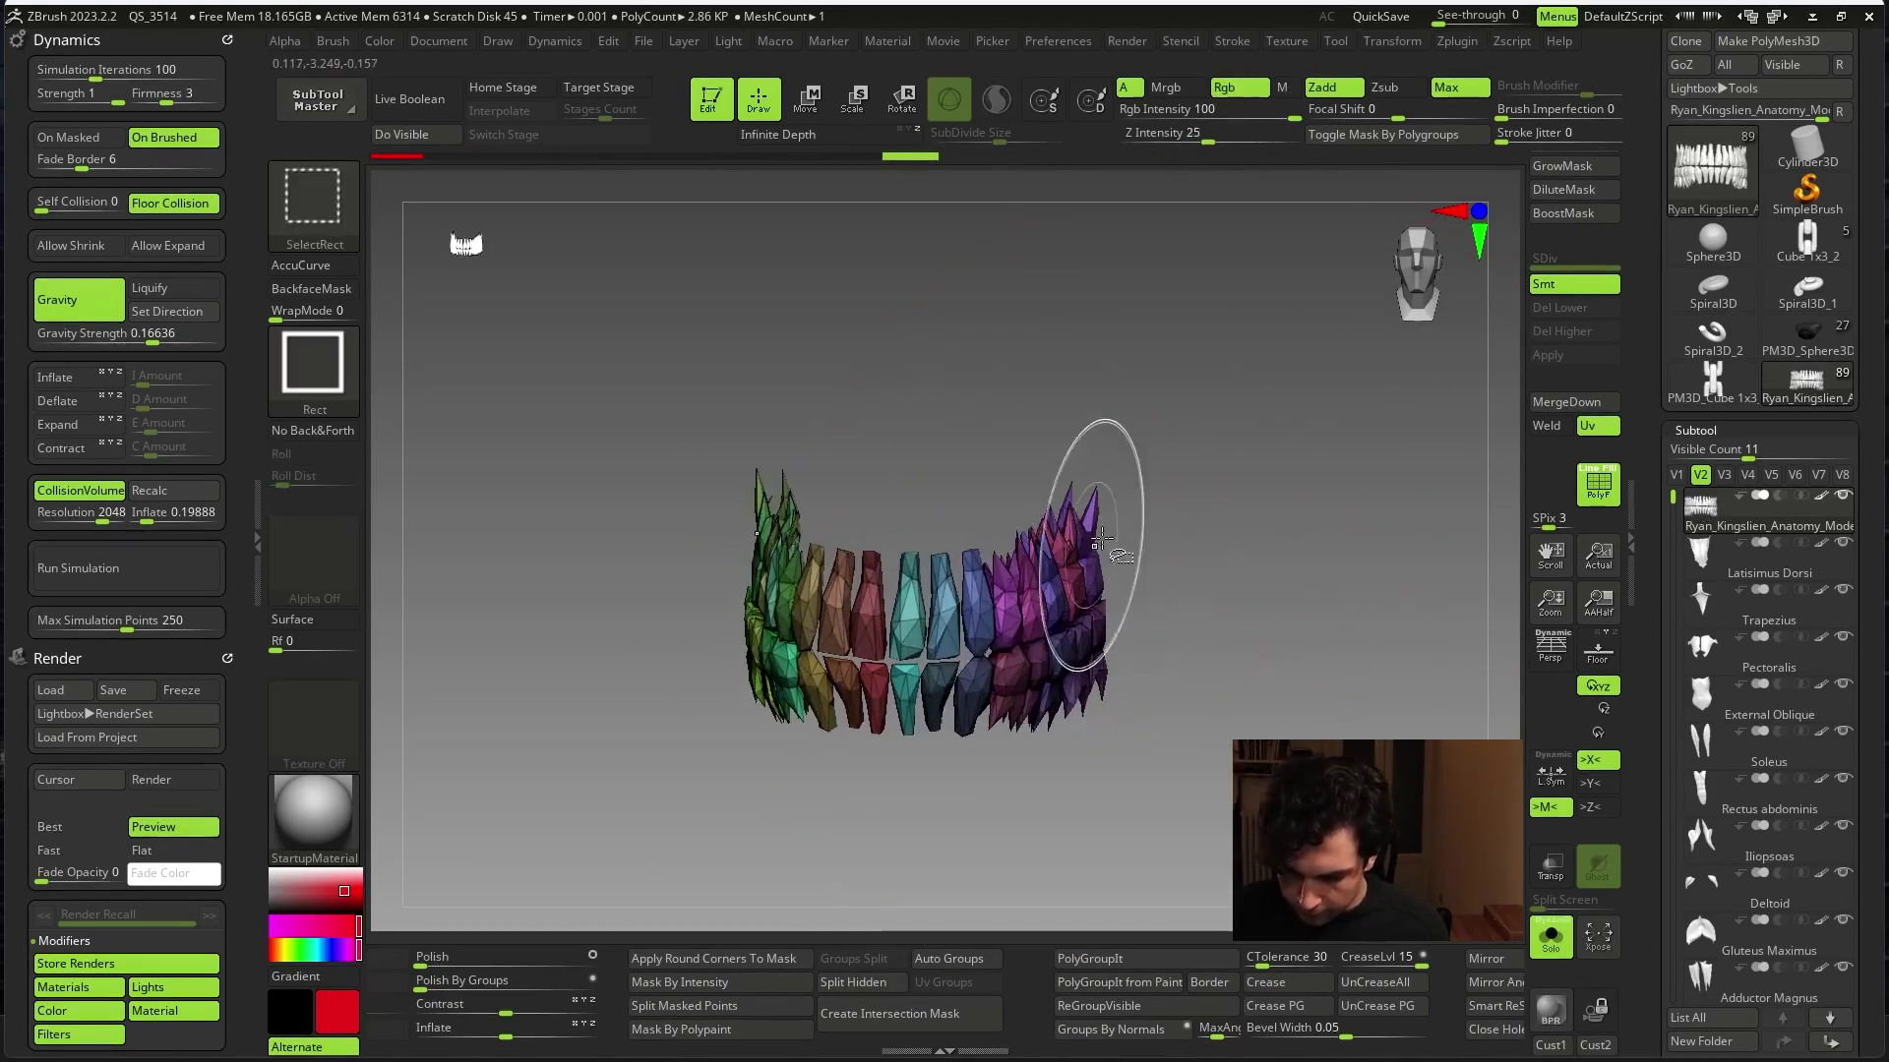
ctrl+shift+click(958, 584)
ctrl+shift+click(927, 588)
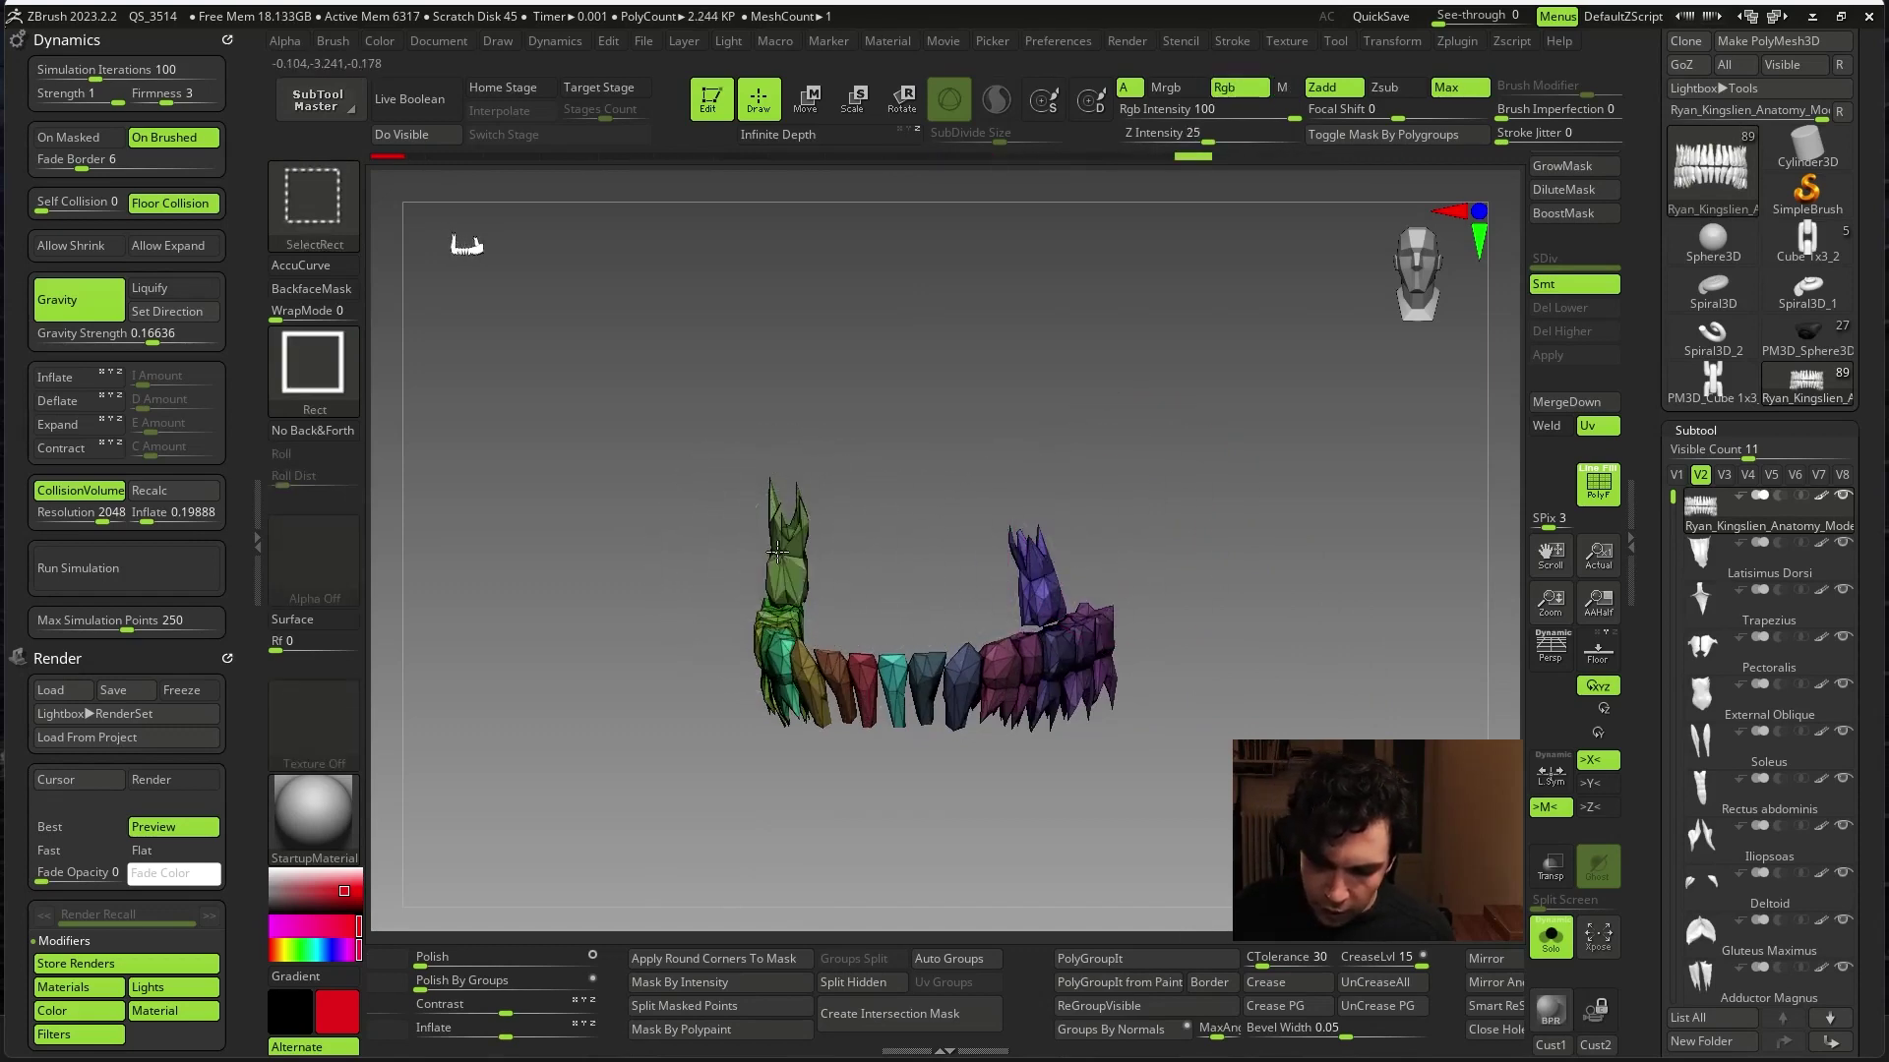
ctrl+shift+click(954, 516)
mouse_move(1118, 514)
mouse_down()
mouse_move(1198, 539)
mouse_move(1168, 561)
mouse_up()
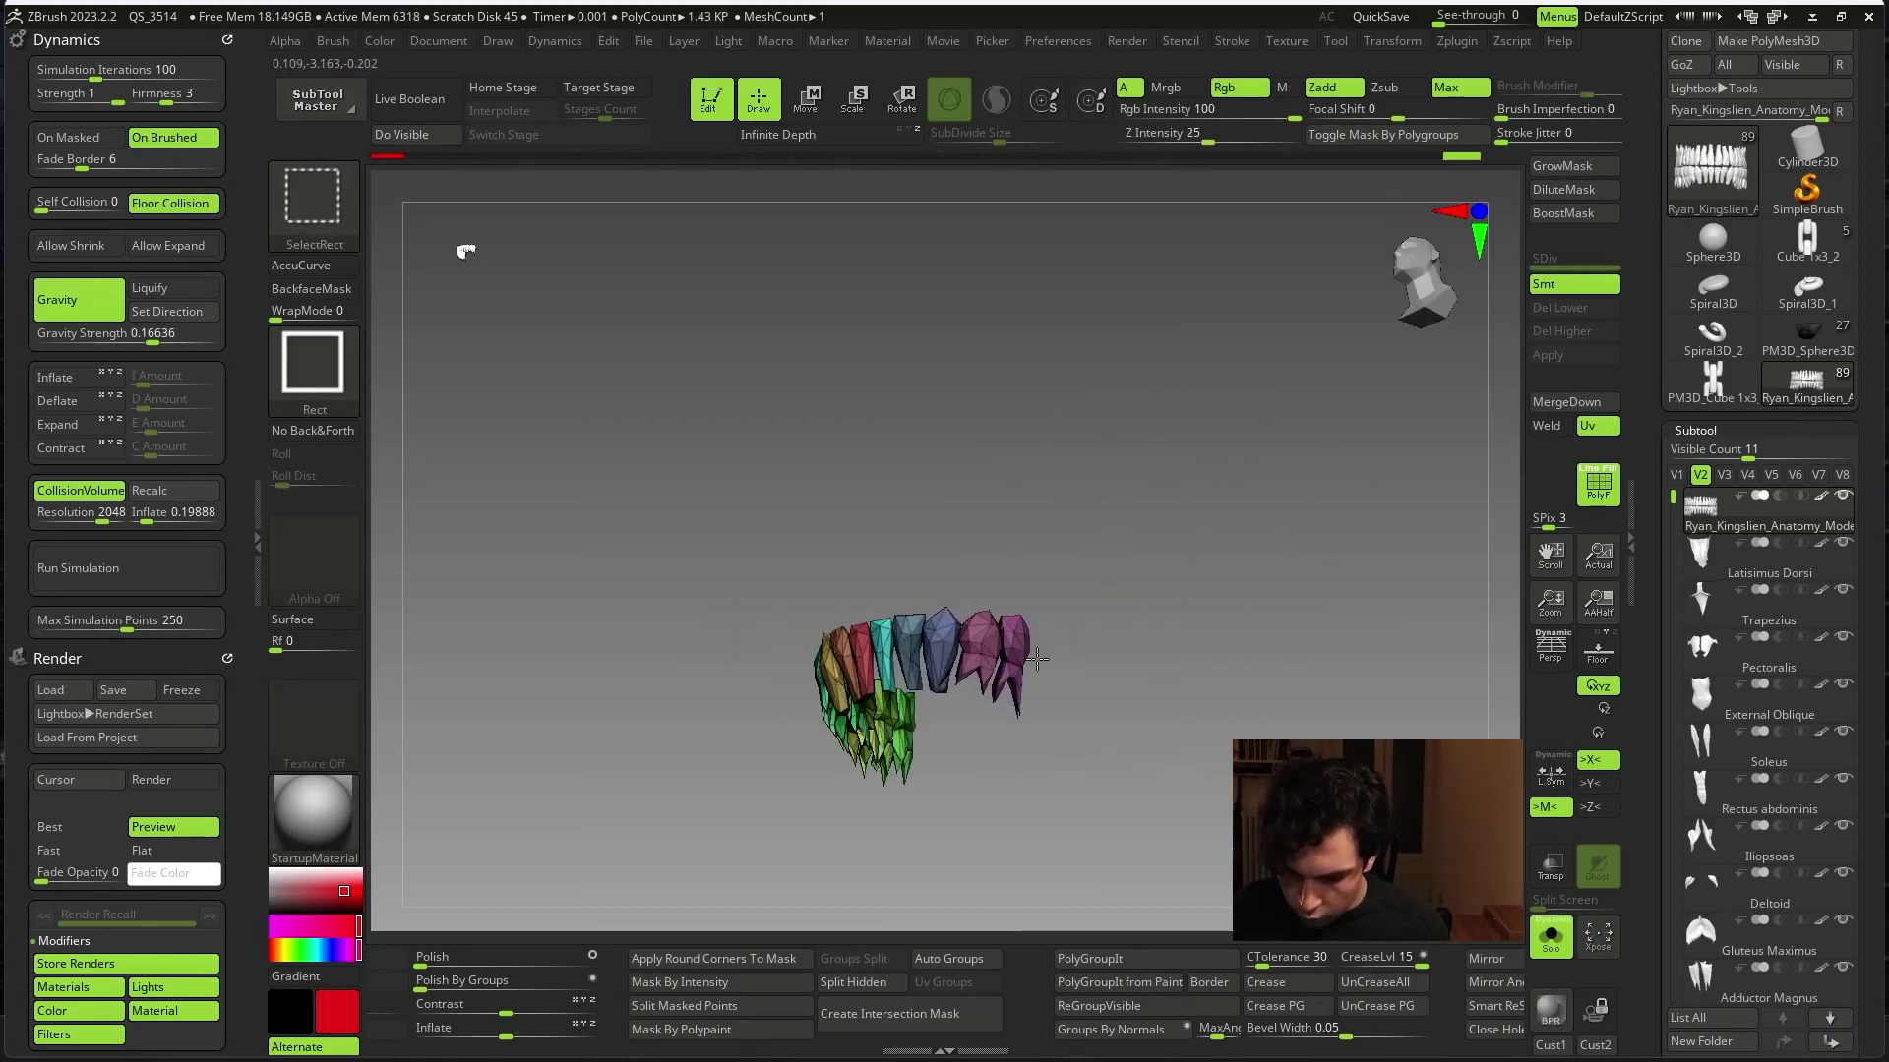
ctrl+shift+click(1028, 637)
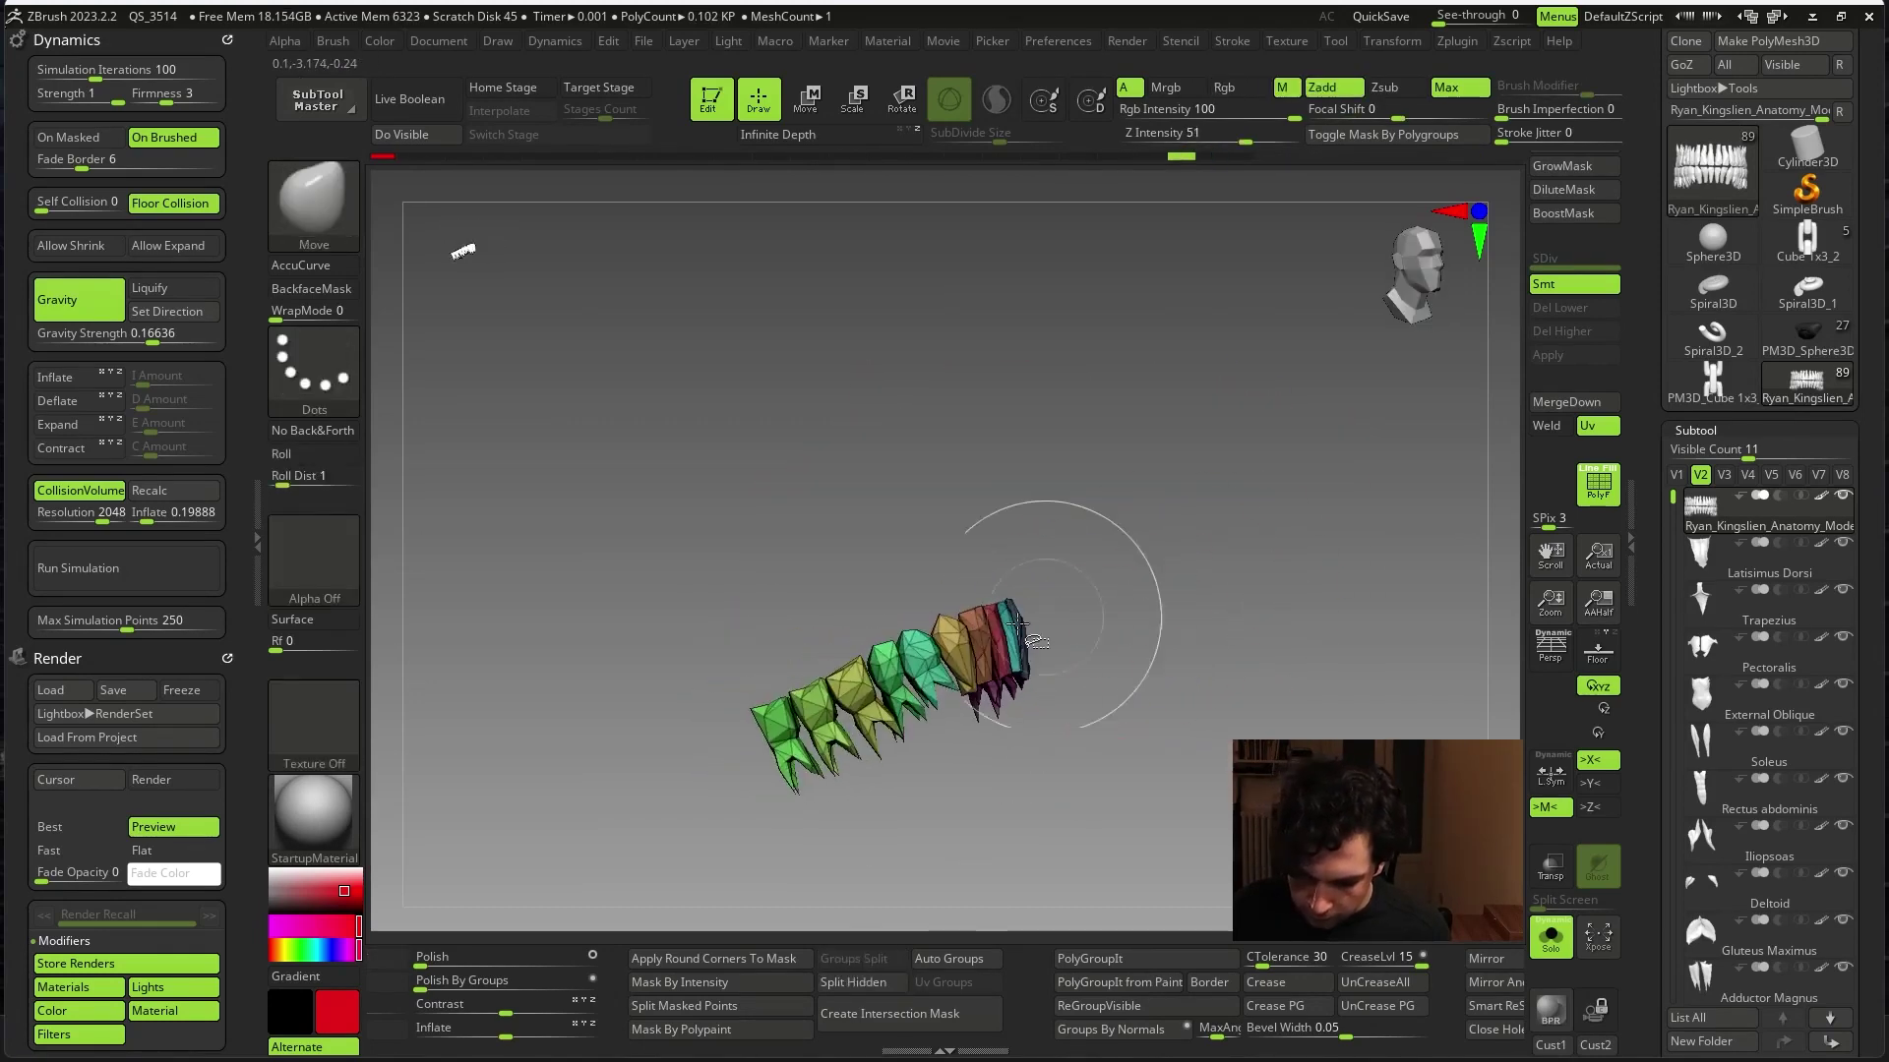
drag(1129, 620, 894, 669)
ctrl+shift+click(893, 669)
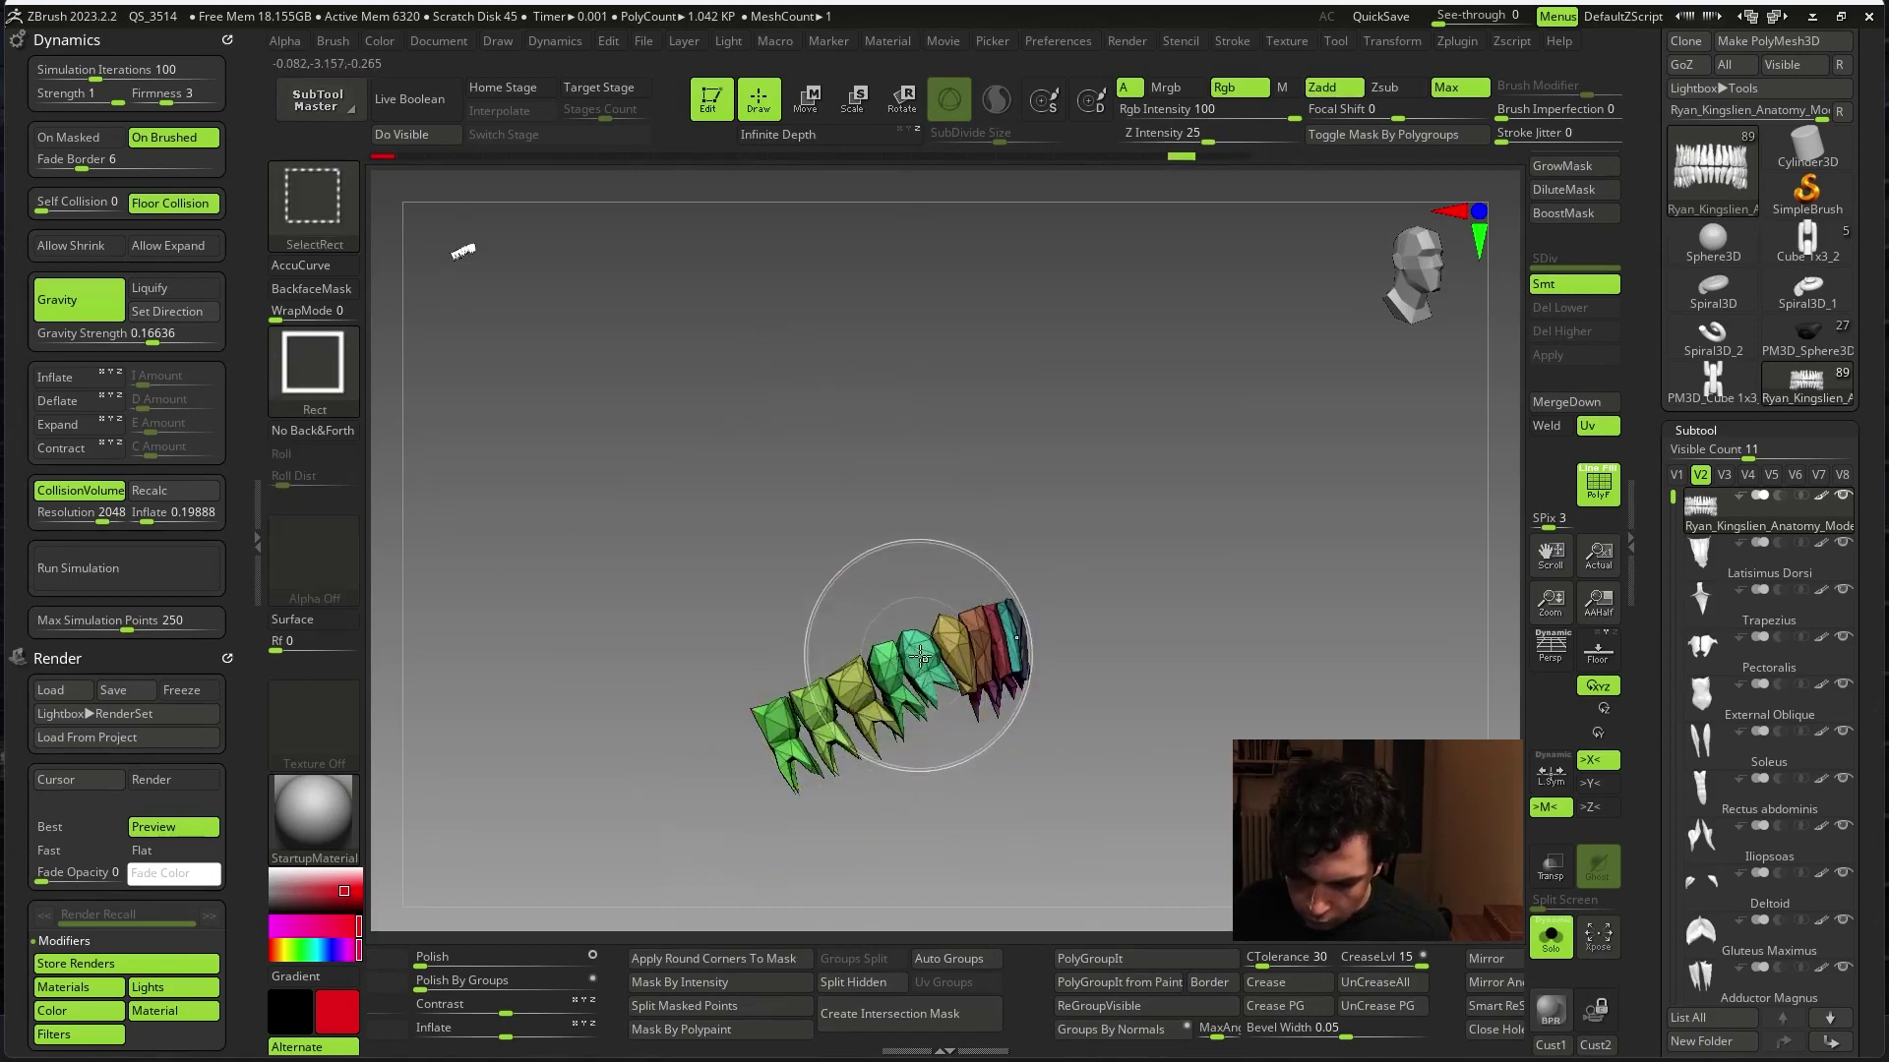
drag(885, 563, 886, 679)
- Hide the green teeth and delete hidden geometry, keeping five teeth
ctrl+alt+shift+click(822, 689)
key(b)
key(m)
key(v)
drag(787, 718, 1024, 751)
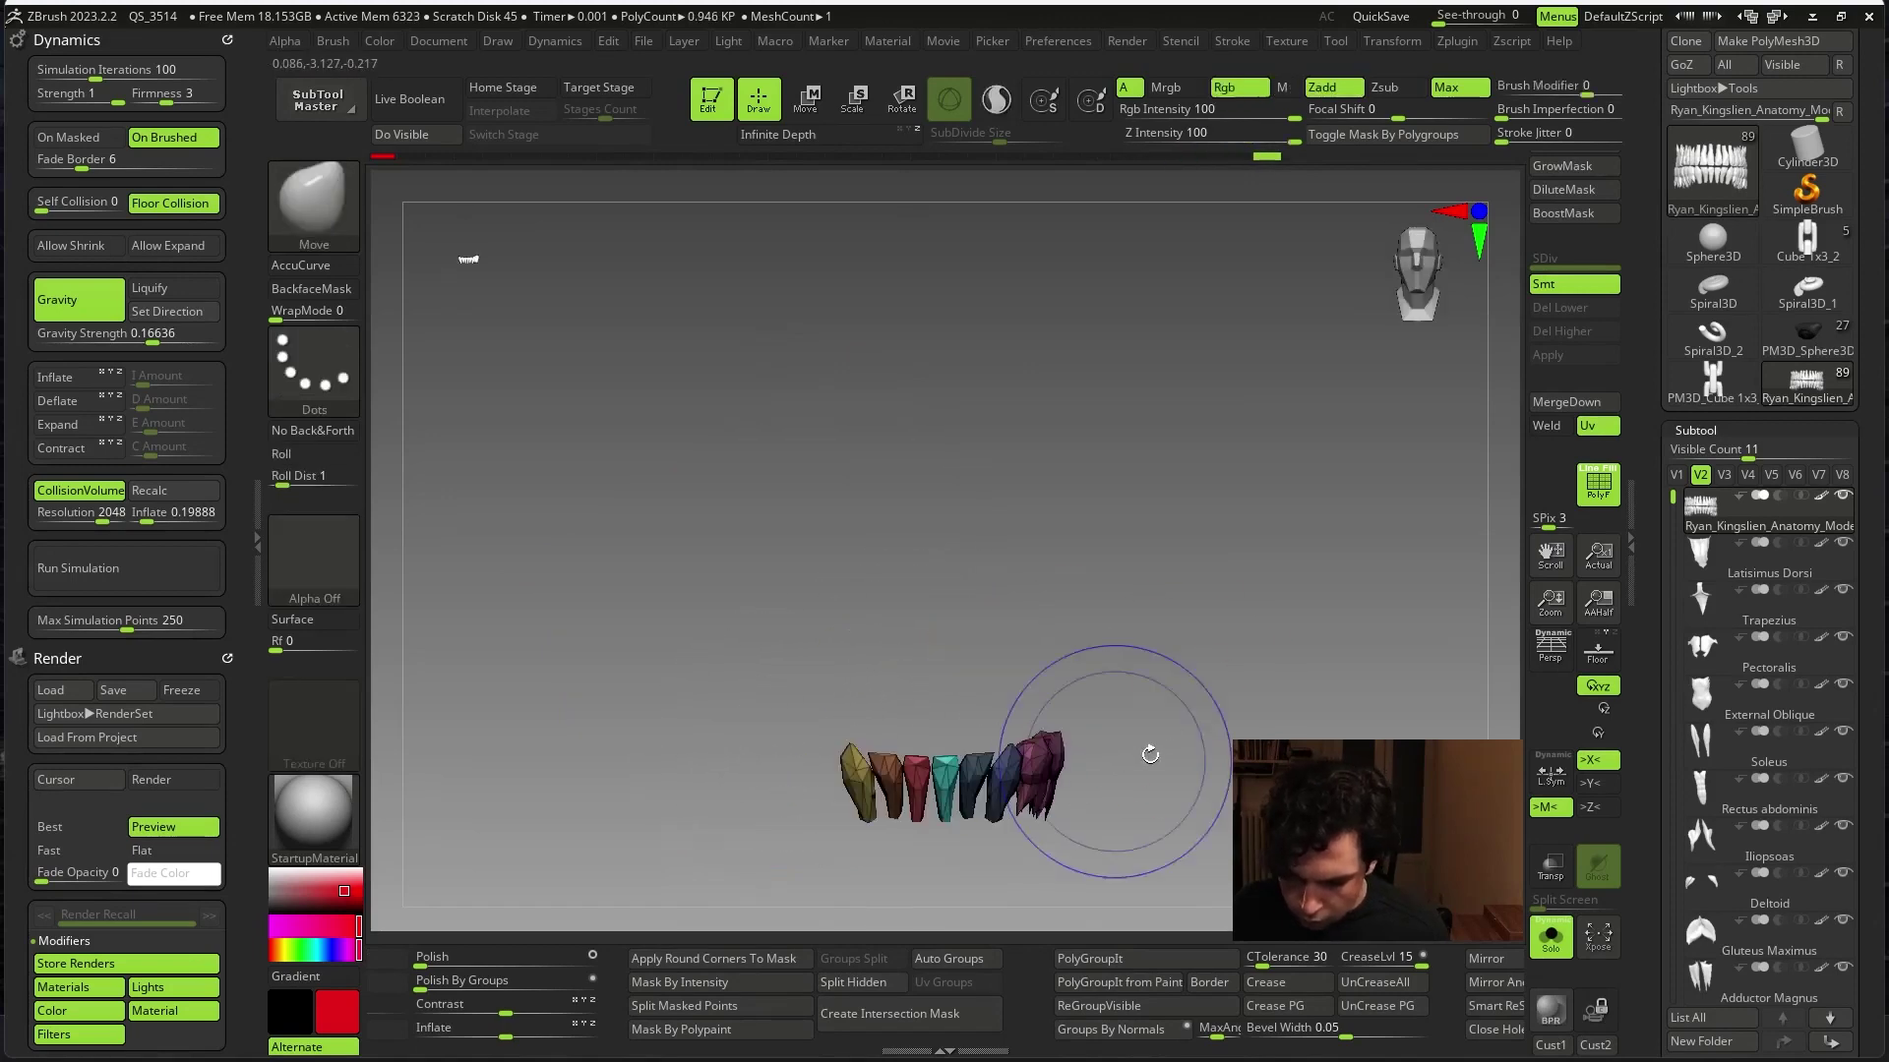
key(ctrl+z)
drag(1306, 740, 1050, 693)
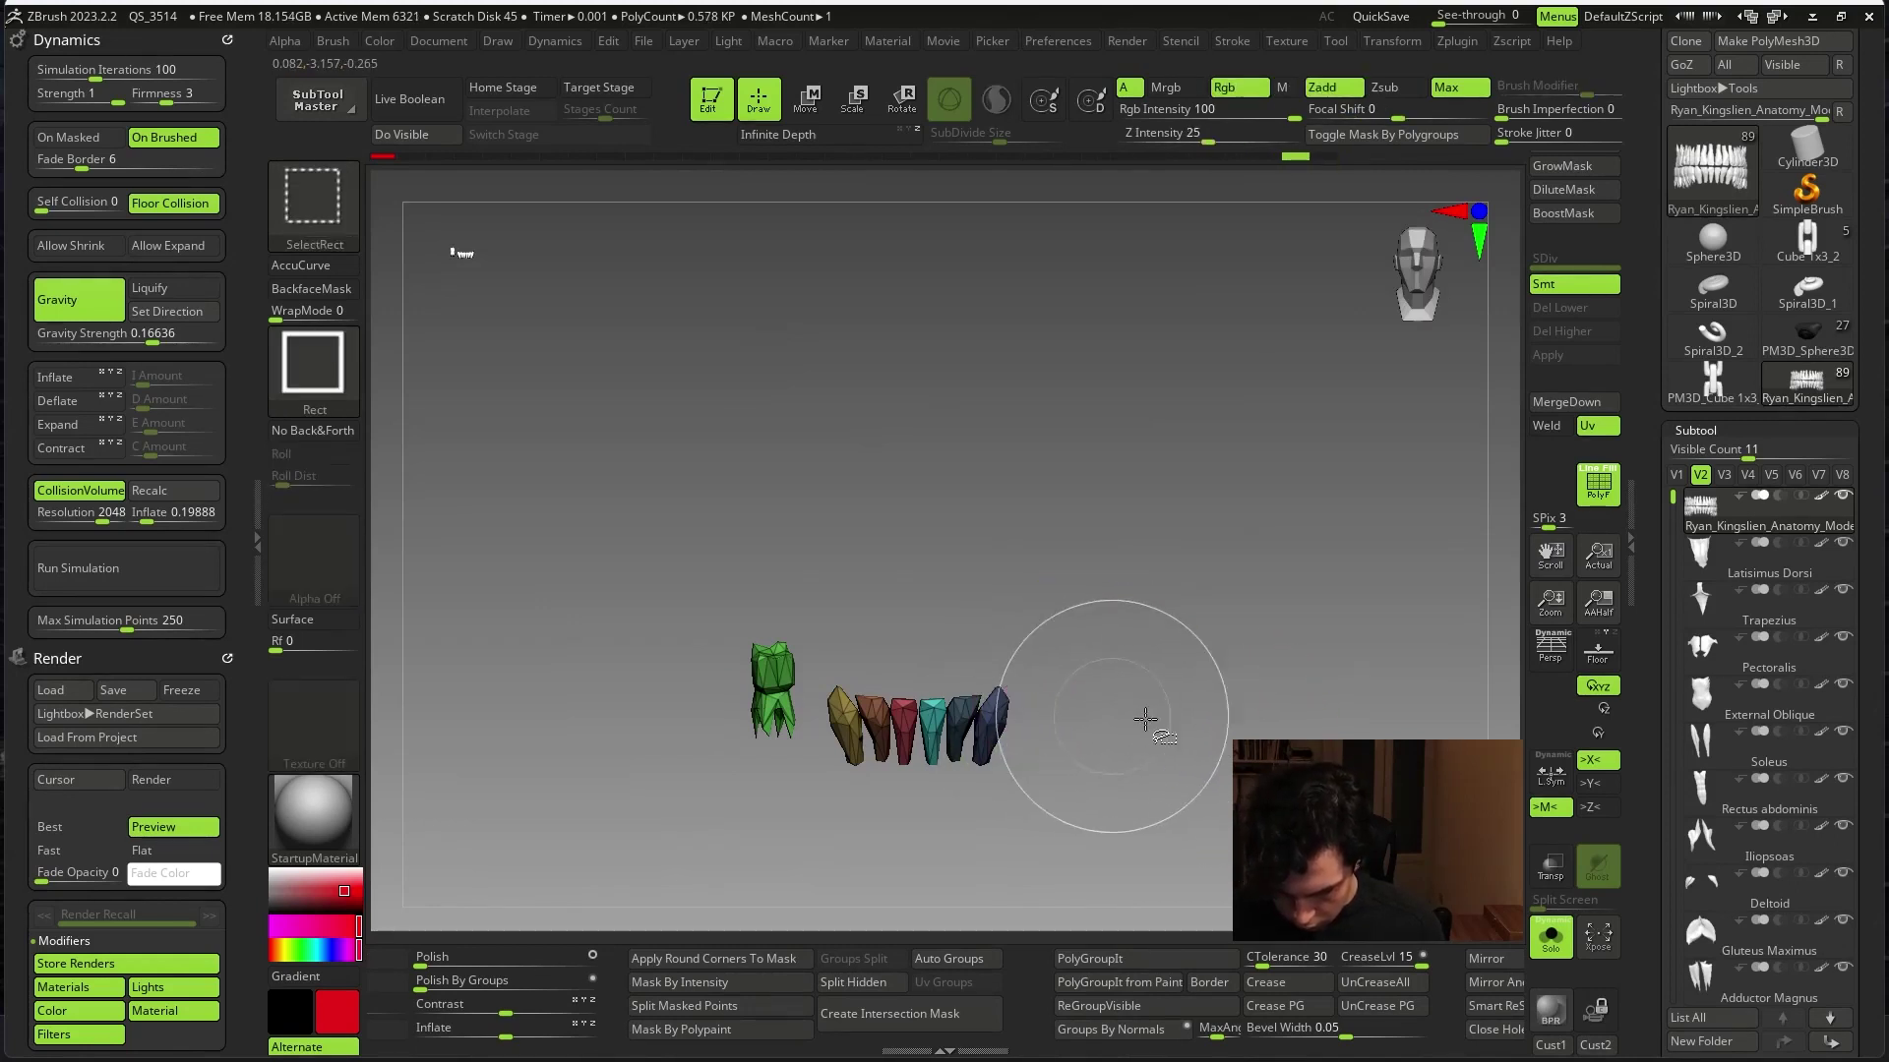
key(ctrl+shift+z)
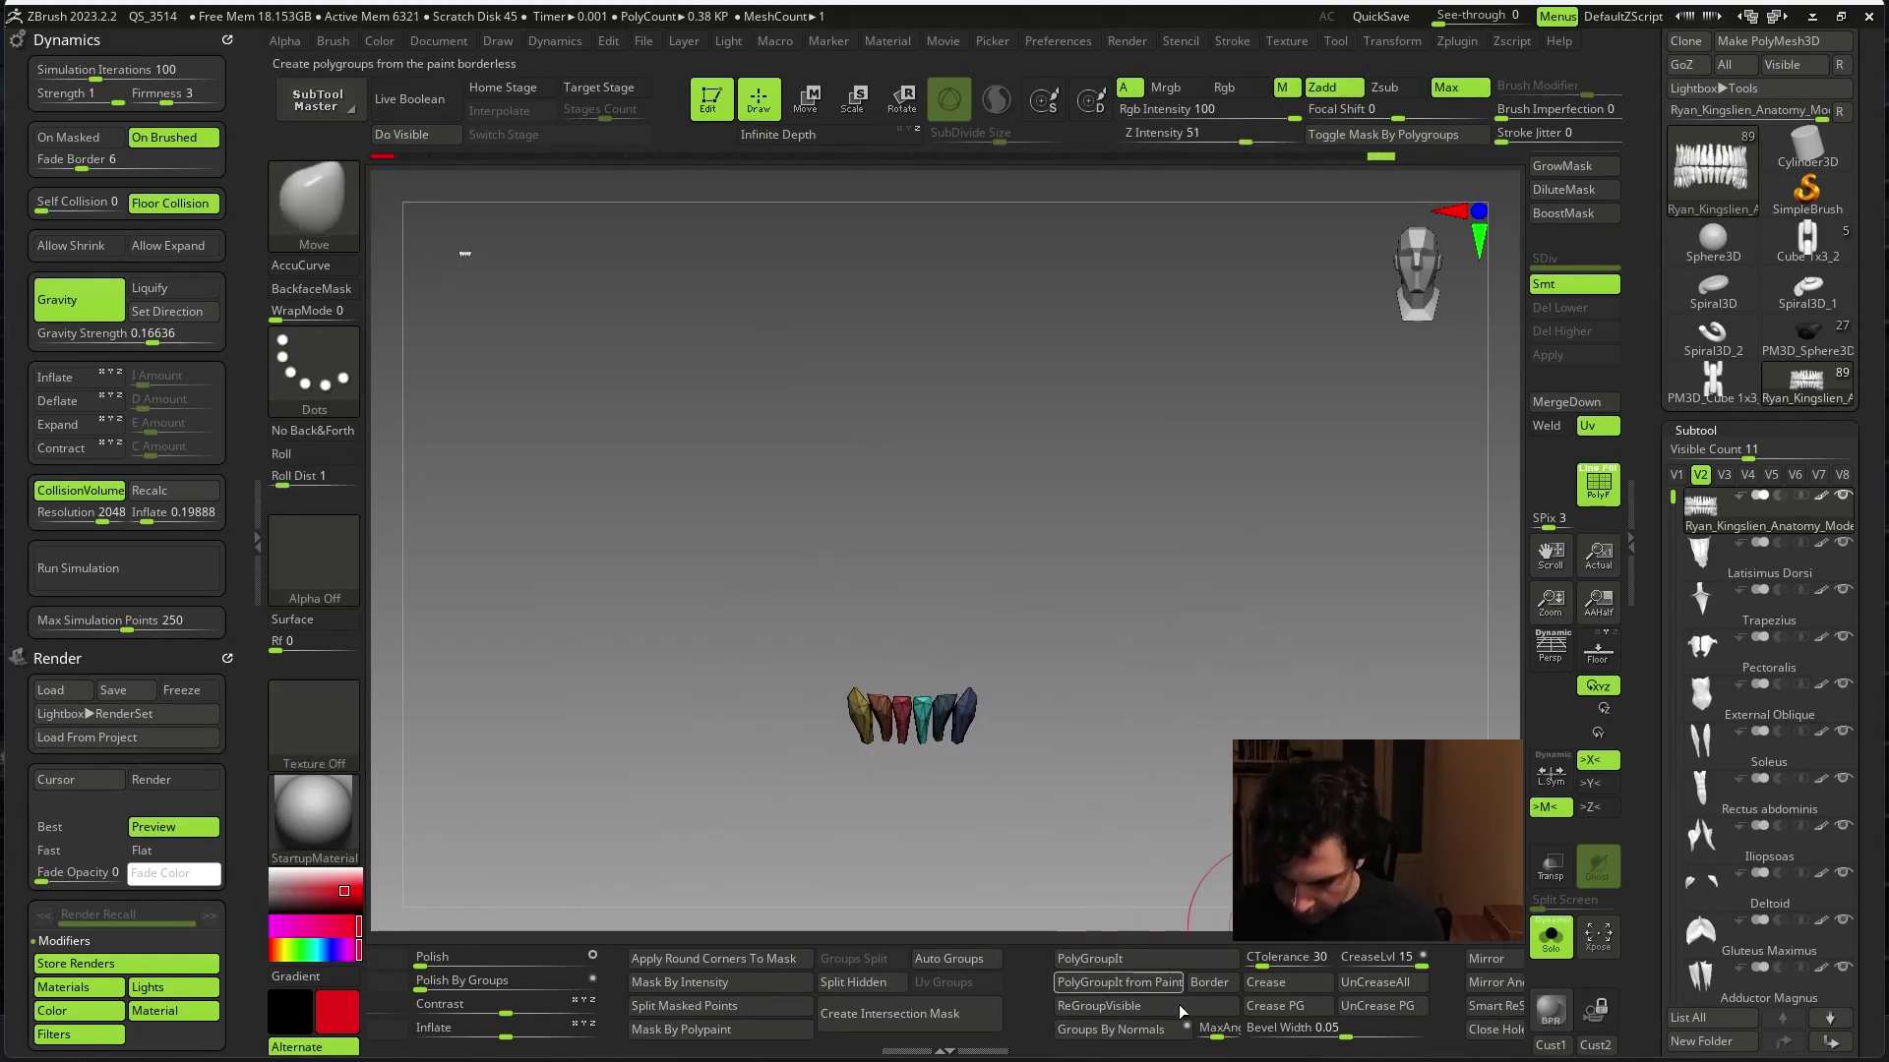
drag(1435, 1023, 860, 1023)
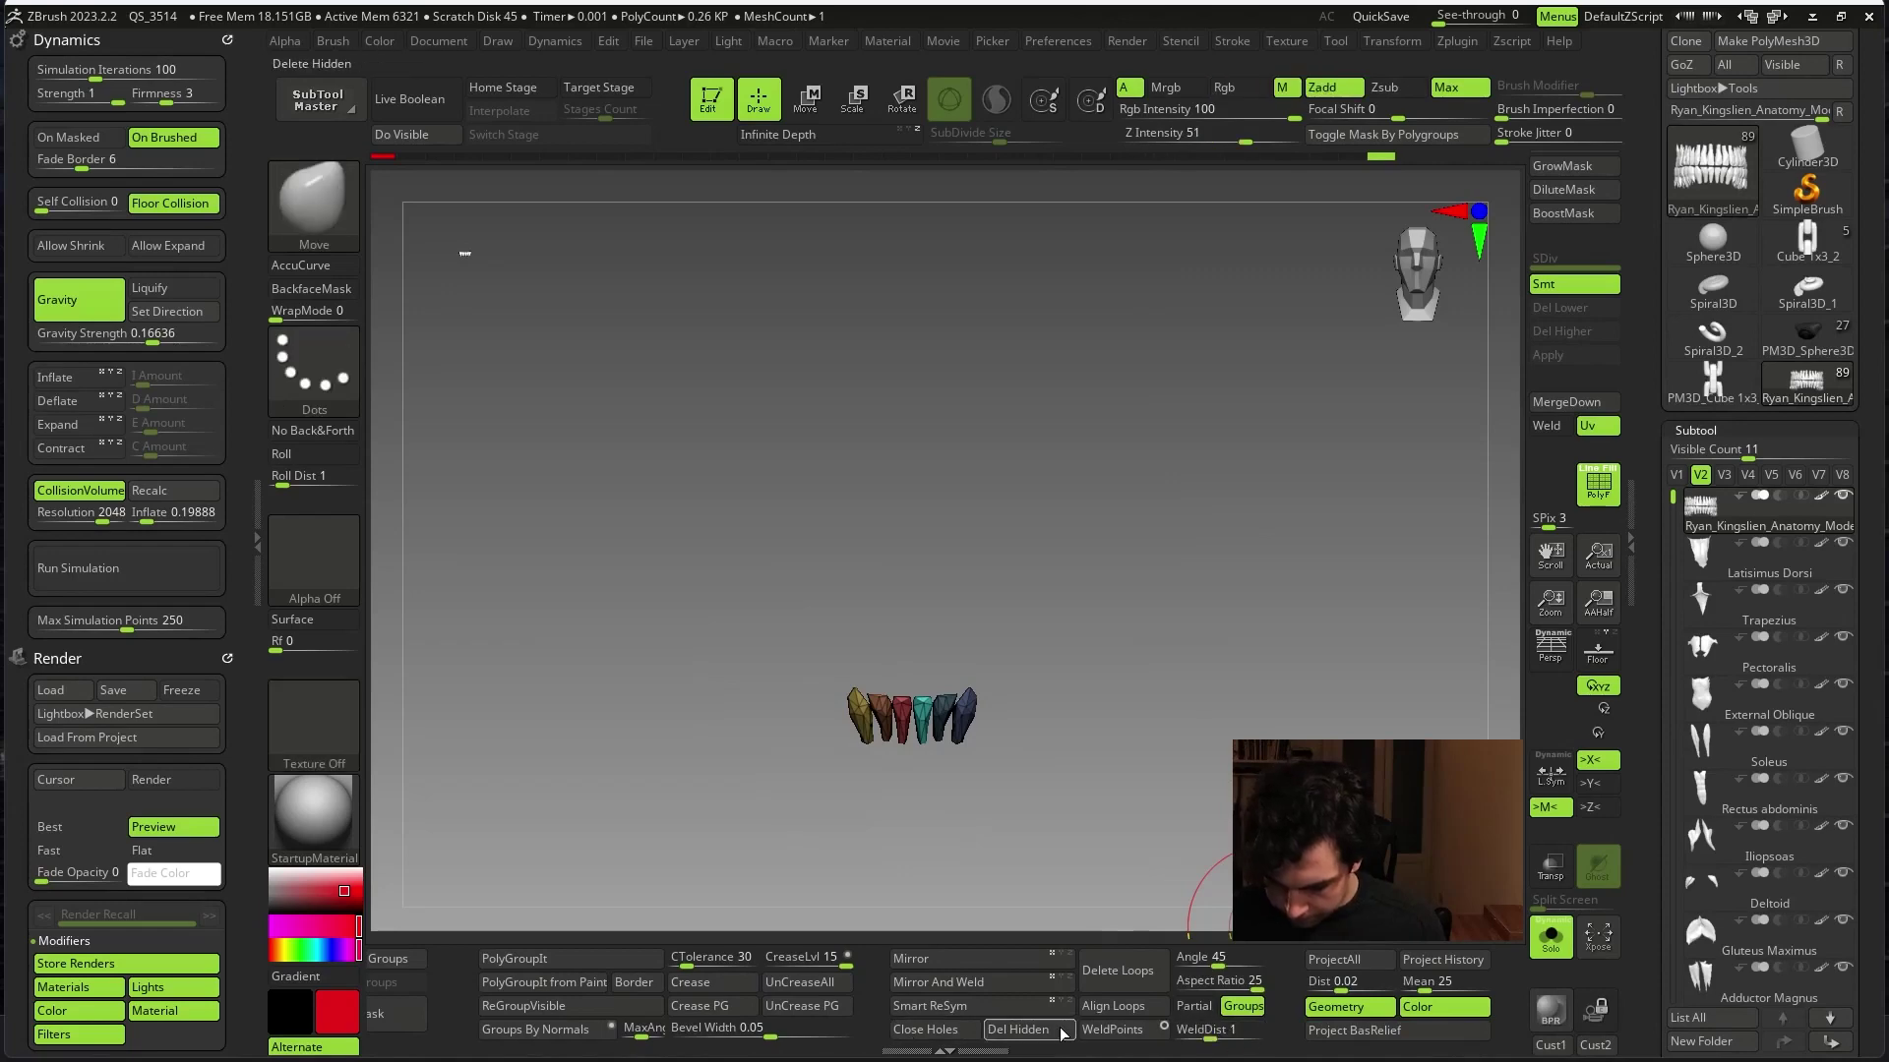
click(1550, 935)
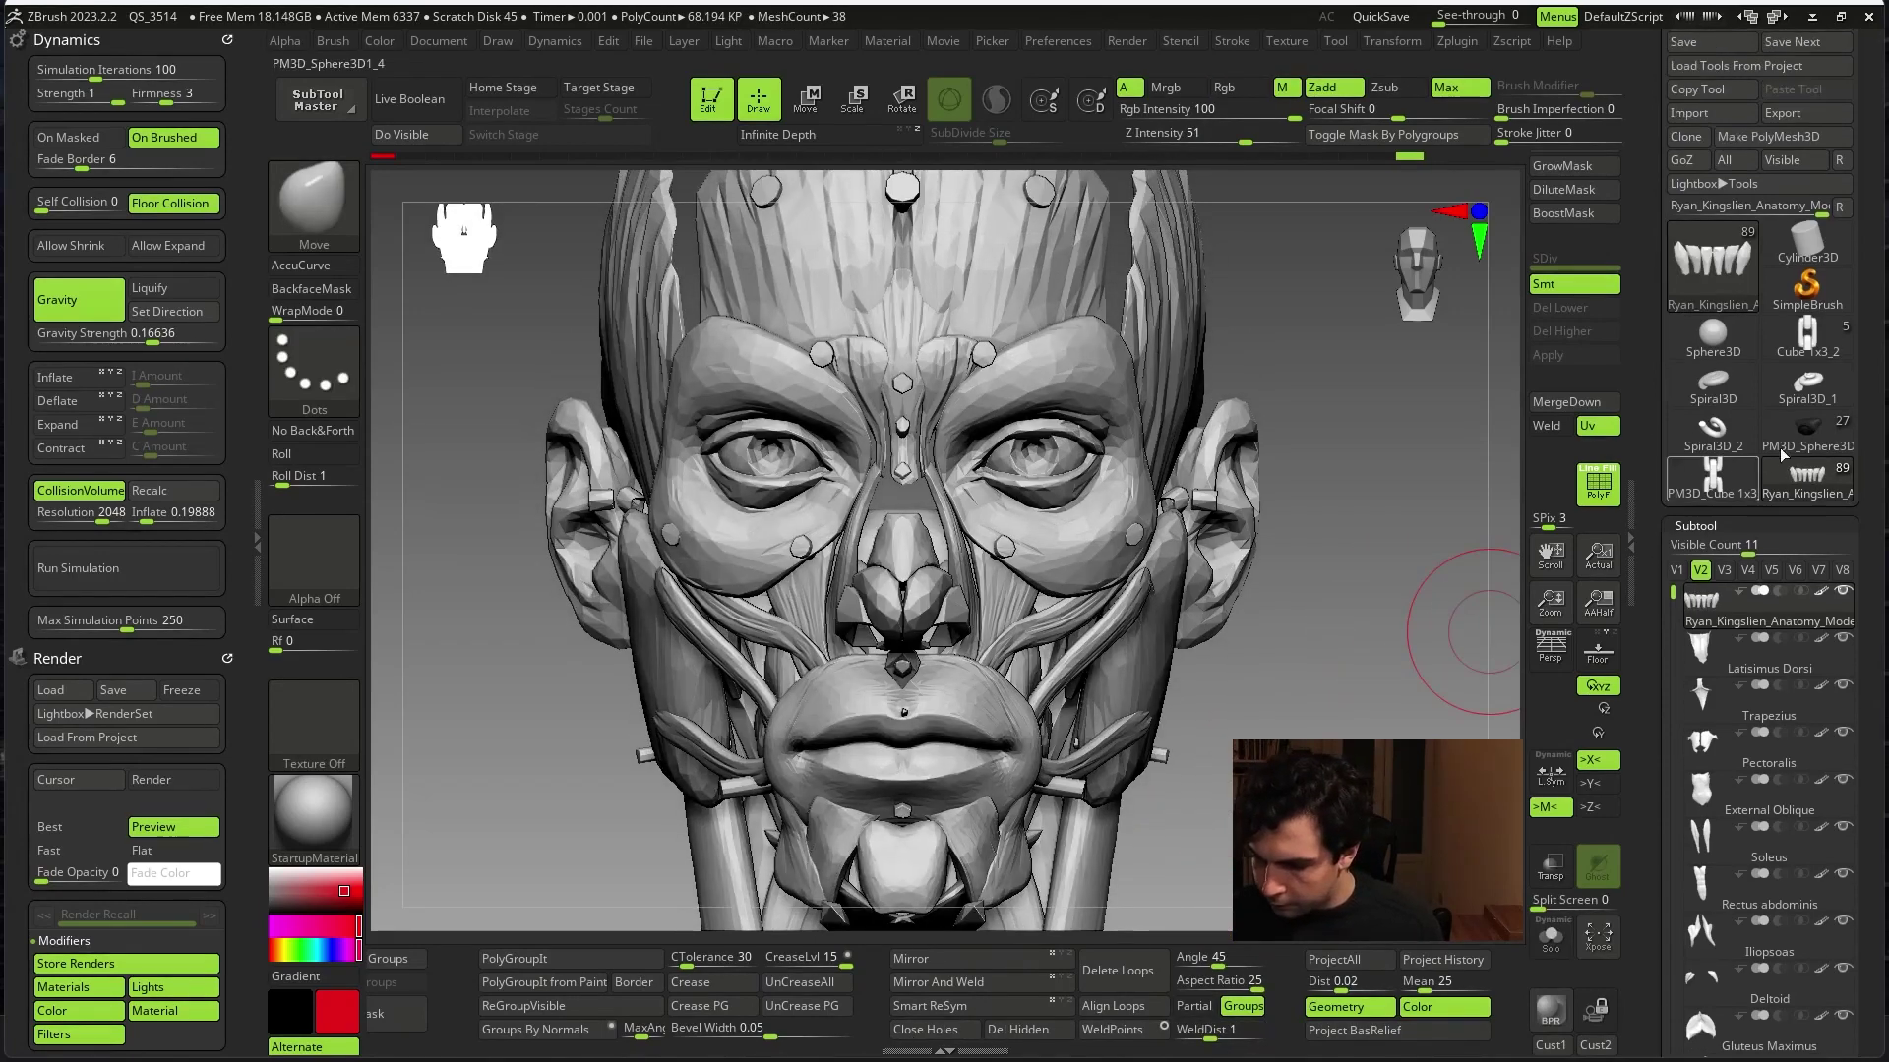
- Make the pug character the active tool and frame it in the view
click(1779, 462)
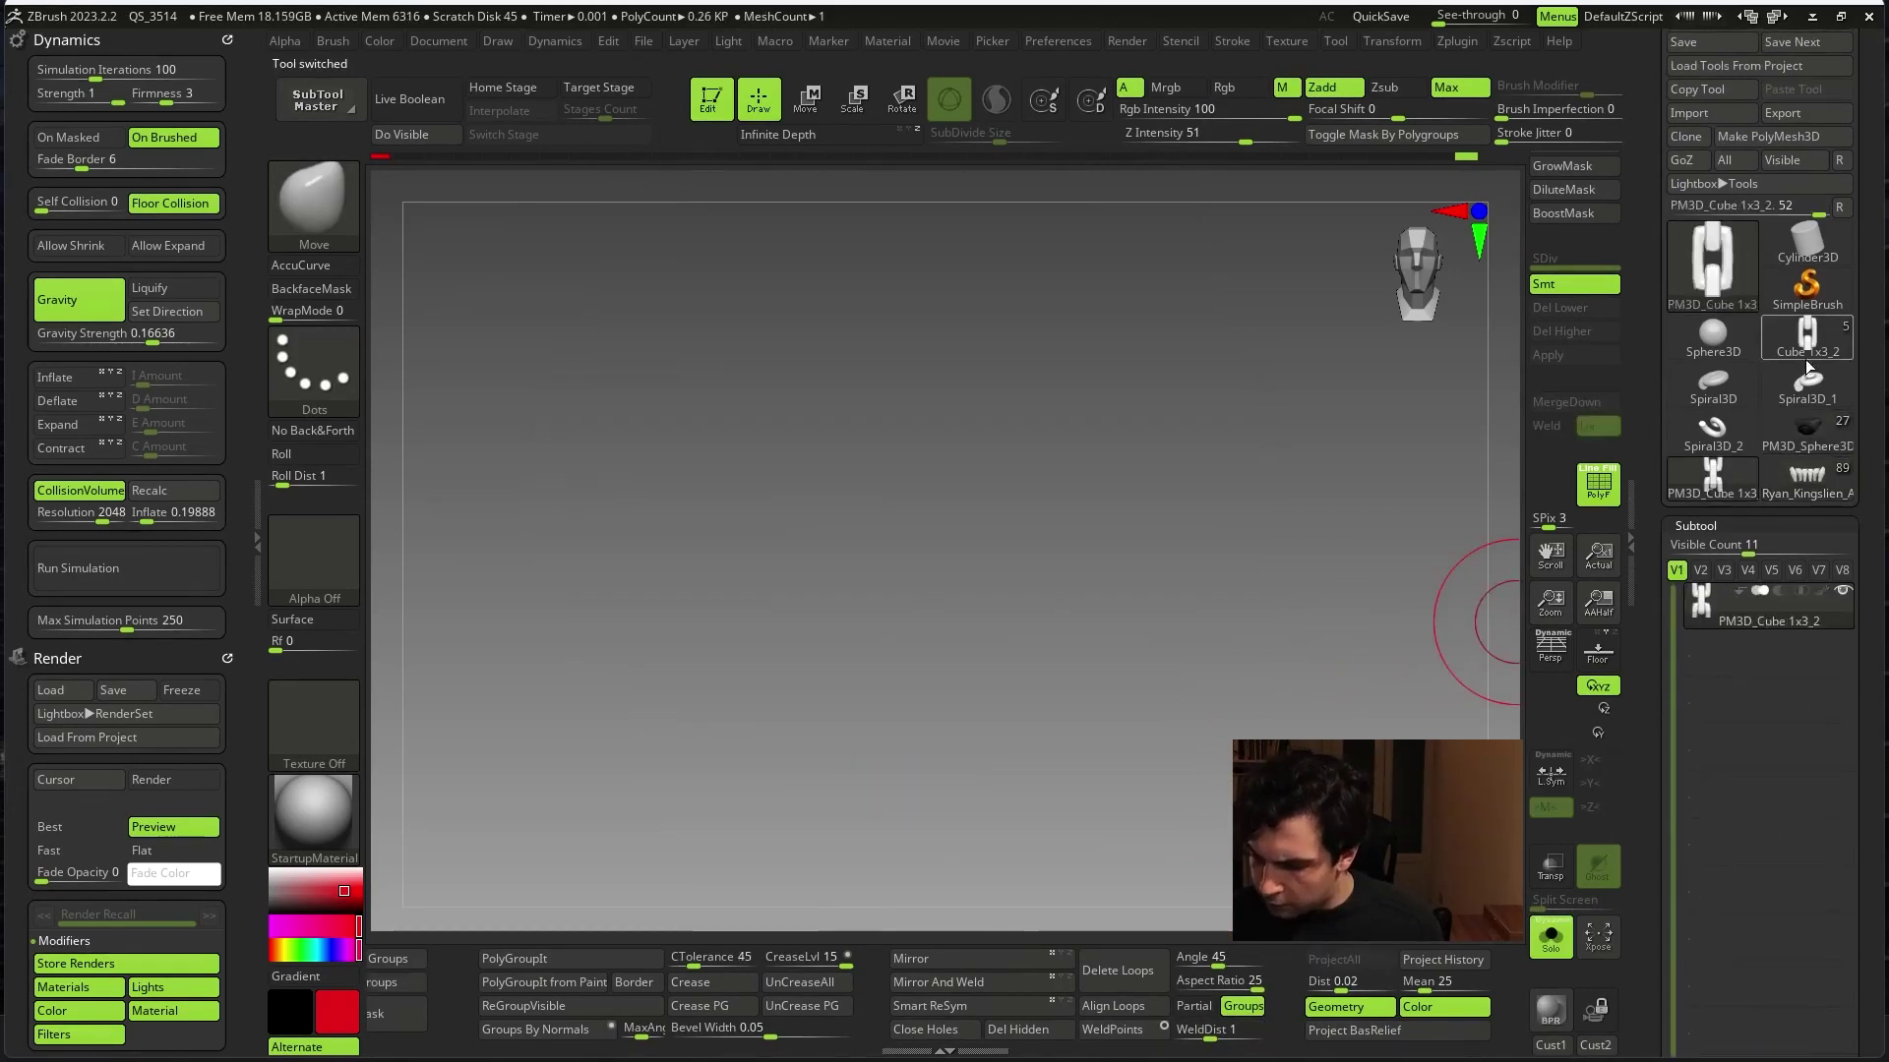
click(1712, 476)
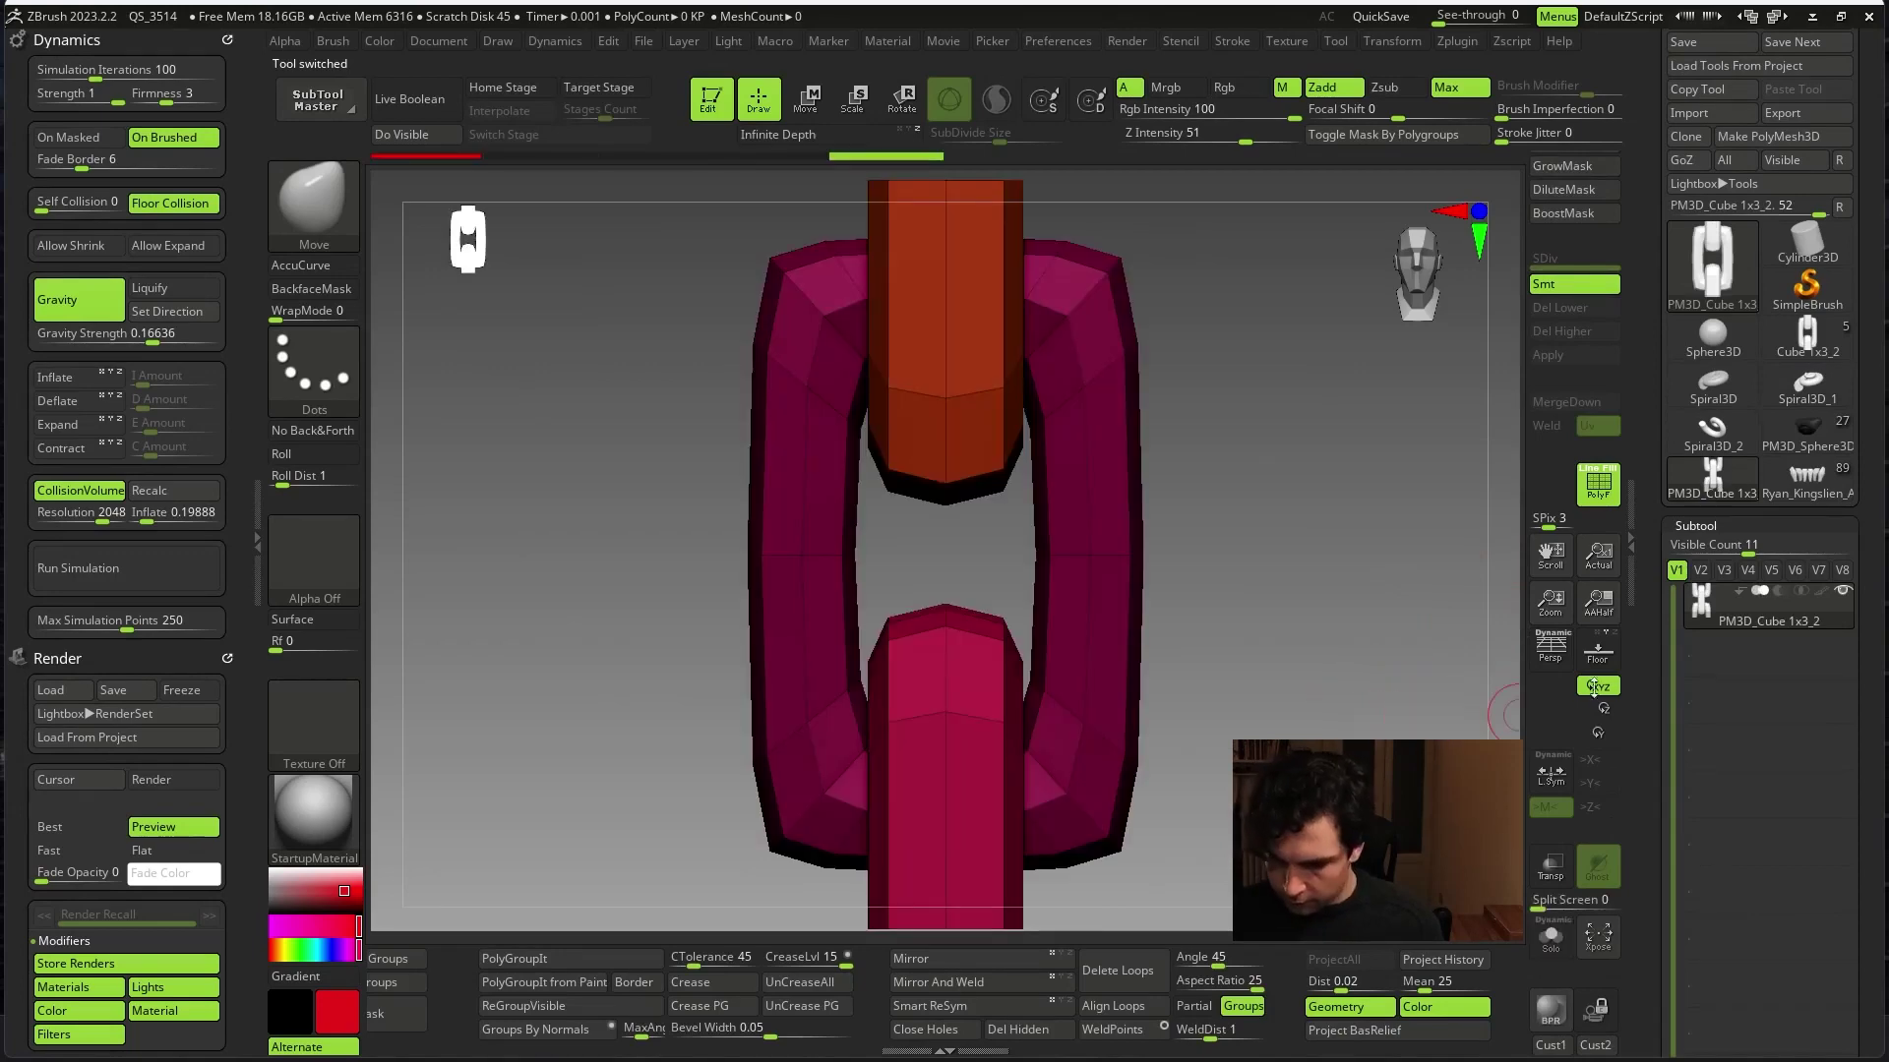
click(1796, 452)
key(f)
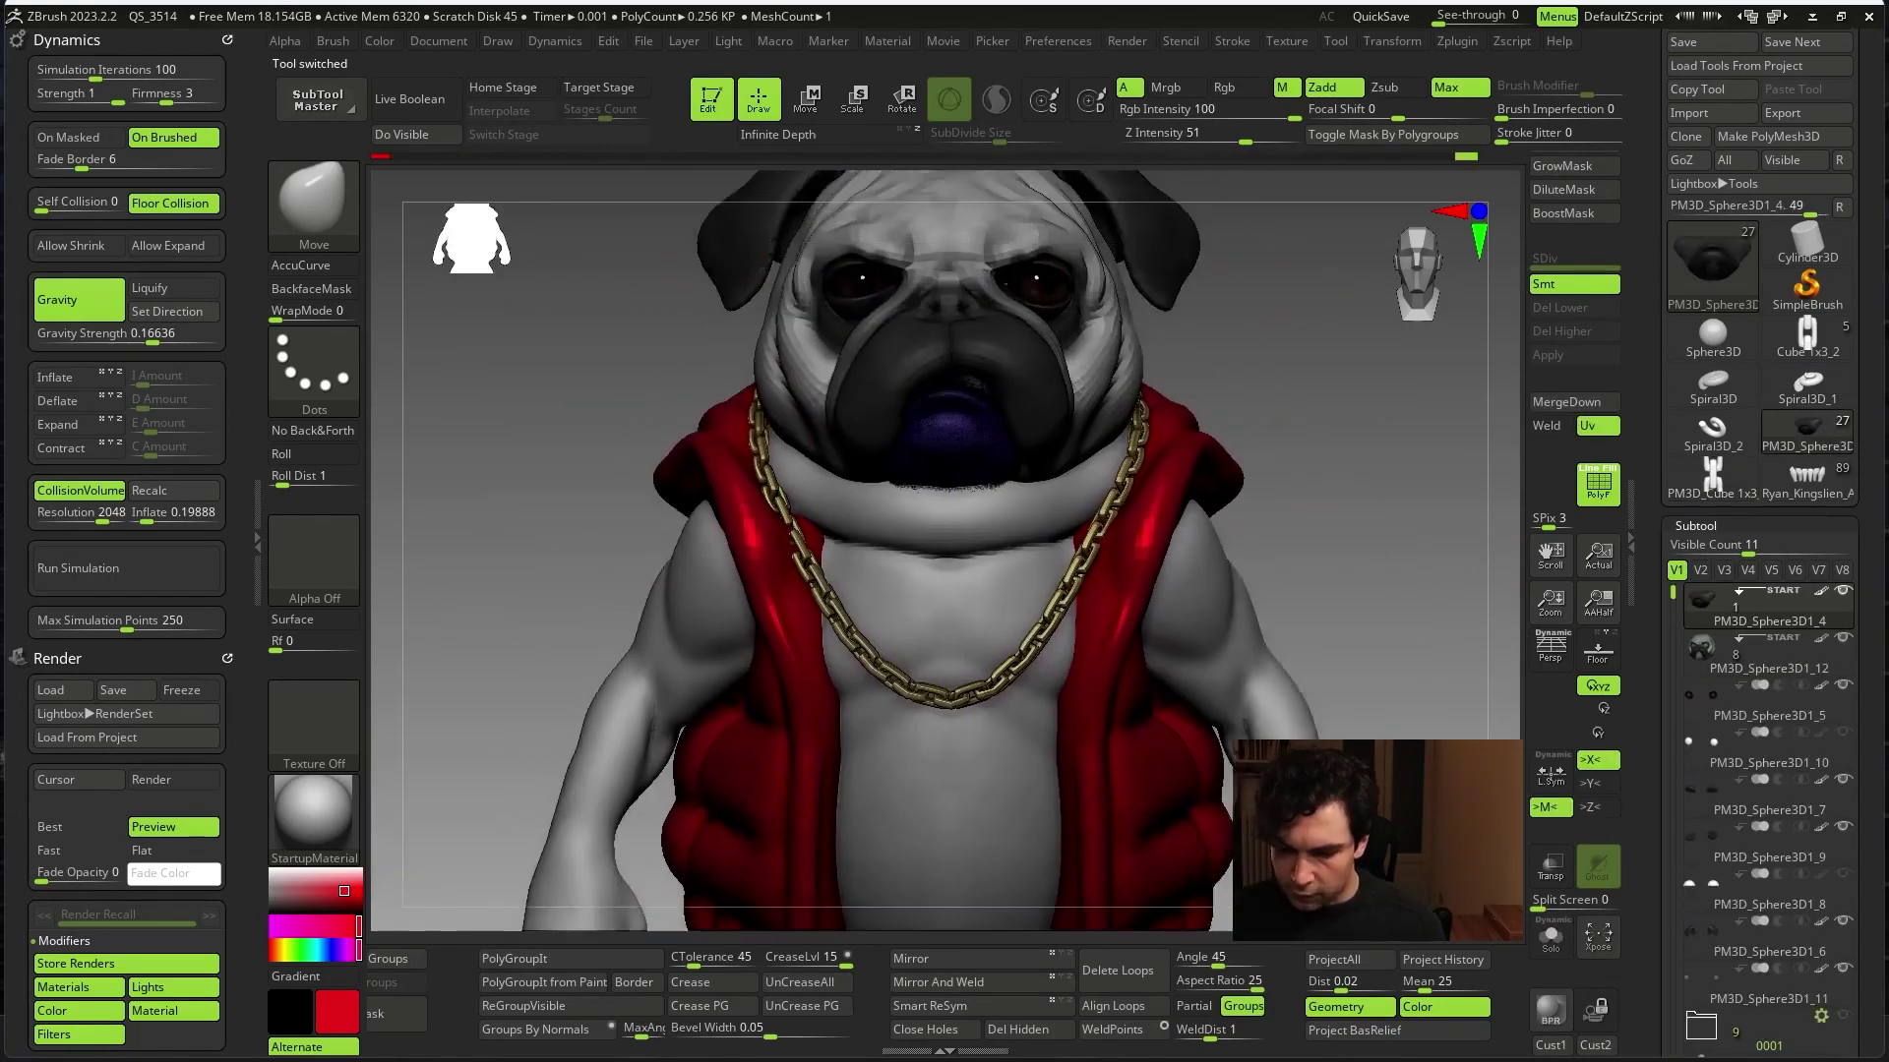
drag(1668, 829, 1667, 653)
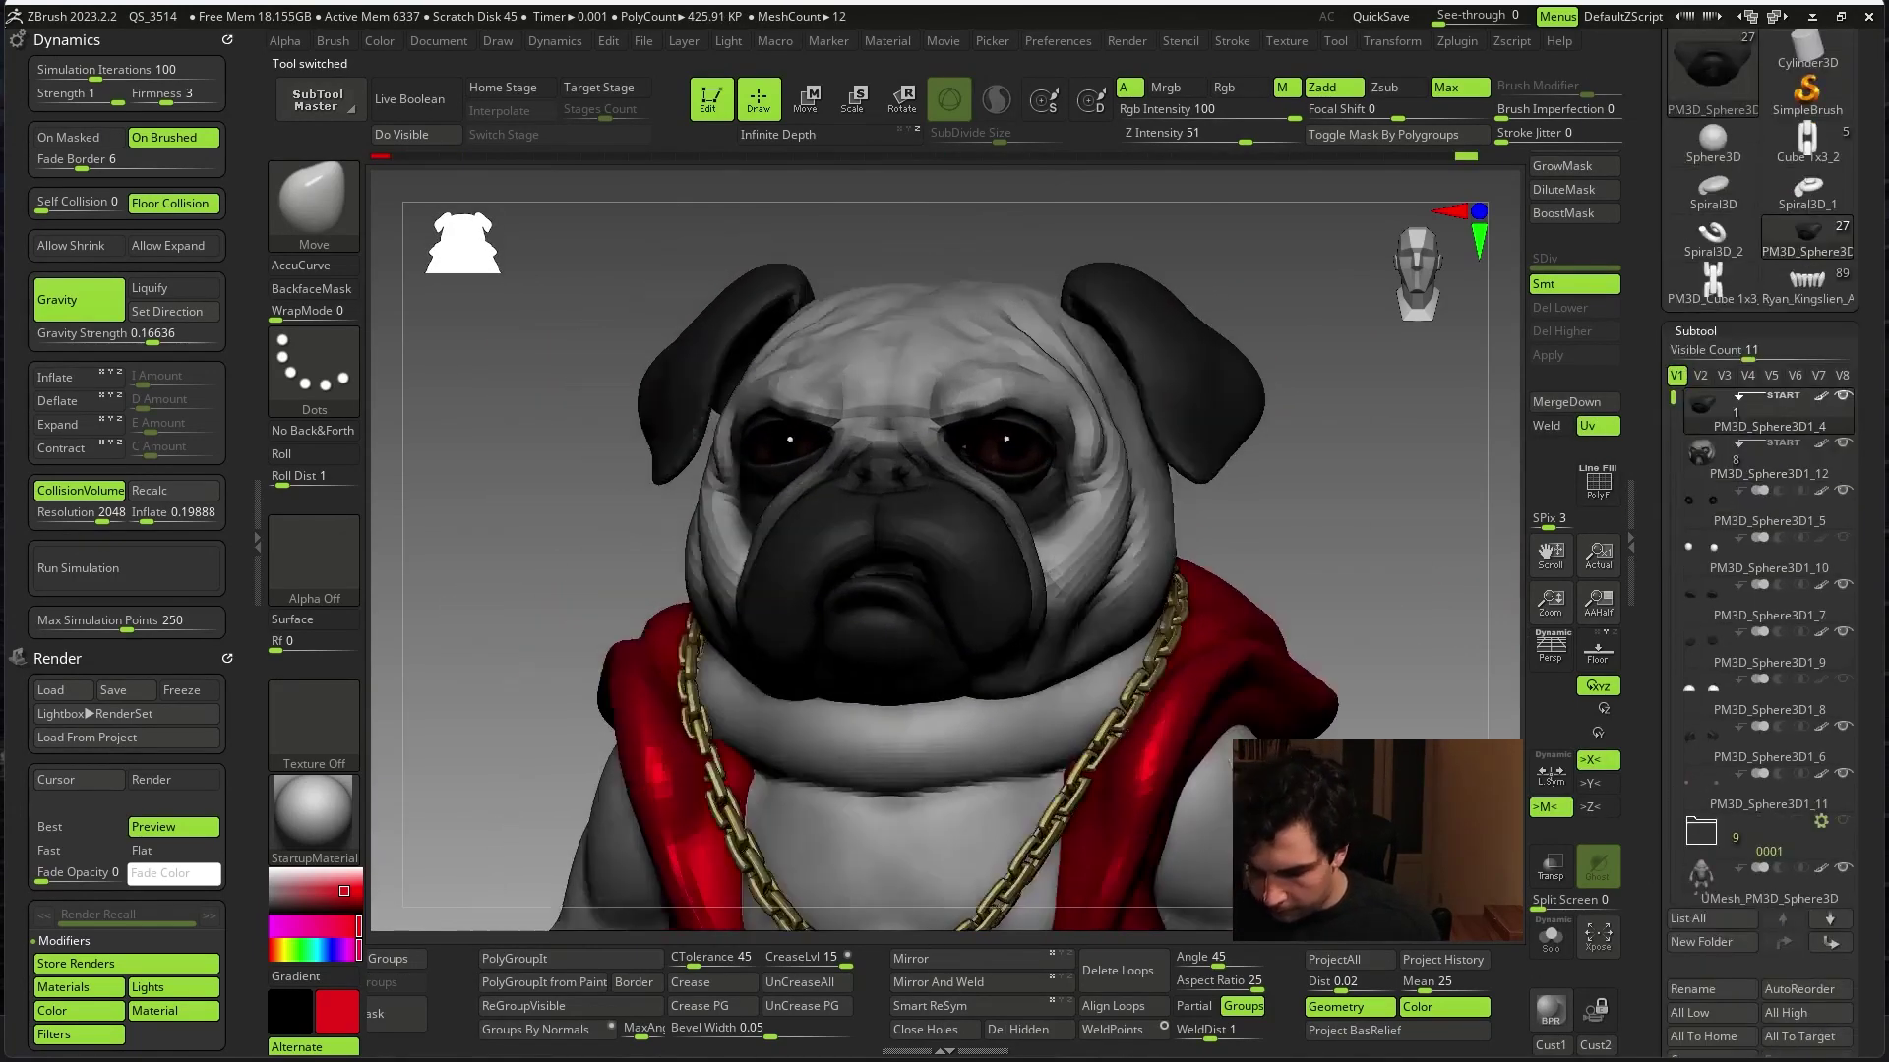
drag(1660, 884, 1659, 800)
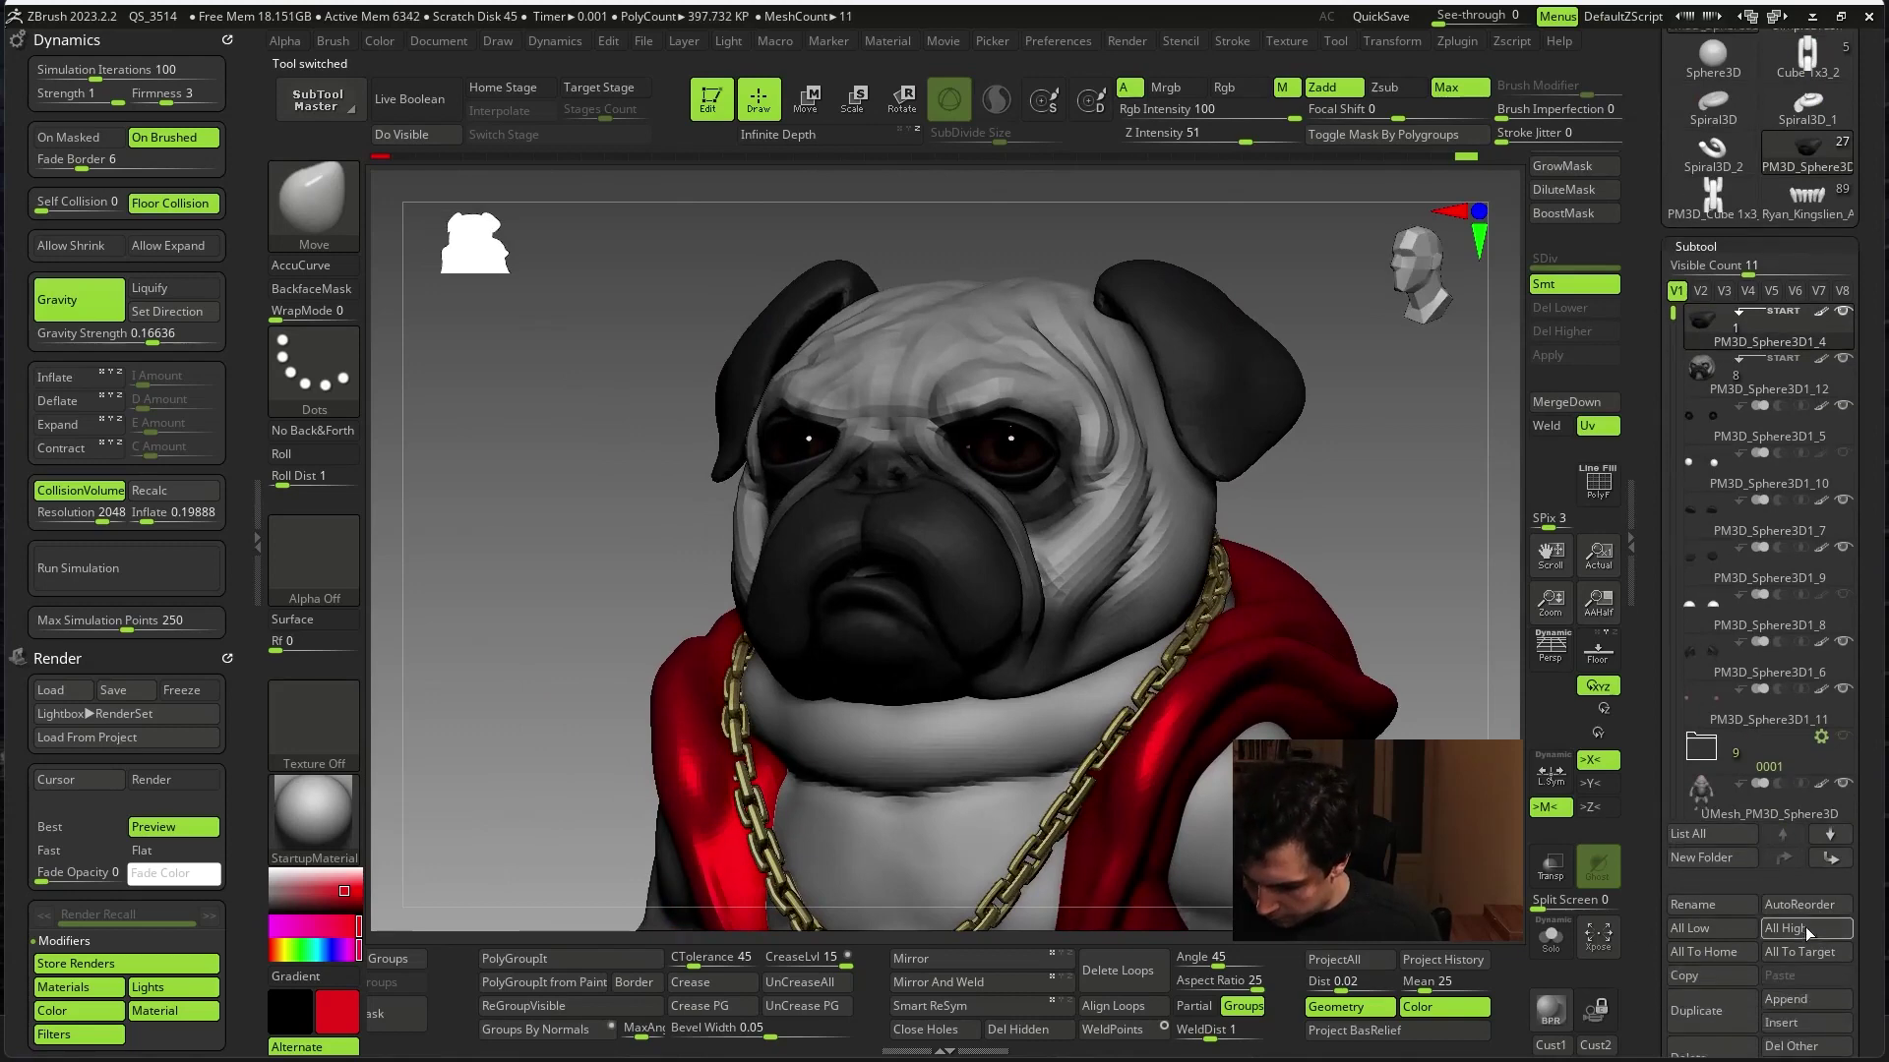
- Insert the trimmed anatomy-model teeth as a new subtool, solo it, and activate the Move gizmo
click(1798, 1020)
click(1806, 999)
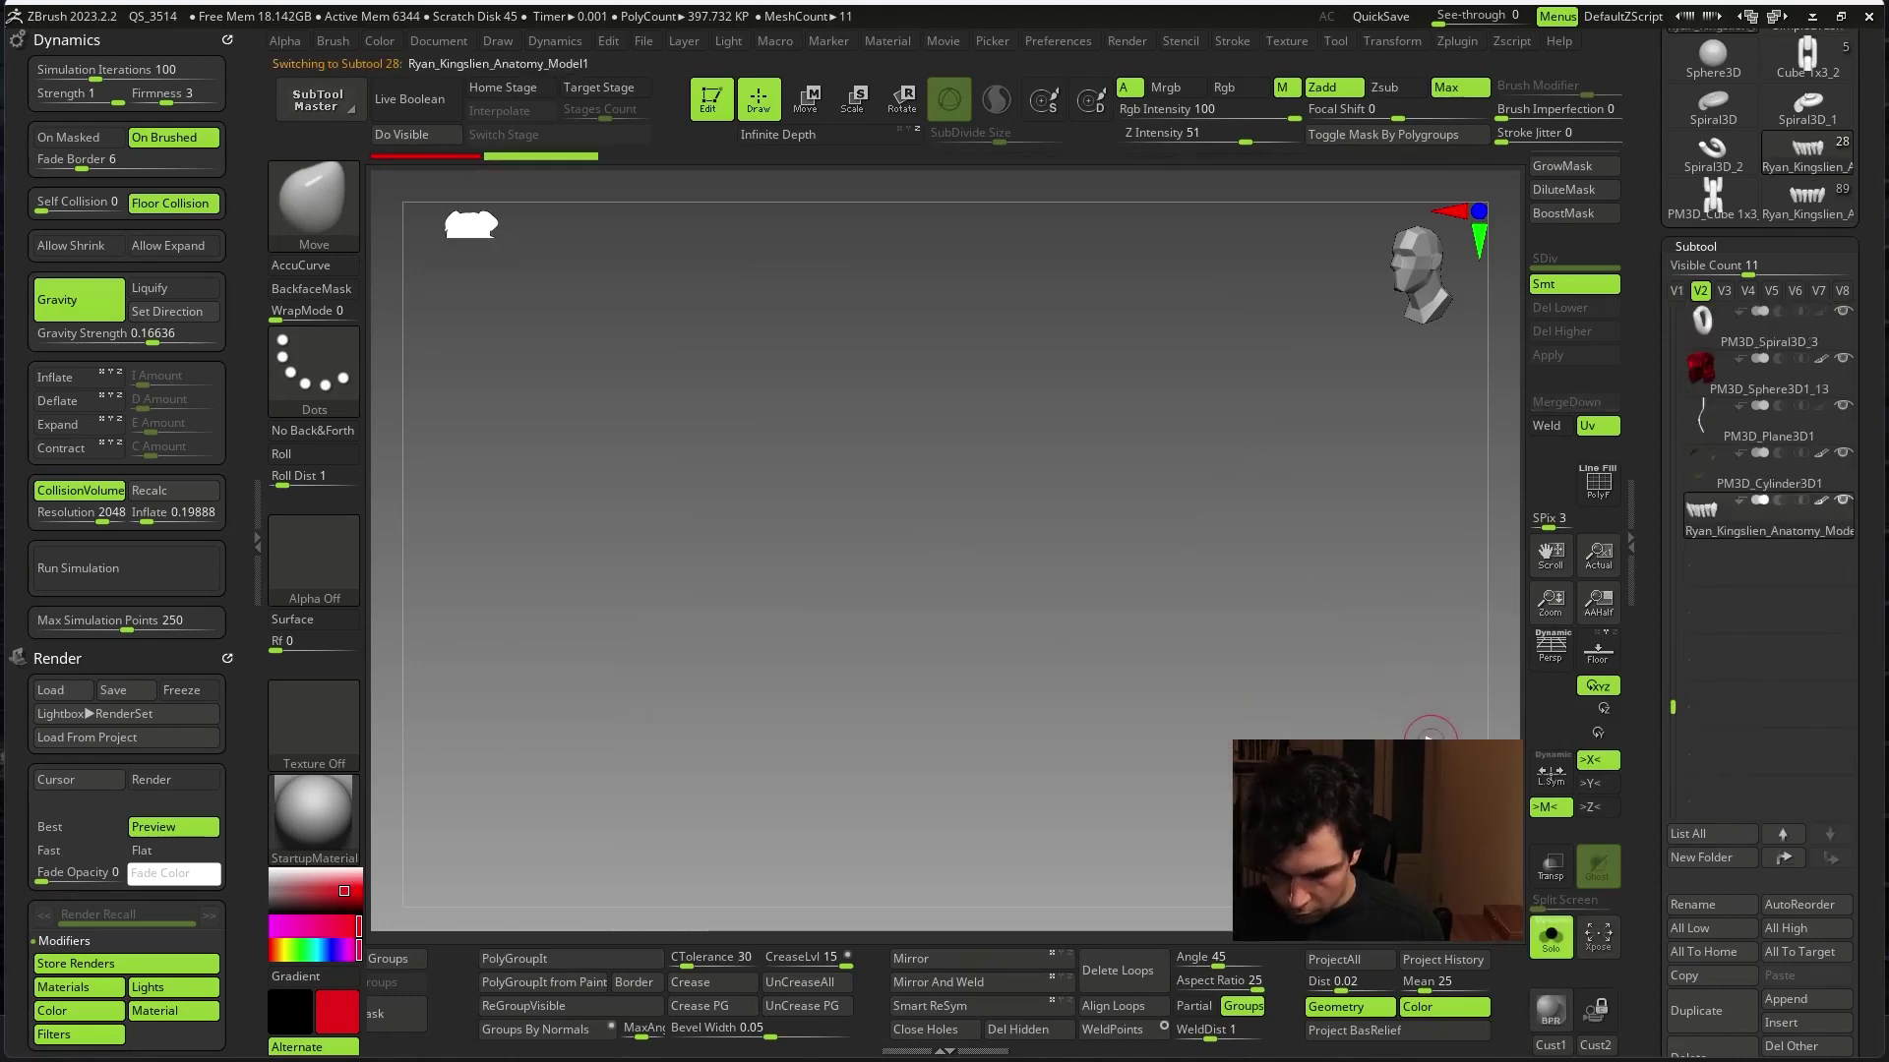
key(f)
alt+drag(964, 767, 805, 714)
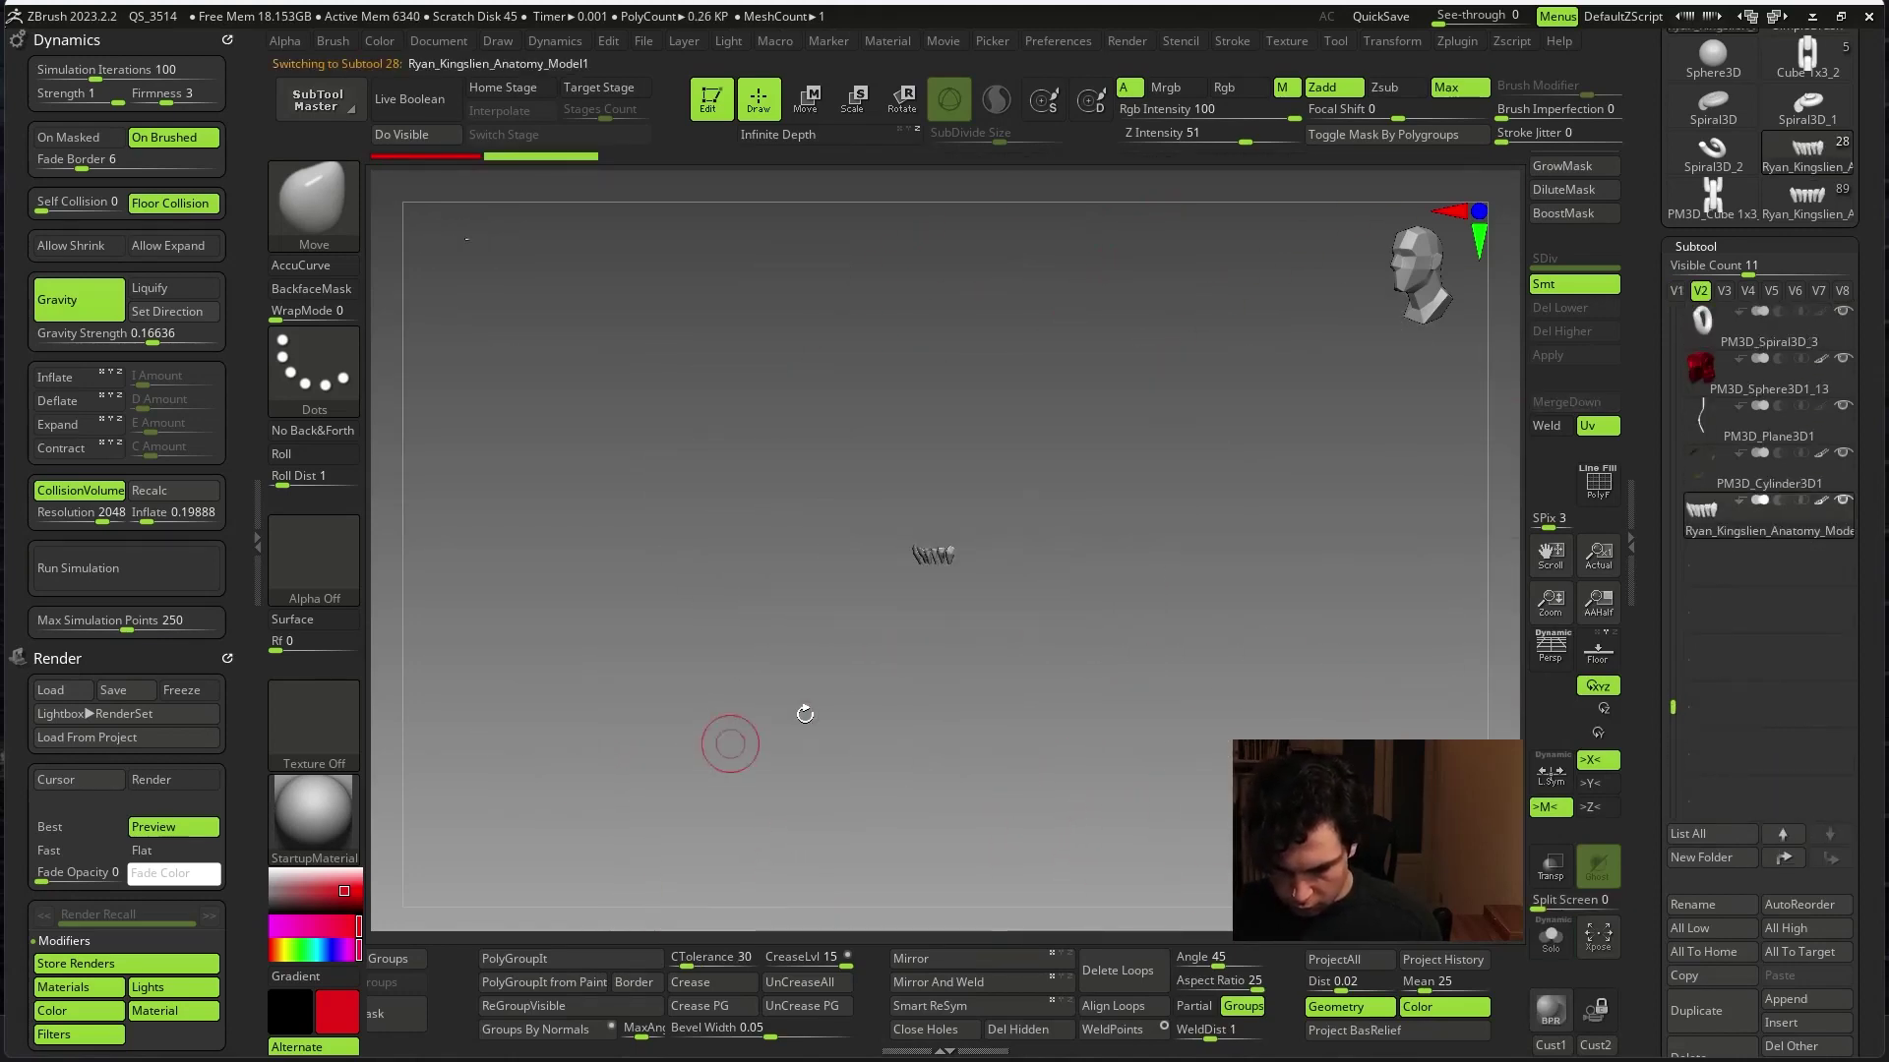
key(w)
click(1550, 935)
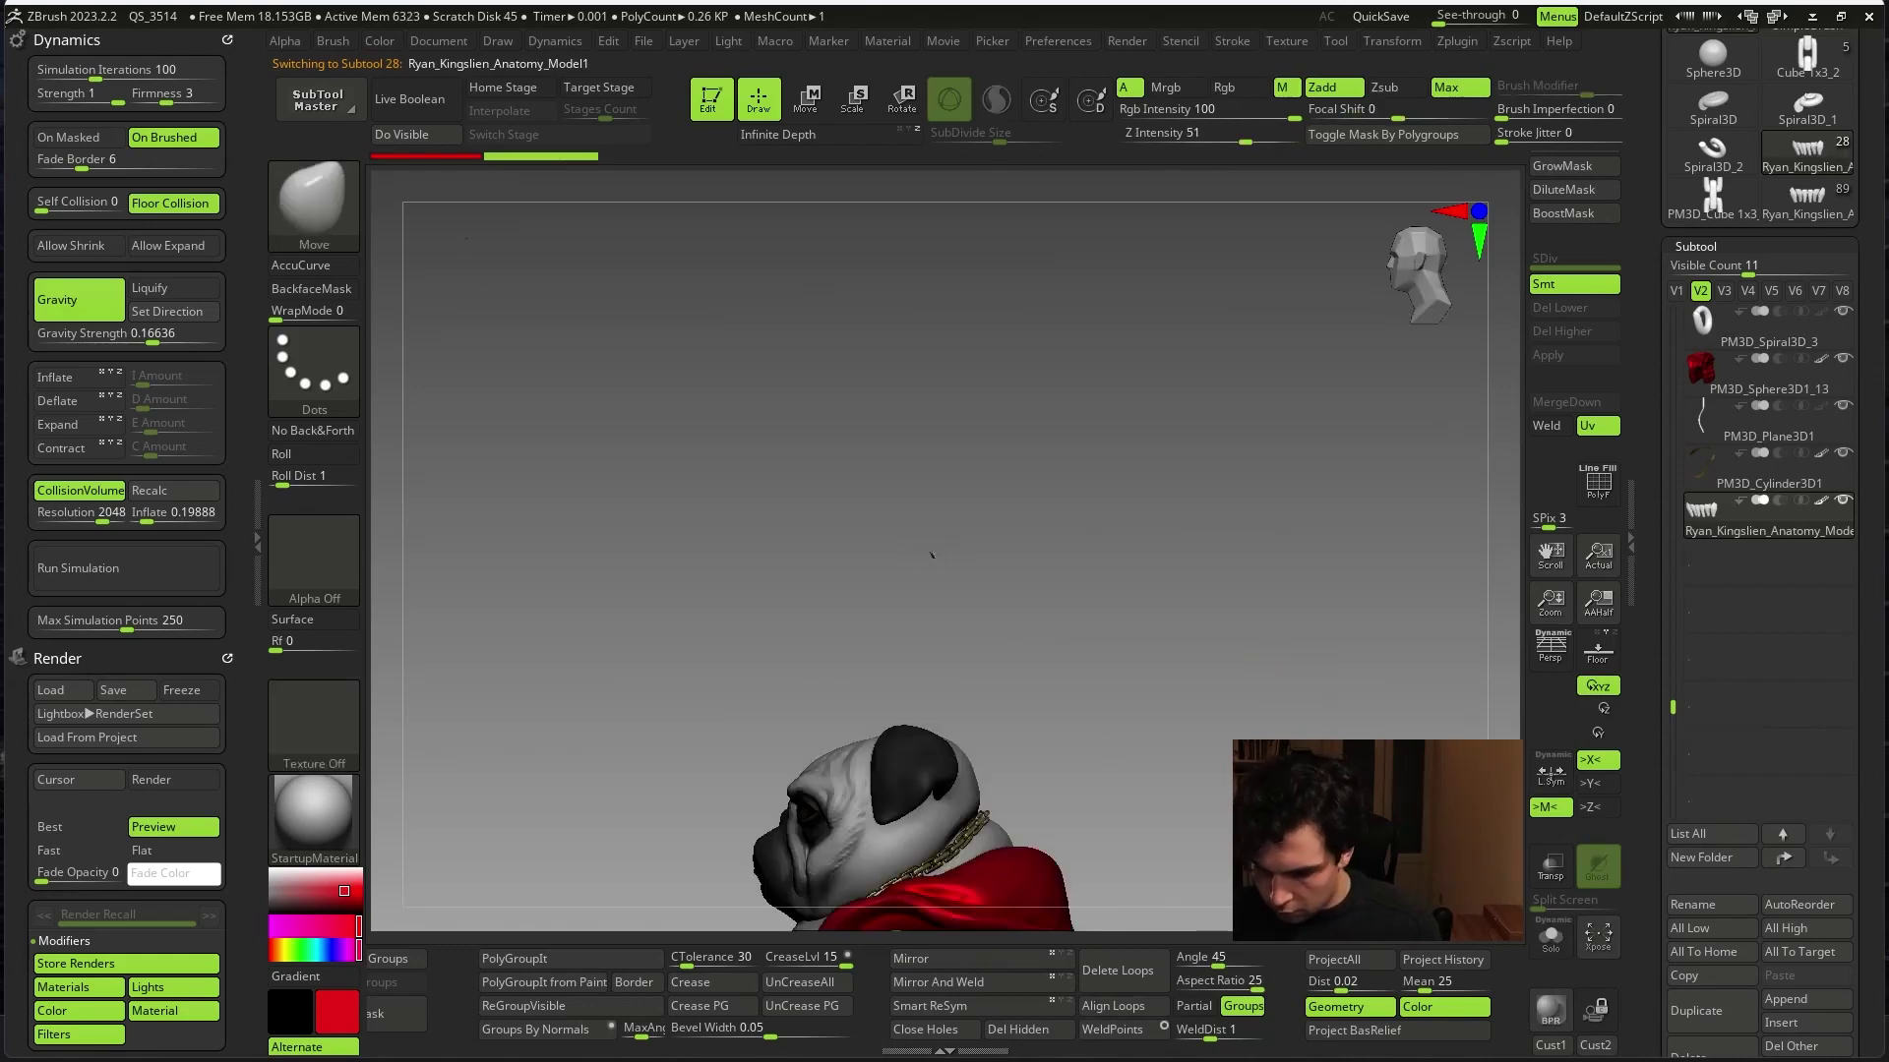
drag(1122, 590, 1110, 311)
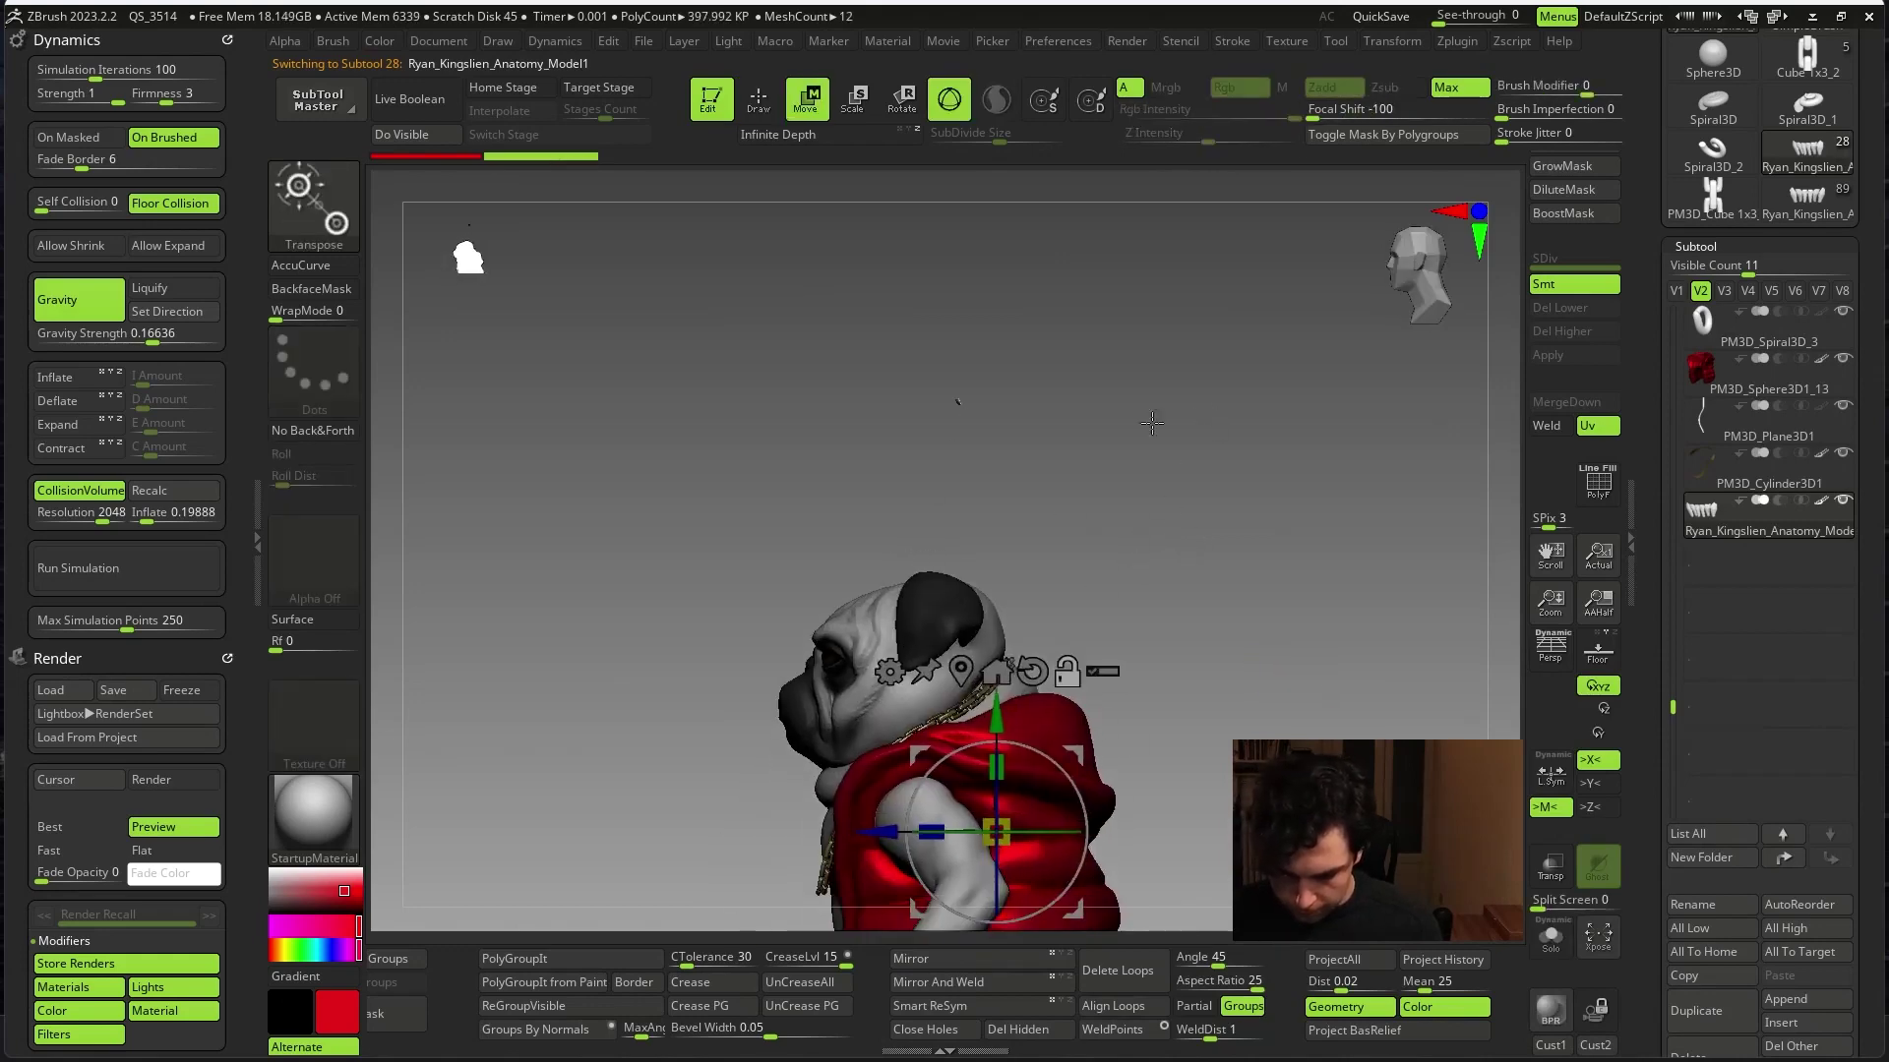
click(843, 590)
scroll(856, 610, up, 5)
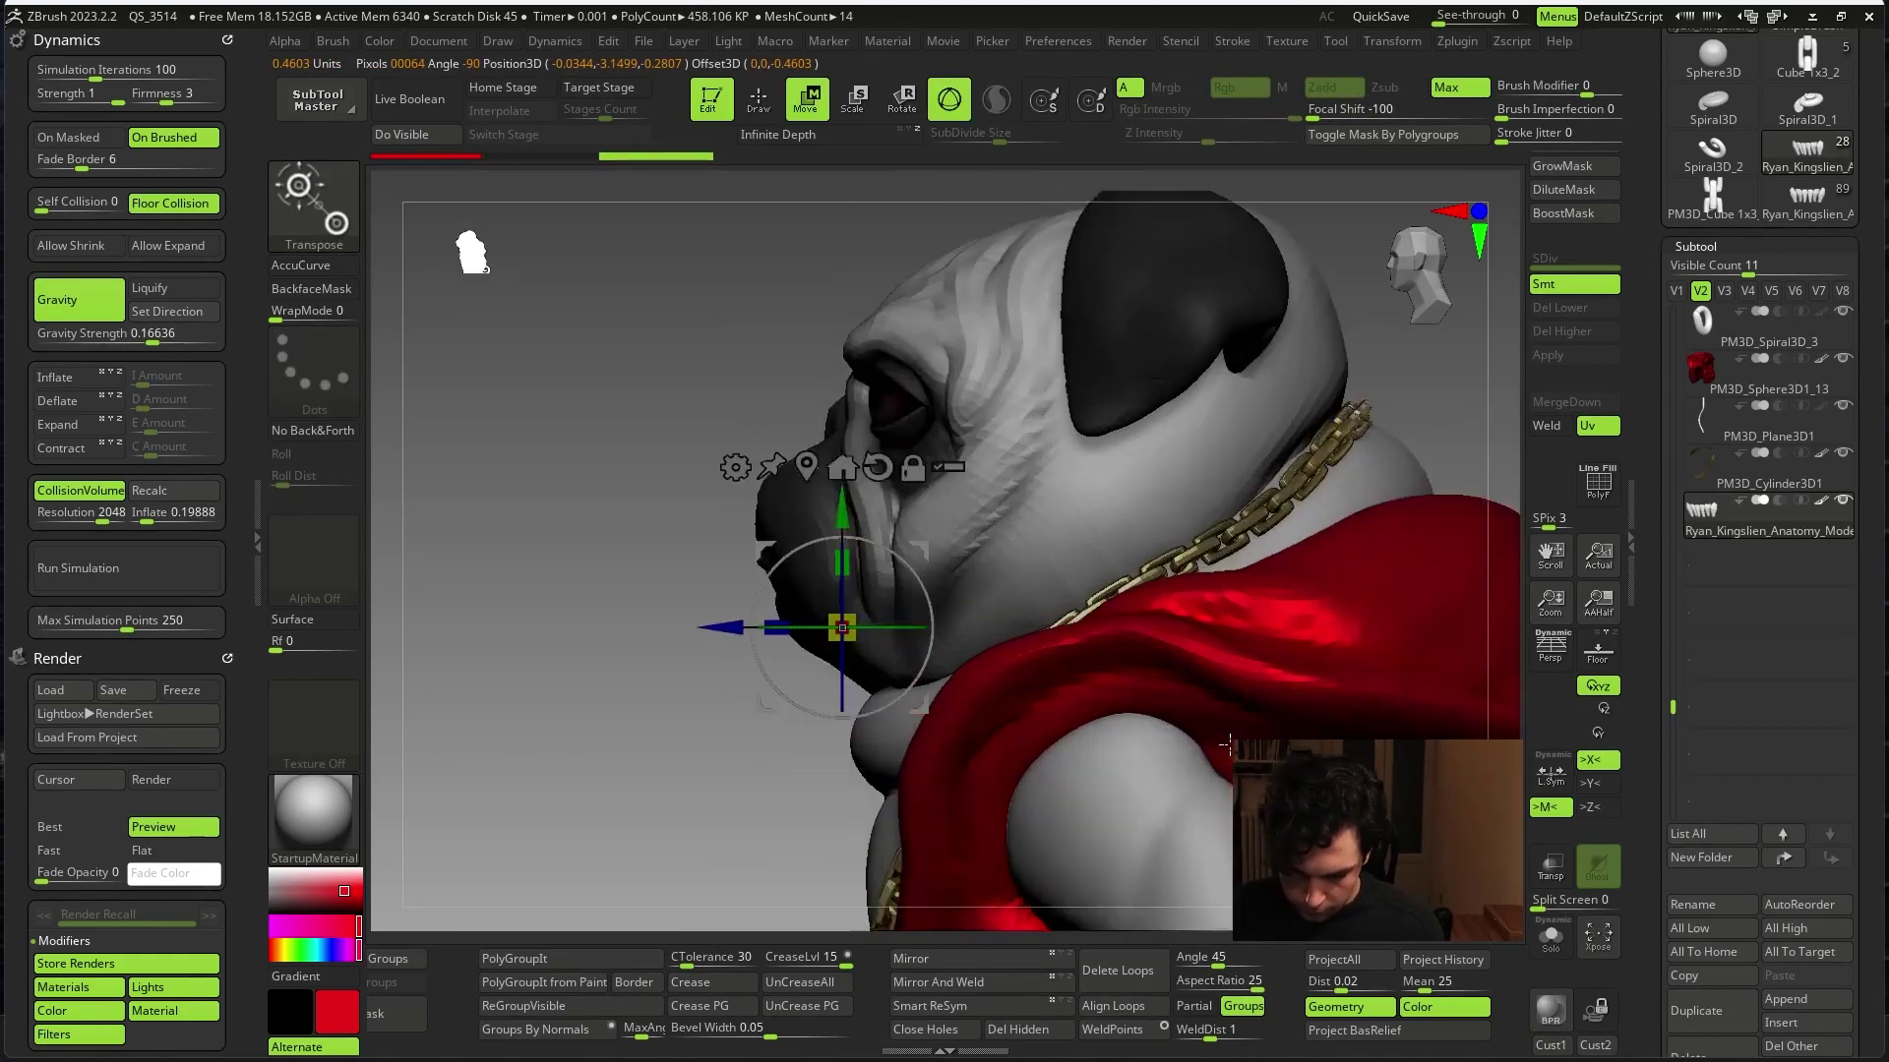
drag(936, 562, 1288, 639)
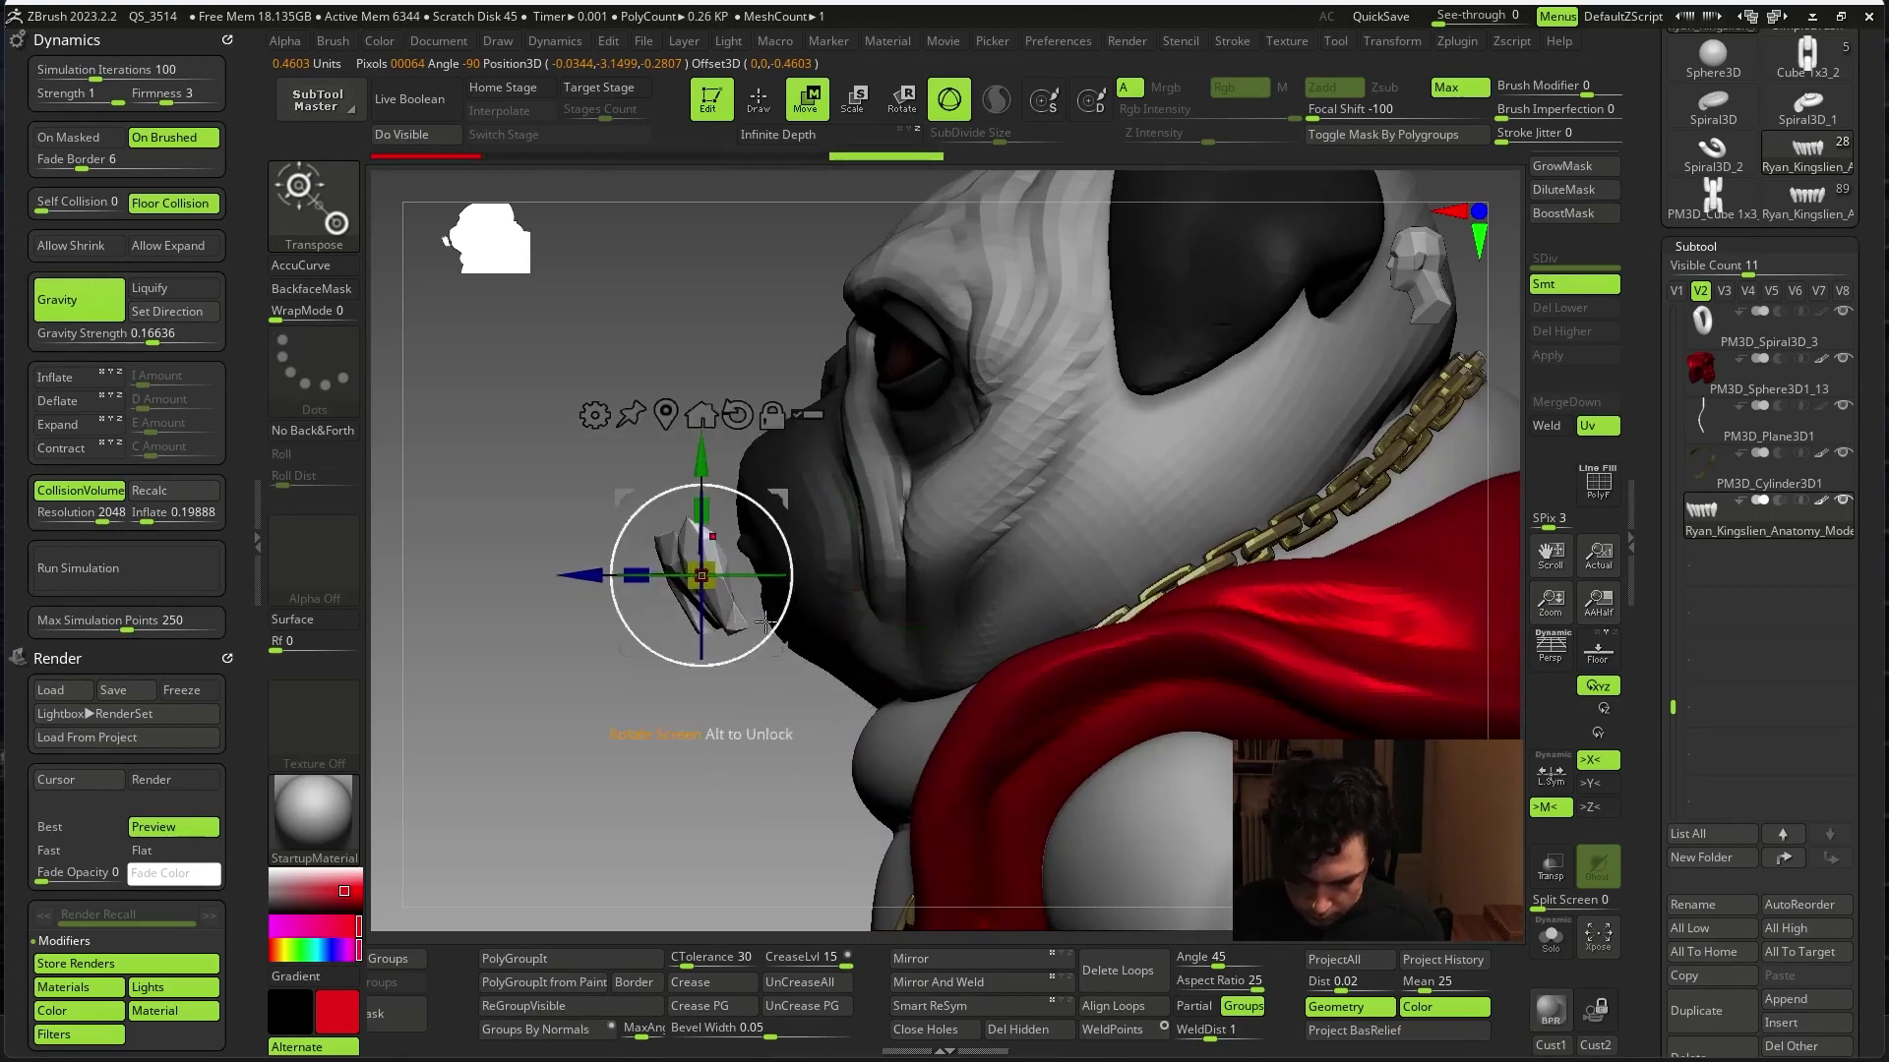
scroll(1289, 640, up, 5)
scroll(1288, 639, down, 3)
scroll(1377, 620, down, 5)
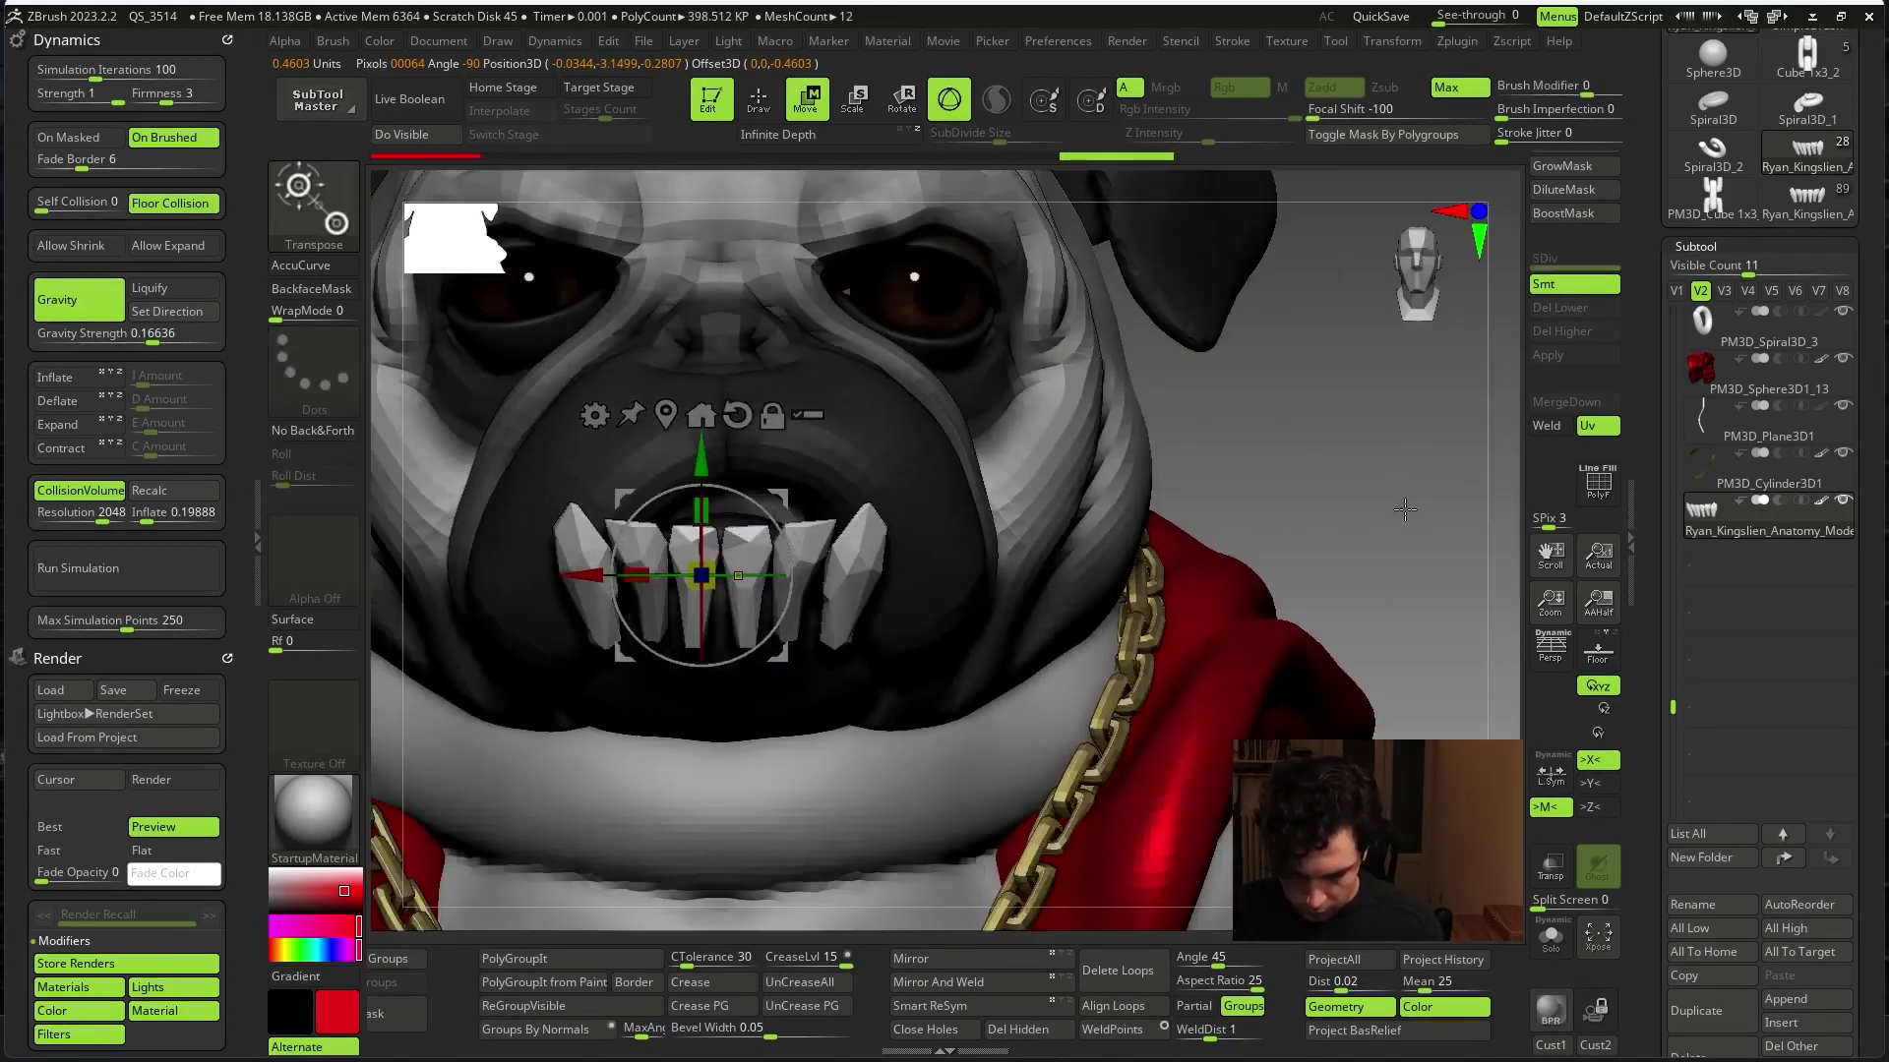
scroll(1456, 612, down, 2)
key(shift+f)
key(ctrl+d)
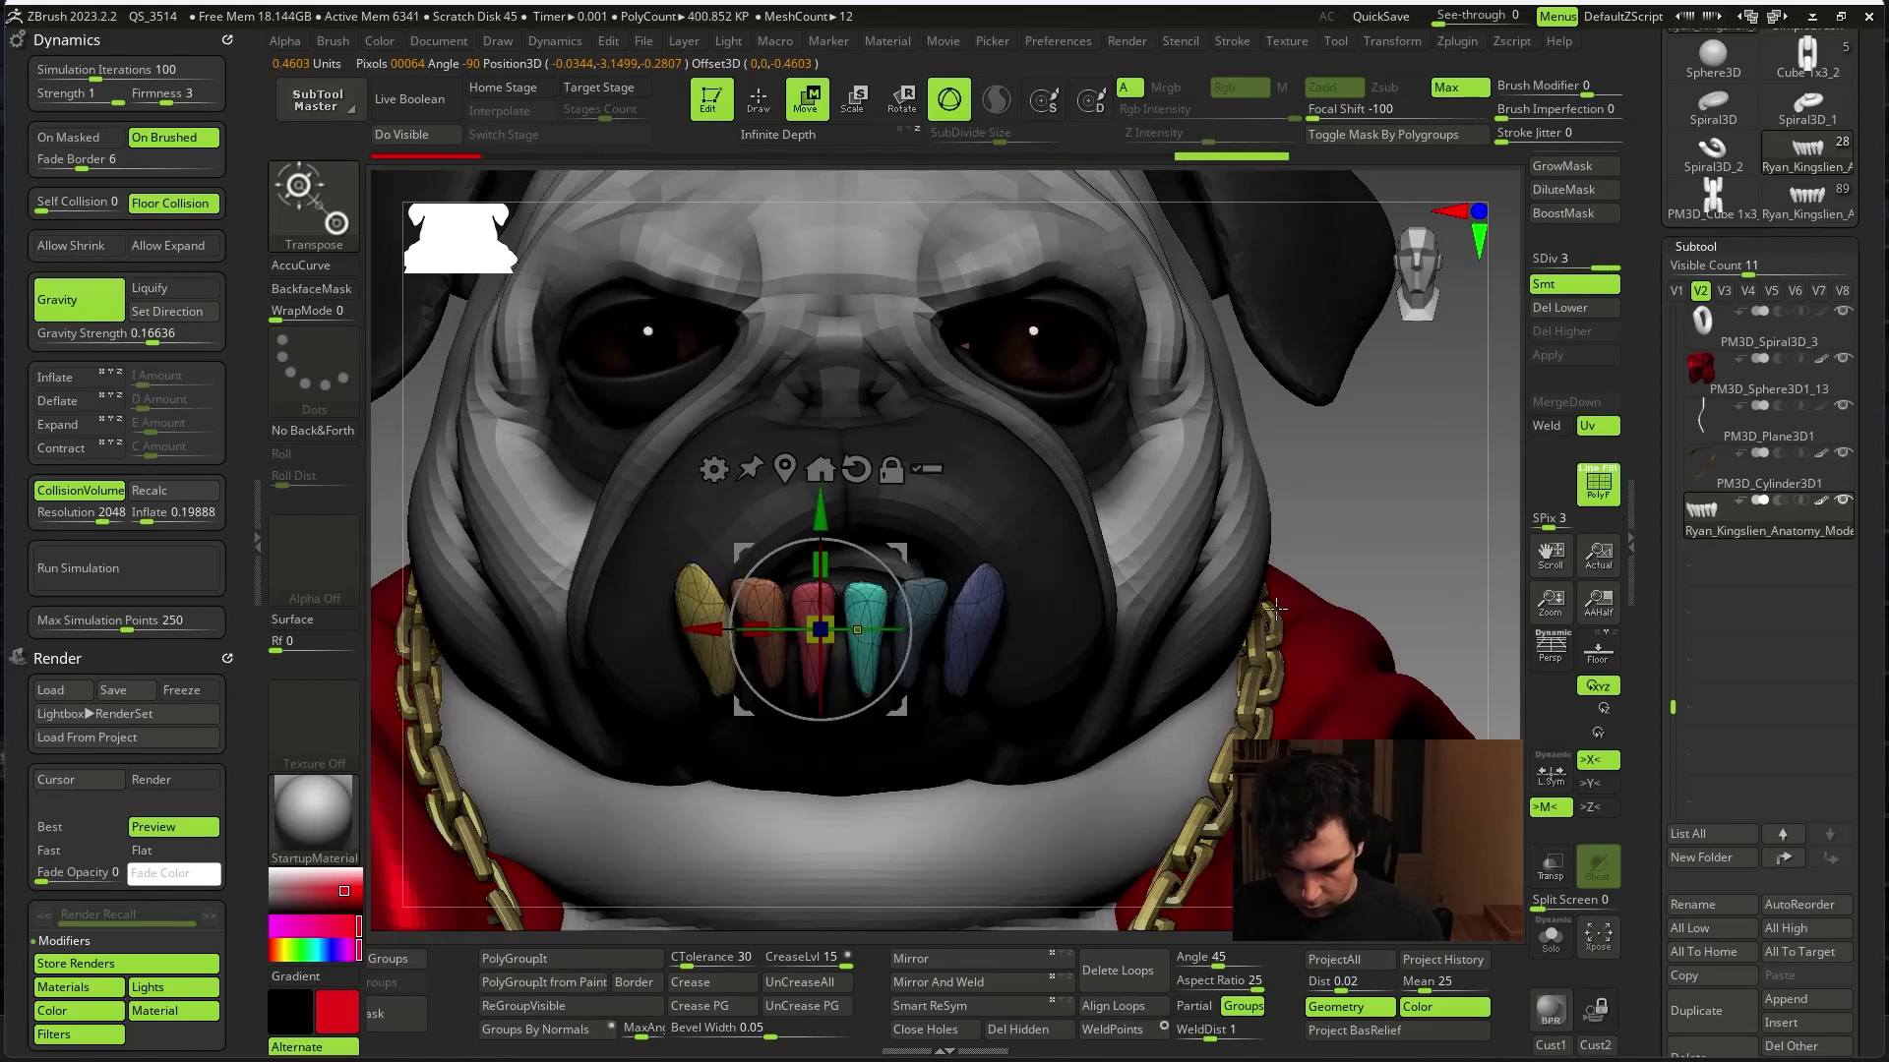
mouse_move(822, 628)
mouse_down()
mouse_move(799, 665)
mouse_move(812, 656)
mouse_up()
right_drag(945, 561, 993, 528)
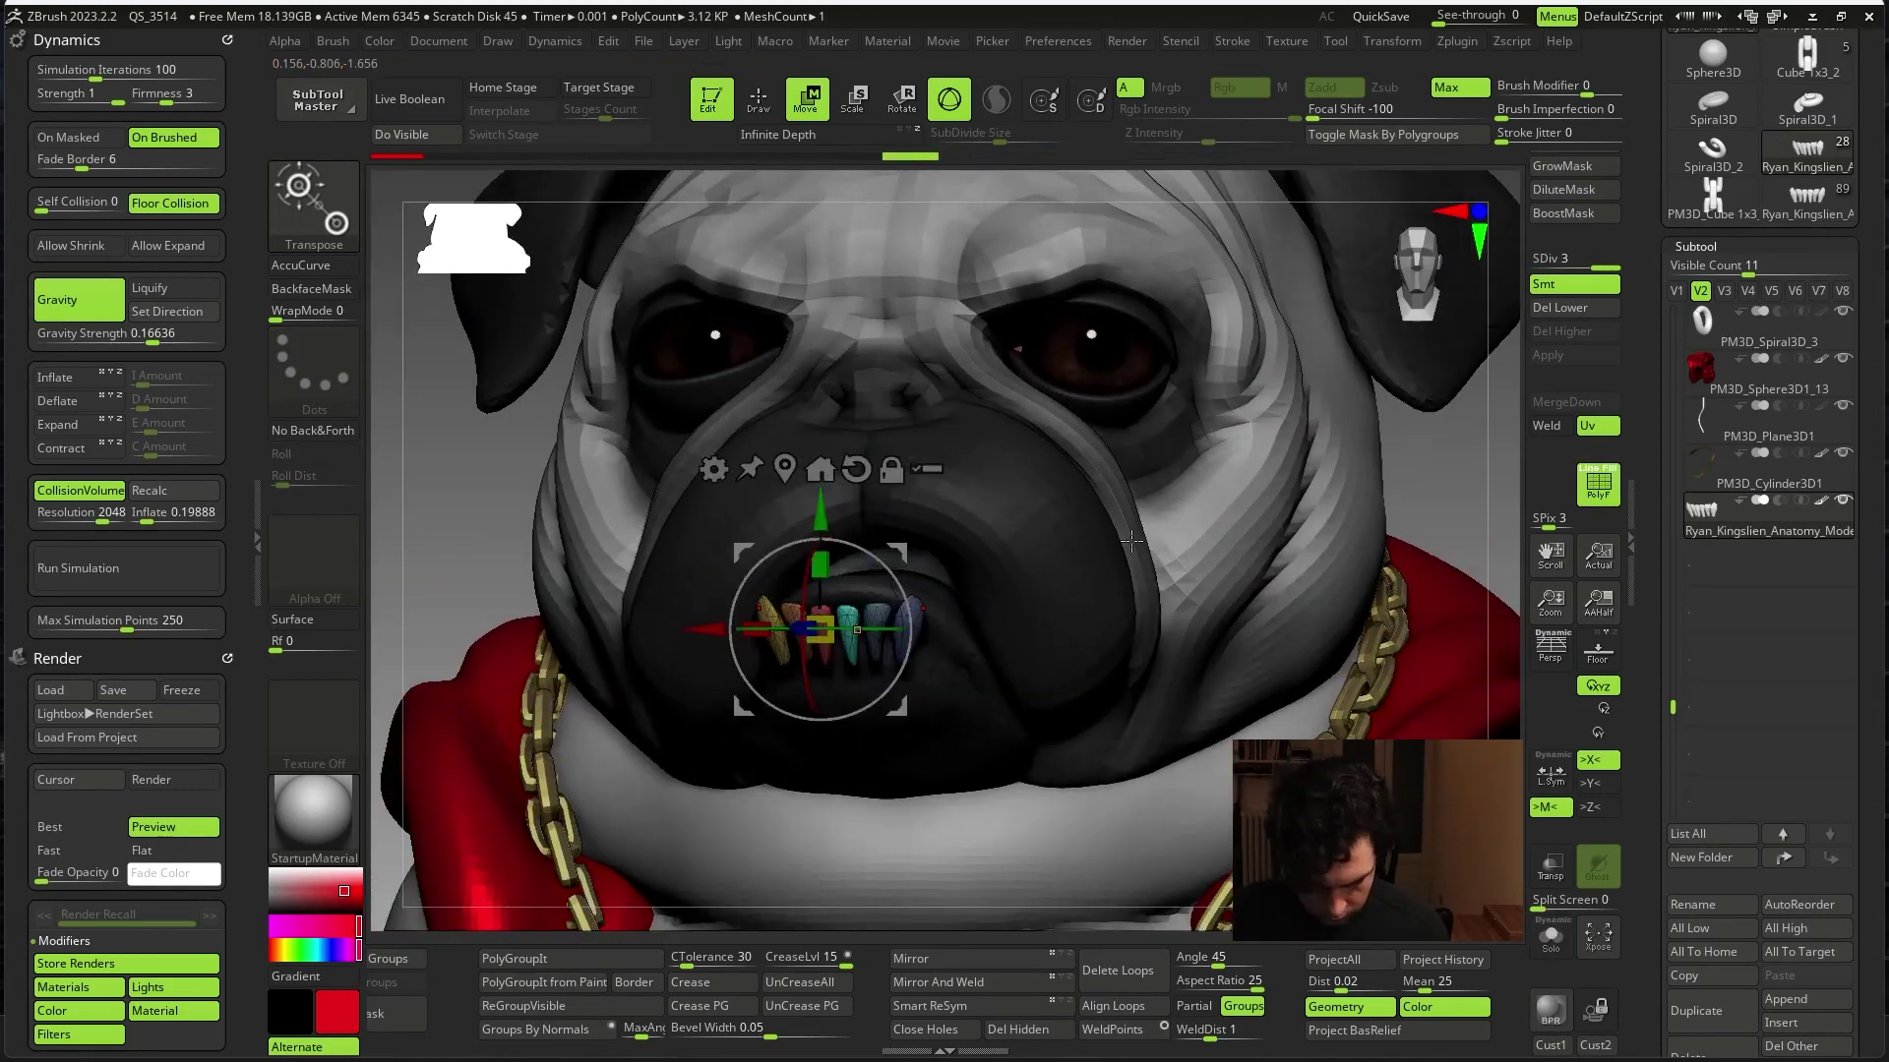
drag(1450, 507, 1489, 502)
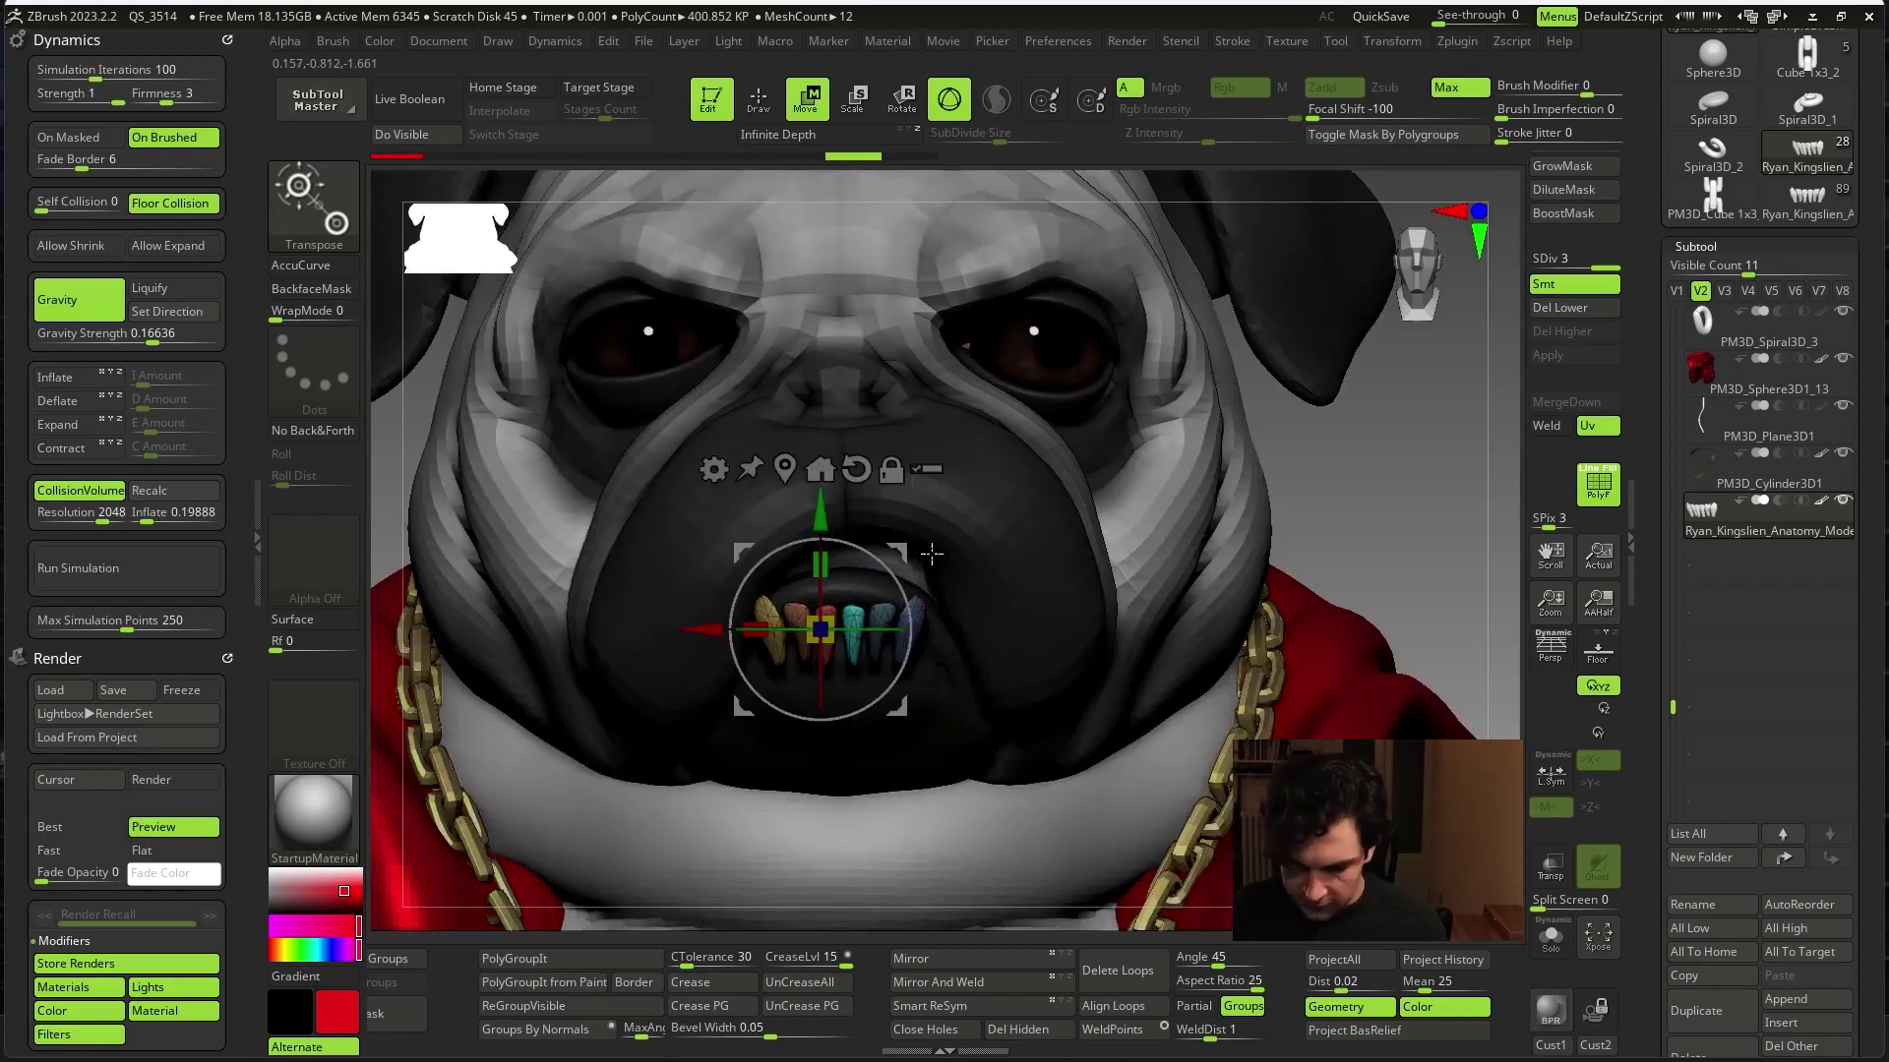
drag(932, 554, 1030, 502)
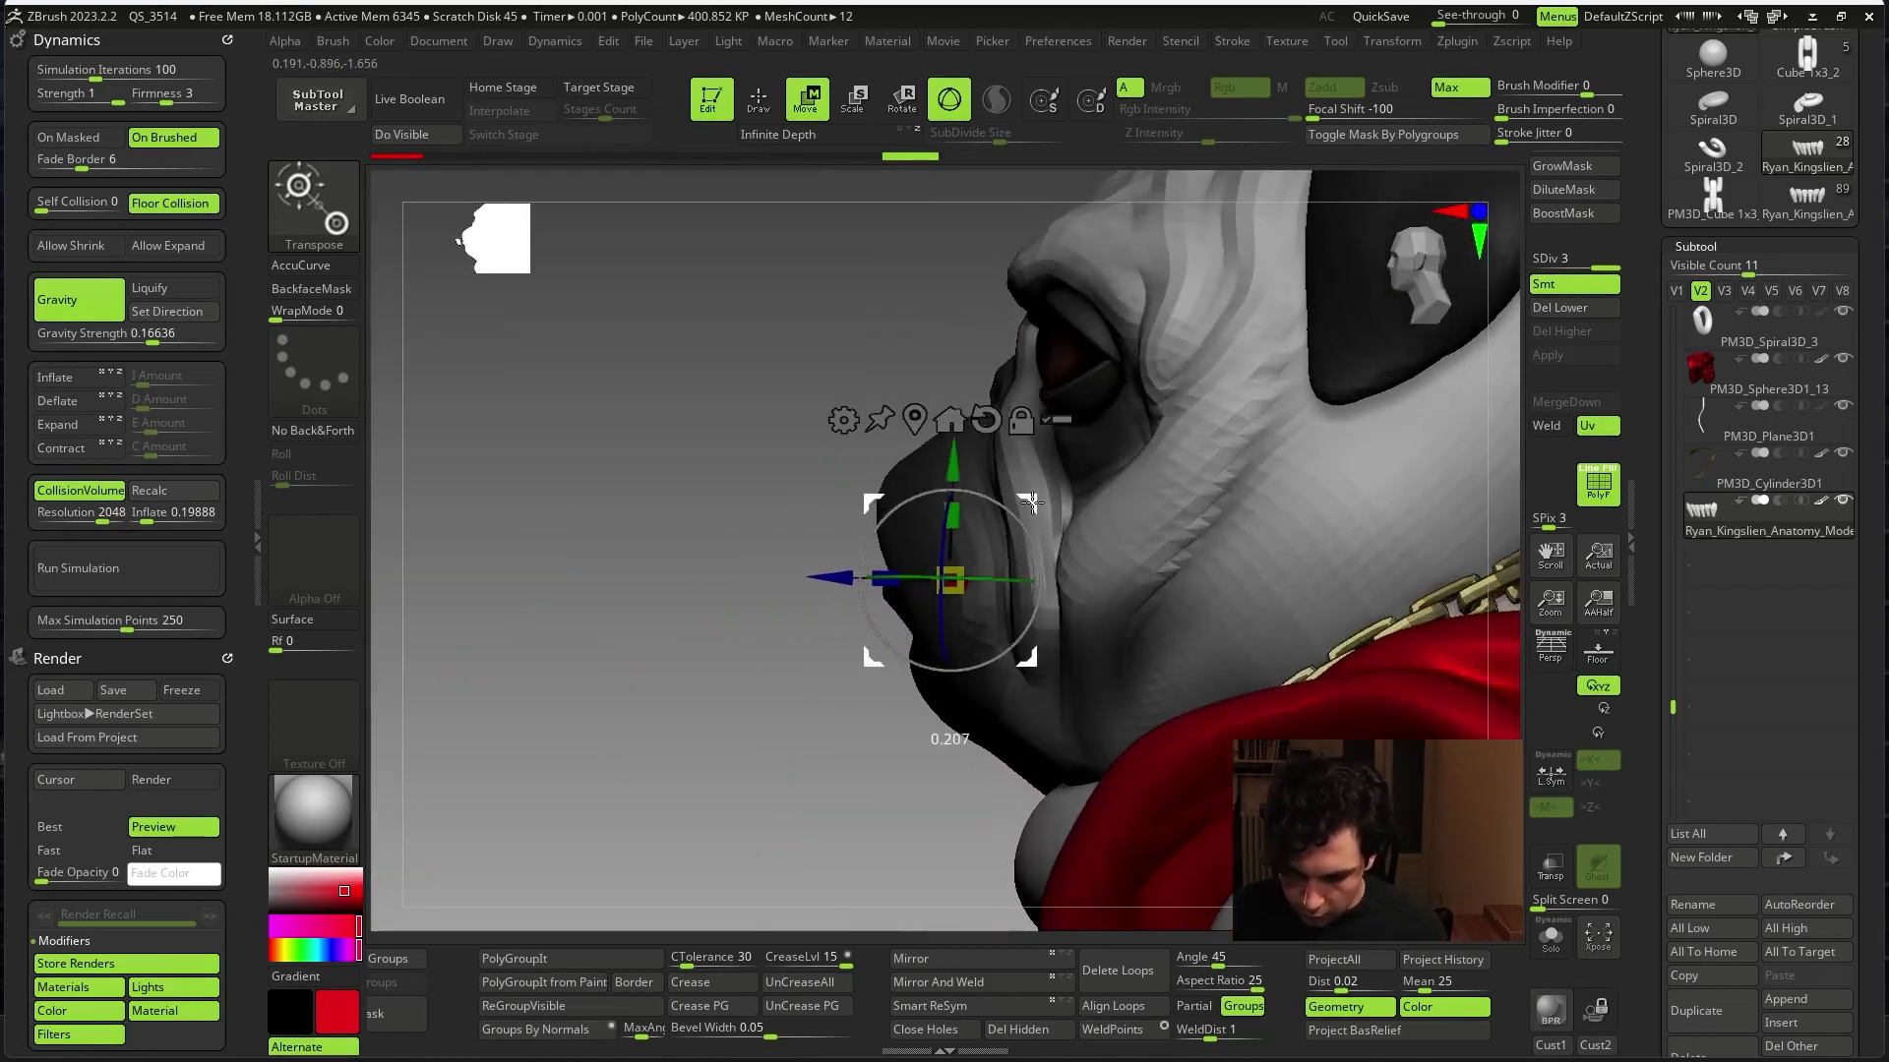
mouse_move(738, 758)
shift+mouse_down()
mouse_move(872, 738)
mouse_move(1332, 575)
shift+mouse_up()
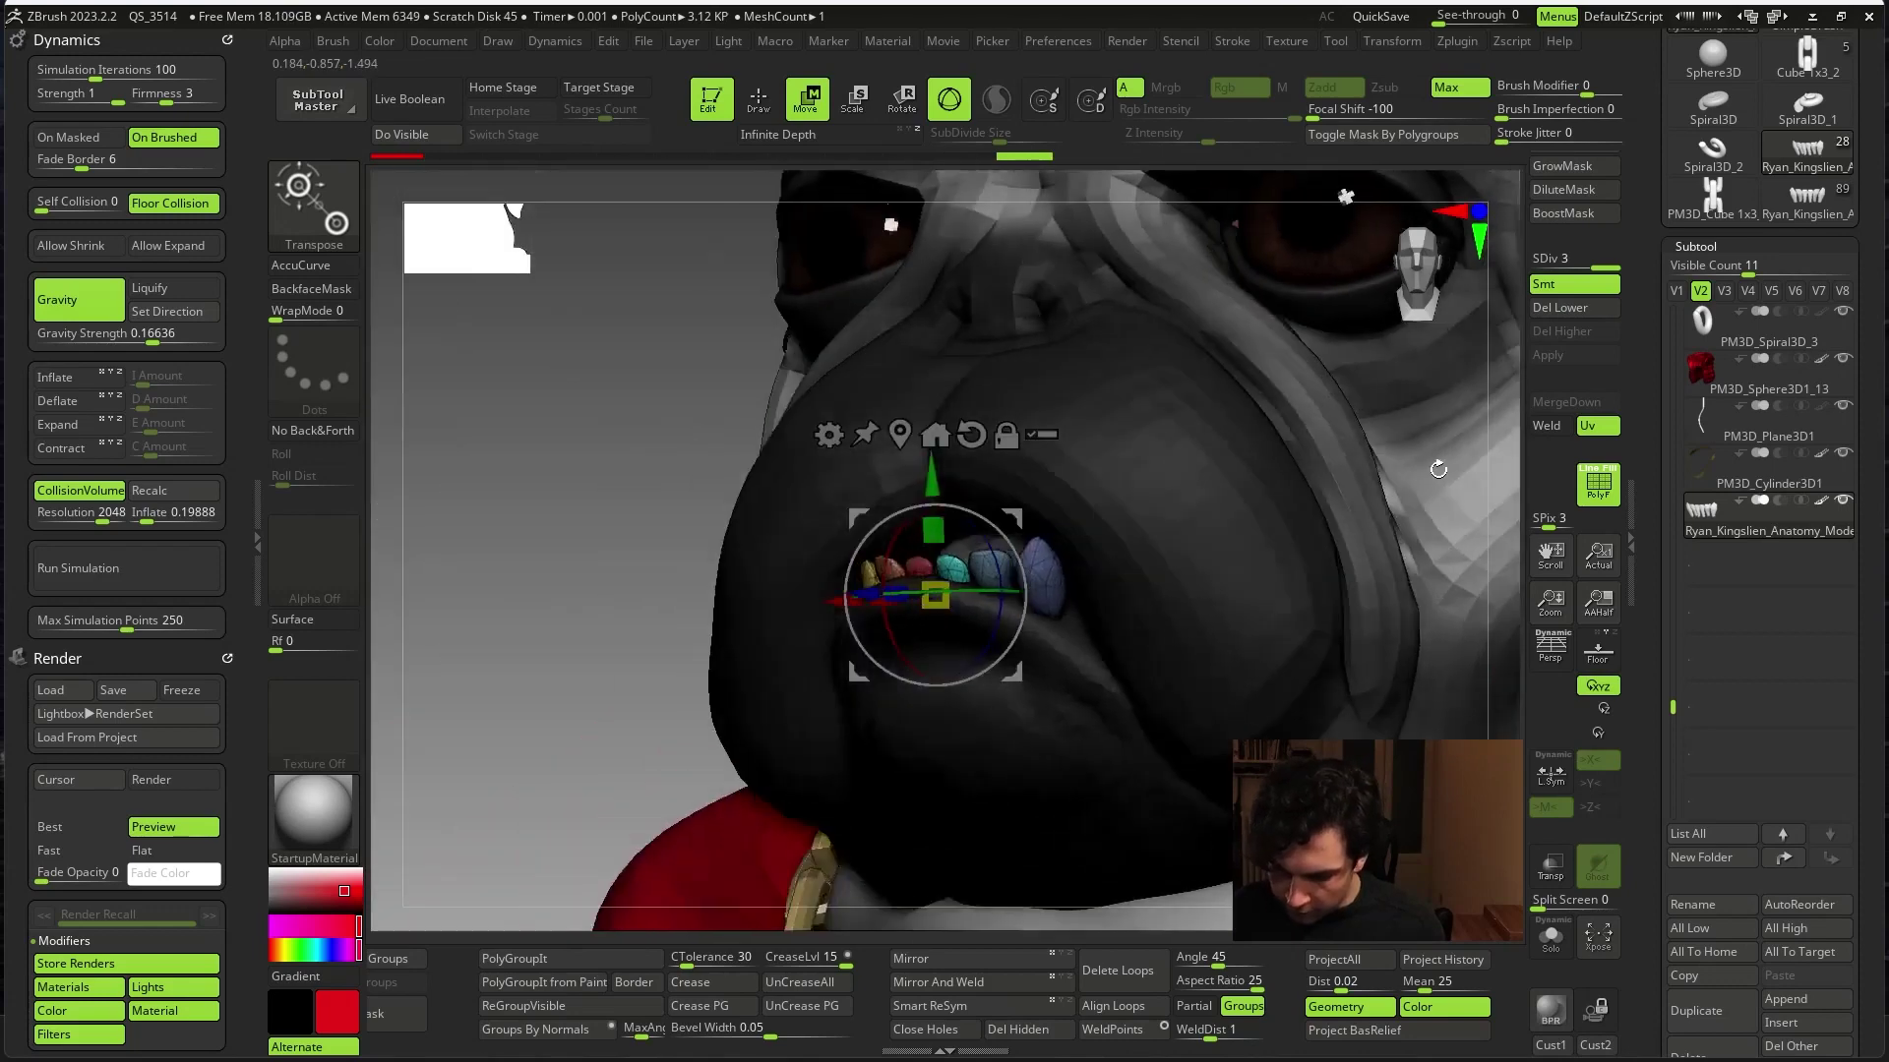
drag(1017, 505, 1034, 513)
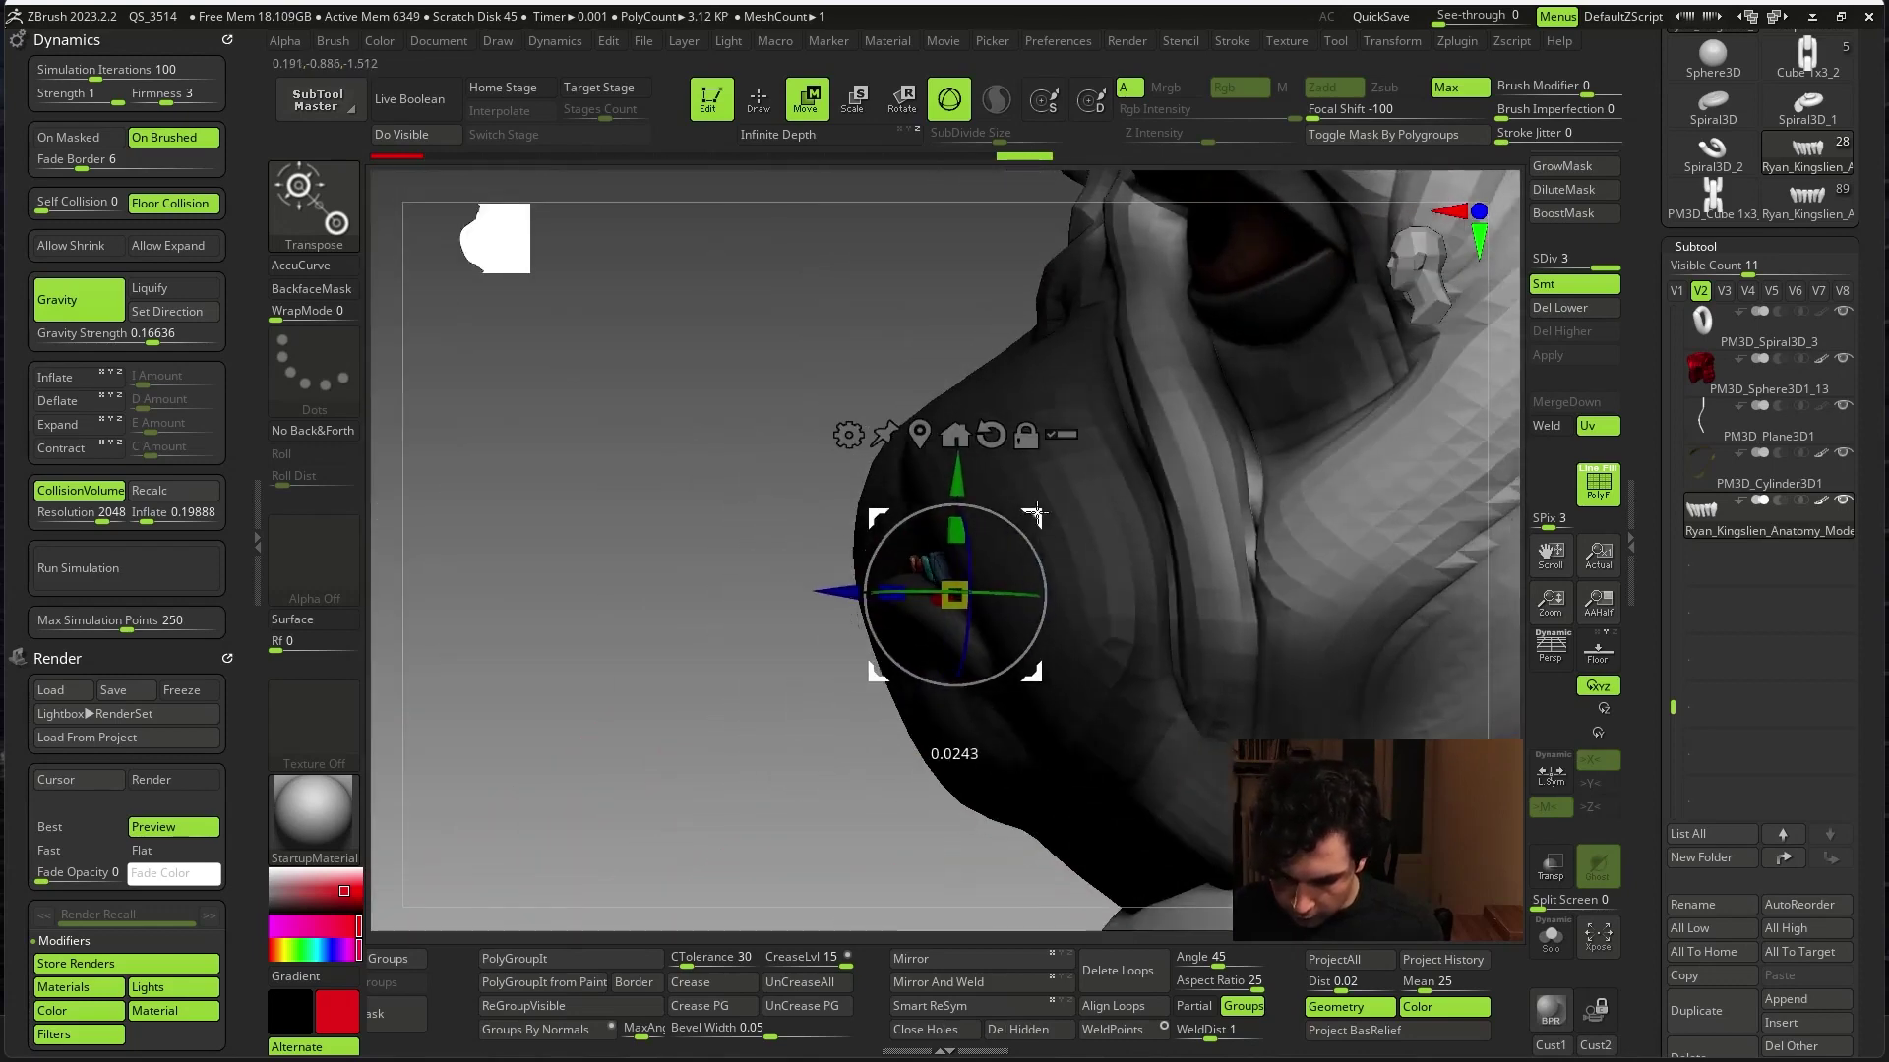
mouse_move(728, 806)
shift+mouse_down()
mouse_move(717, 843)
mouse_move(1229, 787)
shift+mouse_up()
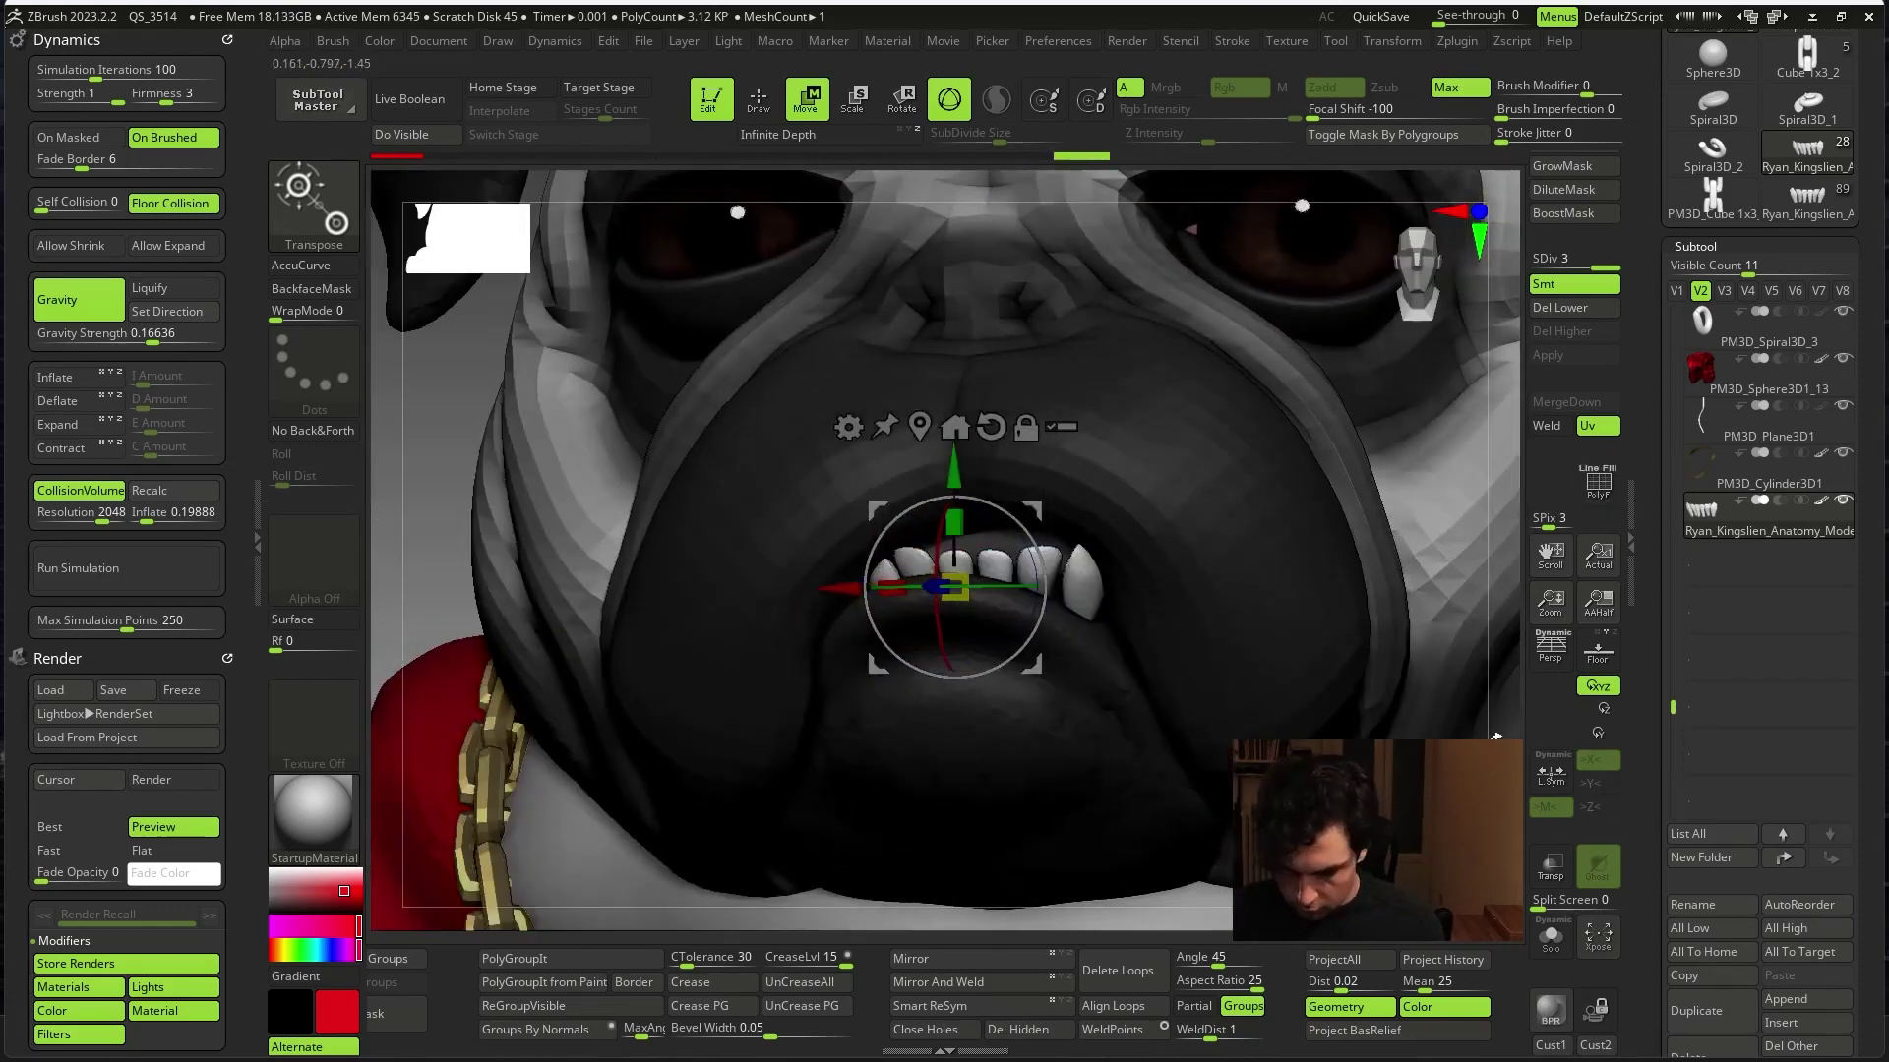
key(f)
mouse_move(1375, 475)
ctrl+right_down()
mouse_move(1123, 574)
mouse_move(1323, 522)
ctrl+right_up()
right_click(1072, 575)
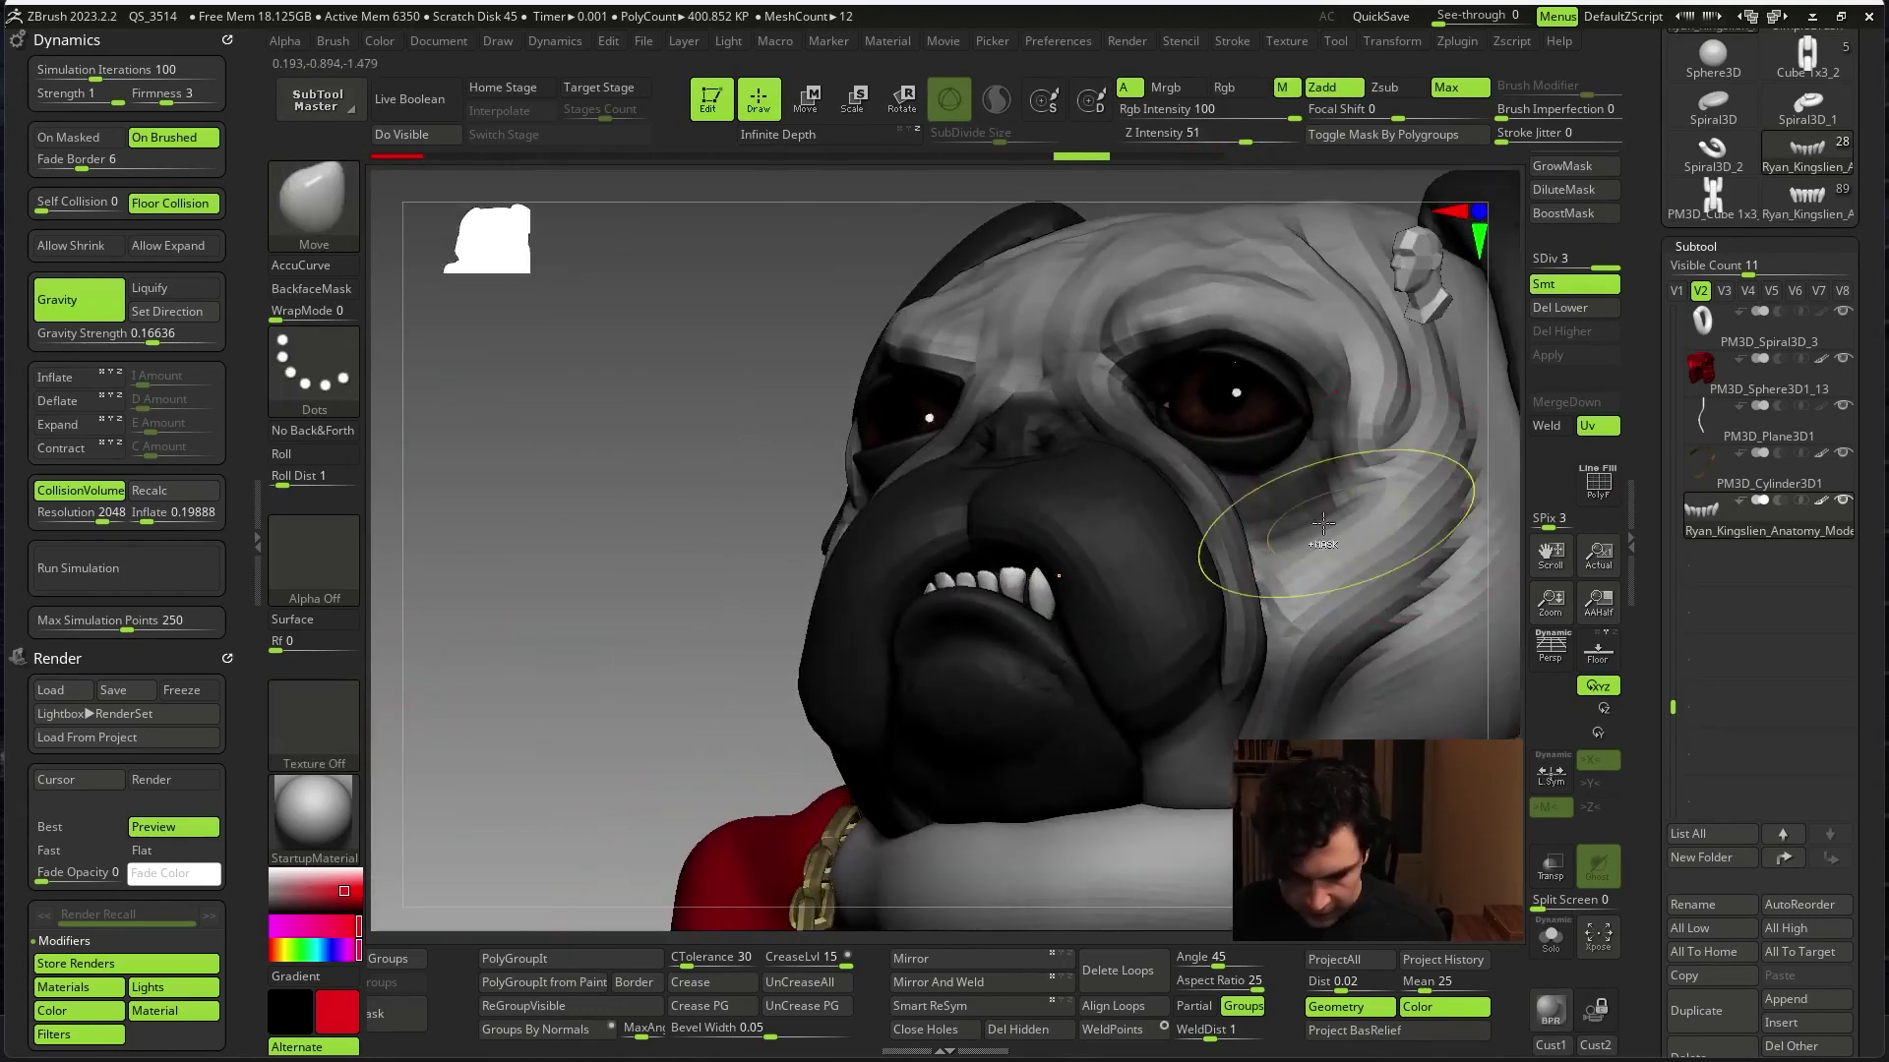
right_click(907, 623)
mouse_move(714, 712)
right_down()
mouse_move(1225, 509)
mouse_move(944, 610)
right_up()
right_click(944, 610)
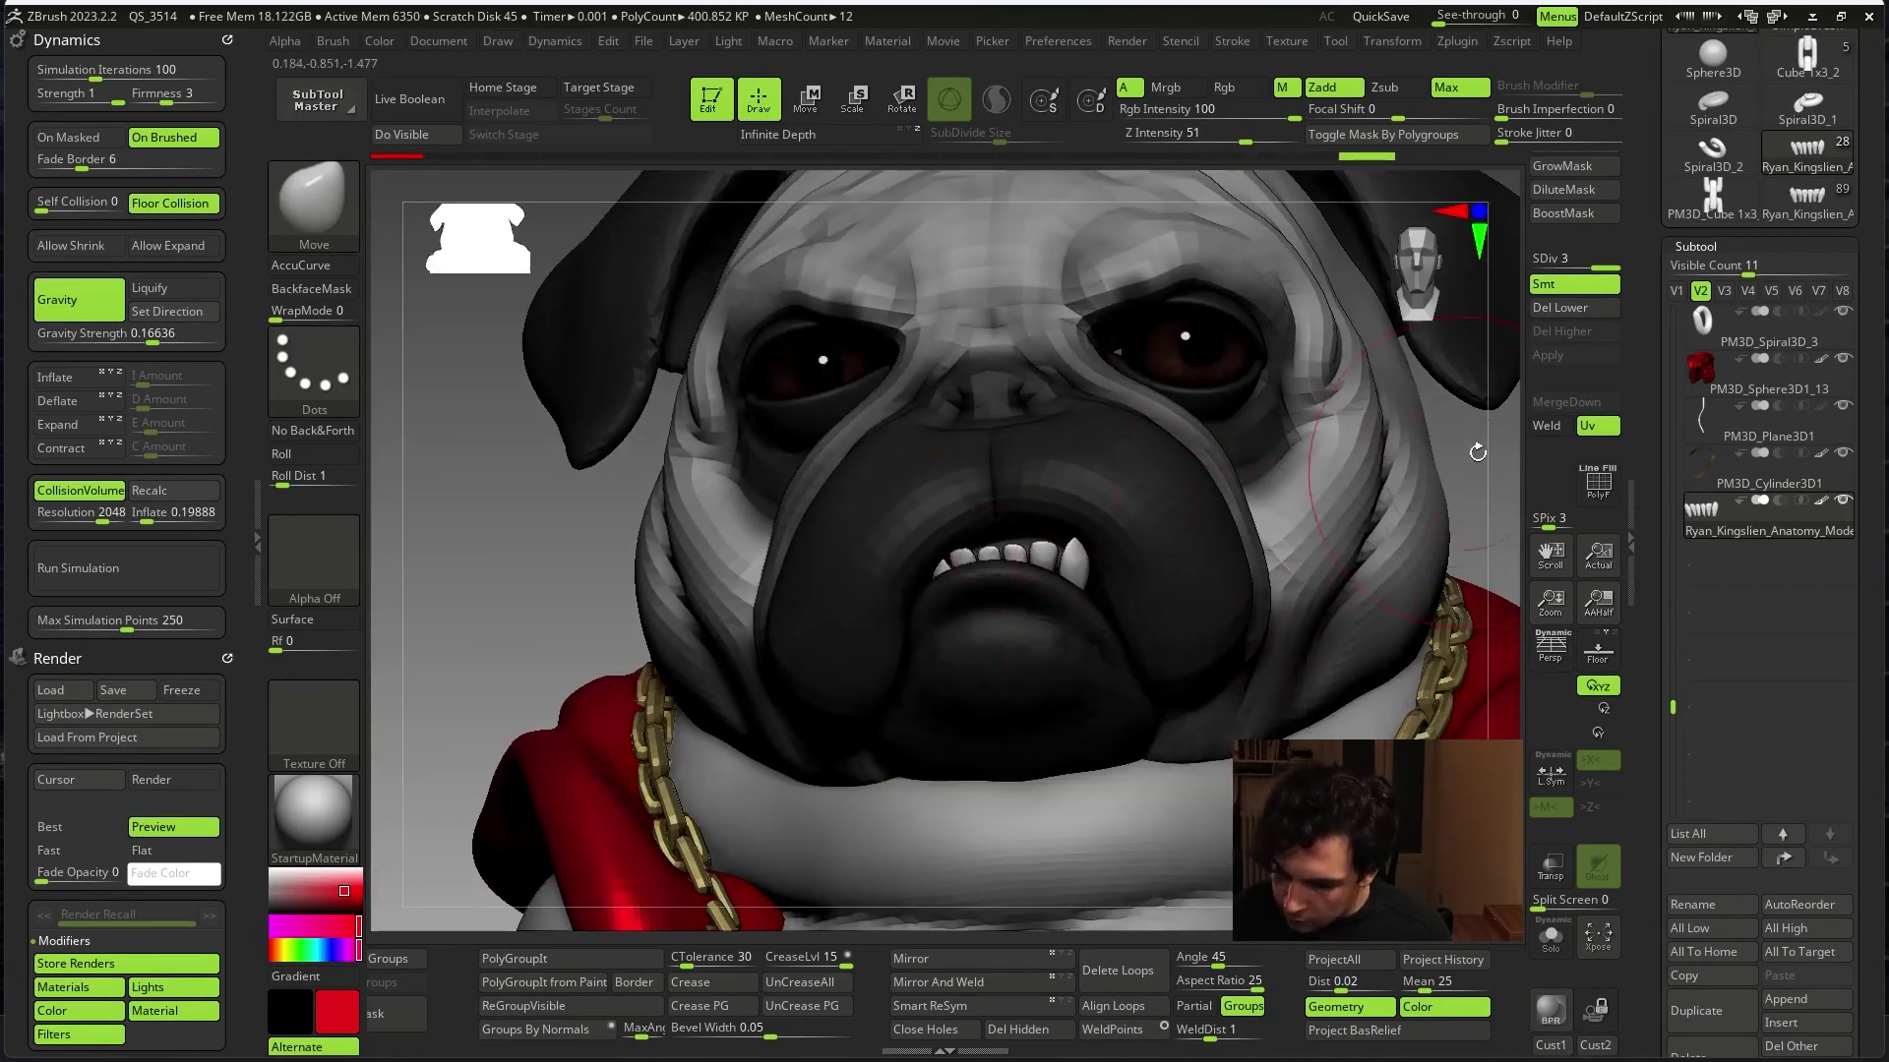
right_click(1438, 480)
mouse_move(1477, 451)
right_down()
mouse_move(1278, 551)
mouse_move(1438, 480)
right_up()
right_click(1438, 480)
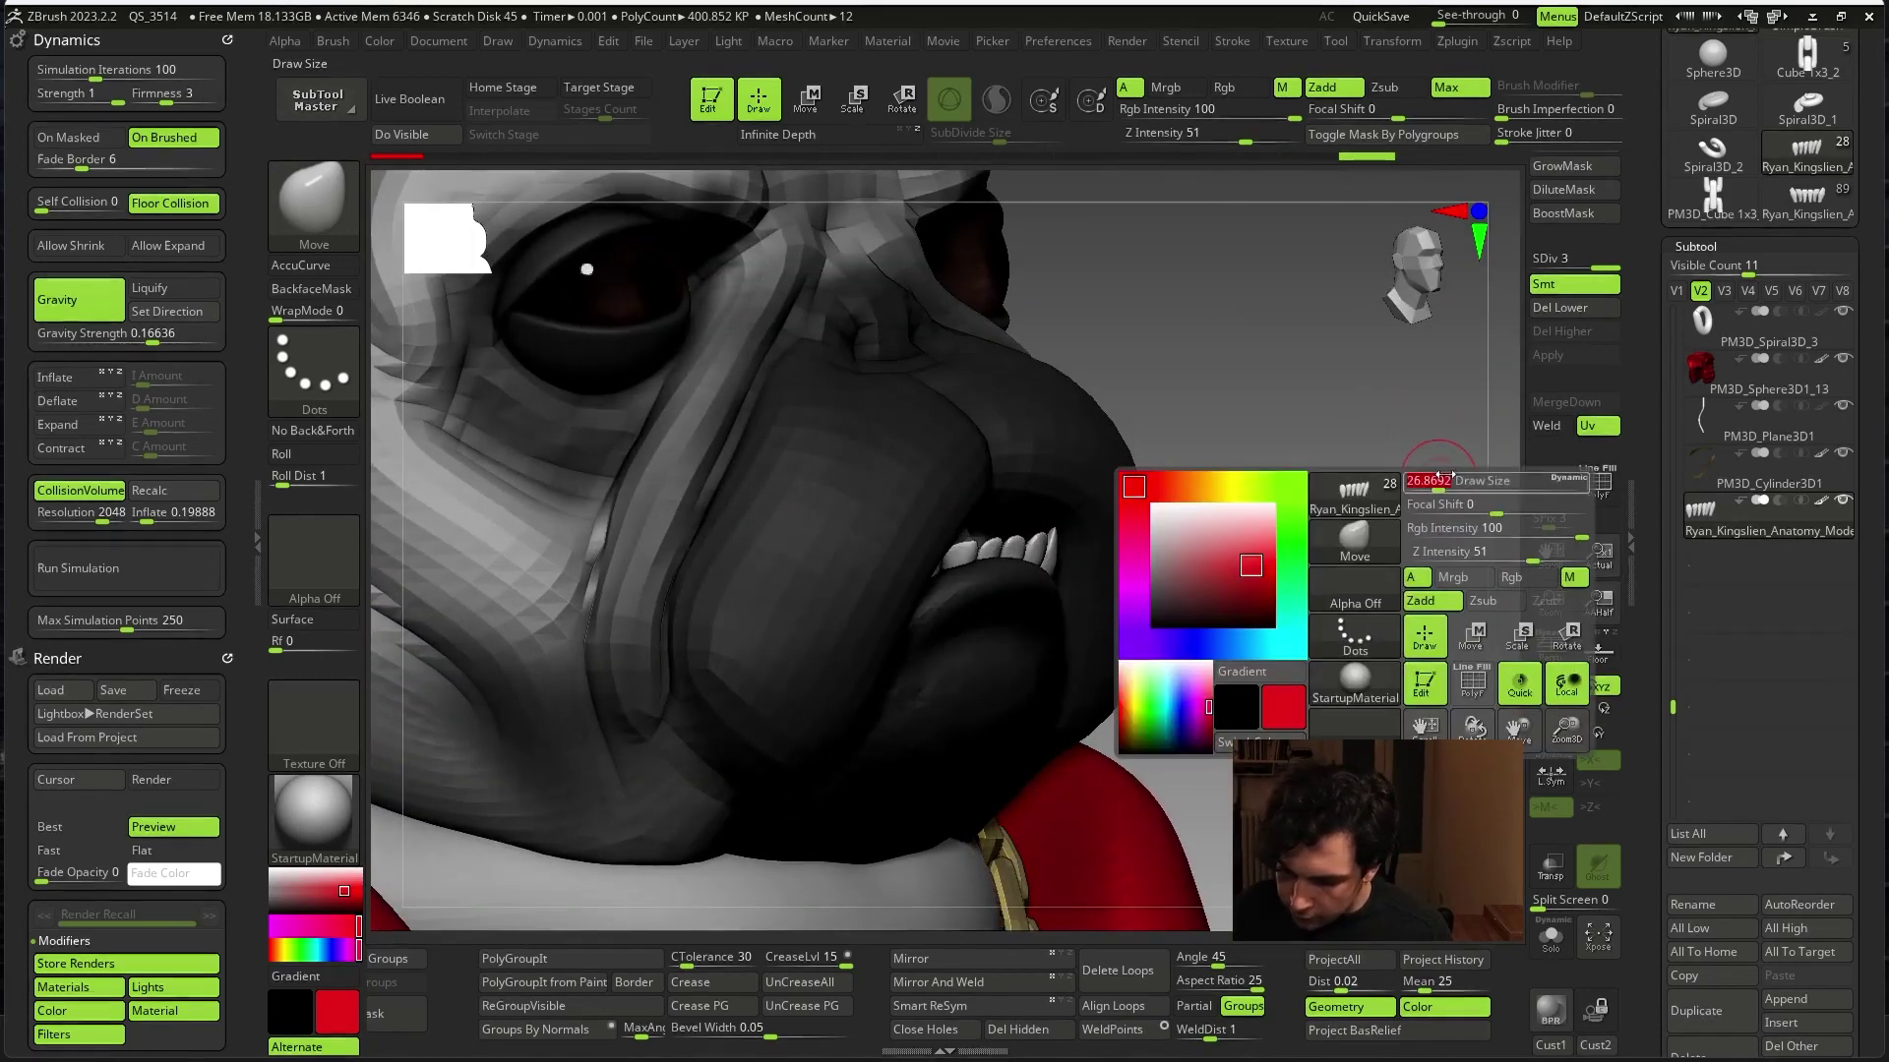
right_click(1057, 509)
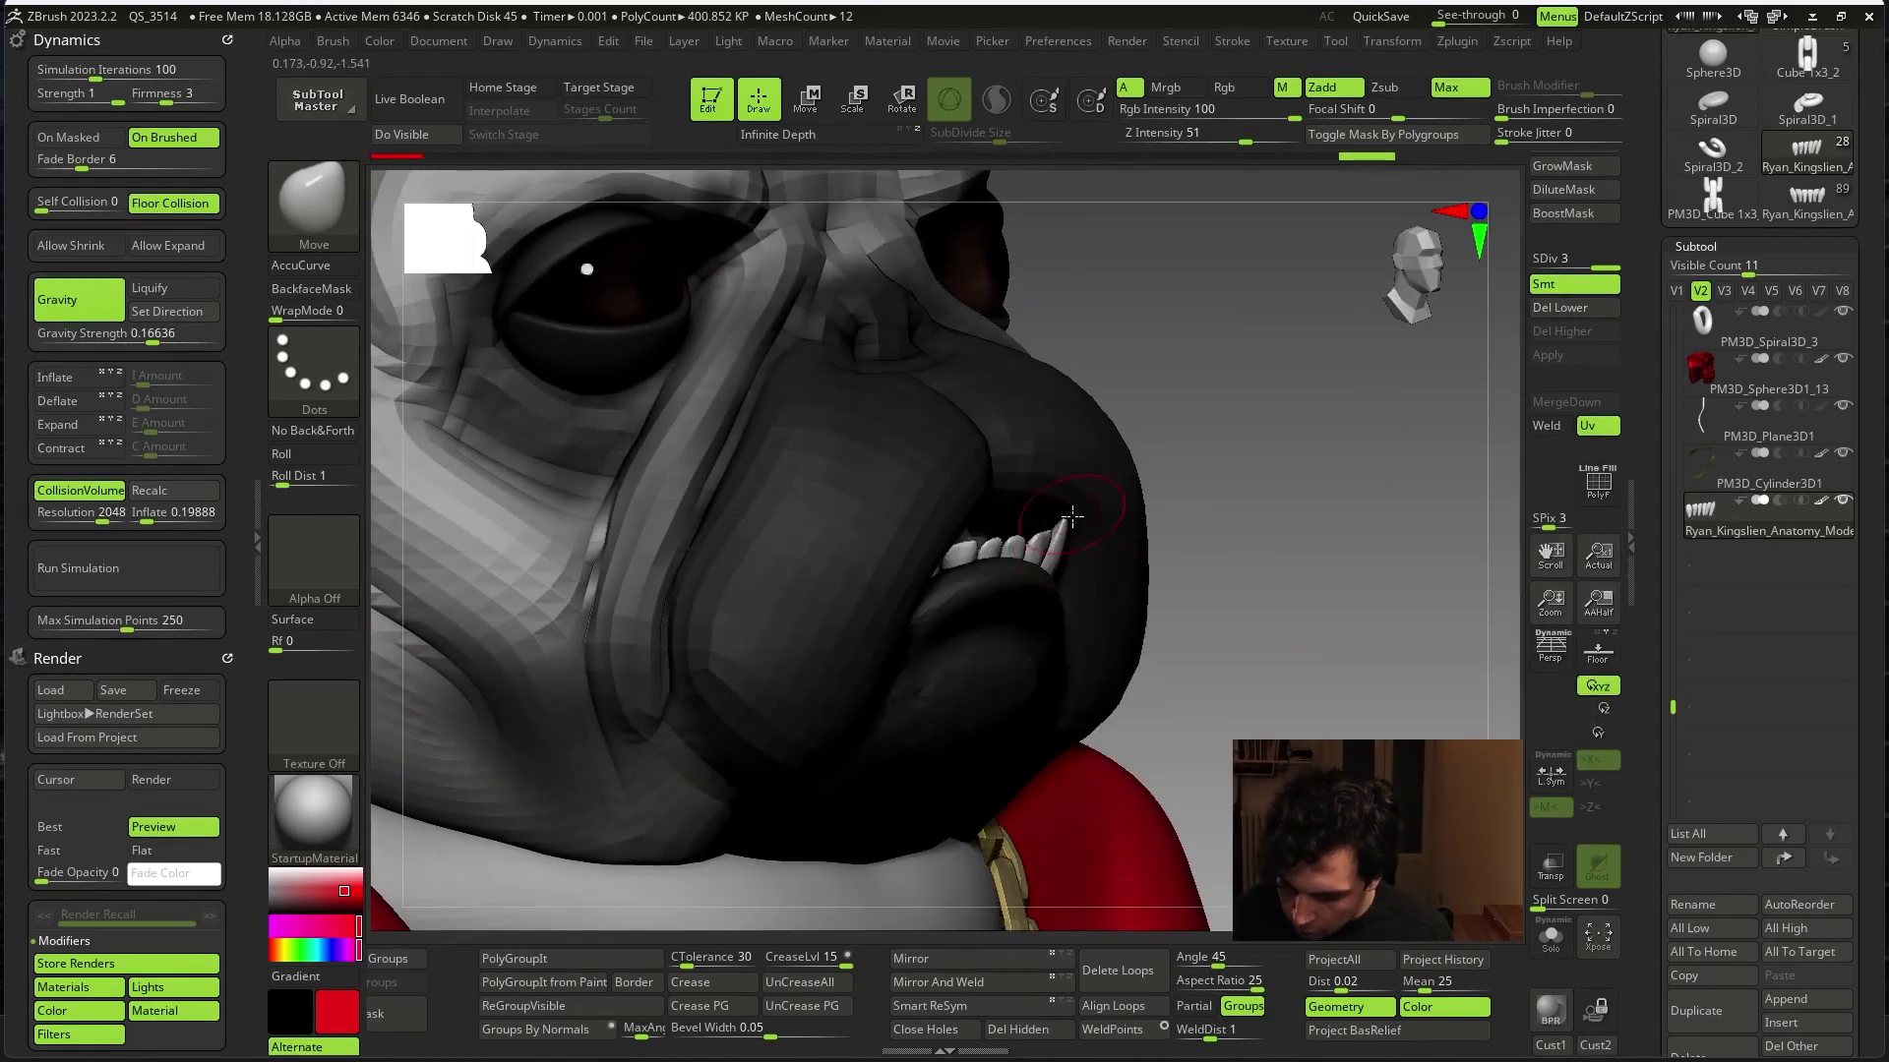
right_drag(1072, 516, 1216, 440)
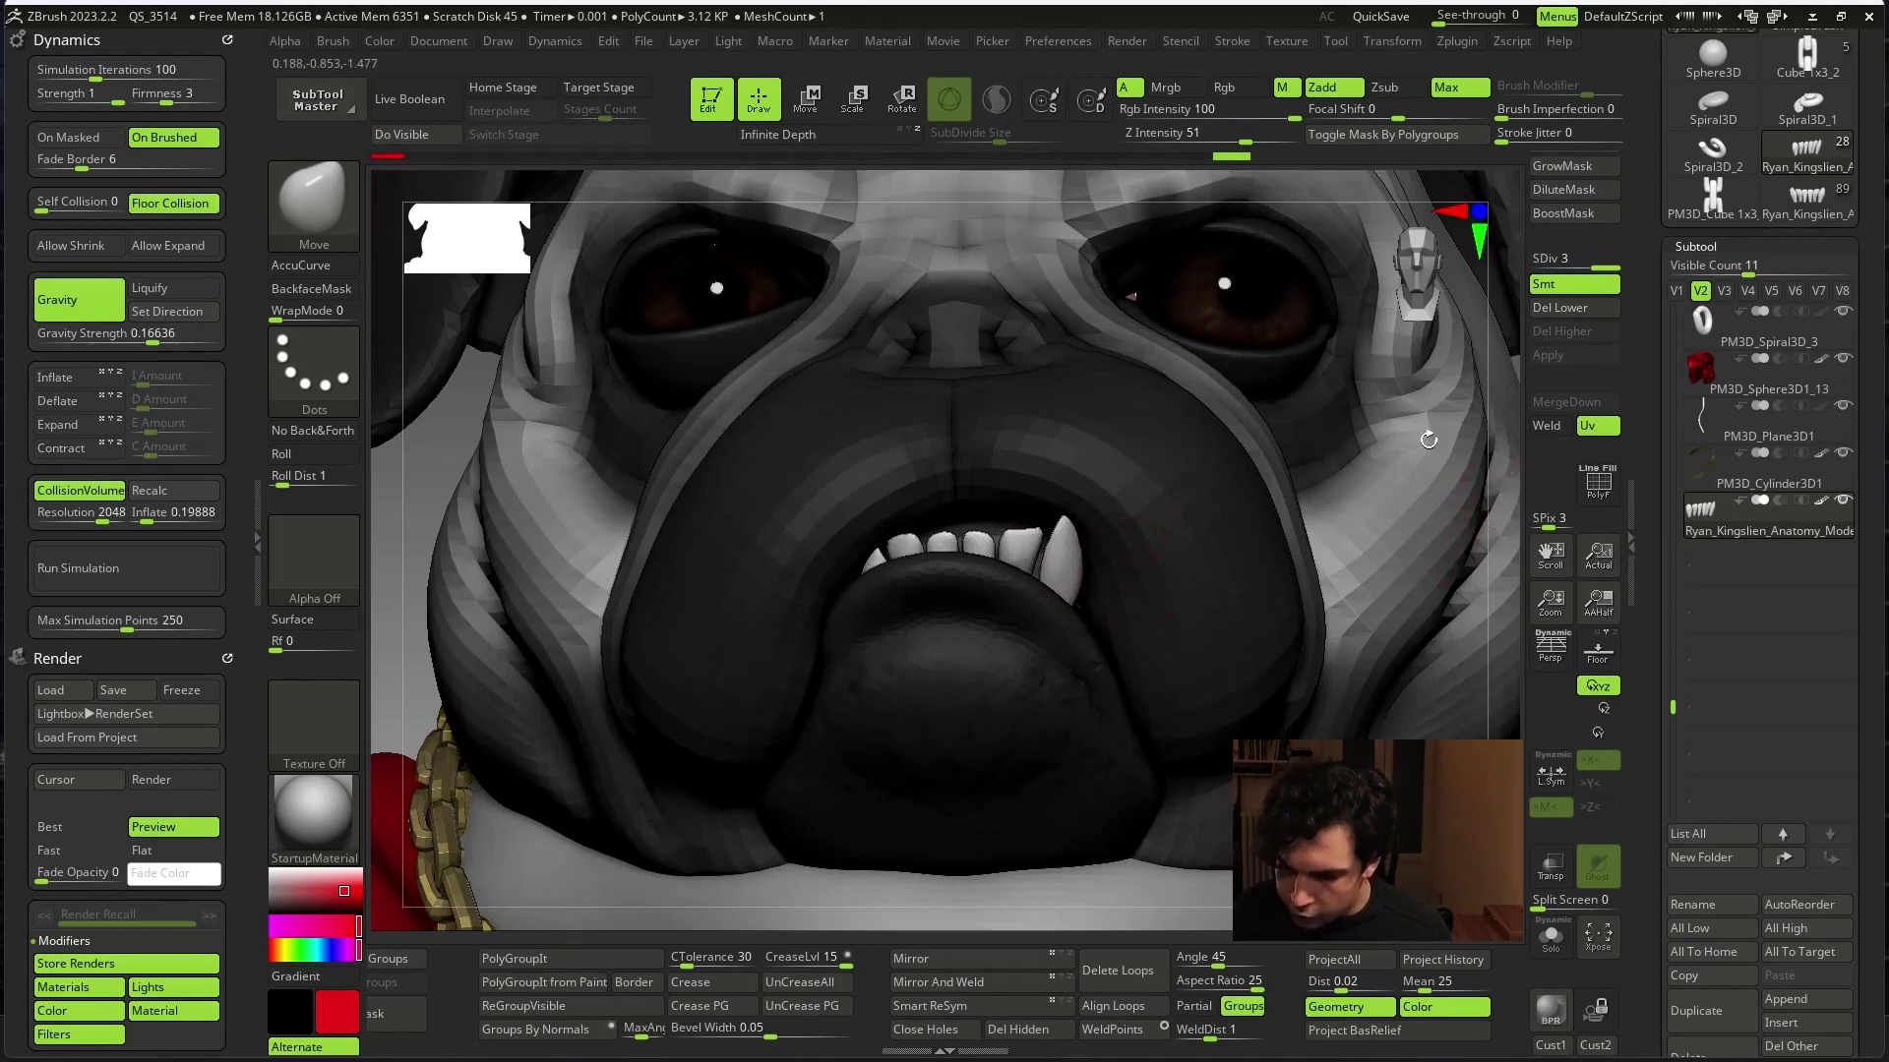
key(f)
mouse_move(1428, 439)
right_down()
mouse_move(1484, 562)
mouse_move(1454, 521)
right_up()
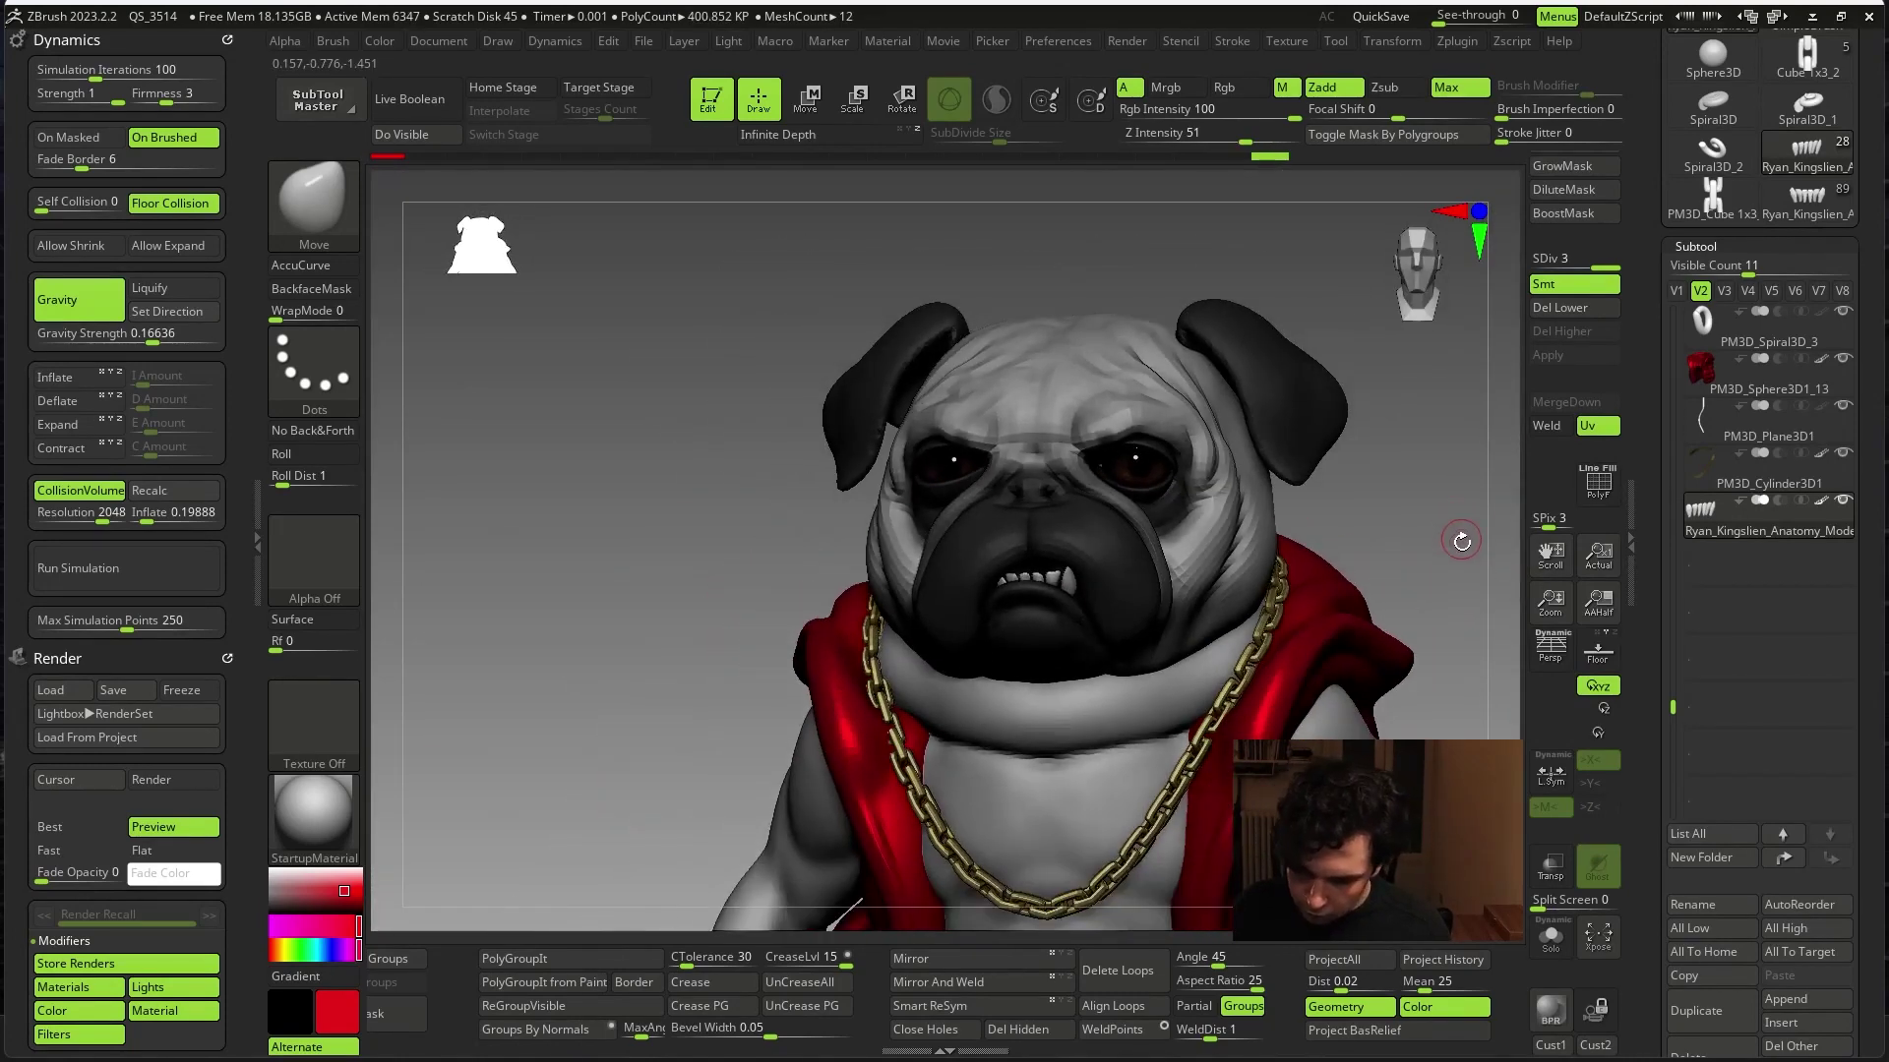
alt+click(1206, 557)
- Select subtool PM3D_Sphere3D1_4 and orbit the pug through front and side views
mouse_move(1421, 535)
right_down()
mouse_move(1438, 638)
mouse_move(1437, 551)
mouse_move(1354, 527)
mouse_move(1337, 595)
mouse_move(1316, 572)
mouse_move(1357, 560)
mouse_move(1313, 568)
right_up()
alt+click(839, 479)
key(space)
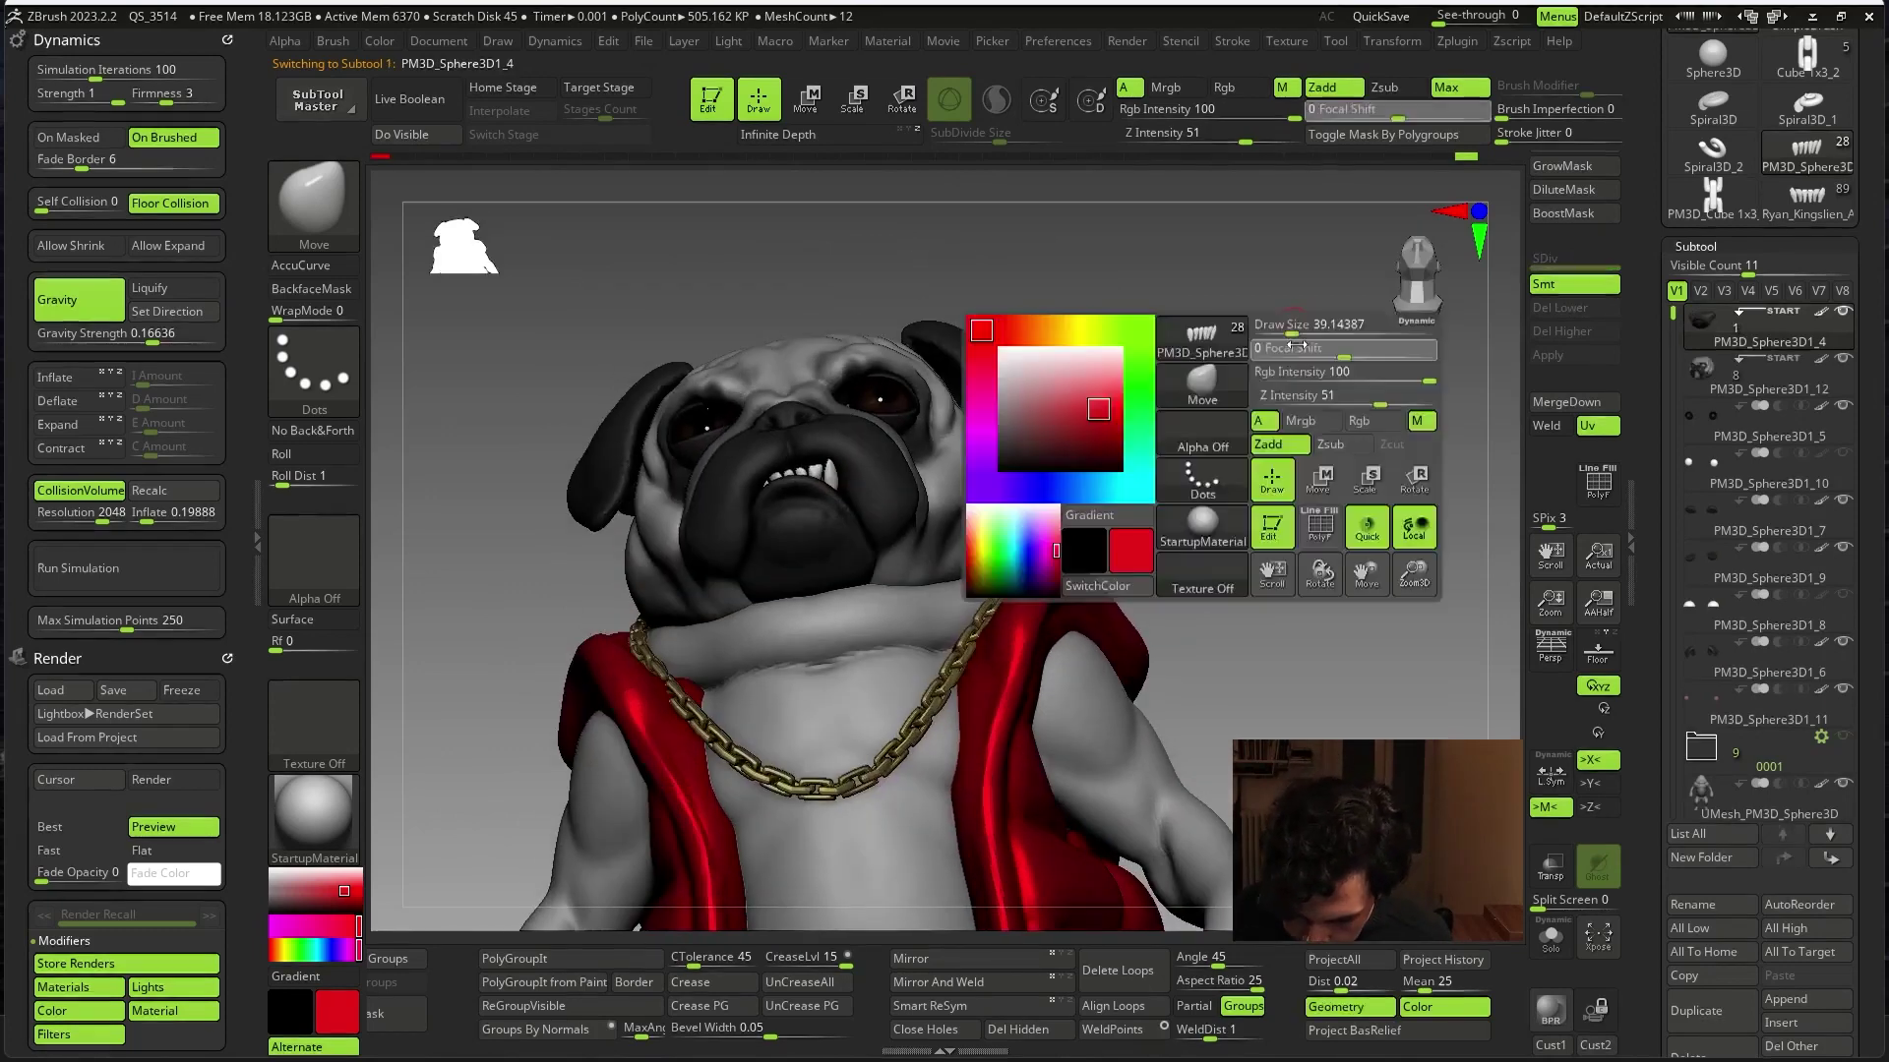
key(space)
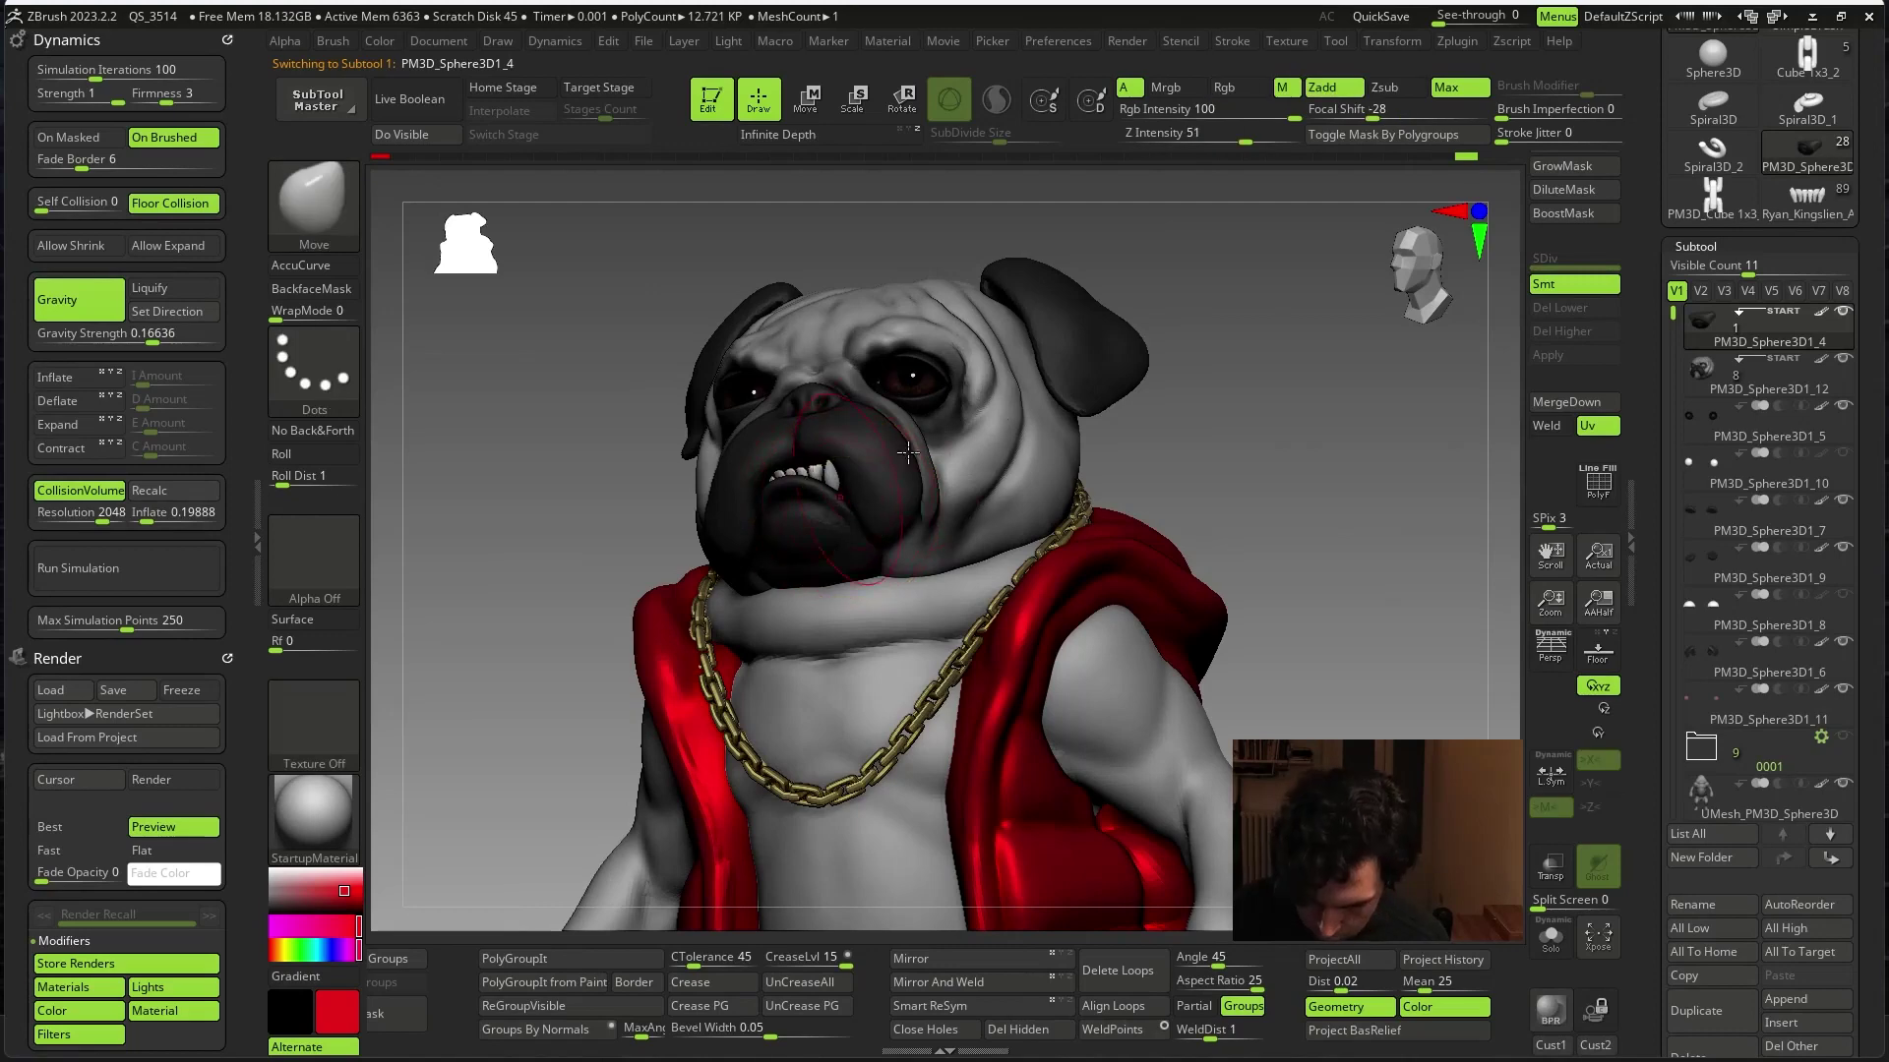
right_drag(1281, 411, 1079, 414)
right_drag(784, 507, 938, 433)
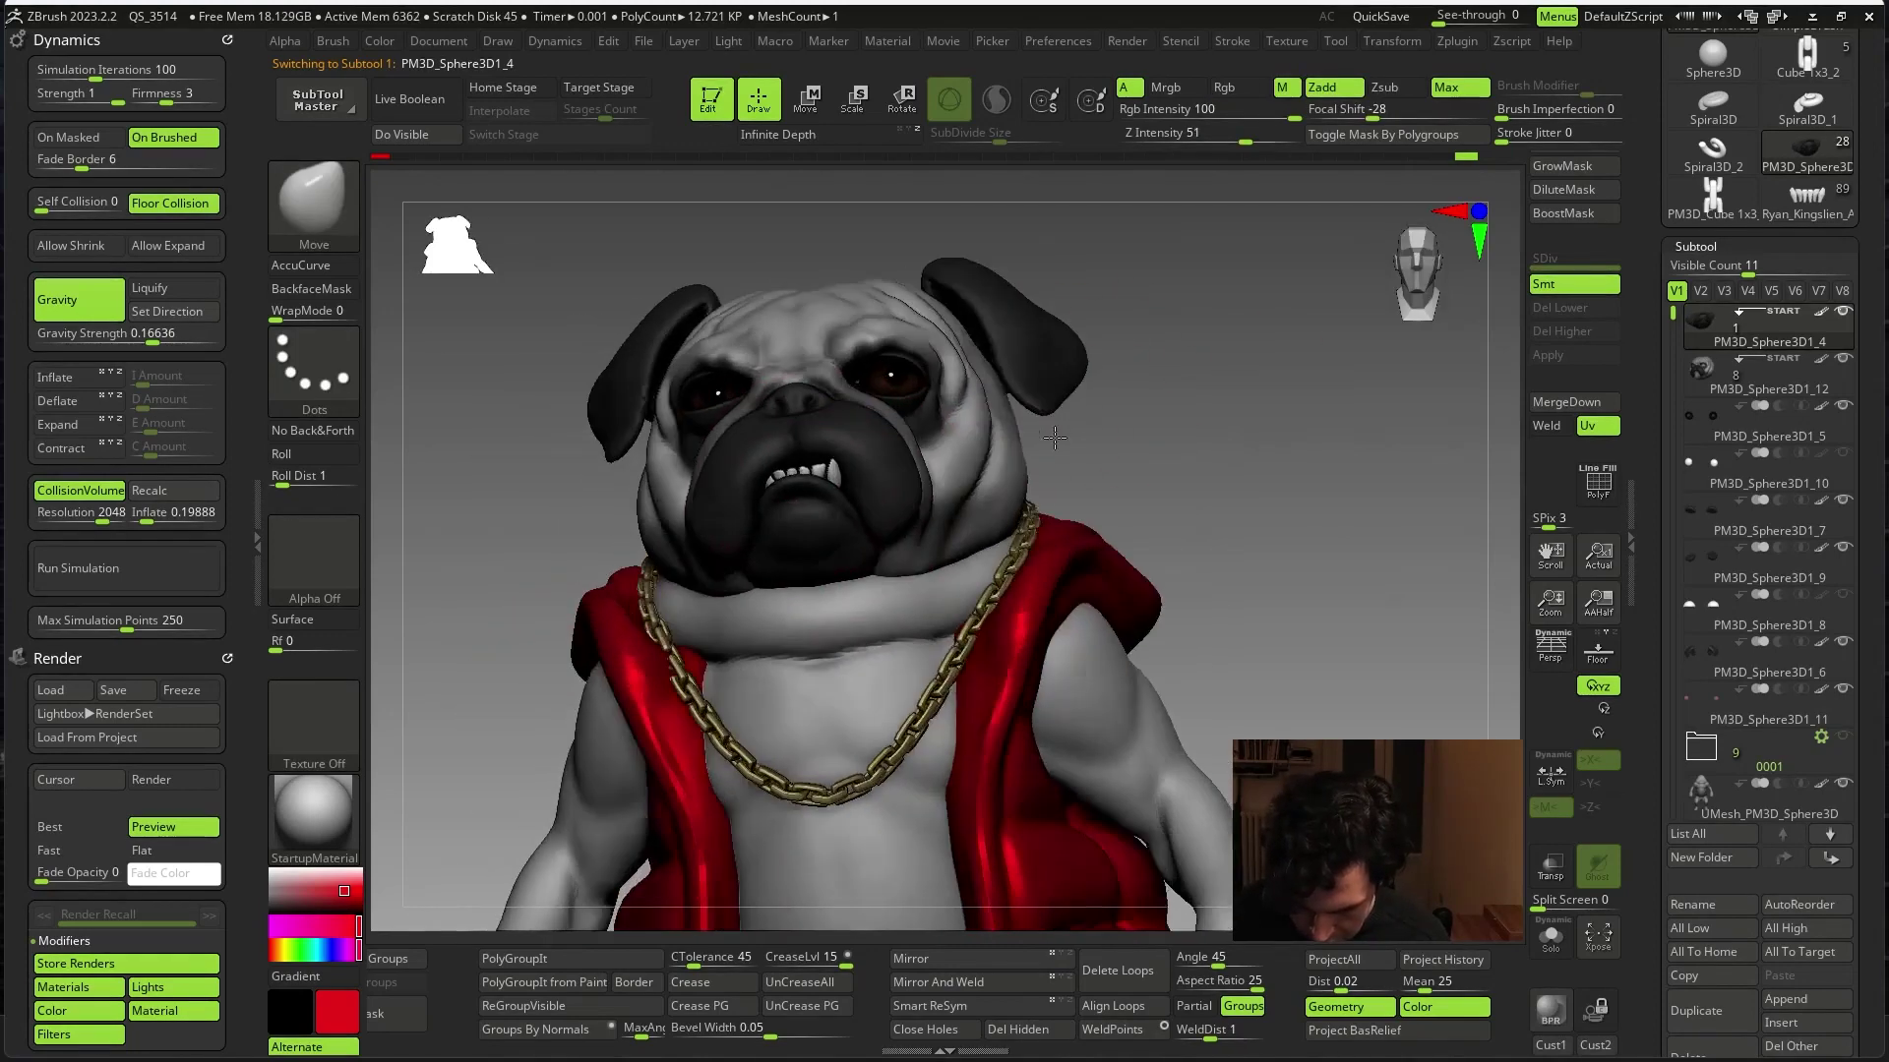
right_drag(852, 479, 1069, 420)
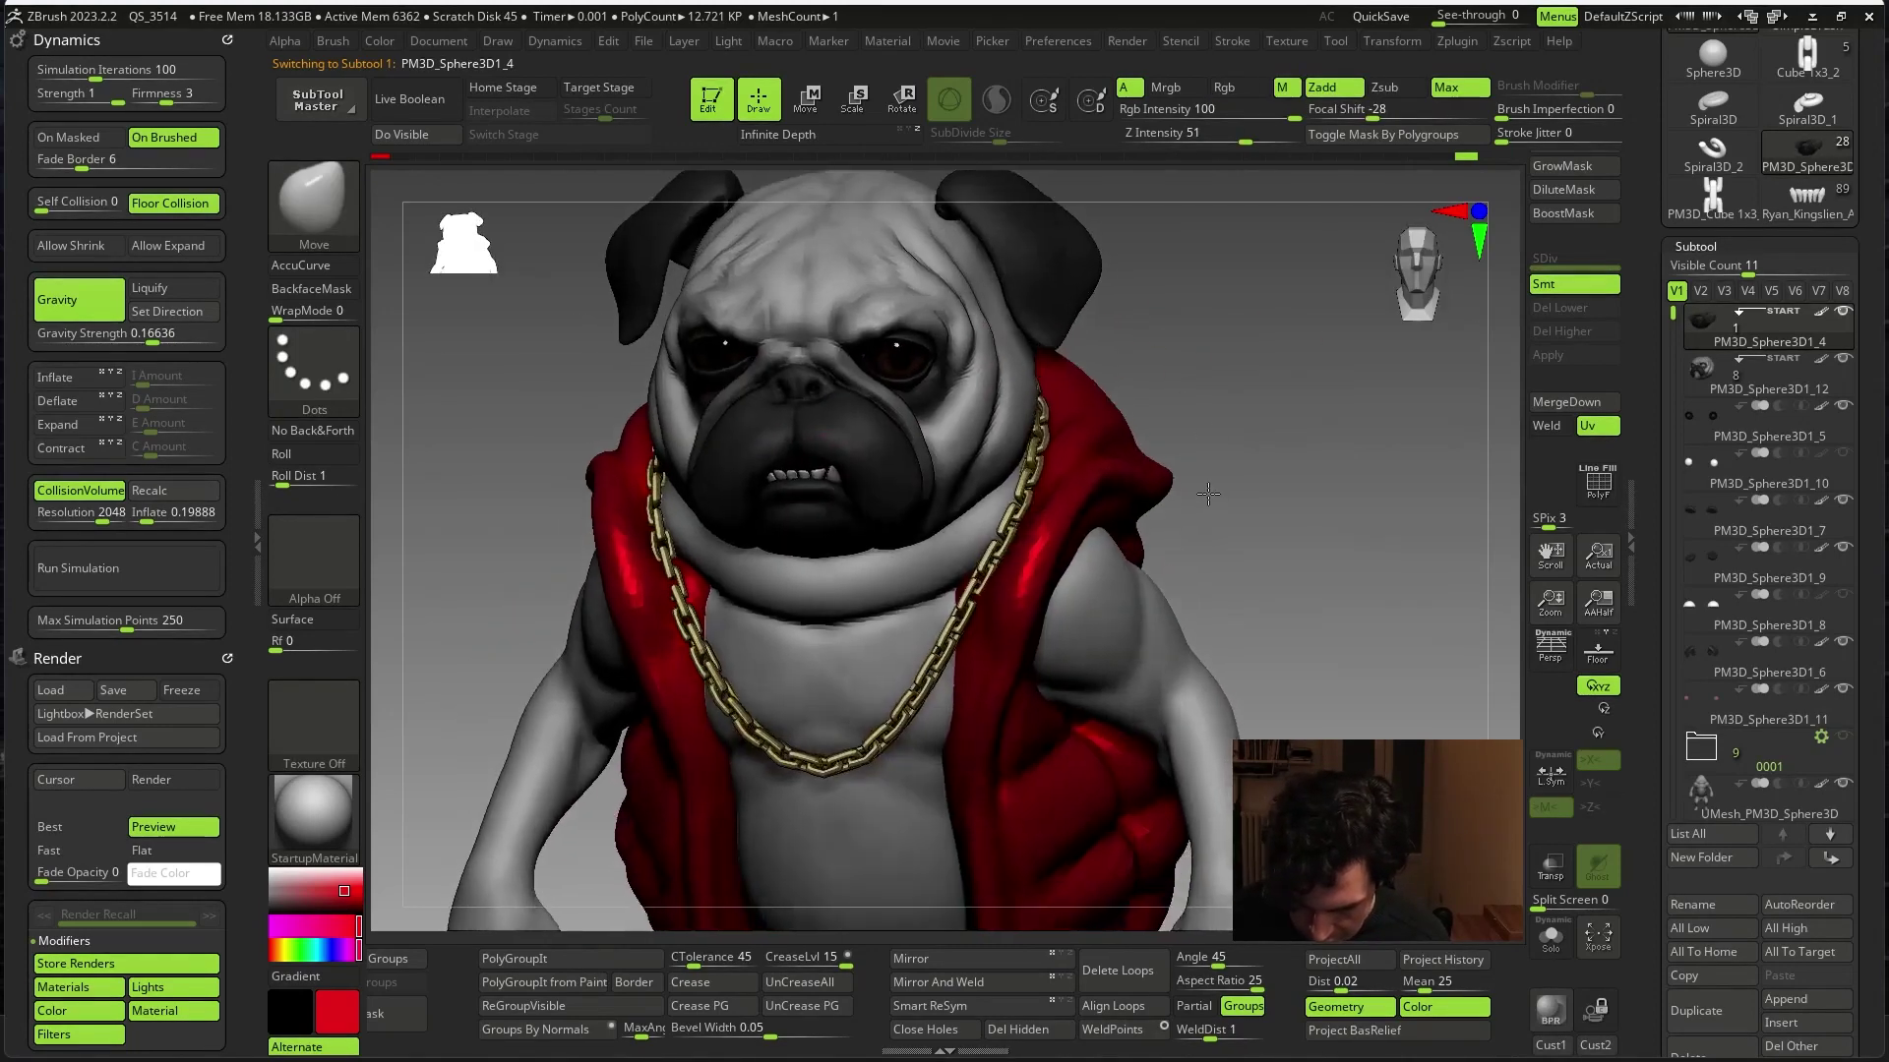
- Make PM3D_Sphere3D1_12 active, turn the pug front-on, and bring up the Layer menu
alt+click(783, 510)
mouse_move(783, 511)
right_down()
mouse_move(1357, 455)
mouse_move(1349, 485)
mouse_move(1344, 442)
mouse_move(1304, 539)
mouse_move(1307, 640)
mouse_move(1340, 623)
mouse_move(1319, 615)
mouse_move(1355, 562)
right_up()
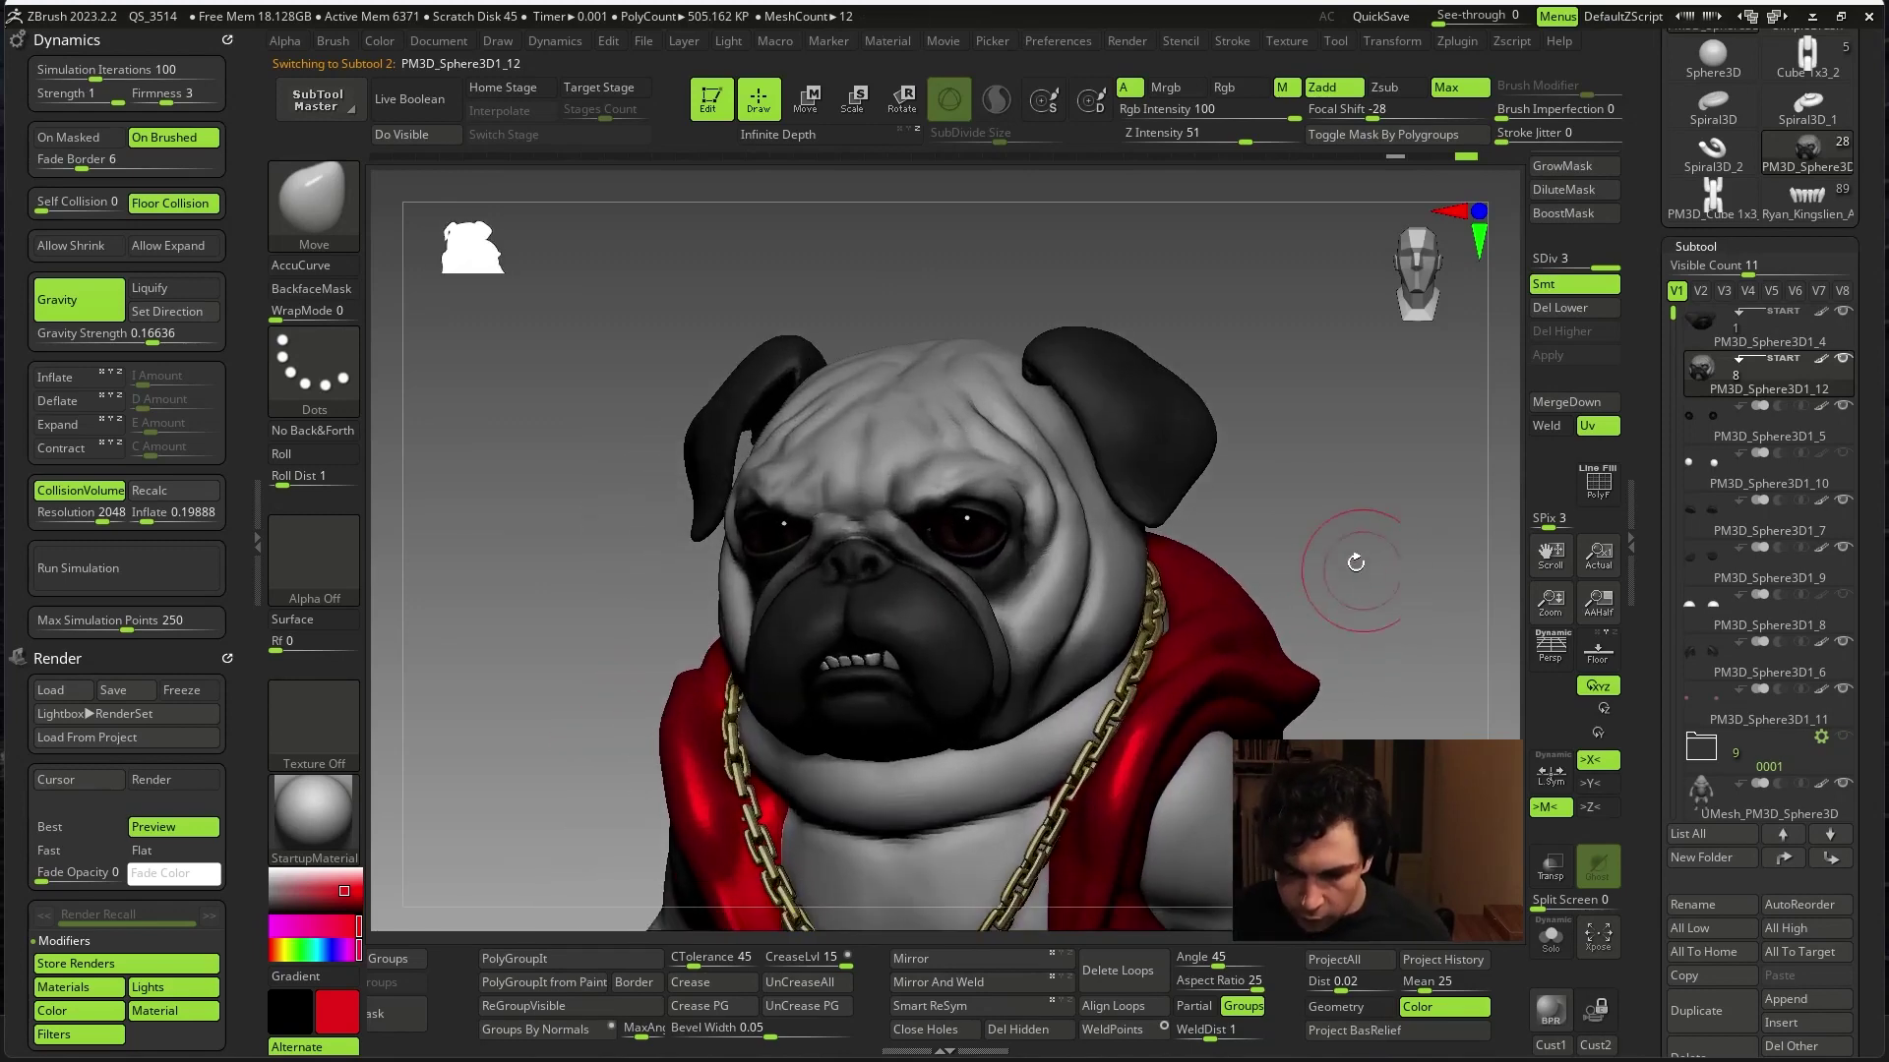
click(686, 24)
right_drag(1370, 687, 363, 891)
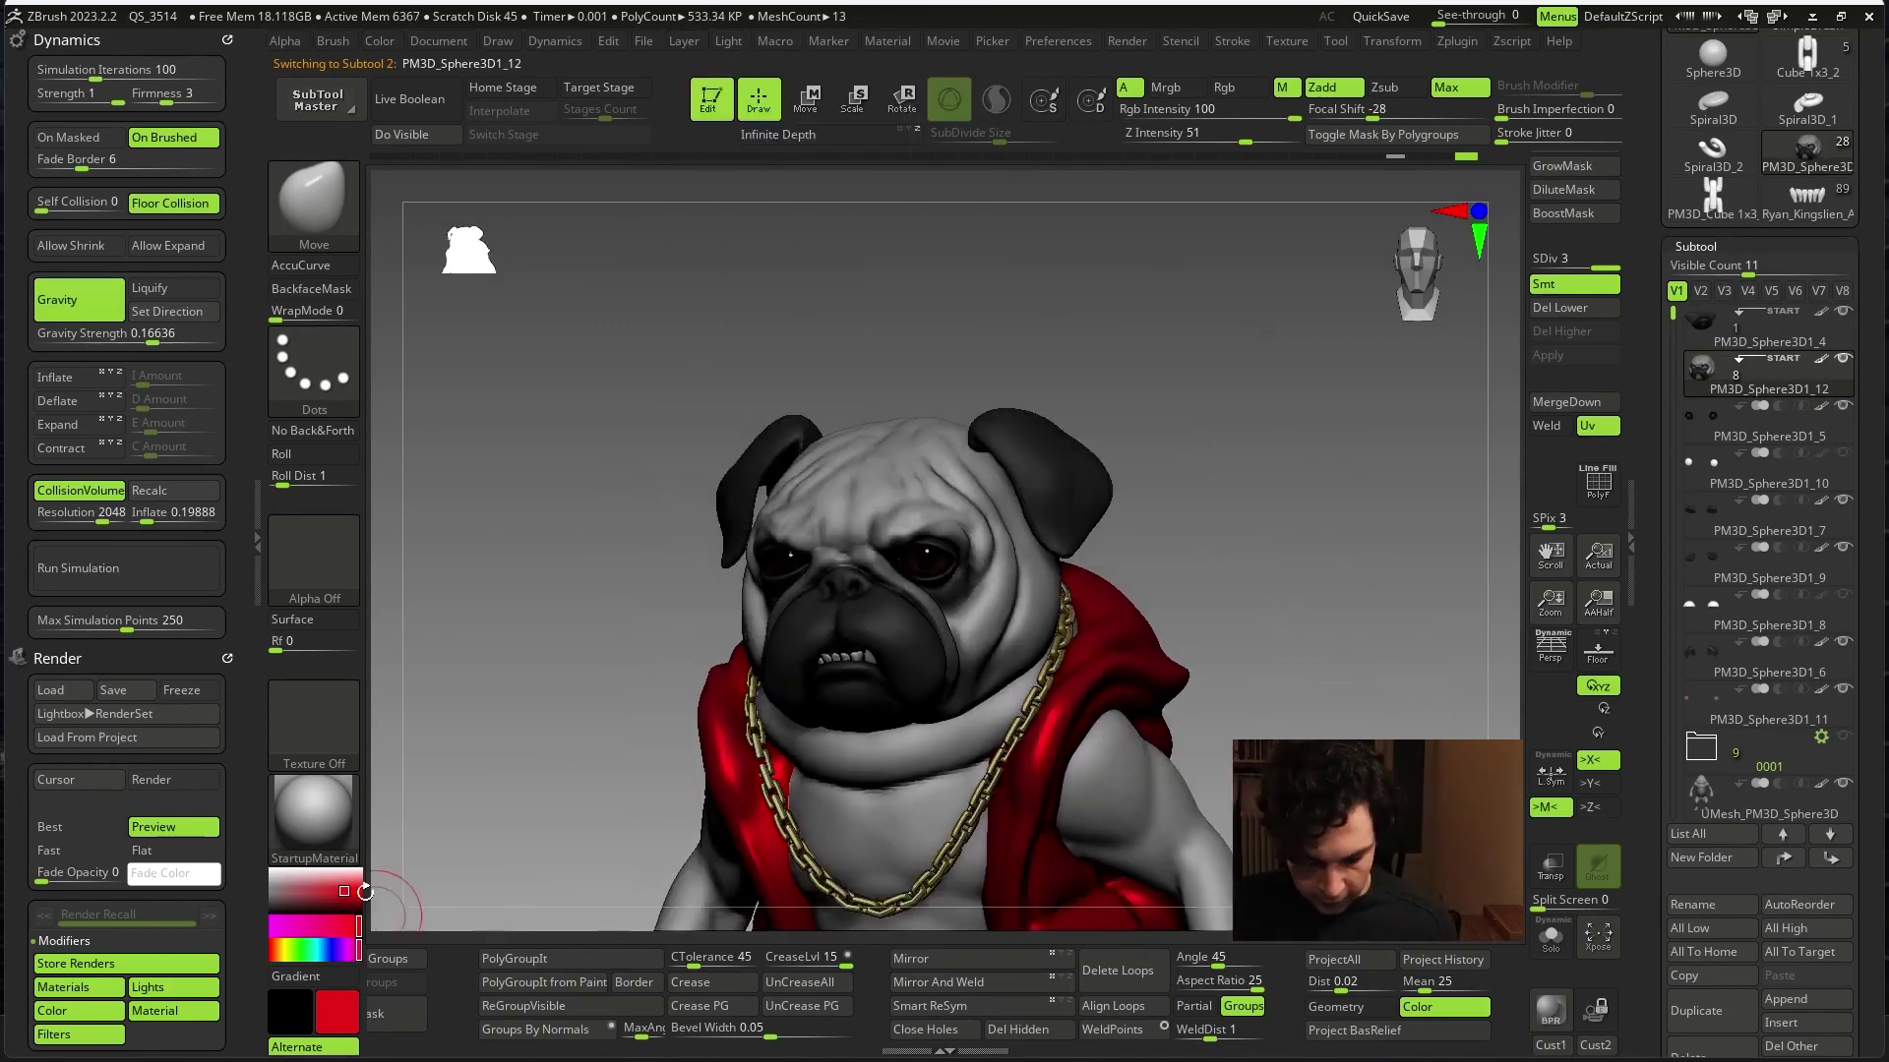
mouse_move(1246, 622)
right_down()
mouse_move(1286, 505)
mouse_move(1012, 371)
right_up()
click(605, 39)
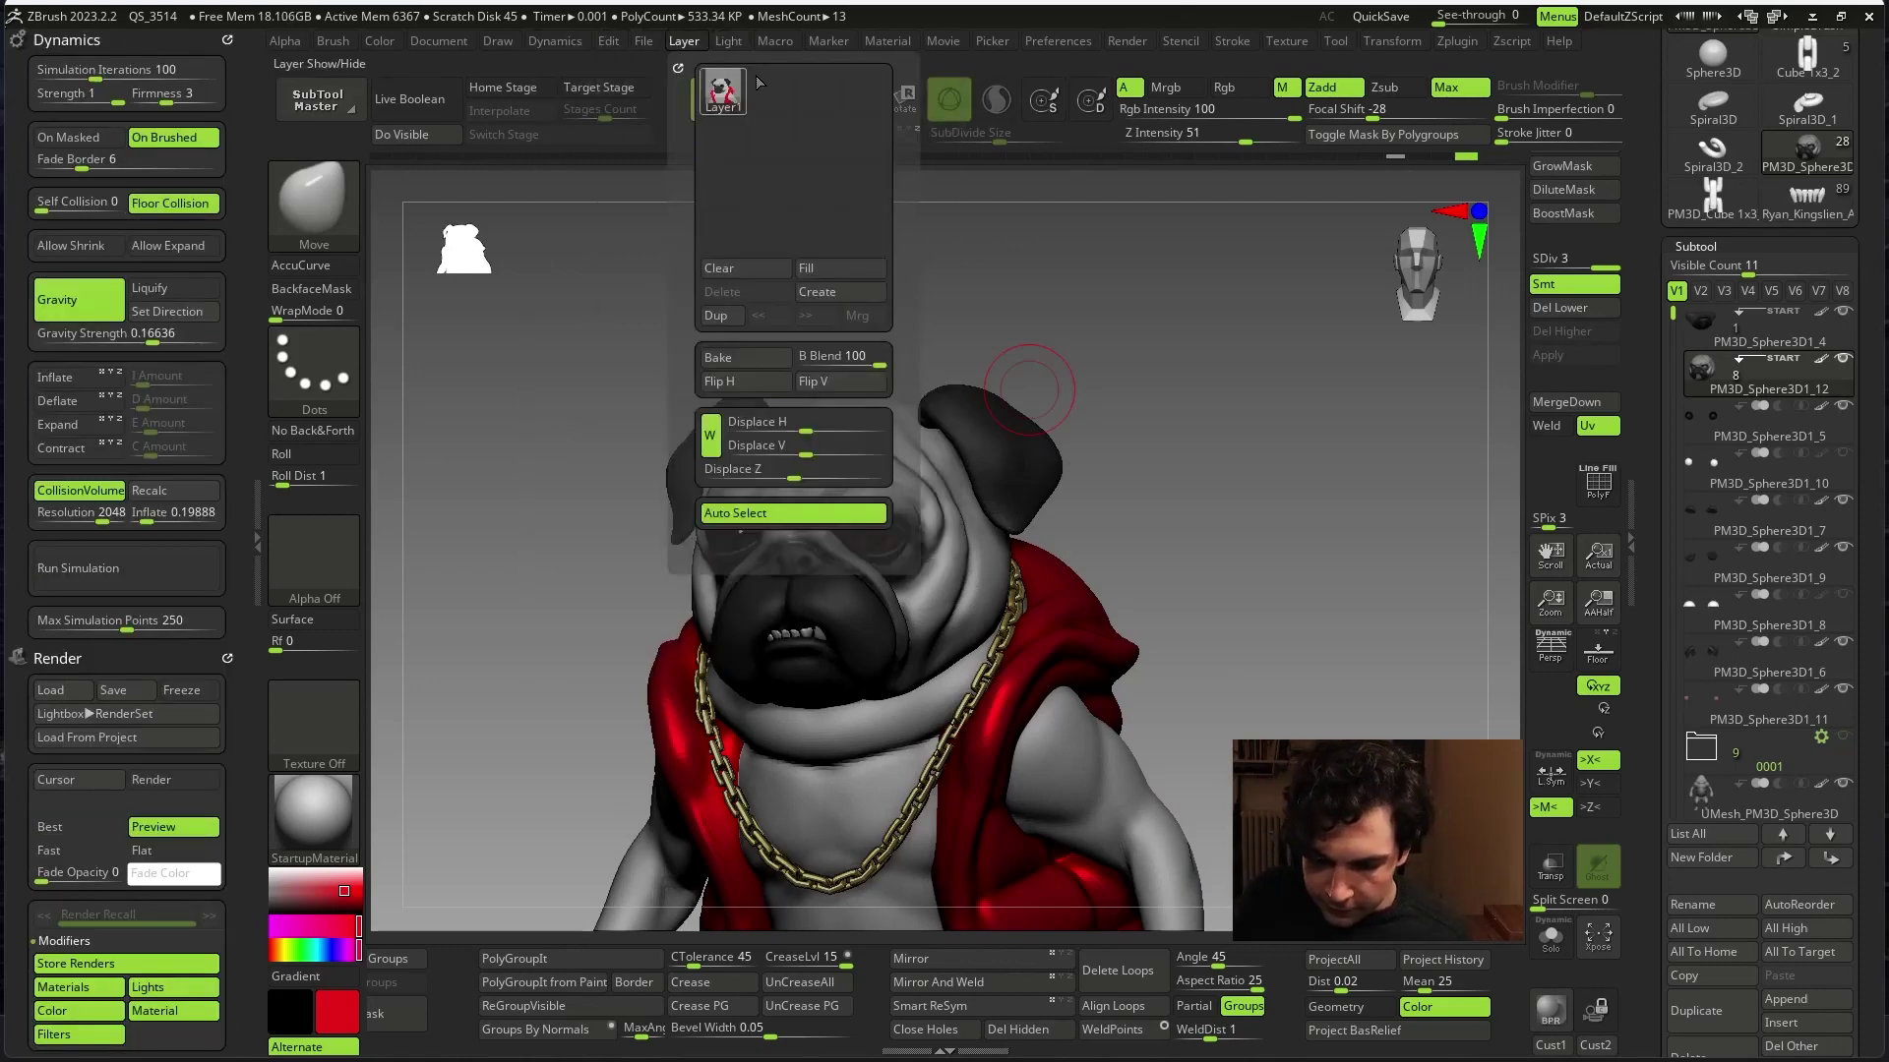
- Adjust the main light's settings and move it to shine from the upper front
click(728, 41)
drag(792, 156, 793, 124)
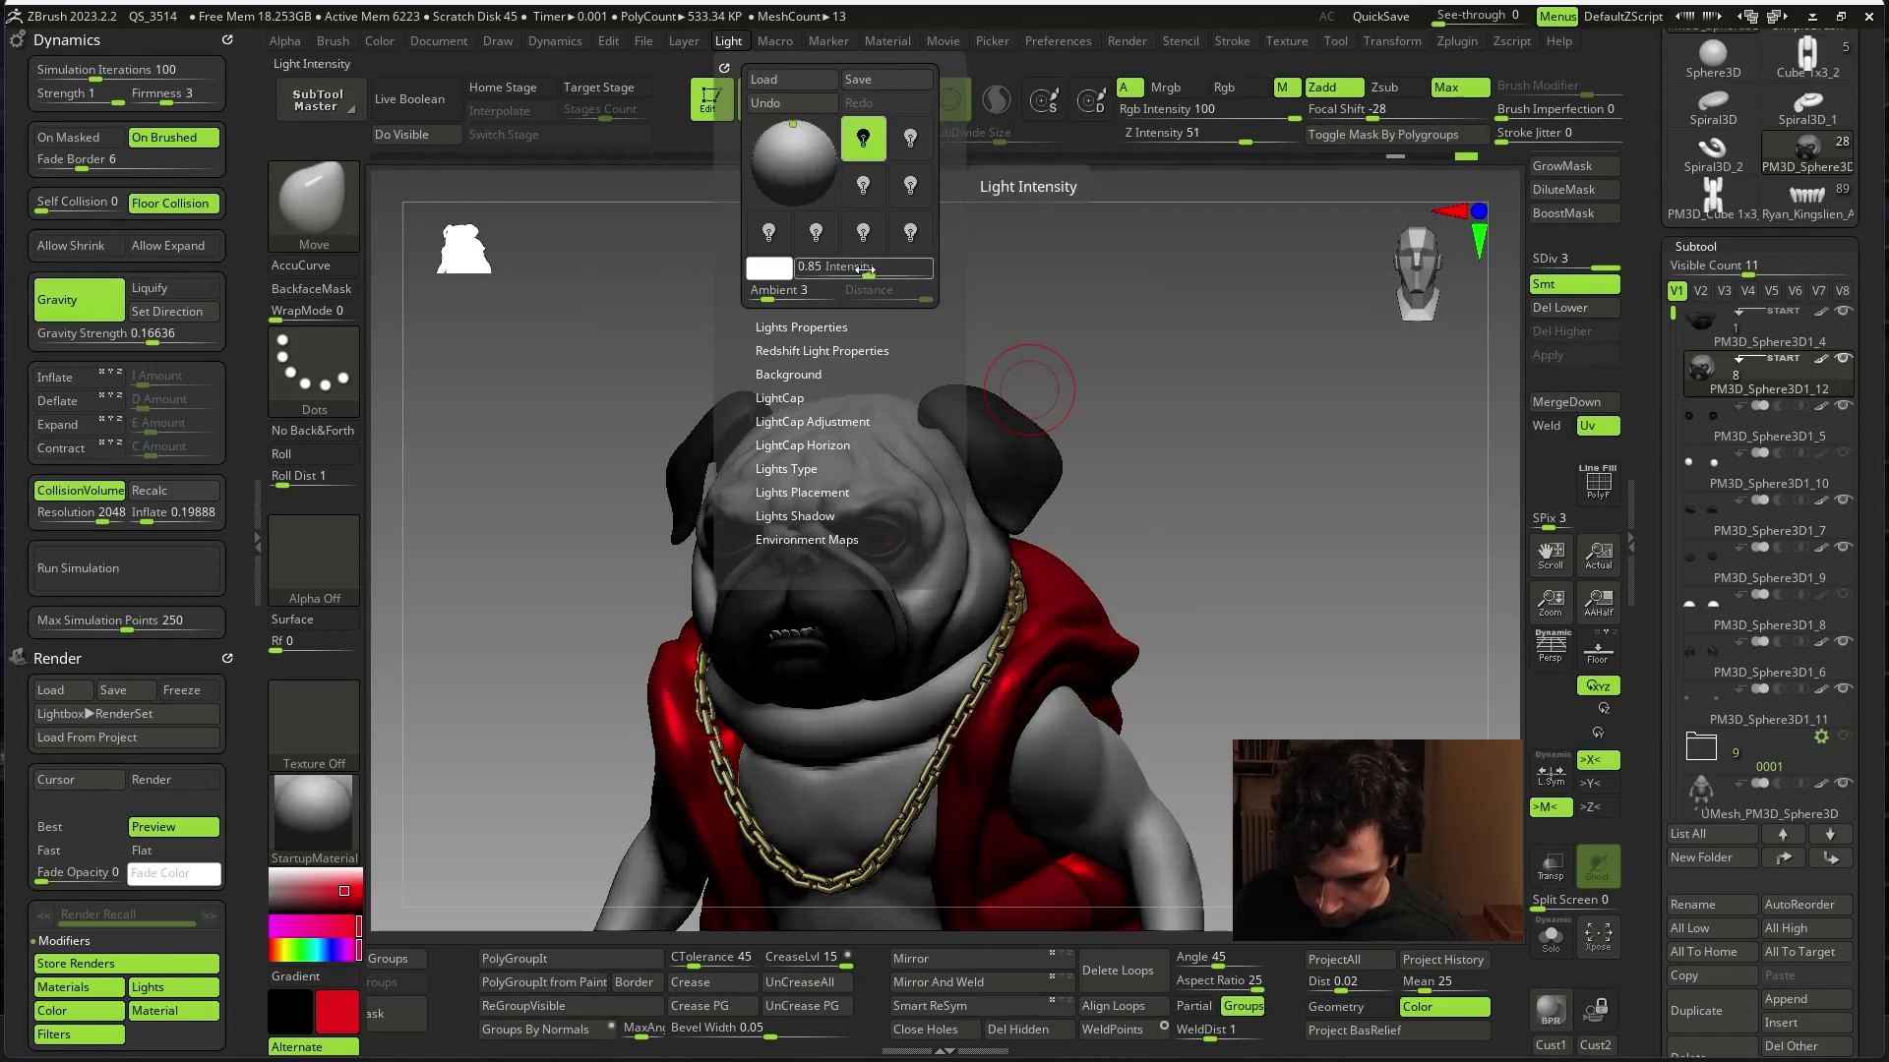
drag(777, 290, 749, 290)
drag(862, 265, 891, 265)
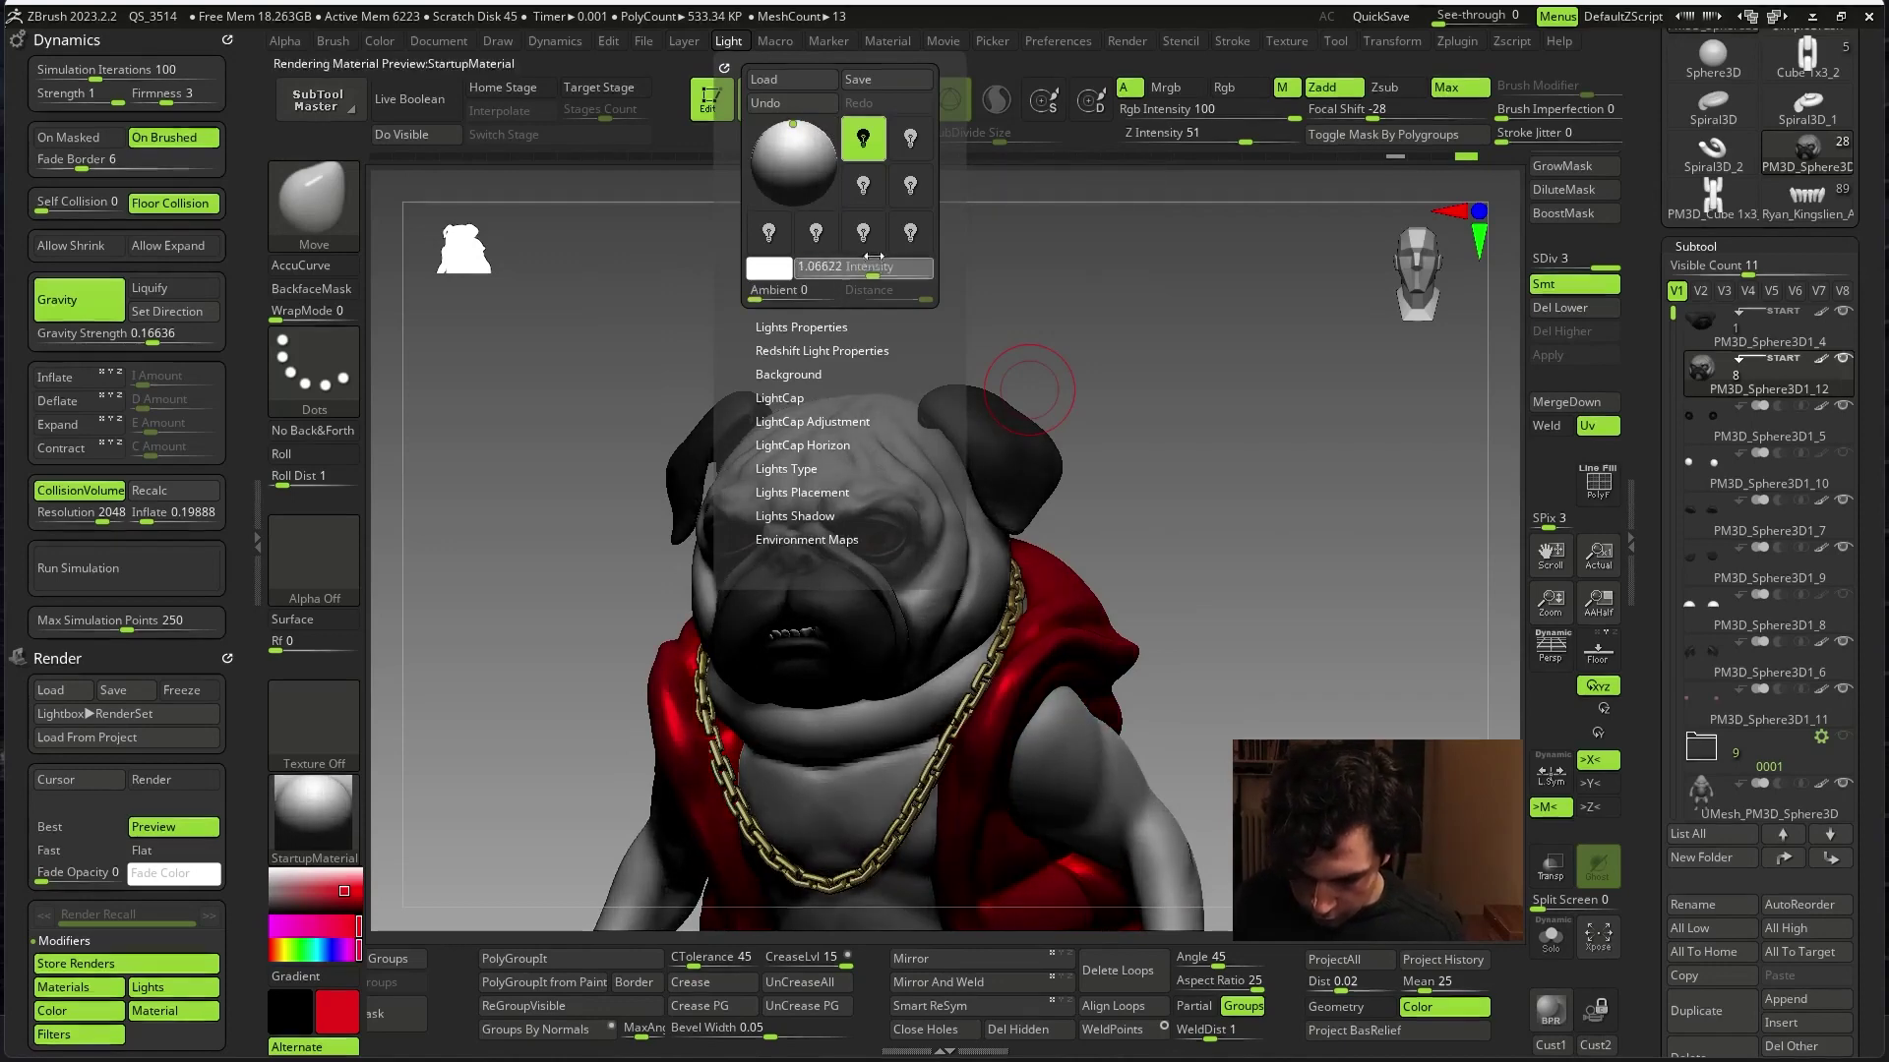
click(729, 42)
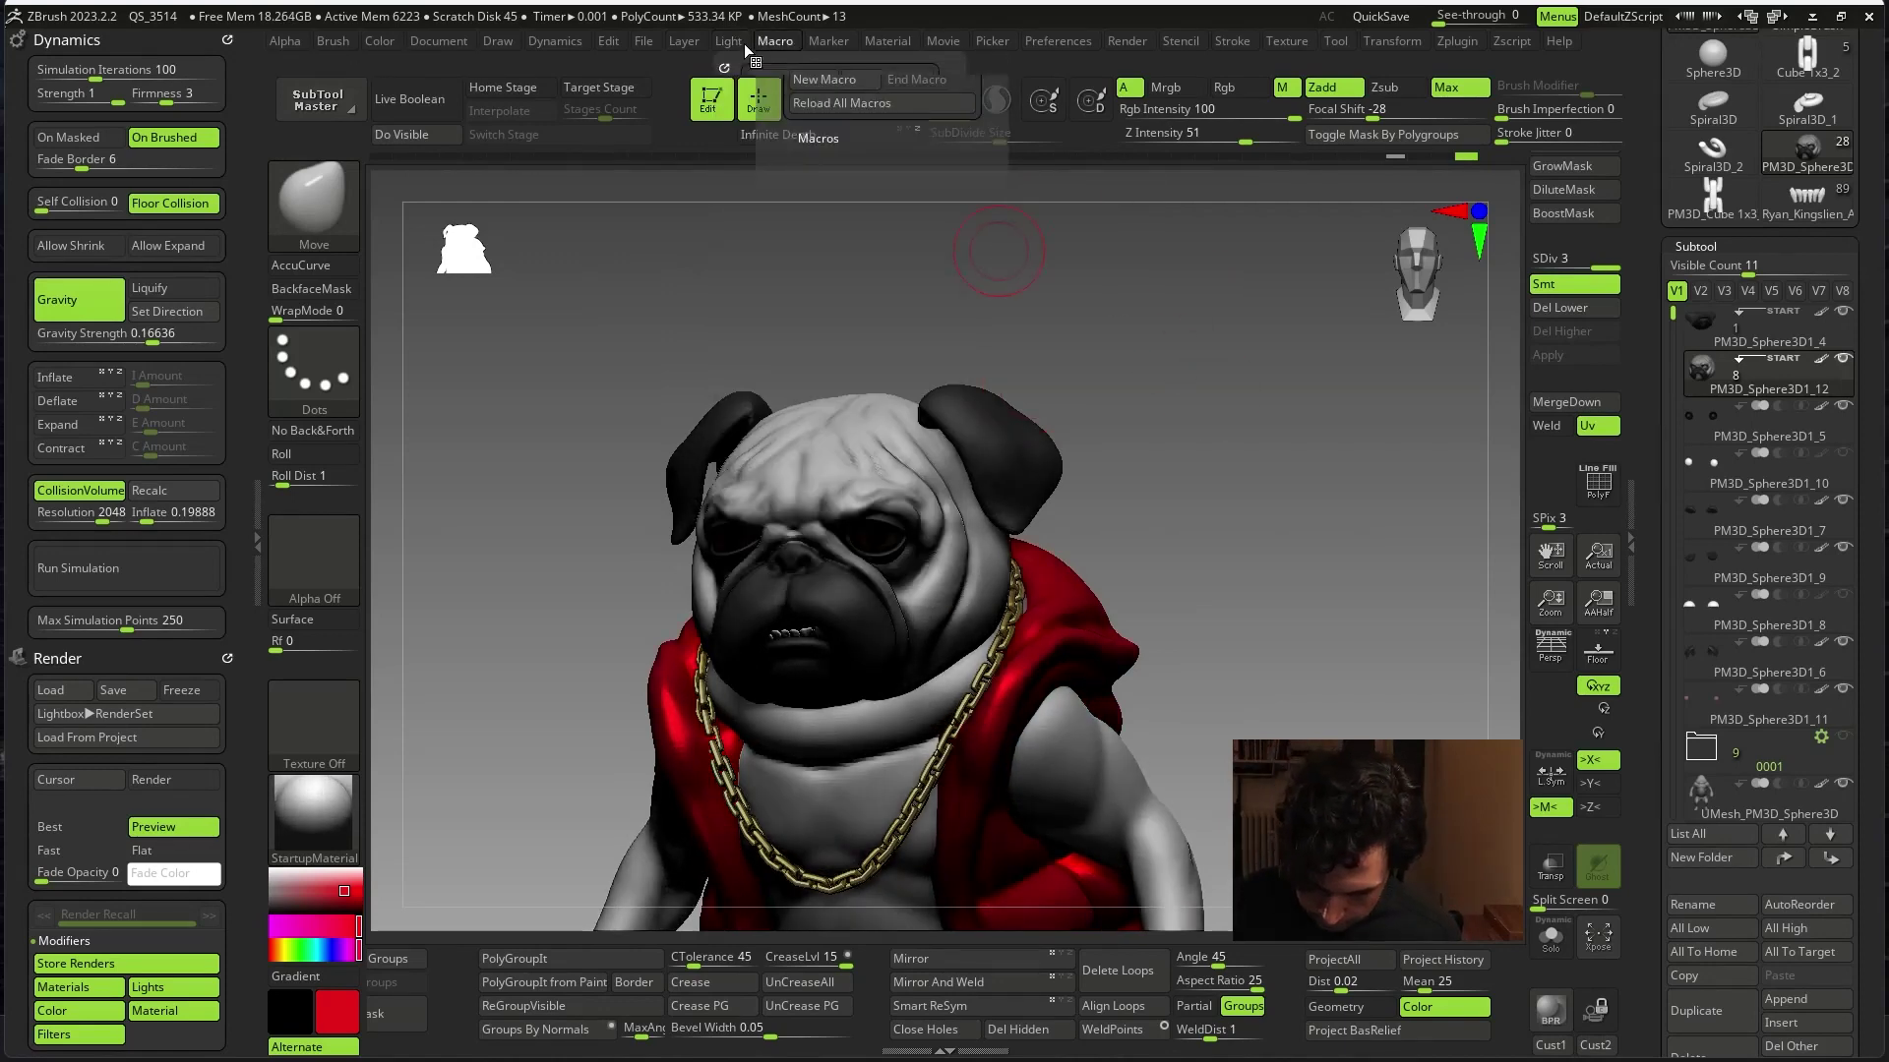
click(729, 41)
click(793, 142)
drag(794, 142, 788, 138)
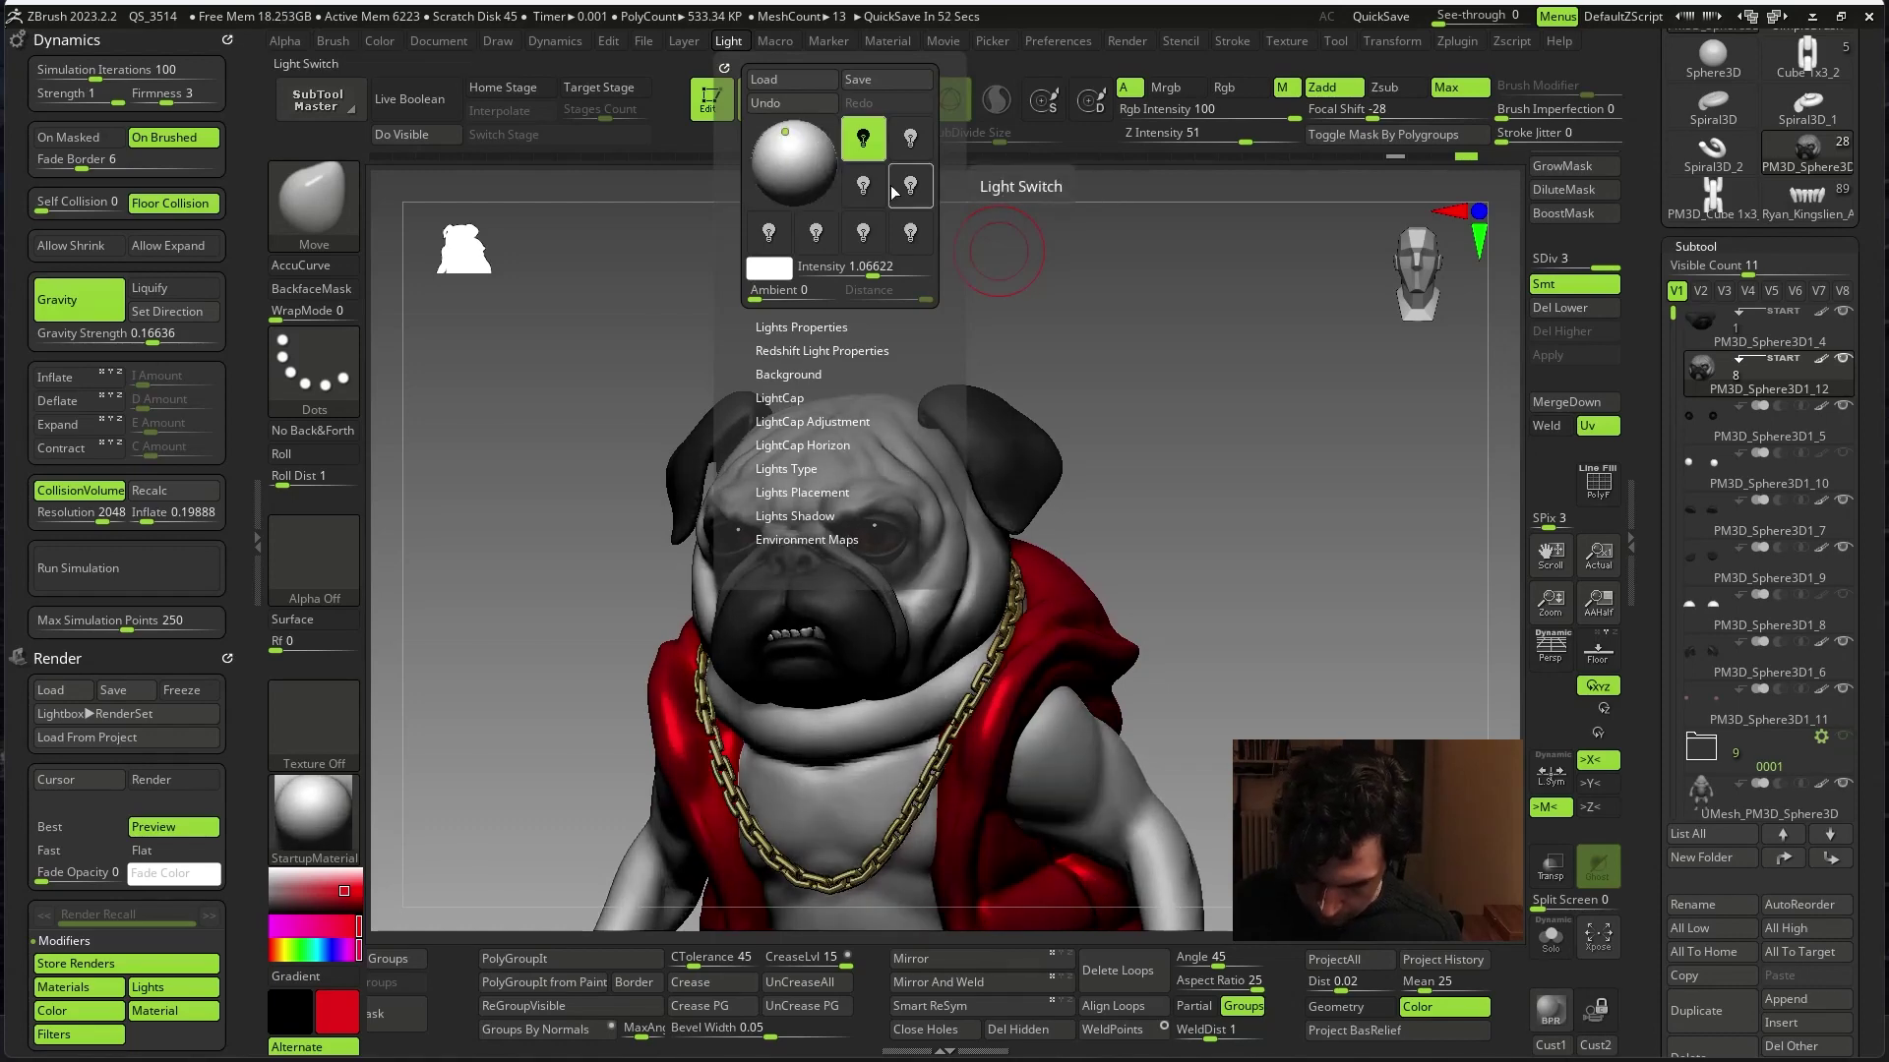
drag(832, 187, 814, 139)
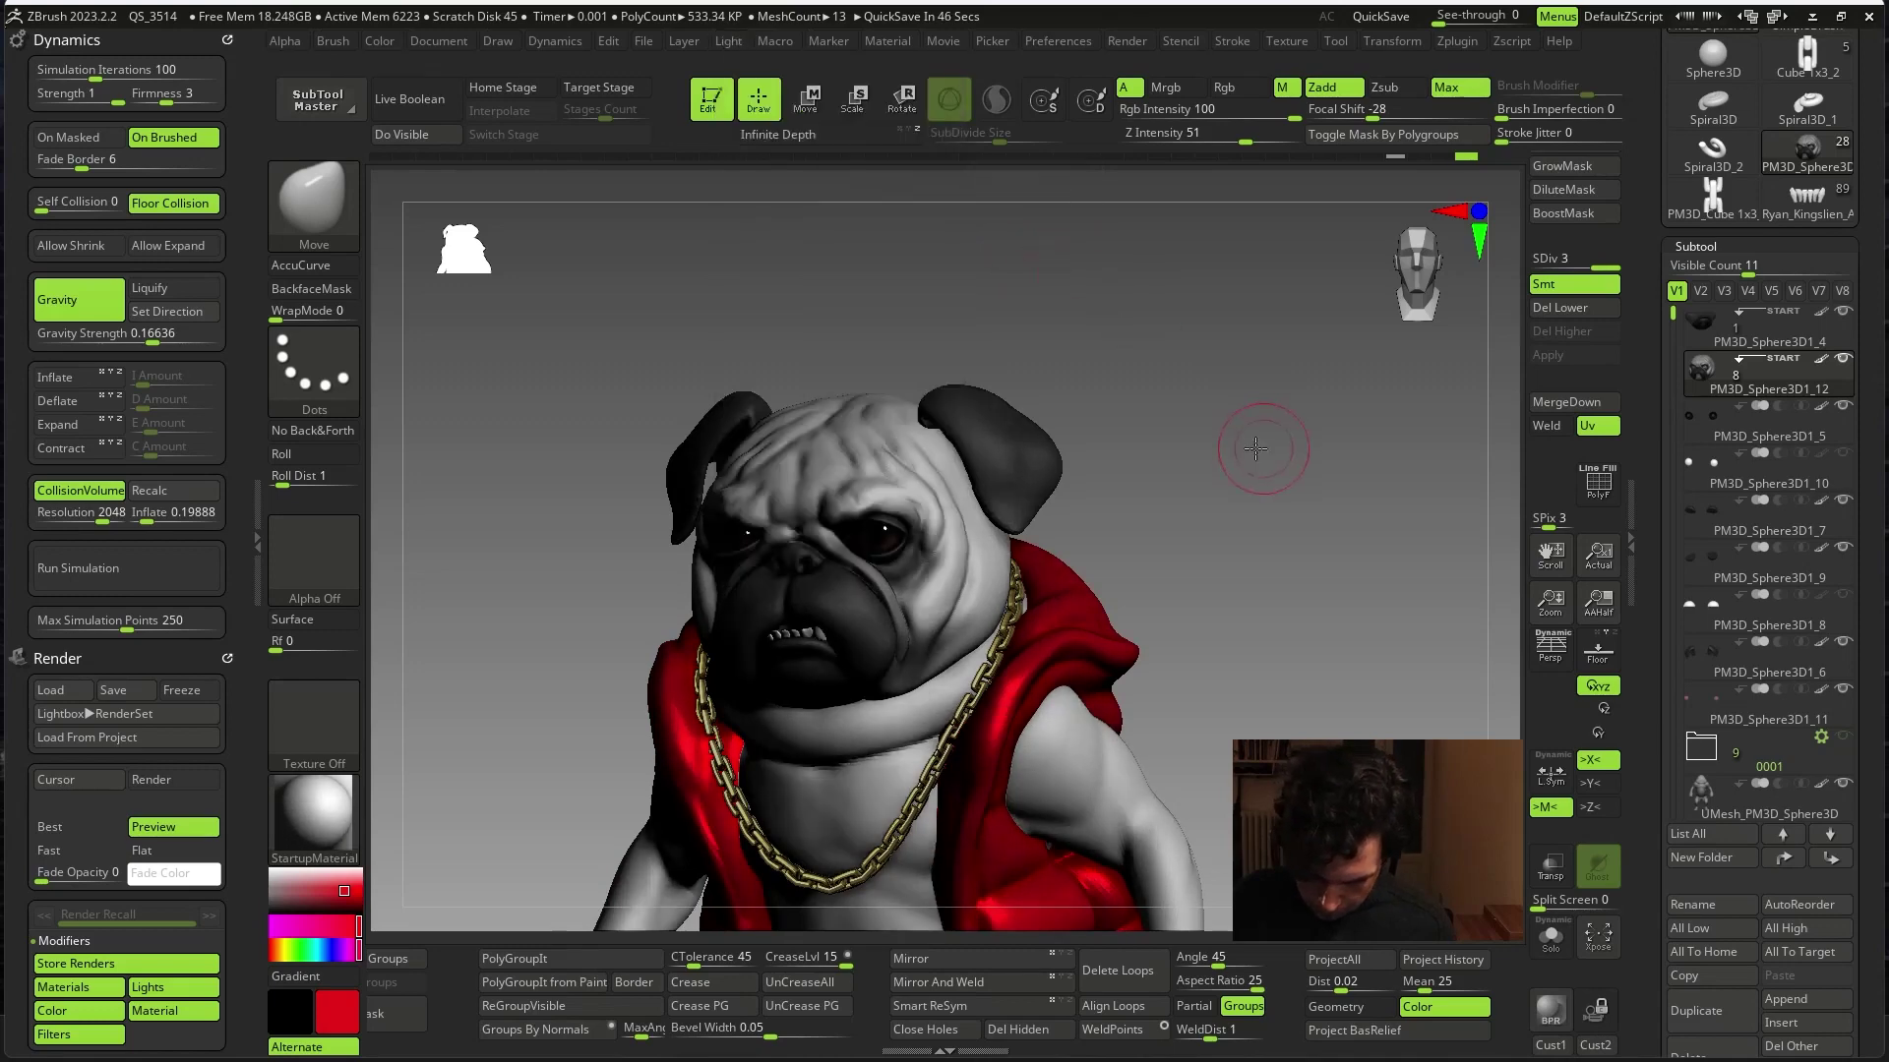
drag(1239, 422, 1106, 288)
- Try a second light placed at the upper right, then switch it back off
click(781, 37)
mouse_move(728, 39)
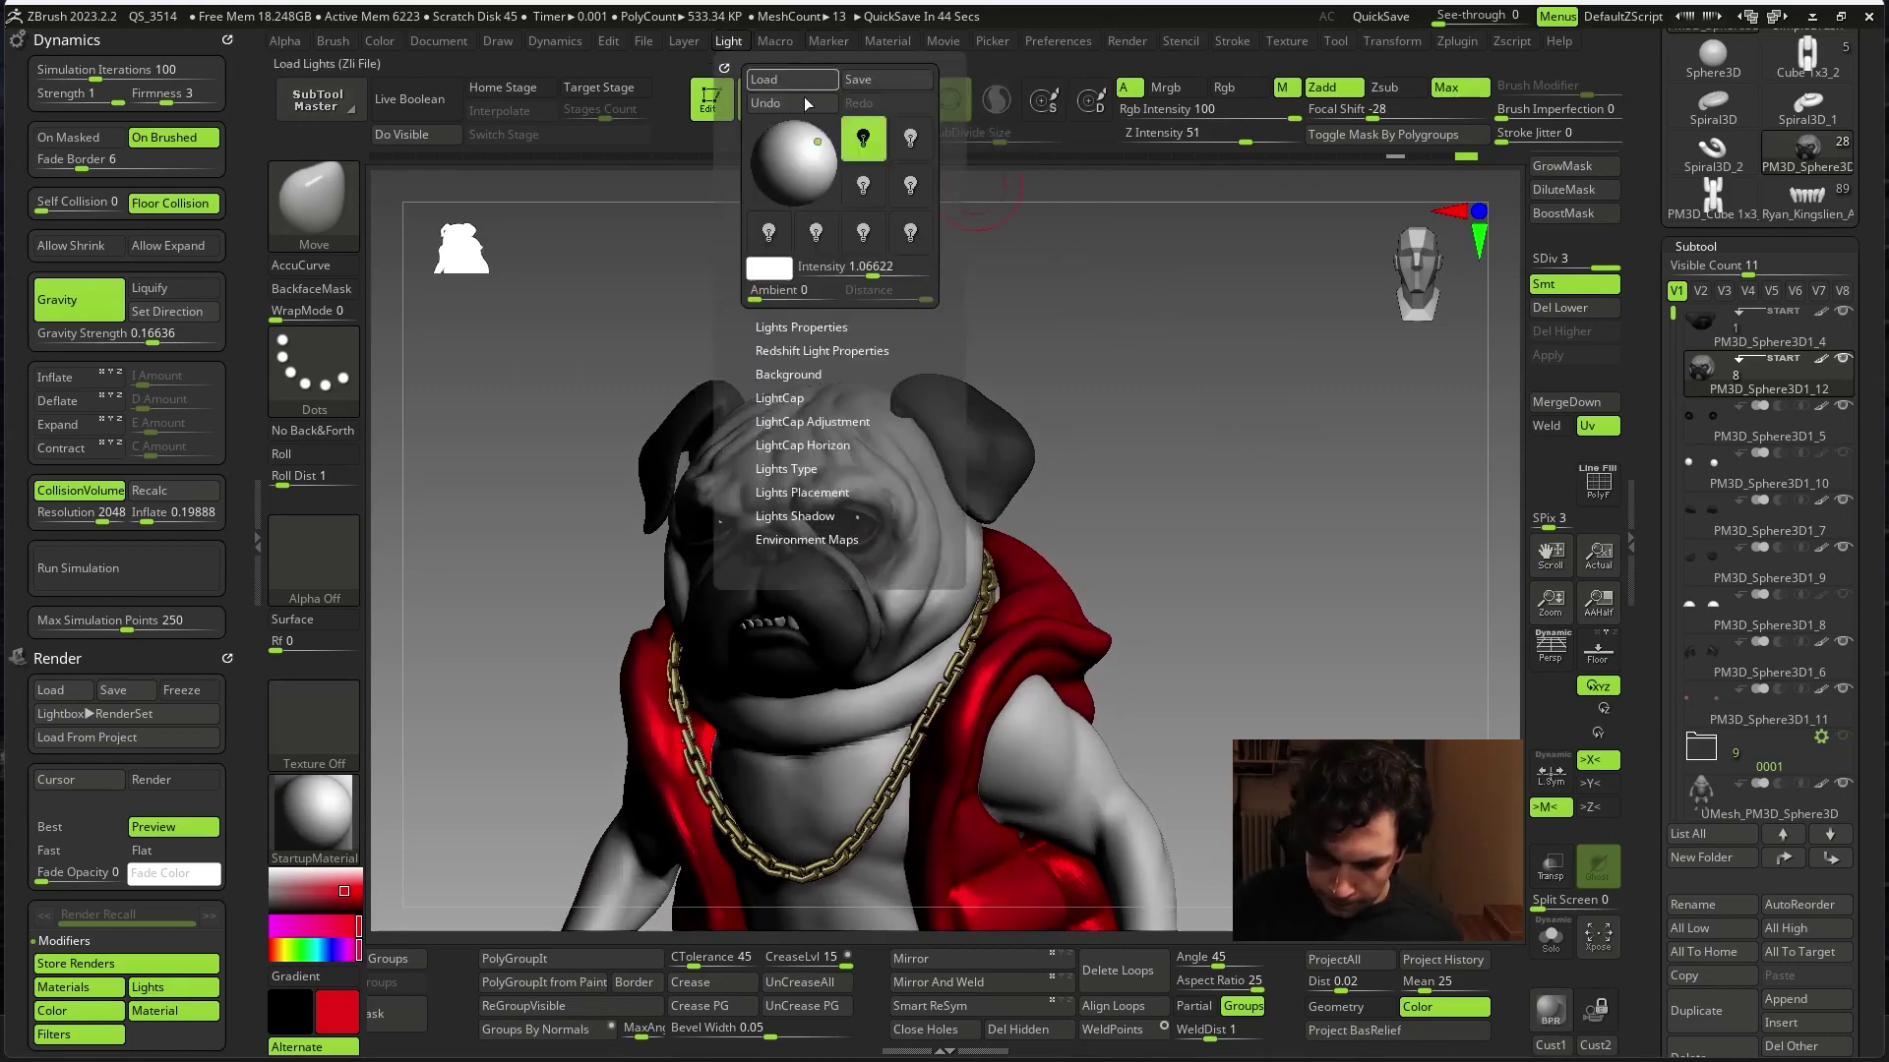
click(910, 145)
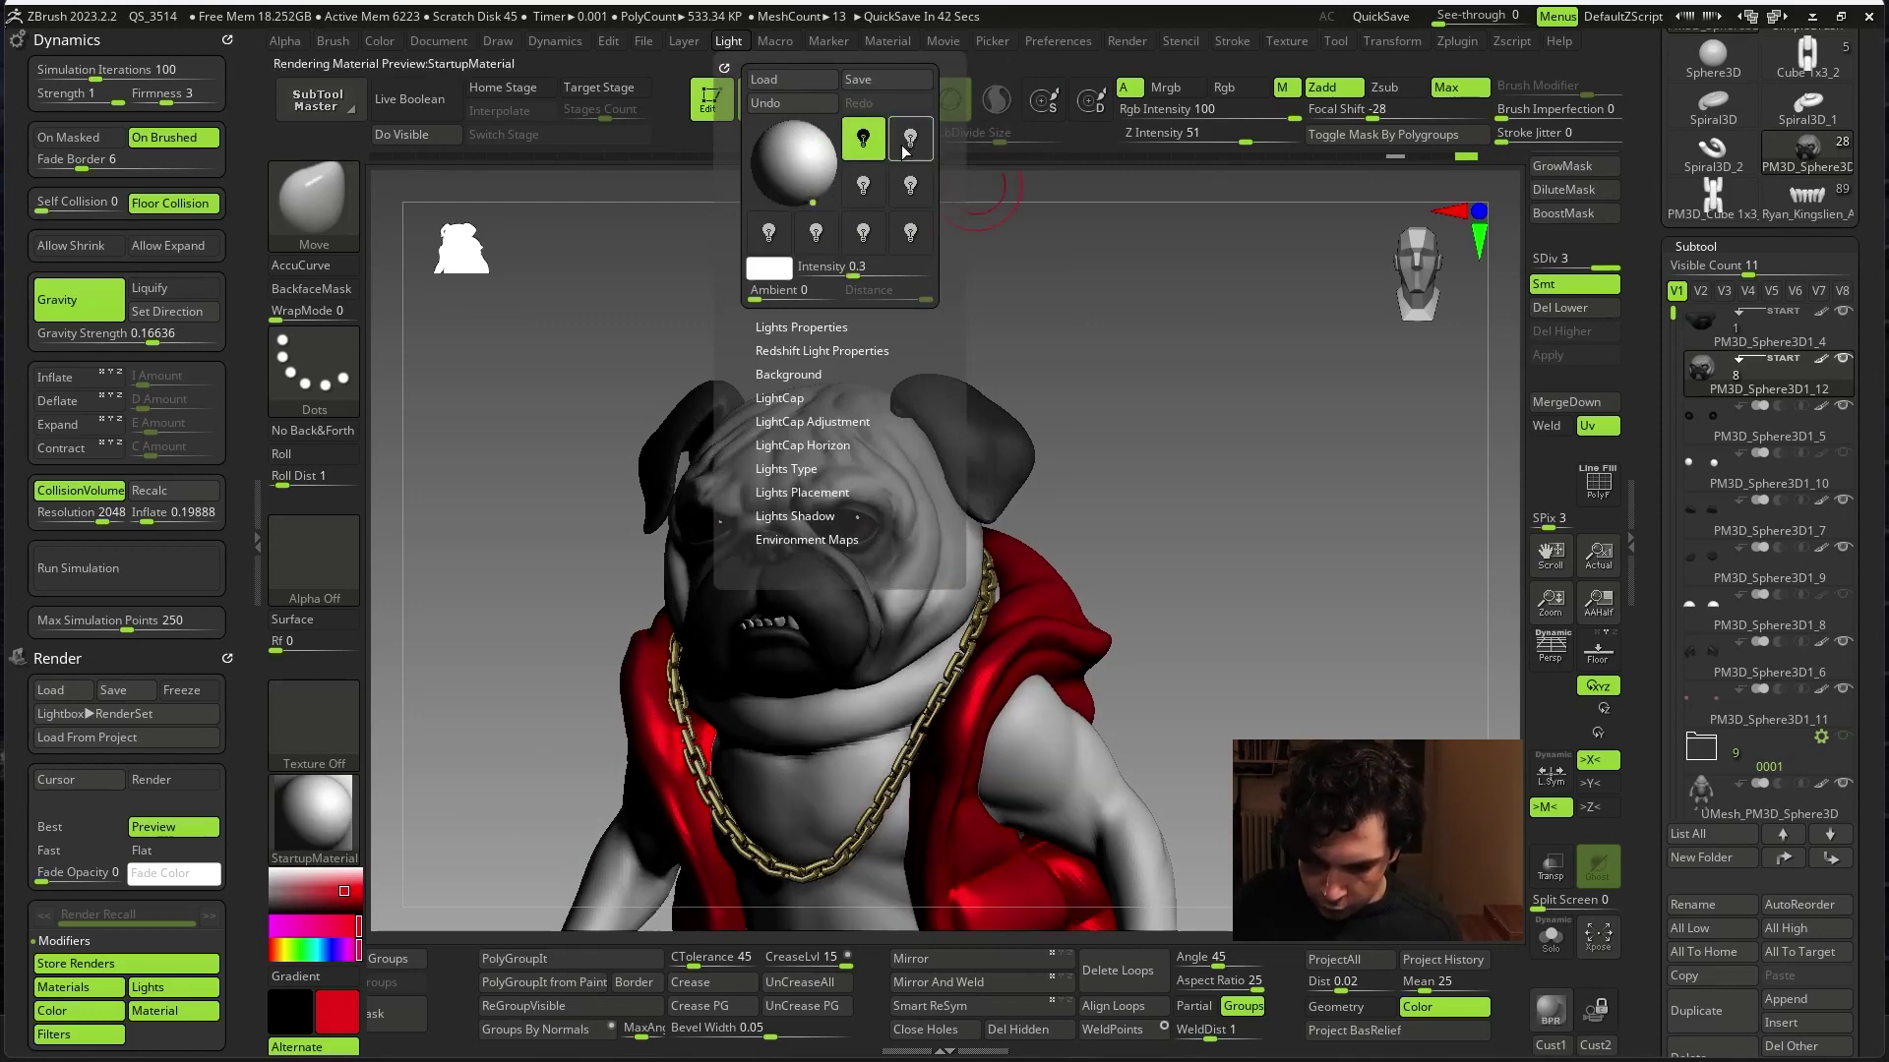
click(905, 151)
click(799, 170)
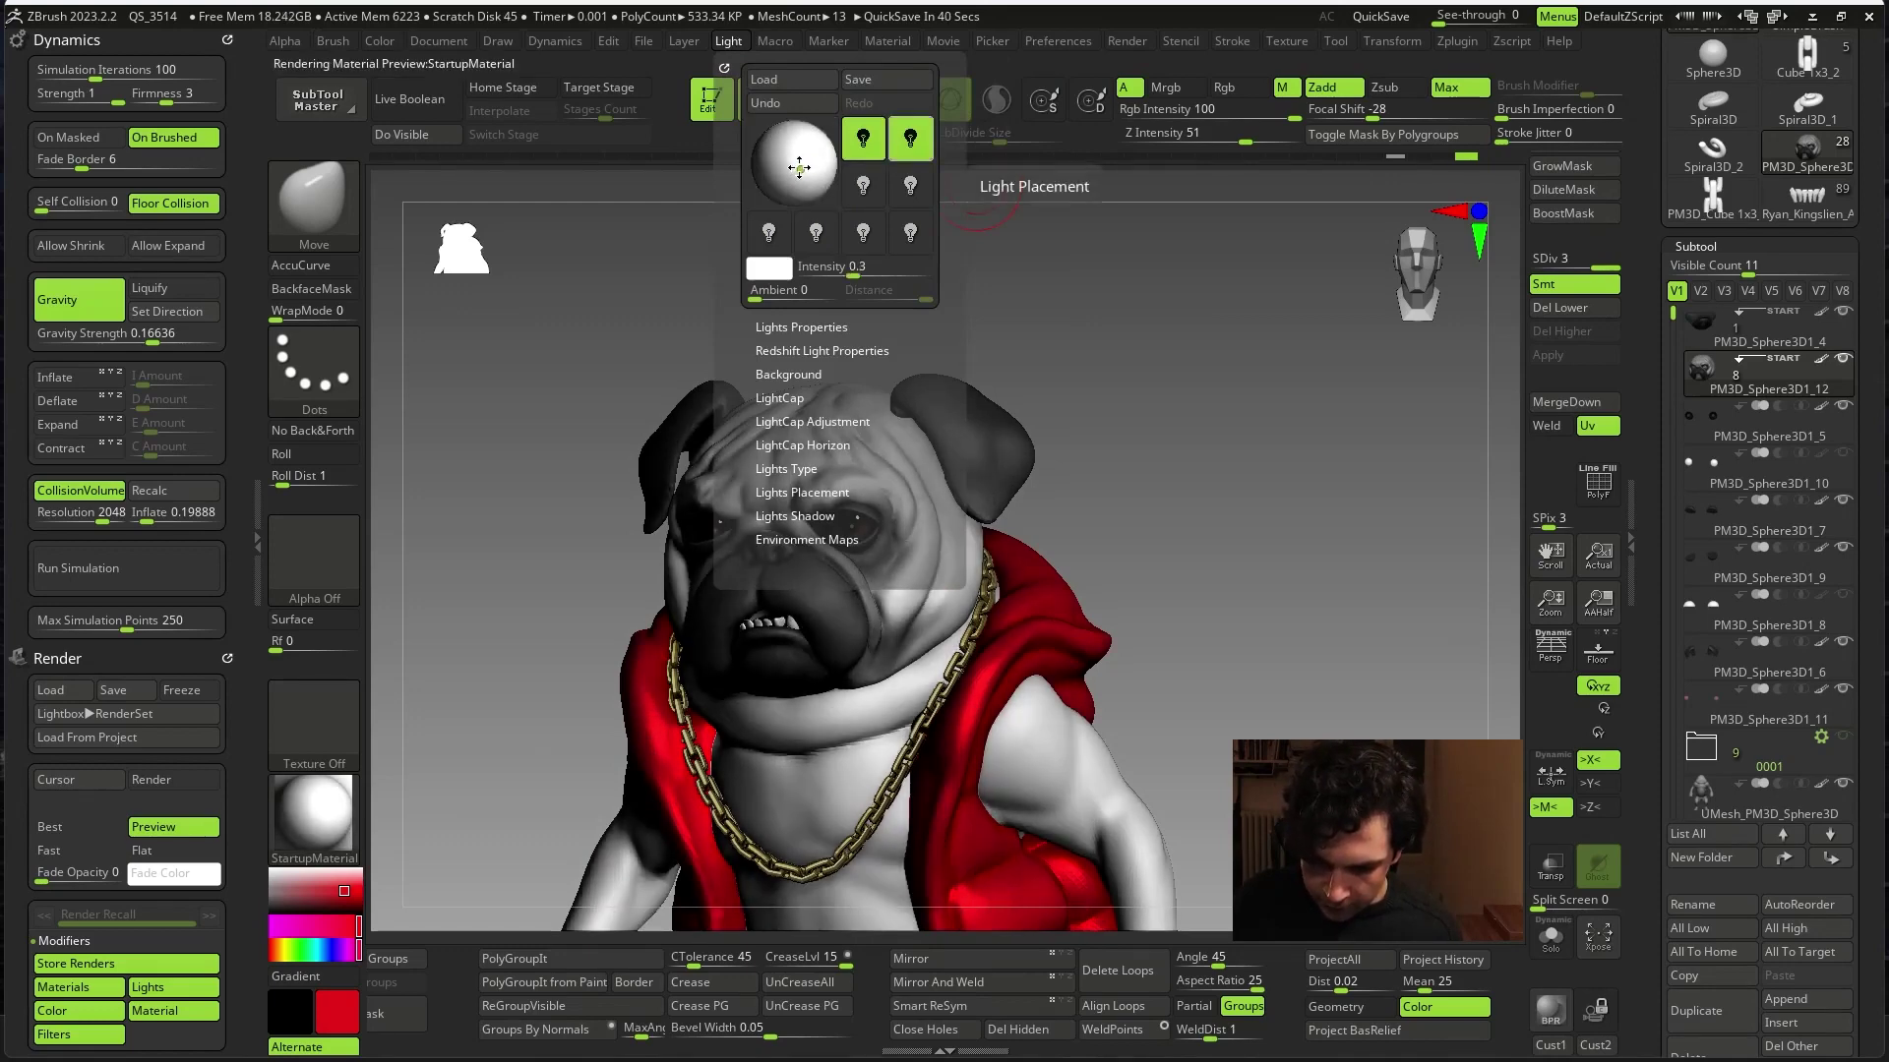
drag(799, 168, 779, 160)
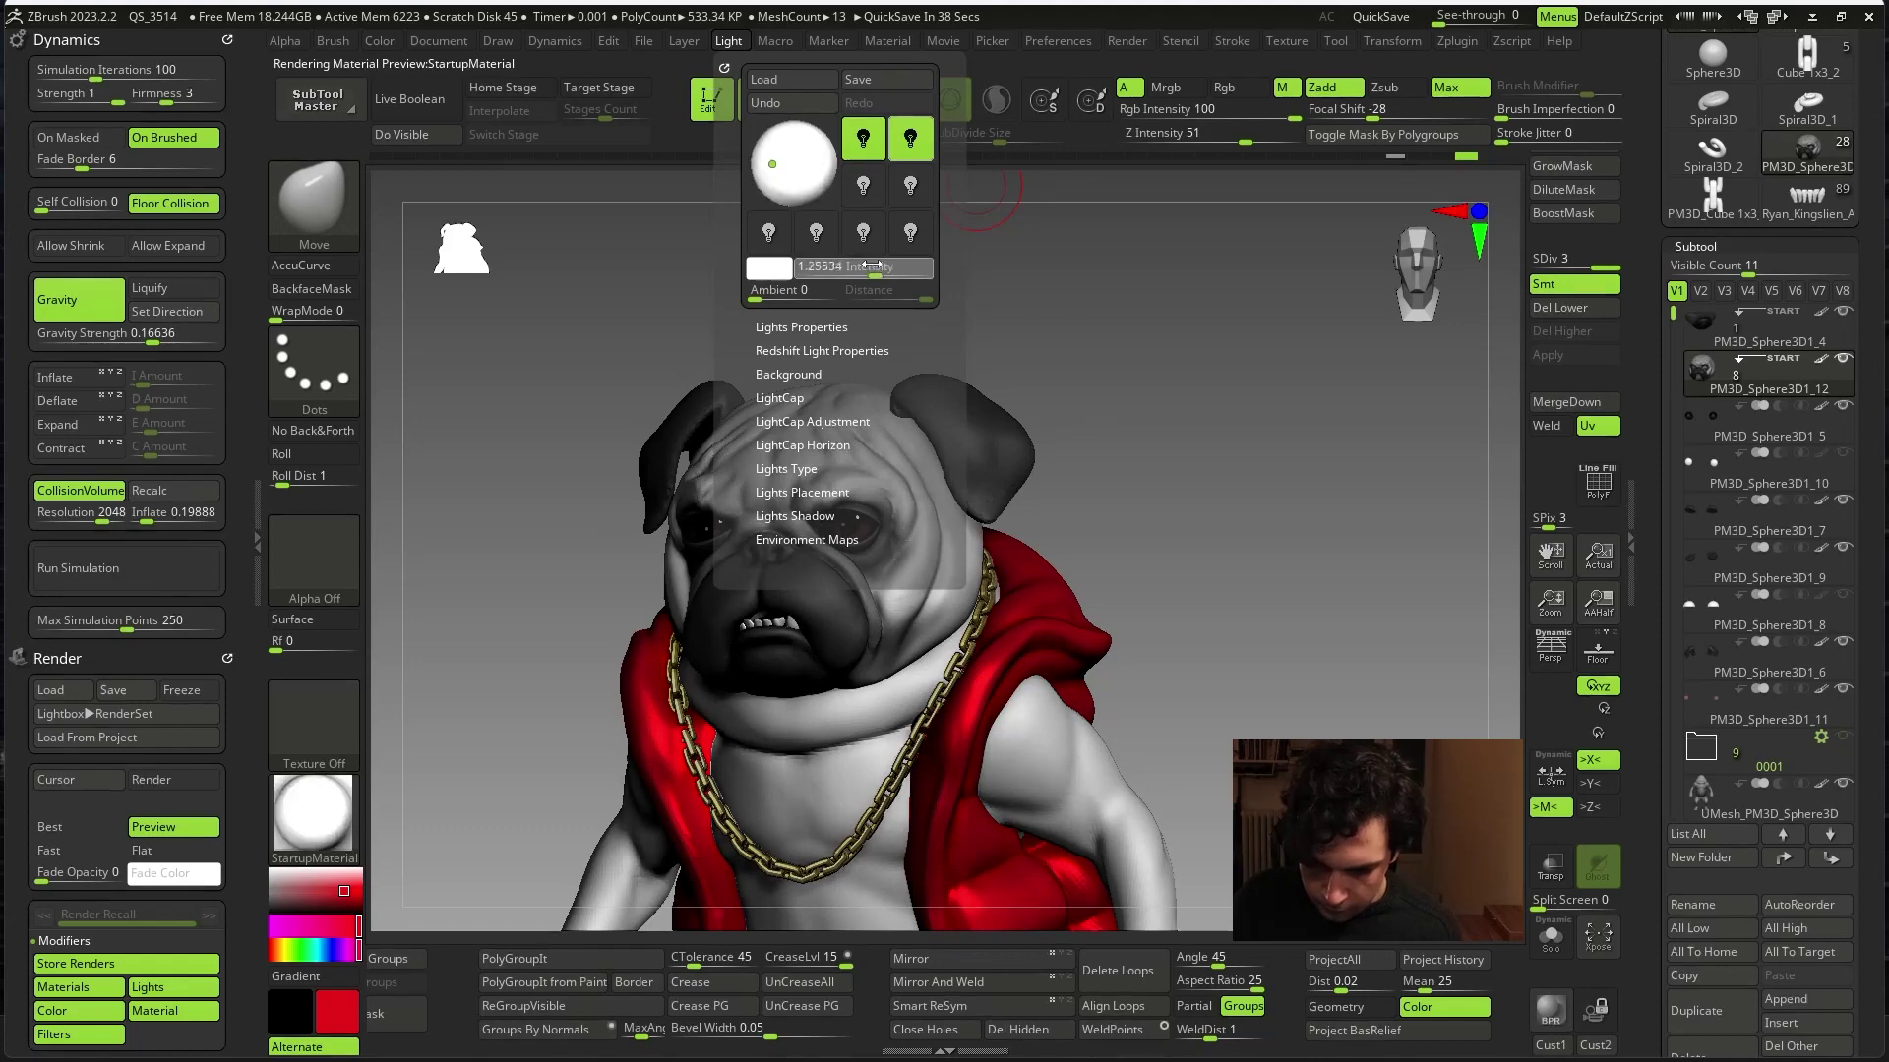
click(910, 139)
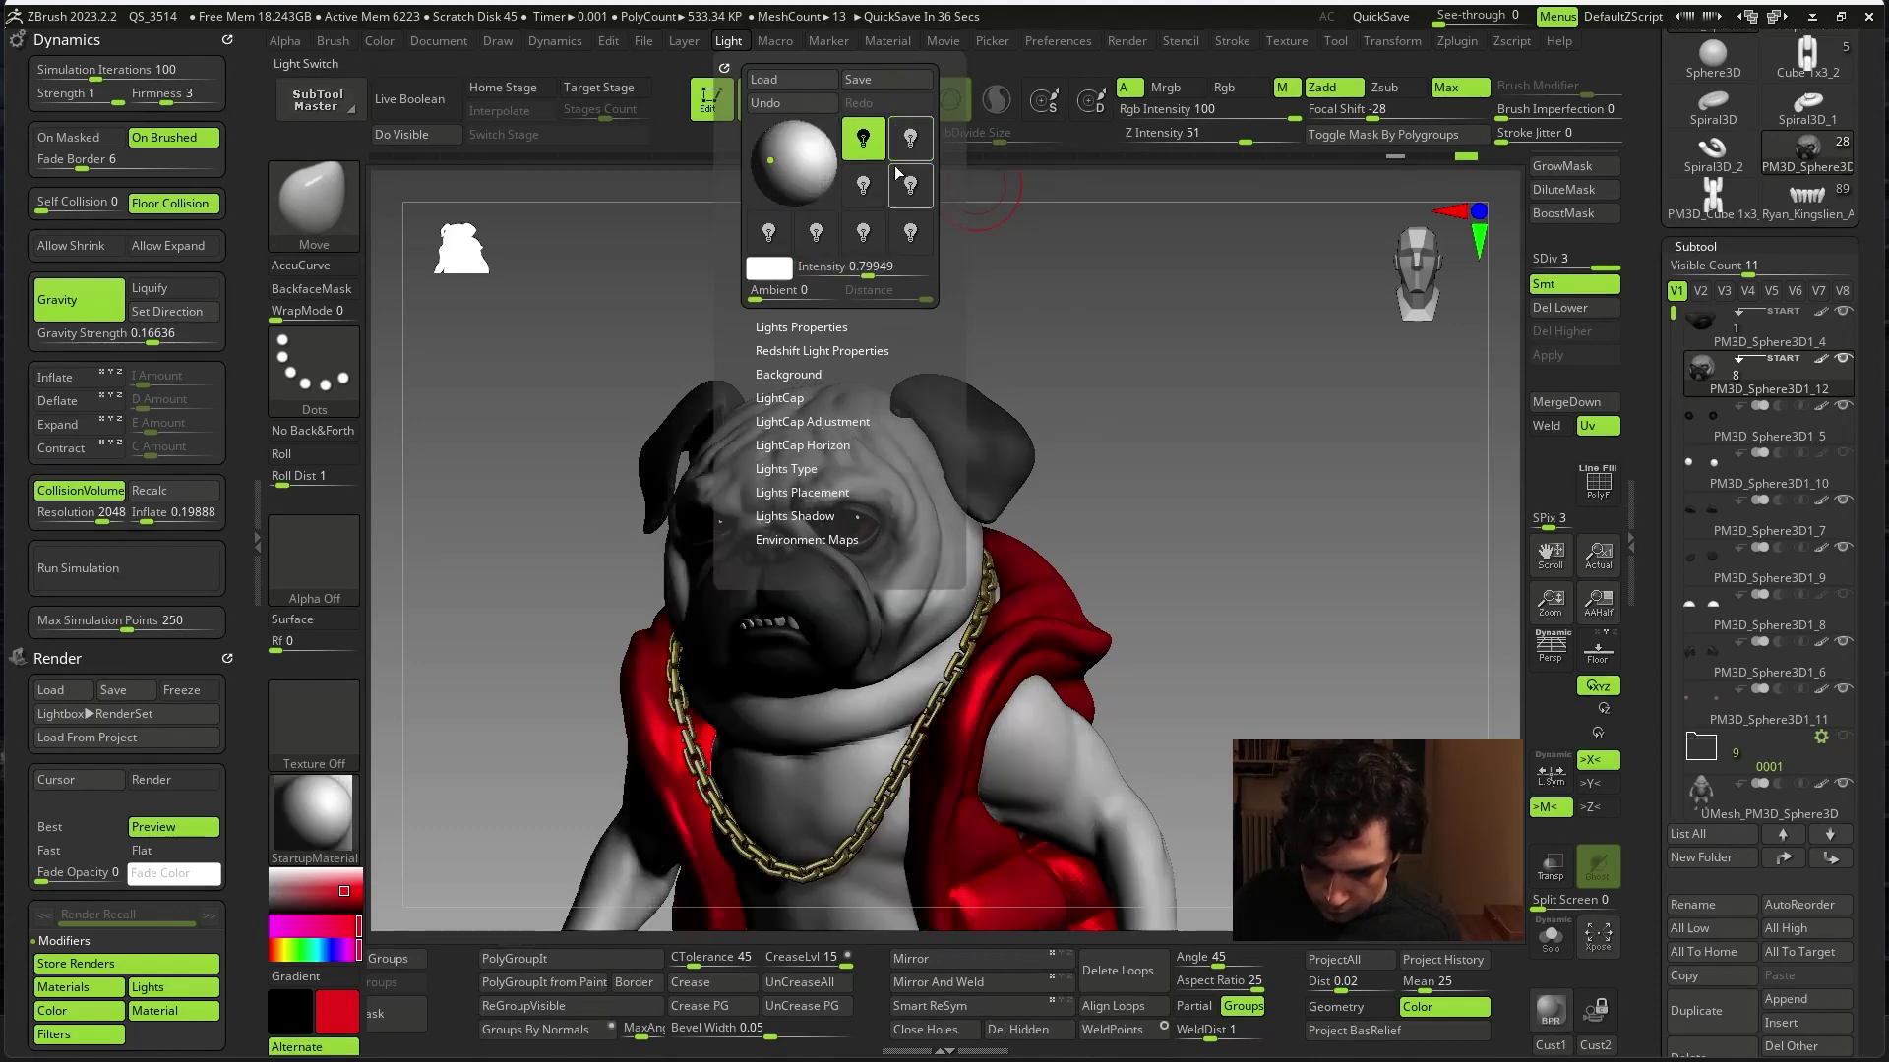
- Enable another extra light, position it, raise its intensity, and colour it warm gold 228,178,71
click(856, 200)
click(856, 195)
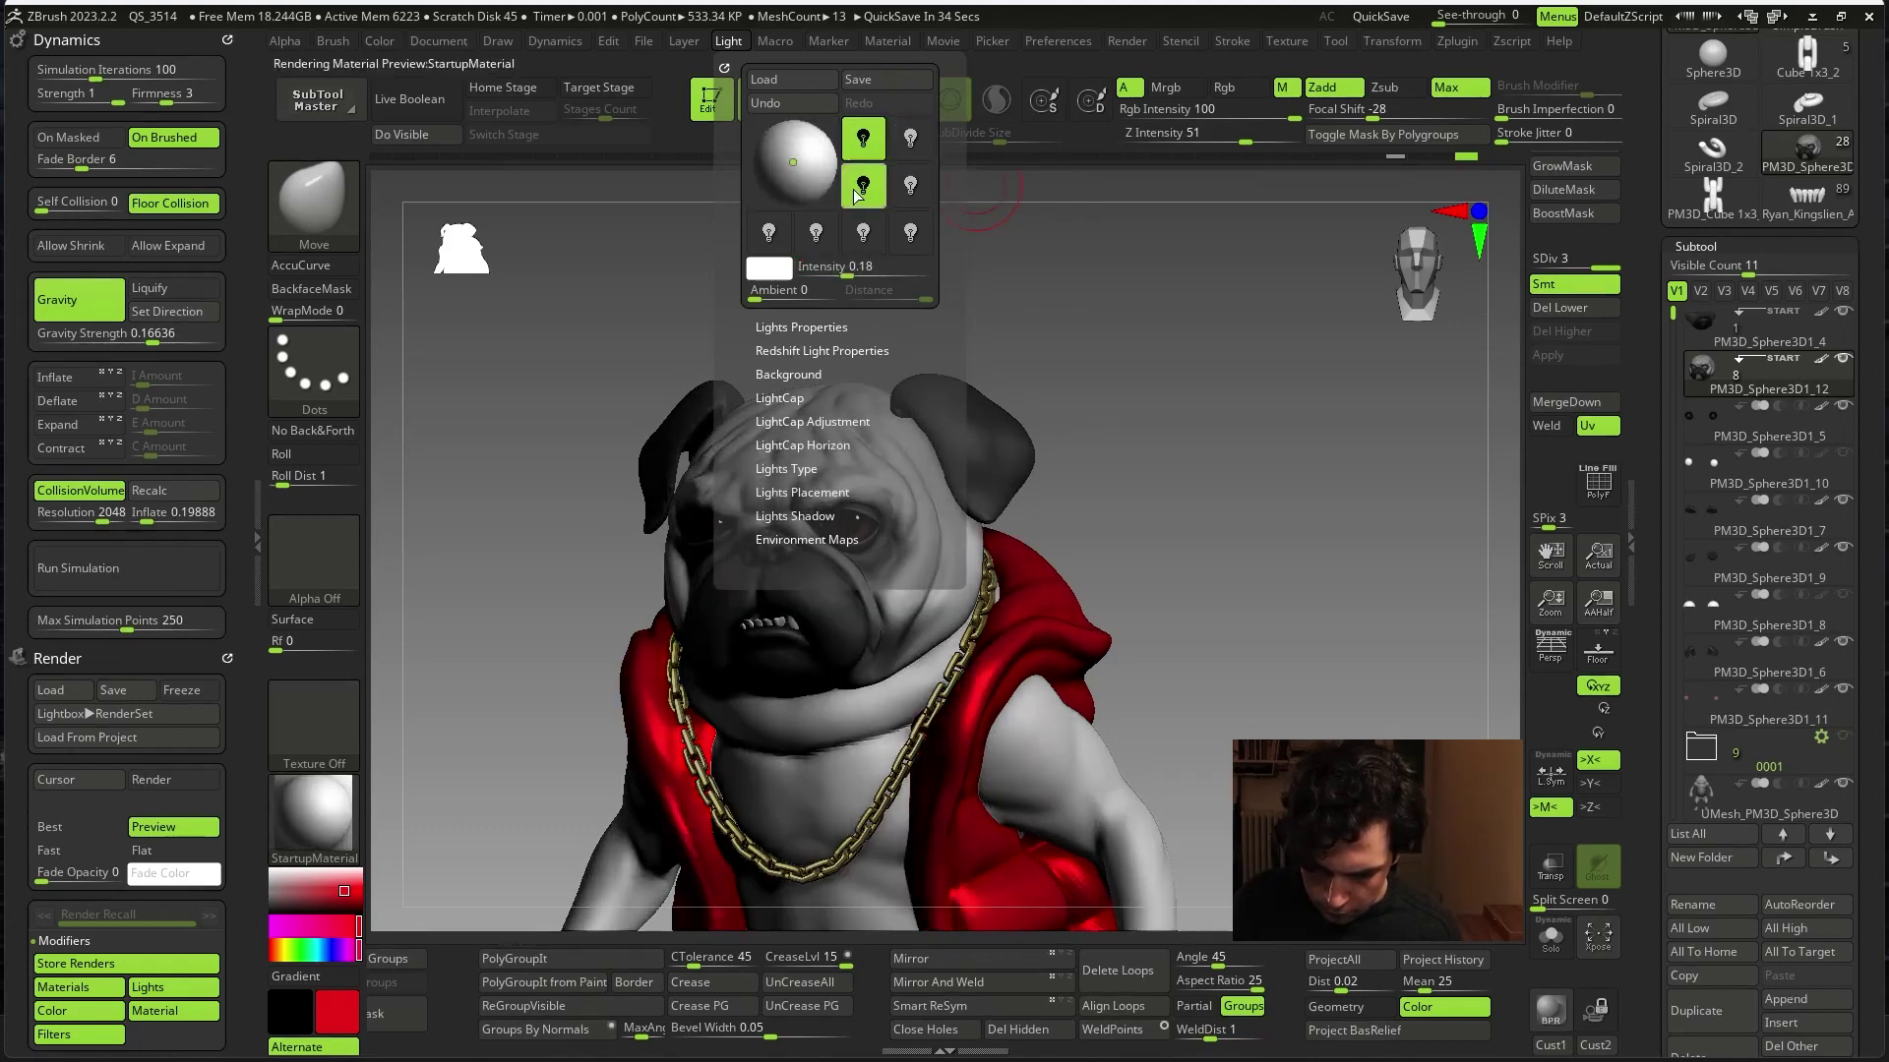
click(910, 189)
drag(823, 192, 777, 161)
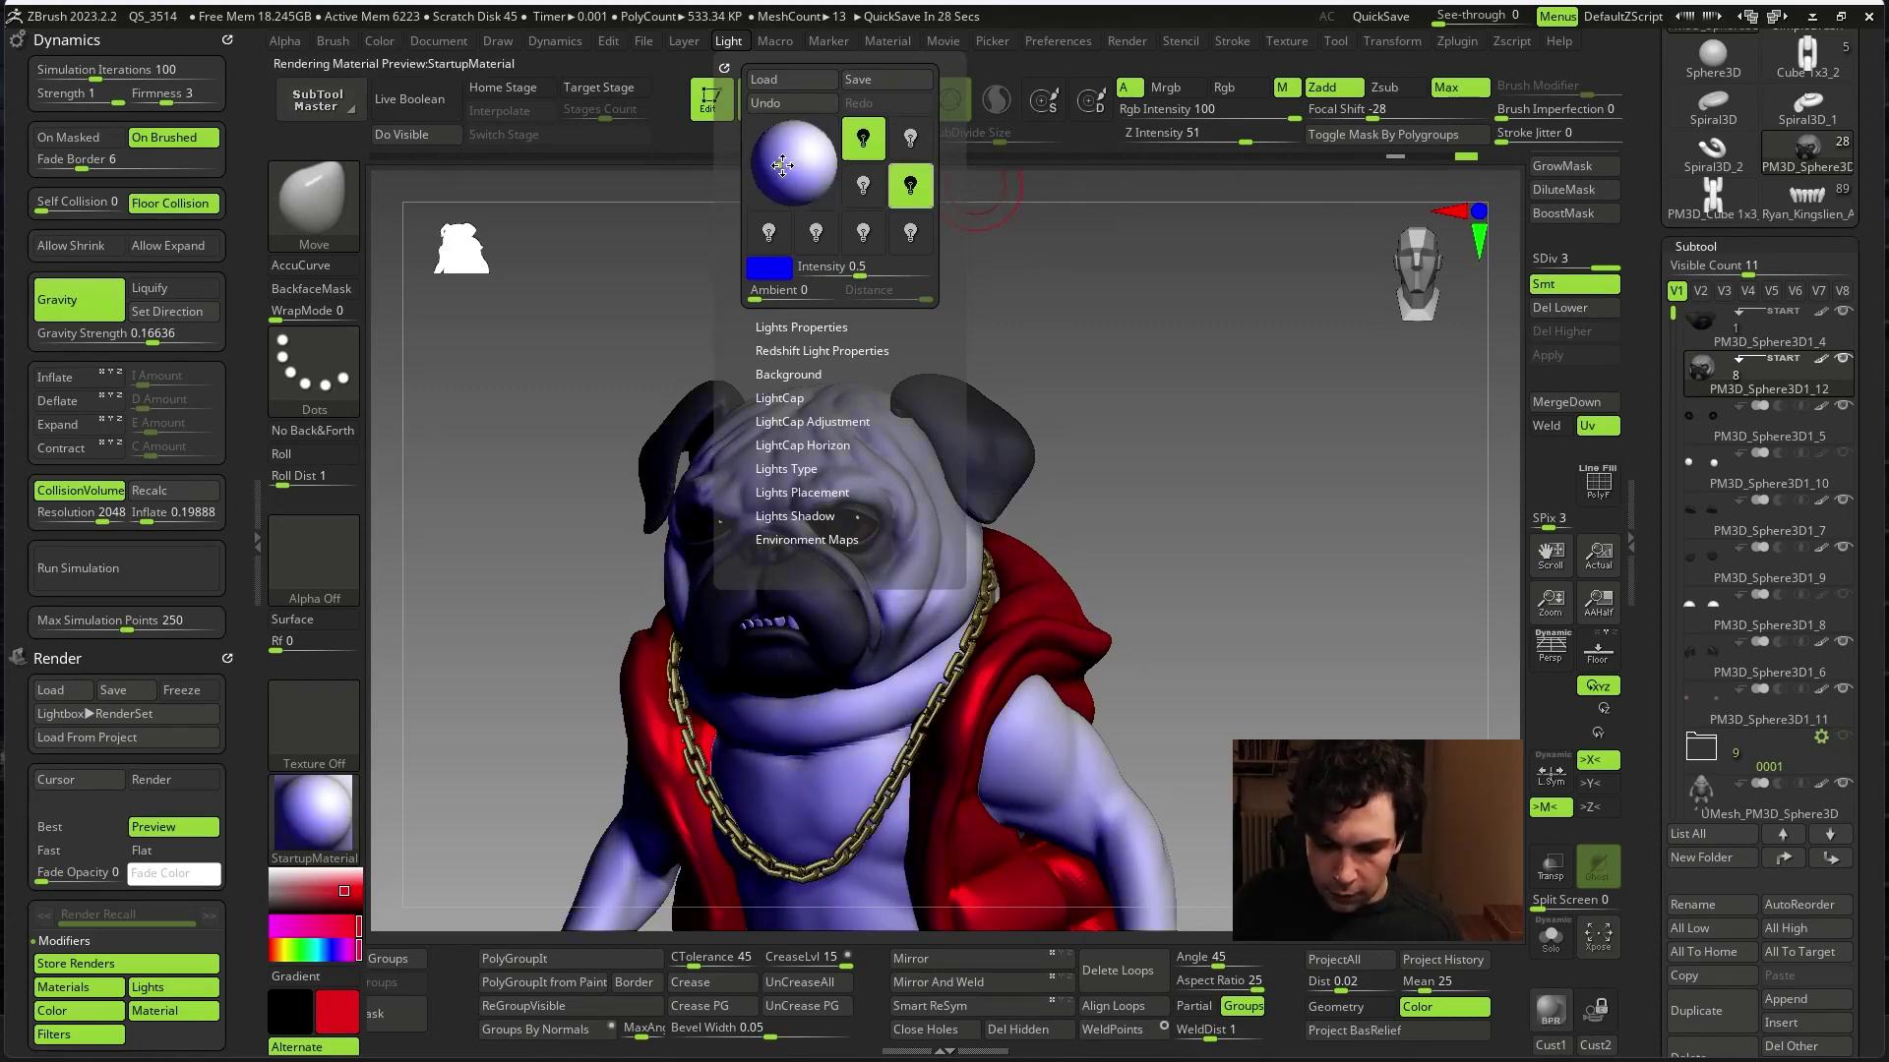
drag(781, 164, 780, 160)
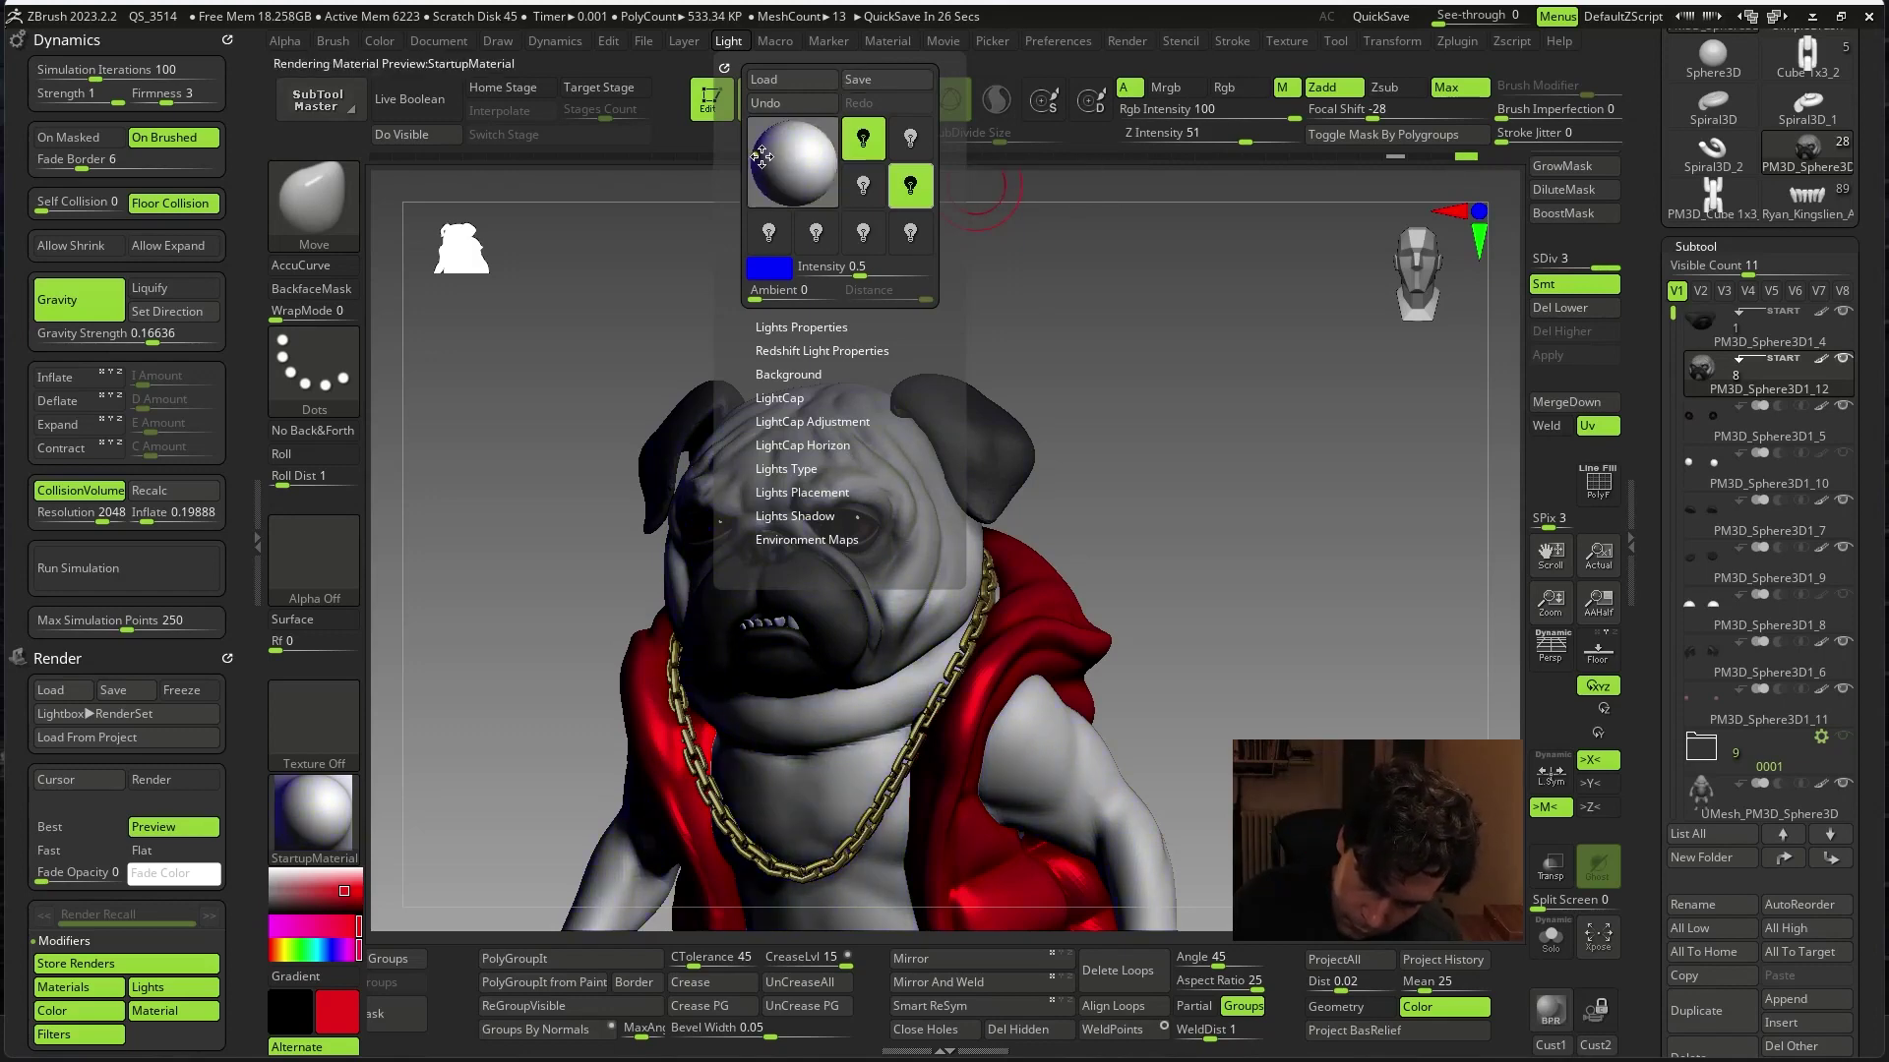
drag(855, 275, 873, 271)
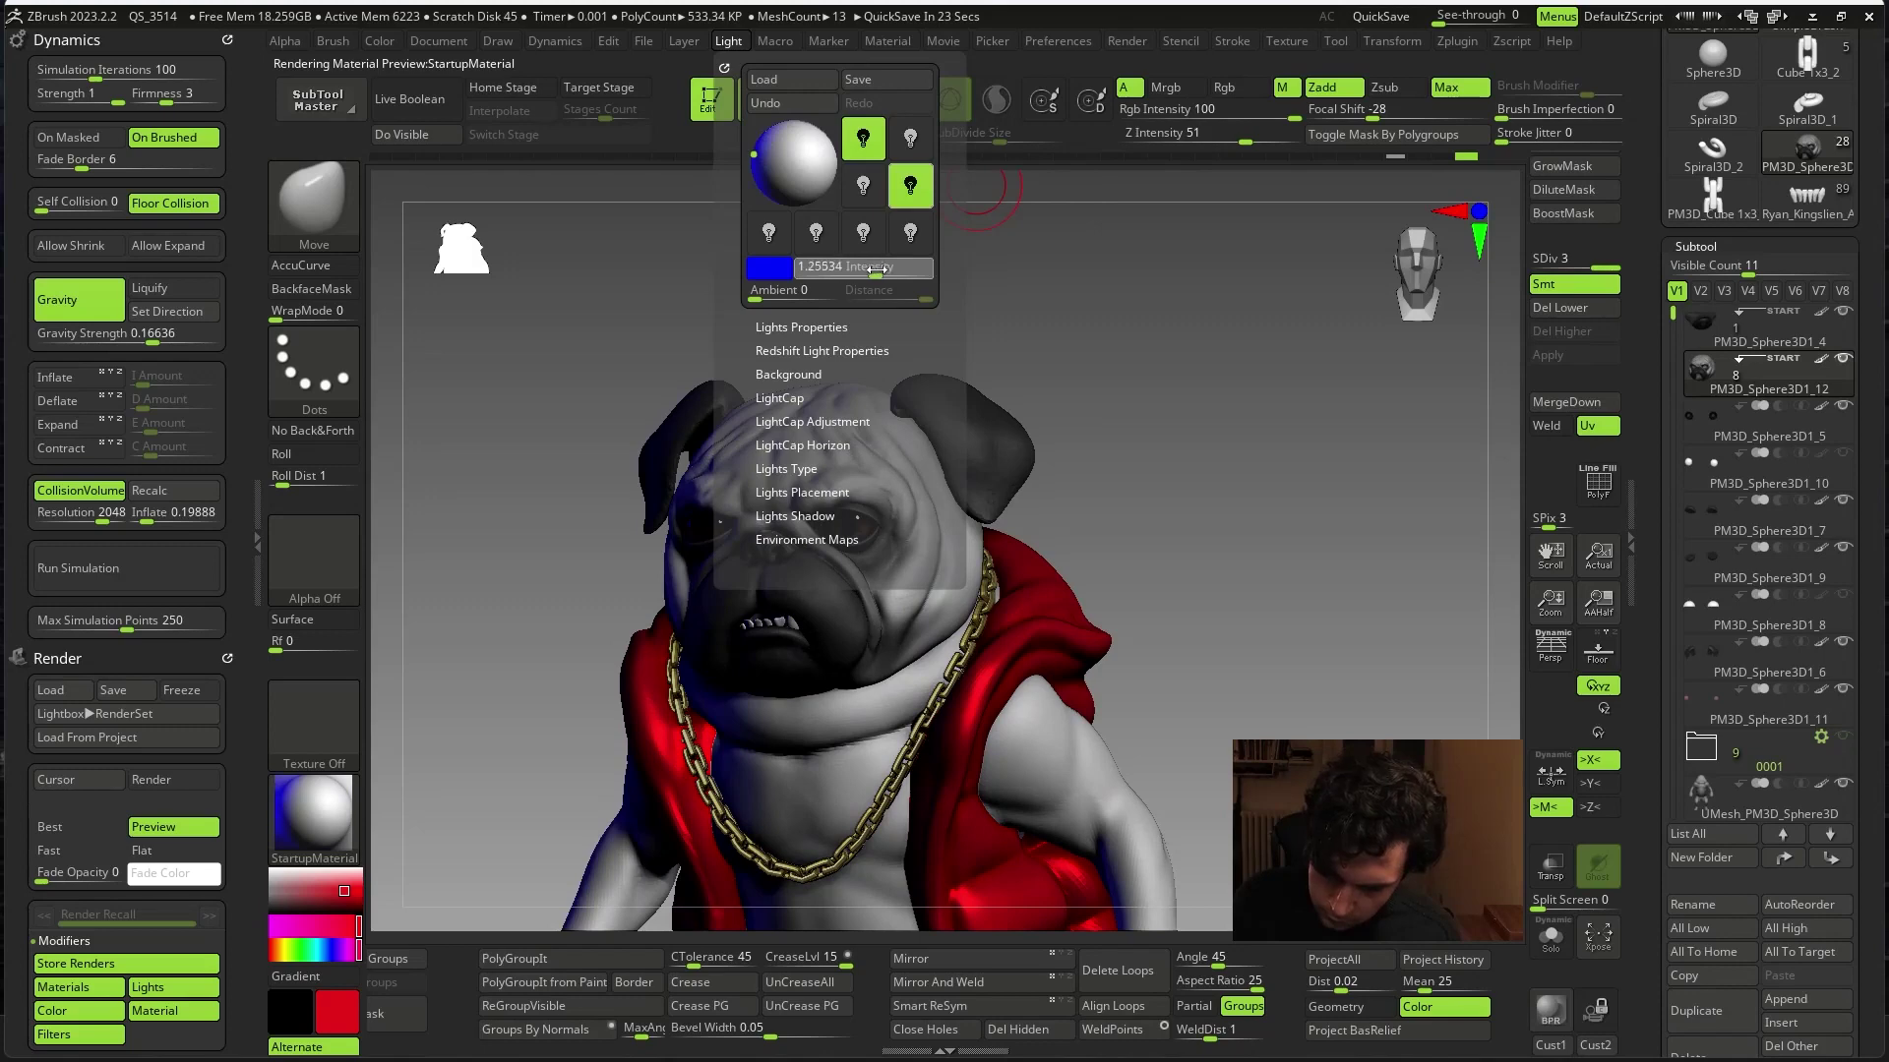
click(769, 266)
click(755, 89)
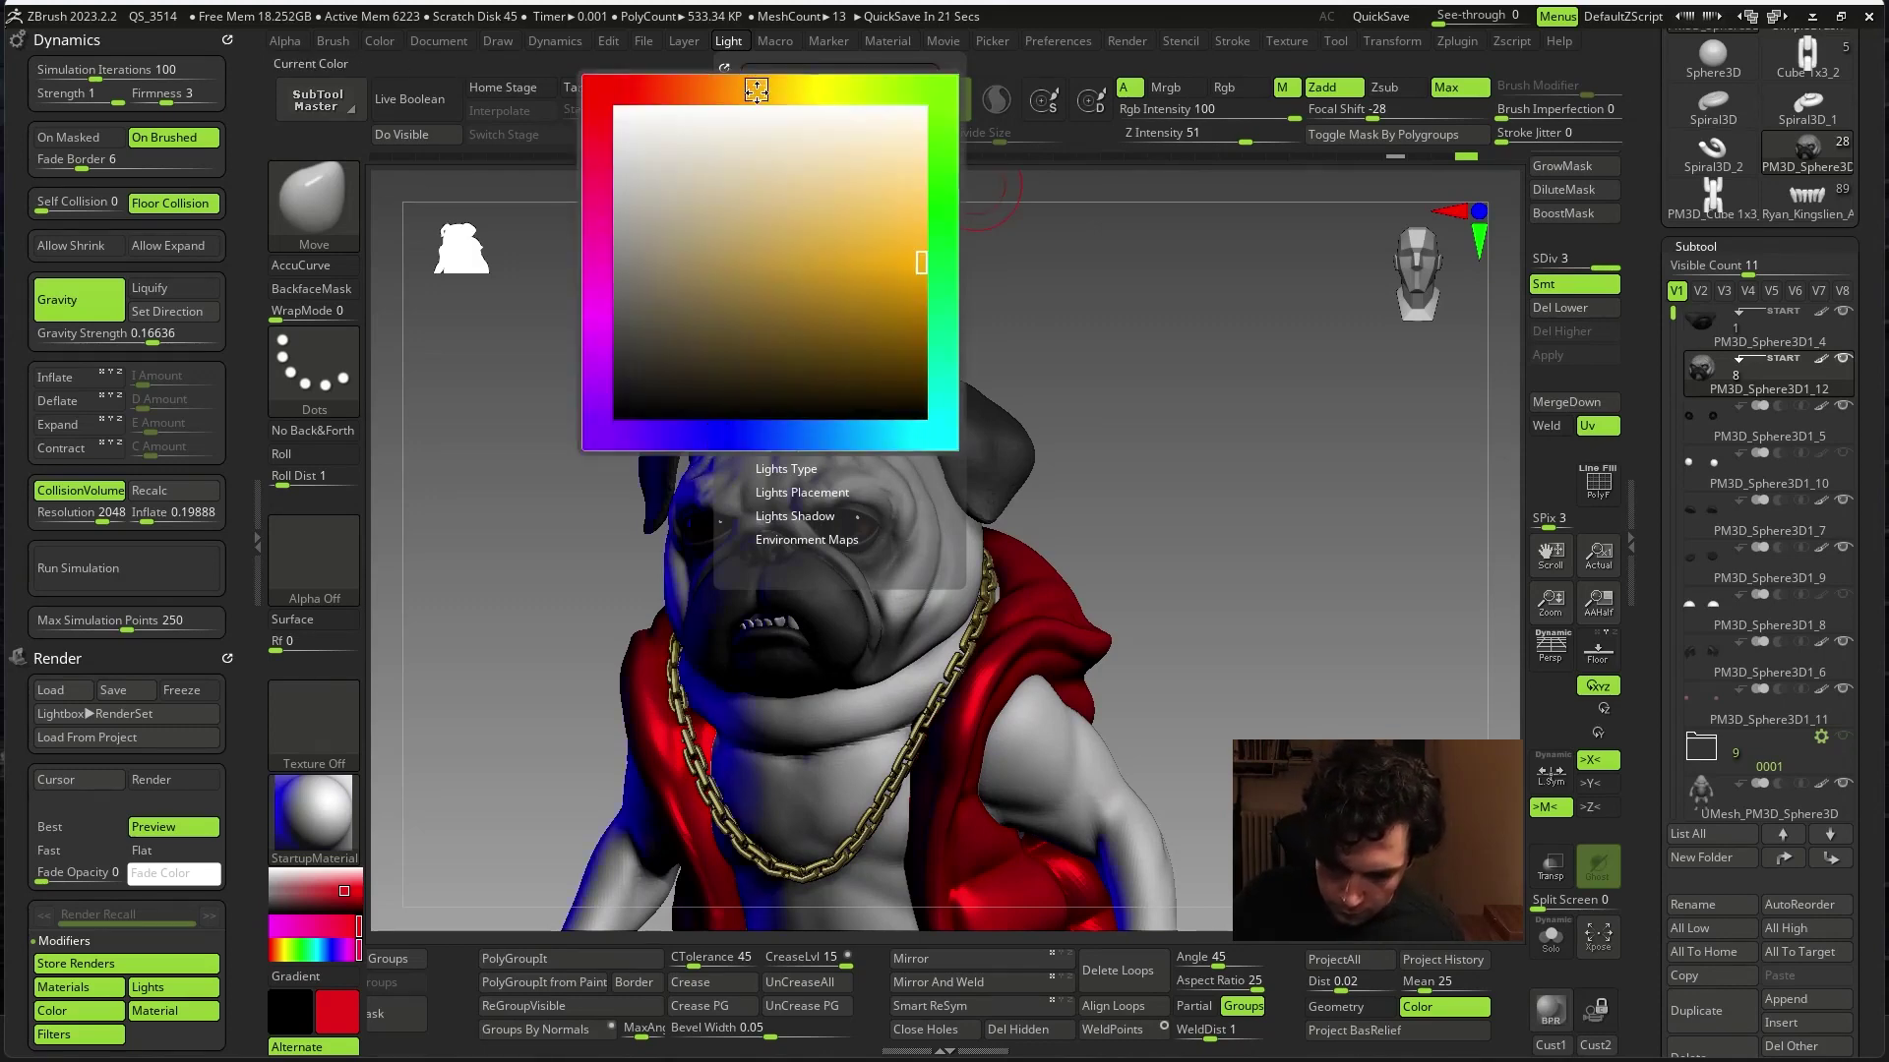
click(846, 234)
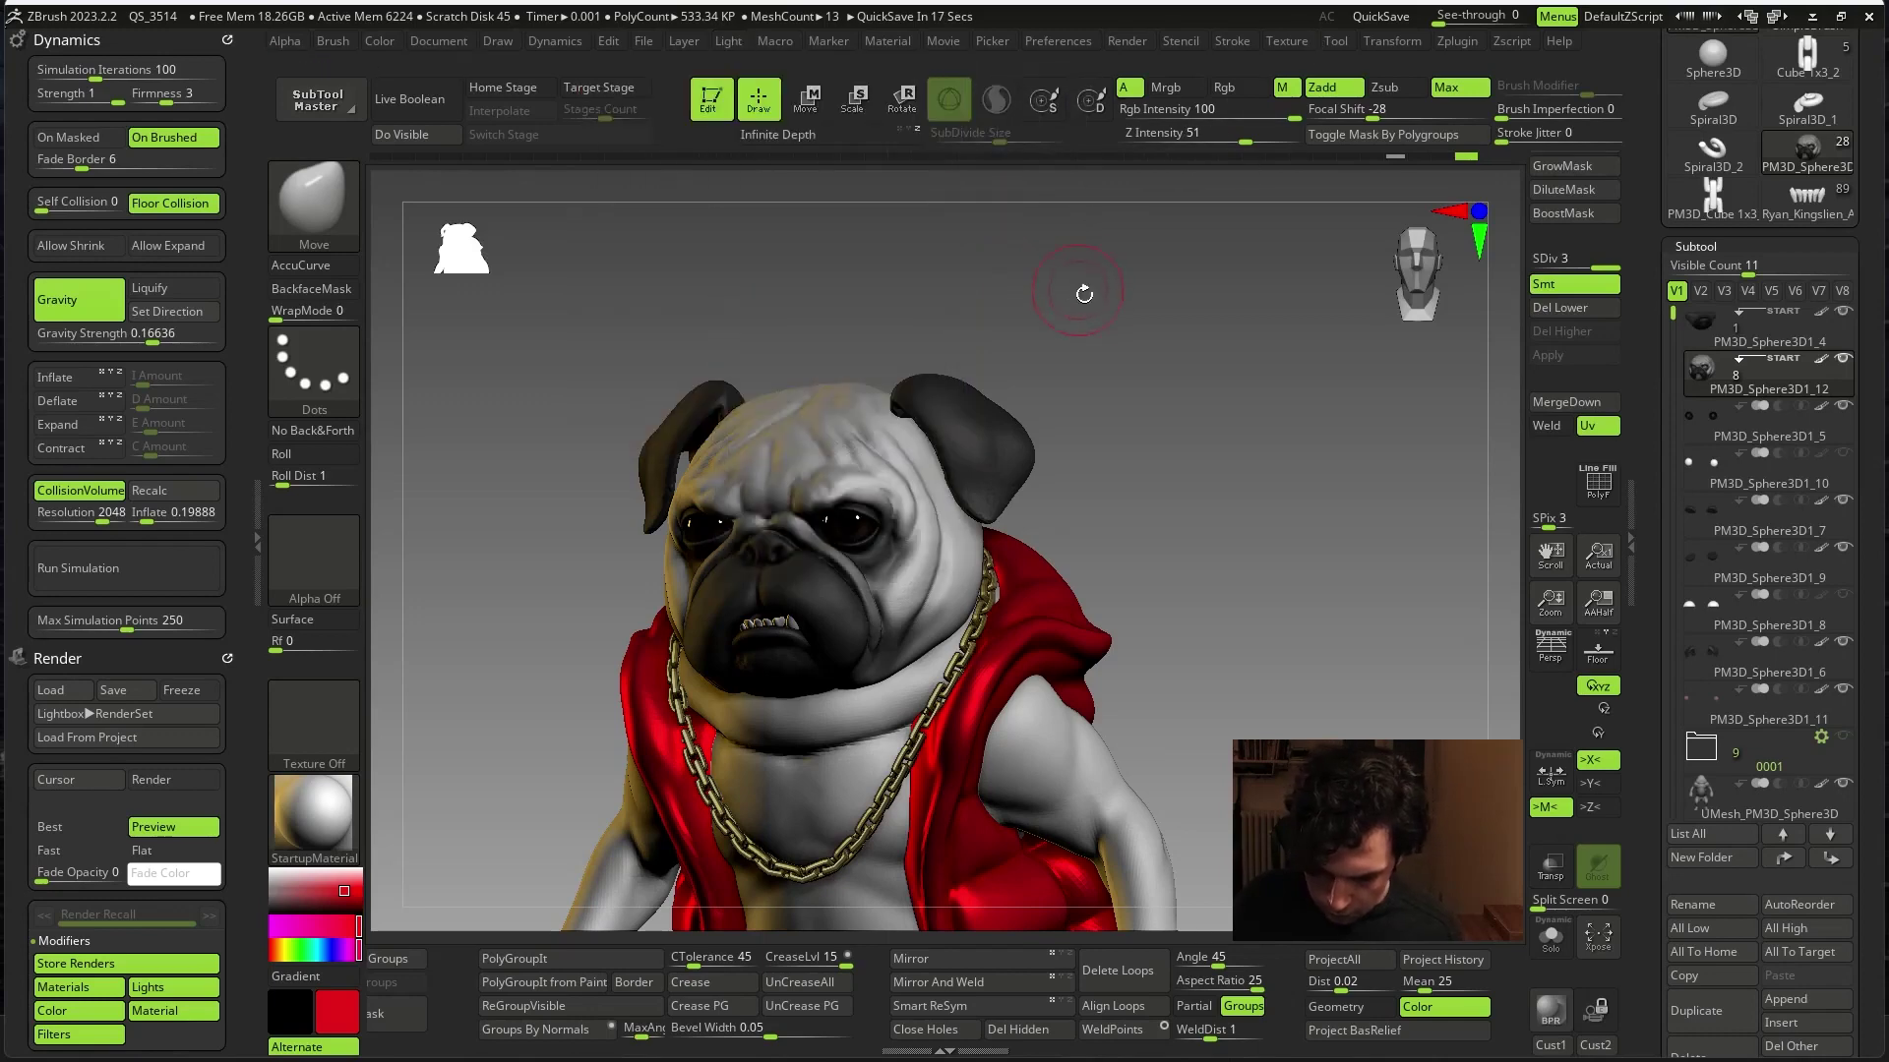
mouse_move(1083, 286)
mouse_down()
mouse_move(1308, 357)
mouse_move(1349, 282)
mouse_move(1319, 308)
mouse_move(1398, 507)
mouse_move(1279, 590)
mouse_up()
- Preview the pug in BasicMaterial2 and look it over up close
click(313, 814)
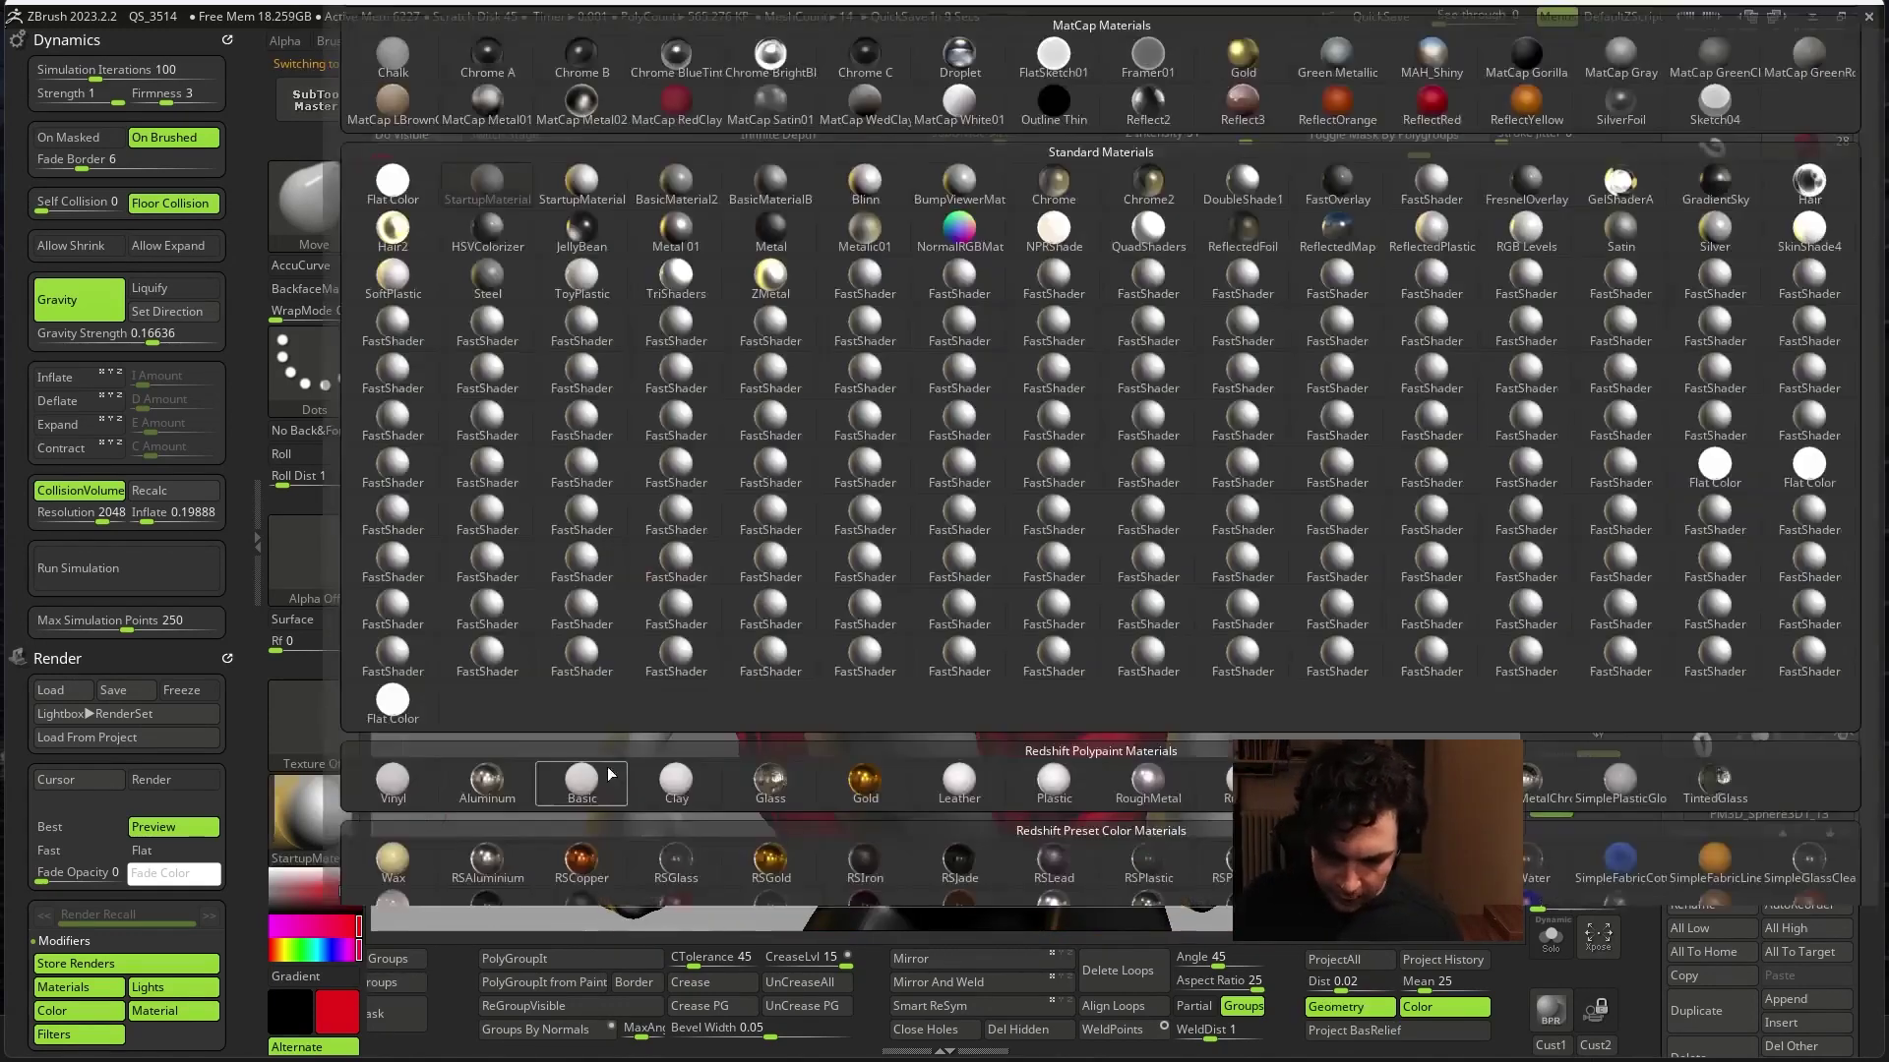
click(656, 204)
drag(1298, 379, 1313, 517)
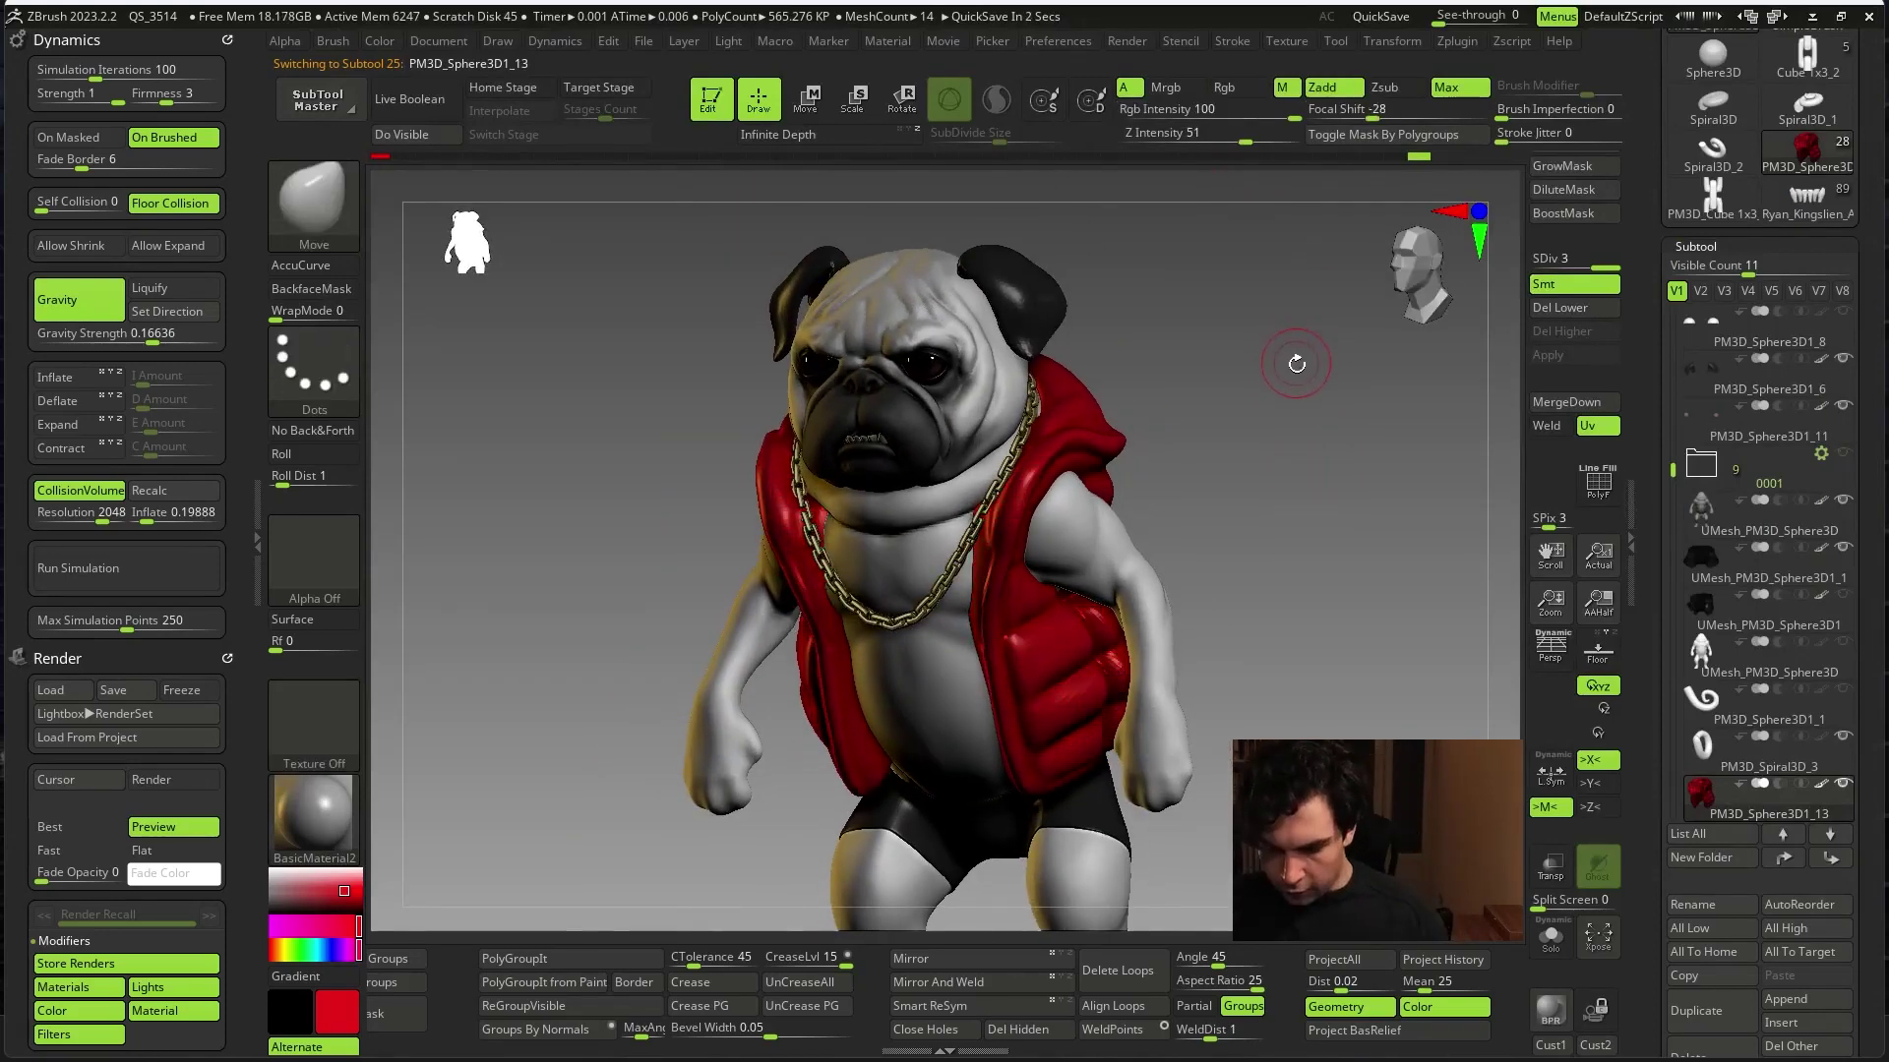
mouse_move(1307, 528)
alt+mouse_down()
mouse_move(1324, 574)
mouse_move(1269, 580)
alt+mouse_up()
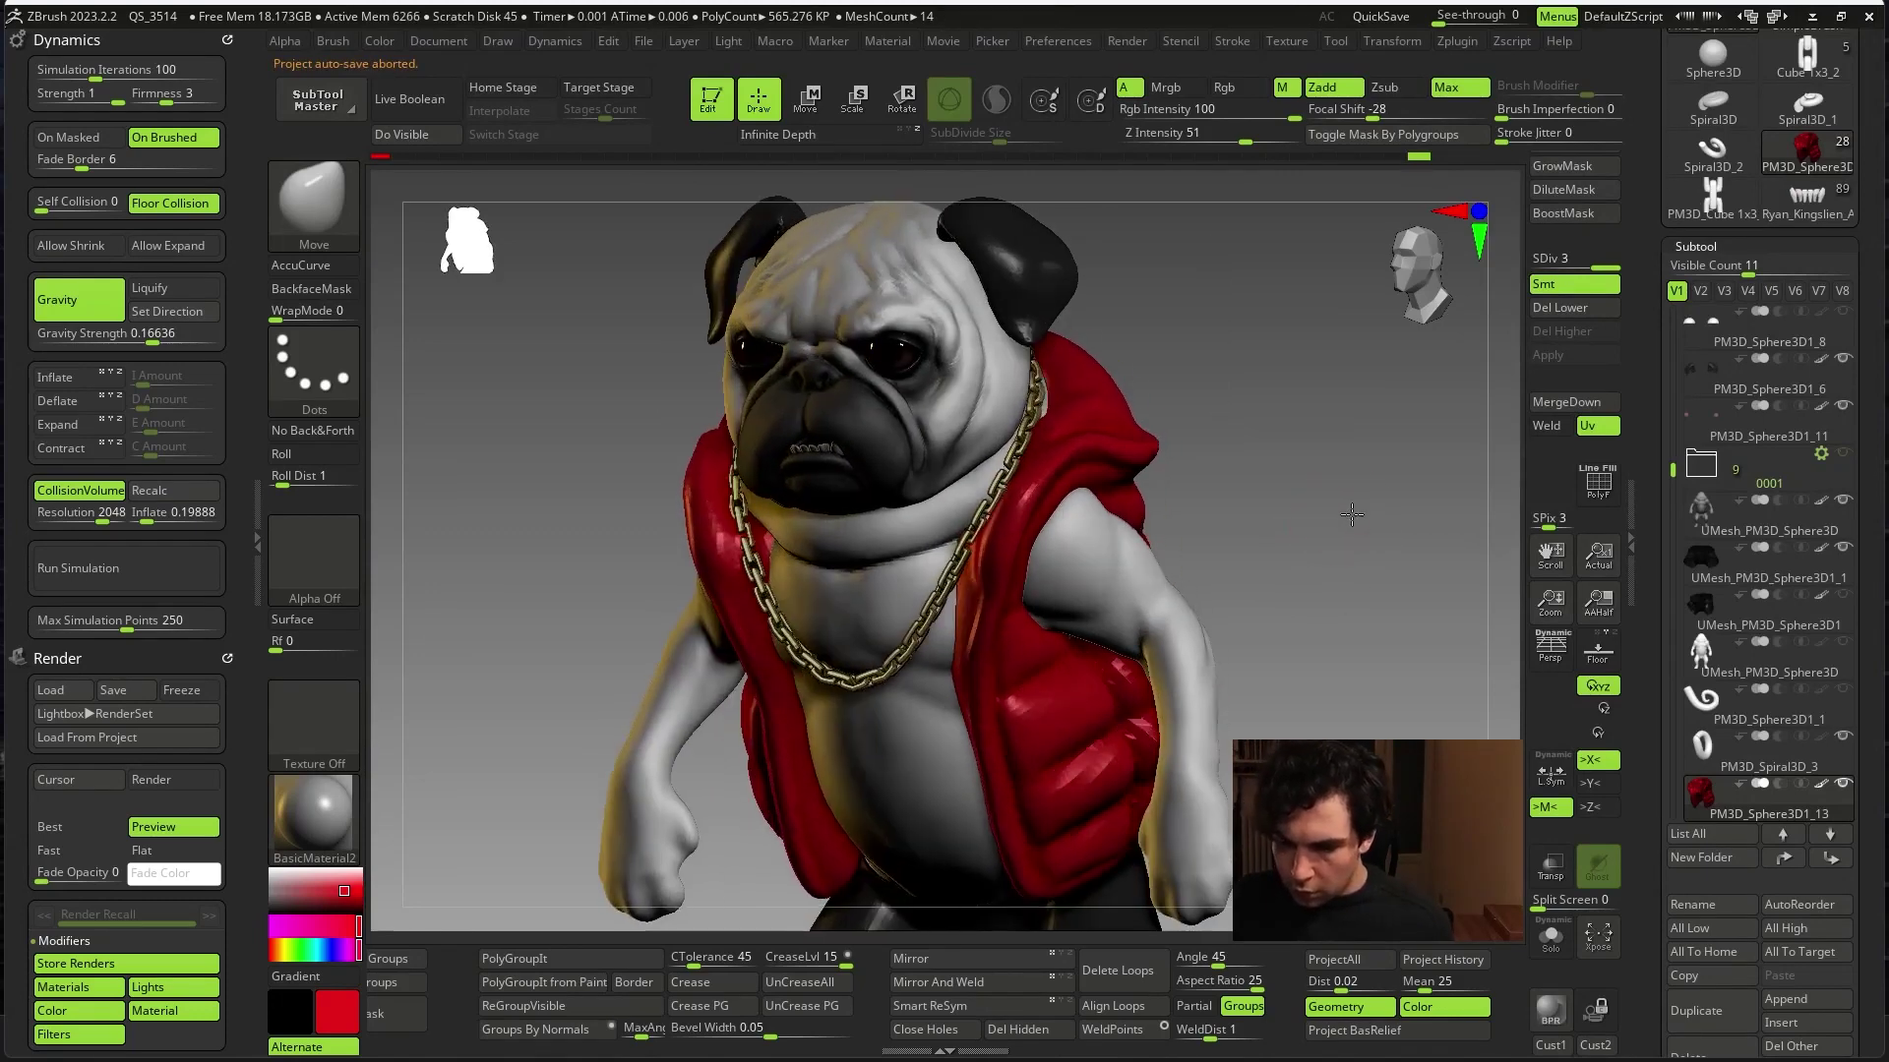
- Make the gold chain PM3D_Cylinder3D1 the active subtool and open the lighting settings
alt+click(695, 675)
drag(1361, 535, 1369, 492)
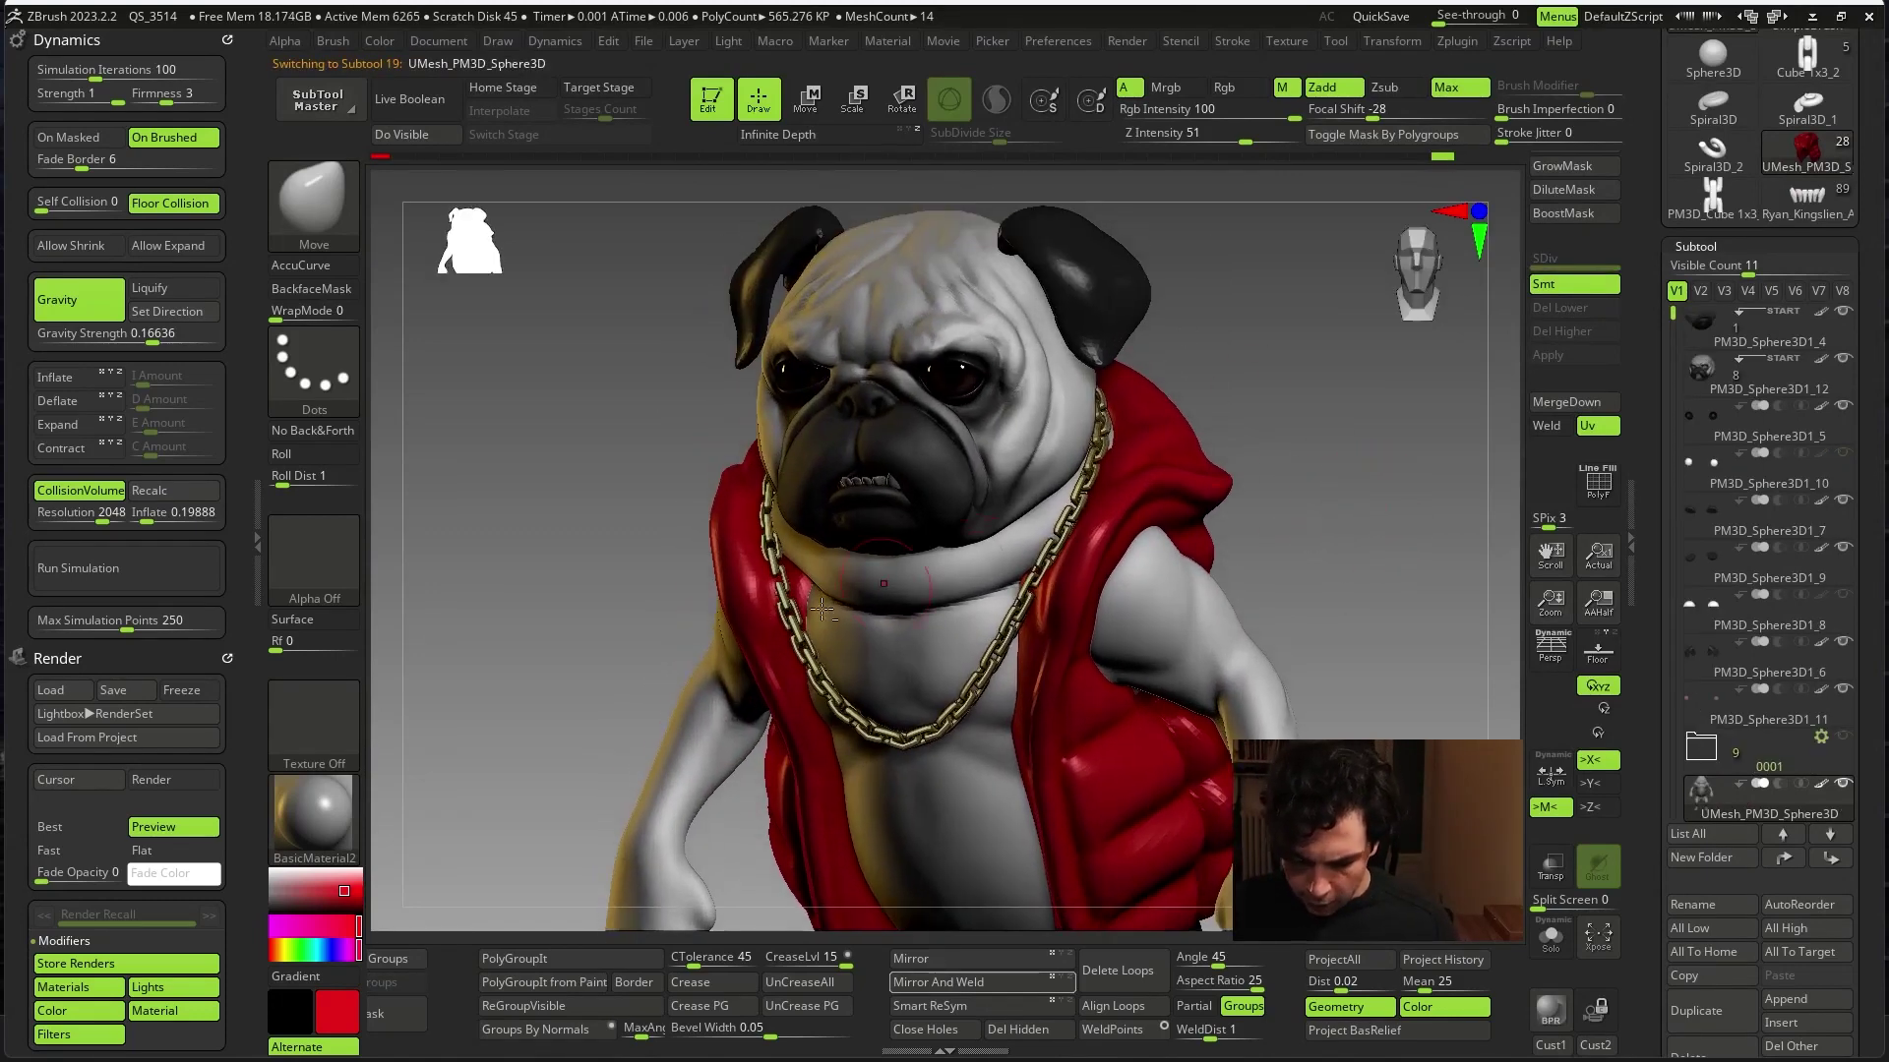
alt+click(790, 588)
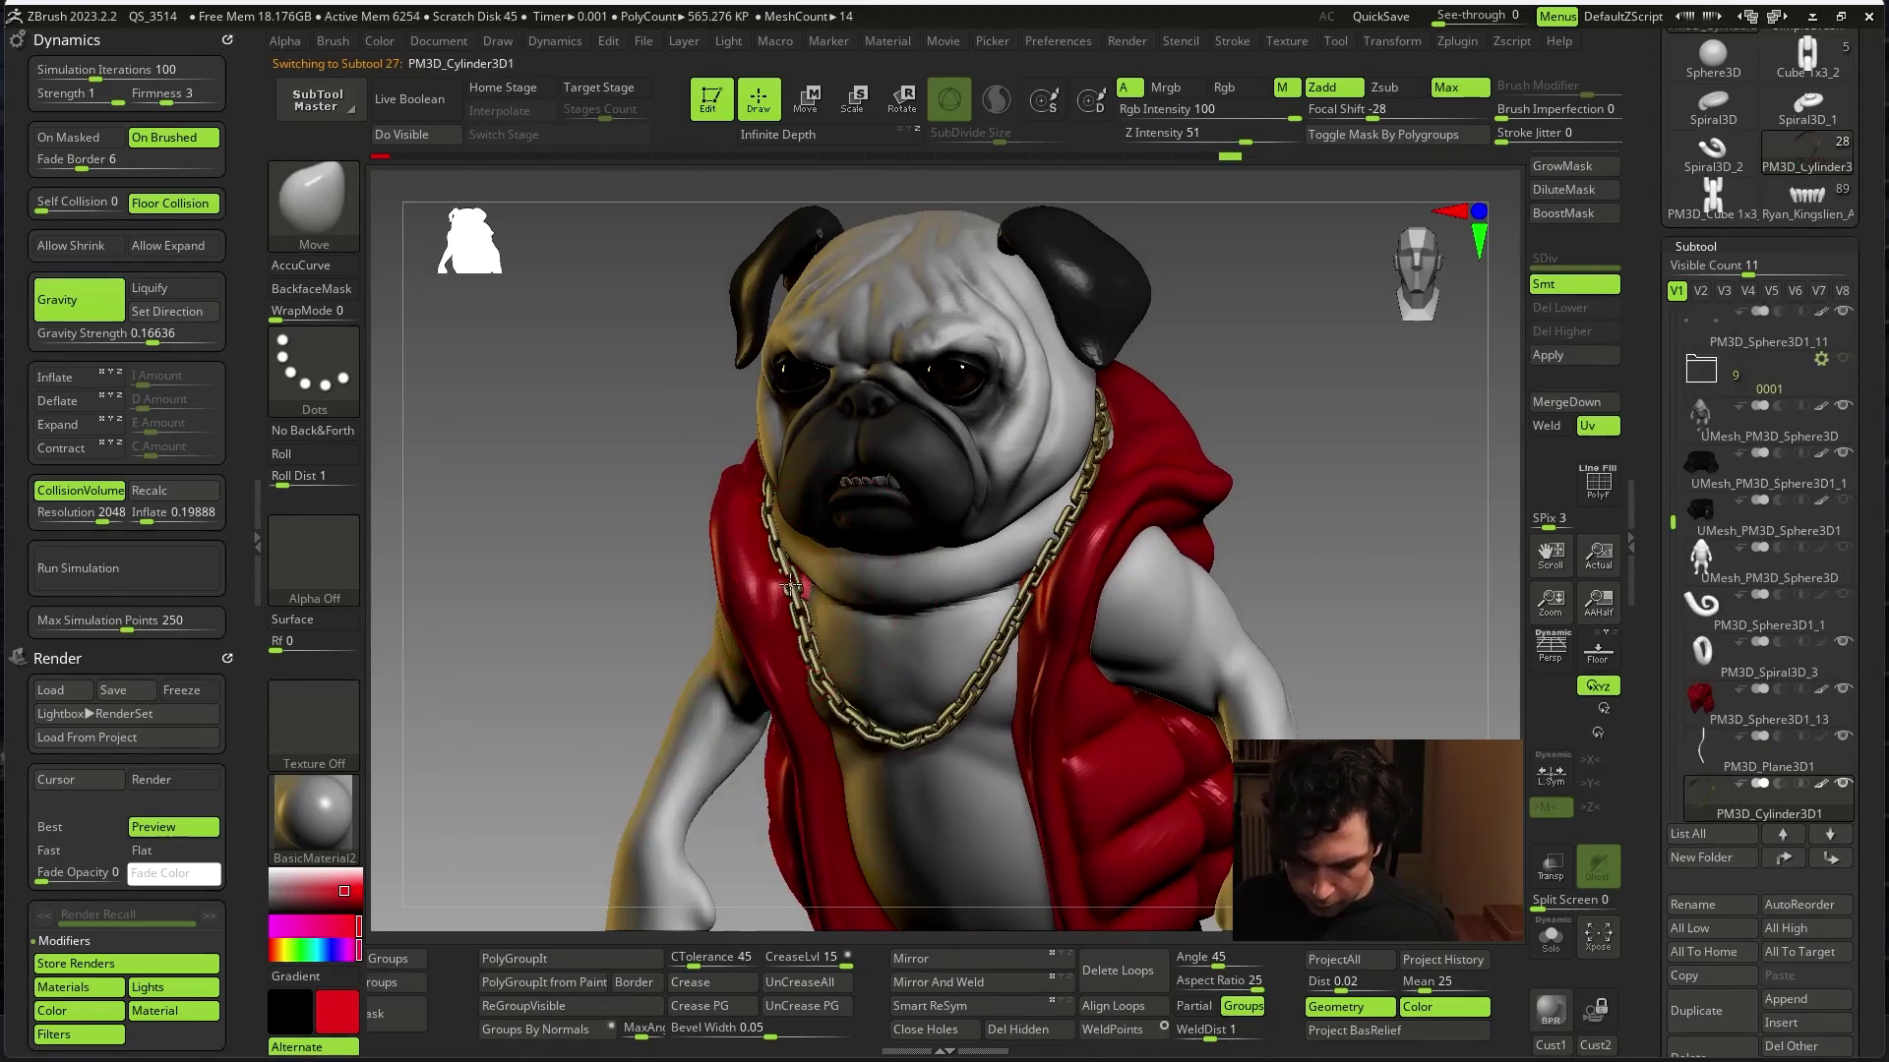
drag(1360, 466, 1326, 483)
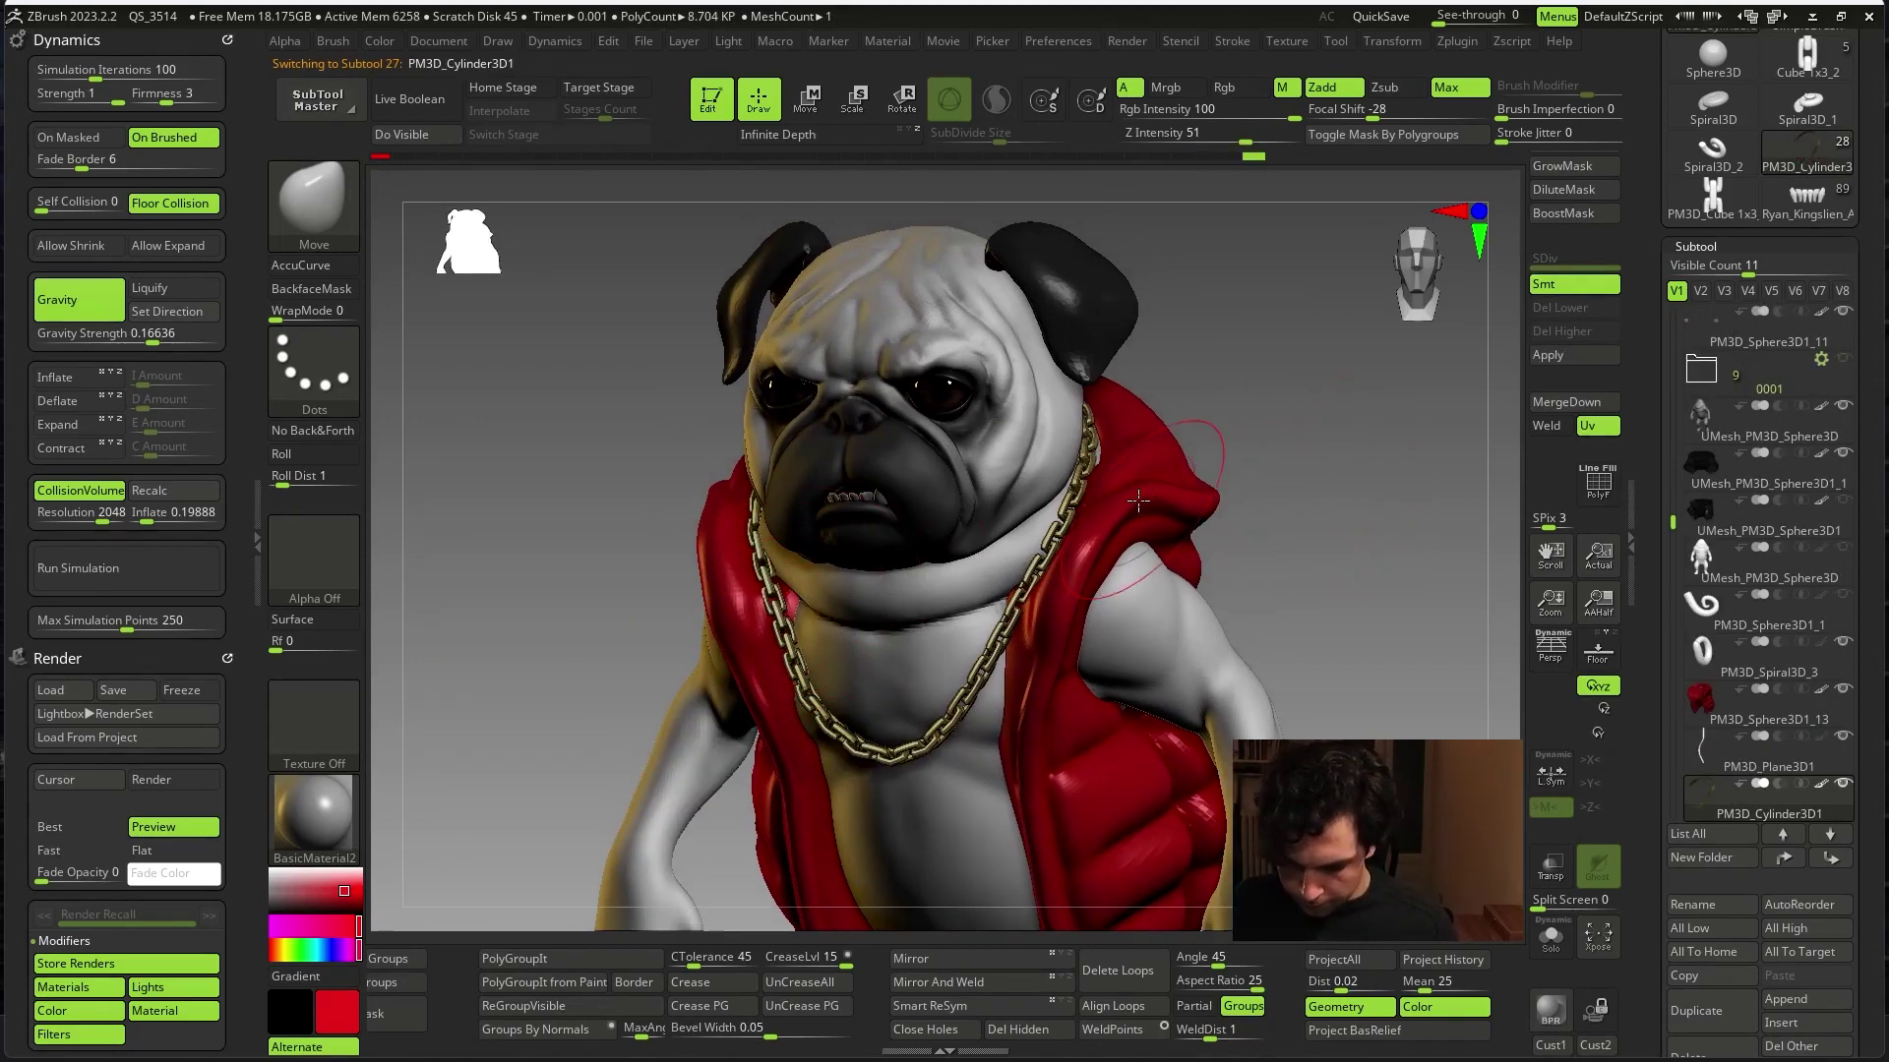
drag(1302, 372, 1308, 286)
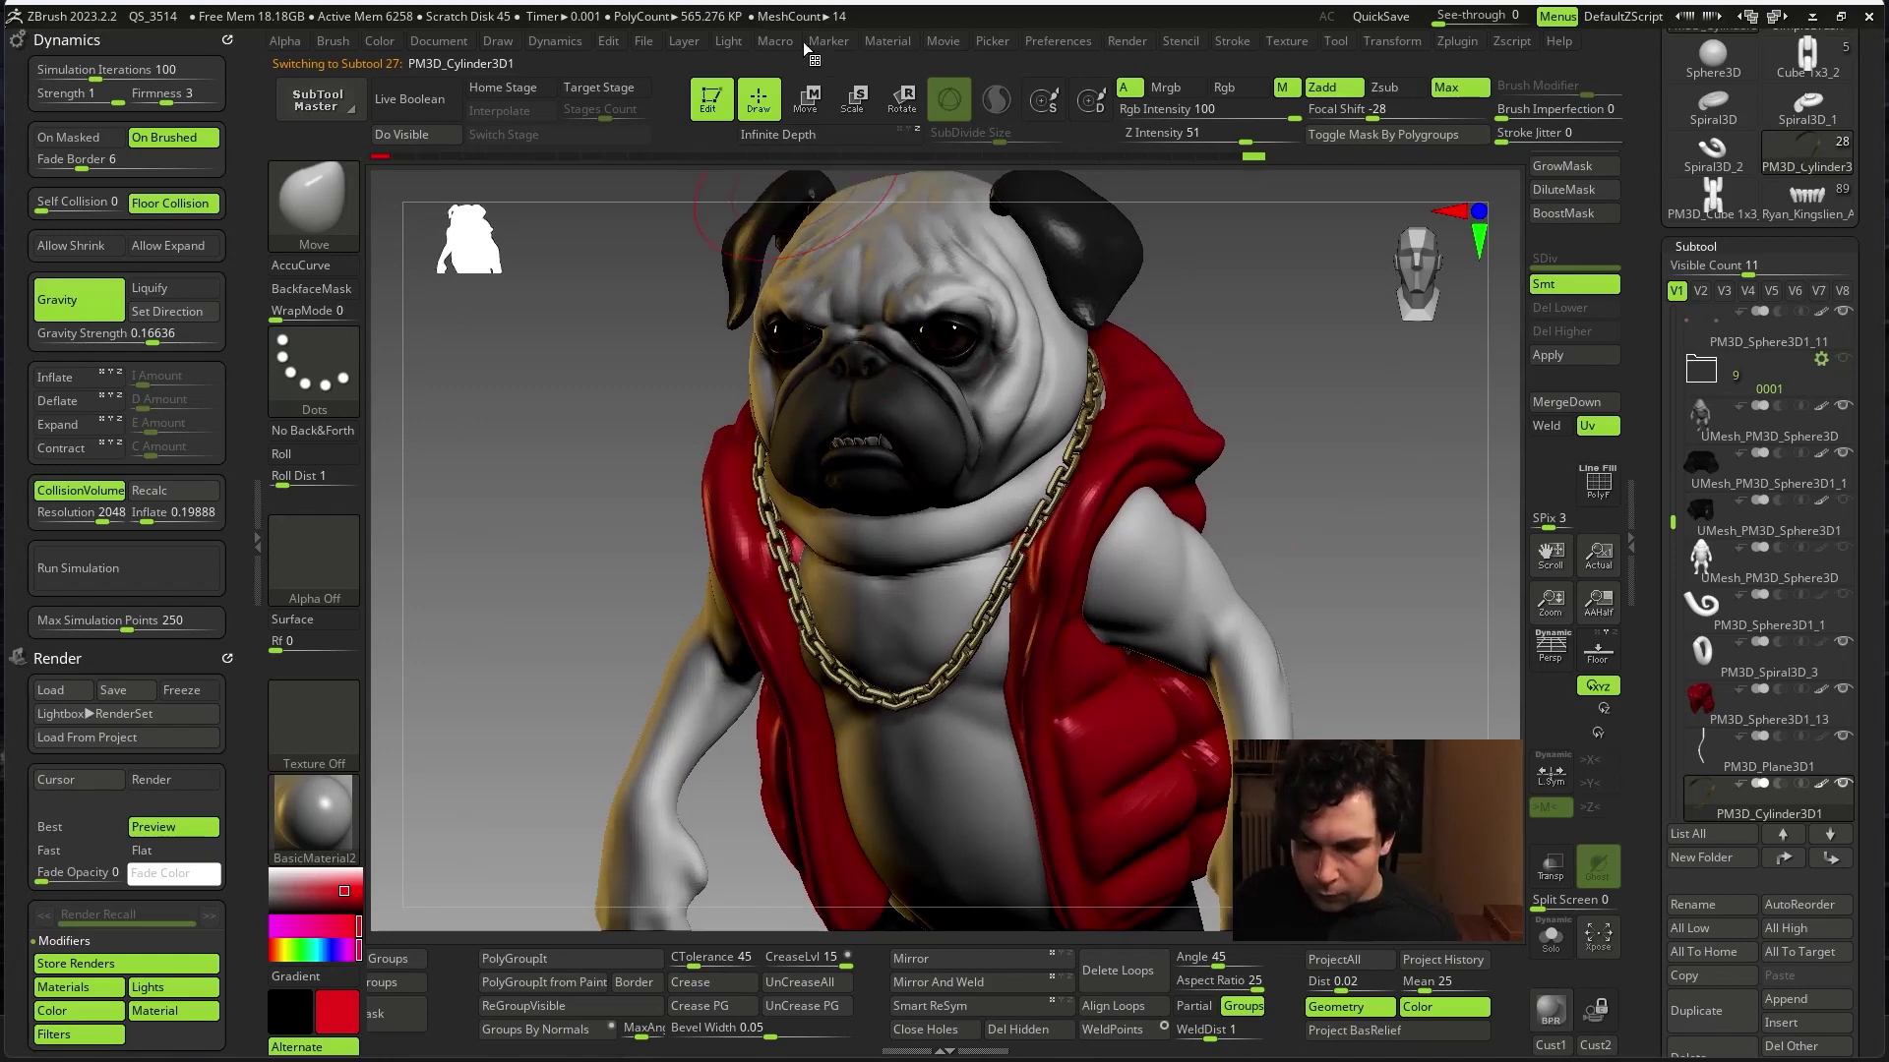
click(686, 42)
- Raise the light intensity to 2.49, shift its direction, and sample the face's light grey as main colour
click(728, 41)
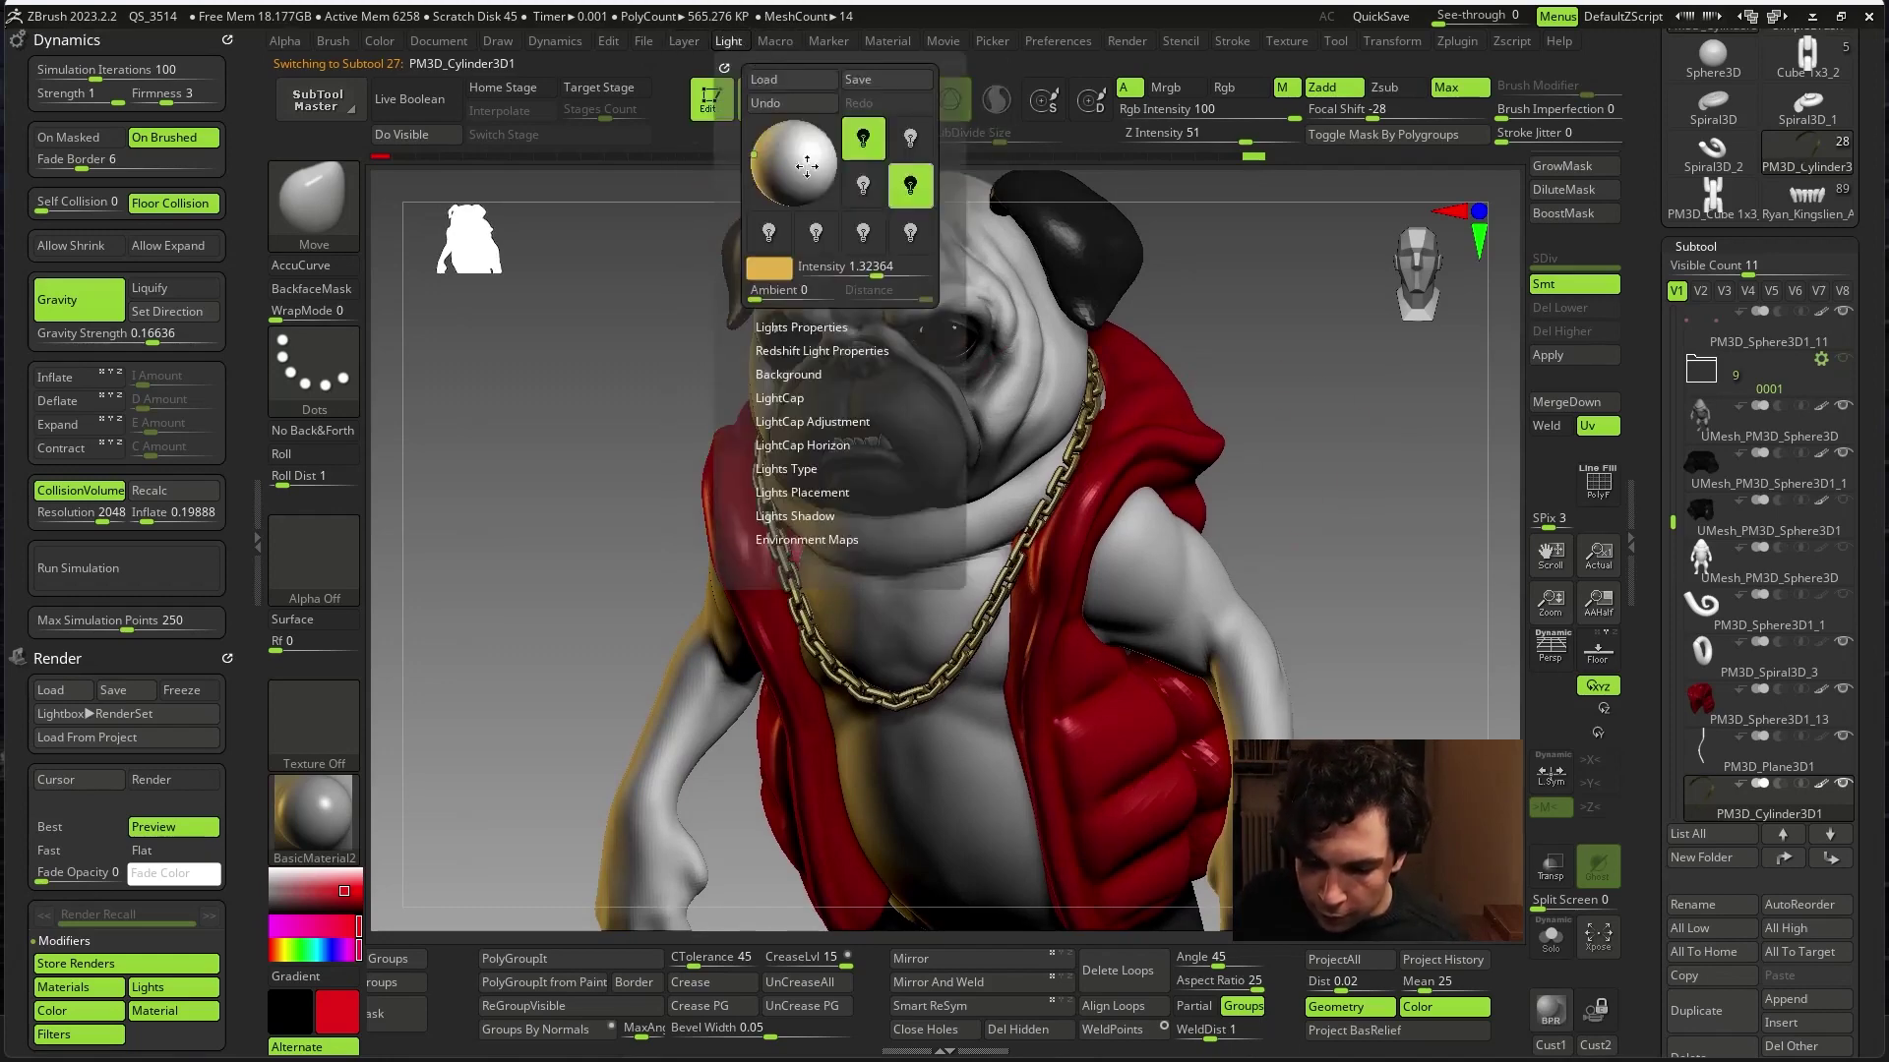
click(793, 267)
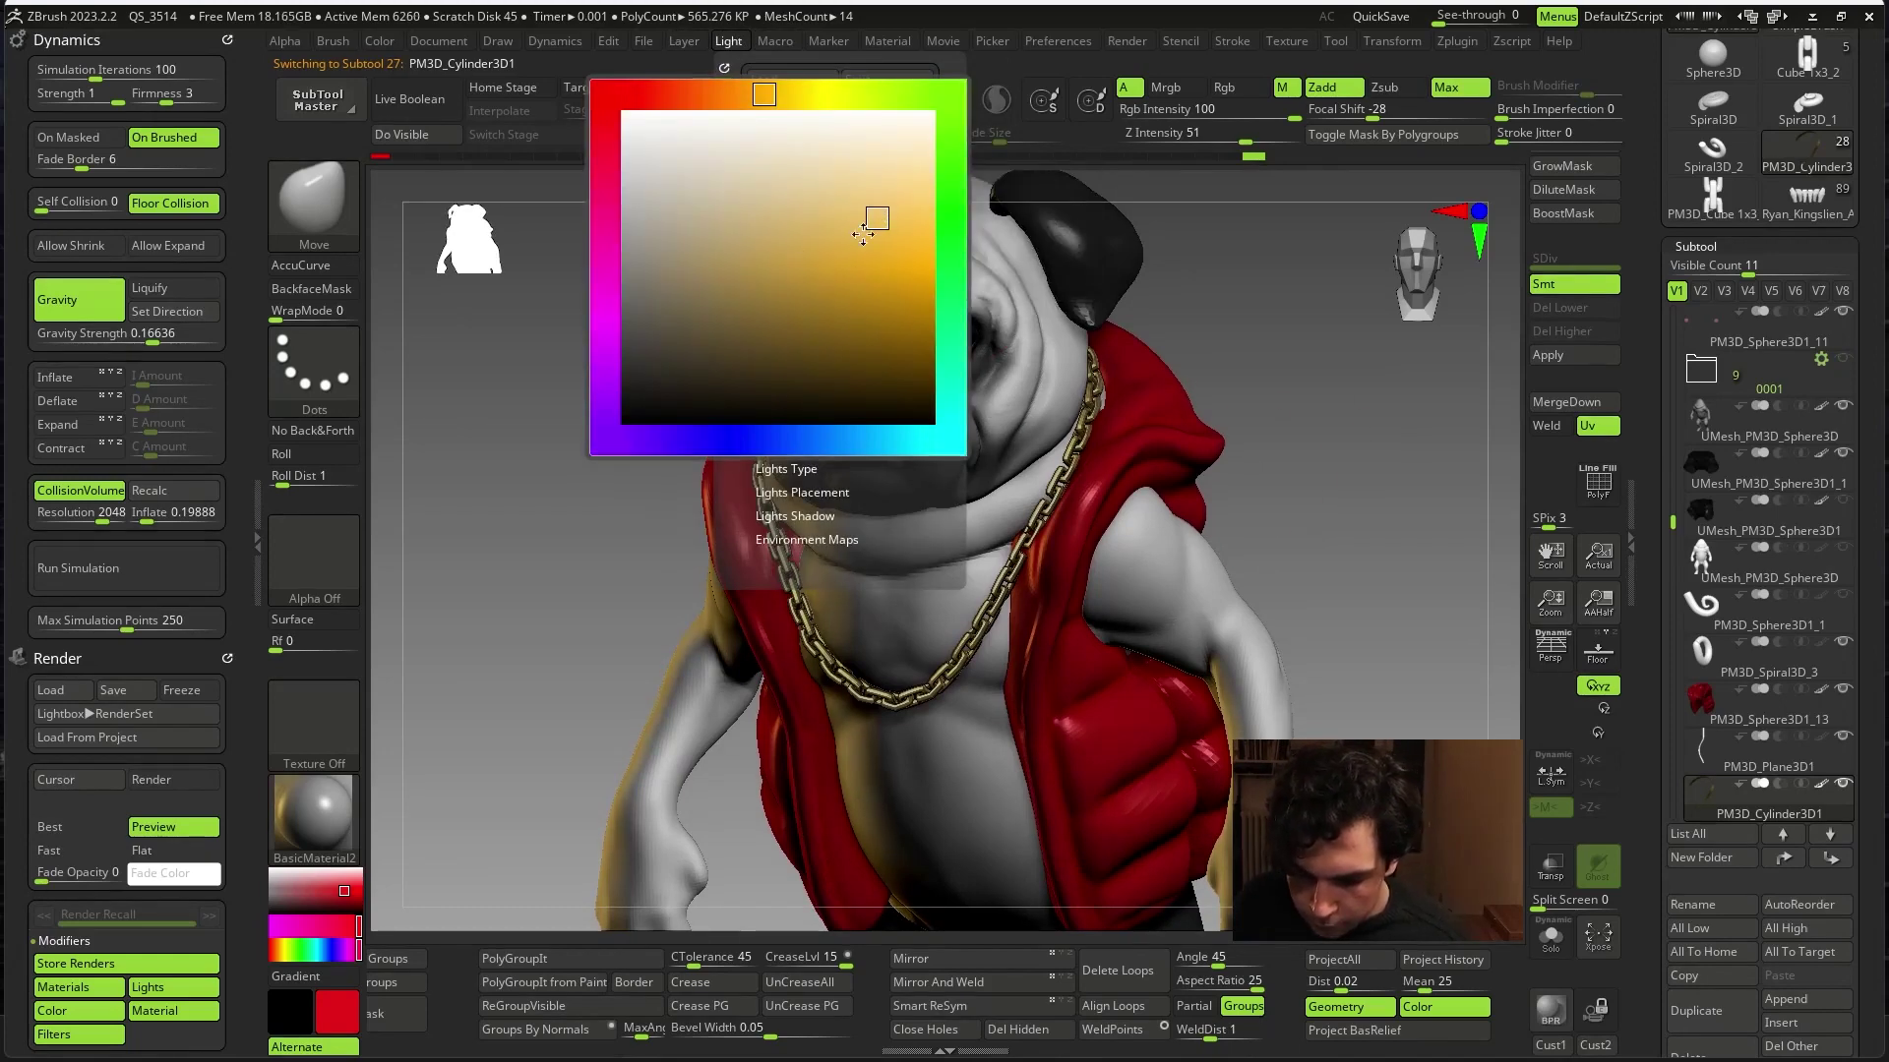
click(733, 41)
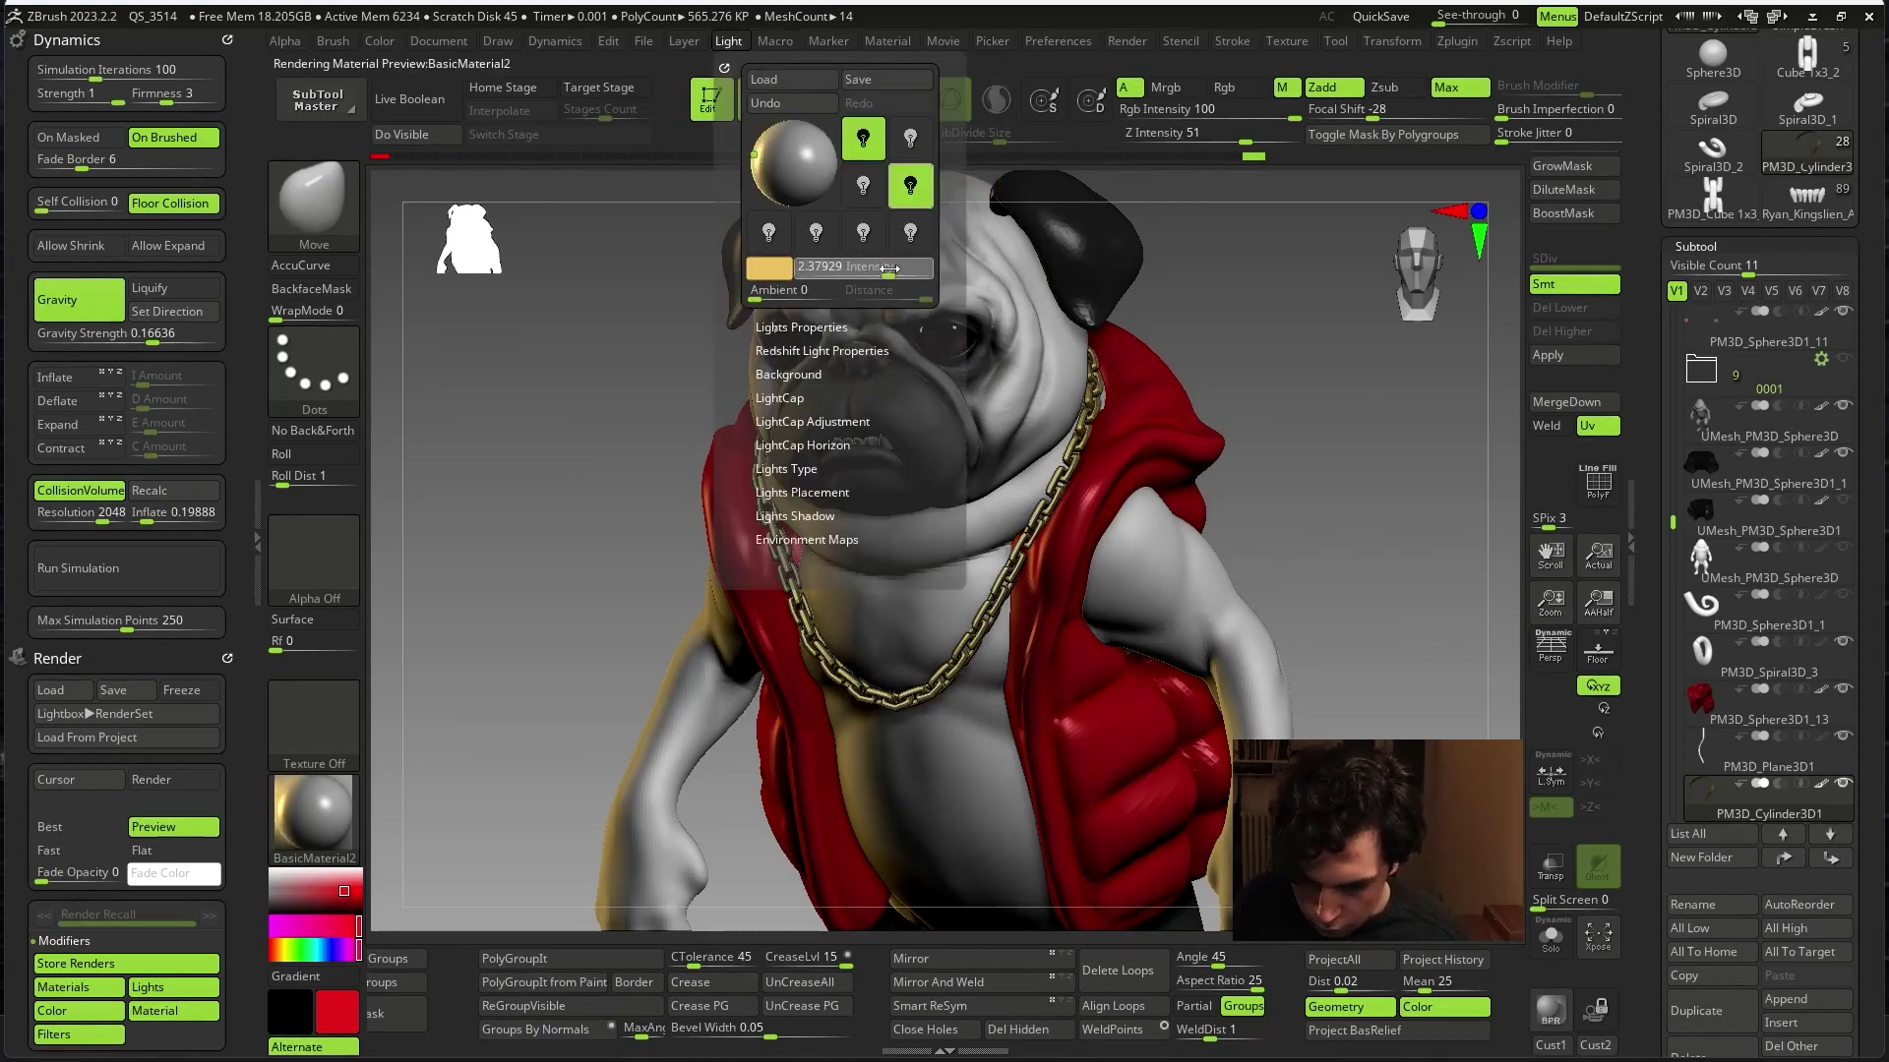
drag(889, 268, 891, 268)
mouse_move(786, 174)
mouse_down()
mouse_move(766, 155)
mouse_move(832, 153)
mouse_up()
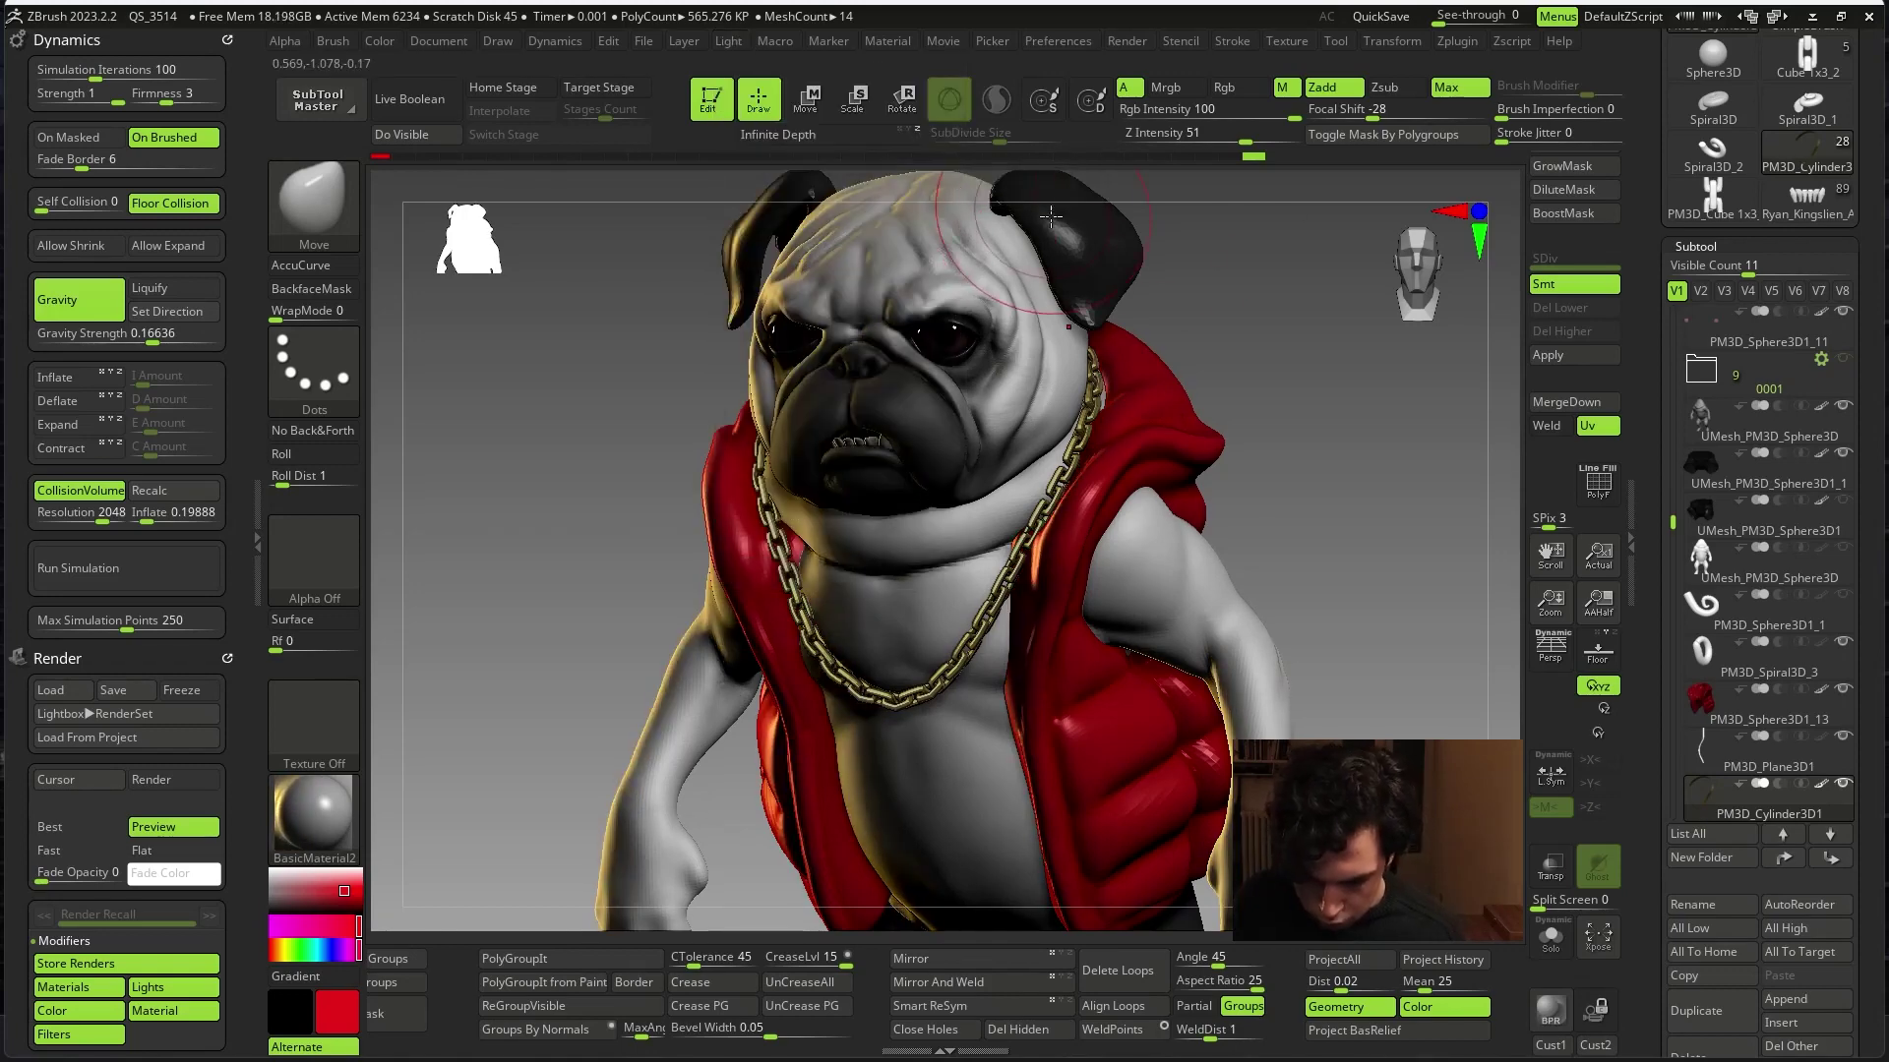
key(c)
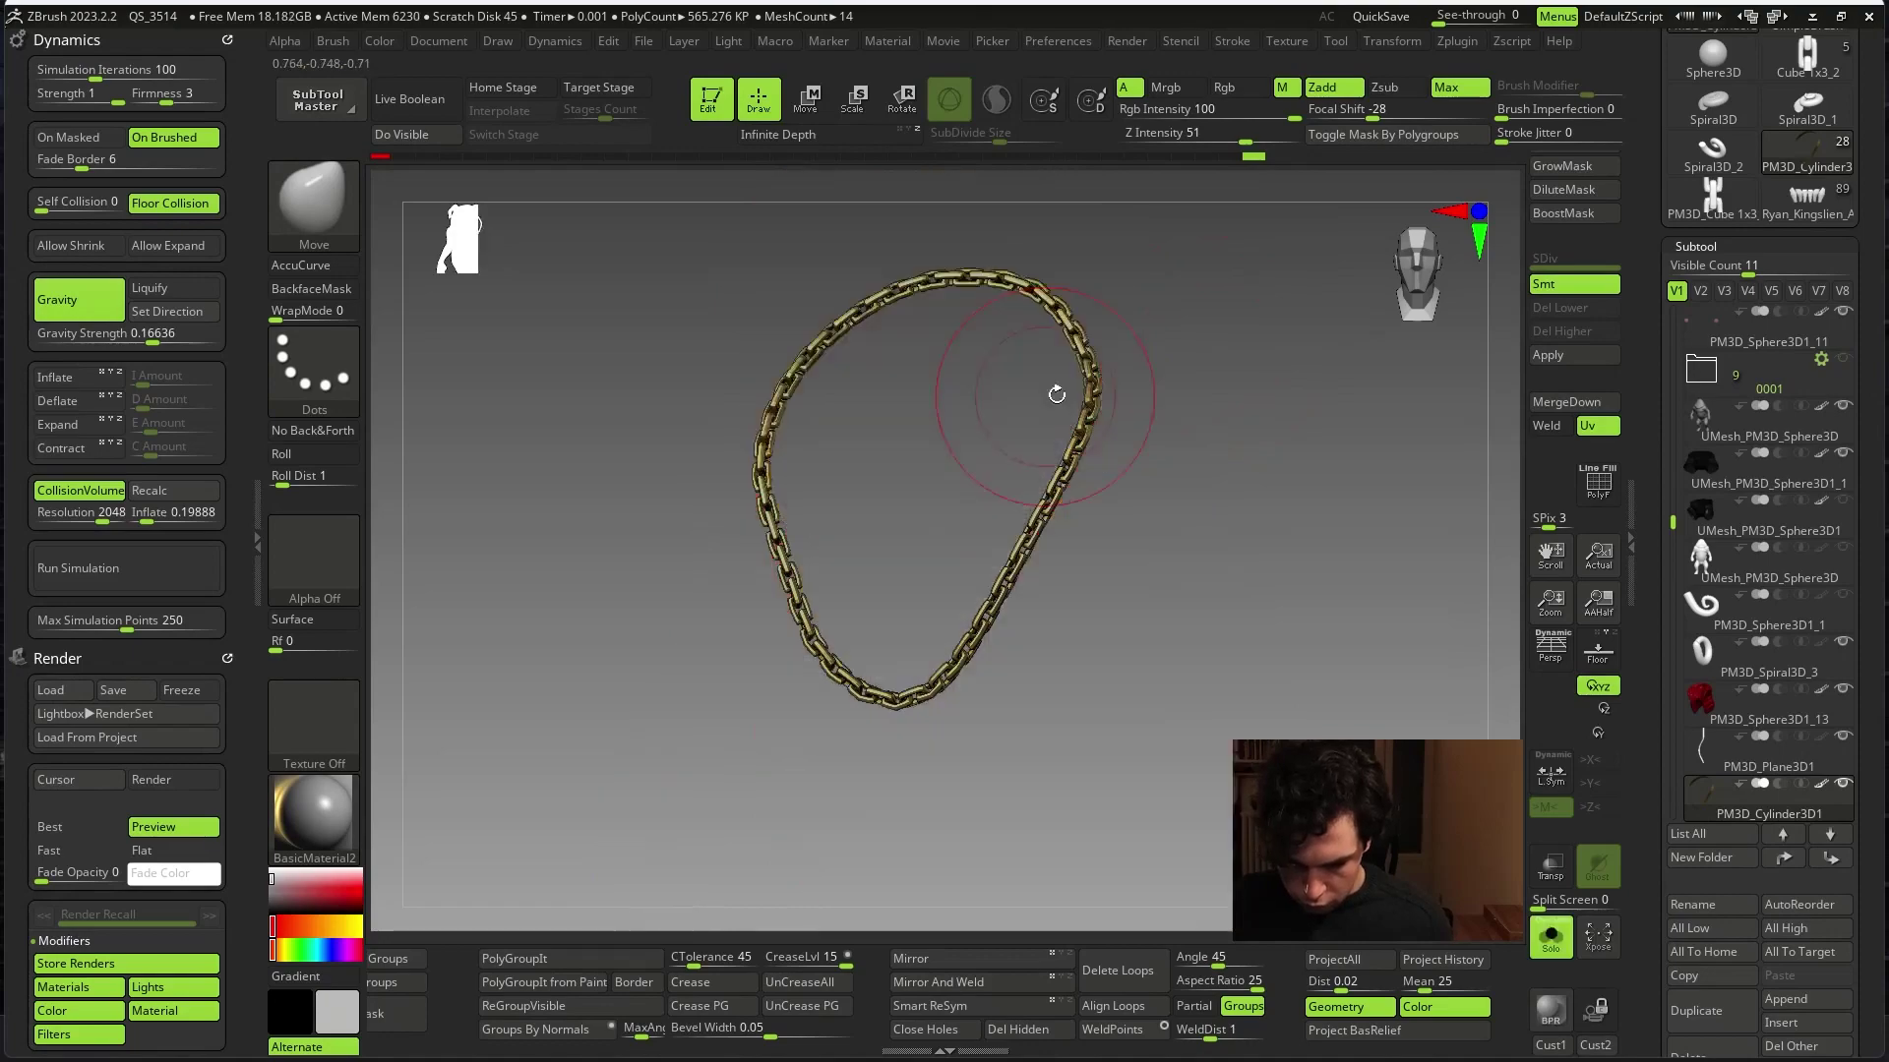
- Return to StartupMaterial, hide the shelves with Tab, and zoom into the pug's chest
click(314, 814)
click(486, 180)
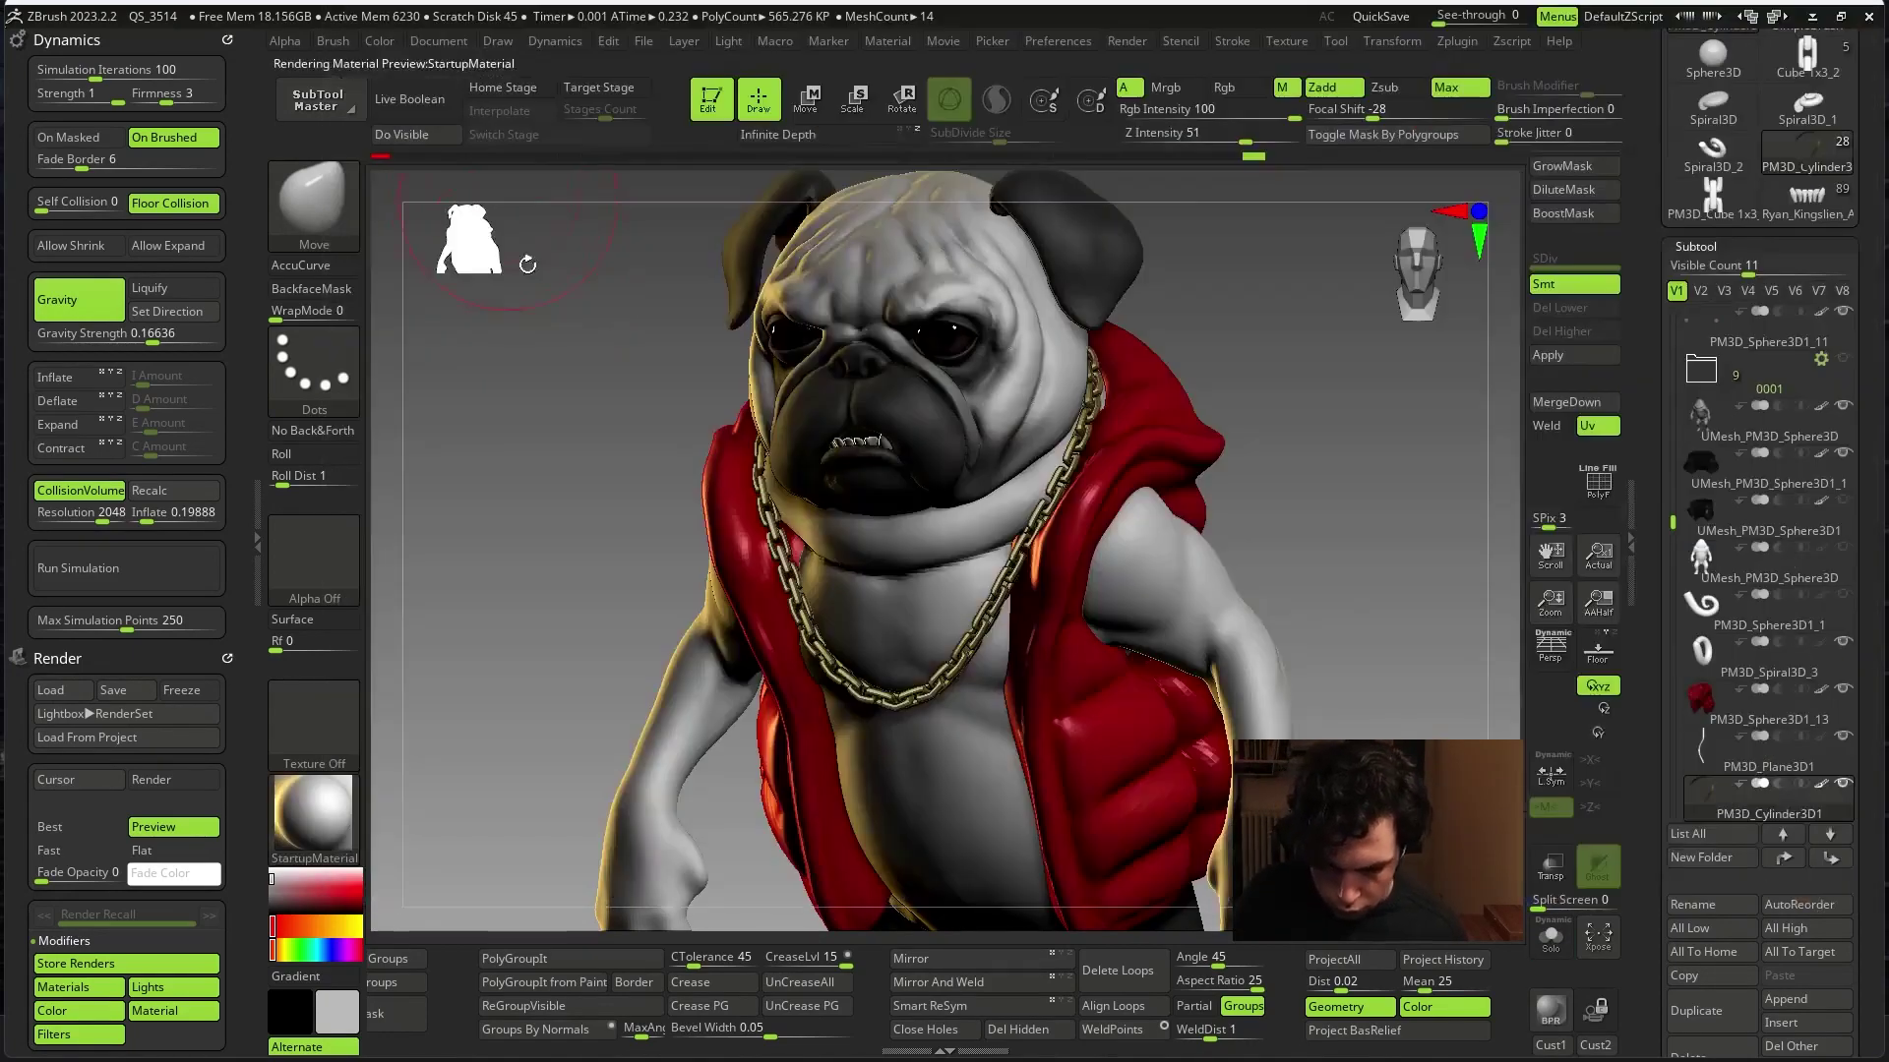
mouse_move(1368, 629)
mouse_down()
mouse_move(1351, 715)
mouse_move(1361, 675)
mouse_move(1319, 662)
mouse_move(1348, 708)
mouse_move(1341, 738)
mouse_move(1312, 742)
mouse_move(1365, 720)
mouse_move(1003, 704)
mouse_move(1105, 662)
mouse_move(1213, 651)
mouse_move(1012, 548)
mouse_up()
key(Tab)
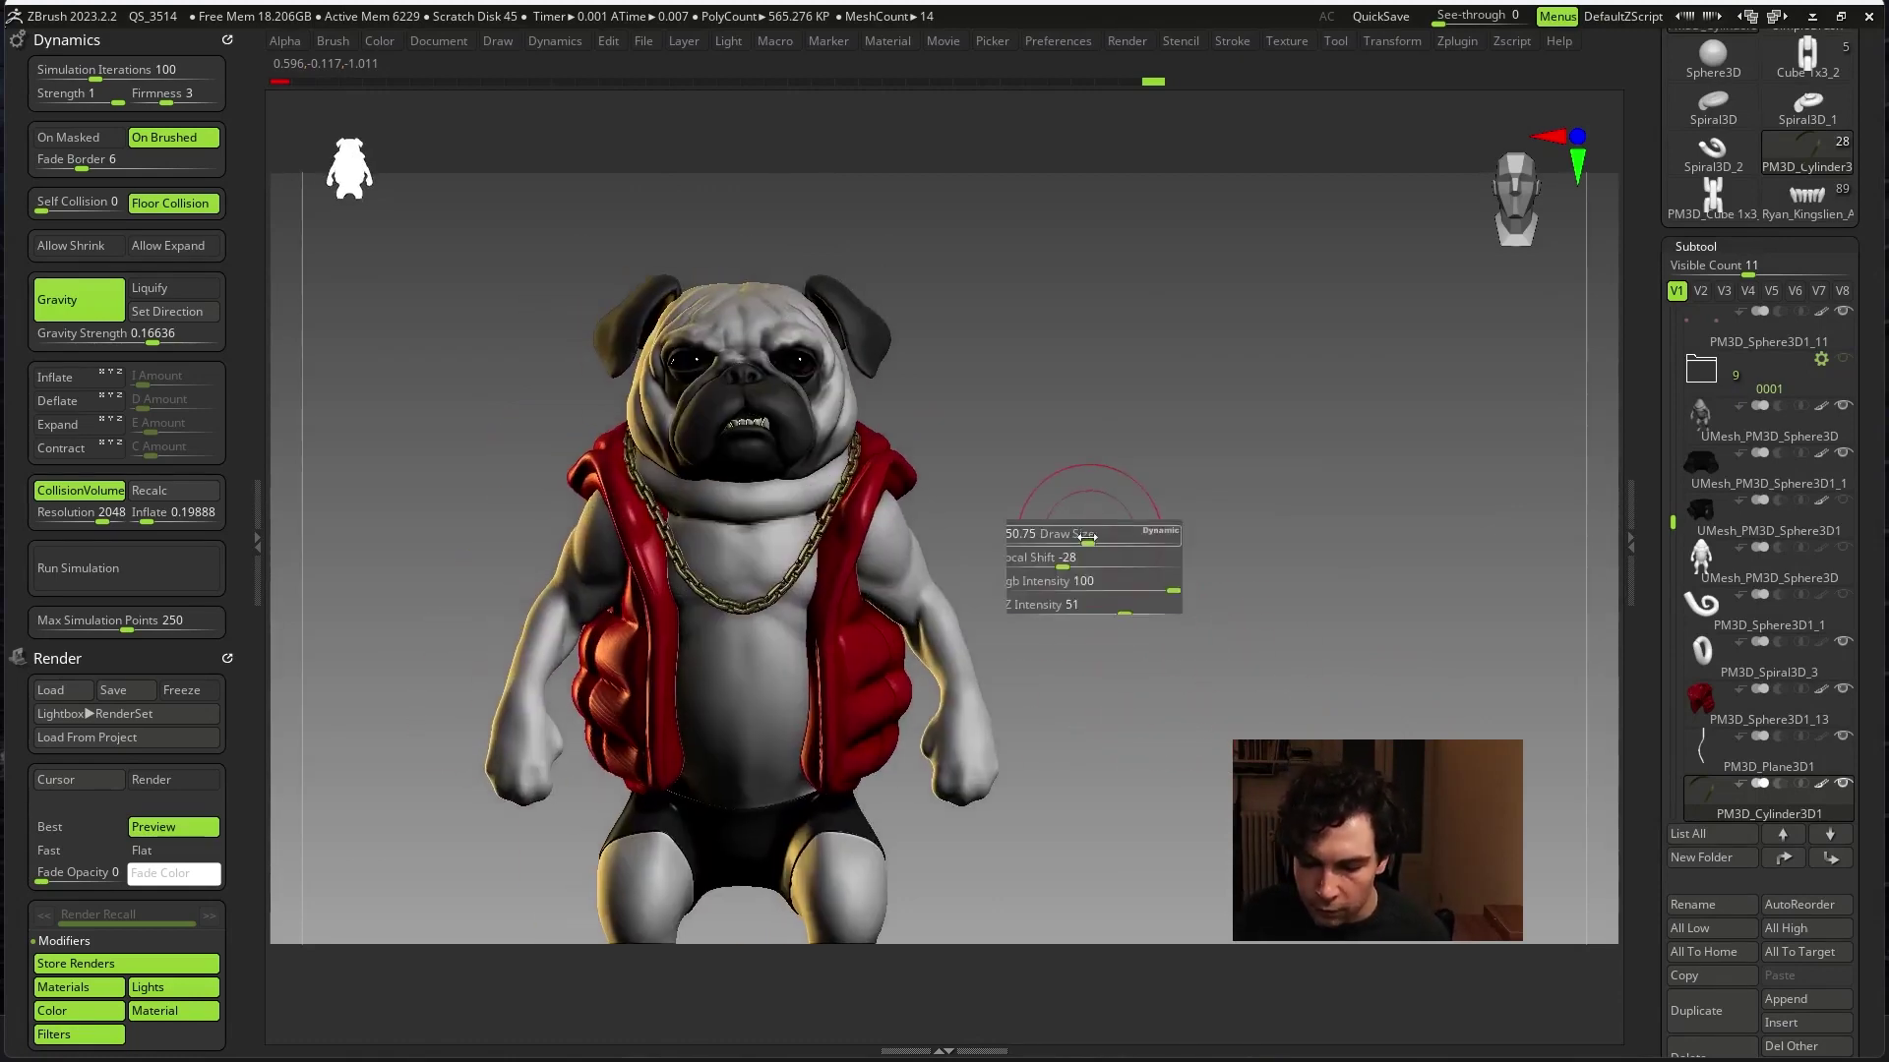
alt+drag(905, 590, 1119, 497)
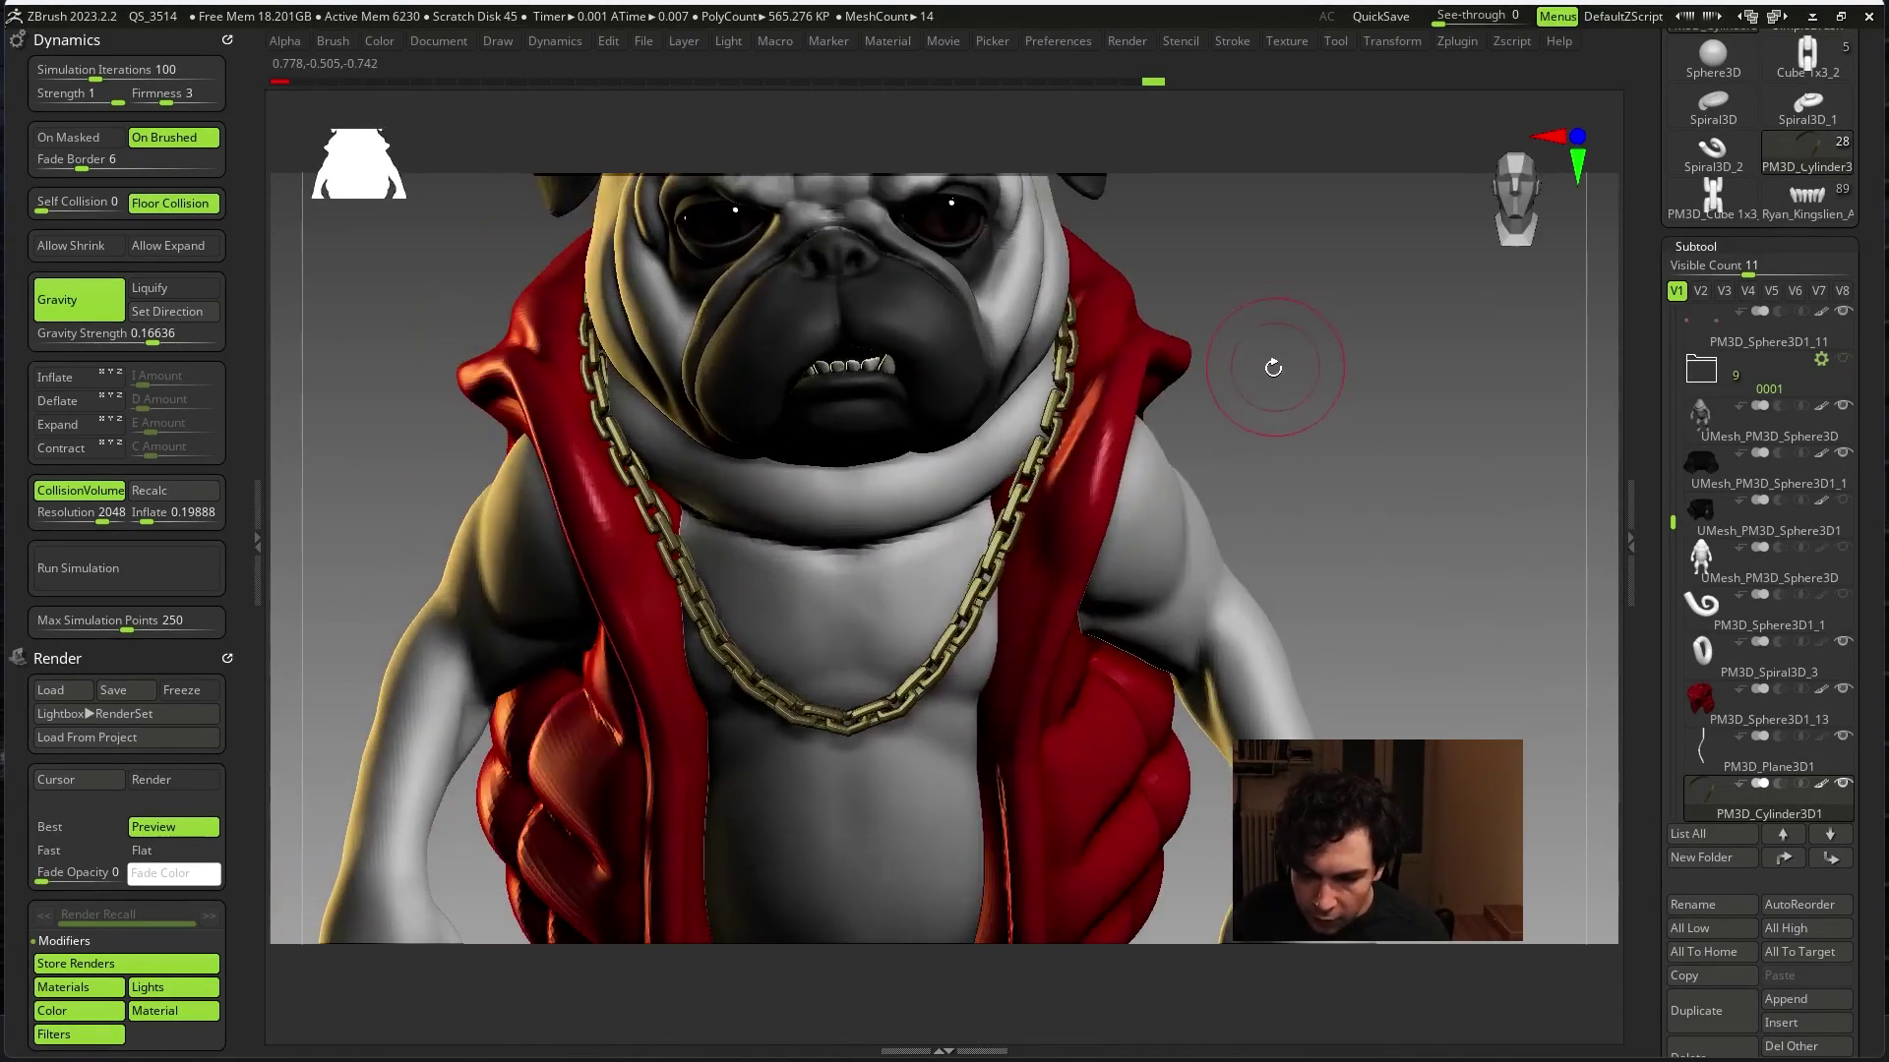
- Make the red vest PM3D_Sphere3D1_13 active, view it alone, and turn off colour painting for strokes
key(b)
key(d)
key(s)
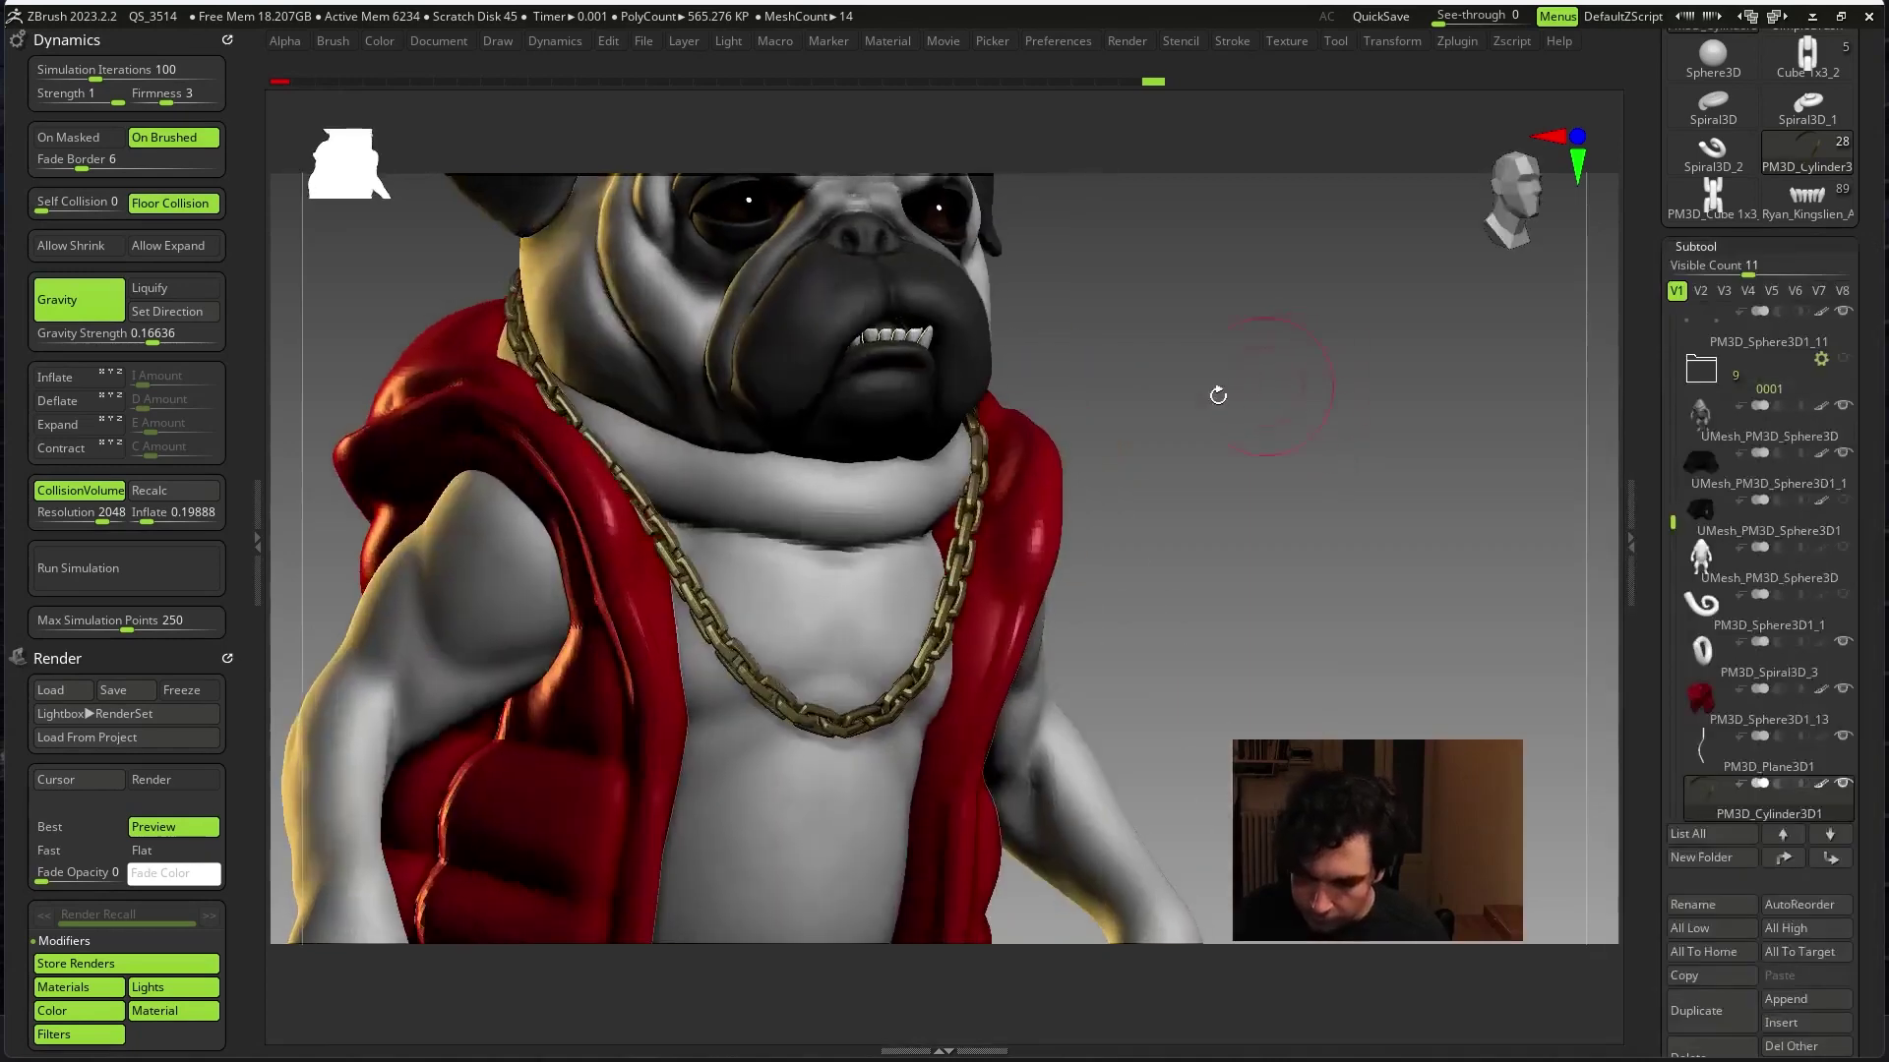
alt+click(1003, 566)
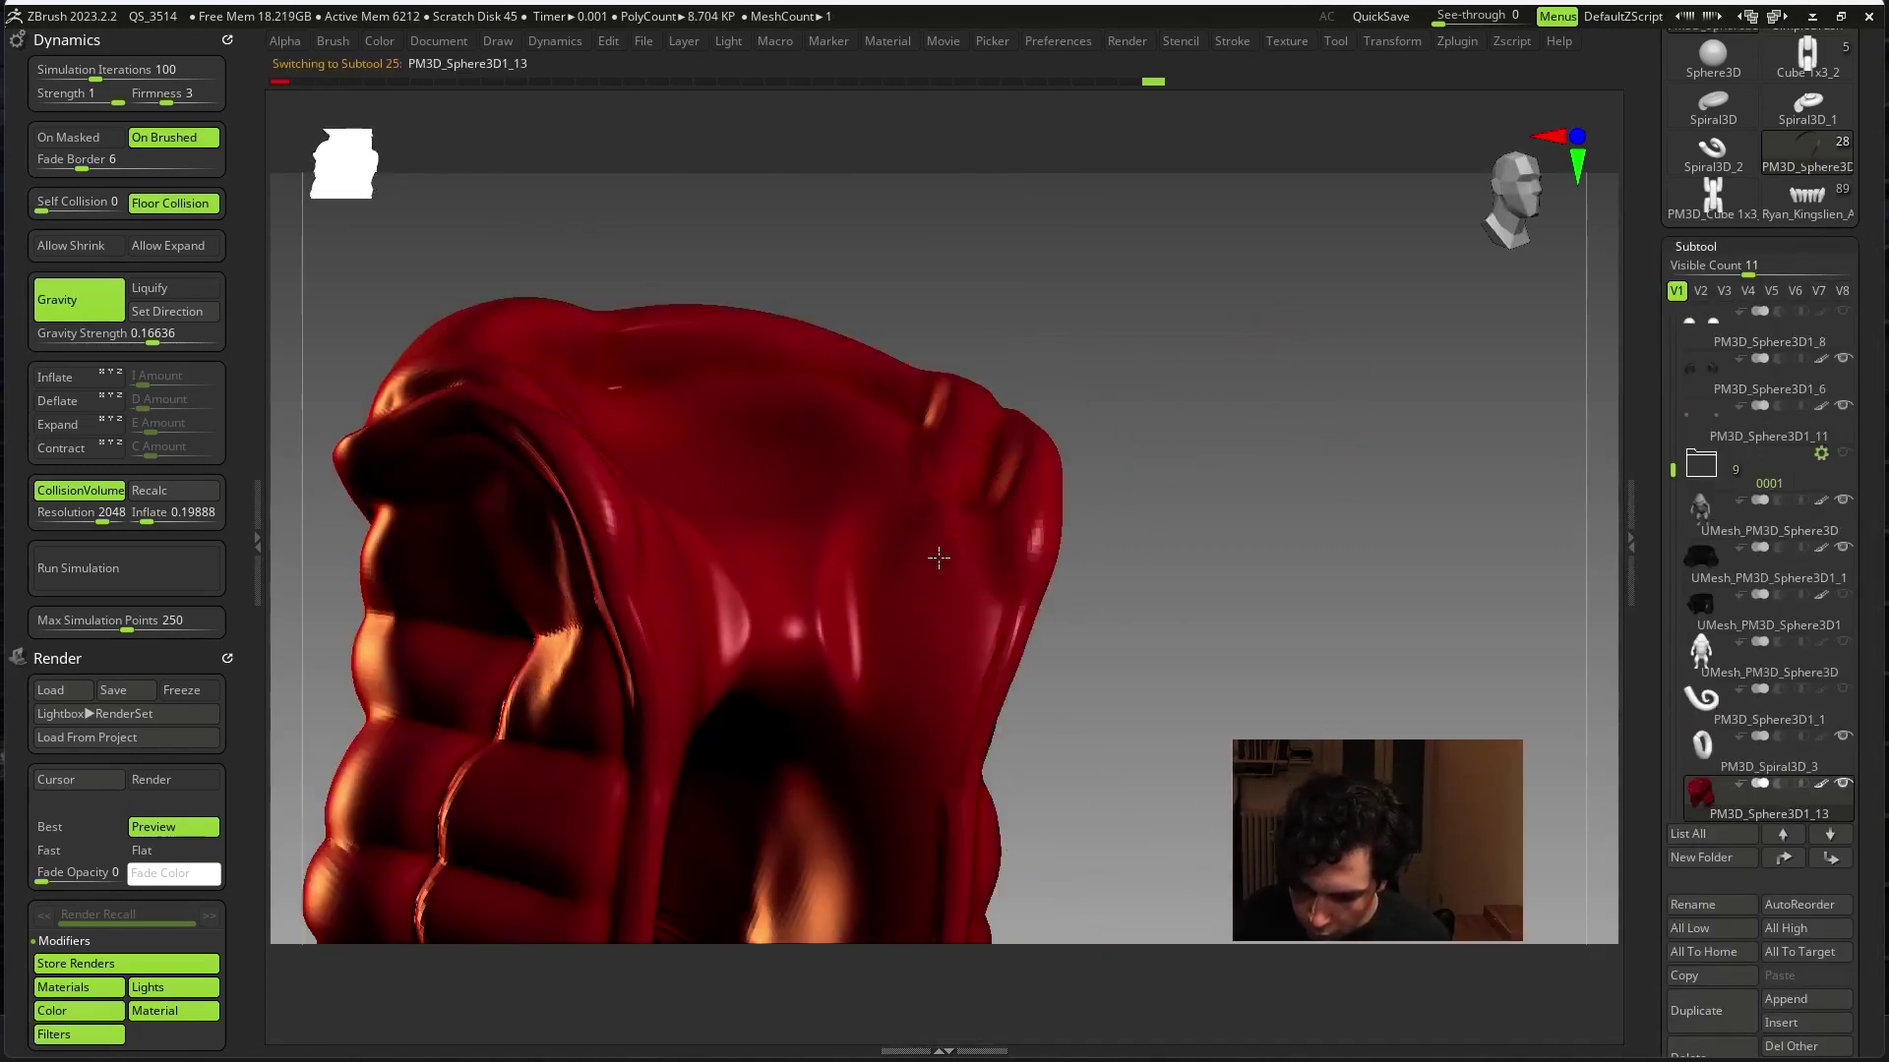
mouse_move(1363, 481)
mouse_down()
mouse_move(1378, 574)
mouse_move(1349, 603)
mouse_up()
key(Tab)
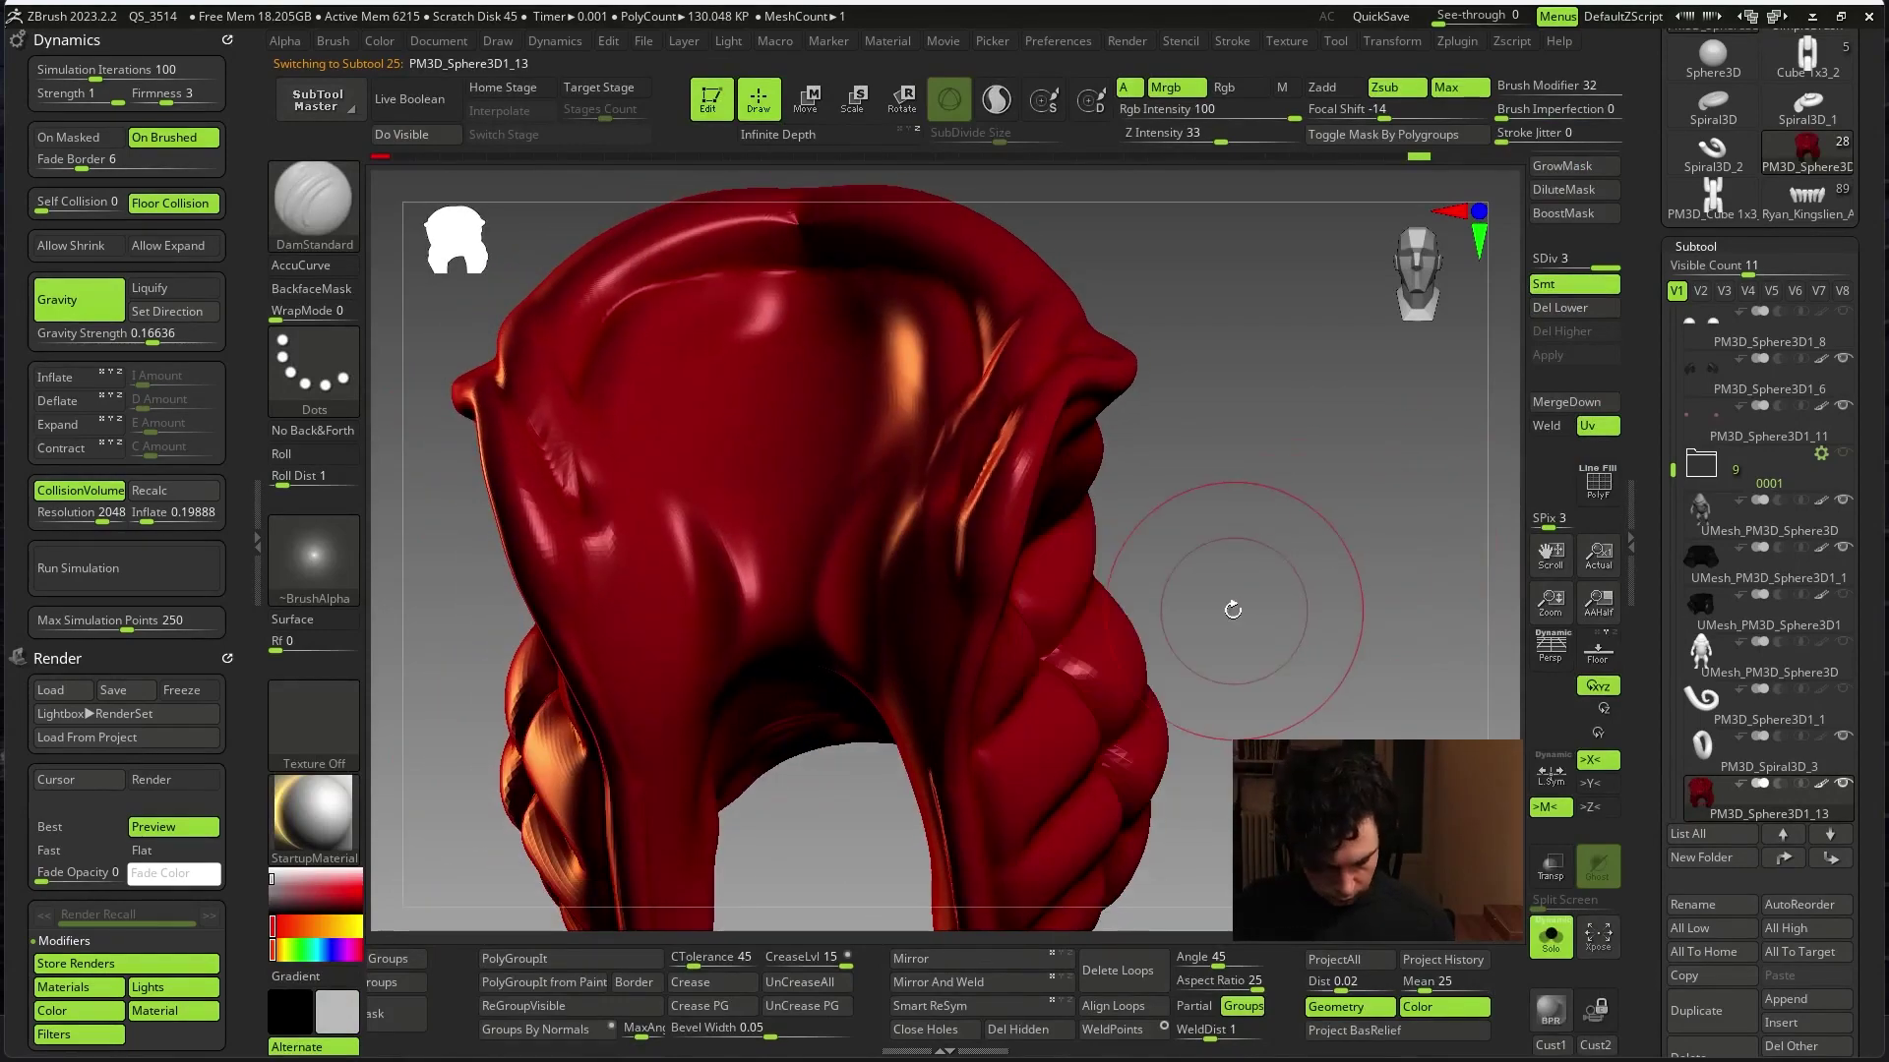
drag(1227, 607, 1210, 544)
click(1178, 88)
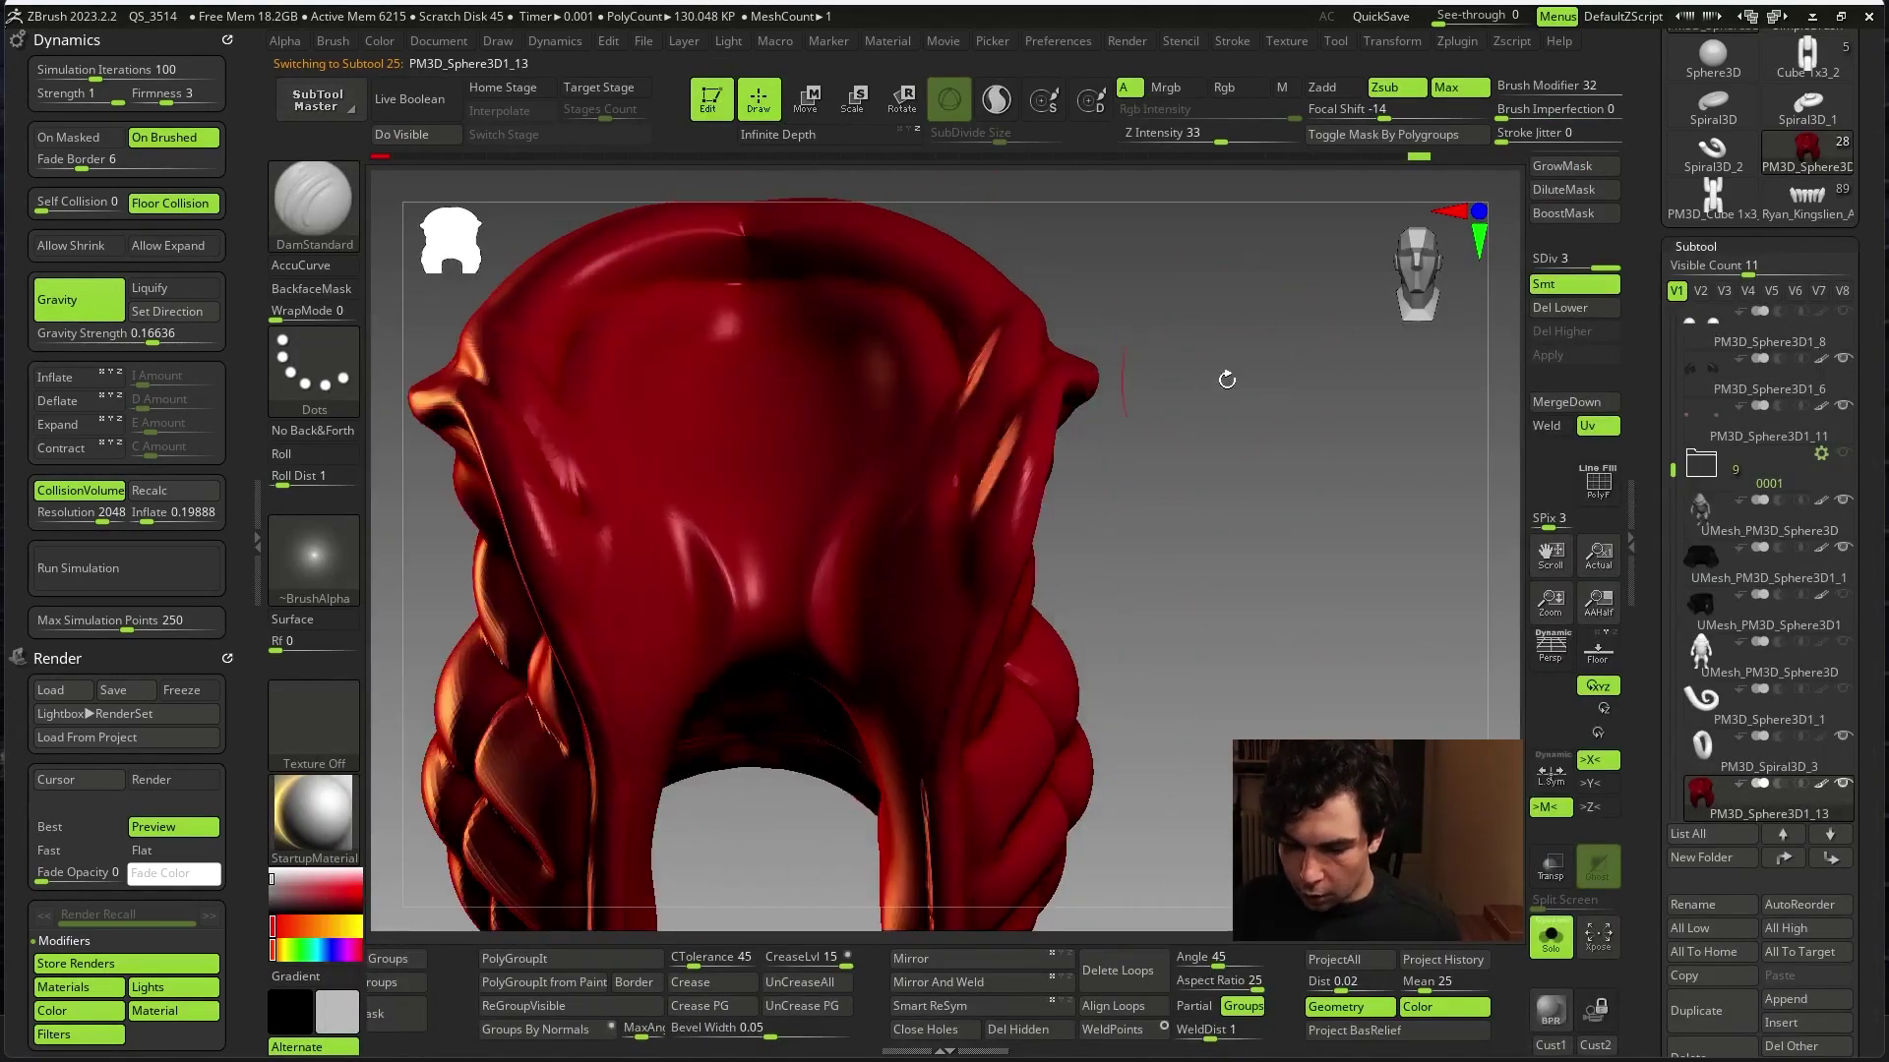
key(space)
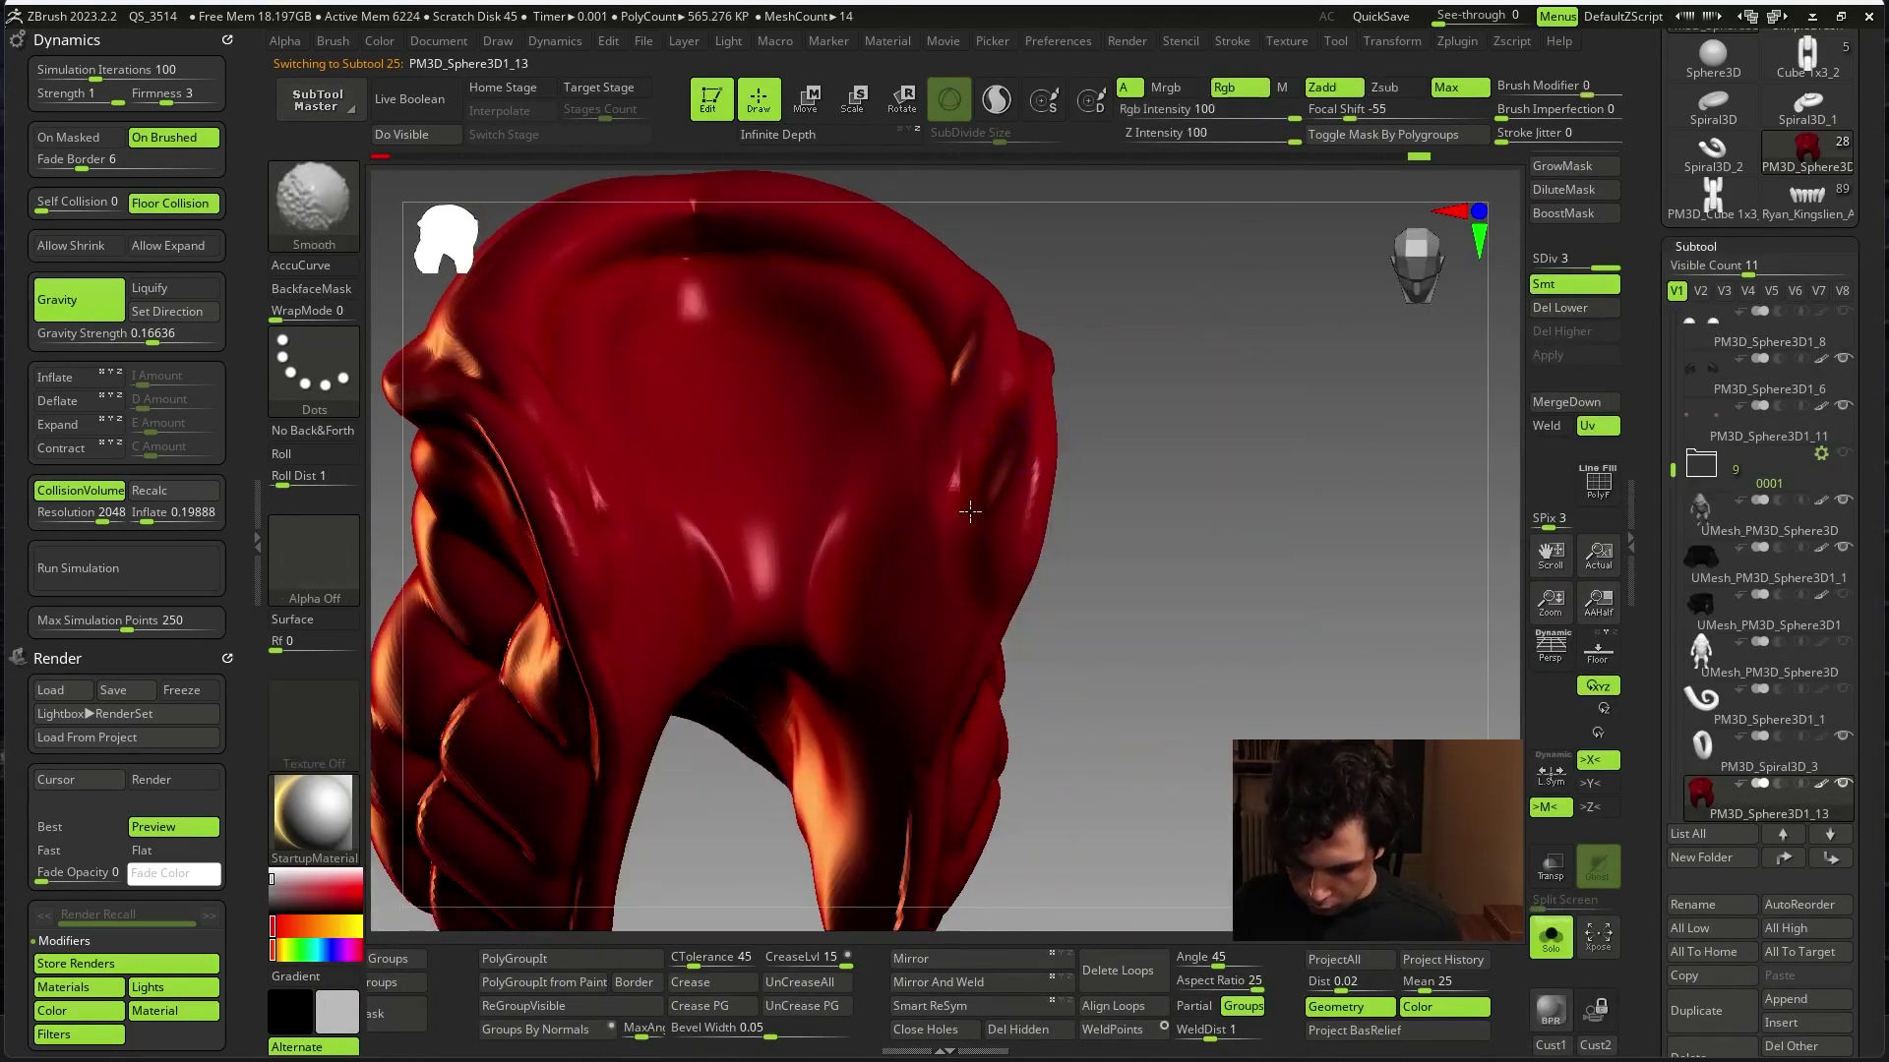
- Smooth the crease on the vest's side in Solo, then show and frame the whole pug
click(1550, 935)
drag(1132, 423, 1226, 394)
key(ctrl+shift+s)
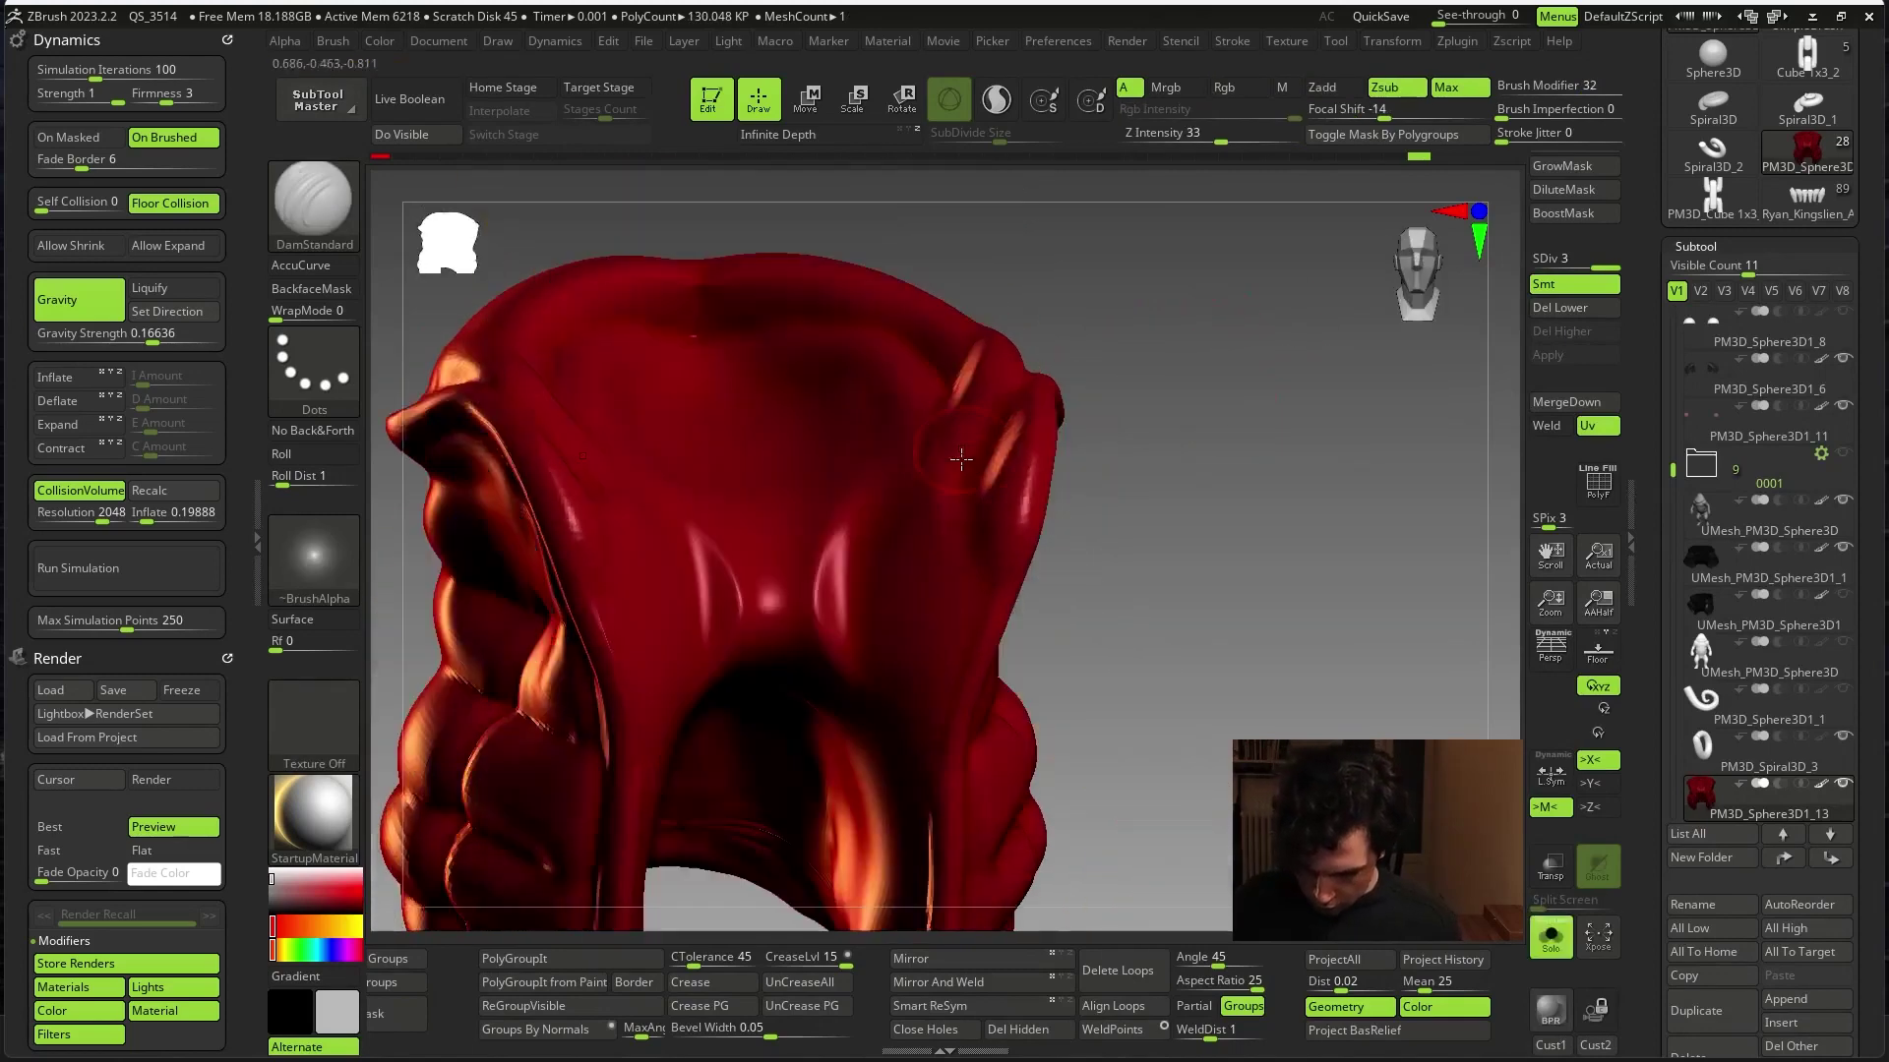
shift+drag(1004, 433, 944, 553)
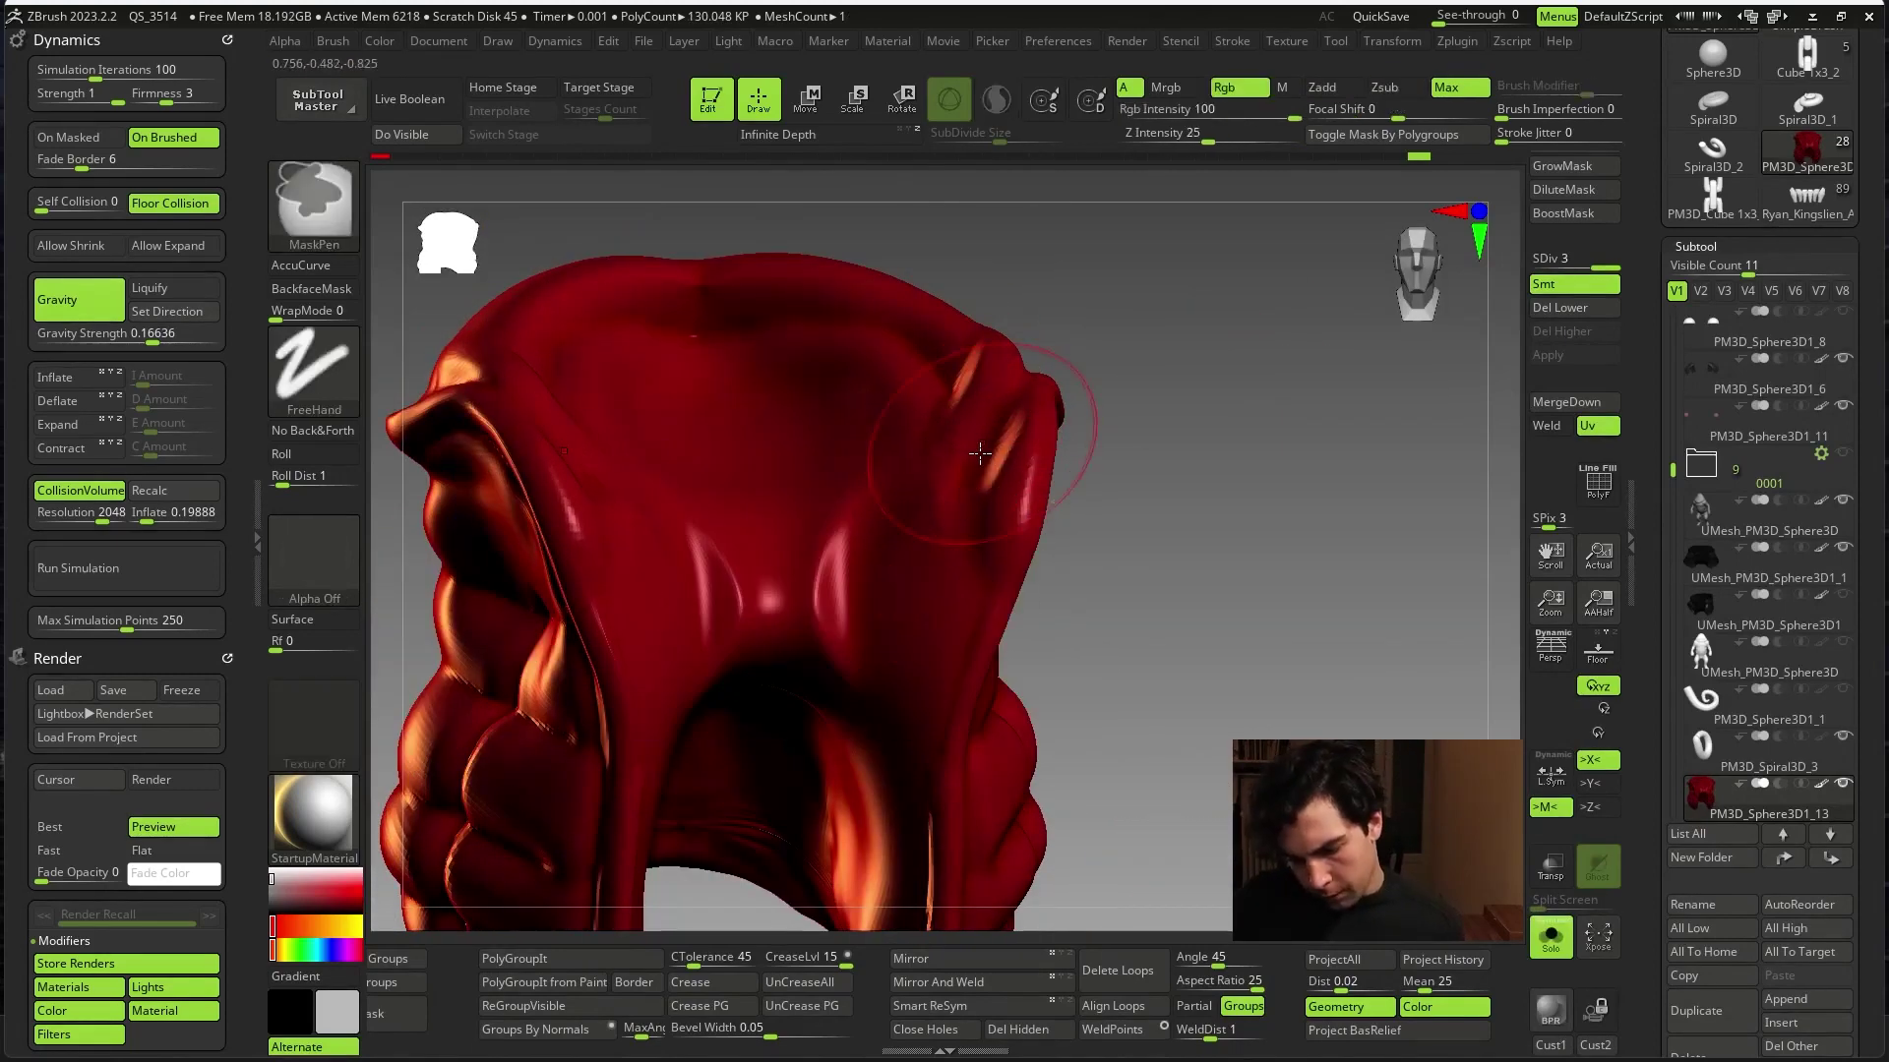
key(ctrl+shift+s)
key(f)
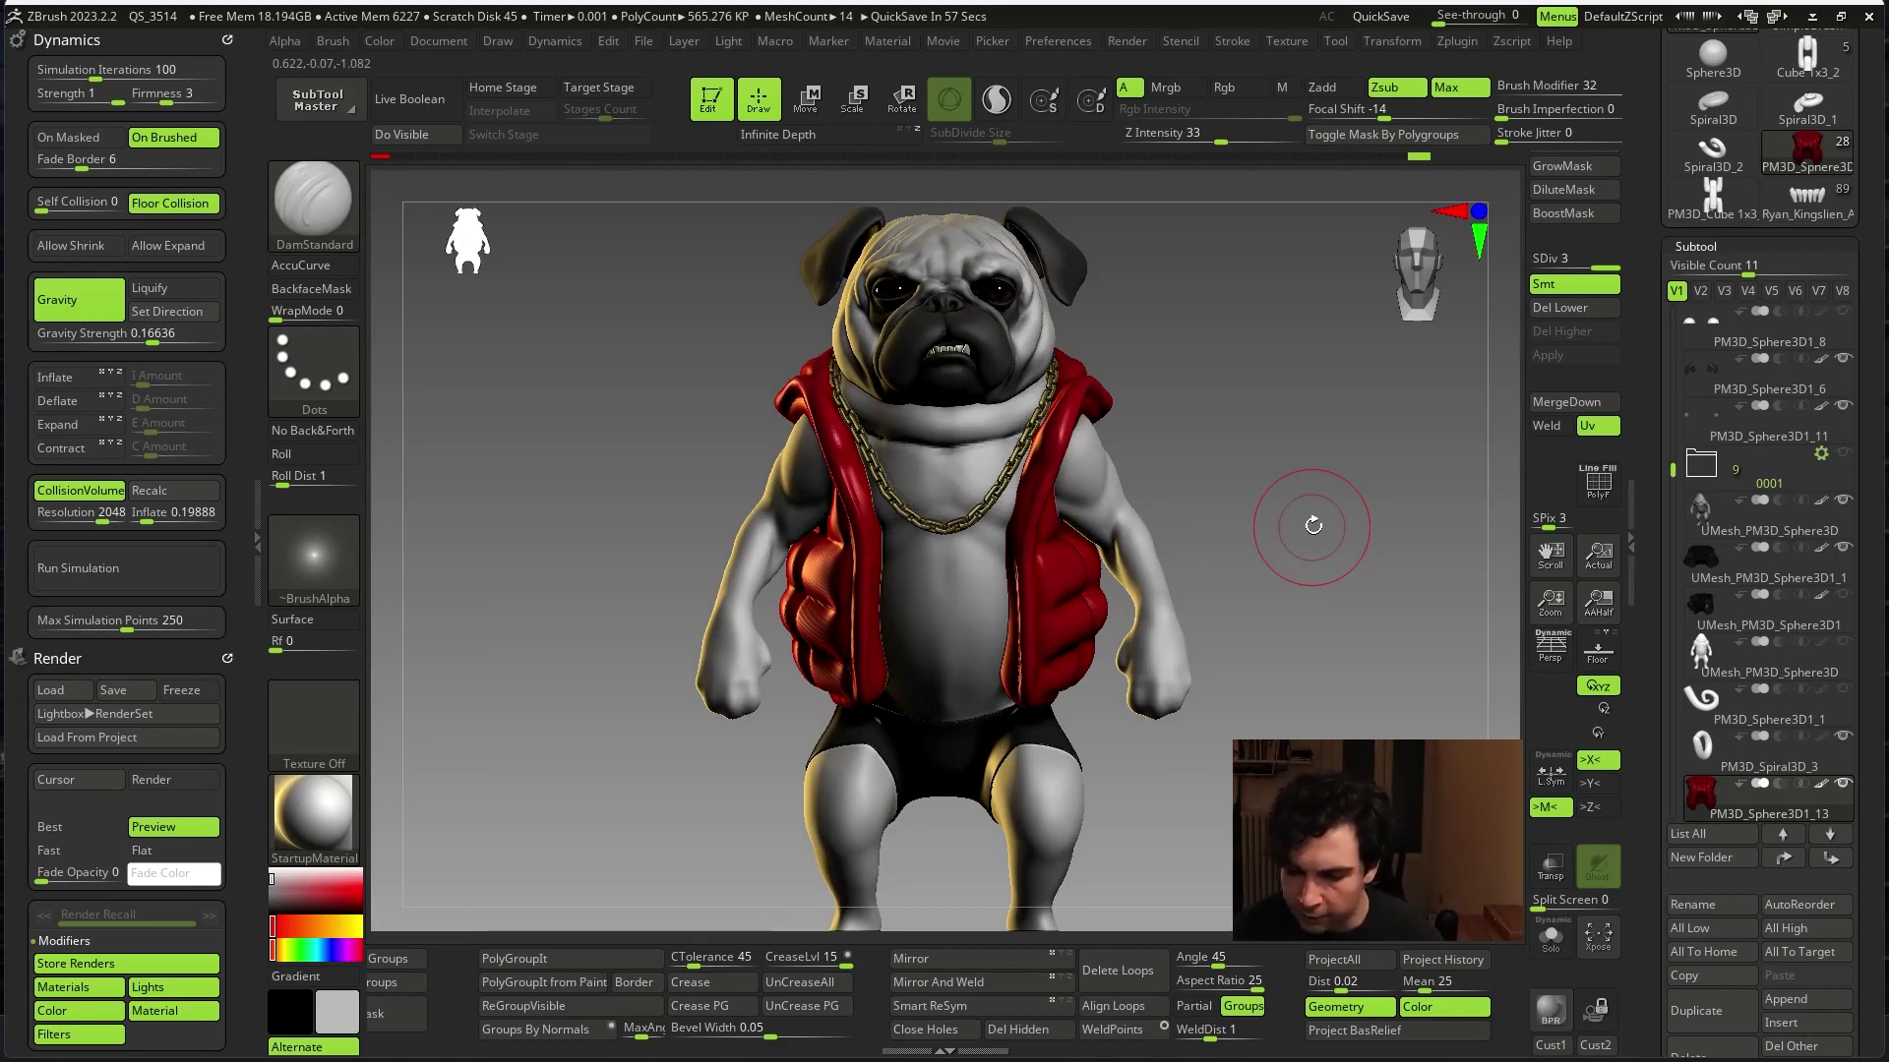
- Hide the shelves and orbit around the pug's sides, legs, hips and chest
drag(1257, 765, 907, 844)
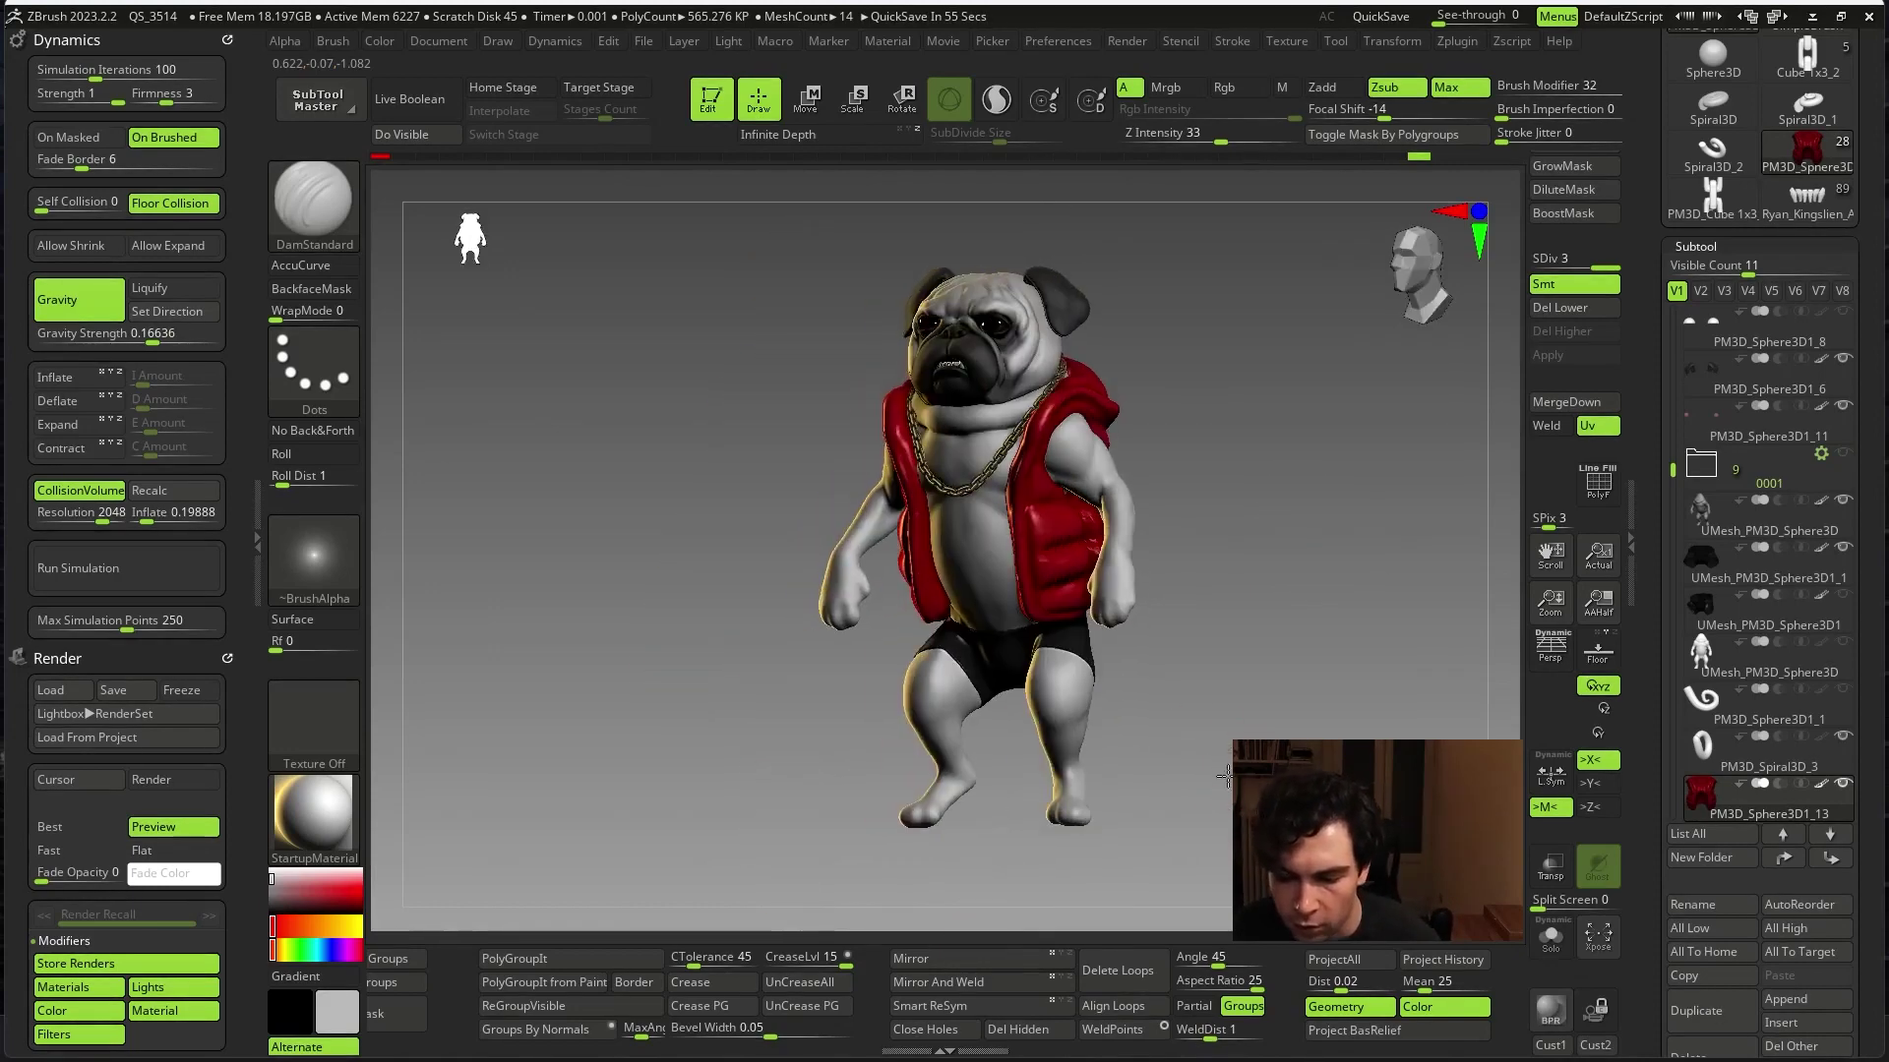
key(Tab)
mouse_move(998, 797)
mouse_down()
mouse_move(961, 869)
mouse_move(1101, 843)
mouse_move(1043, 859)
mouse_up()
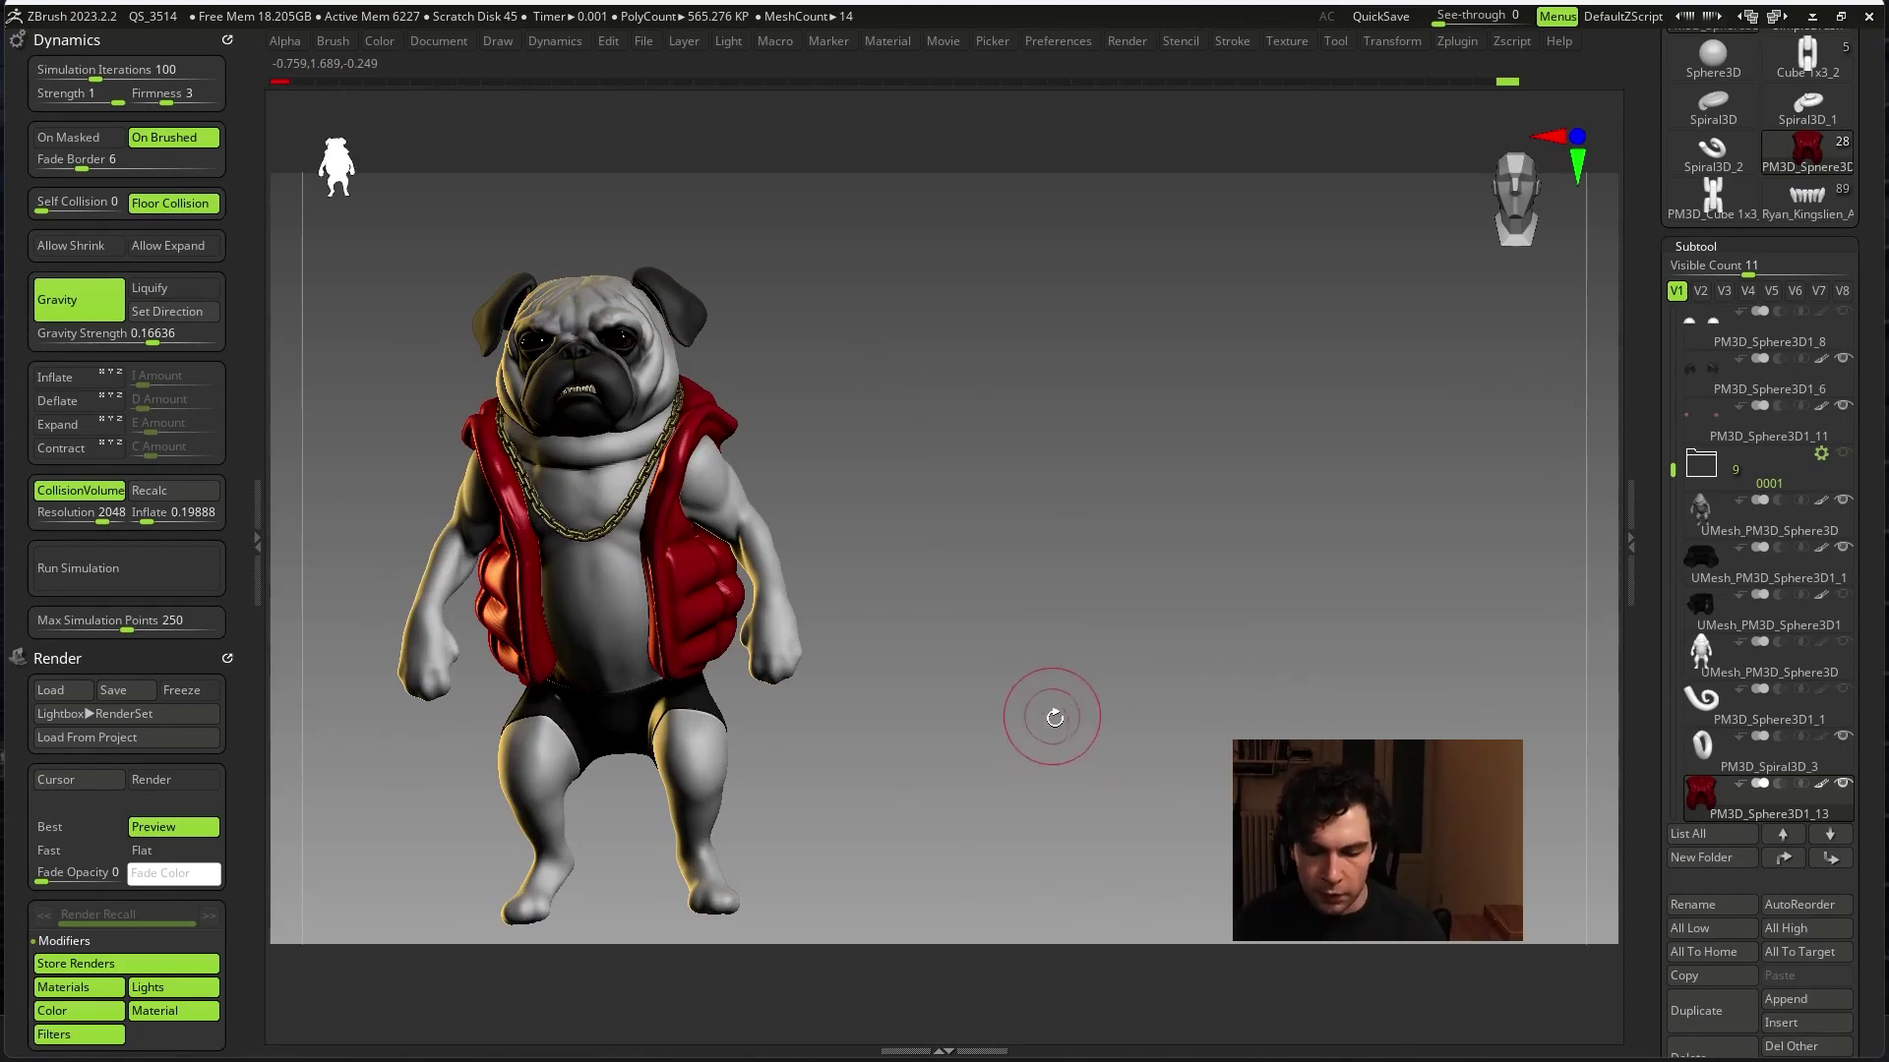
alt+drag(1054, 717, 1102, 687)
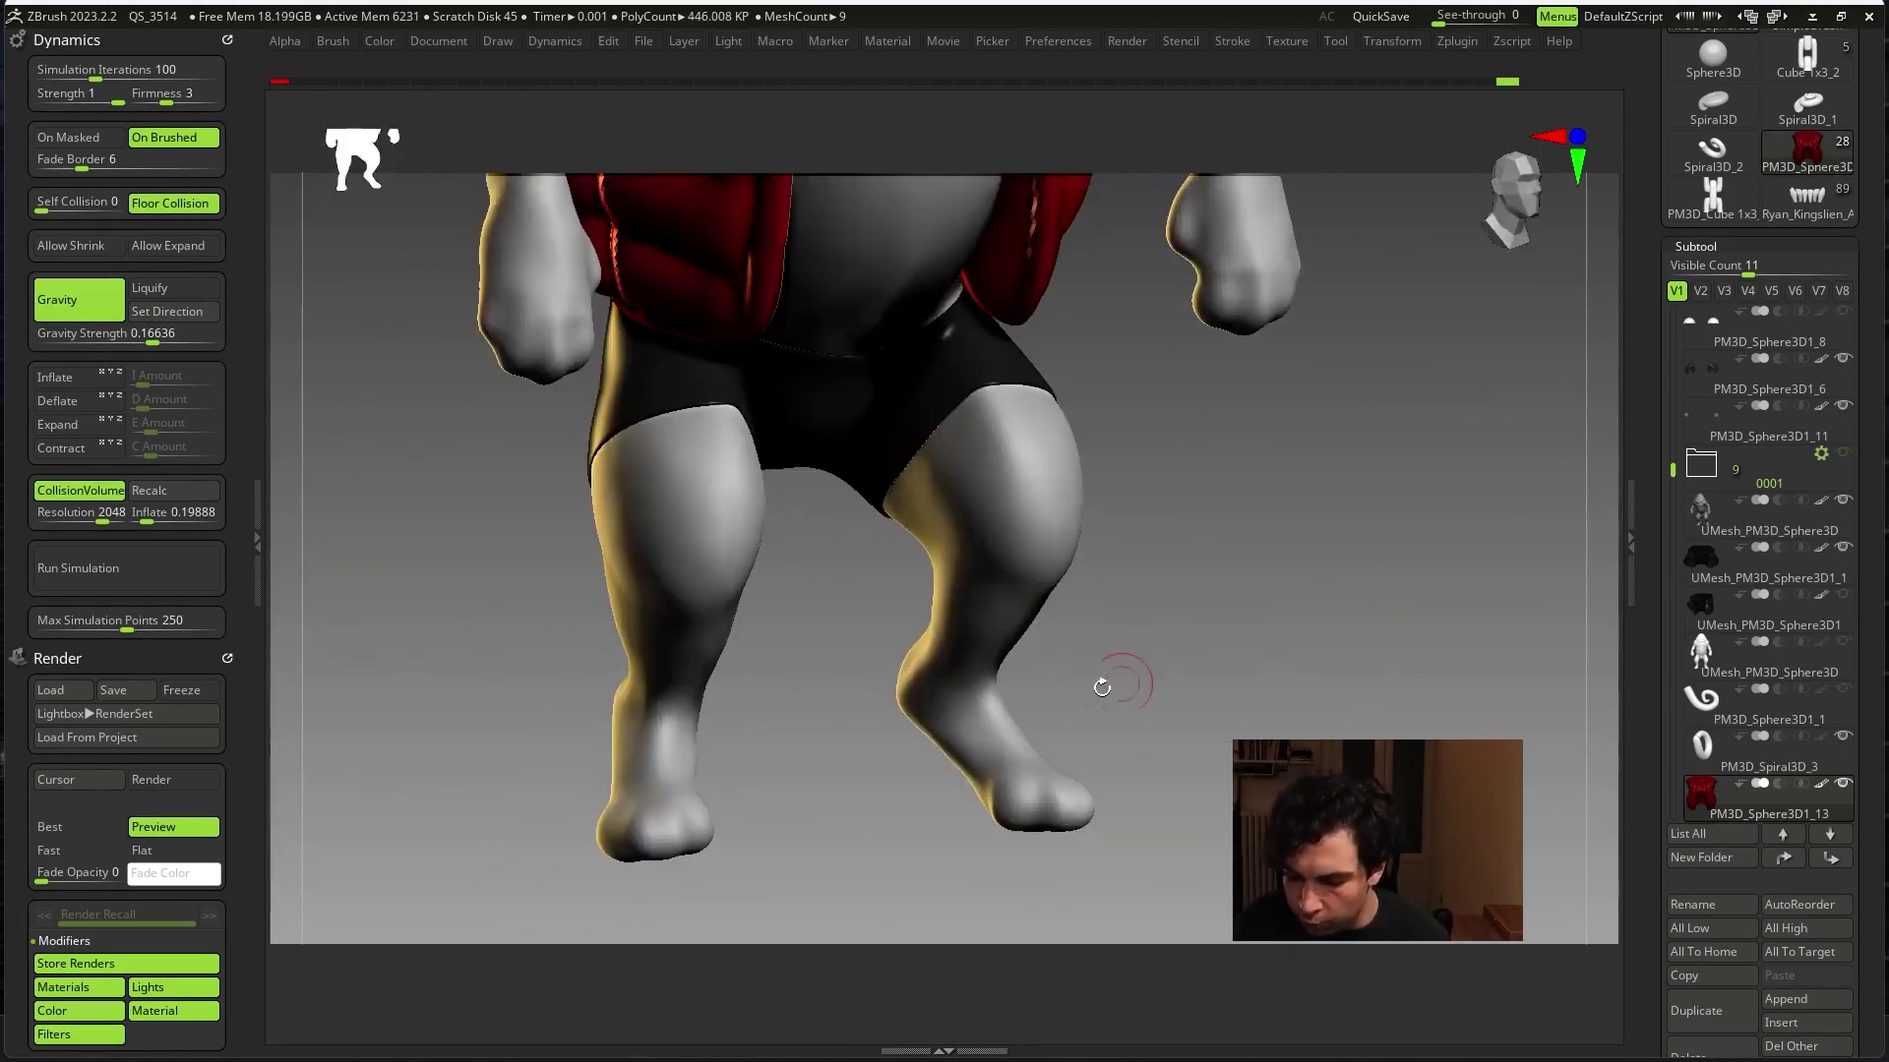
key(space)
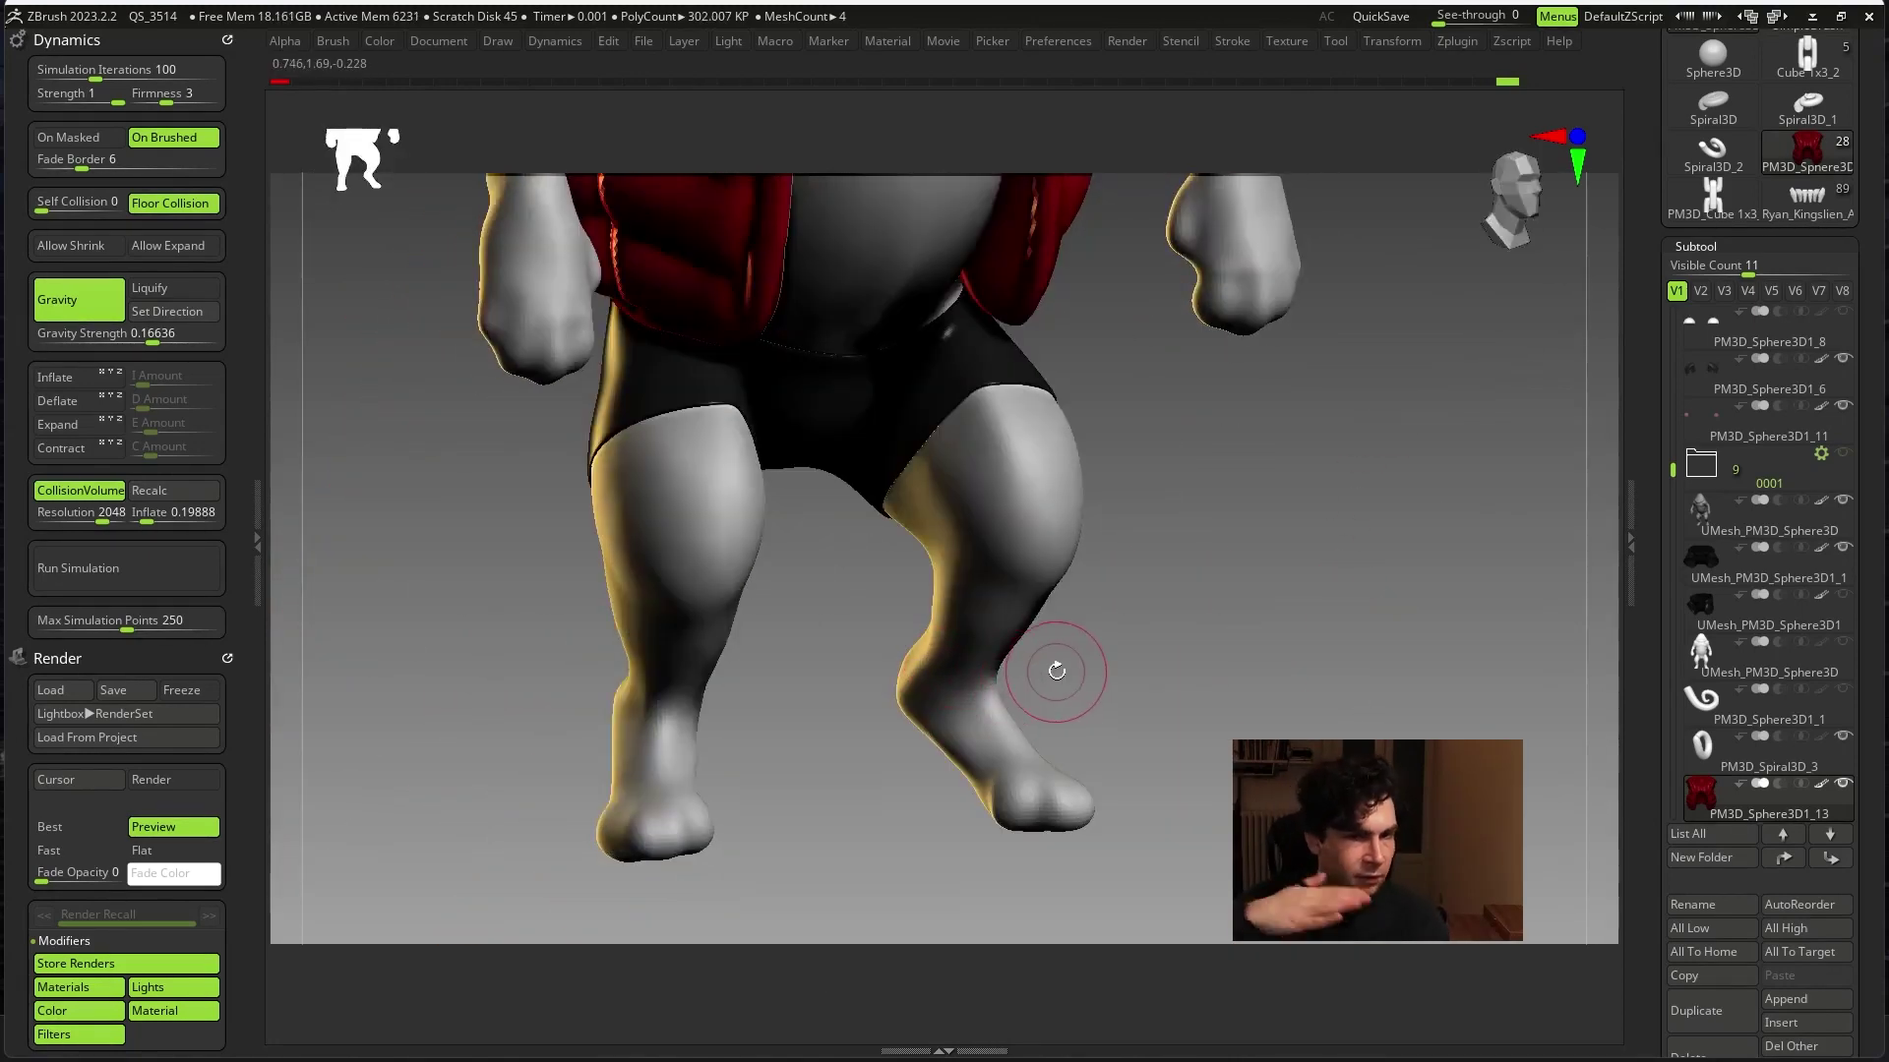
drag(1264, 503, 1091, 738)
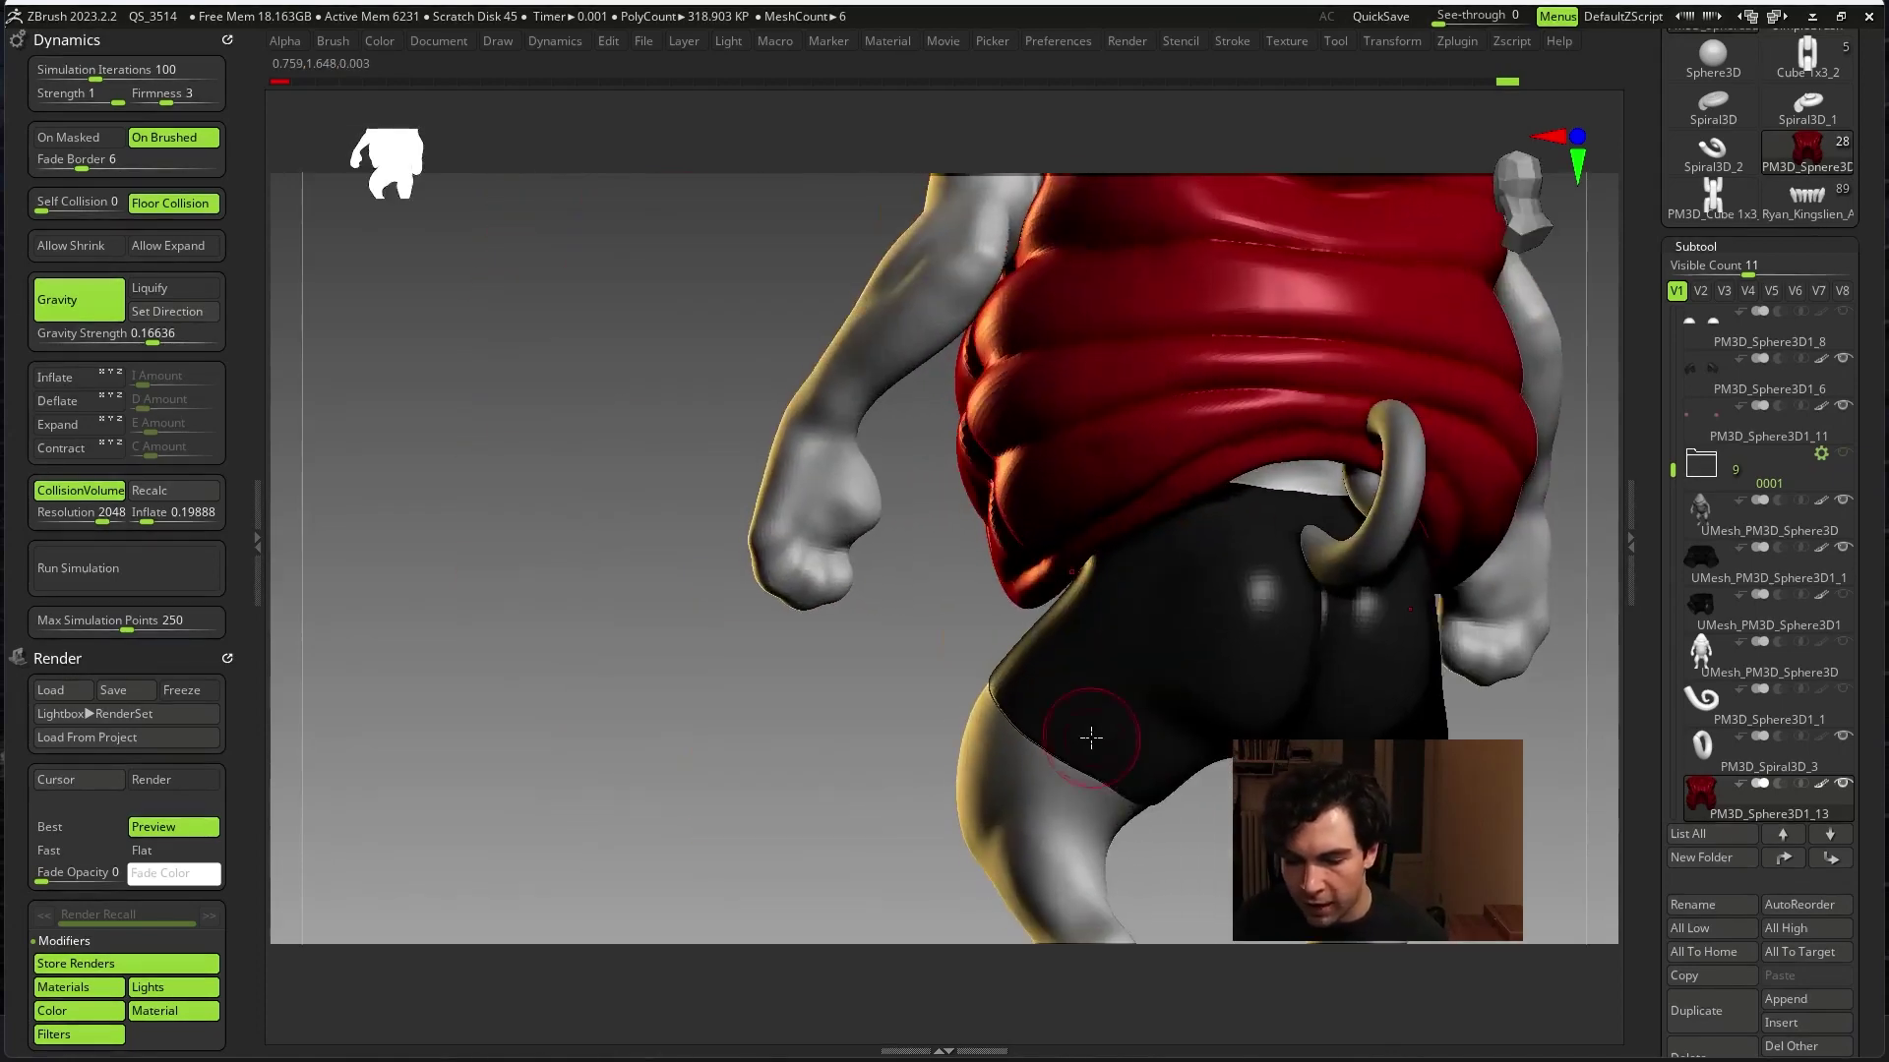
mouse_move(996, 588)
mouse_down()
mouse_move(1486, 787)
mouse_move(1016, 635)
mouse_move(1091, 602)
mouse_move(1318, 632)
mouse_move(1252, 653)
mouse_move(1324, 624)
mouse_move(1330, 704)
mouse_up()
key(space)
key(space)
key(space)
key(space)
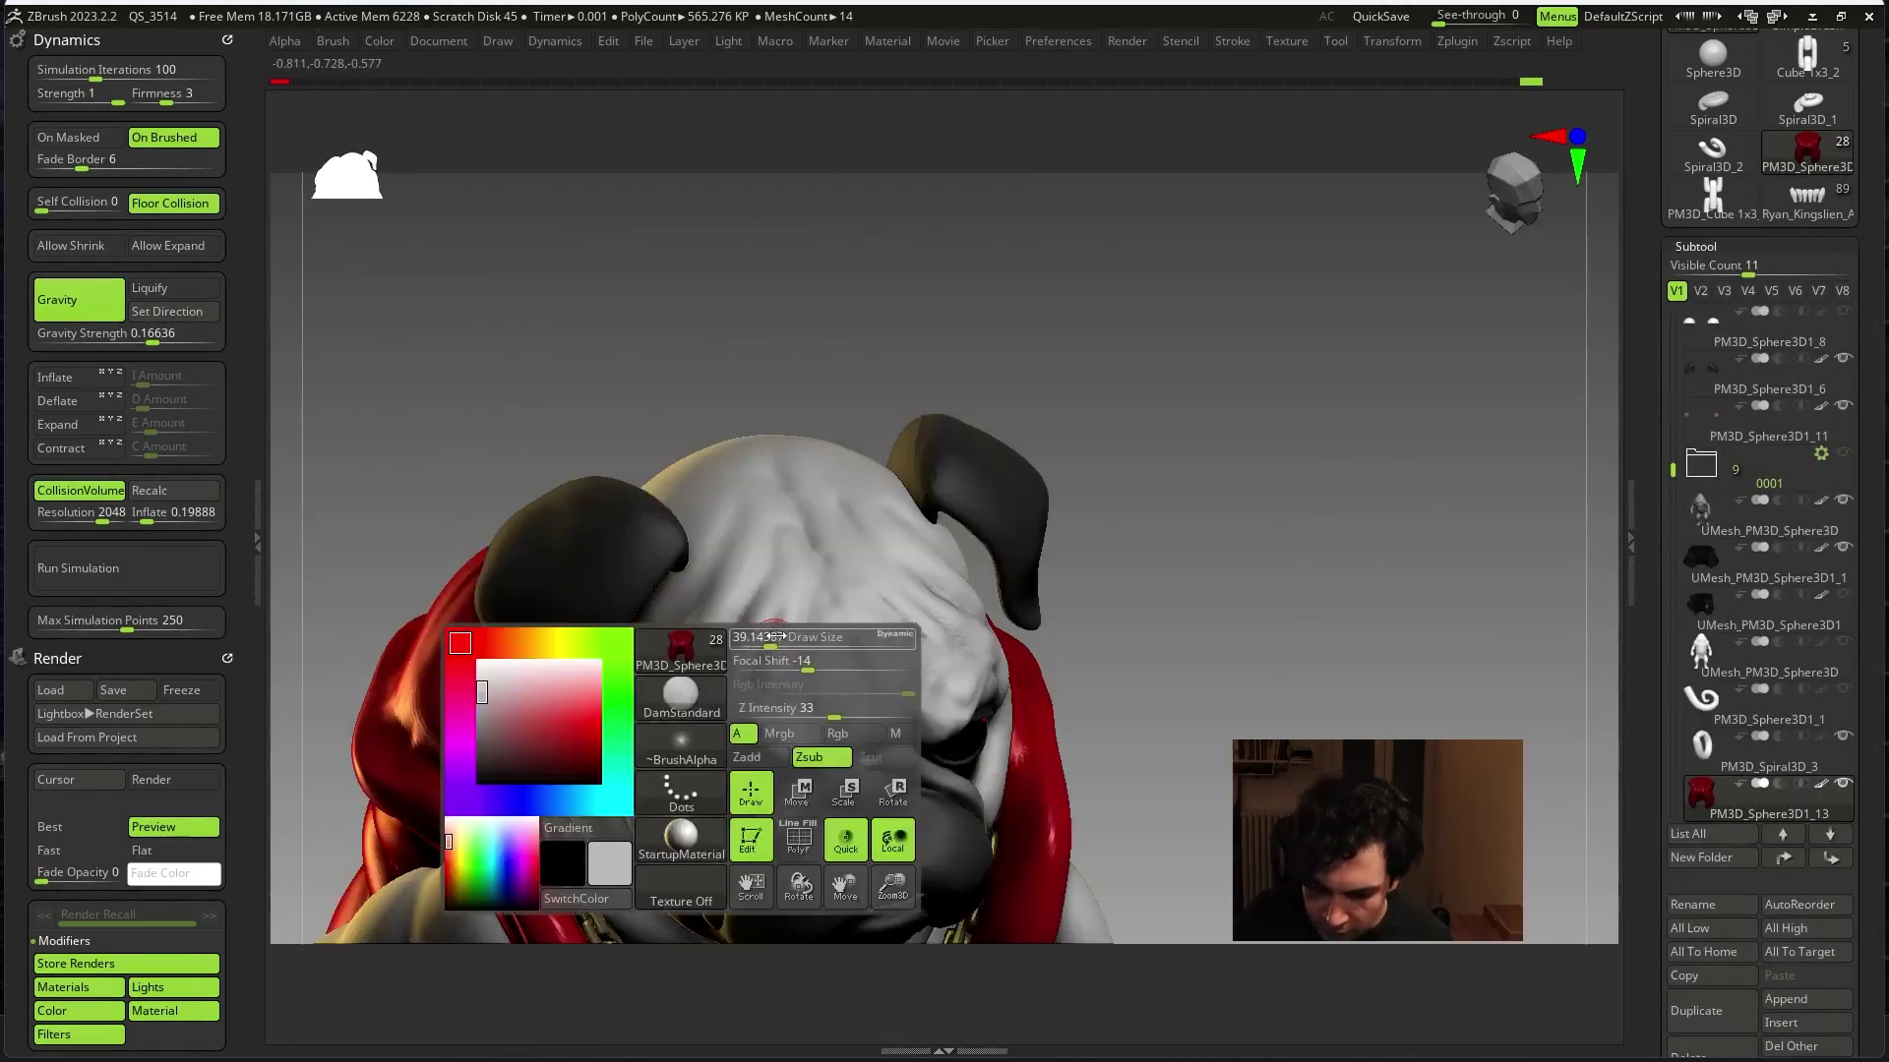
alt+click(832, 628)
drag(1310, 607, 931, 645)
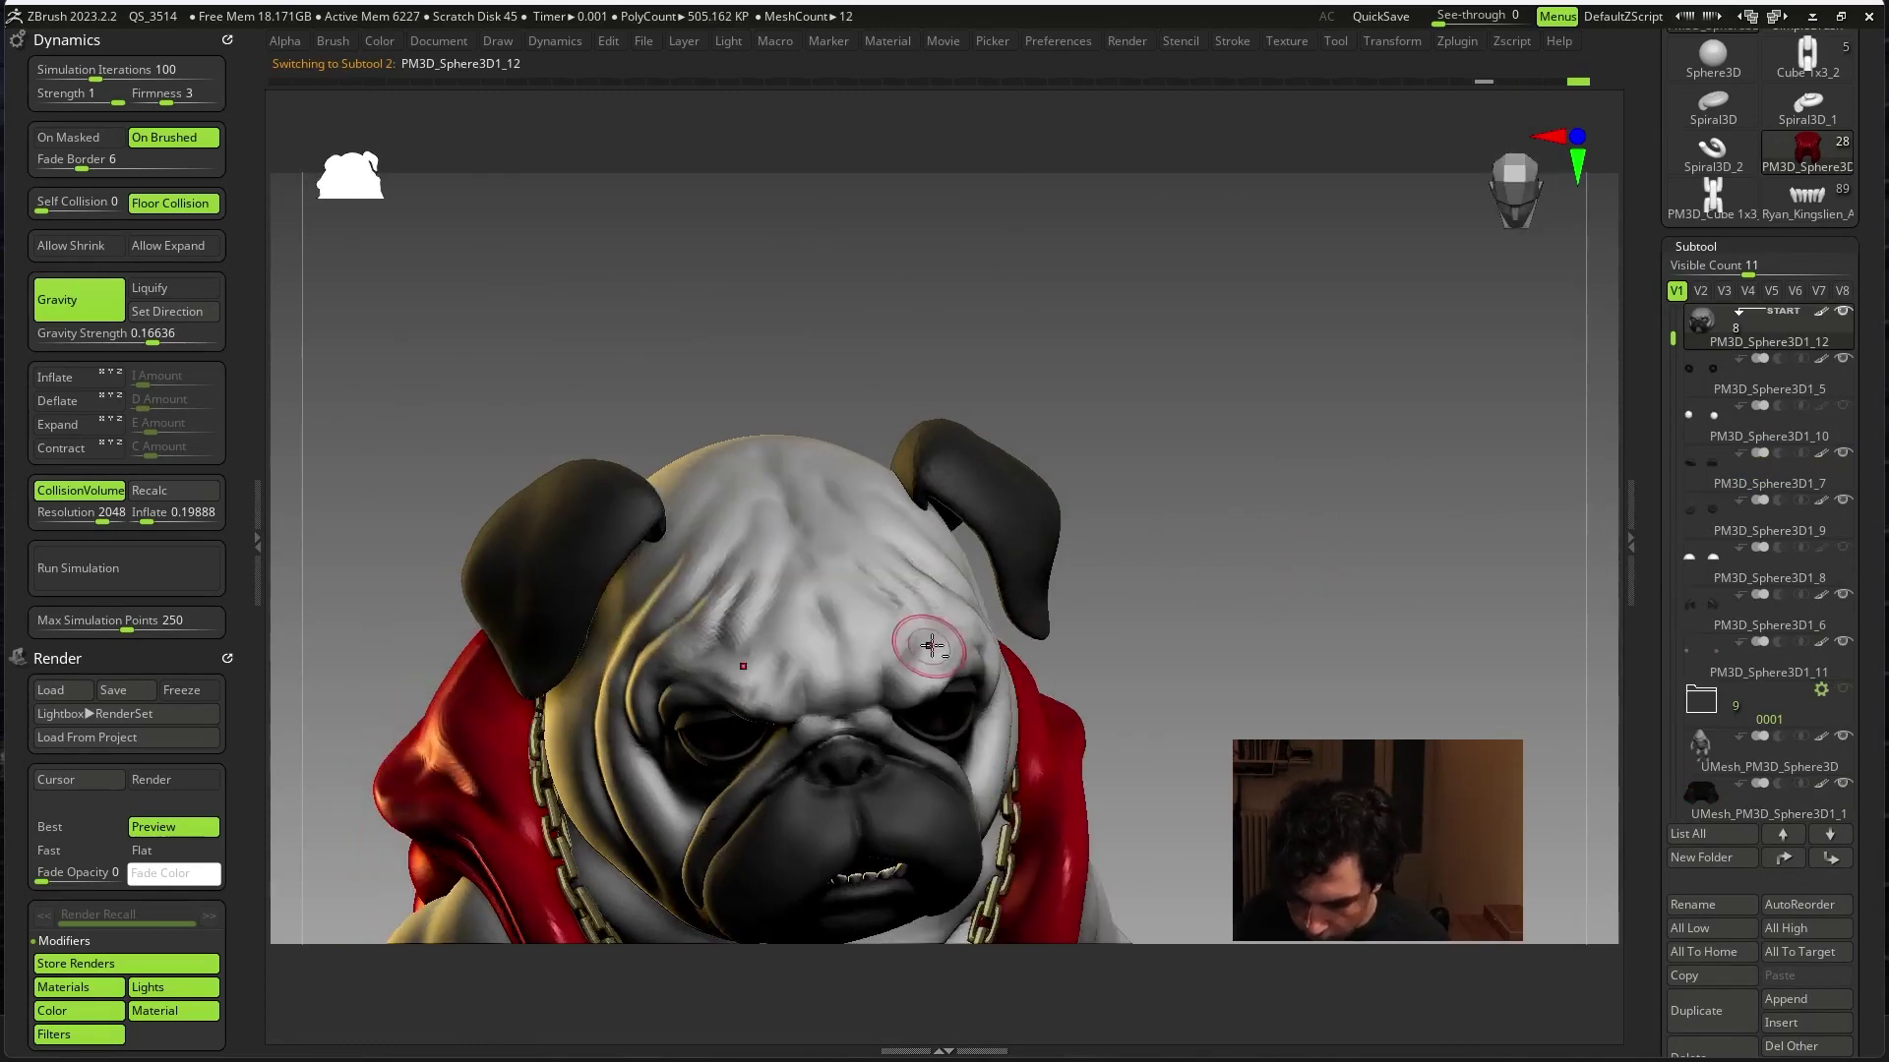
mouse_move(1053, 597)
mouse_down()
mouse_move(1176, 552)
mouse_move(1343, 679)
mouse_move(1349, 611)
mouse_move(1066, 407)
mouse_move(708, 517)
mouse_up()
key(shift+f)
key(shift+f)
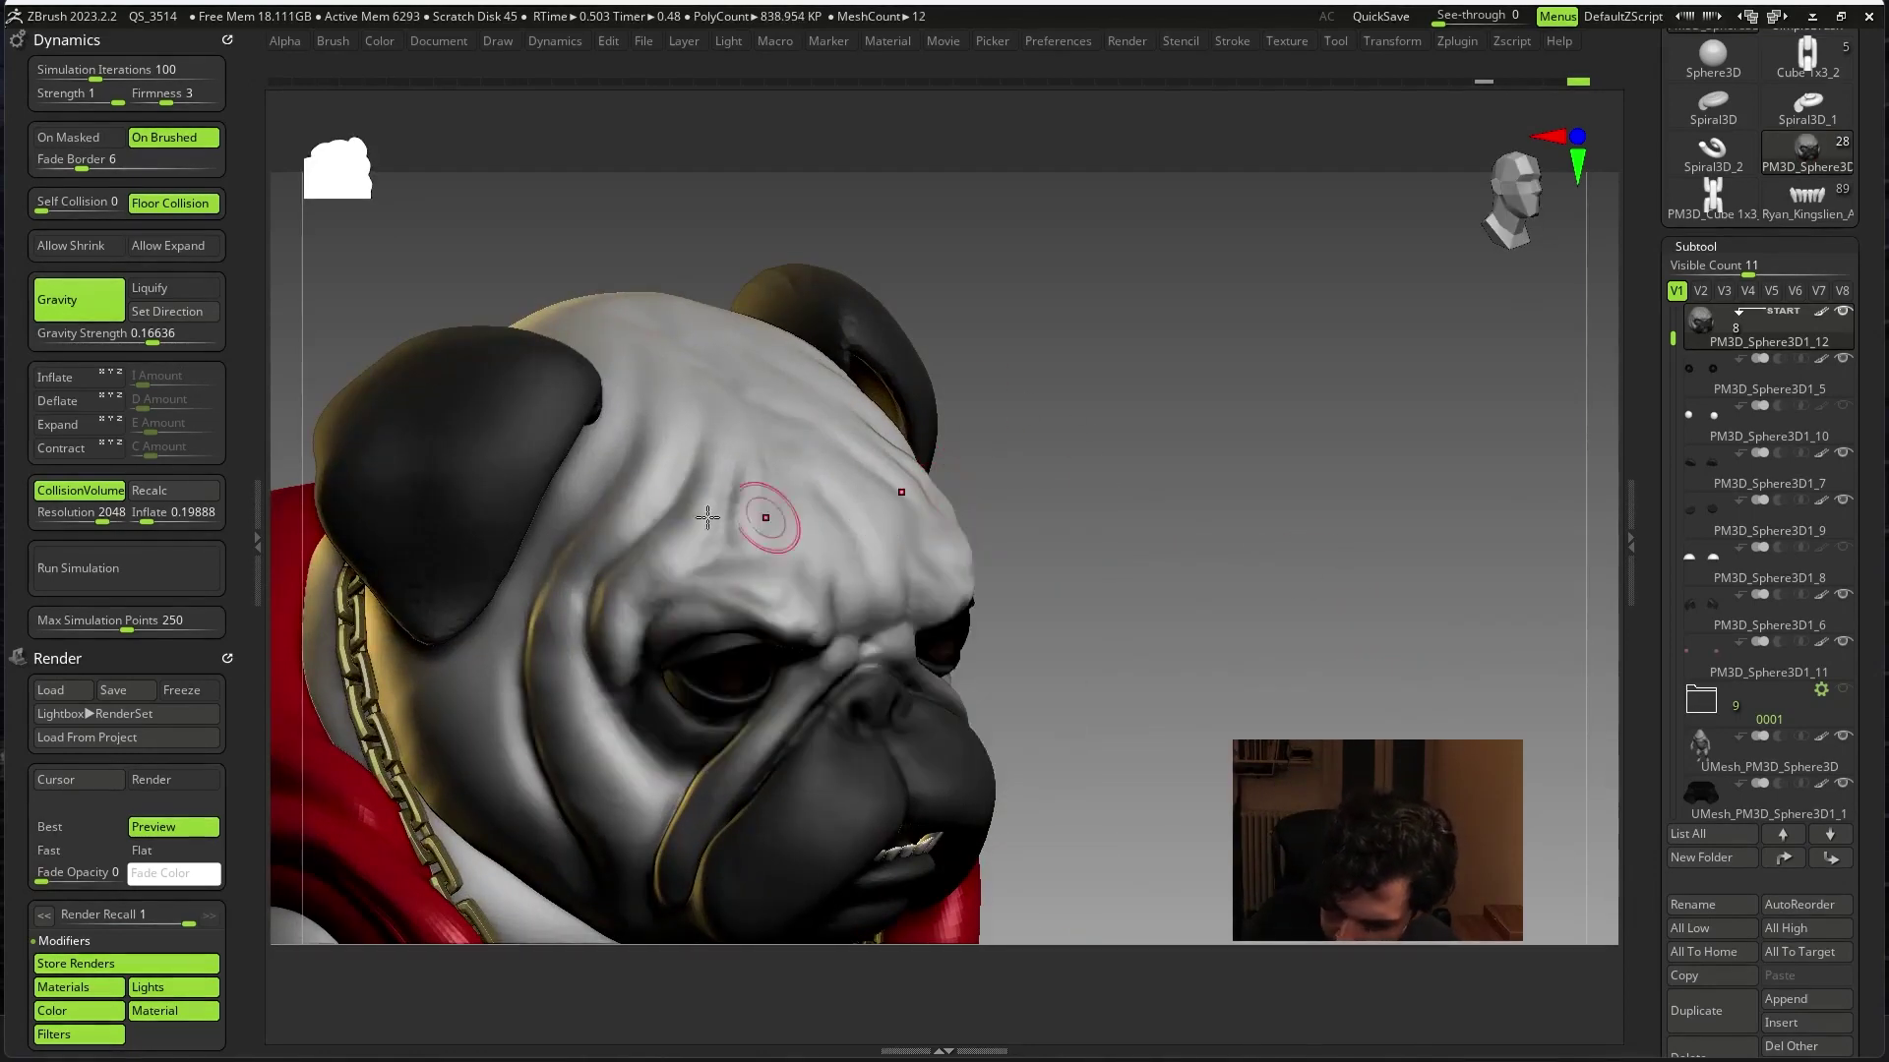
key(f)
mouse_move(1050, 447)
mouse_down()
mouse_move(1298, 658)
mouse_move(1372, 619)
mouse_up()
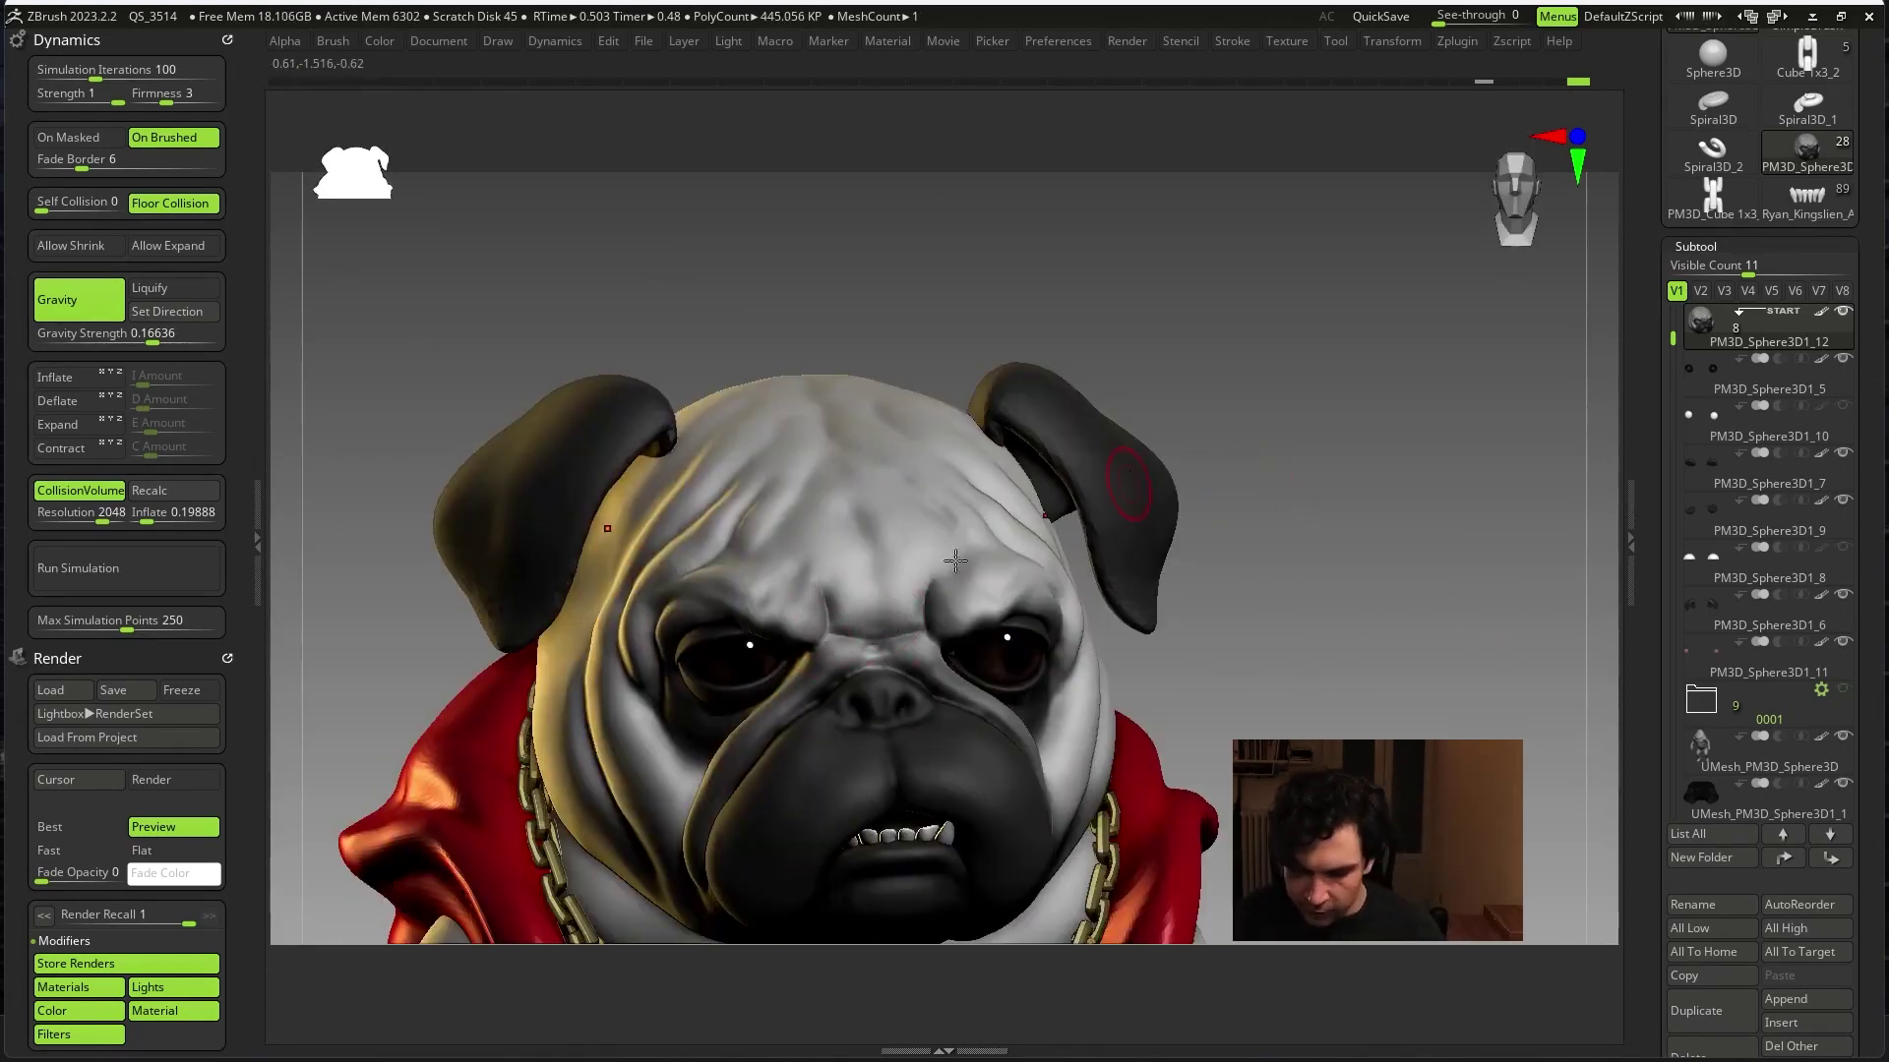
drag(1395, 500, 1319, 652)
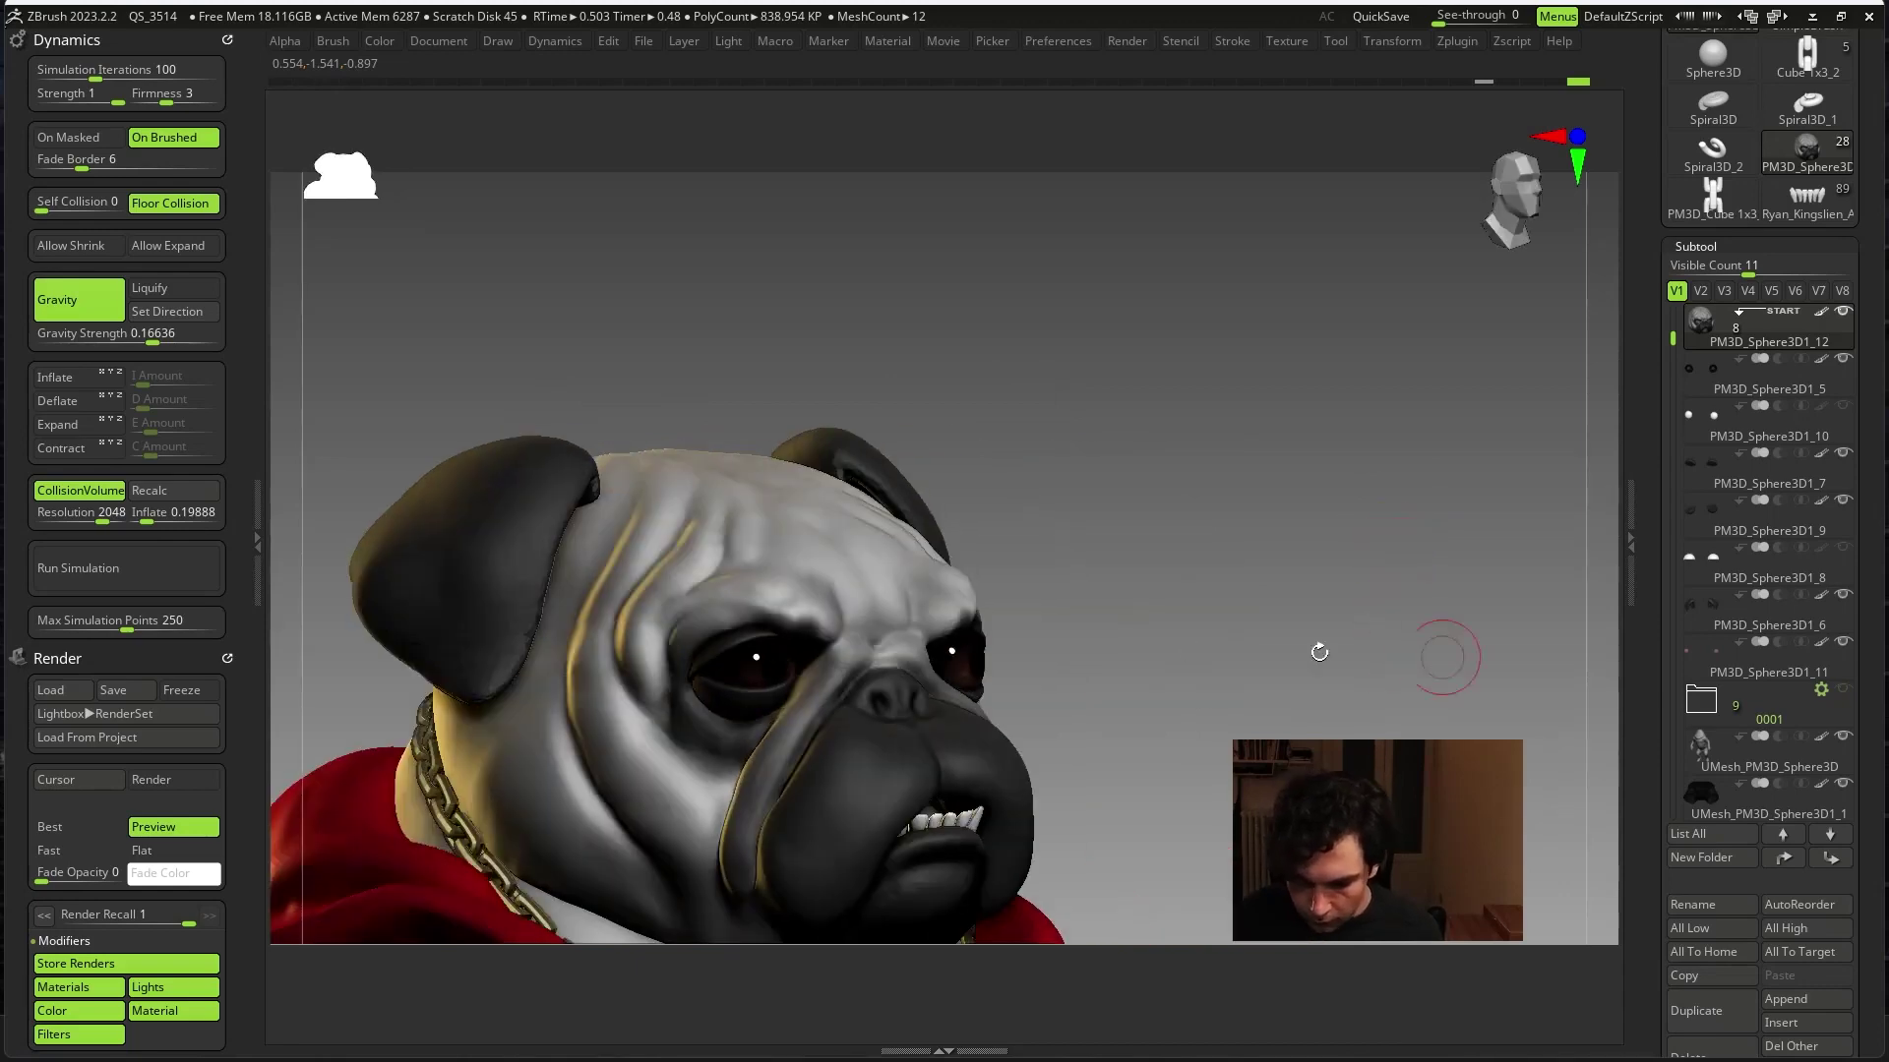
key(f)
mouse_move(1168, 623)
mouse_down()
mouse_move(1319, 540)
mouse_move(1329, 564)
mouse_up()
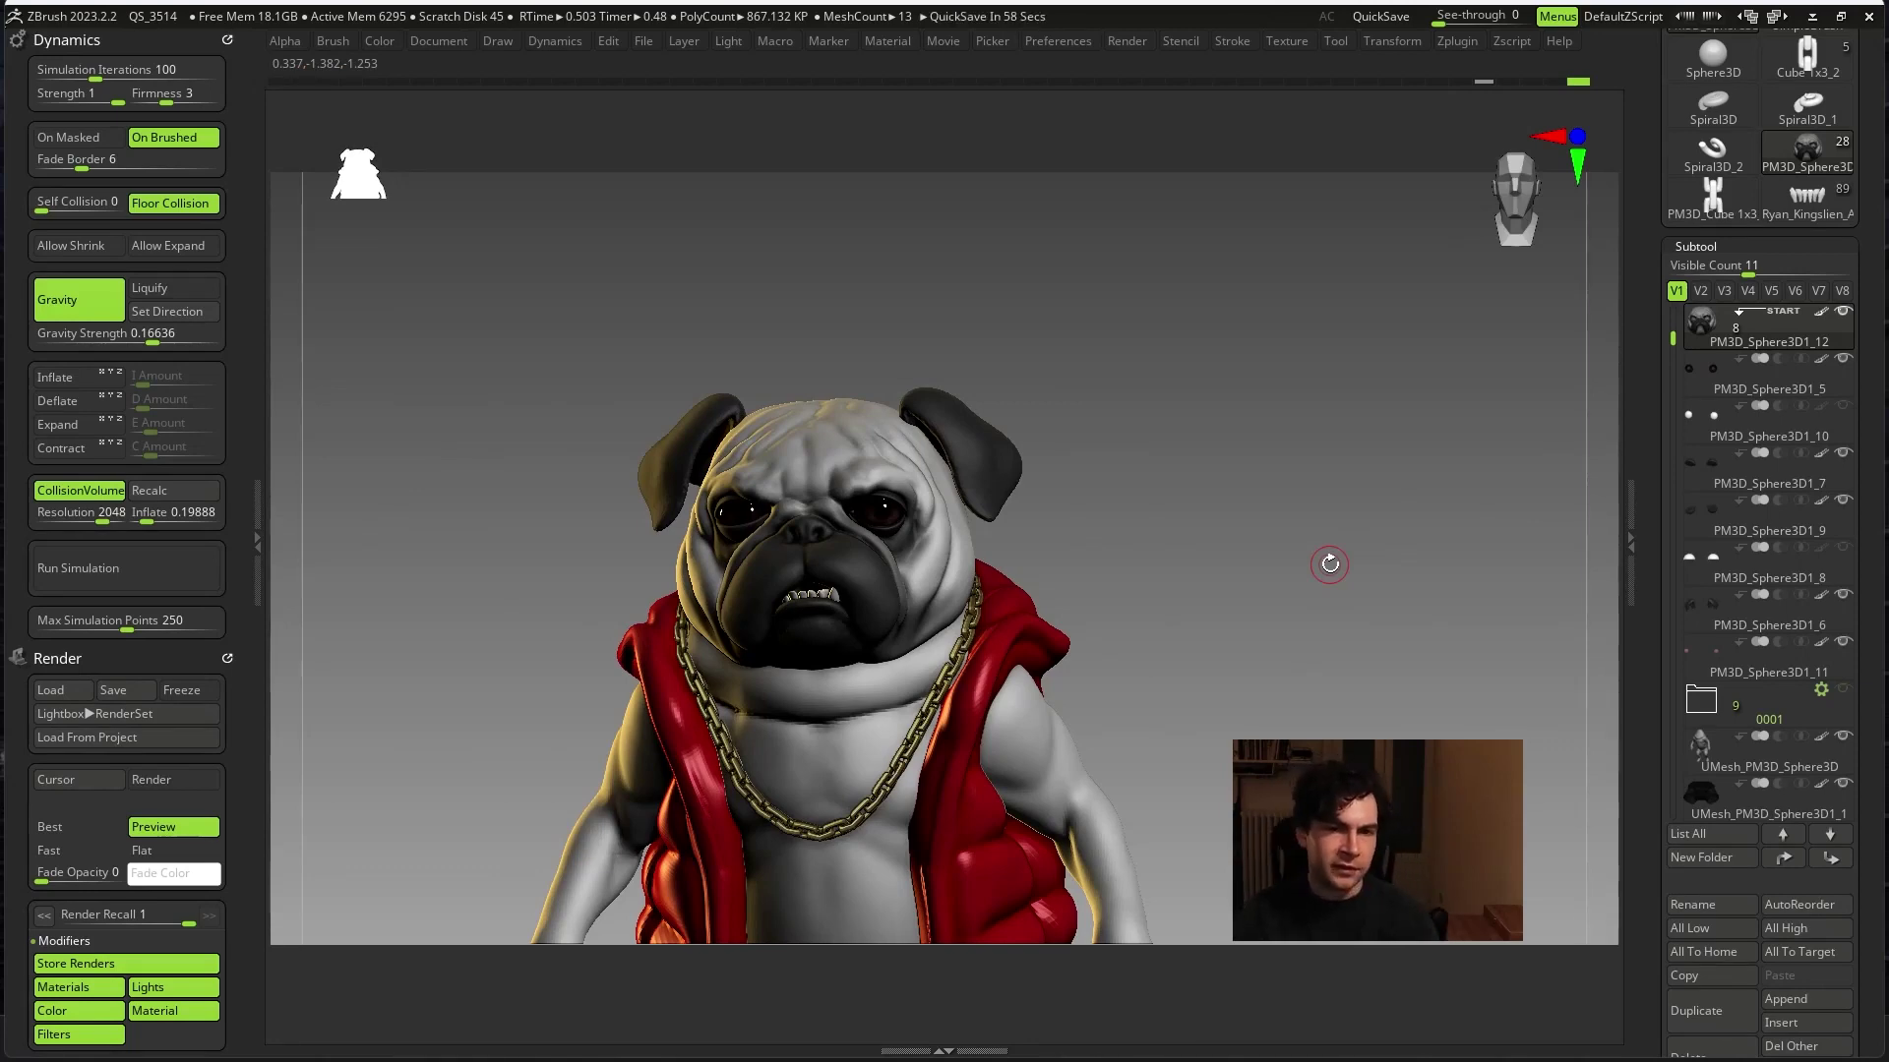
mouse_move(1329, 564)
mouse_down()
mouse_move(1278, 573)
mouse_move(1265, 514)
mouse_move(1199, 653)
mouse_up()
drag(1394, 694, 1377, 639)
alt+click(839, 645)
key(space)
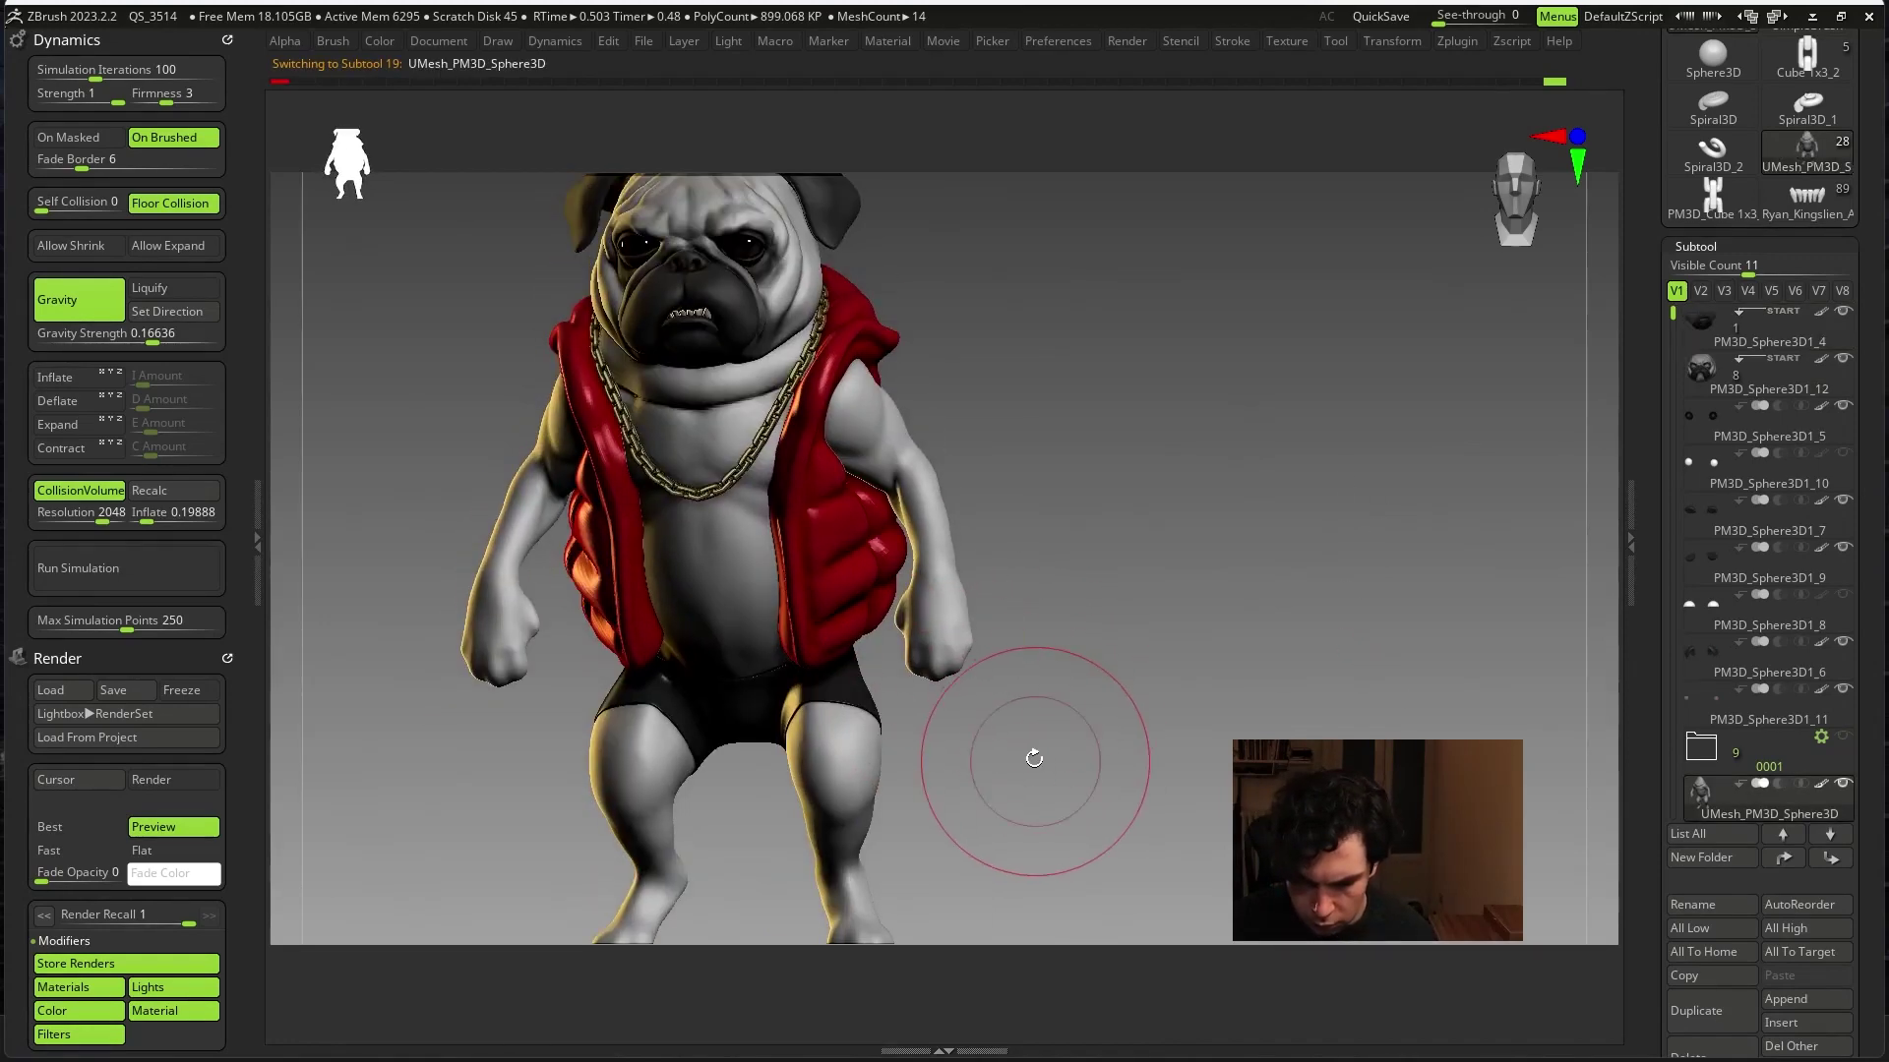
mouse_move(1024, 764)
mouse_down()
mouse_move(935, 799)
mouse_move(1151, 717)
mouse_move(1201, 737)
mouse_move(1179, 716)
mouse_move(1195, 757)
mouse_up()
key(space)
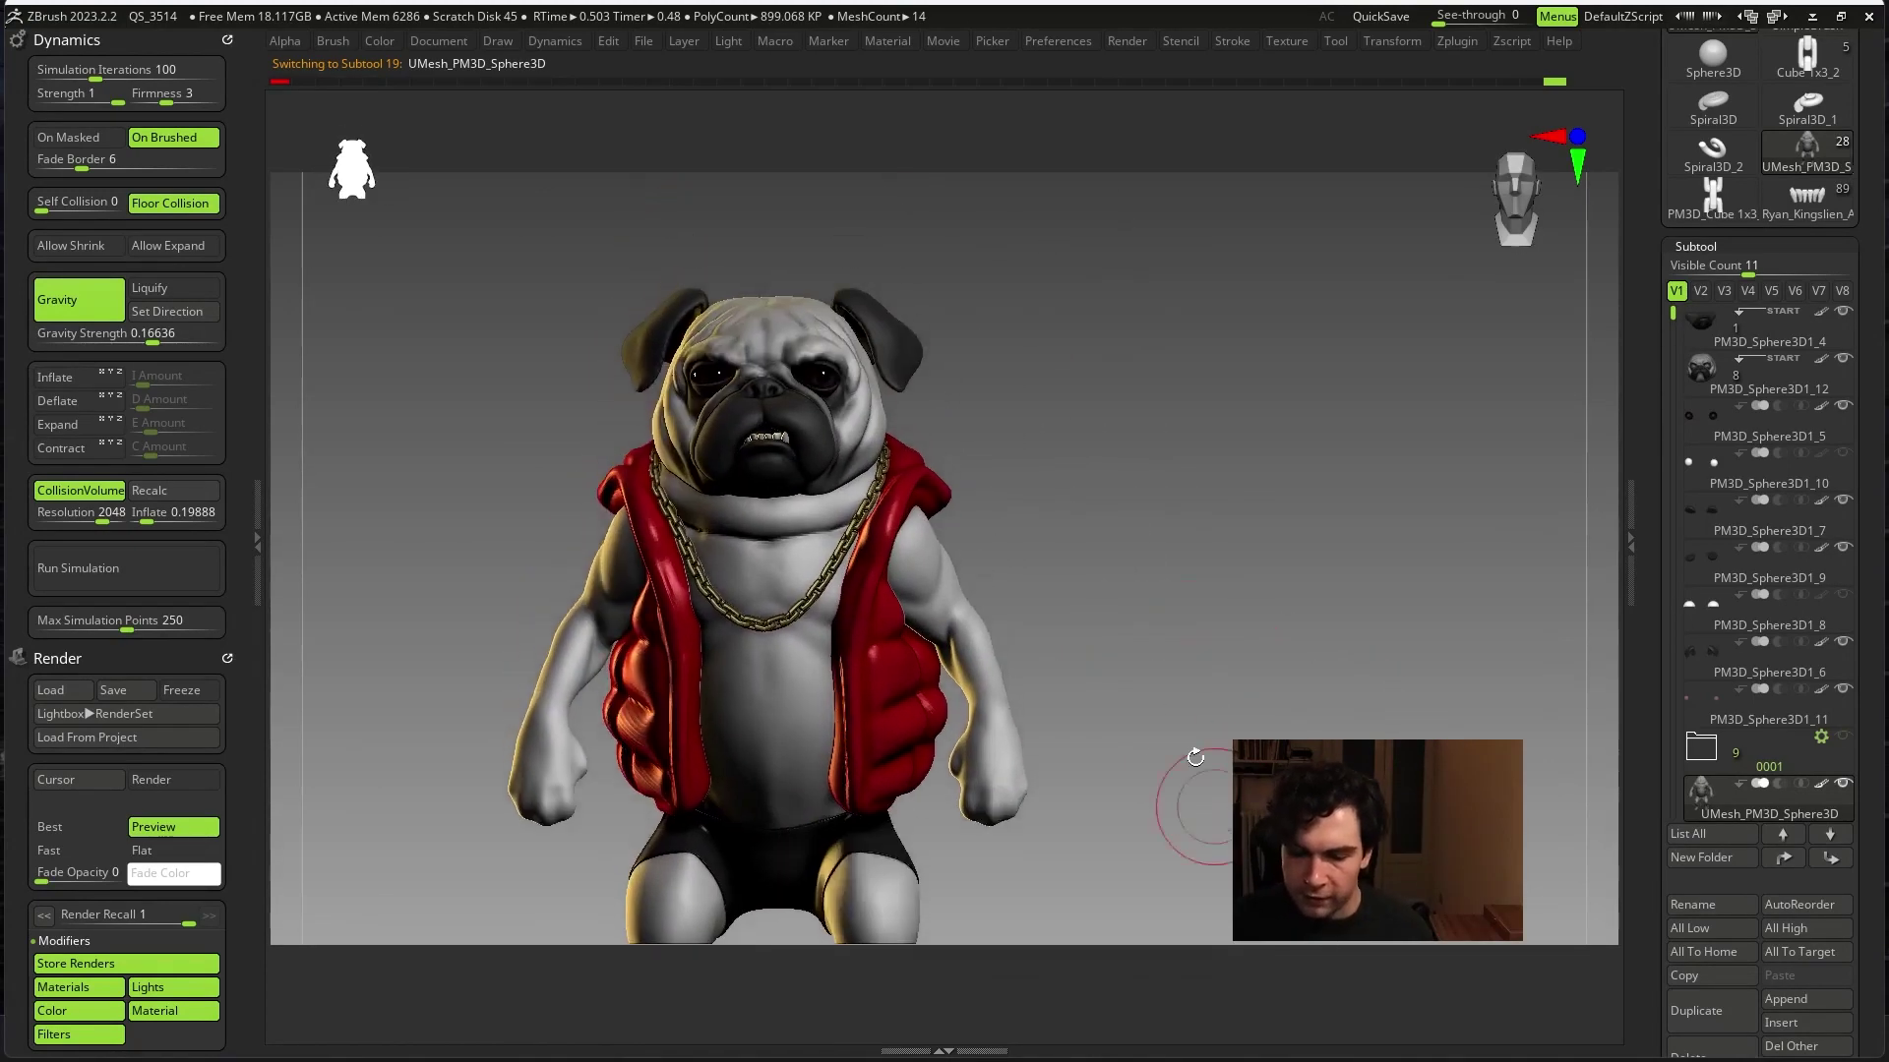
mouse_move(1265, 560)
alt+mouse_down()
mouse_move(1319, 581)
mouse_move(1380, 647)
mouse_move(1358, 607)
mouse_move(1358, 624)
mouse_move(1285, 622)
mouse_move(1357, 560)
mouse_move(1332, 548)
mouse_move(1362, 645)
mouse_move(1061, 558)
alt+mouse_up()
alt+drag(943, 531, 1340, 622)
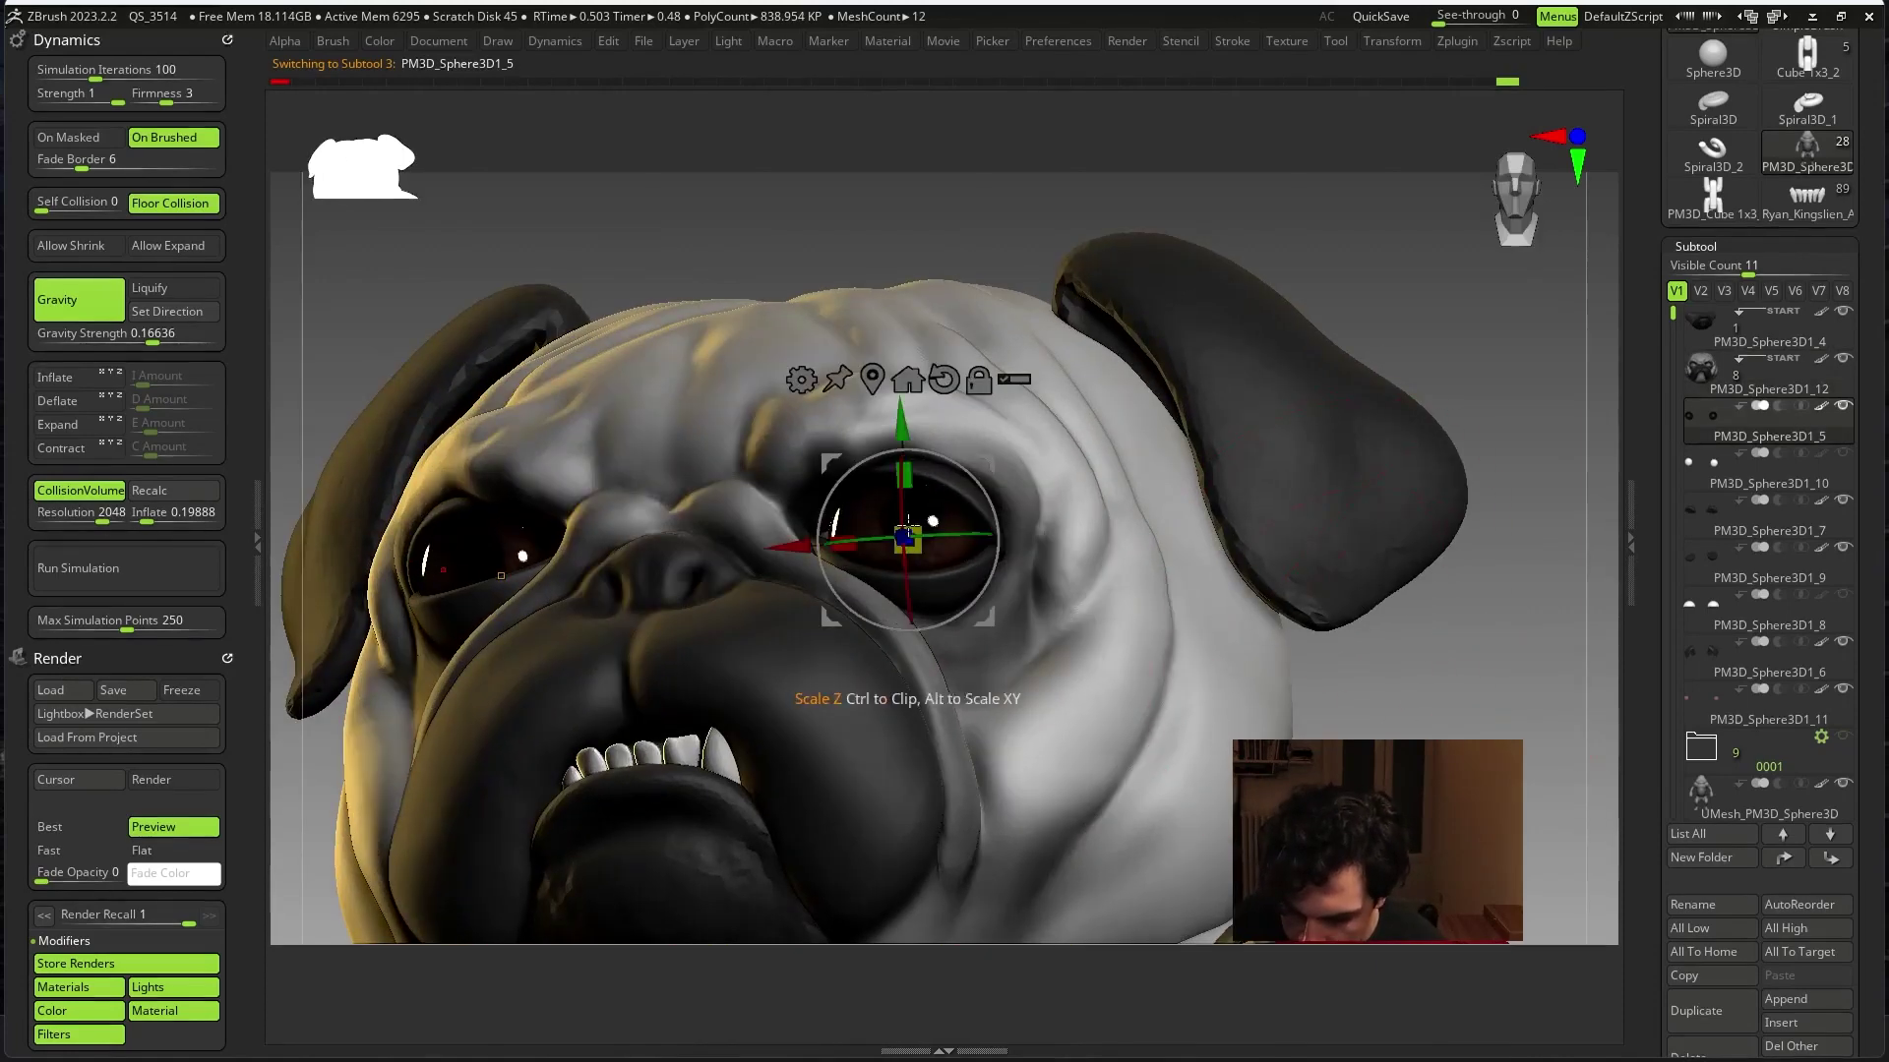
- Zoom out to the pug's head, rotate the view, and bring up the Light menu
scroll(904, 516, down, 2)
scroll(903, 502, down, 3)
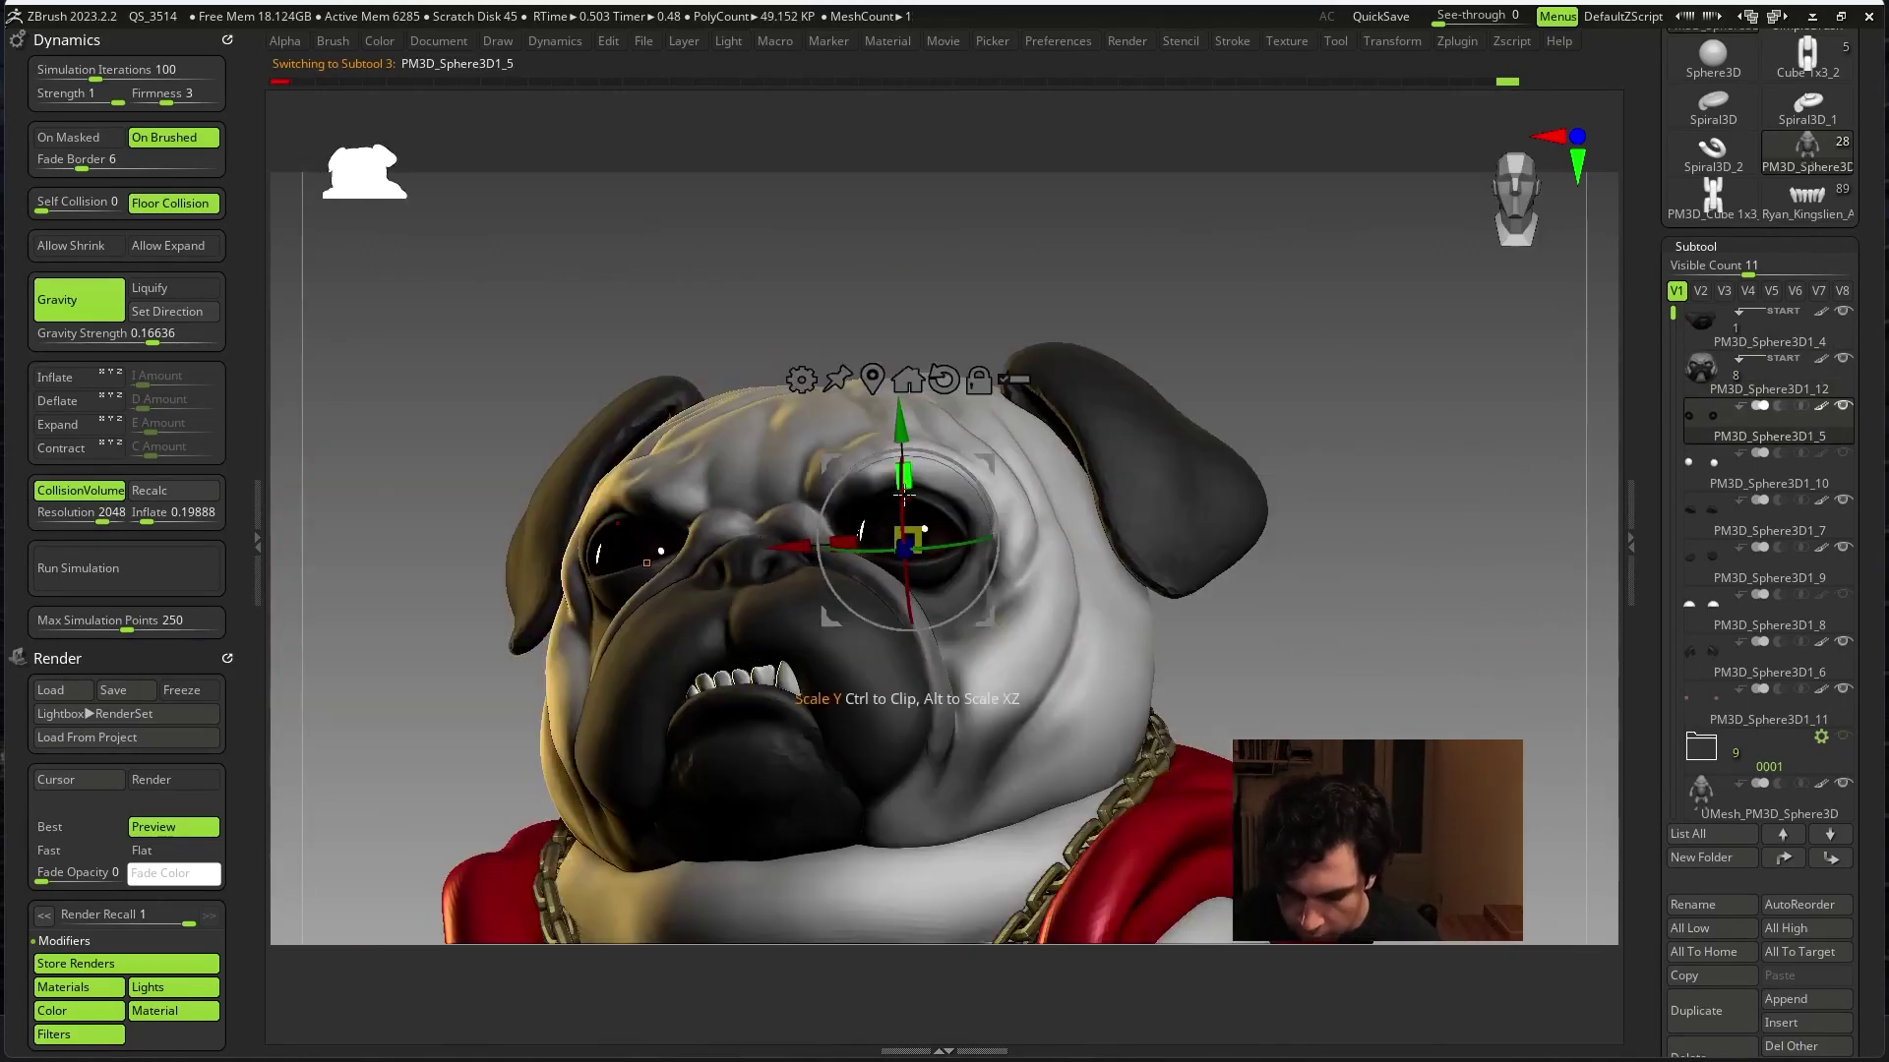
key(q)
drag(1468, 586, 1249, 327)
click(730, 39)
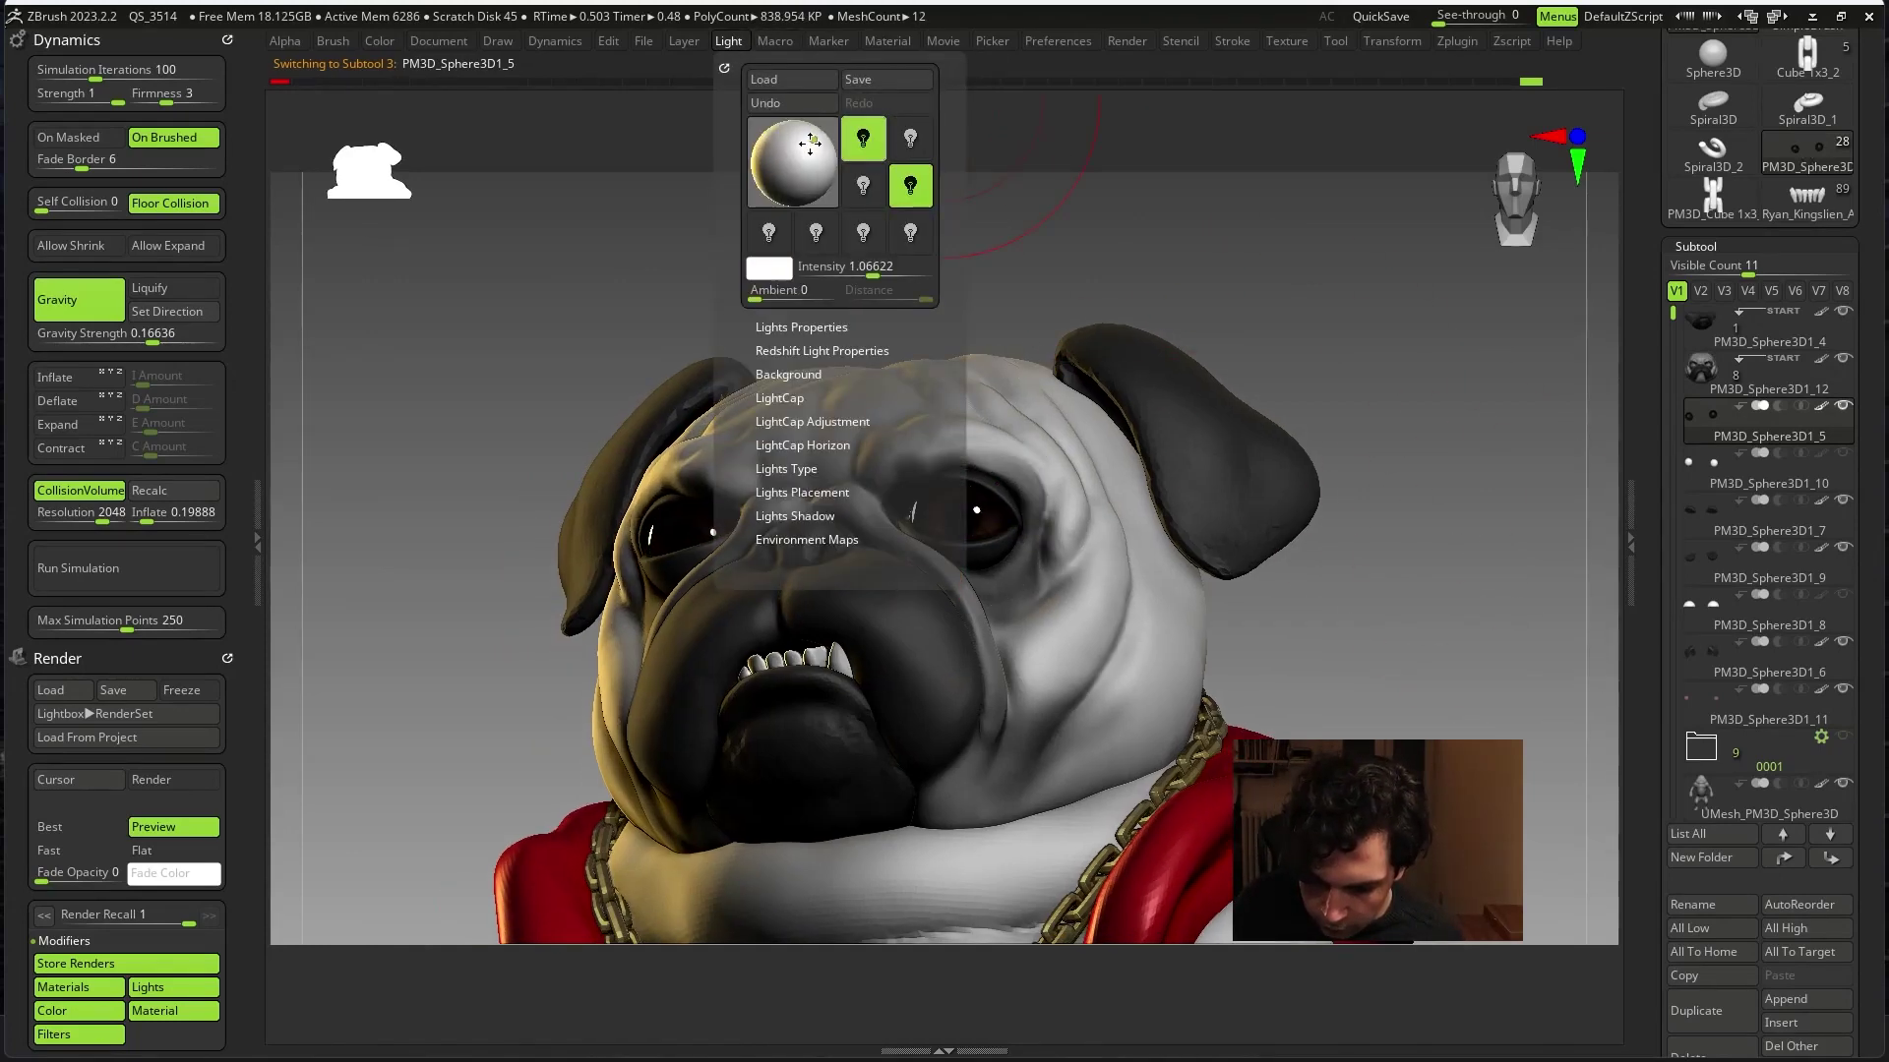
- Nudge the light on the placement sphere, then orbit the pug to three-quarter and front views
drag(810, 143, 803, 139)
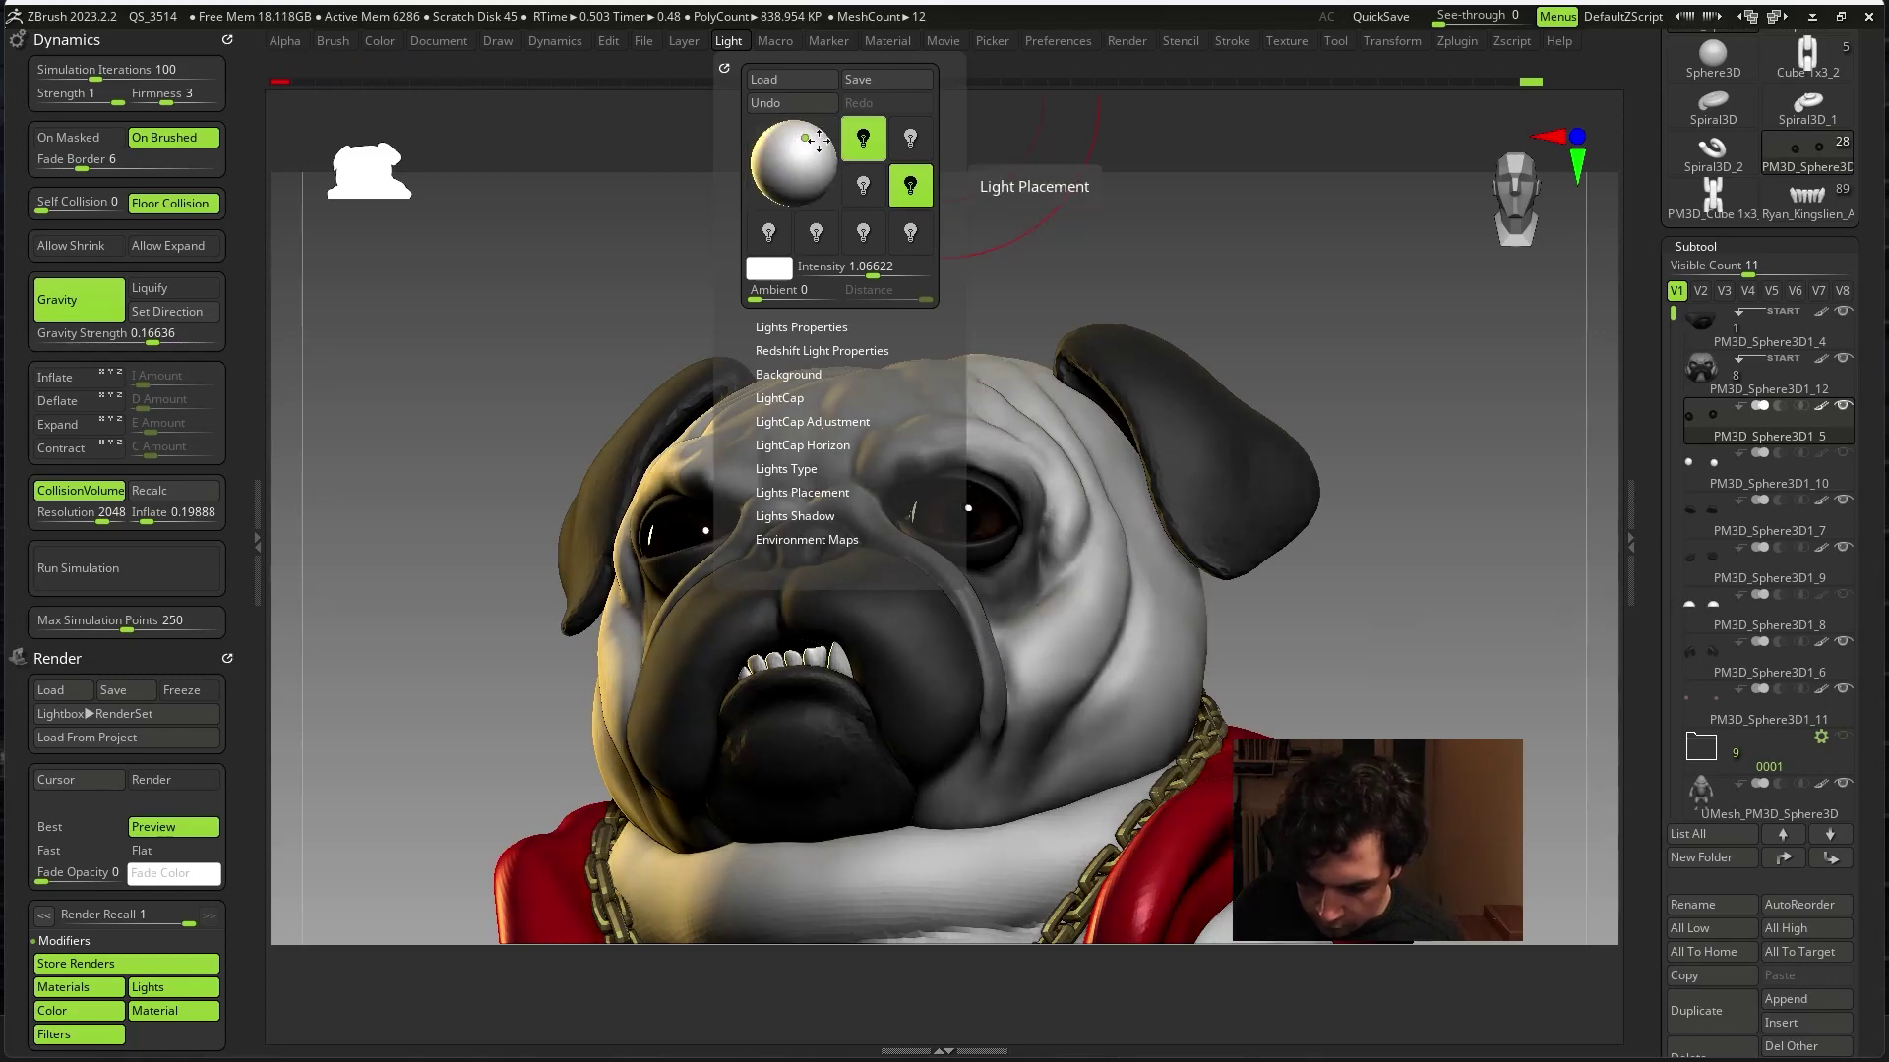
drag(1480, 570, 1188, 509)
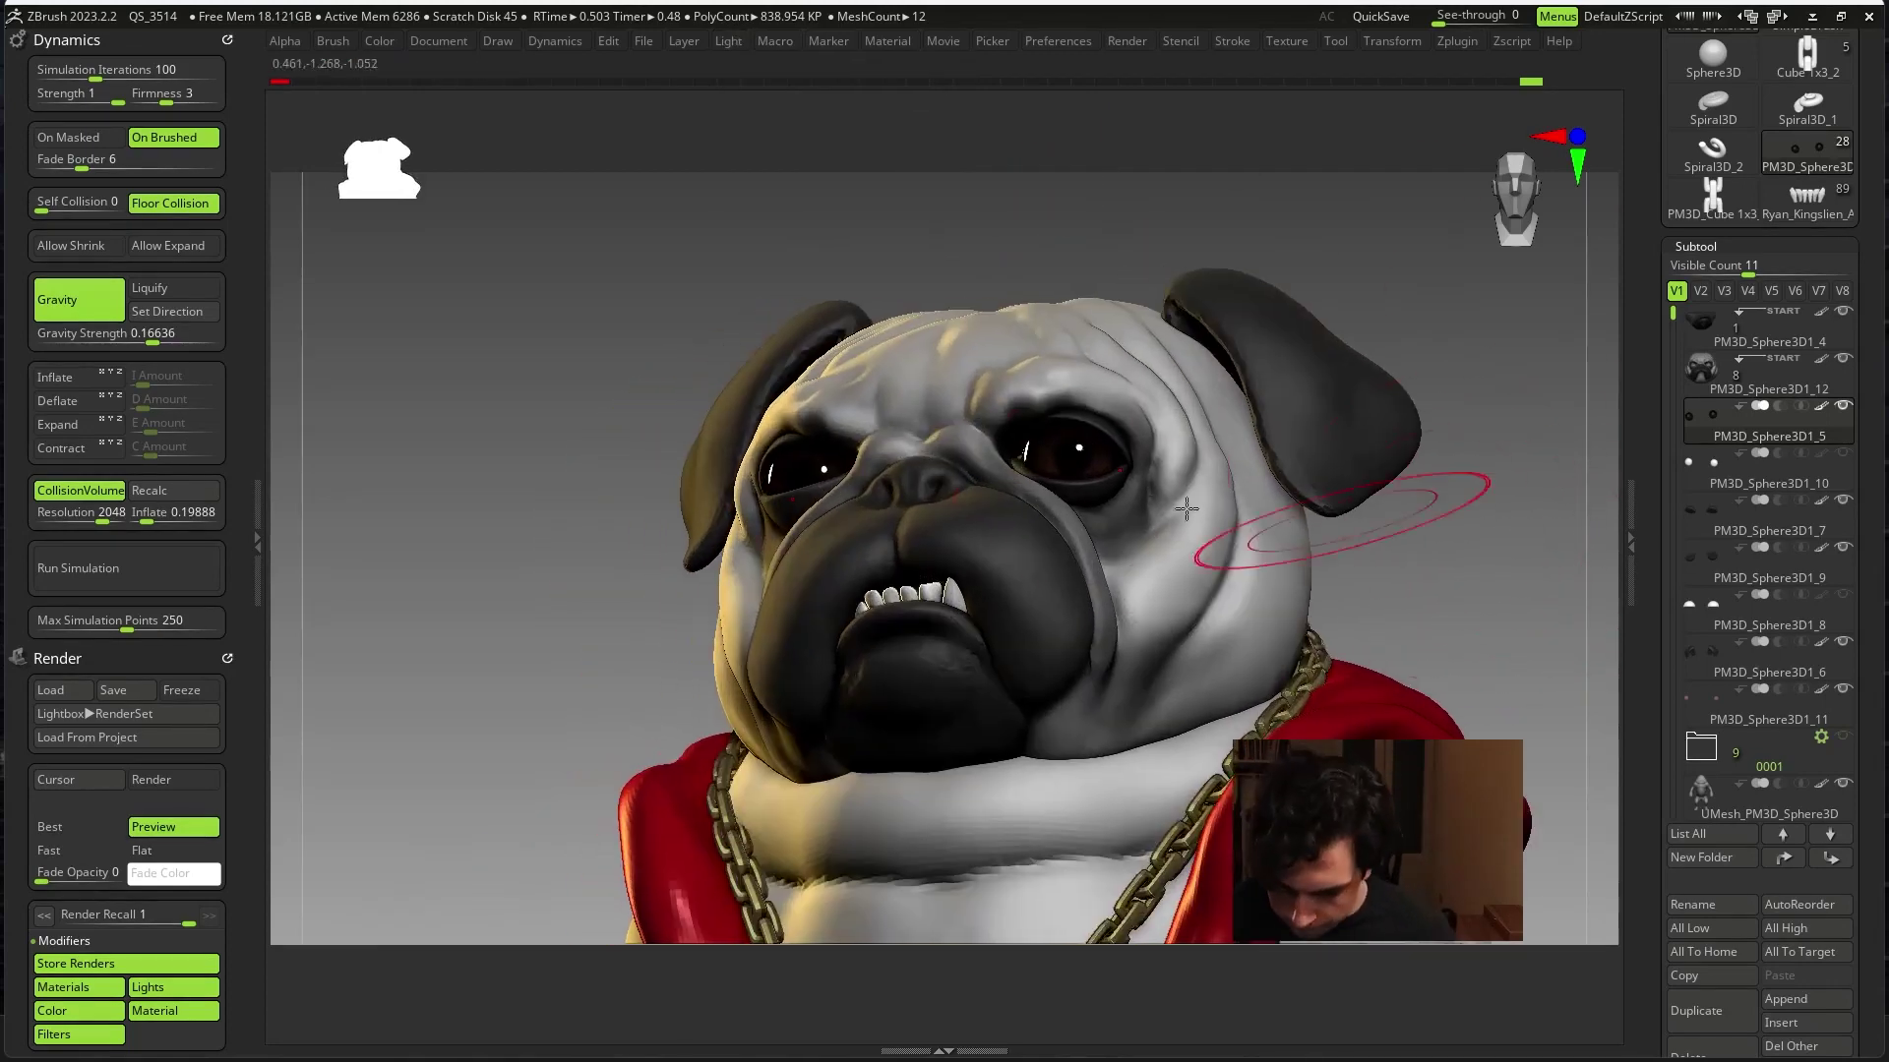
mouse_move(1367, 550)
mouse_down()
mouse_move(1496, 620)
mouse_move(1390, 613)
mouse_move(1458, 564)
mouse_move(1484, 624)
mouse_move(1475, 611)
mouse_move(1513, 611)
mouse_up()
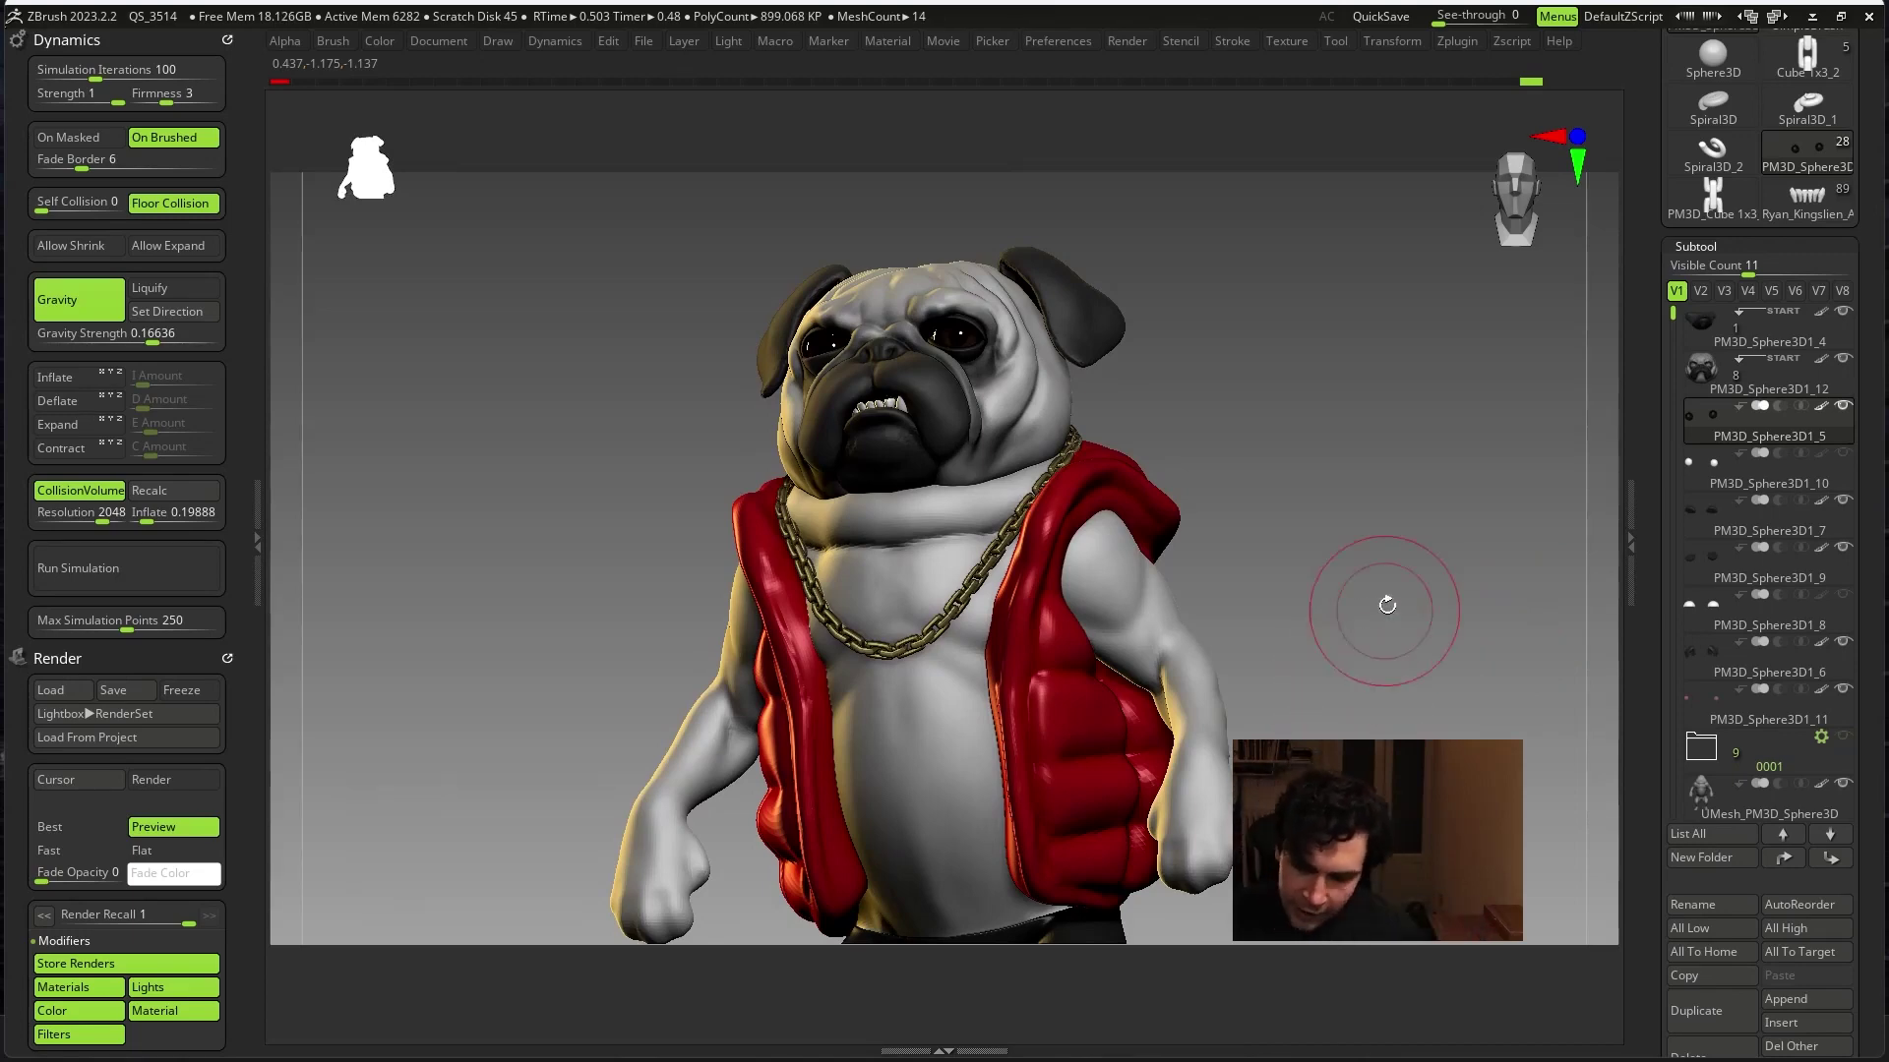
- Orbit the pug, selecting the PM3D_Sphere3D1_12 part and then the body mesh
key(space)
drag(1307, 485, 1179, 476)
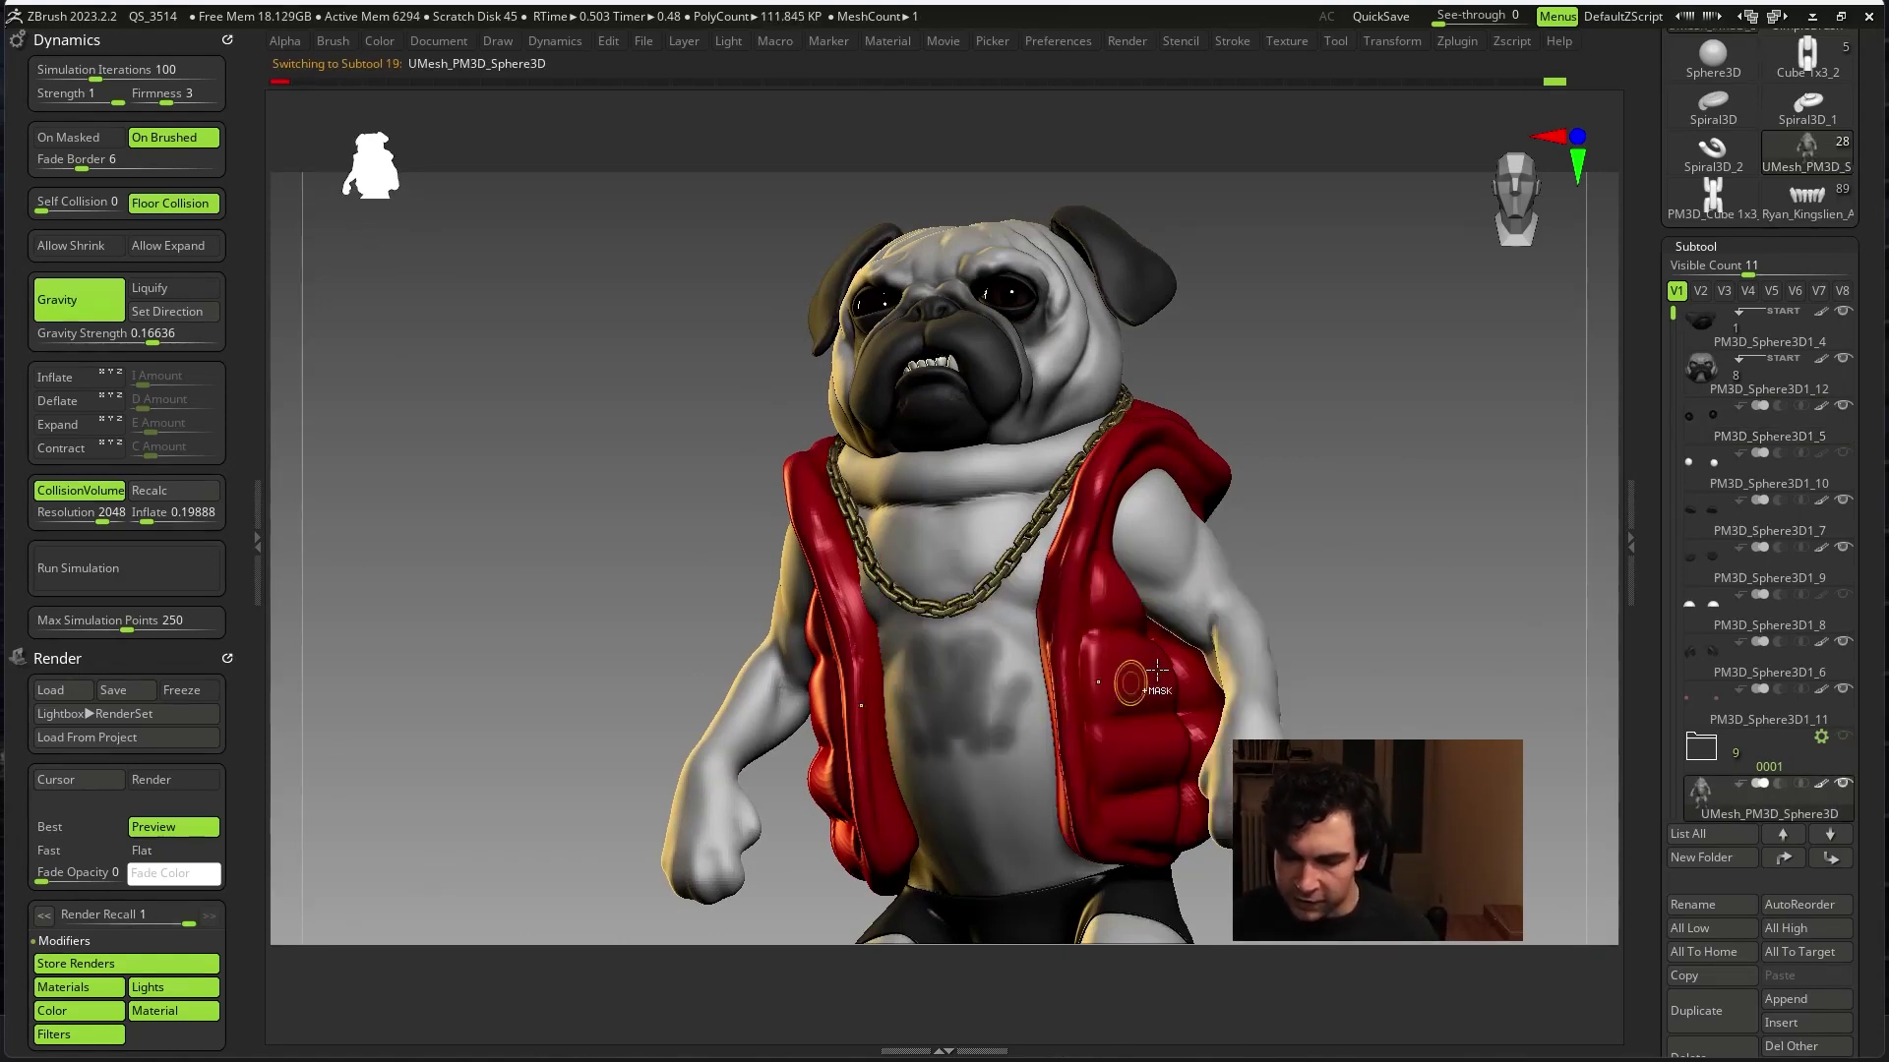
key(space)
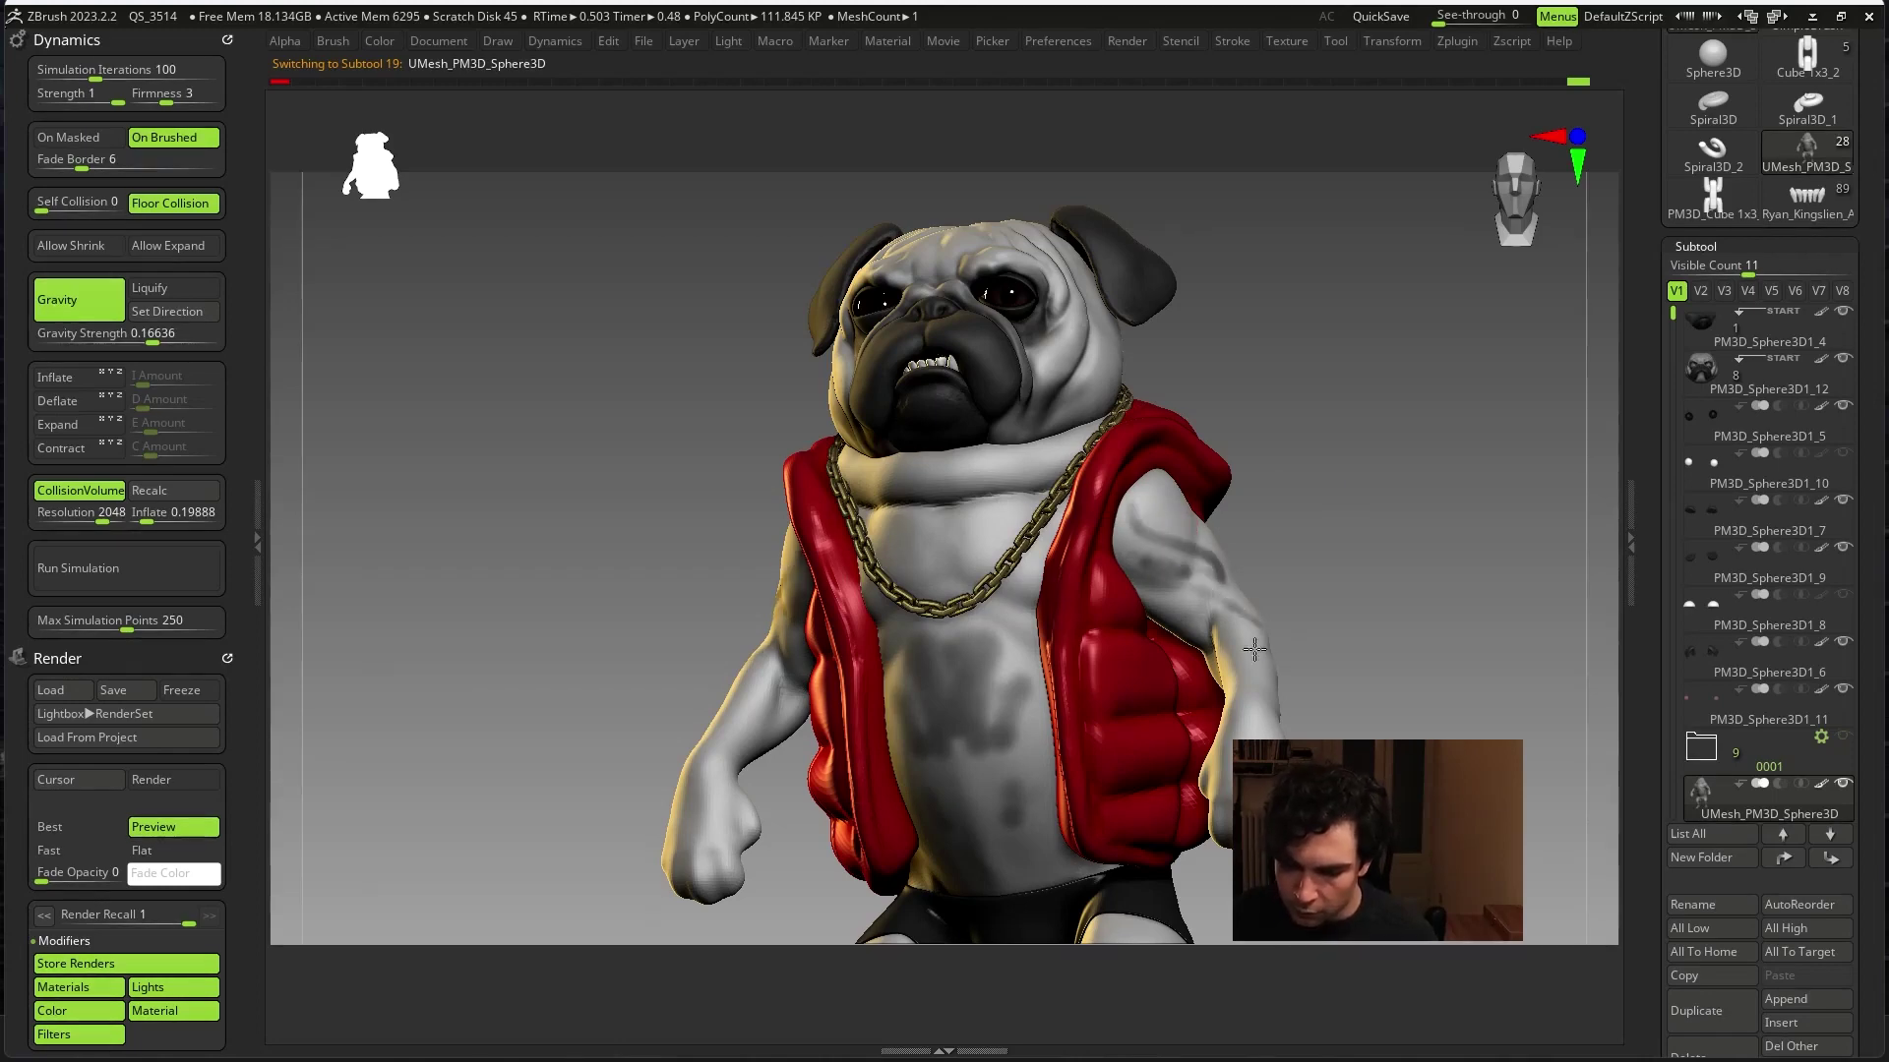
mouse_move(1279, 679)
mouse_down()
mouse_move(1408, 699)
mouse_move(1096, 472)
mouse_up()
alt+click(1057, 461)
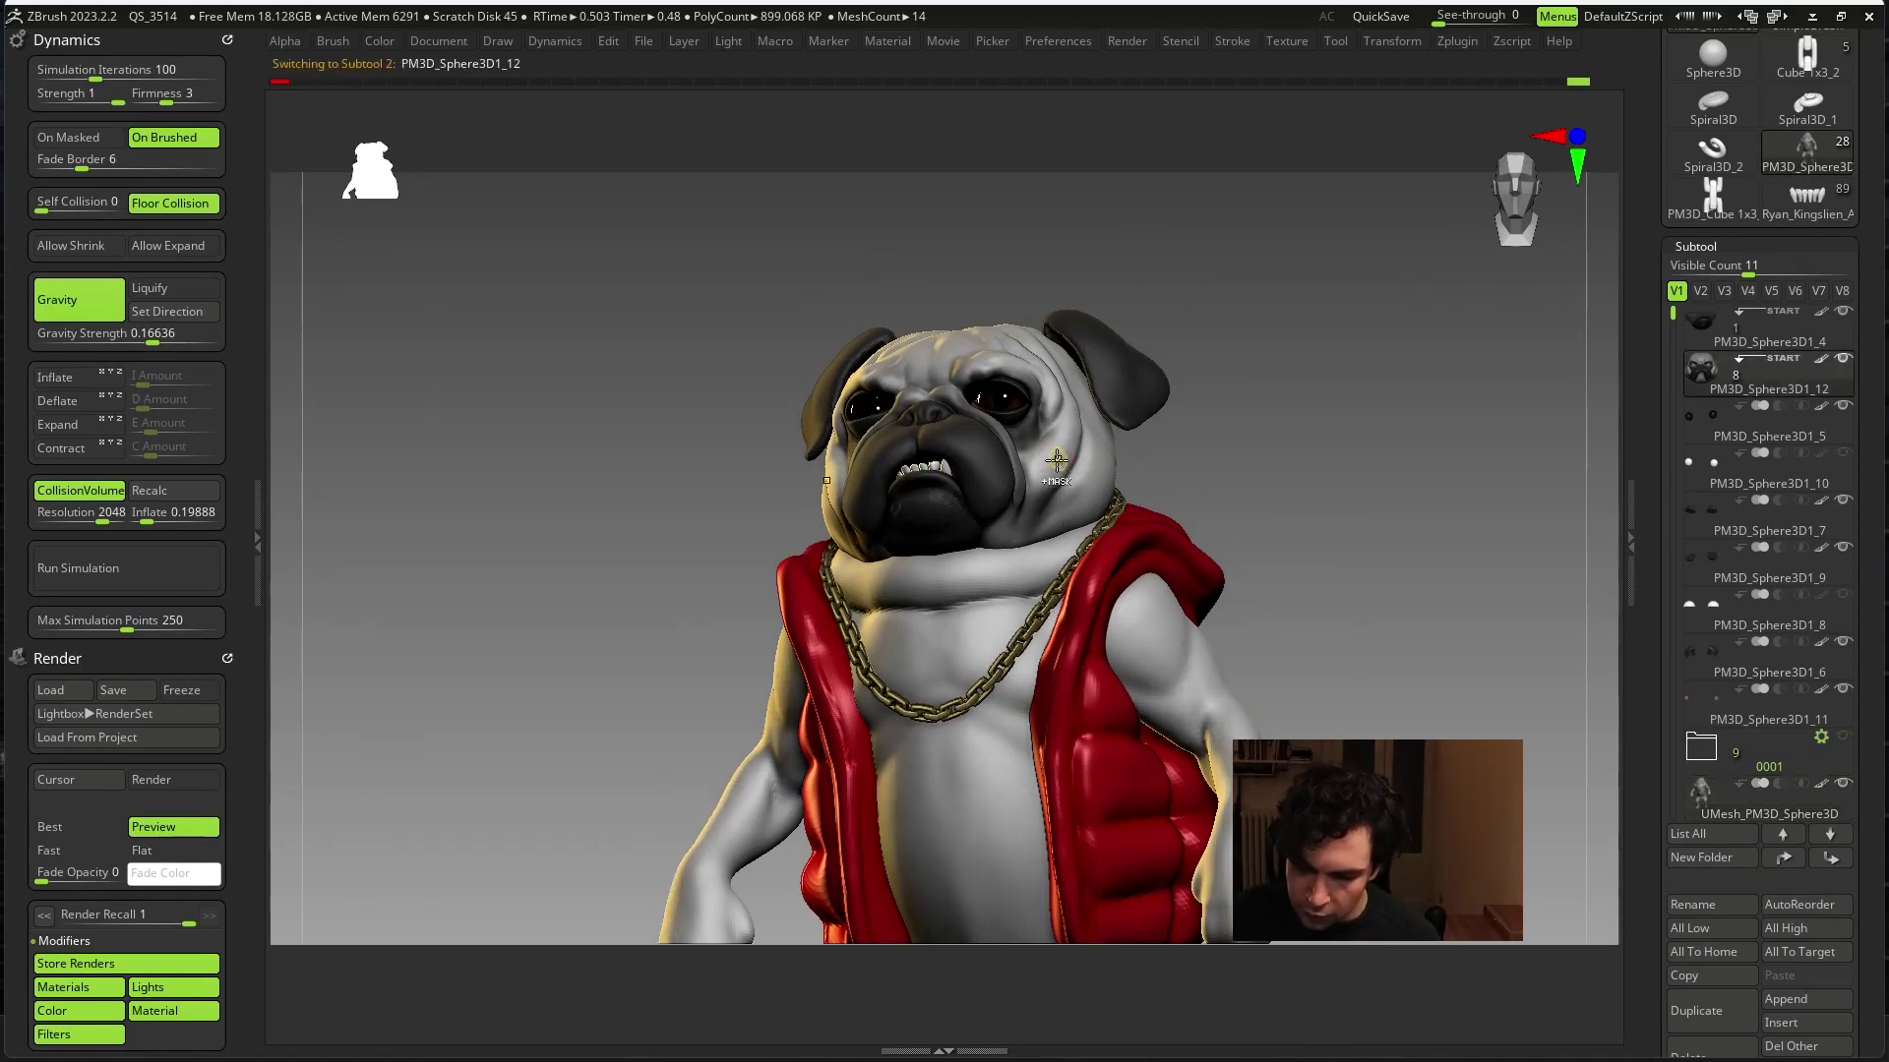
drag(1298, 530, 969, 659)
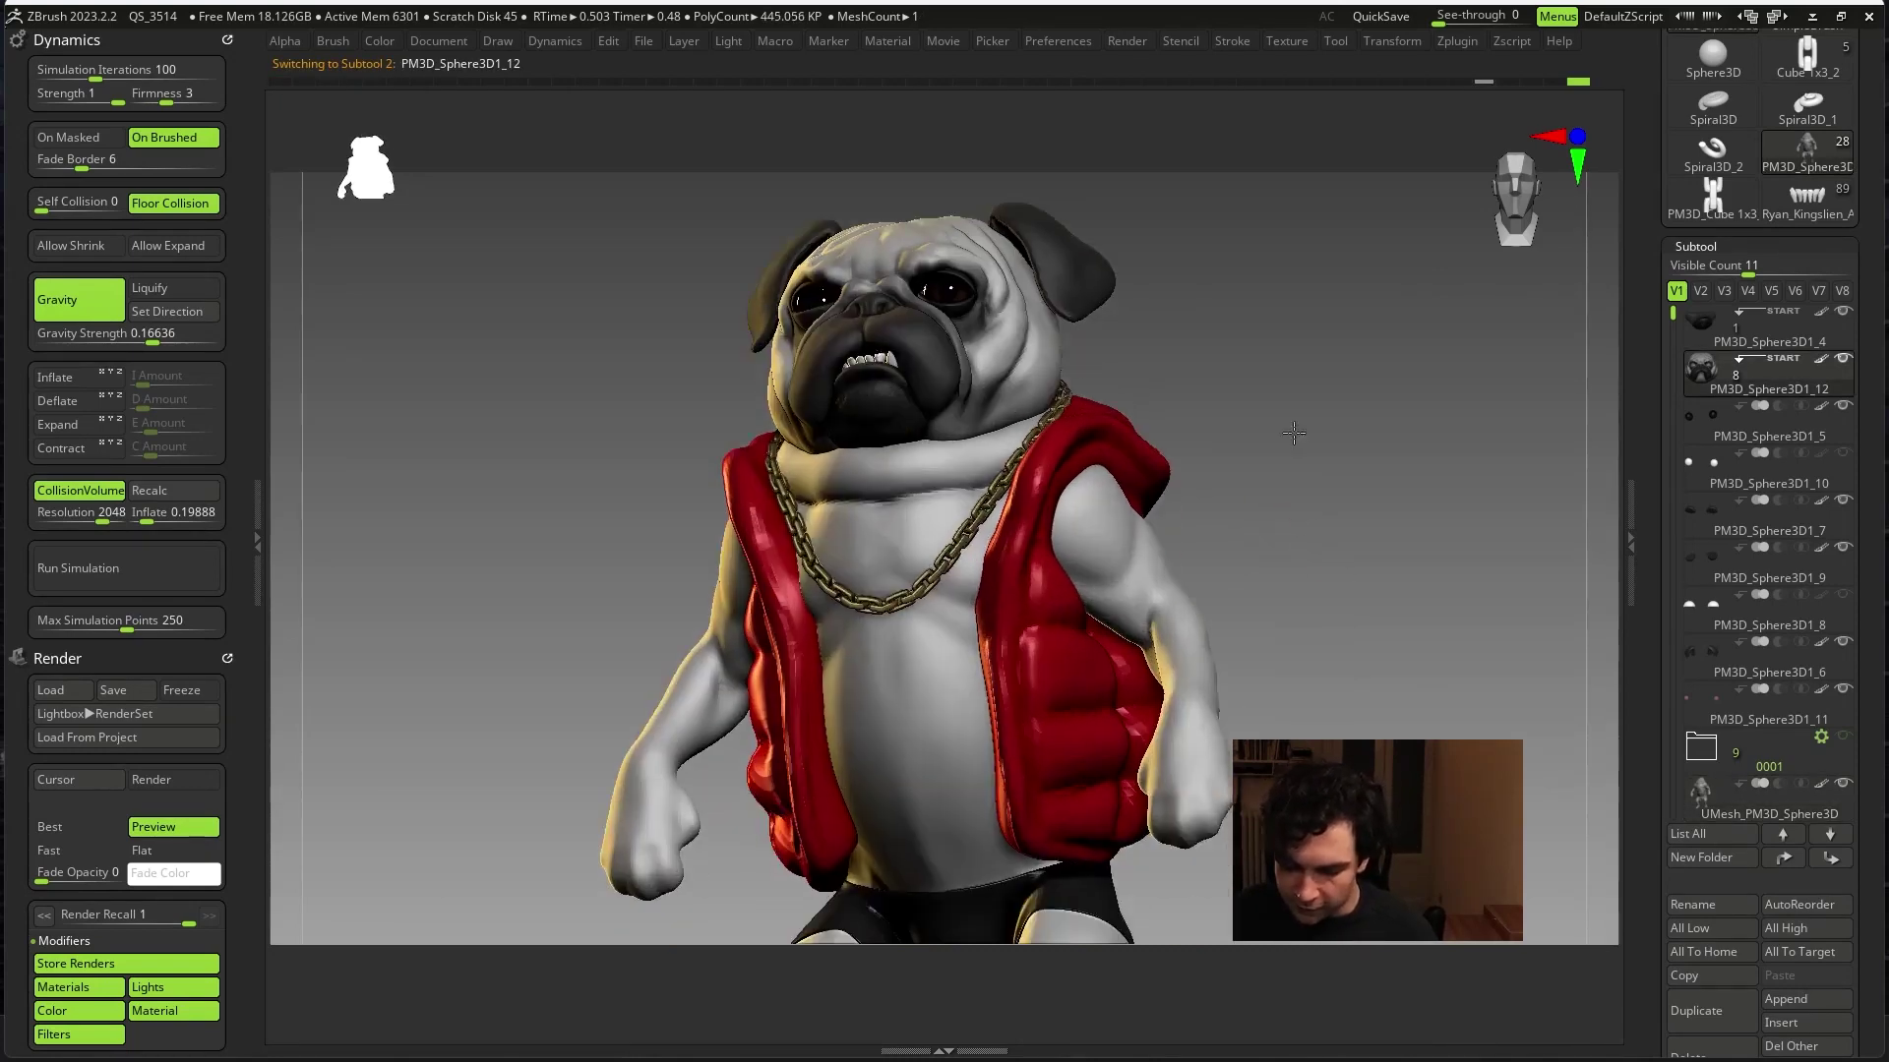
alt+click(956, 647)
- Turn the pug to side profile, select the vest, zoom in, then select the PM3D_Spiral3D_3 tail
key(space)
mouse_move(1332, 556)
mouse_down()
mouse_move(1433, 590)
mouse_move(1171, 451)
mouse_move(1167, 568)
mouse_move(1210, 580)
mouse_up()
alt+click(1180, 551)
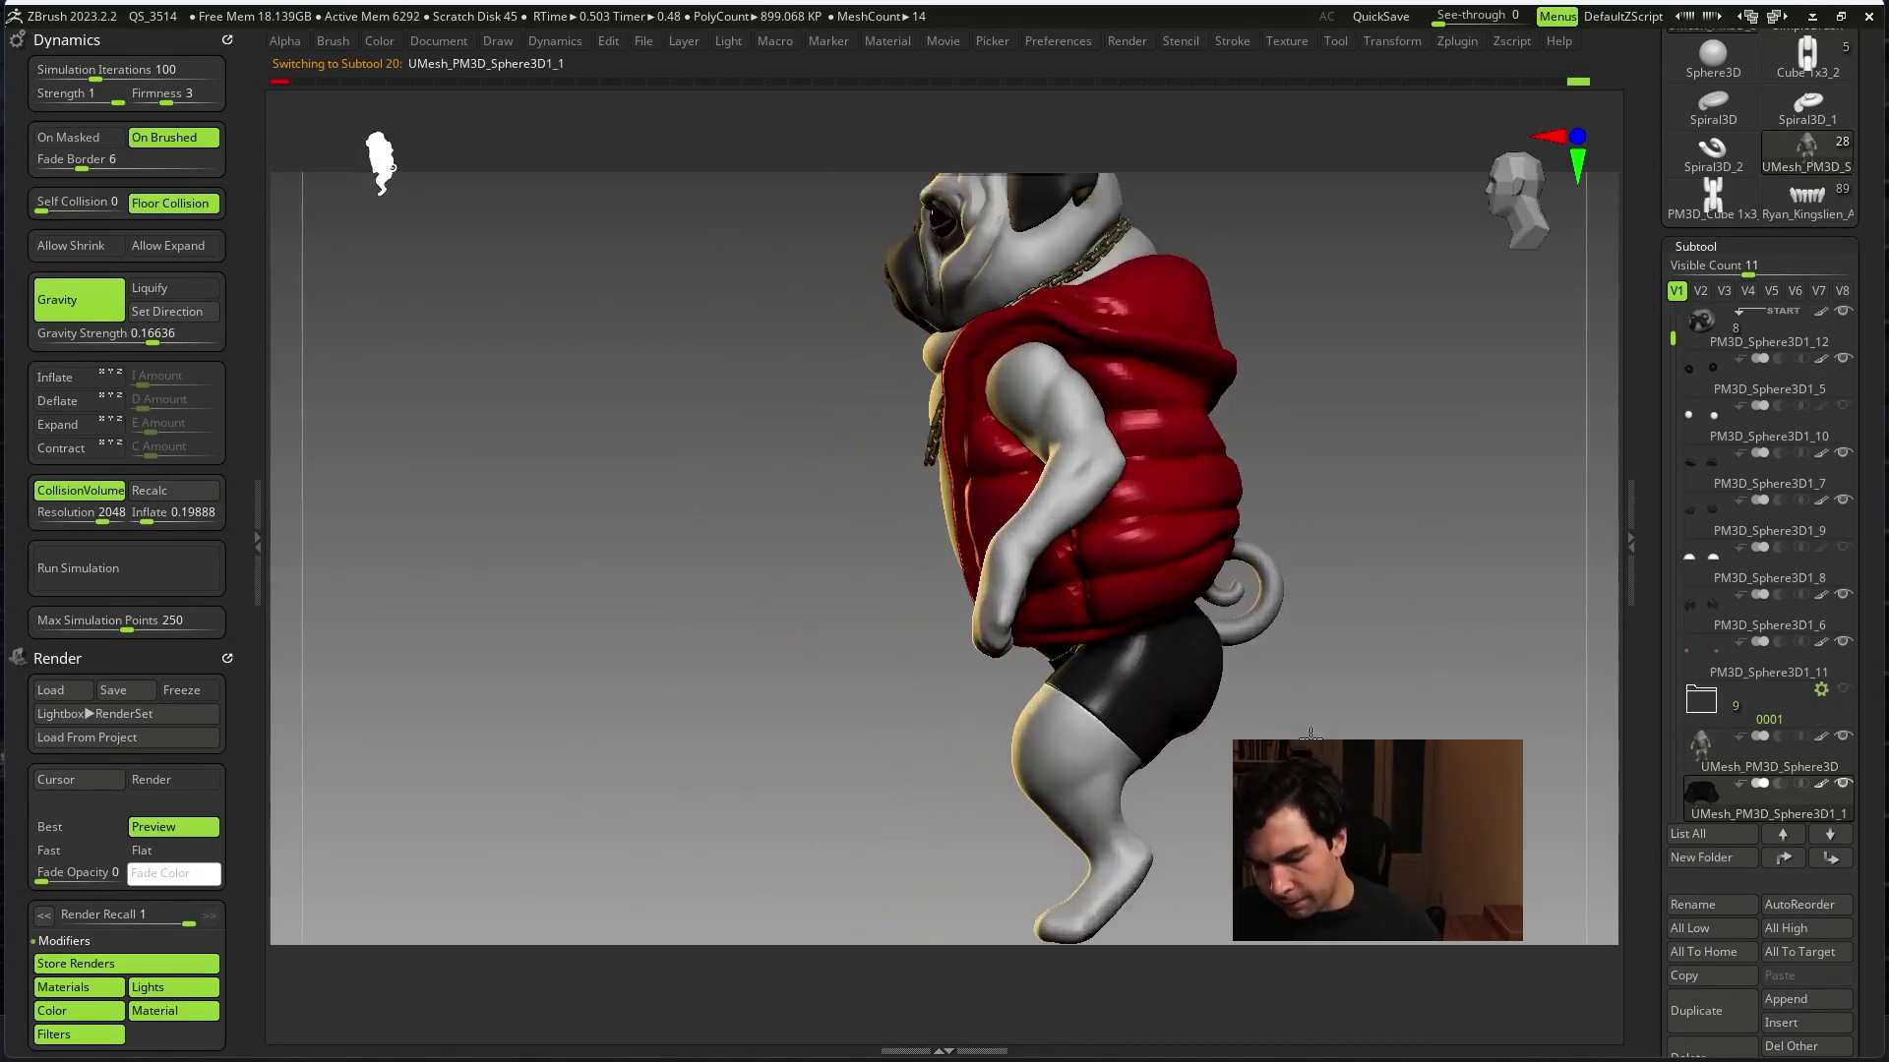
key(space)
mouse_move(1278, 674)
mouse_down()
mouse_move(1411, 669)
mouse_move(1285, 620)
mouse_move(1319, 653)
mouse_move(1480, 655)
mouse_move(1593, 689)
mouse_move(1230, 591)
mouse_move(1279, 551)
mouse_up()
key(space)
alt+click(1201, 548)
- Restore the interface and place a front-view pug at the canvas's left
key(Tab)
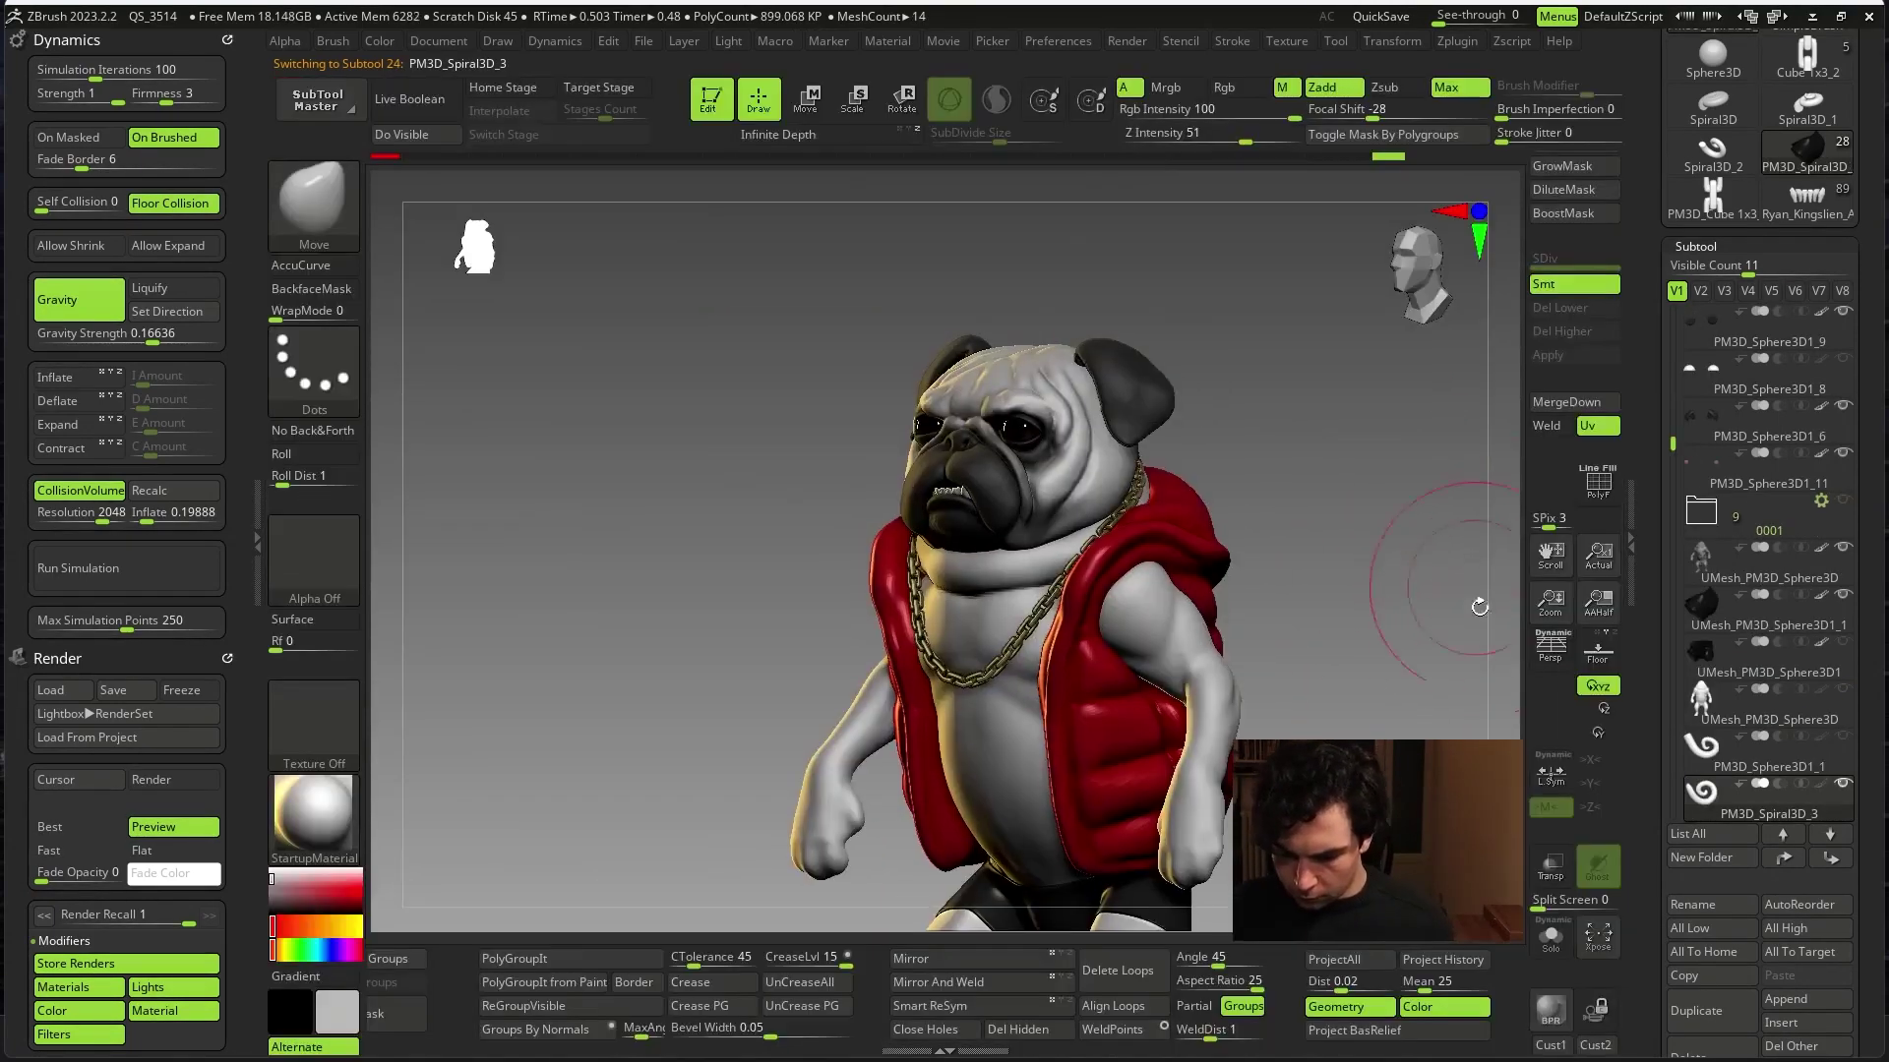
mouse_move(1485, 510)
mouse_down()
mouse_move(1213, 547)
mouse_move(1271, 583)
mouse_move(1220, 640)
mouse_move(1222, 686)
mouse_move(1201, 640)
mouse_move(1261, 657)
mouse_move(1164, 633)
mouse_move(1092, 570)
mouse_up()
click(258, 629)
mouse_move(313, 636)
mouse_down()
mouse_move(881, 645)
mouse_move(905, 696)
mouse_move(1129, 696)
mouse_move(1256, 725)
mouse_move(953, 784)
mouse_move(1004, 784)
mouse_up()
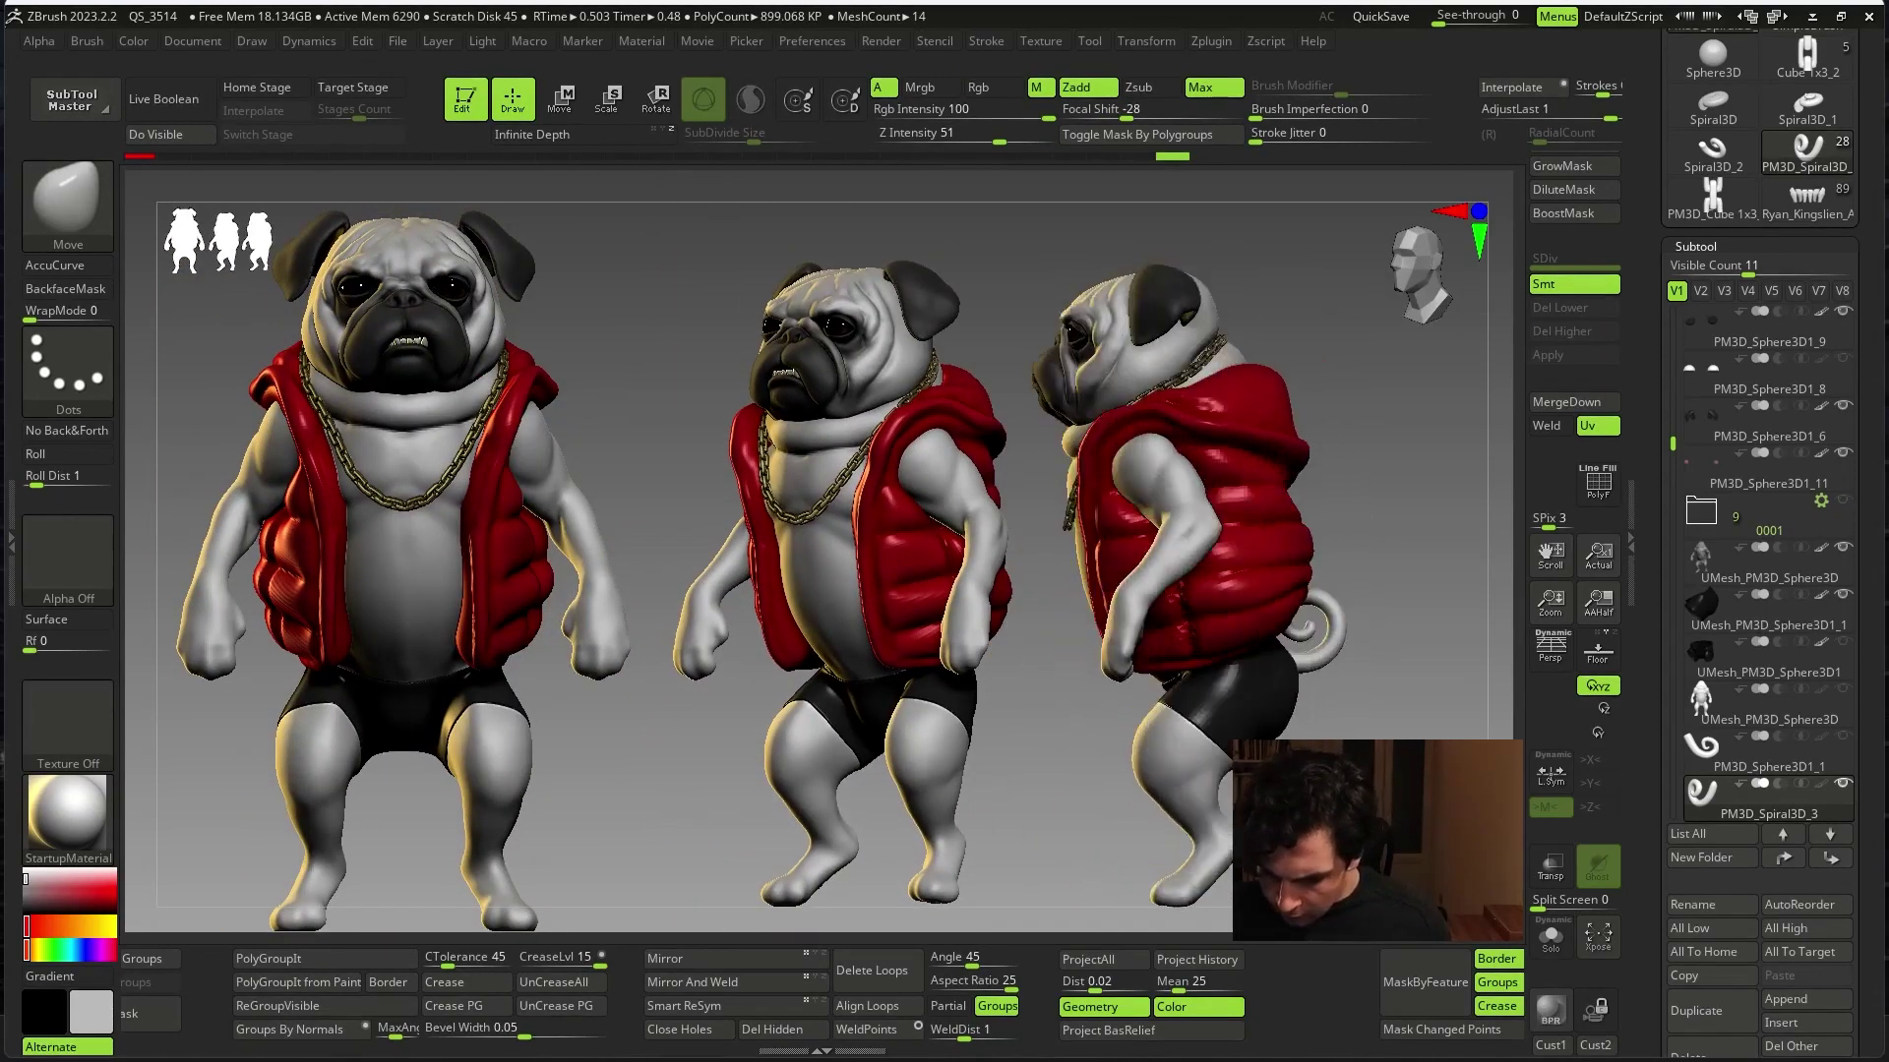
- Turn the right-hand pug nearly frontal, clear old snapshots, hide the UI and Shift+S snapshot it
mouse_move(886, 846)
mouse_down()
mouse_move(1037, 848)
mouse_move(1033, 777)
mouse_move(1505, 777)
mouse_up()
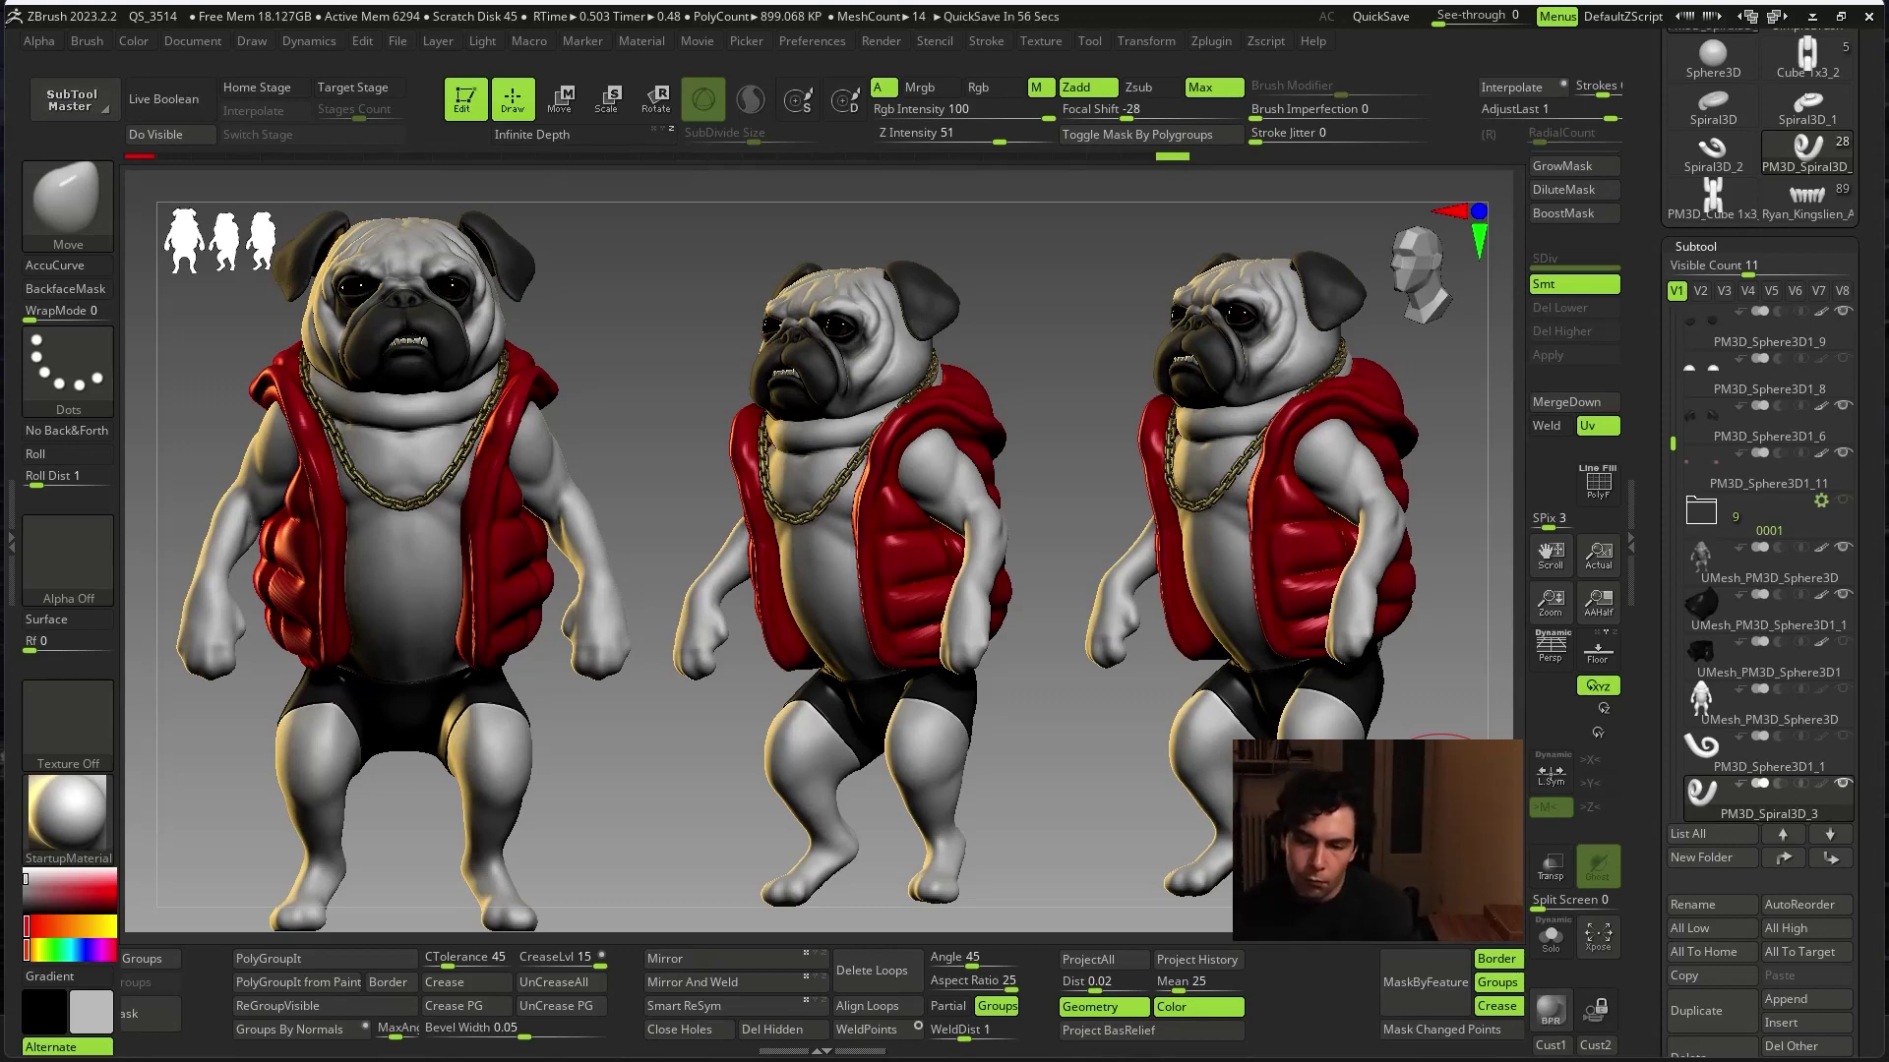
mouse_move(1426, 703)
mouse_down()
mouse_move(1442, 735)
mouse_move(522, 682)
mouse_move(999, 725)
mouse_move(1023, 768)
mouse_move(983, 742)
mouse_move(1025, 679)
mouse_move(1045, 700)
mouse_move(1437, 731)
mouse_move(1283, 812)
mouse_move(1318, 802)
mouse_move(1259, 806)
mouse_up()
ctrl+shift+click(1437, 732)
key(Tab)
key(Tab)
key(shift+s)
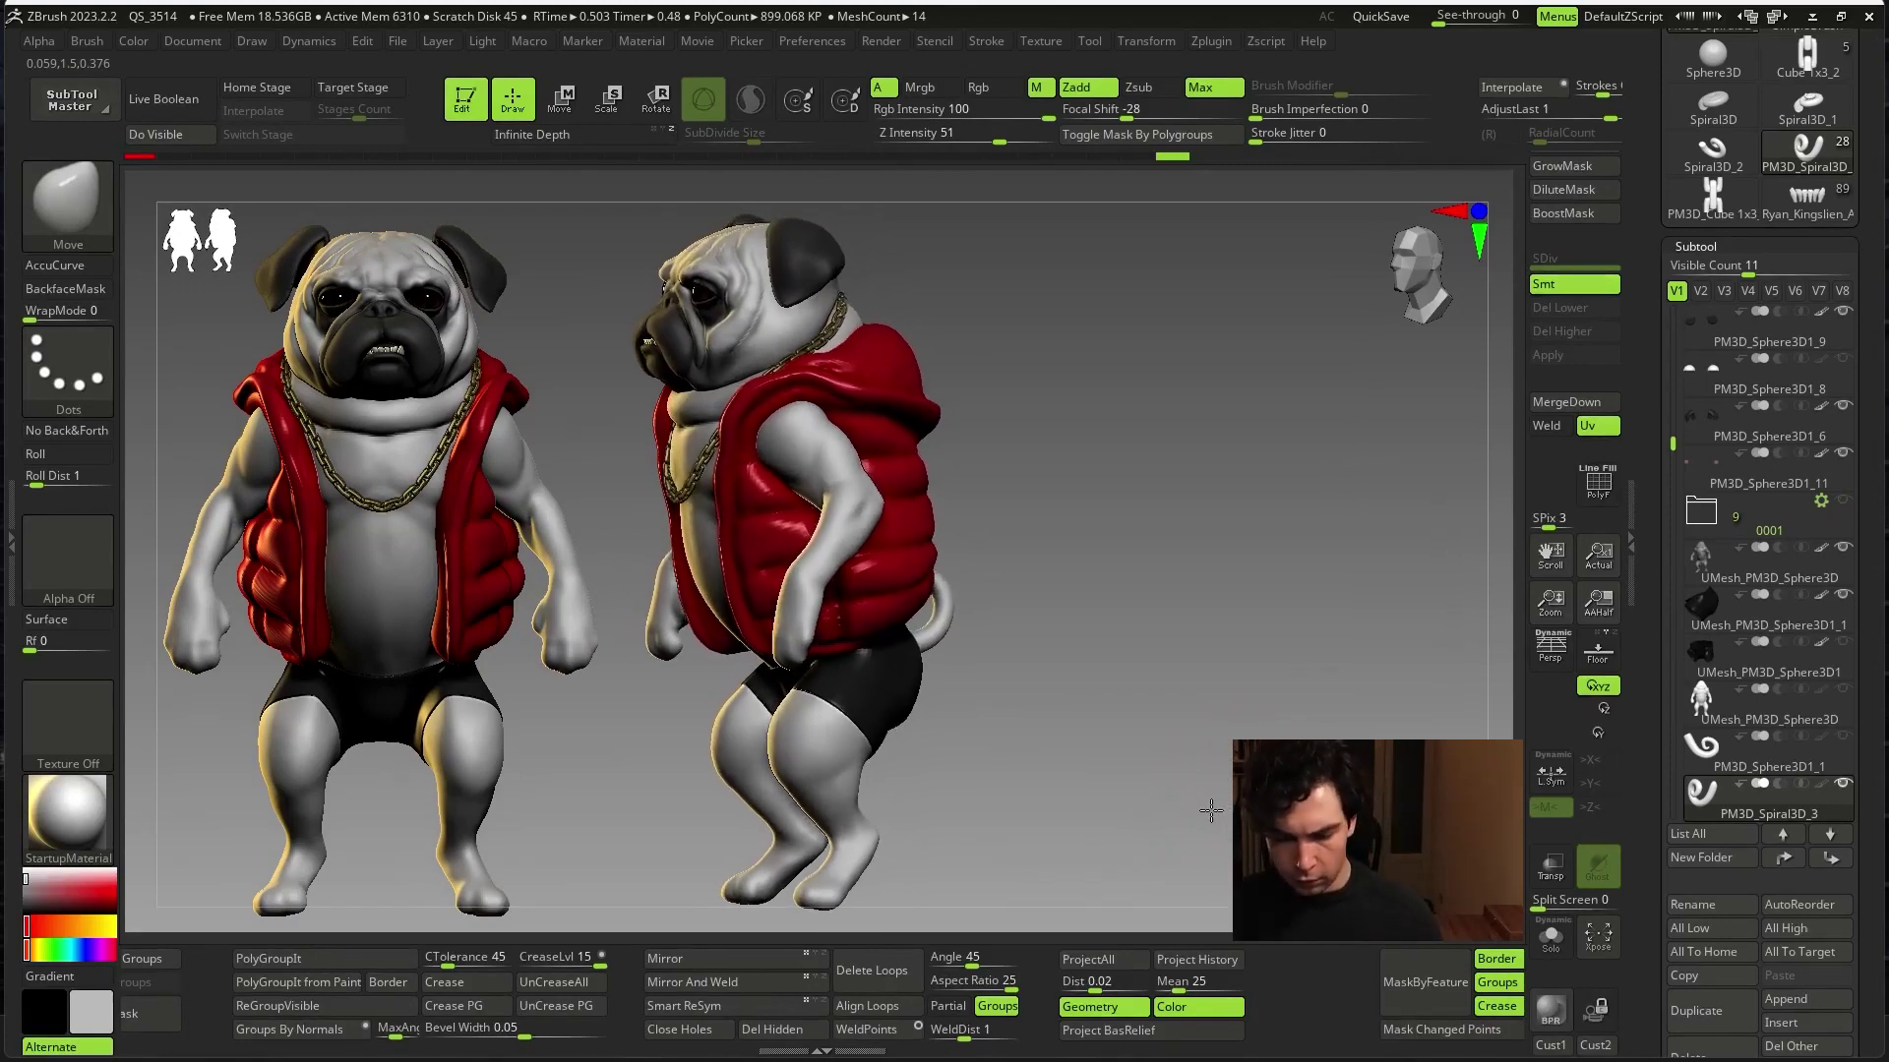
- Enable Persp, frame a front pug at left and enlarge a face-and-chain close-up at right
click(1544, 657)
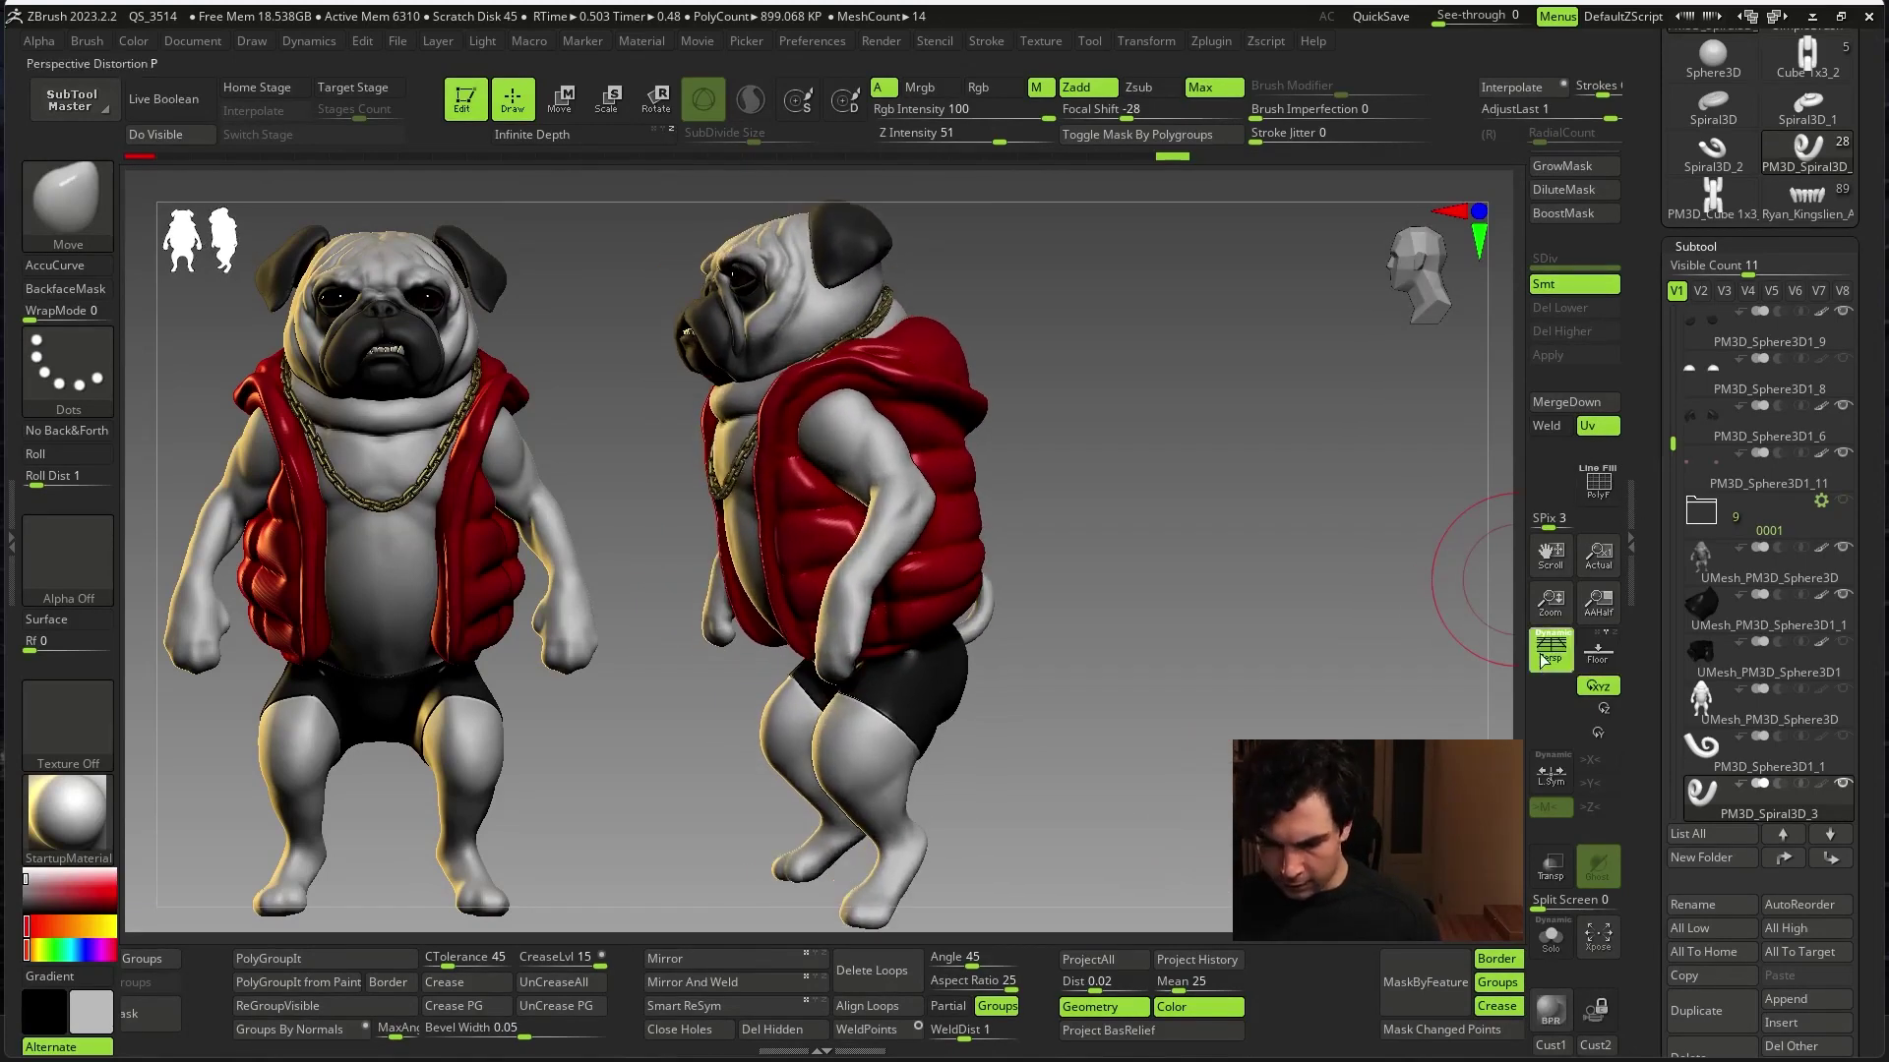
key(f)
mouse_move(1414, 736)
mouse_down()
mouse_move(850, 844)
mouse_move(599, 850)
mouse_up()
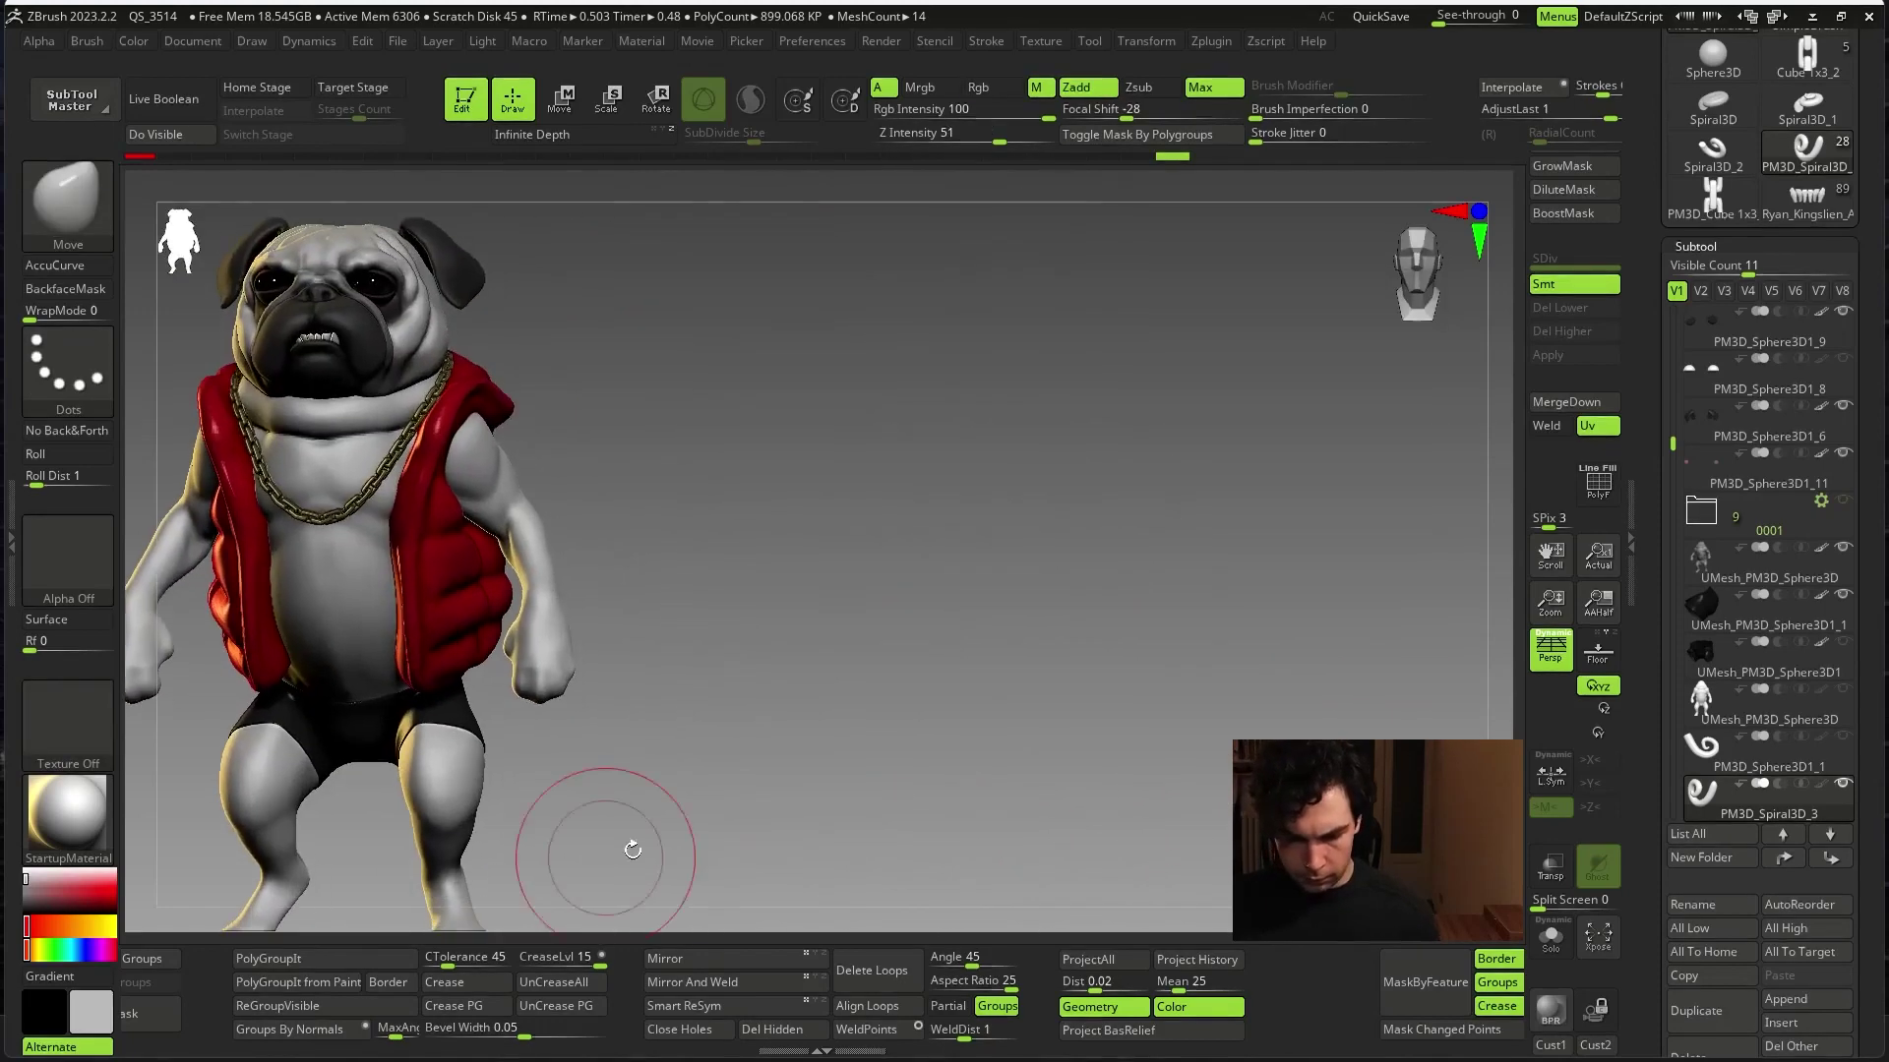
mouse_move(861, 829)
mouse_down()
mouse_move(886, 832)
mouse_move(876, 796)
mouse_move(835, 793)
mouse_move(1397, 792)
mouse_move(1184, 822)
mouse_move(1228, 829)
mouse_move(1195, 836)
mouse_move(1230, 890)
mouse_move(1256, 675)
mouse_move(1340, 717)
mouse_move(1435, 709)
mouse_move(1531, 730)
mouse_up()
key(Tab)
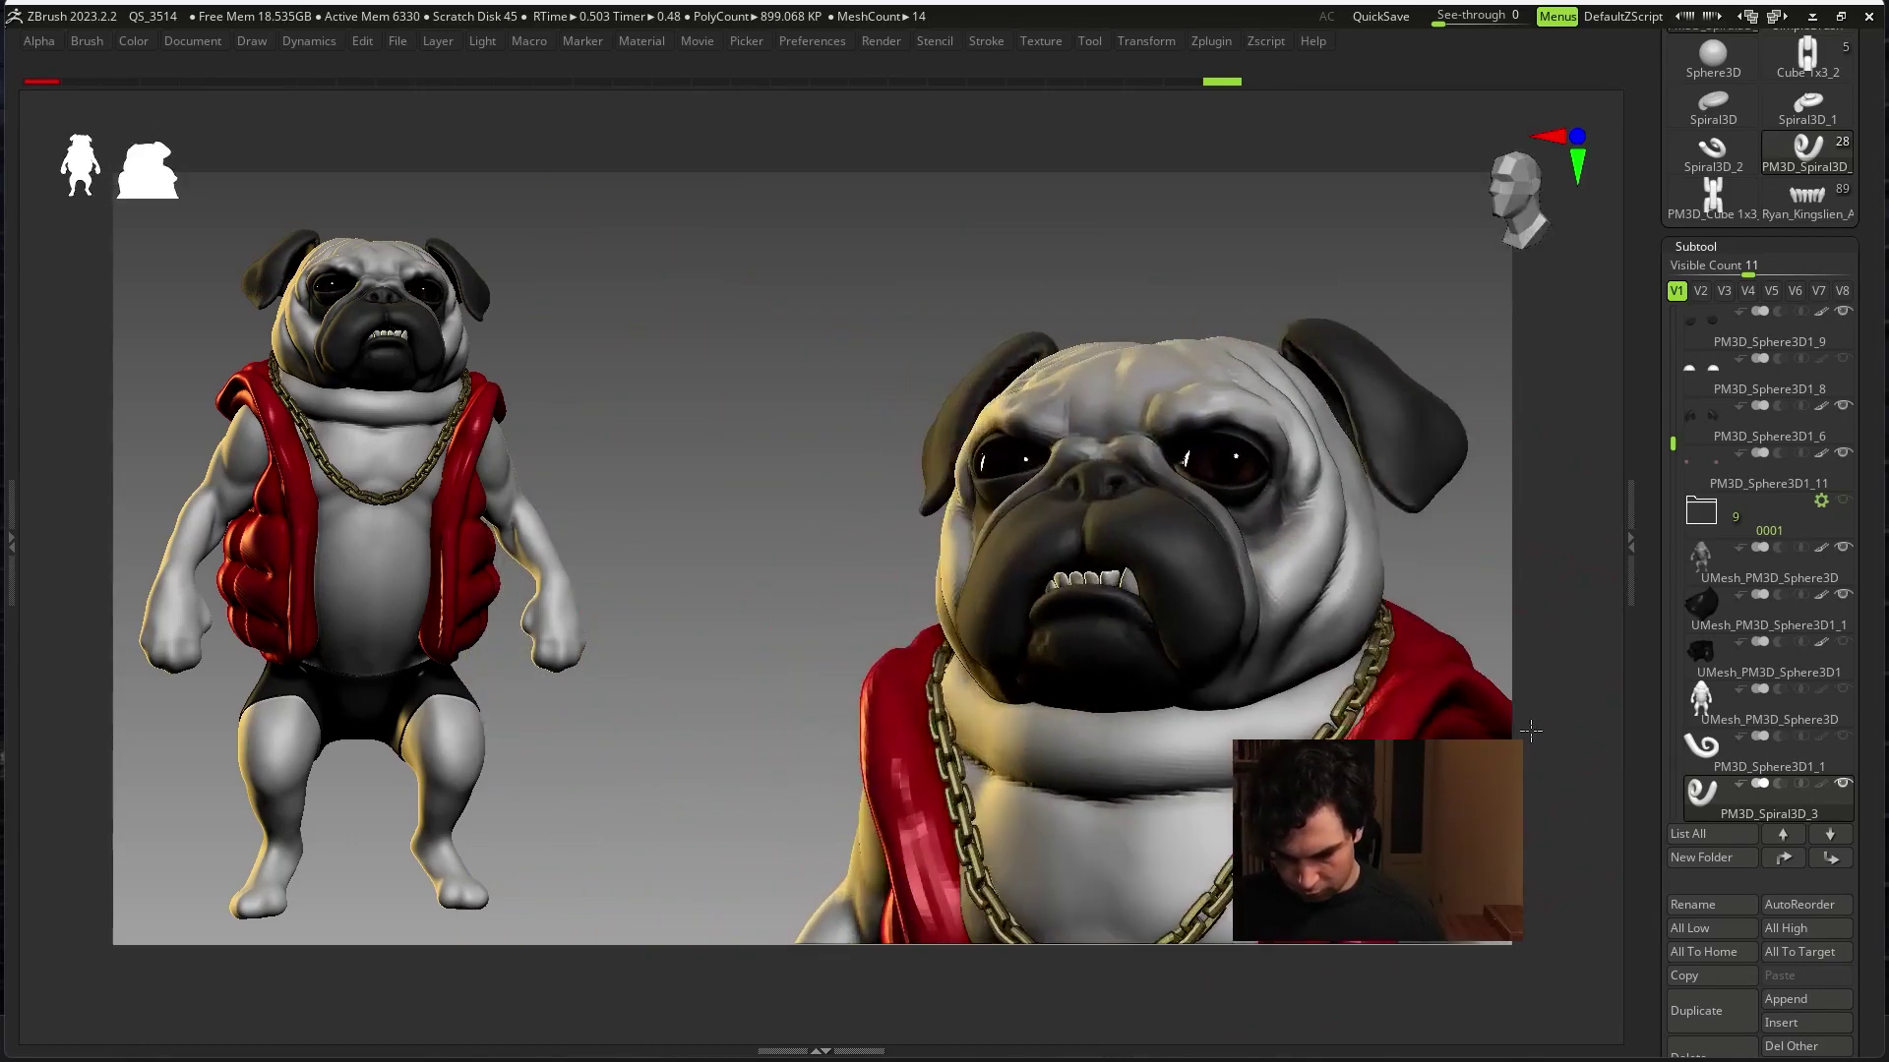
- Add small mid-canvas pugs in front and side views beside a three-quarter view and head close-up
mouse_move(1528, 666)
alt+mouse_down()
mouse_move(1446, 640)
mouse_move(1502, 649)
mouse_move(1538, 603)
mouse_move(1201, 488)
mouse_move(1092, 309)
mouse_move(1004, 511)
mouse_move(1033, 548)
mouse_move(1050, 696)
mouse_move(824, 737)
mouse_move(923, 762)
alt+mouse_up()
key(ctrl+n)
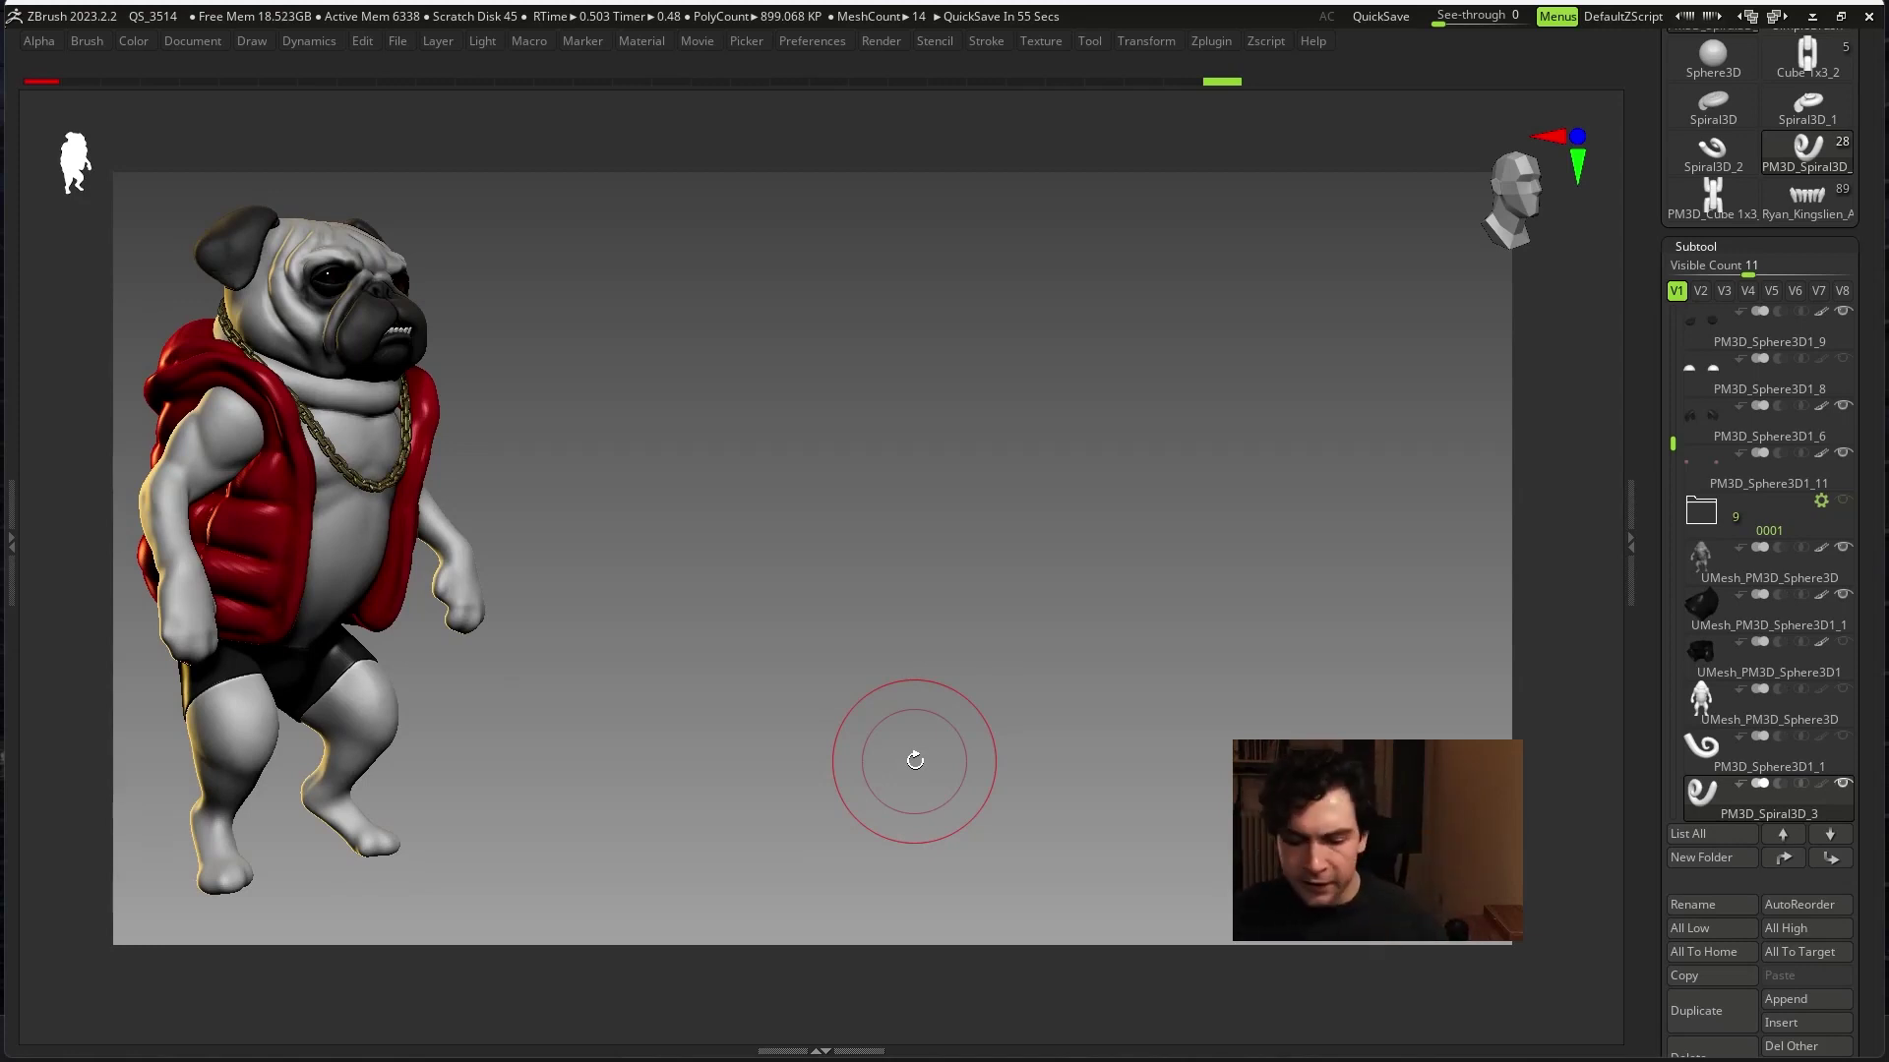
mouse_move(922, 775)
mouse_down()
mouse_move(872, 771)
mouse_move(1297, 773)
mouse_up()
key(space)
mouse_move(1306, 526)
mouse_down()
mouse_move(1371, 577)
mouse_move(1112, 653)
mouse_move(1112, 671)
mouse_move(1079, 662)
mouse_move(1057, 688)
mouse_move(1210, 692)
mouse_up()
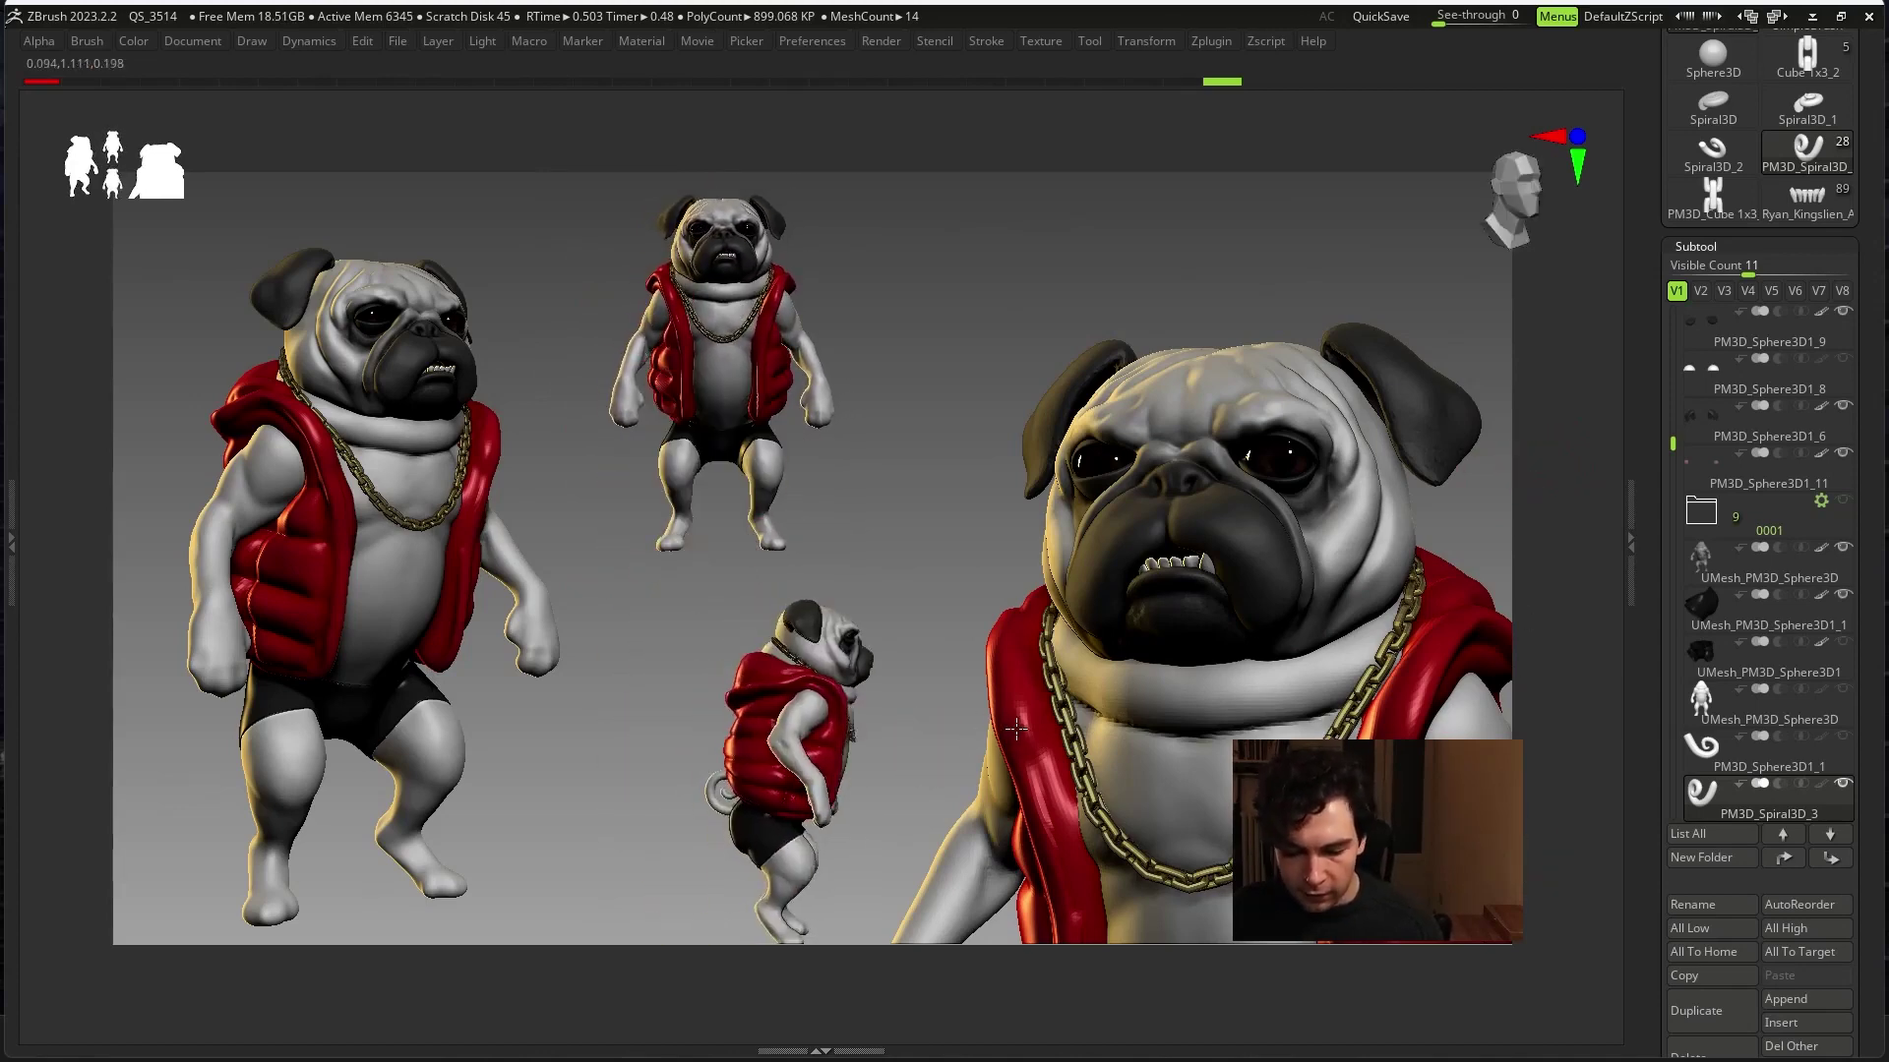
mouse_move(908, 816)
mouse_down()
mouse_move(895, 745)
mouse_move(915, 762)
mouse_up()
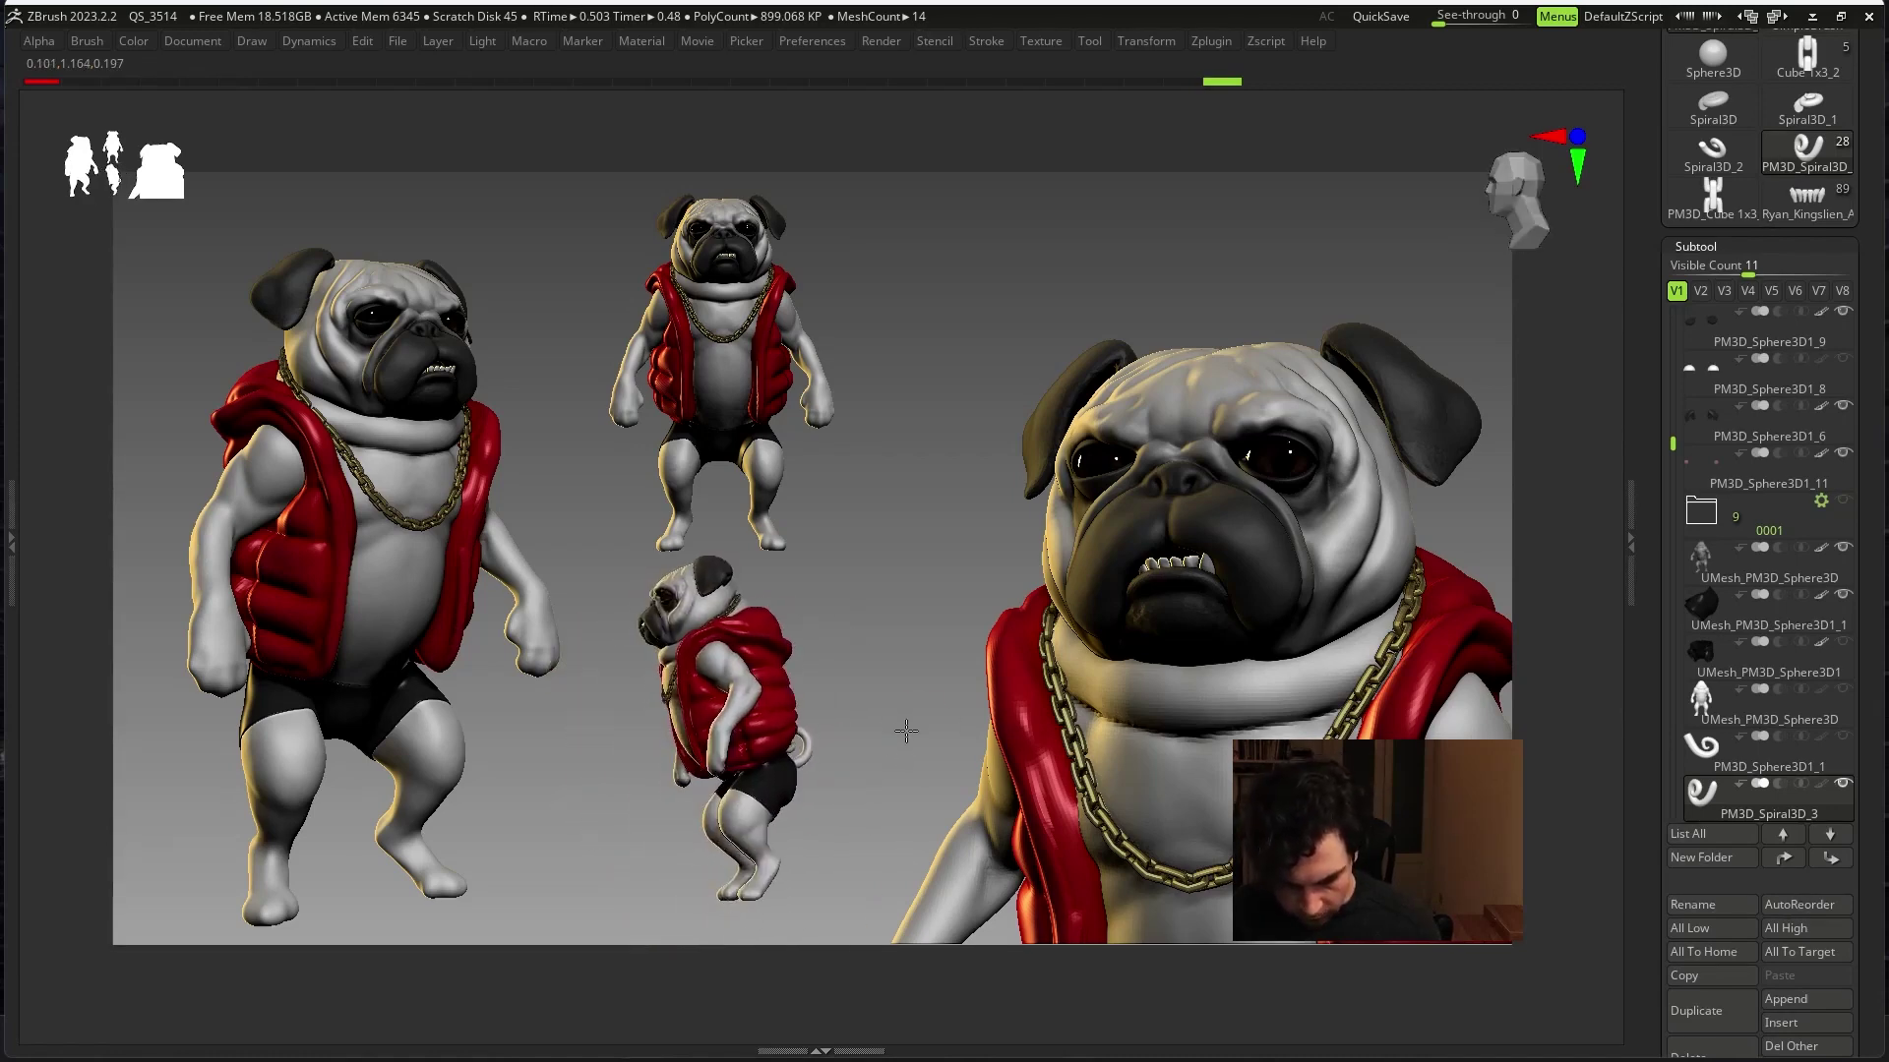